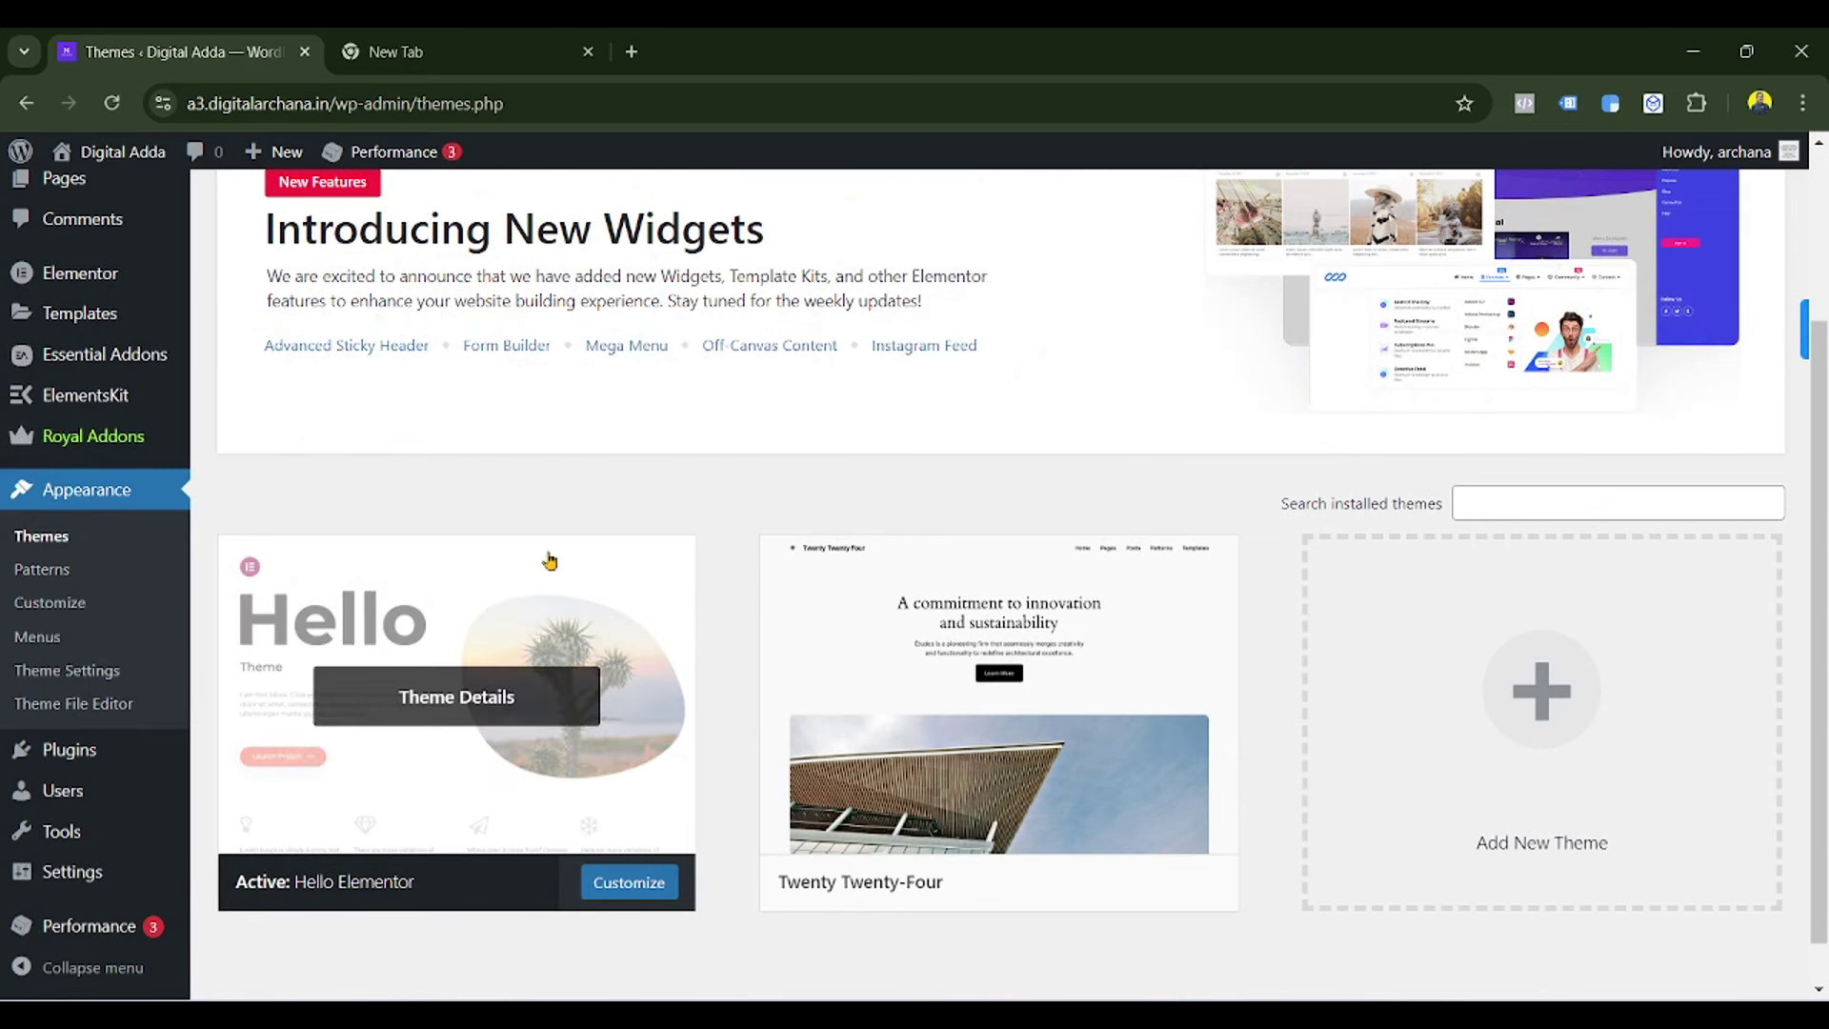
Open Installed Plugins and tick Elementor, ElementsKit Lite, Essential Addons and Royal Elementor Addons.
mouse_move(444, 625)
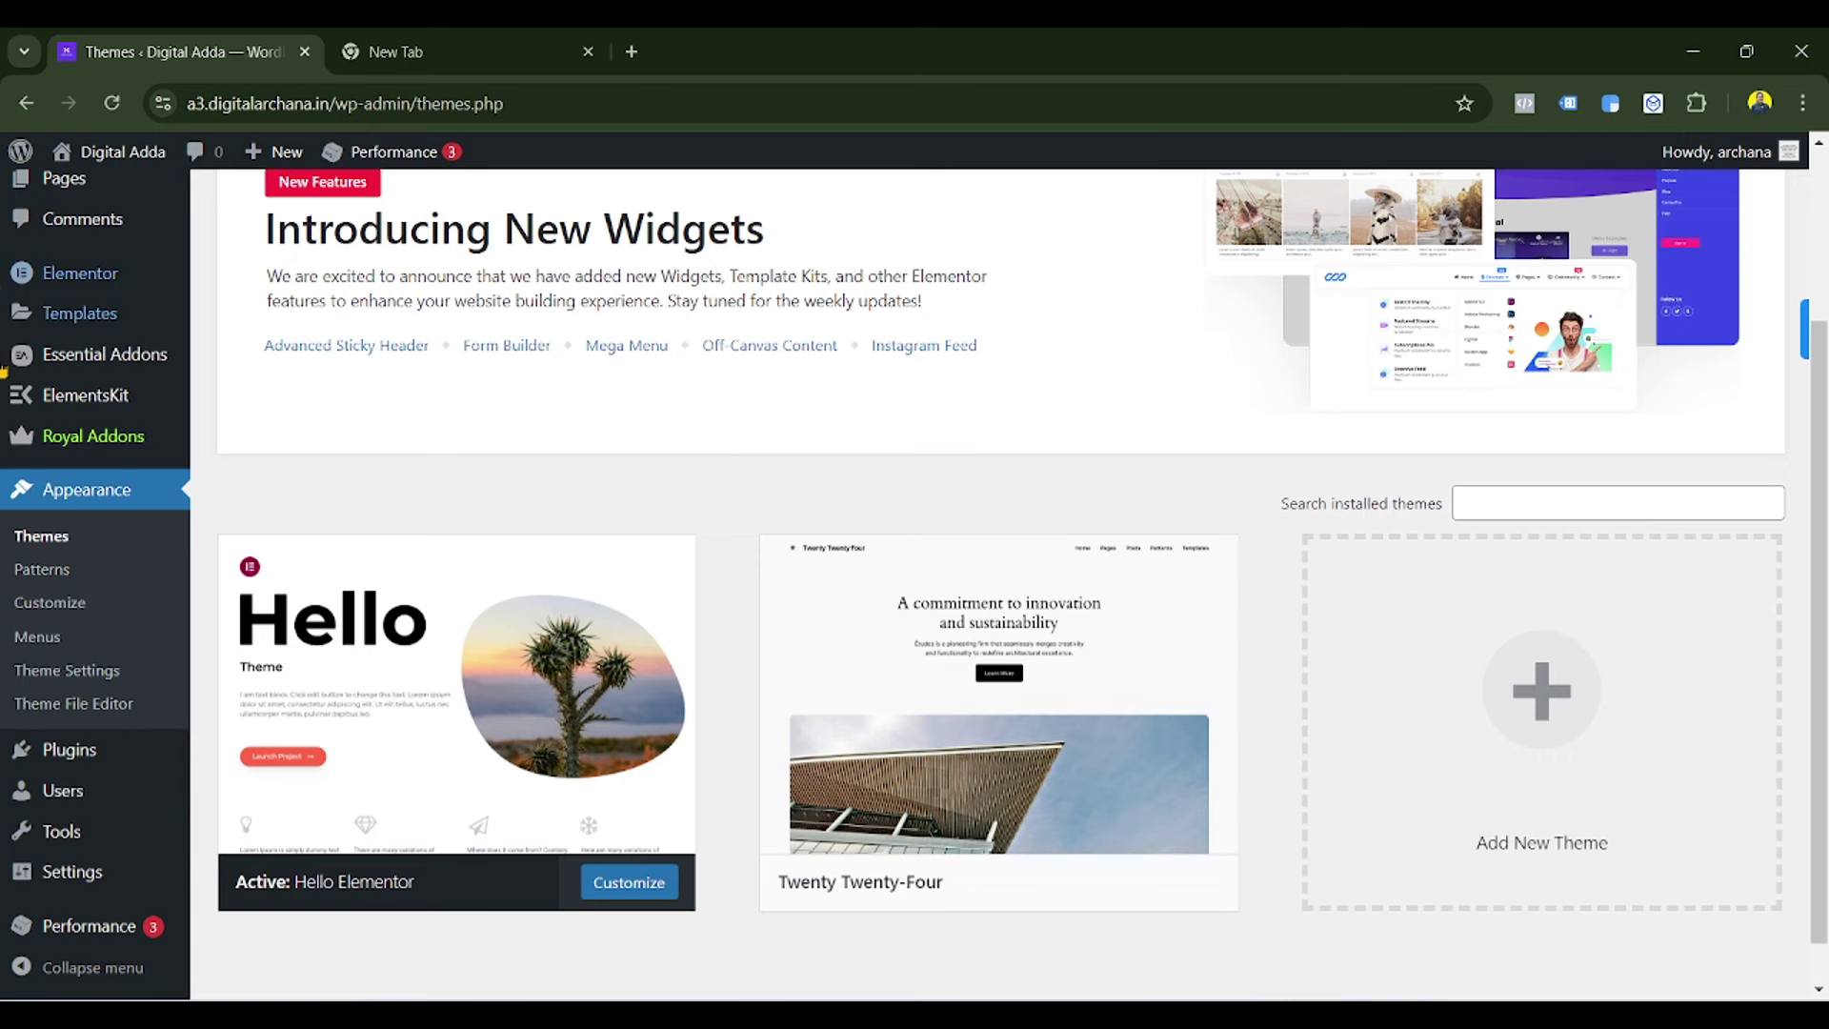
mouse_move(781, 590)
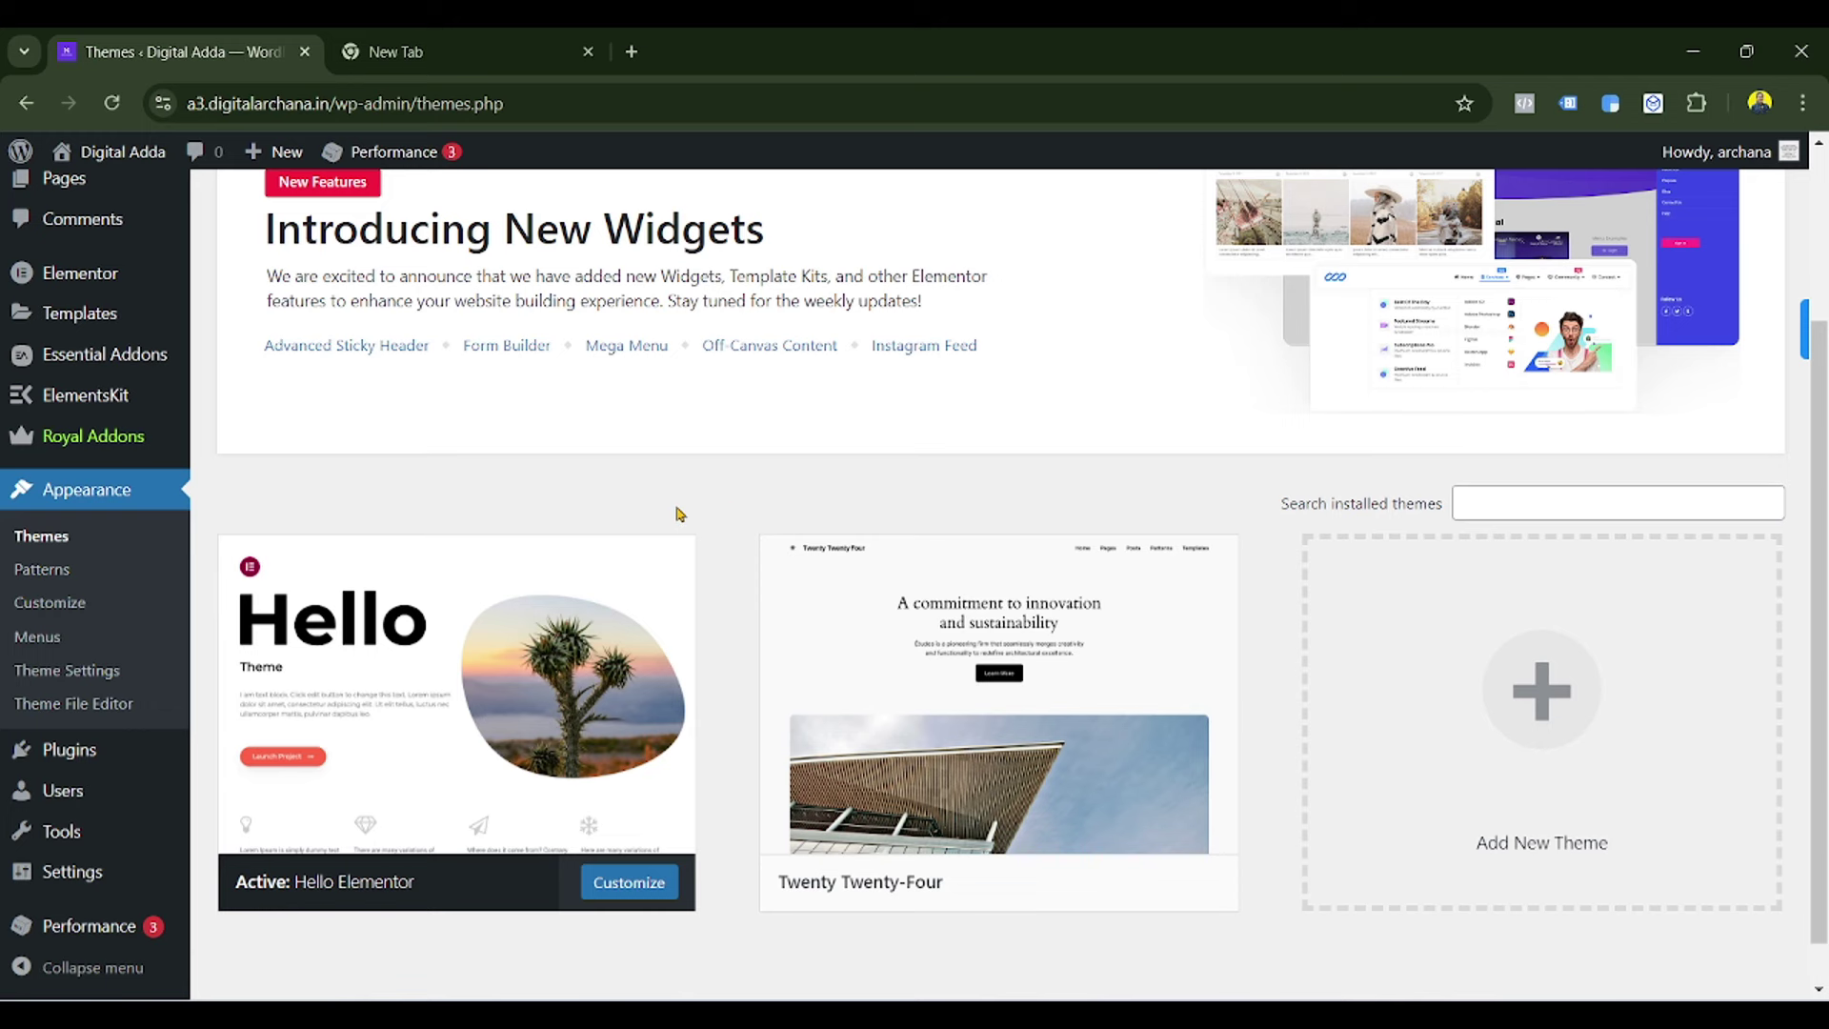
scroll(762, 560, "down", 1)
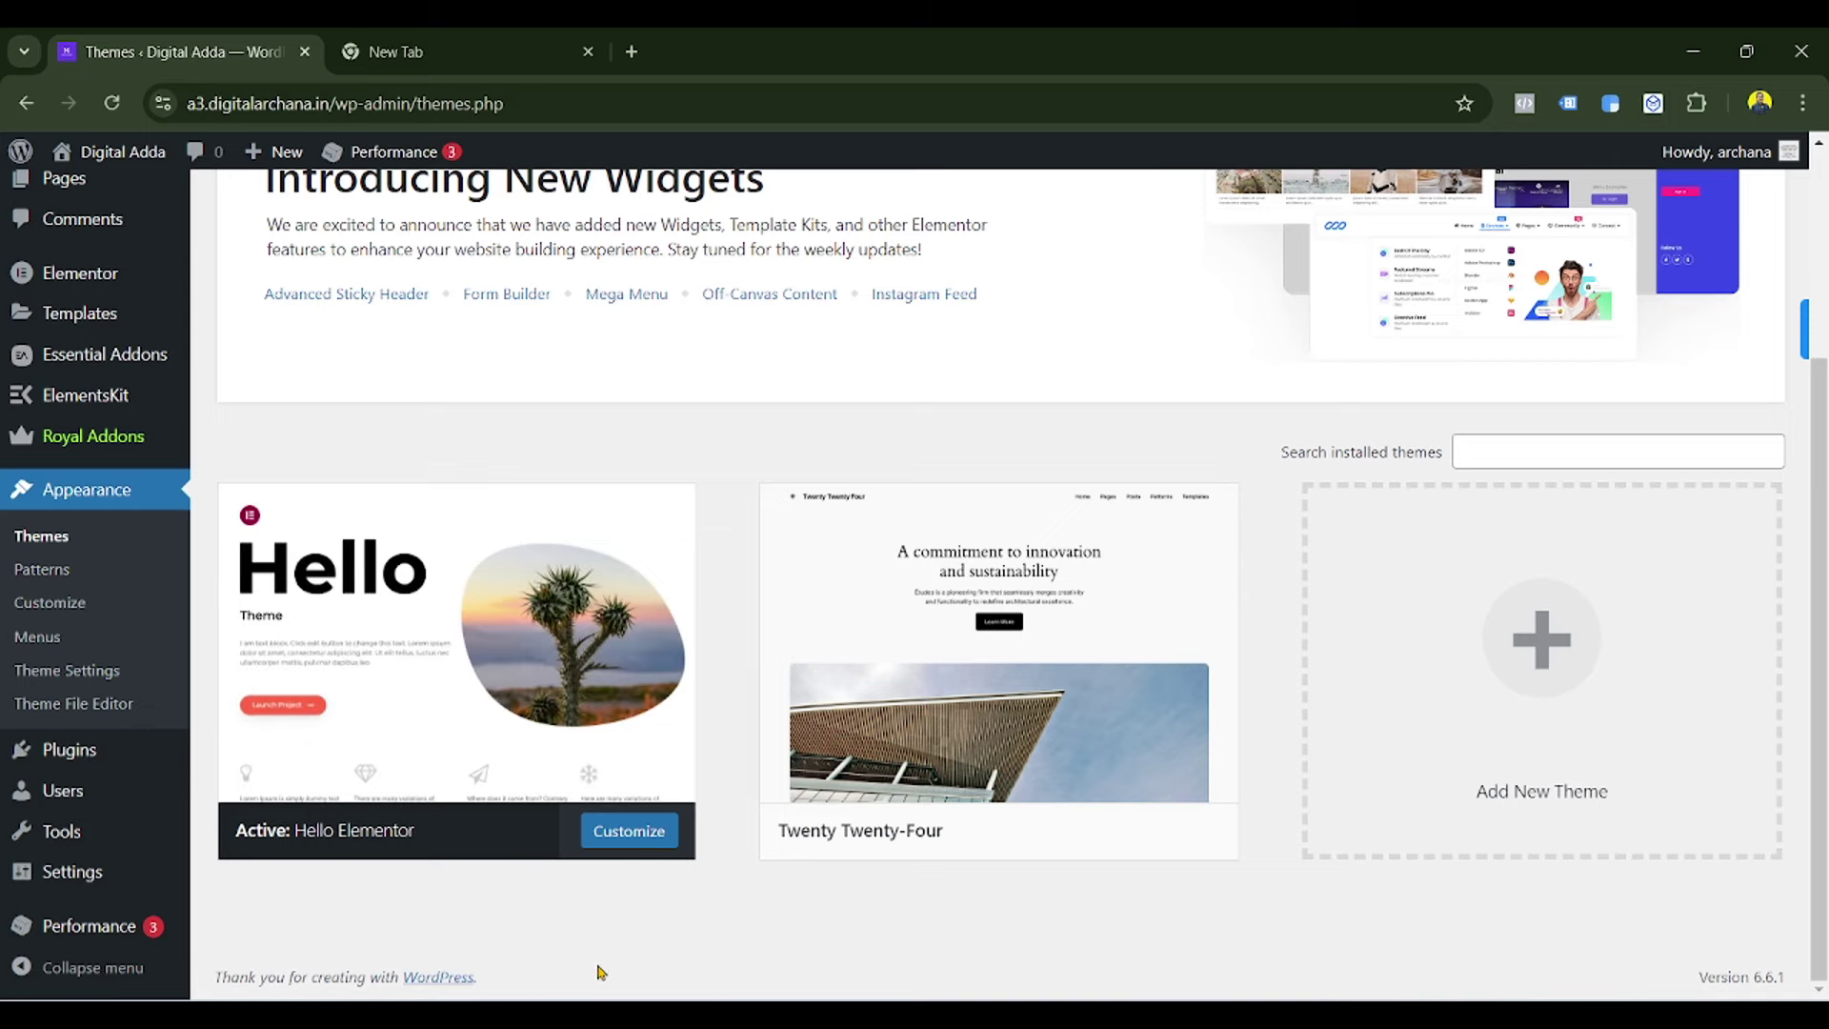
left_click(66, 768)
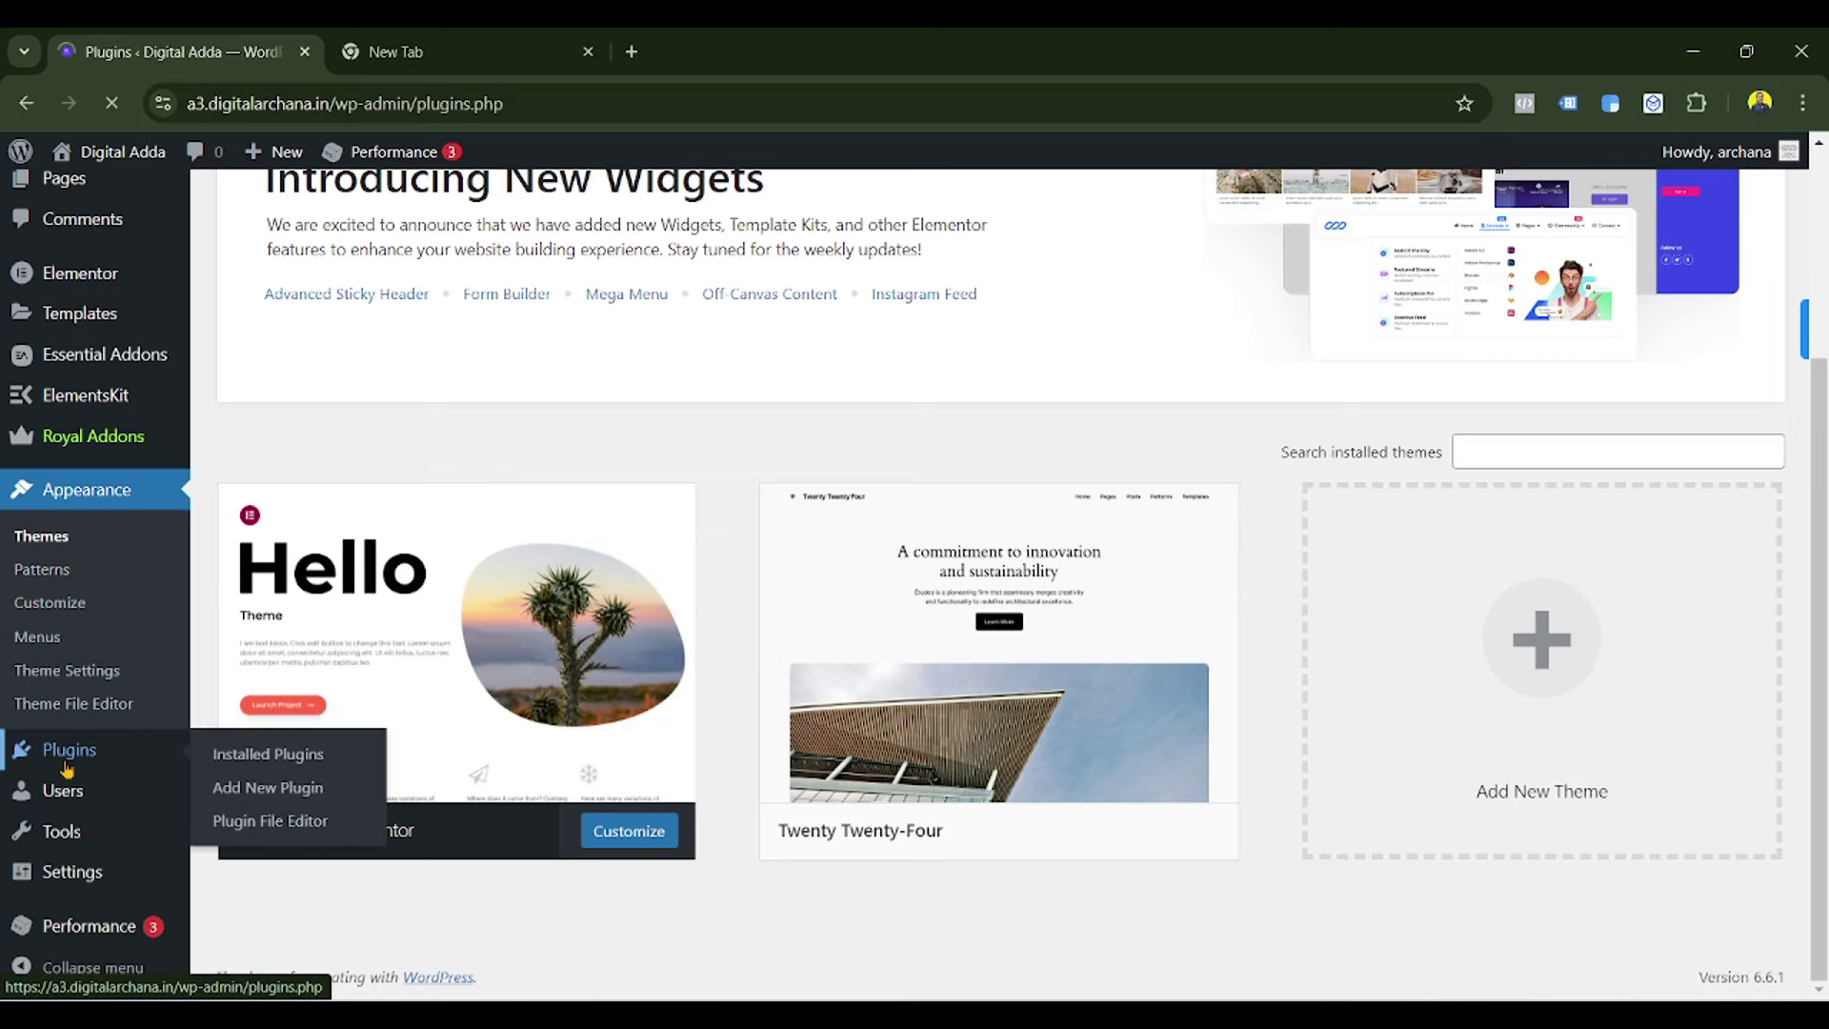
scroll(746, 677, "down", 7)
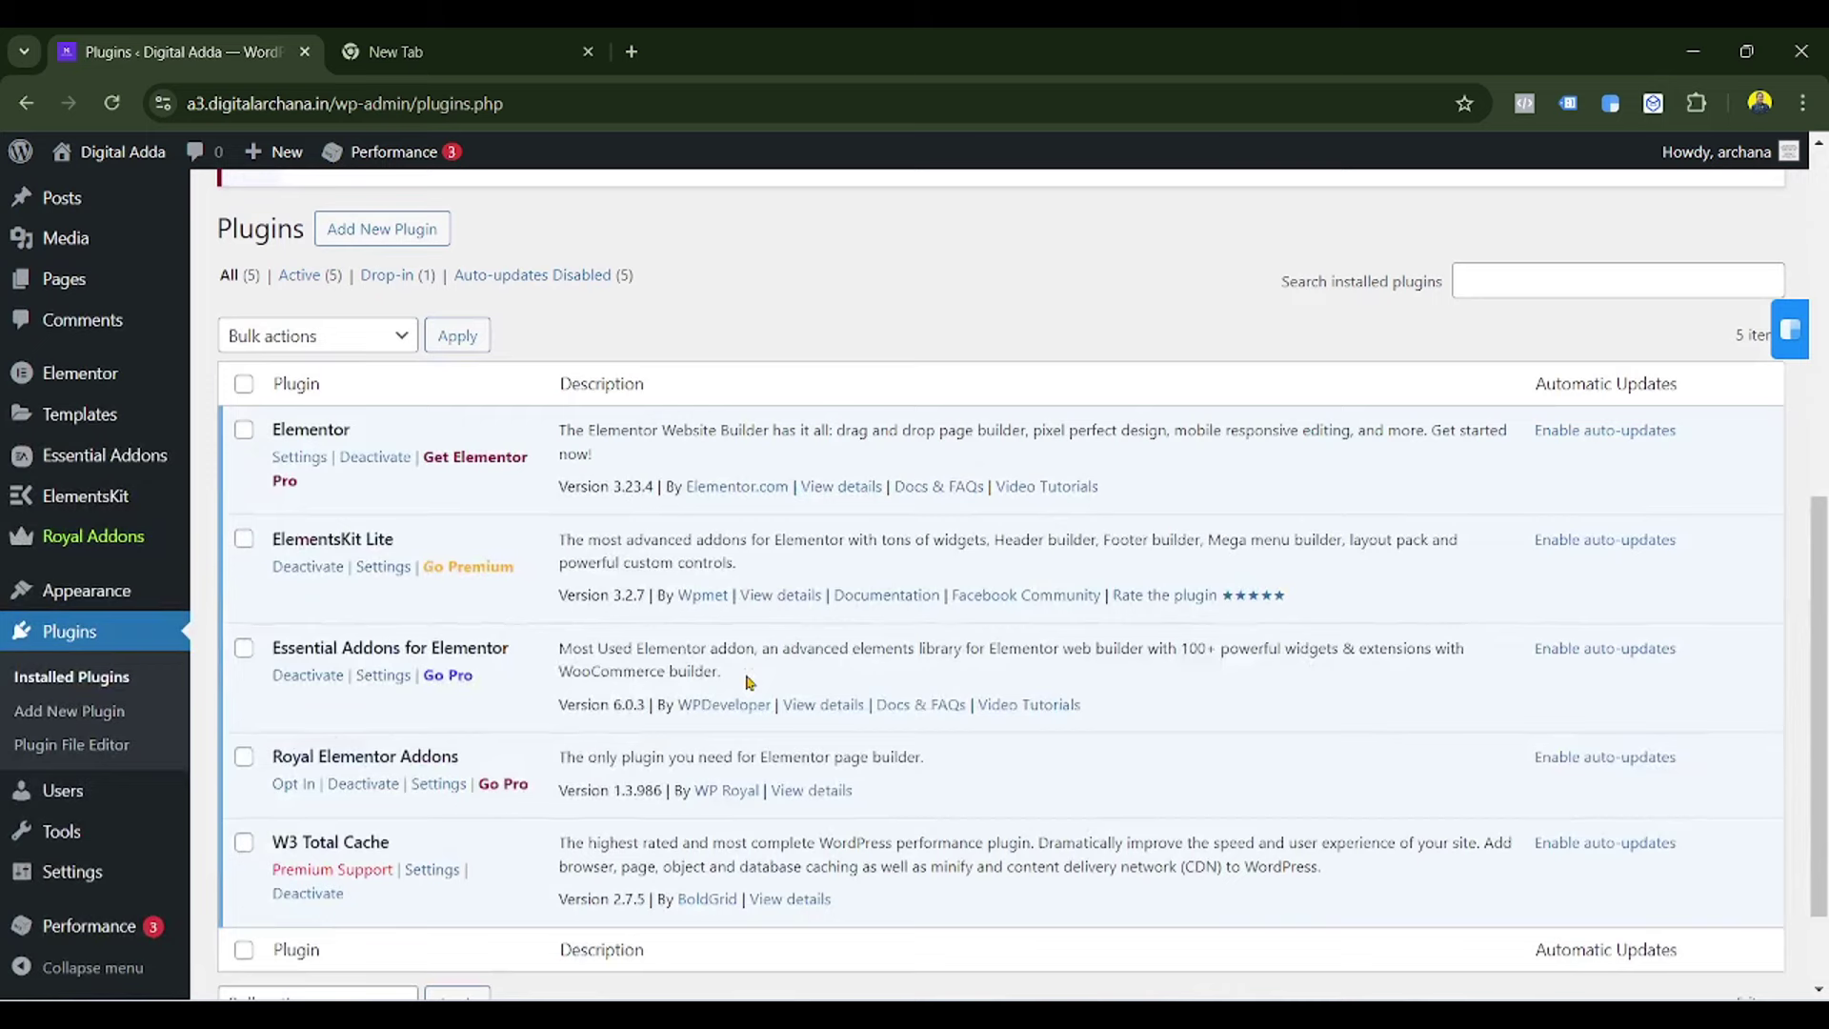
scroll(746, 682, "down", 1)
left_click(244, 309)
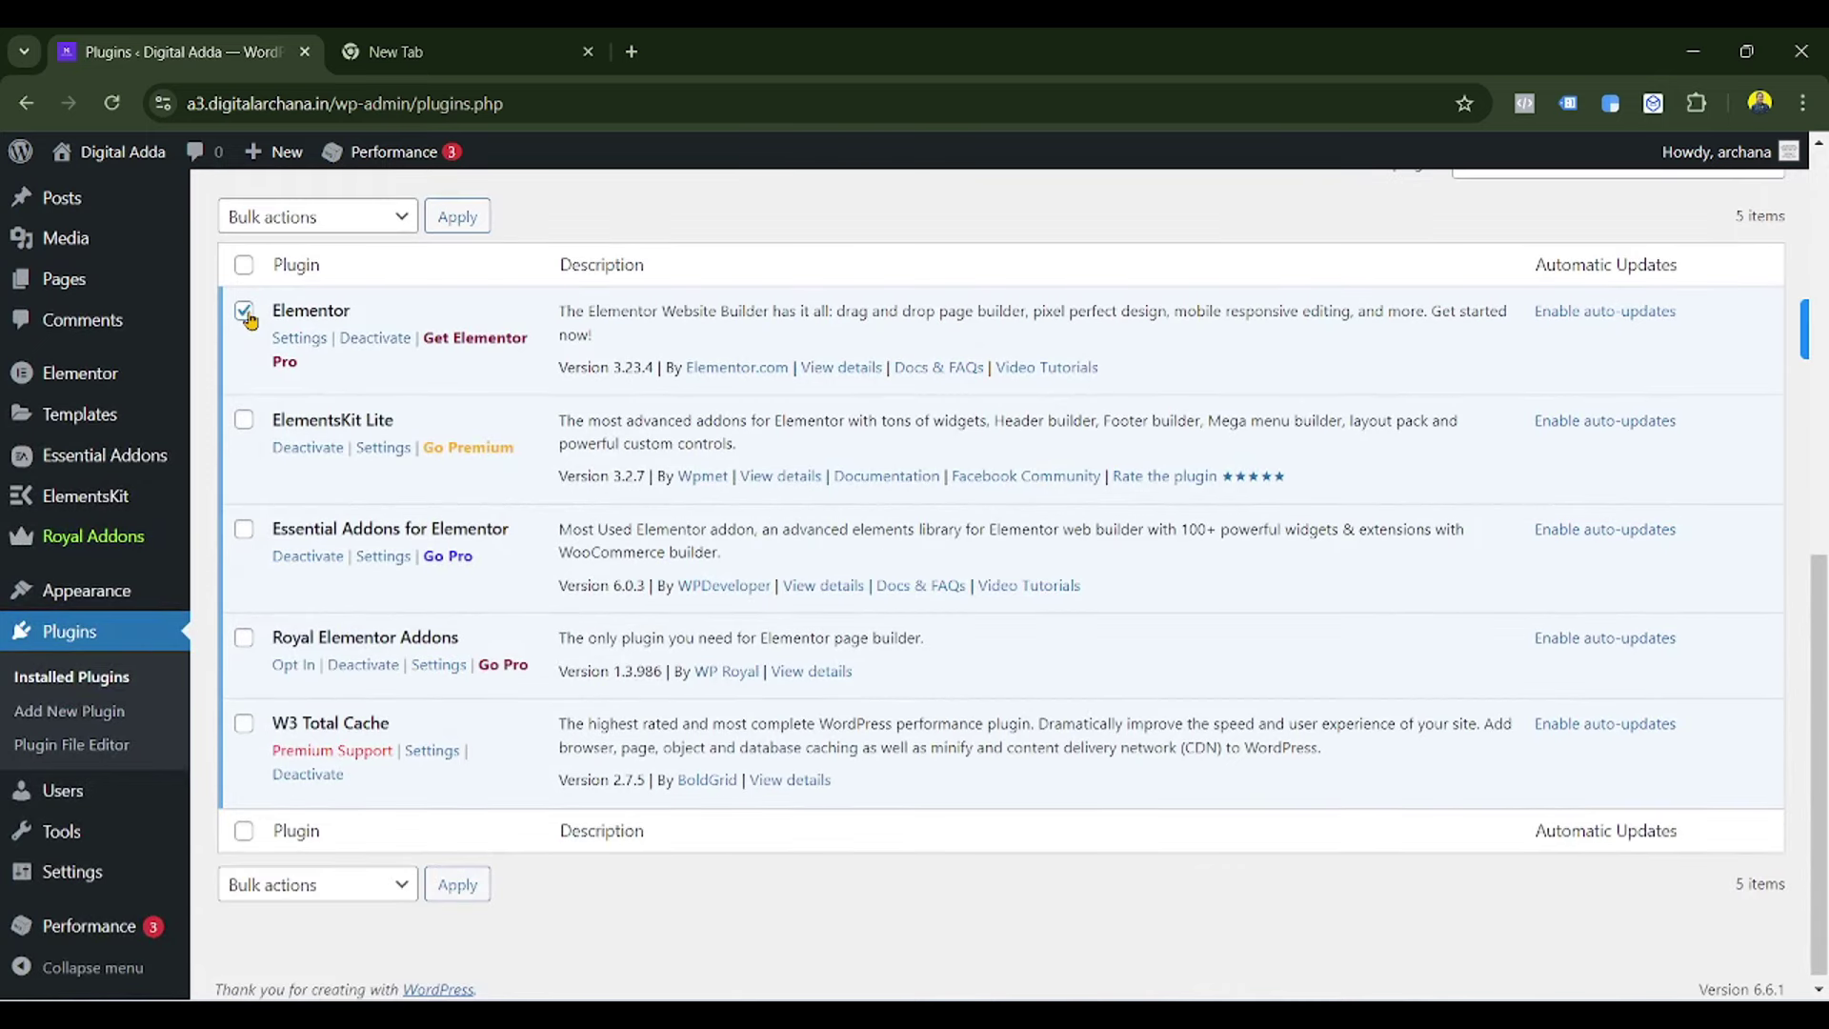
left_click(244, 426)
left_click(245, 538)
left_click(240, 642)
Re-tick Elementor and untick ElementsKit Lite in the plugins list.
left_click_drag(395, 431, 273, 431)
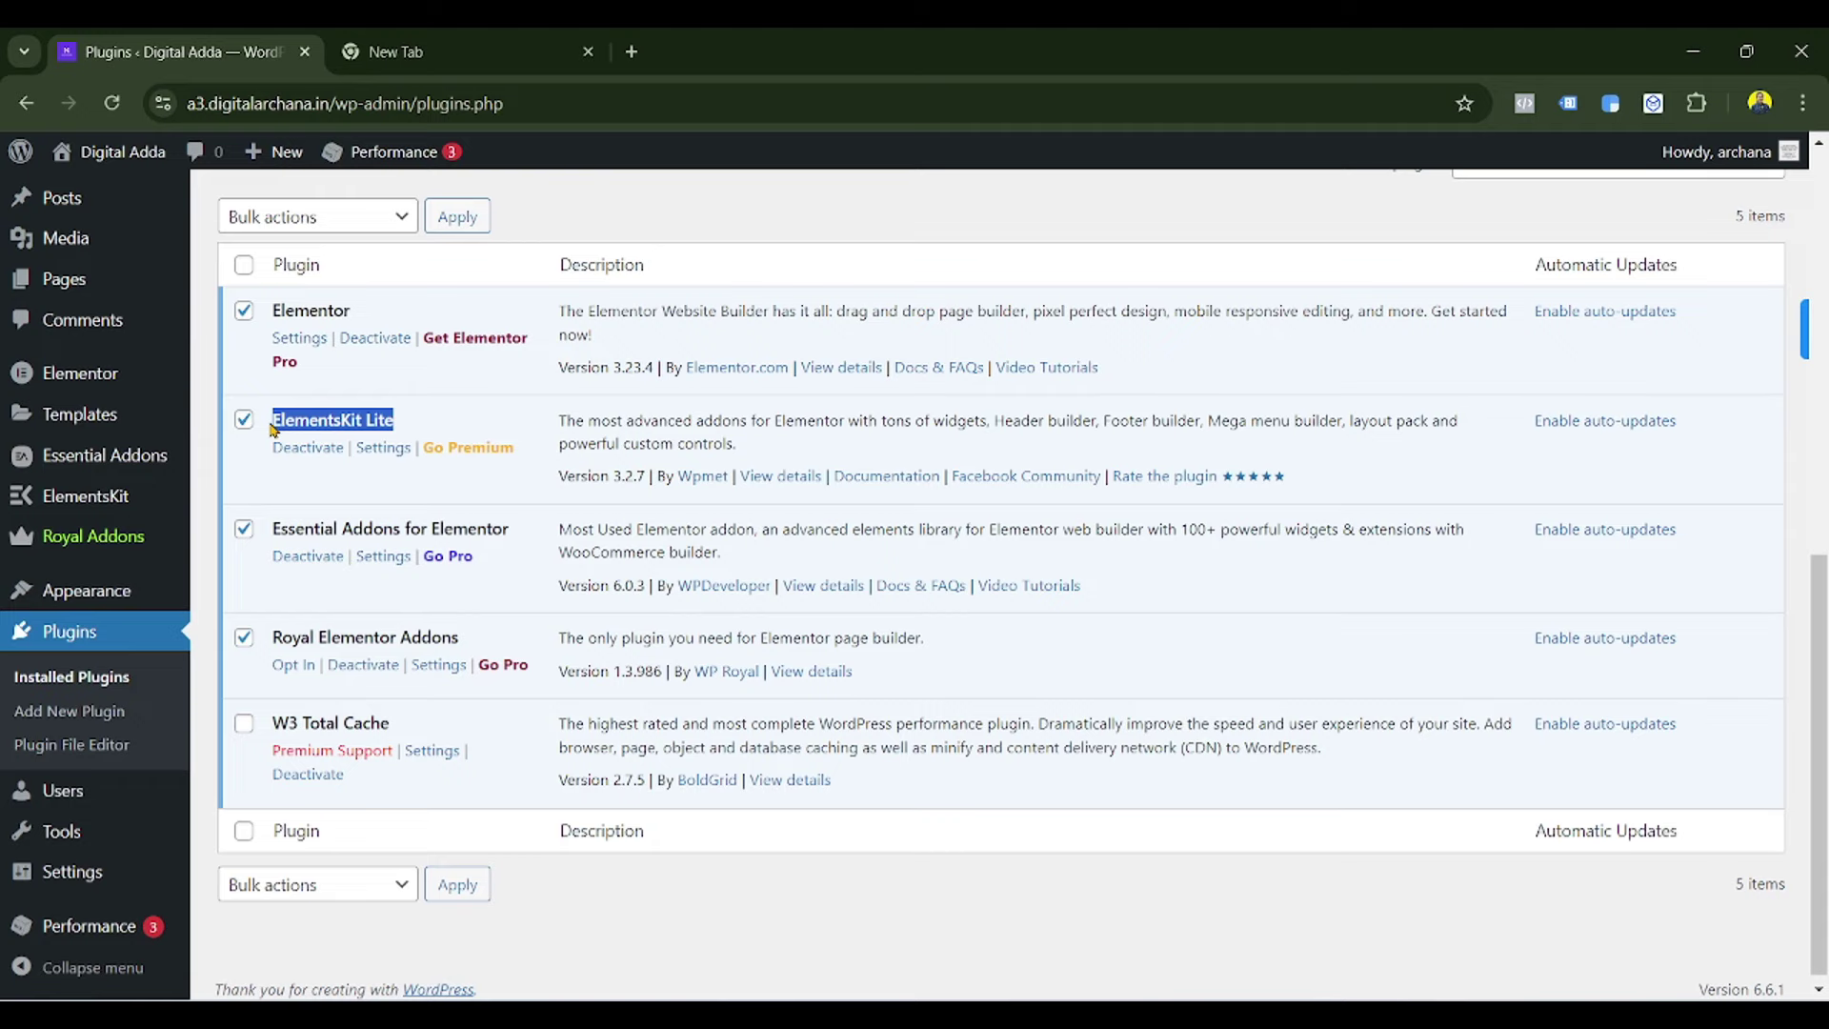
left_click_drag(274, 430, 763, 641)
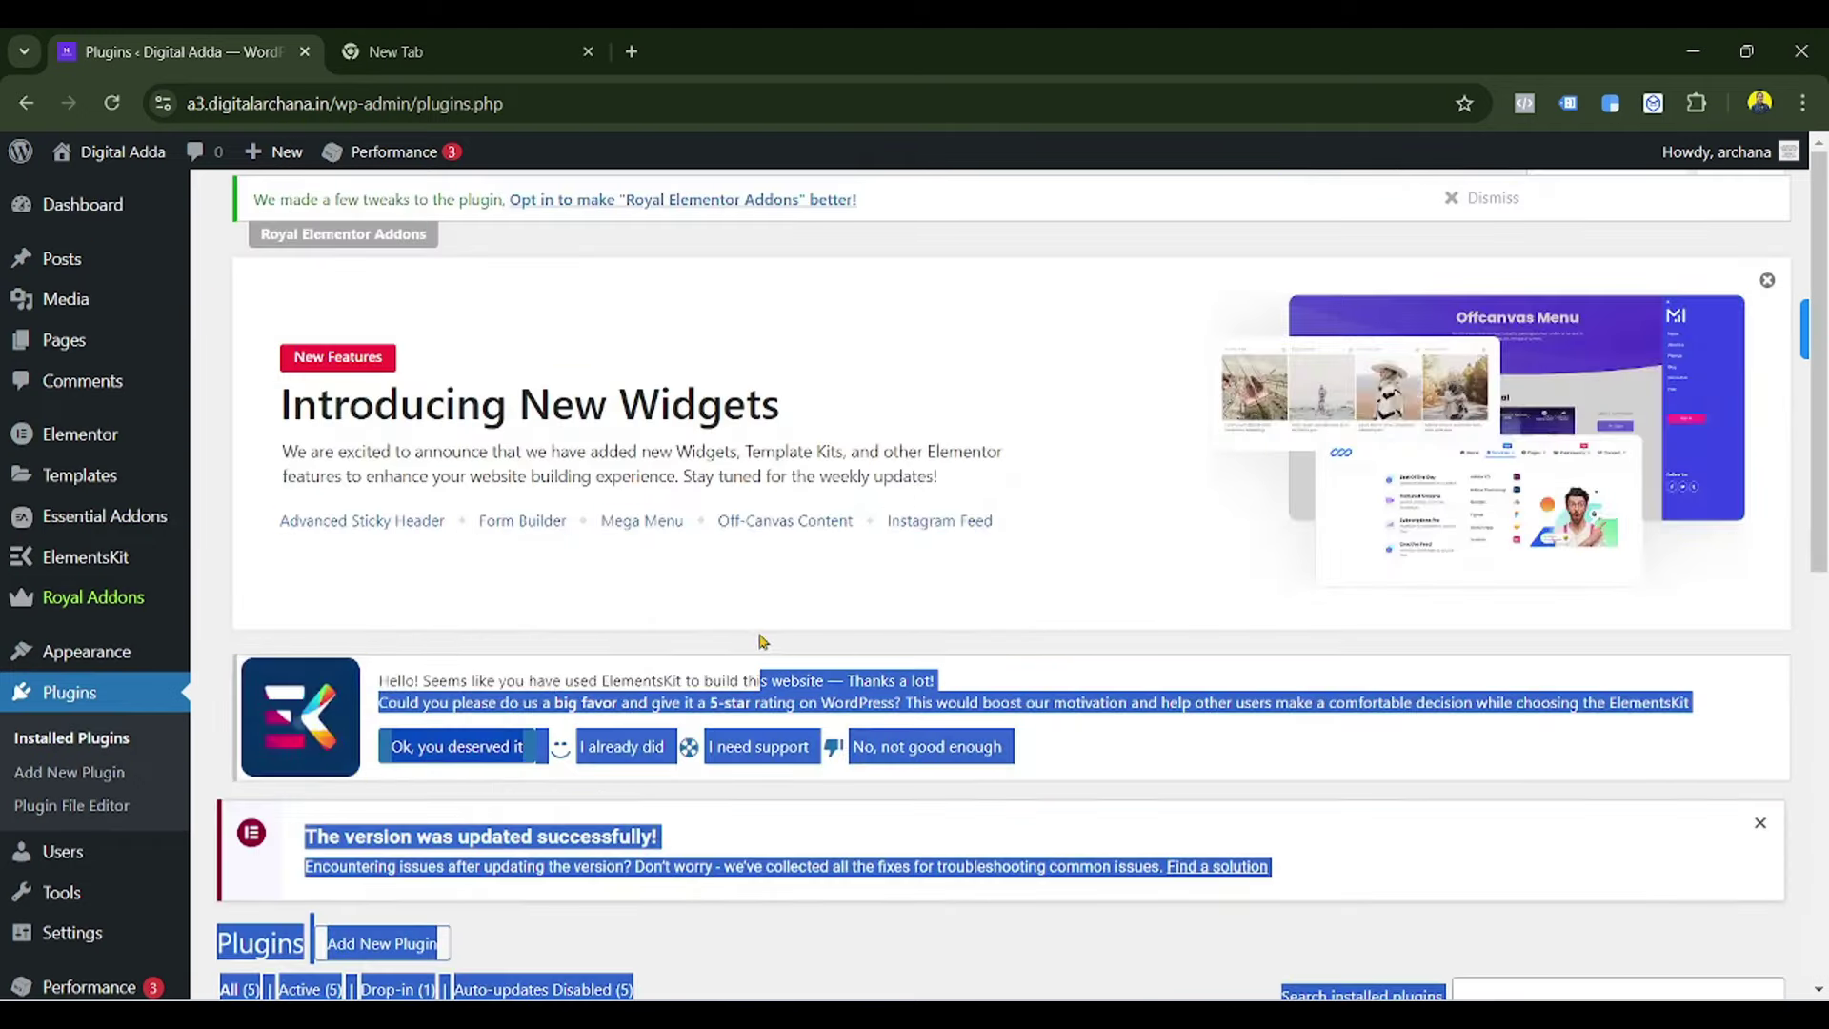
left_click(763, 641)
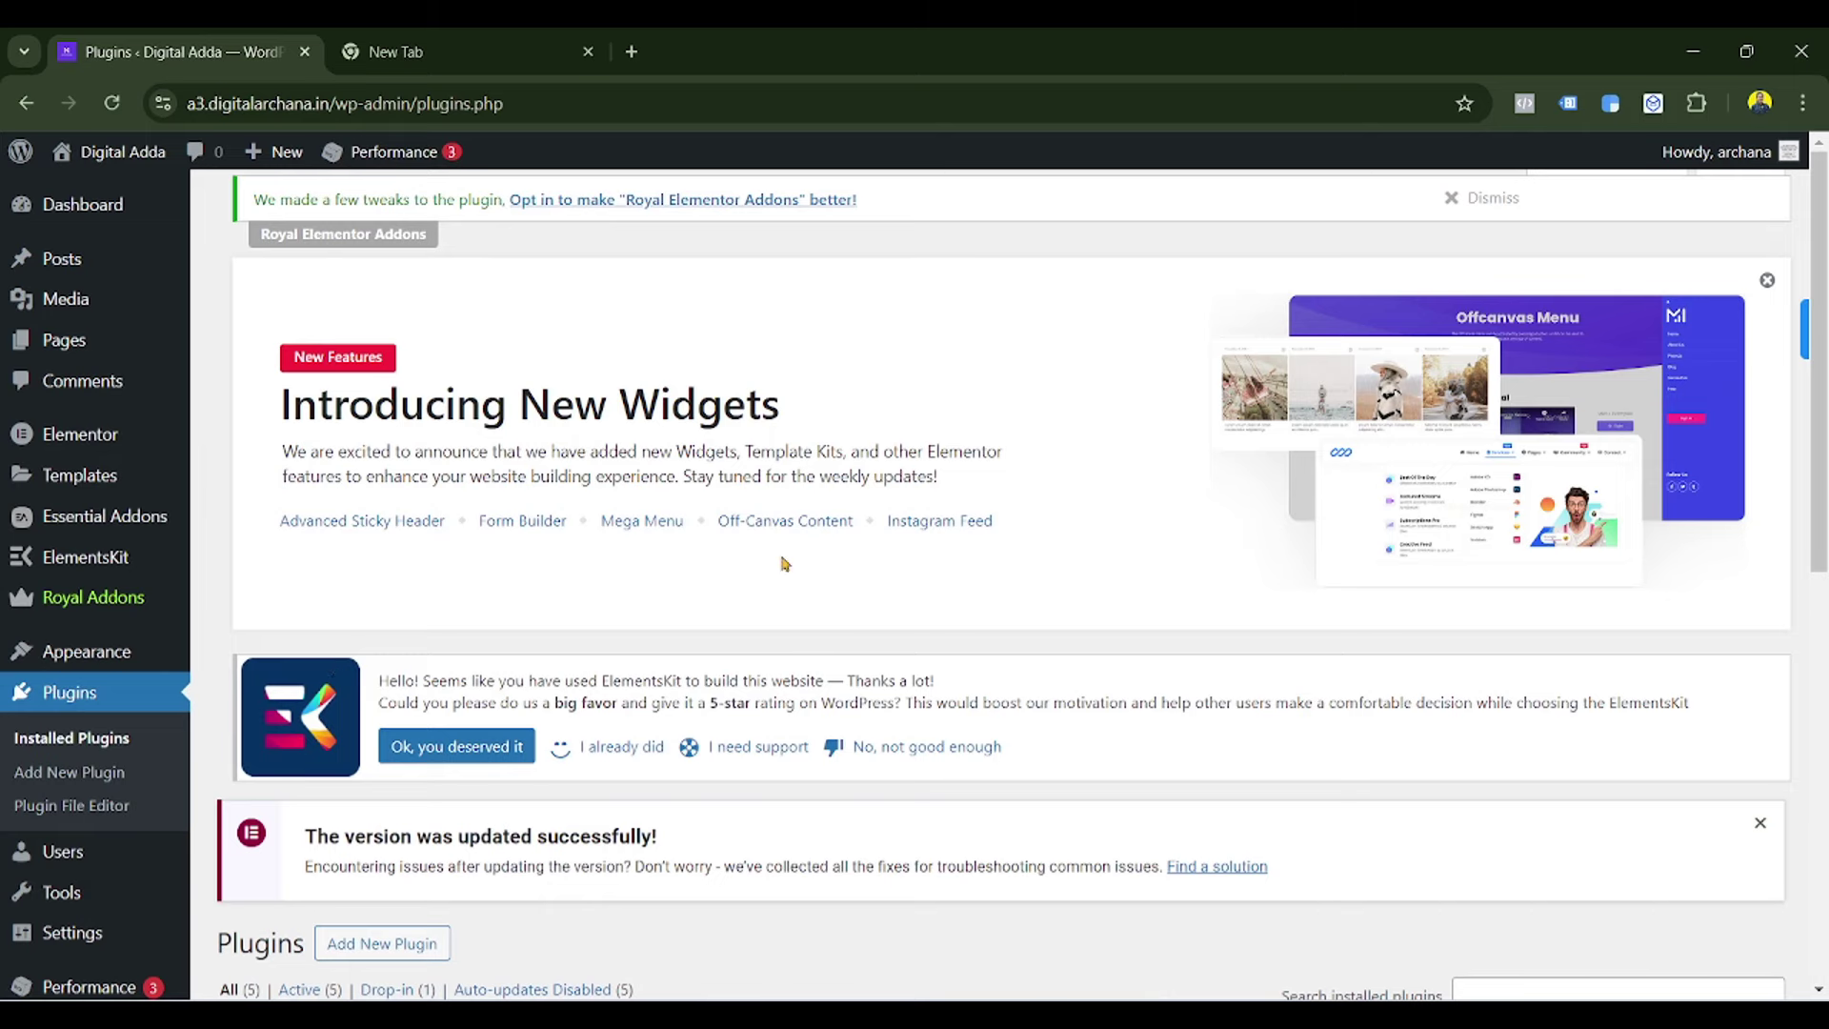
scroll(783, 564, "down", 7)
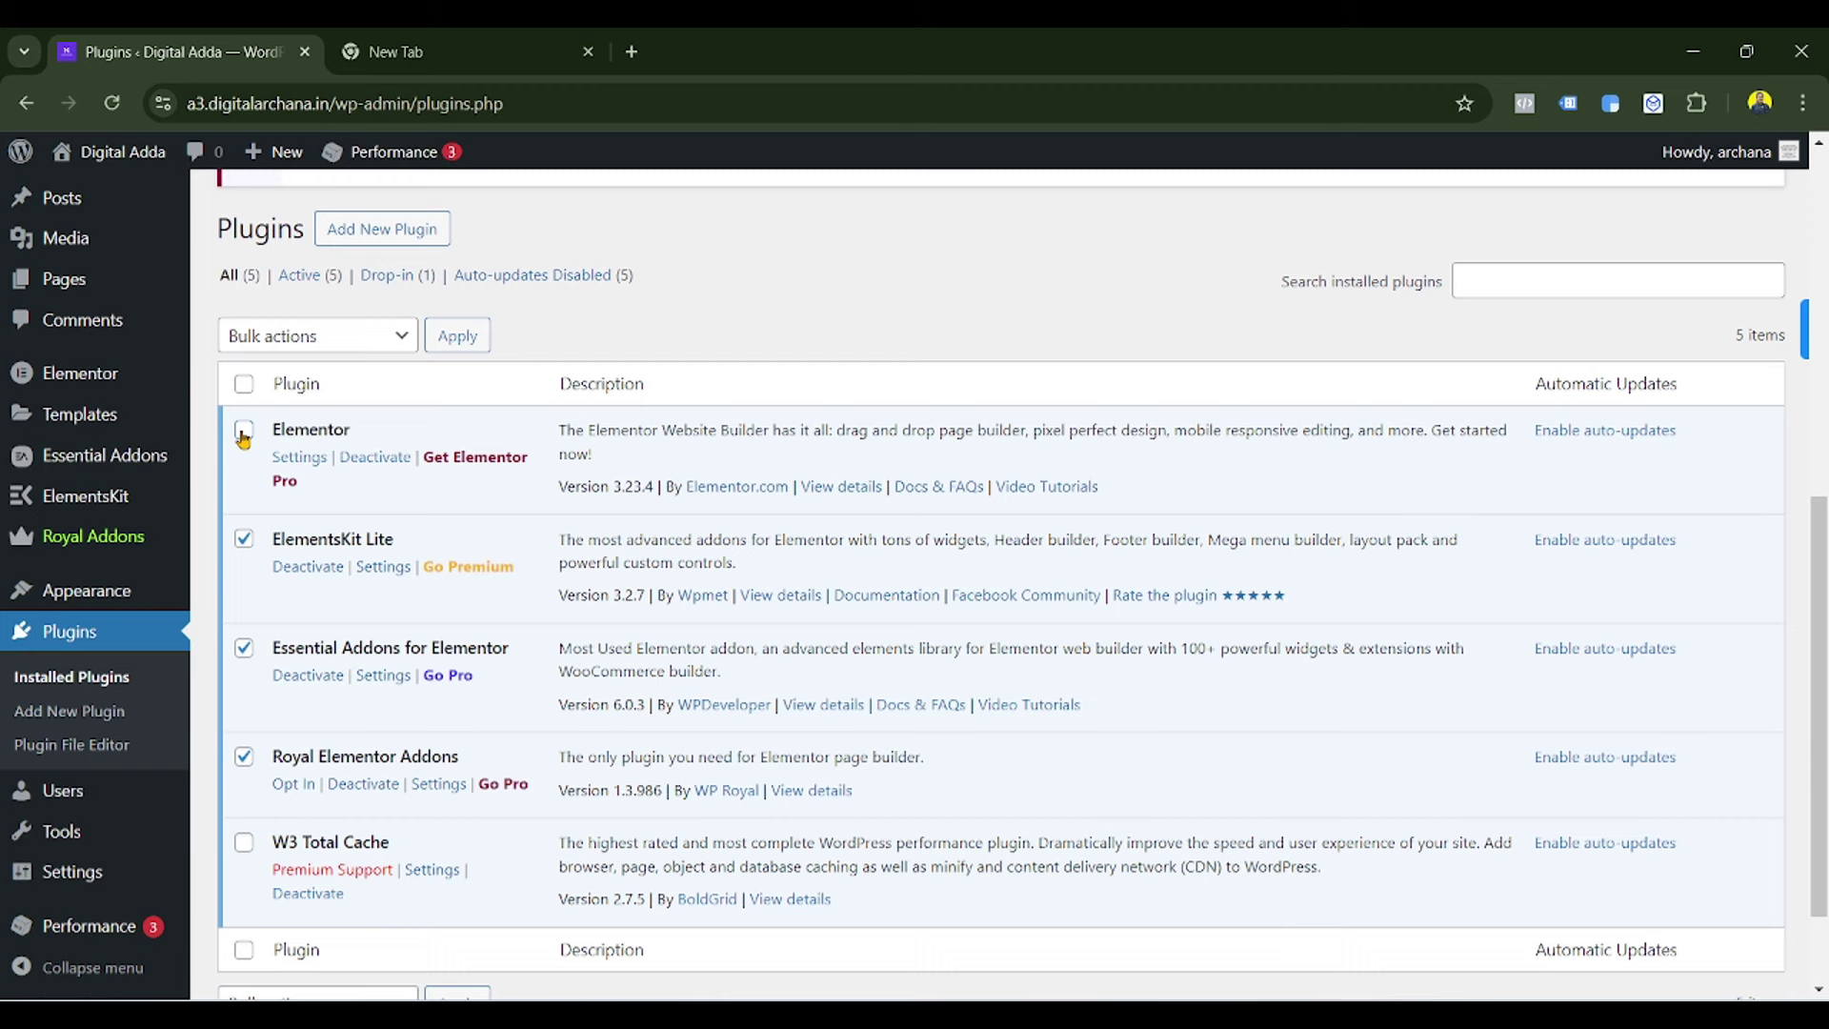
left_click(244, 431)
left_click(244, 540)
Highlight the Royal Elementor Addons, Essential Addons and Elementor plugin names.
left_click_drag(489, 762, 270, 759)
left_click_drag(515, 648, 272, 648)
left_click_drag(368, 457, 252, 443)
left_click(367, 437)
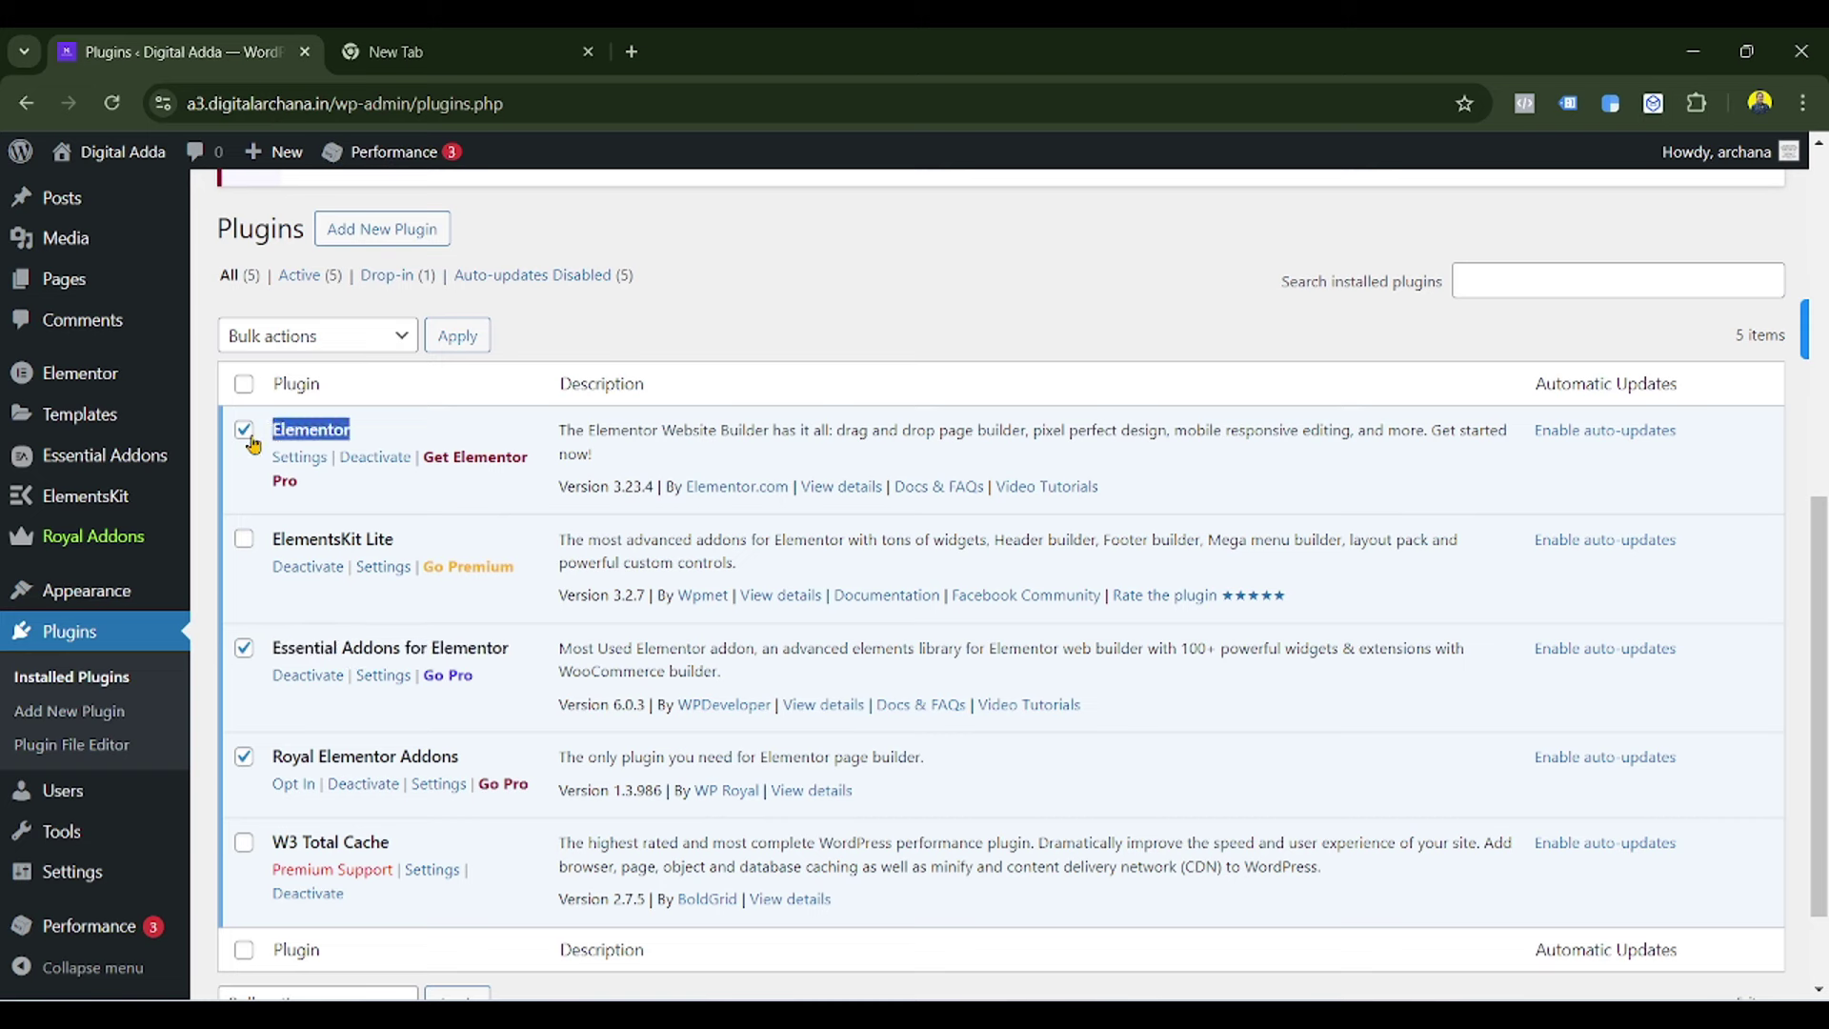
left_click(216, 386)
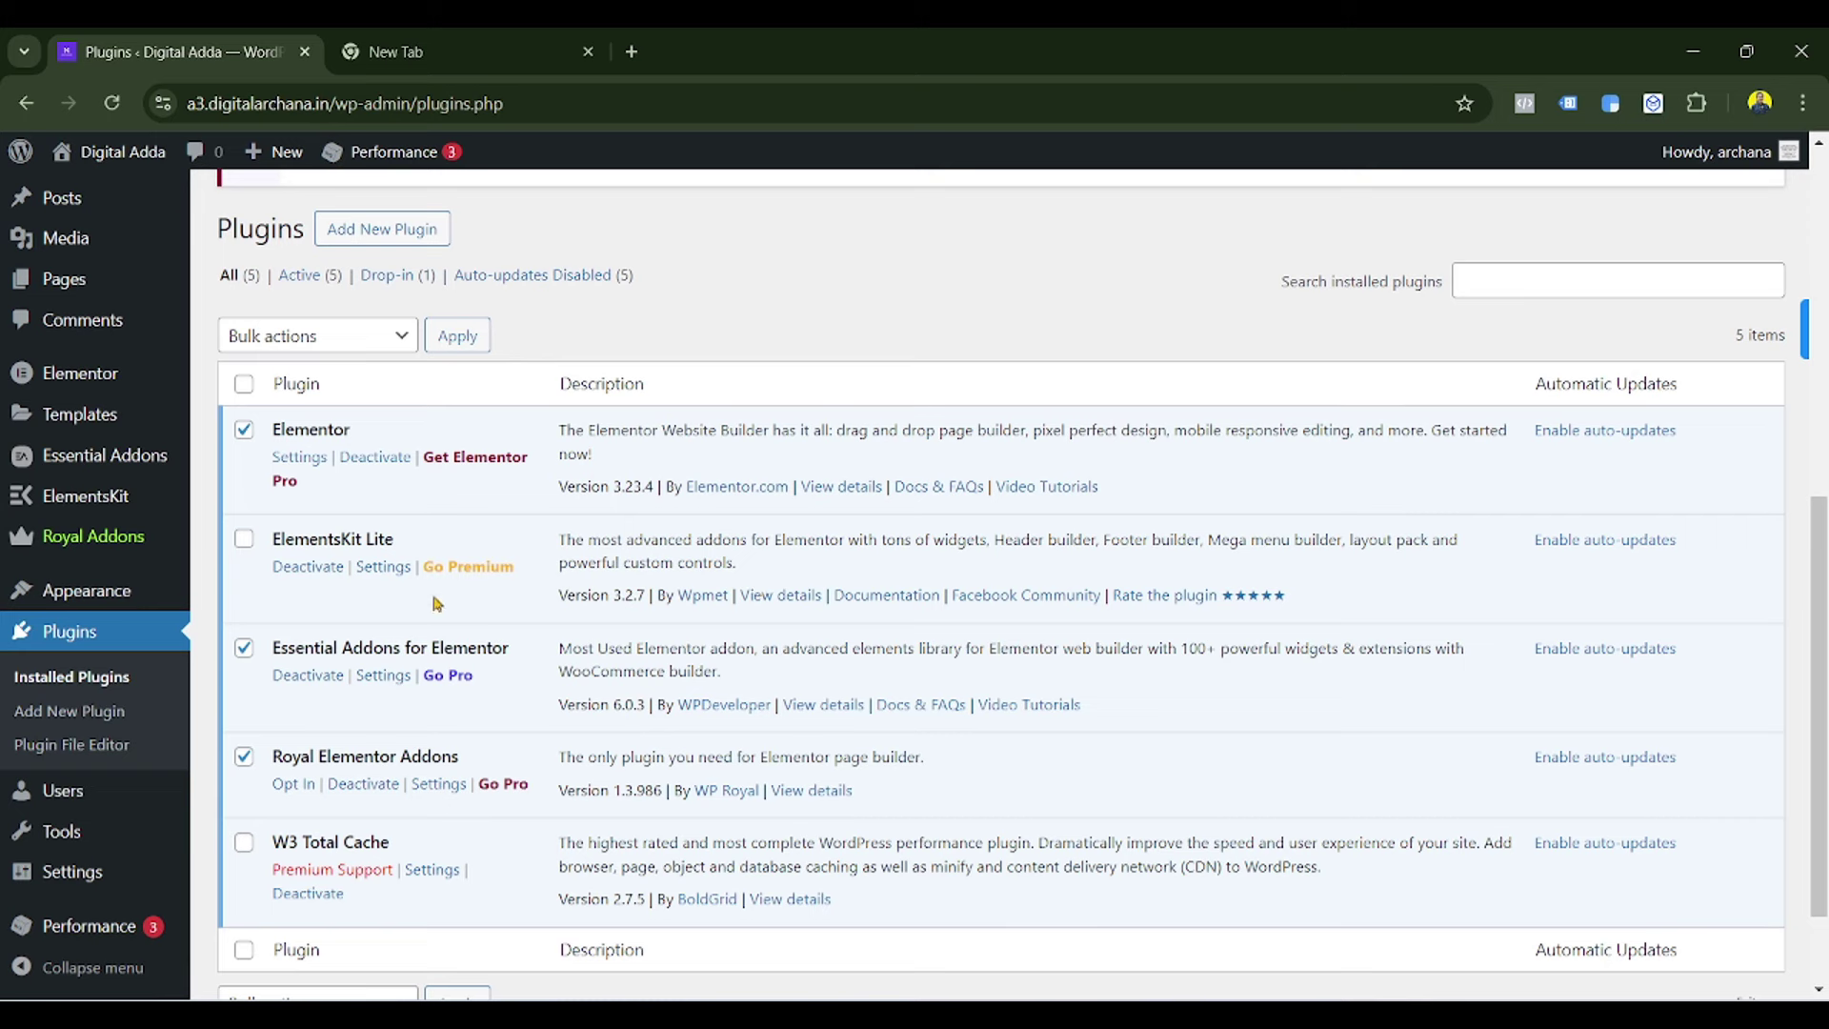
left_click_drag(354, 430, 257, 429)
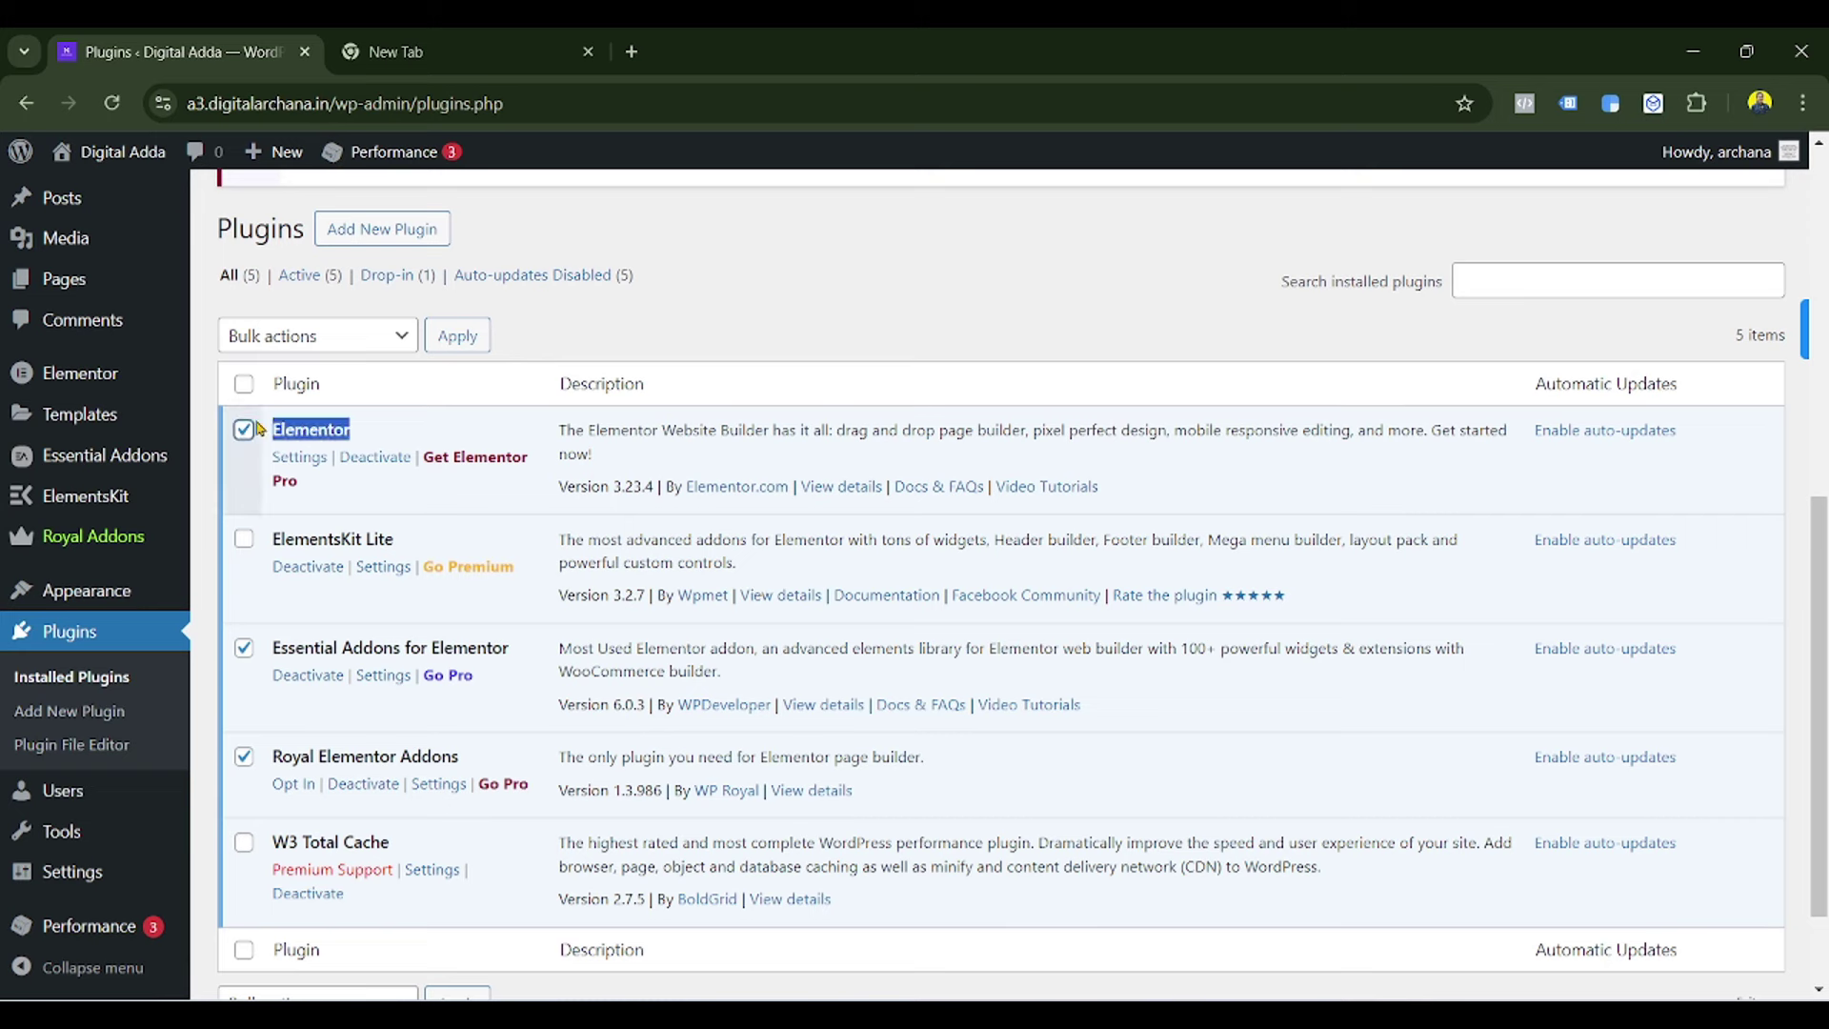
left_click_drag(396, 539, 286, 539)
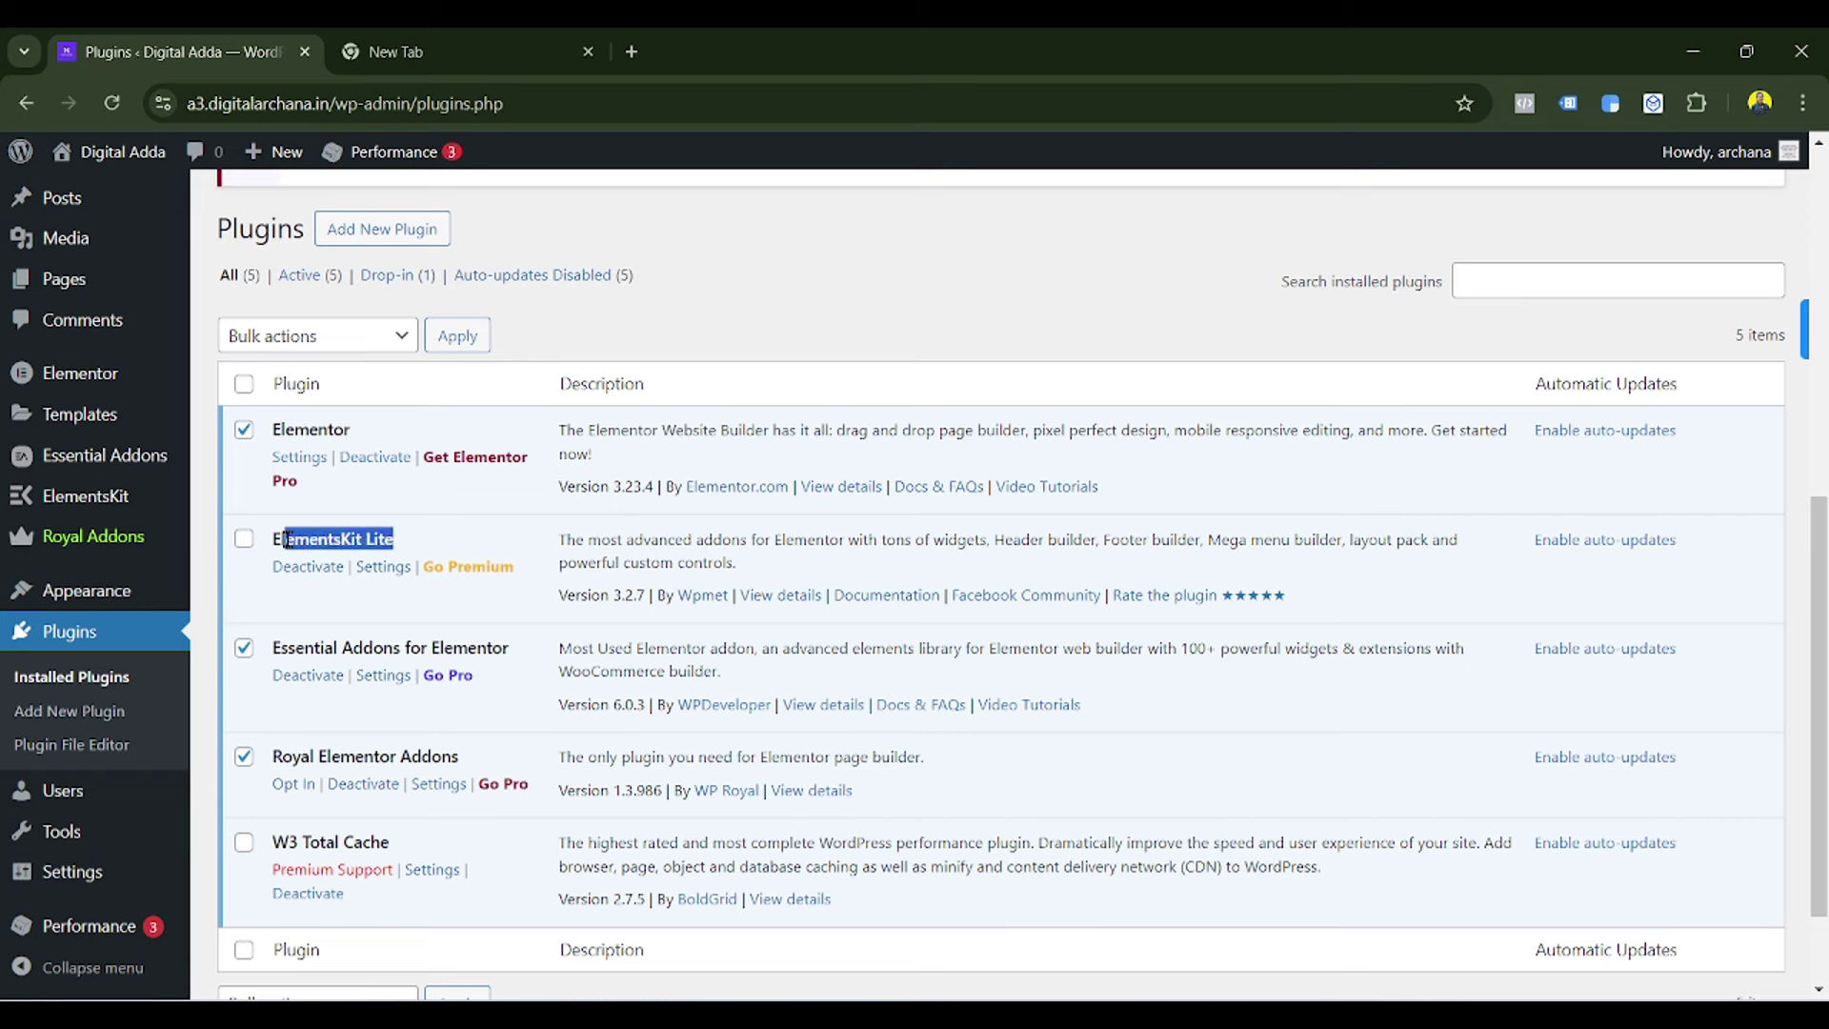
left_click(207, 561)
left_click_drag(355, 430, 293, 430)
left_click_drag(511, 649, 271, 647)
left_click_drag(488, 760, 263, 759)
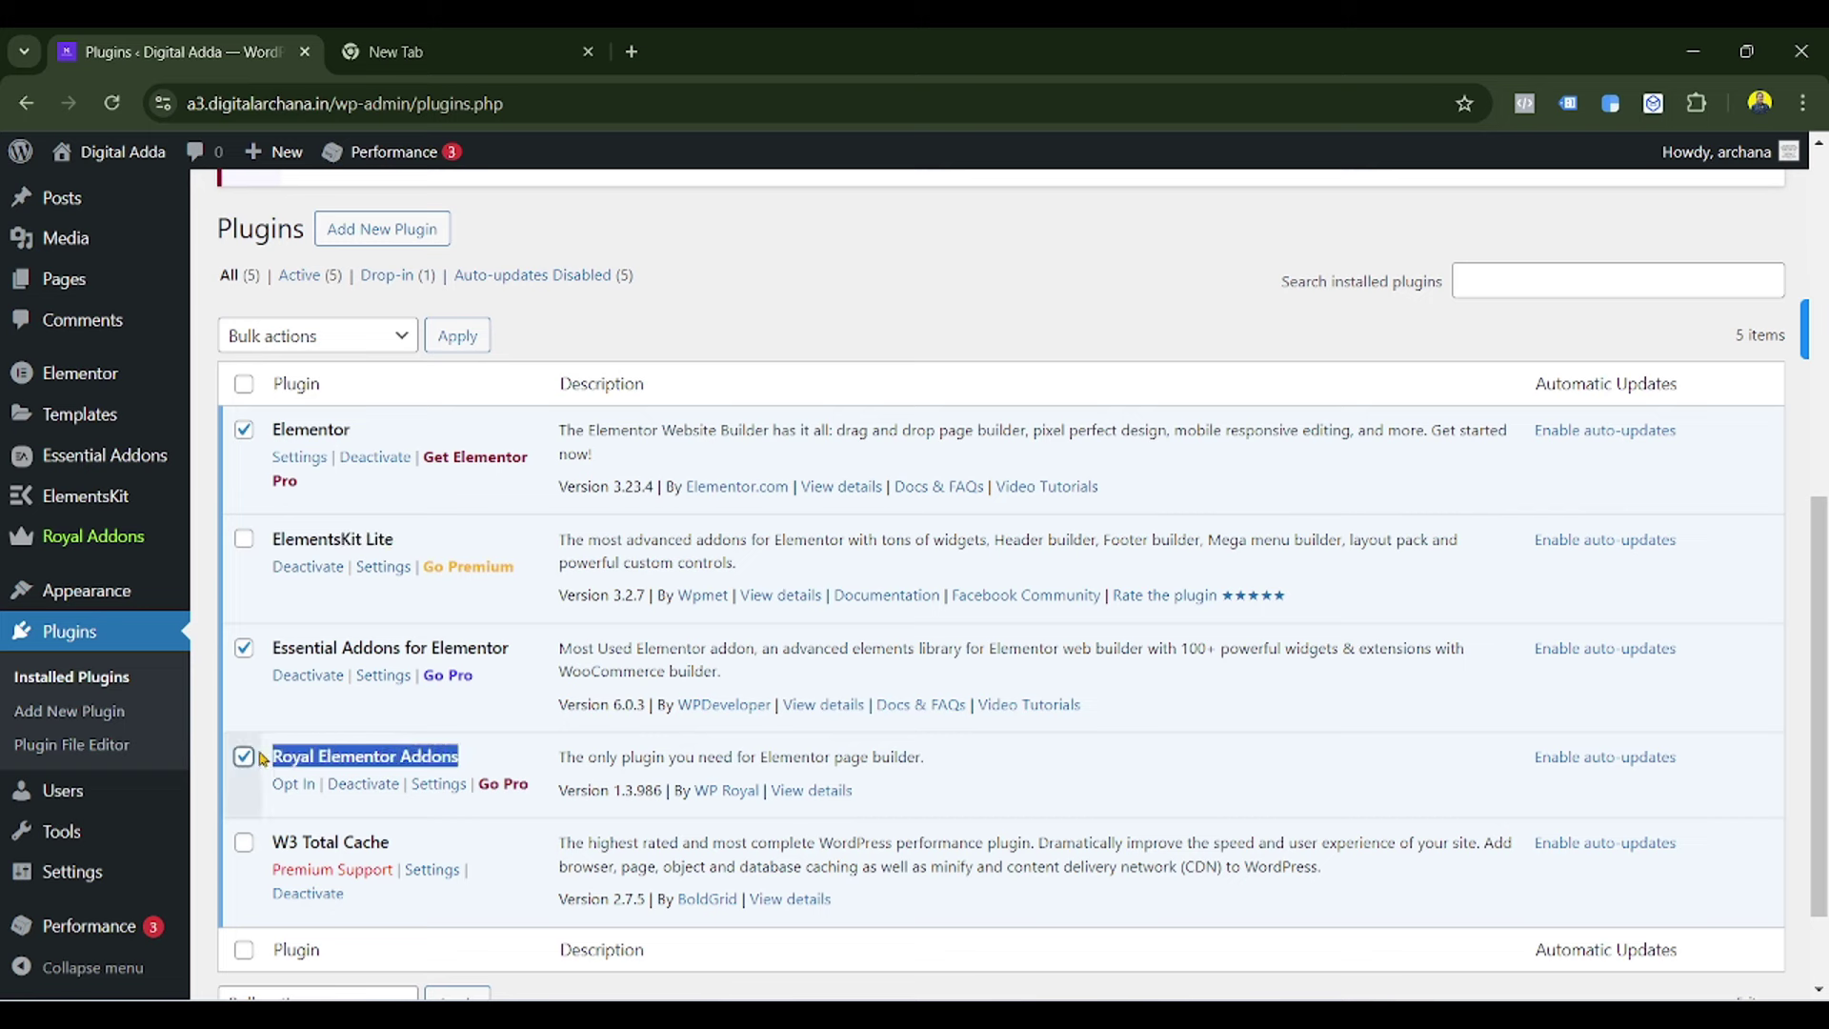
left_click(203, 710)
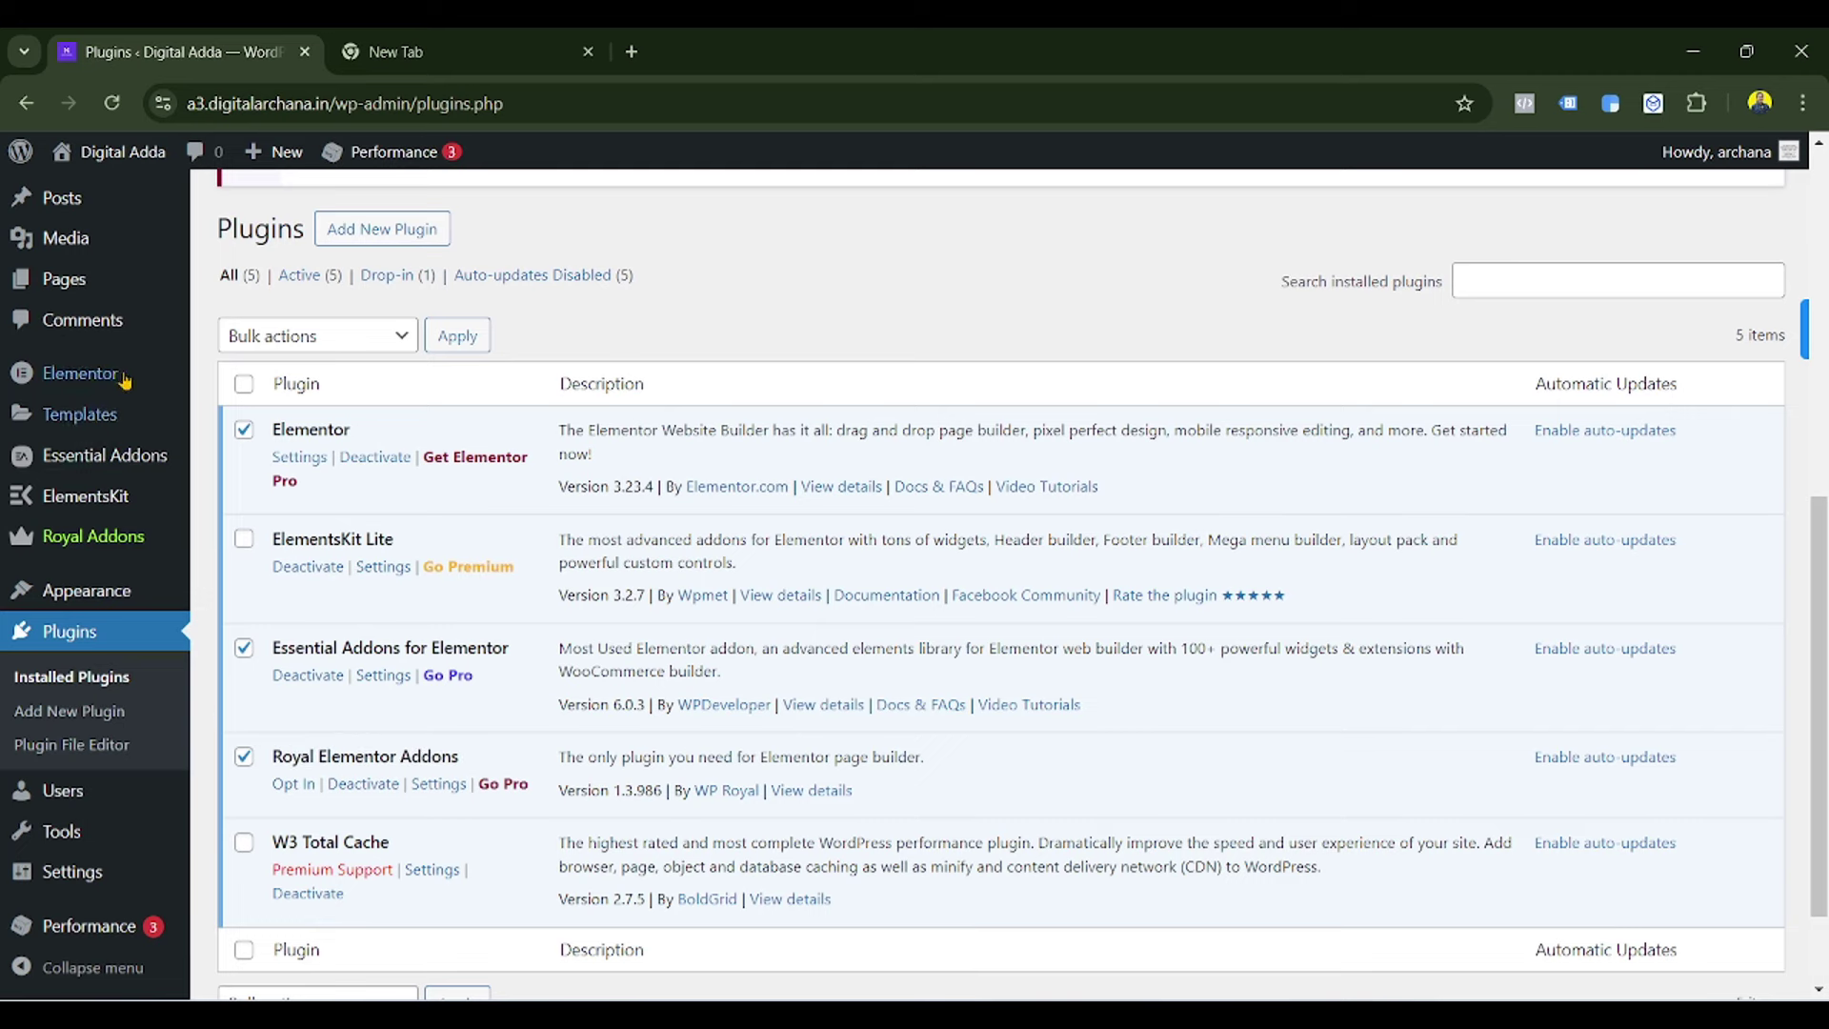
Add a new page titled 'homepage' under Pages and launch Edit with Elementor.
left_click(48, 278)
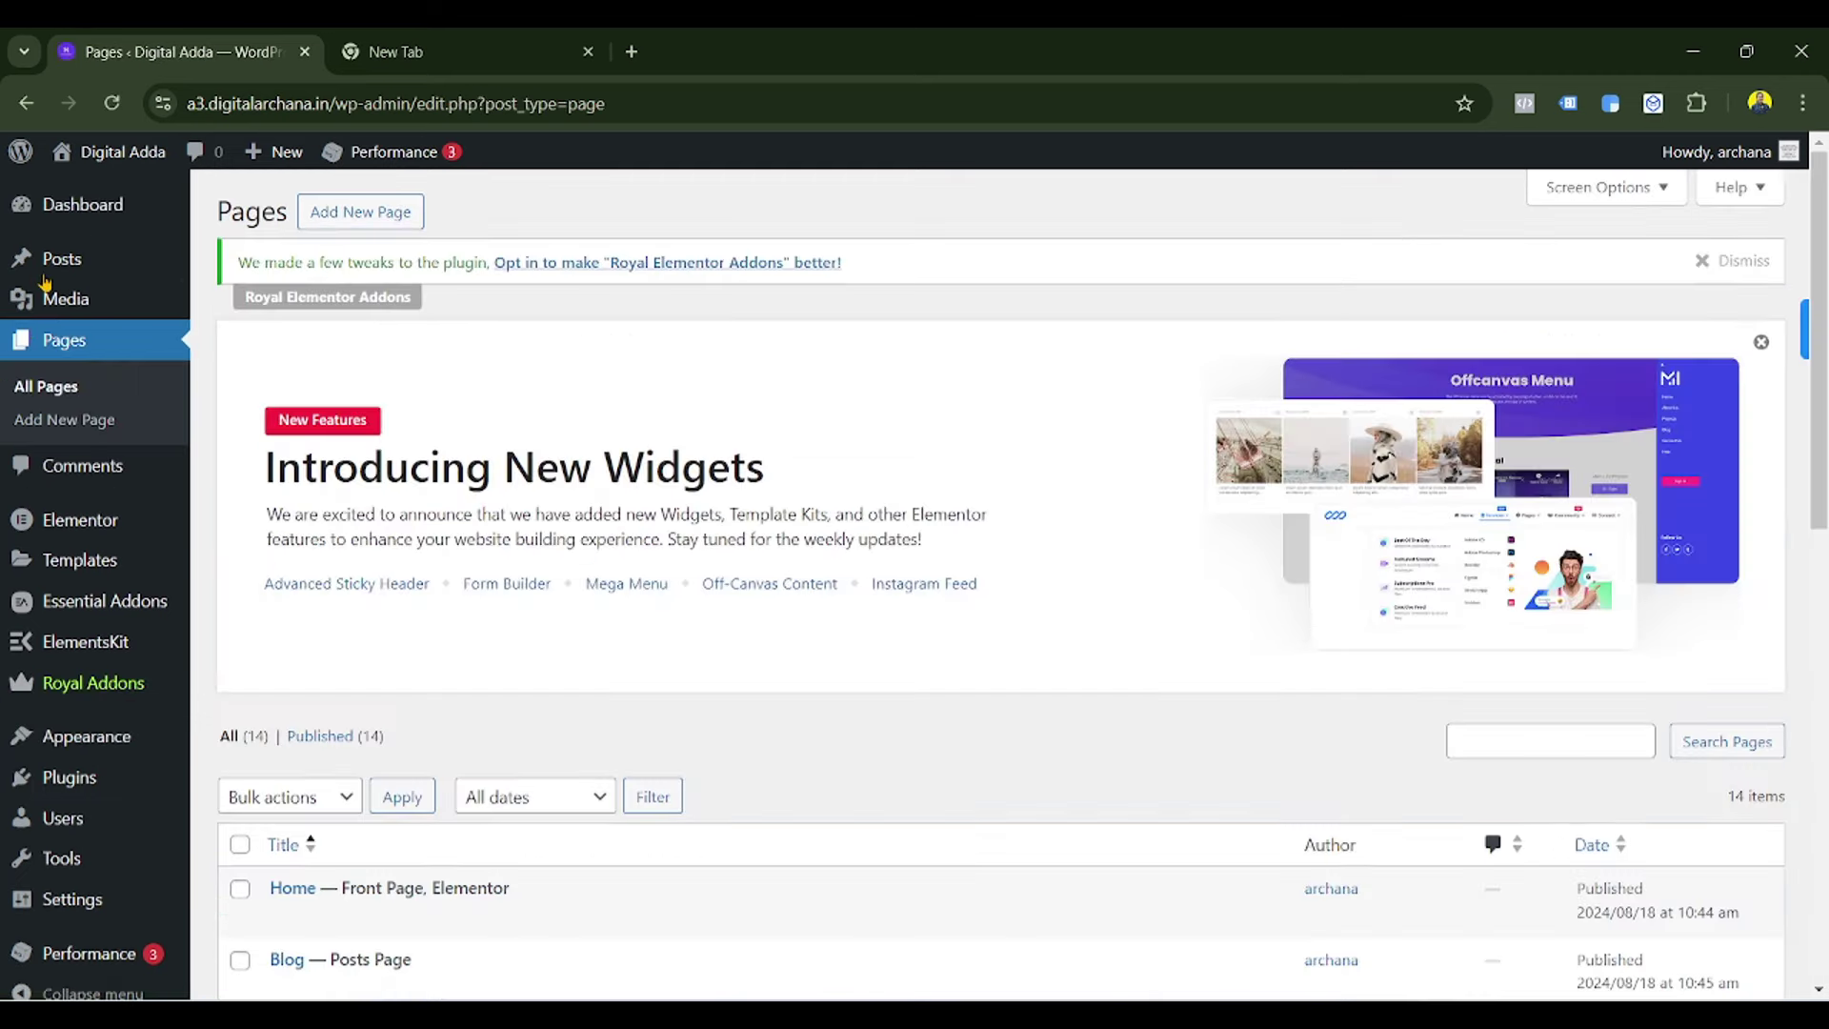
left_click(351, 213)
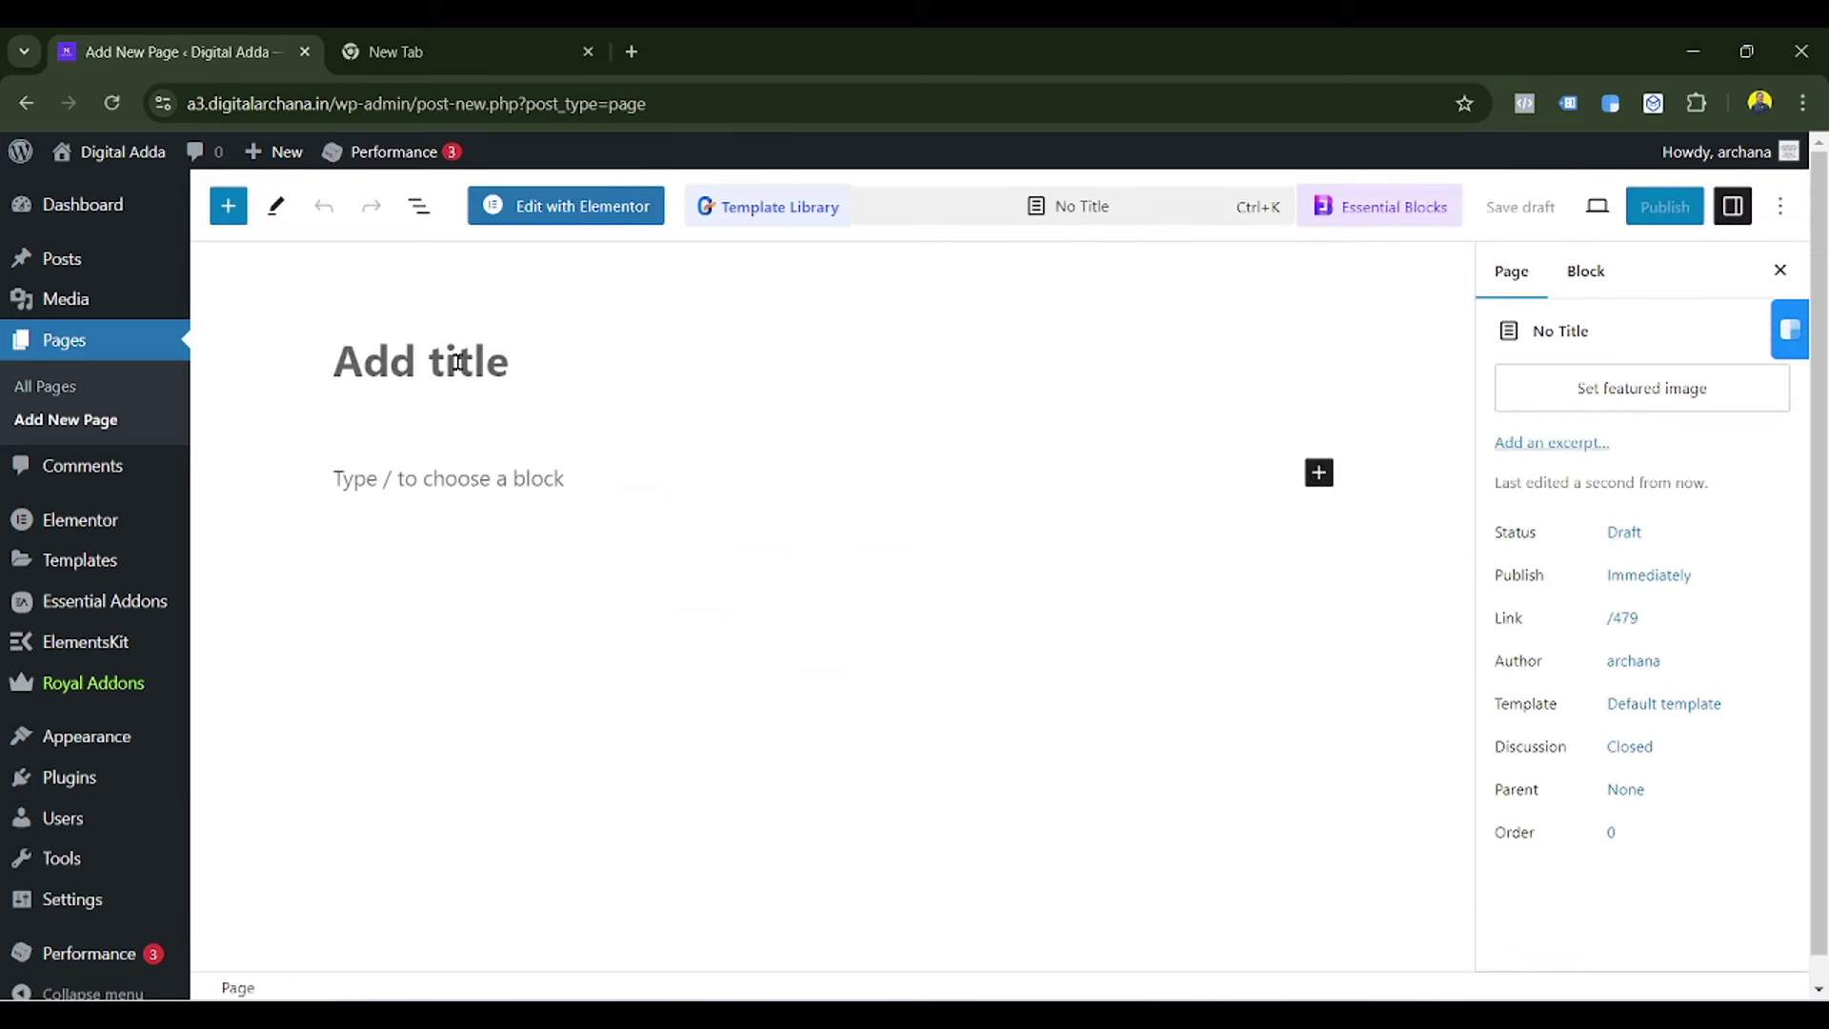
type("homepg")
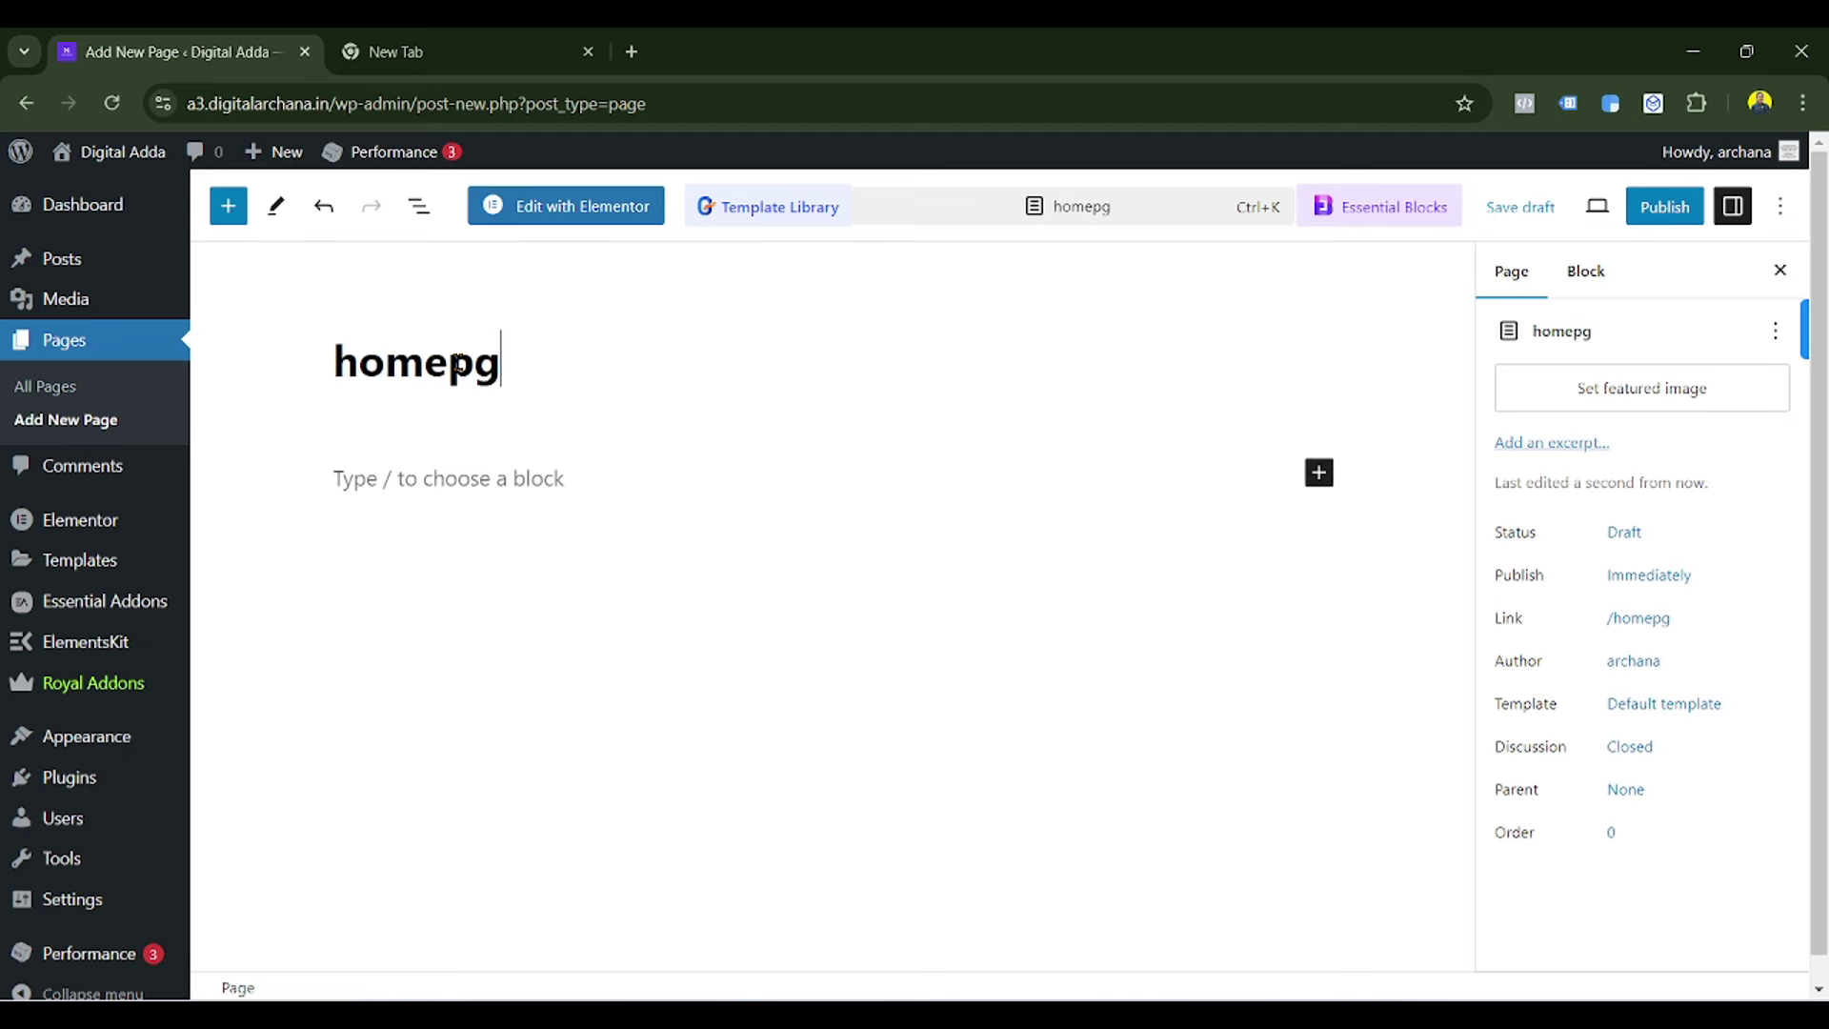
key("BackSpace")
type("age")
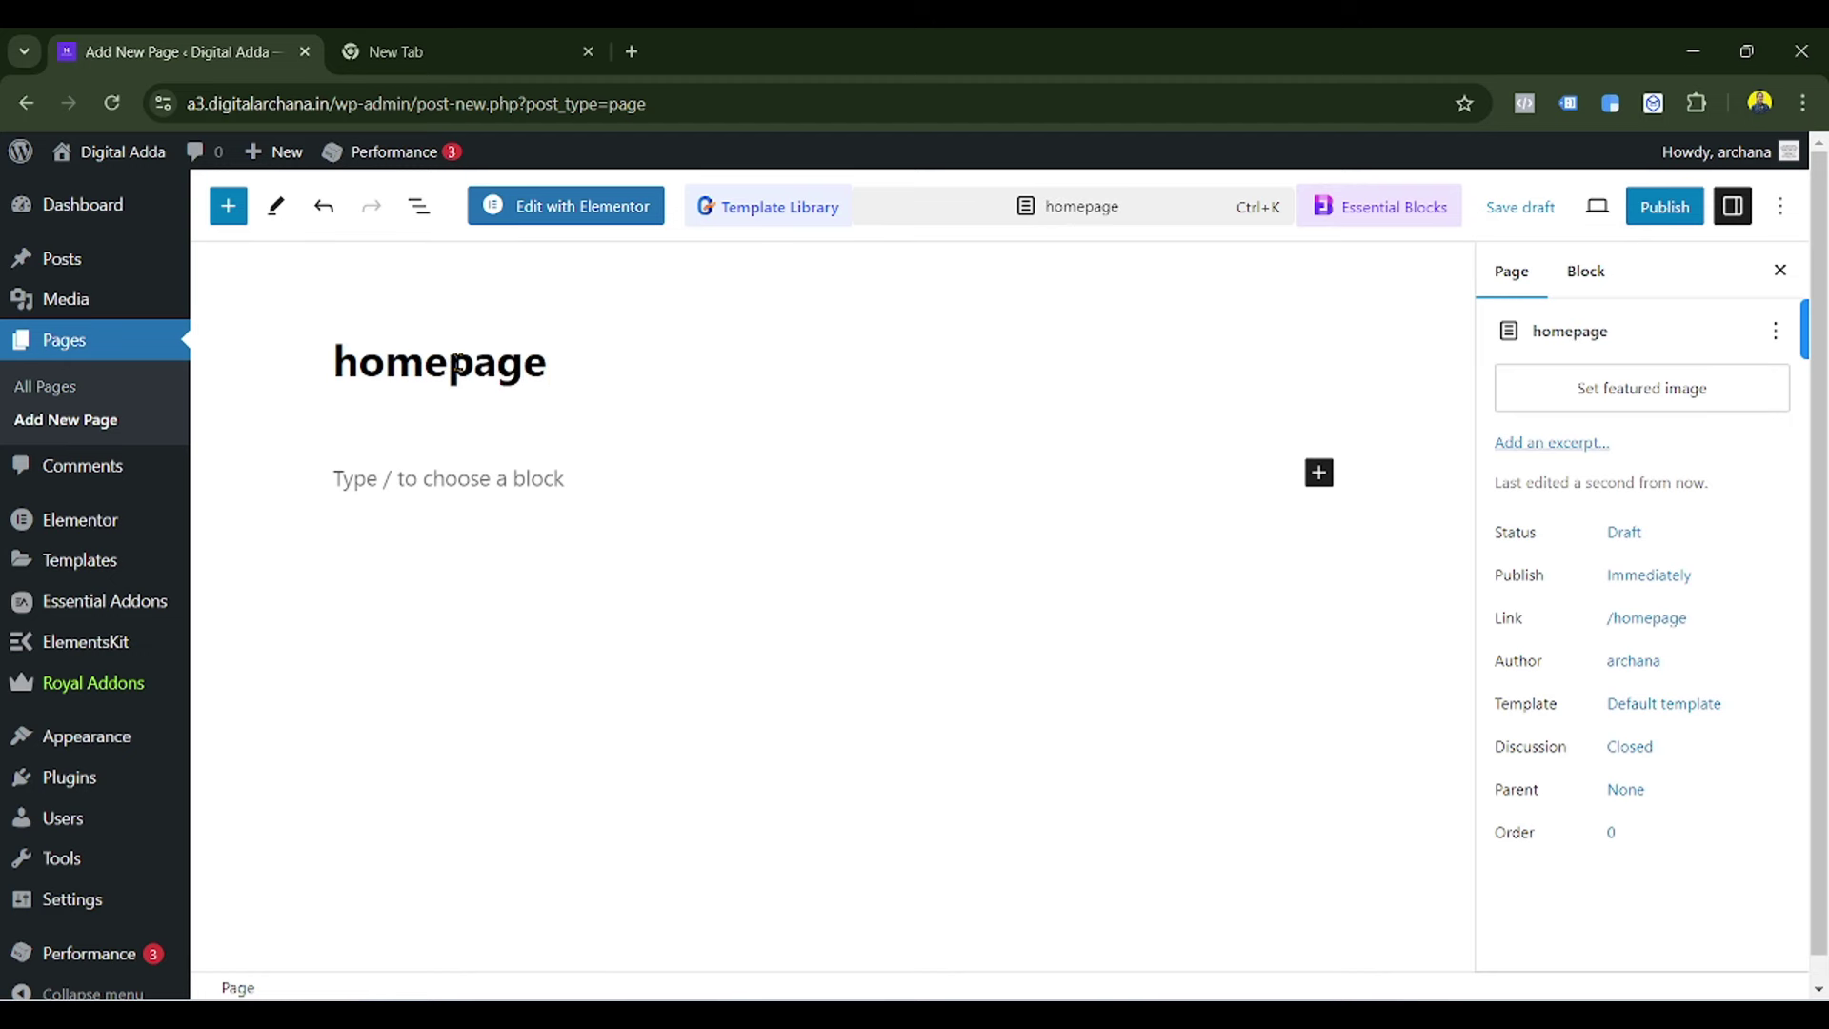
left_click(556, 219)
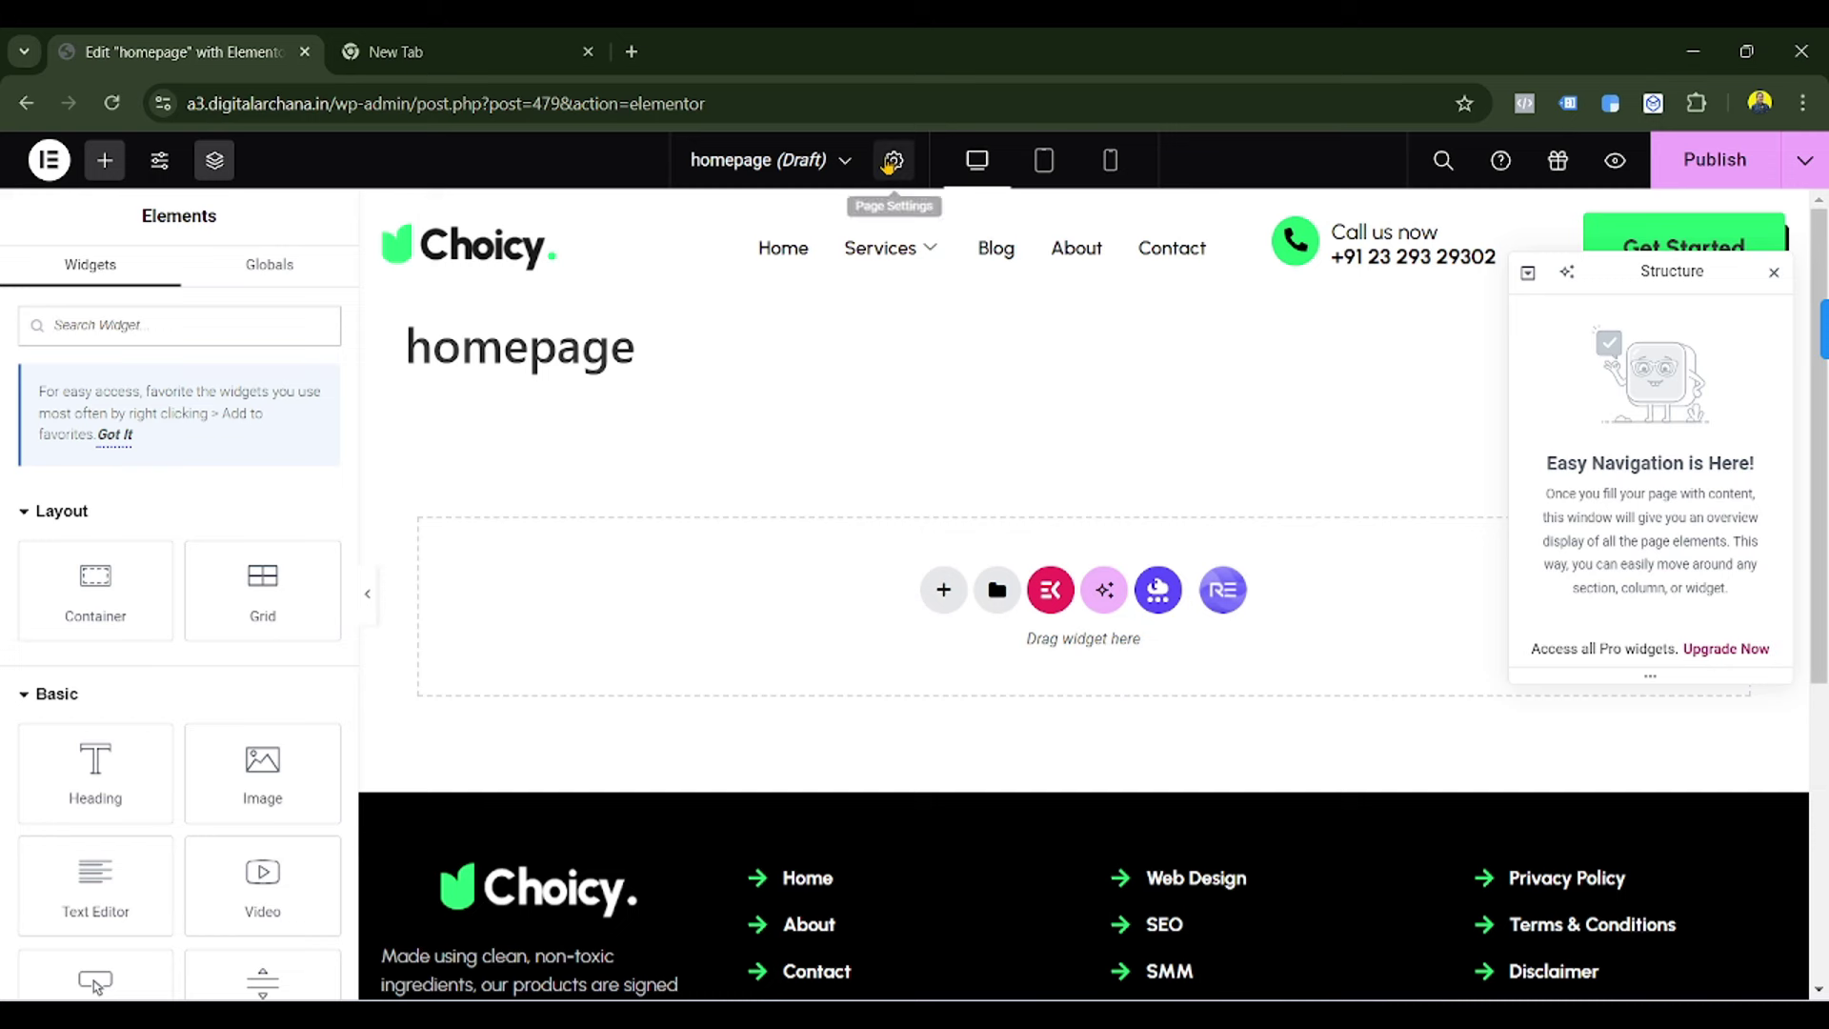
Browse the Elements widget panel, then bring up the homepage's Page Settings.
scroll(60, 627, "down", 3)
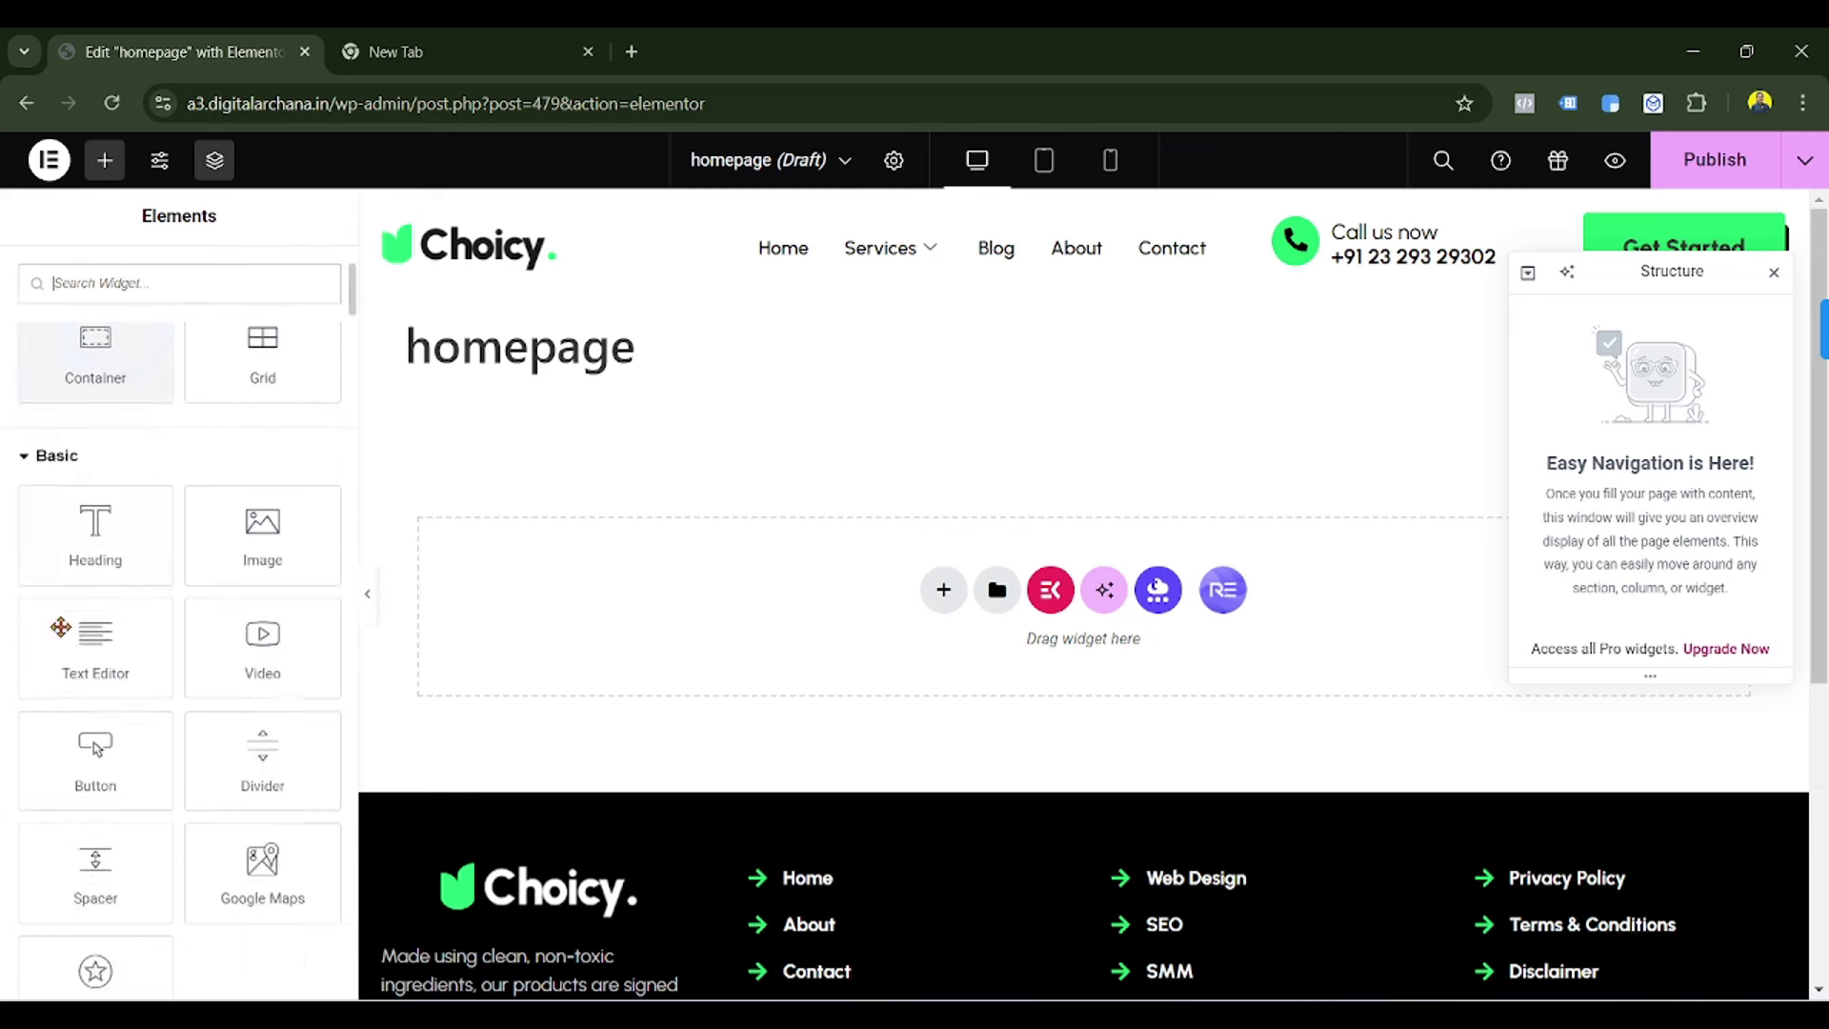
scroll(60, 627, "down", 3)
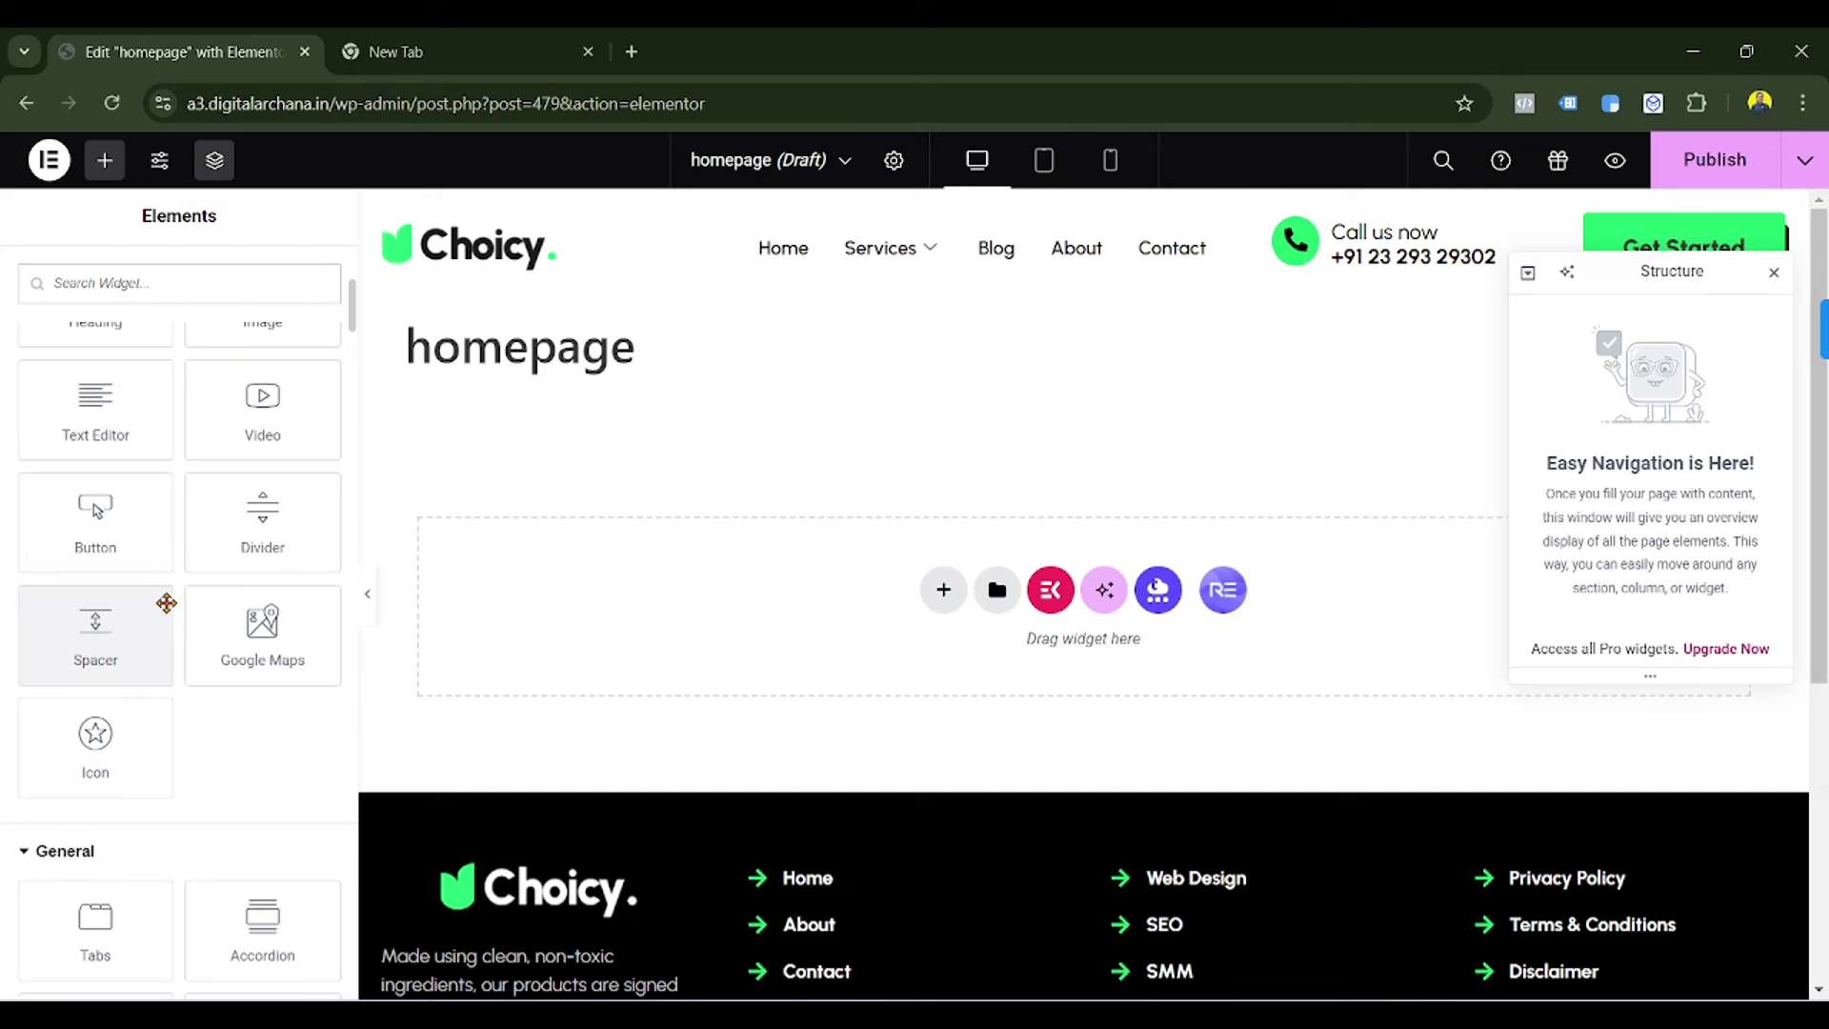
scroll(215, 705, "down", 4)
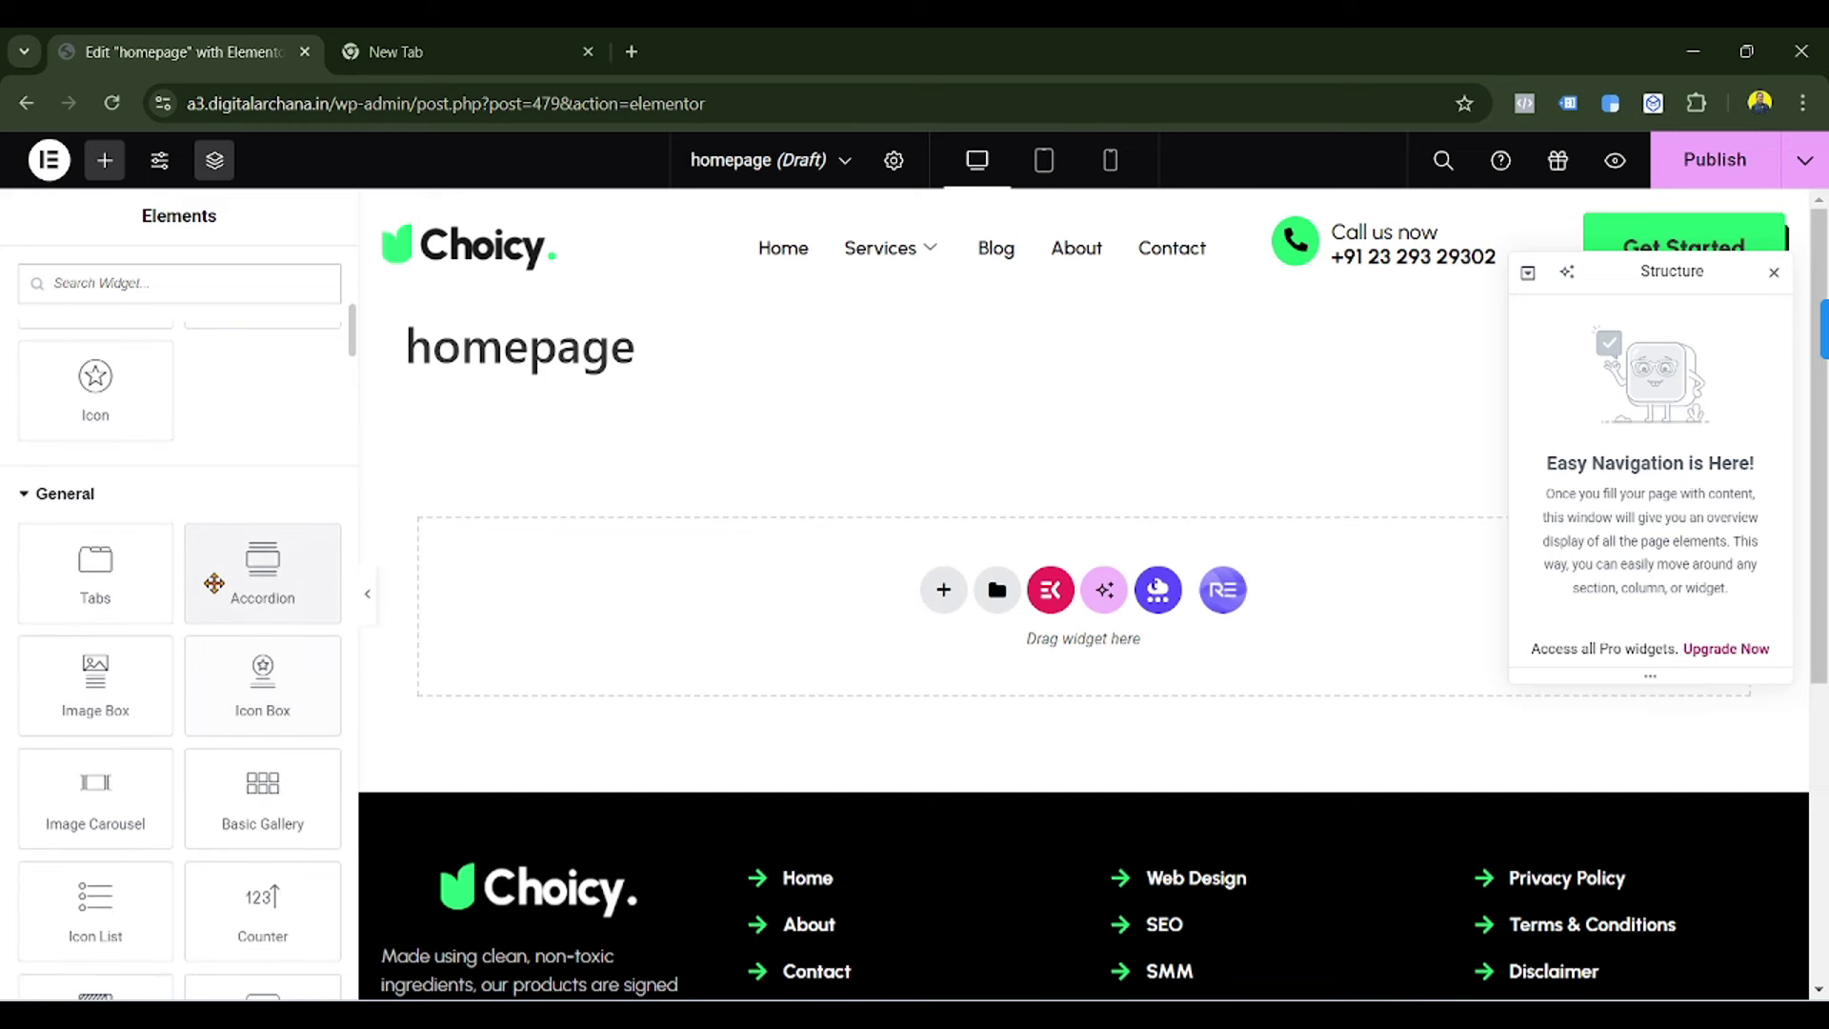
scroll(217, 592, "up", 5)
scroll(215, 587, "up", 3)
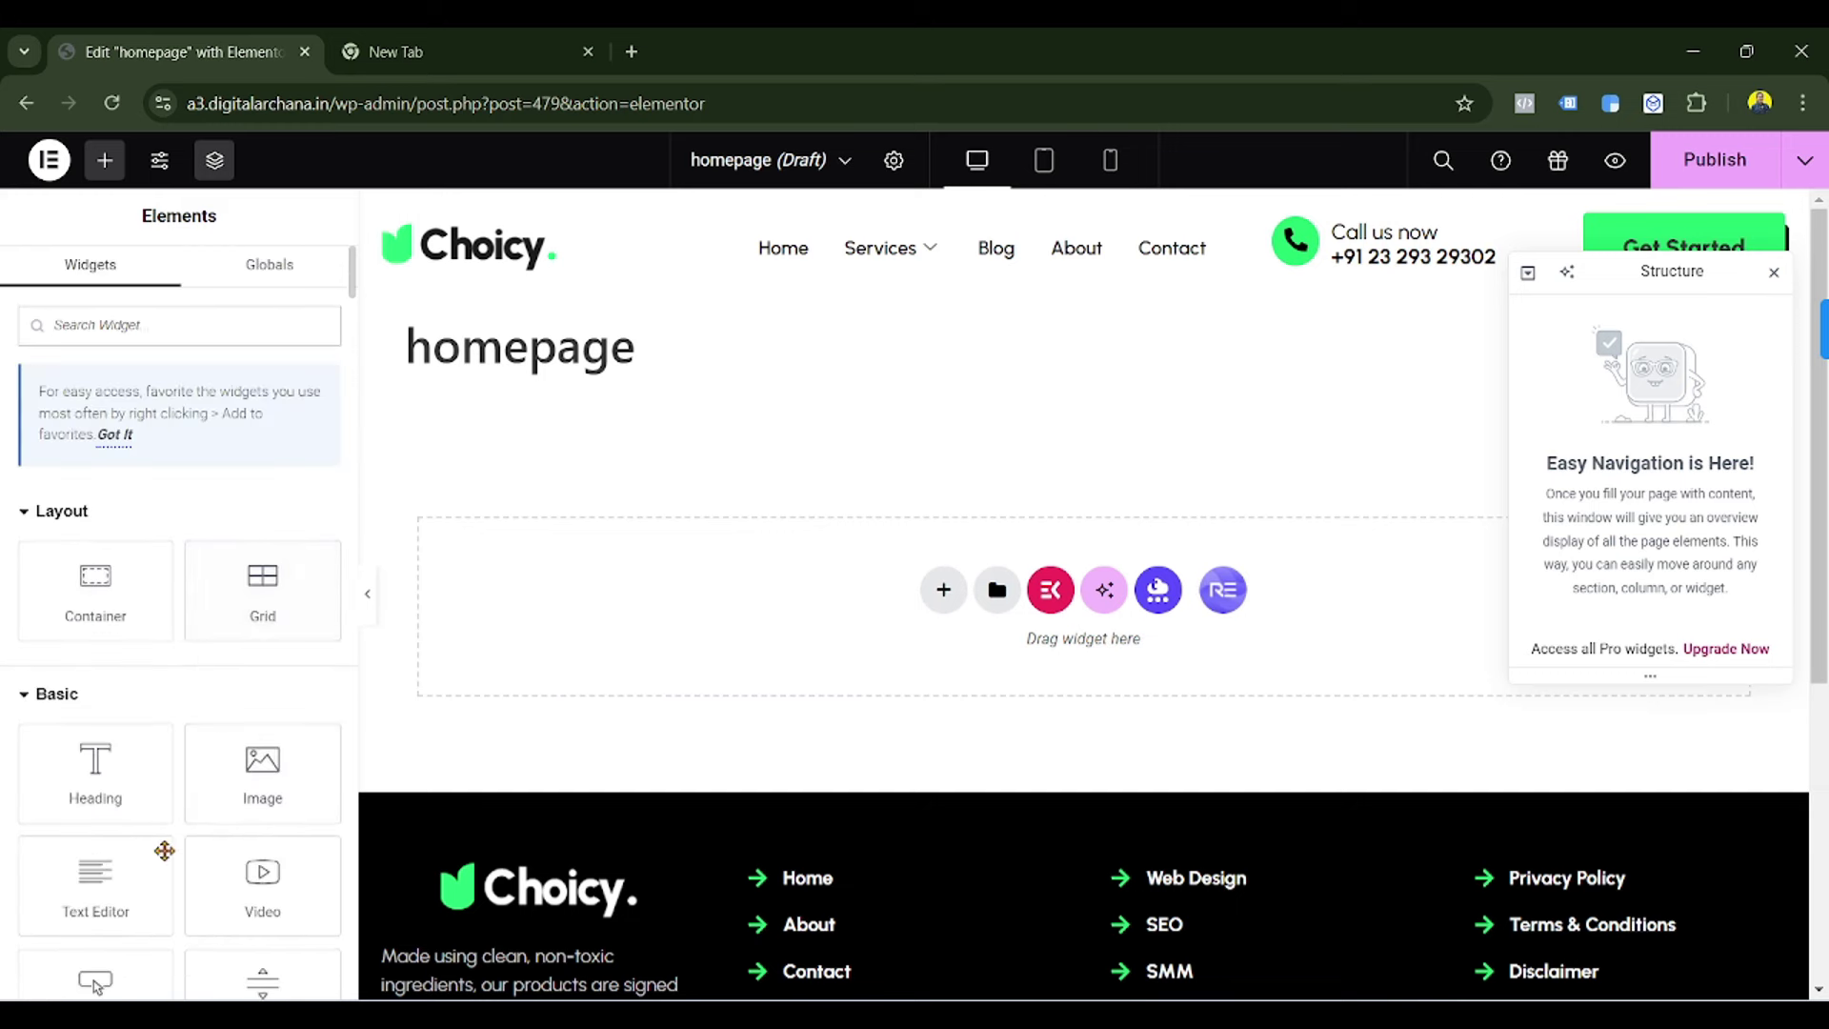
scroll(163, 606, "down", 4)
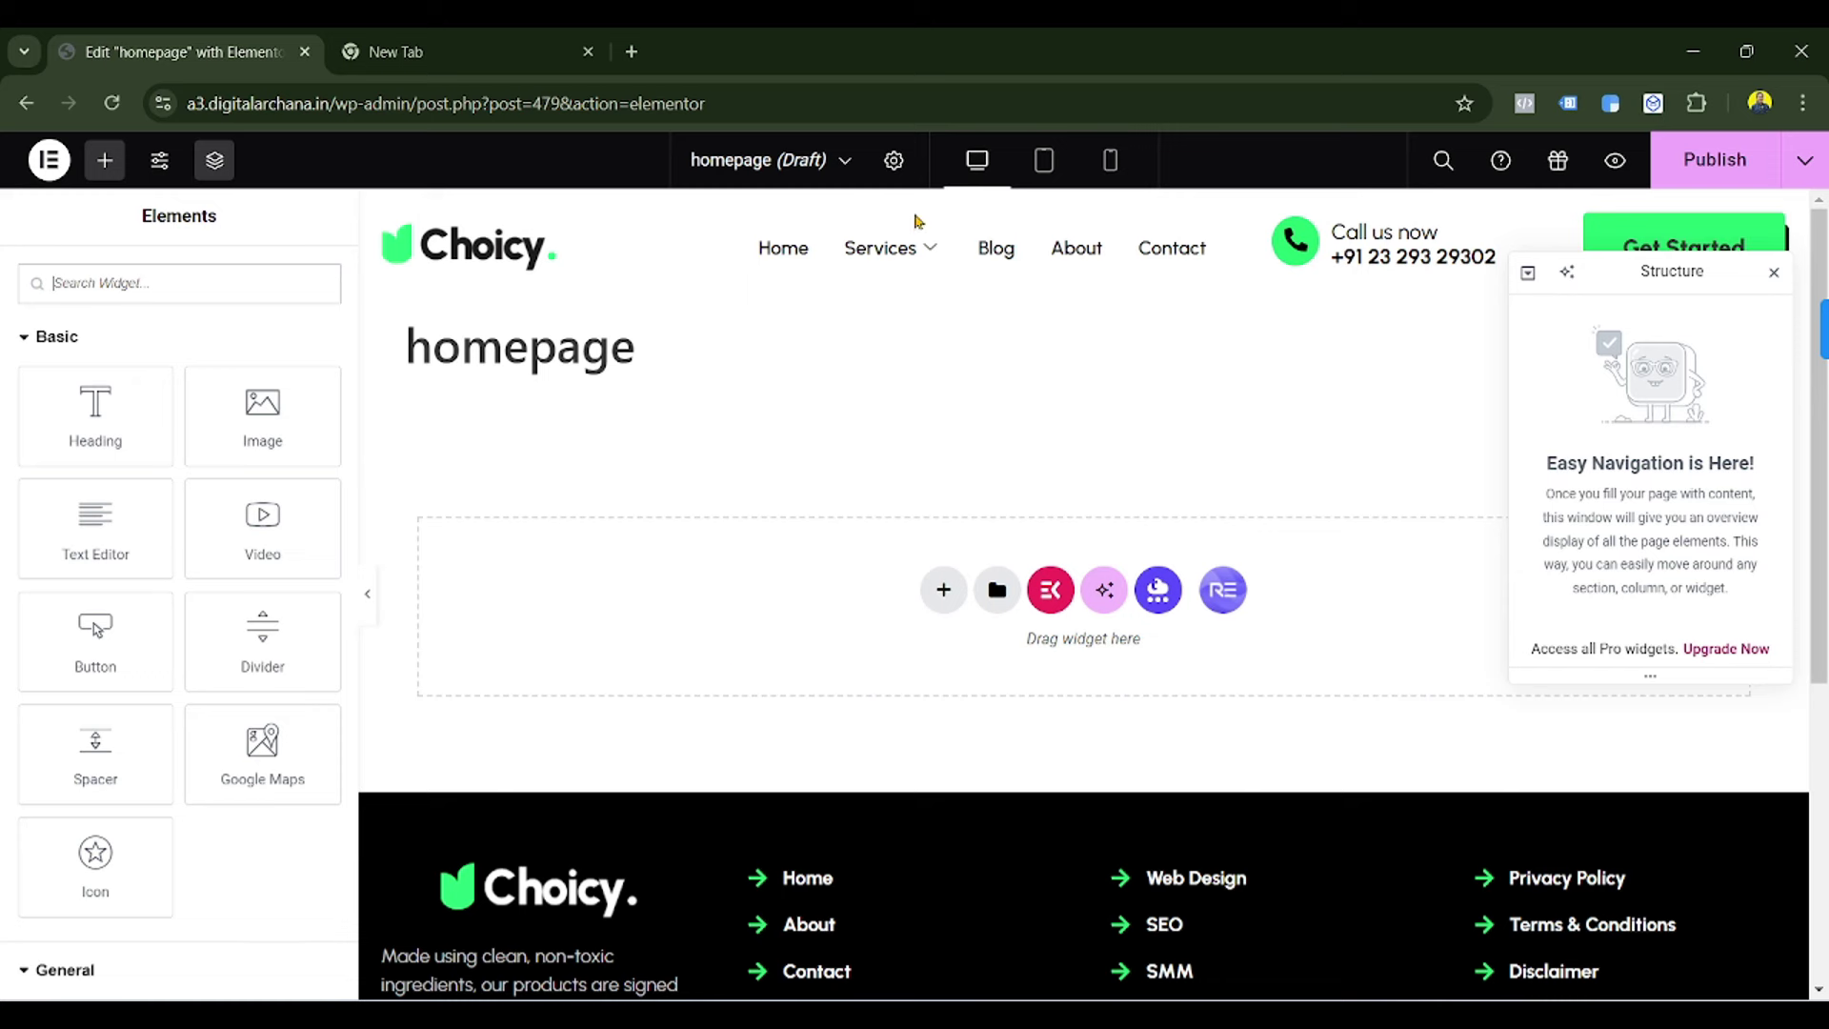
left_click(892, 164)
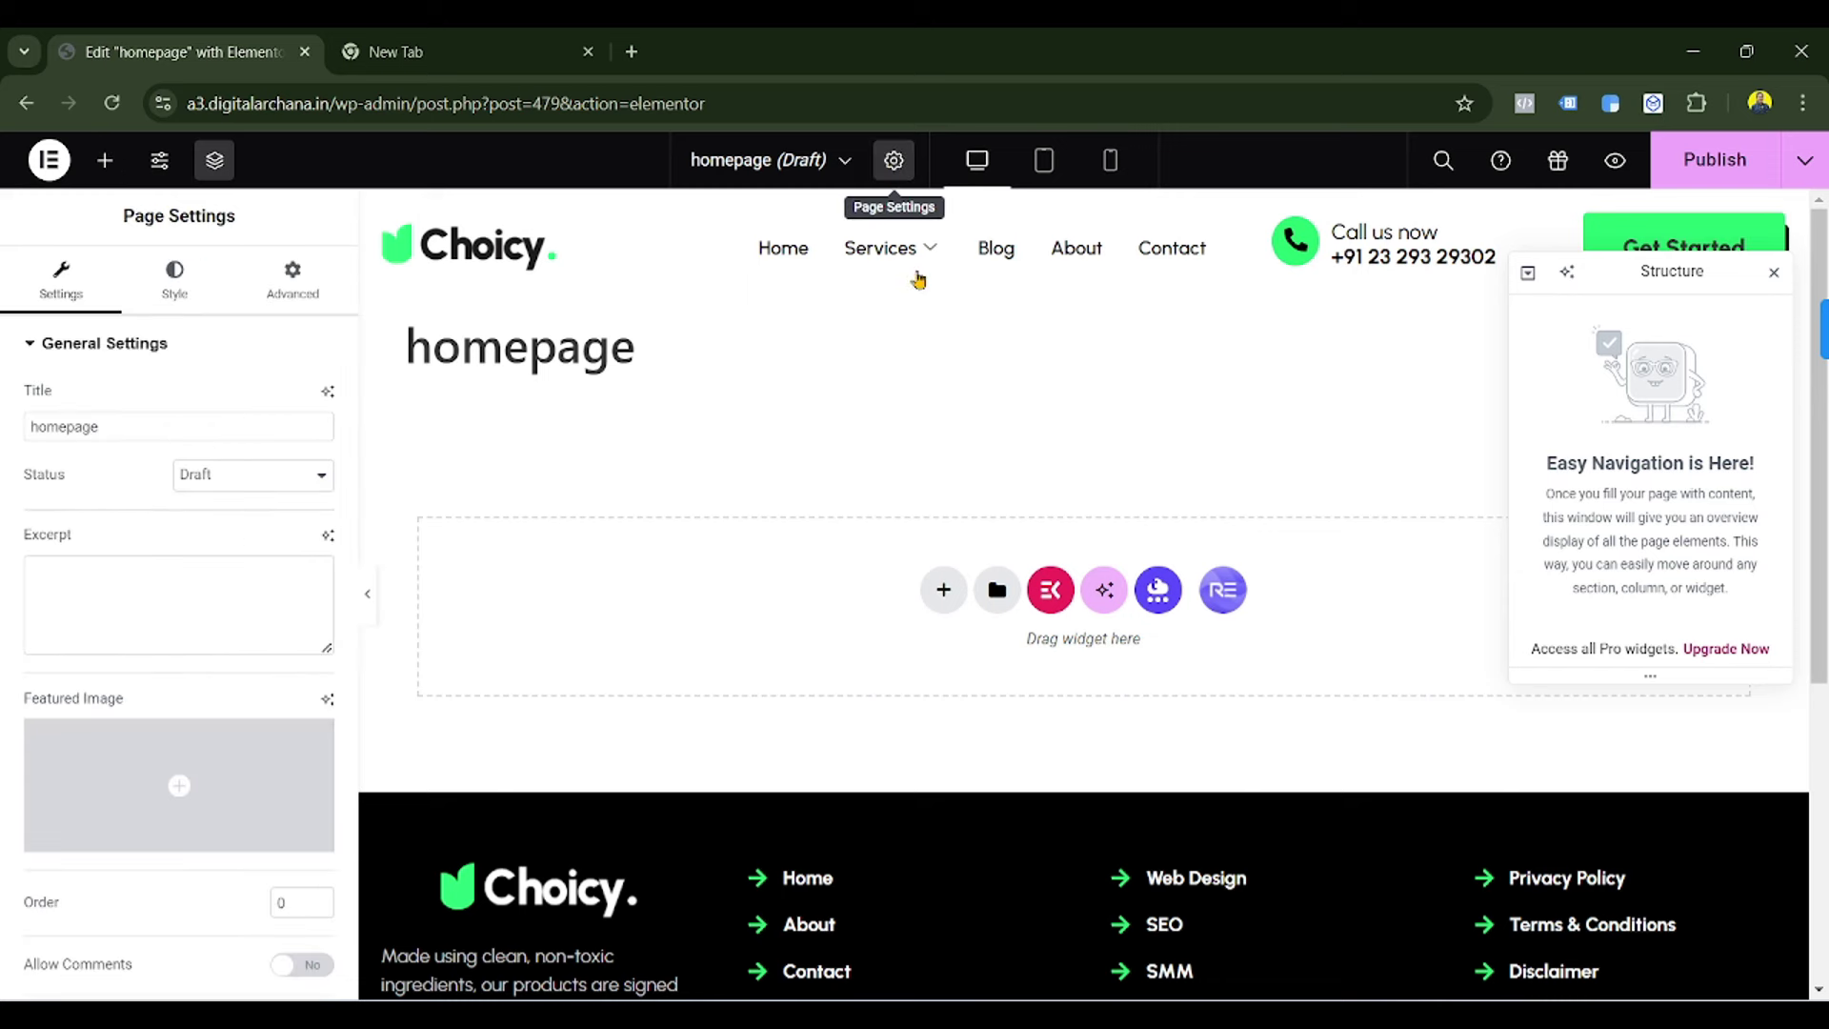
Set the homepage's Page Layout to Elementor Full Width.
scroll(110, 538, "down", 5)
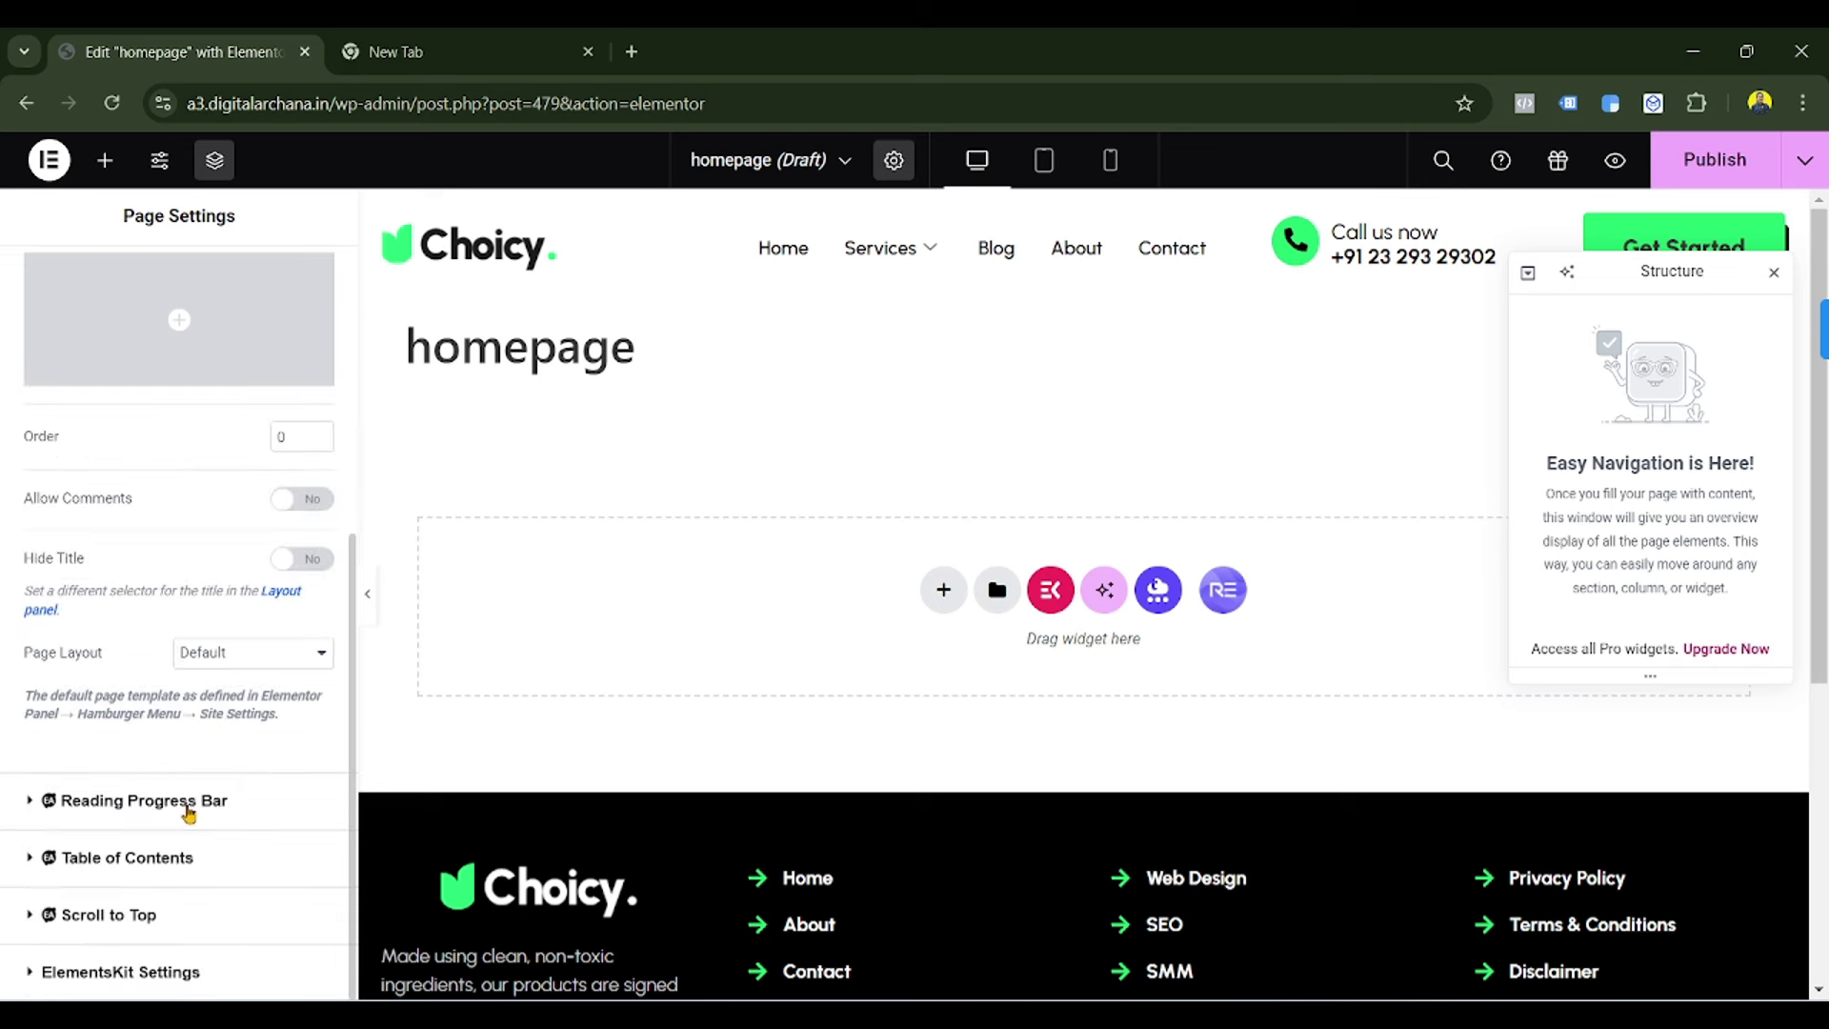
triple_click(119, 656)
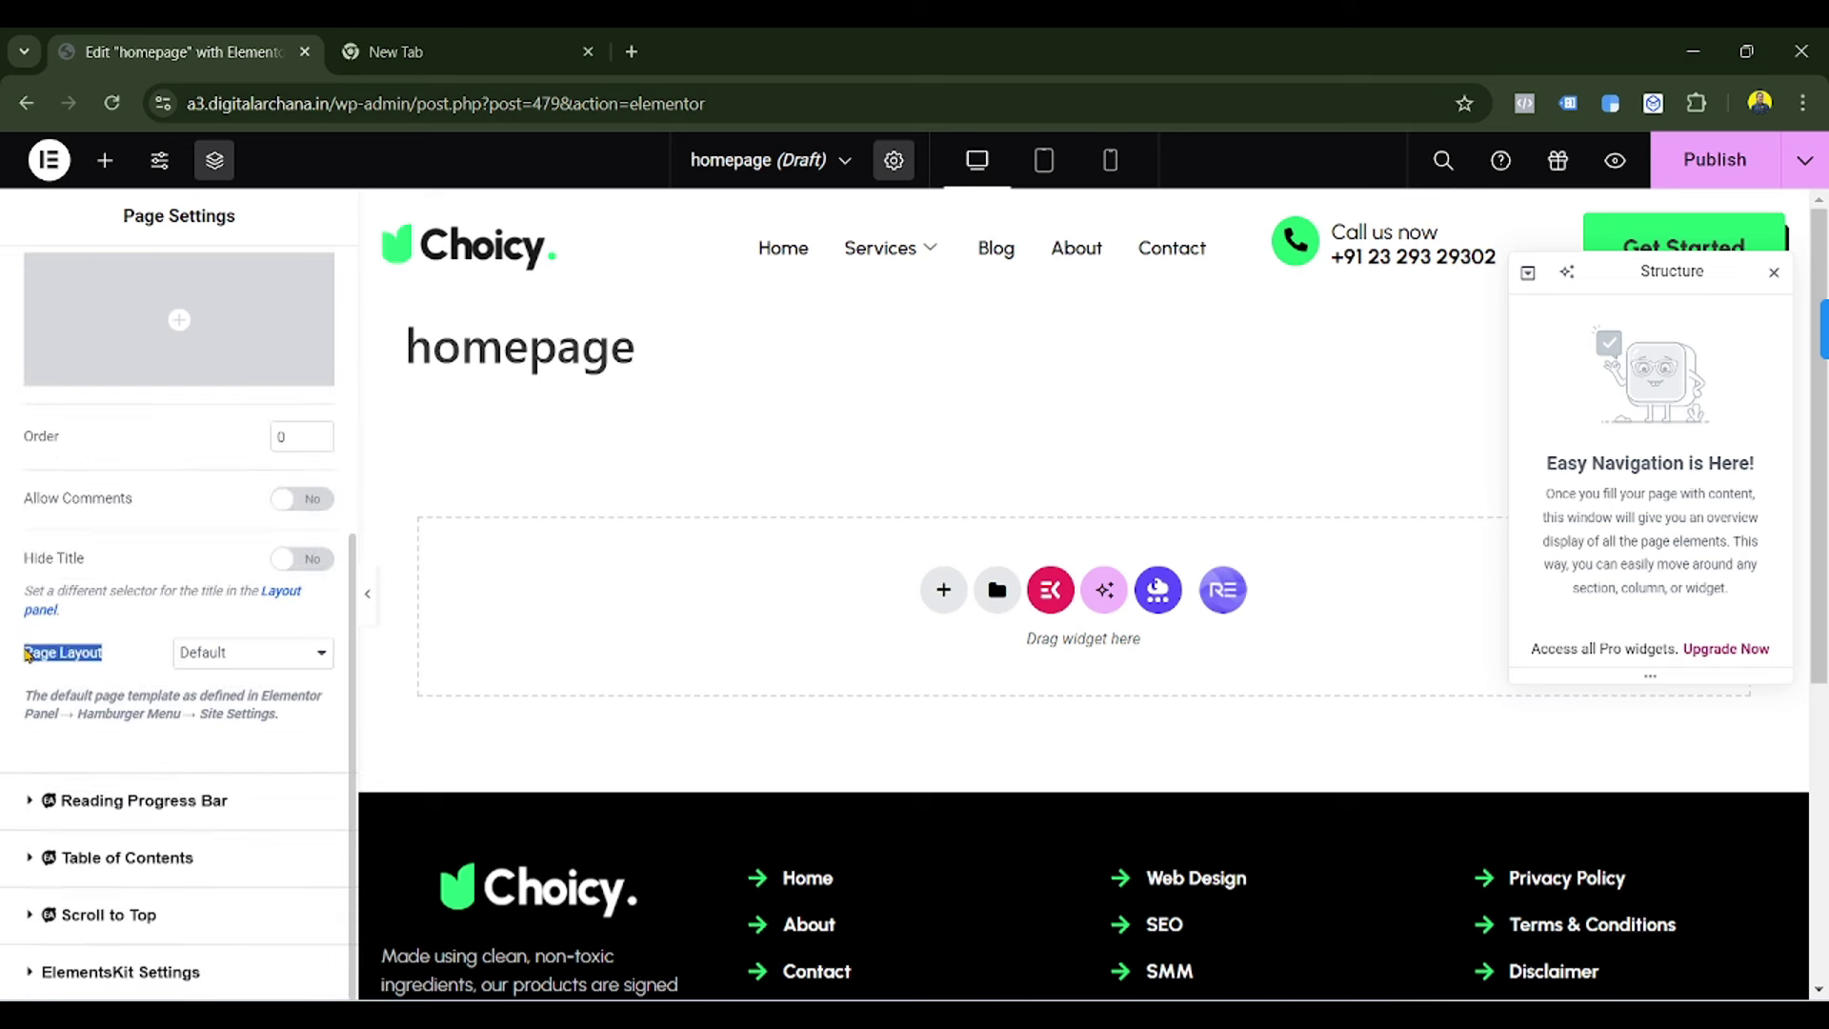
left_click(227, 655)
left_click(255, 743)
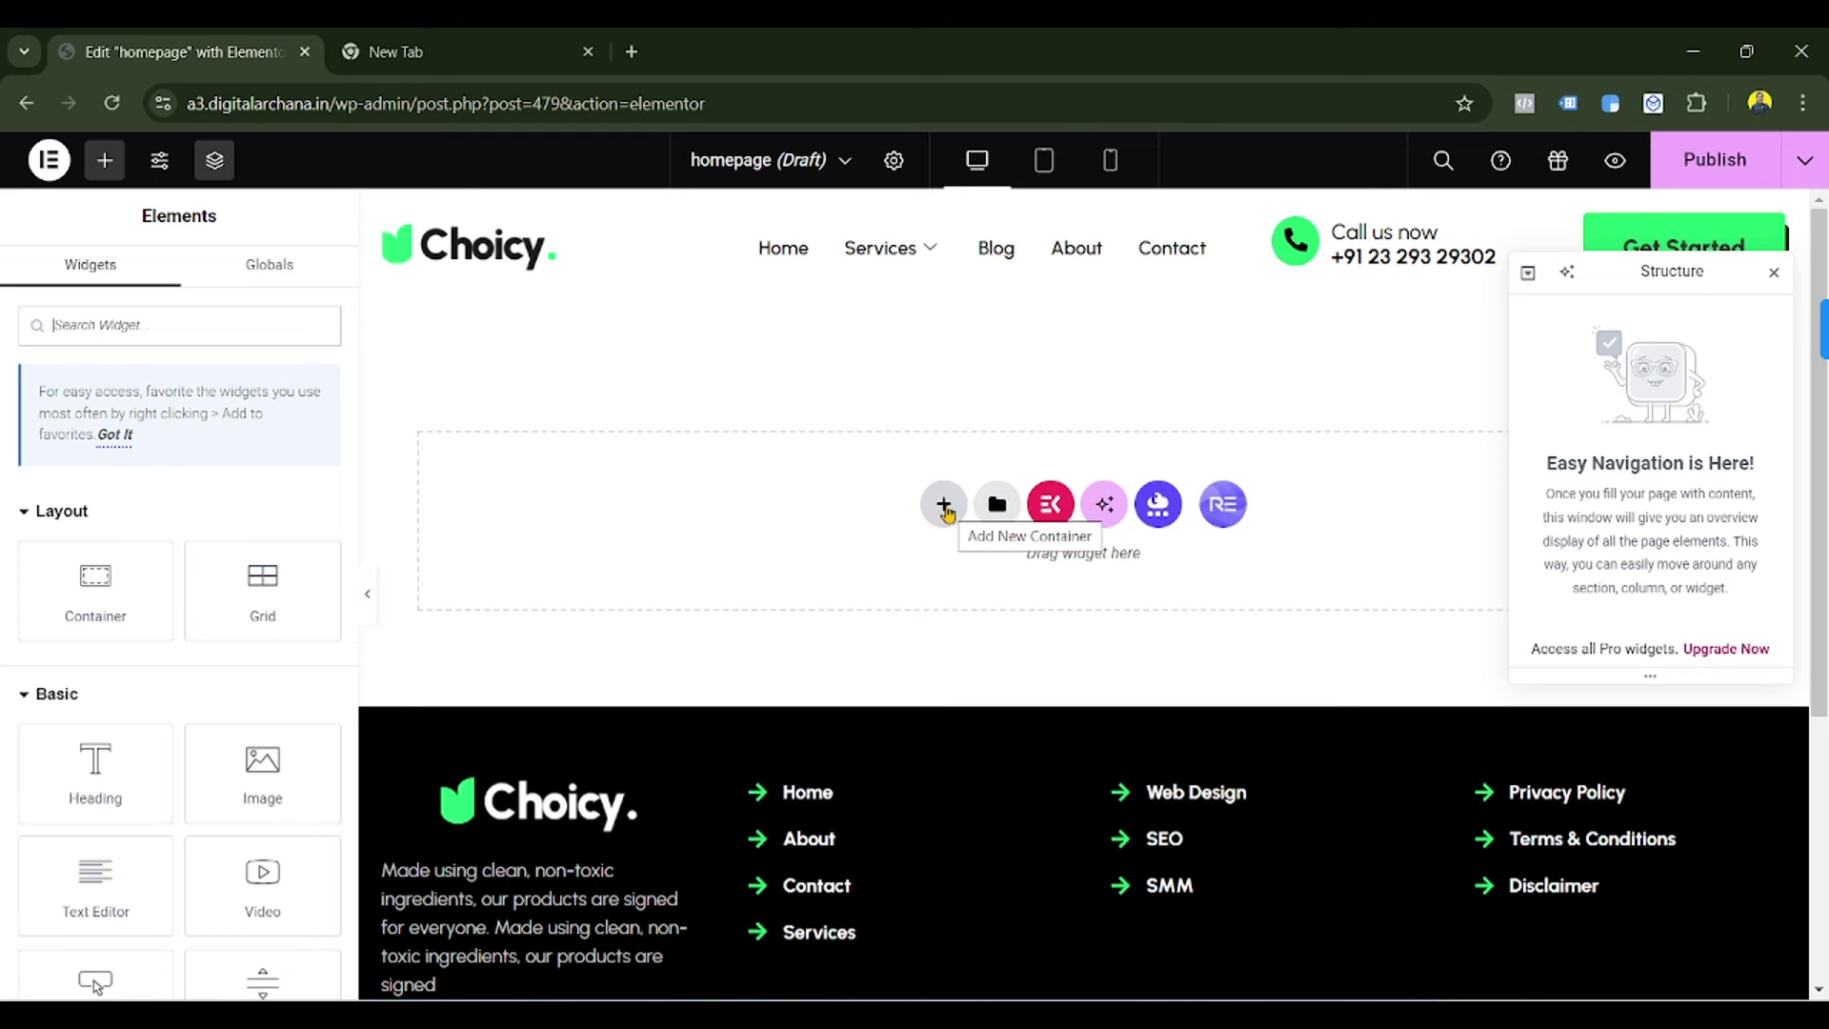
Insert a single-column flexbox container into the homepage, then start a new browser tab.
left_click(944, 506)
left_click(983, 610)
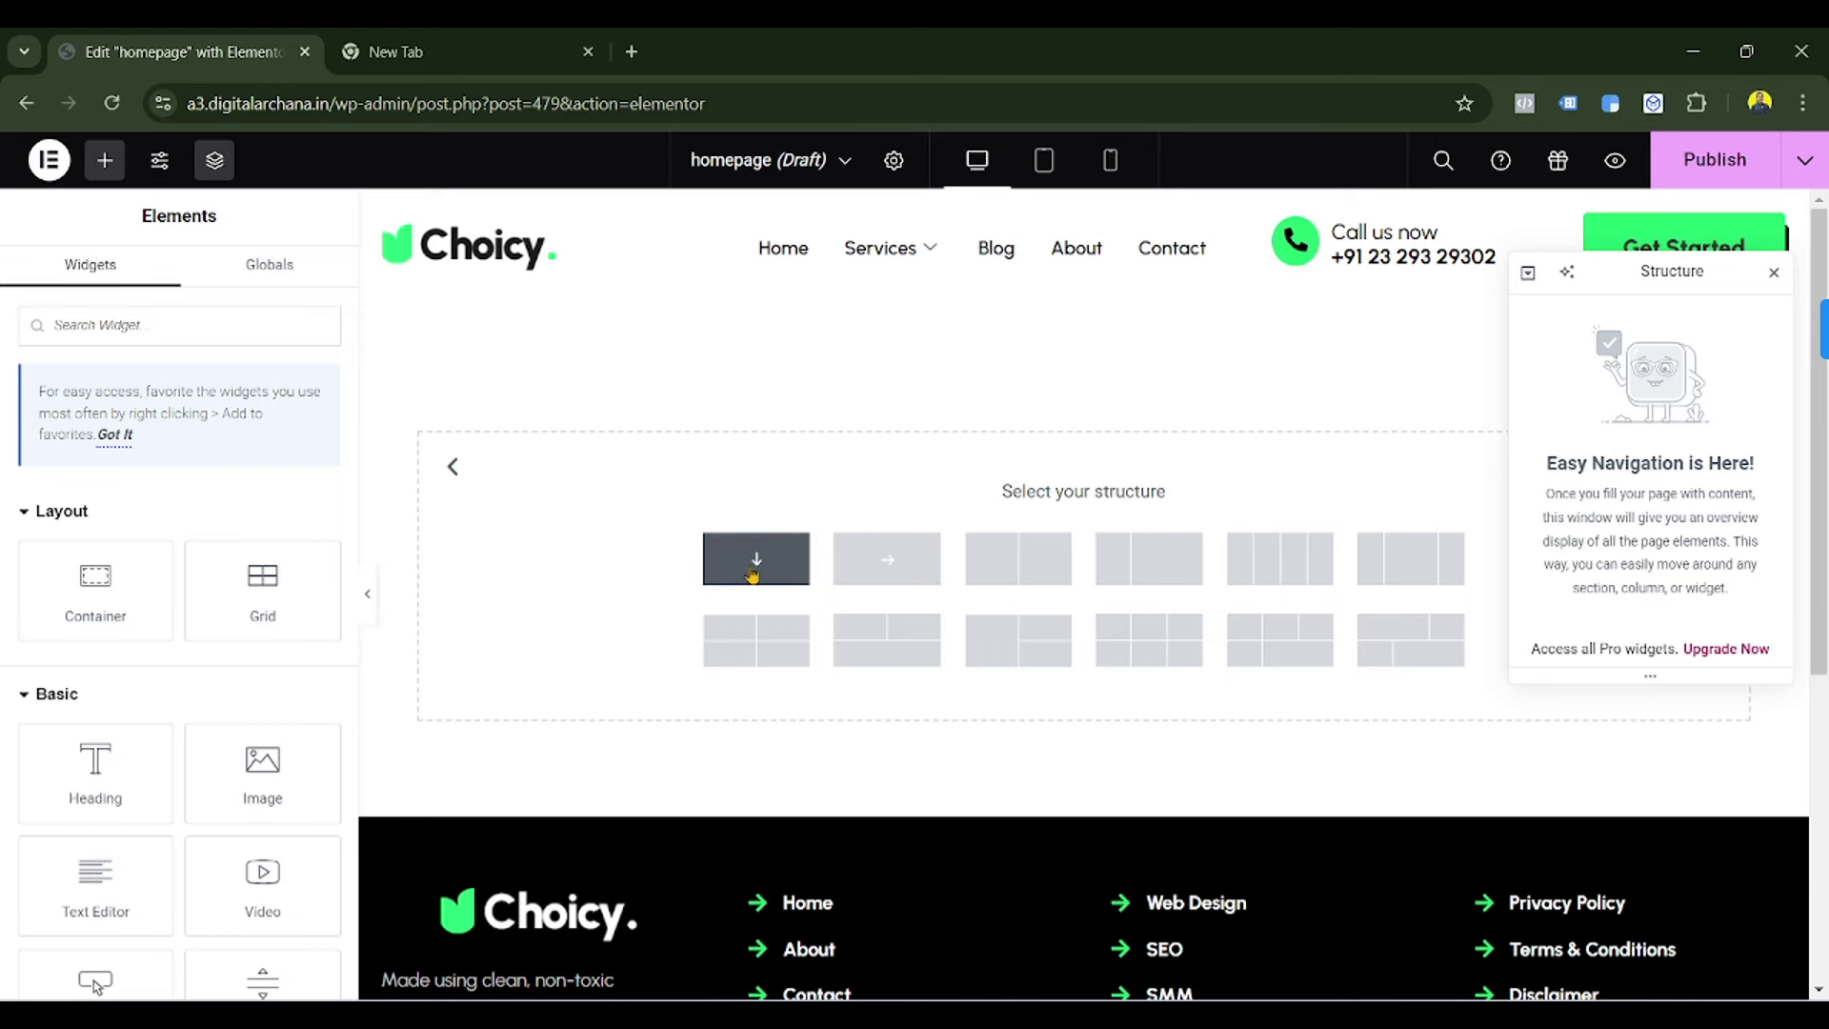
left_click(755, 562)
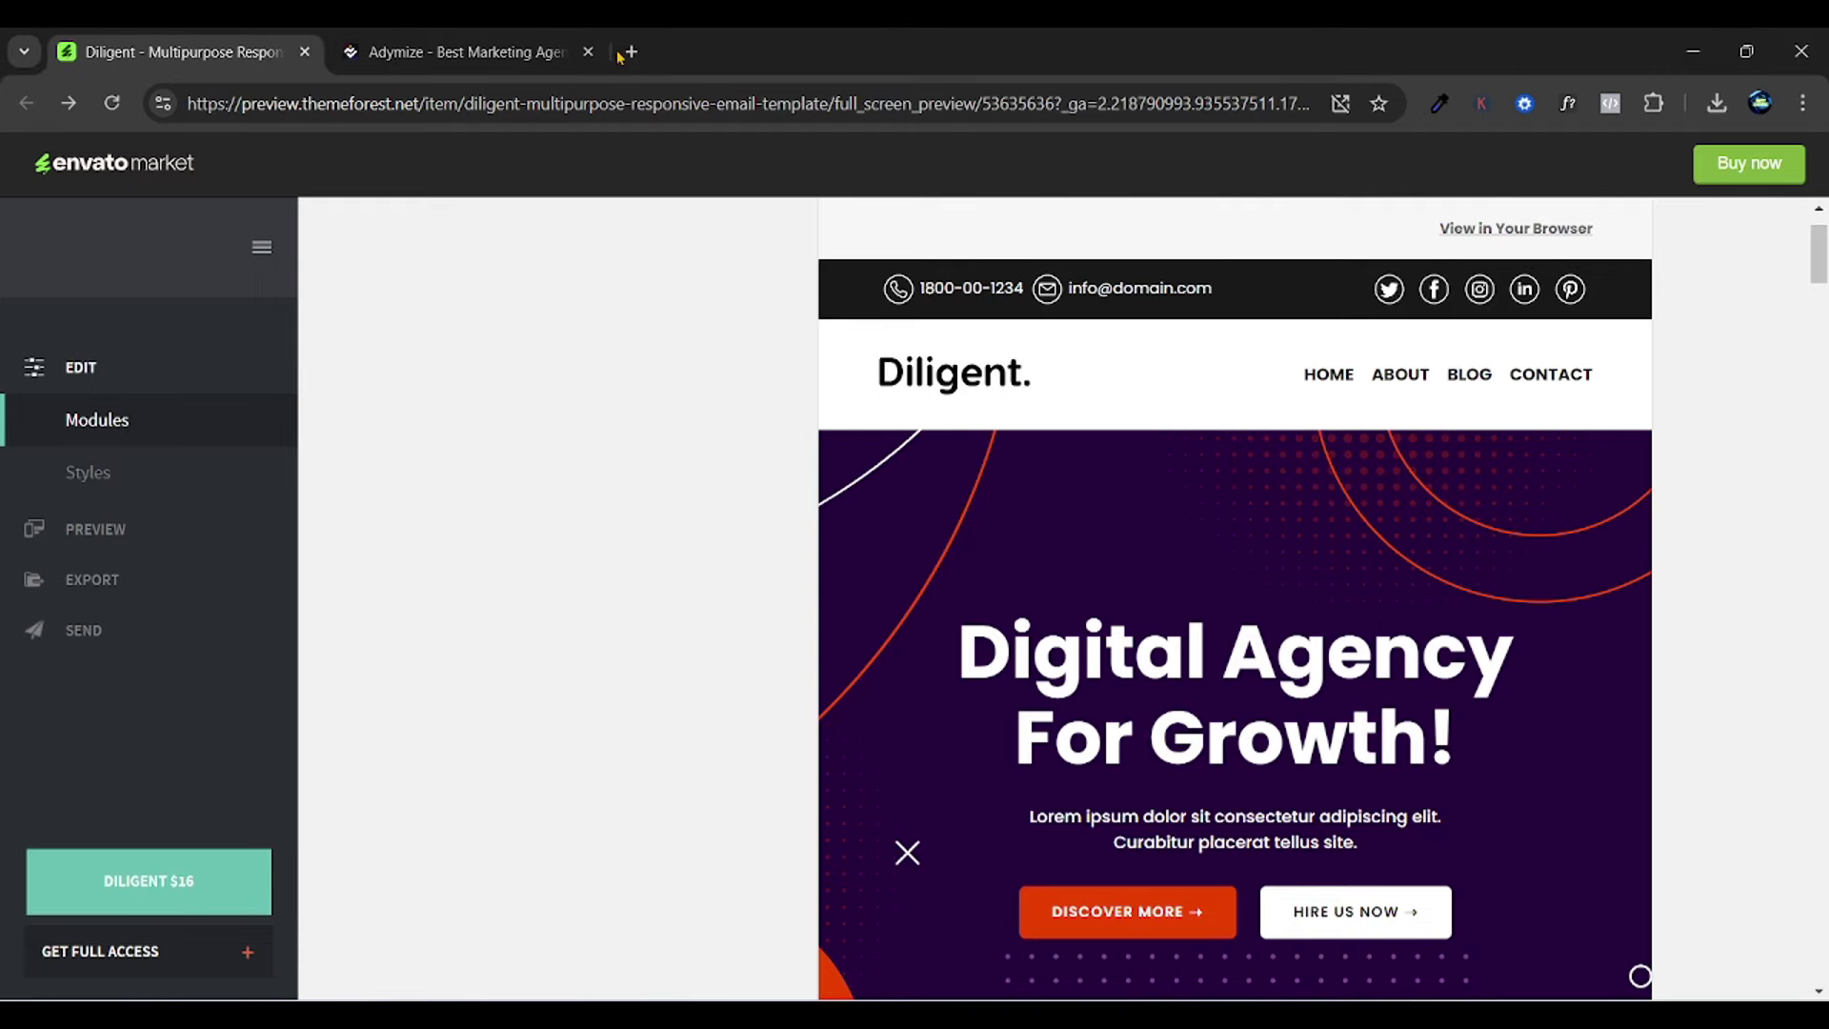
left_click(621, 54)
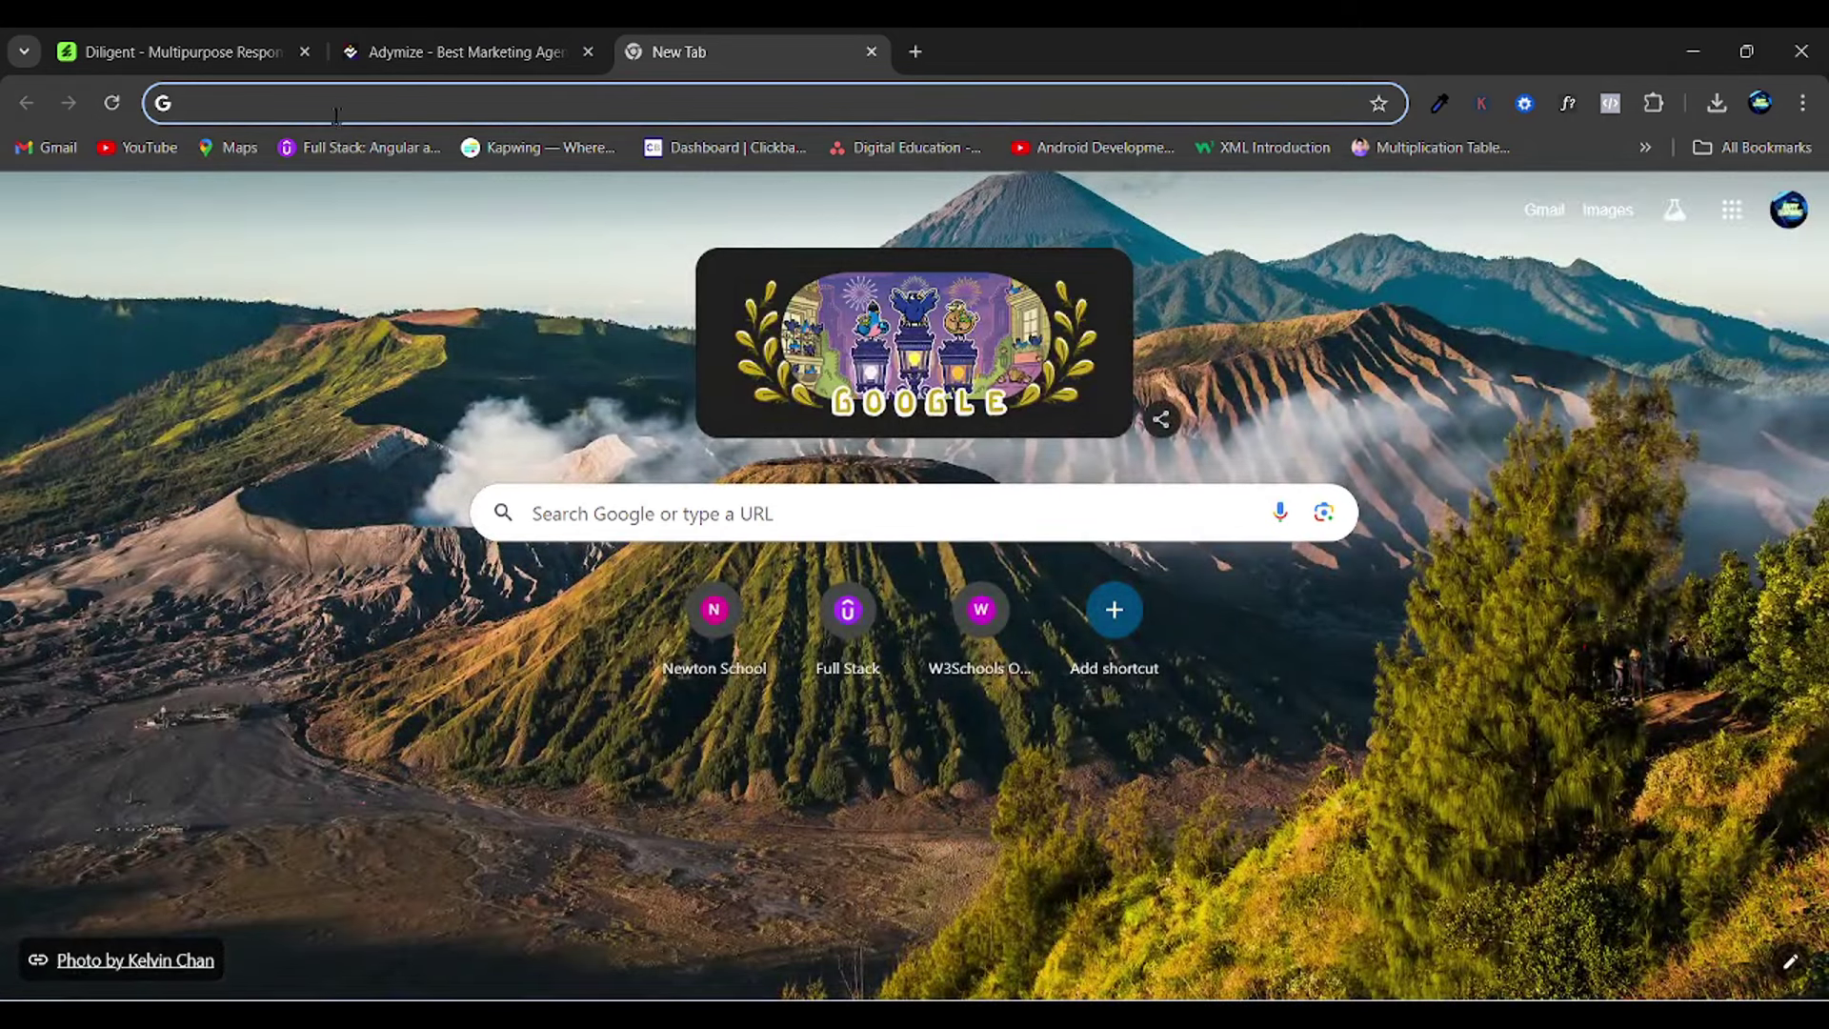
Search Google for 'circle and square colorful background' and go to Freepik's Colorful Squares Circles Images page.
left_click(333, 106)
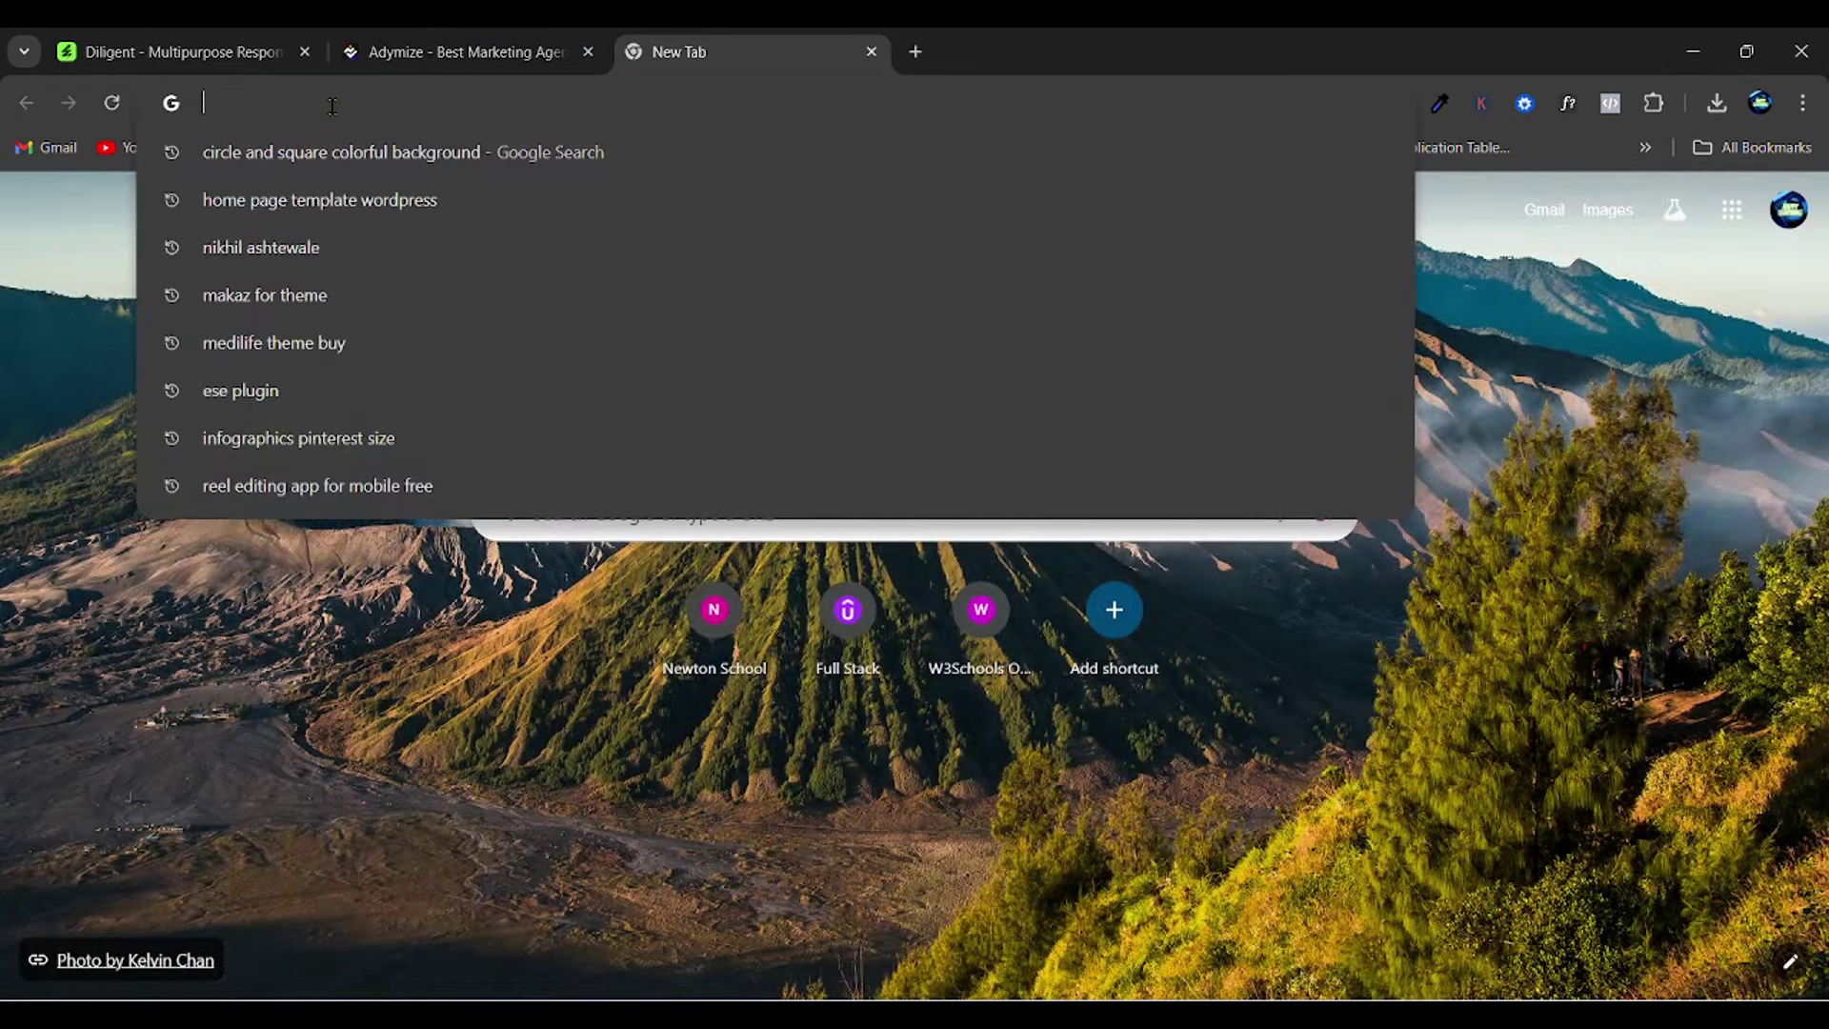
left_click(386, 153)
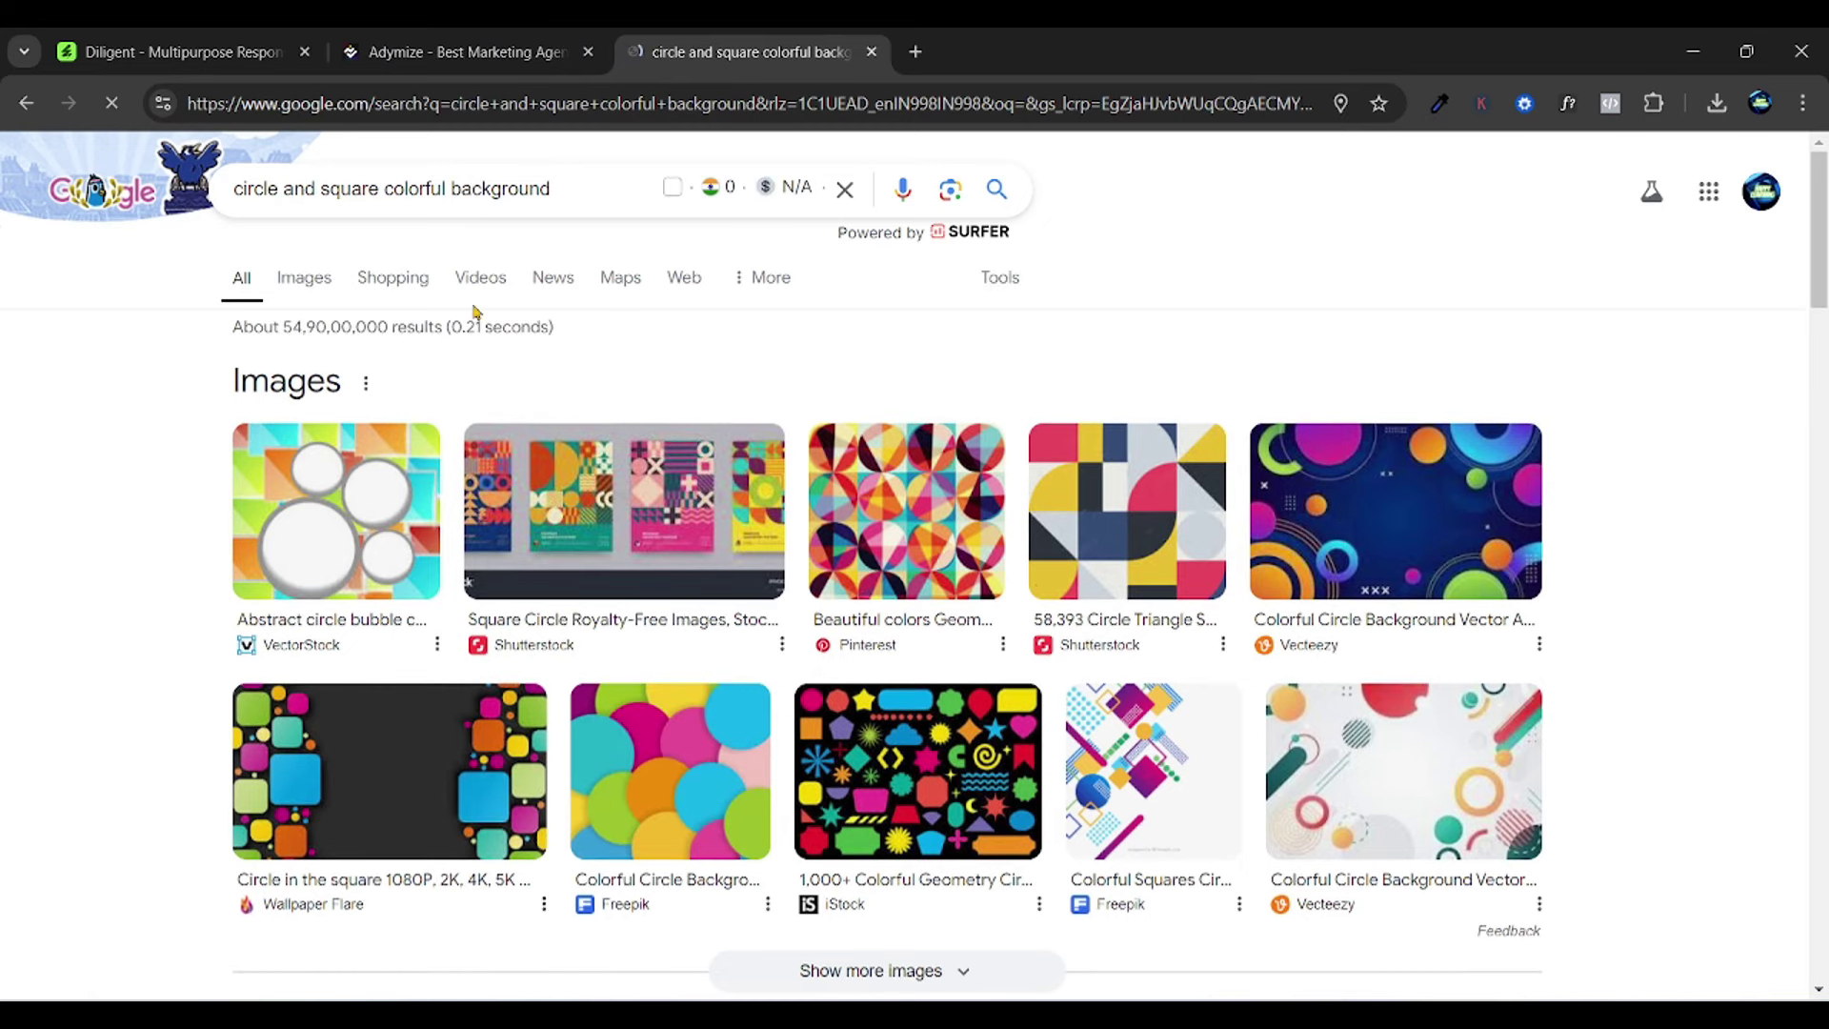
left_click(300, 288)
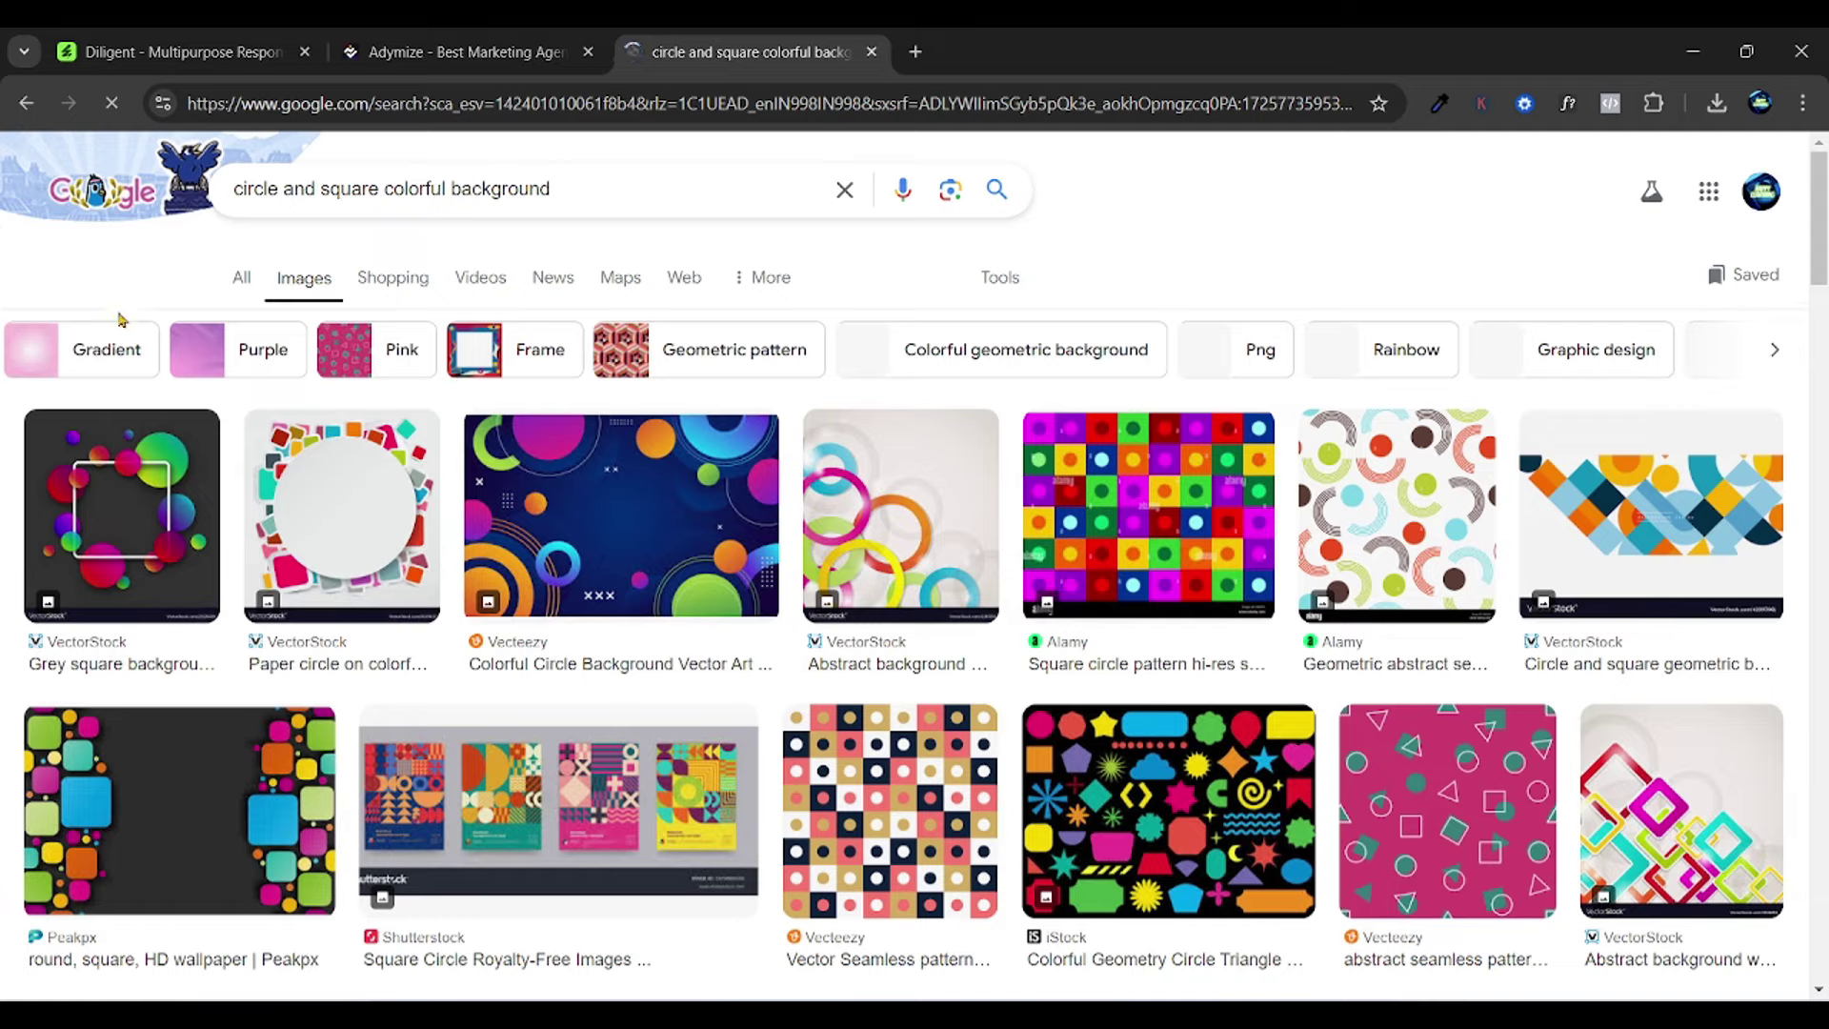
left_click(239, 278)
scroll(666, 381, "down", 9)
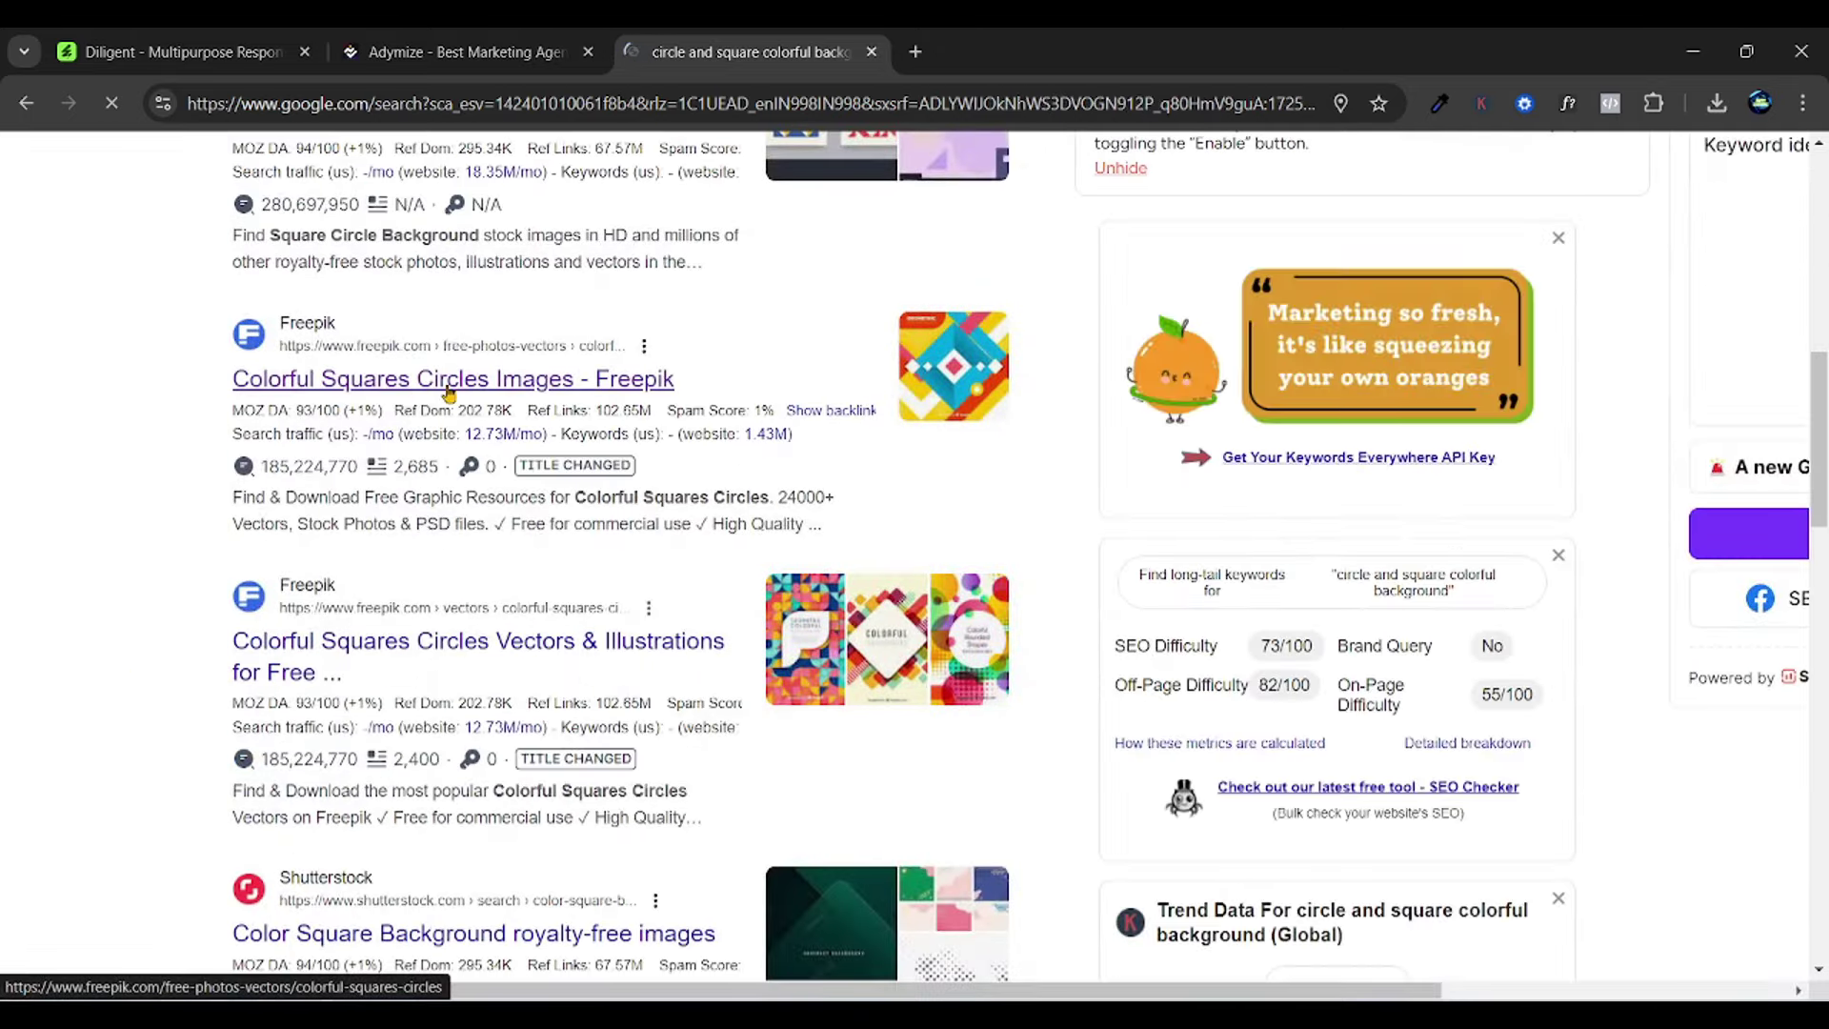
left_click(425, 379)
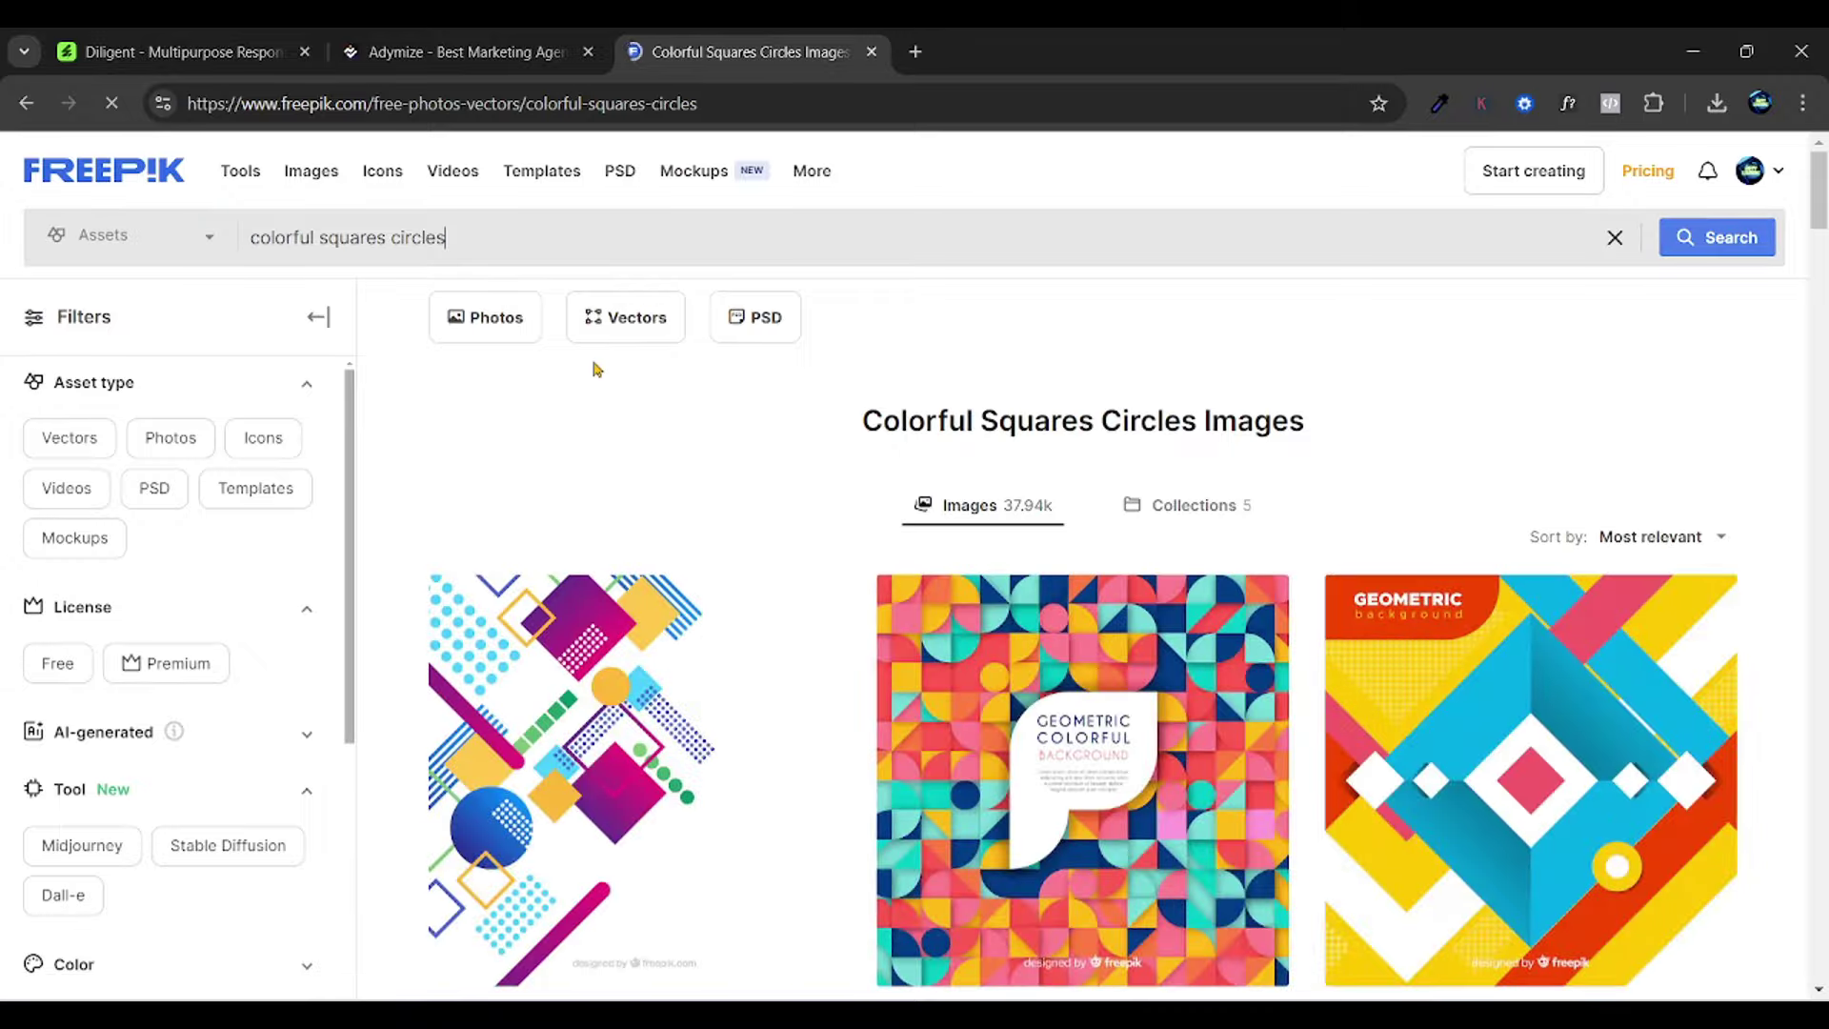
Filter the Freepik colorful squares circles results to Photos and browse through them.
scroll(1028, 594, "down", 15)
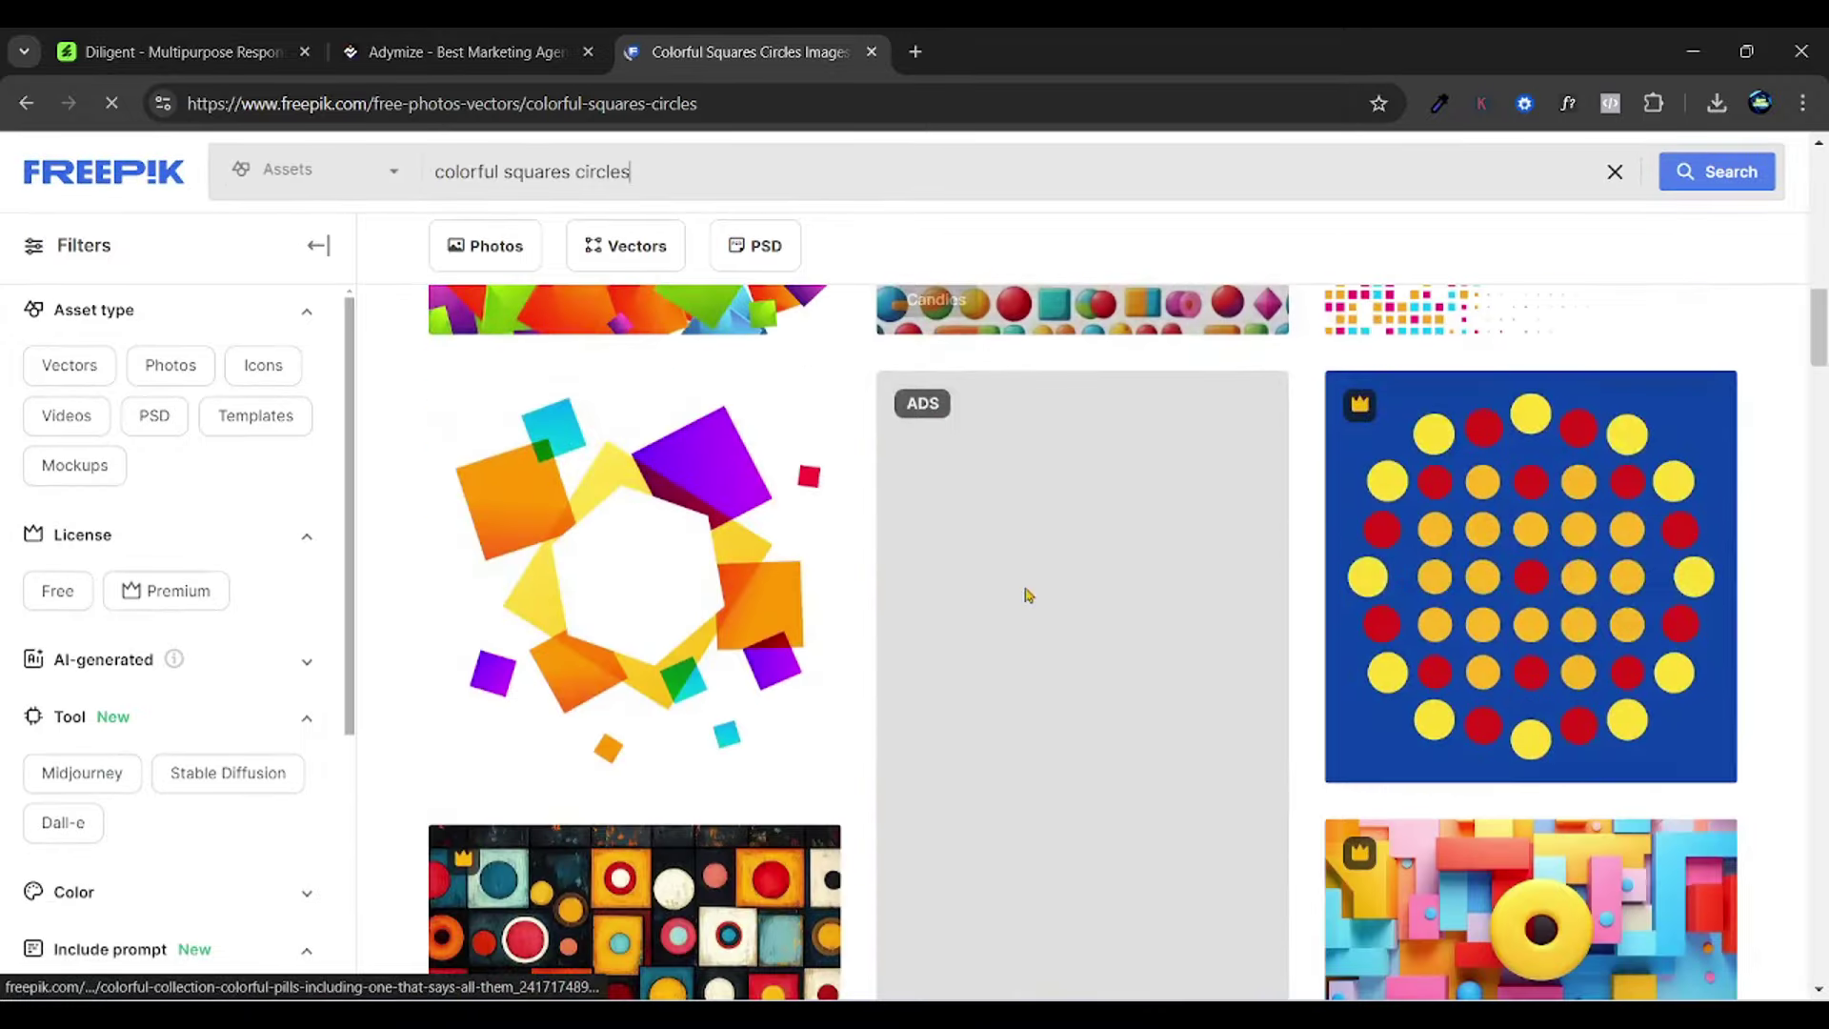
scroll(953, 553, "down", 10)
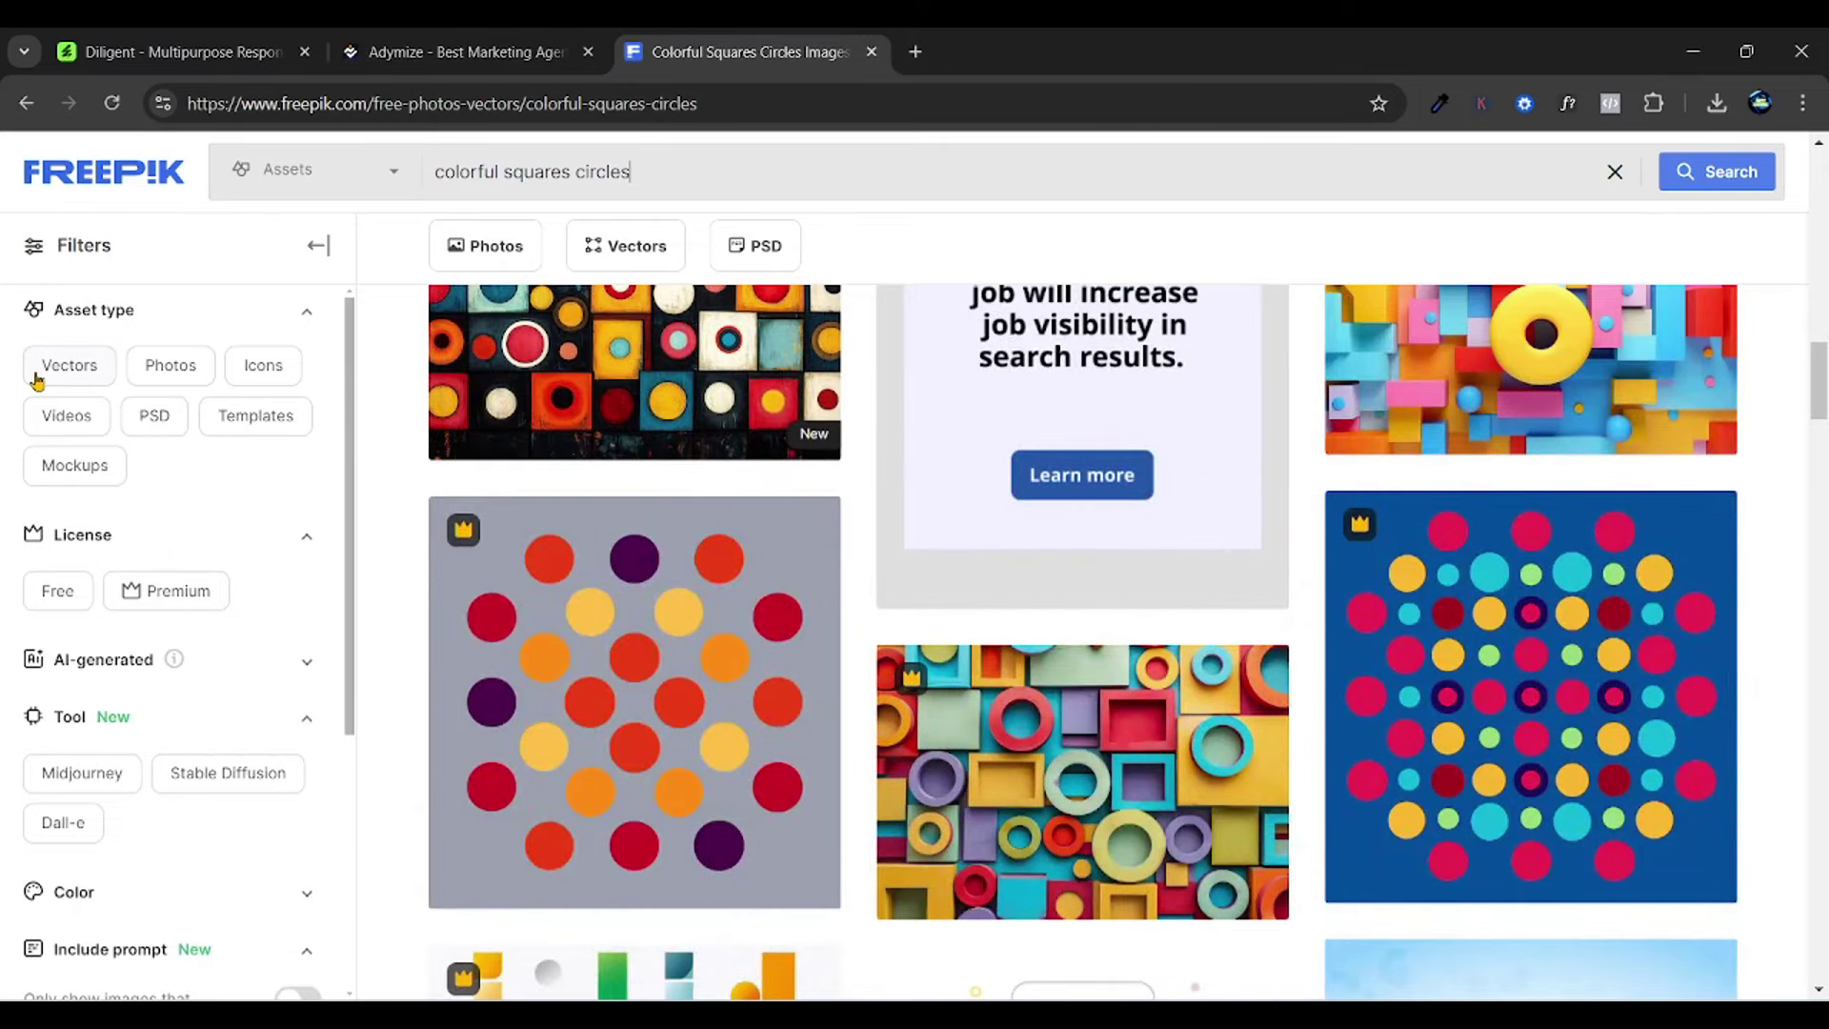
left_click(187, 379)
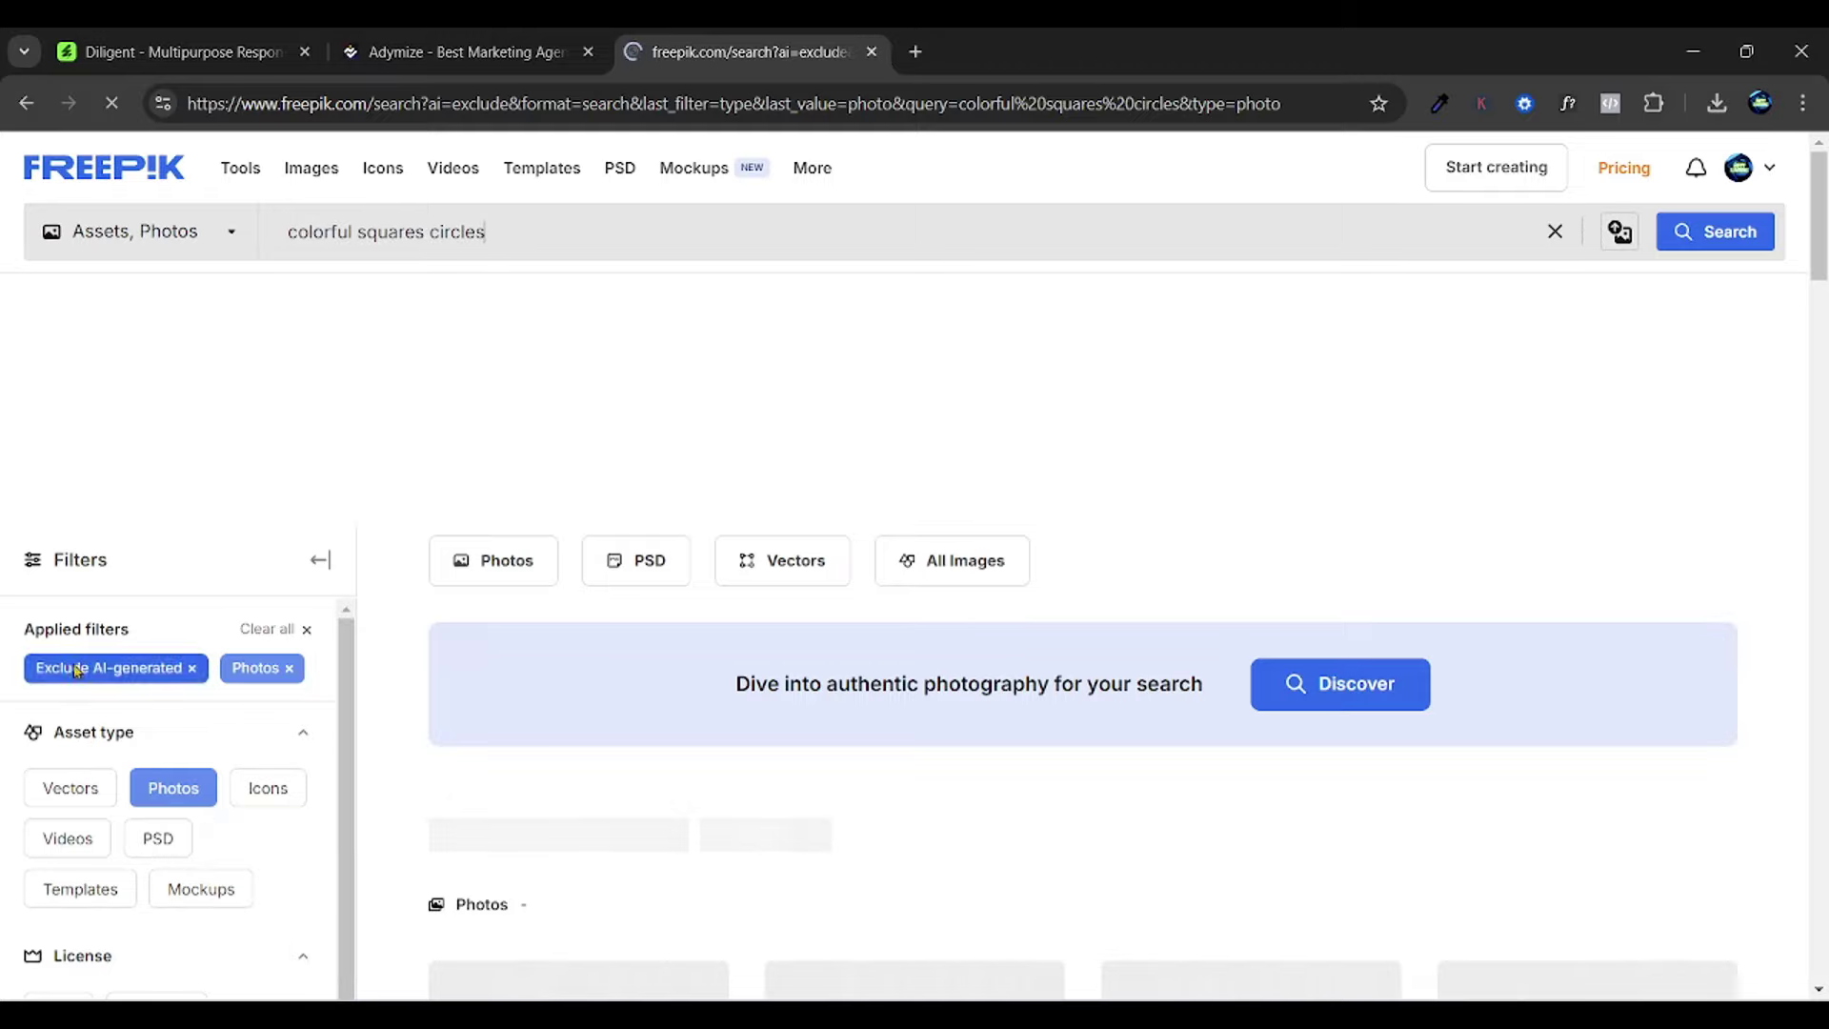
scroll(1048, 645, "down", 3)
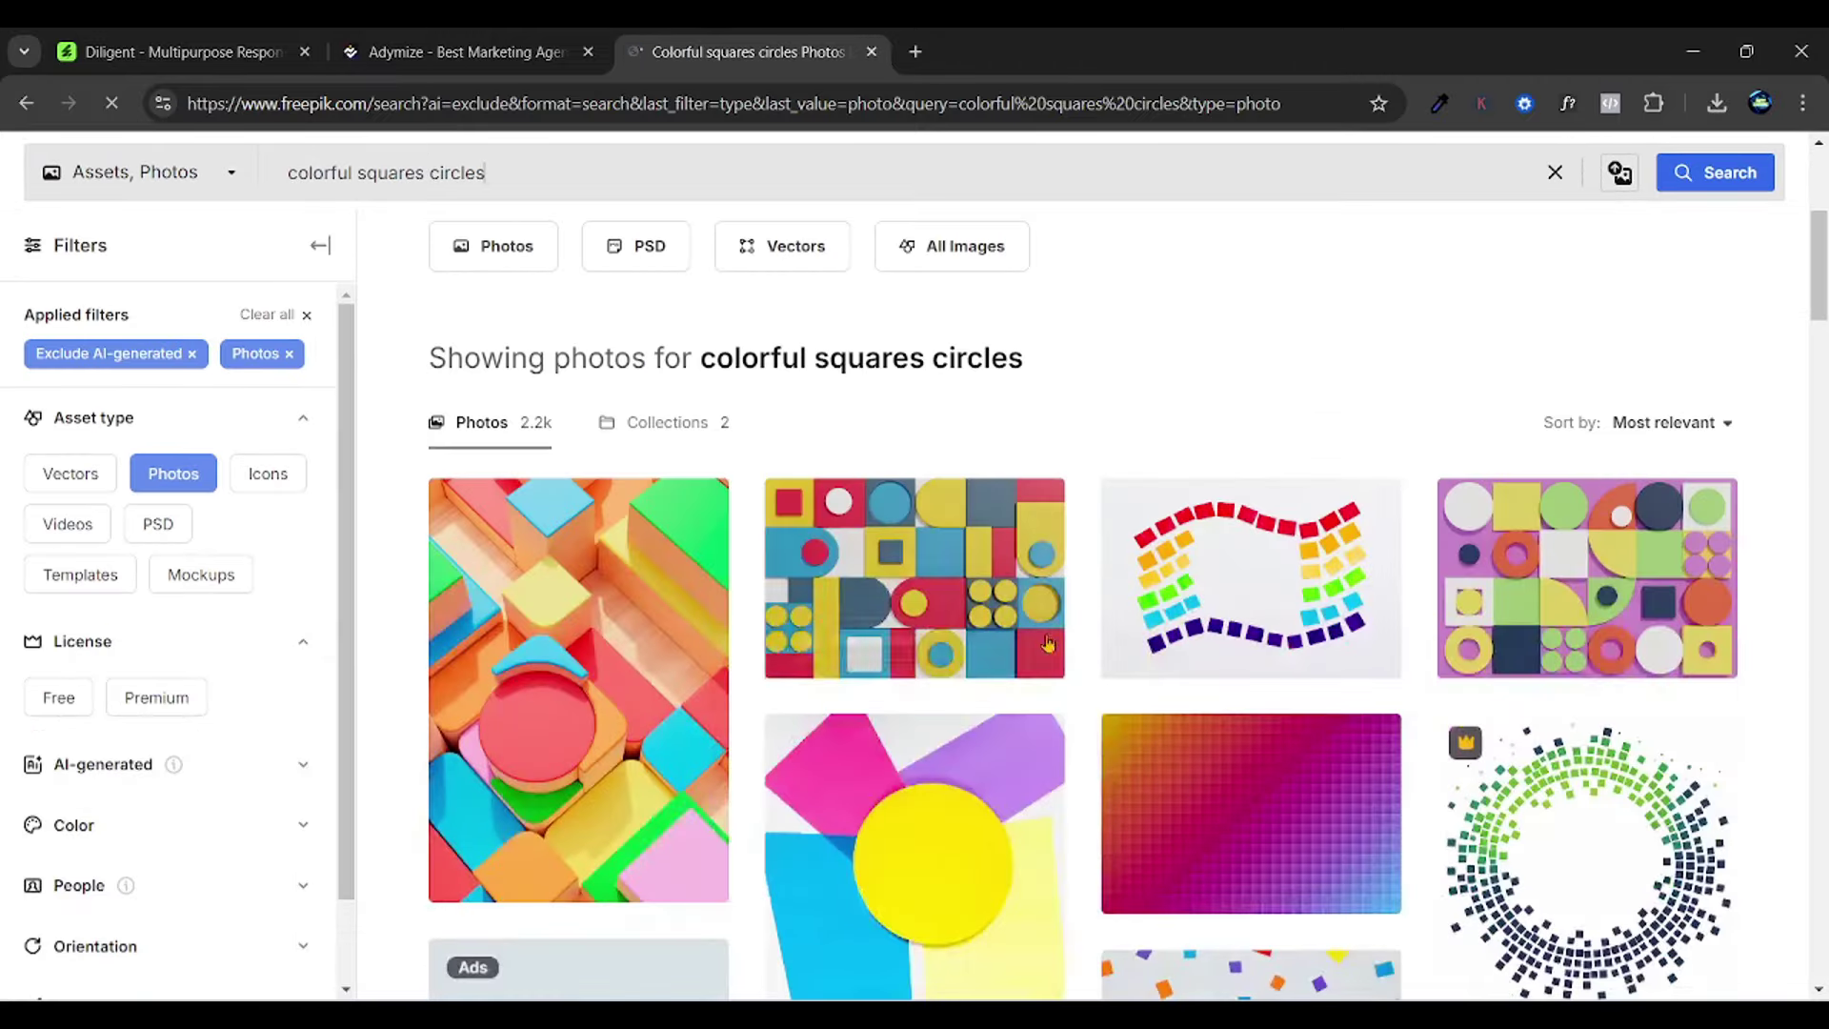
scroll(1048, 645, "down", 10)
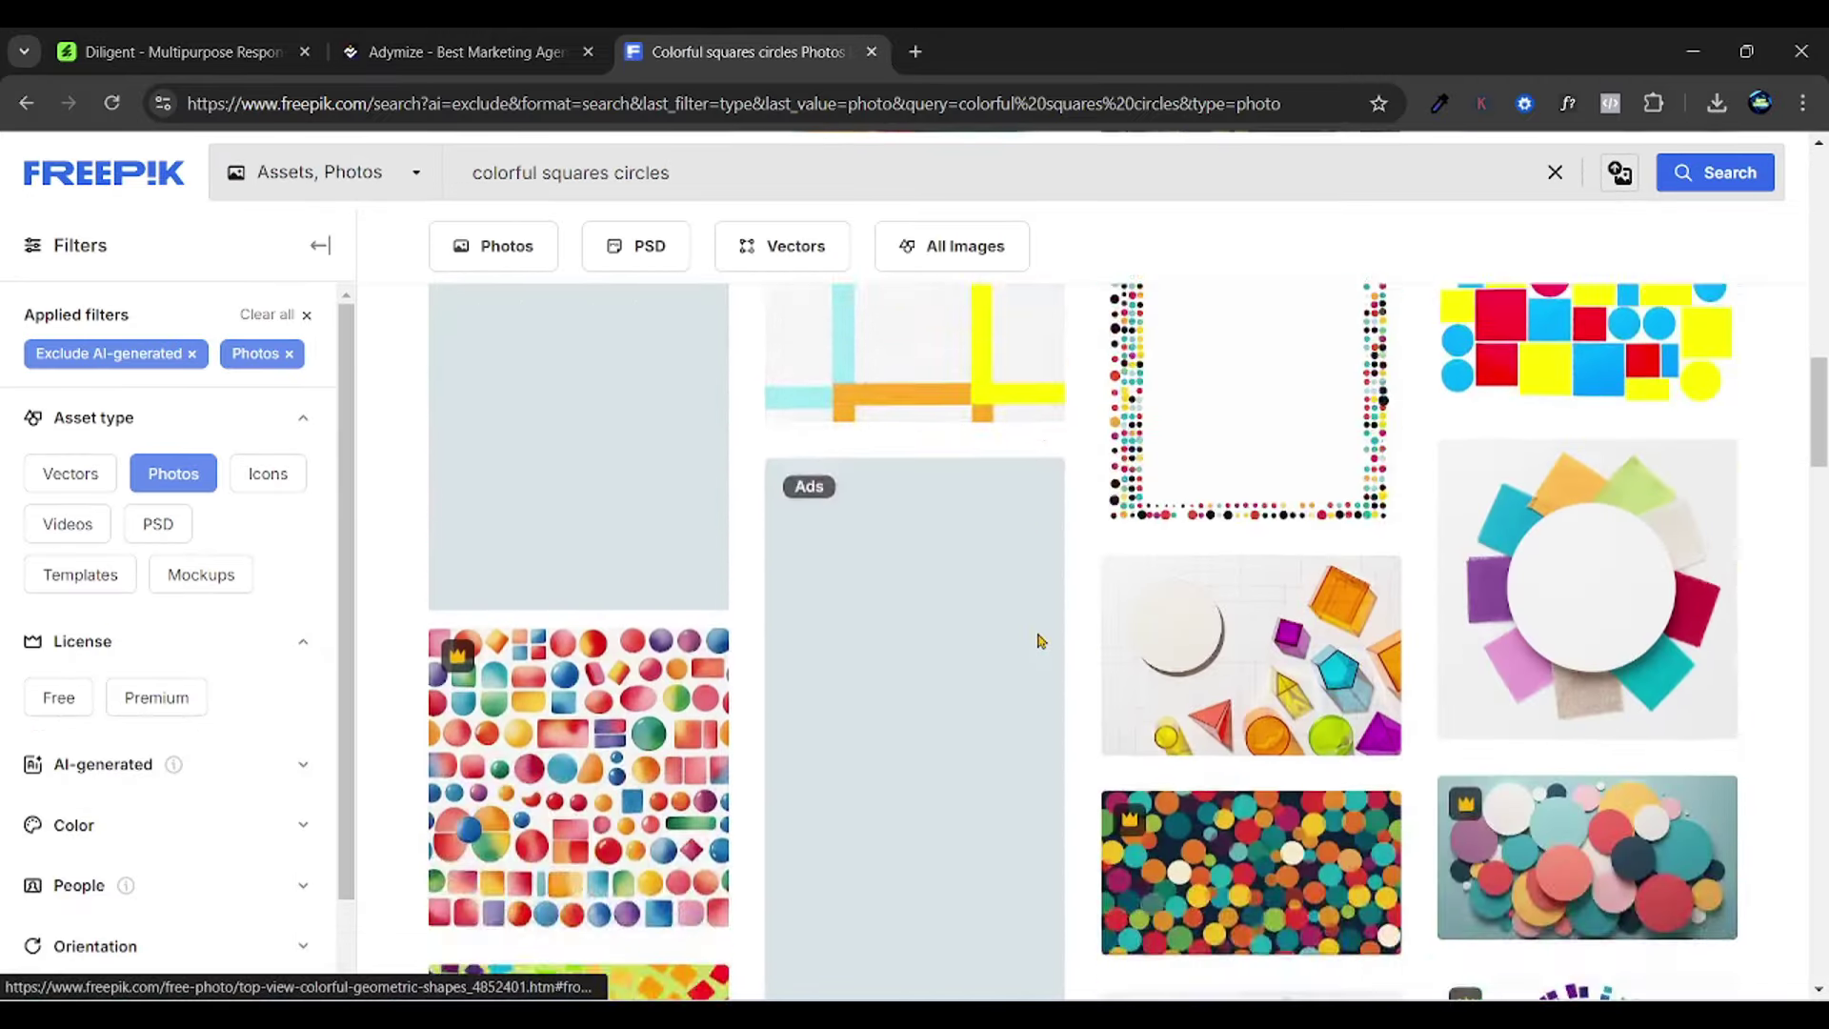
scroll(1039, 641, "down", 6)
triple_click(706, 171)
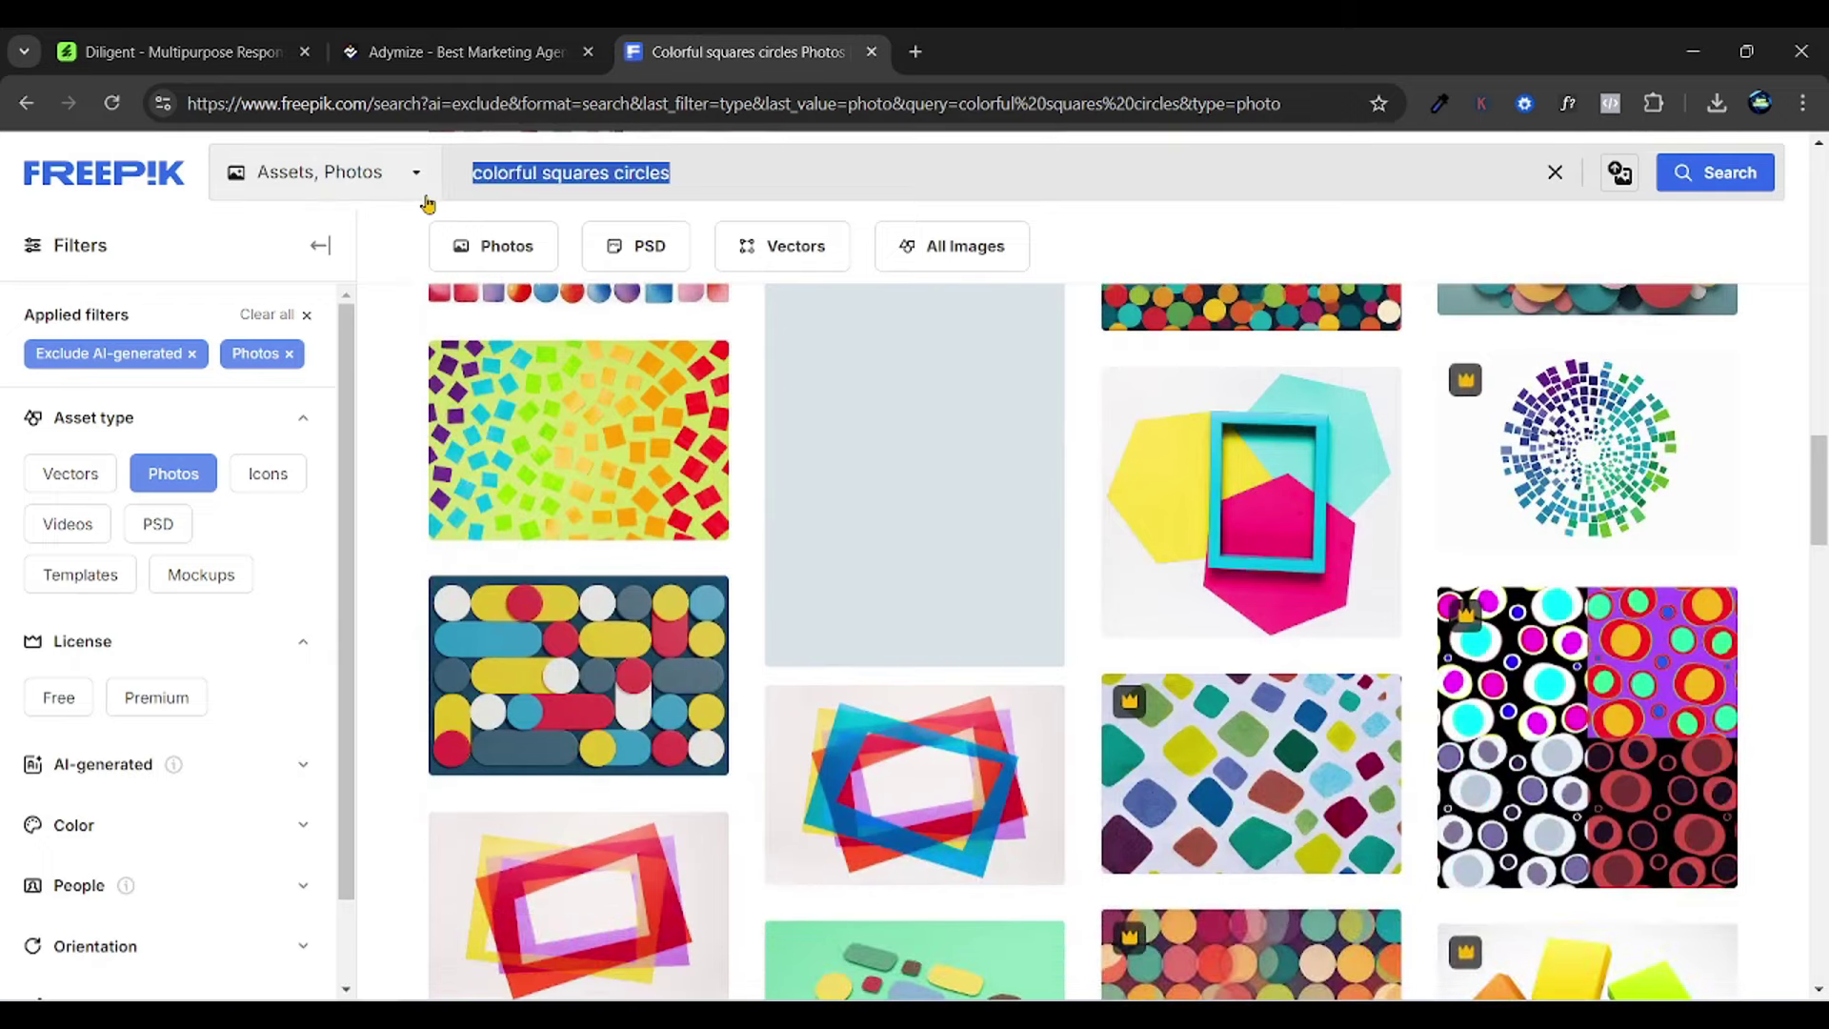
scroll(1017, 525, "down", 15)
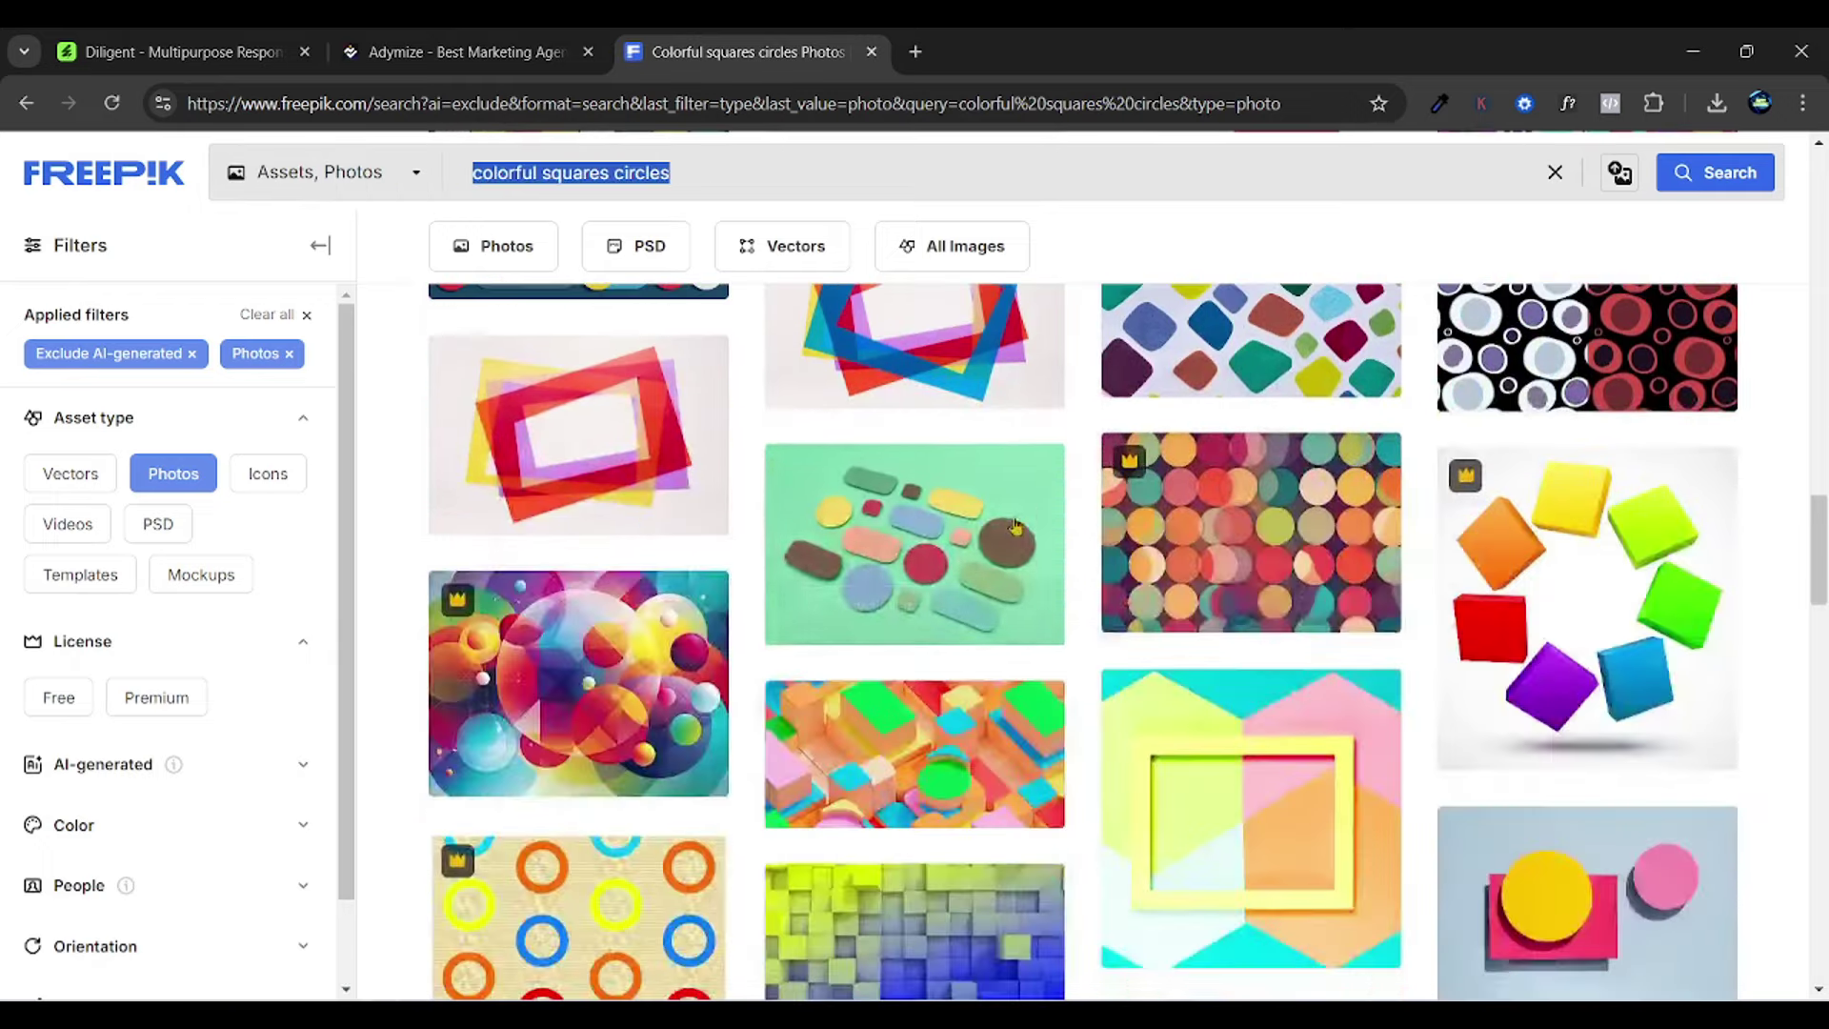
scroll(1017, 525, "down", 10)
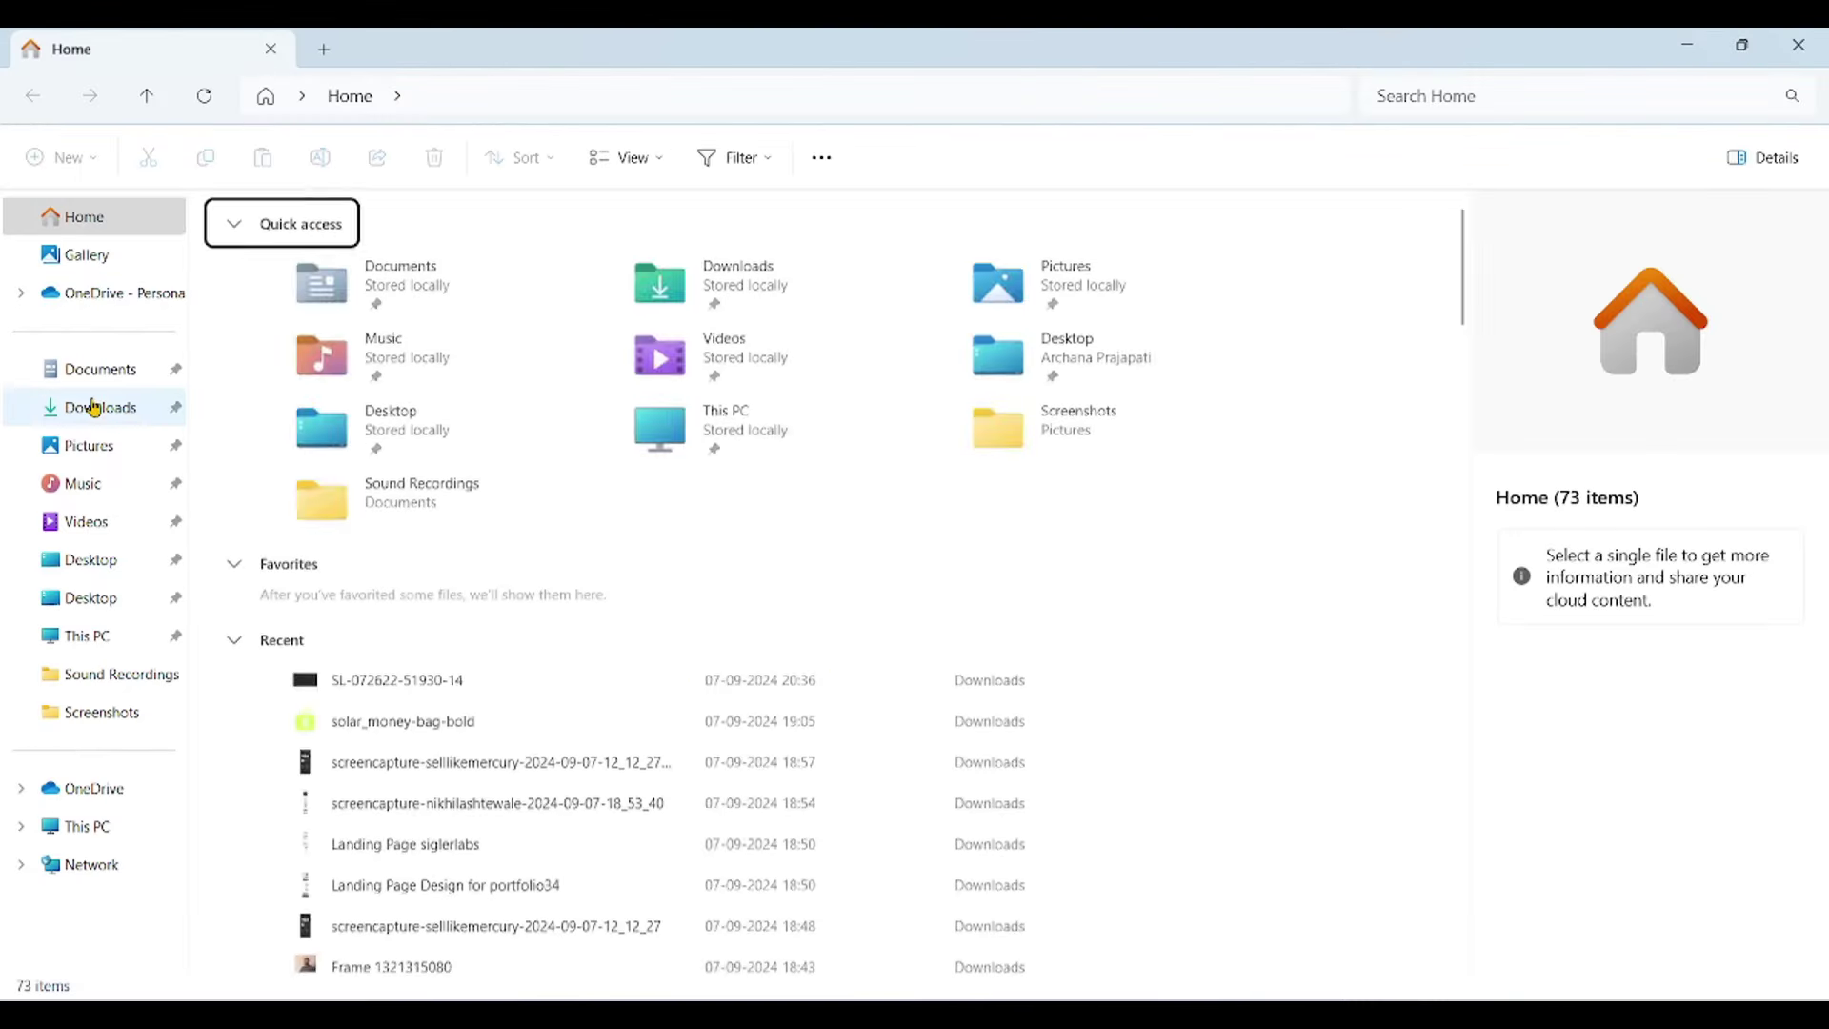
Extract the gradient-abstract-background zip in Downloads and move 6108053 up into Downloads.
left_click(100, 411)
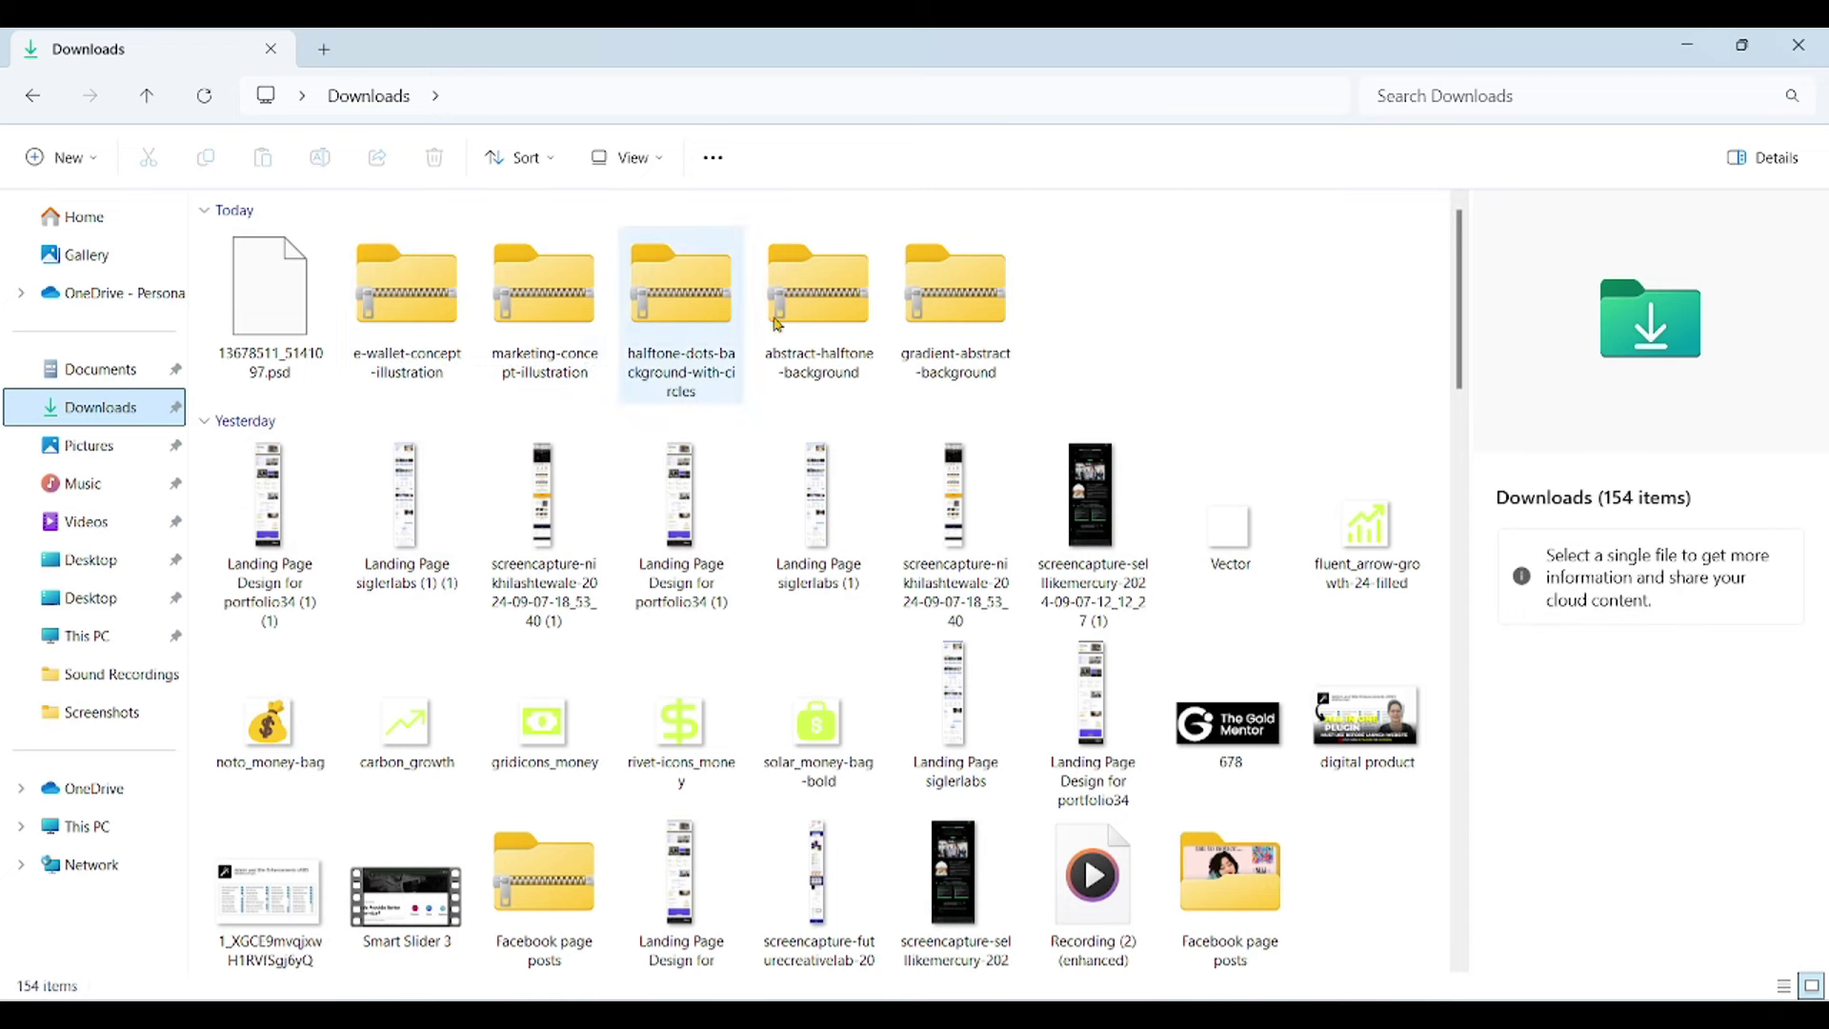
left_click(913, 312)
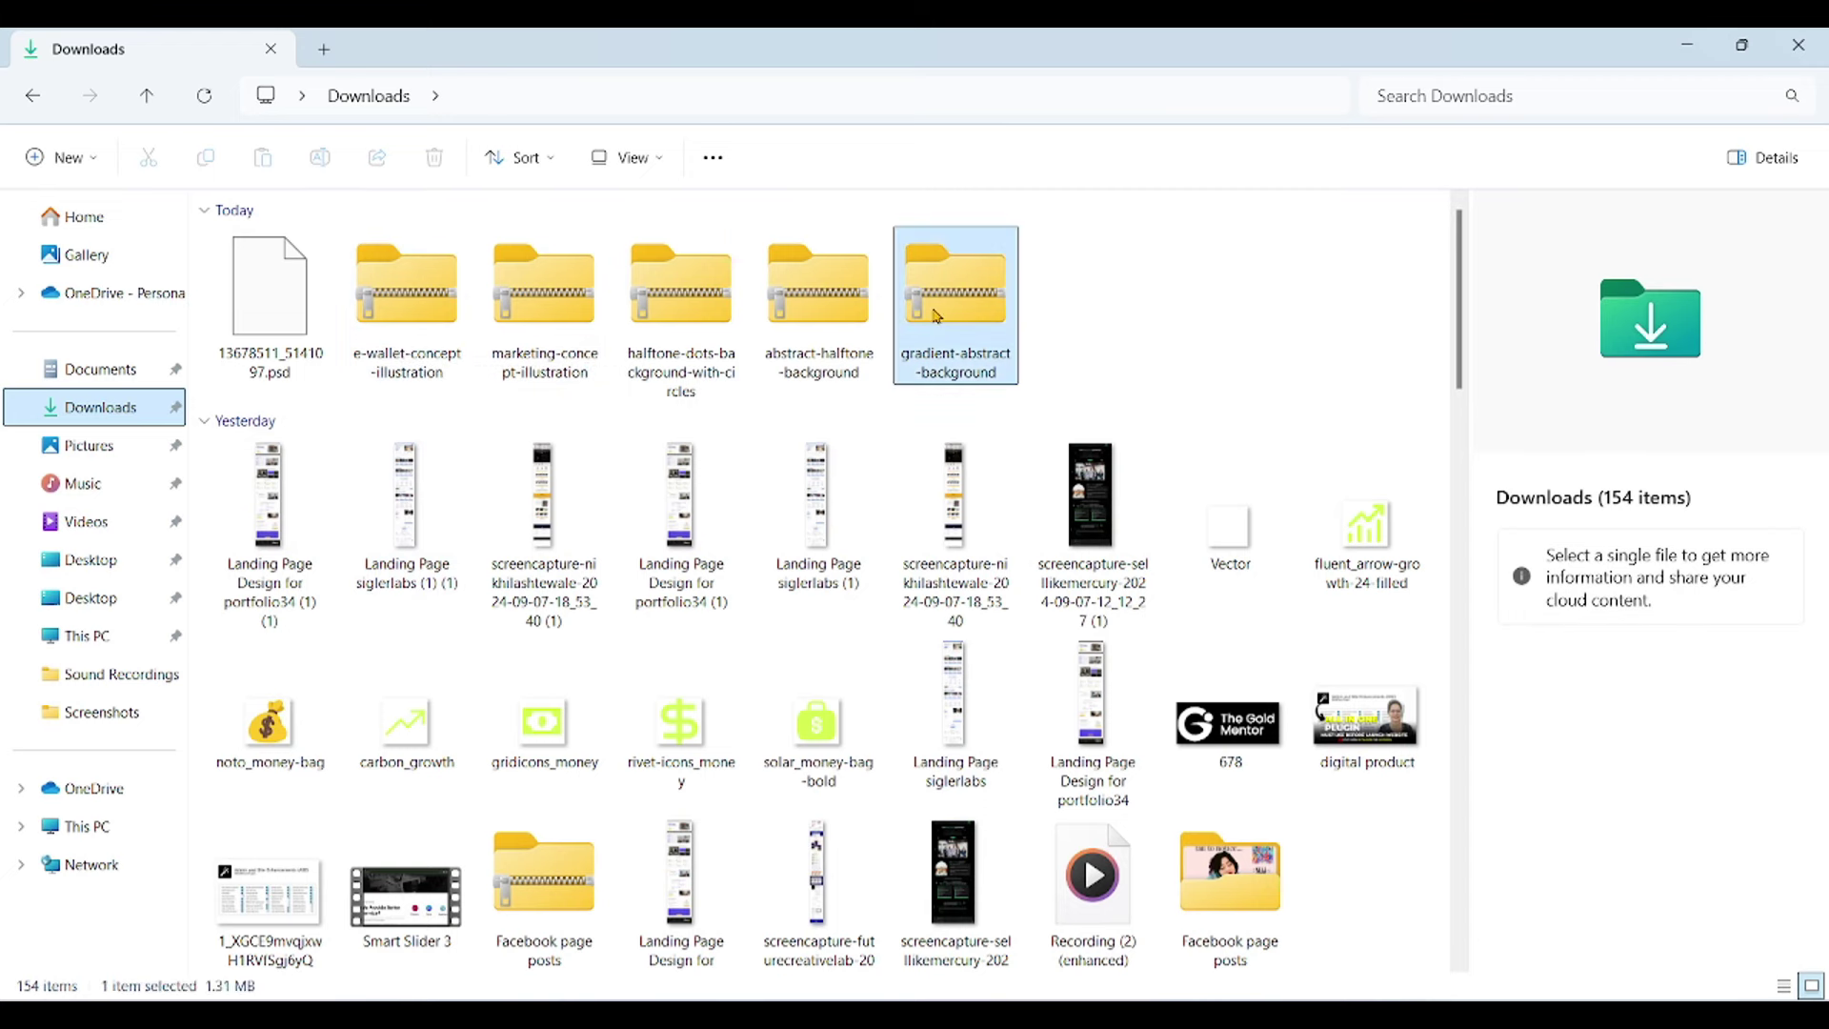
left_click(752, 158)
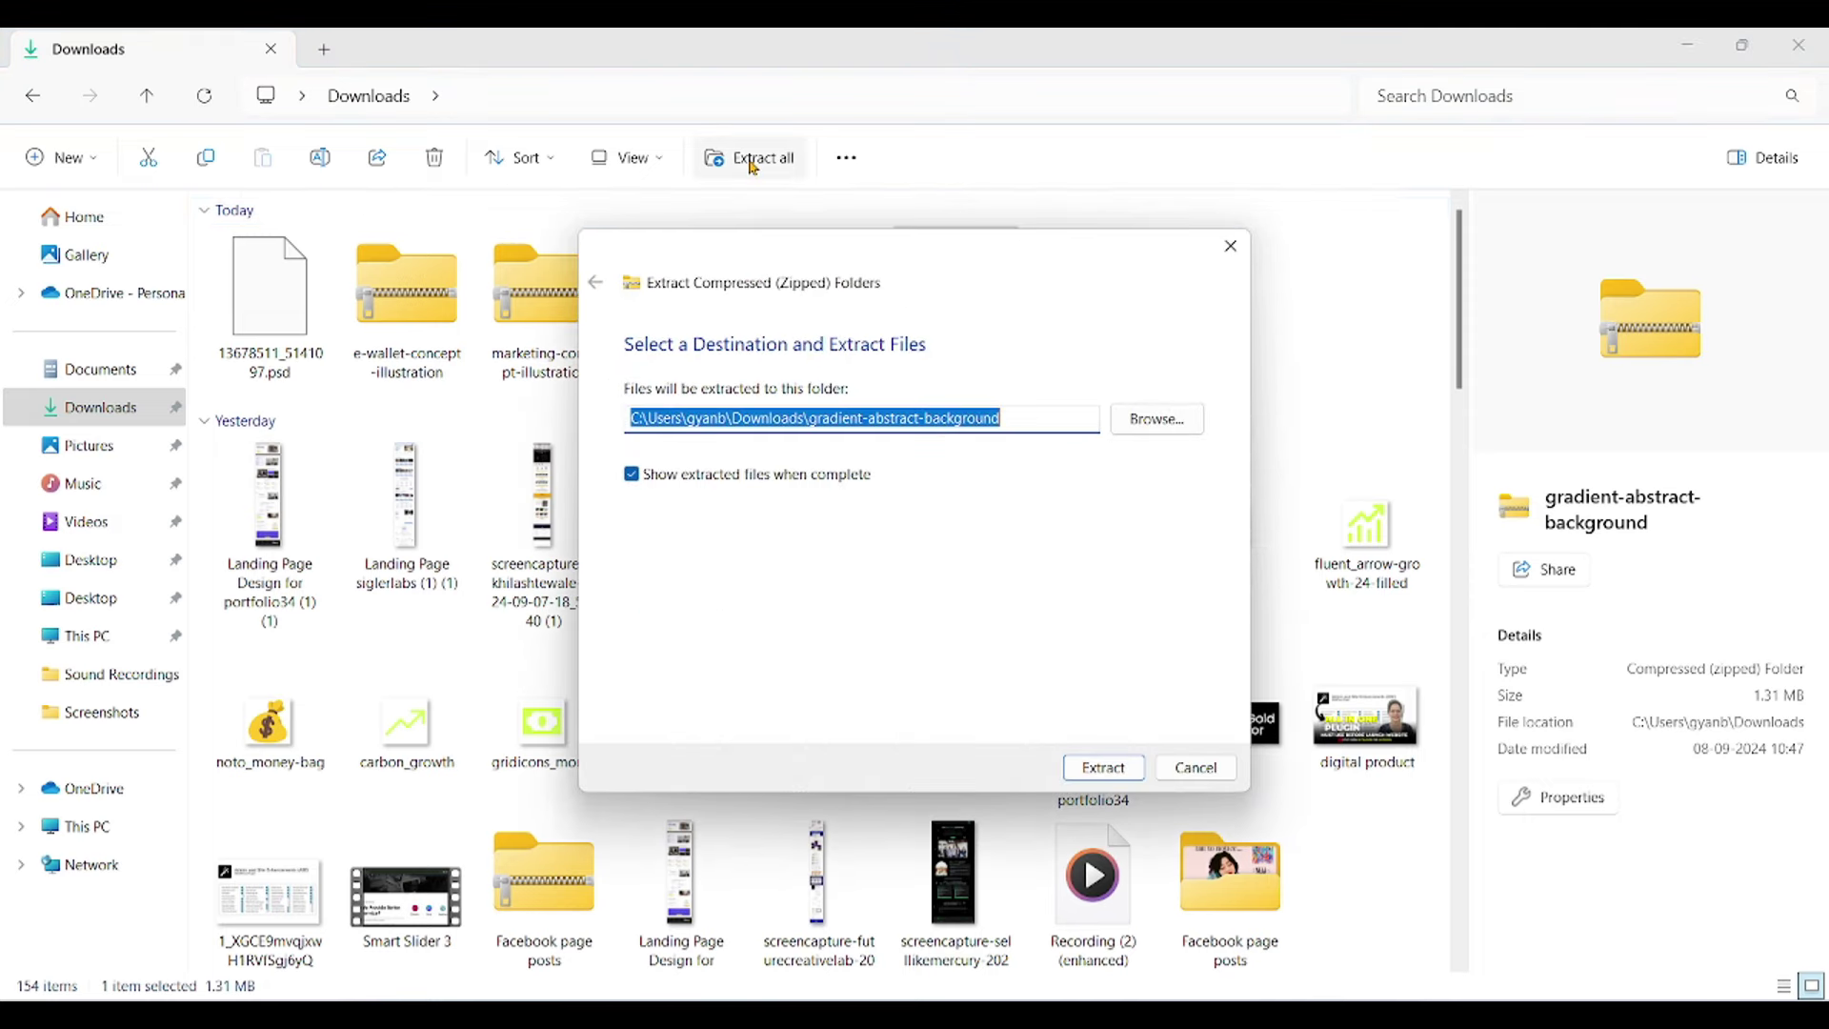
left_click(1102, 767)
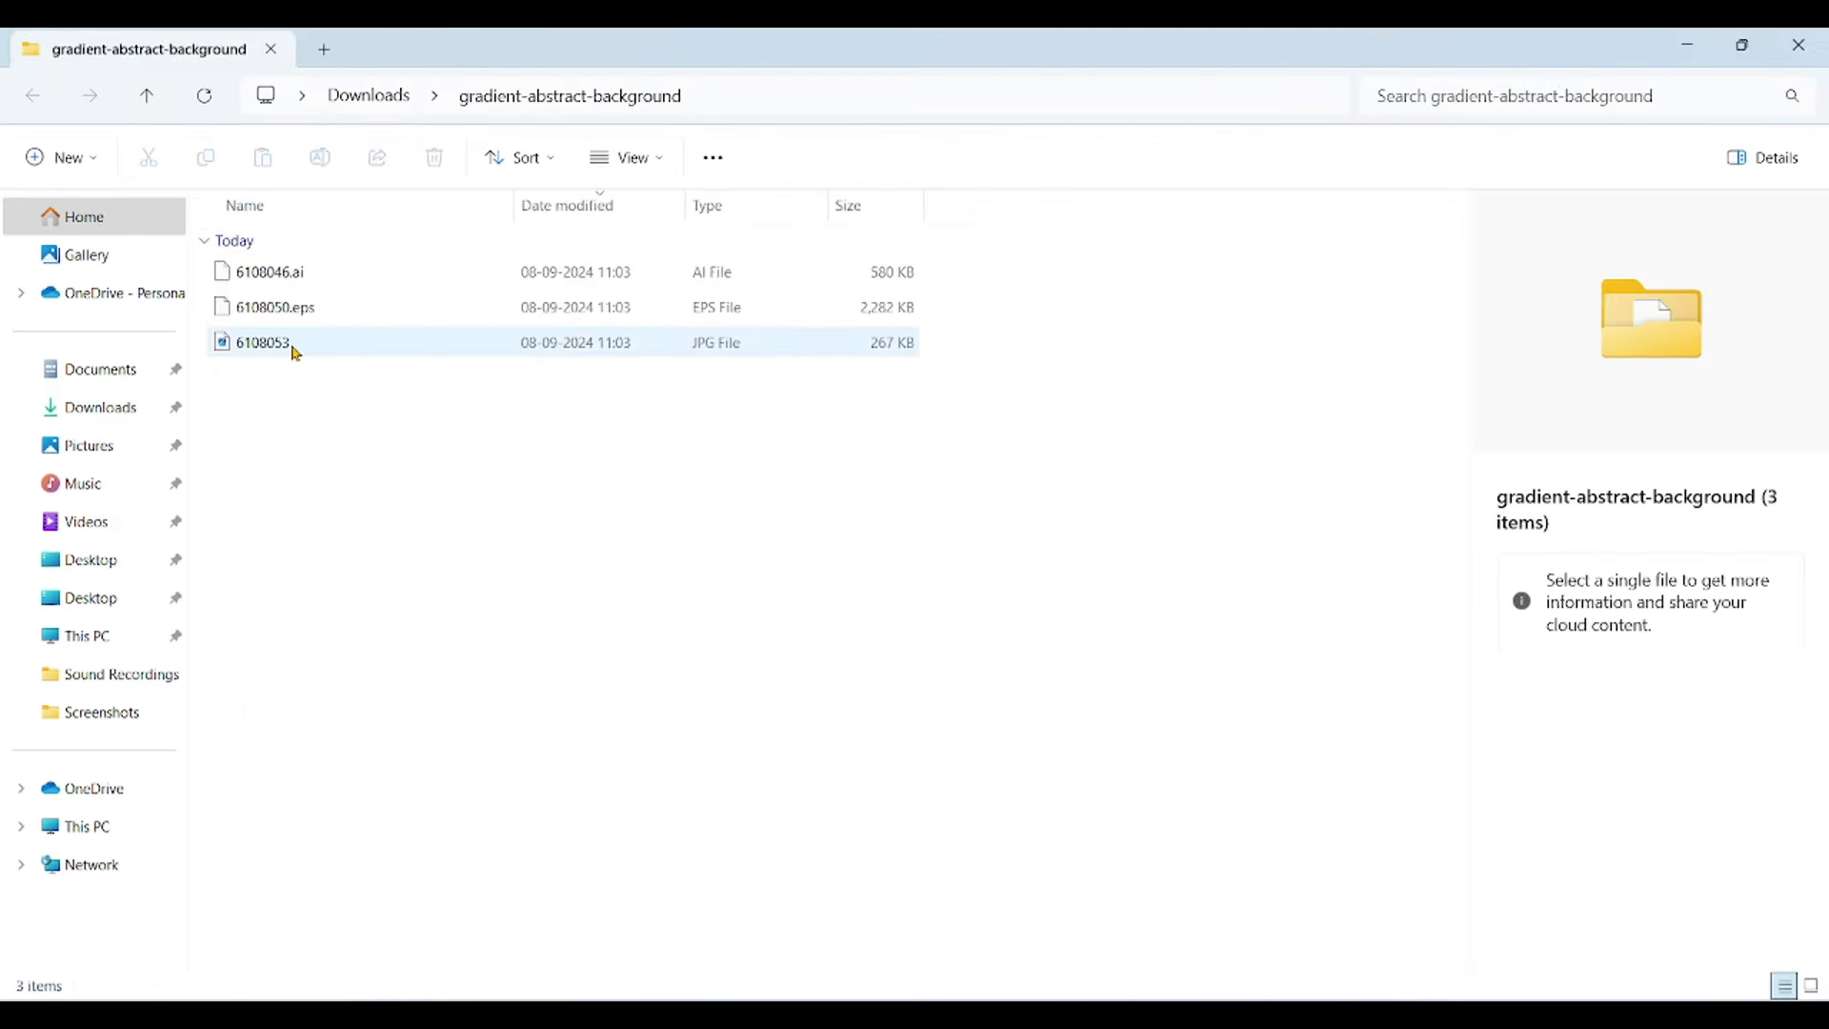
left_click_drag(292, 347, 359, 221)
left_click(306, 384)
left_click_drag(283, 353, 373, 102)
left_click(372, 99)
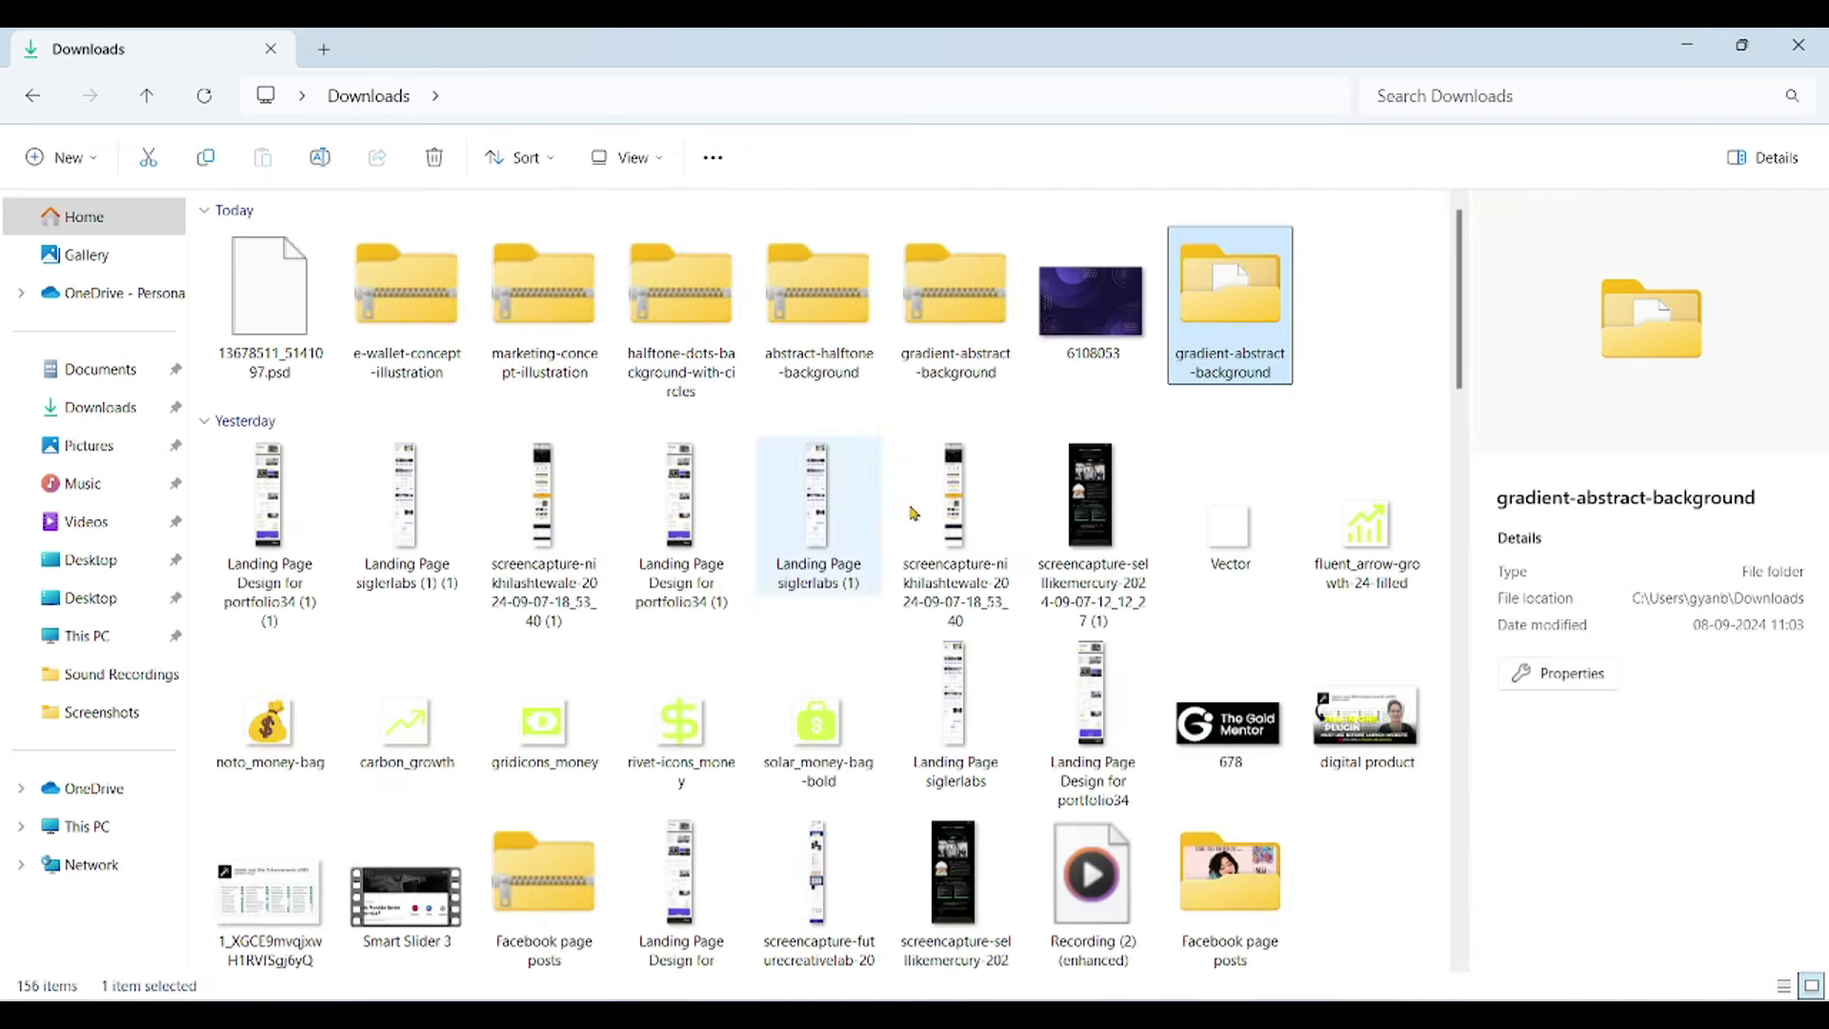
Re-extract the gradient-abstract-background zip, overwriting same-named files, and return to Downloads.
left_click(1008, 310)
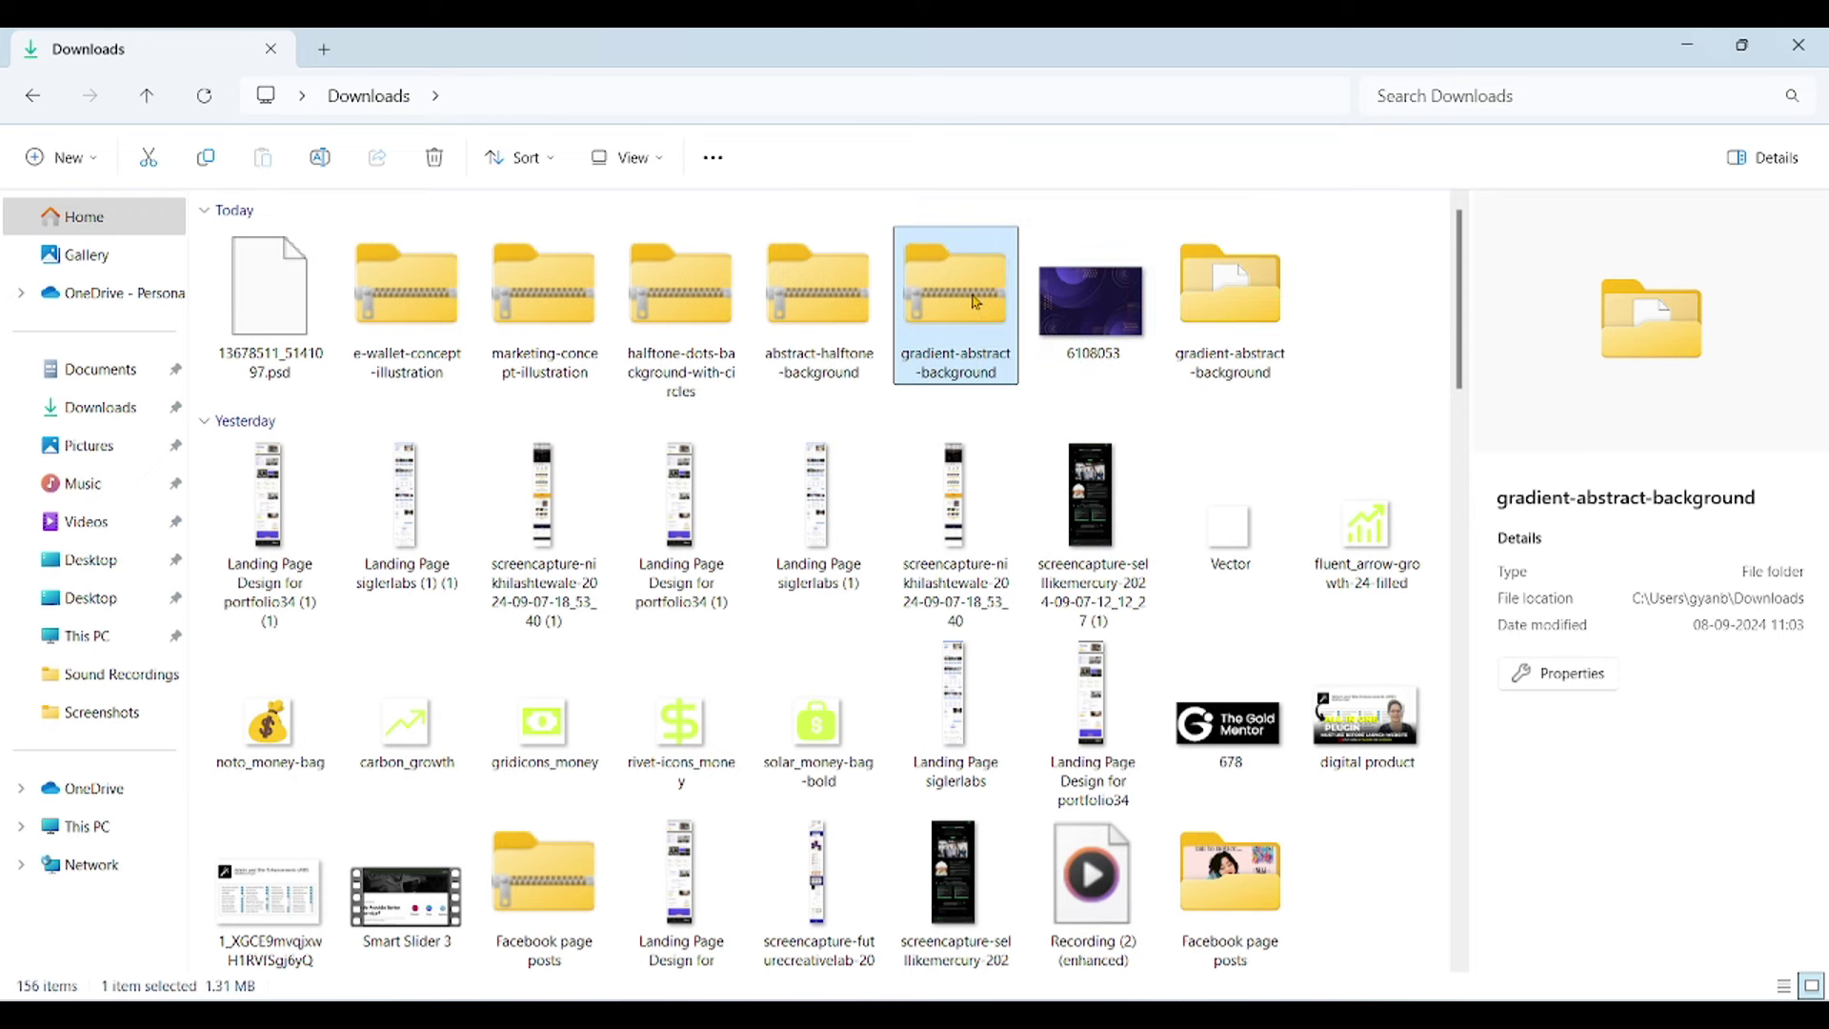
left_click(740, 156)
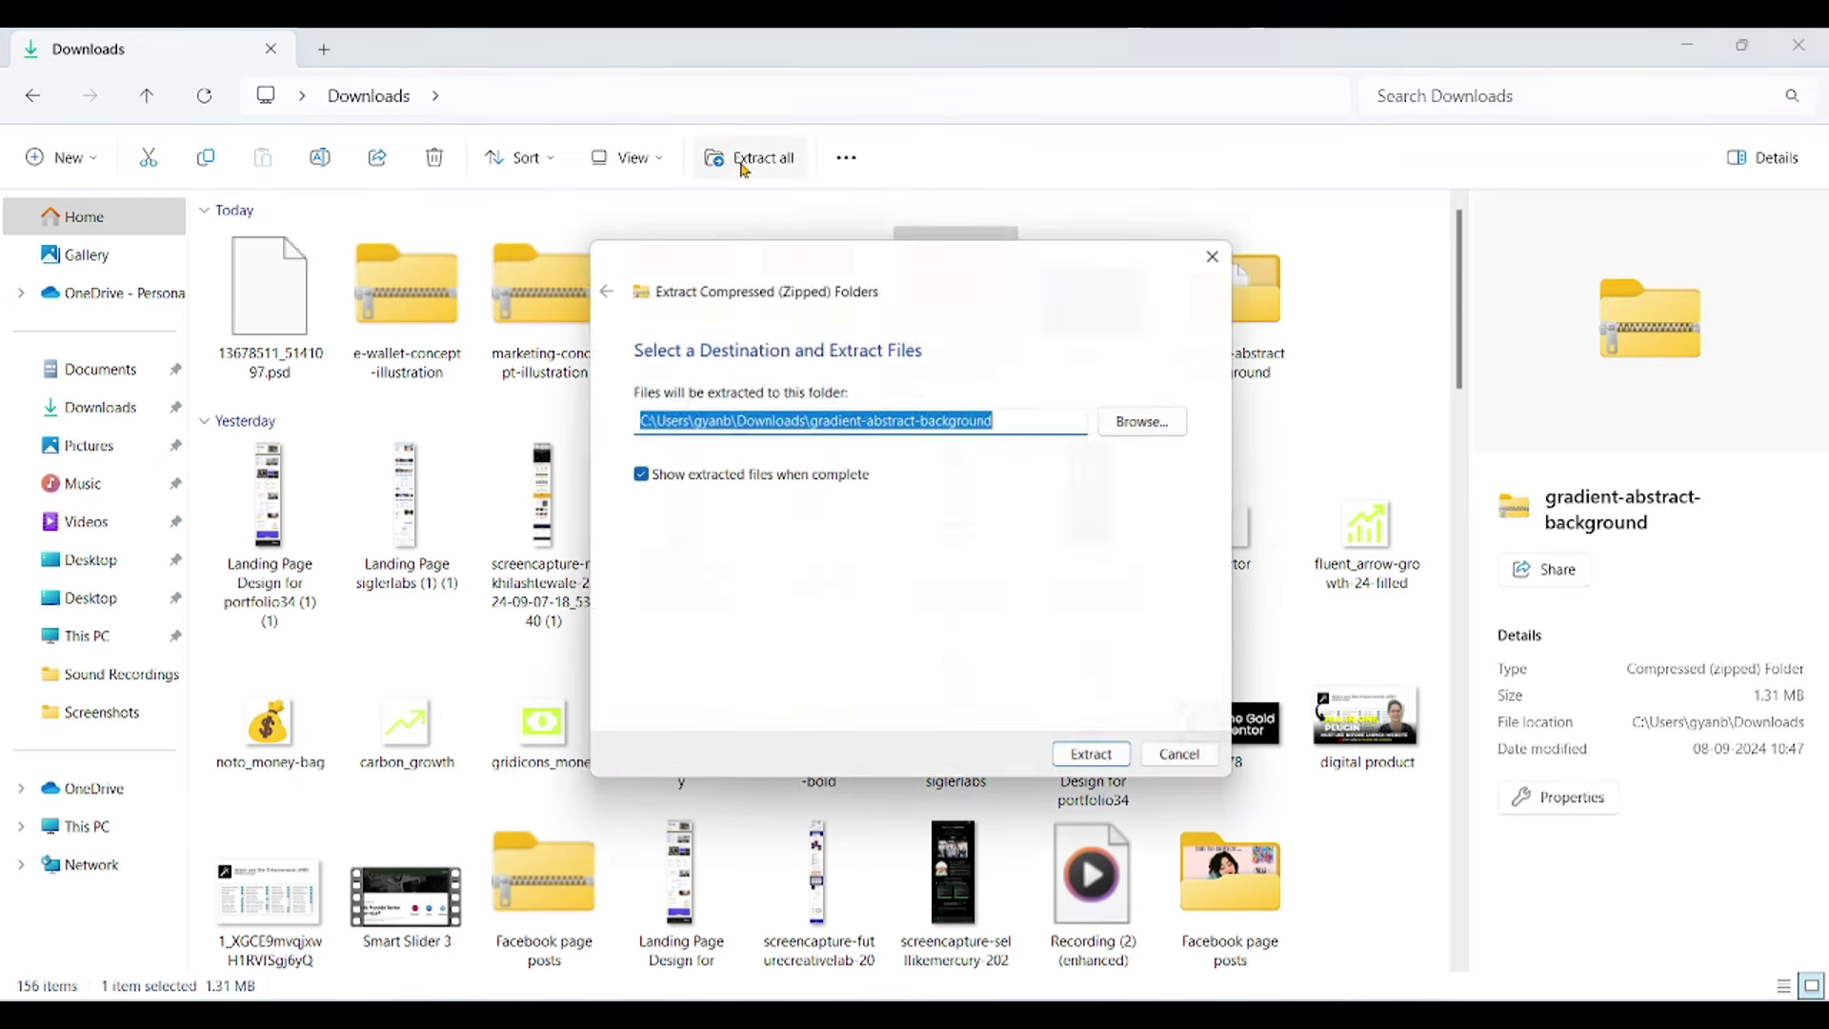
left_click(1103, 767)
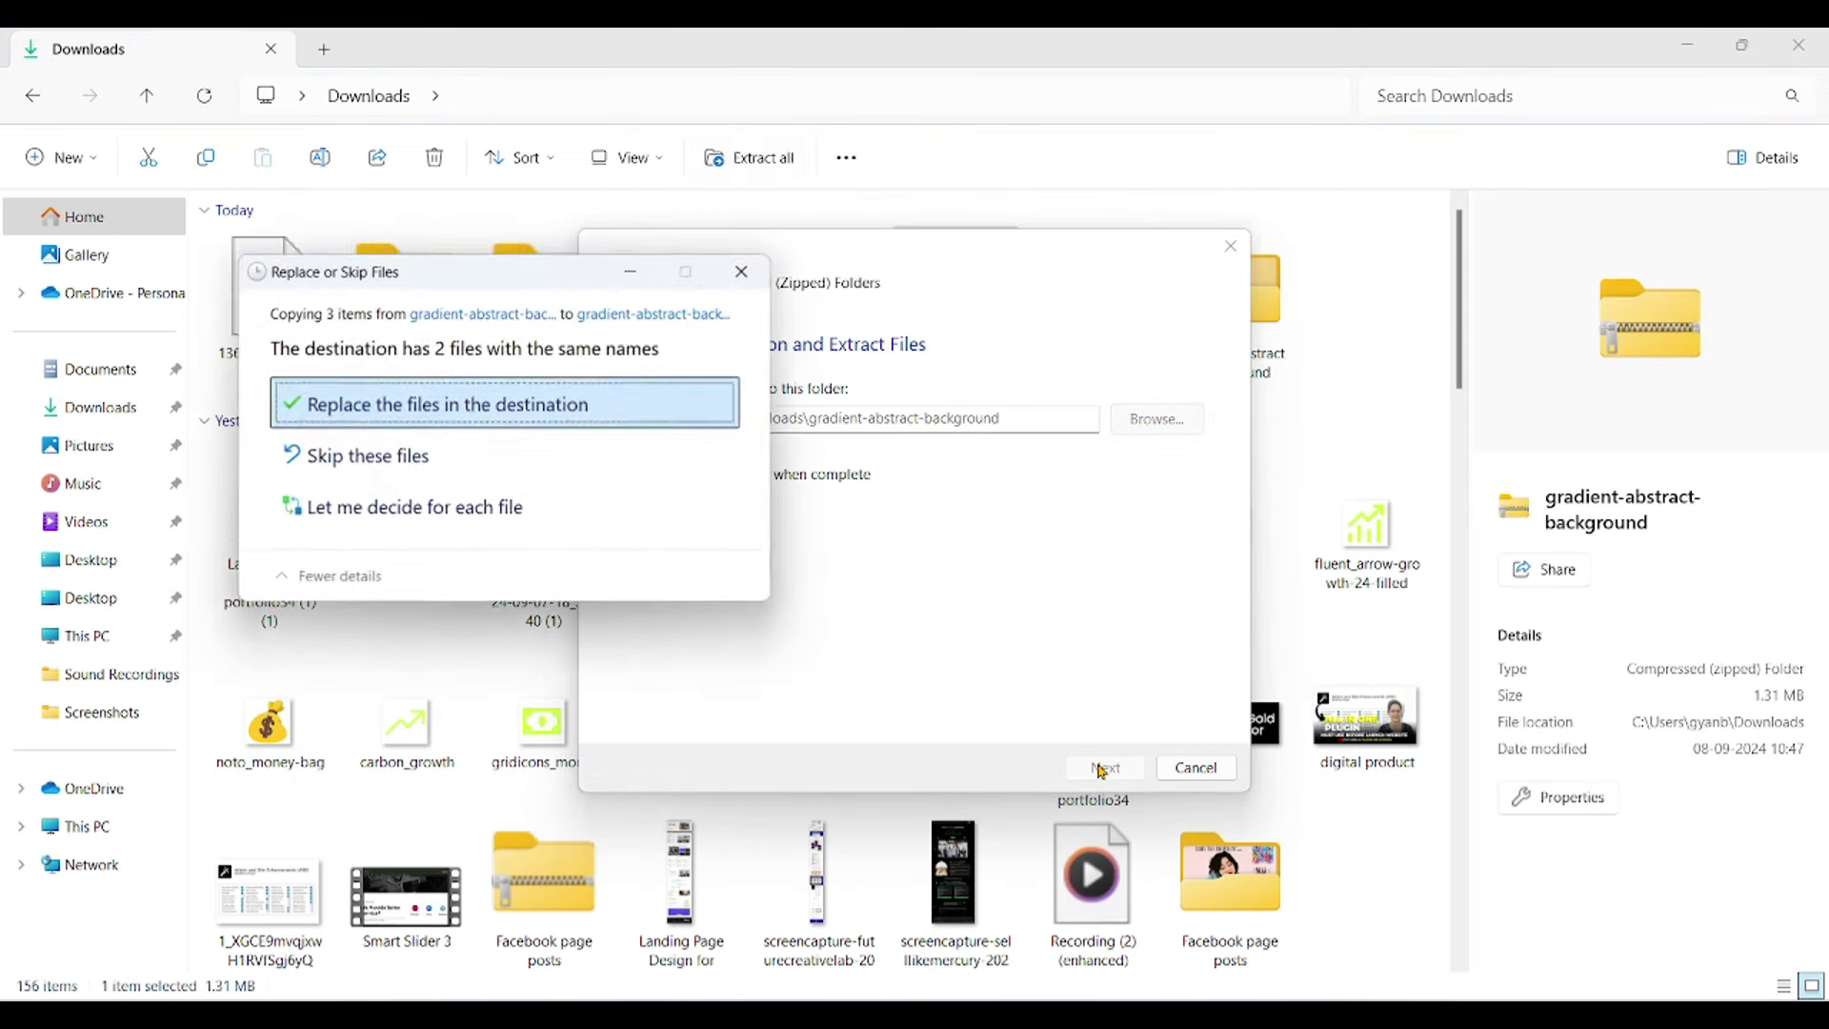
left_click(405, 410)
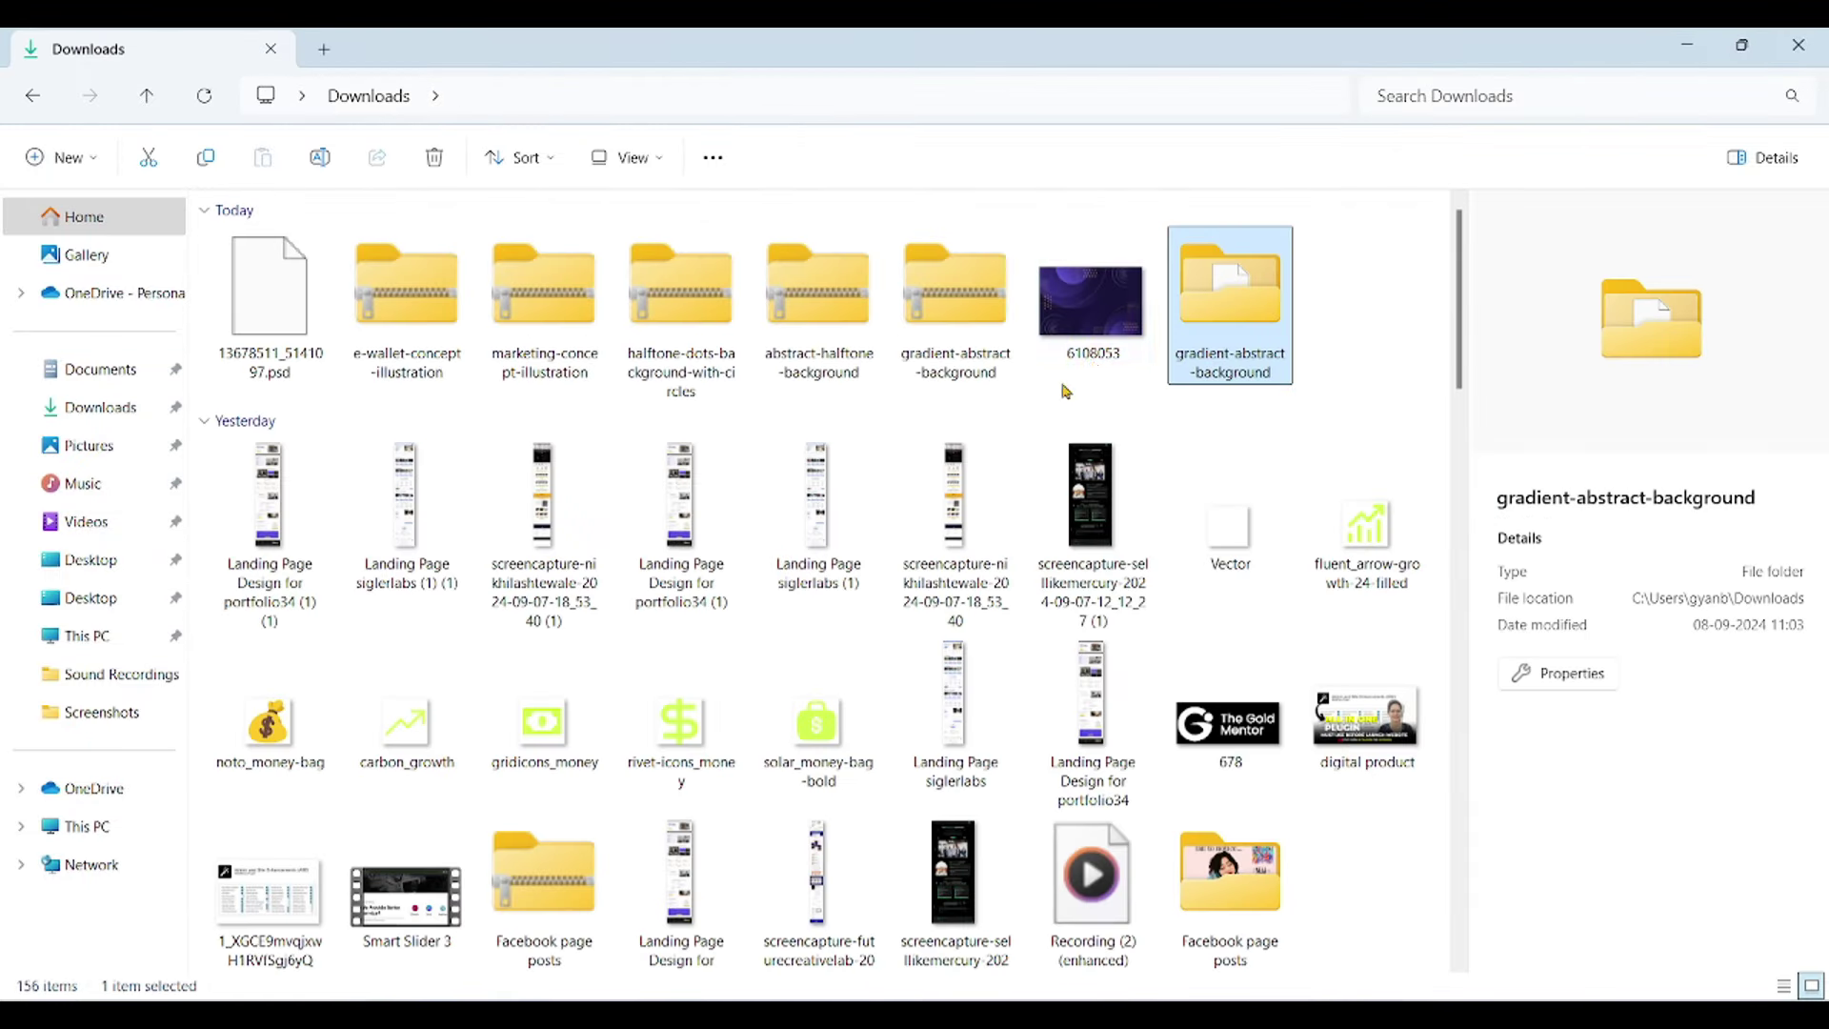
left_click(1094, 360)
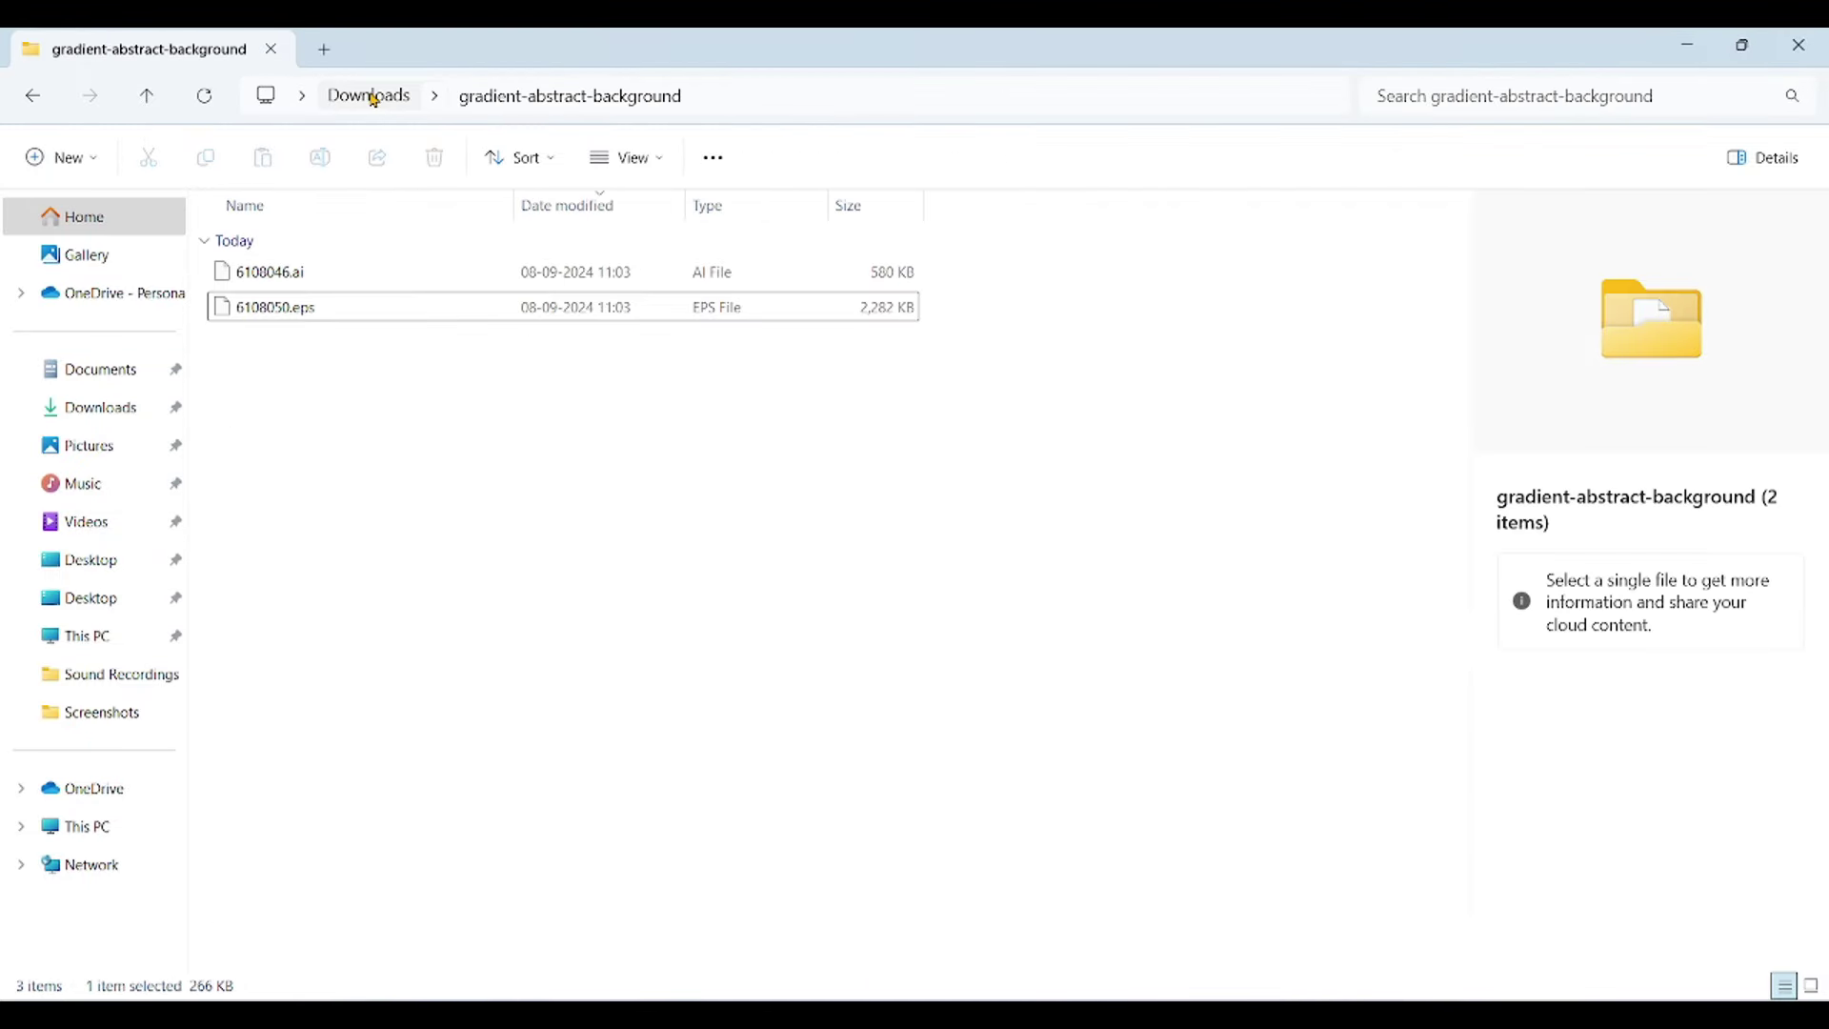
left_click(368, 93)
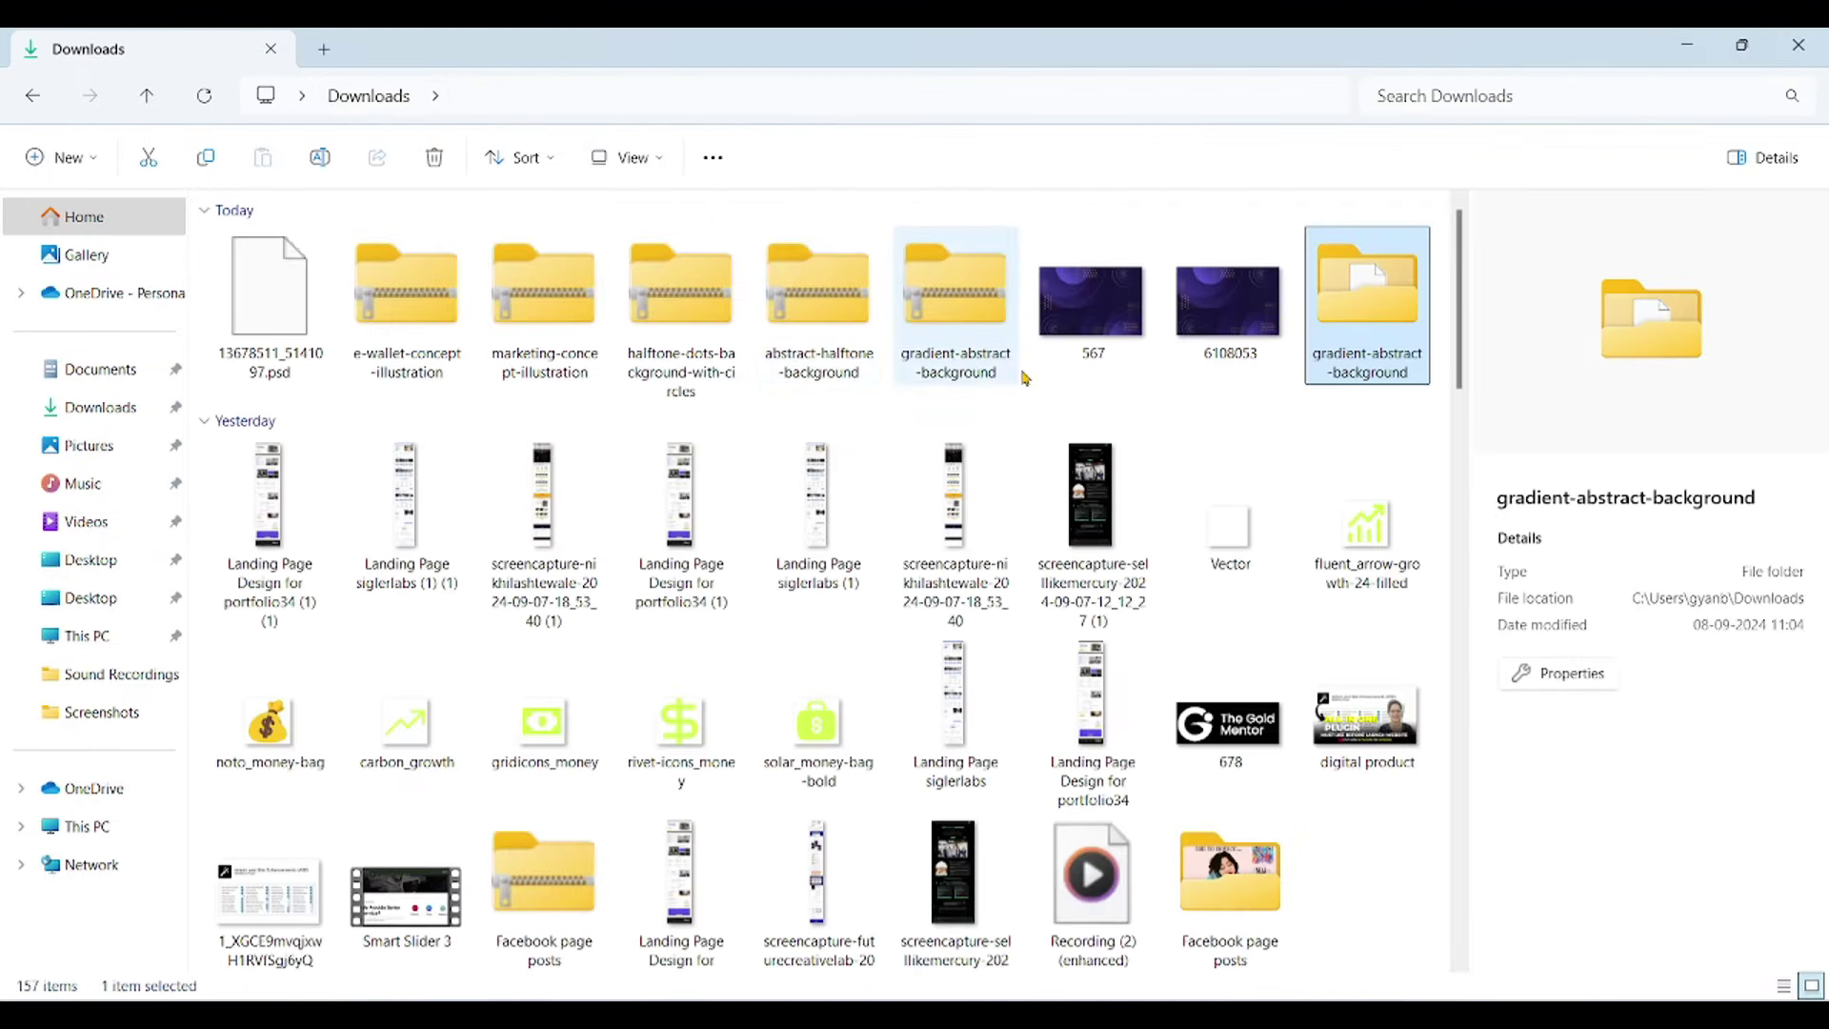
Extract the zip once more with overwrite and drag 6108053 into Downloads.
left_click(985, 328)
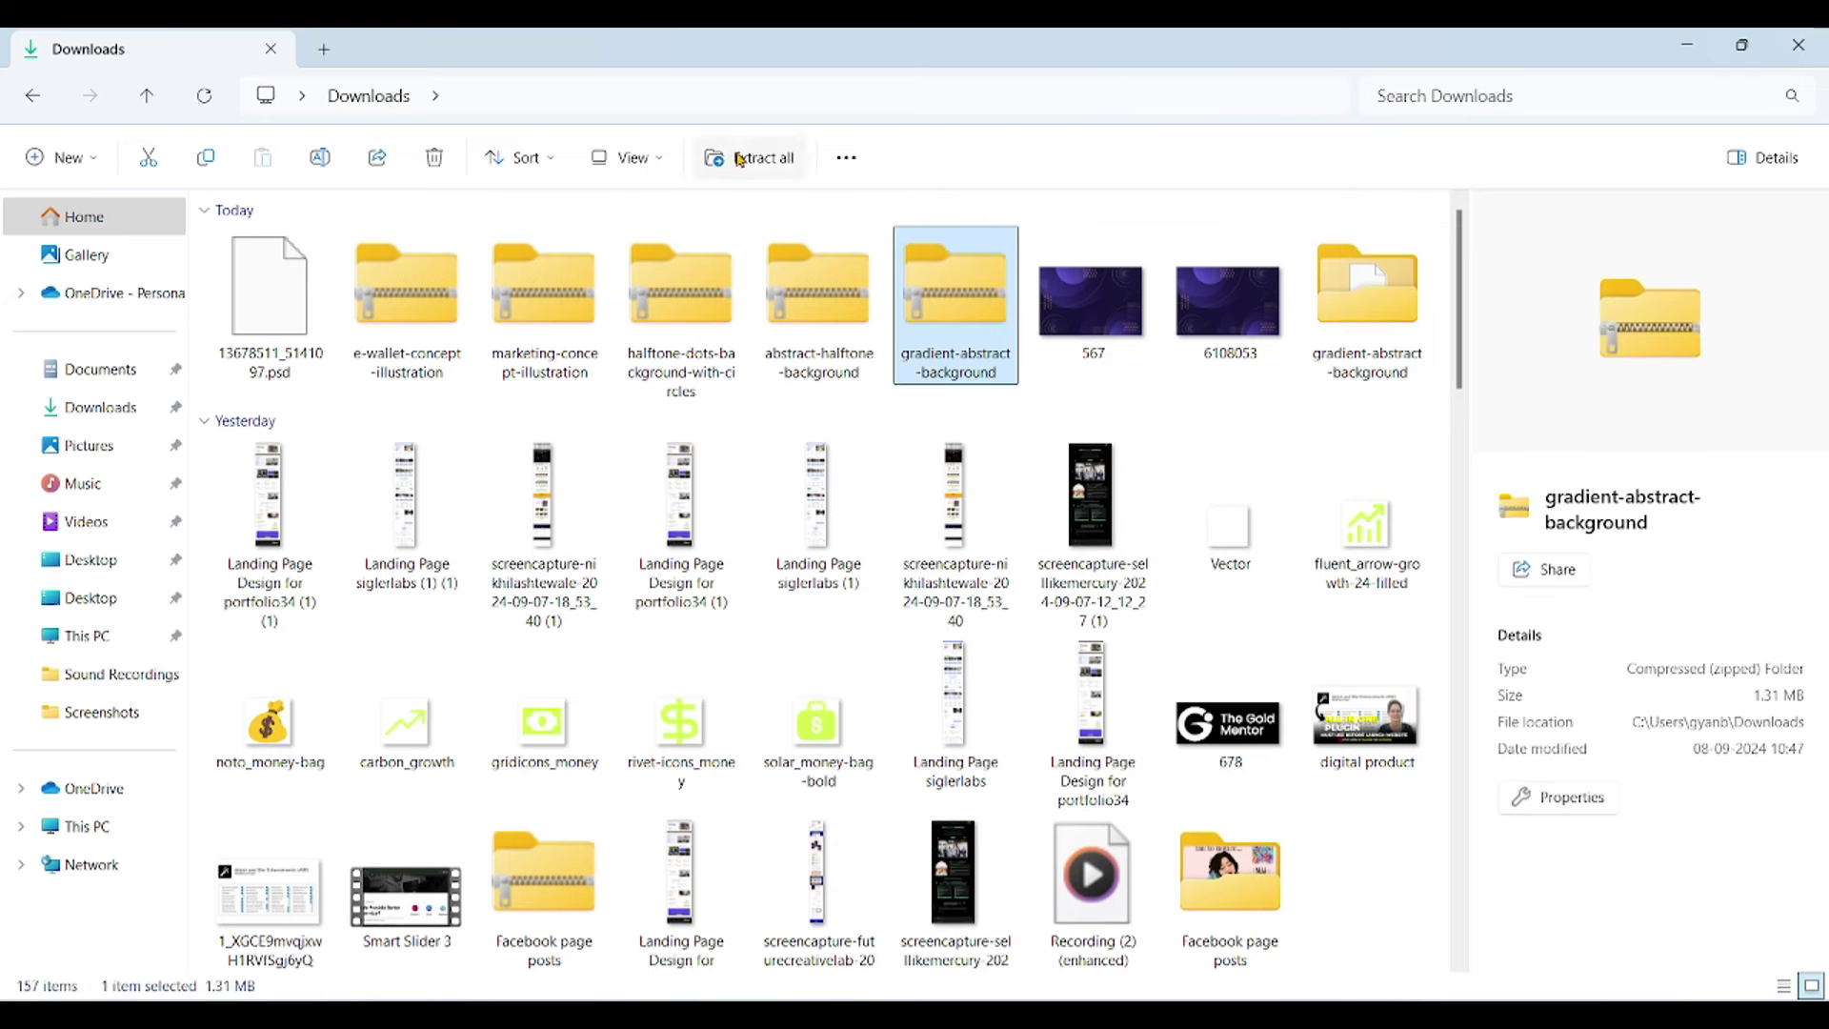
left_click(741, 157)
left_click(1105, 768)
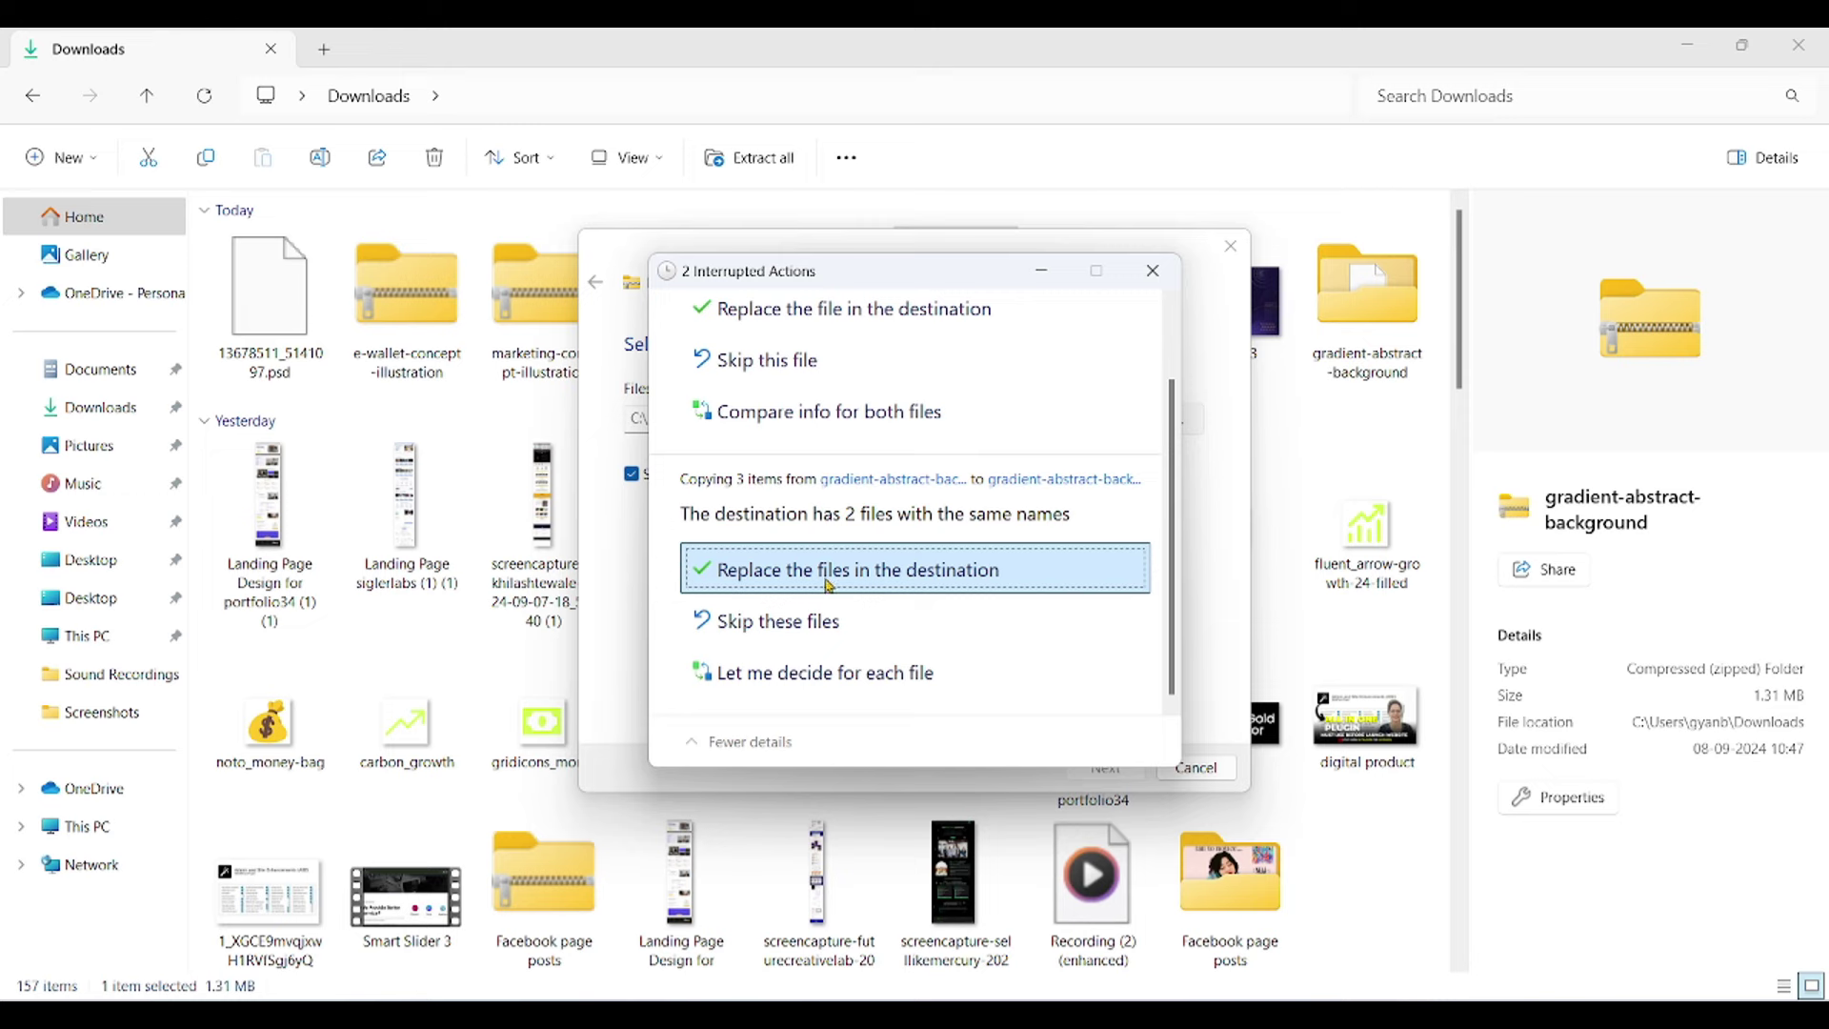
left_click(828, 583)
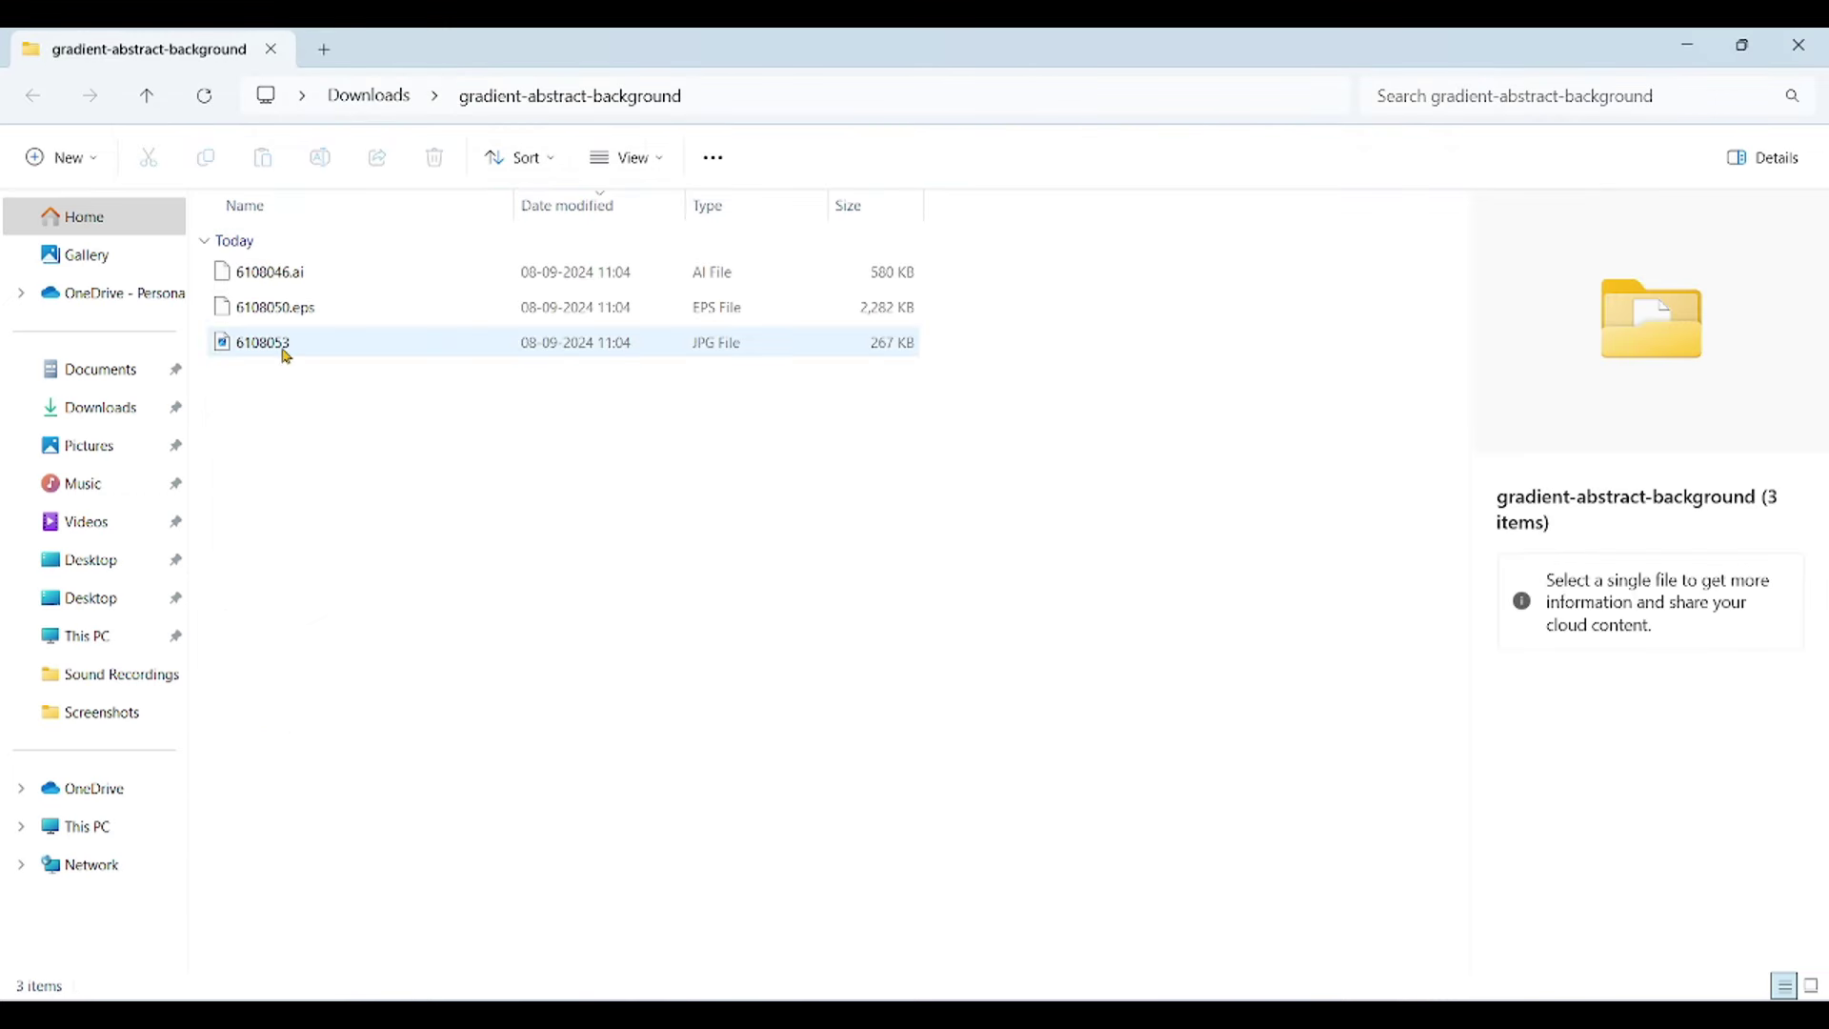
left_click_drag(286, 357, 391, 107)
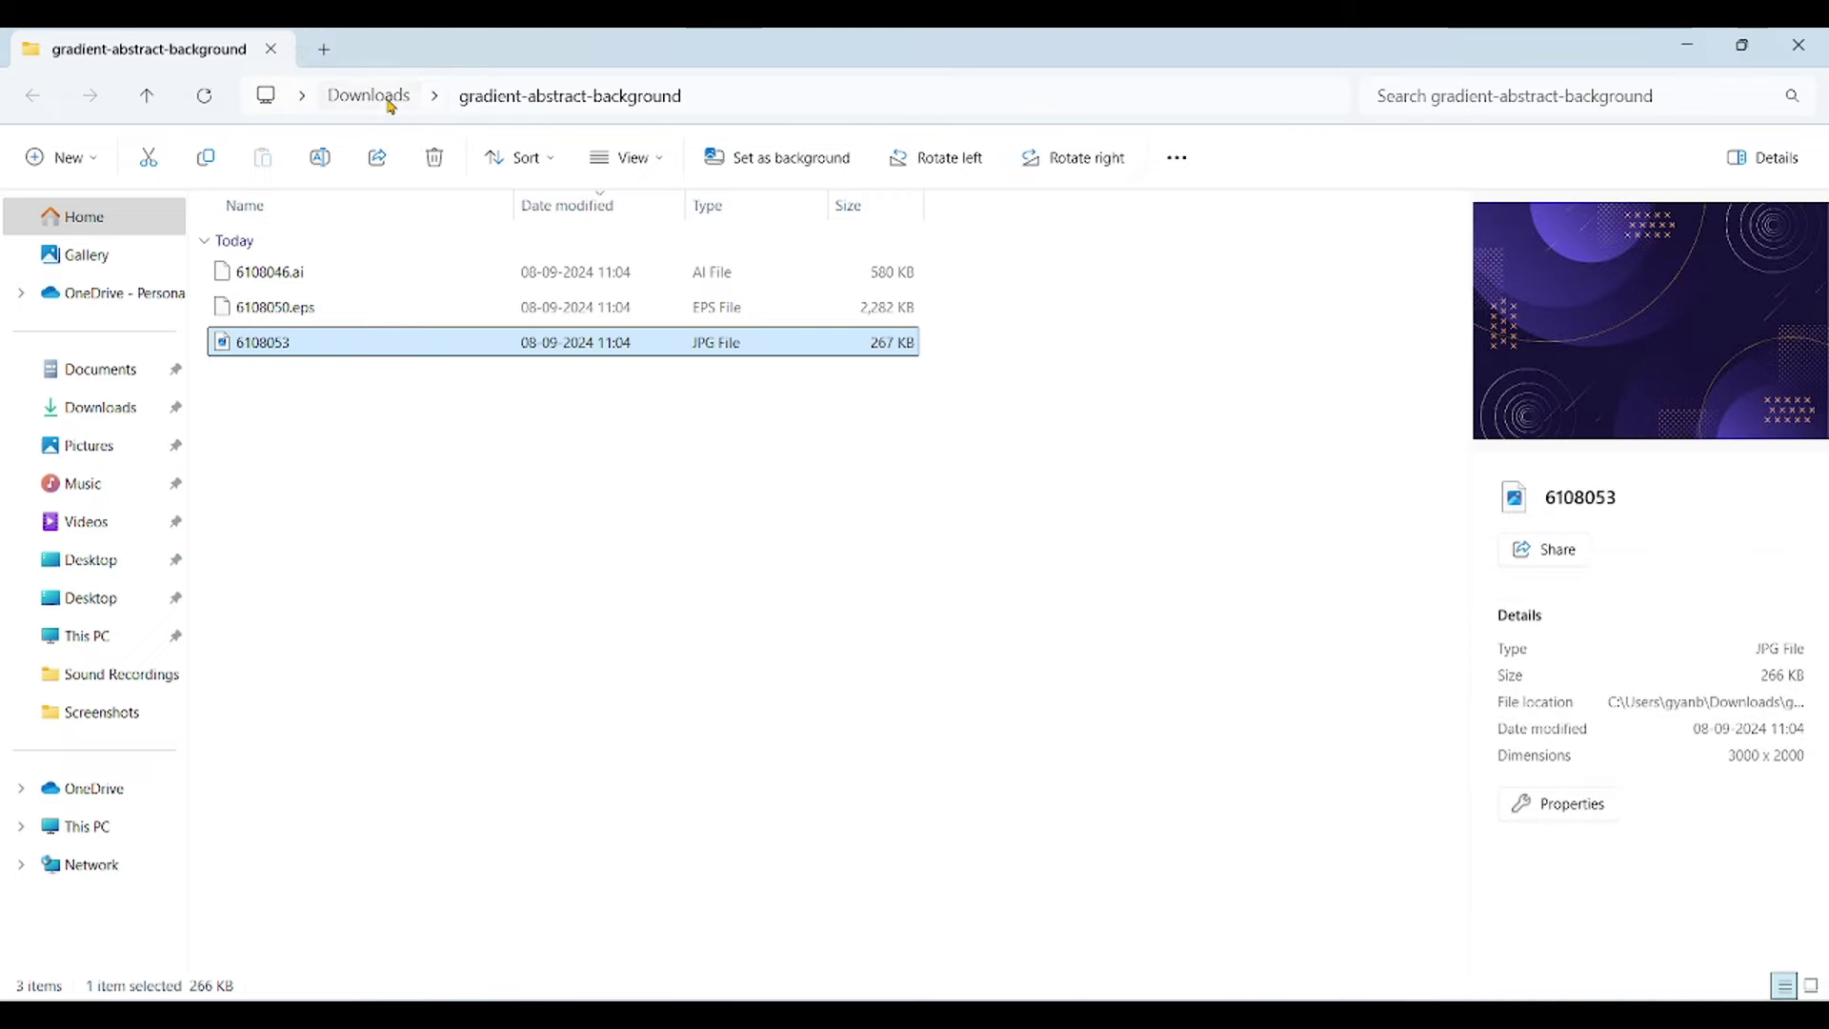
left_click(391, 107)
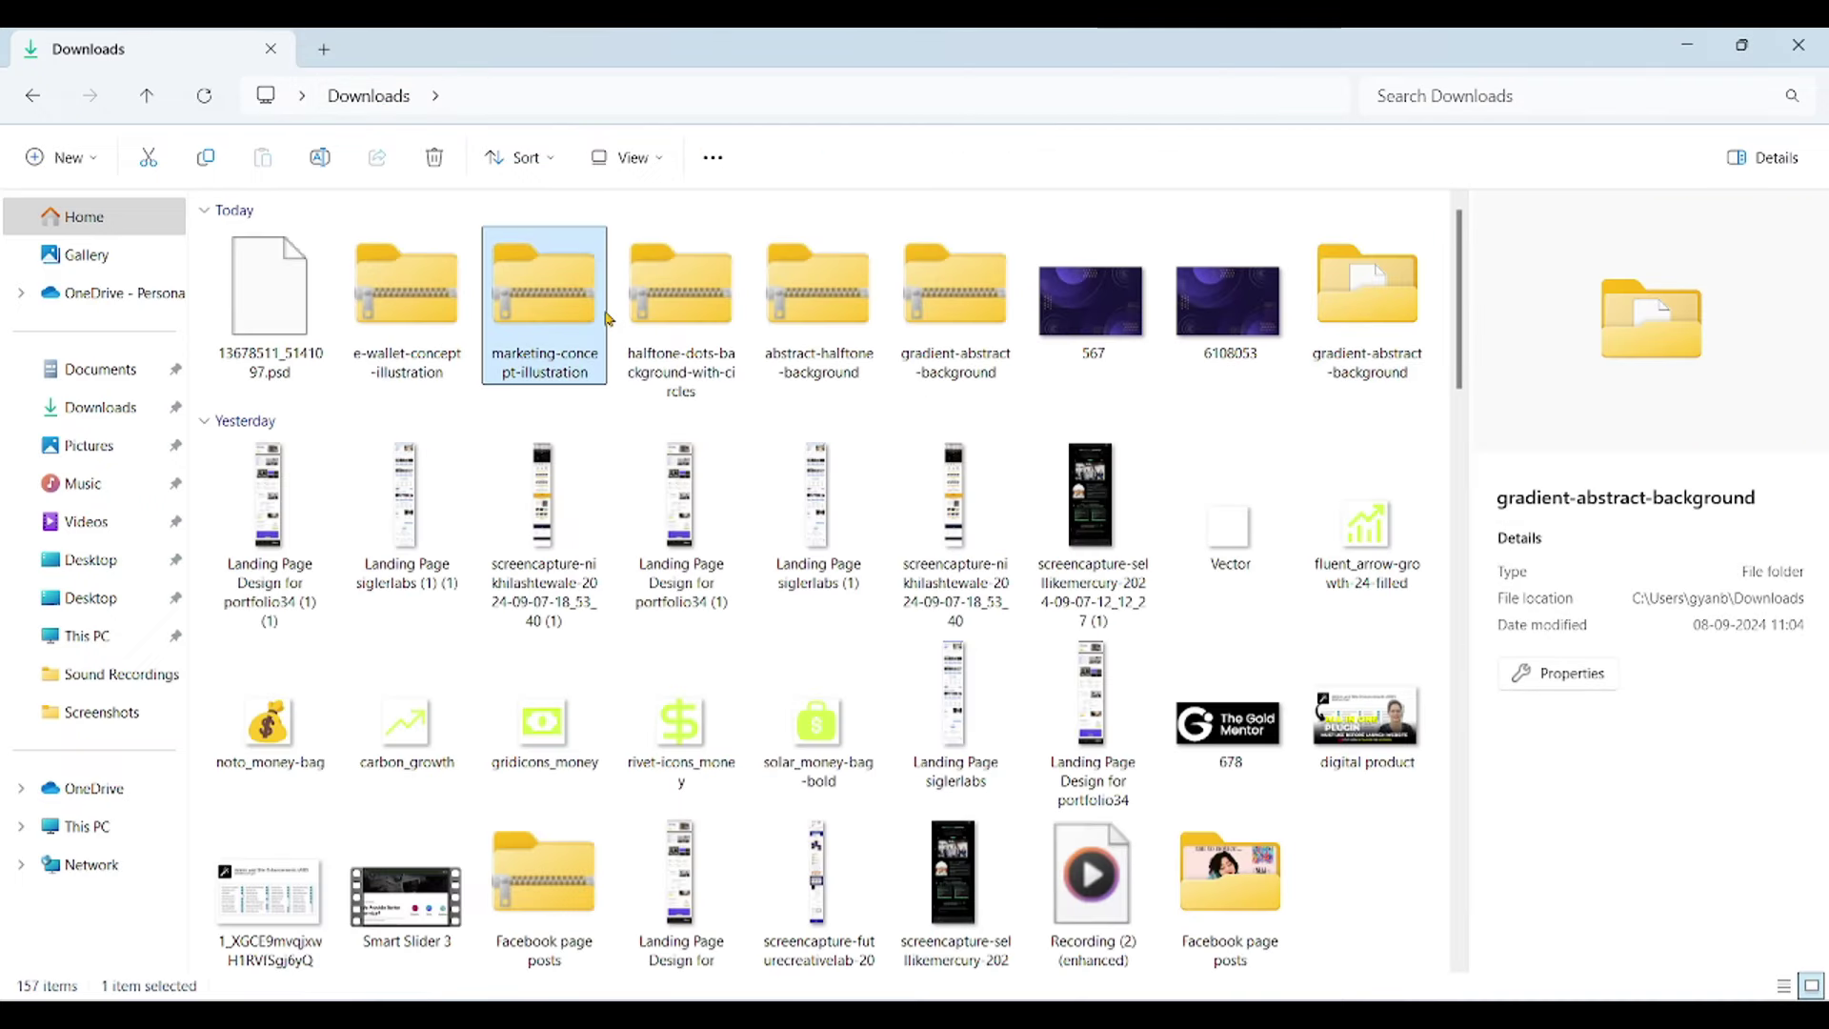
Extract marketing-concept-illustration.zip, replacing files, and move its 4530890 image into Downloads.
left_click(602, 317)
left_click(750, 157)
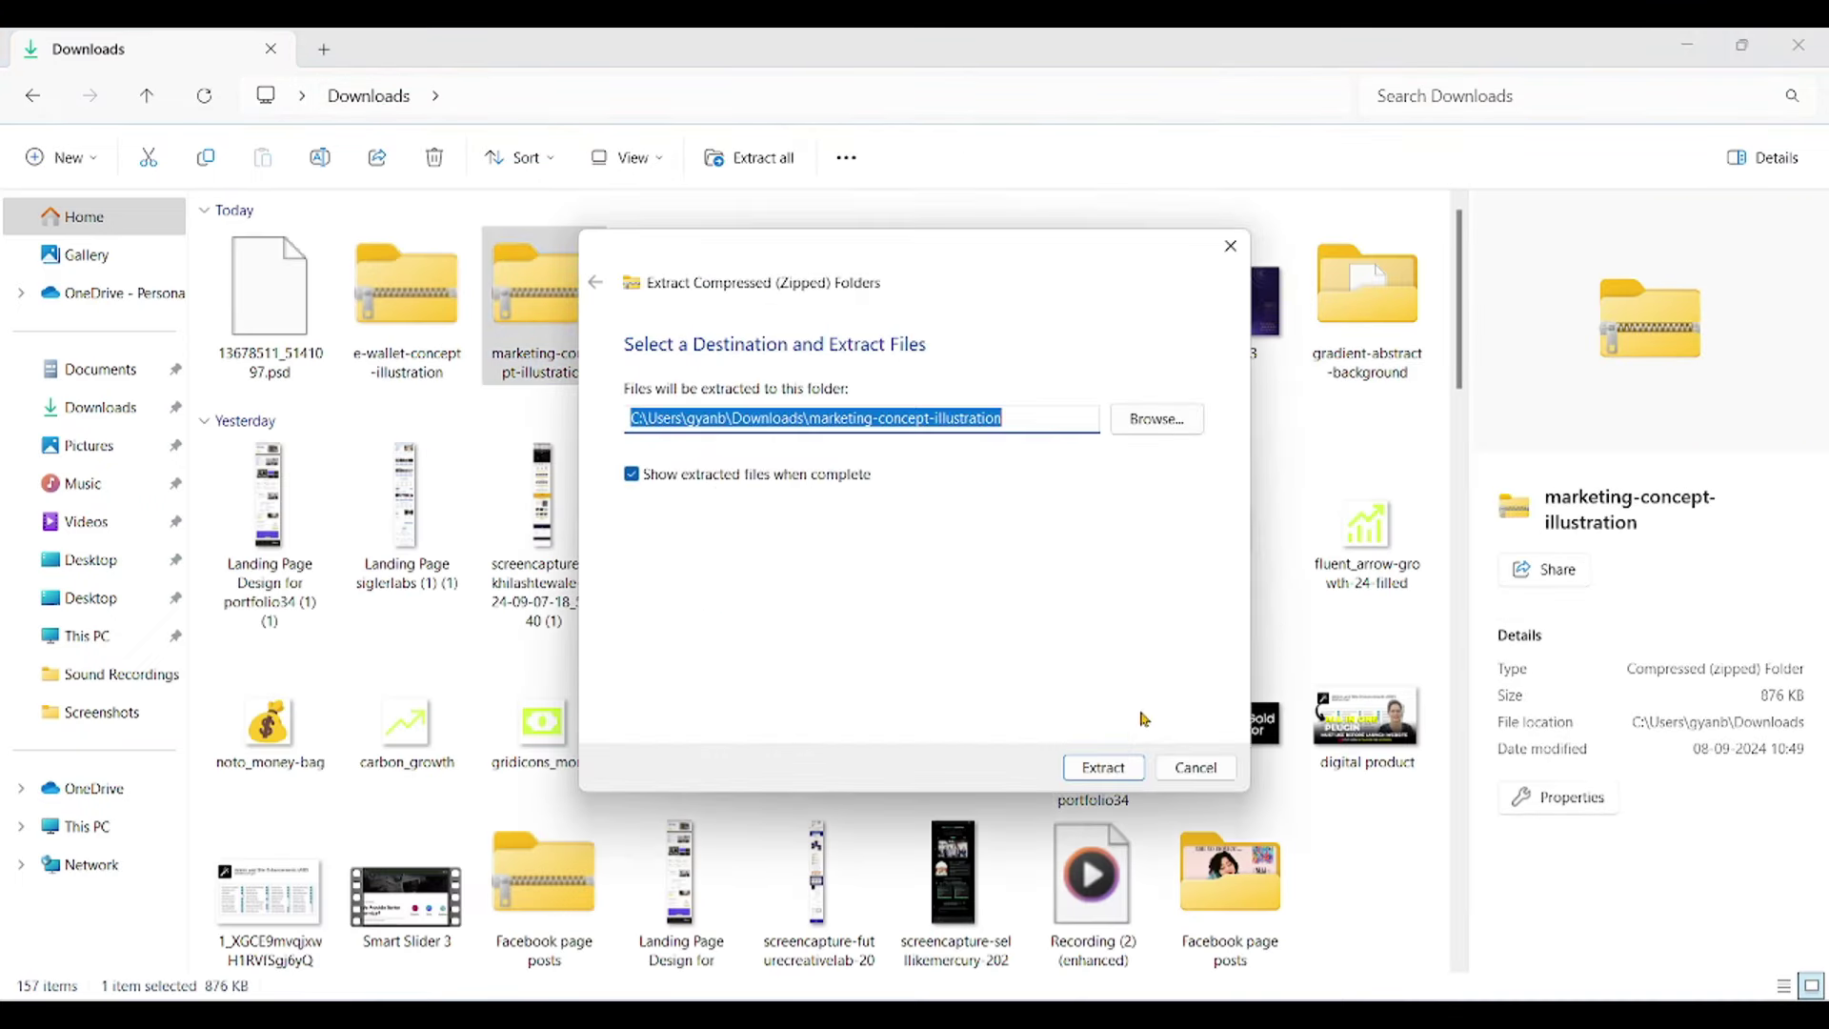
left_click(1103, 767)
left_click(917, 564)
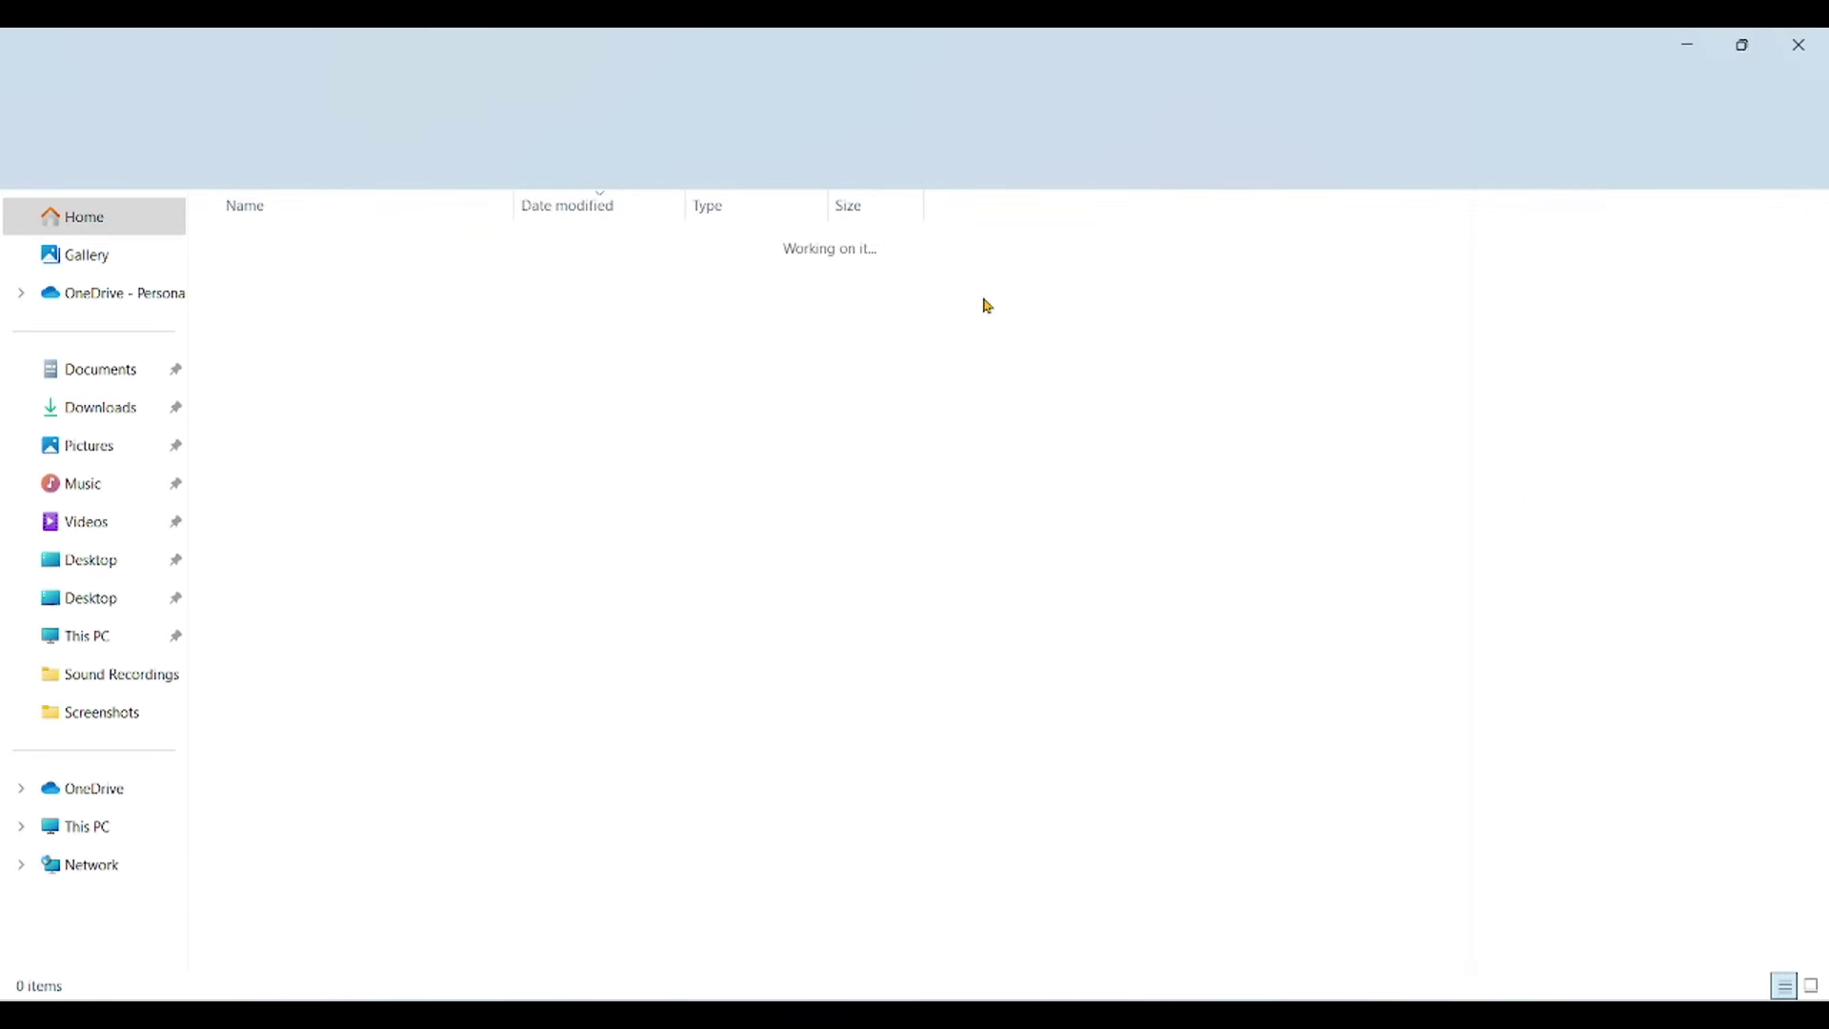
left_click_drag(346, 354, 349, 239)
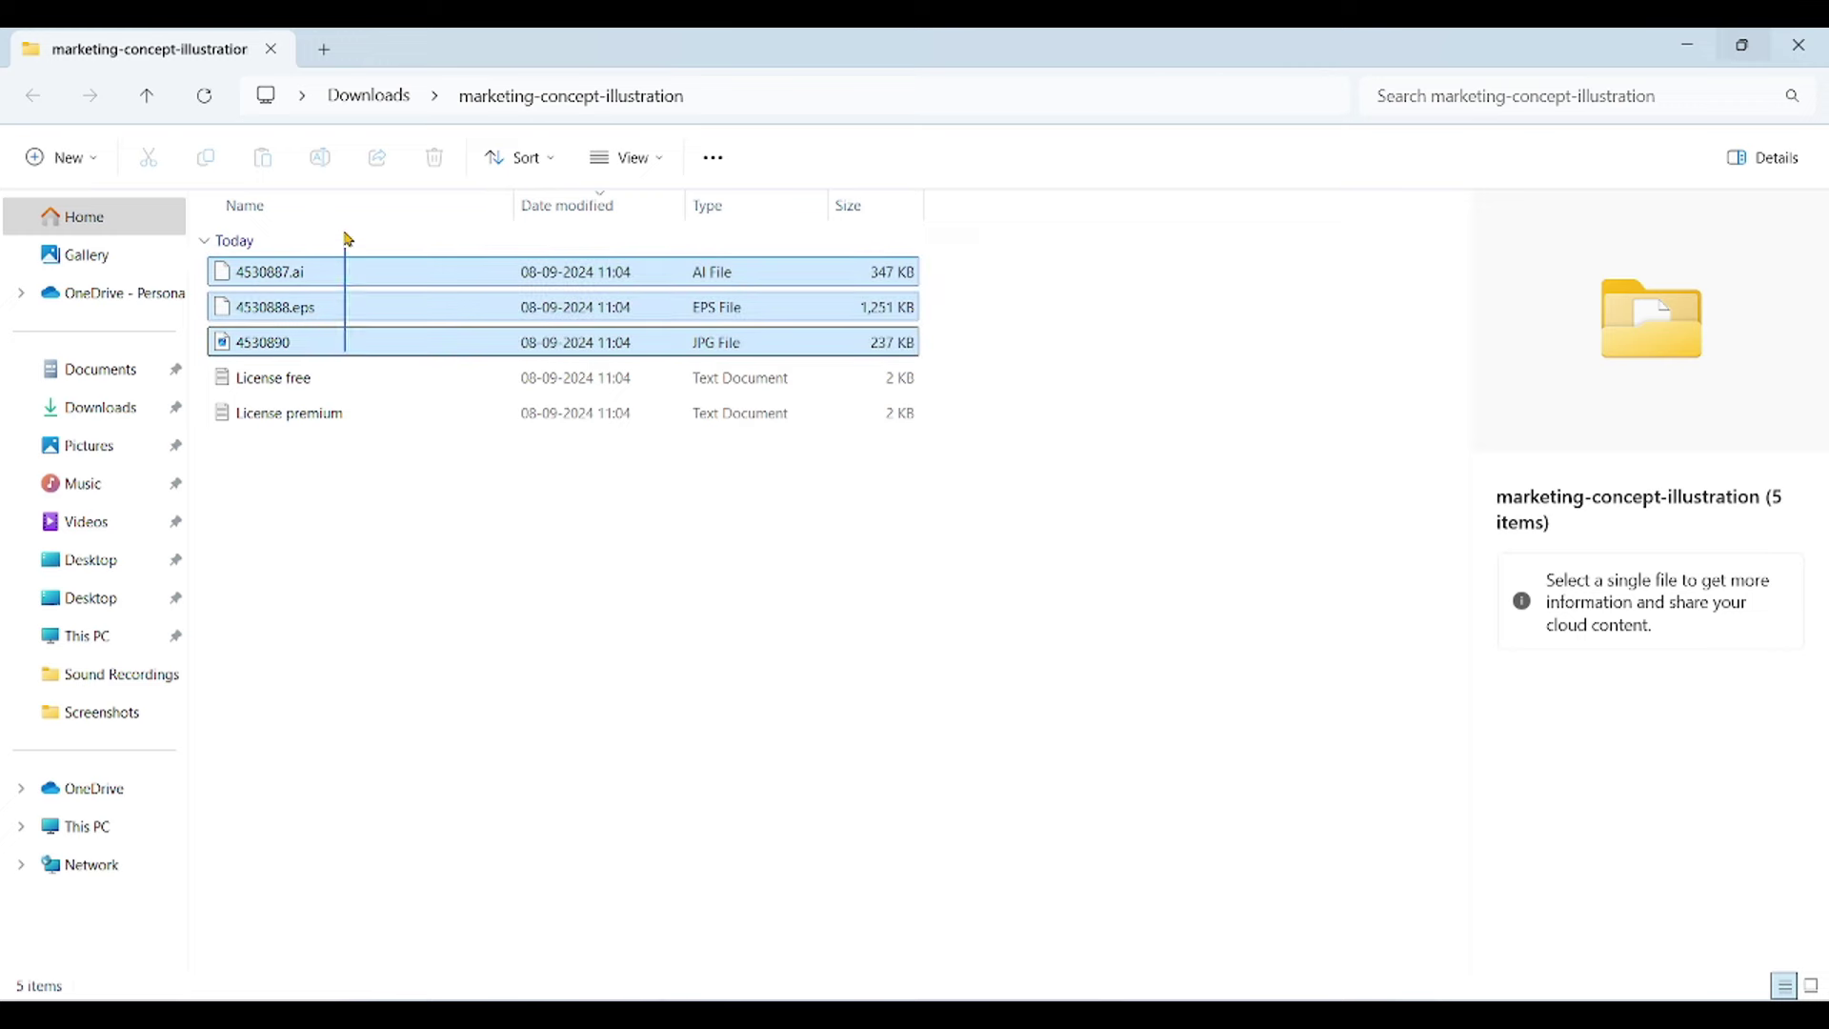
left_click(339, 477)
left_click_drag(276, 342, 372, 92)
left_click(371, 92)
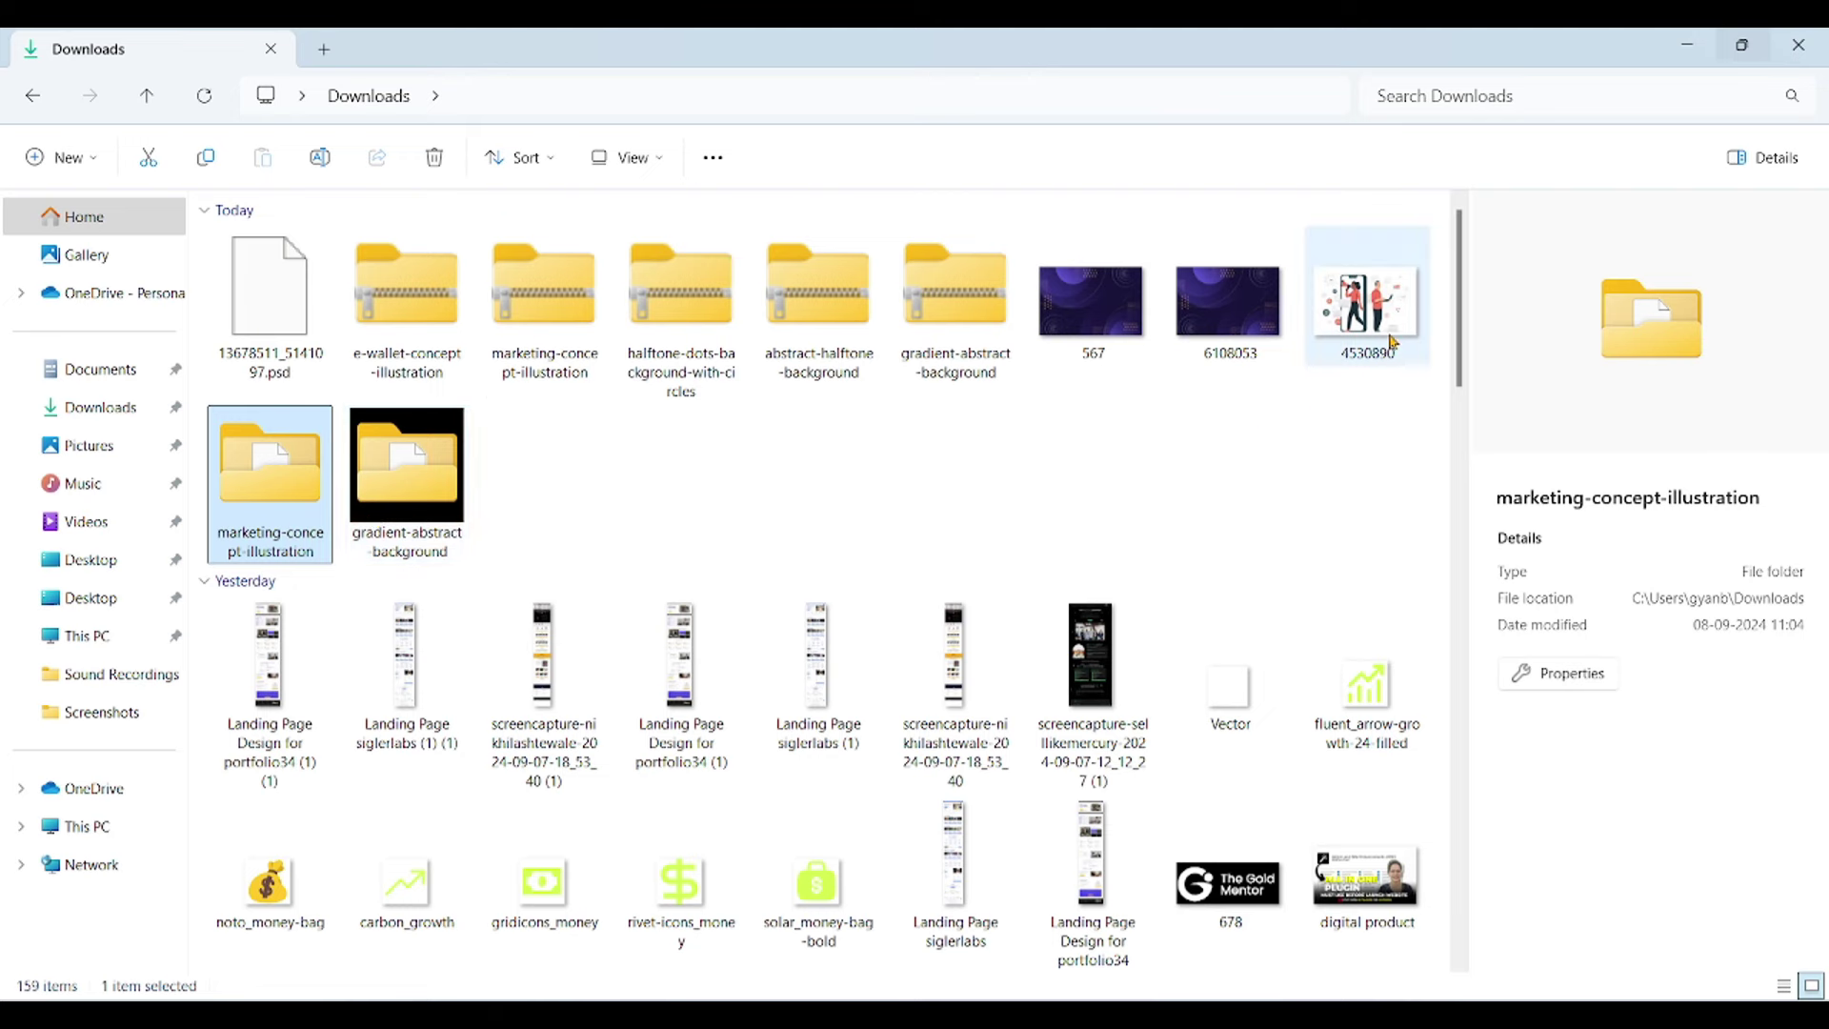
Back on the Freepik tab, search for 'person with laptop'.
mouse_move(1191, 1015)
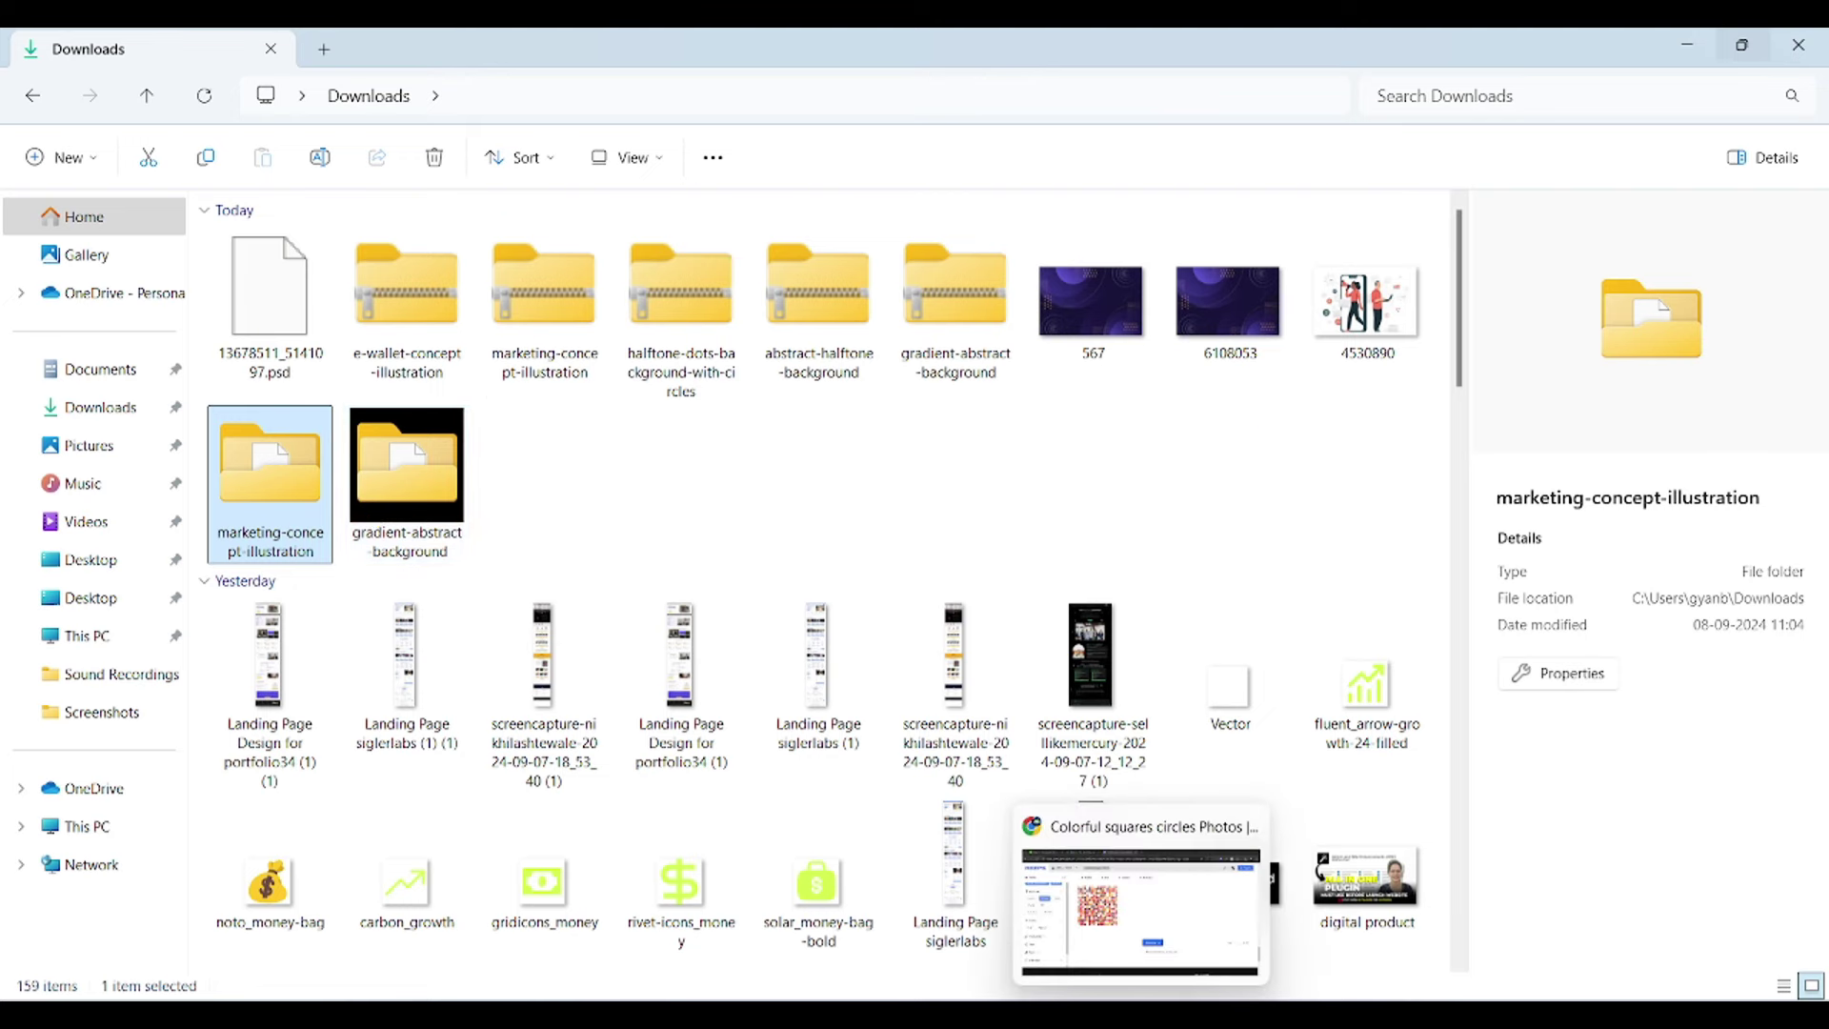
left_click(1191, 915)
triple_click(705, 173)
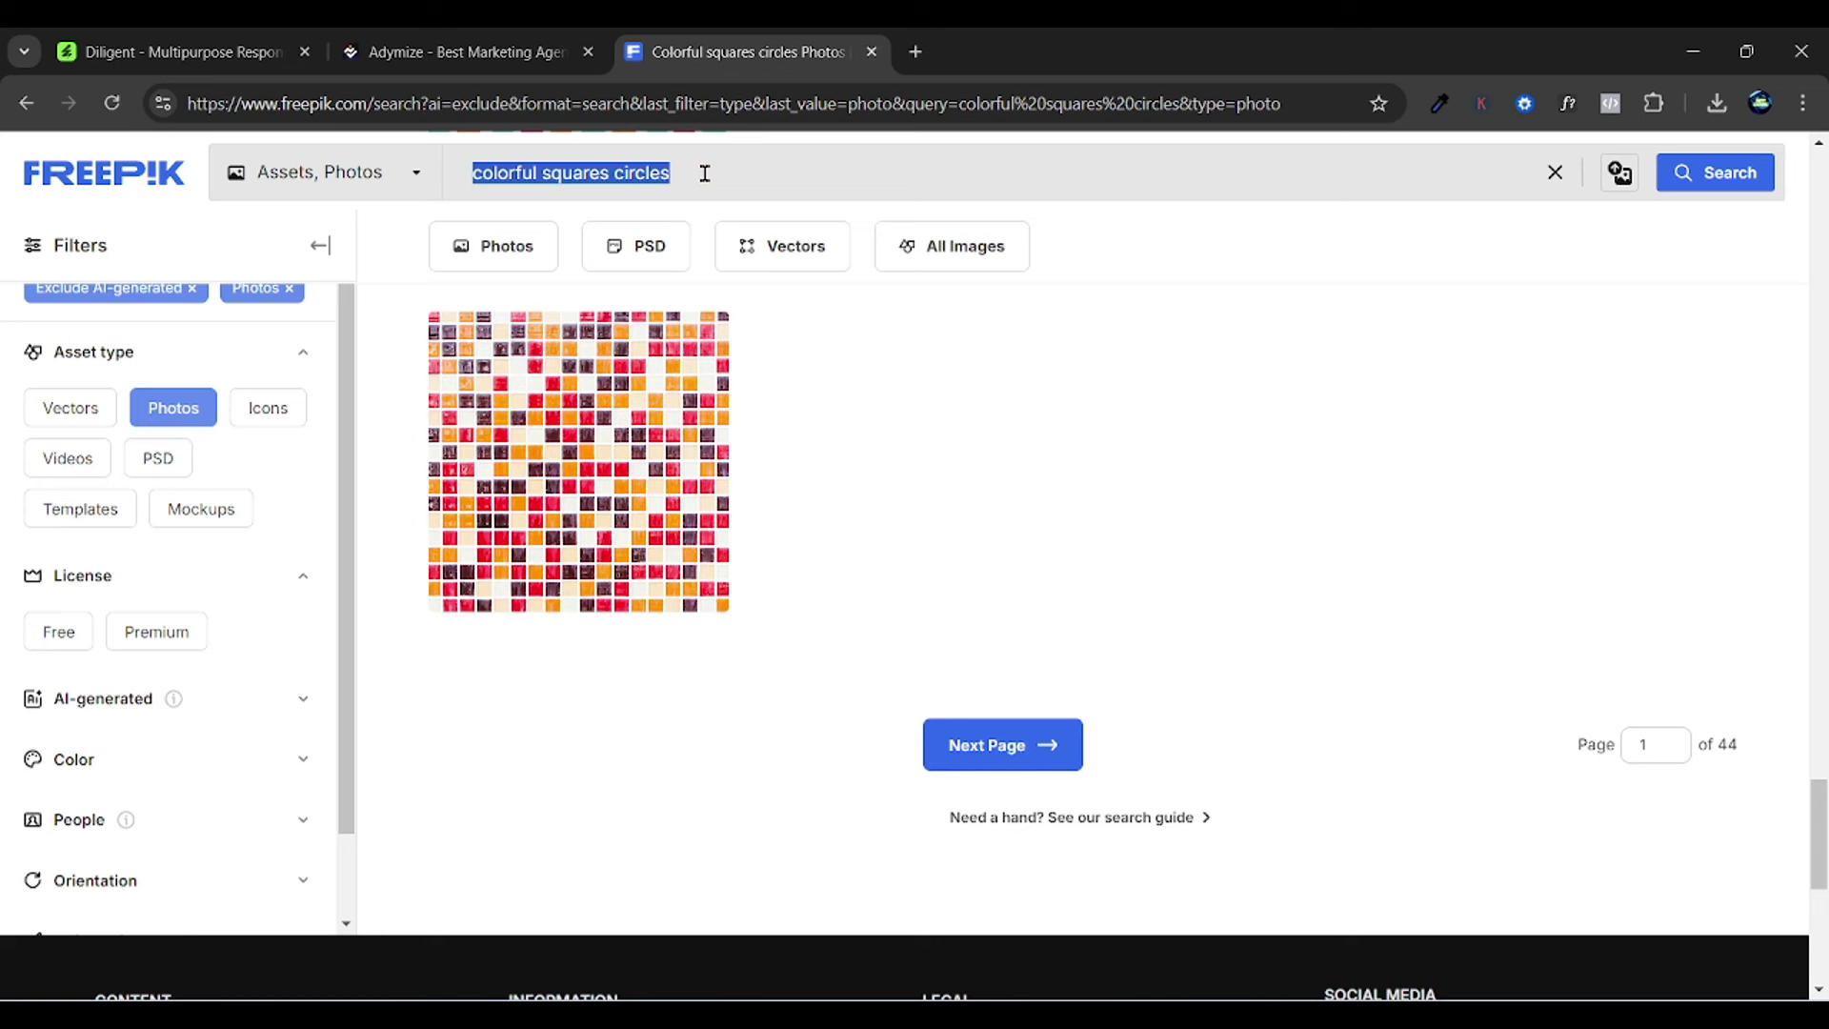
type("person with laptop")
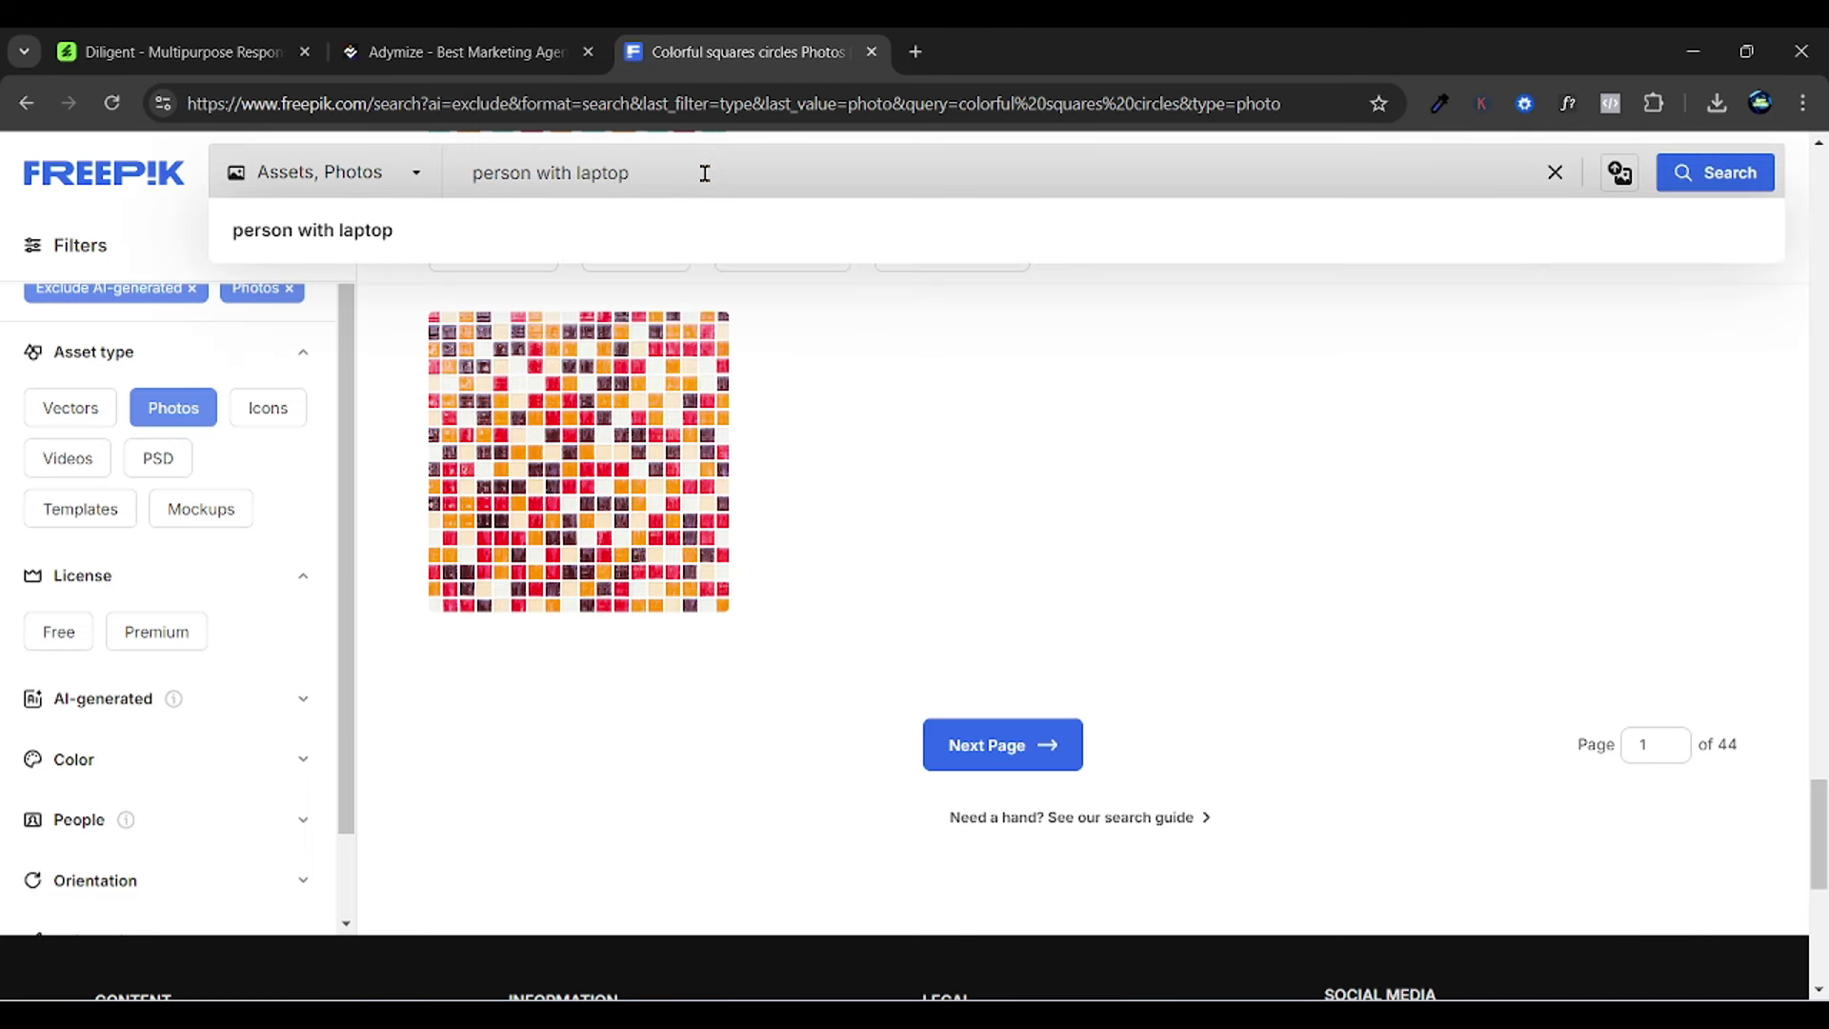
key("Return")
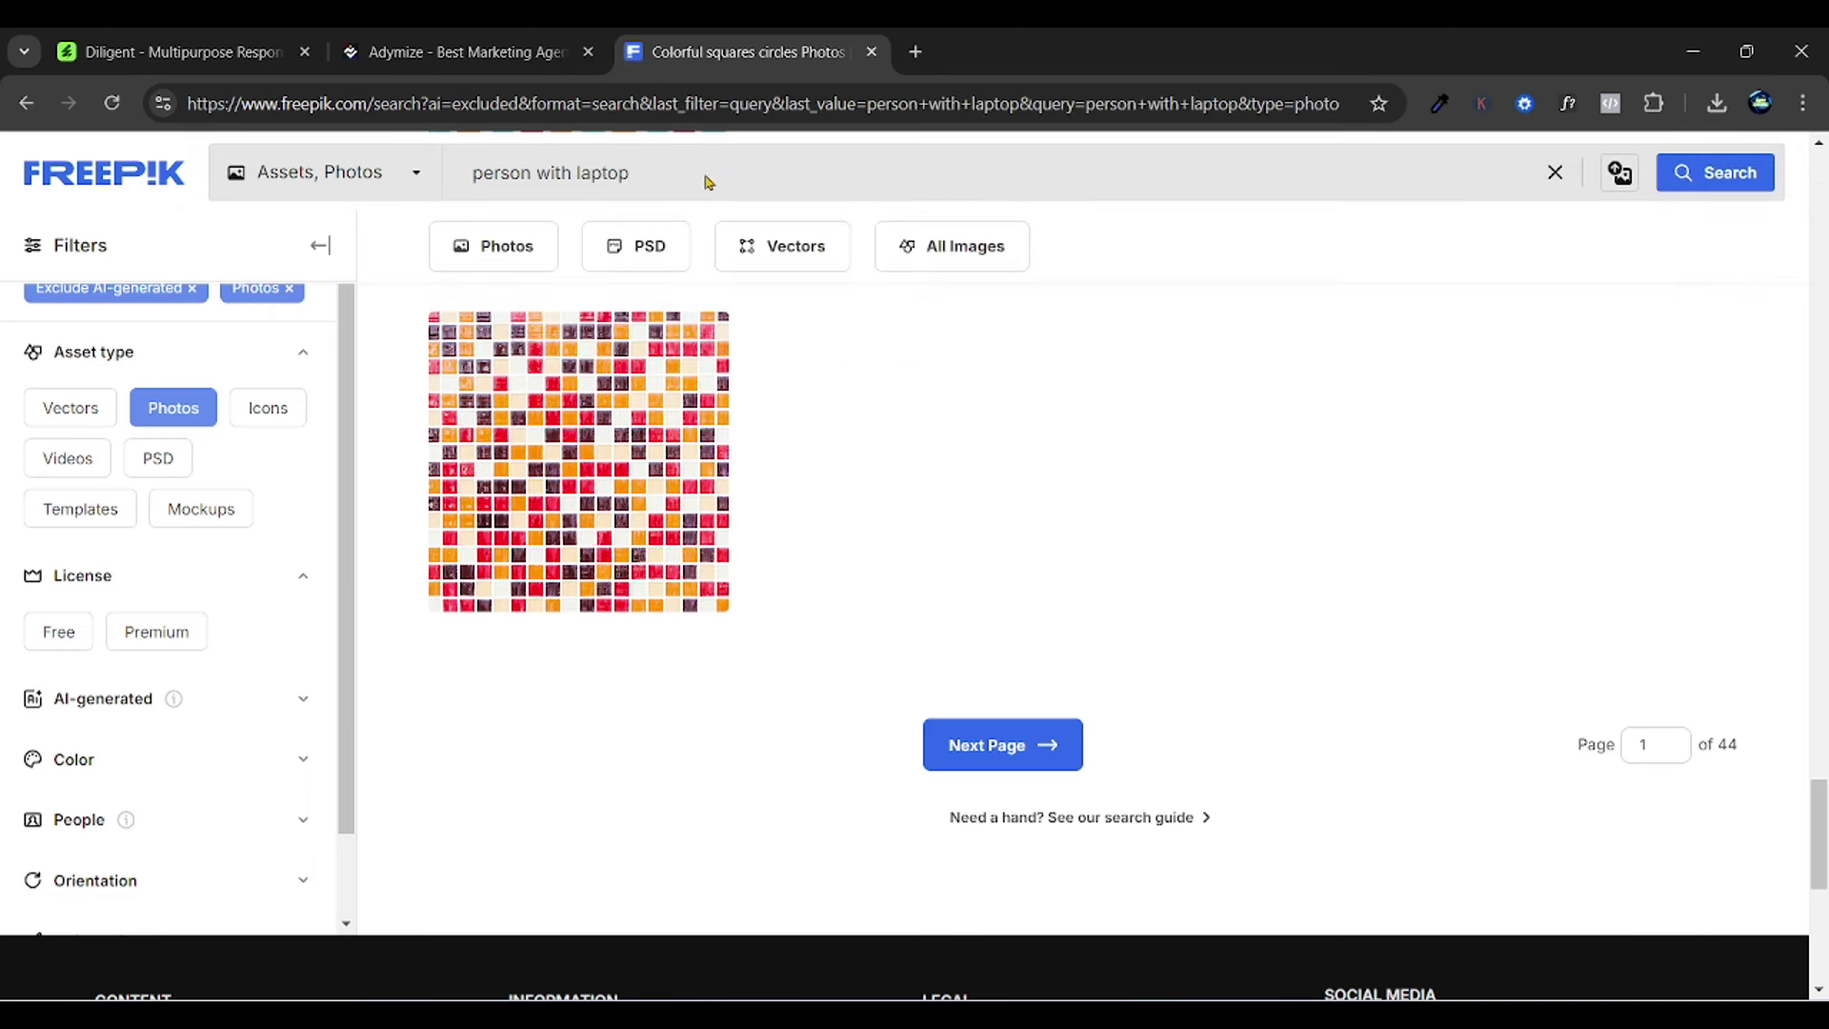
Filter to free vectors and open the 'Freelancer working on laptop at her house' illustration.
scroll(470, 600, "down", 5)
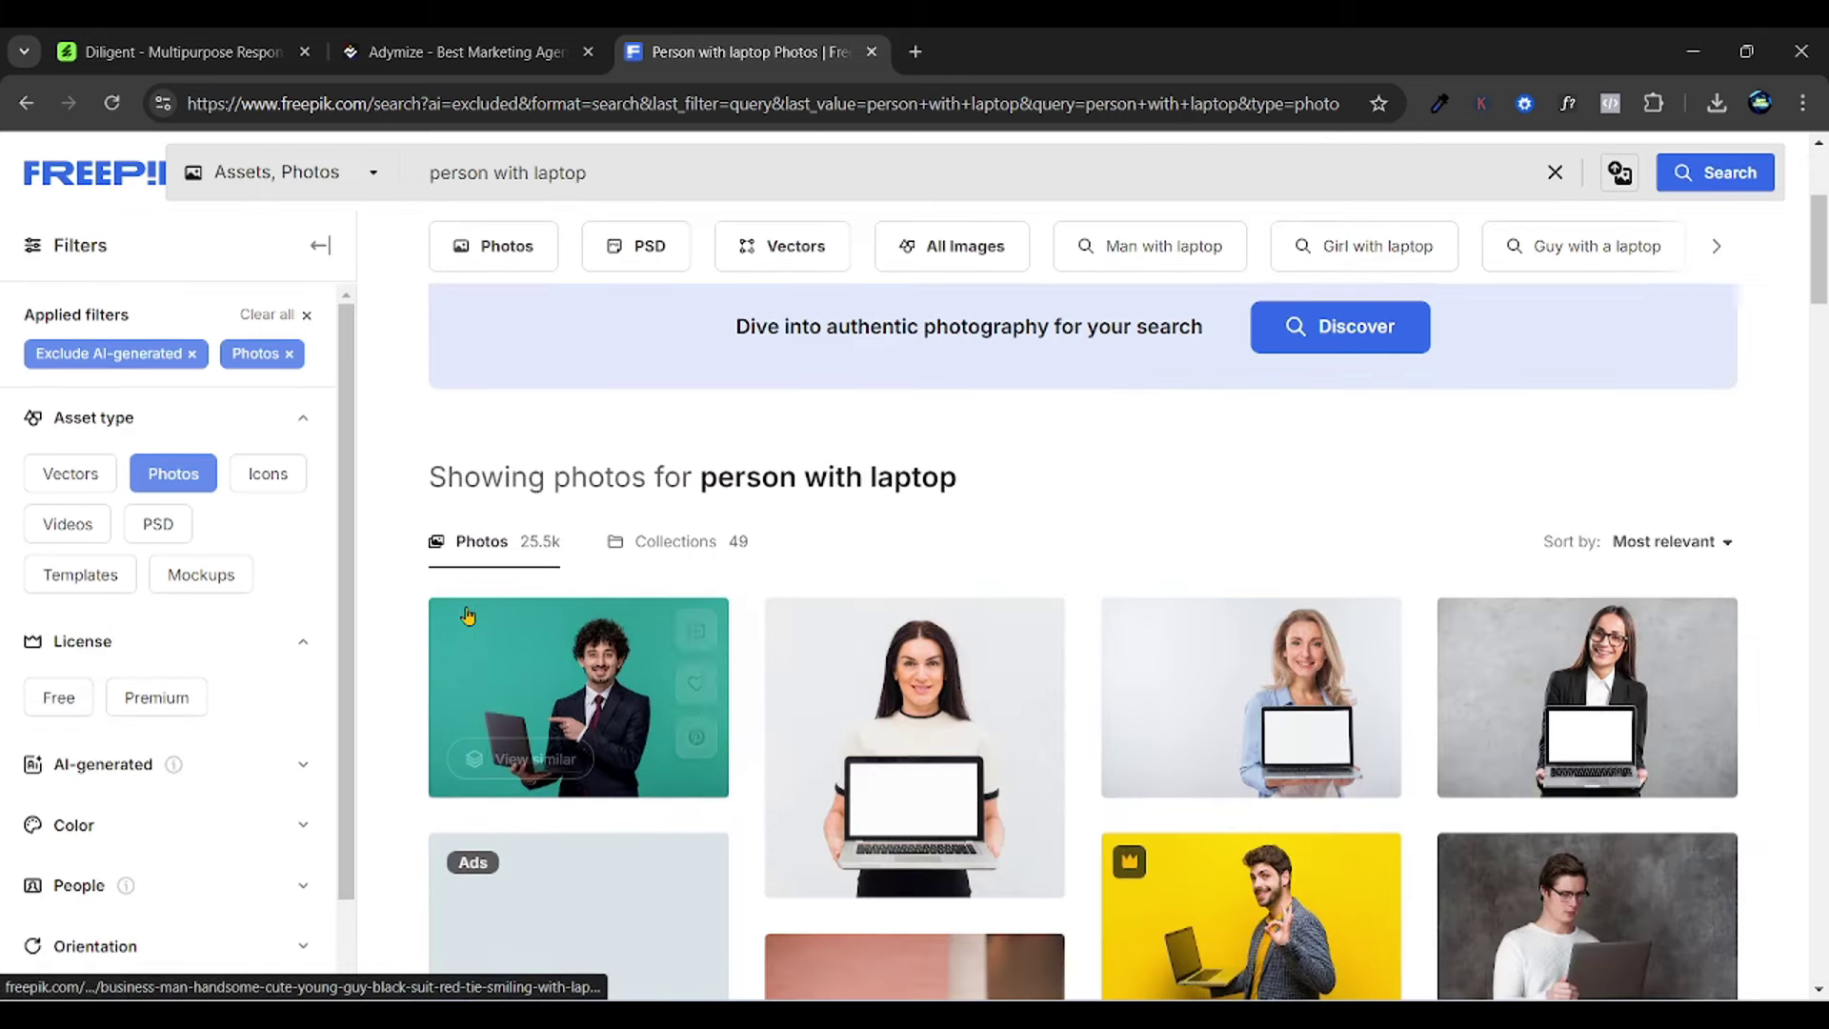
left_click(49, 484)
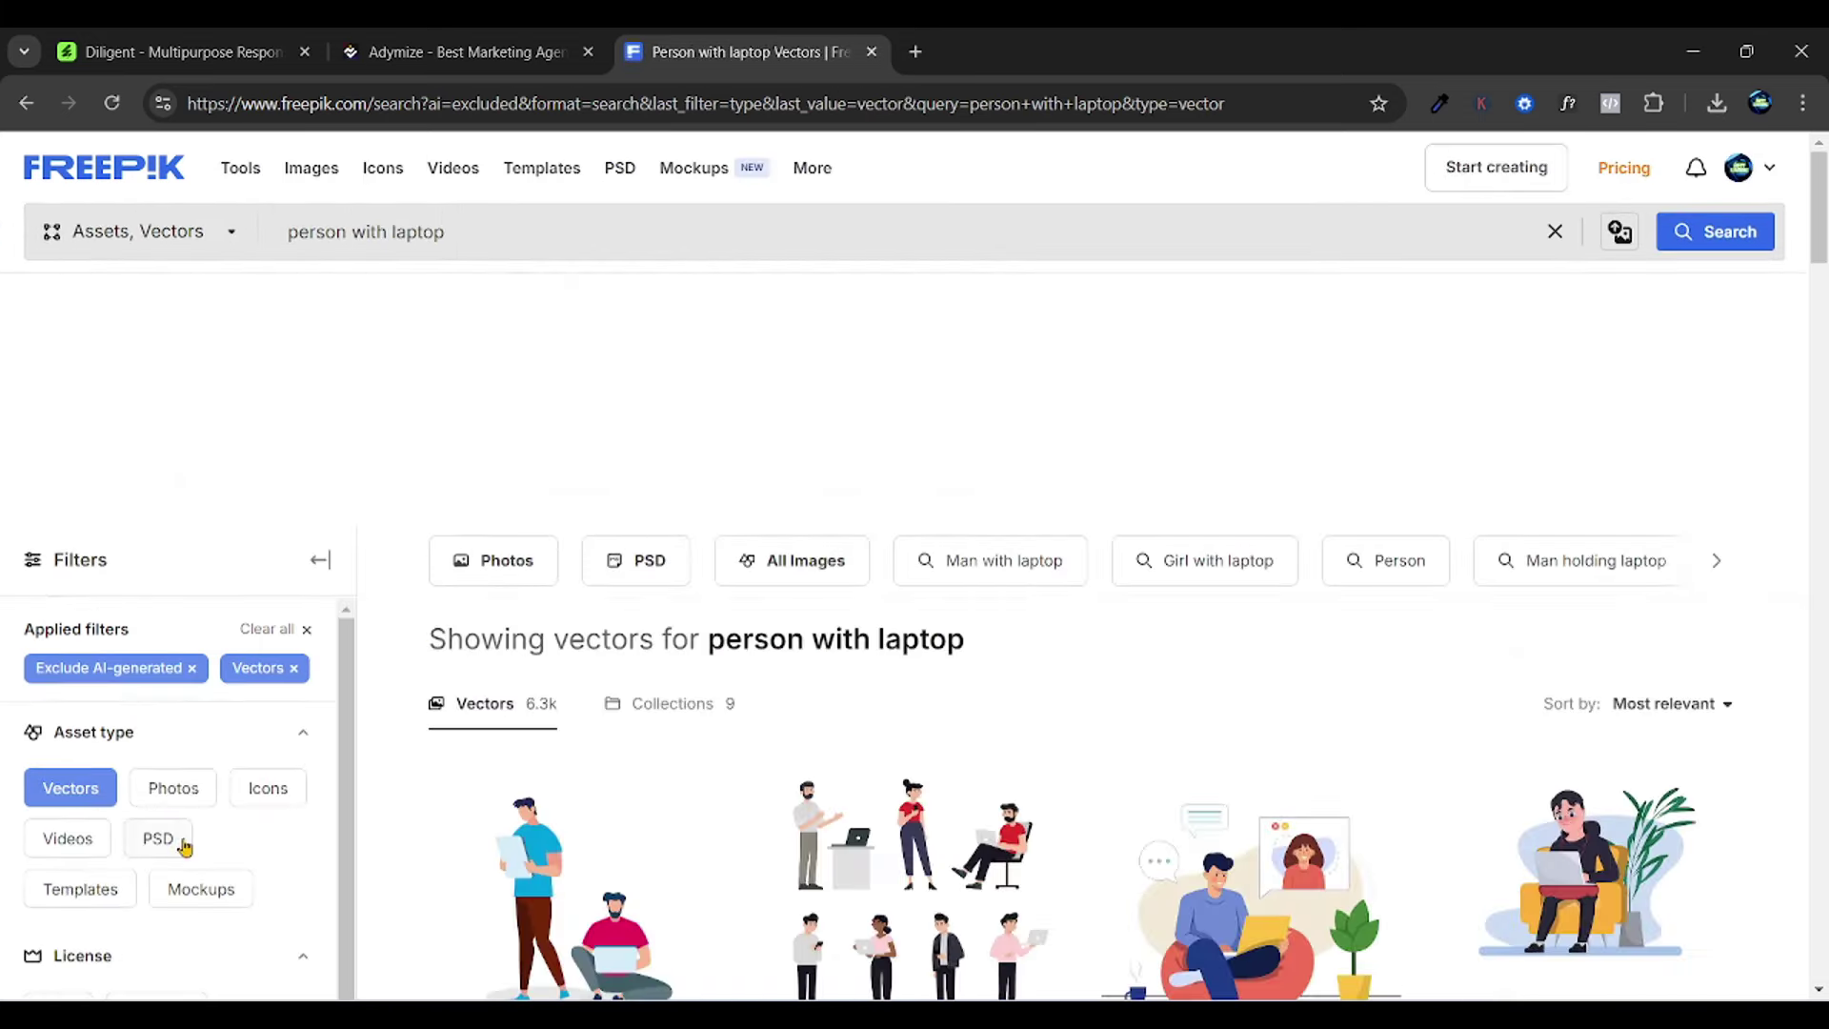
scroll(180, 841, "down", 2)
left_click(59, 857)
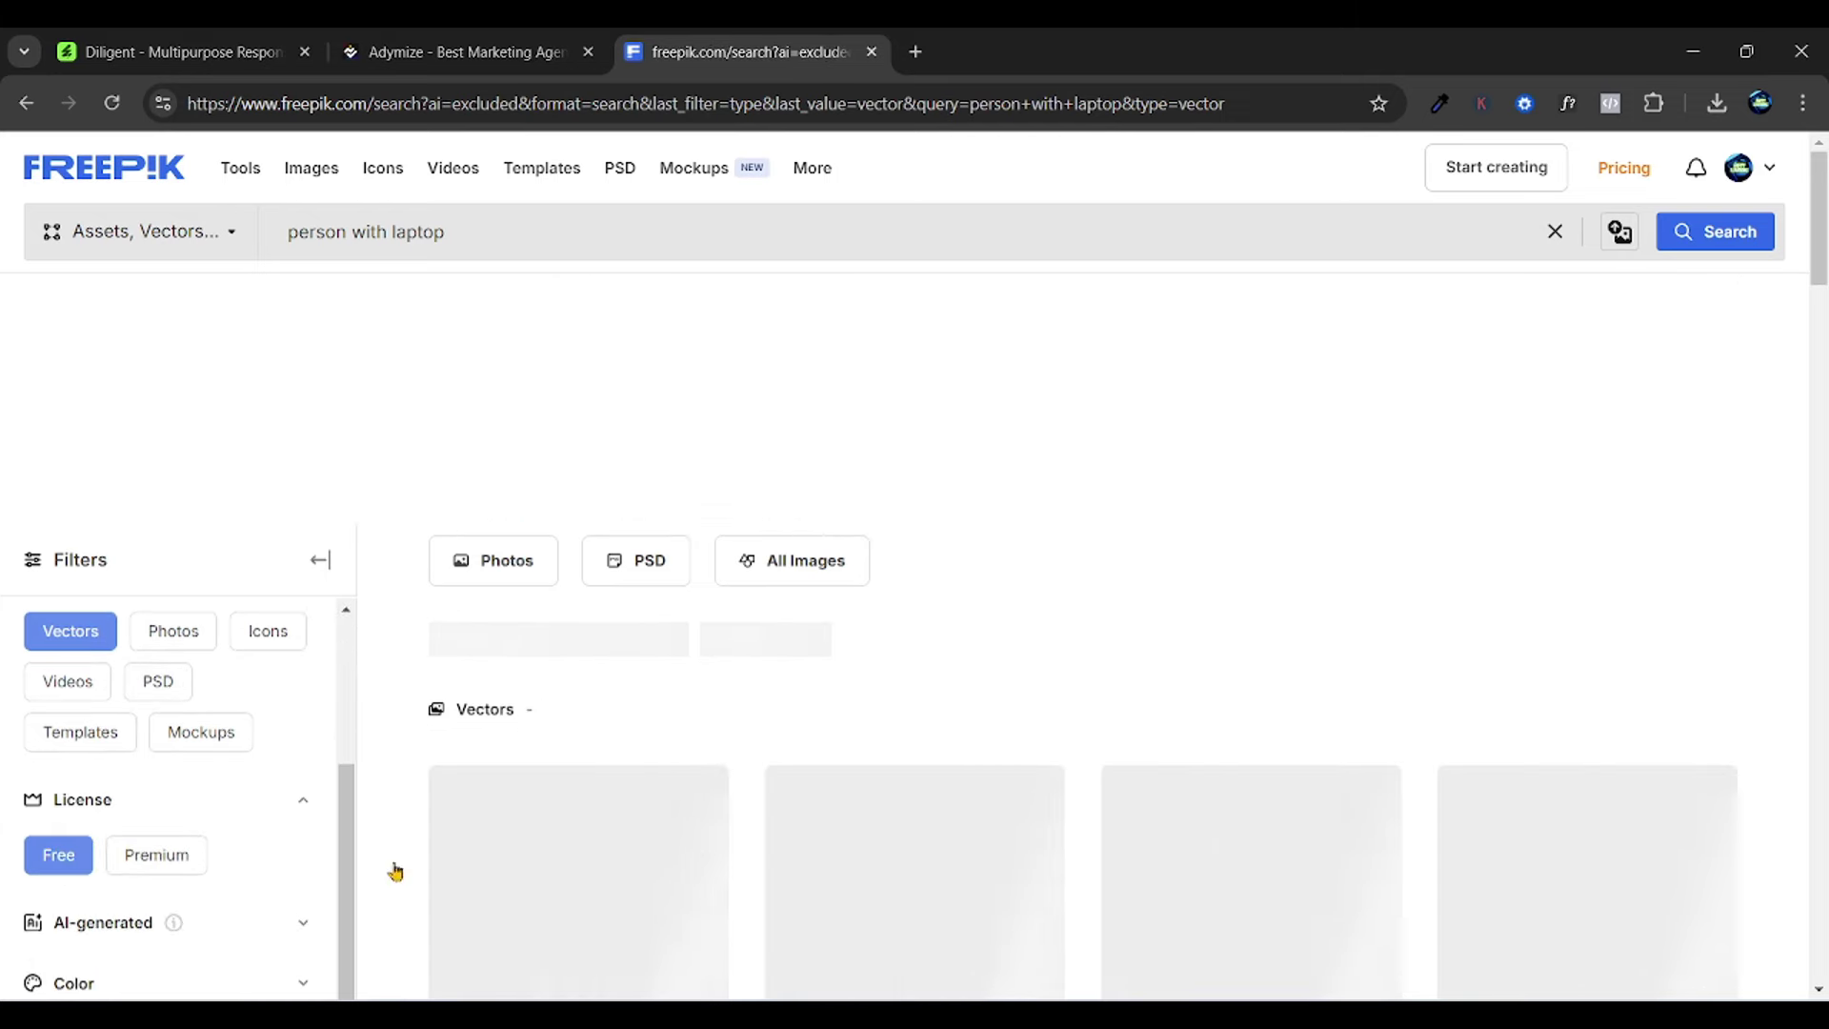
scroll(906, 636, "down", 3)
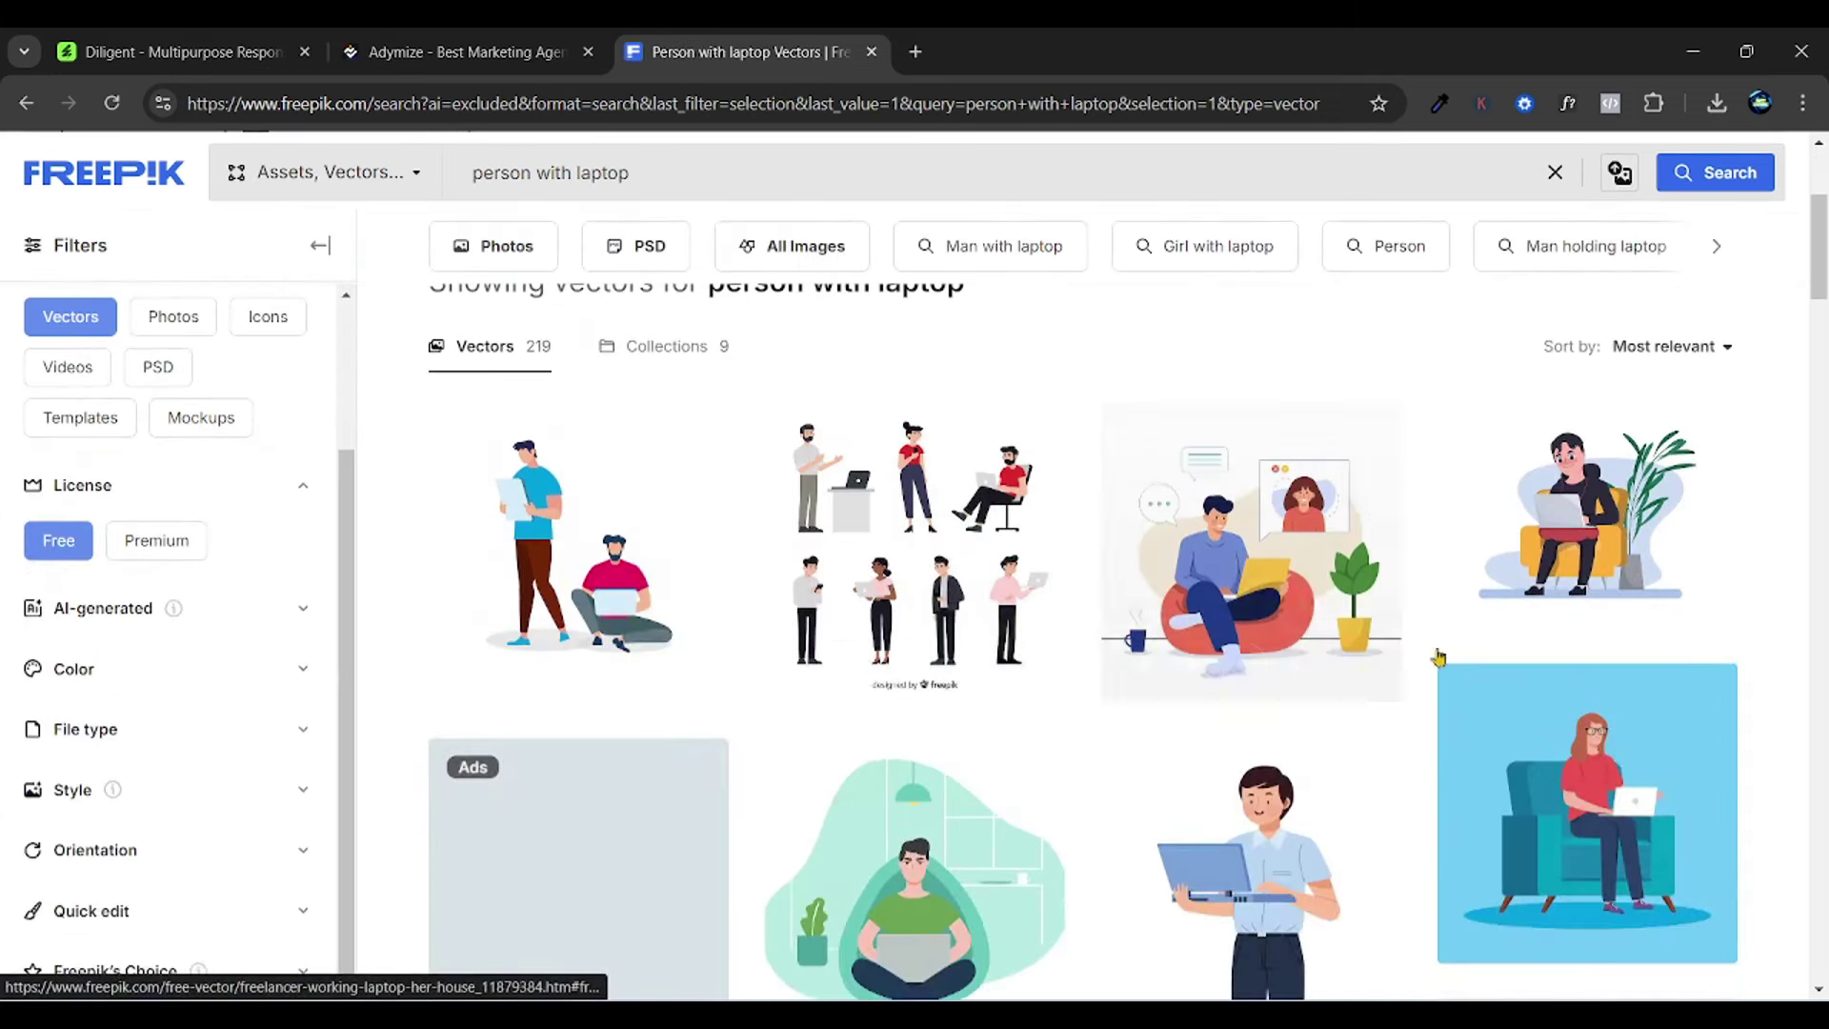
left_click(1244, 584)
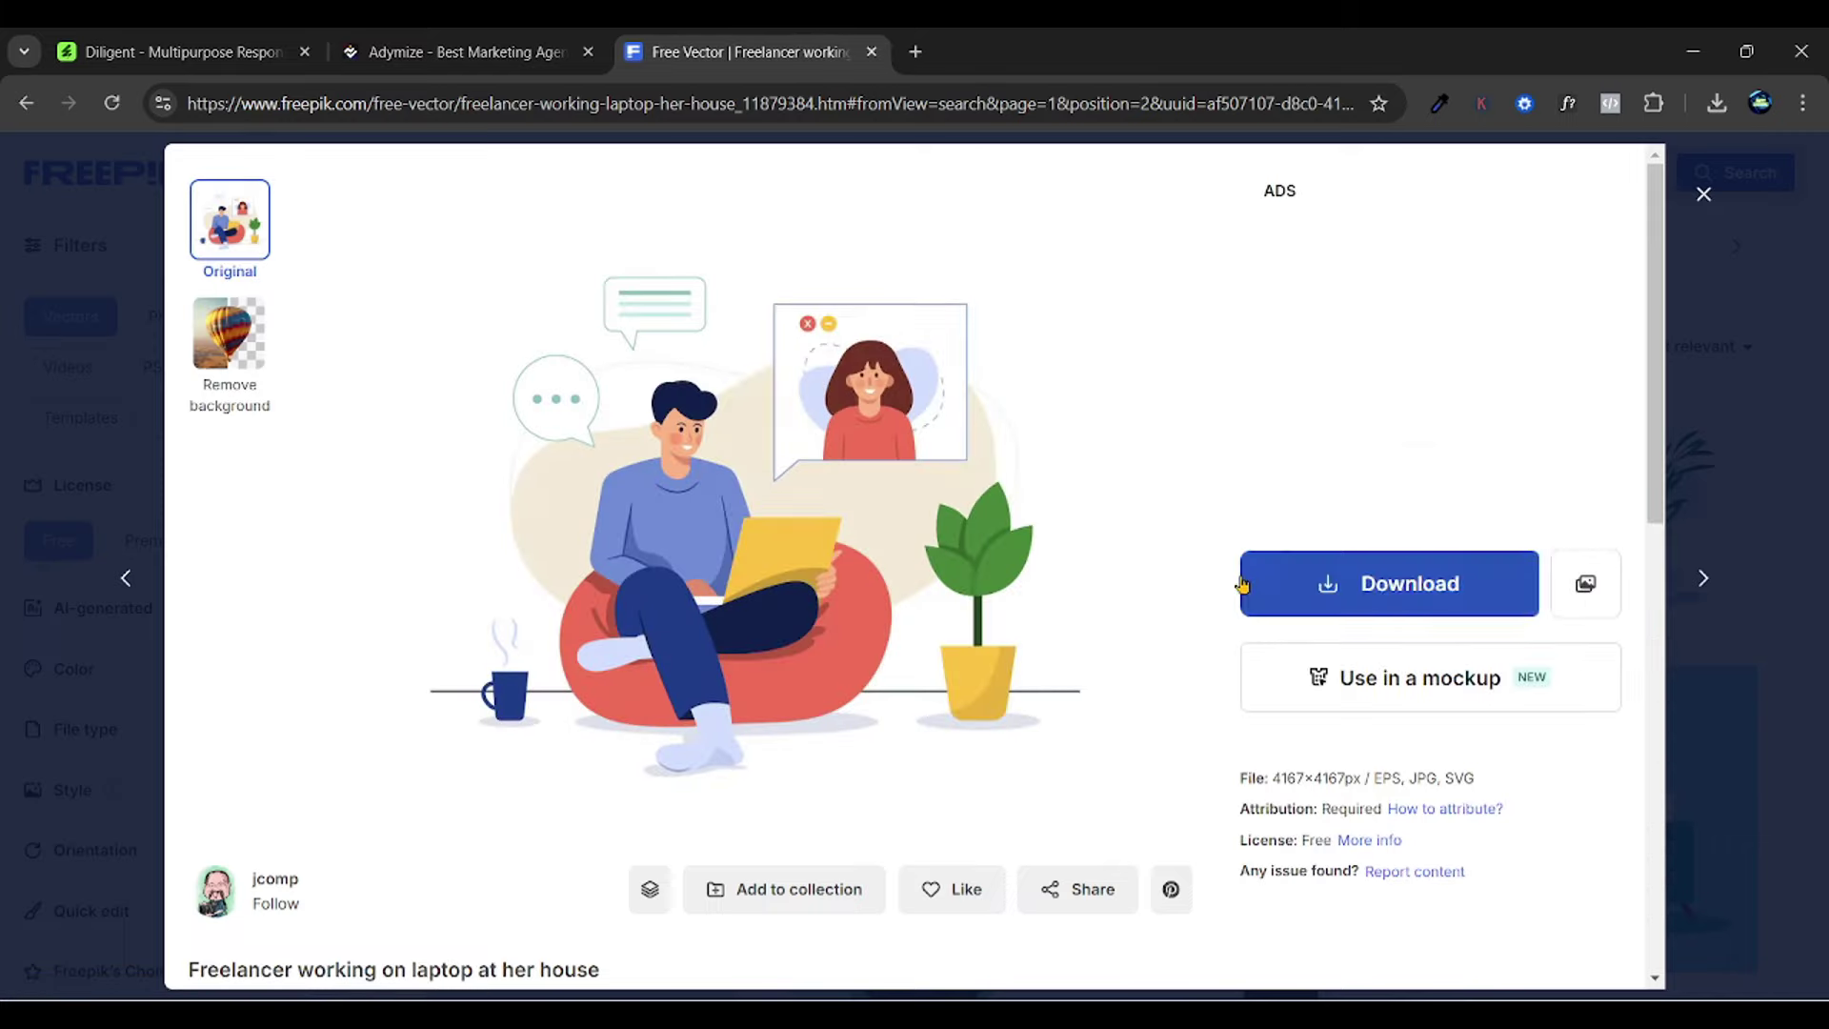
scroll(567, 686, "down", 1)
scroll(571, 681, "down", 5)
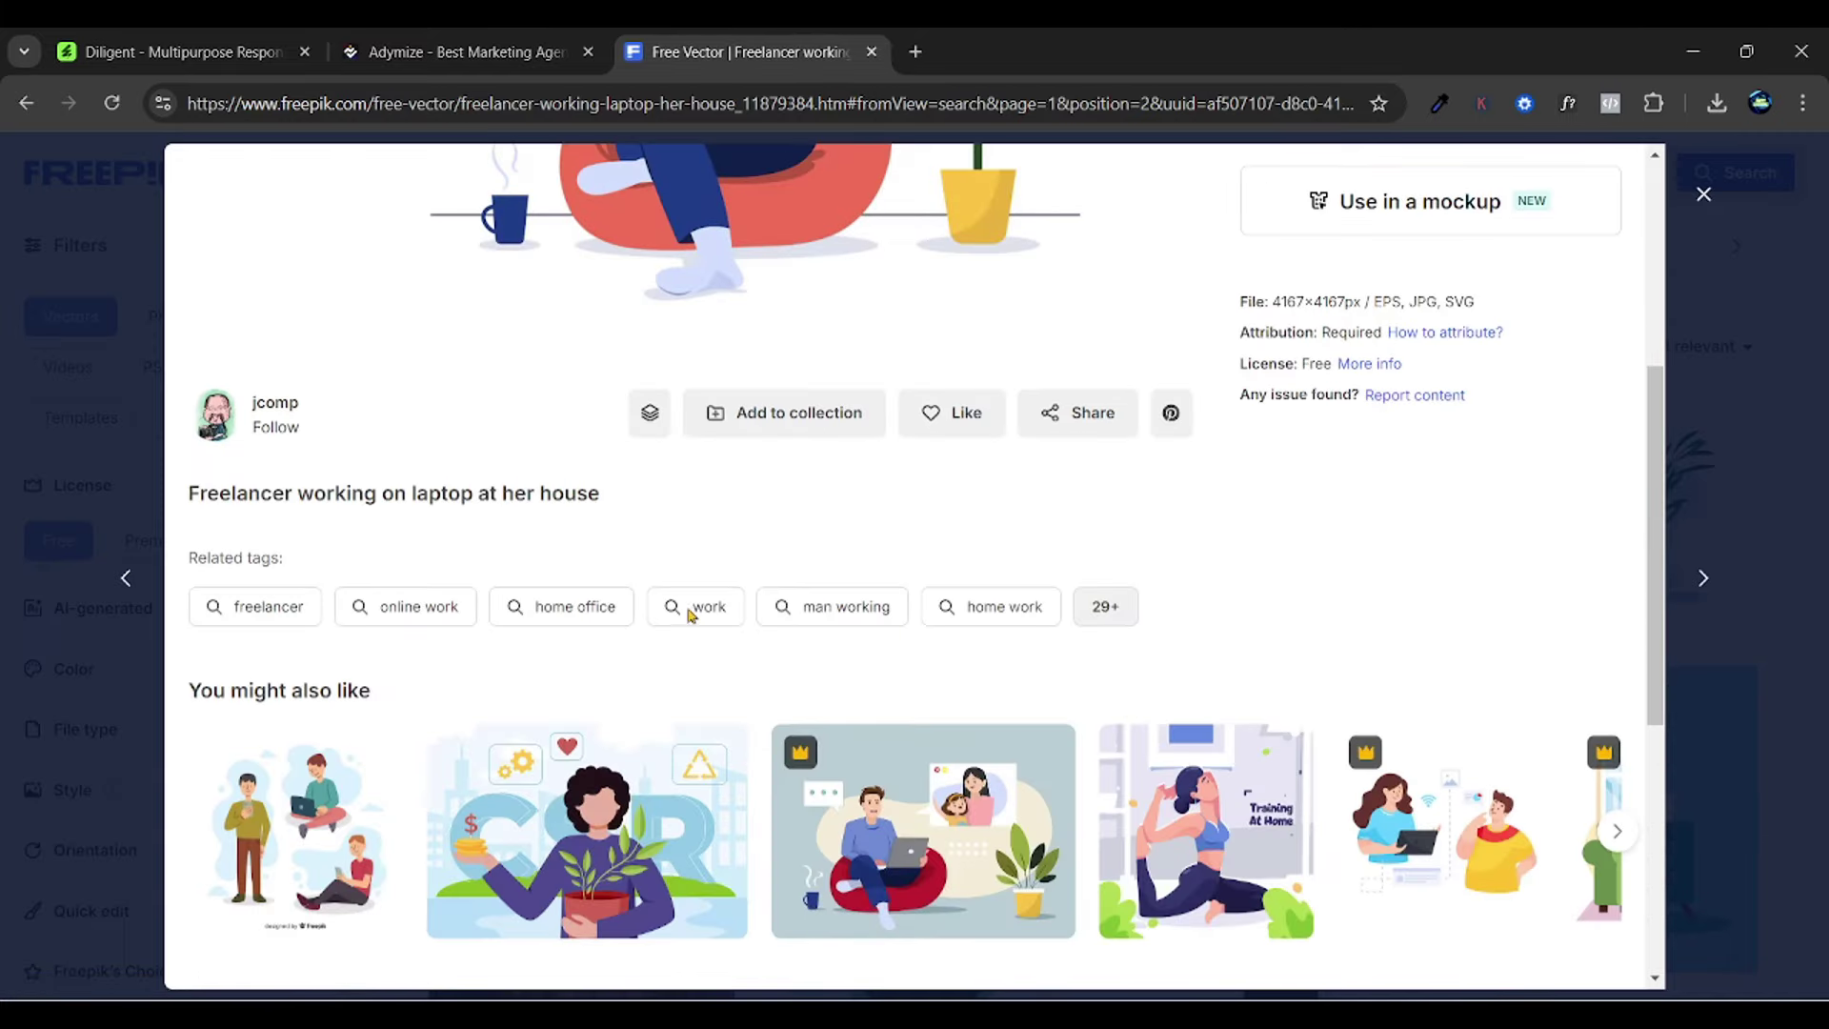
scroll(606, 615, "up", 6)
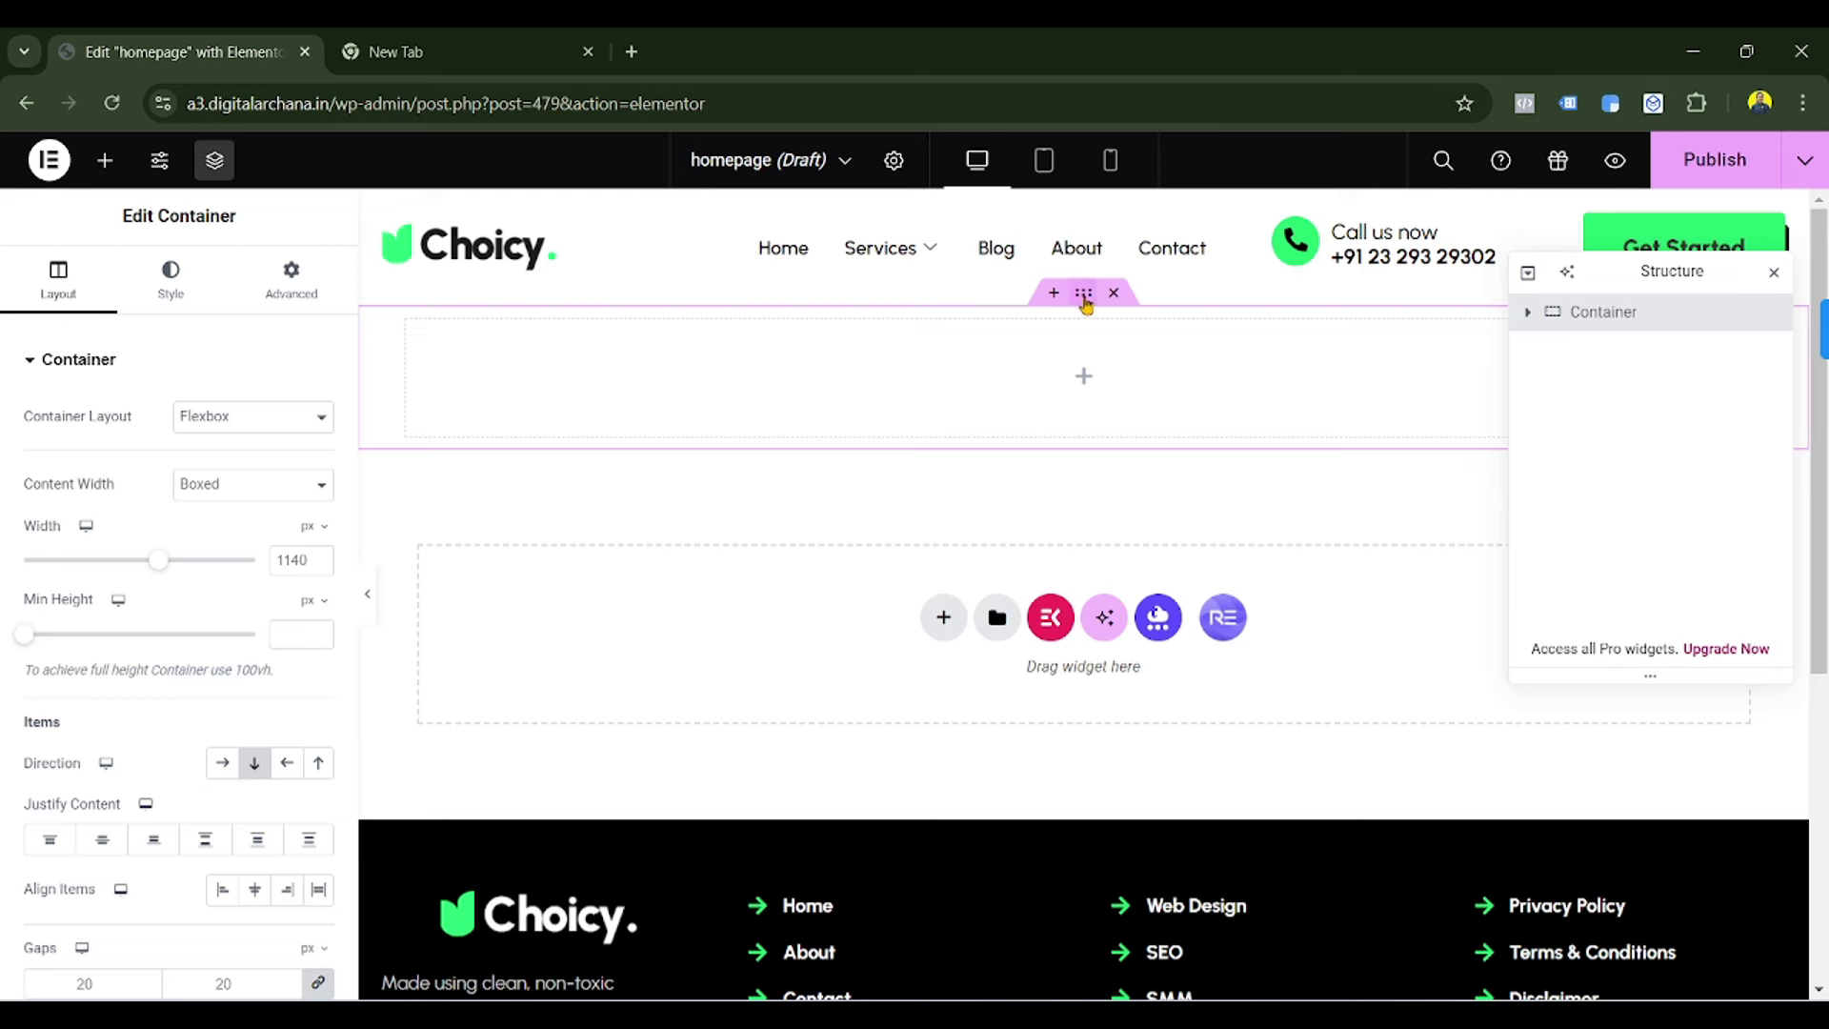
Set the empty container's width to 1200.
left_click(281, 560)
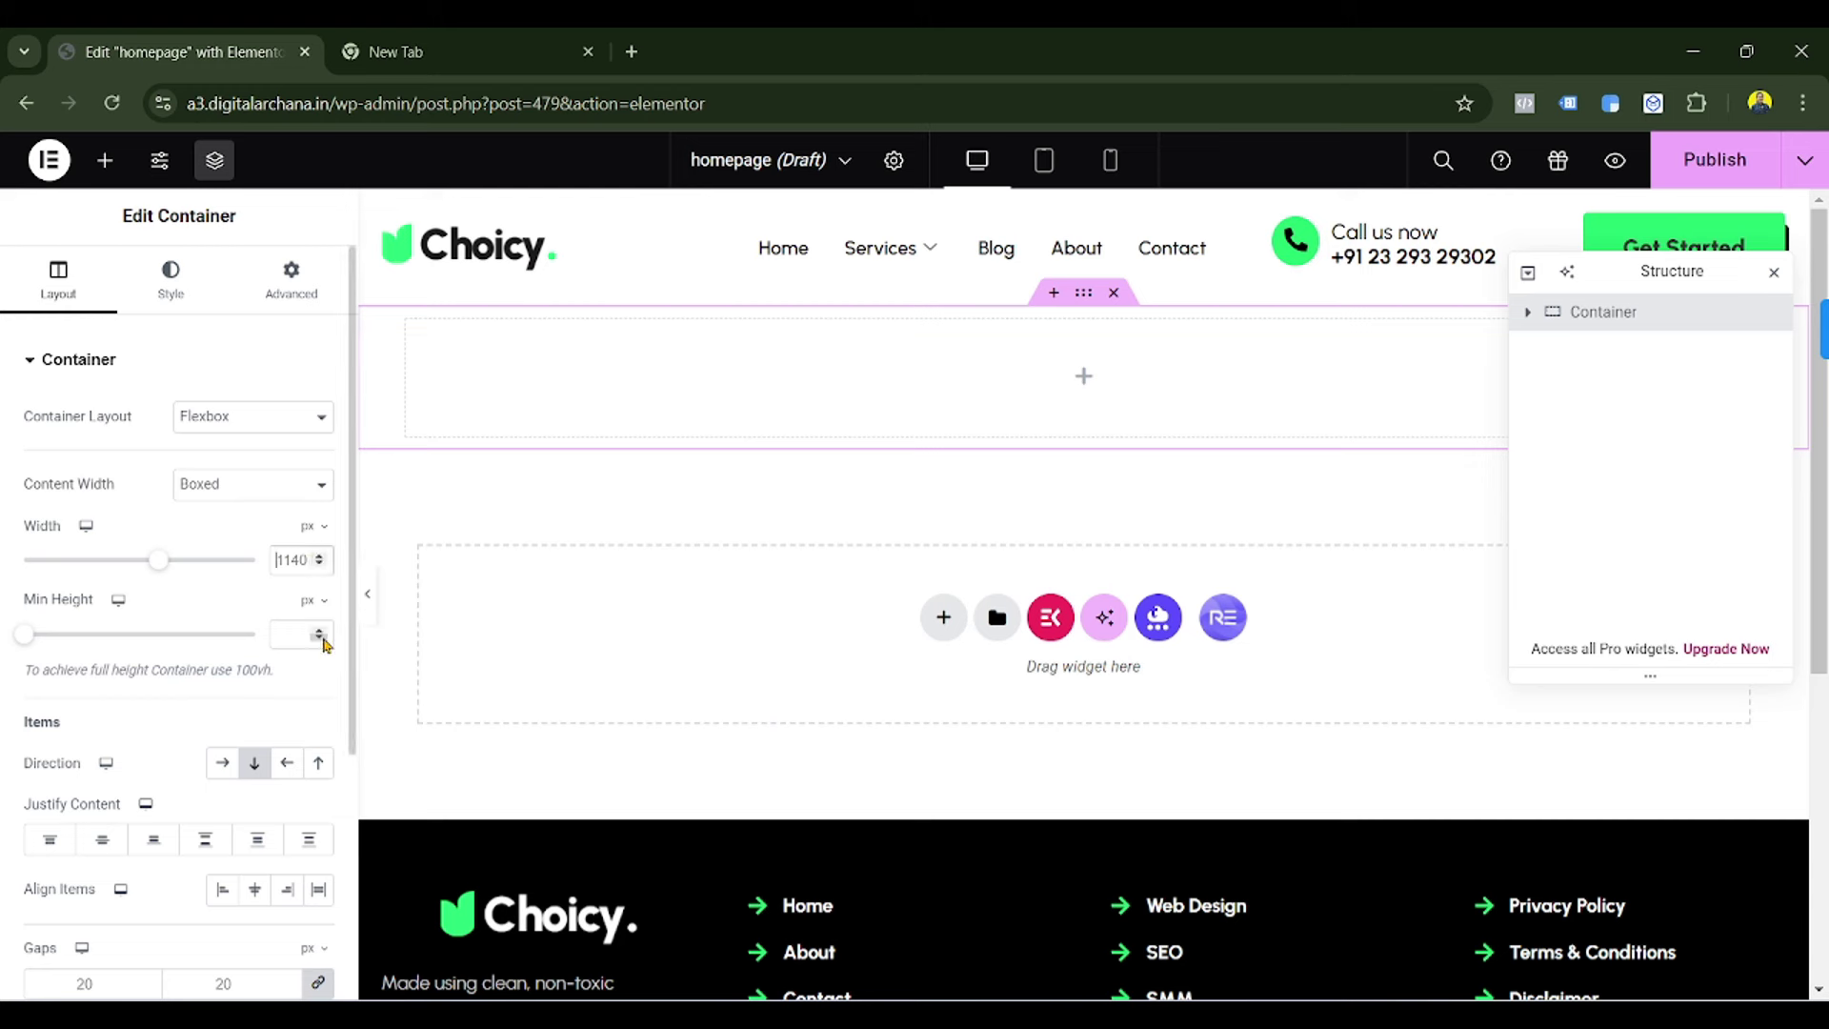
key("ctrl+a")
type("1200")
Give the container a classic background using the 6108053 image uploaded from Downloads.
left_click(171, 284)
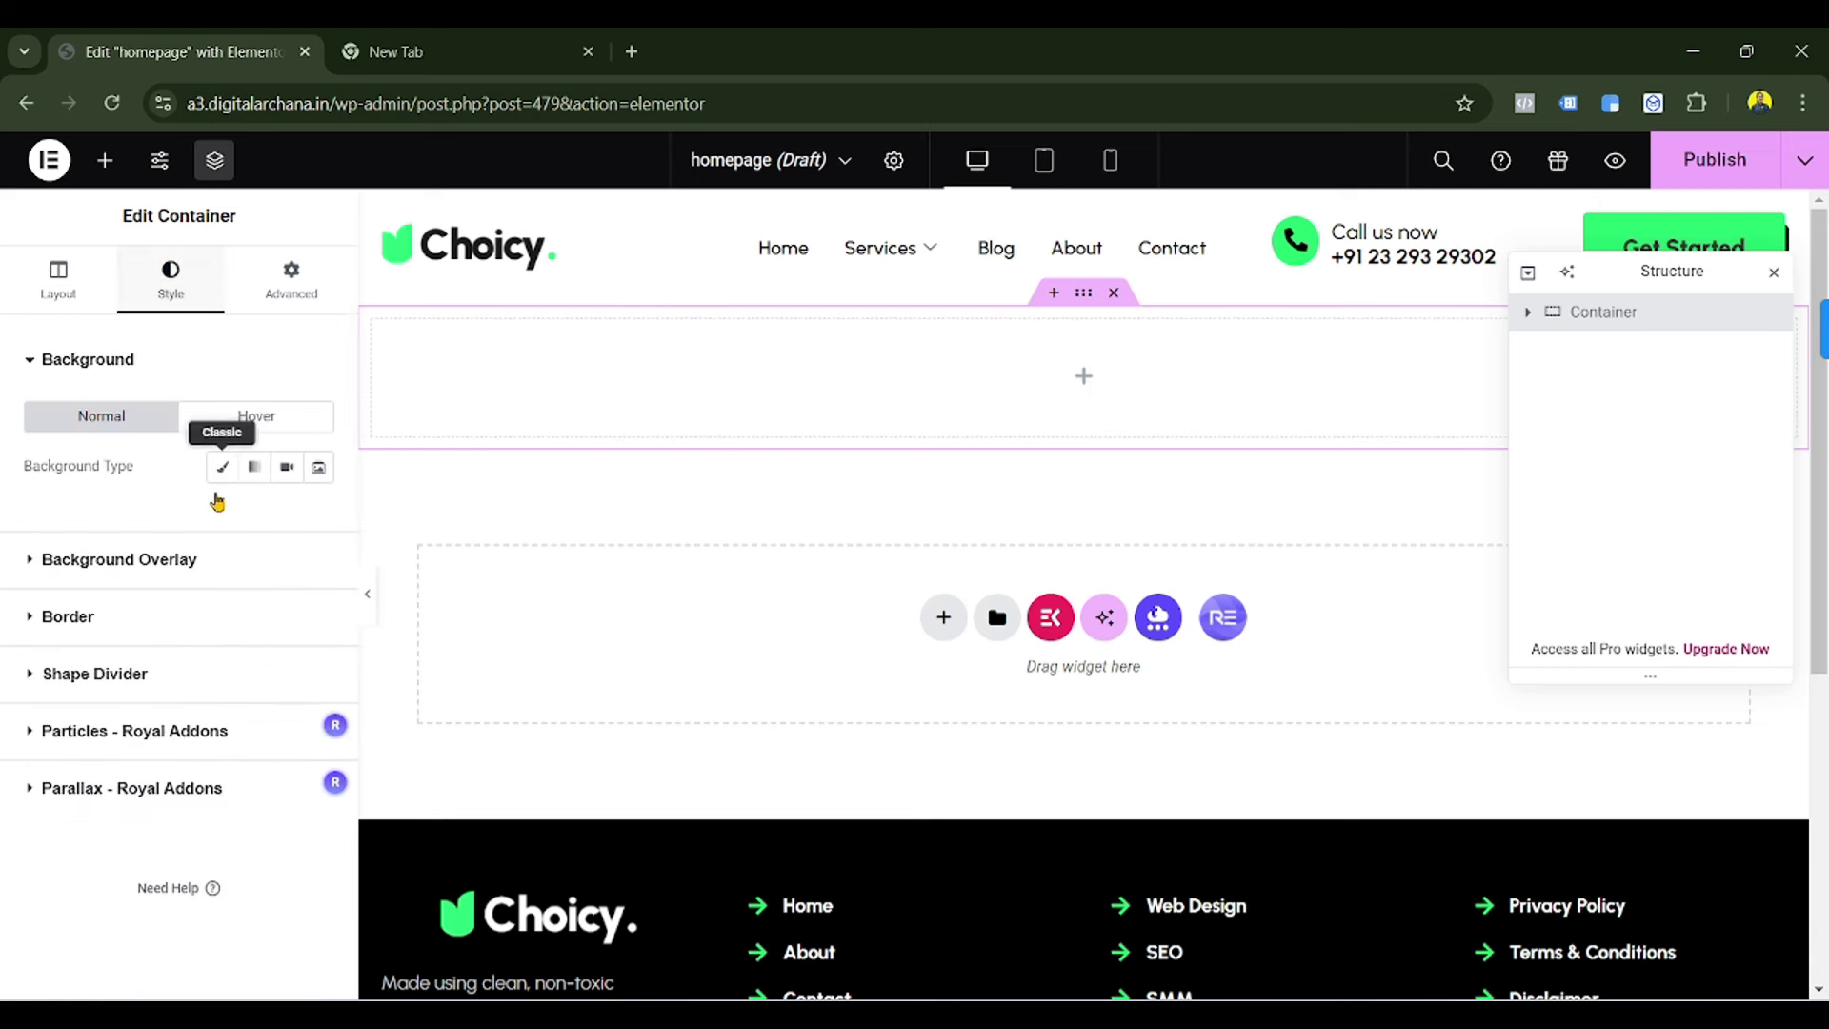
left_click(222, 467)
left_click(127, 632)
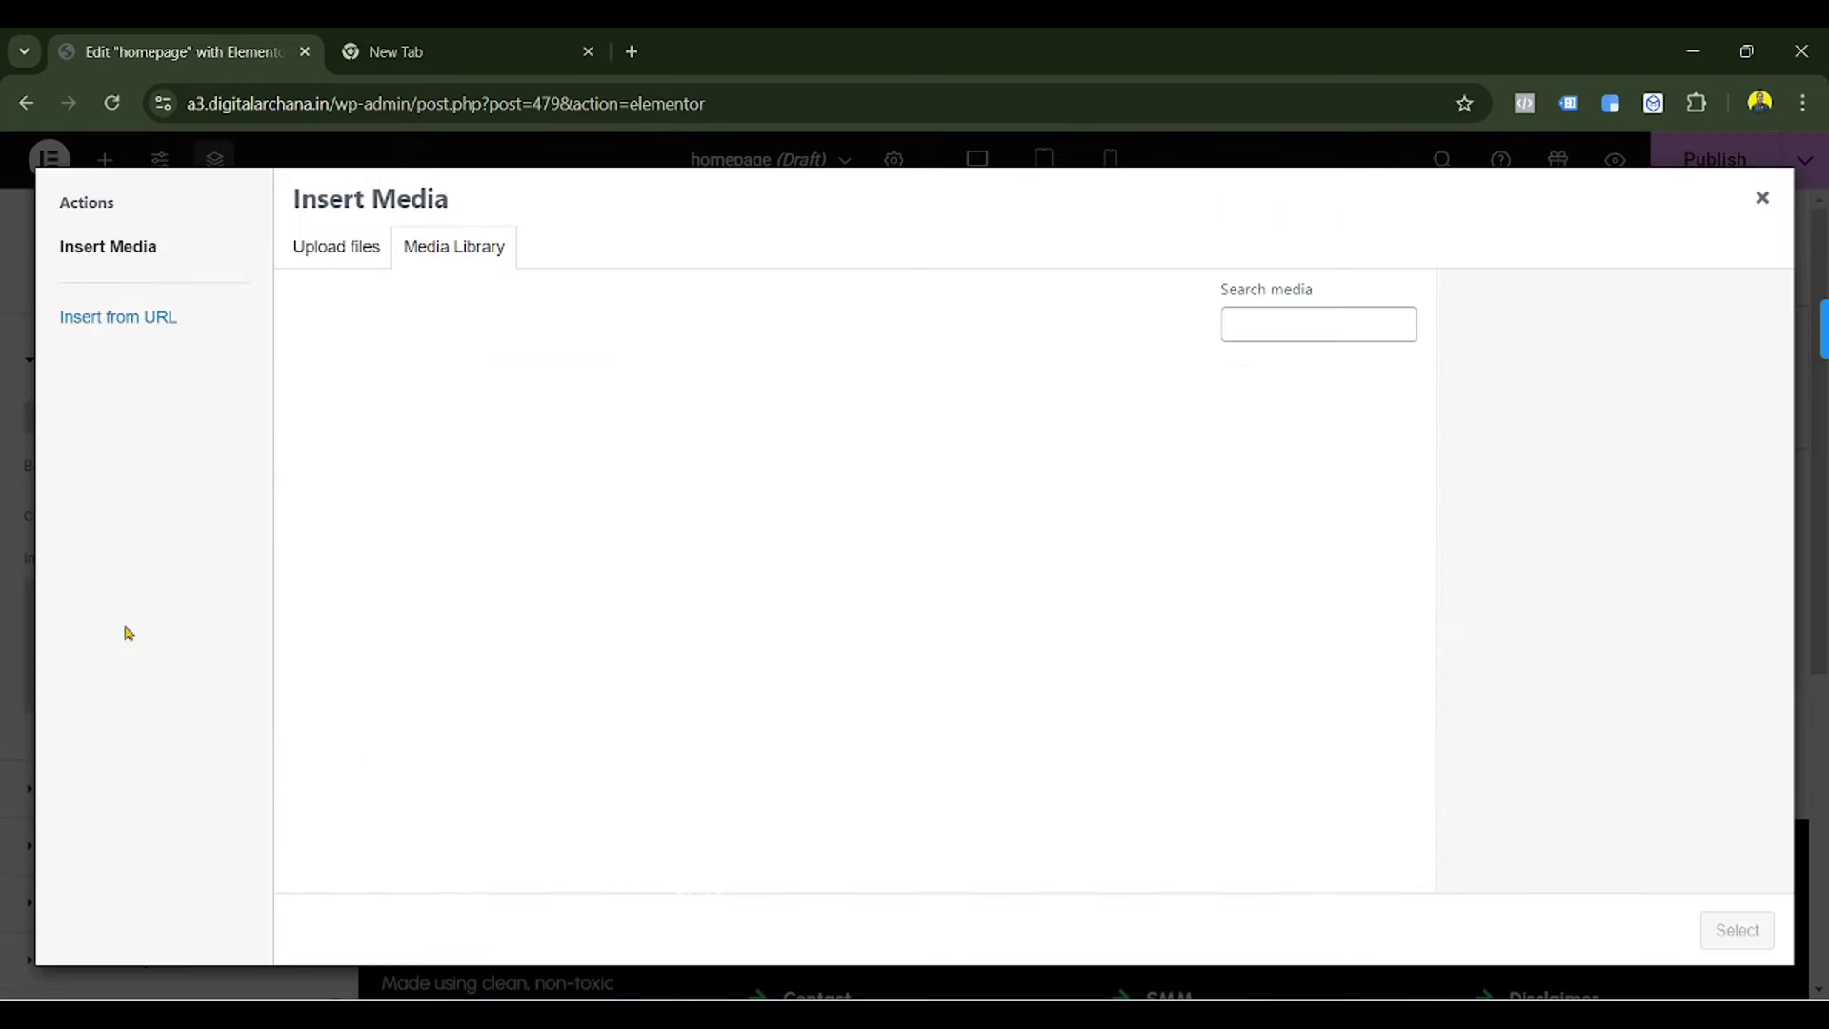
left_click(329, 250)
left_click(1034, 575)
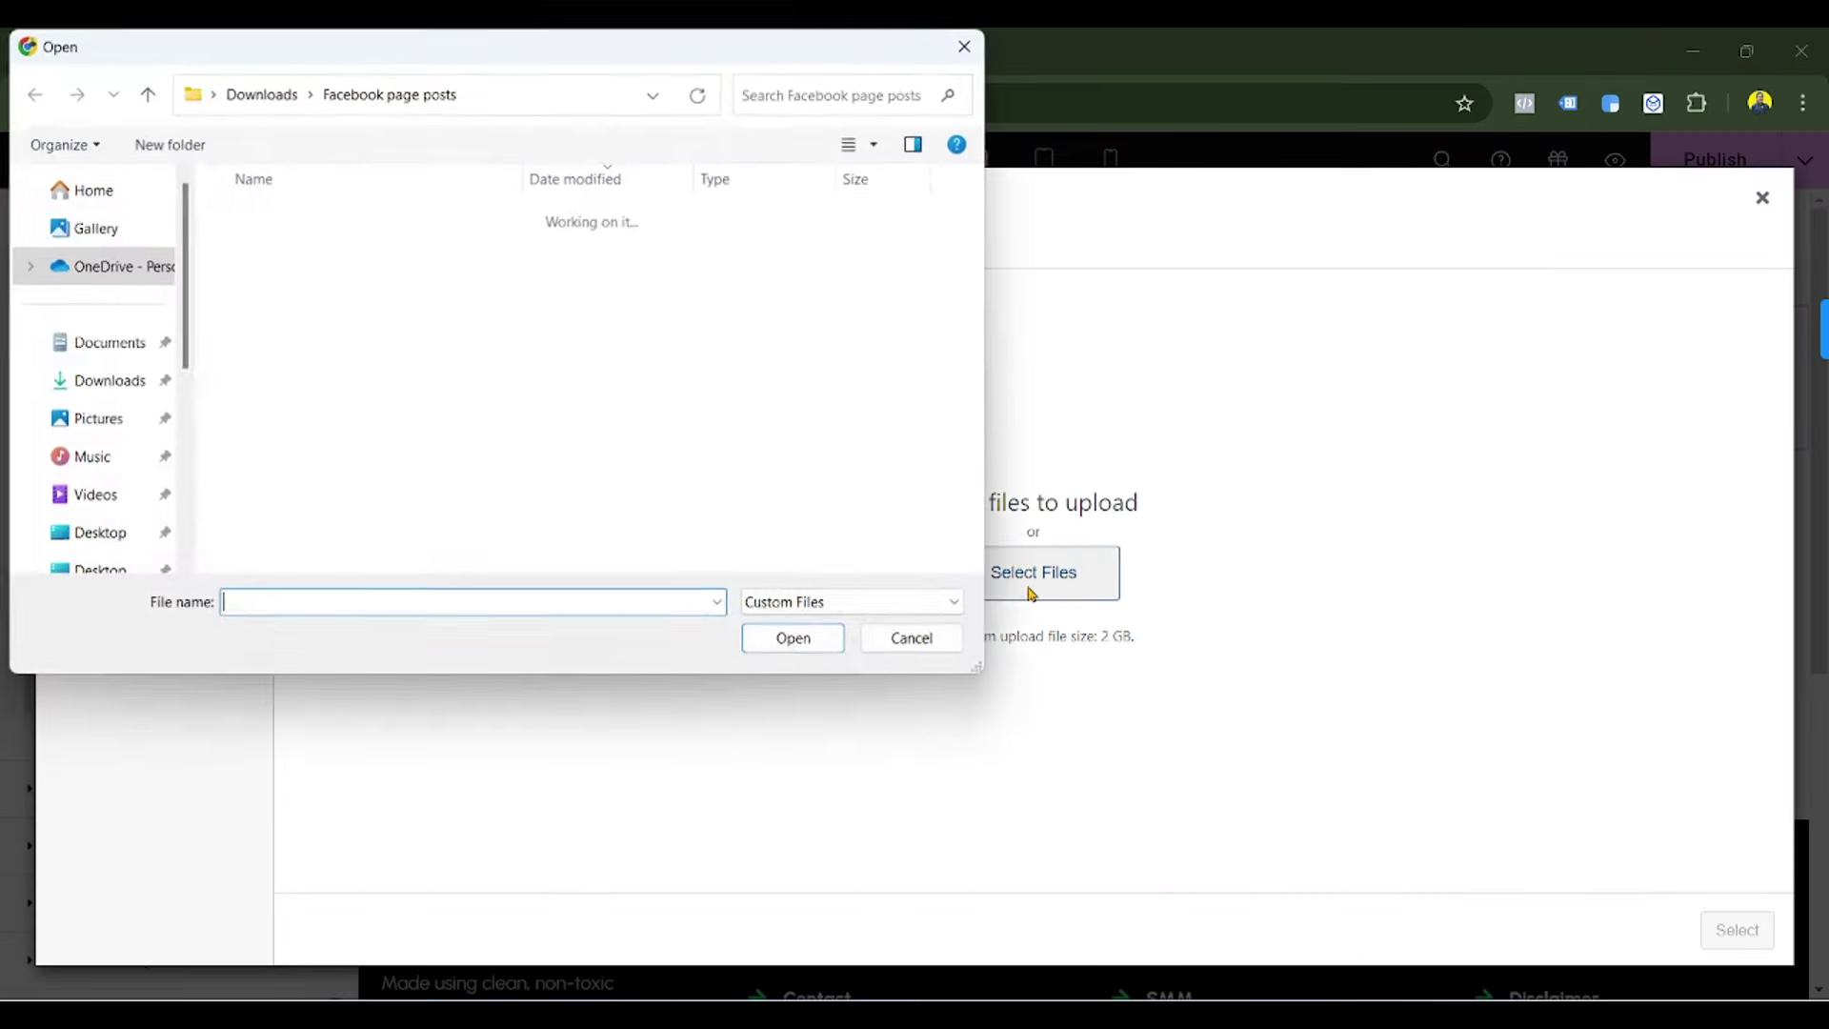
left_click(259, 94)
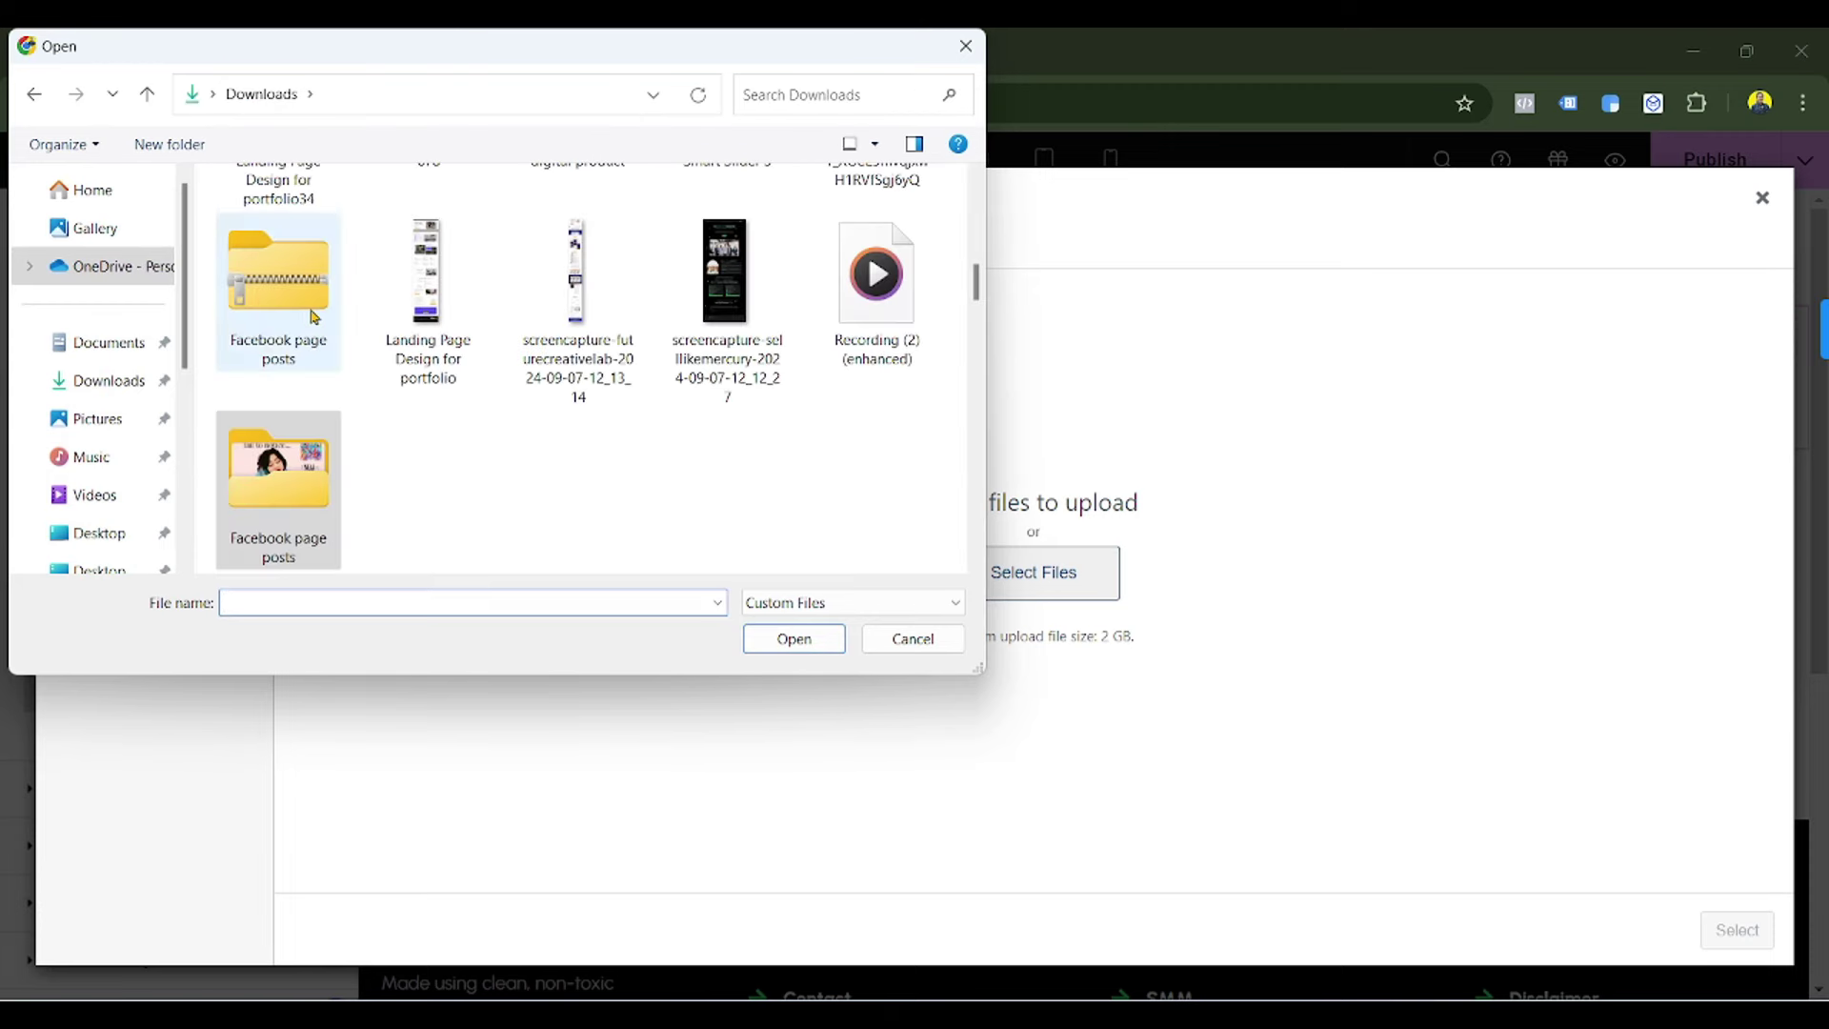
scroll(579, 404, "down", 2)
scroll(307, 365, "up", 6)
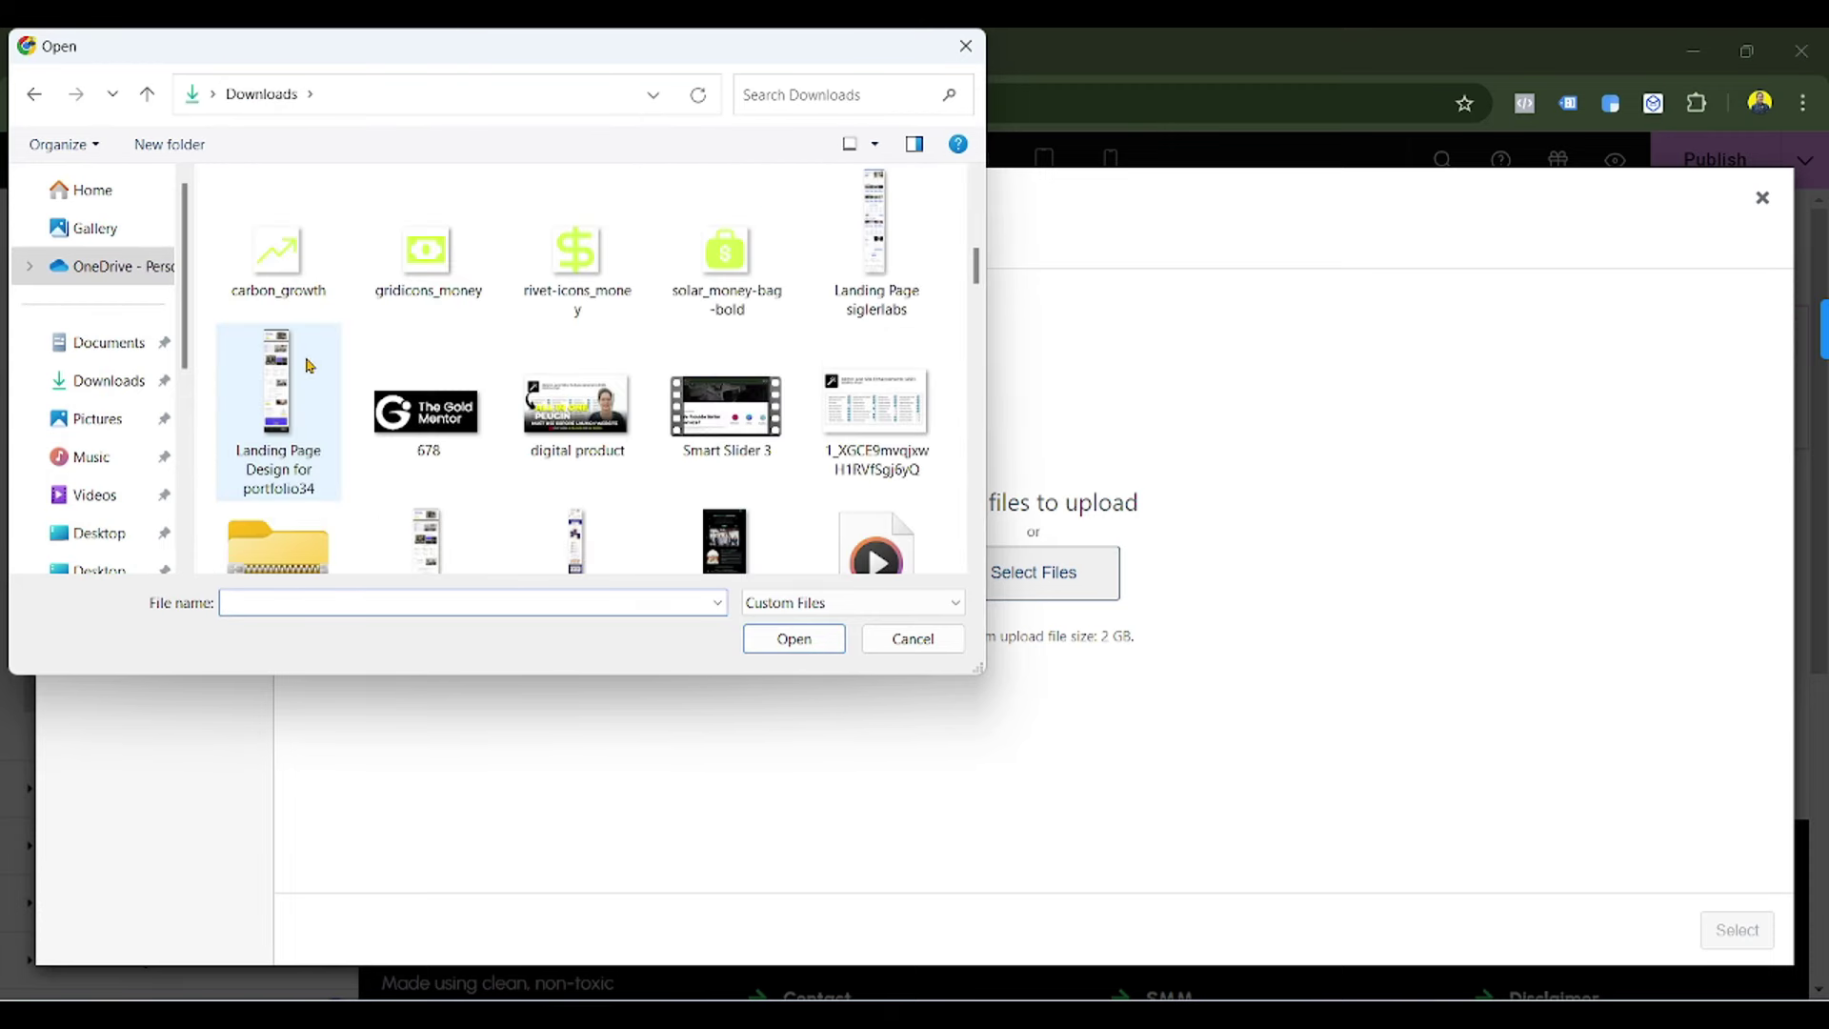
left_click(479, 320)
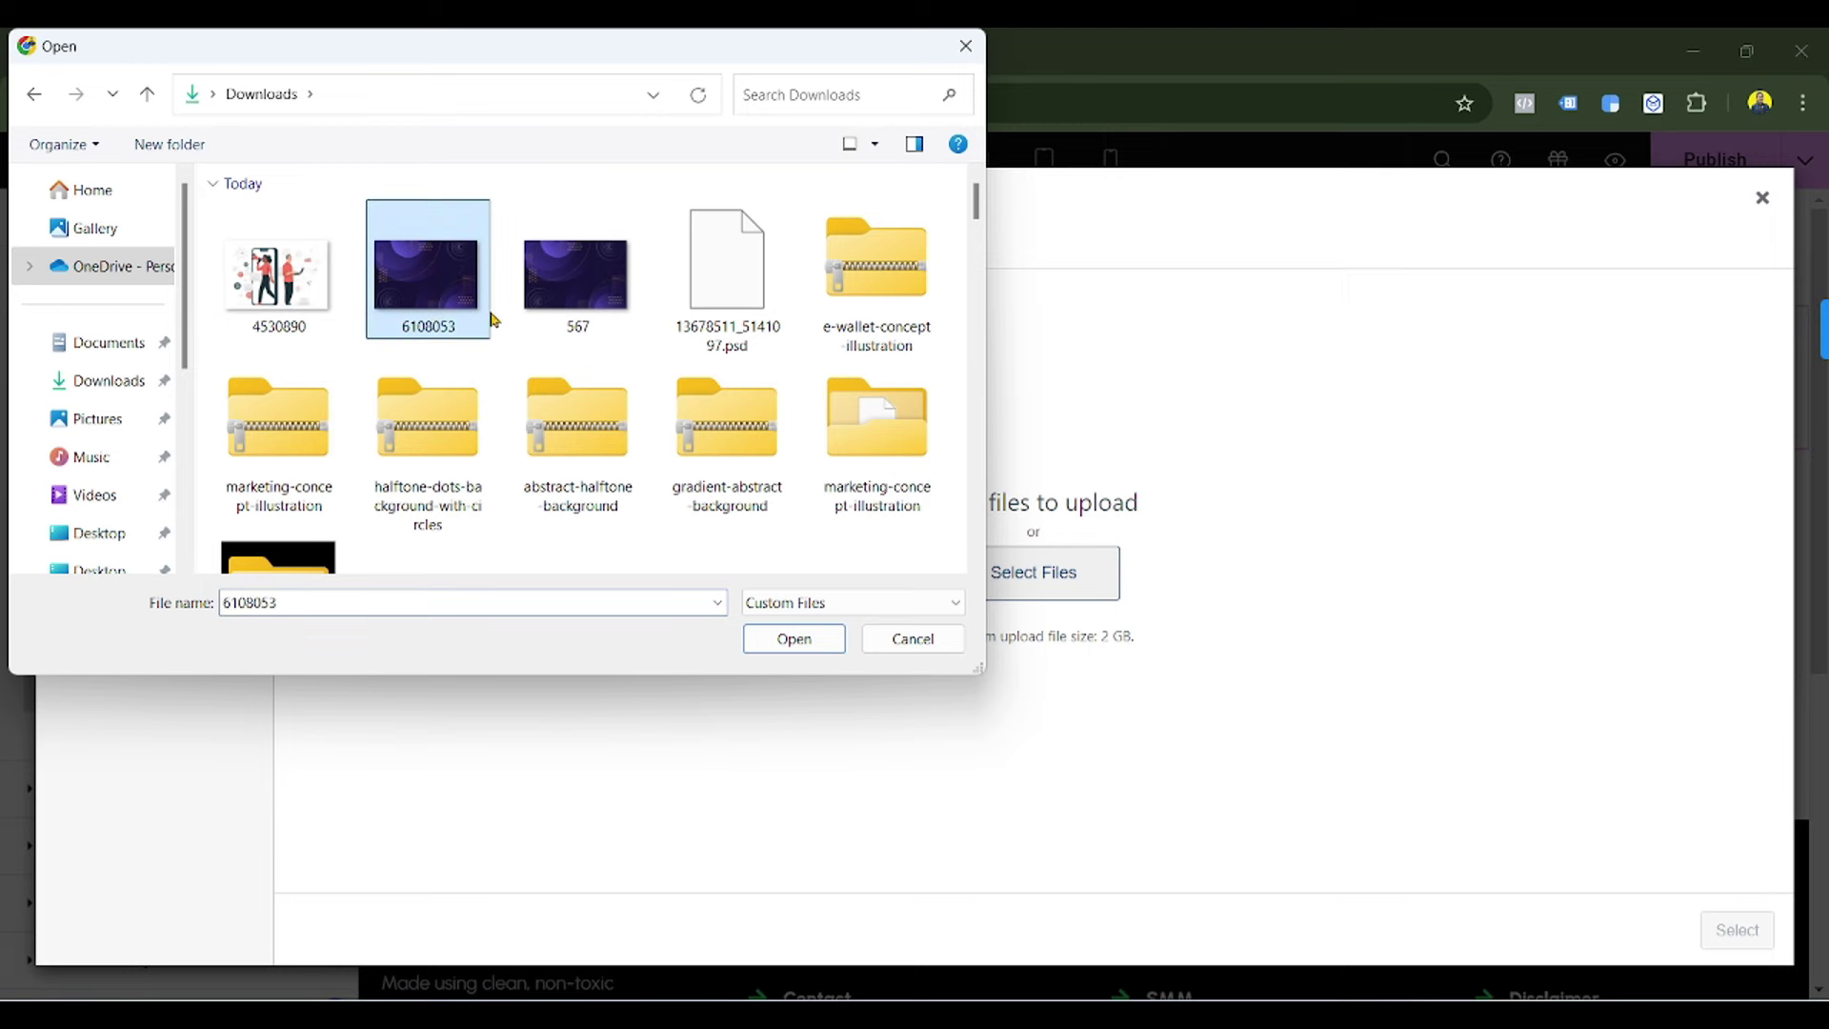
left_click(794, 639)
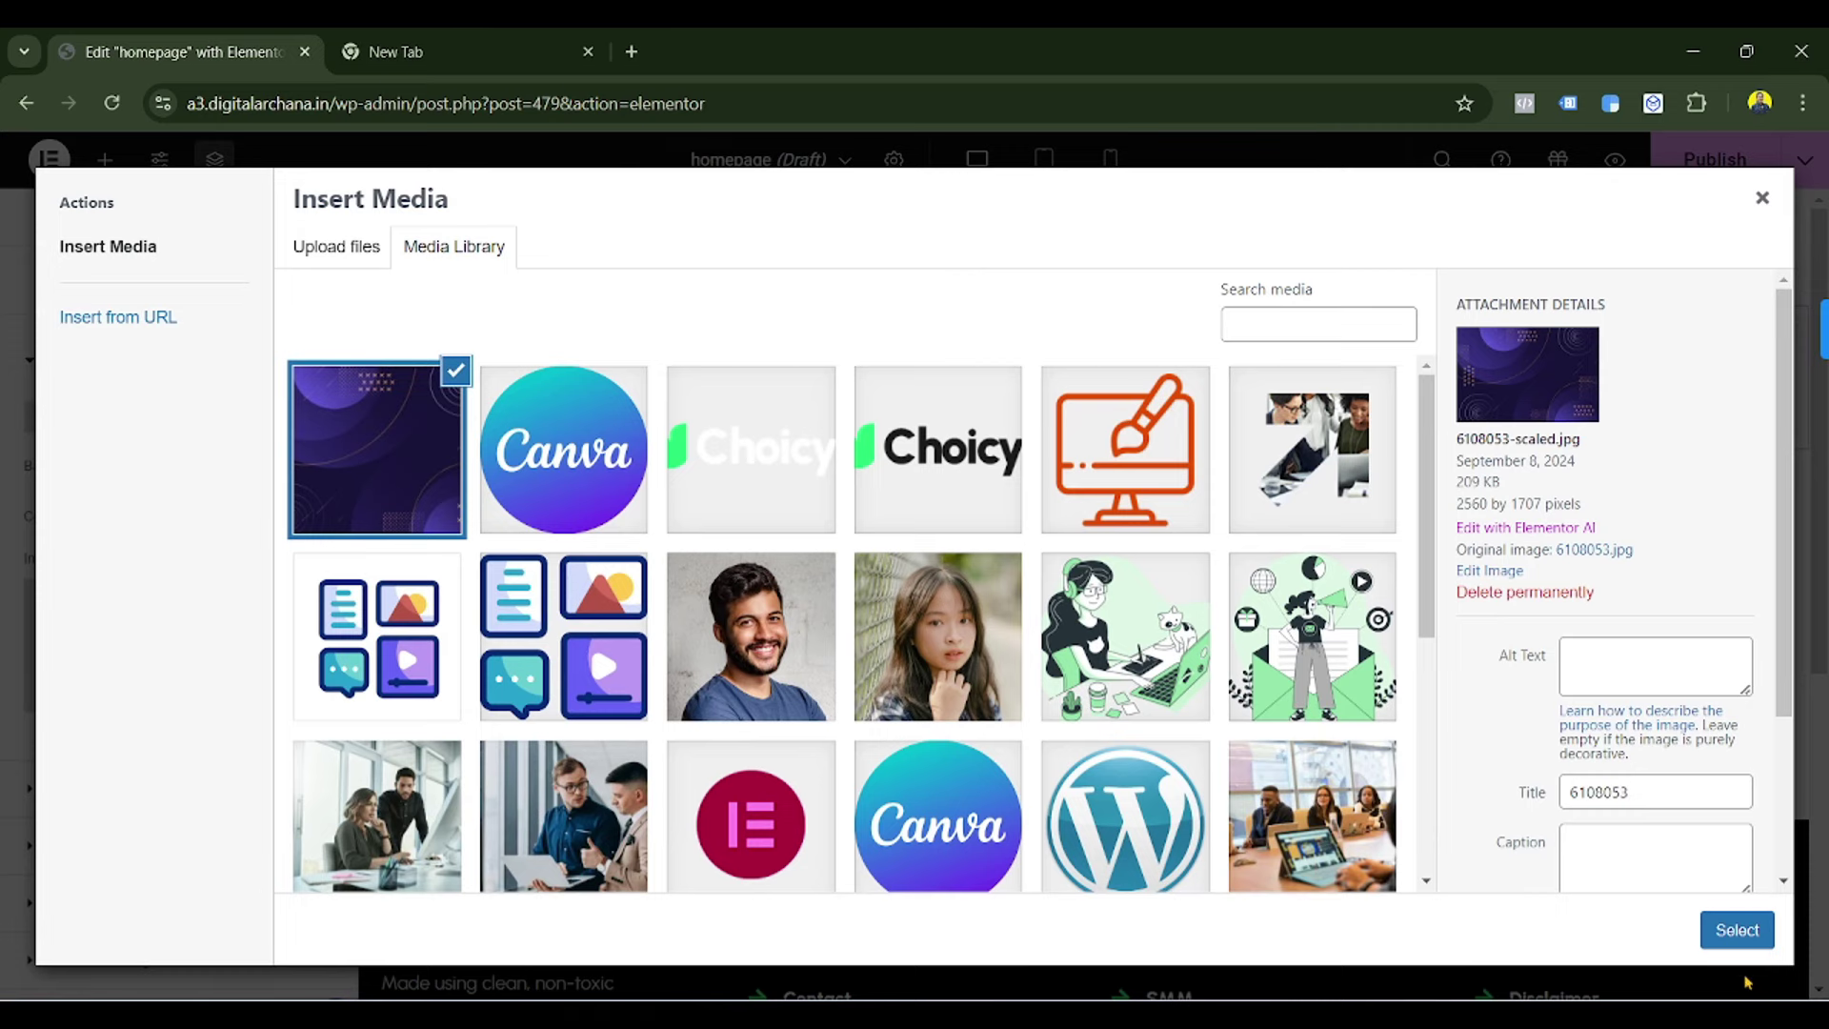
left_click(1729, 946)
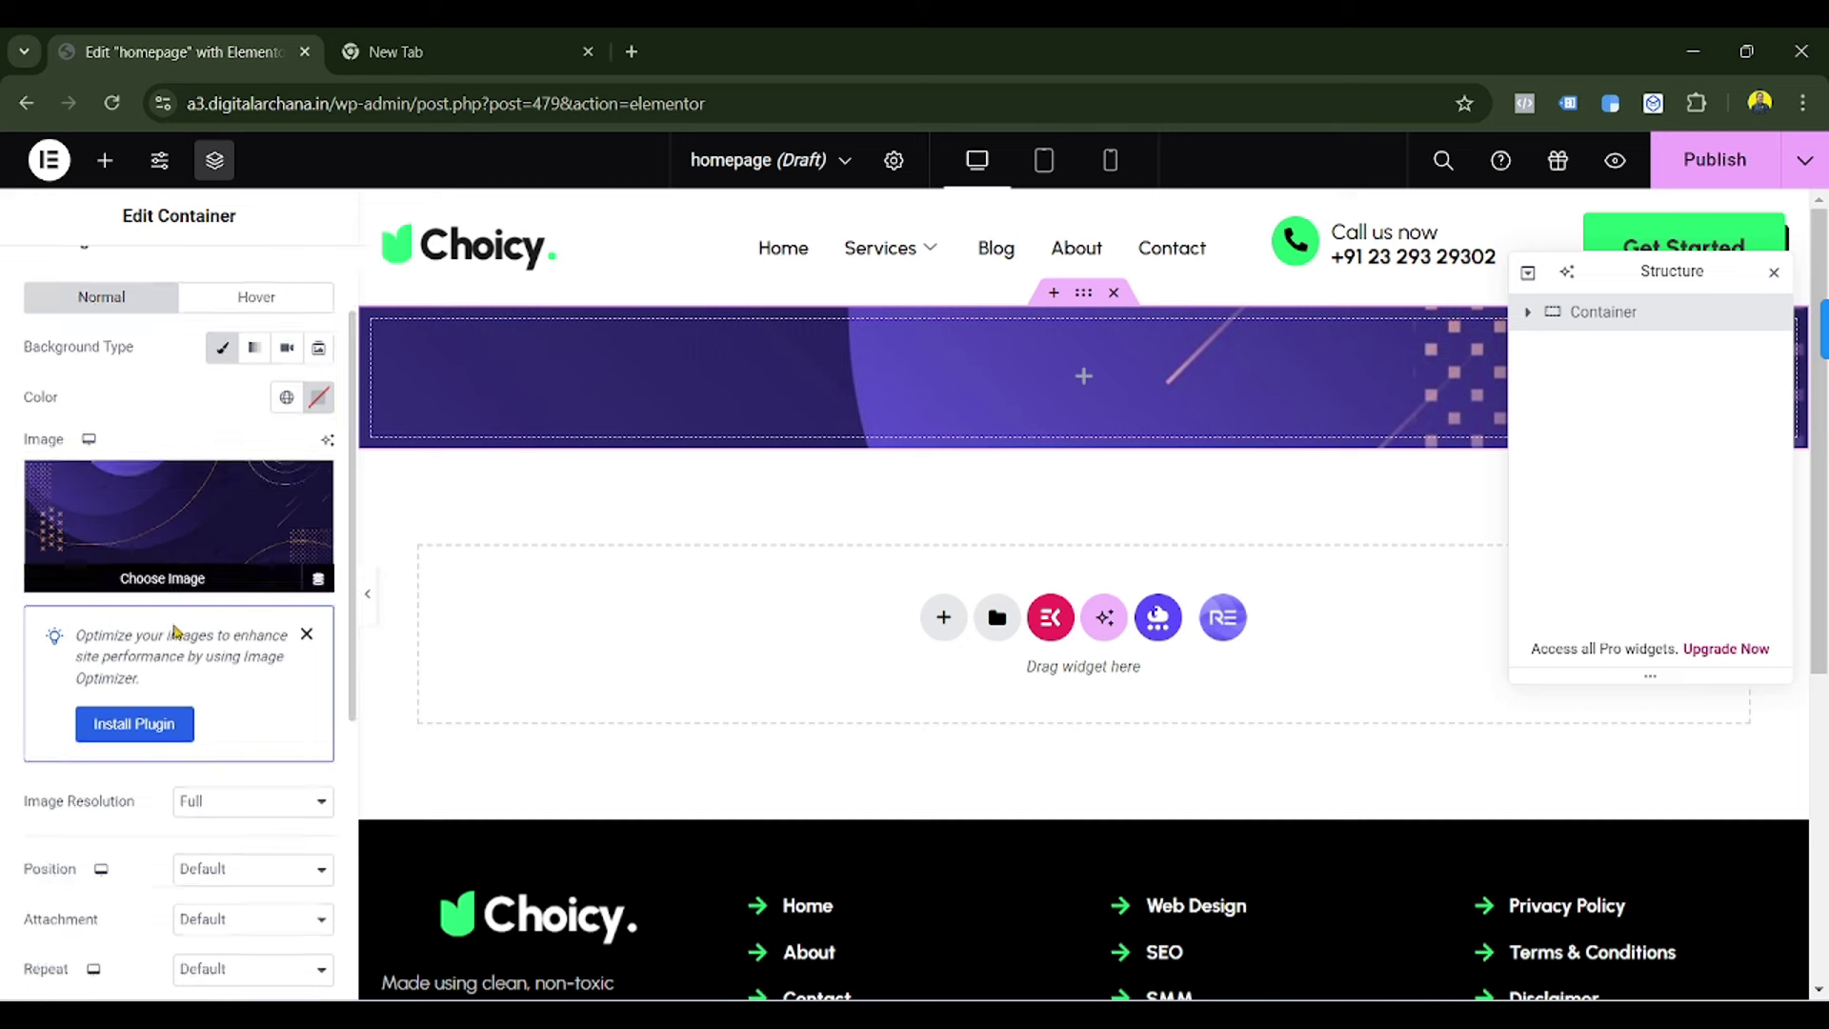
Set the background image to center position, no-repeat and Cover size, then show layout spacing.
scroll(175, 637, "down", 4)
left_click(283, 635)
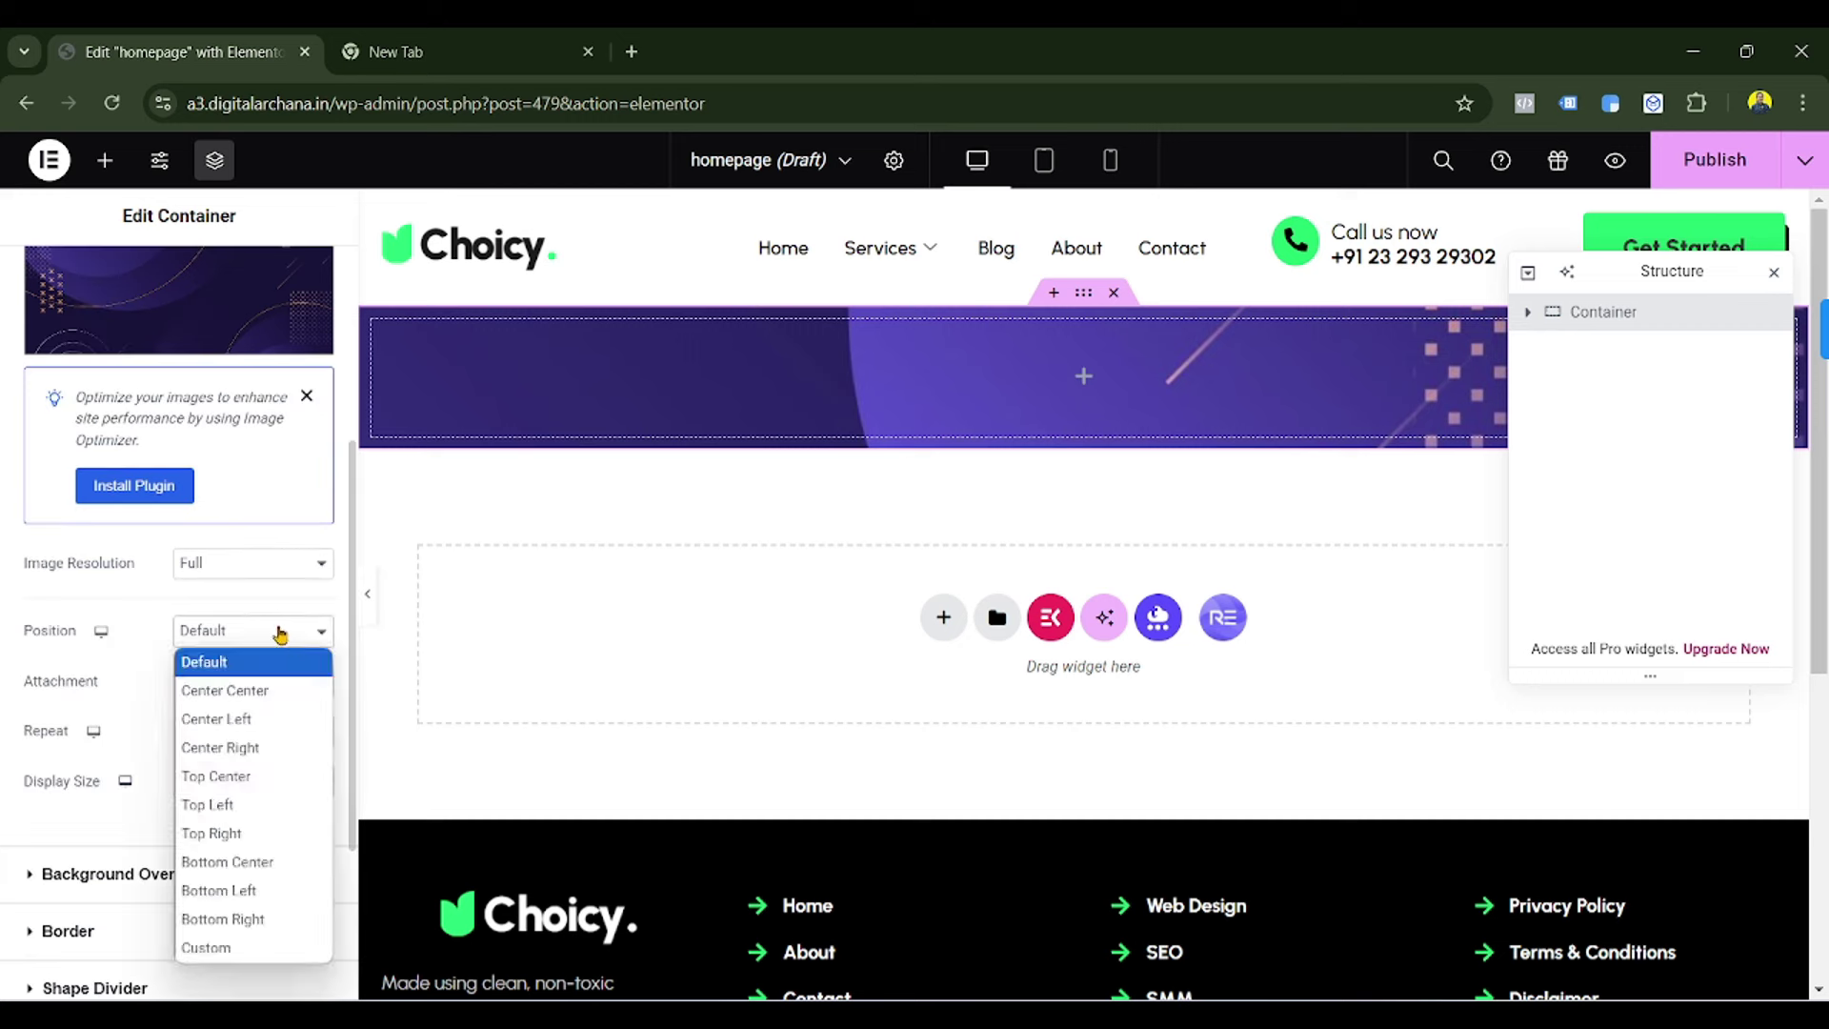
left_click(215, 690)
left_click(214, 688)
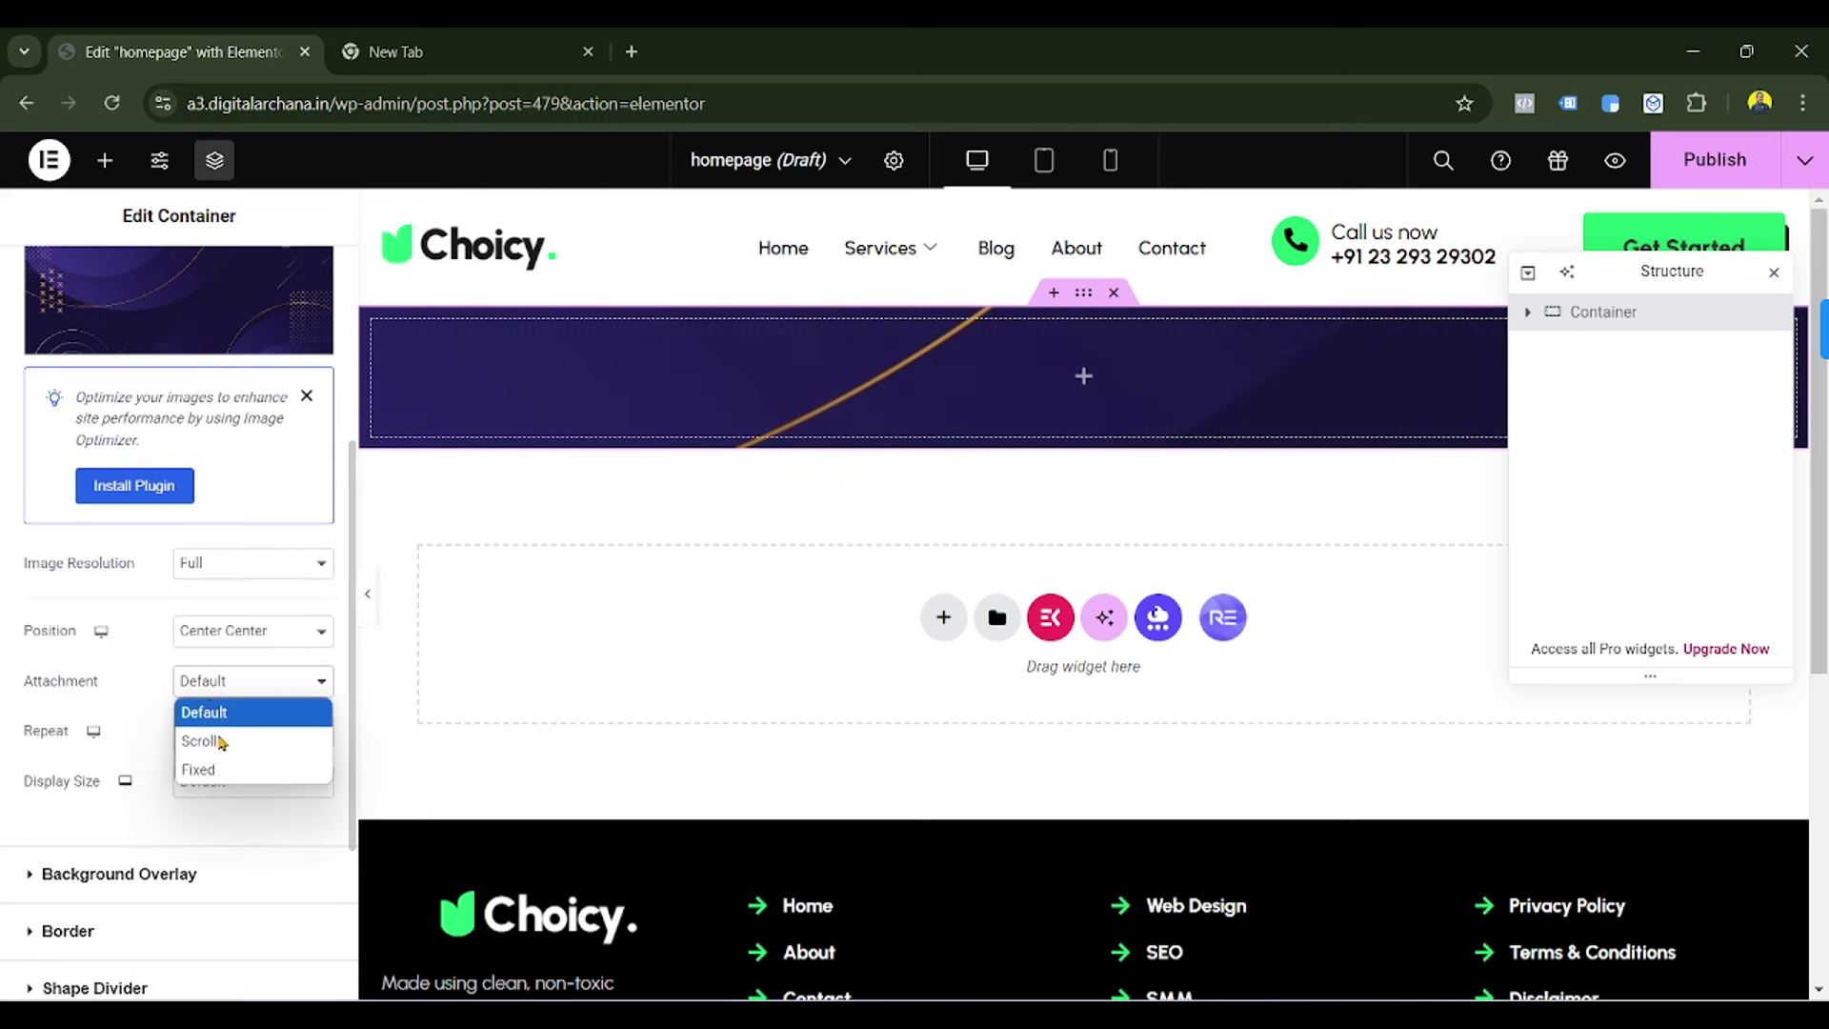
left_click(143, 711)
left_click(268, 737)
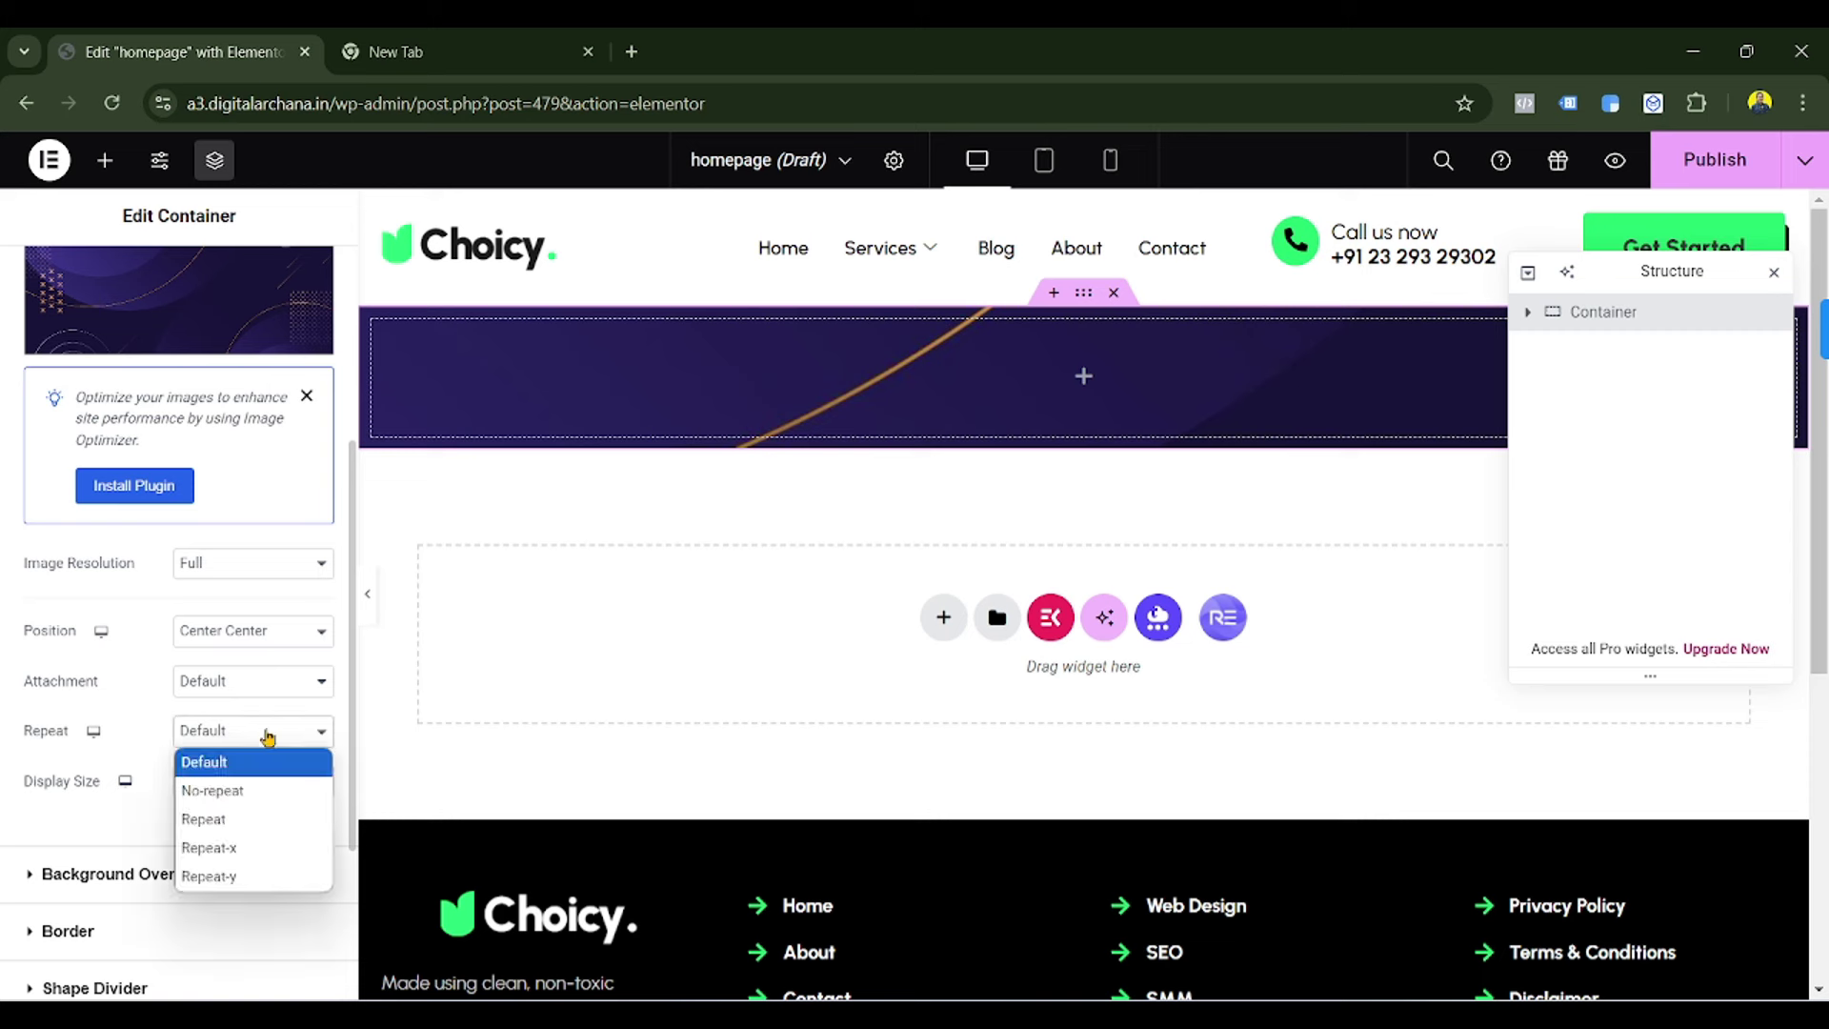
left_click(212, 791)
left_click(235, 782)
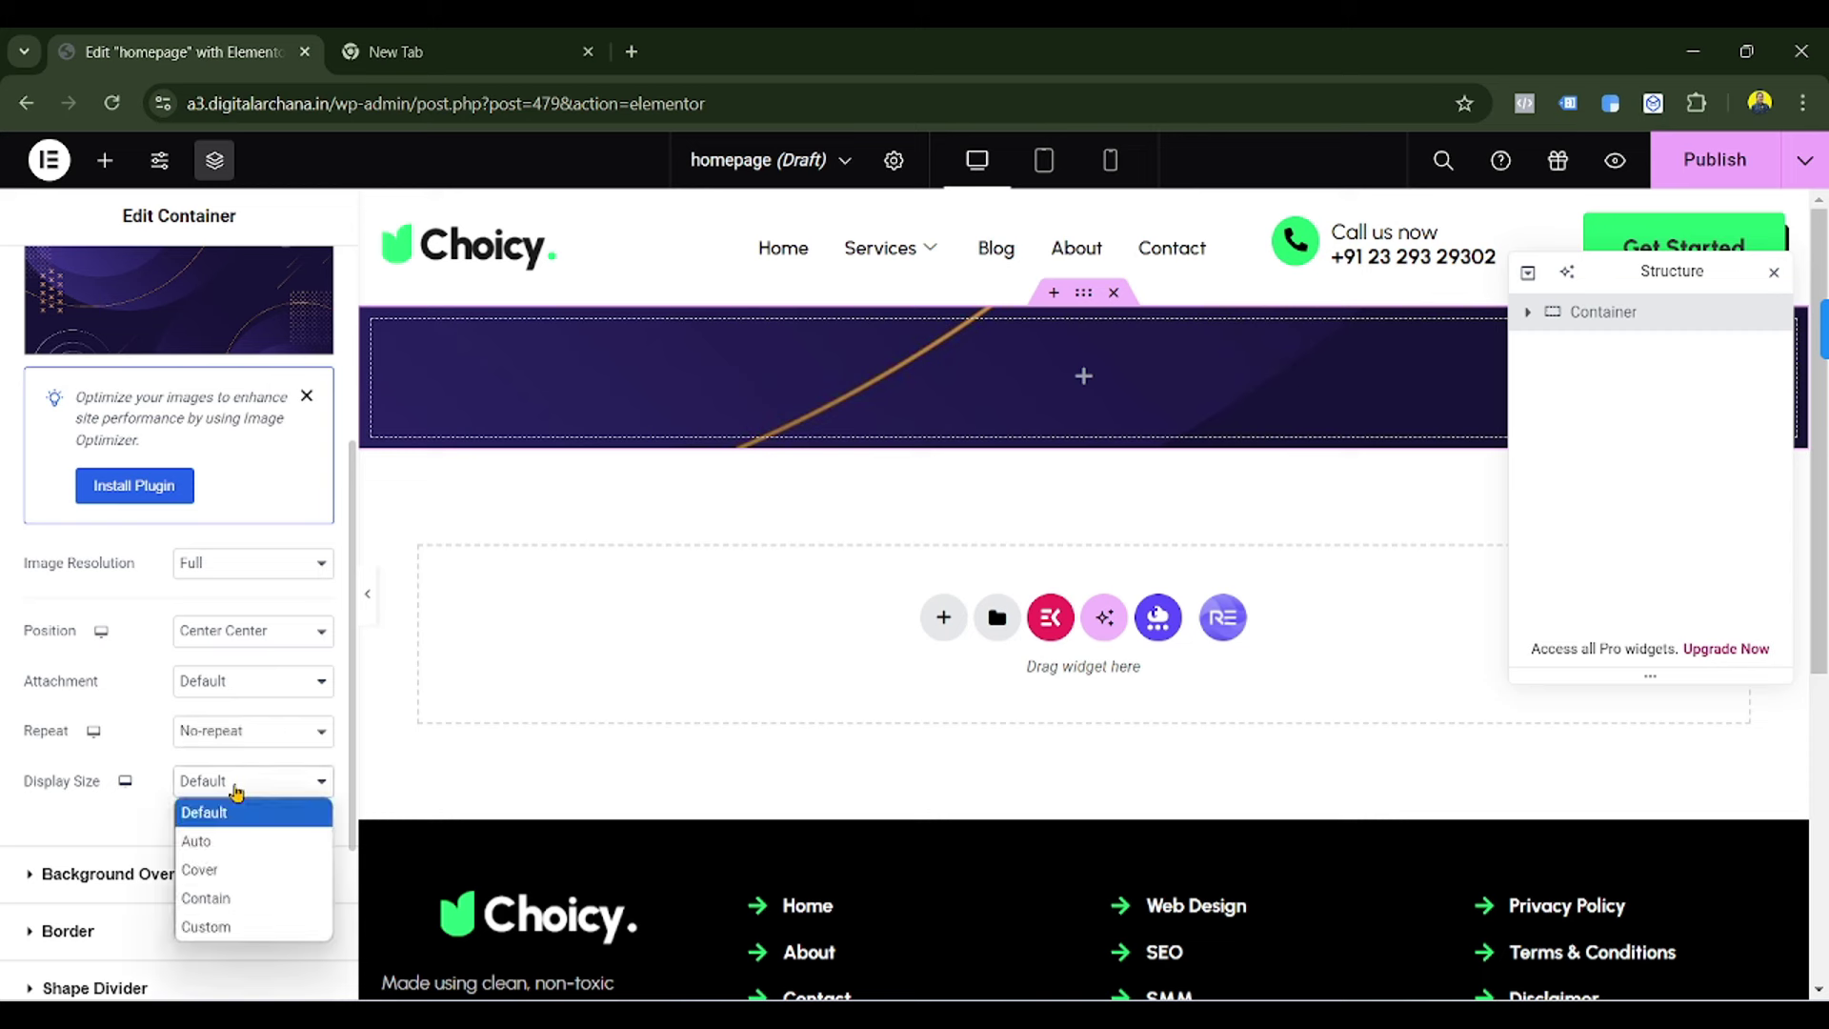
left_click(213, 876)
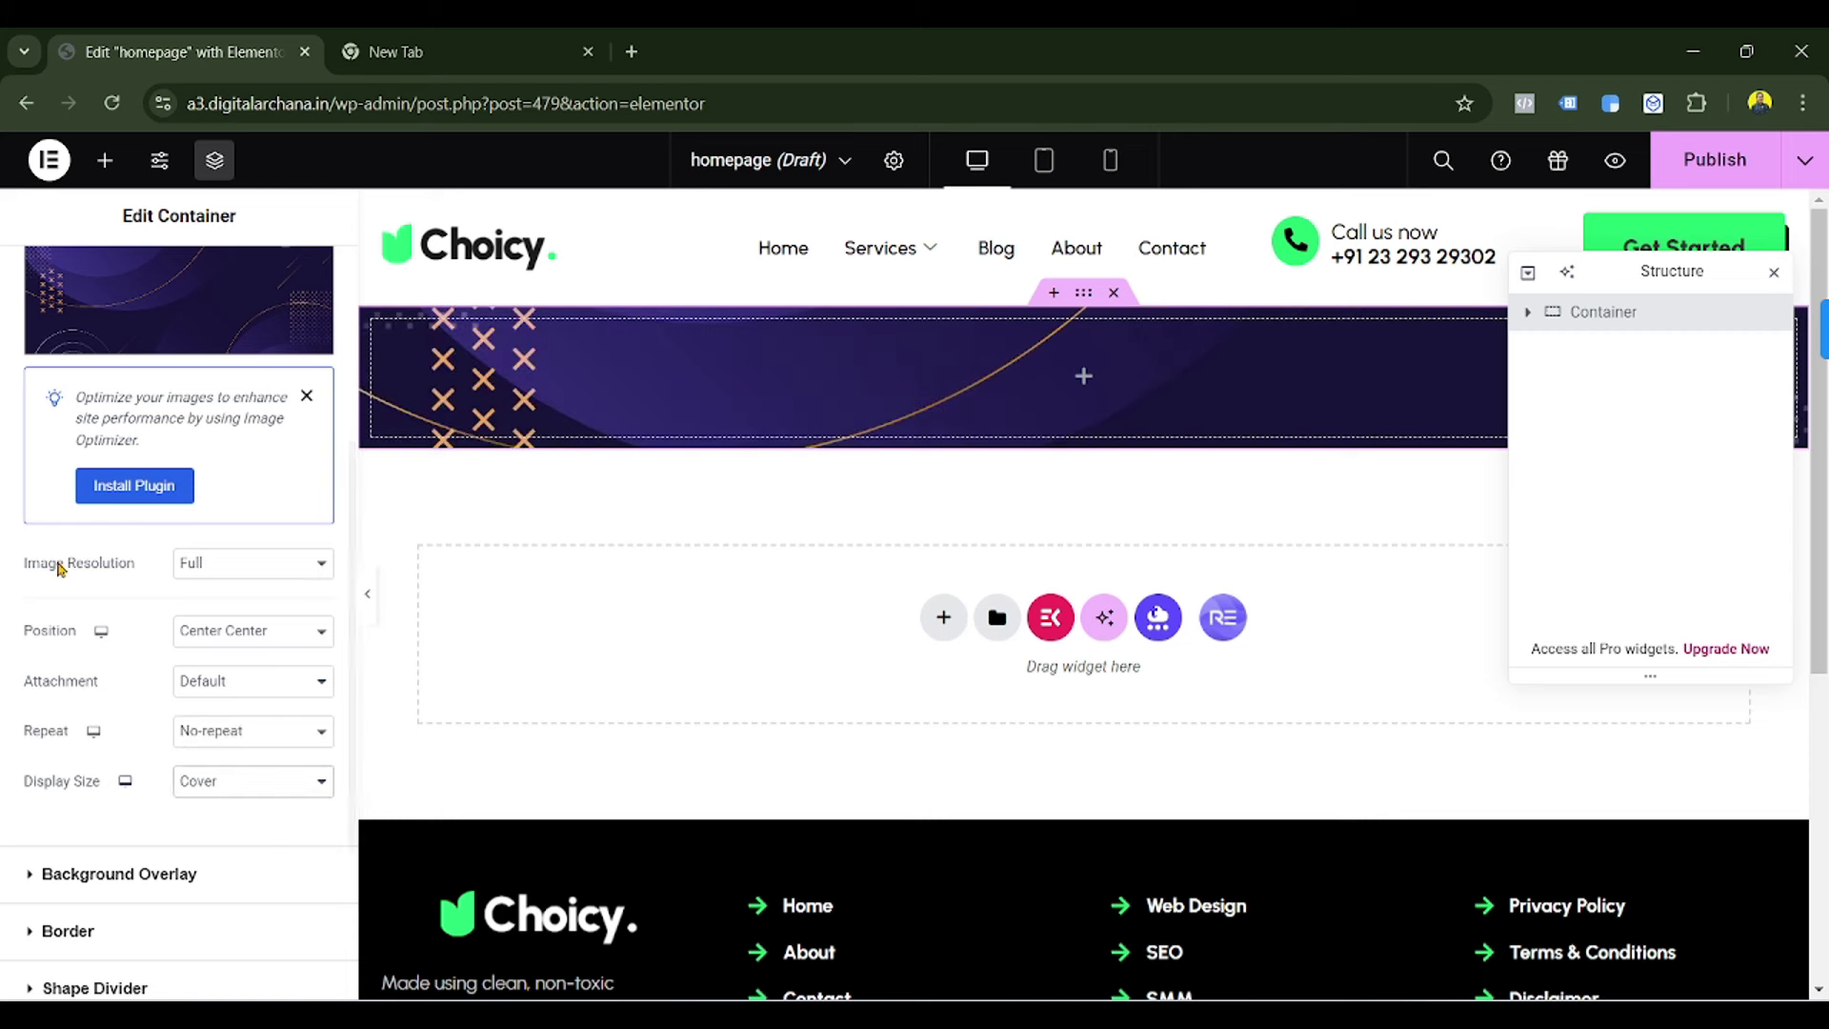
scroll(57, 564, "up", 4)
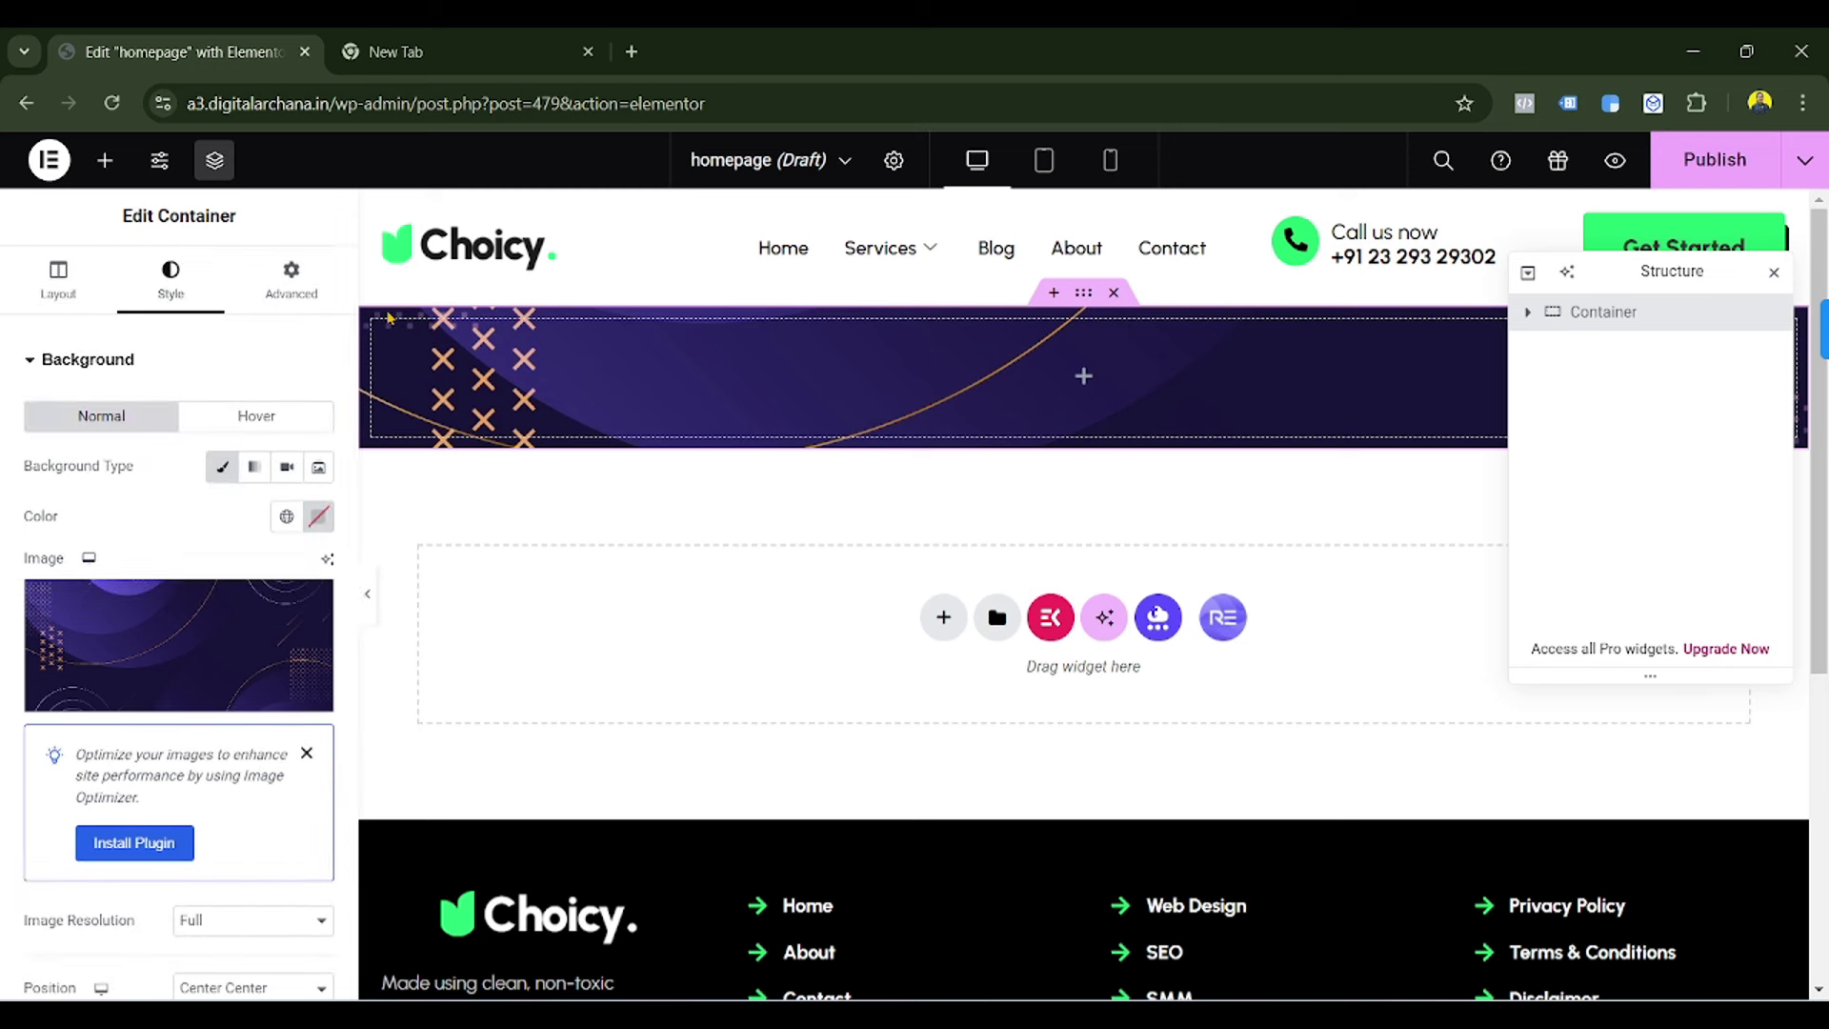
left_click(266, 294)
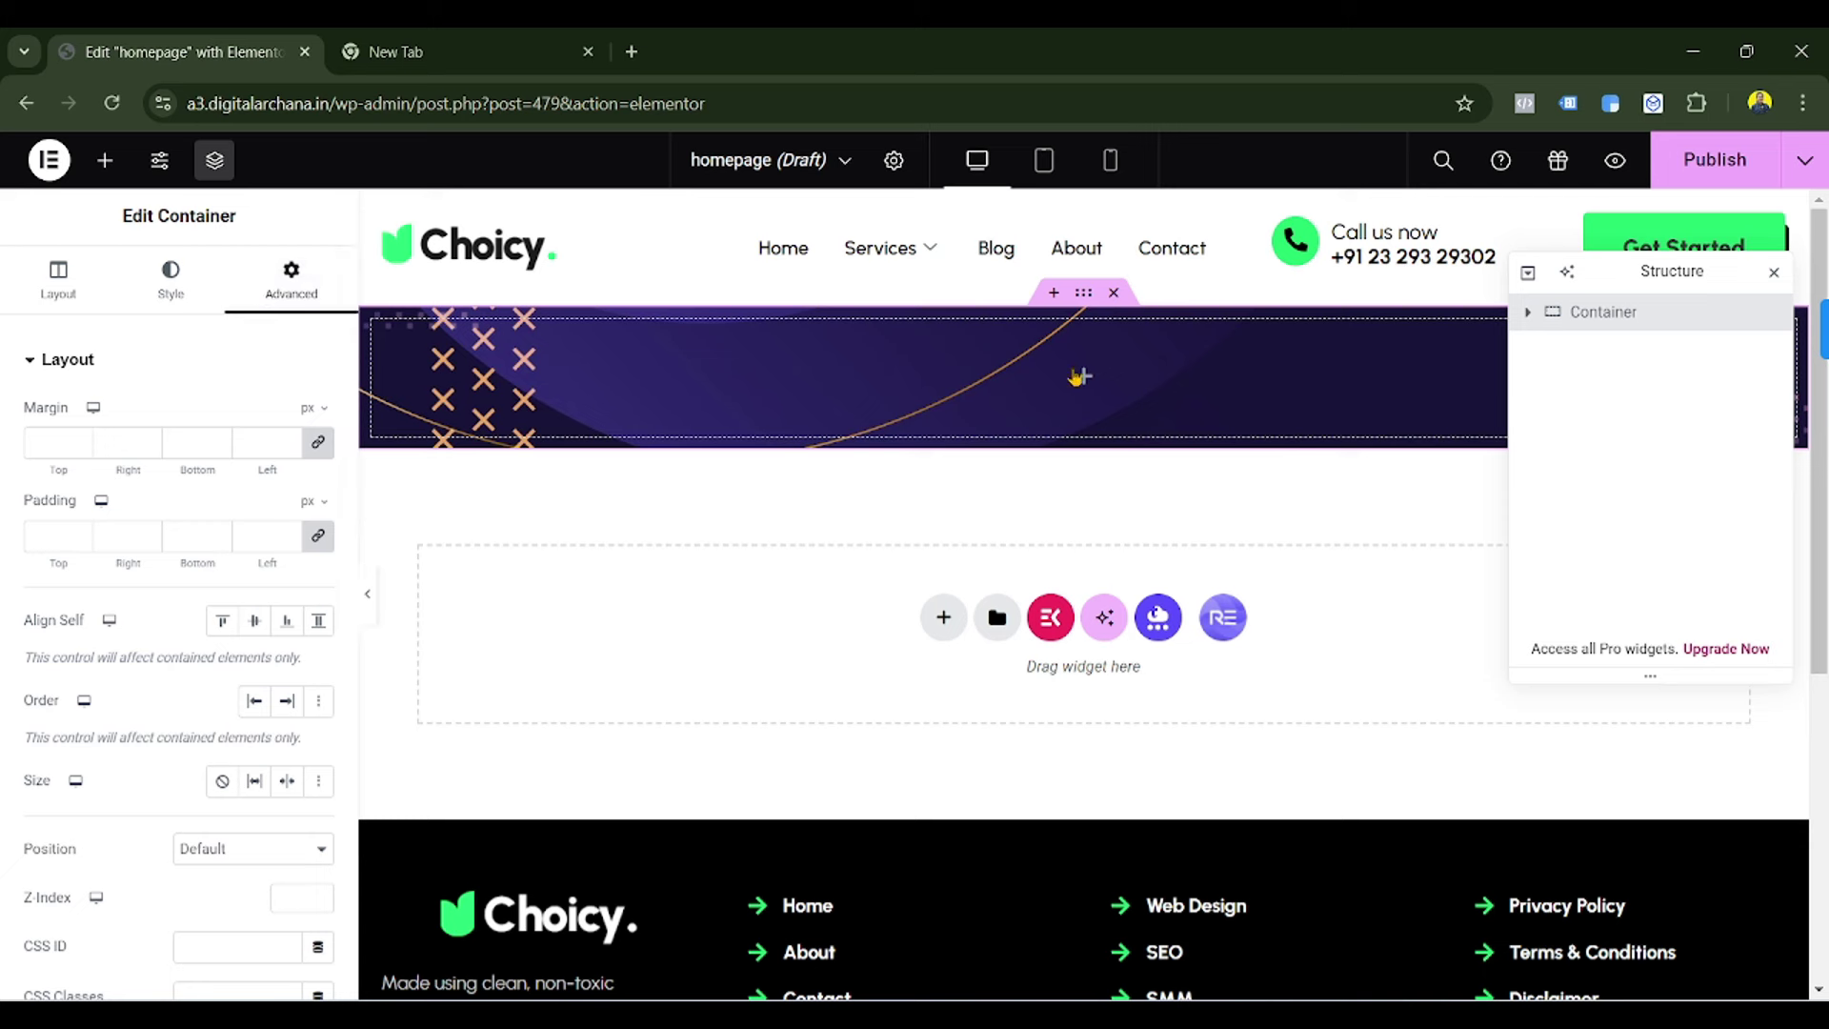
Set Top and Bottom padding to 100 and place a Heading widget inside the purple container.
left_click(320, 536)
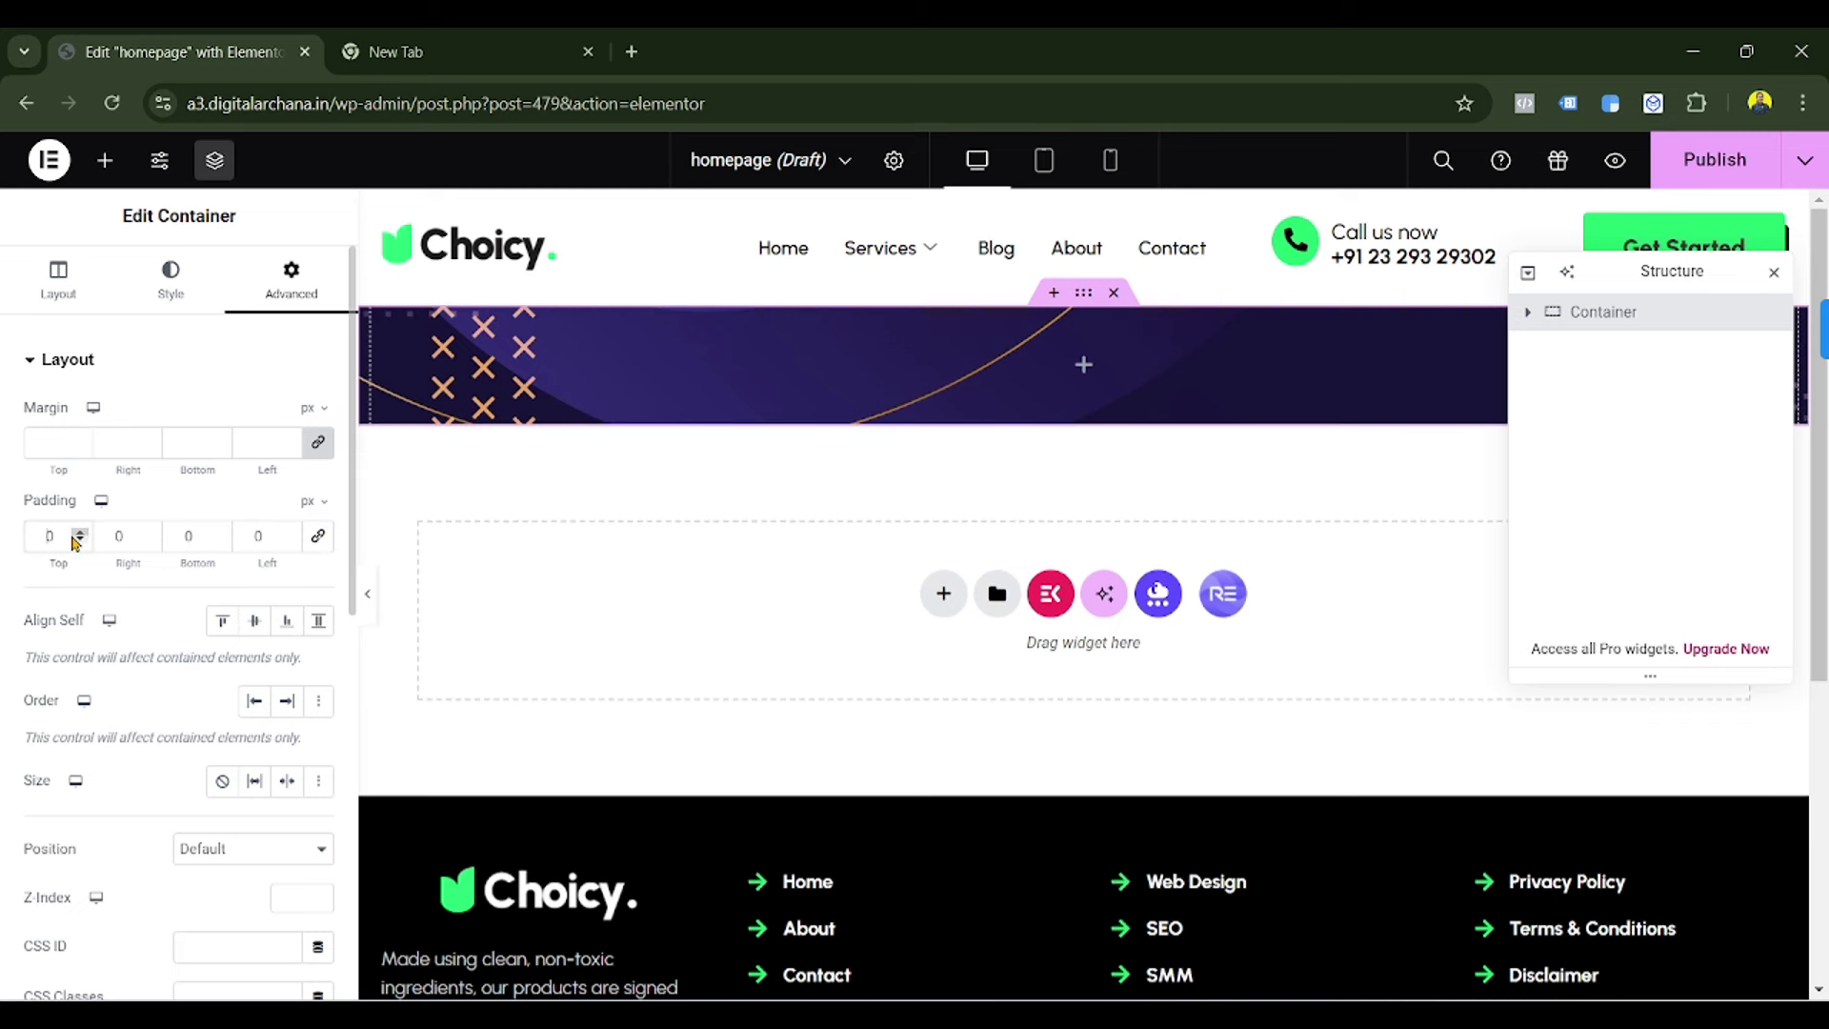
left_click(57, 536)
type("100")
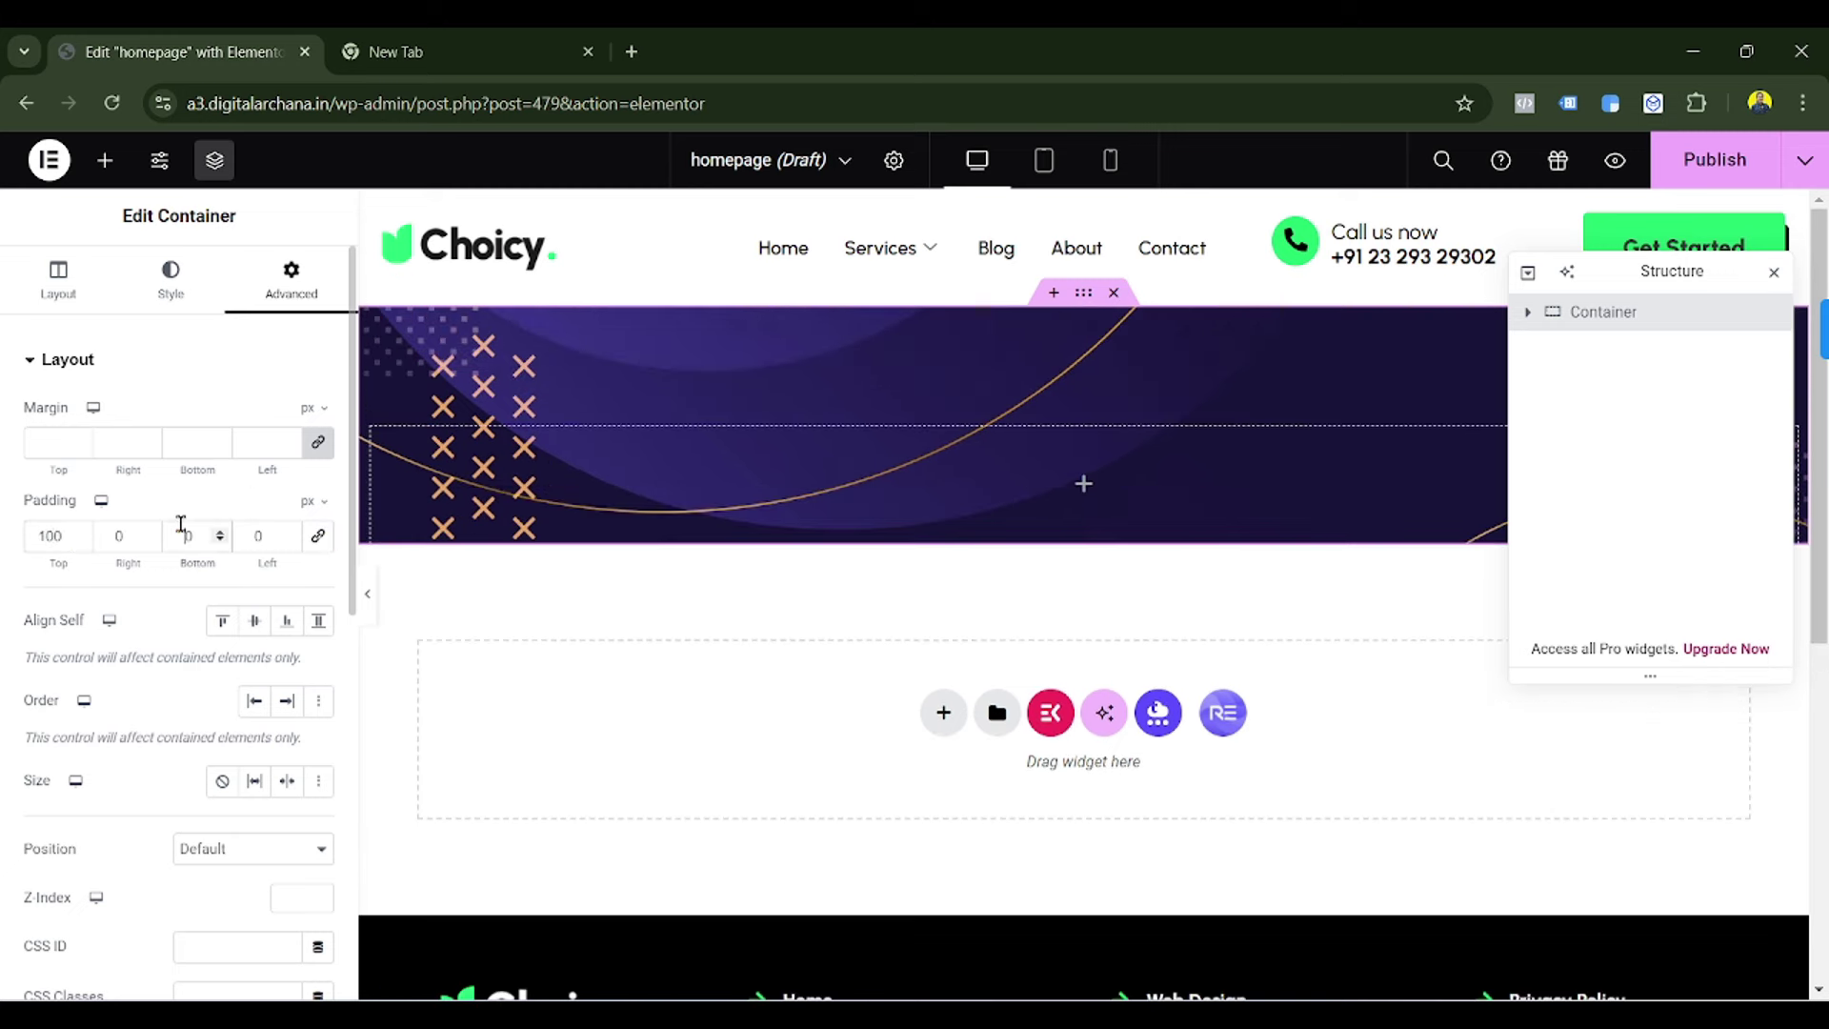
left_click(181, 526)
type("100")
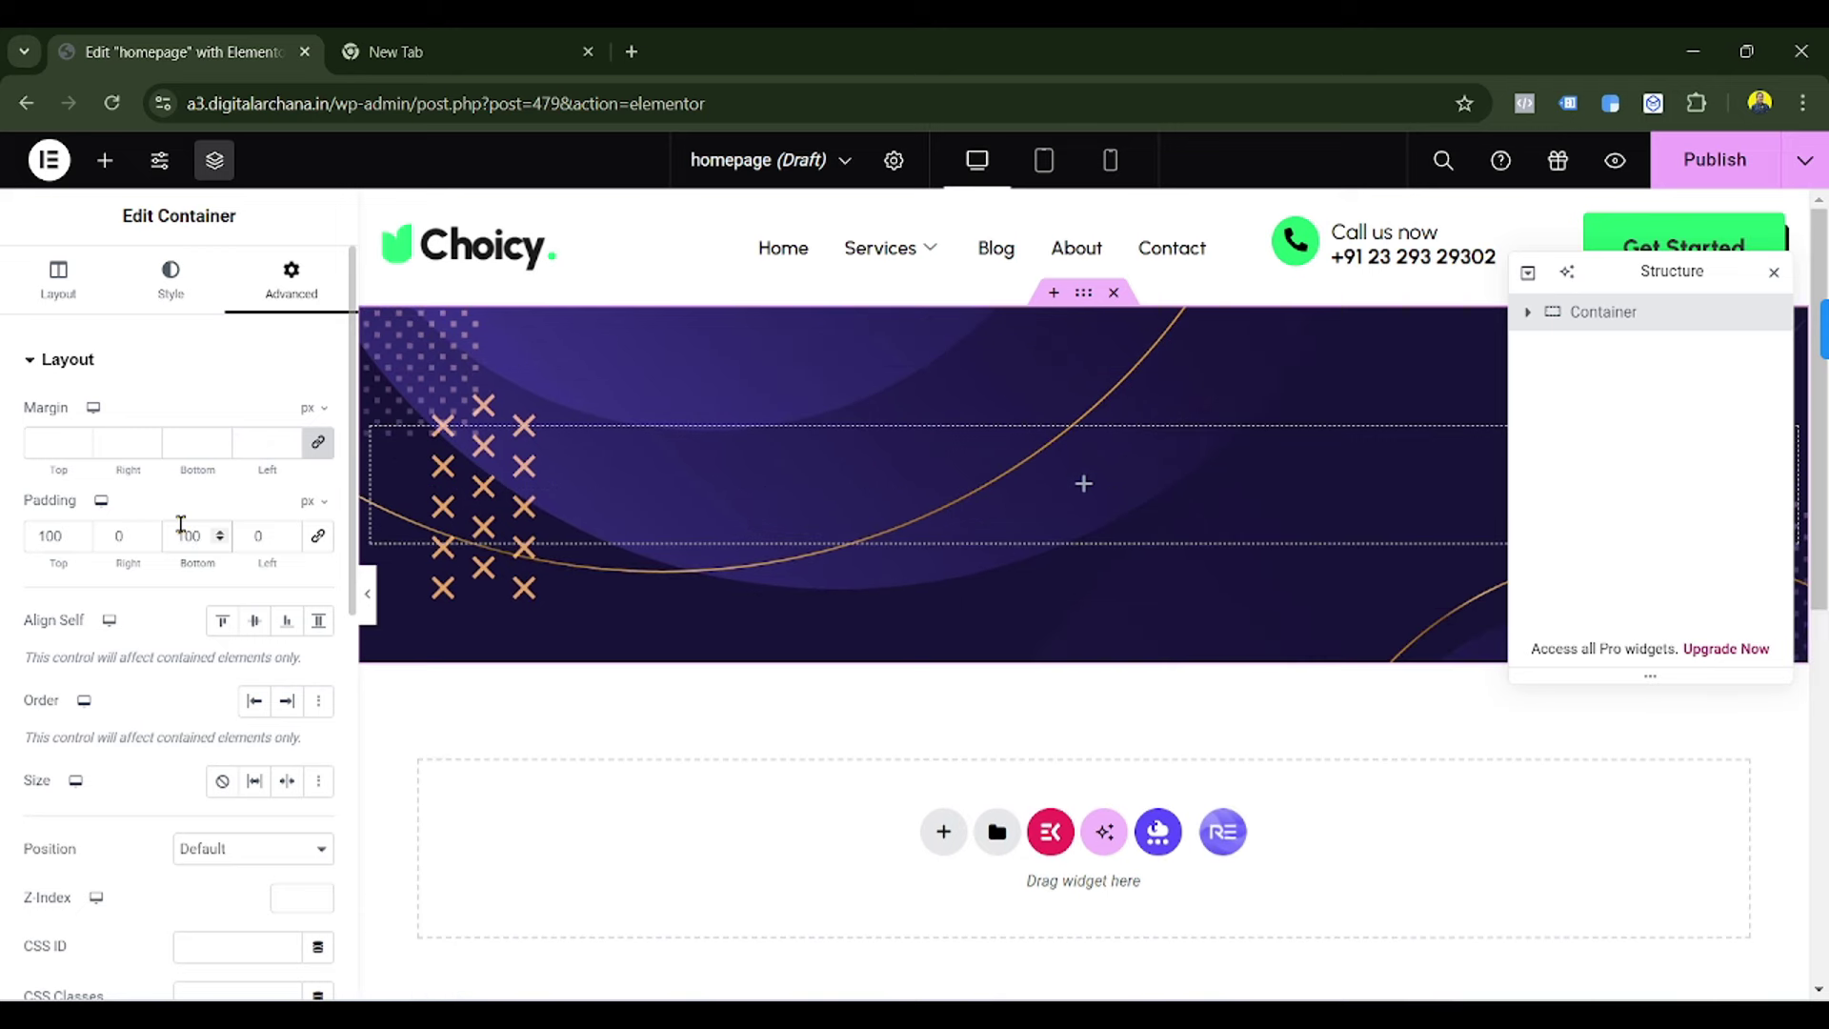
left_click(1083, 483)
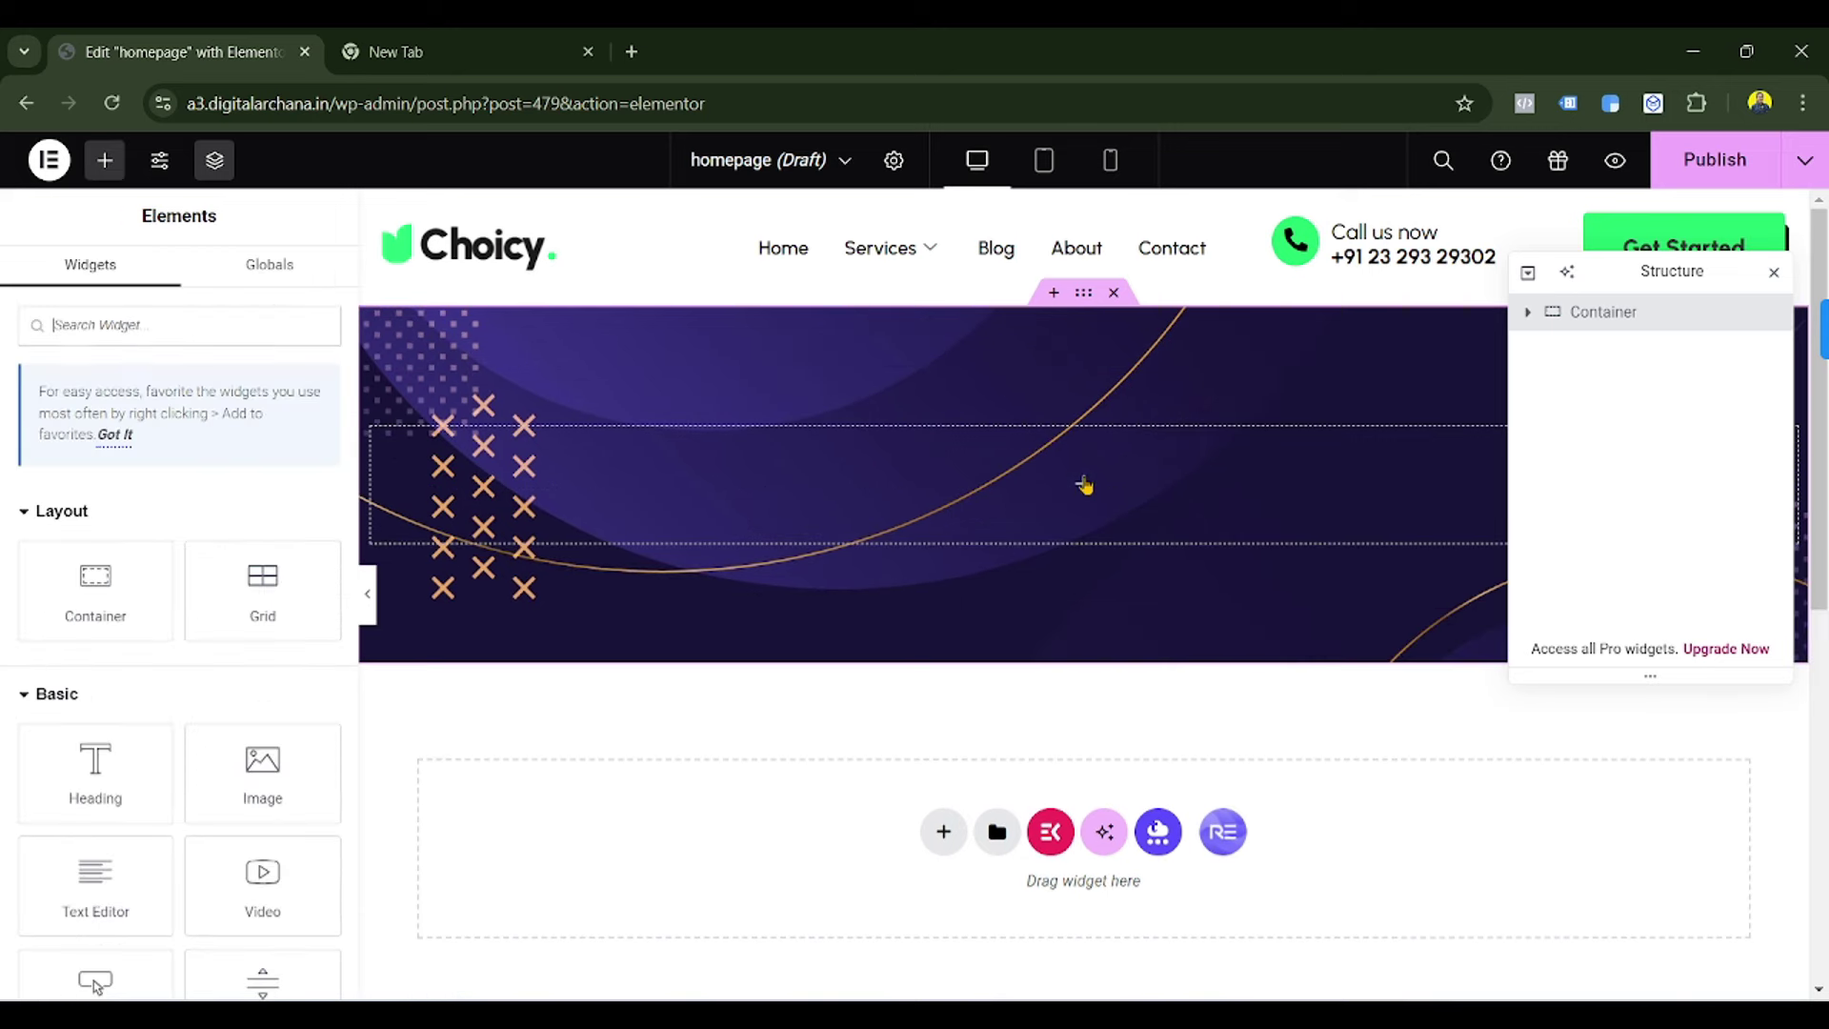
left_click_drag(95, 772, 954, 510)
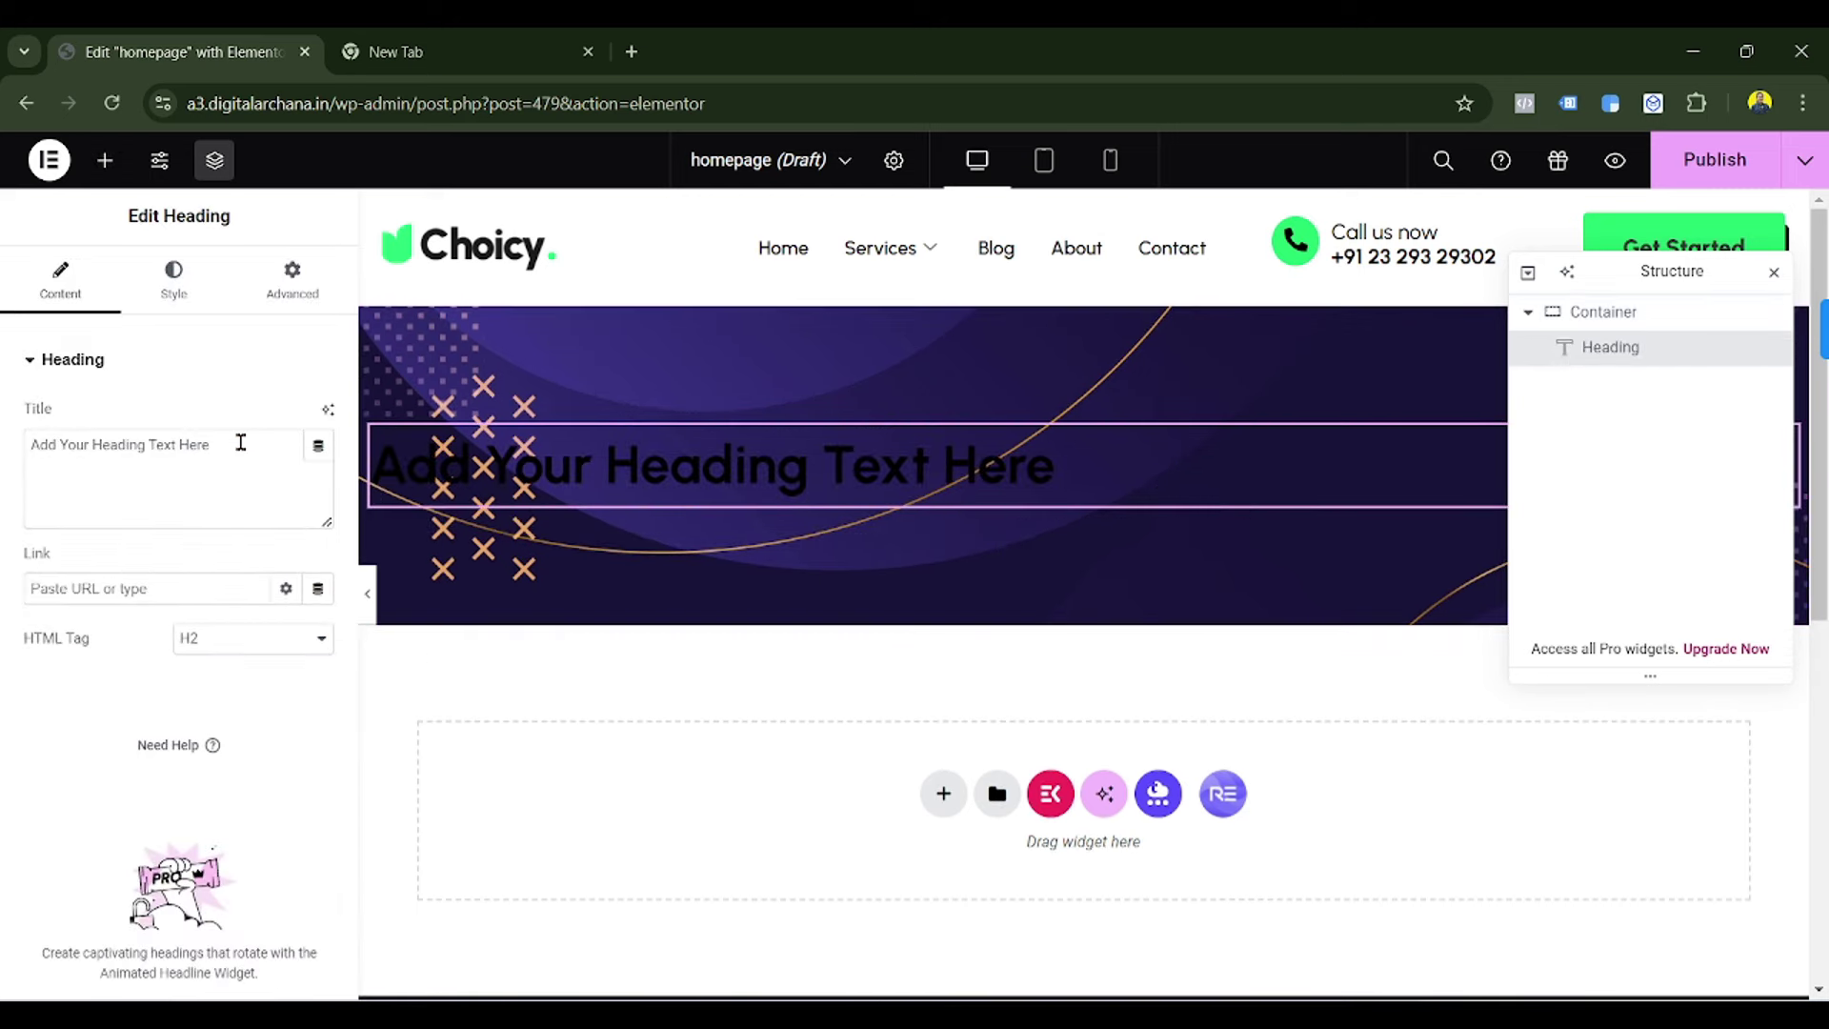
left_click_drag(241, 444, 2, 482)
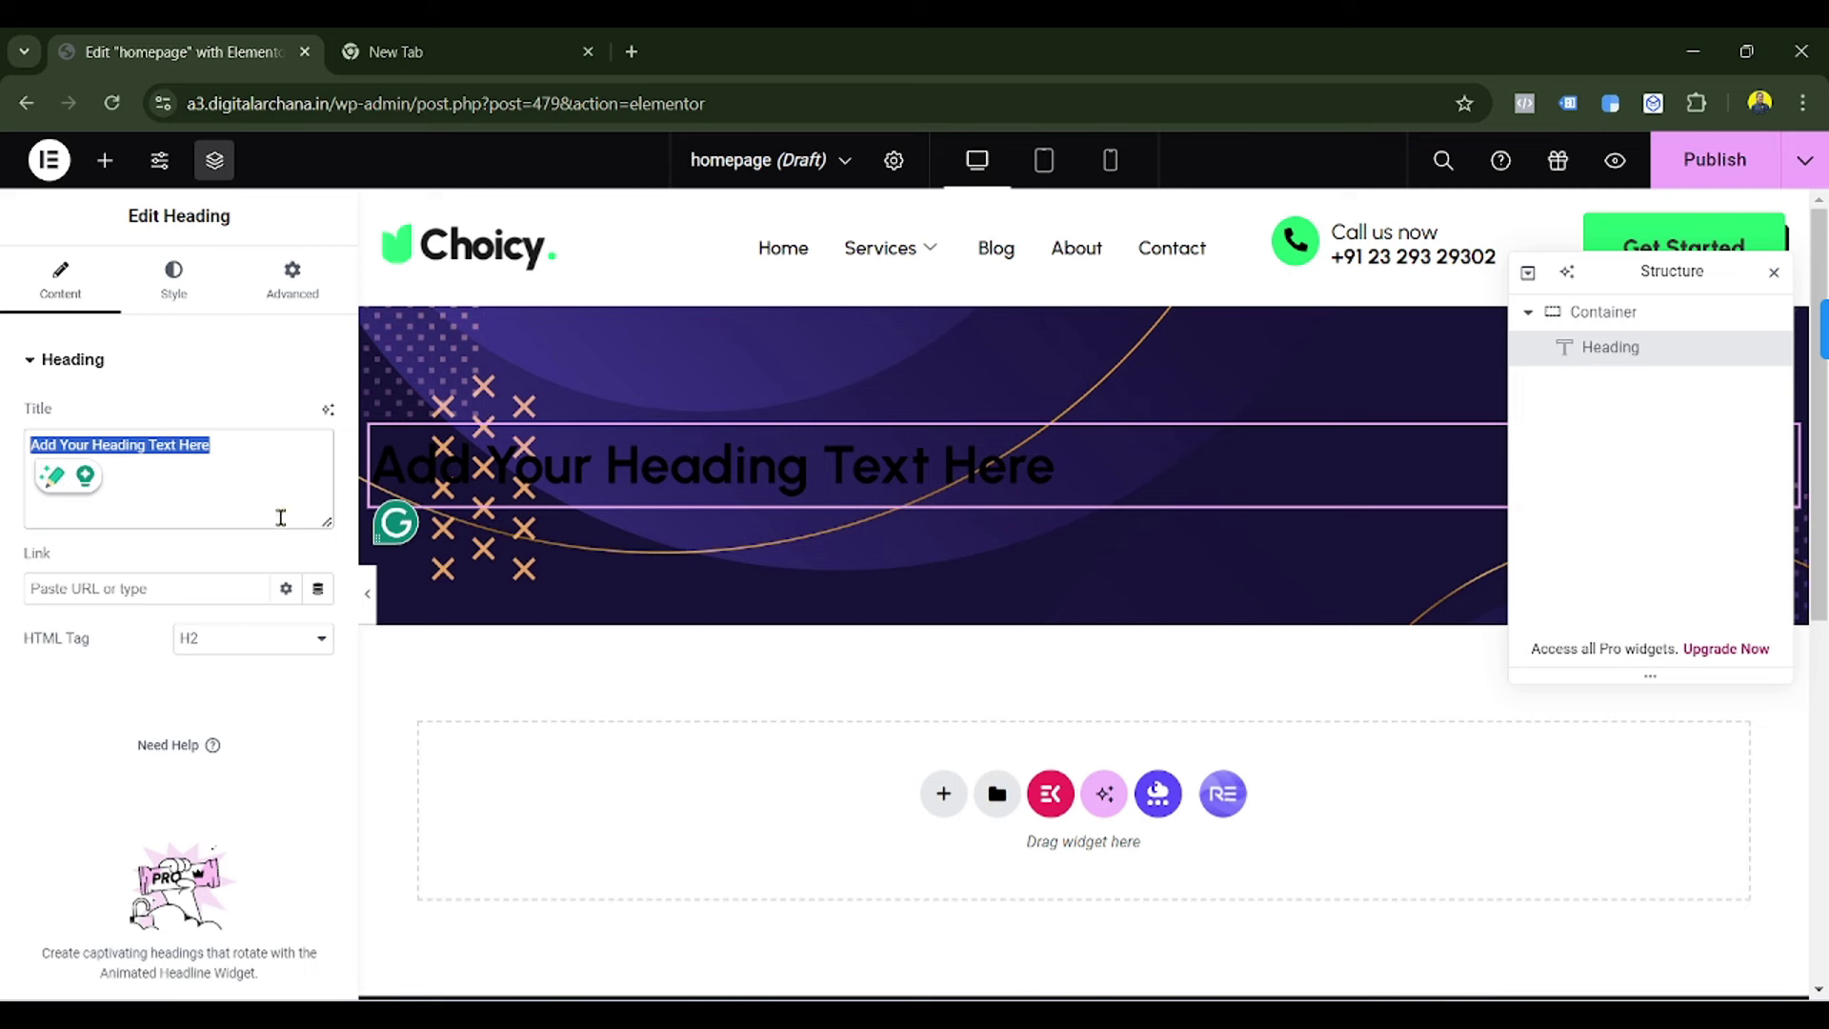
Replace the heading placeholder with 'Optimize your website to rank on search engine', fixing typos.
type("Digita")
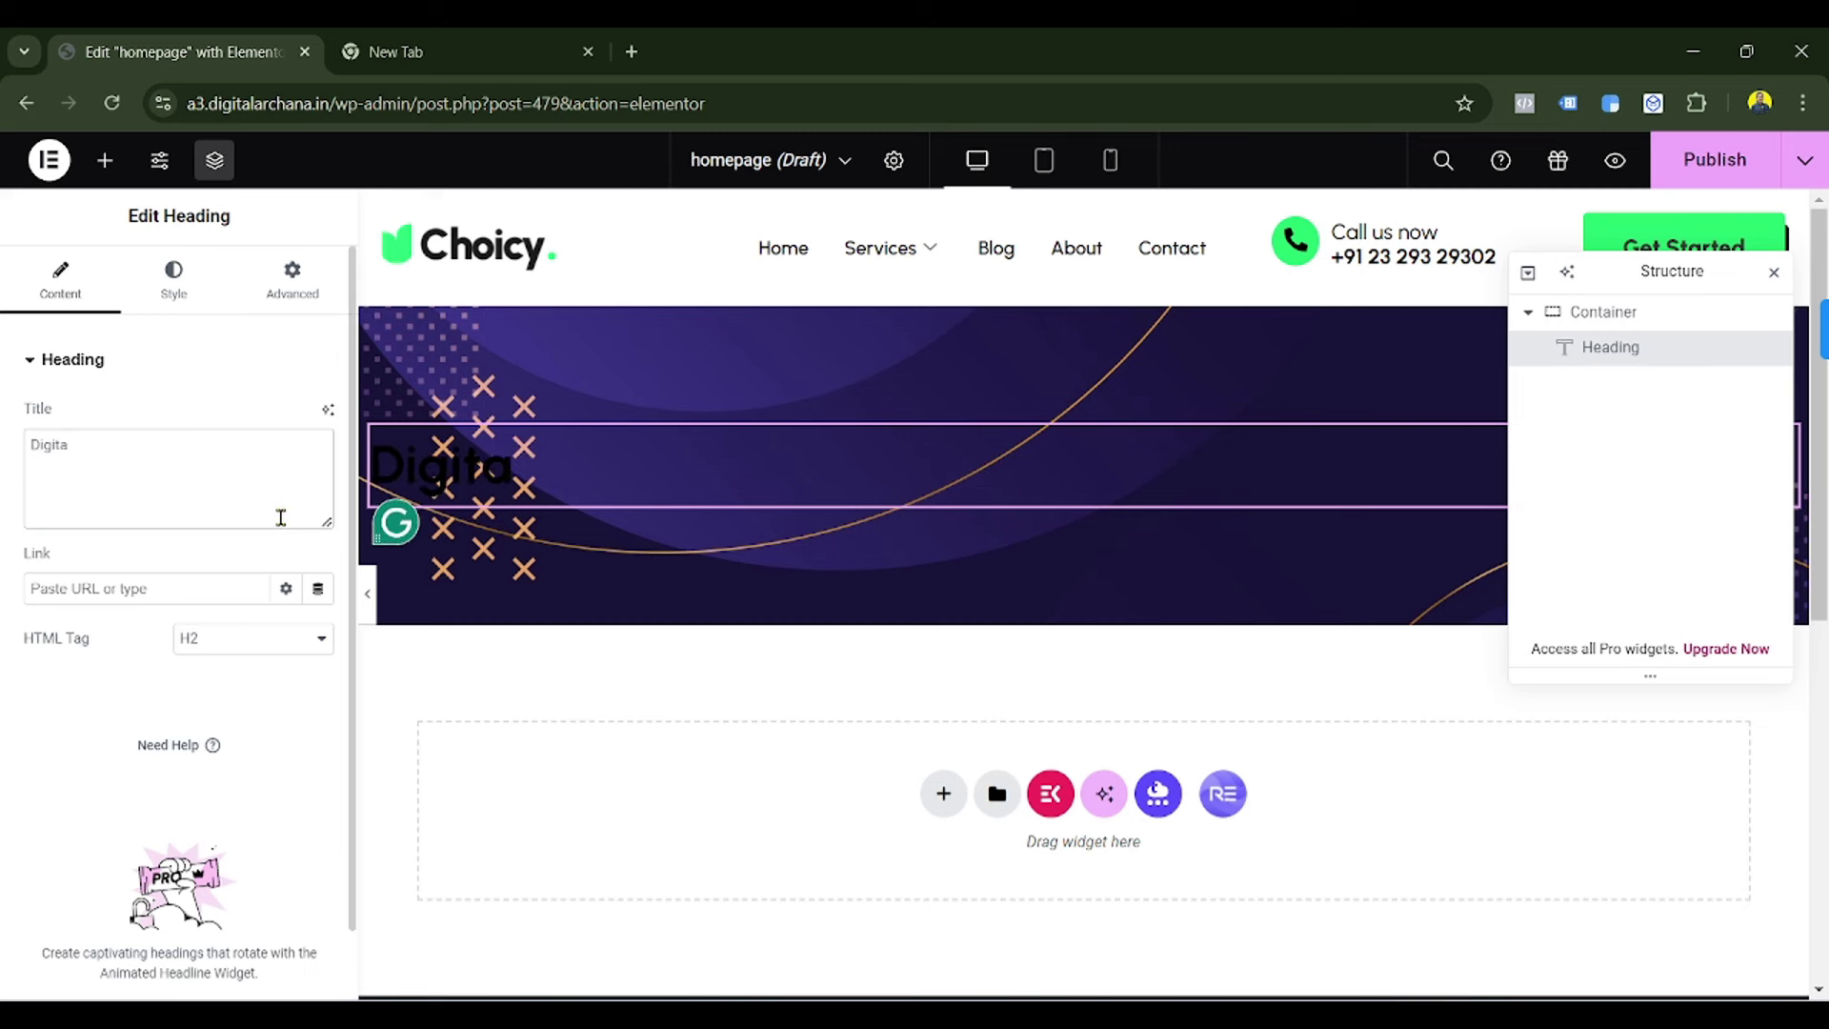
type("l Marketing Age")
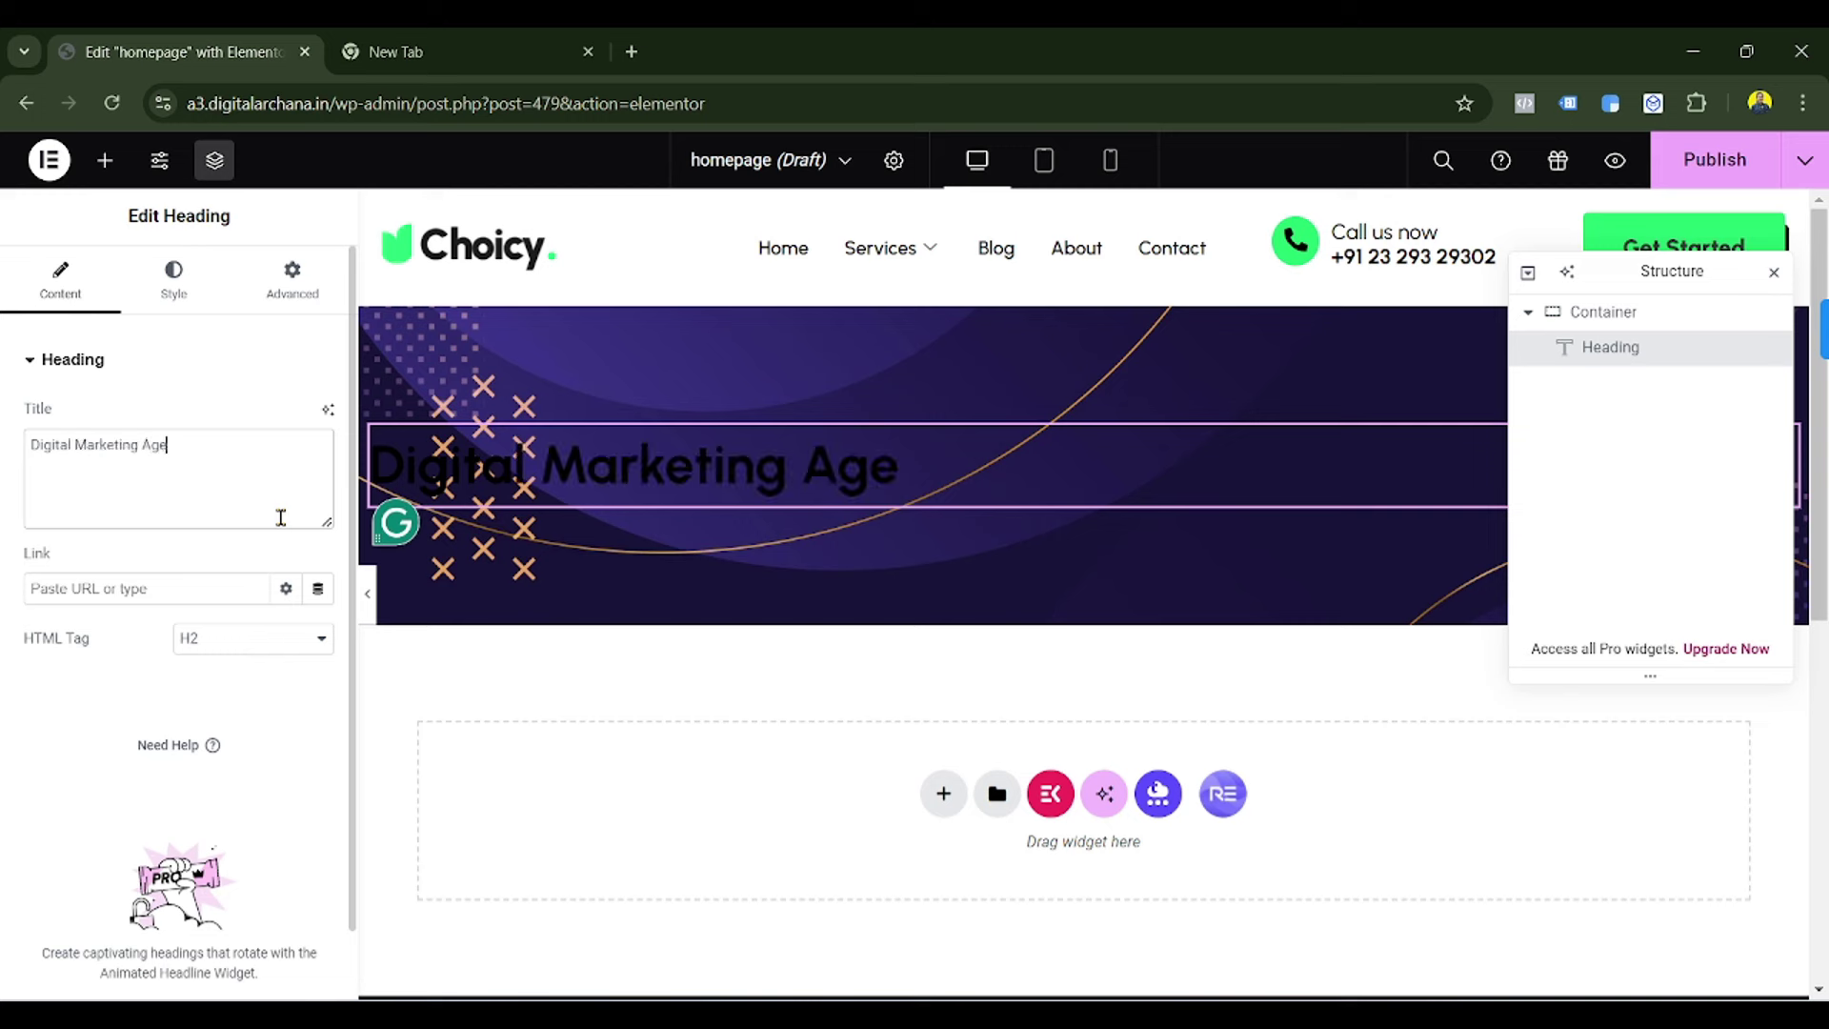
key("ctrl+a")
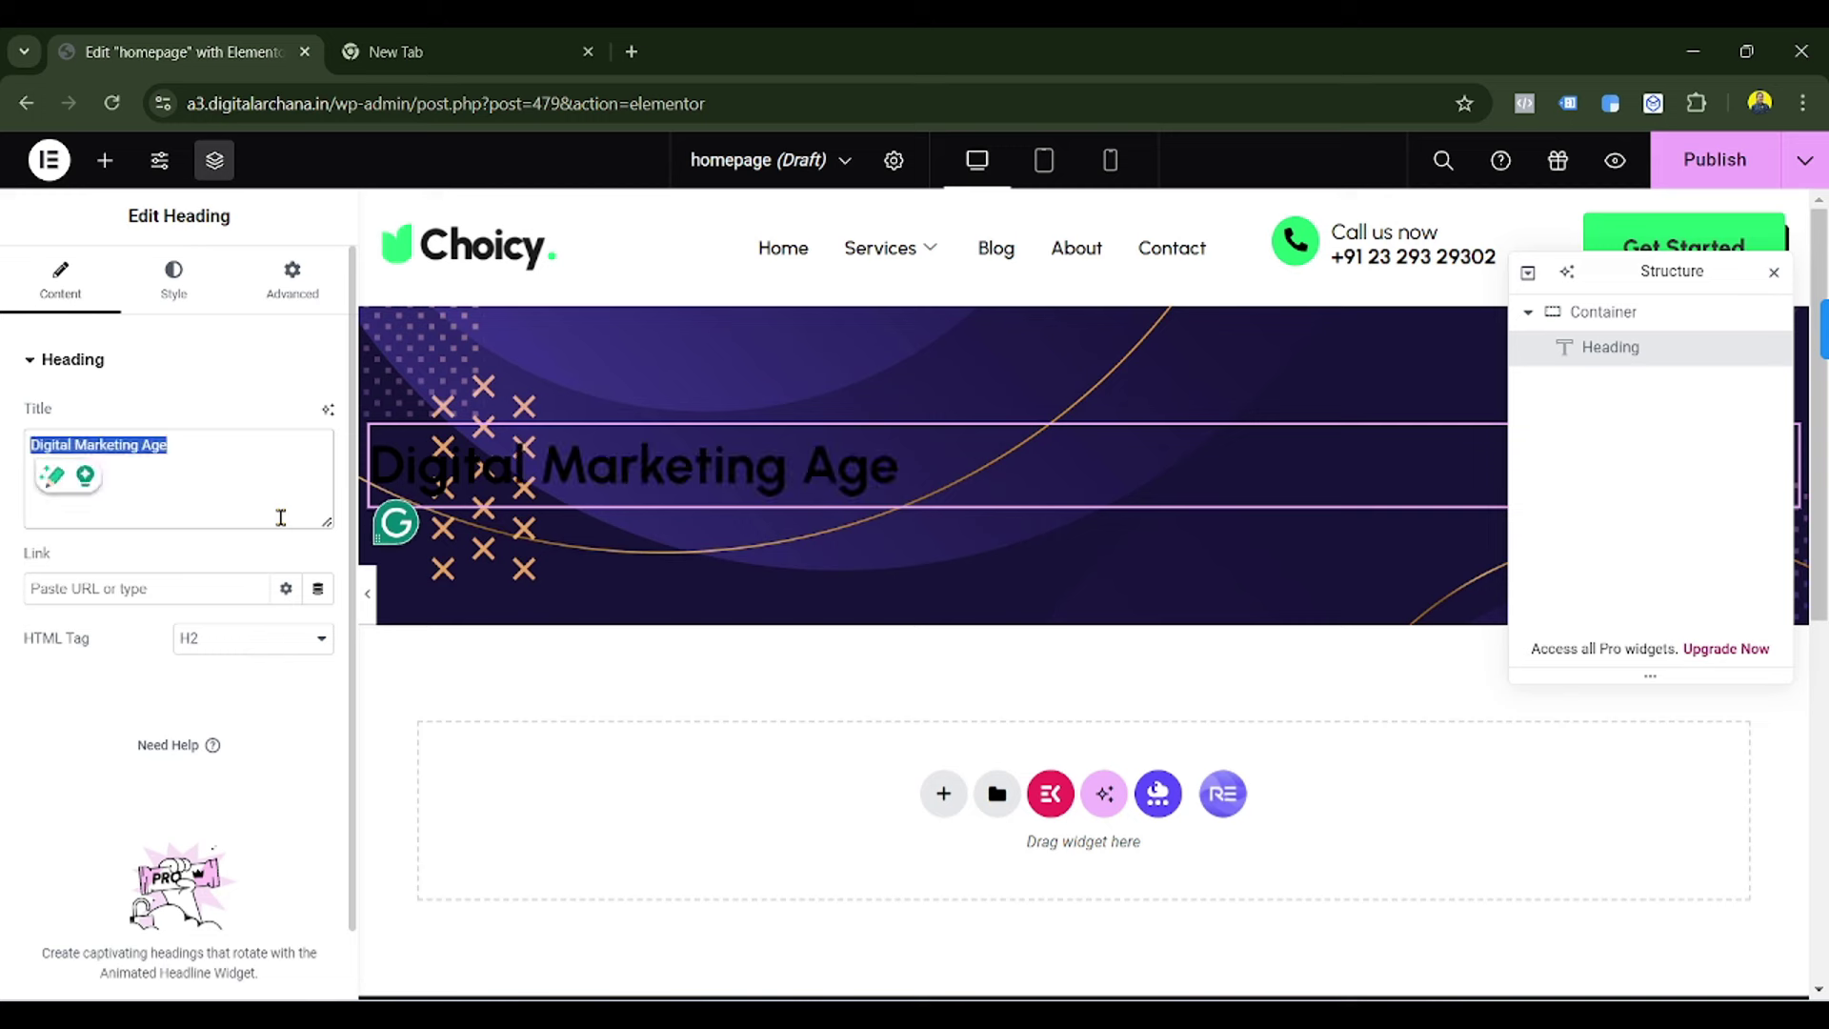
type("Optimize your business to rank yo")
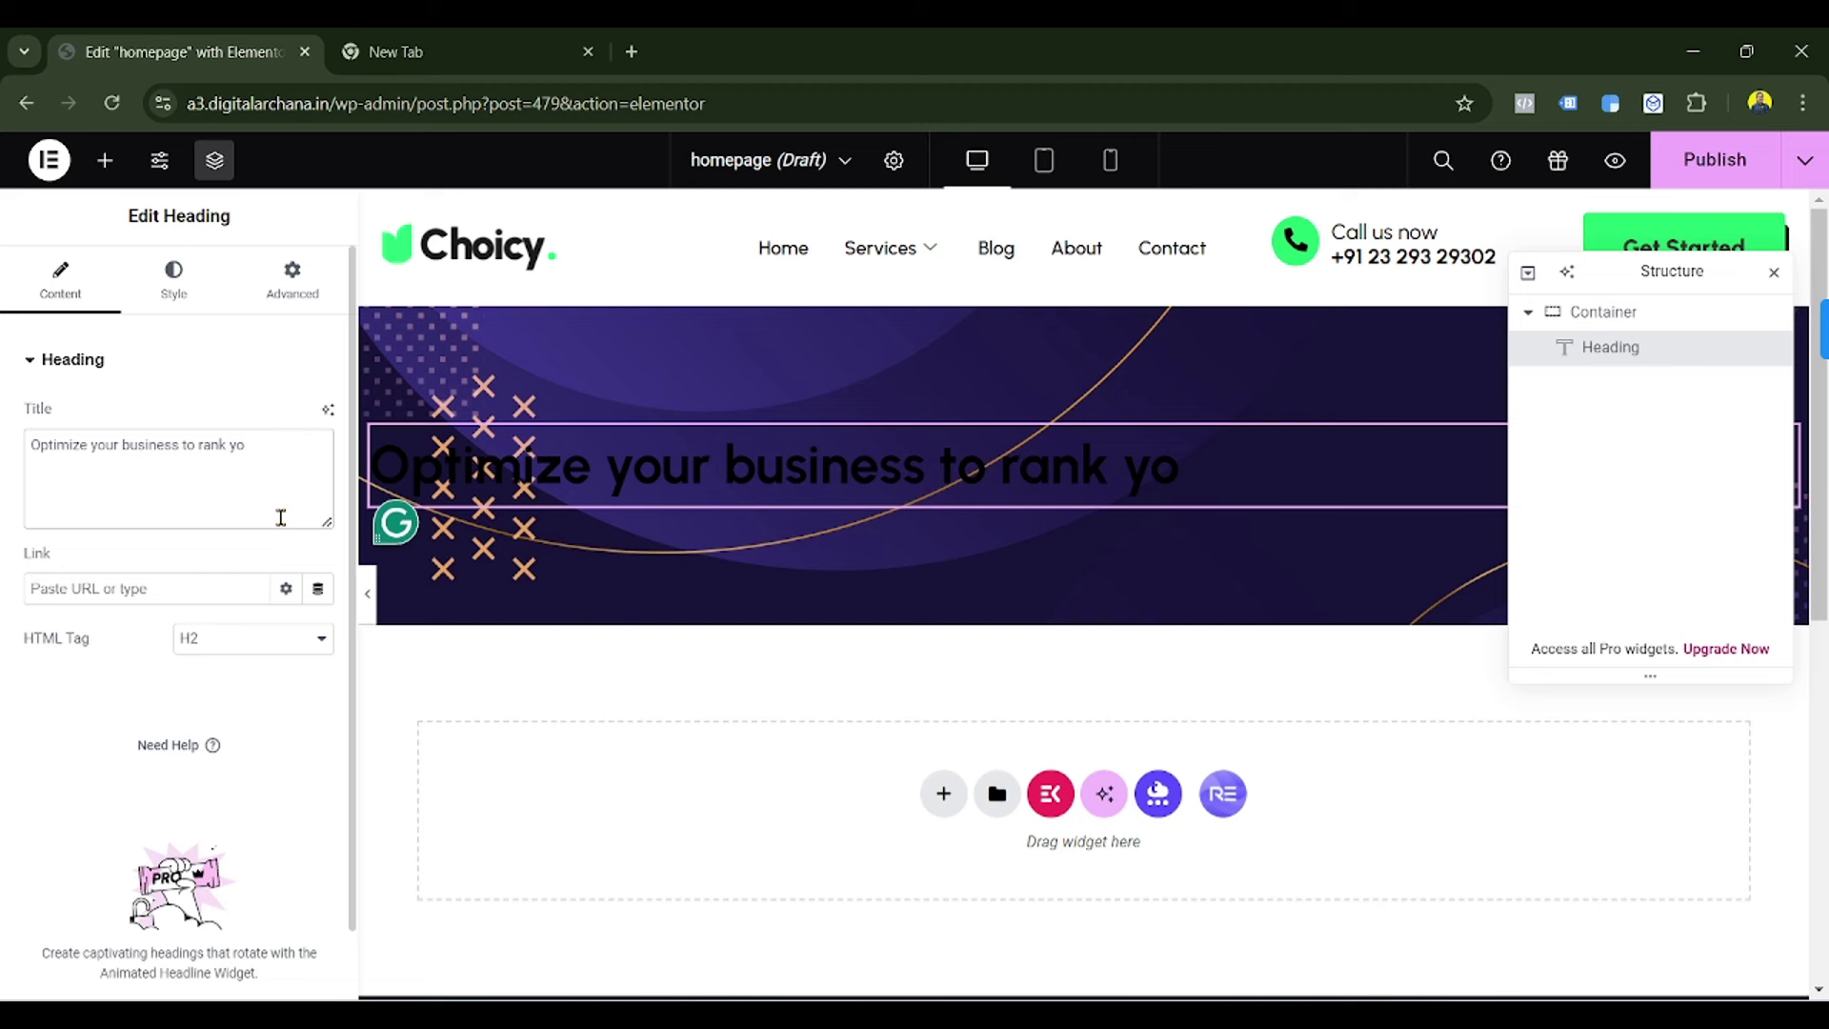
double_click(153, 463)
type("website")
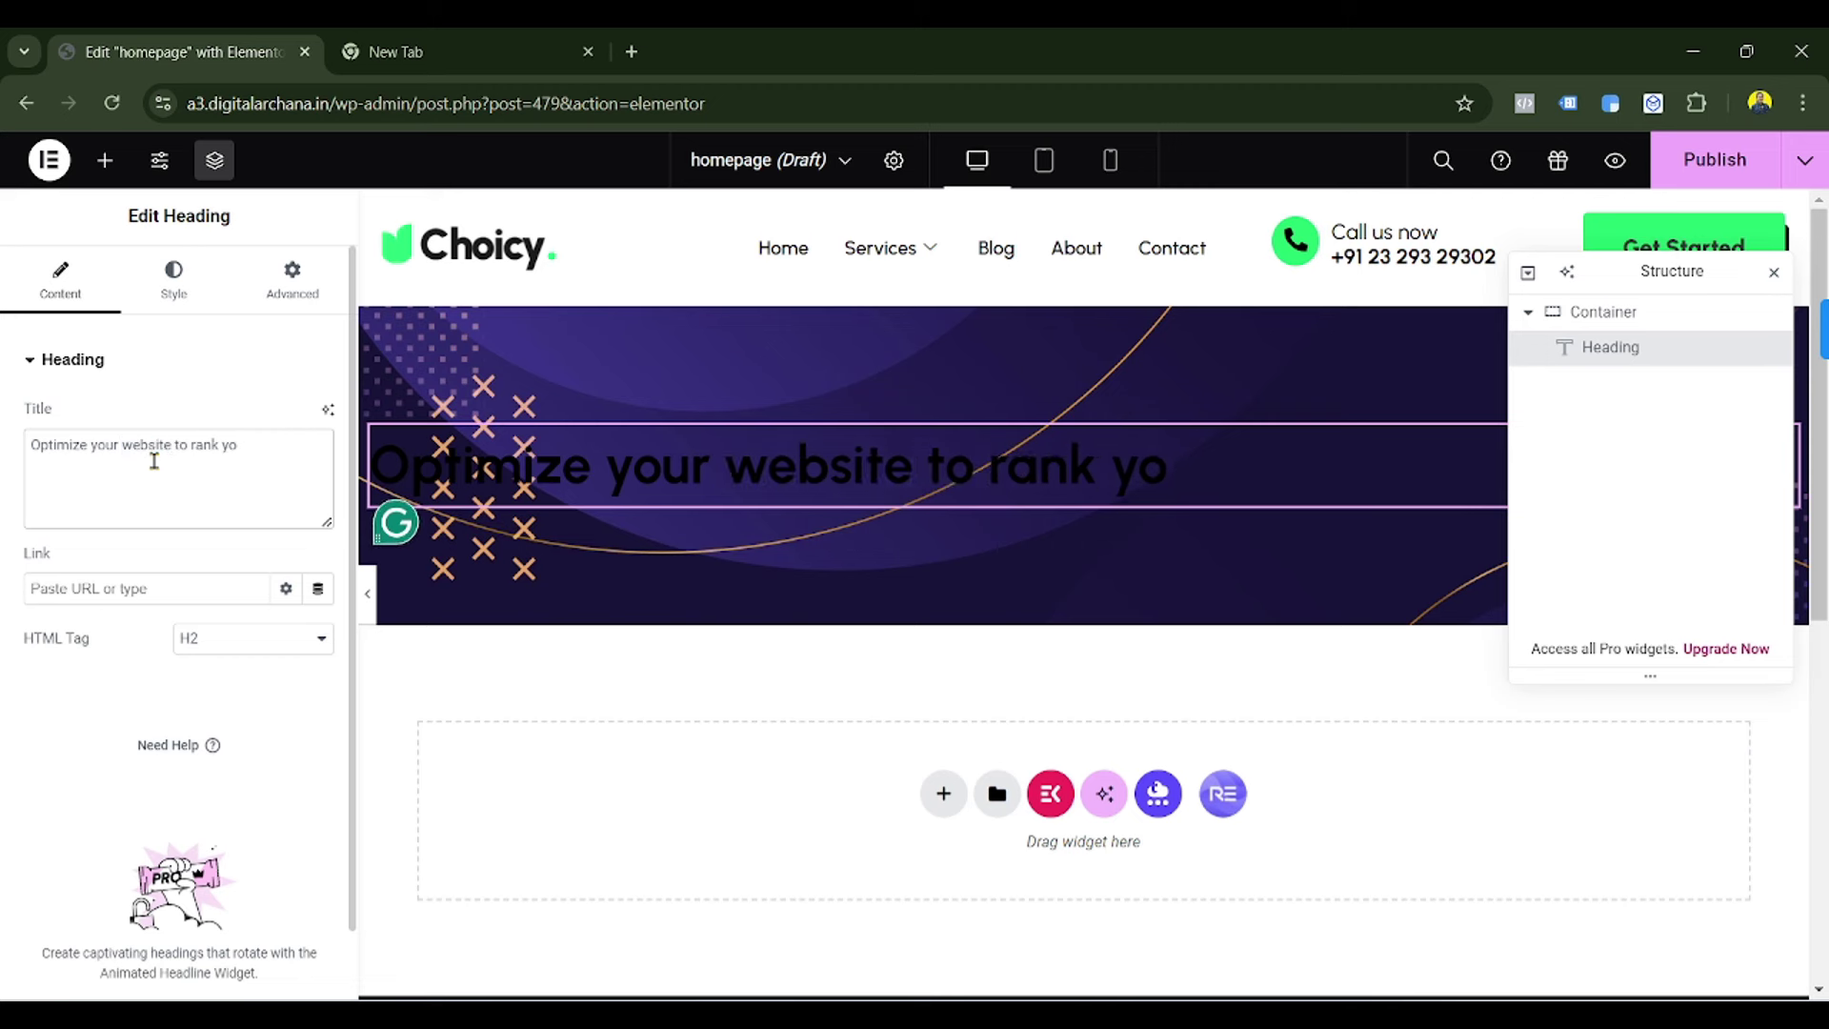
double_click(227, 446)
type("on search e")
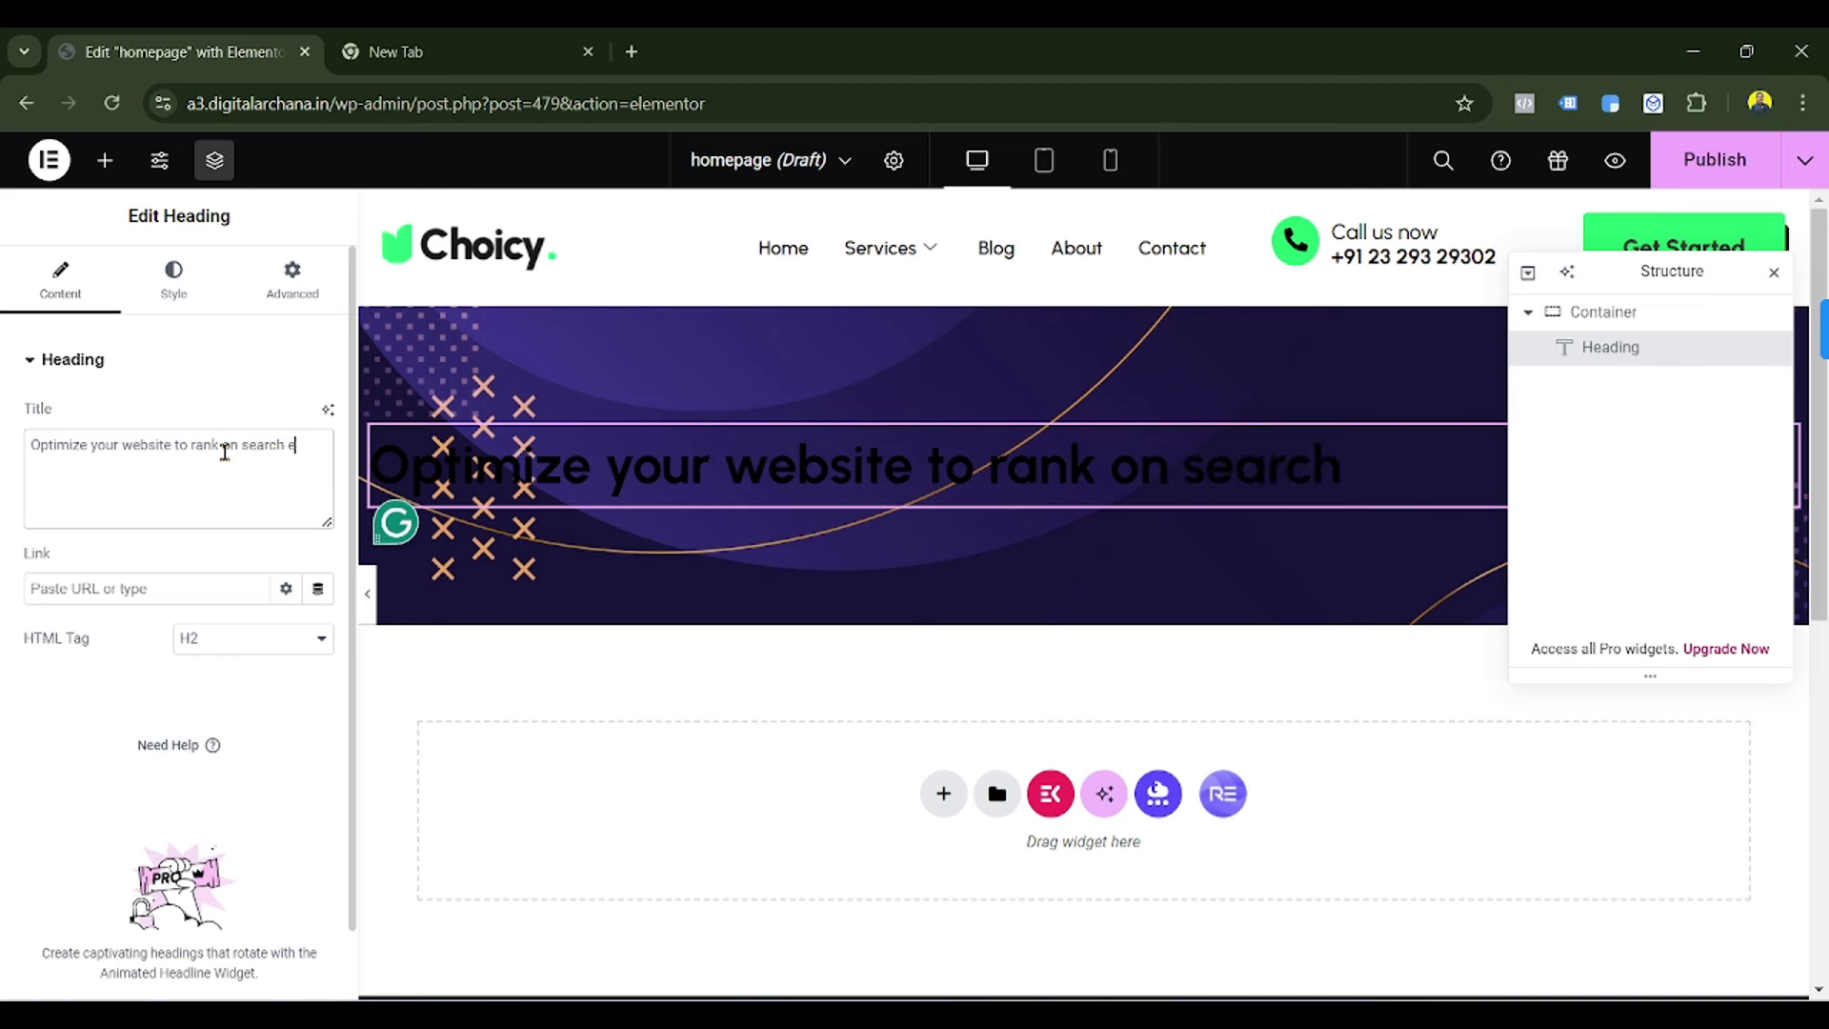
type("gnine")
key("BackSpace")
key("BackSpace")
key("BackSpace")
key("BackSpace")
key("BackSpace")
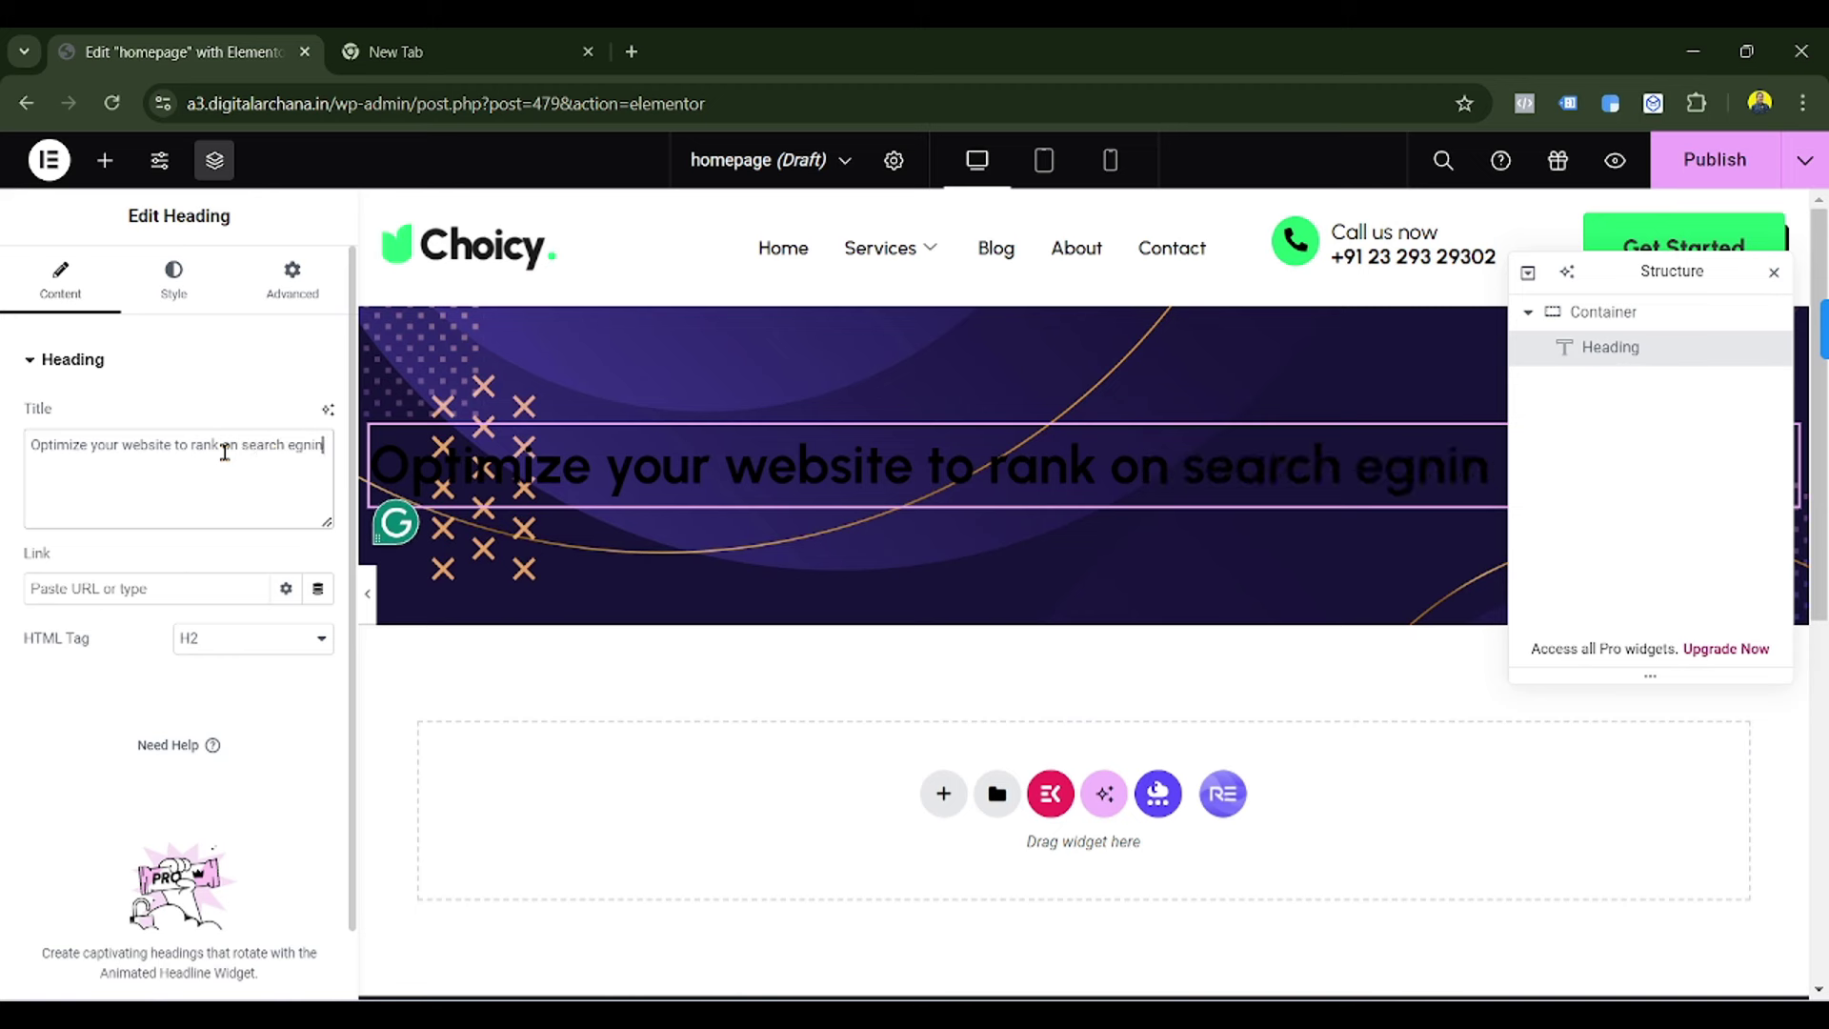
type("ngine in")
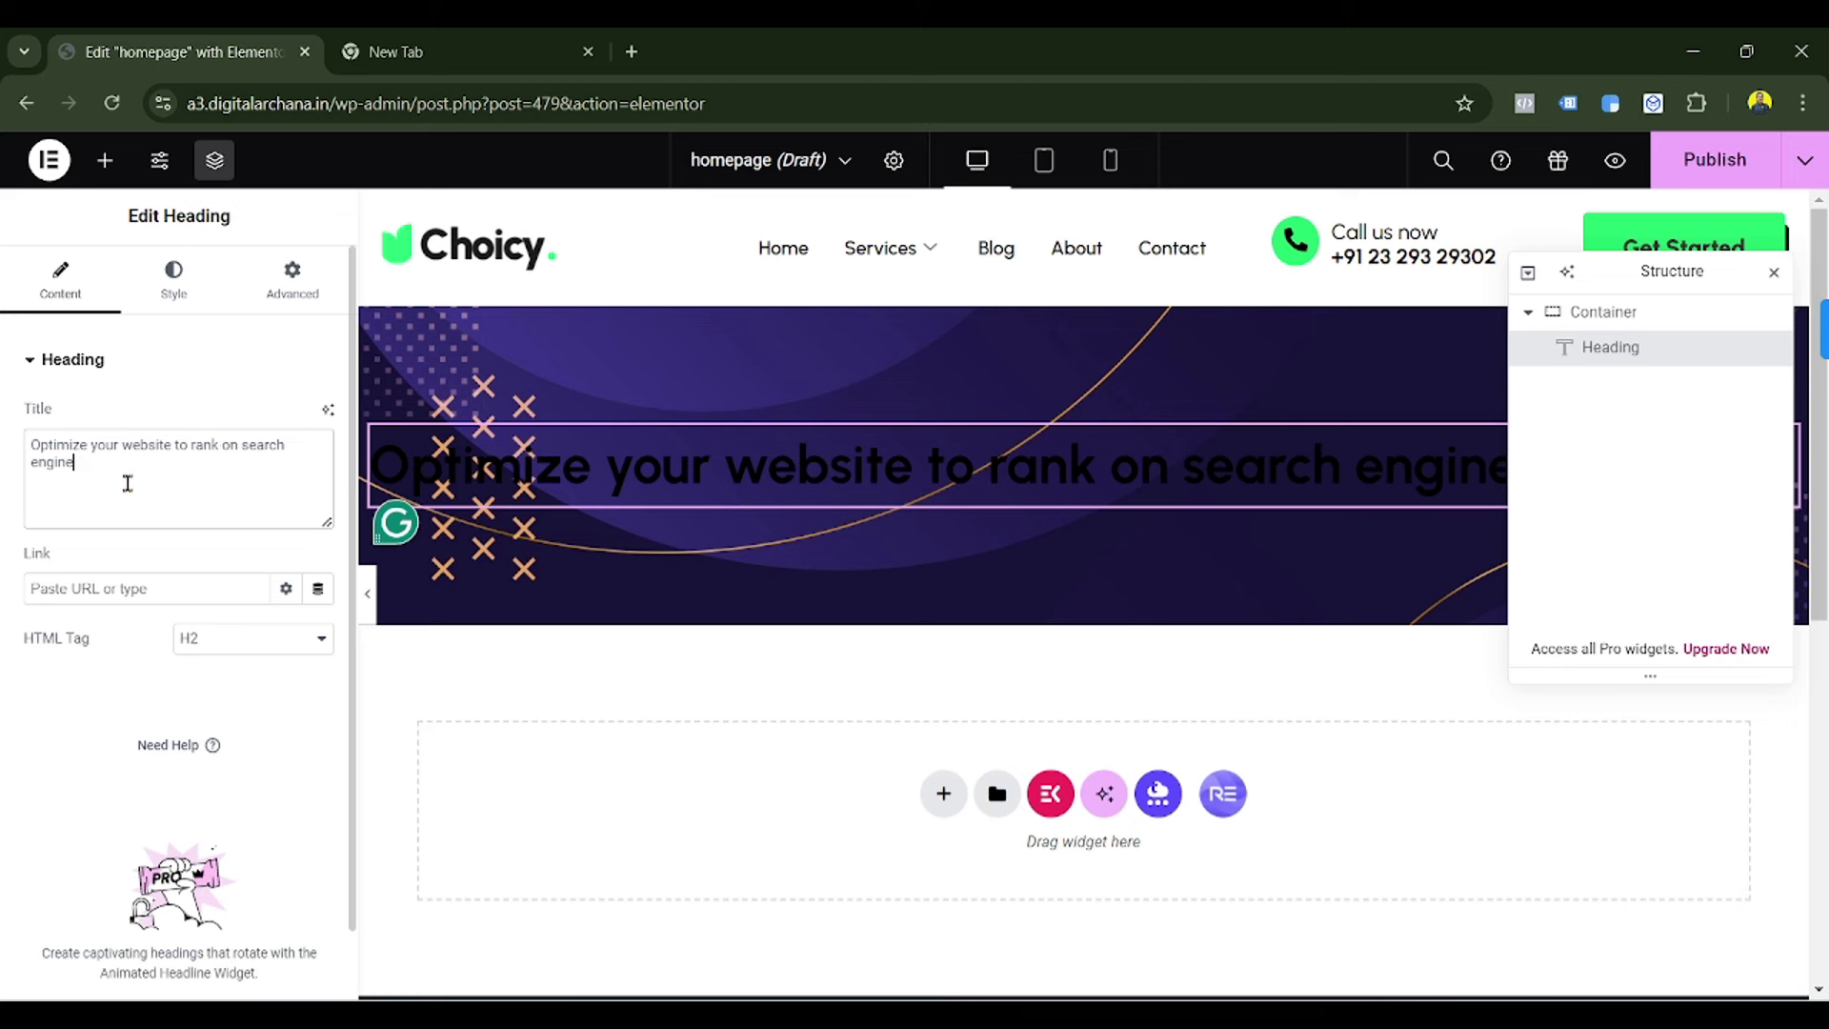
Center the heading and make its text color white.
left_click(173, 281)
left_click(248, 419)
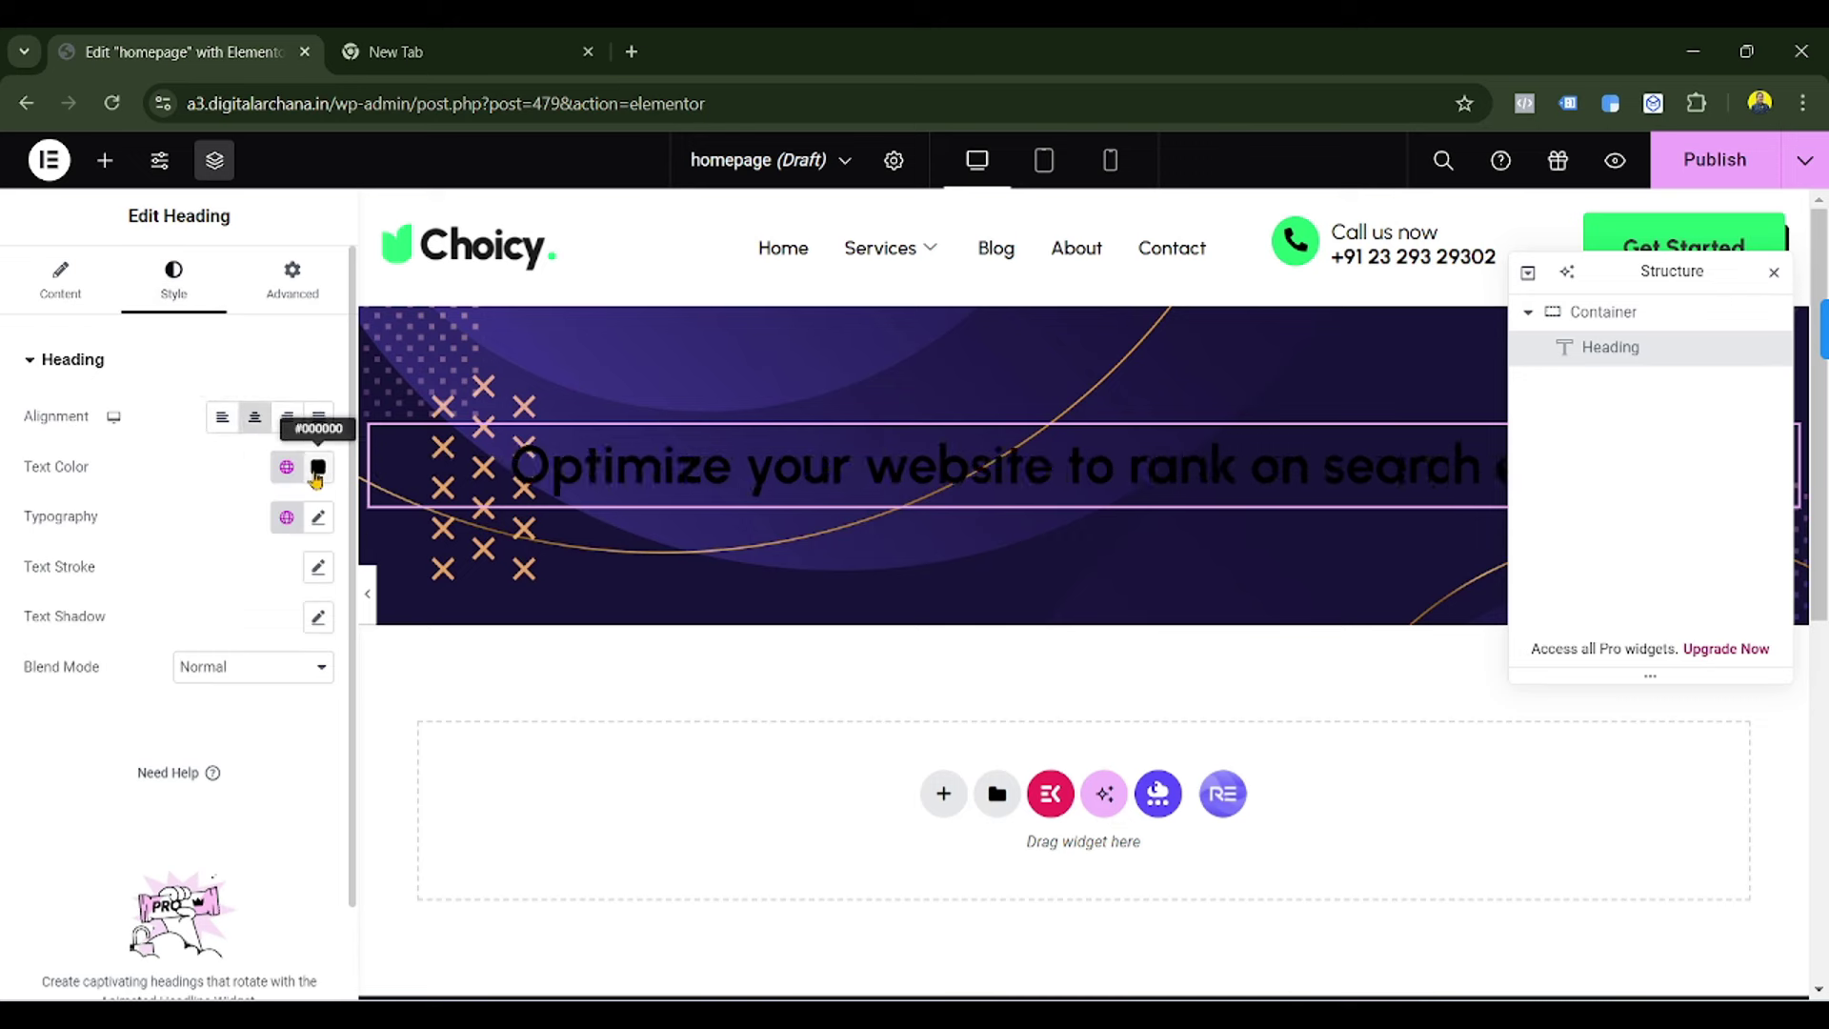
left_click(318, 466)
left_click_drag(294, 656, 184, 565)
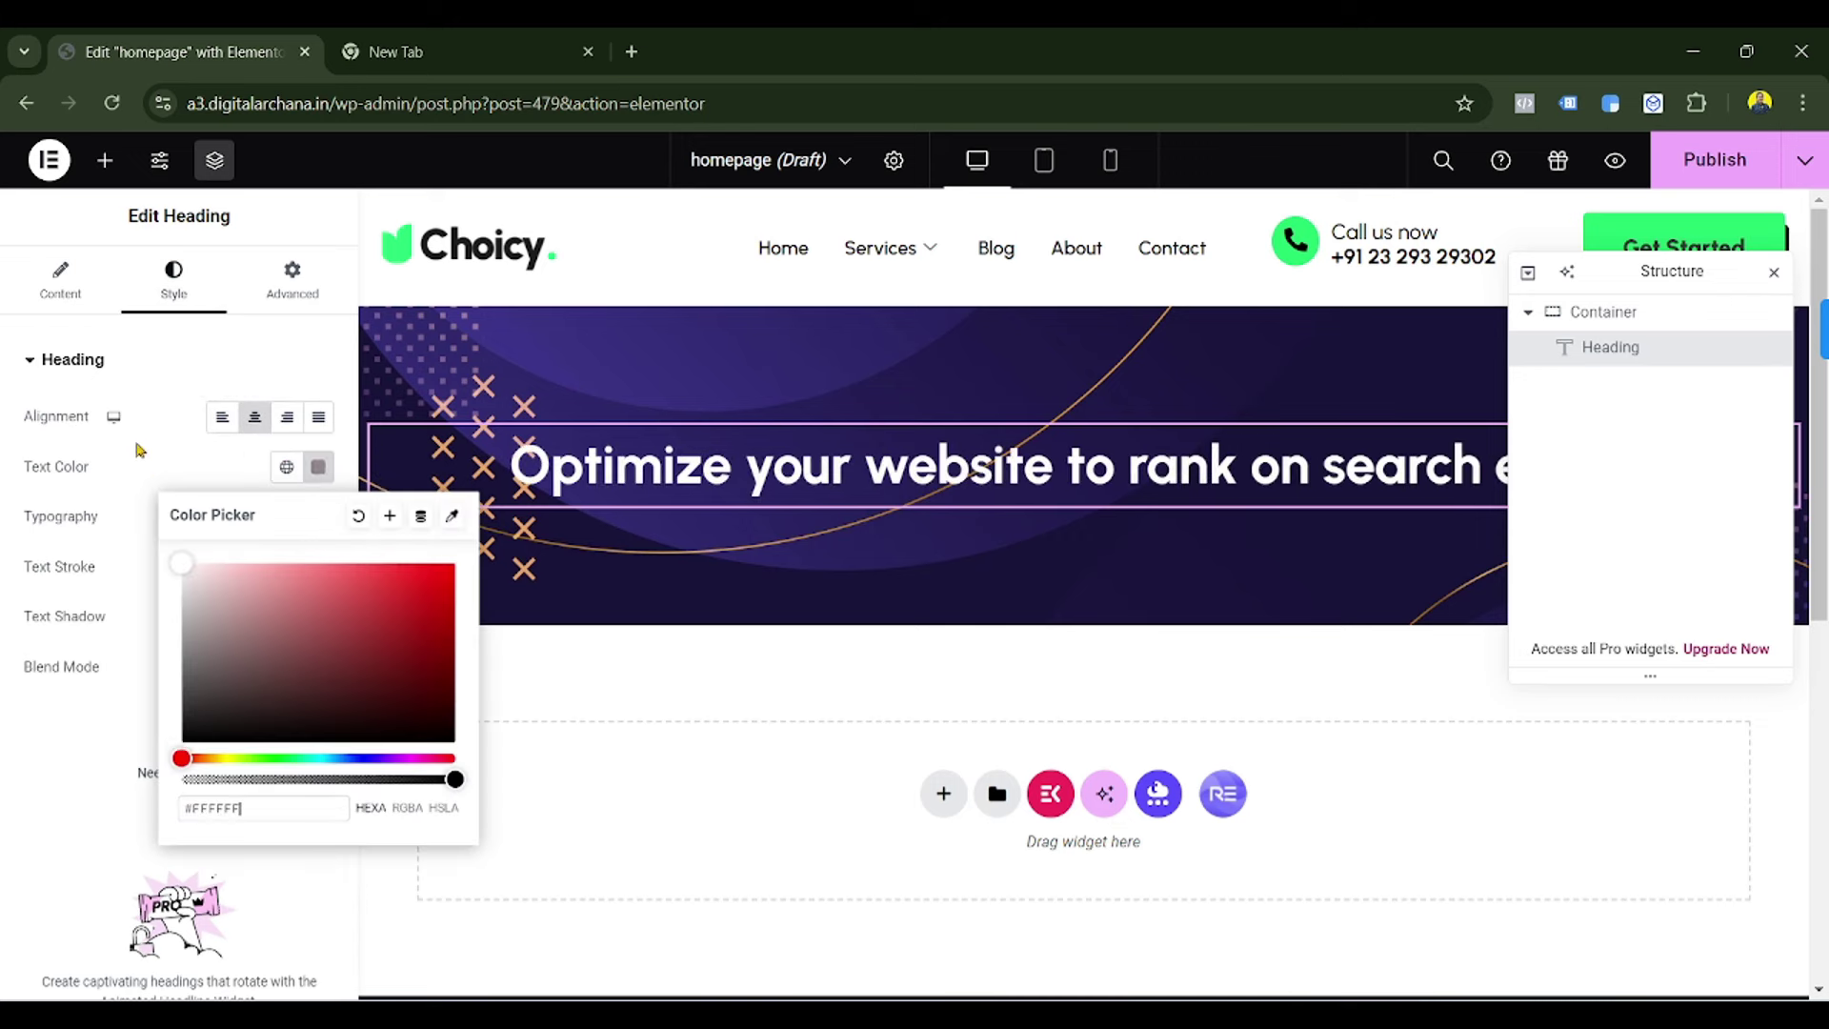
left_click(209, 473)
Set the heading typography to Poppins, weight 700 (Bold), at 55 px.
left_click(318, 517)
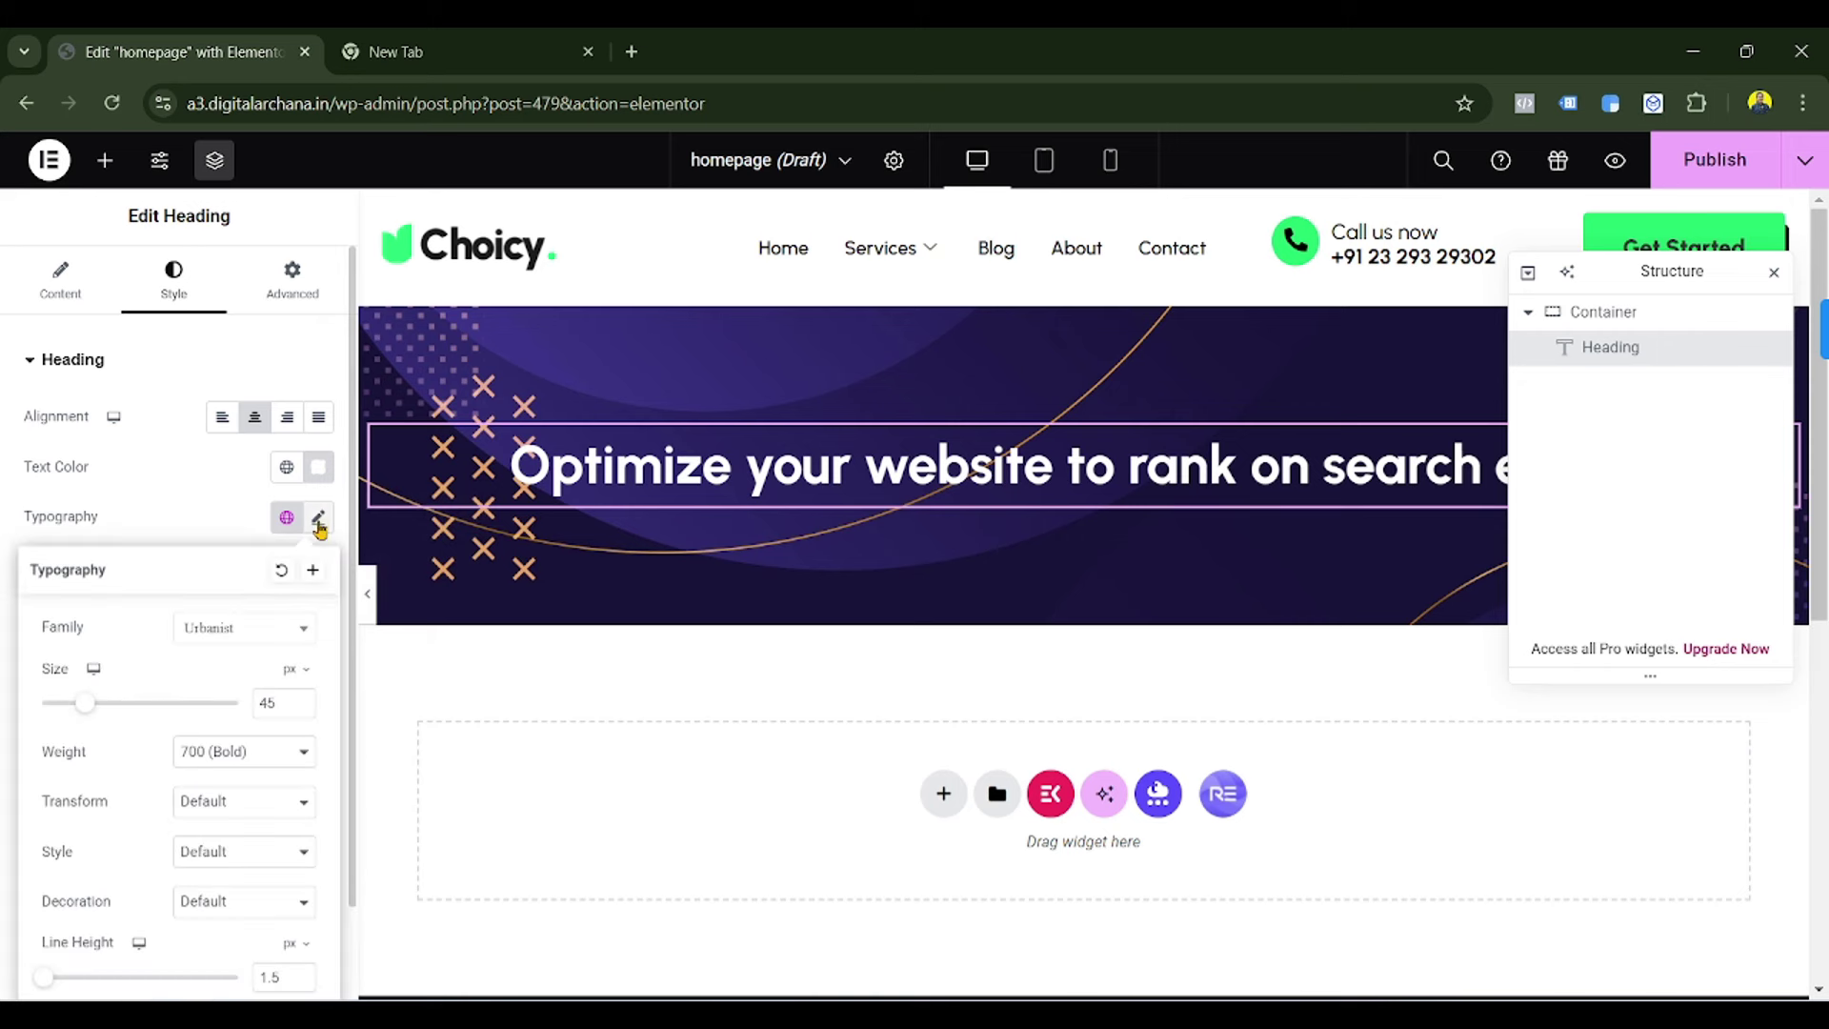
left_click(250, 629)
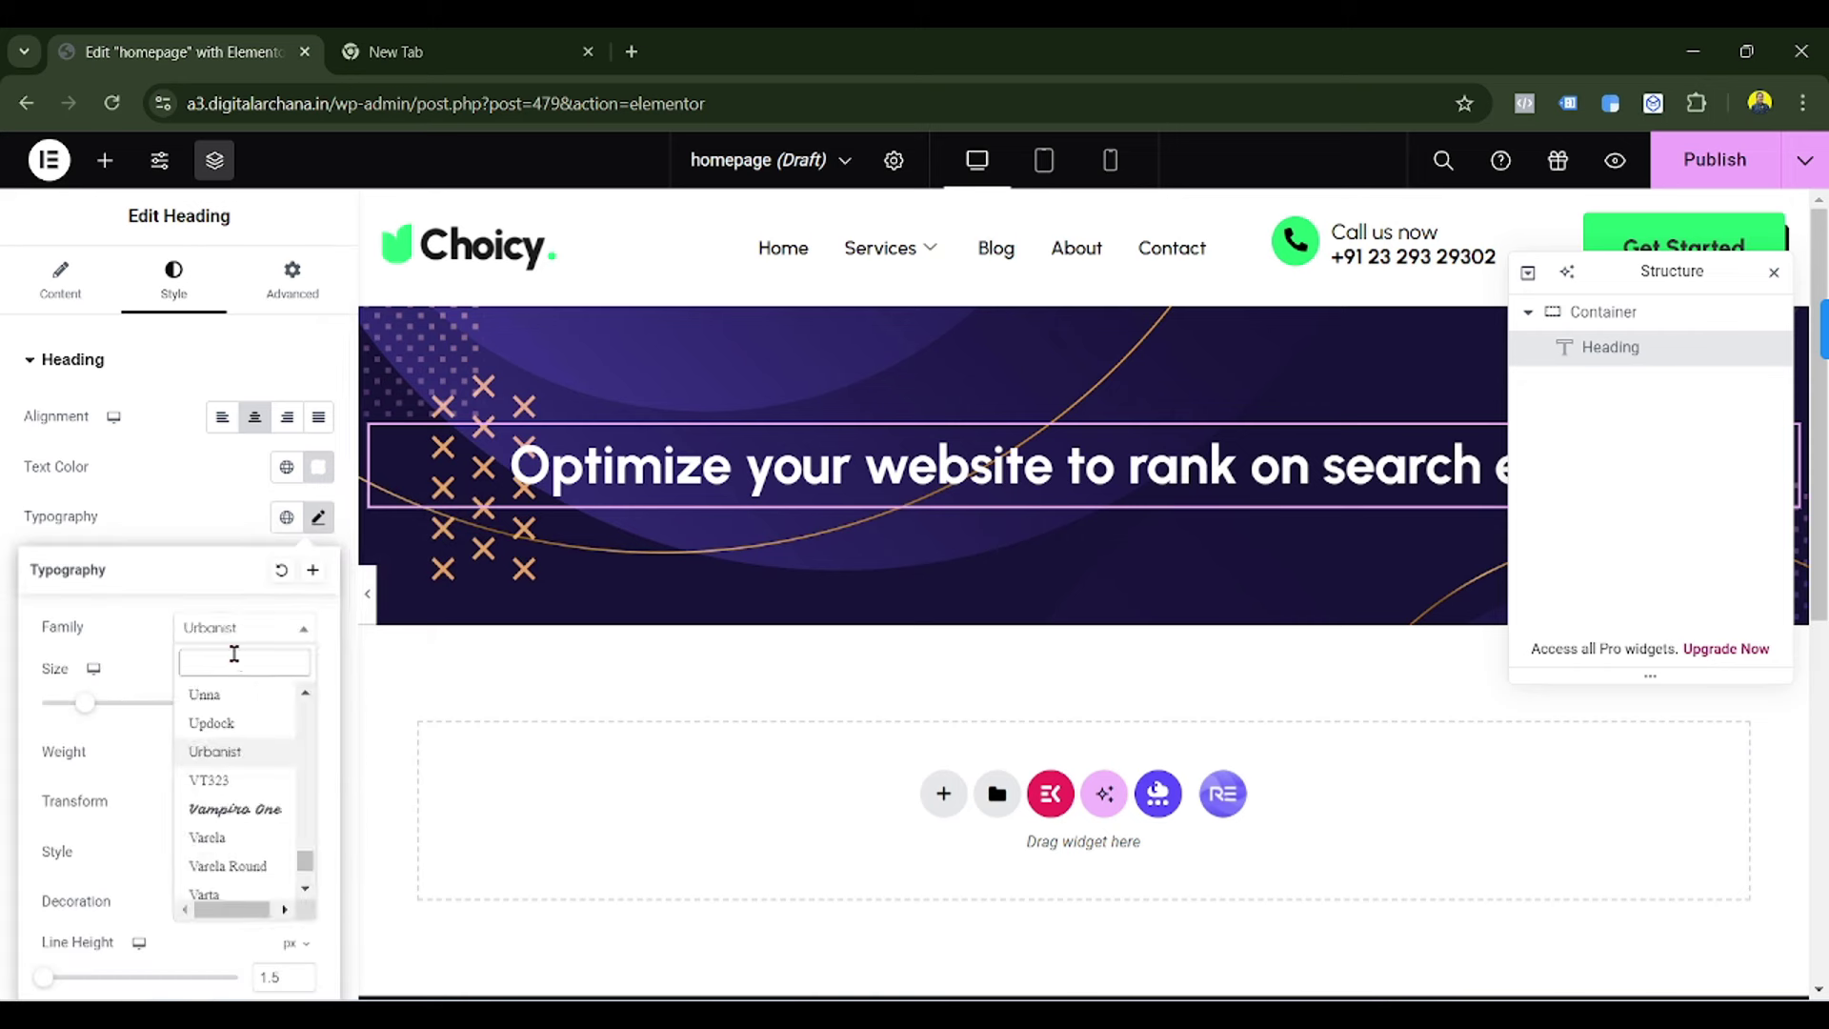
type("poppins")
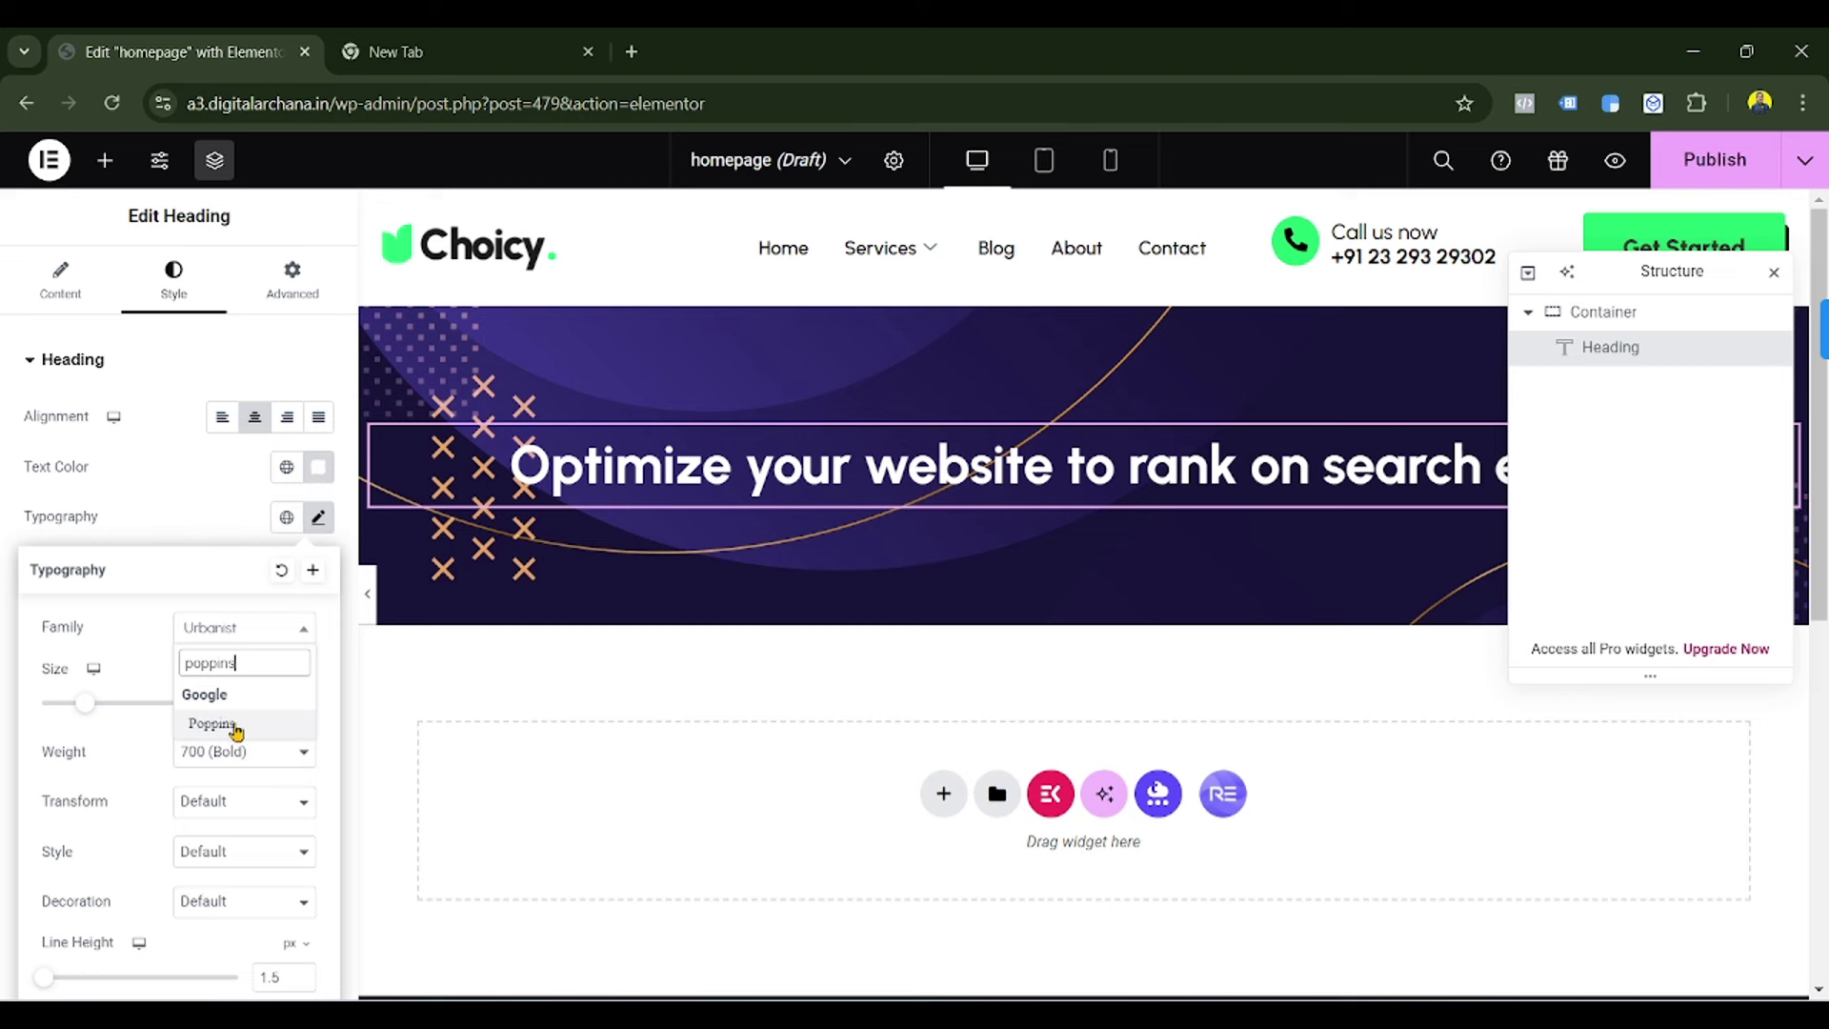
left_click(227, 726)
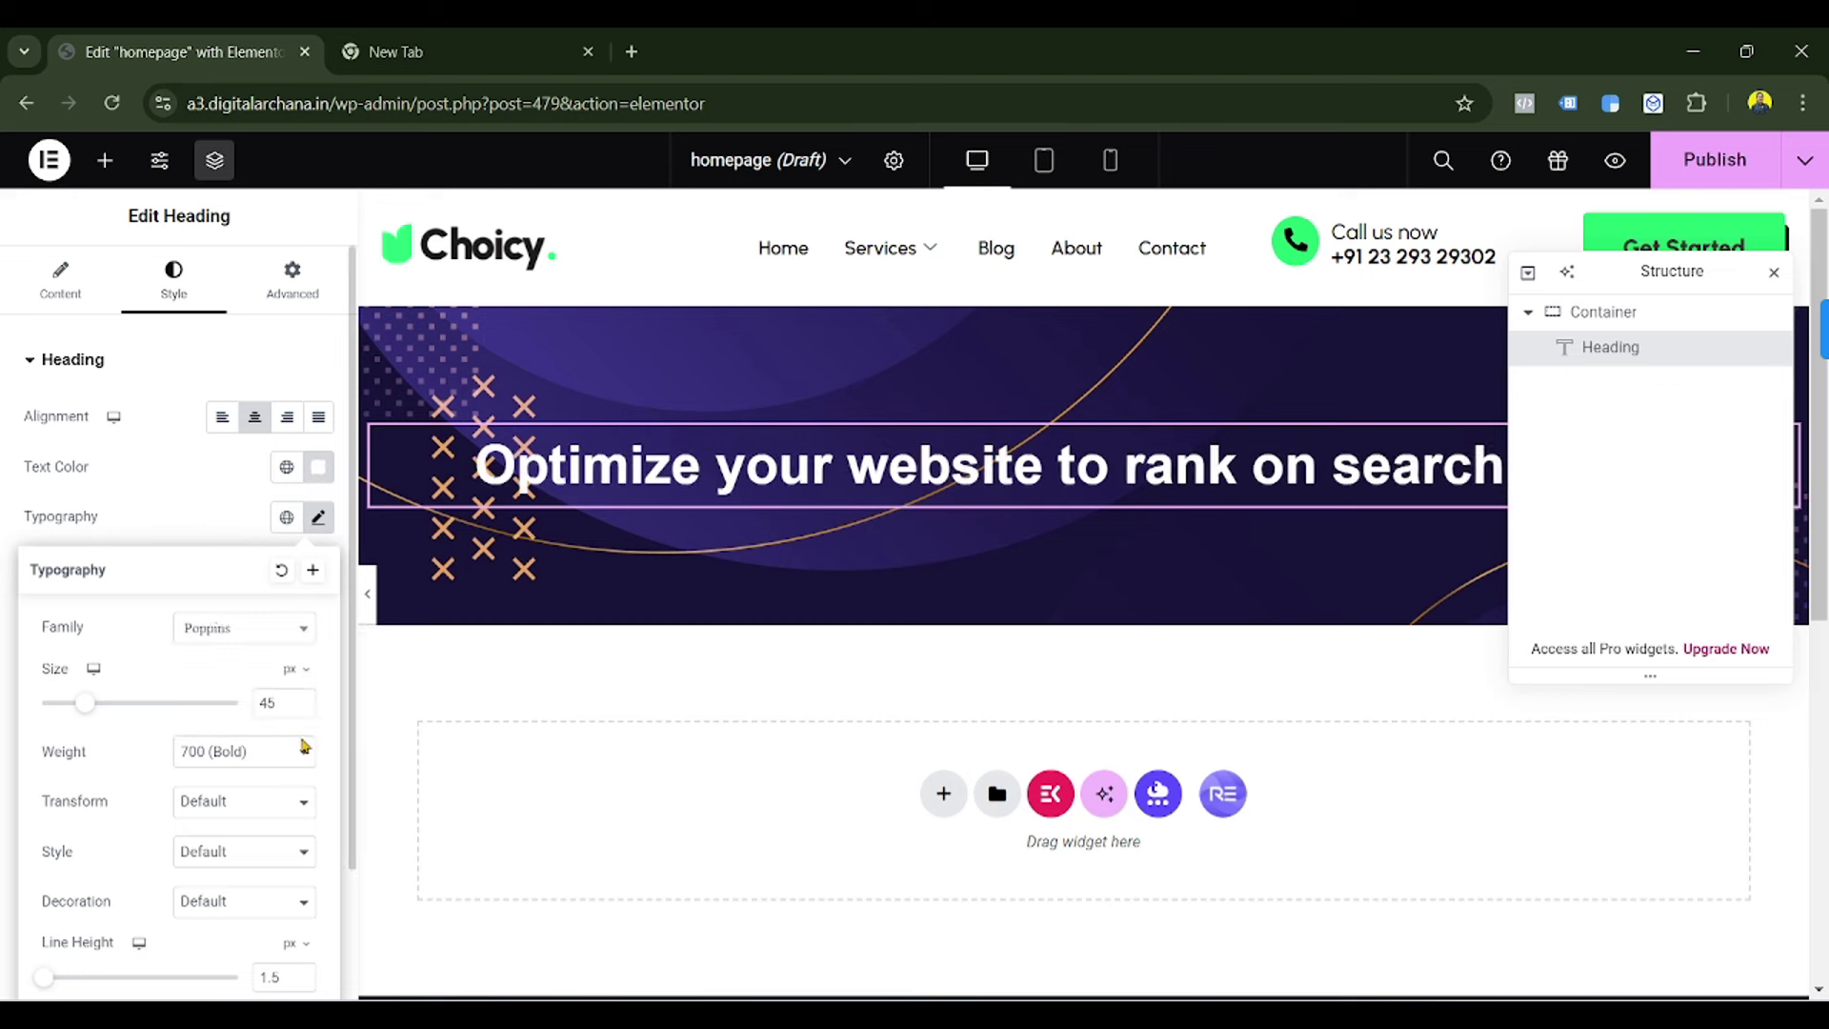
left_click(271, 703)
type("45")
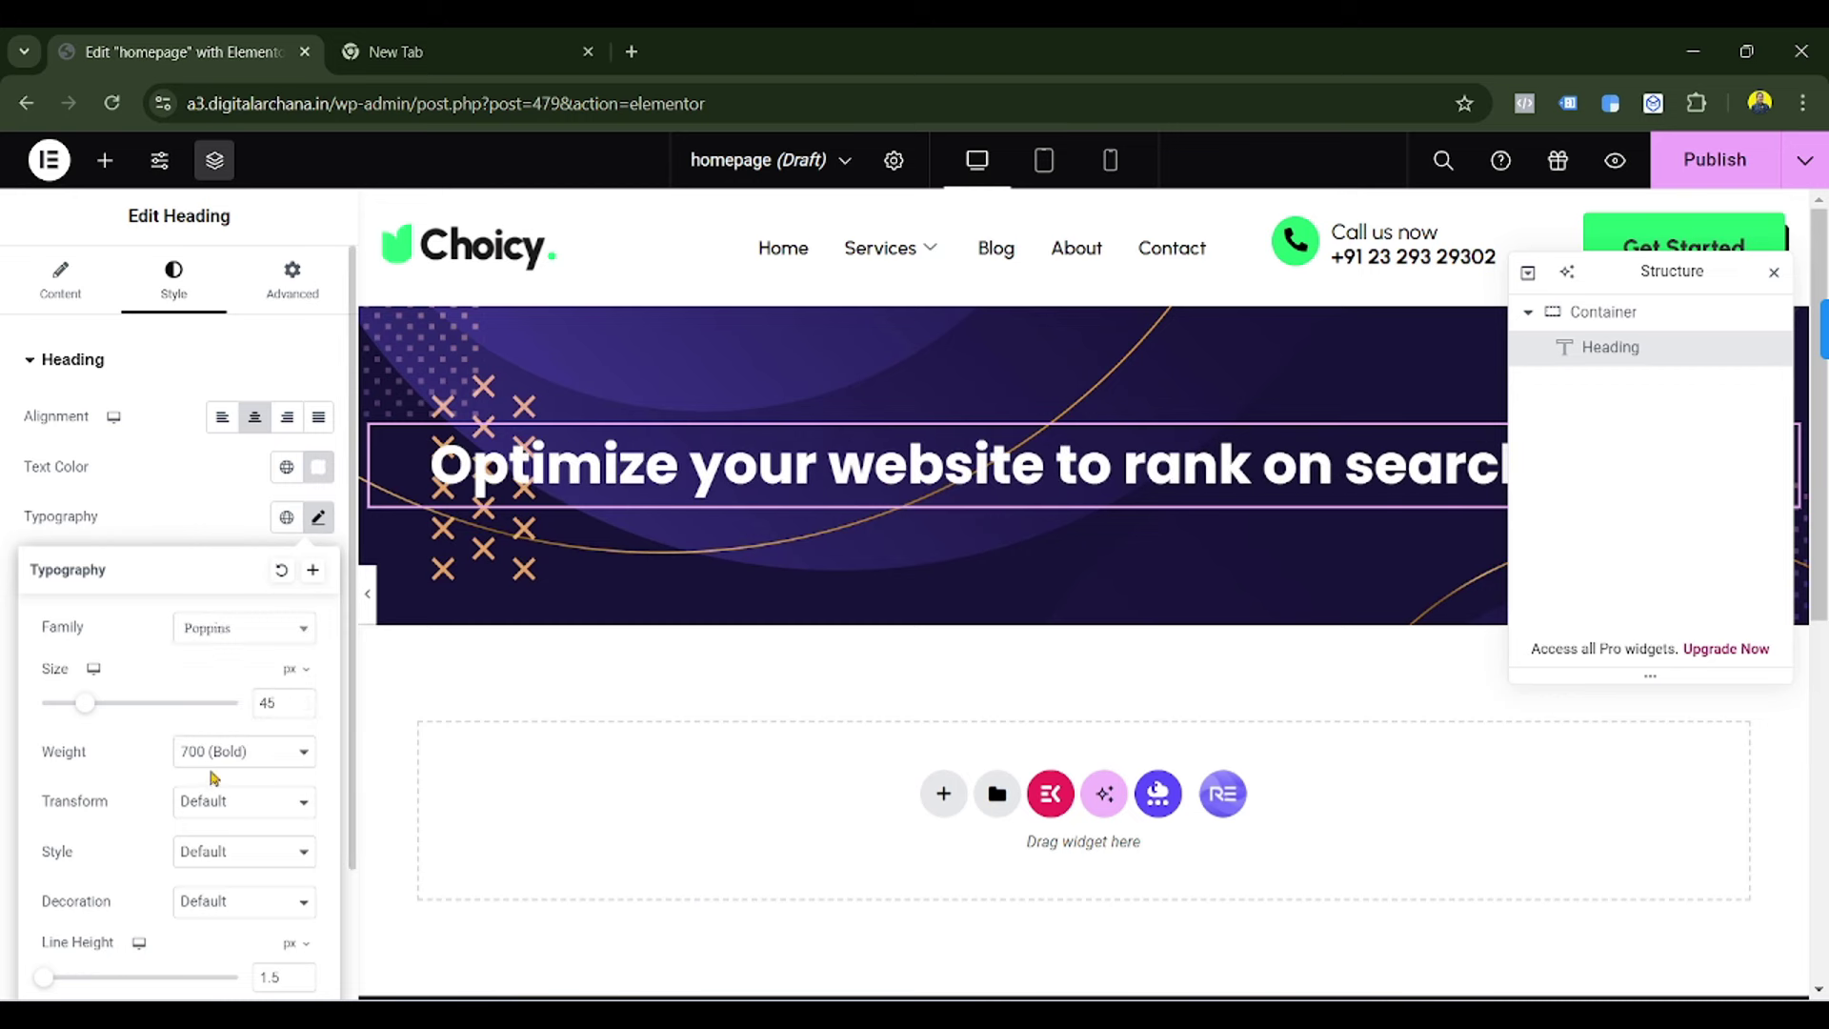
left_click(212, 752)
left_click(206, 578)
left_click_drag(263, 702, 232, 712)
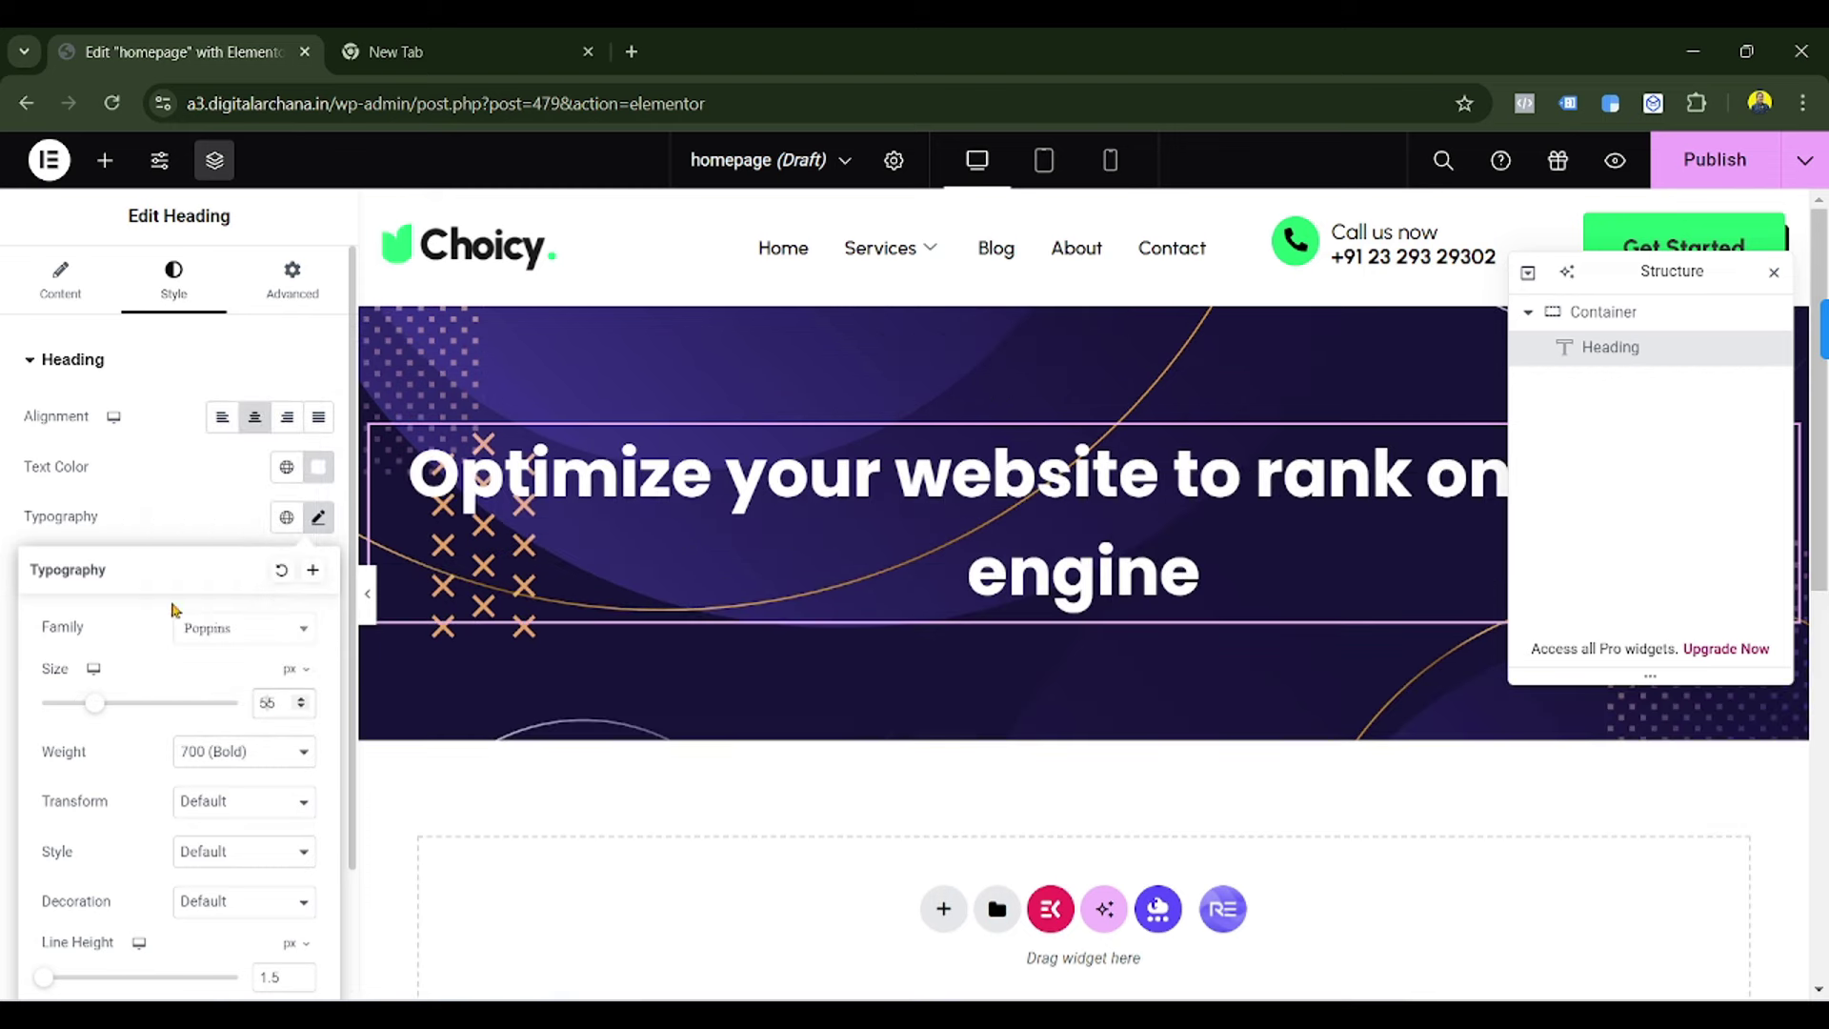
left_click(66, 290)
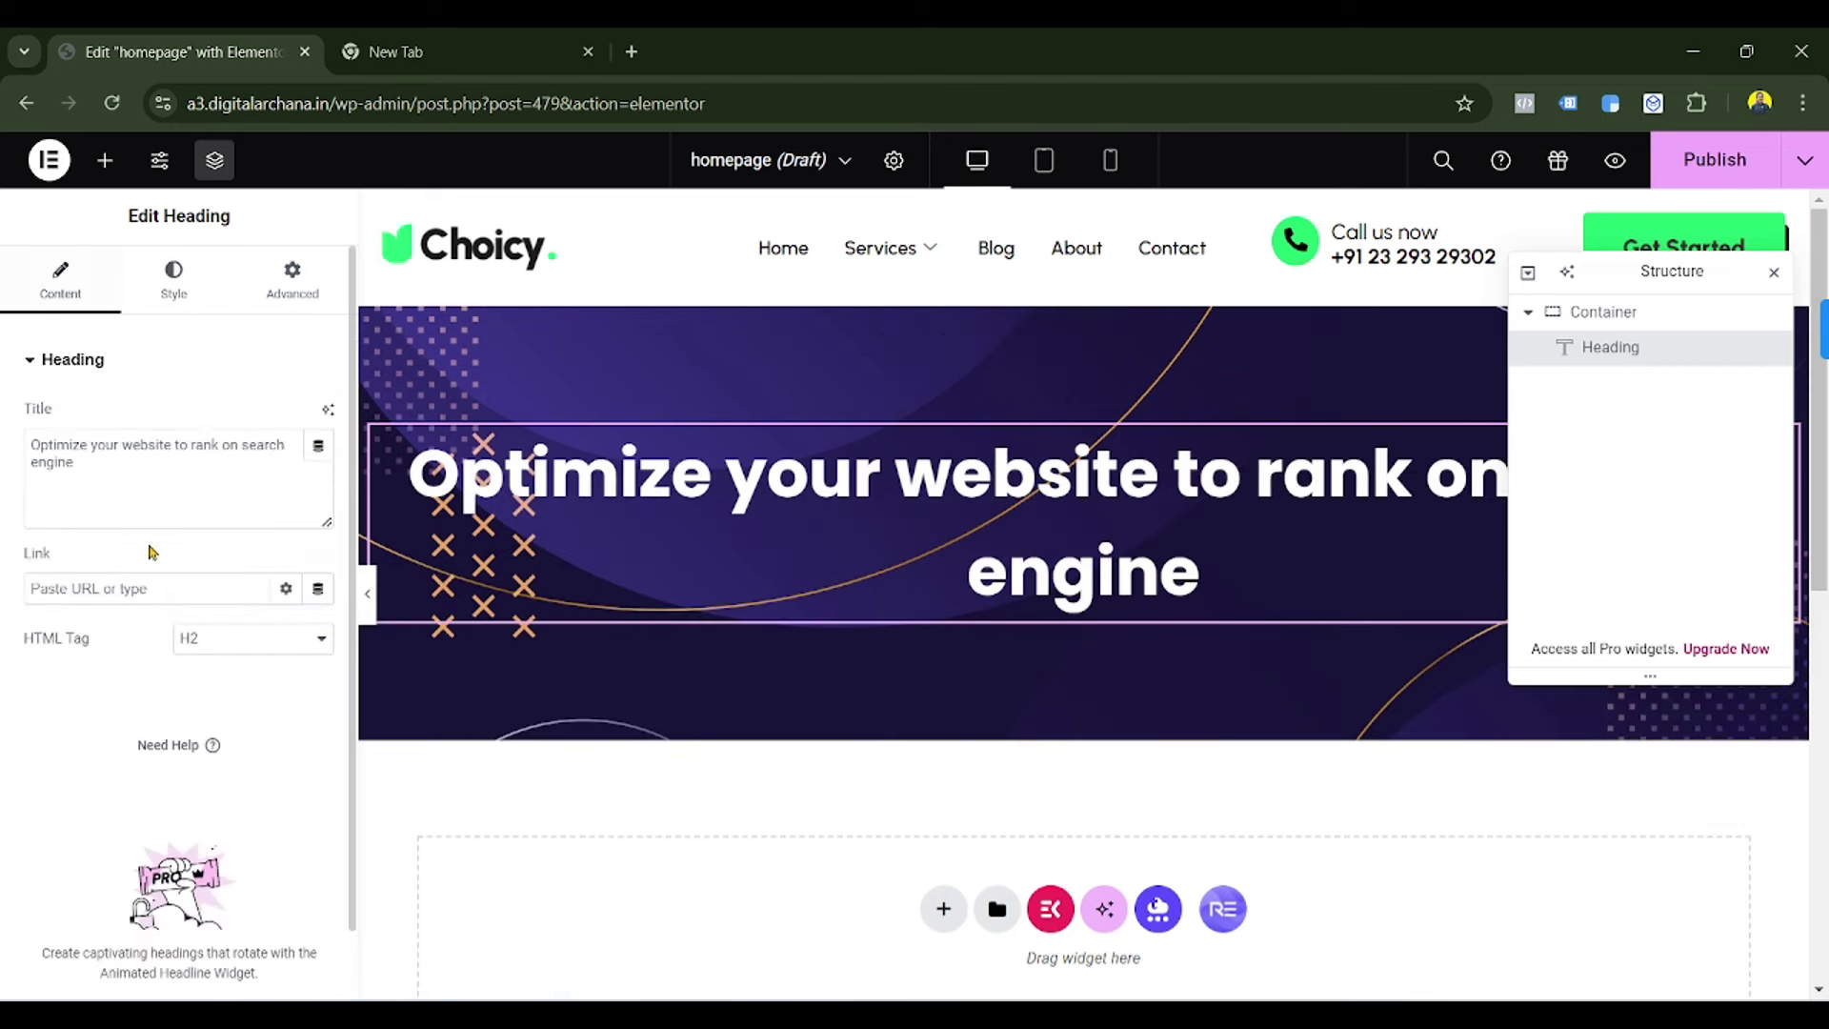
Insert a line break in the heading before 'on search engine'.
left_click(228, 448)
type("<<br")
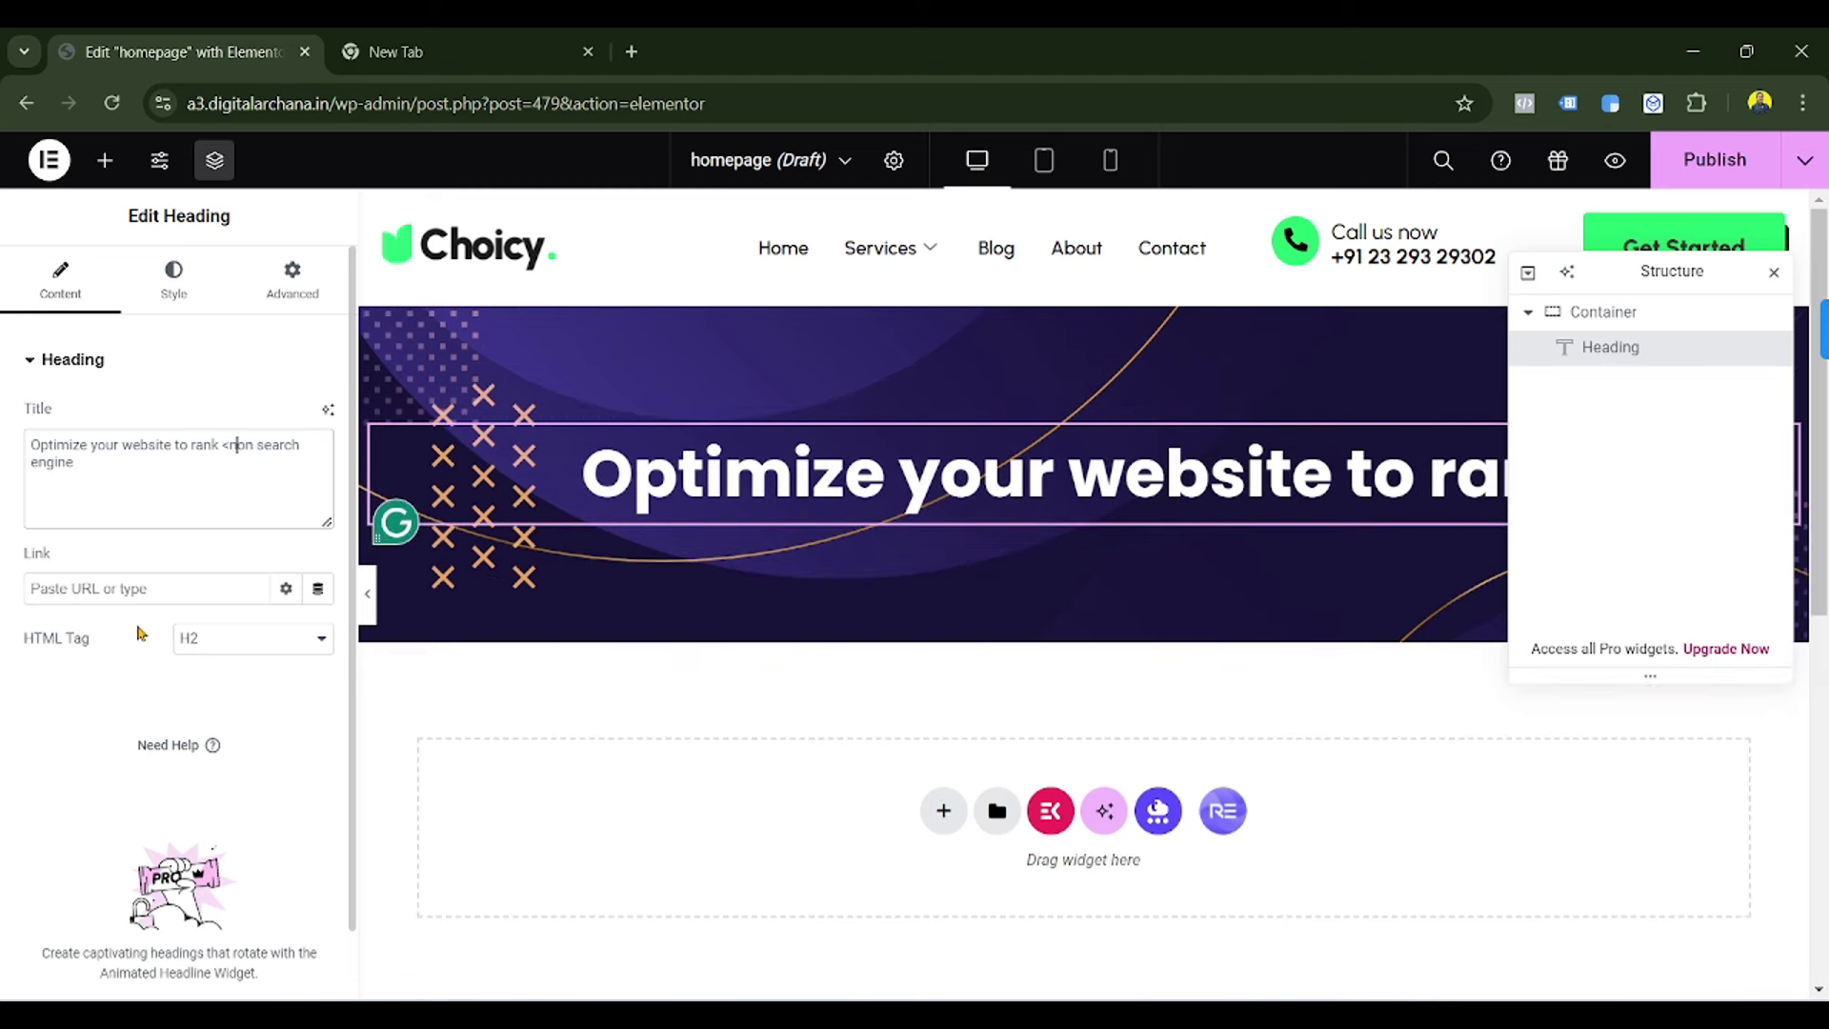
type(">")
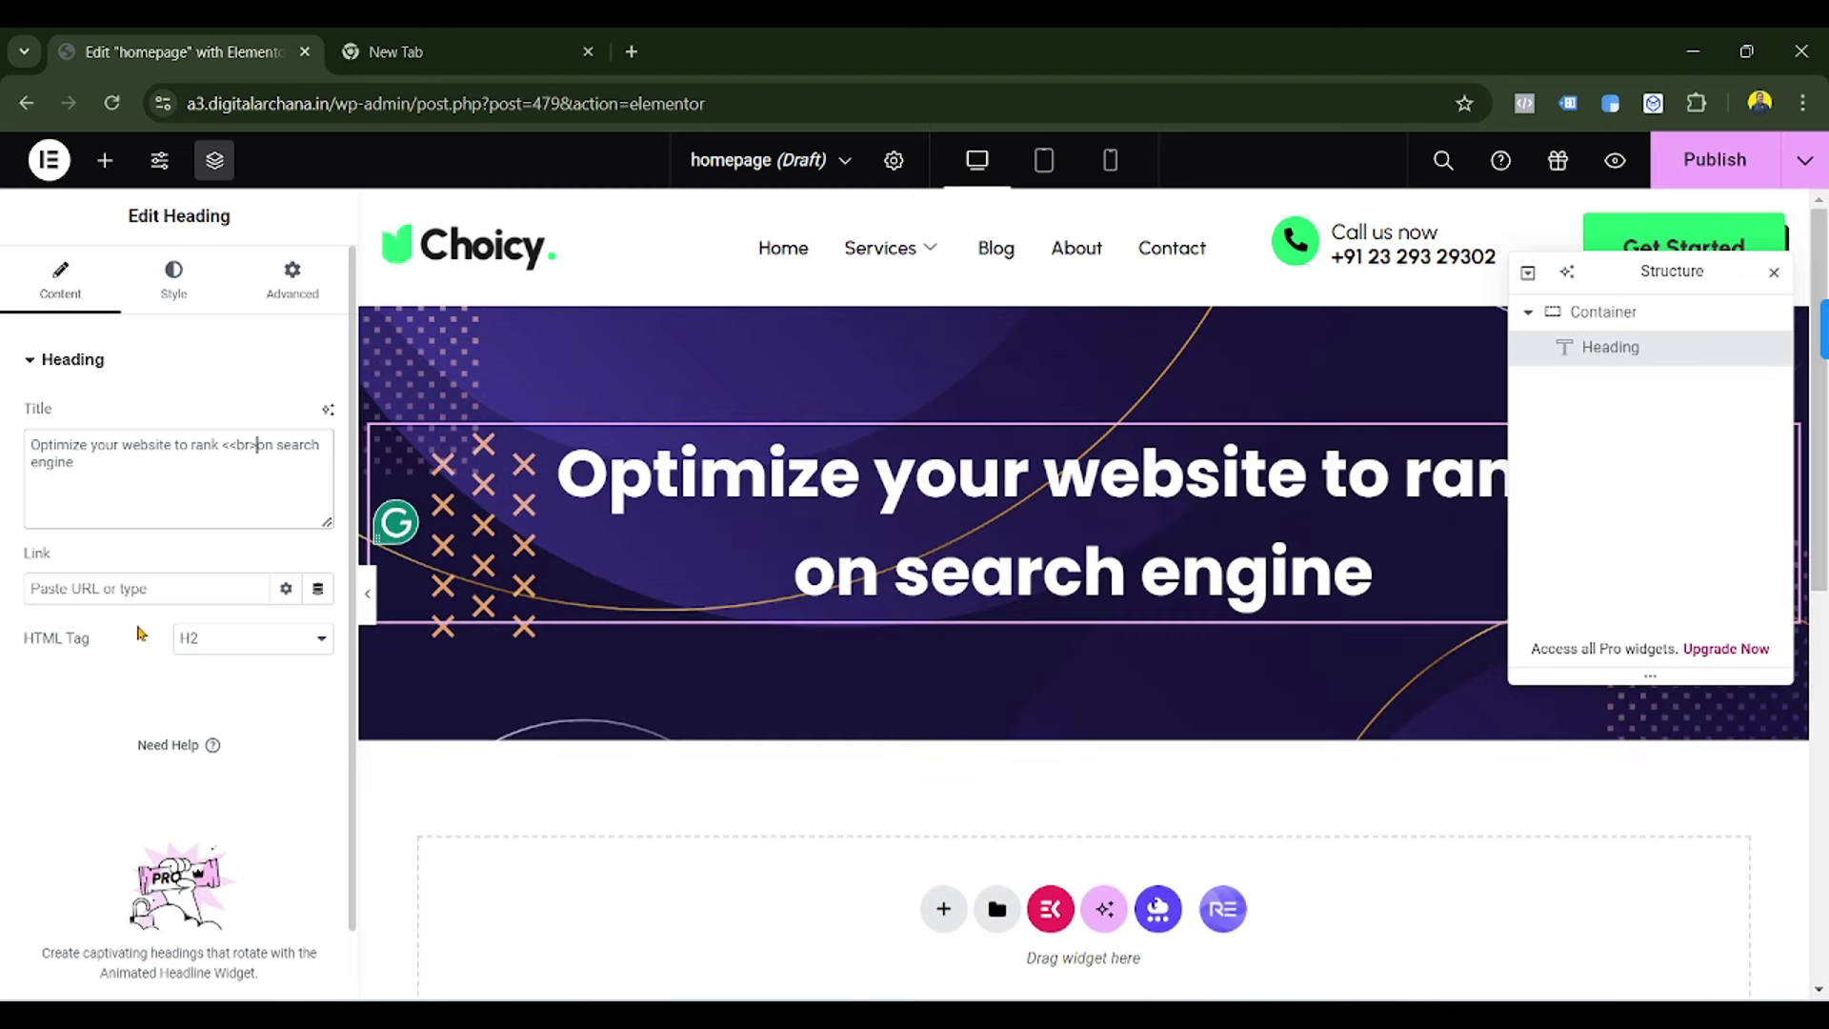
left_click(231, 448)
key("BackSpace")
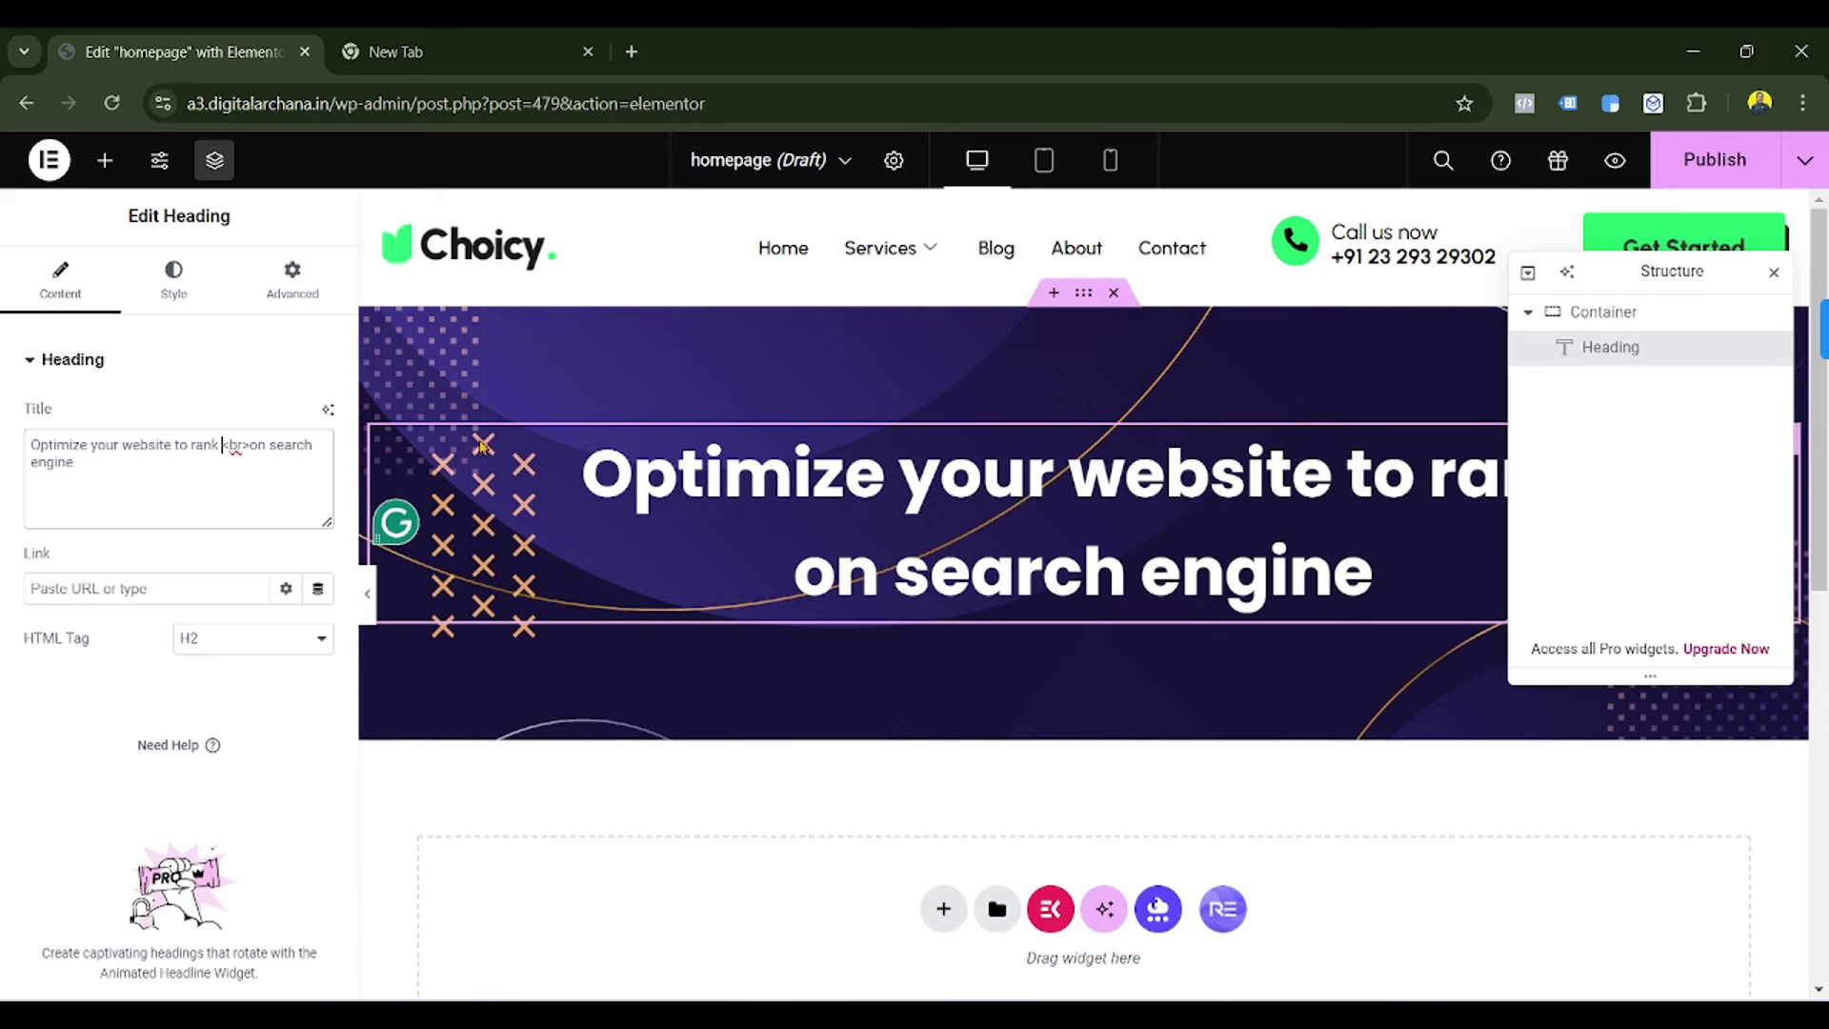
Enlarge the heading to 65 px with 1.2 em line height and check it in preview.
left_click(174, 279)
left_click(318, 517)
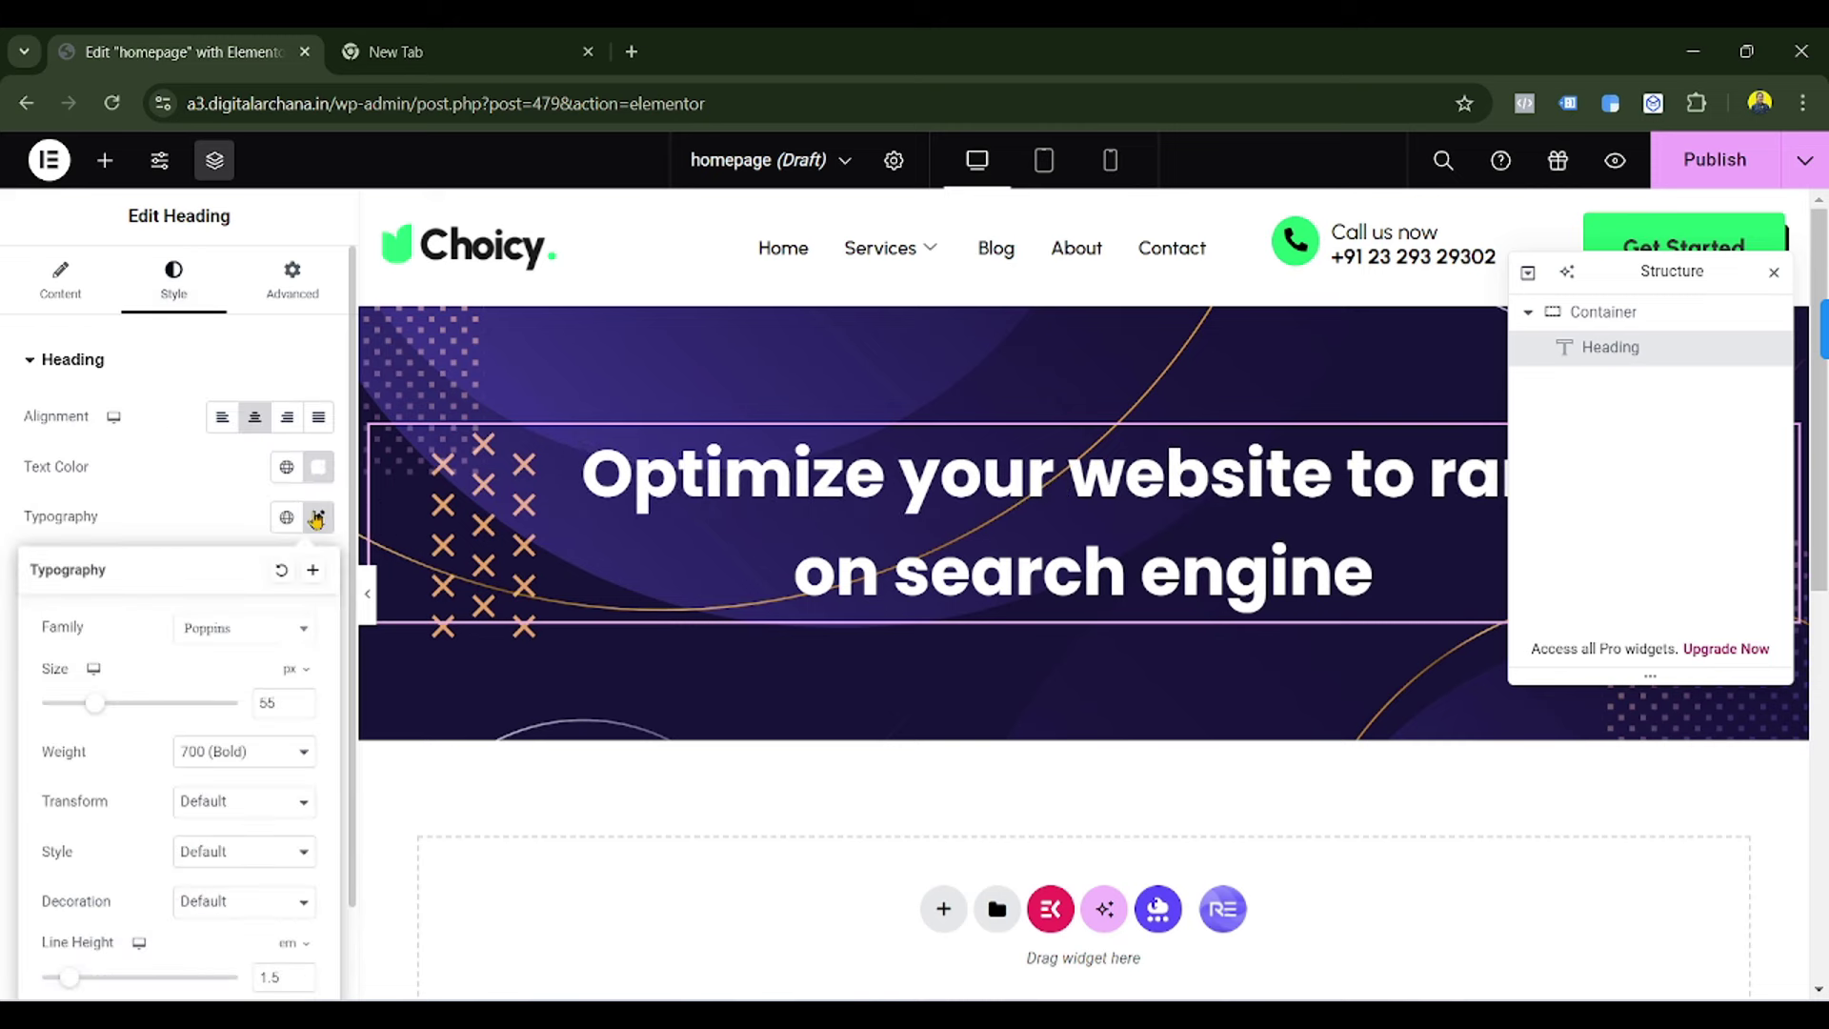
left_click_drag(286, 702, 263, 703)
type("6")
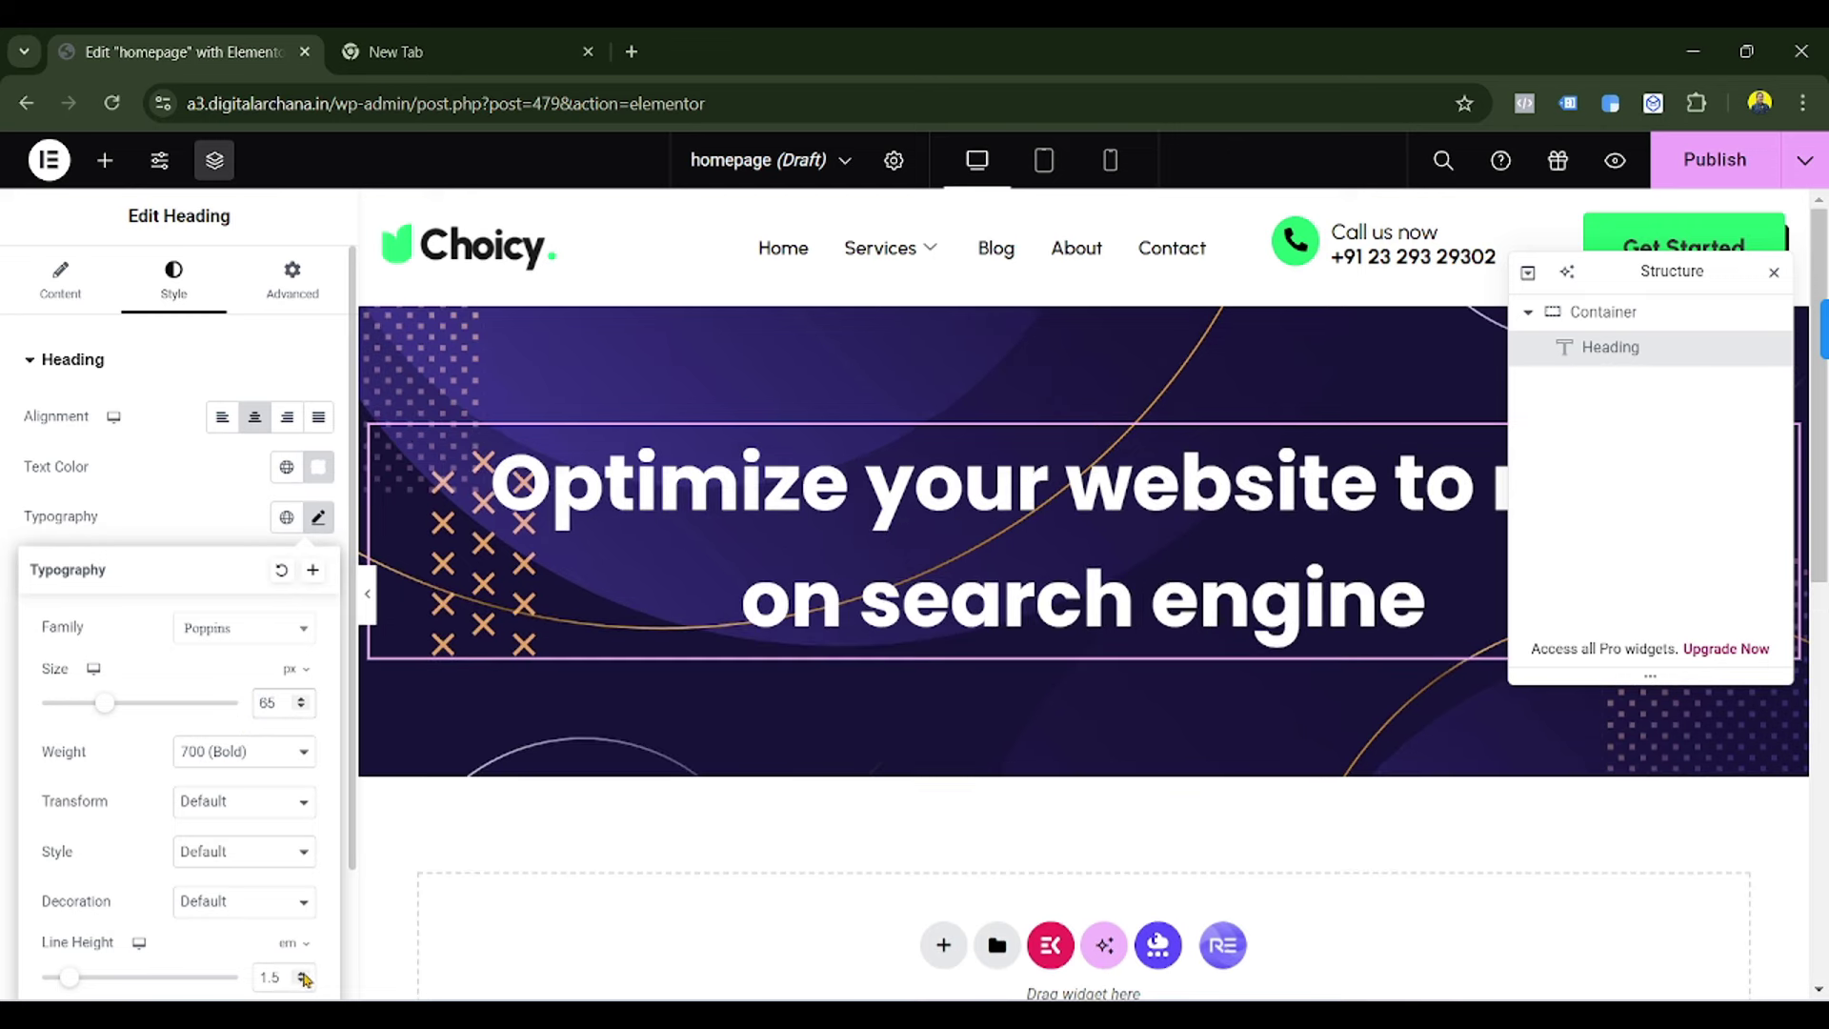
left_click(303, 983)
left_click(303, 984)
left_click(303, 983)
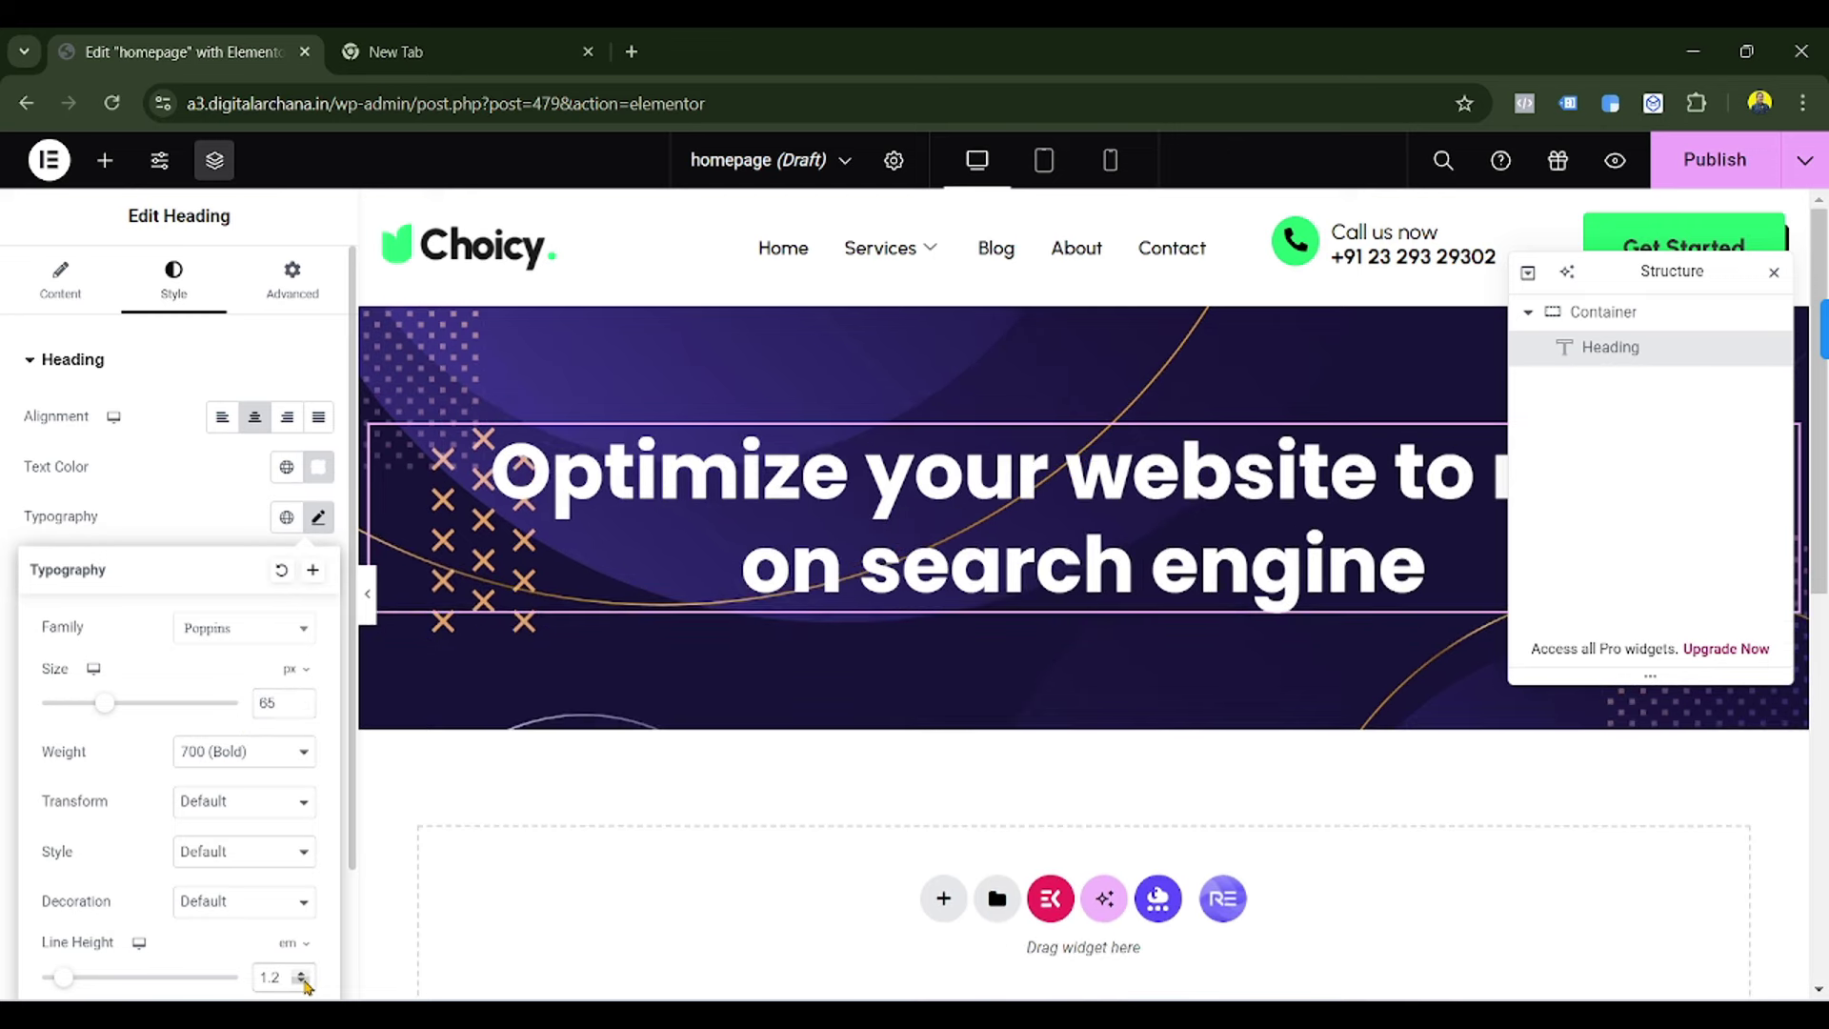
left_click(370, 601)
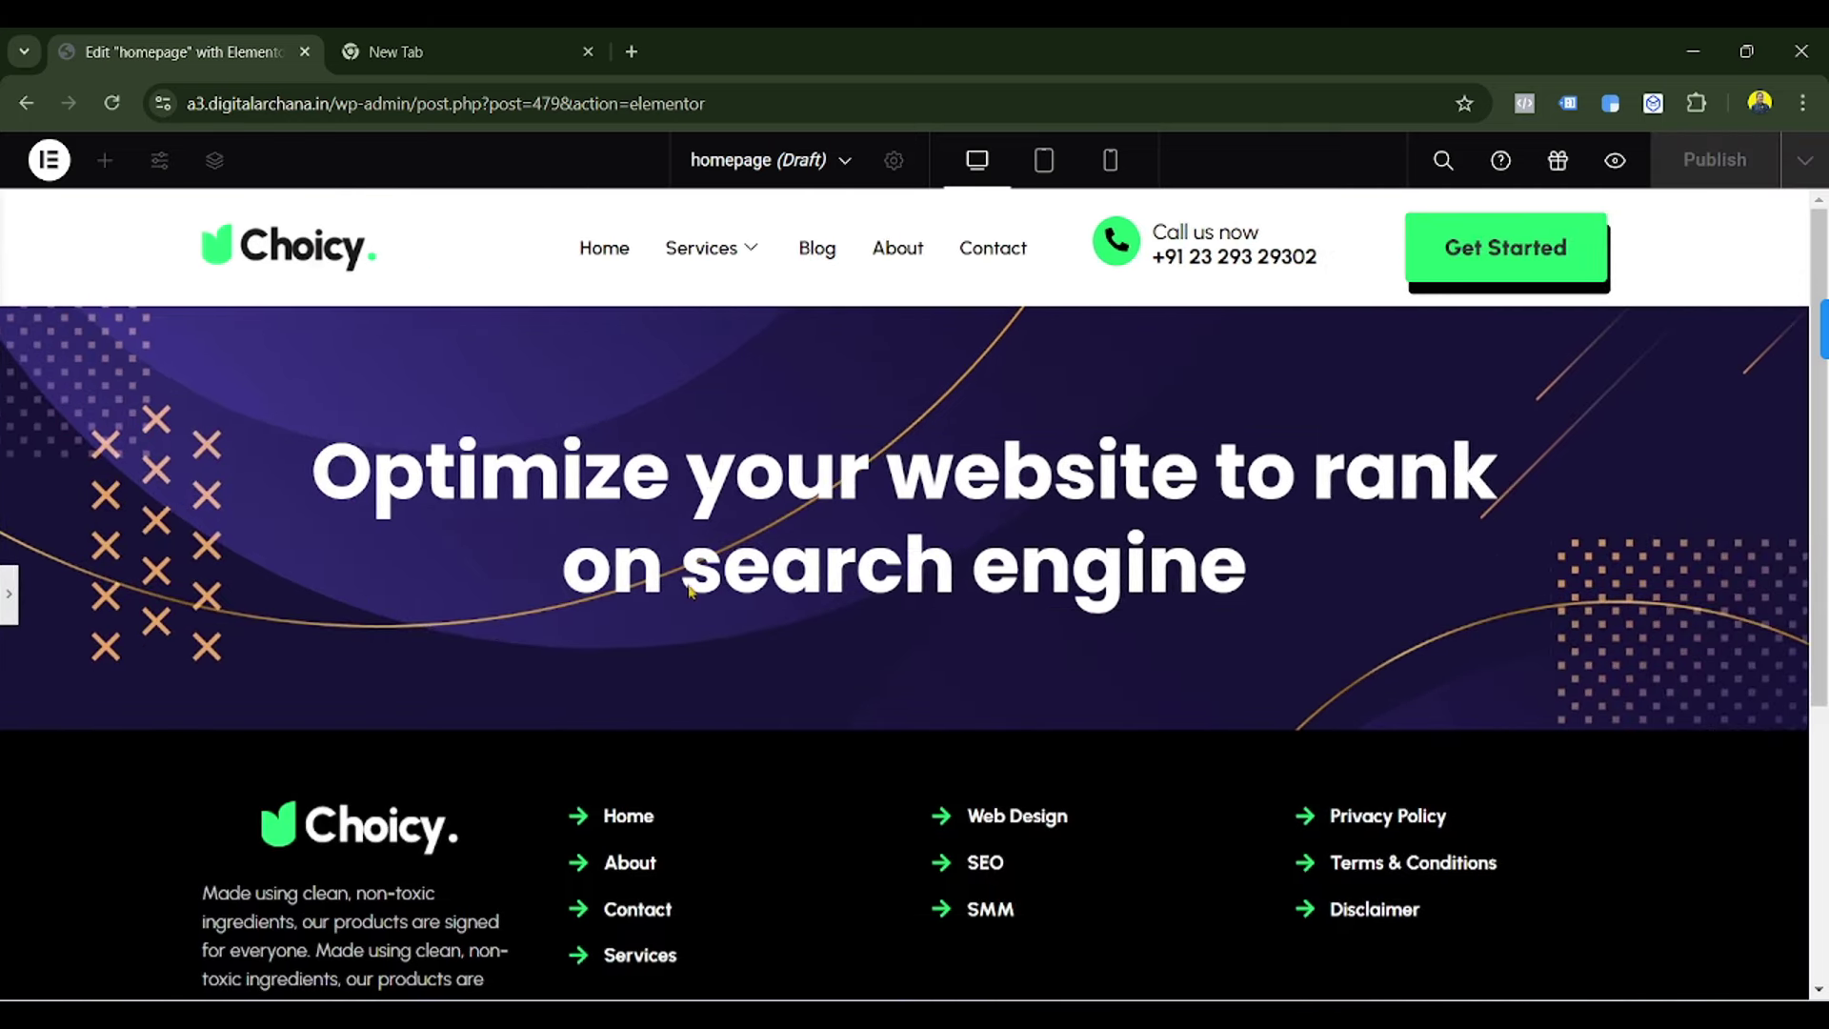
left_click(8, 600)
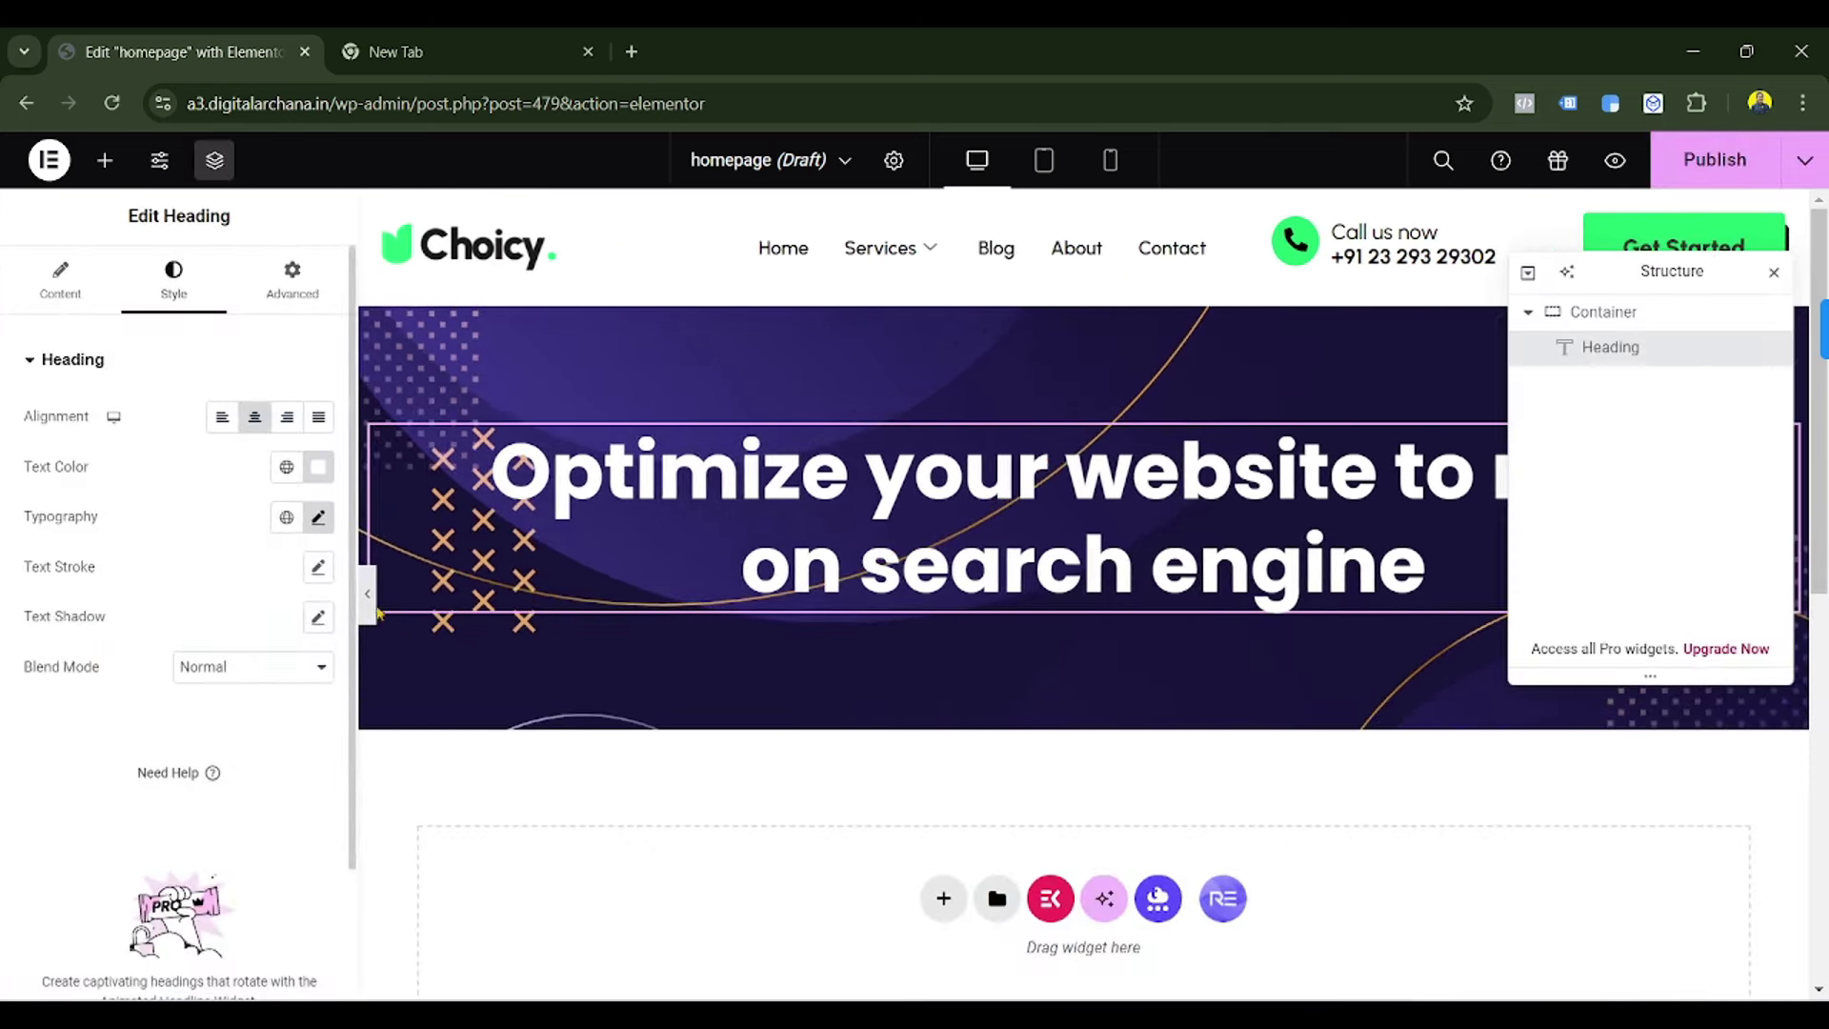
Add a Text Editor widget below the heading in Text mode and open a new browser tab.
left_click(105, 160)
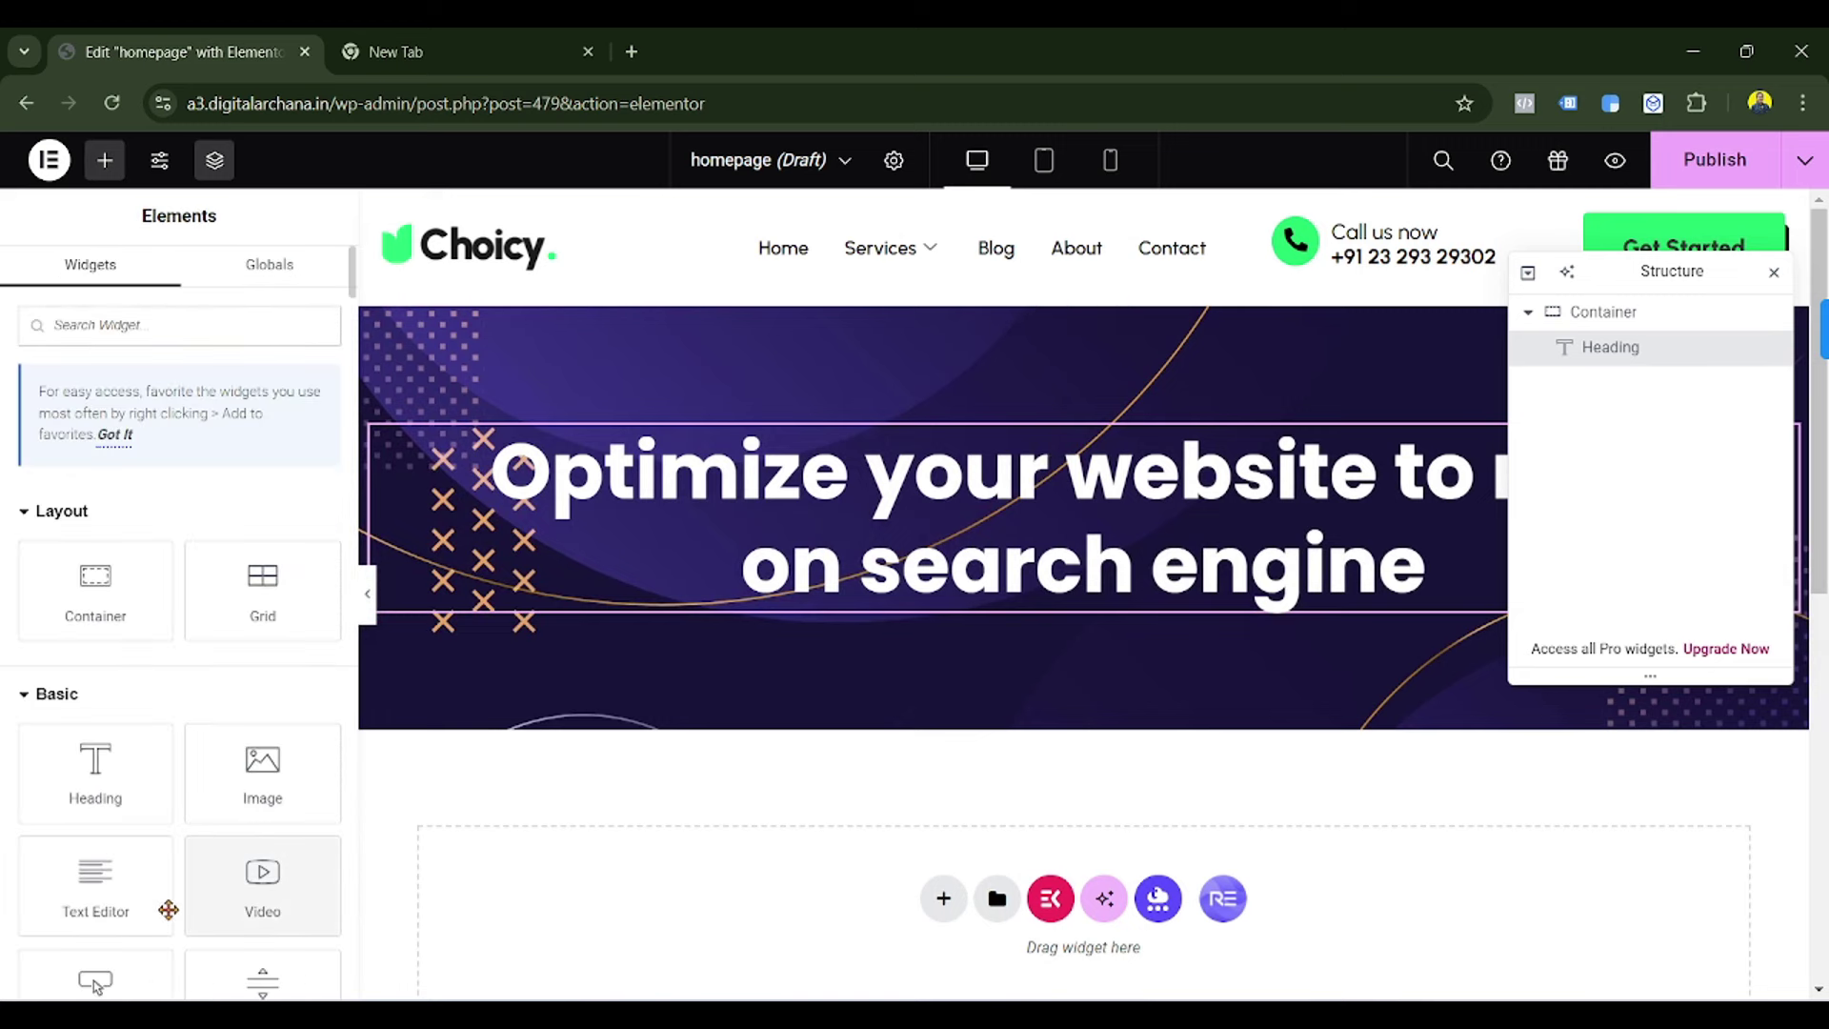
left_click_drag(163, 907, 1083, 614)
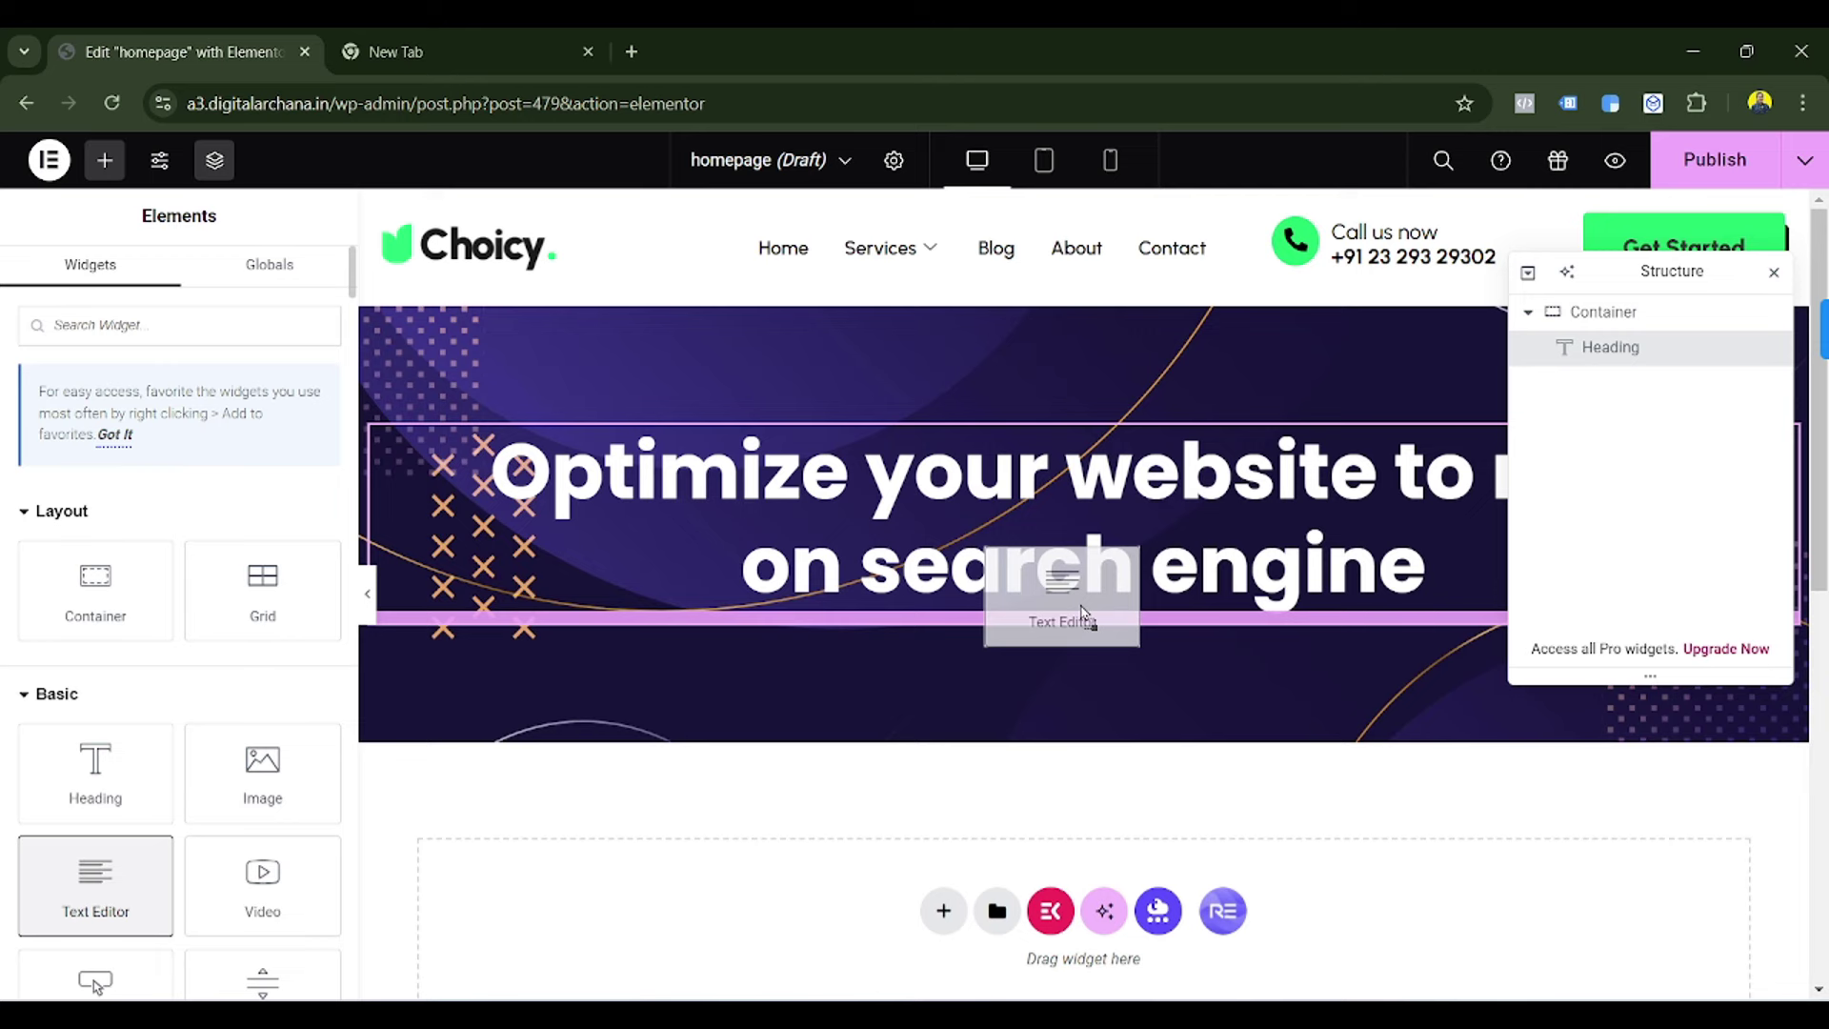
left_click_drag(1083, 614, 1084, 617)
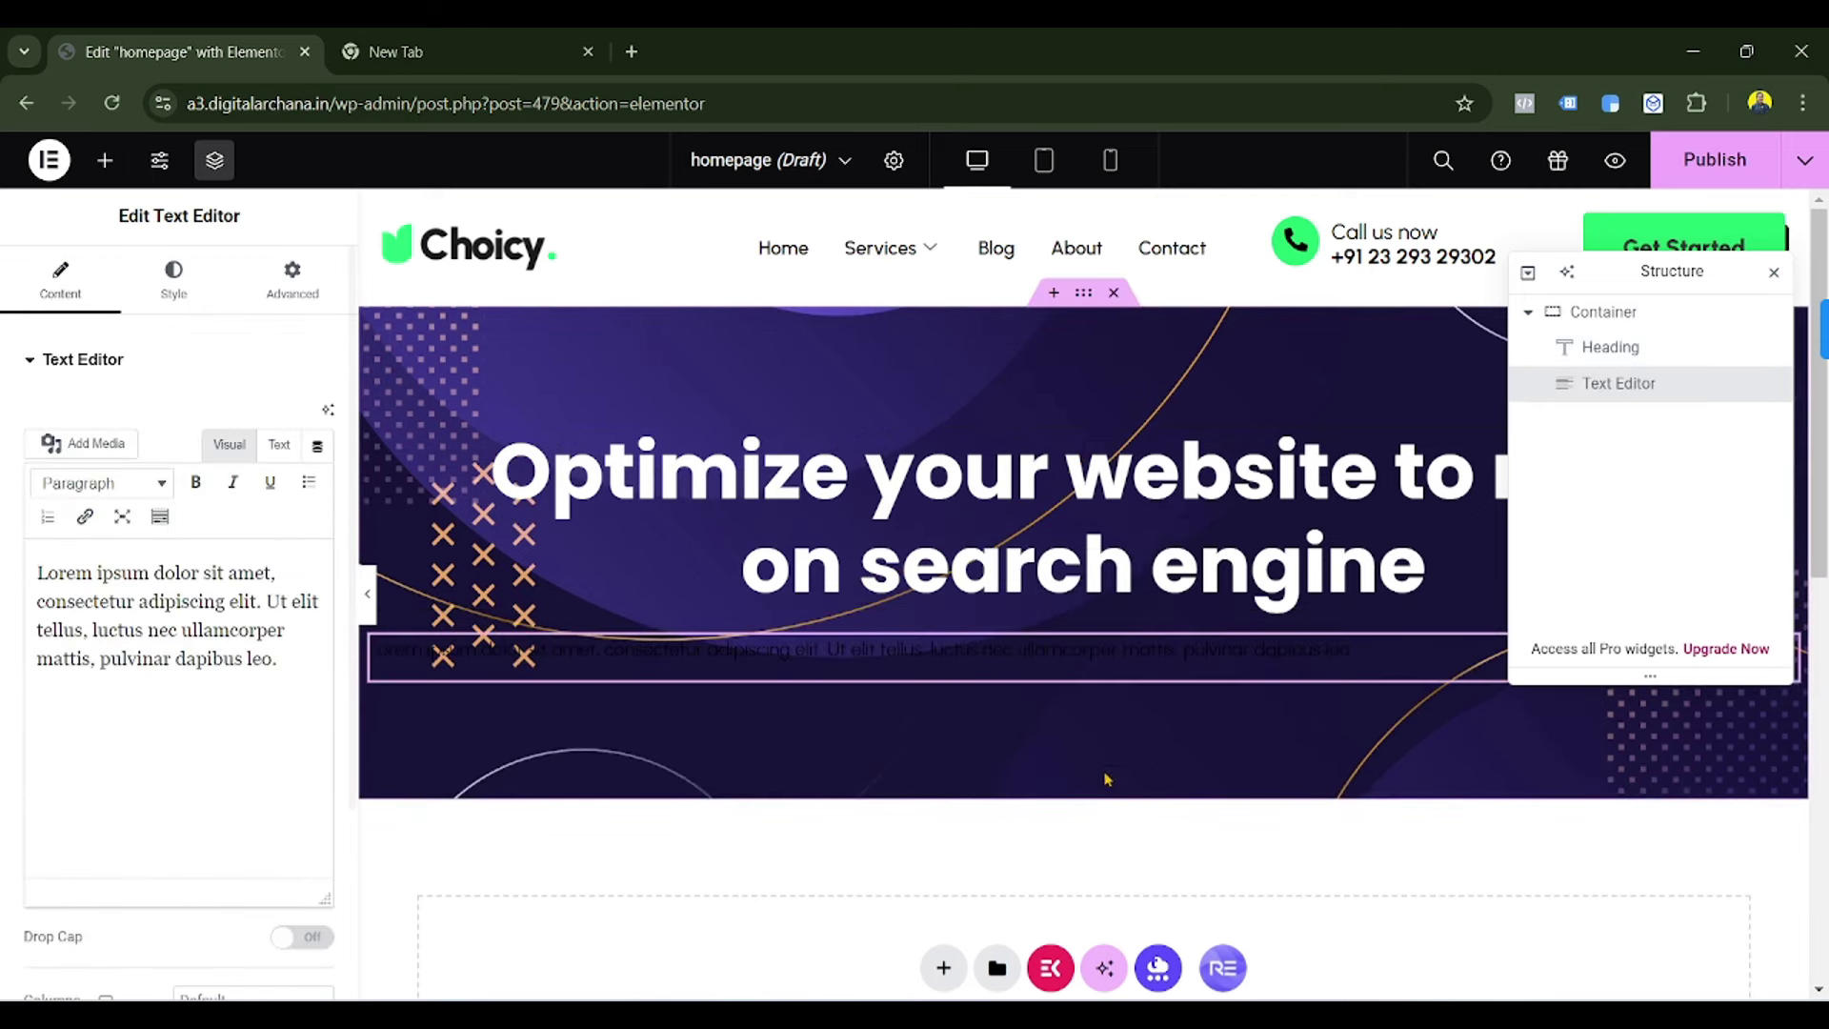
left_click(277, 444)
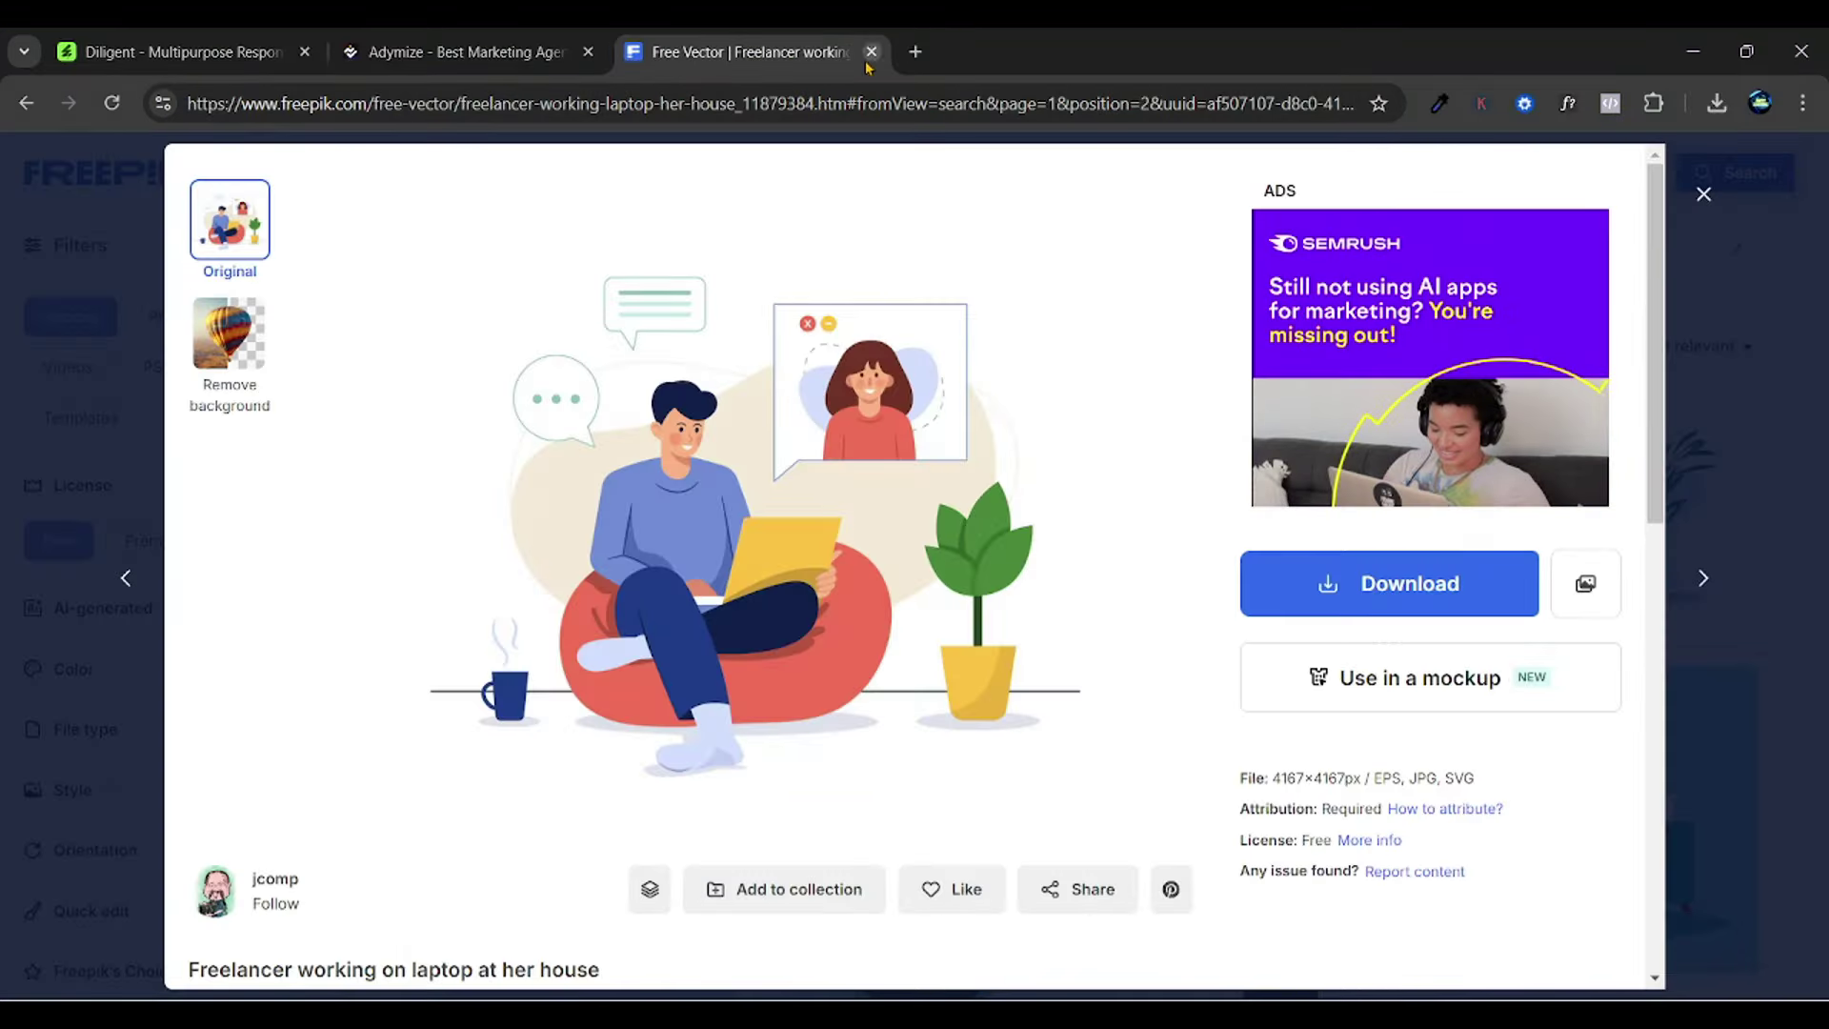
left_click(916, 51)
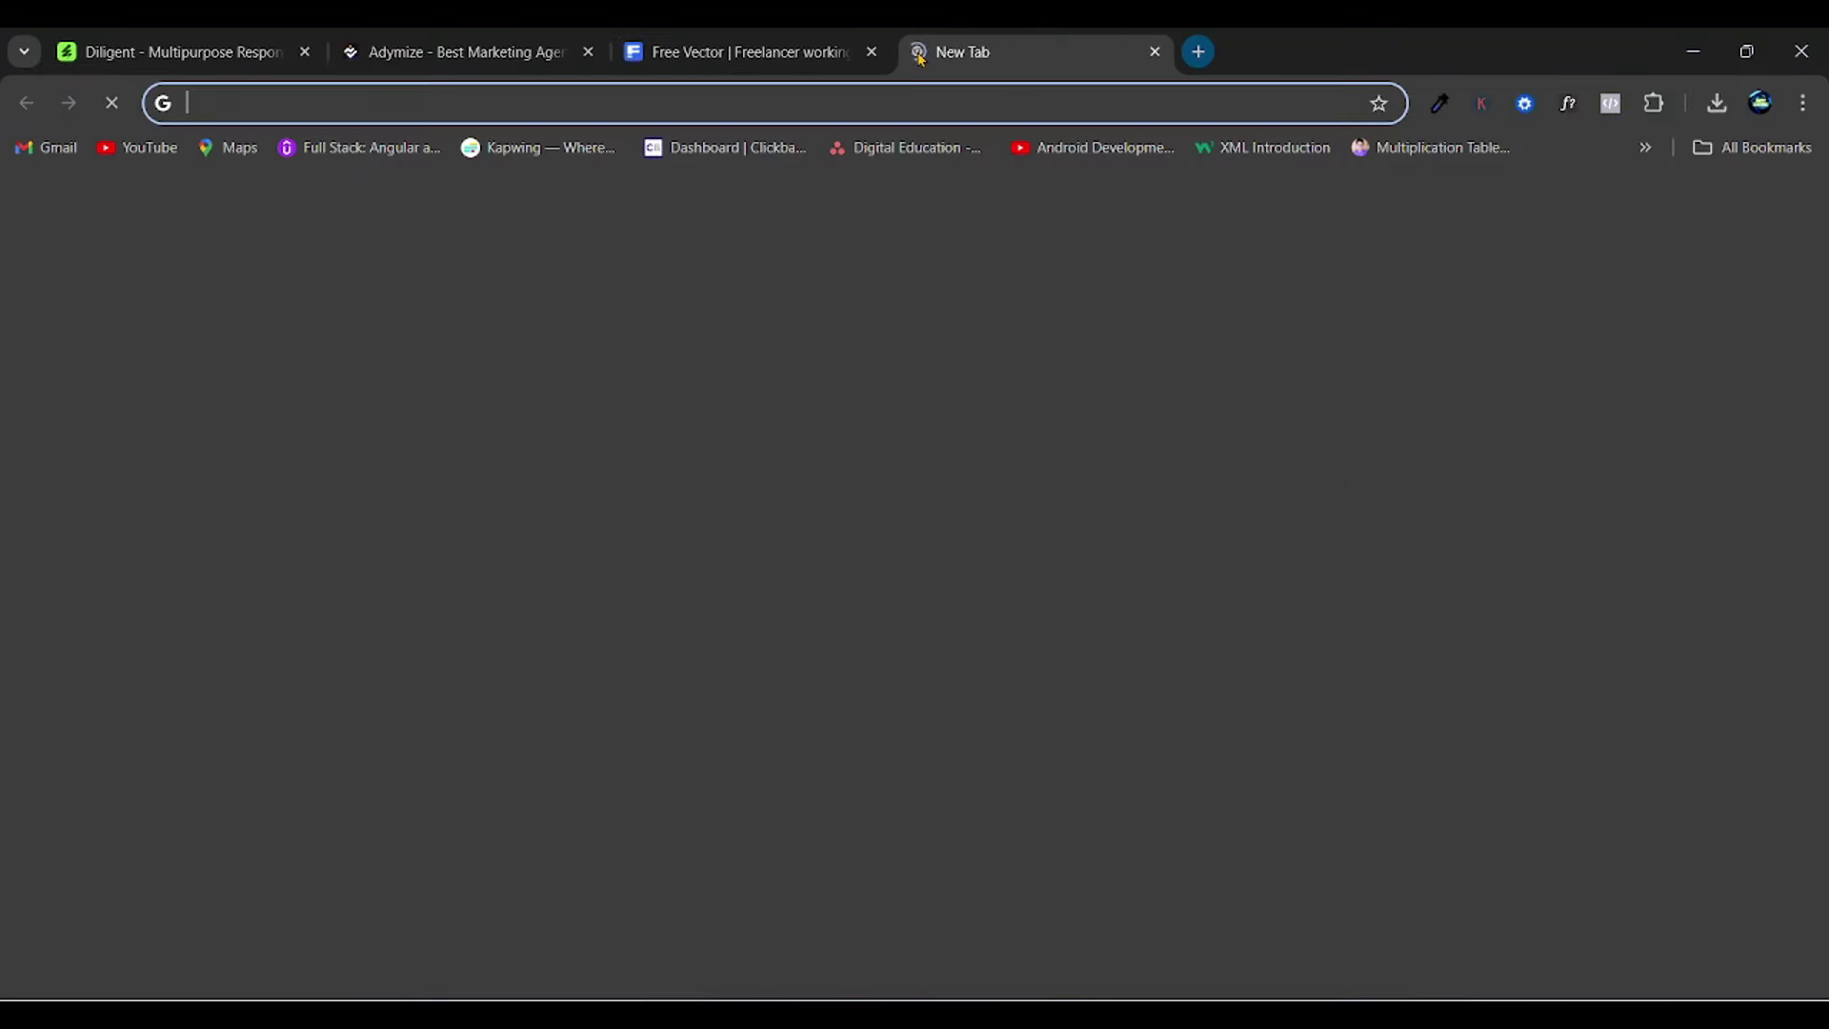
Open ChatGPT and type 'write 50 words for healdine description for web design agency'.
type("ch")
key("Return")
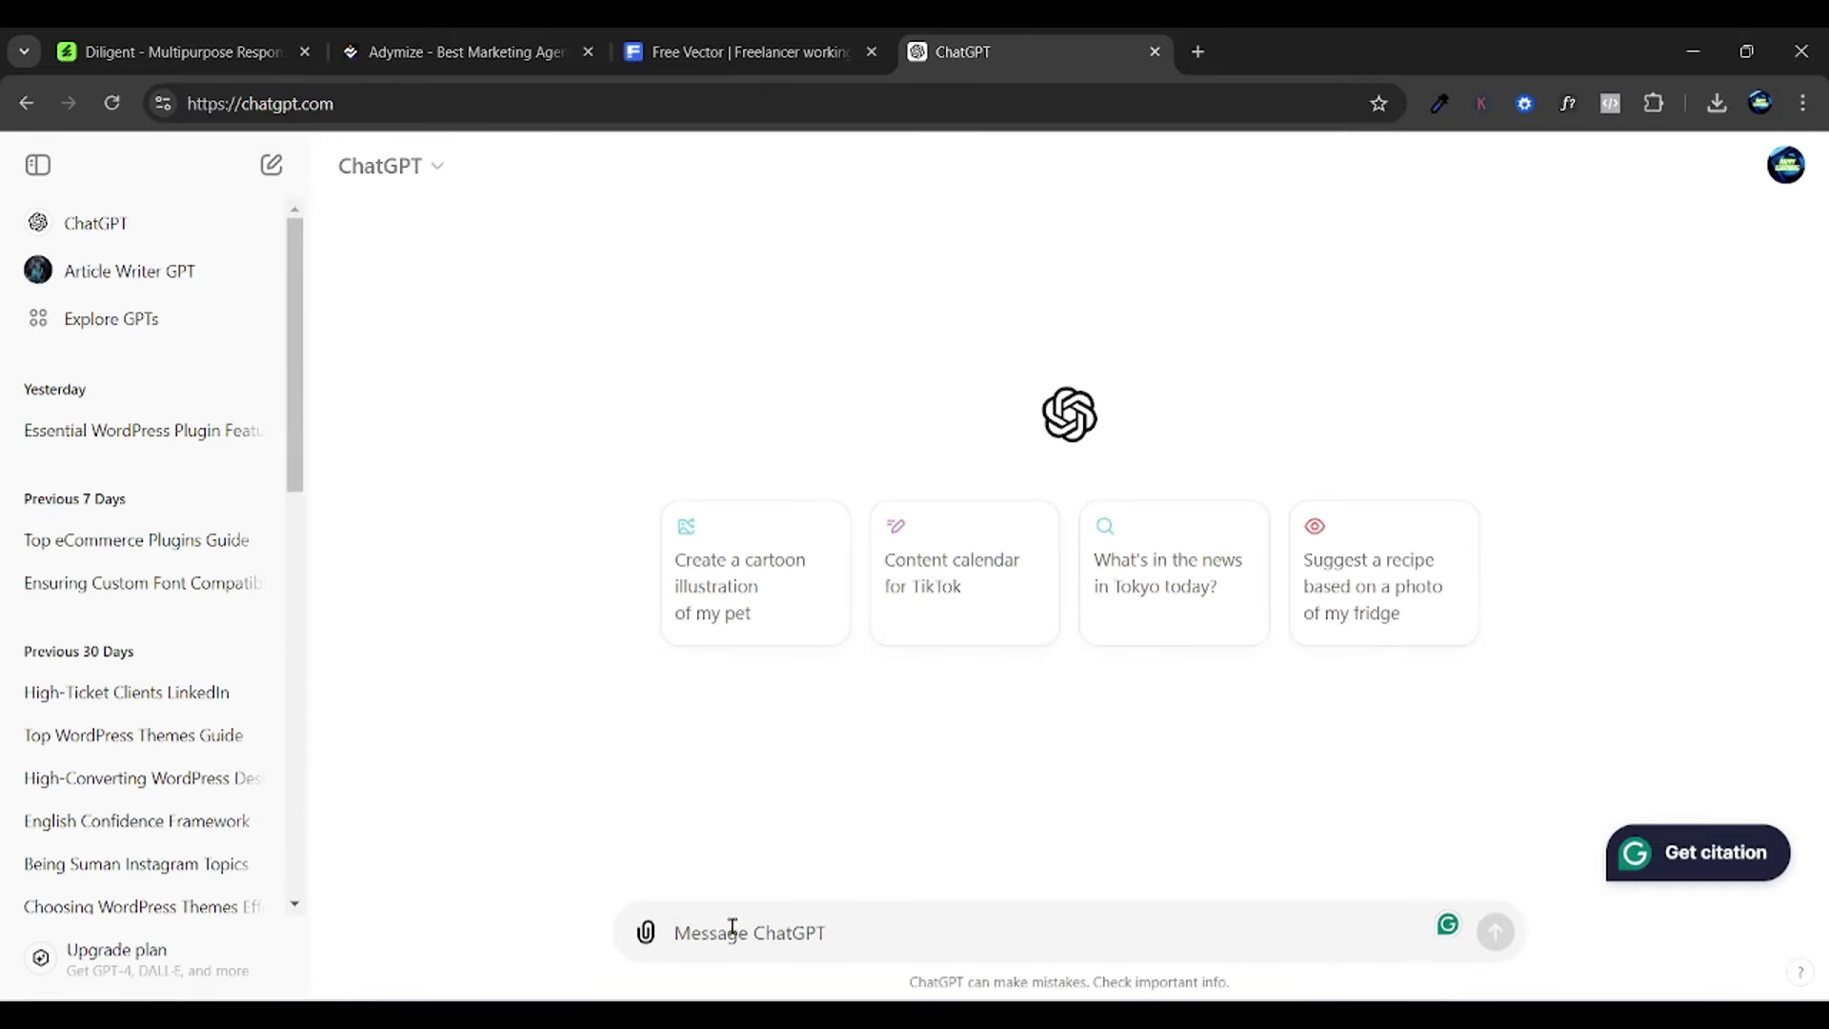
left_click(713, 937)
type("write 50 words for healdine description for ")
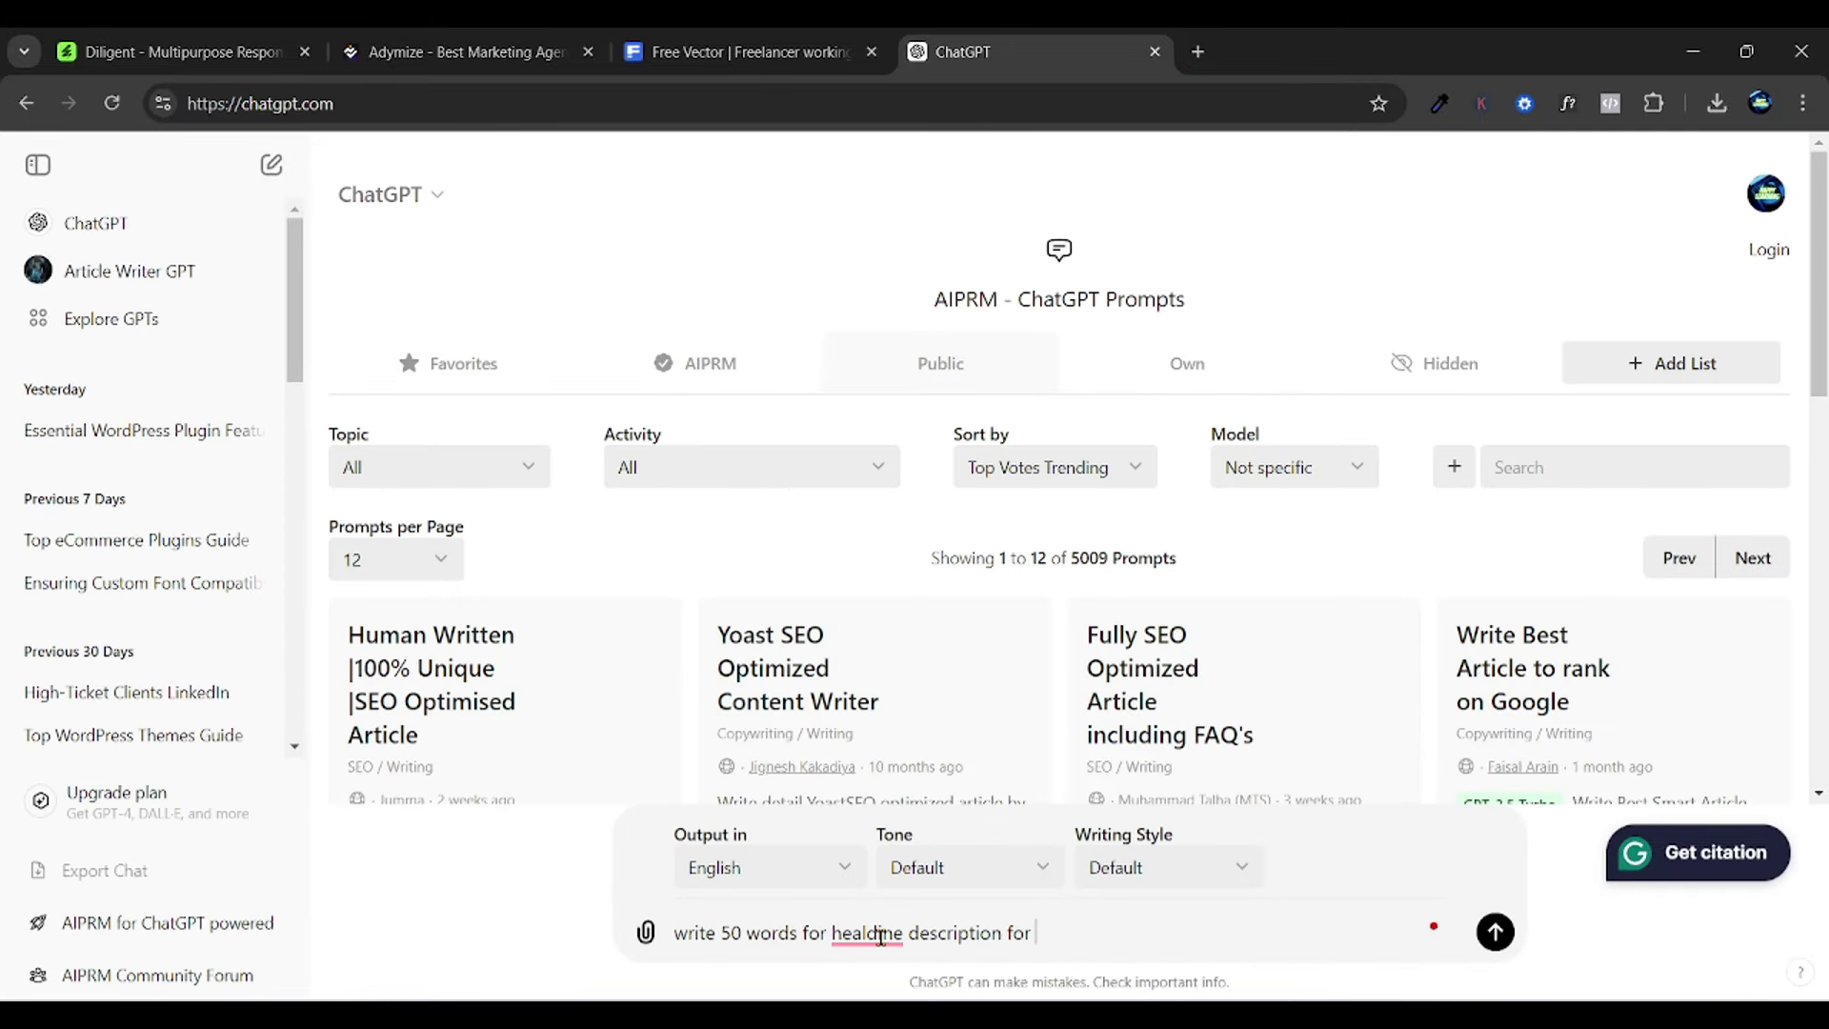
type("web design agency")
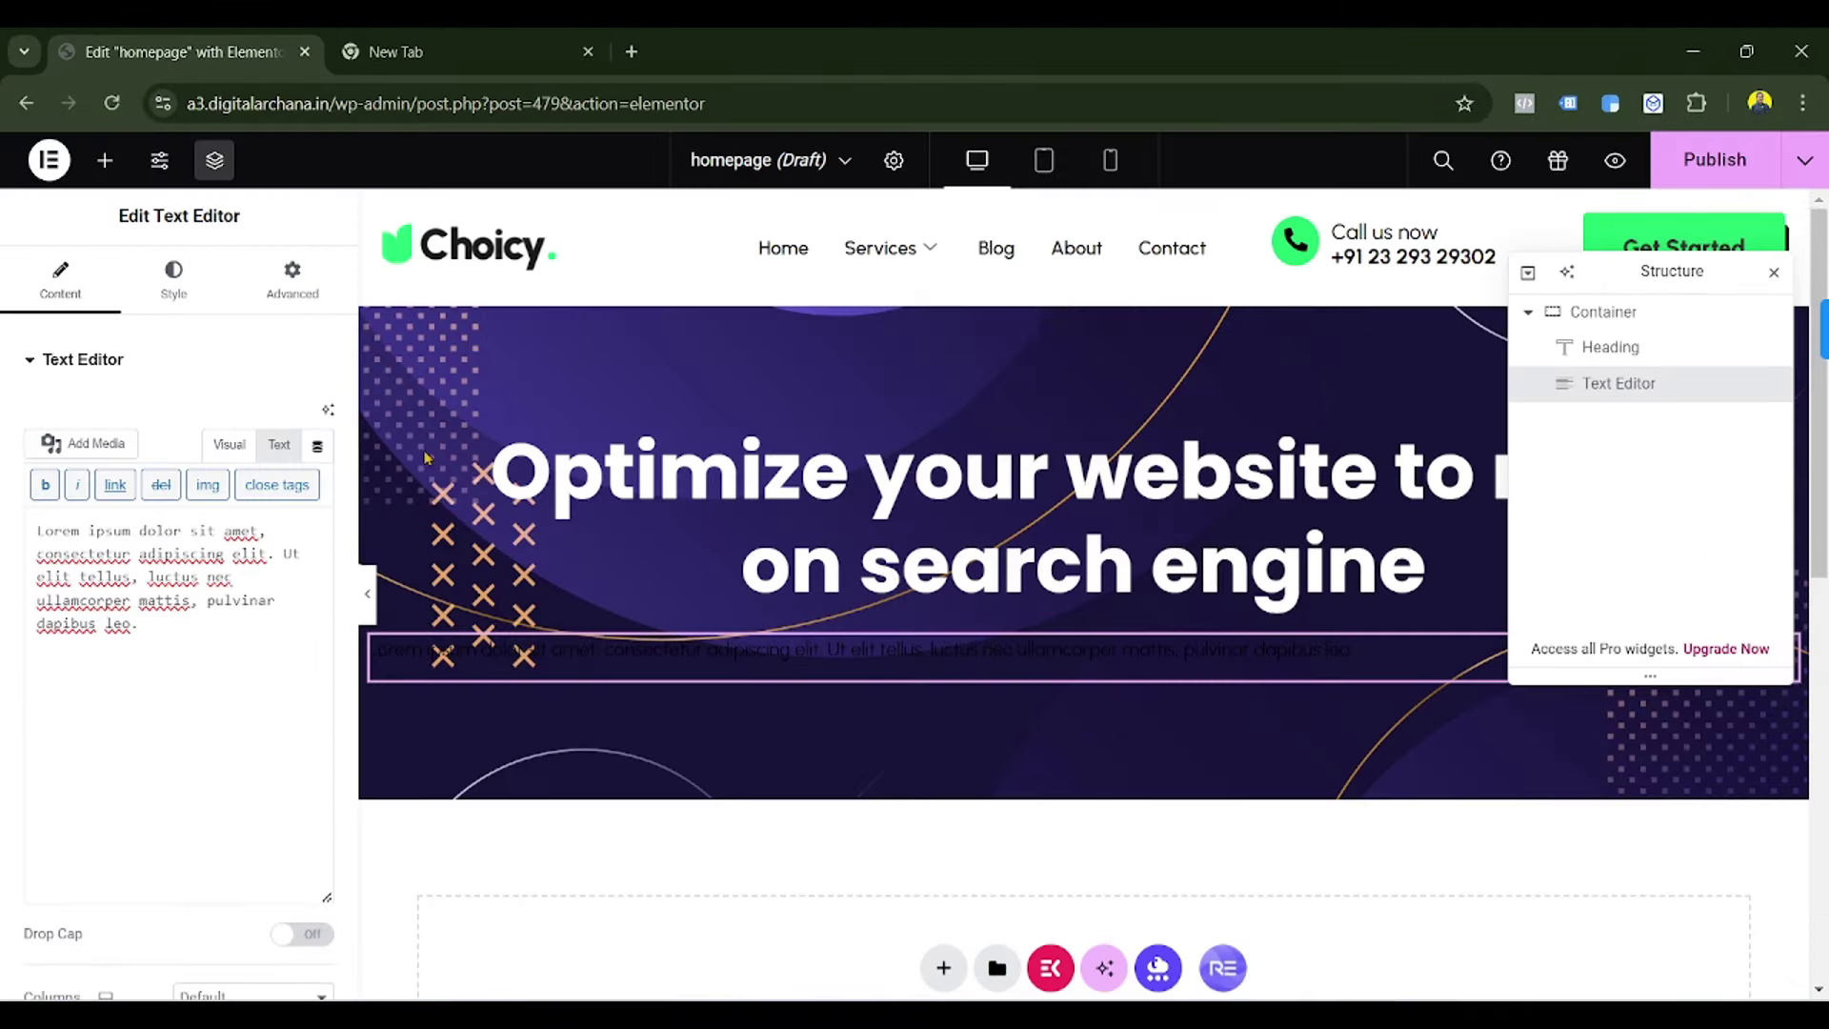
Select the full hero heading text in Elementor's Content tab to copy it.
left_click(429, 460)
left_click(27, 279)
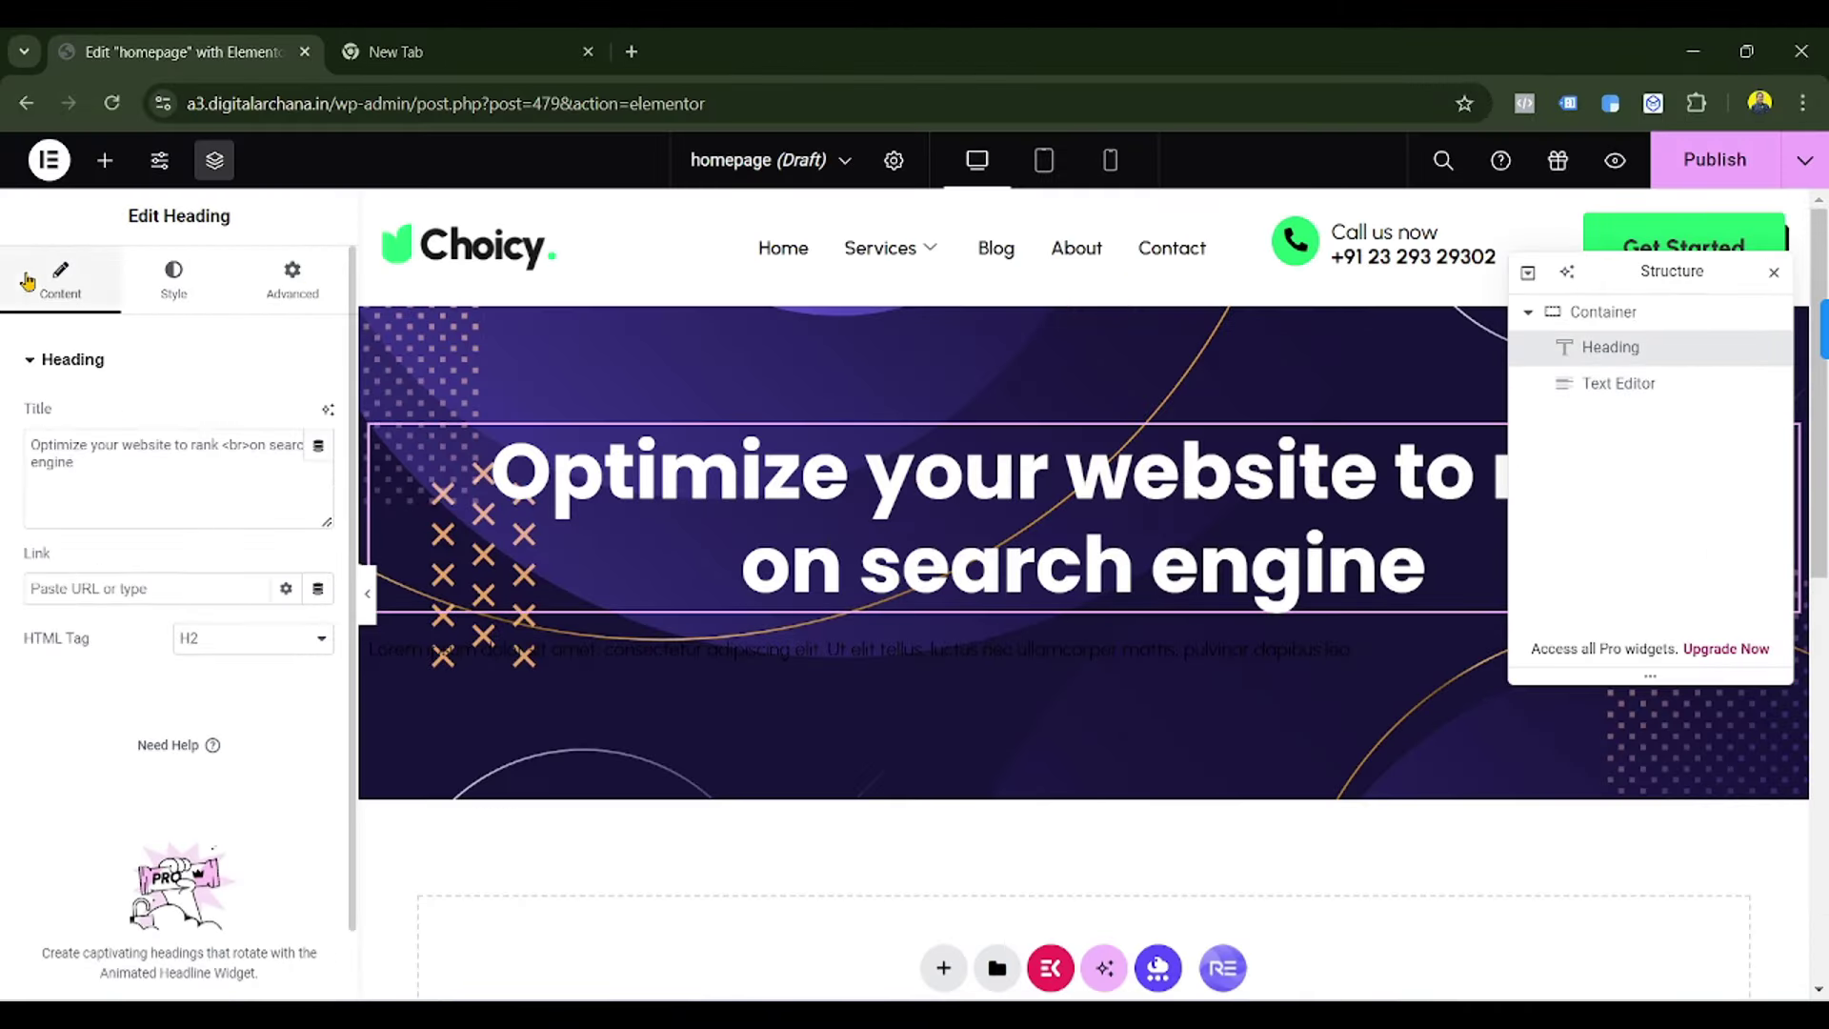
triple_click(179, 462)
key("ctrl+c")
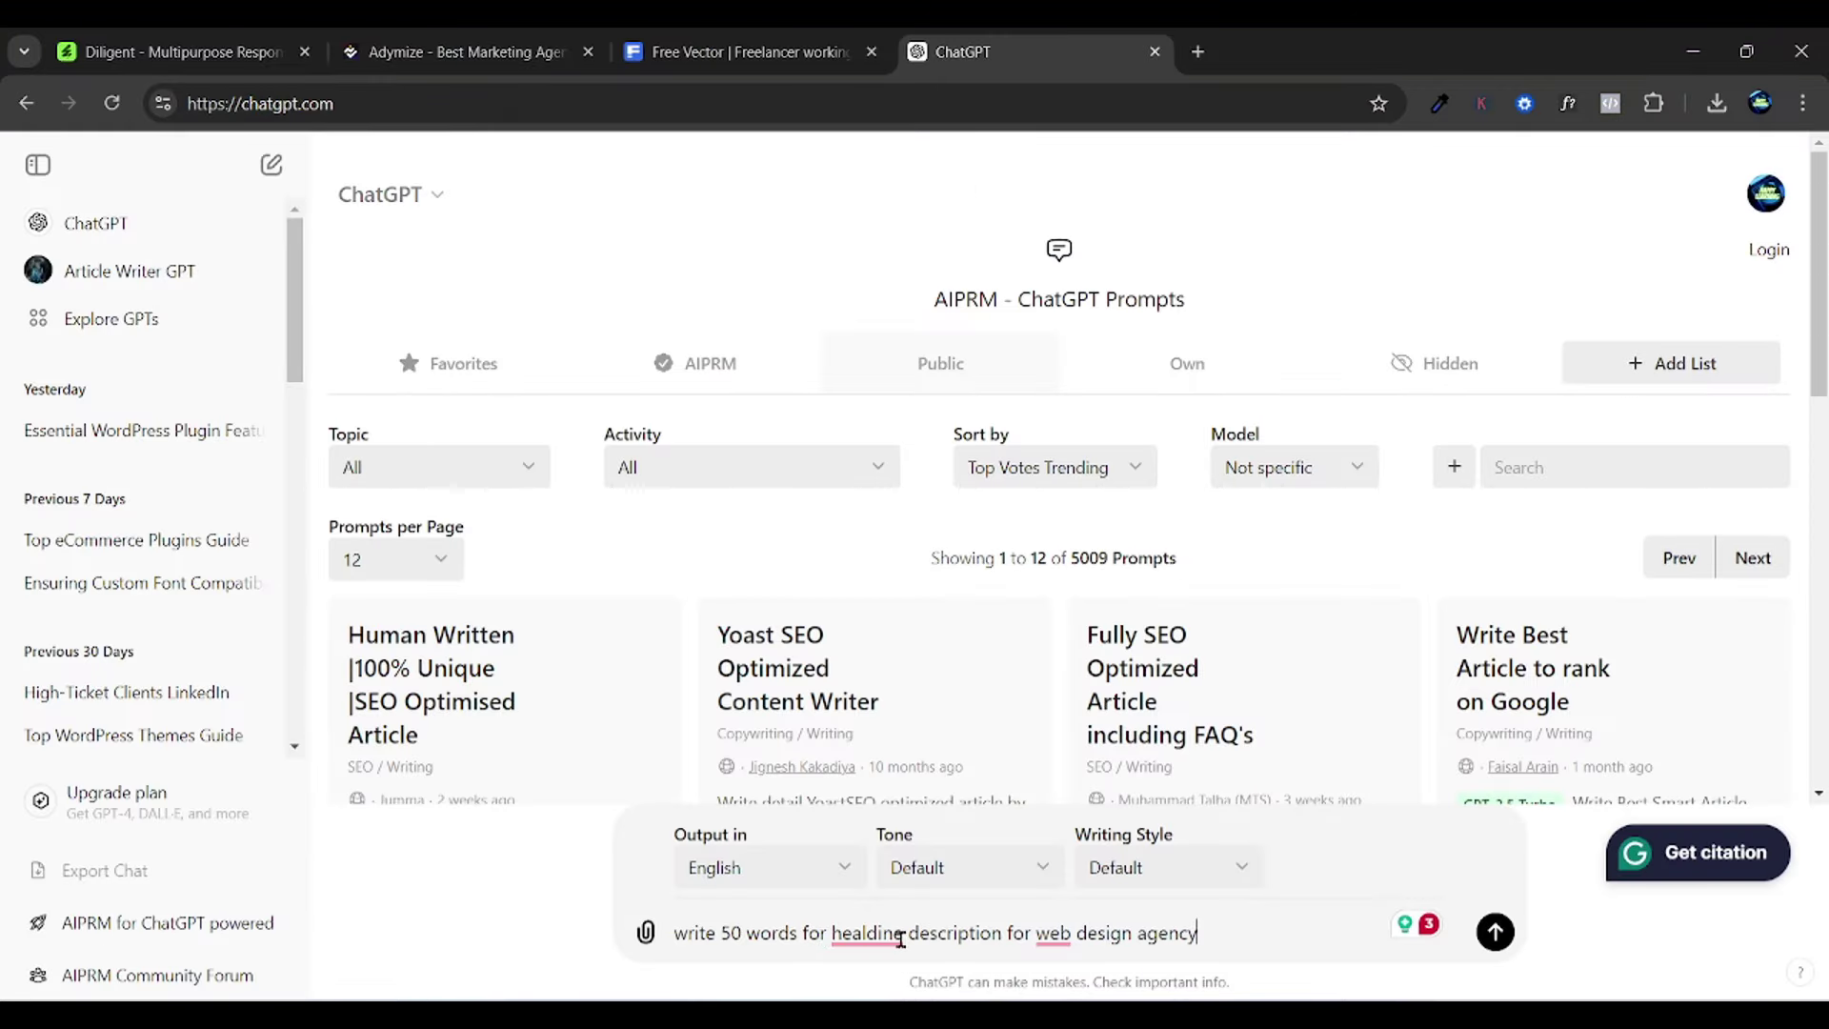
Add the quoted heading to the prompt, ask for engaging call-to-action text, send, and select the reply.
left_click(905, 936)
type("\"\"")
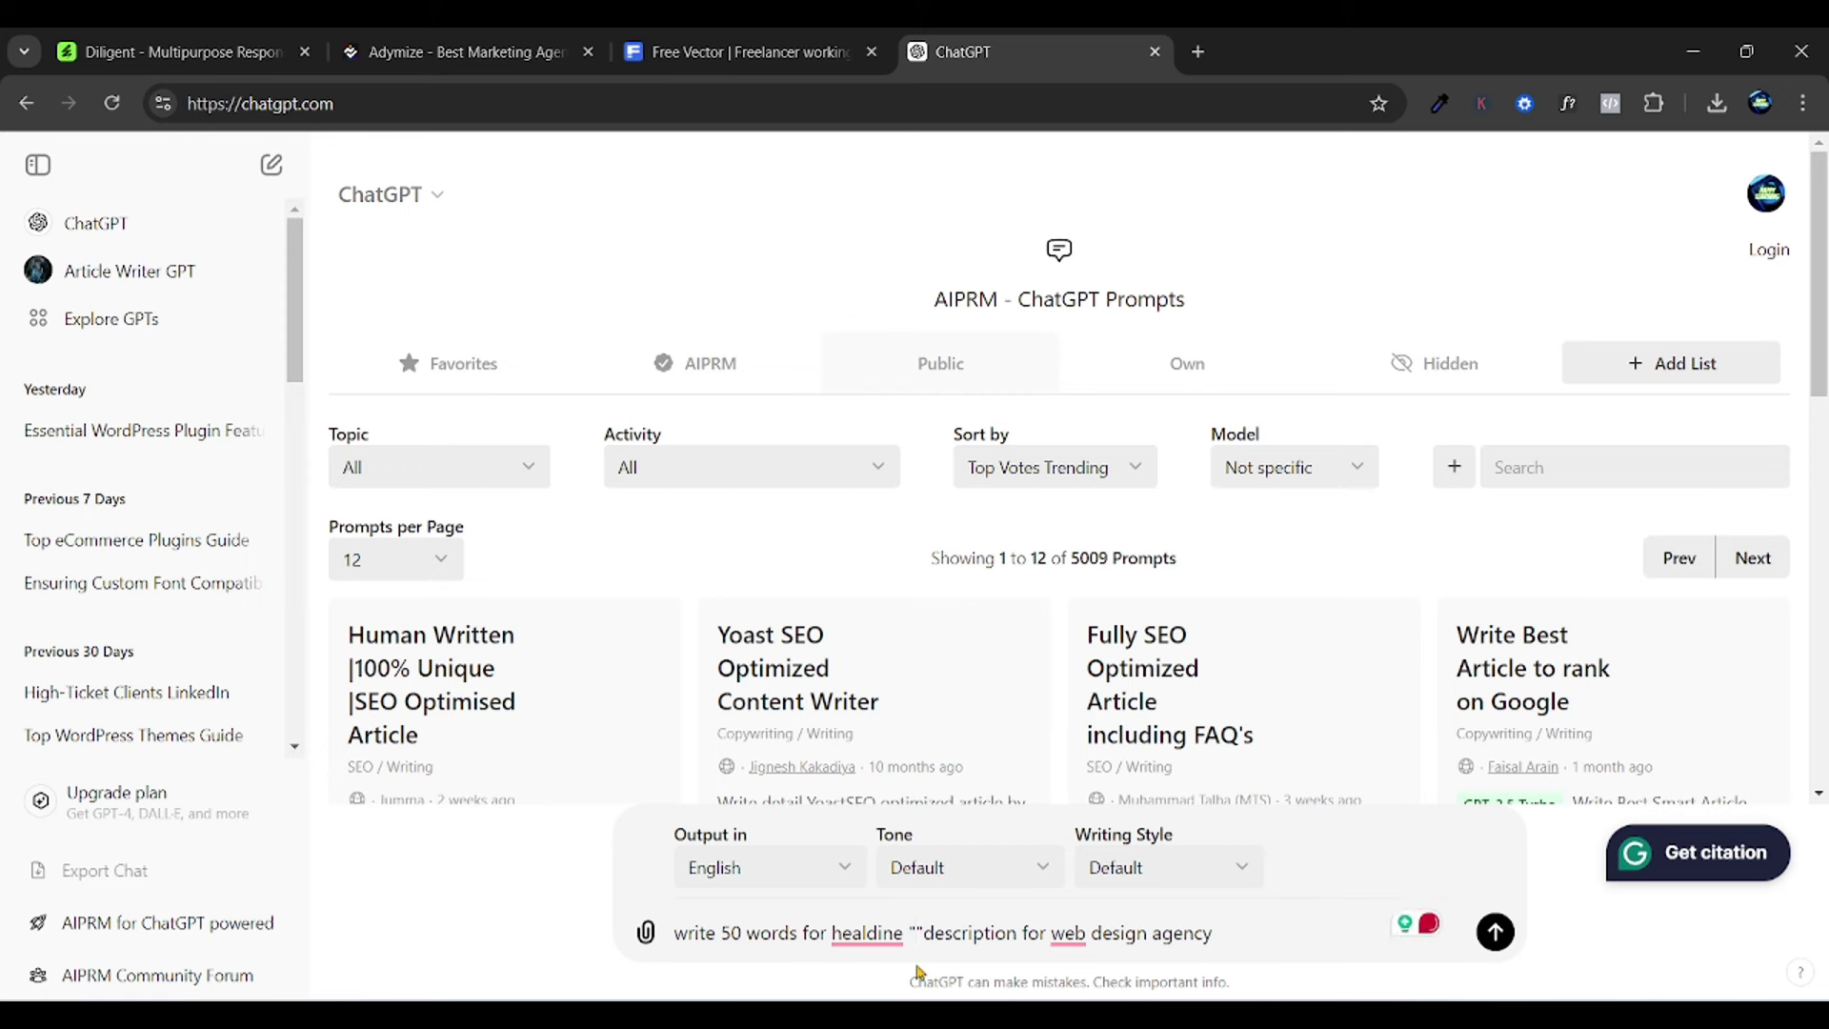
key("ctrl+v")
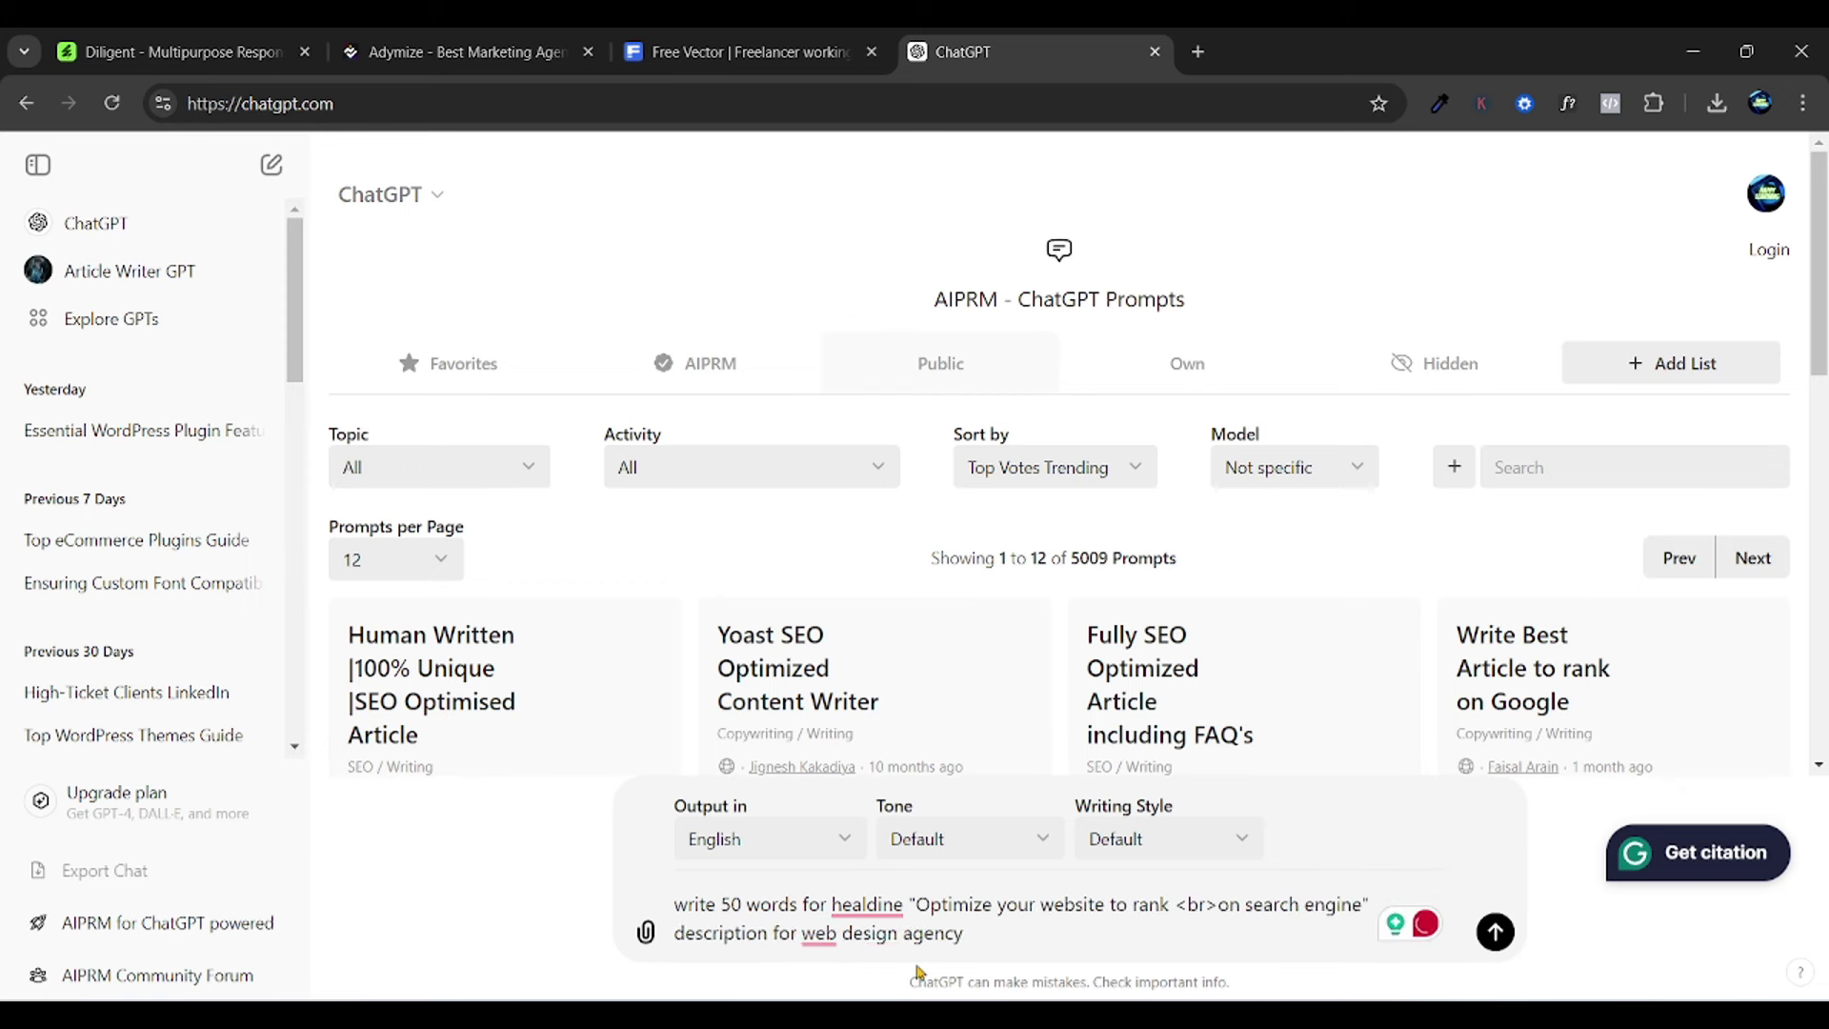
left_click(861, 907)
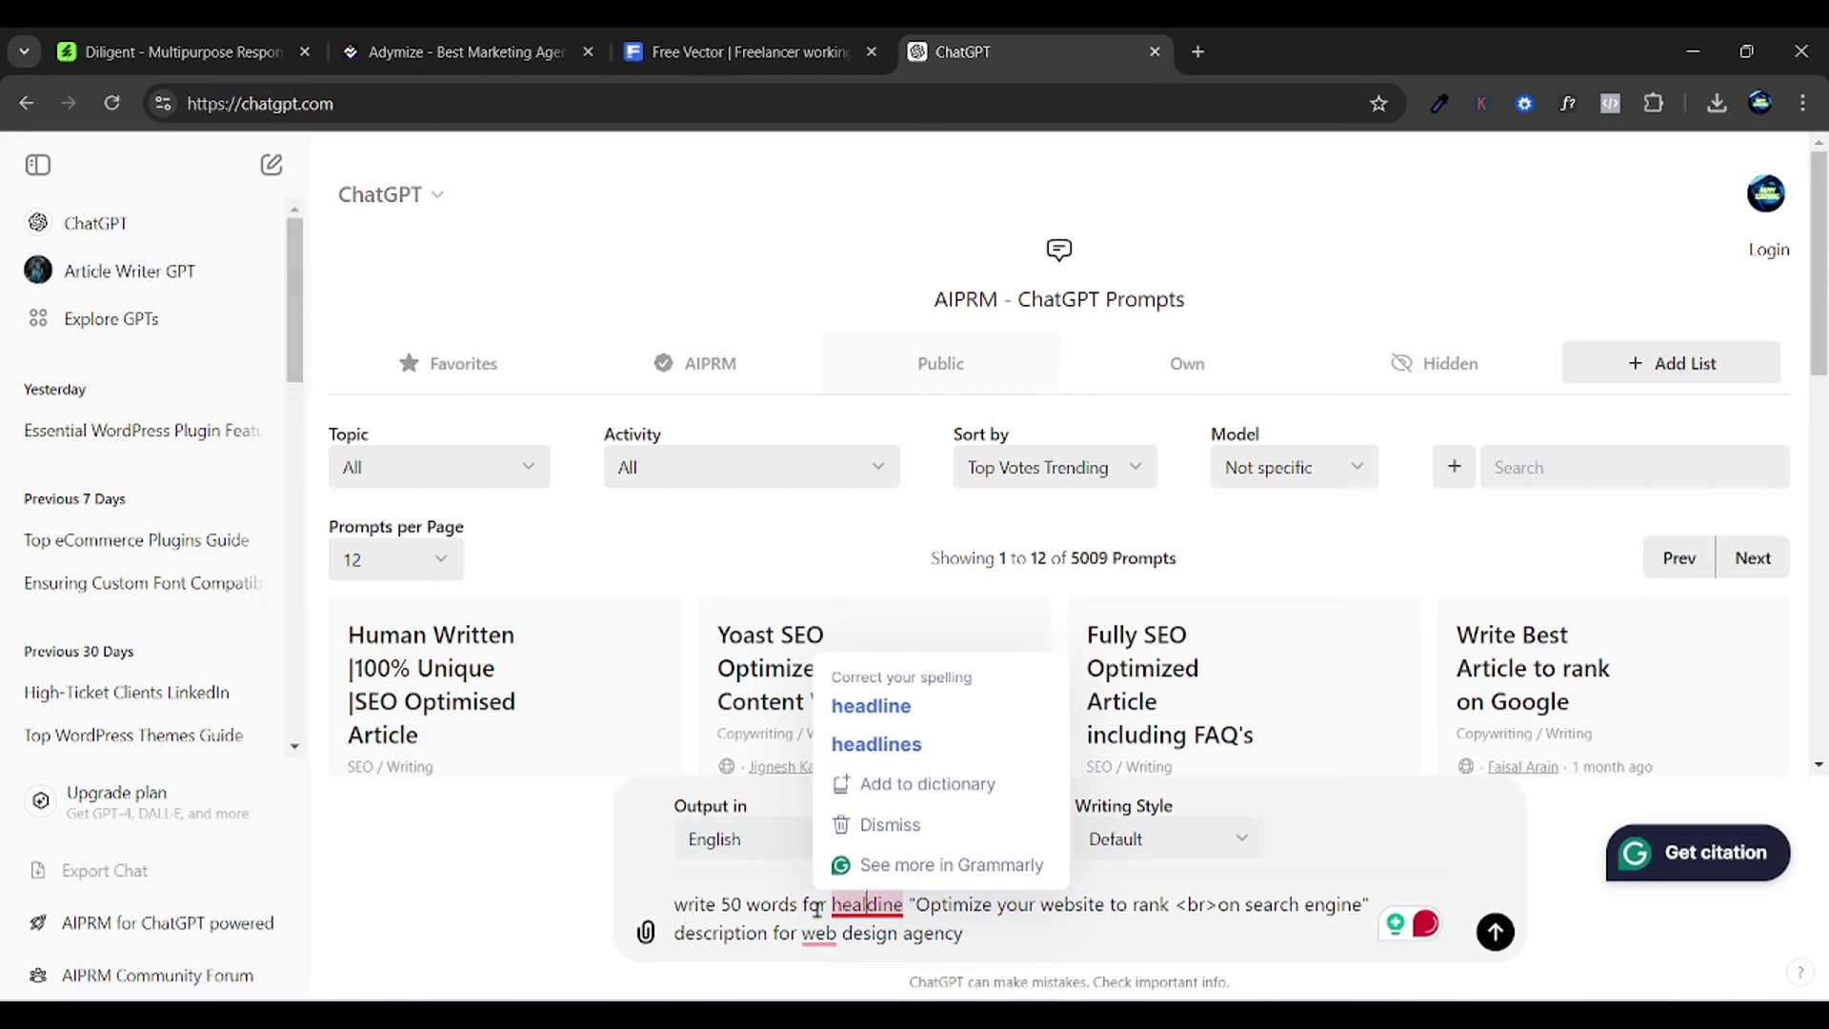
double_click(816, 905)
type("on")
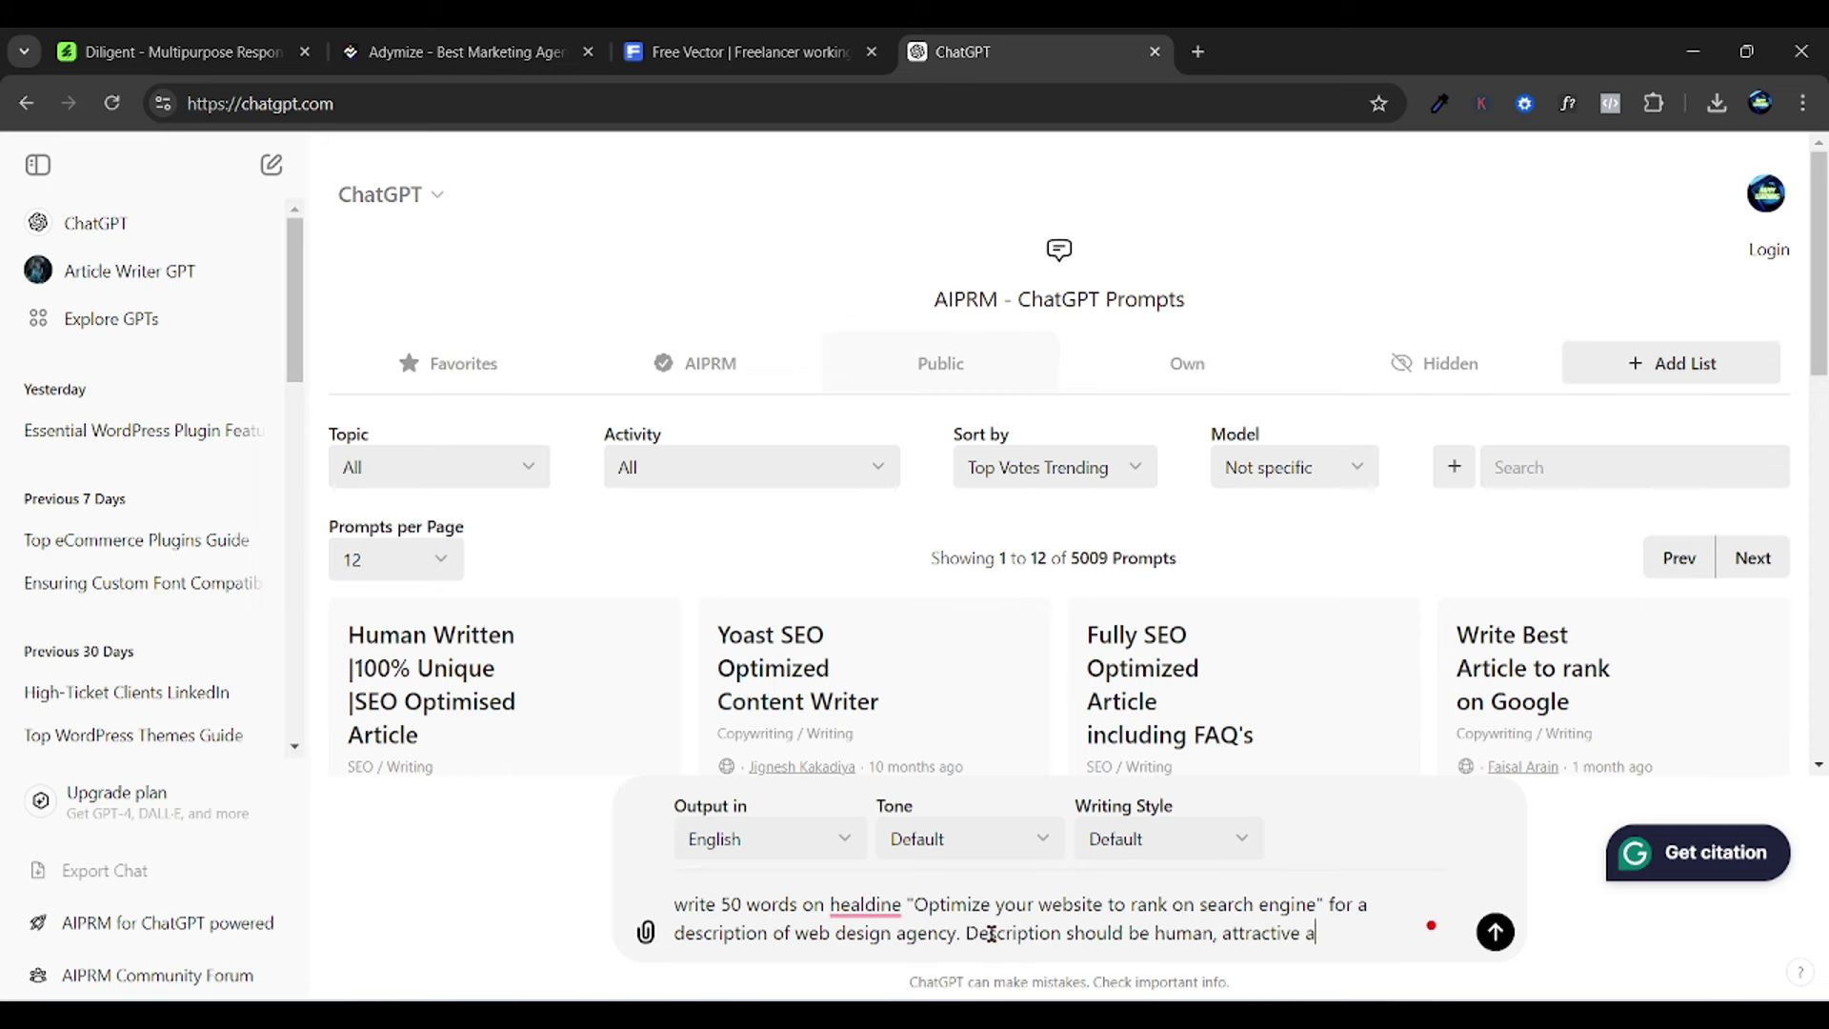
type("nd engaging and call ")
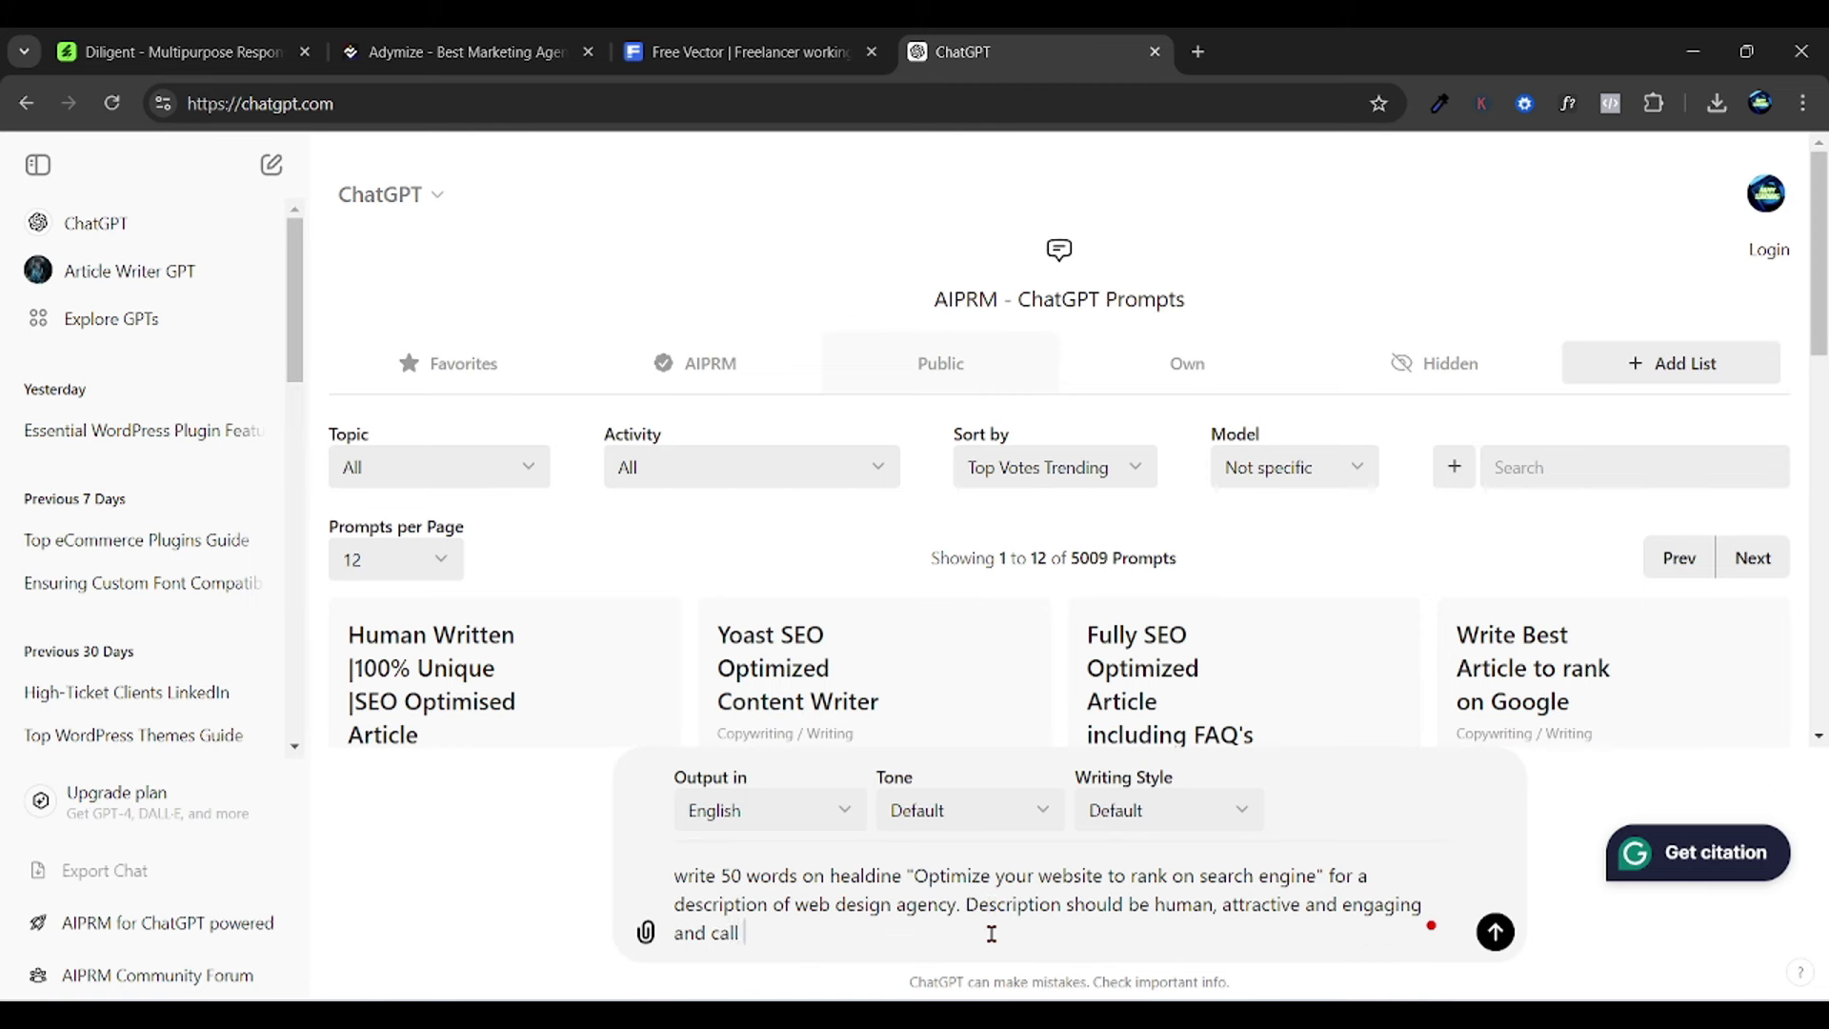
type("to action.")
key("Return")
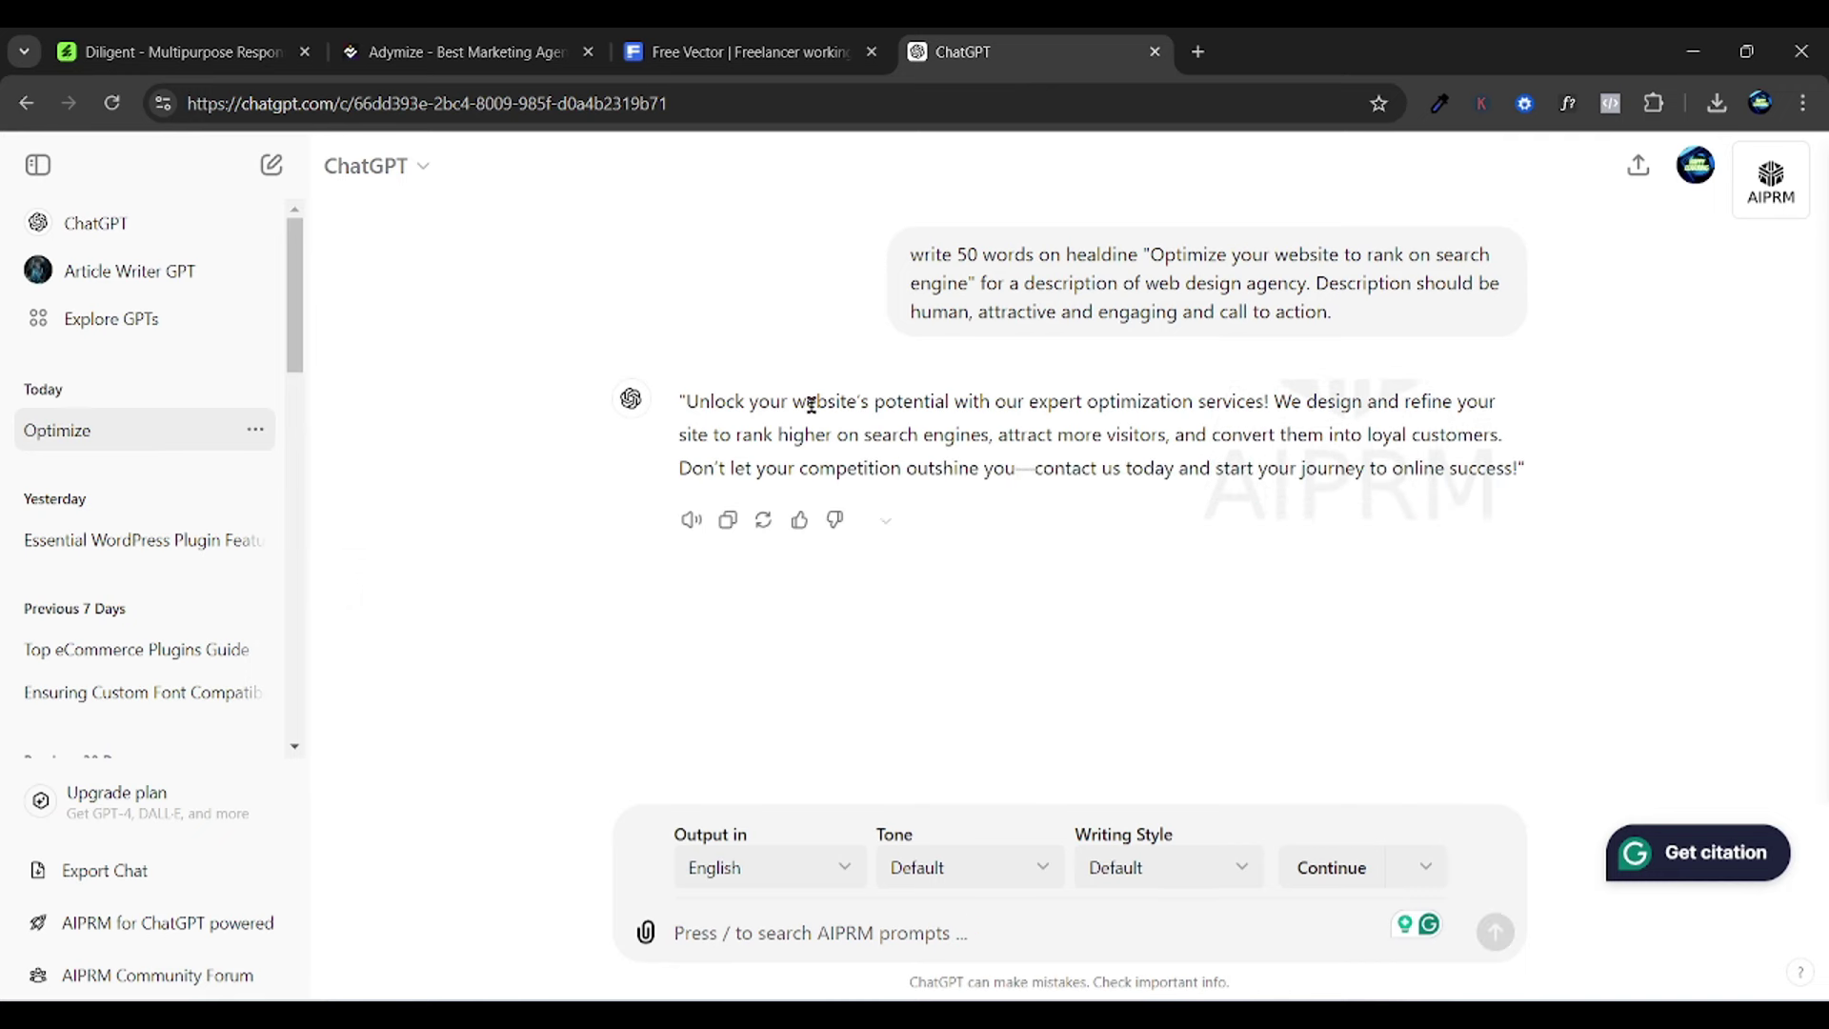
left_click_drag(682, 400, 1520, 492)
key("ctrl+c")
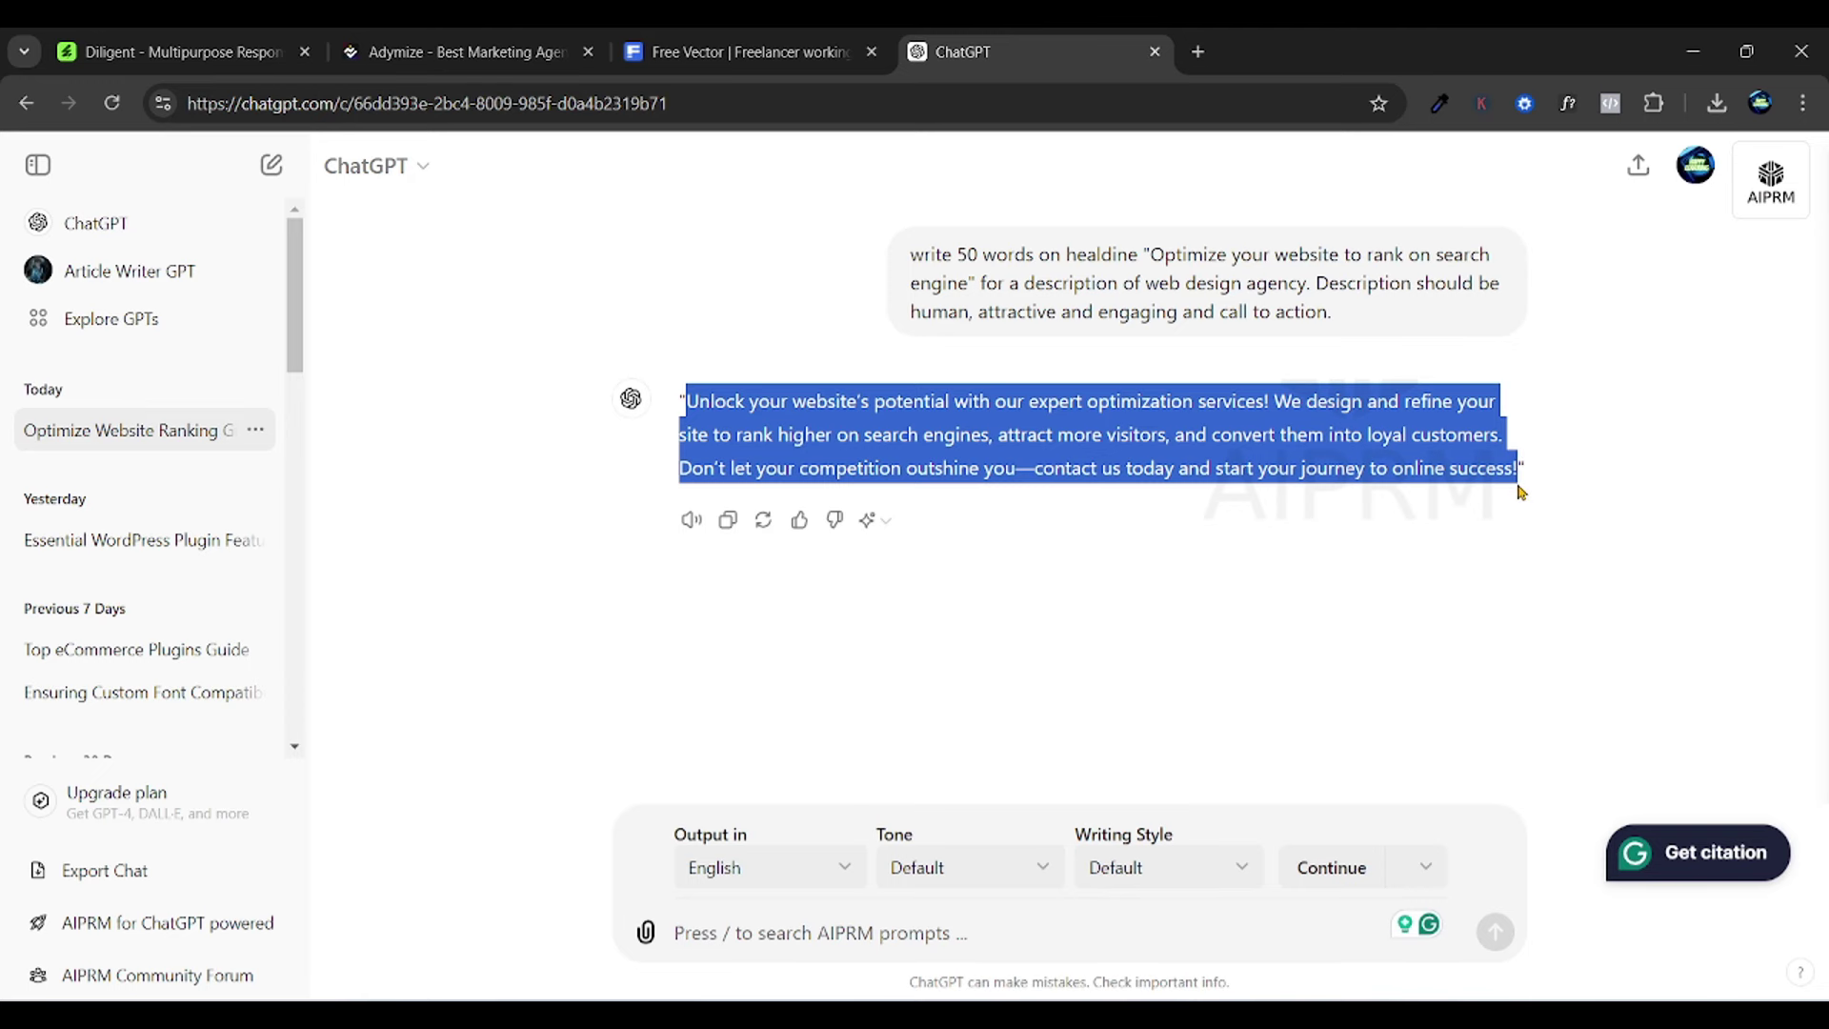
Replace the placeholder Lorem paragraph with the pasted ChatGPT description.
key("alt+Tab")
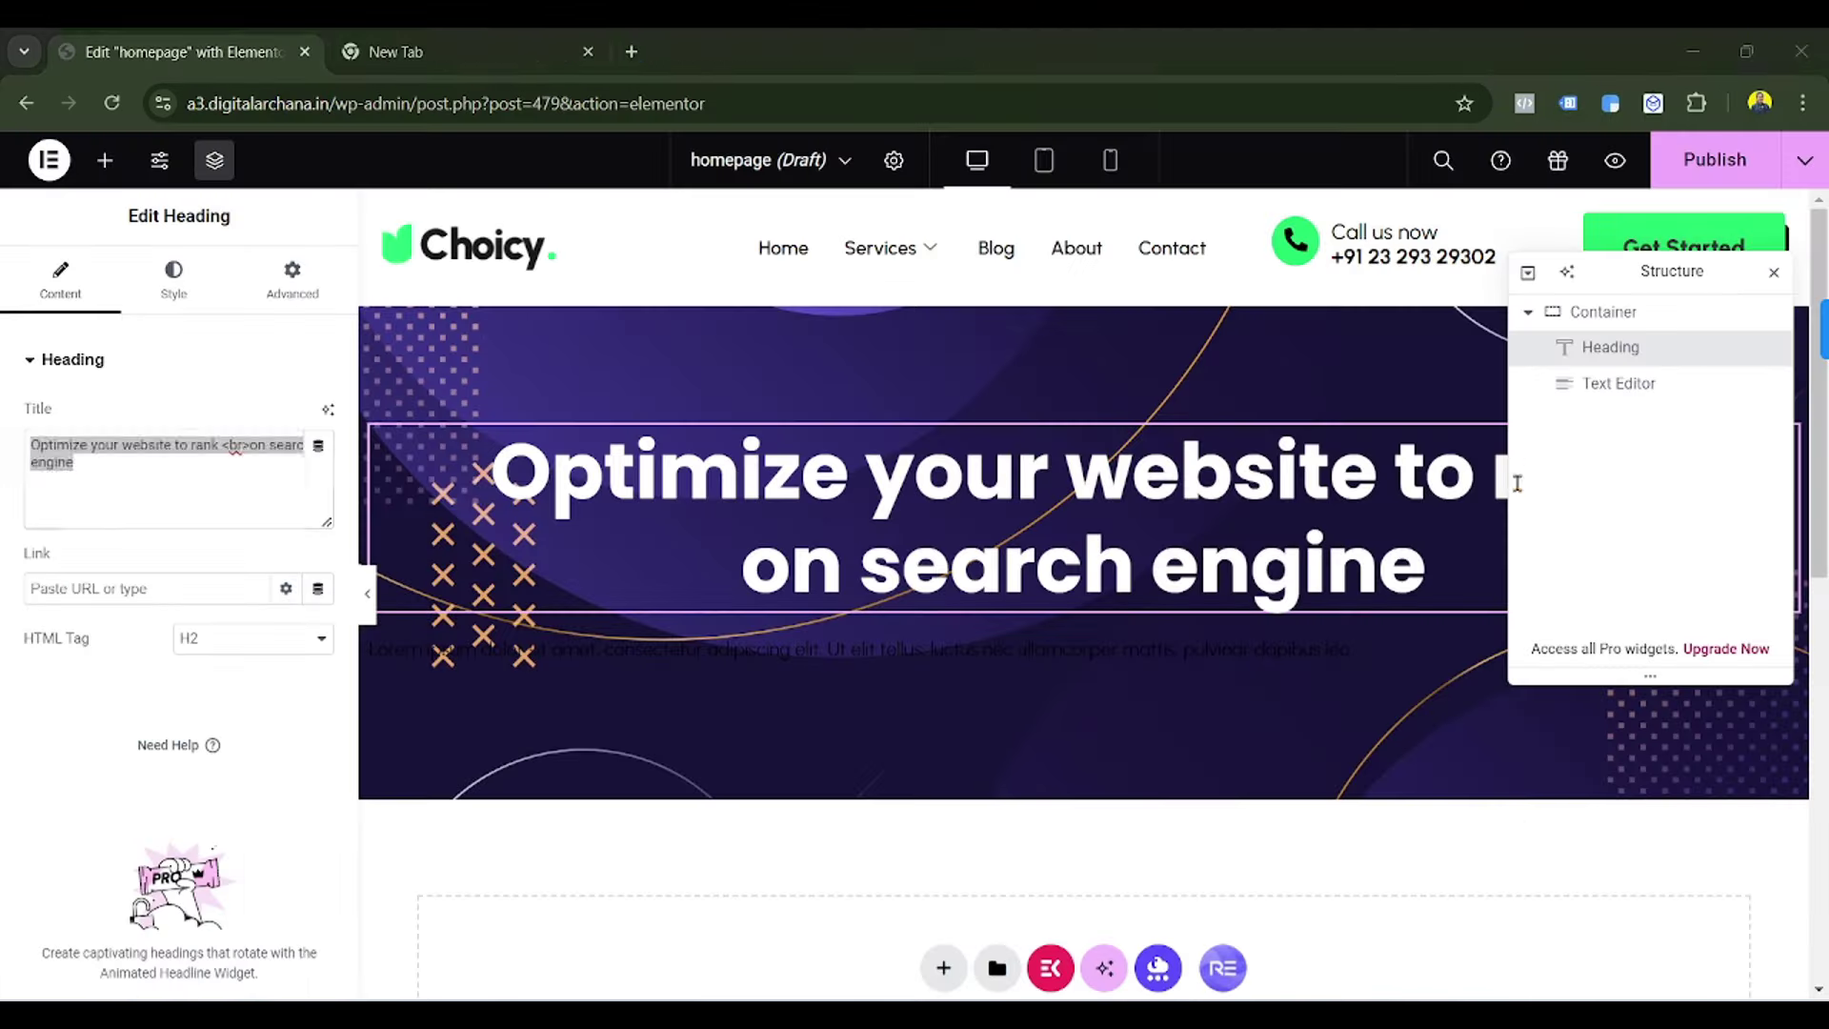
key("ctrl+a")
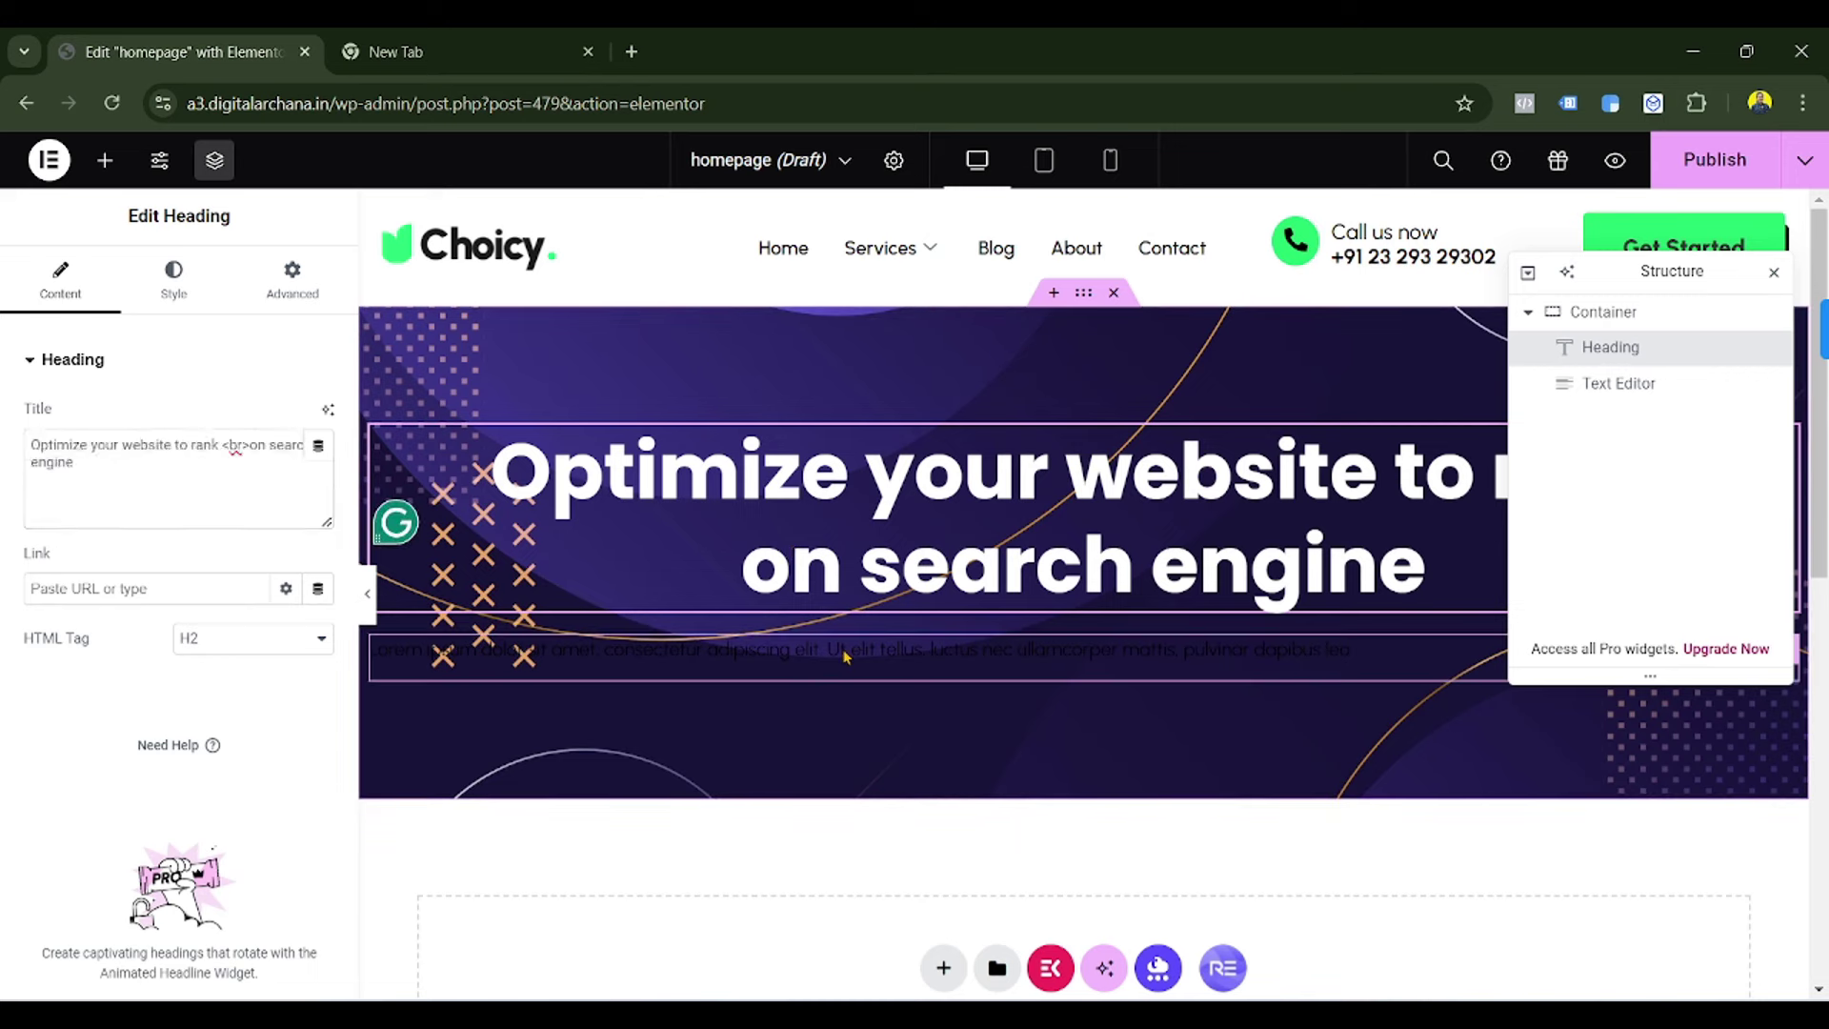
left_click(839, 655)
left_click(279, 445)
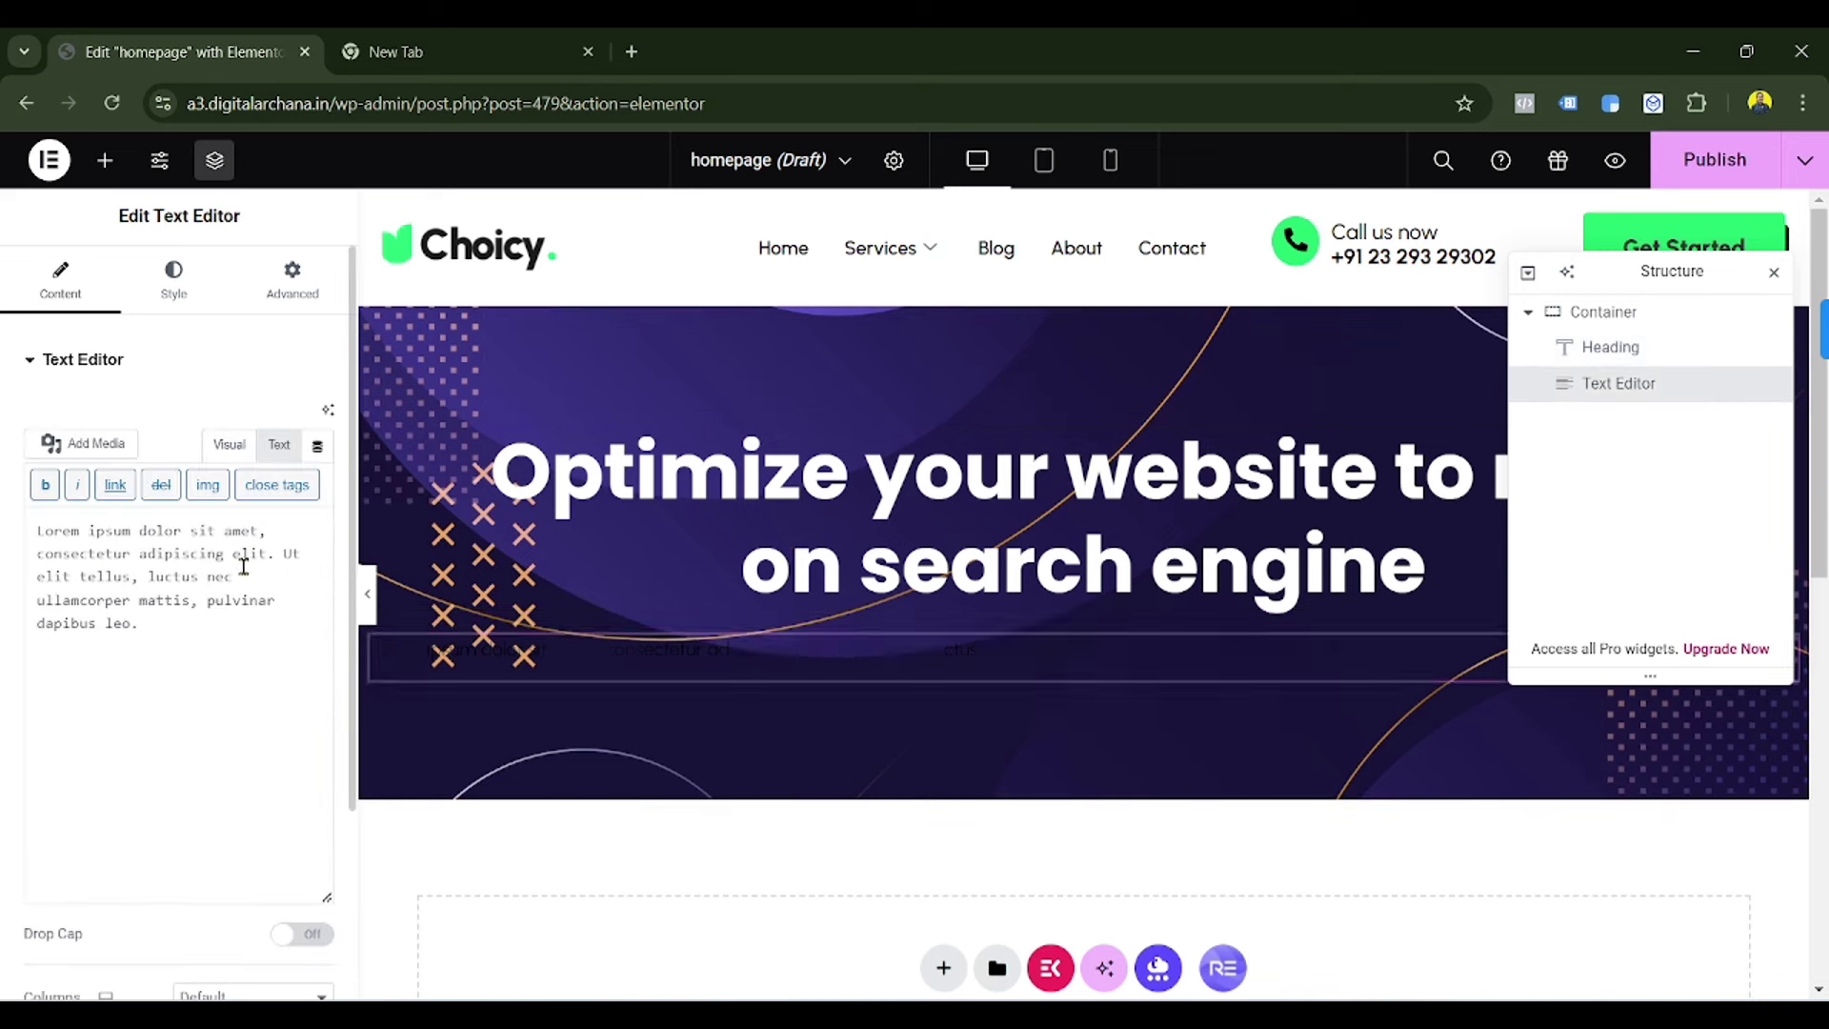
key("ctrl+a")
key("ctrl+v")
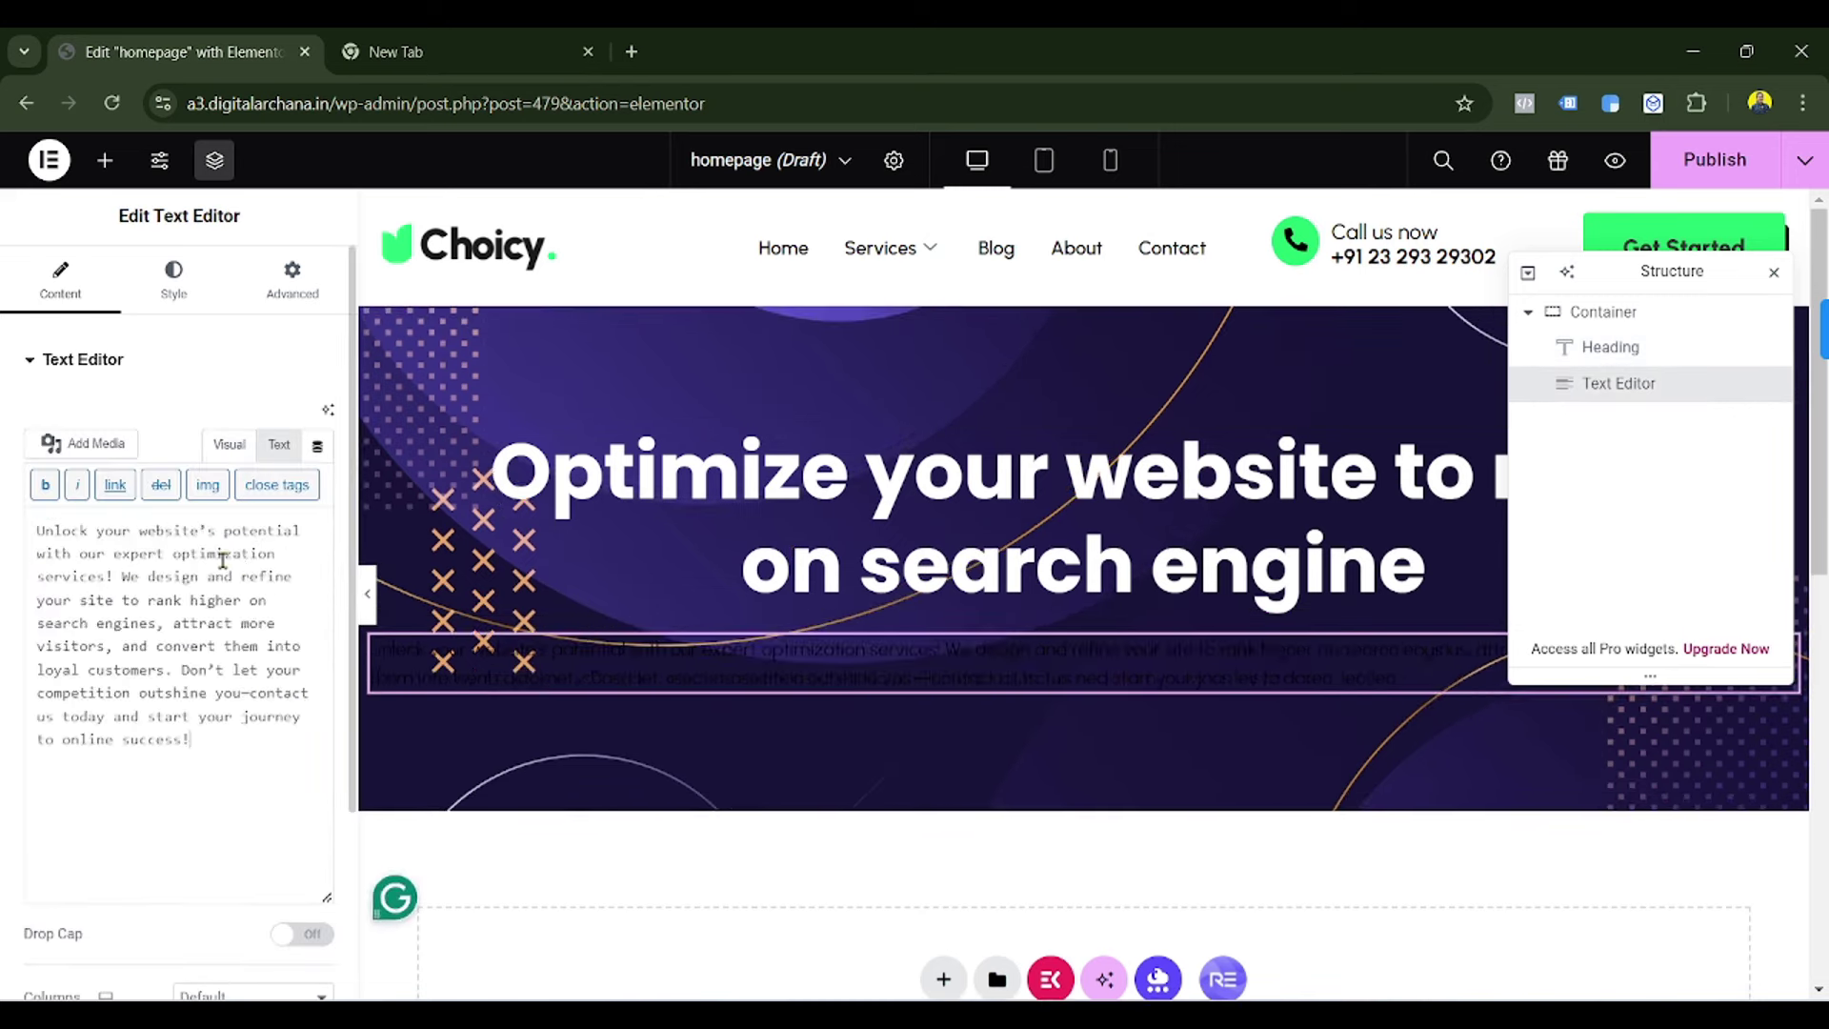
Center the paragraph and make its text white.
left_click(174, 279)
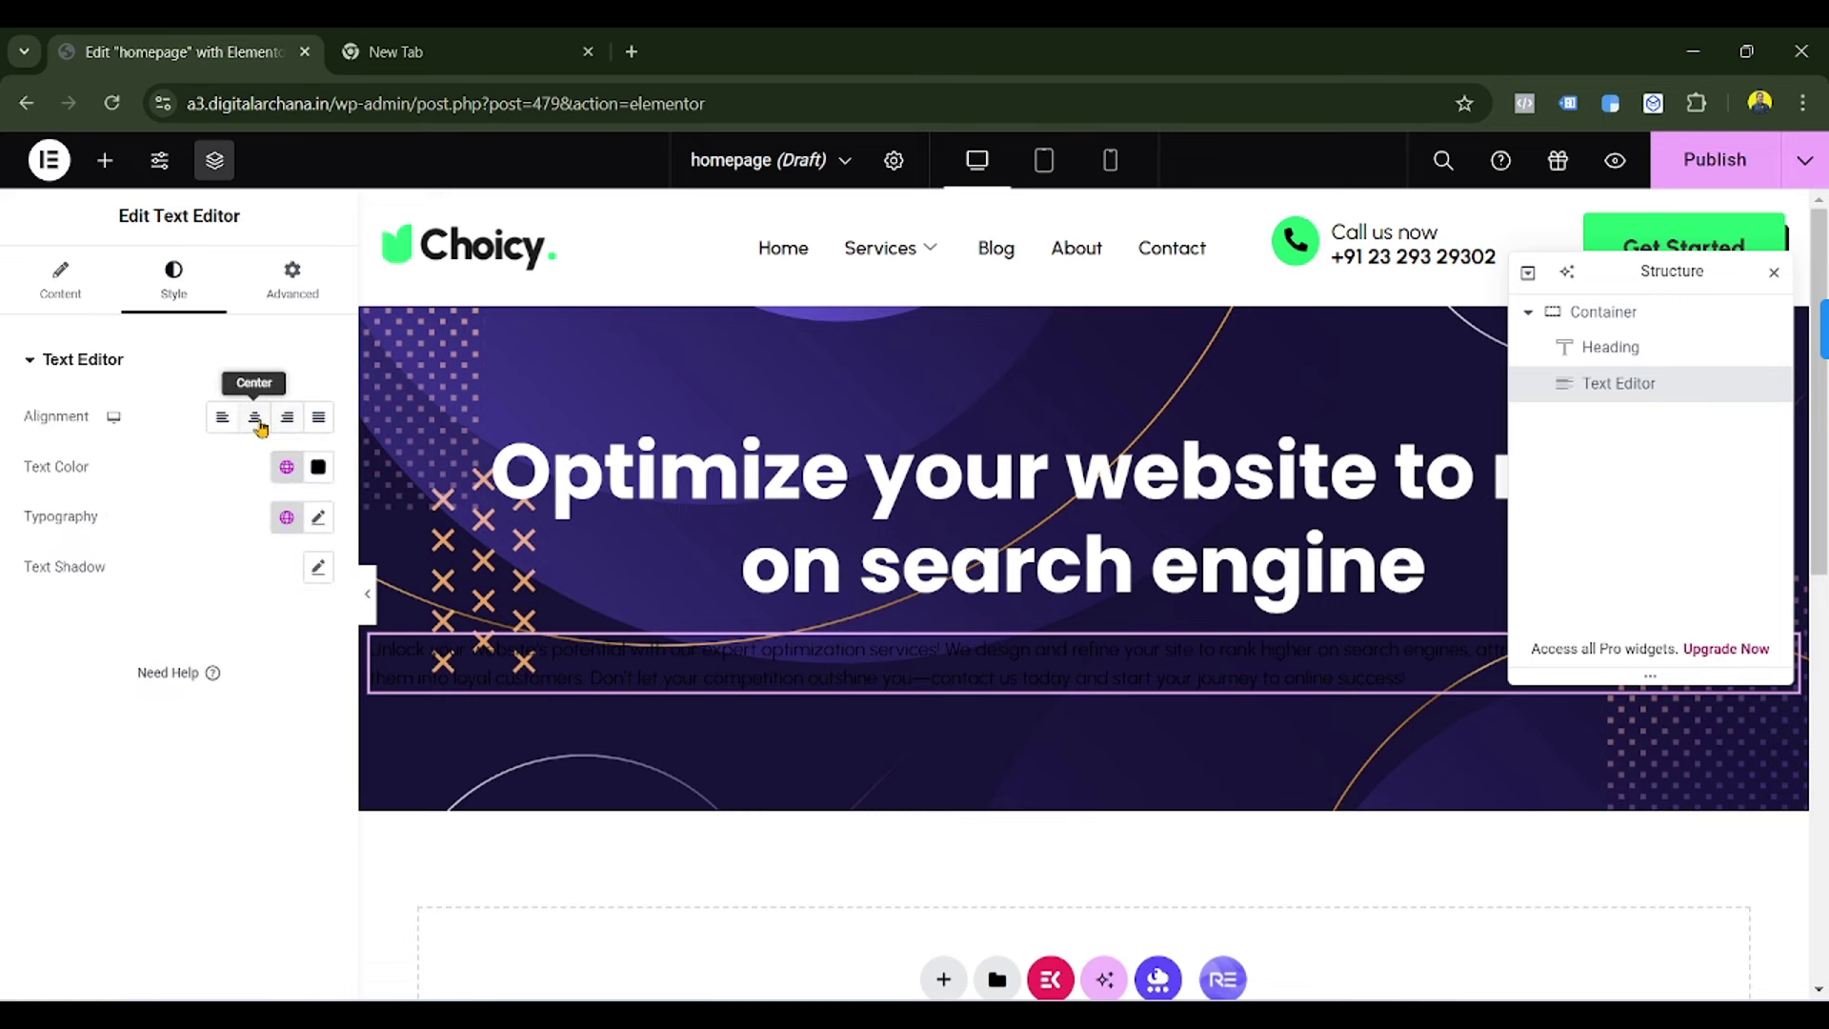
left_click(255, 416)
left_click(316, 466)
left_click(191, 564)
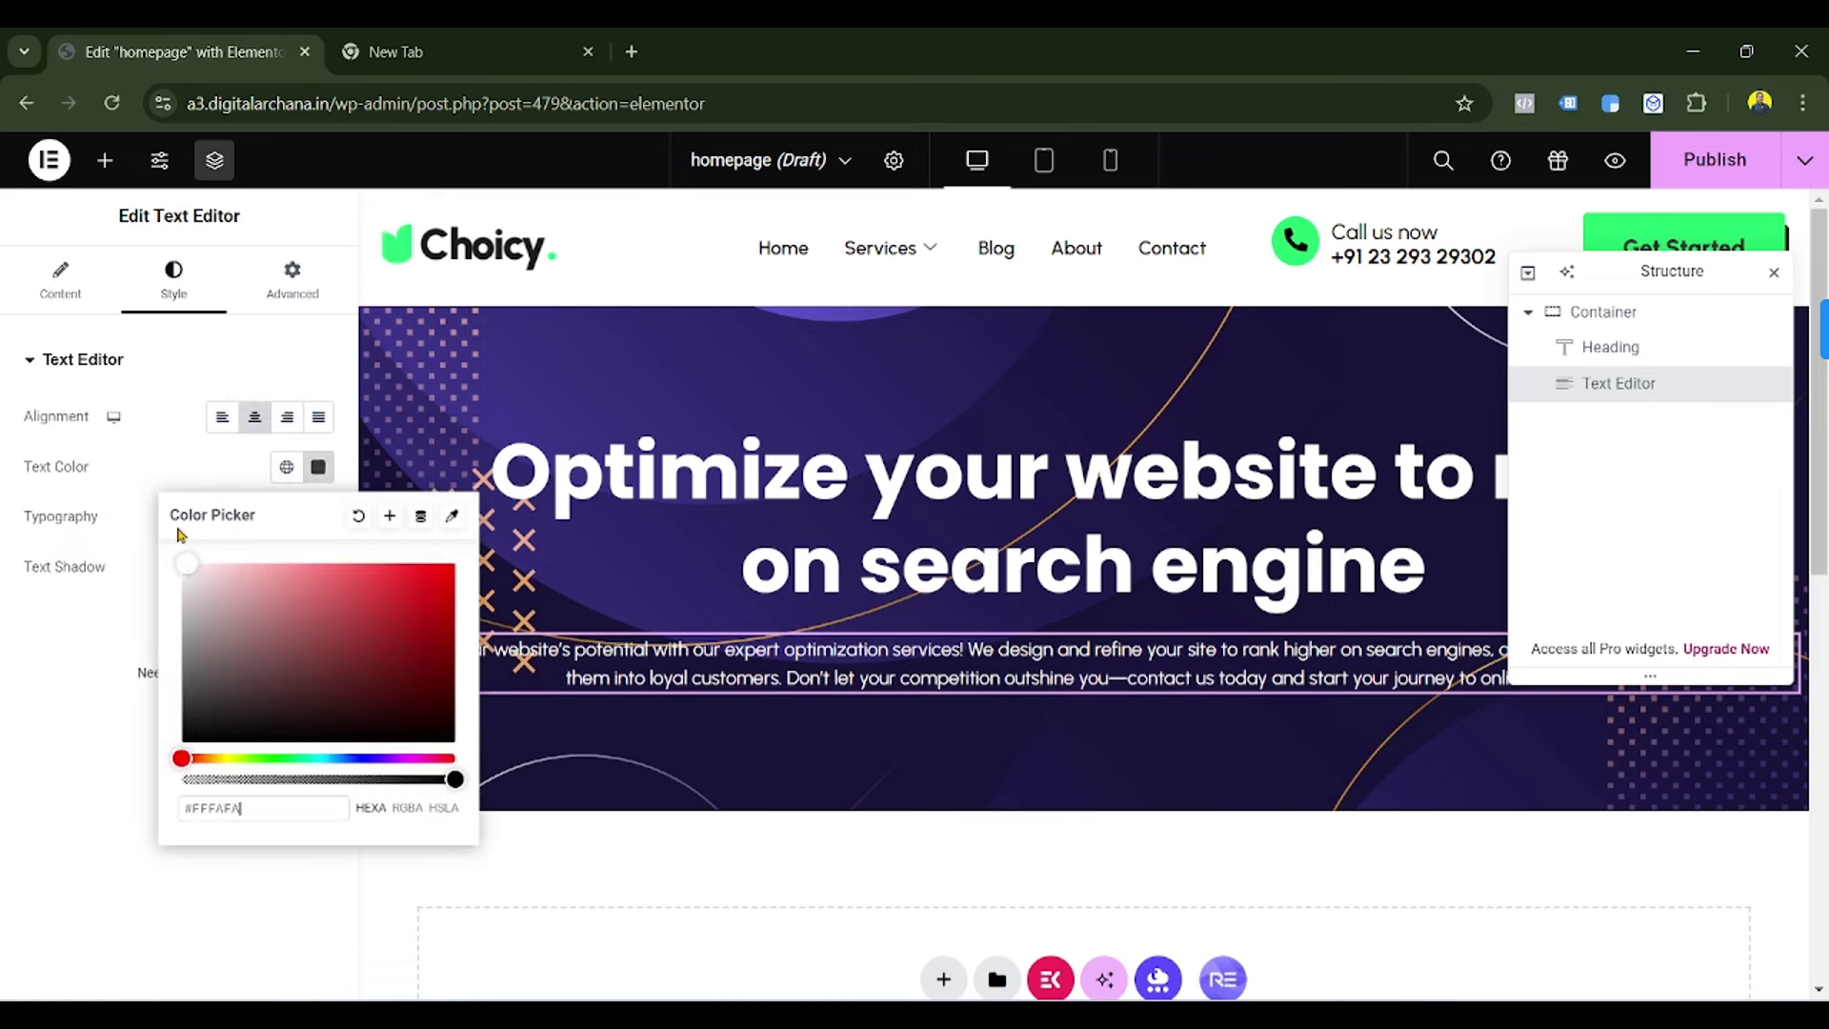
left_click(191, 453)
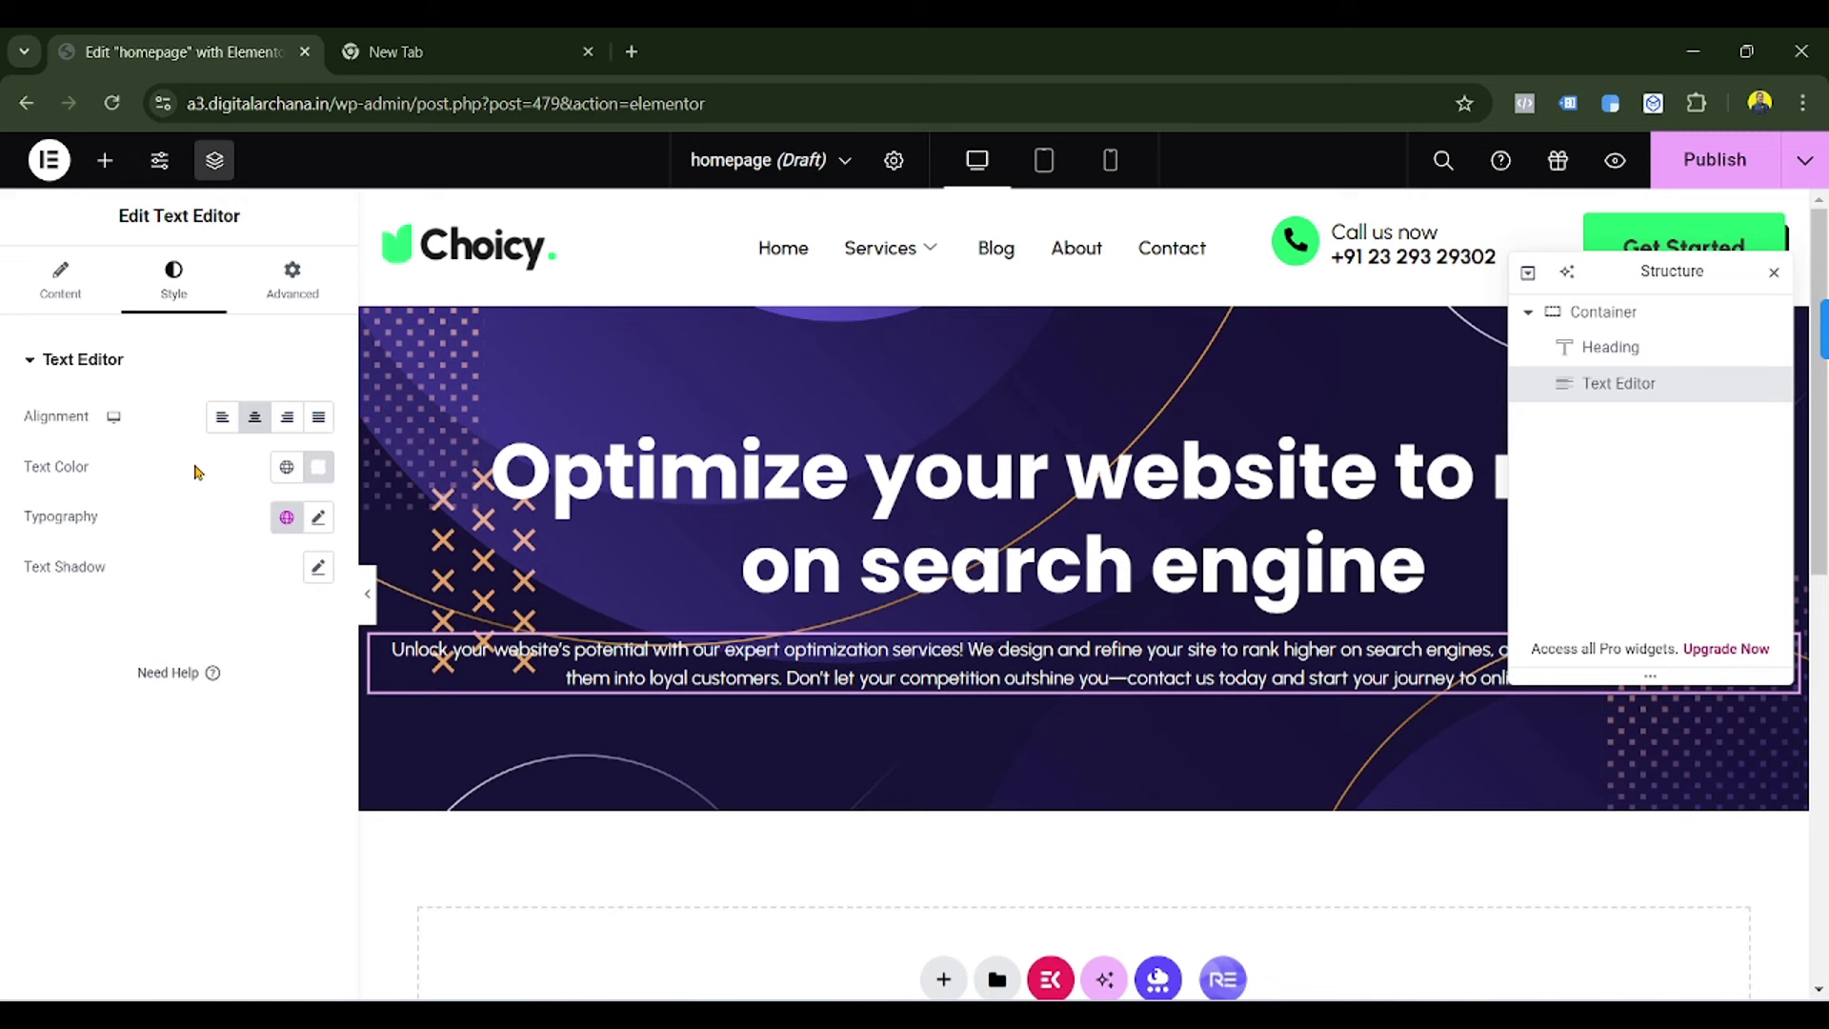
Set the paragraph font to Poppins at 18 px.
left_click(317, 518)
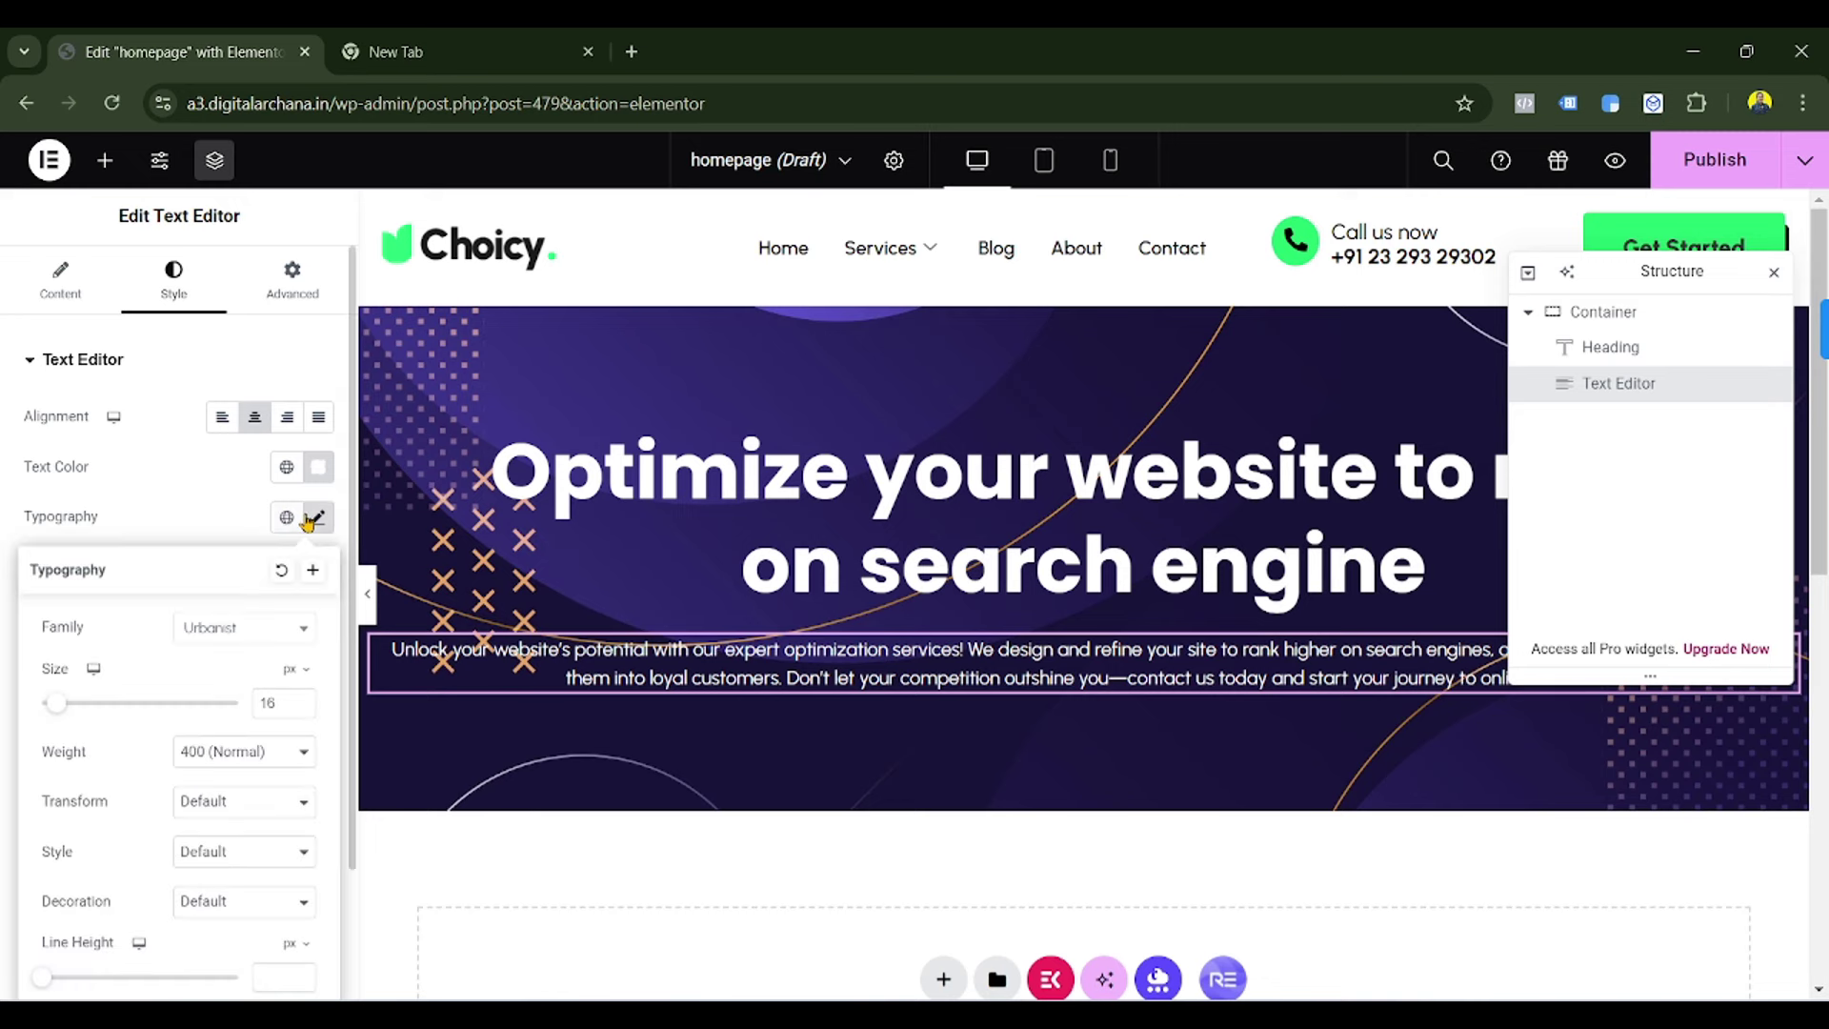
left_click(260, 629)
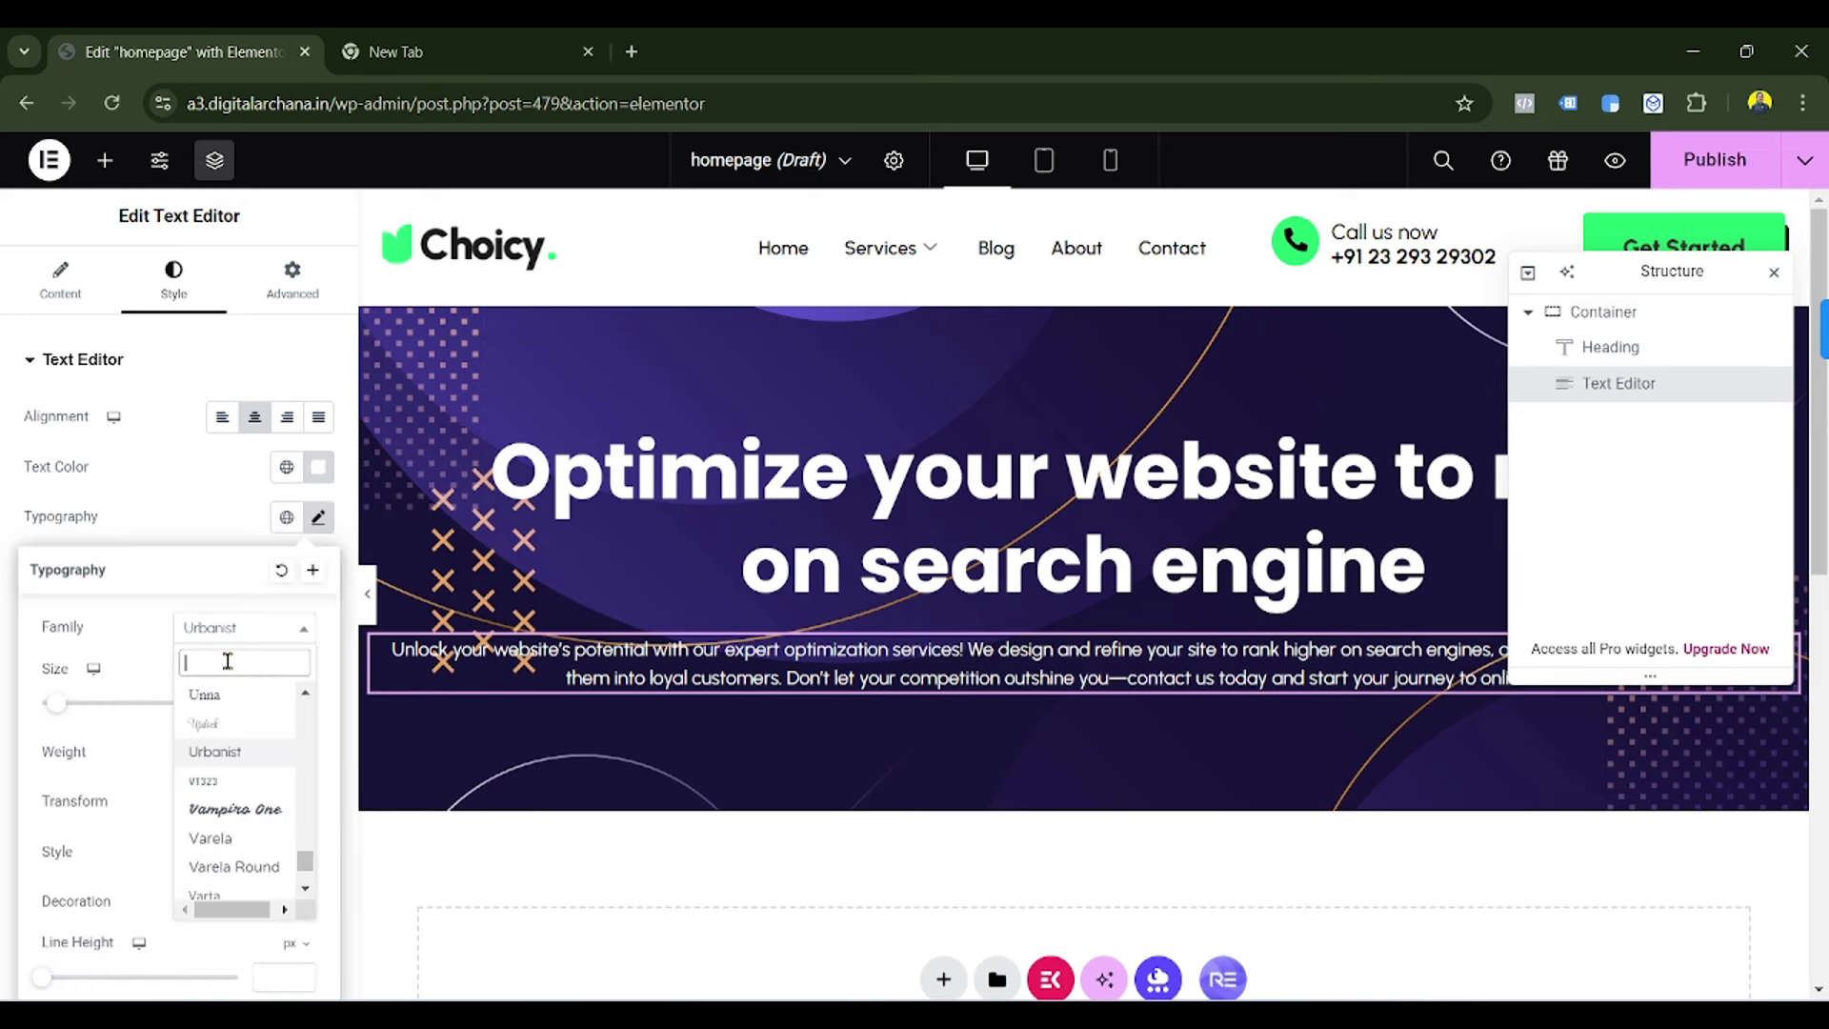
type("popp")
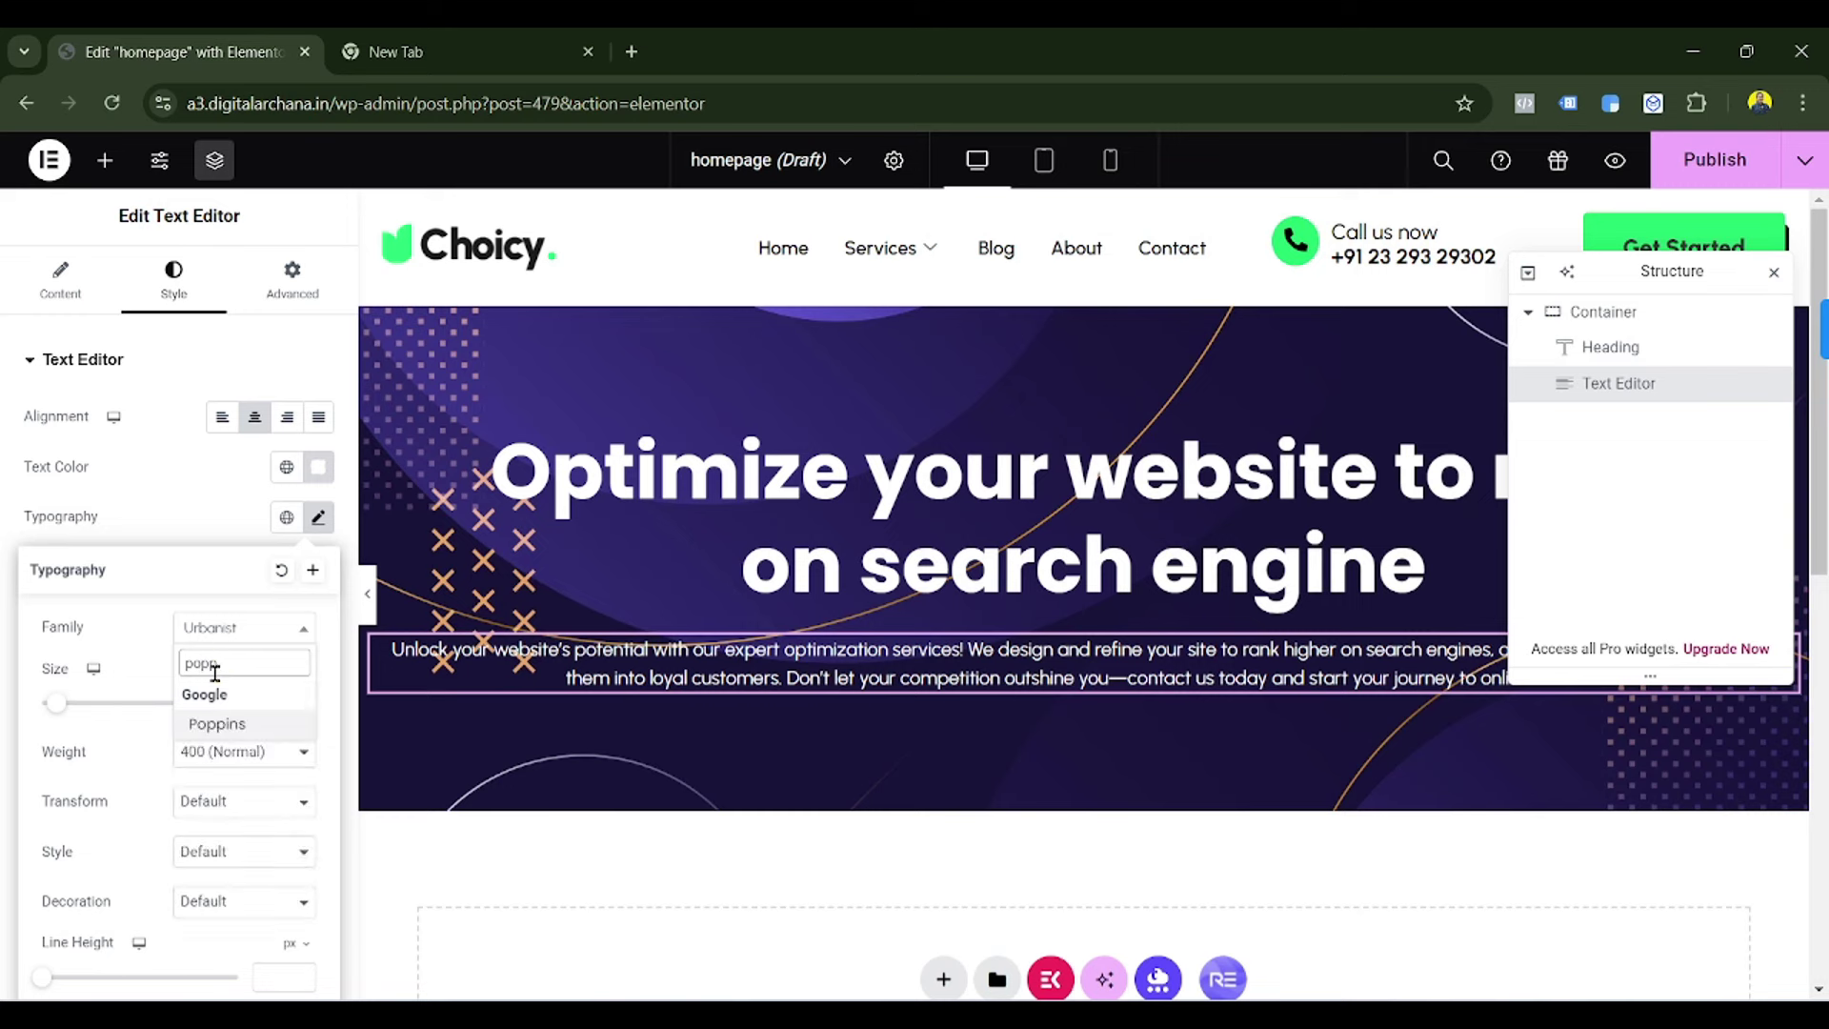
left_click(245, 734)
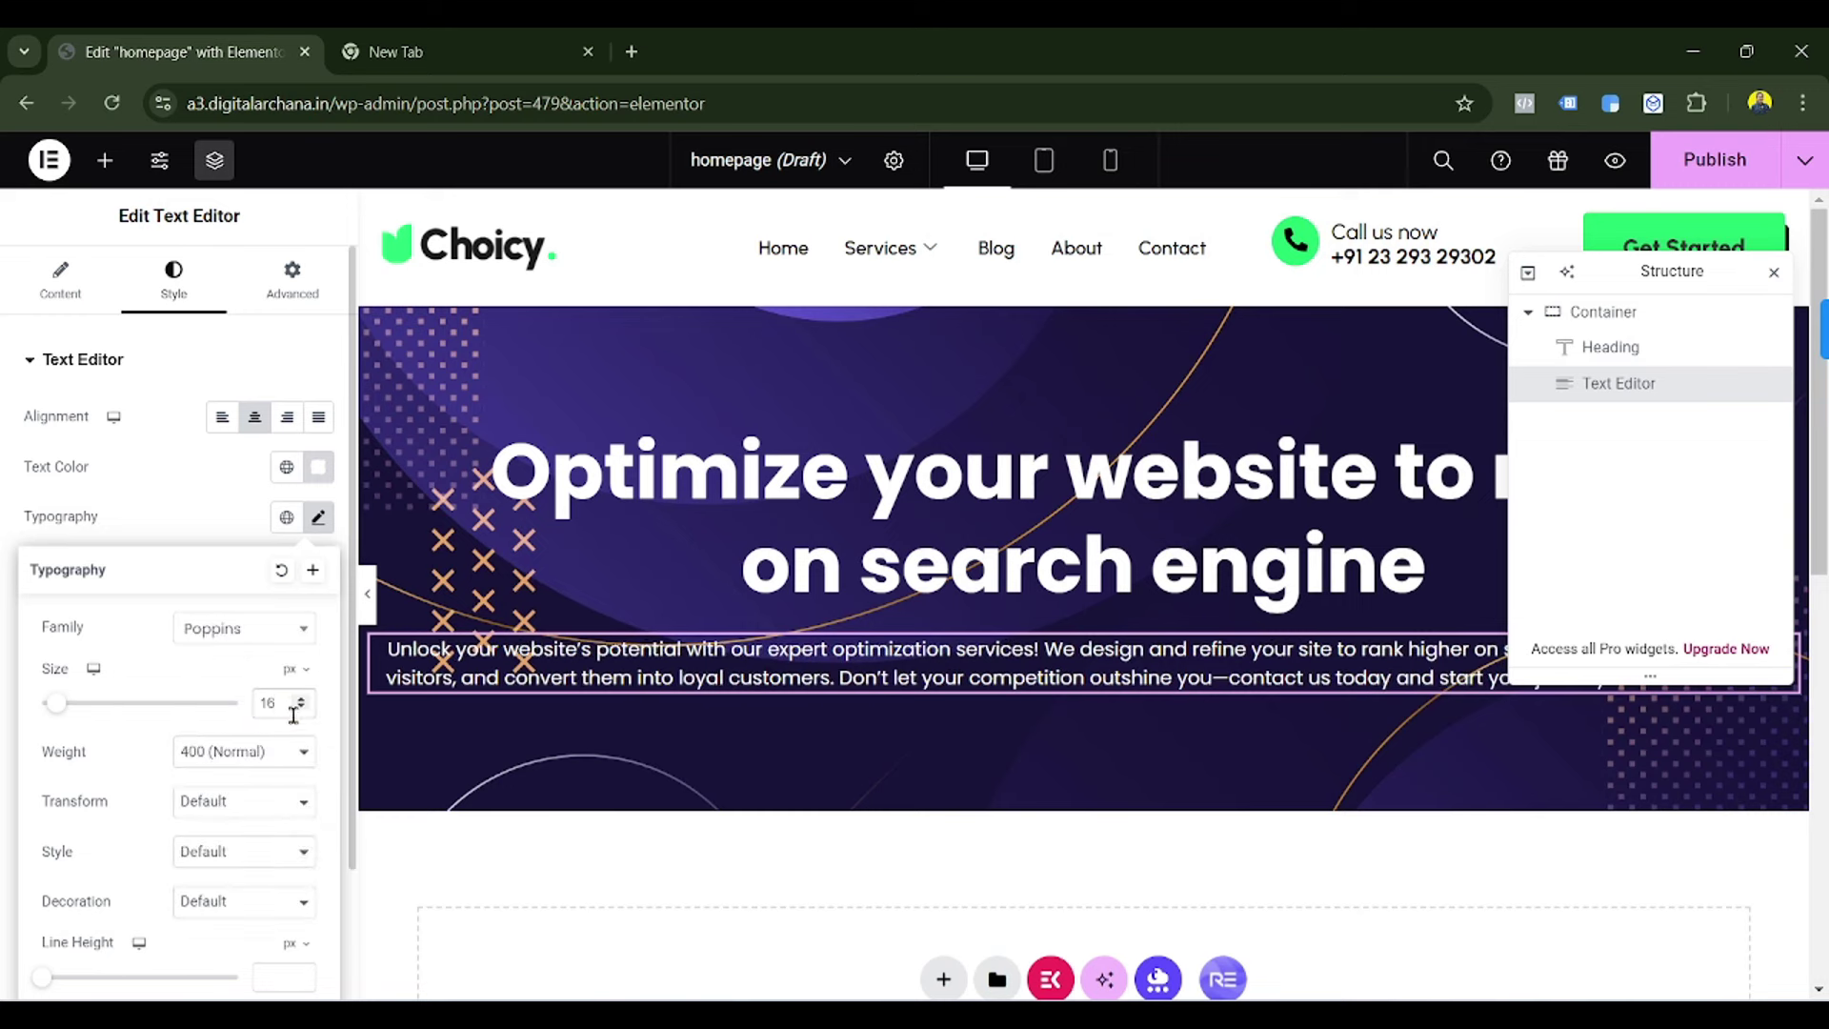
left_click(294, 712)
double_click(305, 699)
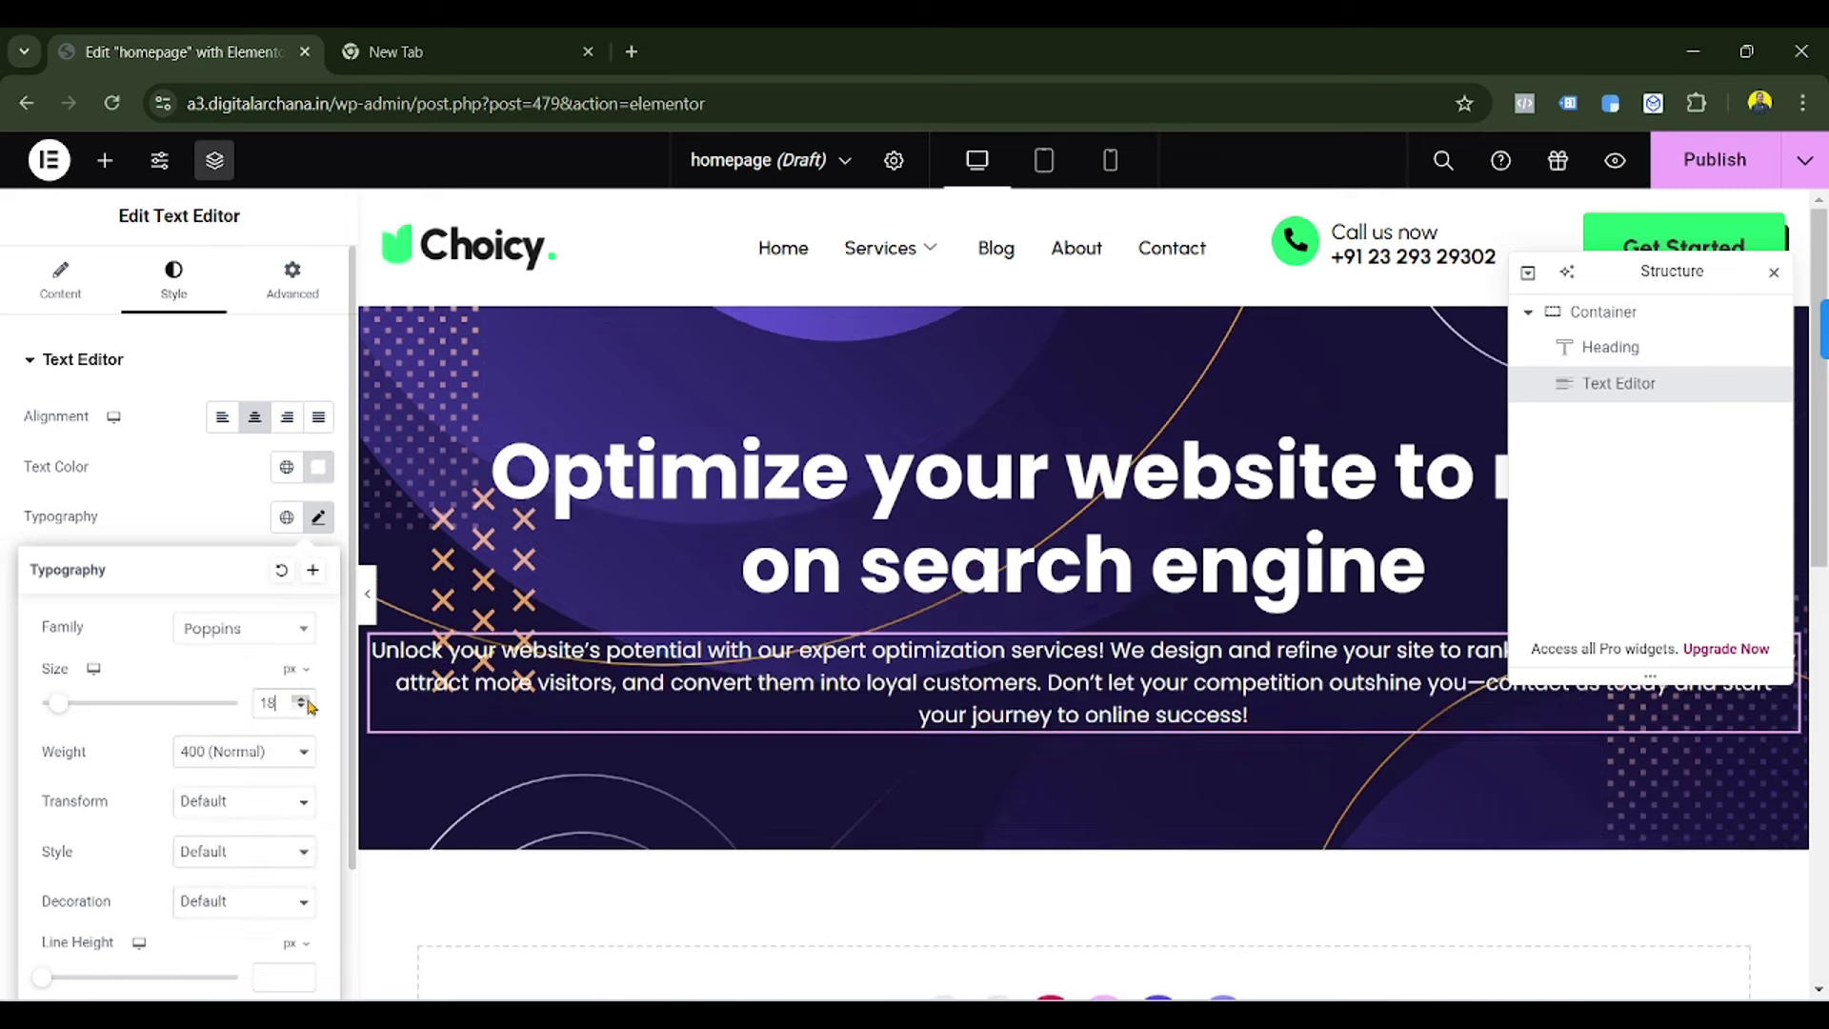
left_click(297, 292)
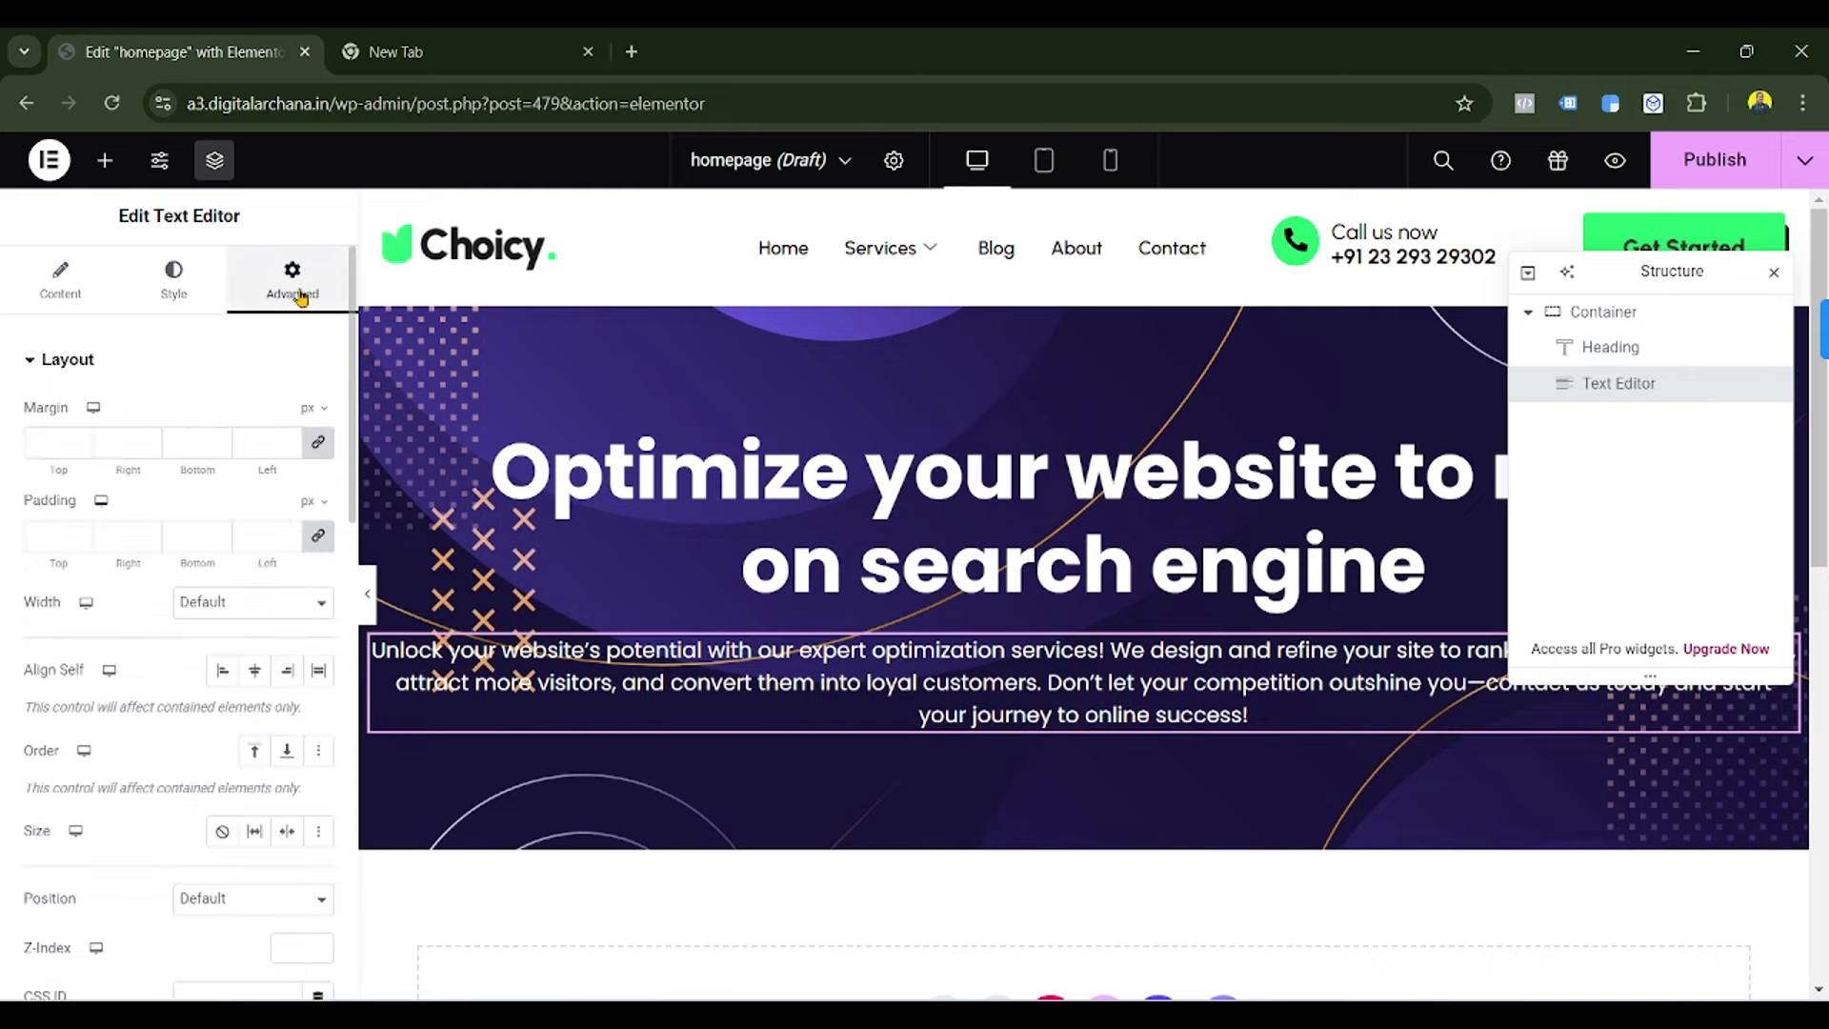
Give the hero description a custom 61% width and centre it under the heading.
left_click(221, 604)
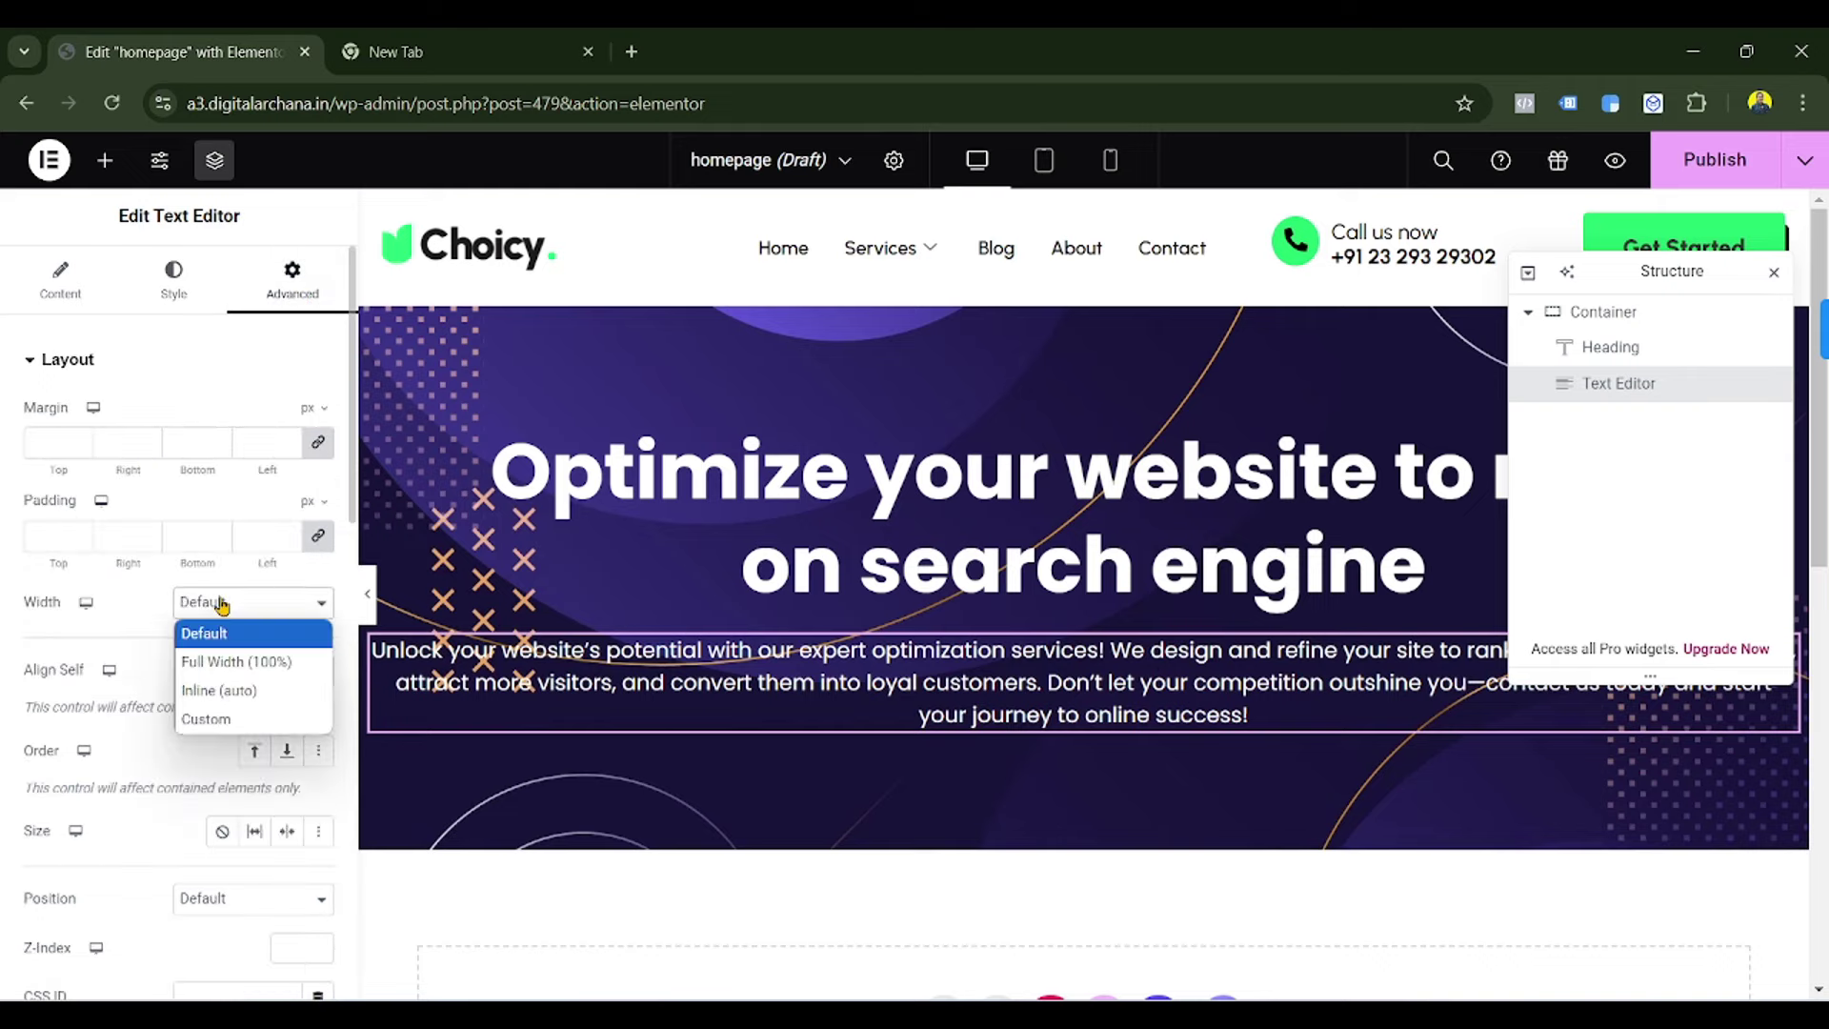
left_click(220, 717)
left_click_drag(23, 680, 160, 684)
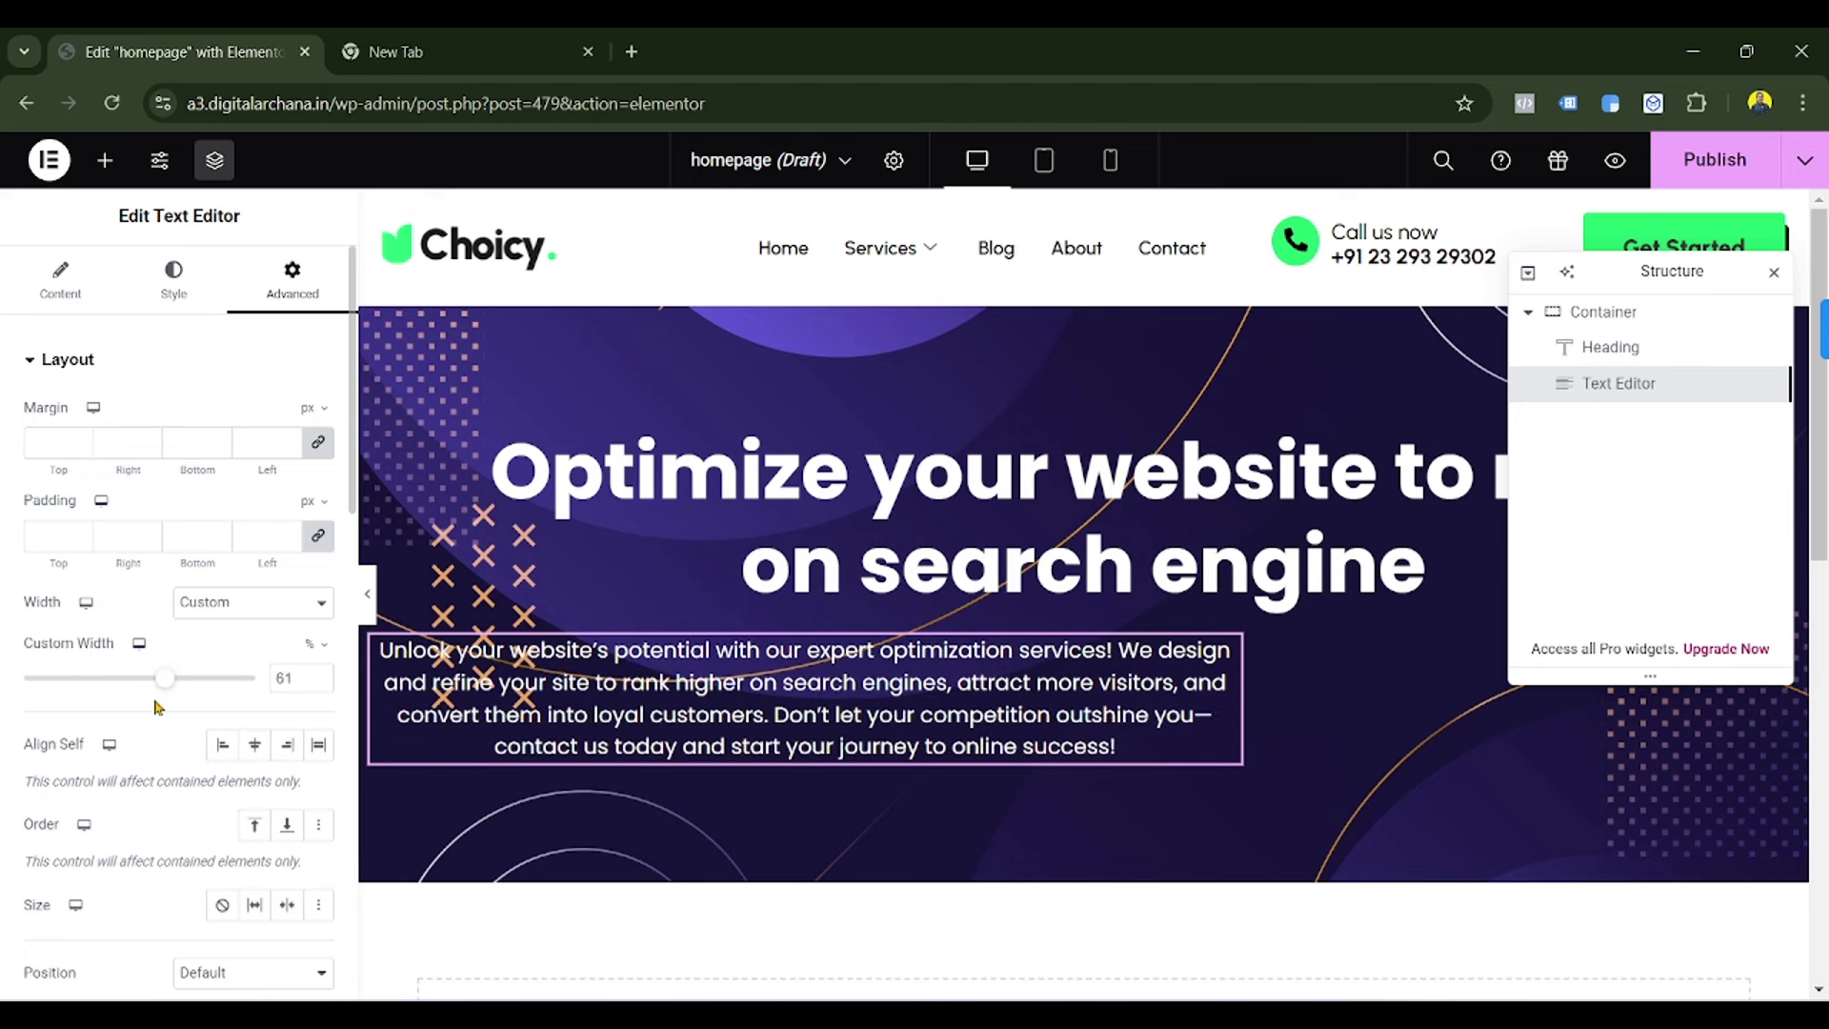
left_click(254, 748)
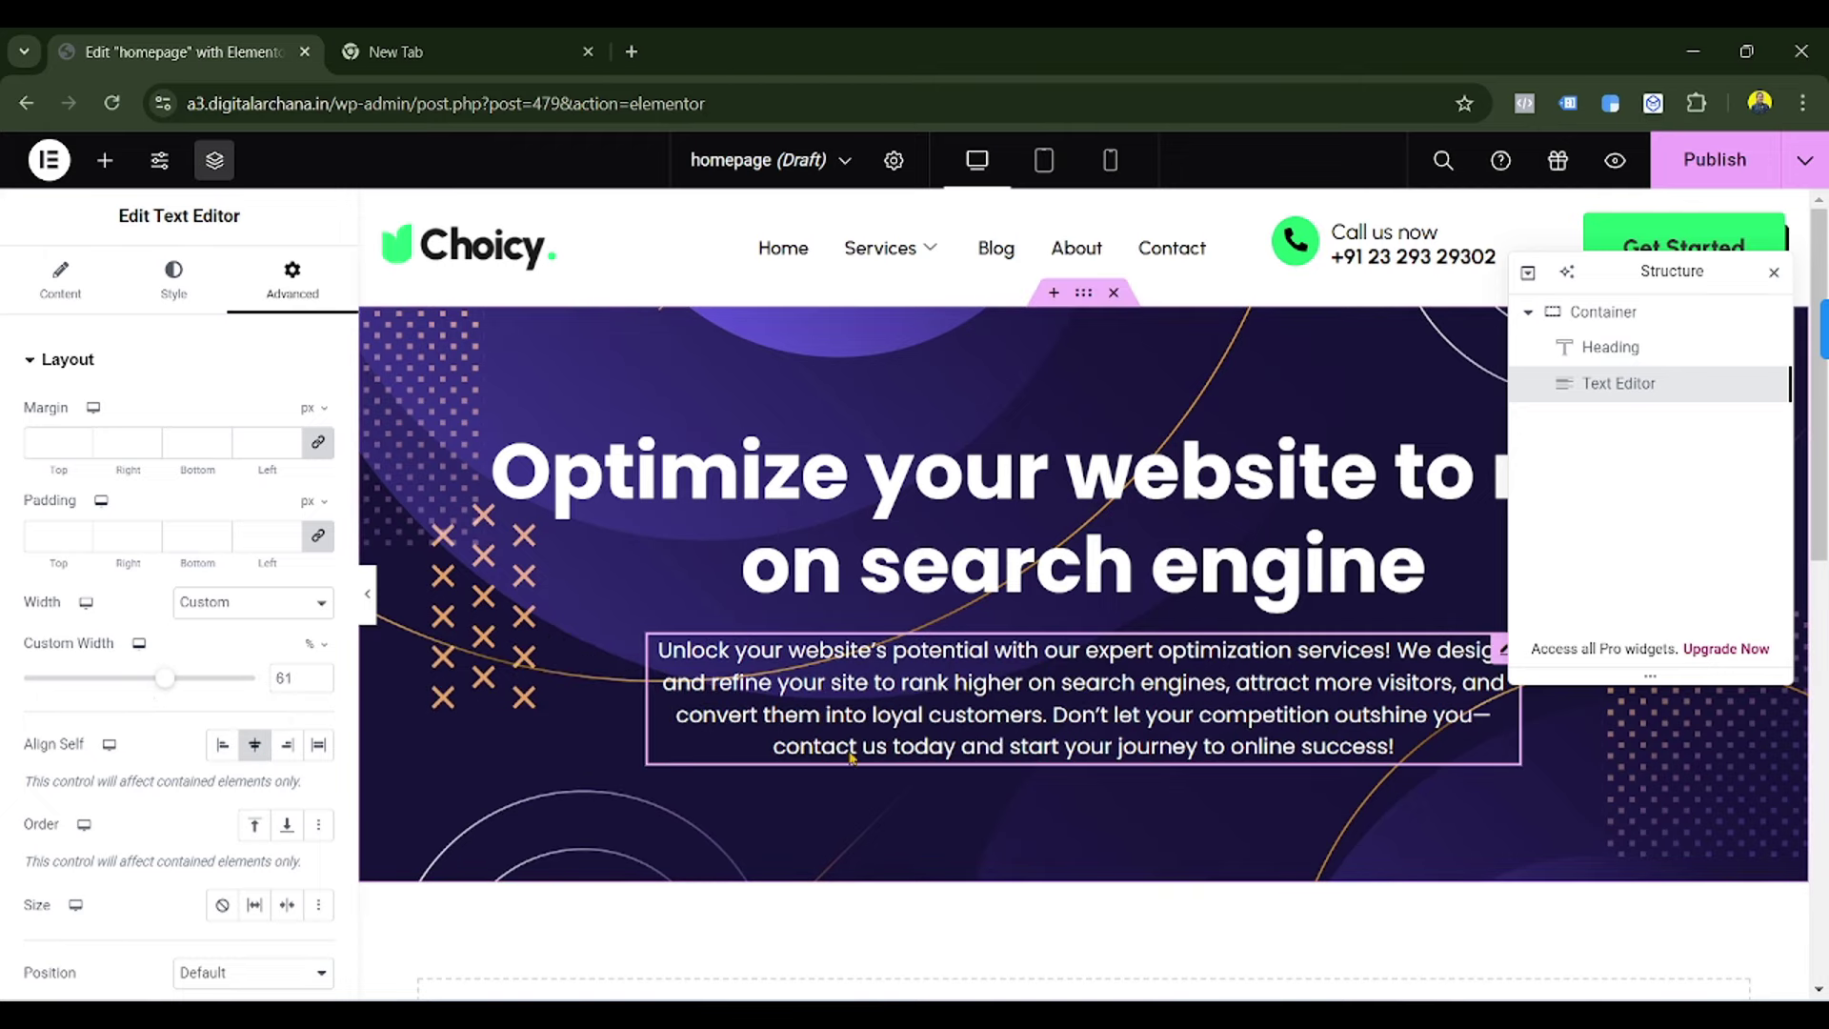
left_click(105, 159)
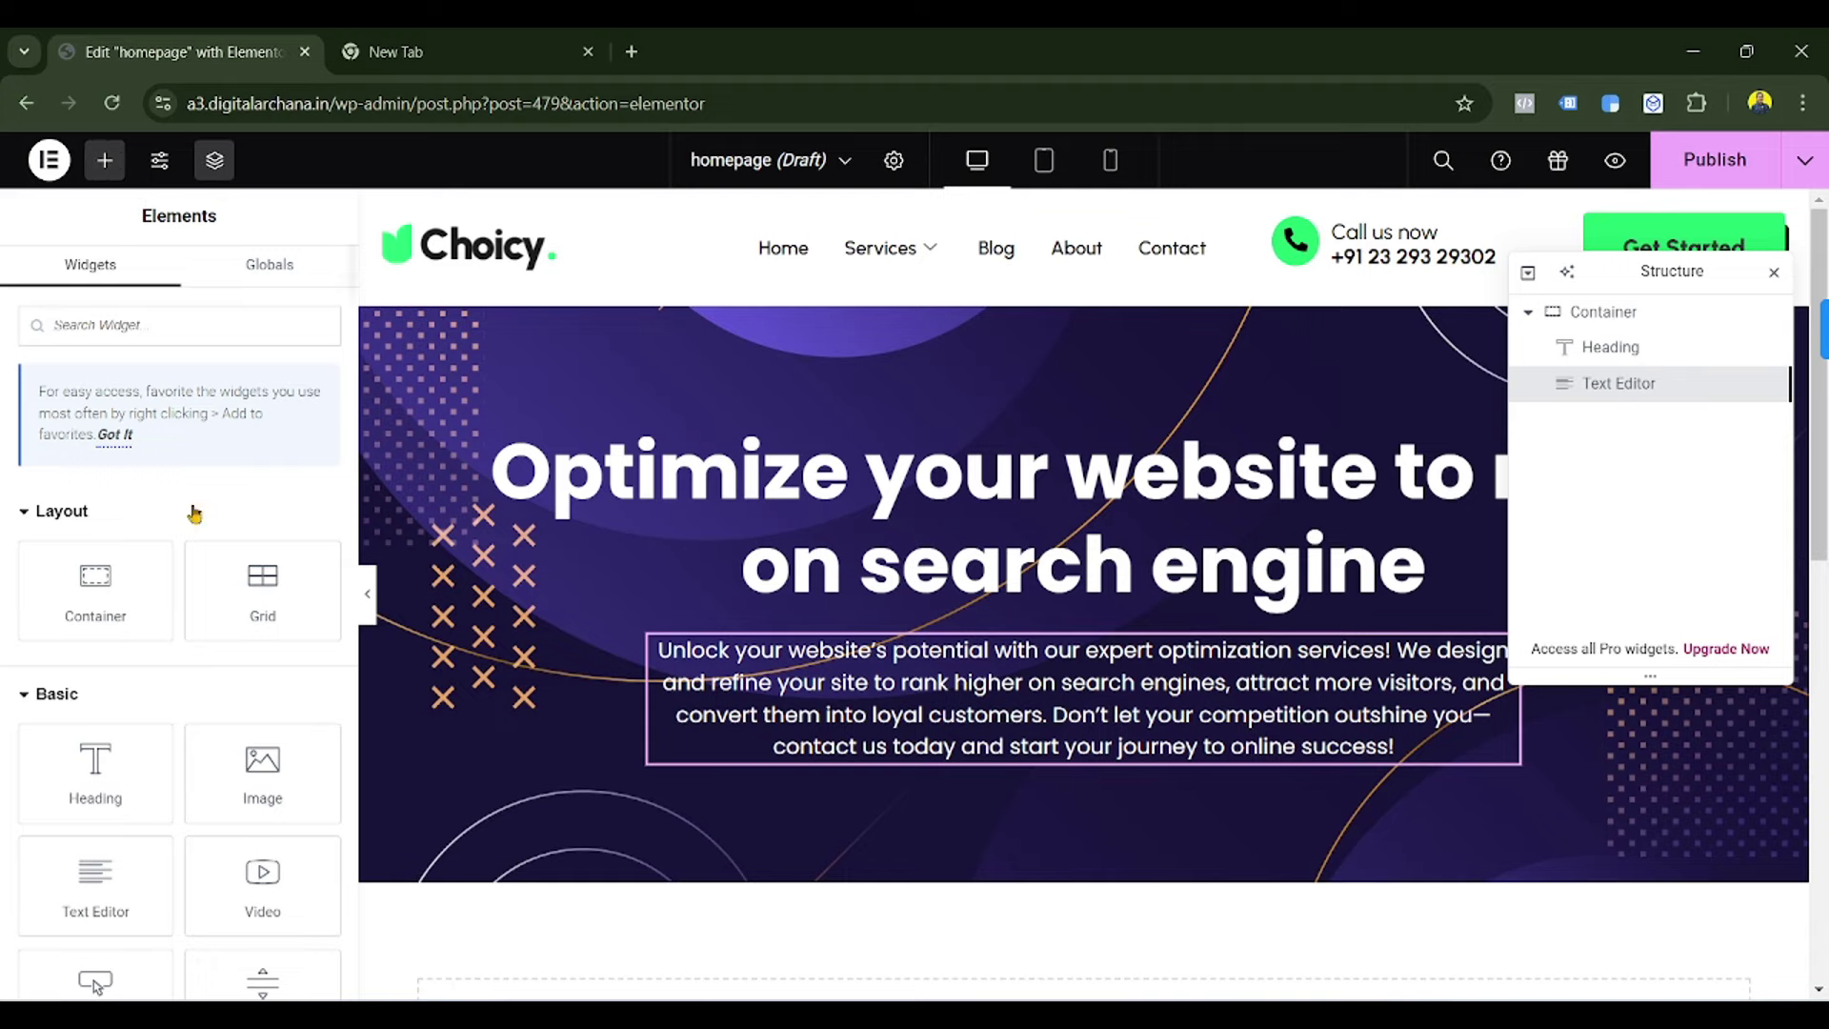
Add a Button widget below the description and centre it horizontally.
scroll(194, 515, "down", 3)
left_click_drag(95, 758, 1054, 744)
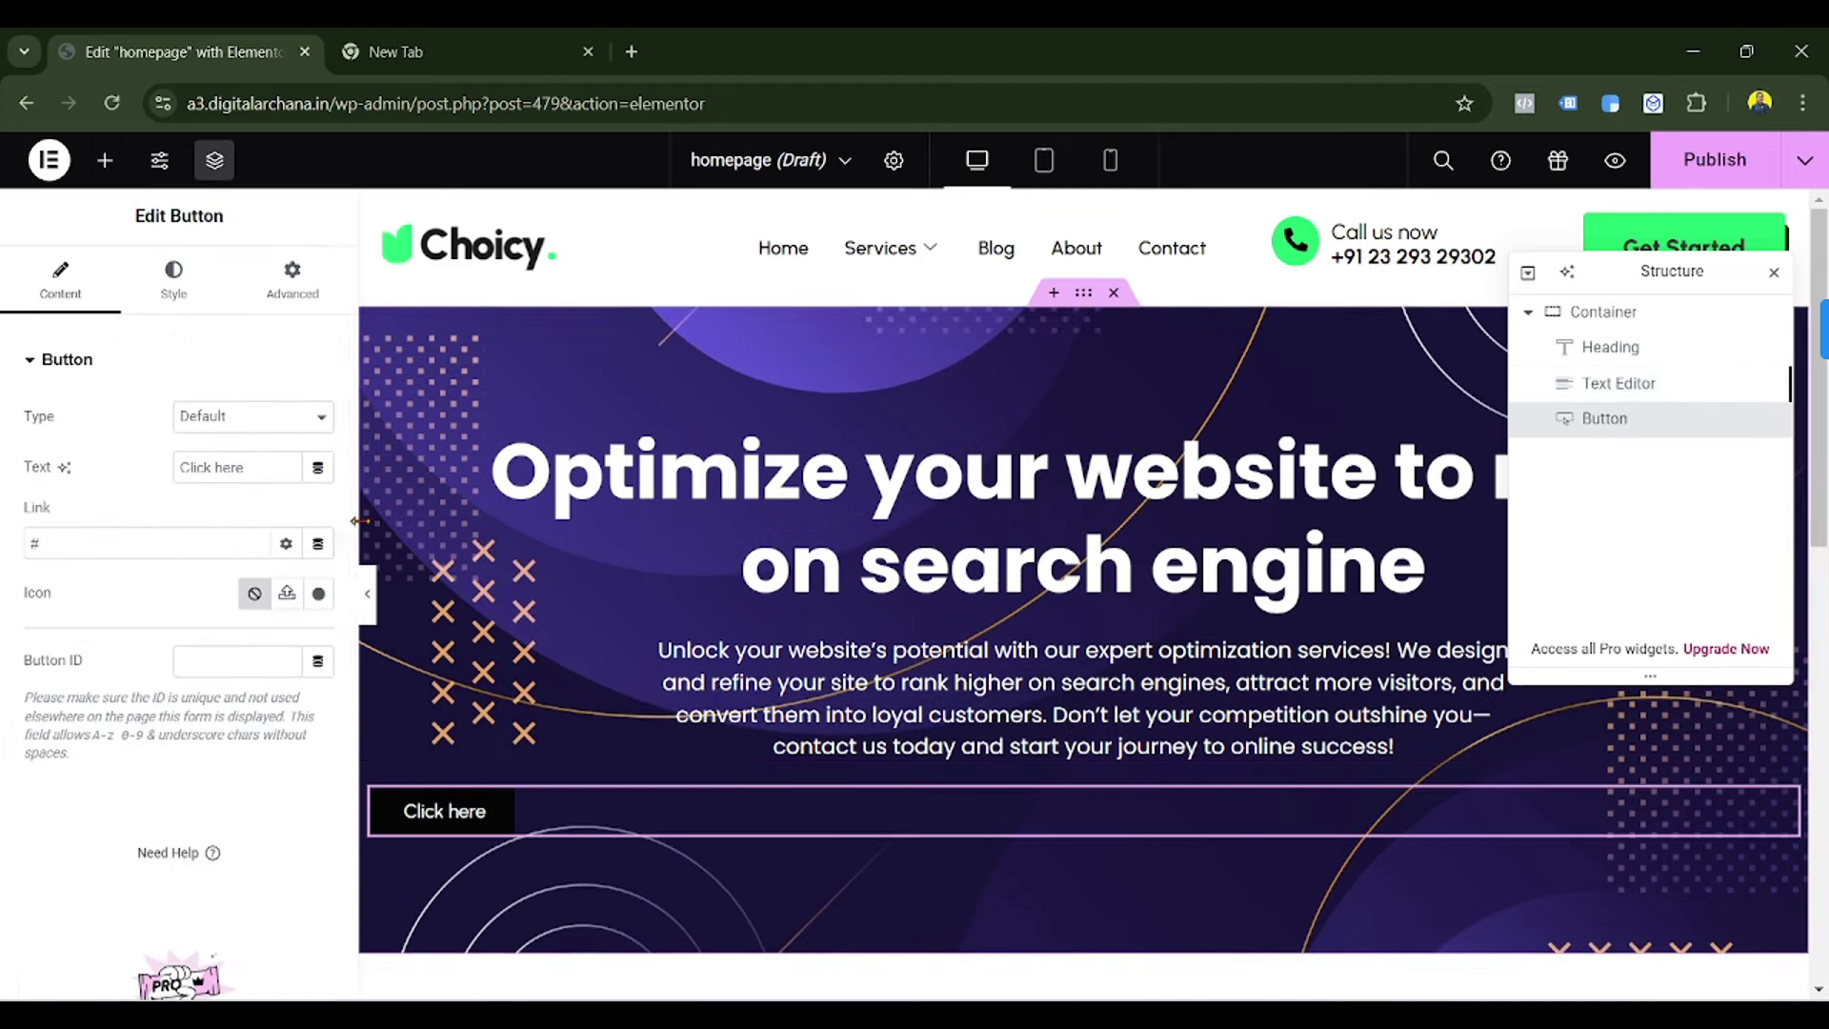
left_click(173, 277)
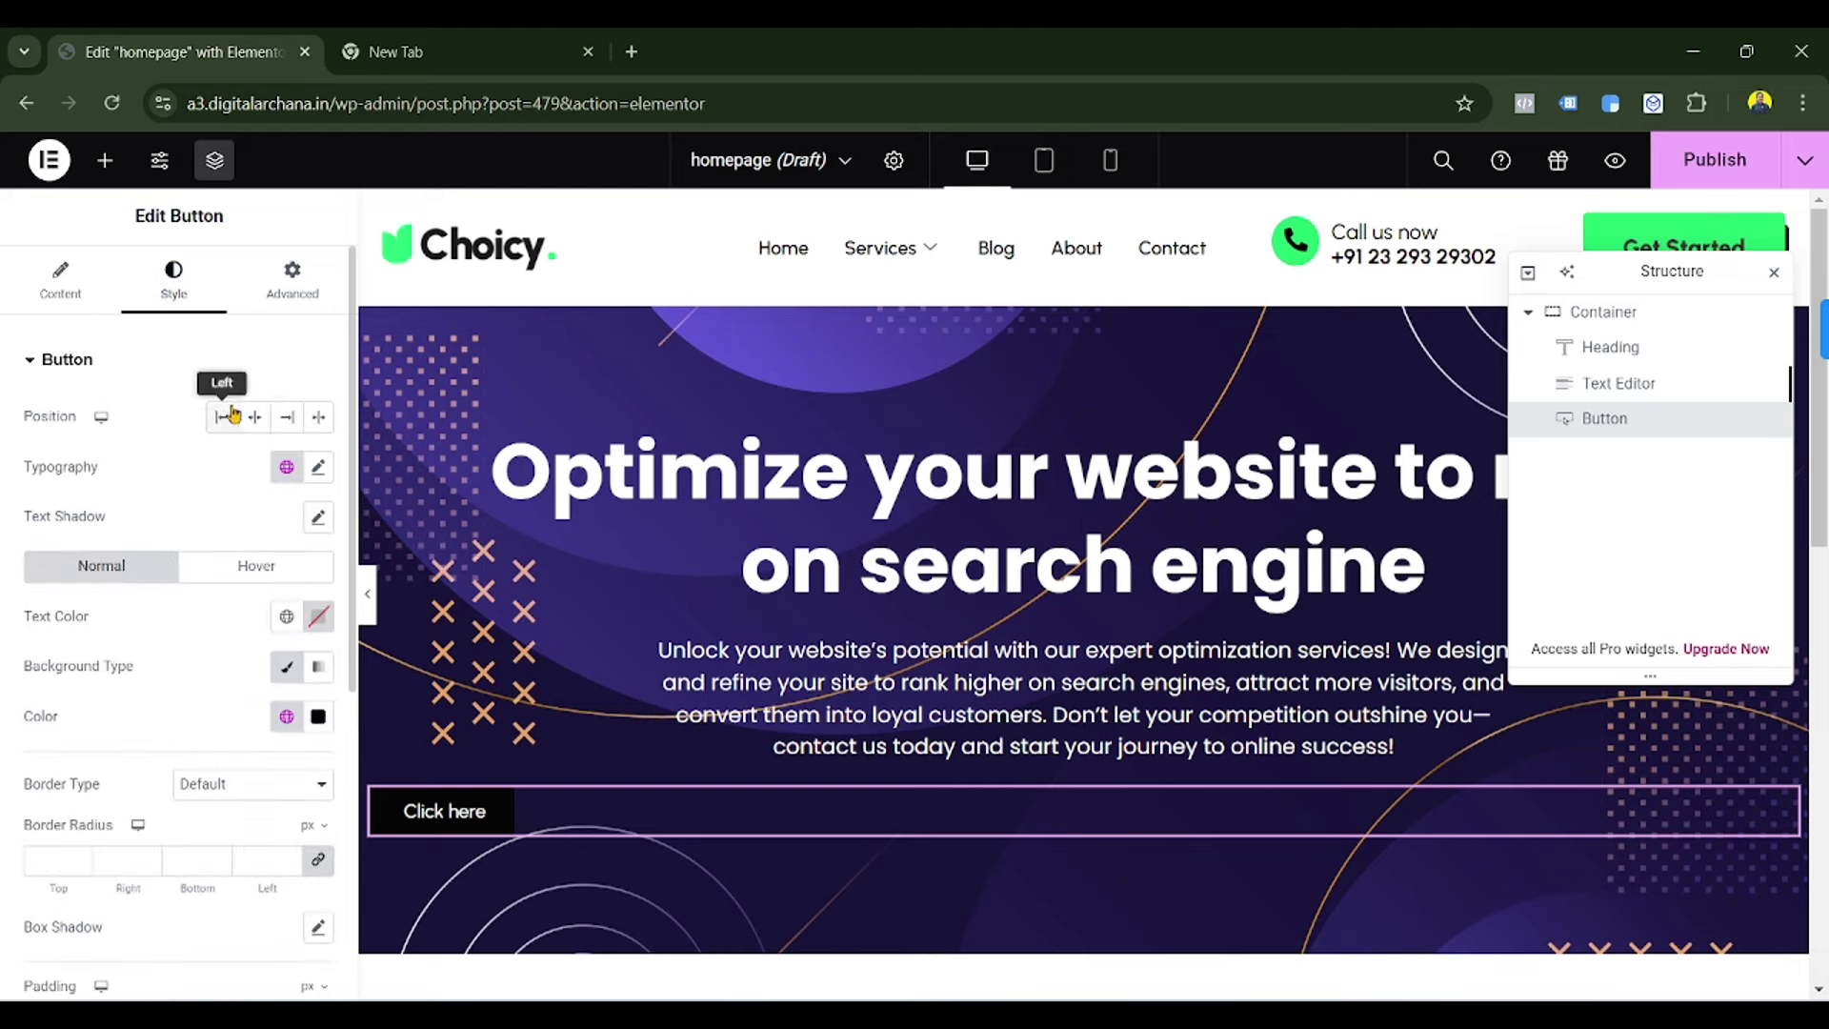
left_click(255, 416)
left_click(60, 277)
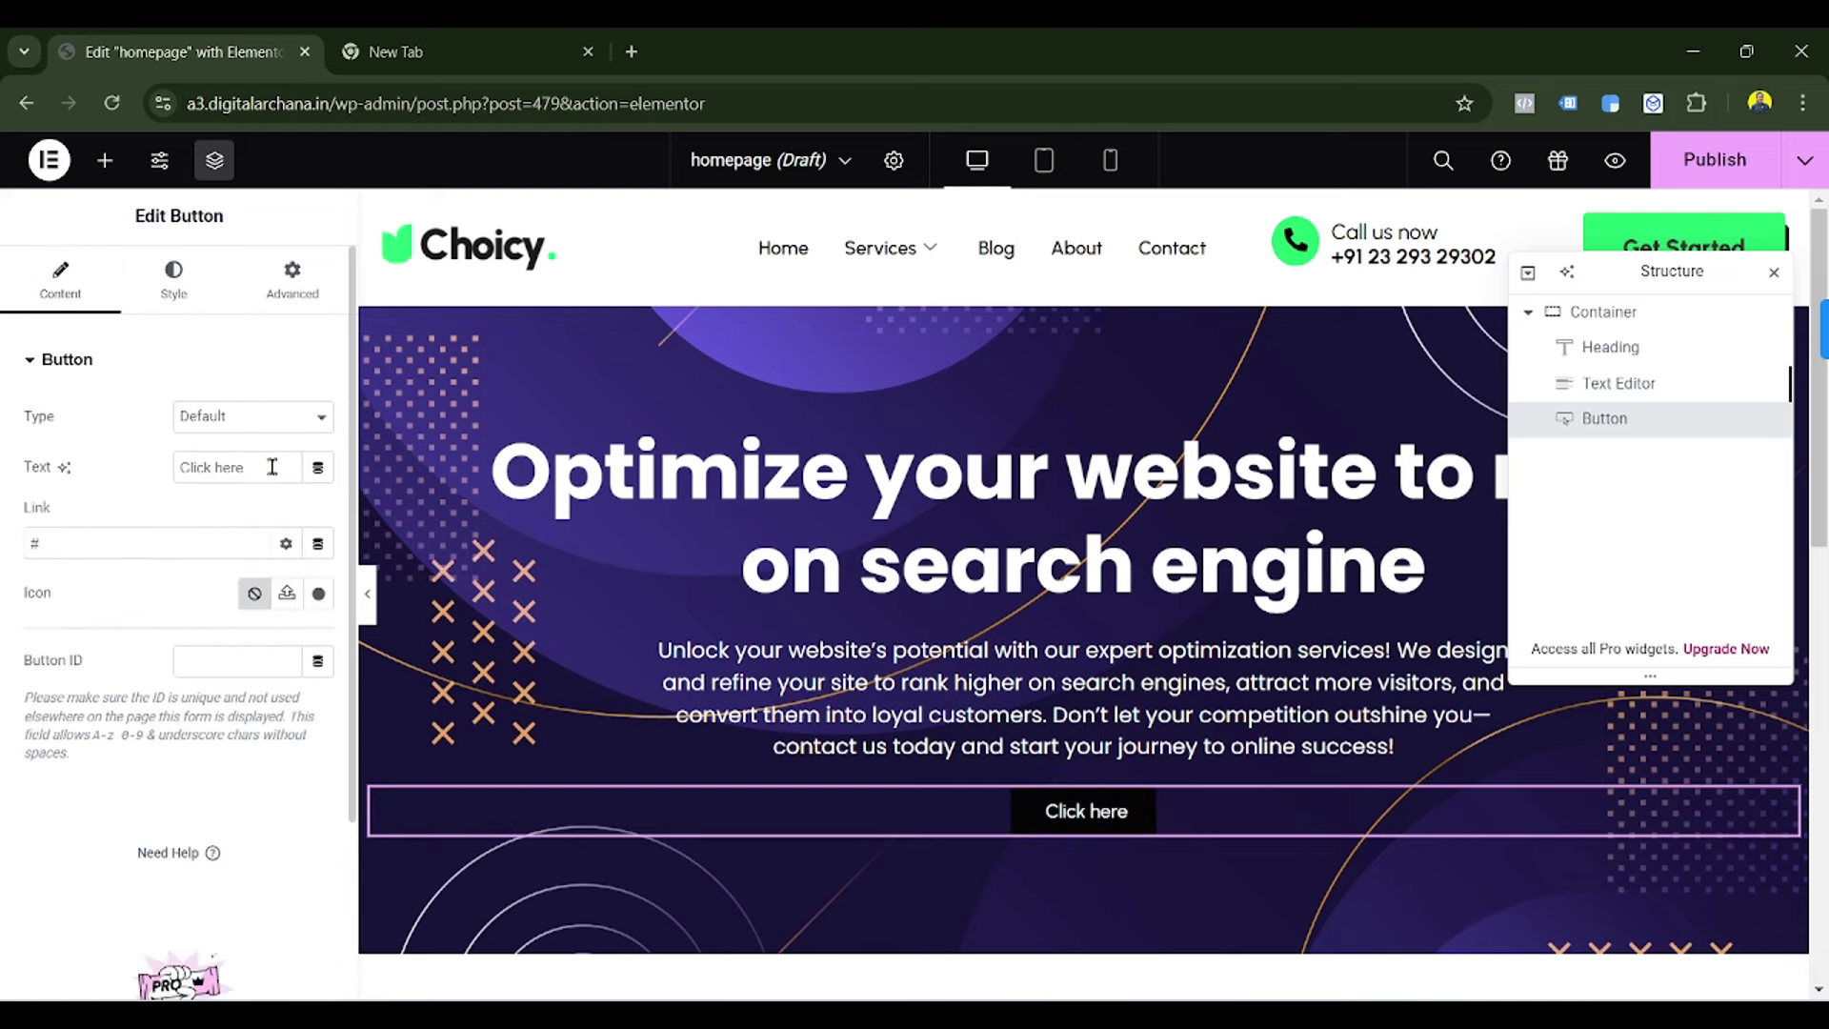
Change the button label to 'Contact Us'.
left_click_drag(273, 467, 3, 537)
type("C")
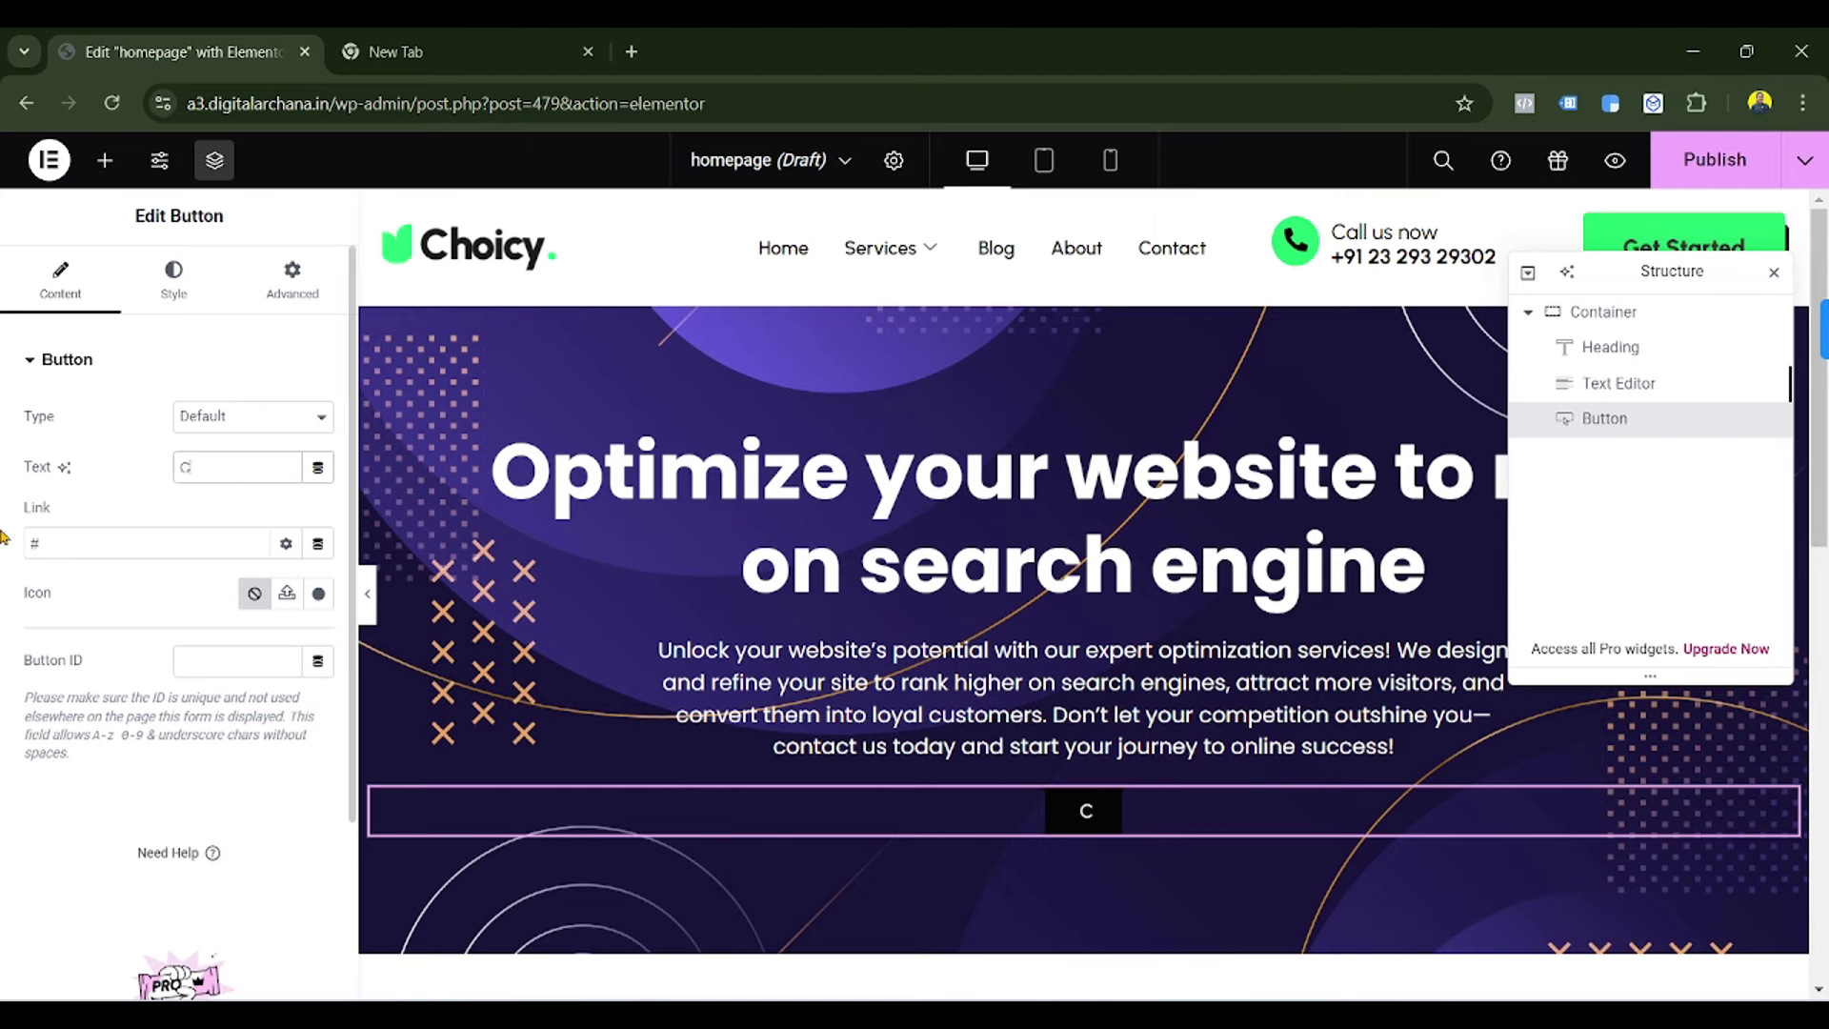
type("hat")
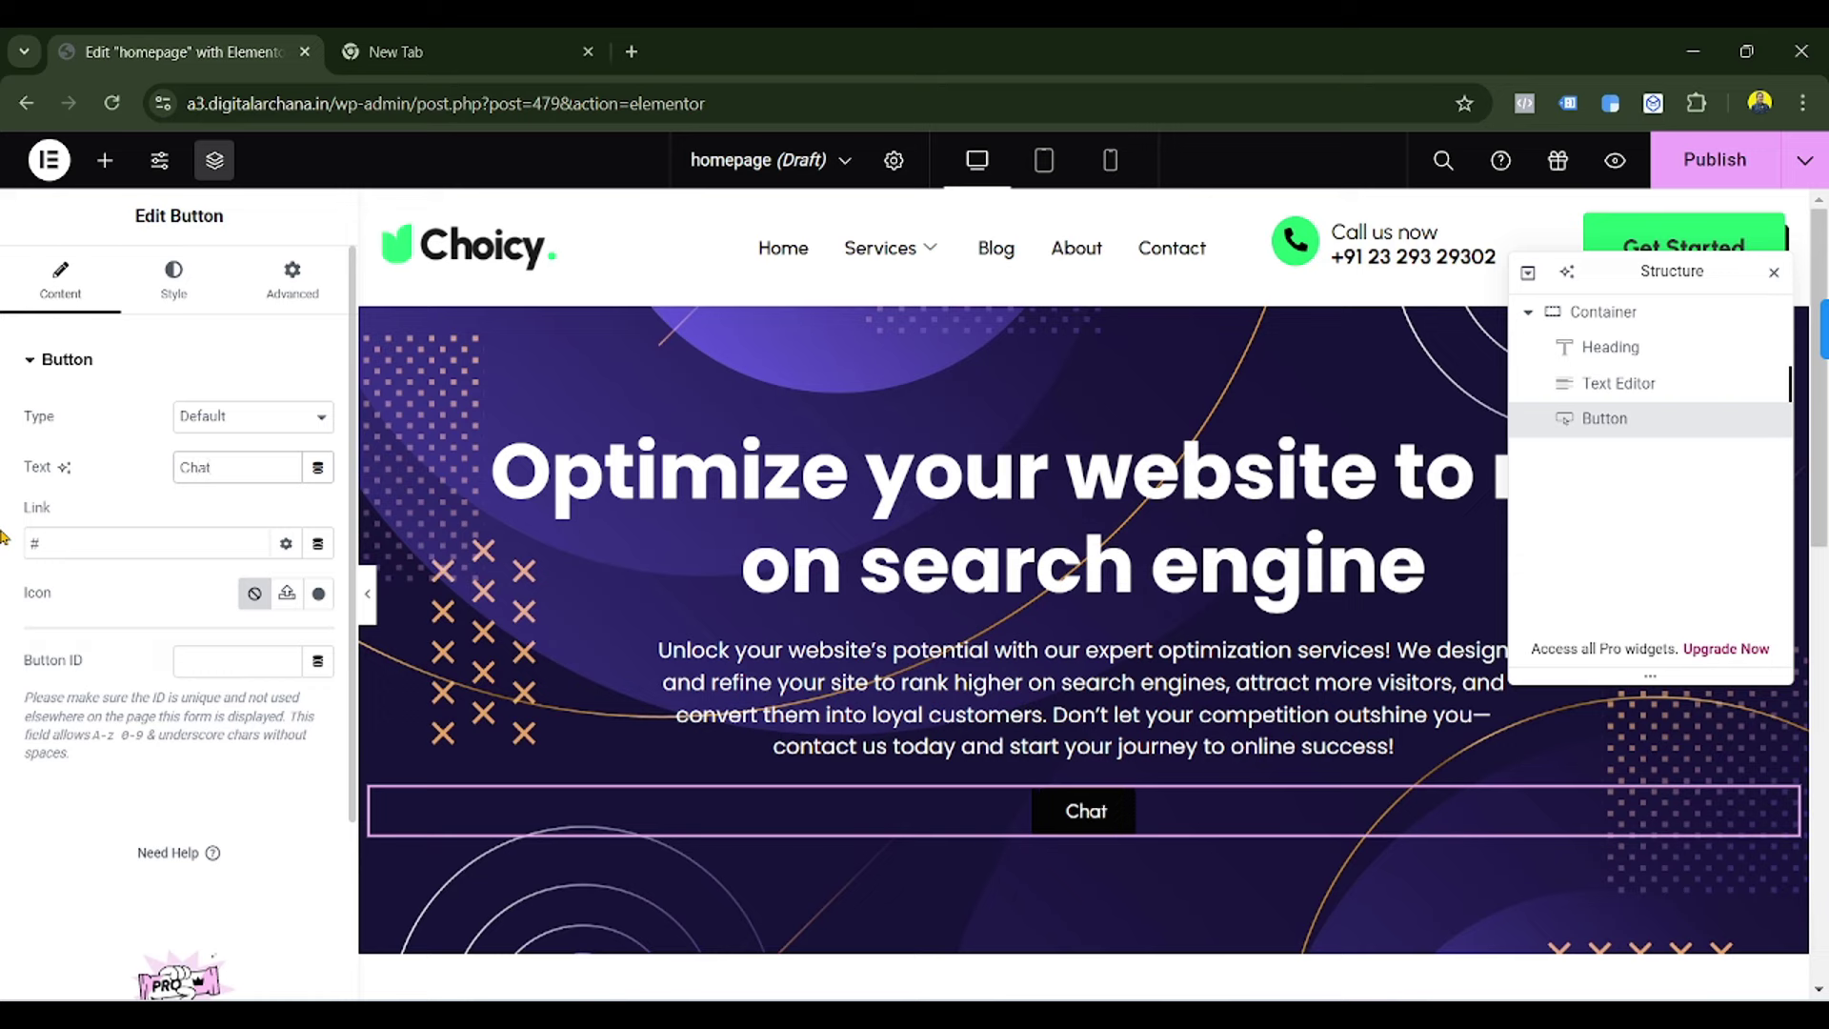
type(" With")
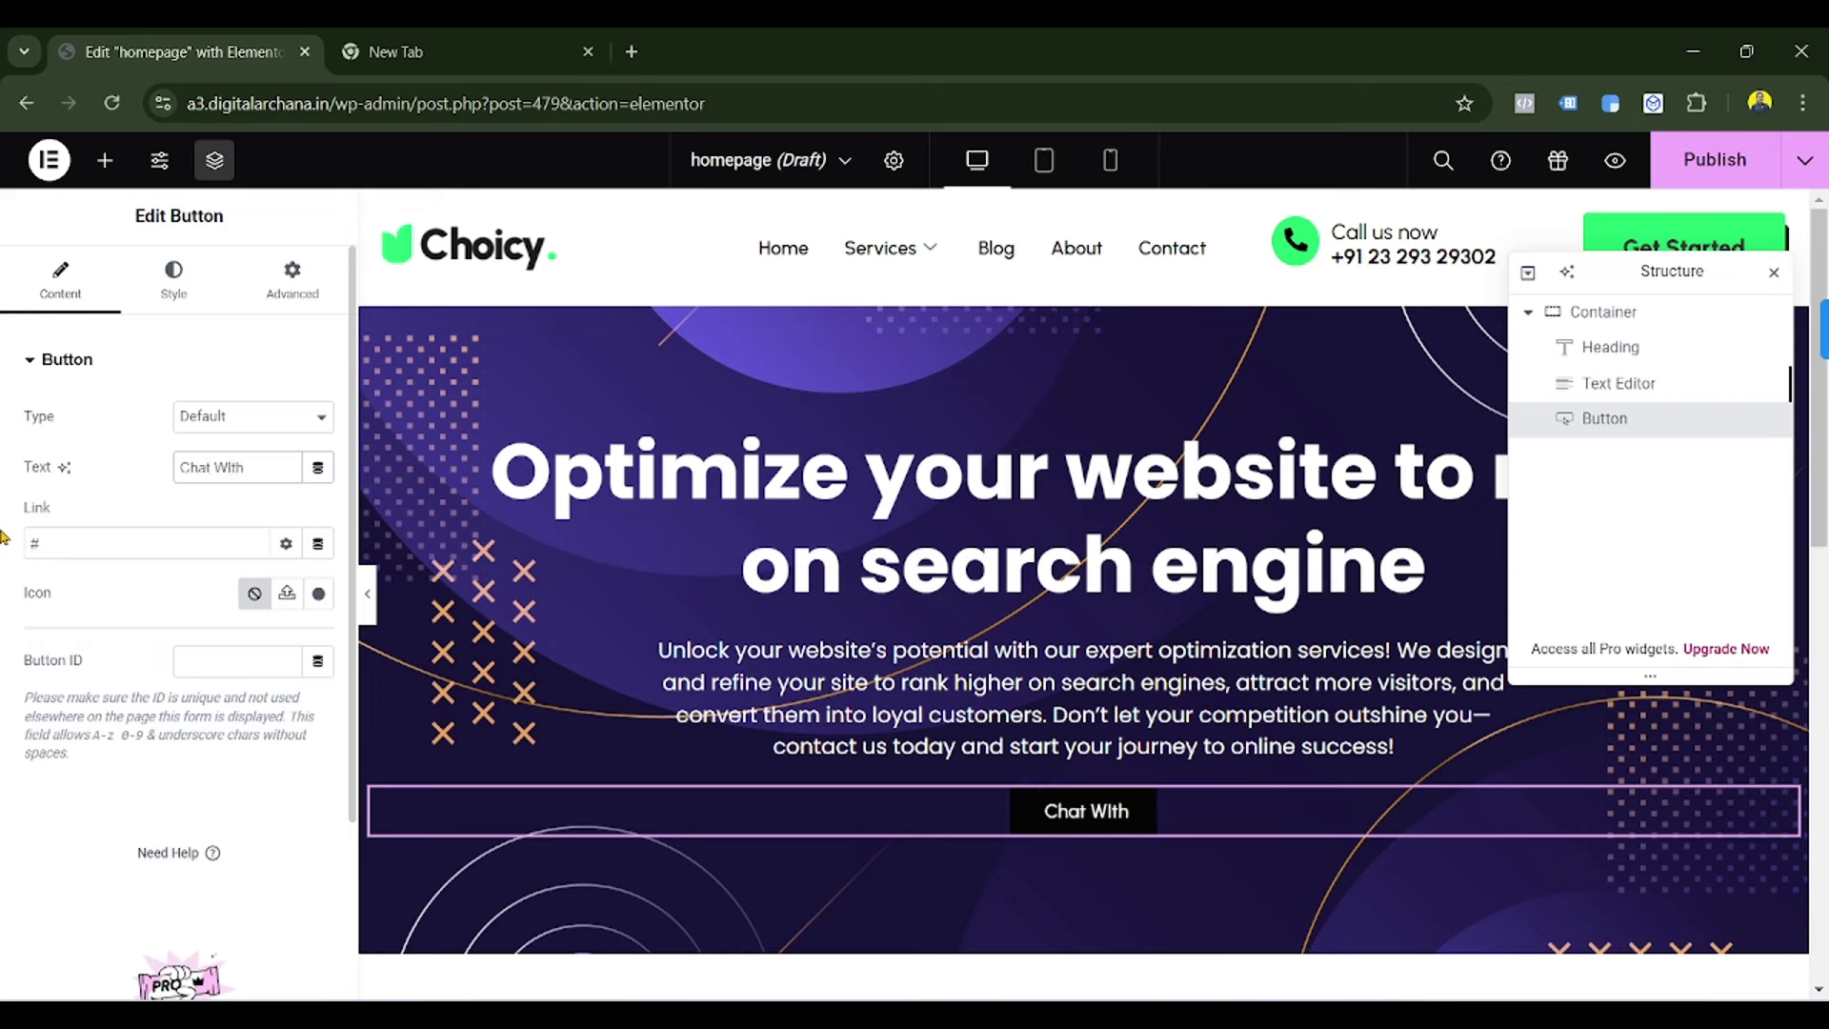
type(" Us")
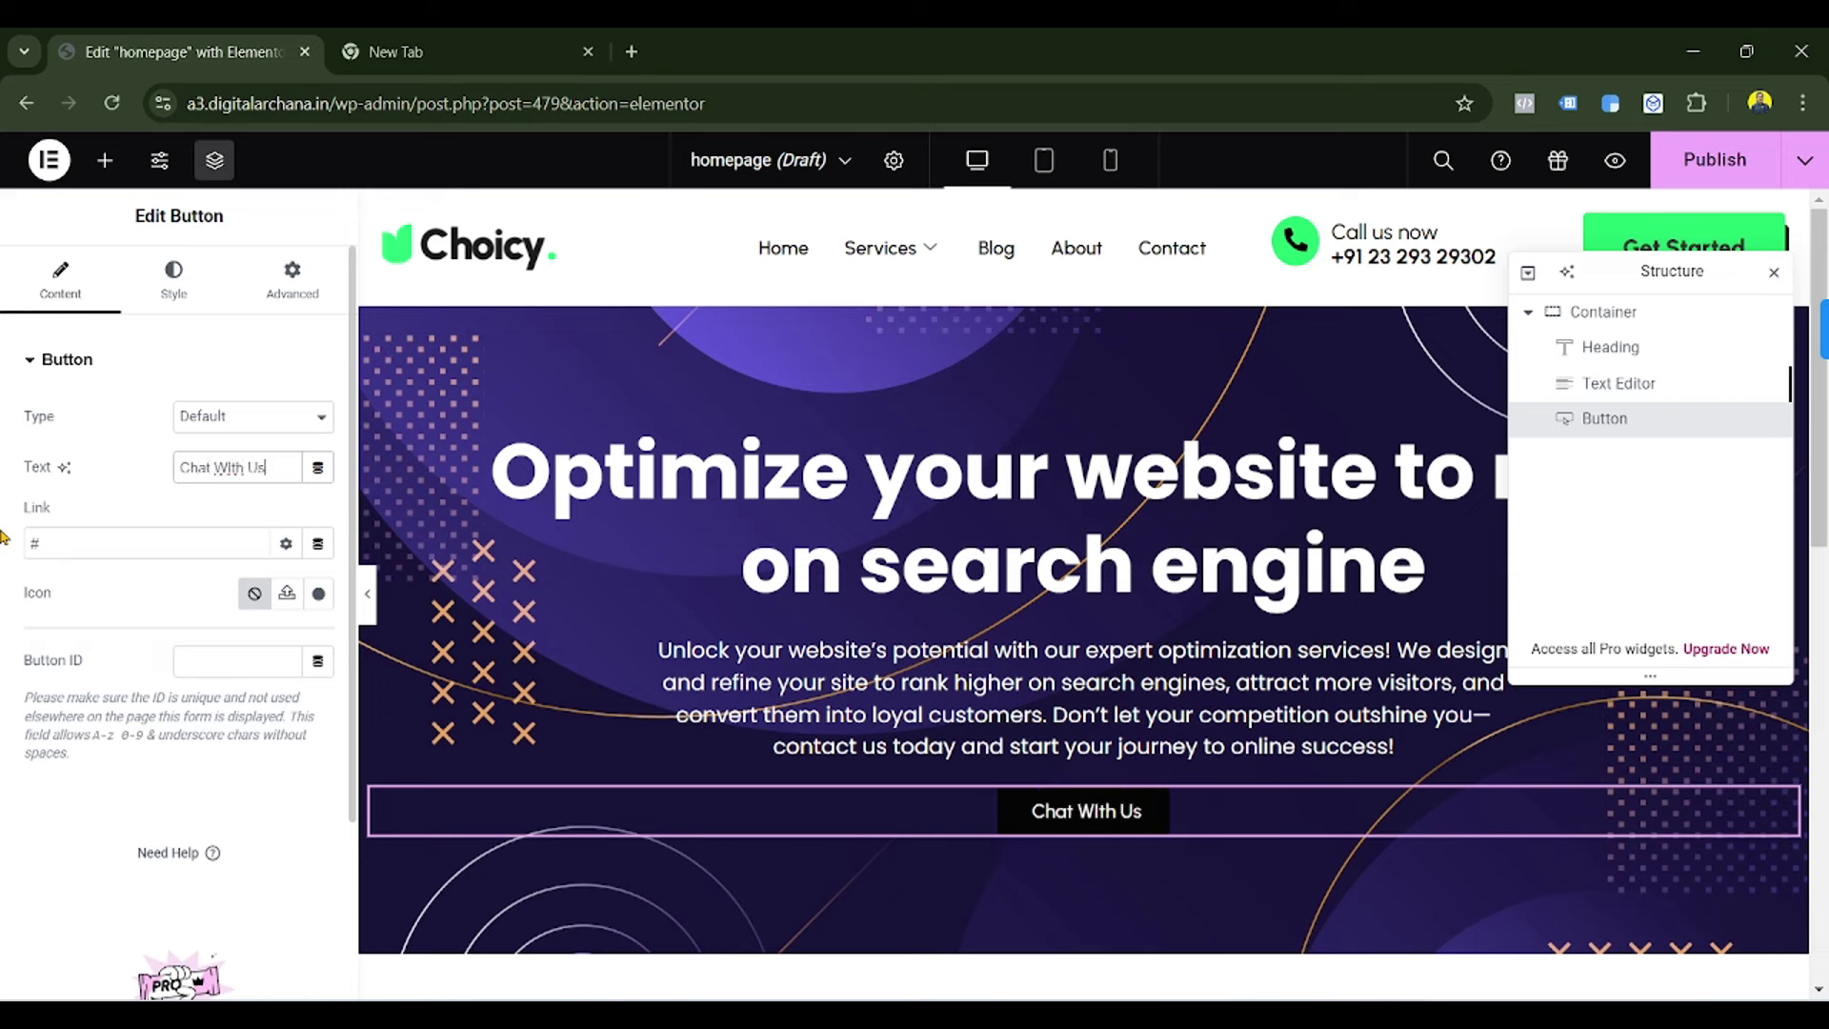
left_click_drag(36, 538, 19, 556)
left_click_drag(271, 468, 94, 486)
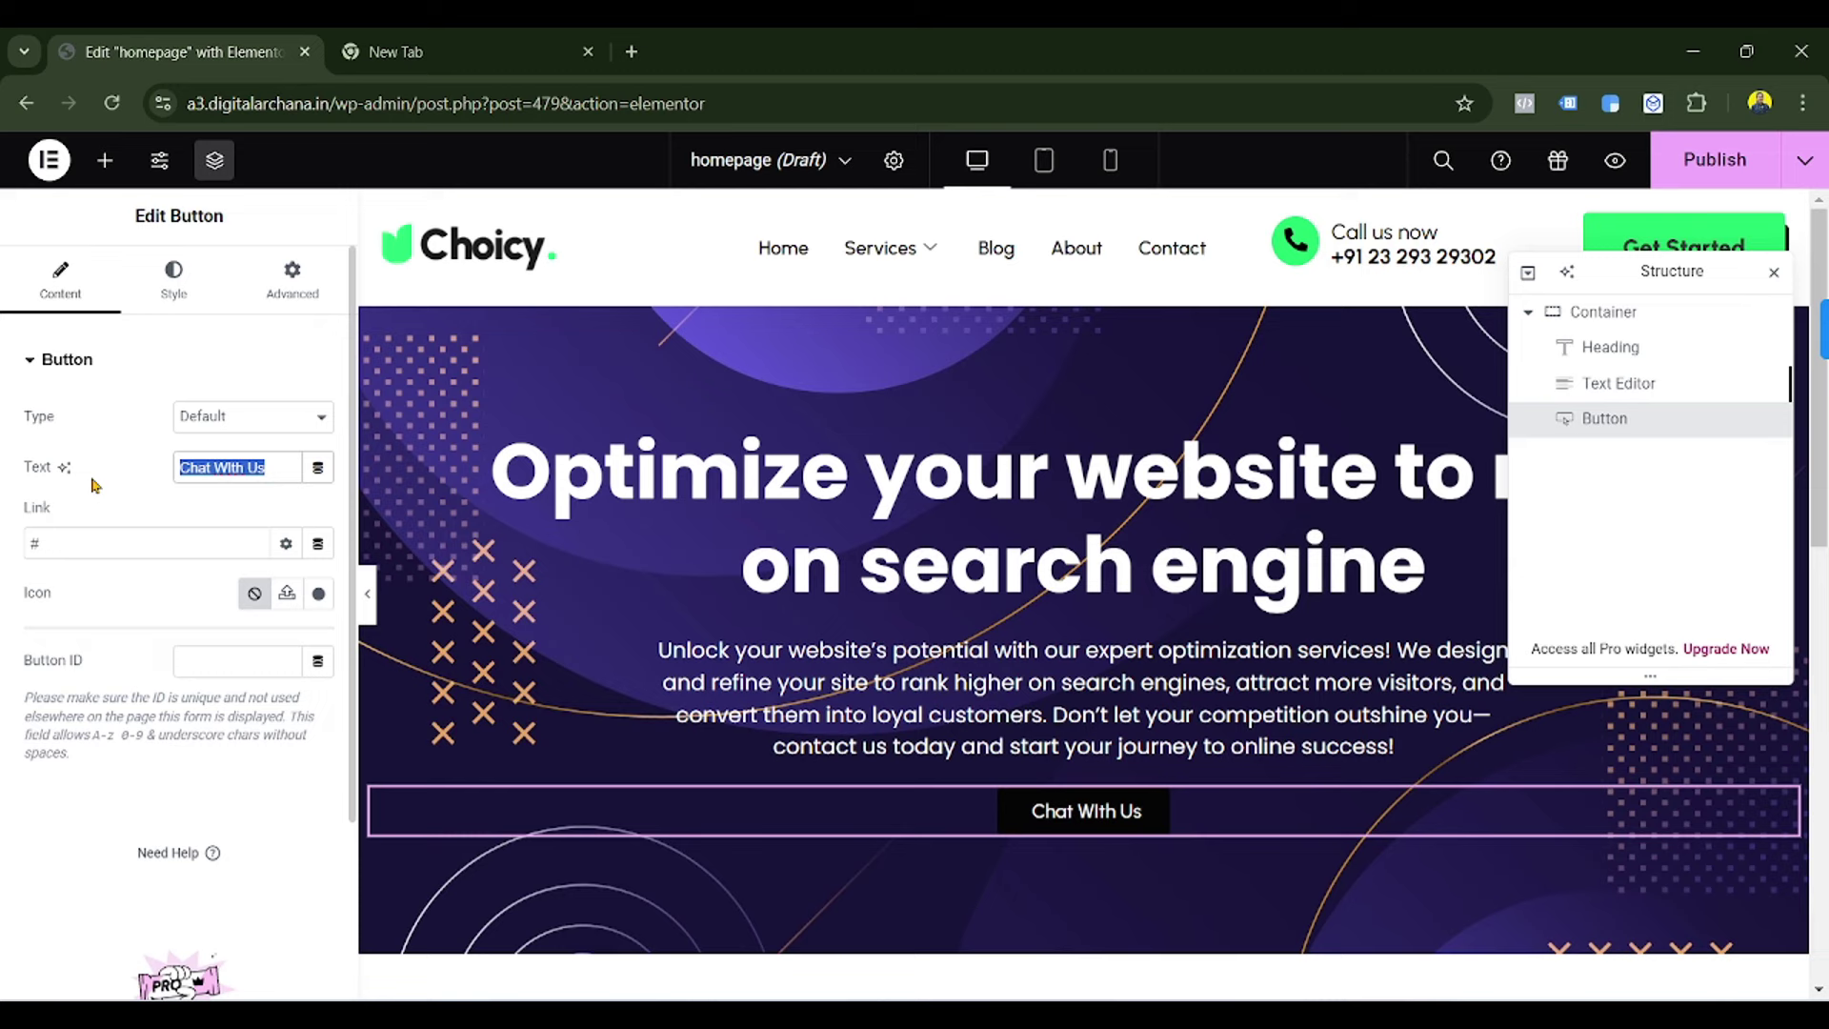
type("Contact i")
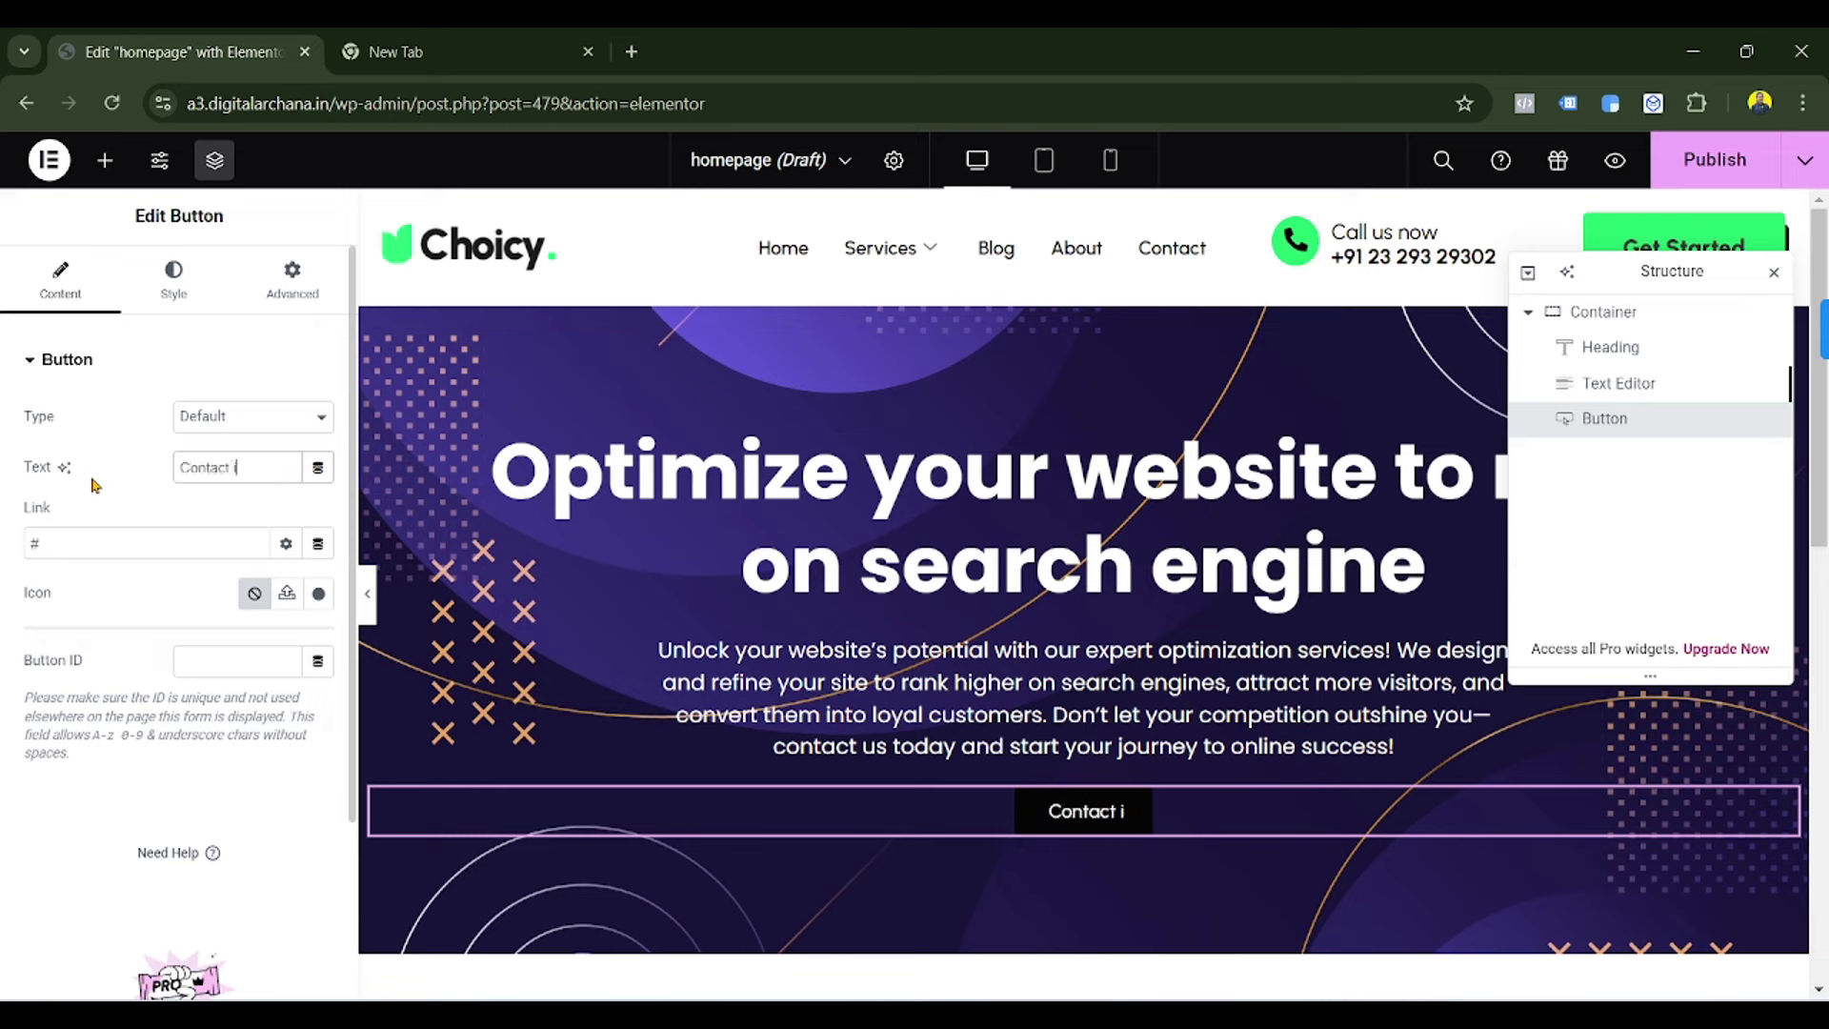
key("BackSpace")
type("Us")
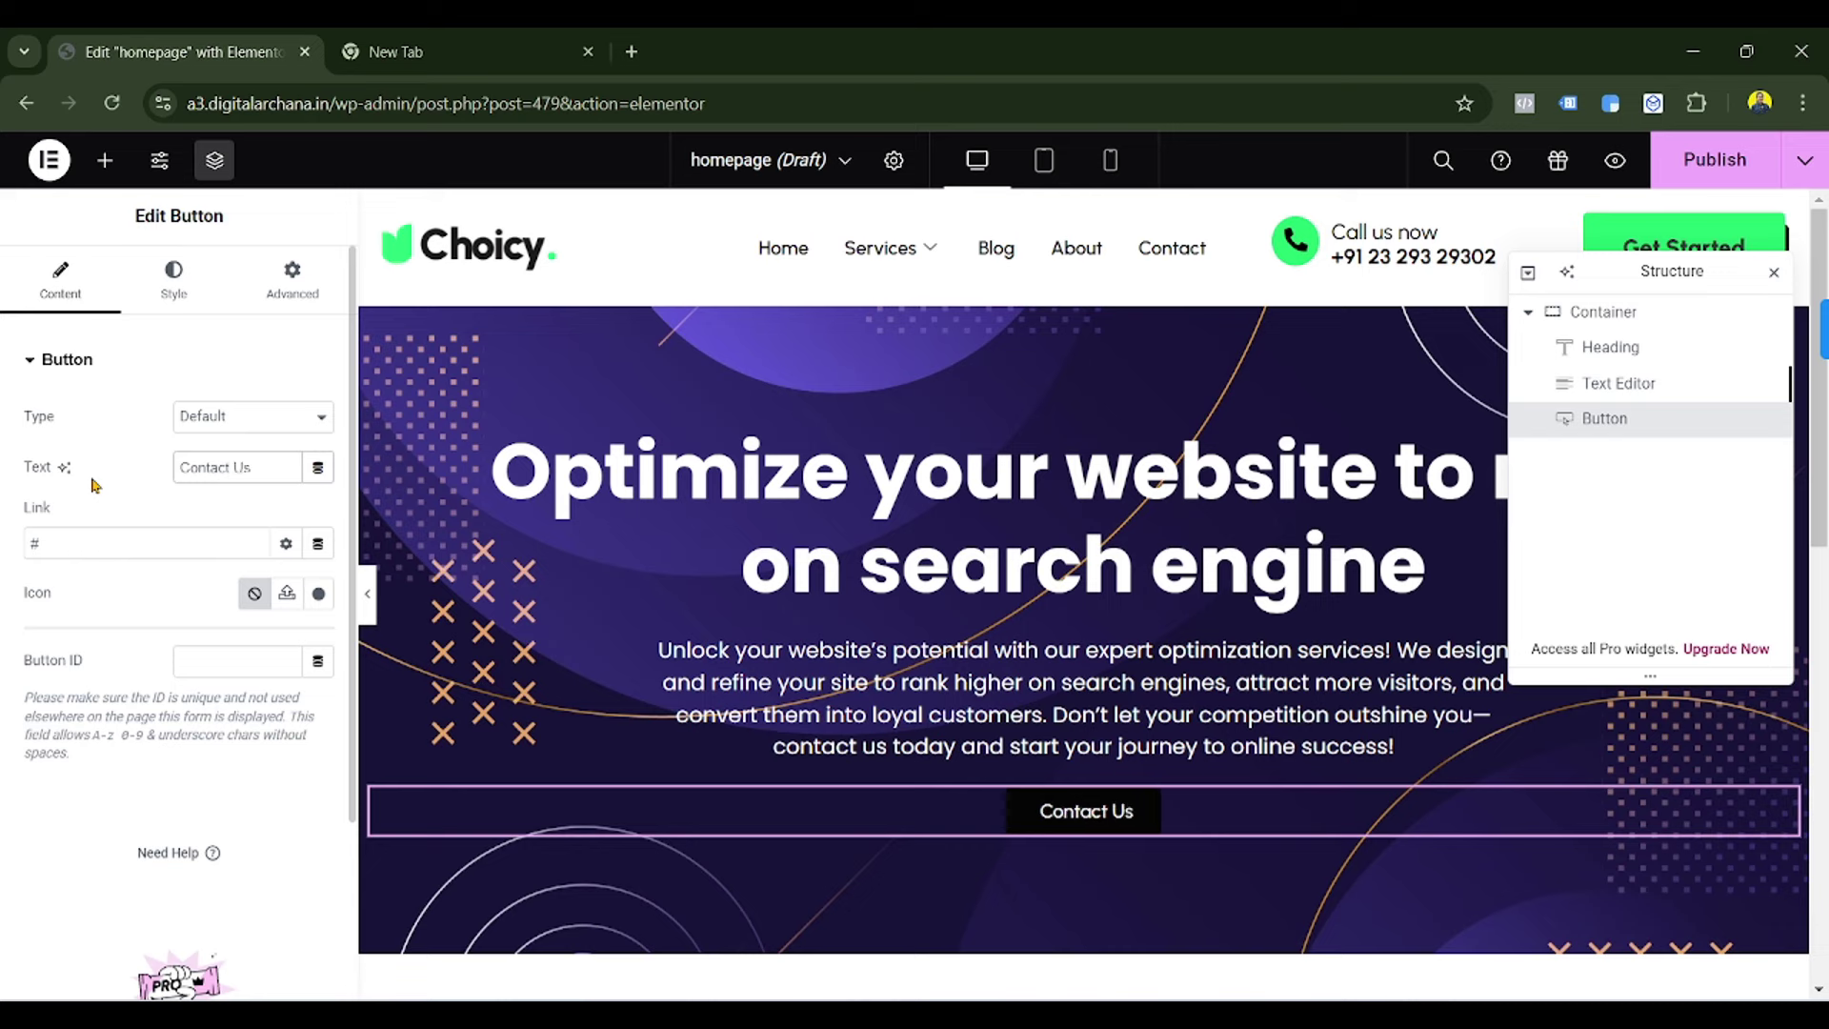
Link the button to the site's Contact page.
left_click_drag(76, 547, 3, 560)
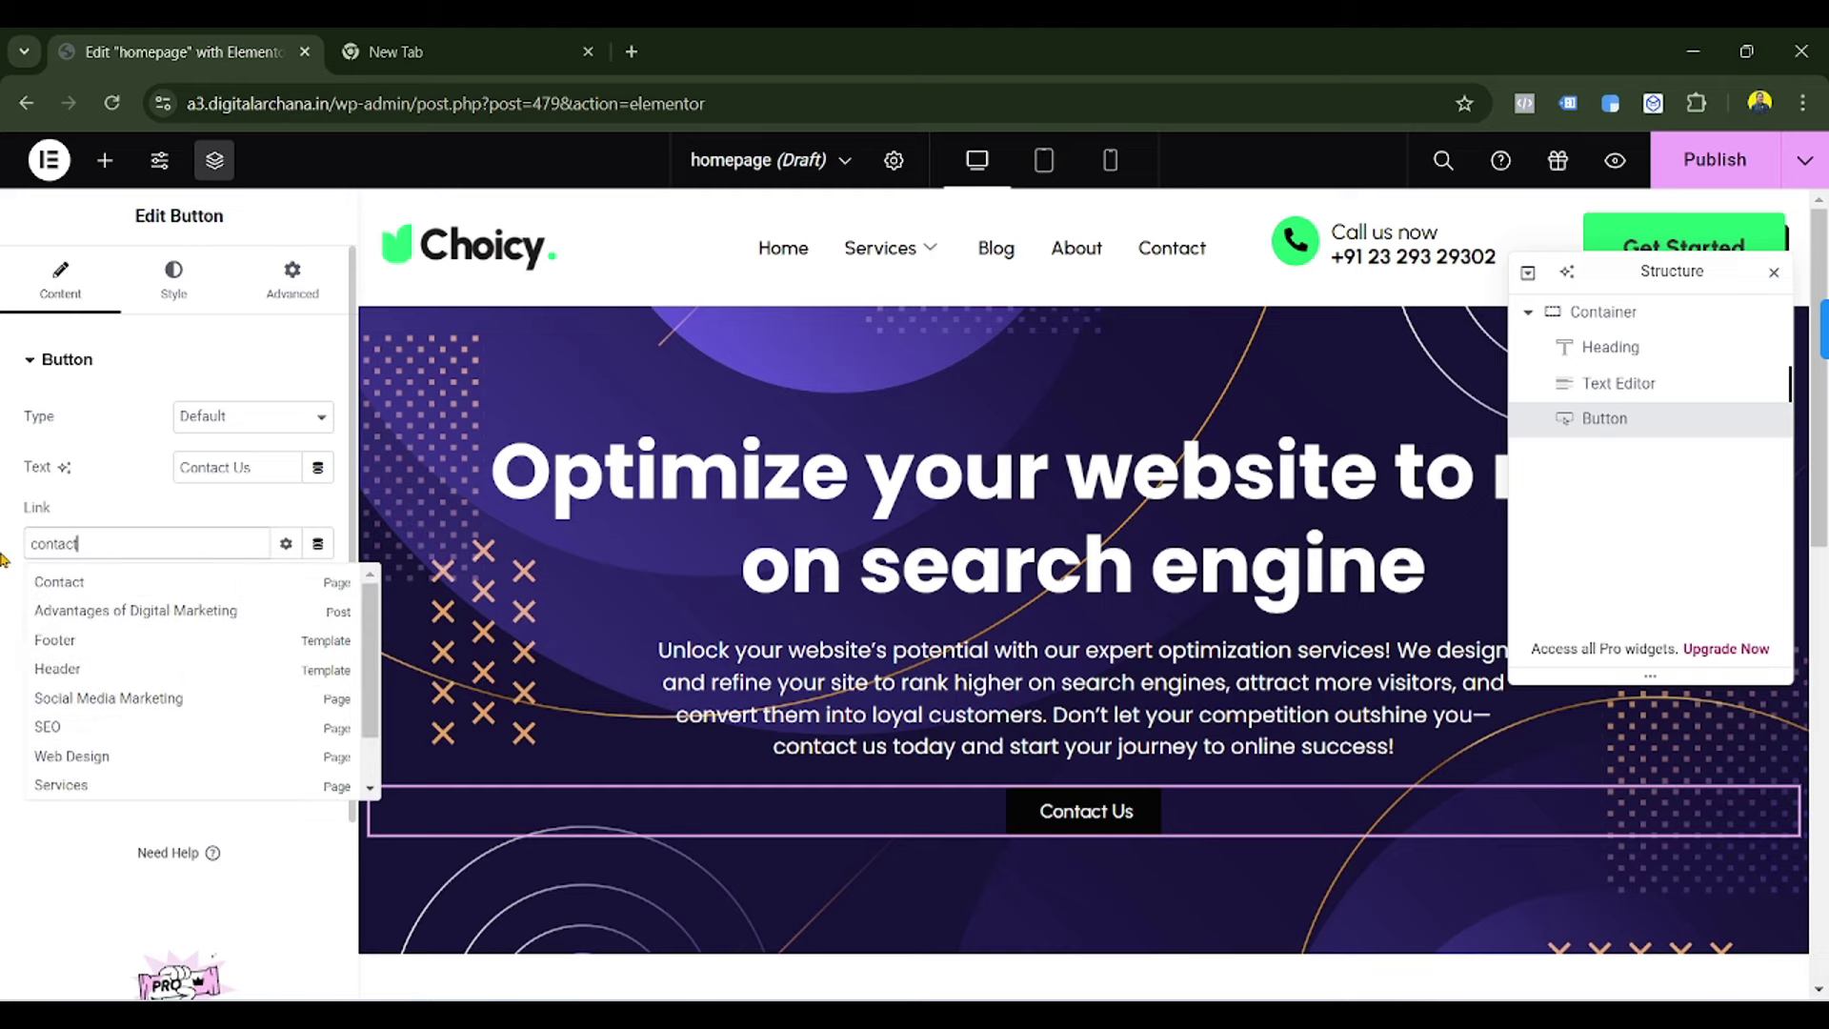
left_click(66, 586)
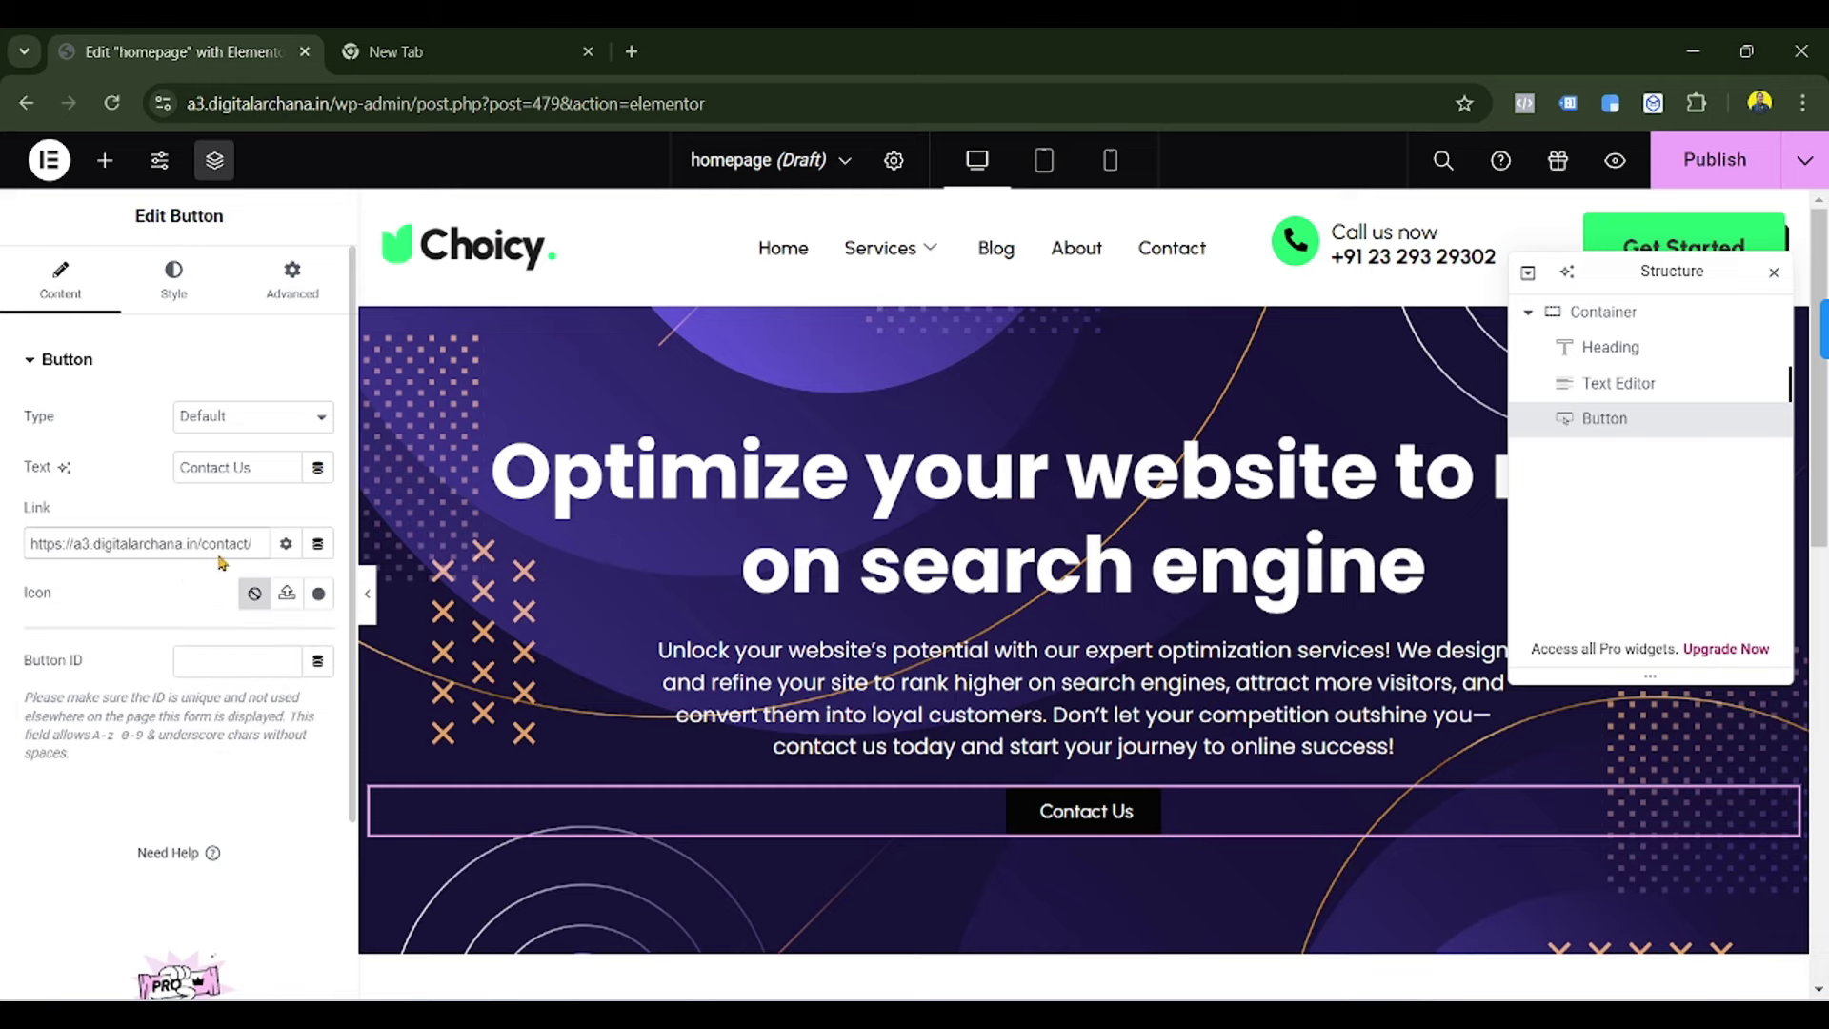
left_click_drag(253, 547, 2, 560)
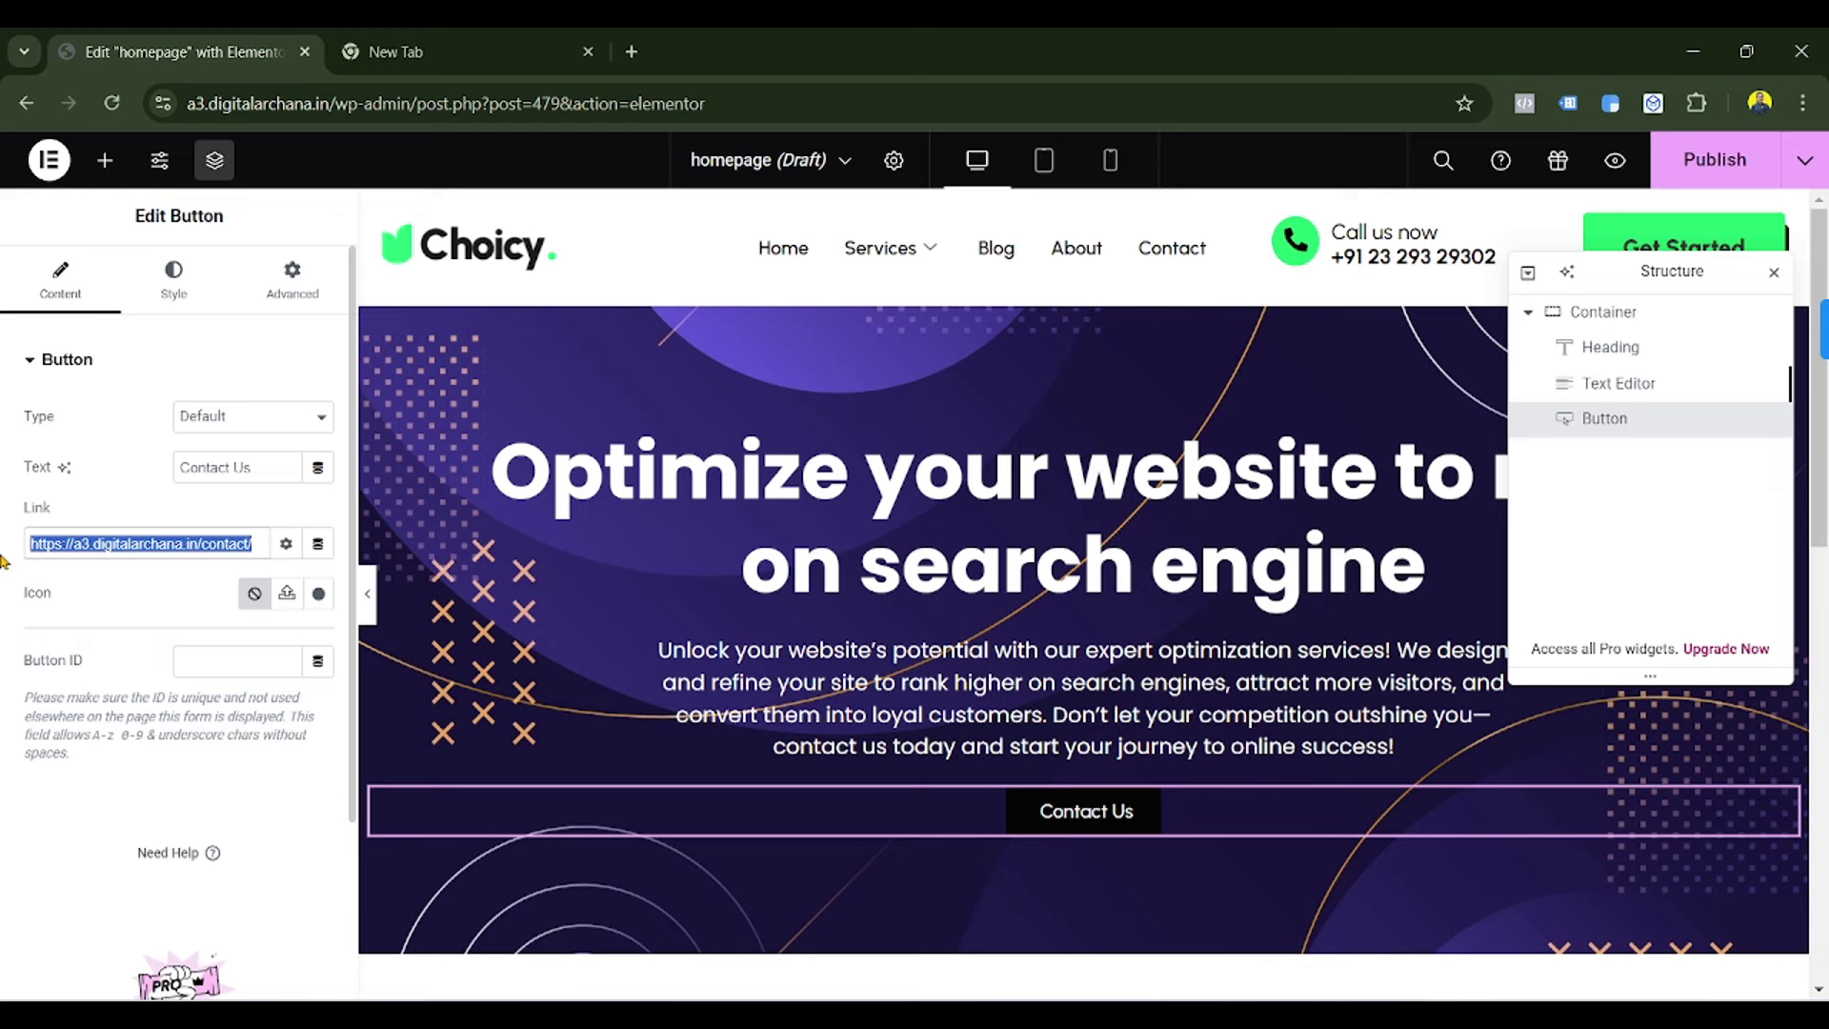
left_click(174, 314)
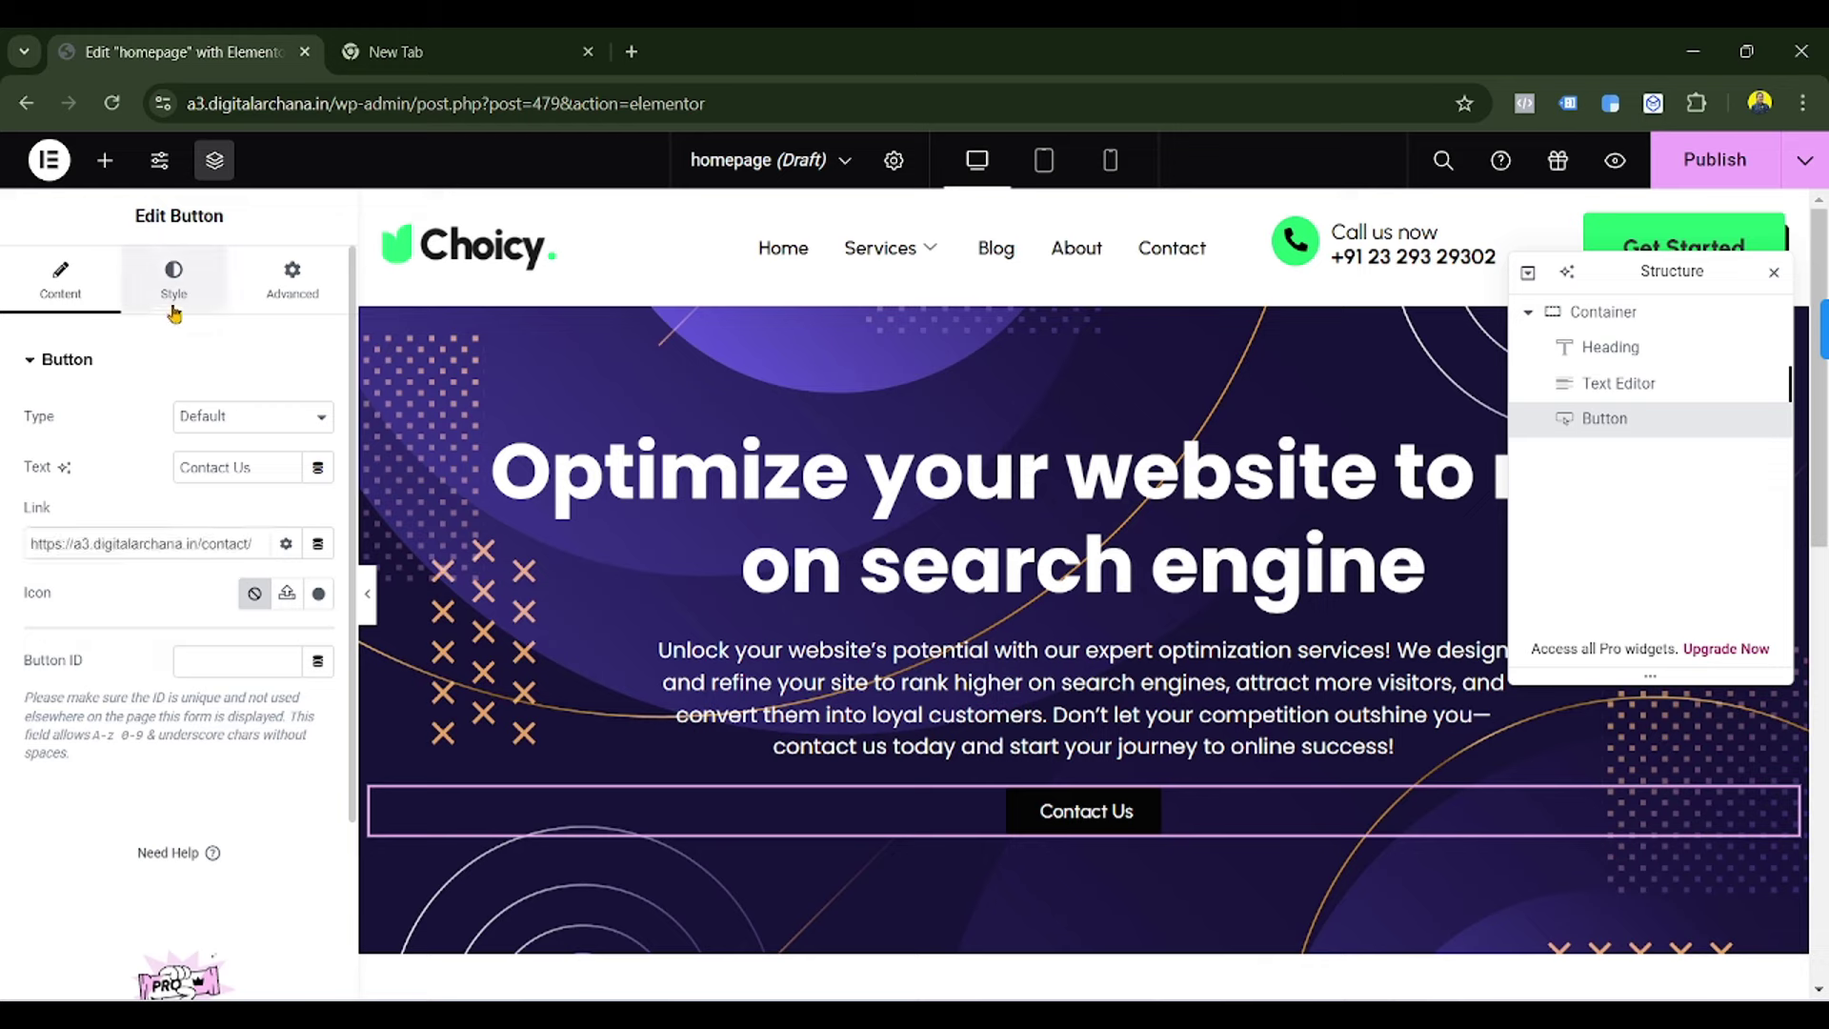
Give the button a bright orange background, starting from the Blue global colour.
left_click(173, 313)
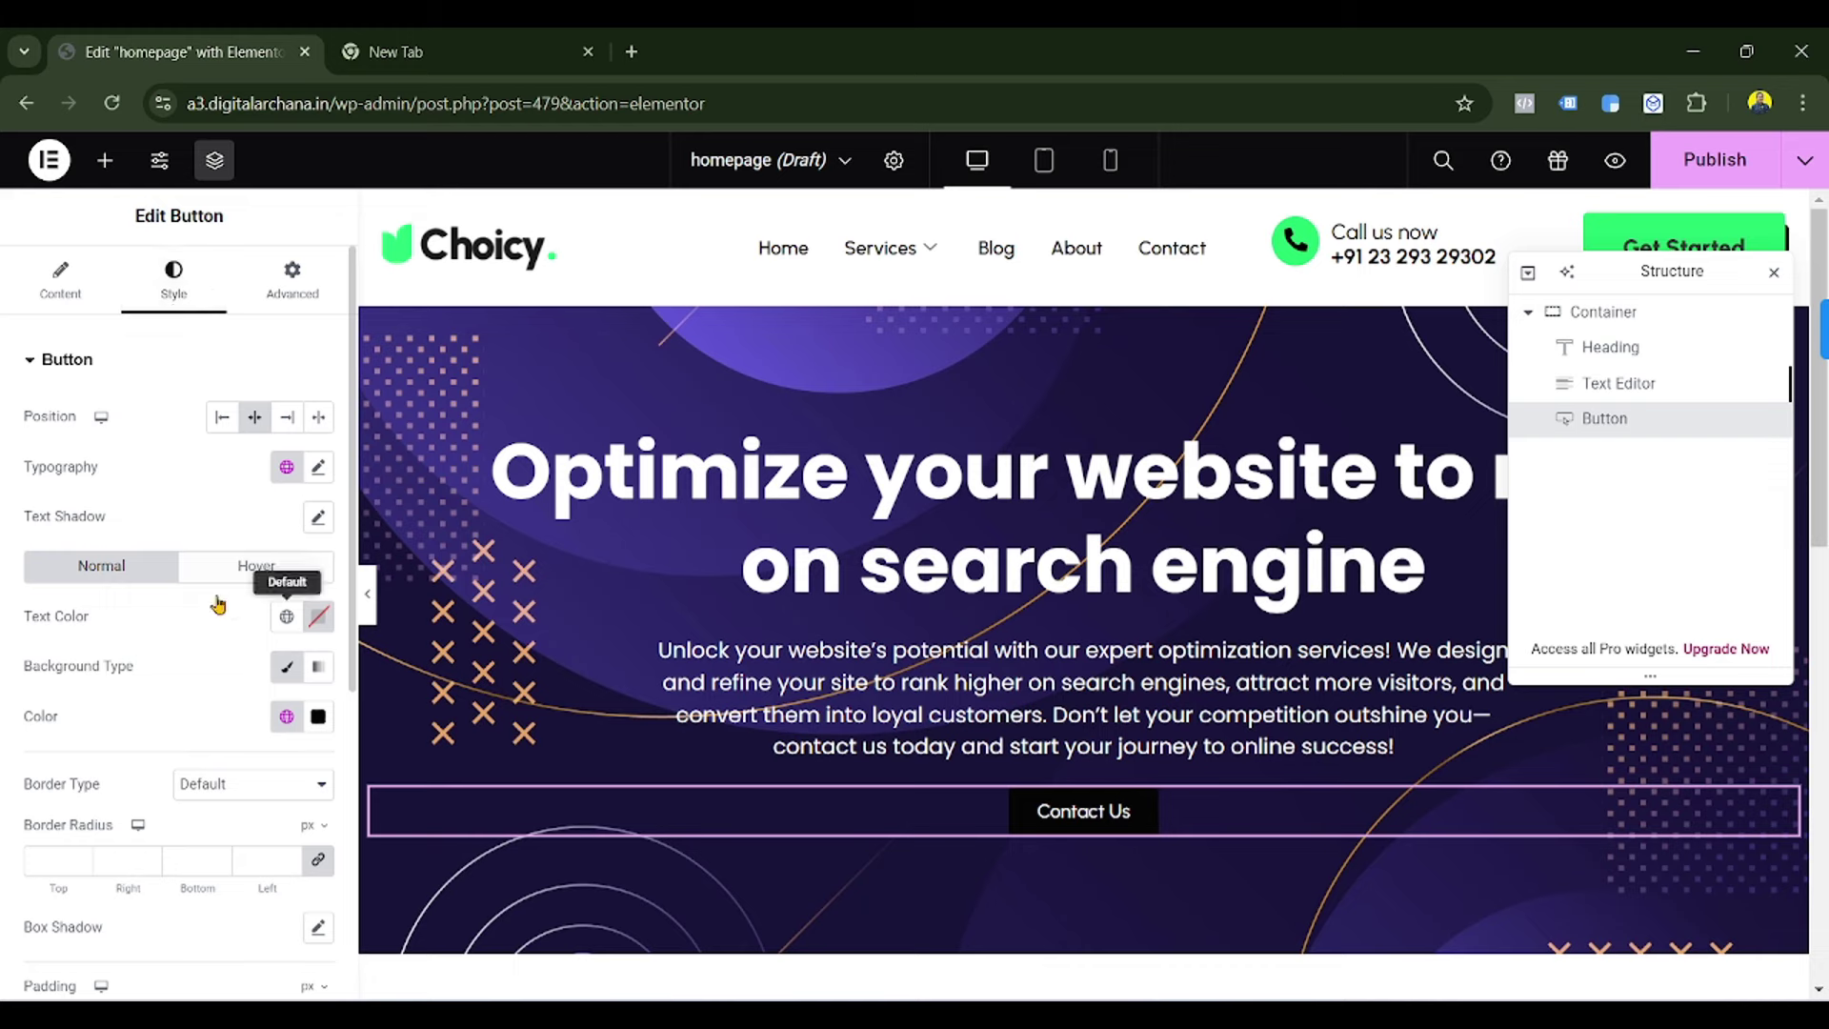
scroll(219, 600, "down", 3)
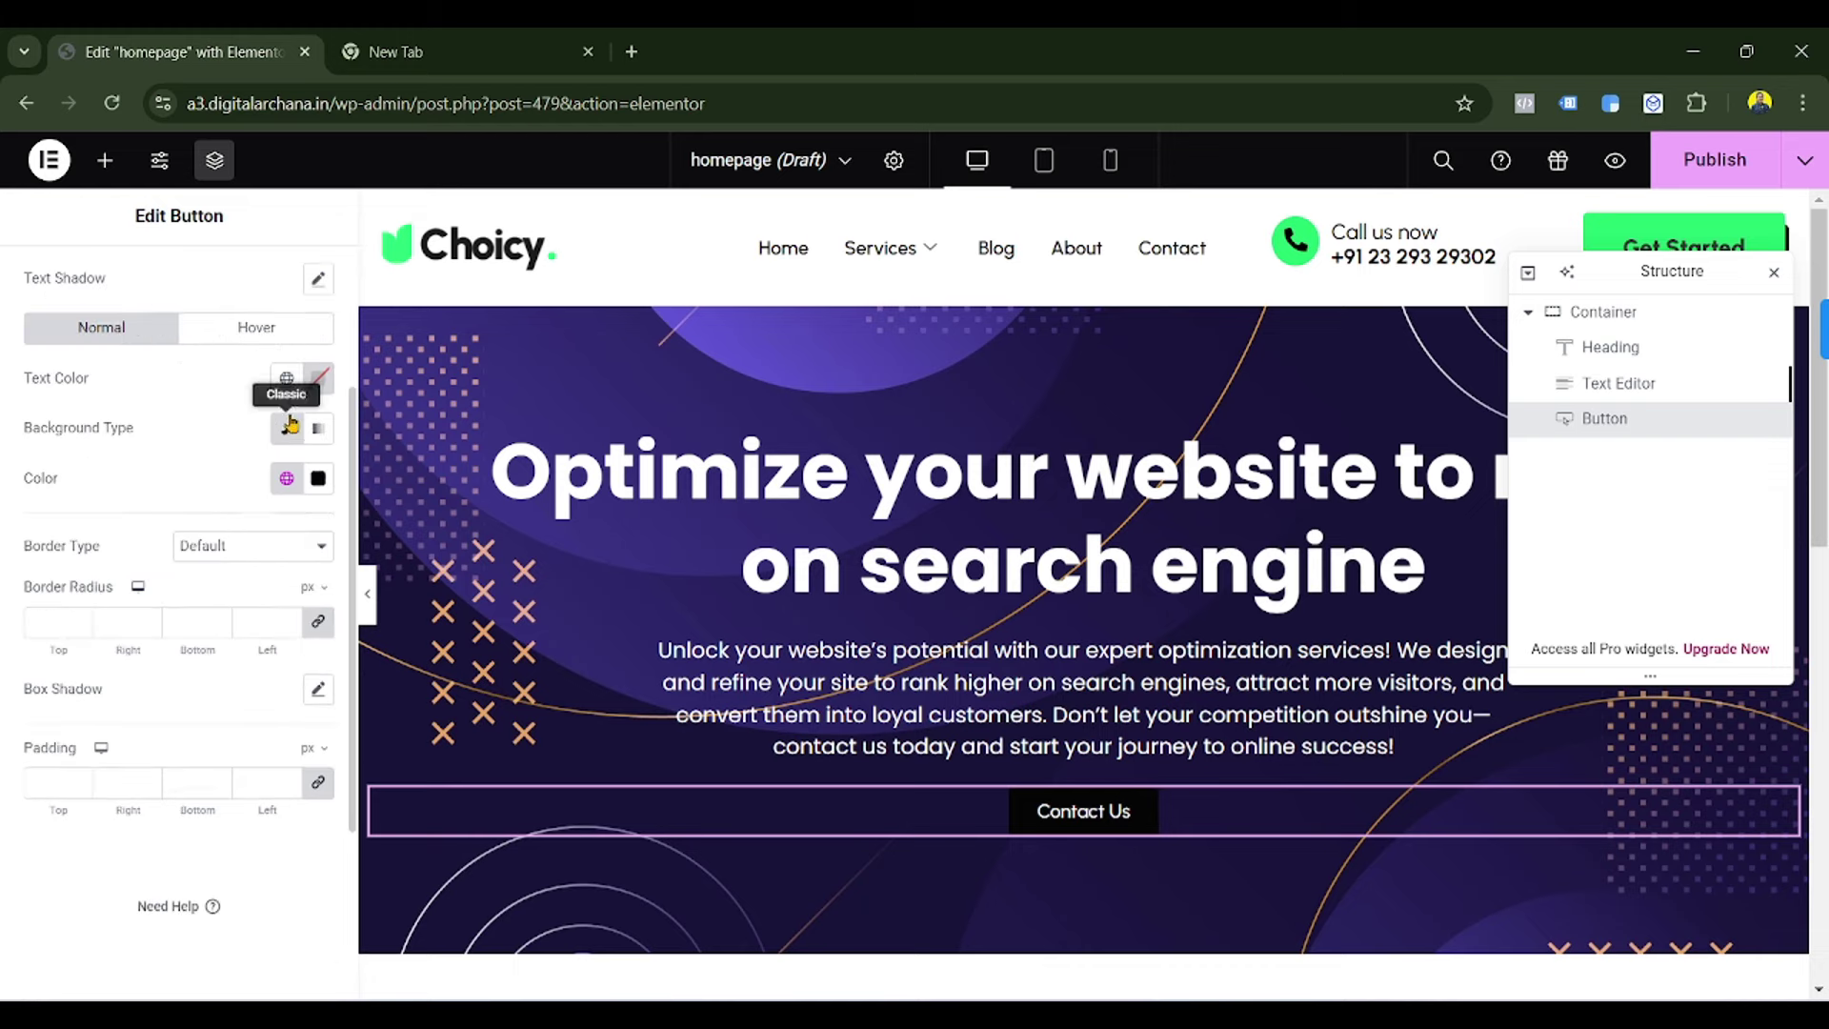
left_click(286, 478)
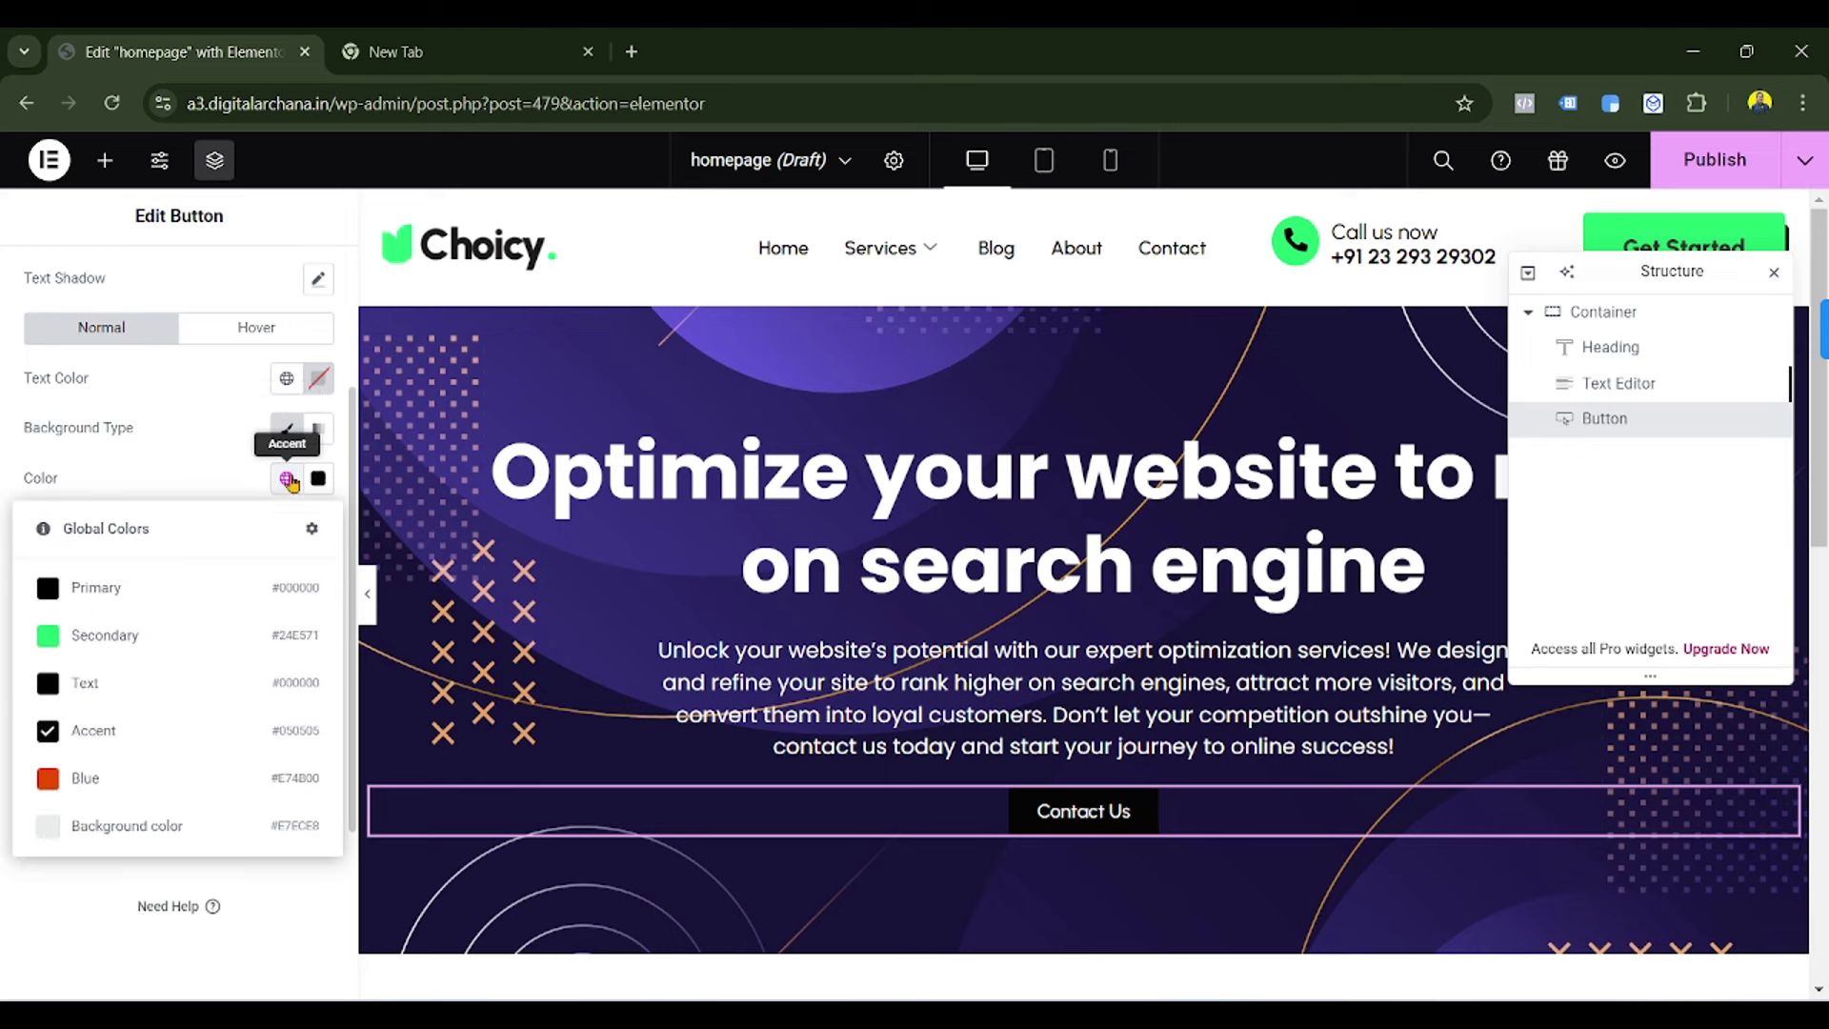
left_click(319, 479)
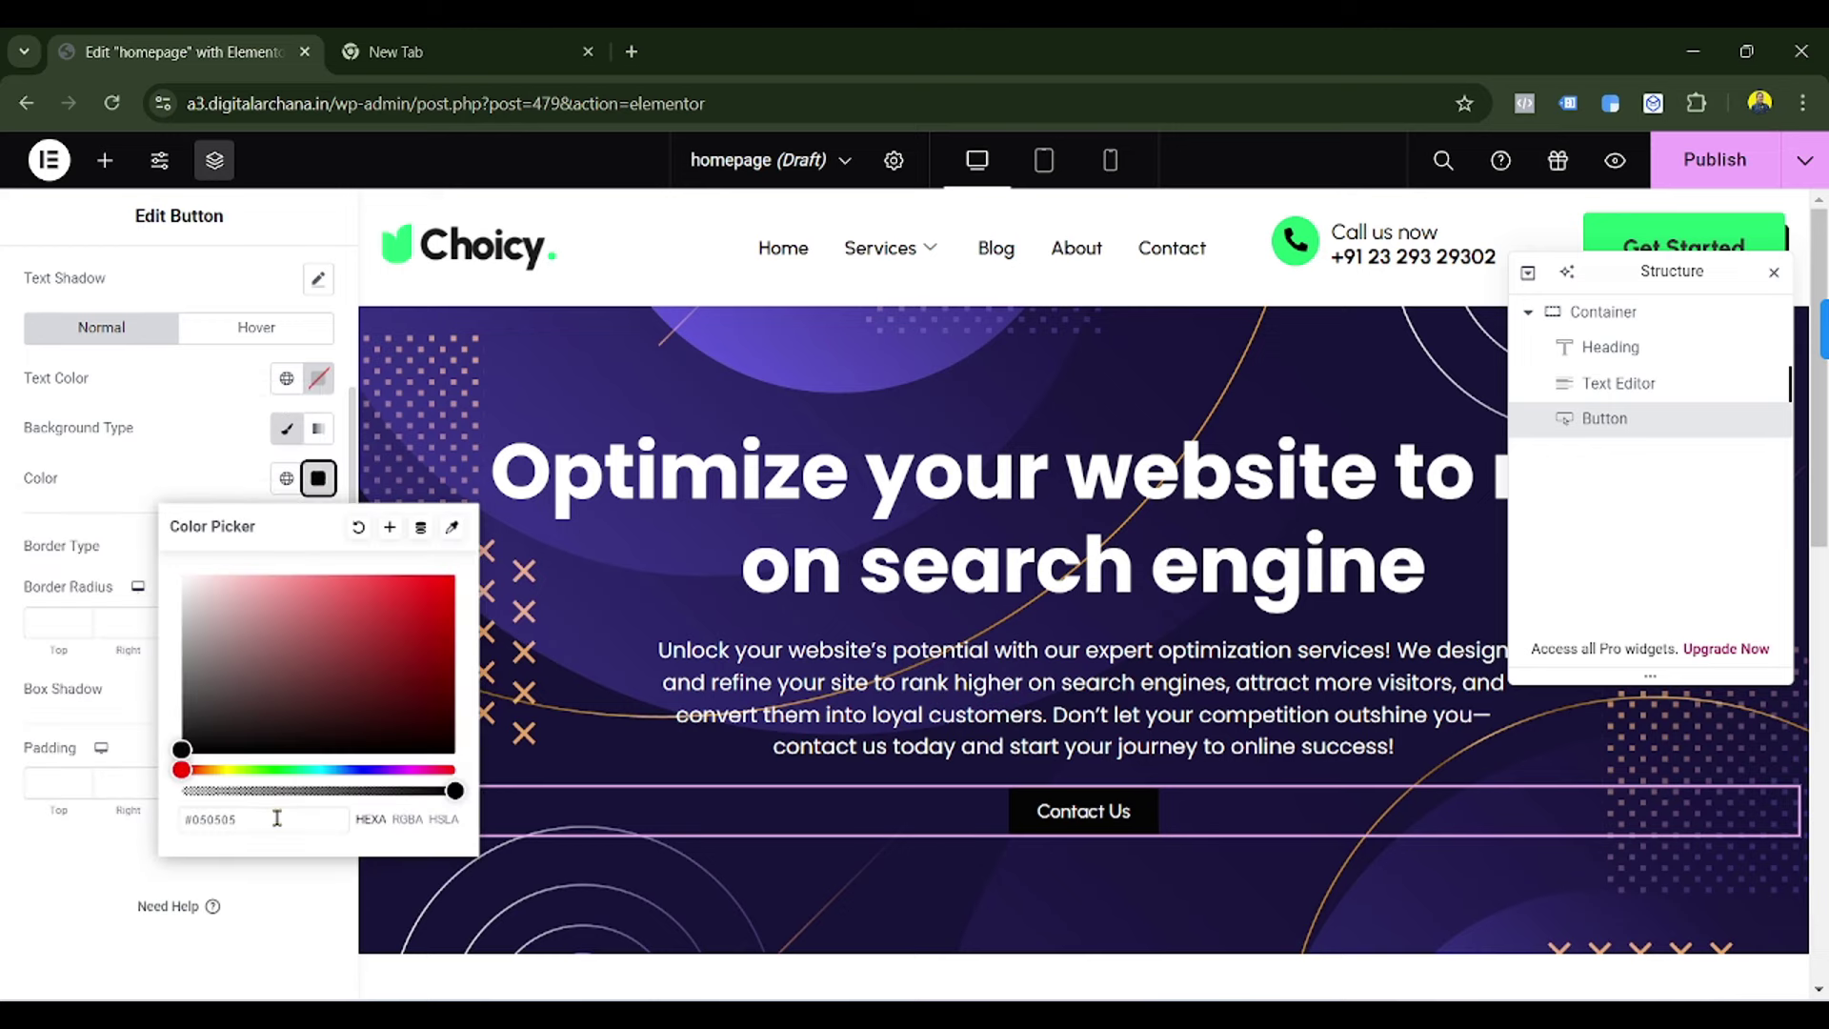
left_click(287, 478)
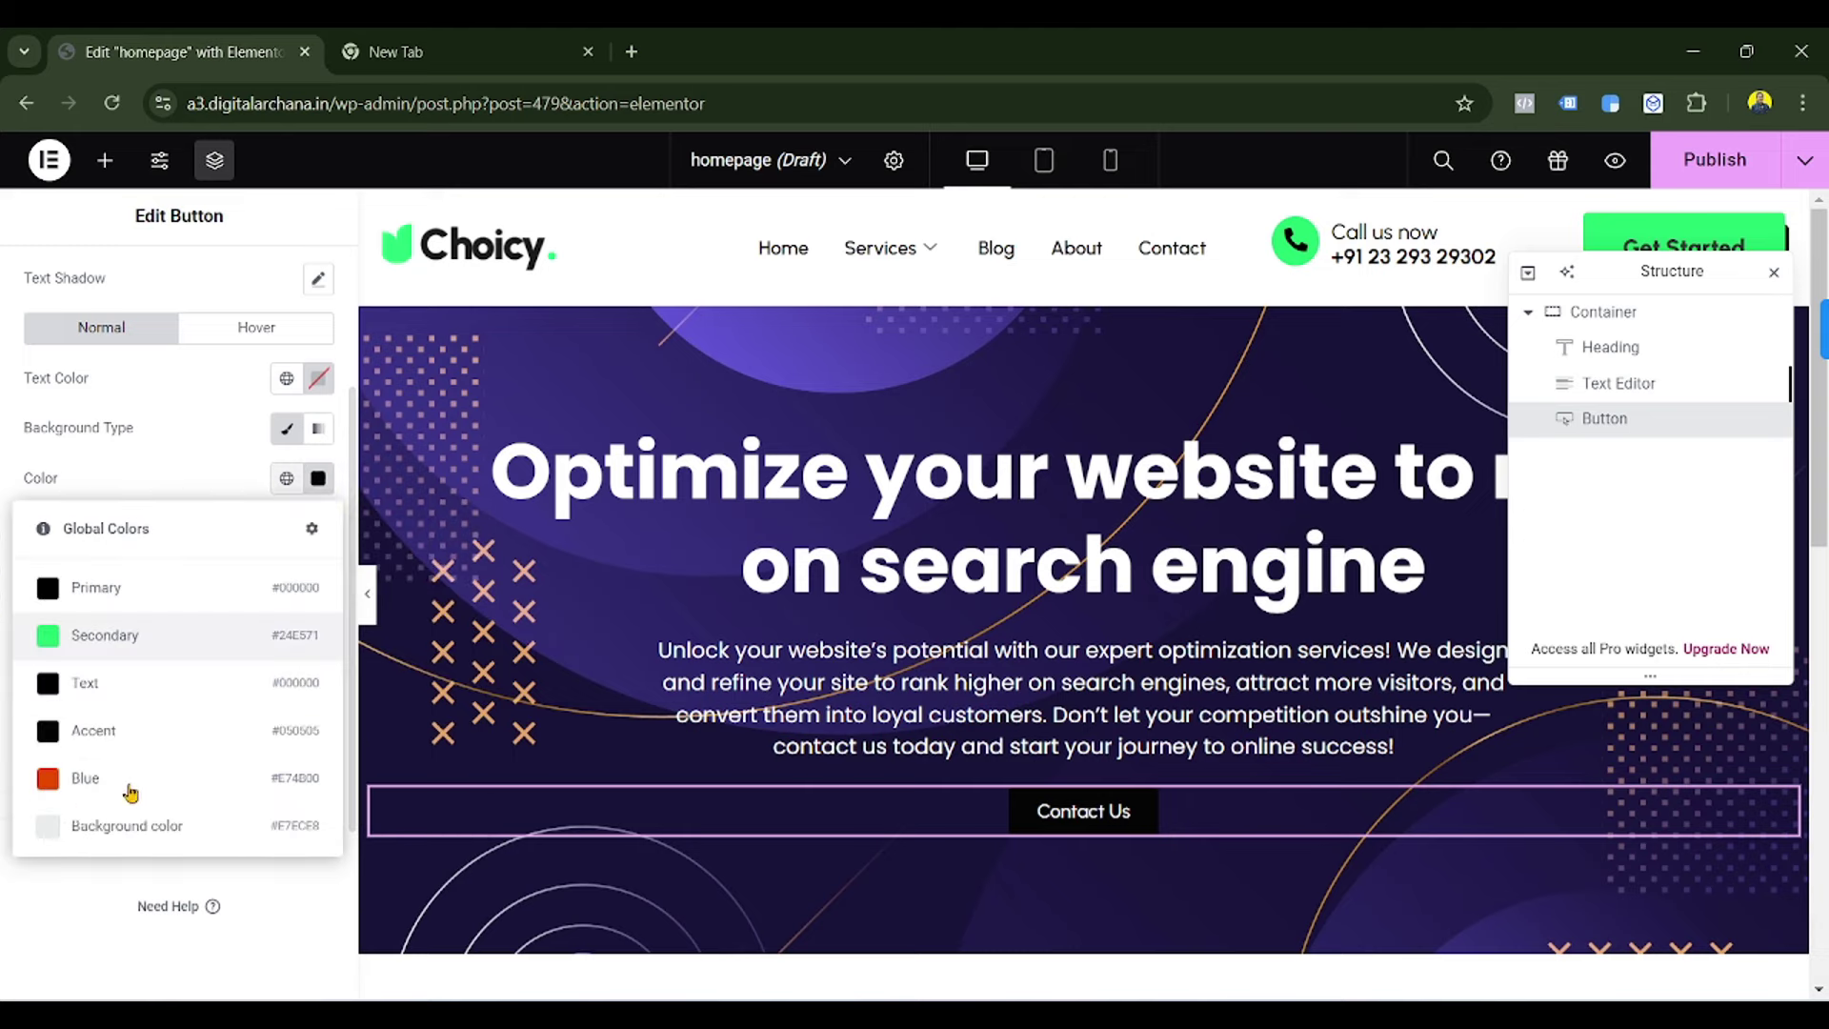
left_click(80, 779)
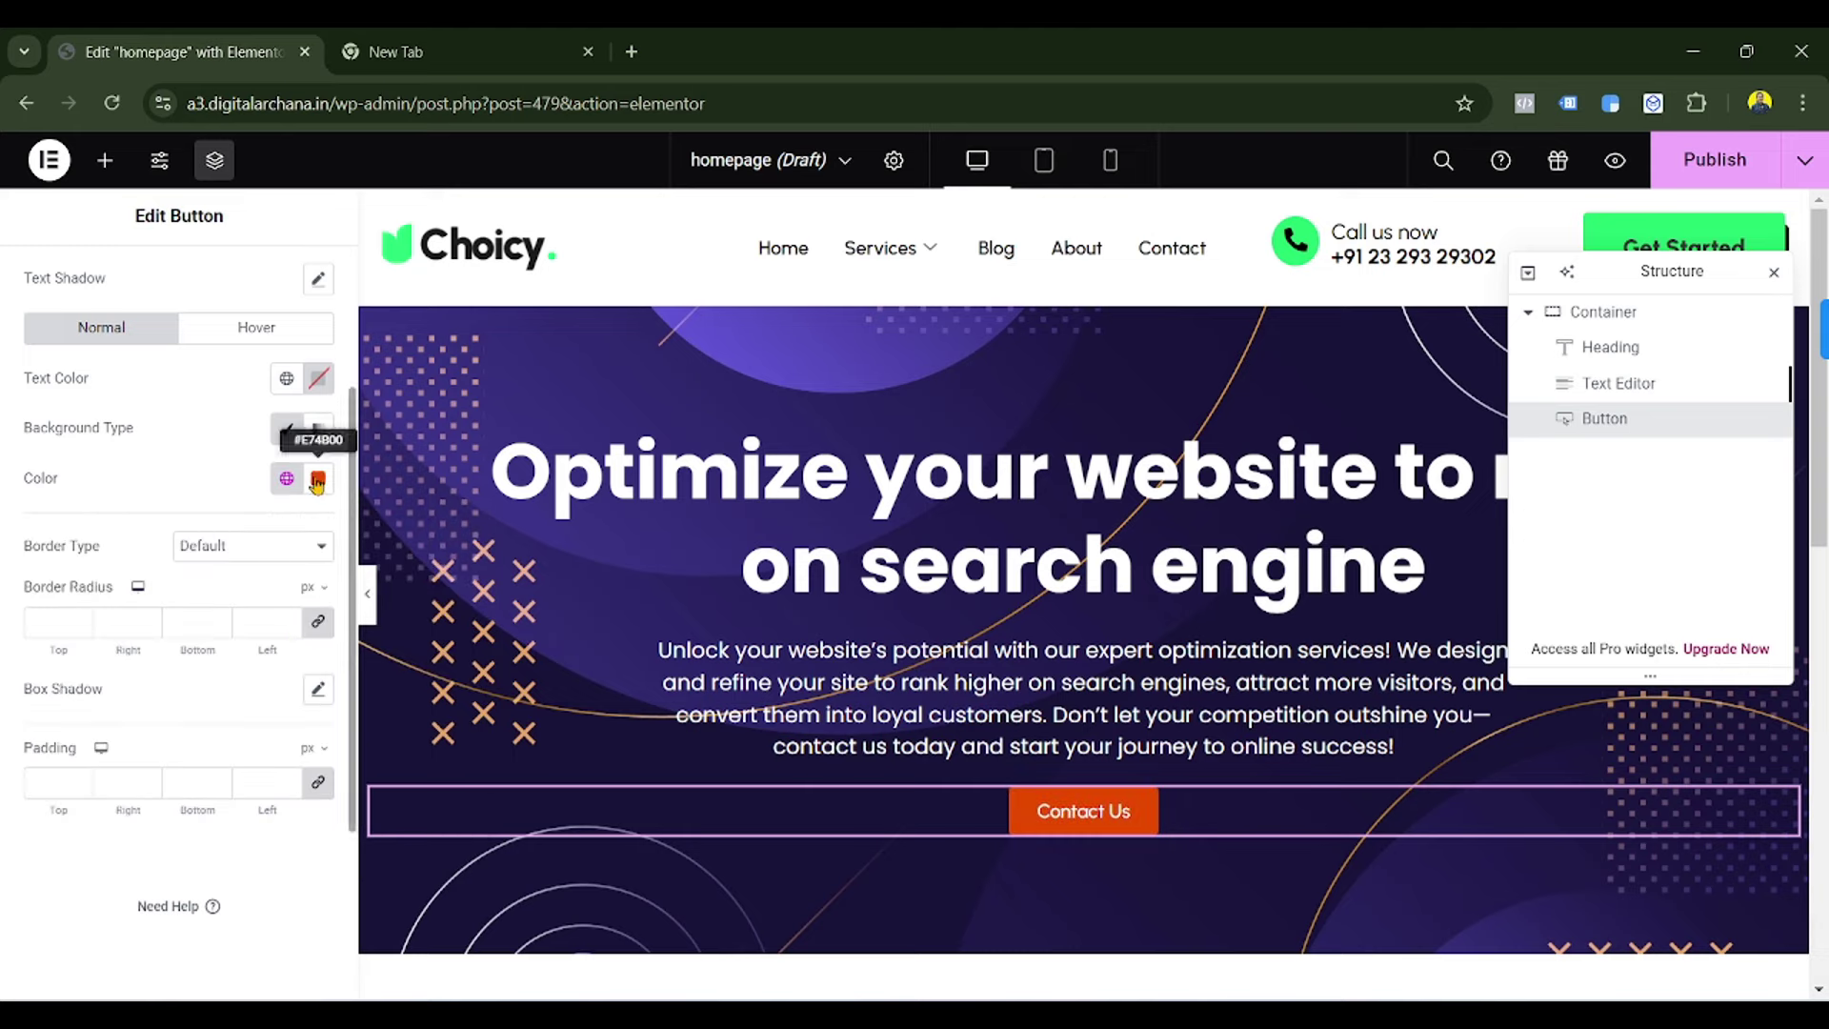
left_click(319, 478)
mouse_move(419, 600)
left_mouse_down()
mouse_move(412, 614)
mouse_move(443, 615)
mouse_move(428, 572)
left_mouse_up()
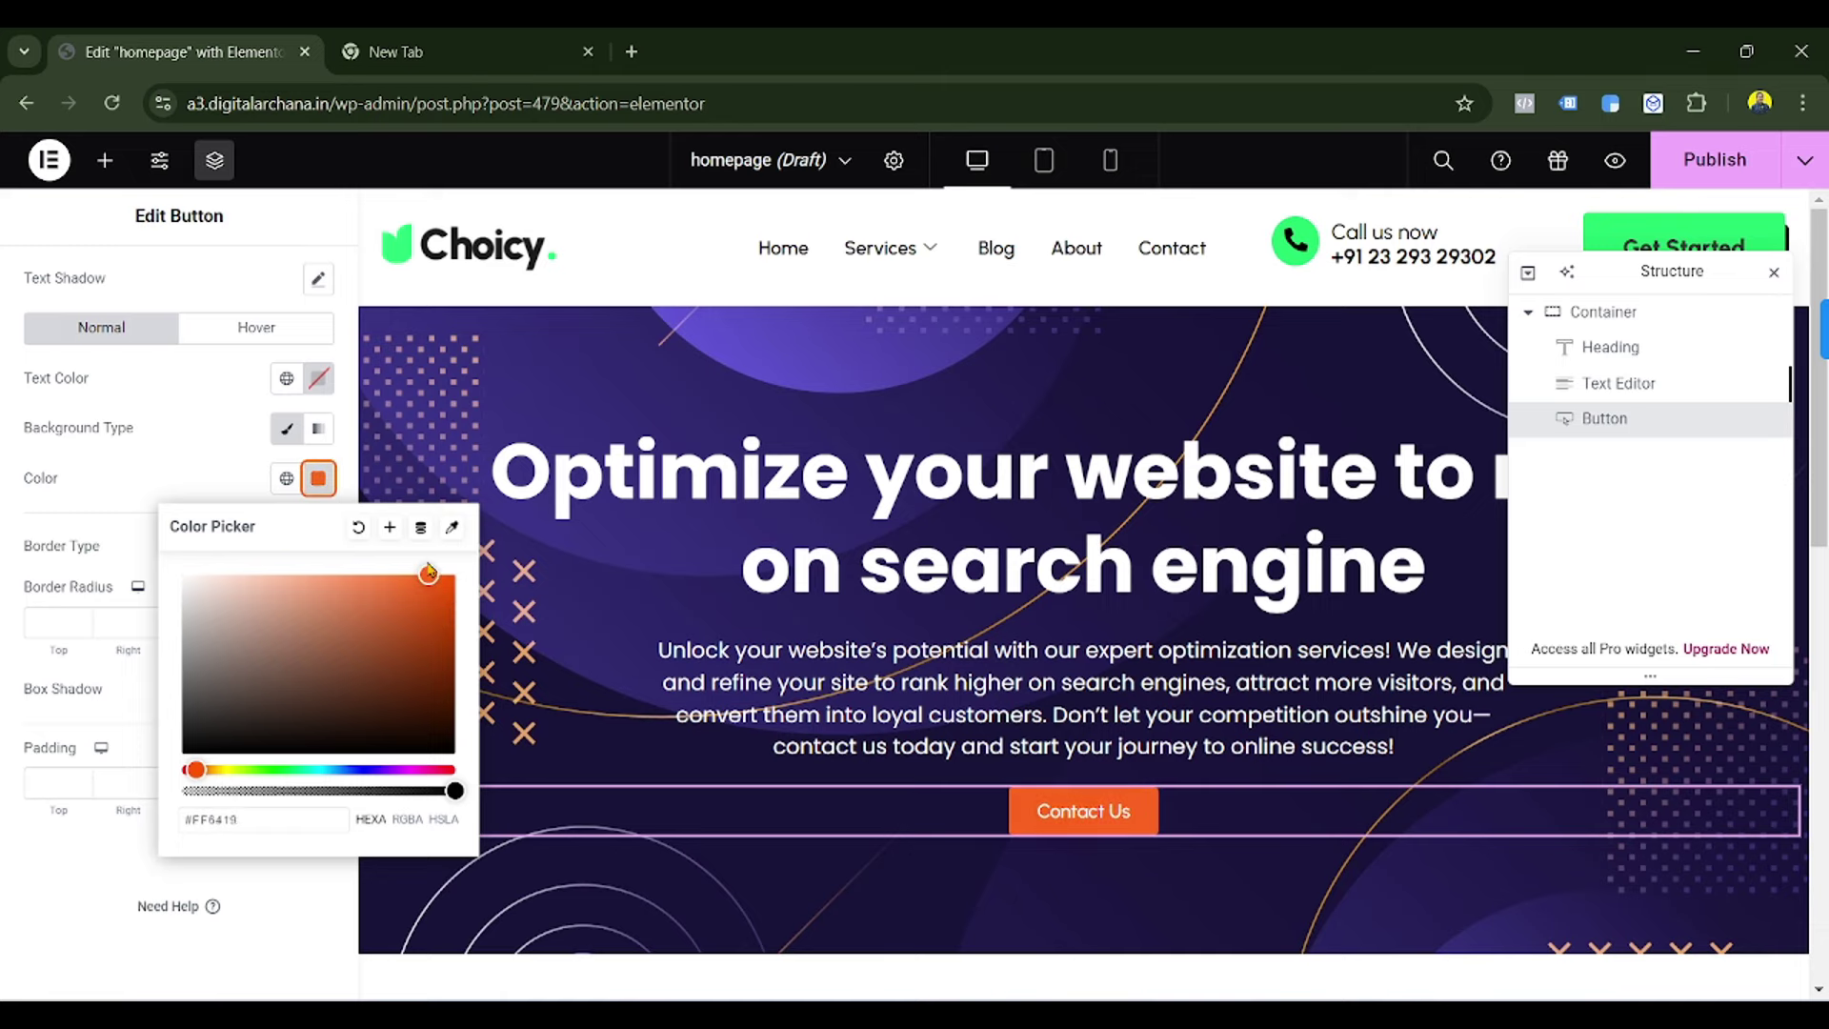
Save the orange #FF6027 as global colour 'newc color23' and apply it to the button.
left_click(388, 529)
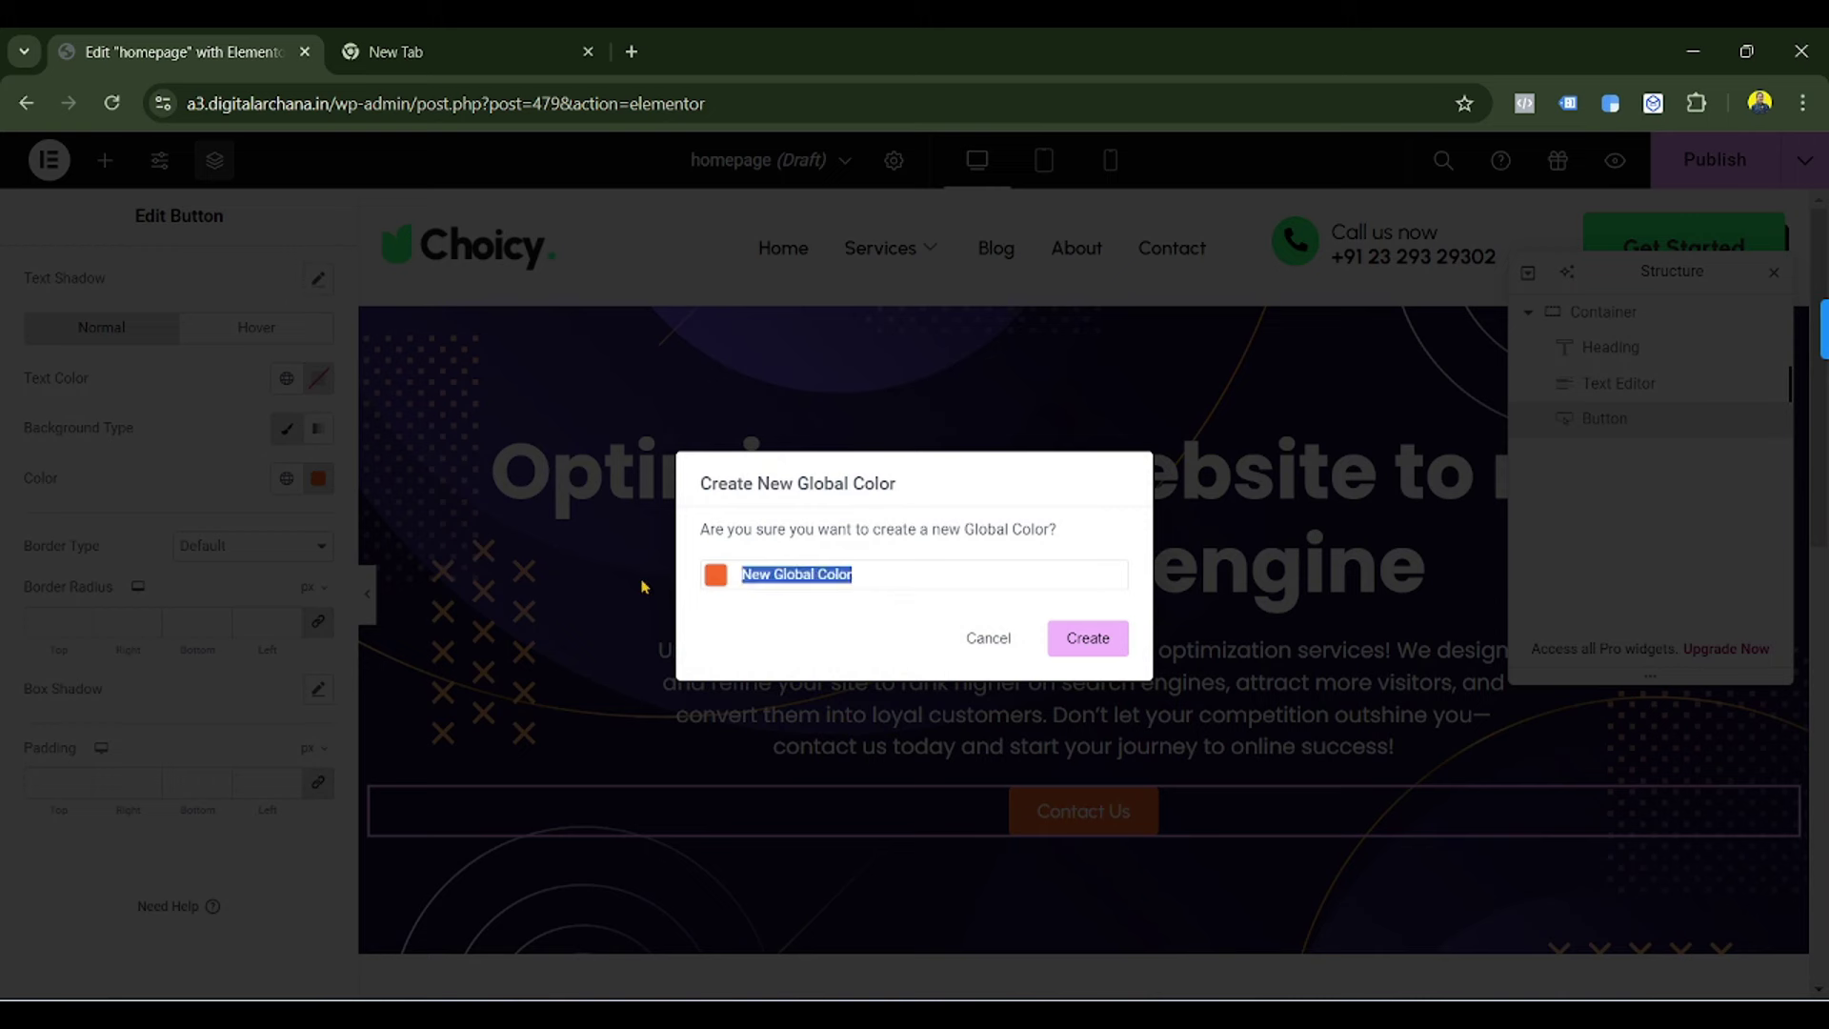
type("newc color23")
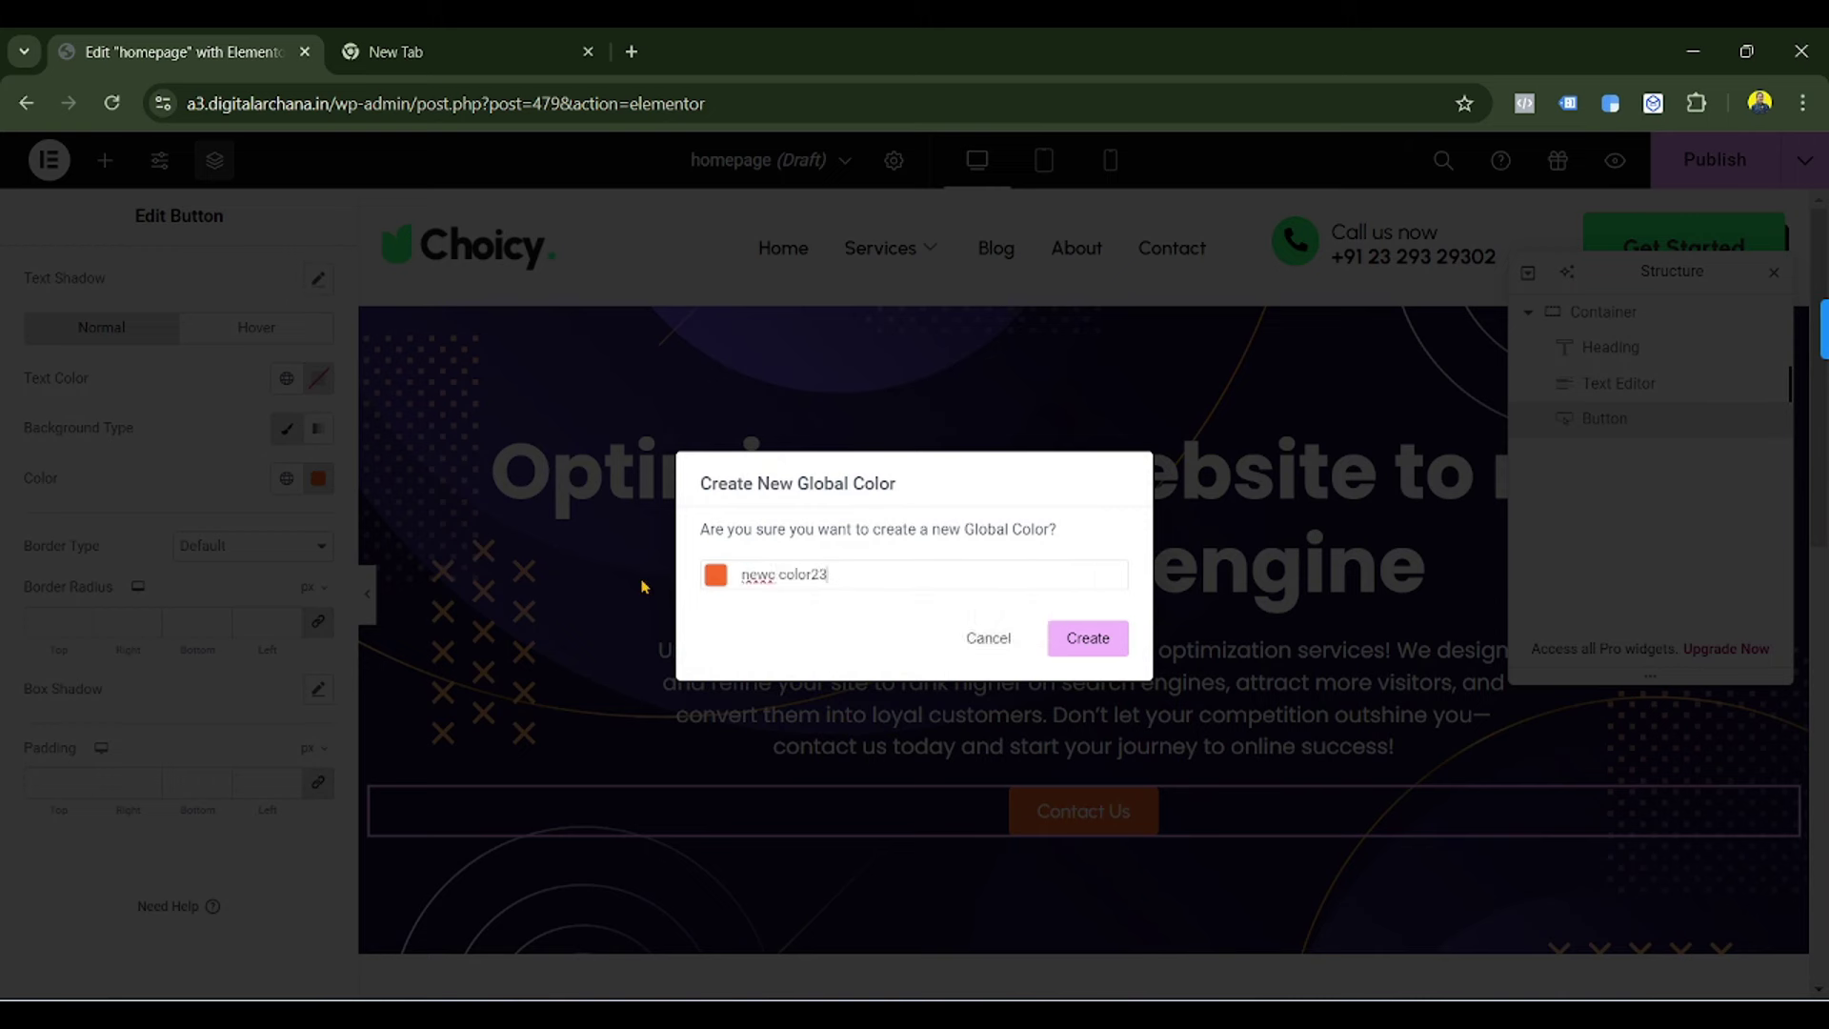
left_click(1059, 639)
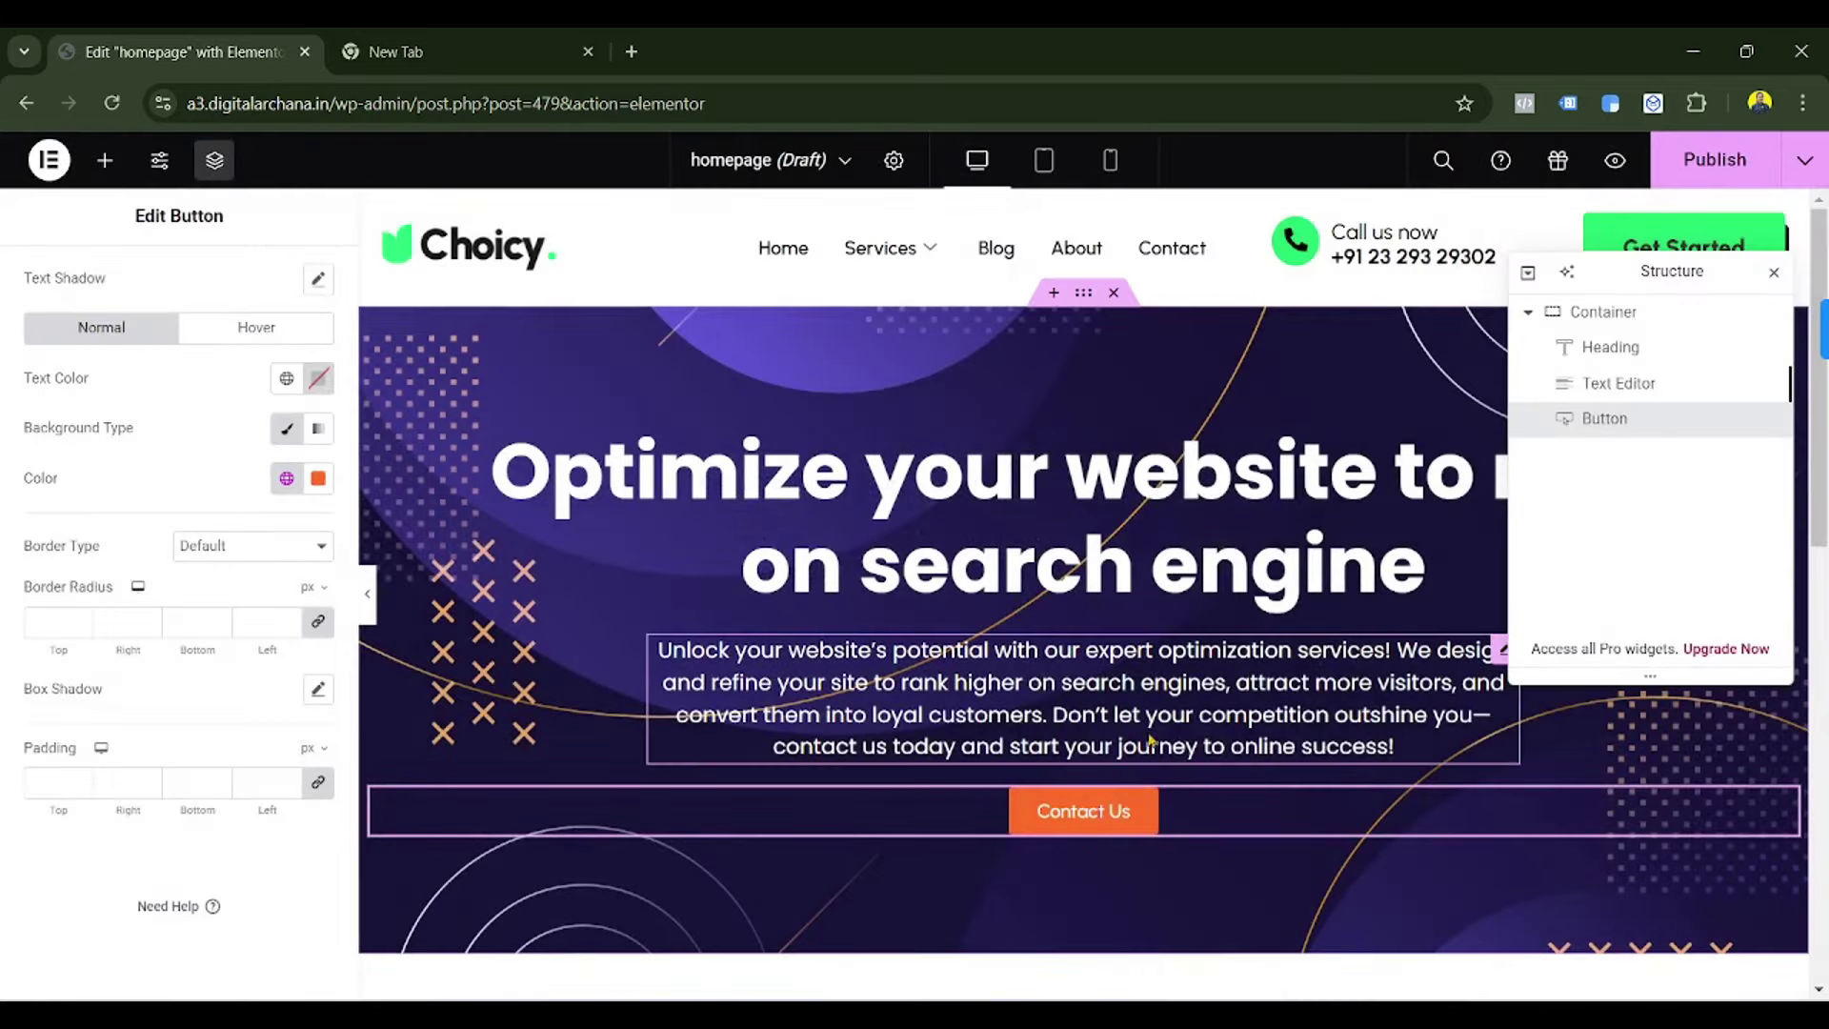
left_click(285, 477)
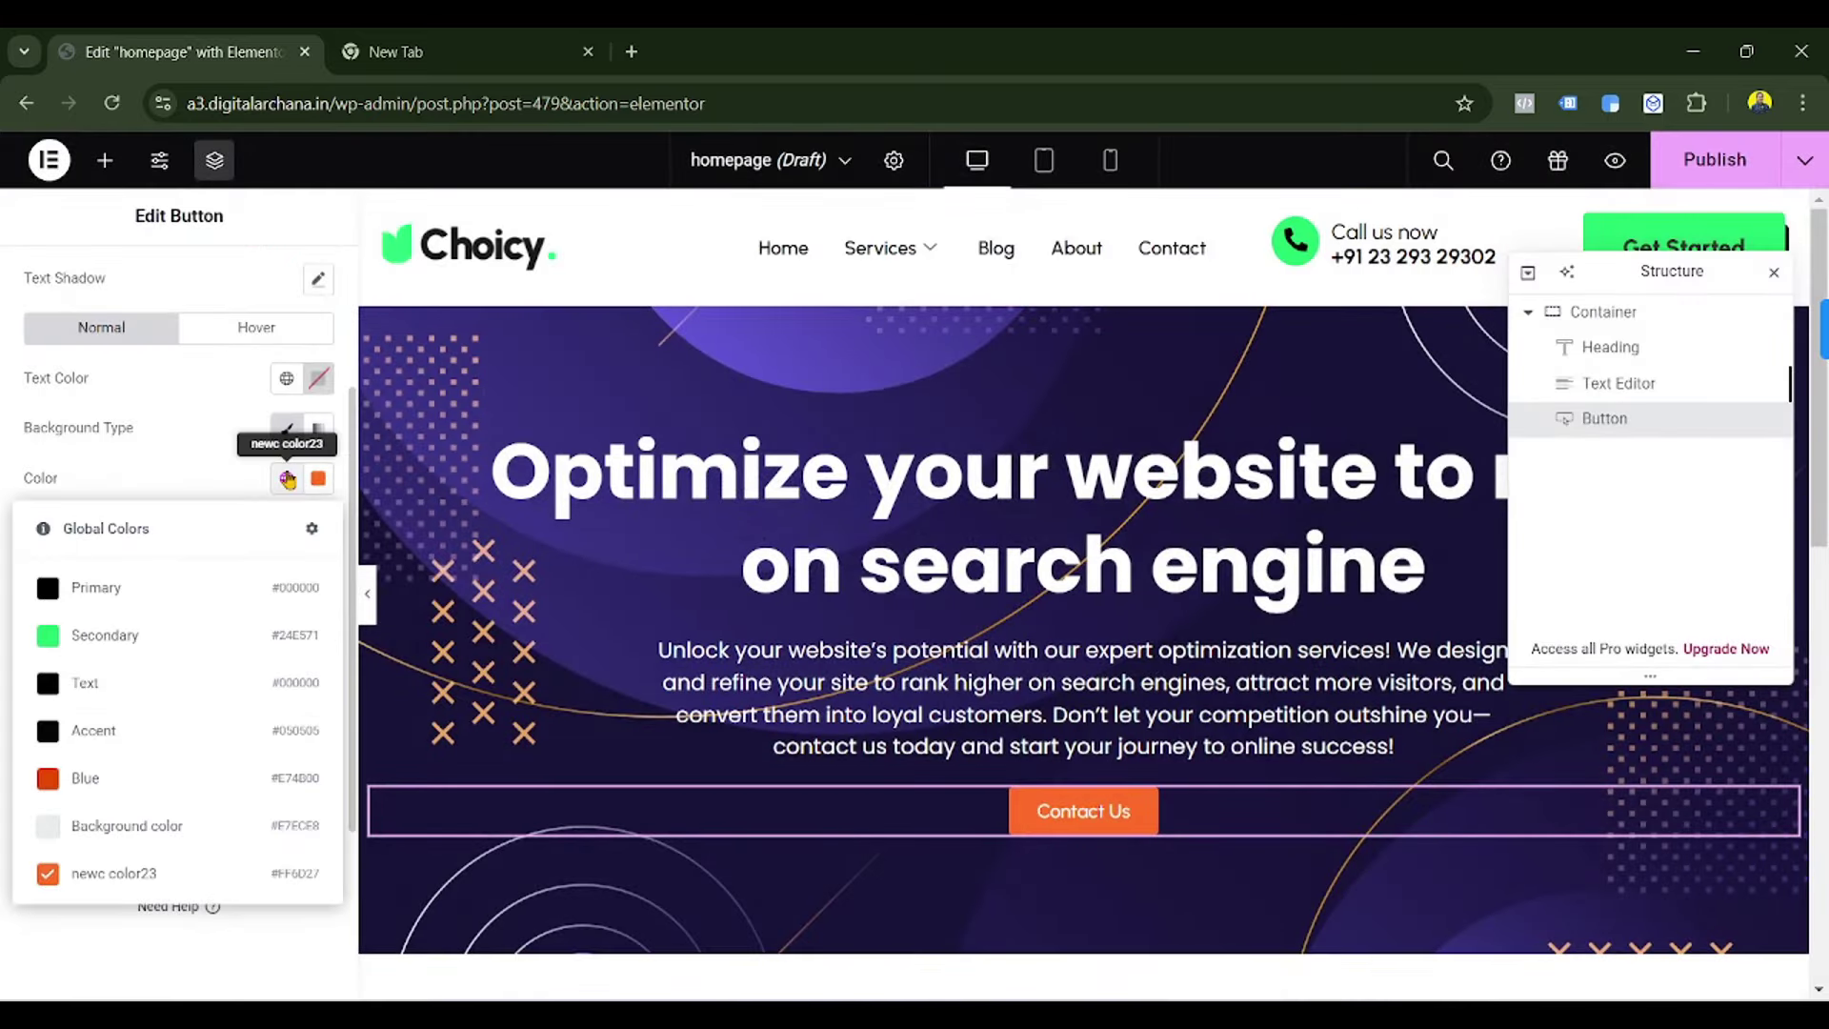
left_click(153, 872)
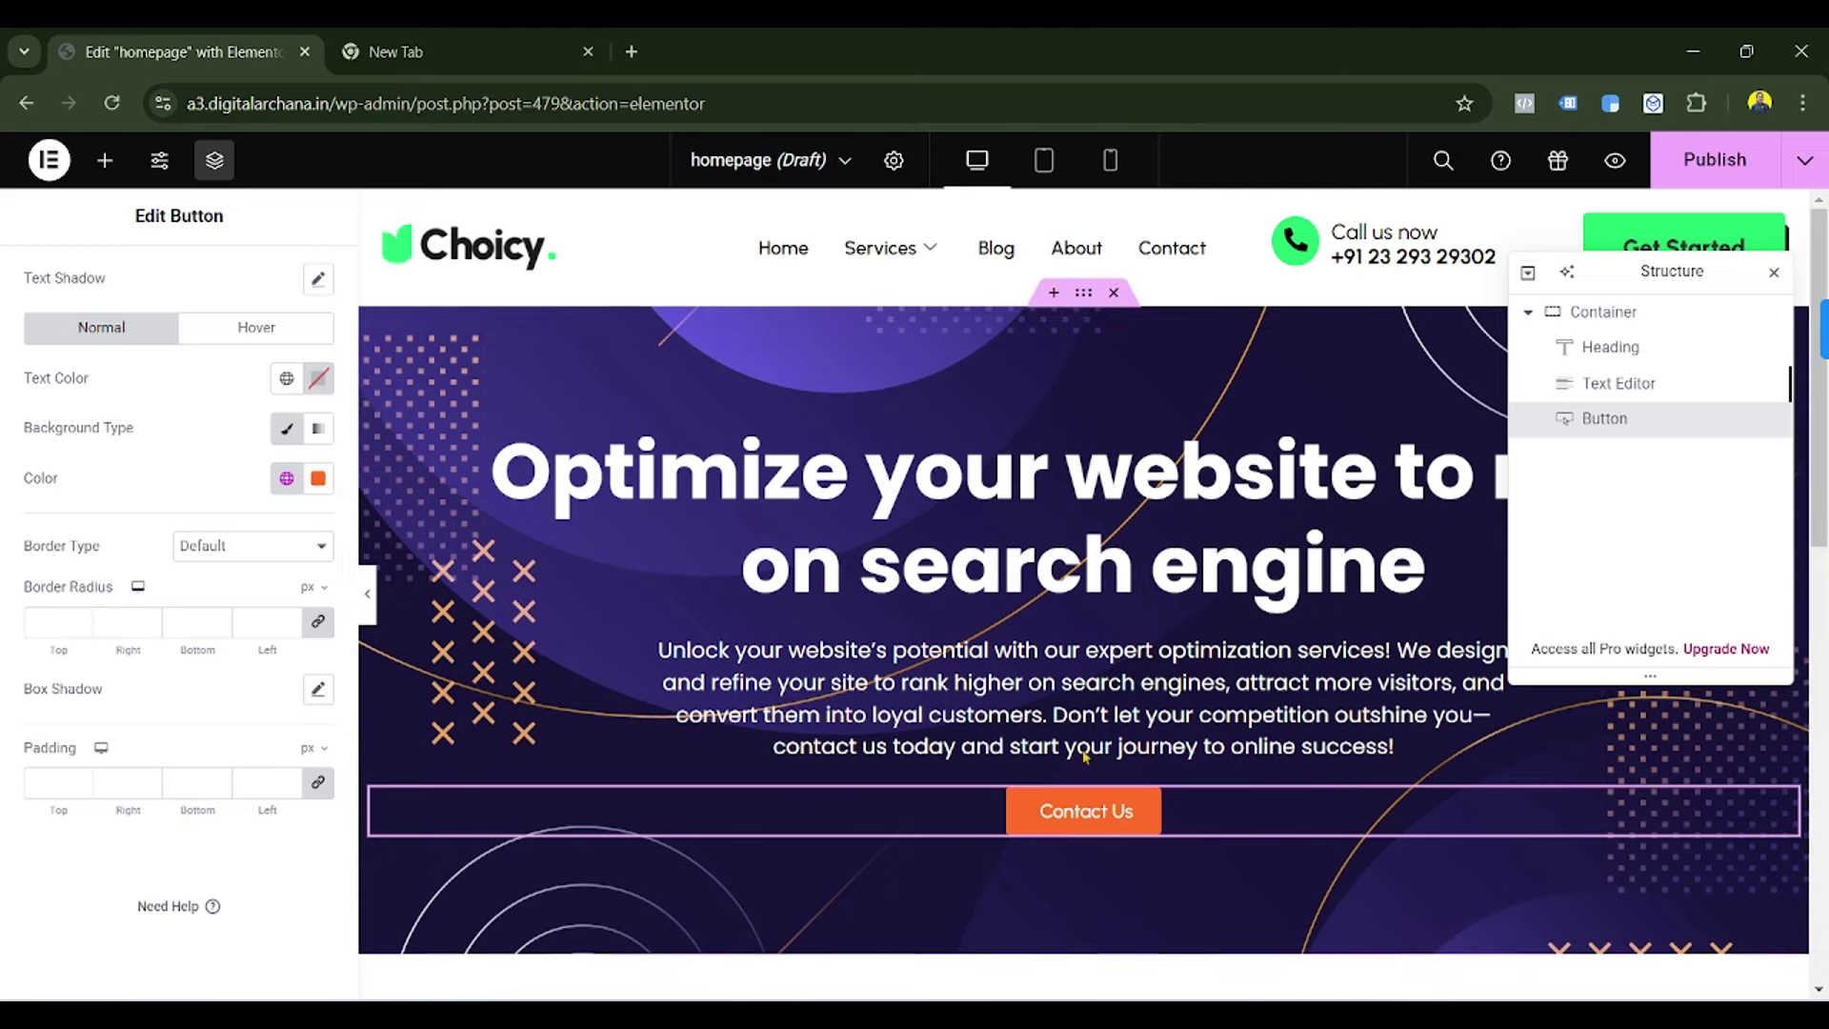
scroll(257, 364, "up", 3)
Set the button typography to the Poppins font with Uppercase text transform.
left_click(318, 466)
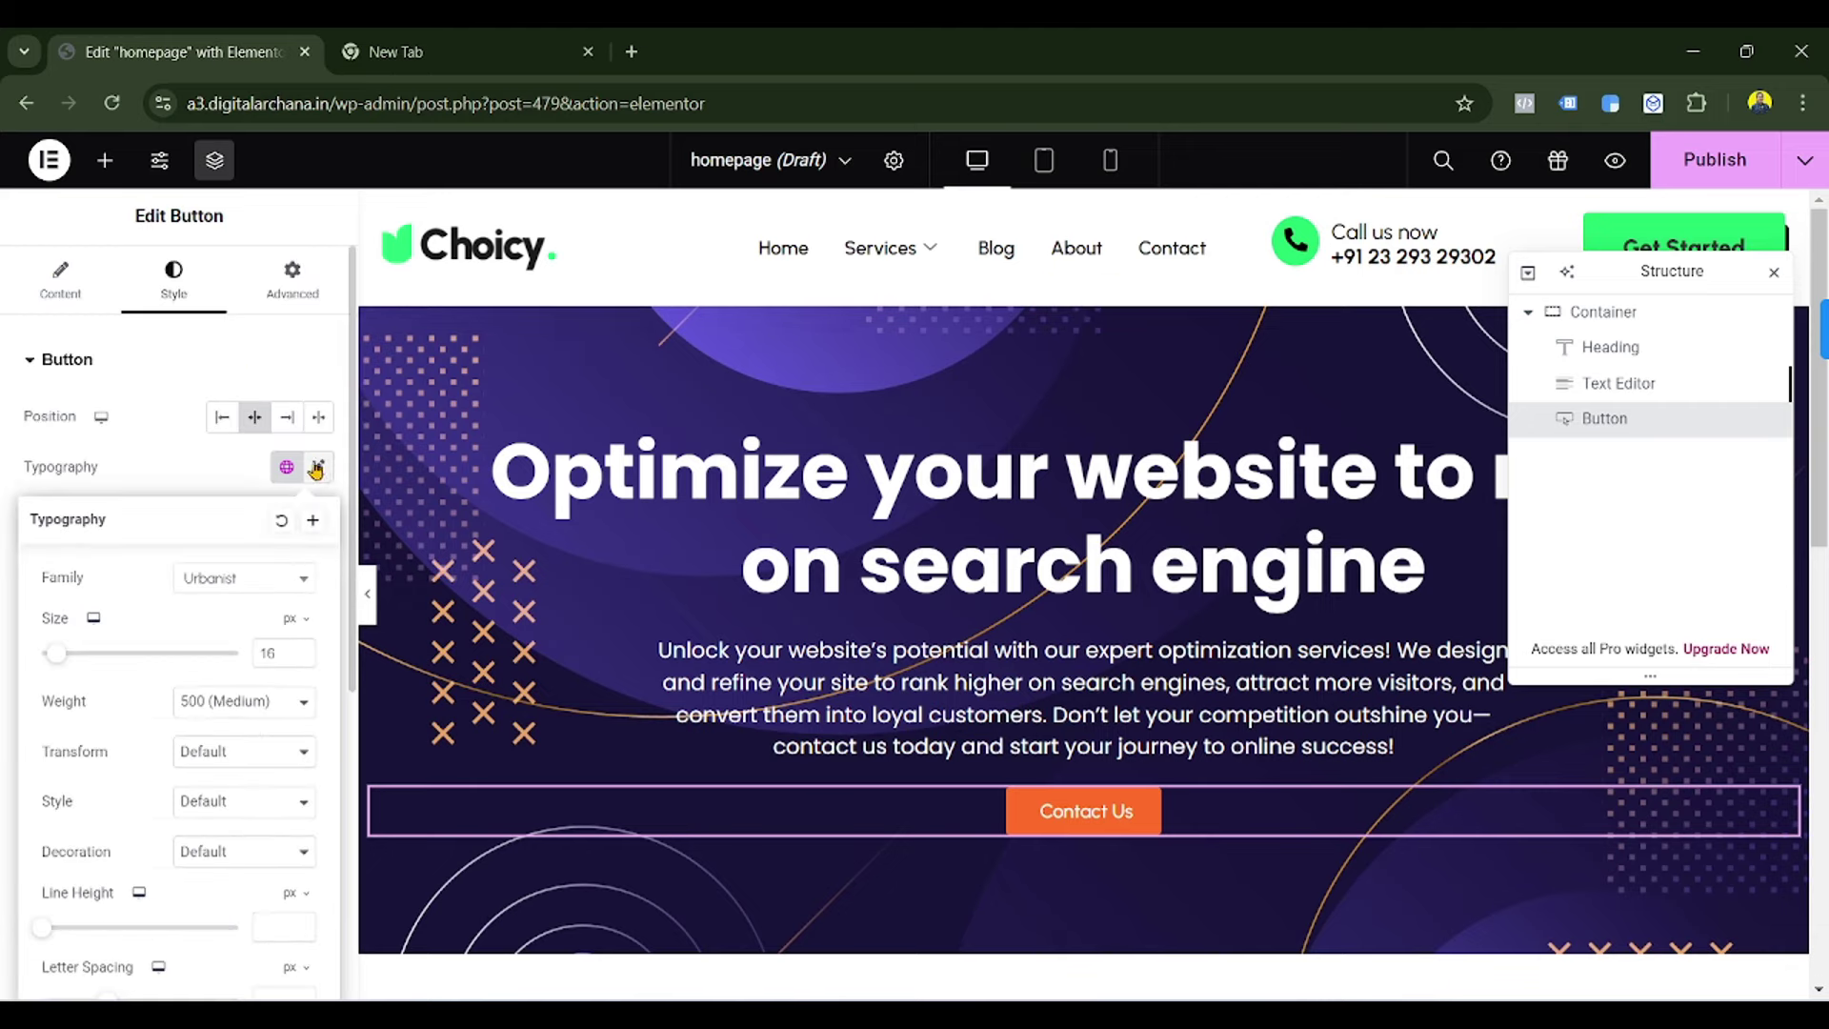
left_click(239, 584)
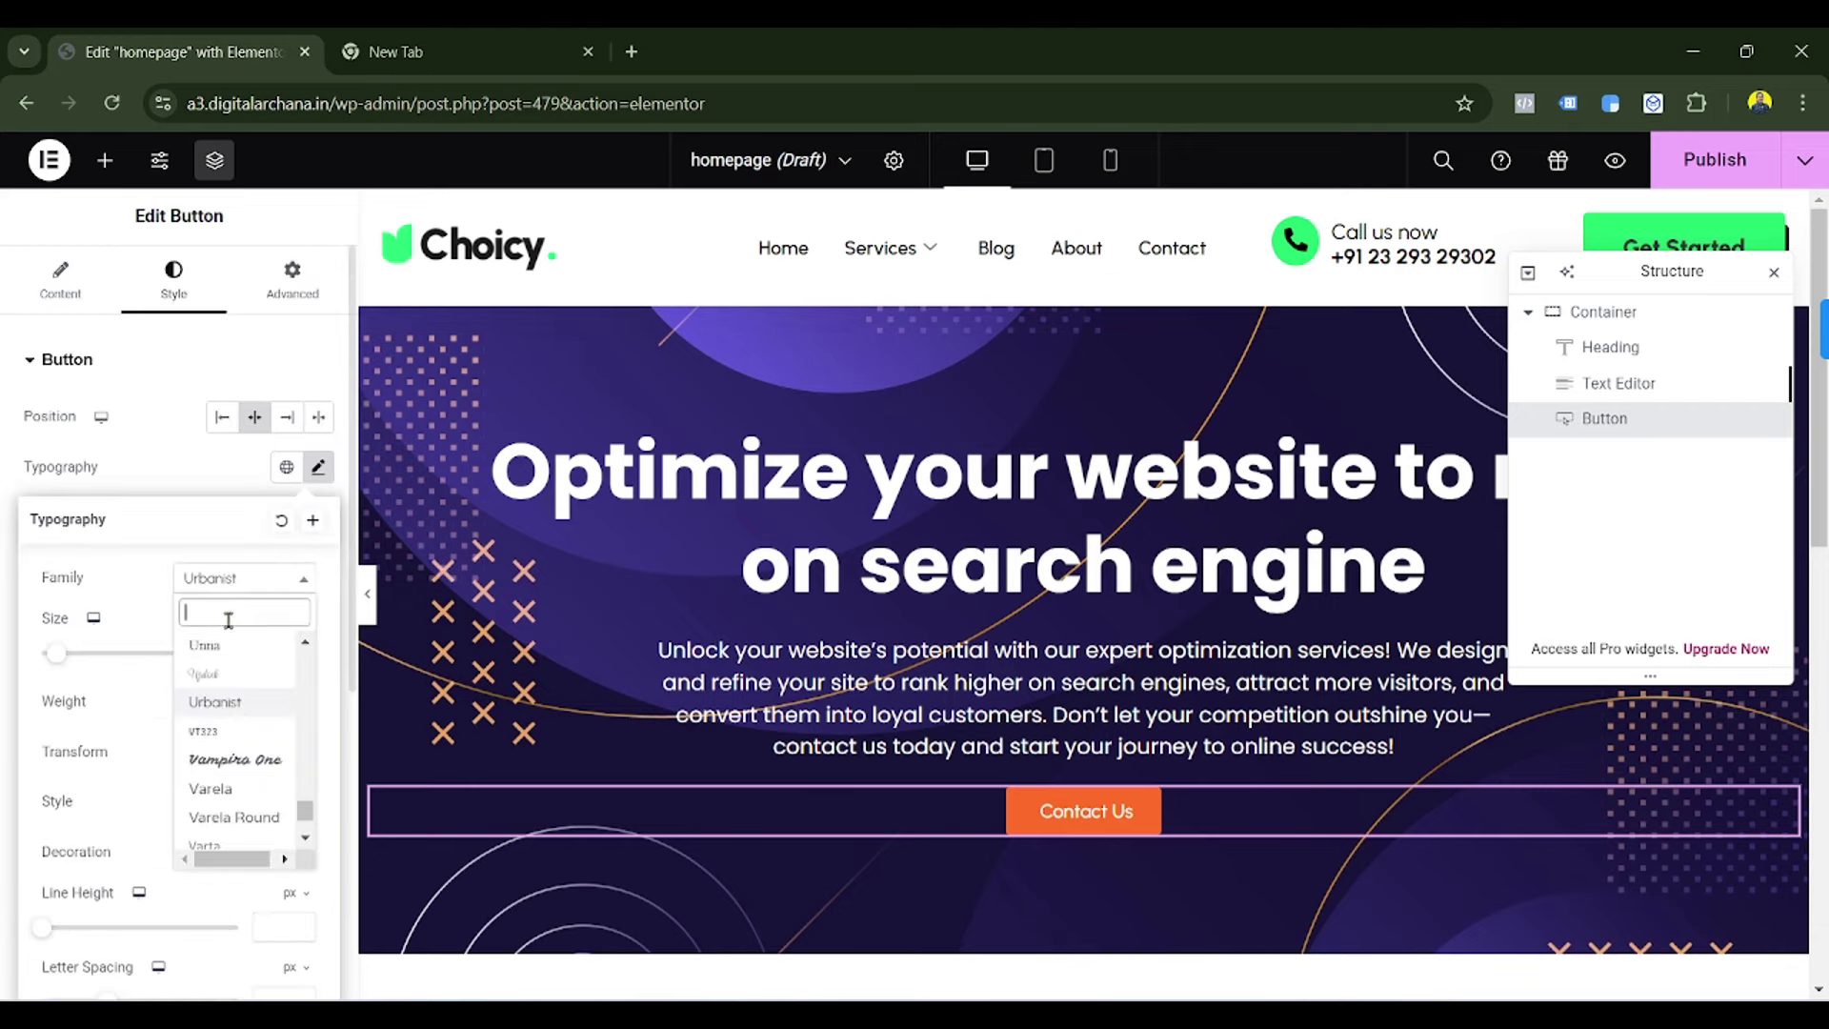
type("popp")
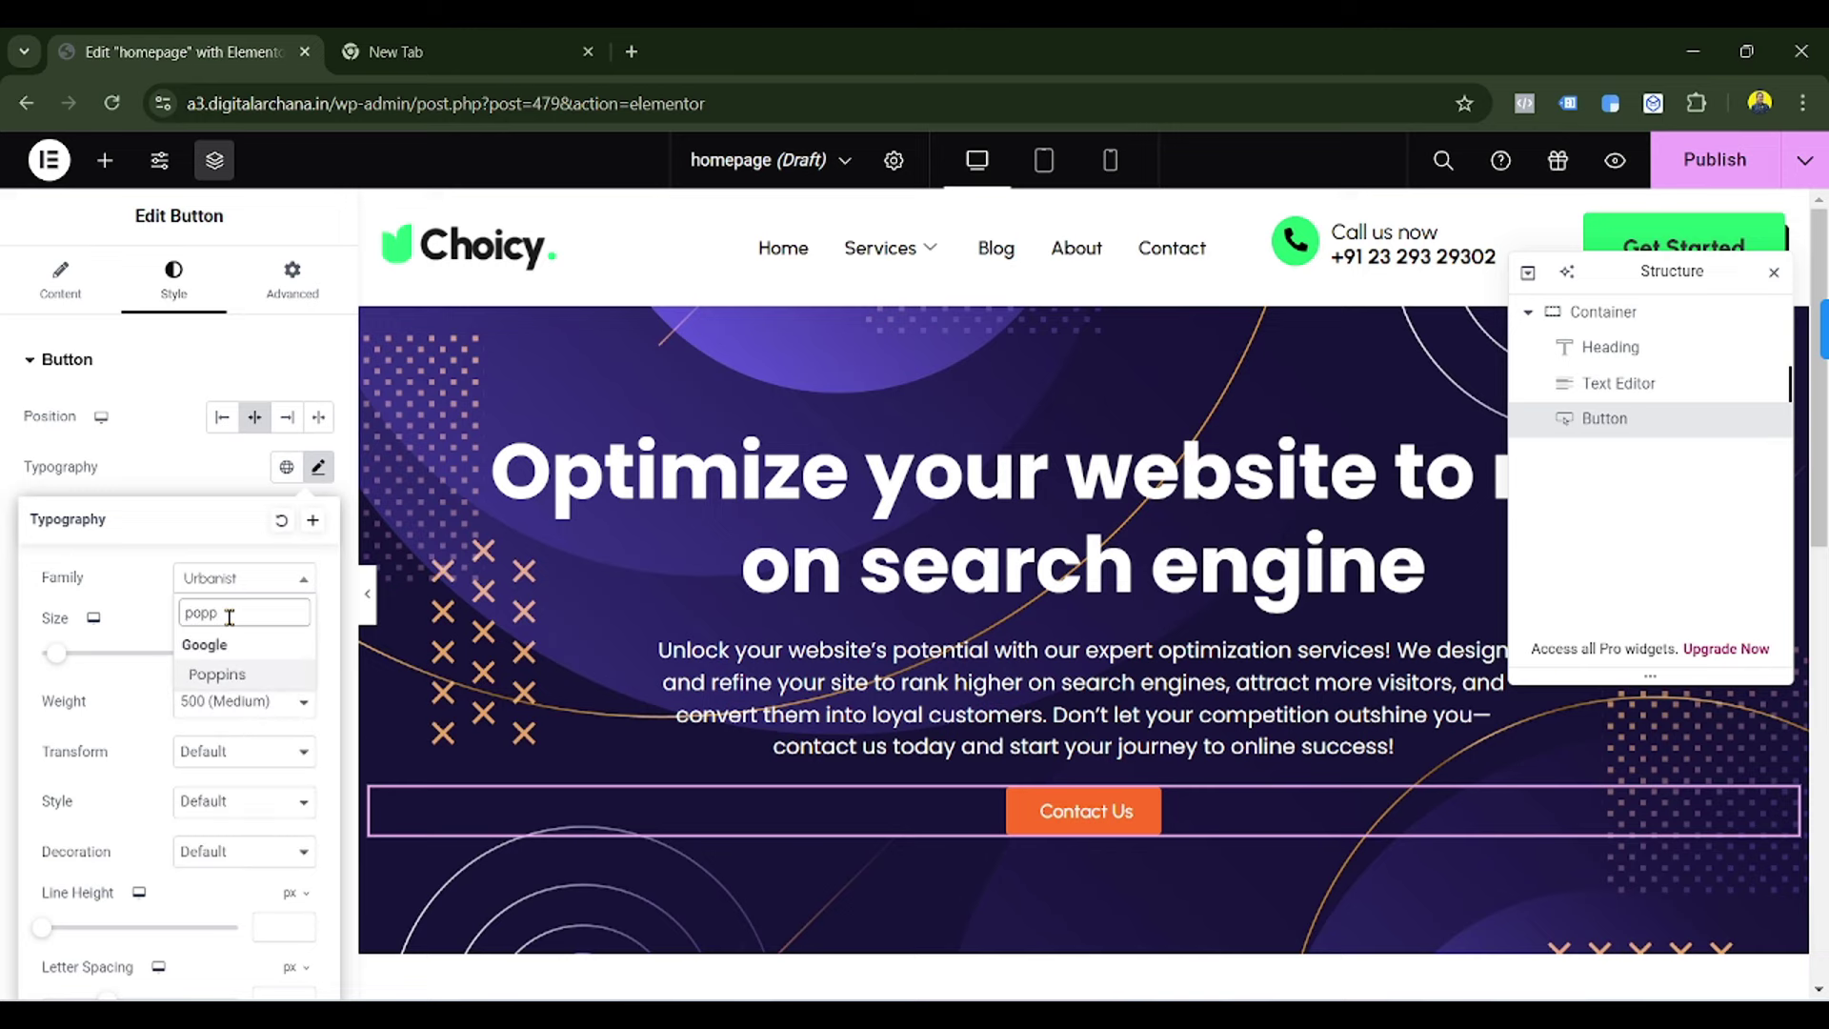
left_click(259, 676)
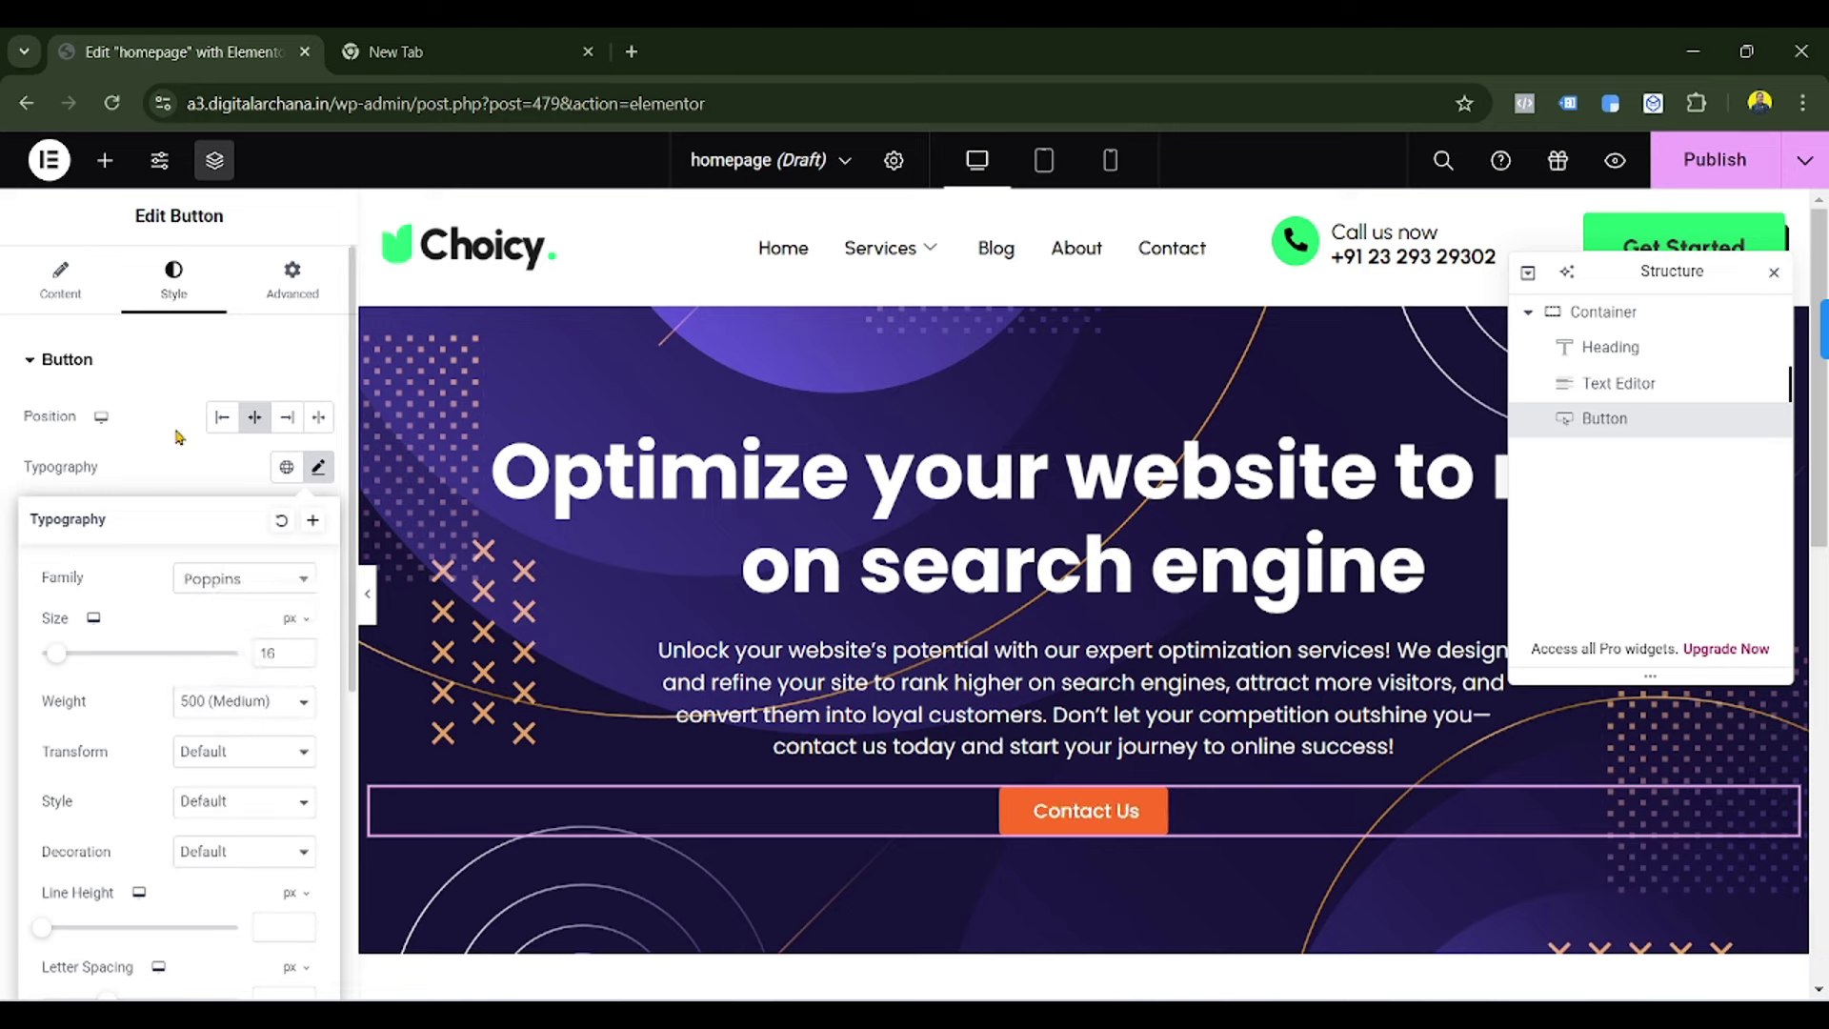
left_click(230, 751)
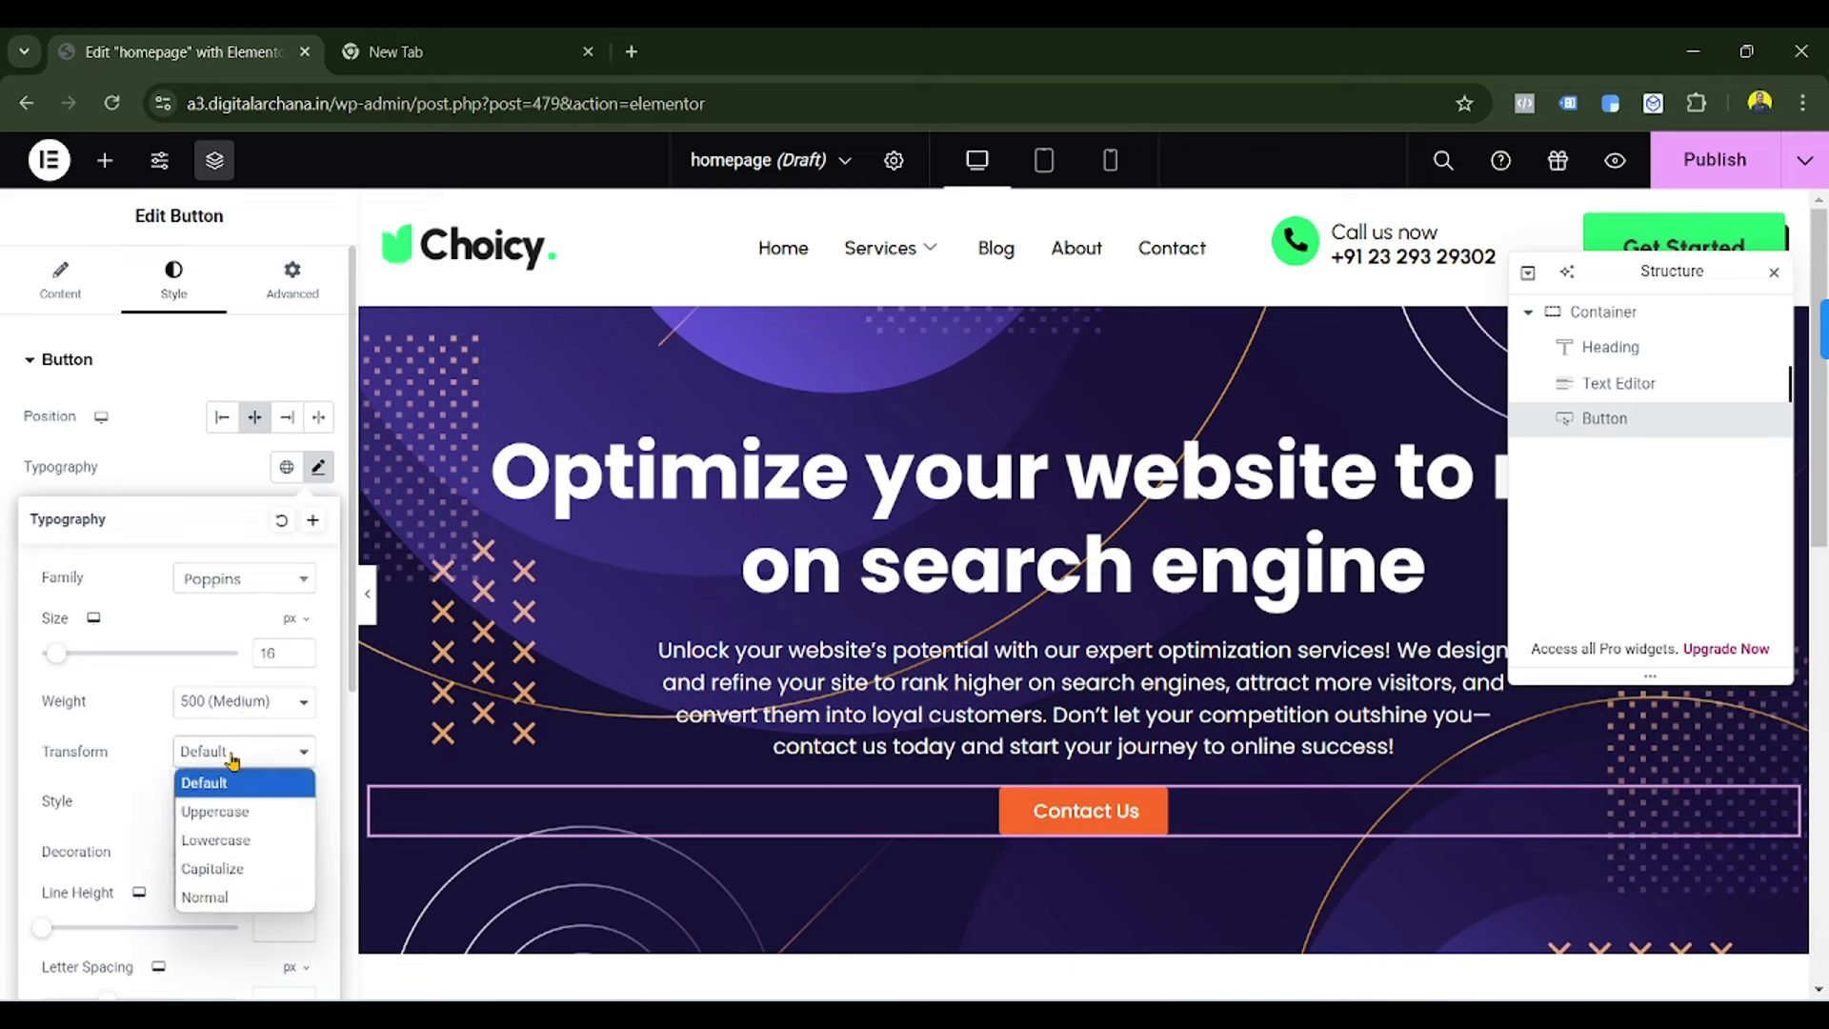
left_click(241, 812)
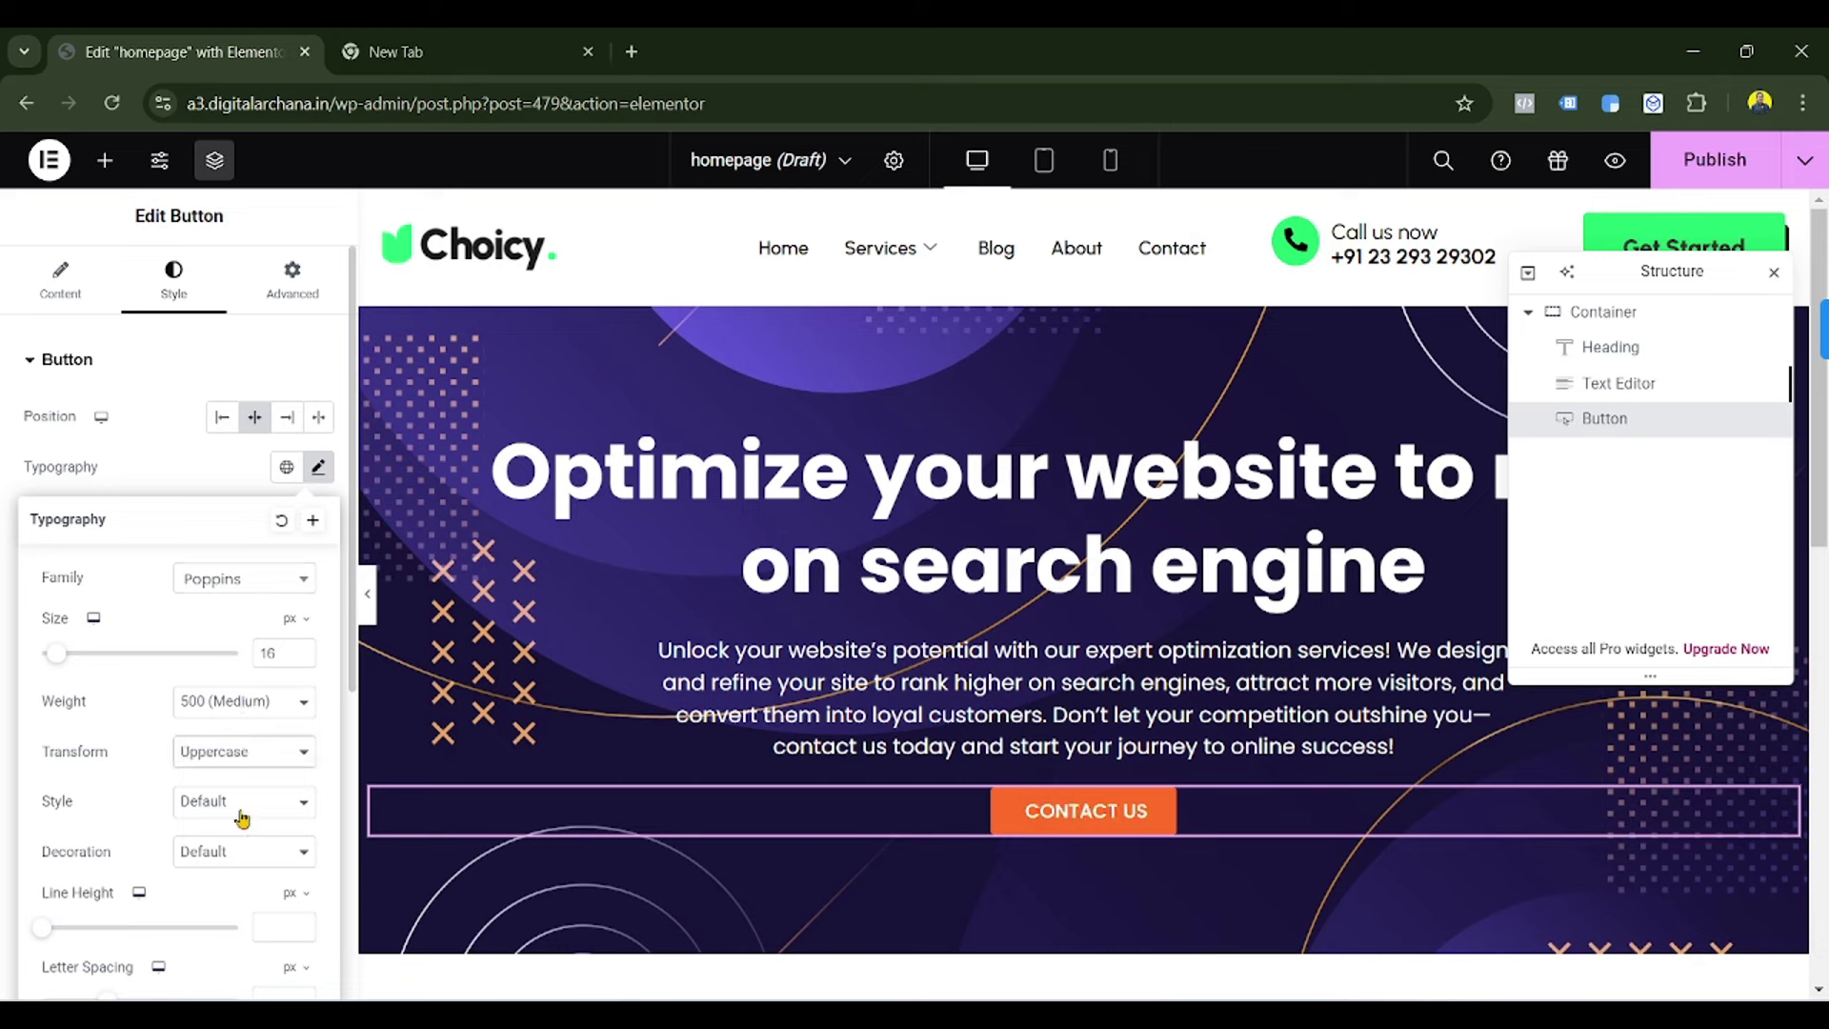
left_click(189, 494)
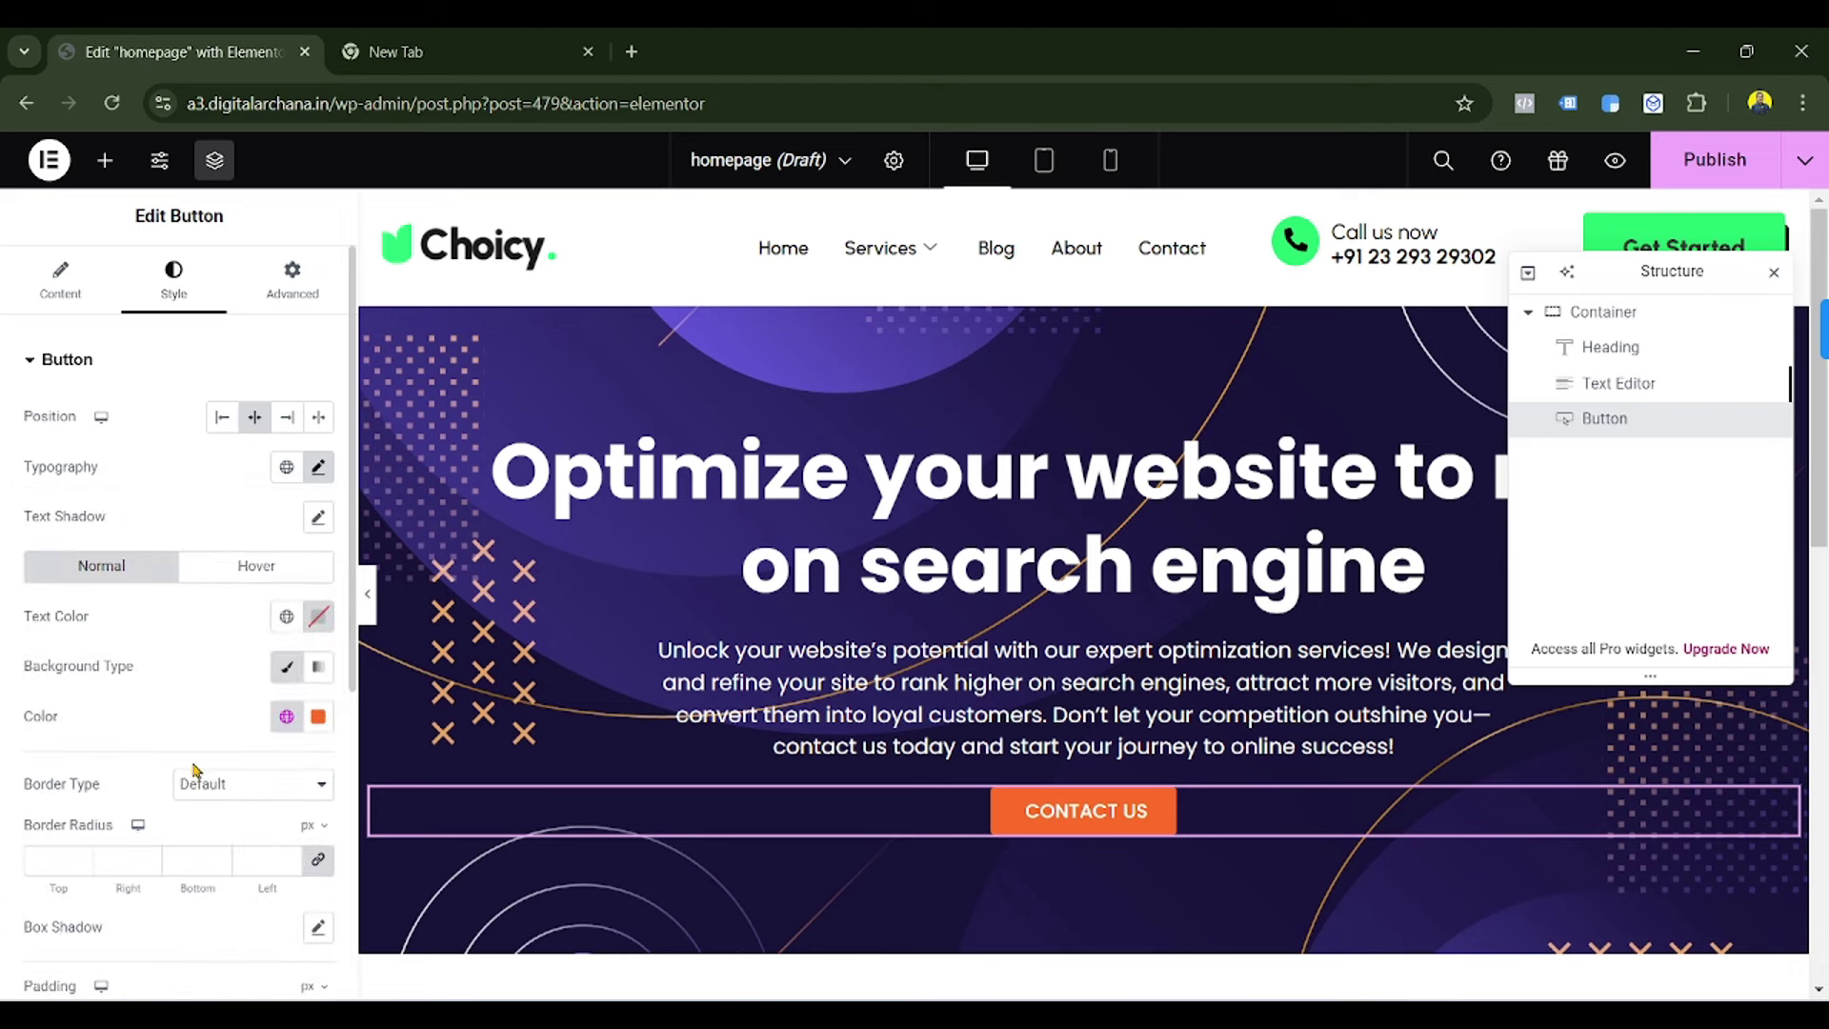
Set the button padding to 15 px top and bottom, 20 px left and right.
scroll(191, 777, "down", 3)
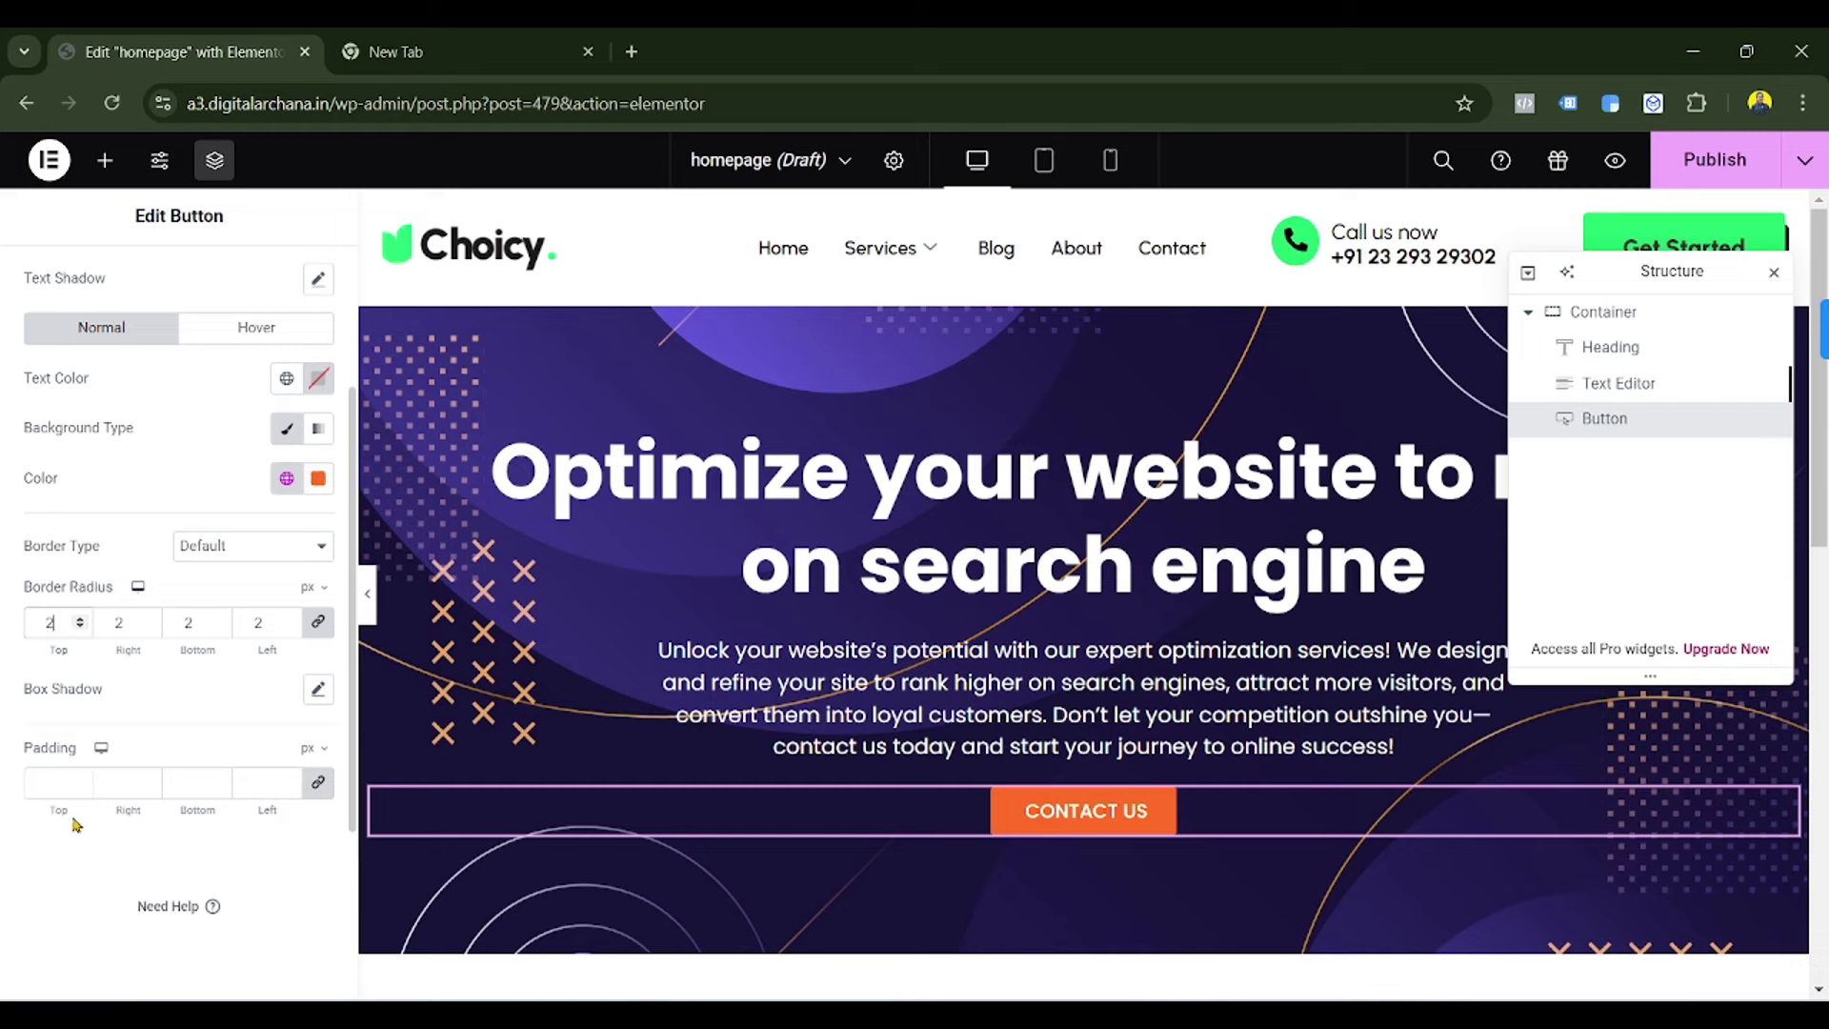
left_click(57, 782)
type("0")
key("BackSpace")
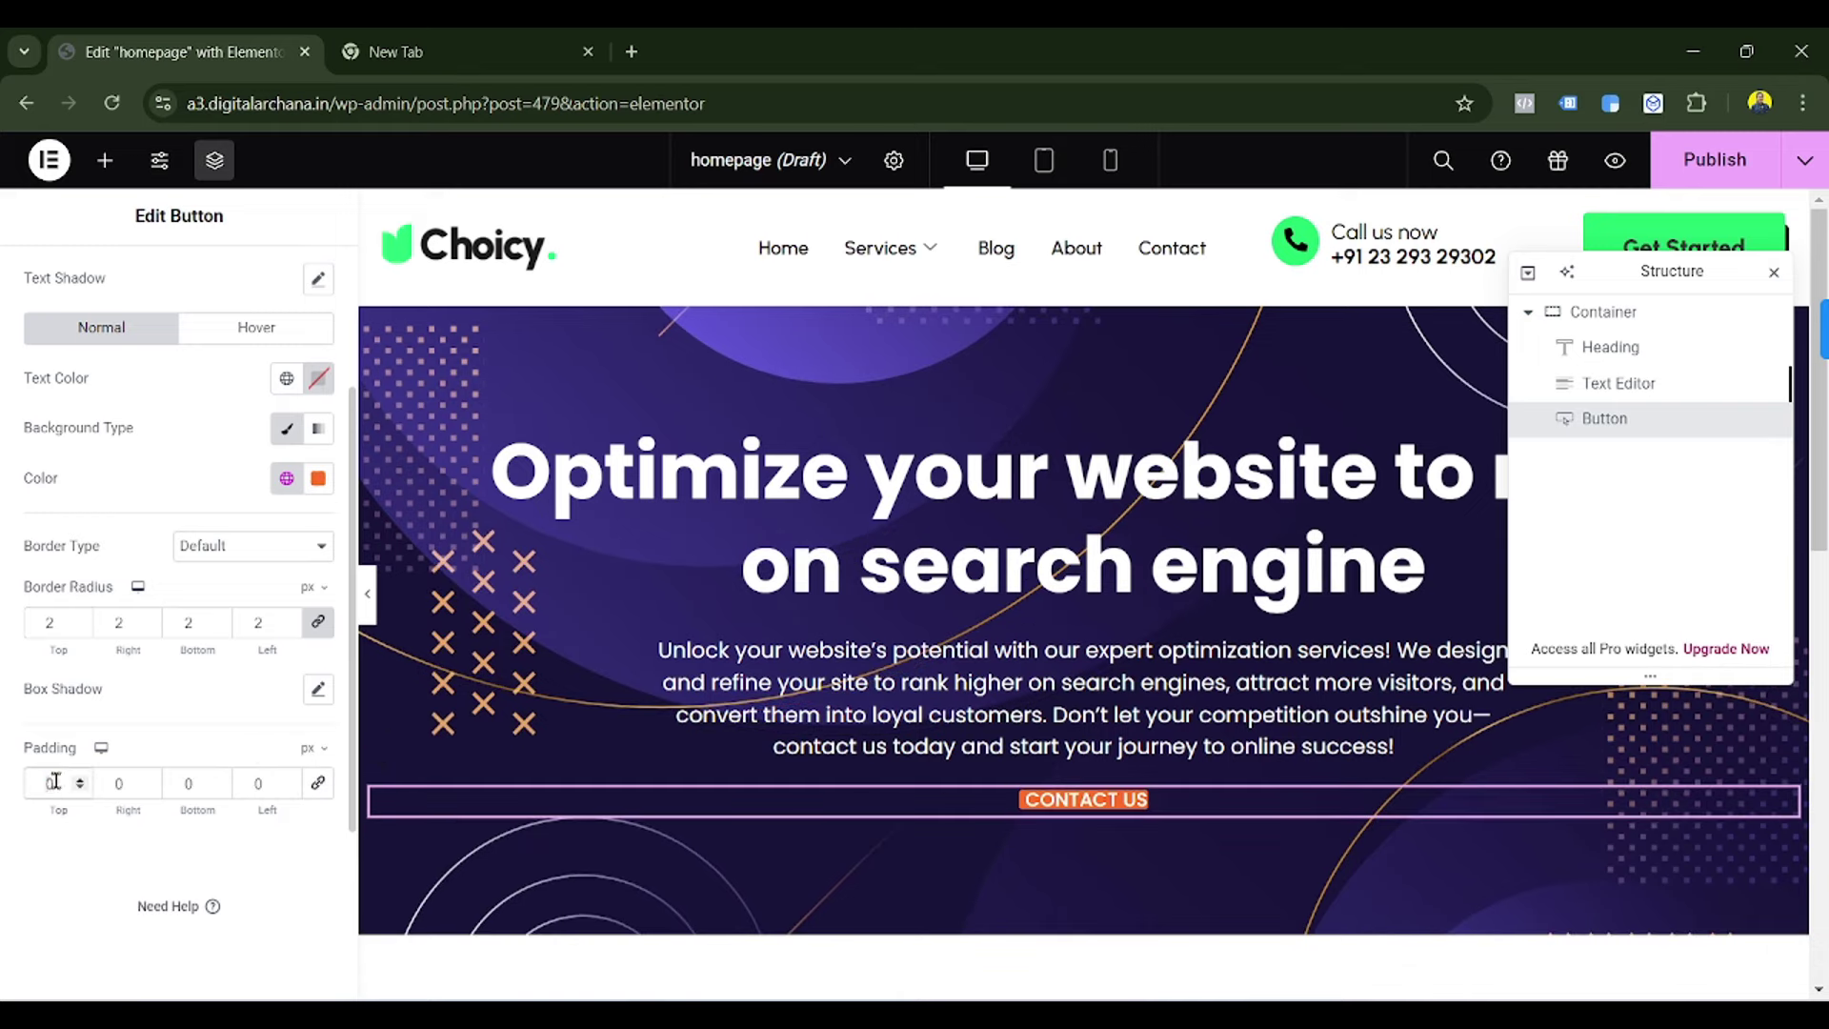
type("15")
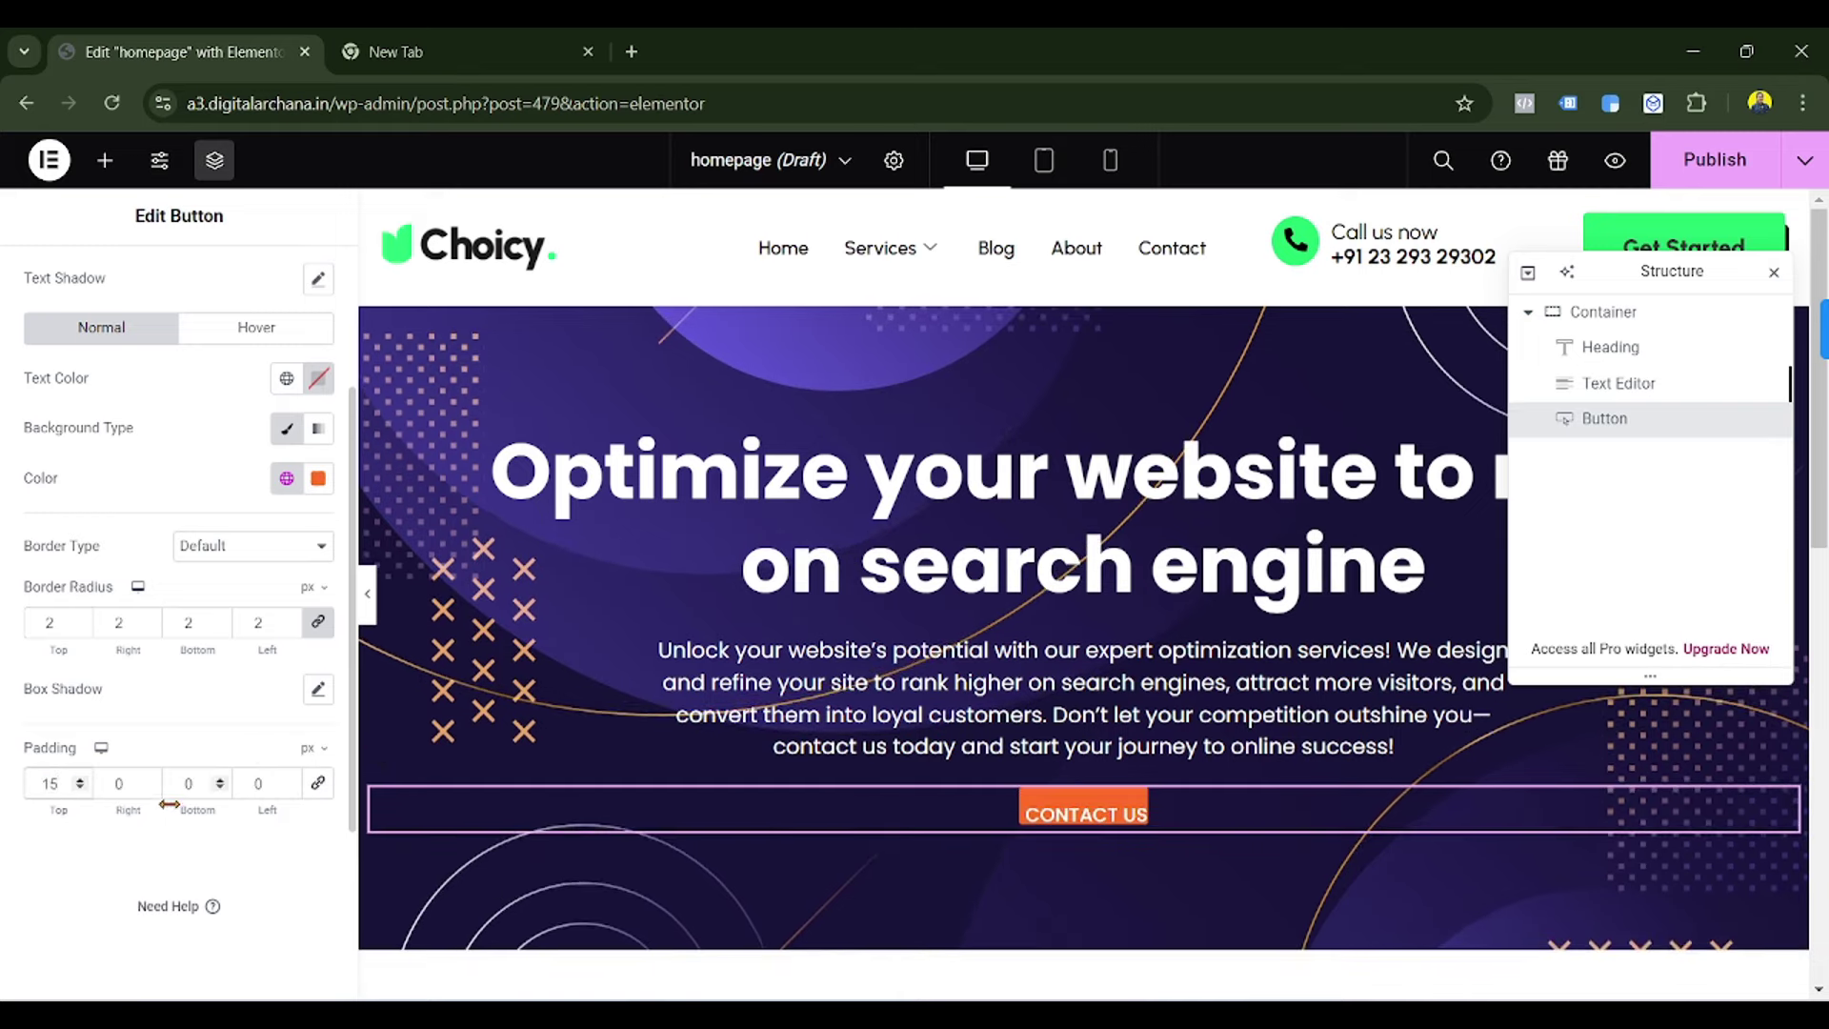
double_click(194, 787)
type("15")
double_click(119, 783)
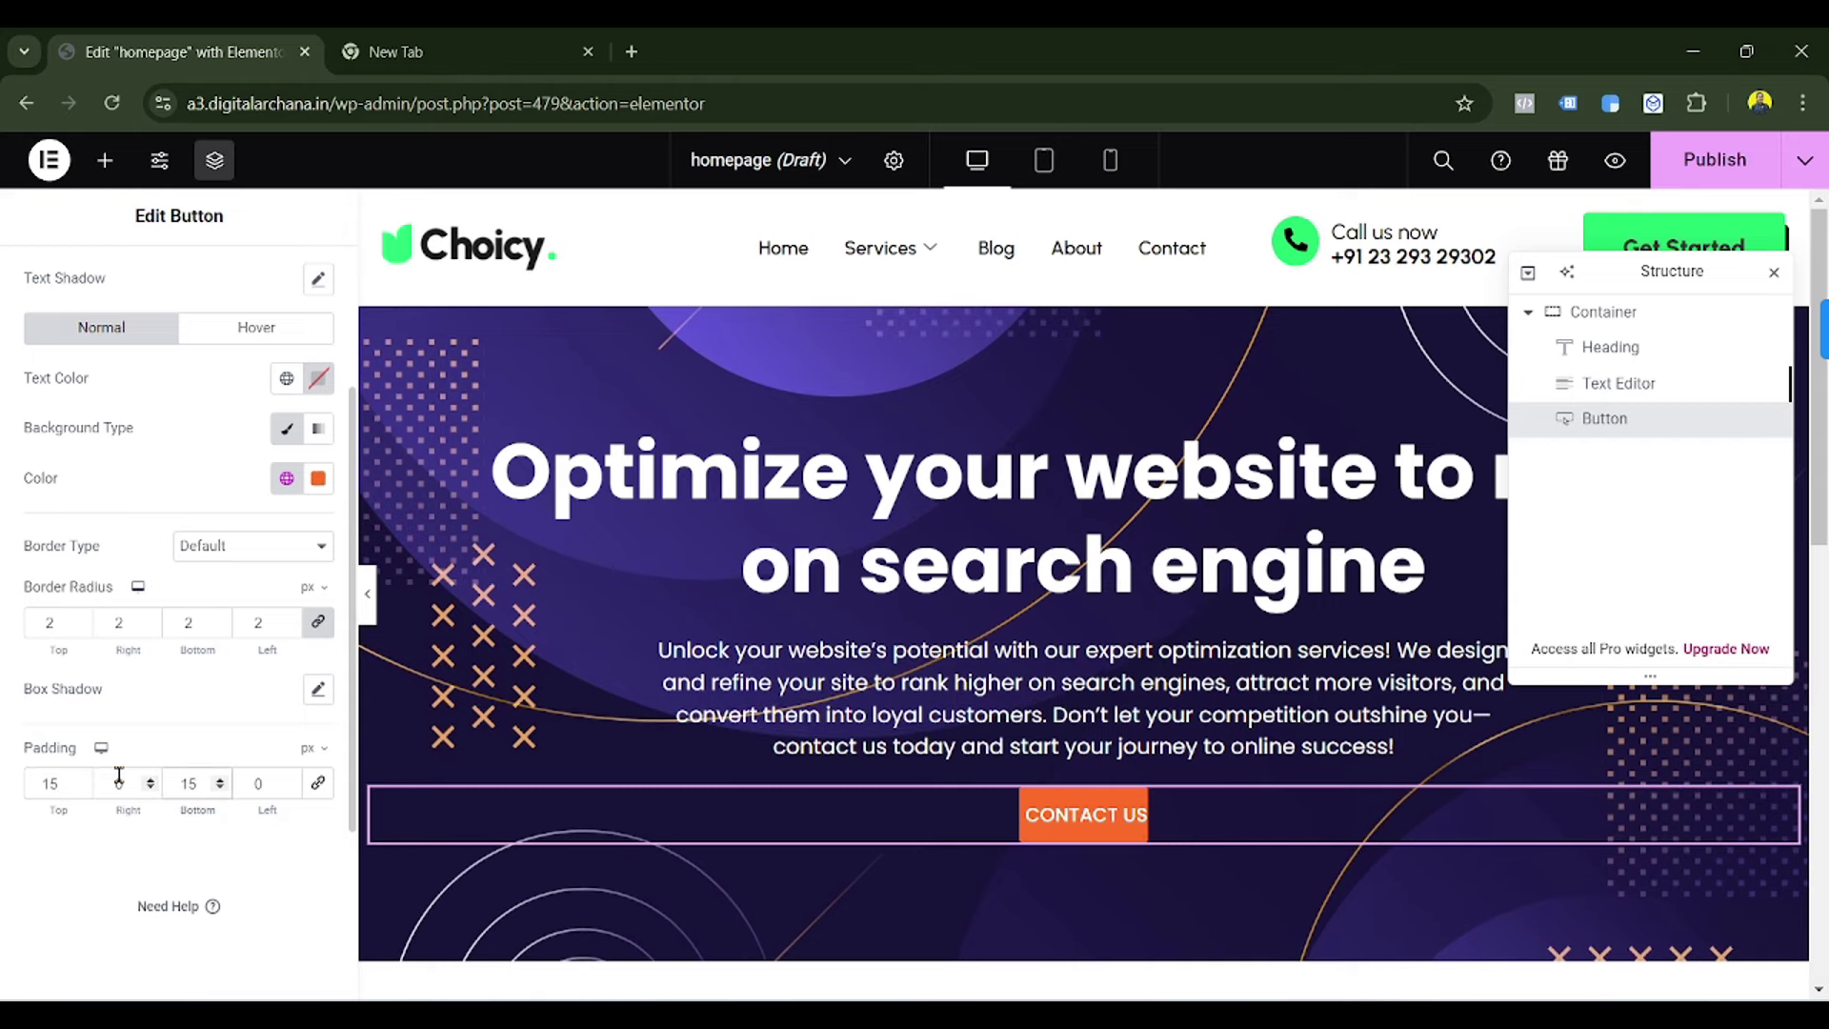
type("20")
double_click(257, 784)
type("20")
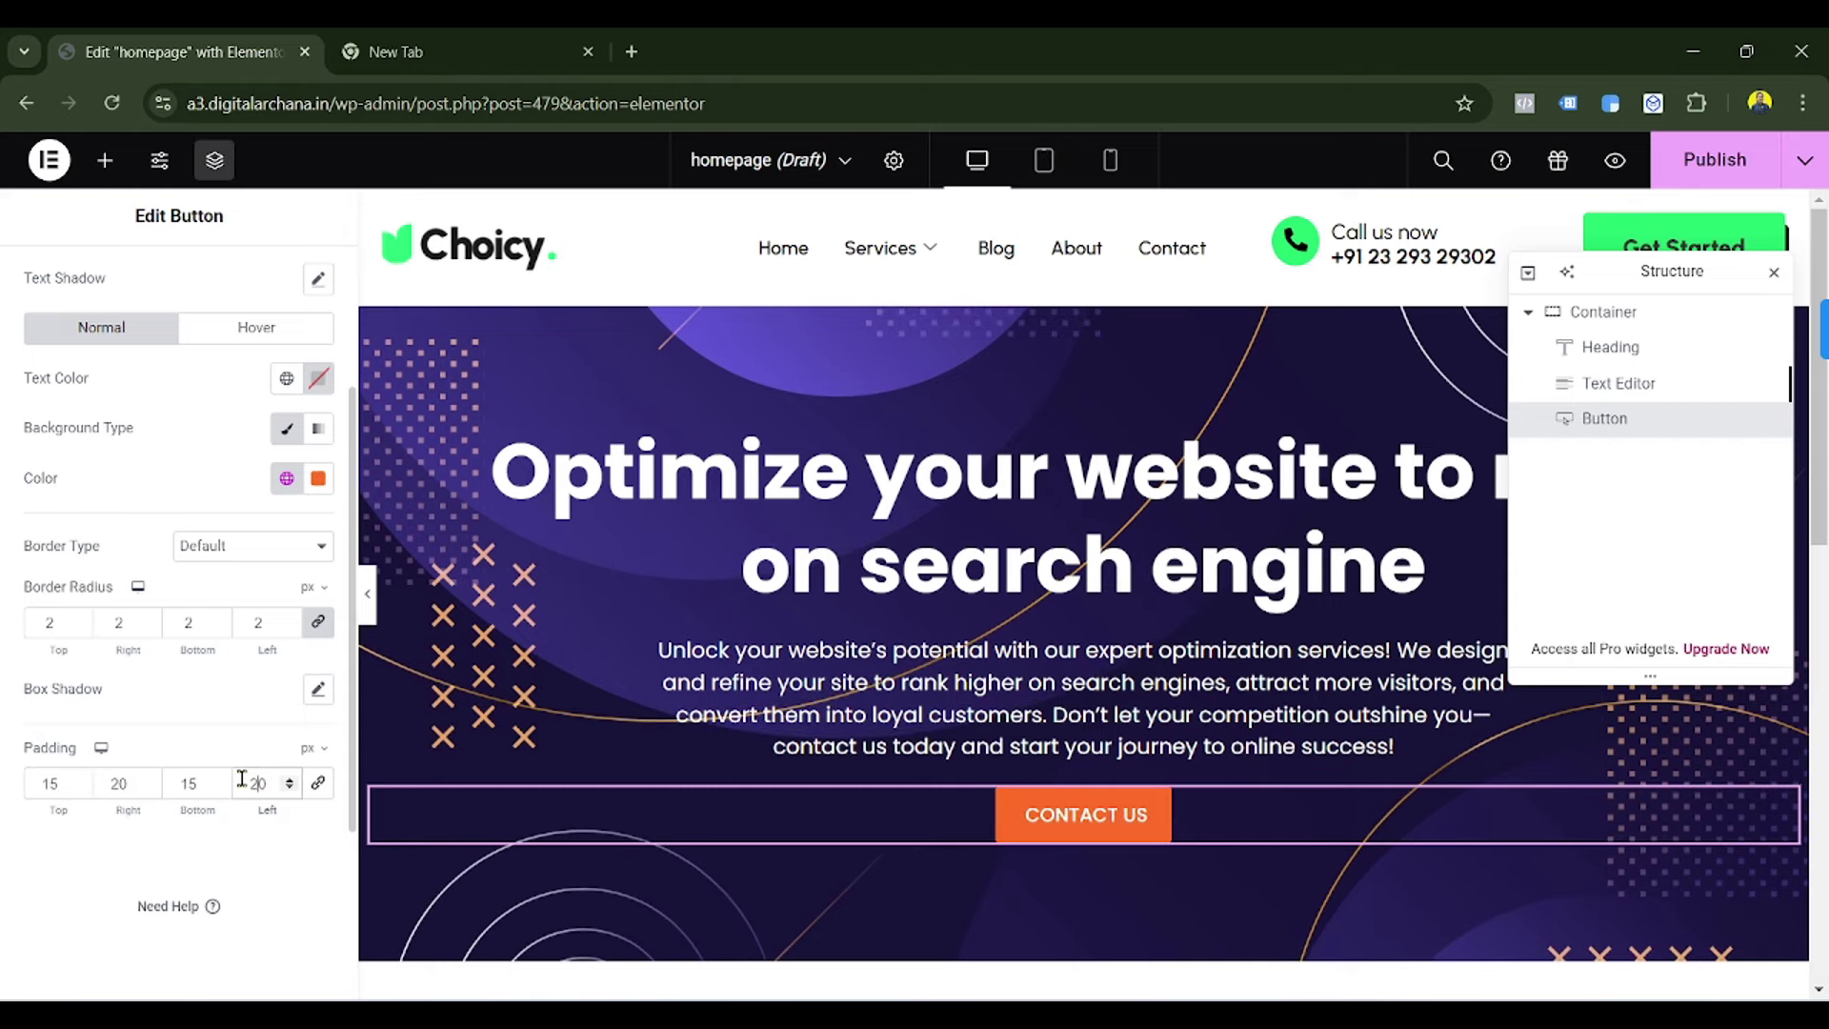
left_click(119, 783)
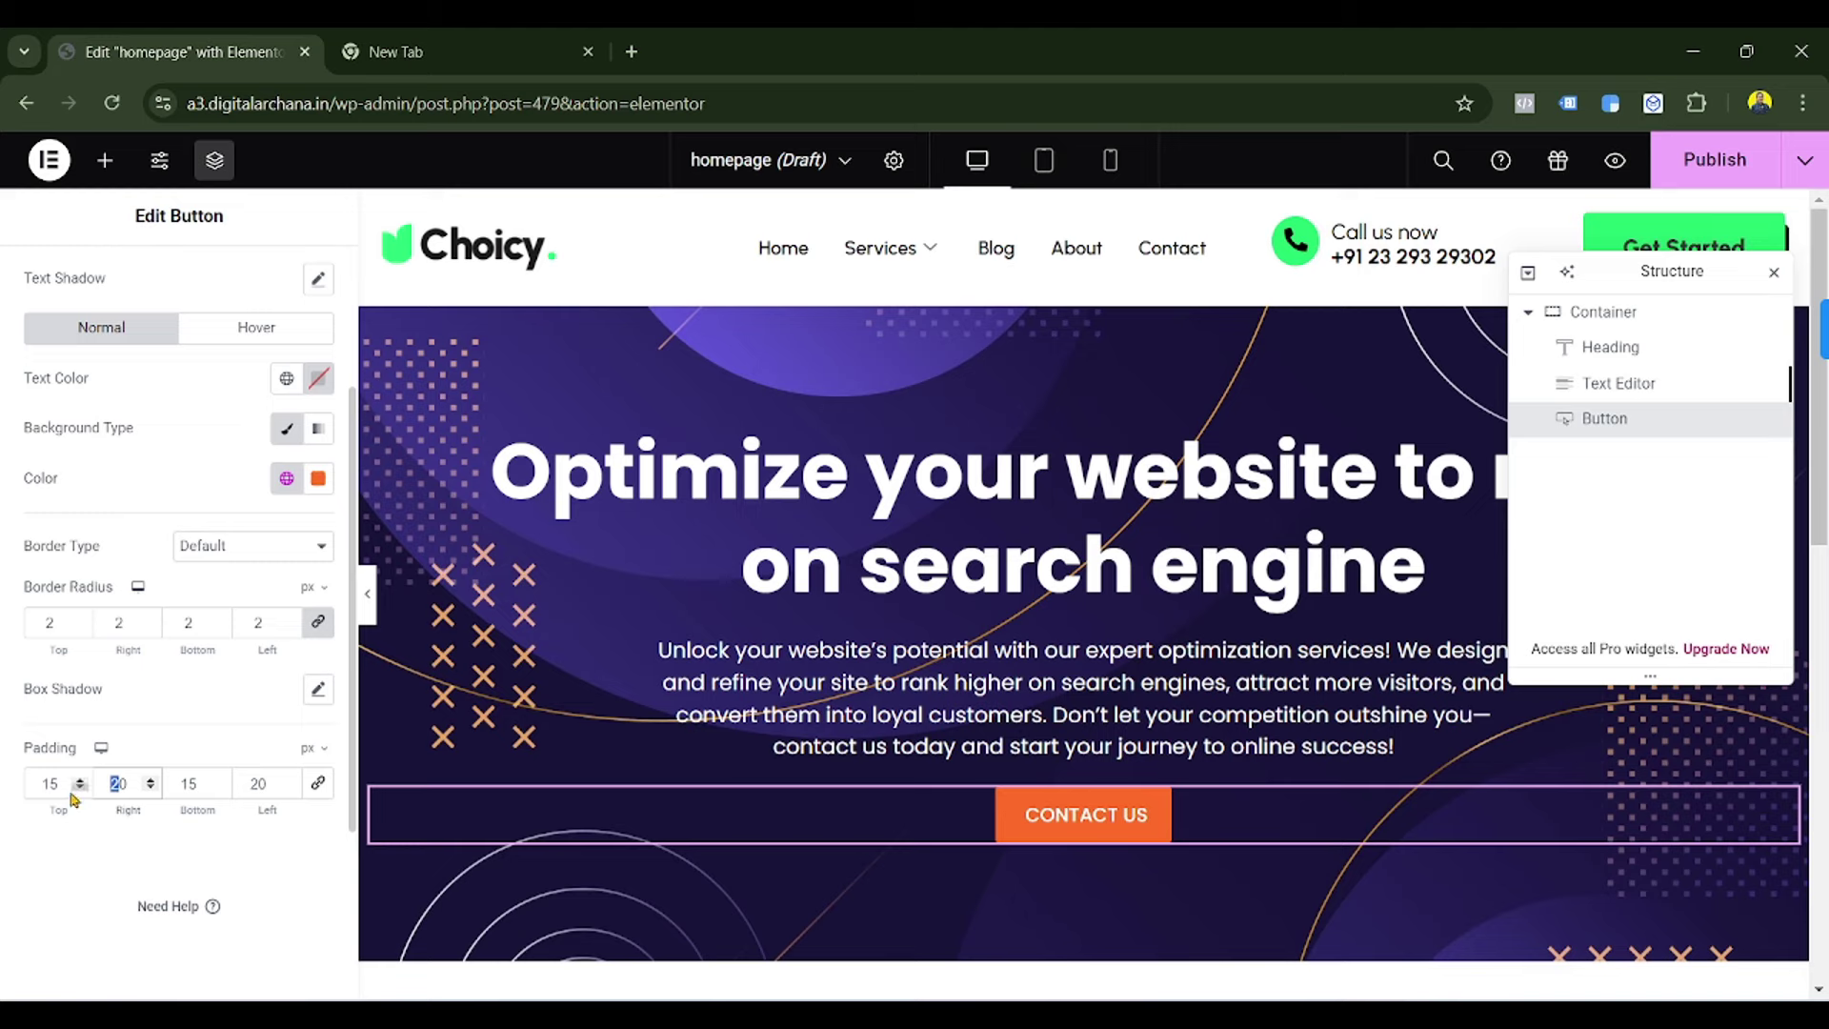
scroll(146, 629, "up", 3)
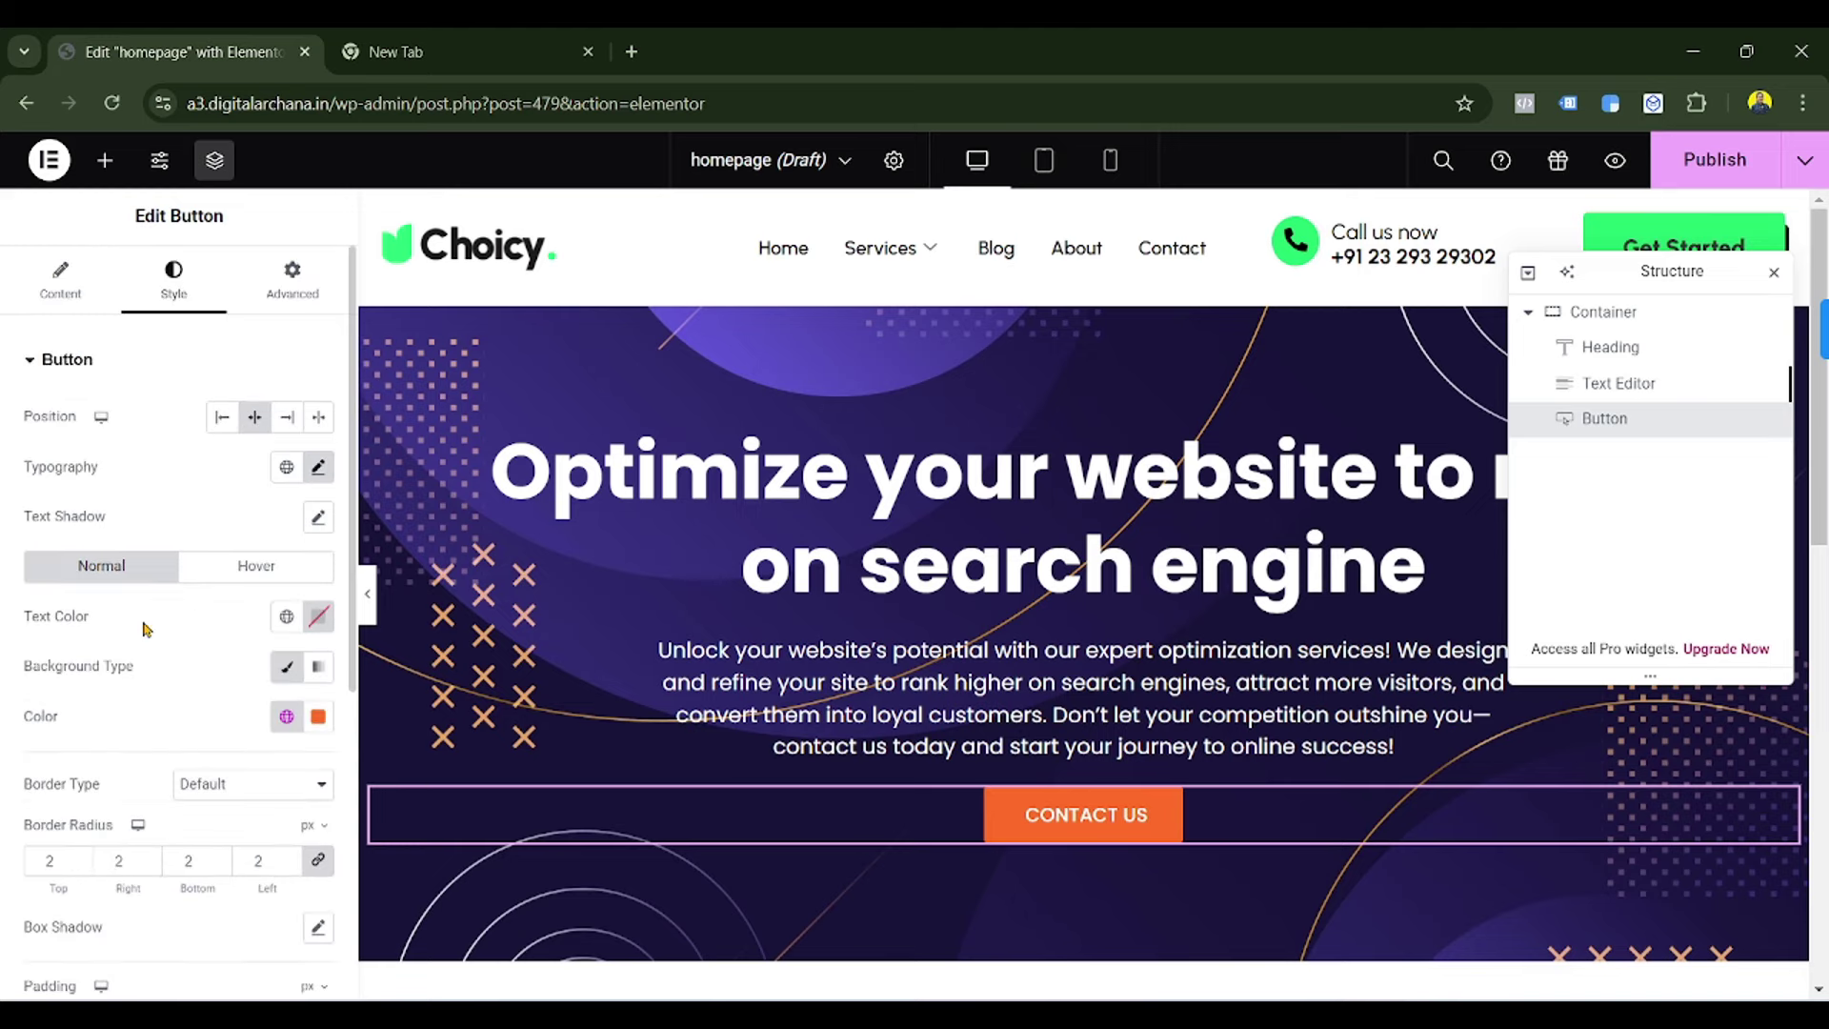
Make the button's hover text colour white.
left_click(262, 575)
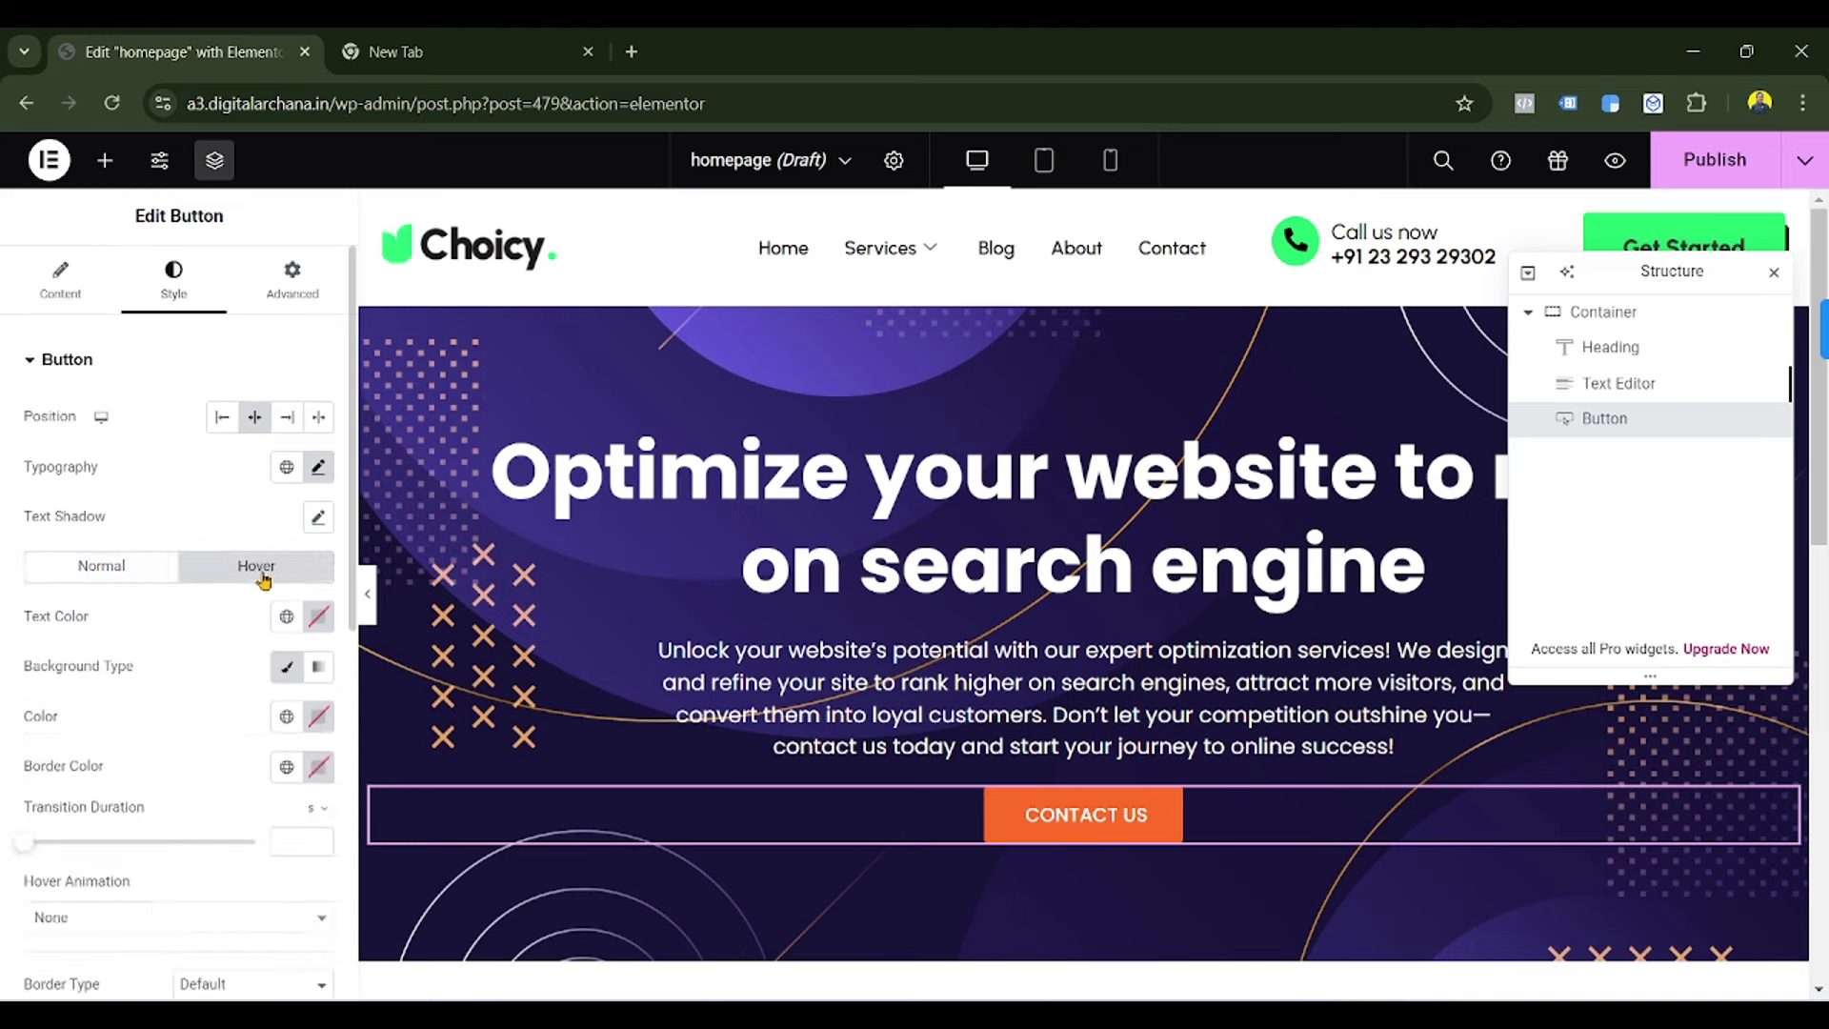
left_click(286, 618)
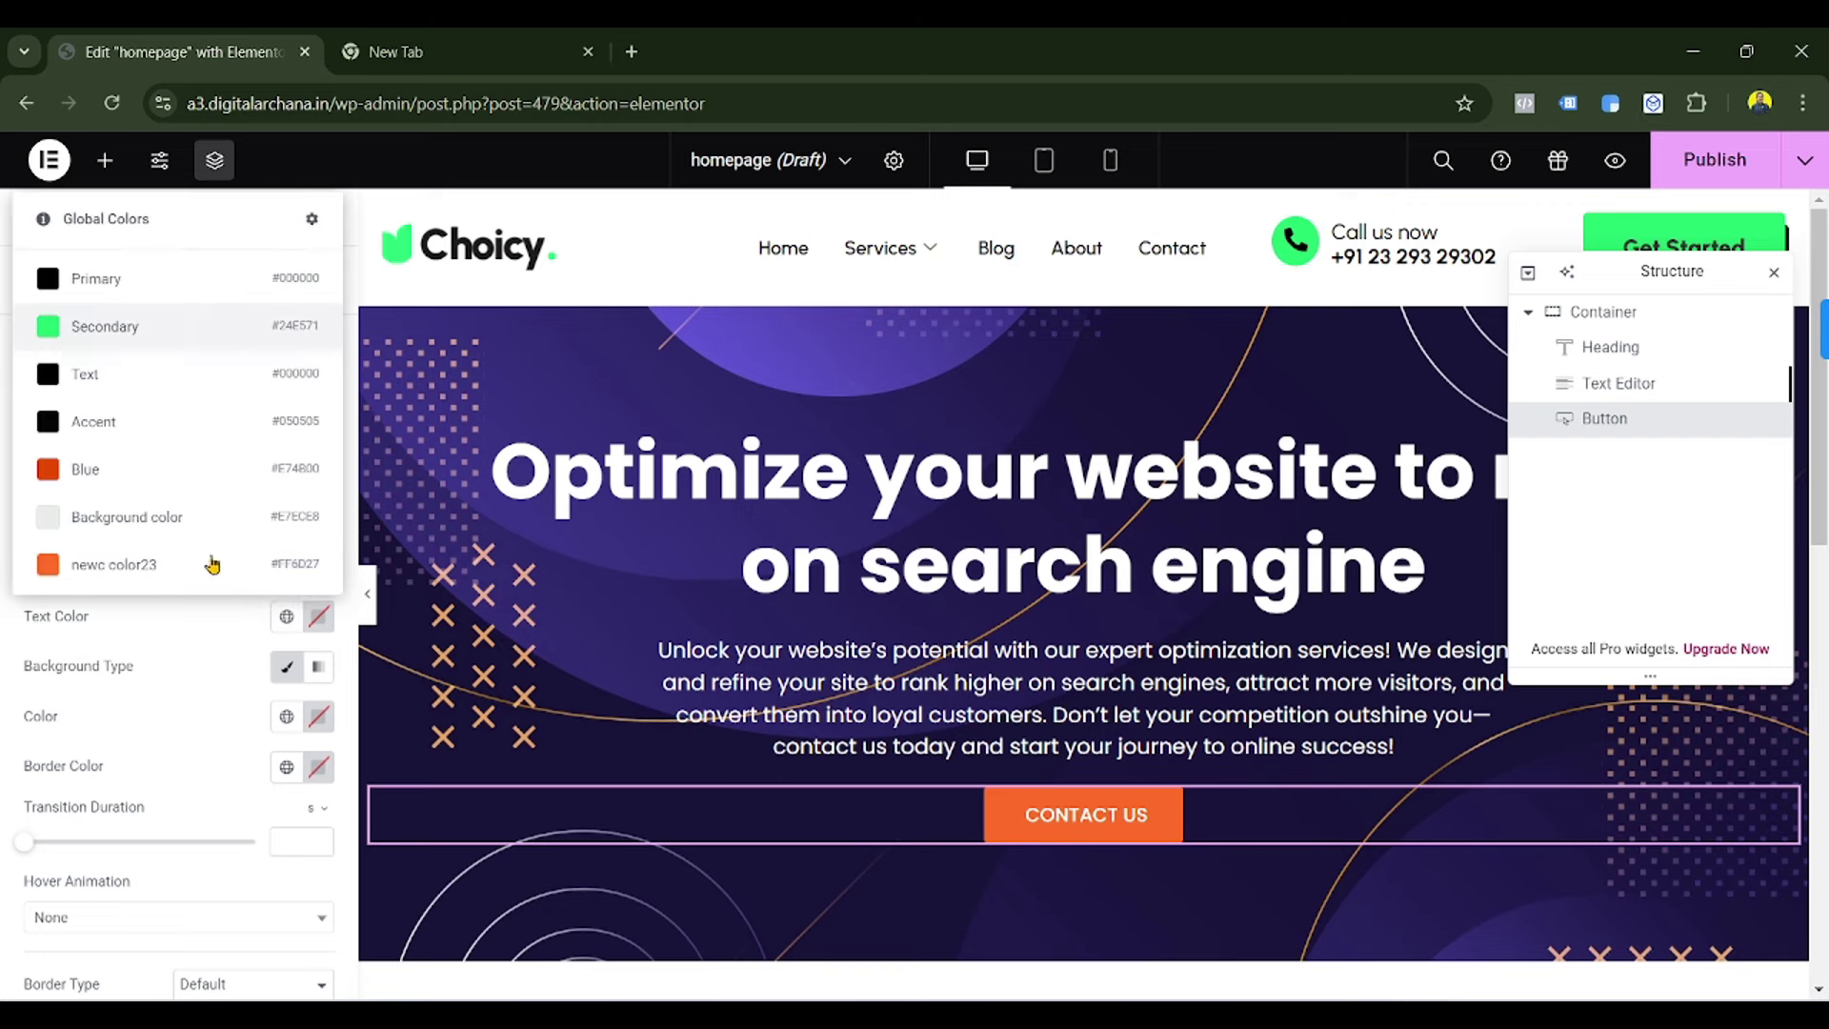
left_click(318, 616)
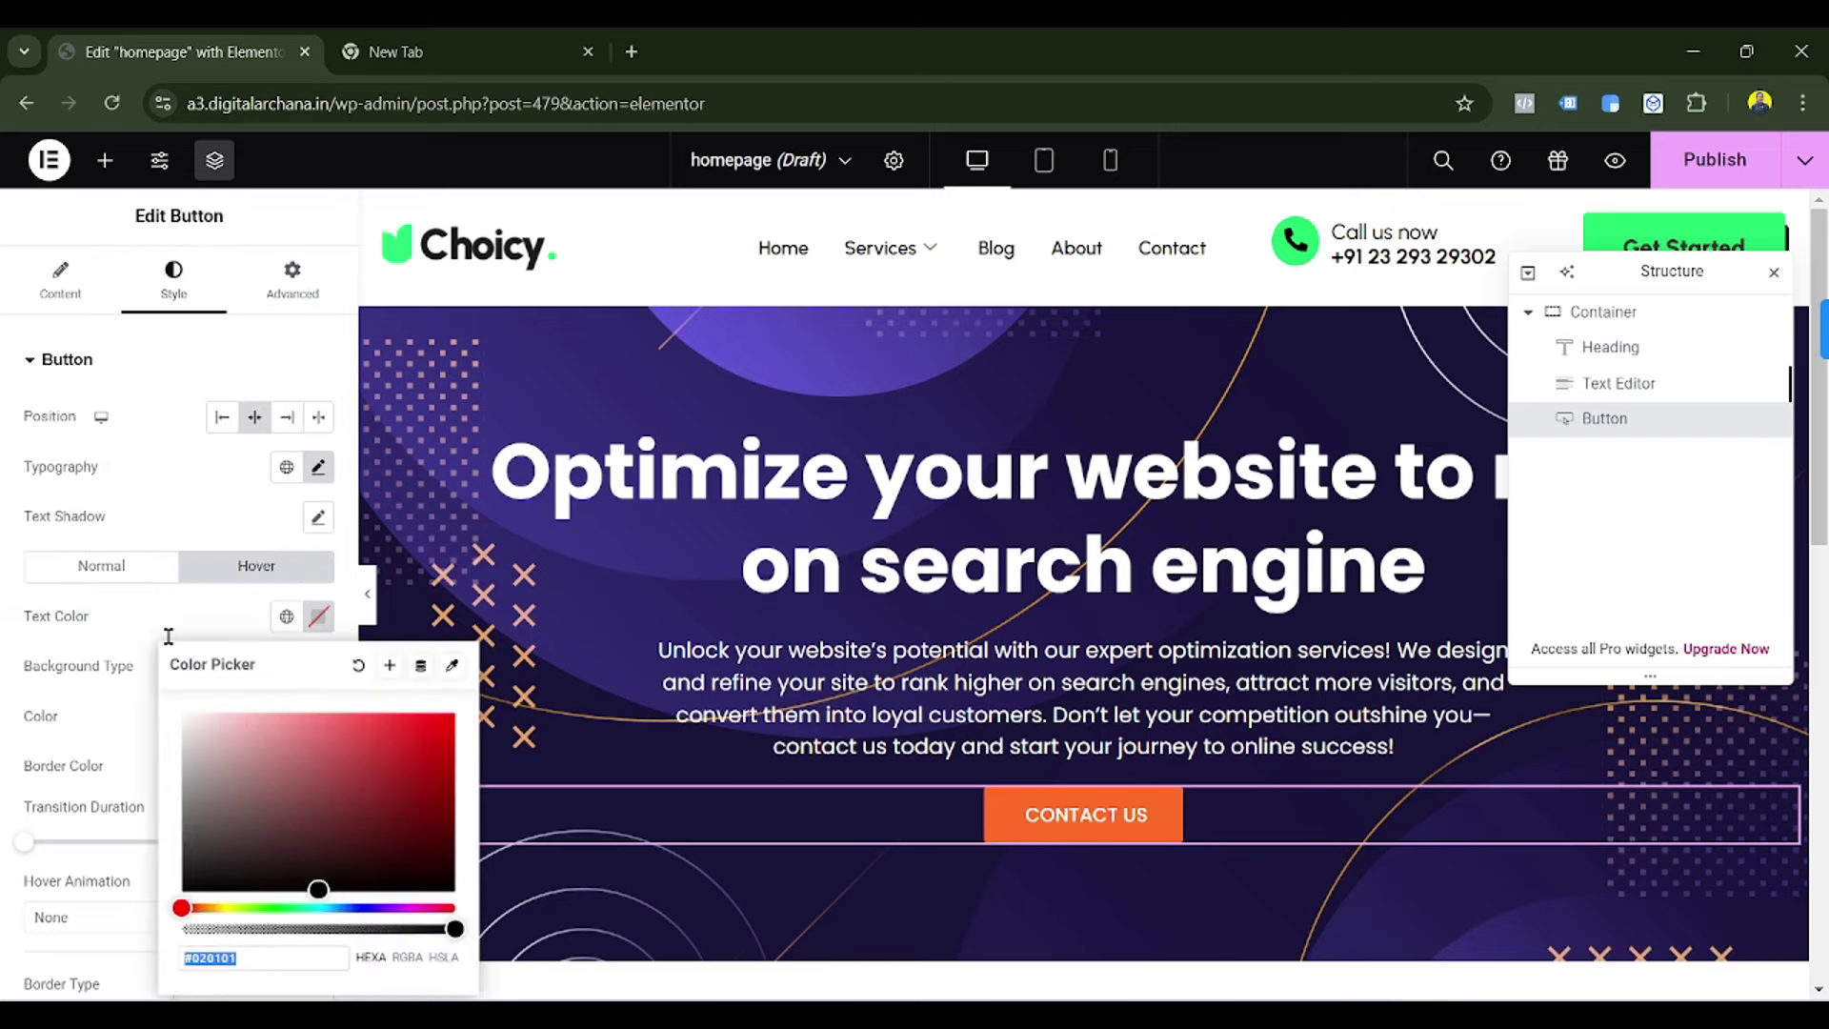
left_click(182, 715)
left_click(199, 619)
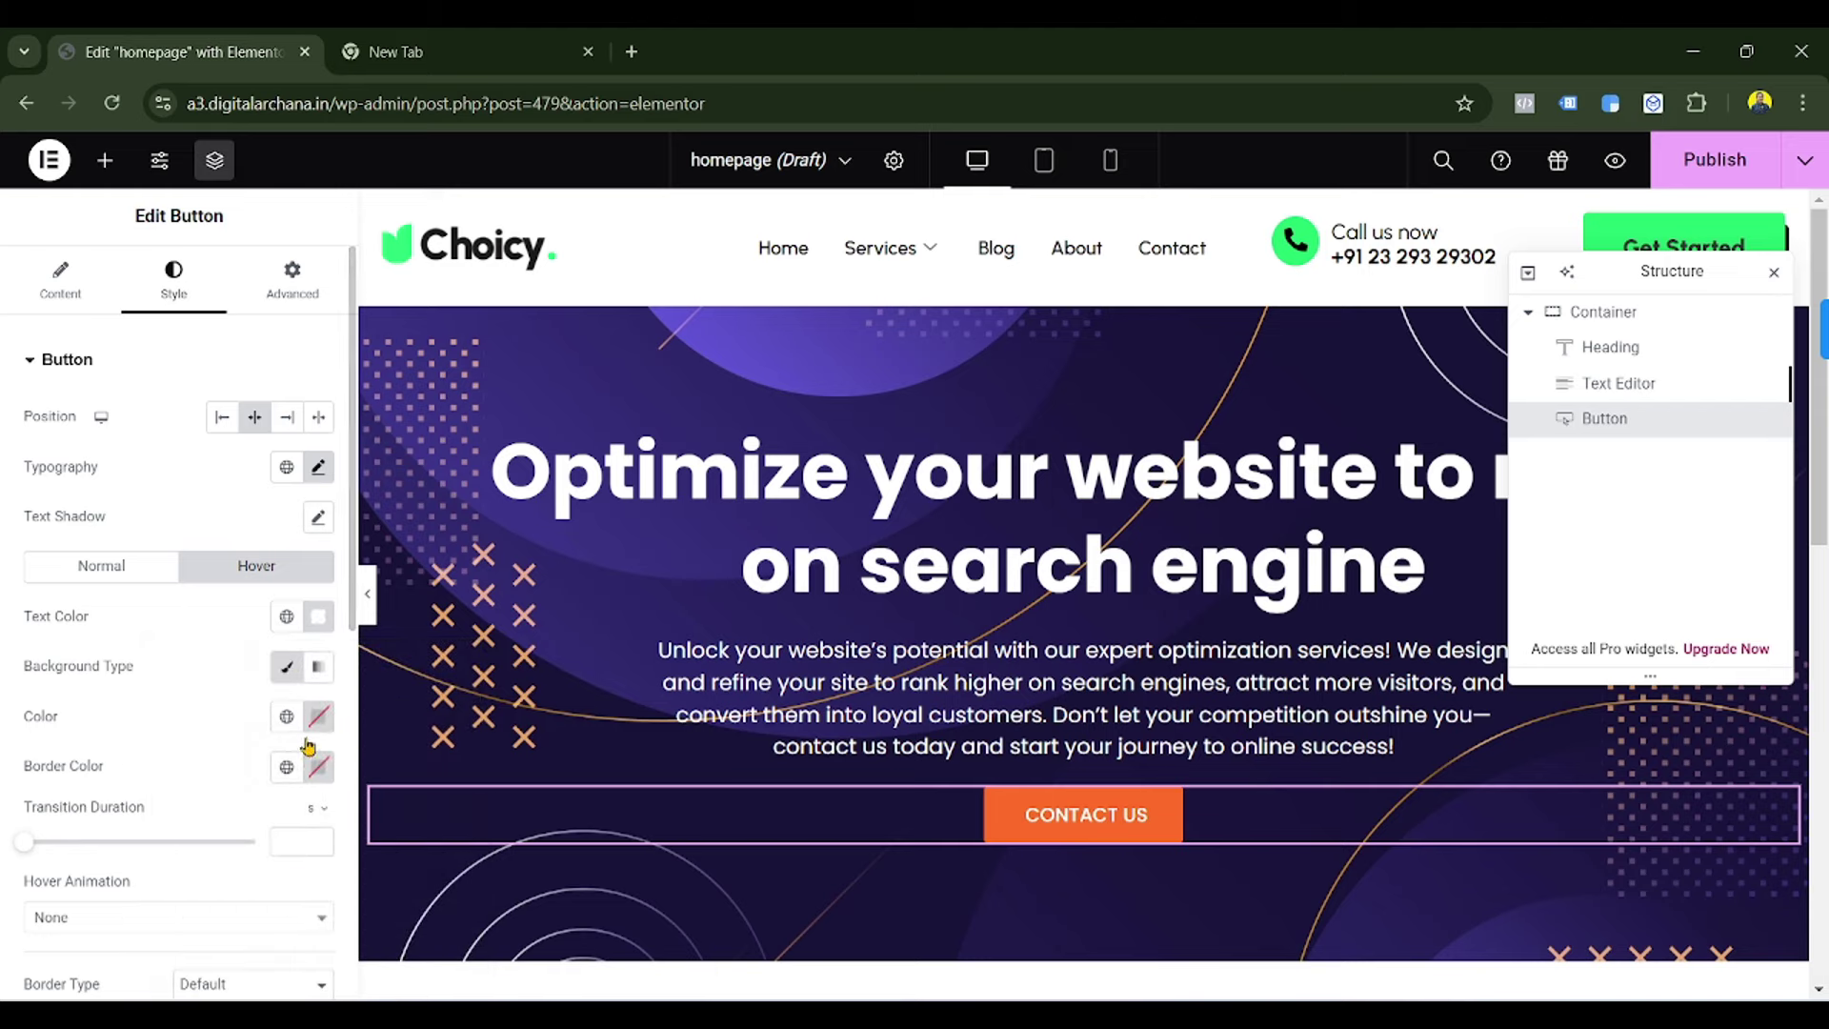
Set the hover background to the Blue global colour and publish the homepage.
left_click(318, 716)
left_click(216, 762)
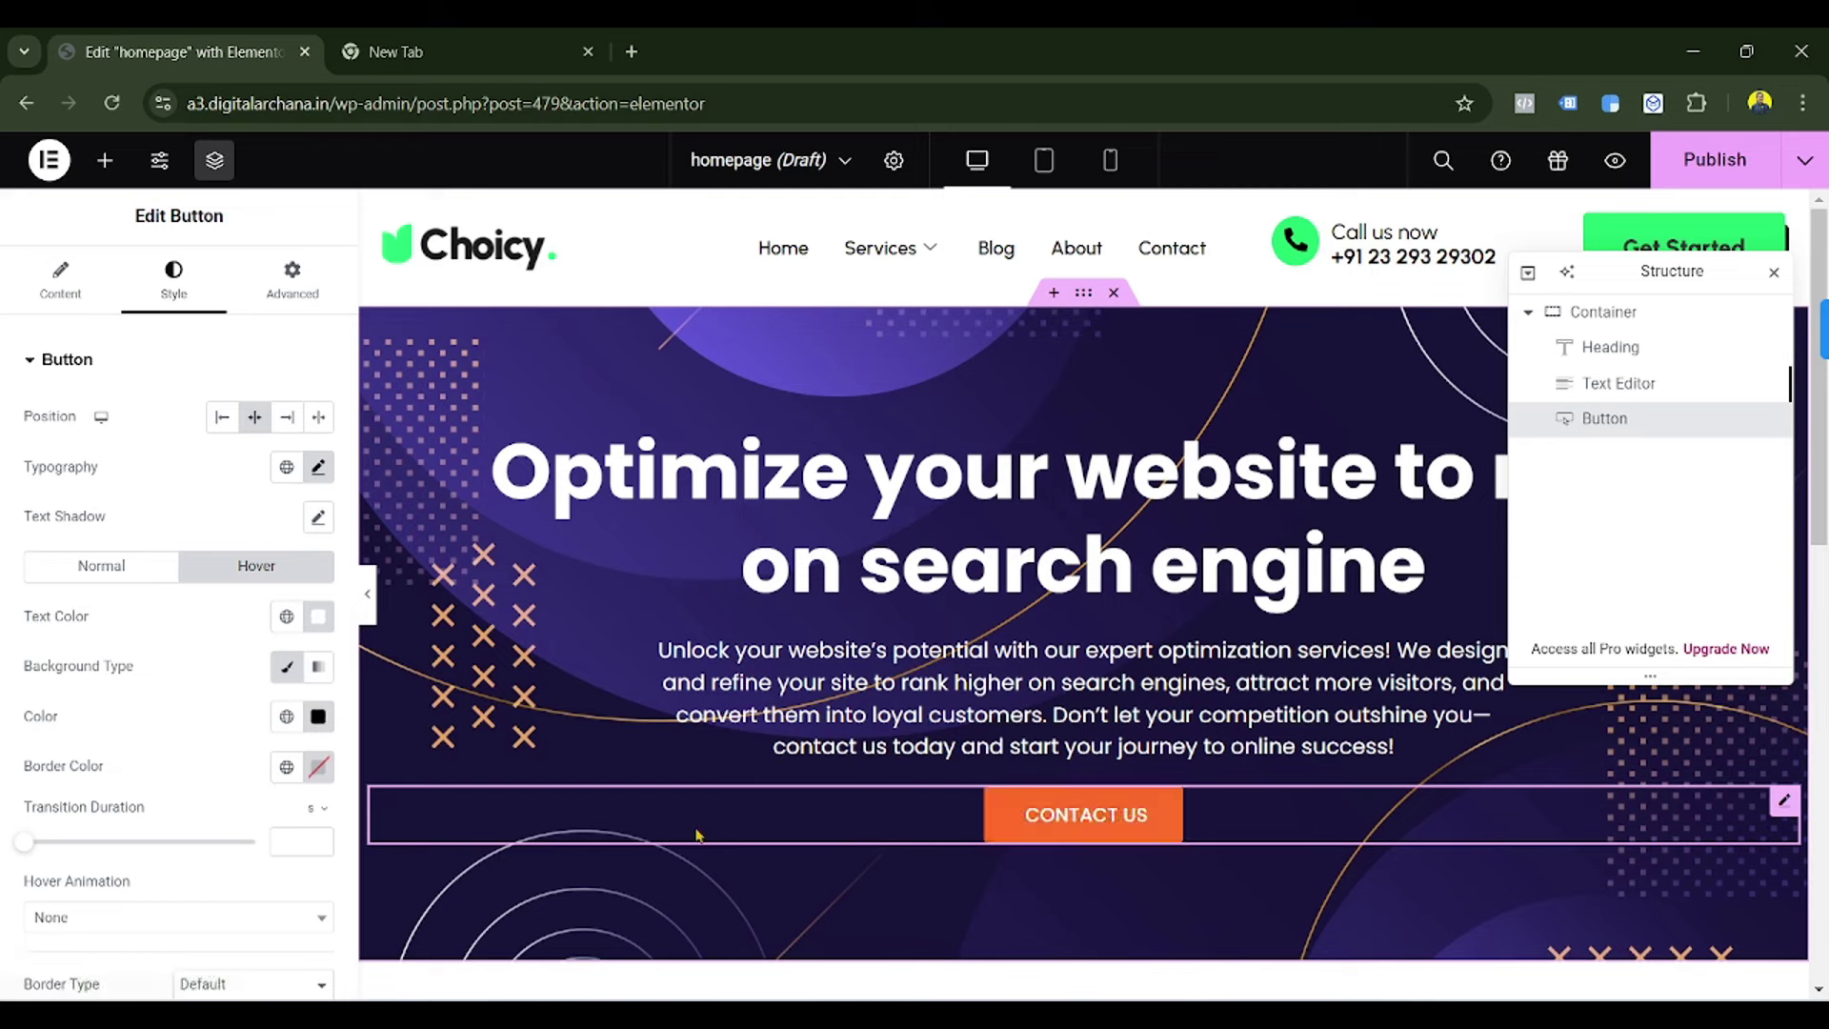
left_click(318, 716)
left_click(204, 537)
left_click_drag(205, 537, 177, 545)
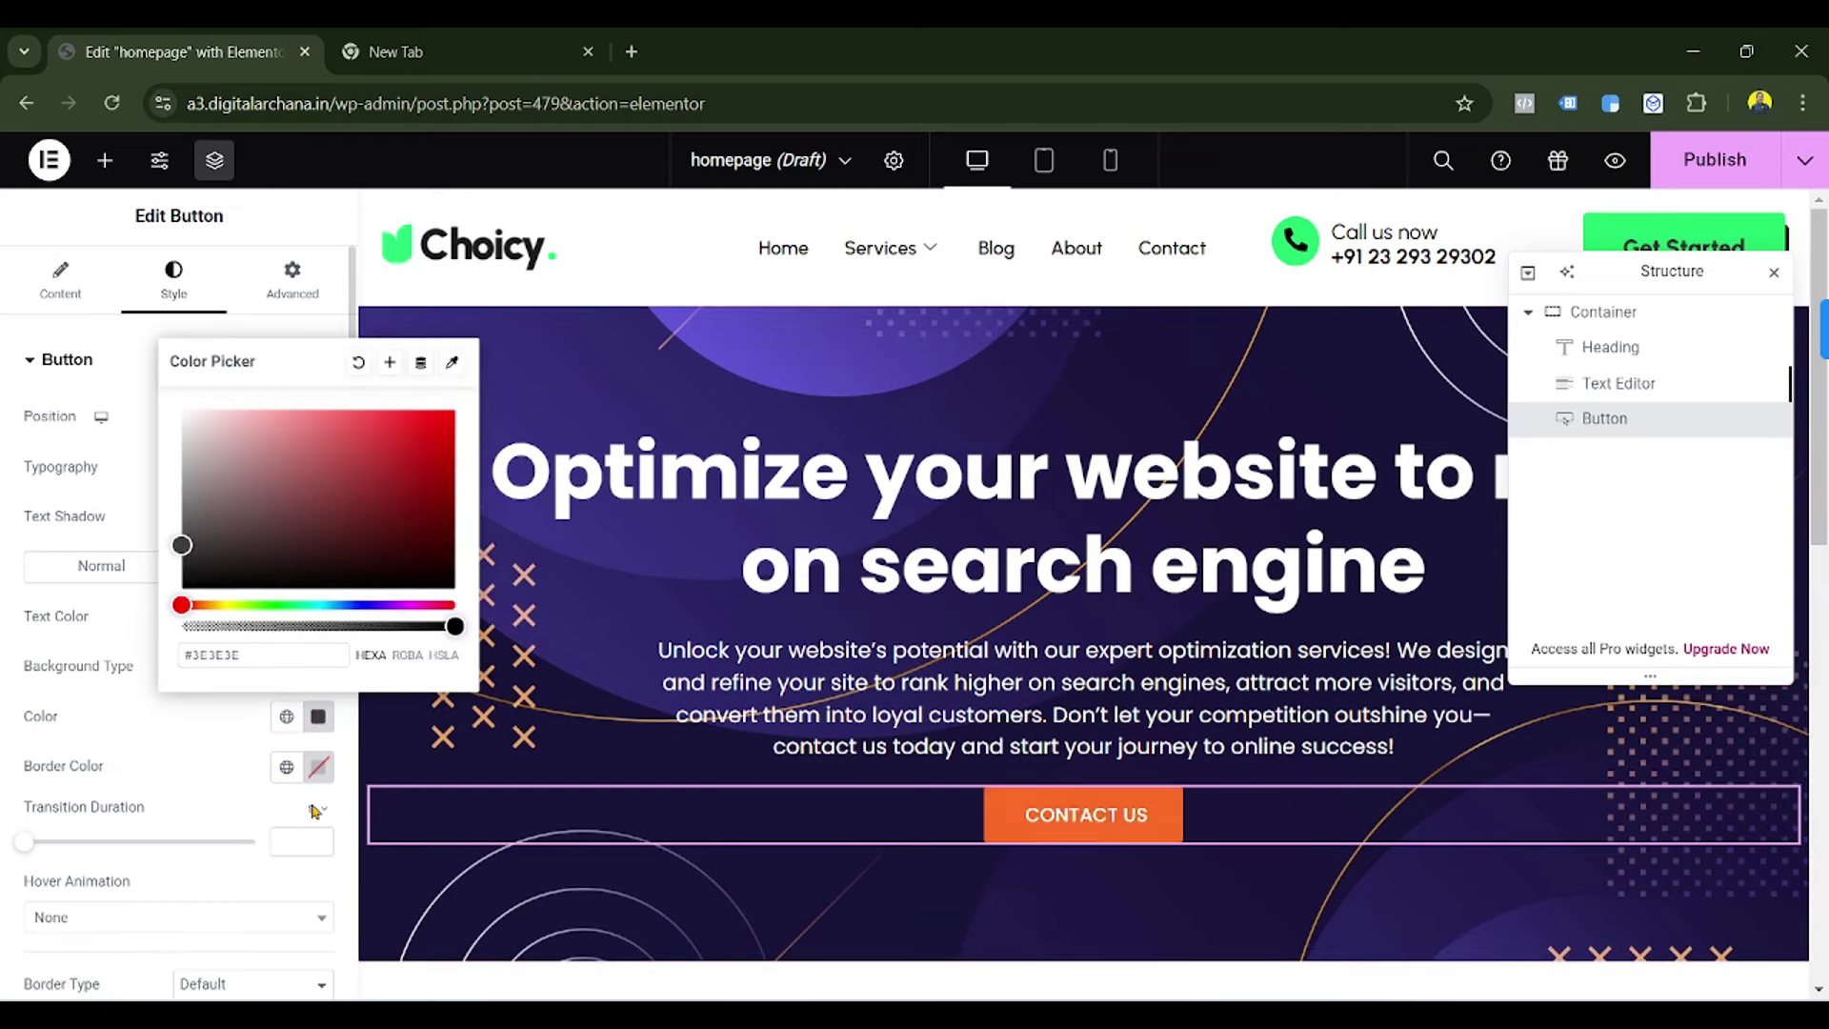
left_click(287, 716)
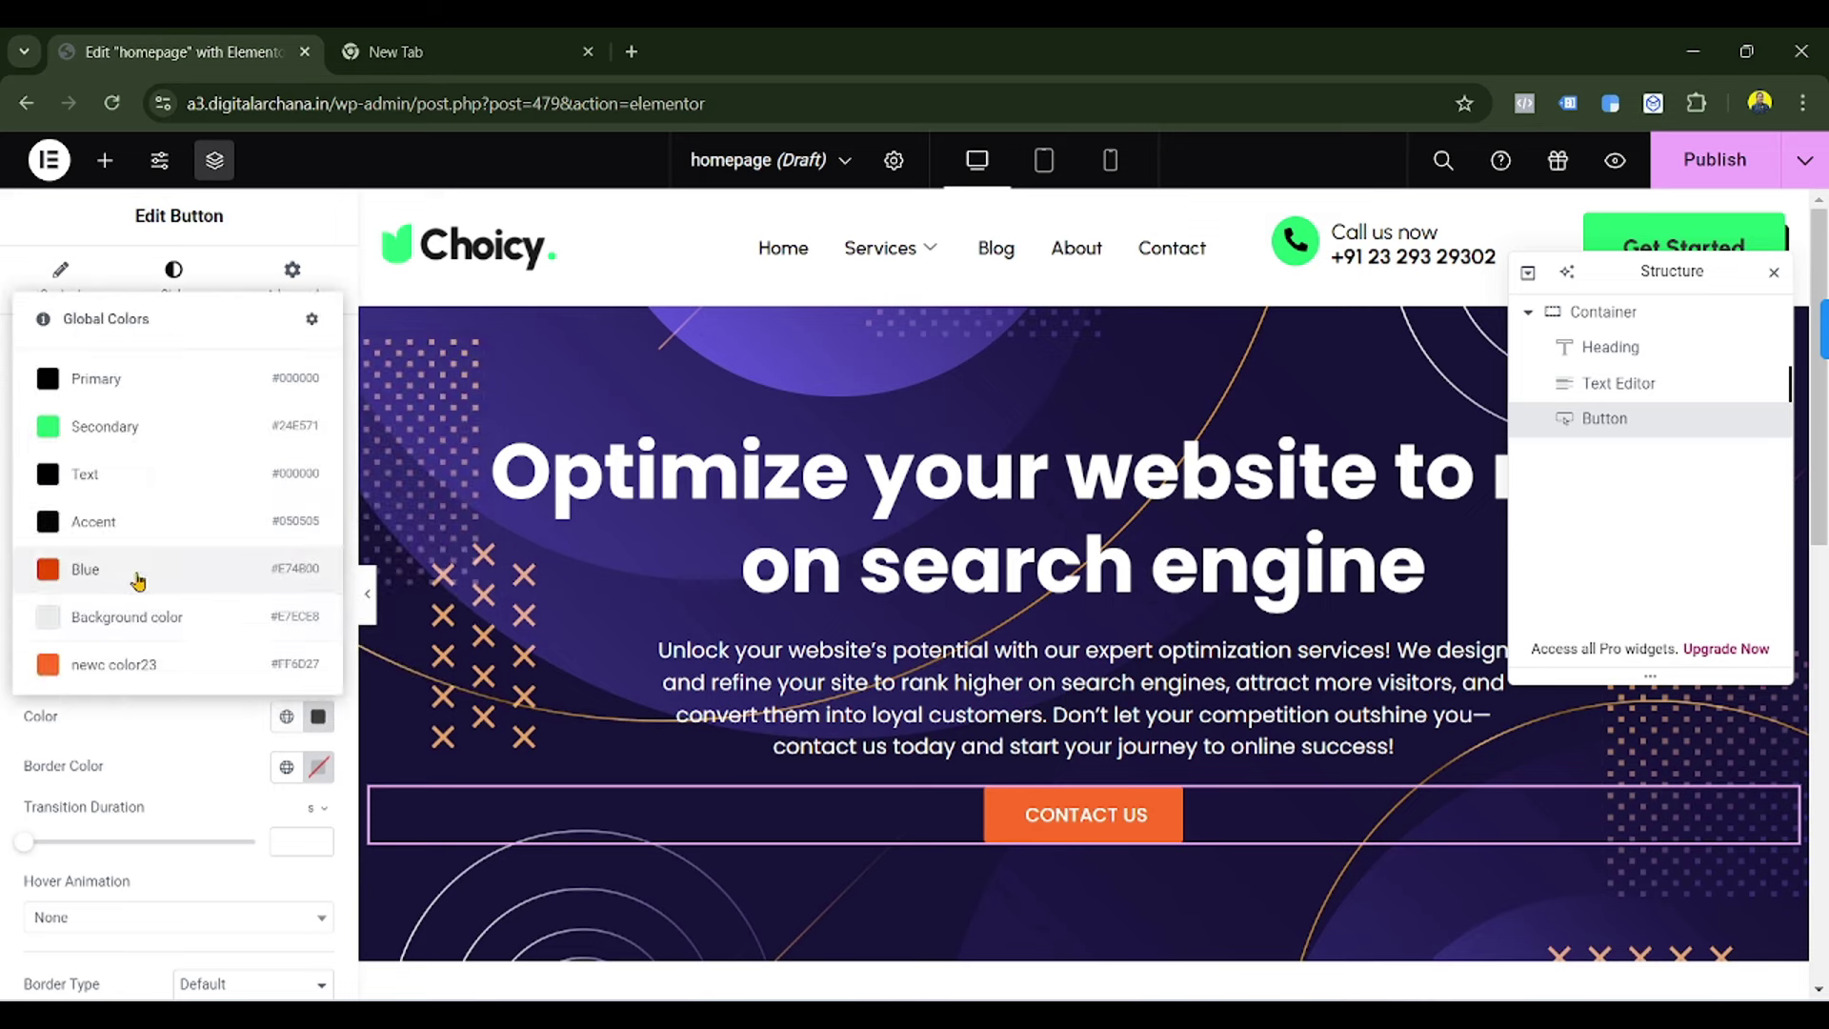
left_click(143, 572)
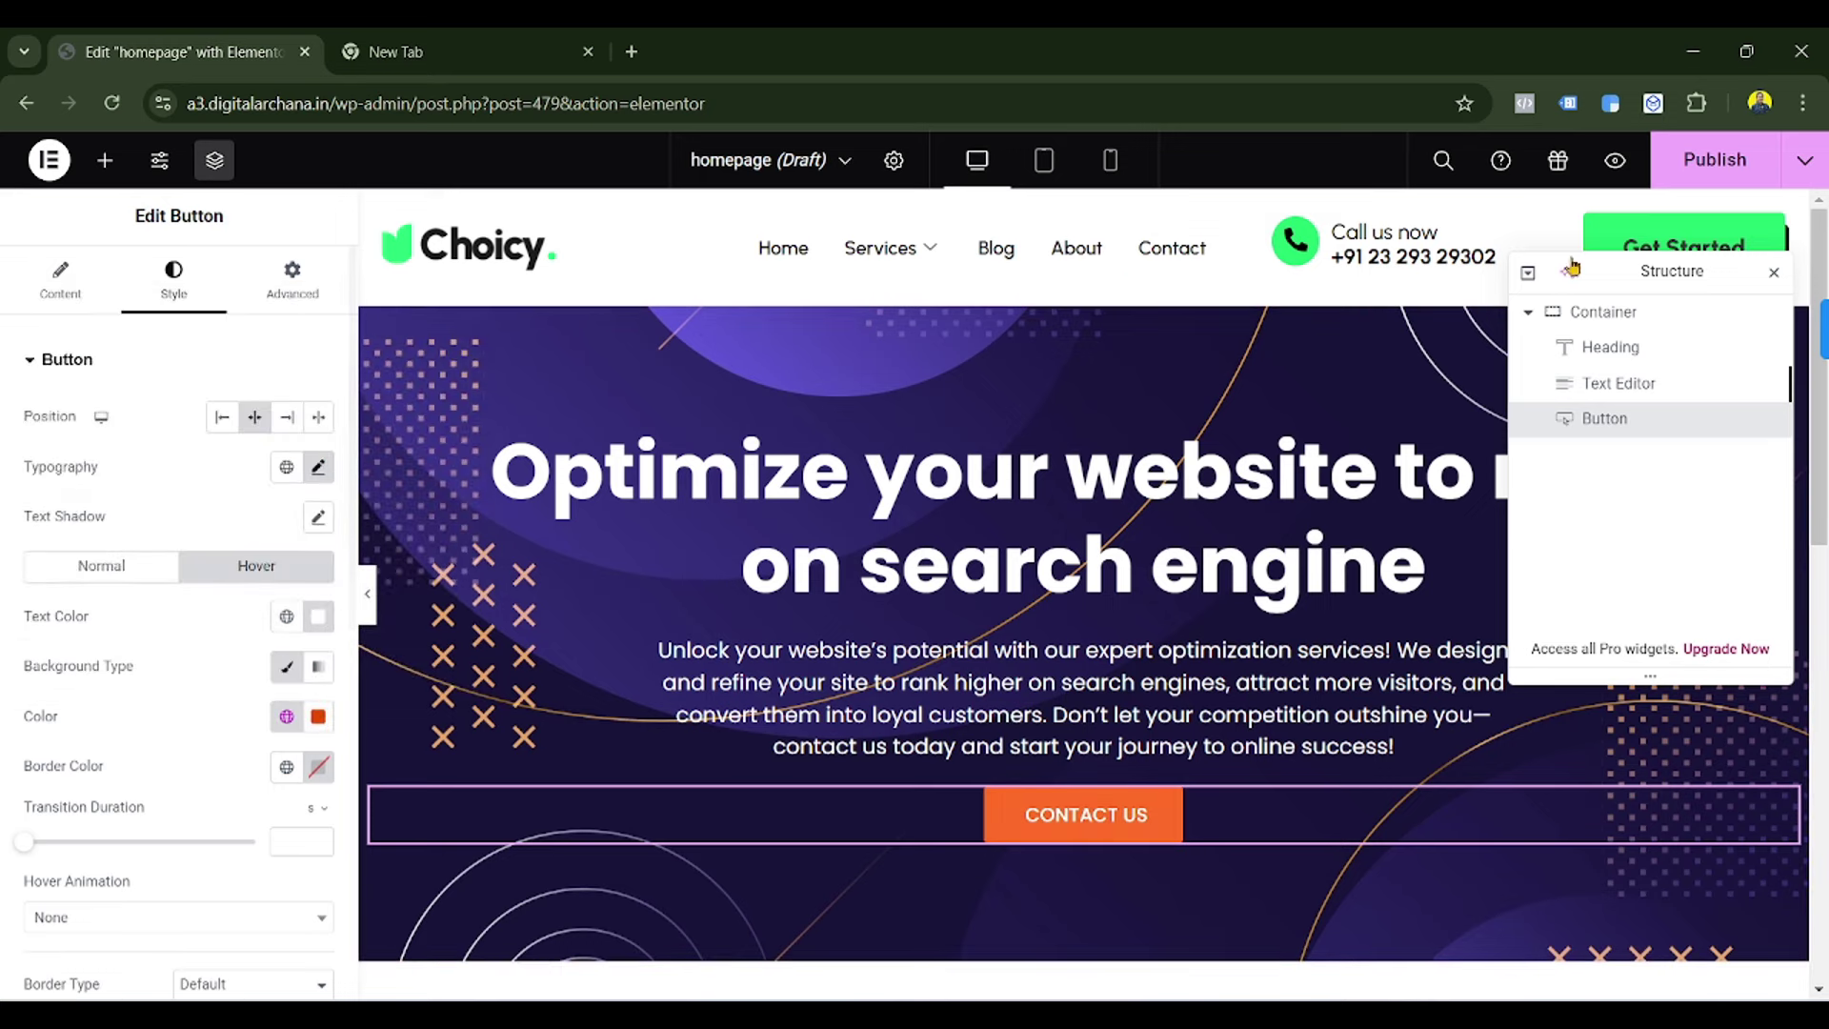
left_click(1718, 175)
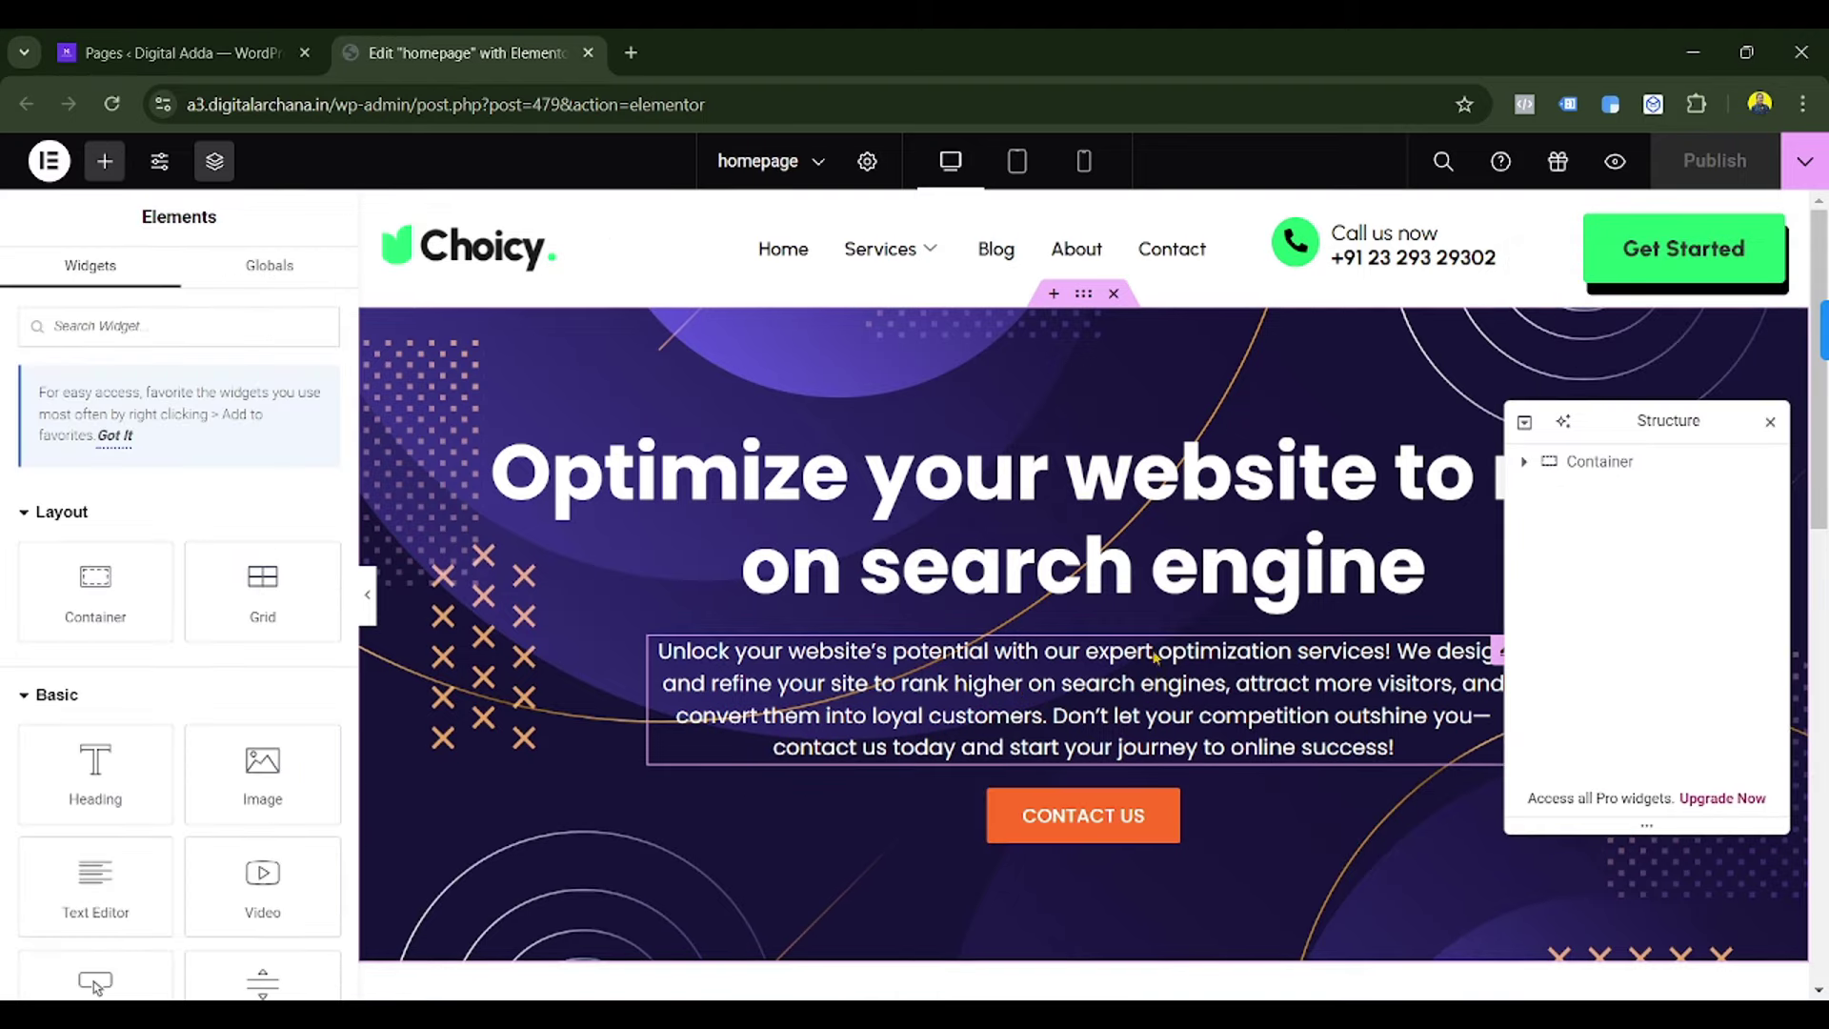
Scroll the canvas below the hero once publishing completes.
scroll(1154, 658, "down", 3)
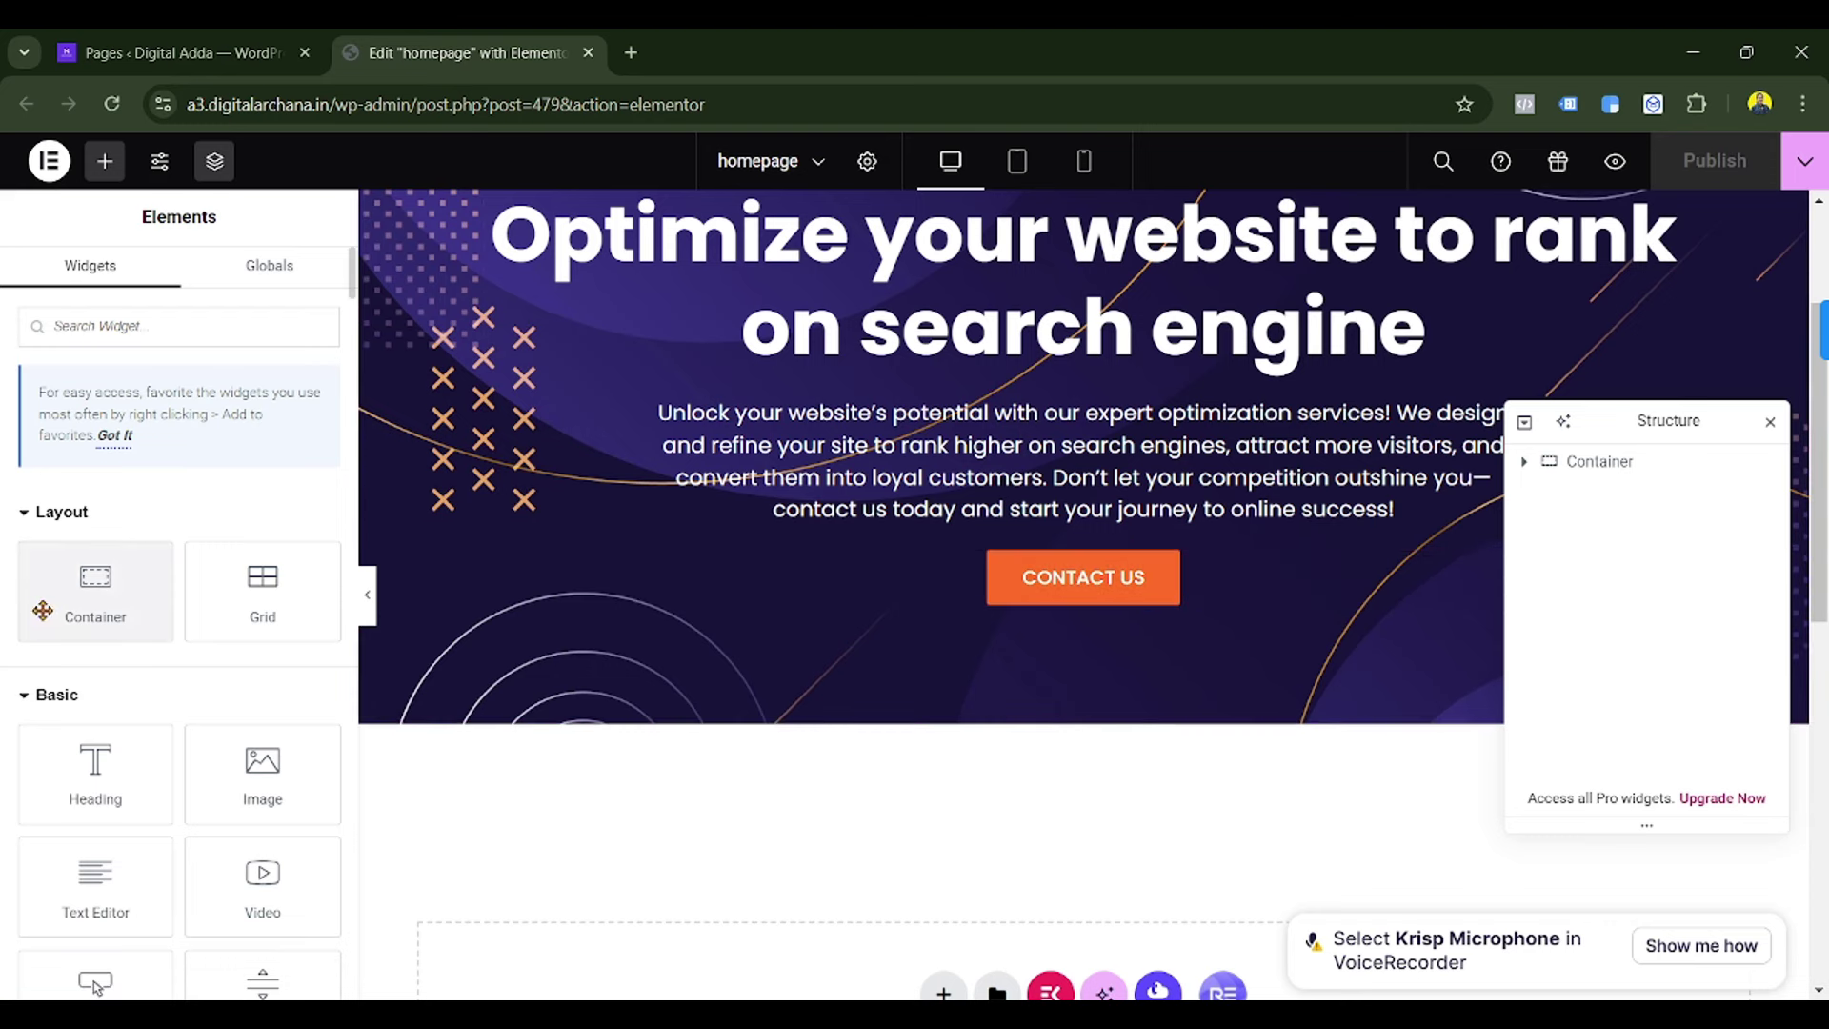
Add a new container above the CONTACT US button and move the button into it.
left_click_drag(43, 610, 898, 515)
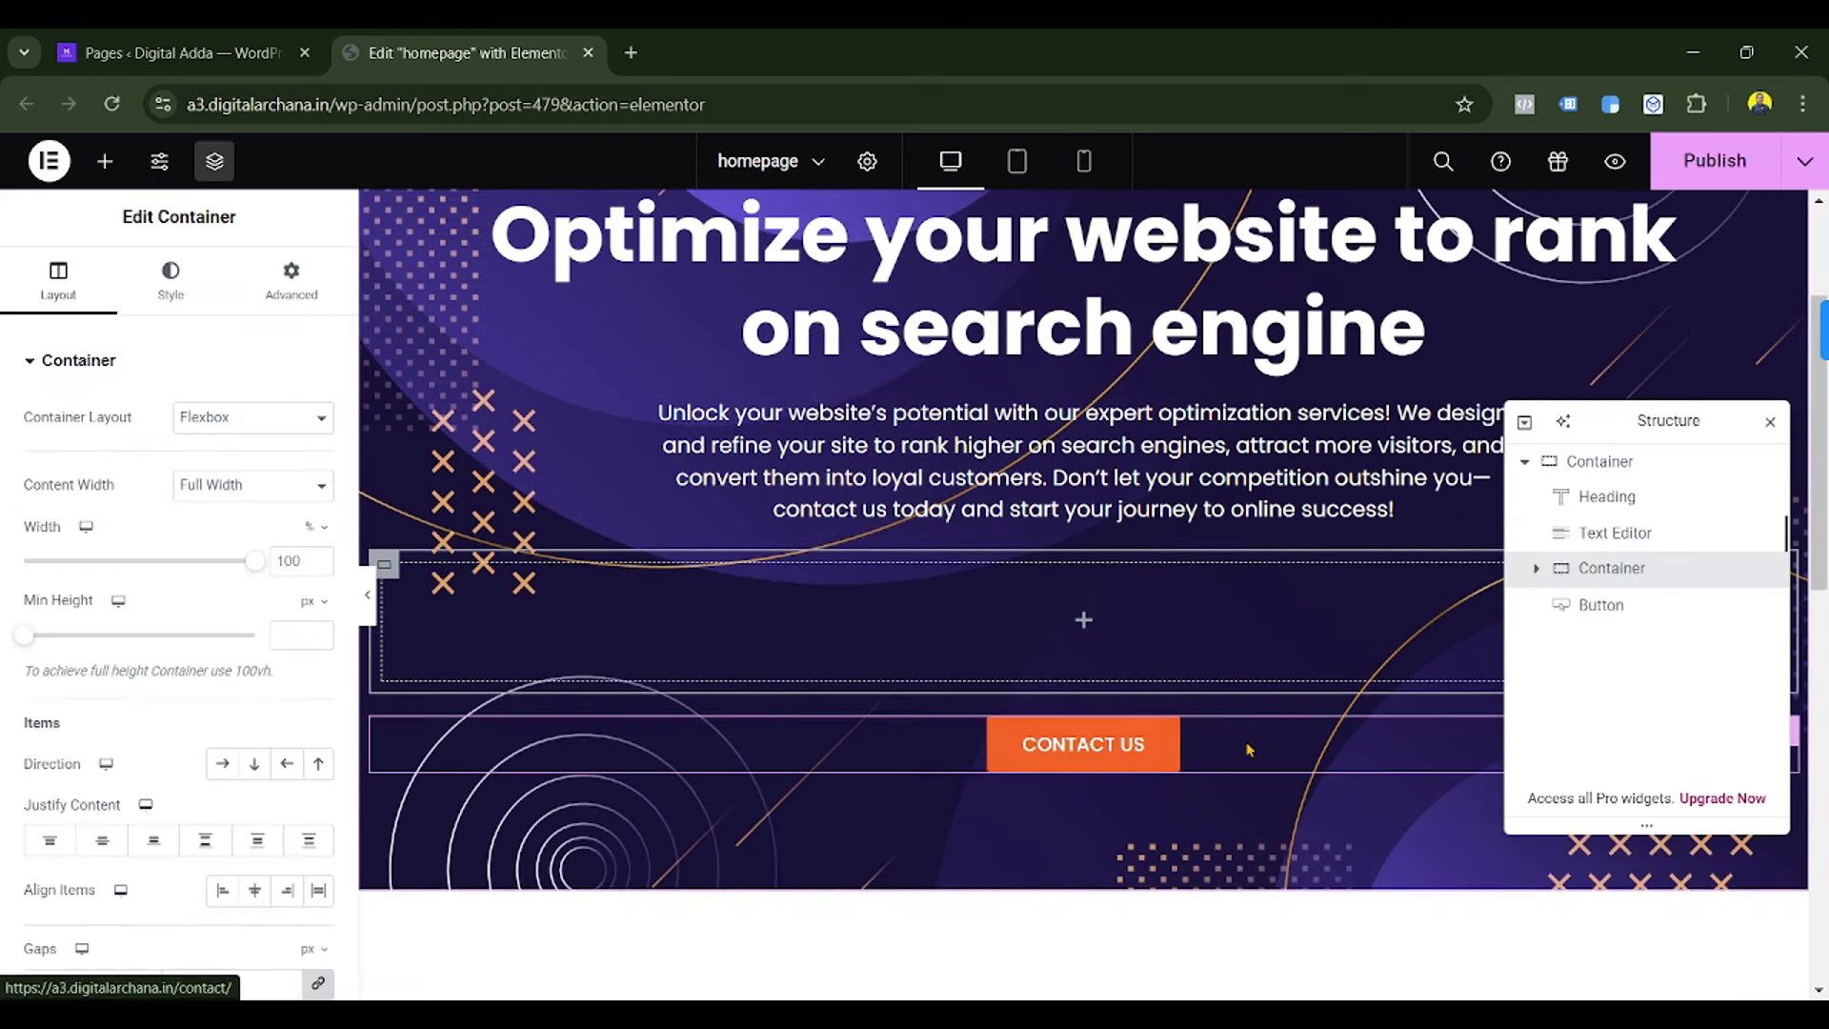
left_click_drag(1249, 750, 1103, 664)
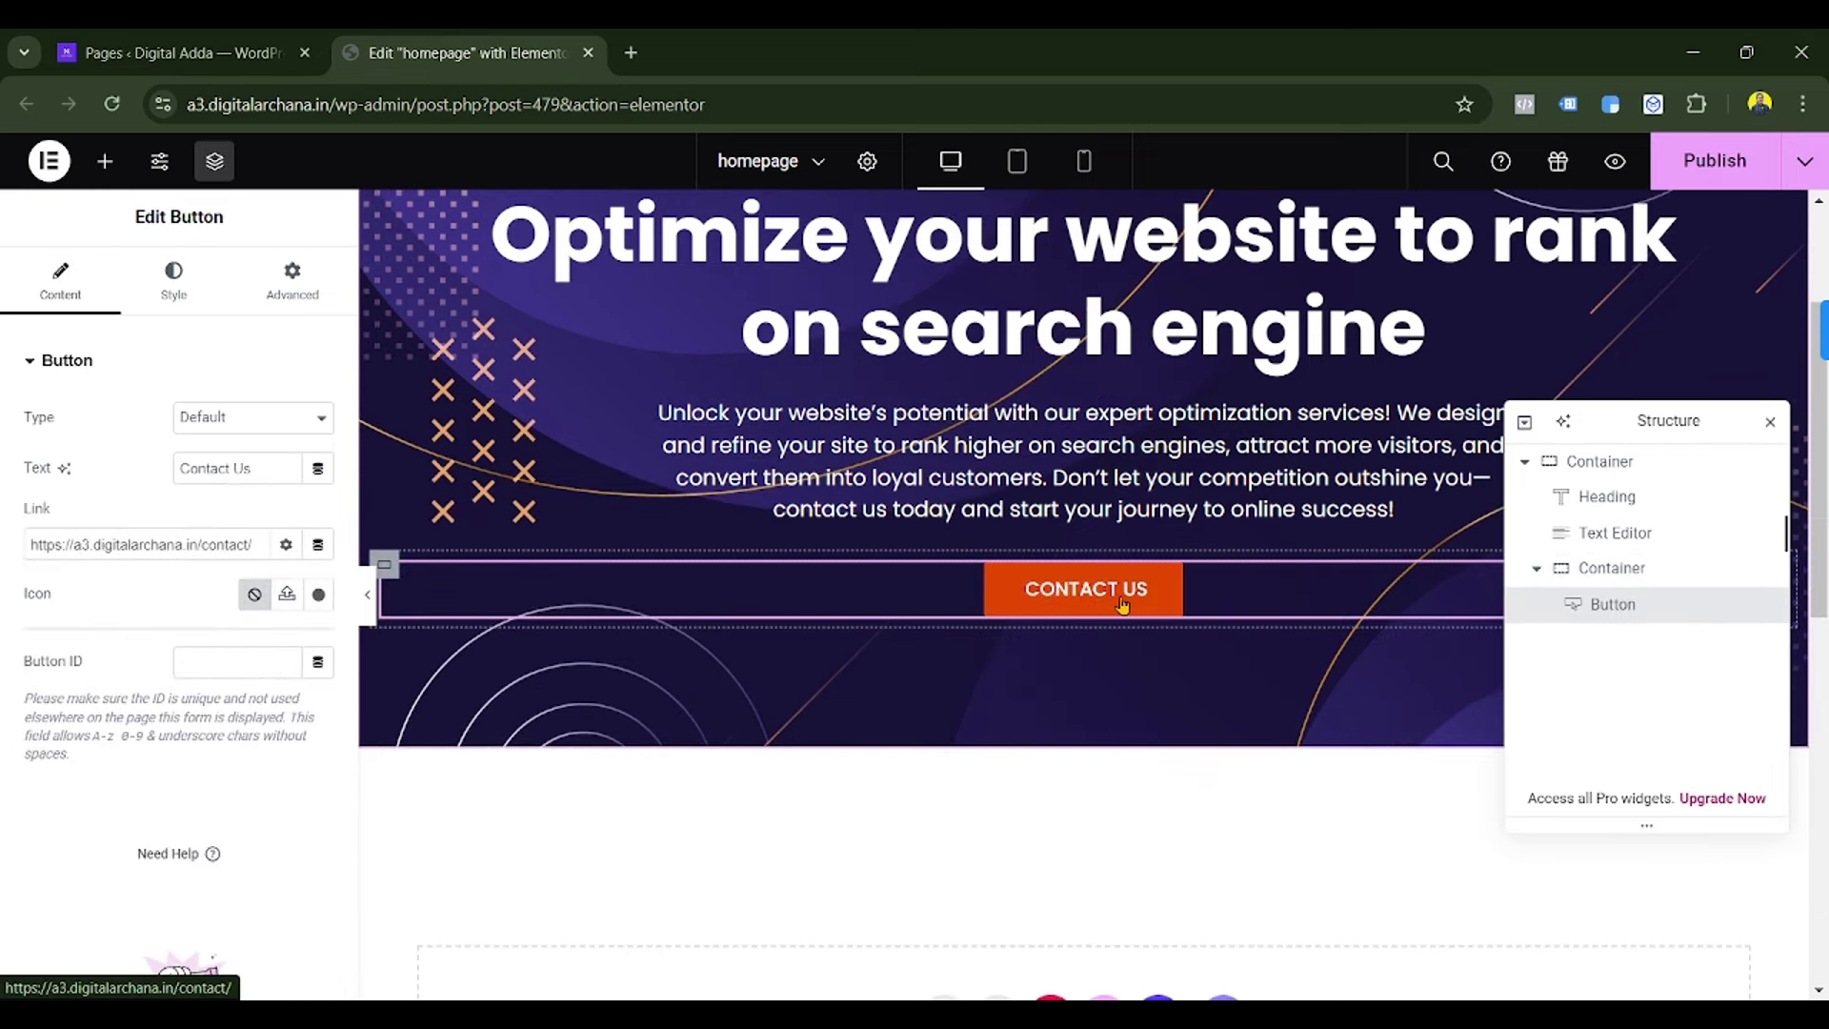
left_click(1599, 575)
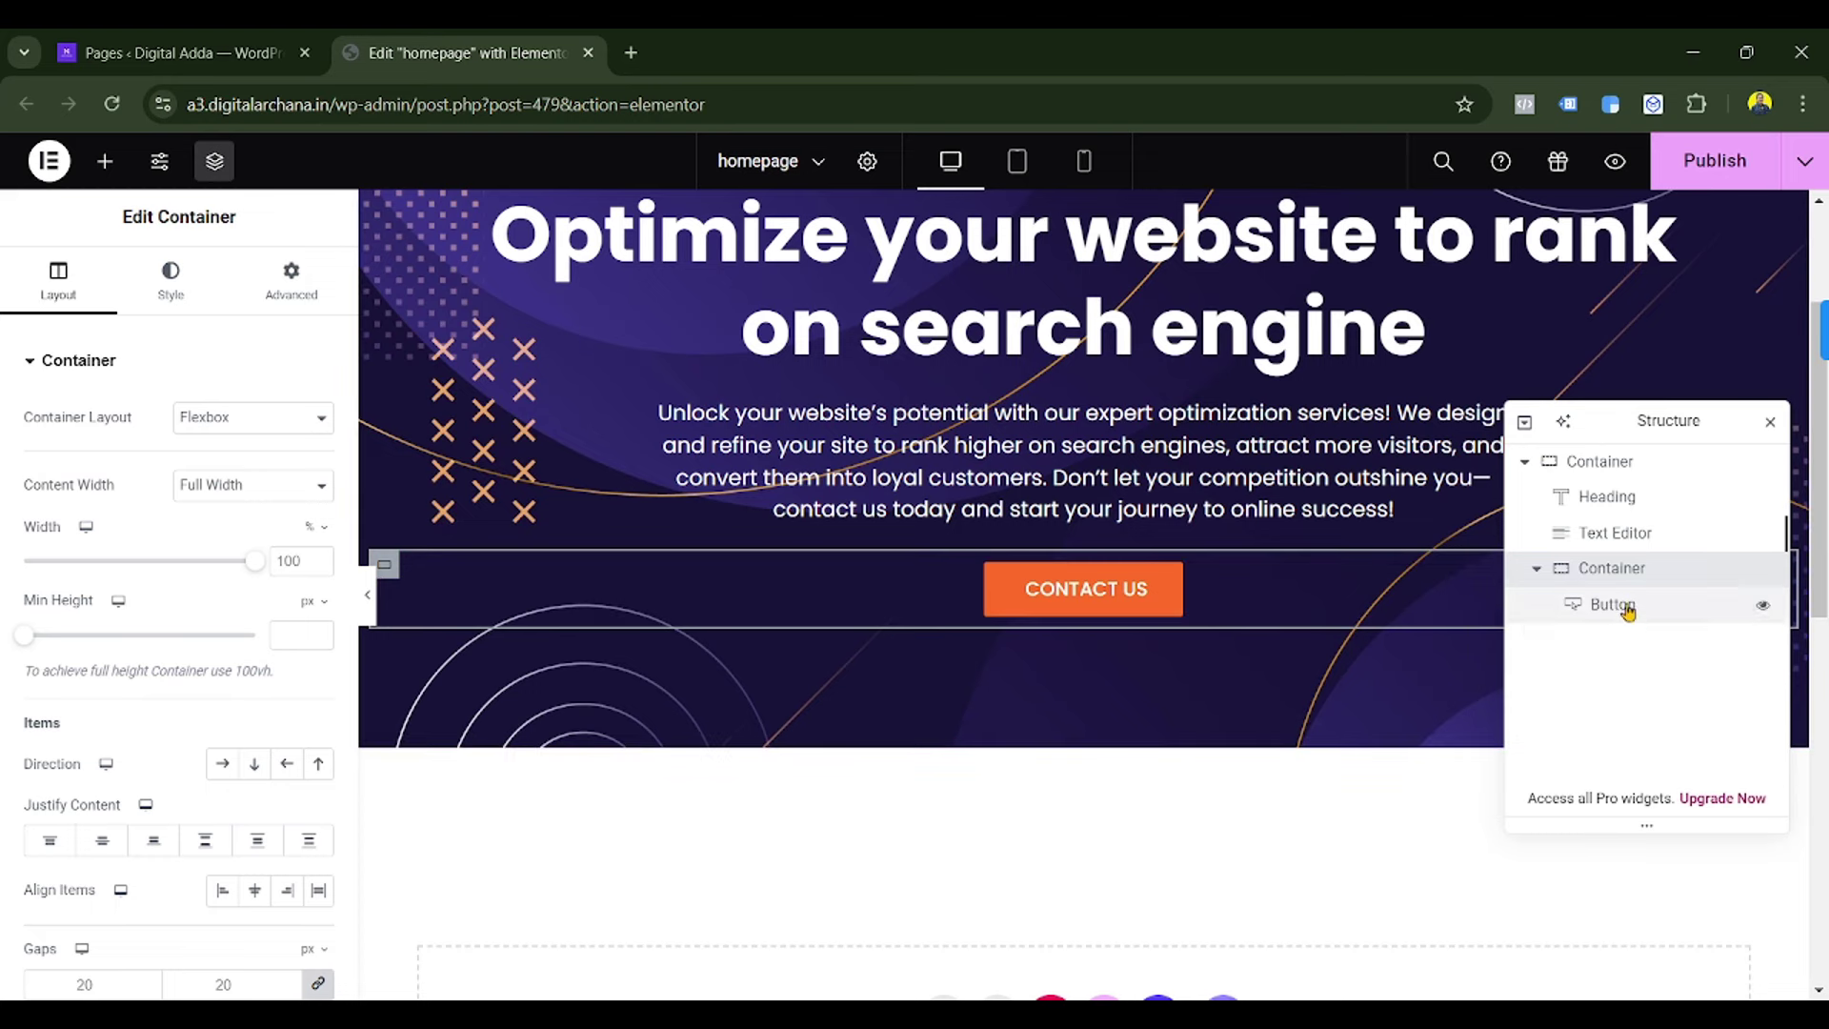
right_click(1601, 575)
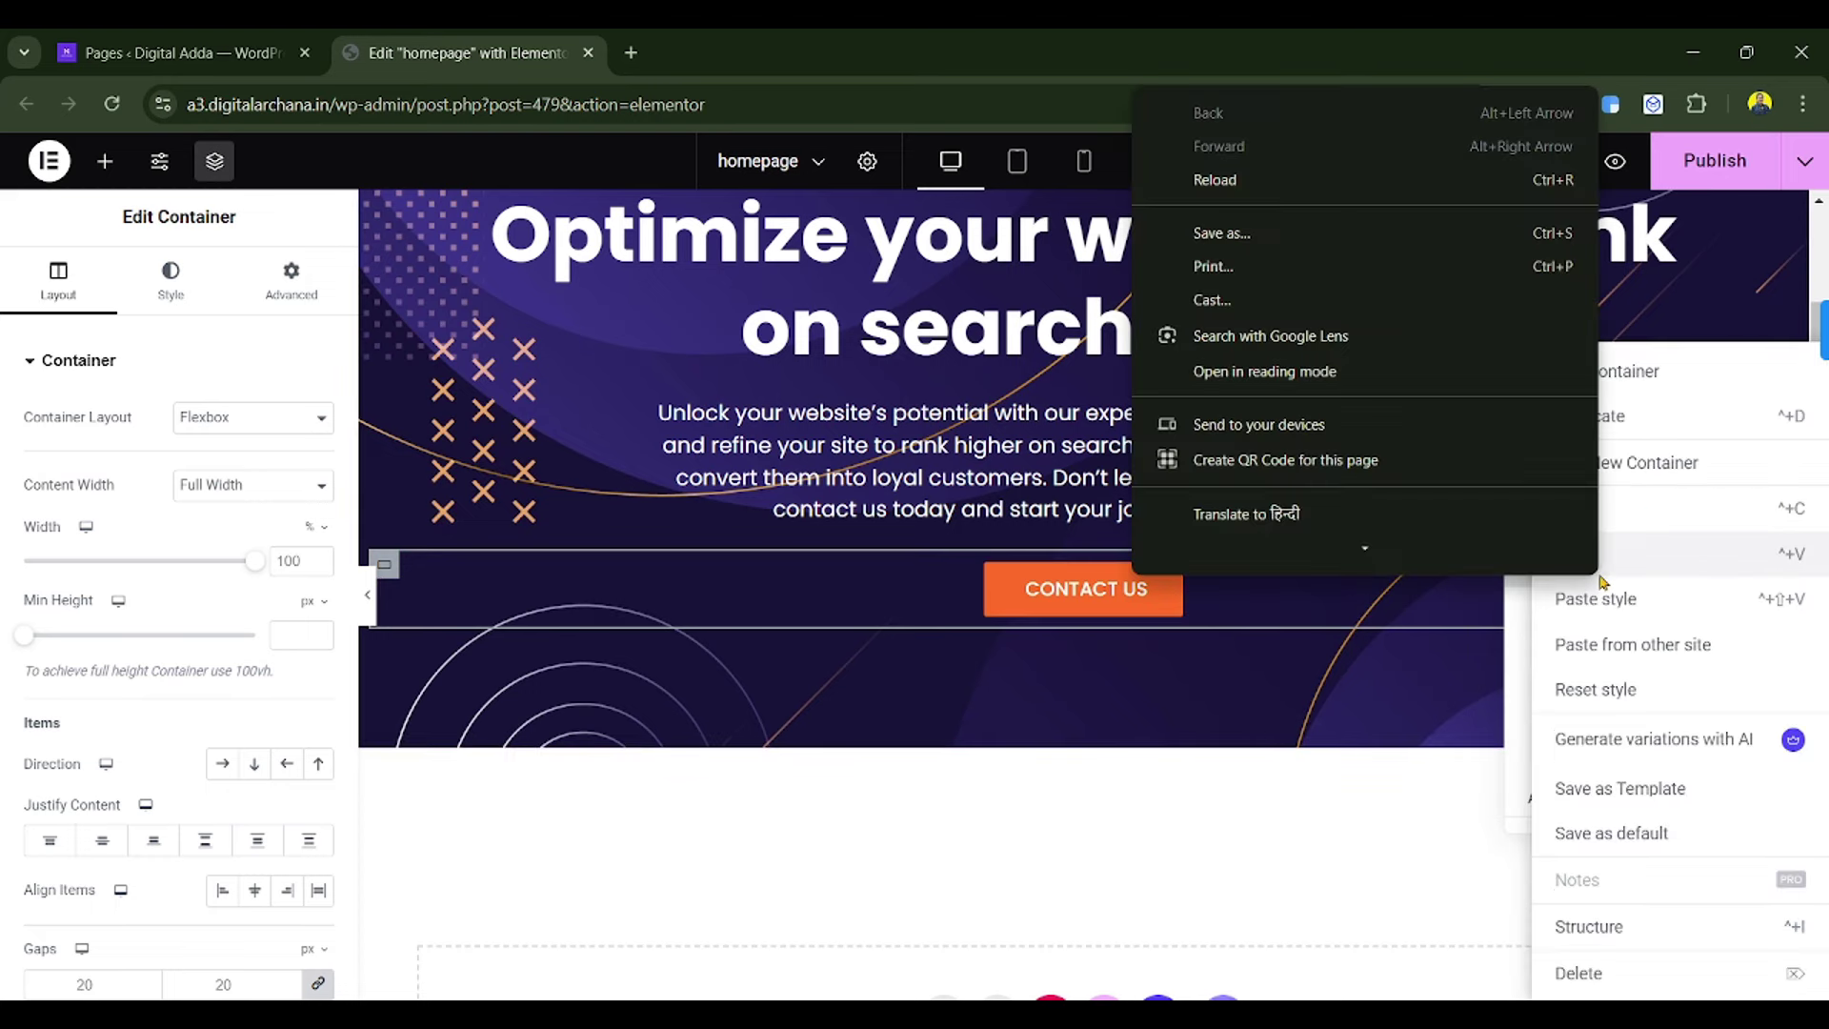
left_click(968, 590)
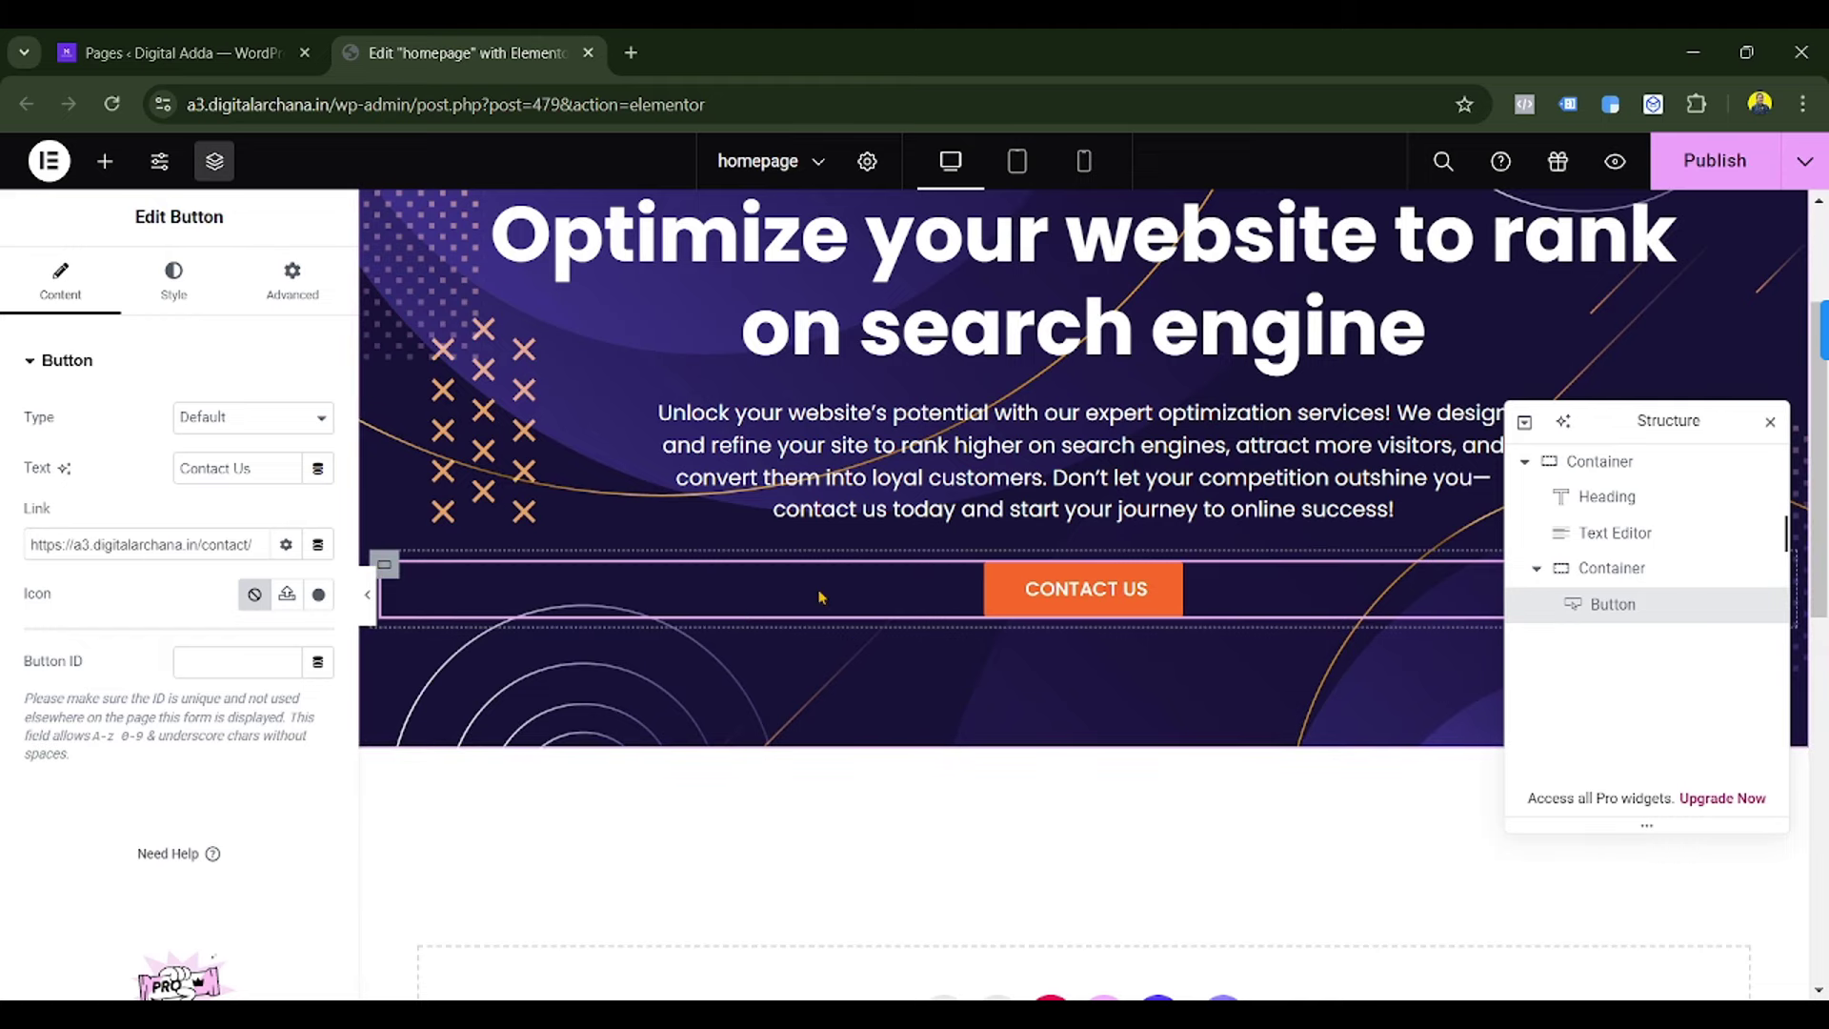
Duplicate the CONTACT US button and lay both buttons in a centred row.
right_click(575, 591)
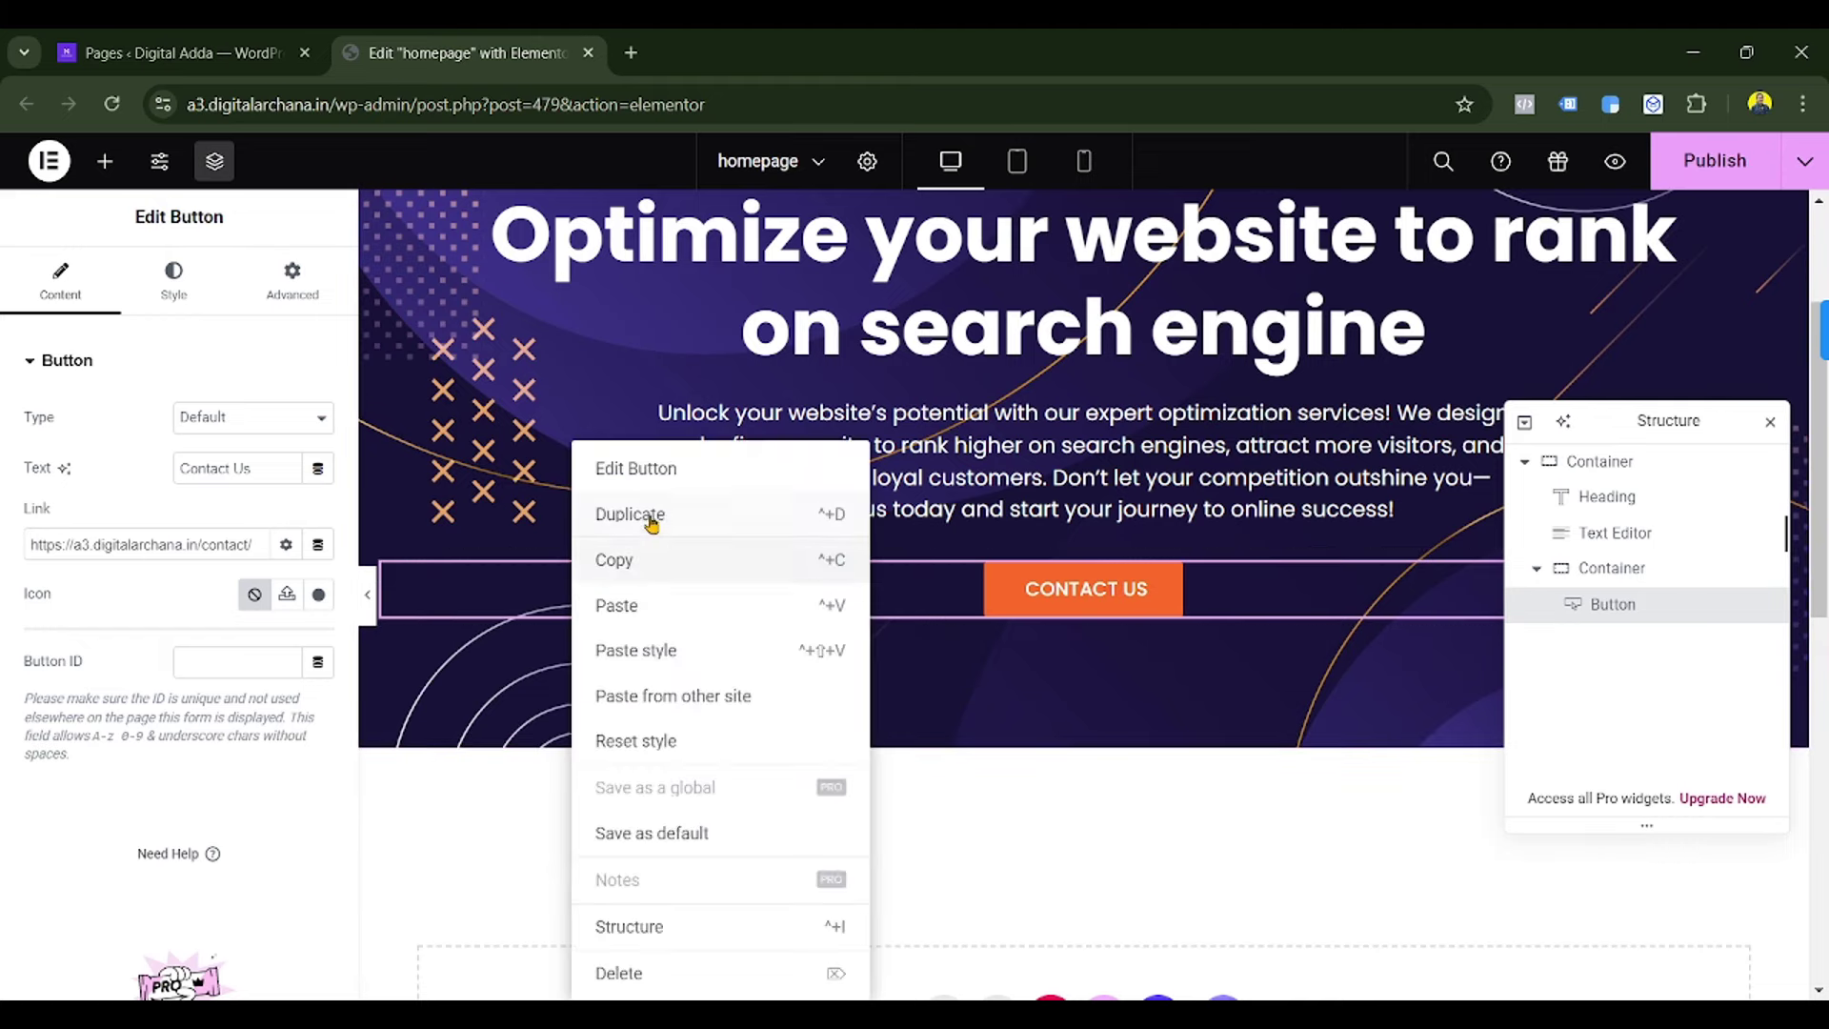
left_click(650, 520)
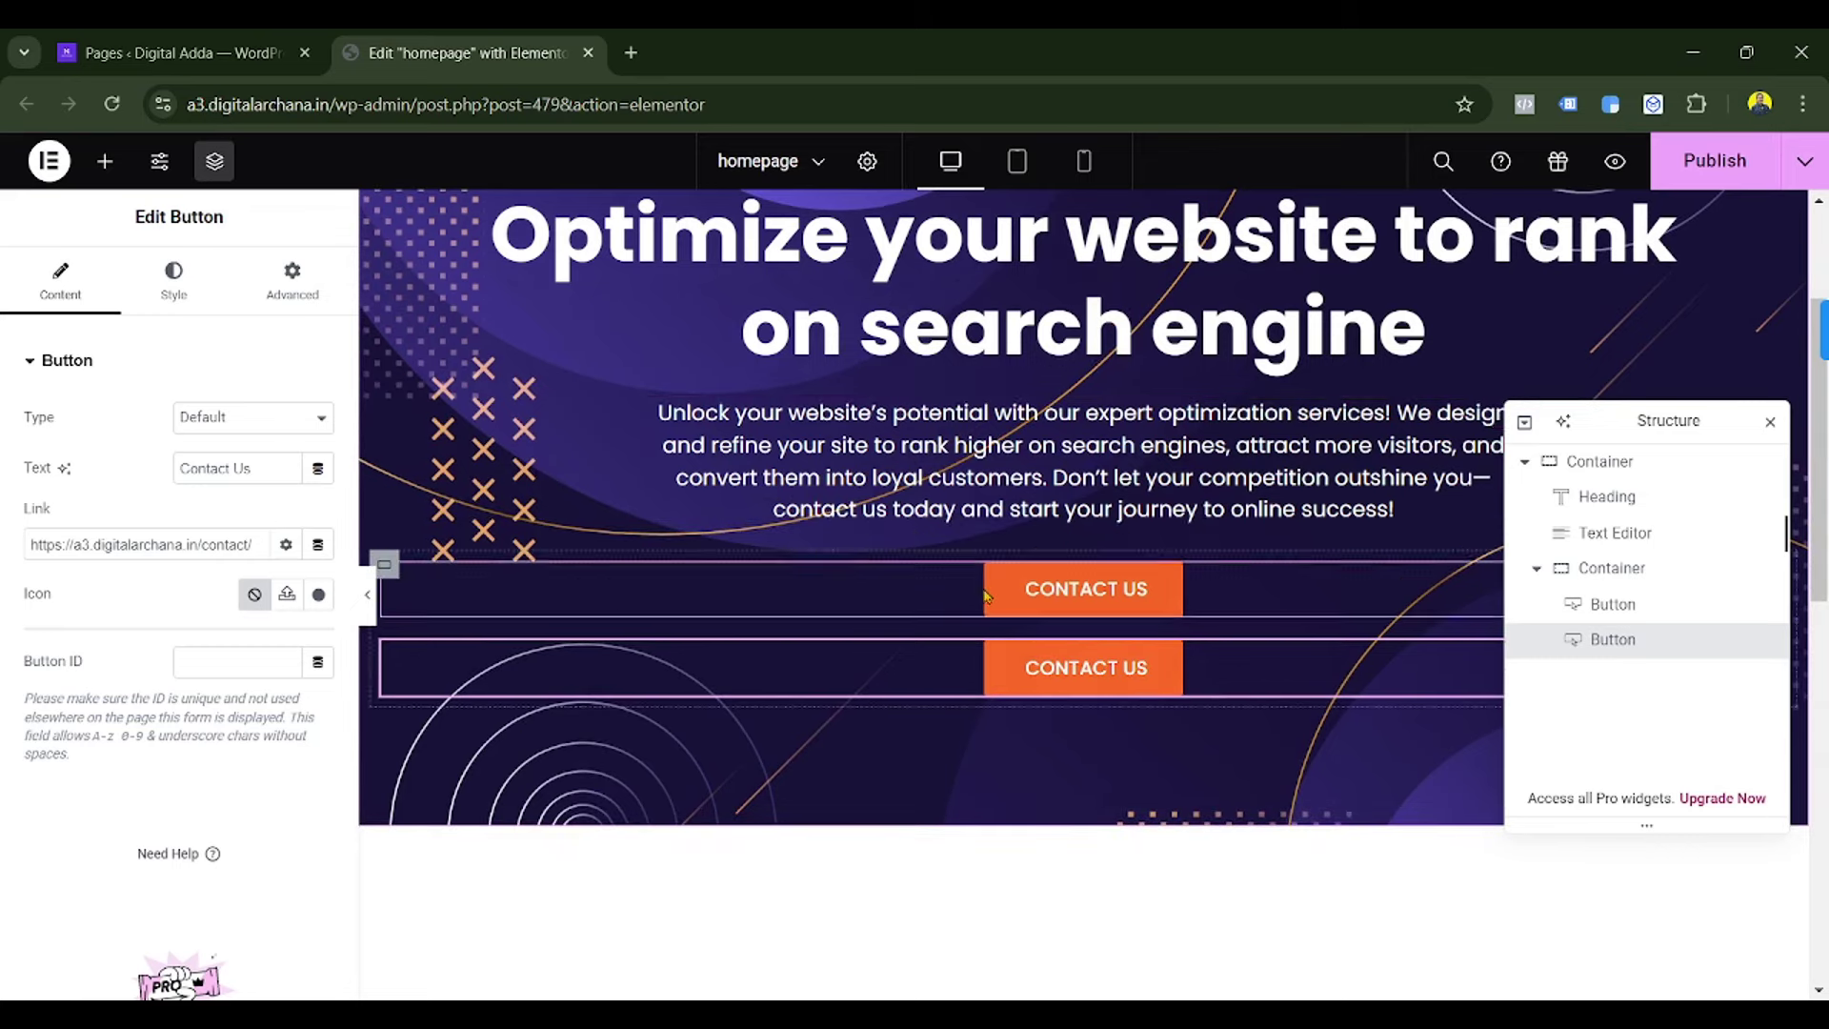
left_click(387, 570)
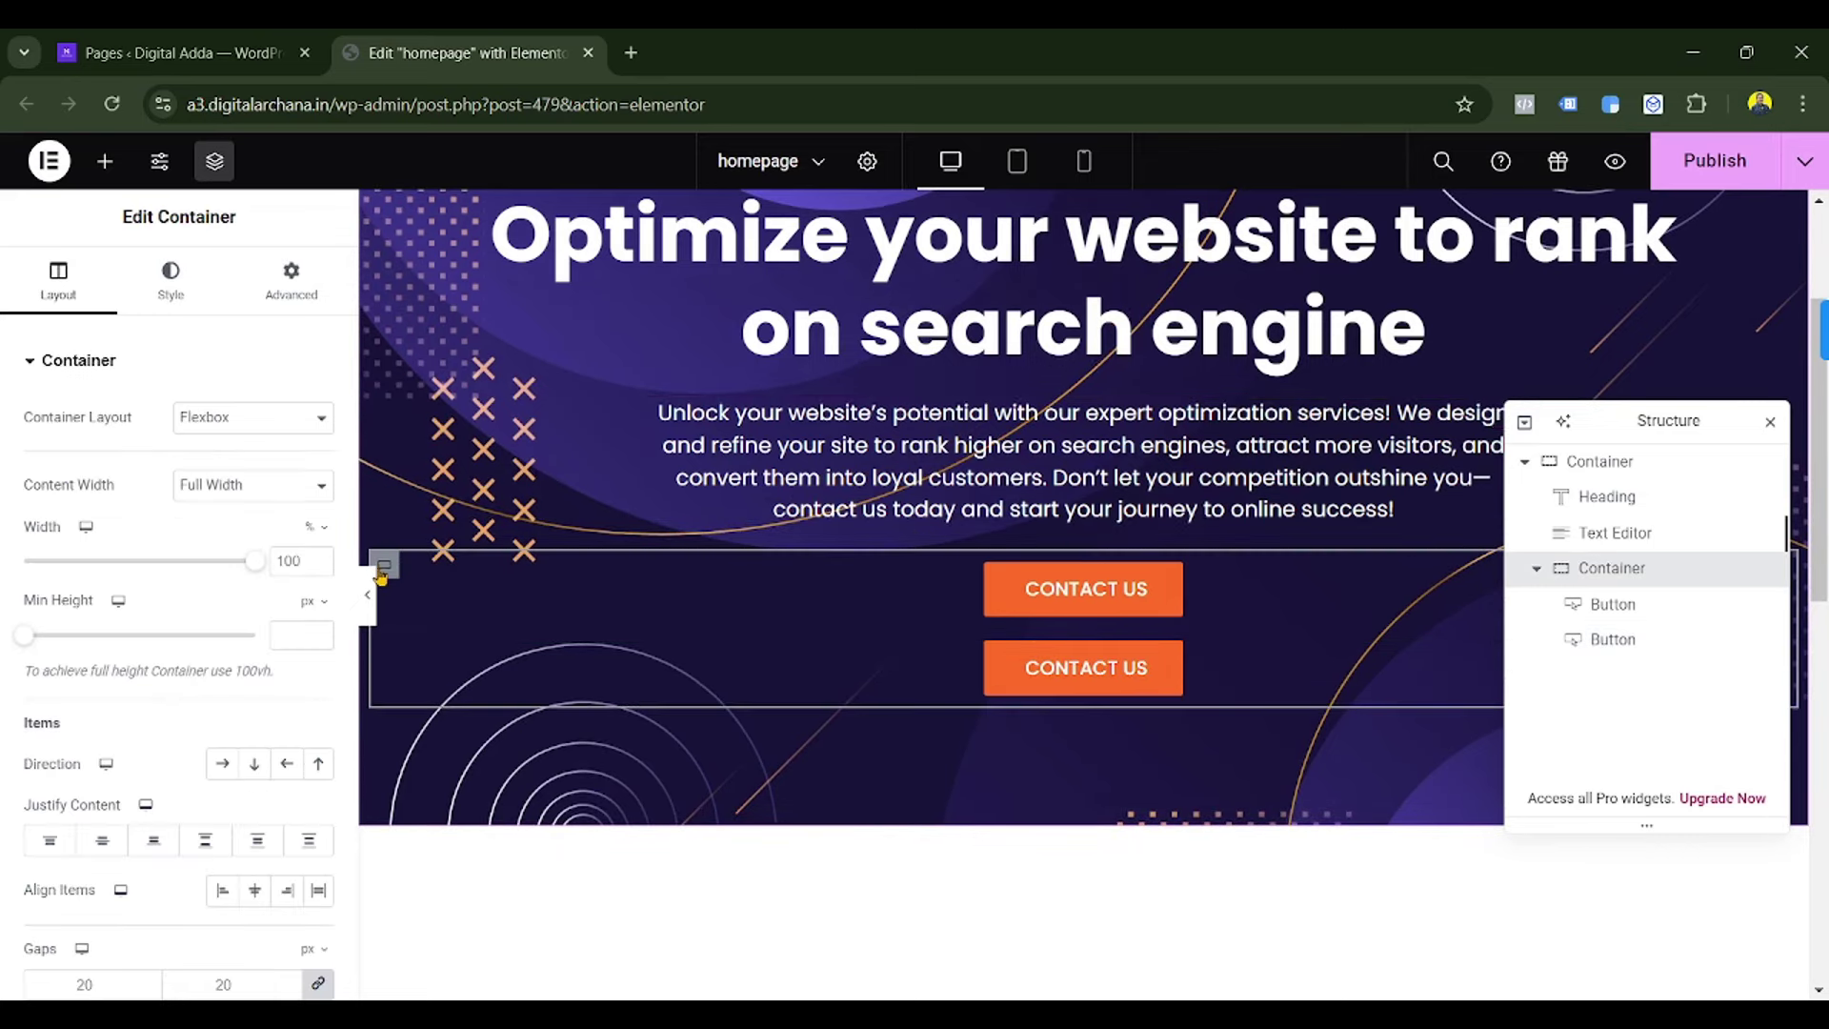
left_click(212, 767)
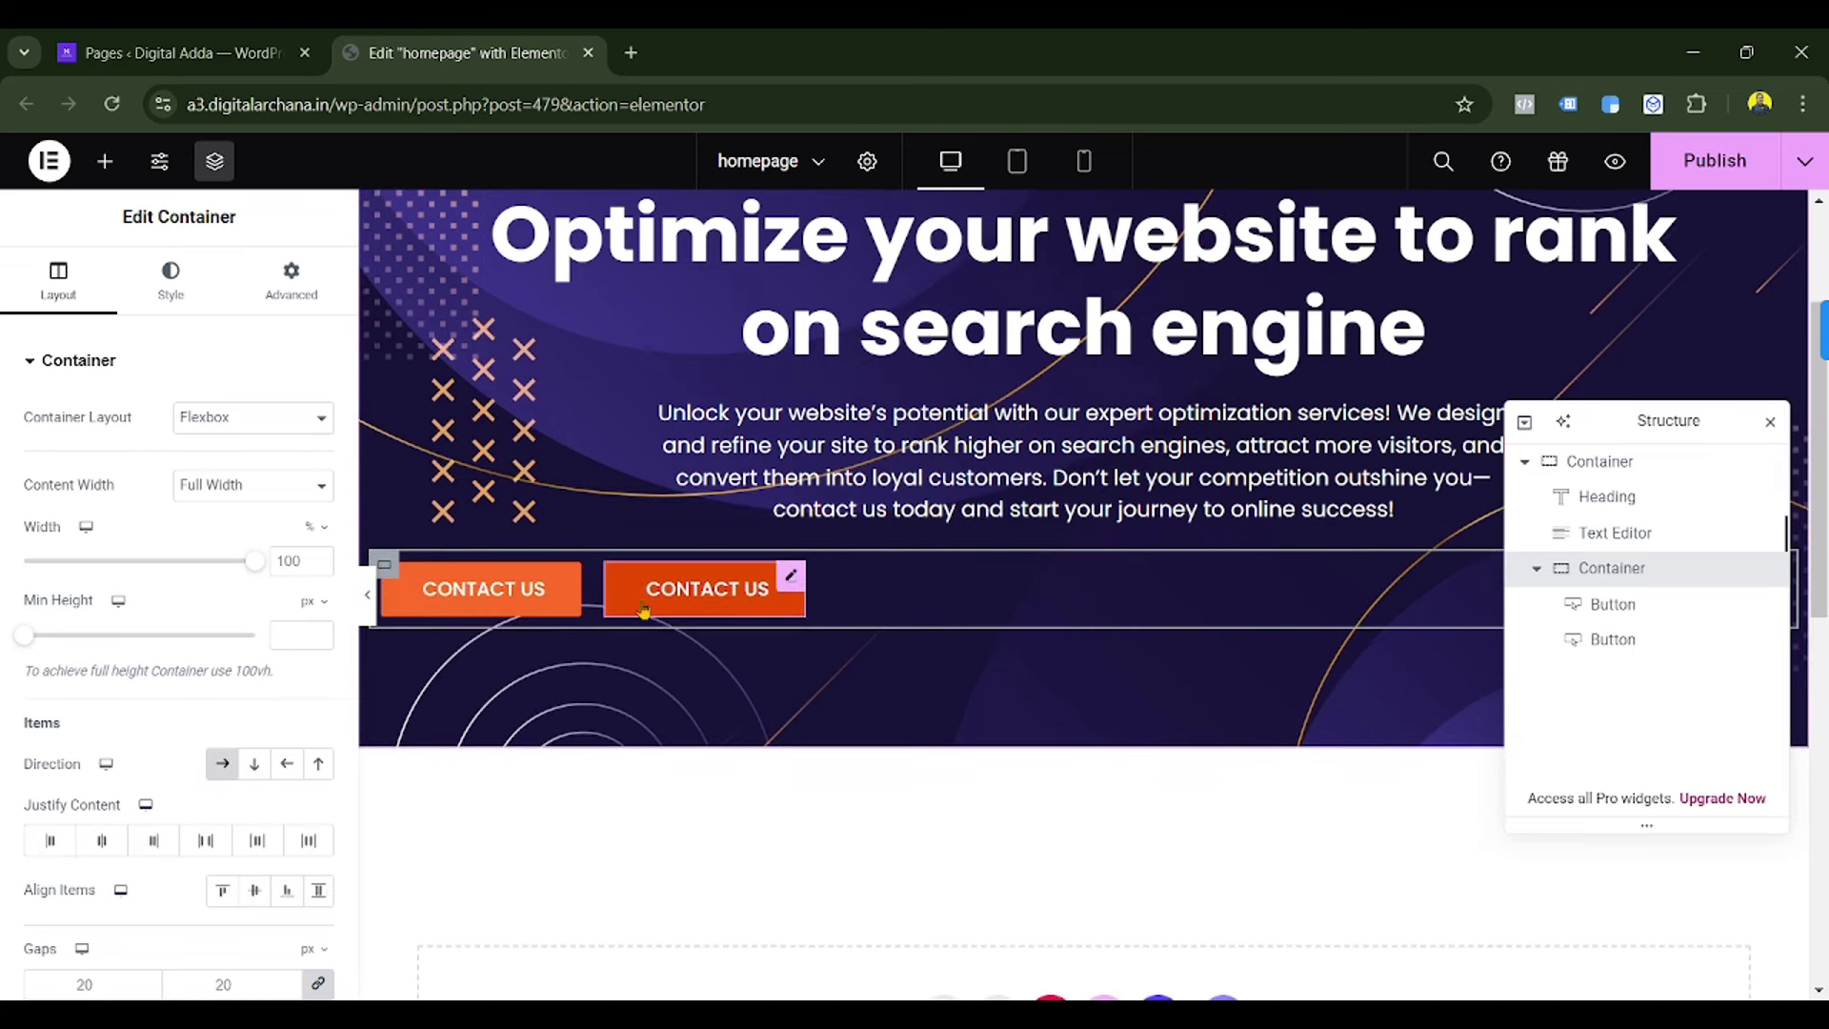
left_click(103, 840)
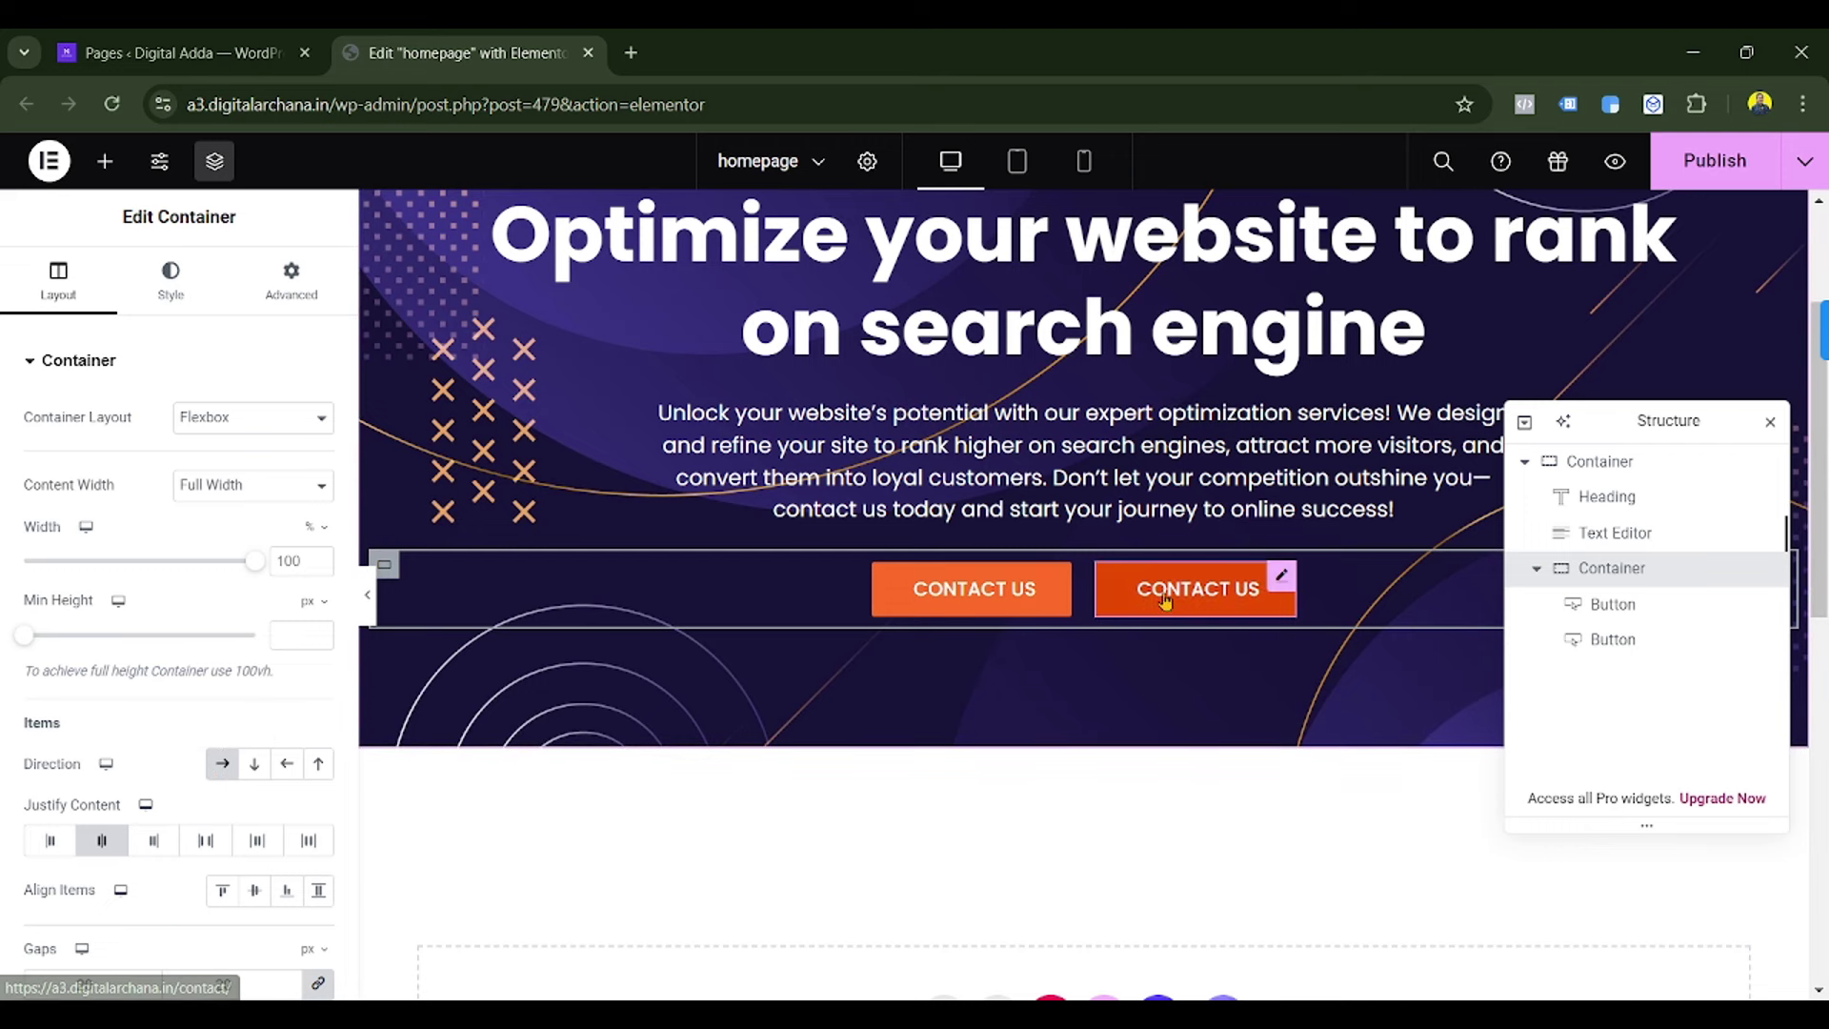
Relabel the second button 'Discover More'.
left_click(1201, 587)
left_click_drag(252, 468, 91, 488)
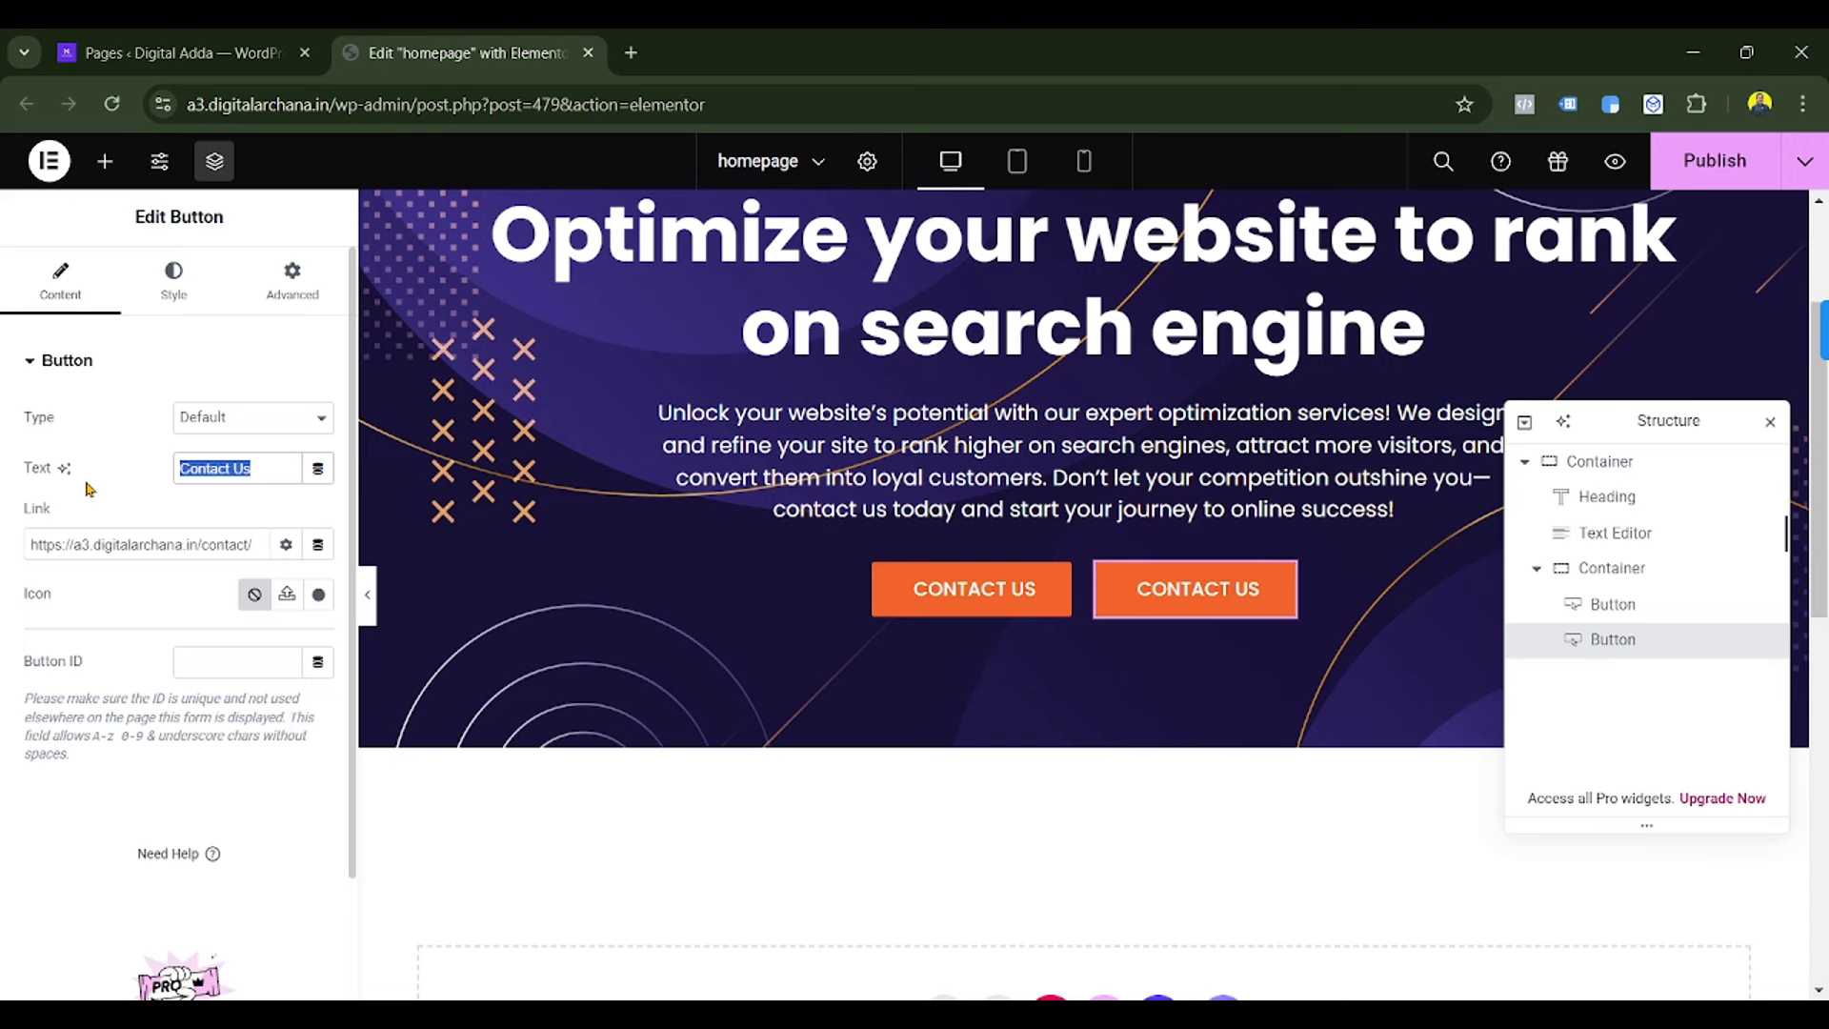
type("Discover")
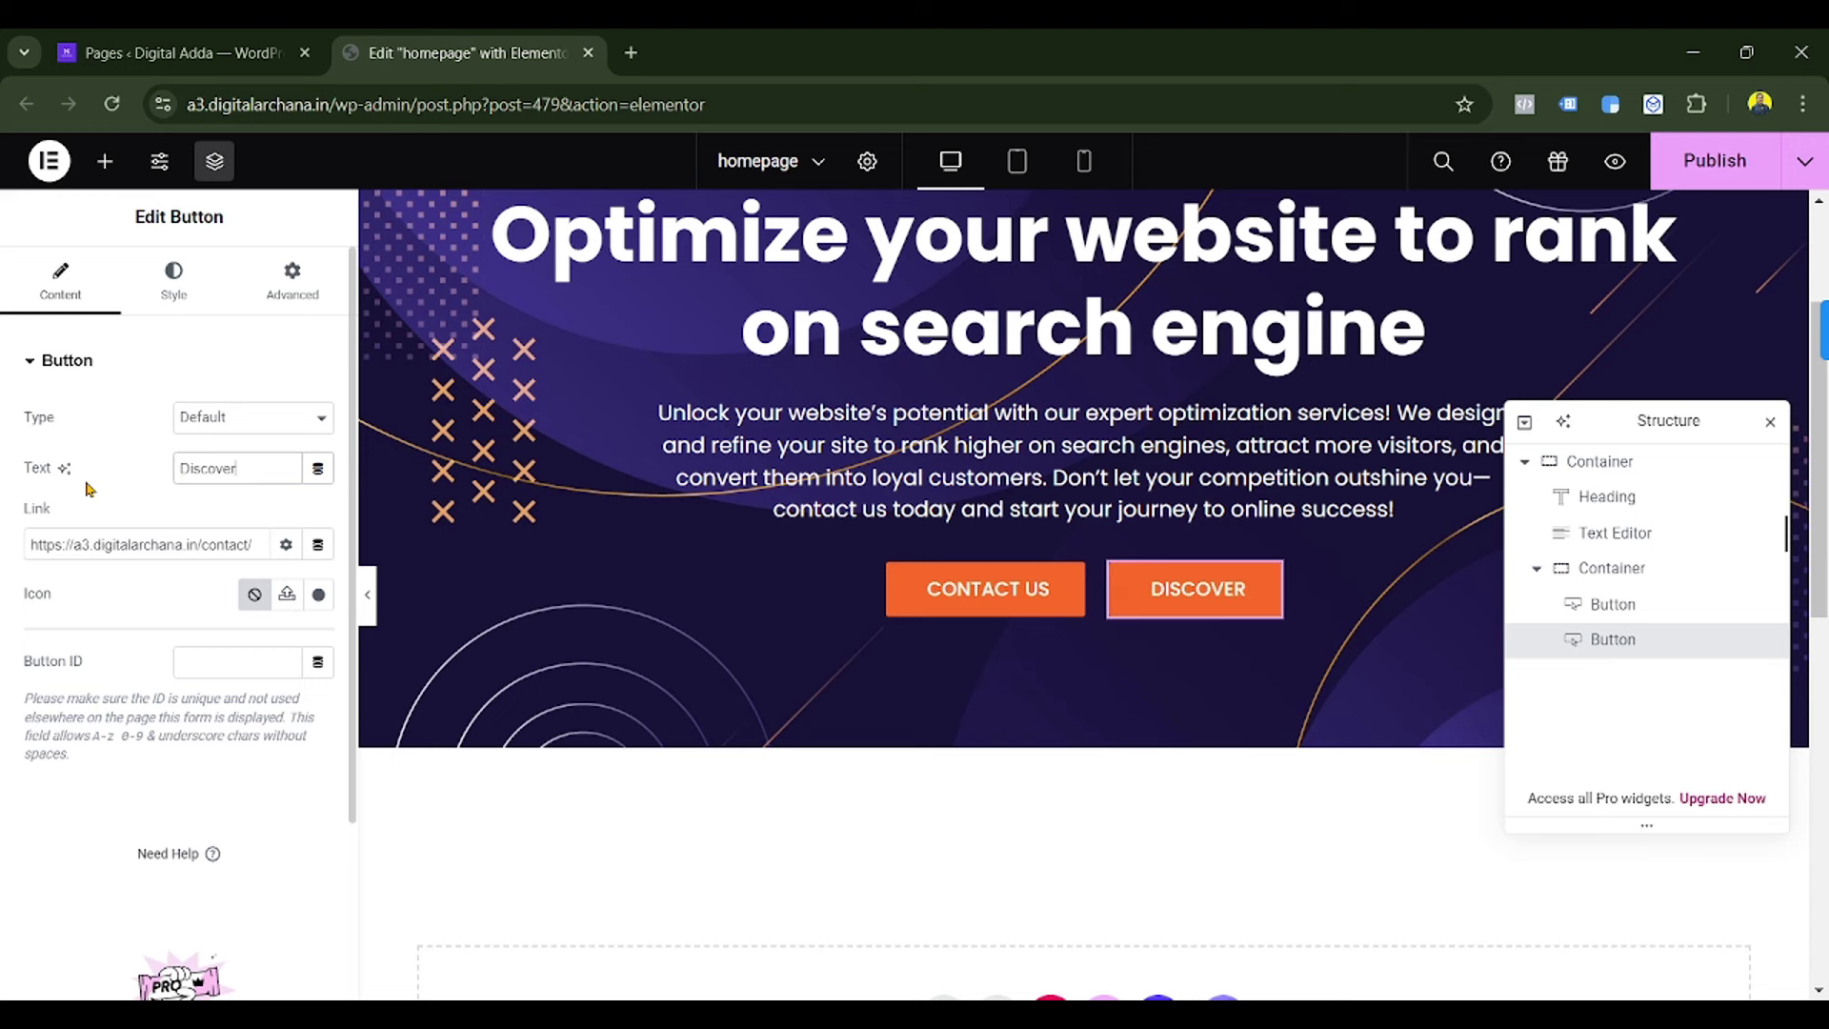
type(" More")
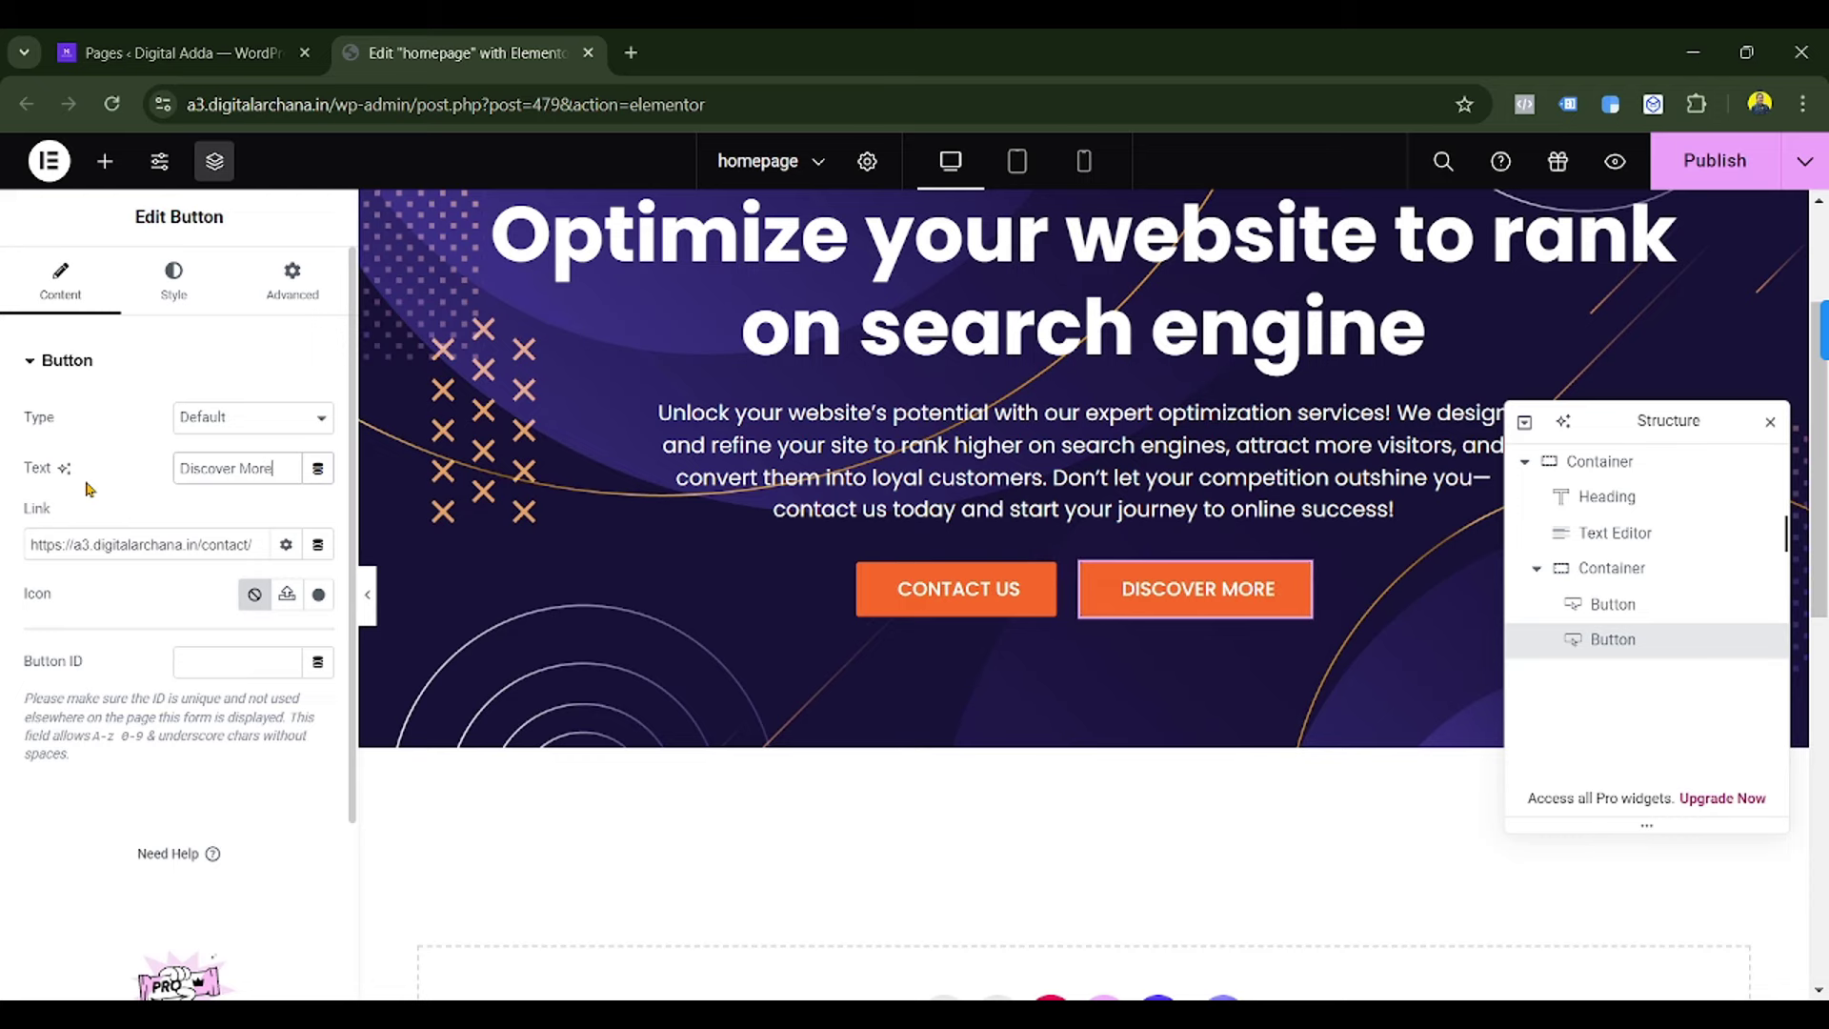
Add the location-arrow icon after the Discover More text with 5 px icon spacing.
left_click(319, 596)
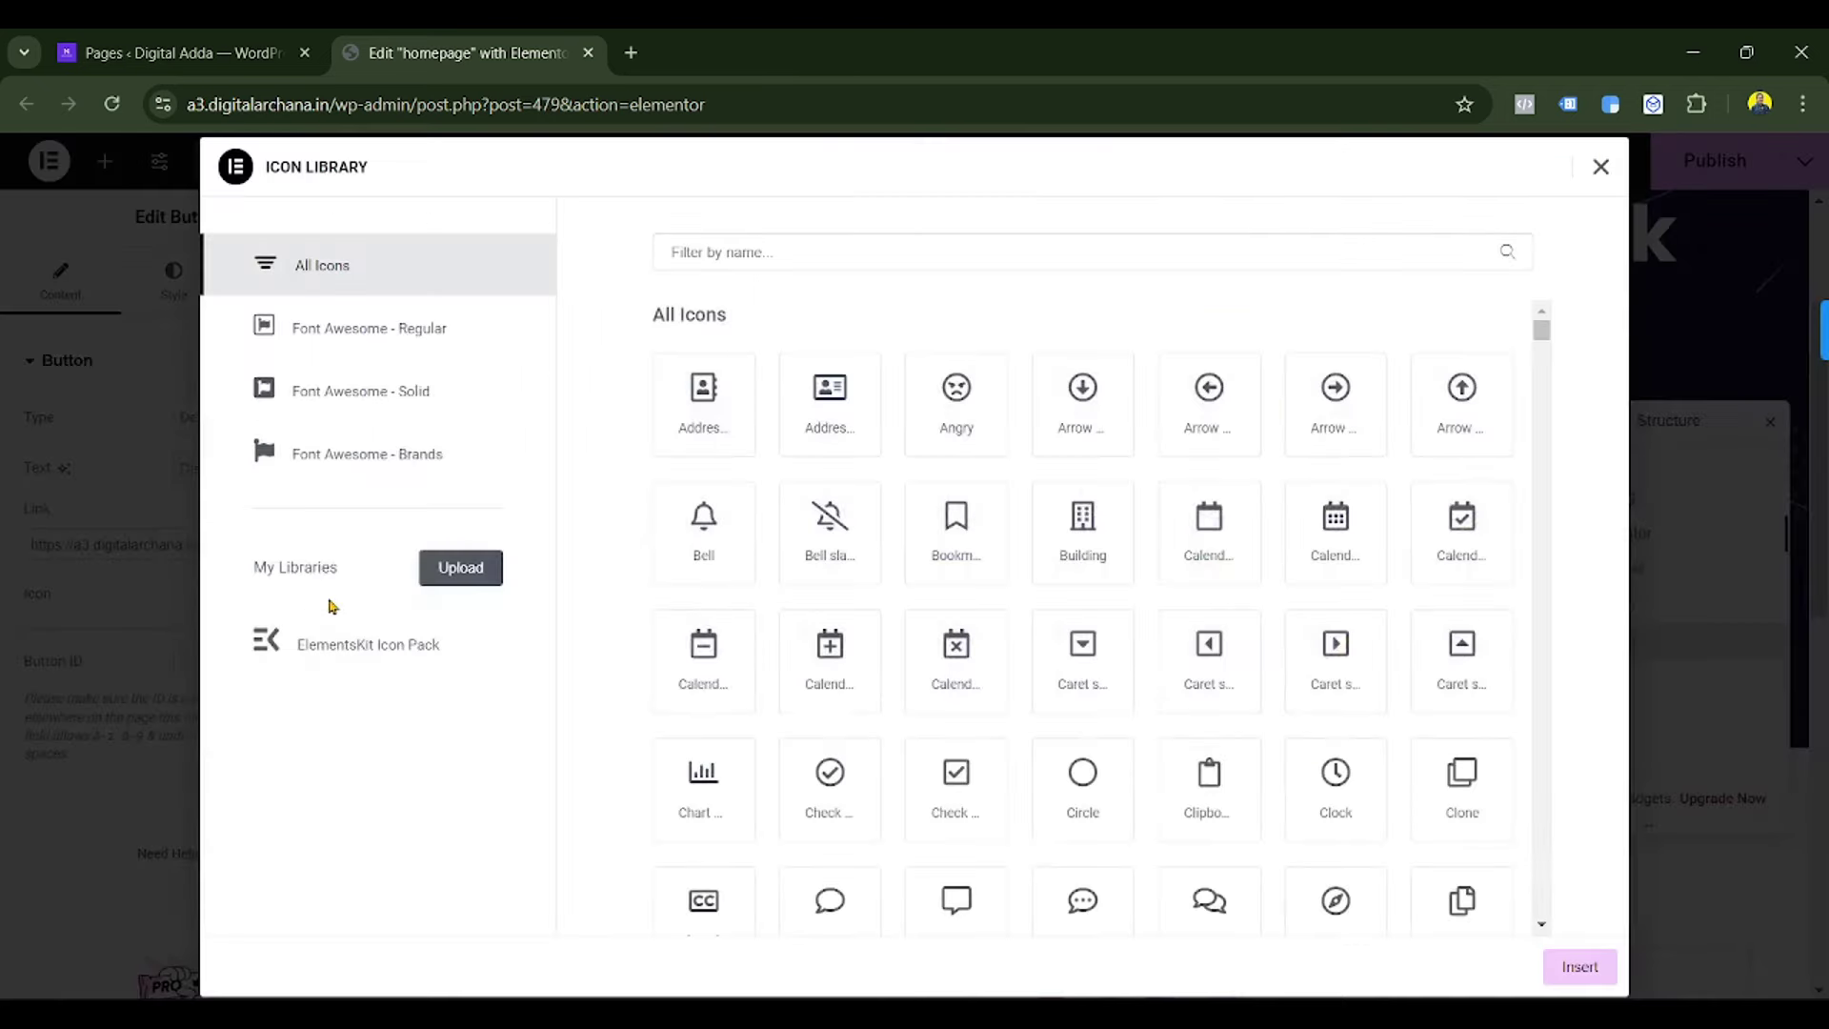
left_click(971, 236)
type("arro")
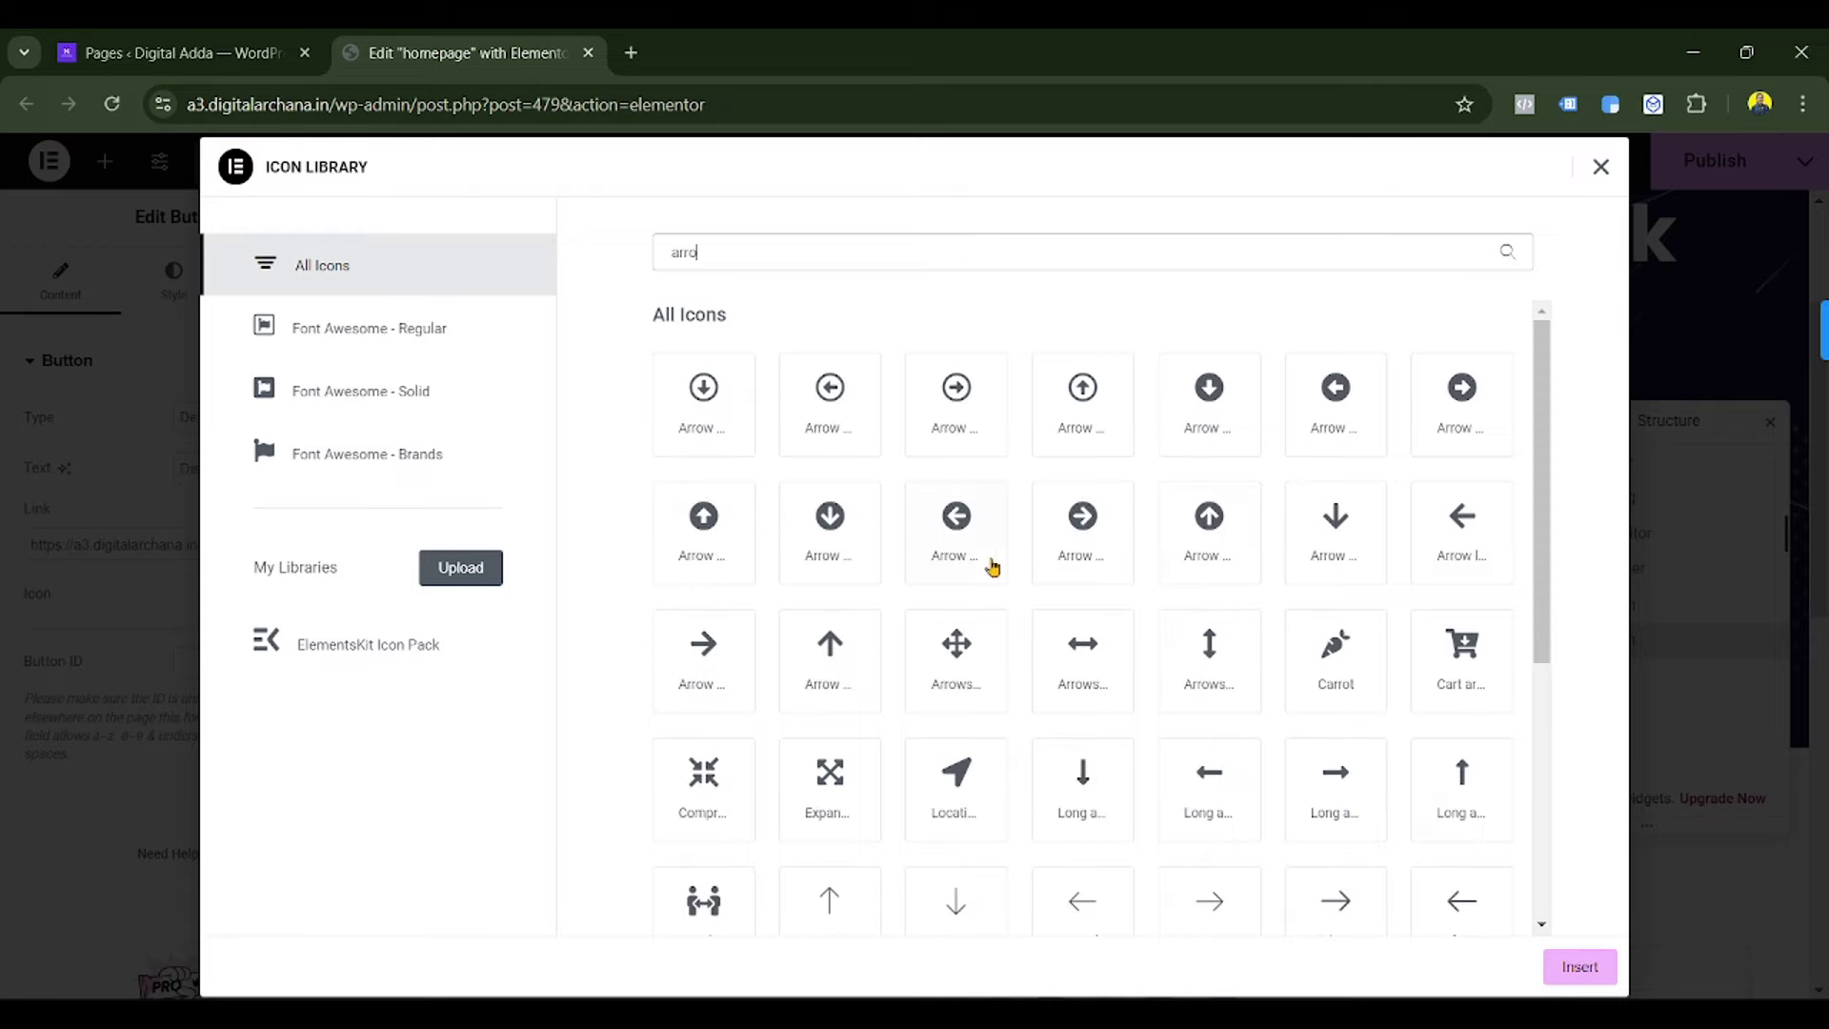
left_click(967, 786)
left_click(1577, 967)
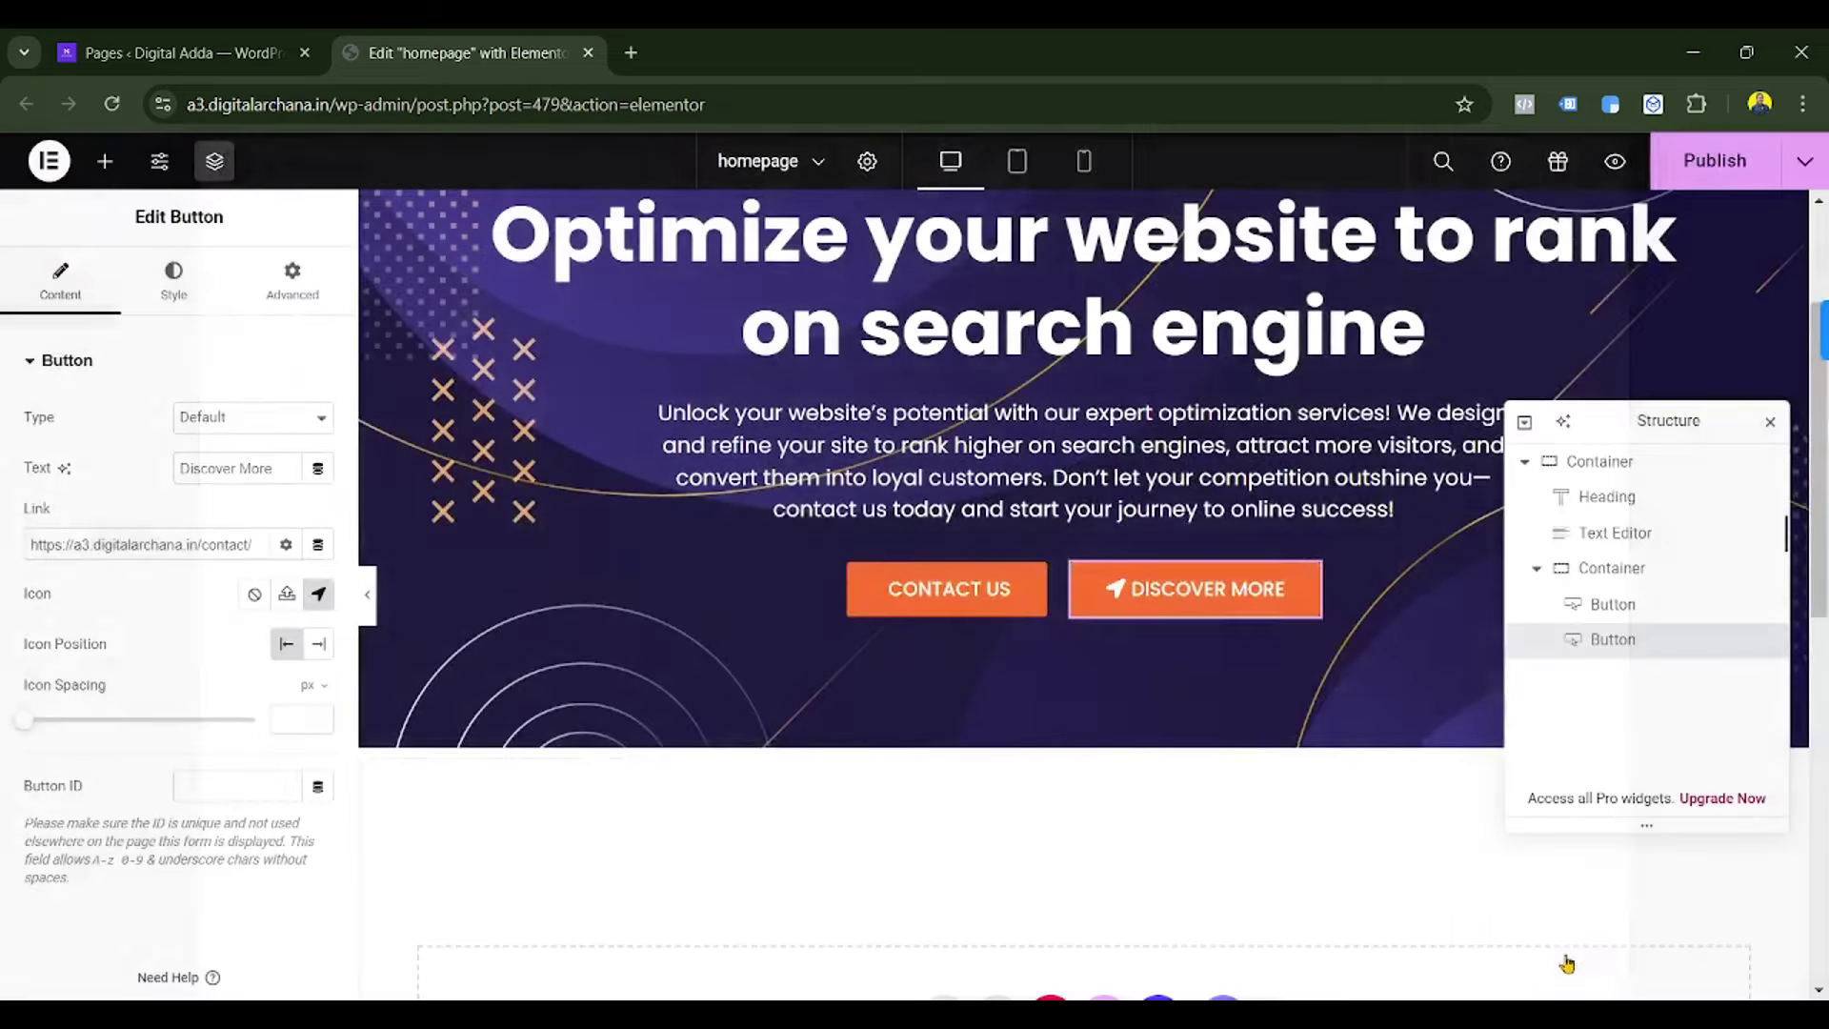
left_click(317, 646)
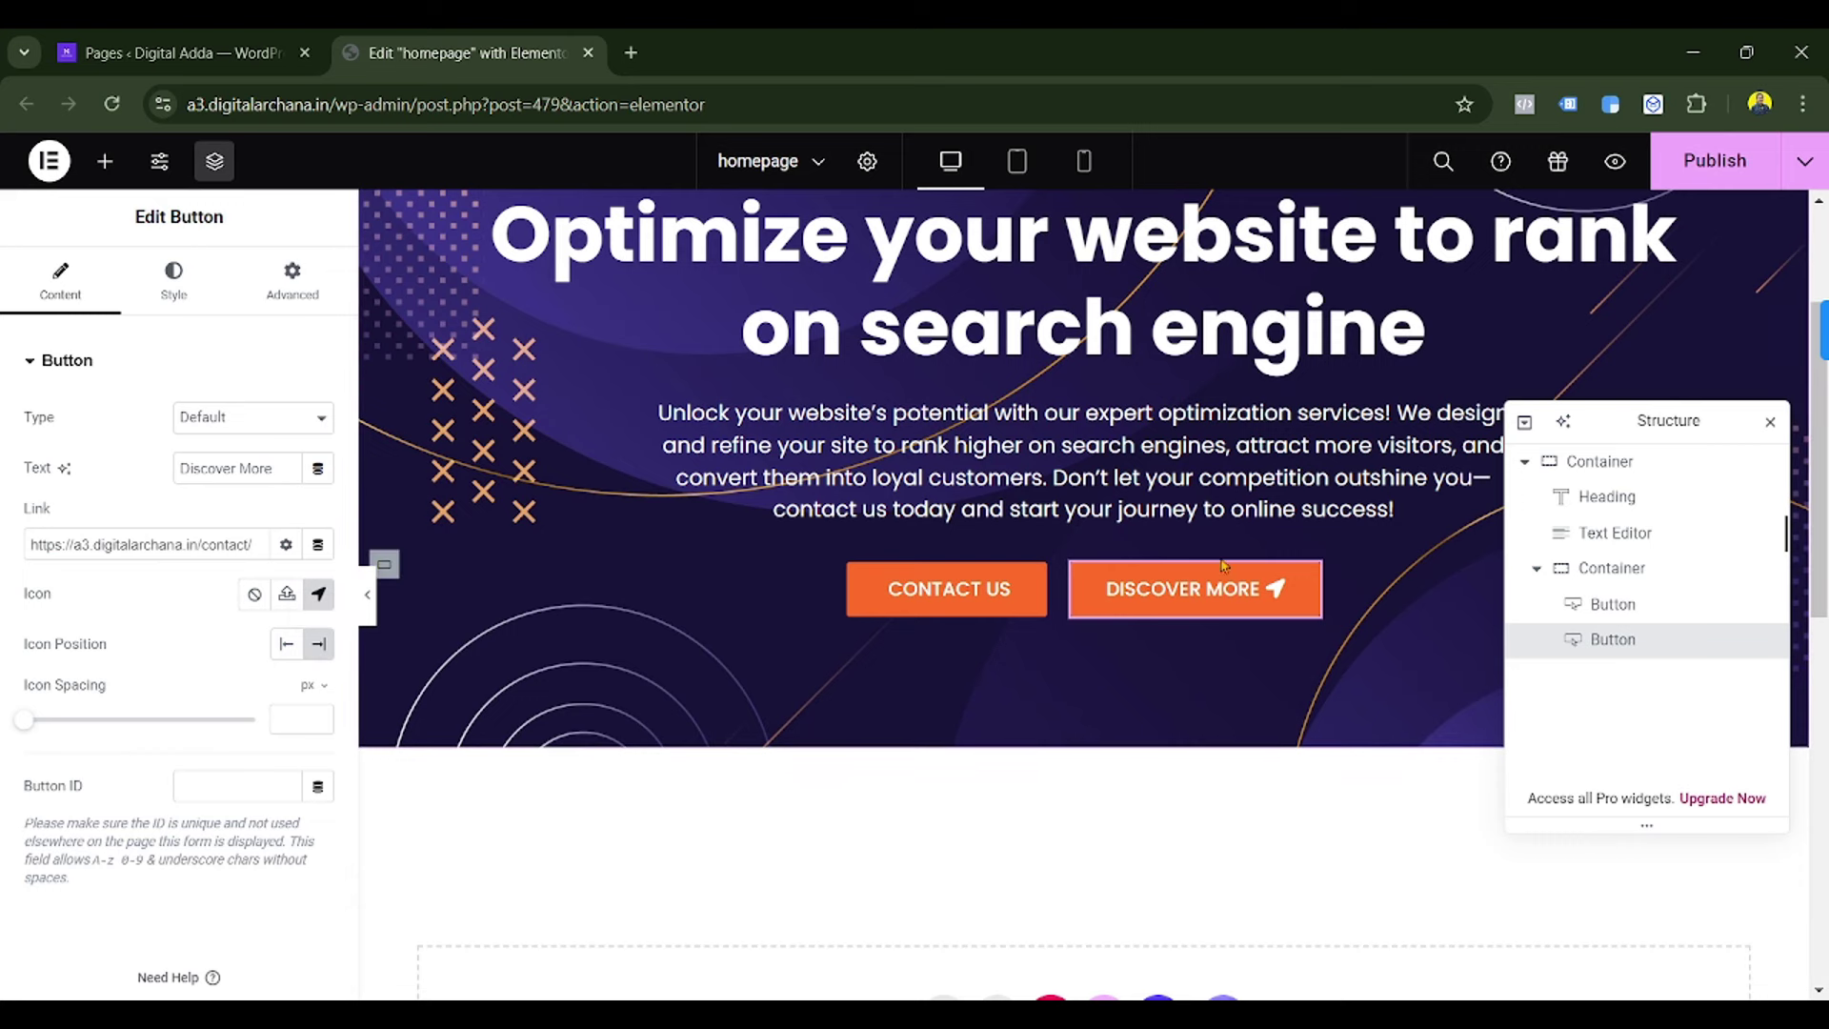
mouse_move(26, 735)
left_mouse_down()
mouse_move(181, 729)
mouse_move(52, 731)
left_mouse_up()
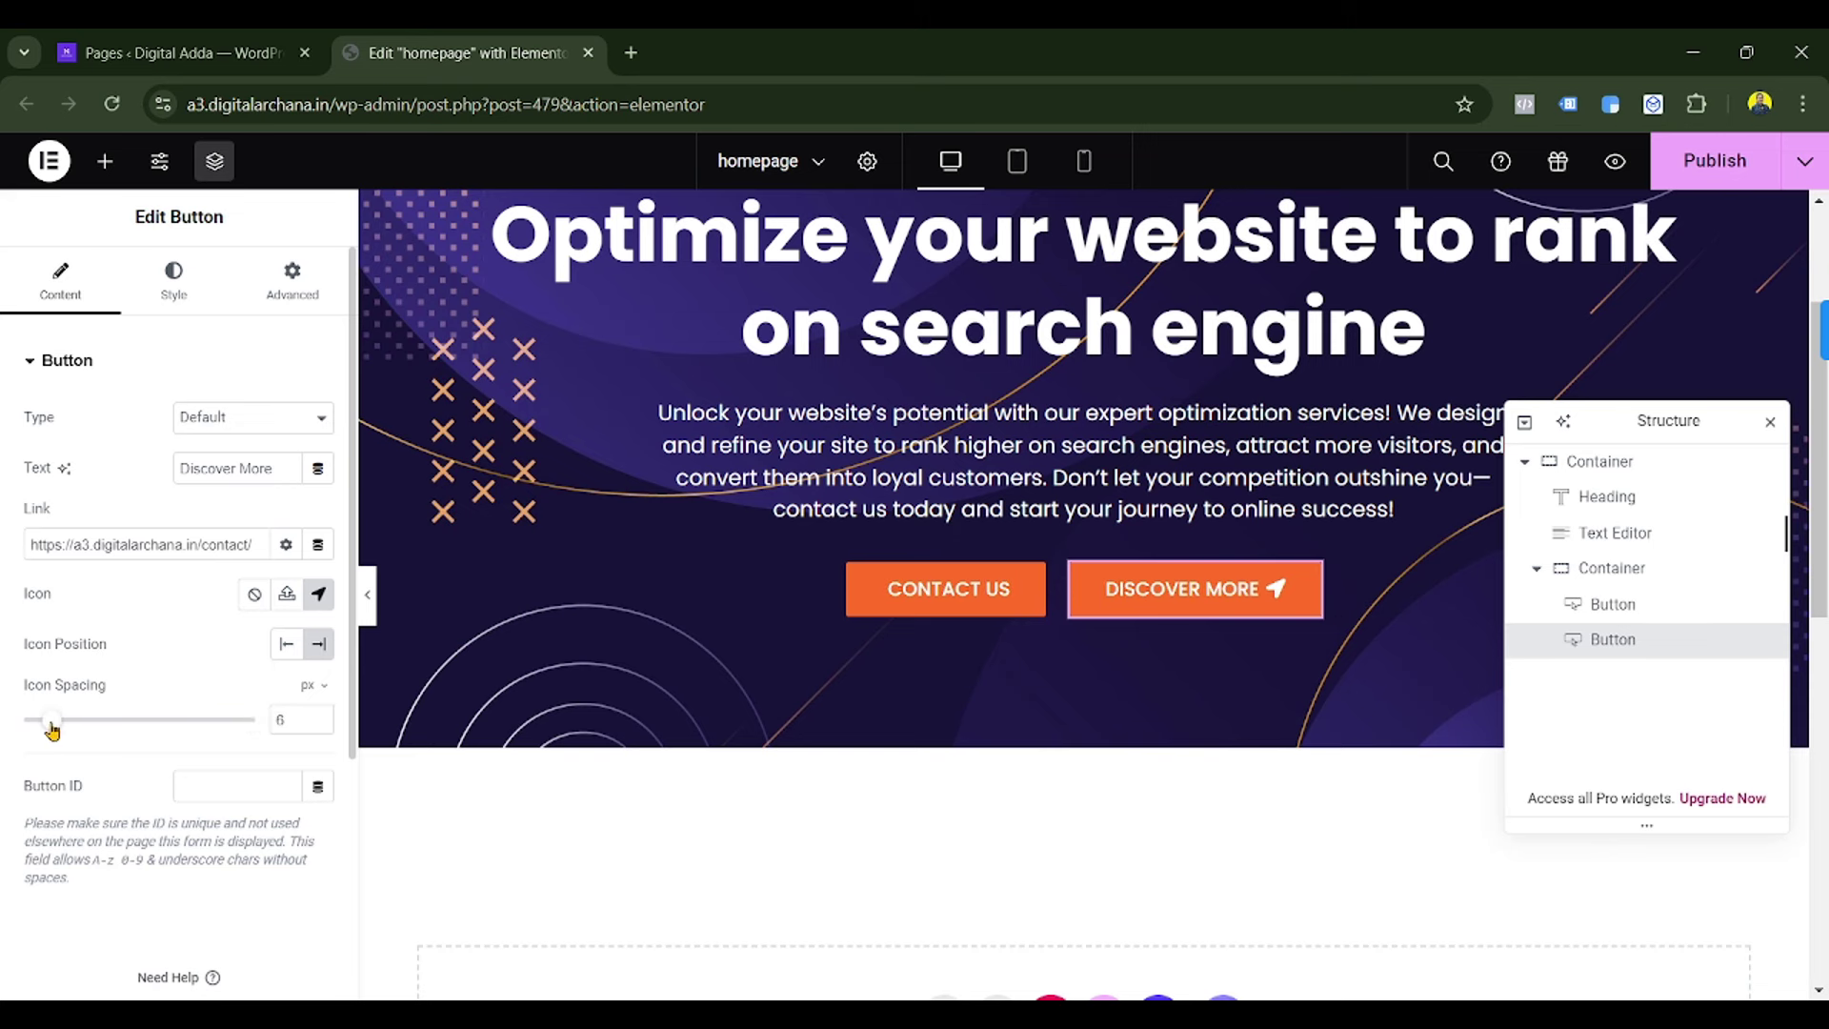
left_click(320, 725)
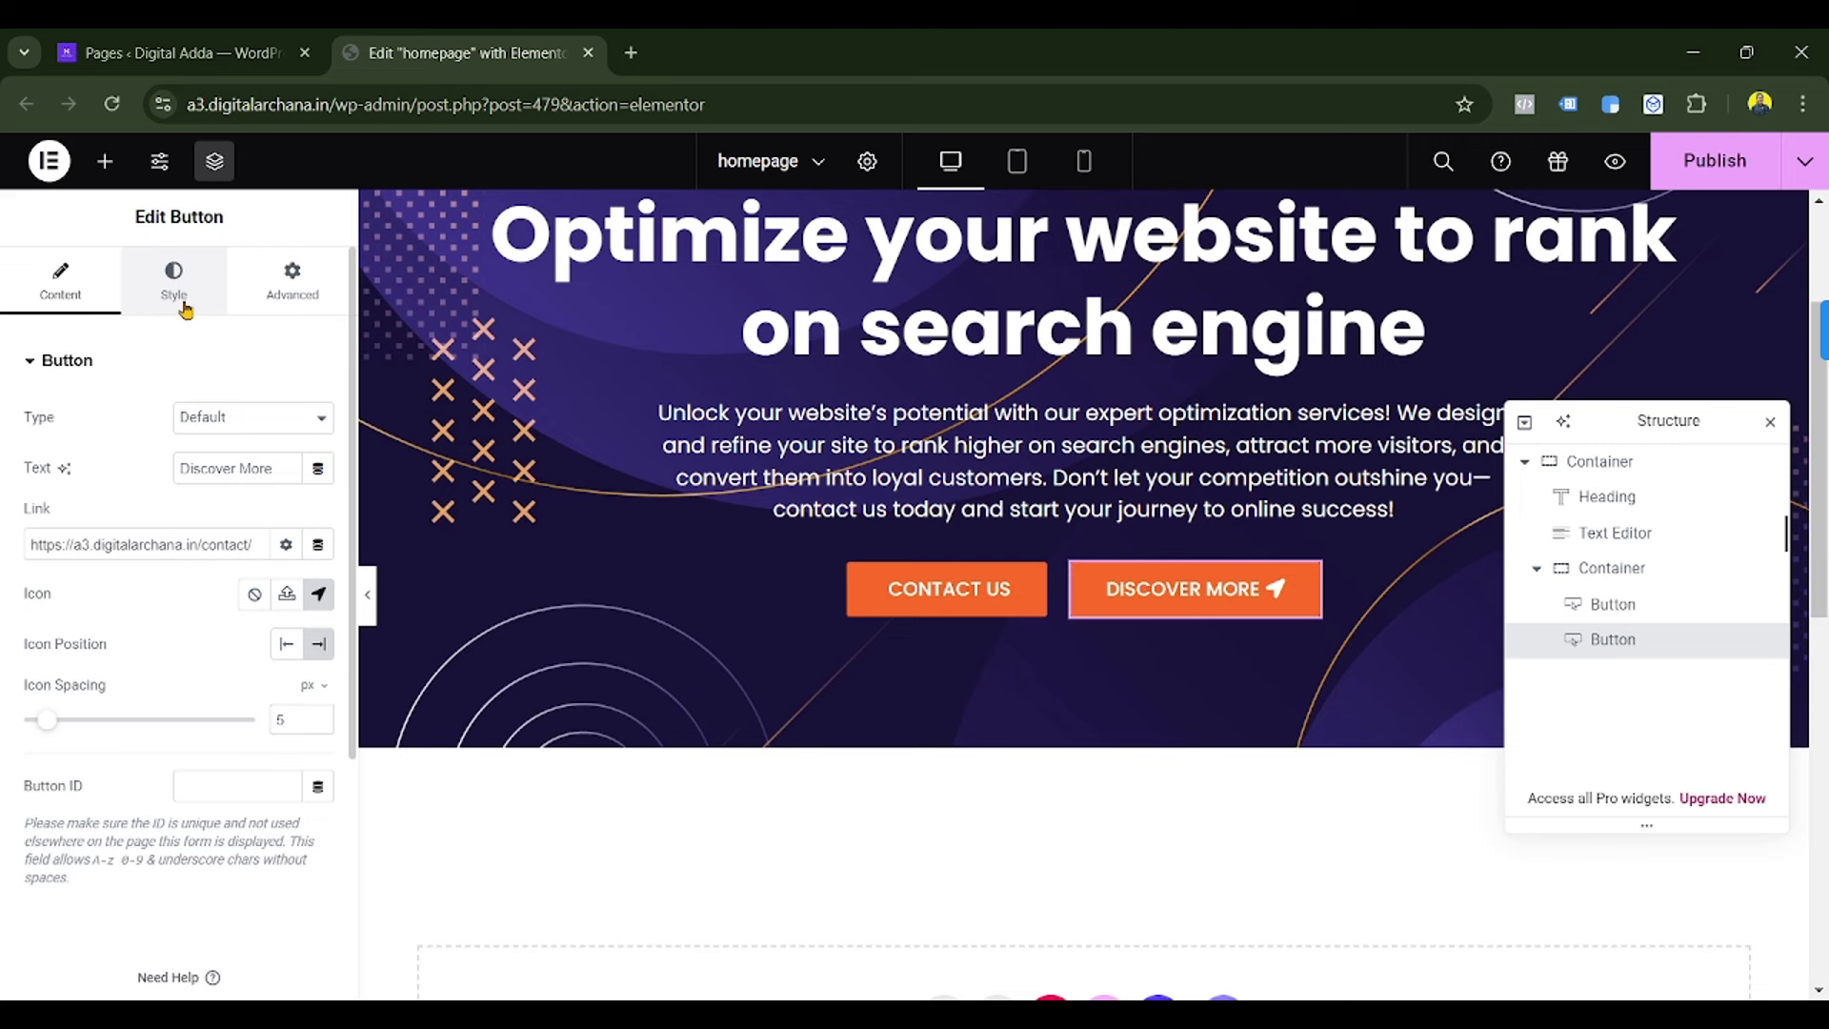
left_click(184, 305)
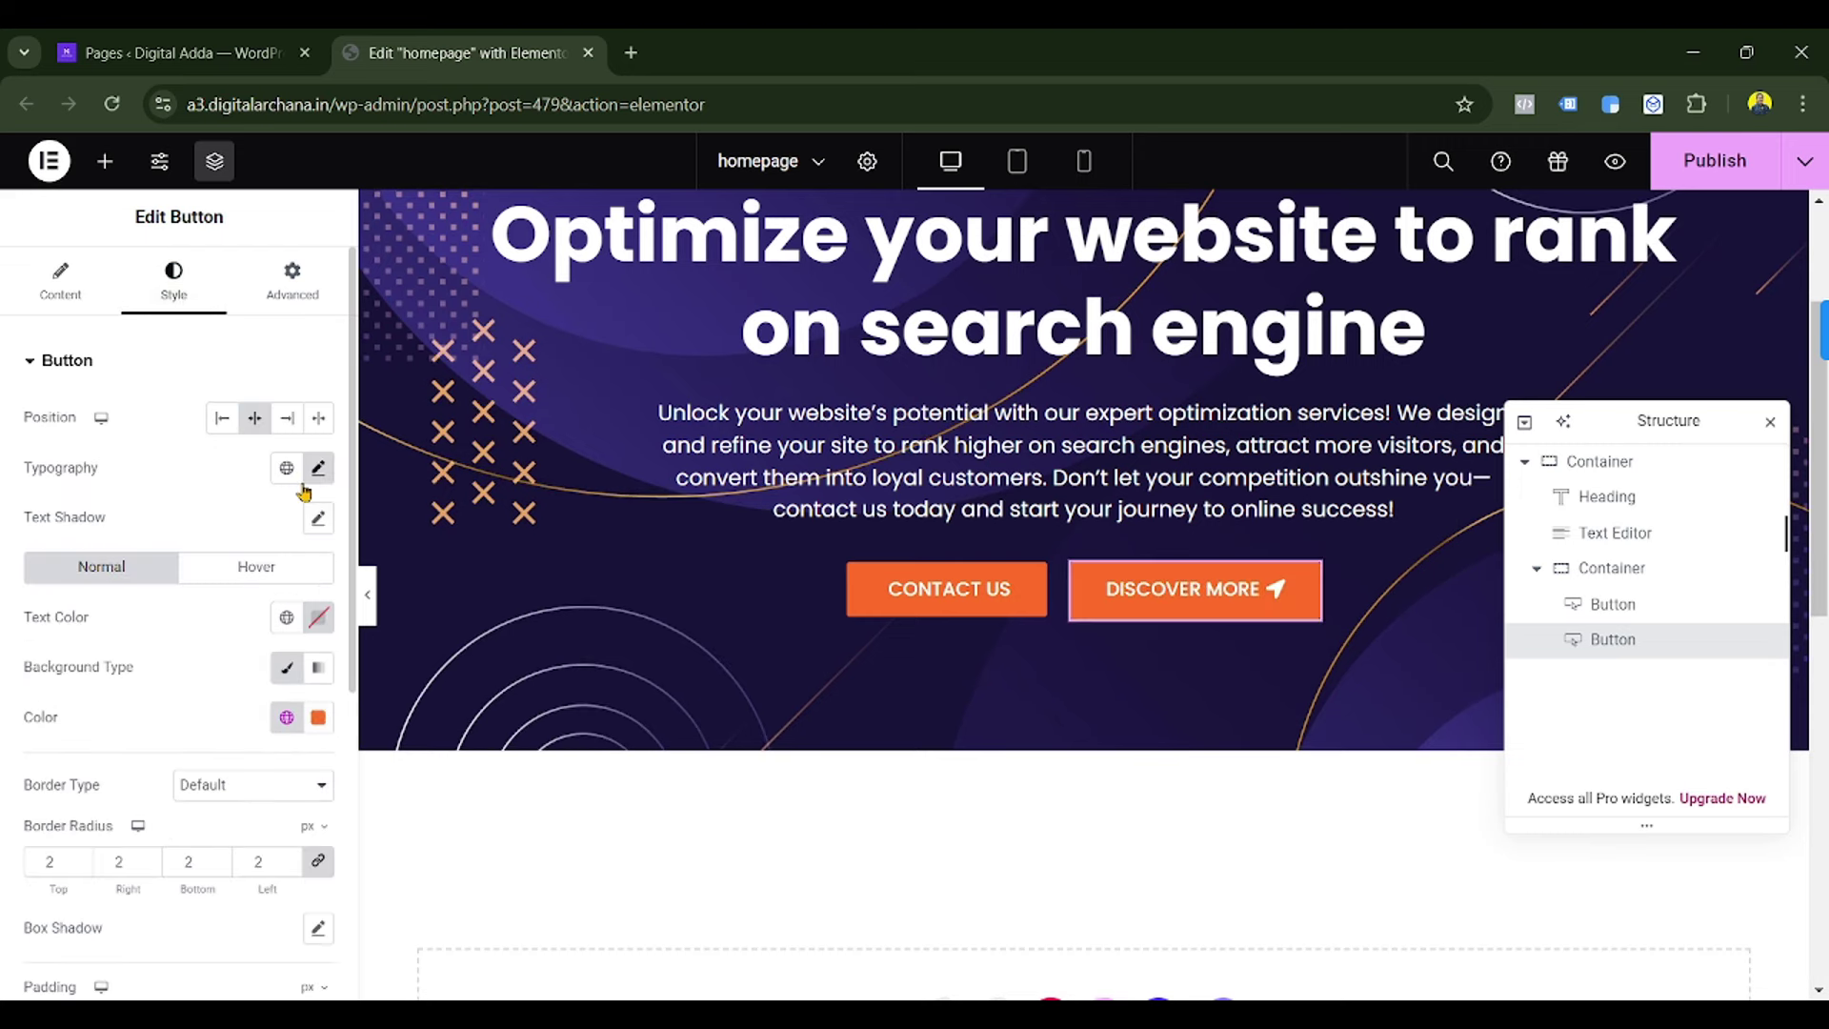
Give the Discover More button a white background and orange newc color23 global text colour.
left_click(316, 717)
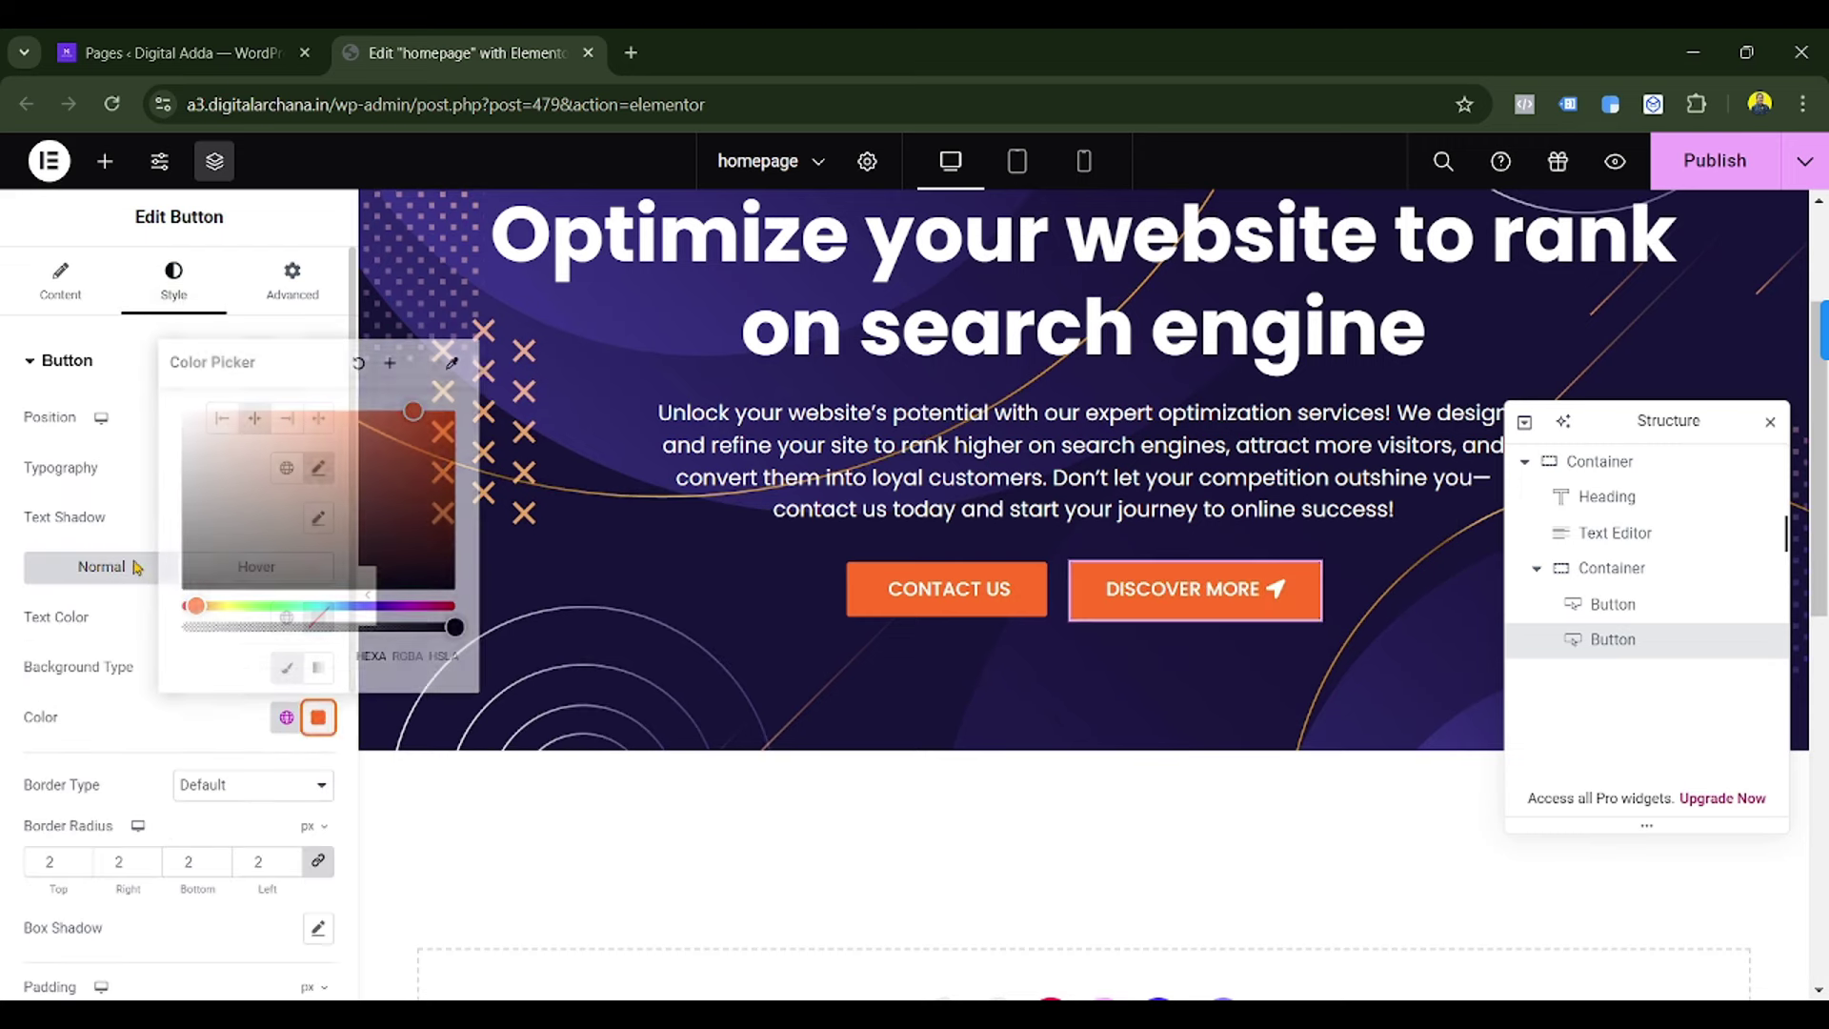
left_click_drag(210, 491, 134, 309)
left_click(143, 455)
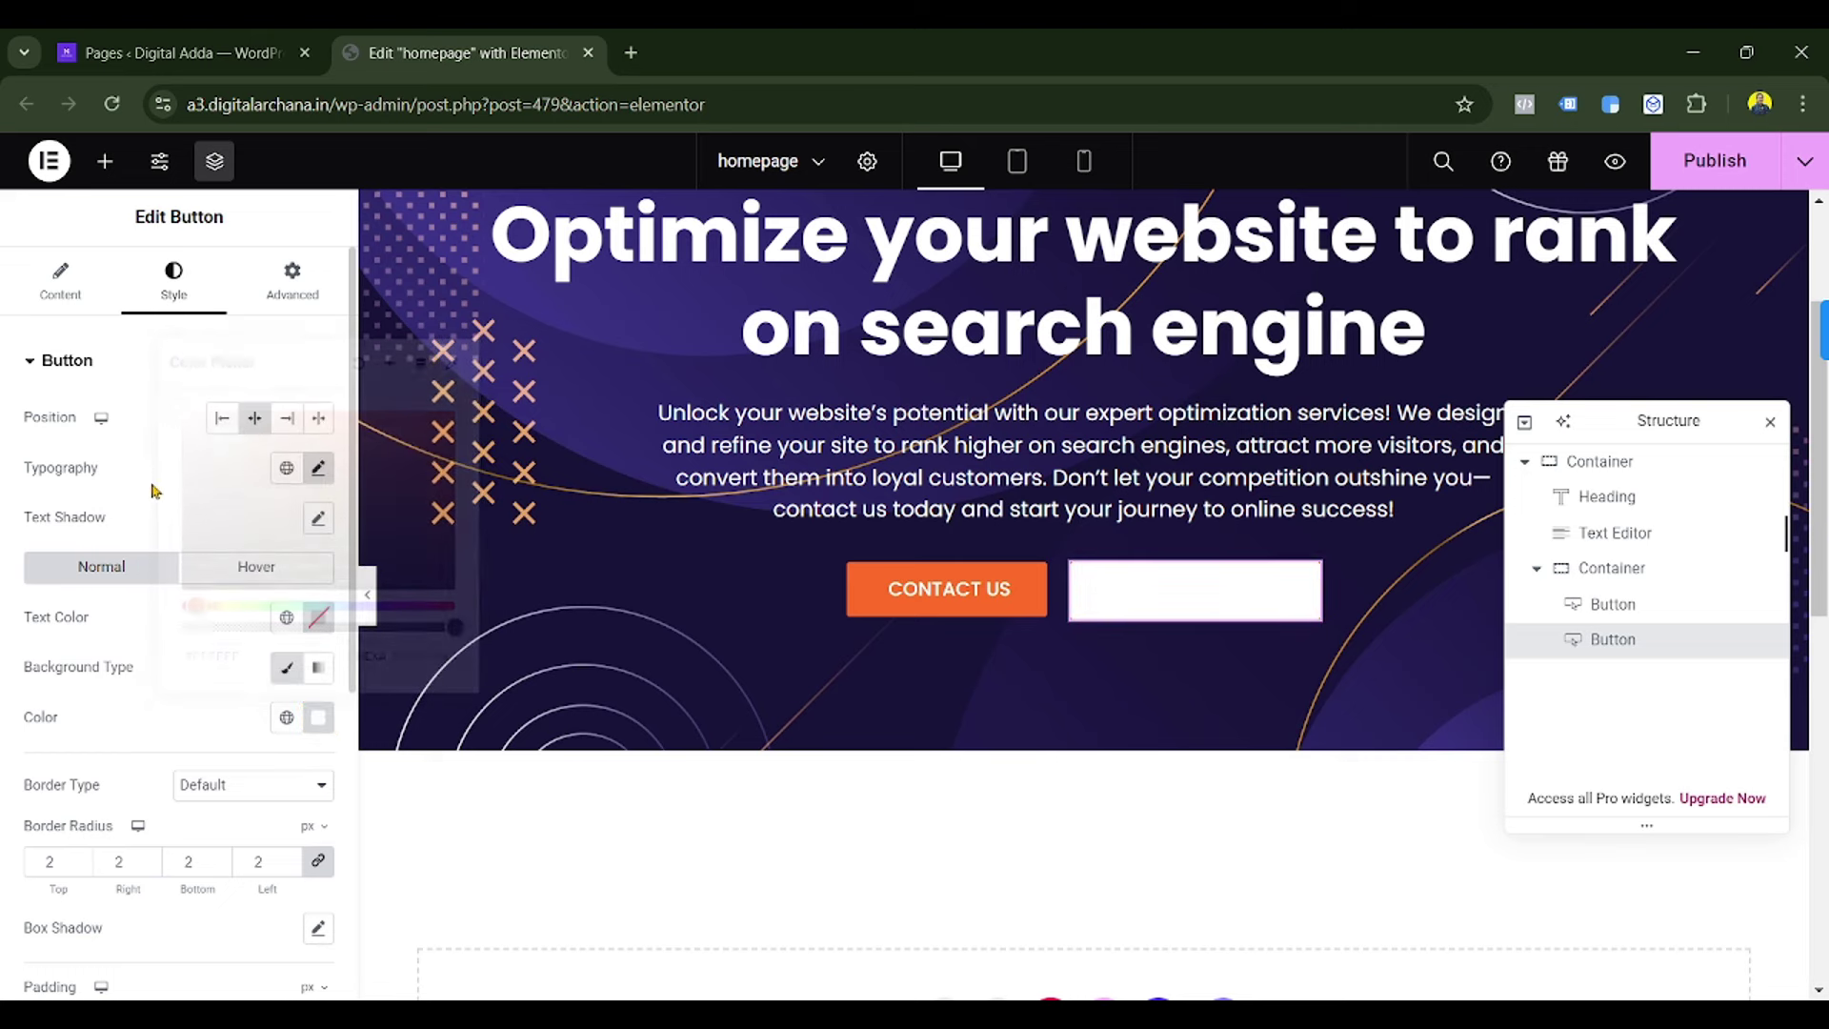
left_click(283, 619)
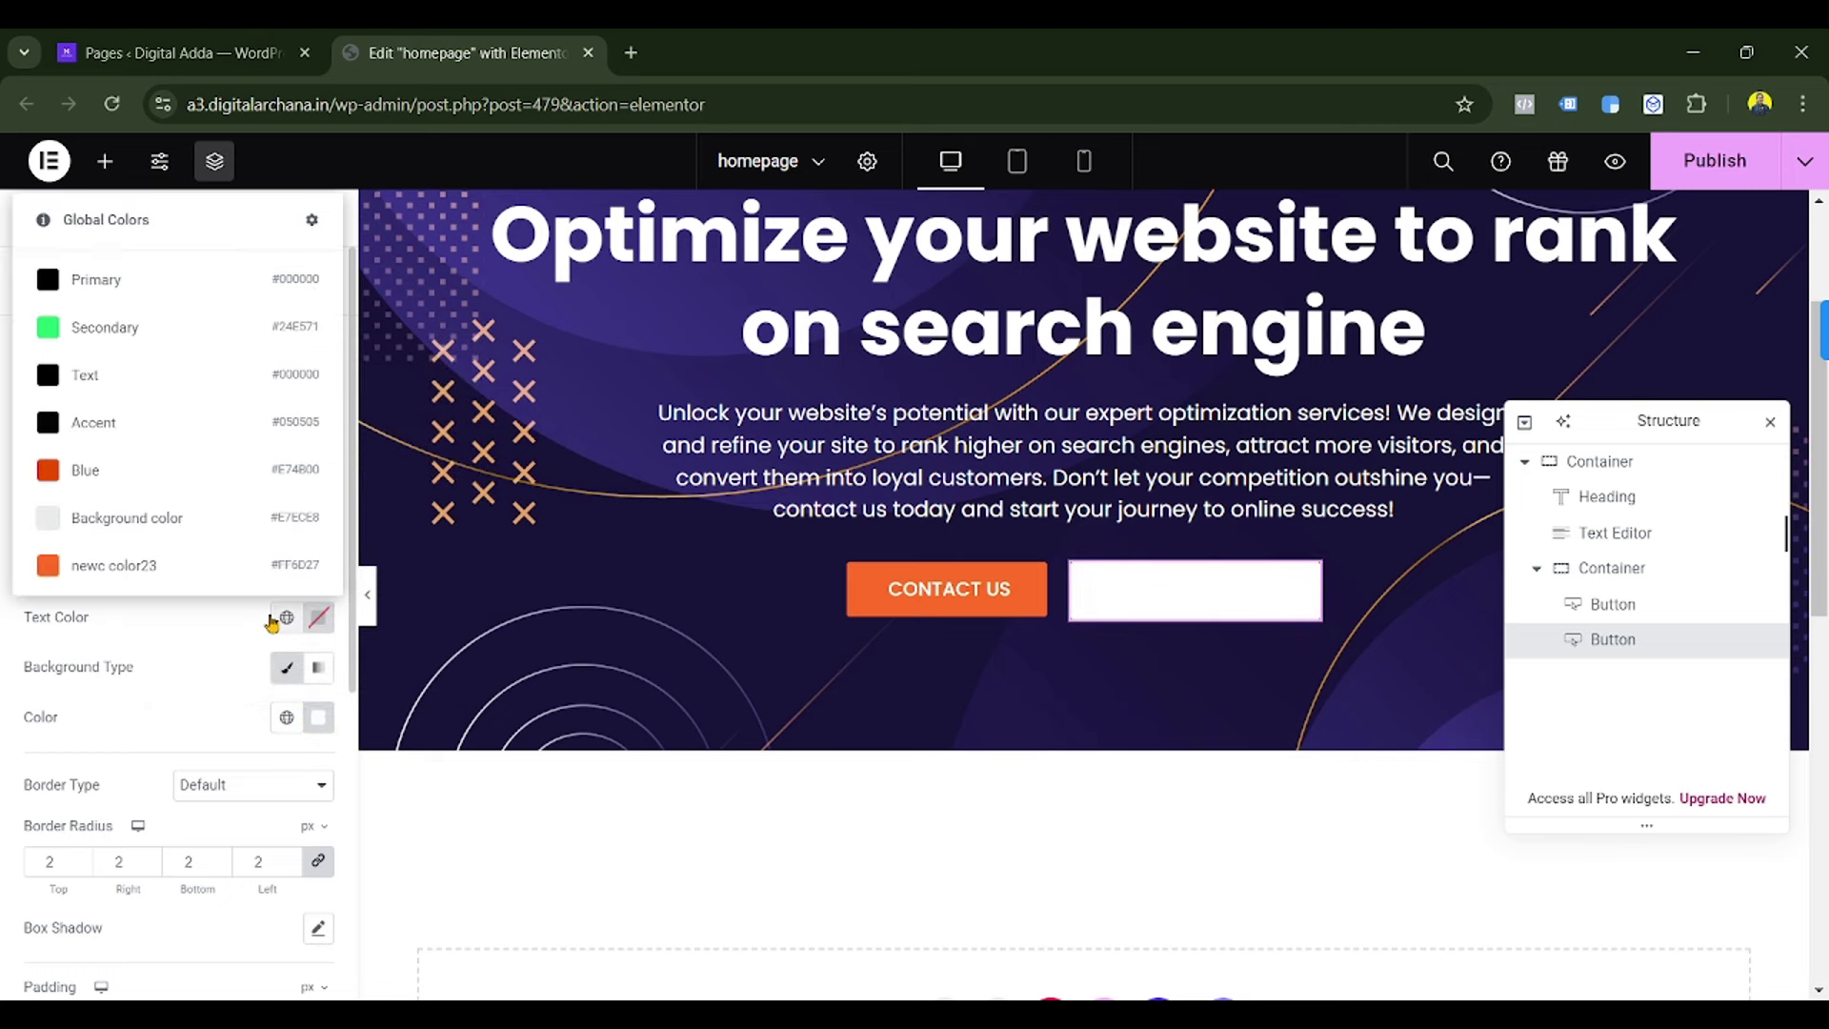
left_click(149, 576)
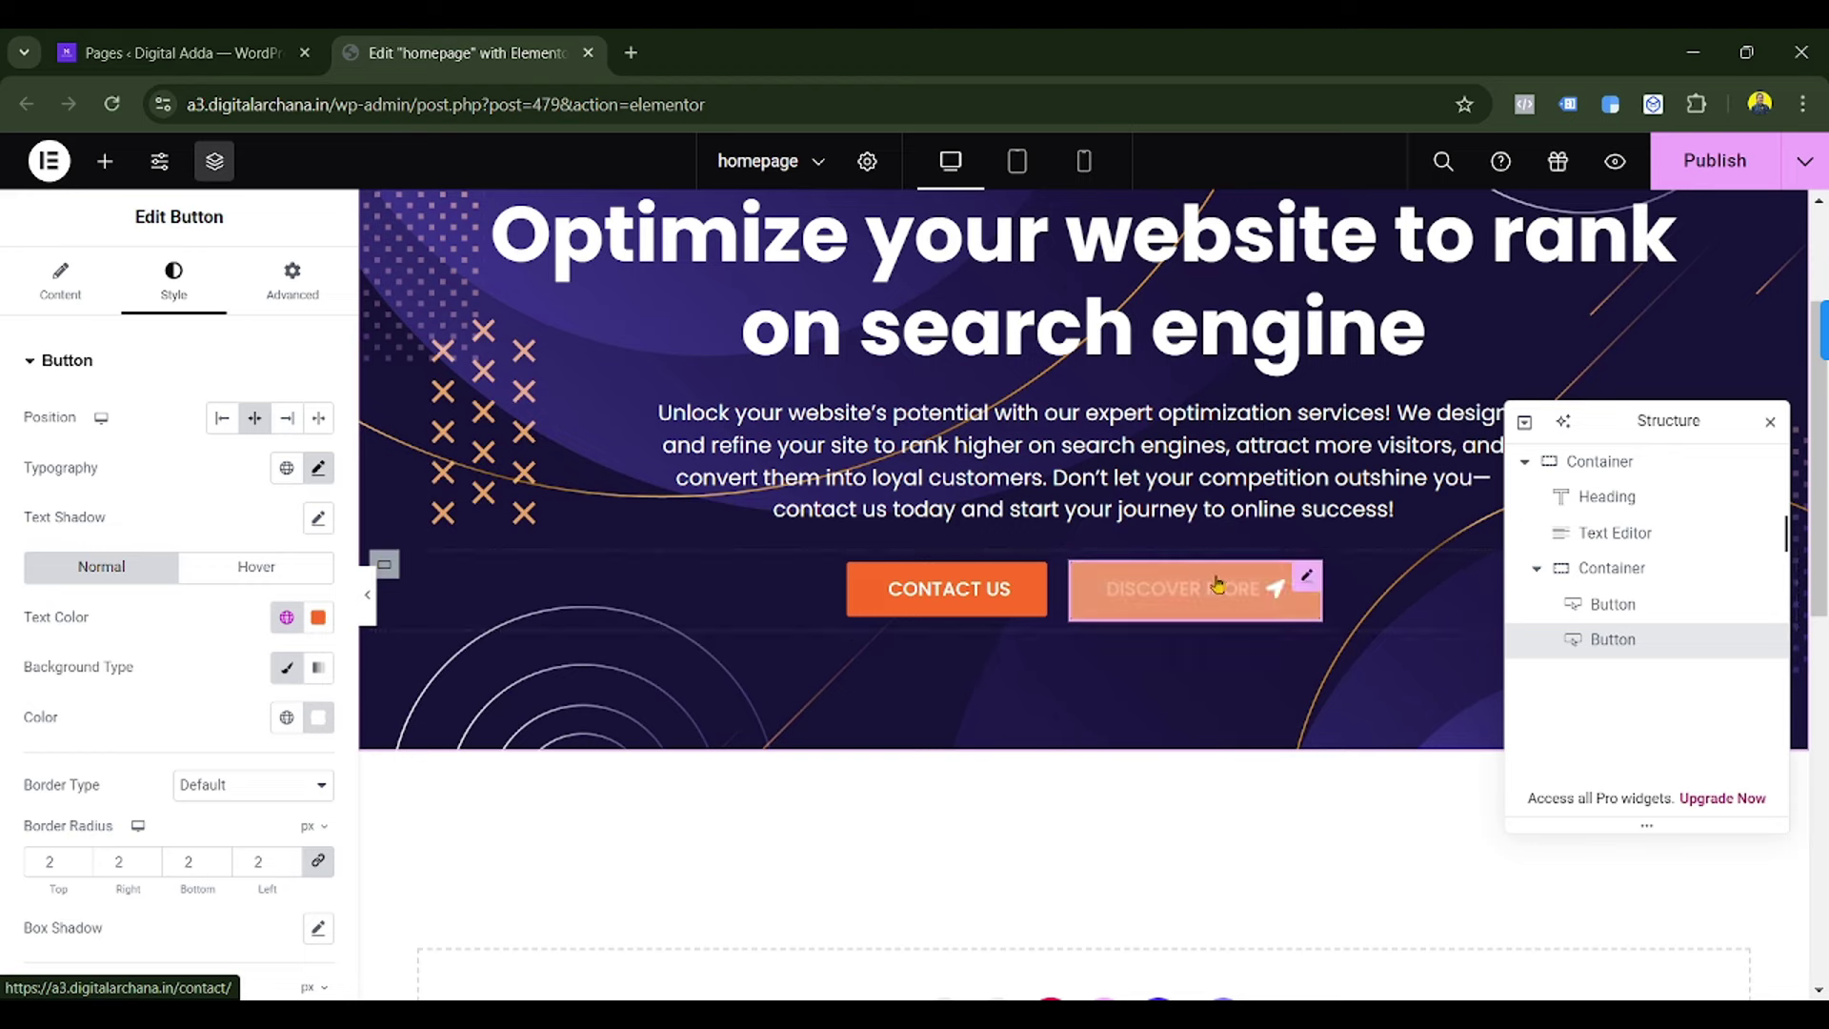
scroll(210, 679, "down", 5)
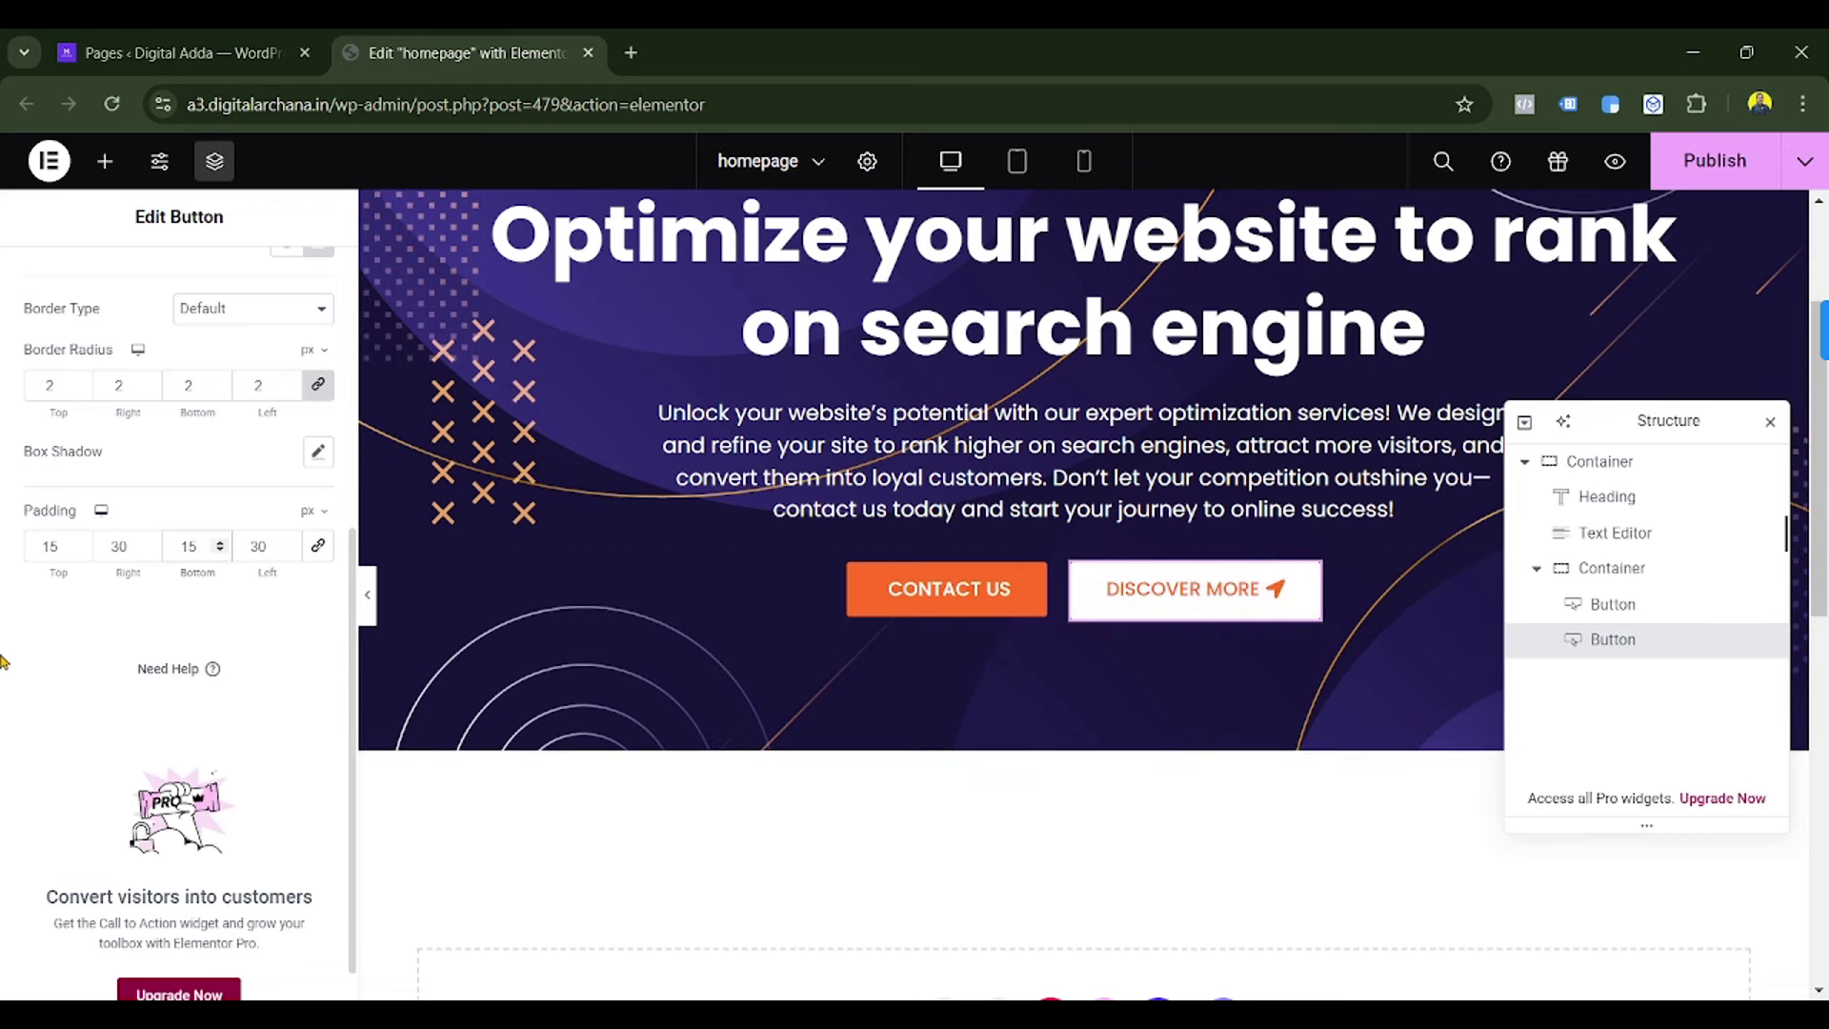
scroll(1013, 747, "up", 2)
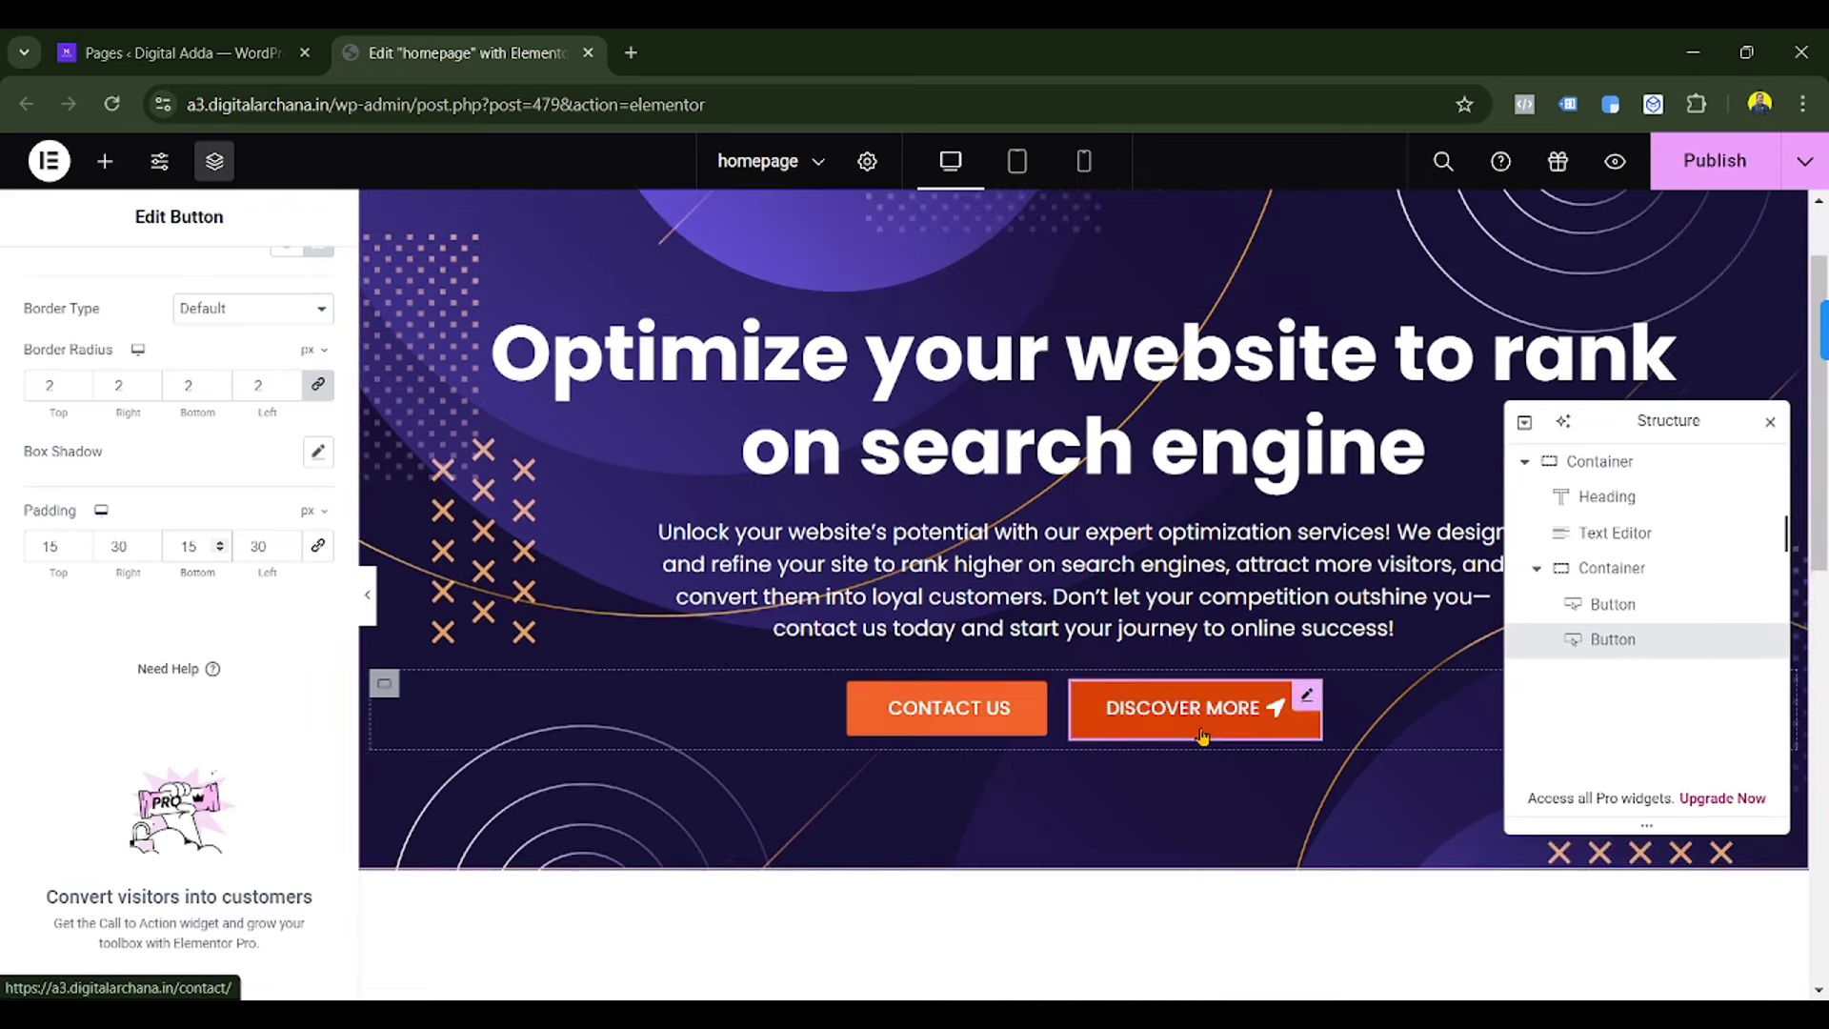
scroll(1177, 845, "down", 3)
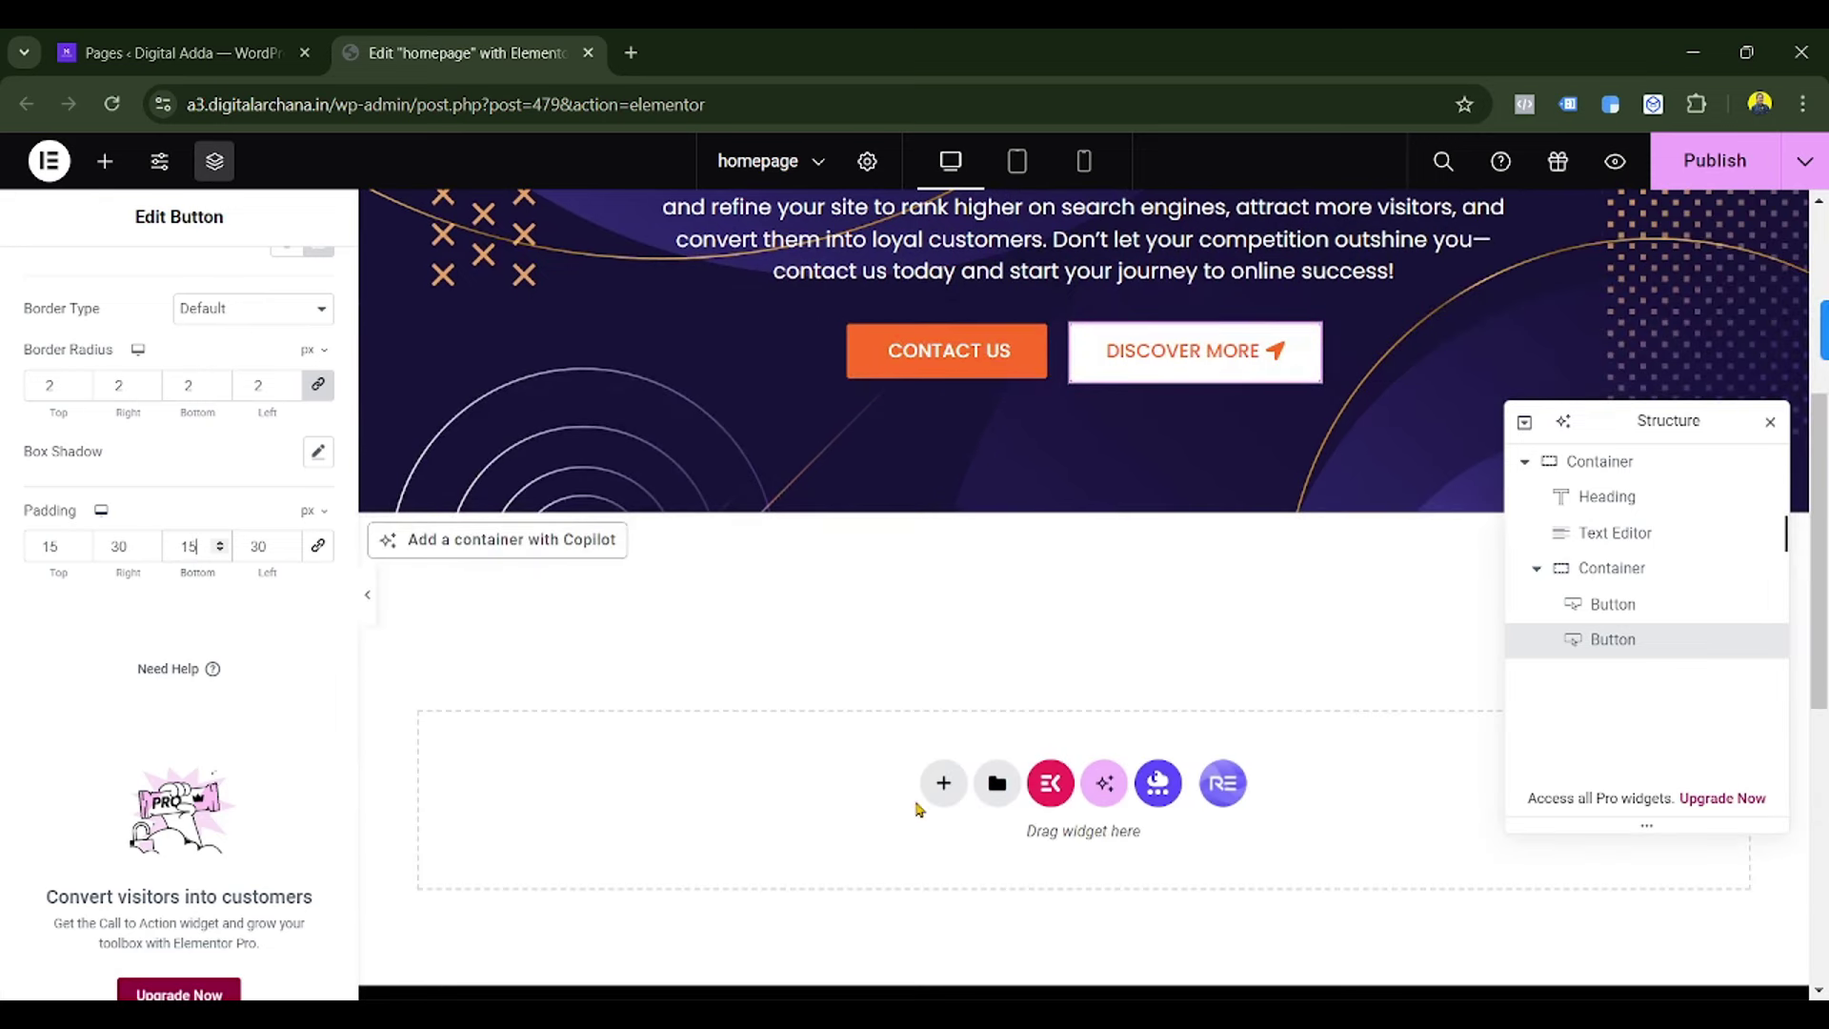
Add a Flexbox section below the hero with a 3-column, 2-row Grid and an Image widget in its first cell.
left_click(943, 783)
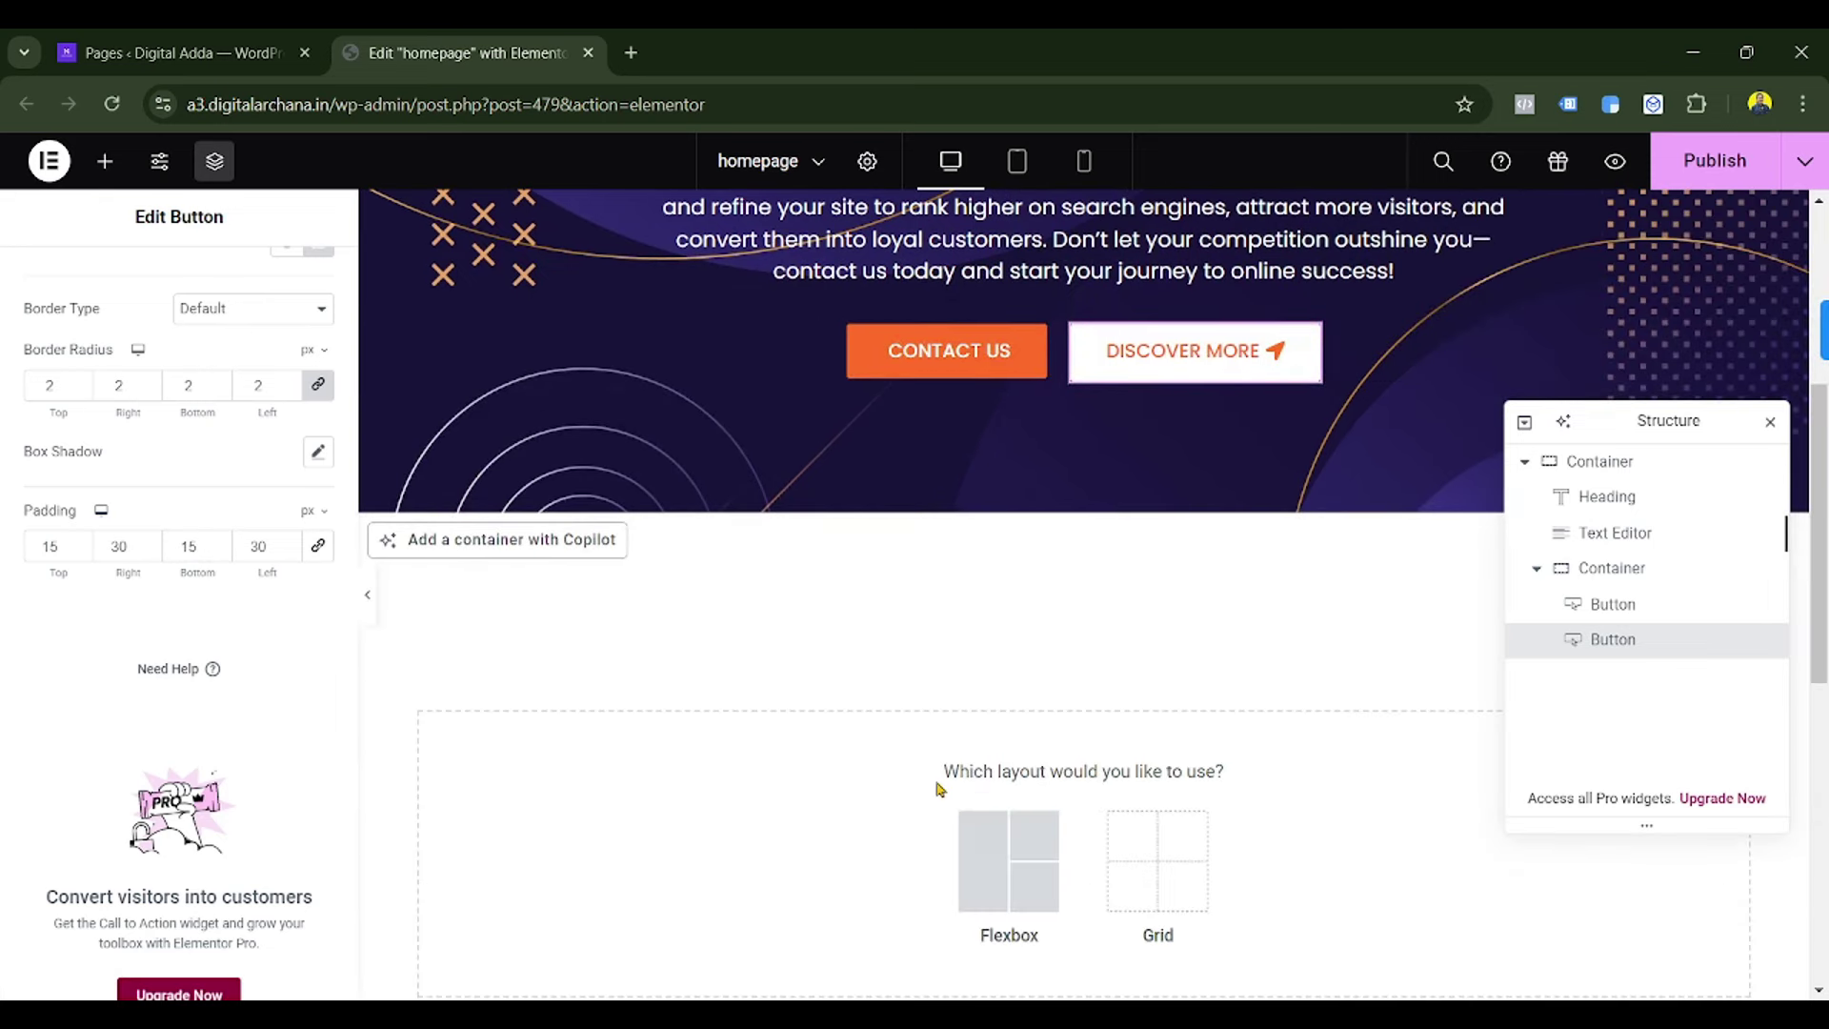
left_click(1037, 893)
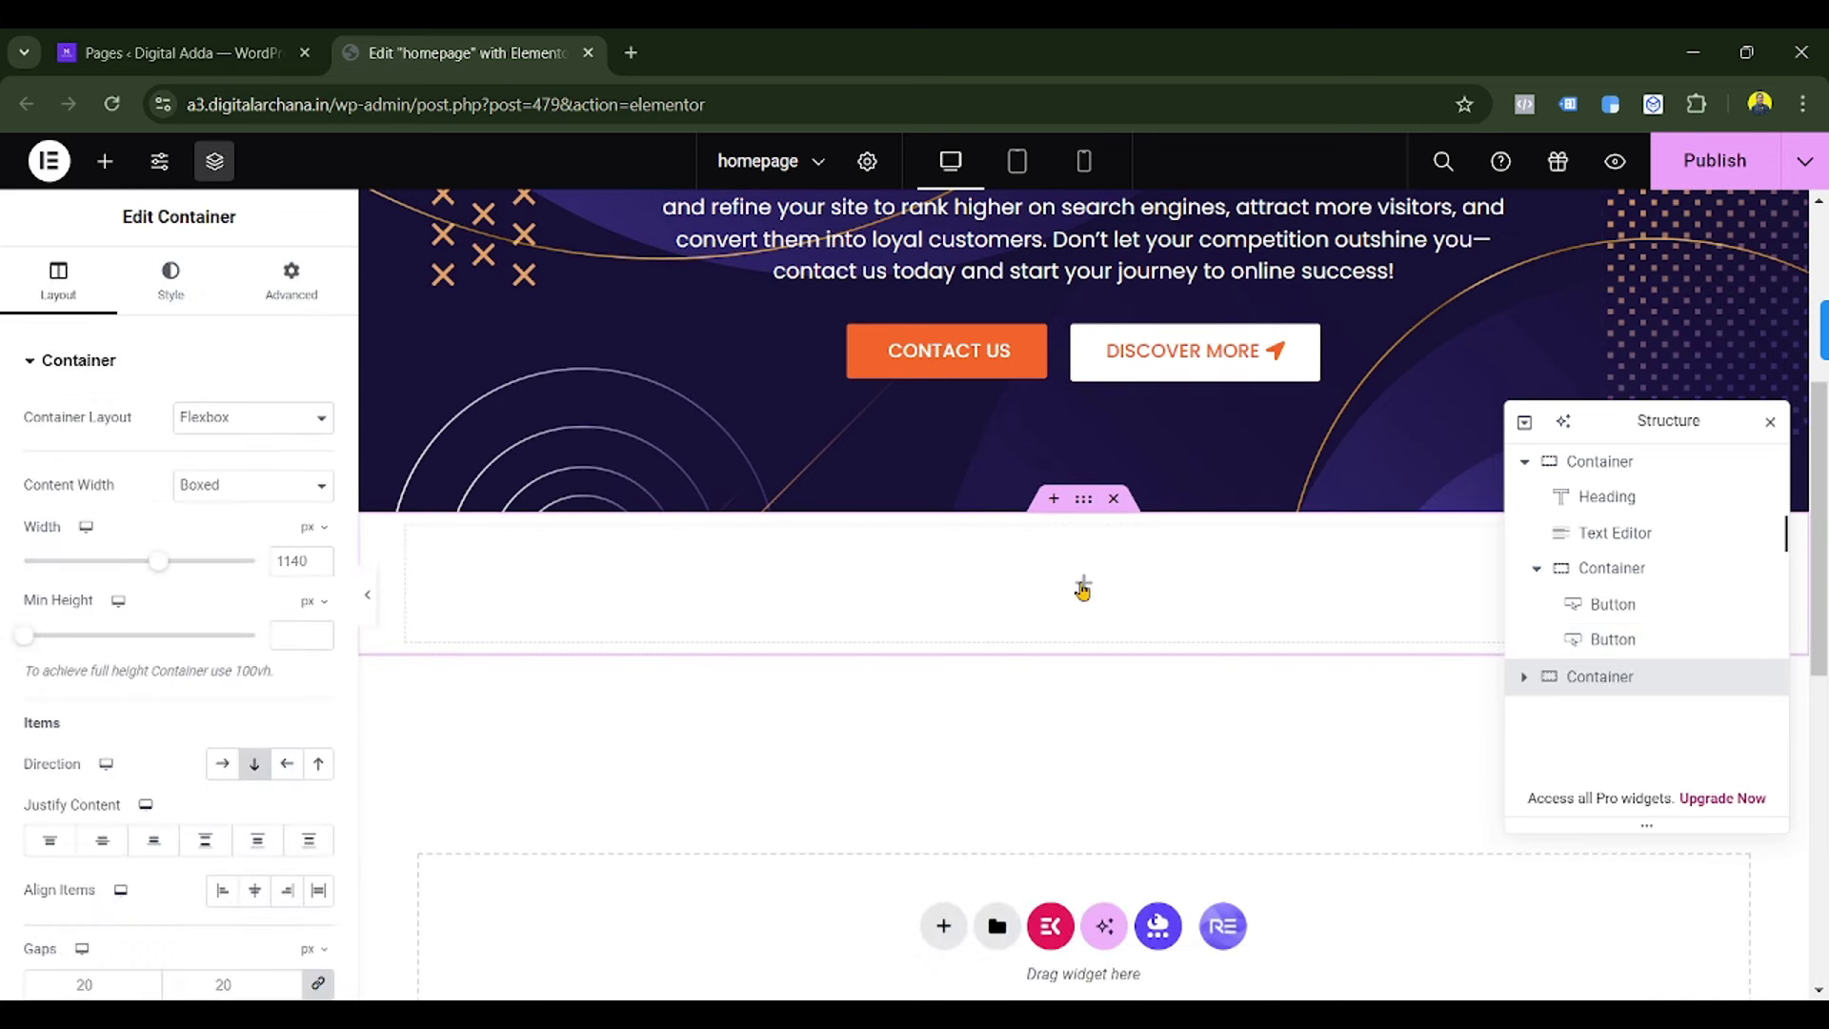
left_click(1083, 585)
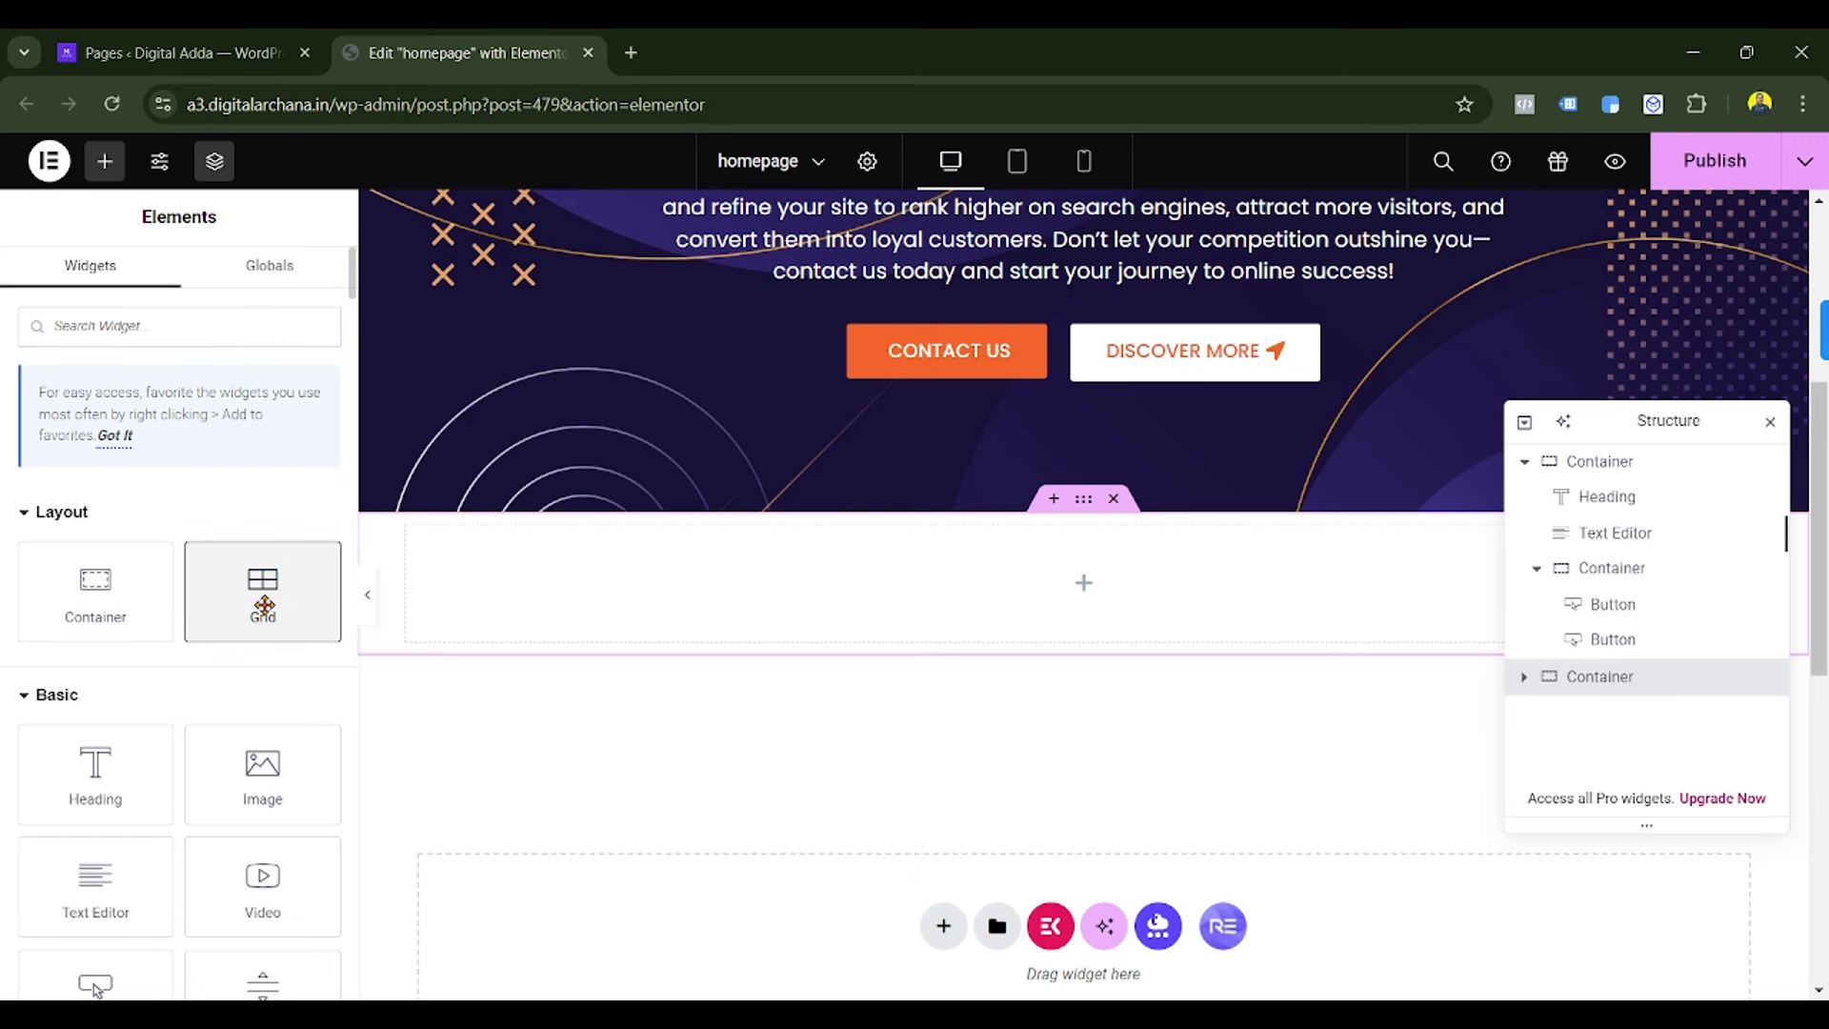
left_click_drag(264, 606, 446, 606)
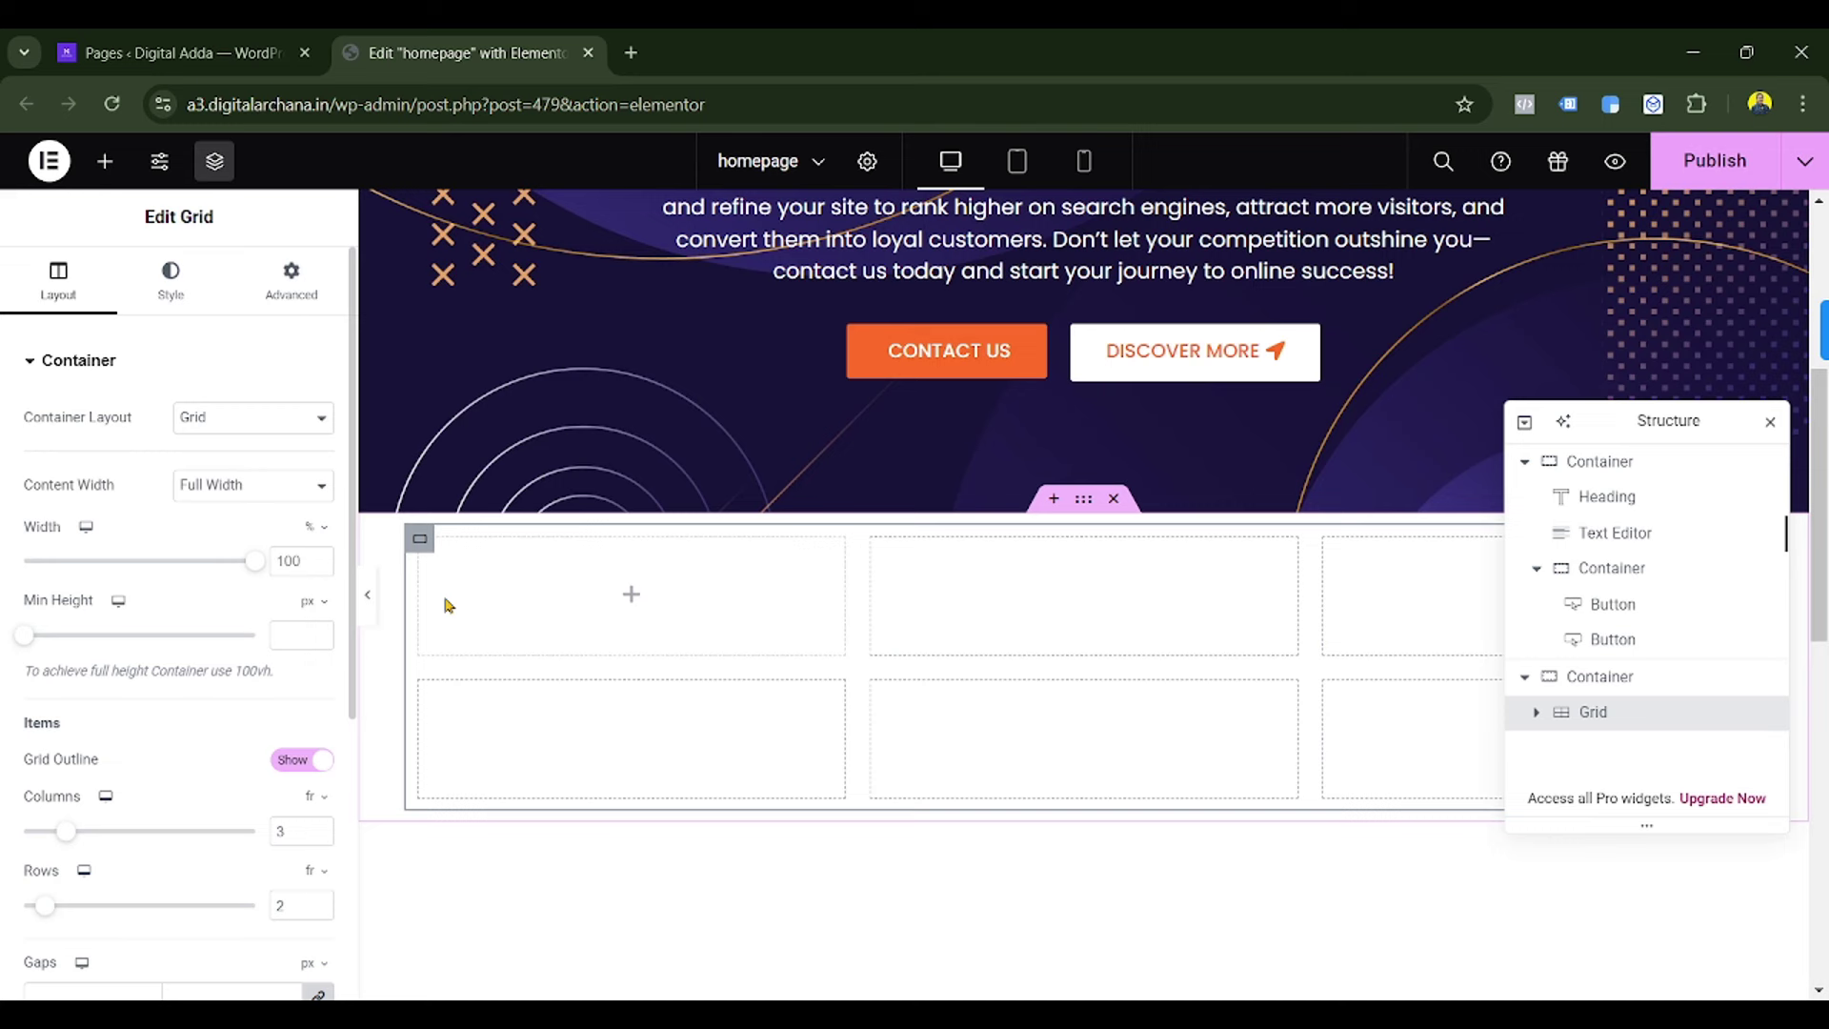
left_click(634, 600)
left_click_drag(262, 774, 694, 591)
Upload the clients-1 Brand logo file and use it in the first grid image.
left_click(164, 512)
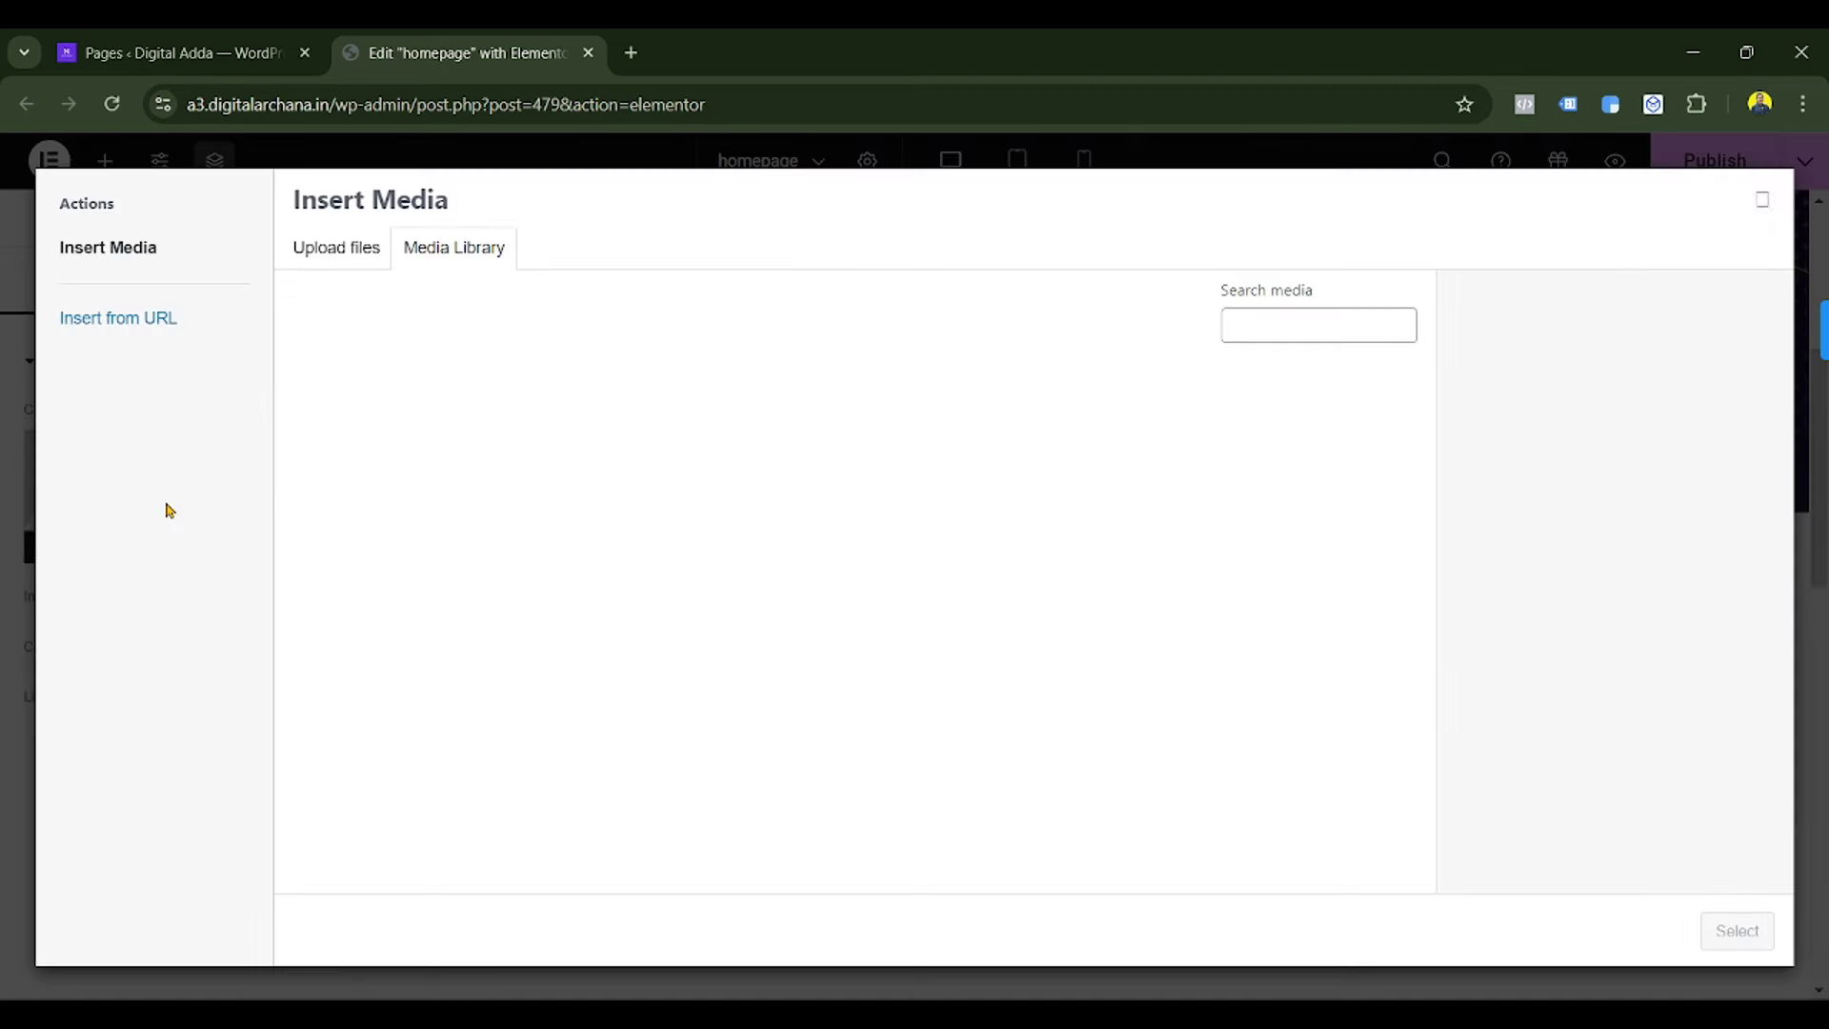
left_click(341, 251)
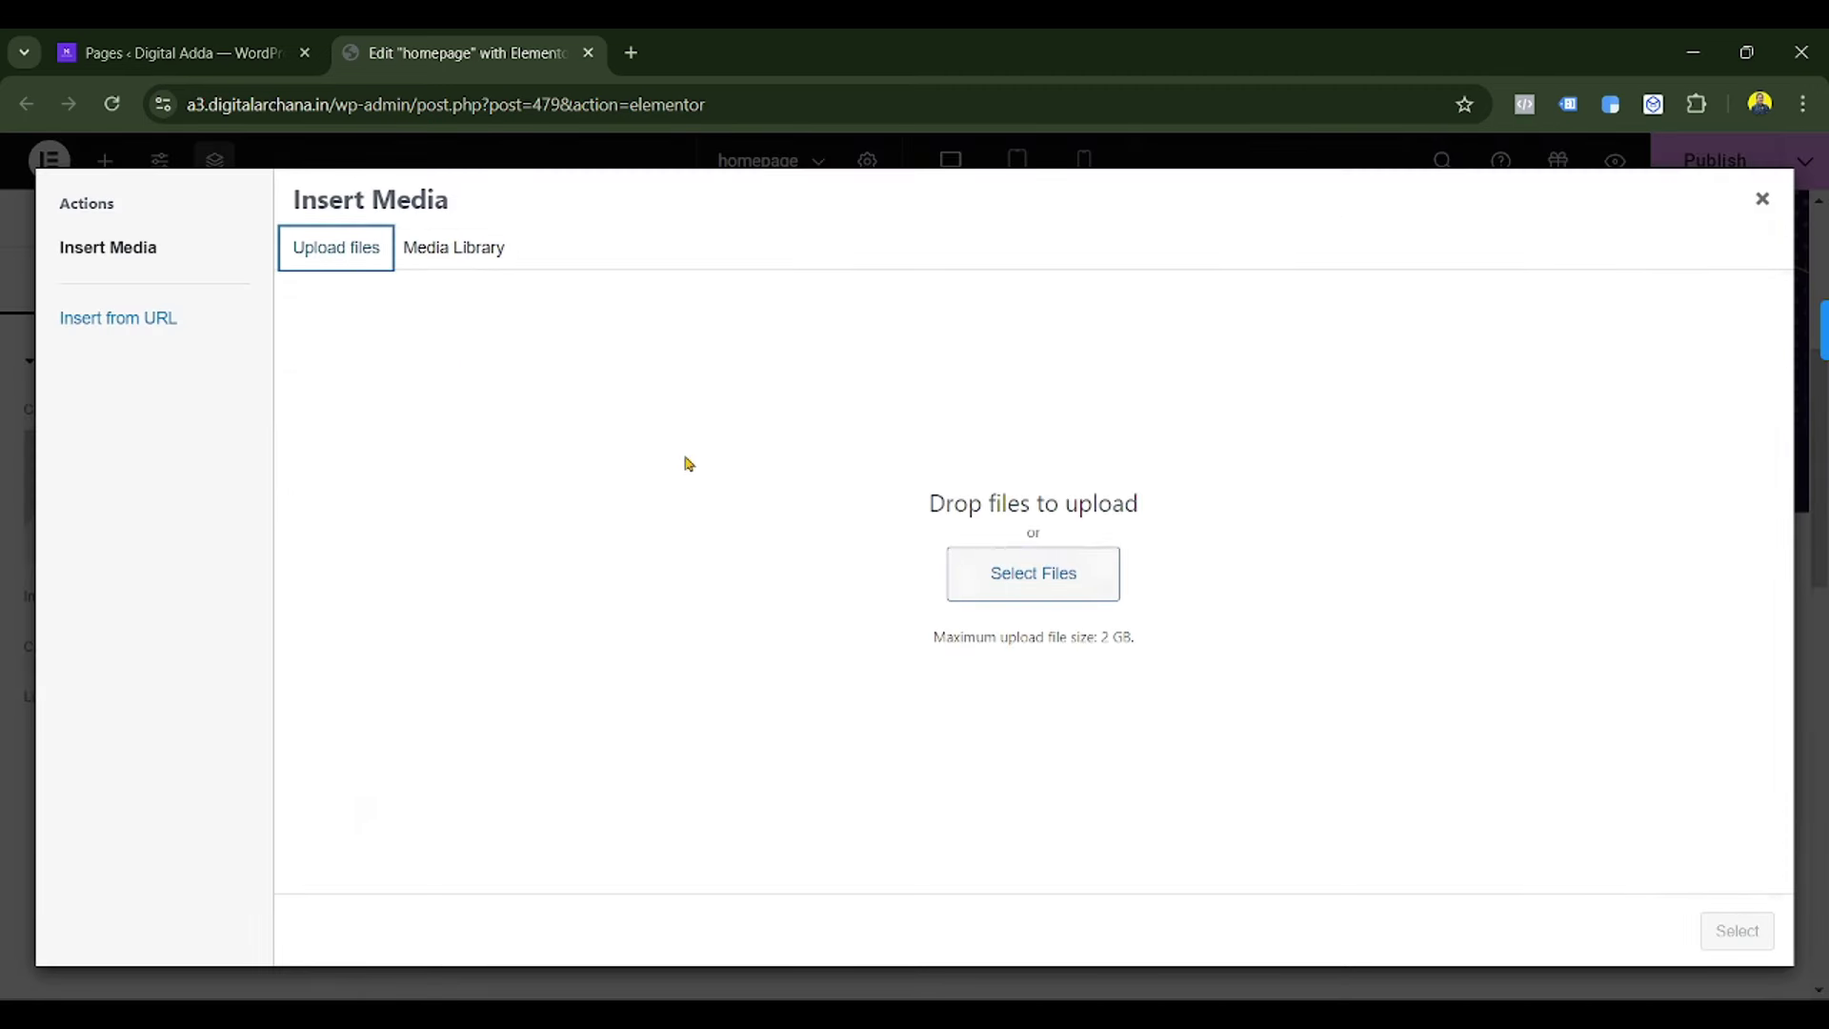
left_click(1018, 592)
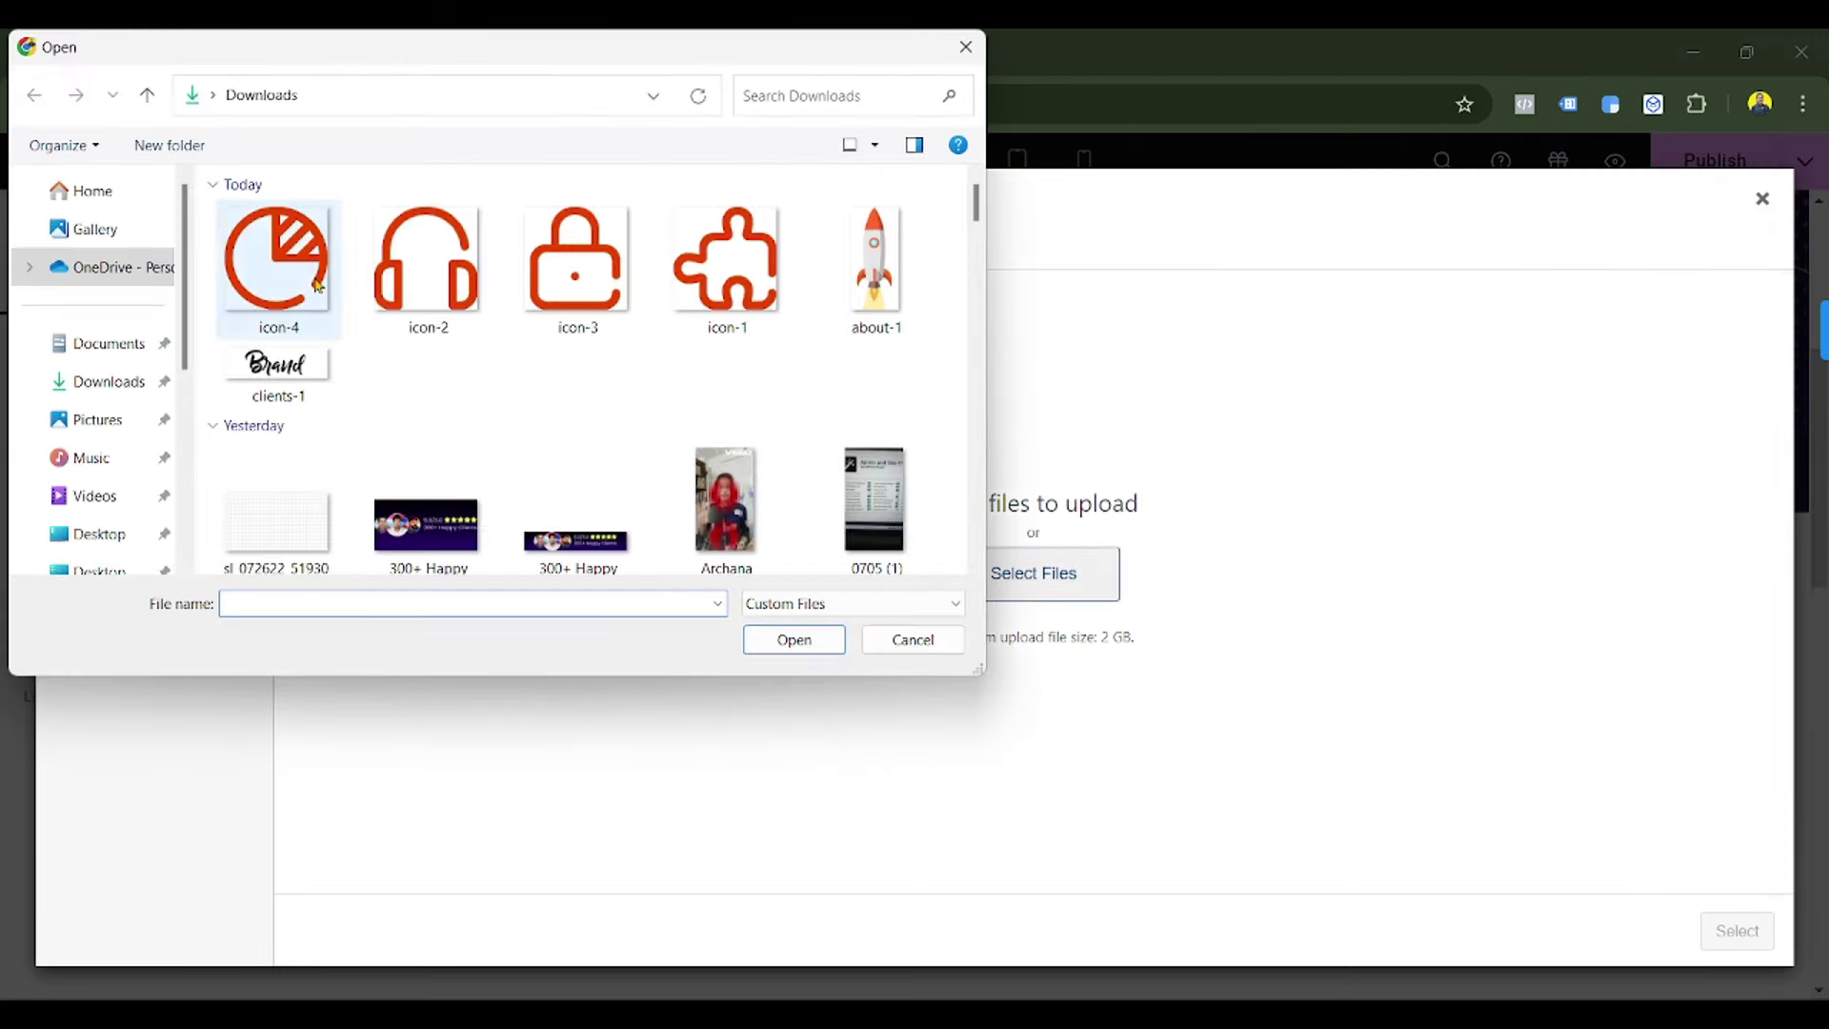
left_click(282, 376)
left_click(781, 642)
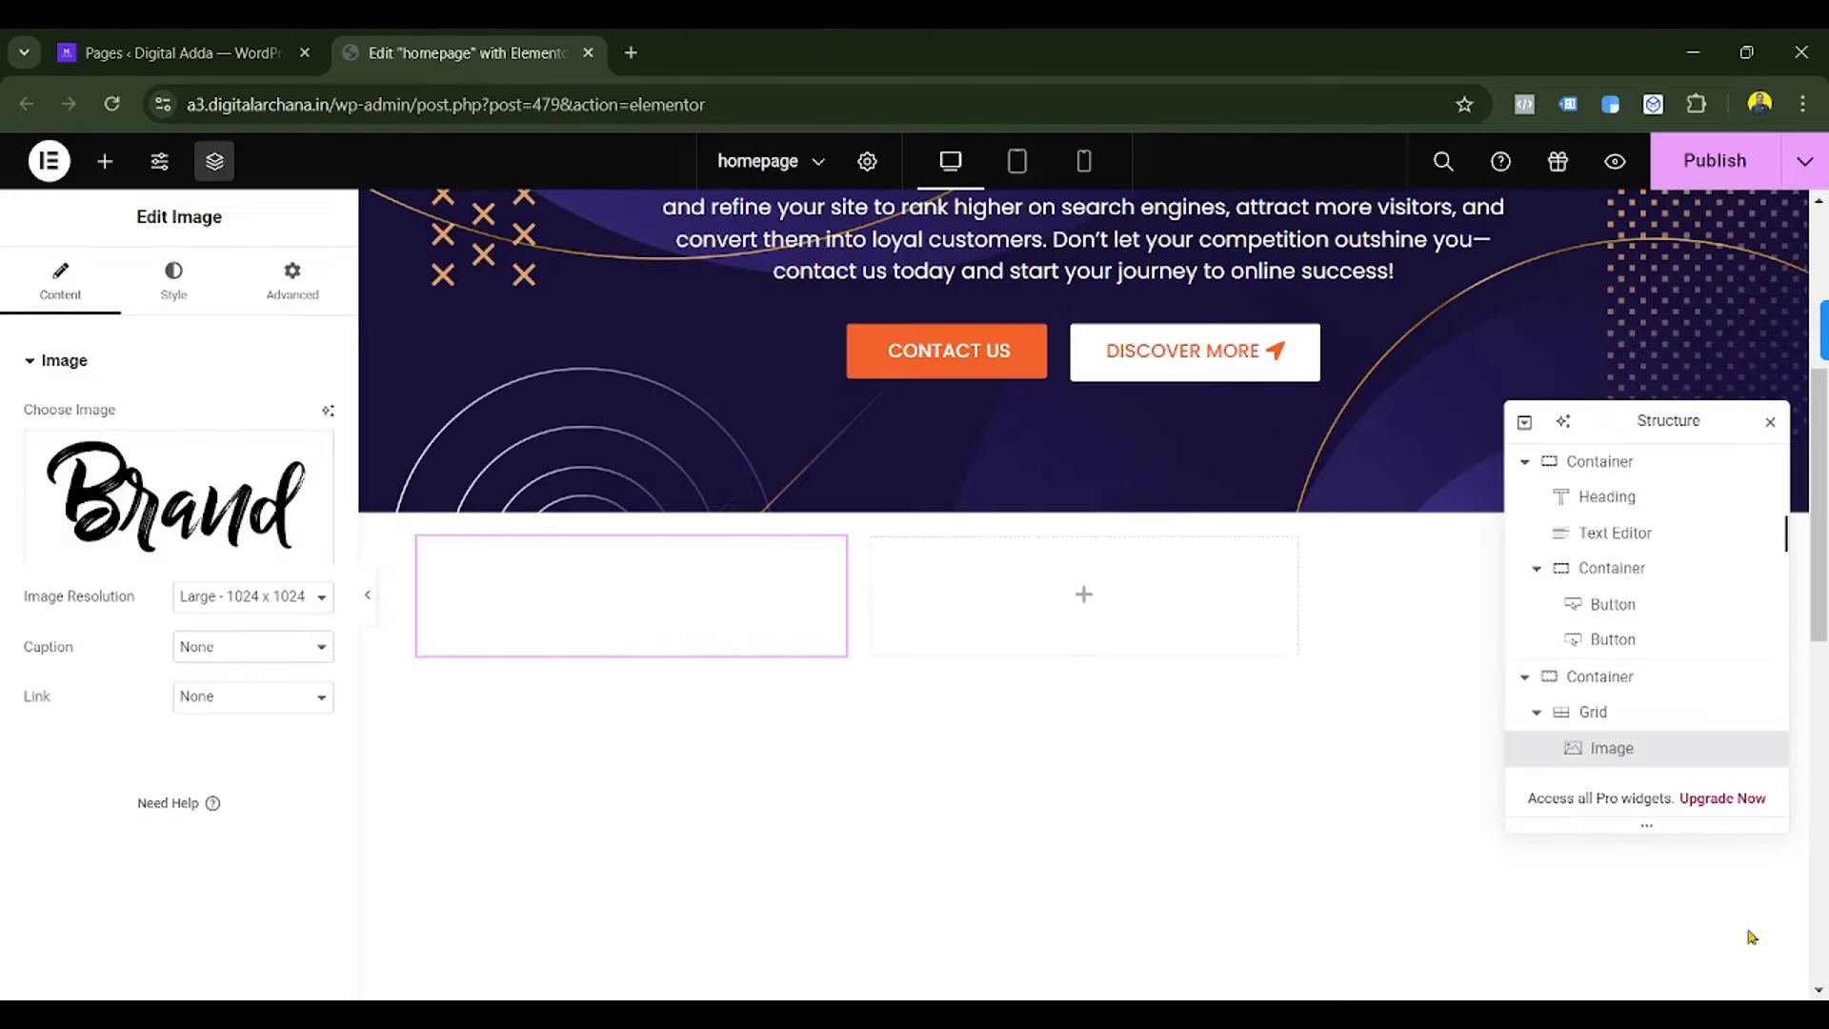
left_click(1730, 949)
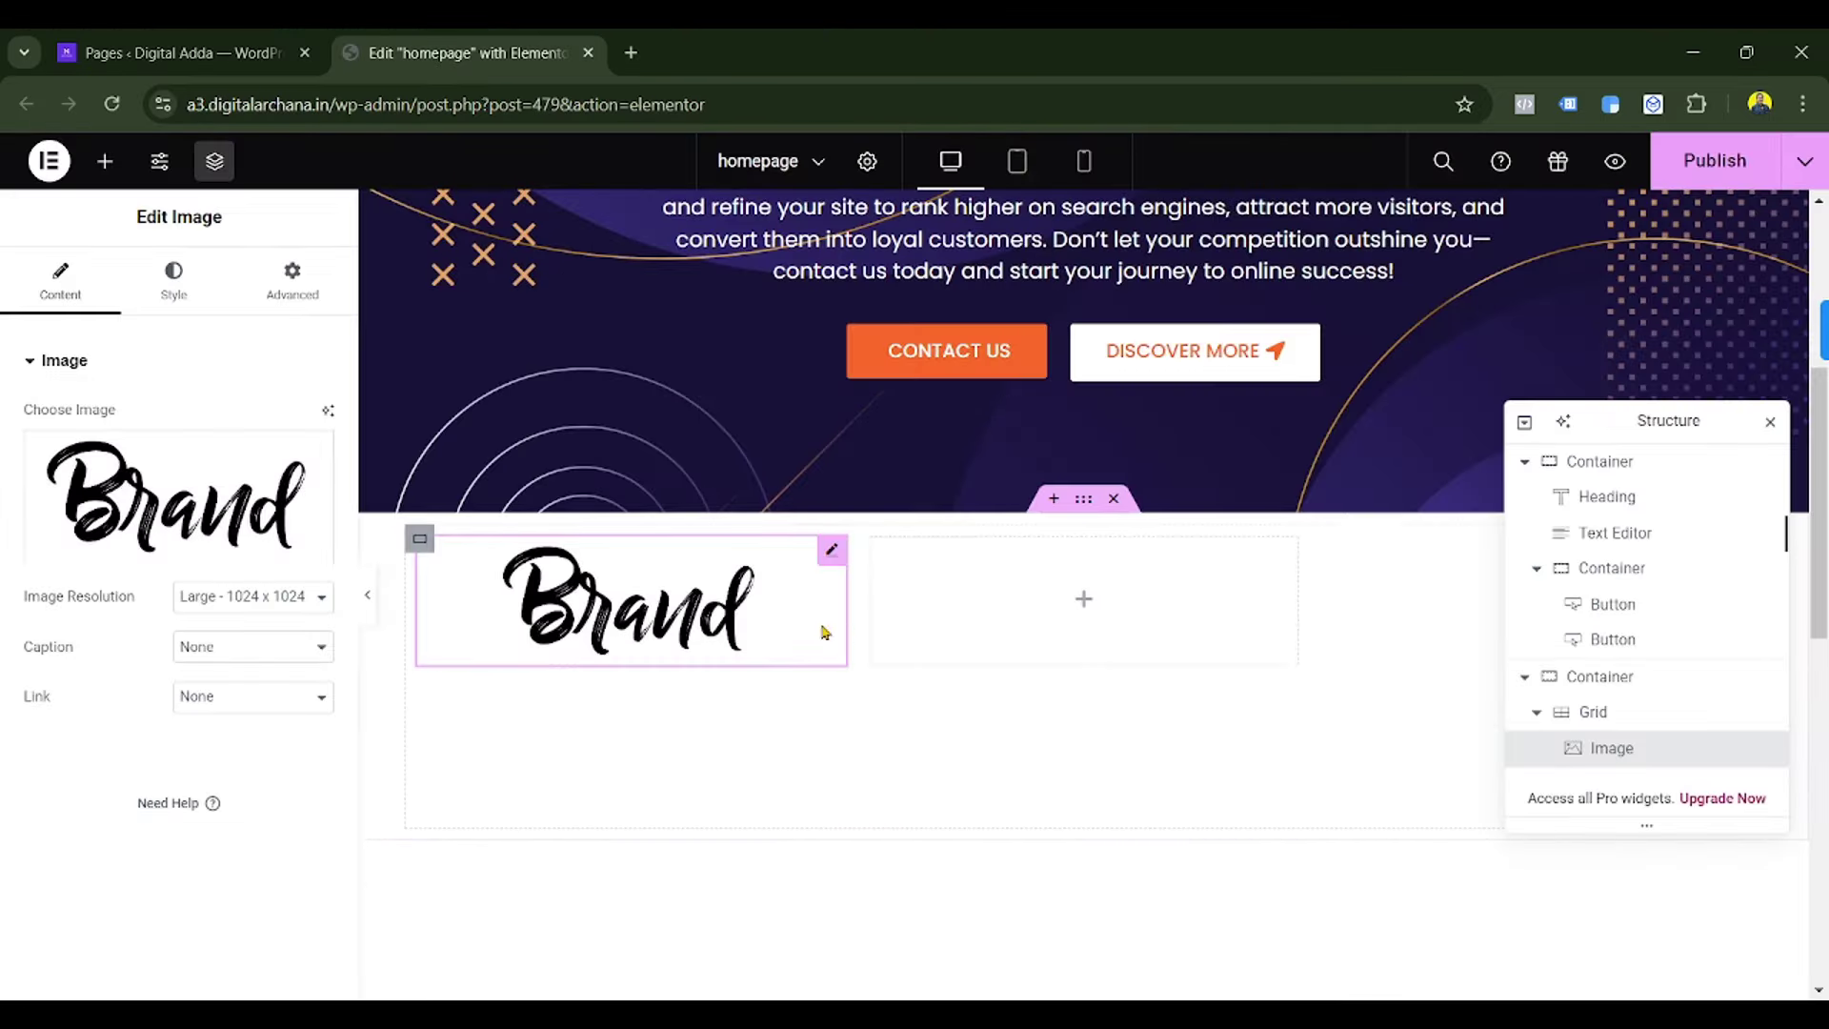
Duplicate the Brand image several times and dismiss the paste-from-another-site prompt.
right_click(680, 619)
left_click(754, 518)
right_click(592, 600)
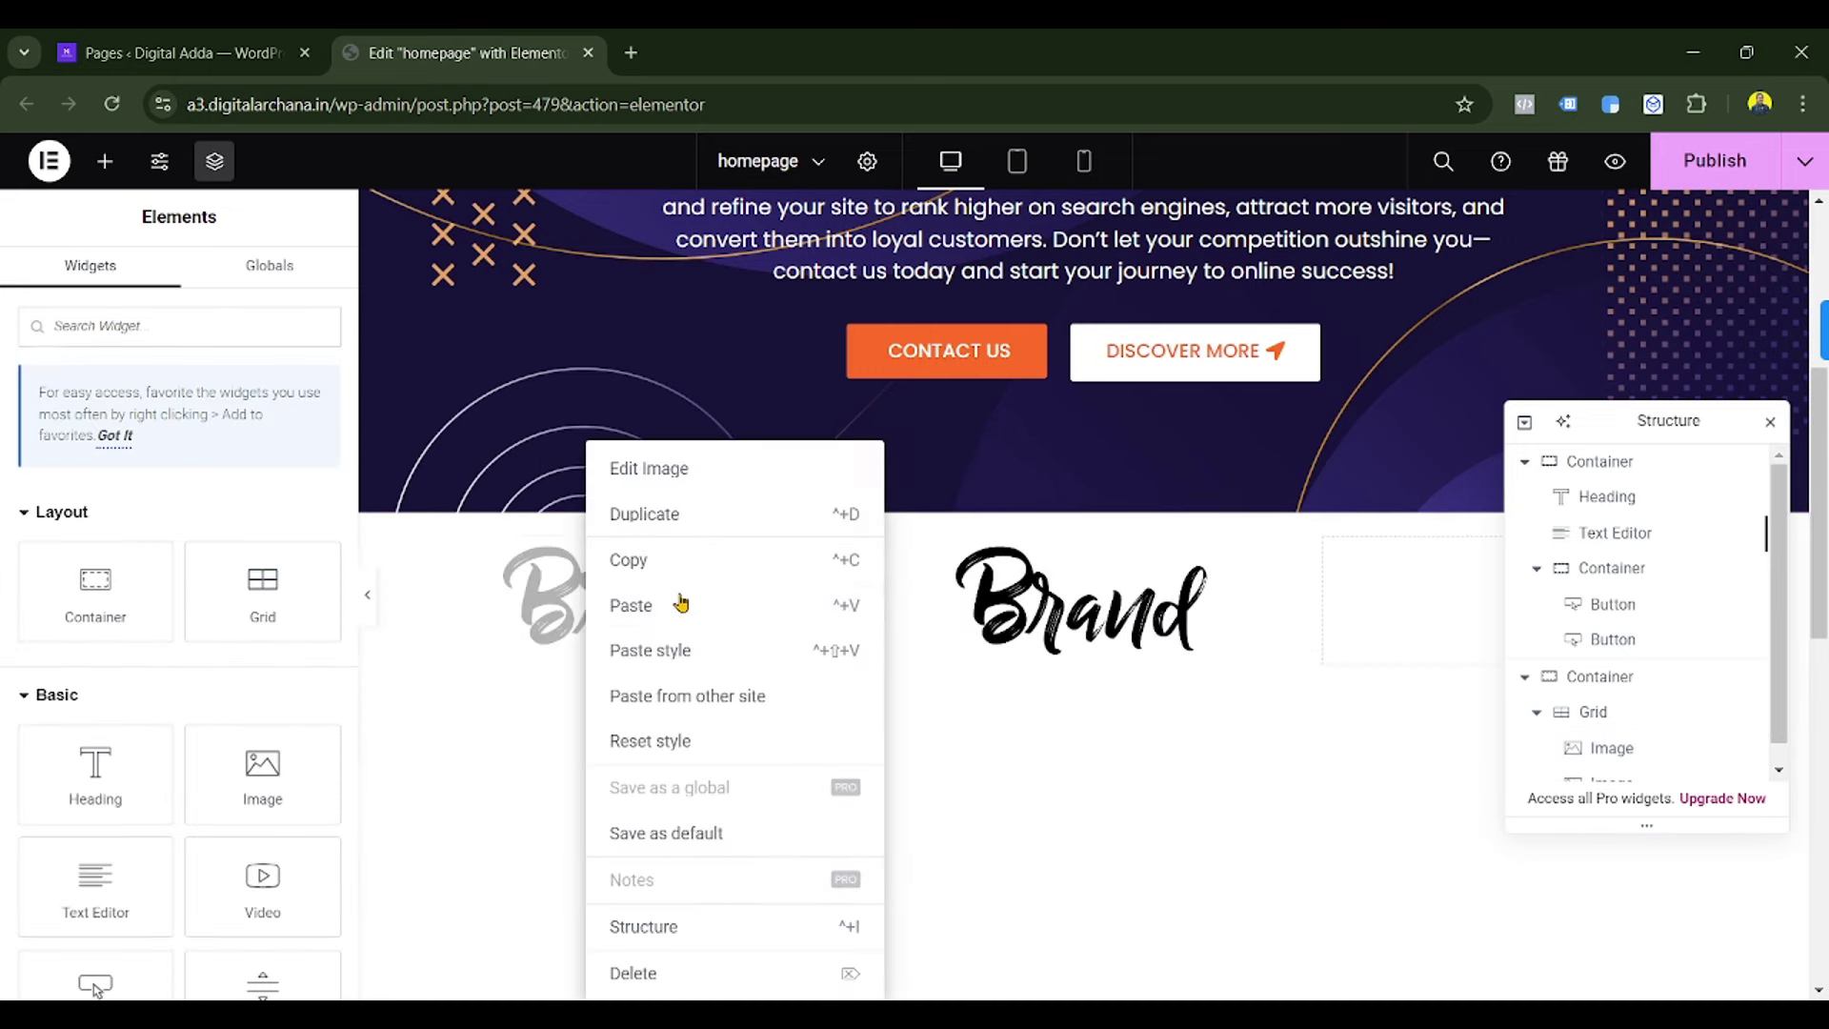
right_click(687, 511)
left_click(632, 519)
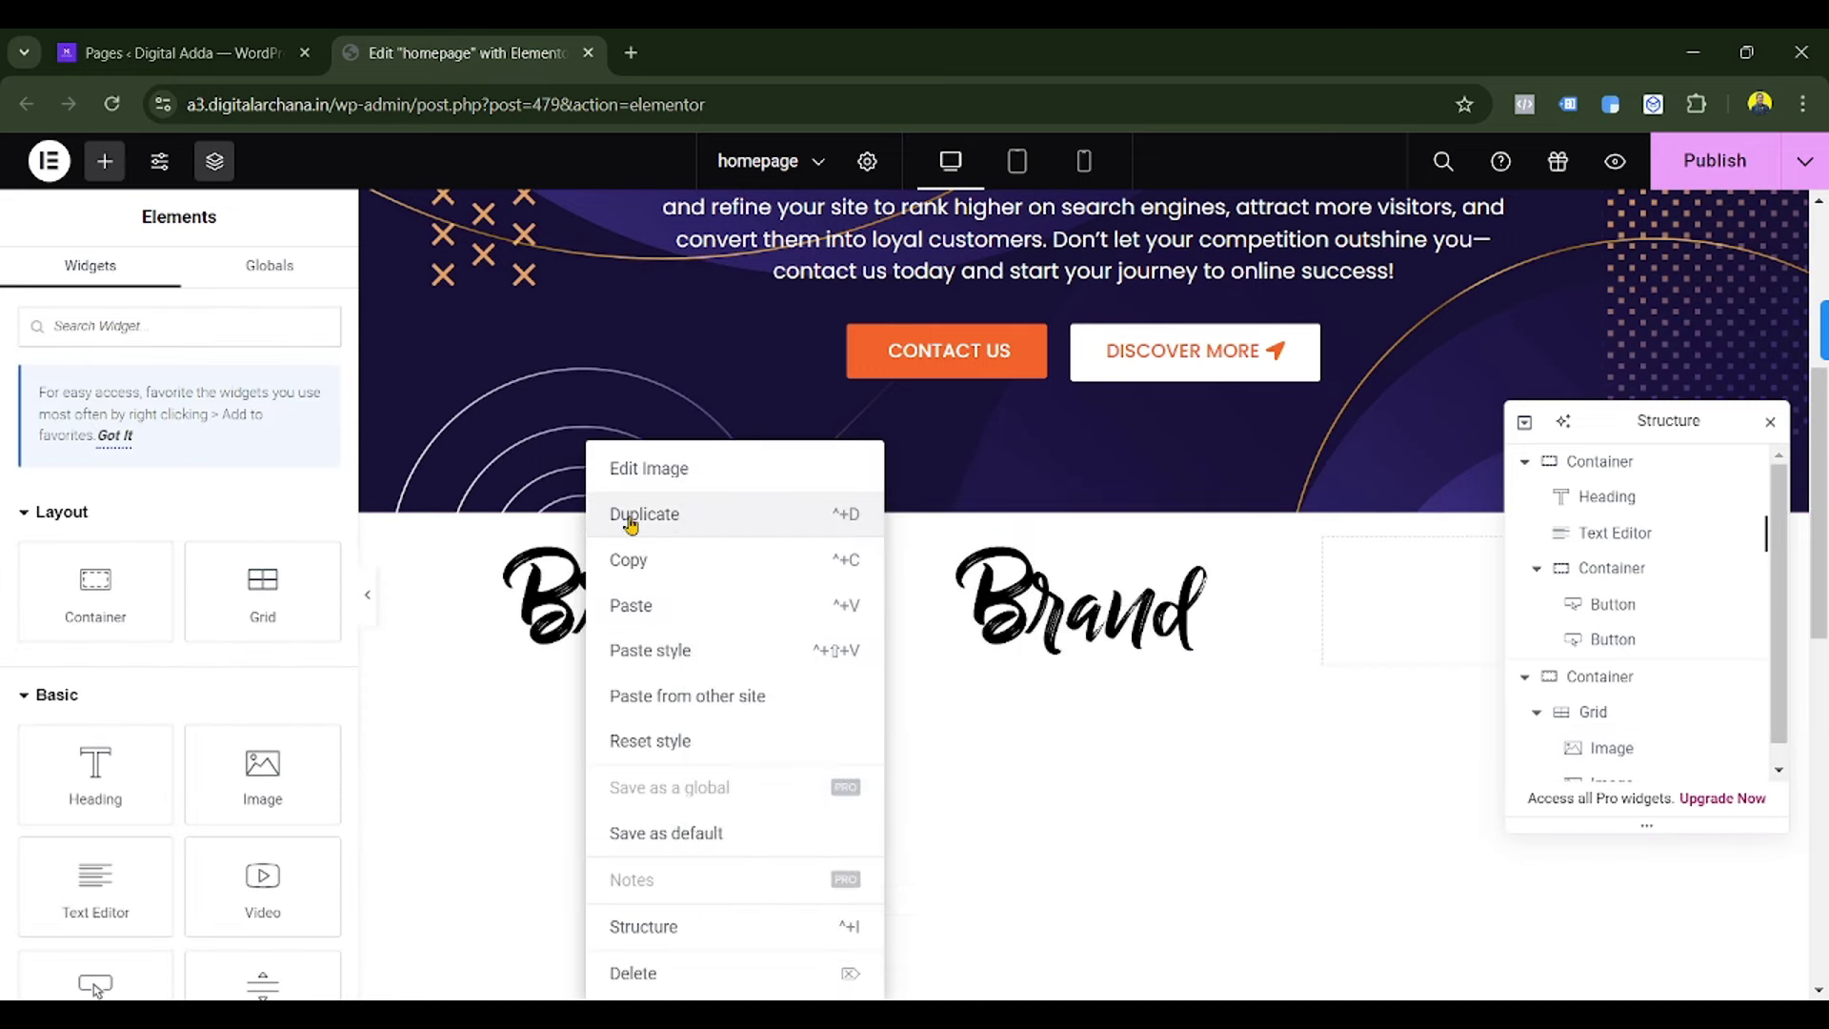
left_click(633, 512)
right_click(587, 612)
left_click(670, 522)
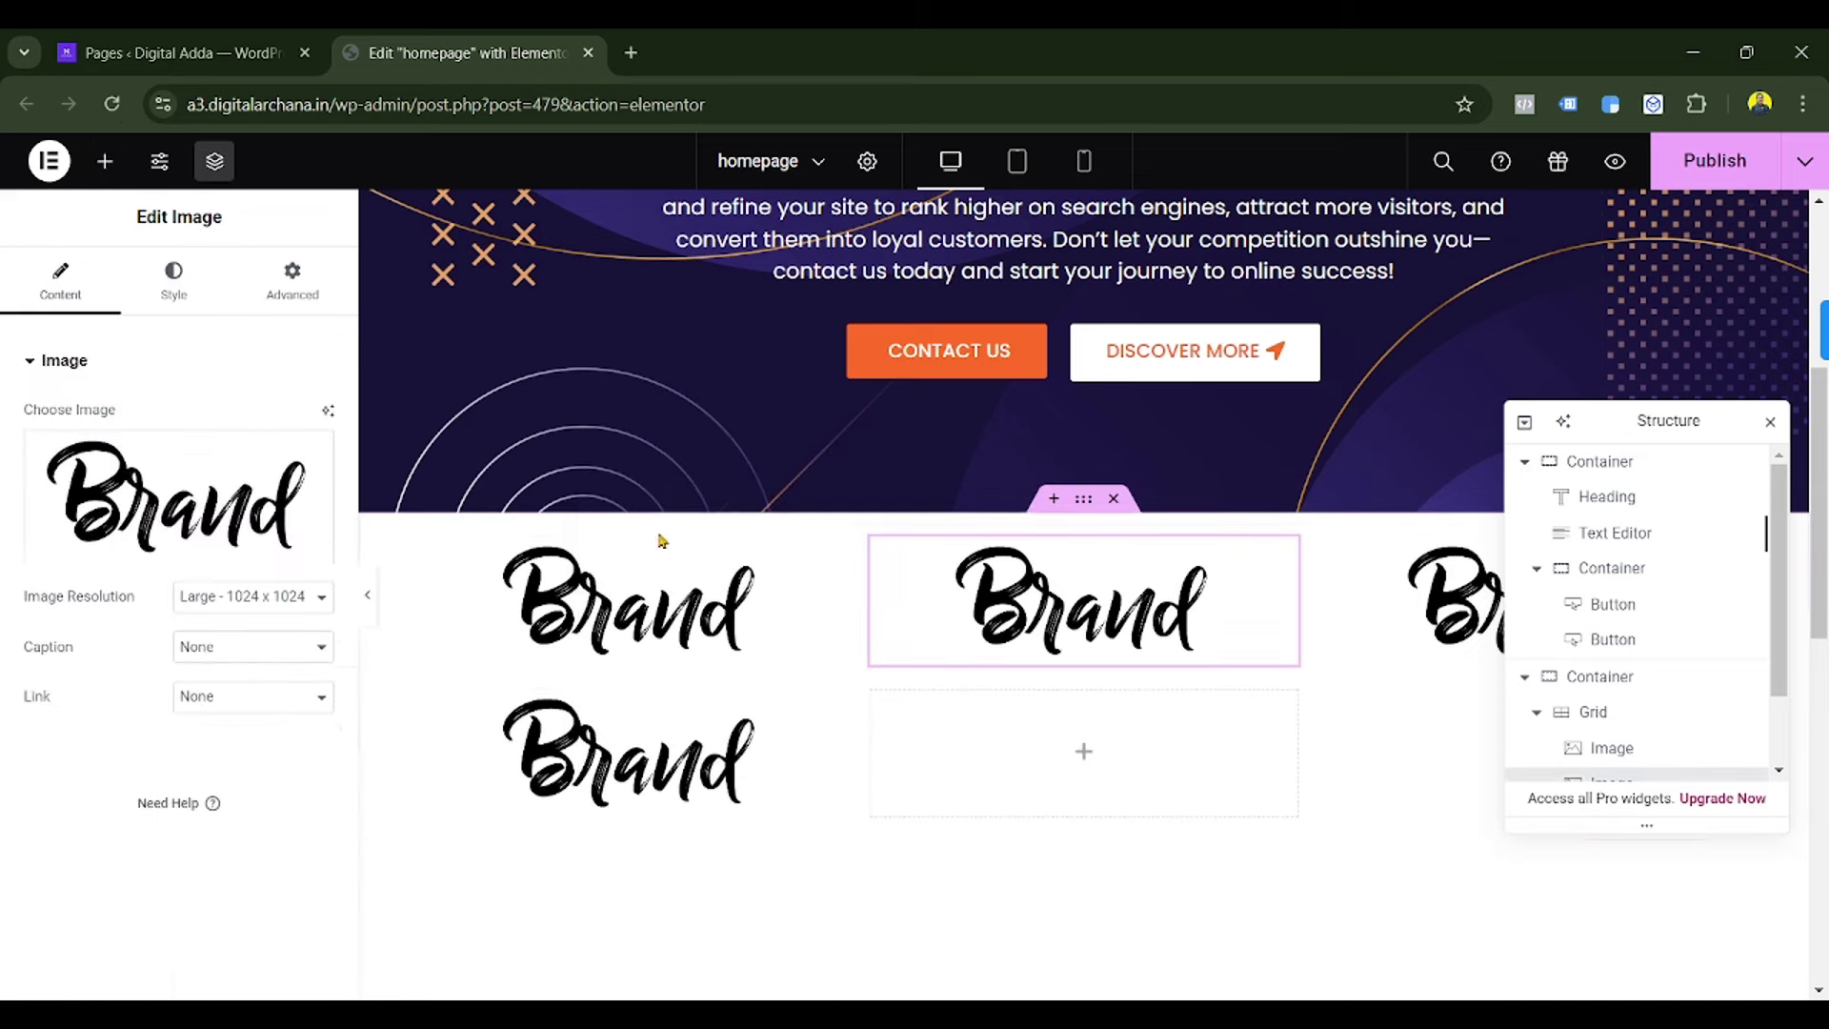
right_click(556, 610)
right_click(556, 610)
left_click(606, 694)
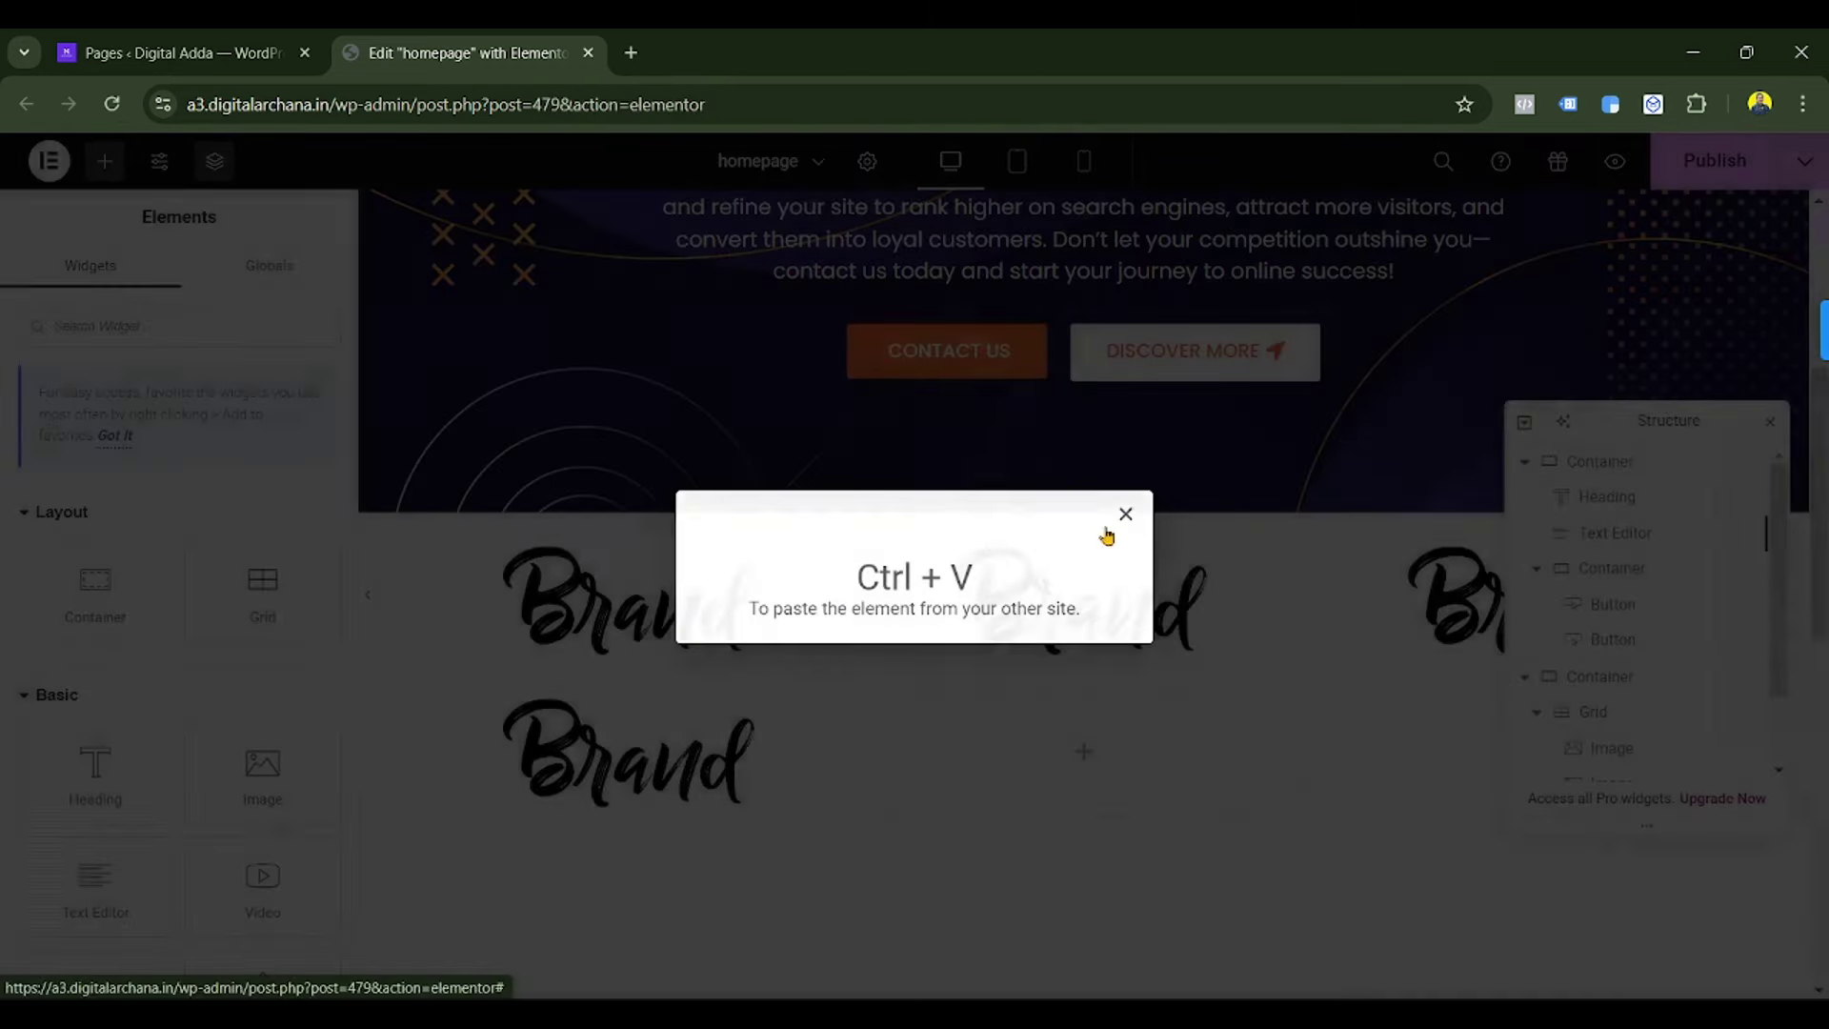
left_click(1125, 515)
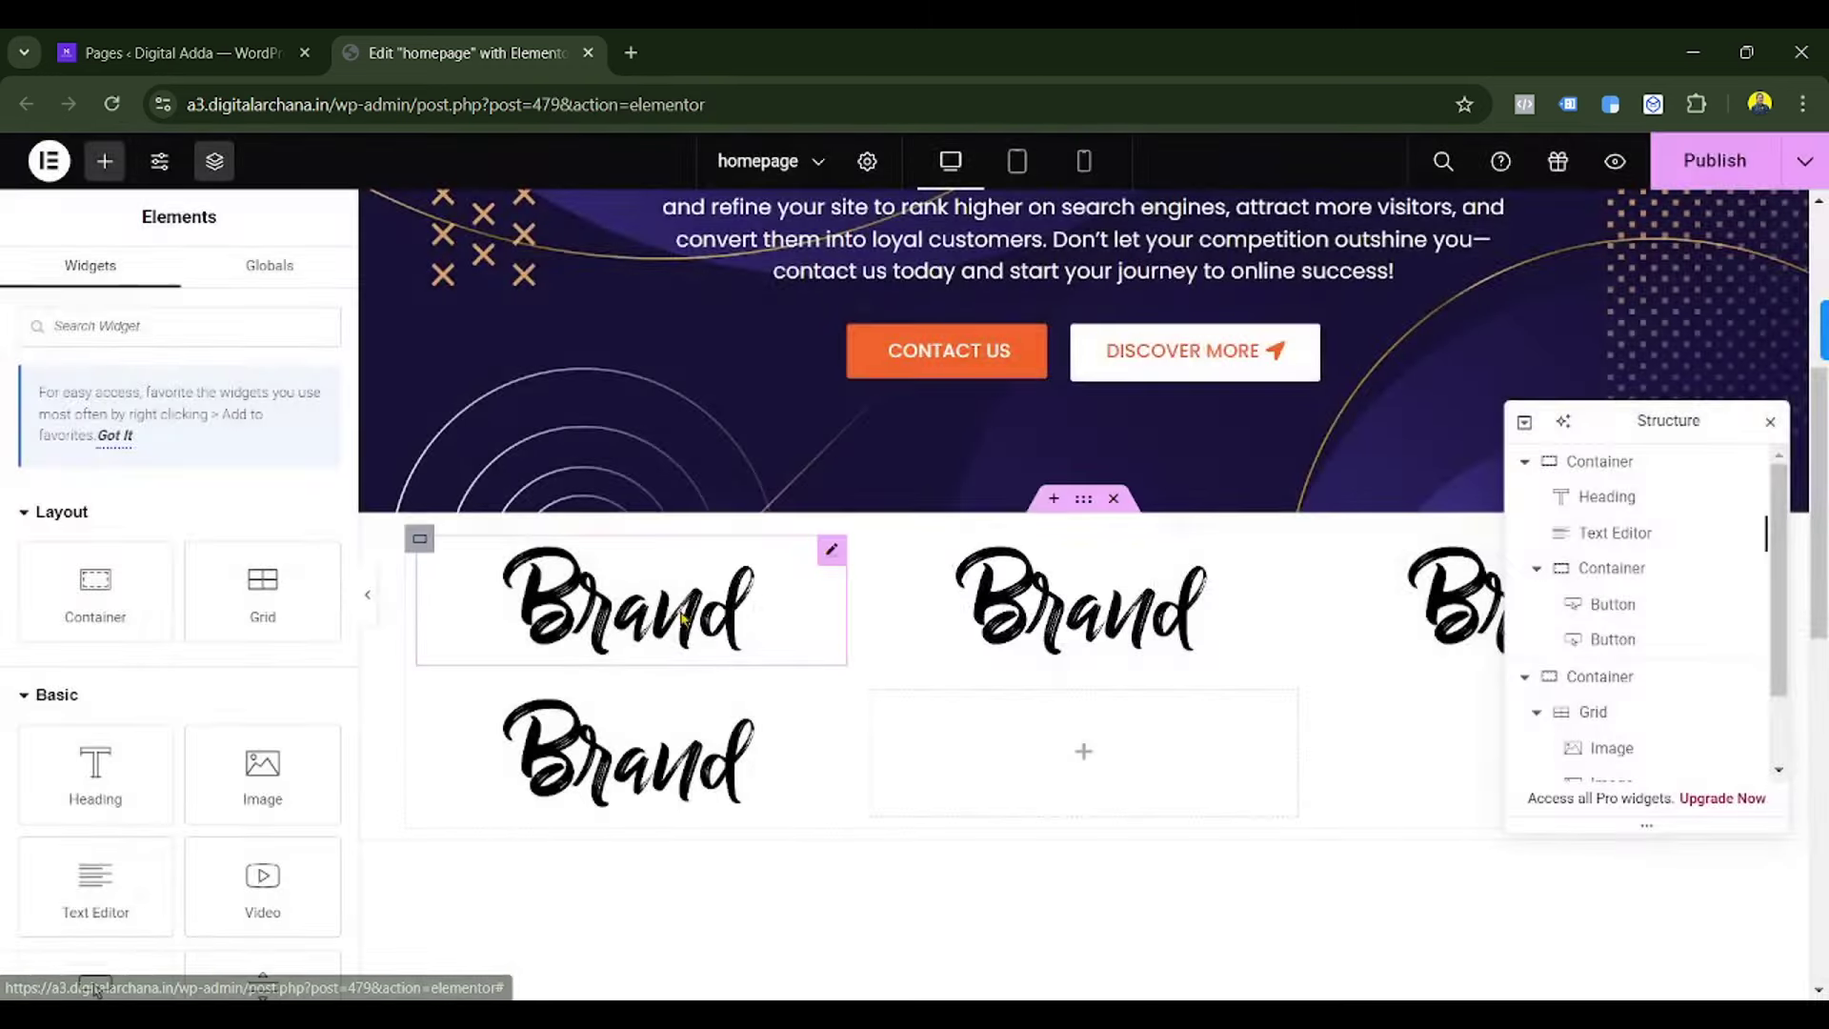
Duplicate further Brand images until all six grid cells hold the logo.
right_click(629, 653)
right_click(629, 653)
right_click(555, 627)
right_click(555, 627)
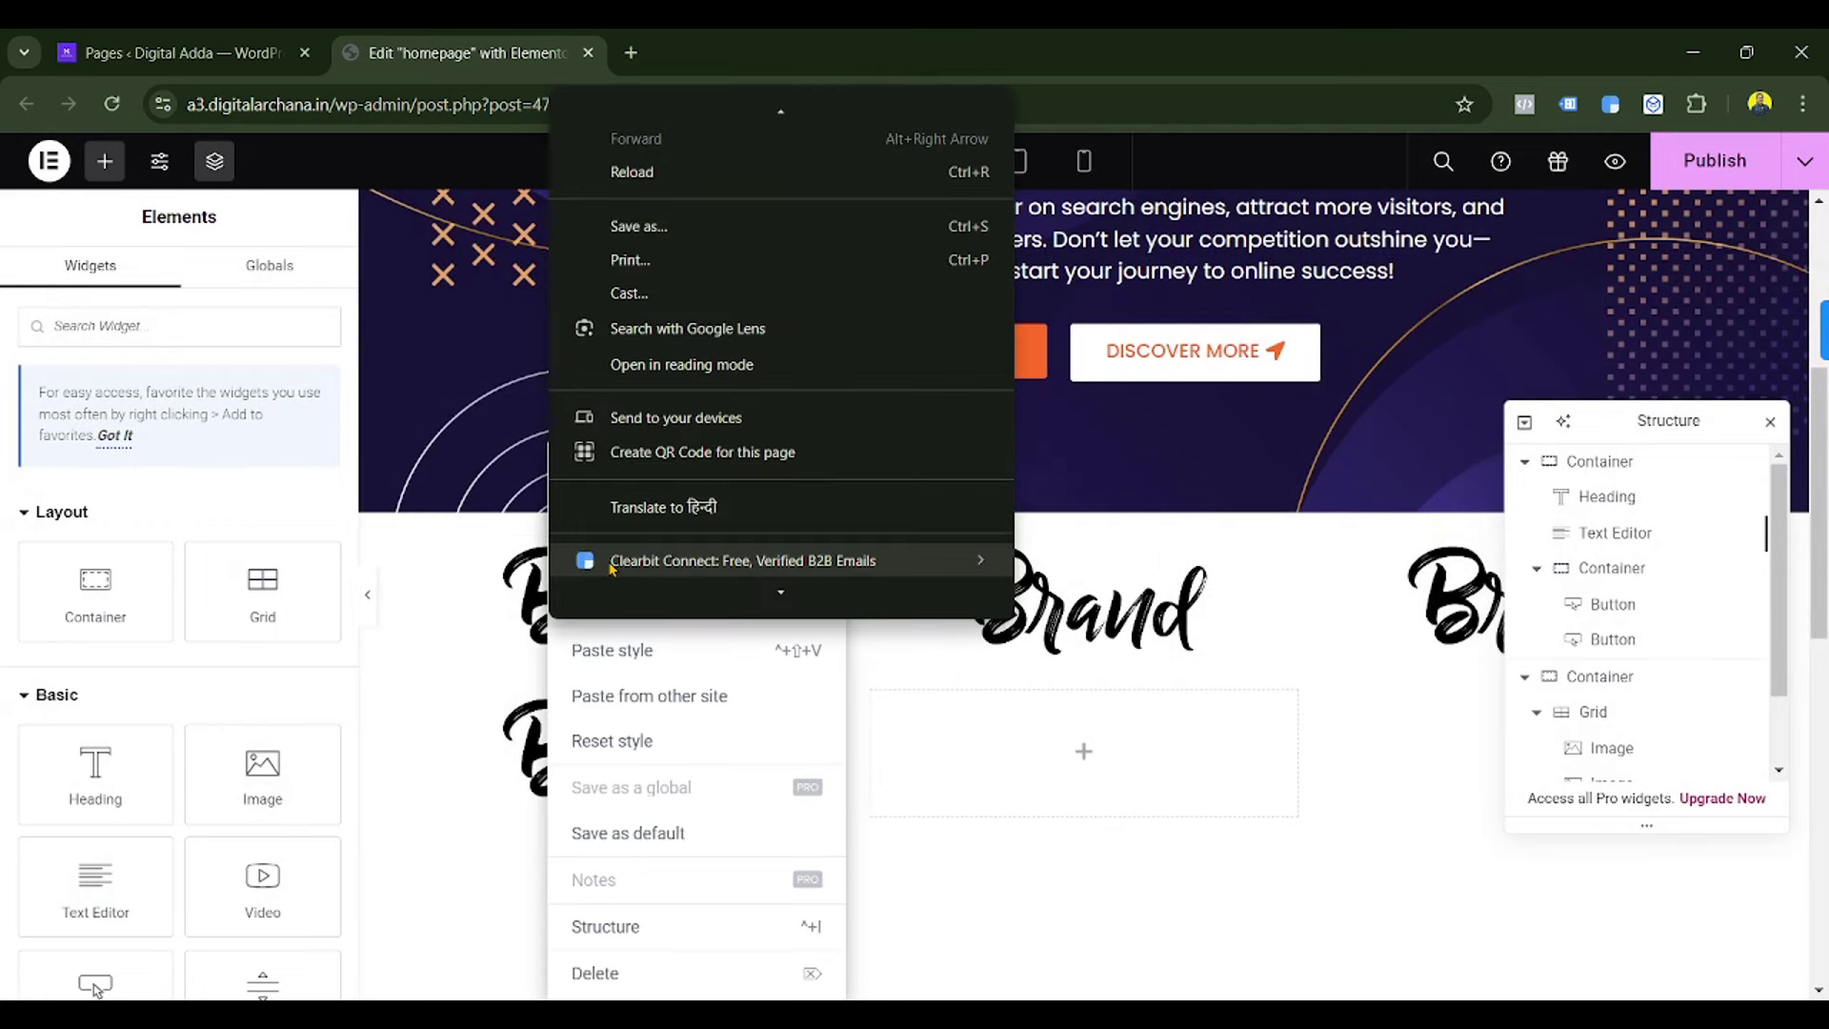
key("Escape")
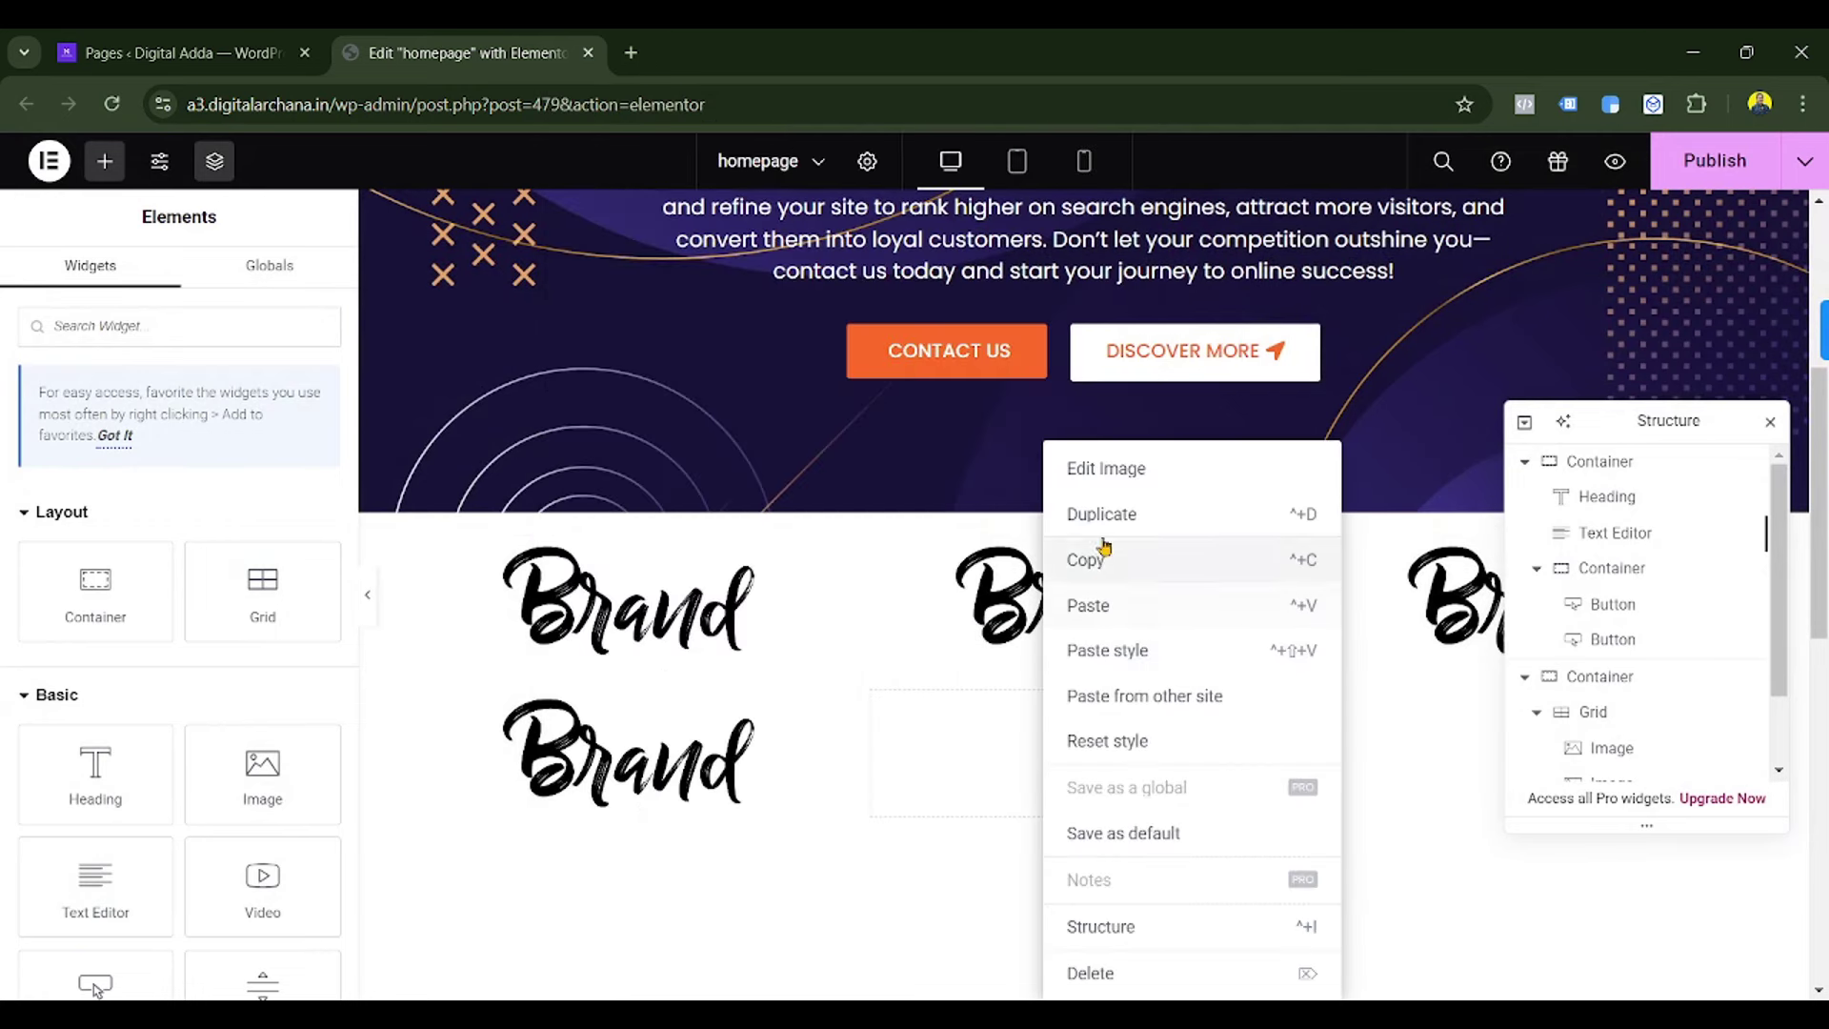
left_click(1083, 512)
right_click(1385, 604)
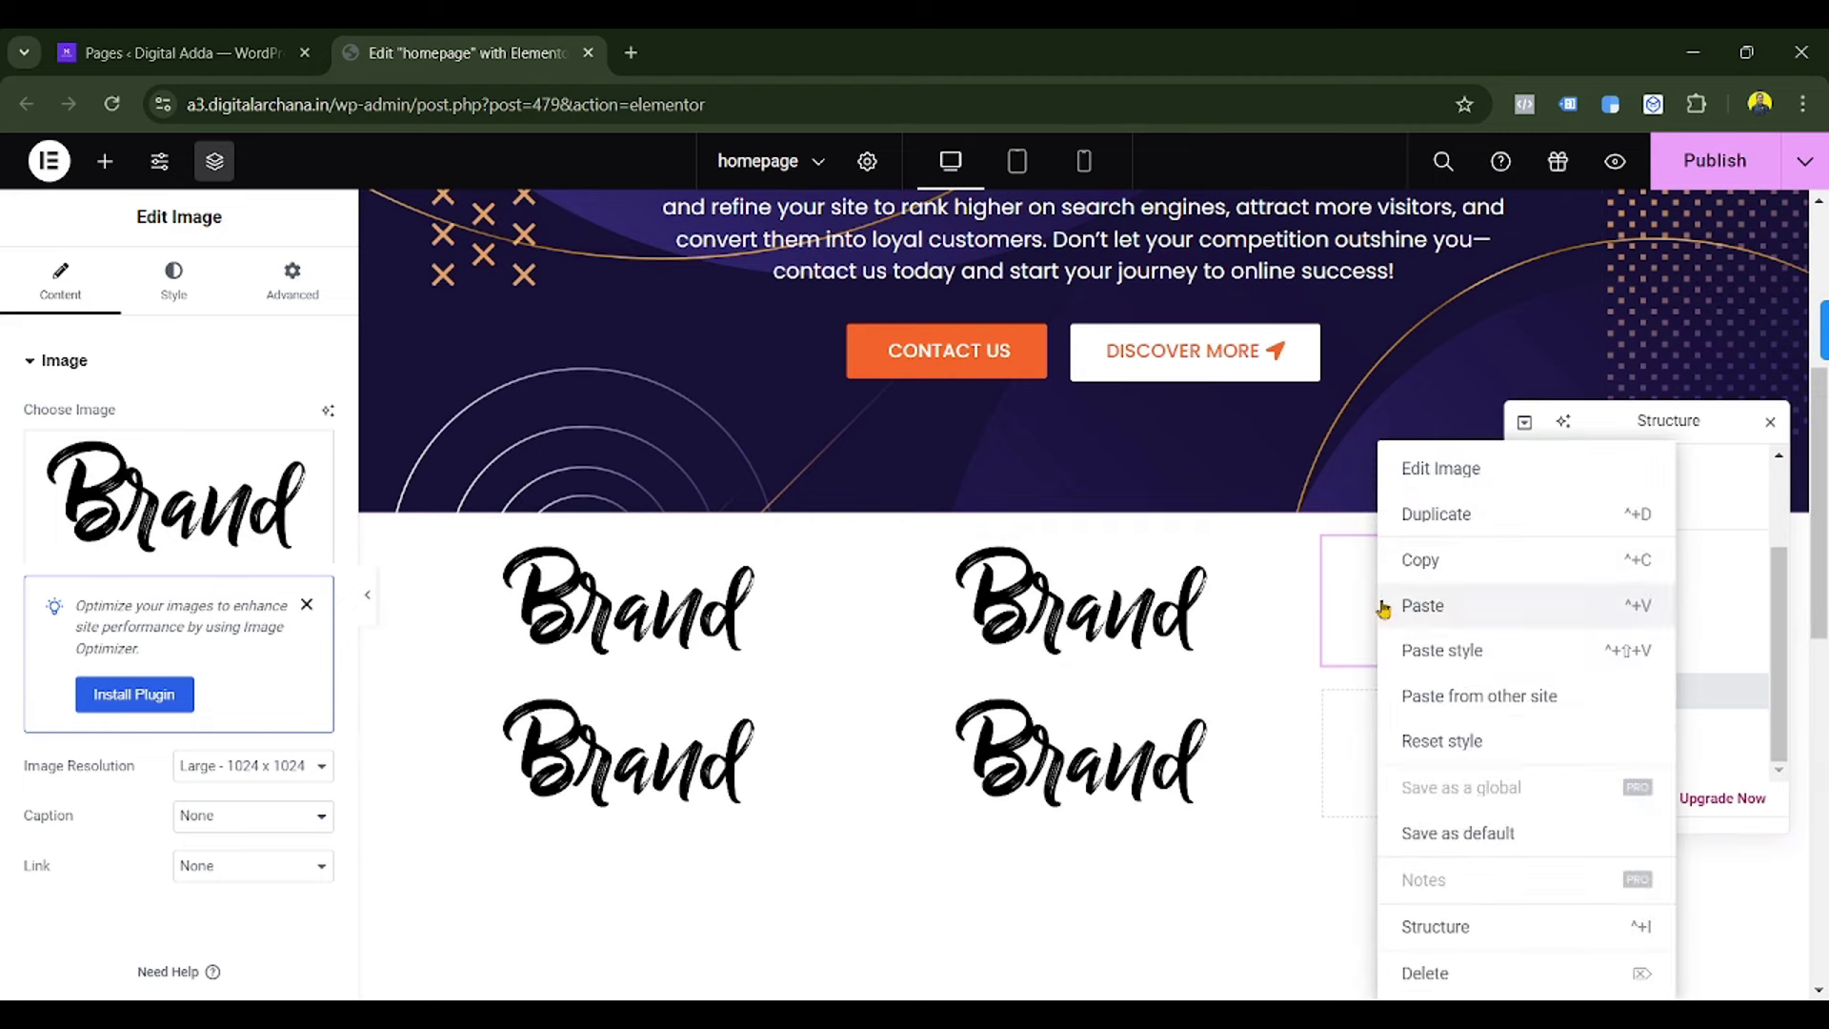
left_click(1437, 525)
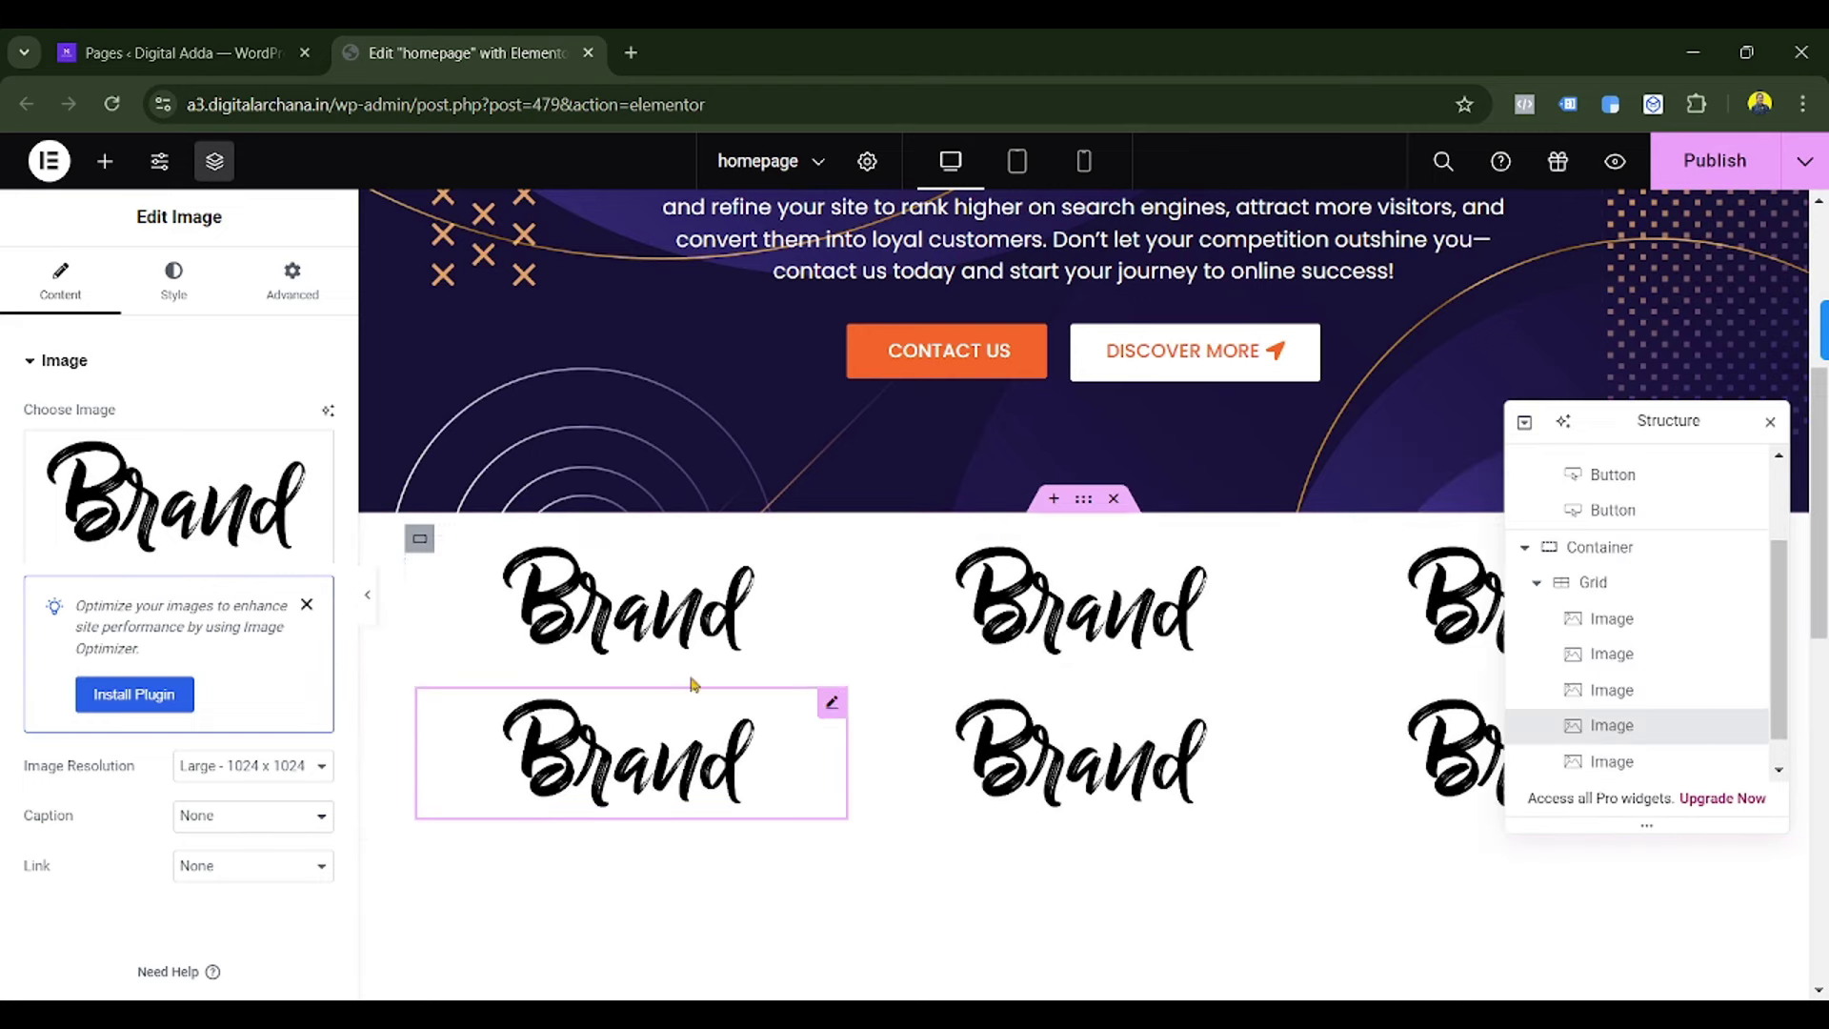
Set the logo grid to 4 columns and 0 rows, then preview the layout.
left_click(426, 541)
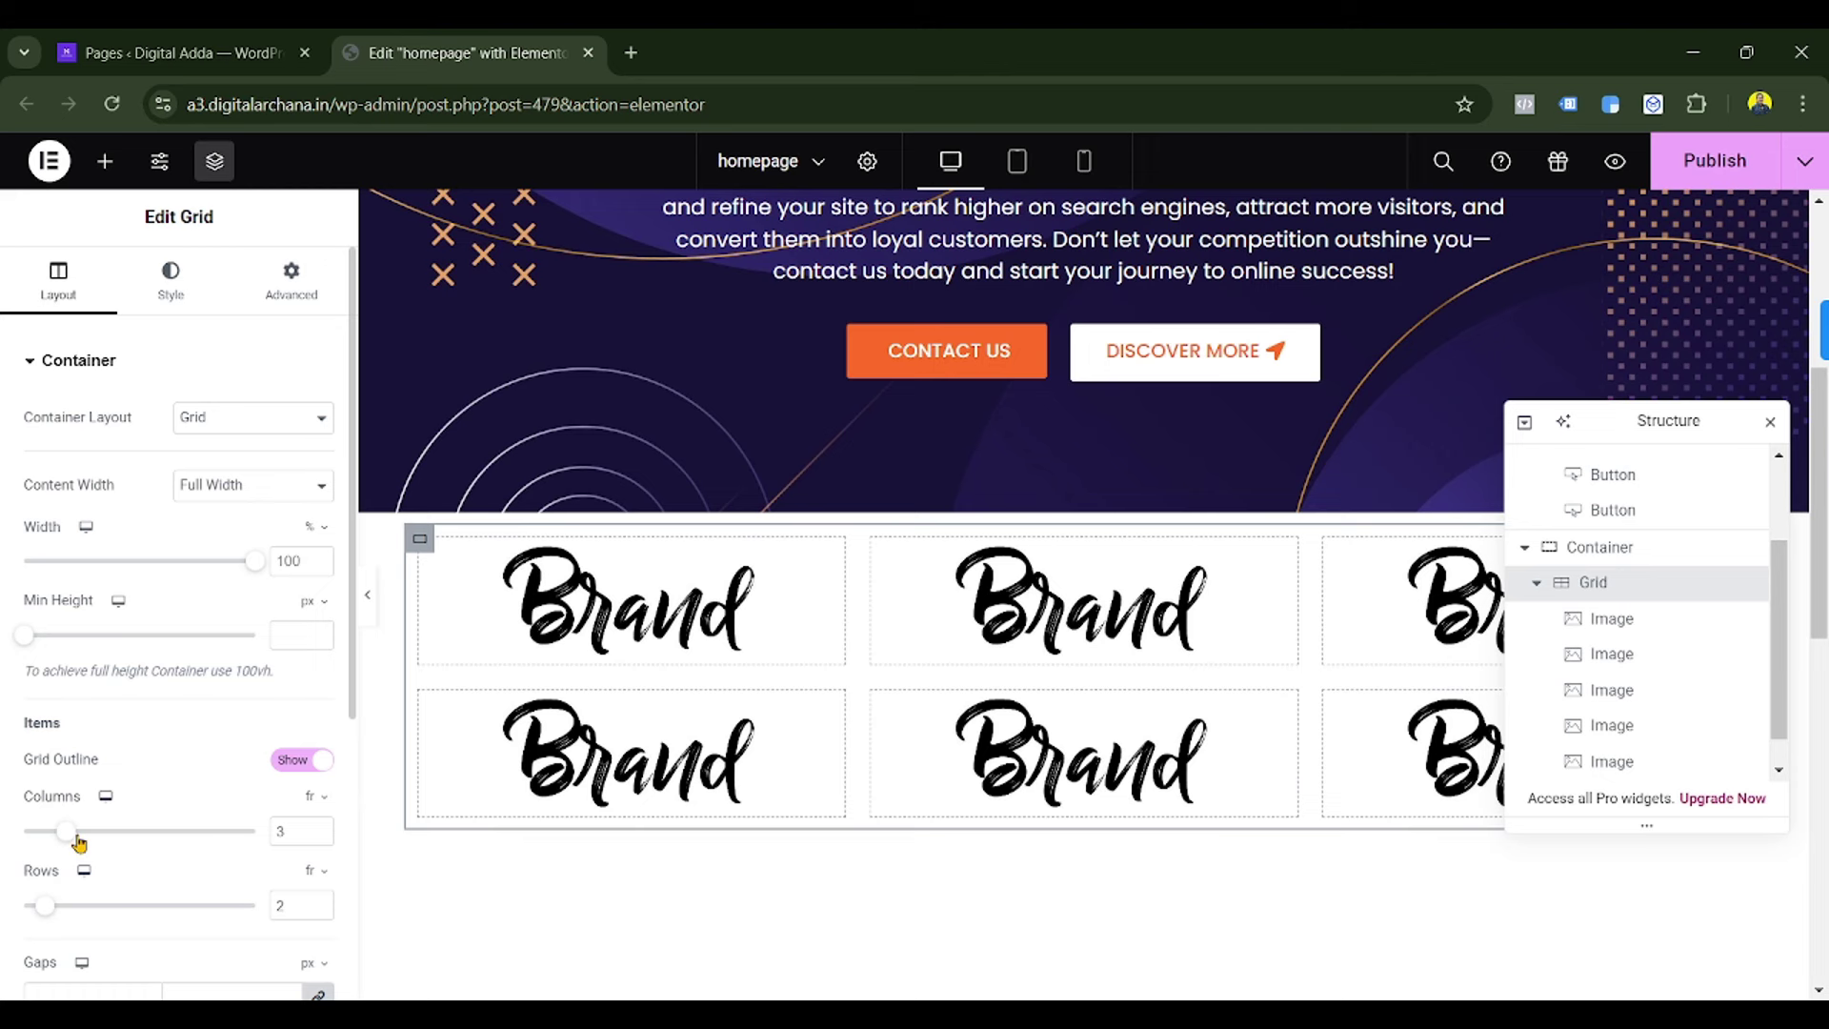
left_click(320, 832)
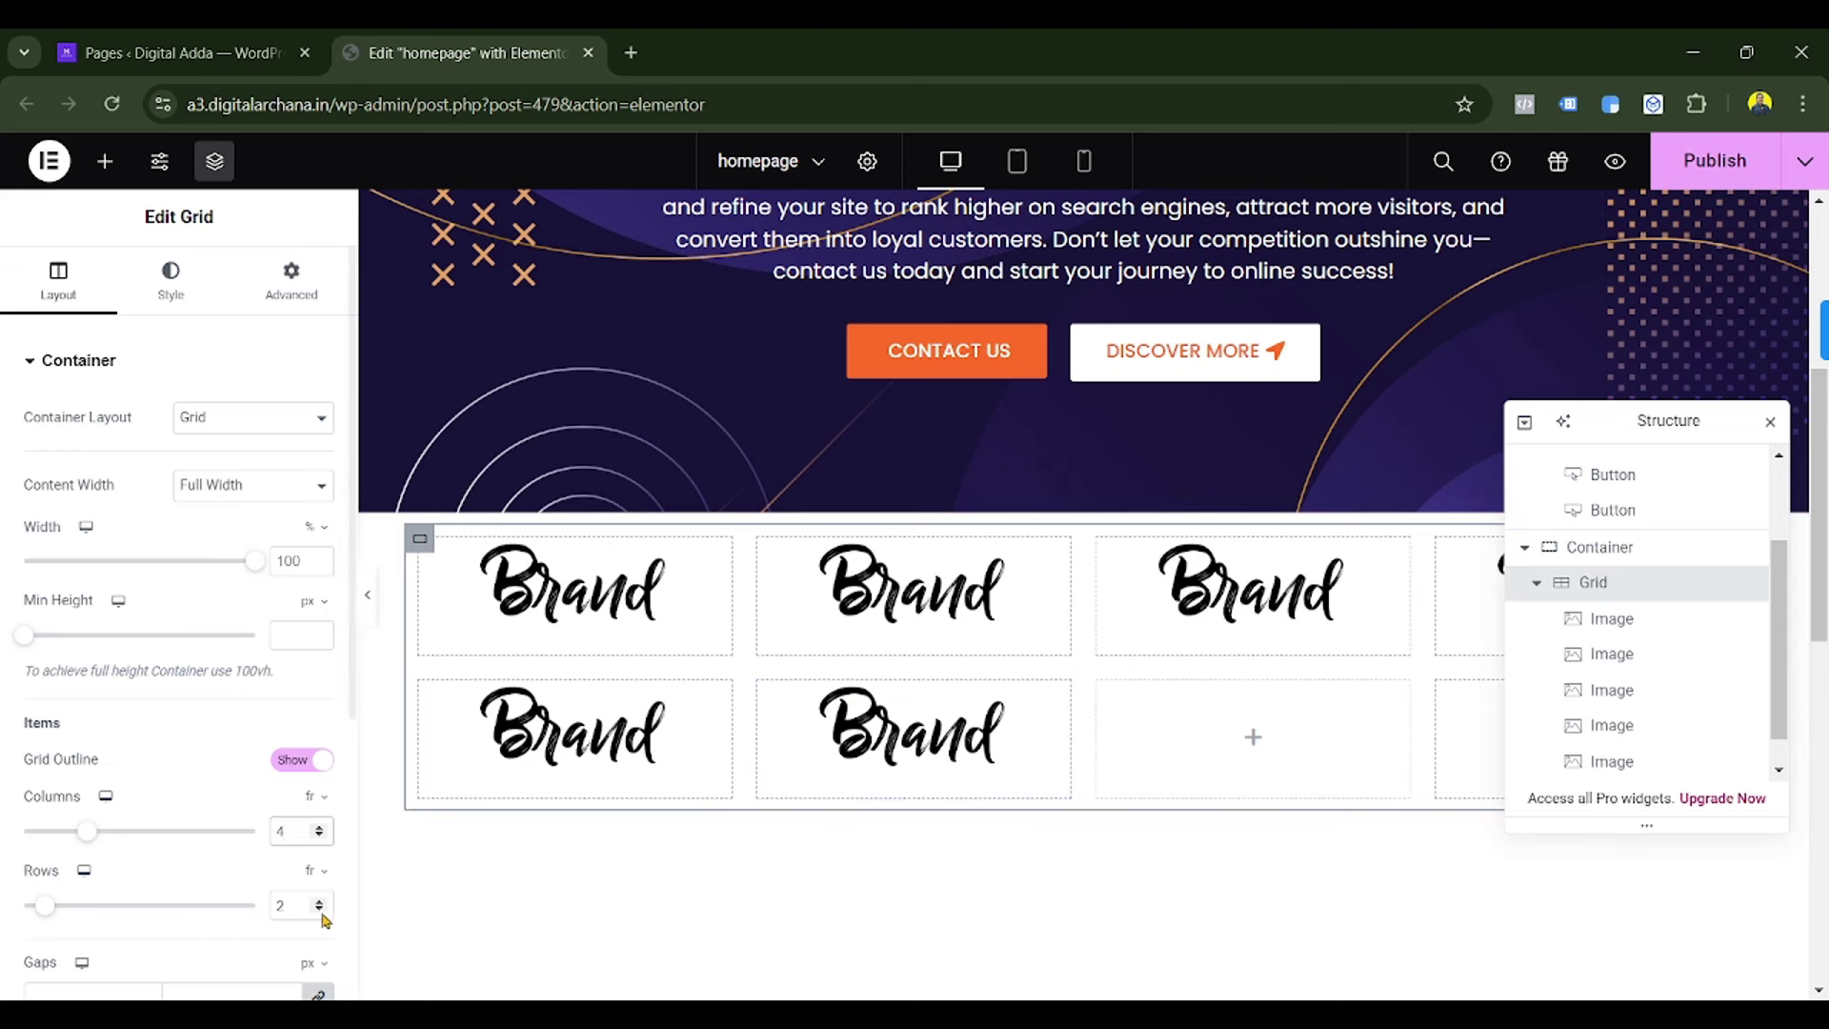
type("1")
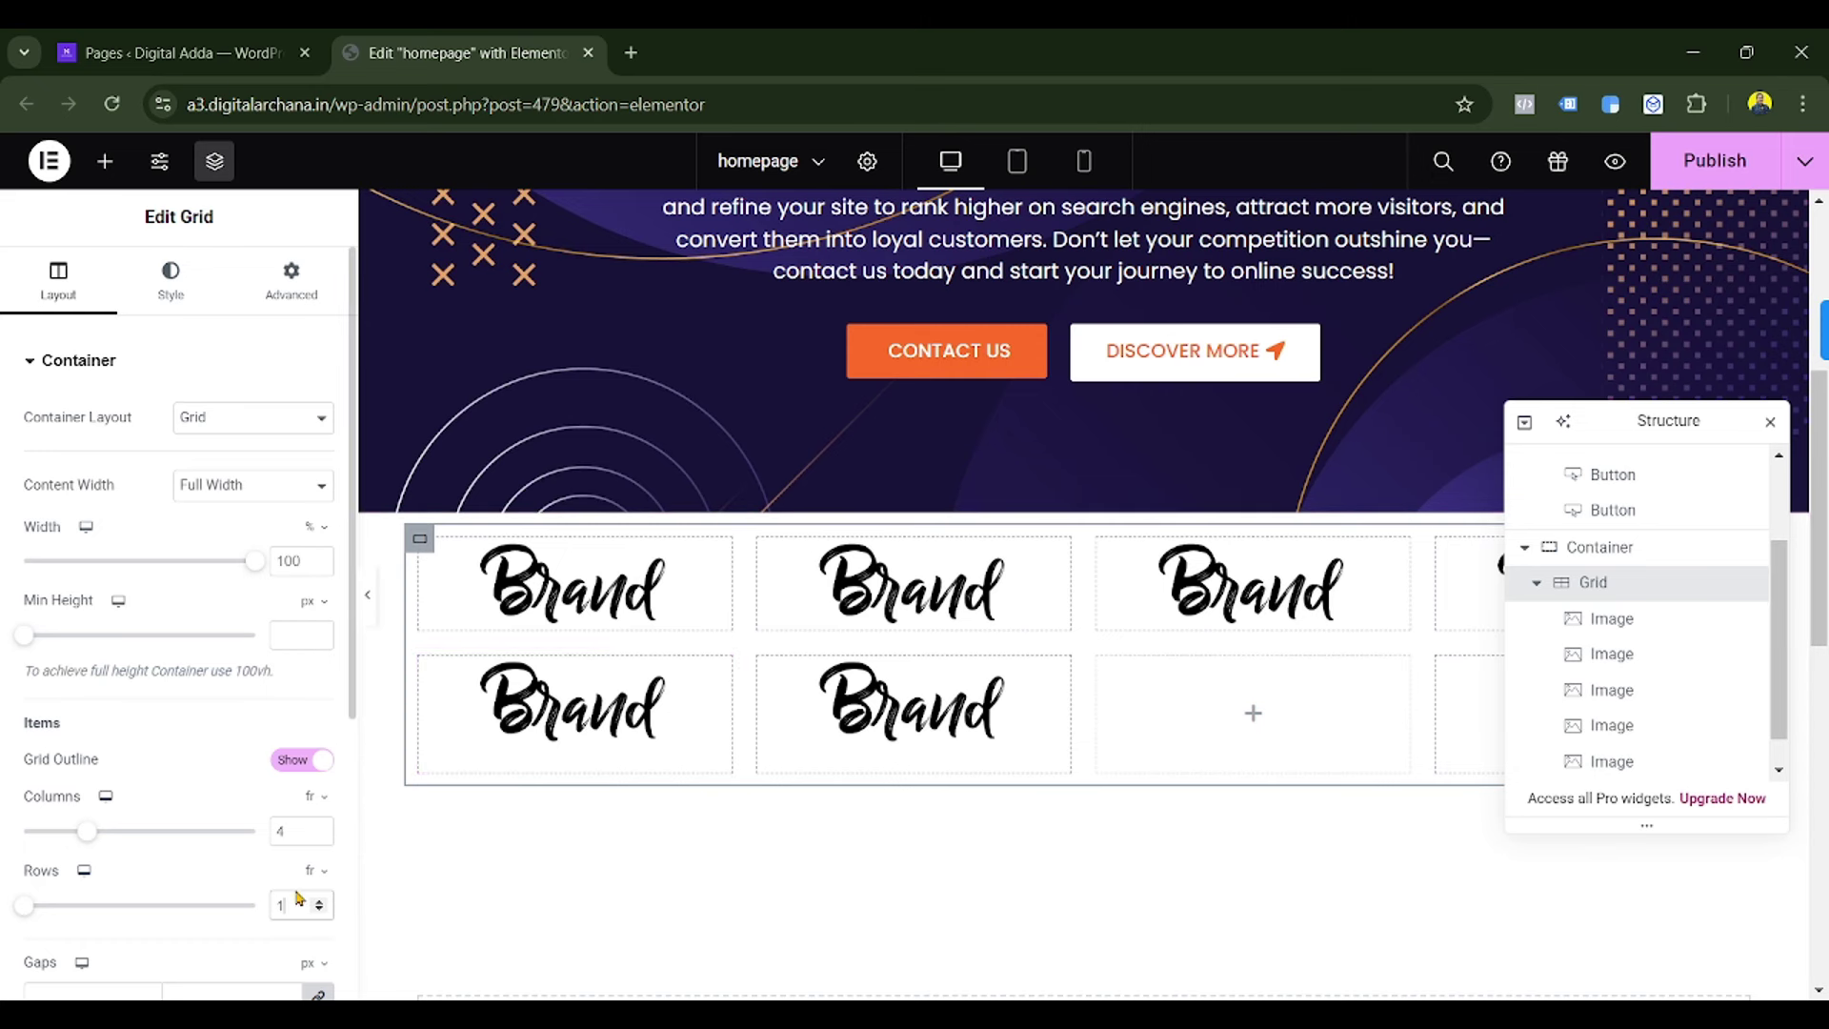
type("0")
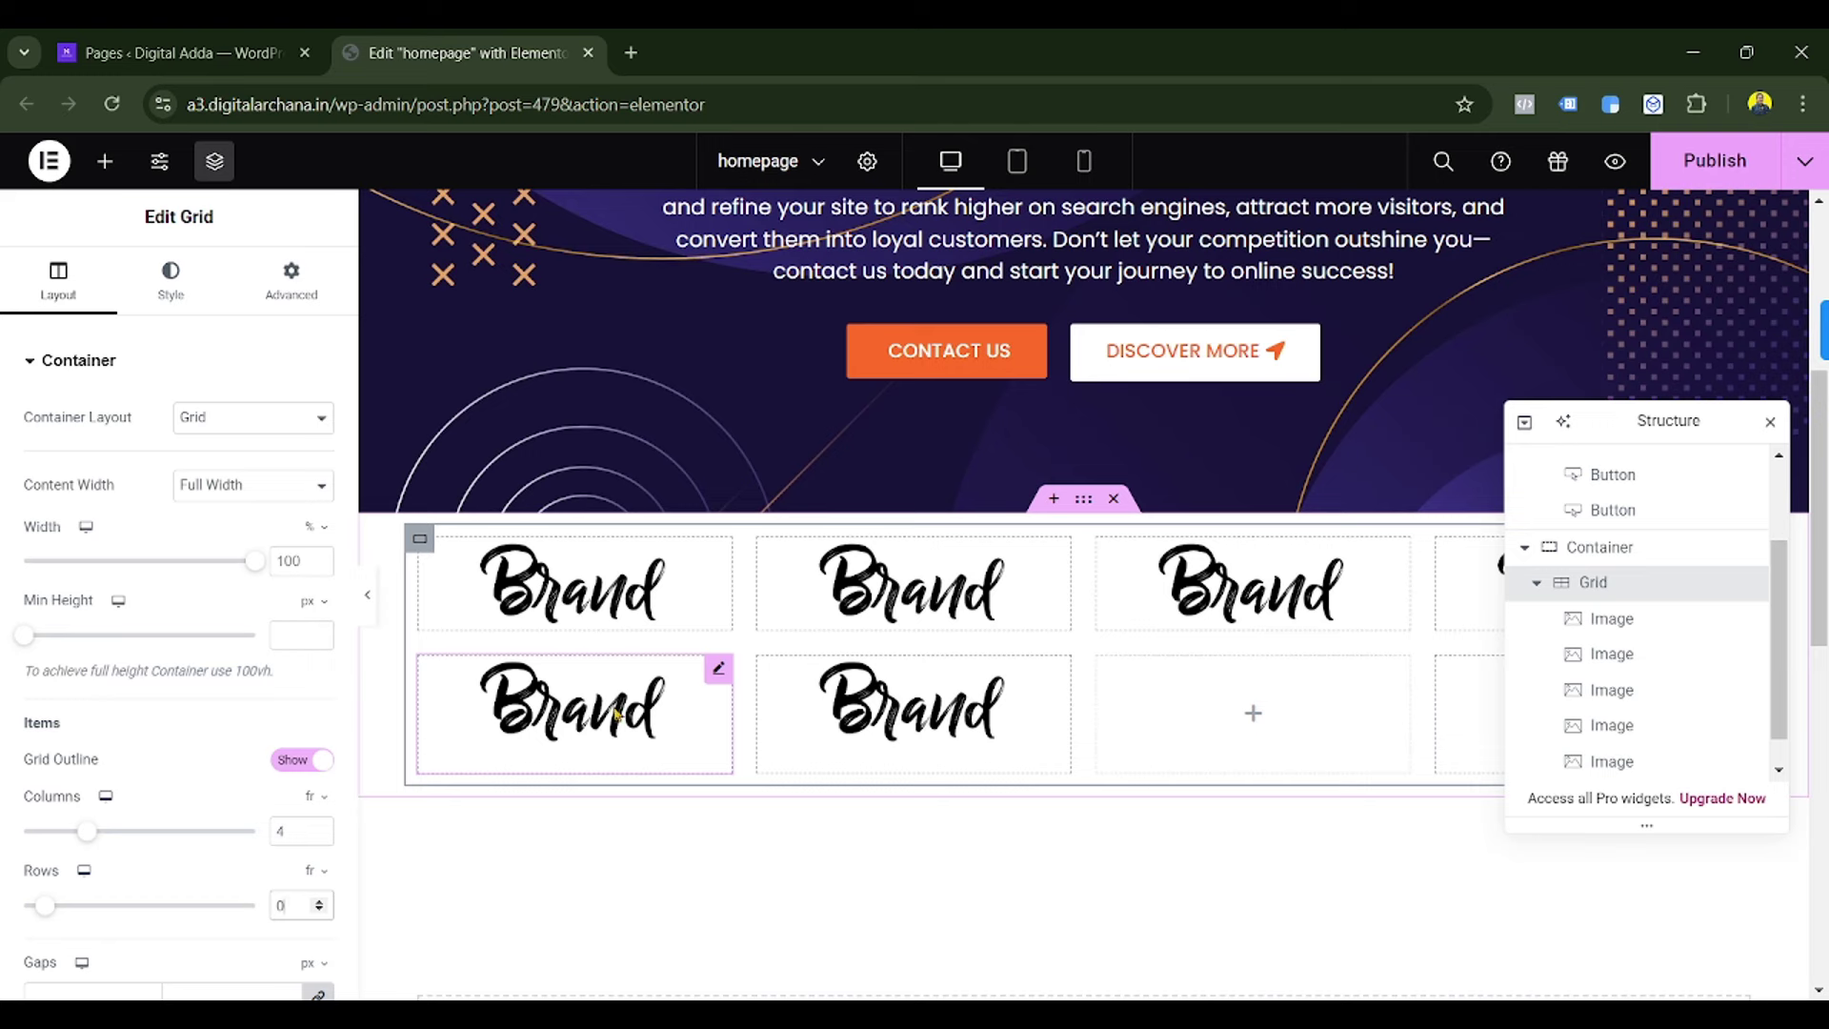
left_click(368, 601)
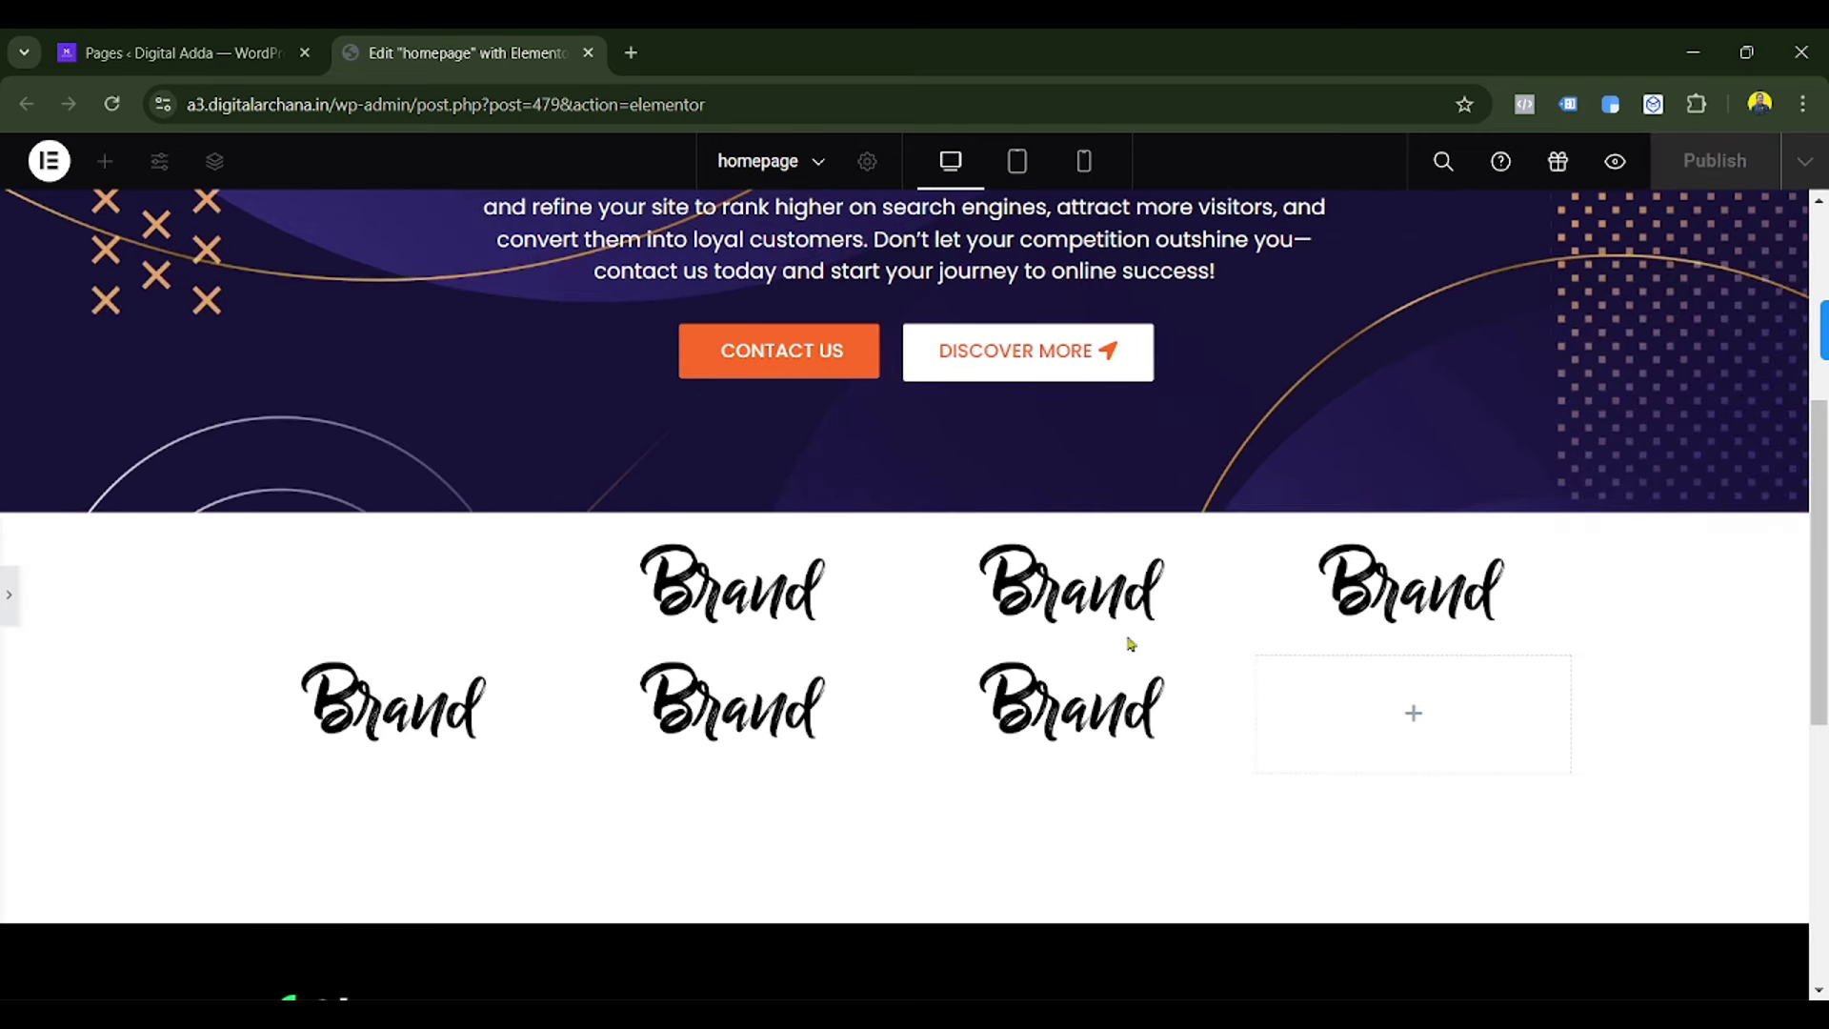
left_click(8, 602)
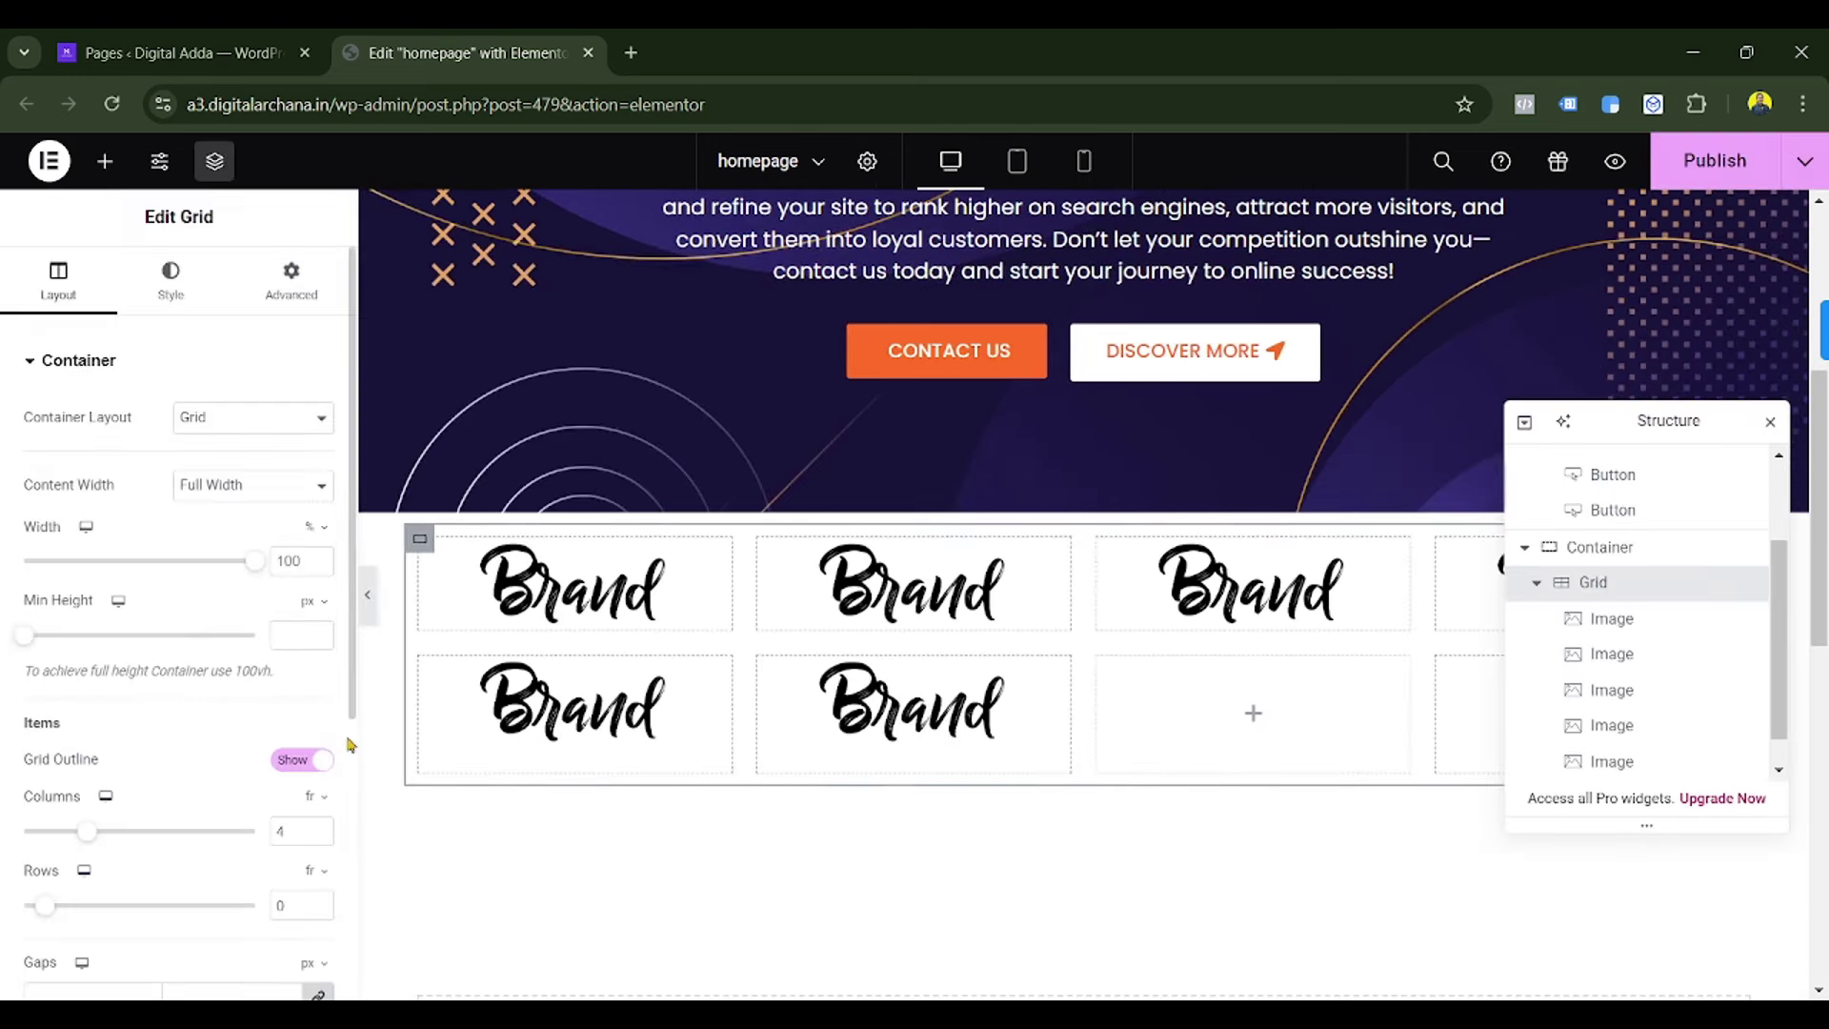
Delete the two extra Brand images left in the second row.
right_click(851, 702)
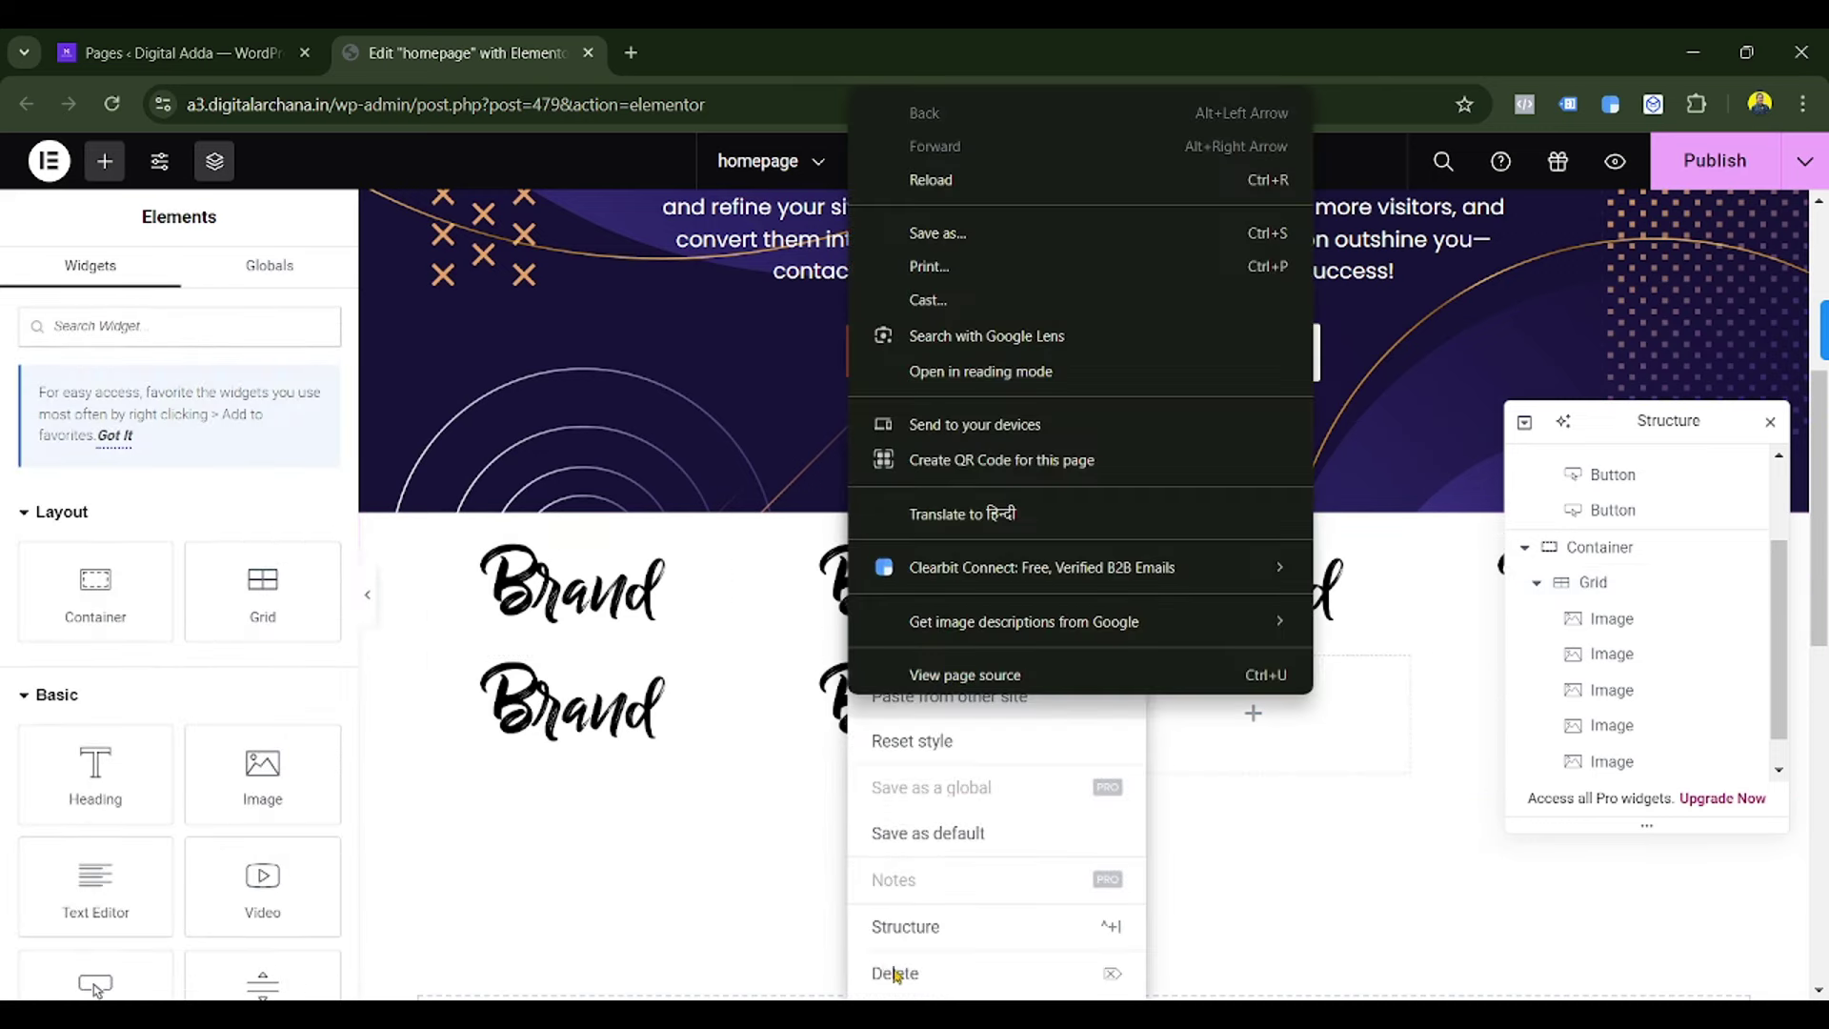
left_click(890, 969)
right_click(572, 743)
left_click(622, 981)
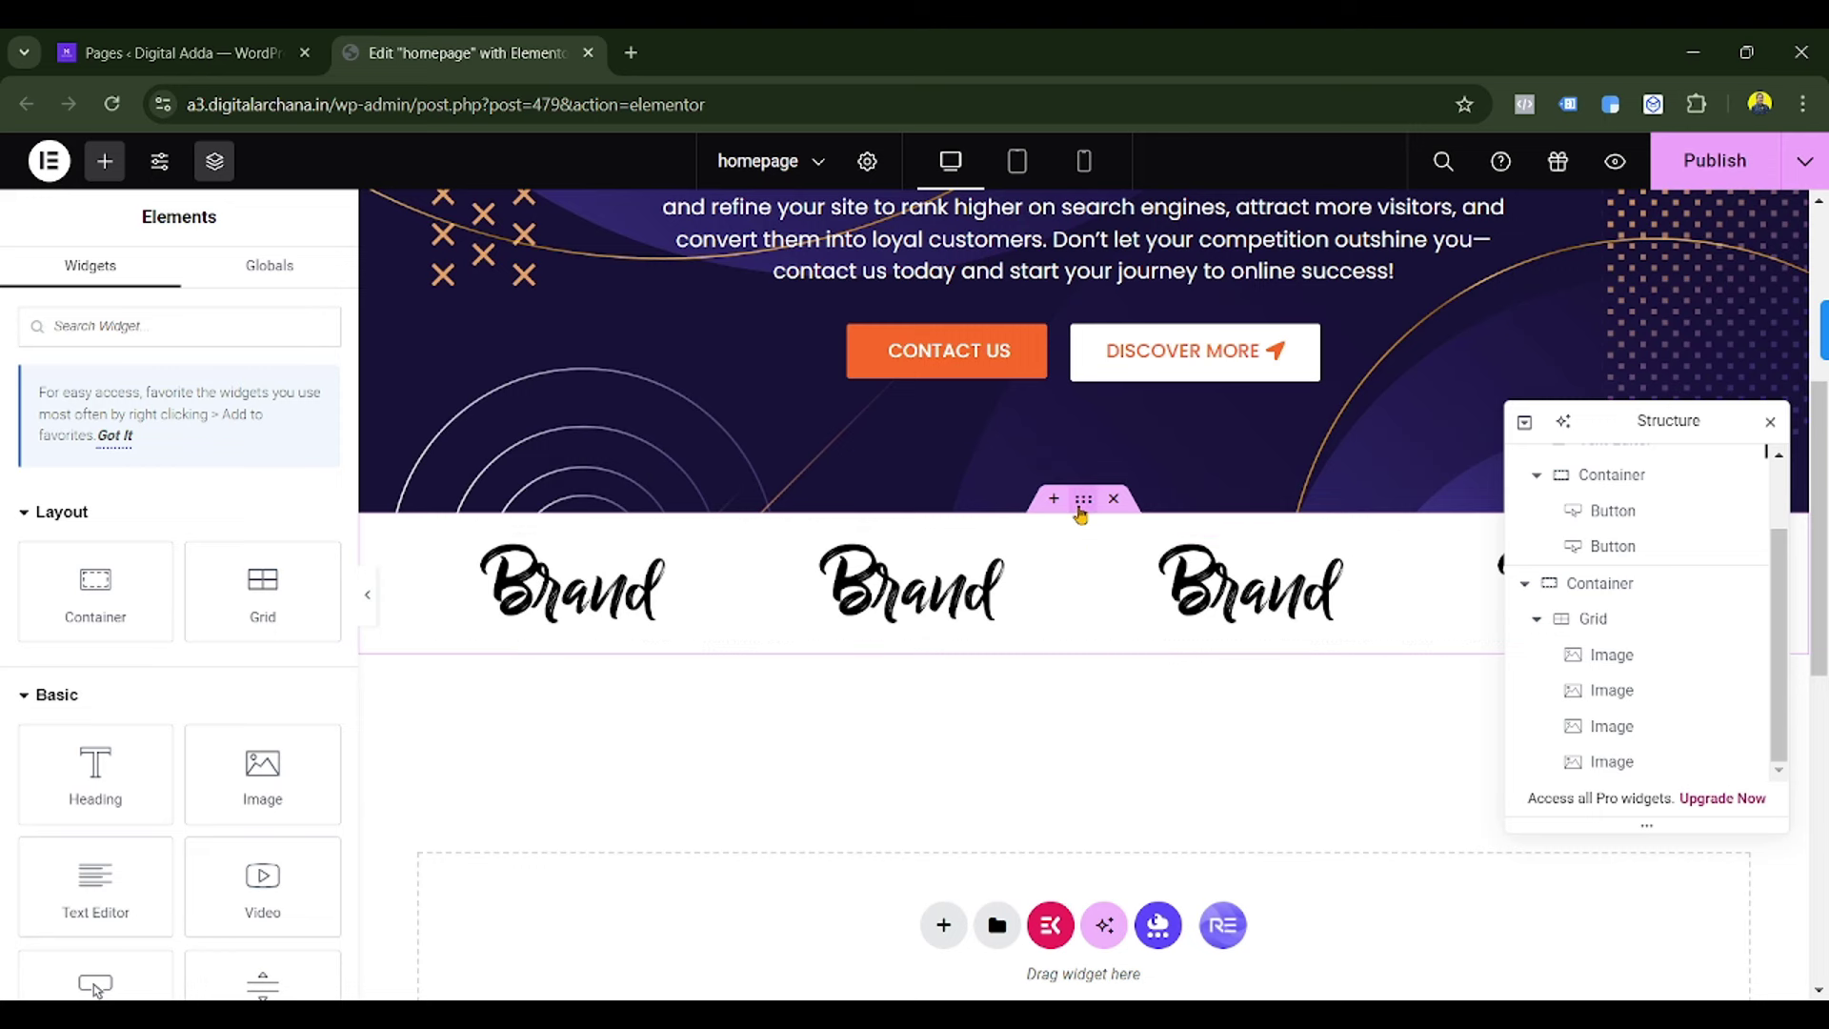
Set the logo row container's top and bottom padding to 50 px in Advanced settings.
left_click(1081, 510)
left_click(286, 281)
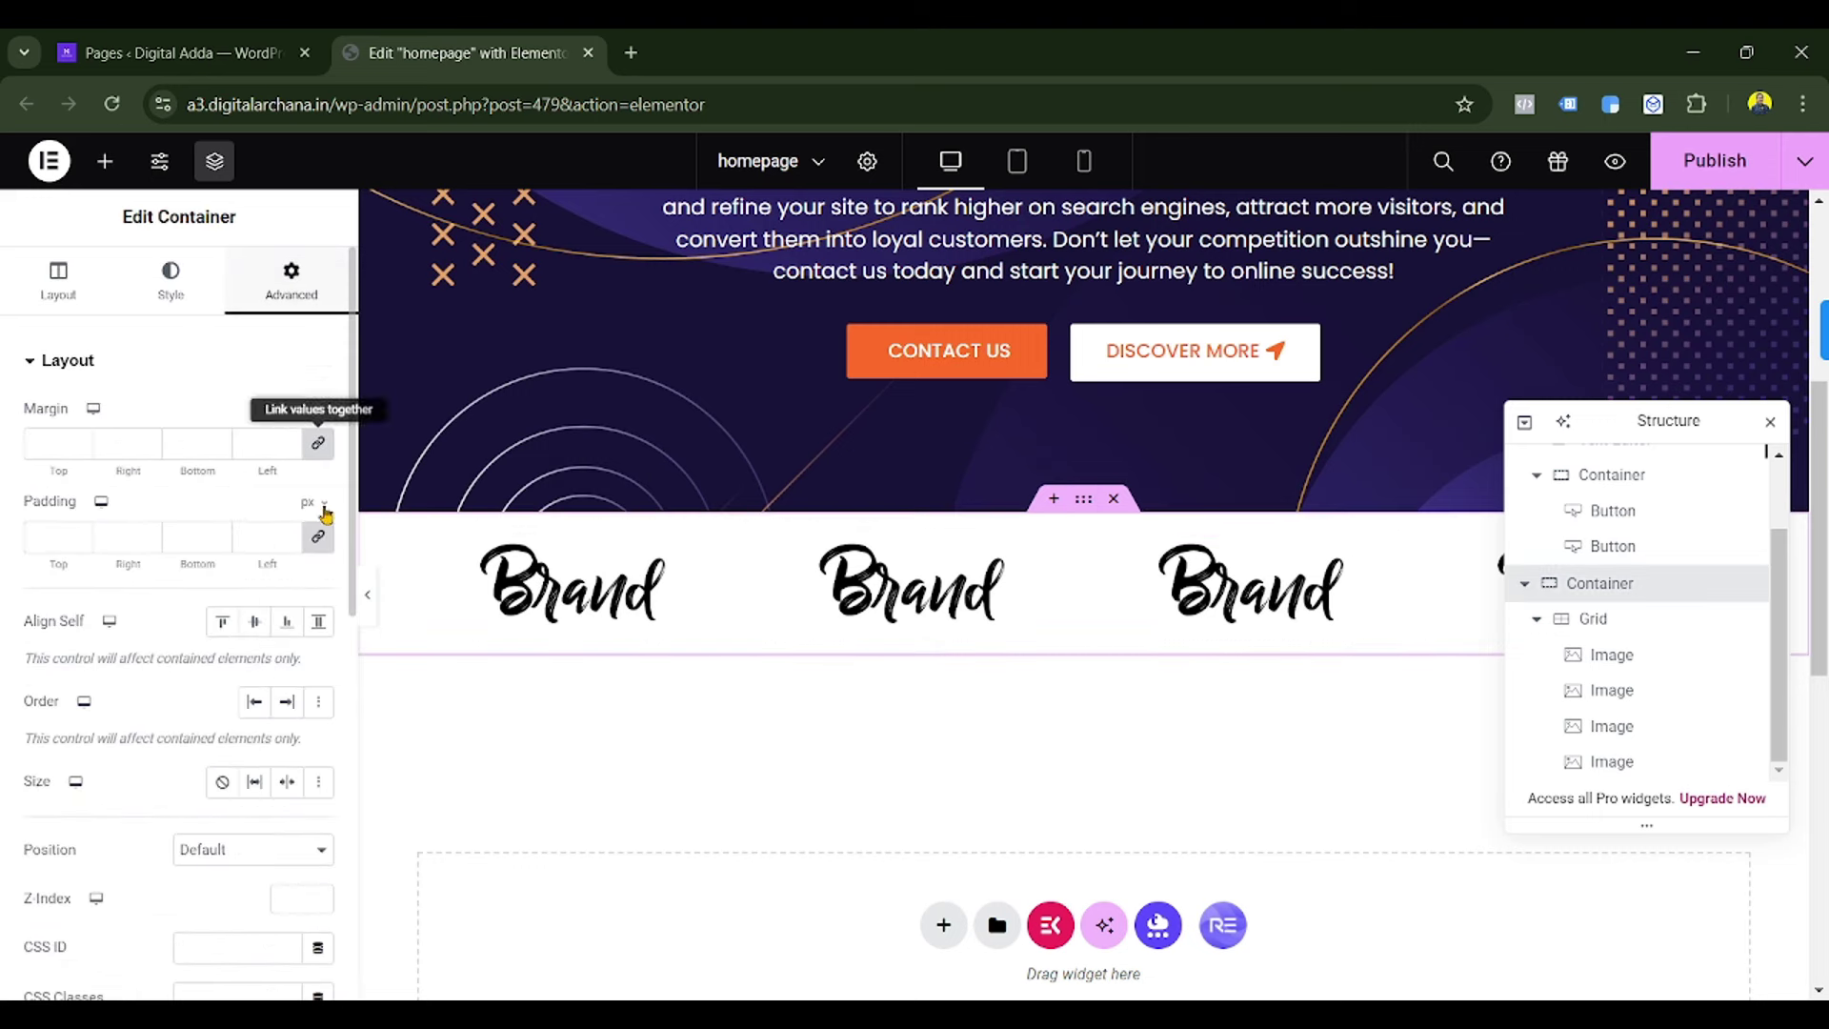
left_click(47, 538)
type("0")
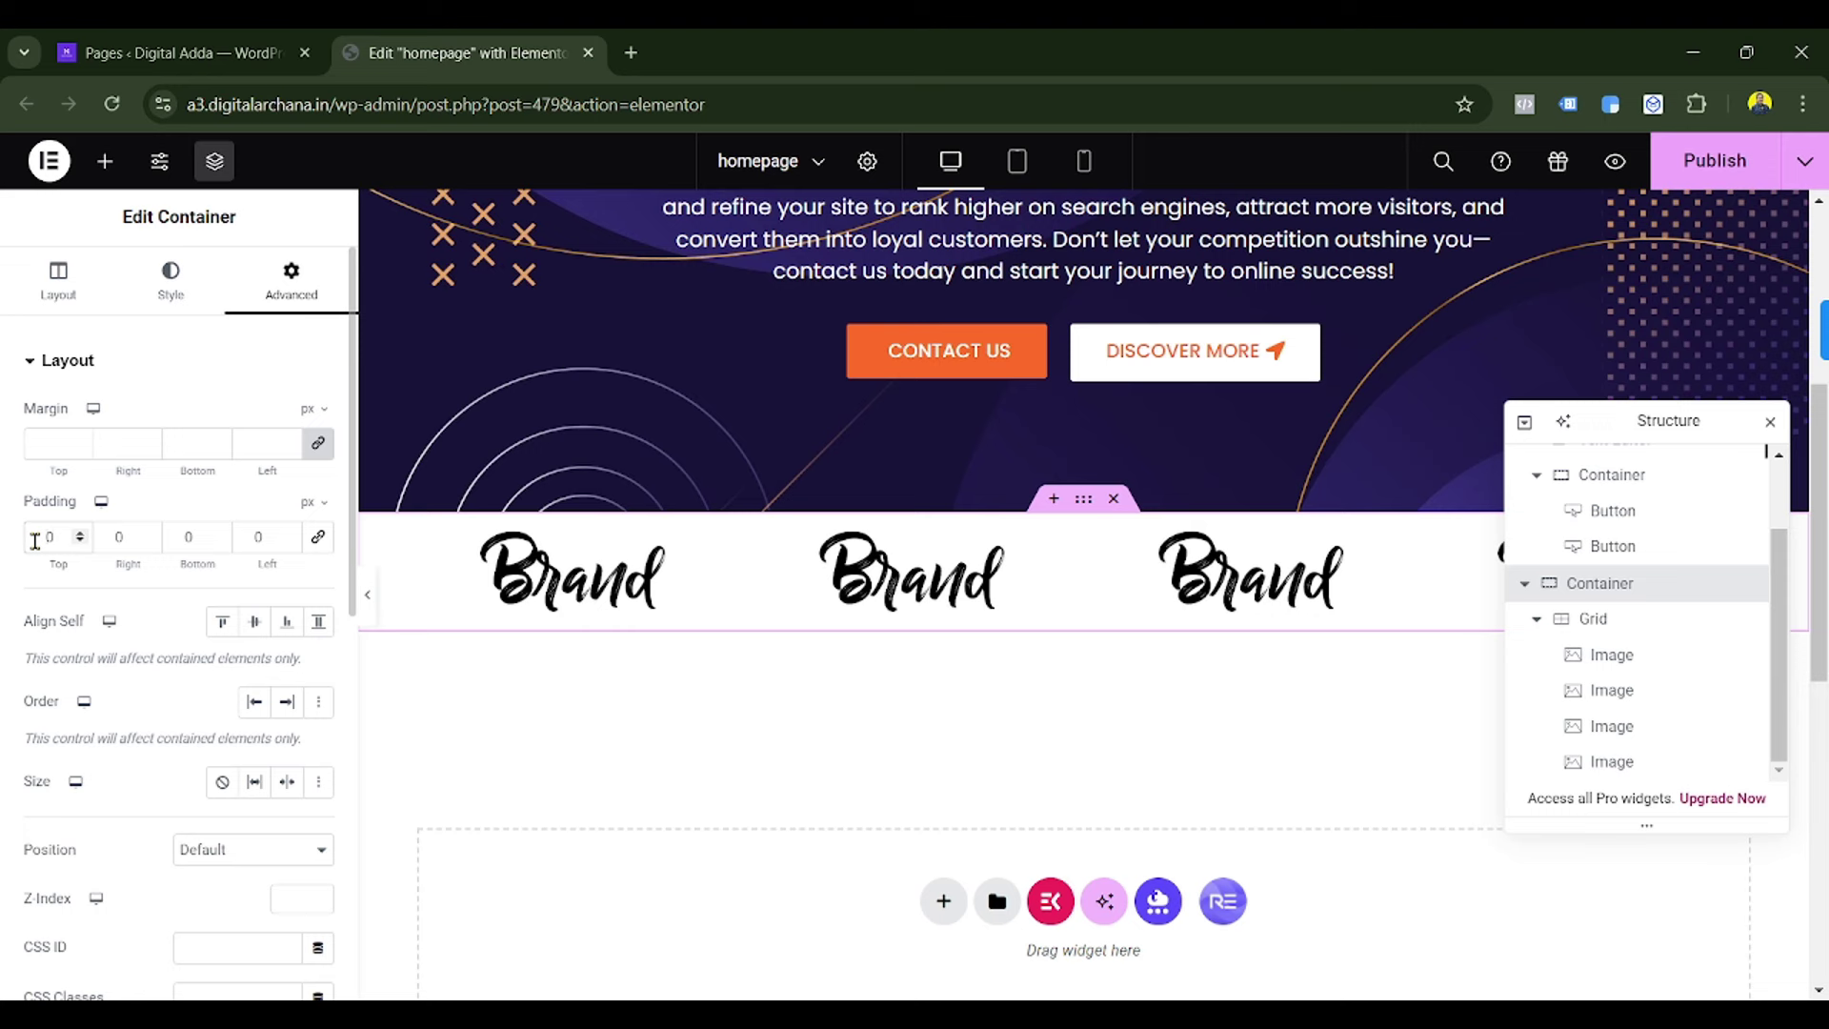
left_click(35, 541)
type("5")
left_click(173, 548)
type("5")
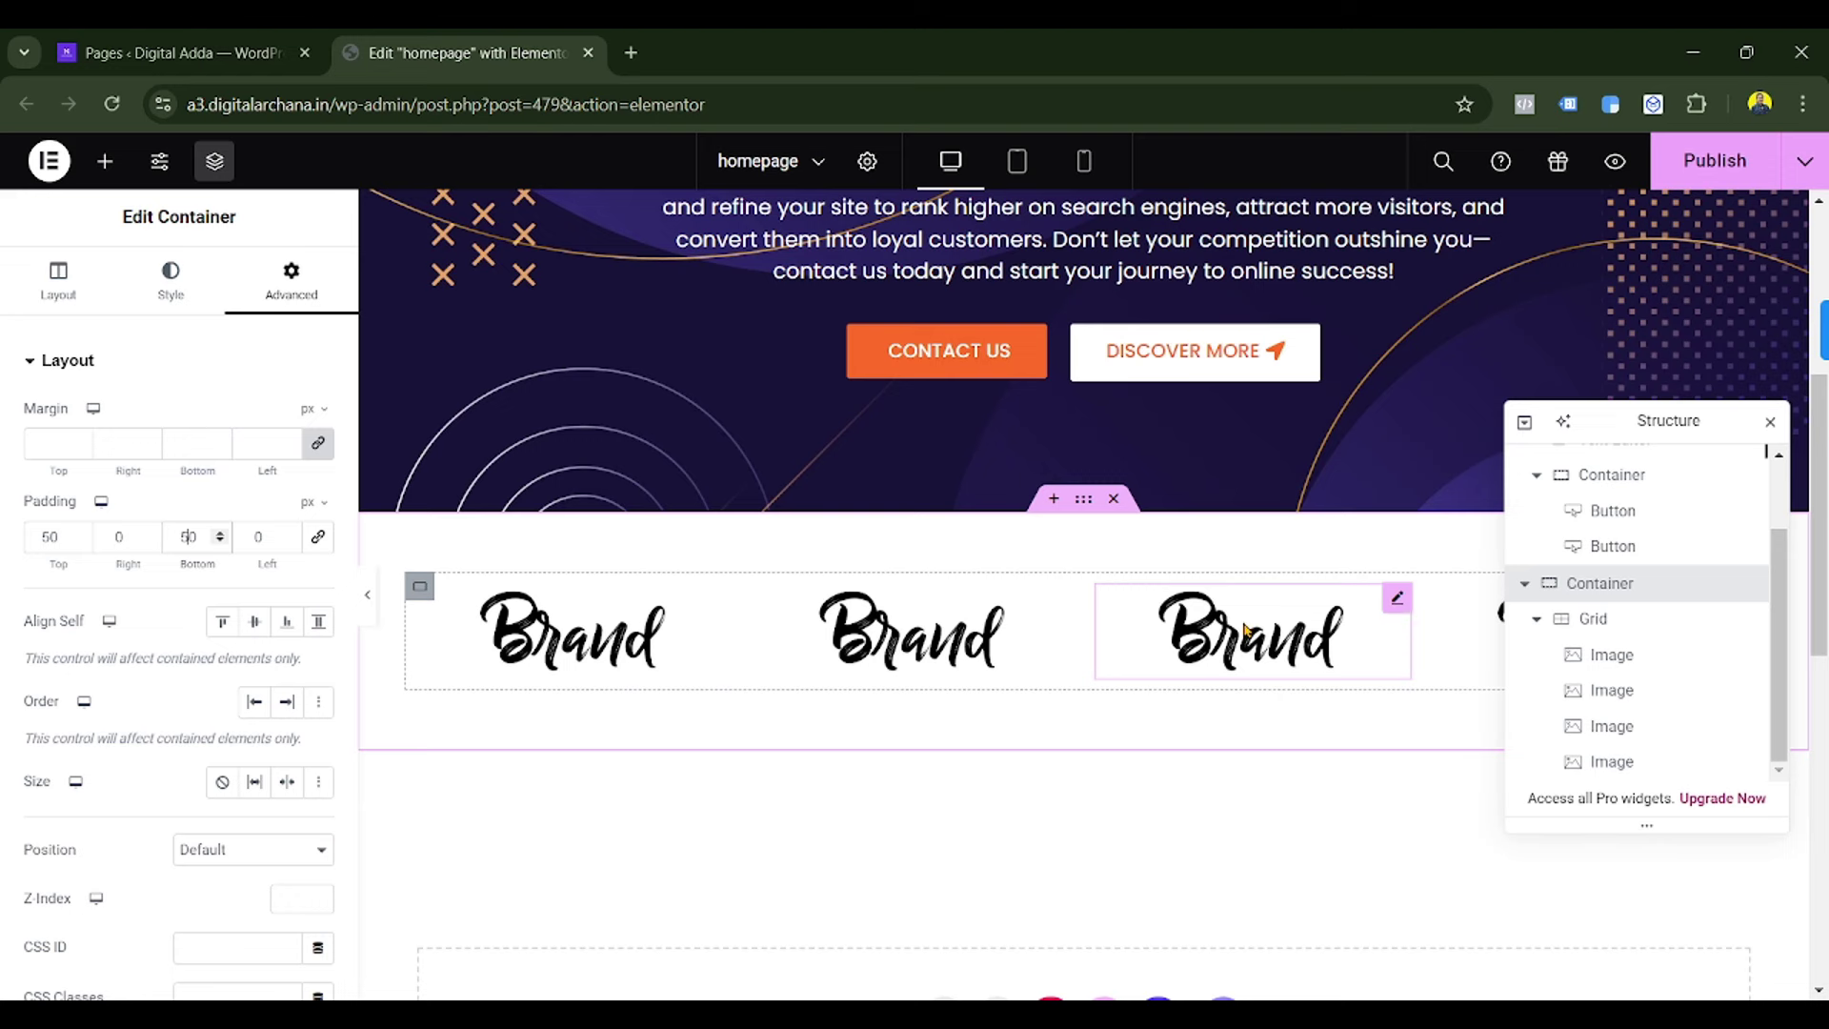
Add a one-column Flexbox container below the logos with width 1200.
scroll(1103, 776, "down", 4)
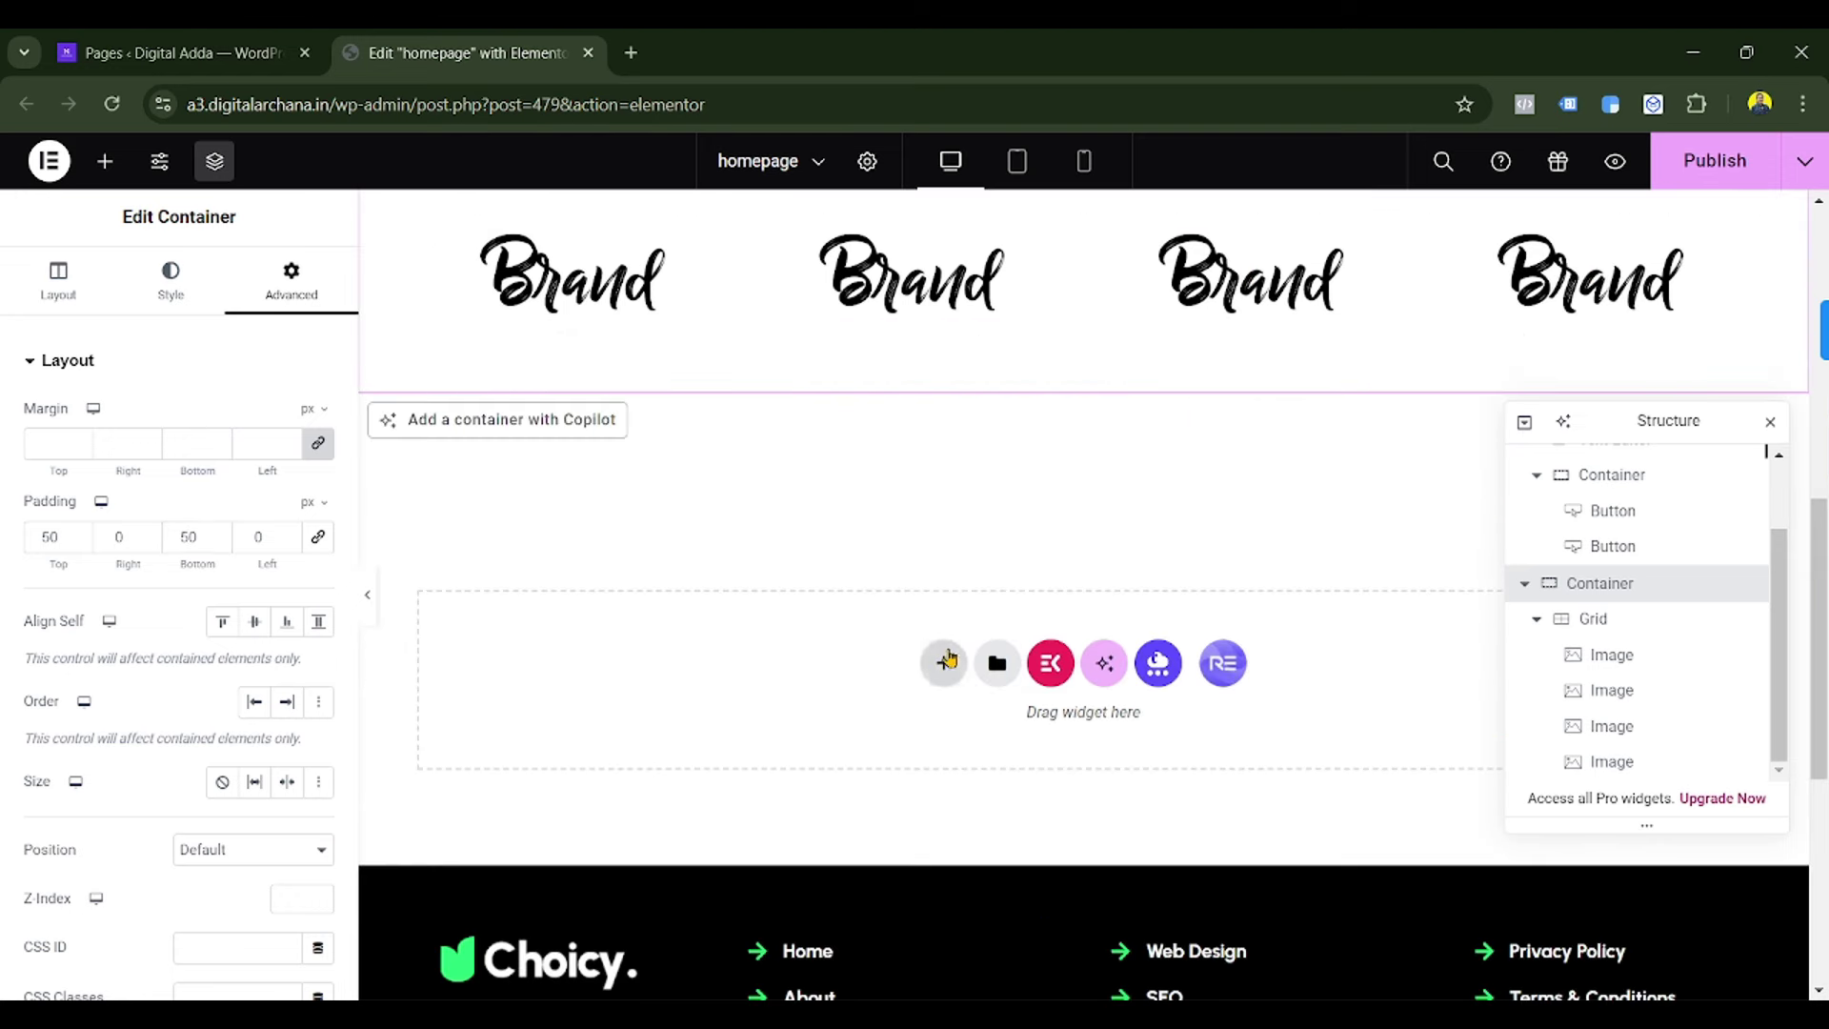
left_click(948, 658)
left_click(996, 760)
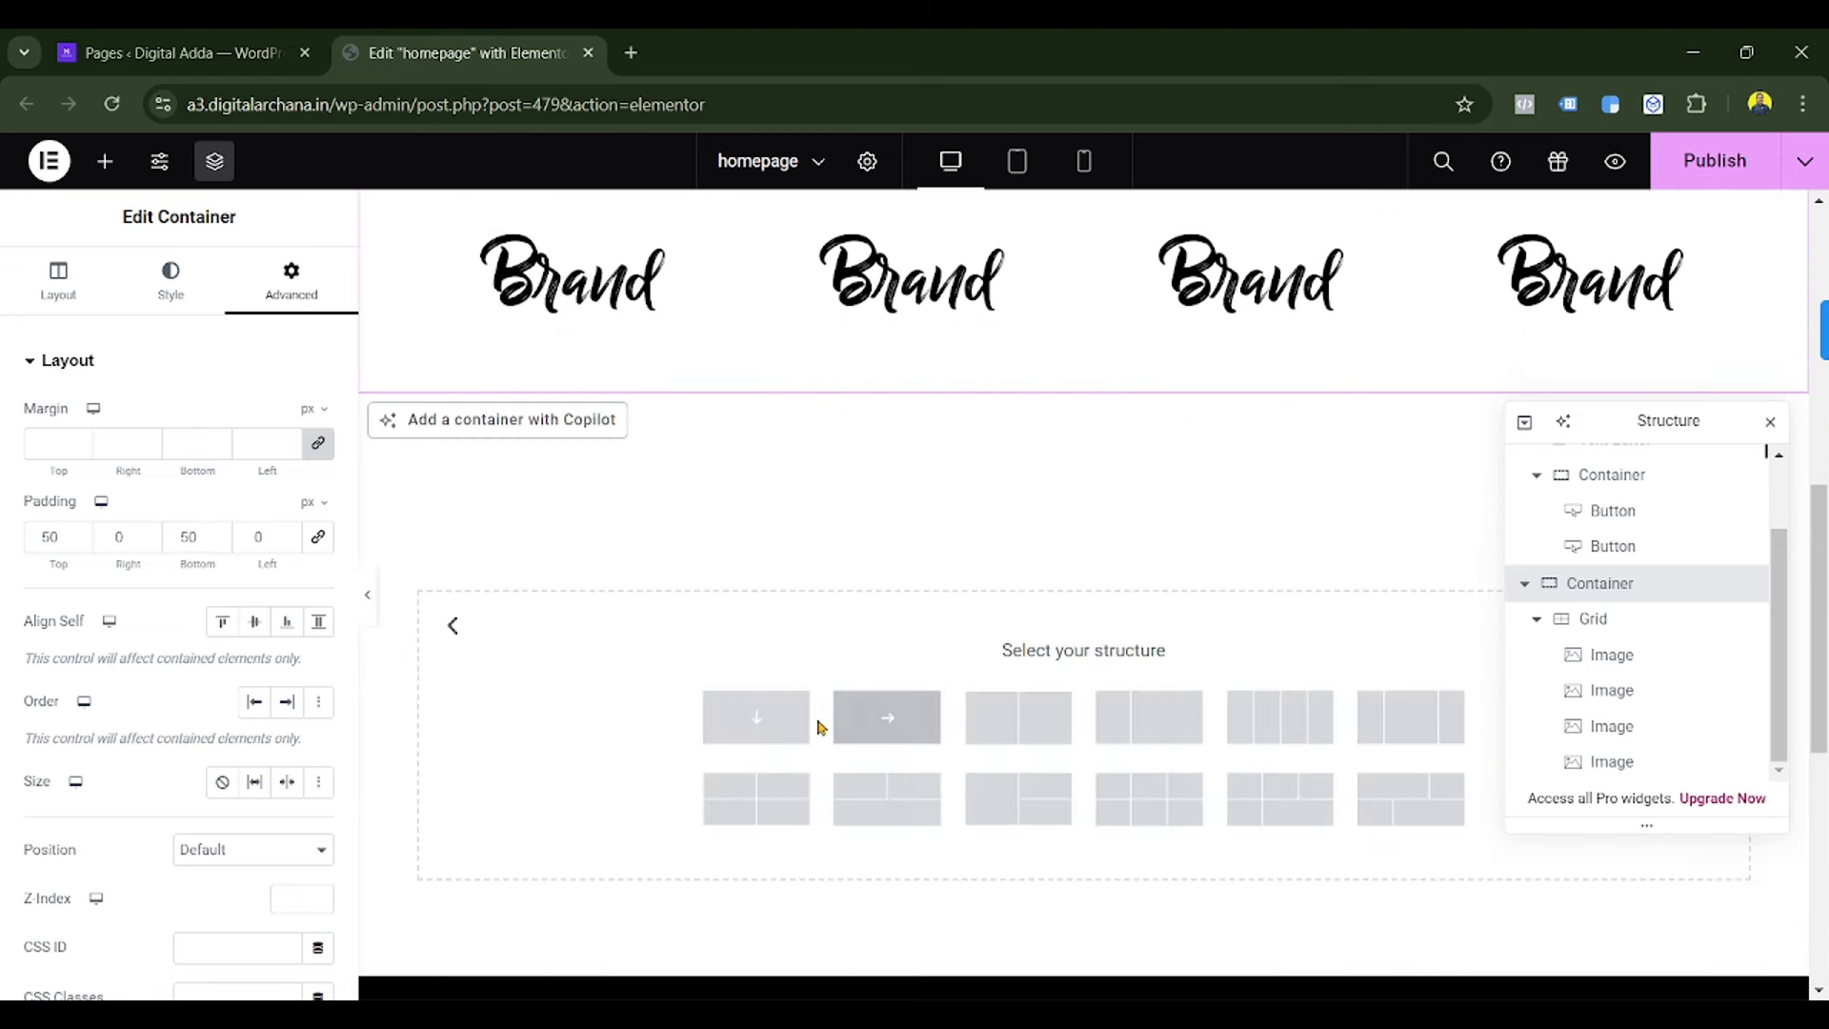
left_click(757, 717)
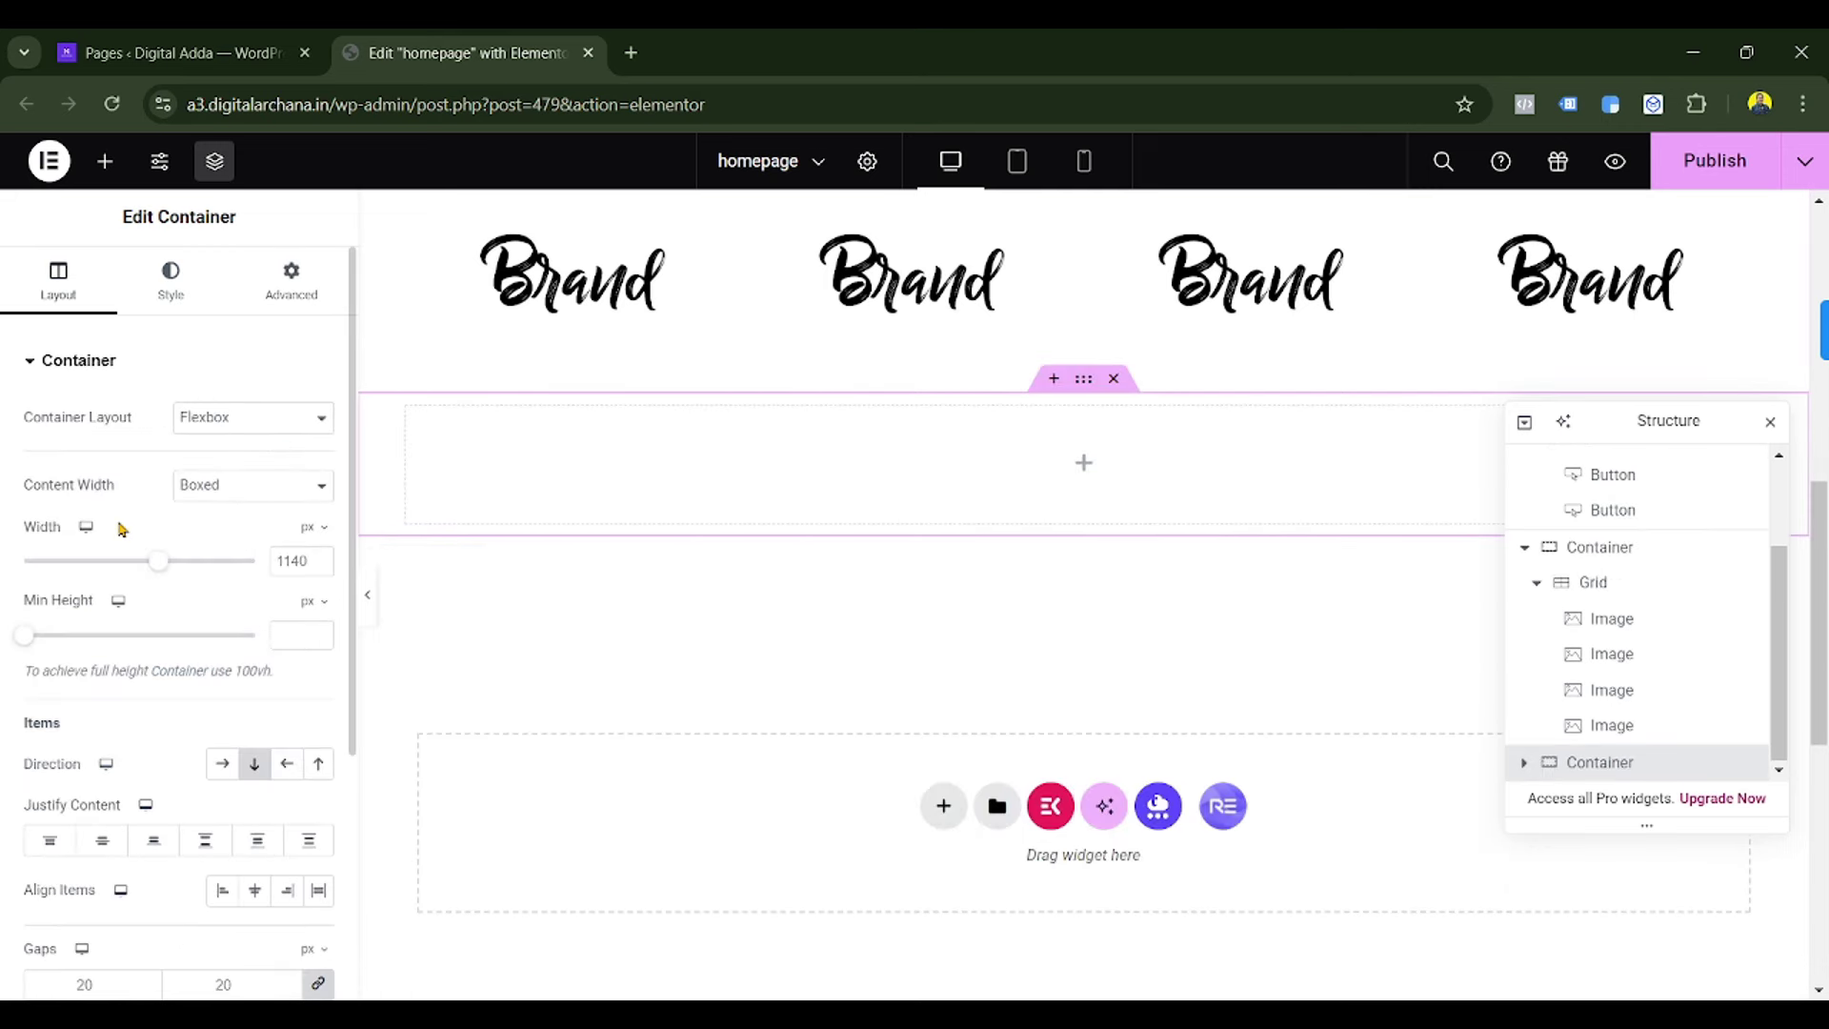
left_click(282, 560)
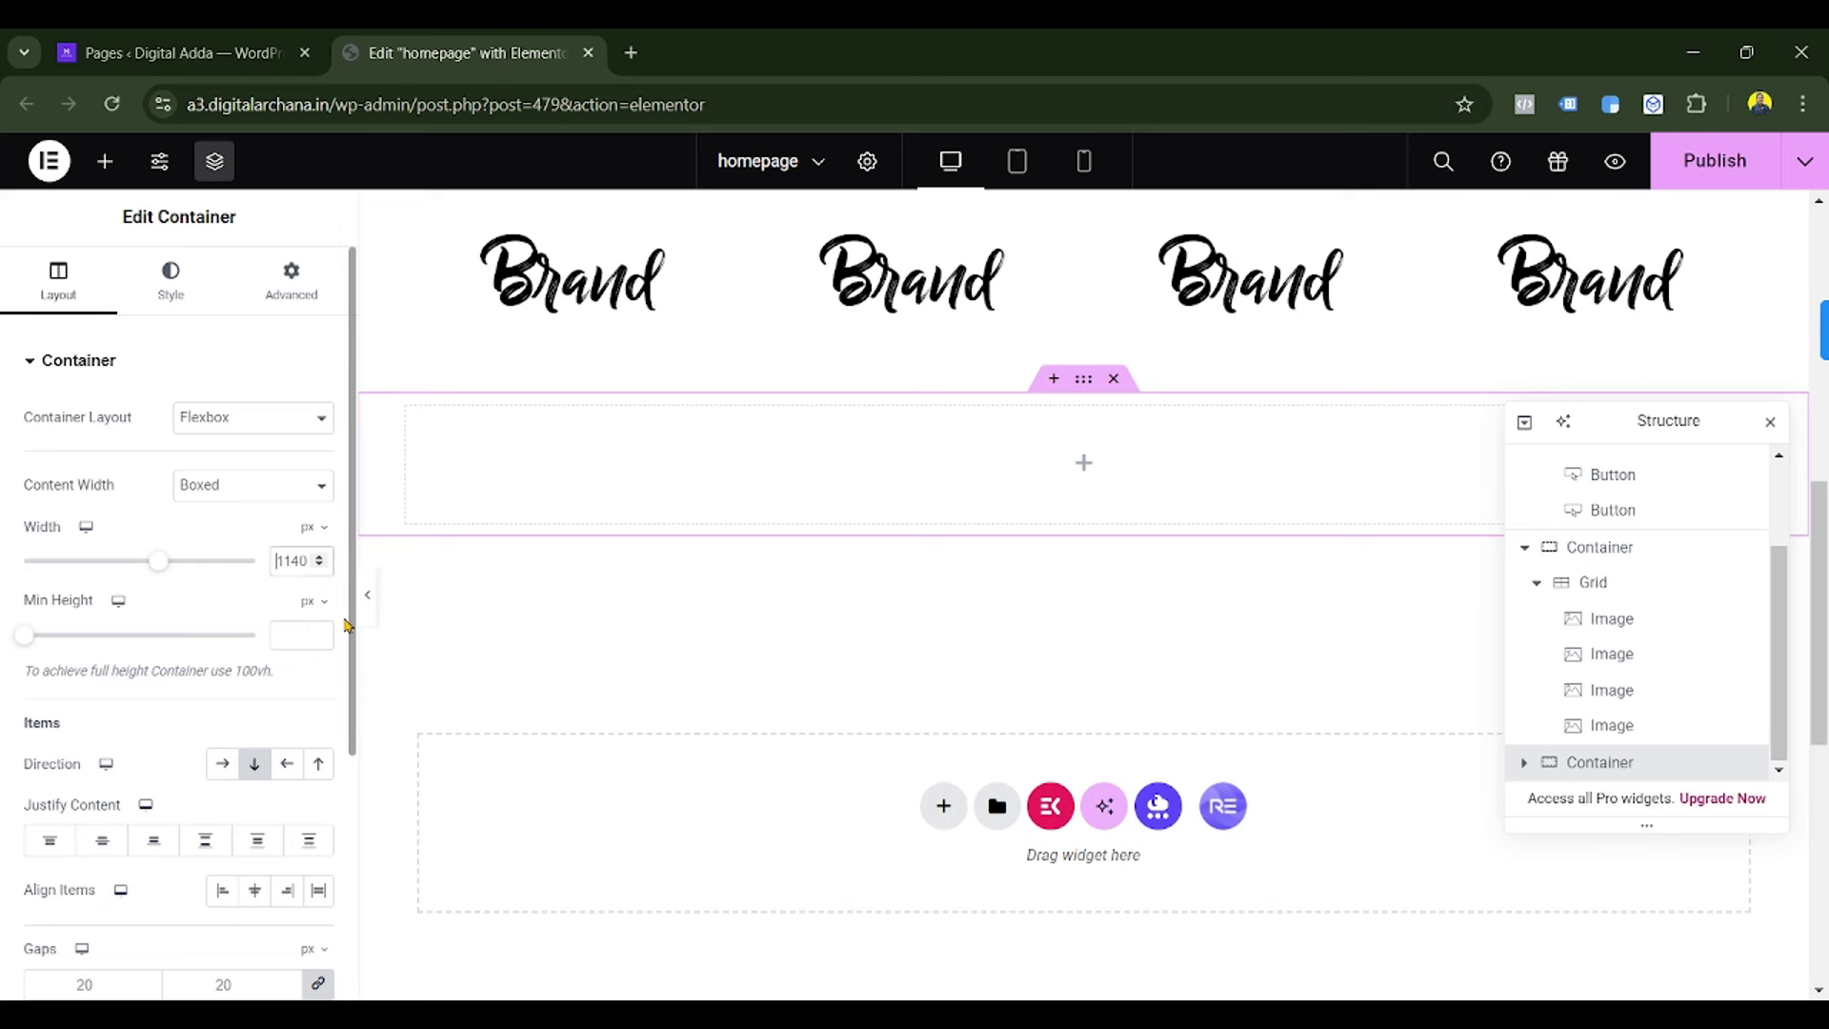
type("1200")
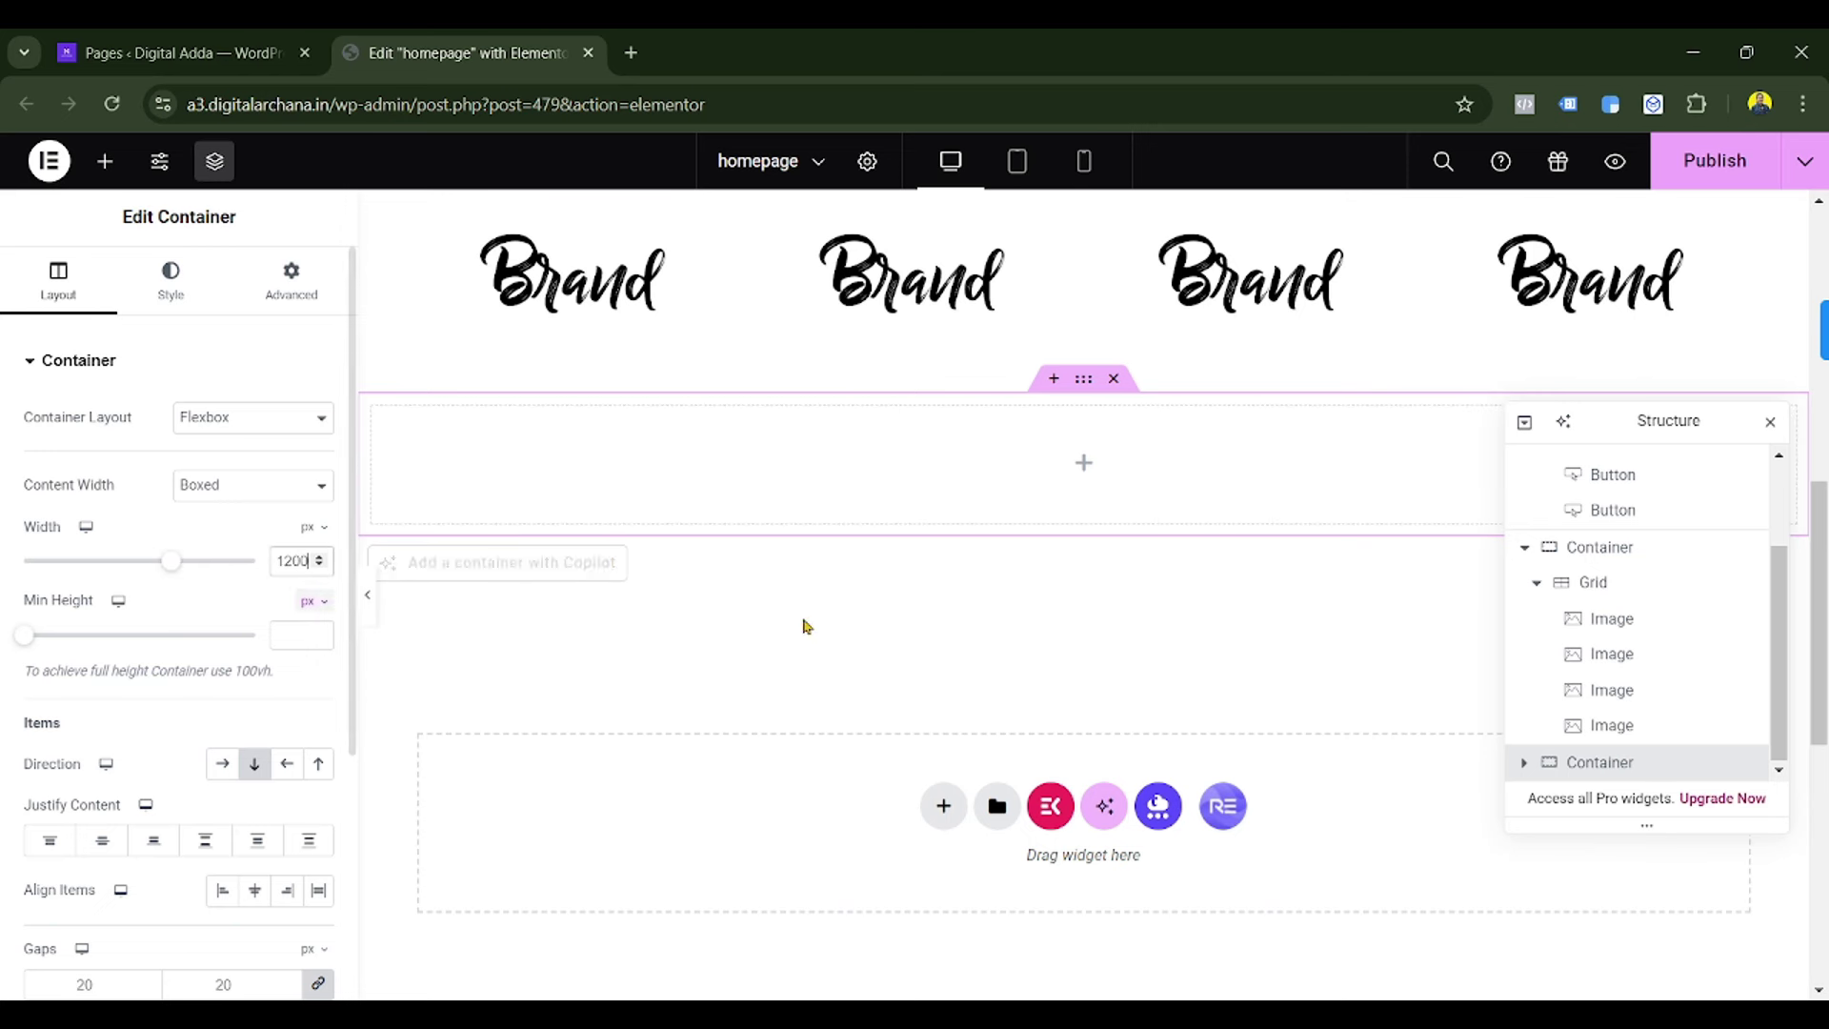
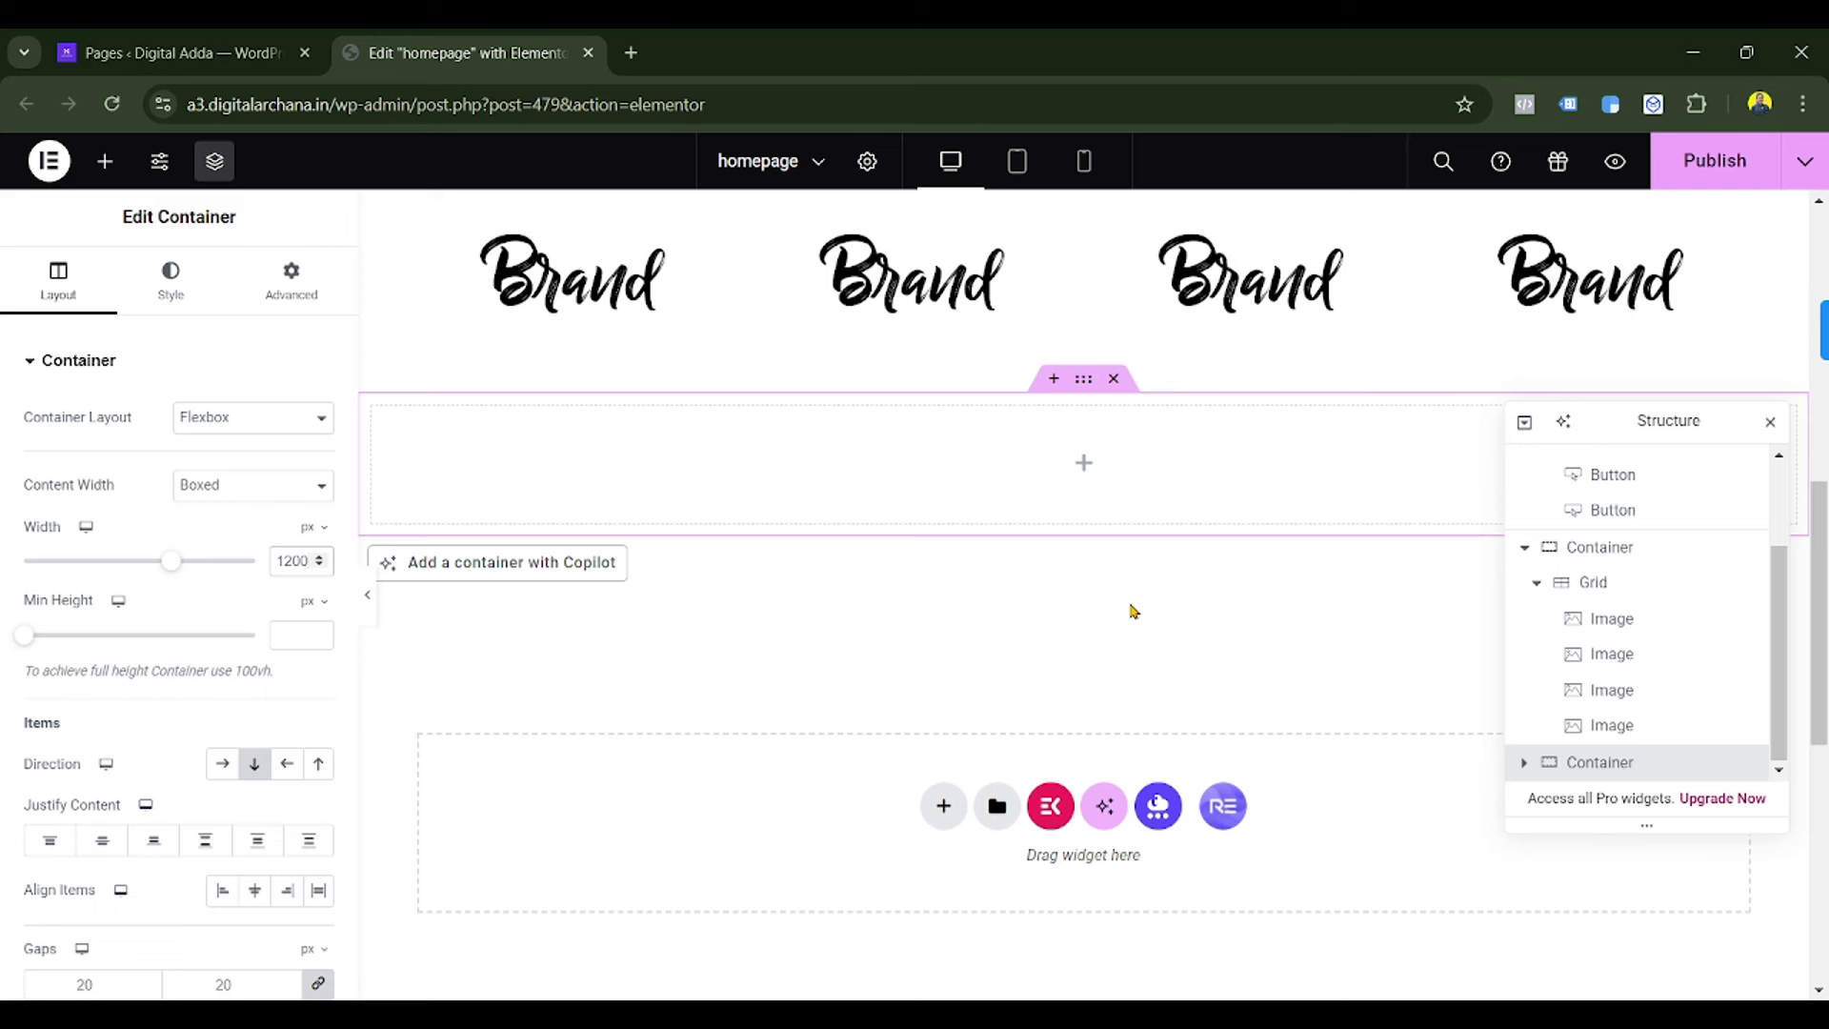
Unlink the empty container's padding and set Top and Bottom to 50 px each.
left_click(1083, 465)
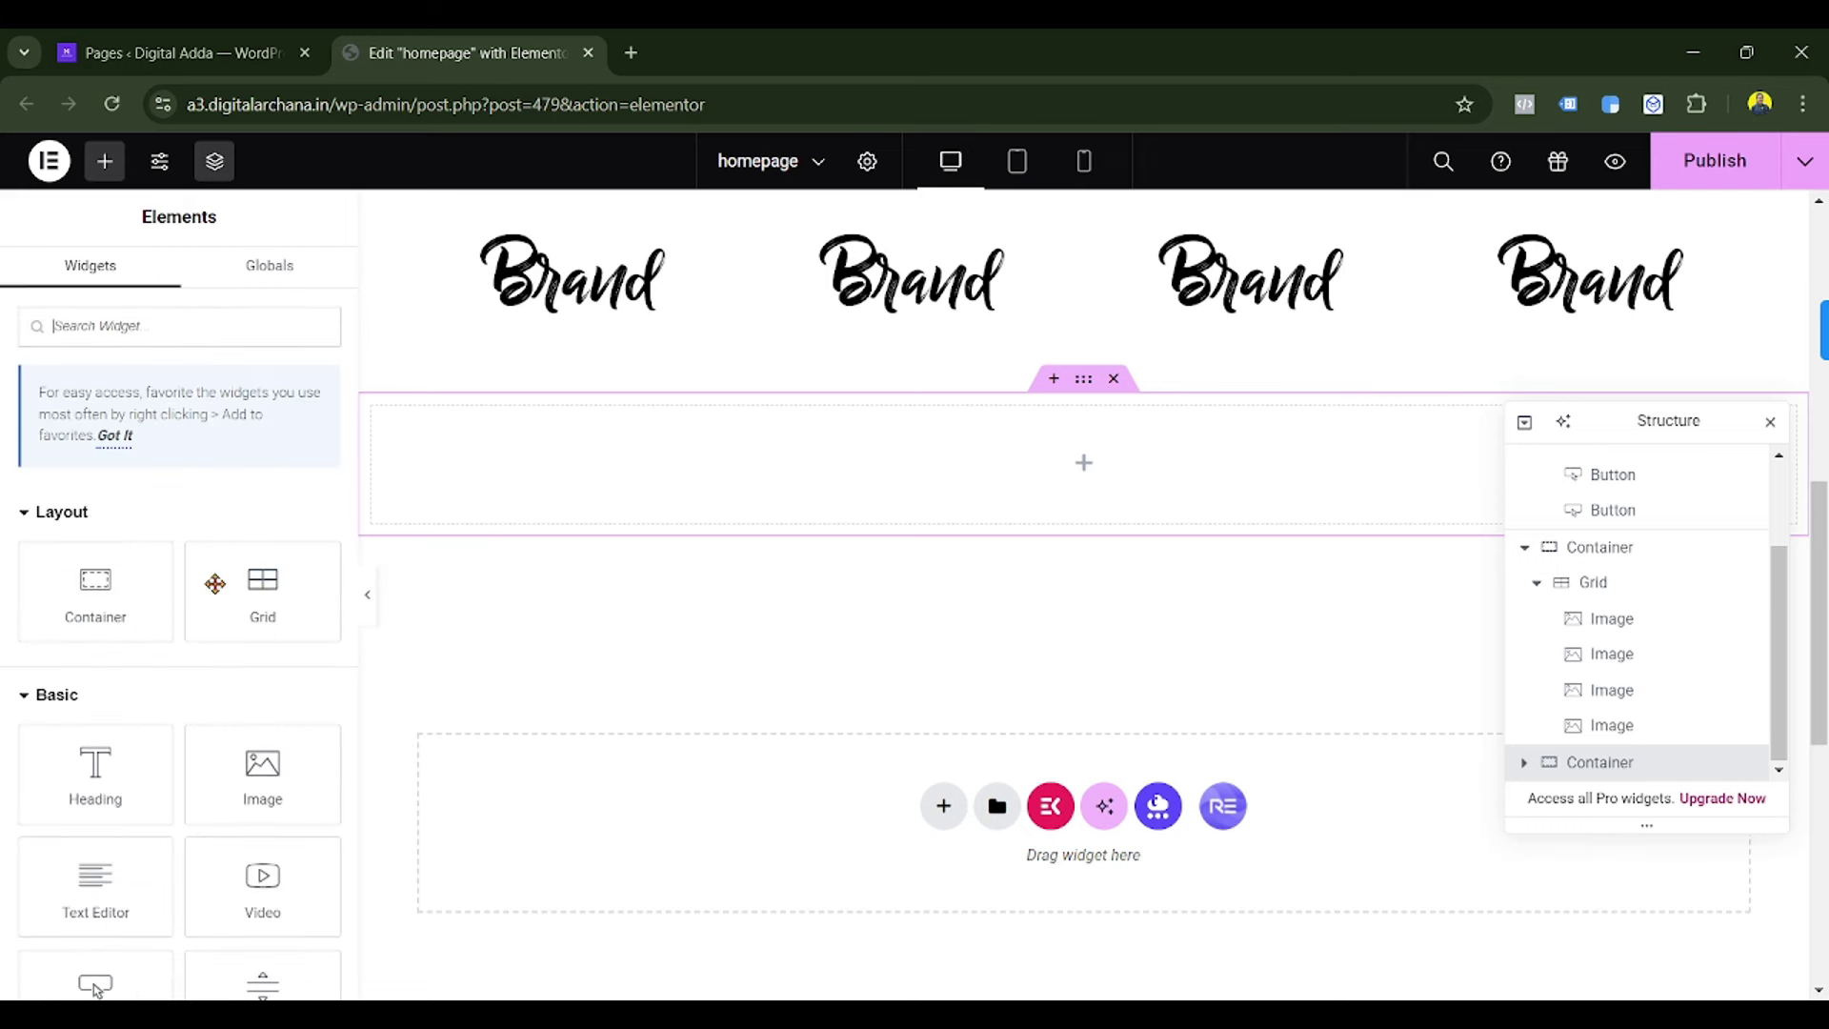
left_click(1084, 381)
left_click(274, 298)
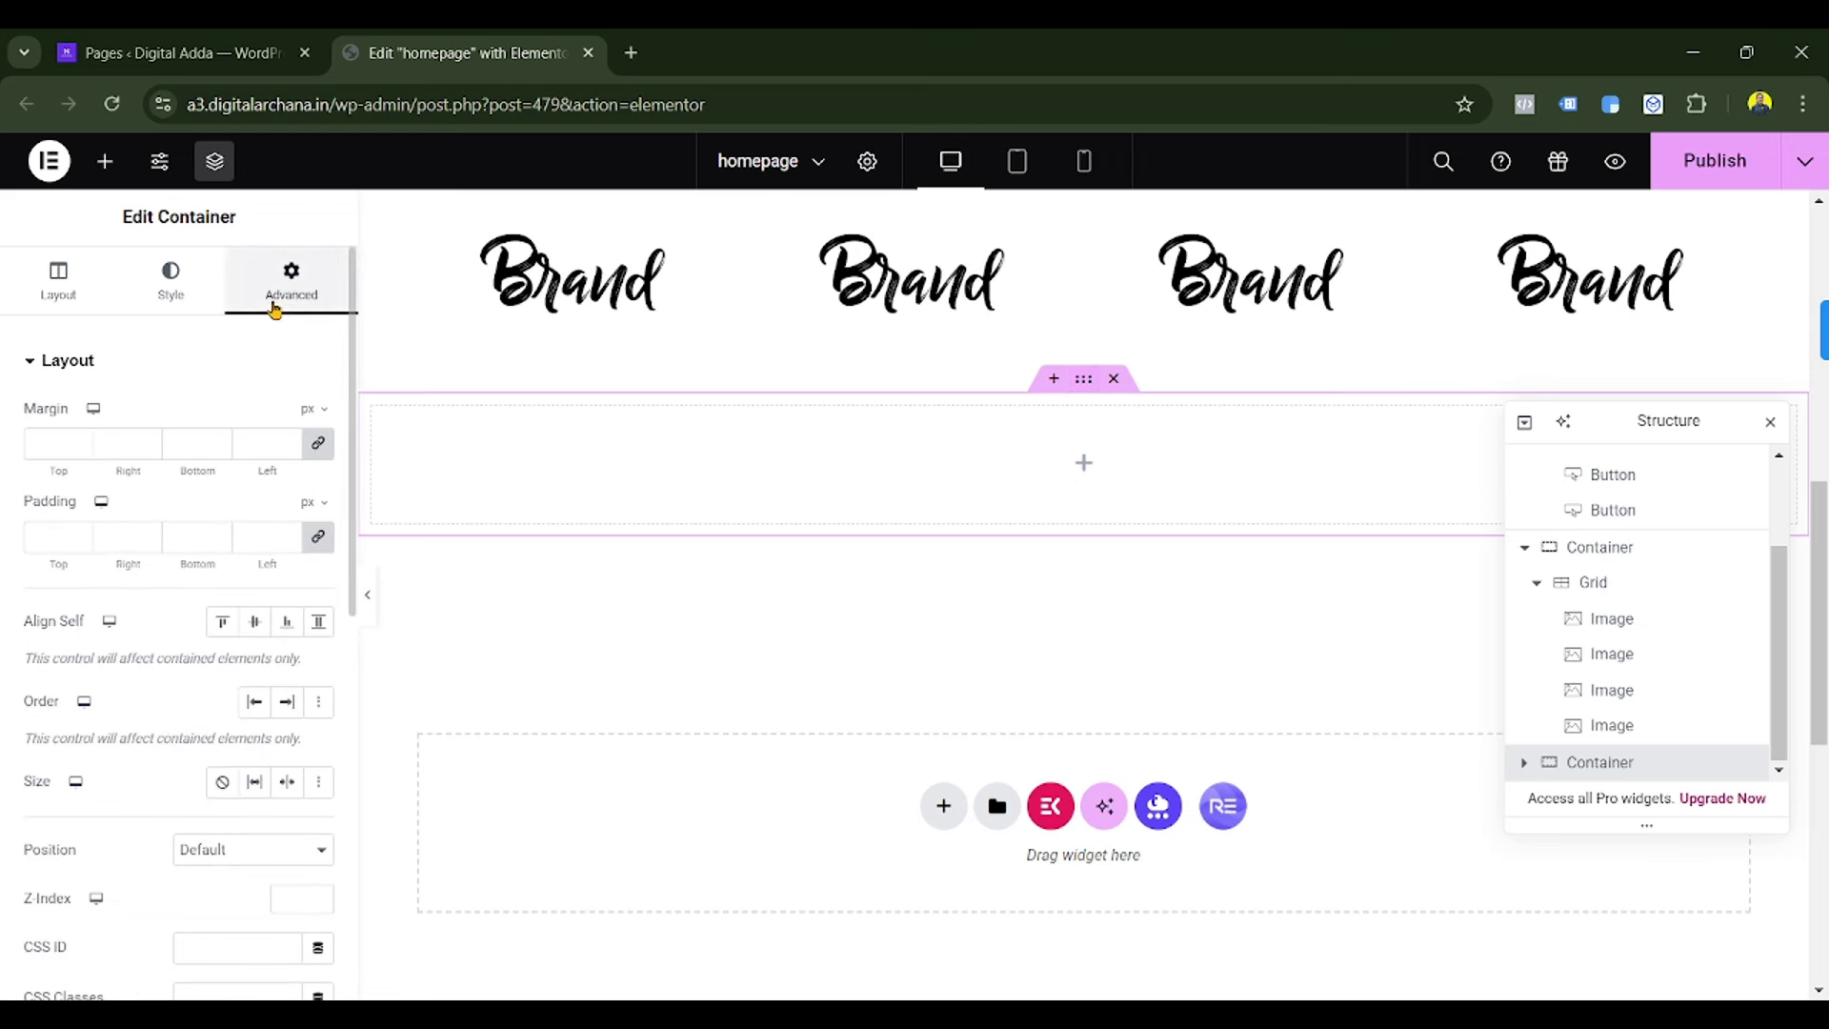
left_click(318, 539)
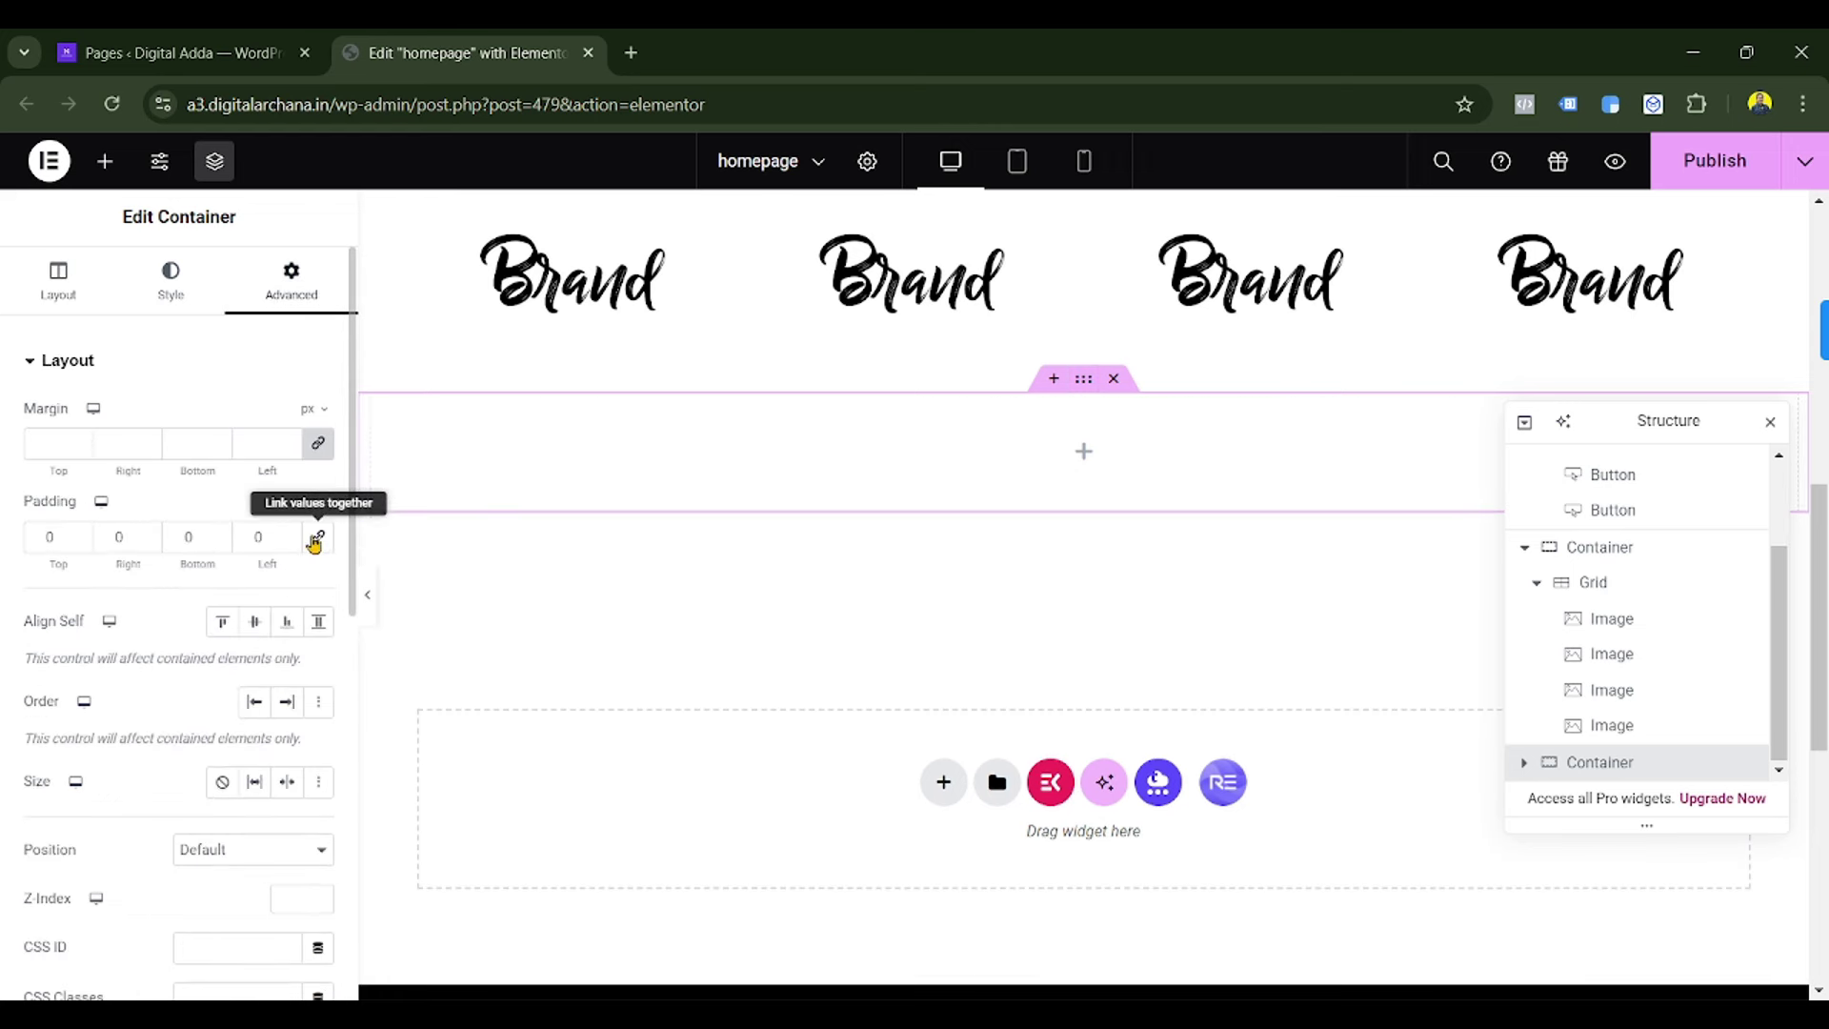
left_click(34, 536)
type("50")
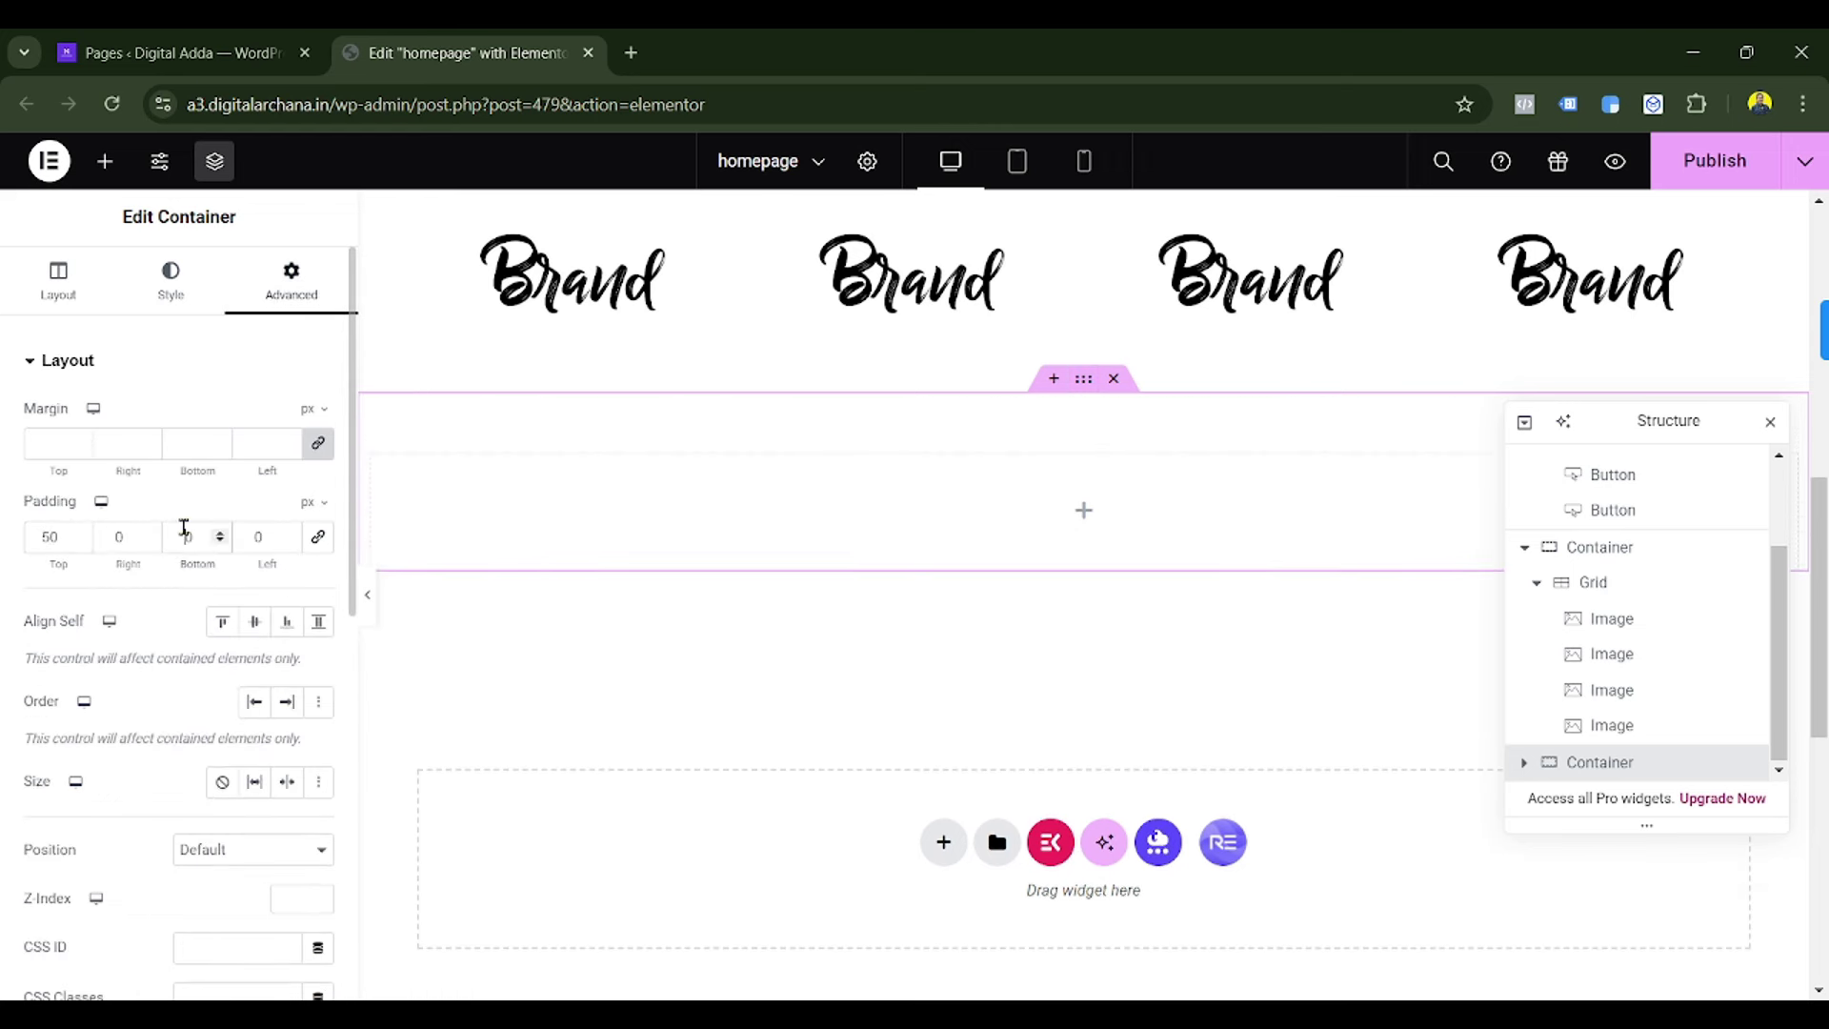
left_click(183, 528)
type("50")
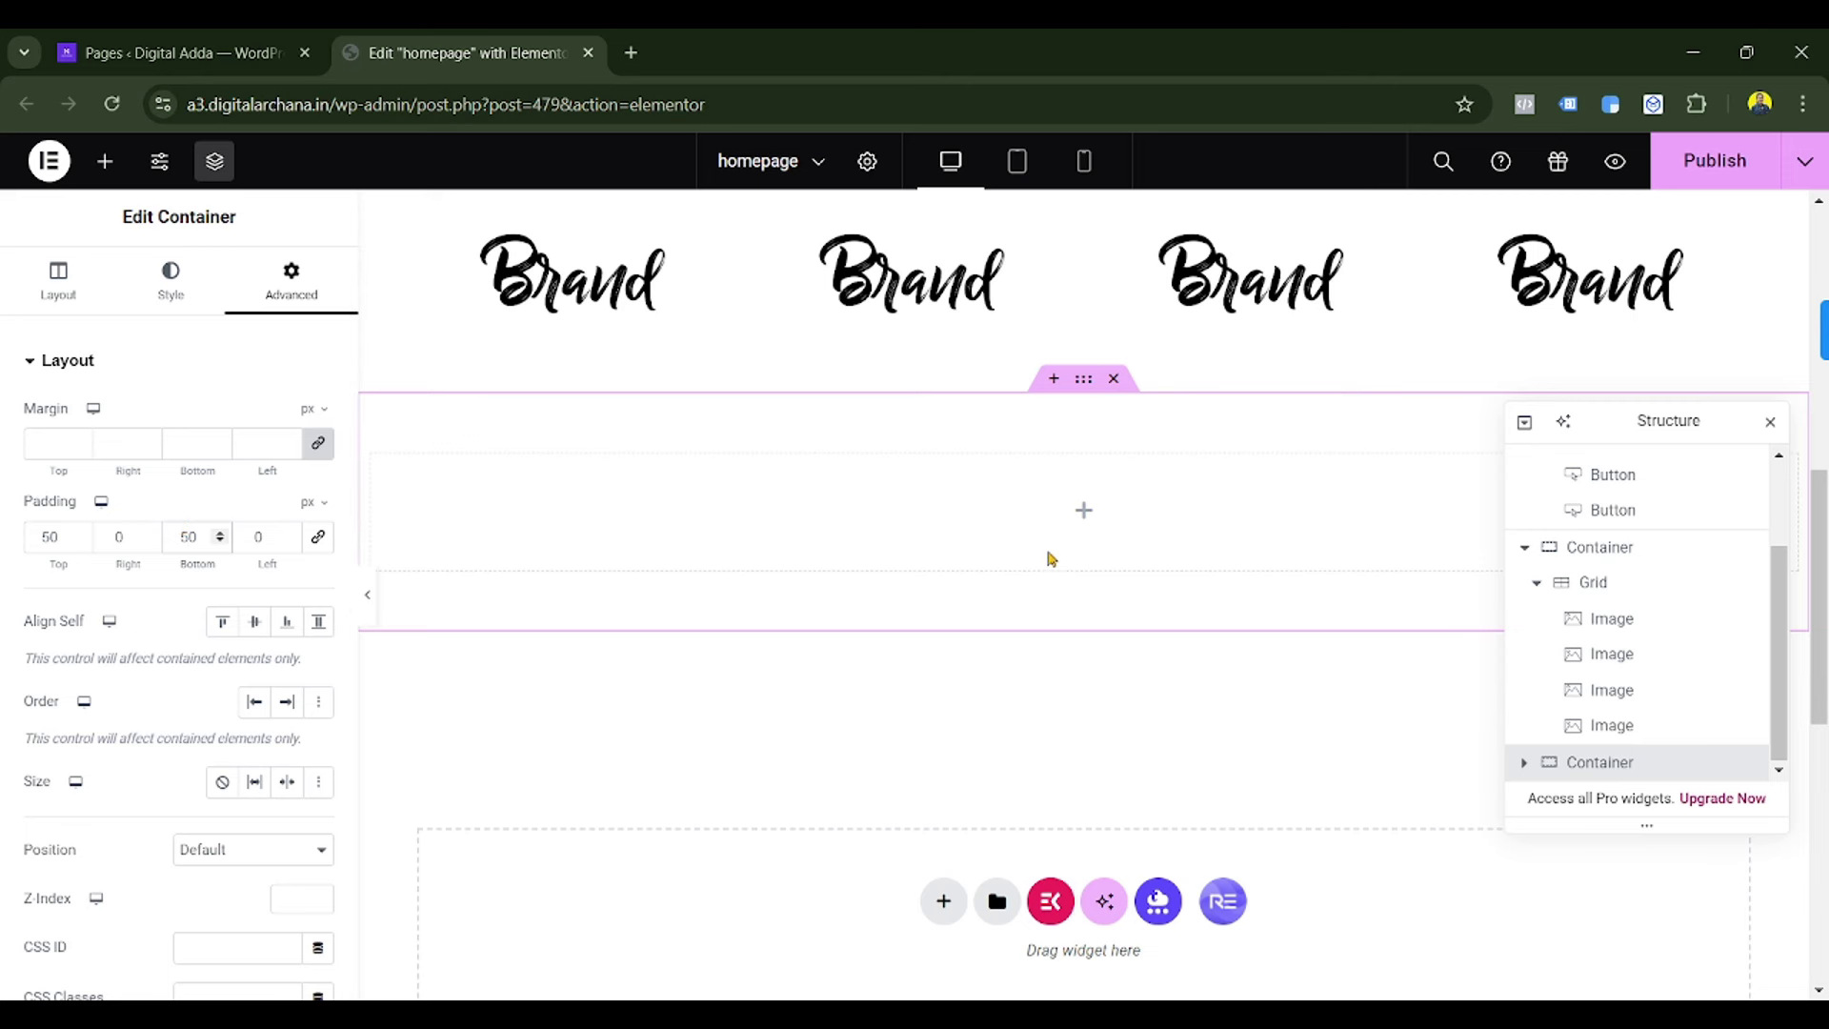
left_click(1084, 524)
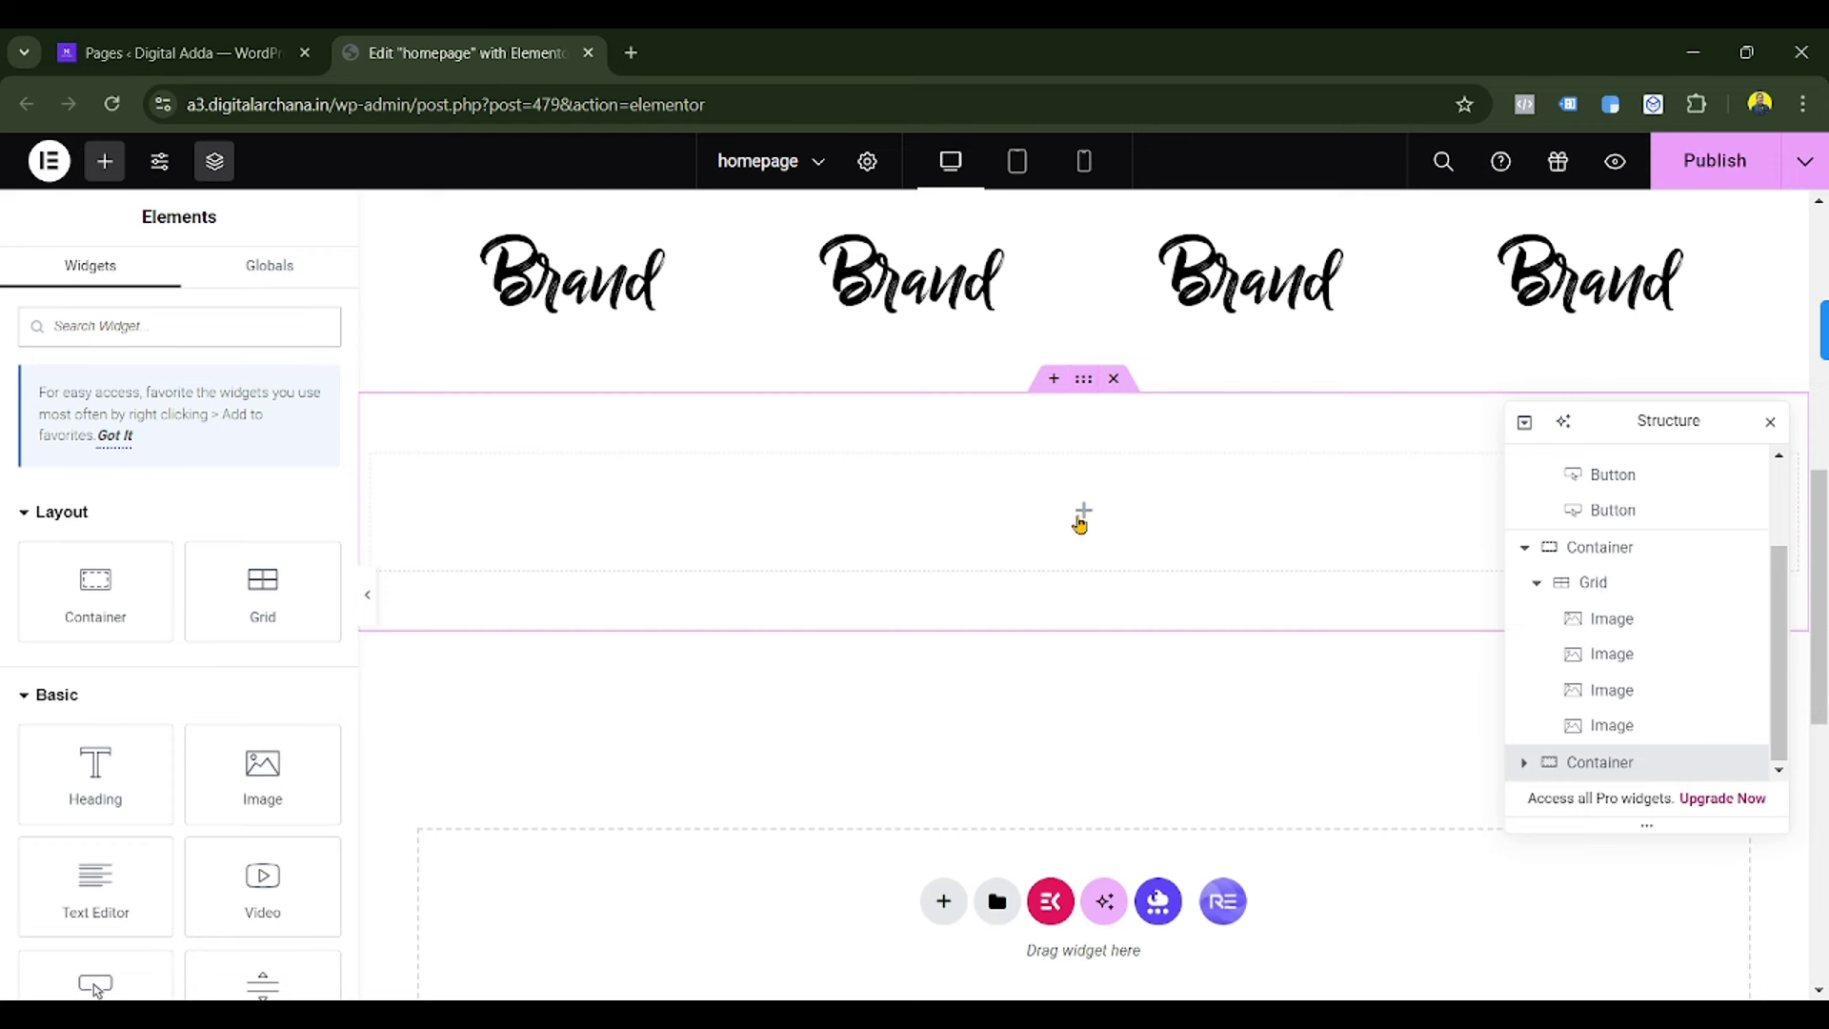
Add a Heading widget to the container reading 'What We Offer For You'.
left_click_drag(139, 740, 1004, 518)
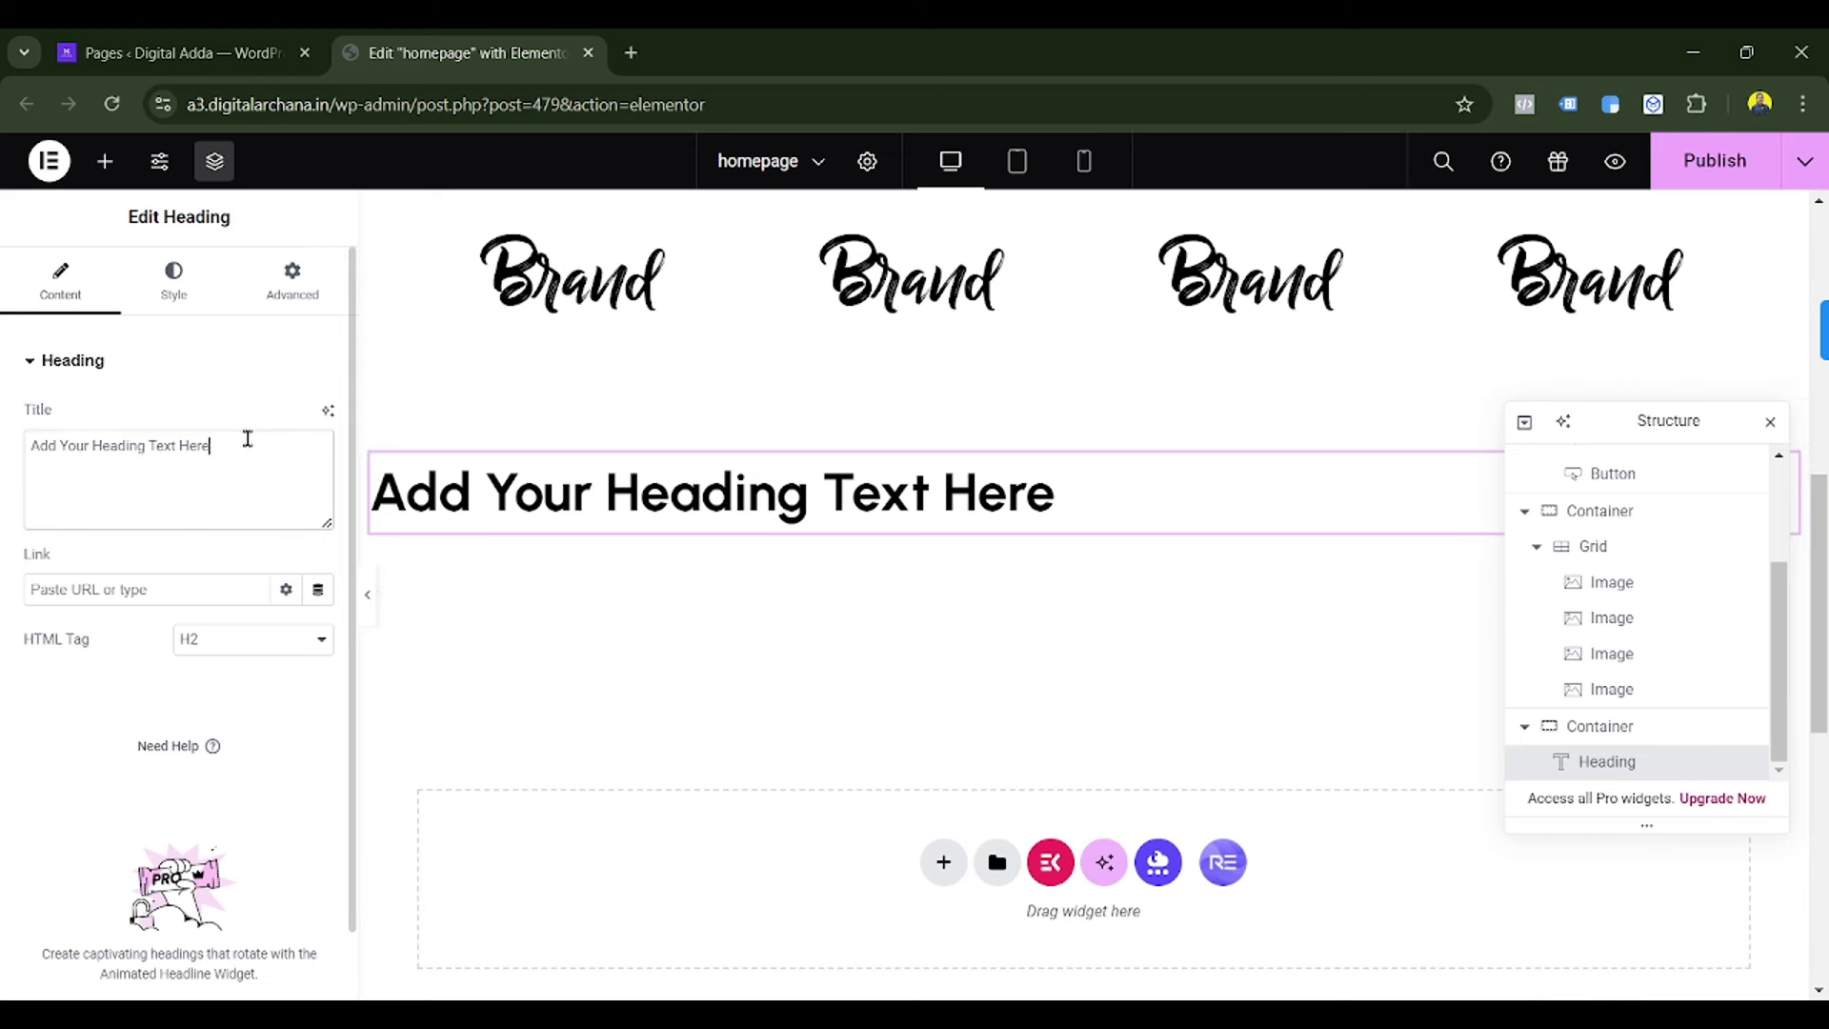
left_click_drag(245, 438, 3, 464)
type("Wh")
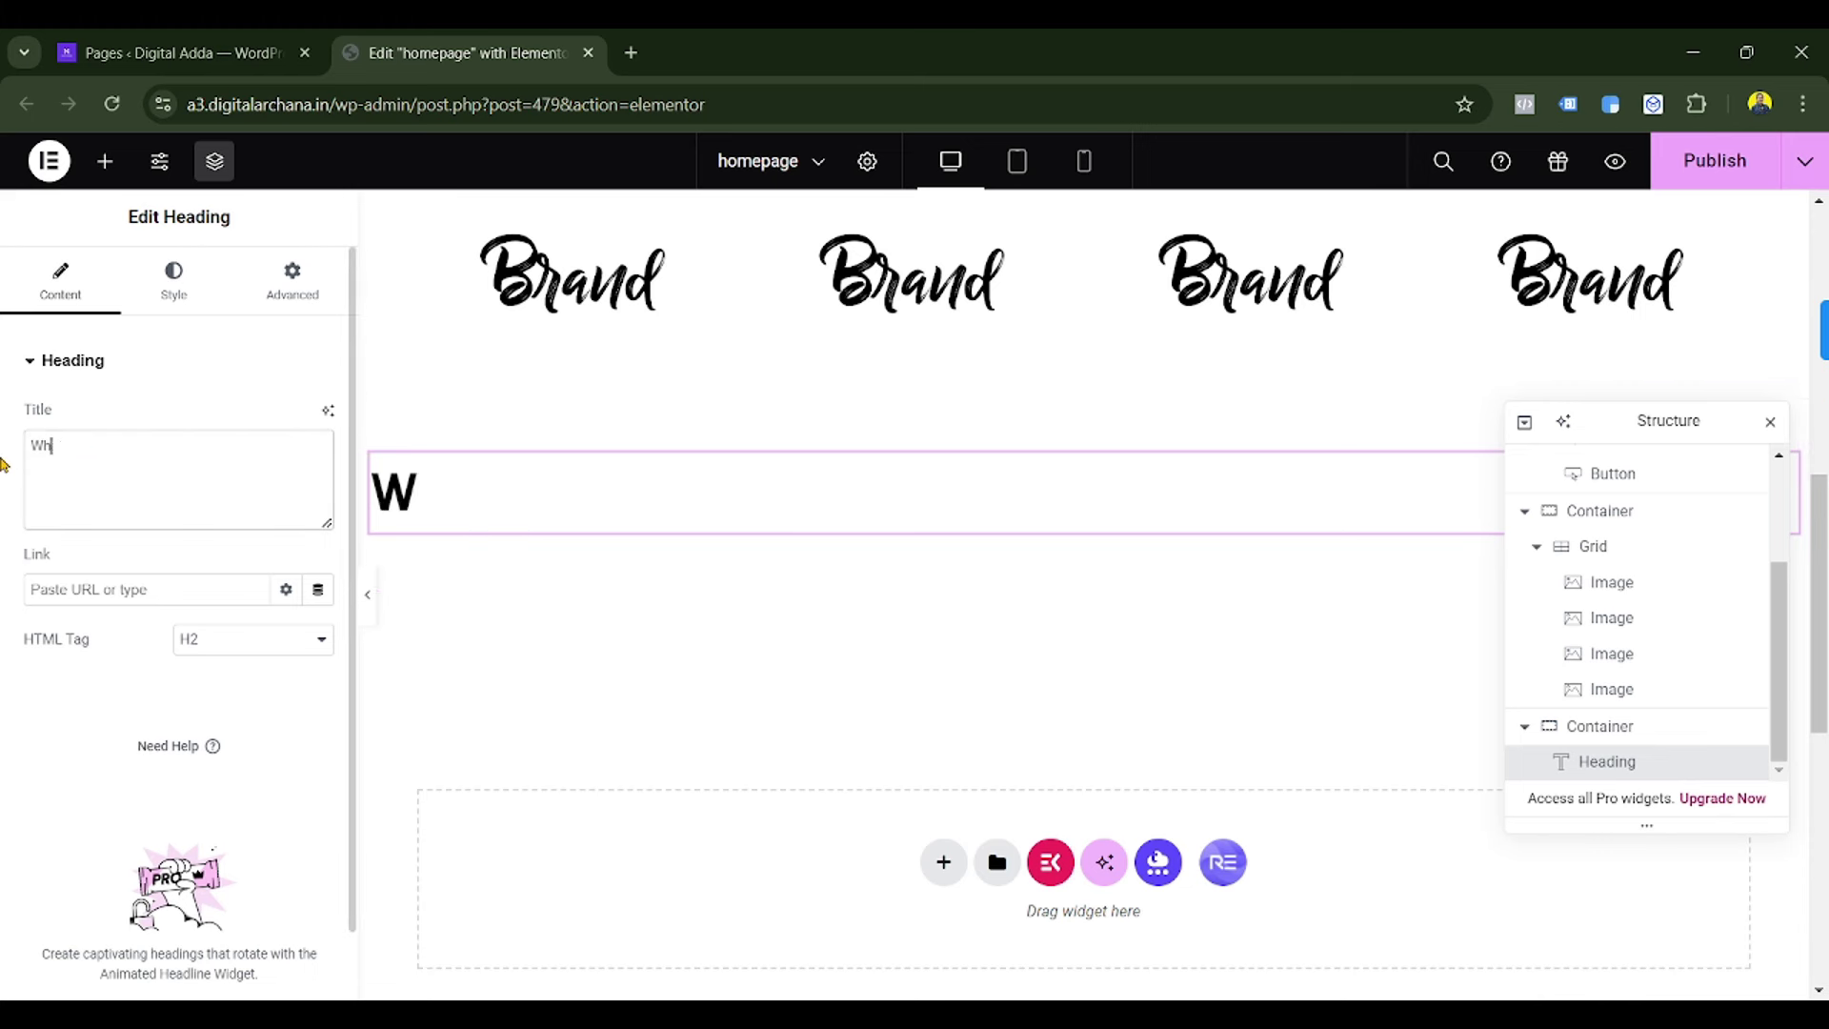
type("at We Offer")
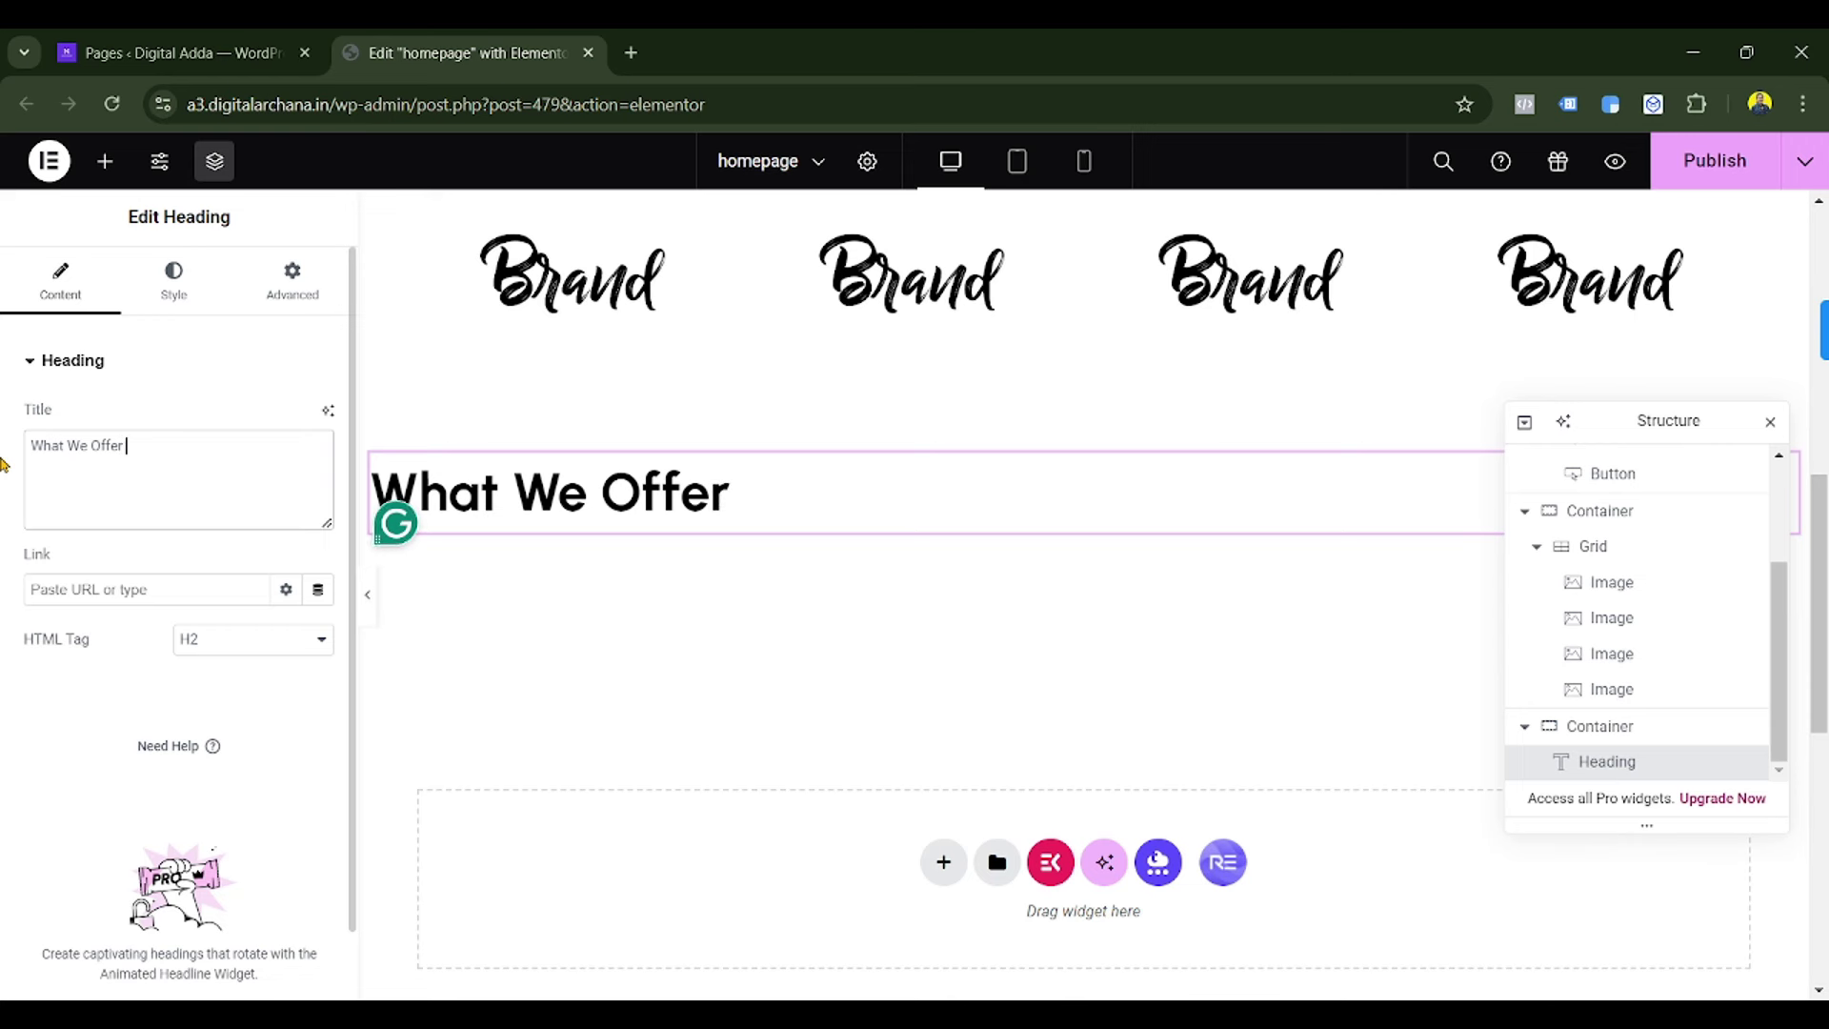
type(" For You")
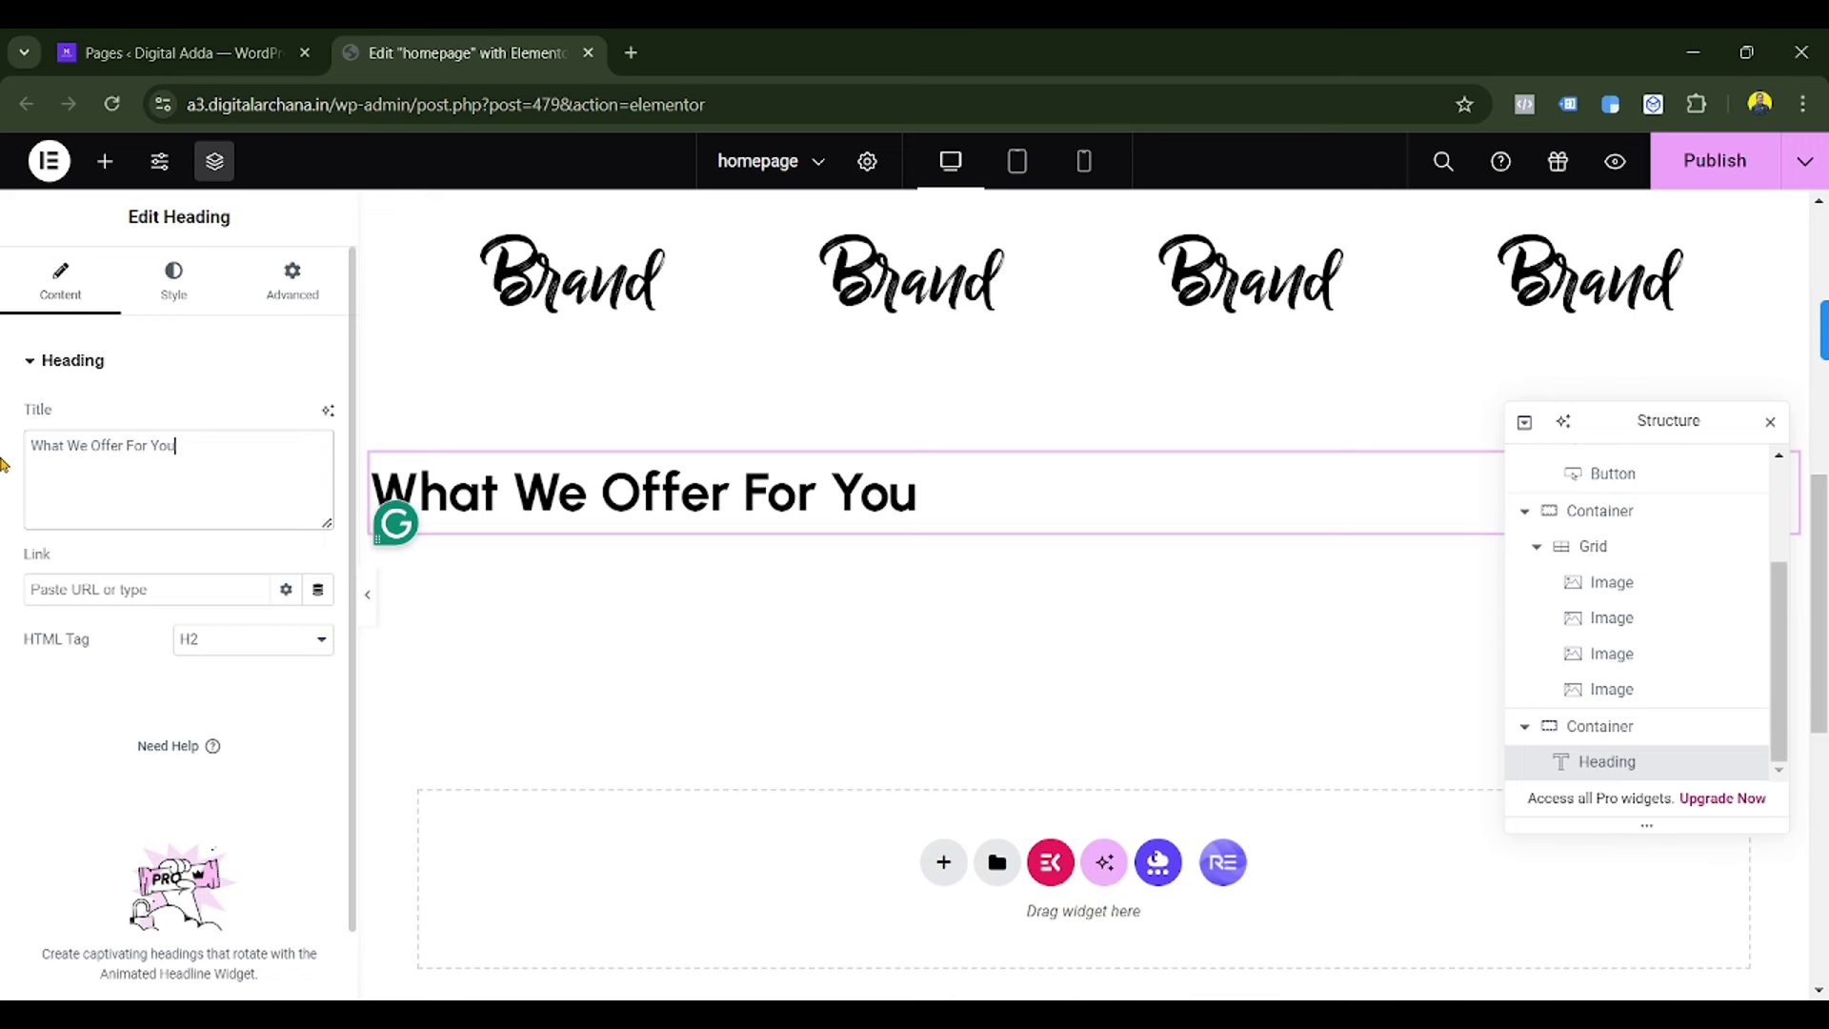
Centre-align the heading and set its typography font family to Poppins.
left_click(173, 267)
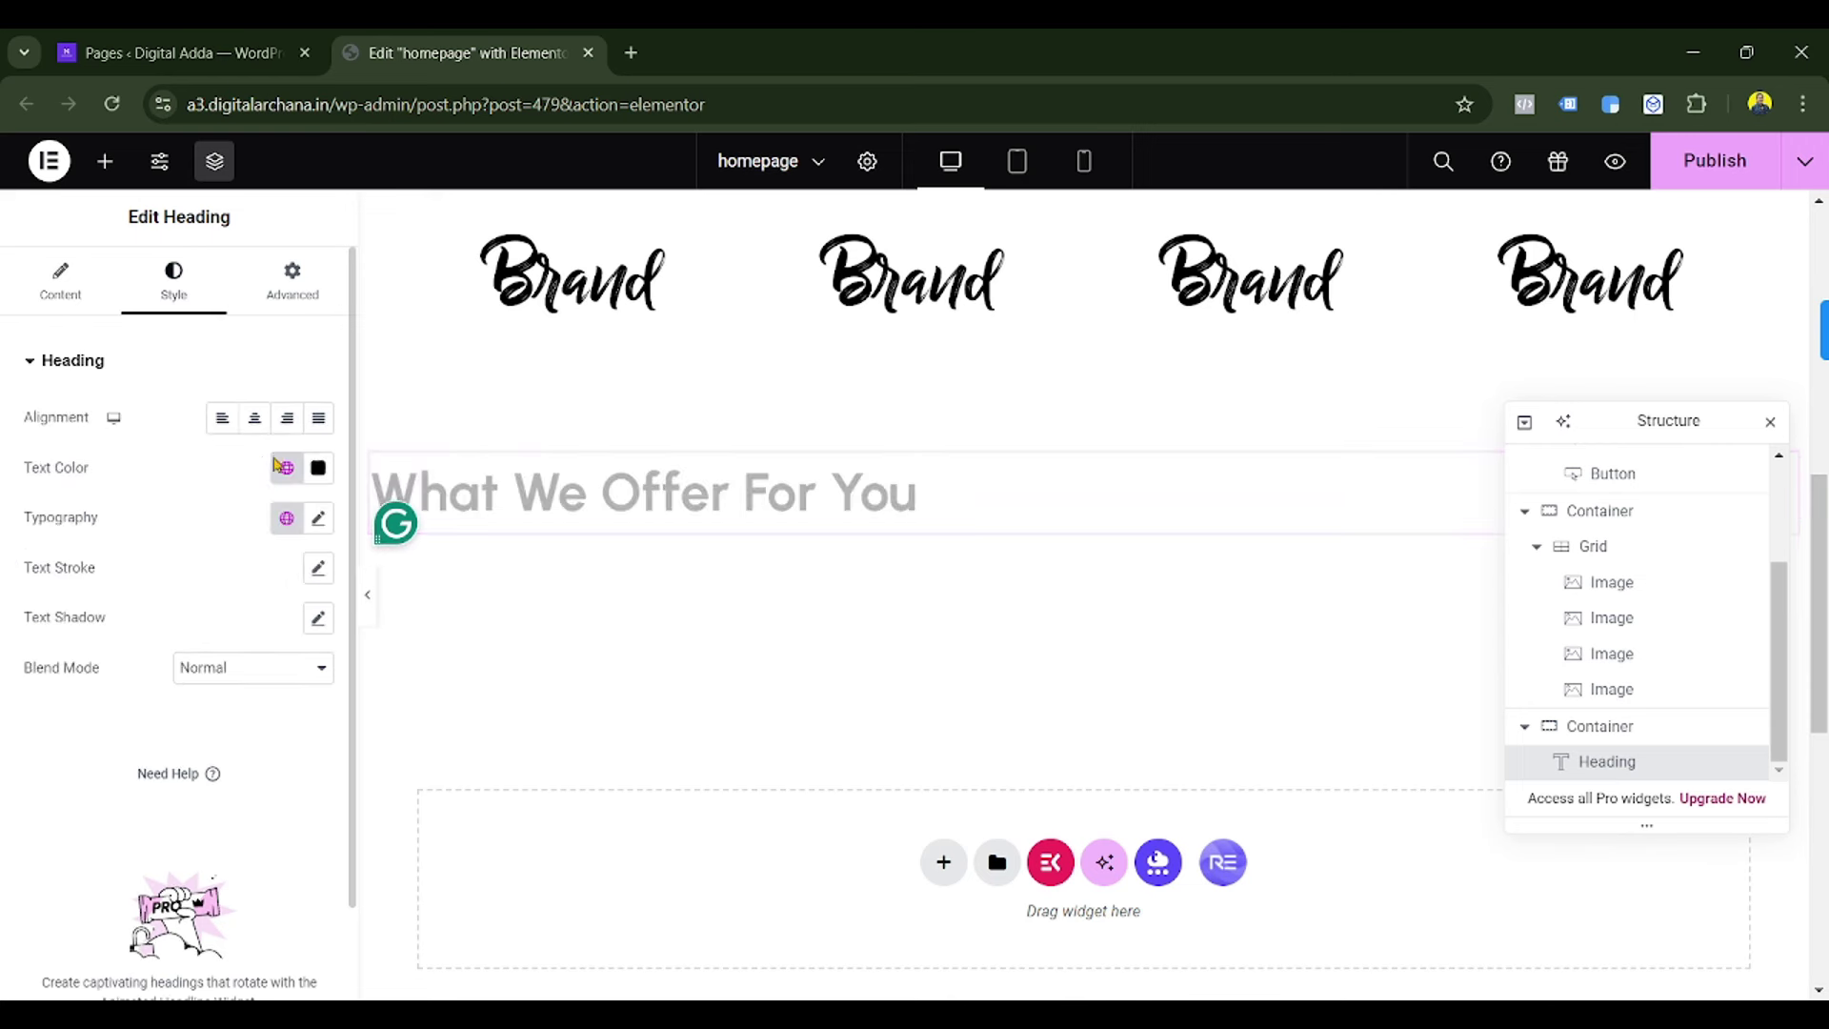
left_click(254, 419)
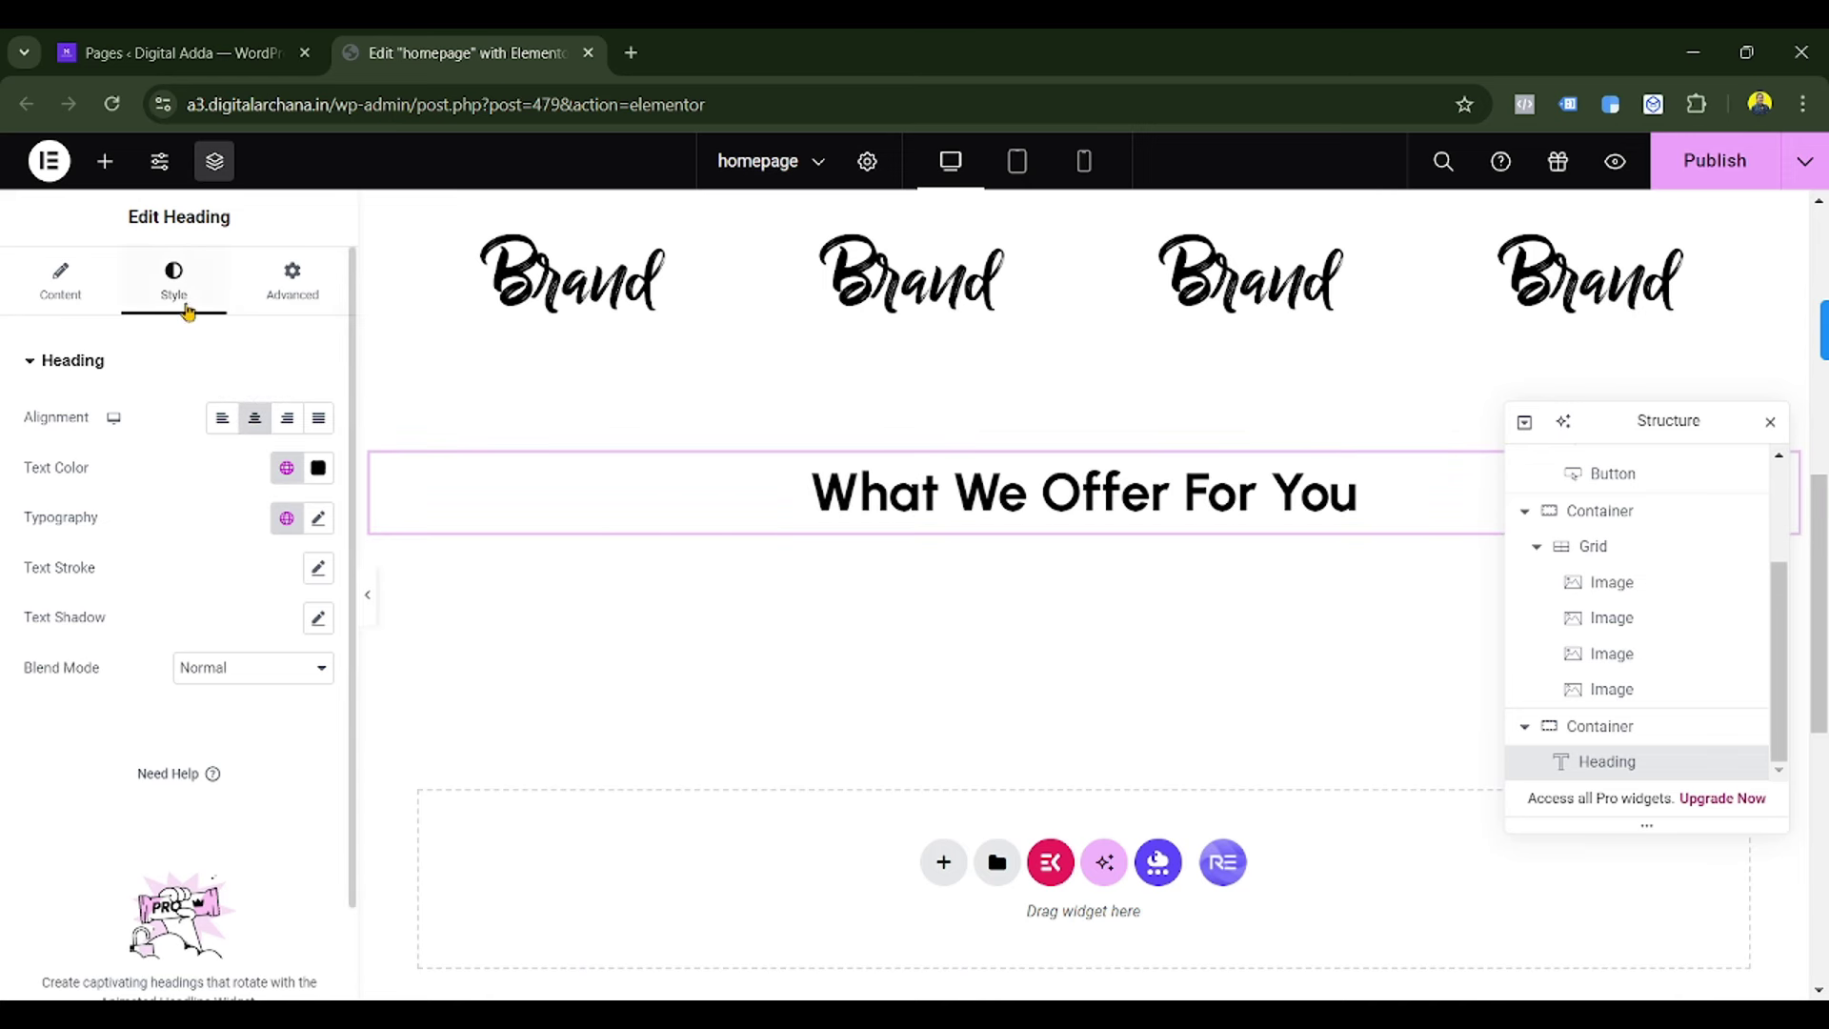
left_click(319, 521)
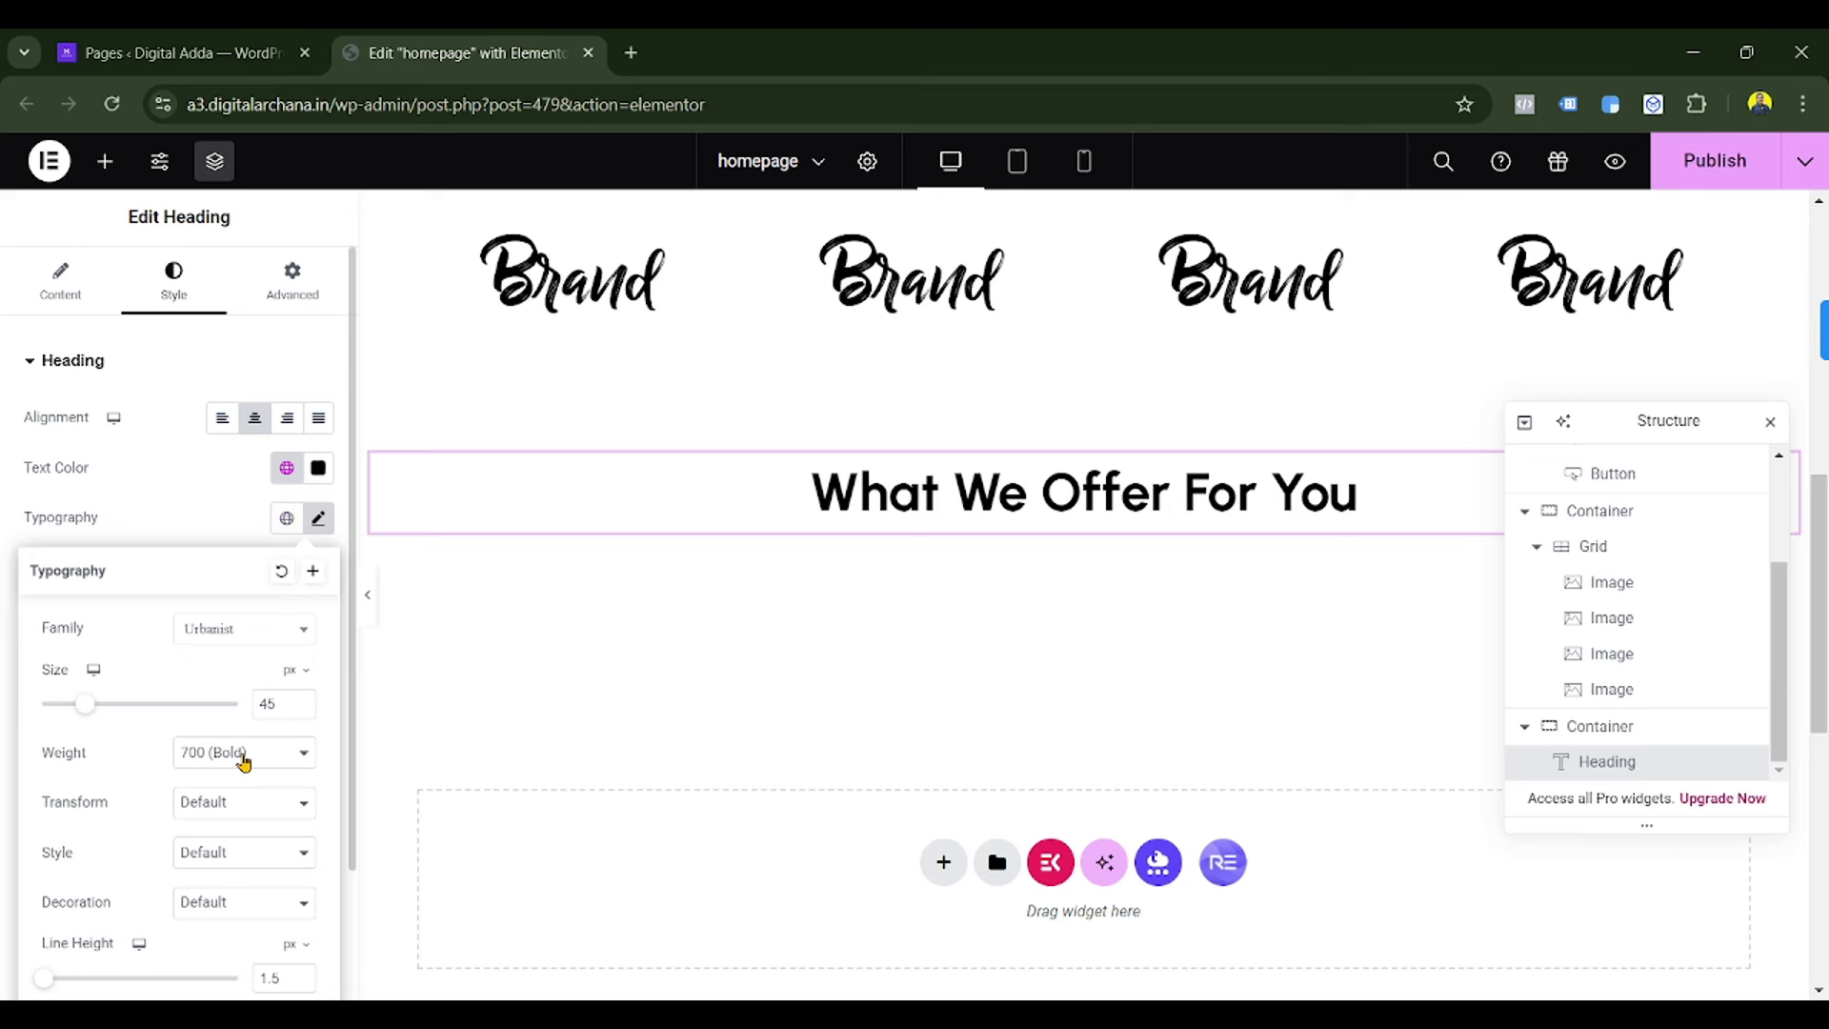
left_click(250, 630)
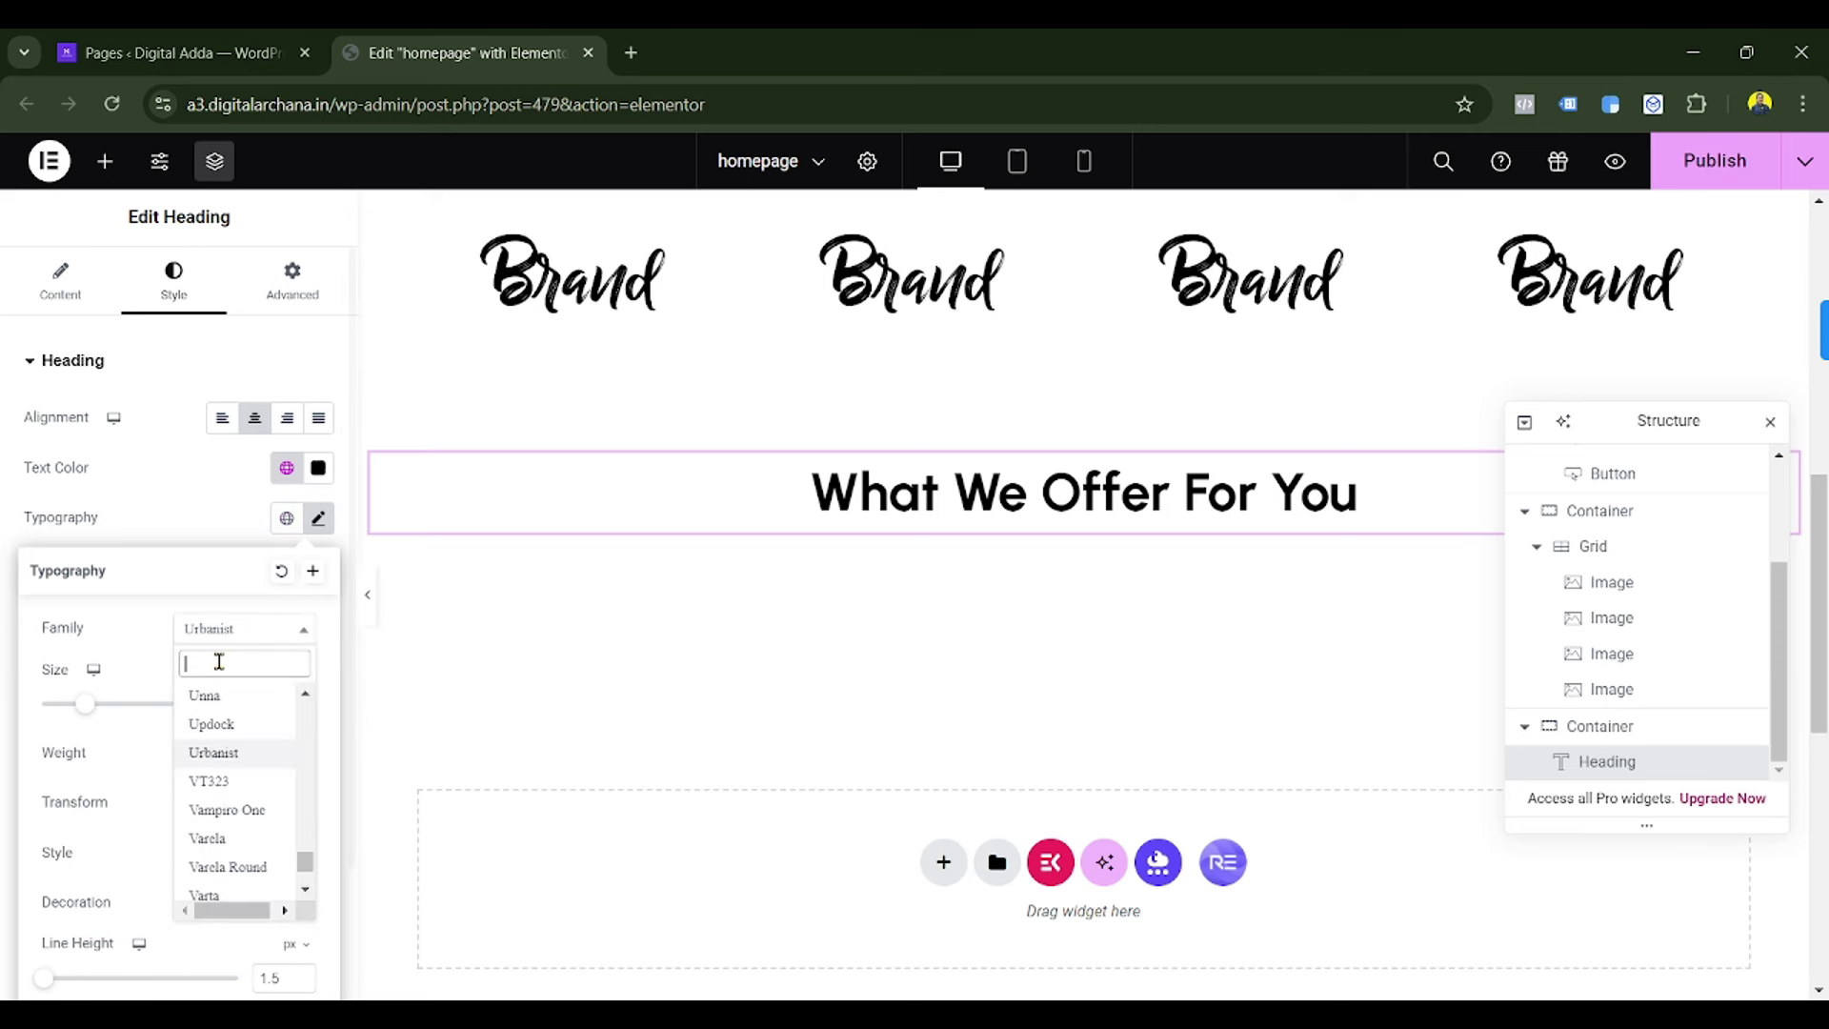
type("popp")
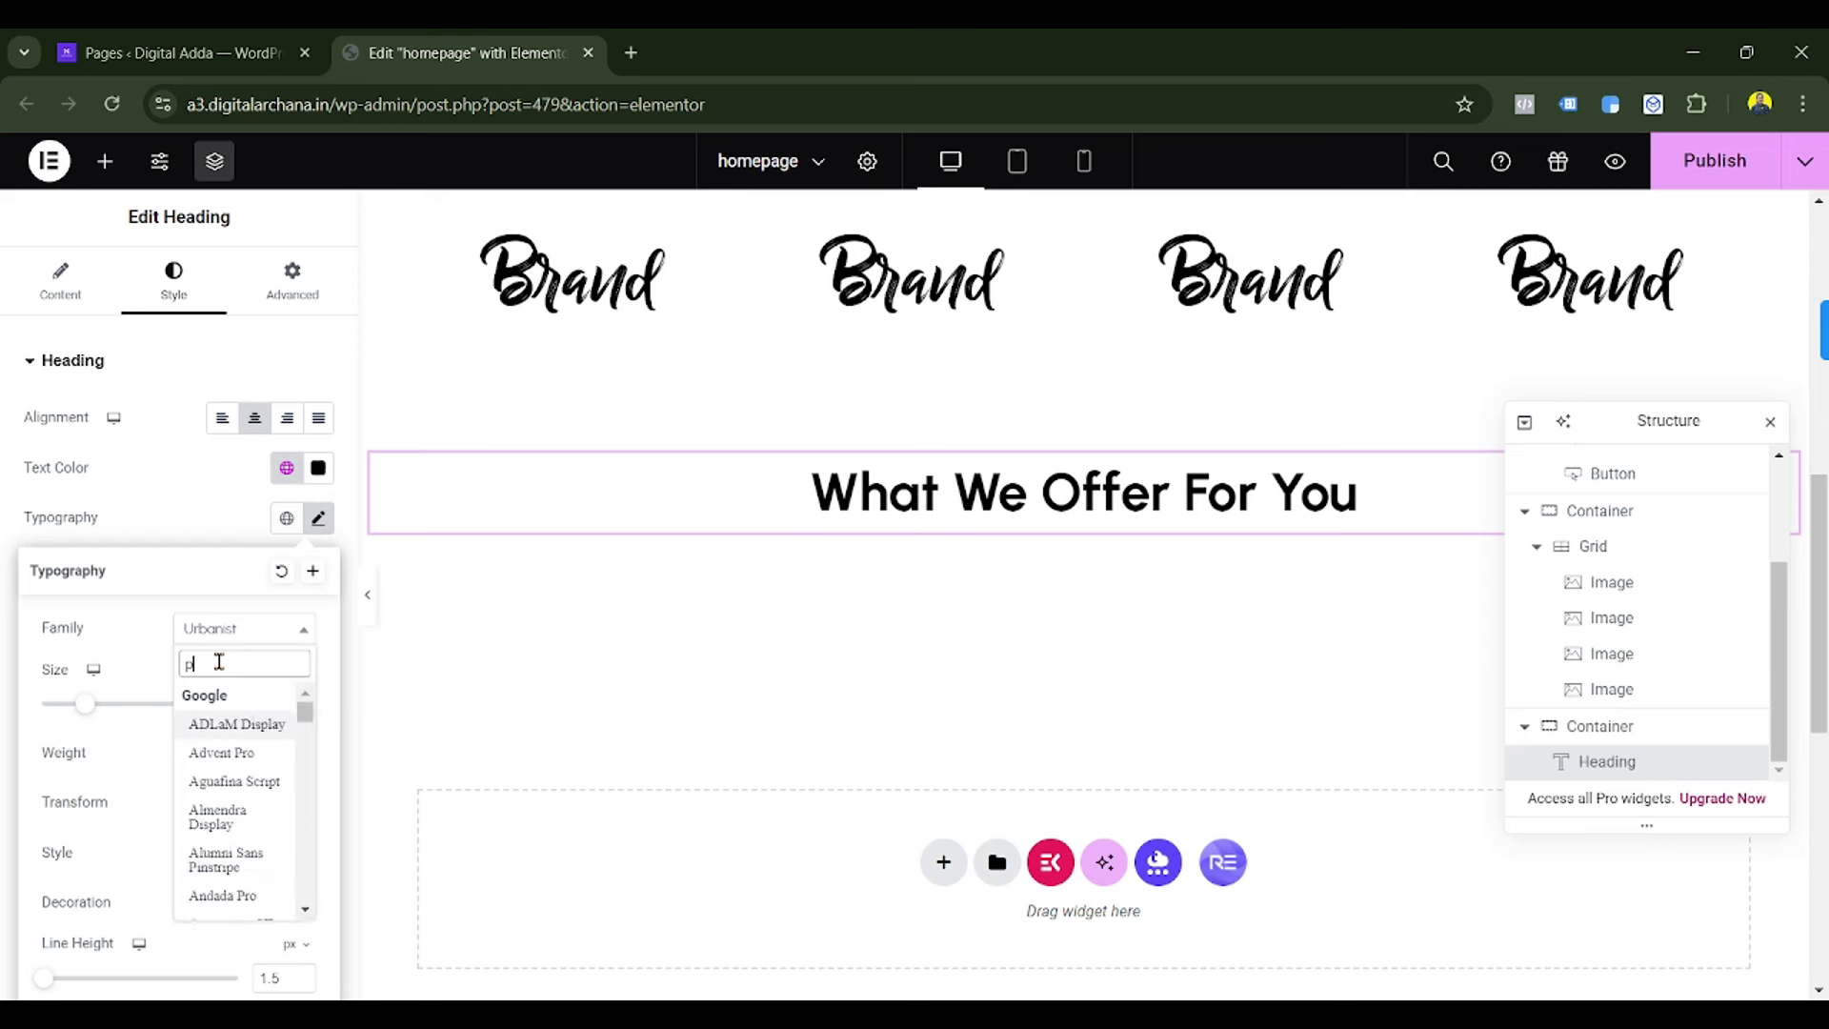
left_click(226, 728)
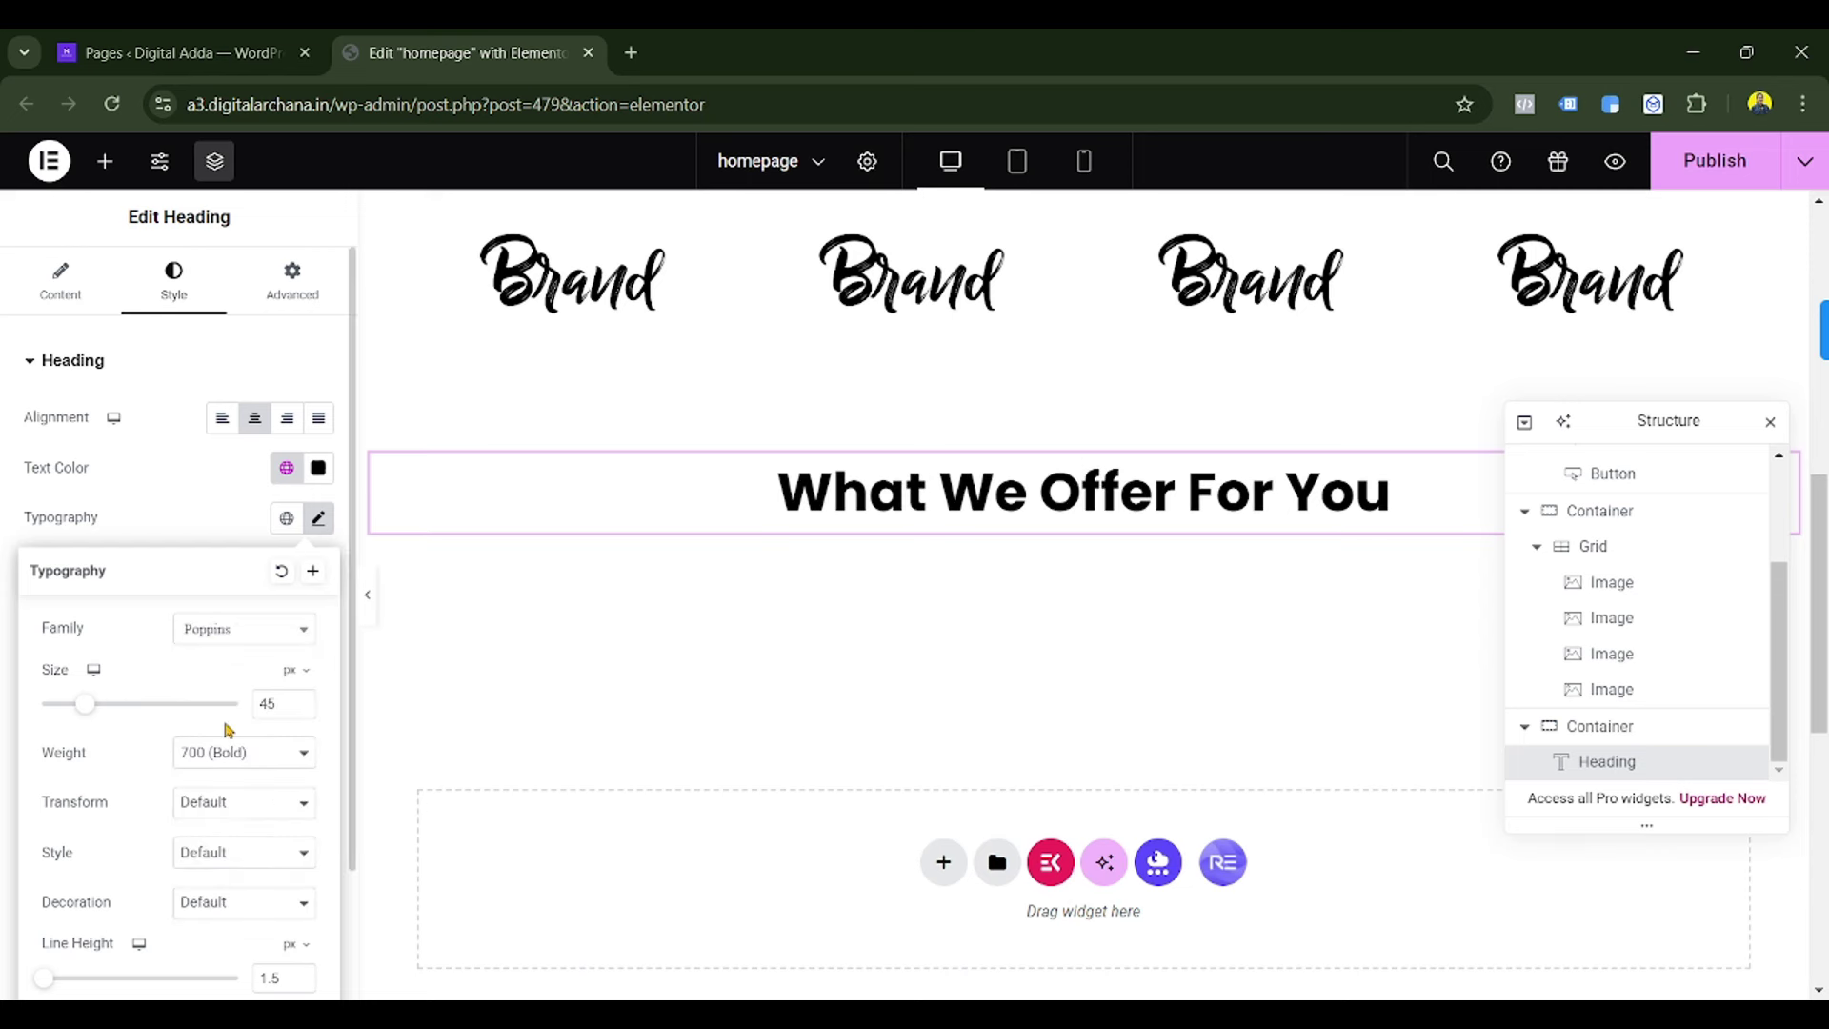
left_click(198, 529)
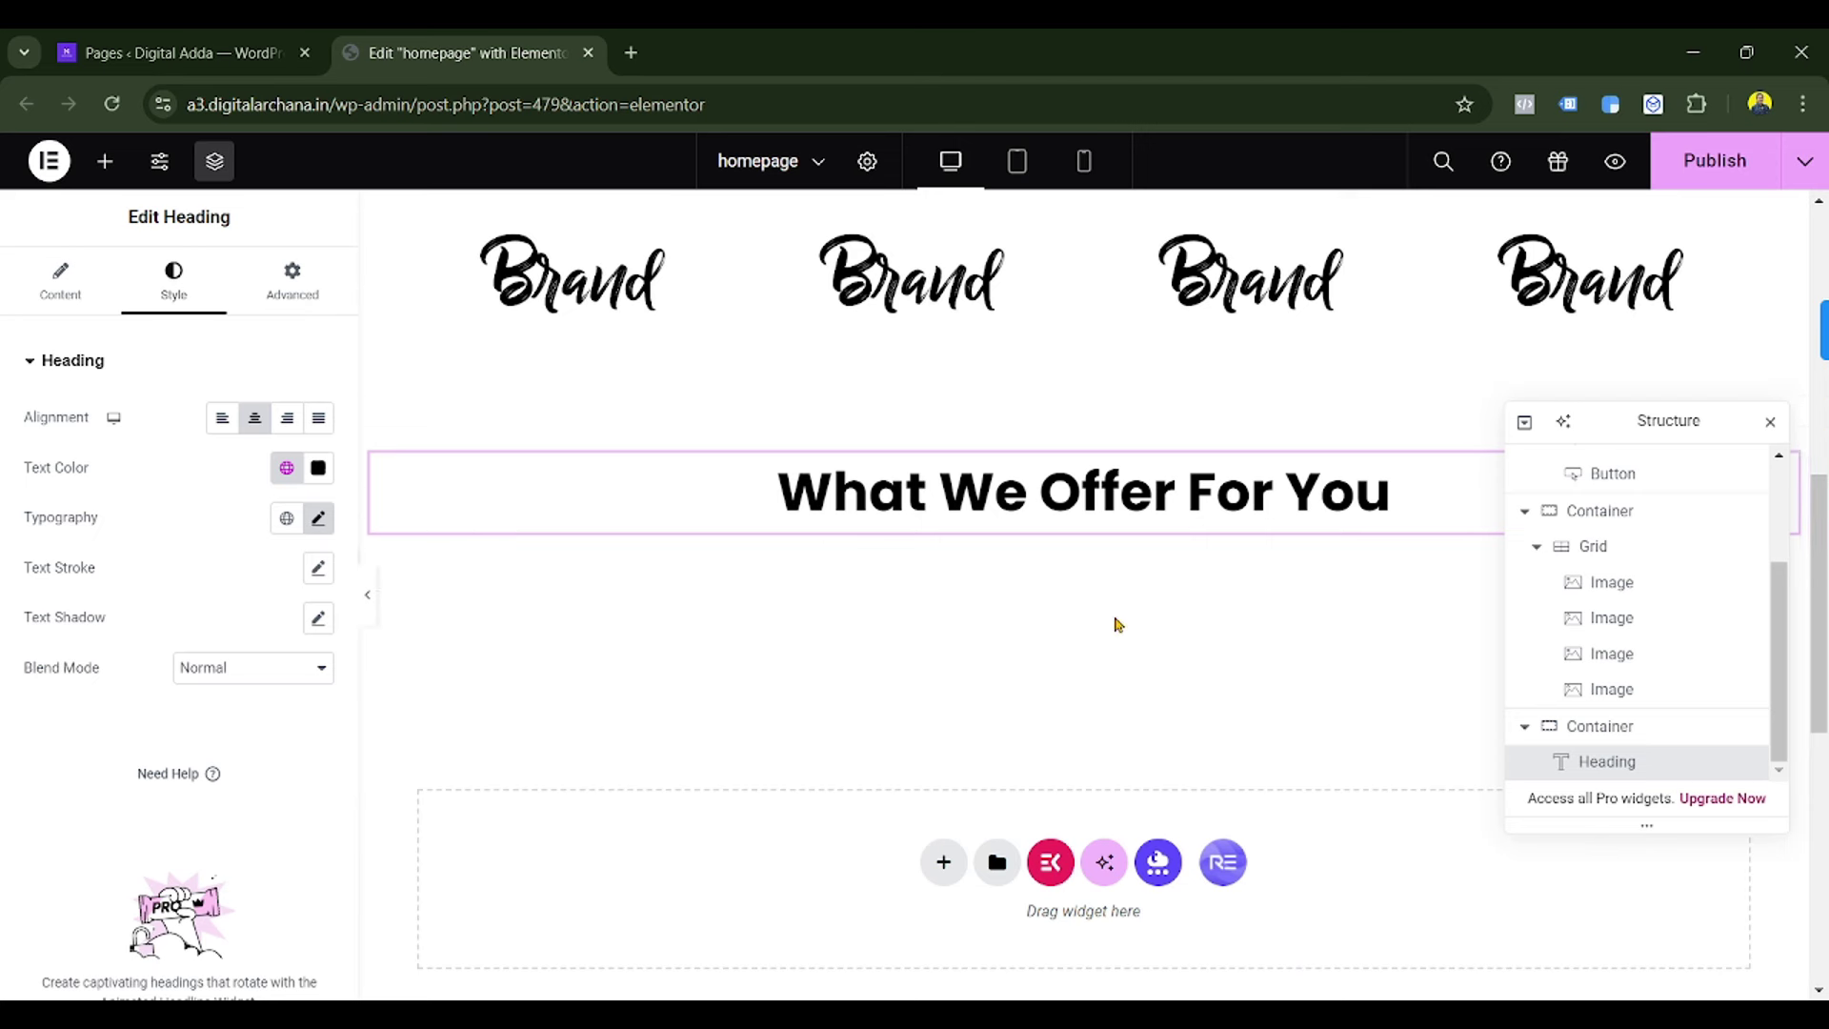
Publish the page and set the Primary global font to Poppins in Site Settings.
left_click(1714, 159)
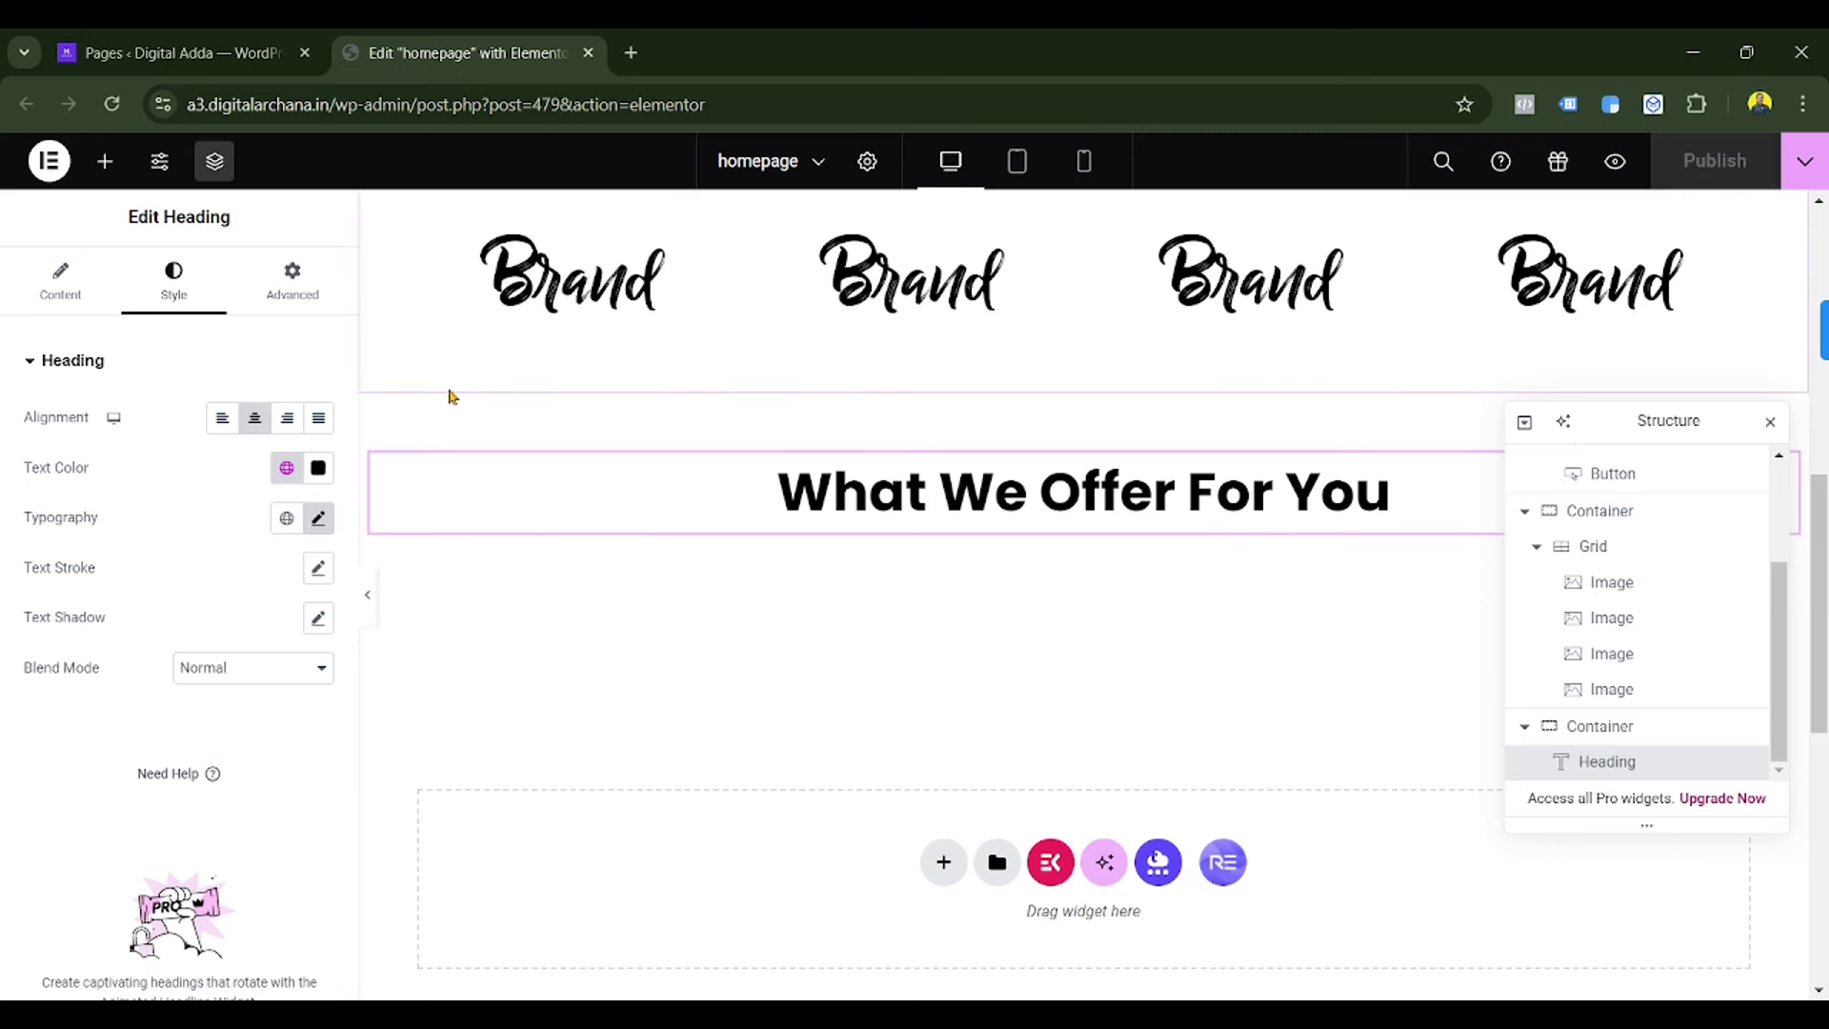
left_click(159, 164)
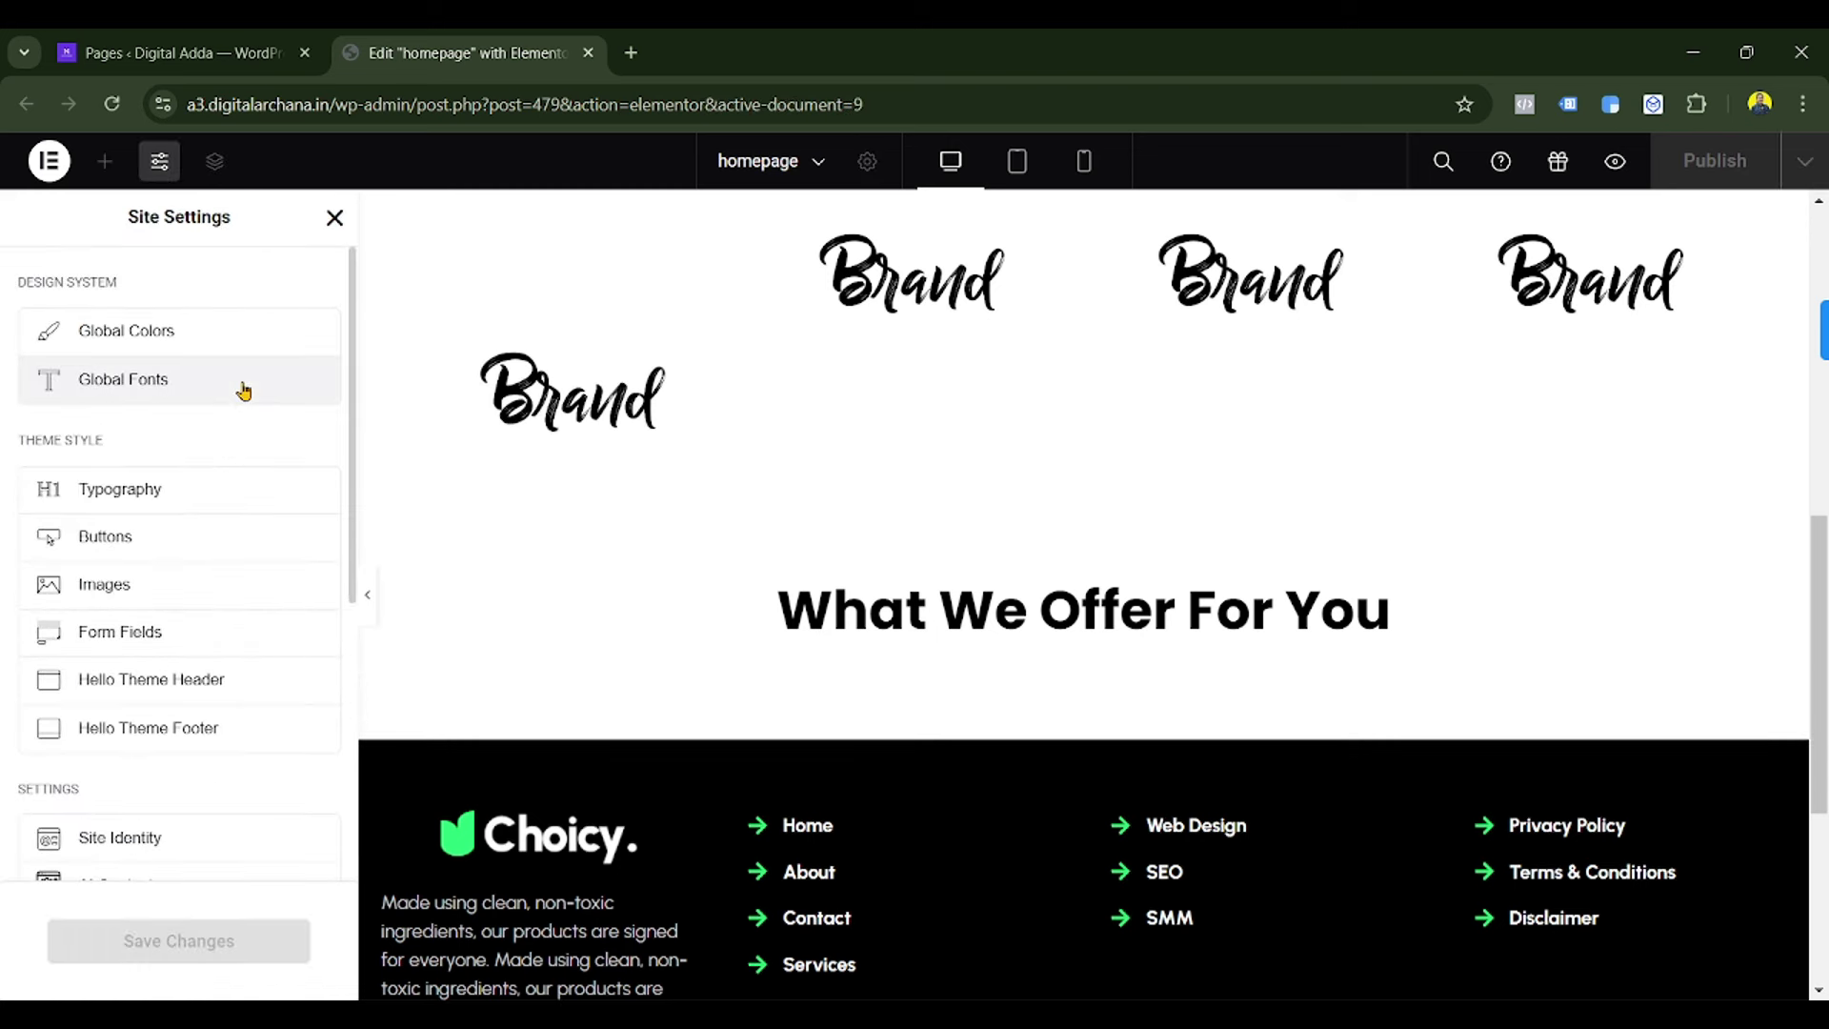
left_click(165, 378)
left_click(318, 472)
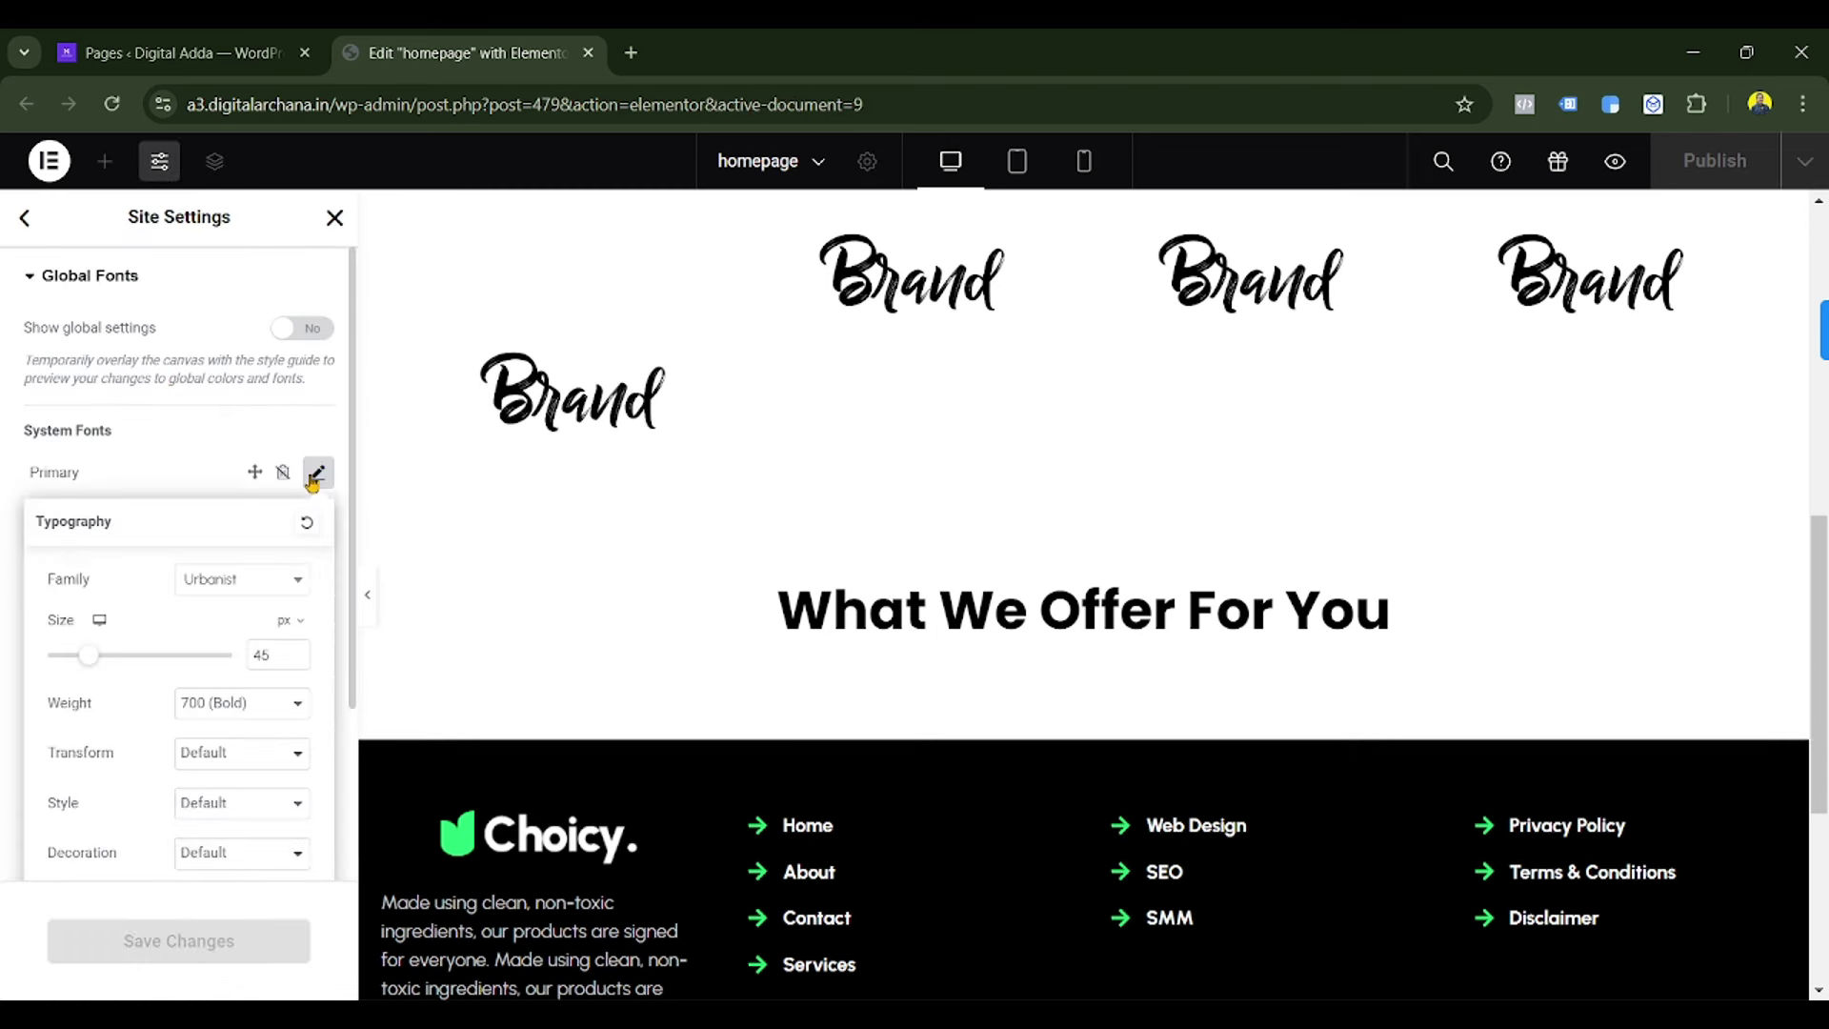
left_click(229, 579)
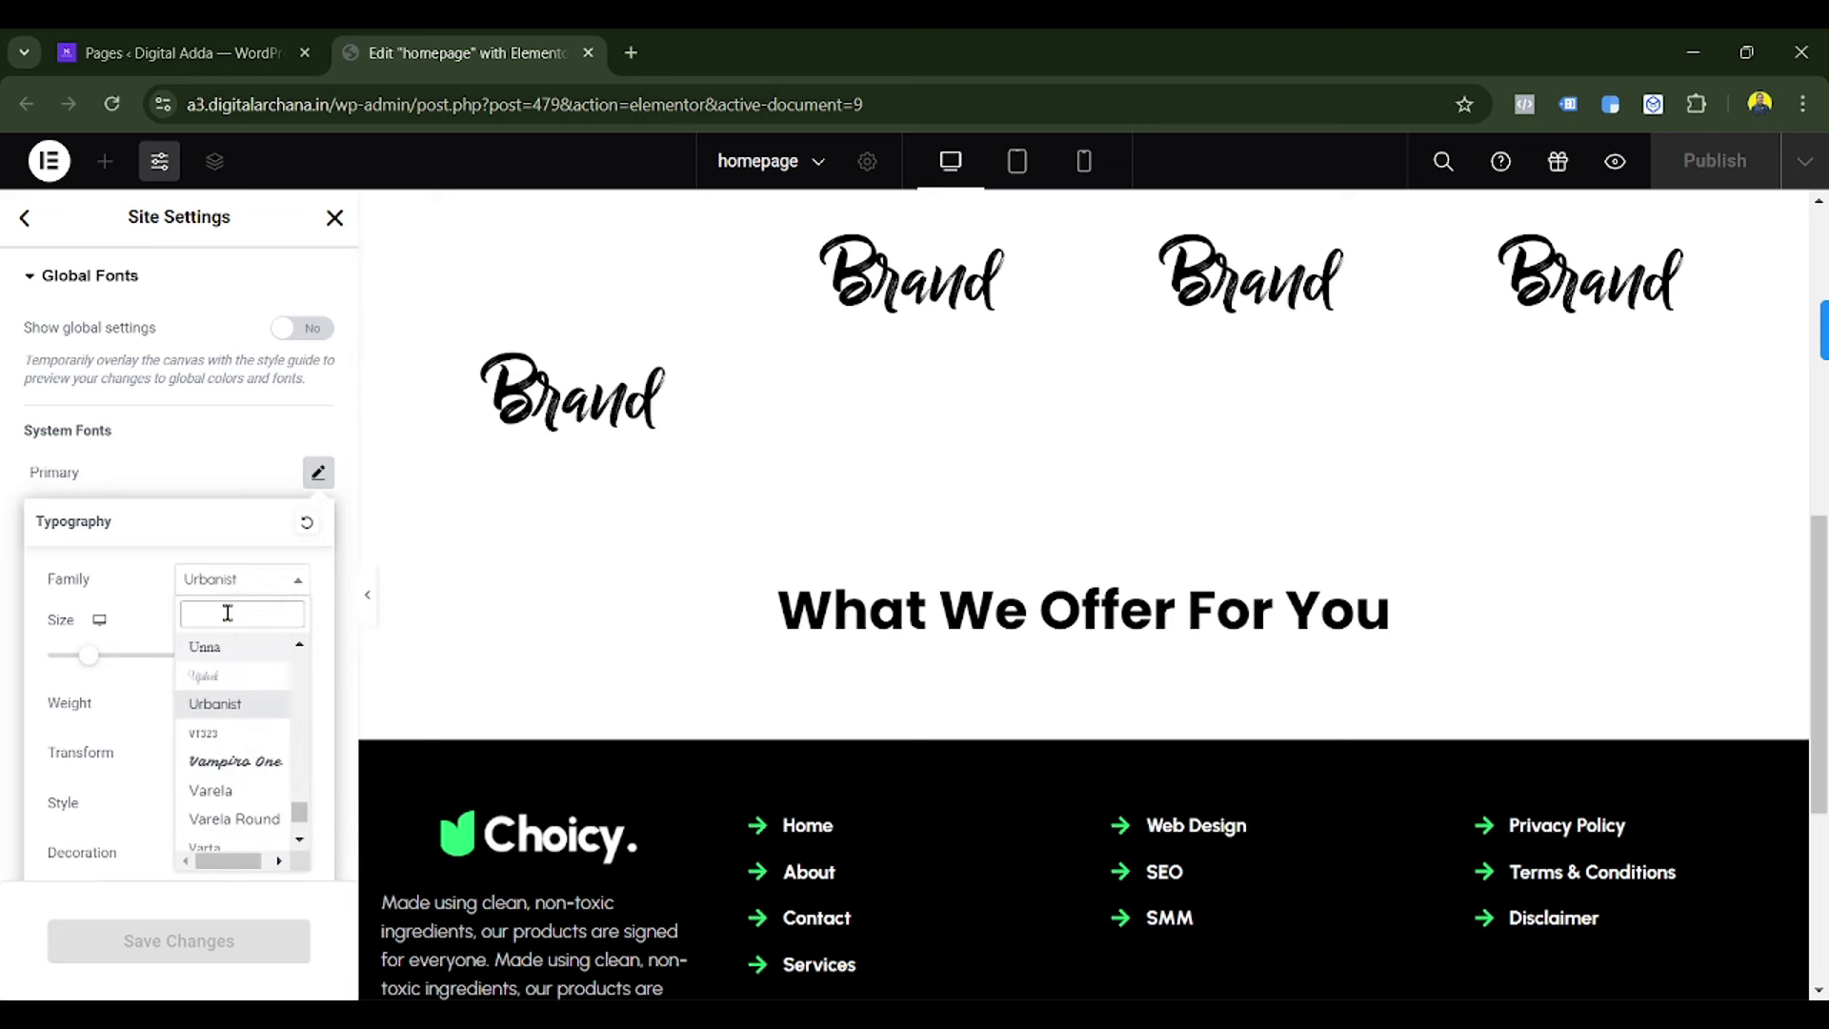
type("poppins")
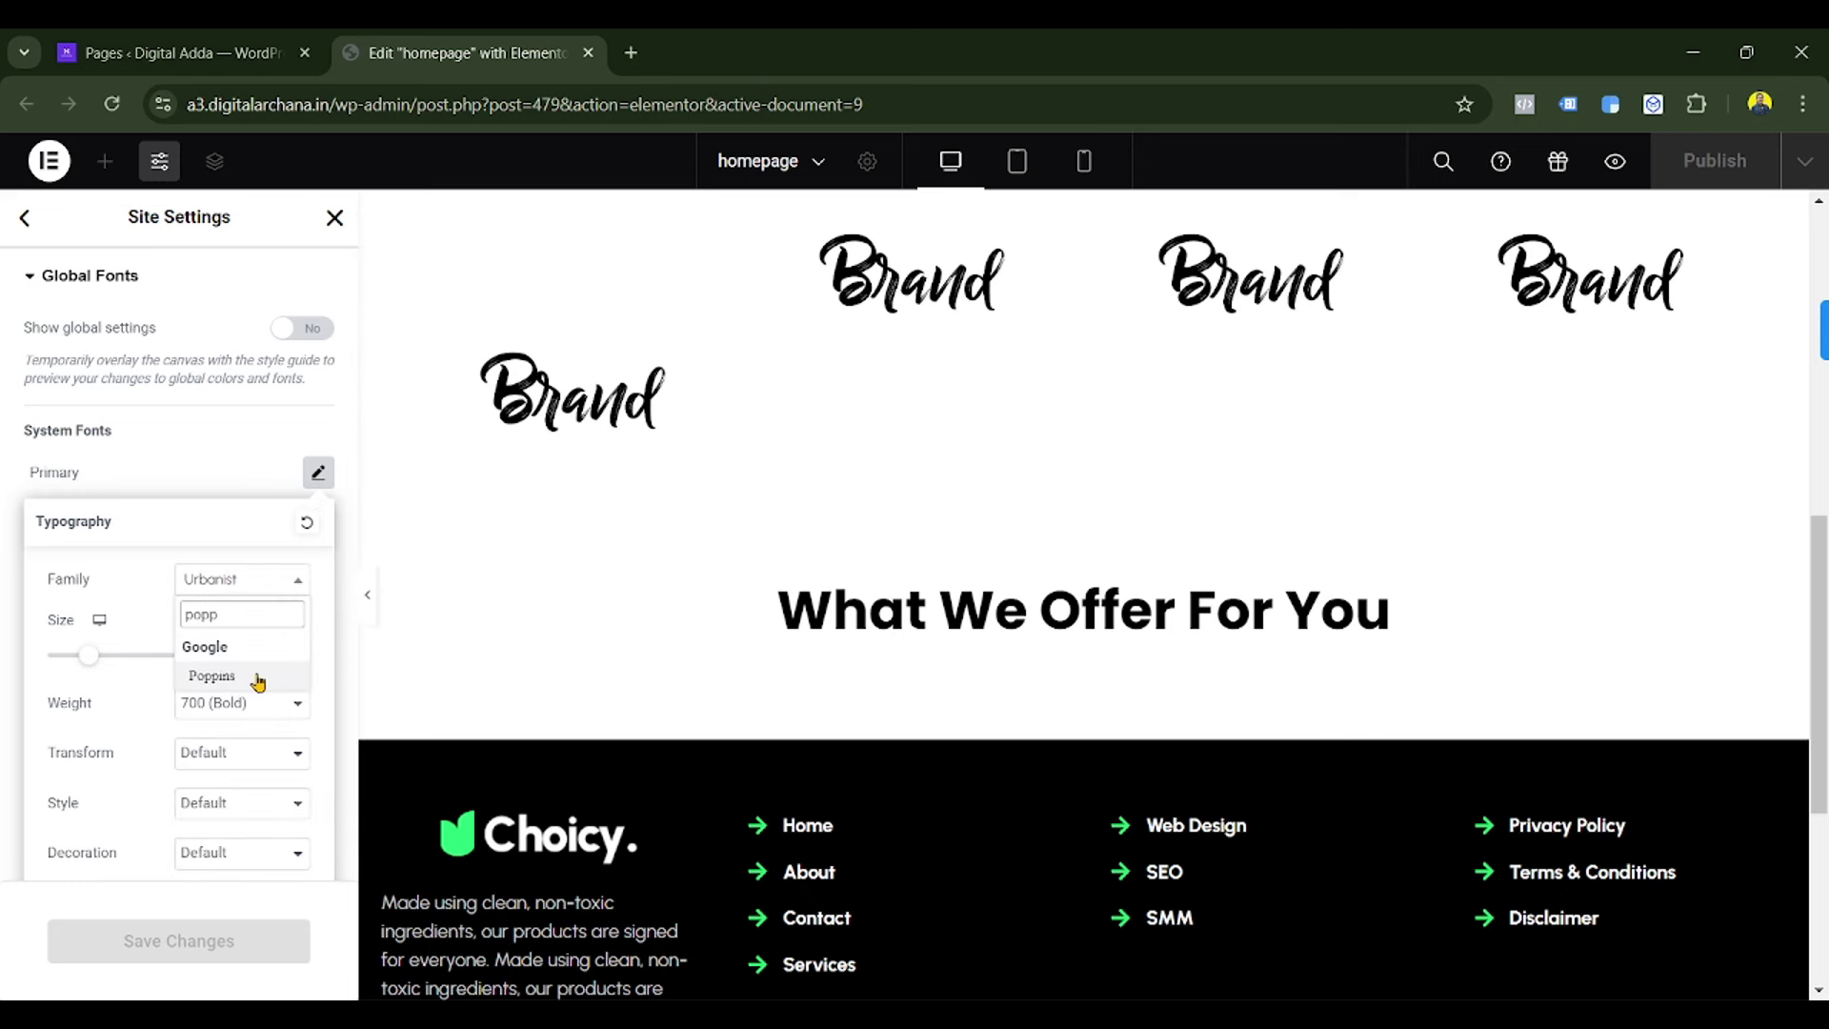
left_click(254, 674)
left_click(204, 479)
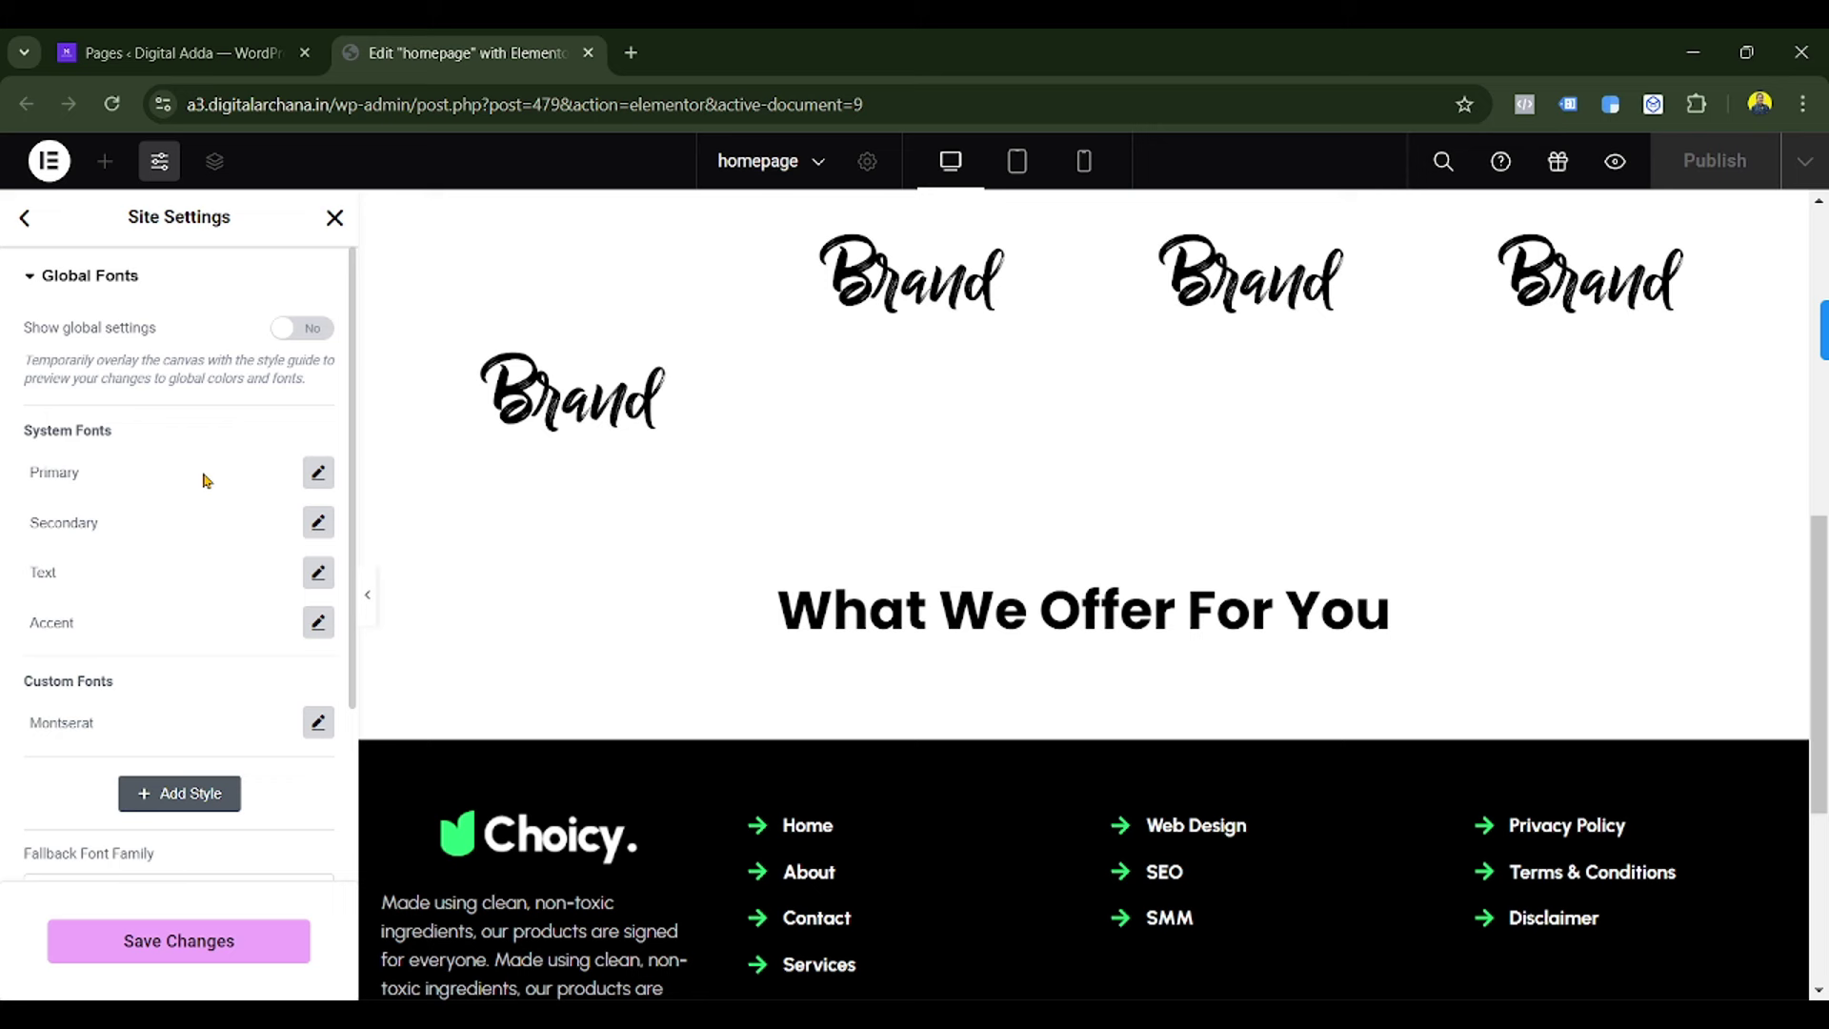
Set the Text global font to Poppins, leaving Secondary unchanged.
left_click(321, 533)
left_click(234, 657)
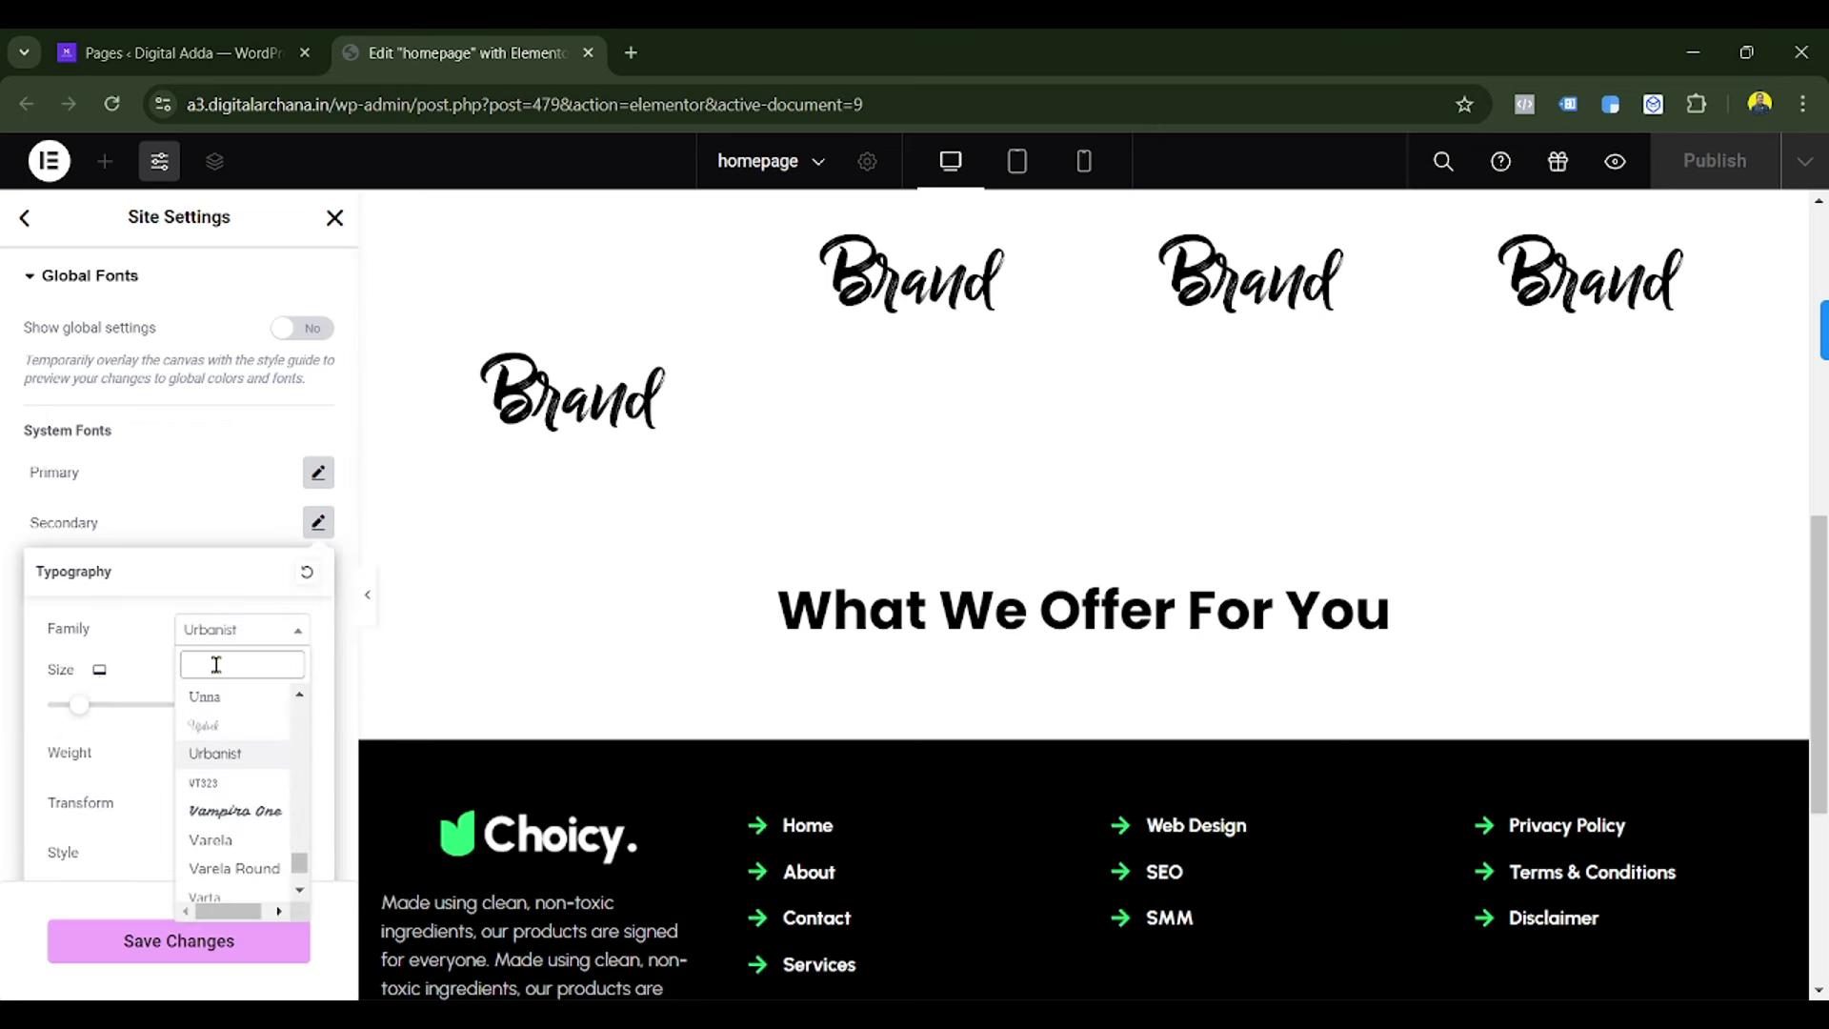
left_click(247, 544)
left_click(320, 573)
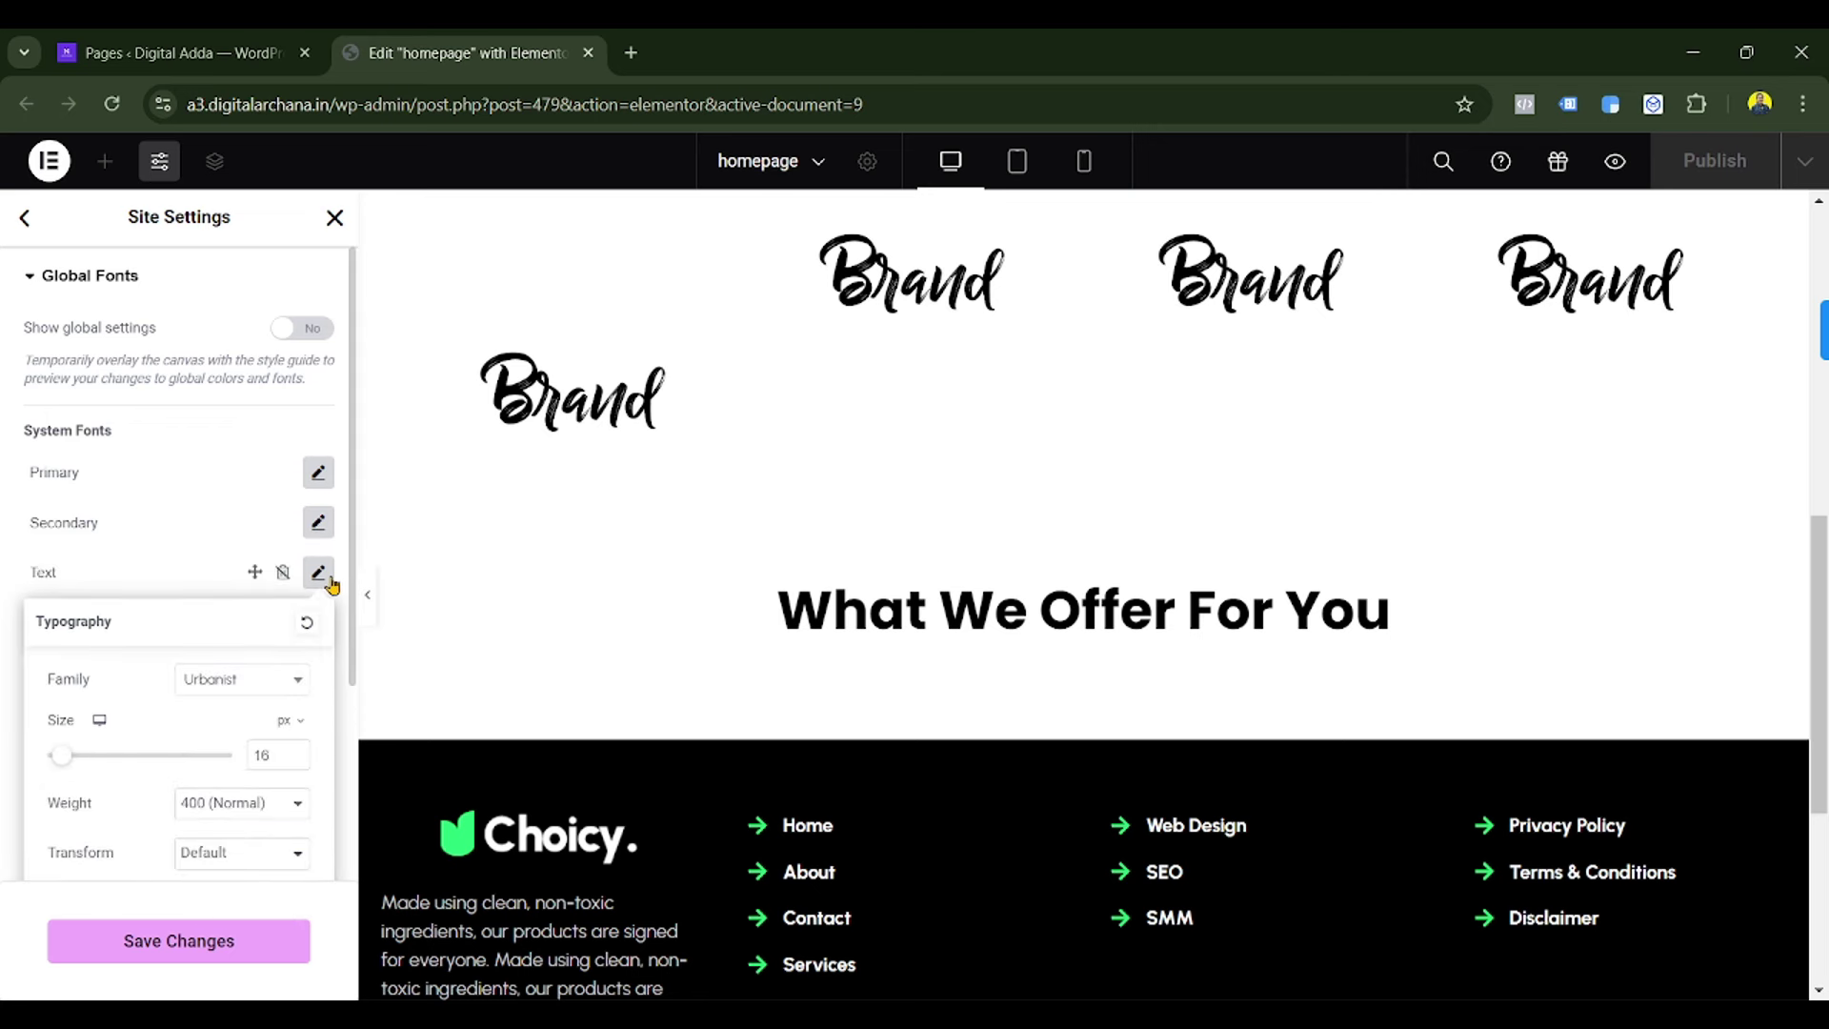
left_click(238, 682)
type("popp")
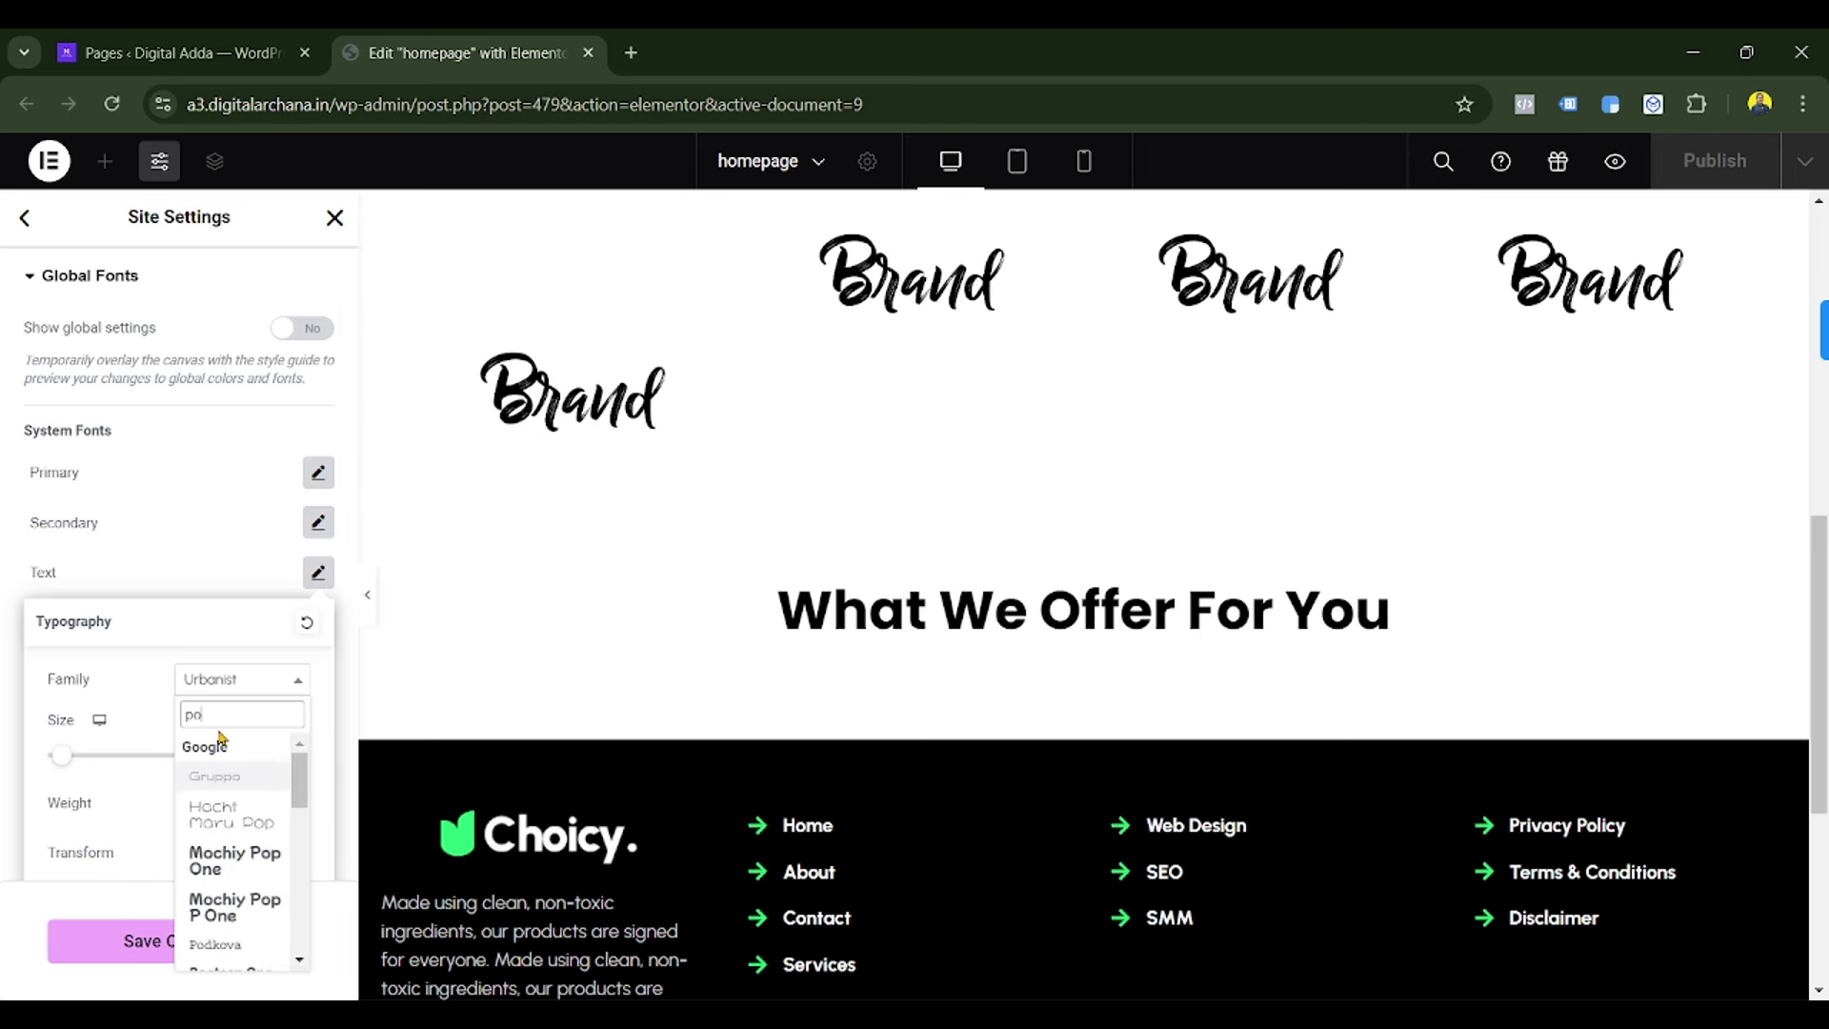
left_click(213, 778)
left_click(130, 523)
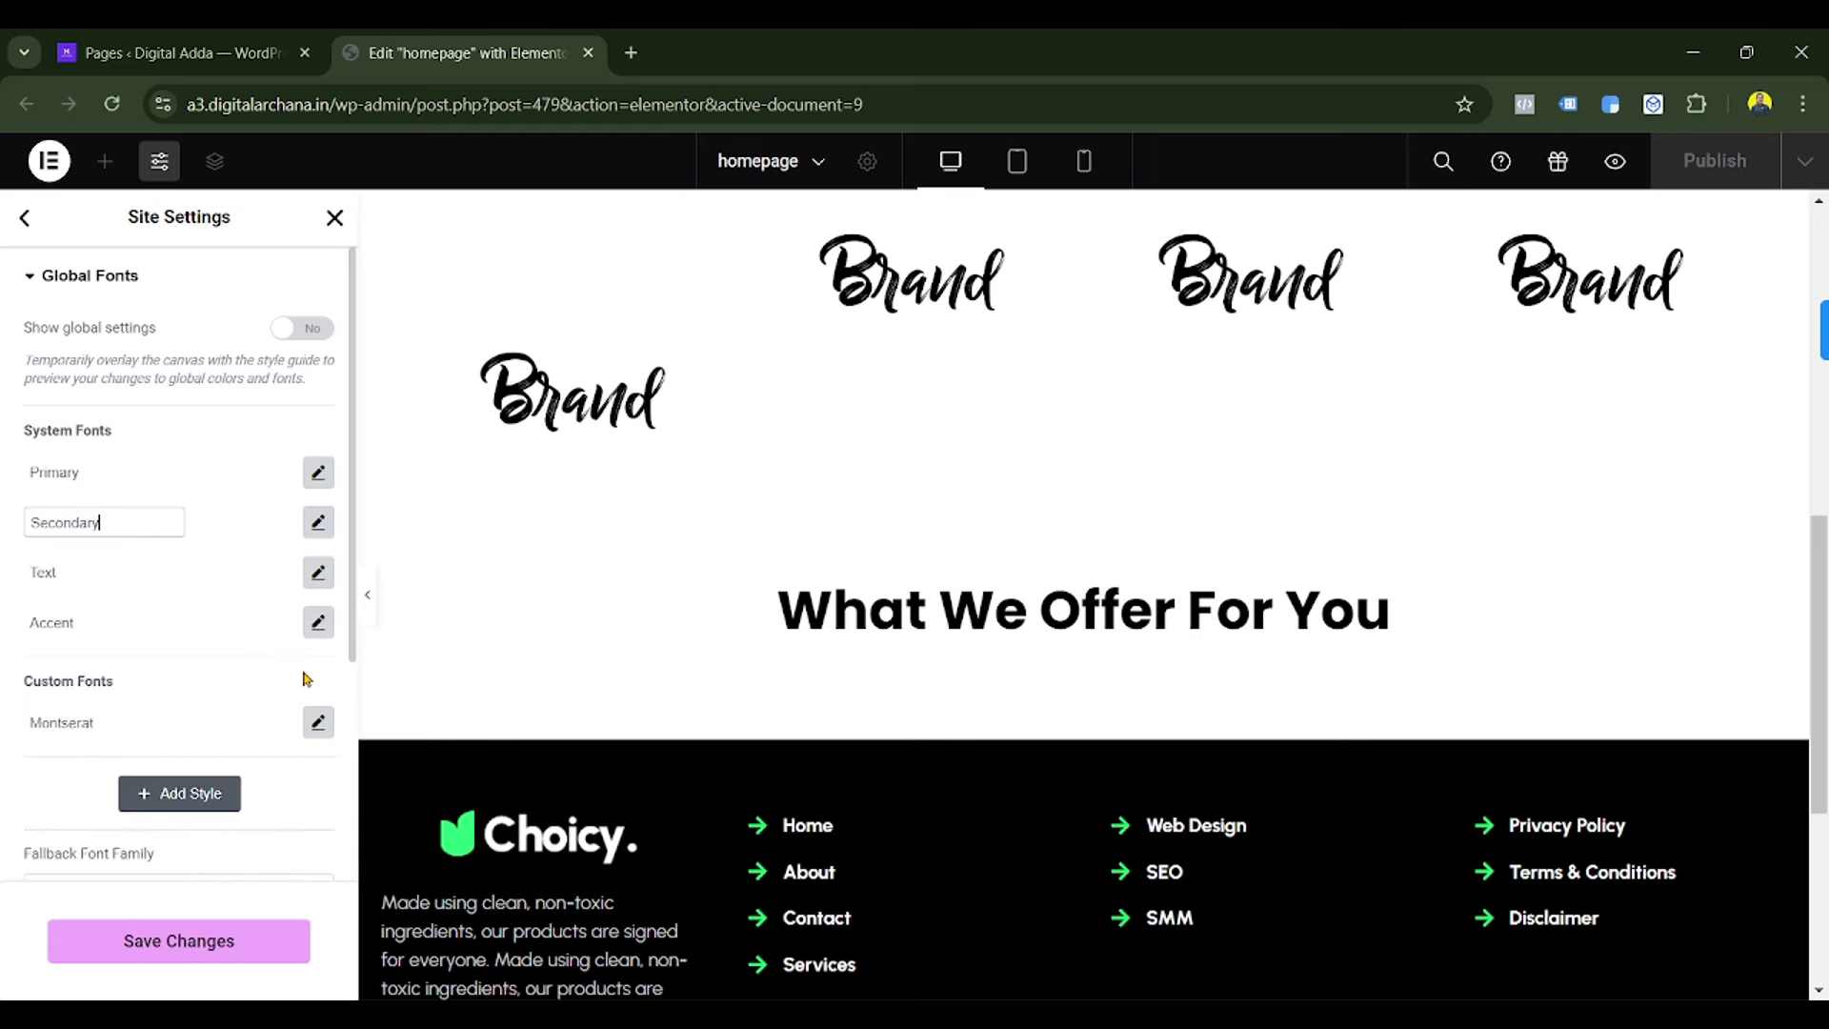
Set the Accent global font to Poppins, save the changes and close Site Settings.
left_click(317, 622)
left_click(268, 729)
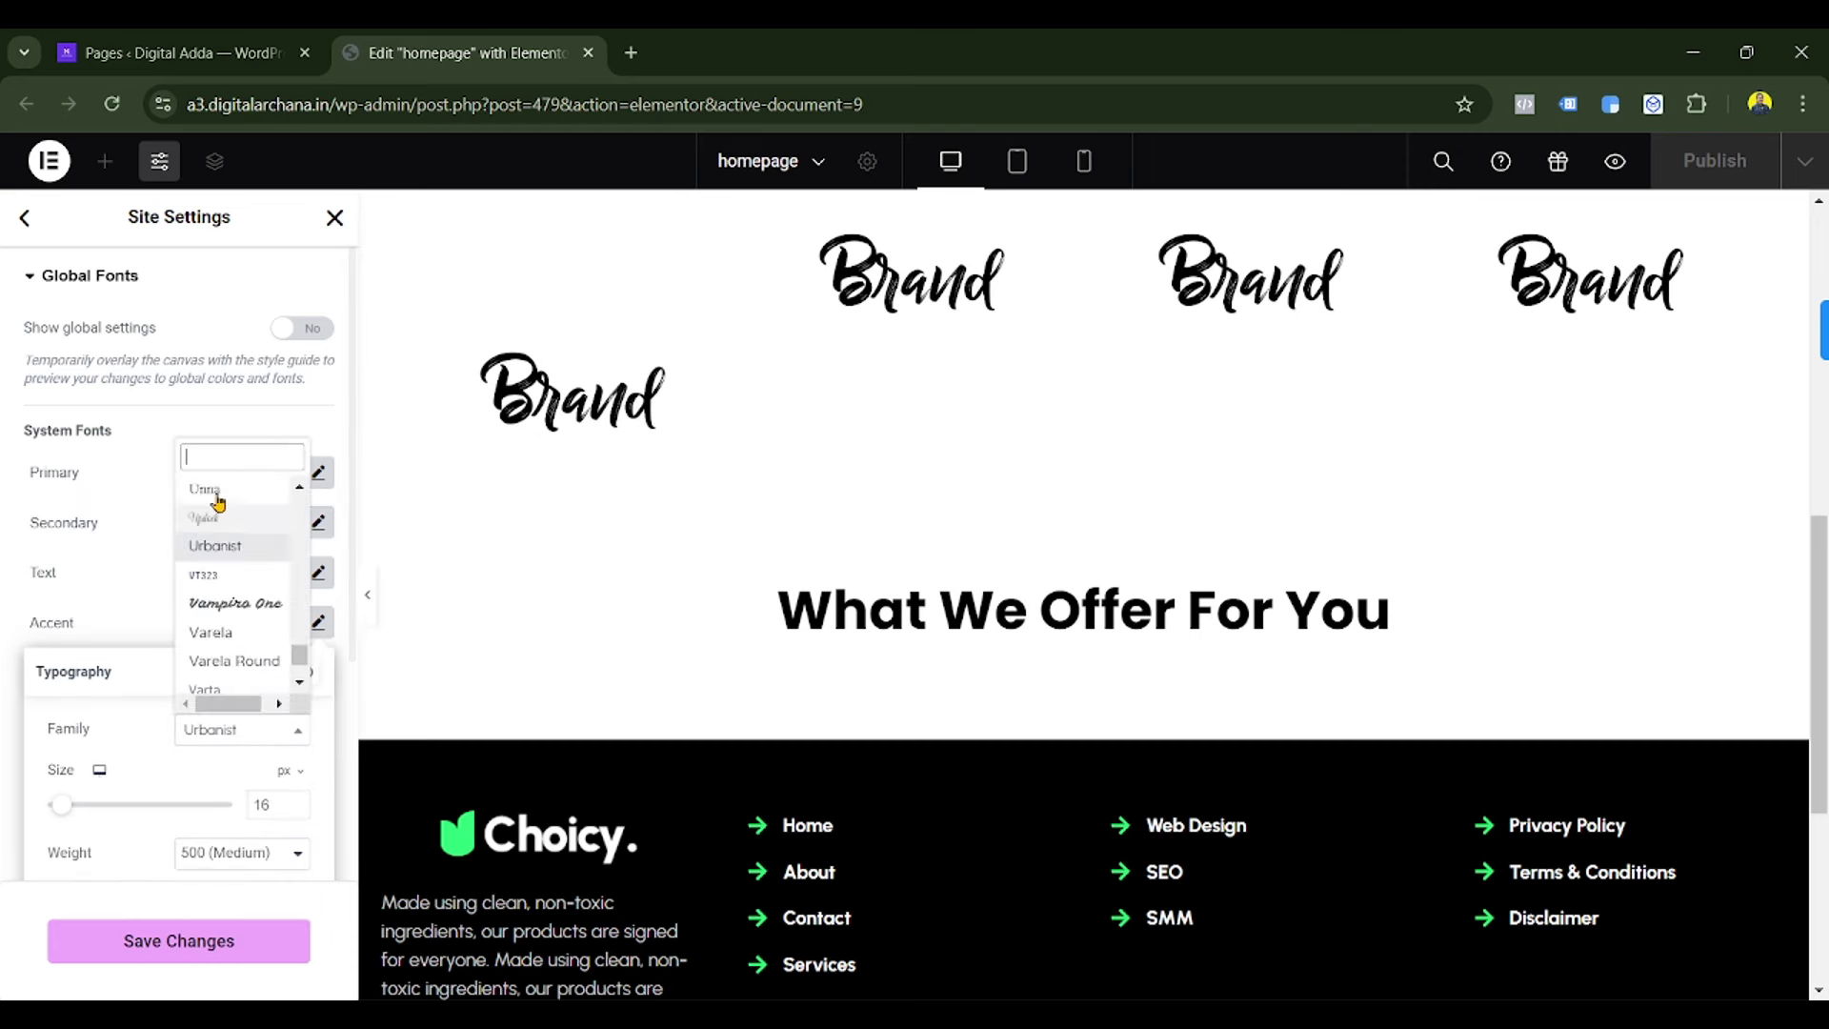
type("popp")
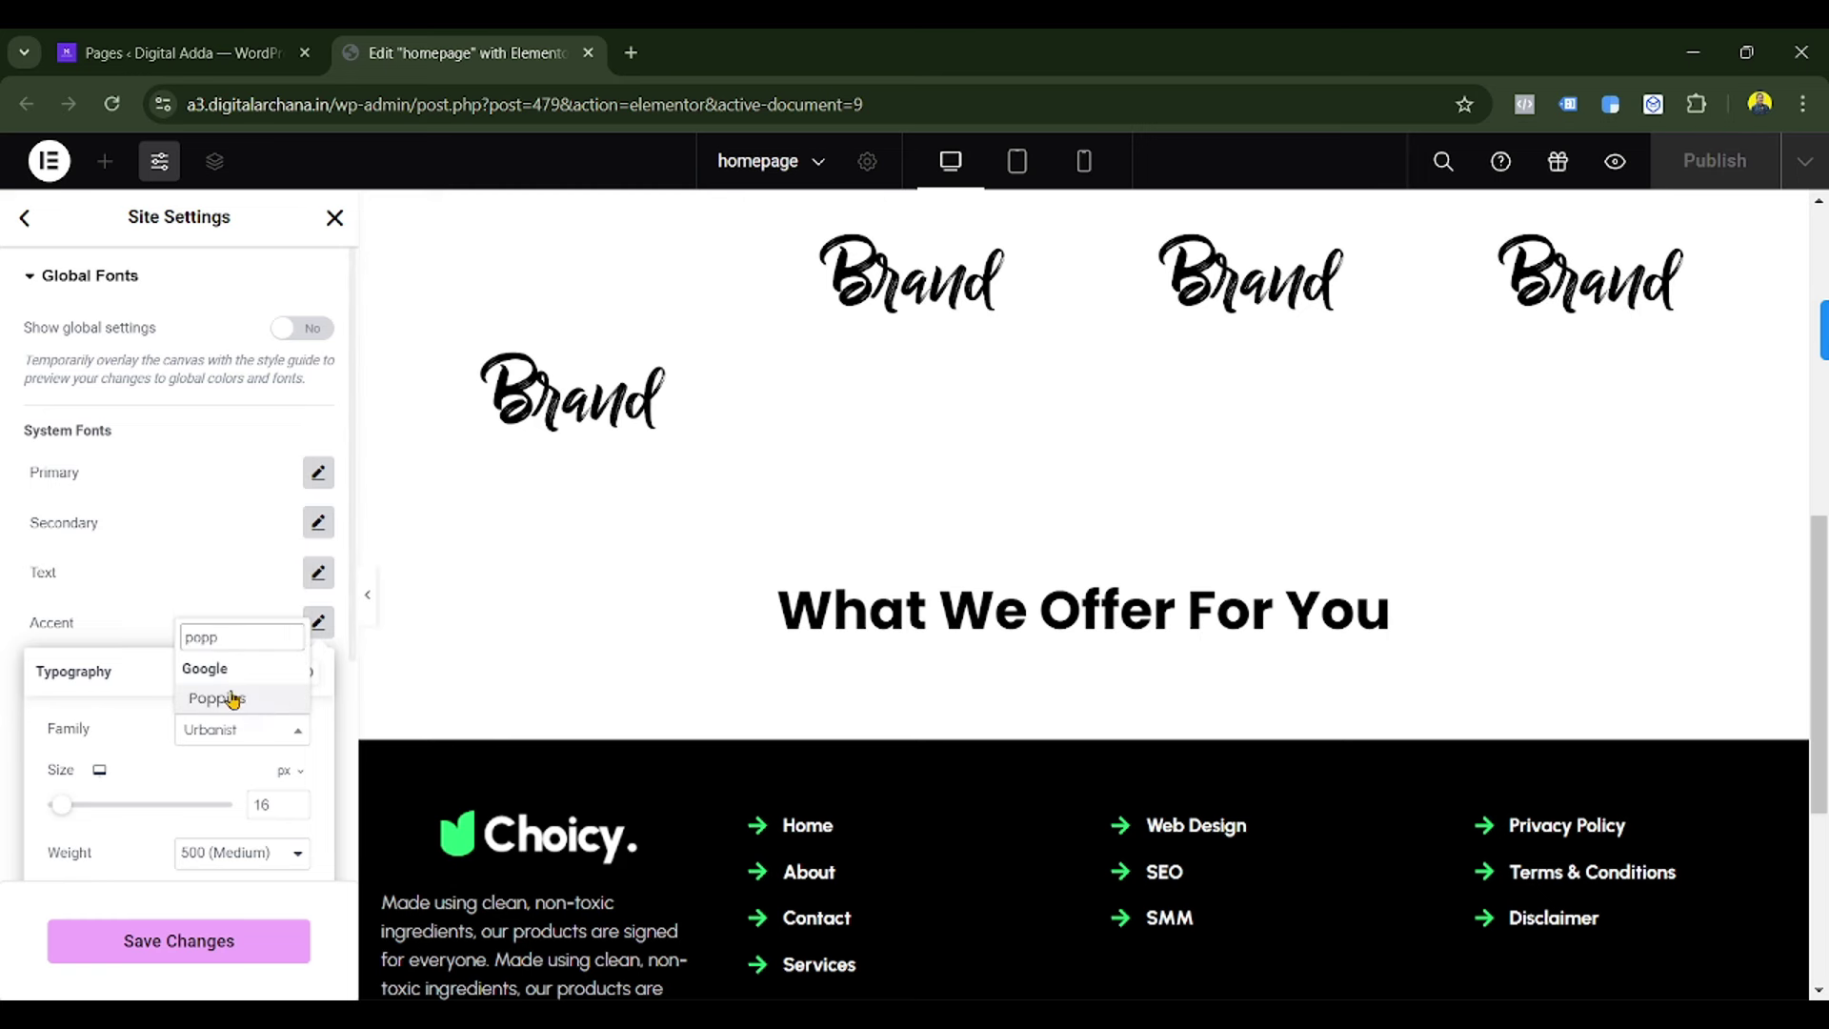
left_click(233, 698)
left_click(176, 939)
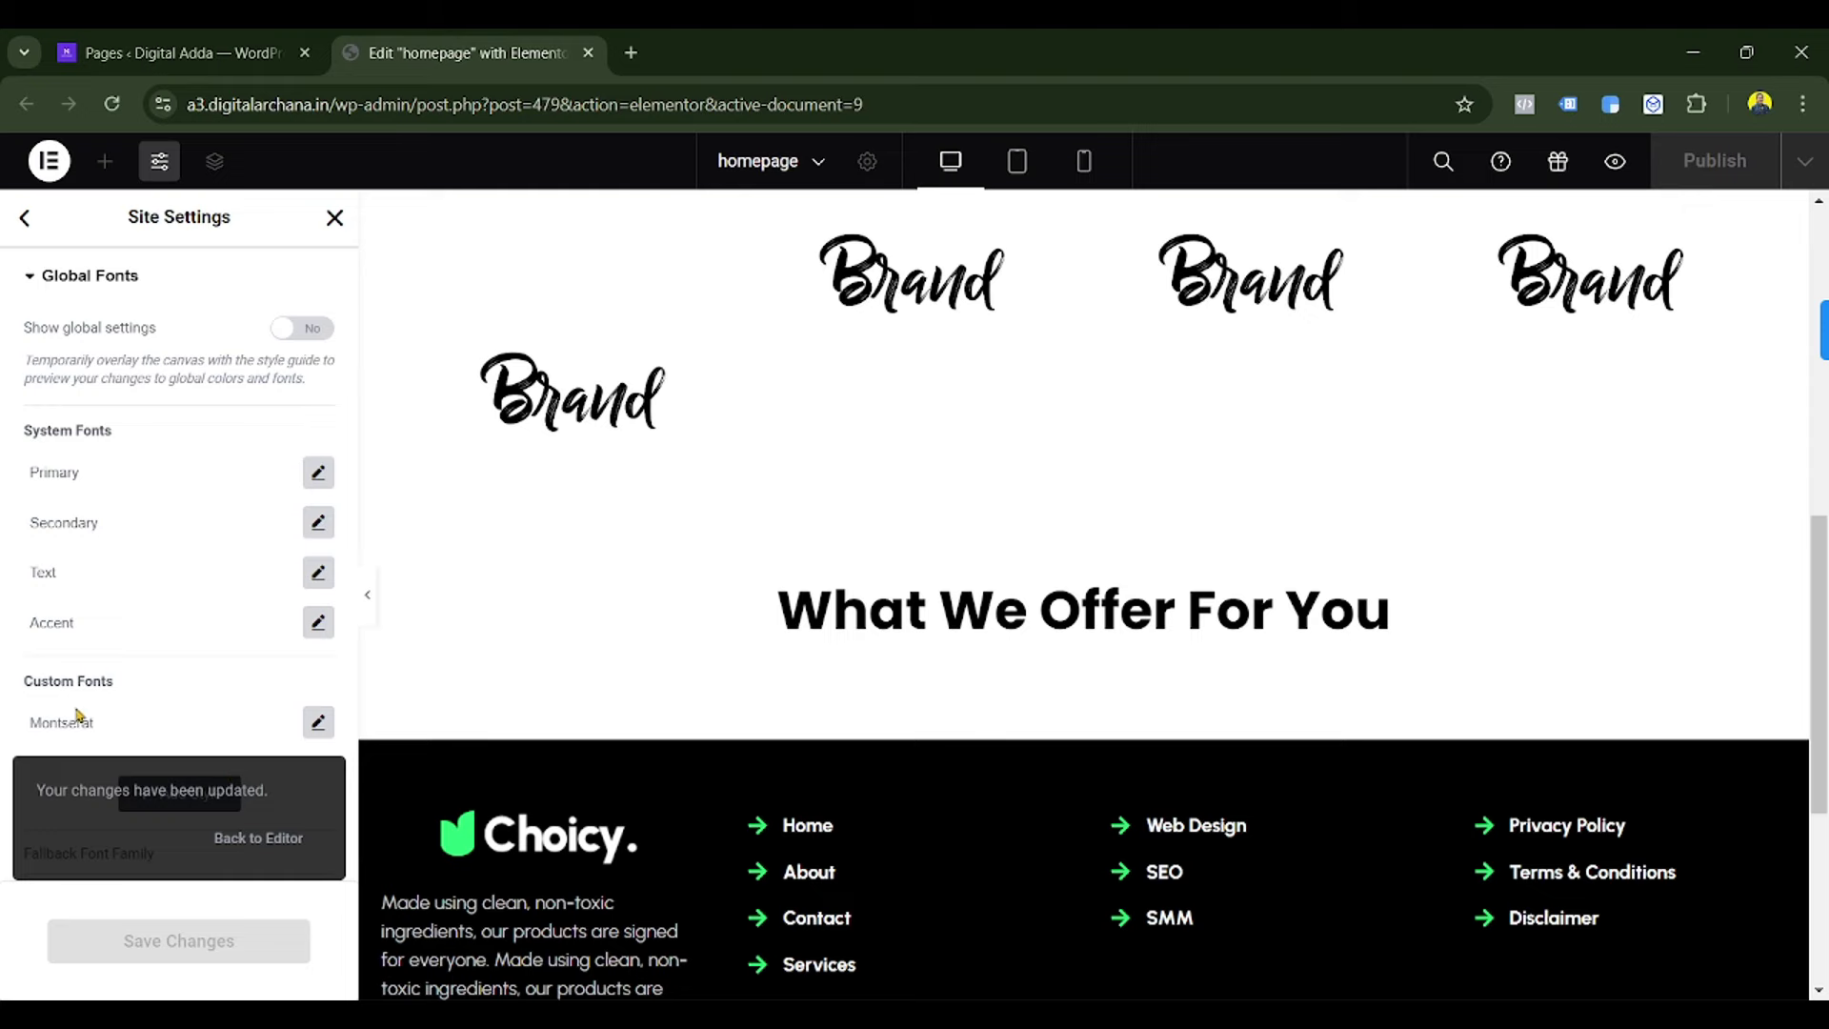
scroll(604, 473, "up", 7)
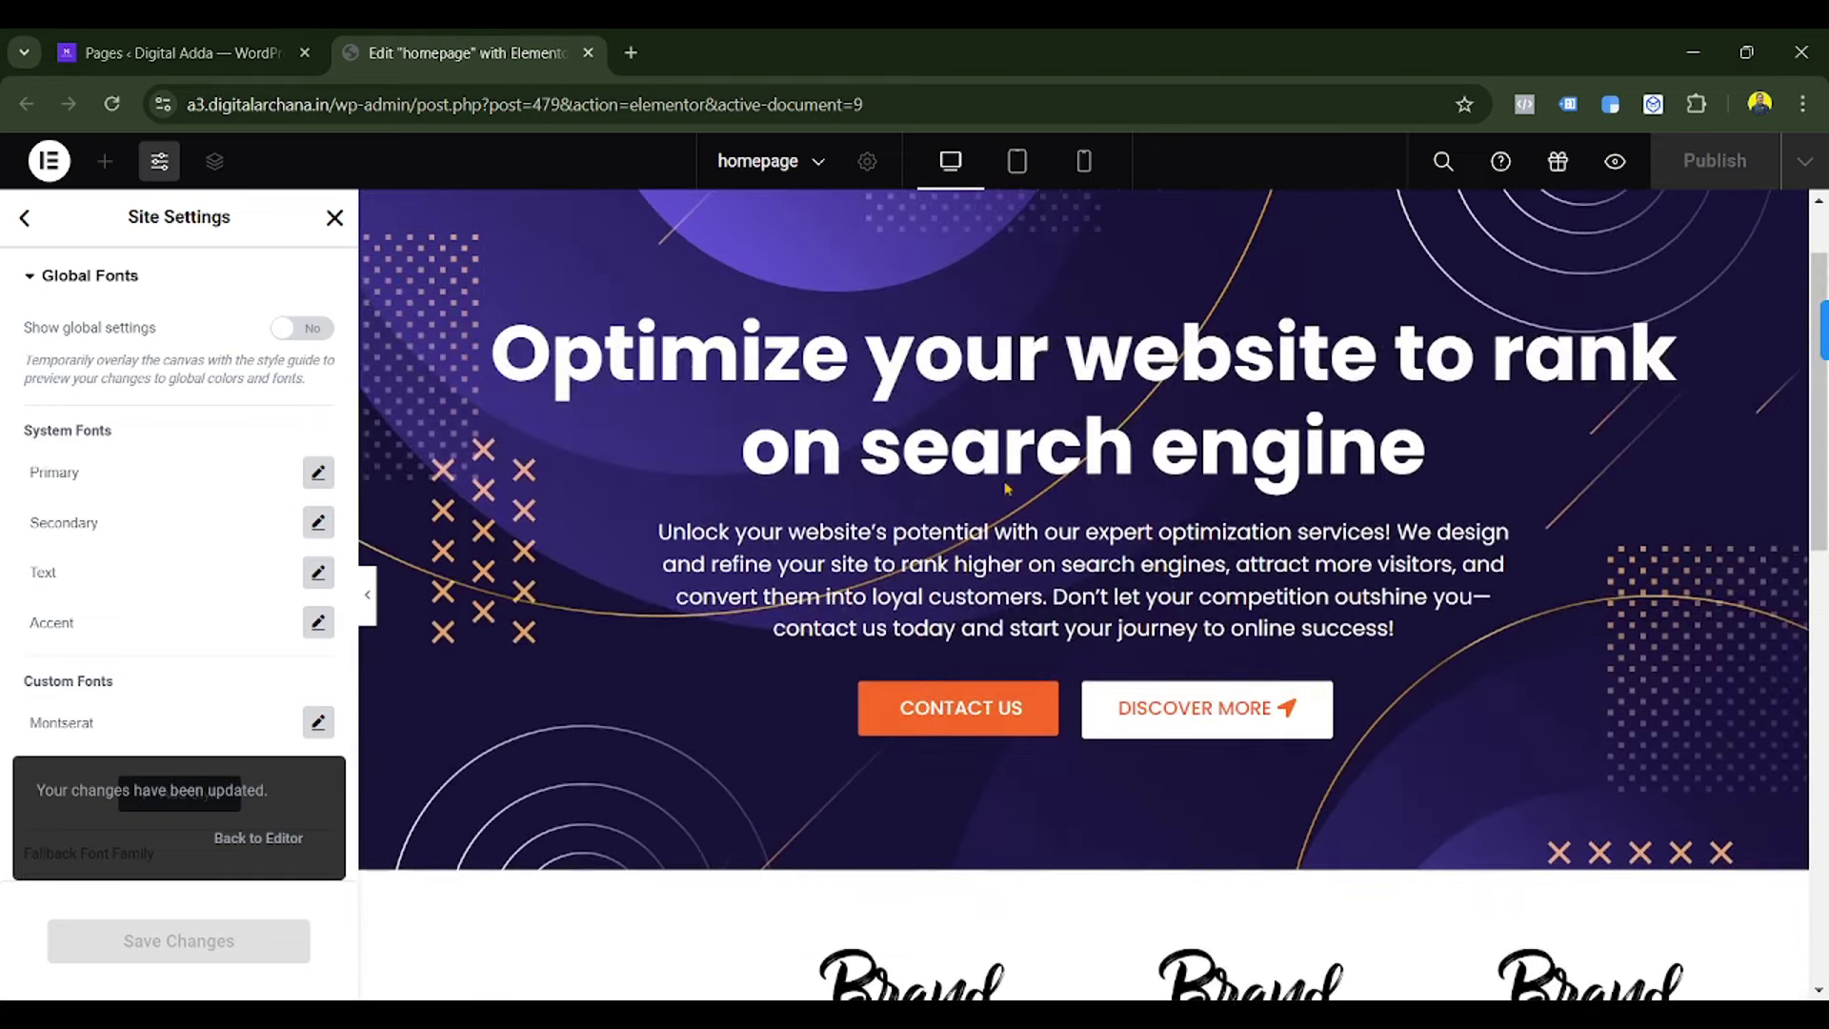
scroll(1007, 489, "down", 7)
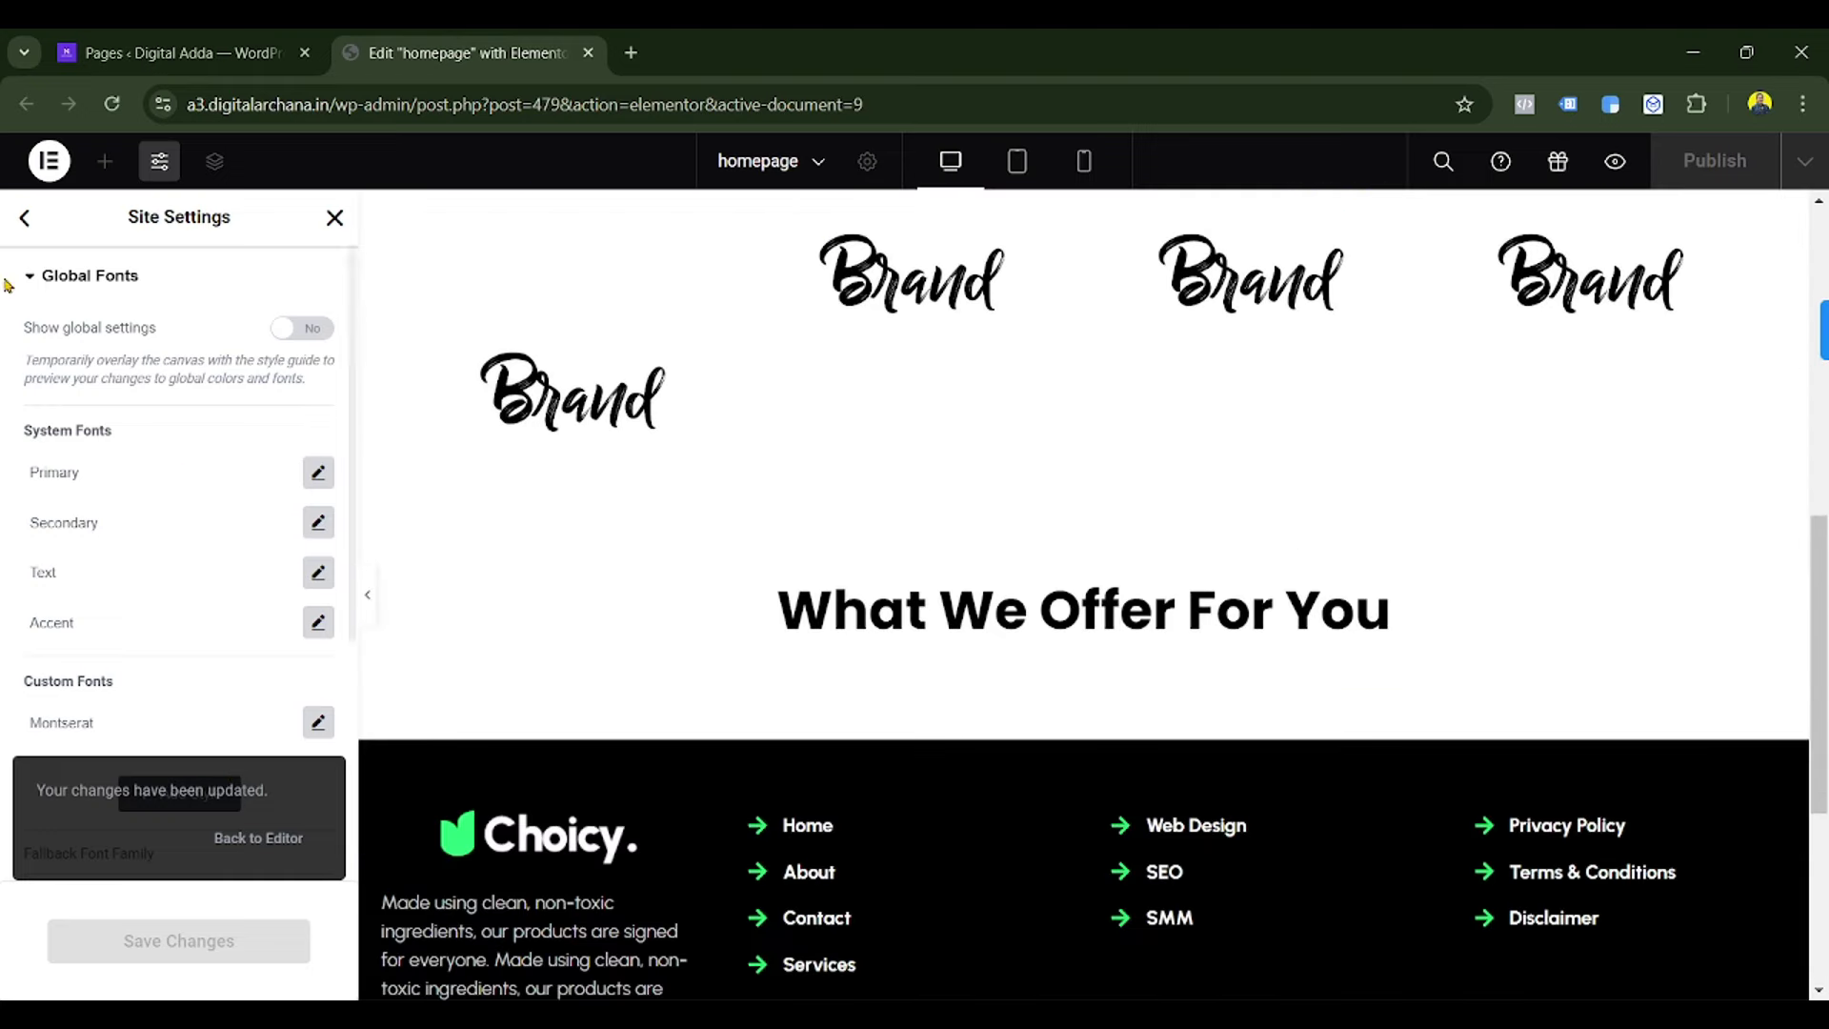
left_click(334, 217)
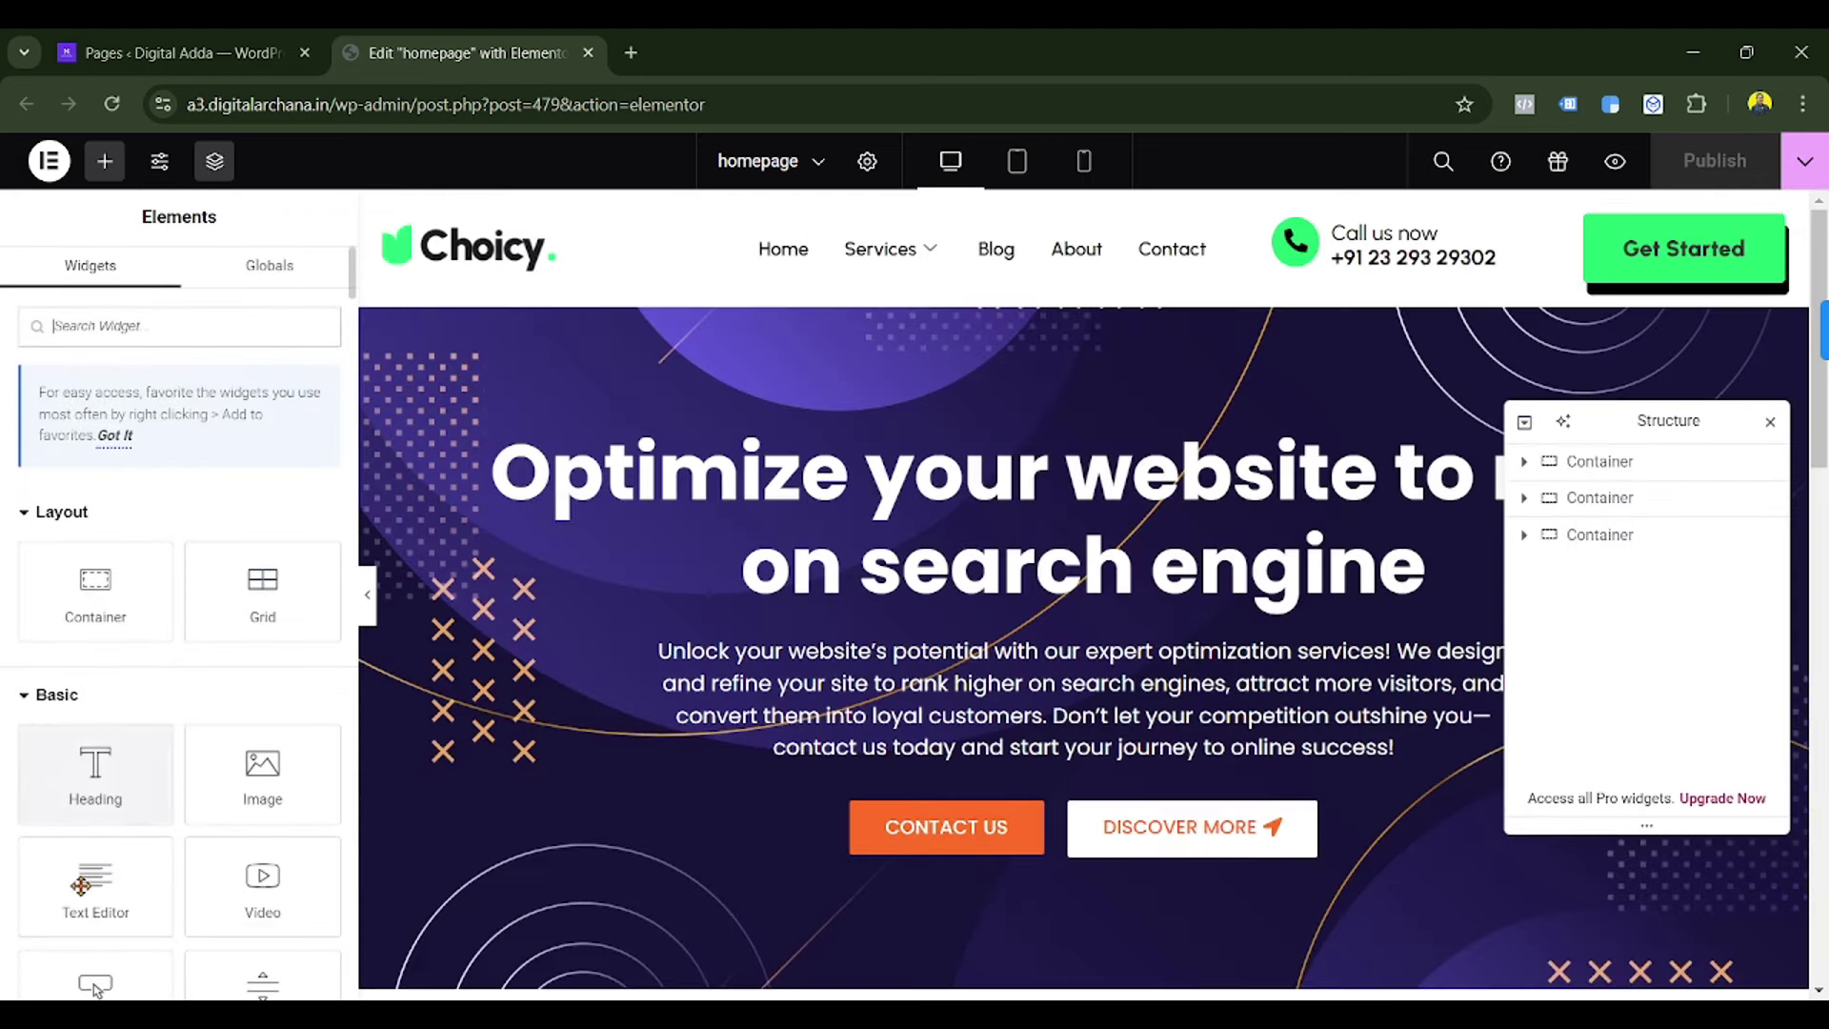
Drop a Text Editor widget directly under the 'What We Offer For You' heading.
left_click_drag(81, 886, 322, 820)
scroll(658, 610, "down", 10)
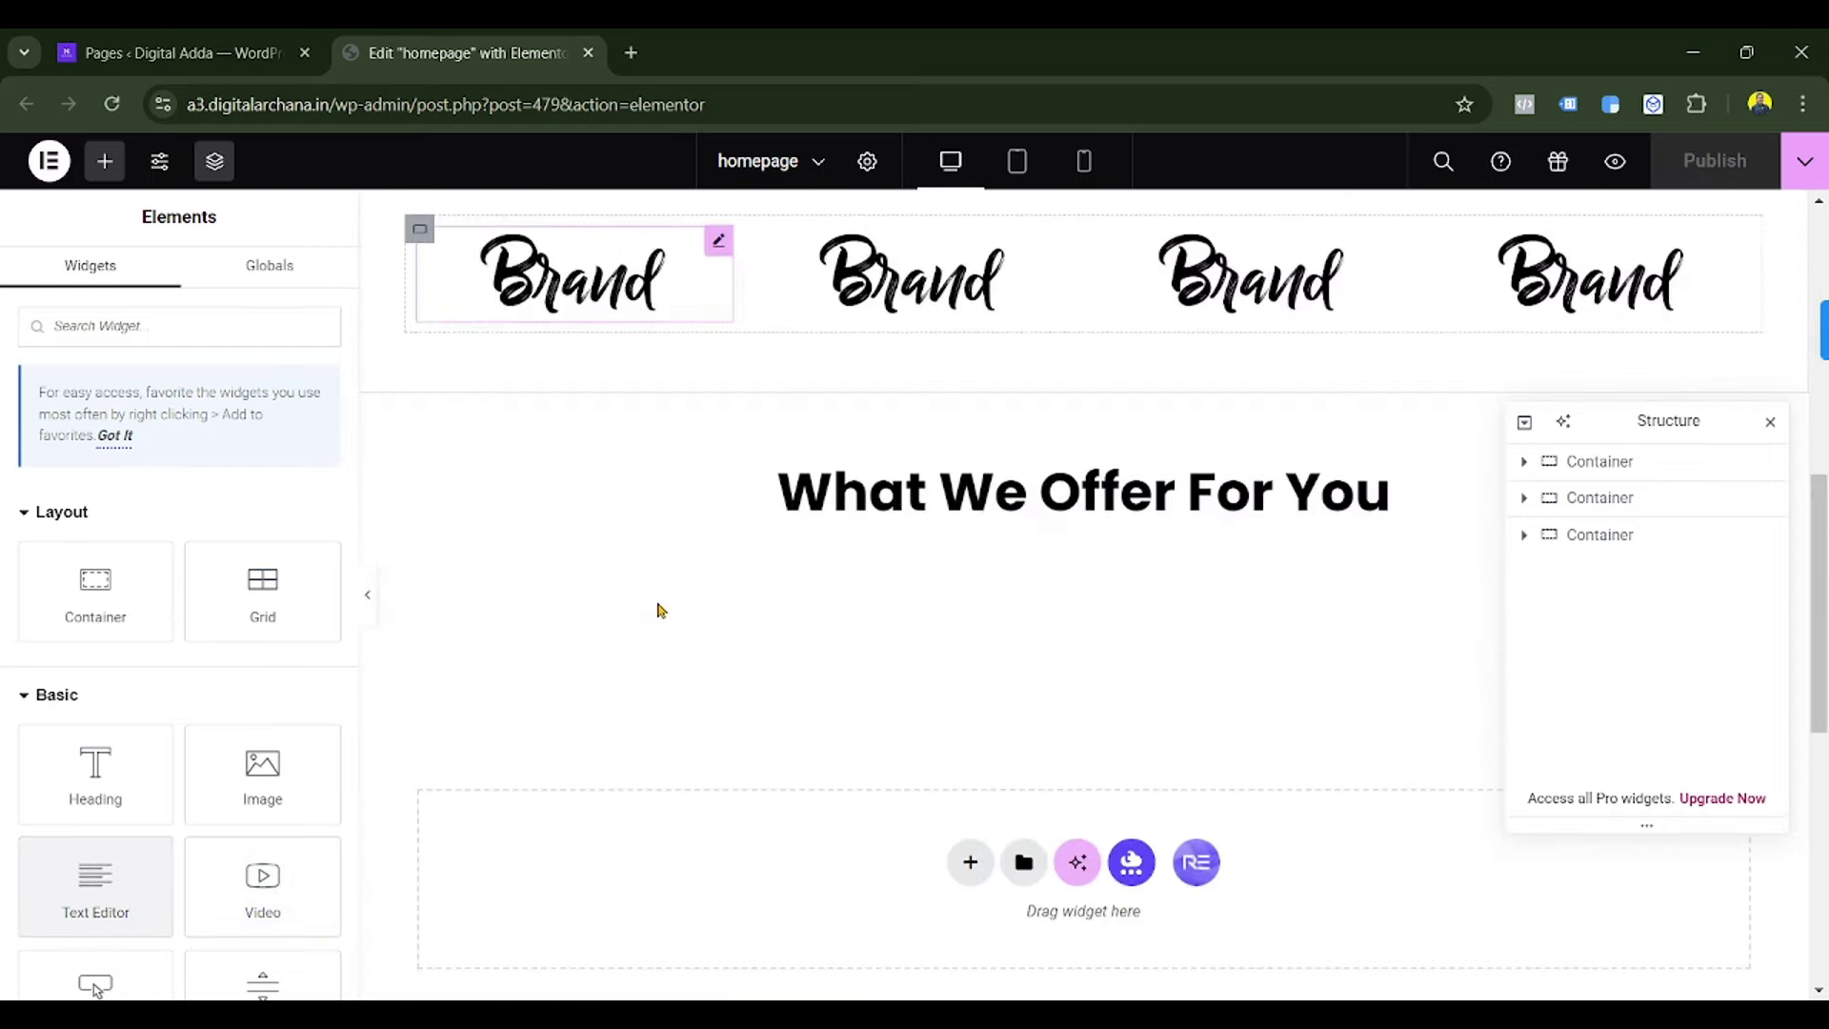
scroll(657, 610, "down", 3)
left_click_drag(82, 877, 1063, 290)
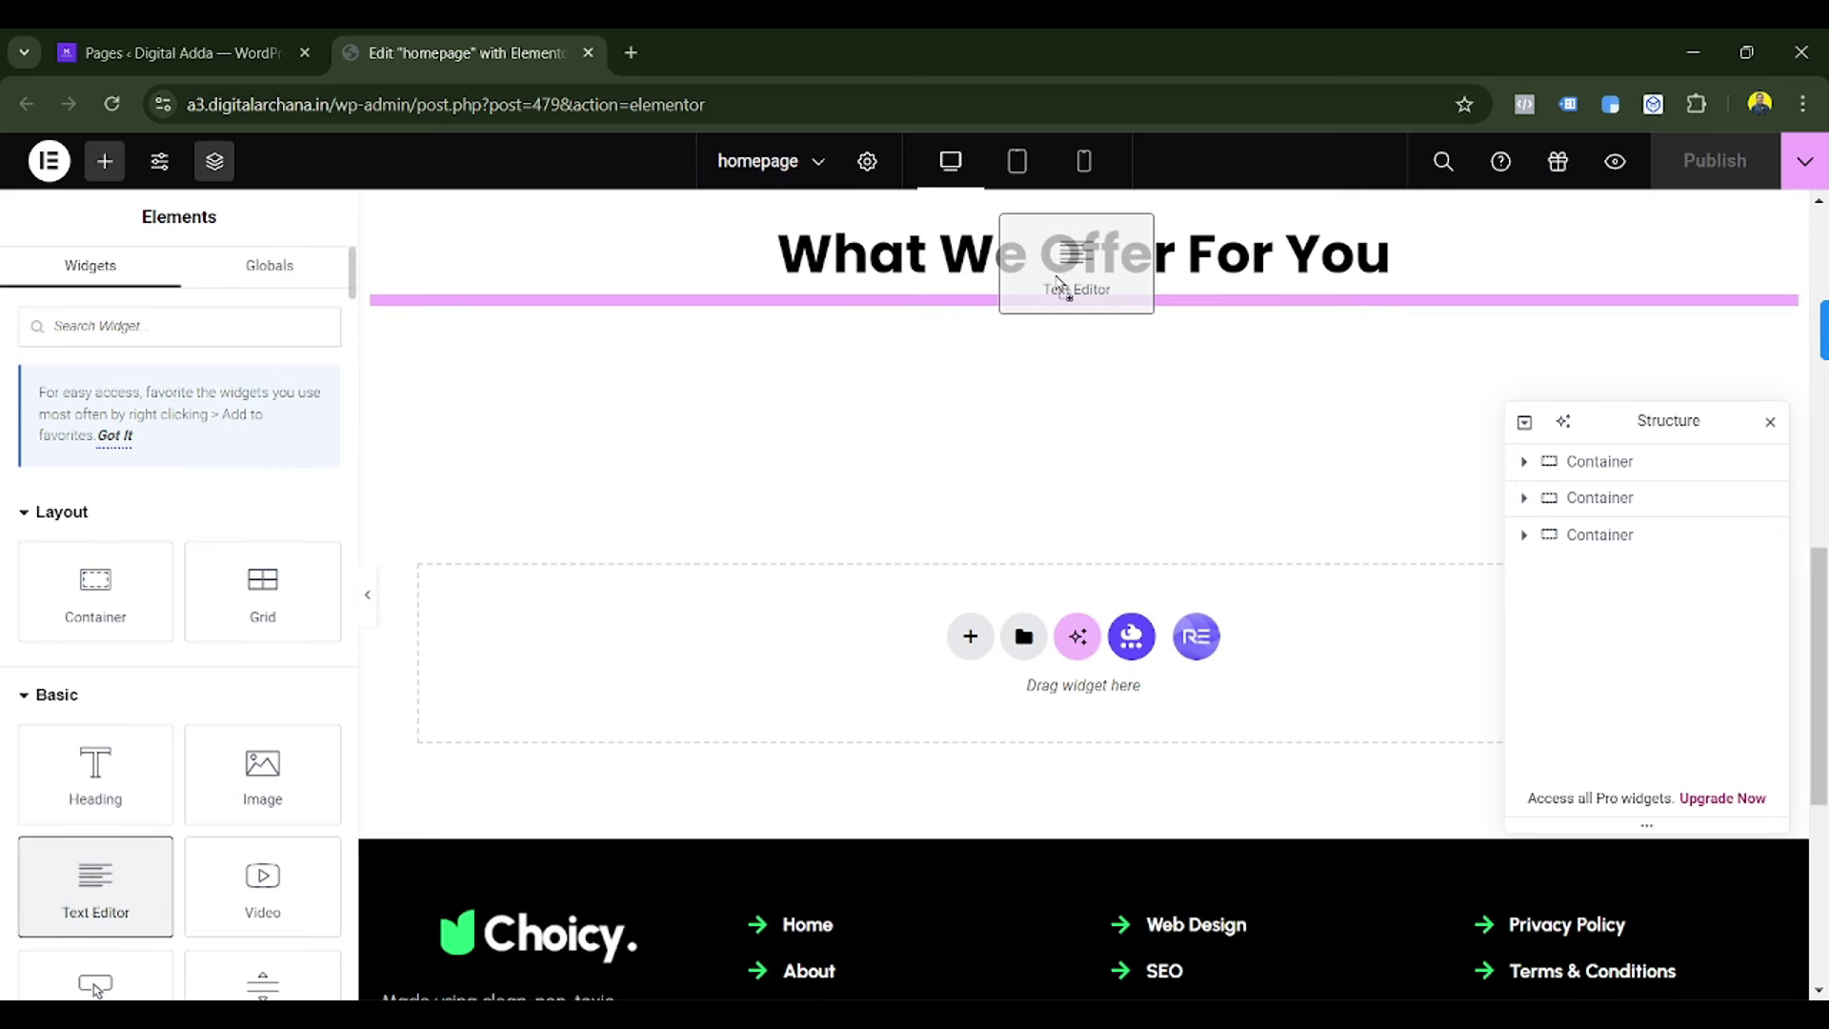
left_click_drag(1063, 290, 1061, 283)
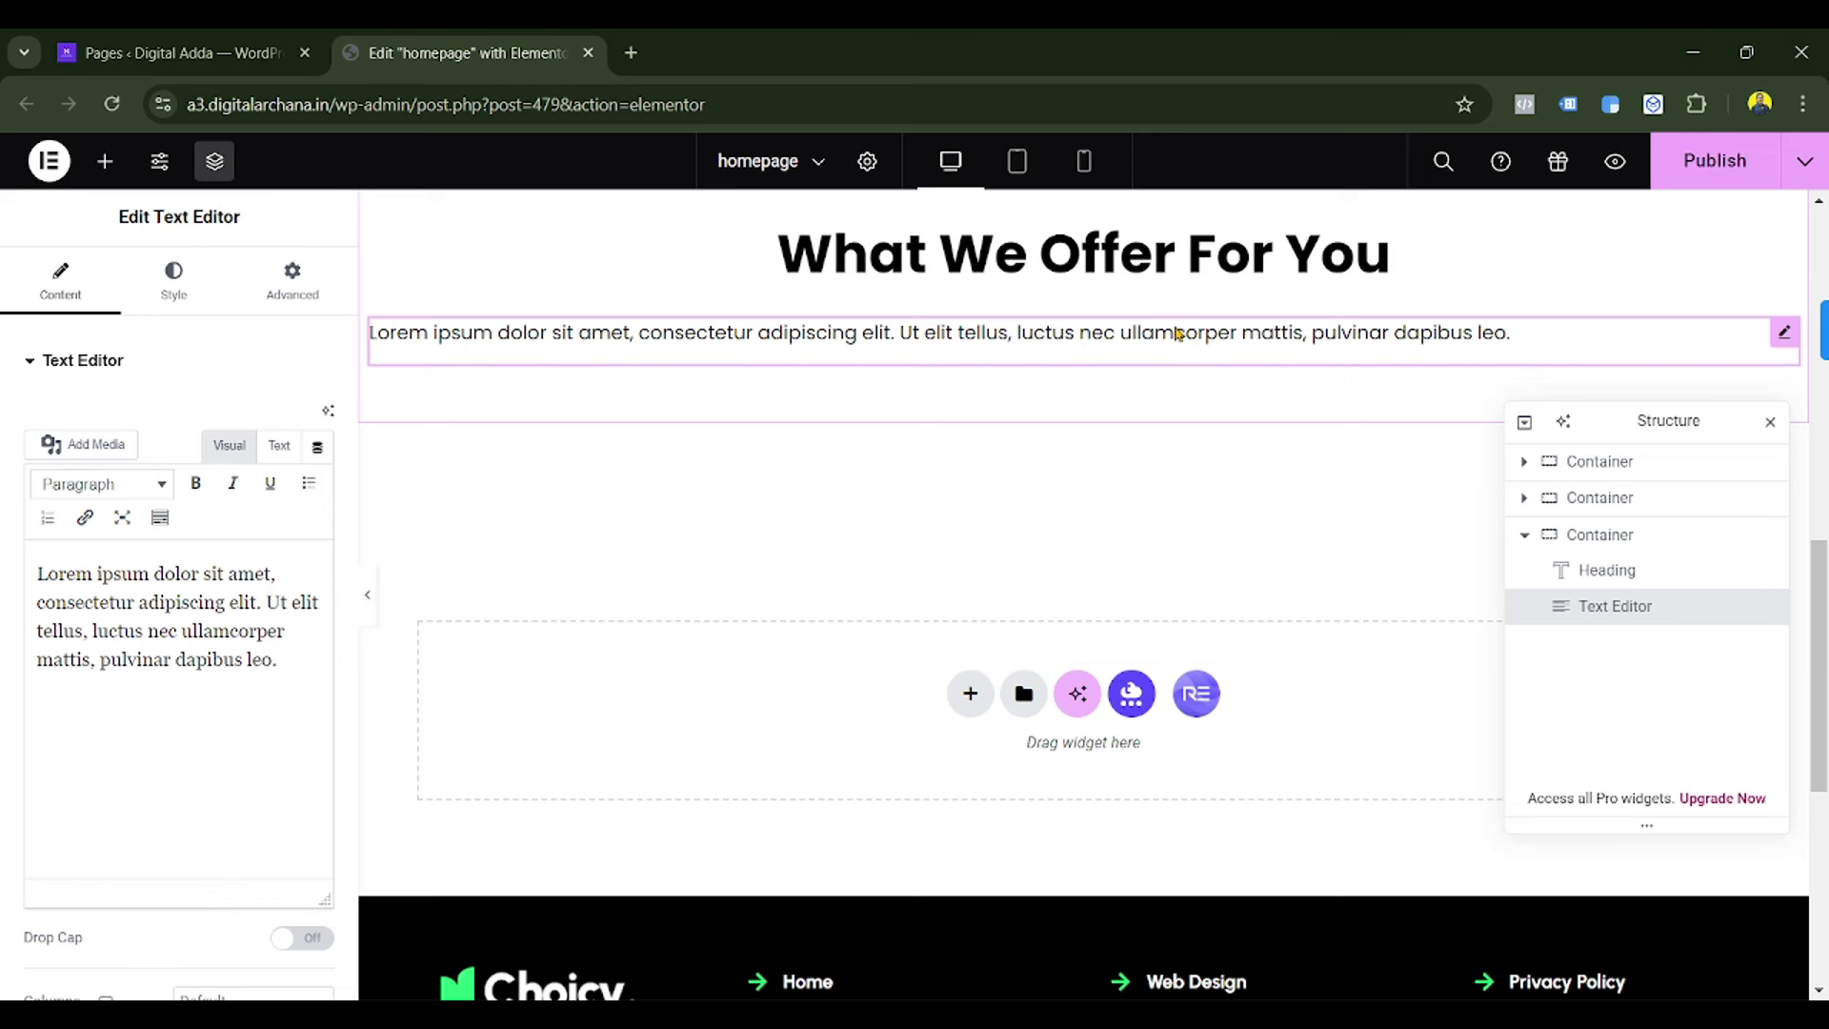
Replace the placeholder with the paragraph ending 'Want to work with us to scale your business'.
left_click(278, 445)
key("ctrl+a")
type("We provide amazing service")
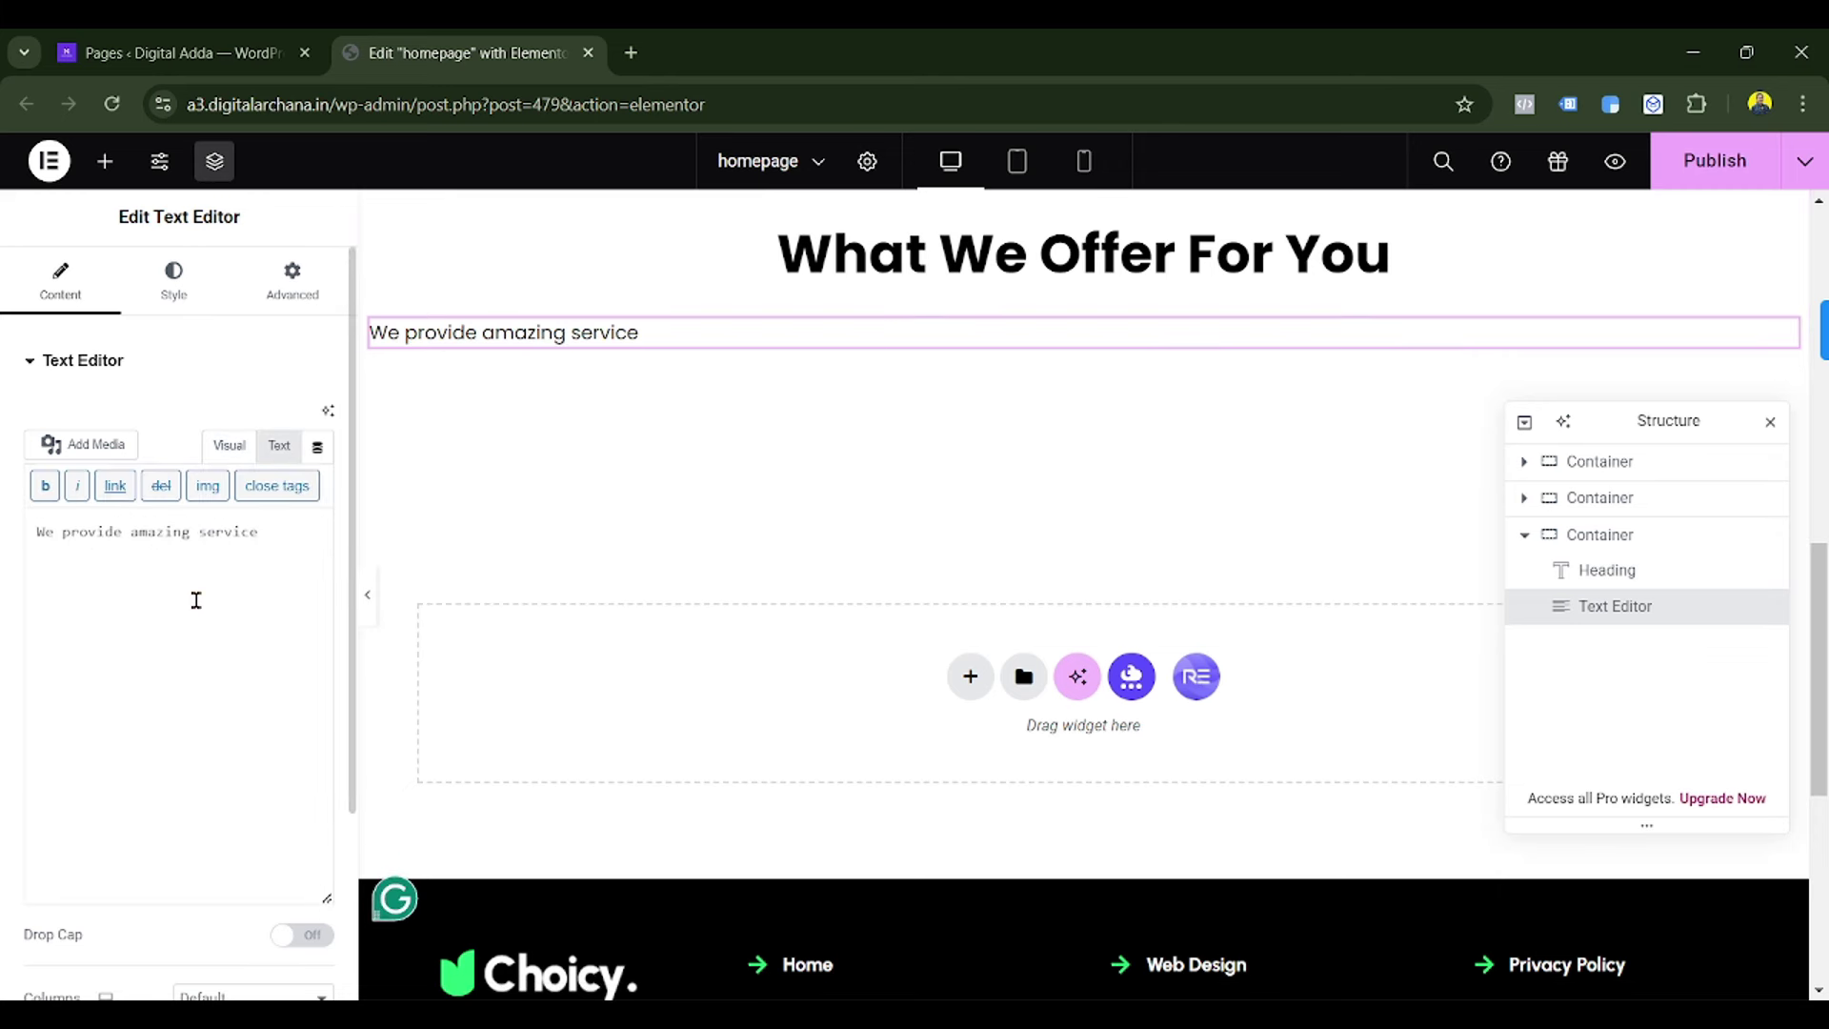
type("that convert")
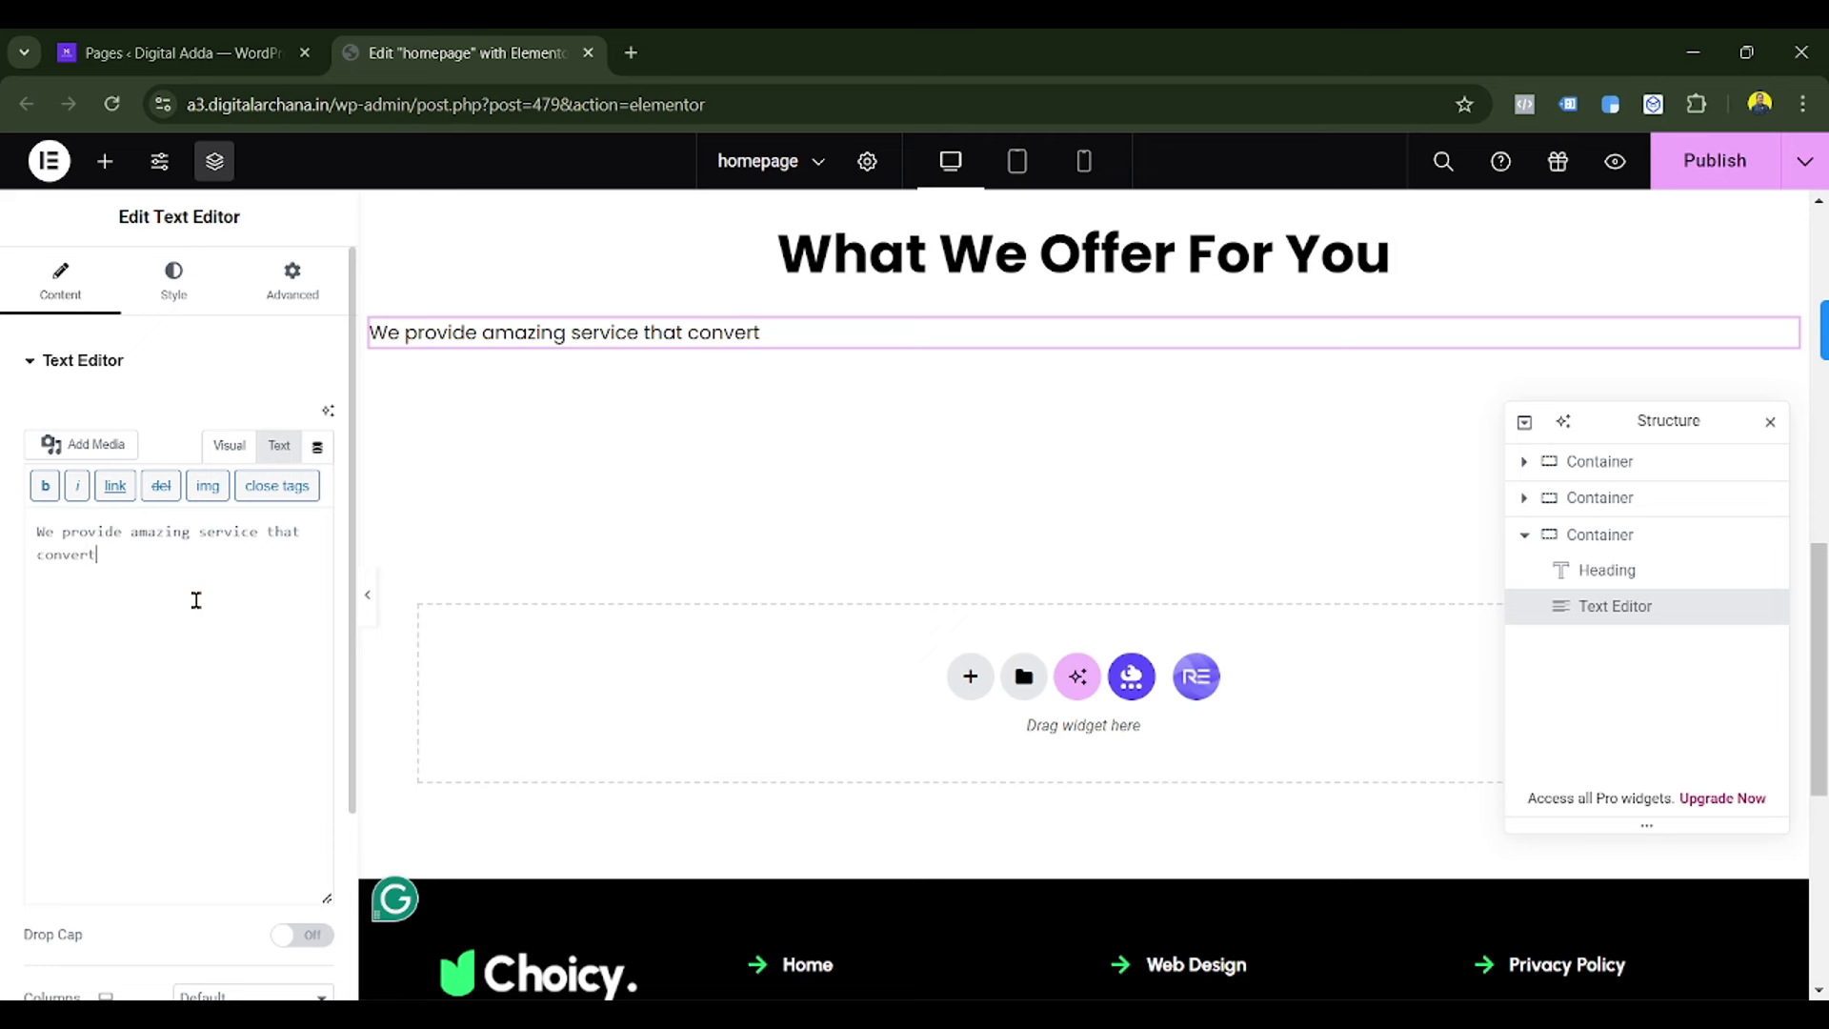
type(" people into customer. Want to work with us to scale your business.")
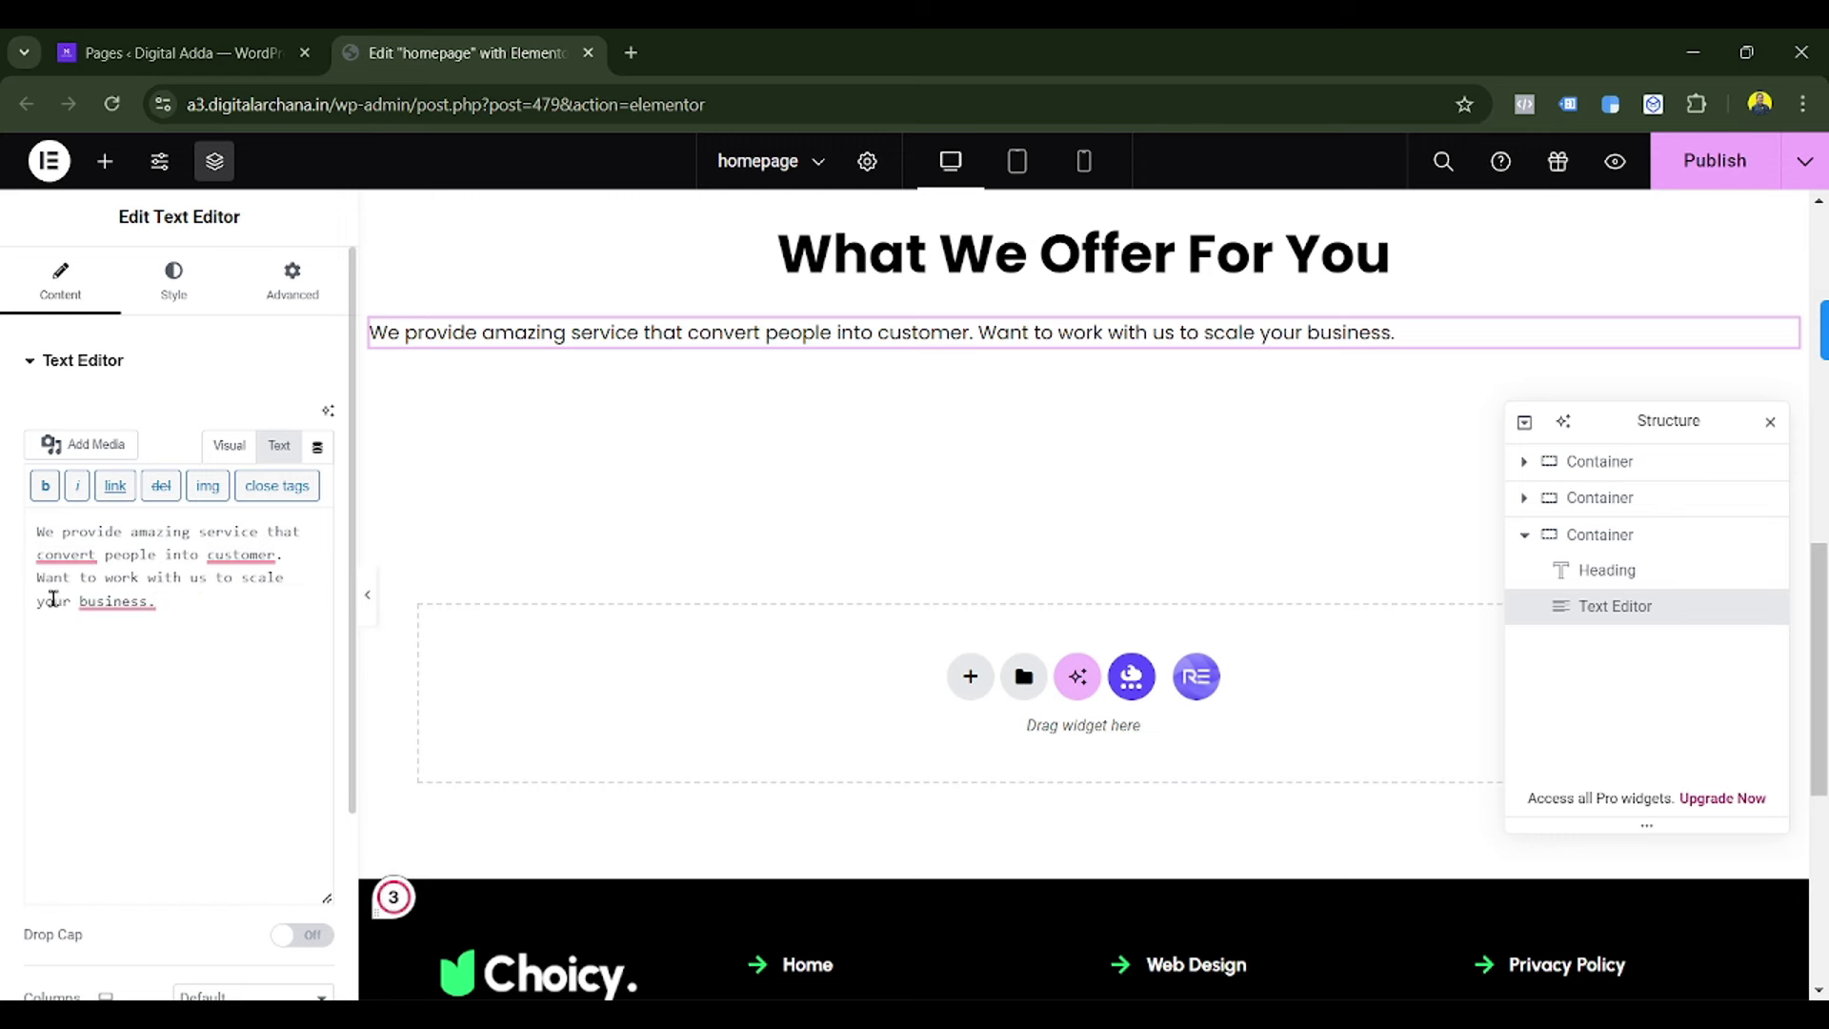
Accept the spelling and question-mark corrections, then centre-align the paragraph.
mouse_move(39, 555)
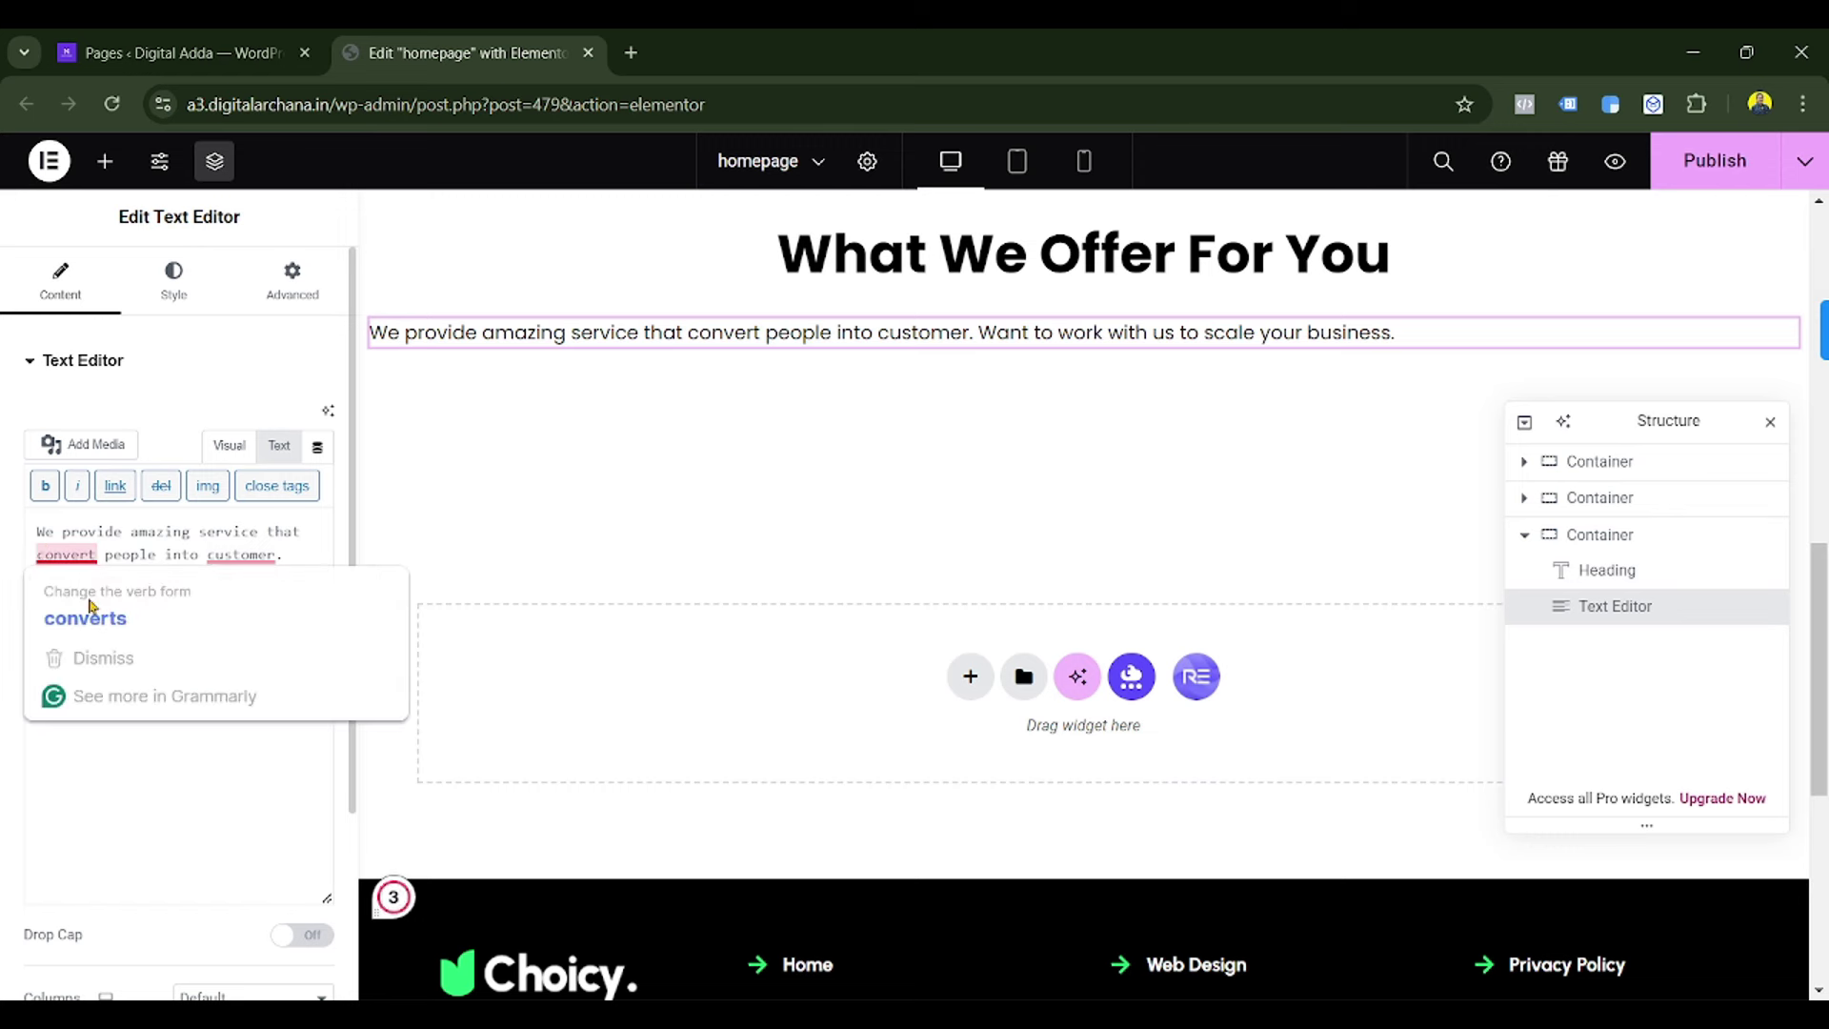
left_click(112, 629)
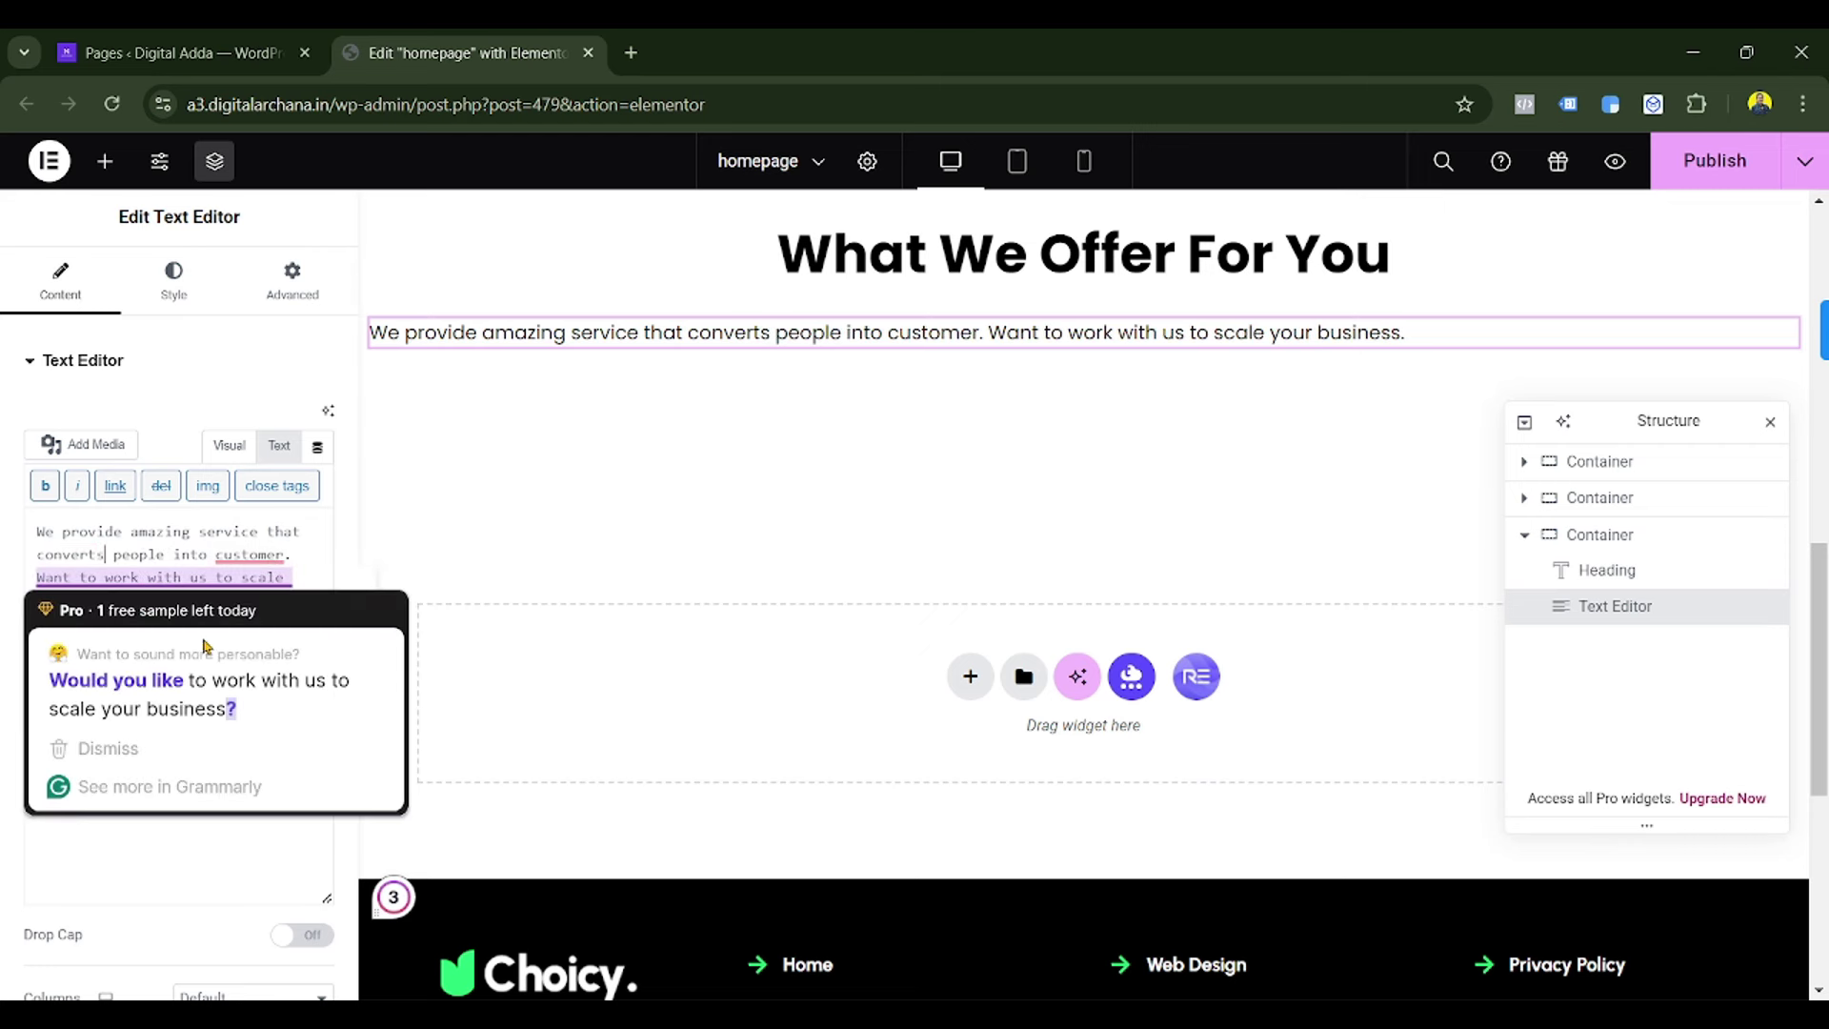
left_click(175, 671)
mouse_move(252, 557)
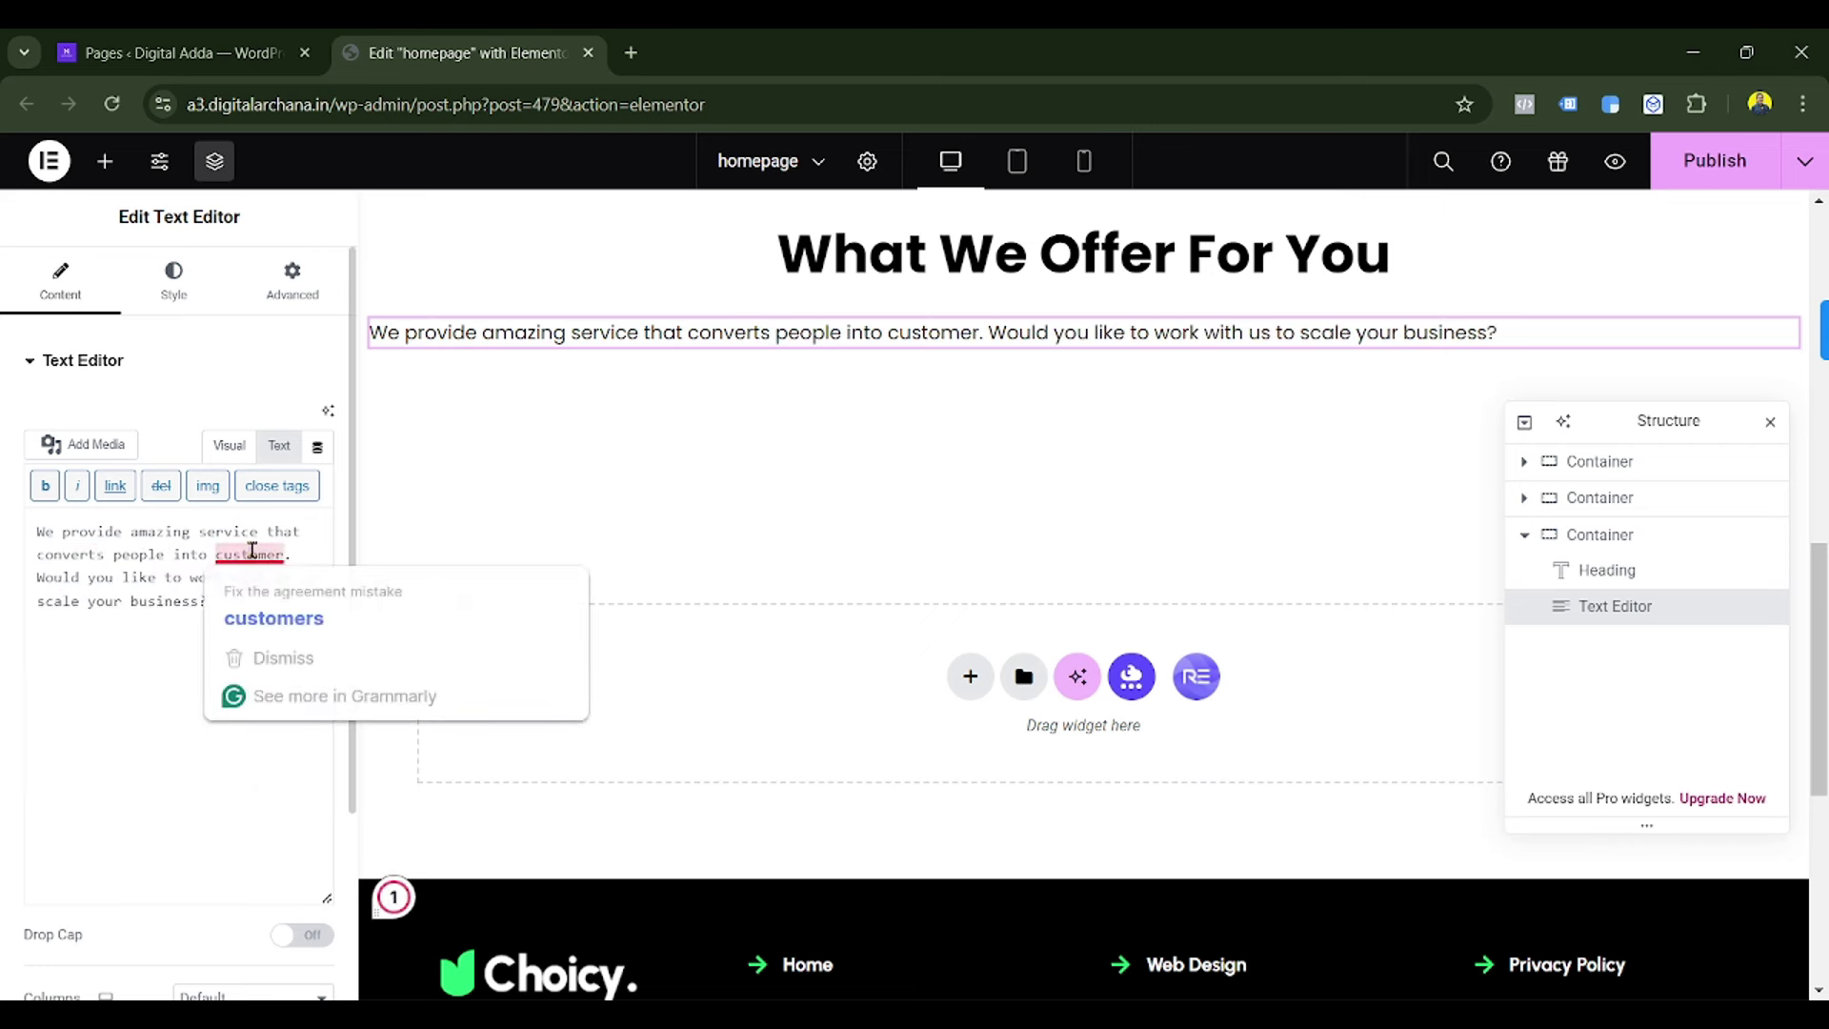
left_click(289, 618)
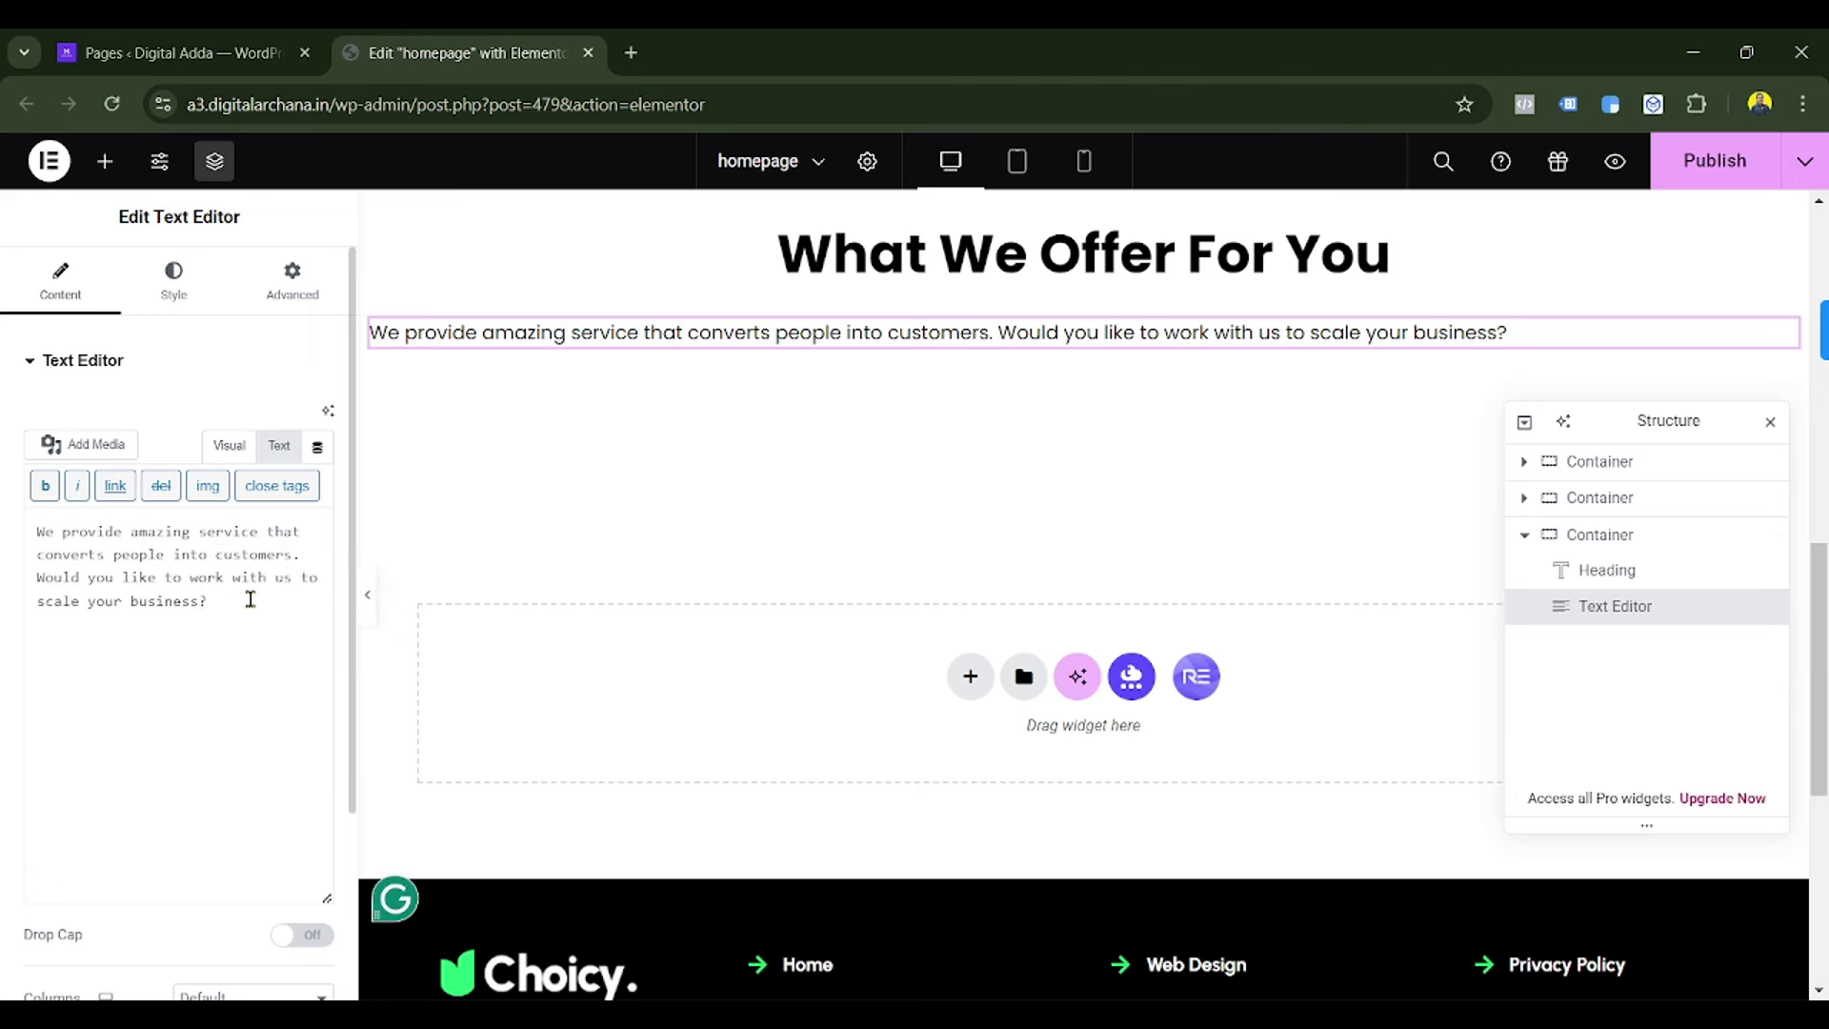
left_click(174, 284)
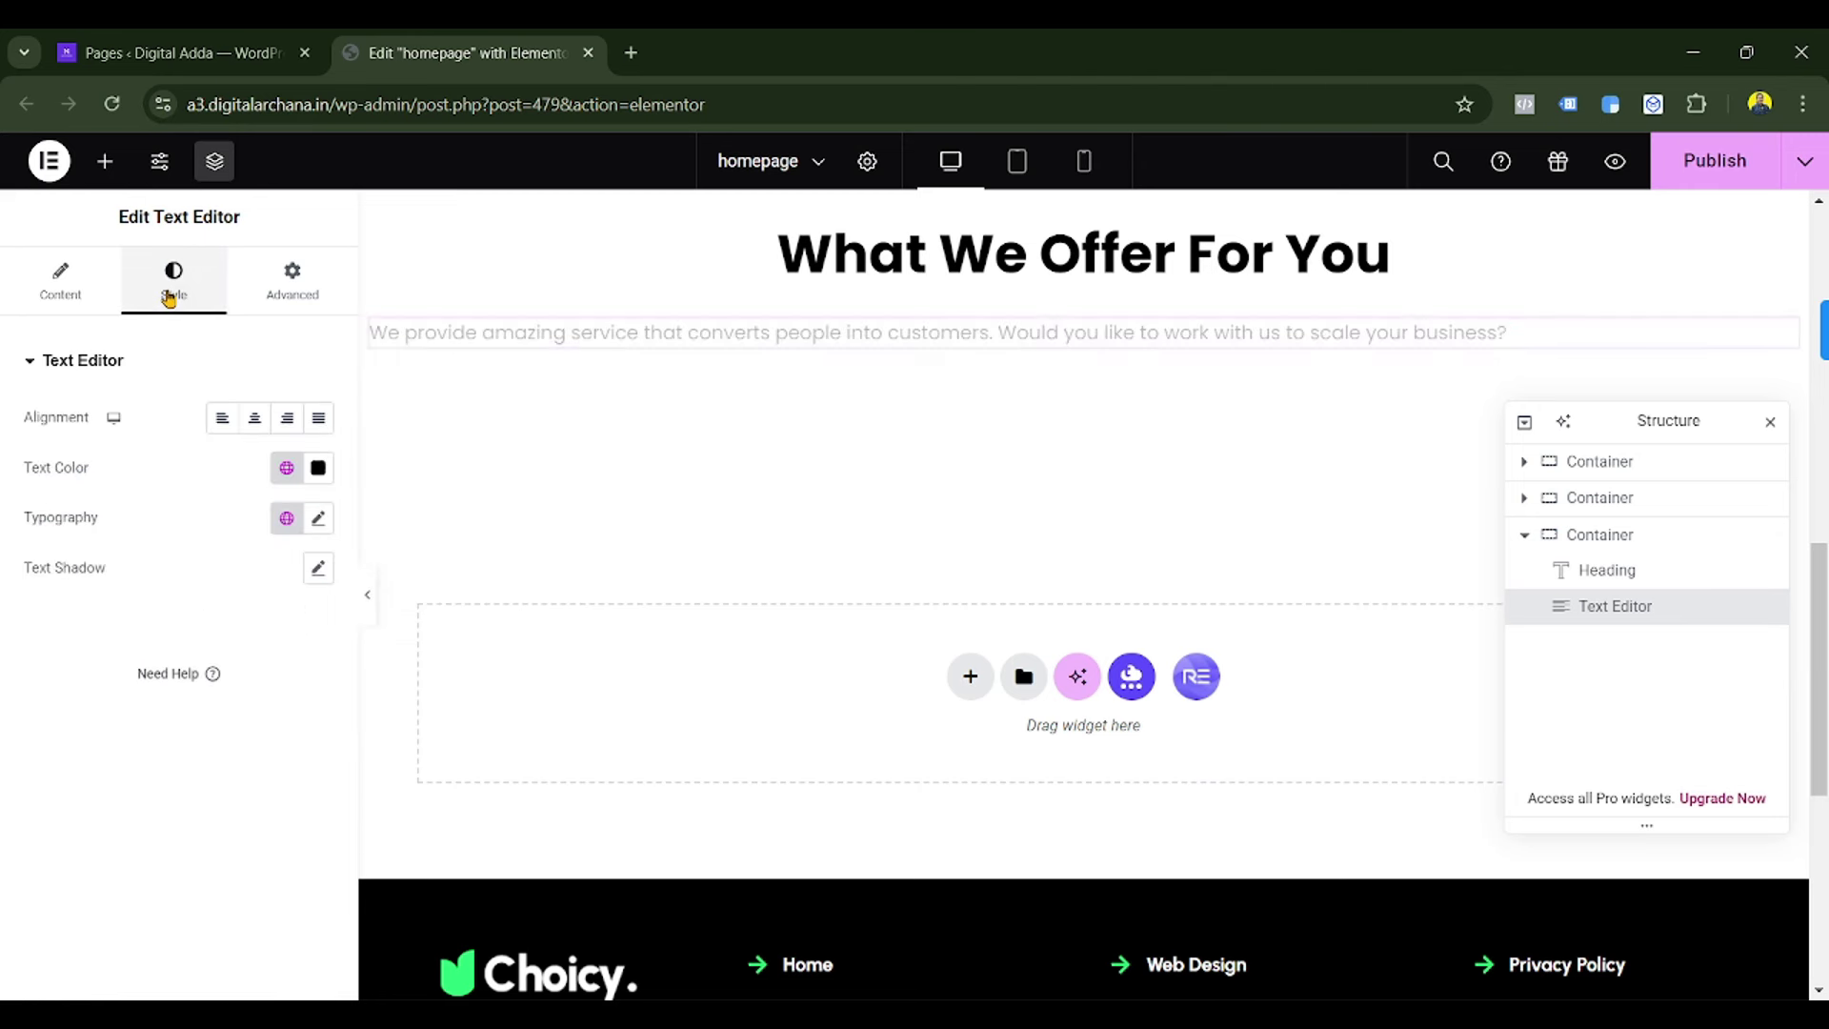
left_click(257, 428)
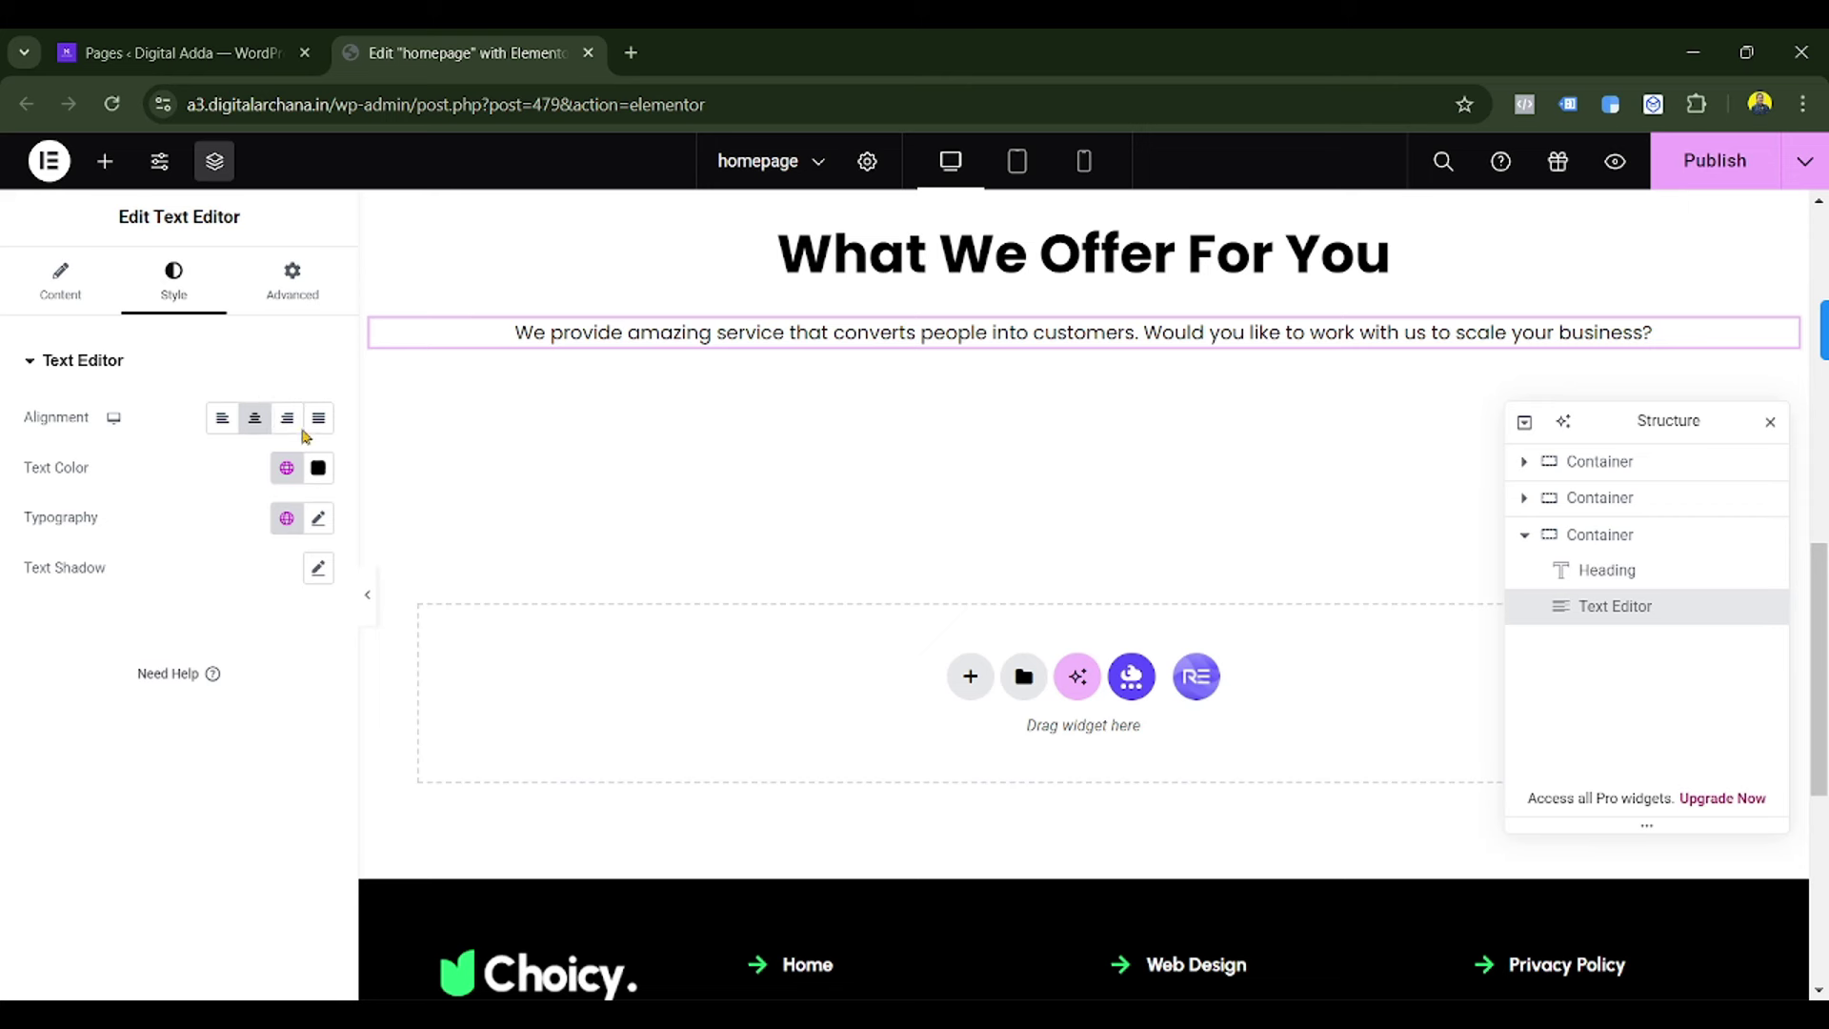
Apply the global Text font to the paragraph's typography.
left_click(293, 285)
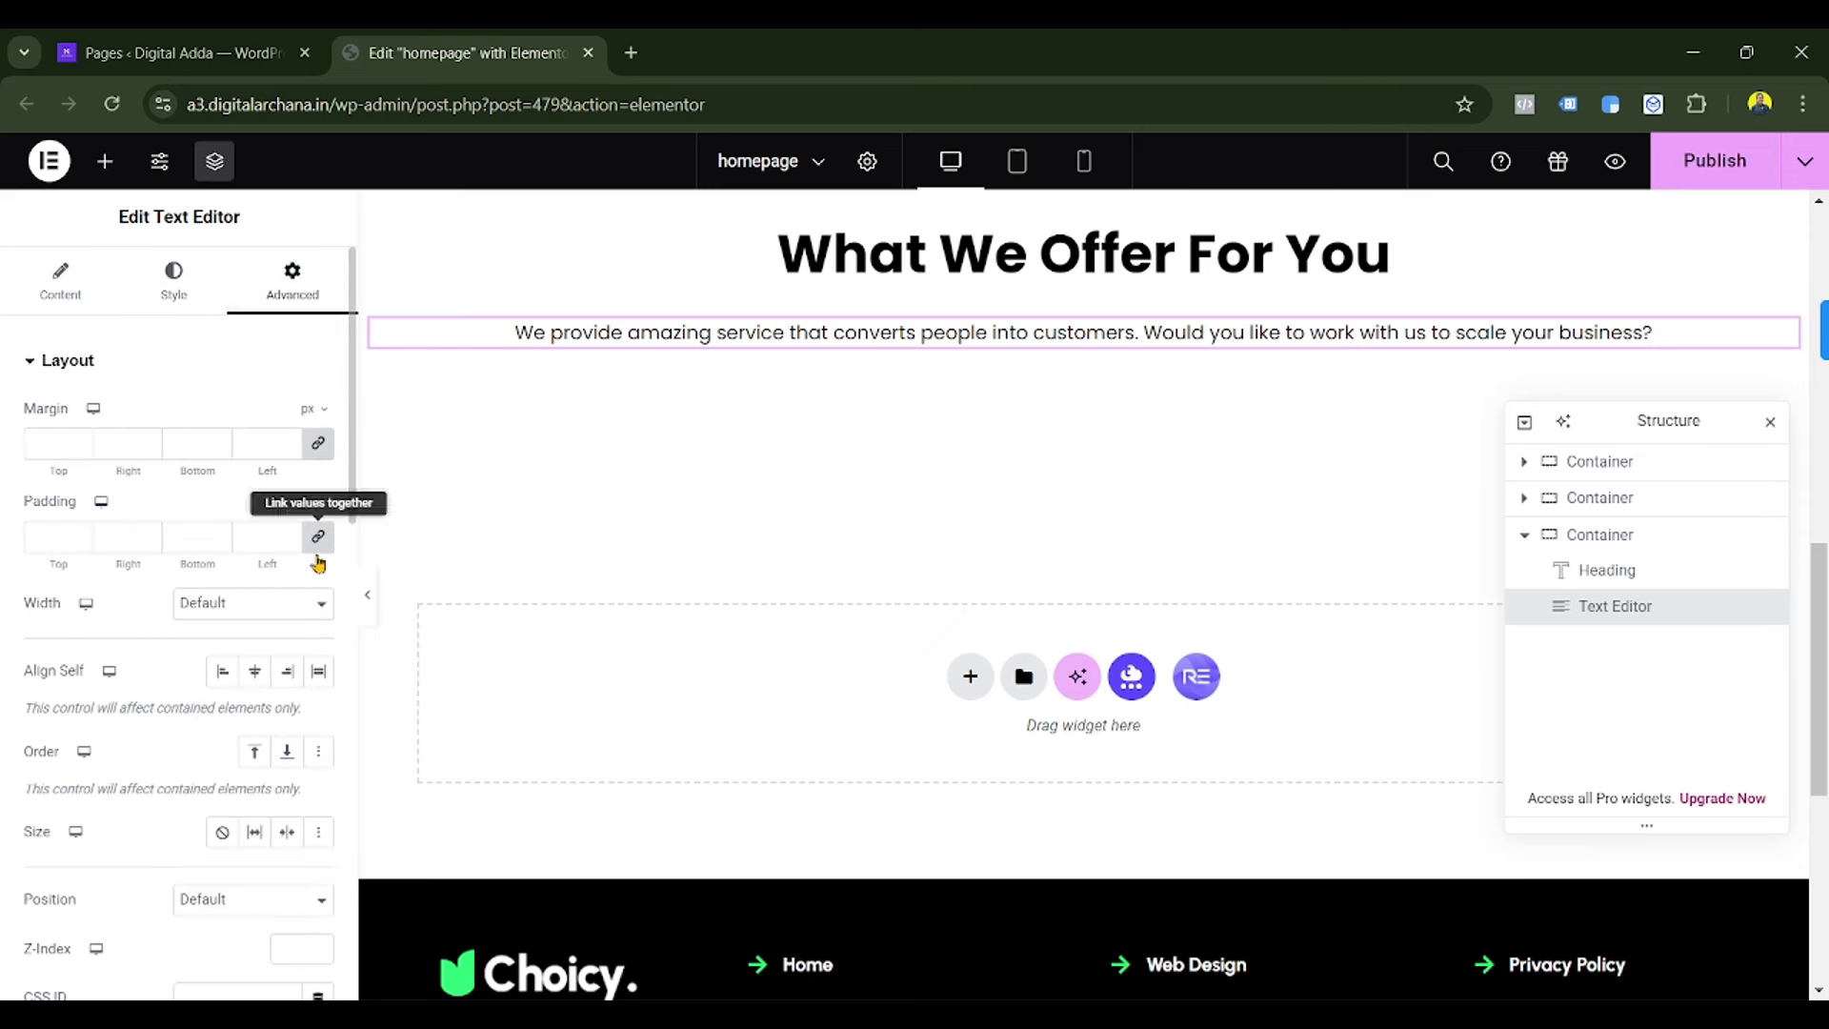
left_click(171, 303)
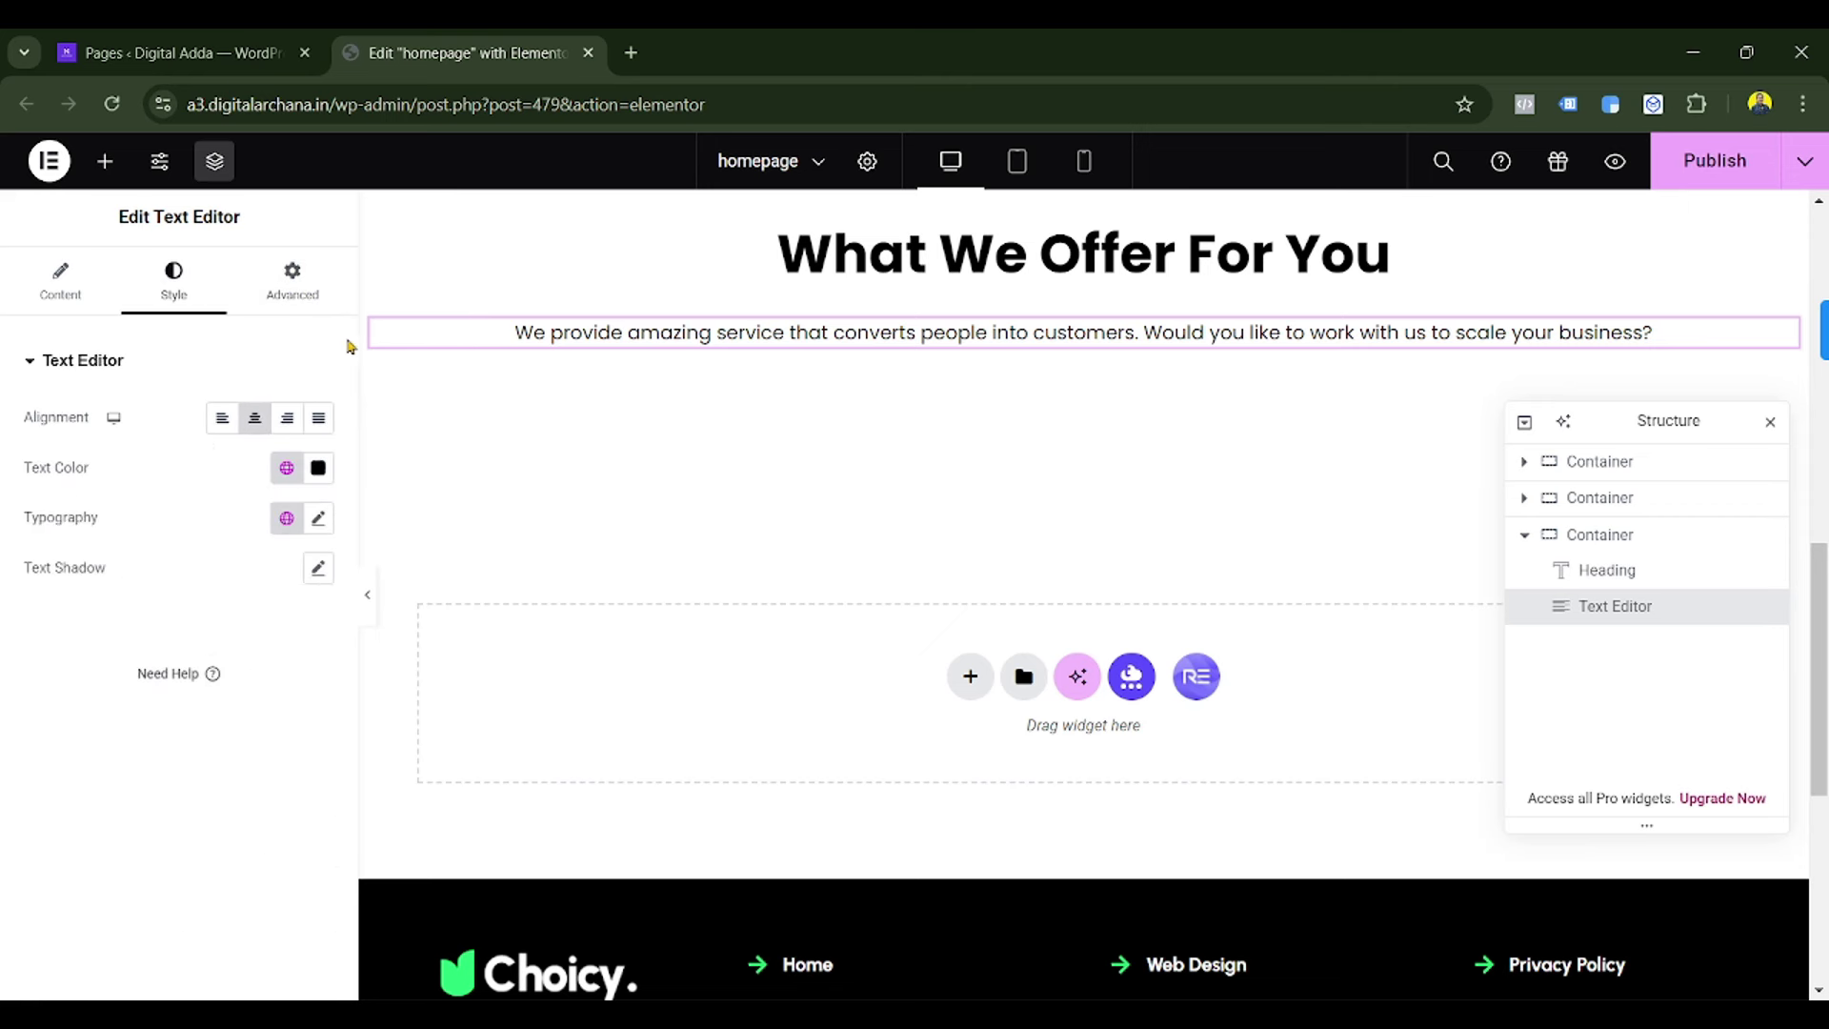
left_click(318, 518)
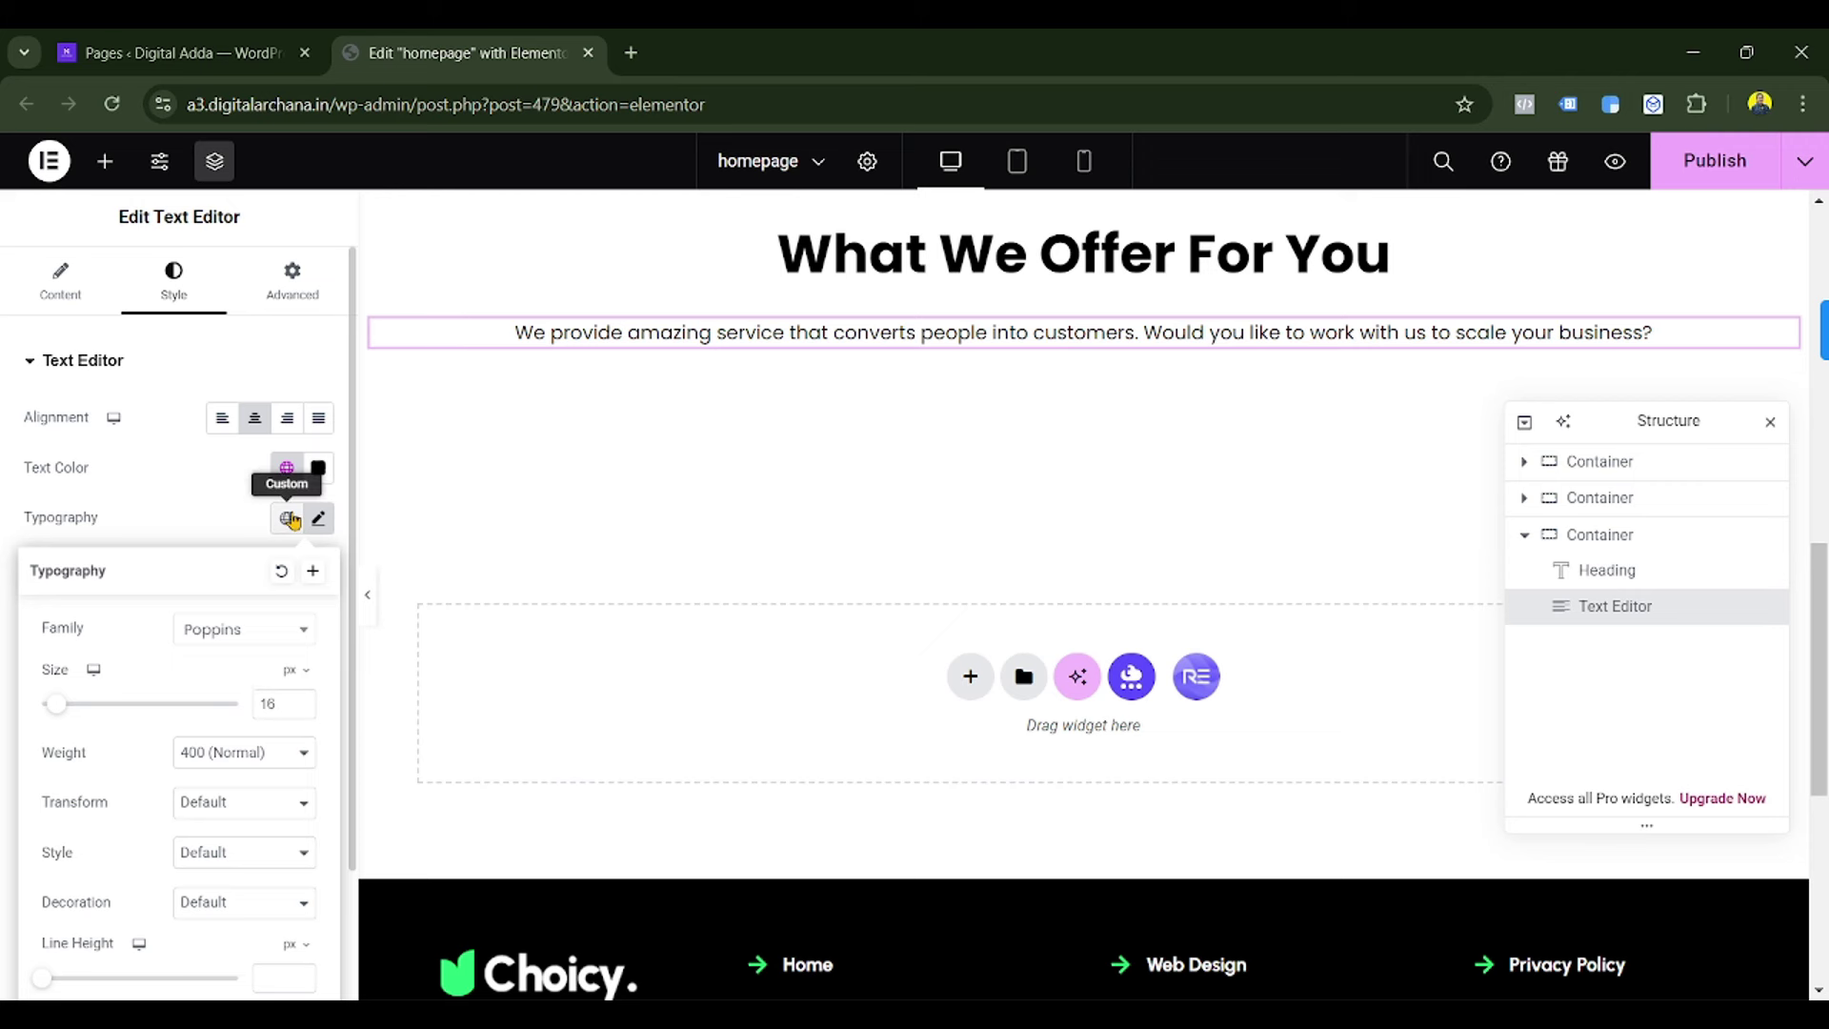
left_click(285, 519)
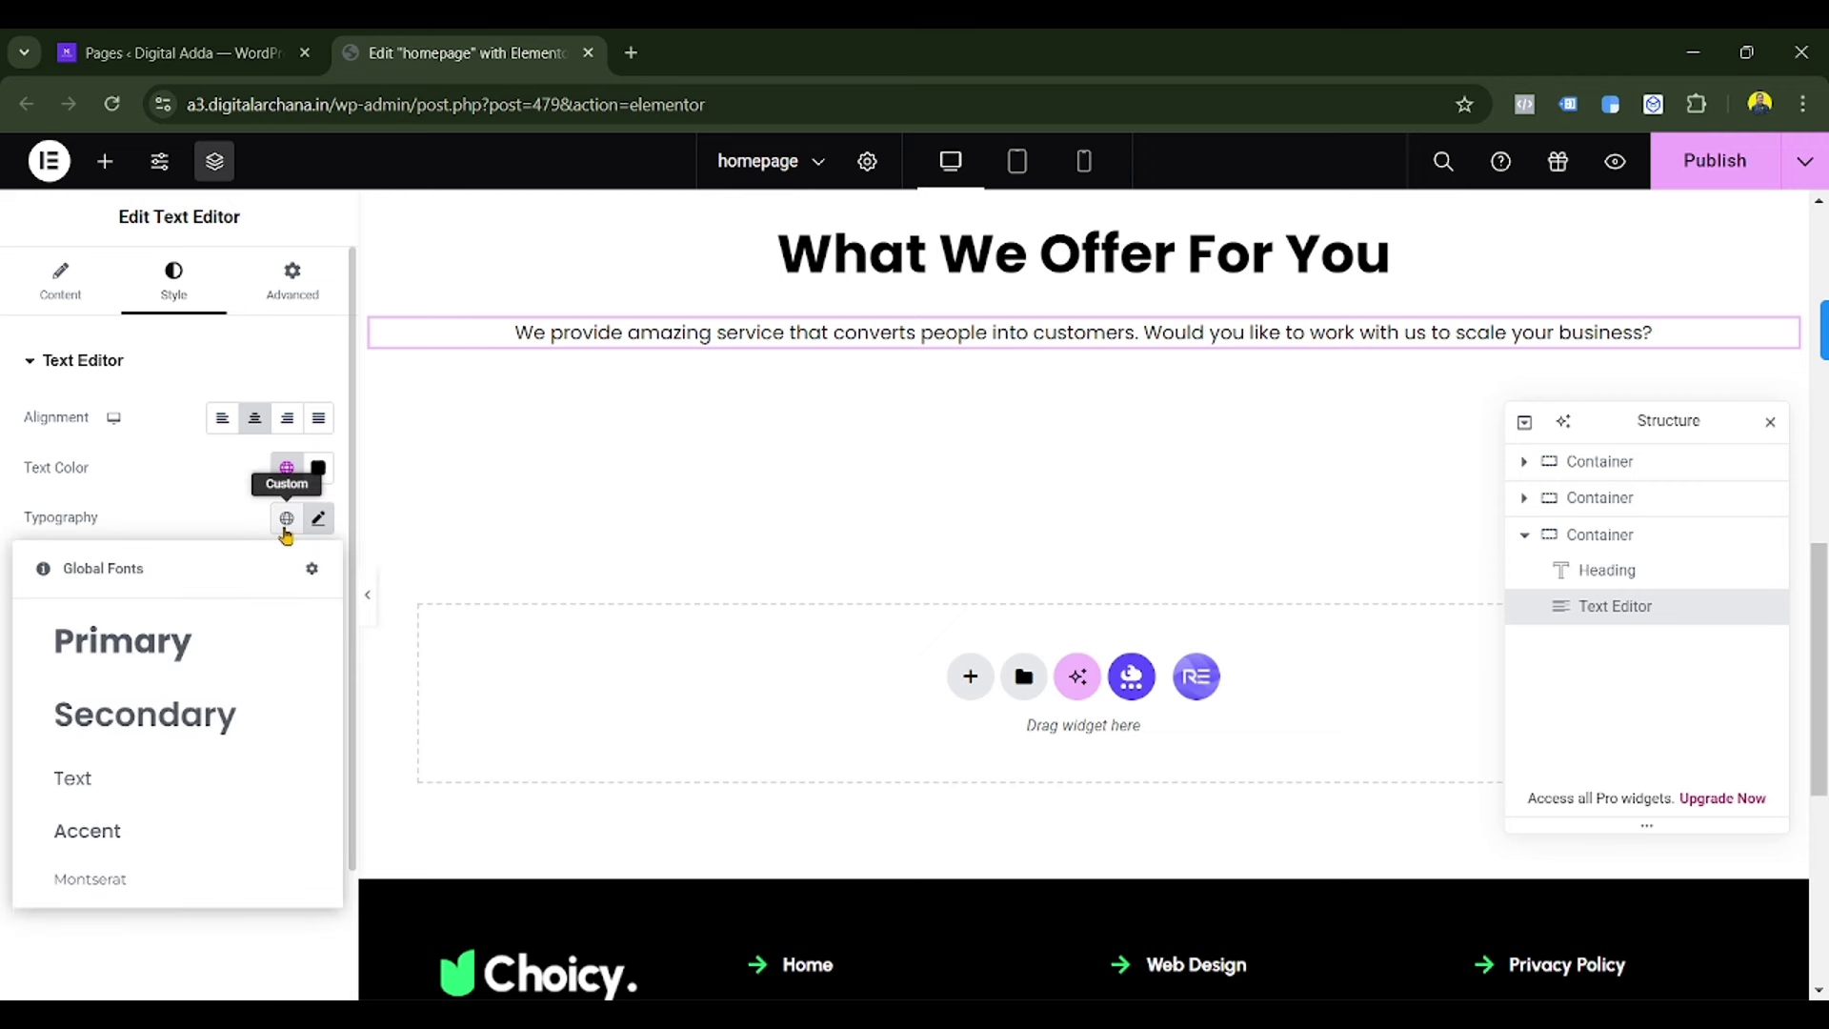
left_click(108, 775)
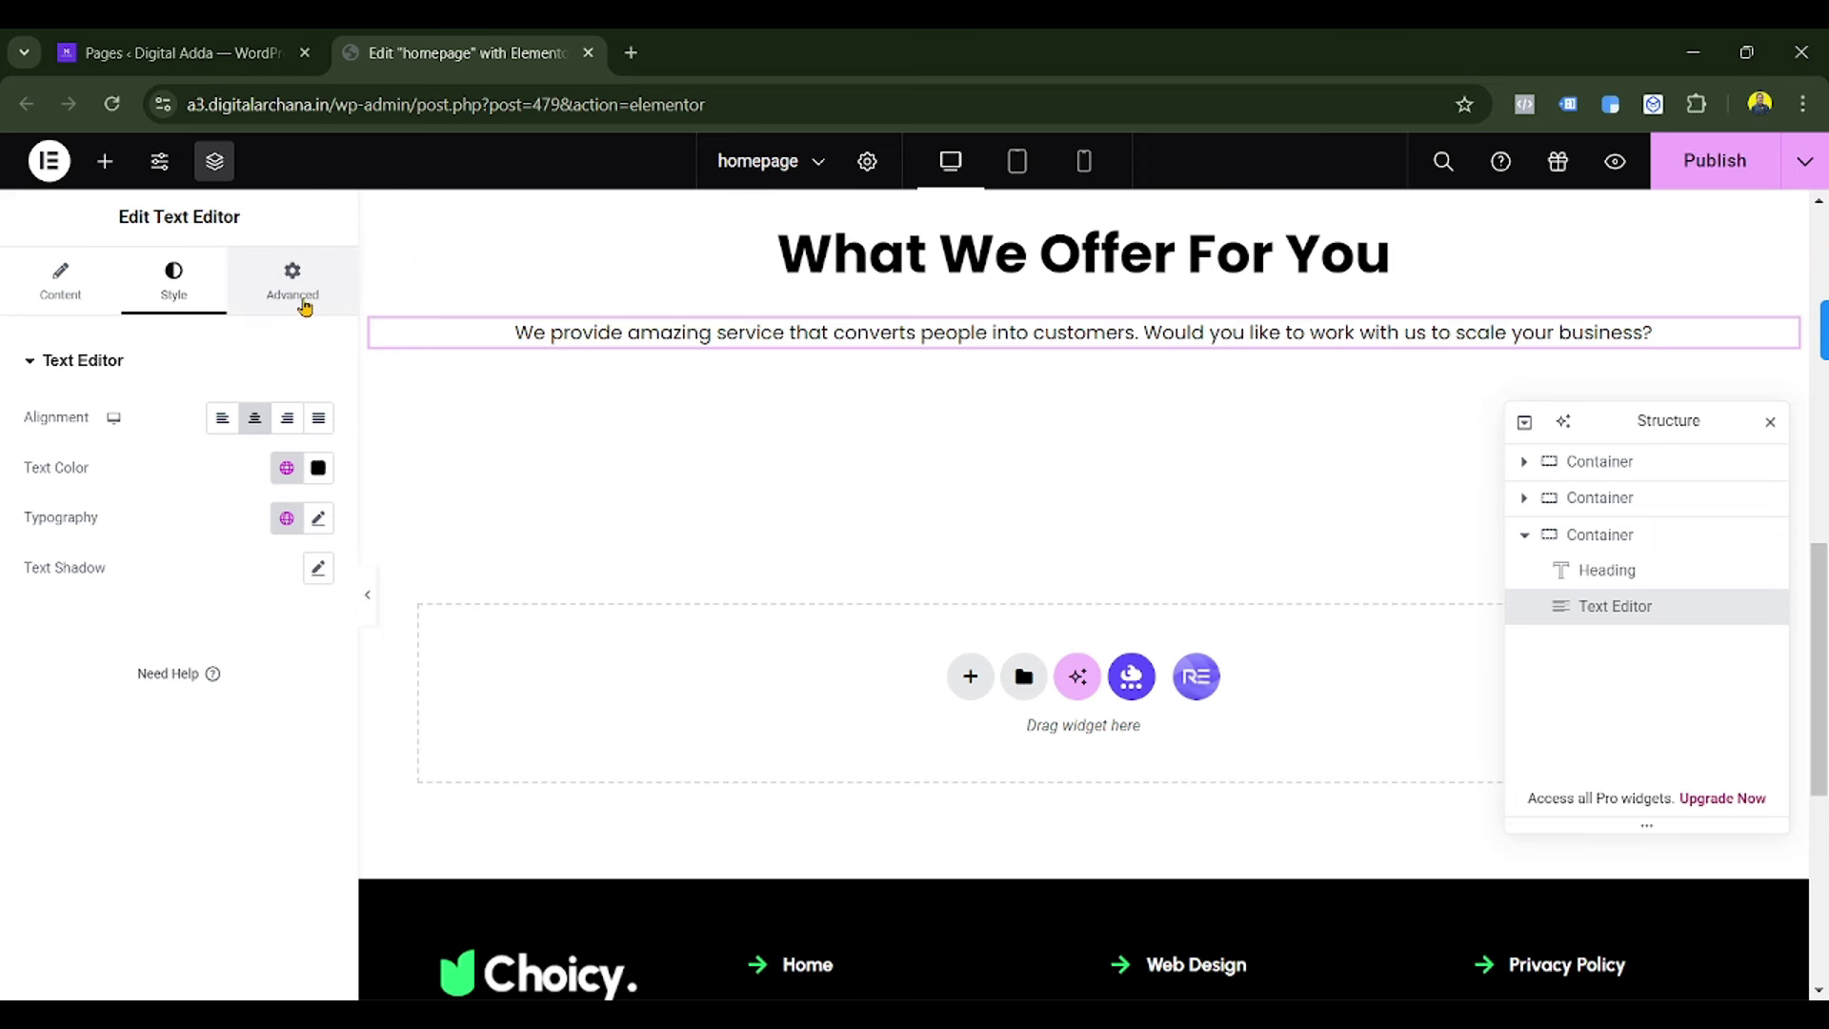
Give the paragraph a custom 45% width and centre it with Align Self Center.
left_click(303, 303)
scroll(200, 541, "down", 1)
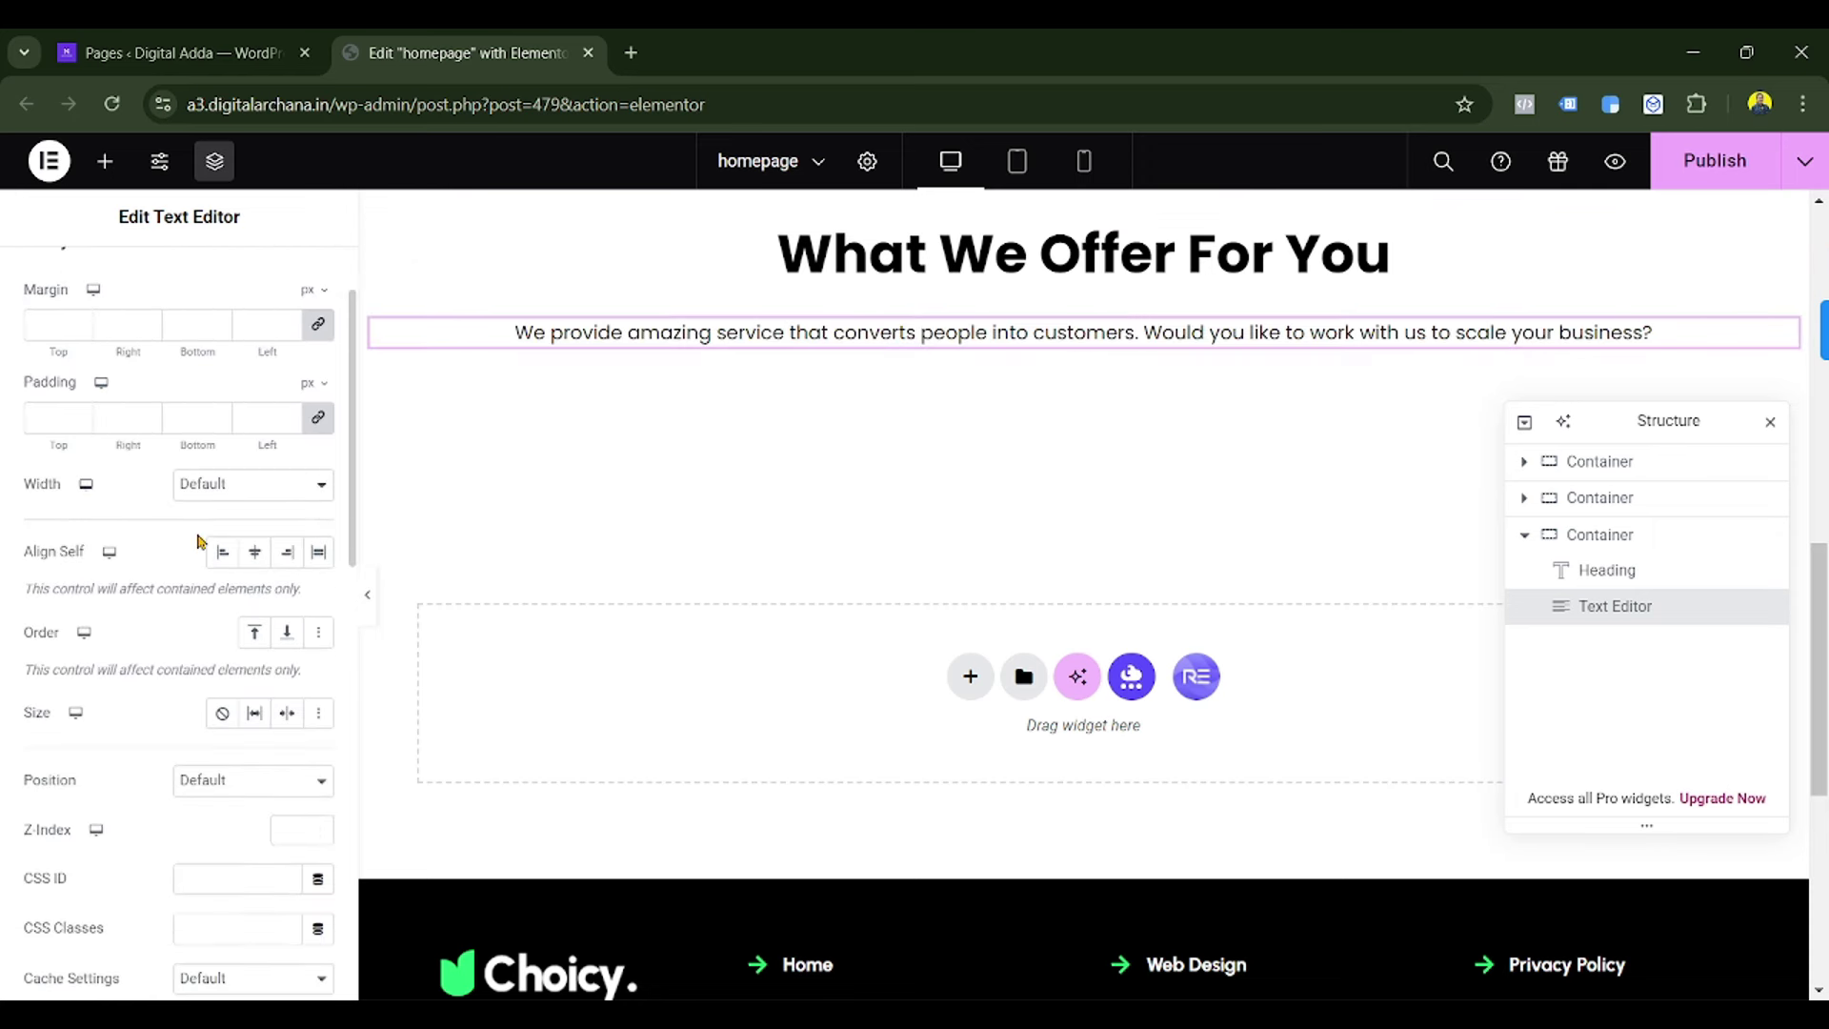
left_click(245, 484)
left_click(227, 602)
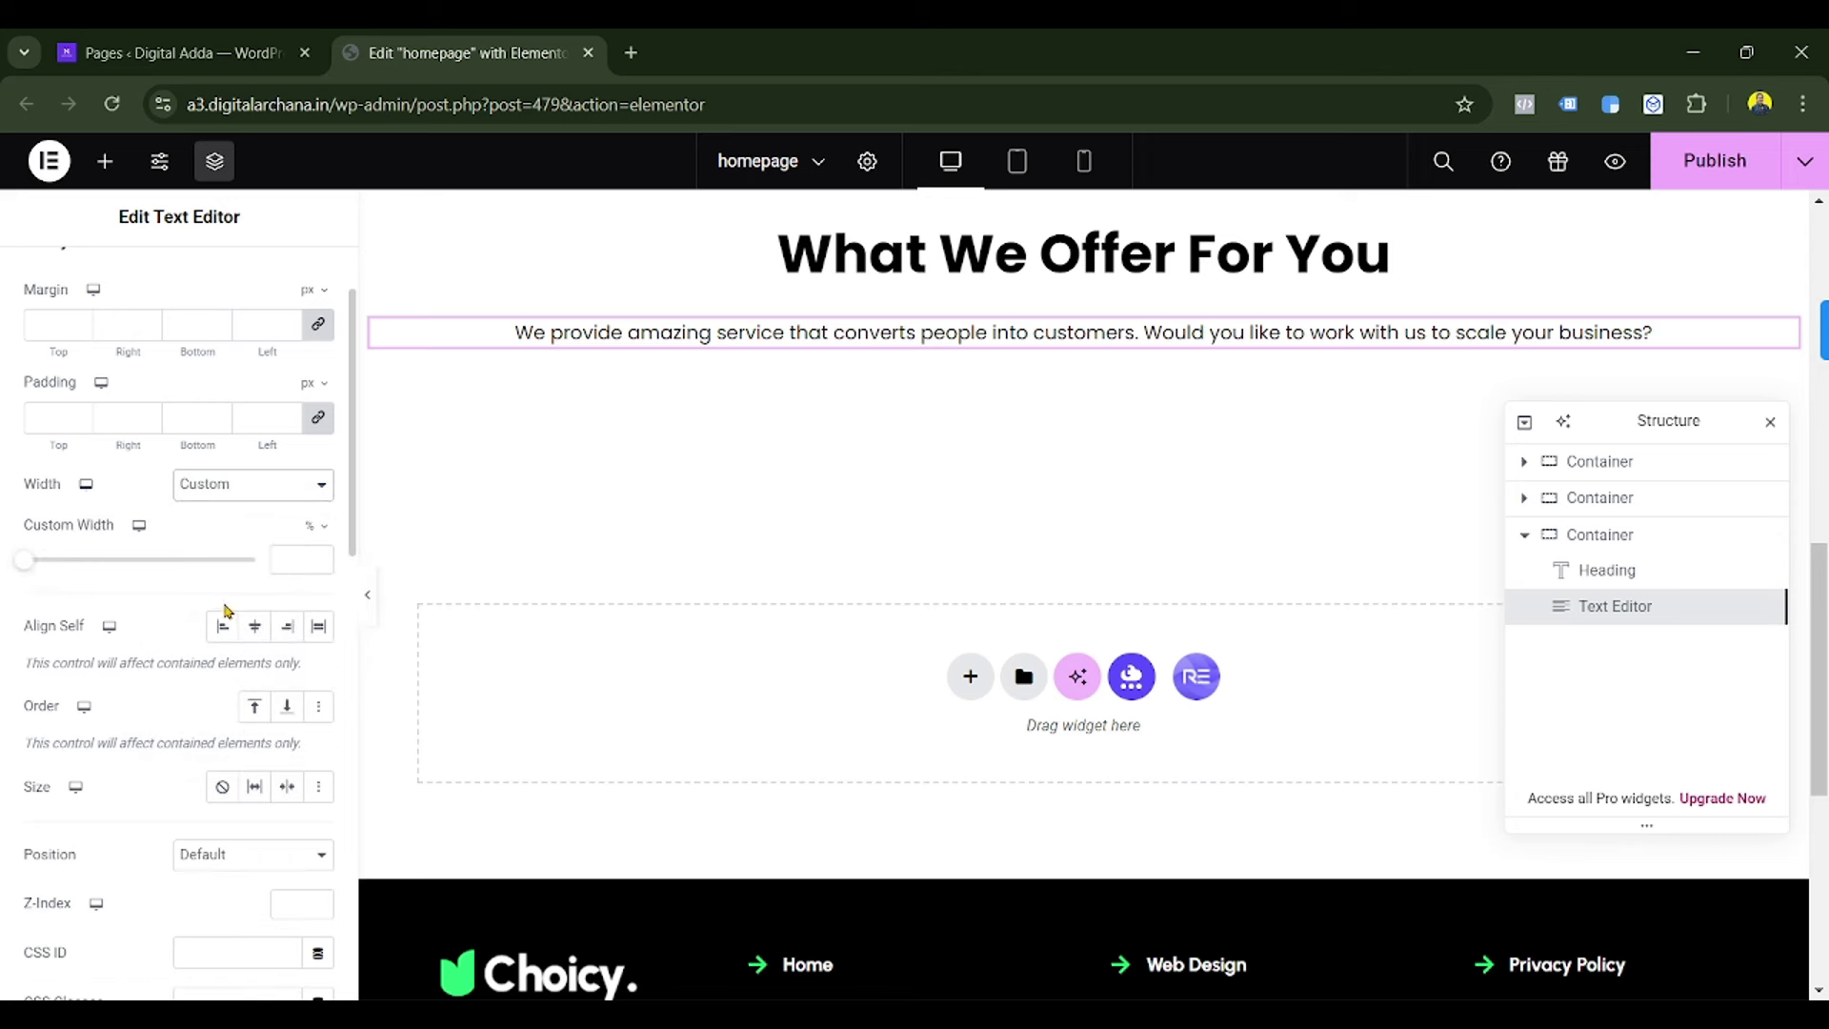
left_click_drag(51, 565, 90, 569)
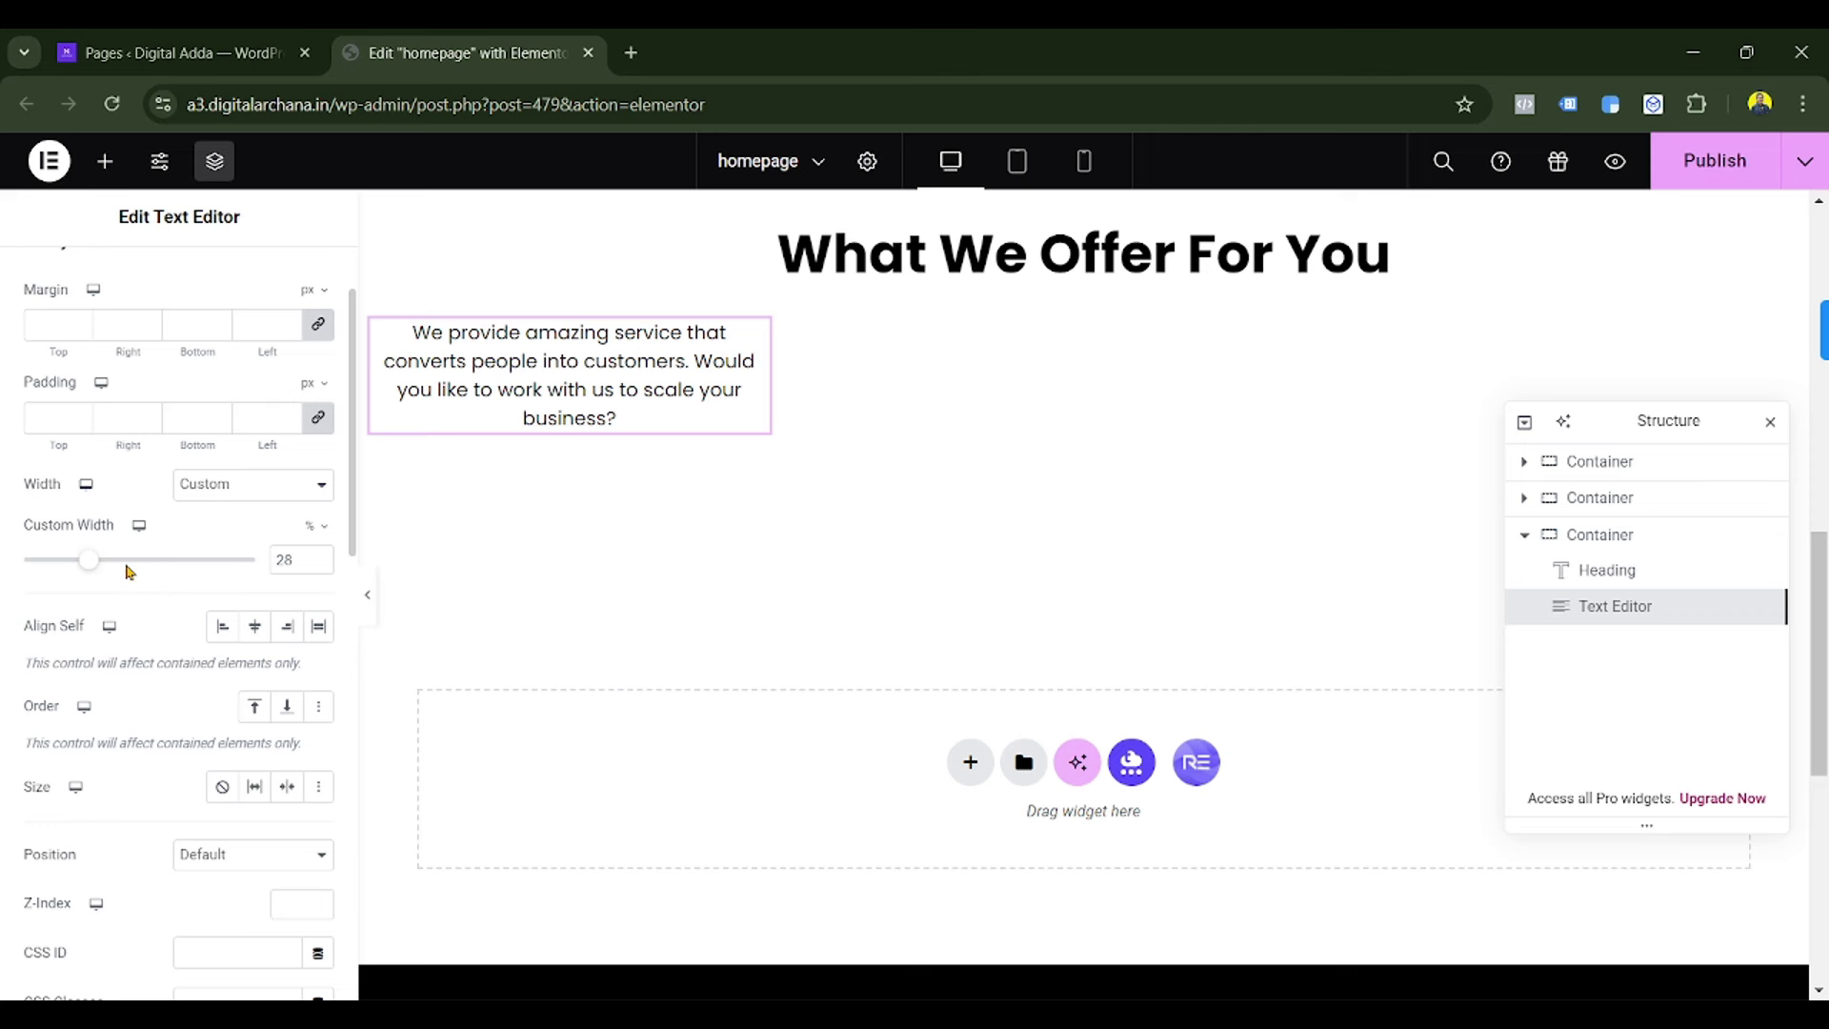
left_click(129, 568)
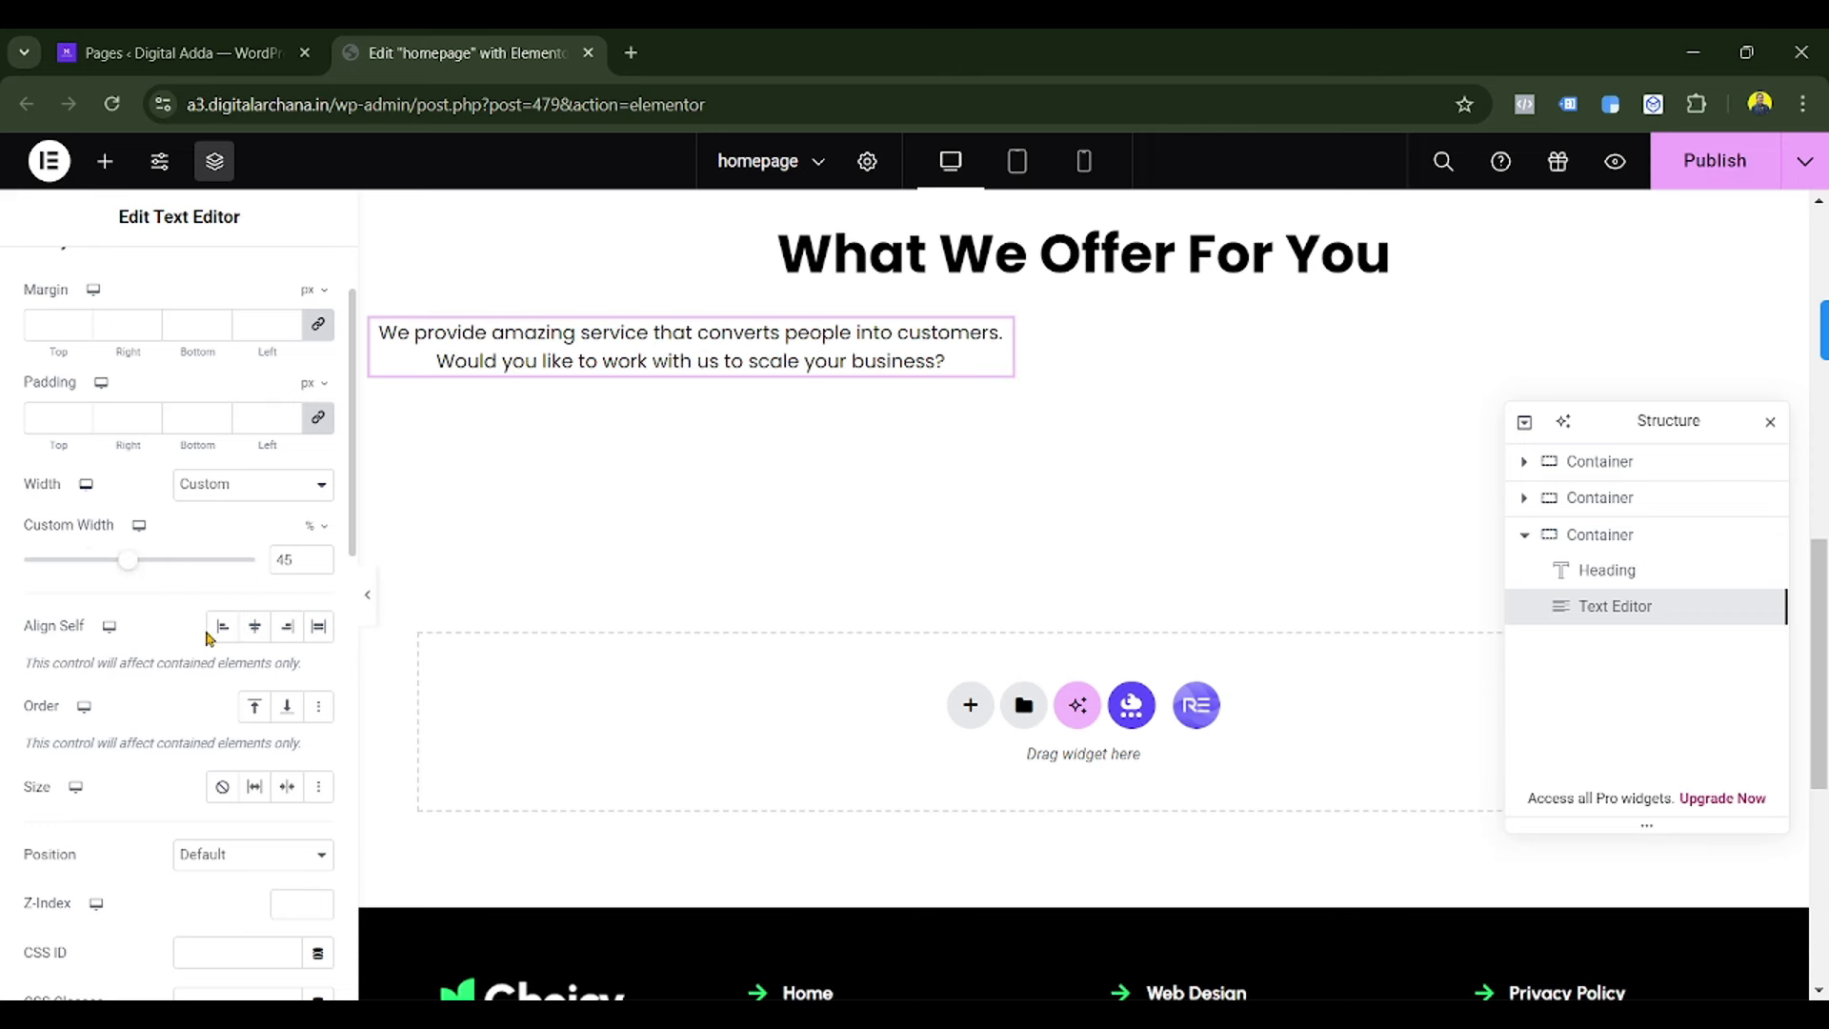
left_click(254, 626)
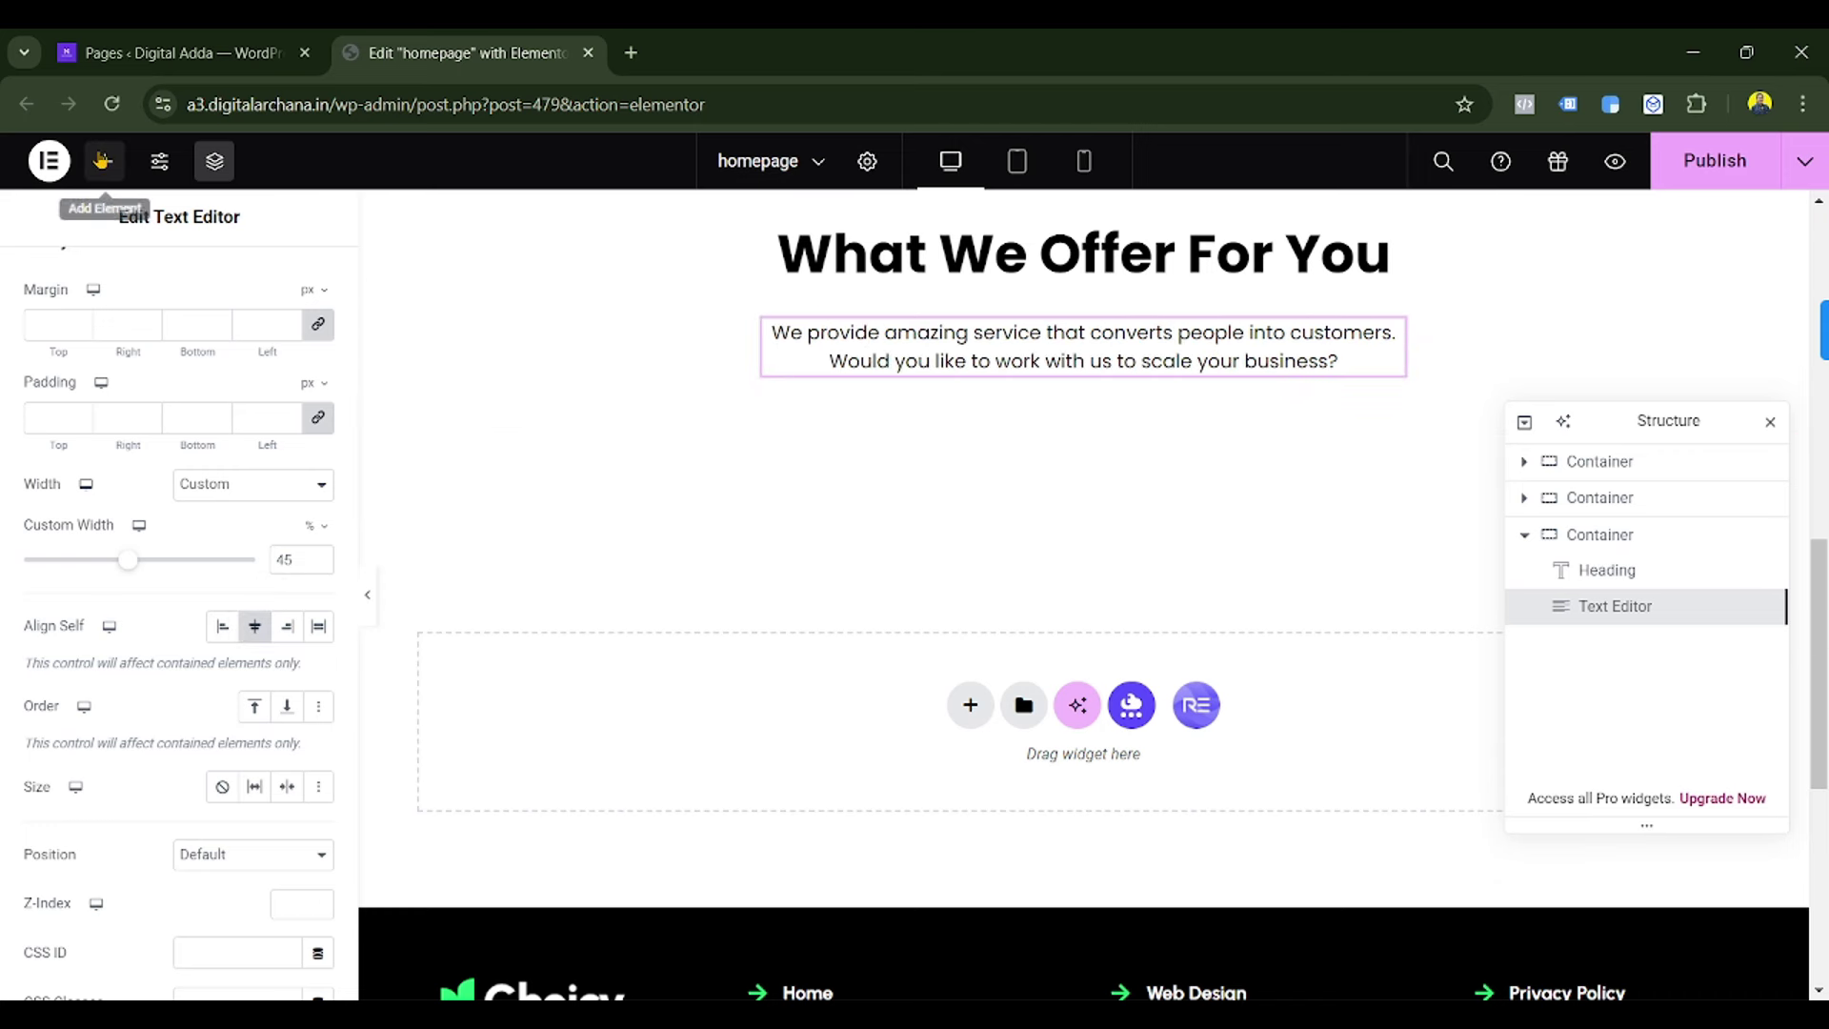
left_click(102, 161)
scroll(95, 543, "down", 5)
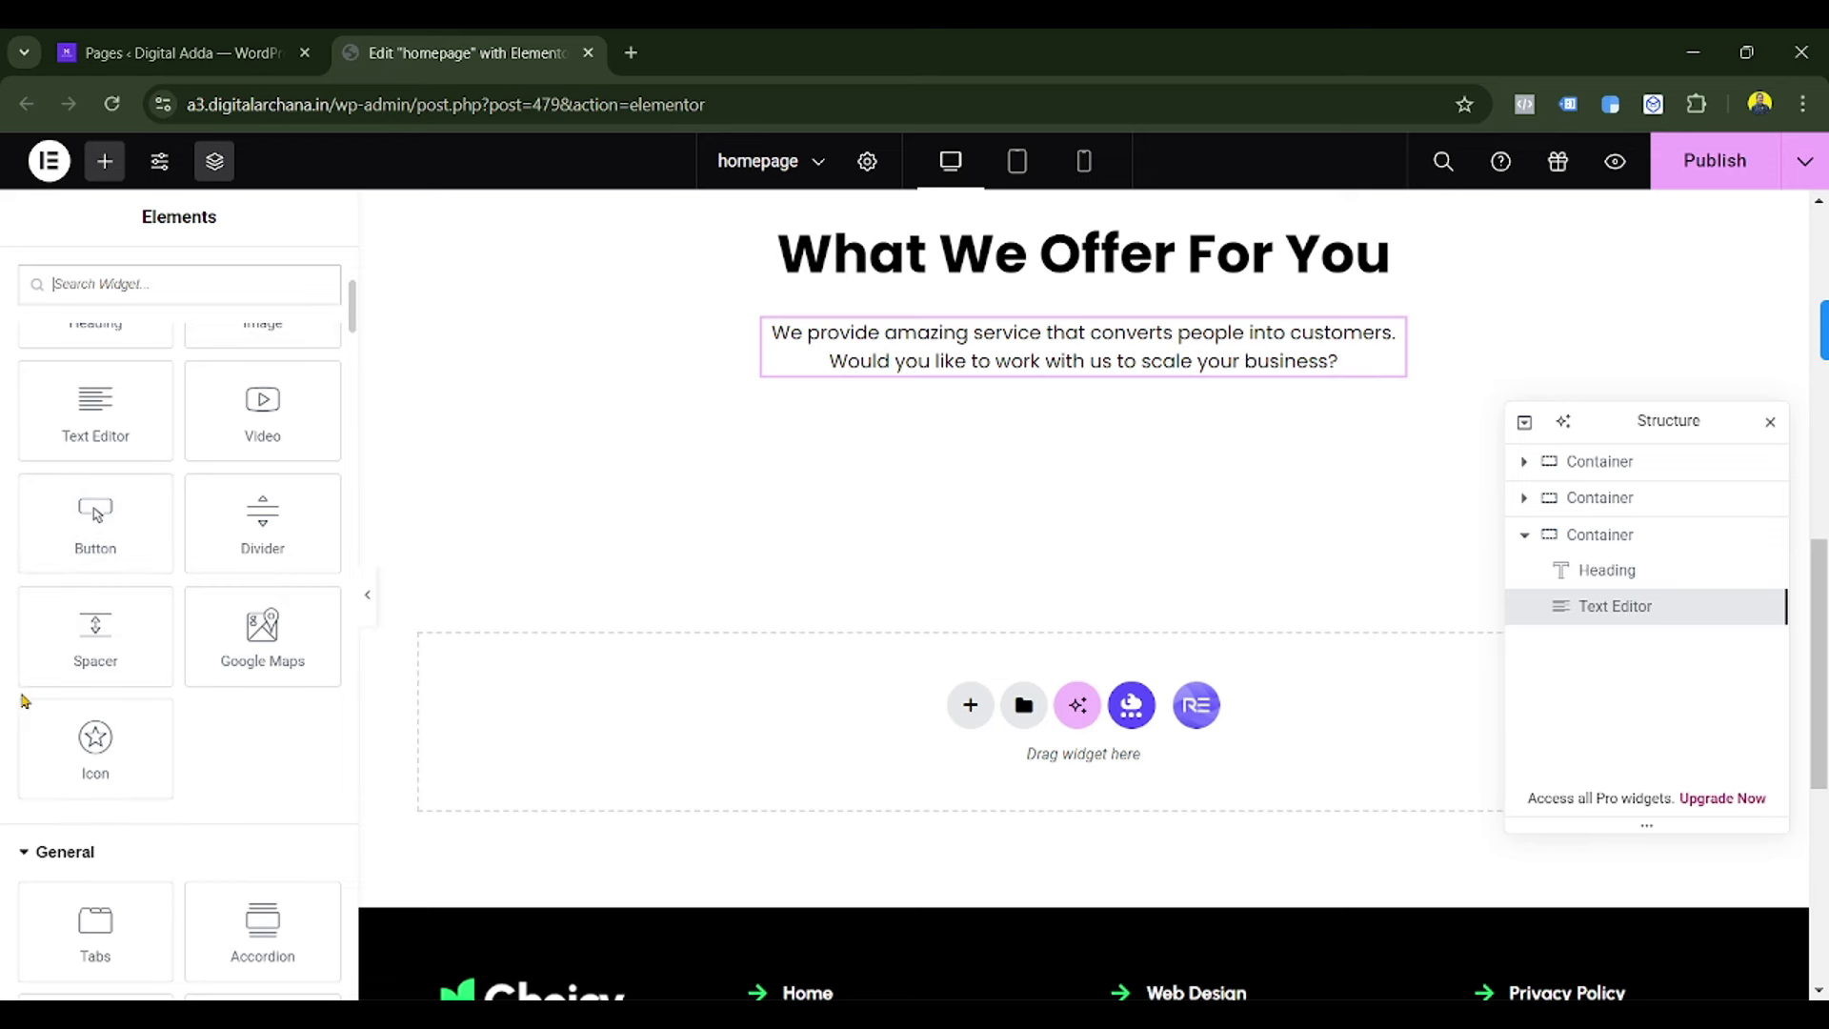
Add a Divider below the heading, narrow its width and centre it.
left_click_drag(255, 544, 1117, 283)
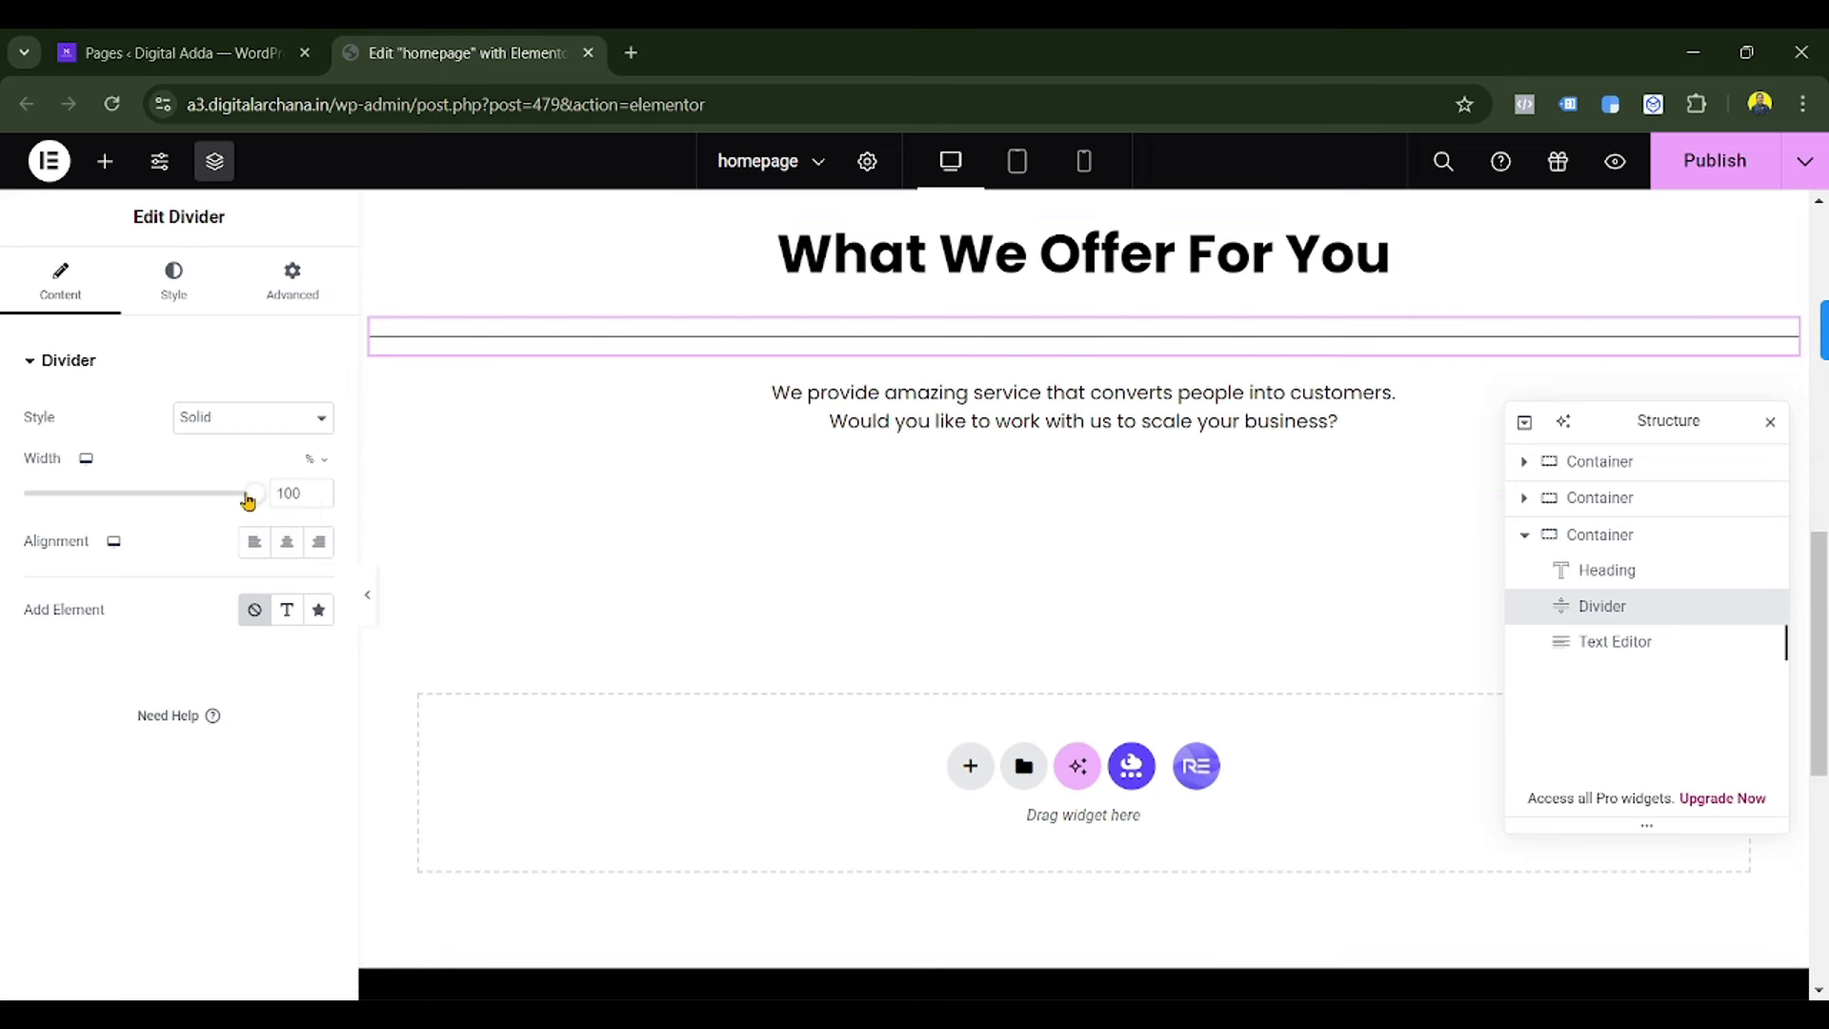
left_click_drag(248, 501, 73, 490)
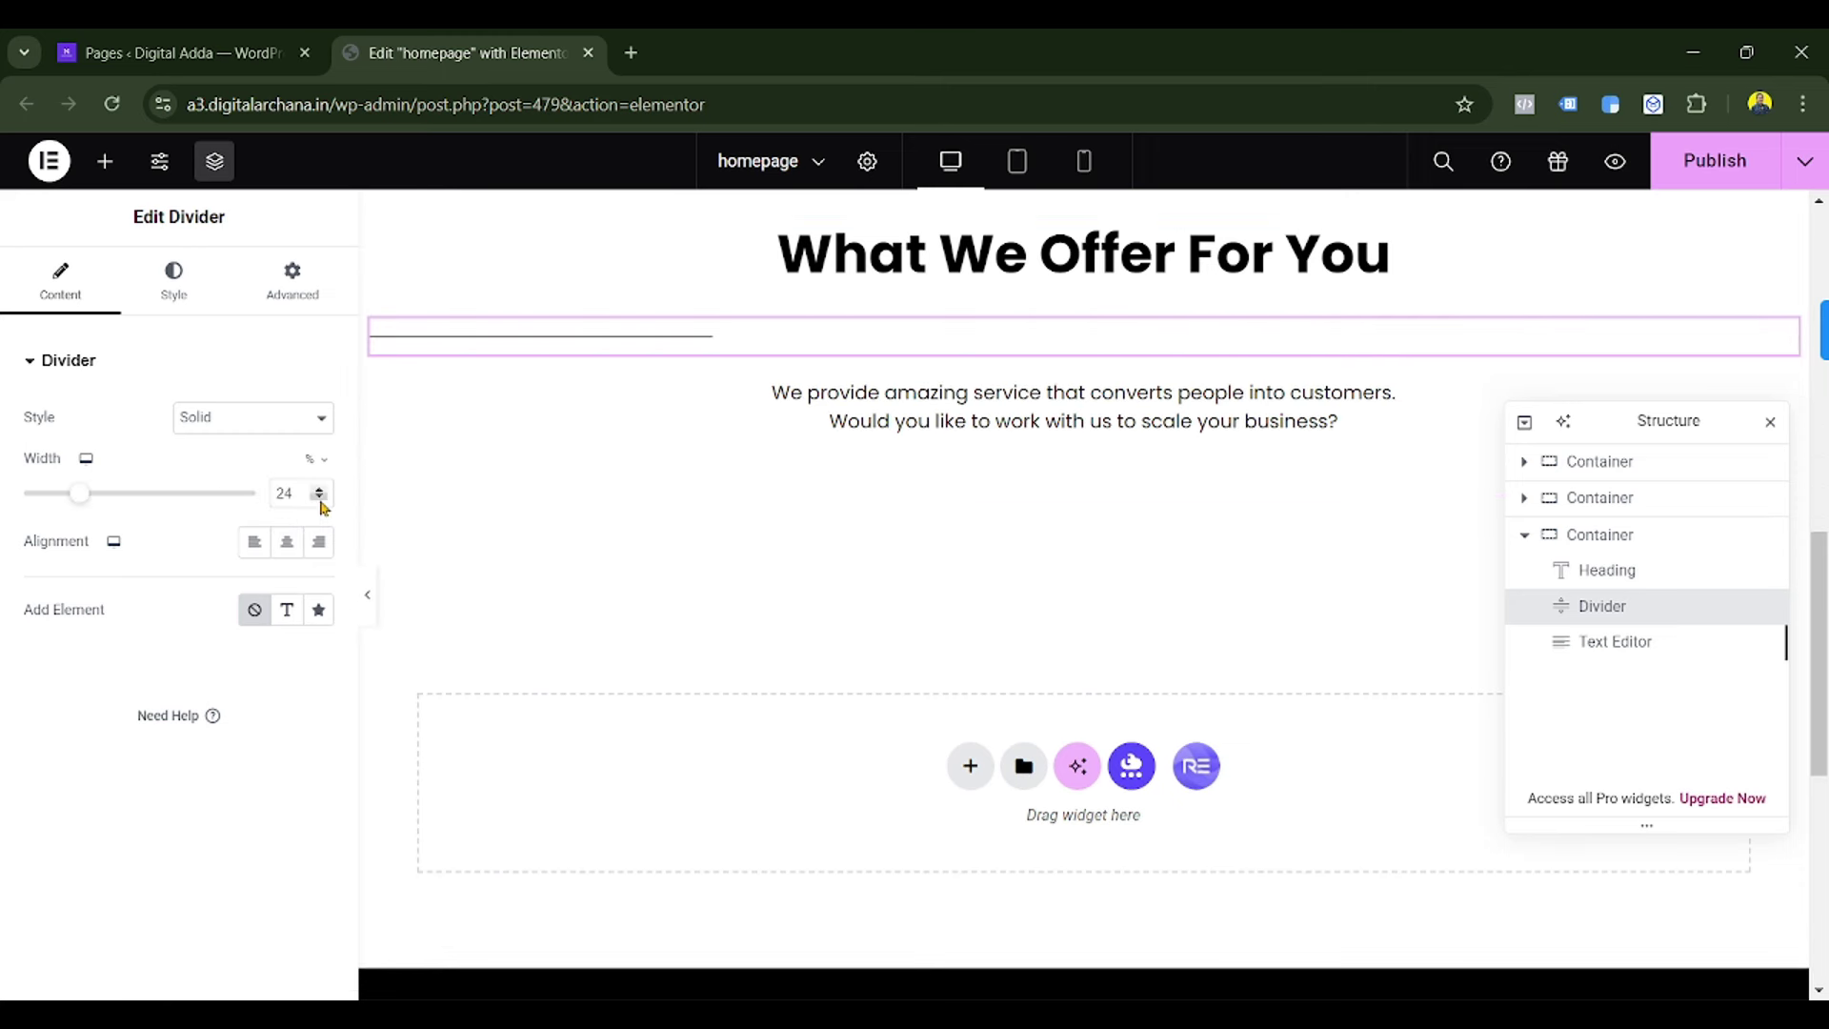
type("15")
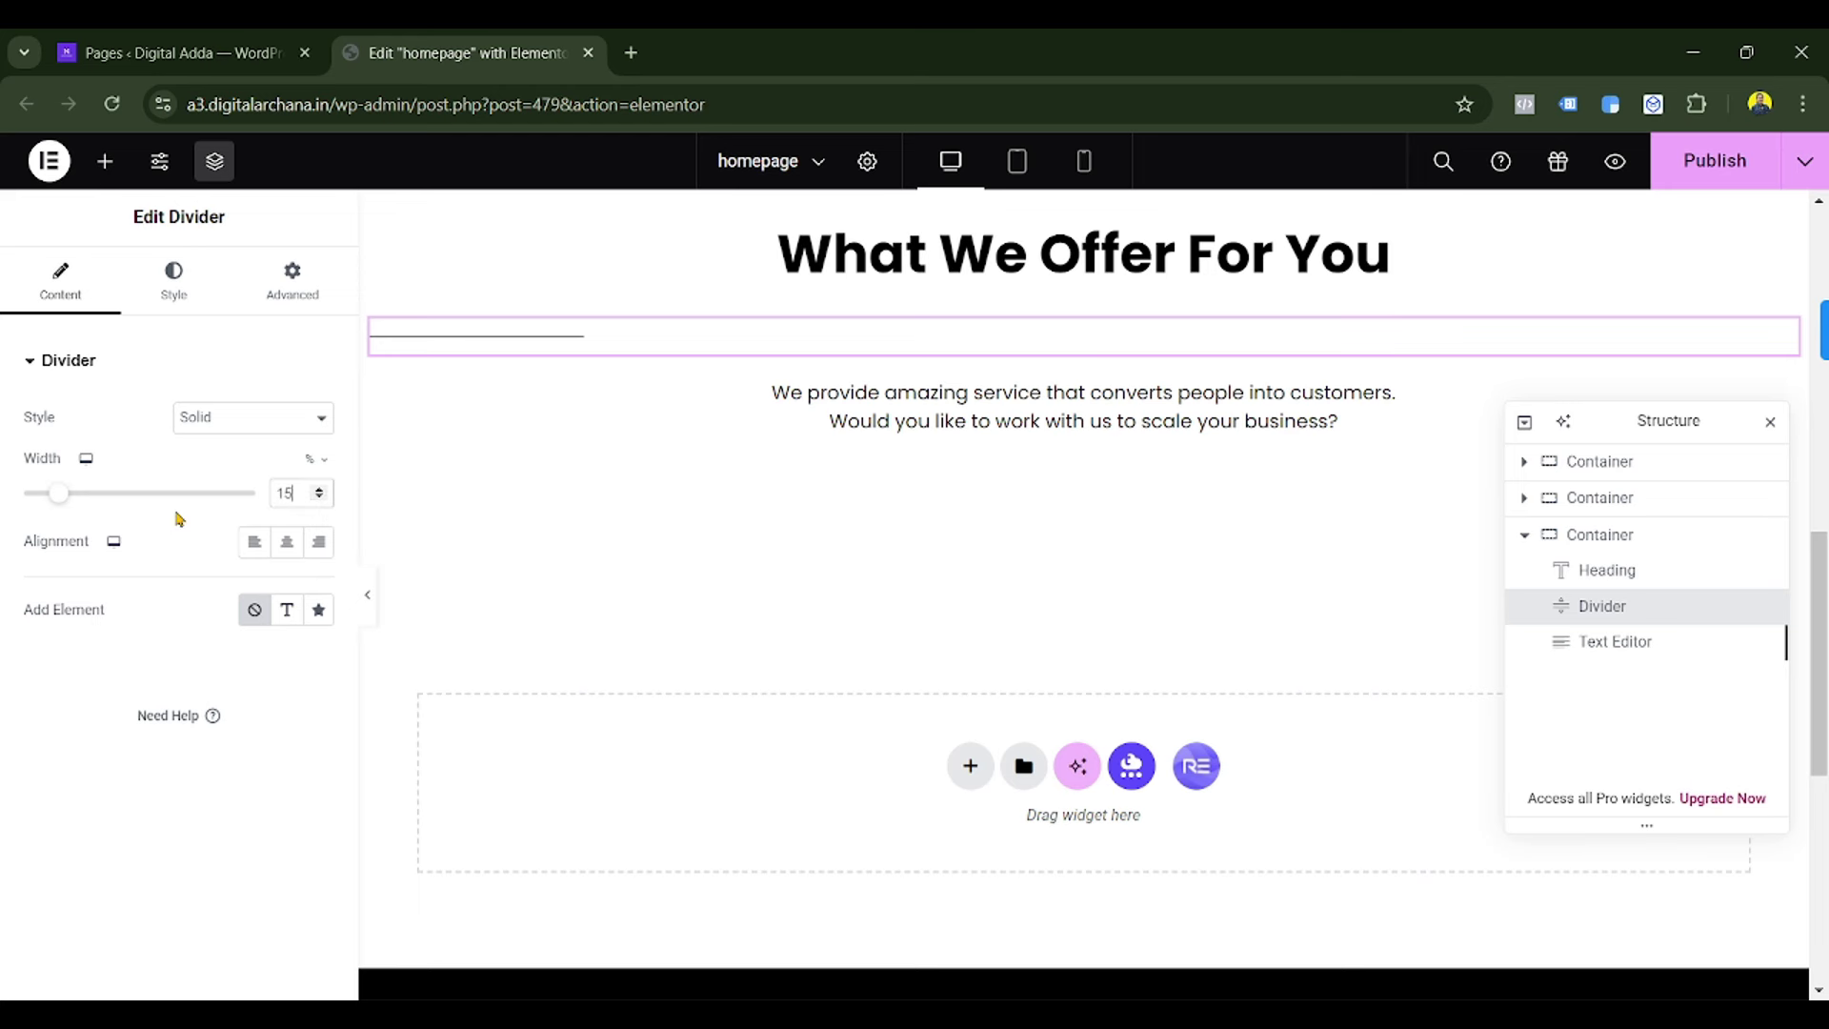
left_click(284, 543)
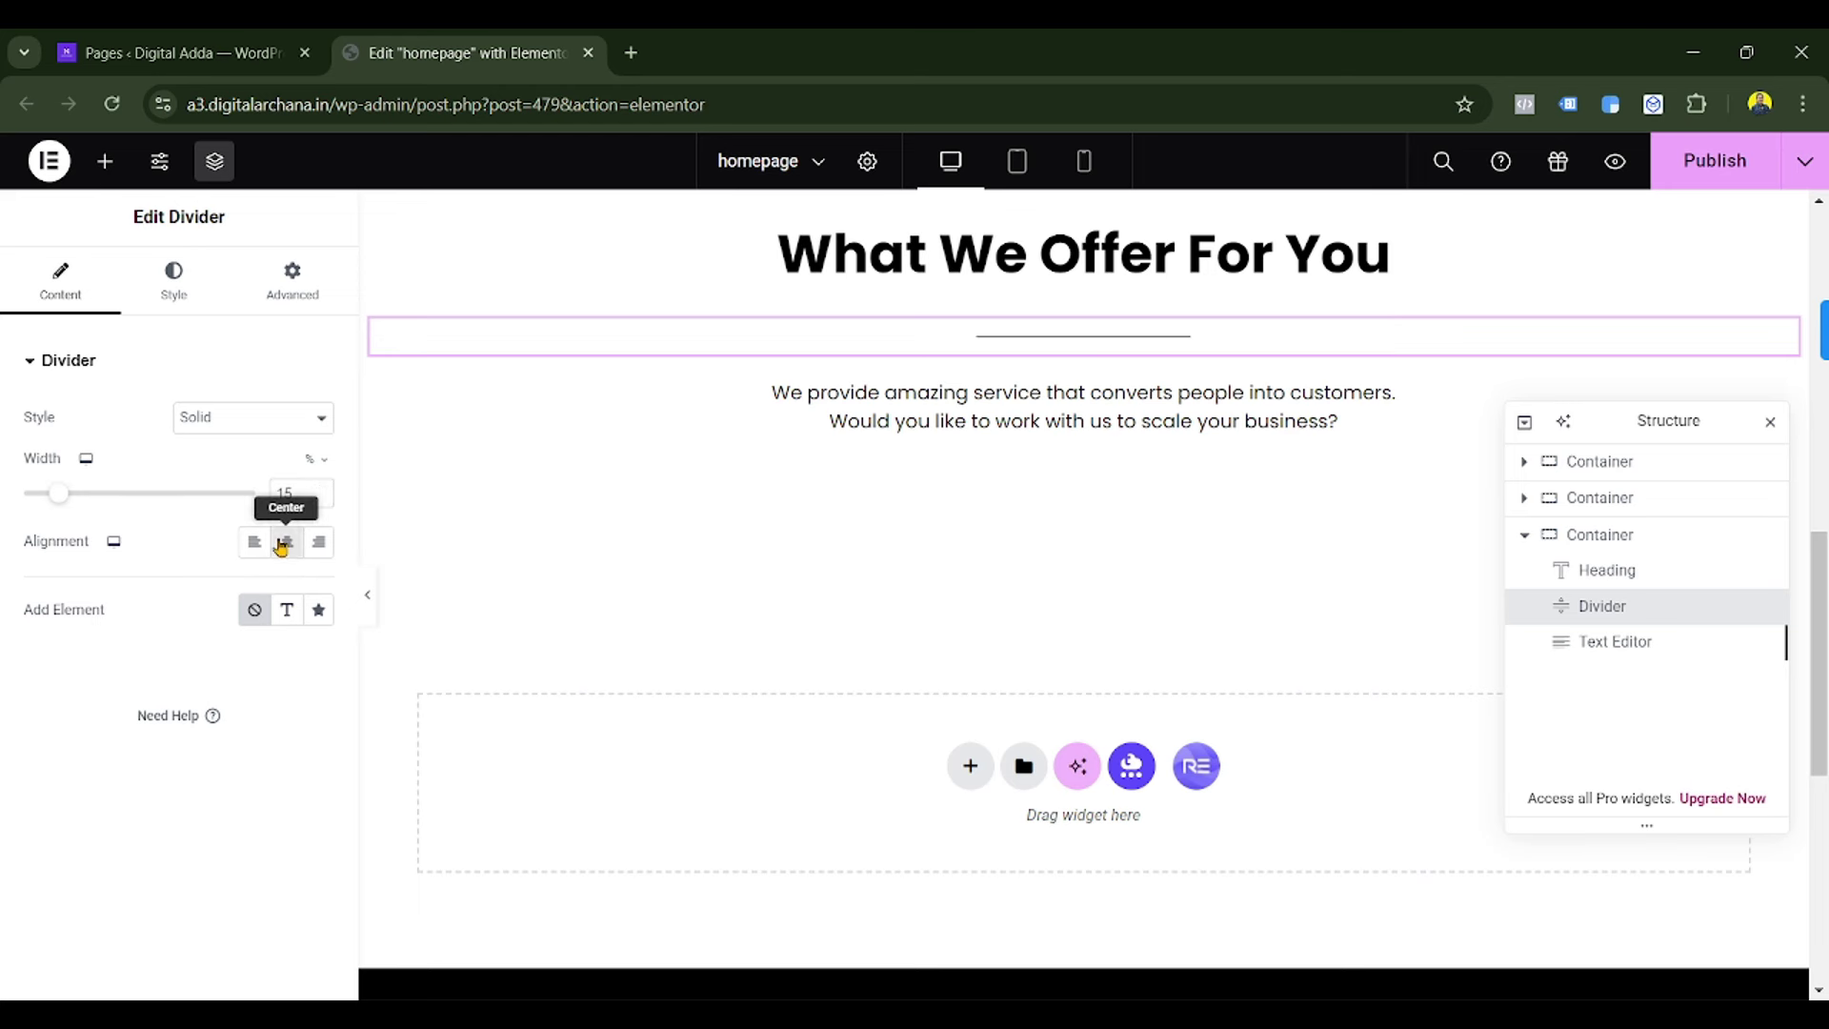
Colour the divider with the global orange Menu colour and set its gap to 2.
left_click(174, 278)
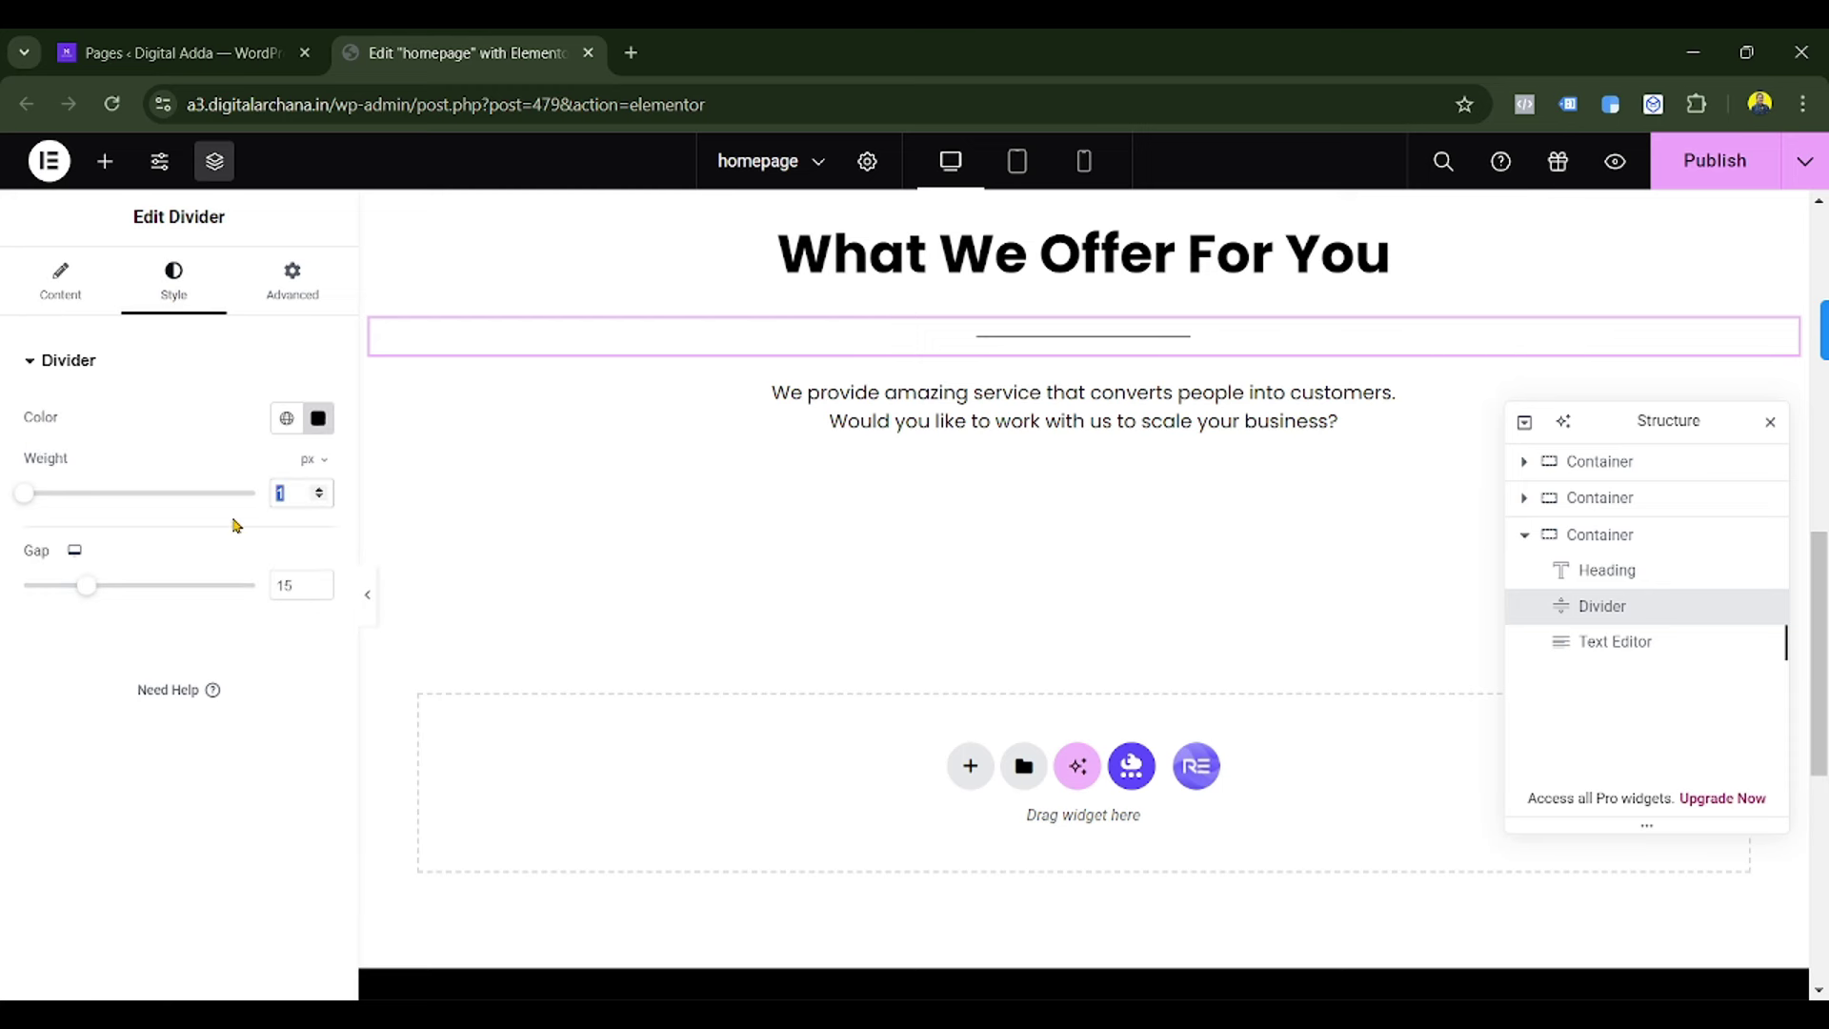
type("2")
left_click(285, 418)
left_click(143, 809)
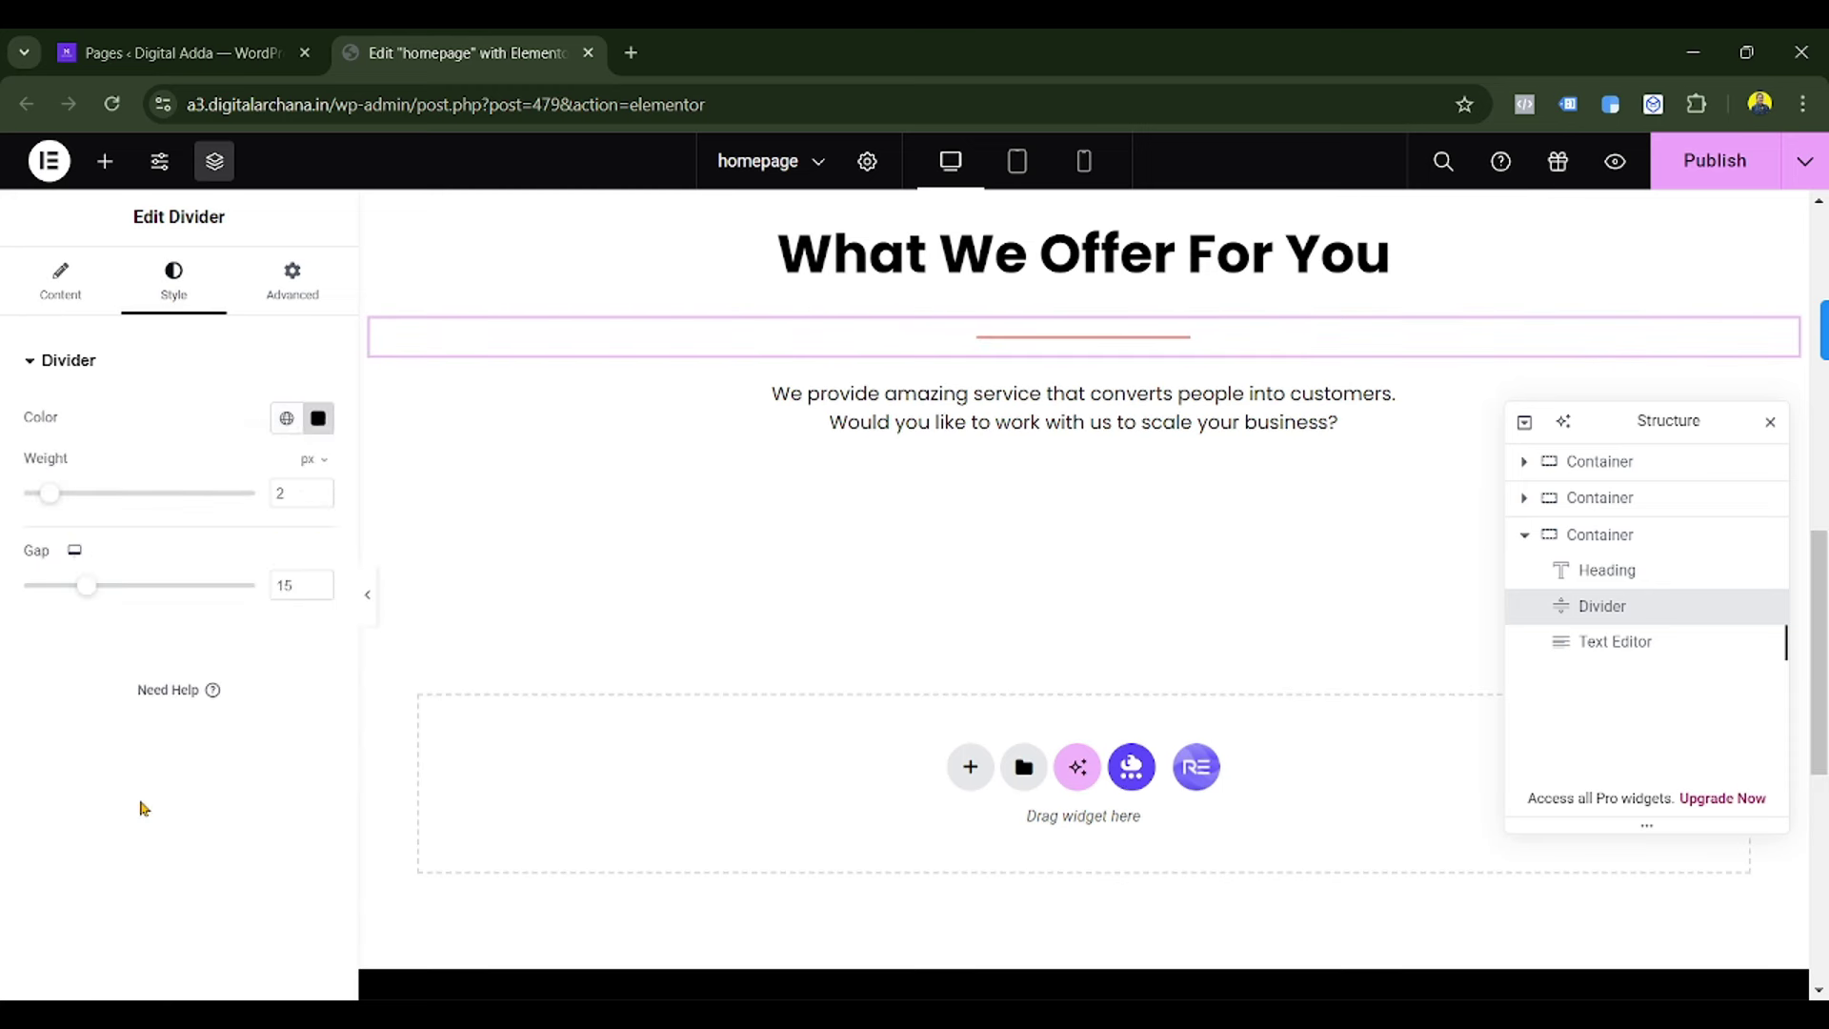
double_click(285, 583)
type("0")
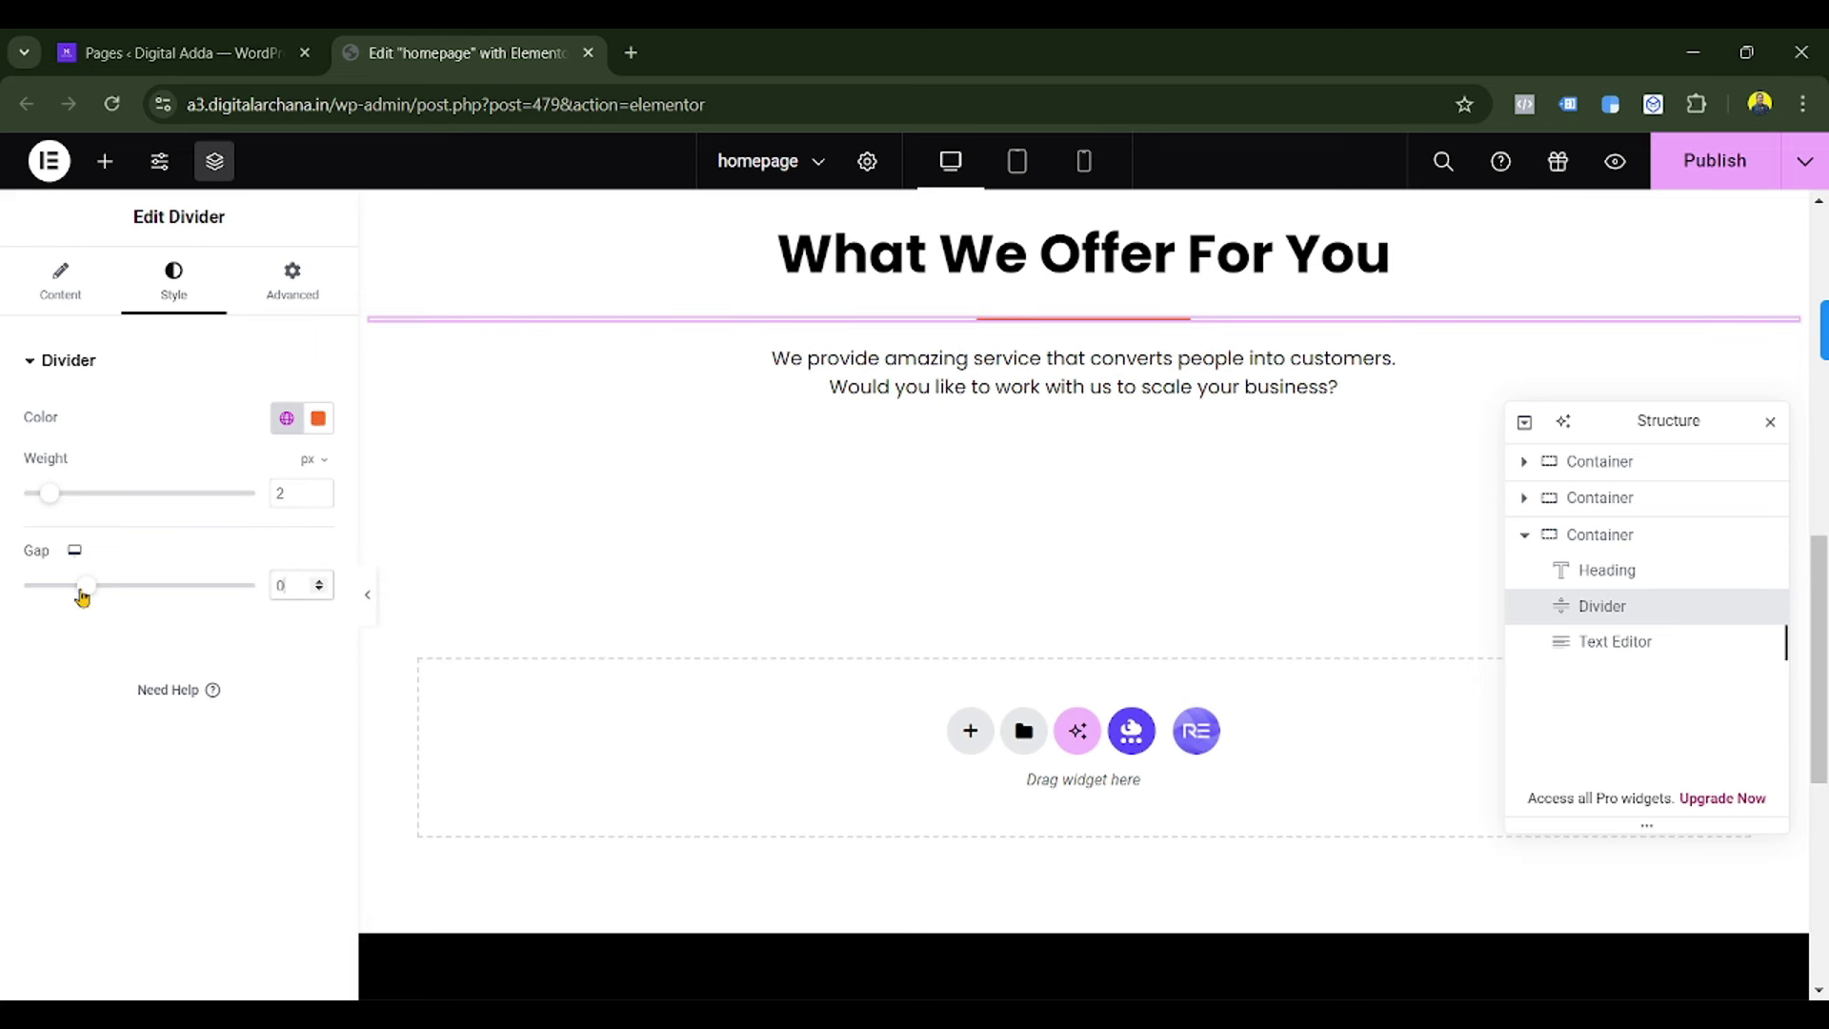
left_click_drag(83, 593, 3, 604)
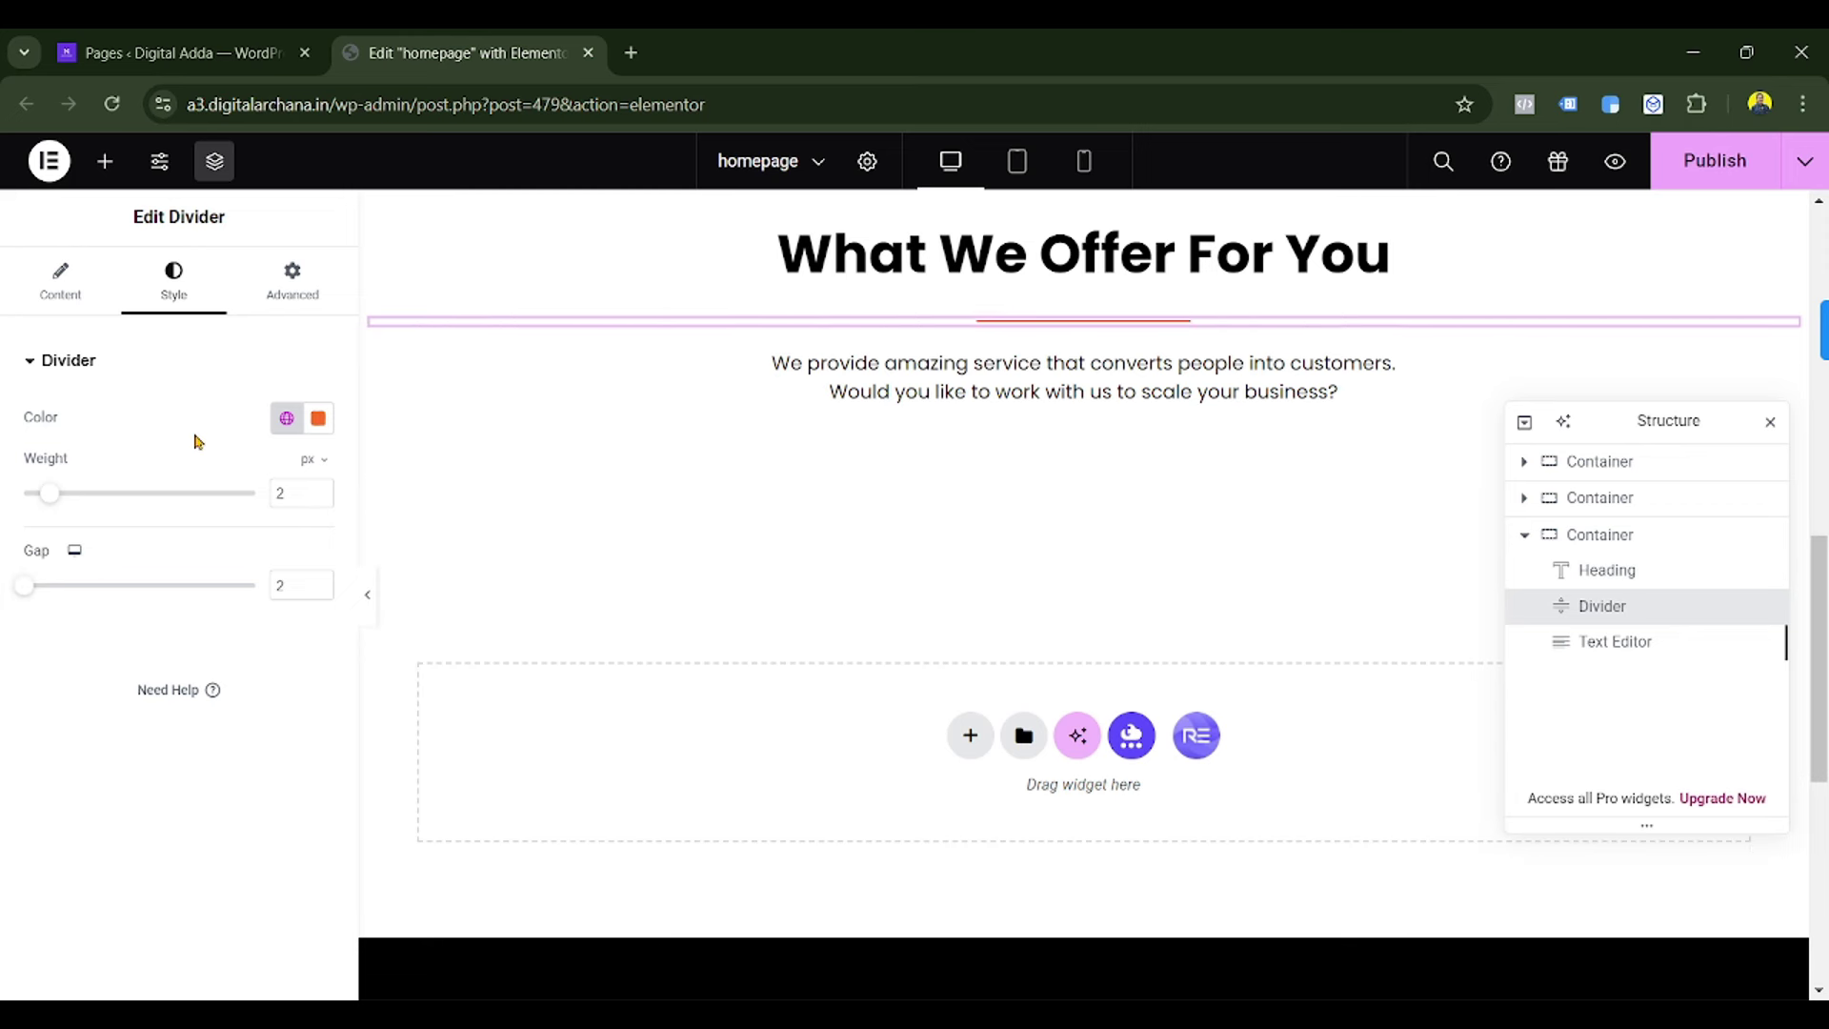
Set the divider width to 10% and weight to 3 px, then preview the page.
left_click(69, 291)
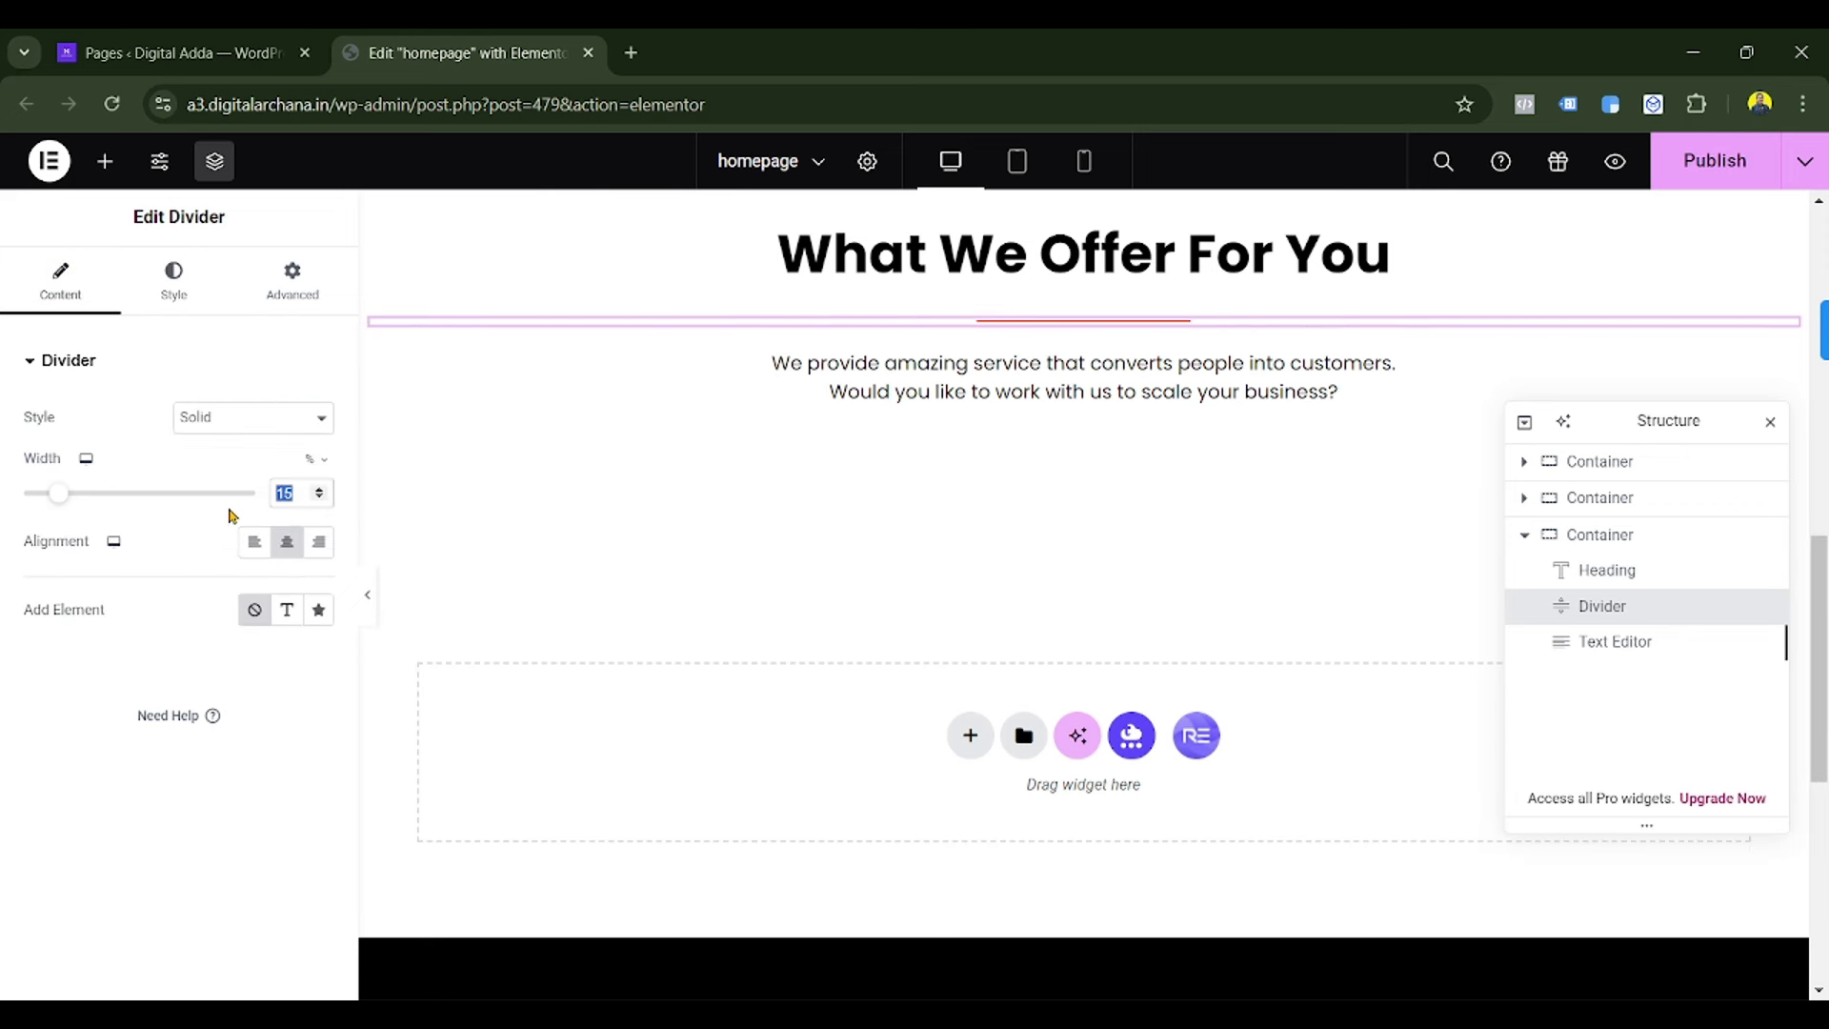
type("10")
left_click(164, 293)
type("3")
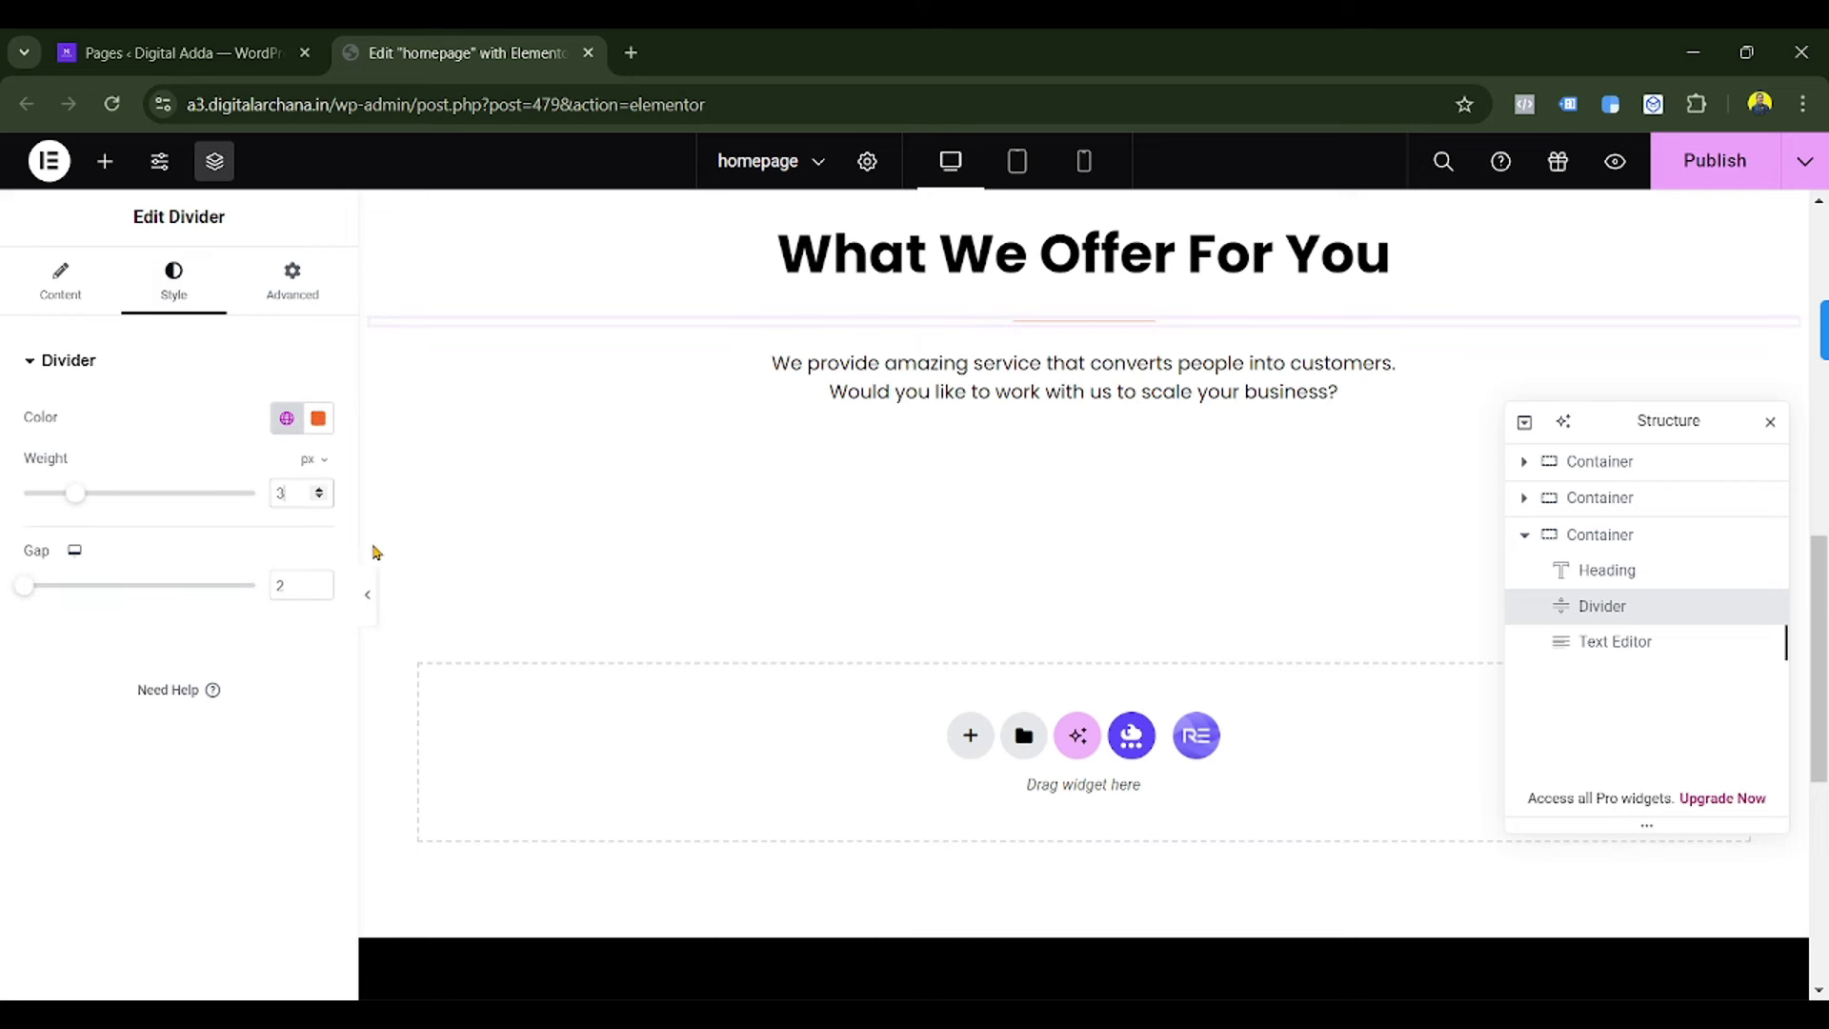
left_click(368, 595)
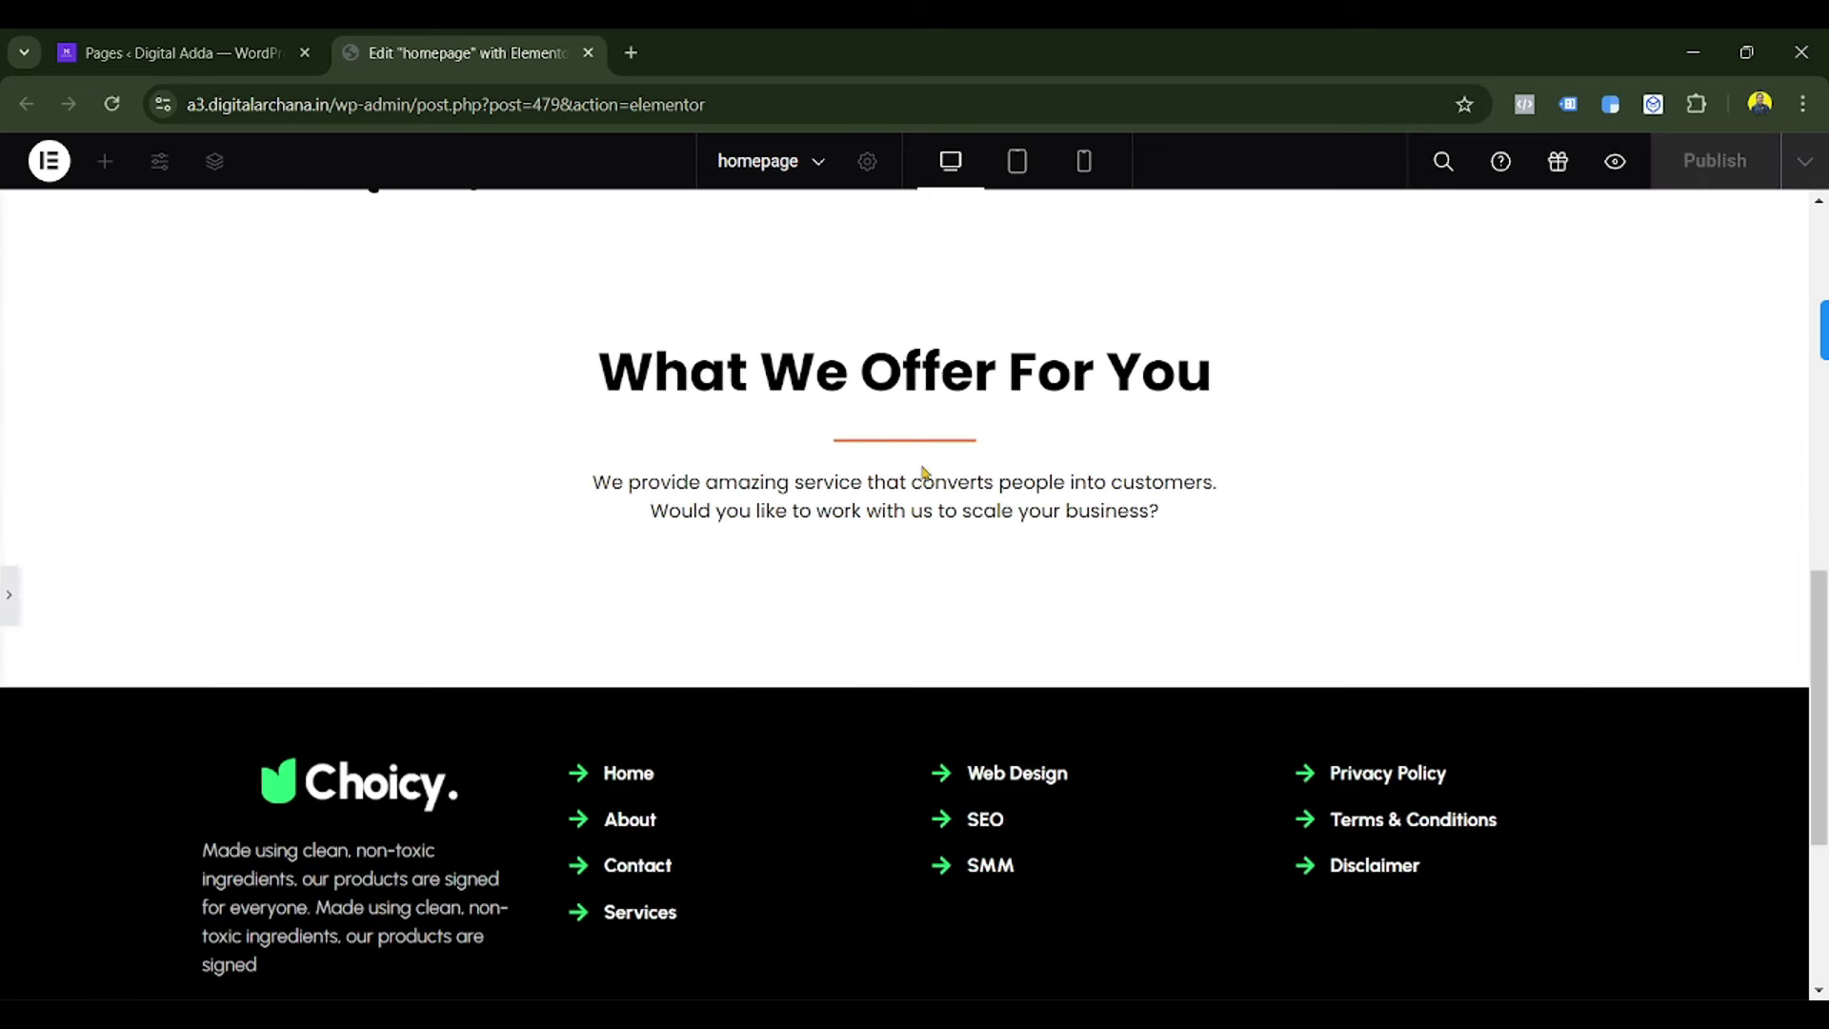
left_click(14, 612)
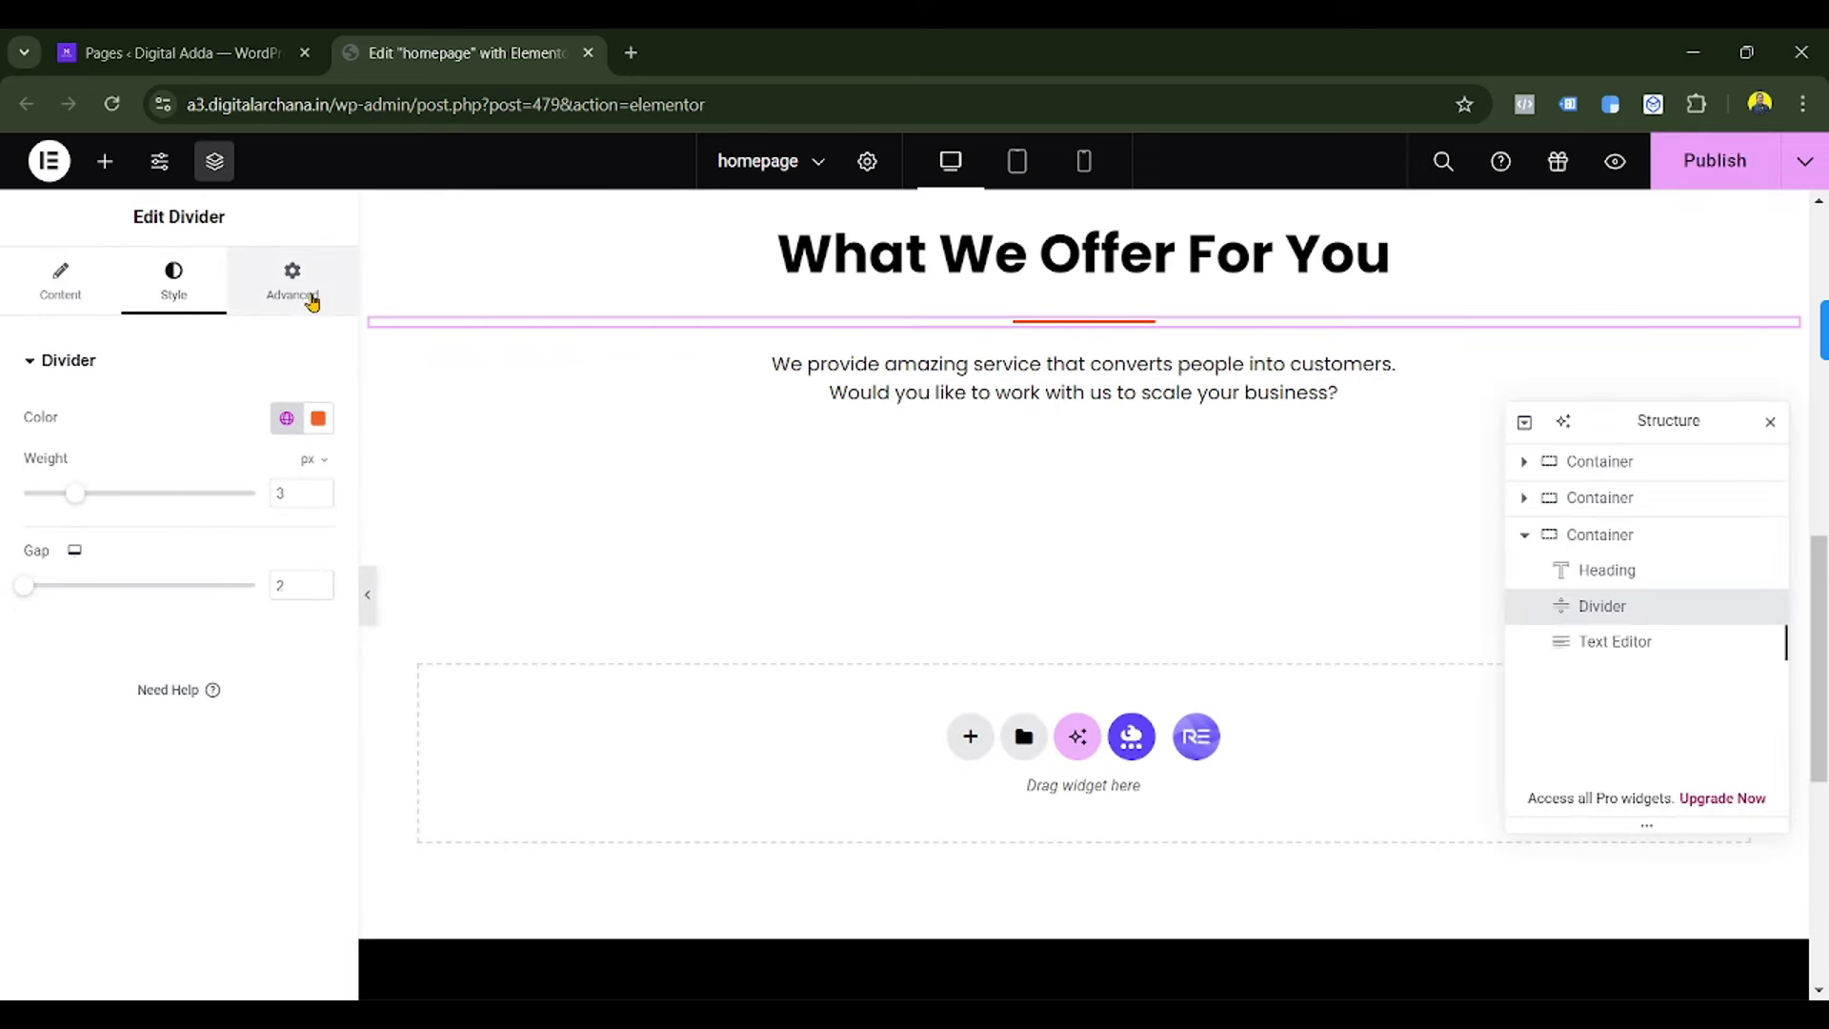
Add a container below the intro text holding three inner containers arranged in a row.
left_click(105, 162)
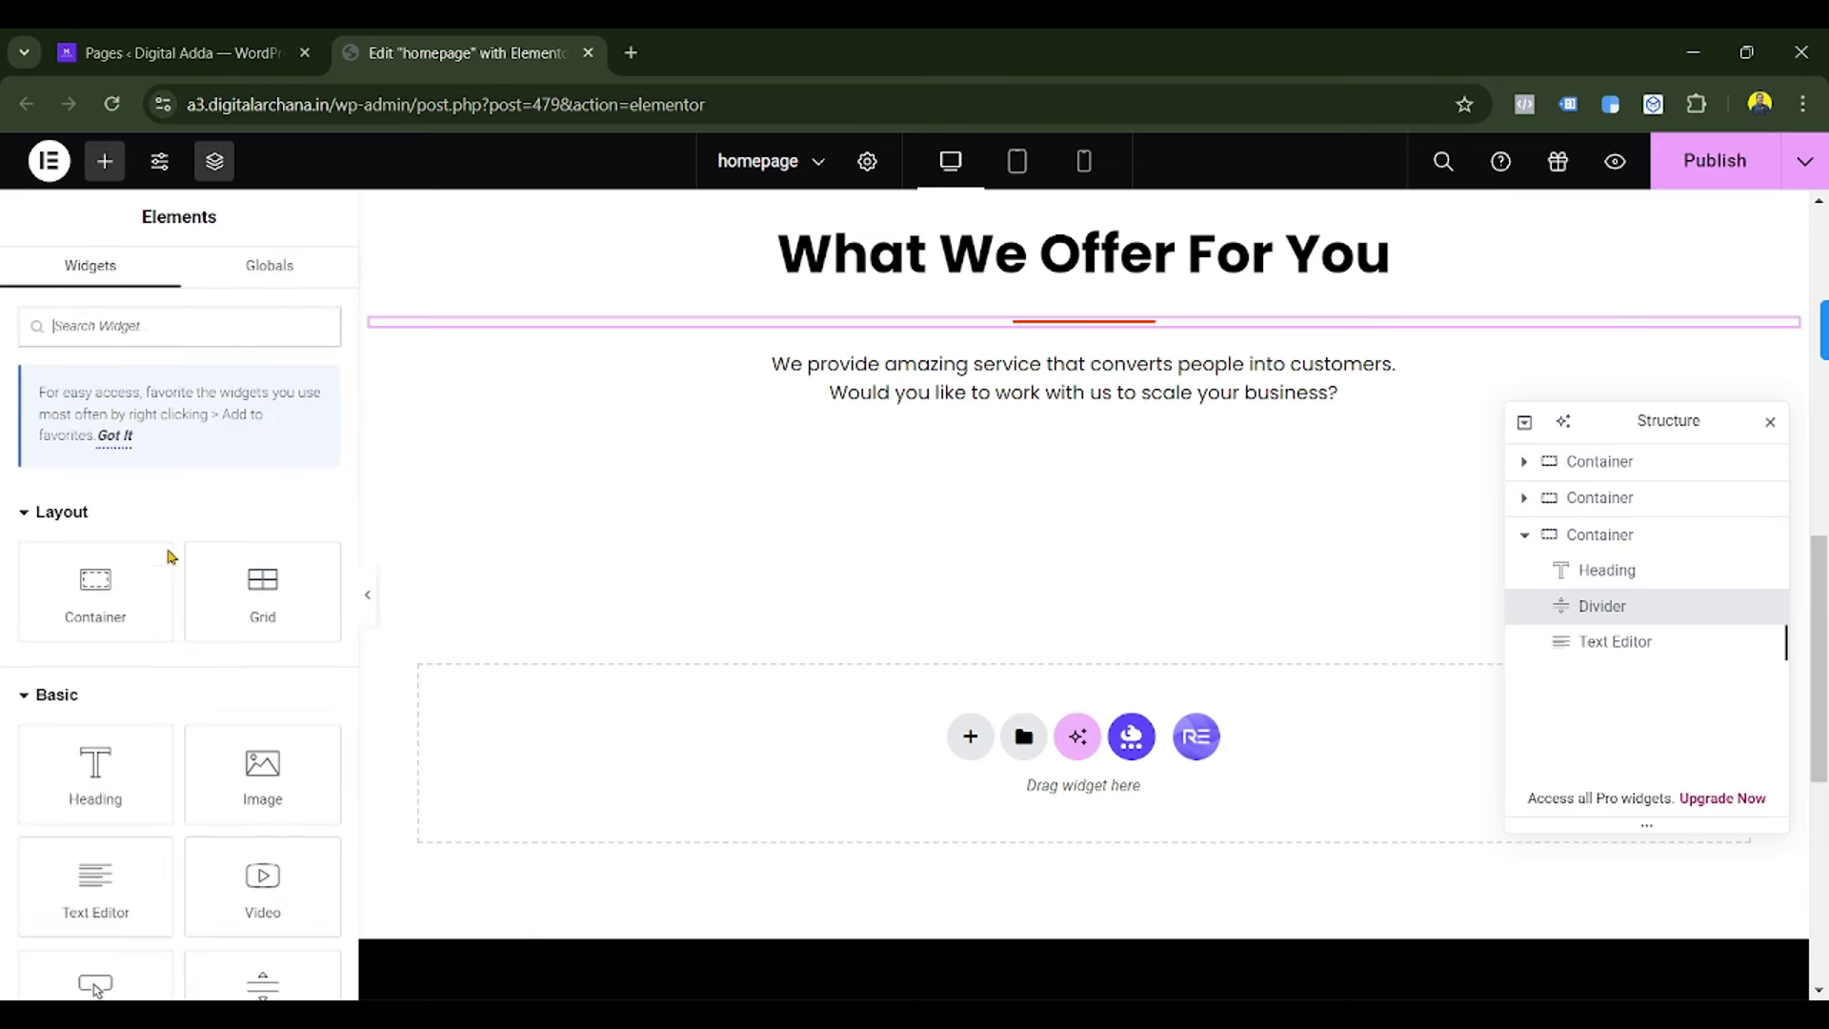
left_click_drag(72, 605, 1043, 391)
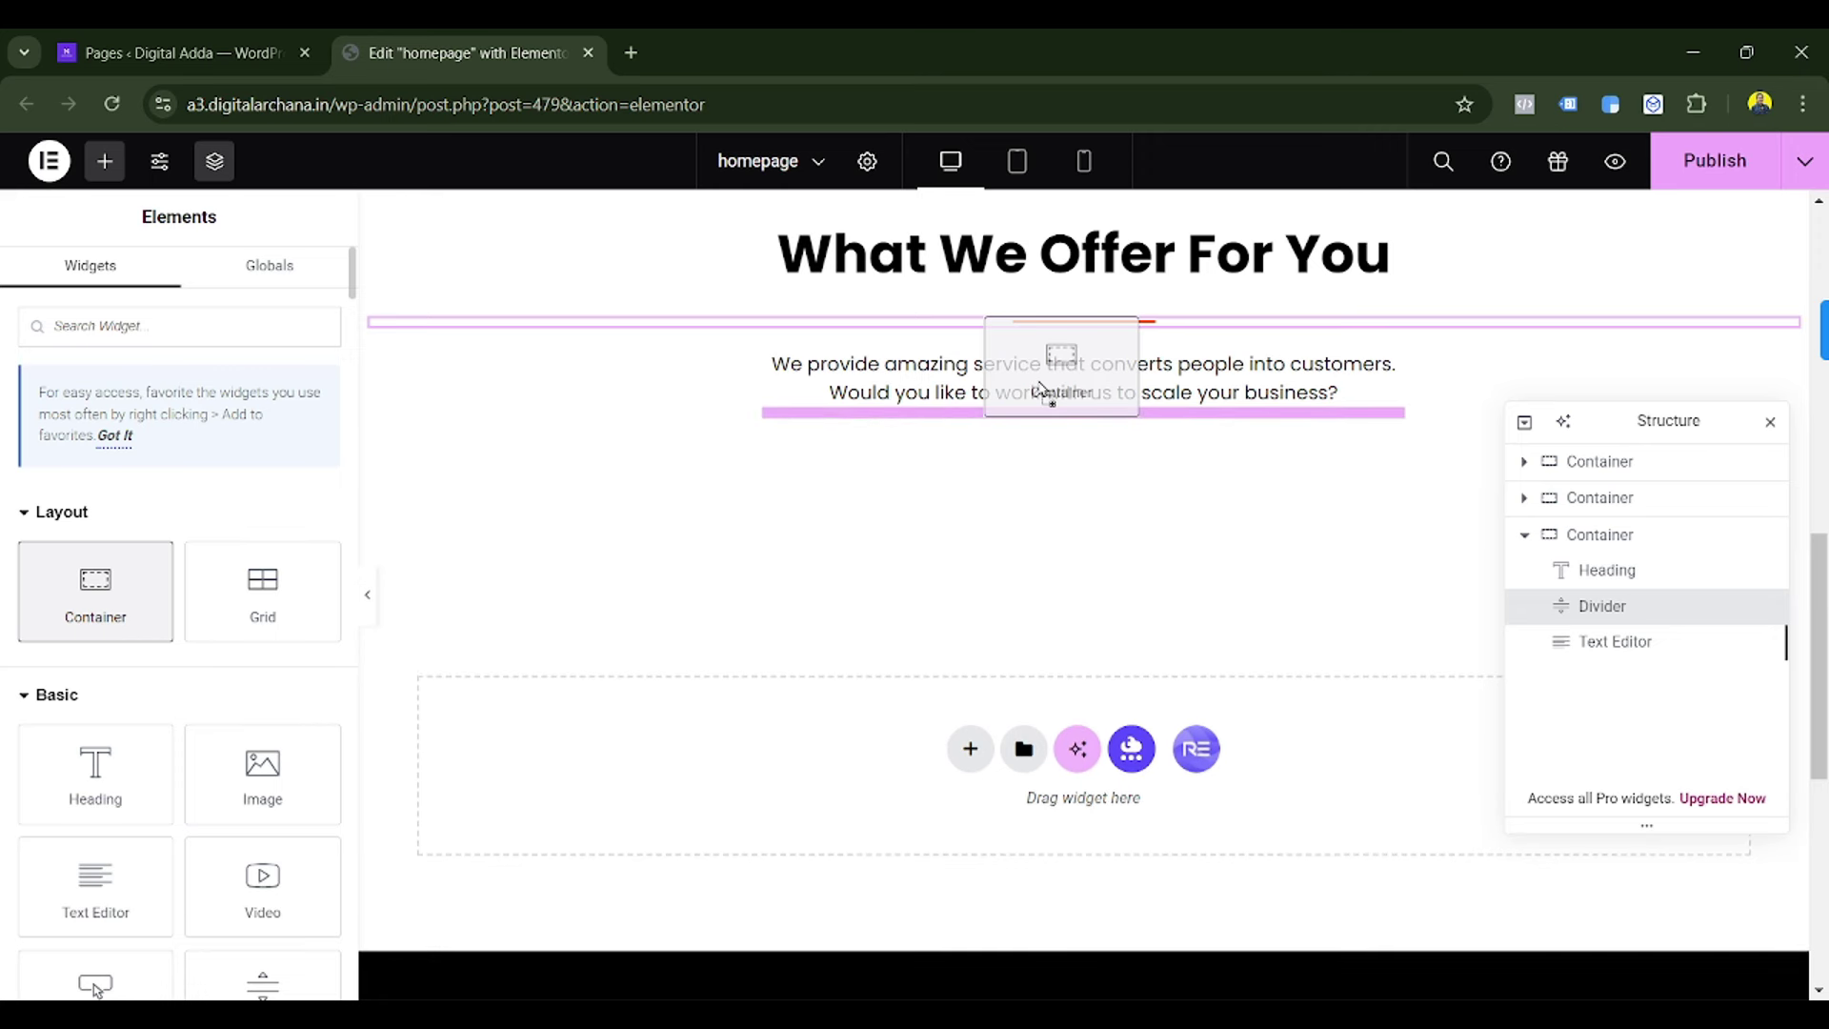
left_click_drag(1038, 384, 1035, 400)
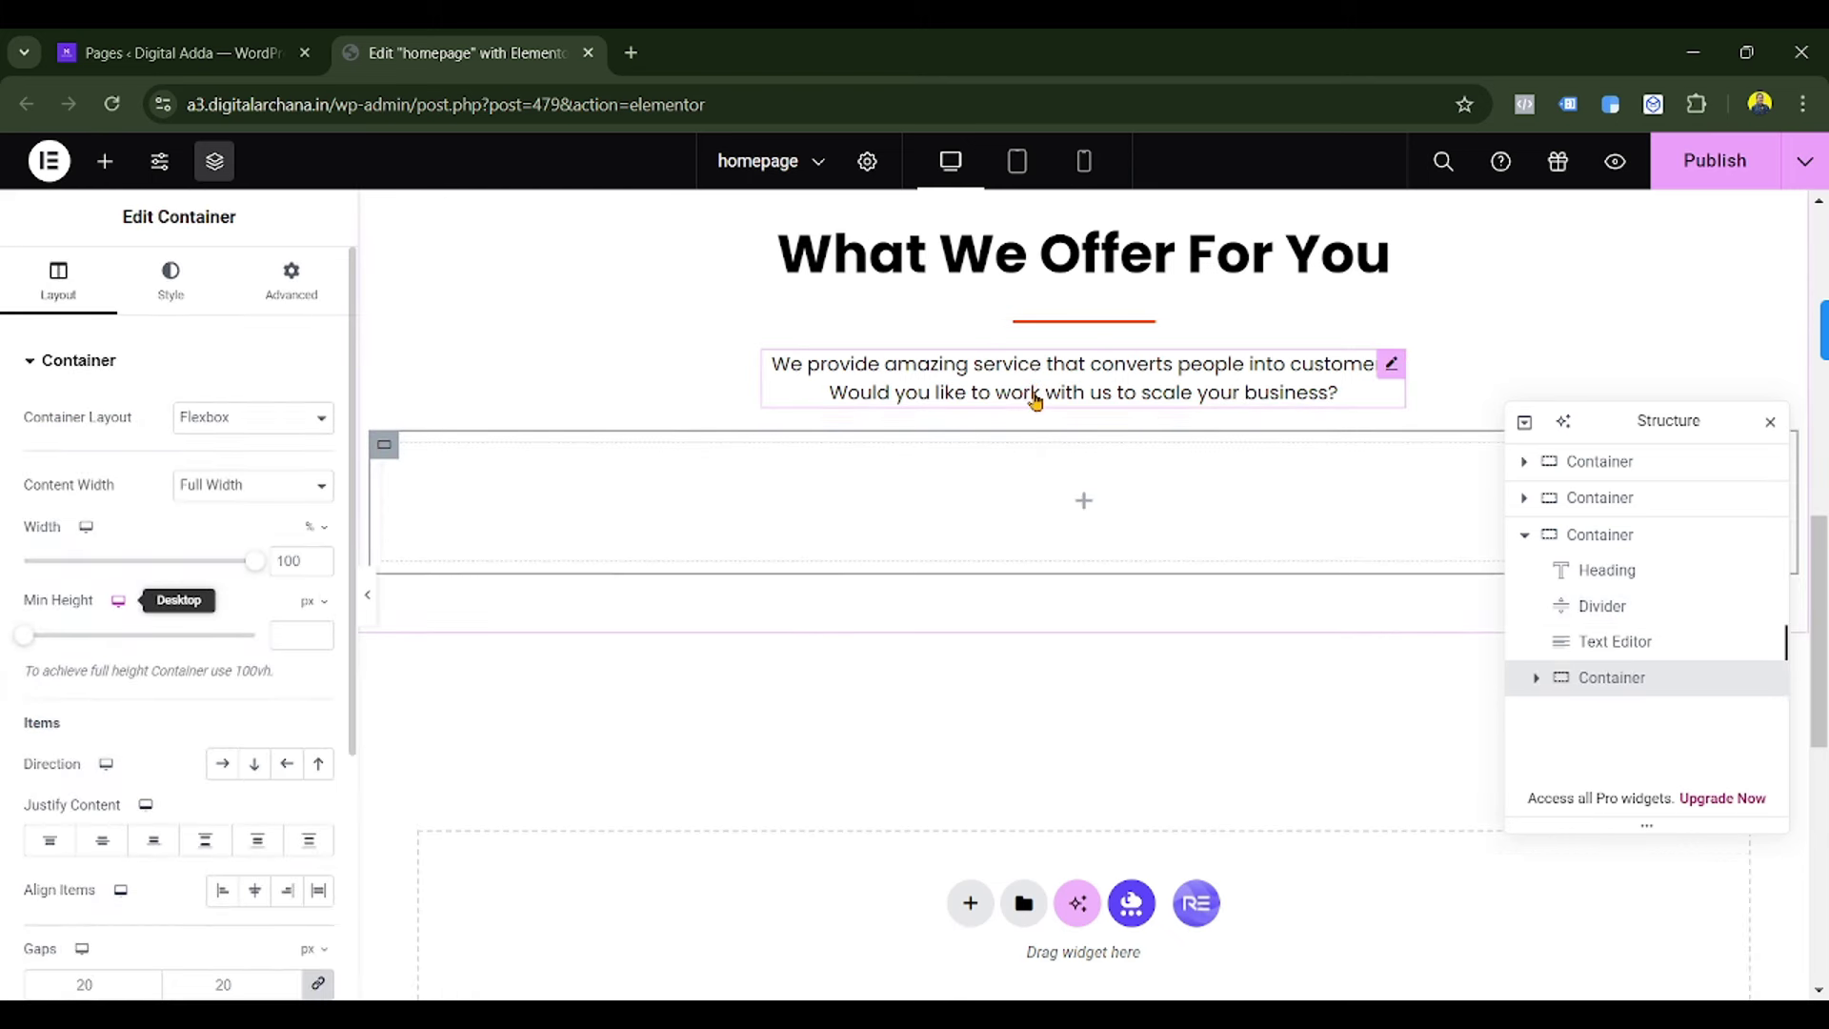
left_click(1085, 505)
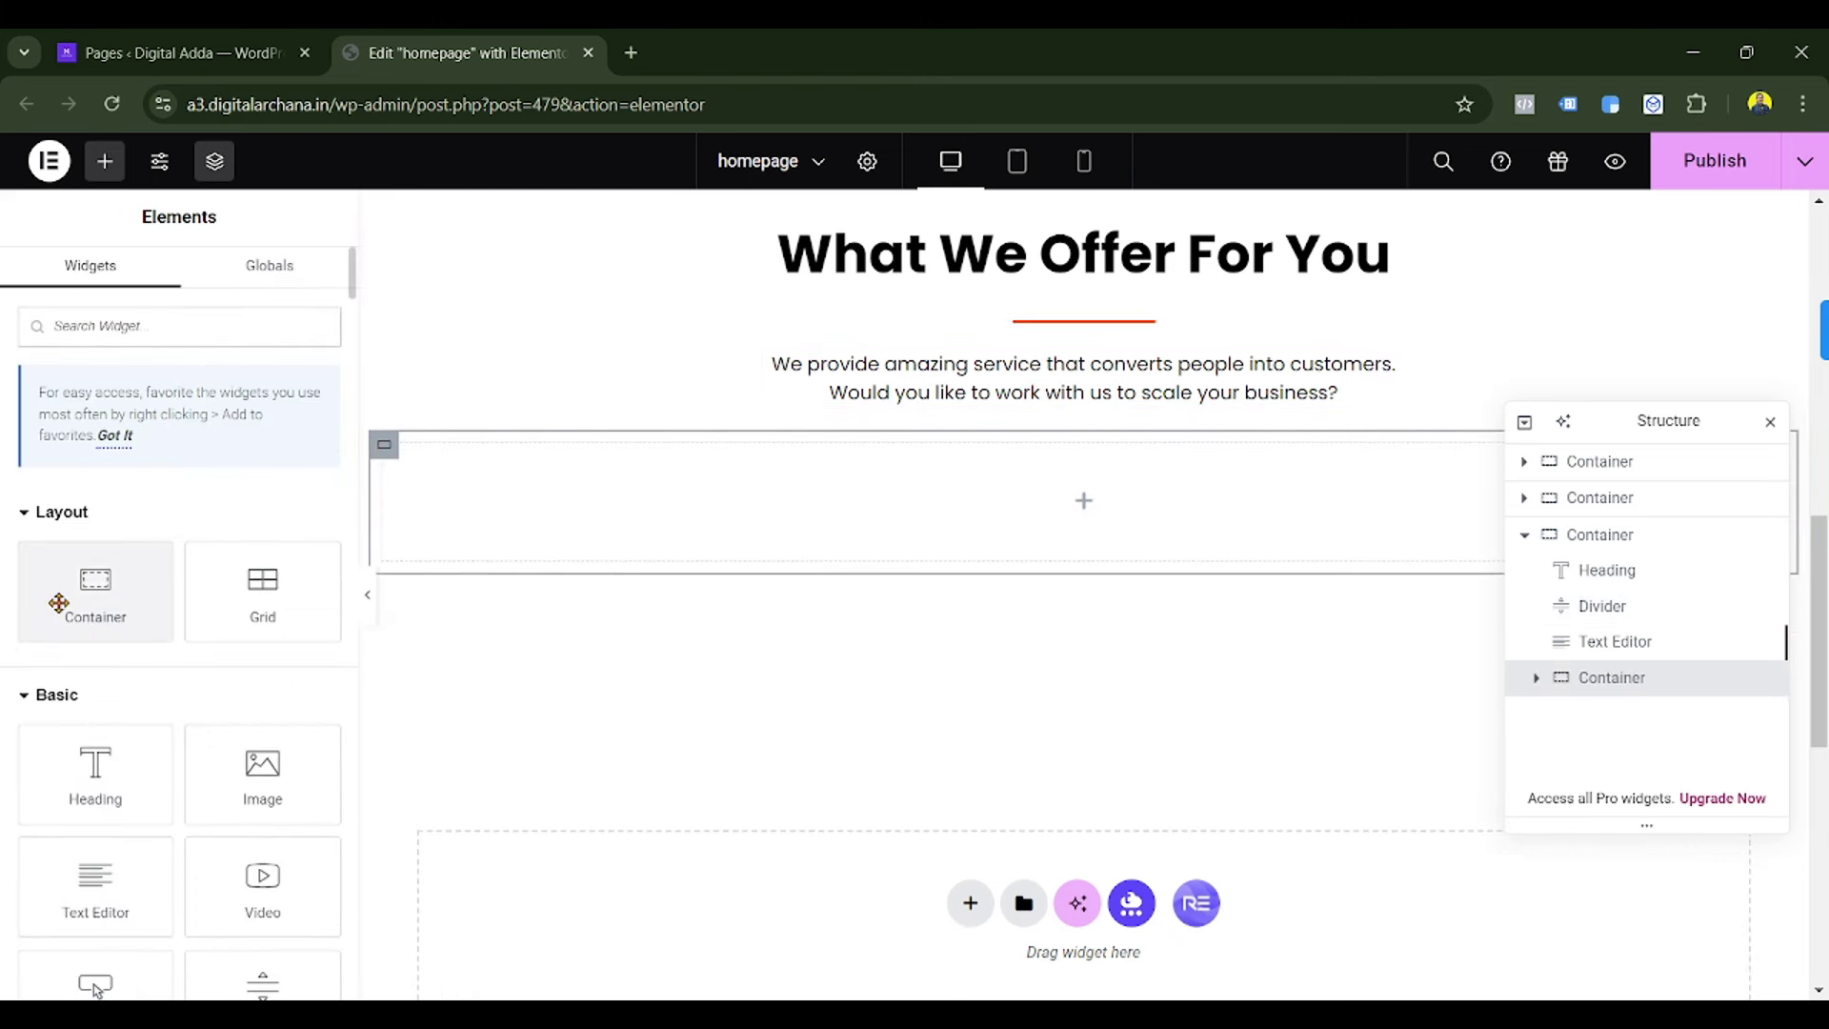
left_click_drag(59, 598, 698, 518)
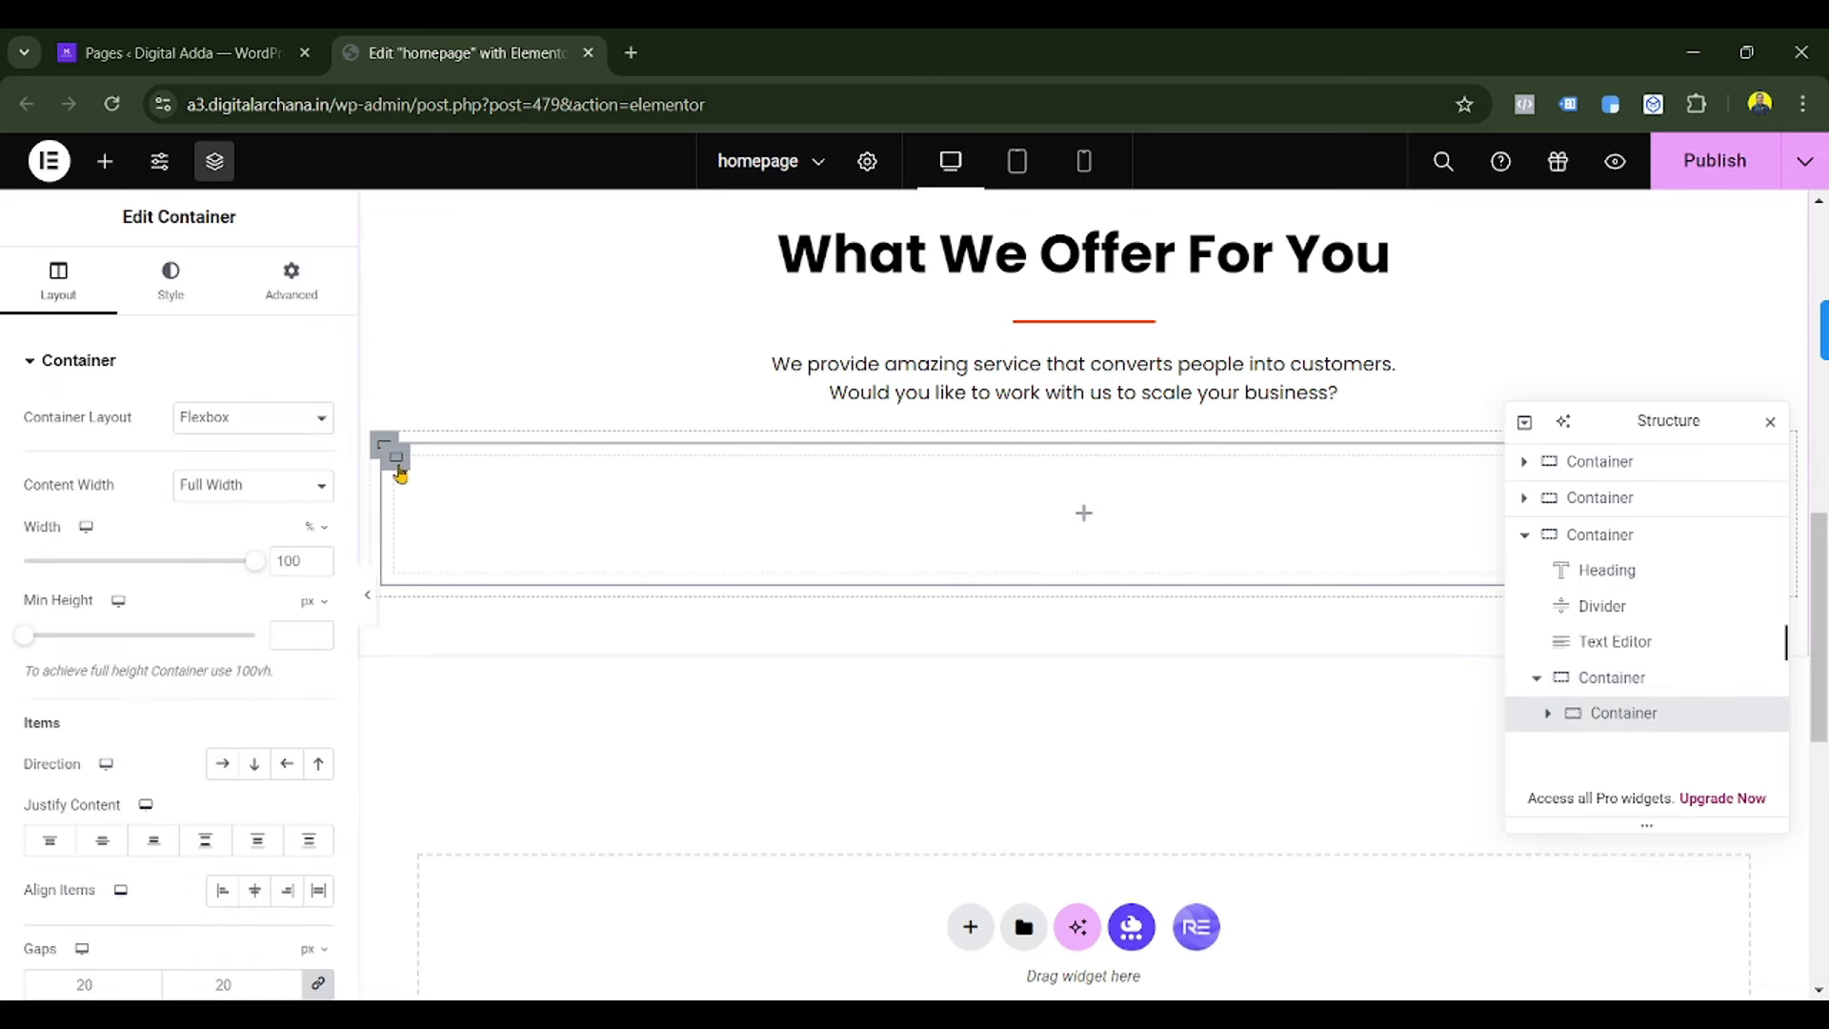
right_click(396, 464)
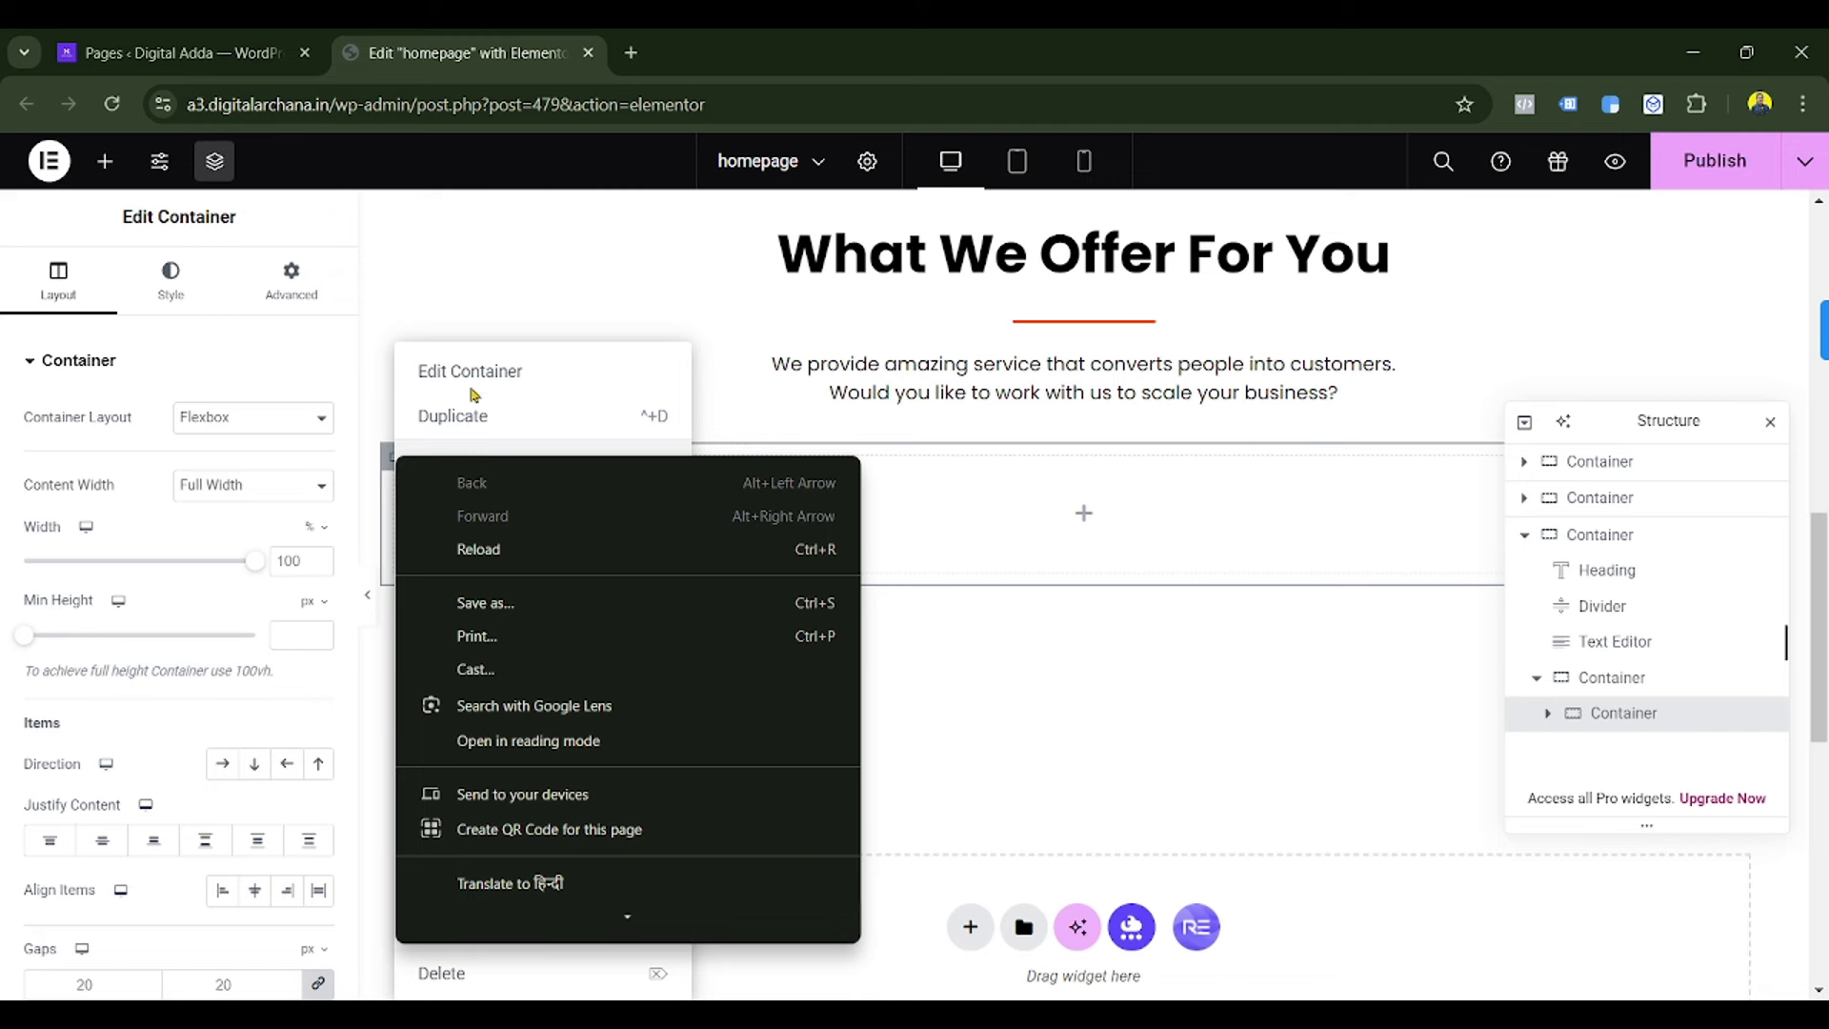
key("Escape")
left_click(463, 458)
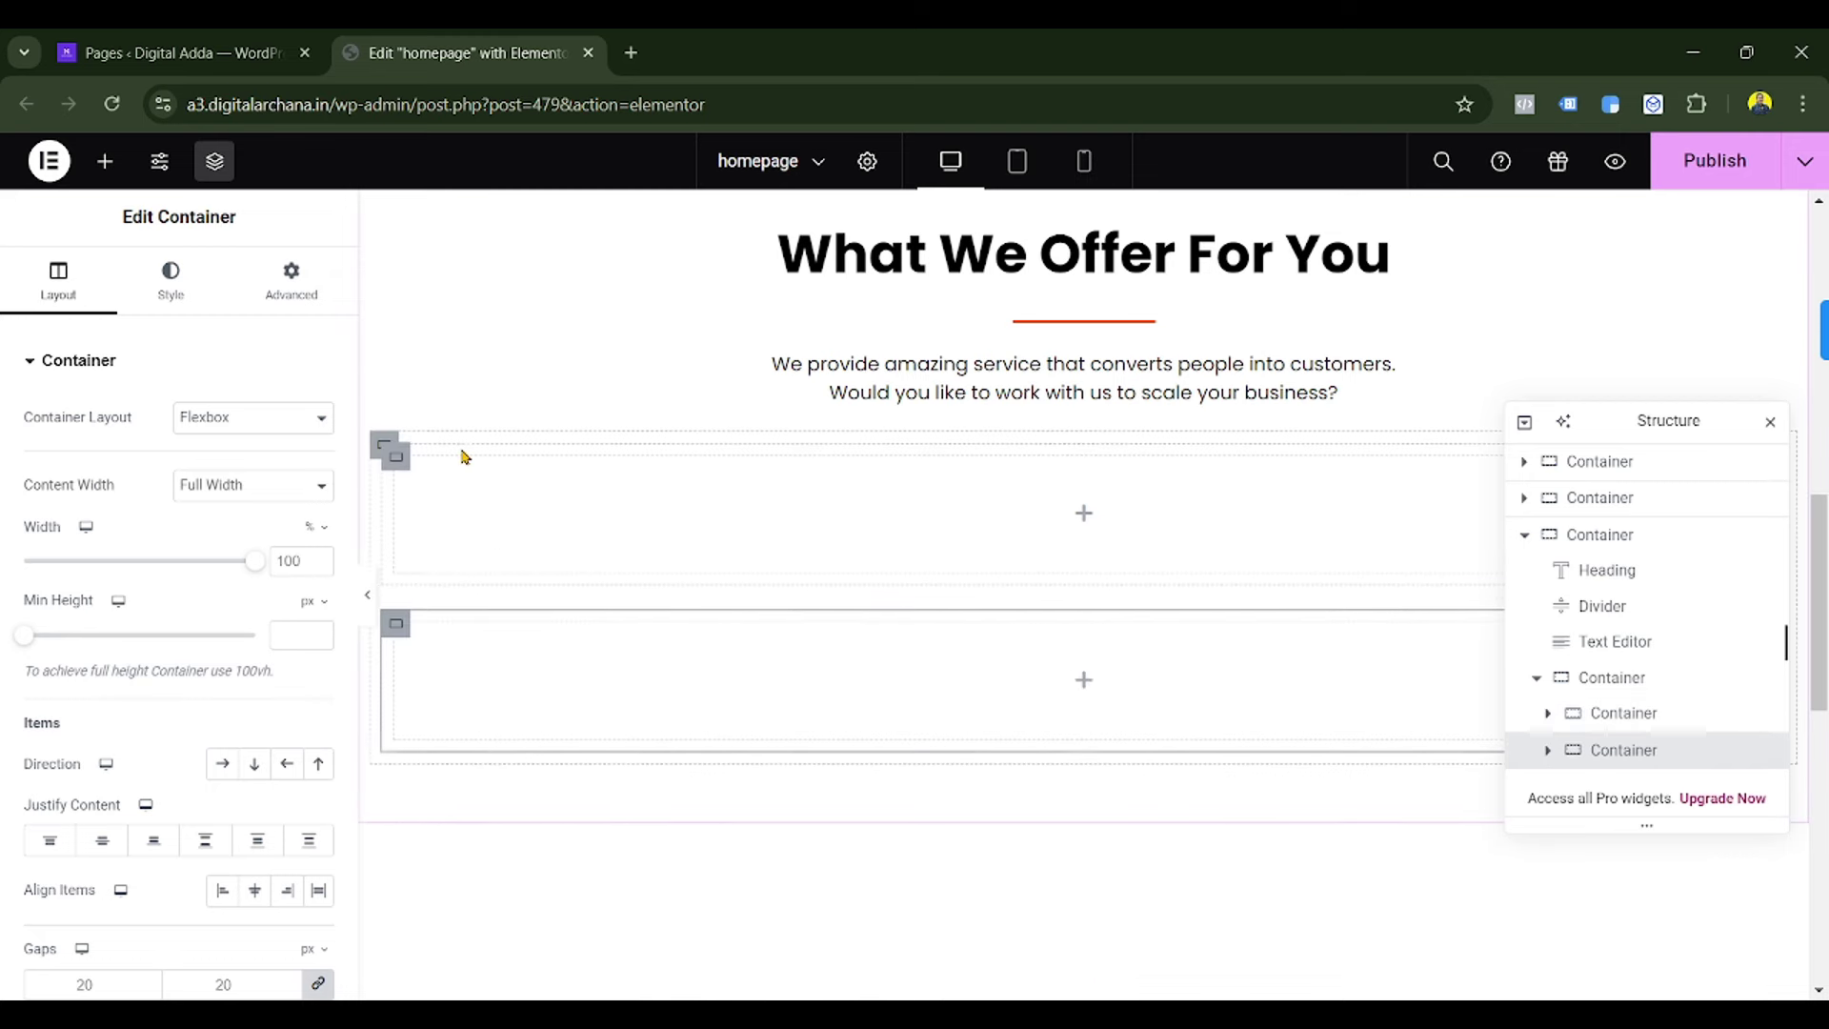
right_click(396, 462)
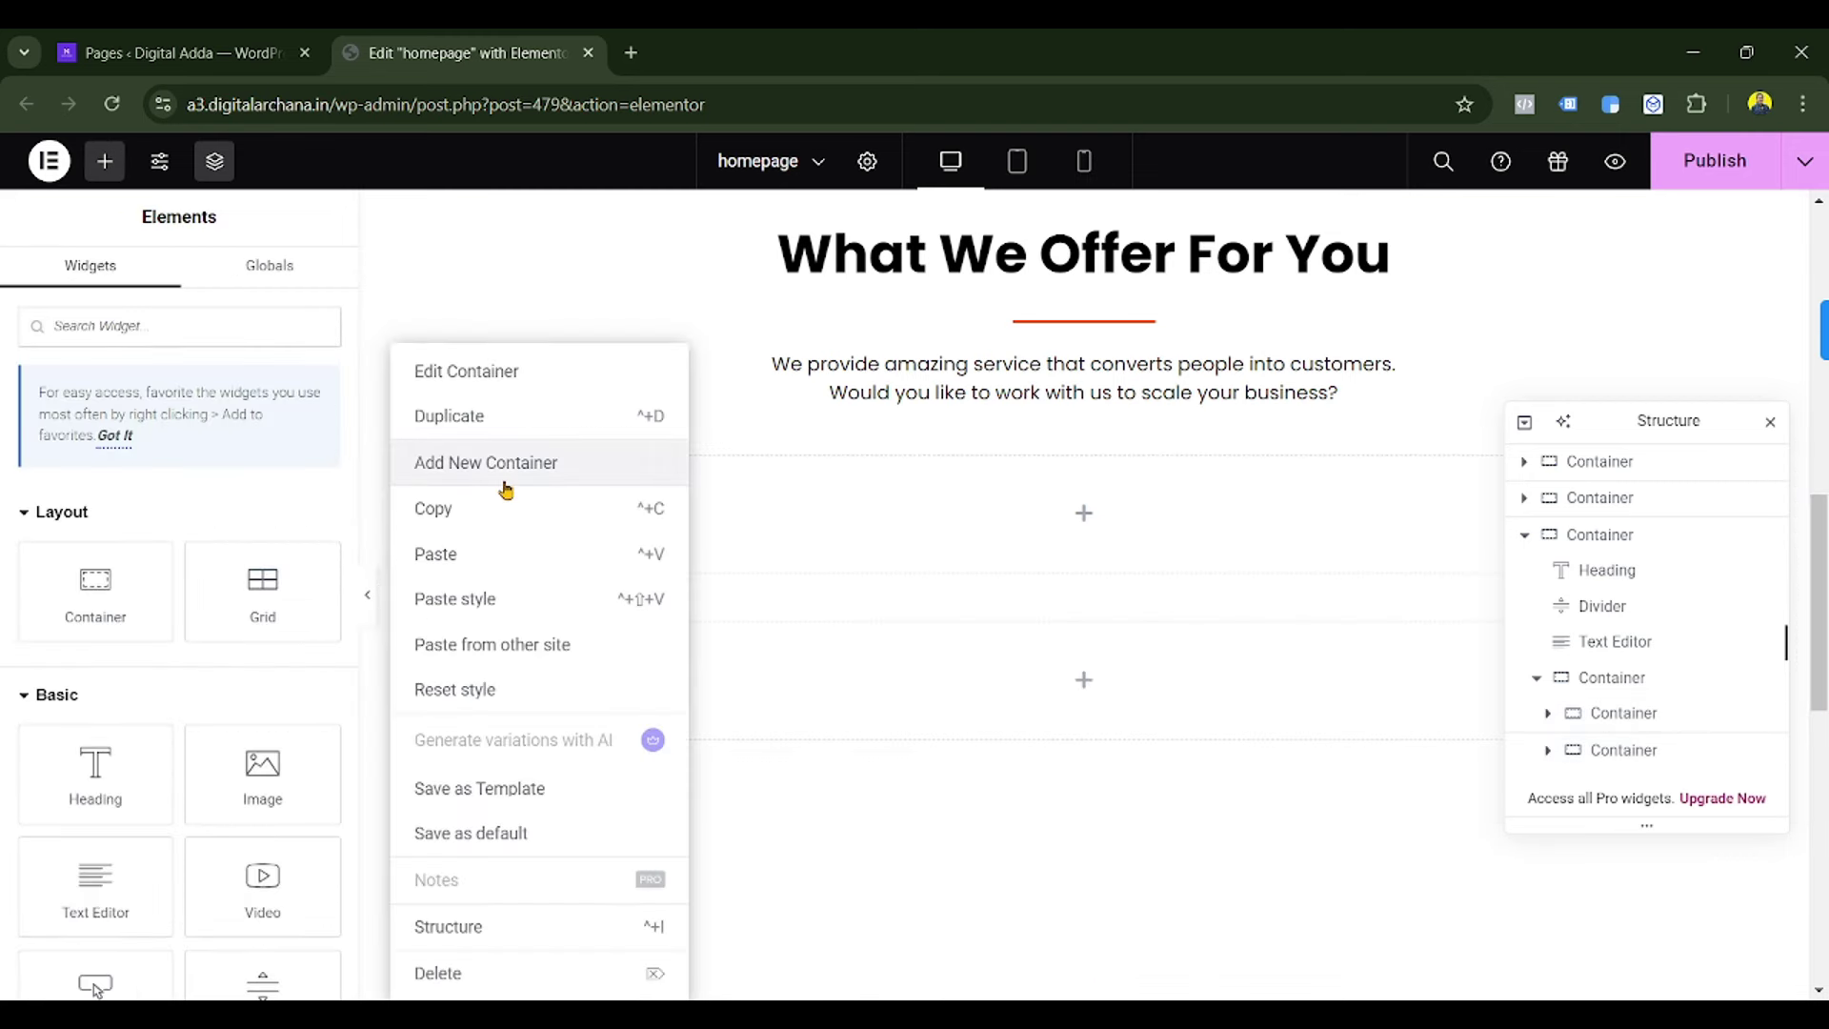
left_click(505, 489)
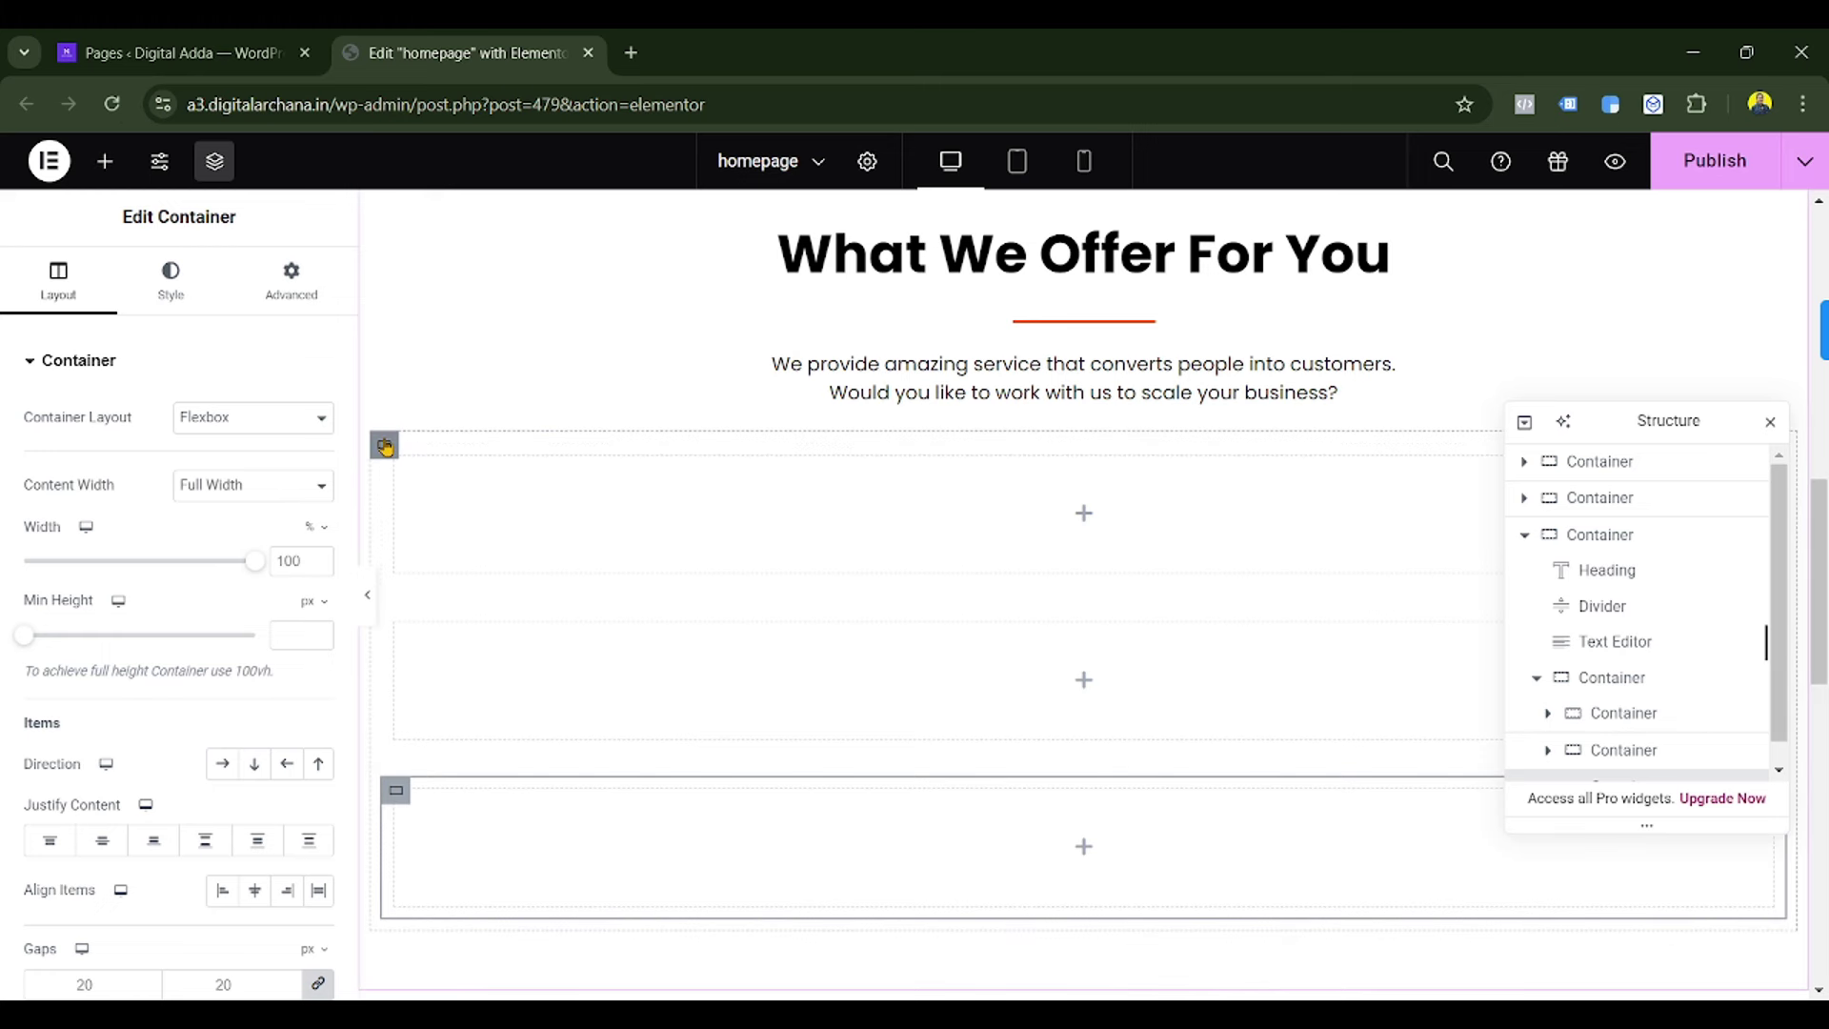
left_click(216, 768)
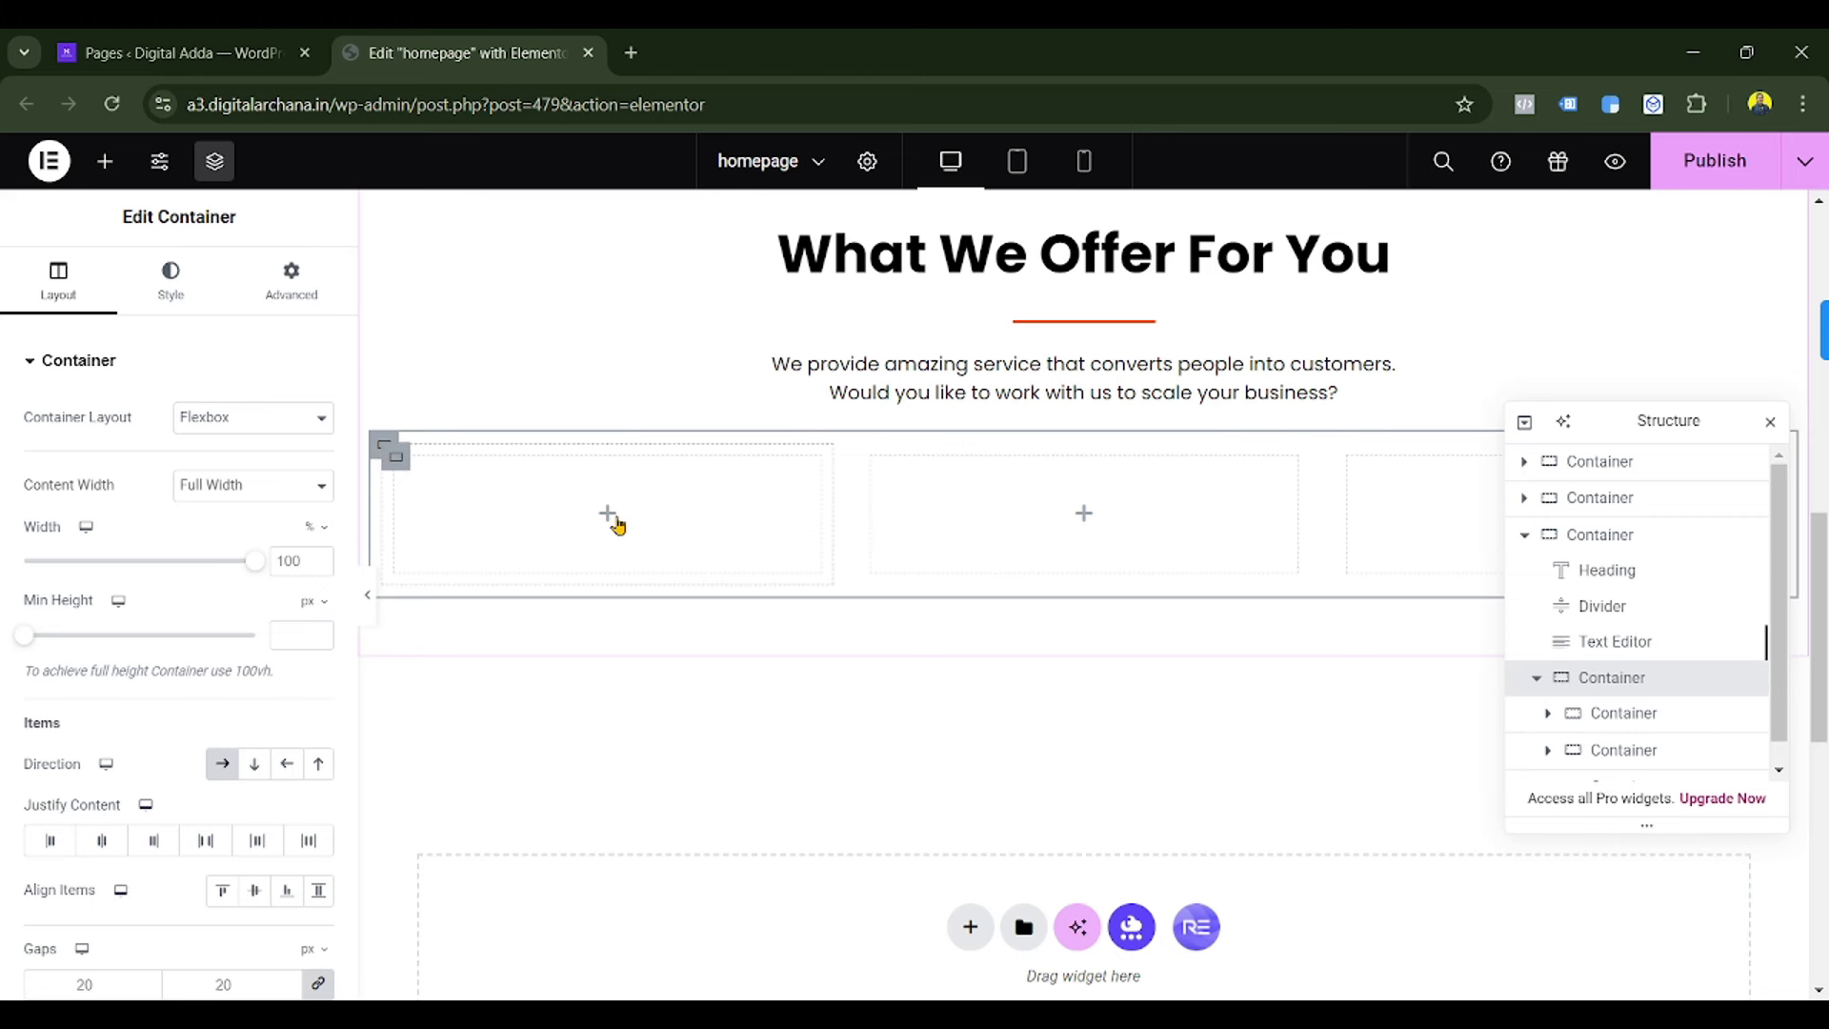
Add an Image Box to the first column and start uploading its image.
left_click(608, 519)
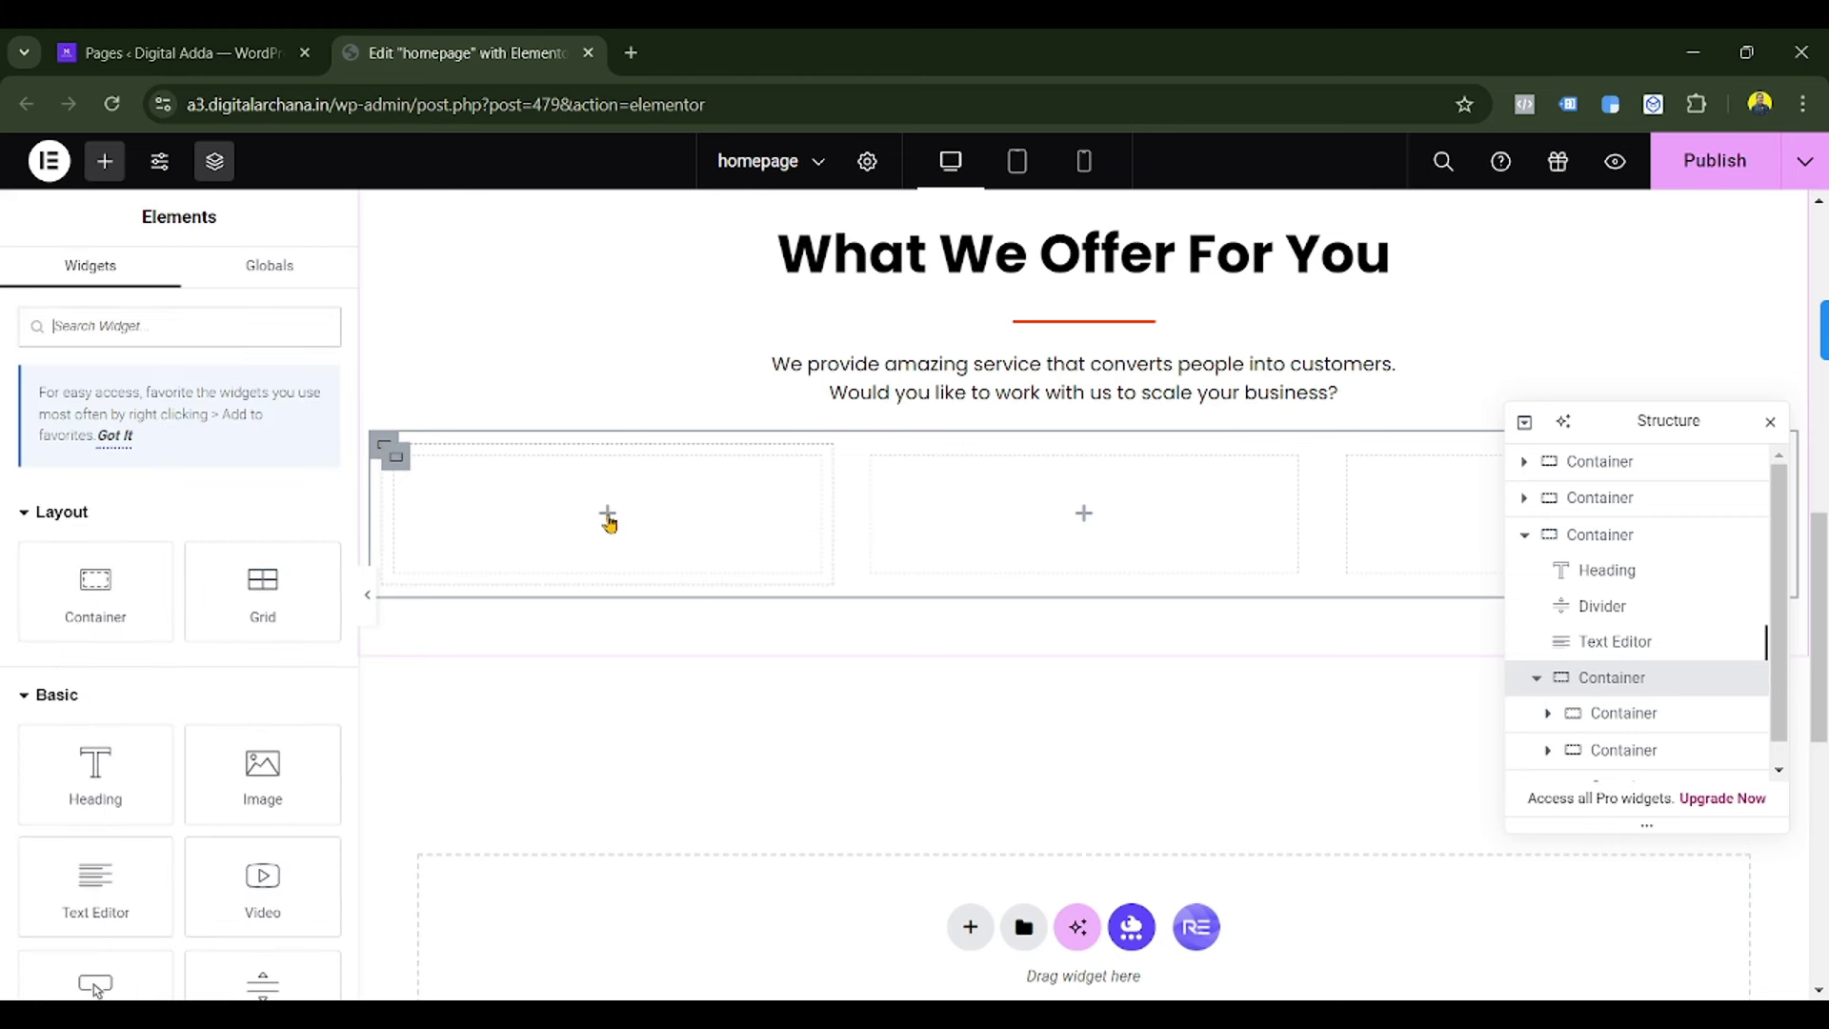
left_click_drag(95, 586, 543, 545)
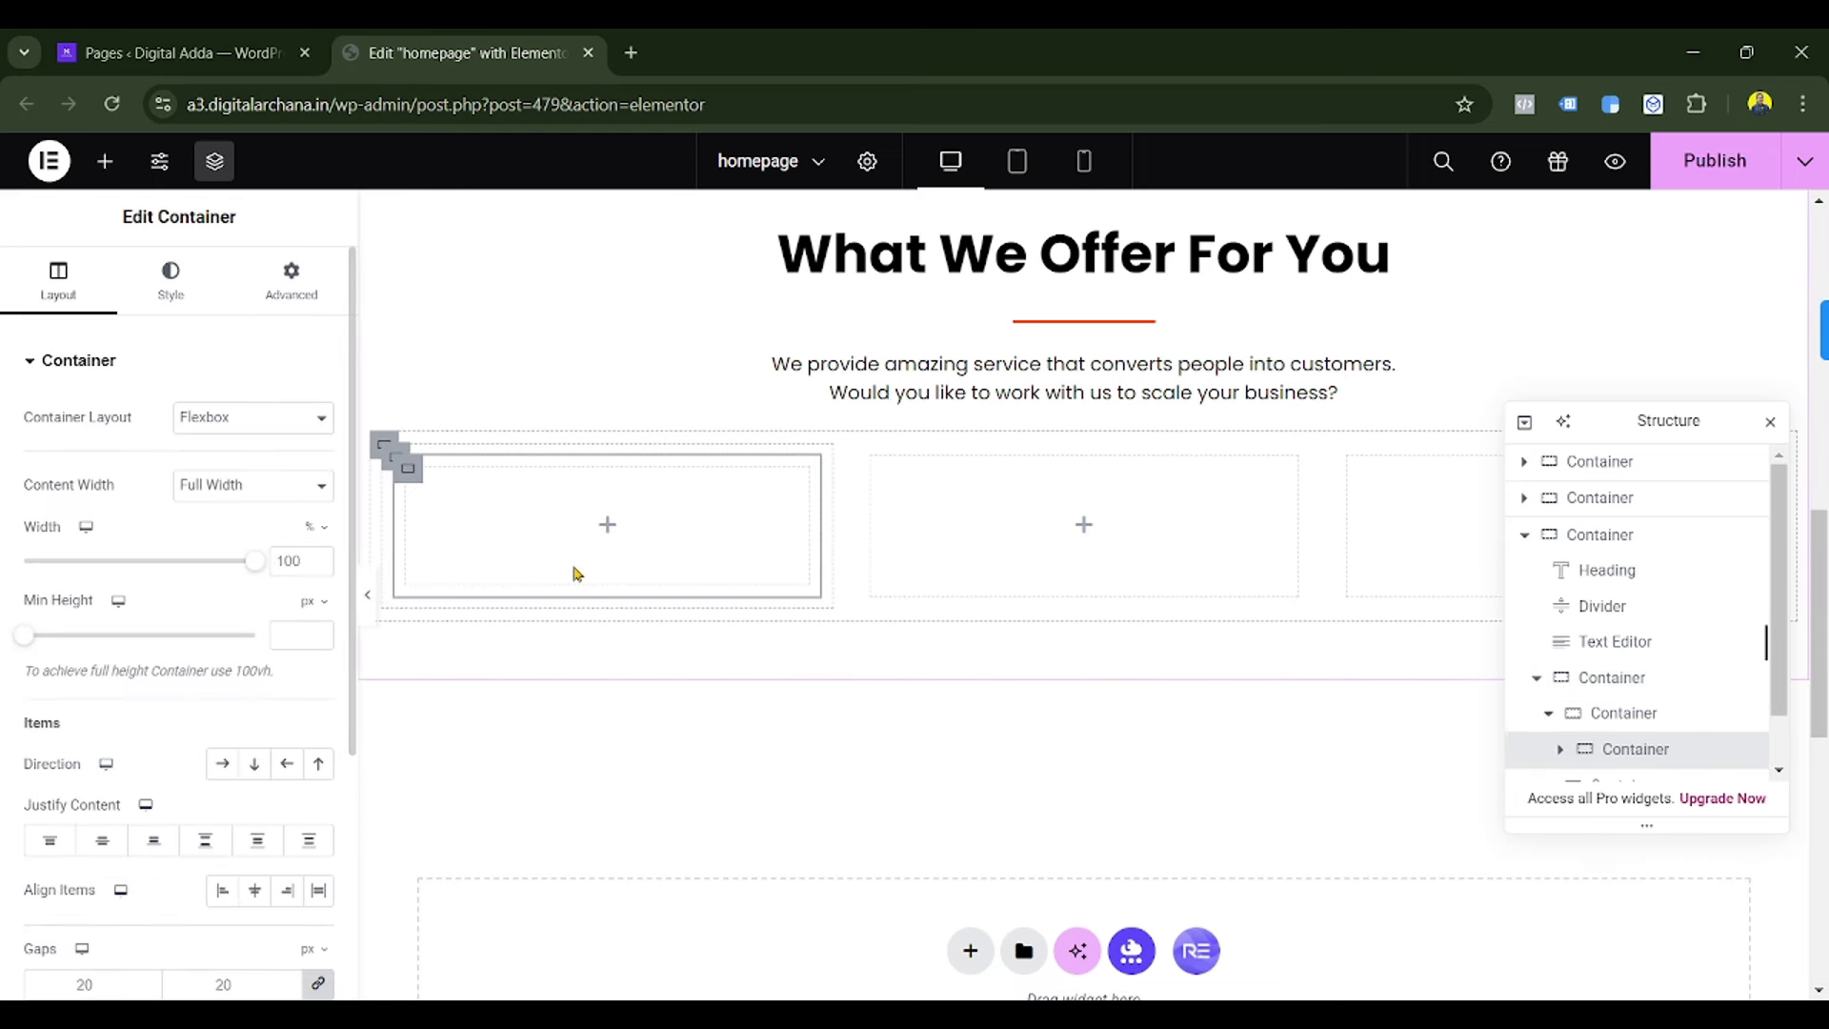
left_click(608, 533)
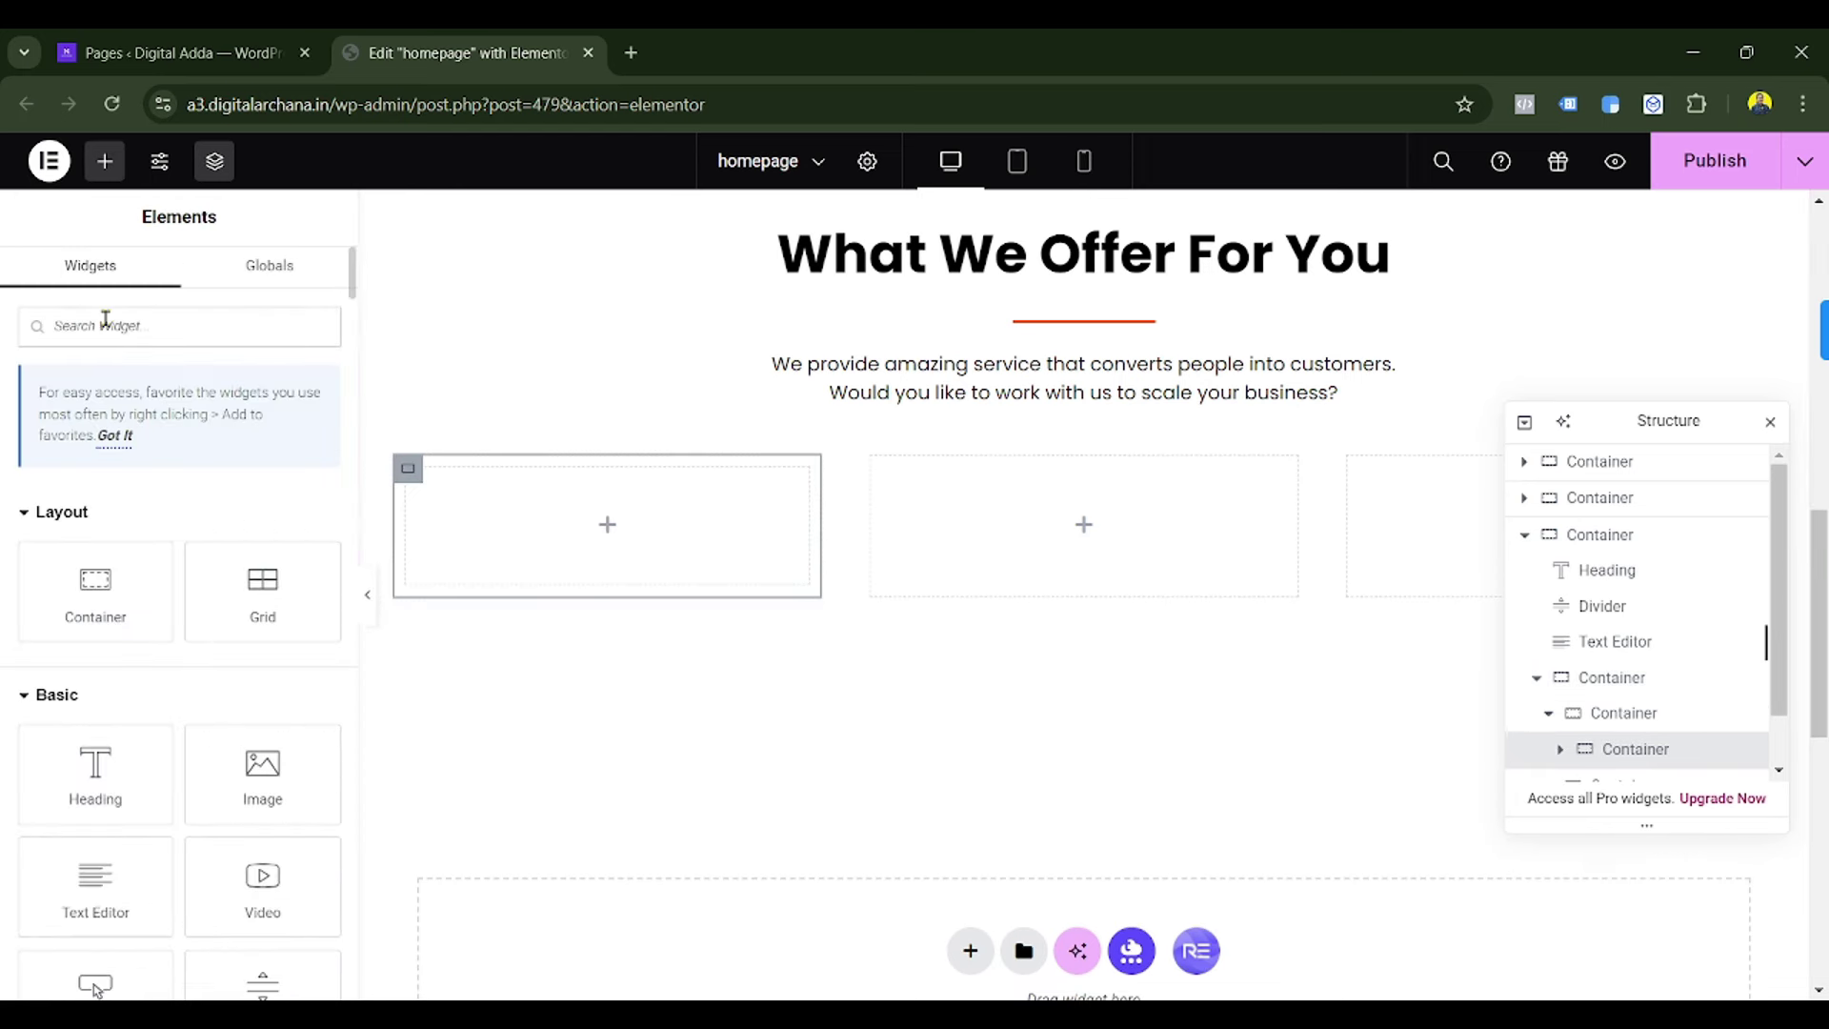
type("imag")
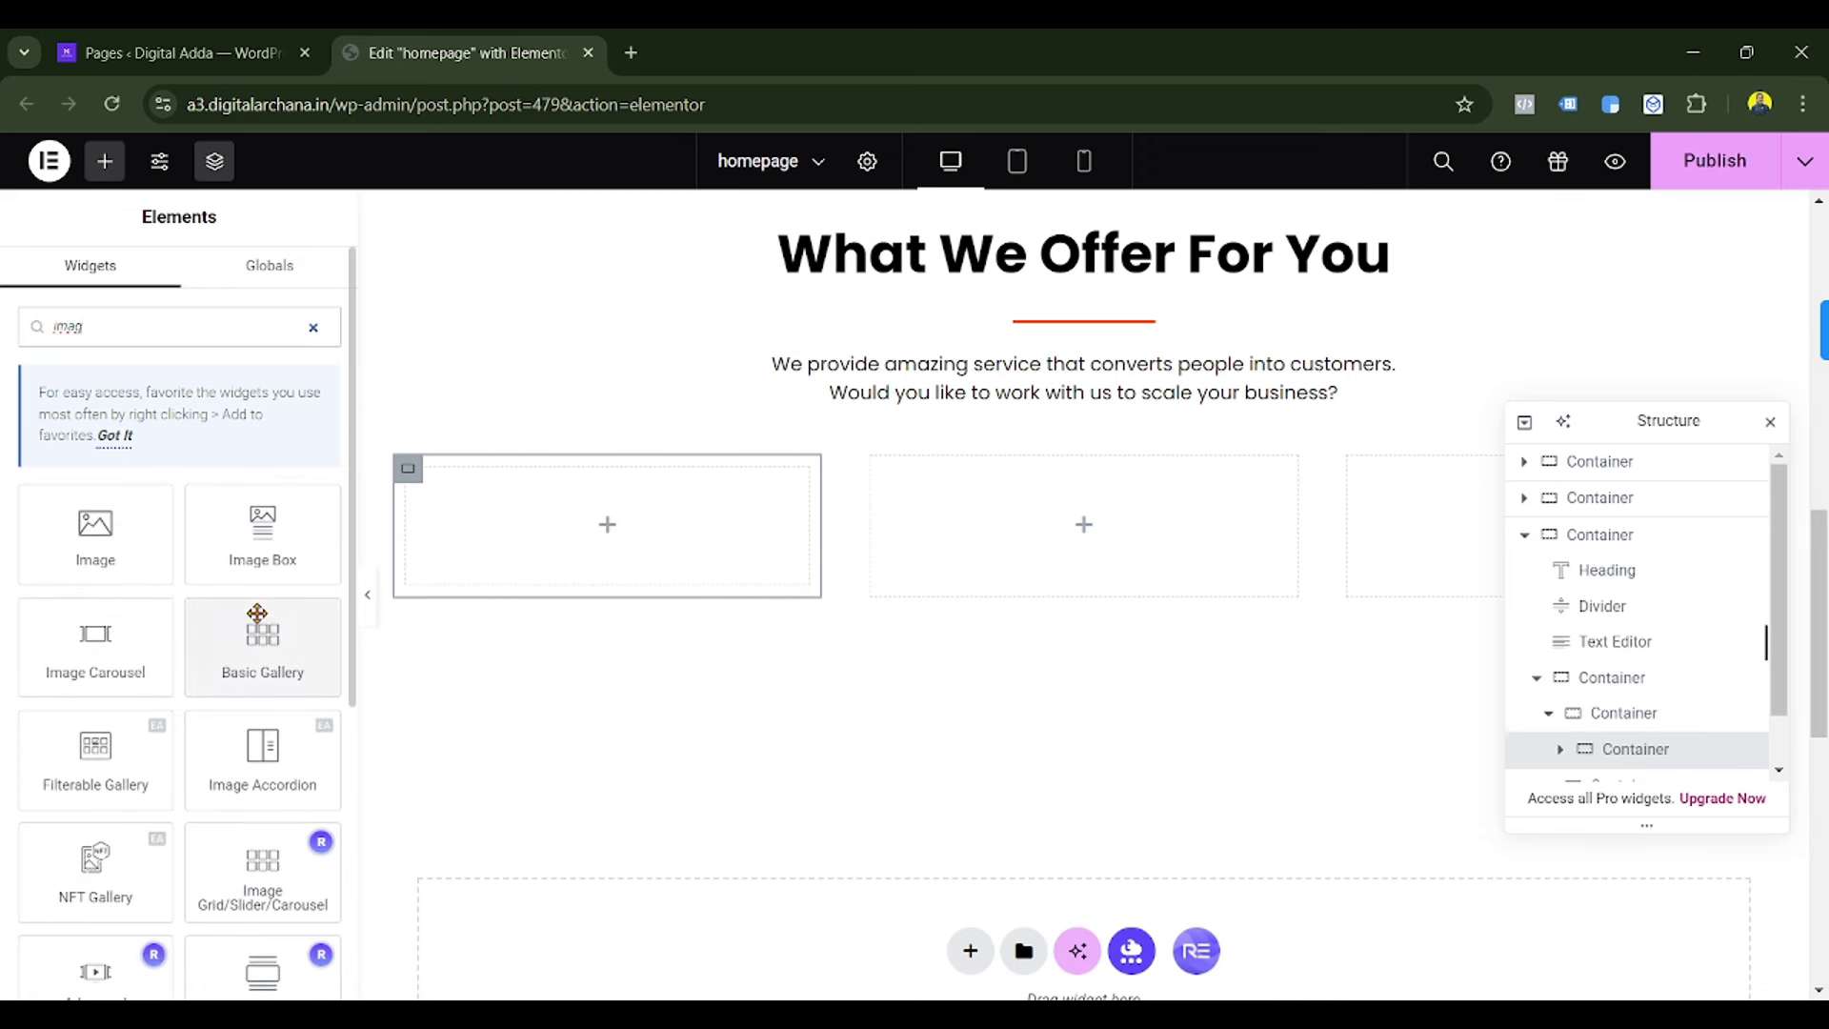
left_click_drag(262, 533, 656, 556)
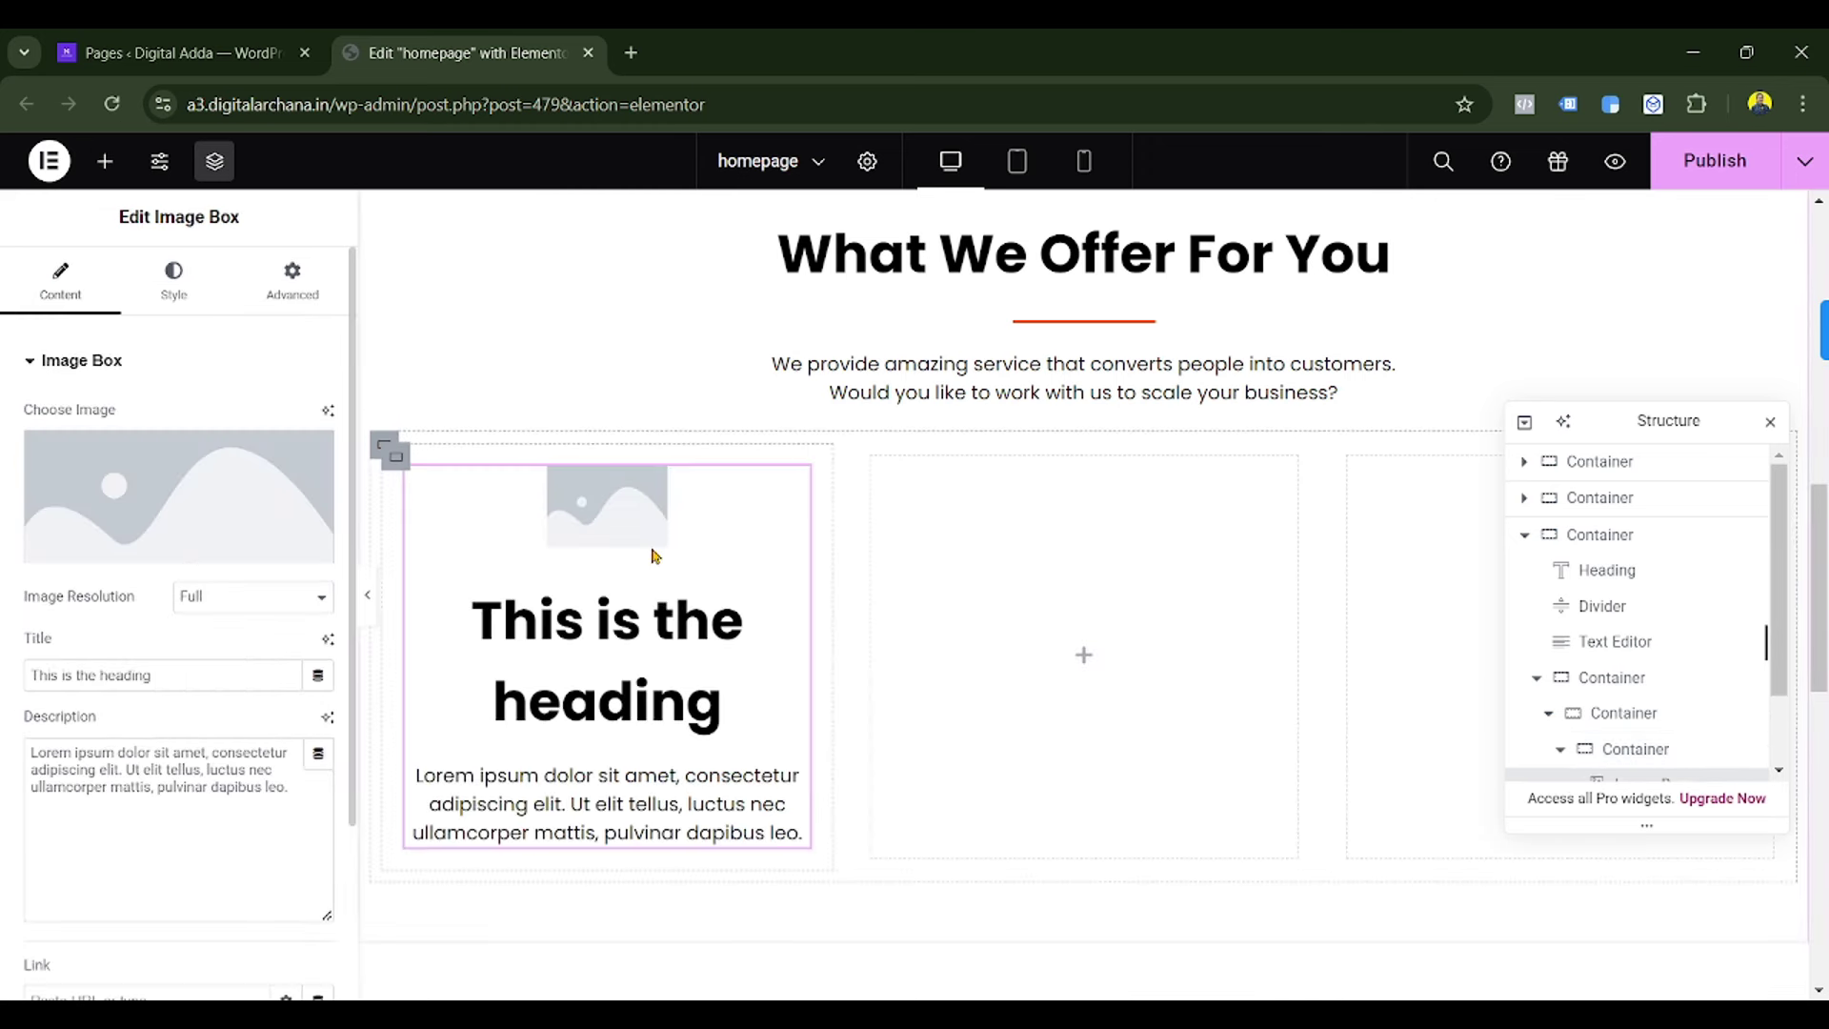
left_click(183, 488)
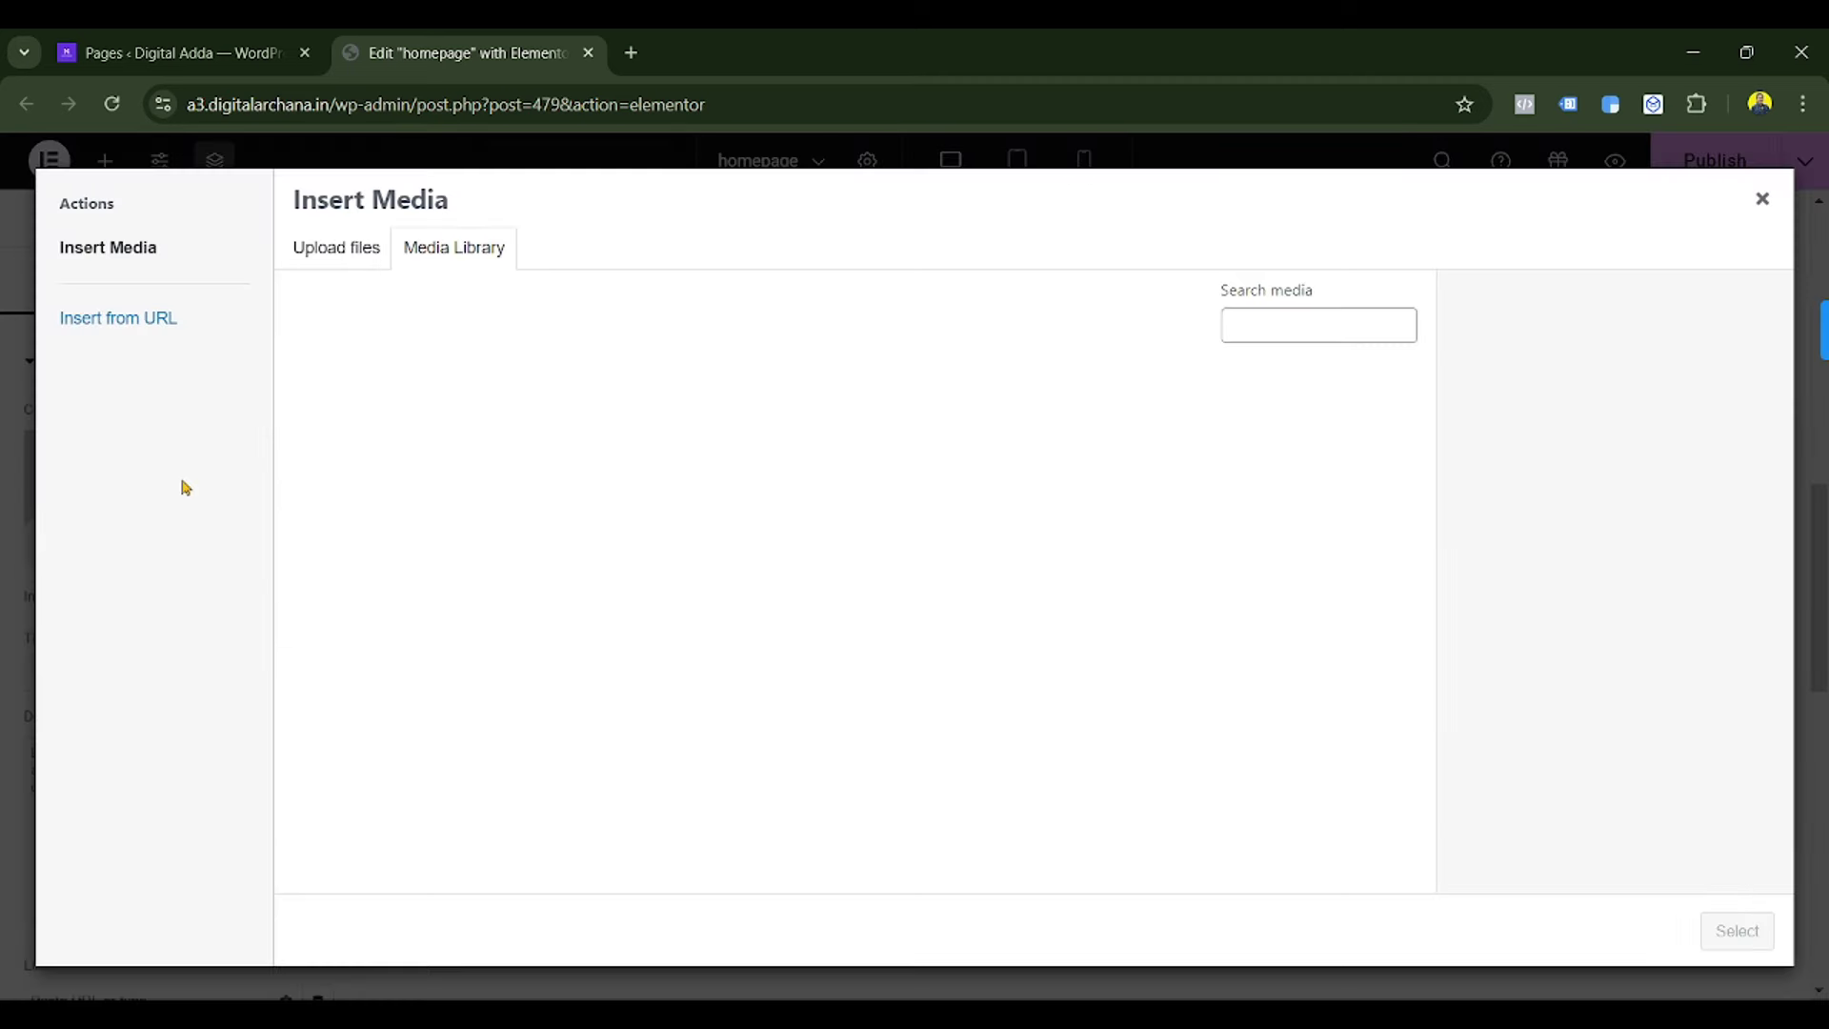
left_click(325, 253)
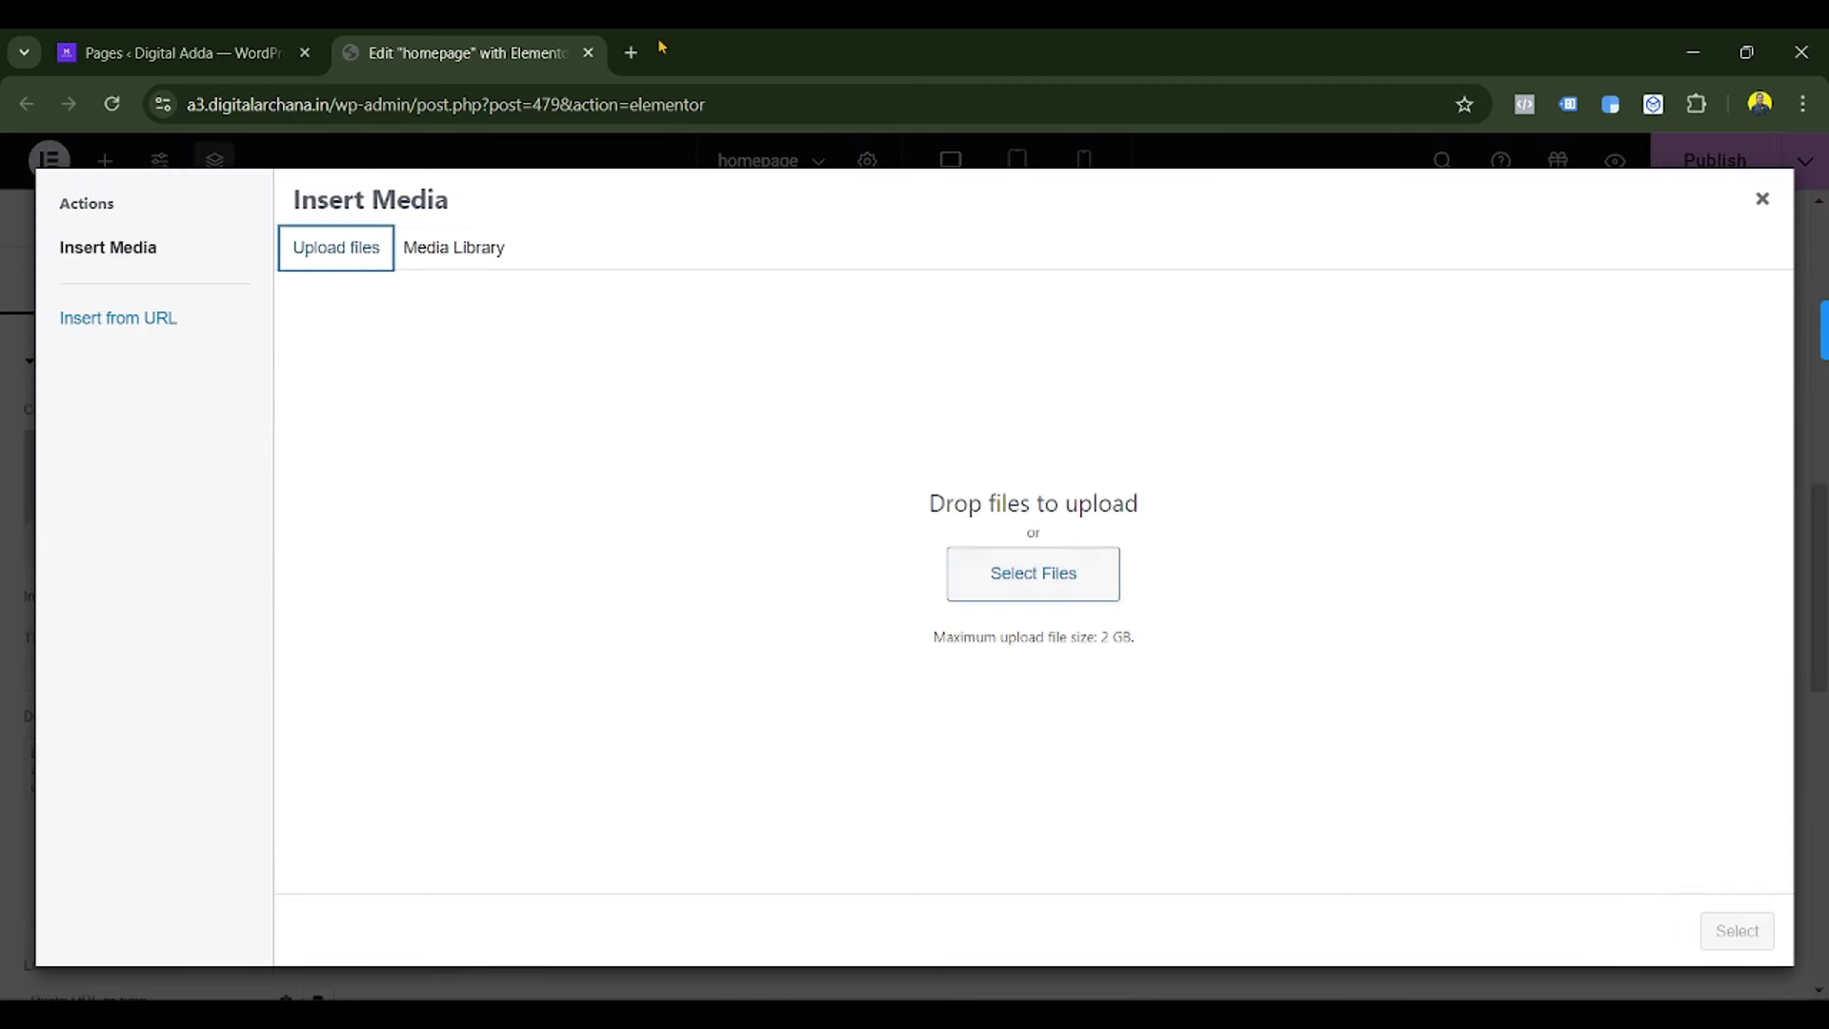
left_click(631, 52)
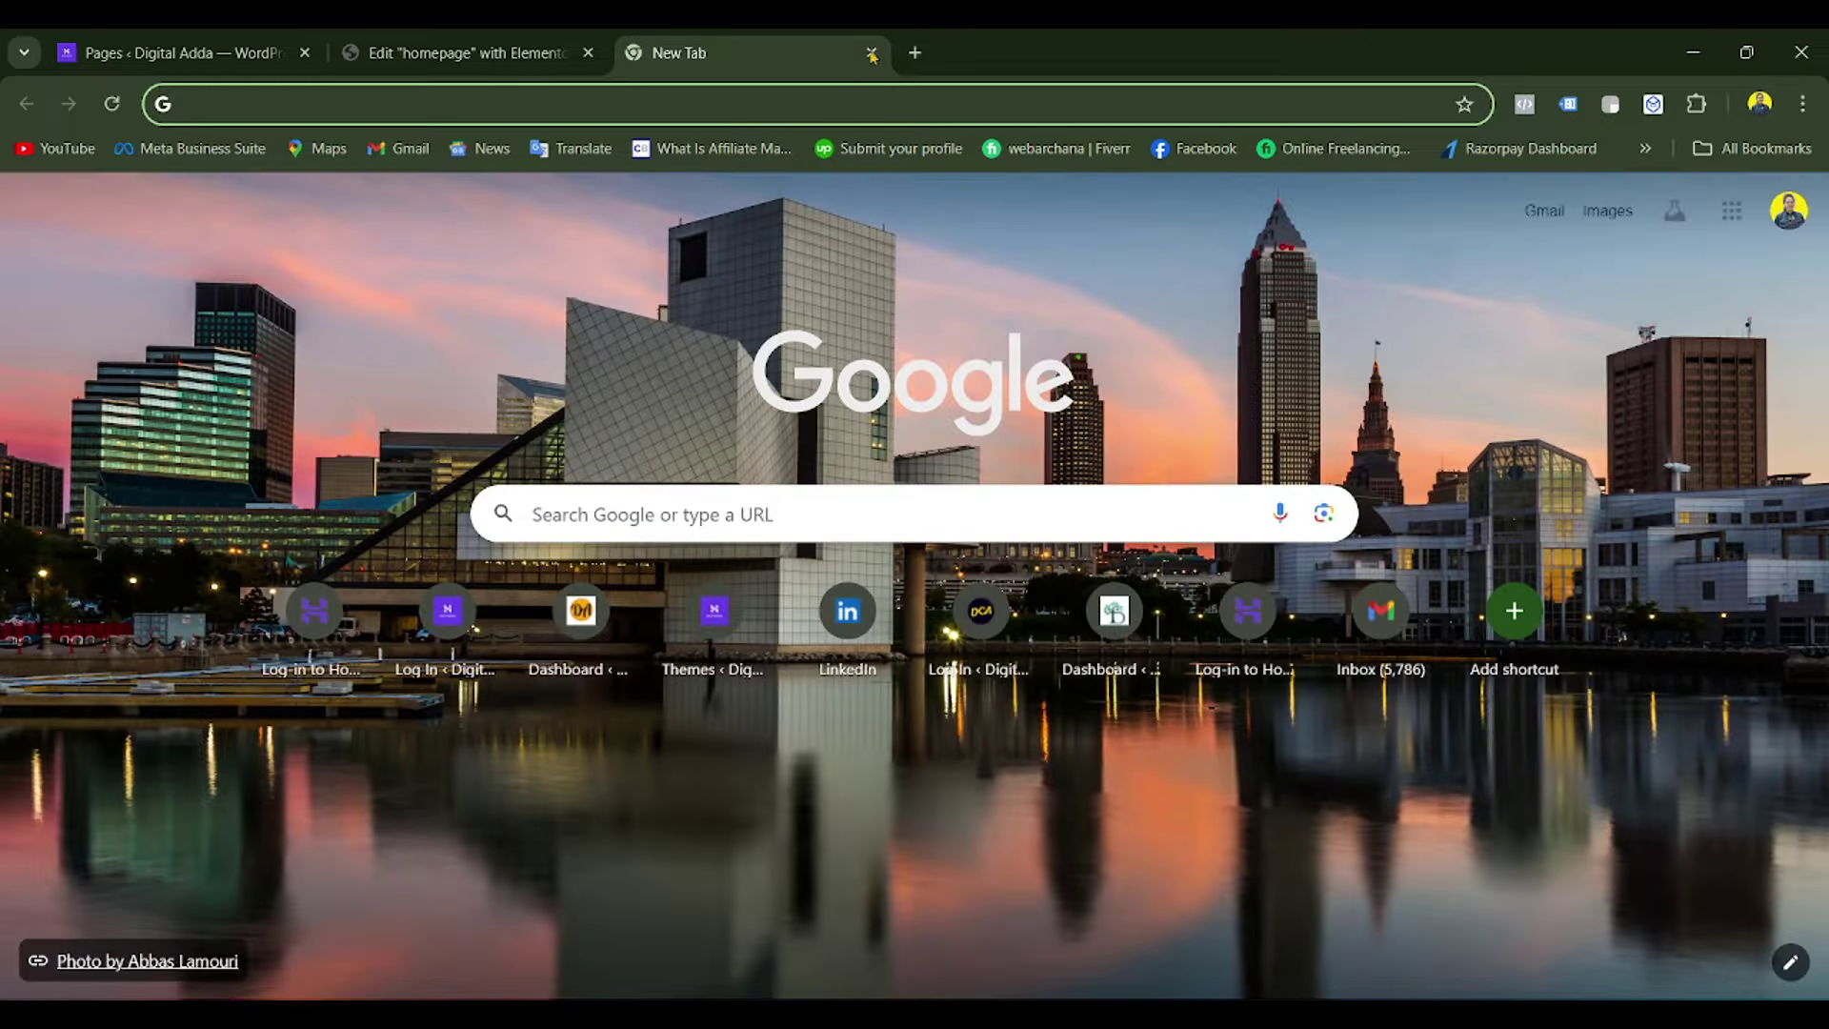
Go to flaticon.com in a new browser tab.
left_click(870, 53)
left_click(1140, 891)
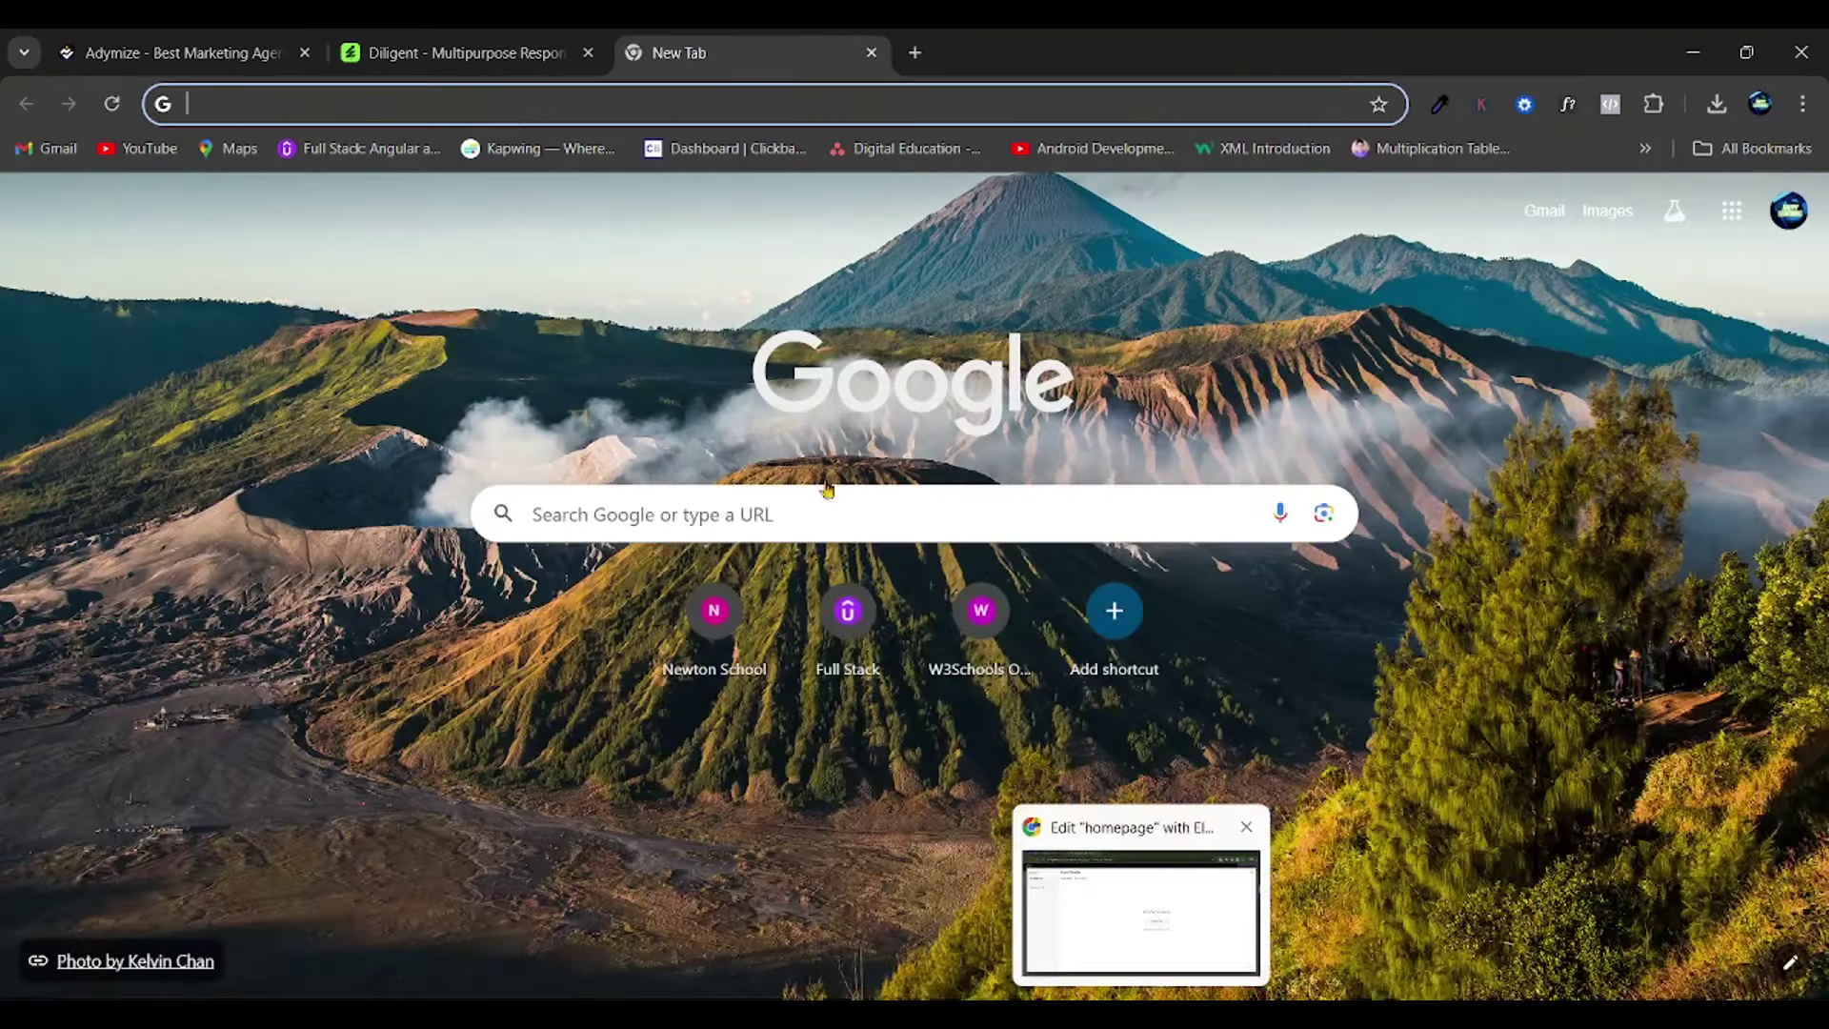
left_click(501, 101)
type("flaticon.com")
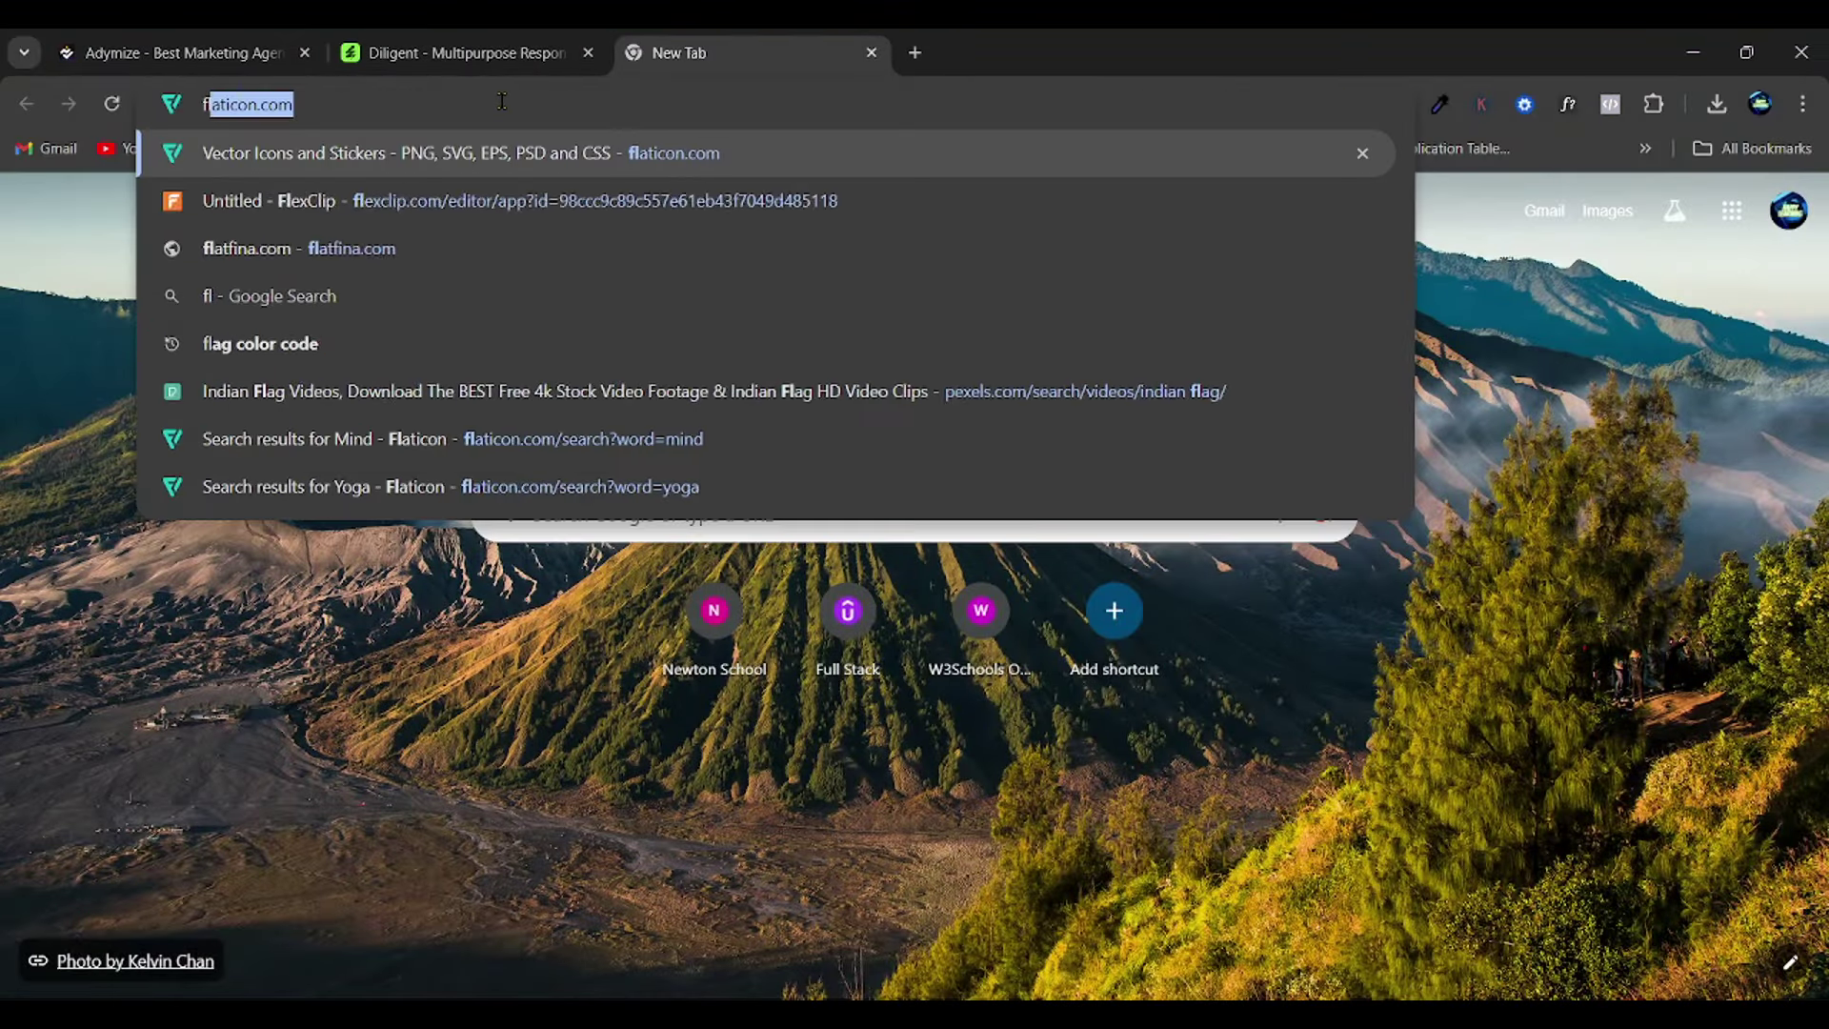
key("Return")
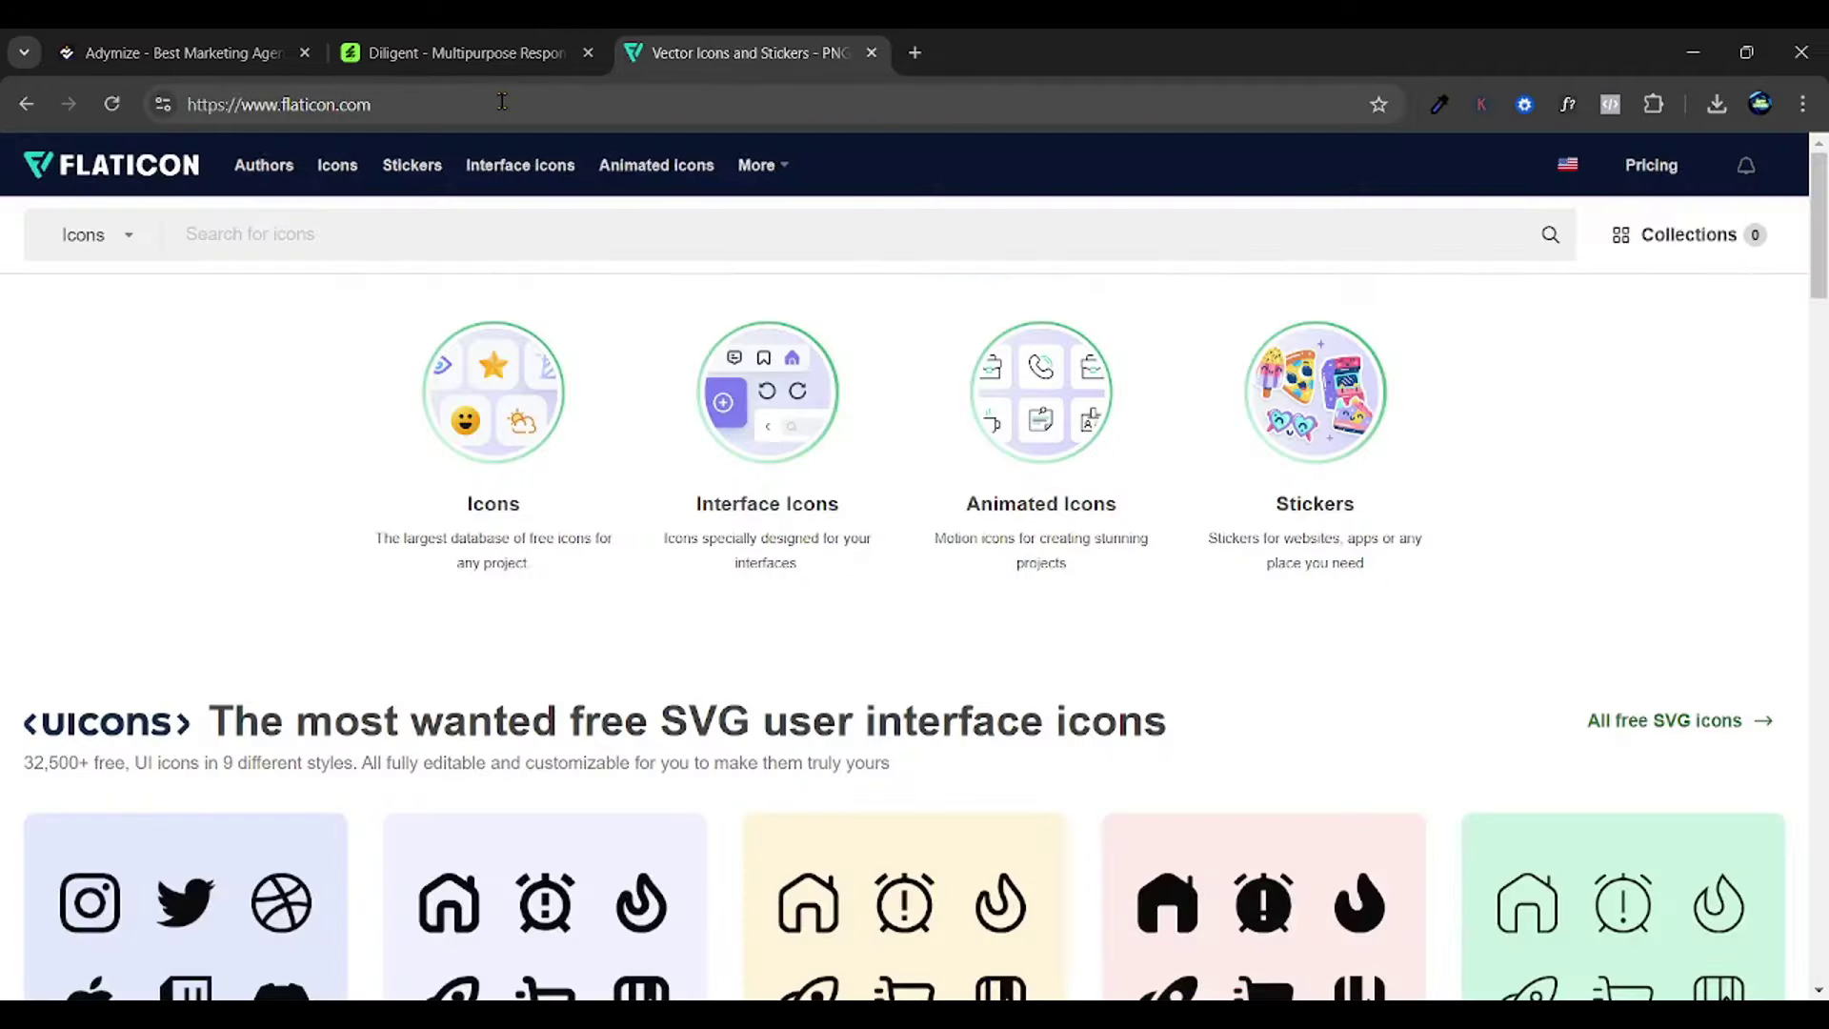
Search 'puzzle' and open the solid black puzzle icon in Flaticon's colour editor.
scroll(1029, 588, "down", 3)
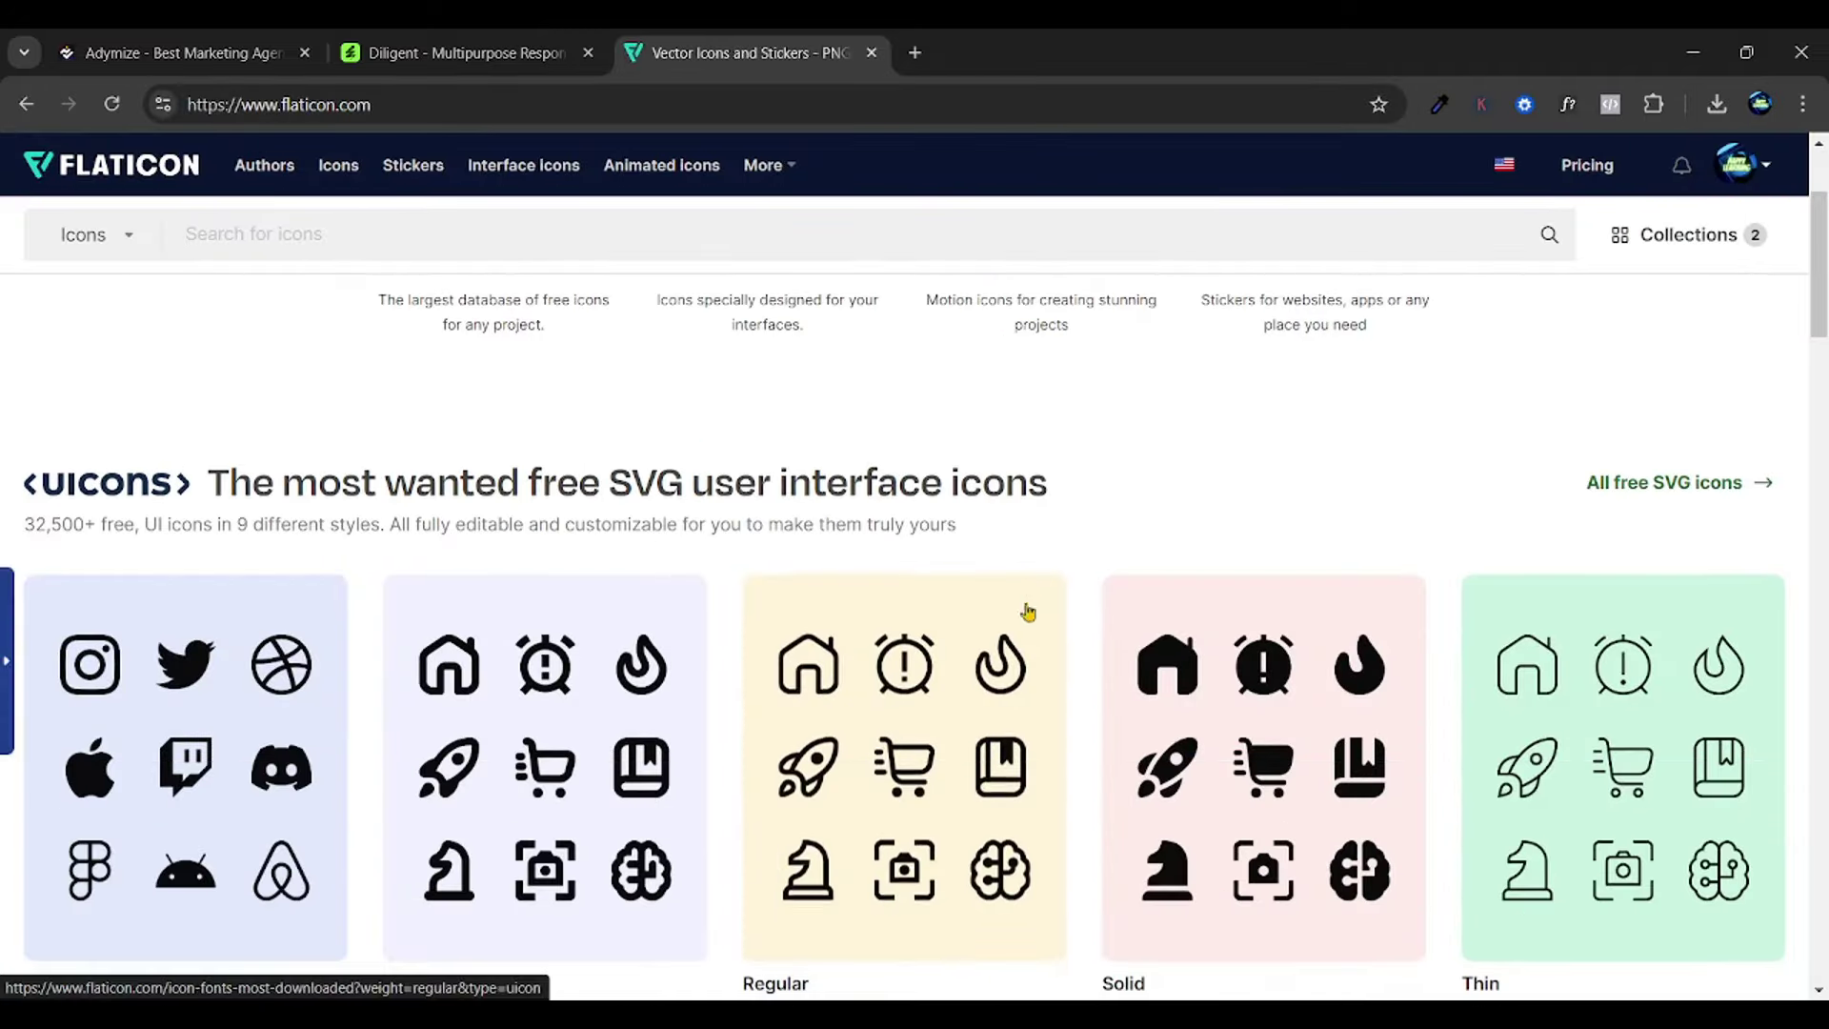
scroll(572, 461, "up", 3)
left_click(377, 243)
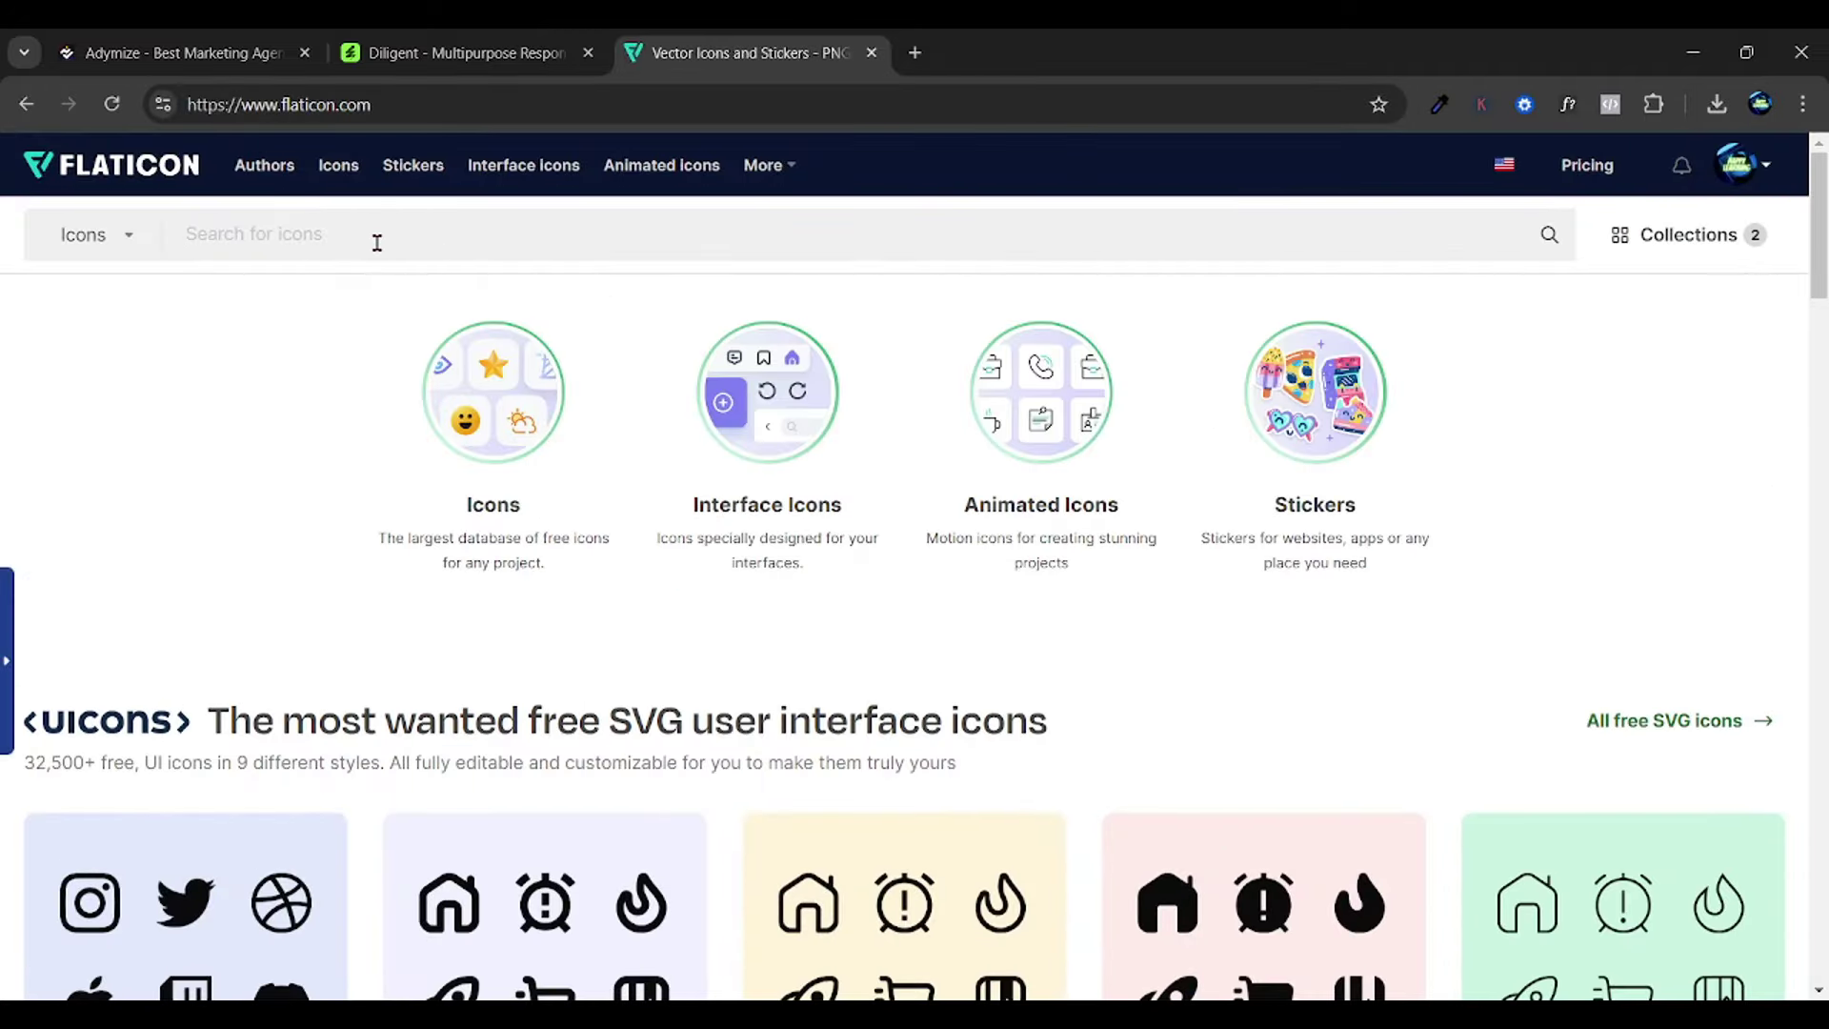
type("puzzle")
key("Return")
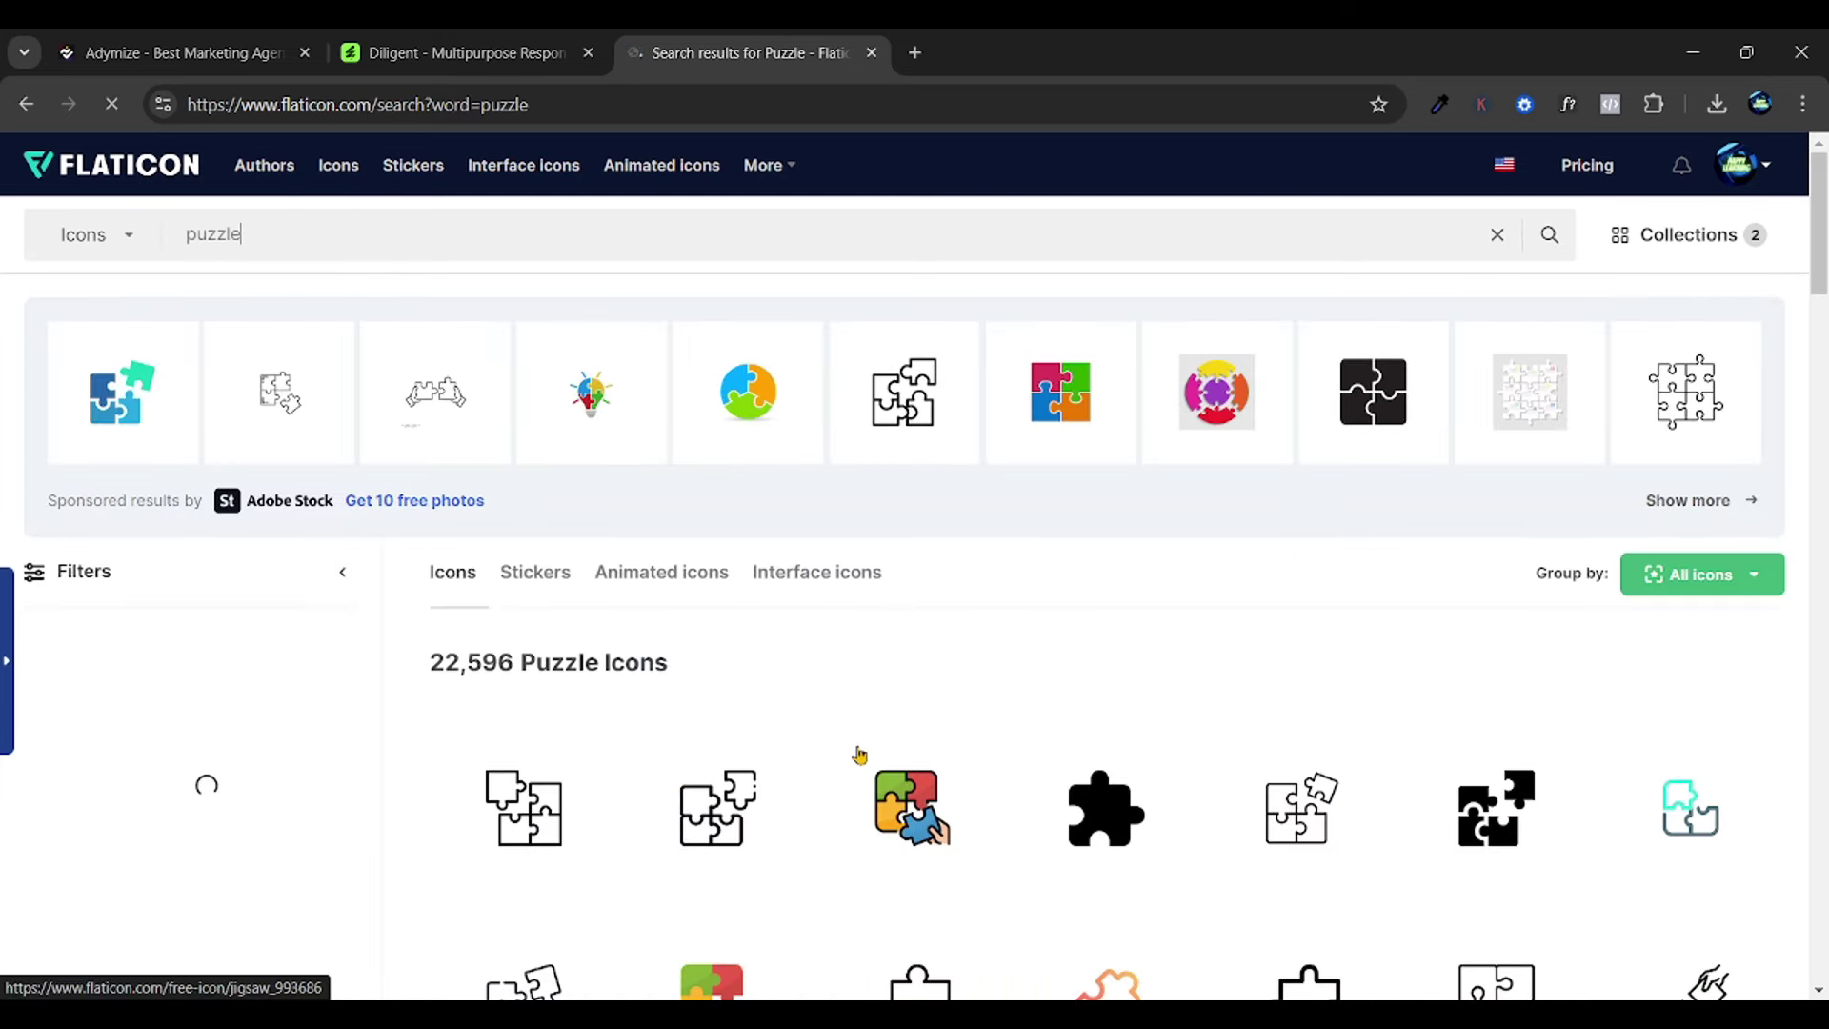
scroll(859, 755, "down", 2)
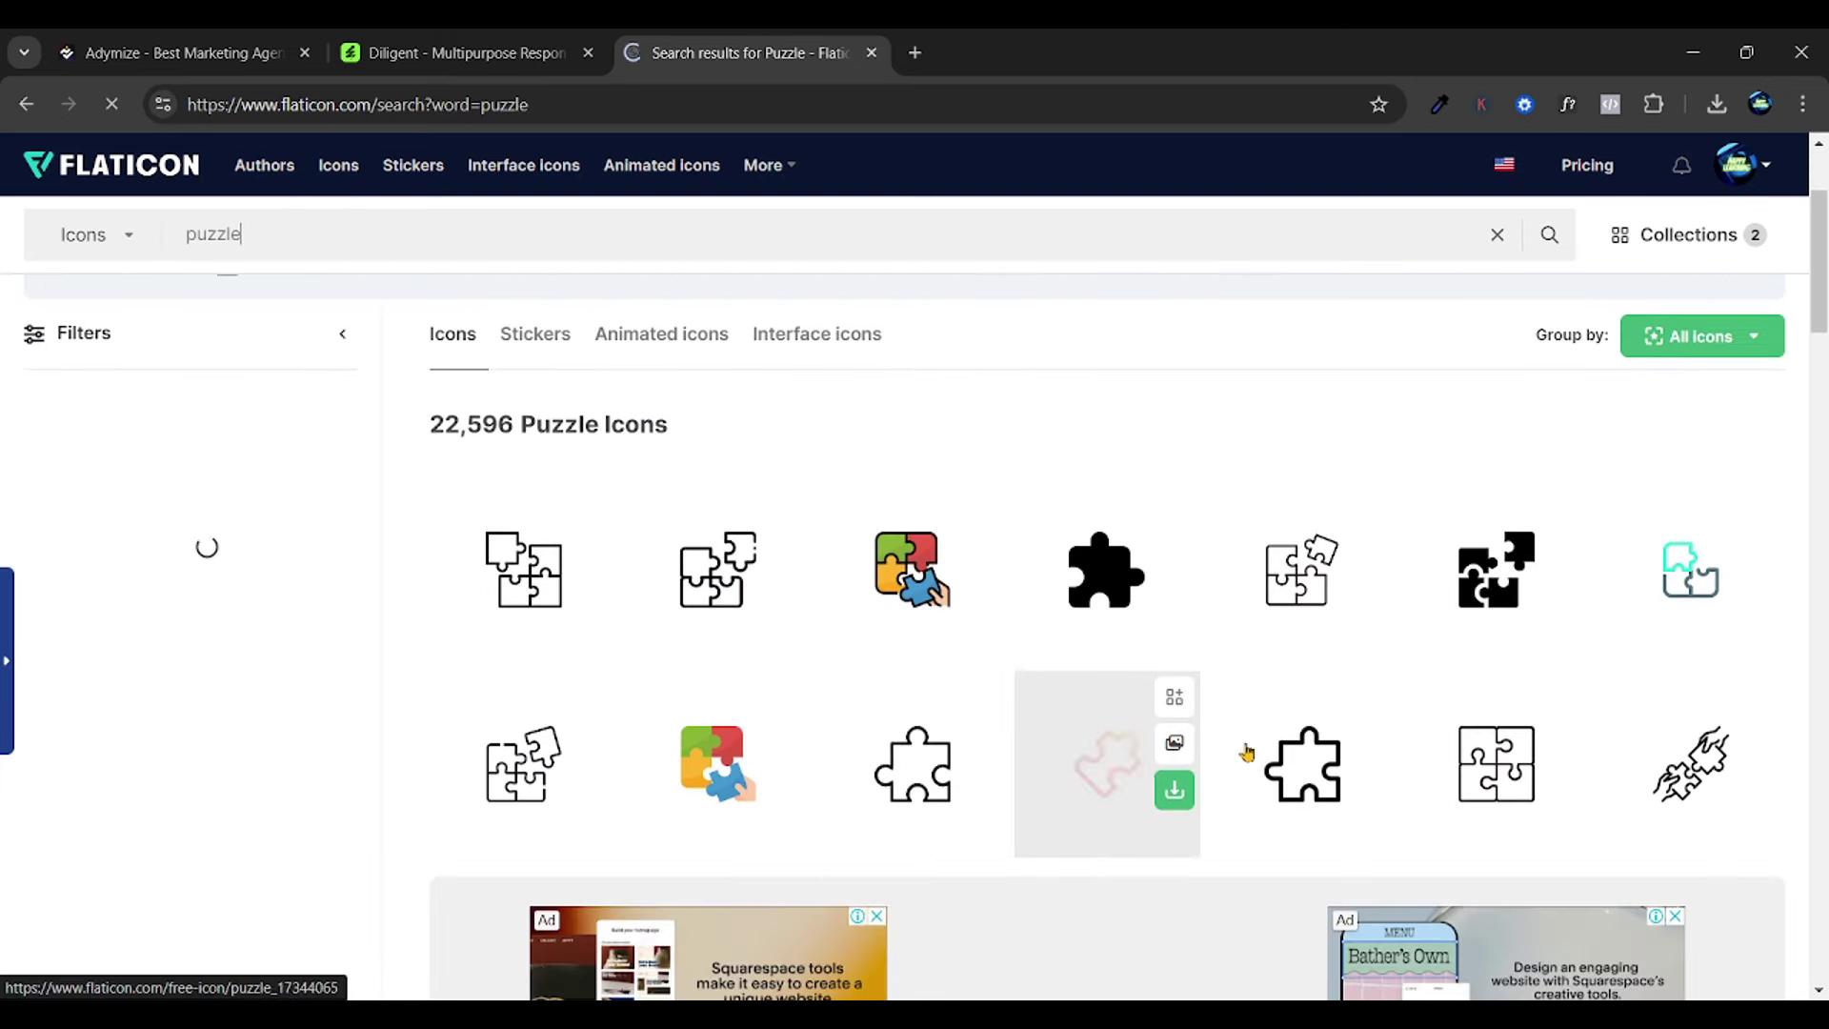
left_click(1105, 583)
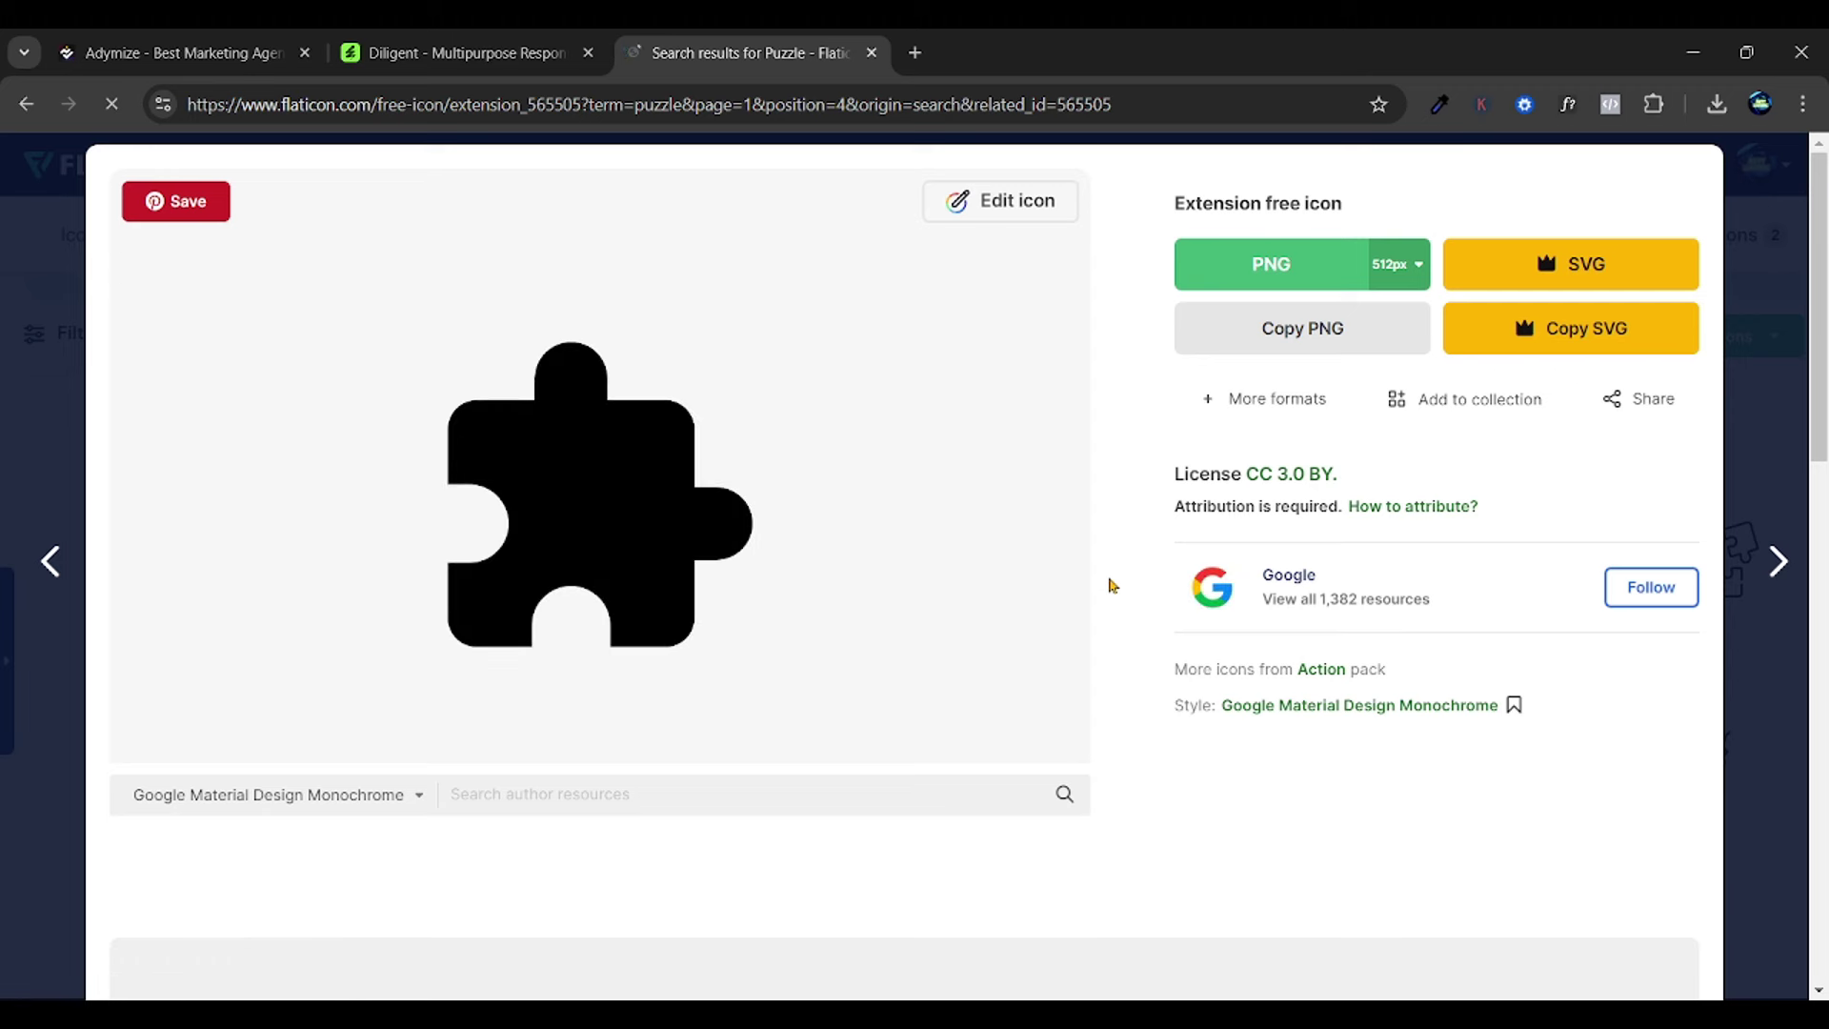
left_click(1009, 211)
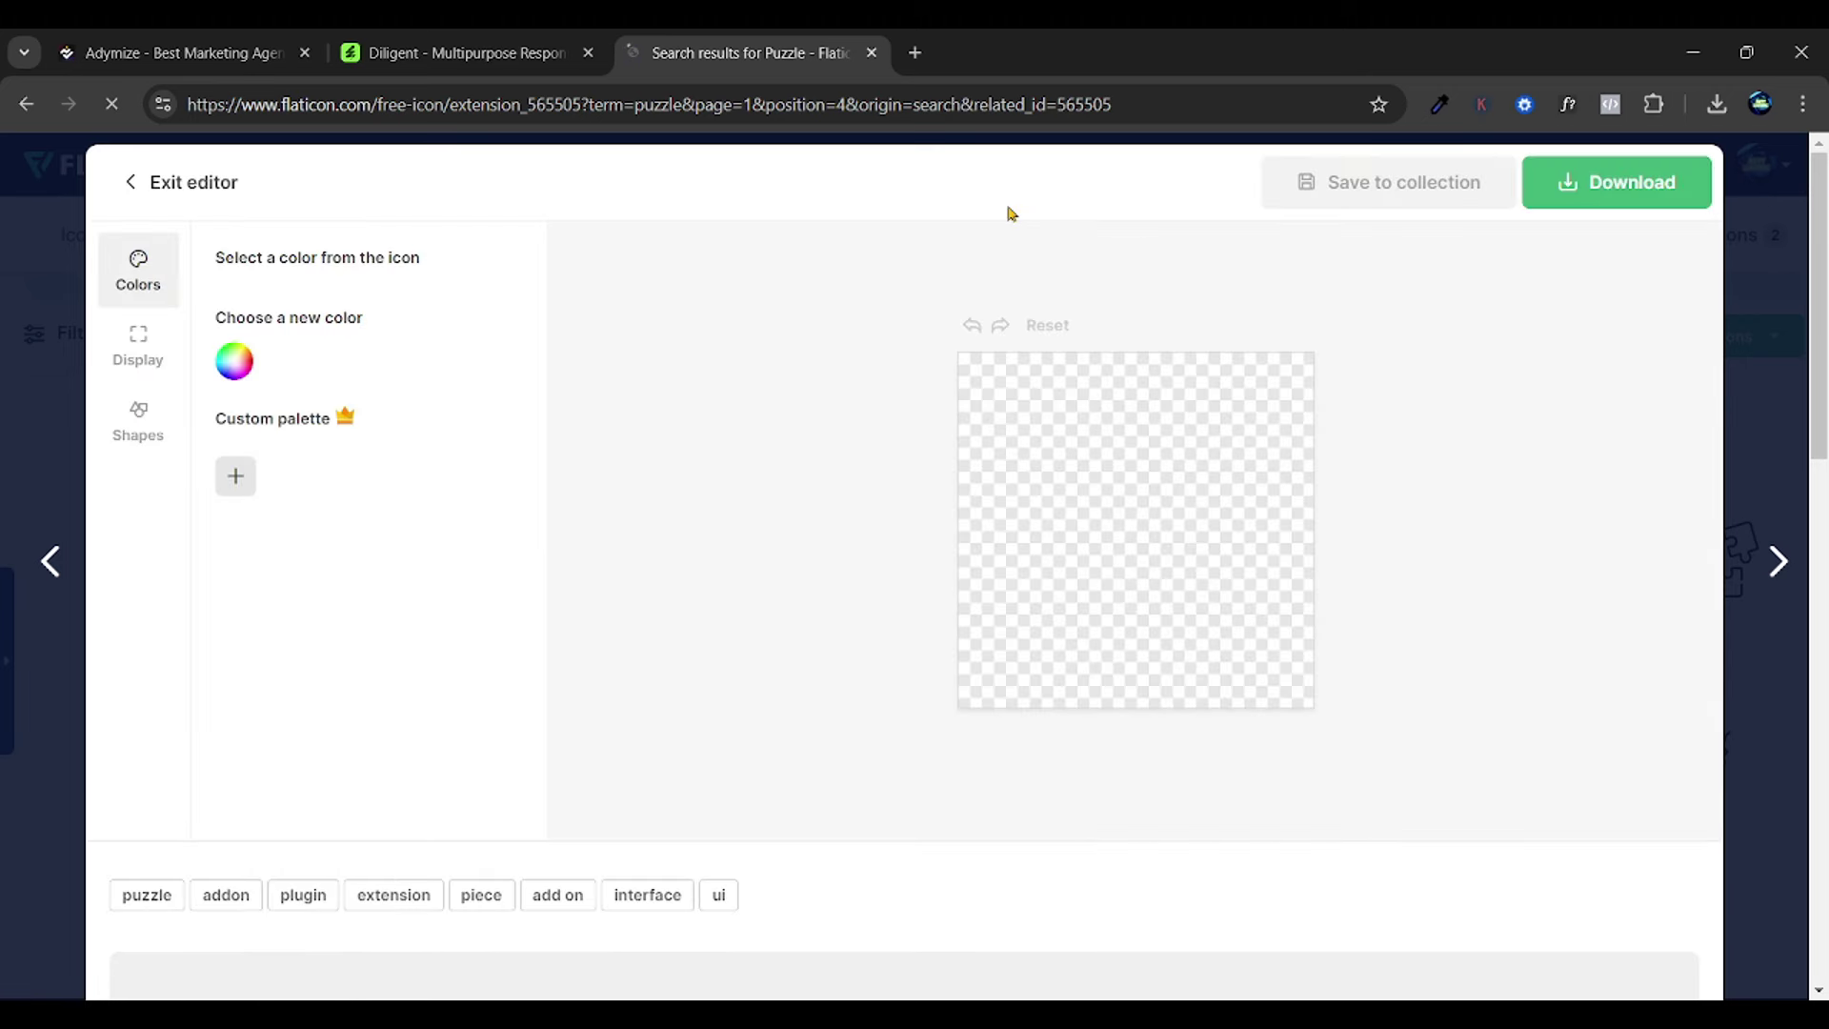
left_click(239, 413)
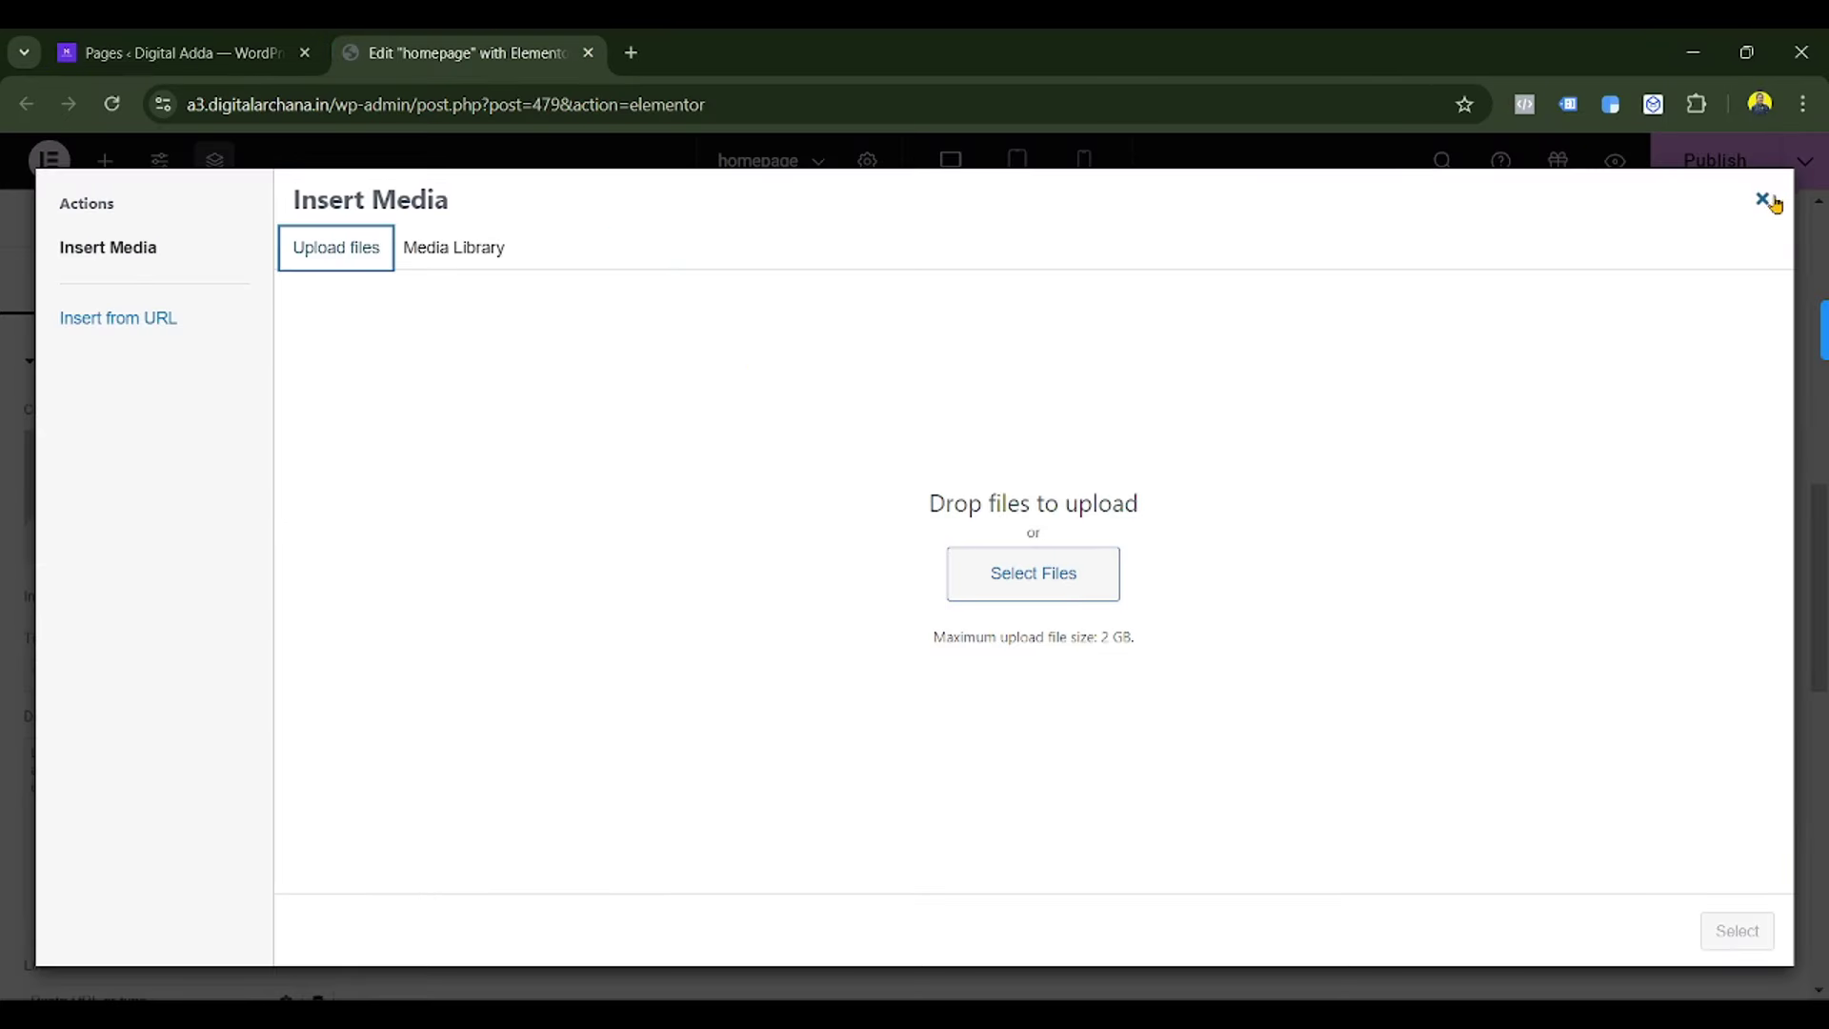
Close the media window and set the Image Box title colour to the global orange.
left_click(1764, 200)
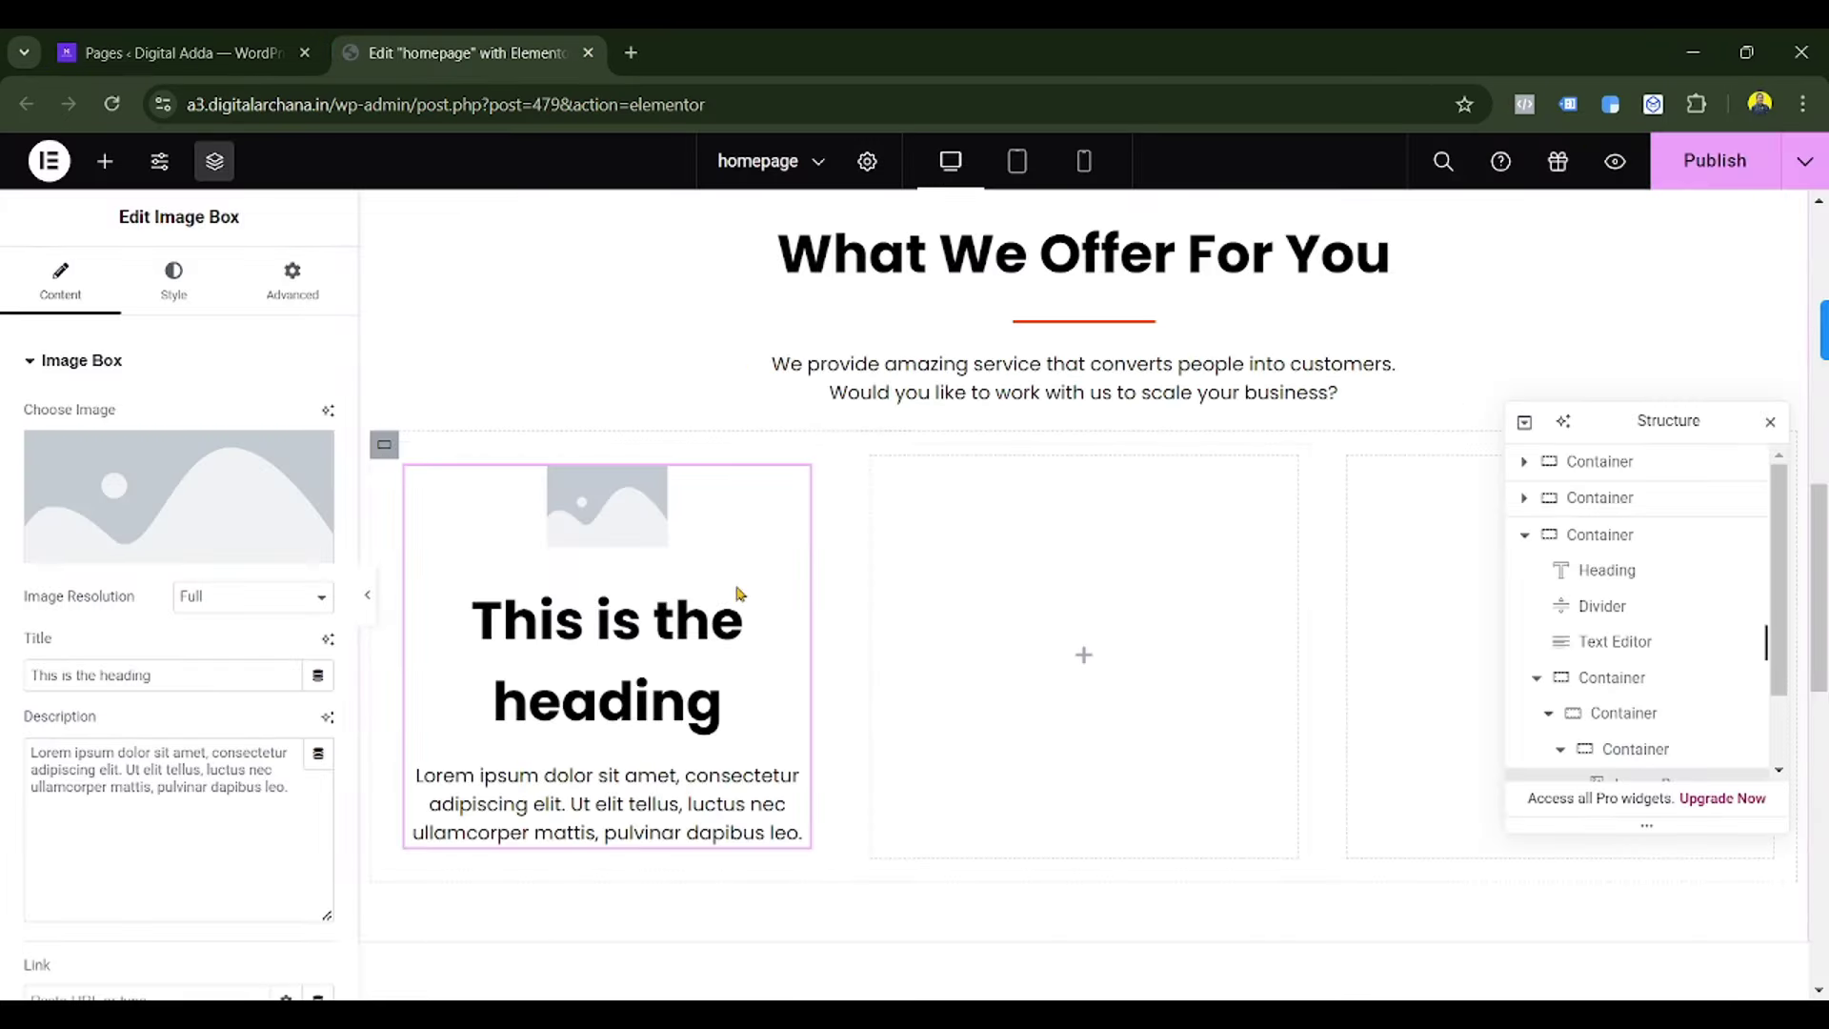
left_click(168, 297)
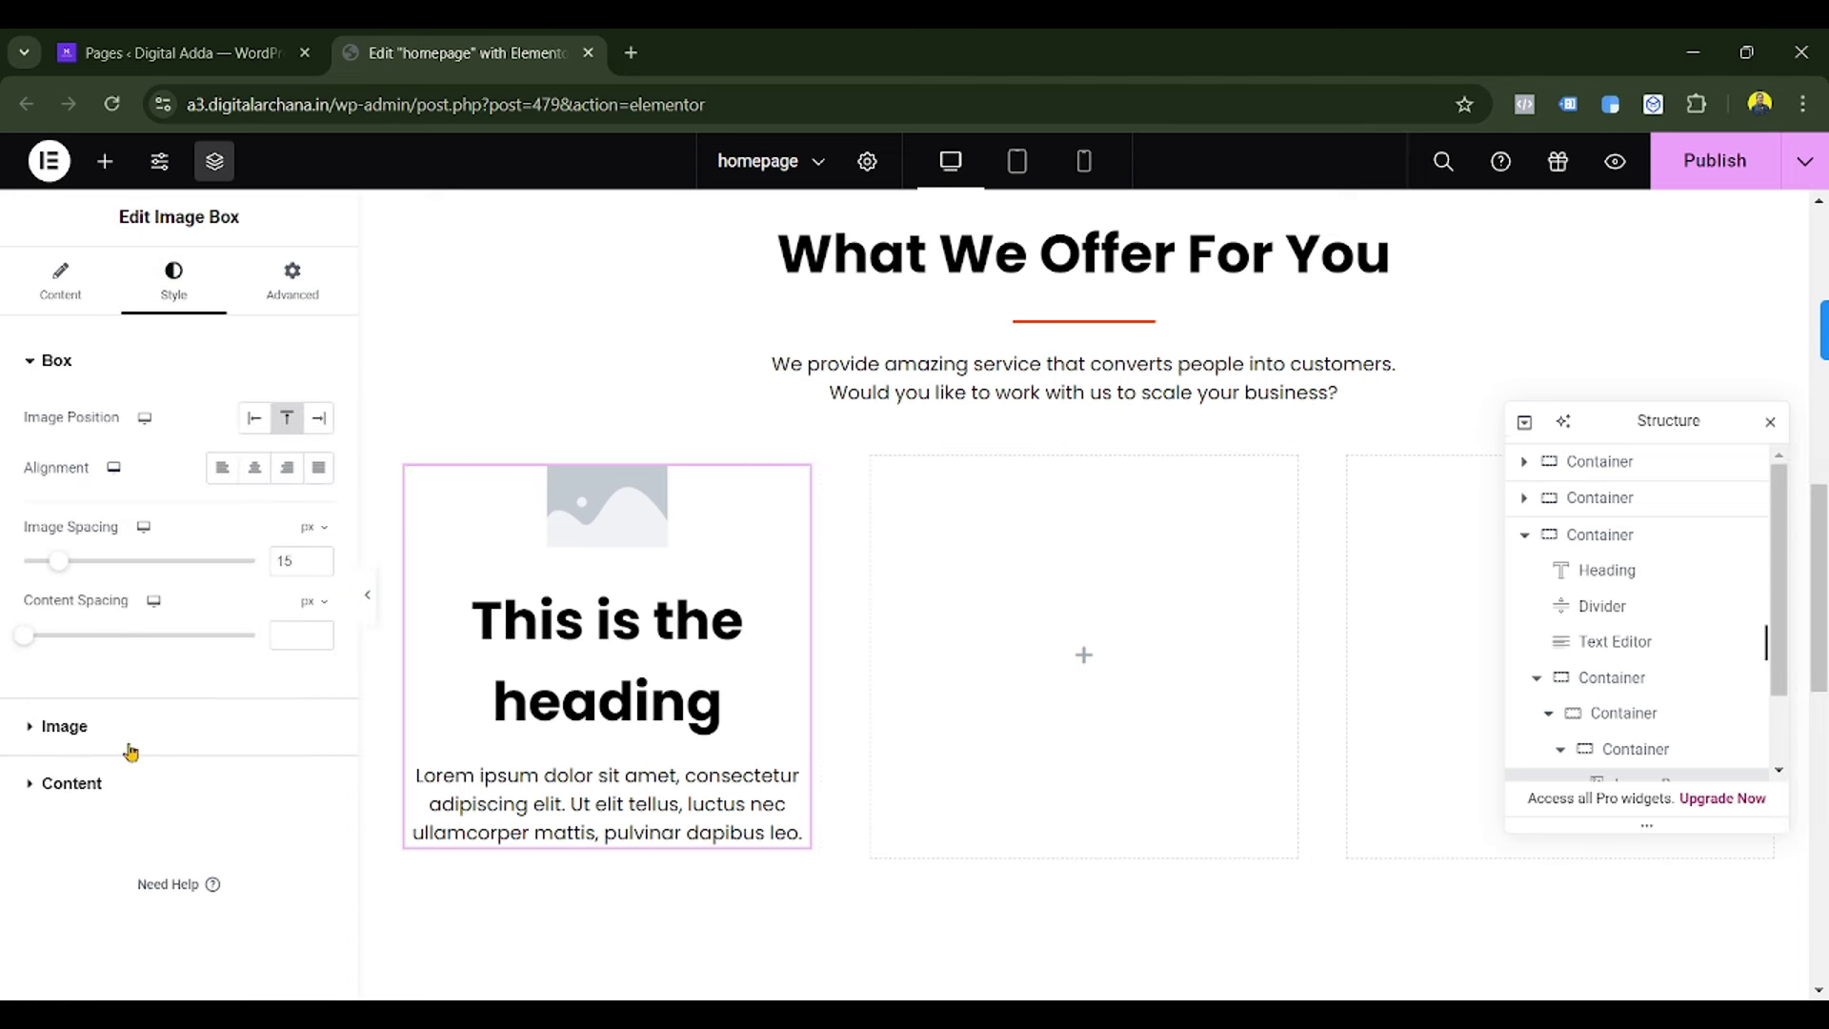
left_click(64, 727)
left_click(50, 921)
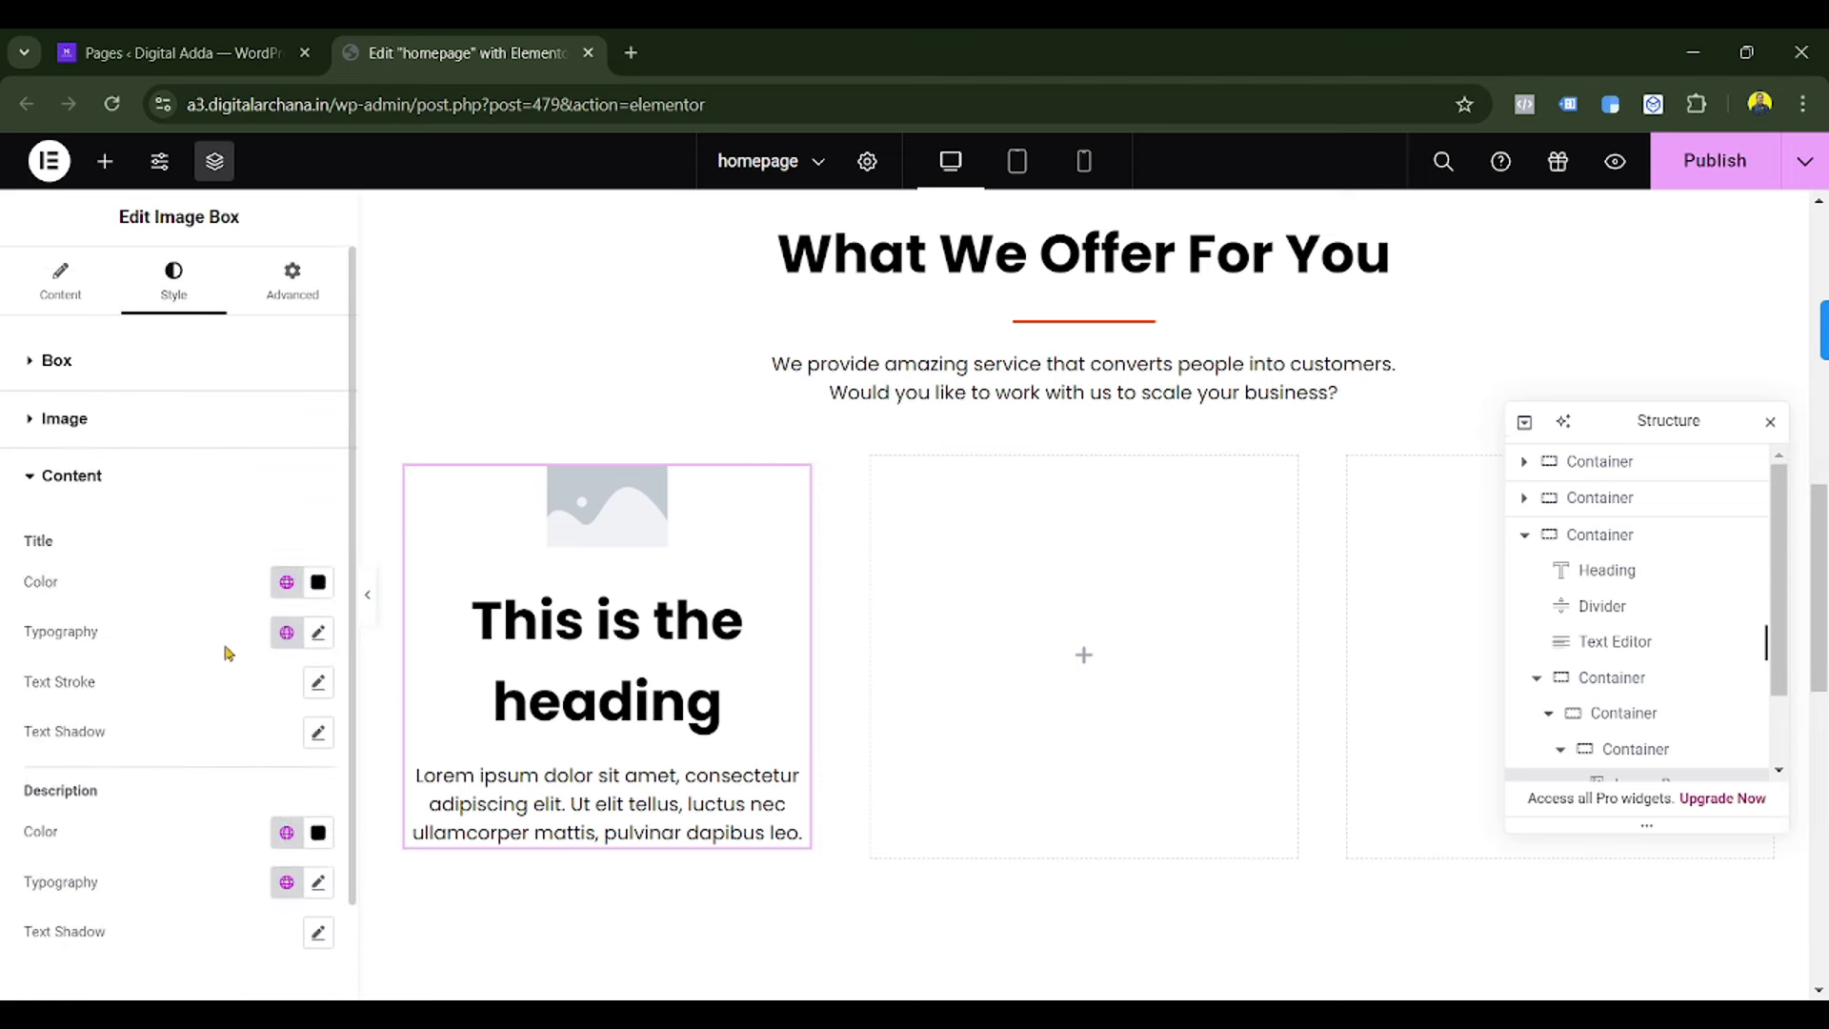
scroll(286, 576, "down", 1)
left_click(288, 473)
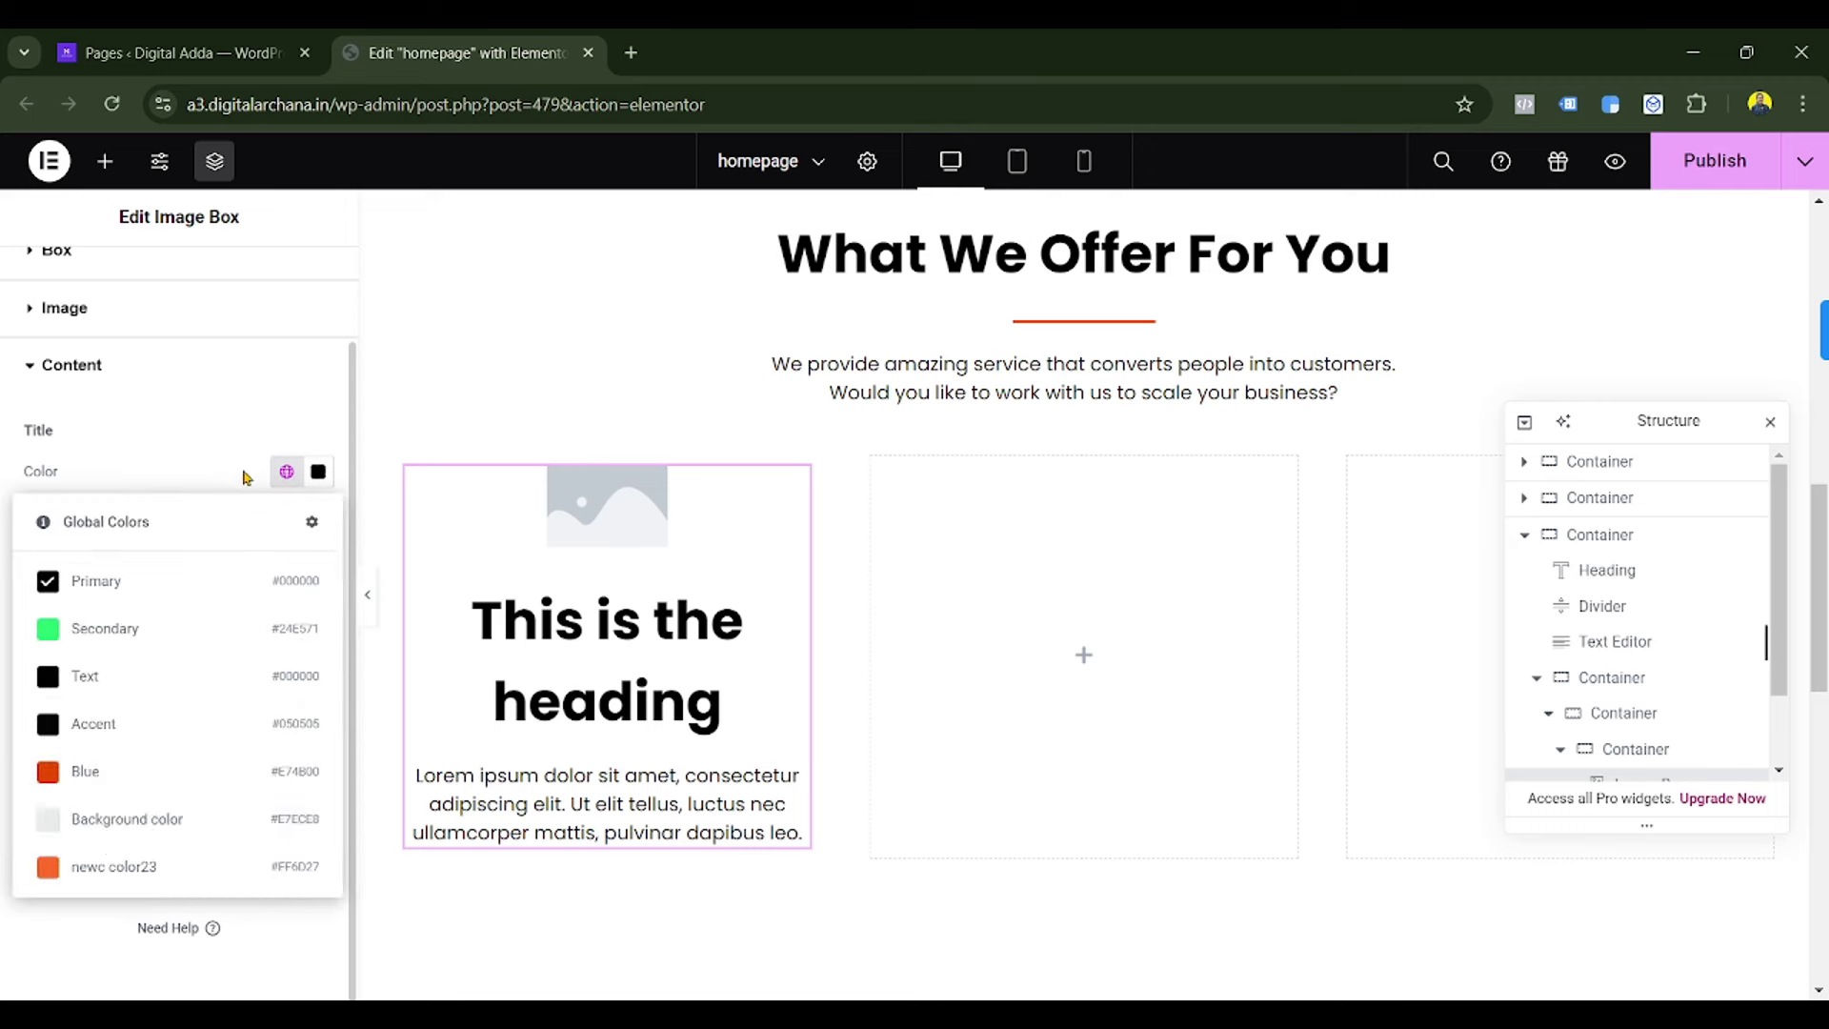
left_click(115, 867)
Copy the orange hex #FF6D27 and paste it as the Flaticon puzzle icon's colour.
left_click(321, 470)
key("ctrl+c")
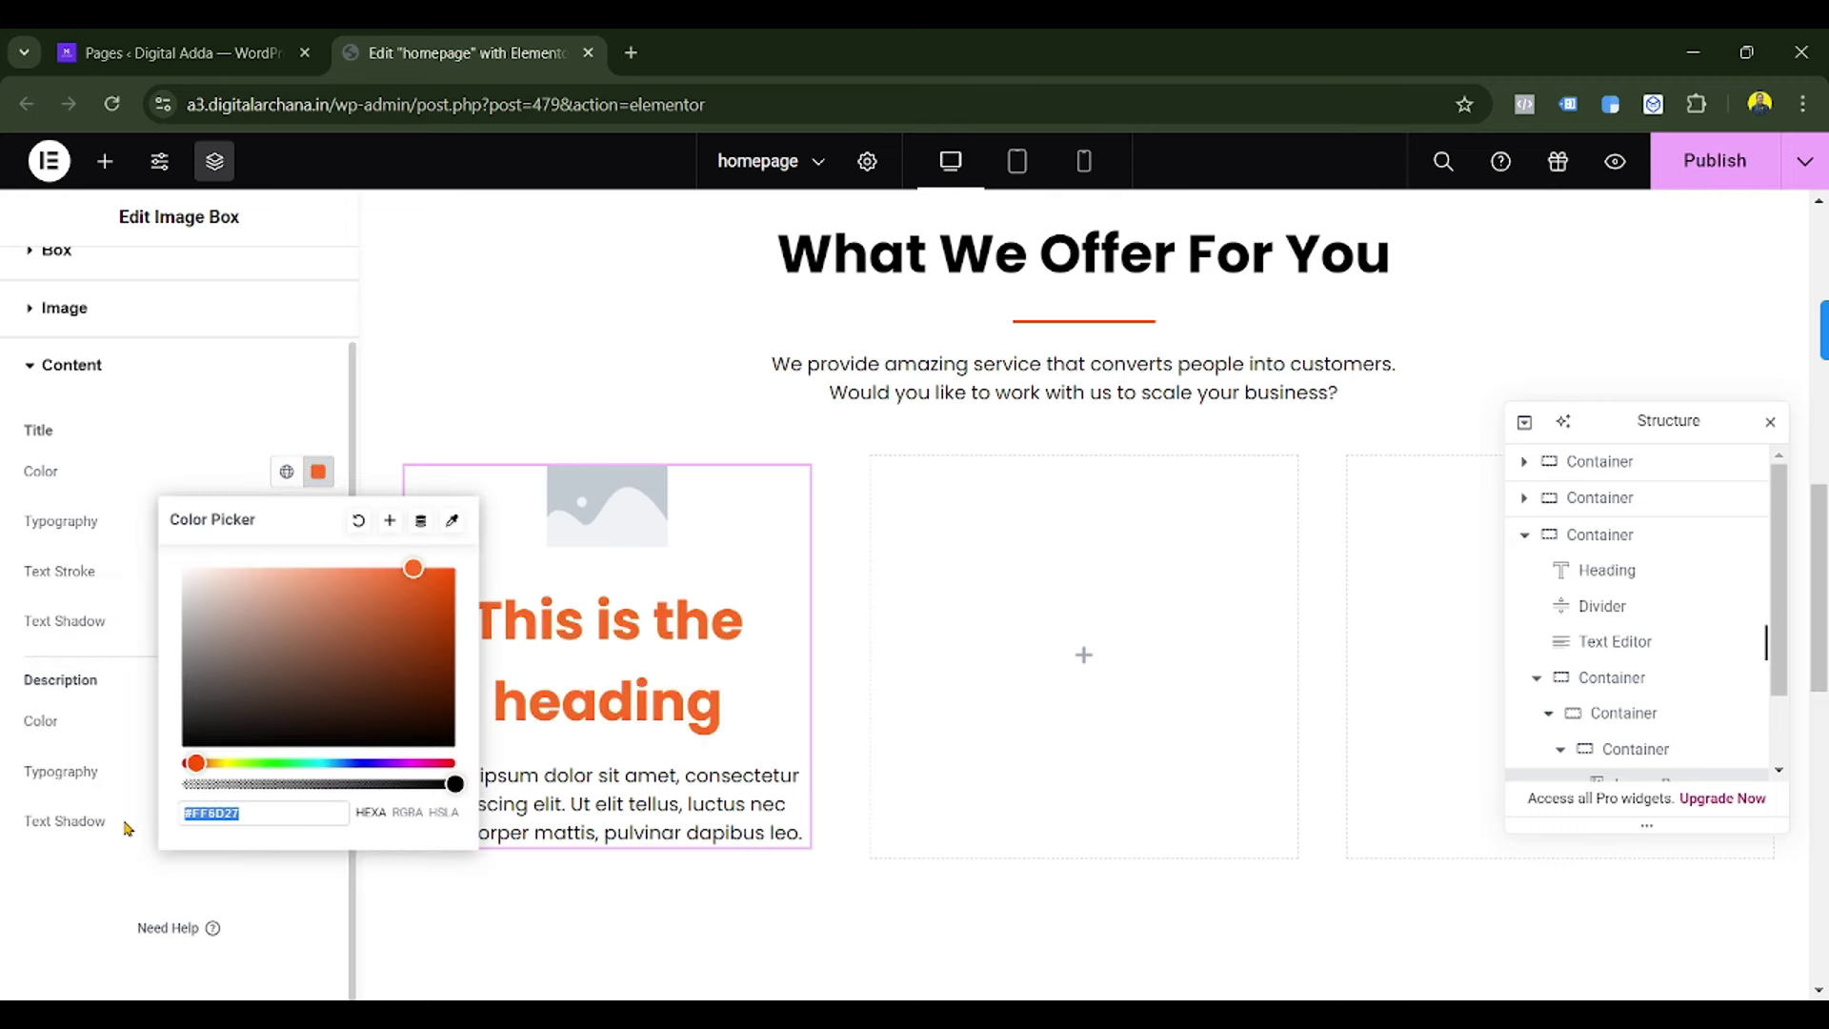
key("alt+Tab")
left_click_drag(431, 629, 543, 641)
key("ctrl+v")
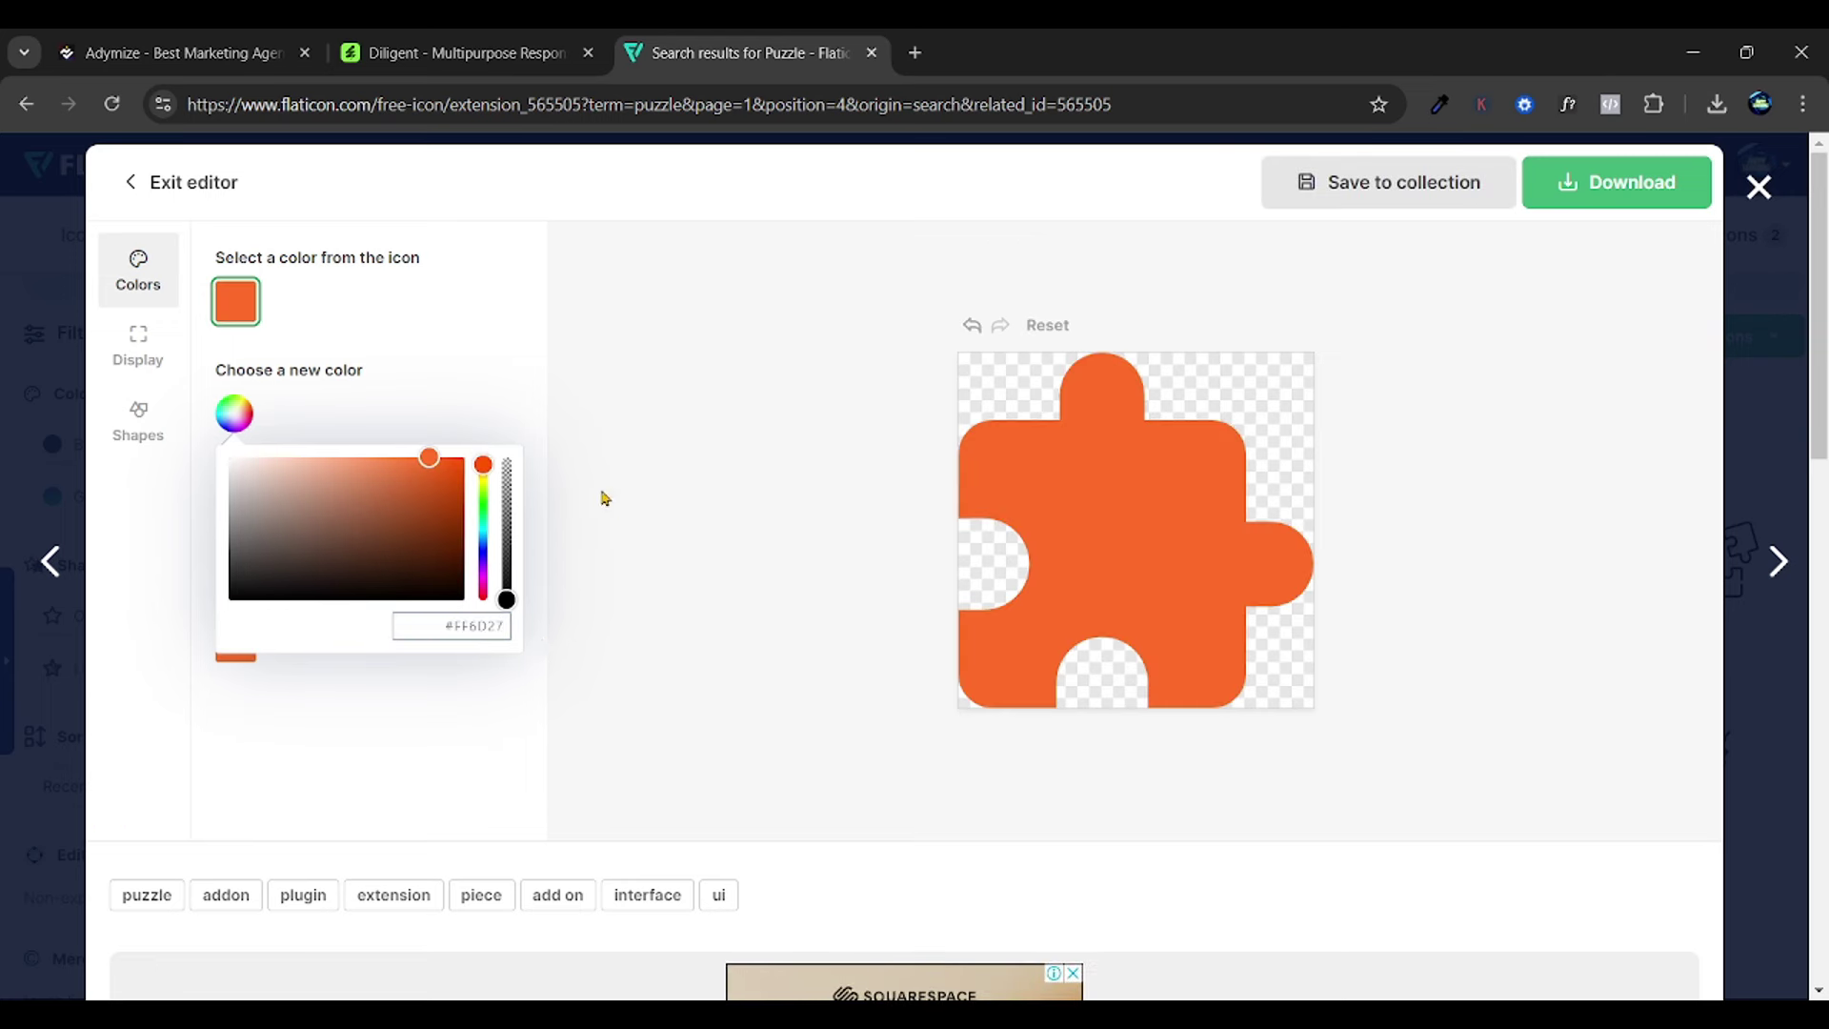
Download the orange puzzle icon as a free 128 px PNG, then return to Elementor.
left_click(451, 389)
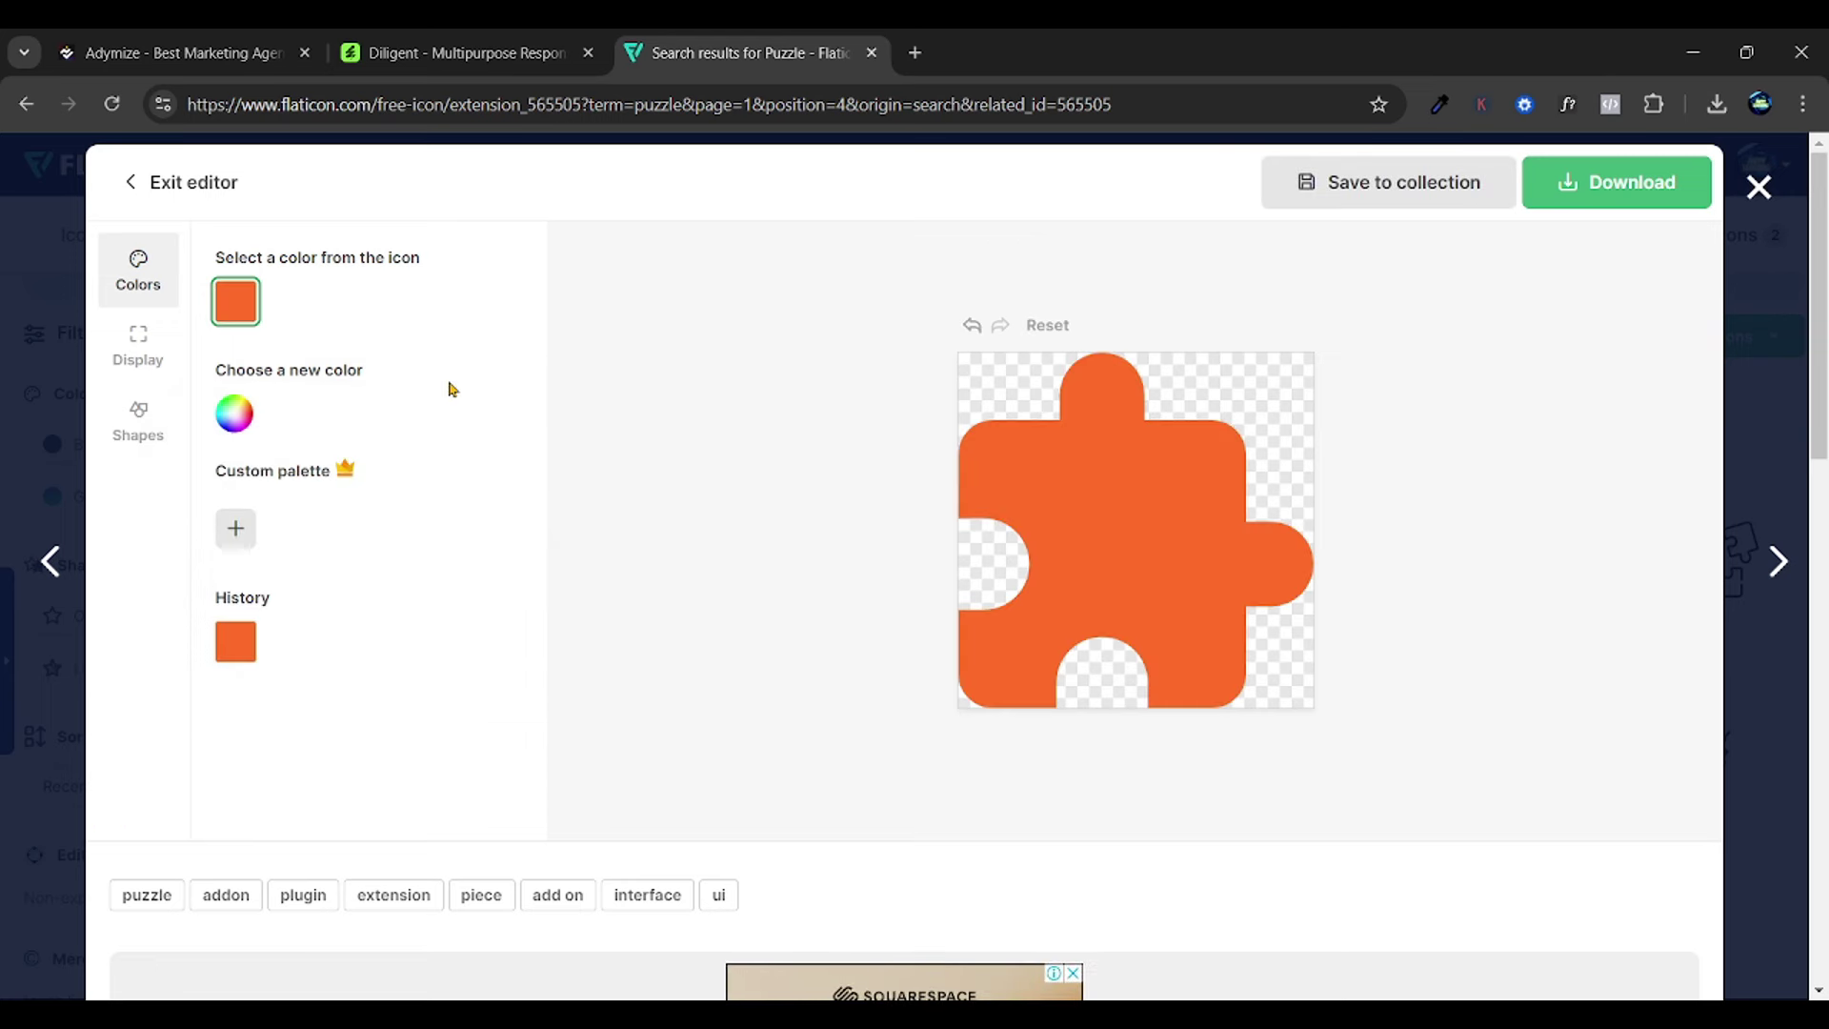
left_click(1620, 187)
left_click(1620, 259)
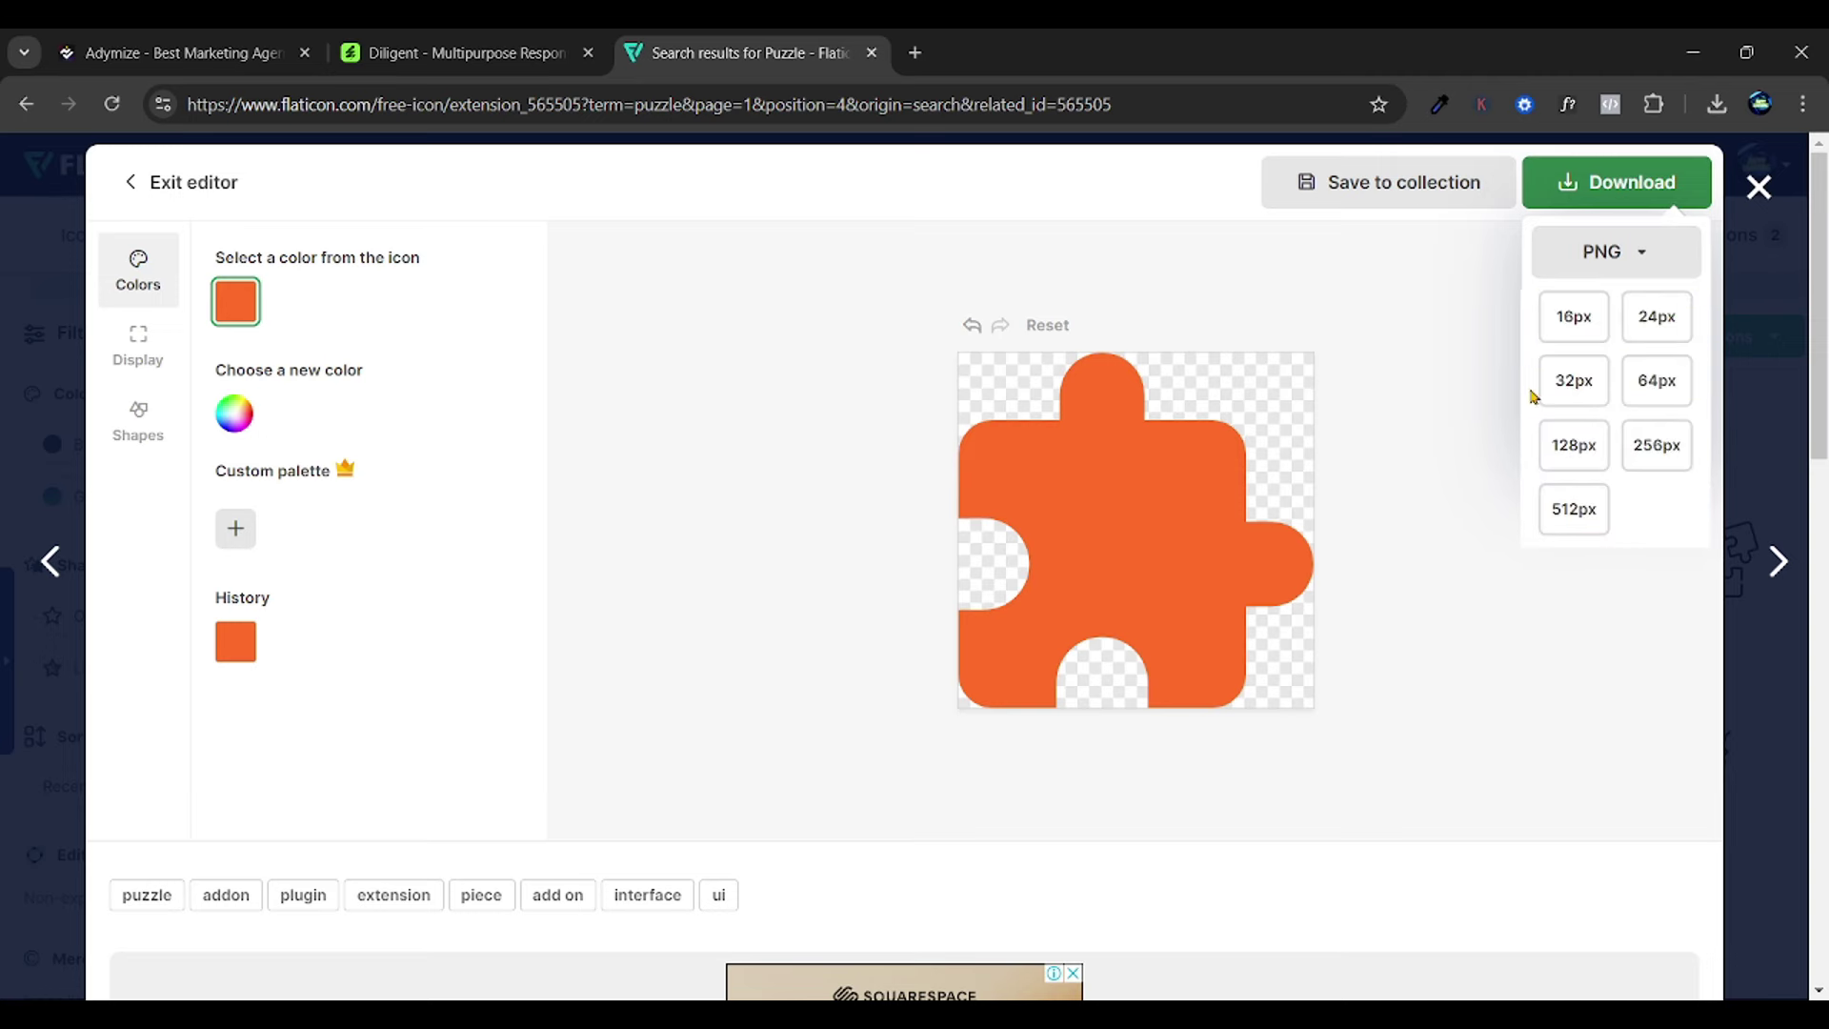
left_click(1574, 445)
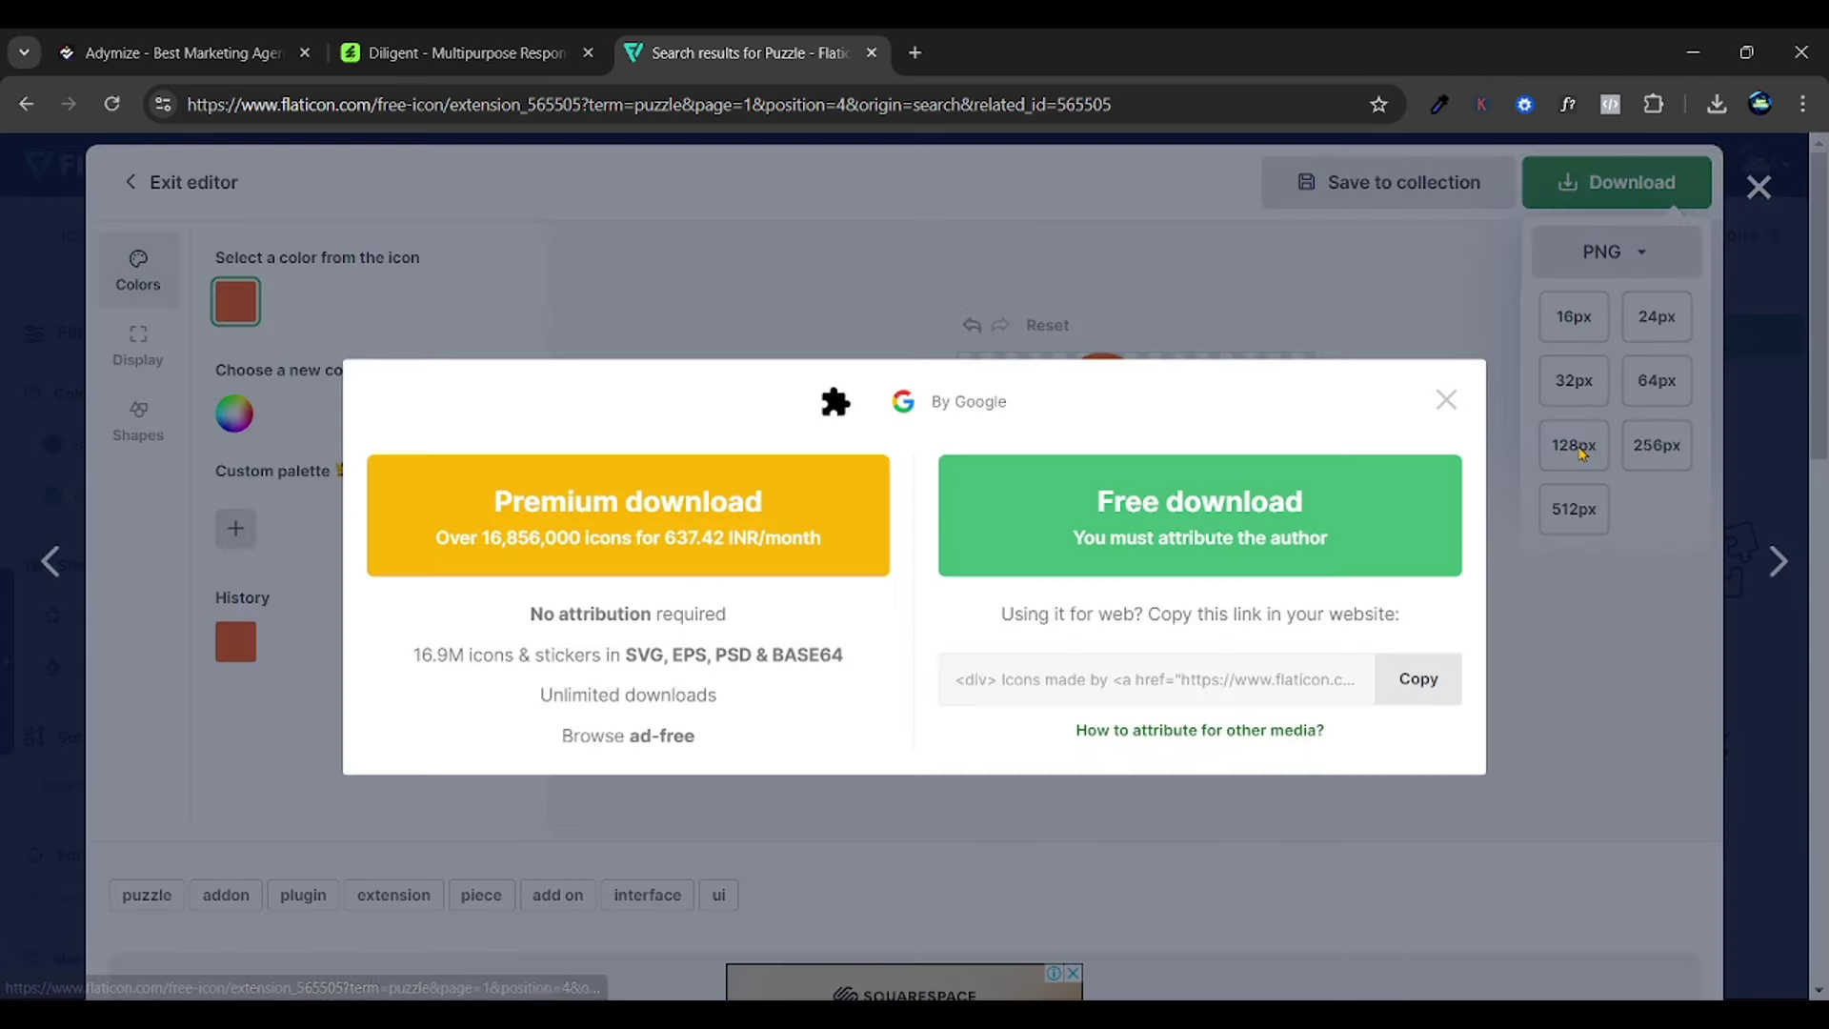
left_click(1198, 523)
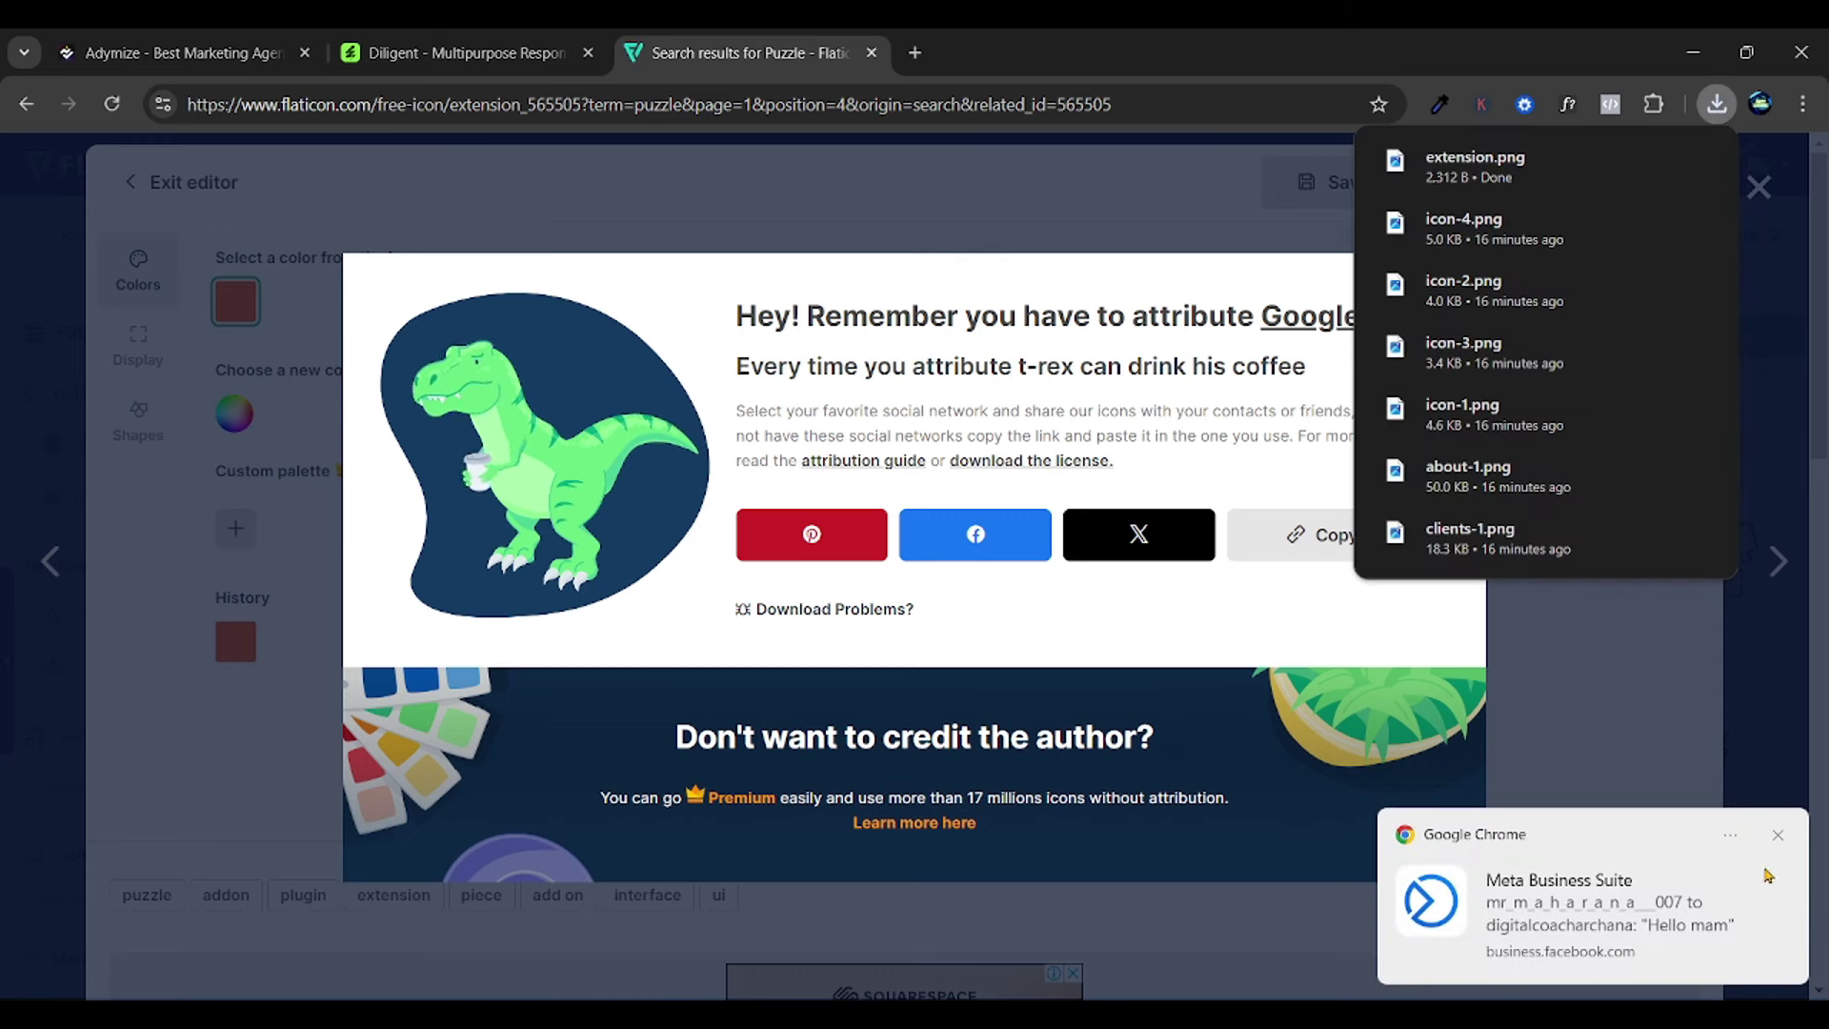
left_click(1779, 839)
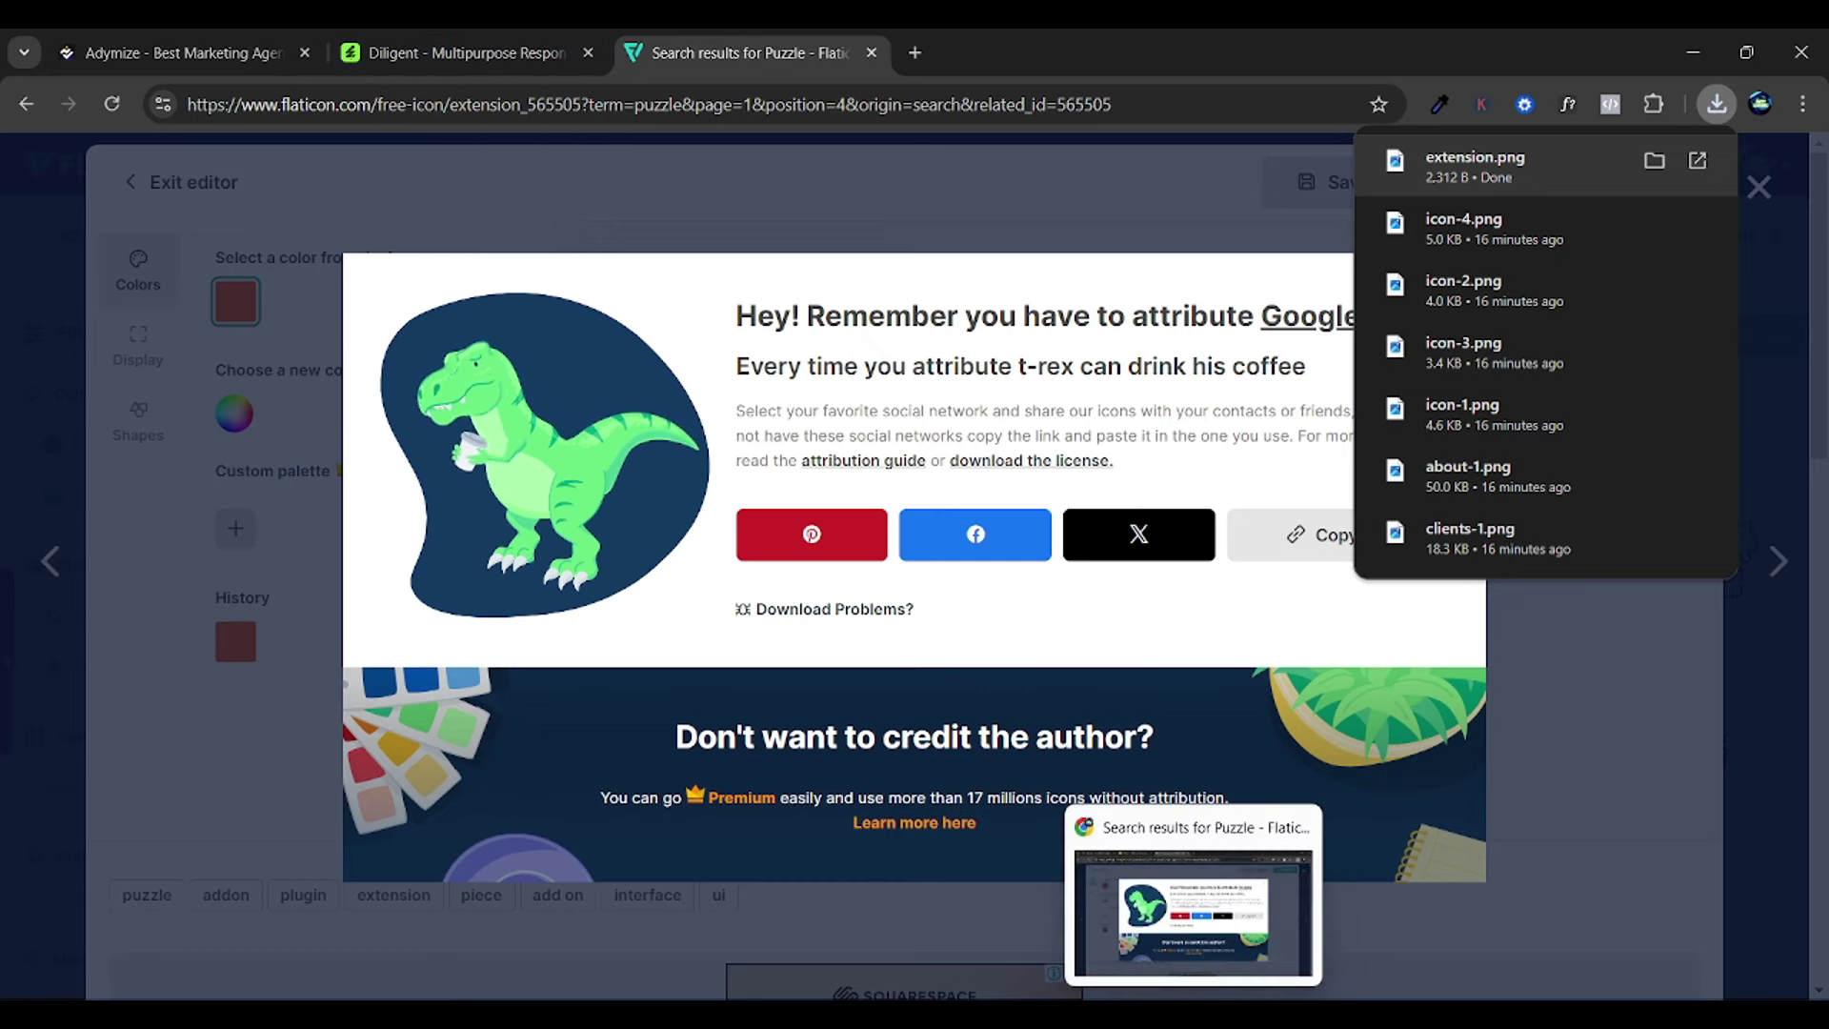
key("alt+Tab")
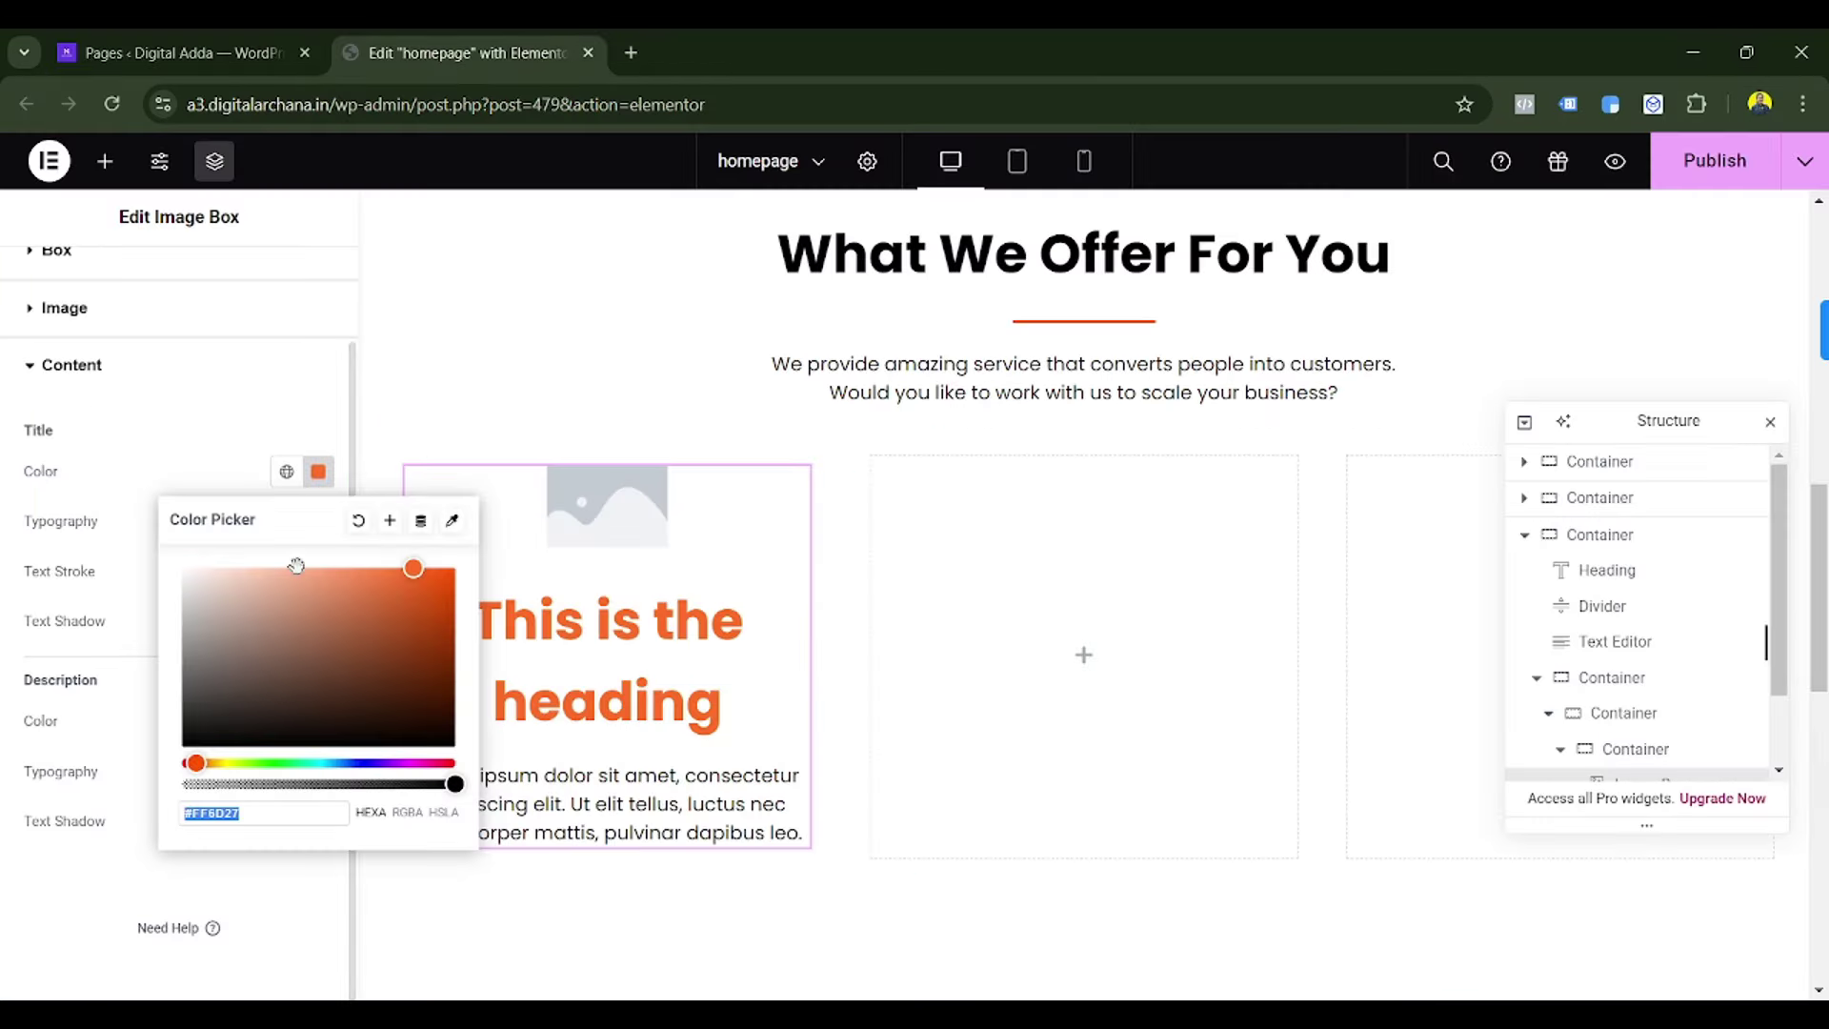
Upload extension.png and use it as the first image box's picture.
scroll(77, 349, "up", 2)
left_click(59, 278)
left_click(59, 278)
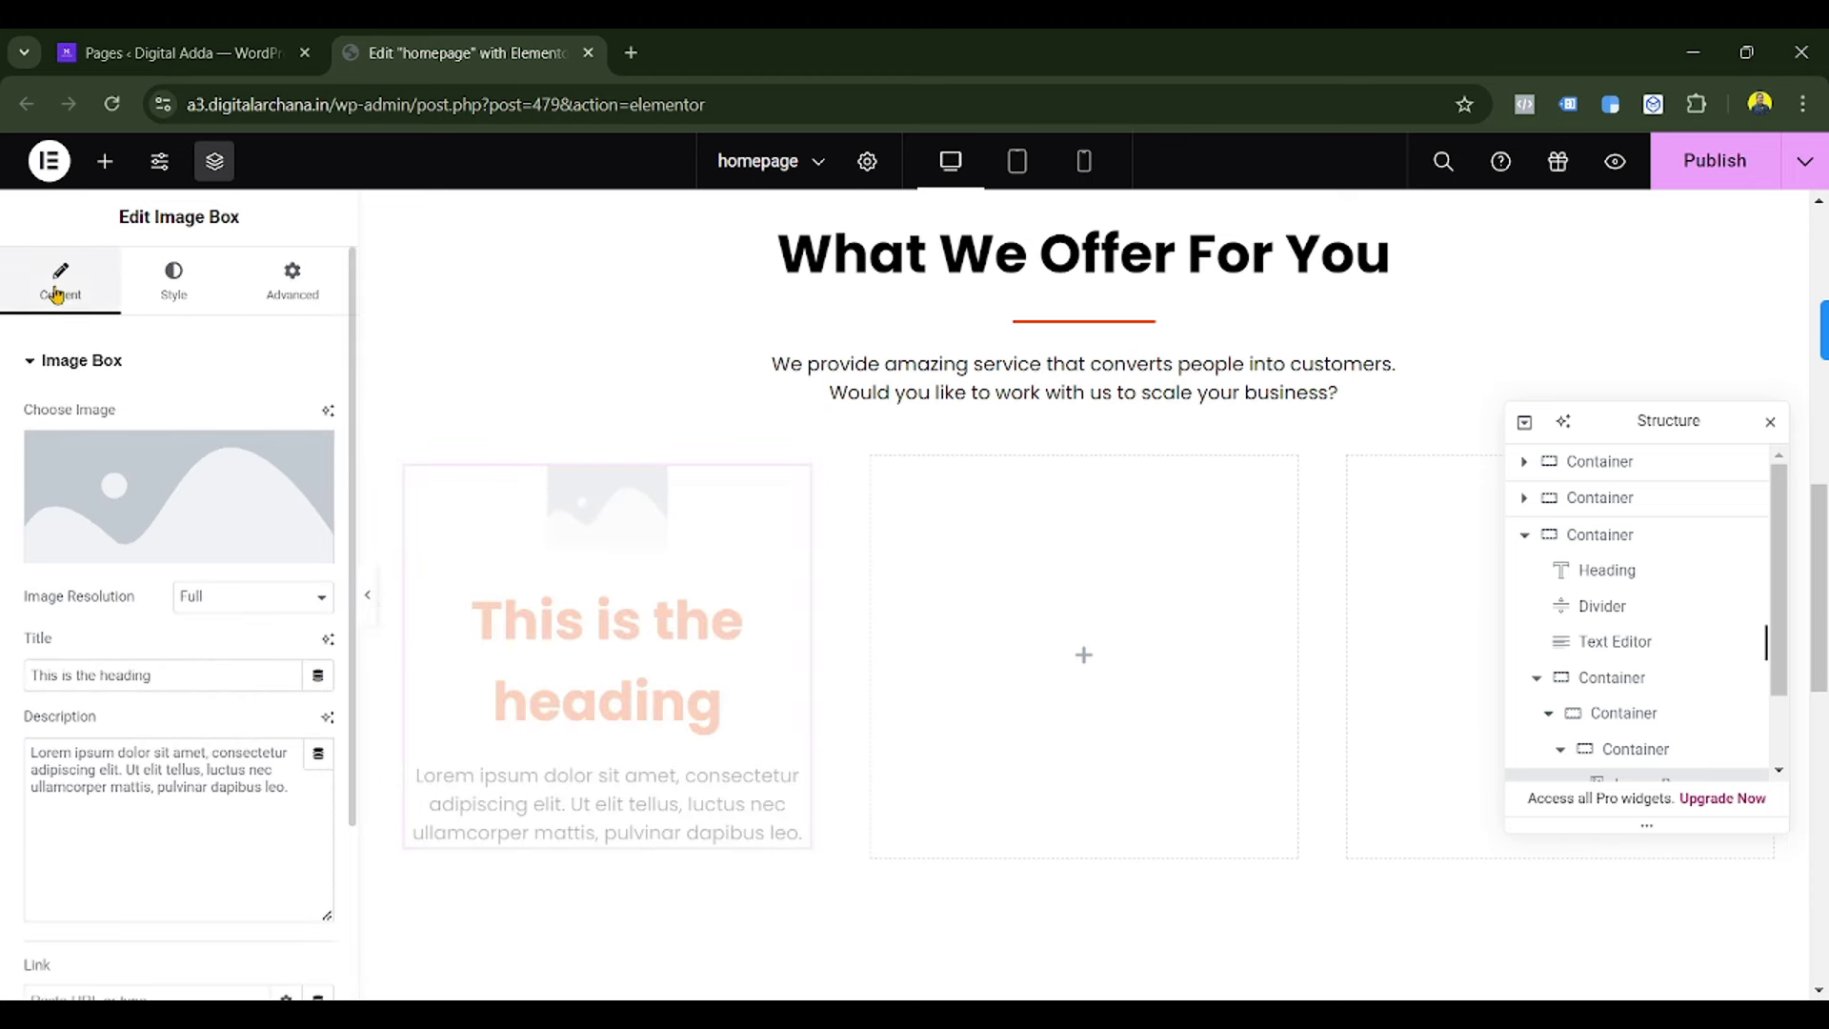
left_click(148, 472)
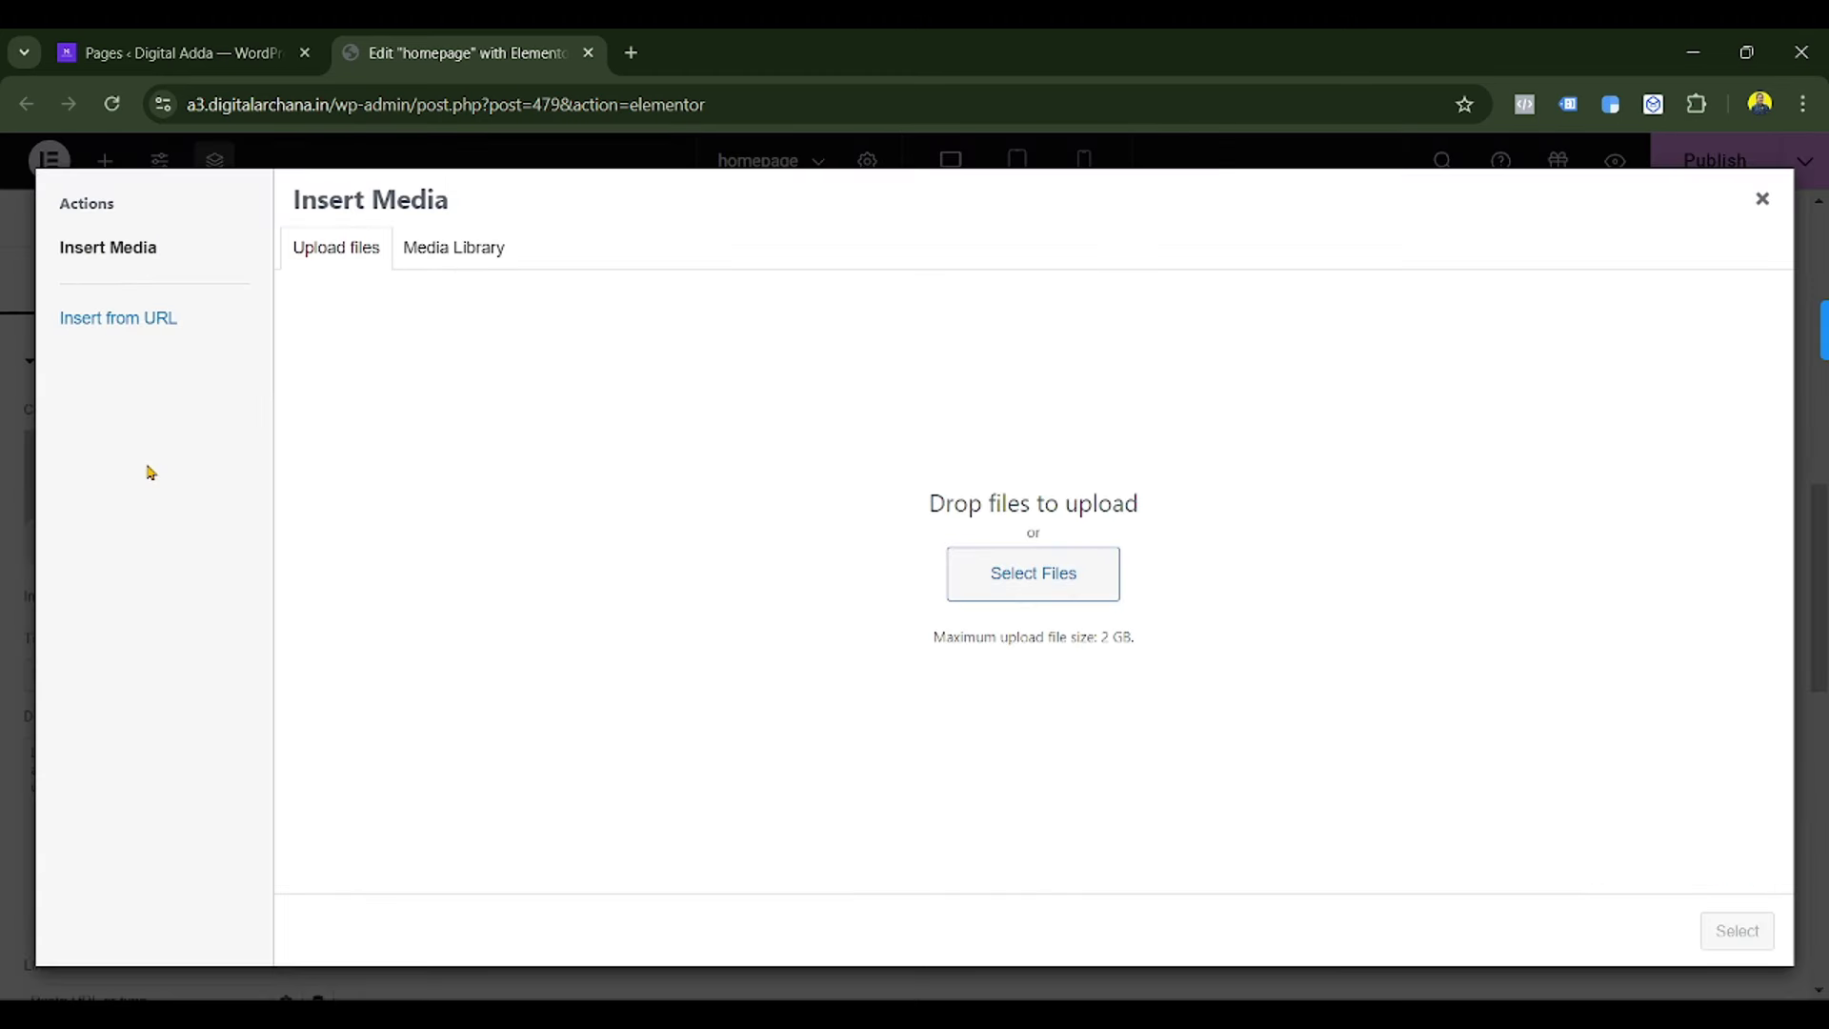
left_click(1031, 587)
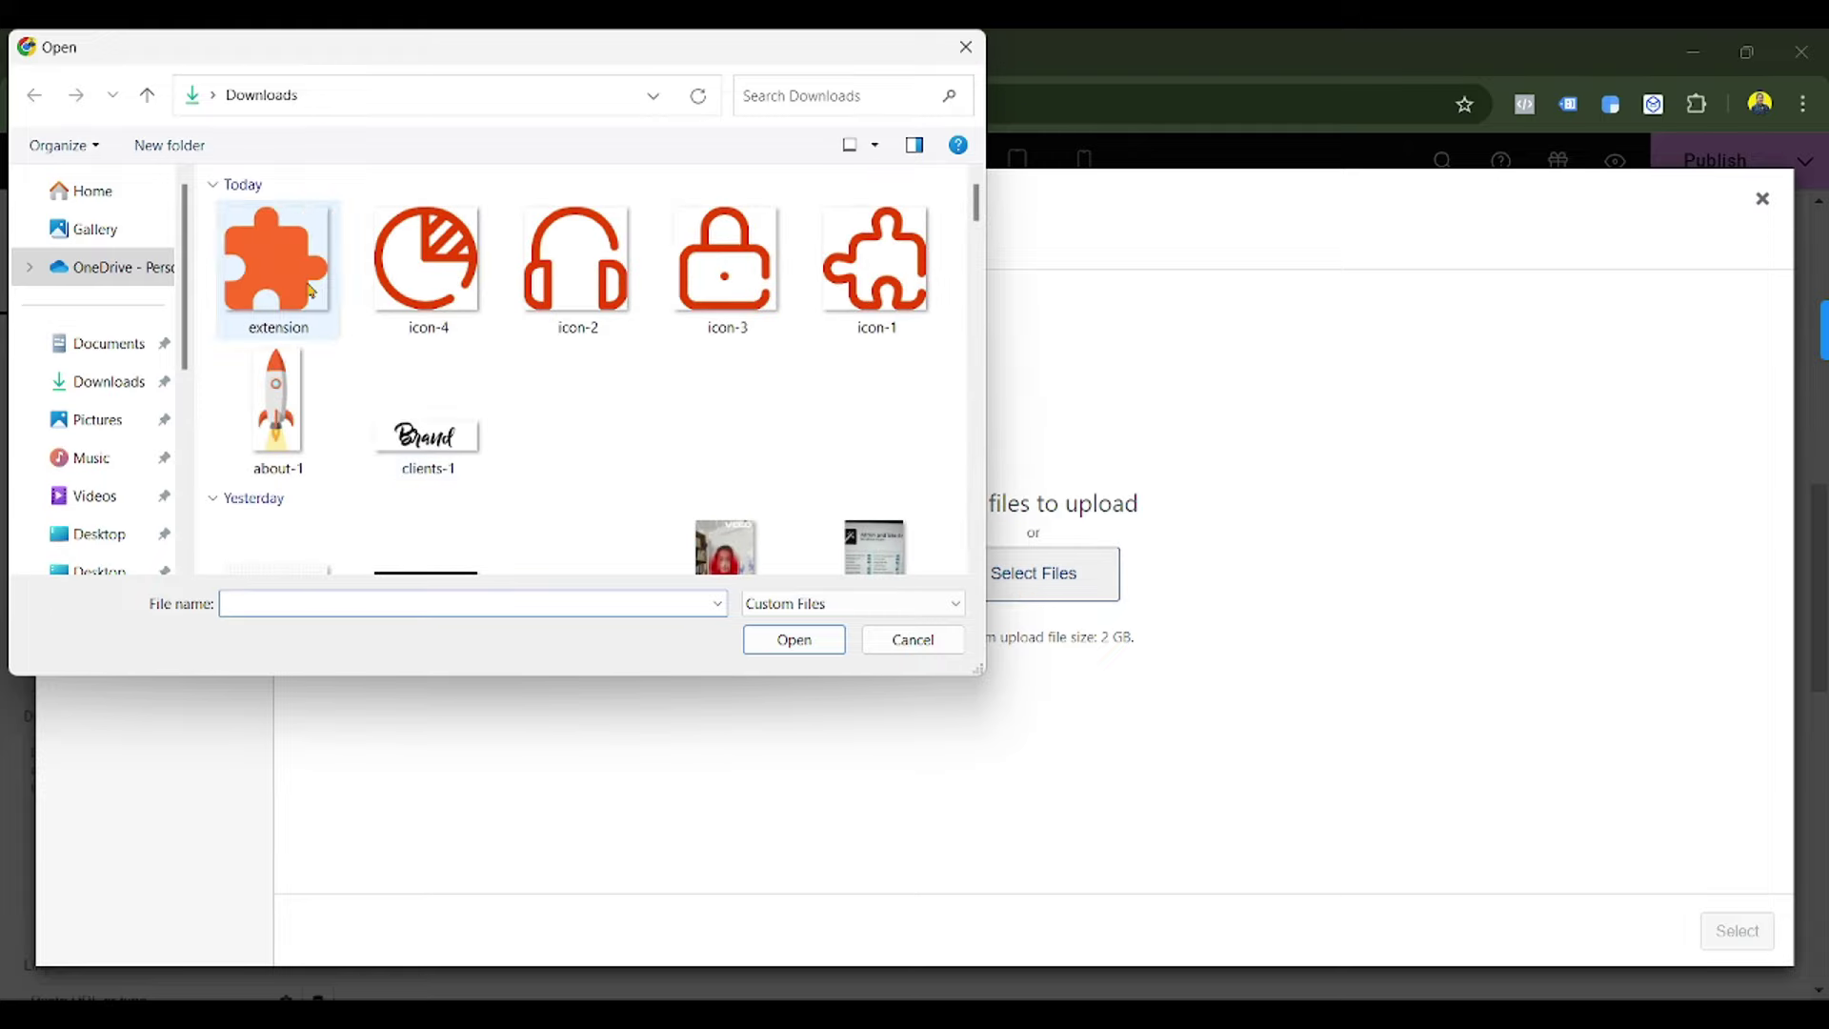
left_click(277, 277)
left_click(791, 640)
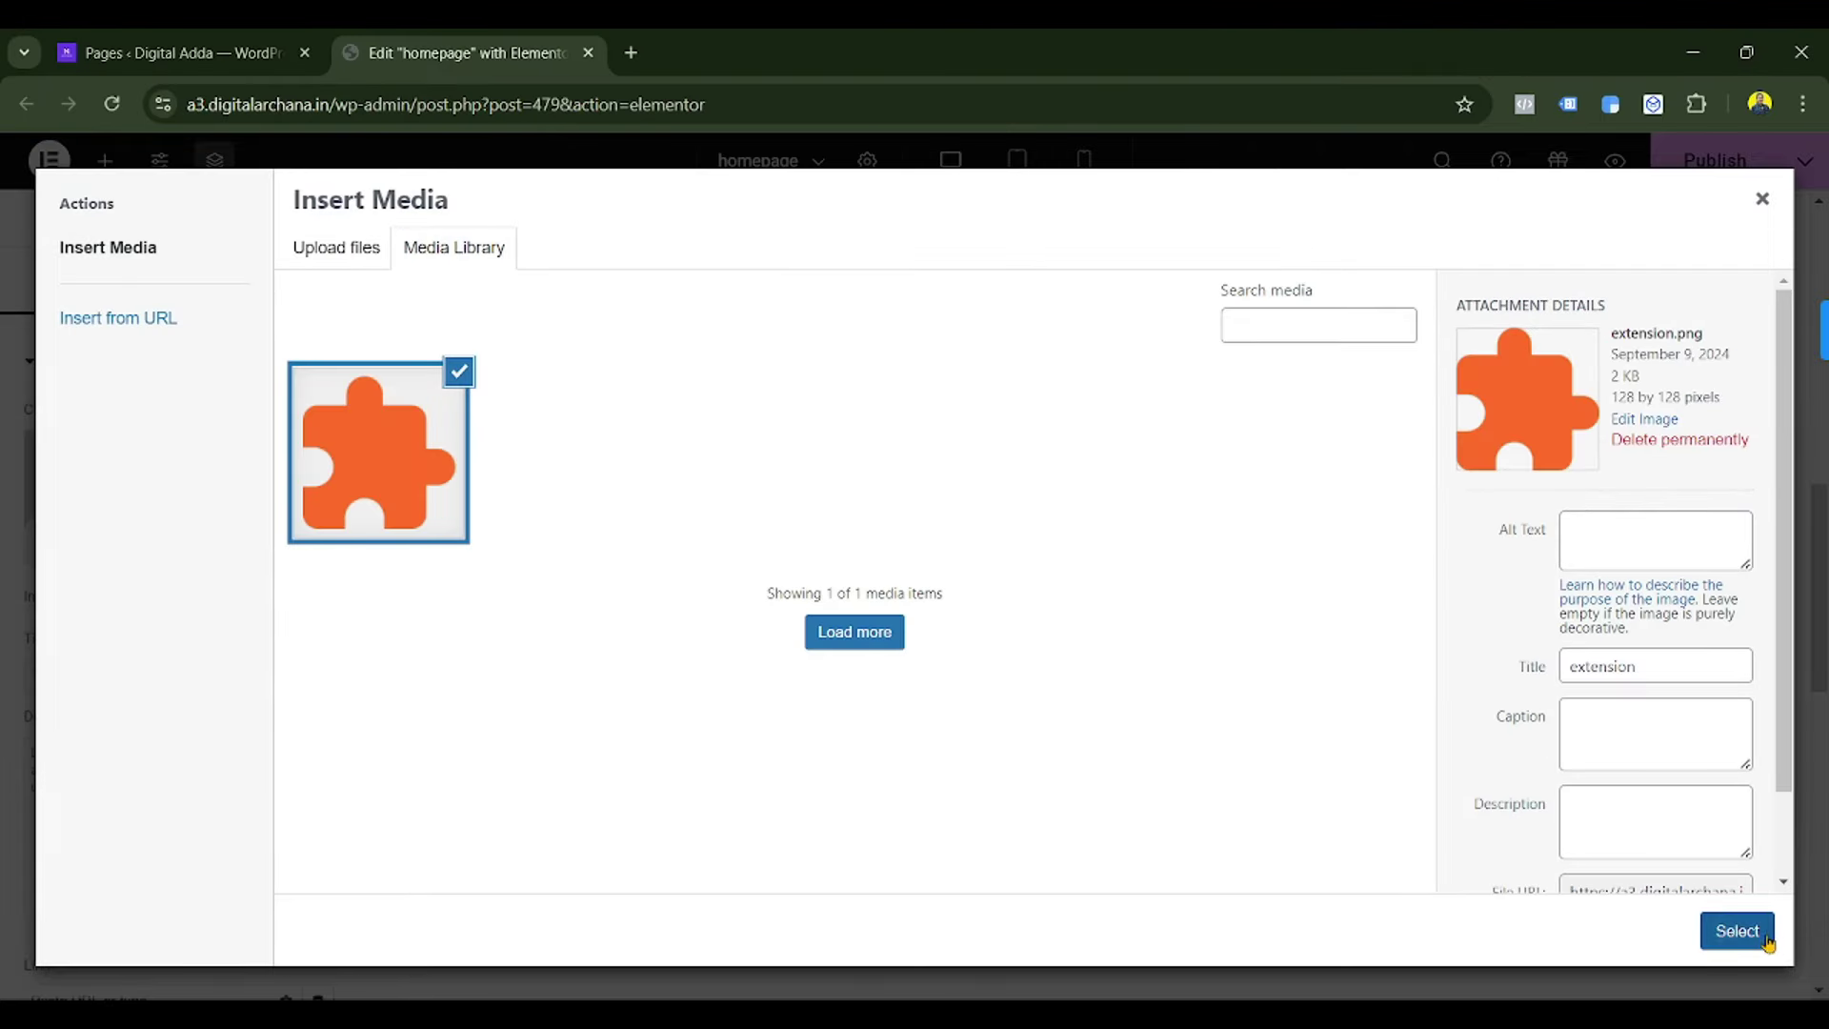
left_click(1735, 931)
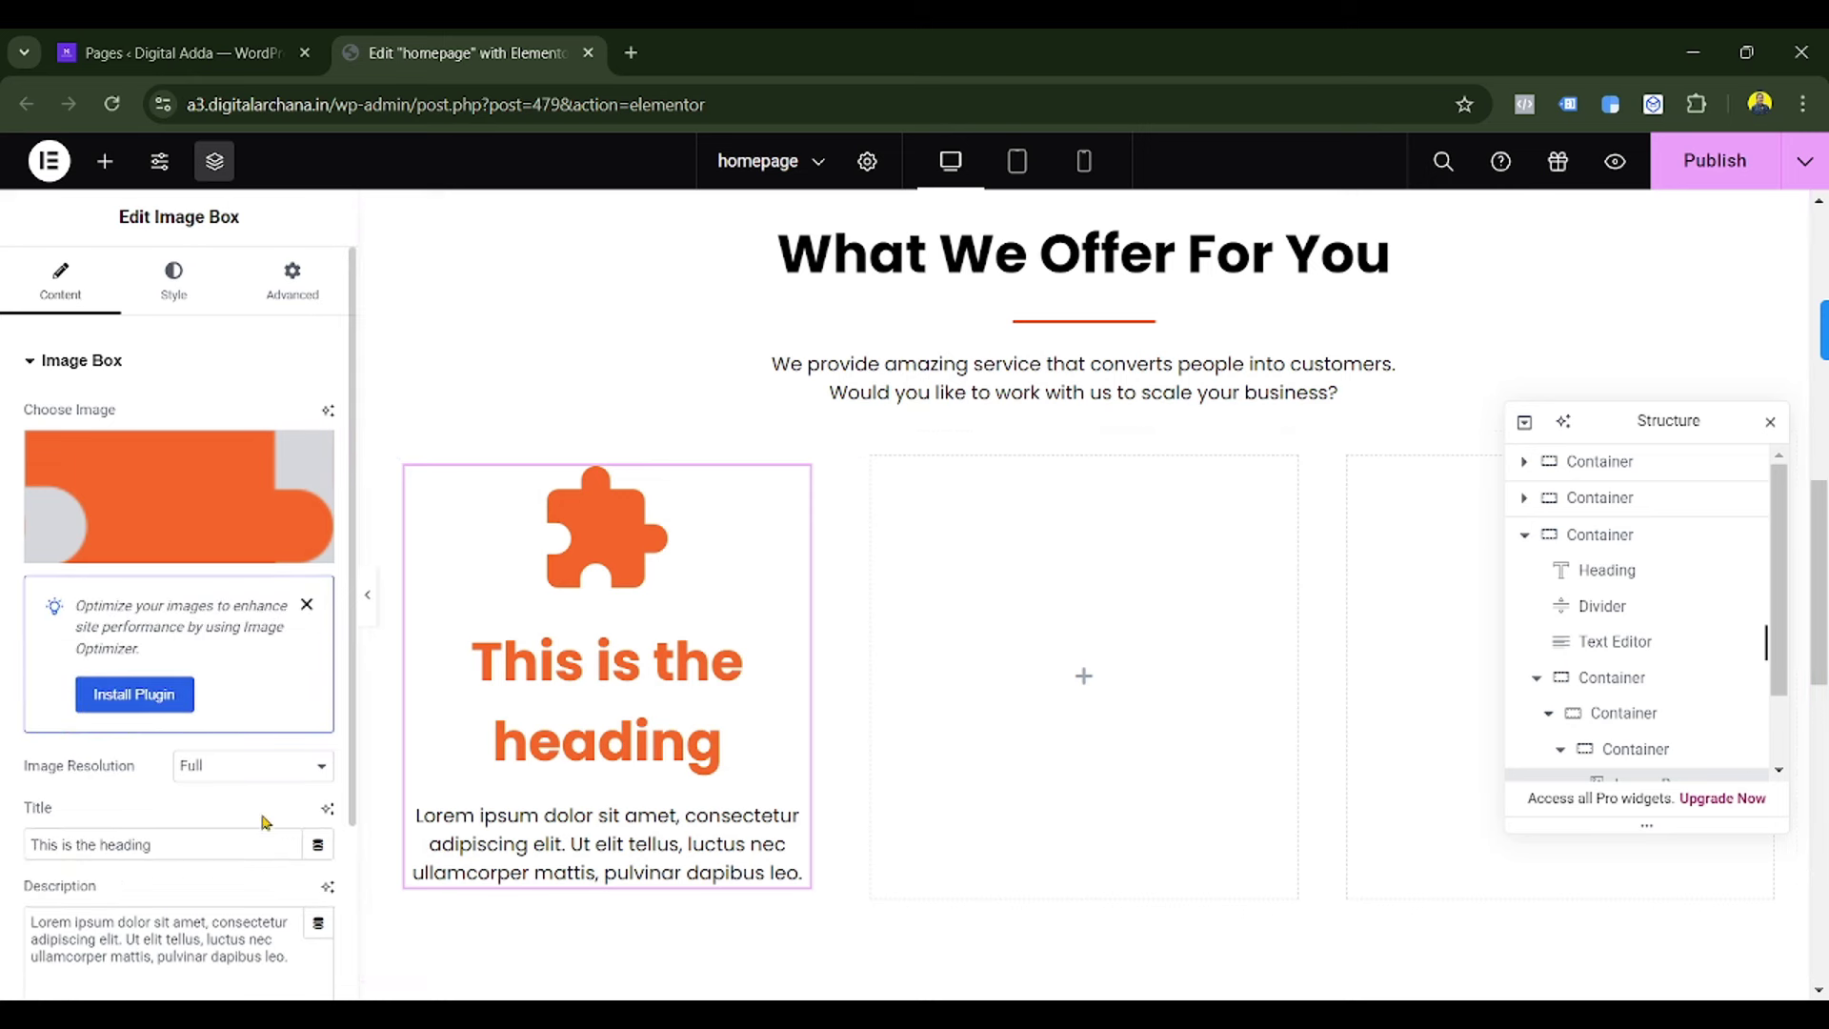
left_click_drag(152, 845, 2, 858)
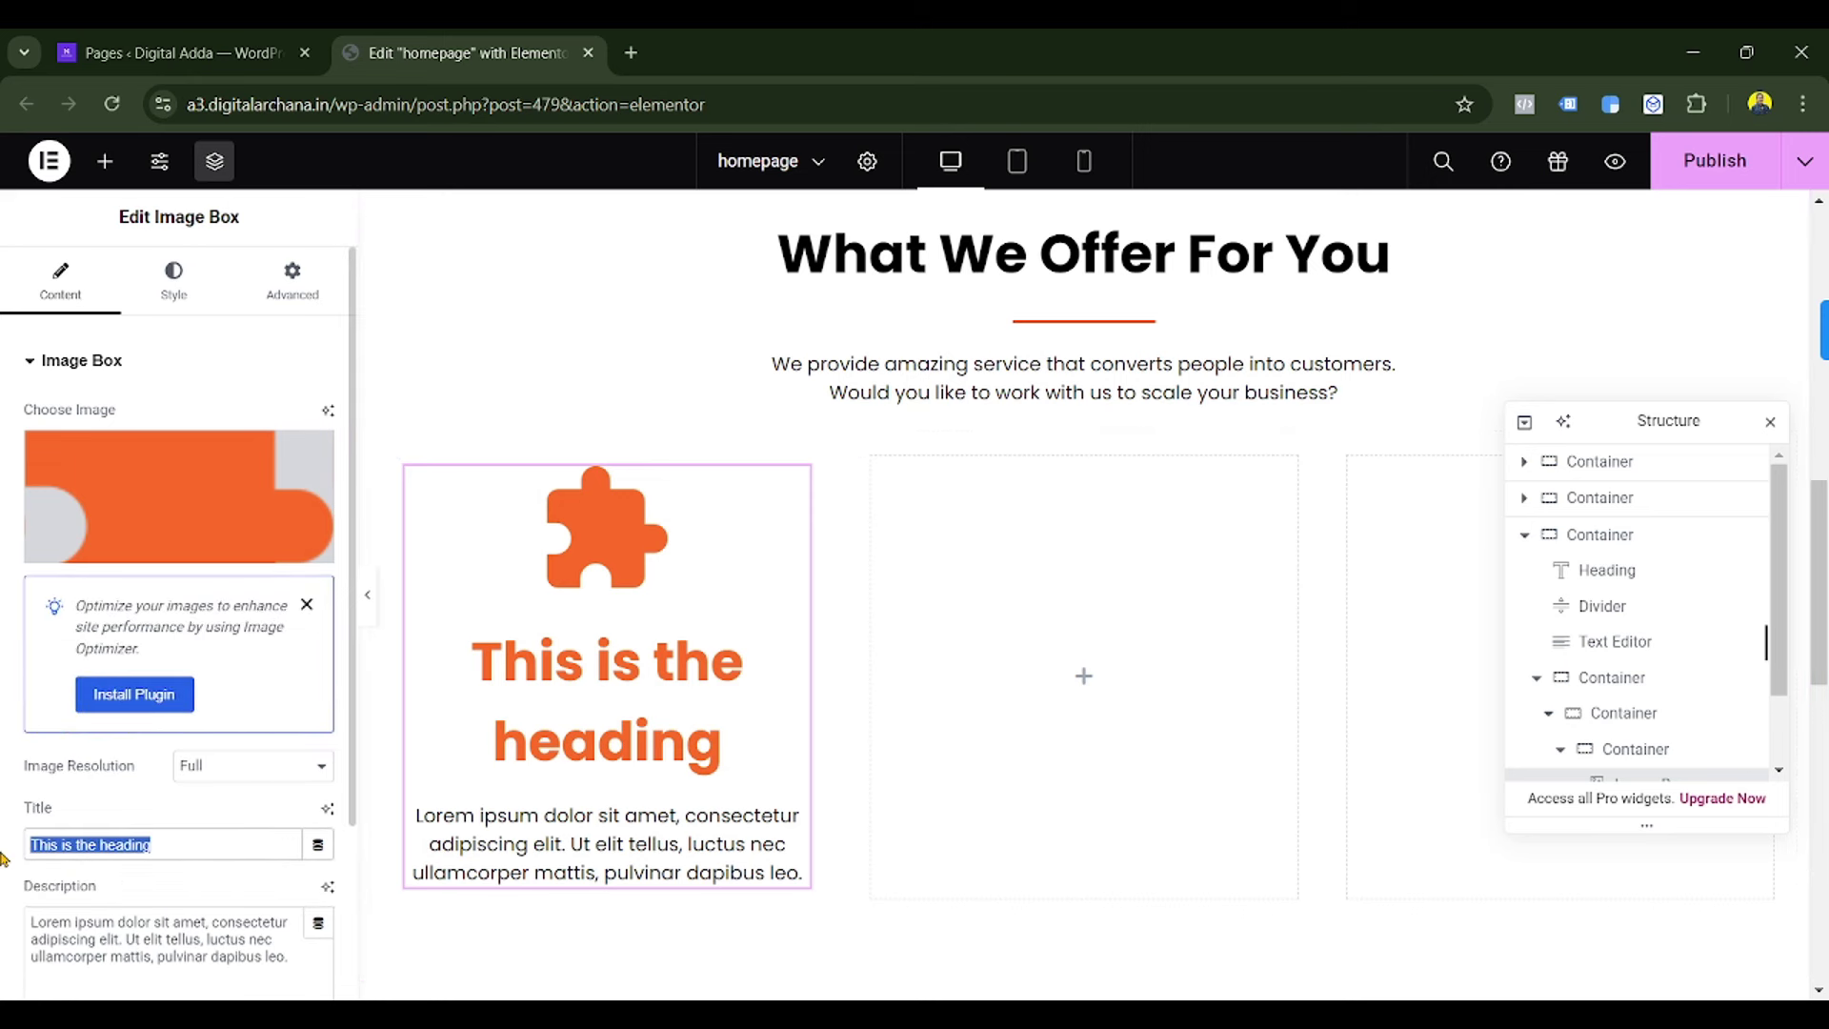
Title the image box 'Intracitive UI' with description 'We provide wonderful UI design'.
type("In")
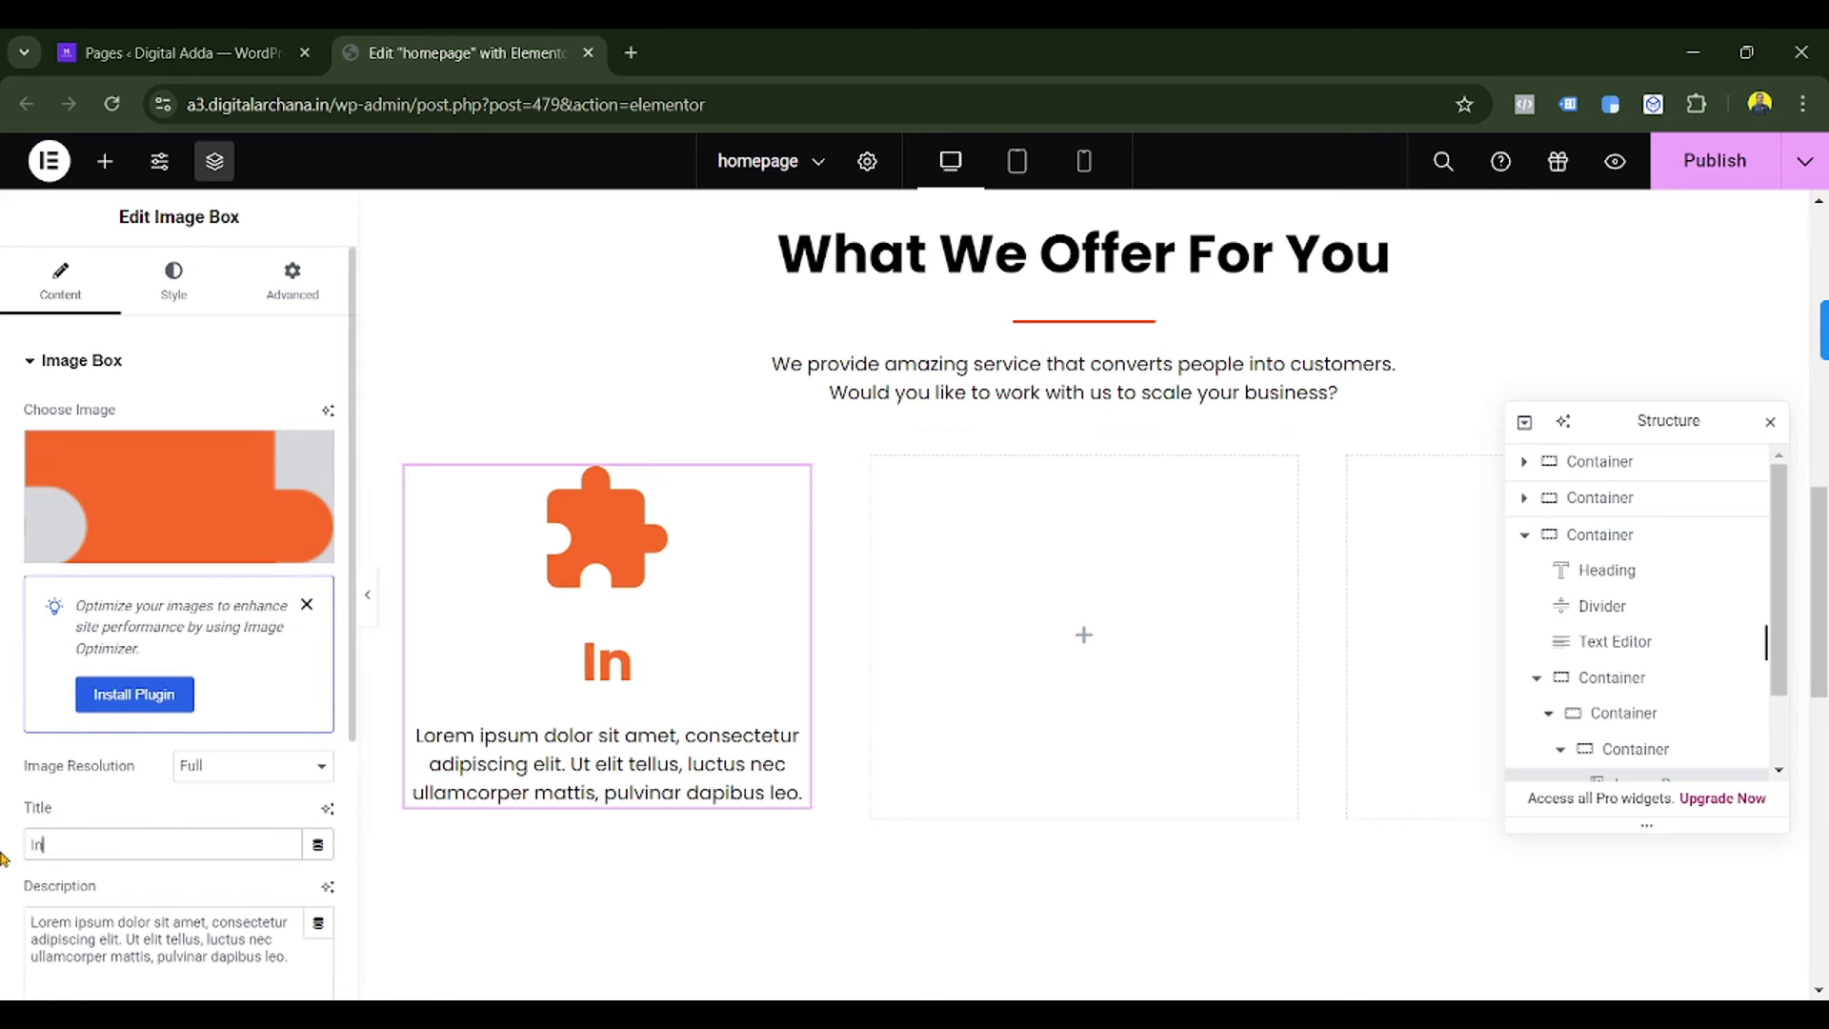
type("tracitive")
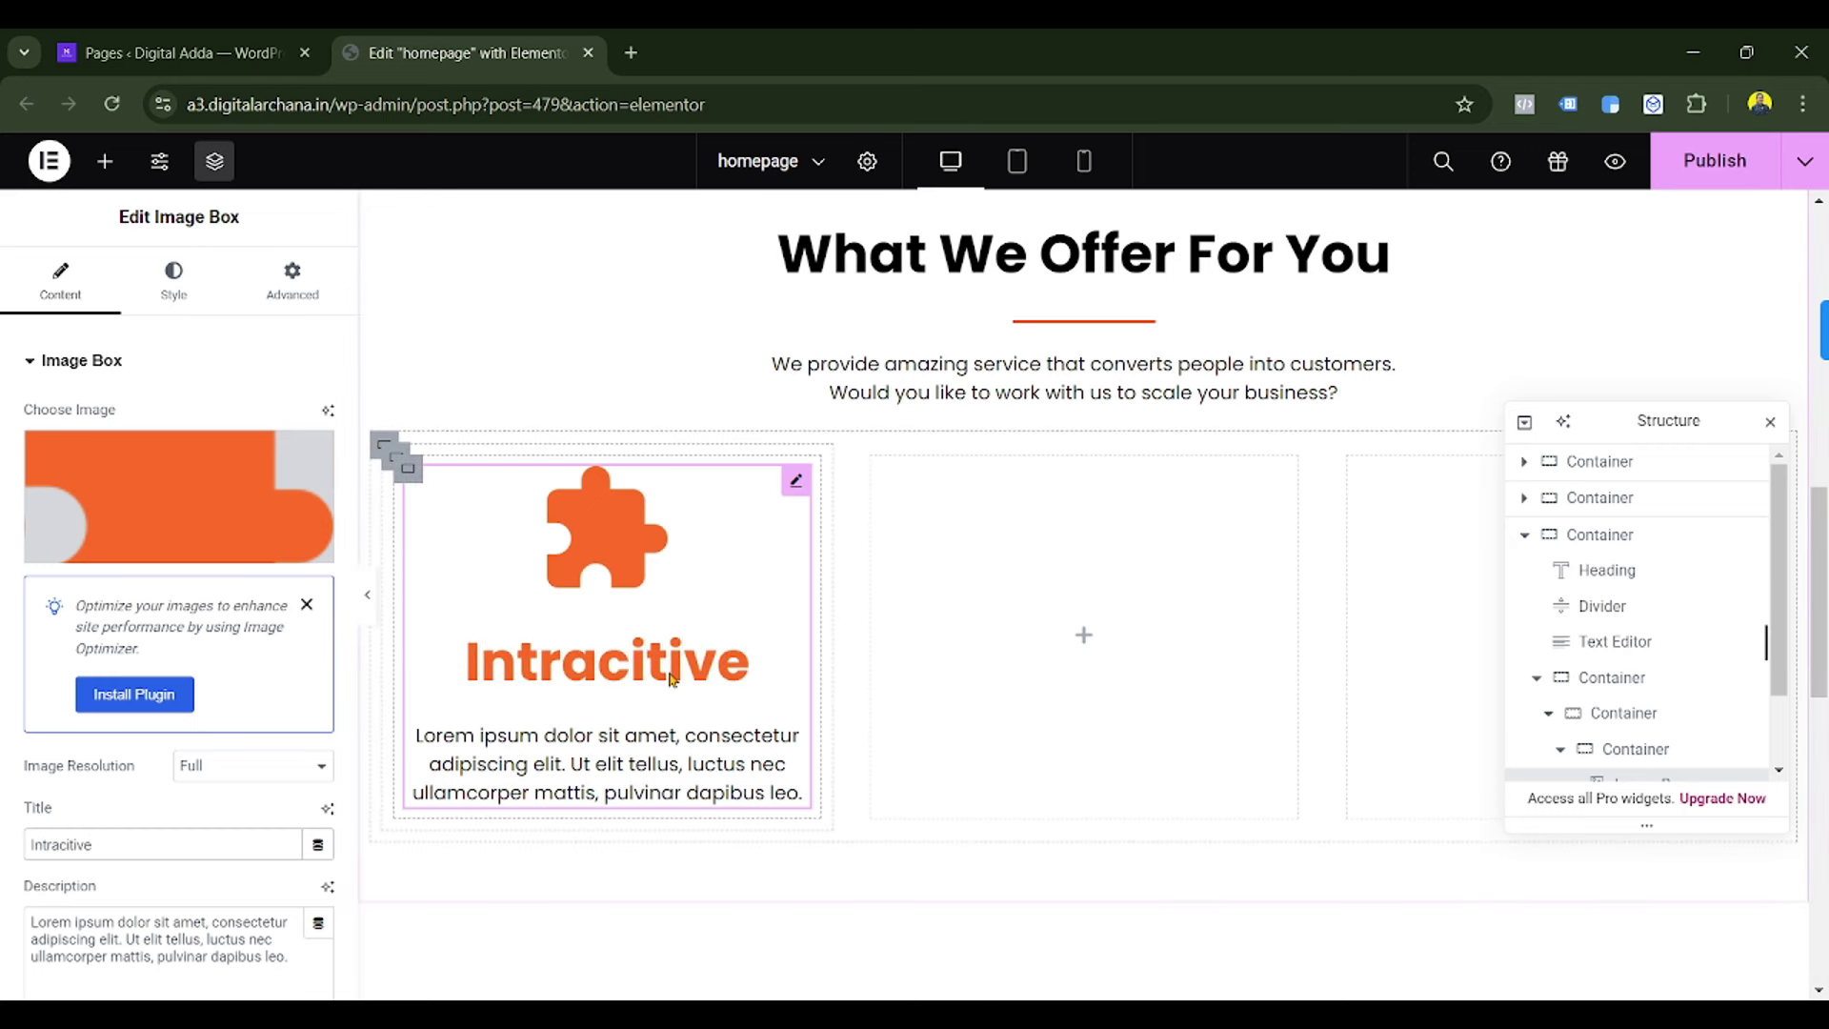
type(" UI")
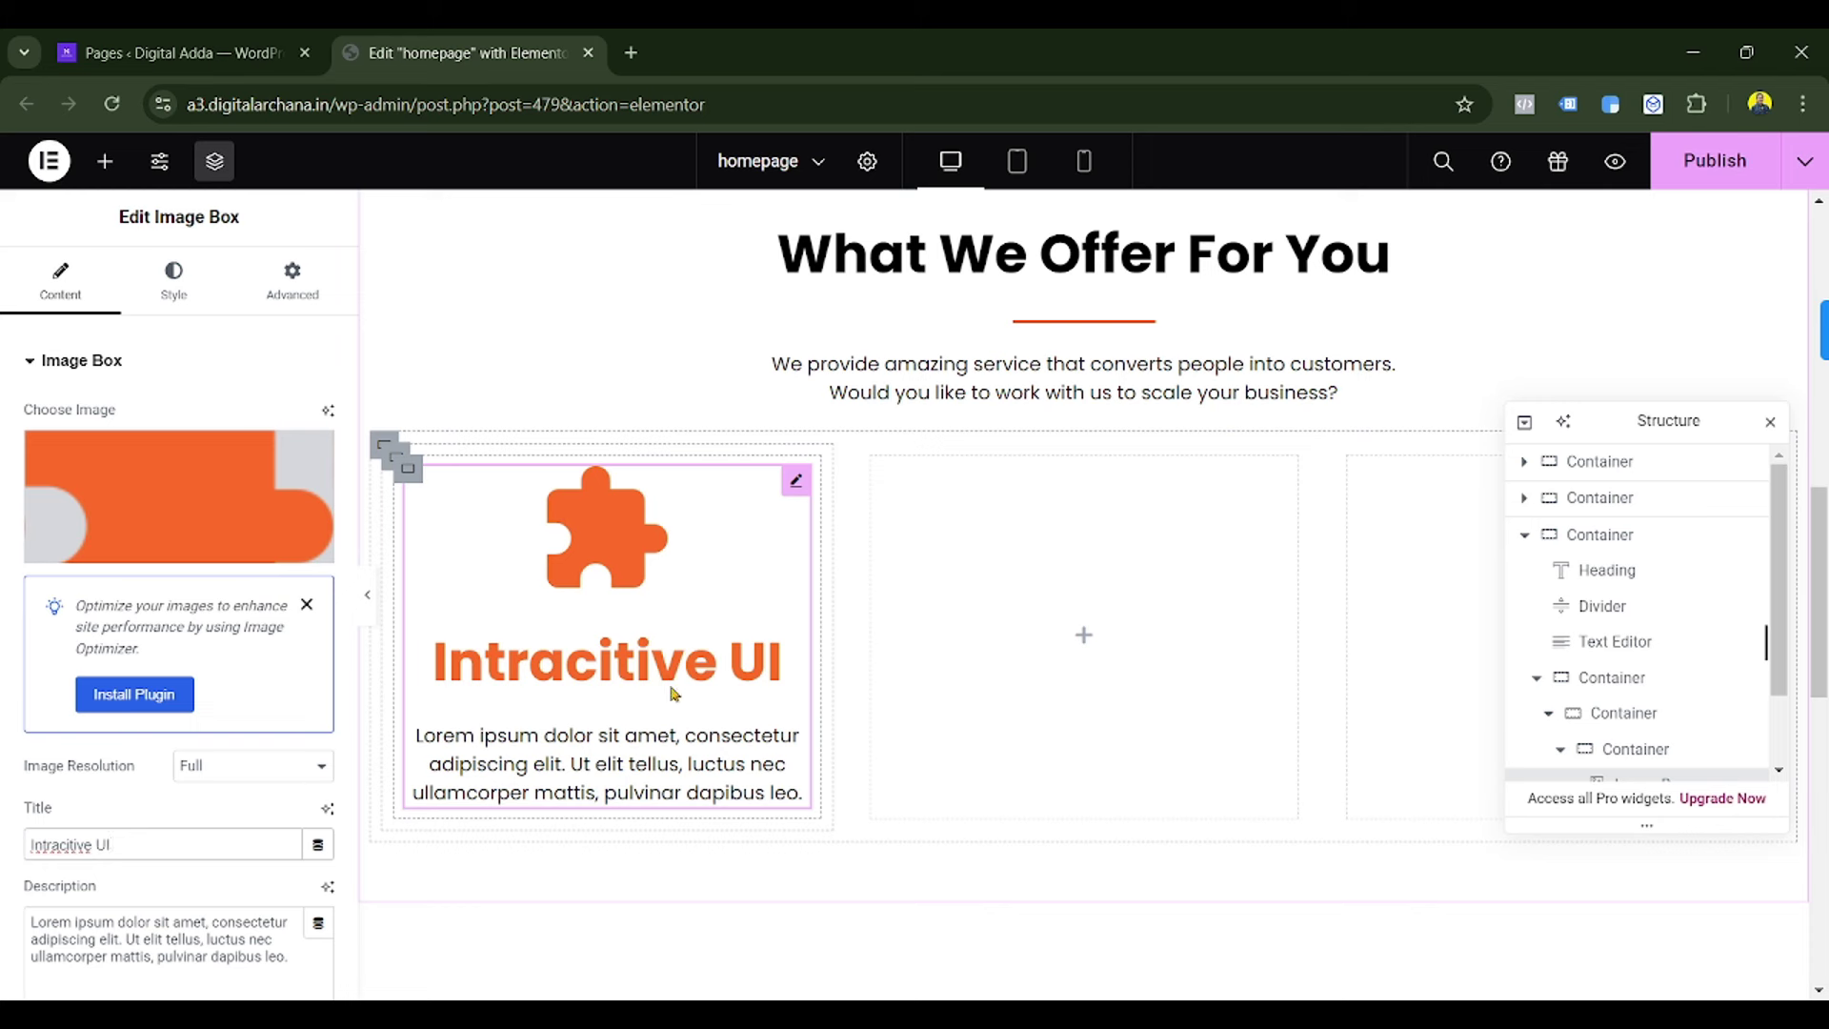
left_click(204, 946)
key("ctrl+a")
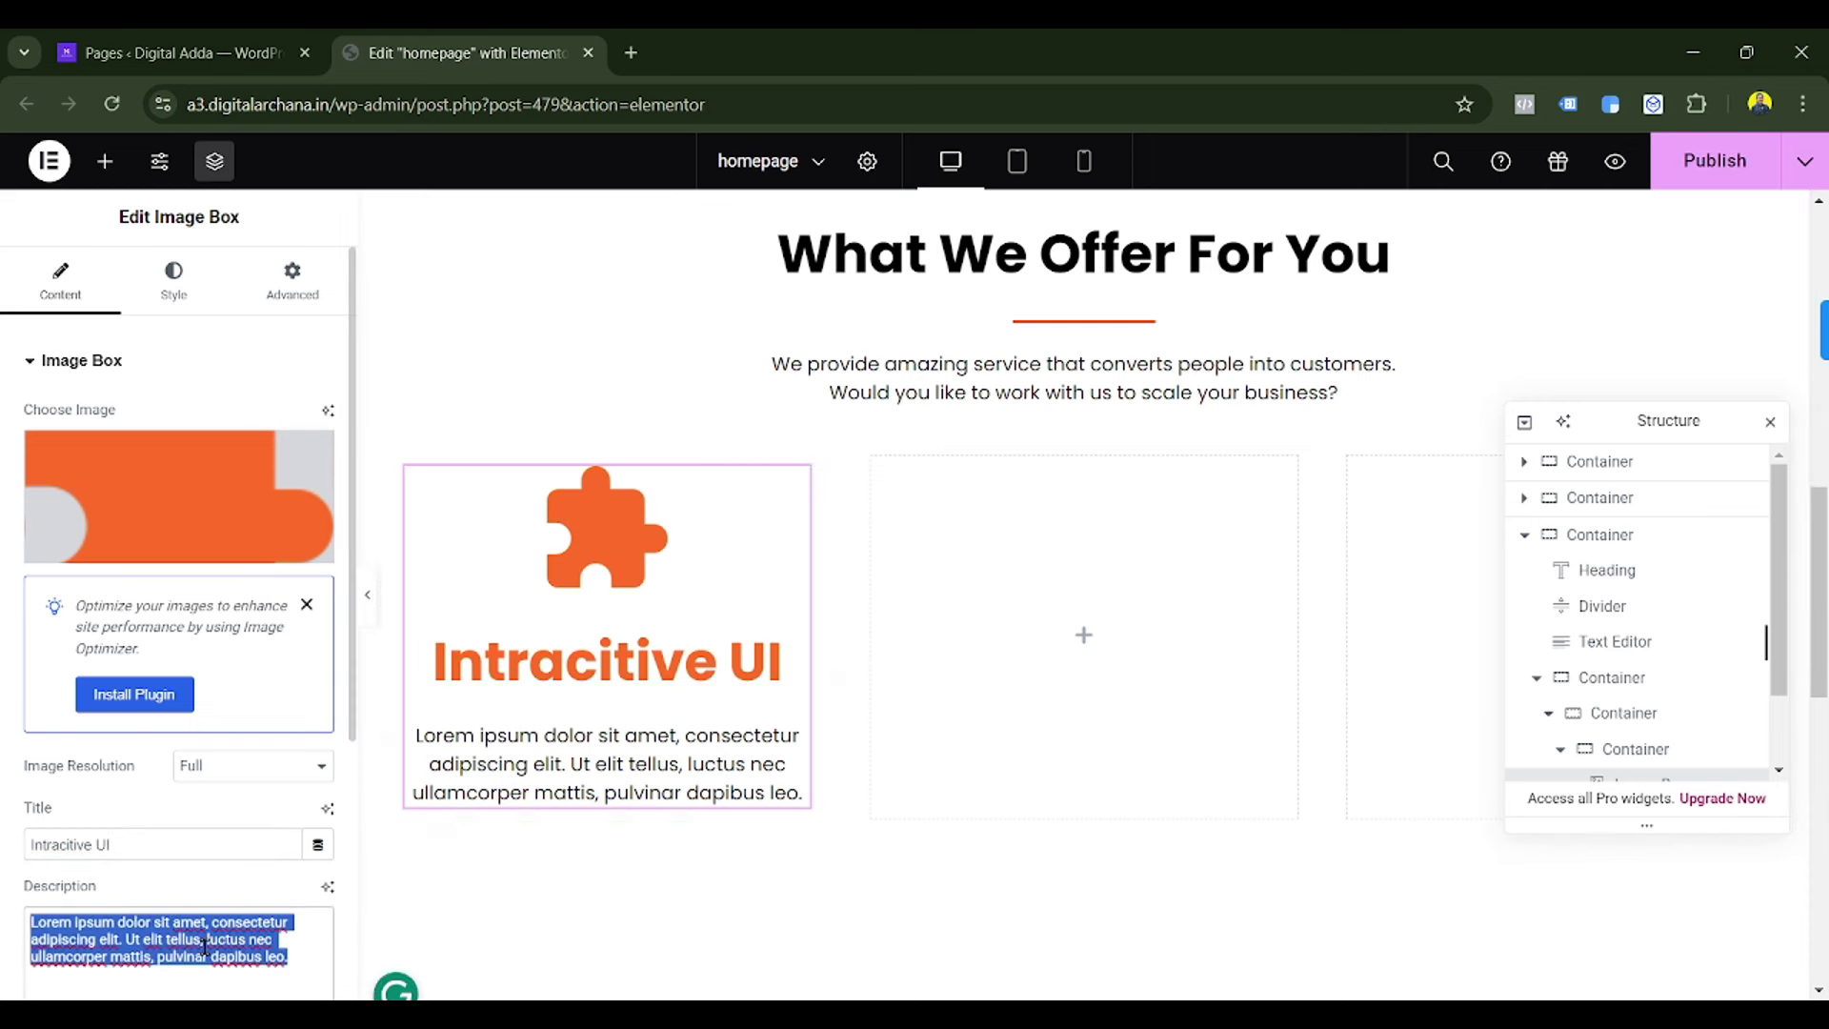
type("We provide wo")
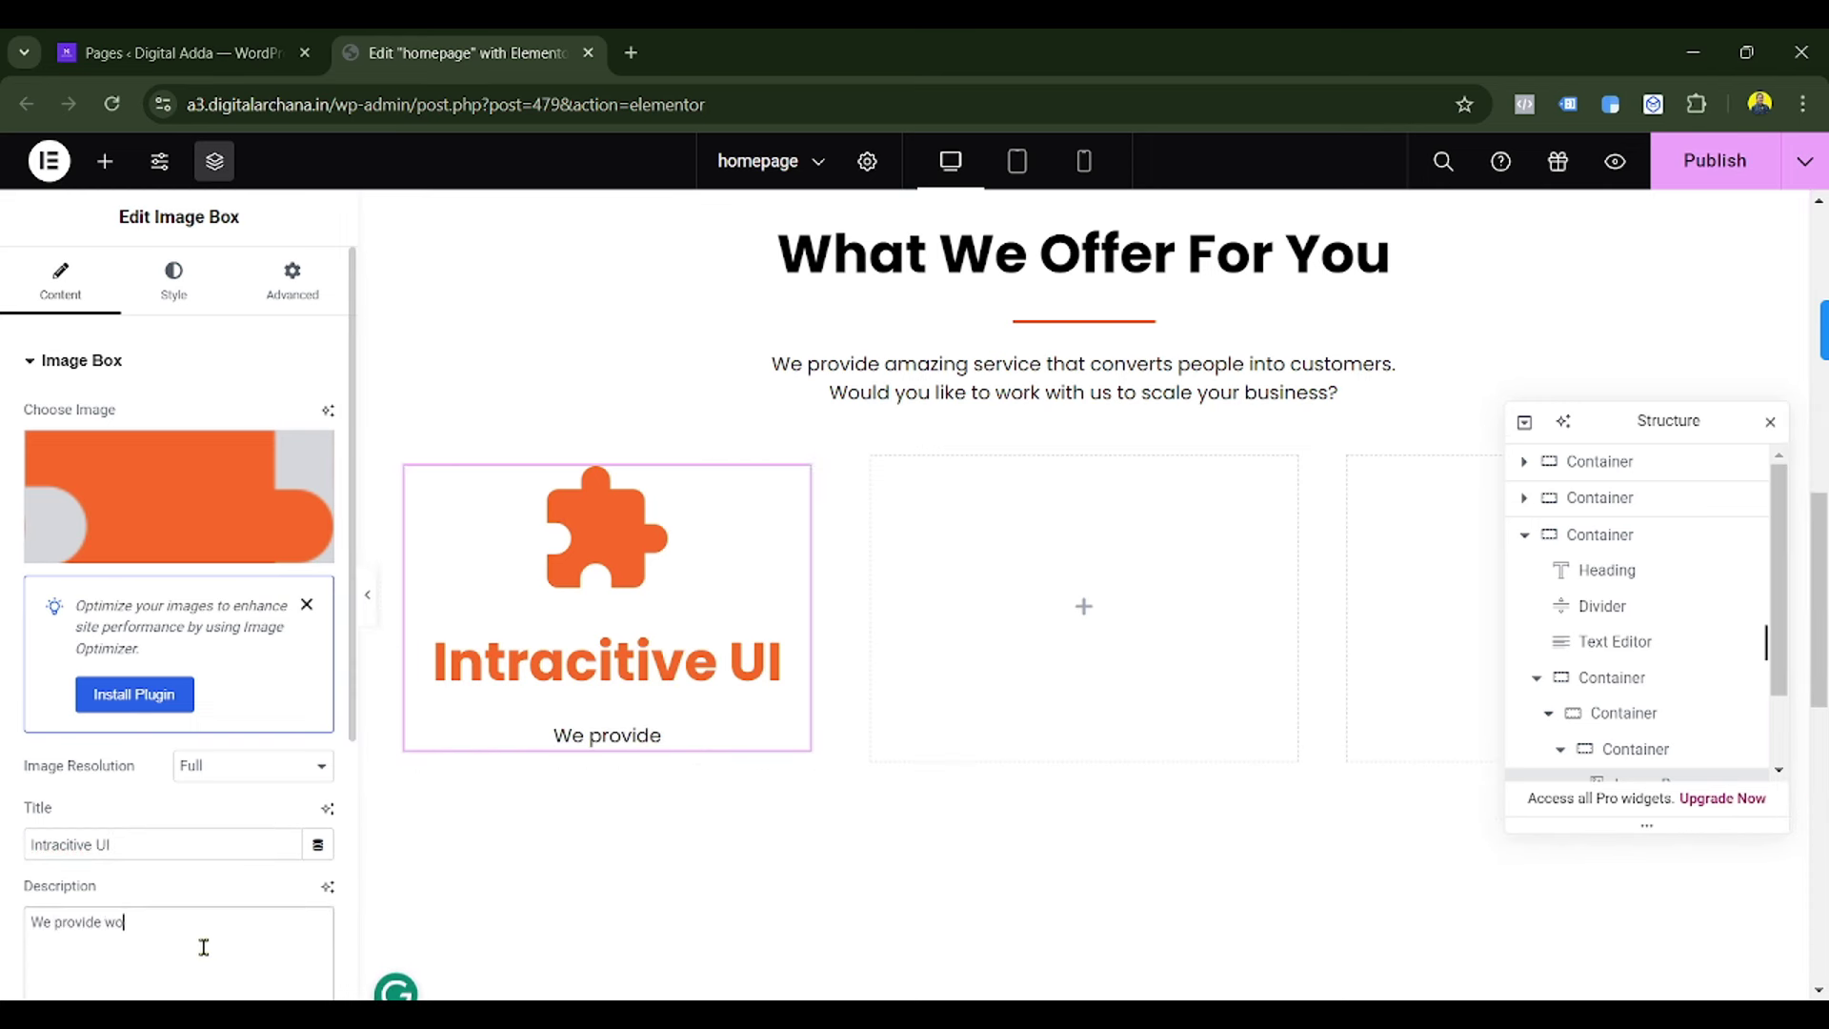
type("nderful")
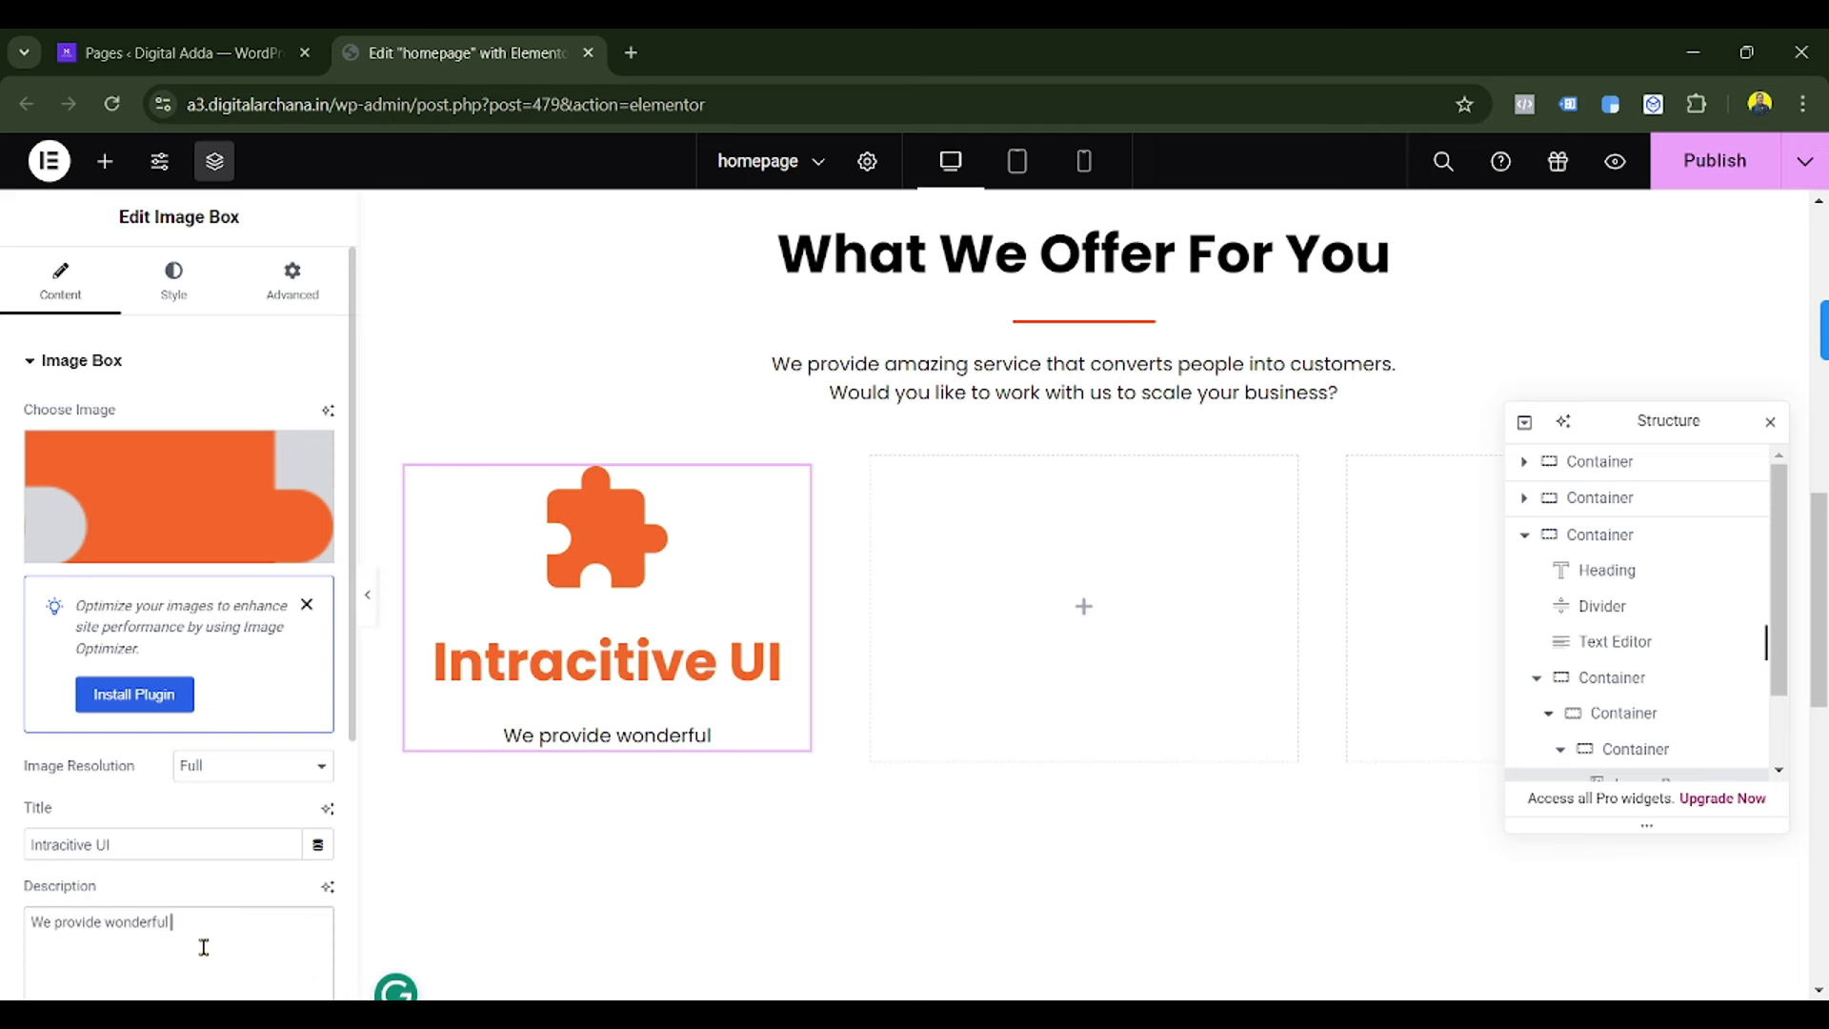
type(" UI design")
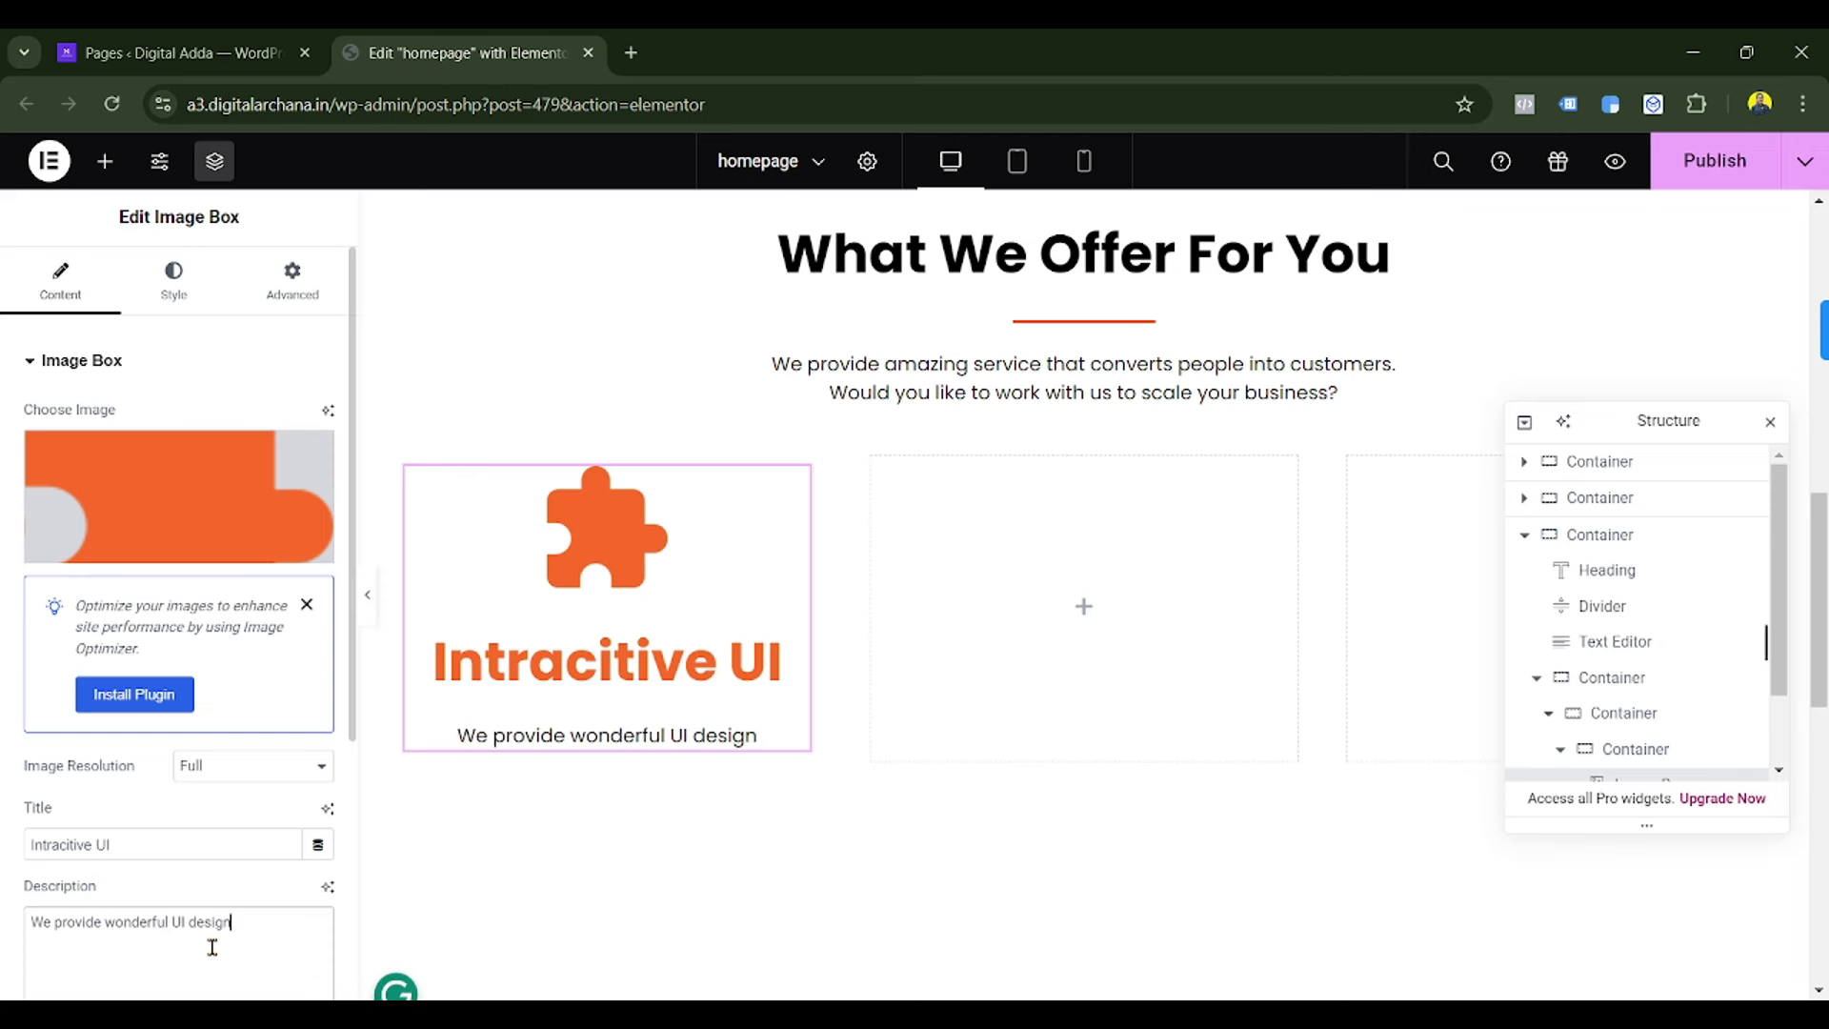
left_click(160, 290)
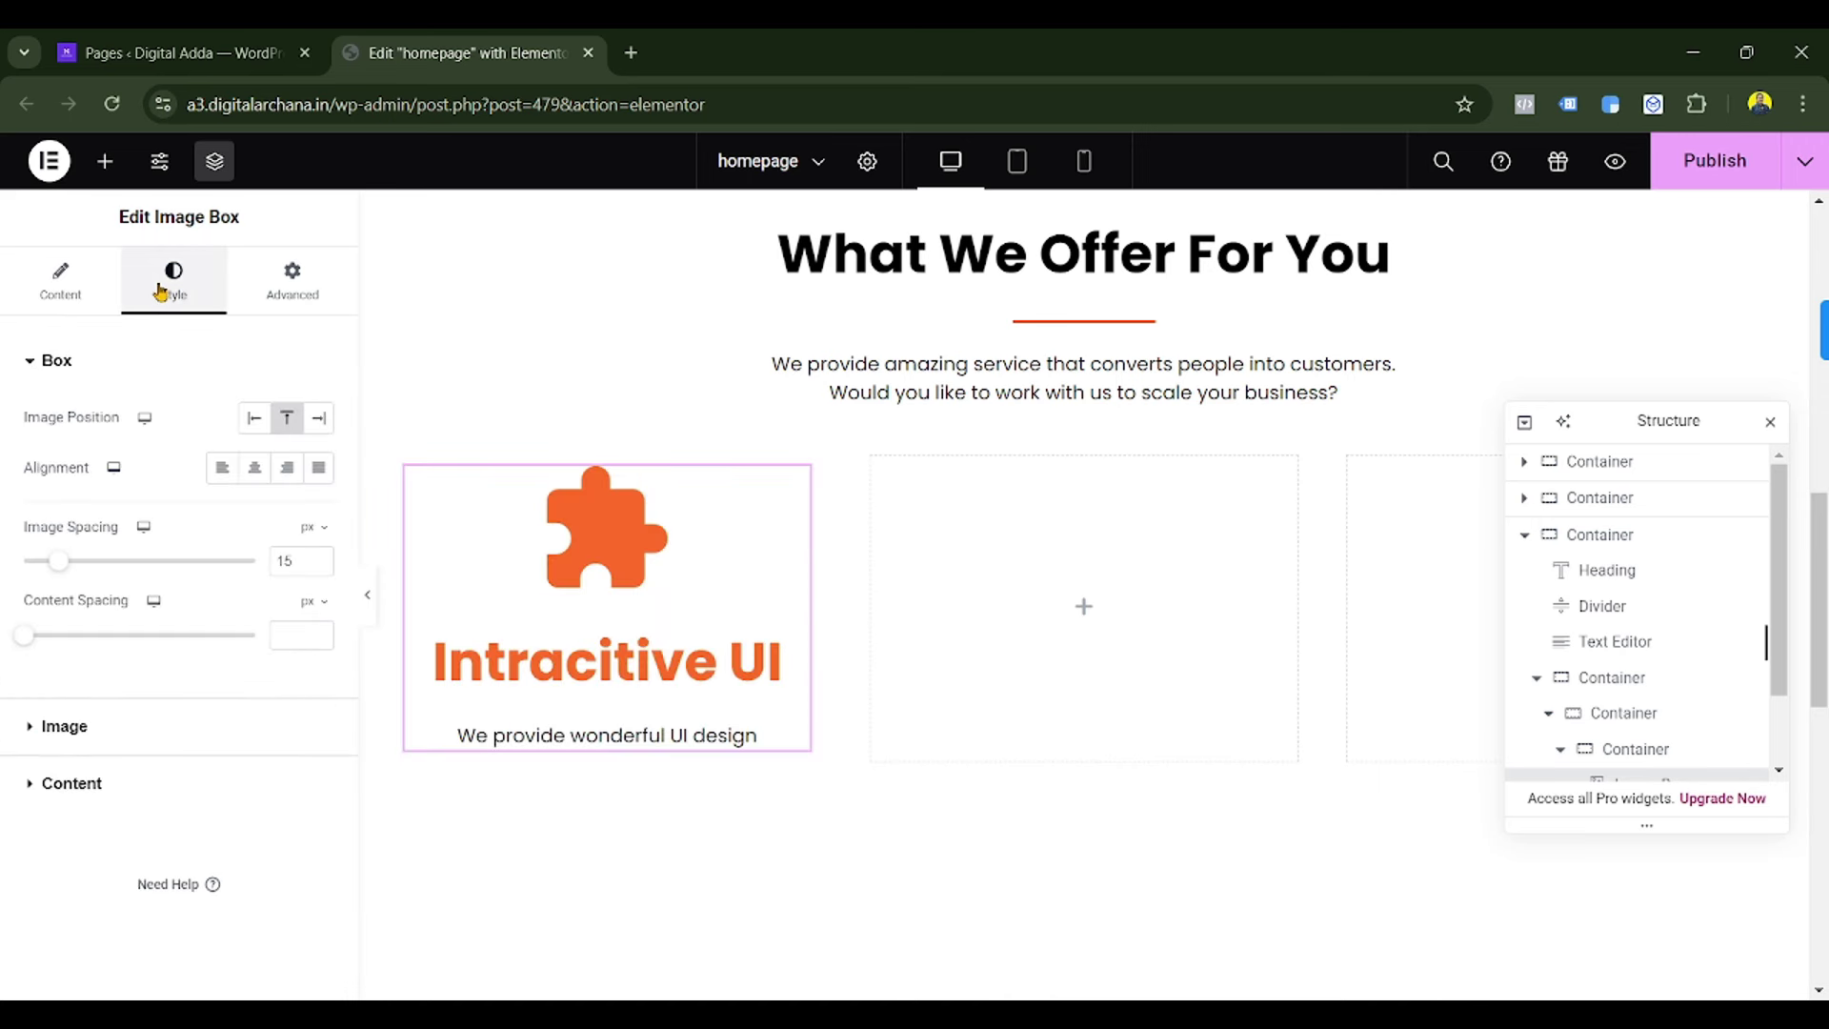
Set the puzzle icon image width to 15%.
left_click(121, 726)
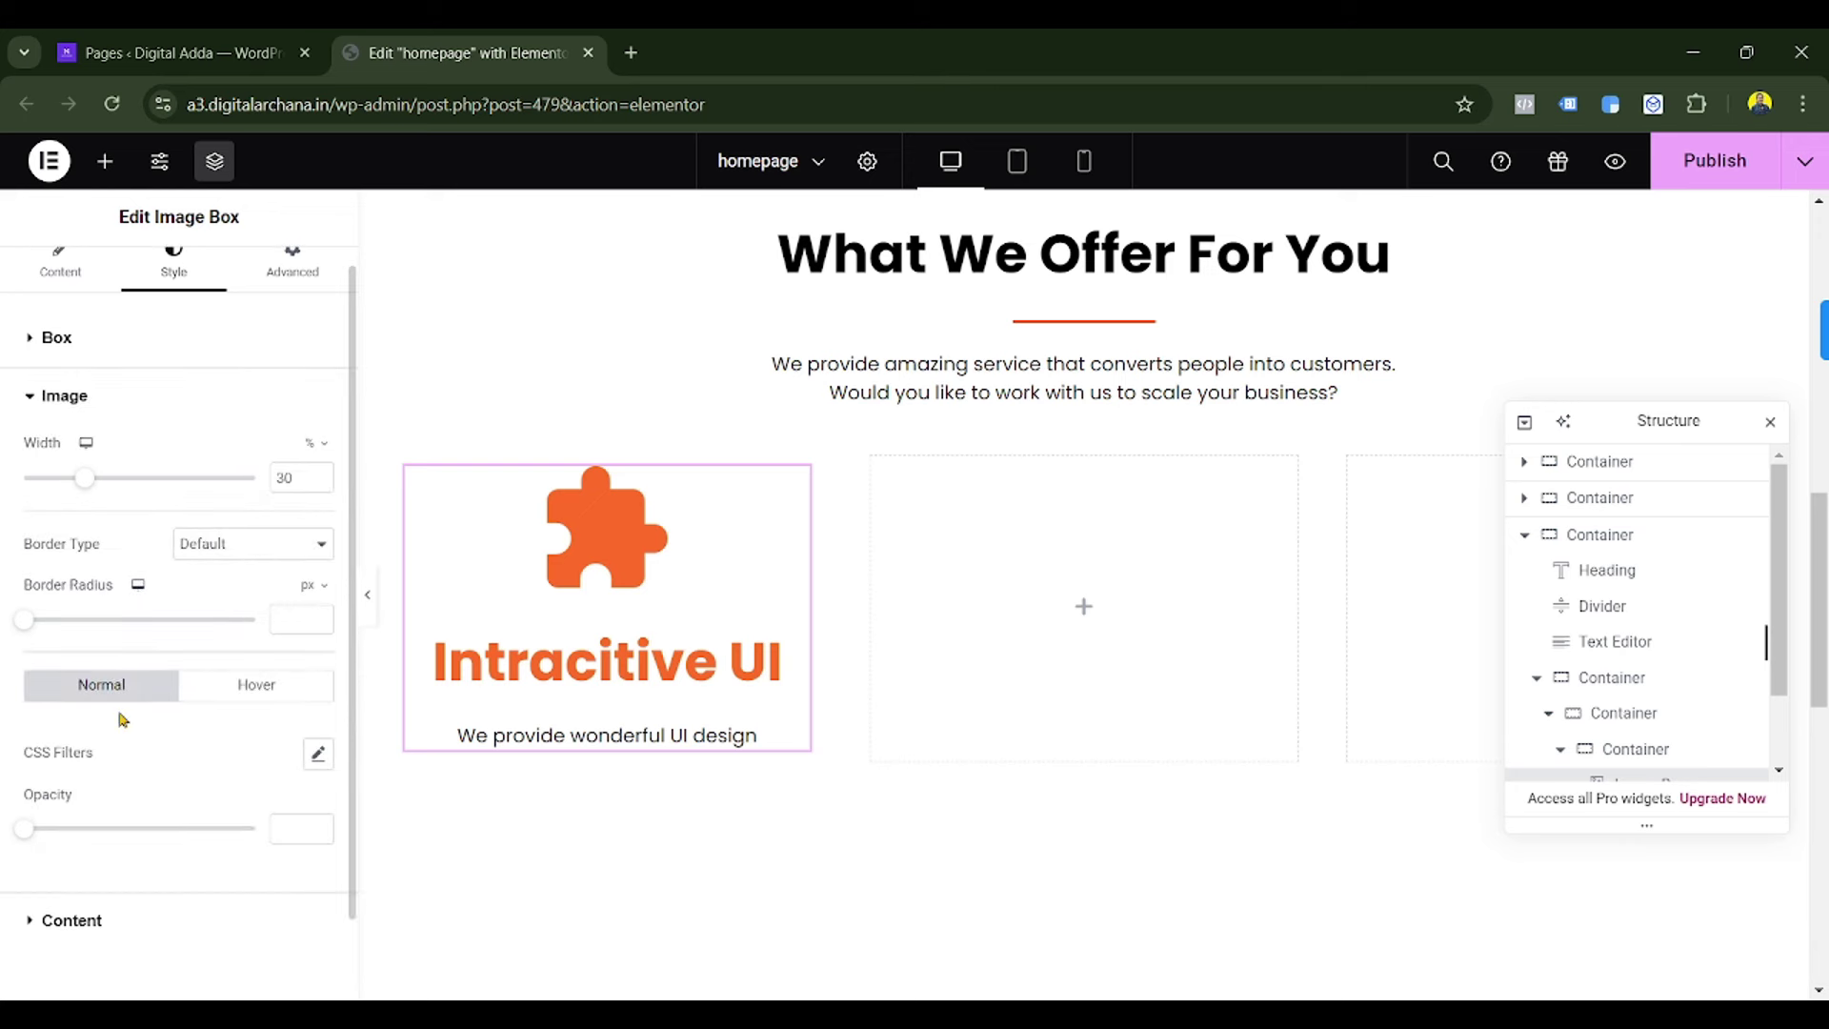
mouse_move(75, 485)
left_mouse_down()
mouse_move(48, 484)
mouse_move(110, 489)
mouse_move(46, 493)
left_mouse_up()
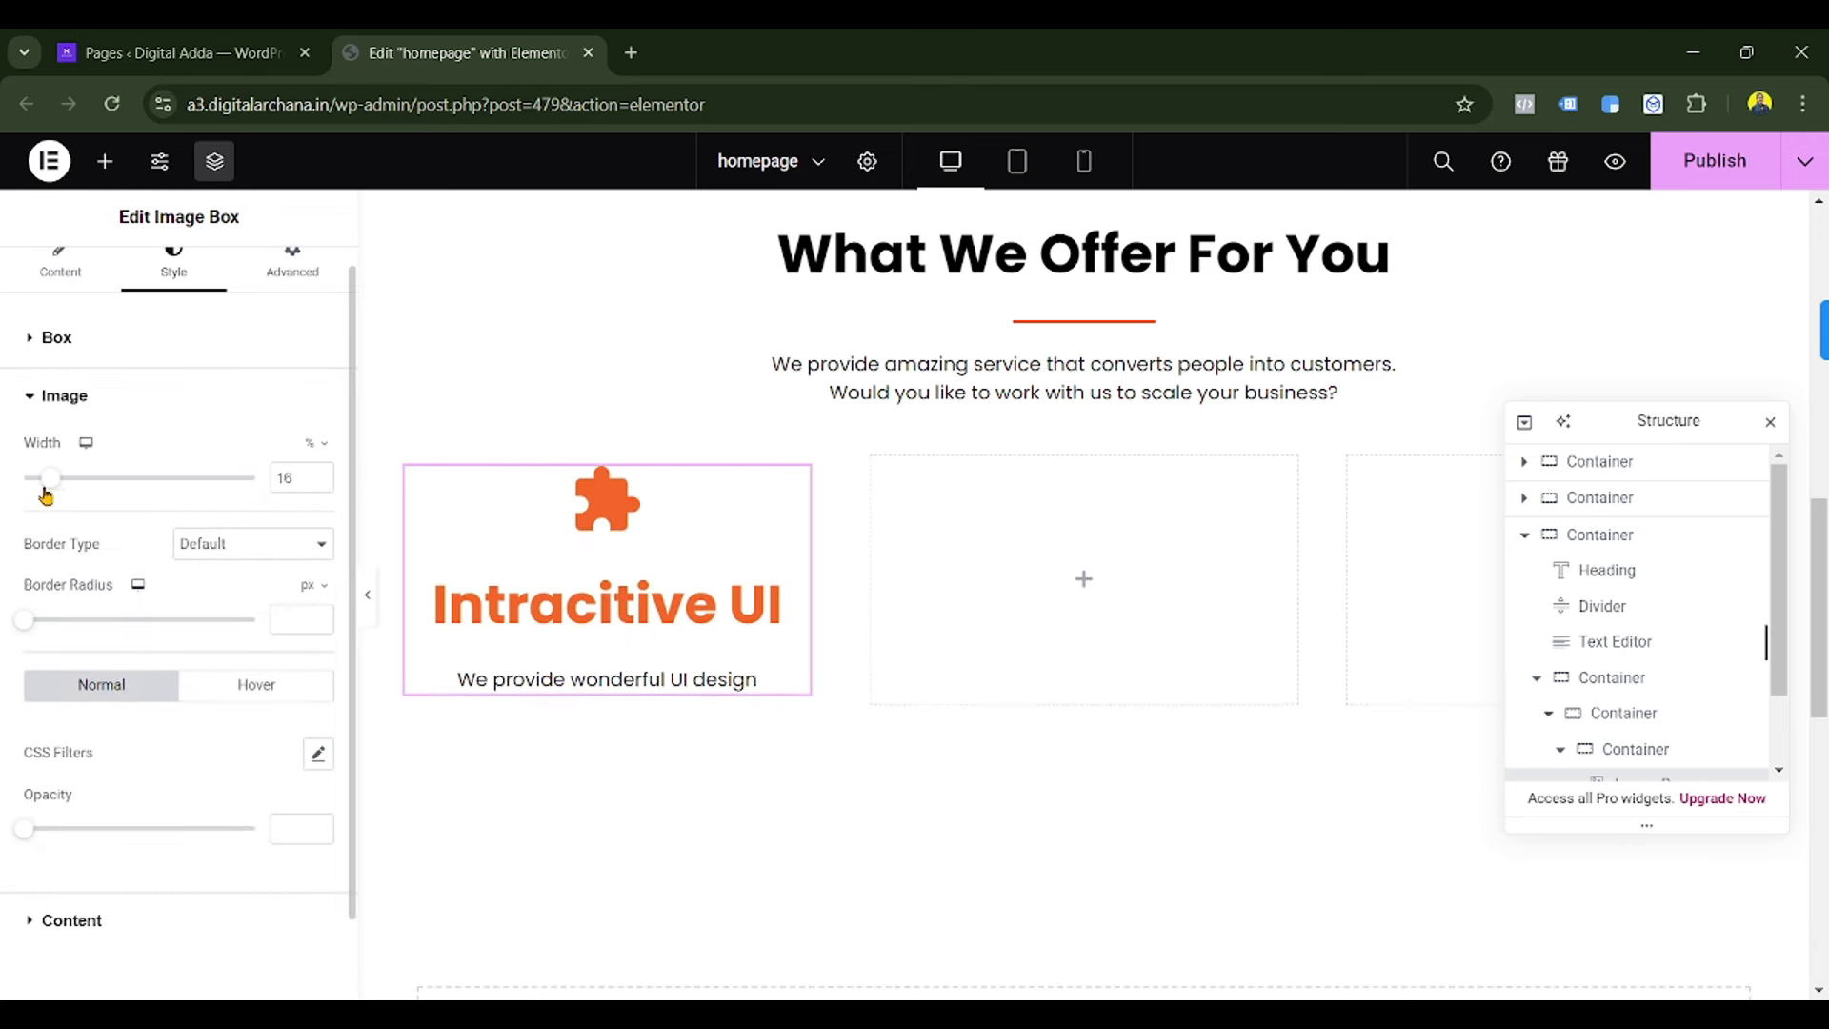
left_click(328, 484)
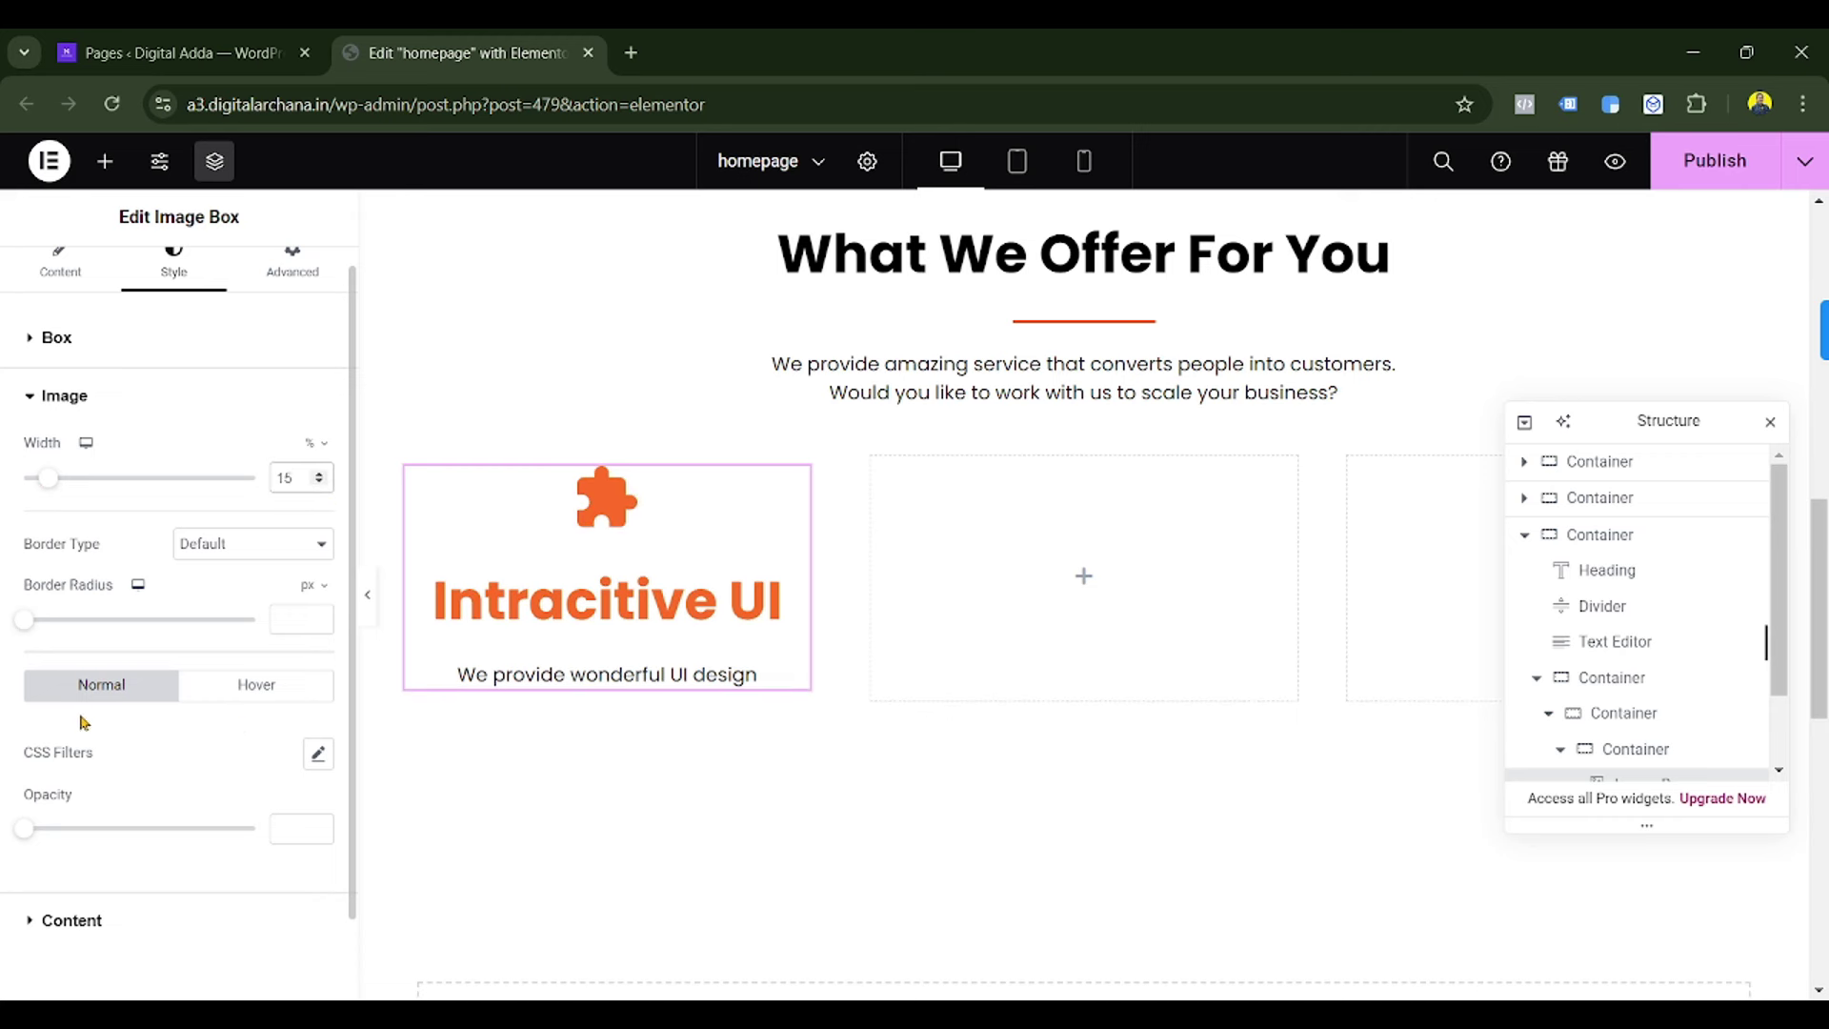
scroll(84, 744, "down", 1)
Make the title Primary black, weight 600, size 20 px.
left_click(74, 830)
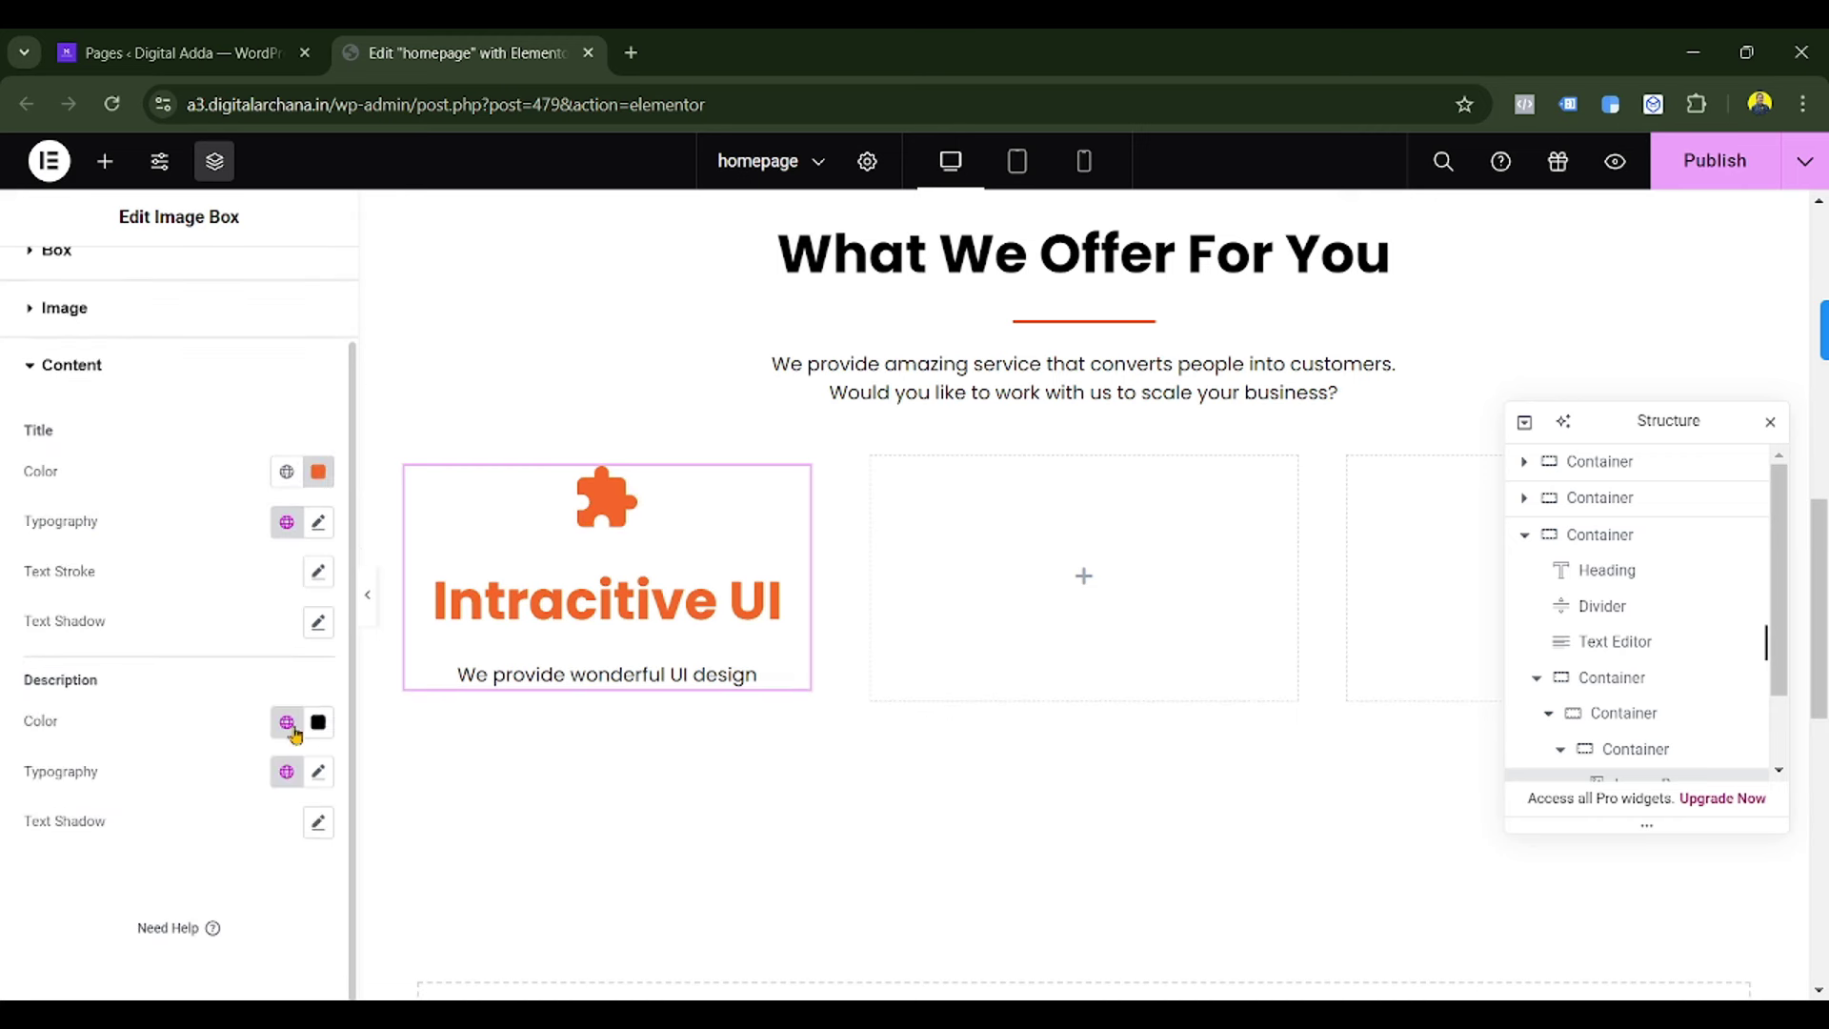
left_click(286, 473)
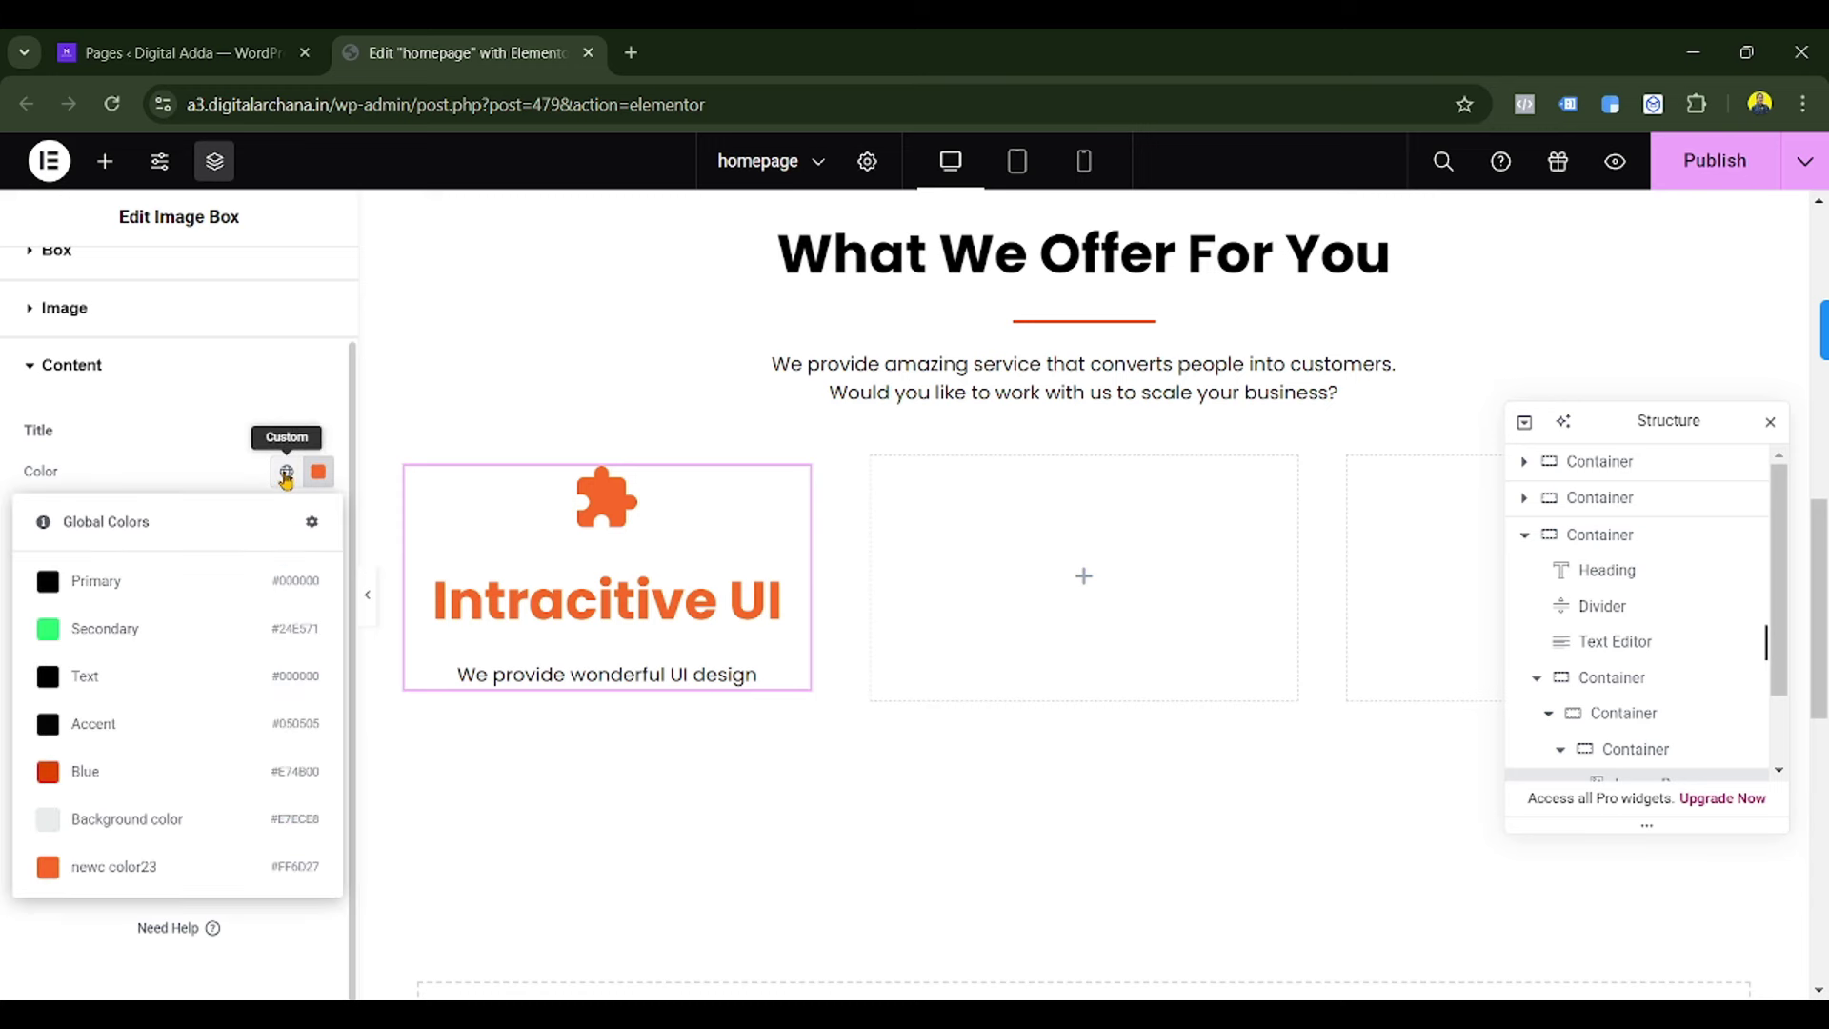
left_click(123, 579)
left_click(317, 472)
left_click(286, 519)
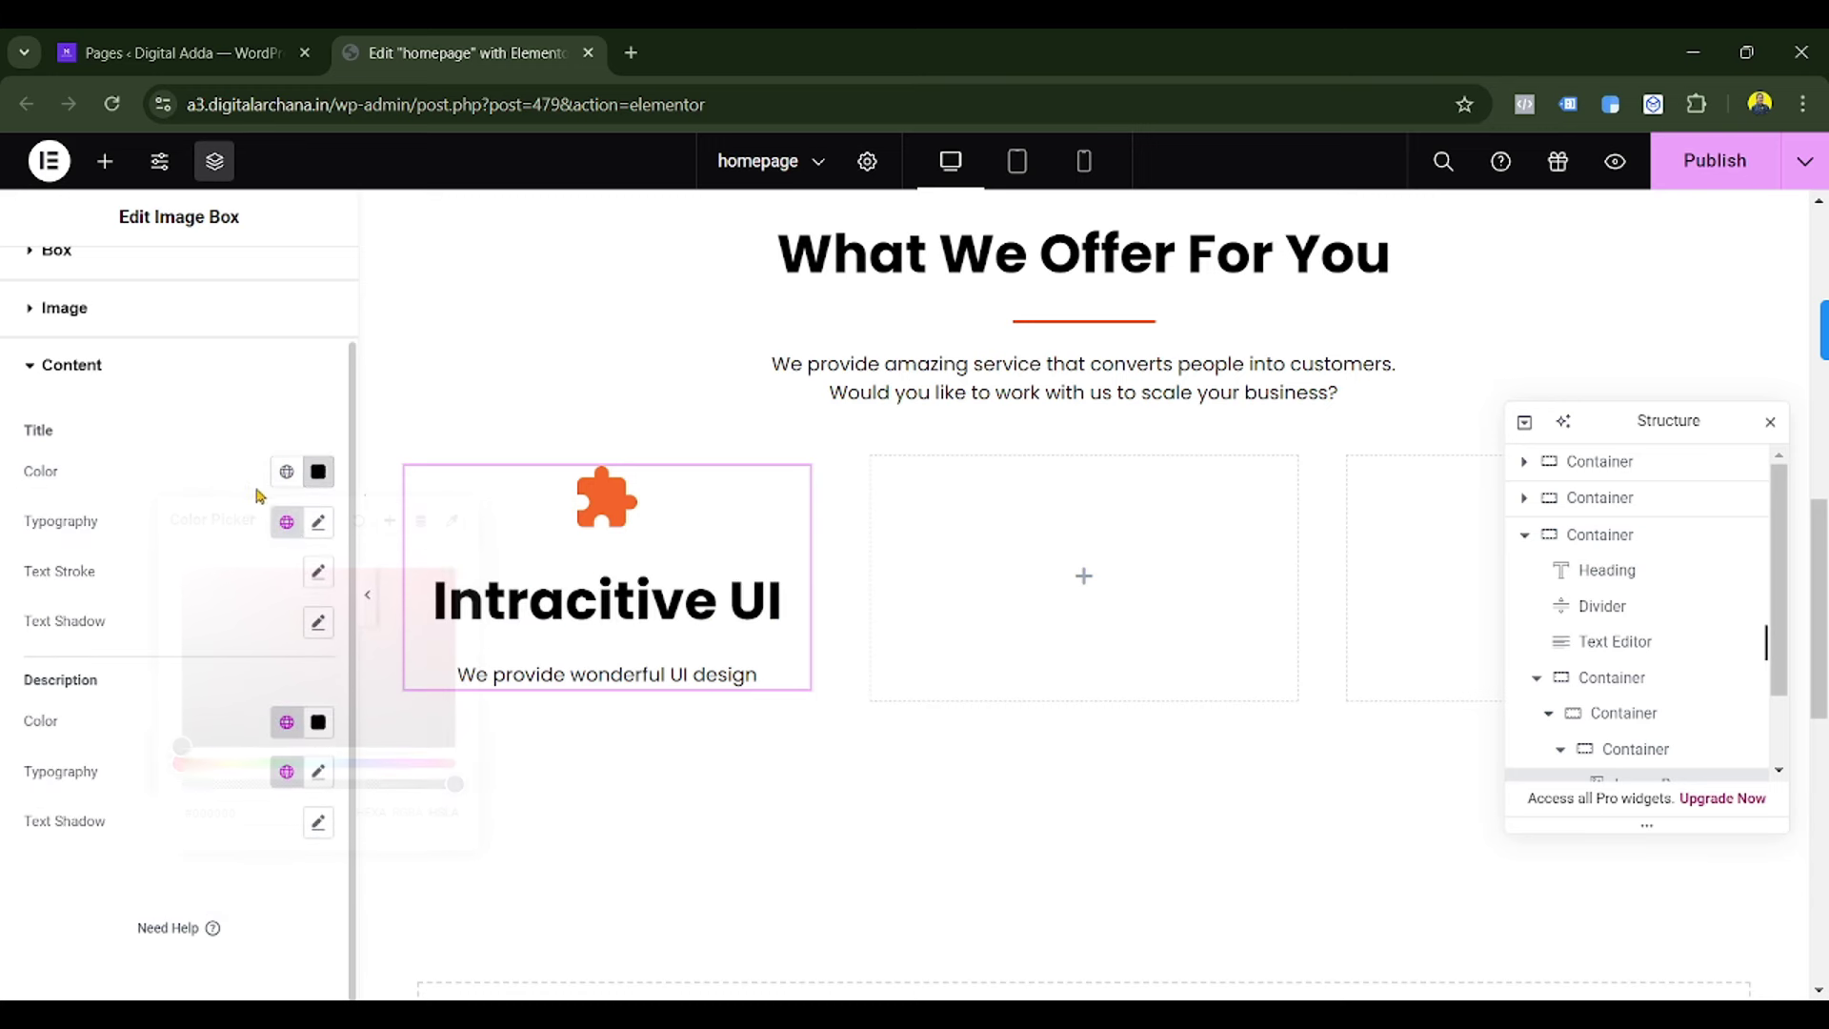
left_click(318, 522)
left_click(224, 775)
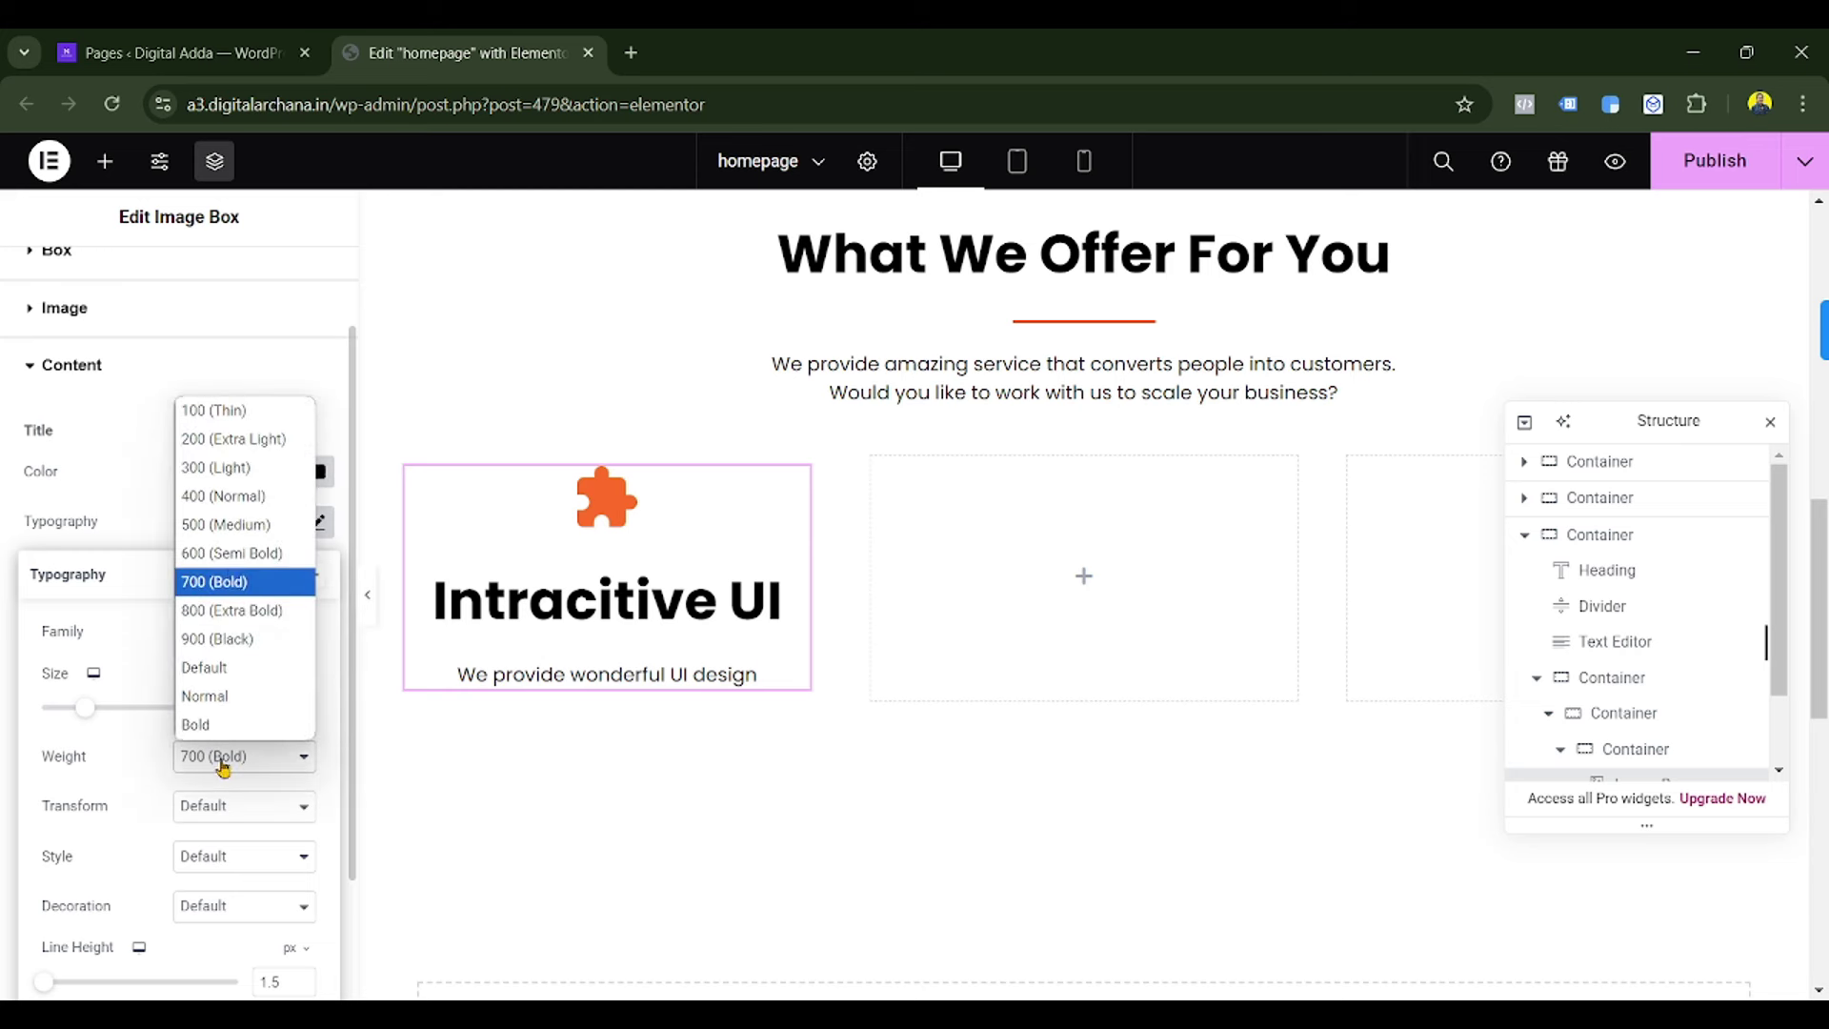
left_click(227, 557)
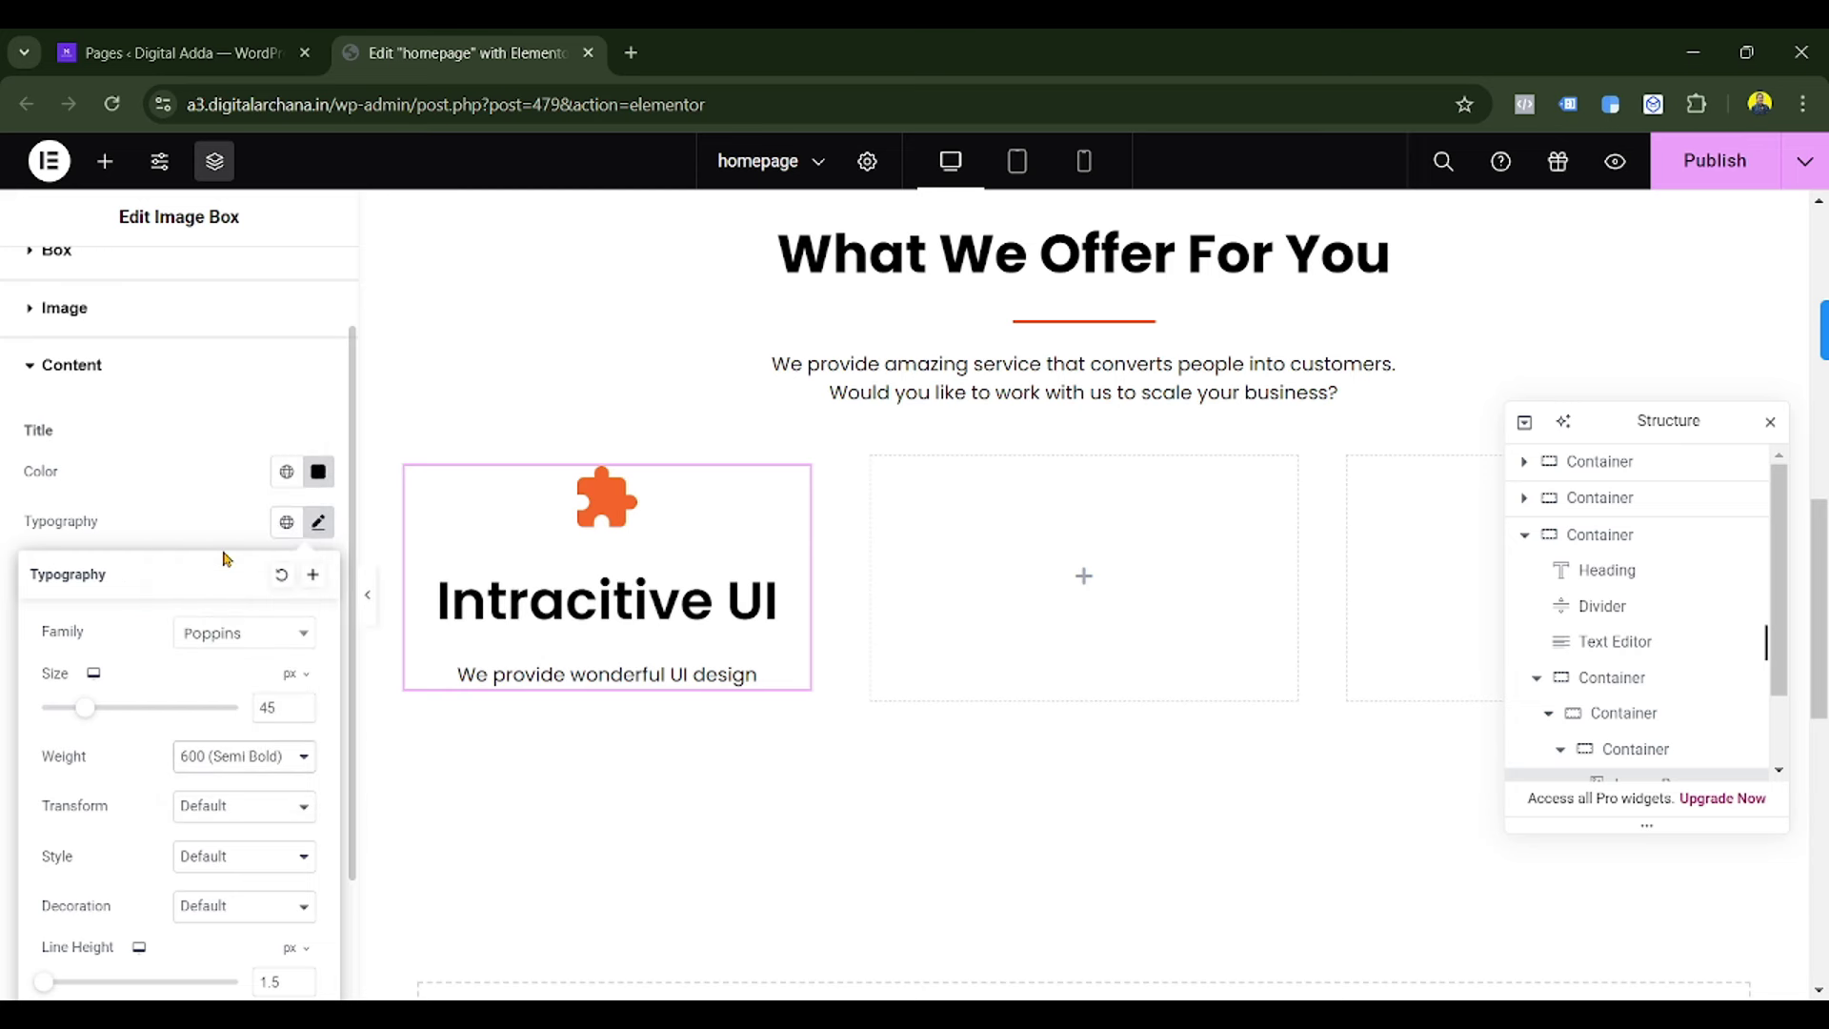
double_click(276, 708)
type("22")
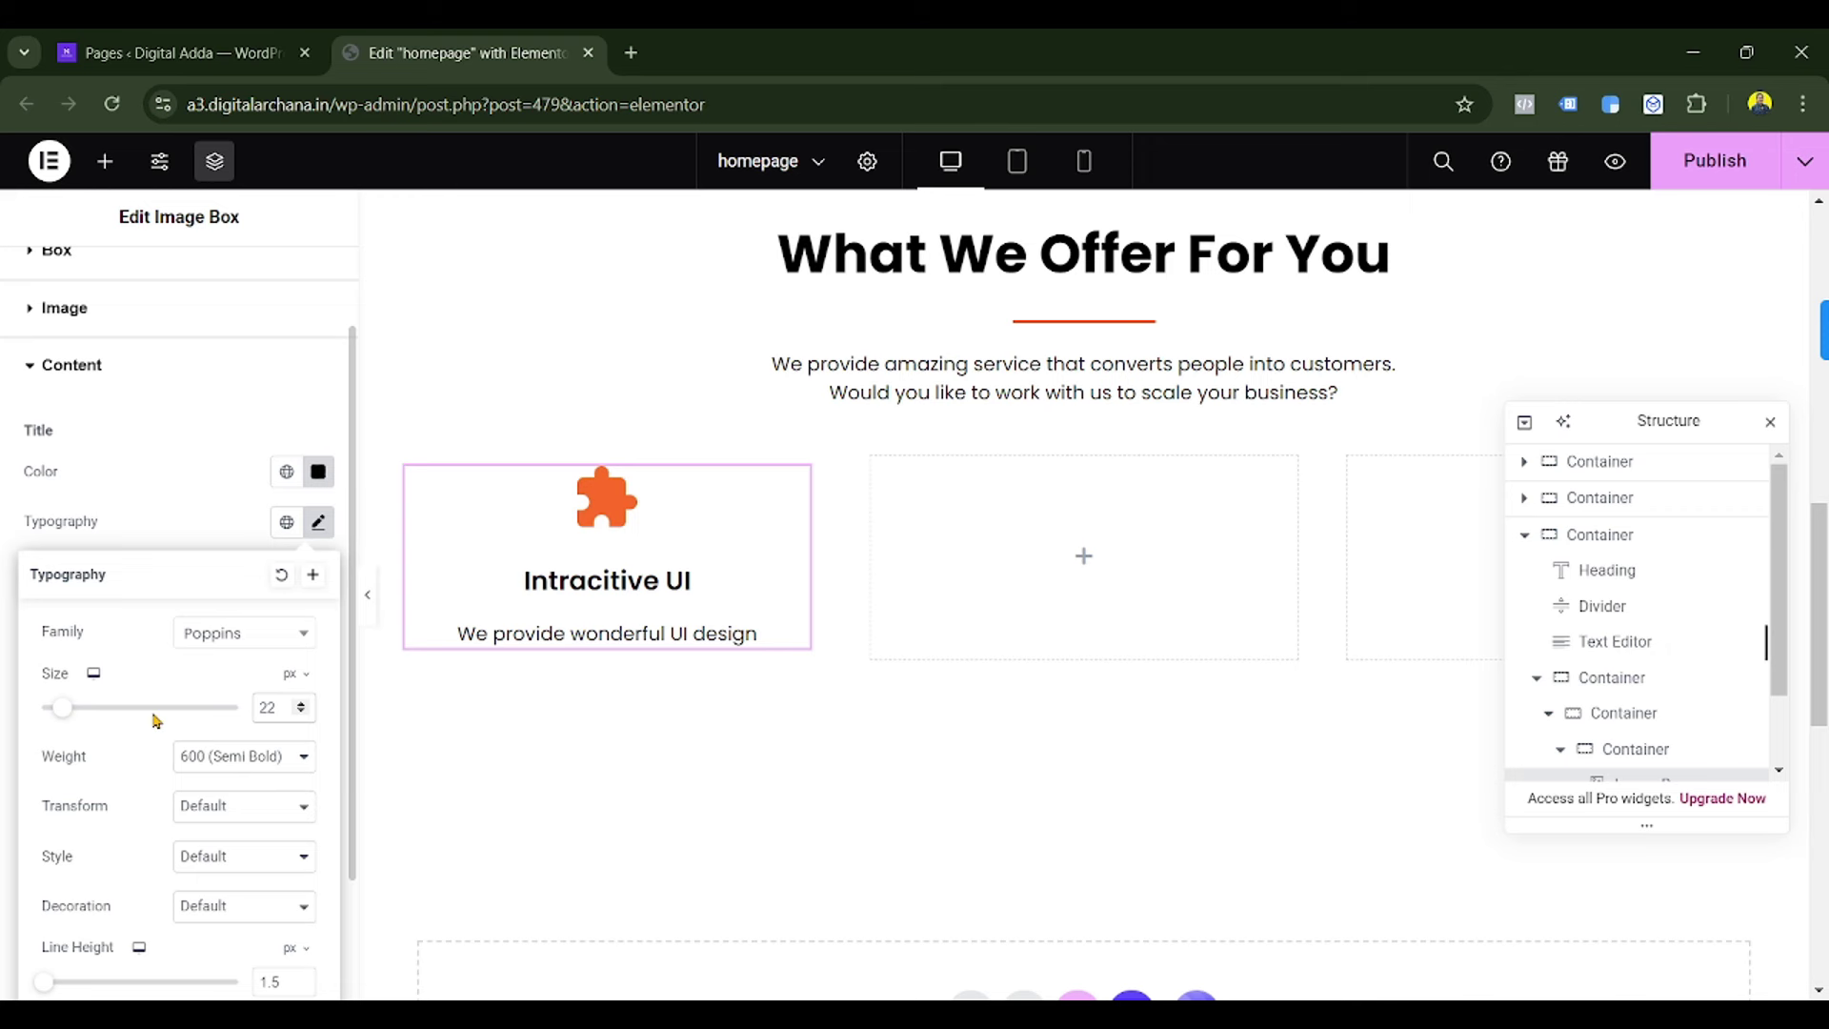
left_click(302, 714)
left_click(302, 714)
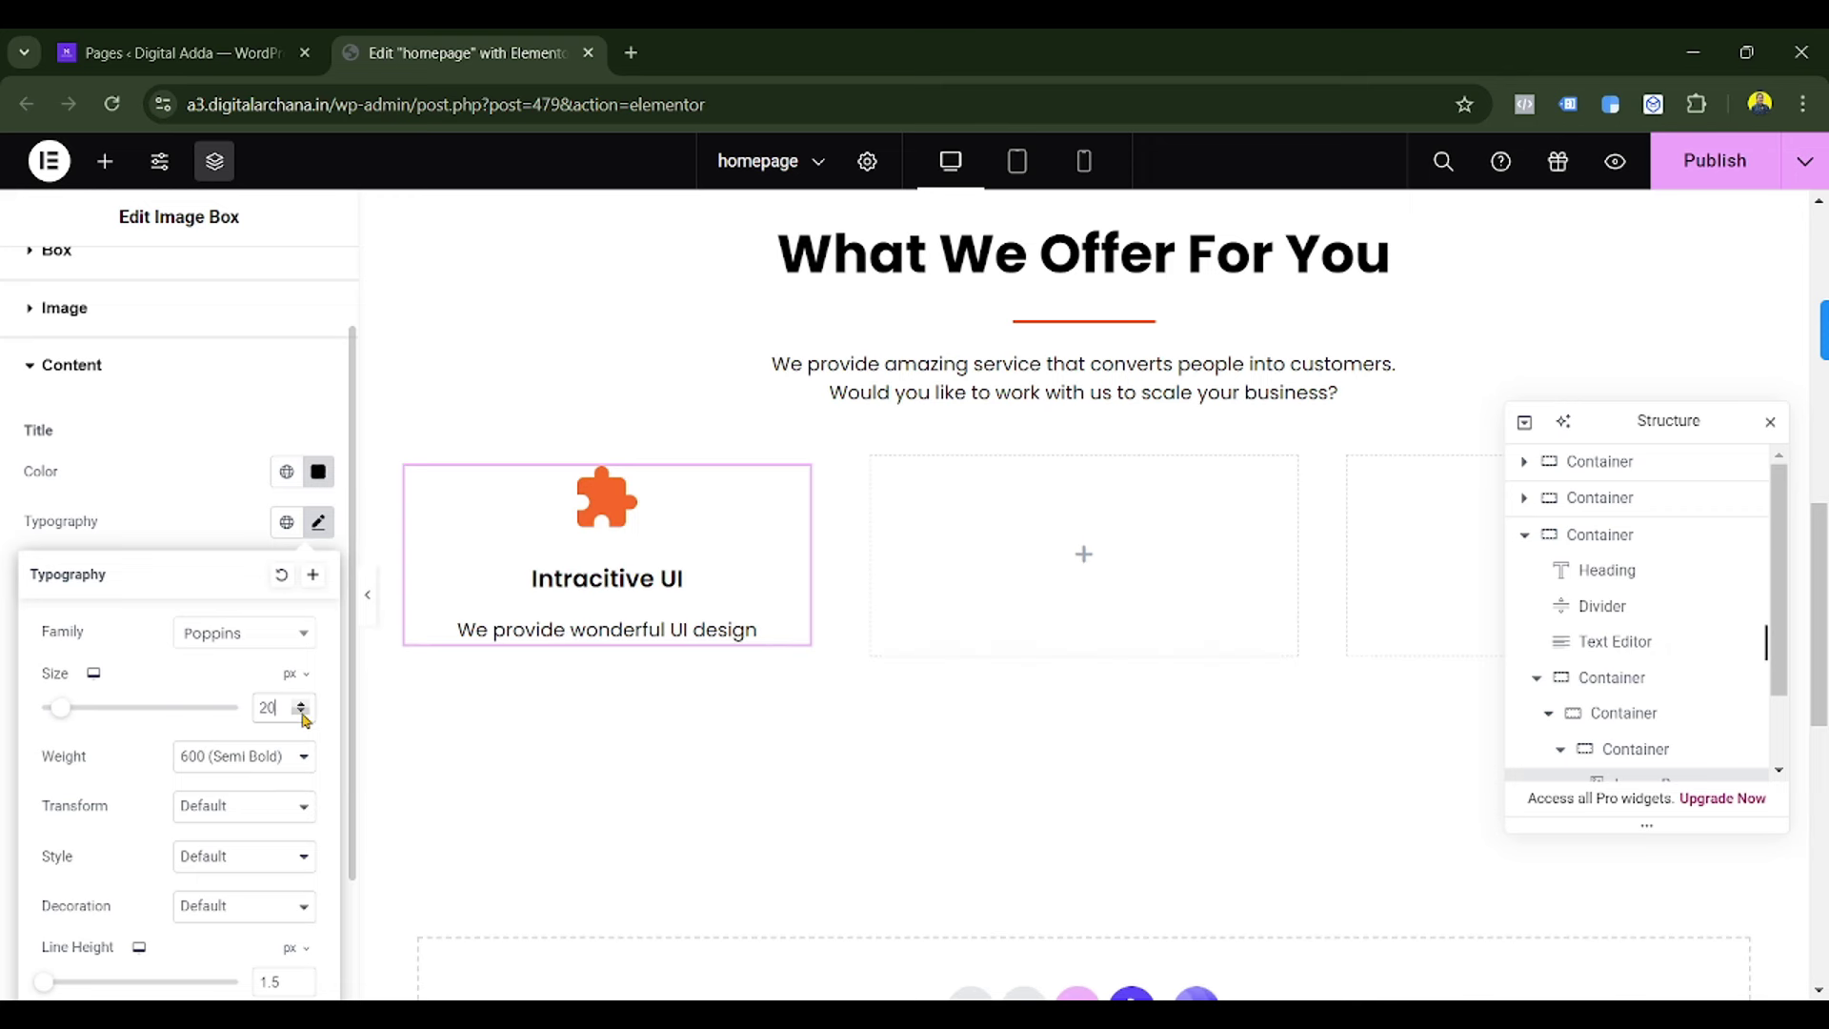
left_click(229, 507)
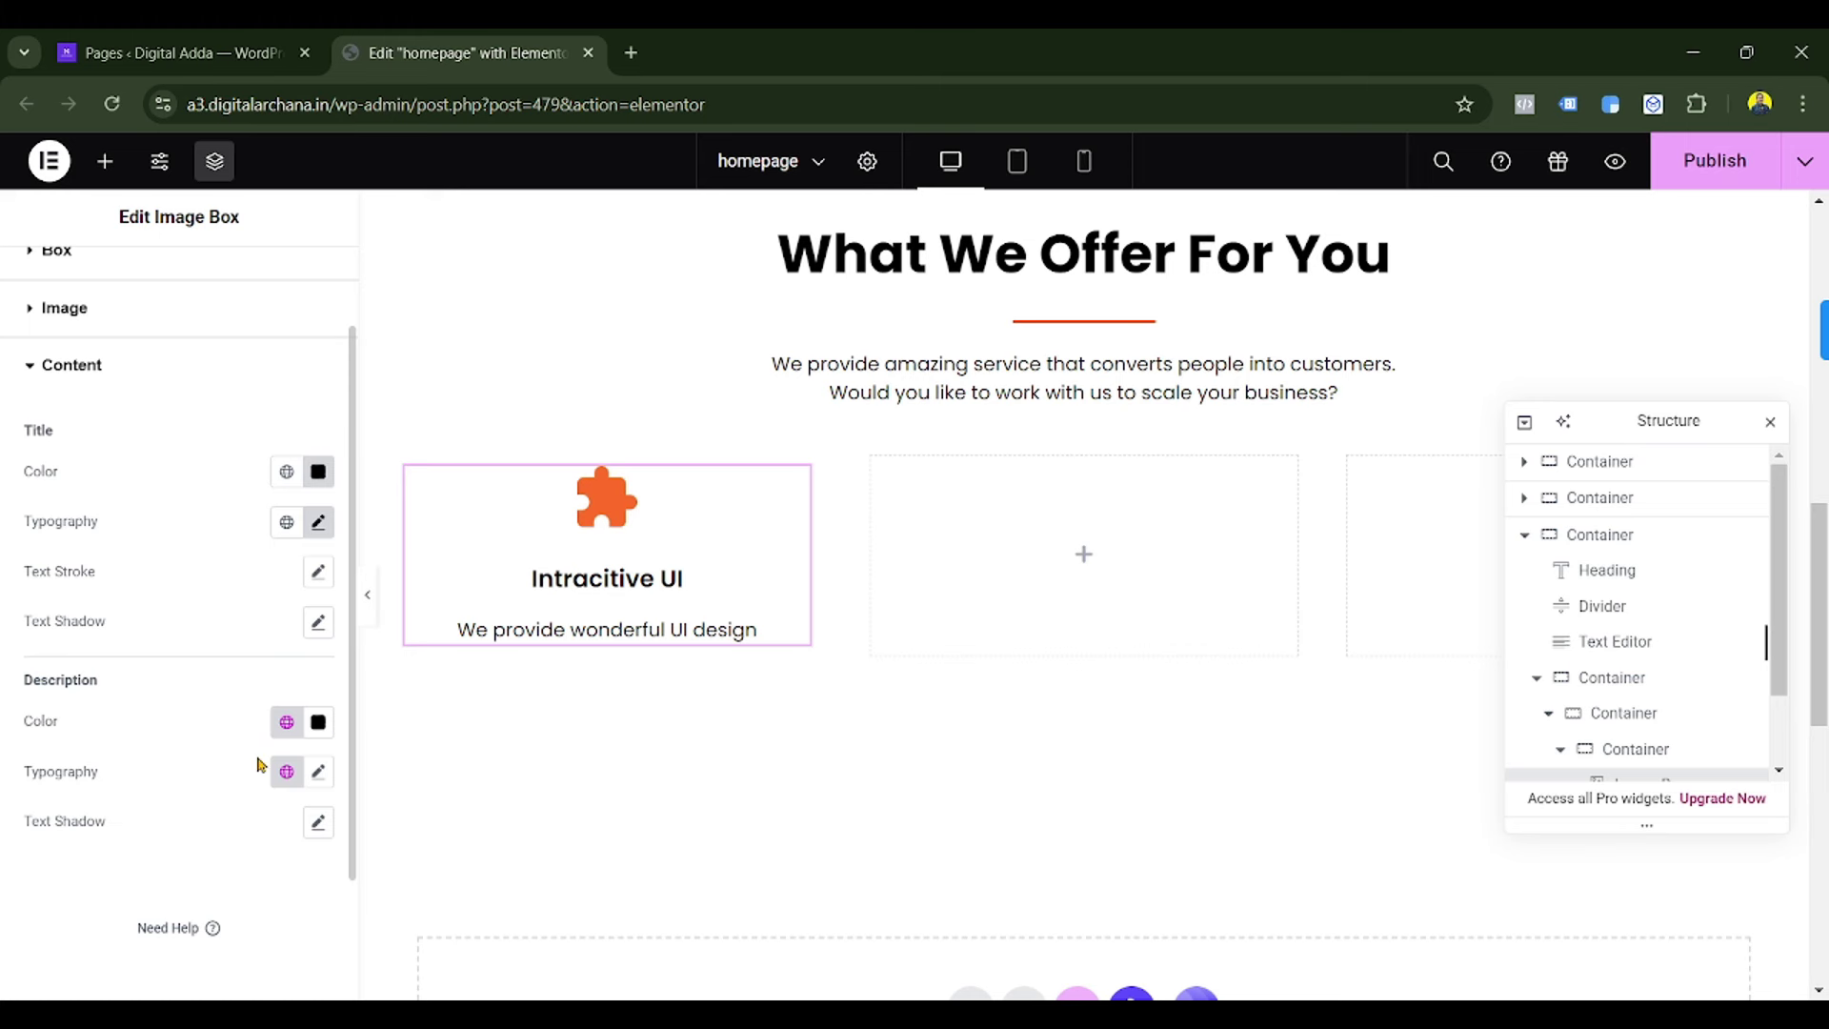
Apply the Accent global font to the description.
left_click(319, 724)
left_click(319, 725)
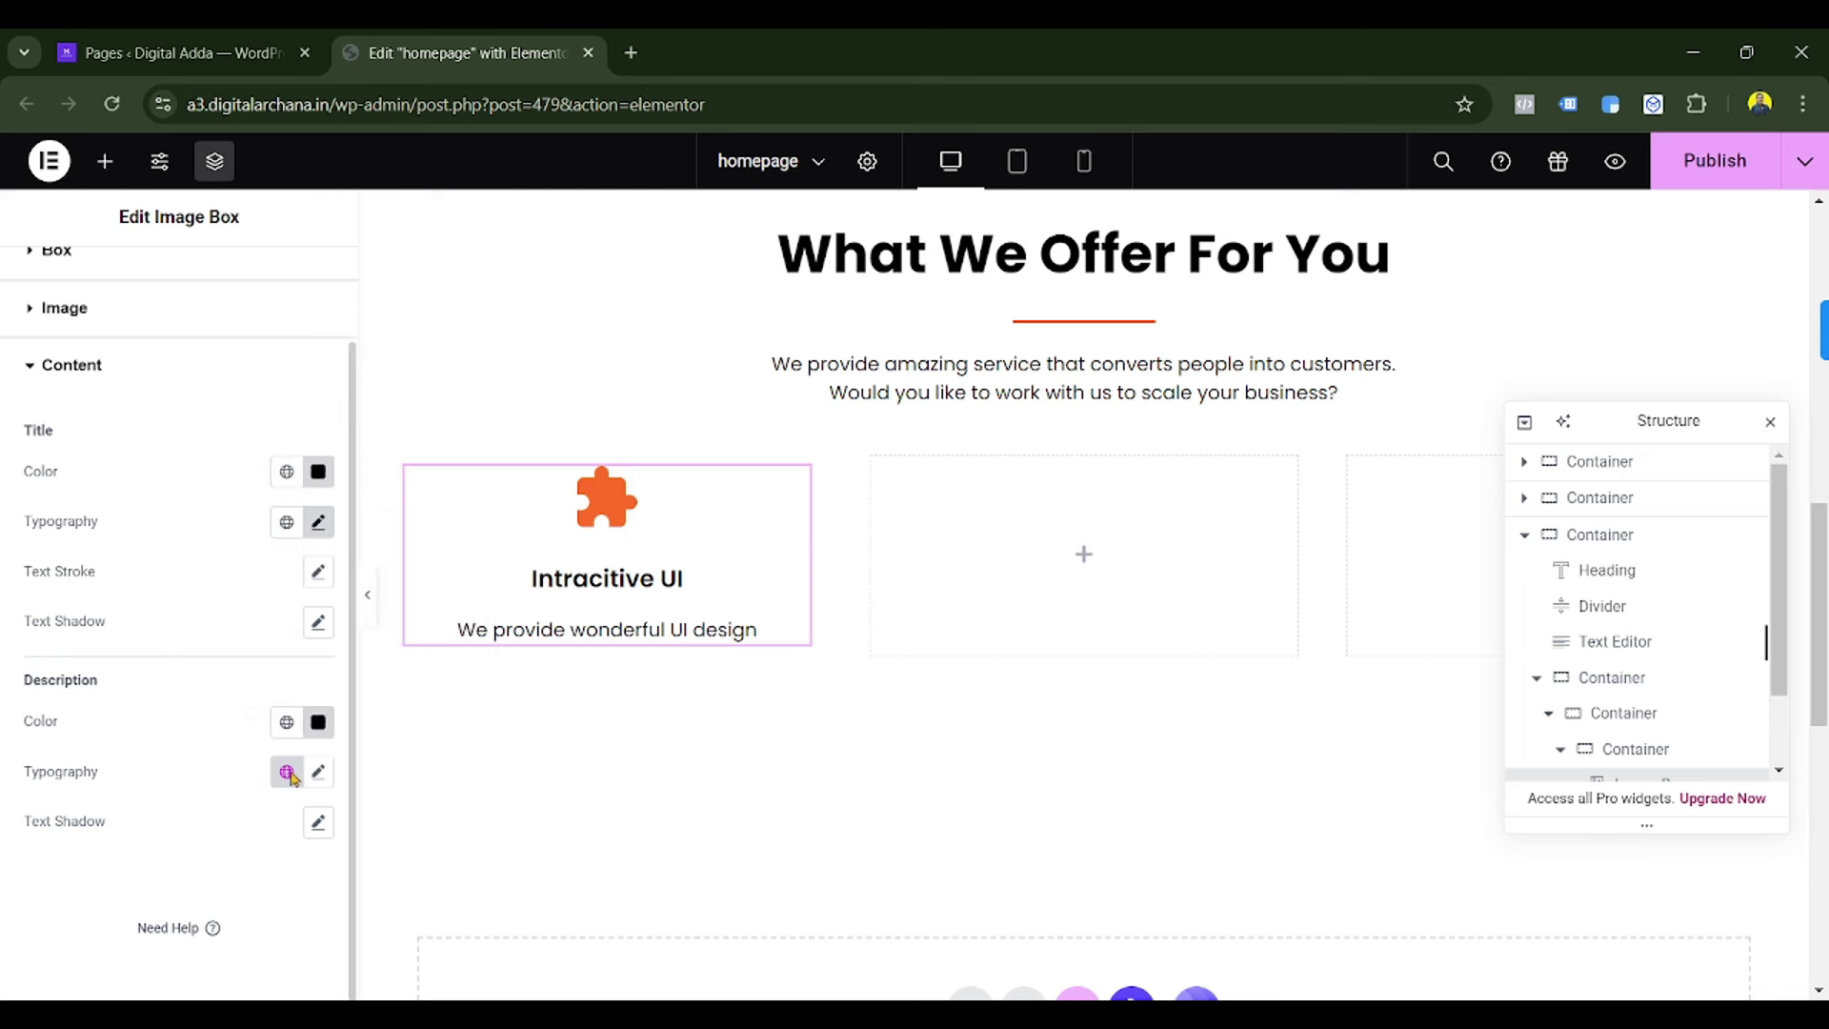
left_click(318, 772)
scroll(208, 842, "down", 3)
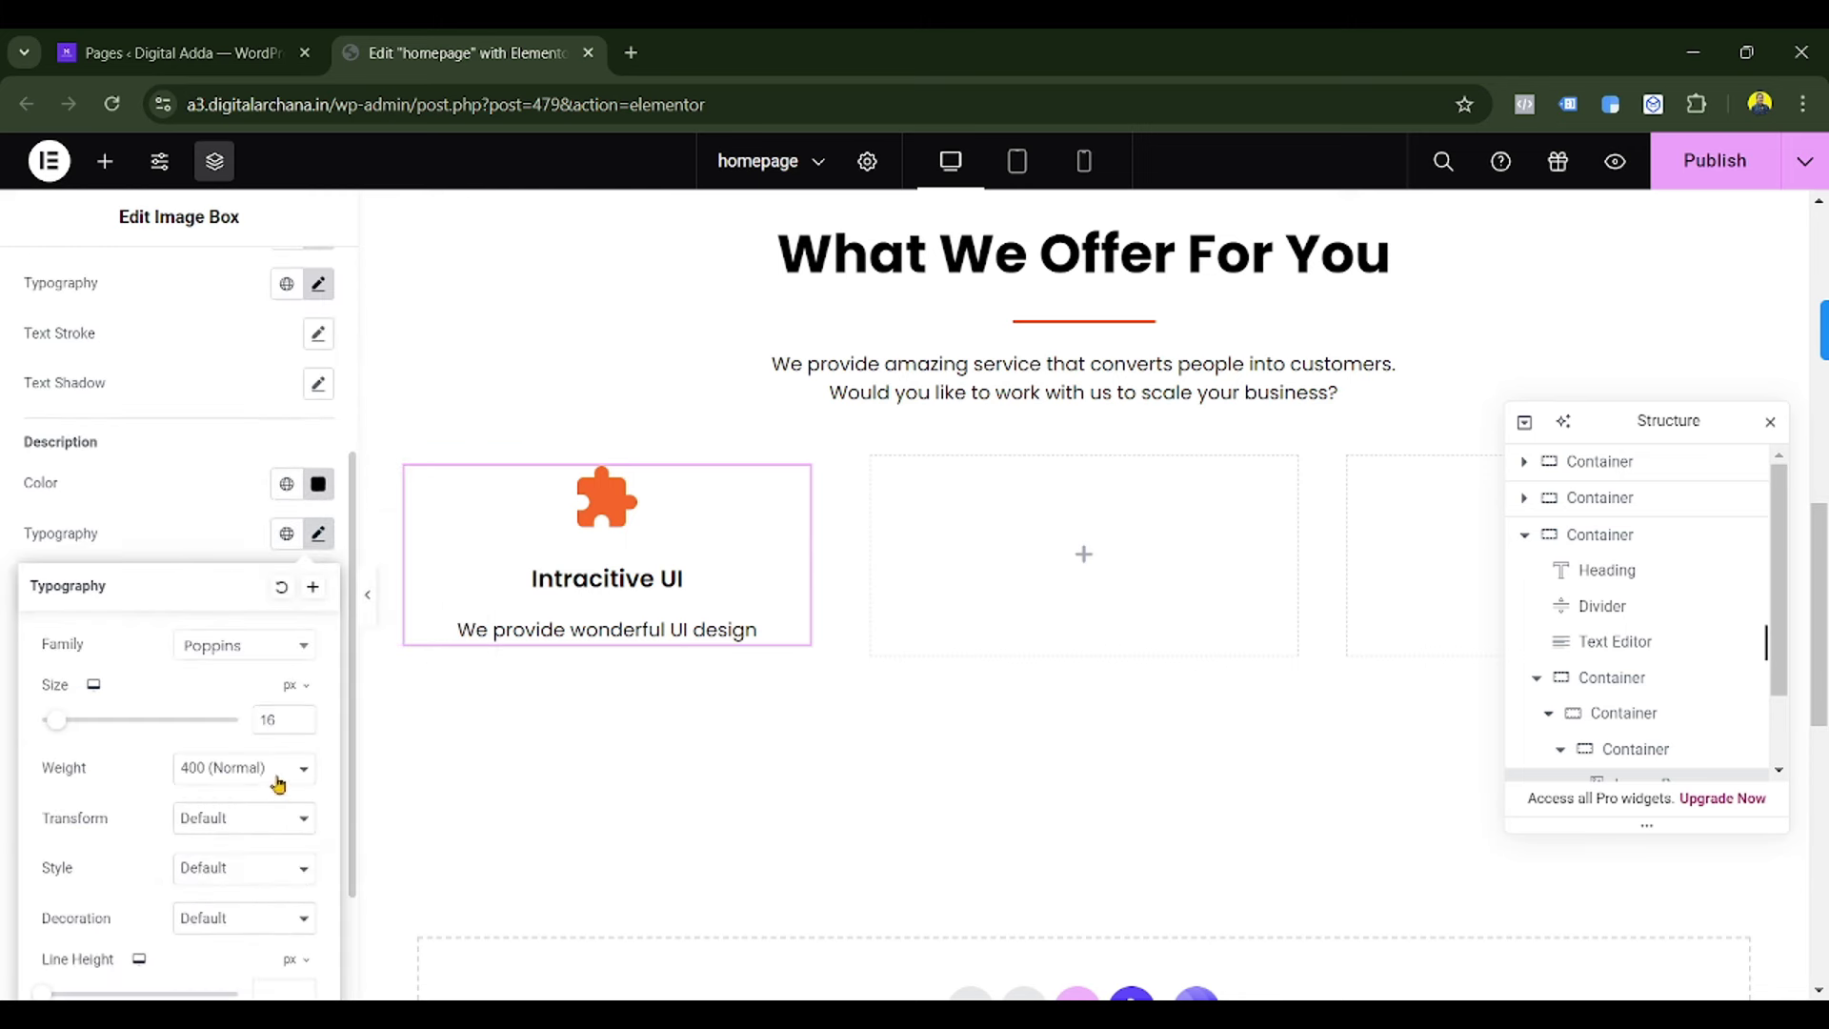
left_click(285, 535)
left_click(114, 824)
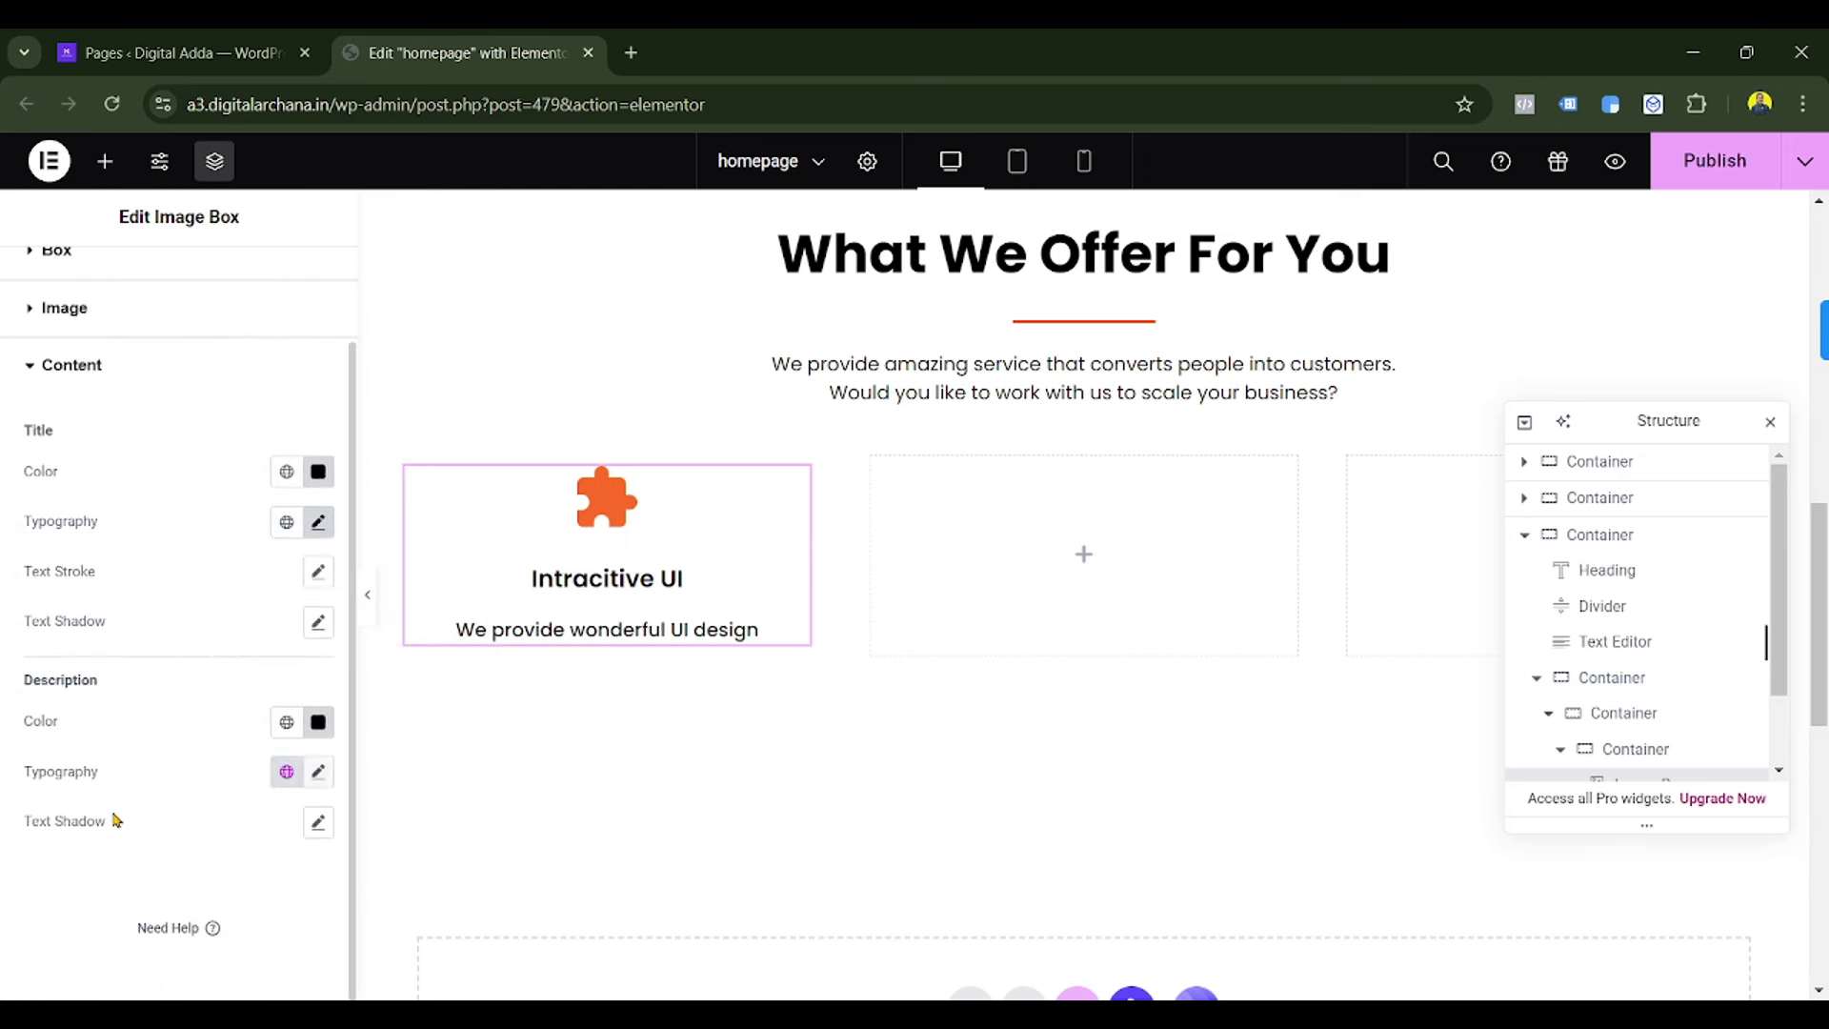
left_click(287, 721)
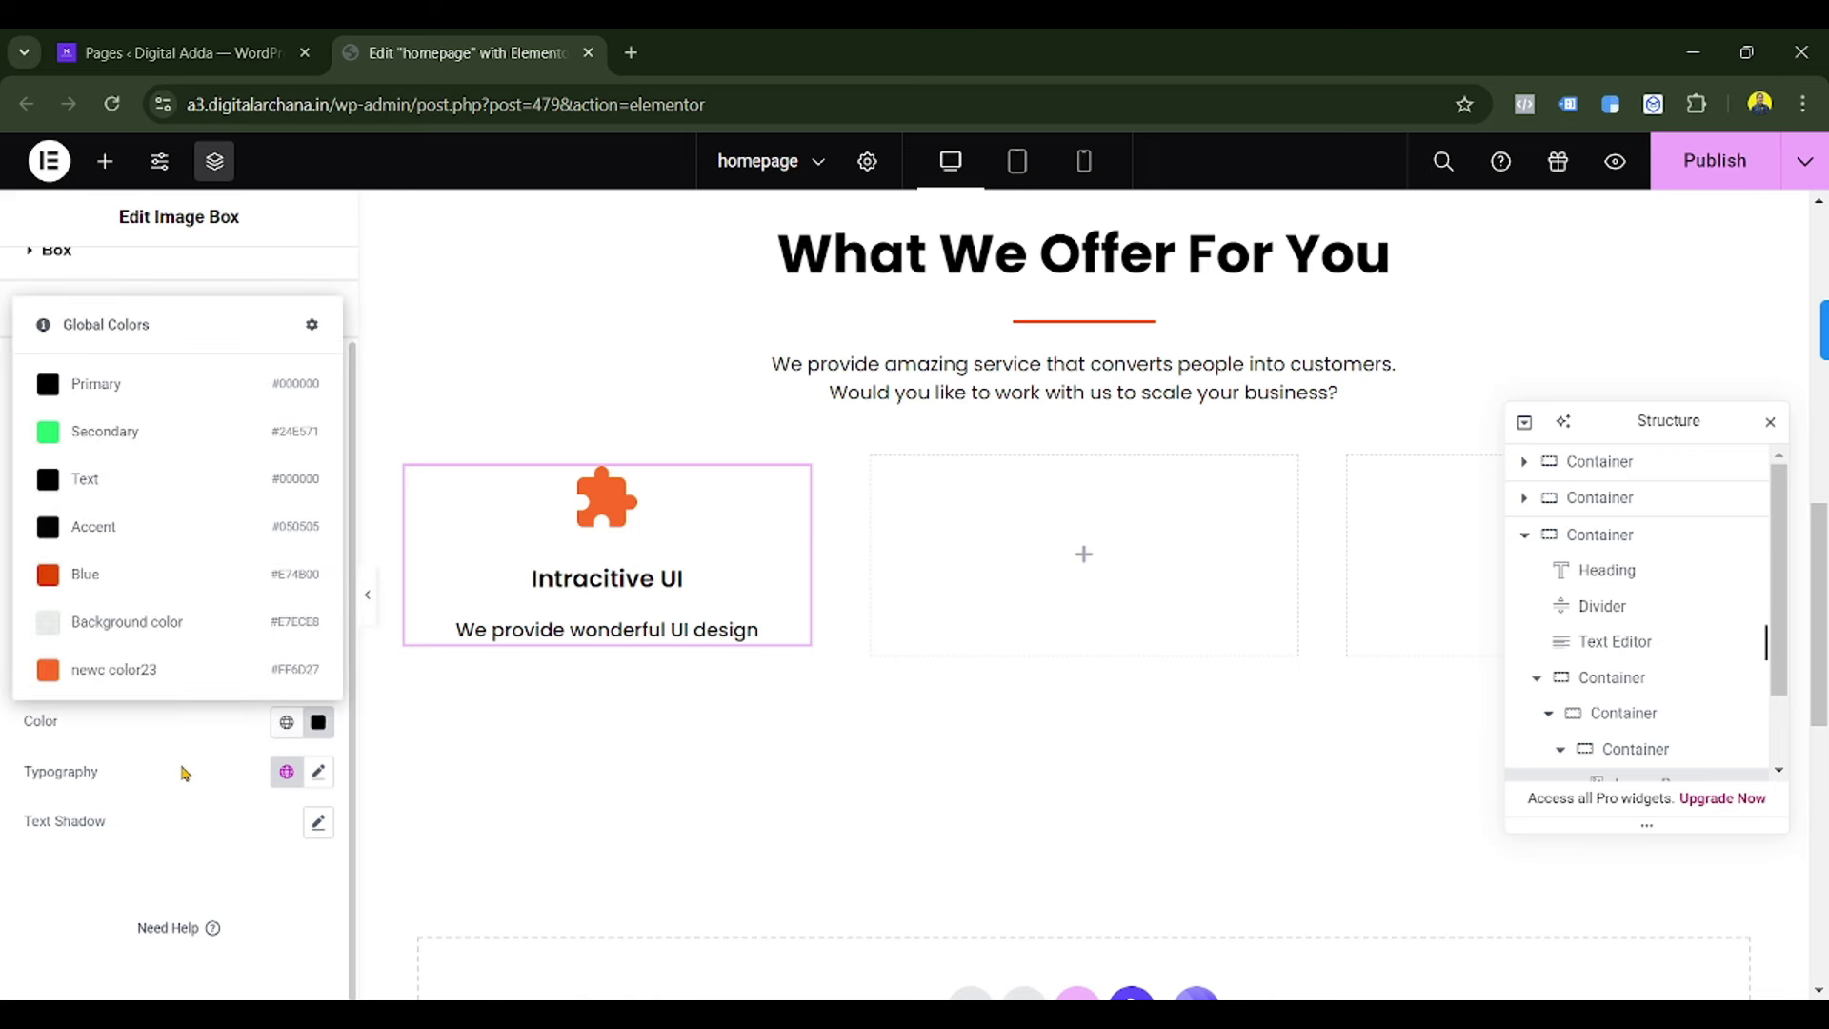
left_click(285, 772)
Switch the description to the Text global font.
left_click(124, 707)
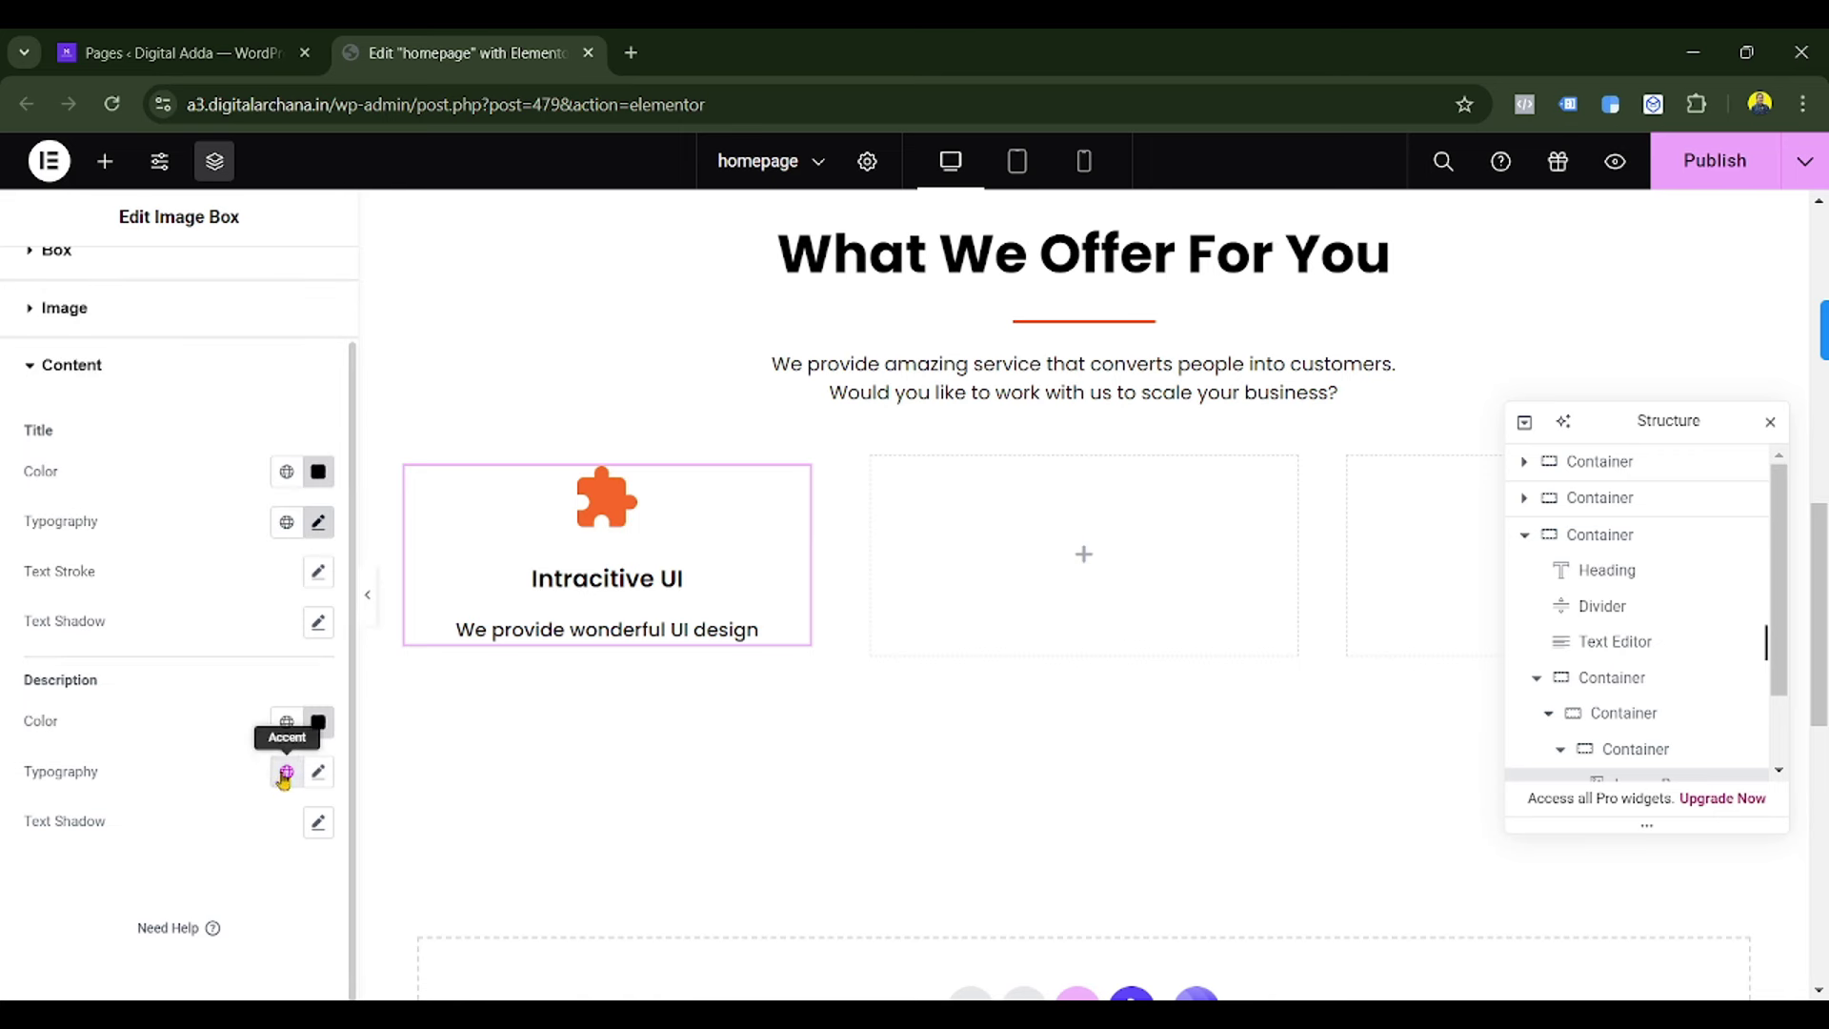
left_click(285, 772)
left_click(132, 625)
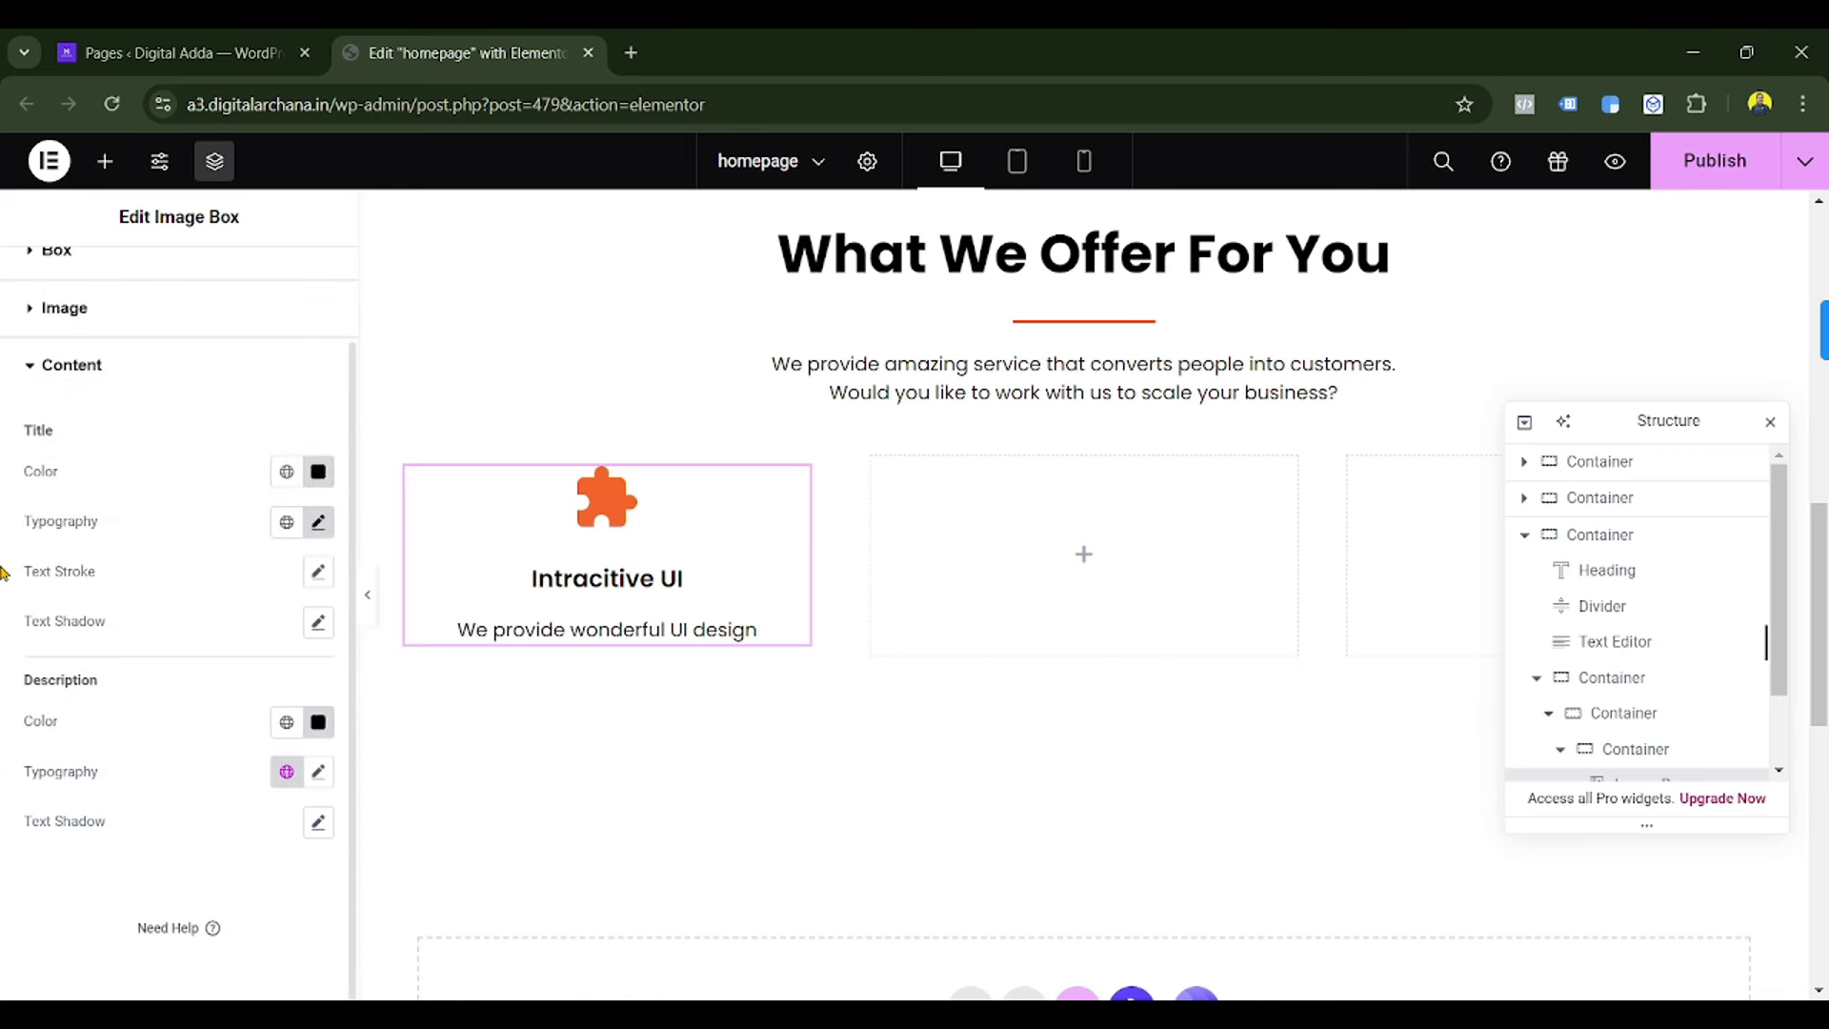
Set both Image Spacing and Content Spacing to 5 px.
scroll(3, 571, "up", 1)
left_click(59, 286)
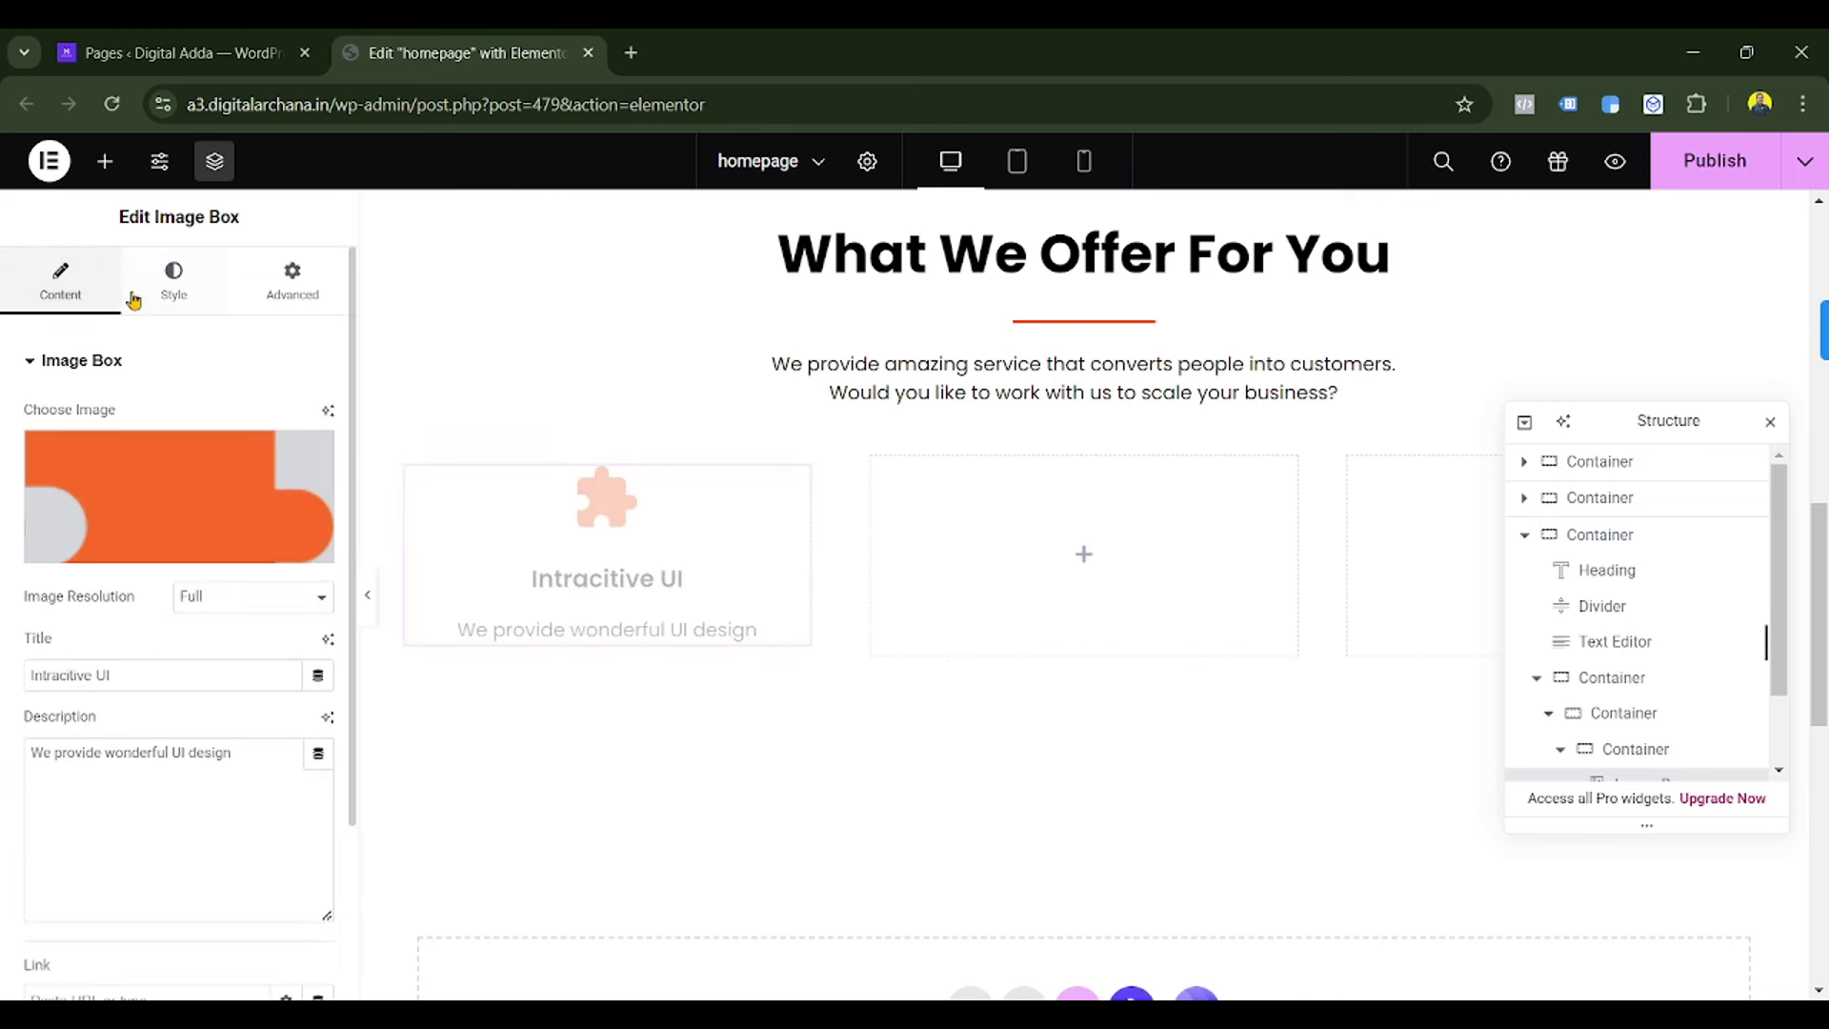
left_click(153, 284)
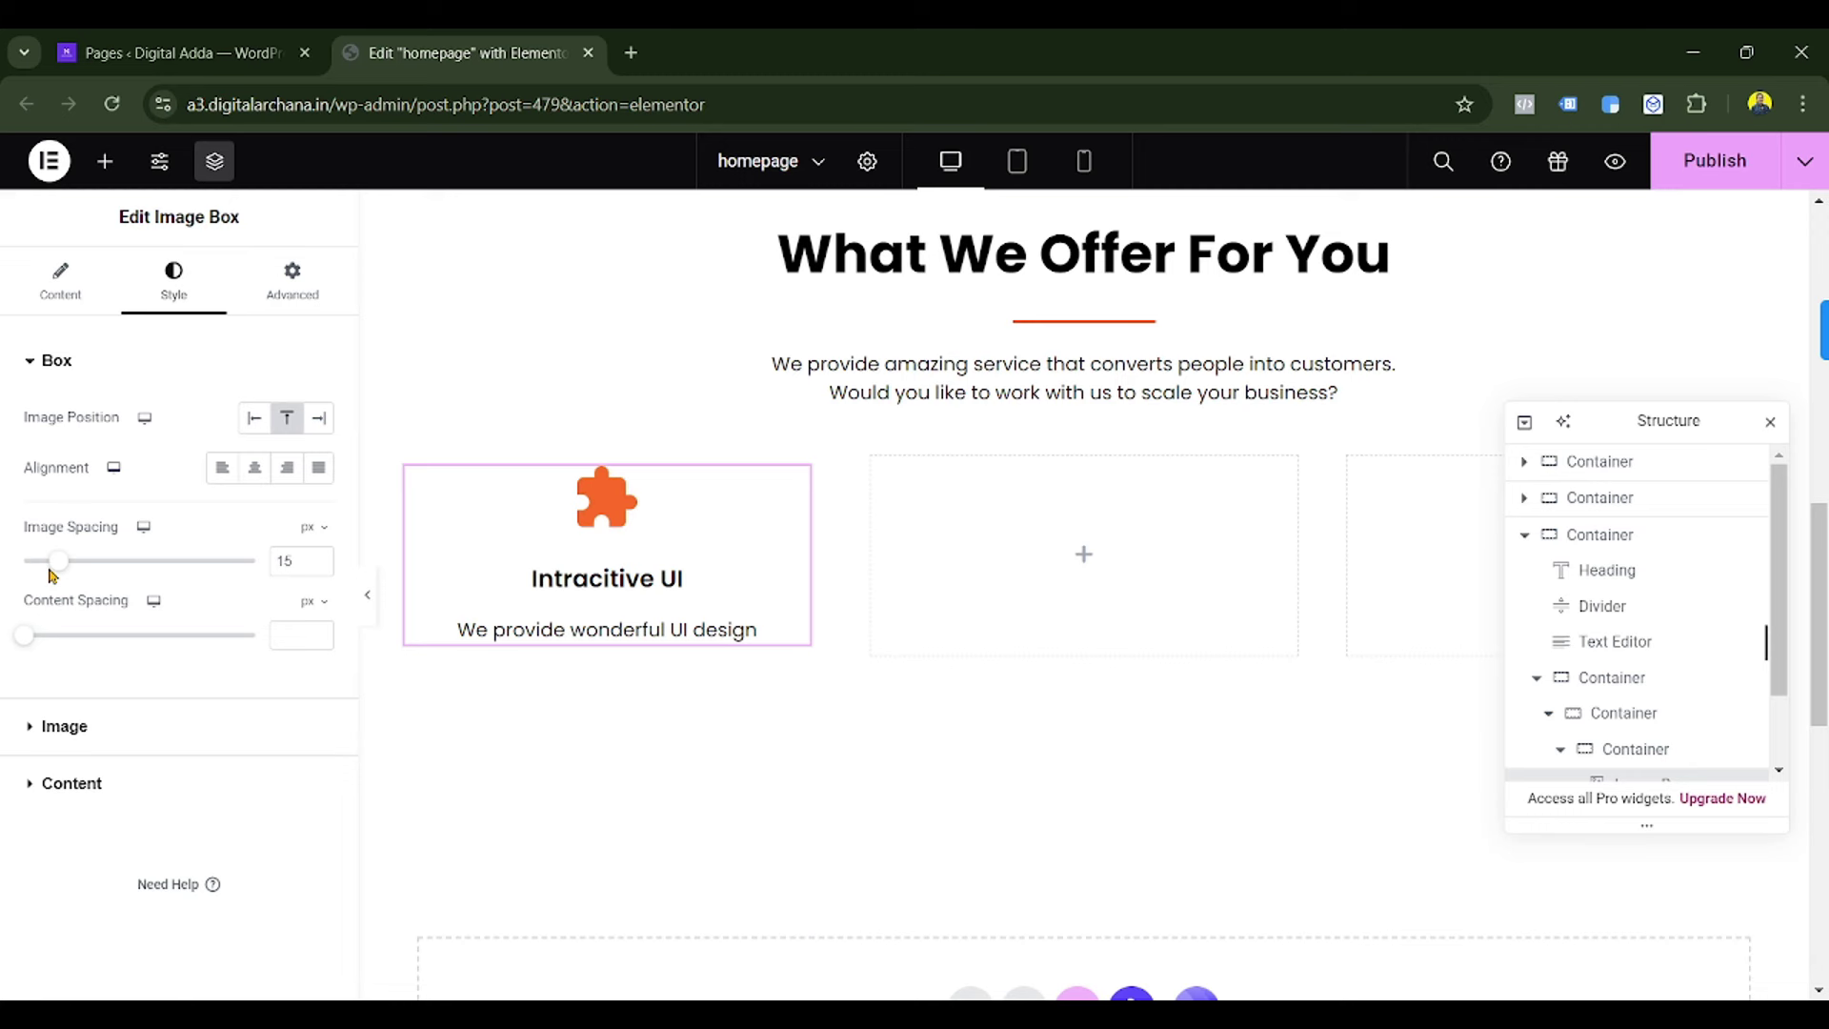
left_click_drag(59, 562, 30, 562)
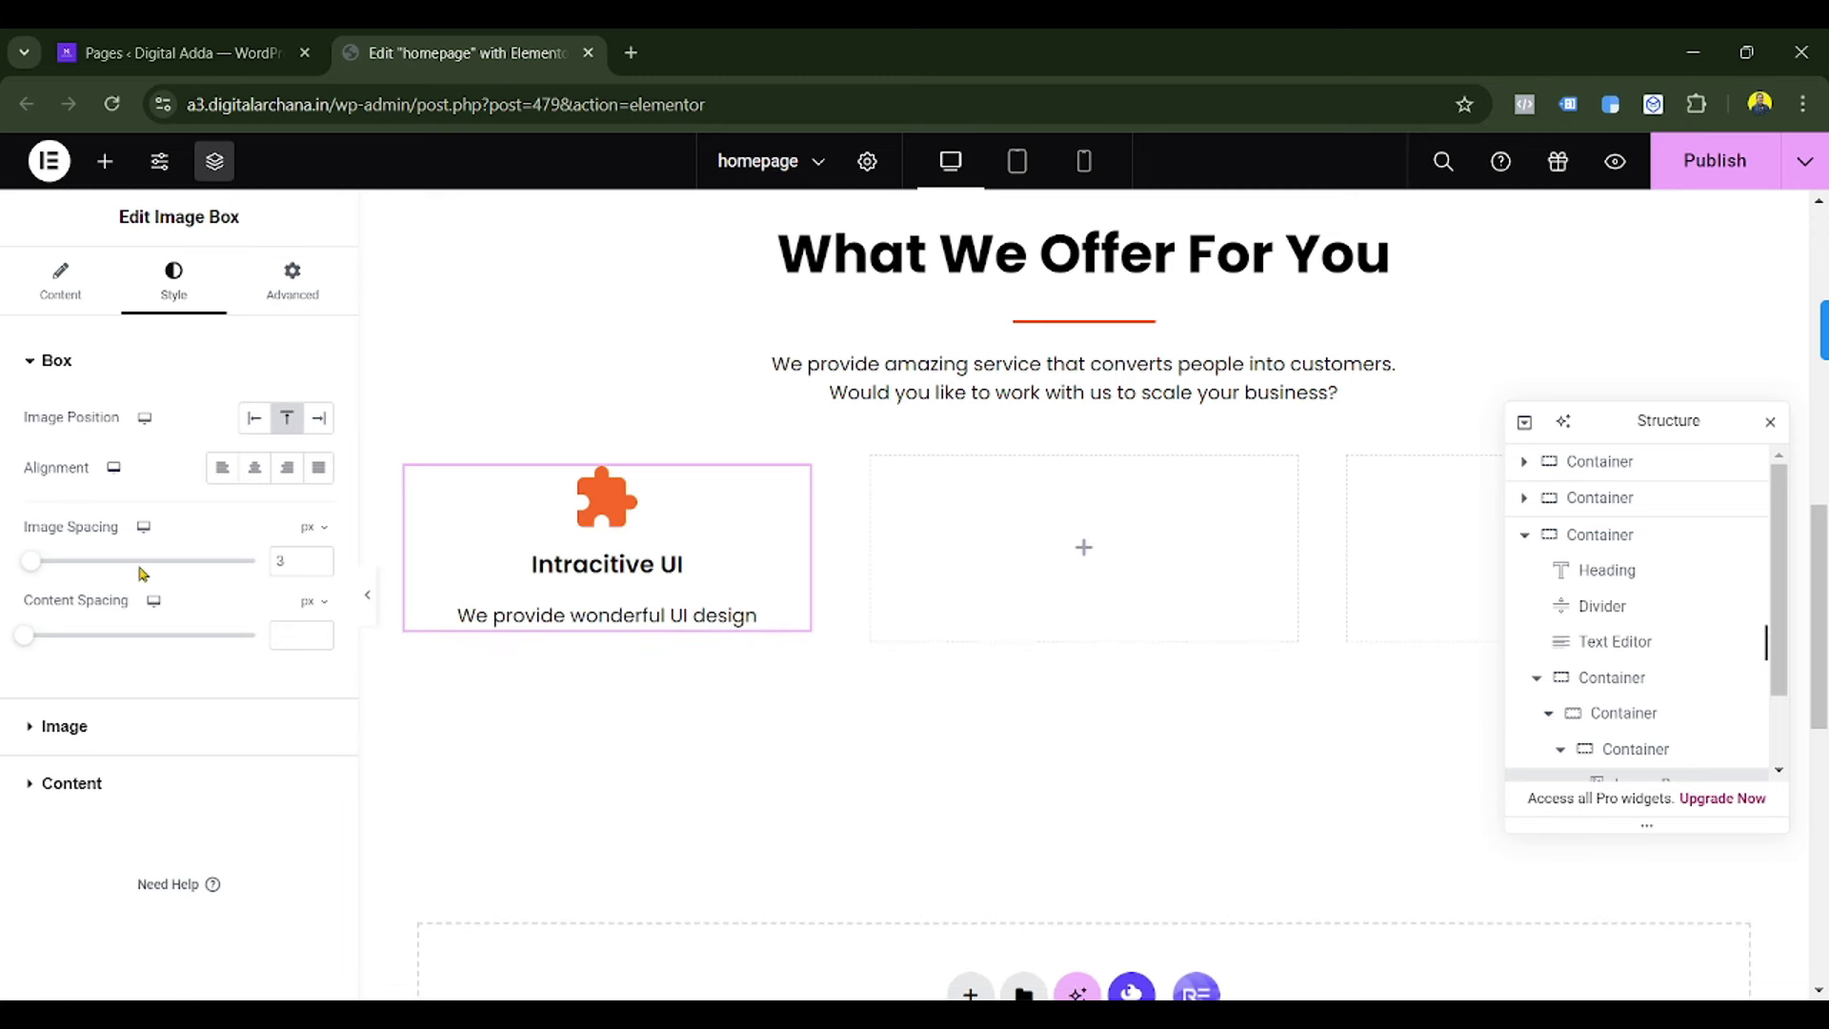
left_click(320, 560)
left_click(320, 560)
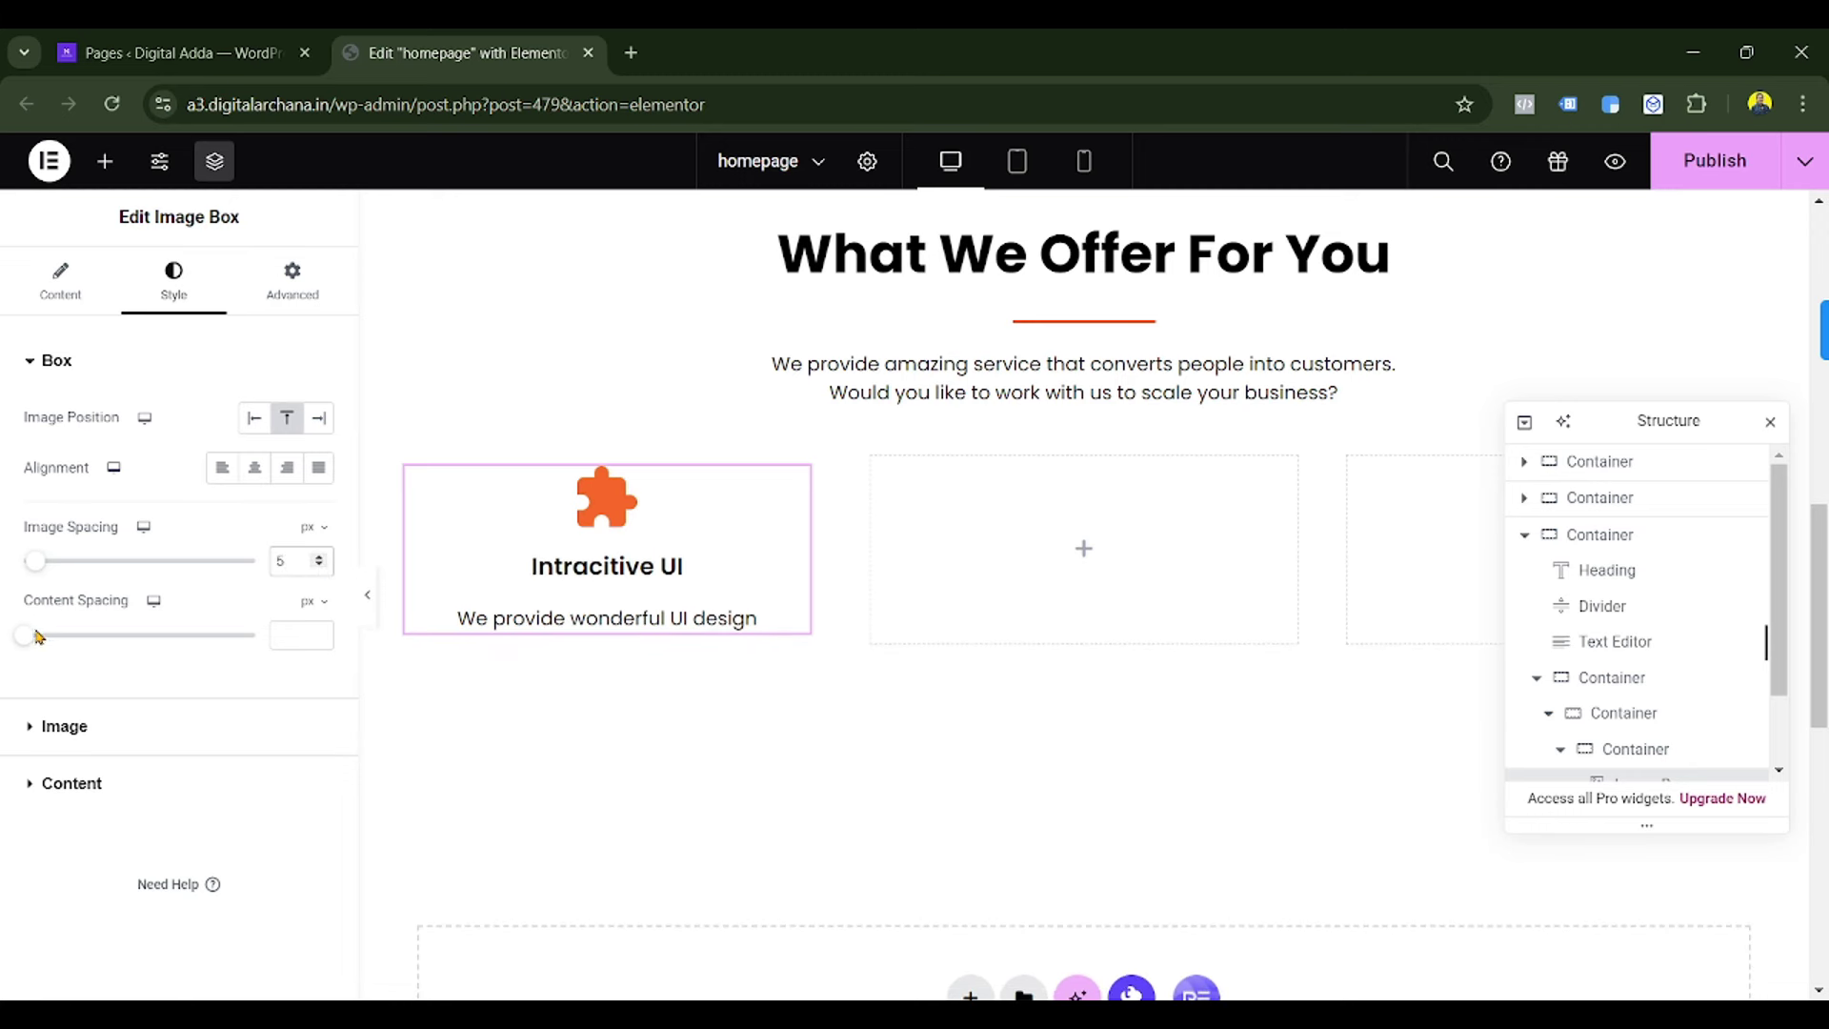
mouse_move(28, 640)
left_mouse_down()
mouse_move(53, 642)
mouse_move(35, 644)
left_mouse_up()
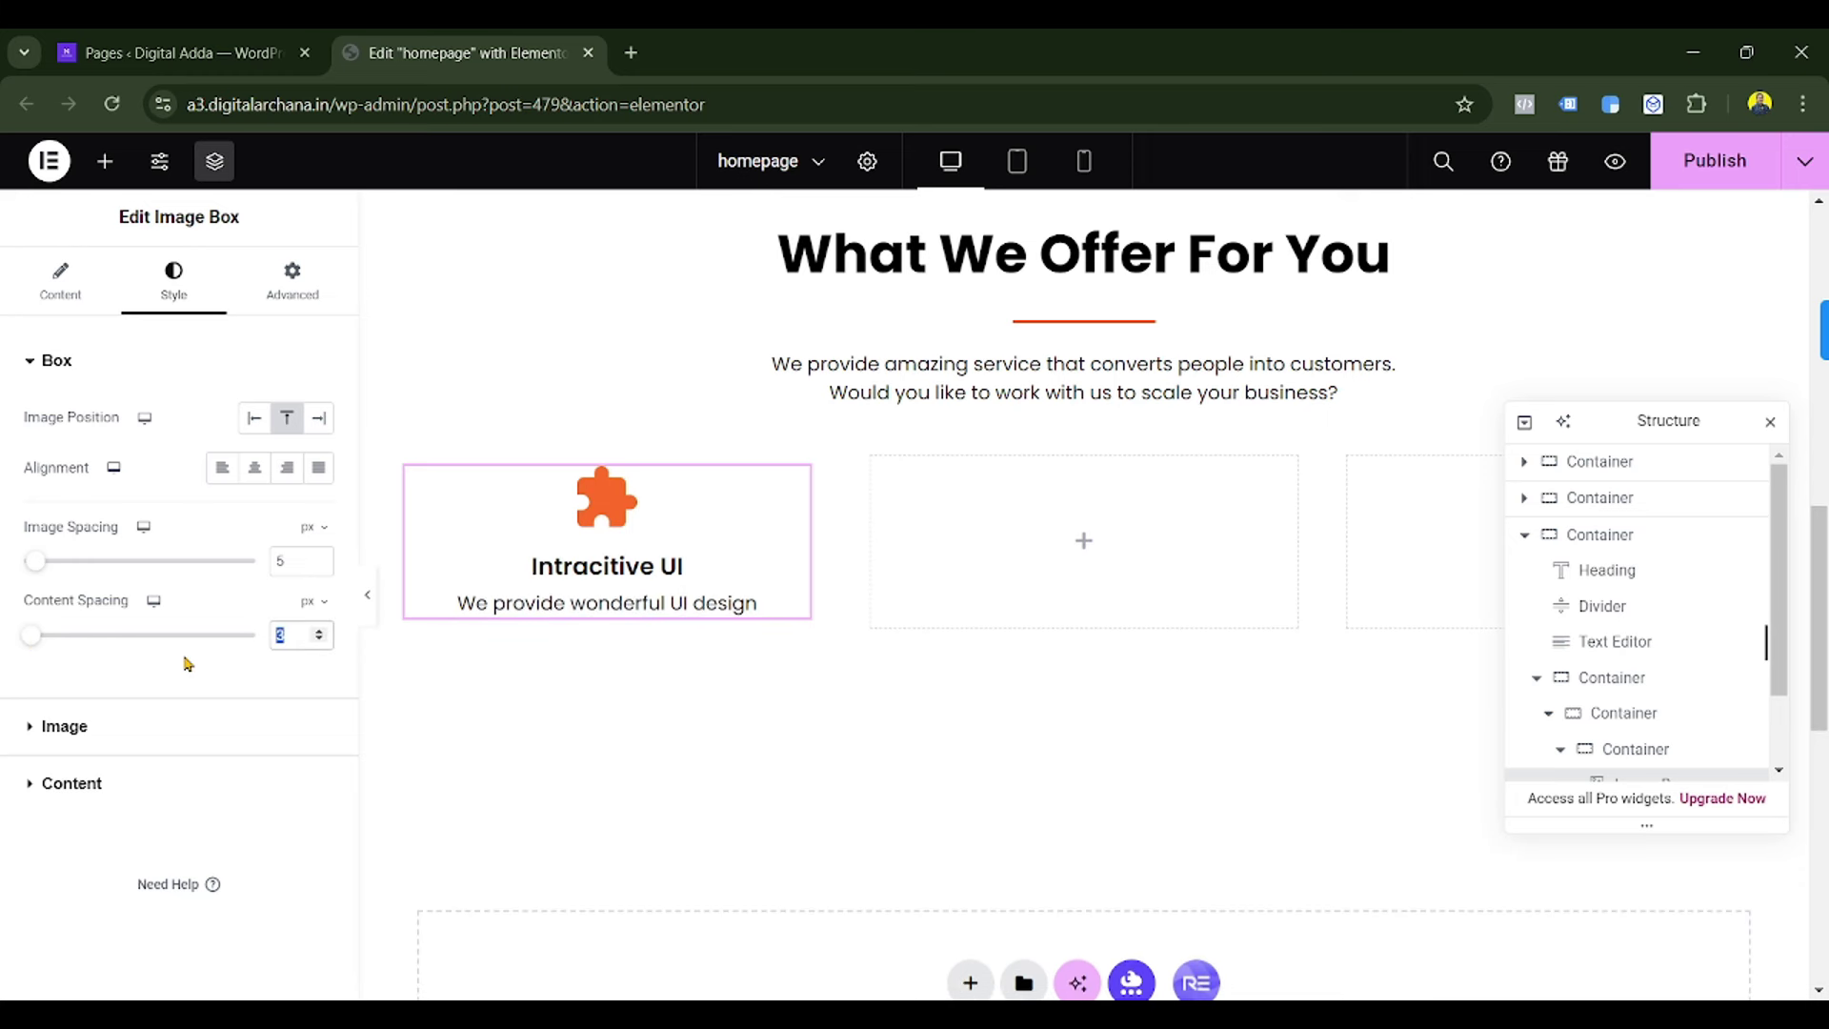
type("5")
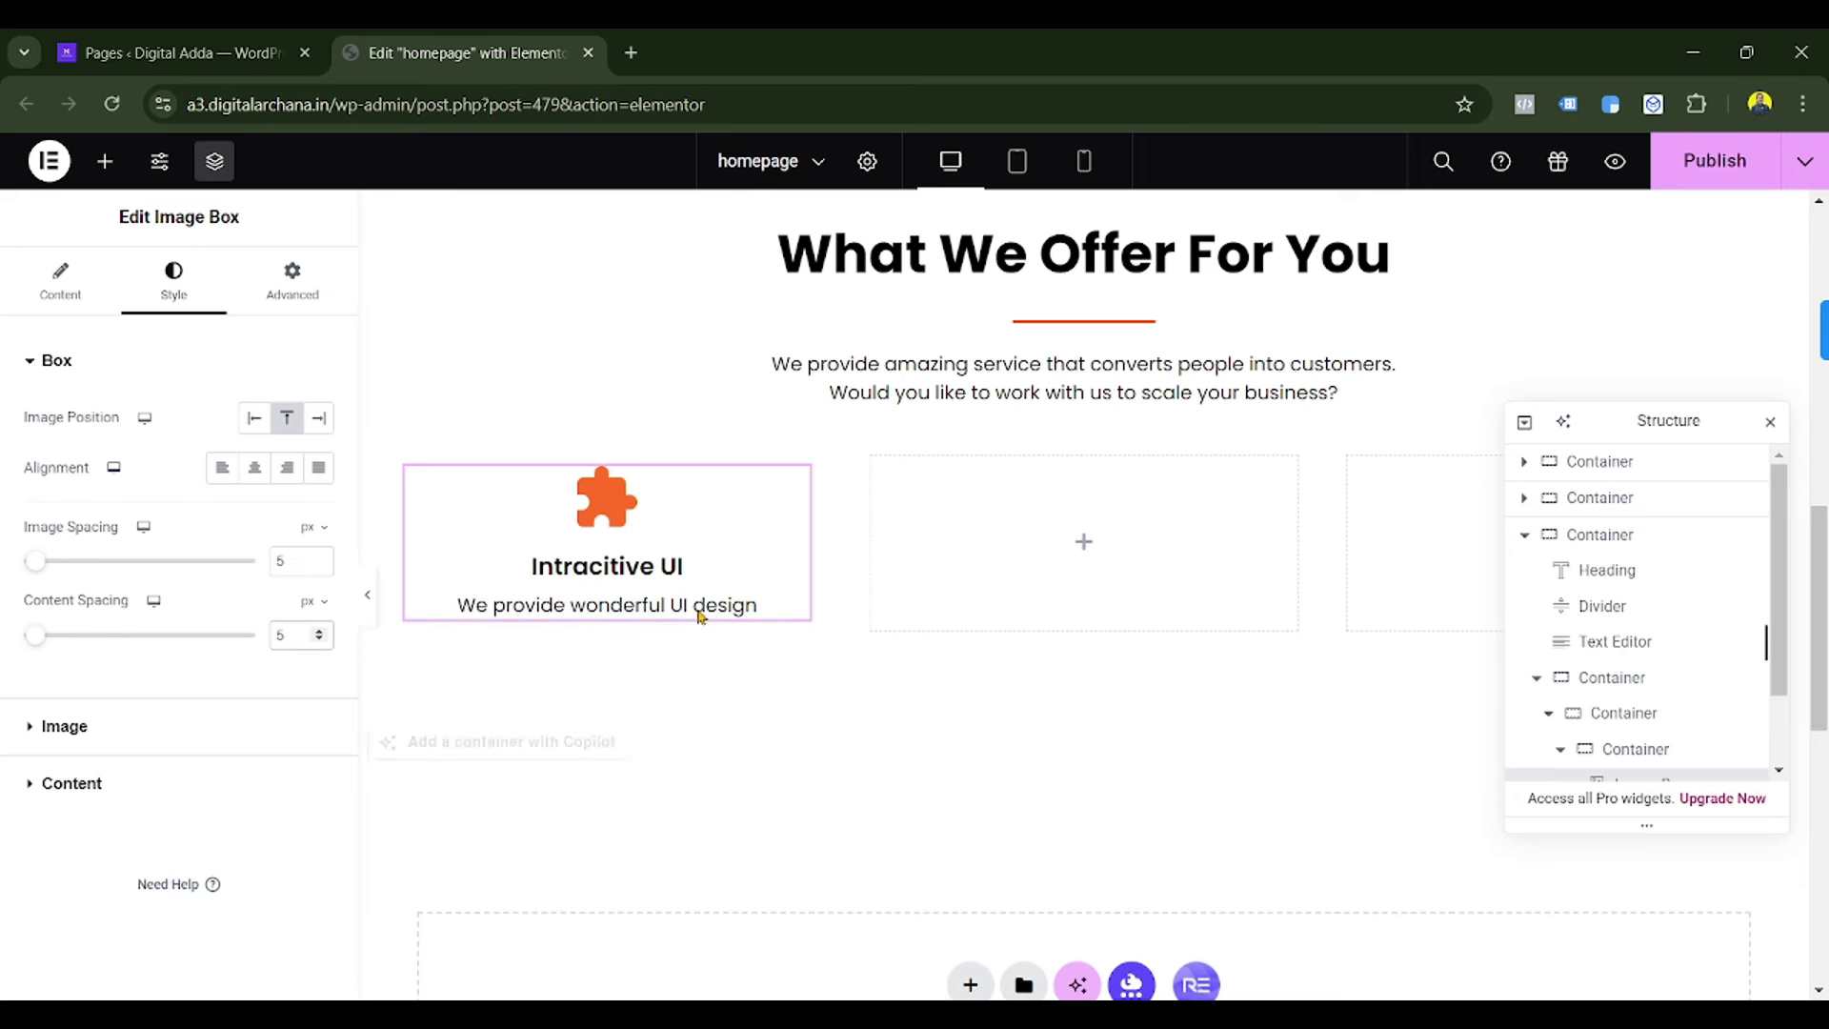
Duplicate the Intracitive UI image box in the left column and copy it.
right_click(584, 548)
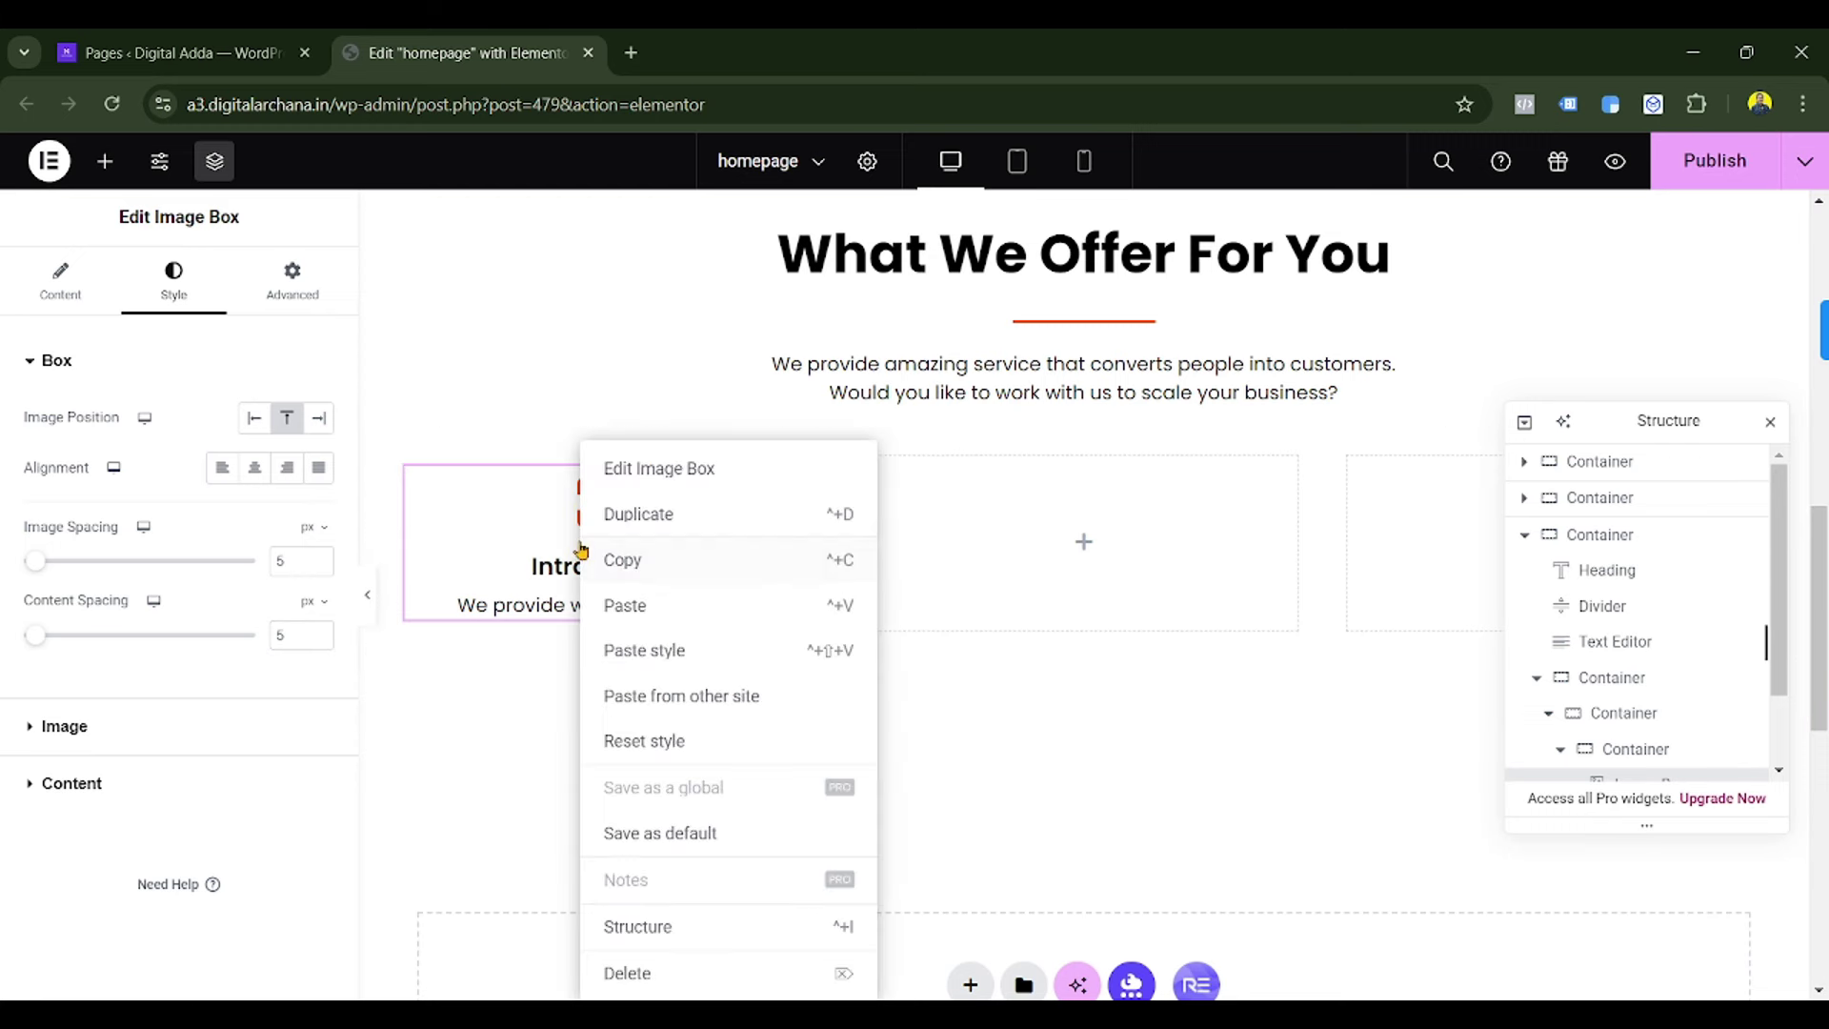
left_click(621, 516)
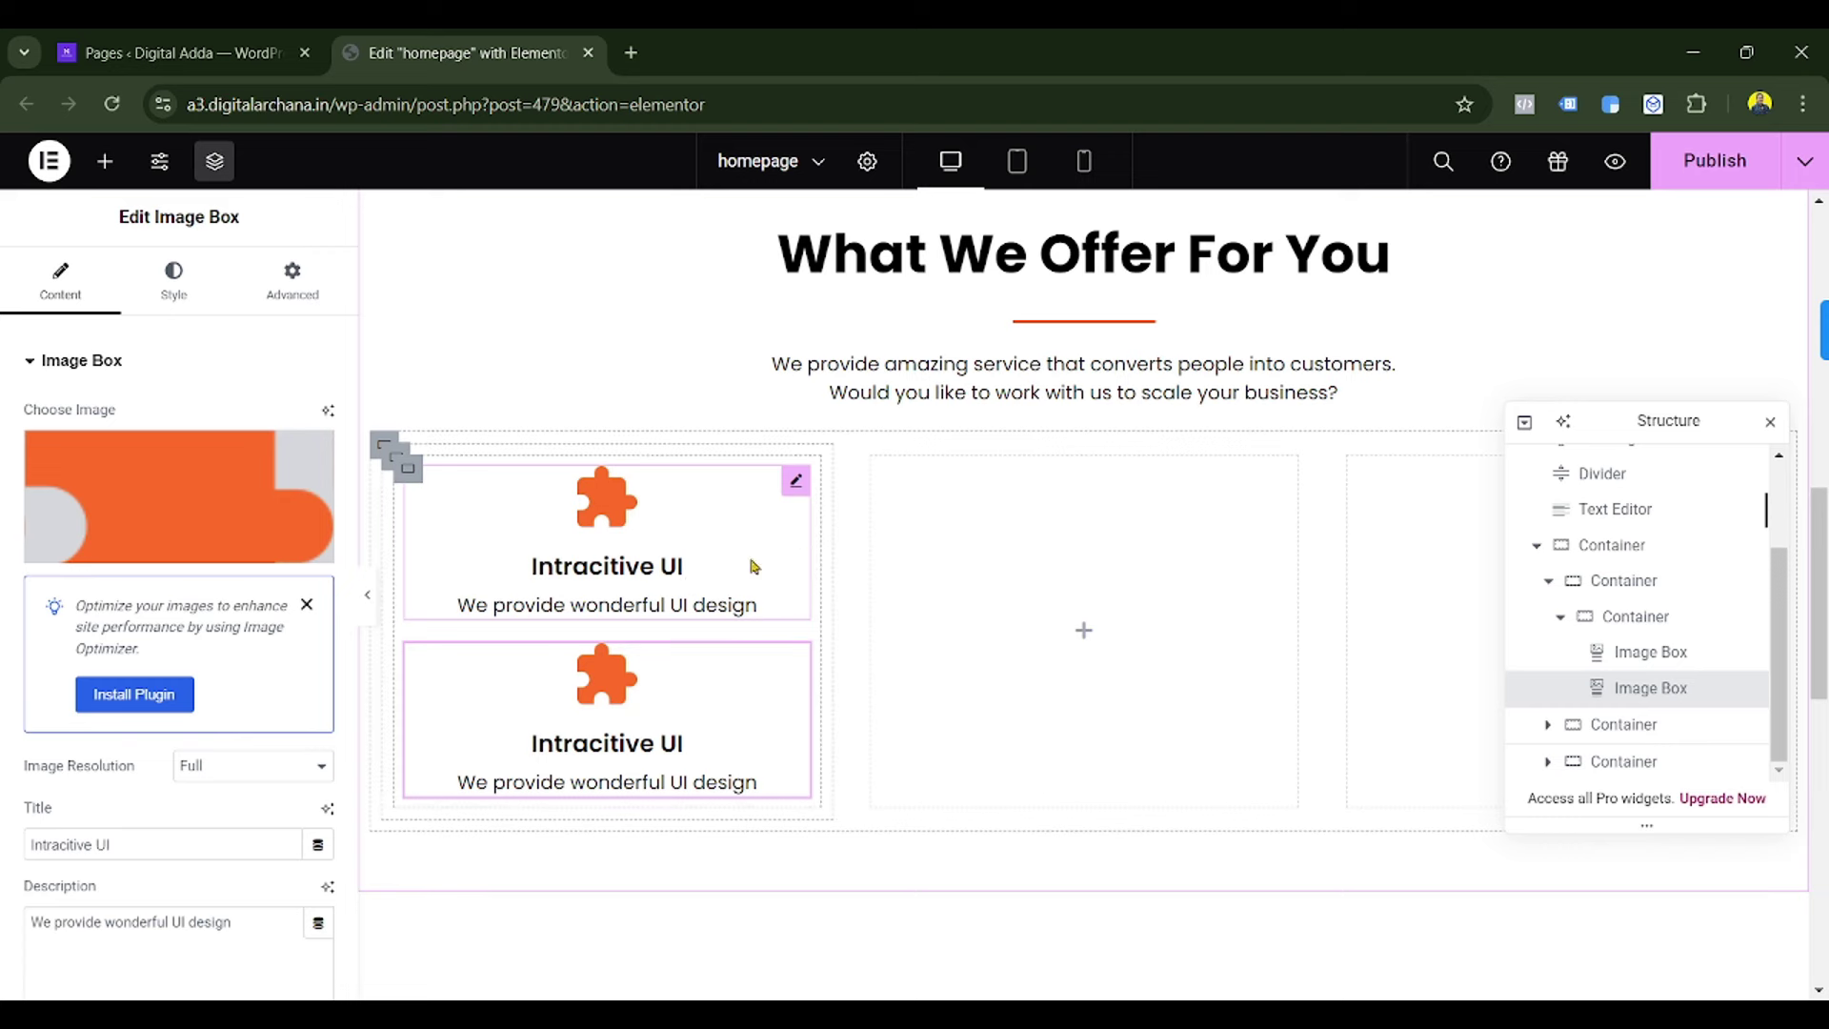
right_click(679, 551)
left_click(735, 563)
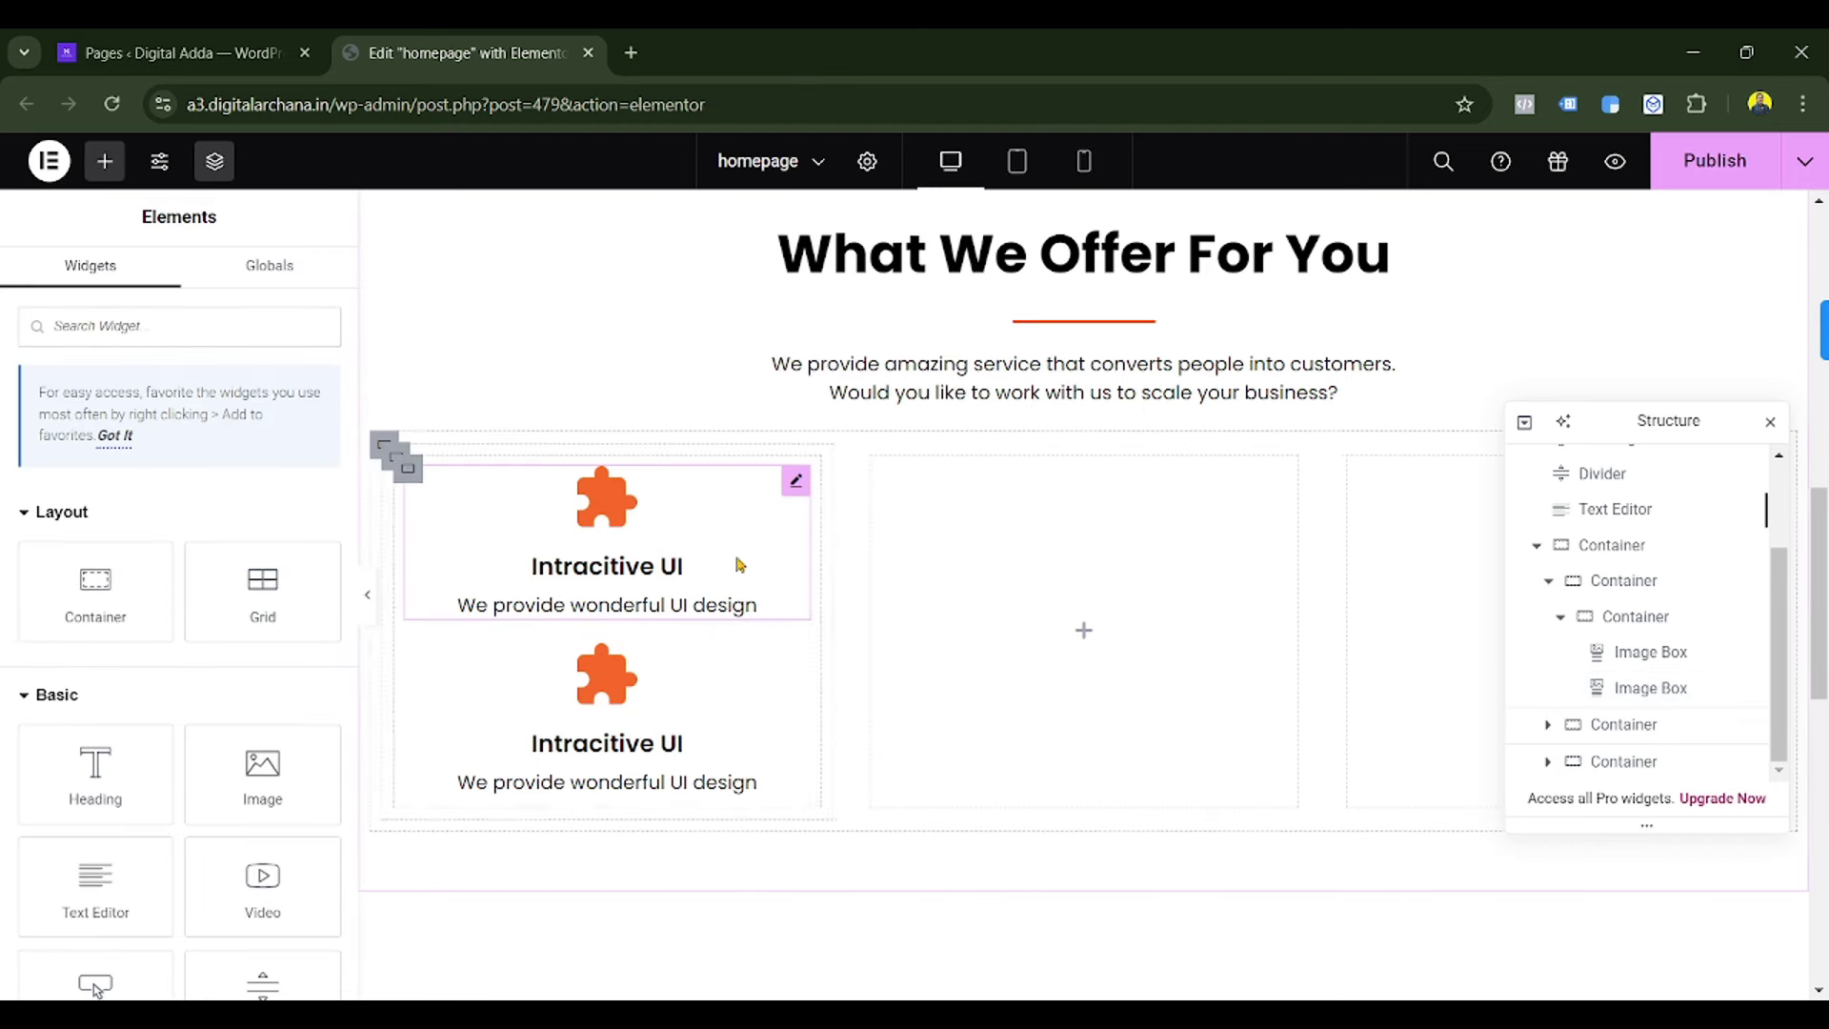
Paste the image box into the right column and duplicate it there.
right_click(1444, 592)
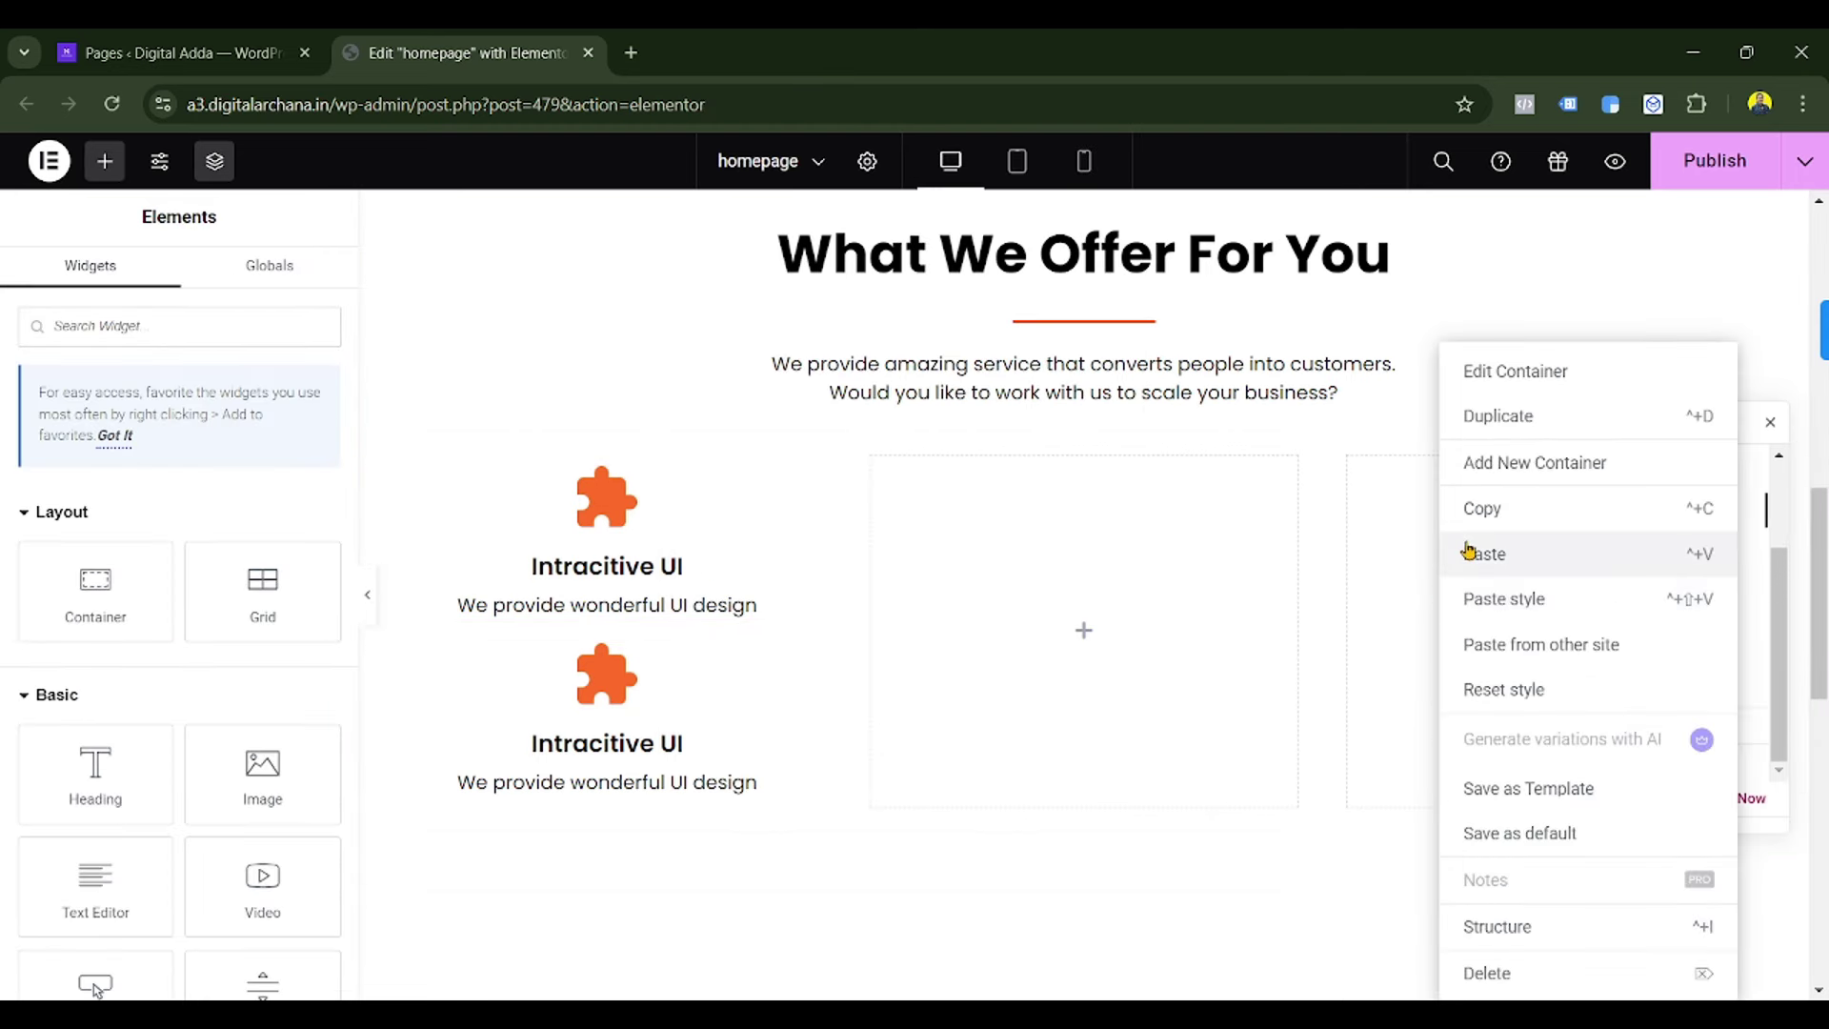
left_click(1468, 550)
right_click(1396, 572)
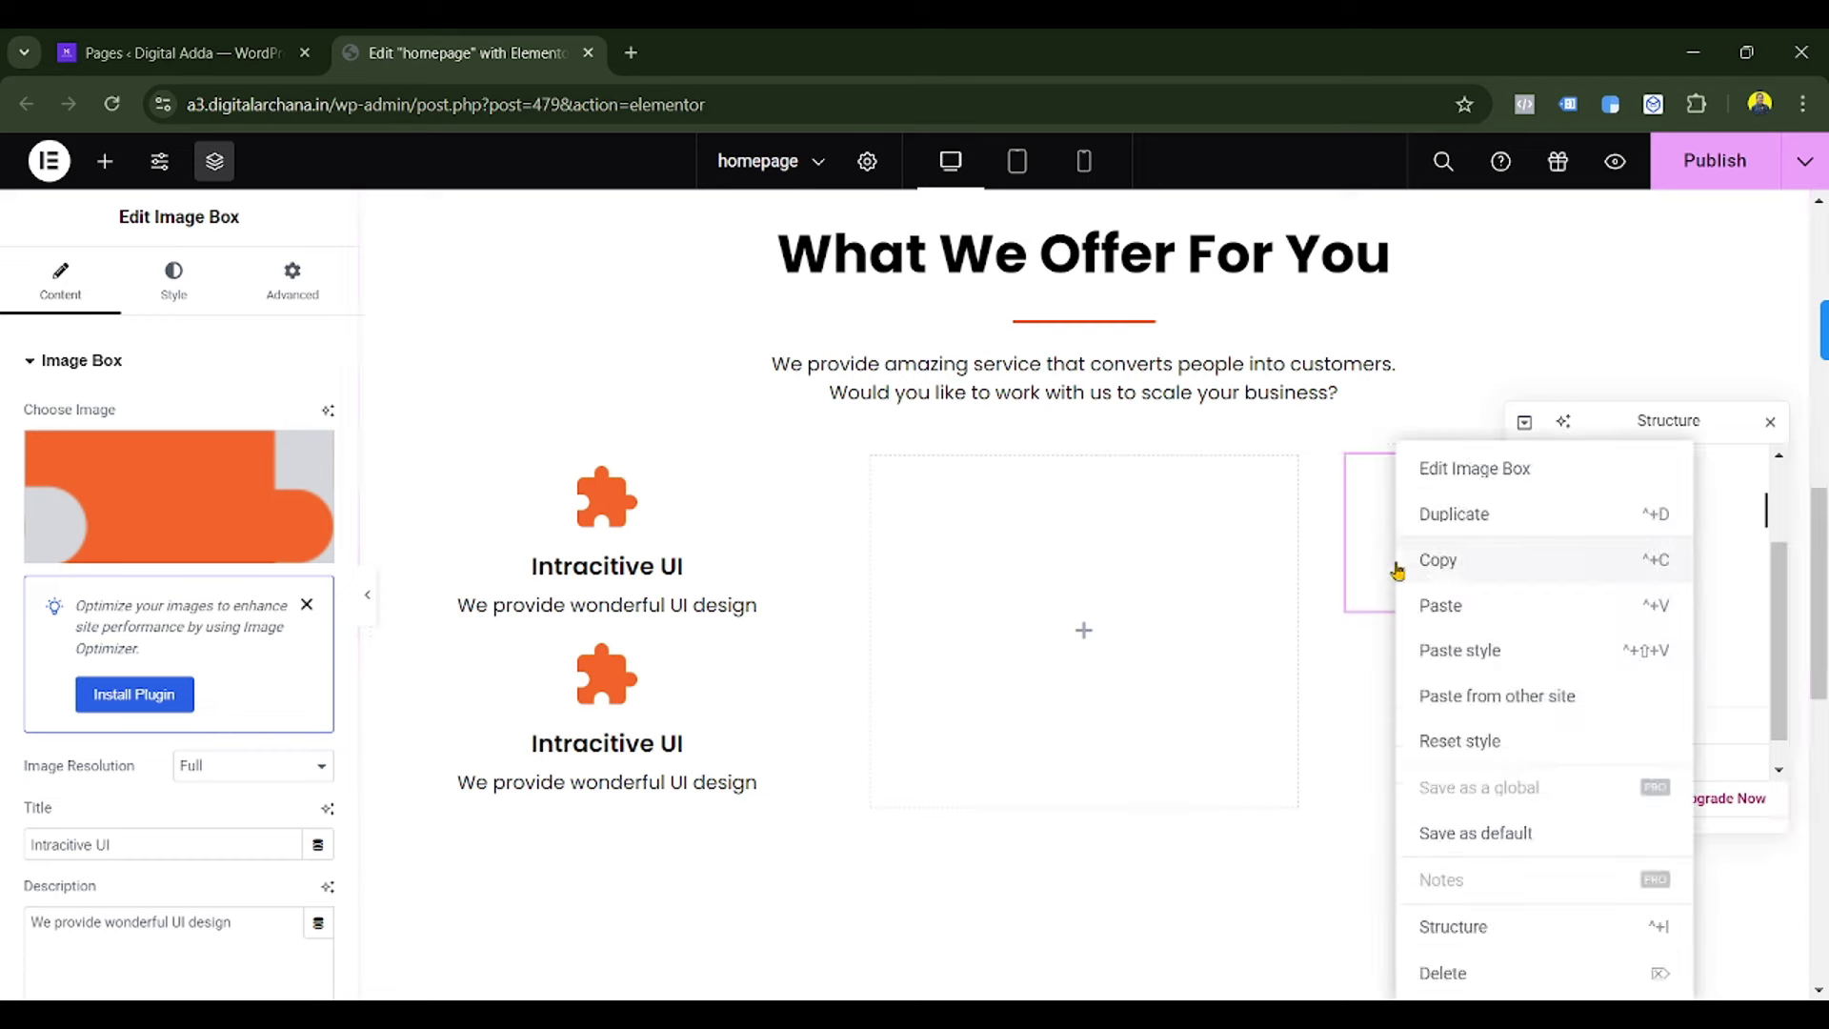
left_click(1479, 513)
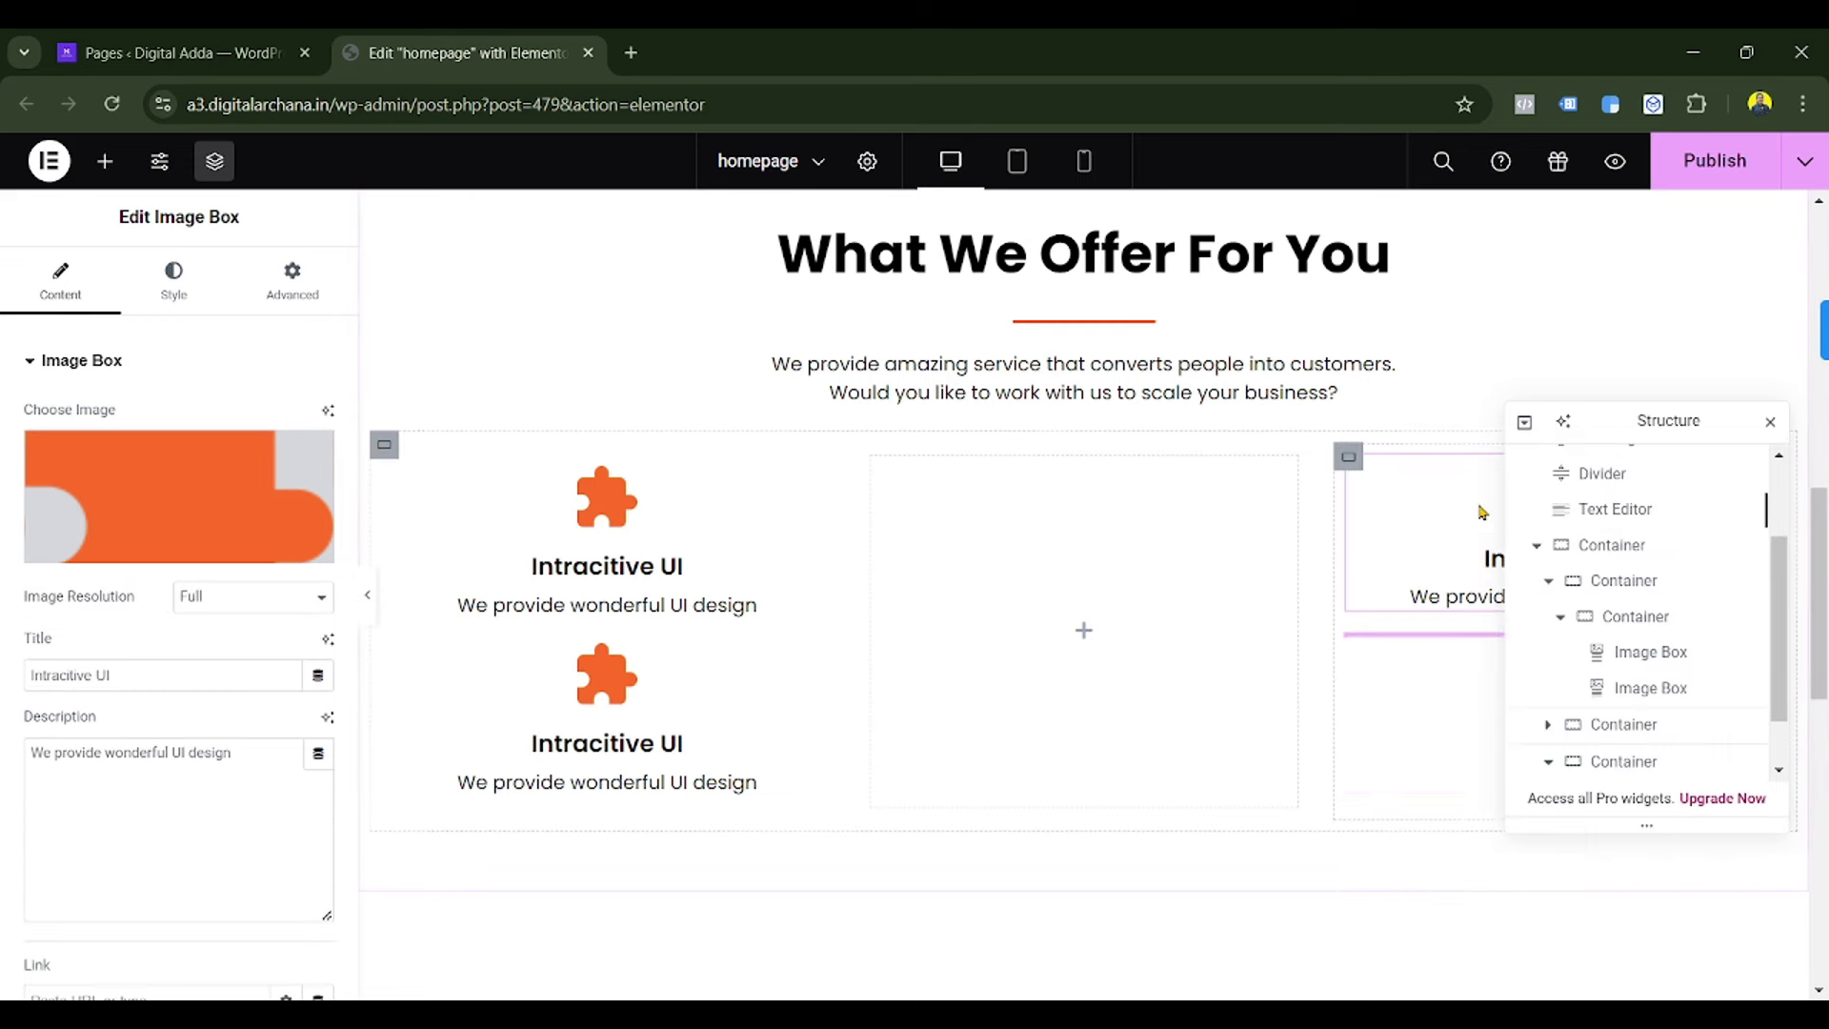
left_click(616, 505)
left_click(610, 695)
Give the lower left box the uploaded icon-4 image and the title 'Easy to Use'.
left_click(249, 523)
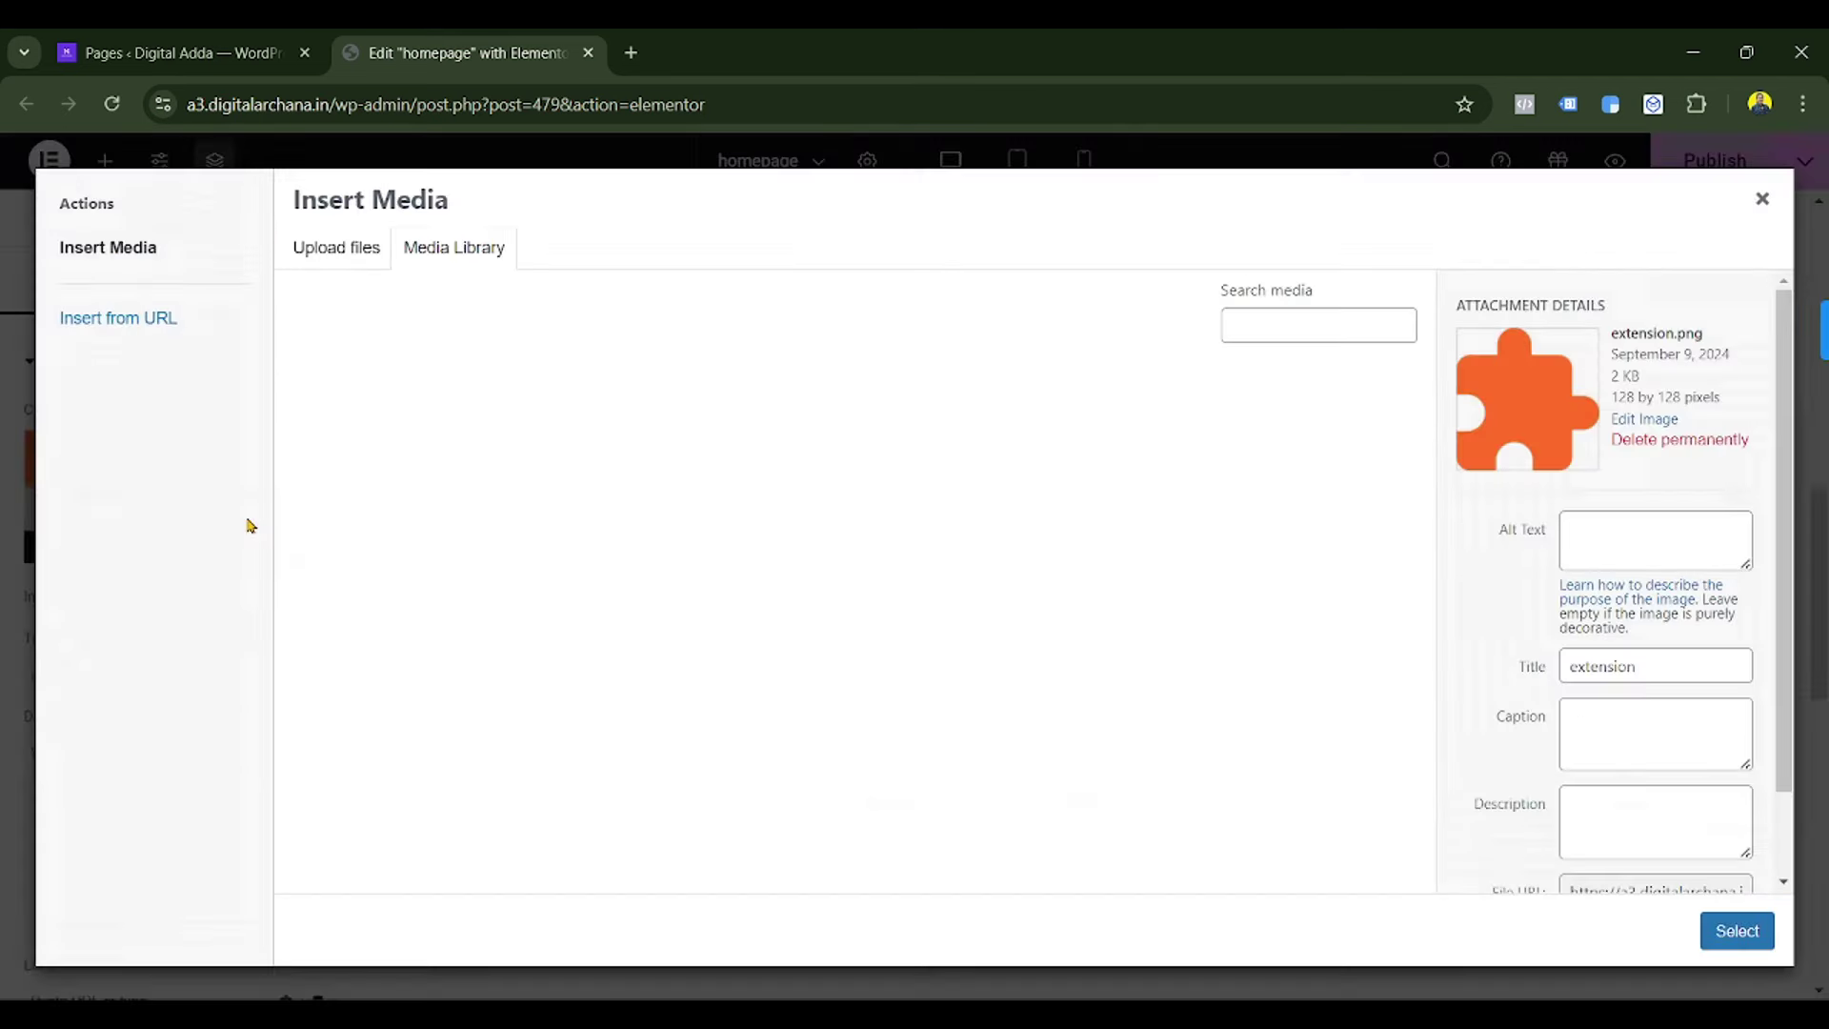
left_click(340, 255)
left_click(1008, 584)
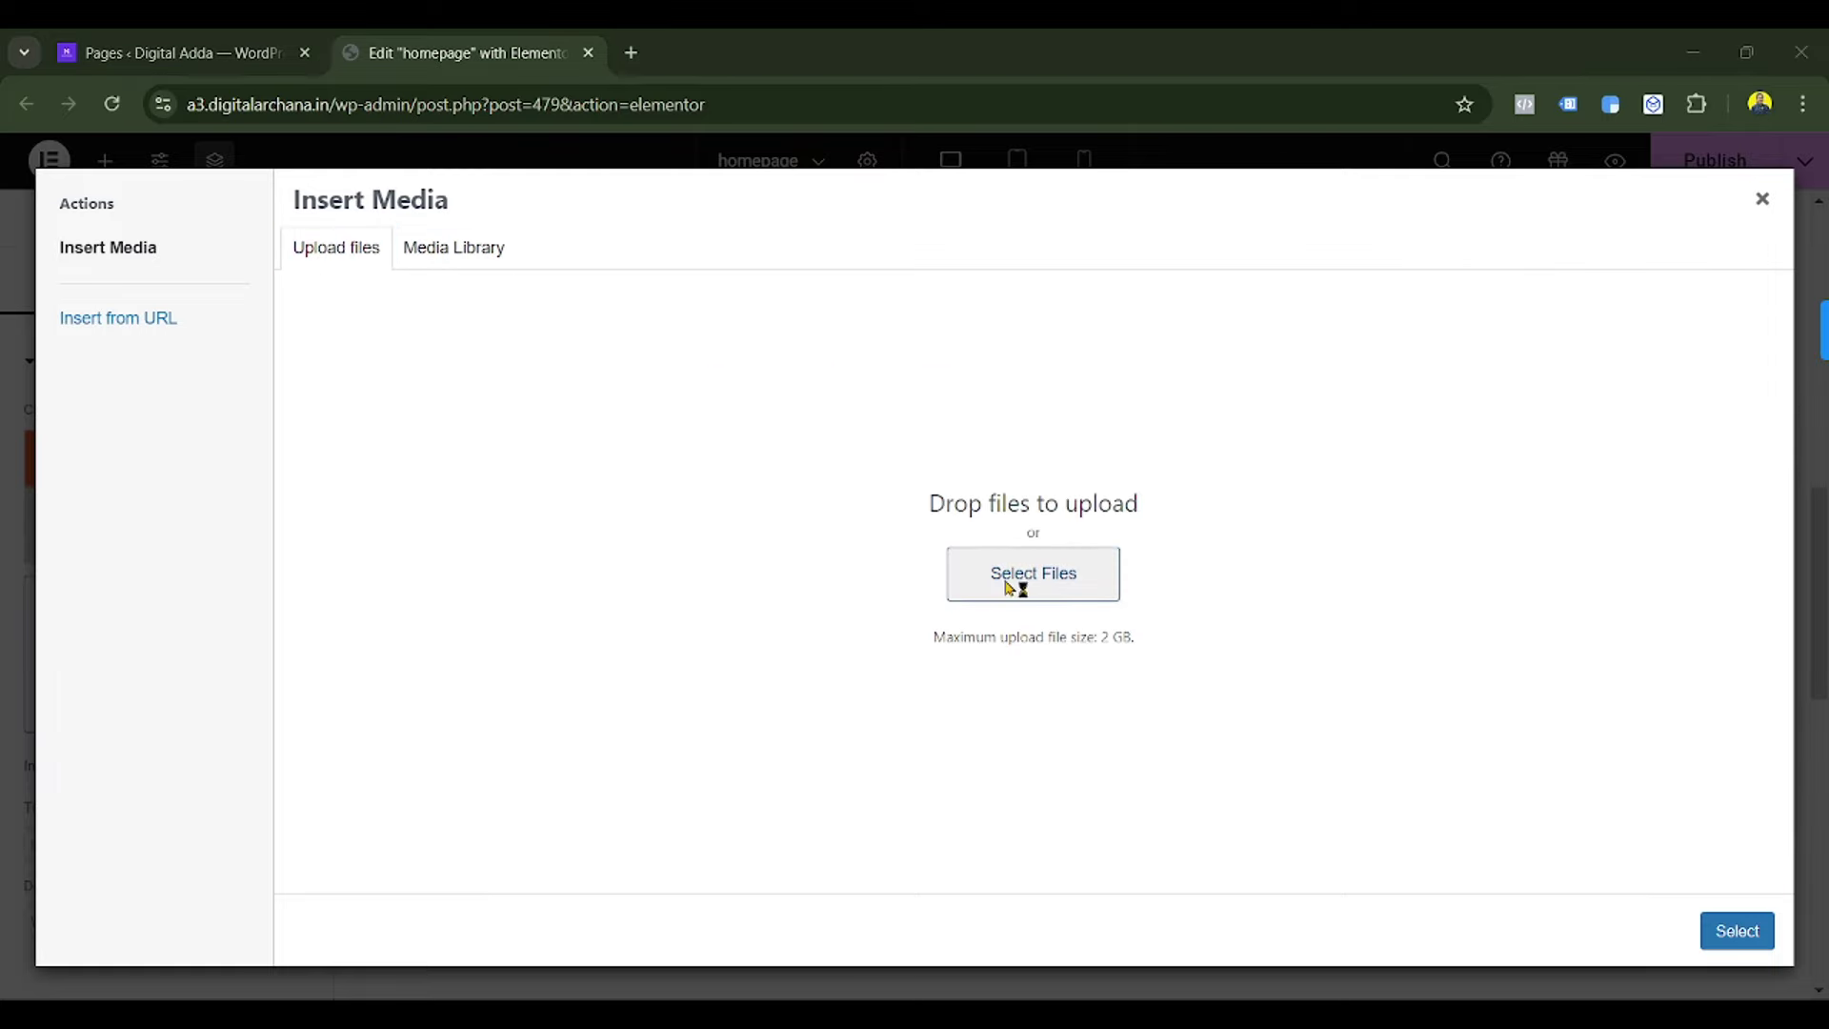
left_click(487, 329)
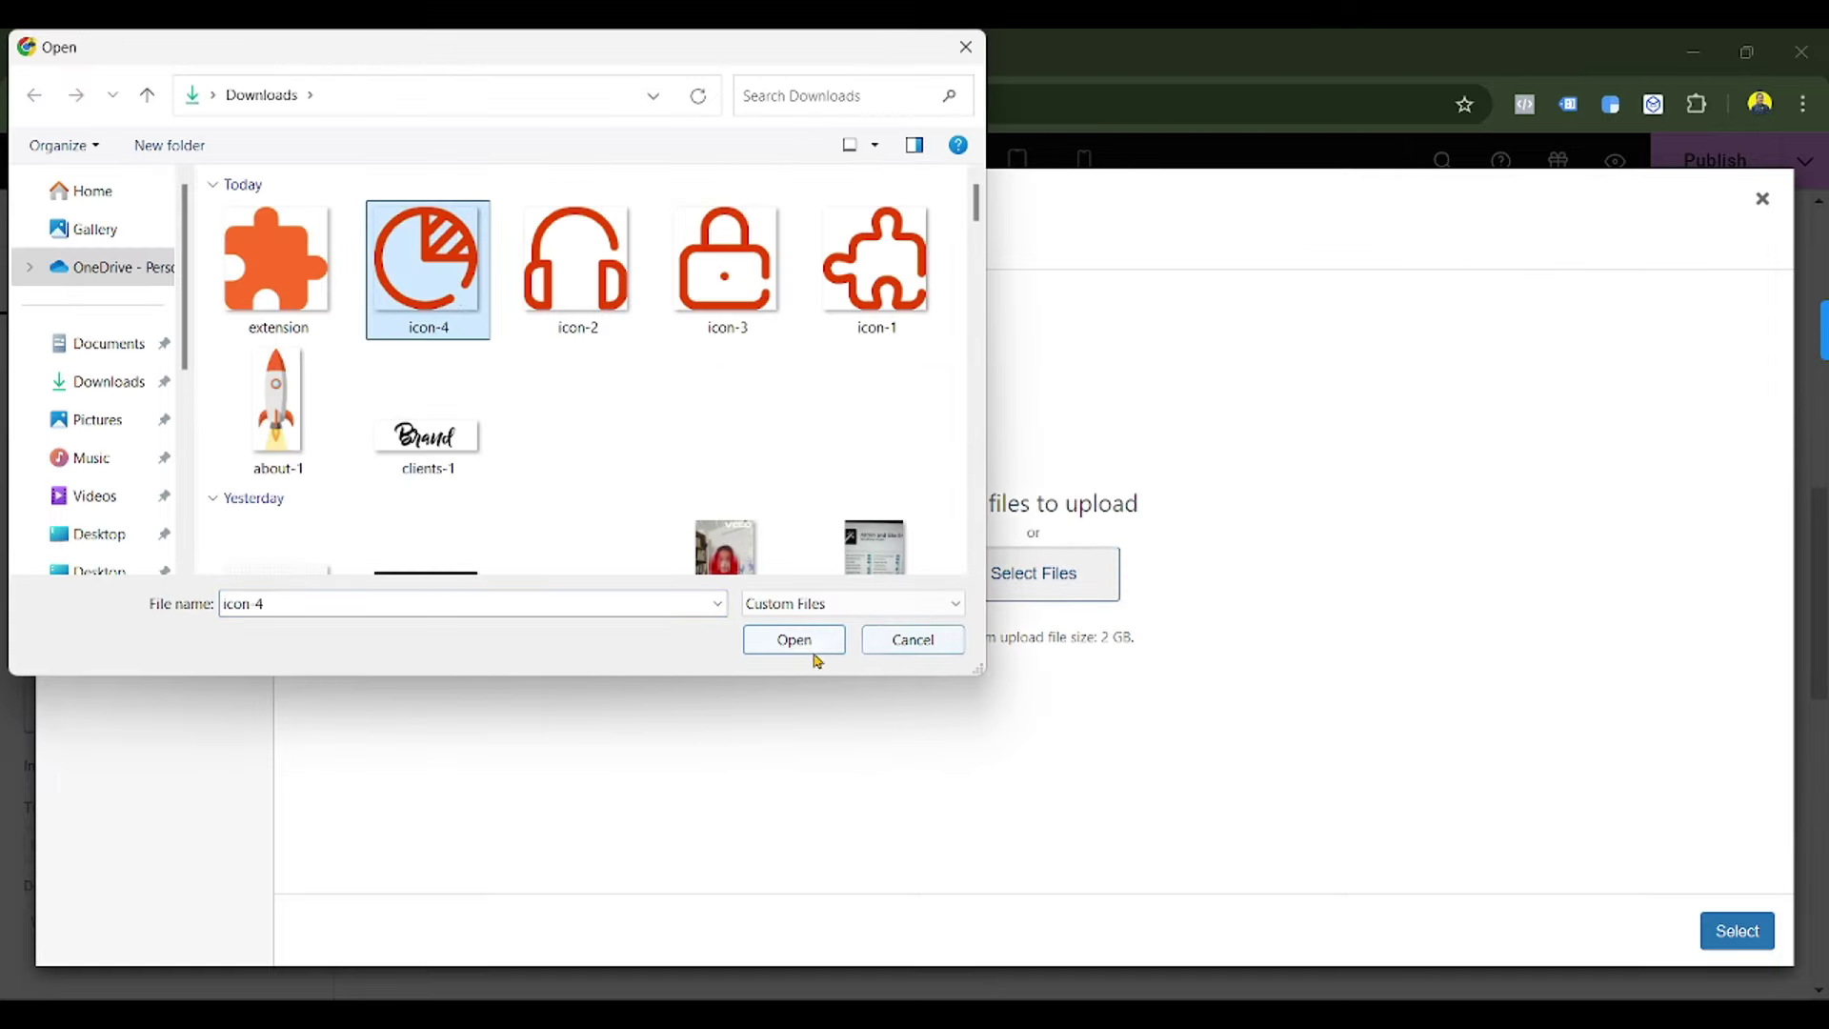
left_click(794, 641)
left_click(1736, 931)
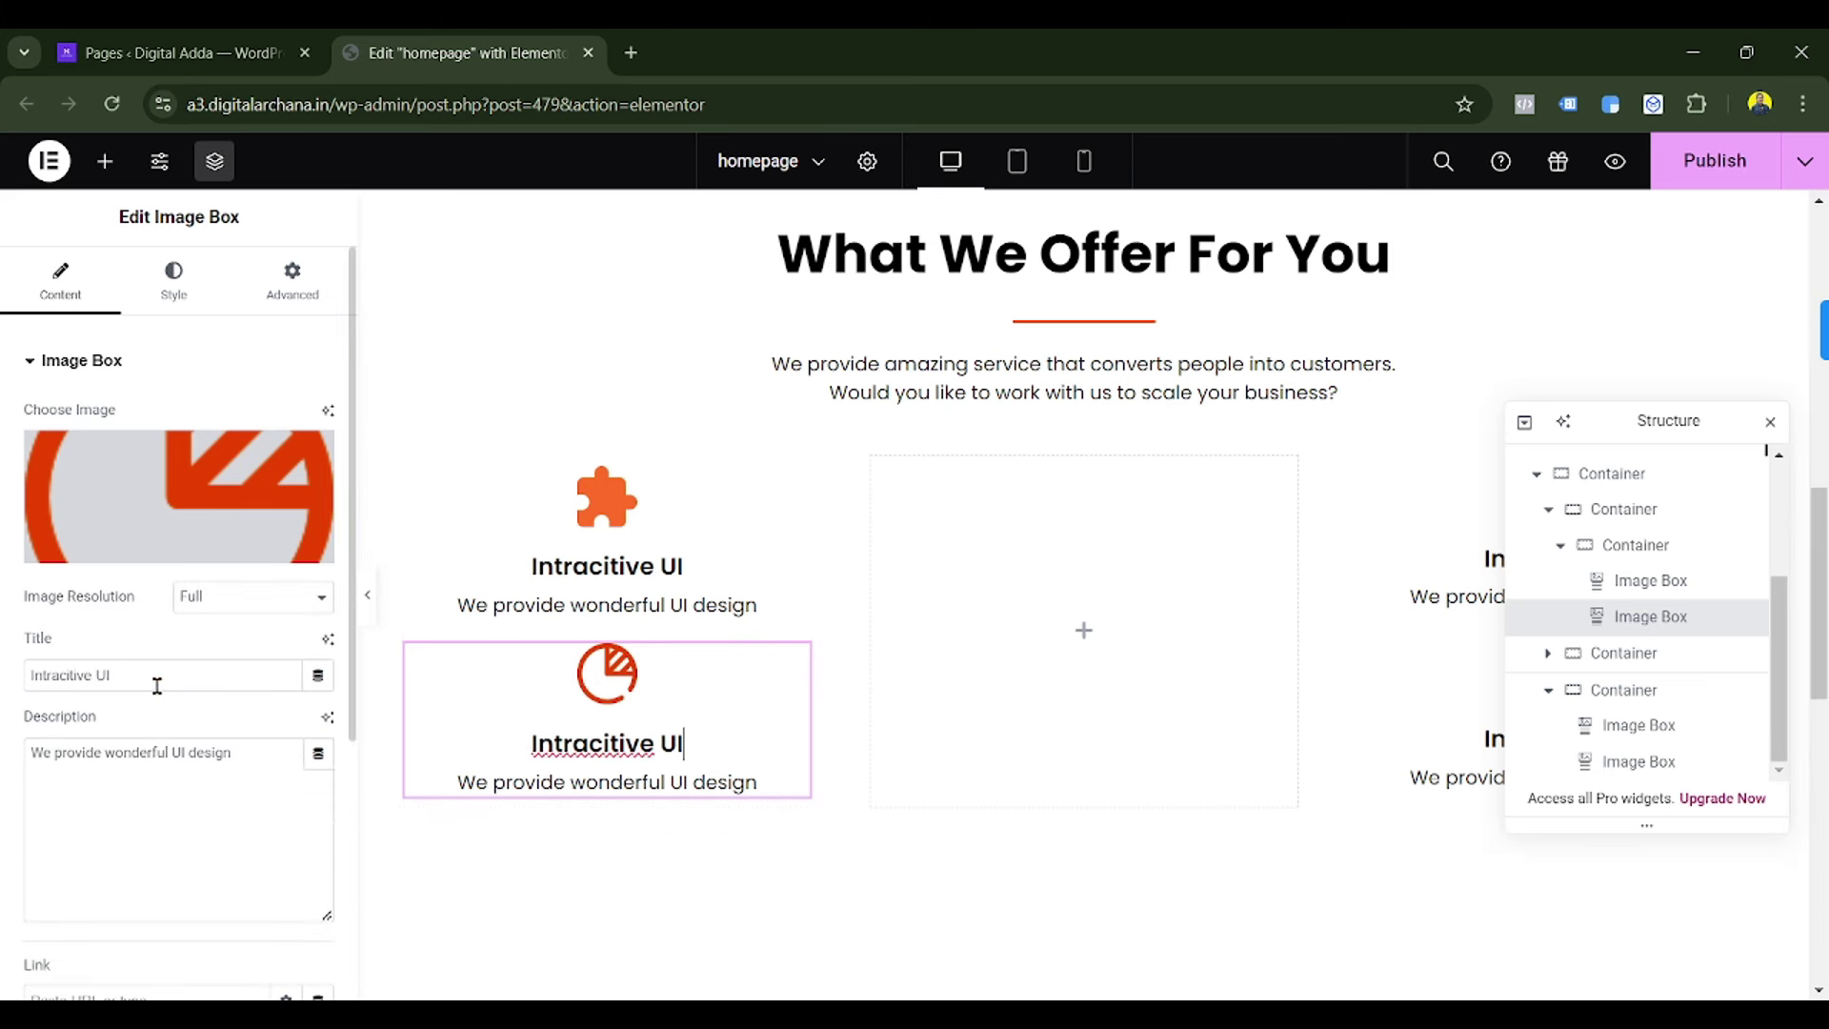
left_click_drag(155, 679, 5, 688)
type("Eas")
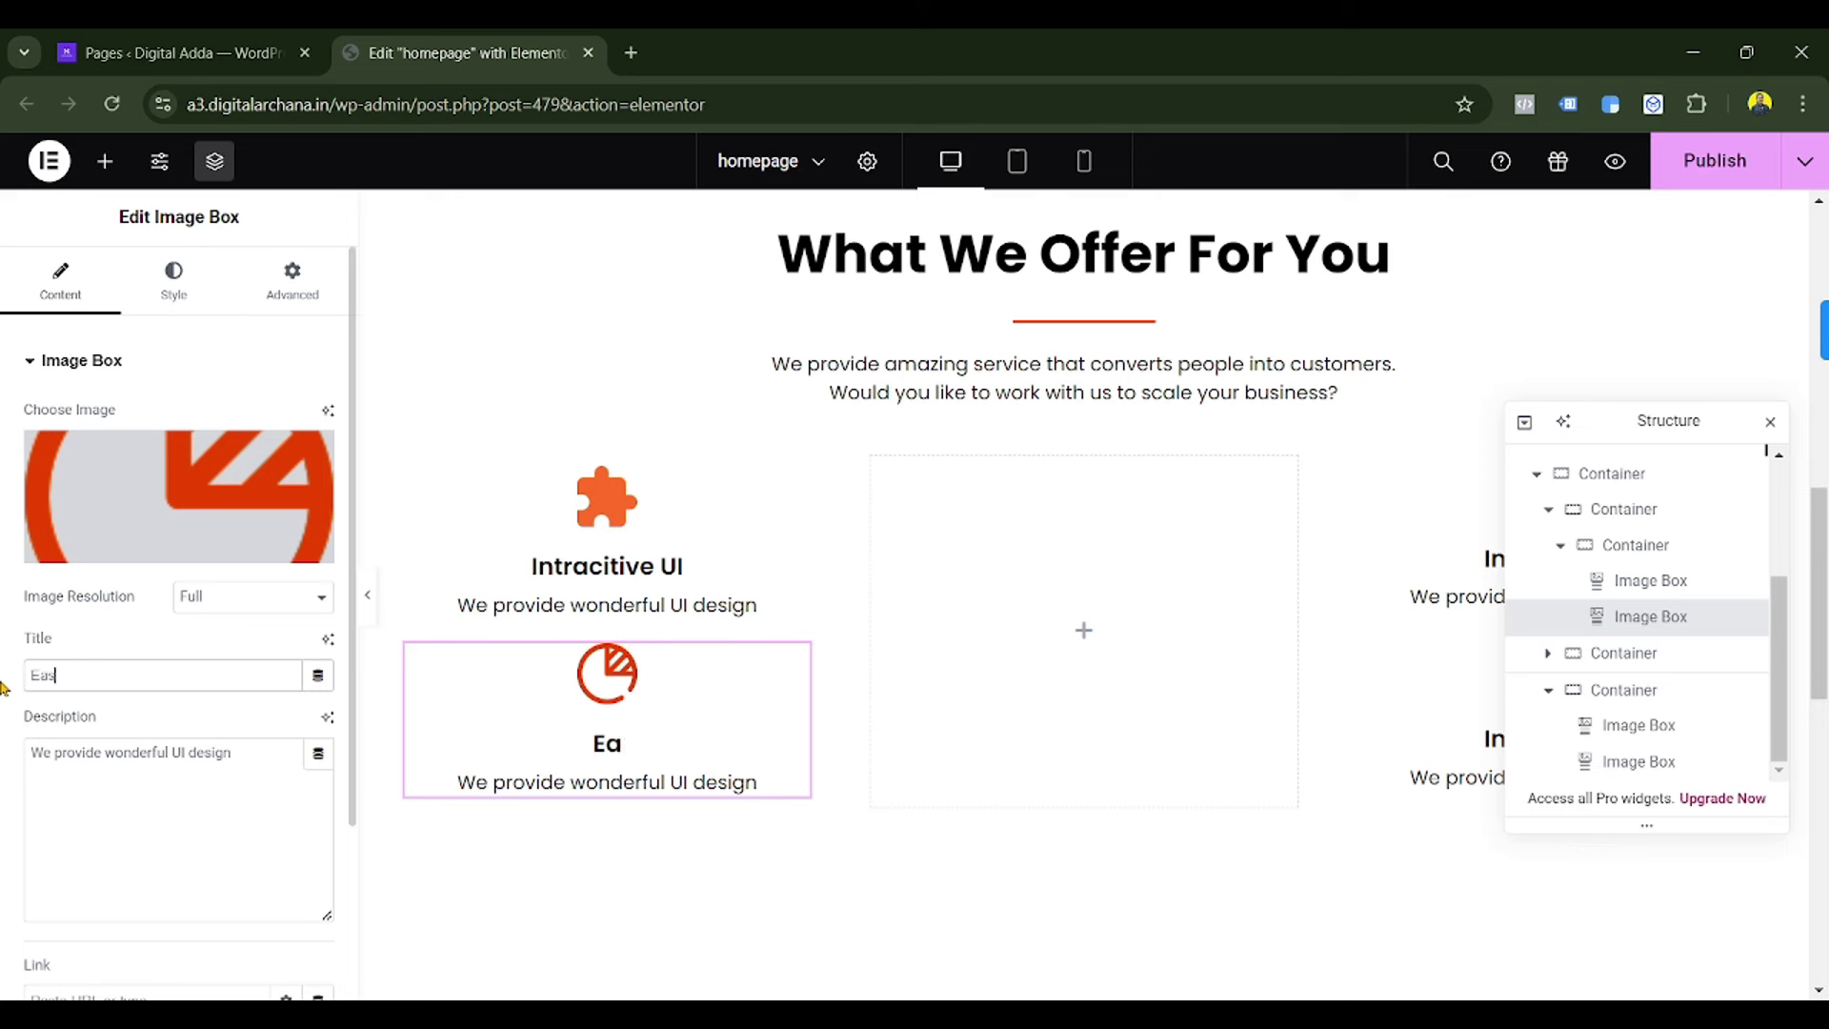
type("y to Use")
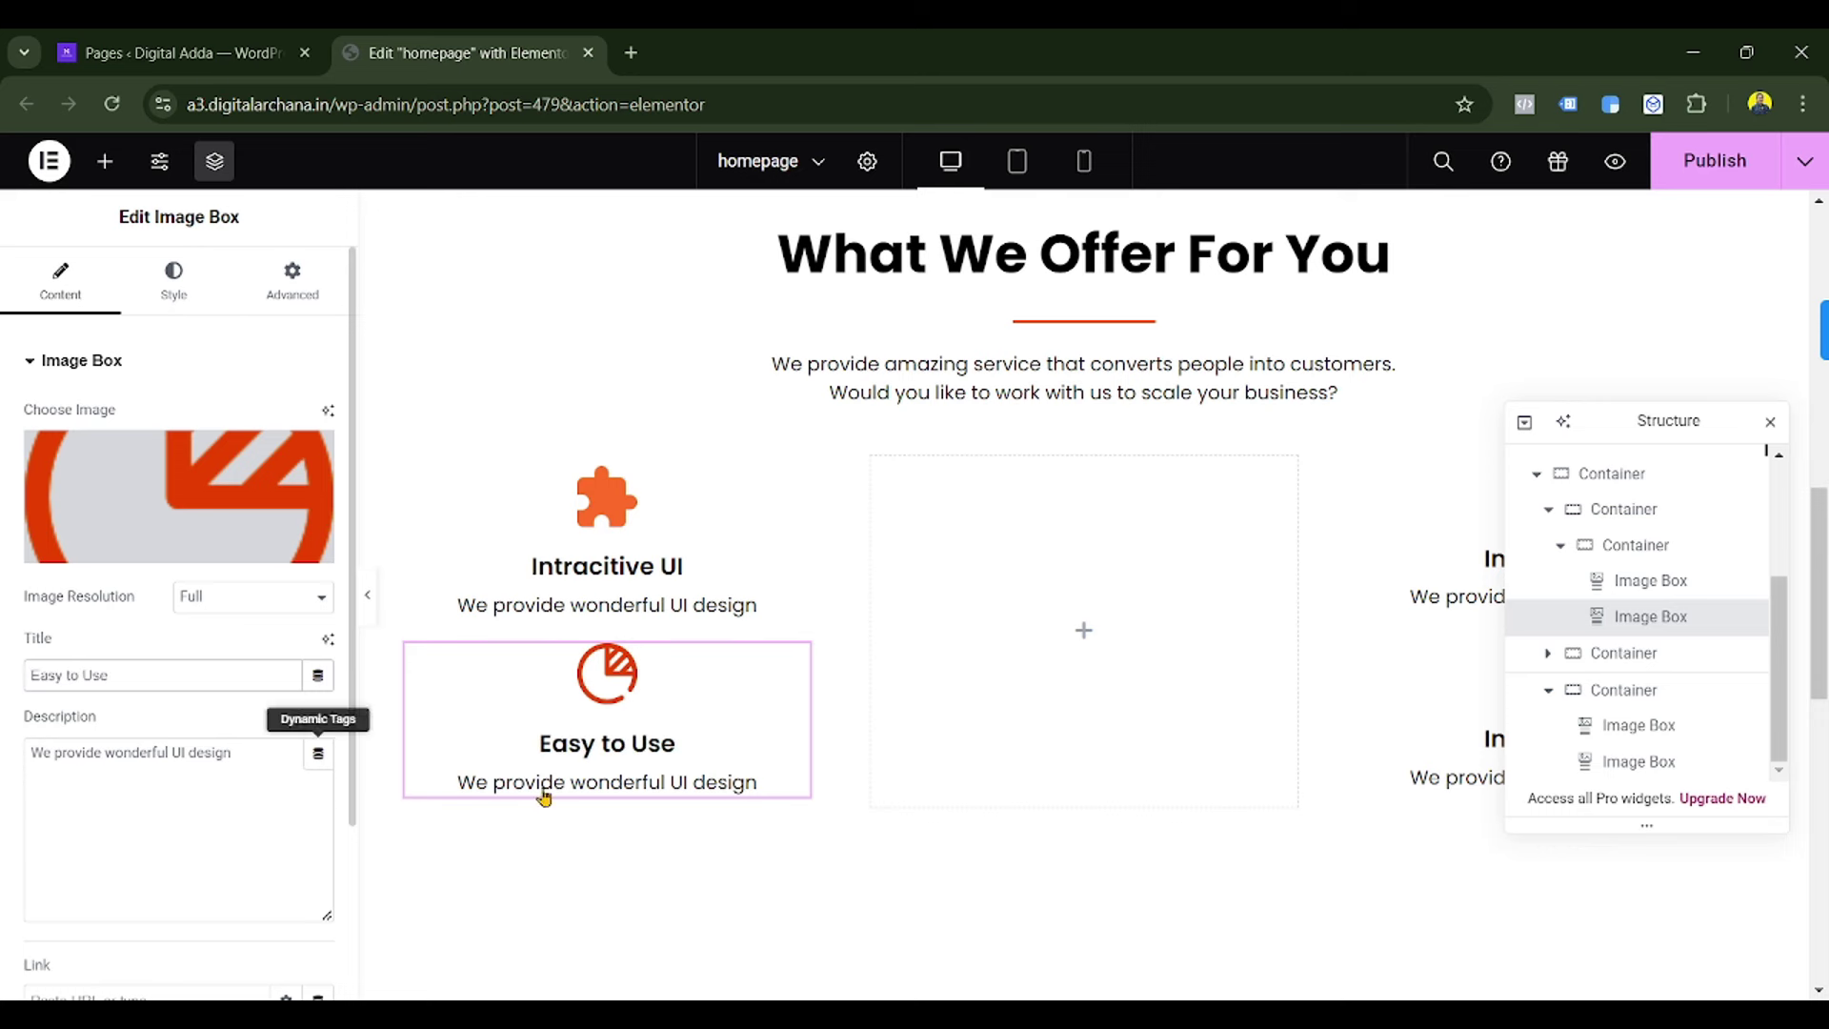
left_click(1435, 558)
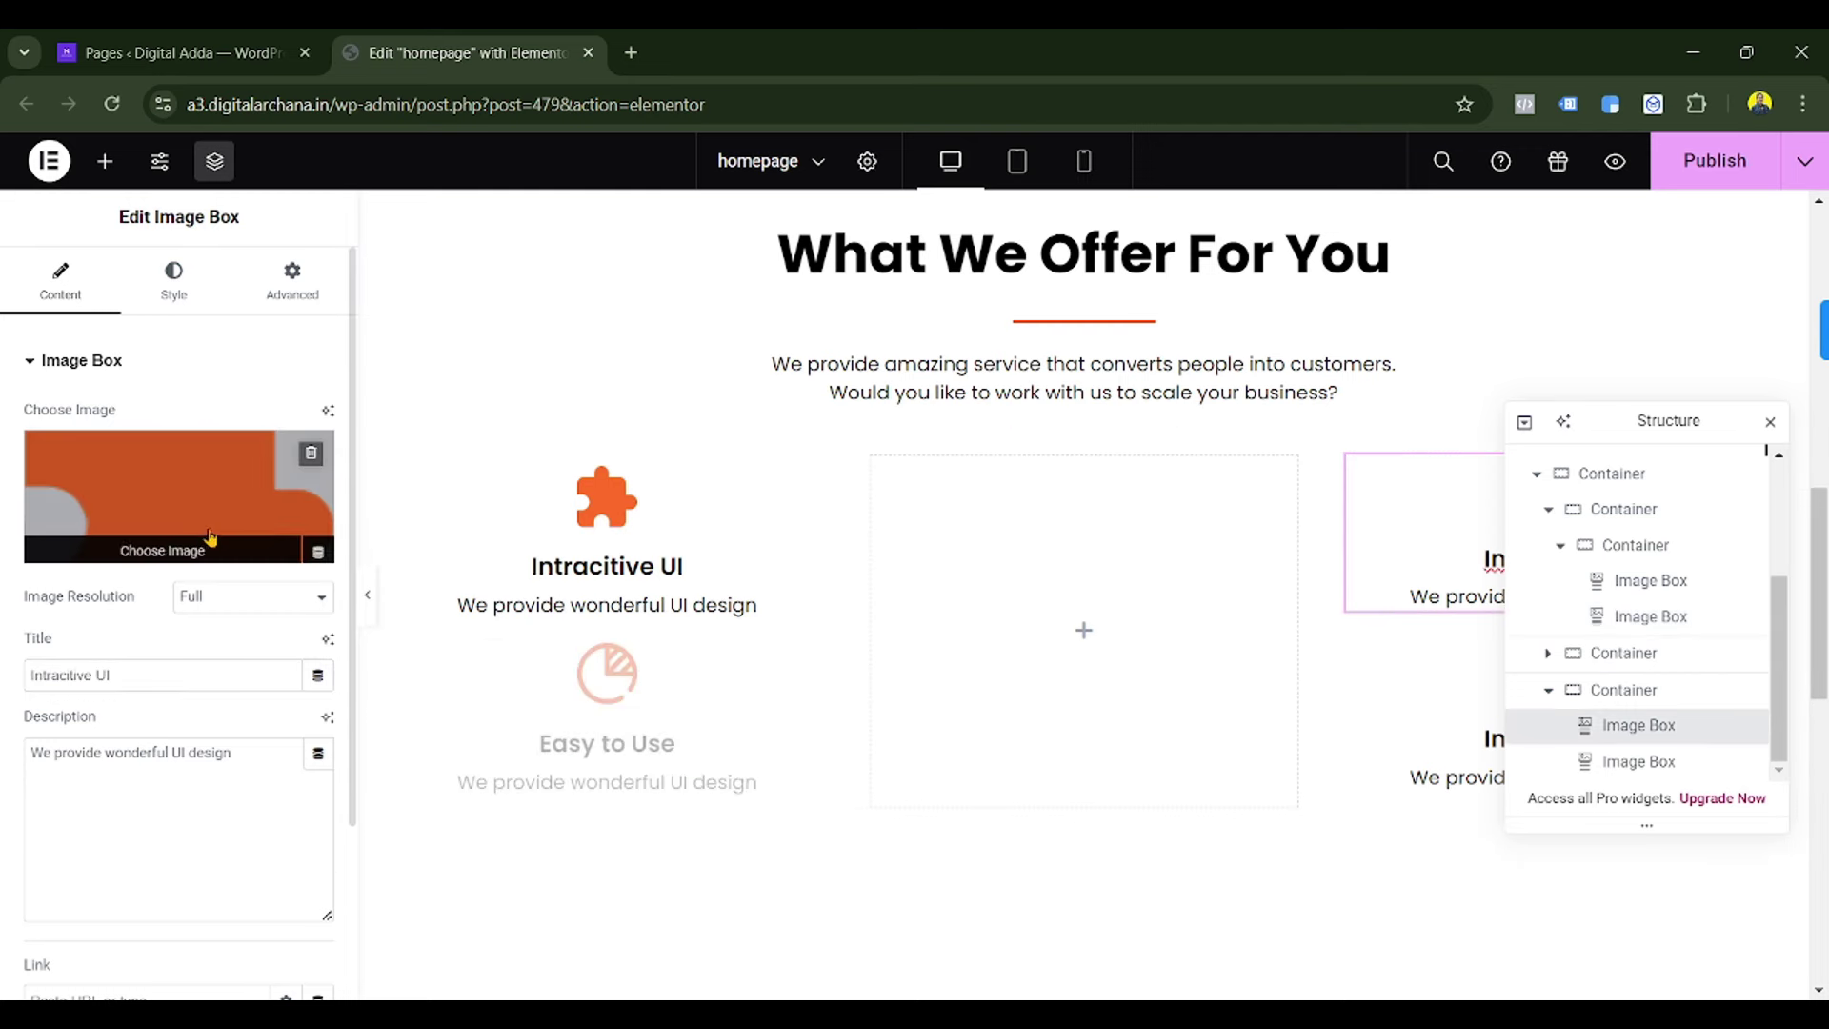
Upload the icon-2 headphone and icon-3 padlock images and insert them into the right-column boxes.
left_click(218, 496)
left_click(305, 252)
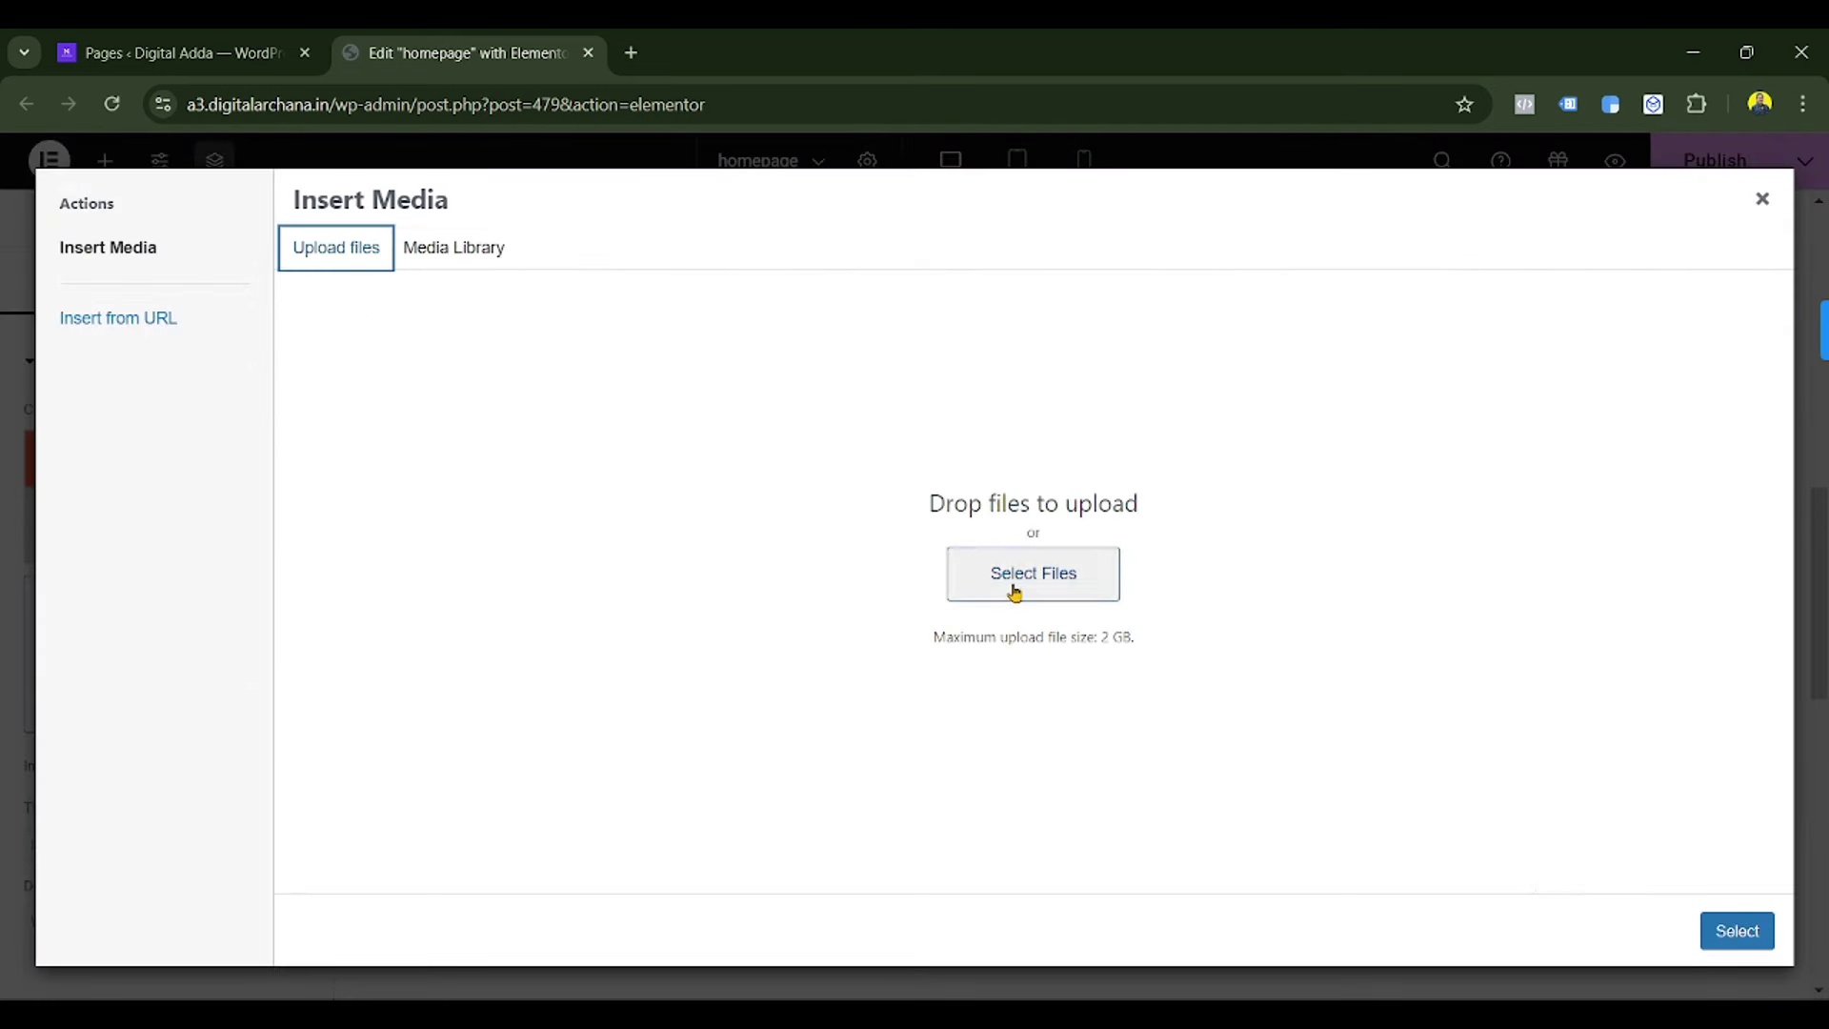
left_click(1040, 593)
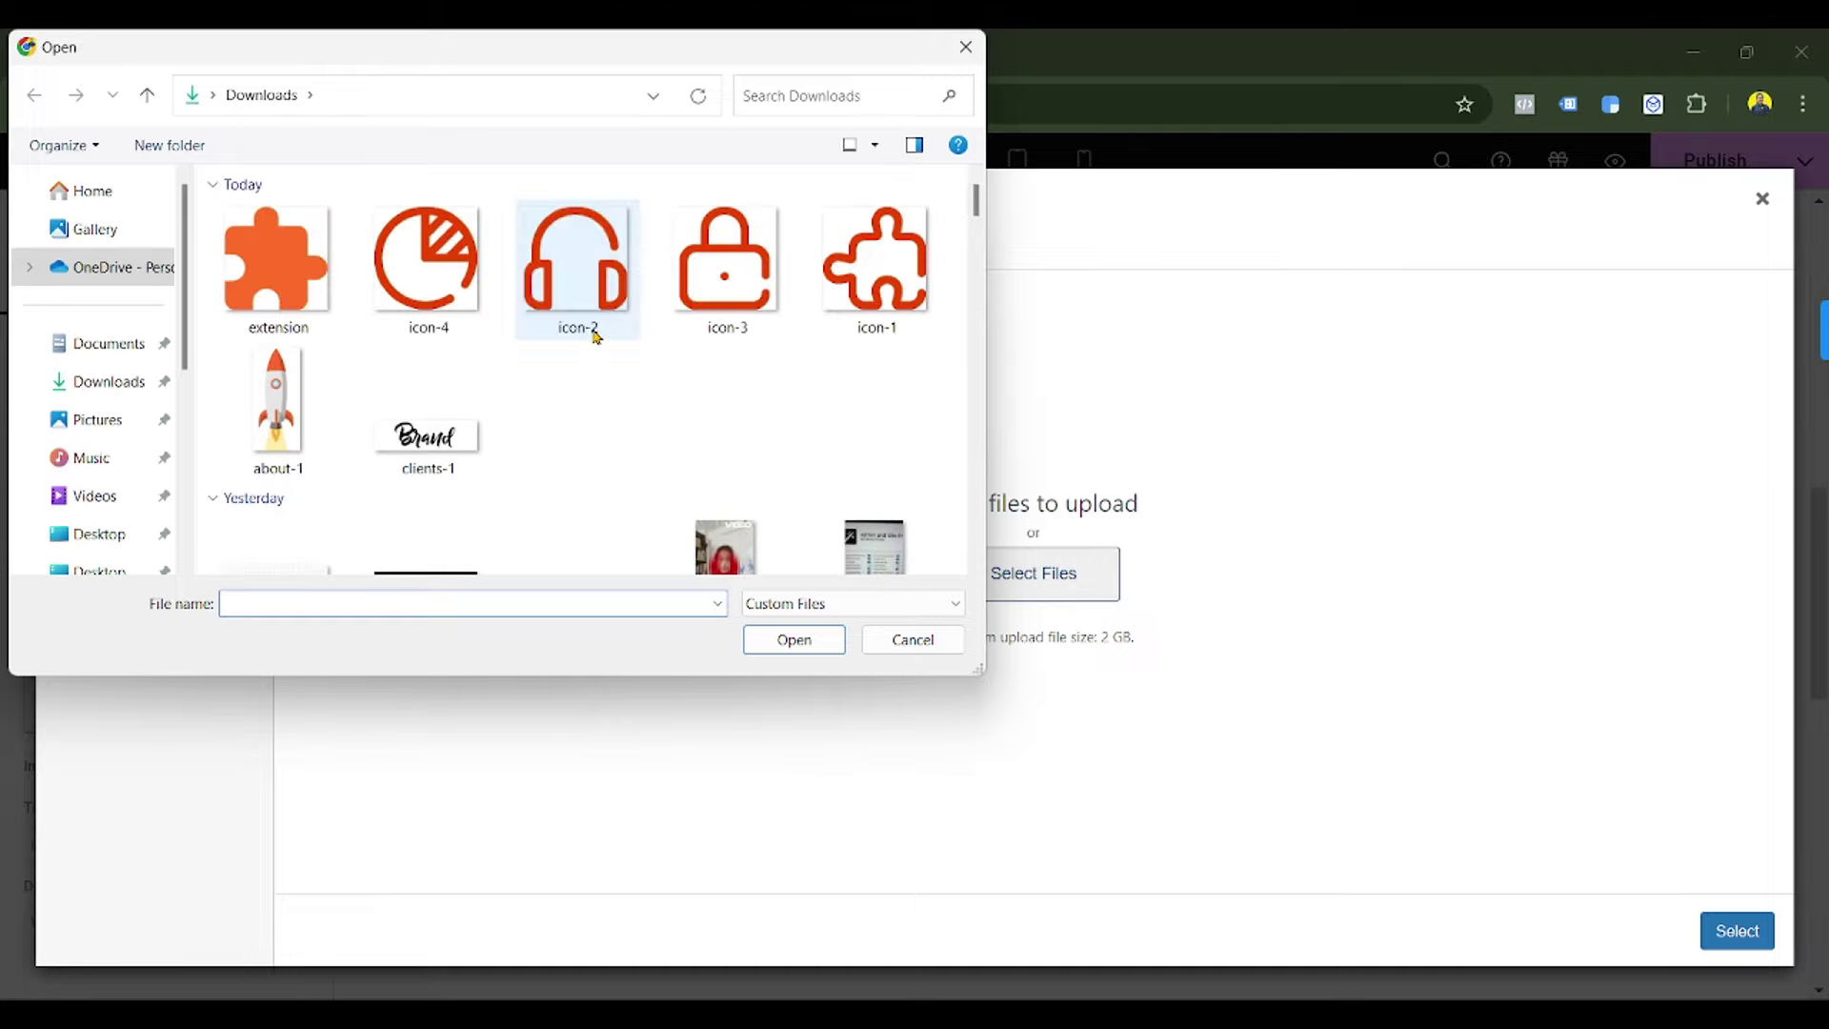
left_click(692, 293)
left_click(615, 294, "ctrl")
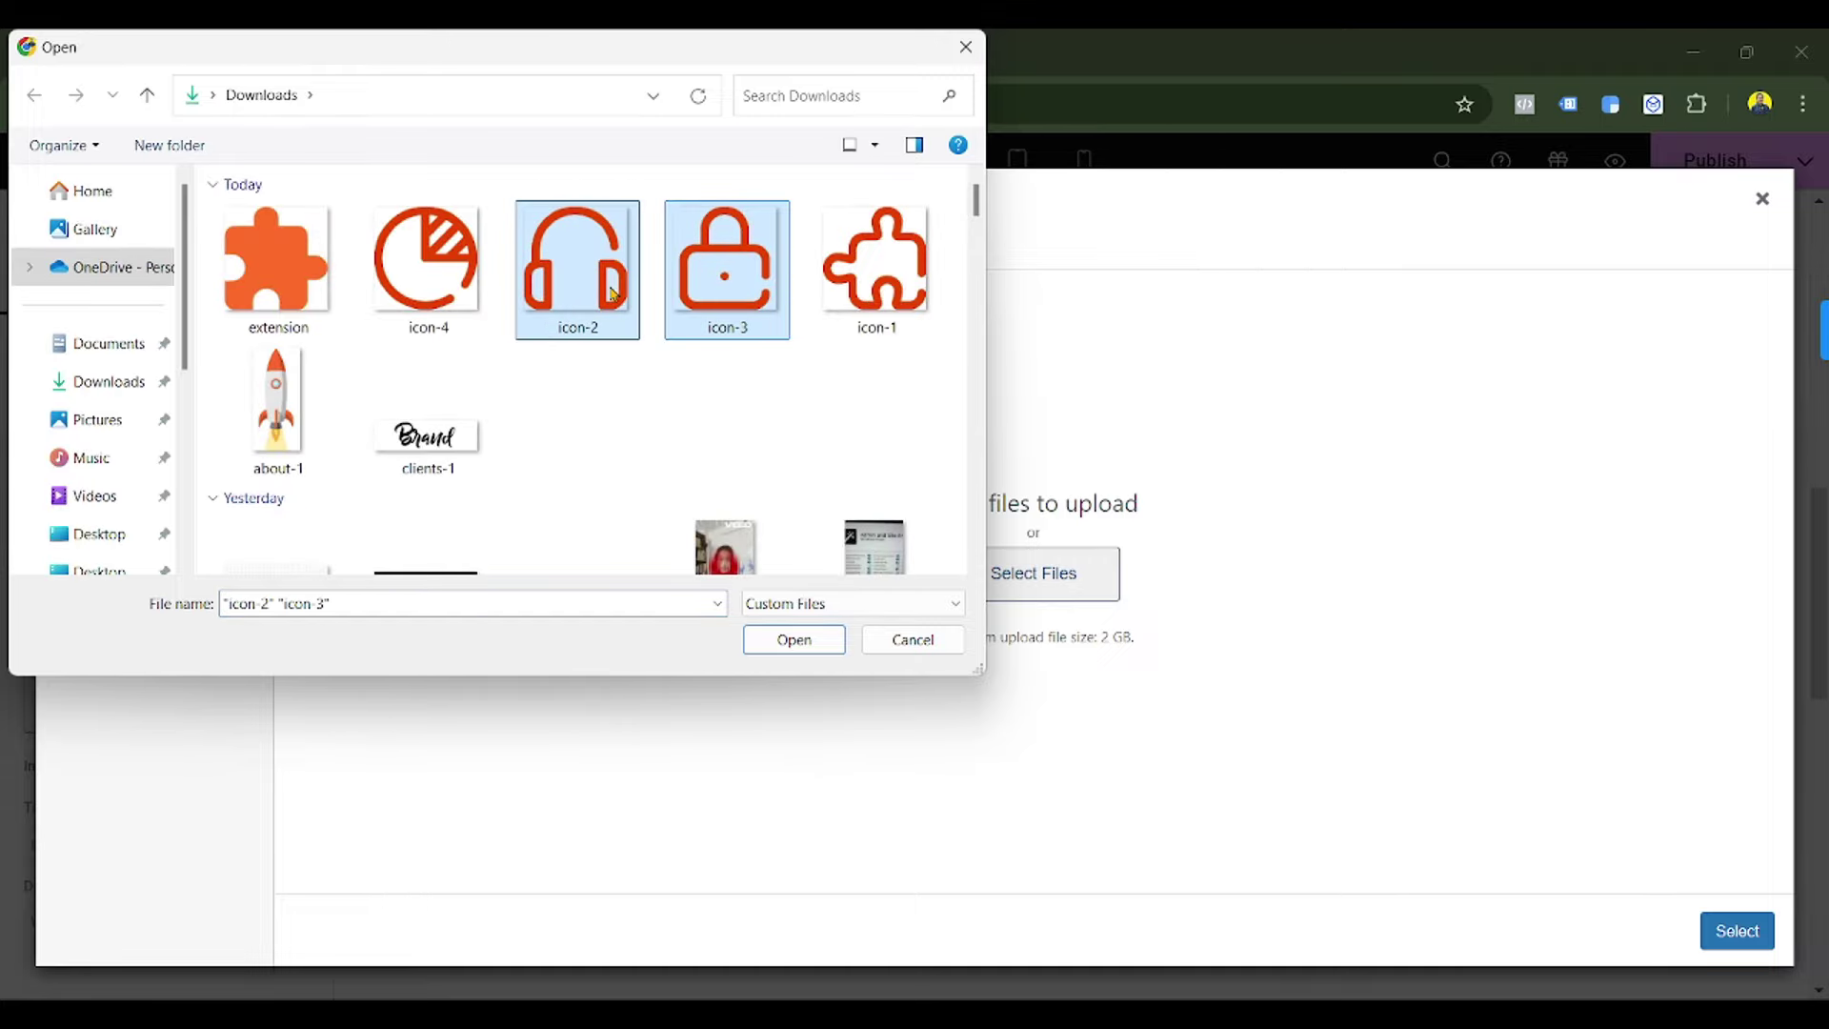
left_click(794, 640)
left_click(1749, 941)
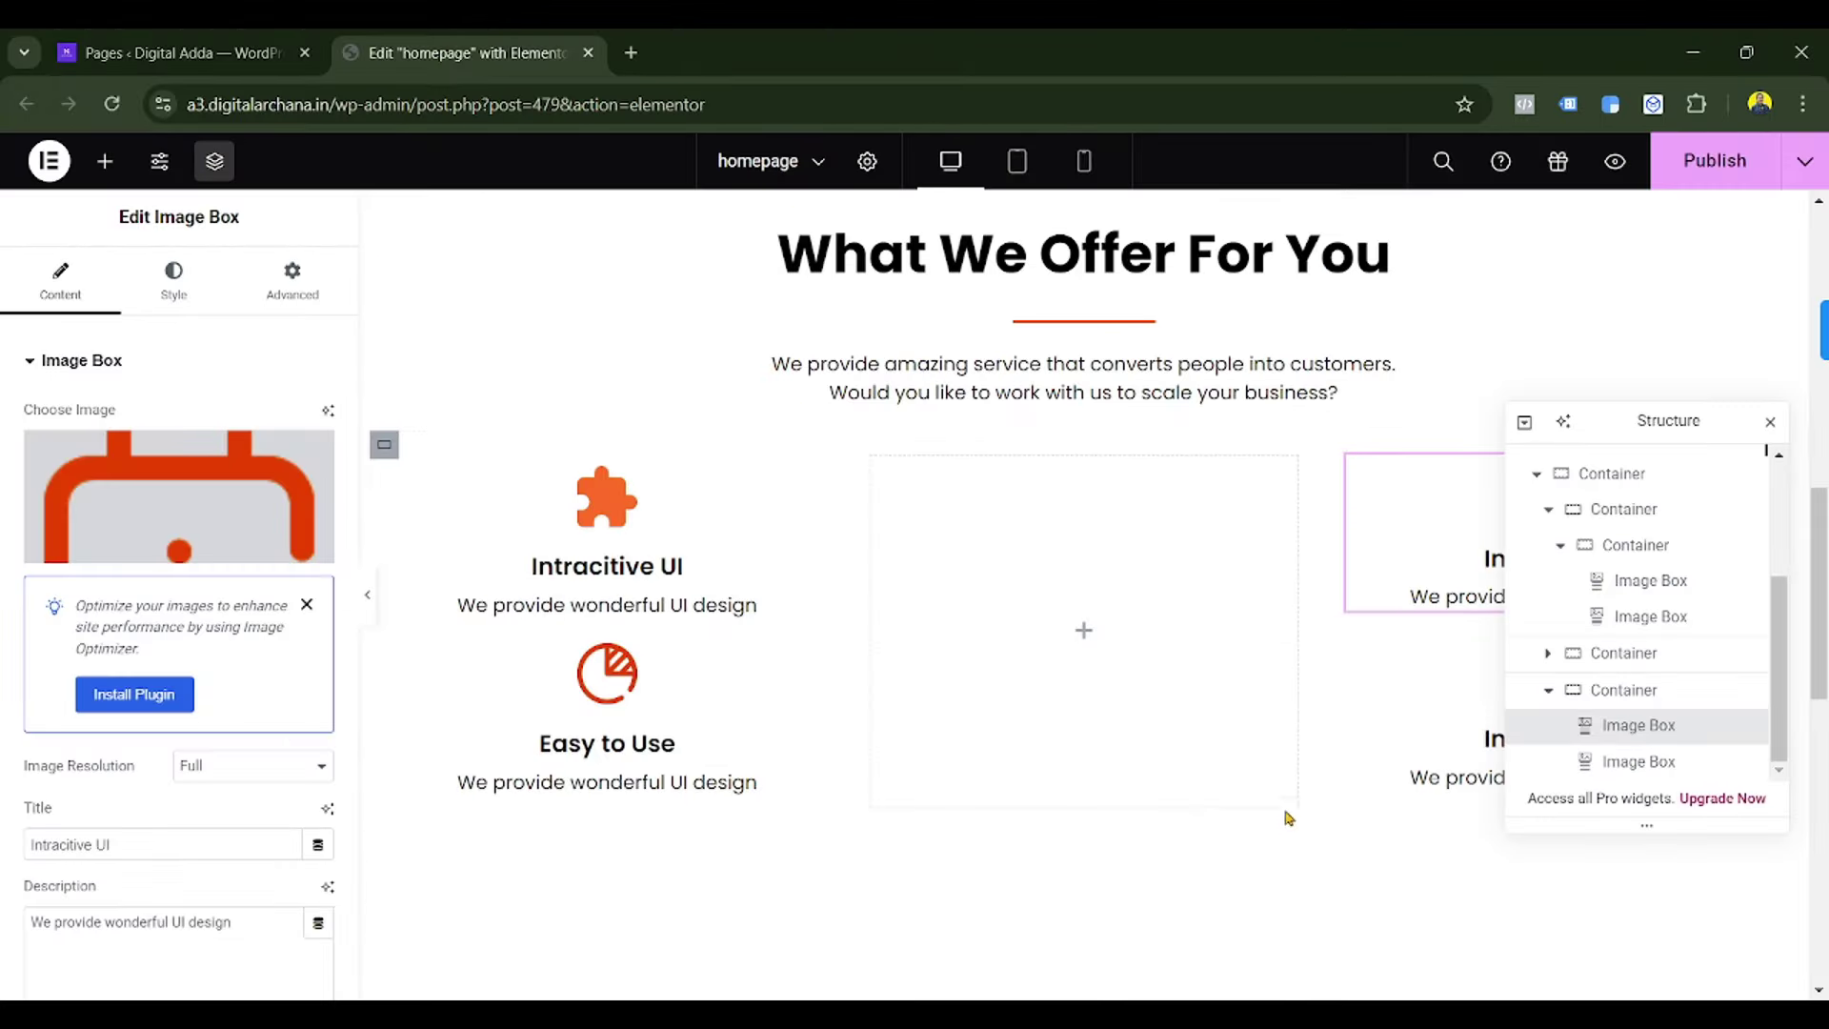
left_click_drag(738, 518, 1641, 233)
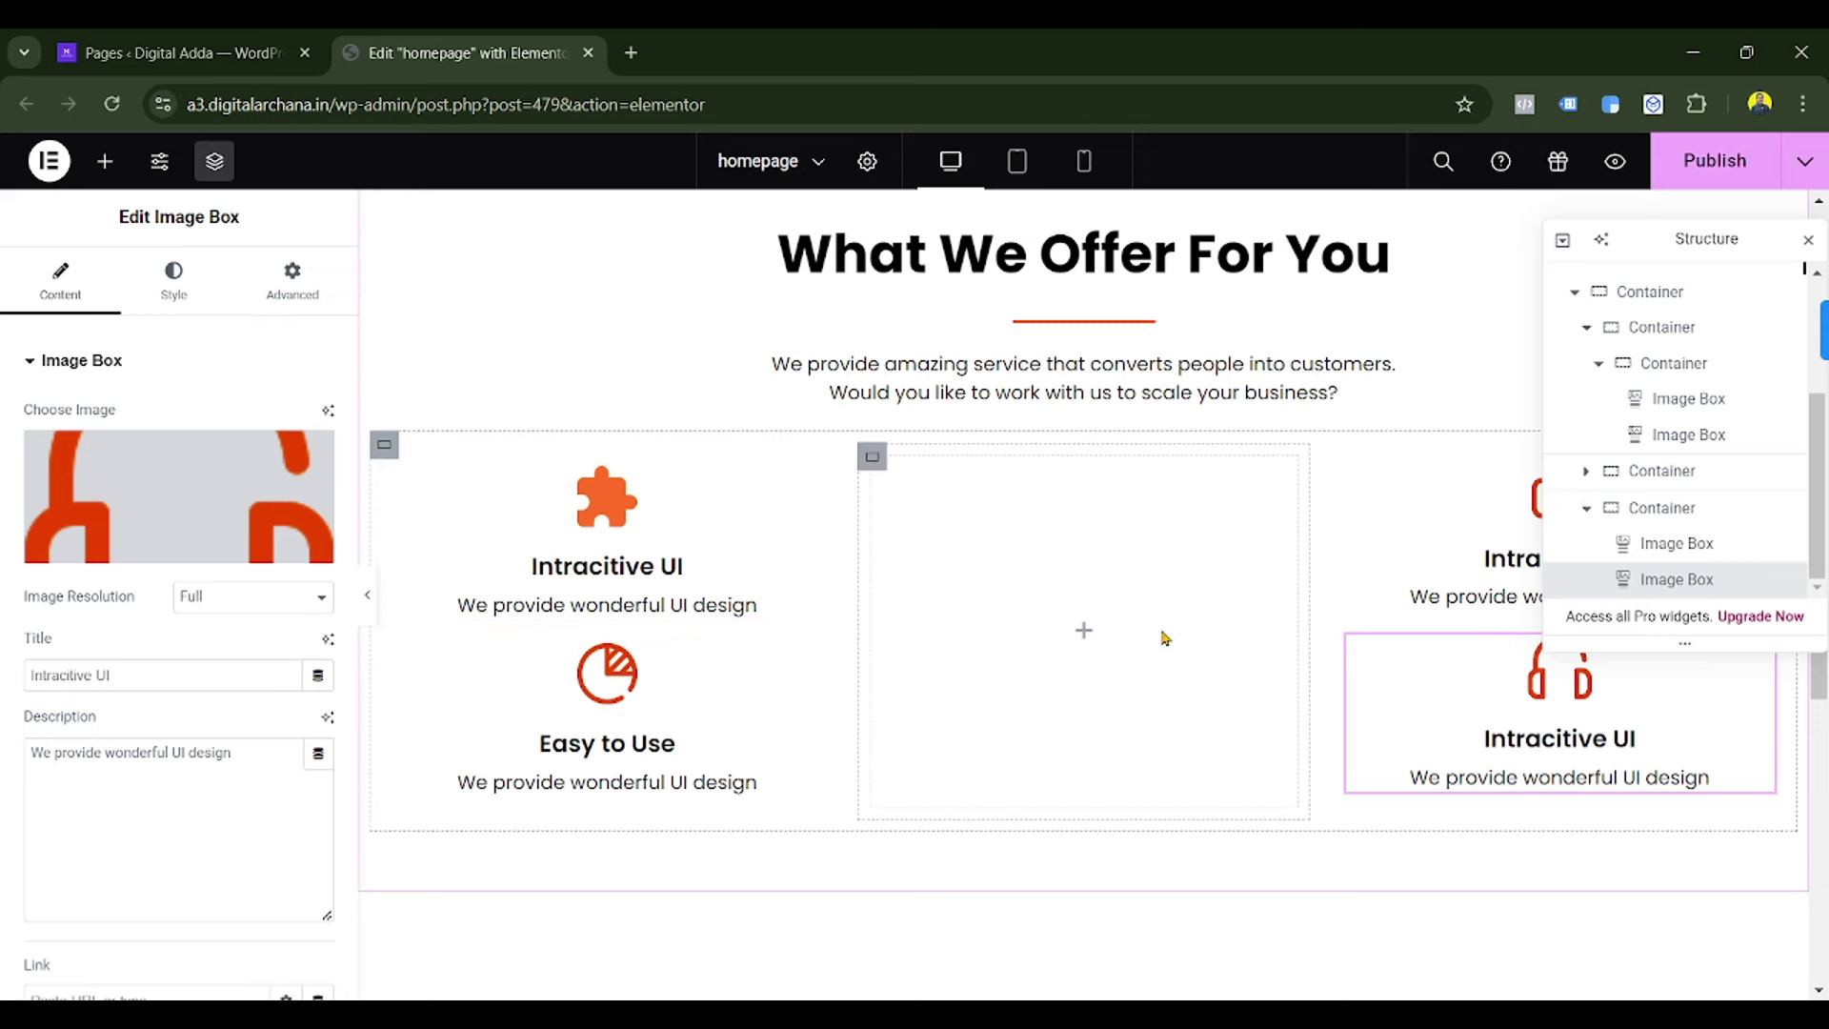
left_click(1085, 639)
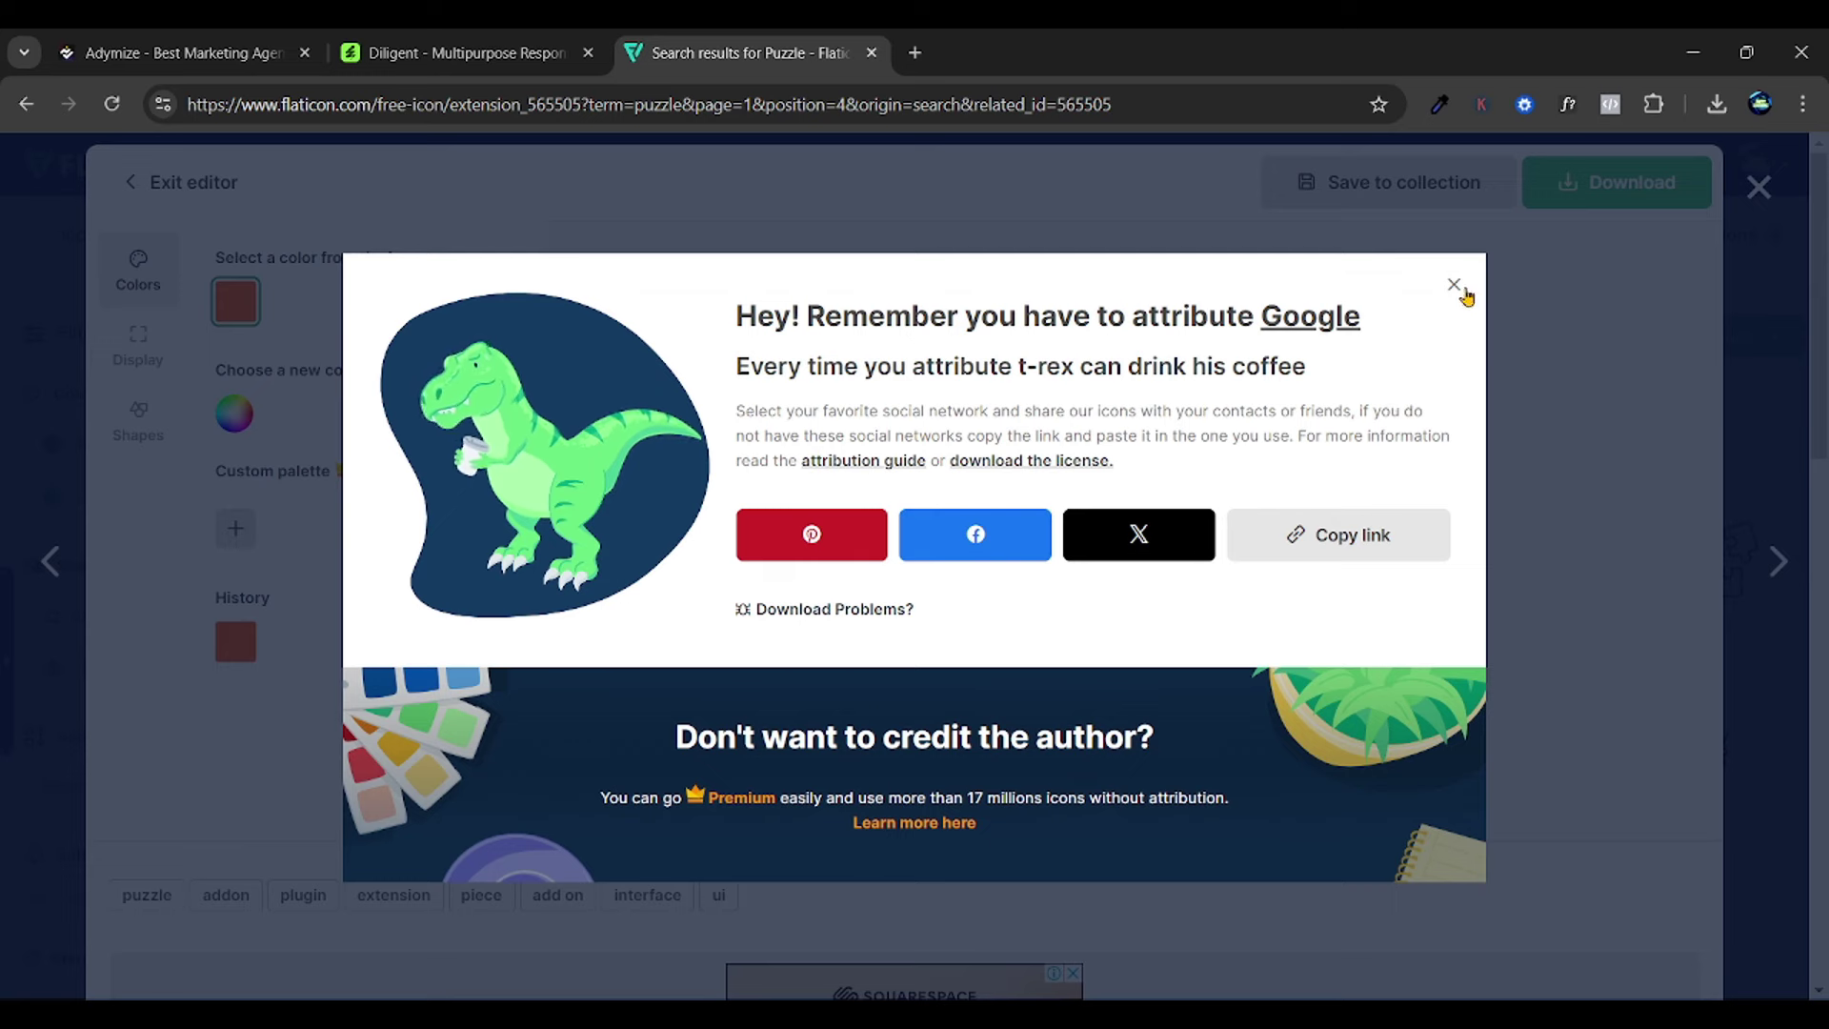
Close the Flaticon icon editor and search for 'rocket' icons.
left_click(1458, 287)
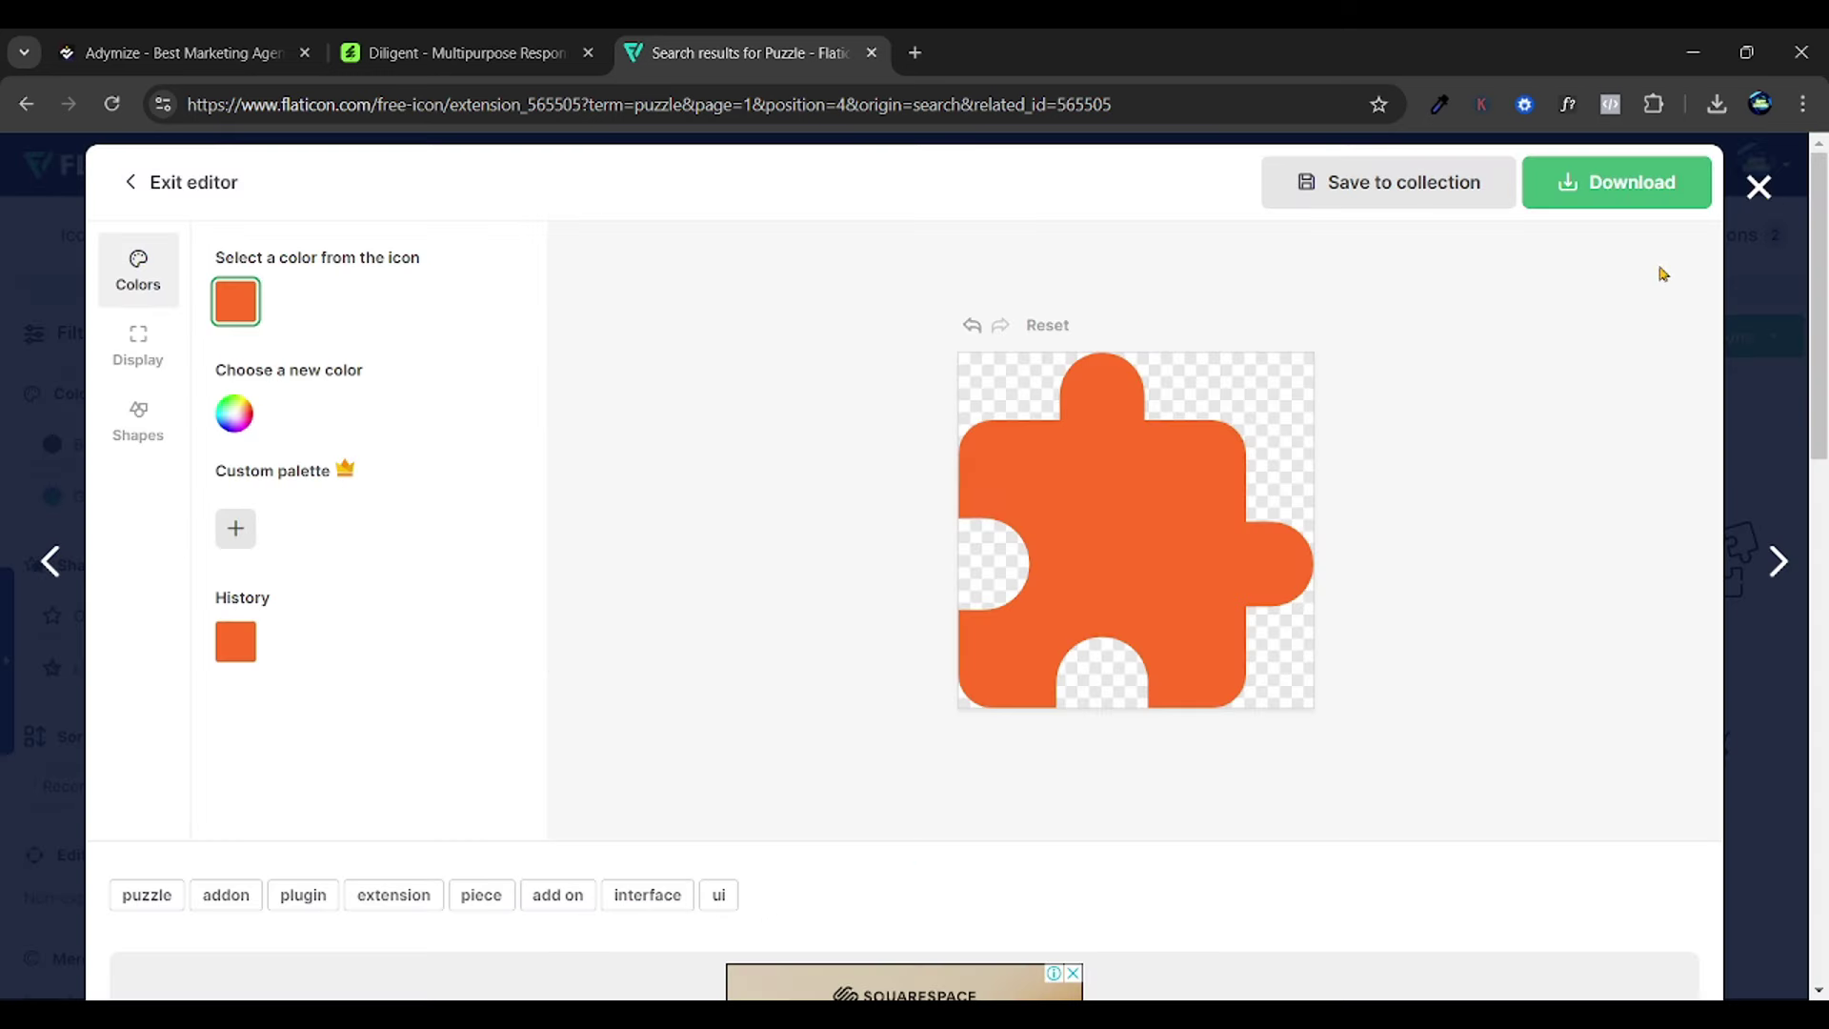
left_click(1759, 186)
left_click_drag(436, 245, 8, 281)
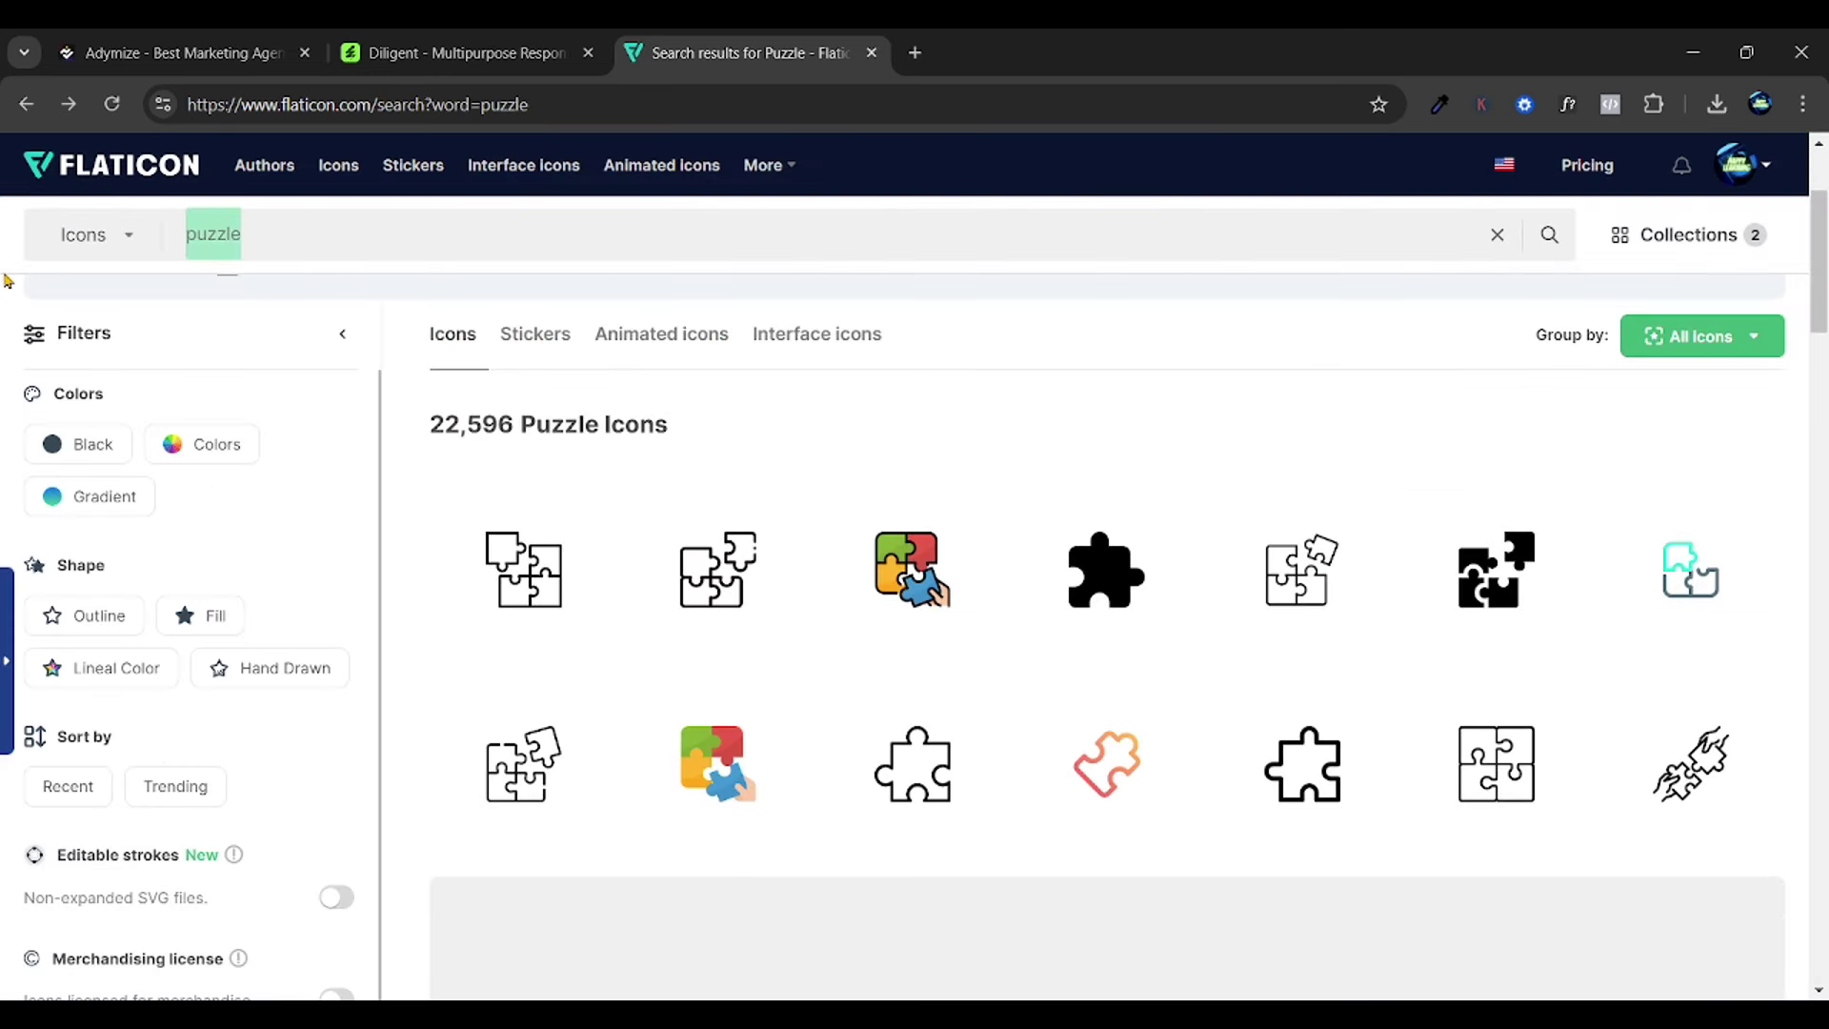
type("rock")
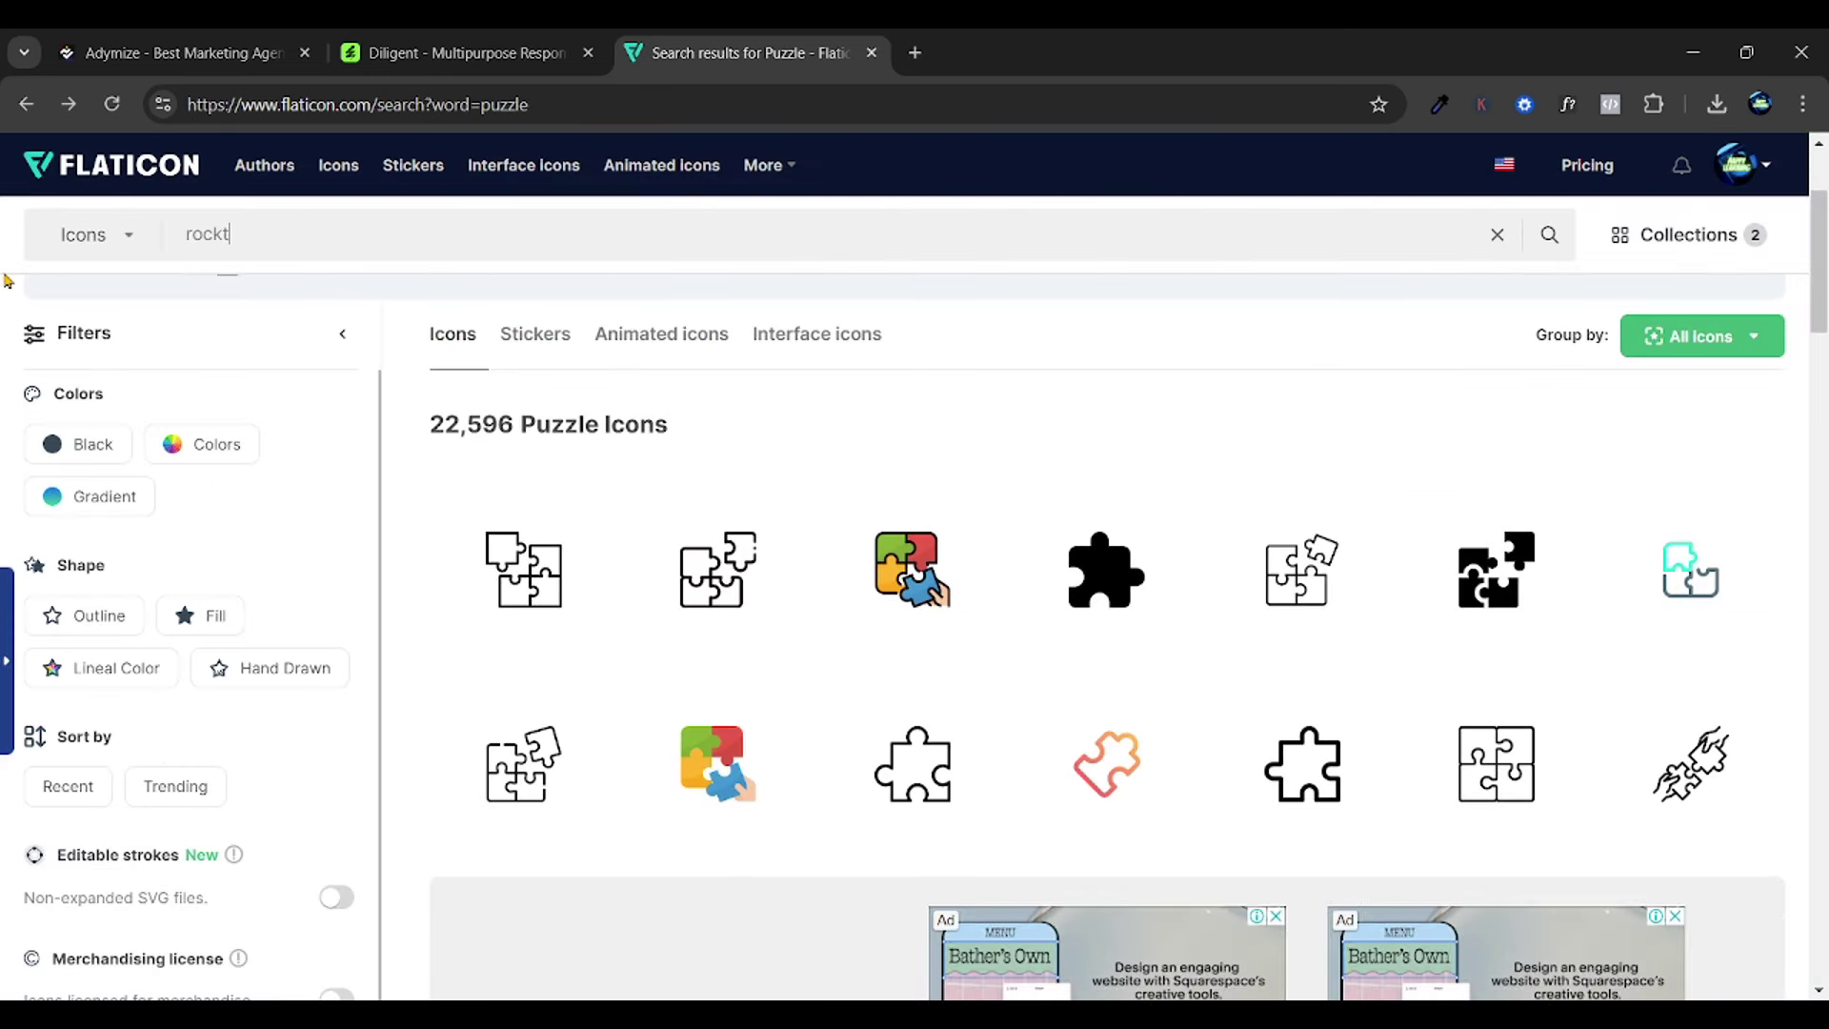
type("et")
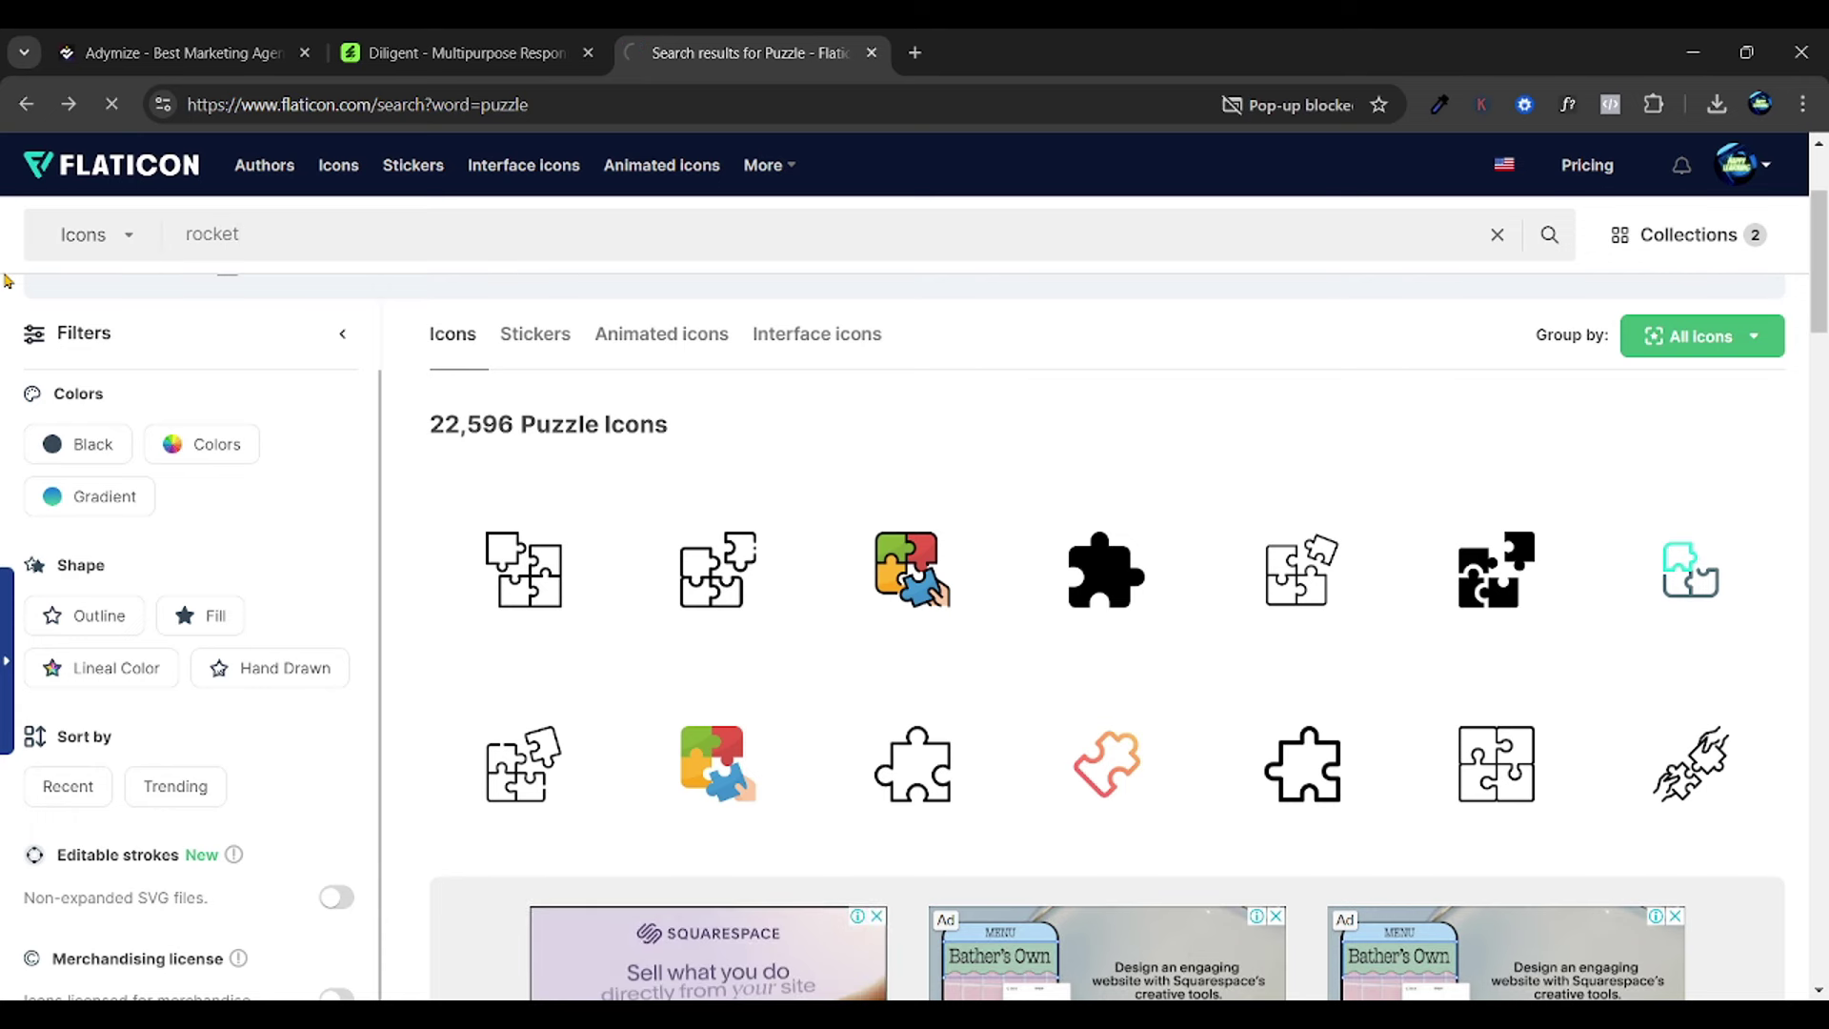
key("Return")
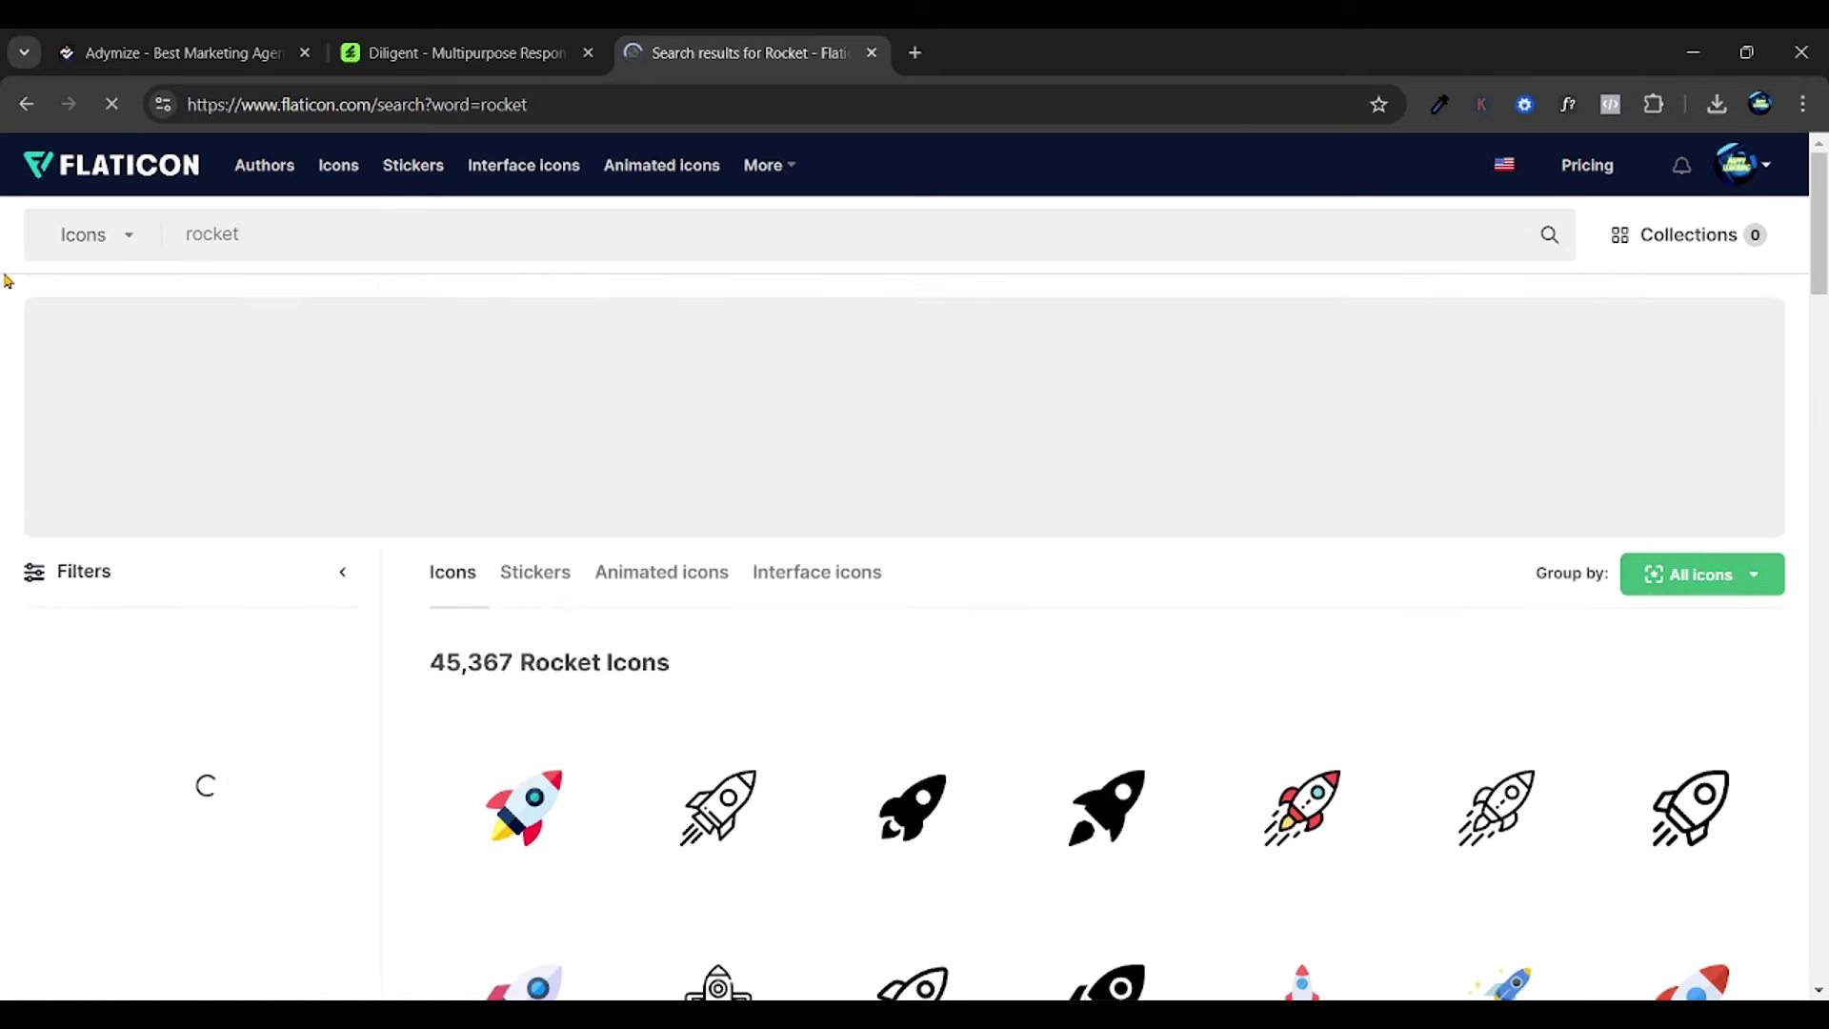
scroll(931, 839, "down", 3)
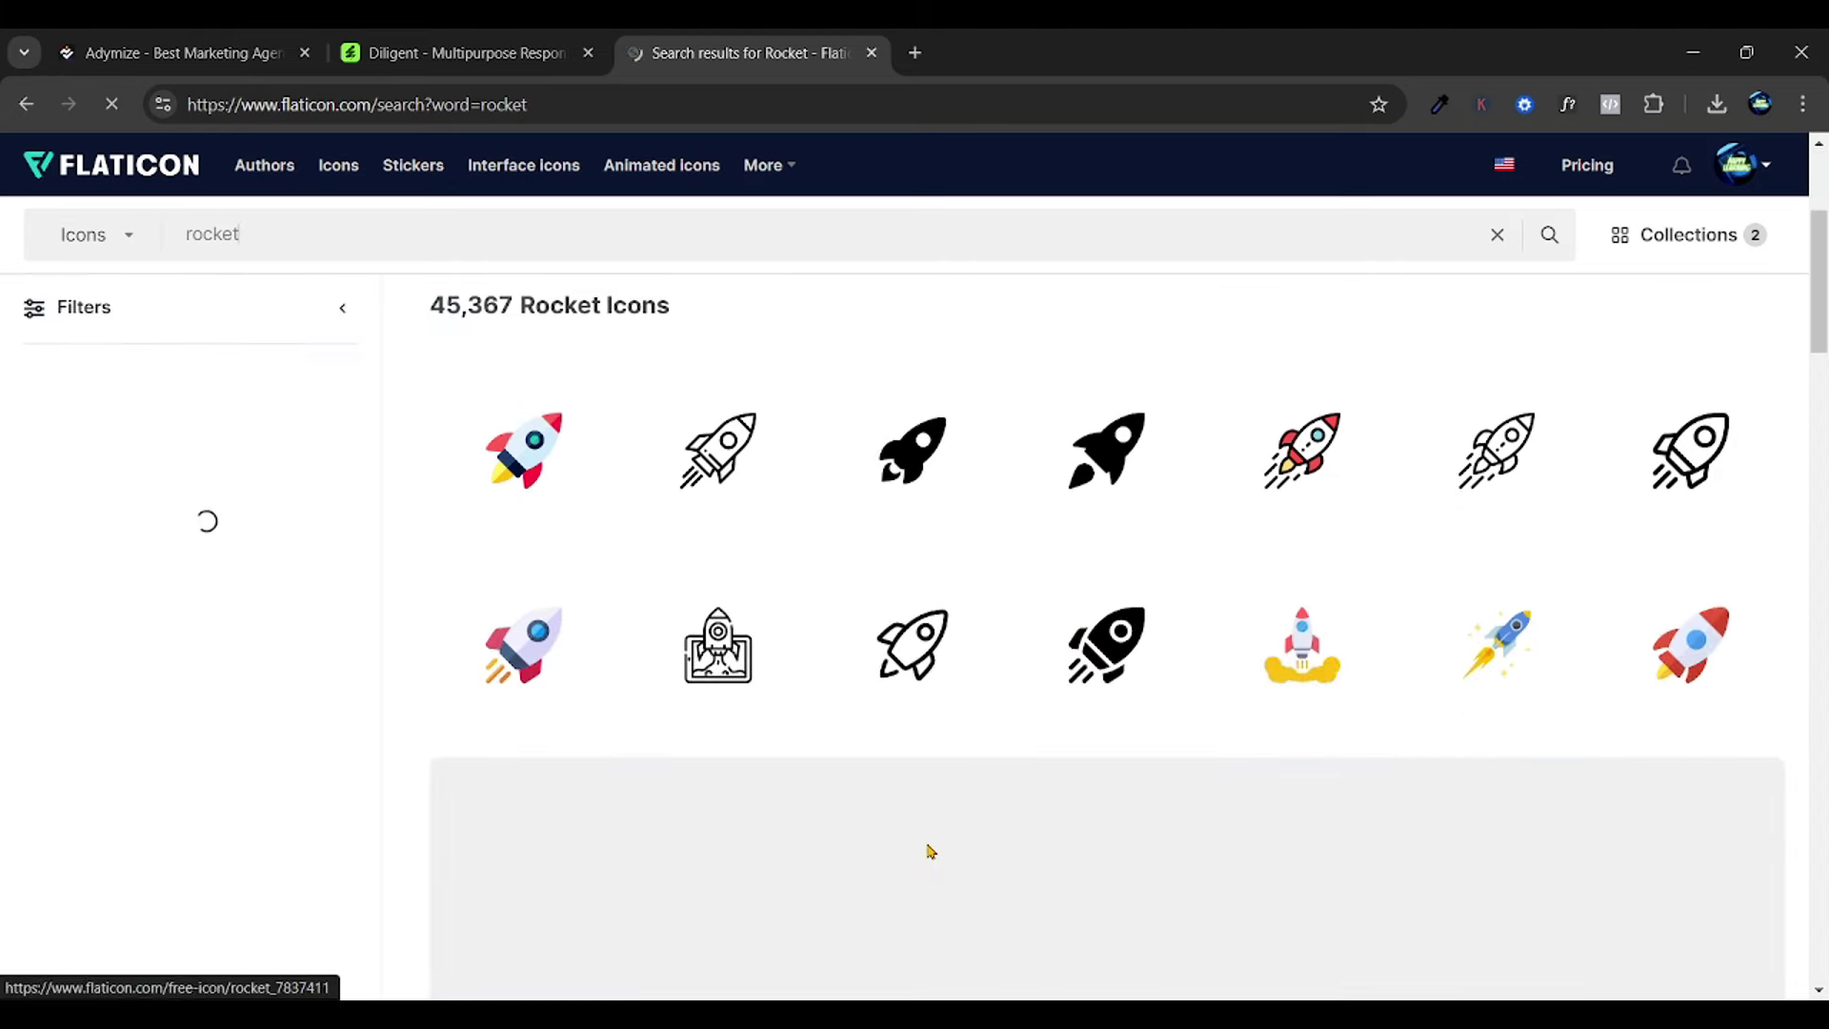
Download the yellow-cloud rocket icon as a free PNG.
left_click(1303, 668)
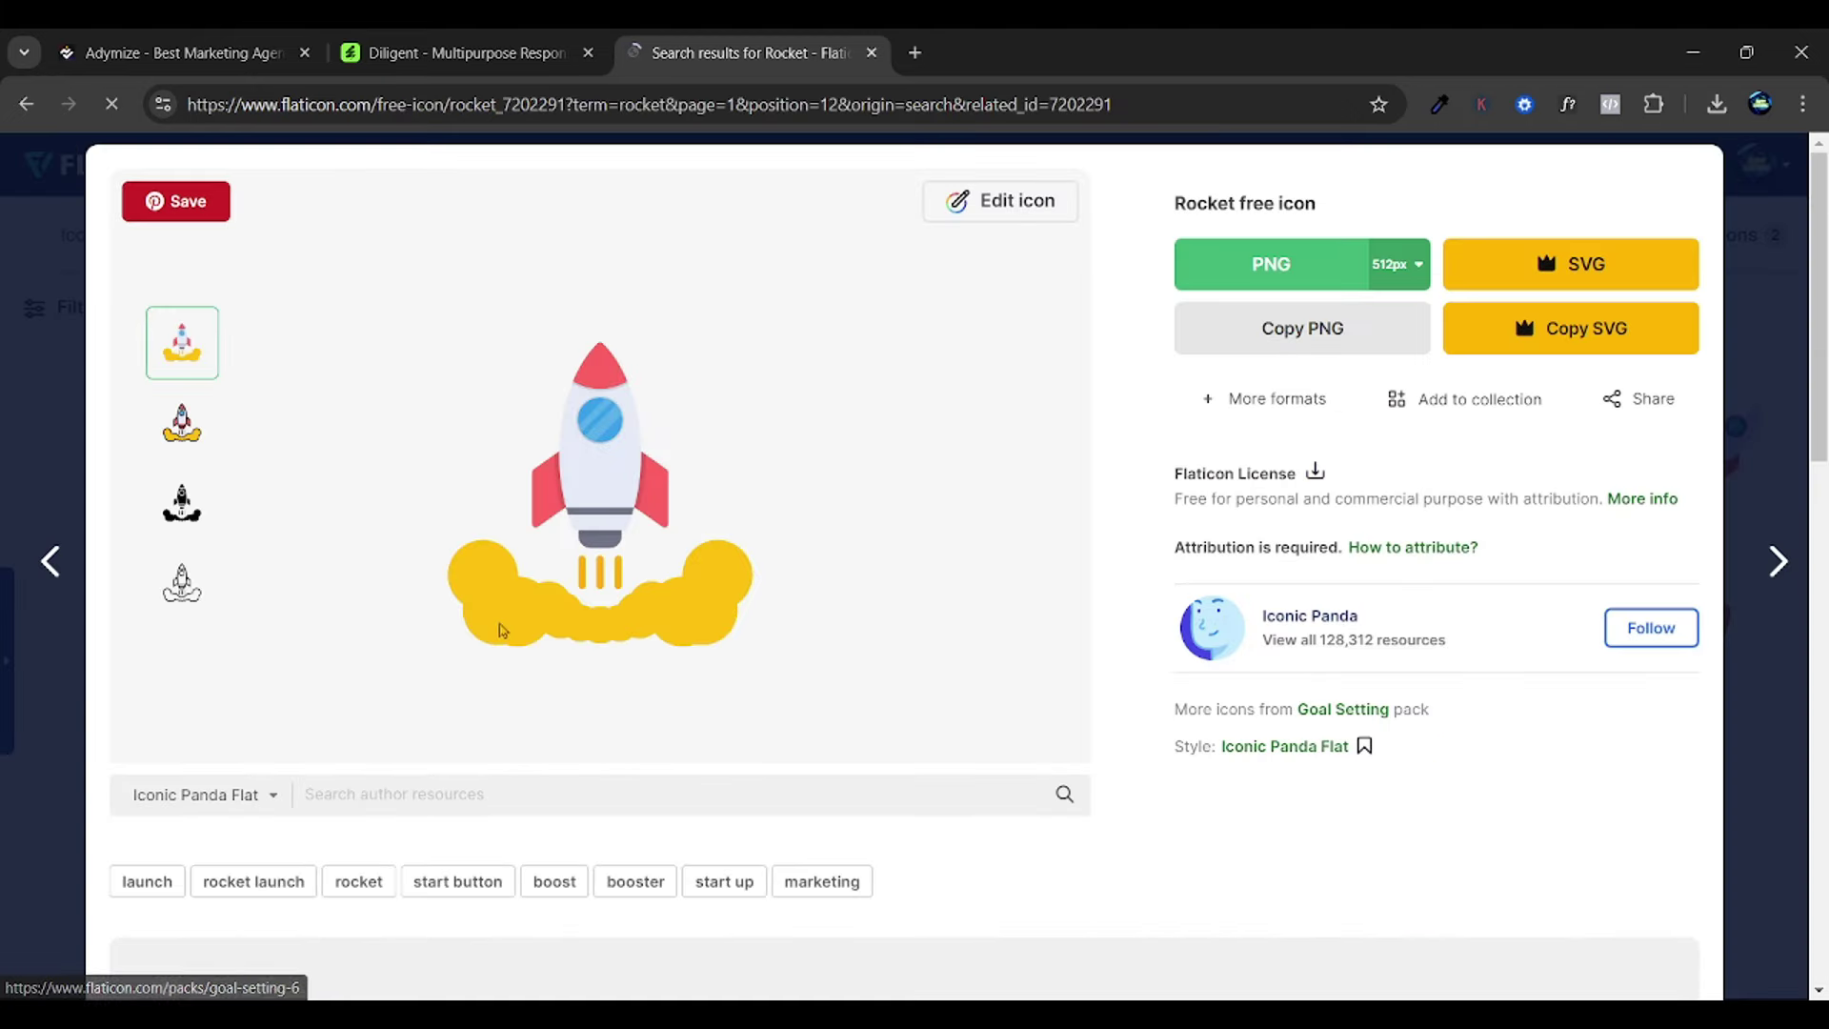
scroll(498, 624, "down", 5)
scroll(500, 630, "down", 4)
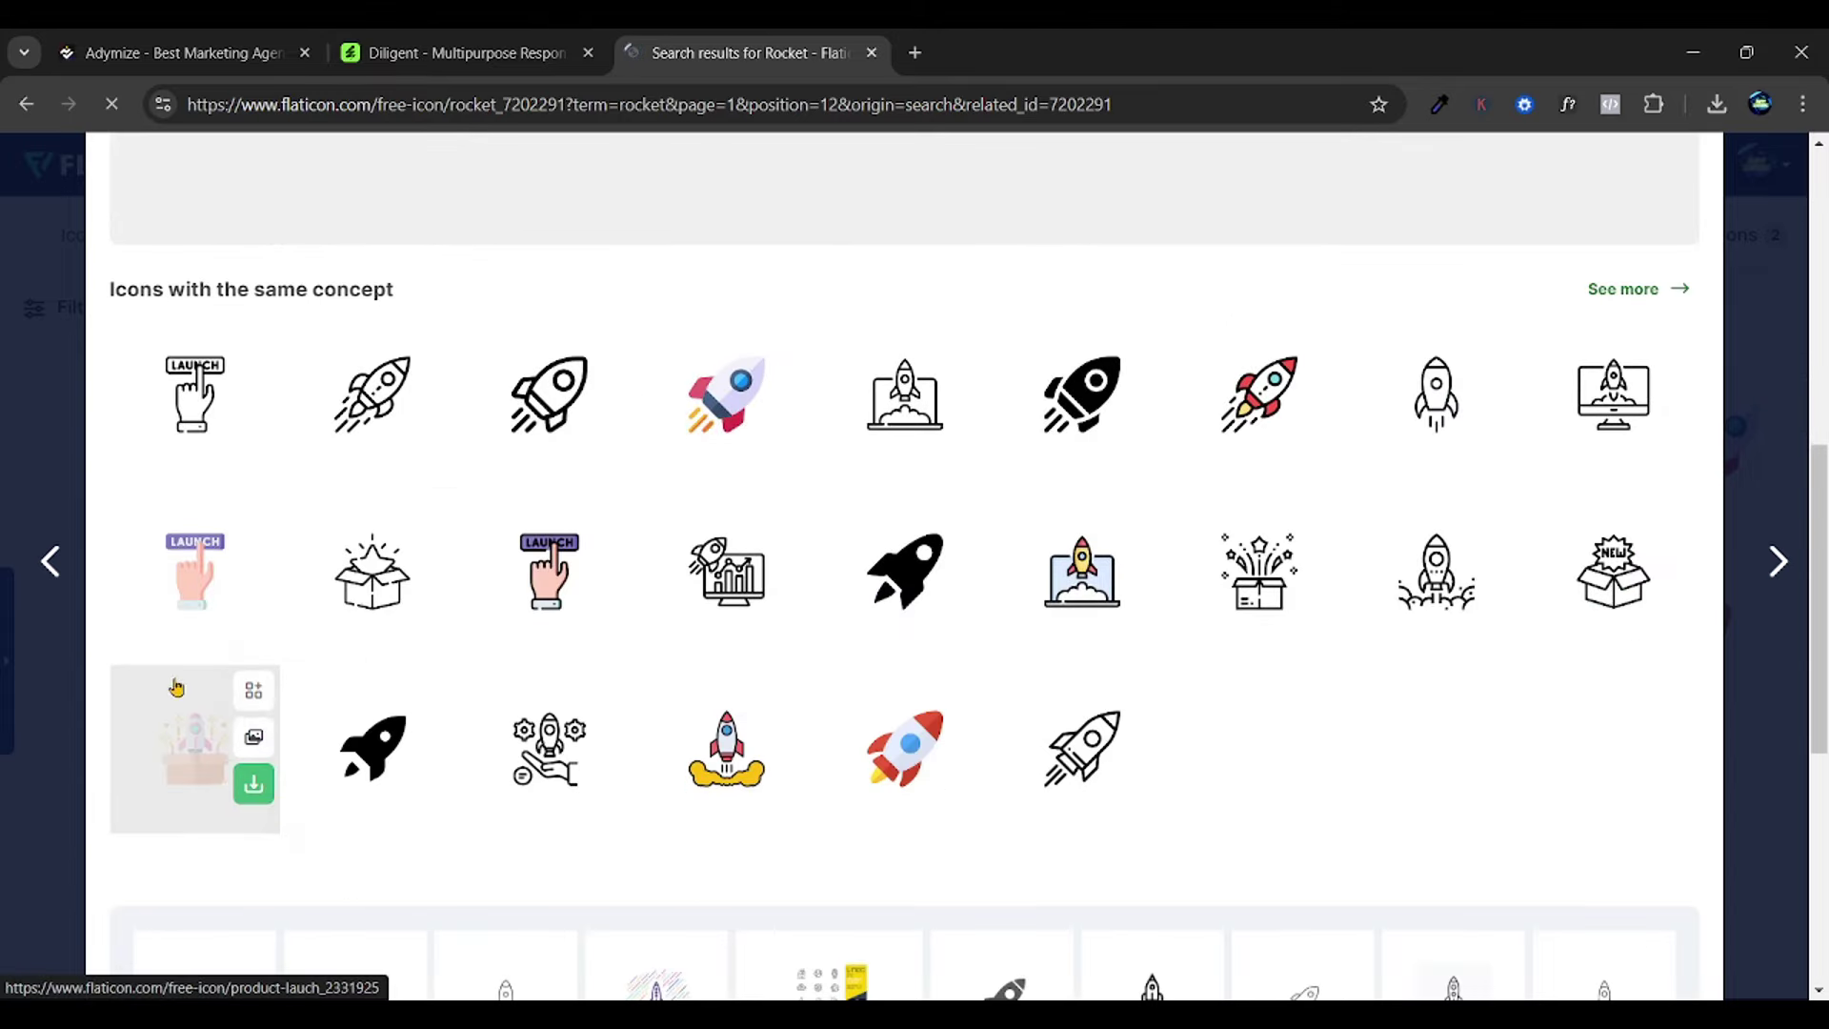
scroll(858, 638, "up", 9)
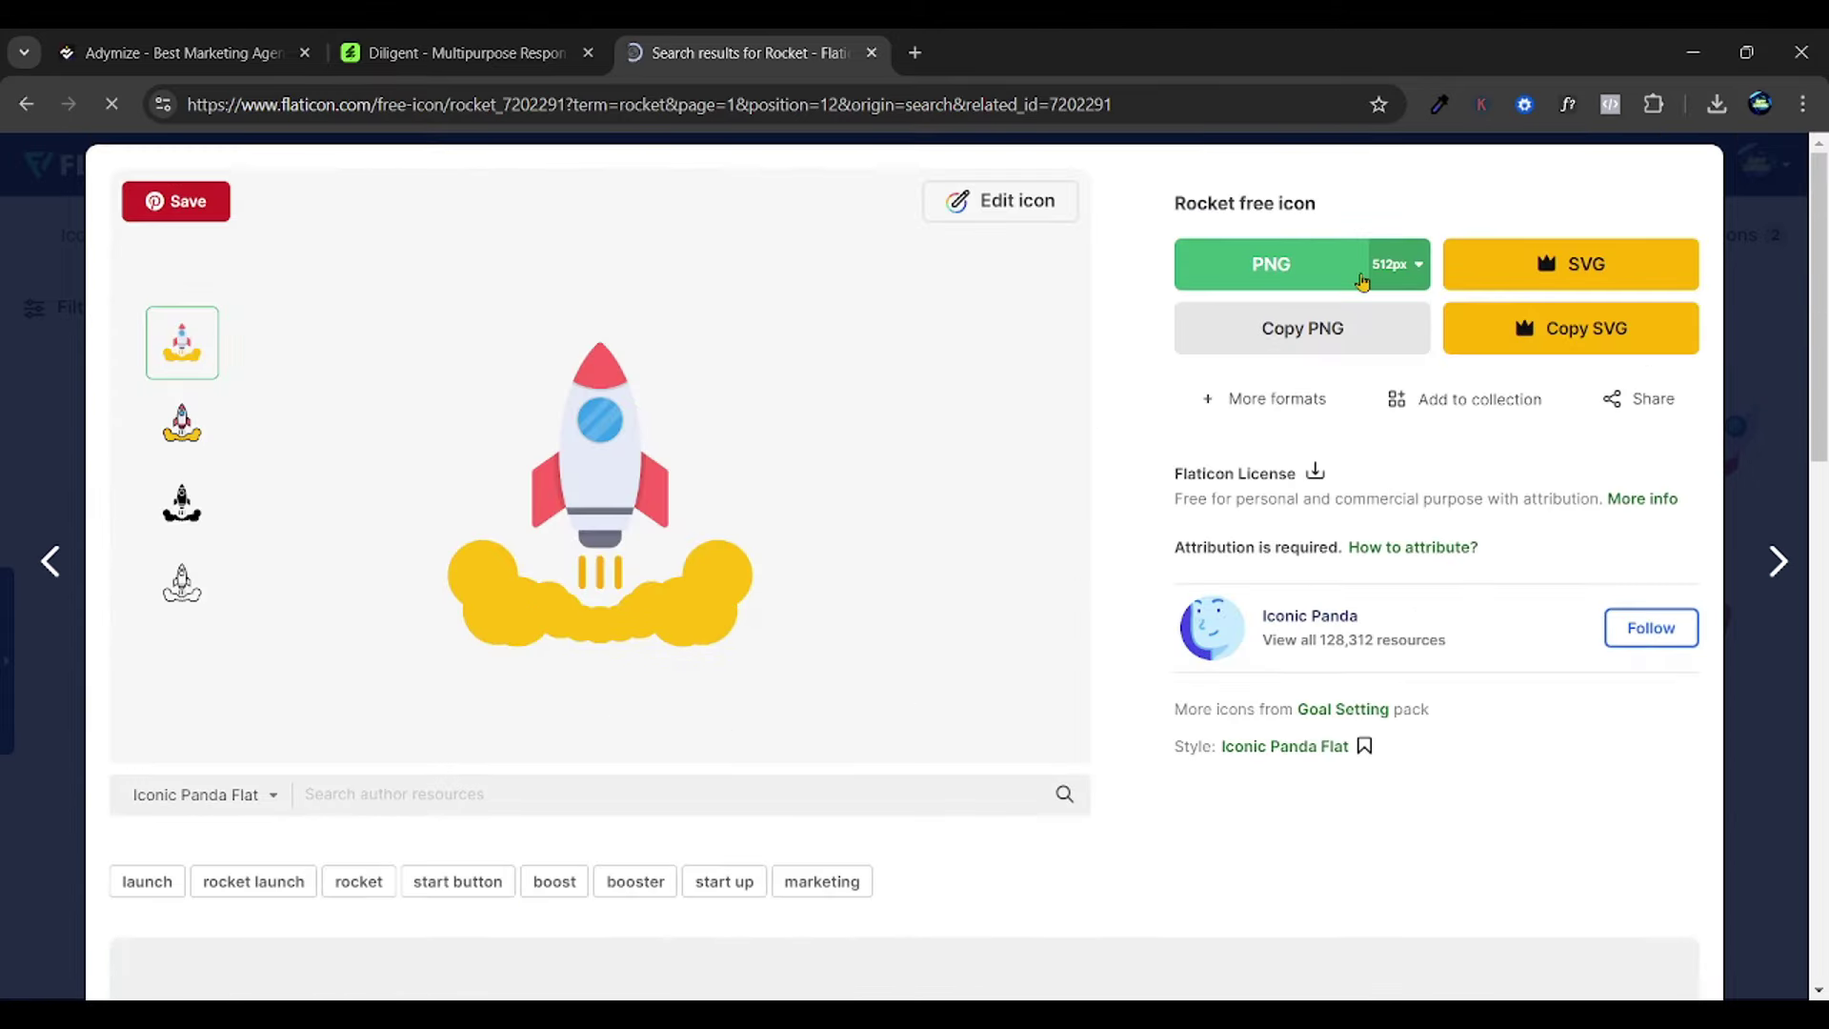
left_click(1334, 272)
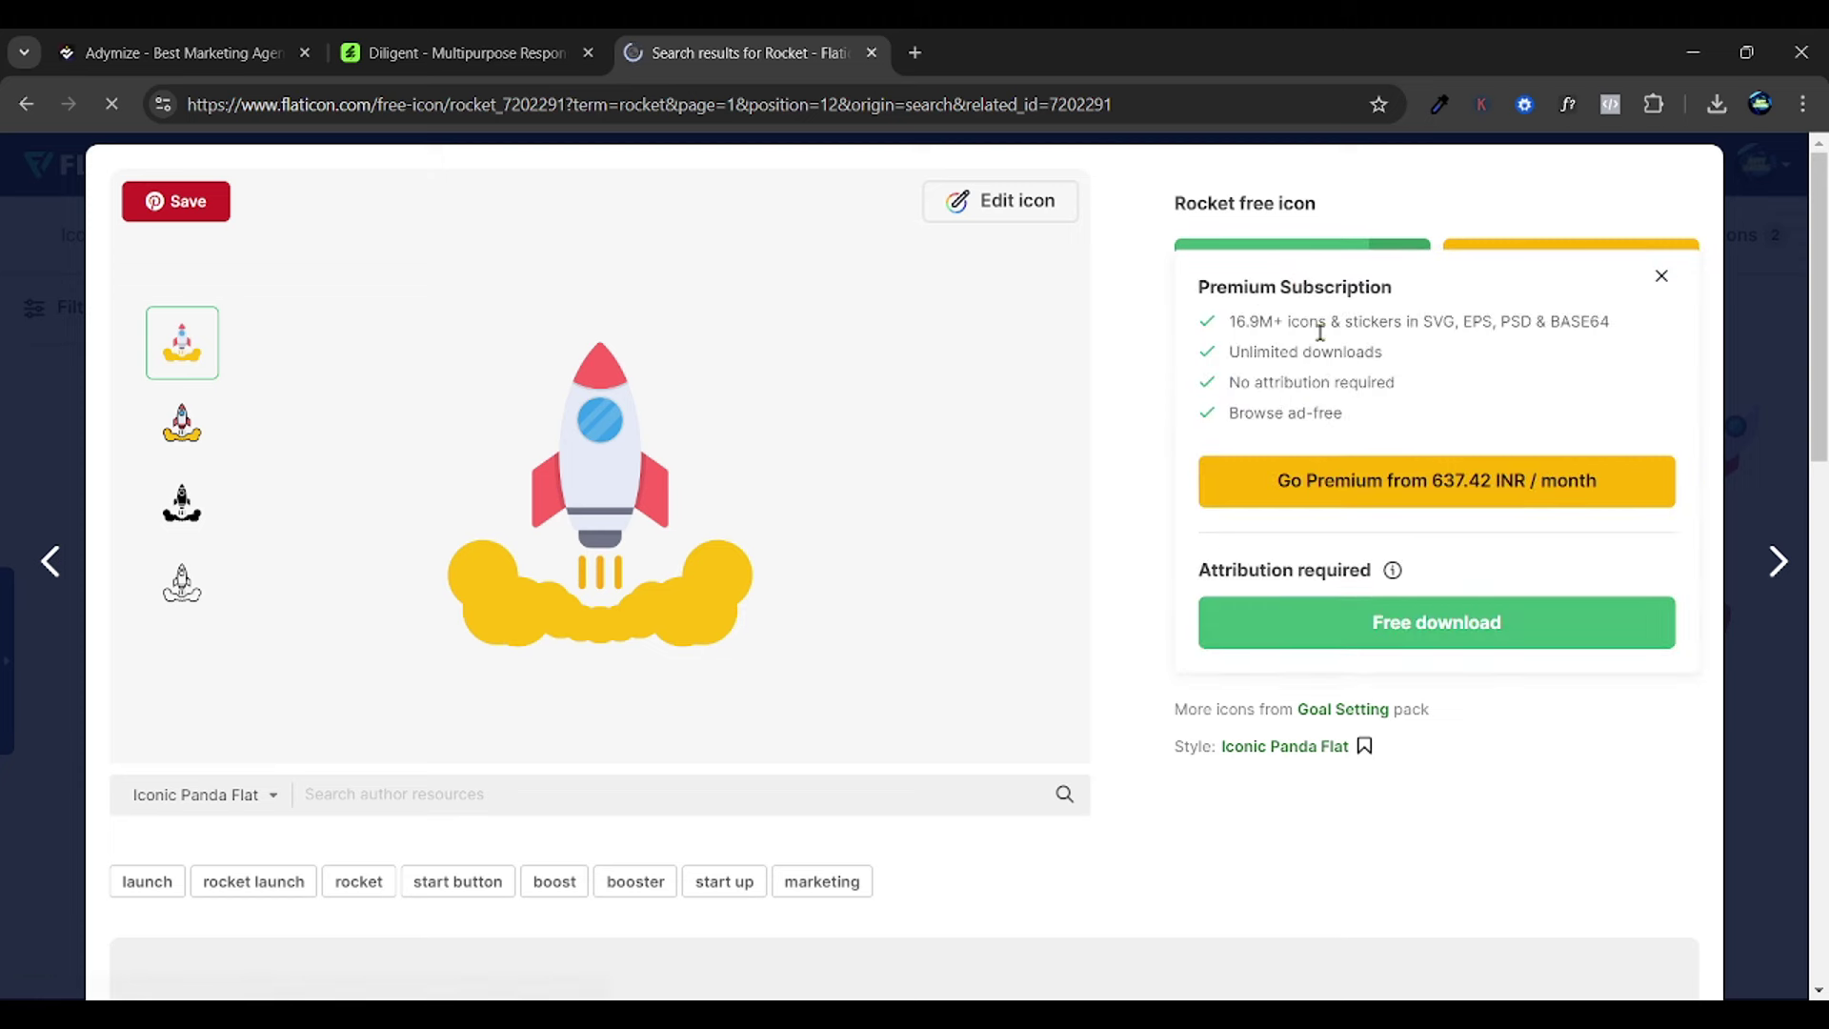
left_click(1394, 641)
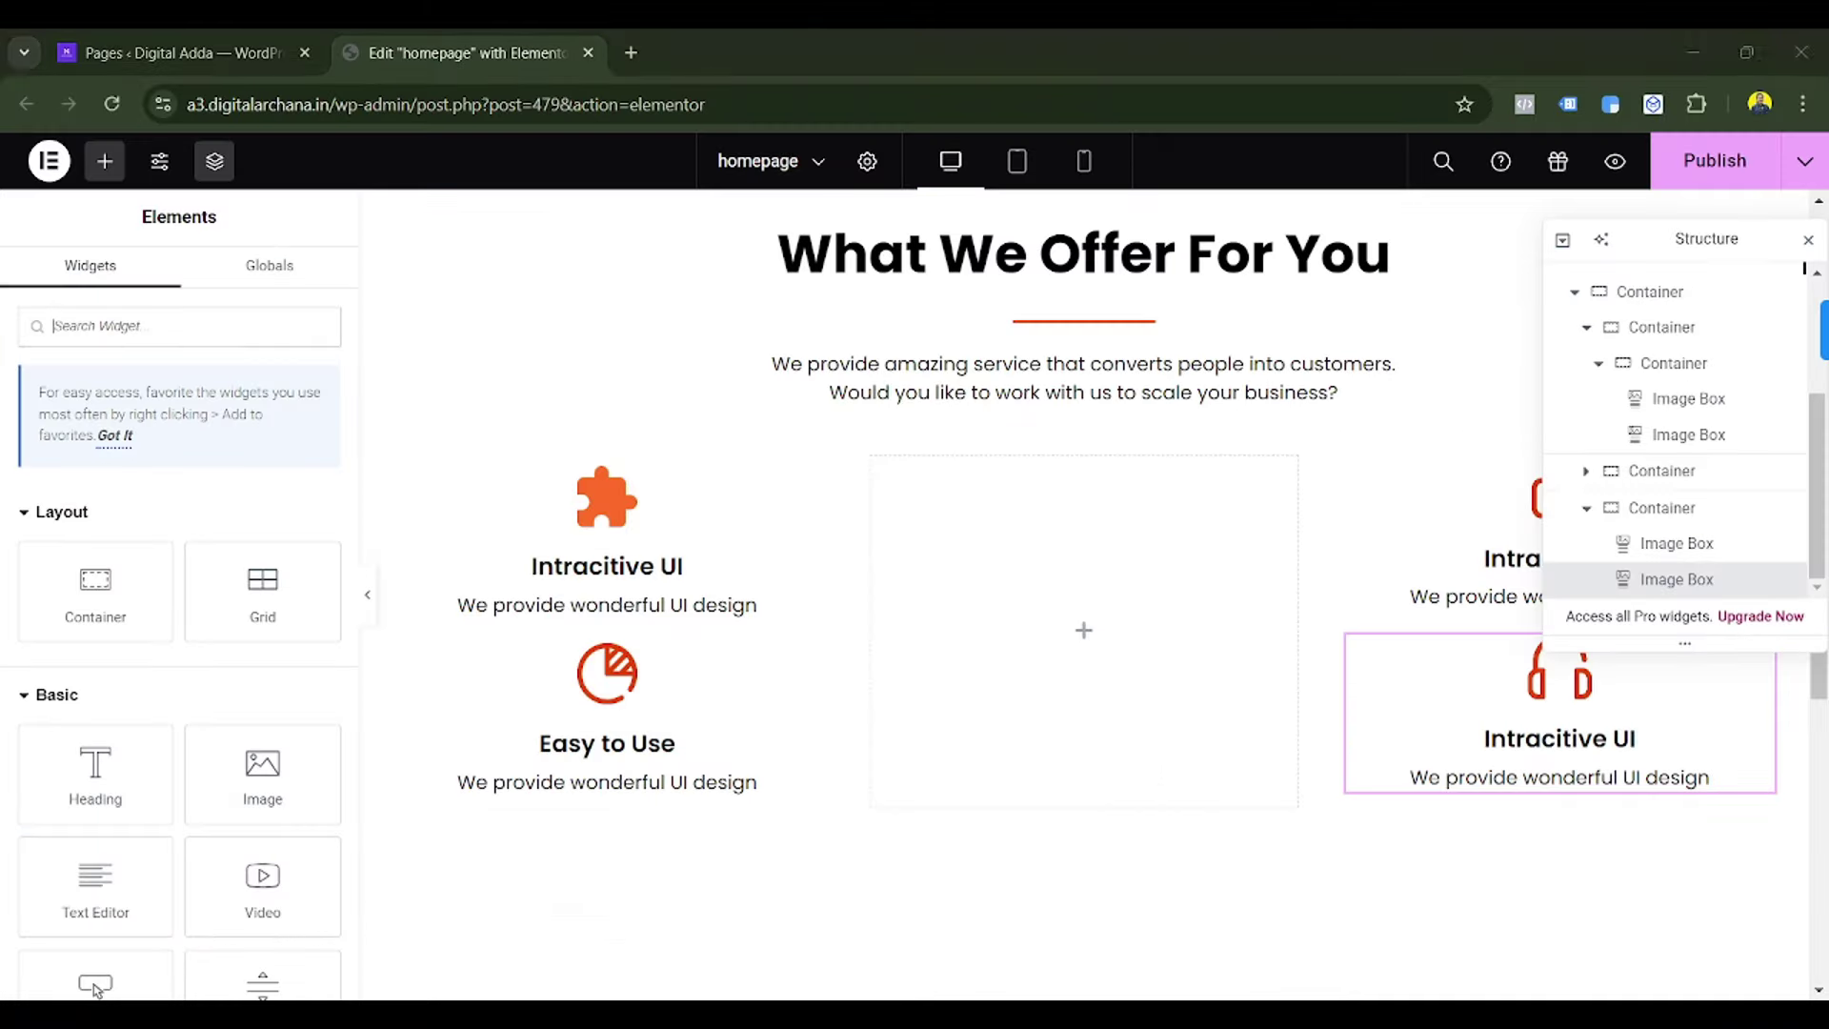
Add an Image widget to the middle column showing the uploaded rocket.png.
key("alt+Tab")
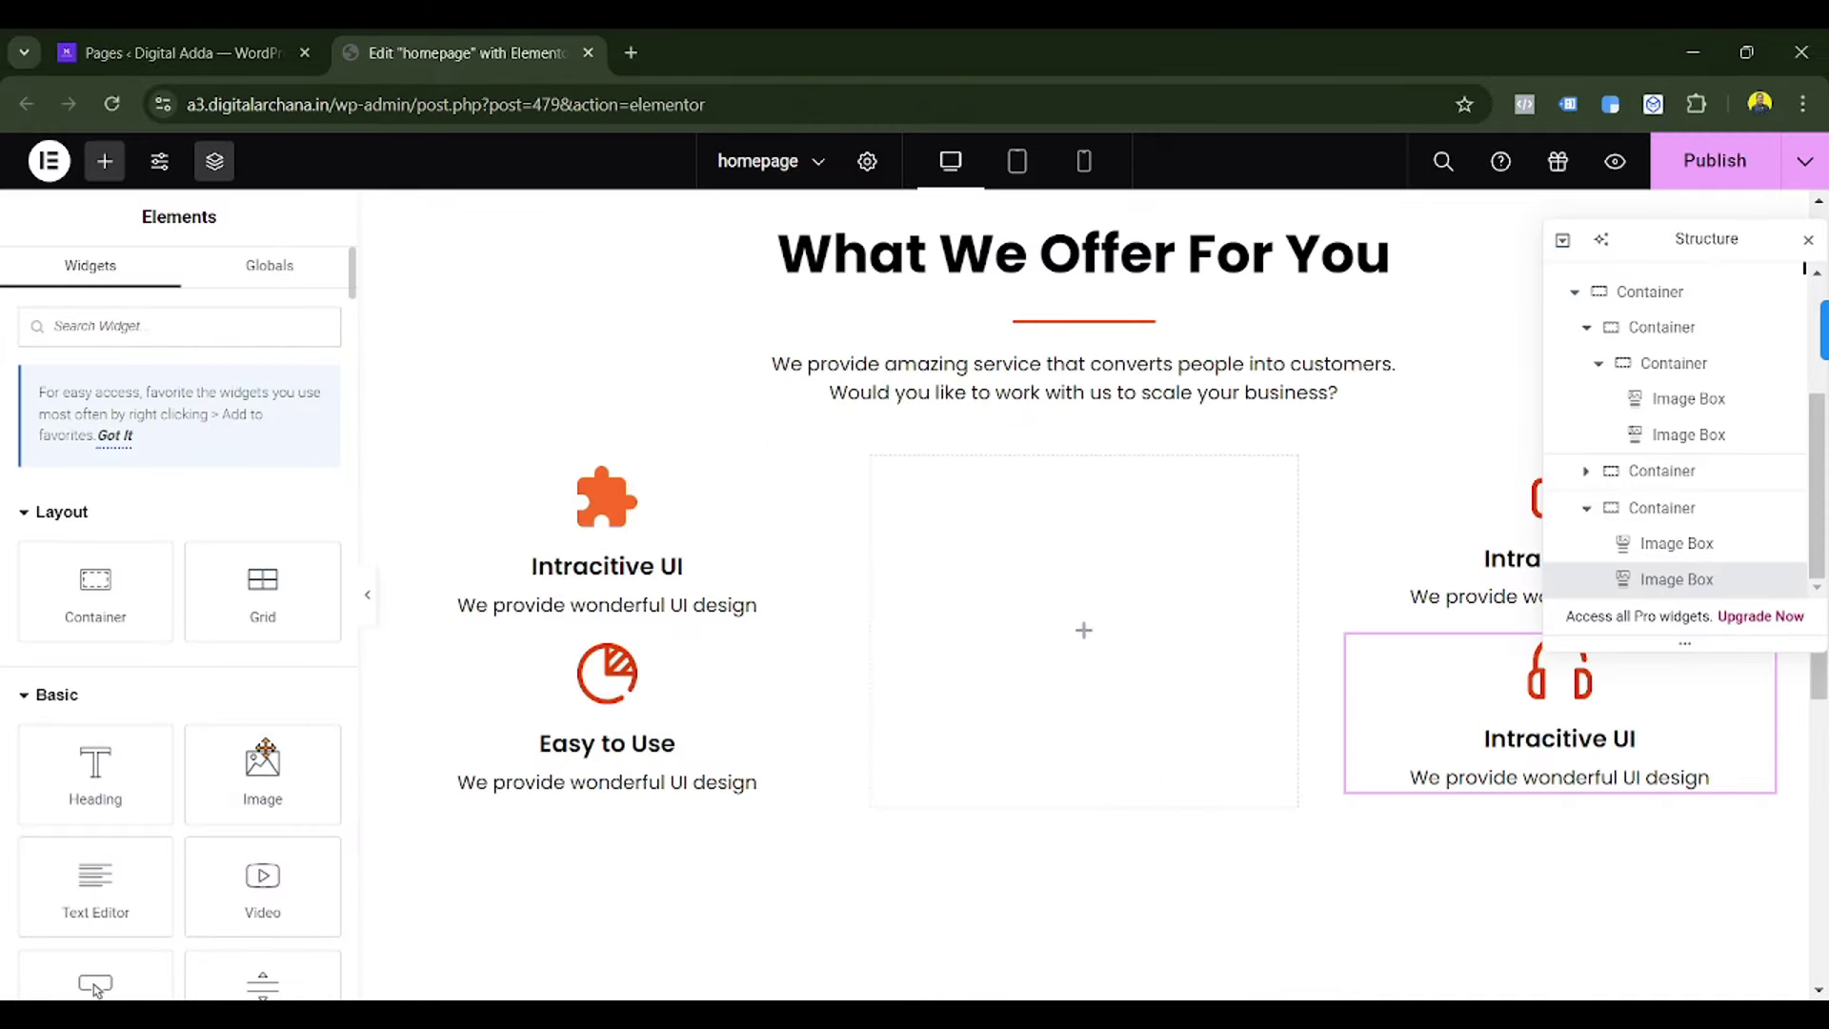
left_click_drag(263, 767, 935, 638)
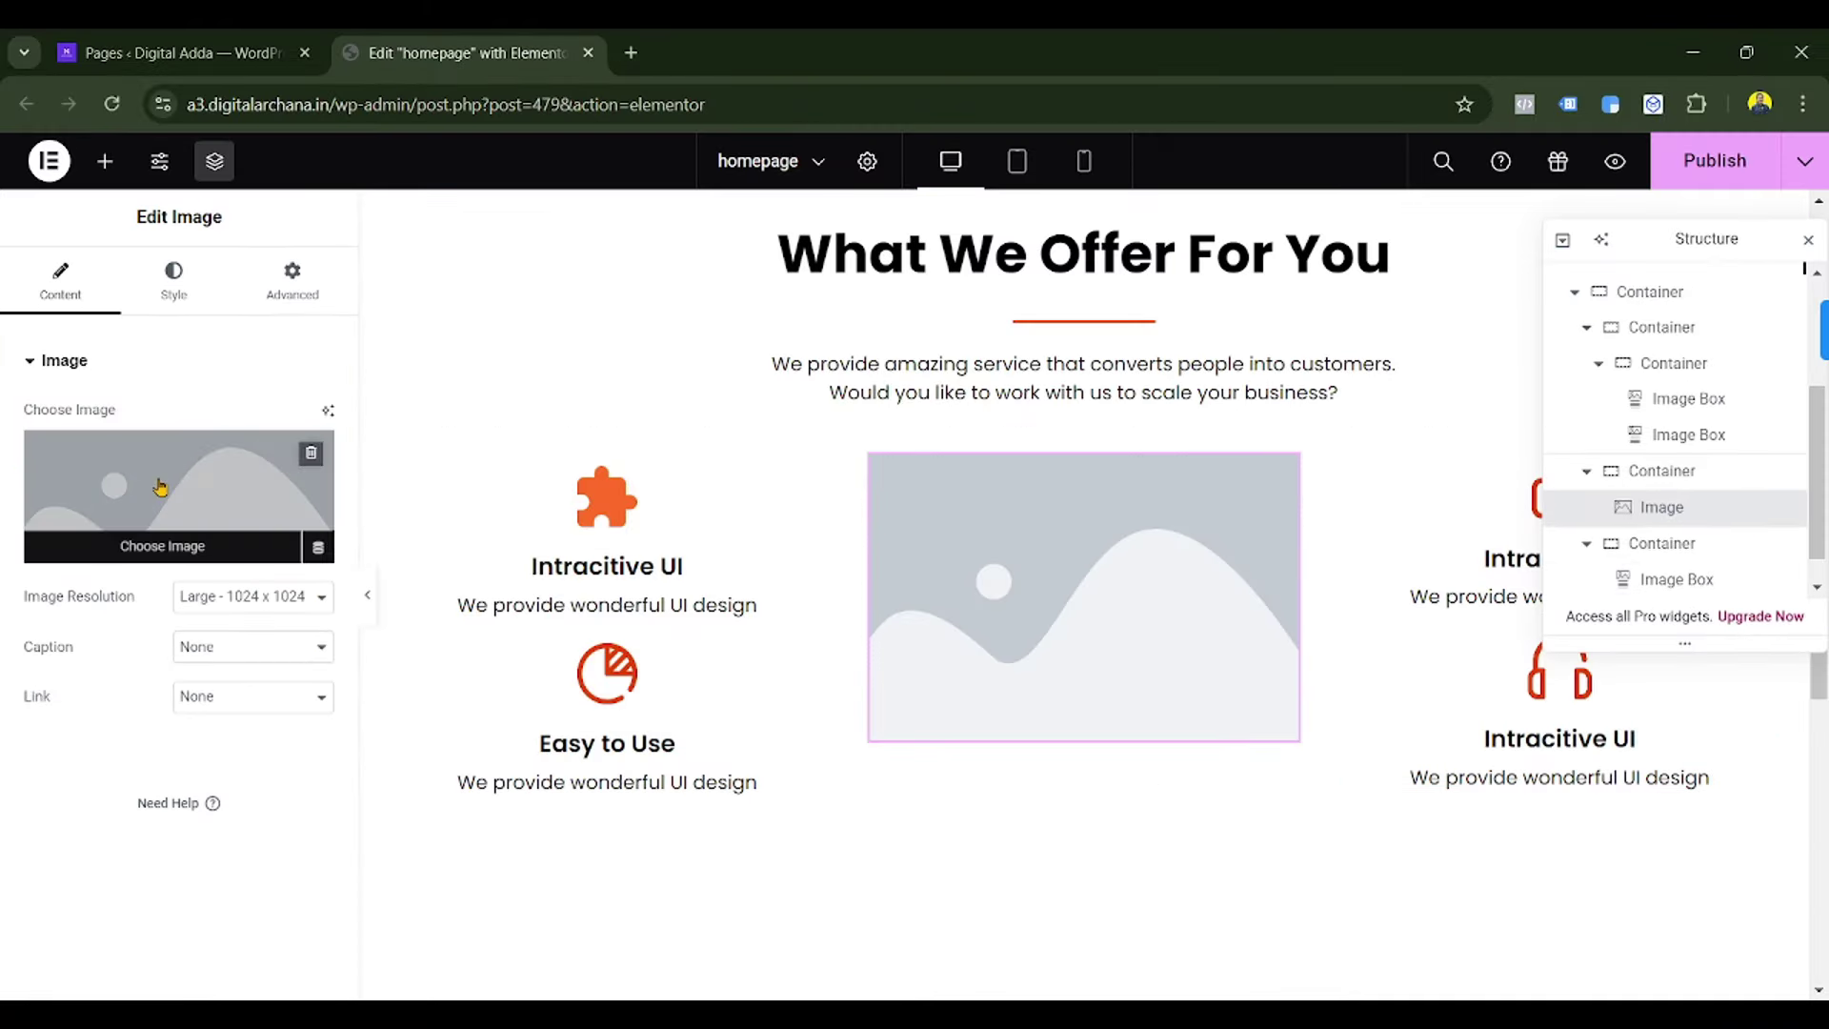
left_click(179, 514)
left_click(324, 249)
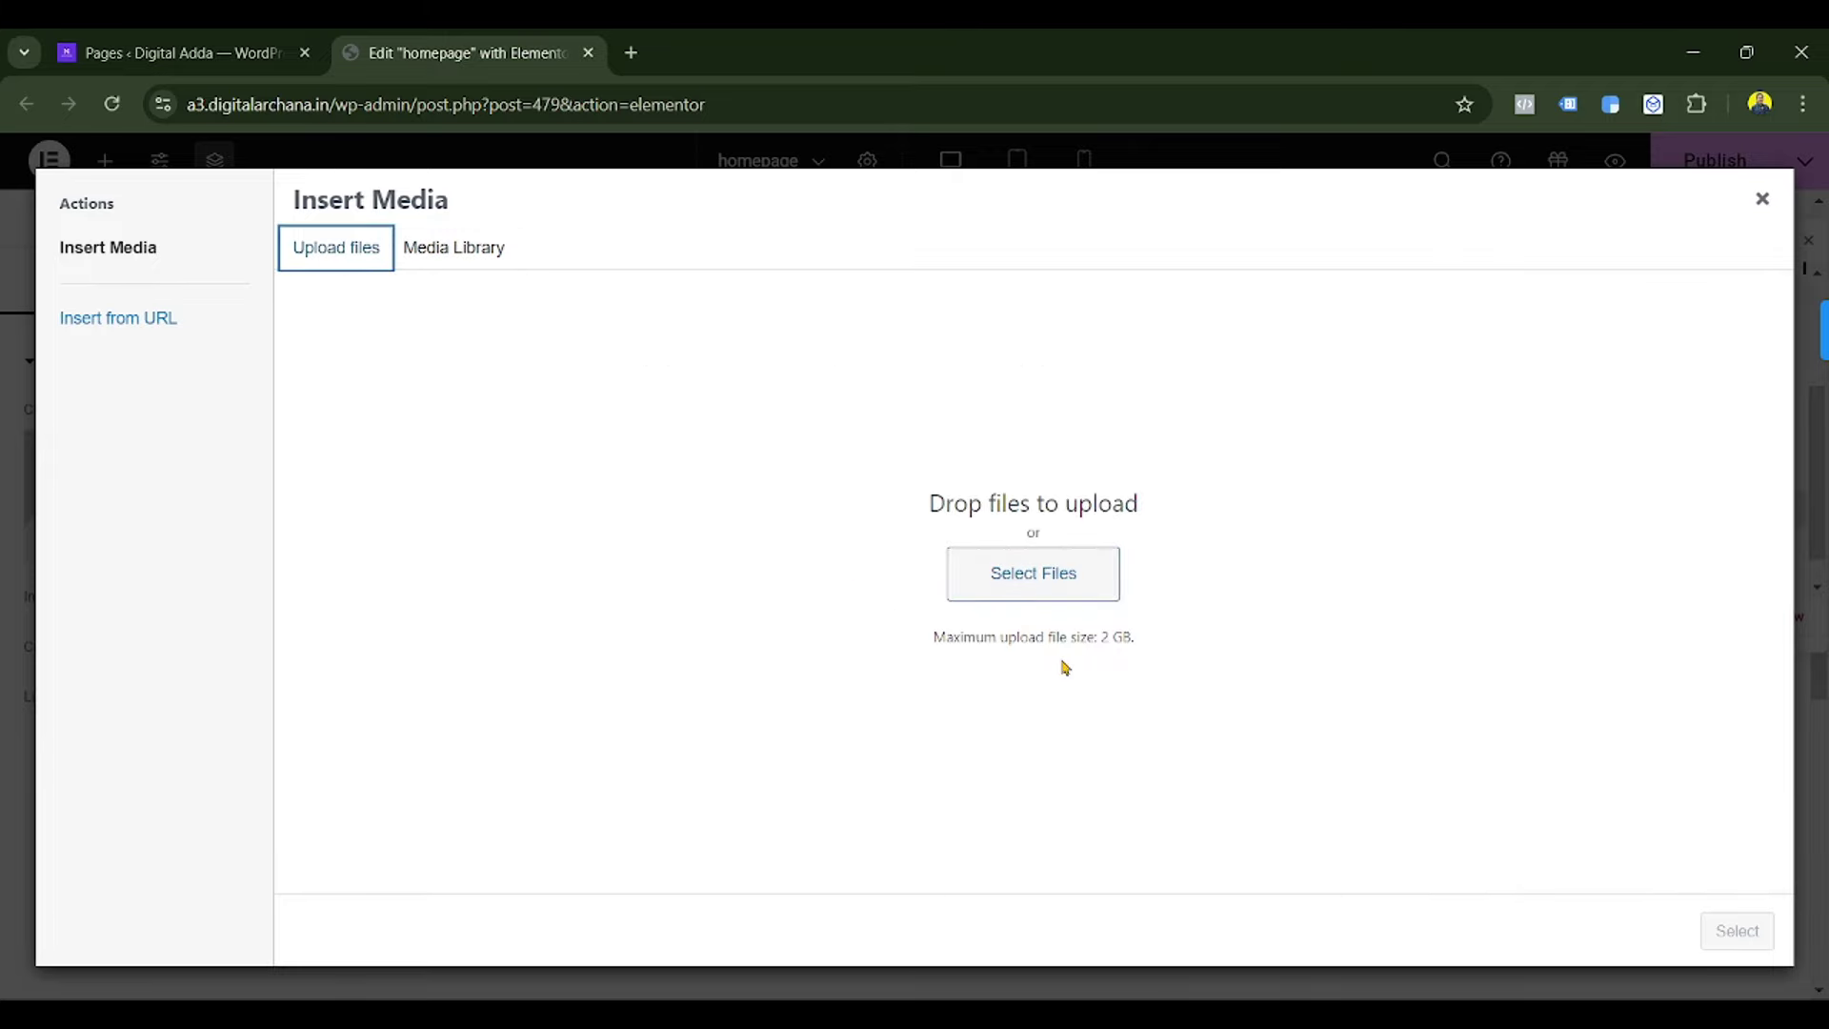
left_click(1091, 586)
left_click(301, 315)
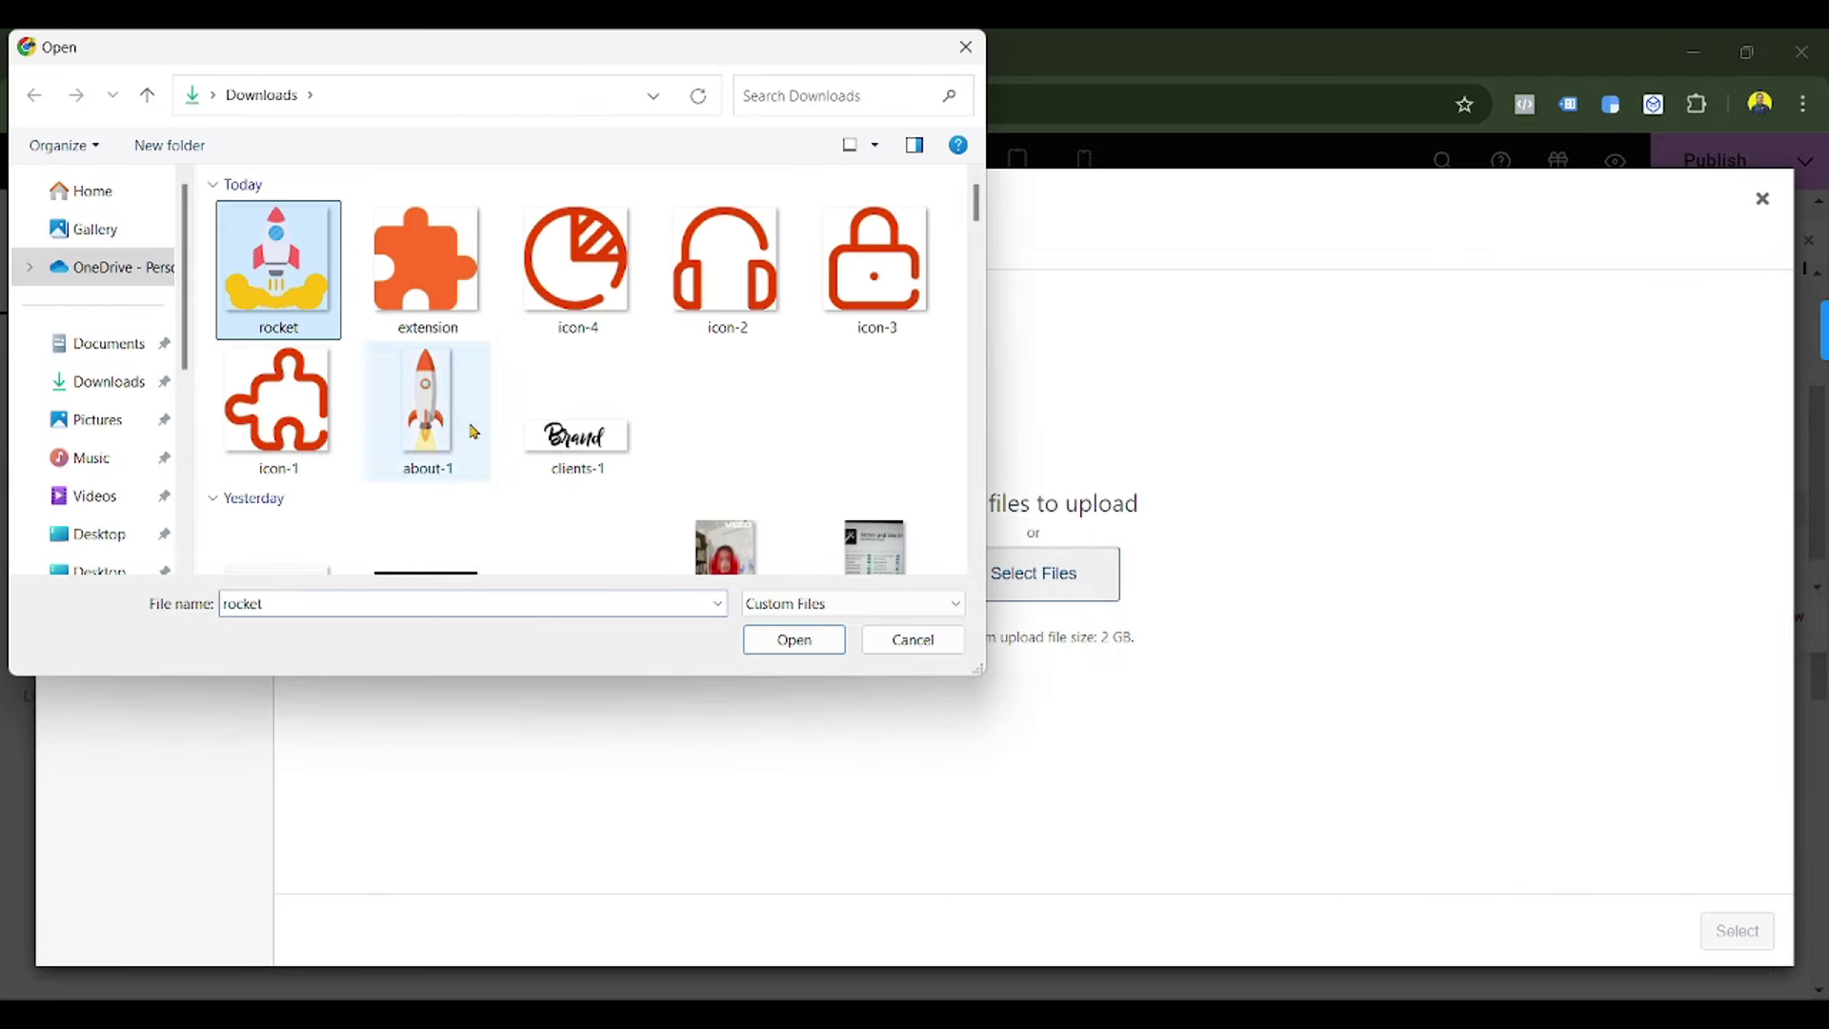
left_click(792, 639)
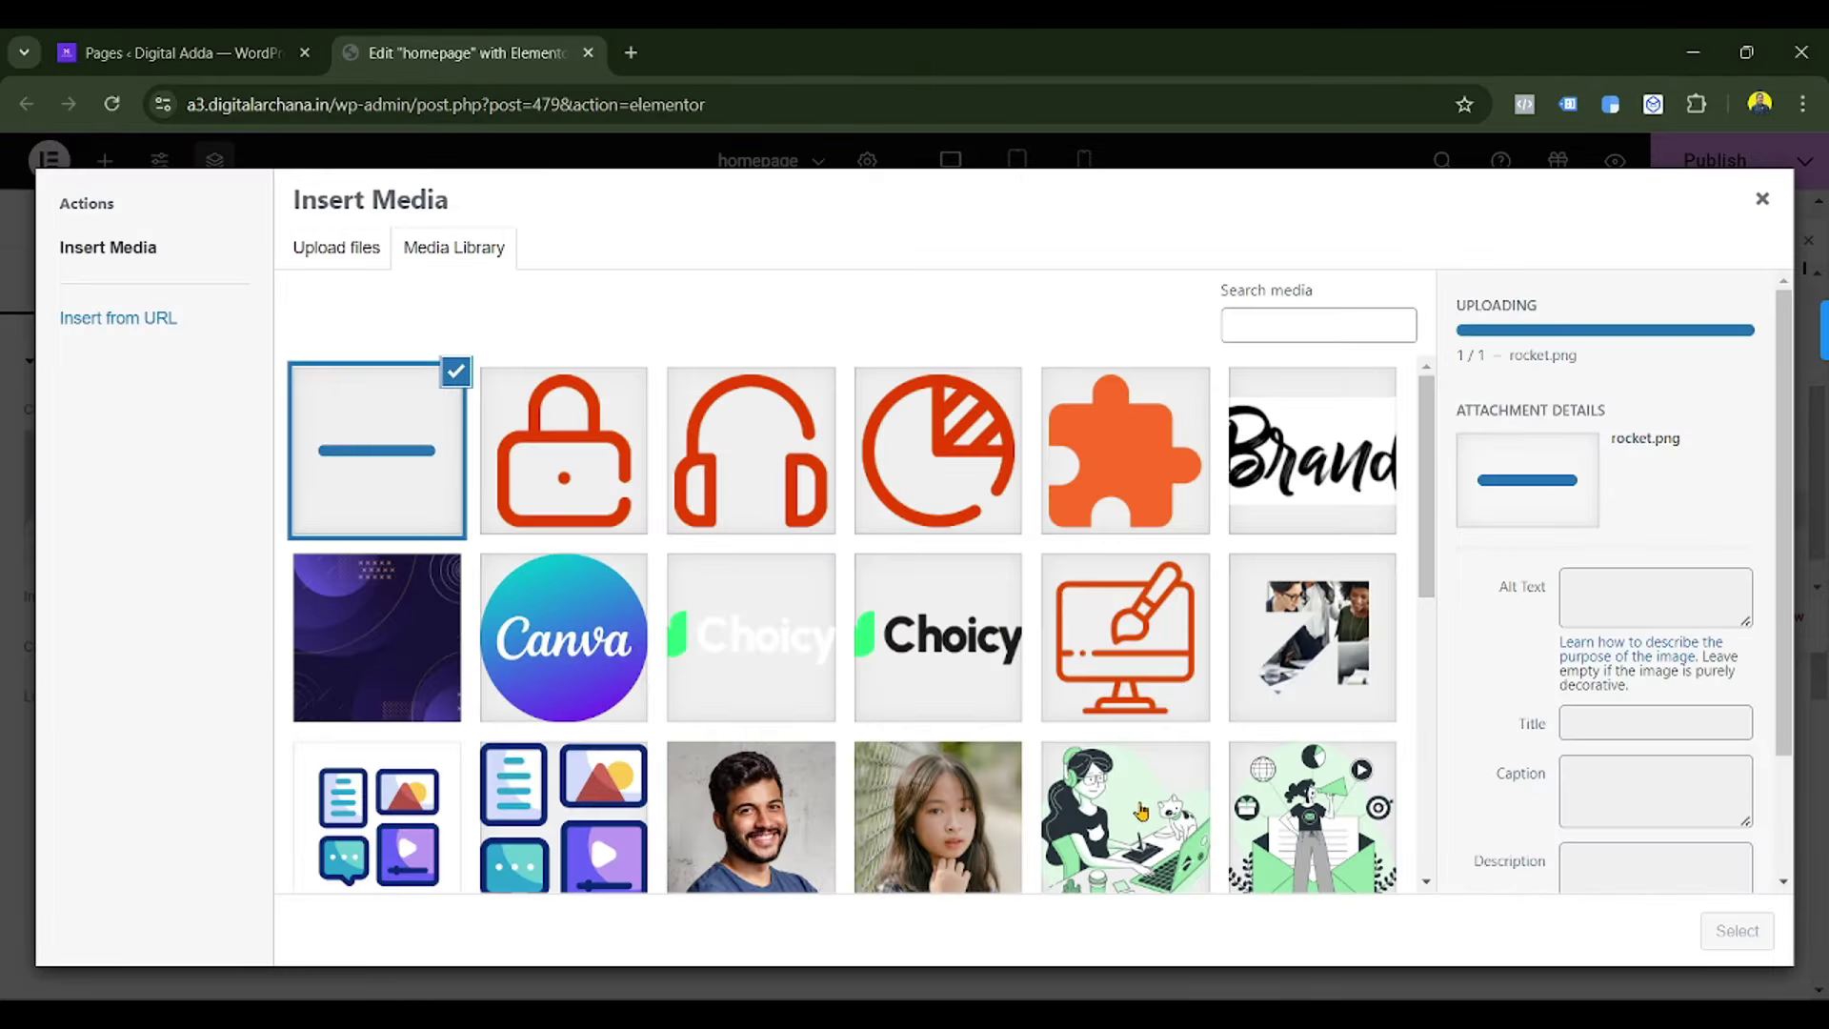
left_click(1740, 929)
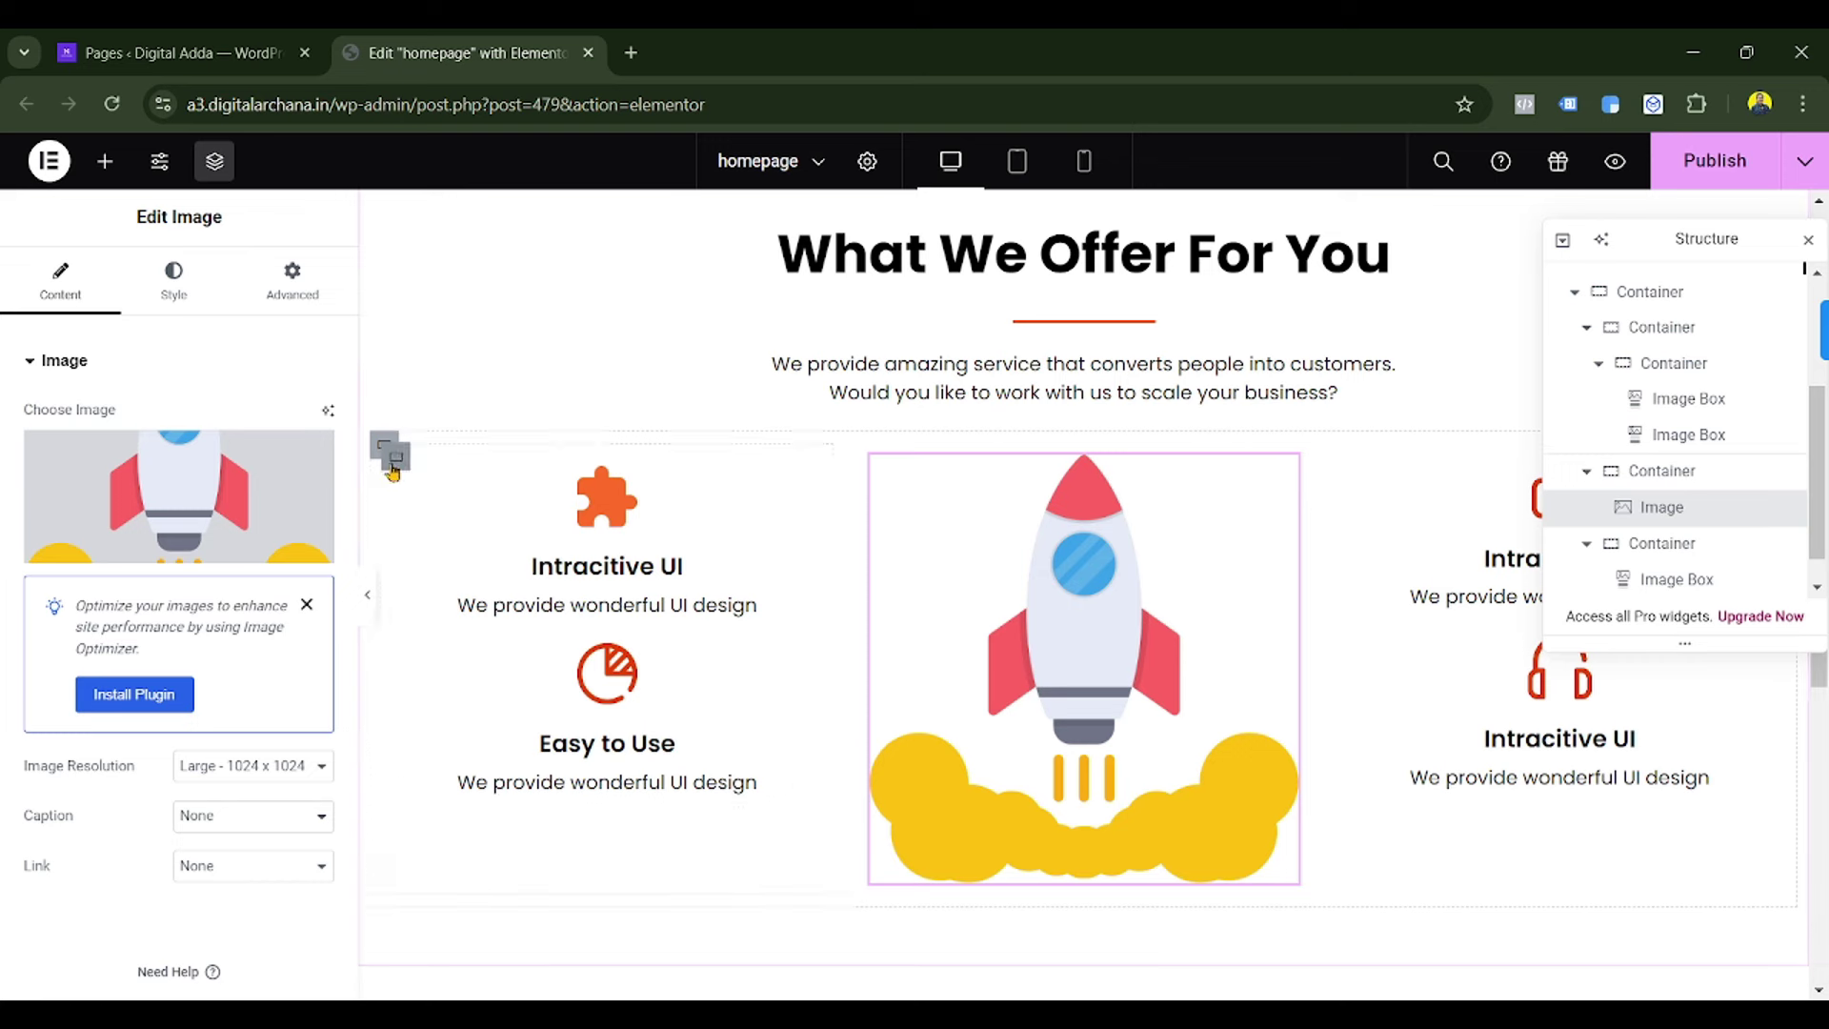
Set Justify Content to Center on the left and right column containers.
left_click(394, 466)
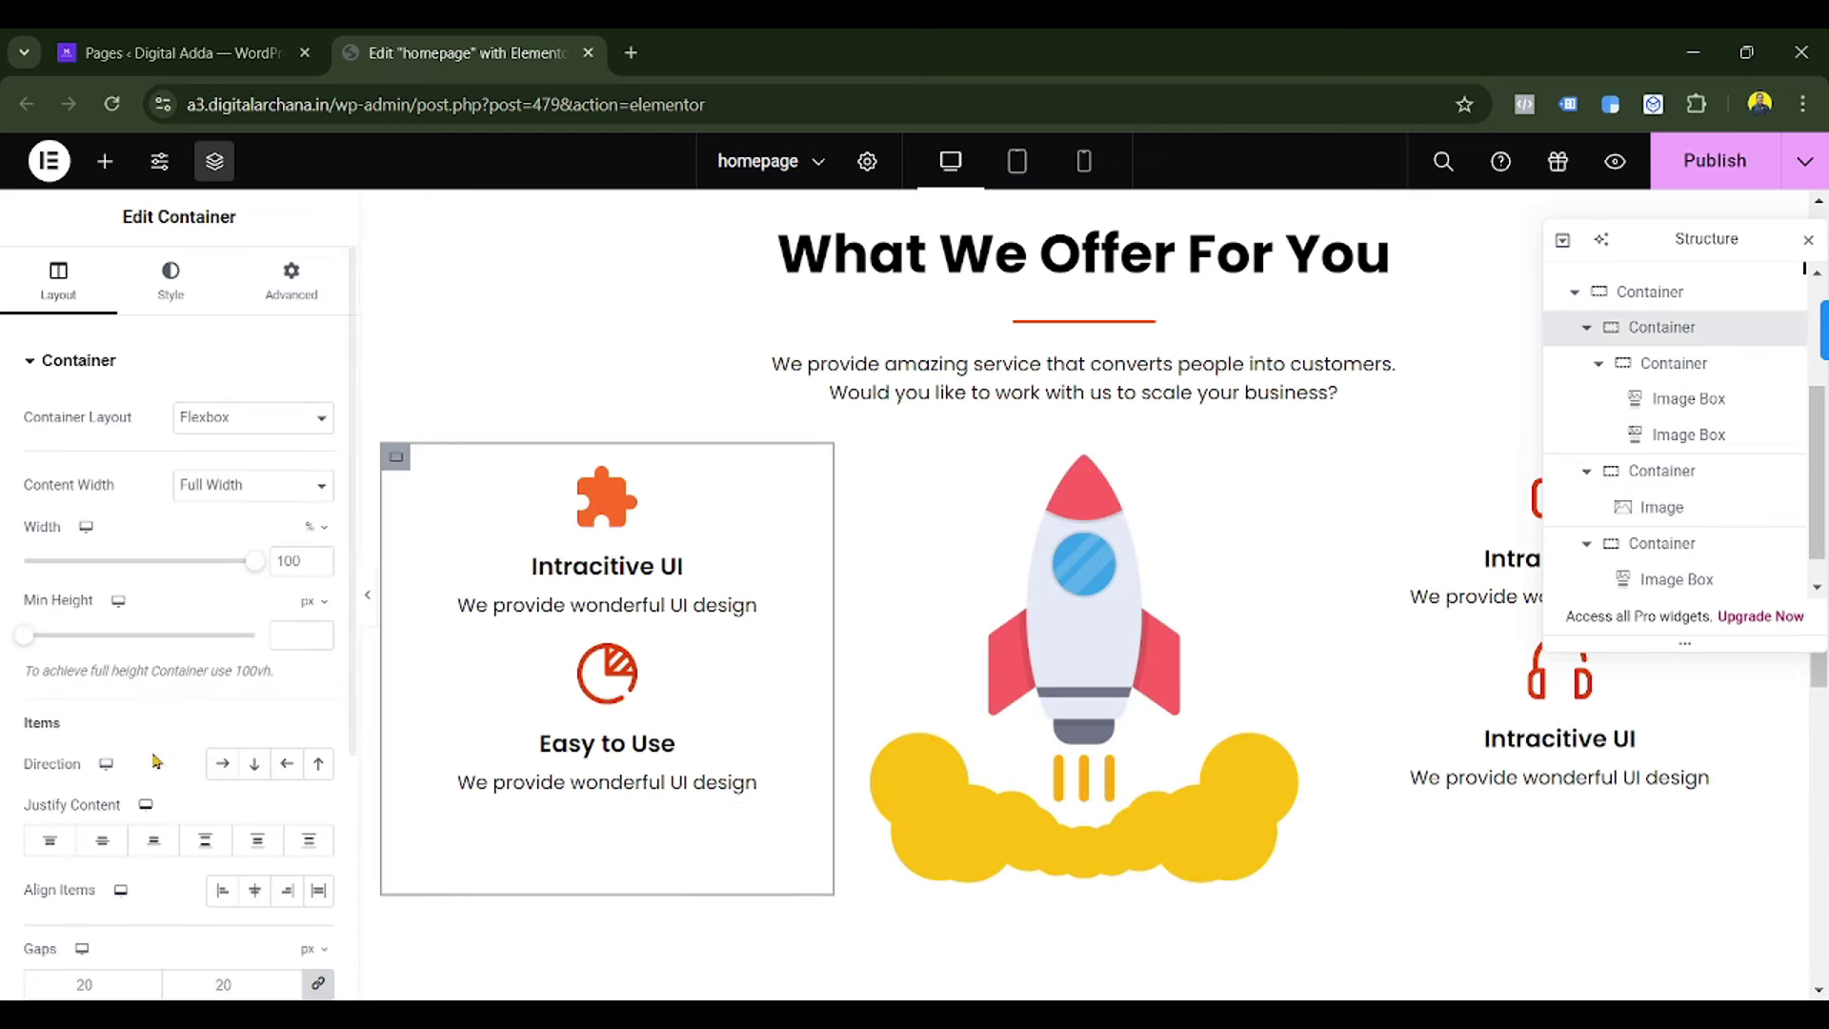
left_click(102, 839)
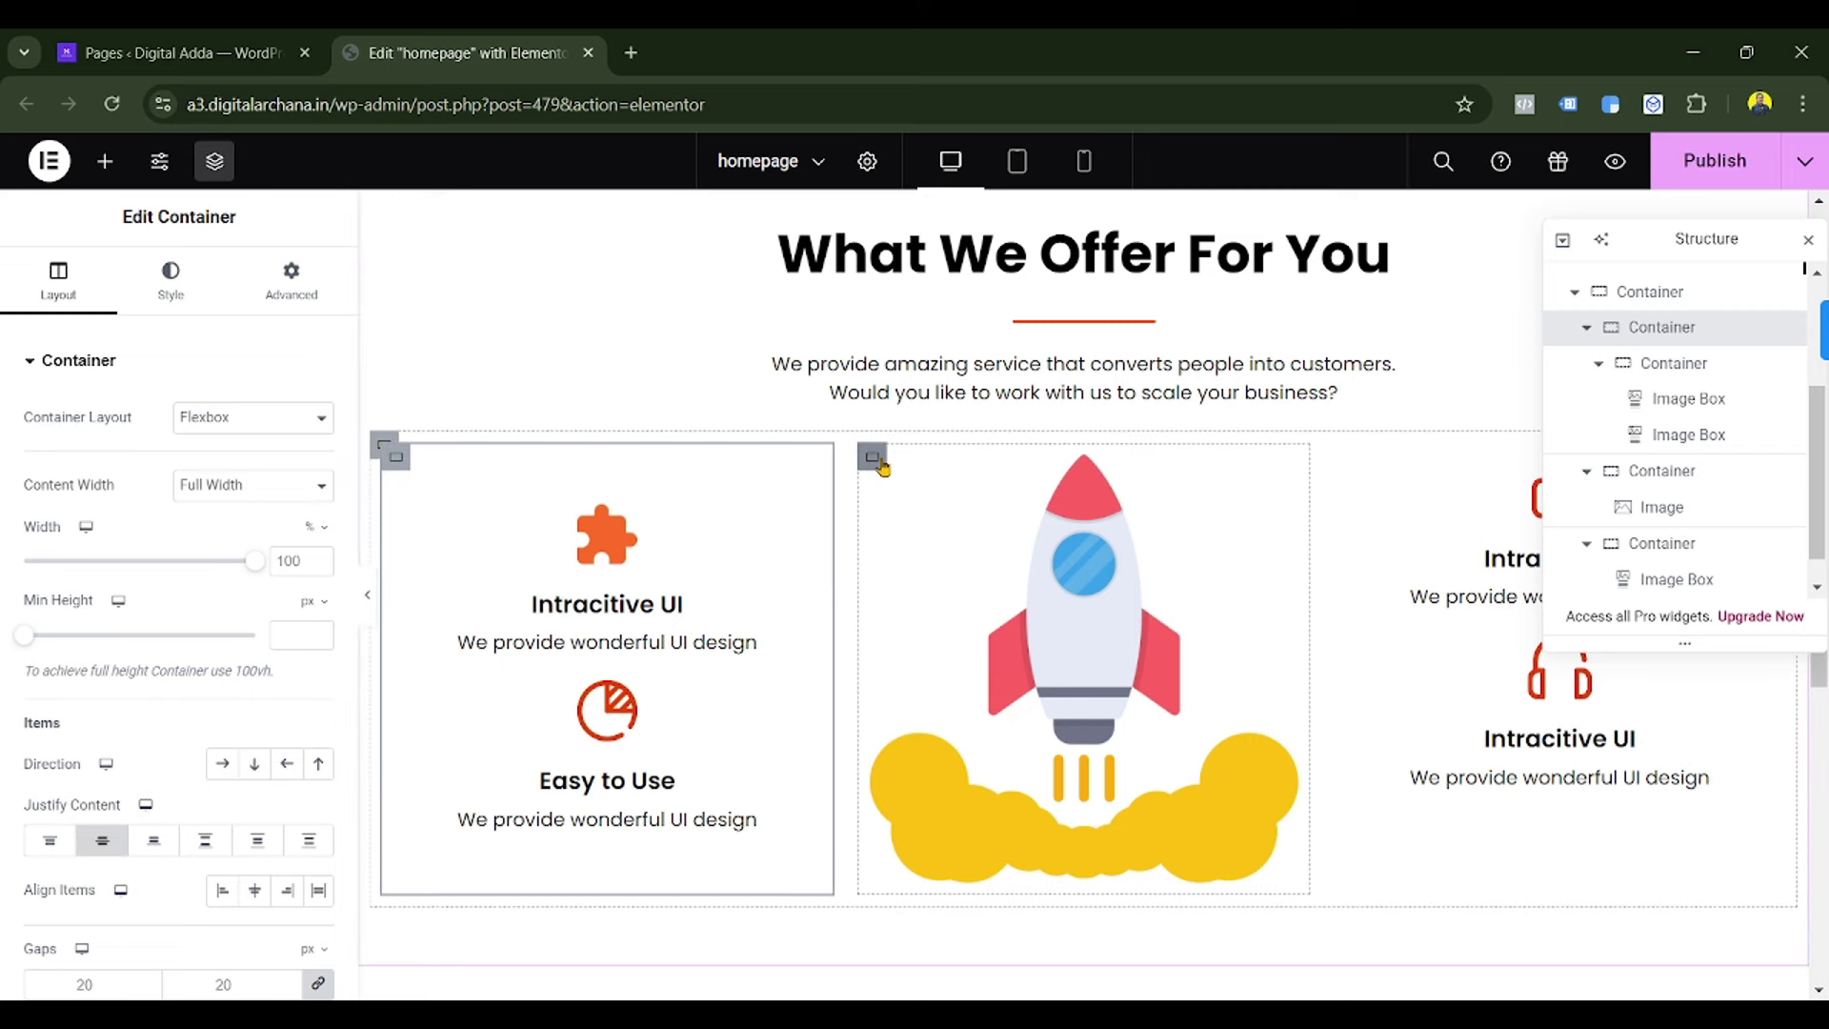
left_click(871, 456)
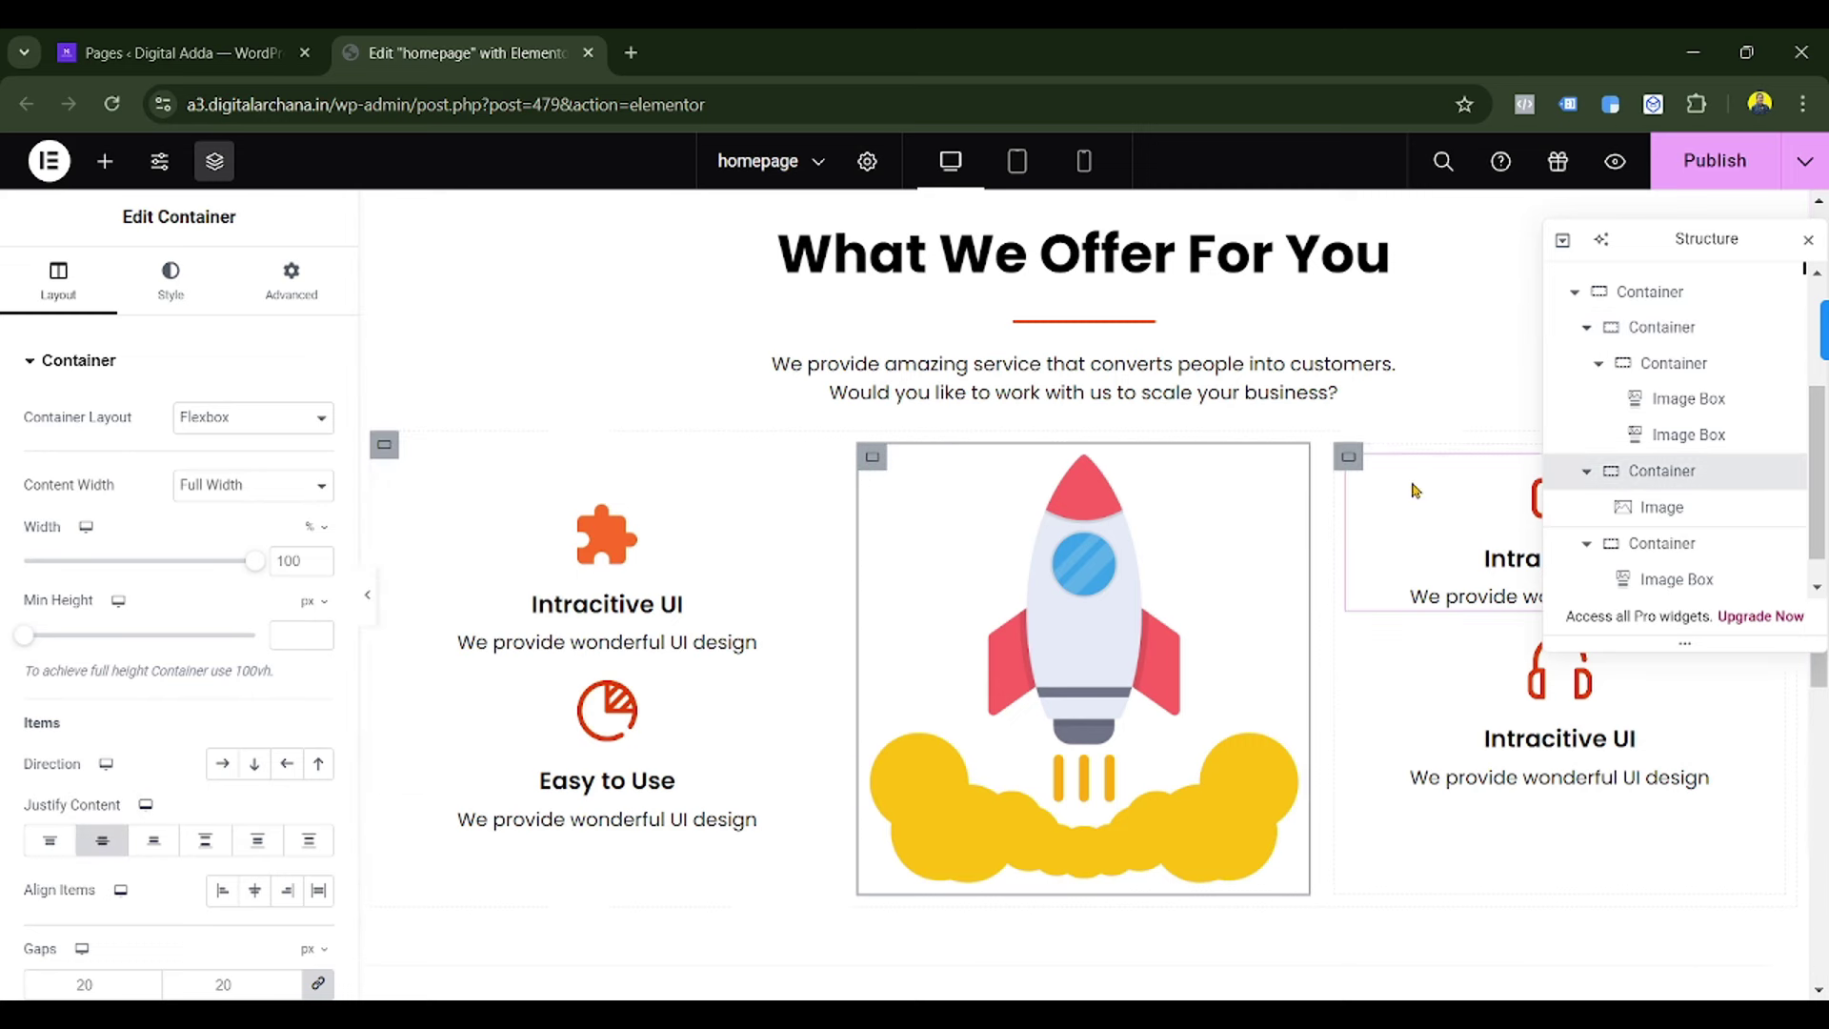
left_click(102, 840)
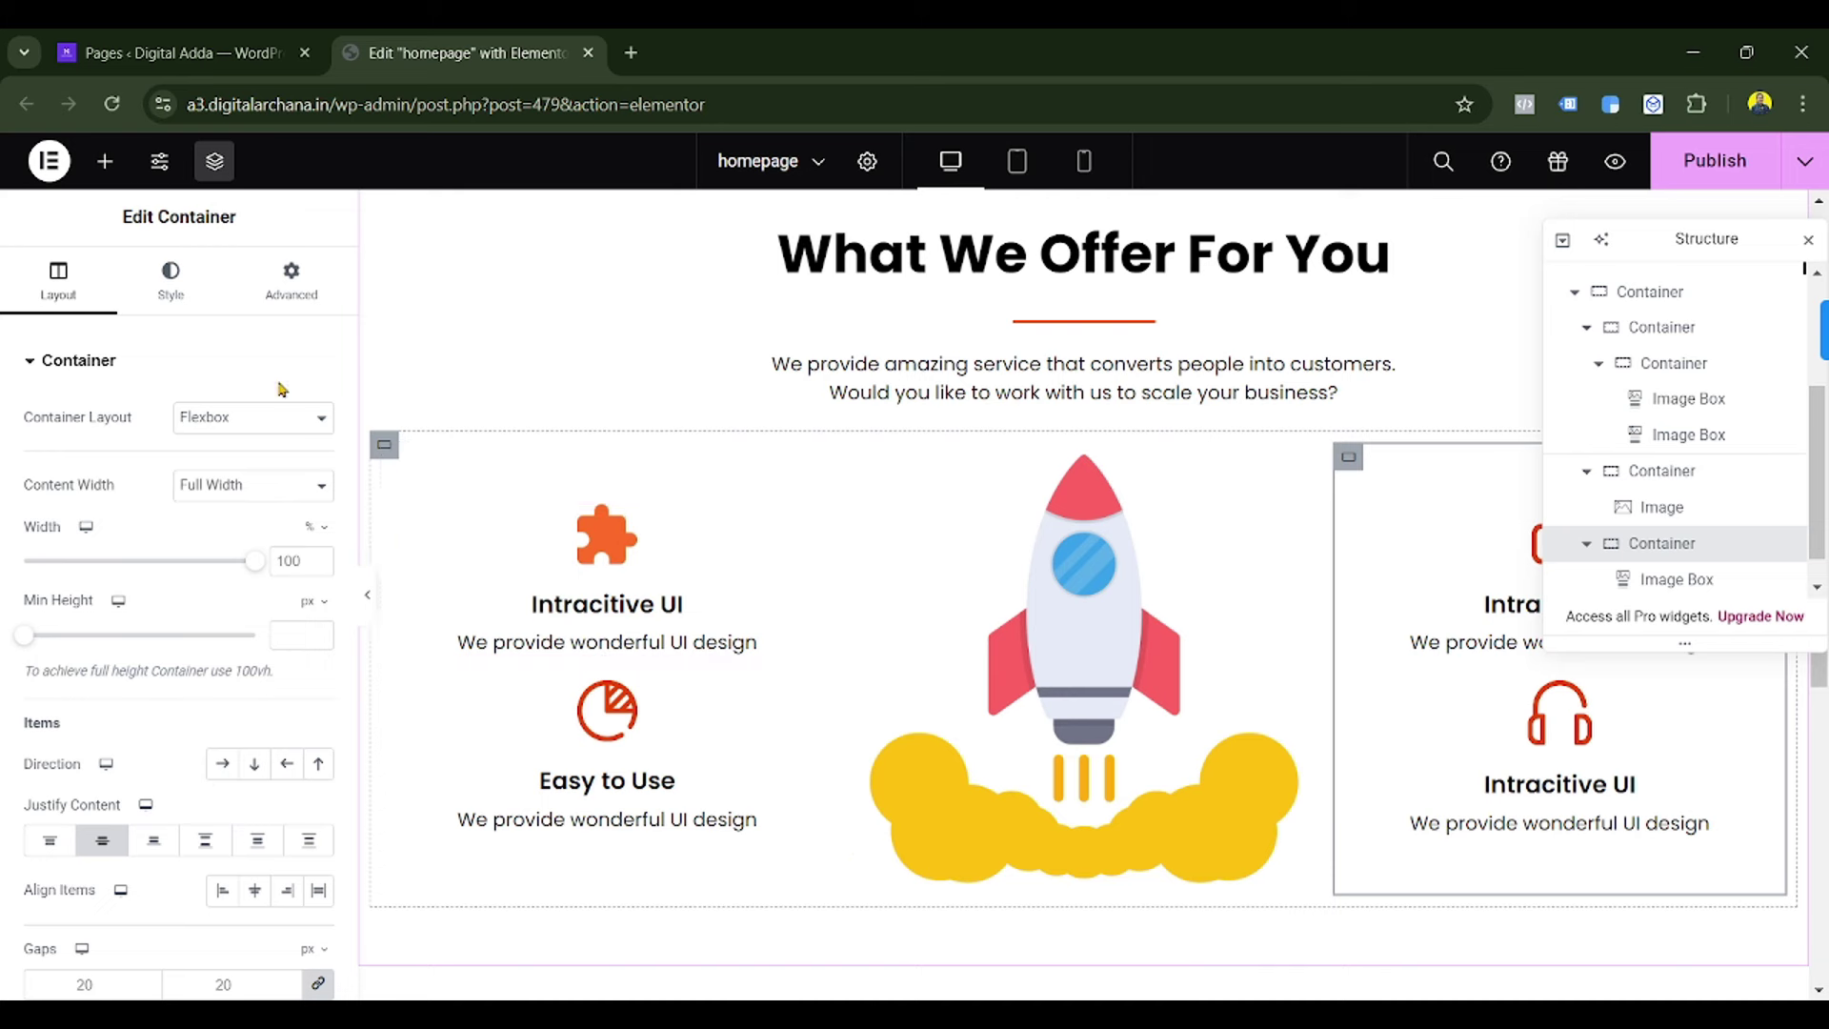
left_click(105, 161)
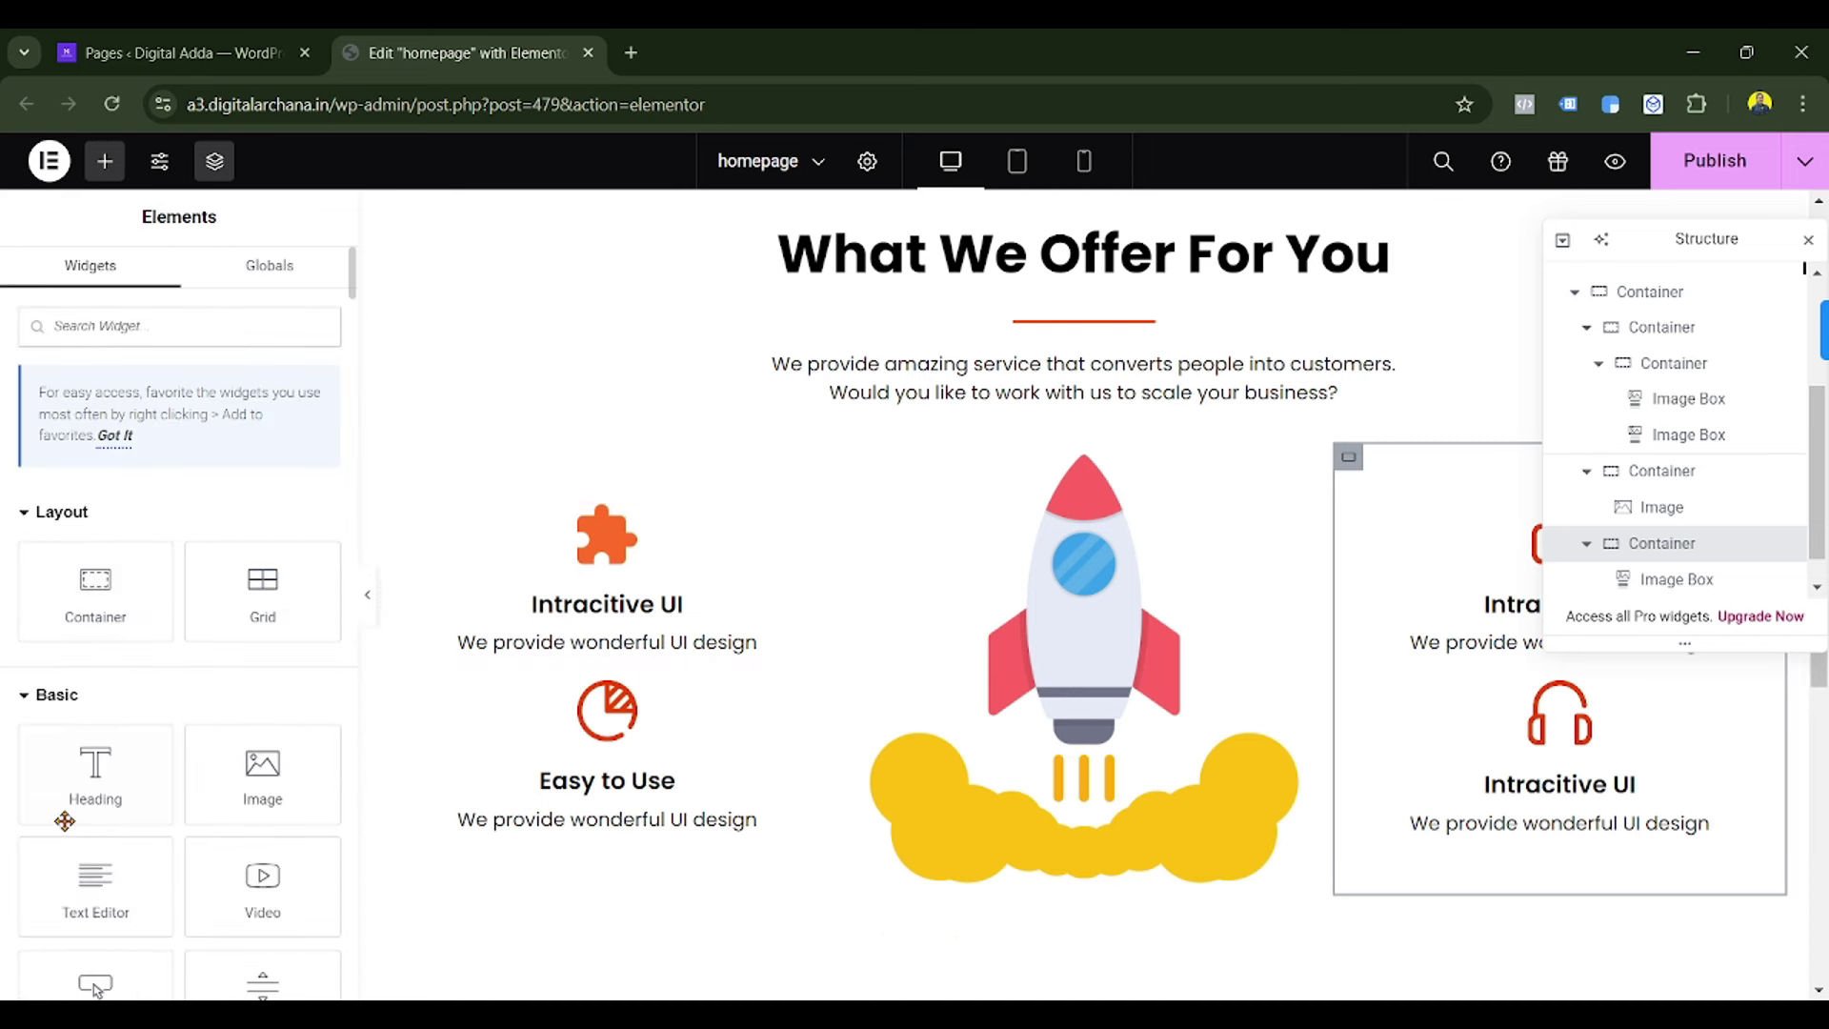
Add a 50 px spacer below the first image box in both the left and right columns.
scroll(146, 801, "down", 3)
left_click_drag(78, 874, 620, 643)
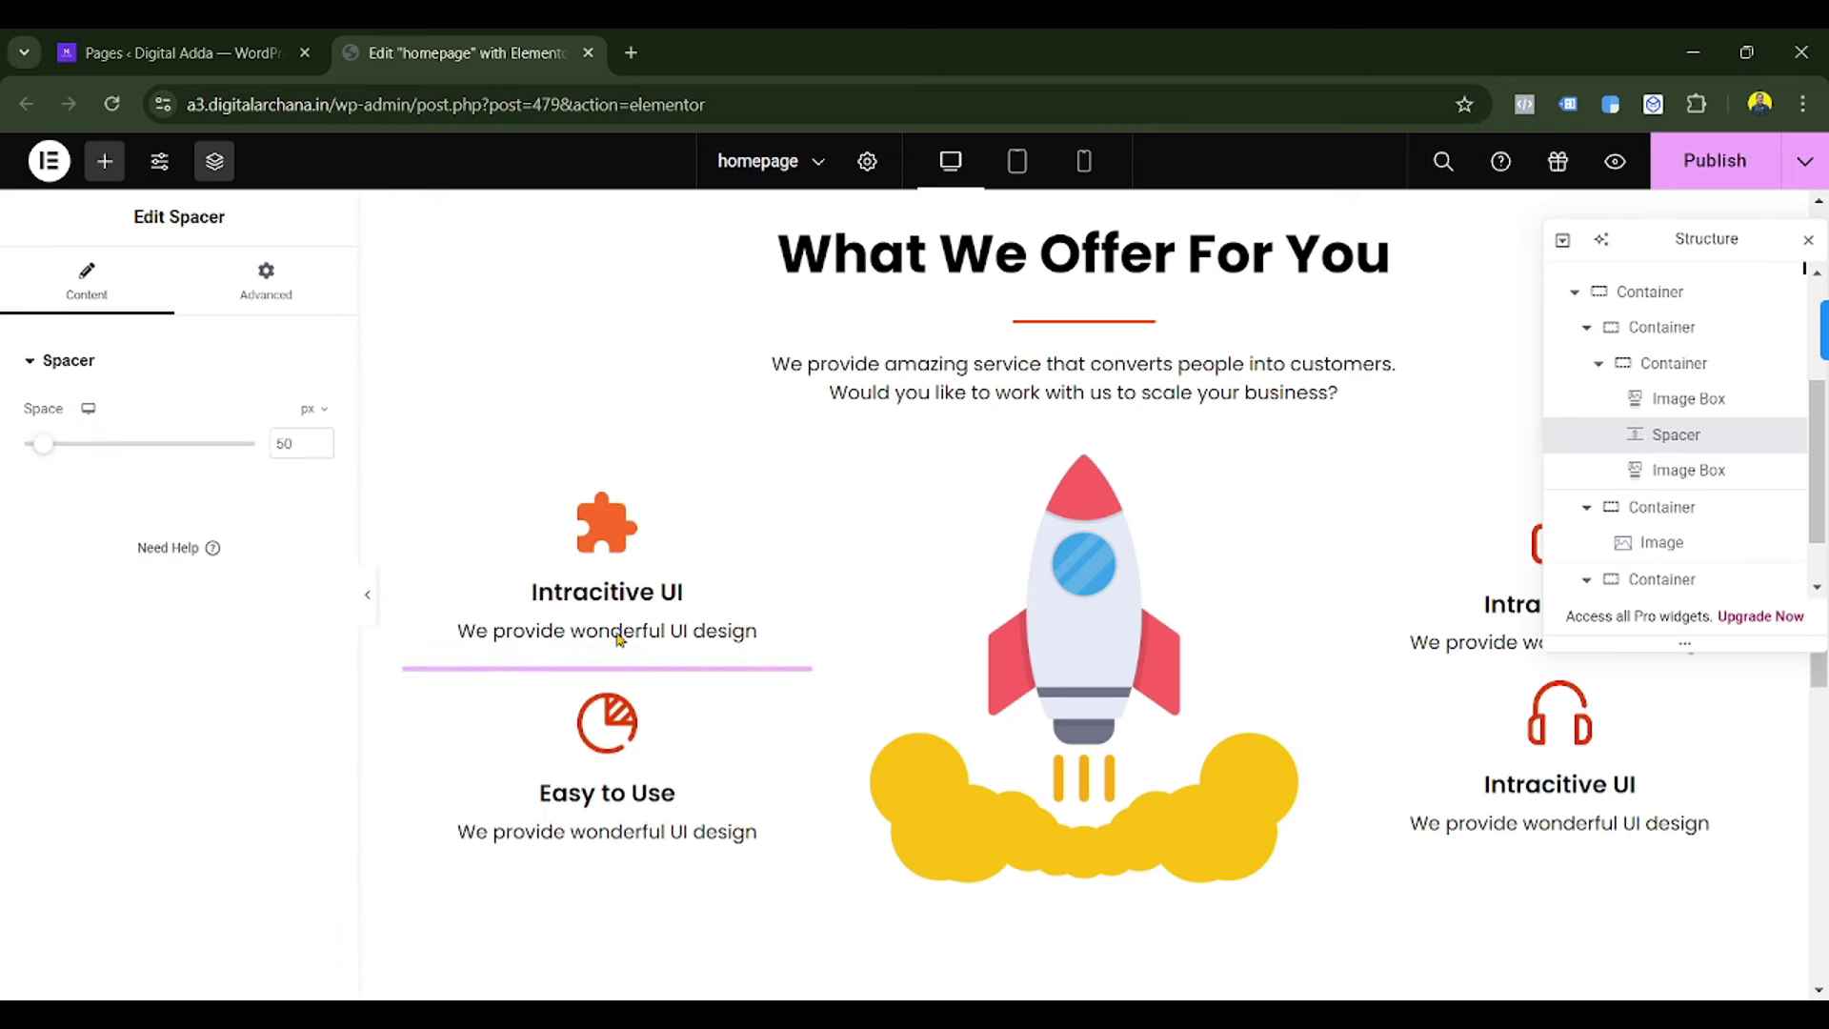
right_click(643, 663)
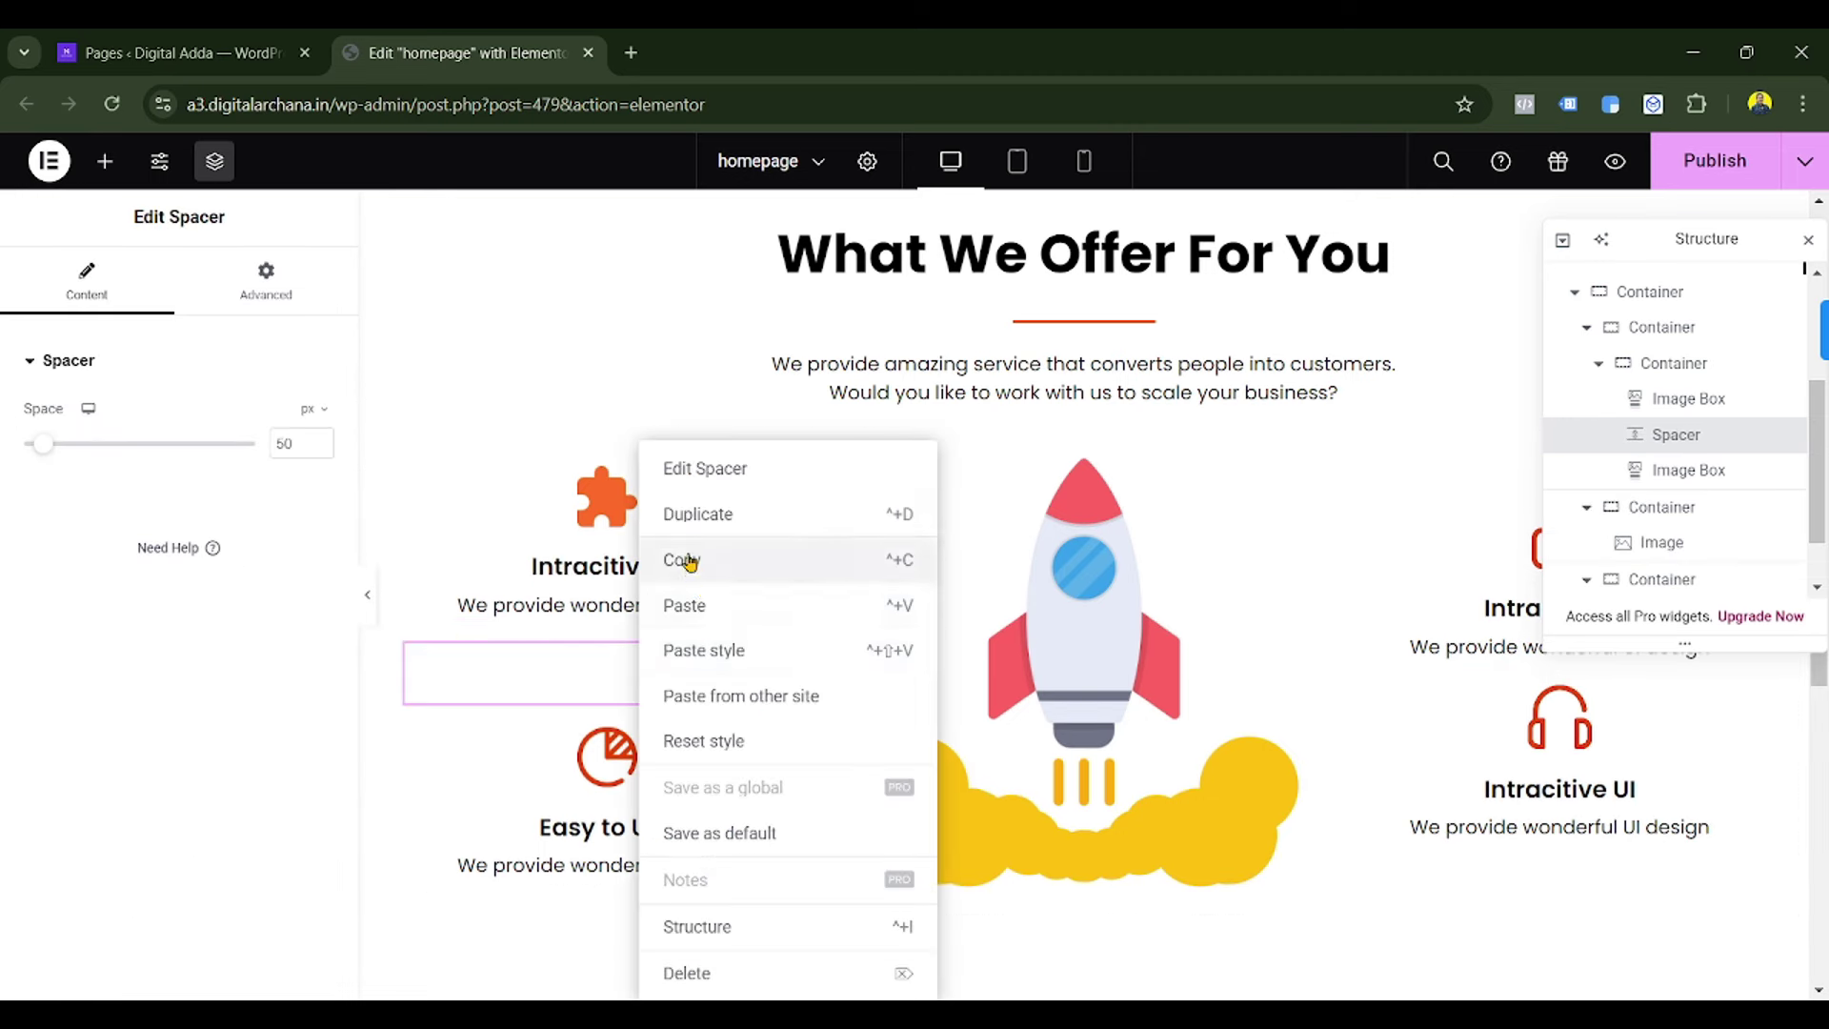
left_click(683, 563)
right_click(1486, 613)
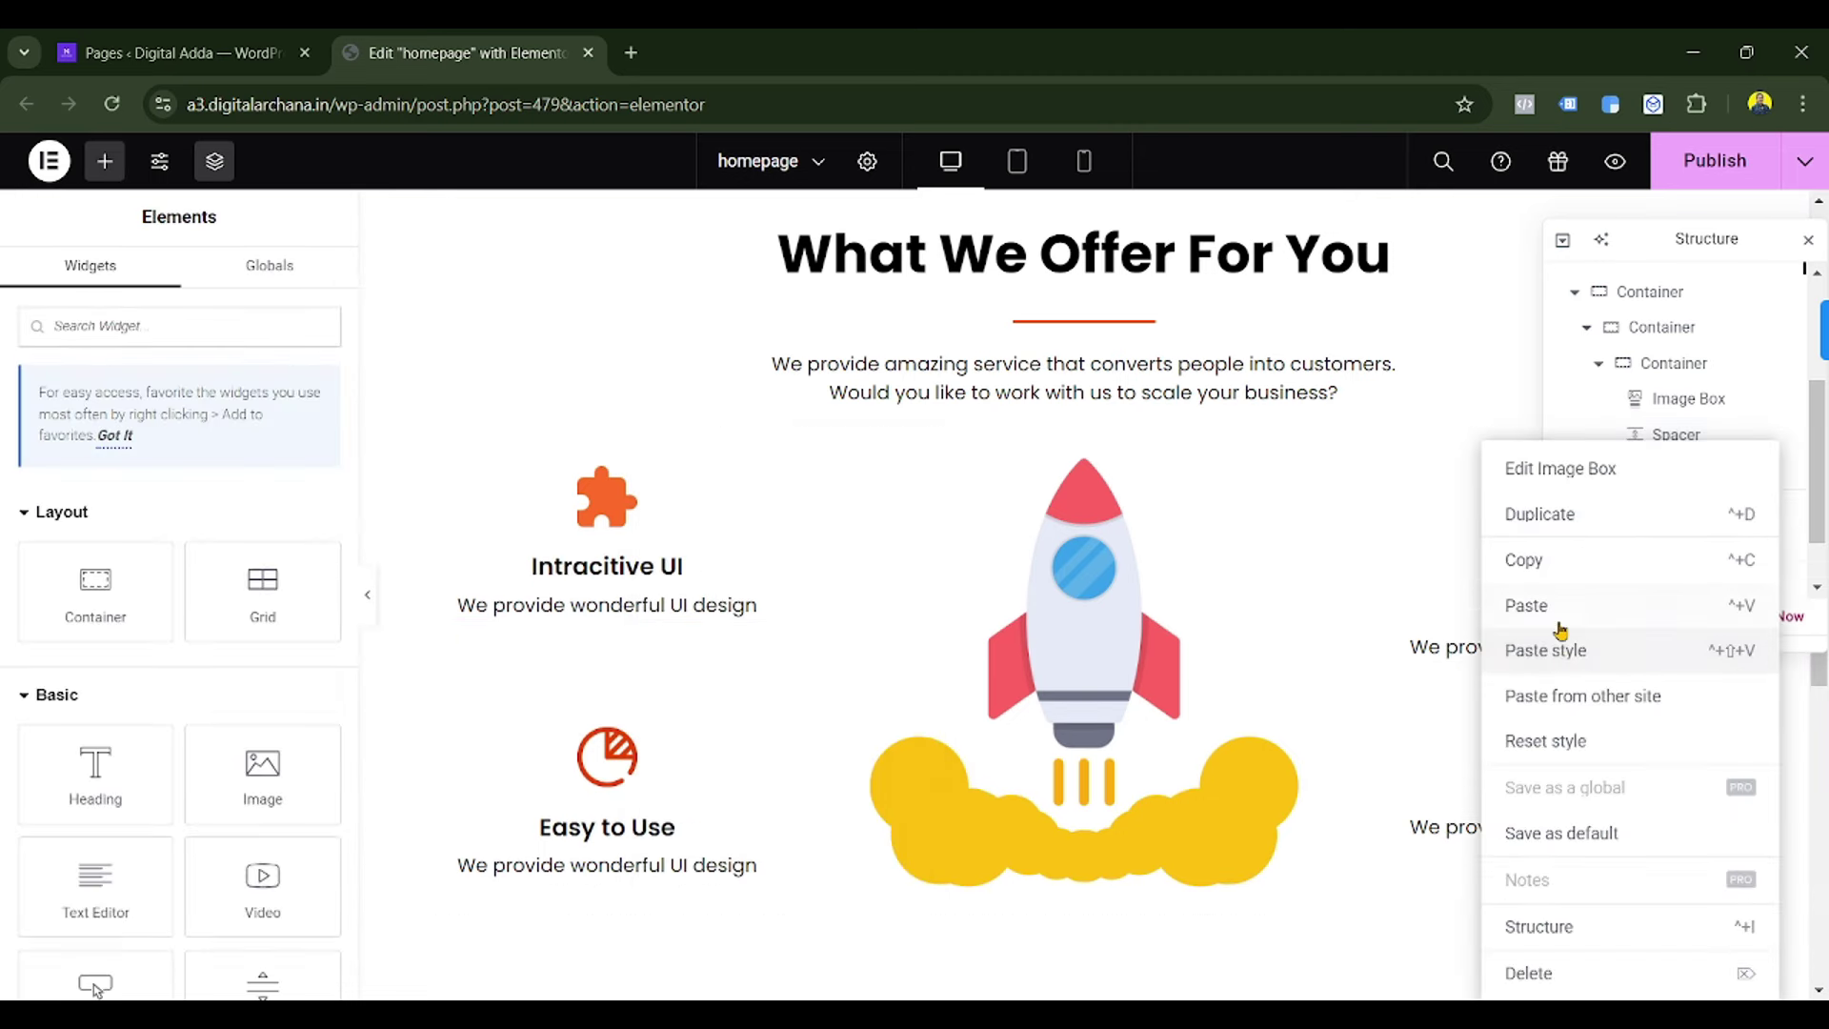
left_click(1554, 610)
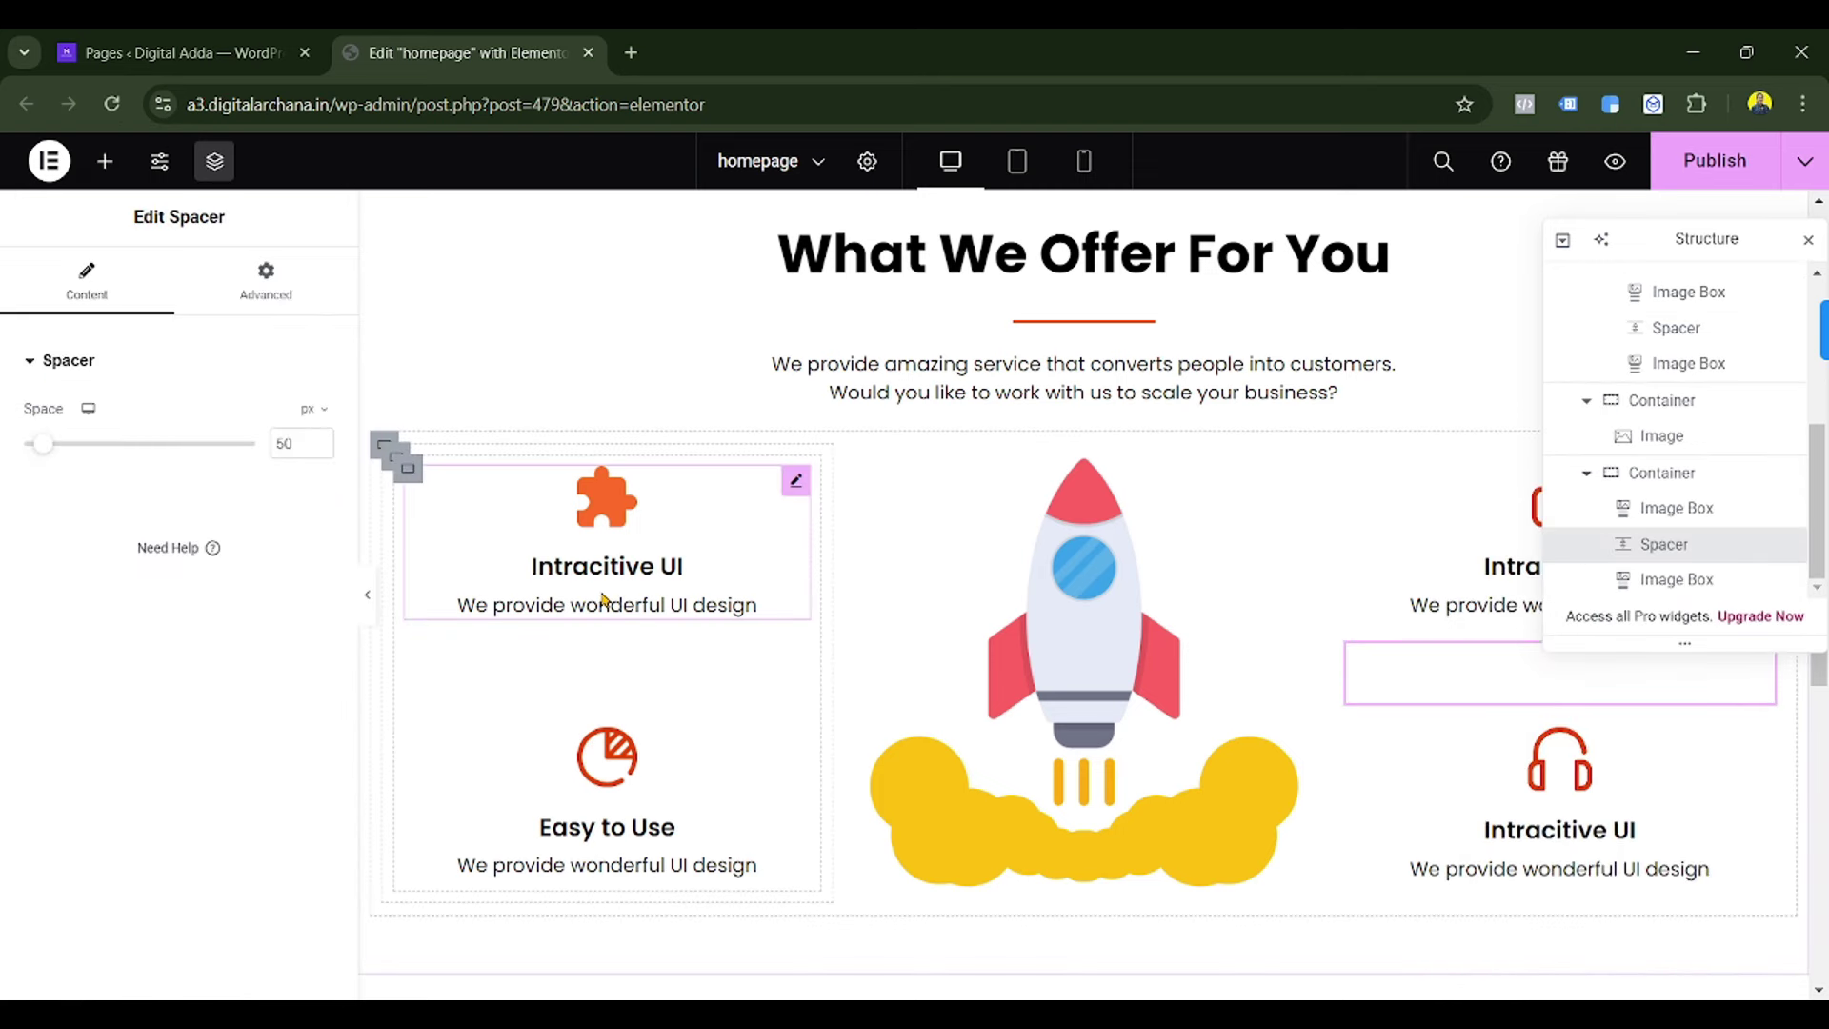
scroll(1124, 581, "down", 3)
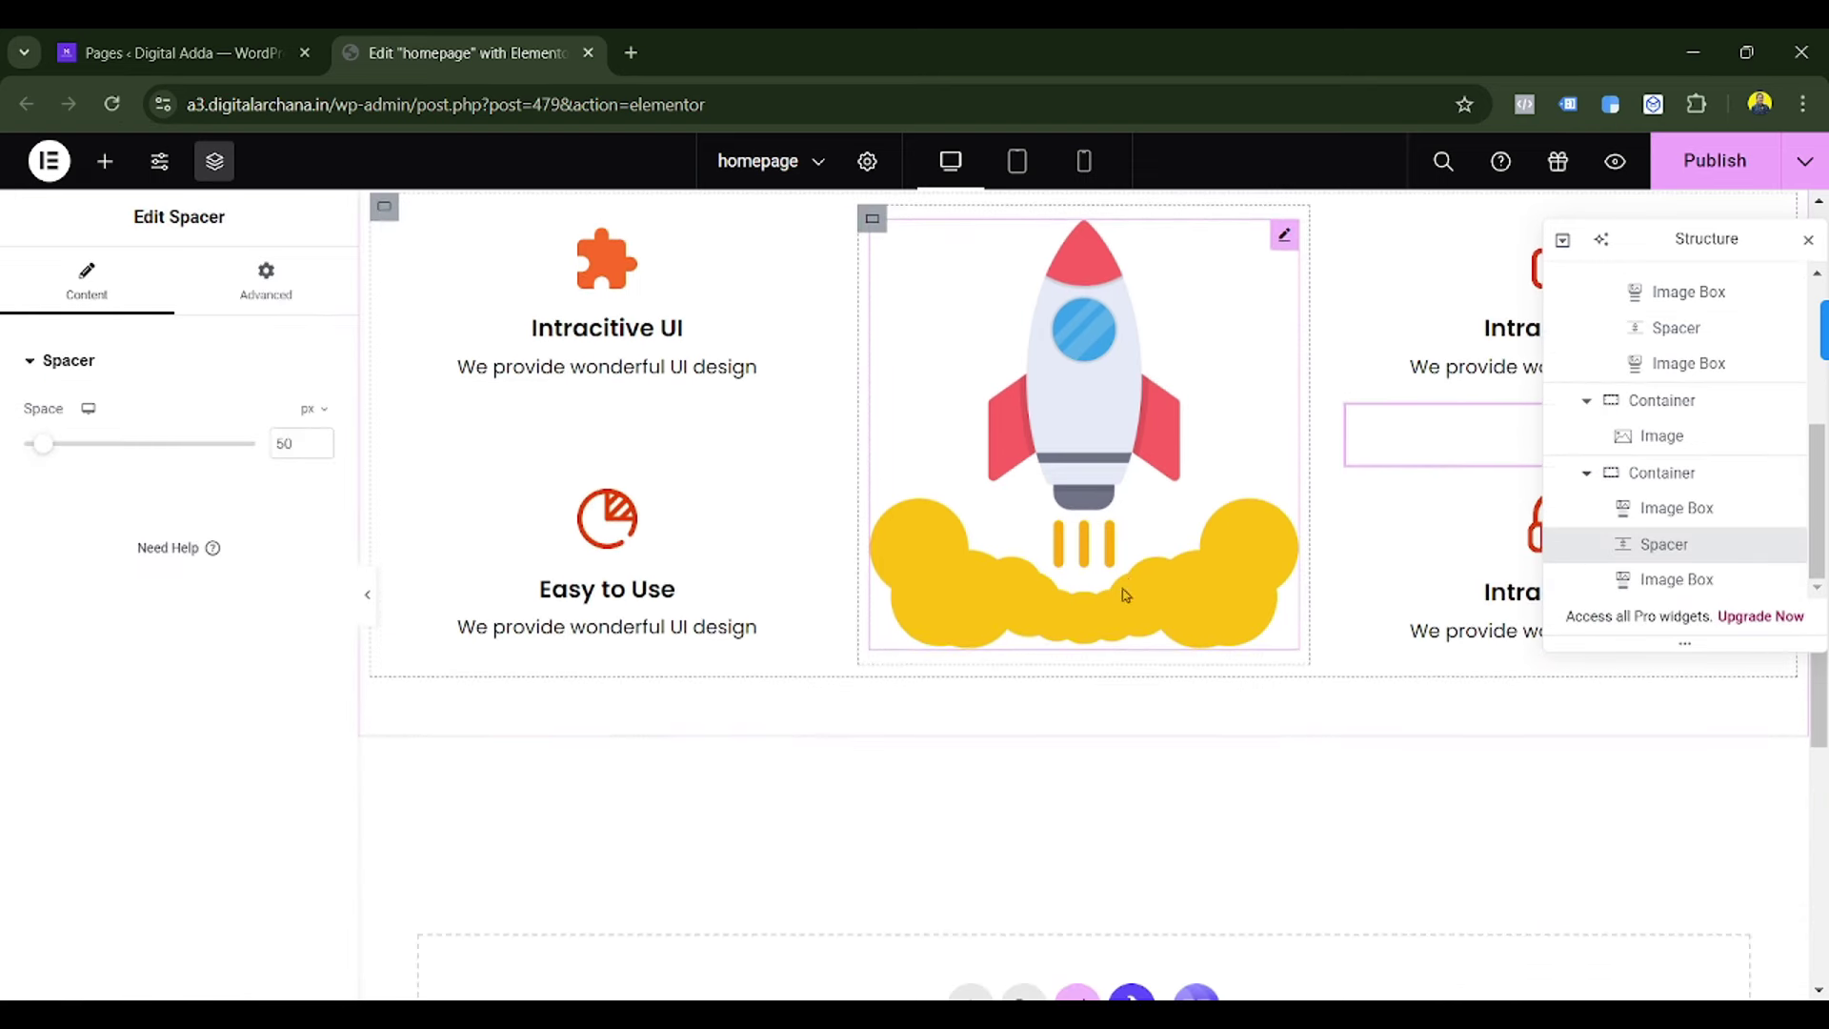
scroll(1106, 649, "up", 3)
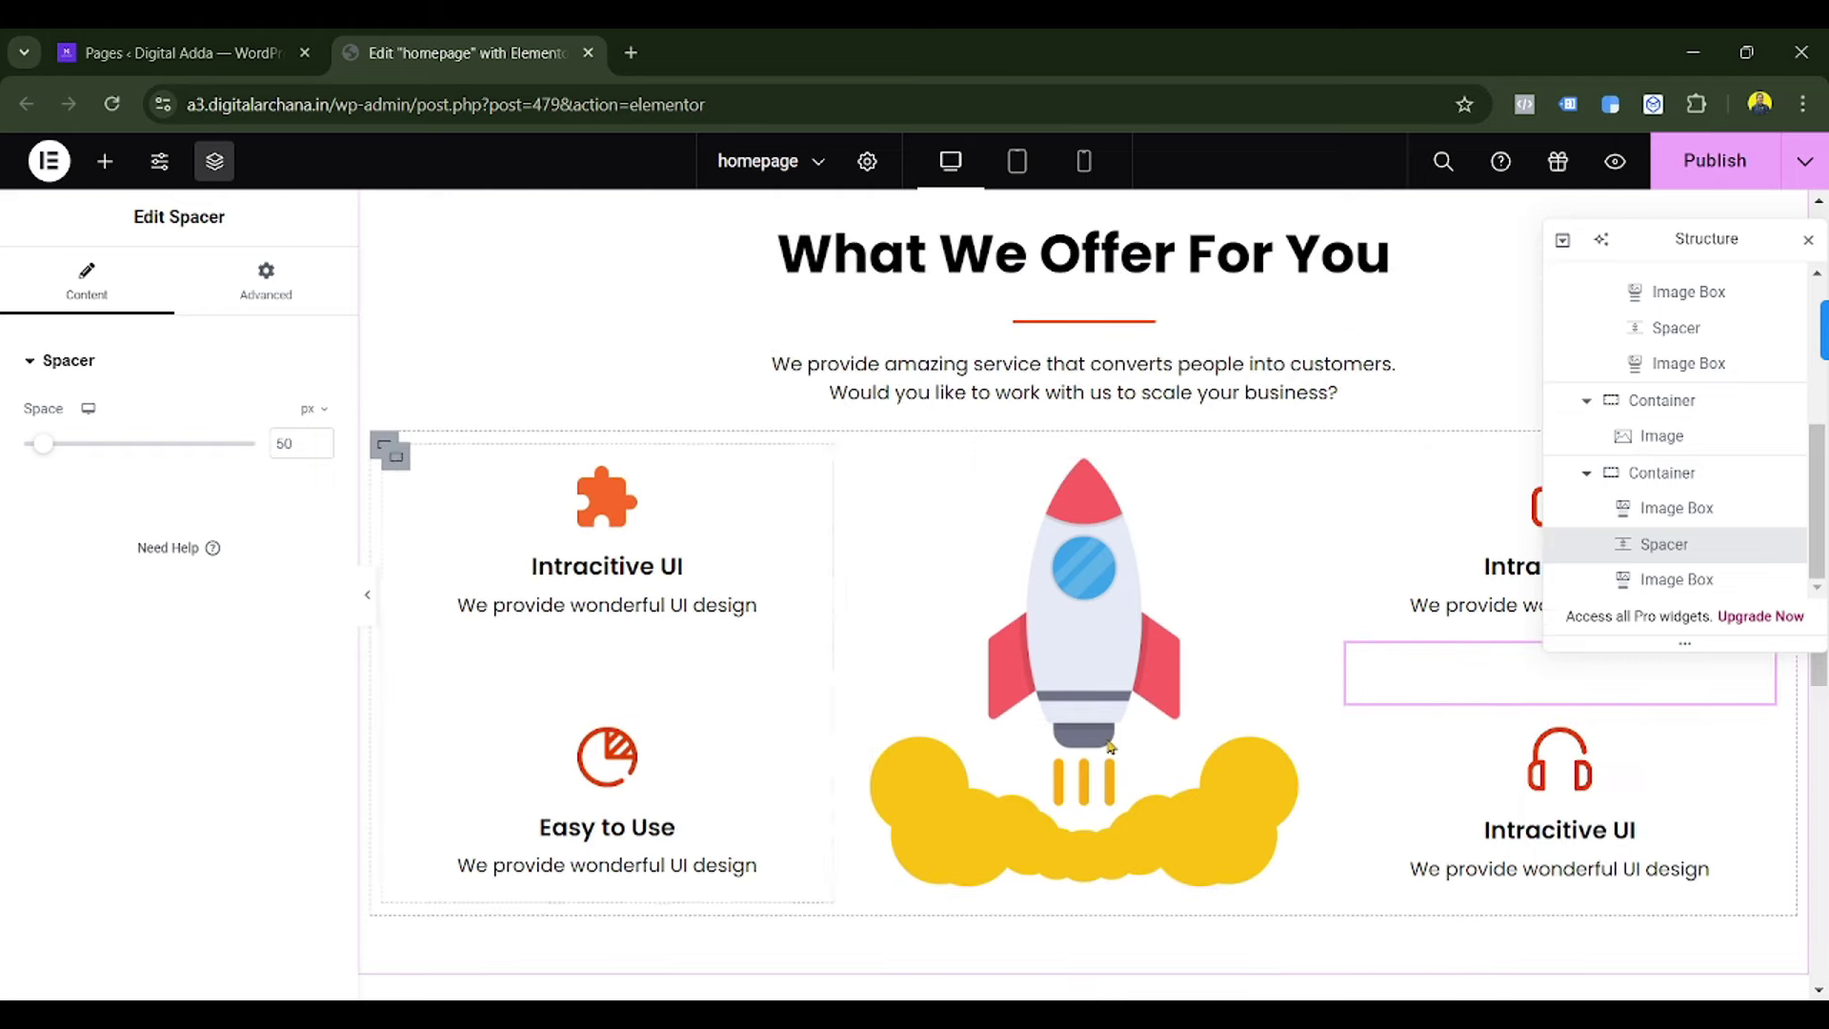
scroll(1180, 680, "down", 3)
scroll(1179, 679, "down", 2)
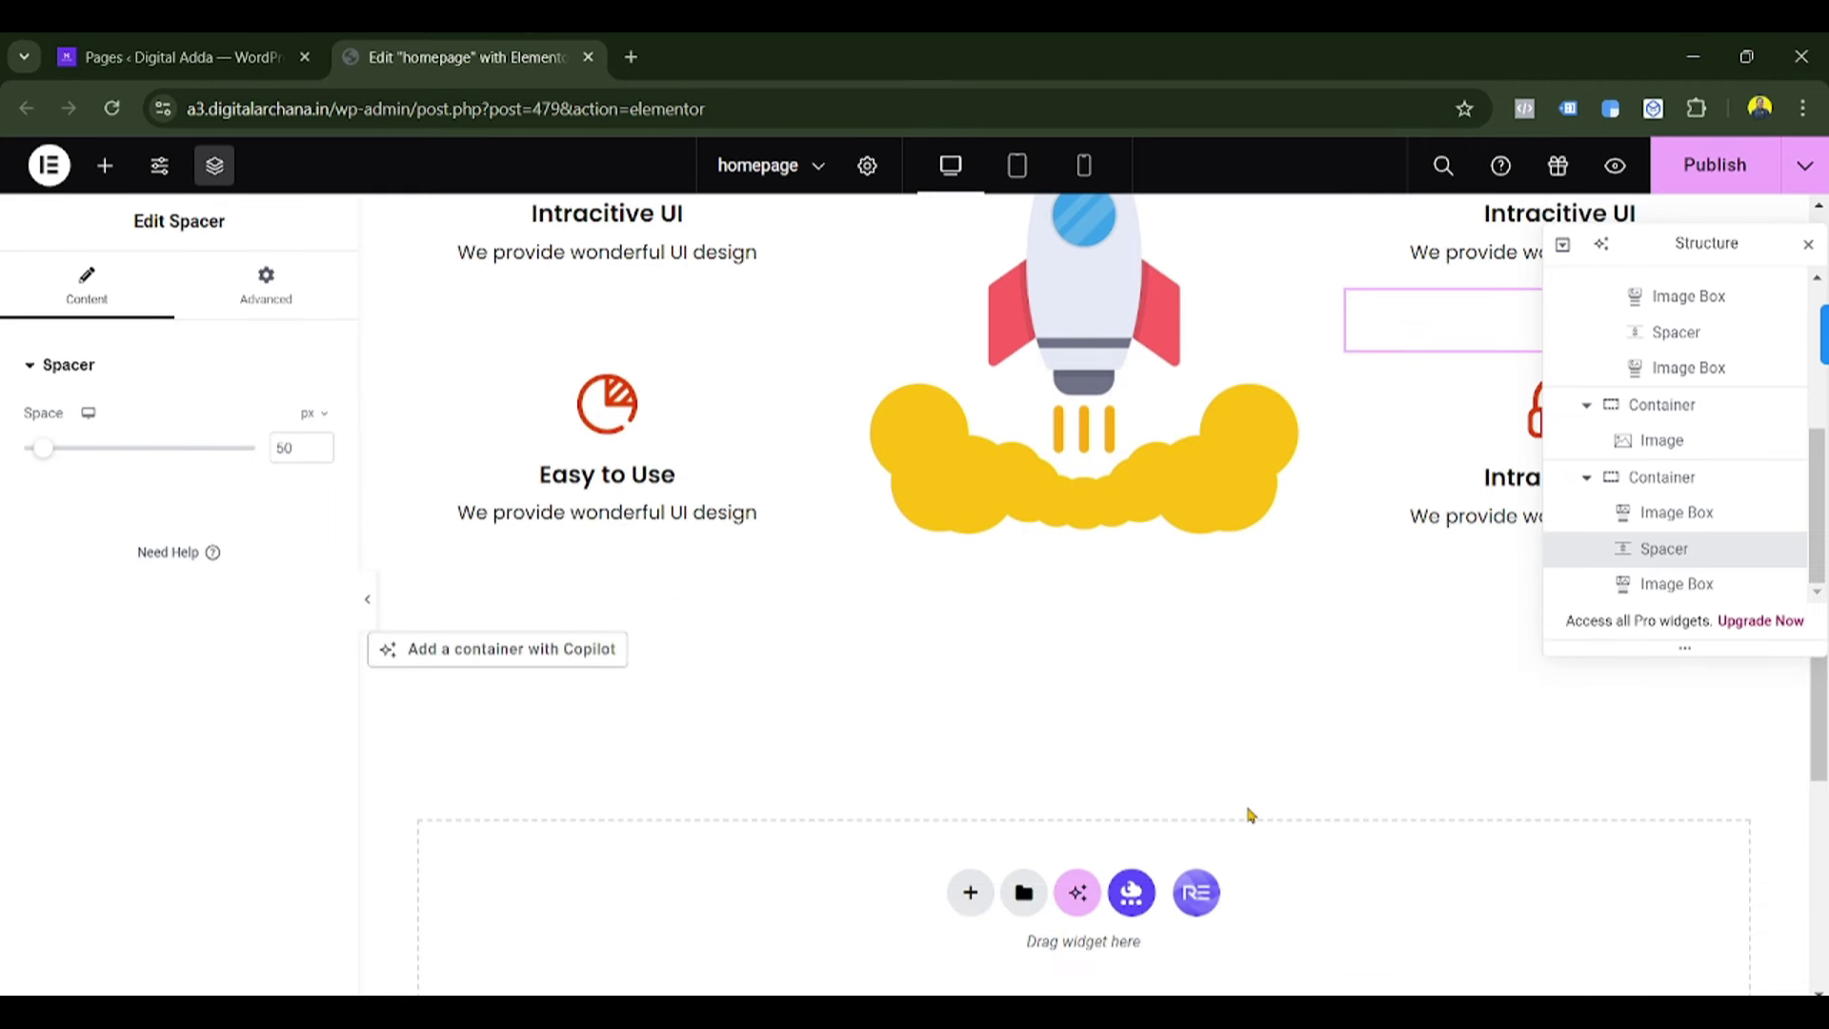
Add a new single-column flexbox container below the services row.
left_click(971, 893)
scroll(970, 811, "down", 3)
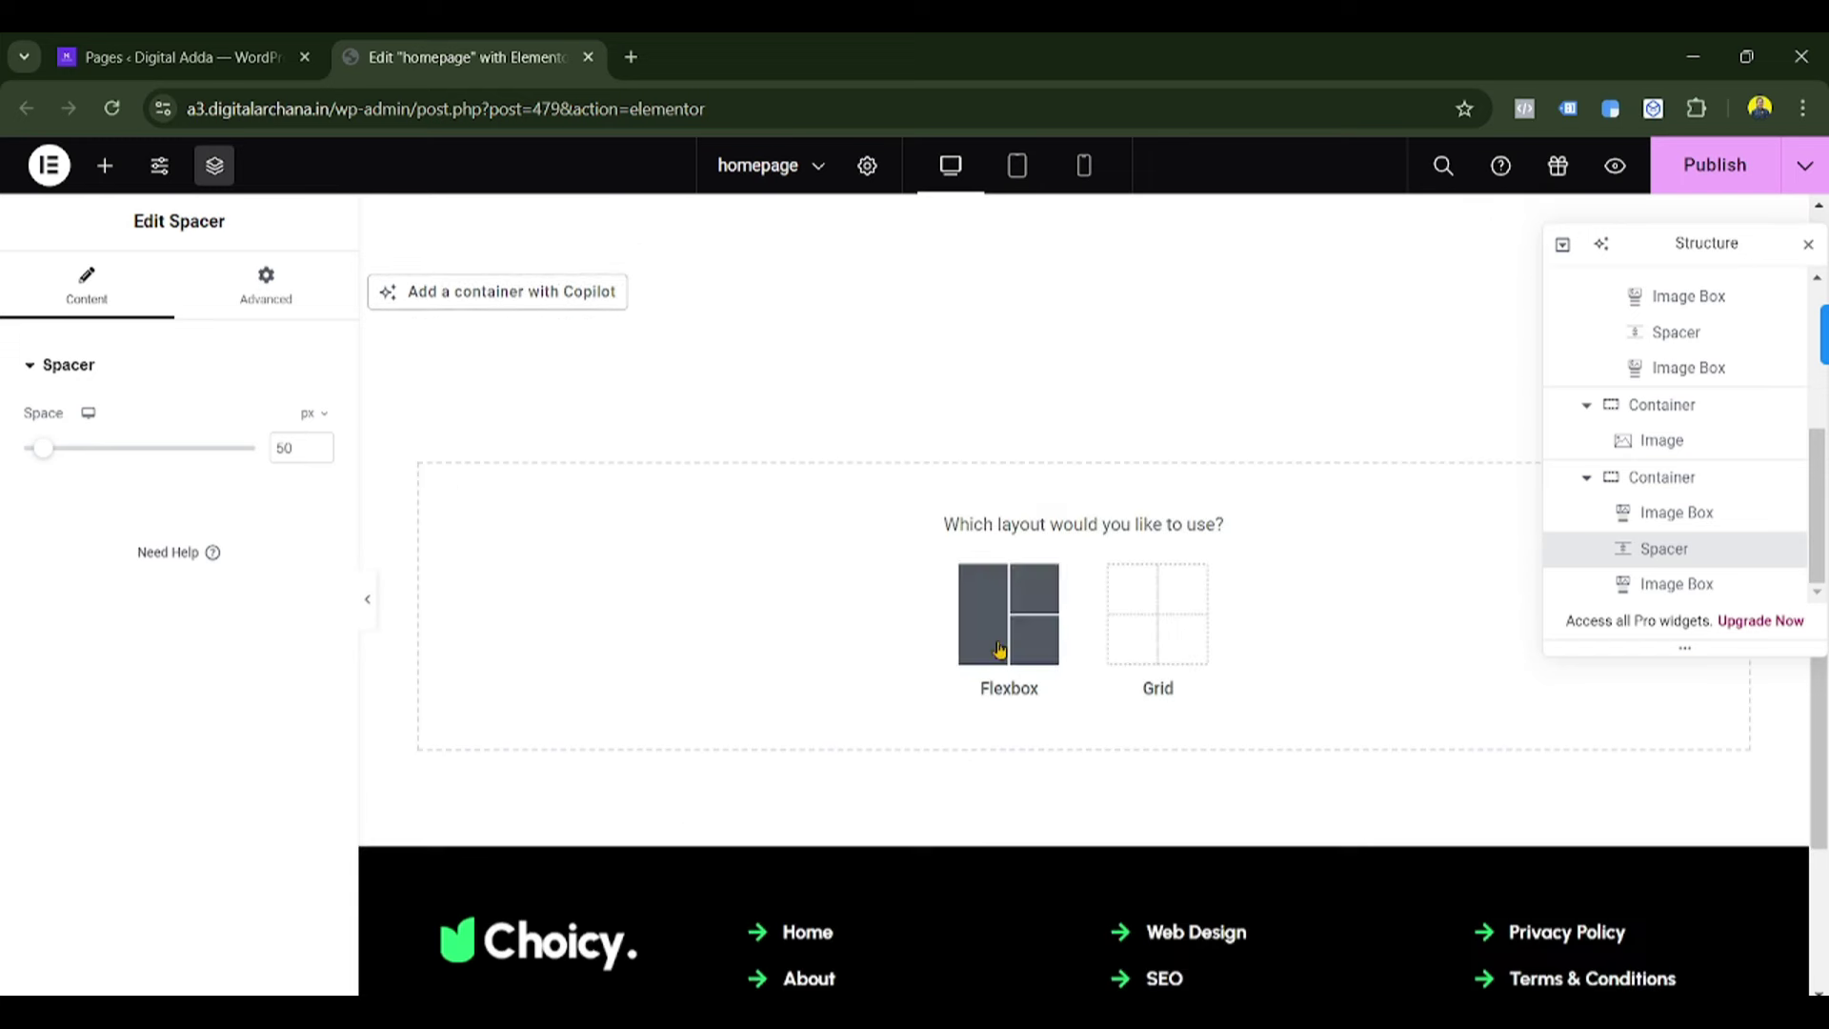
left_click(1000, 638)
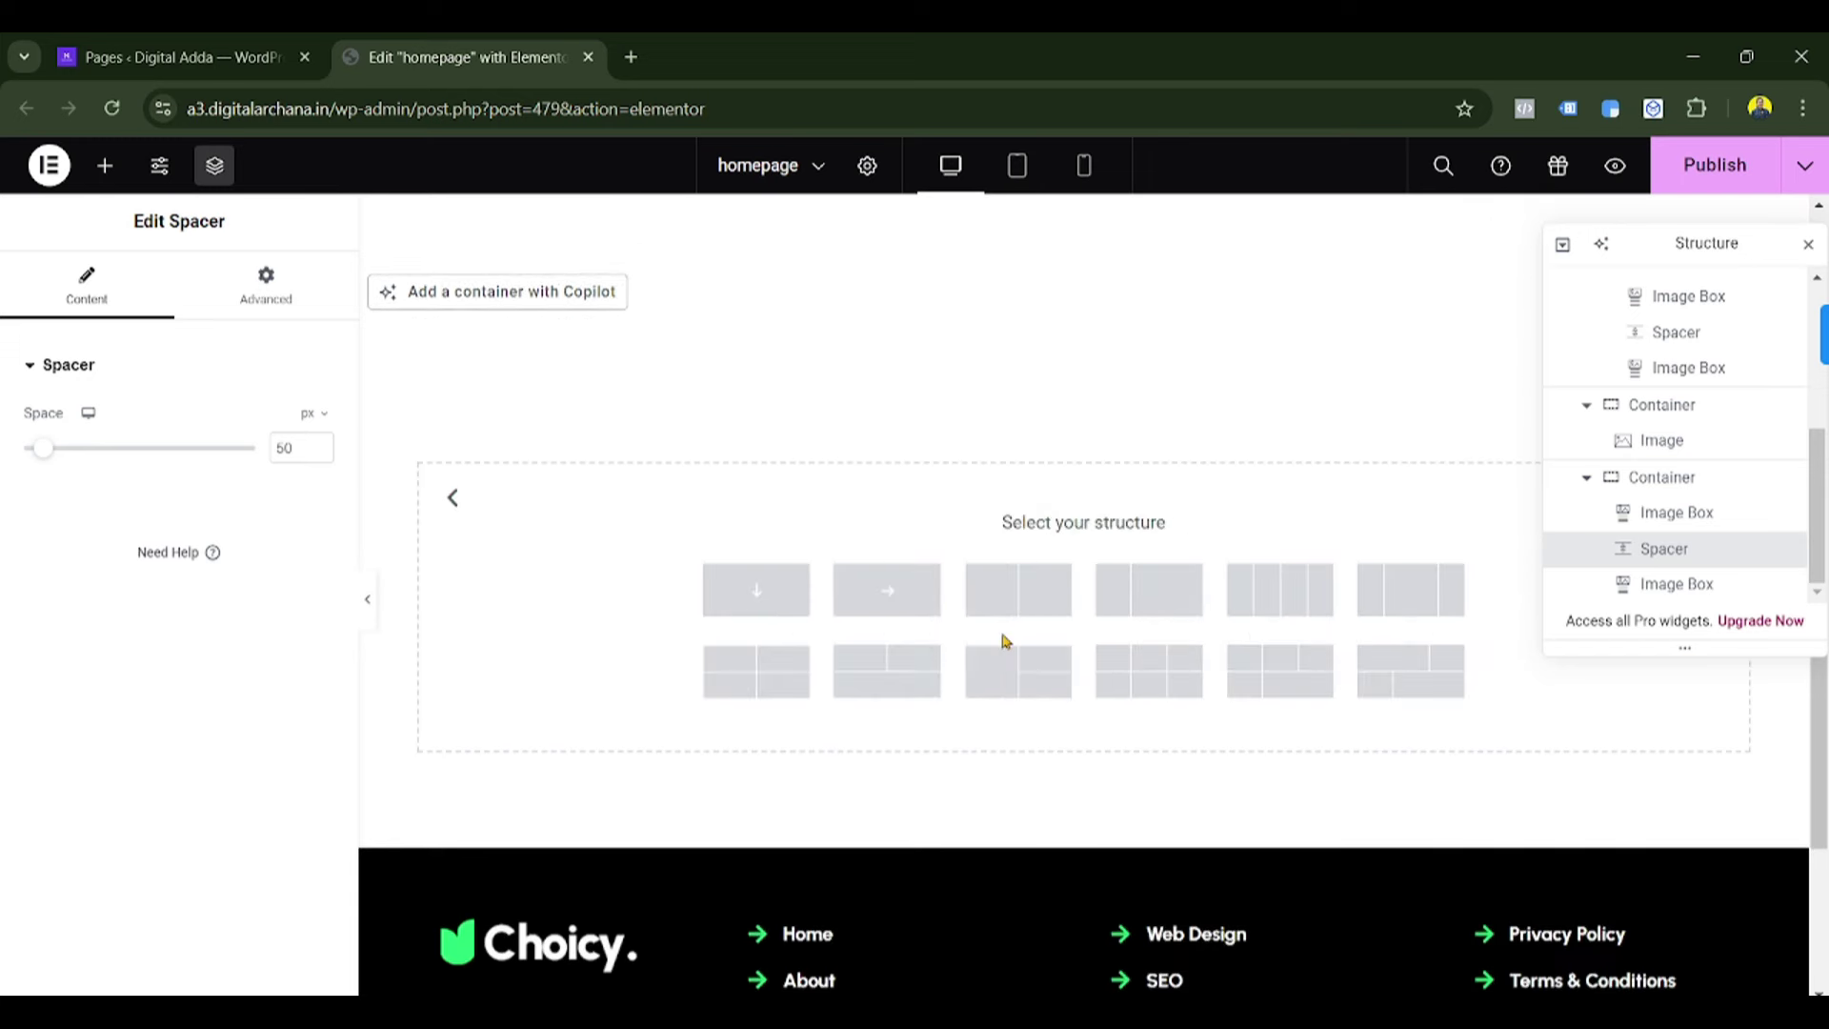
left_click(734, 615)
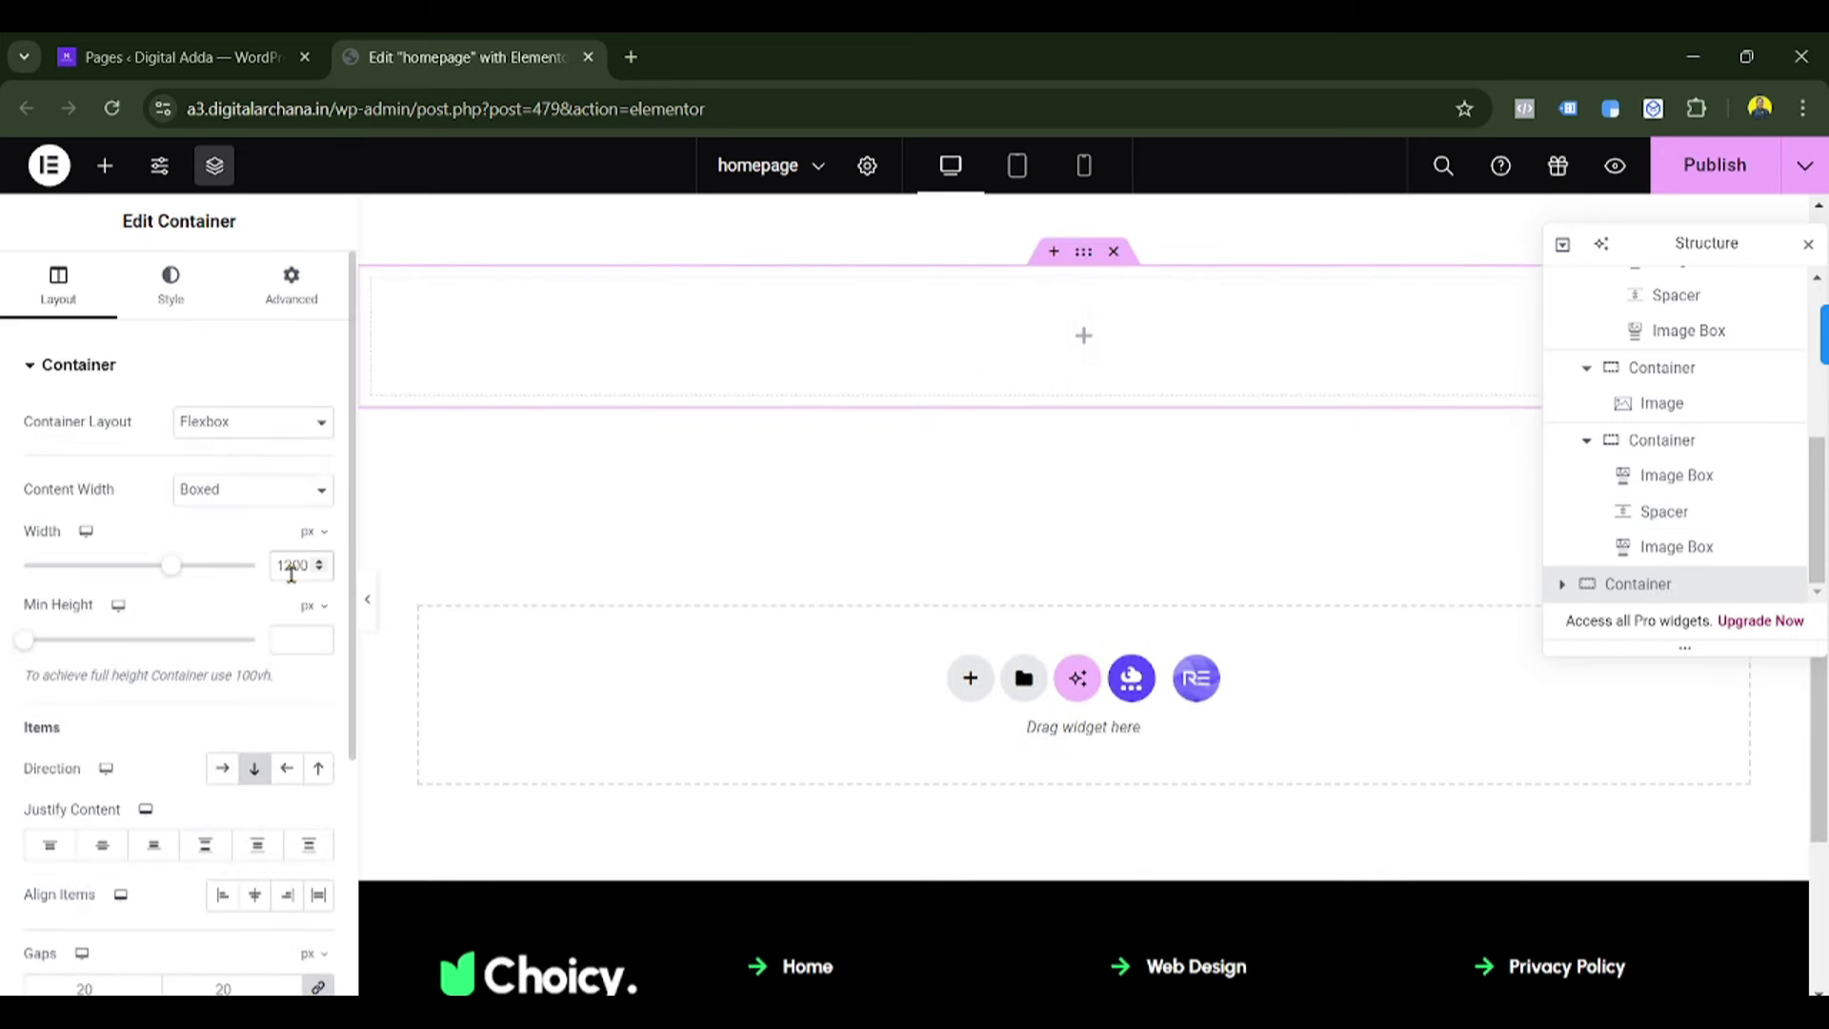
Give the new container 50 px top and bottom padding with sides unlinked.
left_click(290, 297)
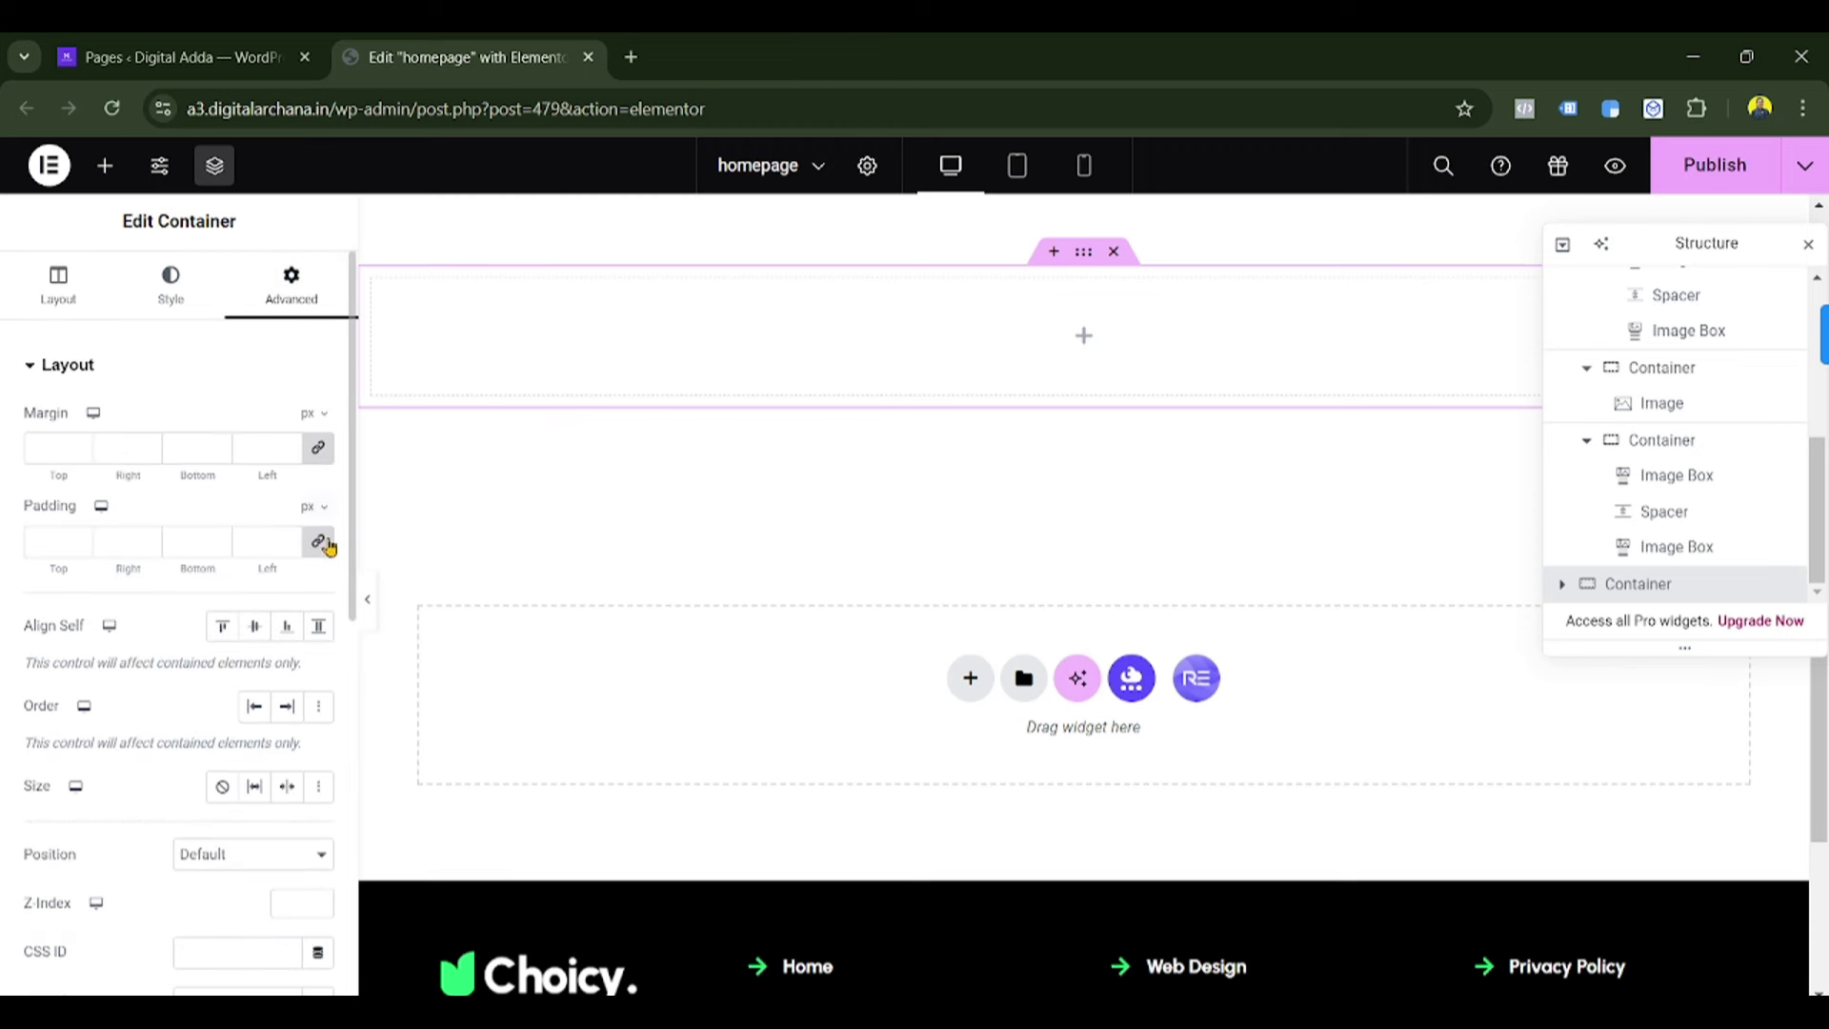
left_click(320, 543)
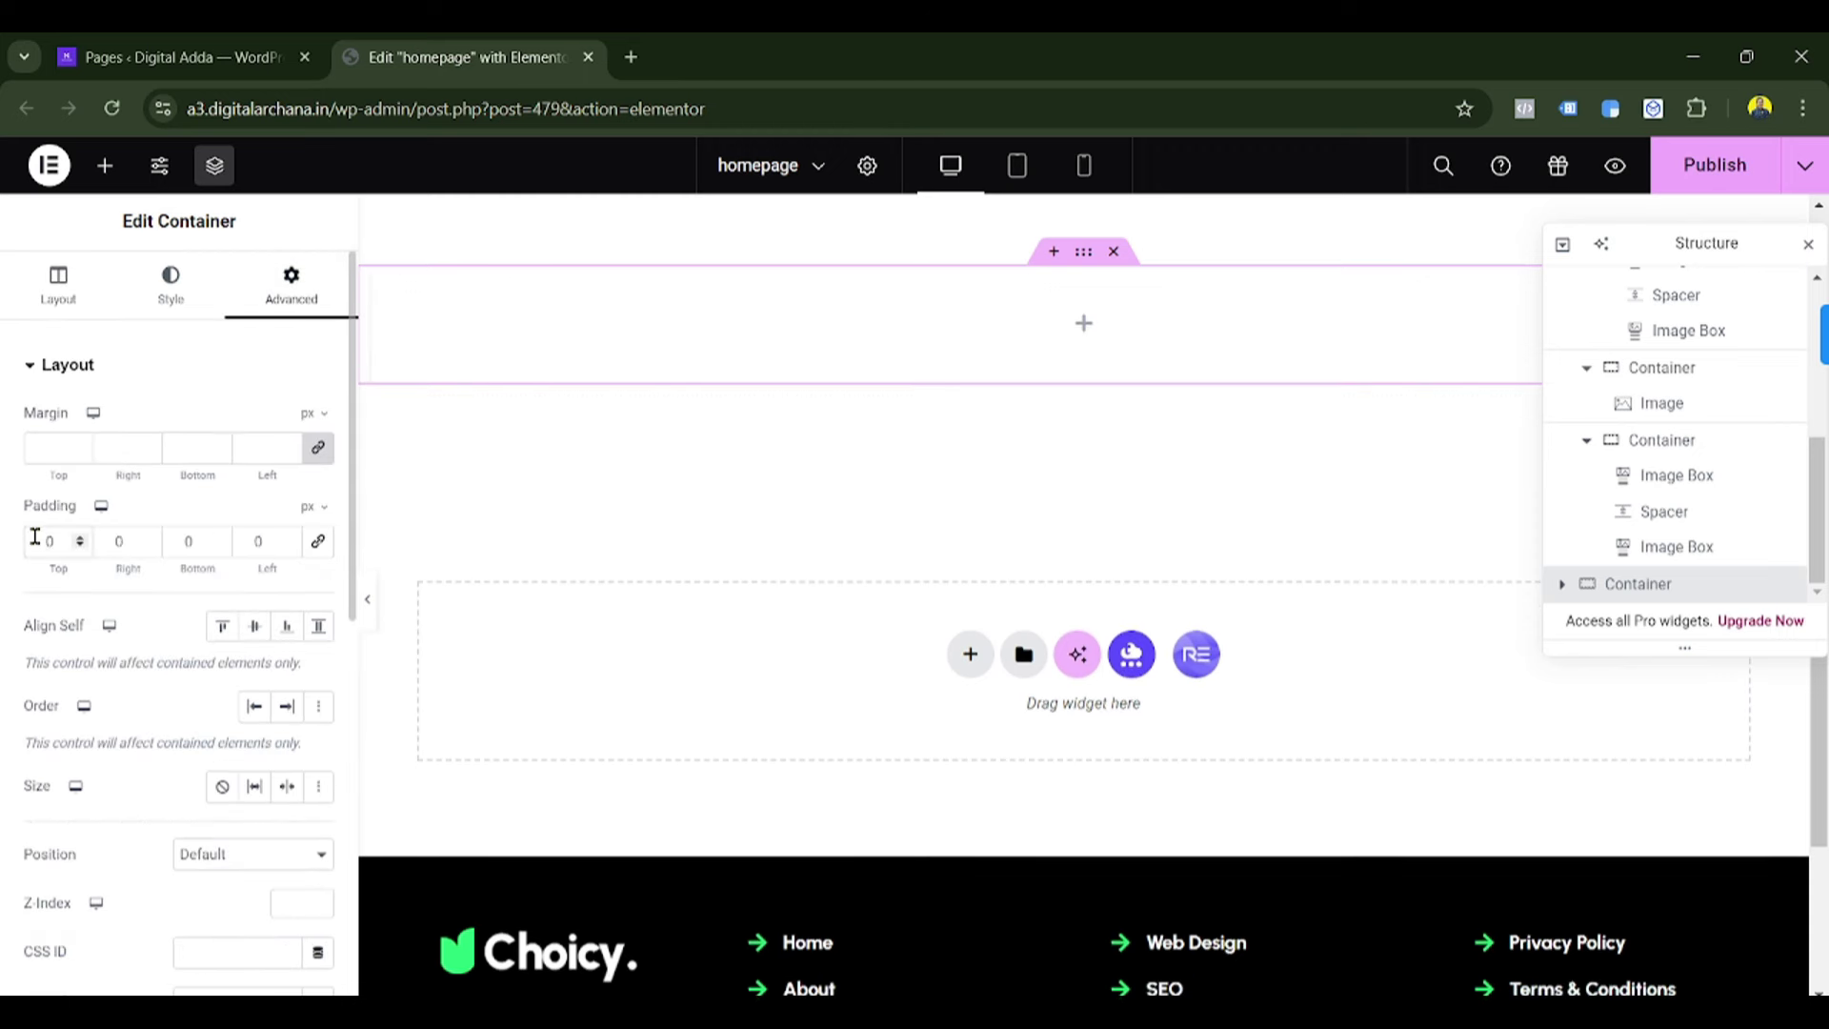
left_click(34, 536)
type("50")
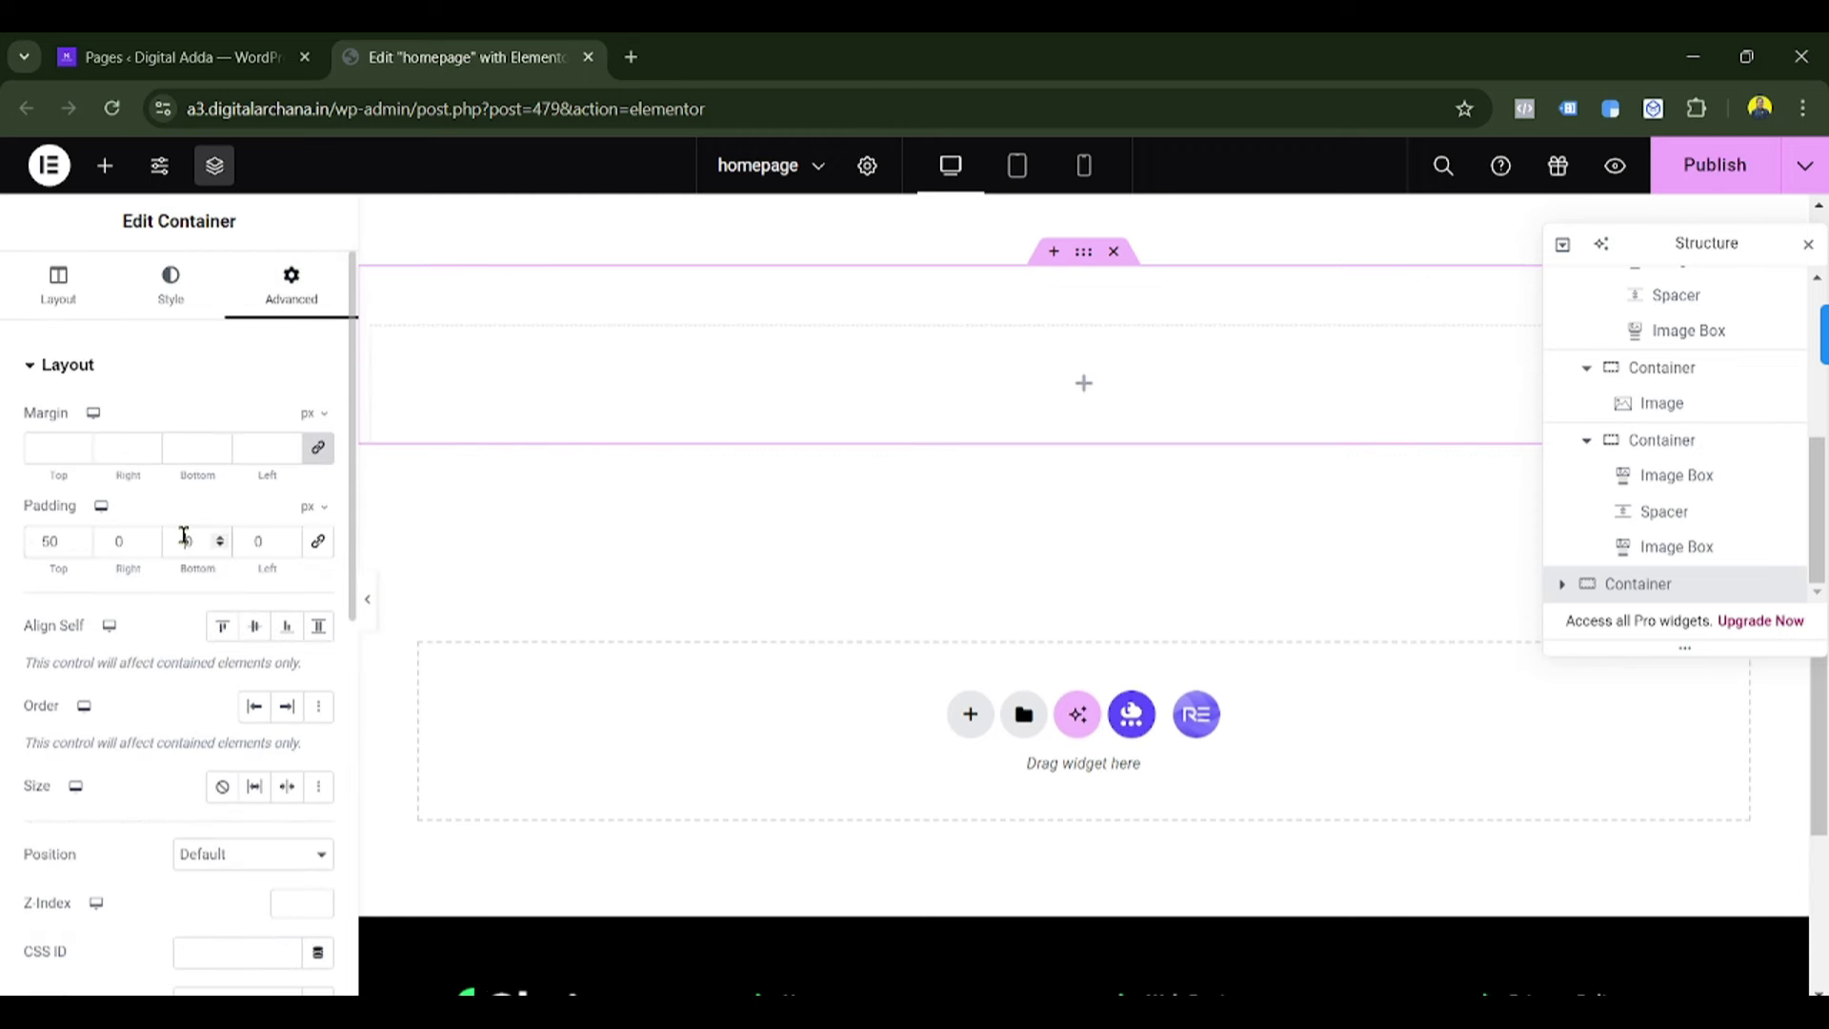
left_click(184, 536)
type("50")
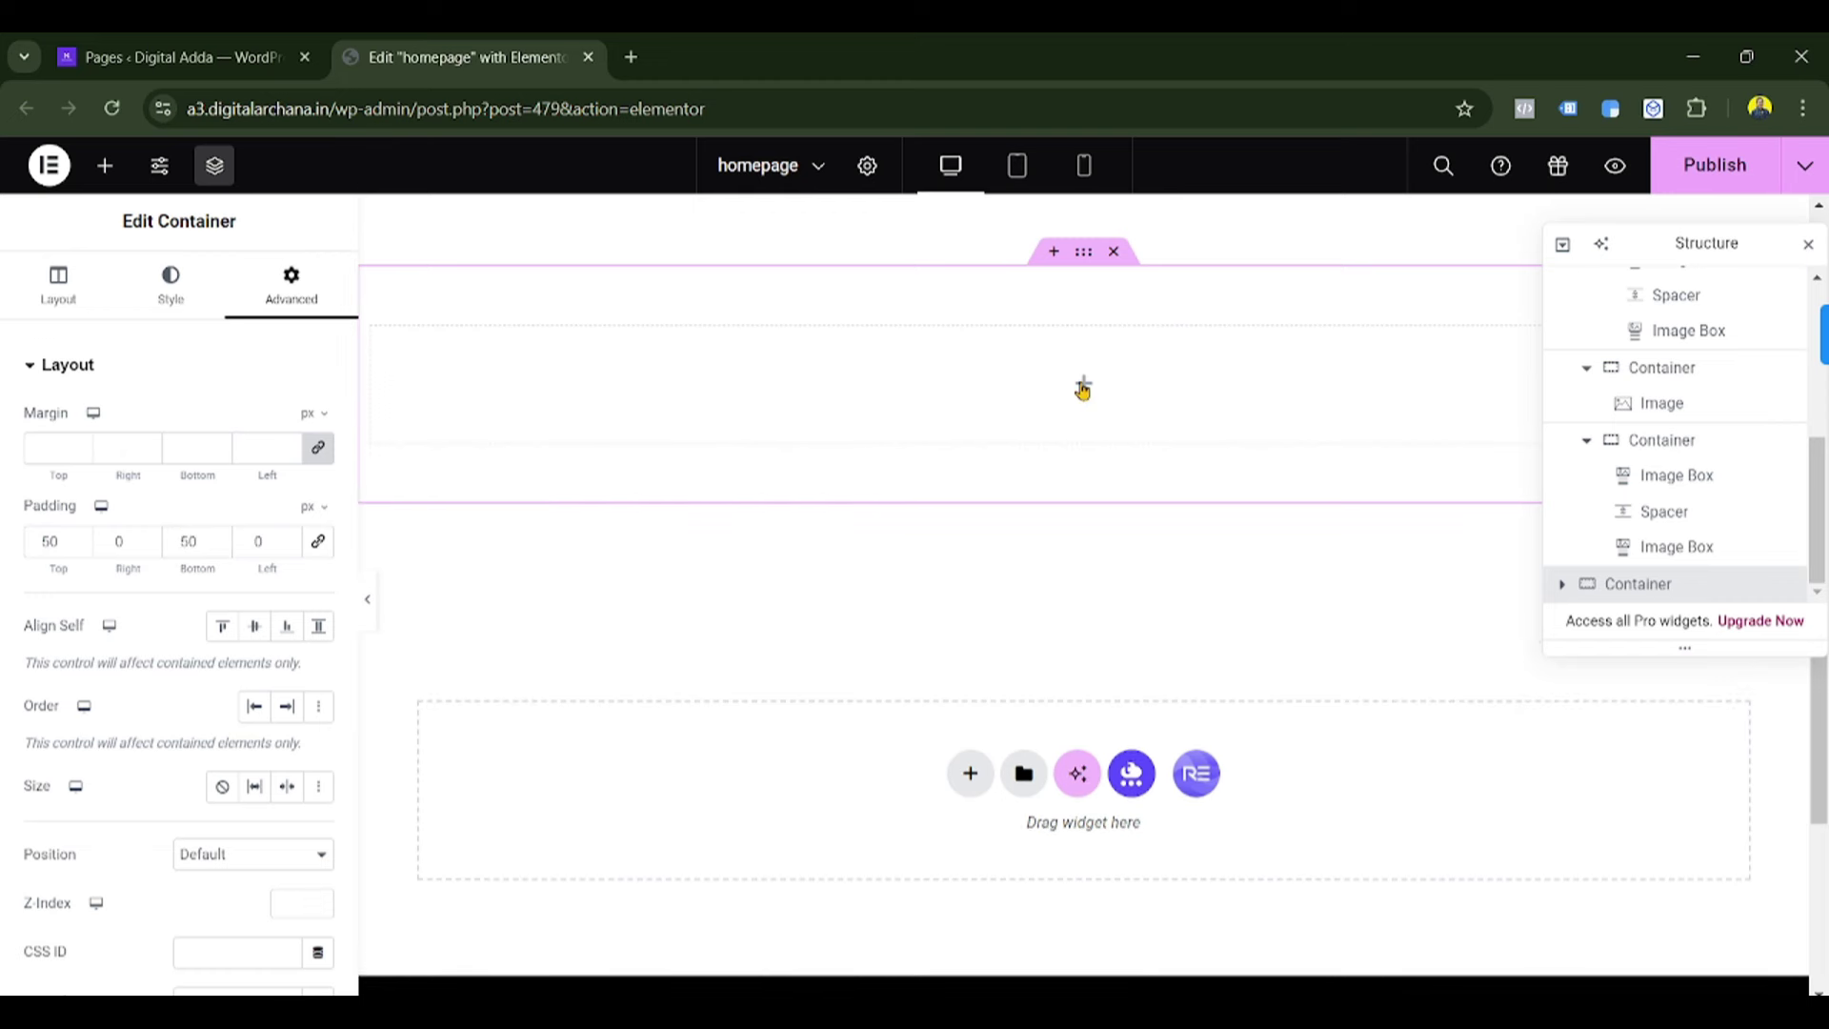
left_click(1083, 388)
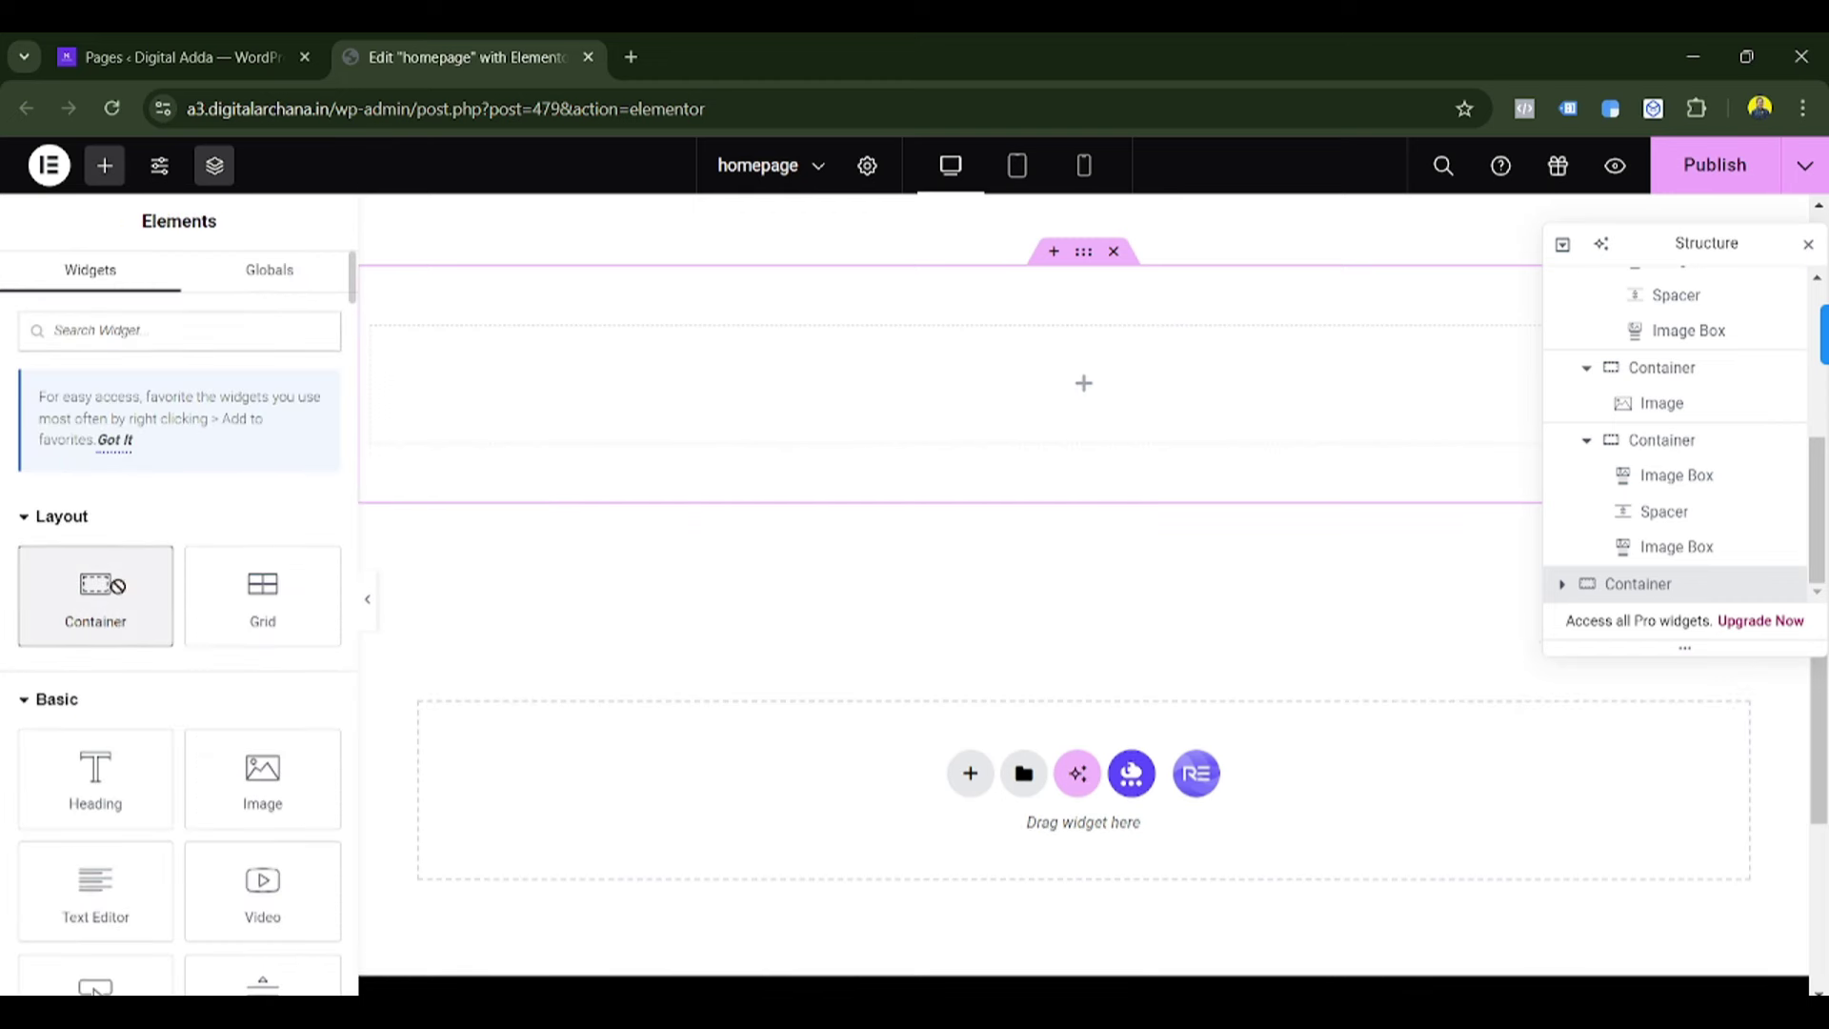
Nest a container inside the new section with its direction set to Row.
left_click_drag(115, 585, 889, 399)
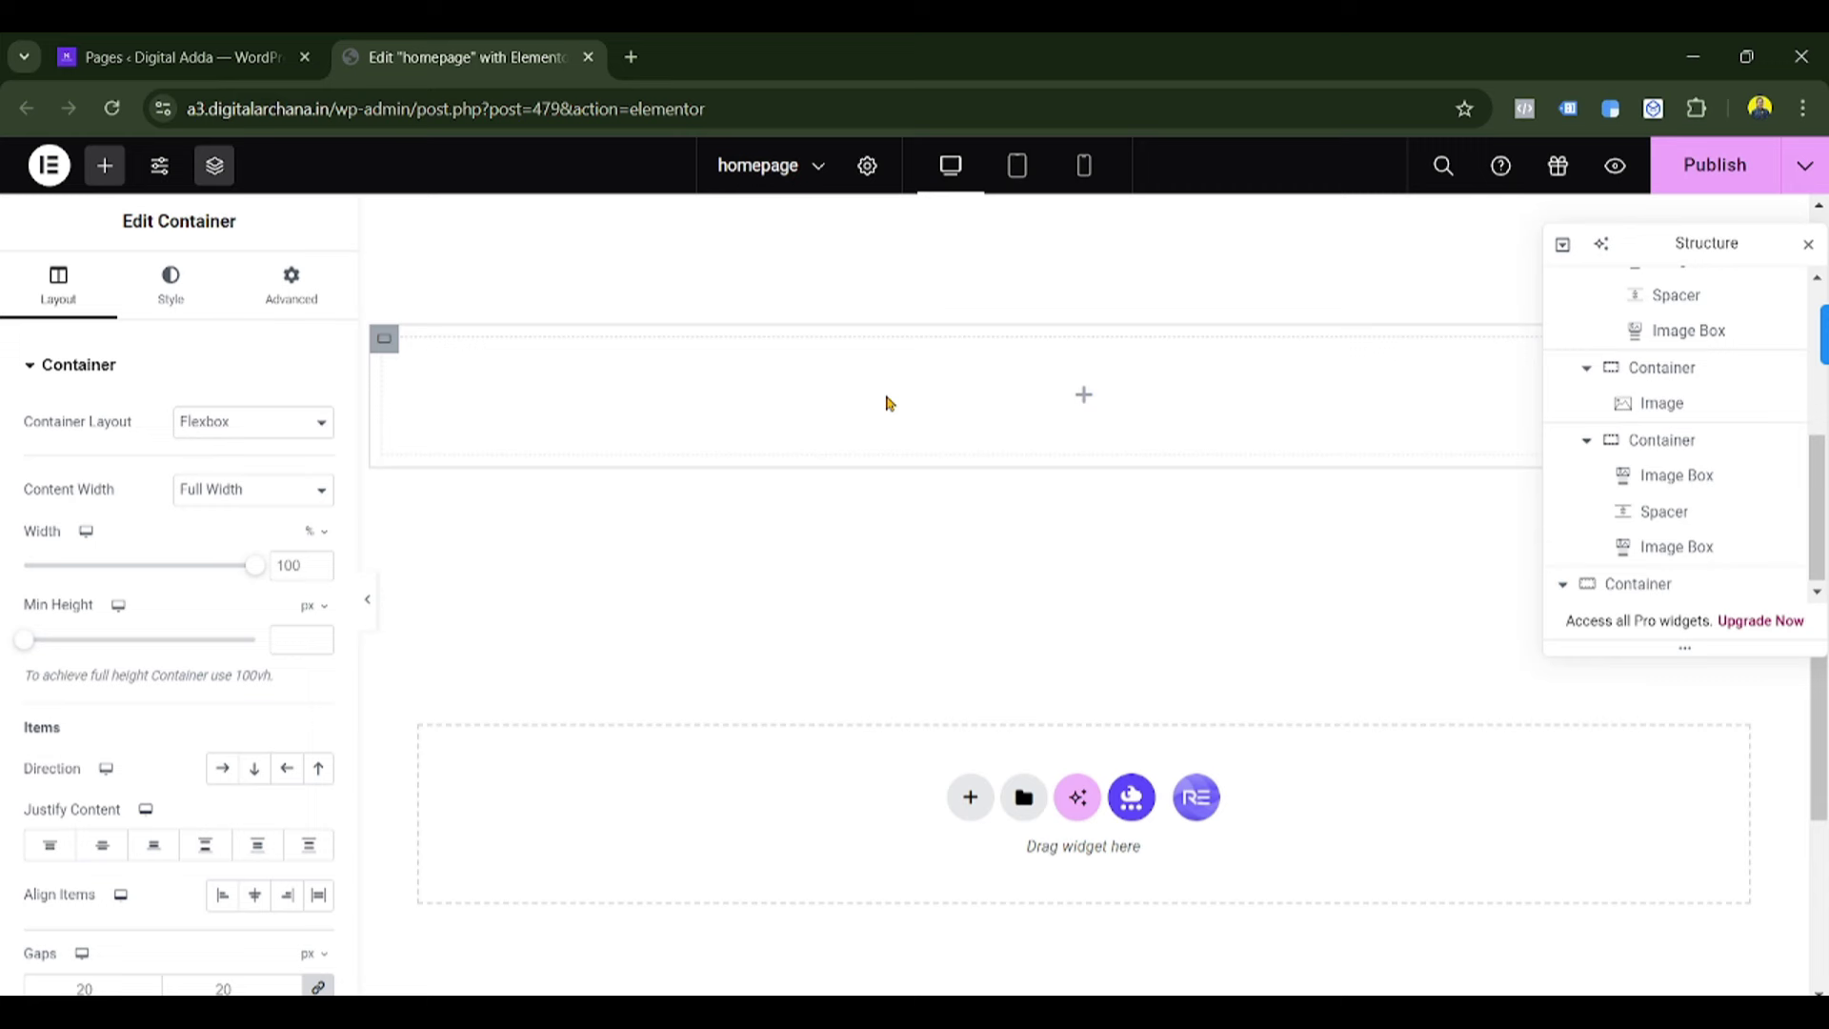
left_click(1085, 399)
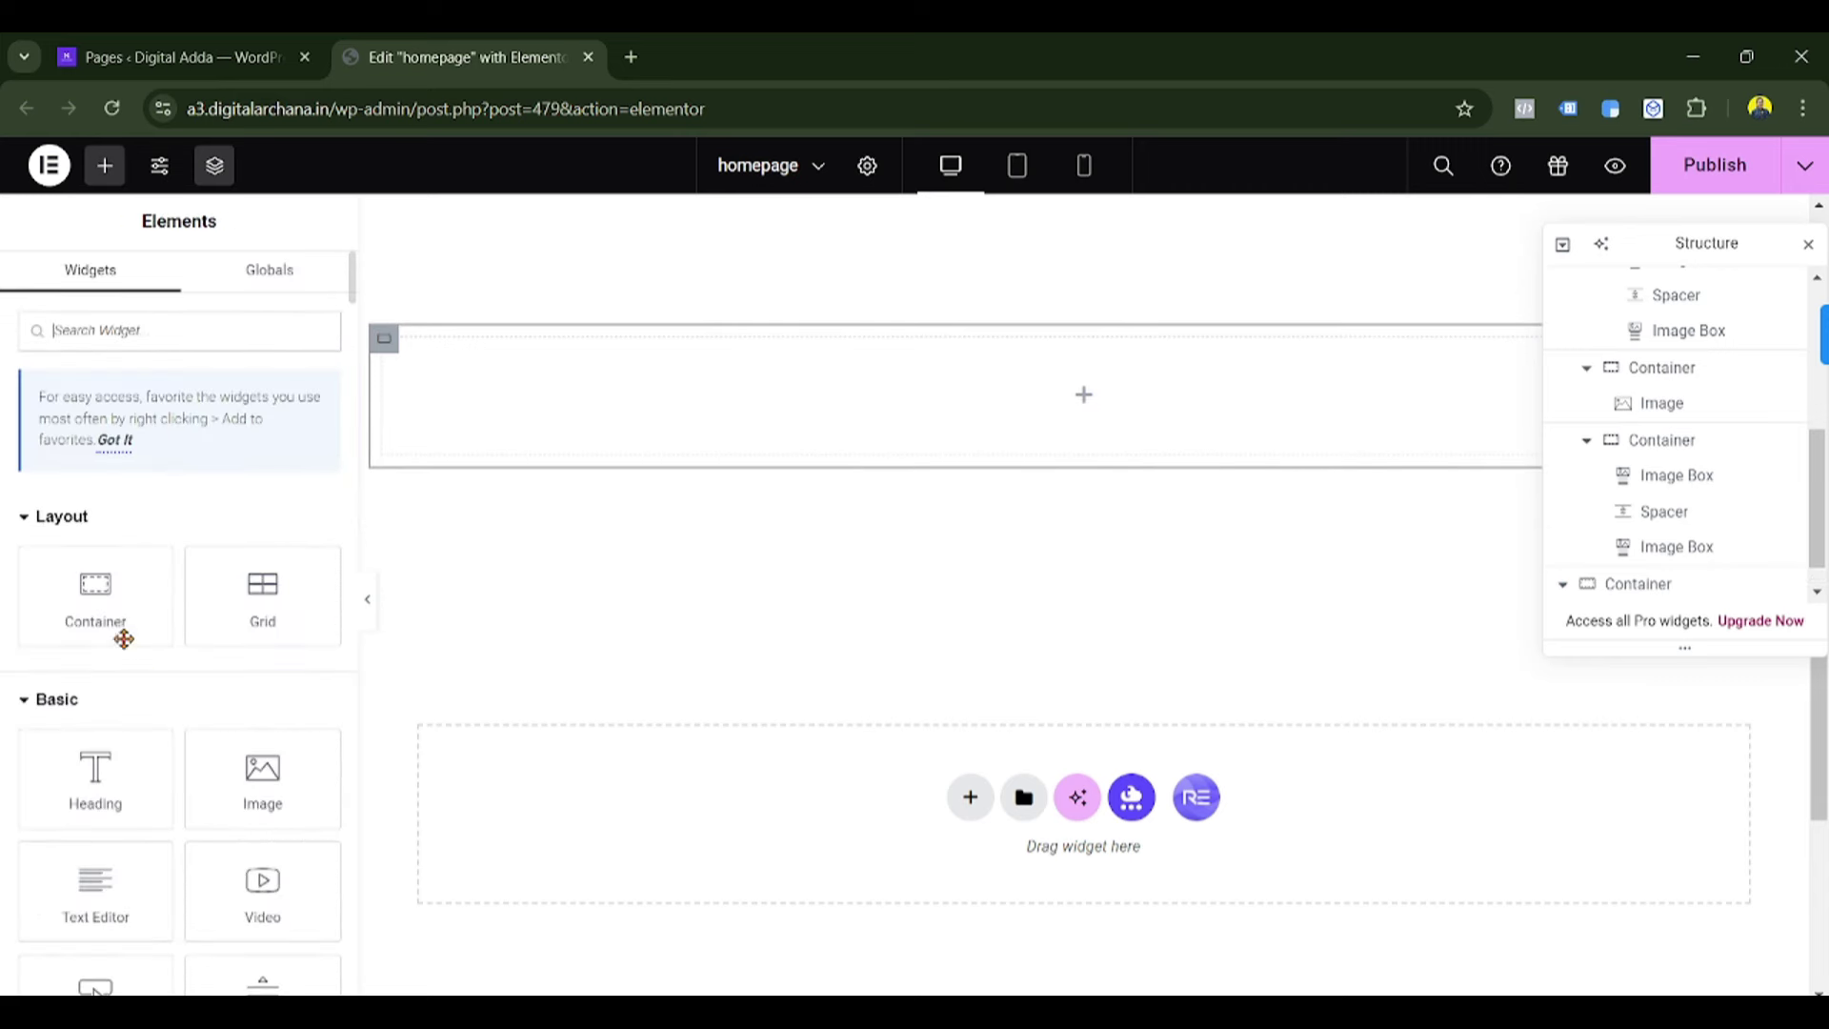
left_click_drag(123, 634, 649, 446)
left_click_drag(473, 433, 439, 411)
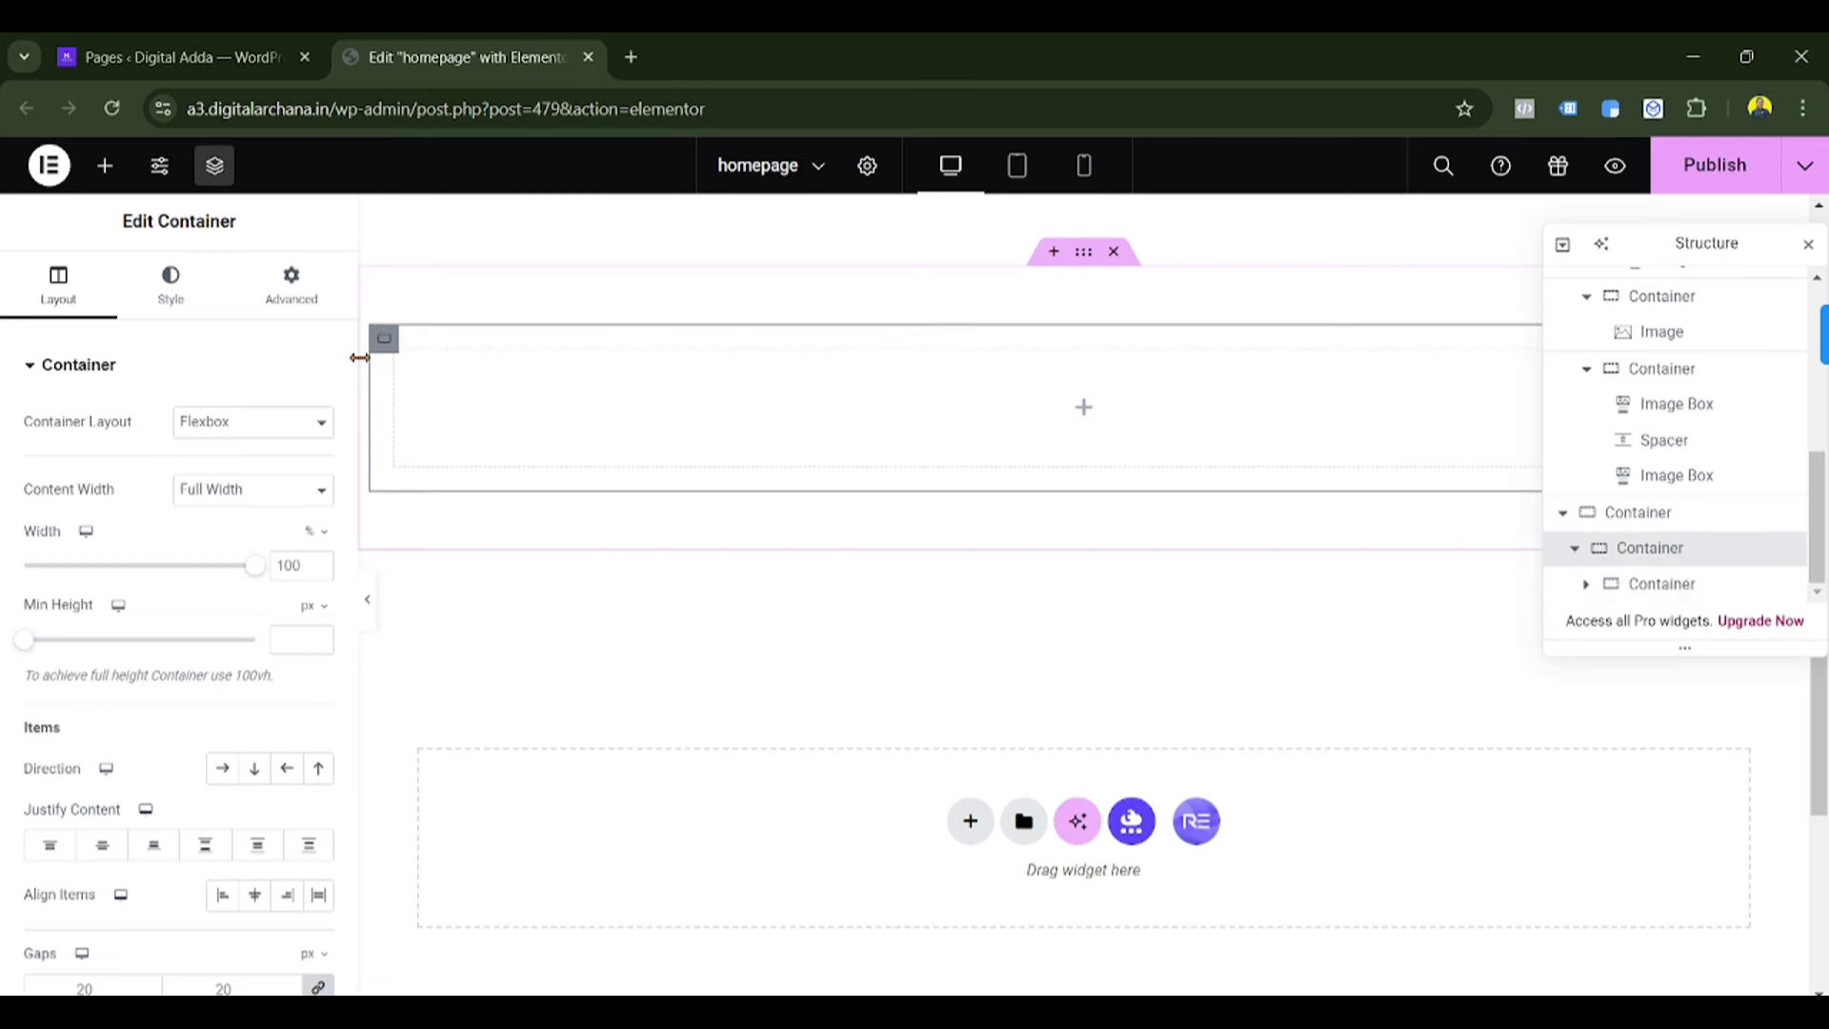
left_click(222, 768)
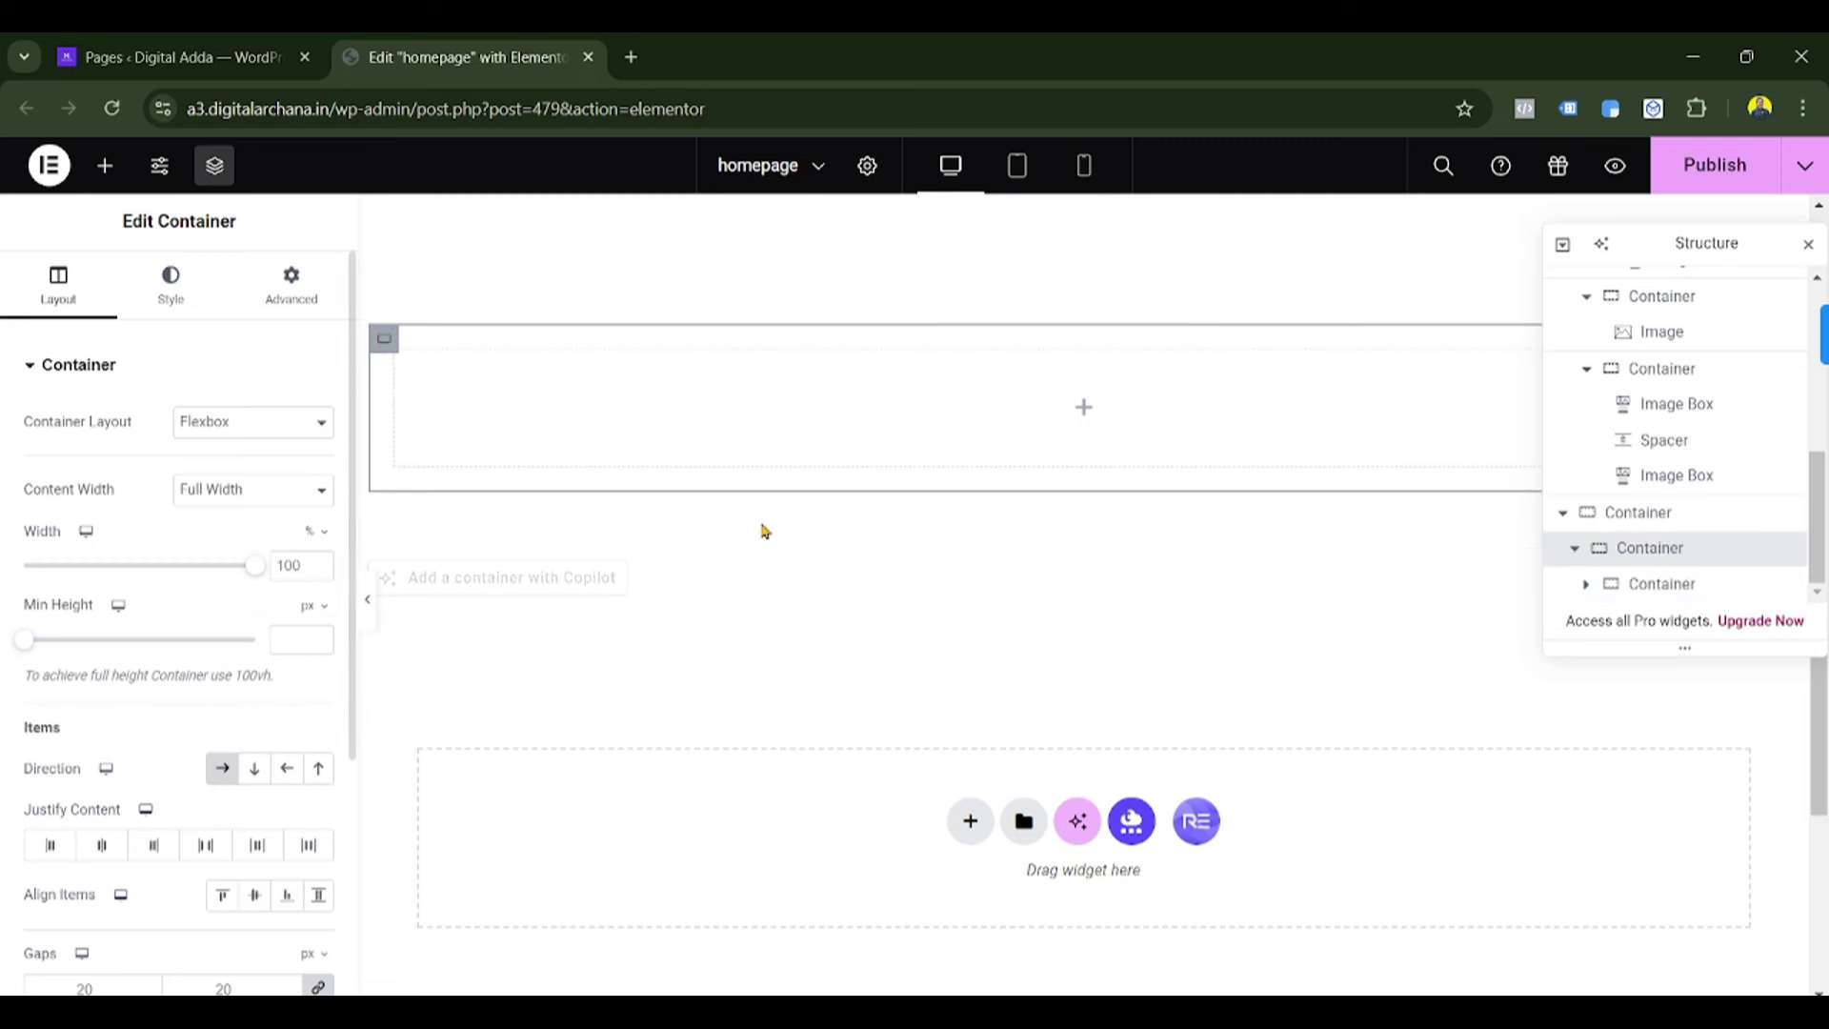
Duplicate the nested container to make two side-by-side columns.
right_click(906, 386)
left_click(653, 409)
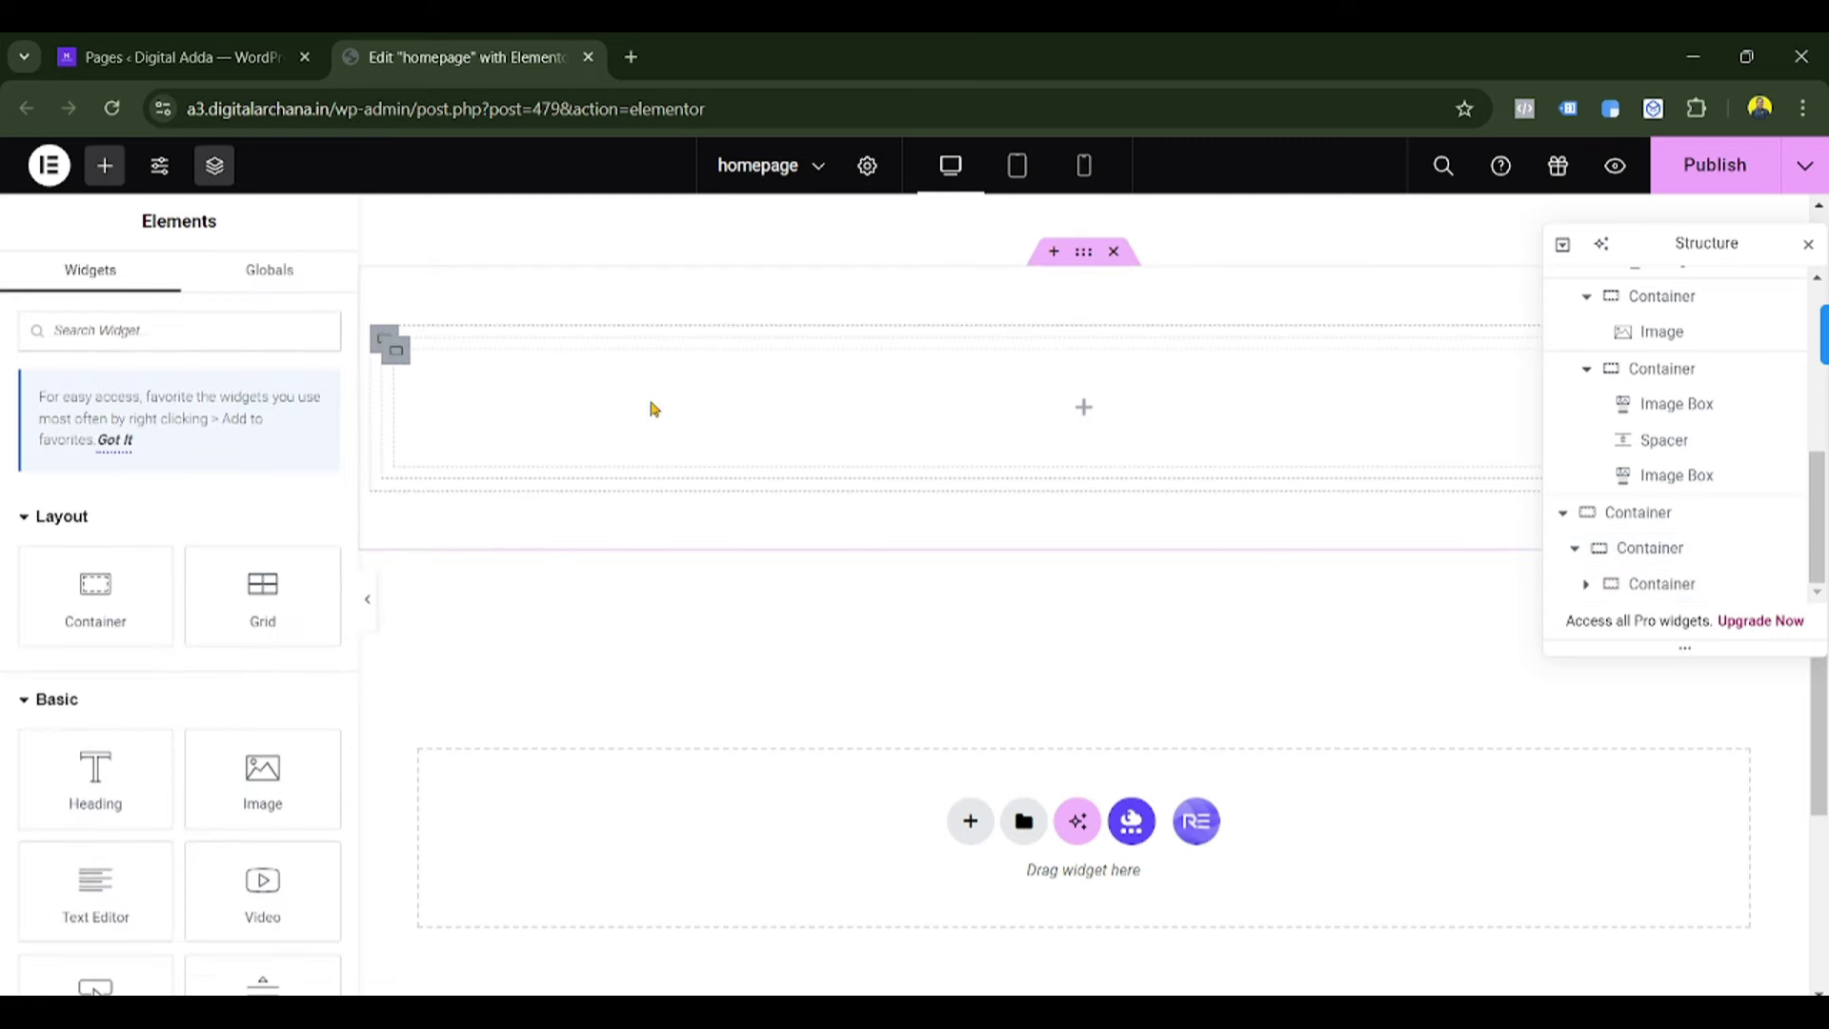
right_click(654, 409)
left_click(522, 416)
right_click(520, 417)
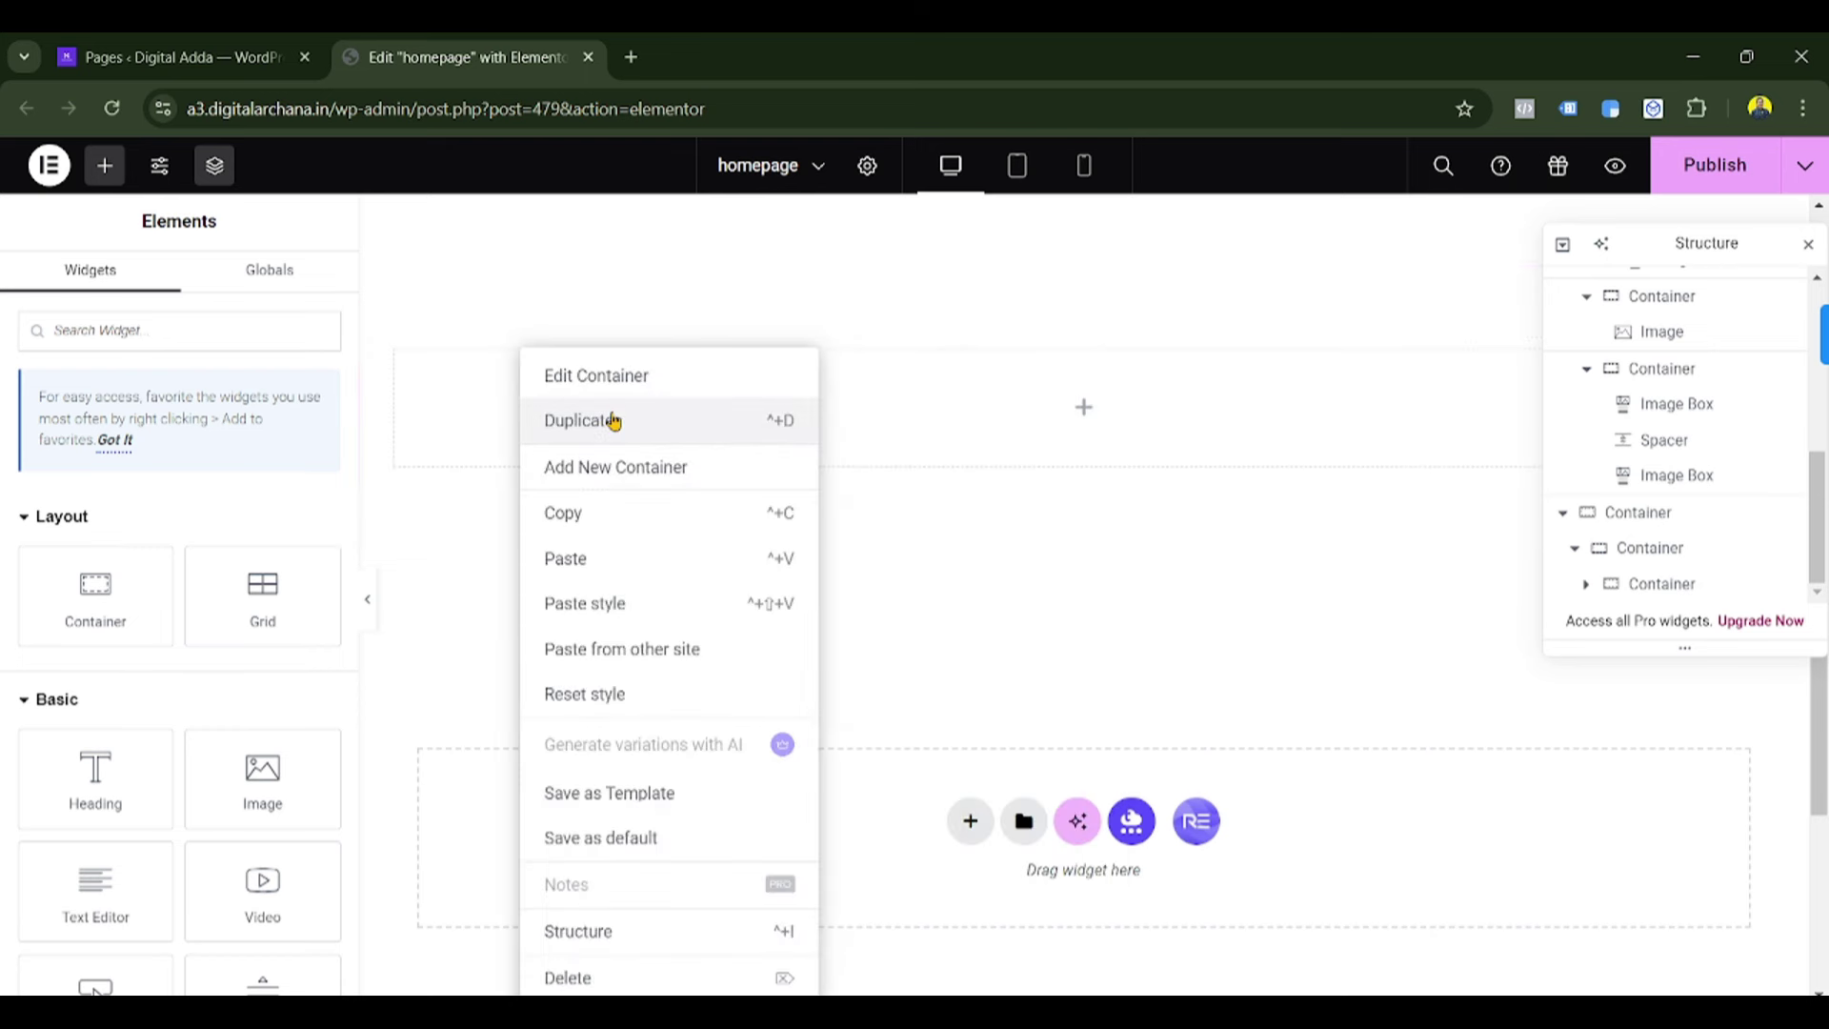
left_click(614, 421)
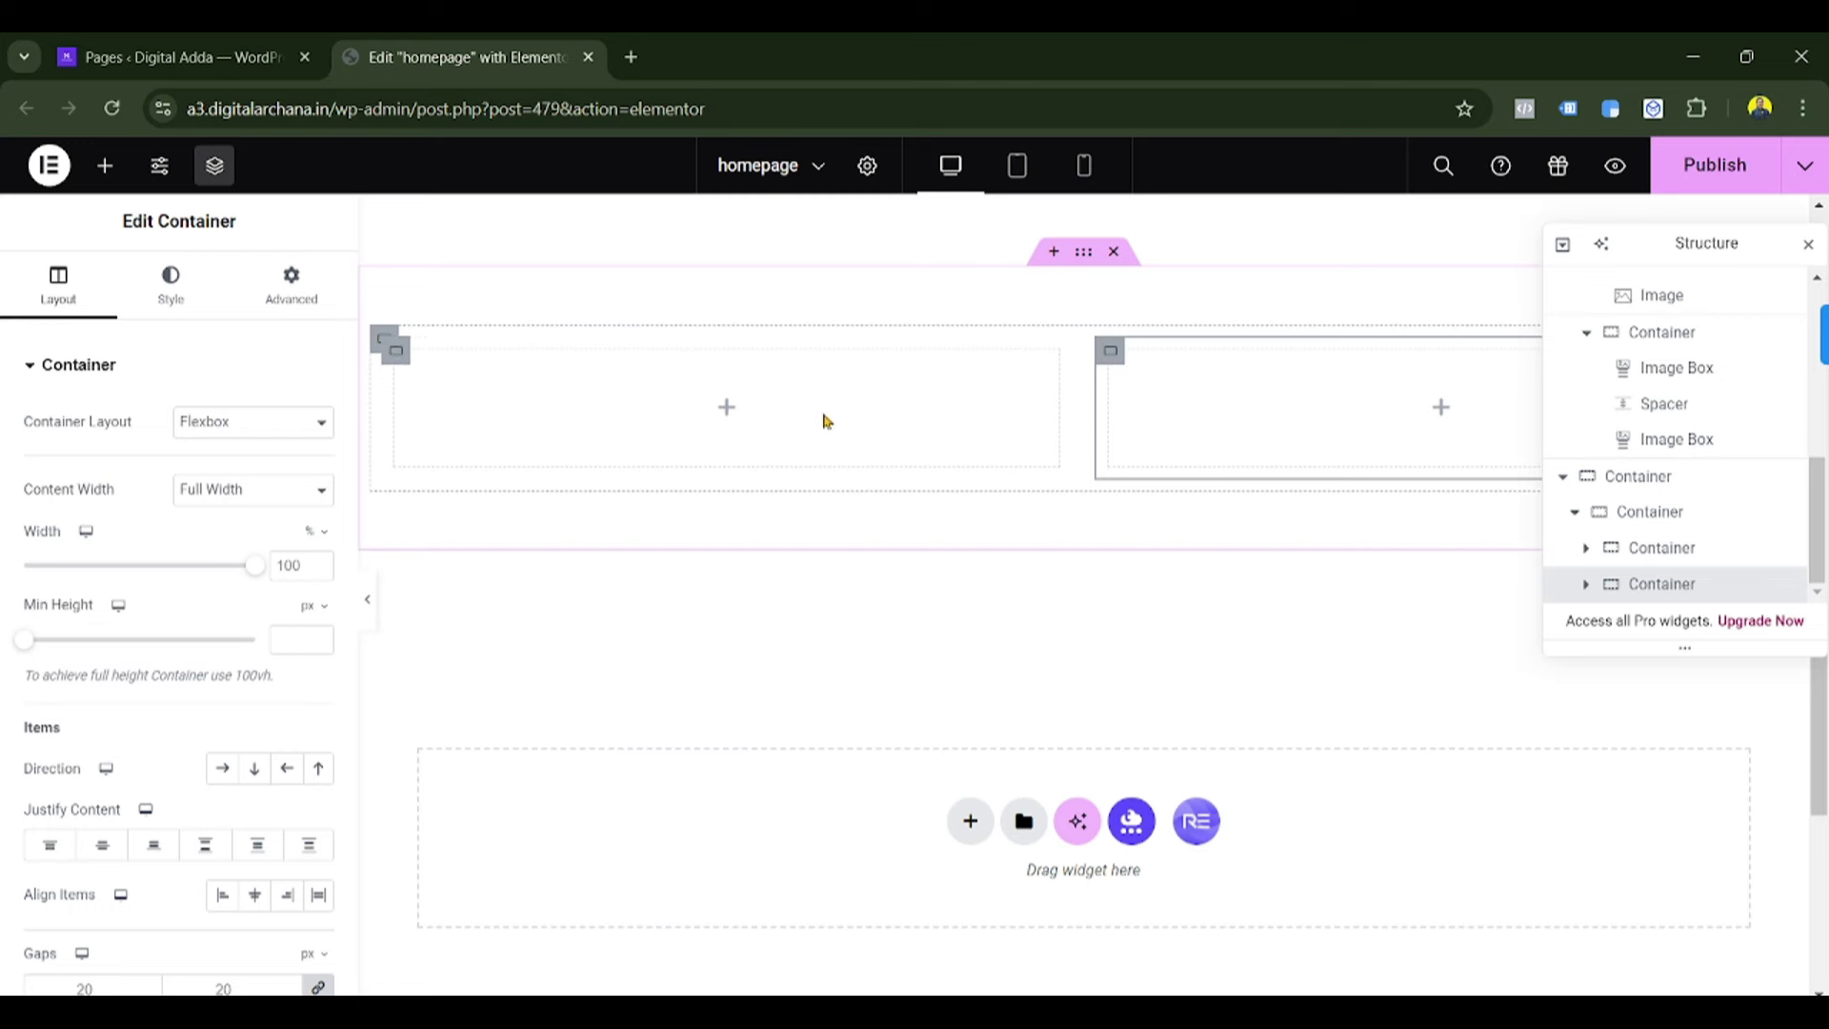
Place an Image widget placeholder in the left column.
left_click(727, 419)
left_click_drag(261, 770, 688, 417)
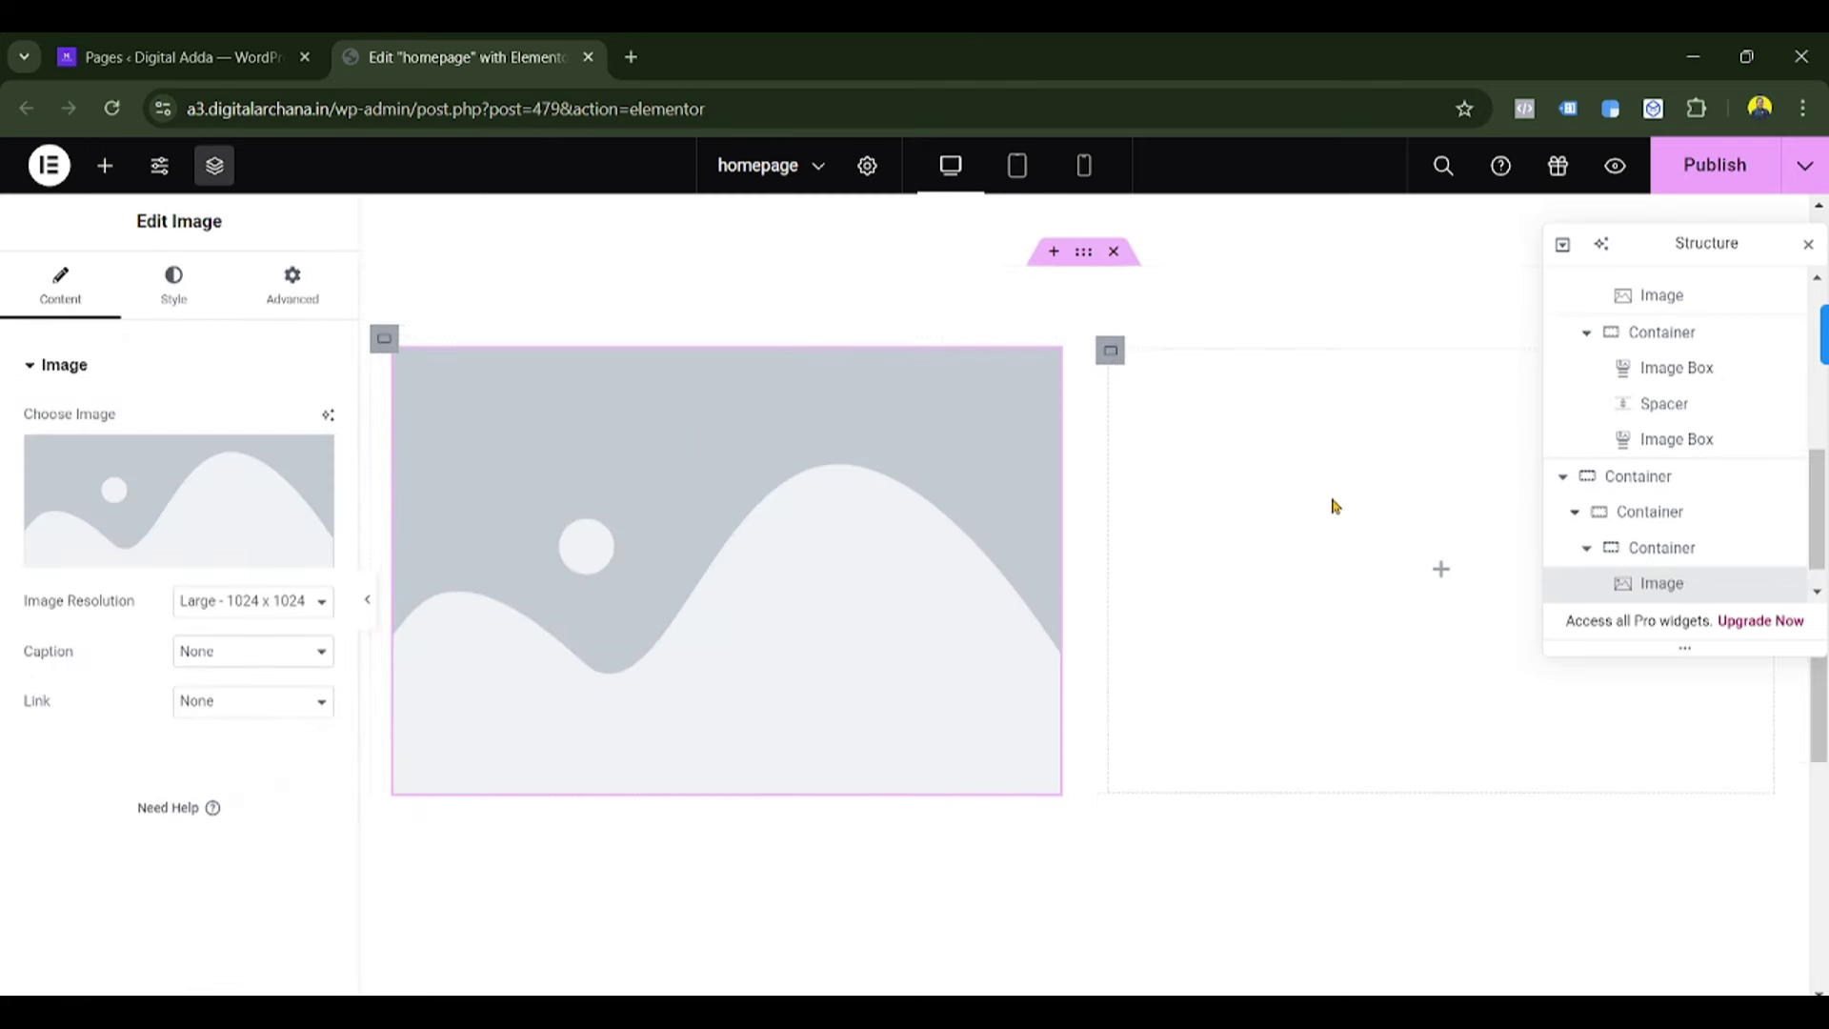
left_click(1438, 572)
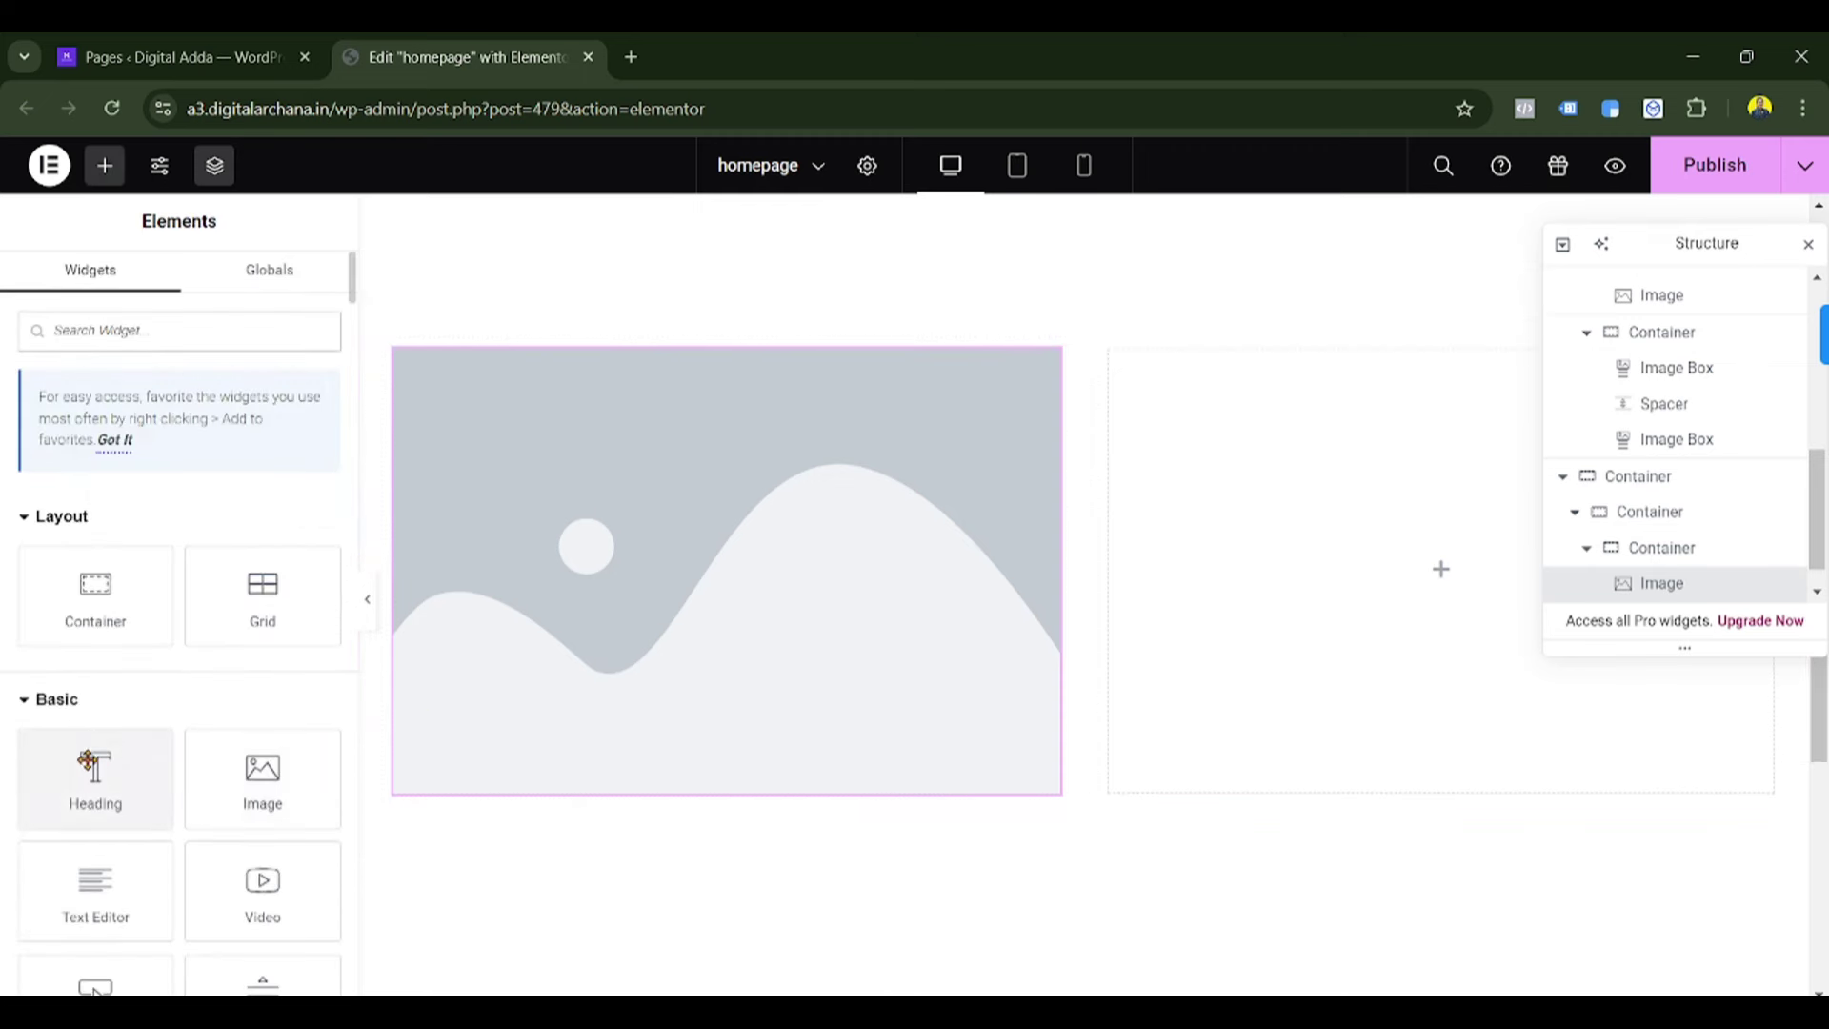
Add a Heading, a Lorem ipsum Text Editor and an empty Container to the right column.
left_click_drag(95, 774, 1349, 523)
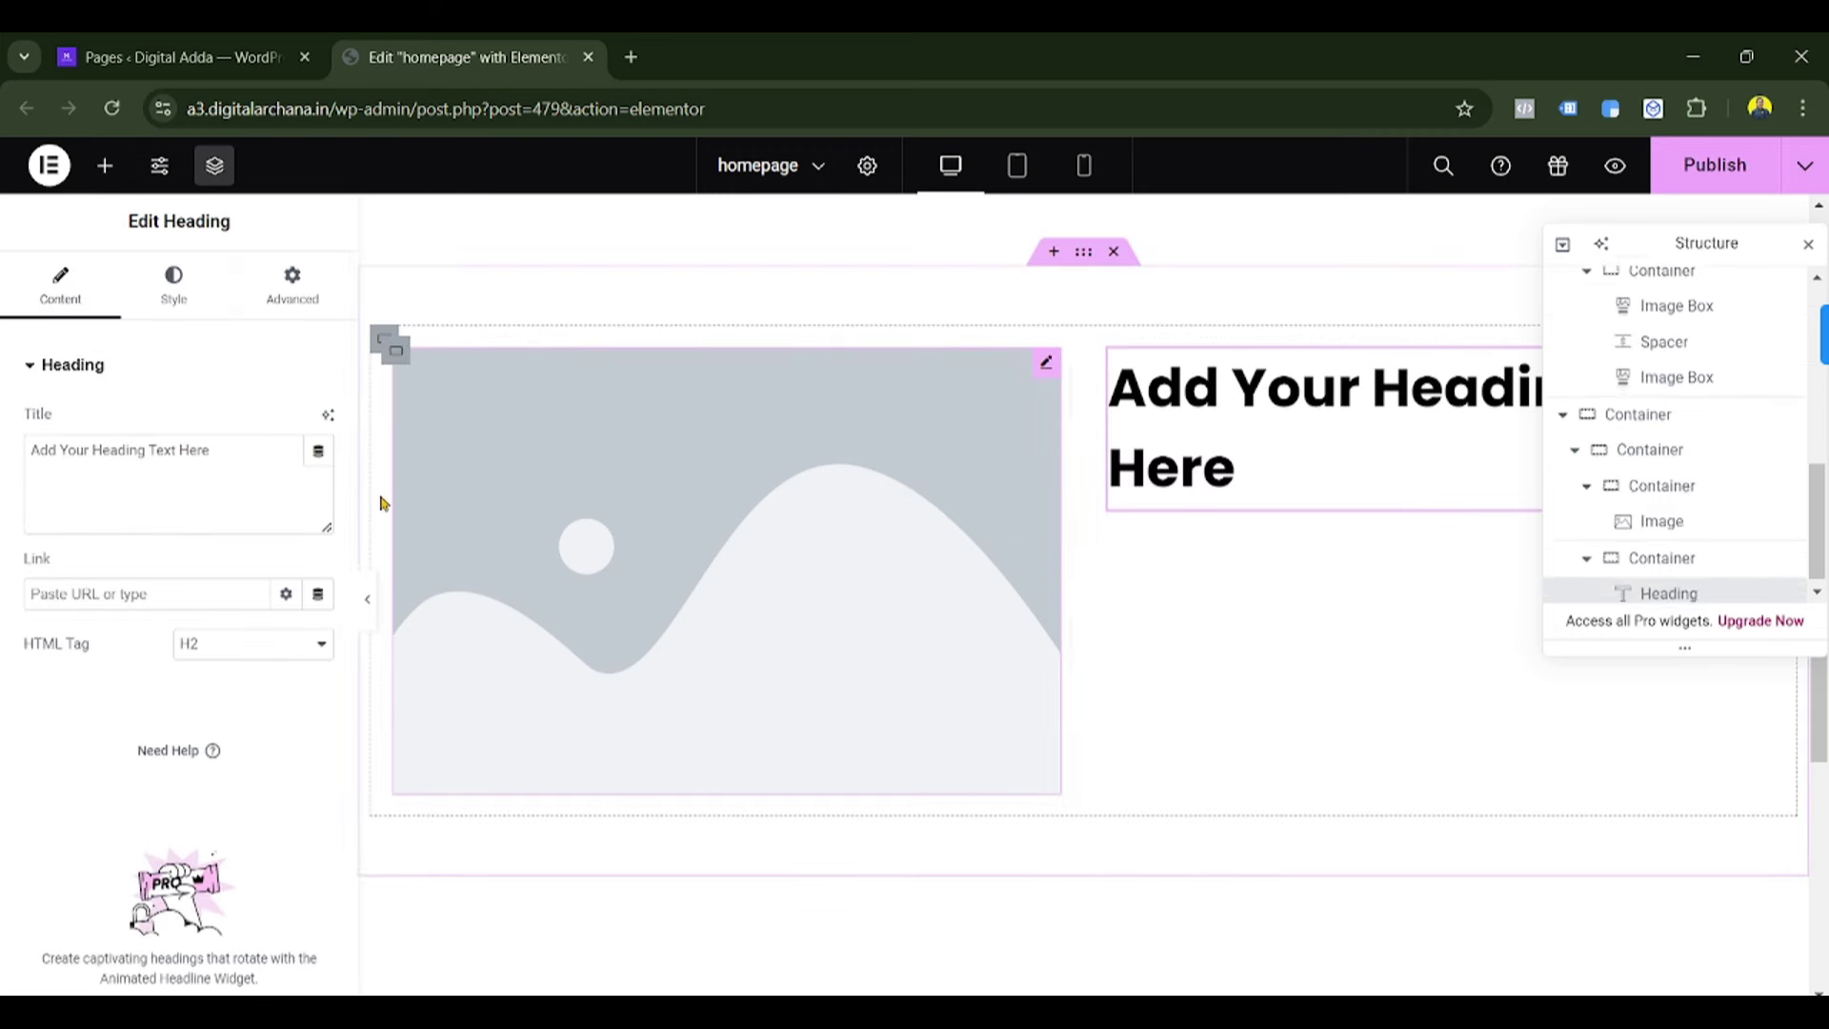
left_click(106, 166)
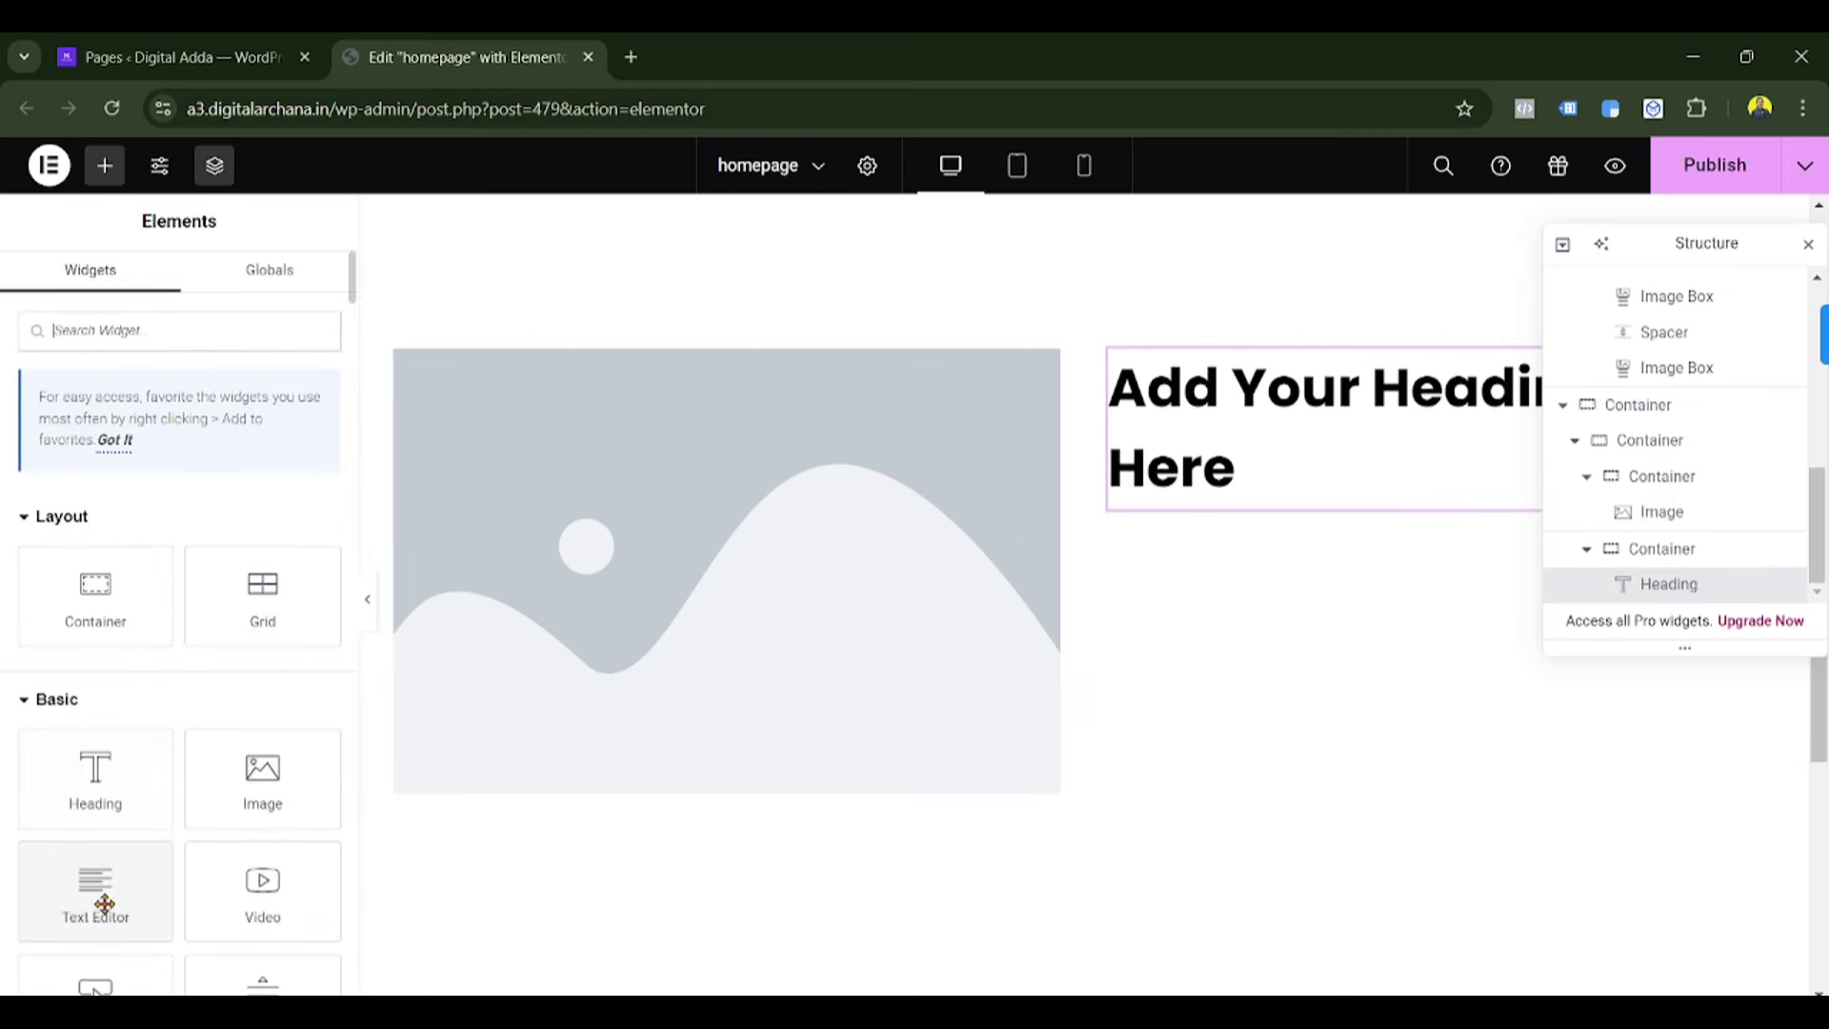
left_click_drag(100, 901, 1375, 505)
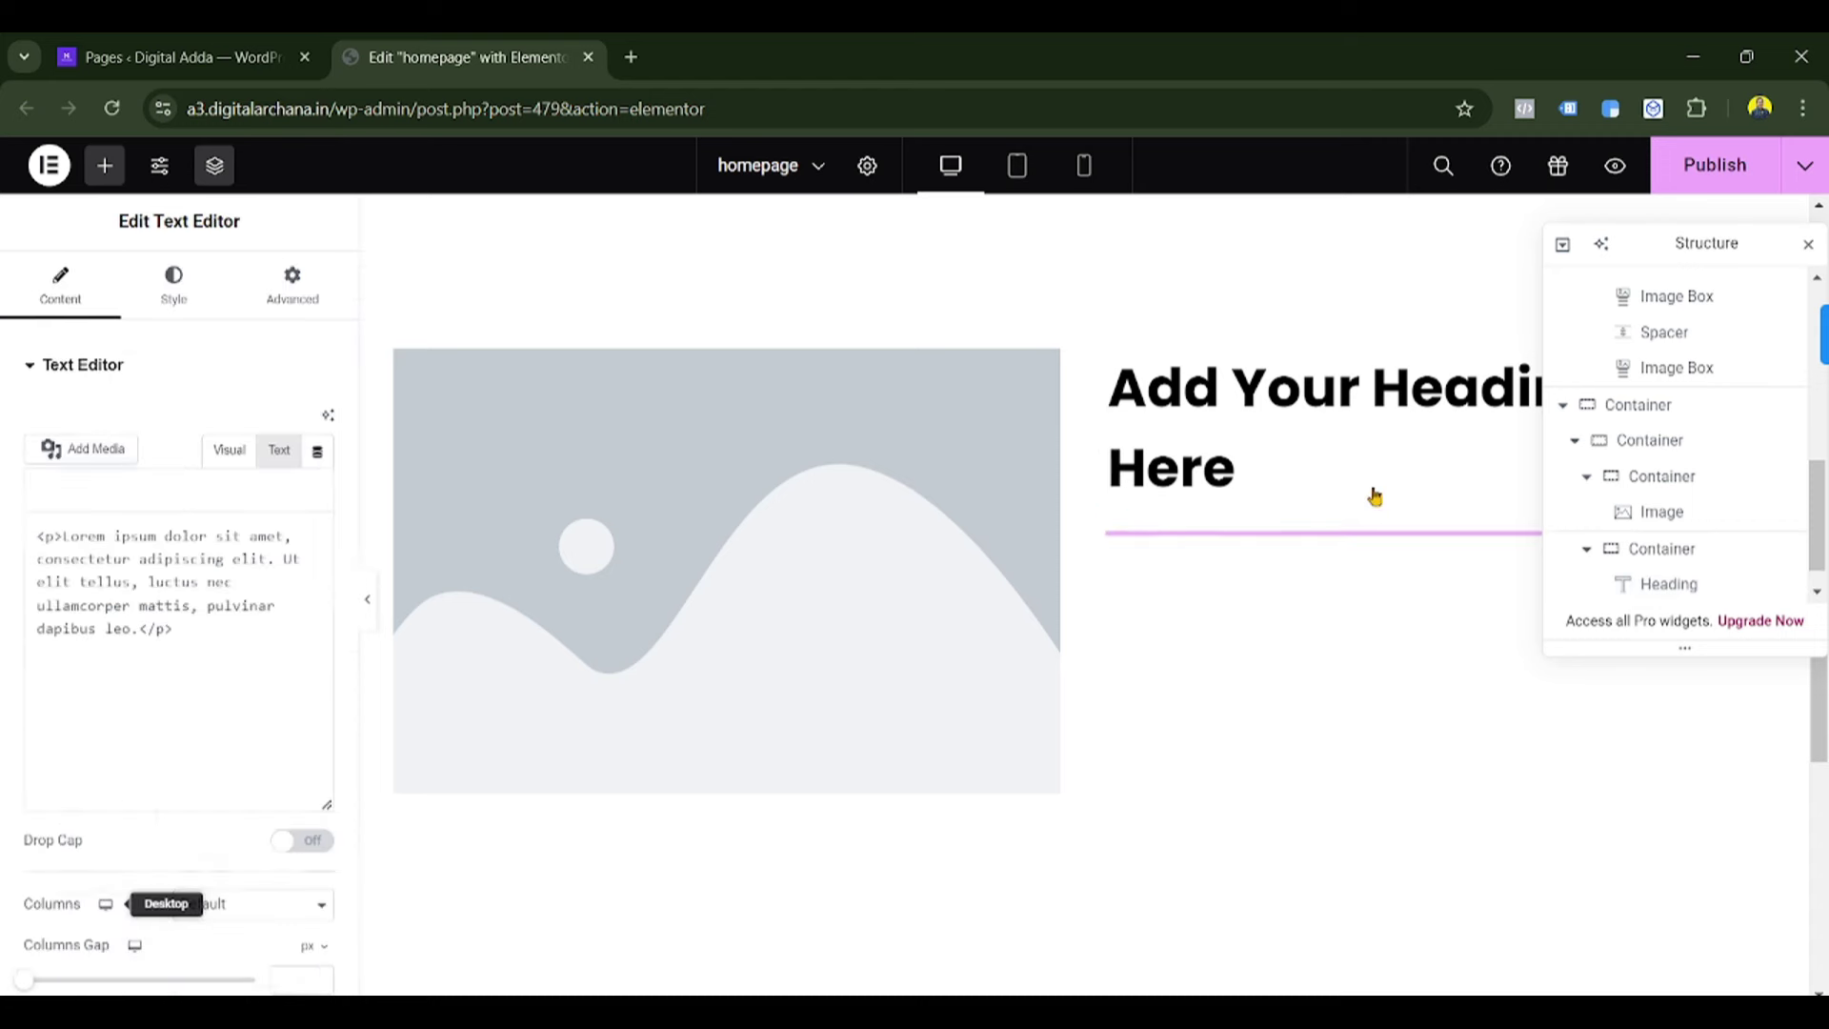
left_click(106, 167)
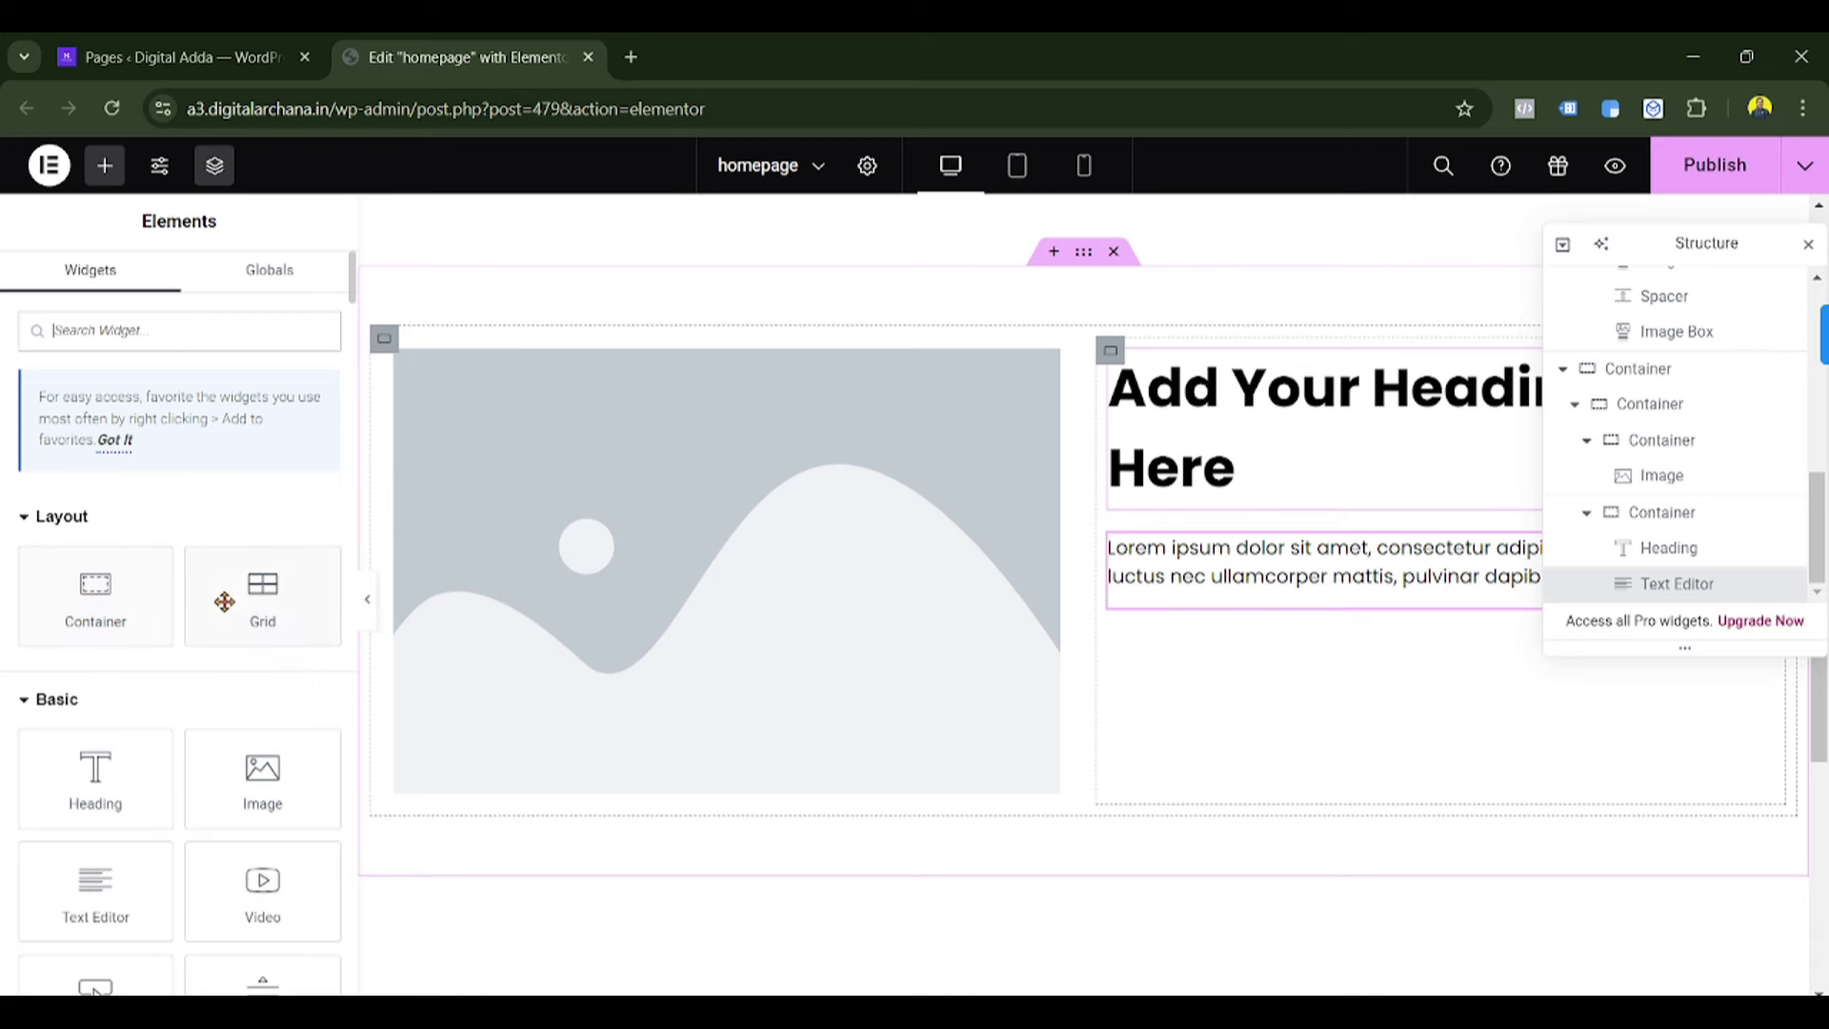
left_click_drag(135, 615, 1229, 599)
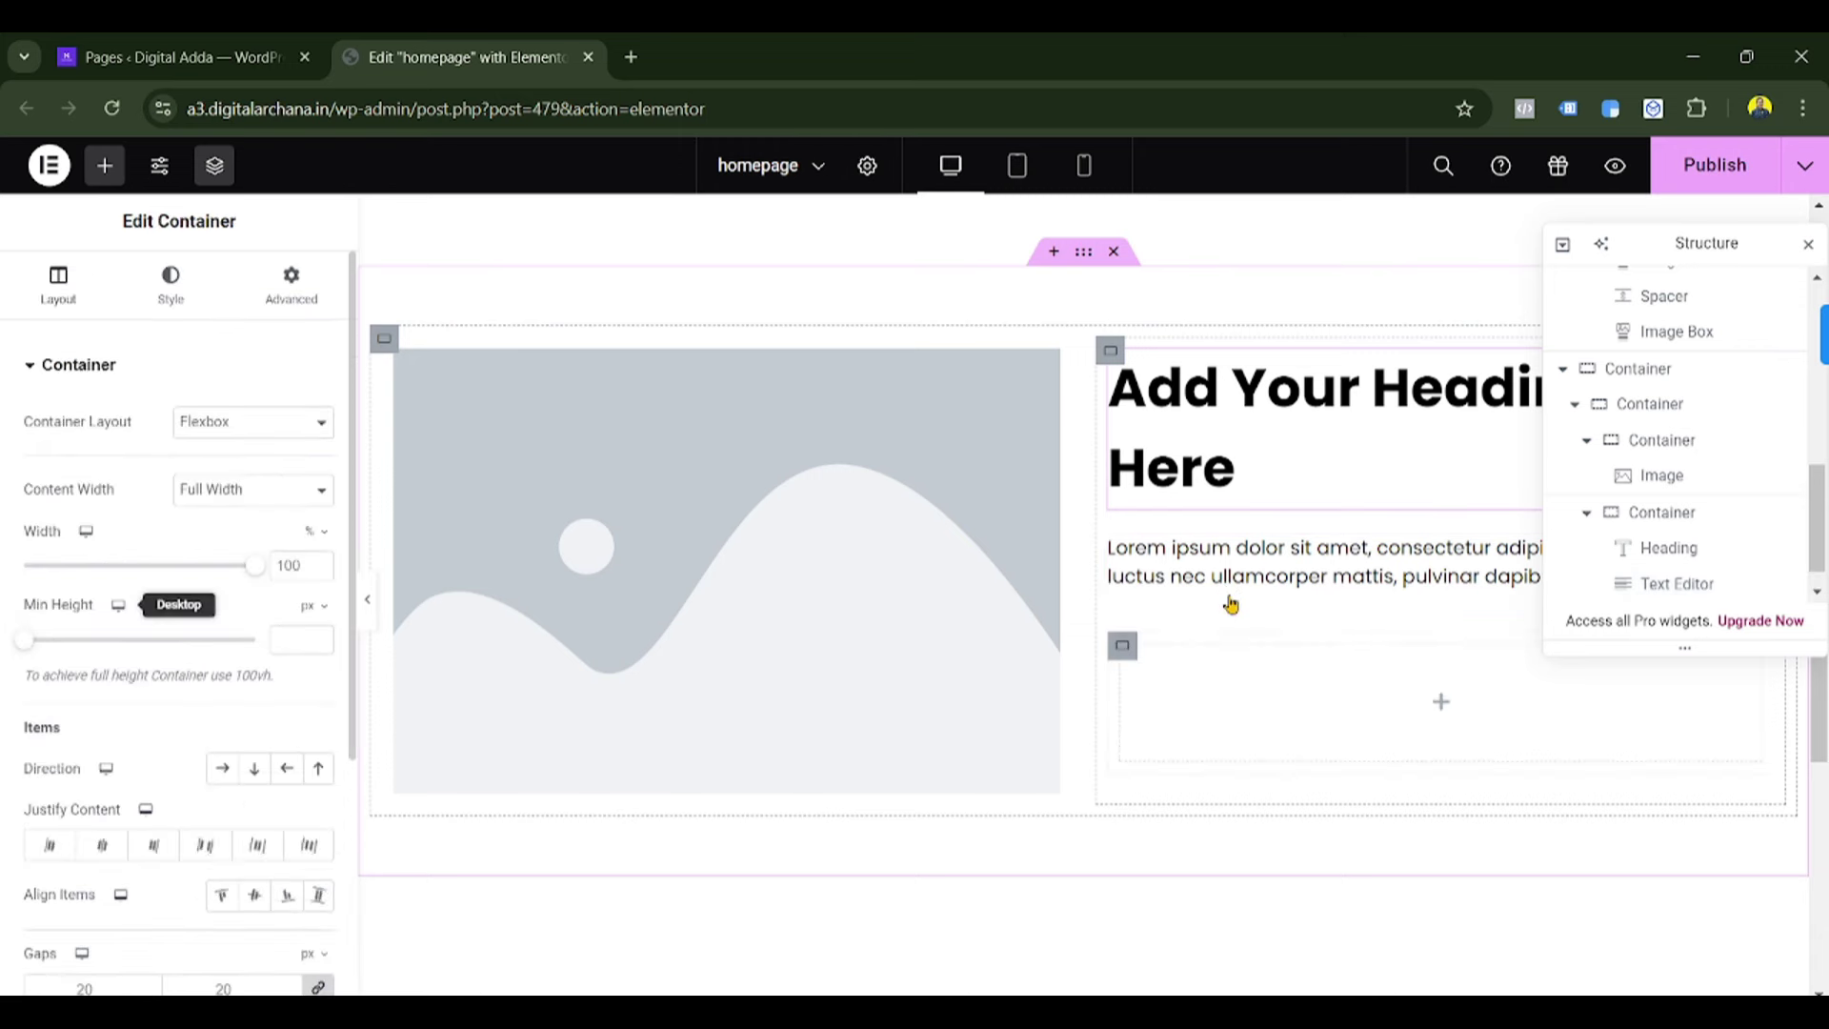
Insert a Grid of 3 columns and 1 row into the empty container.
left_click(1441, 708)
left_click_drag(262, 596, 1319, 695)
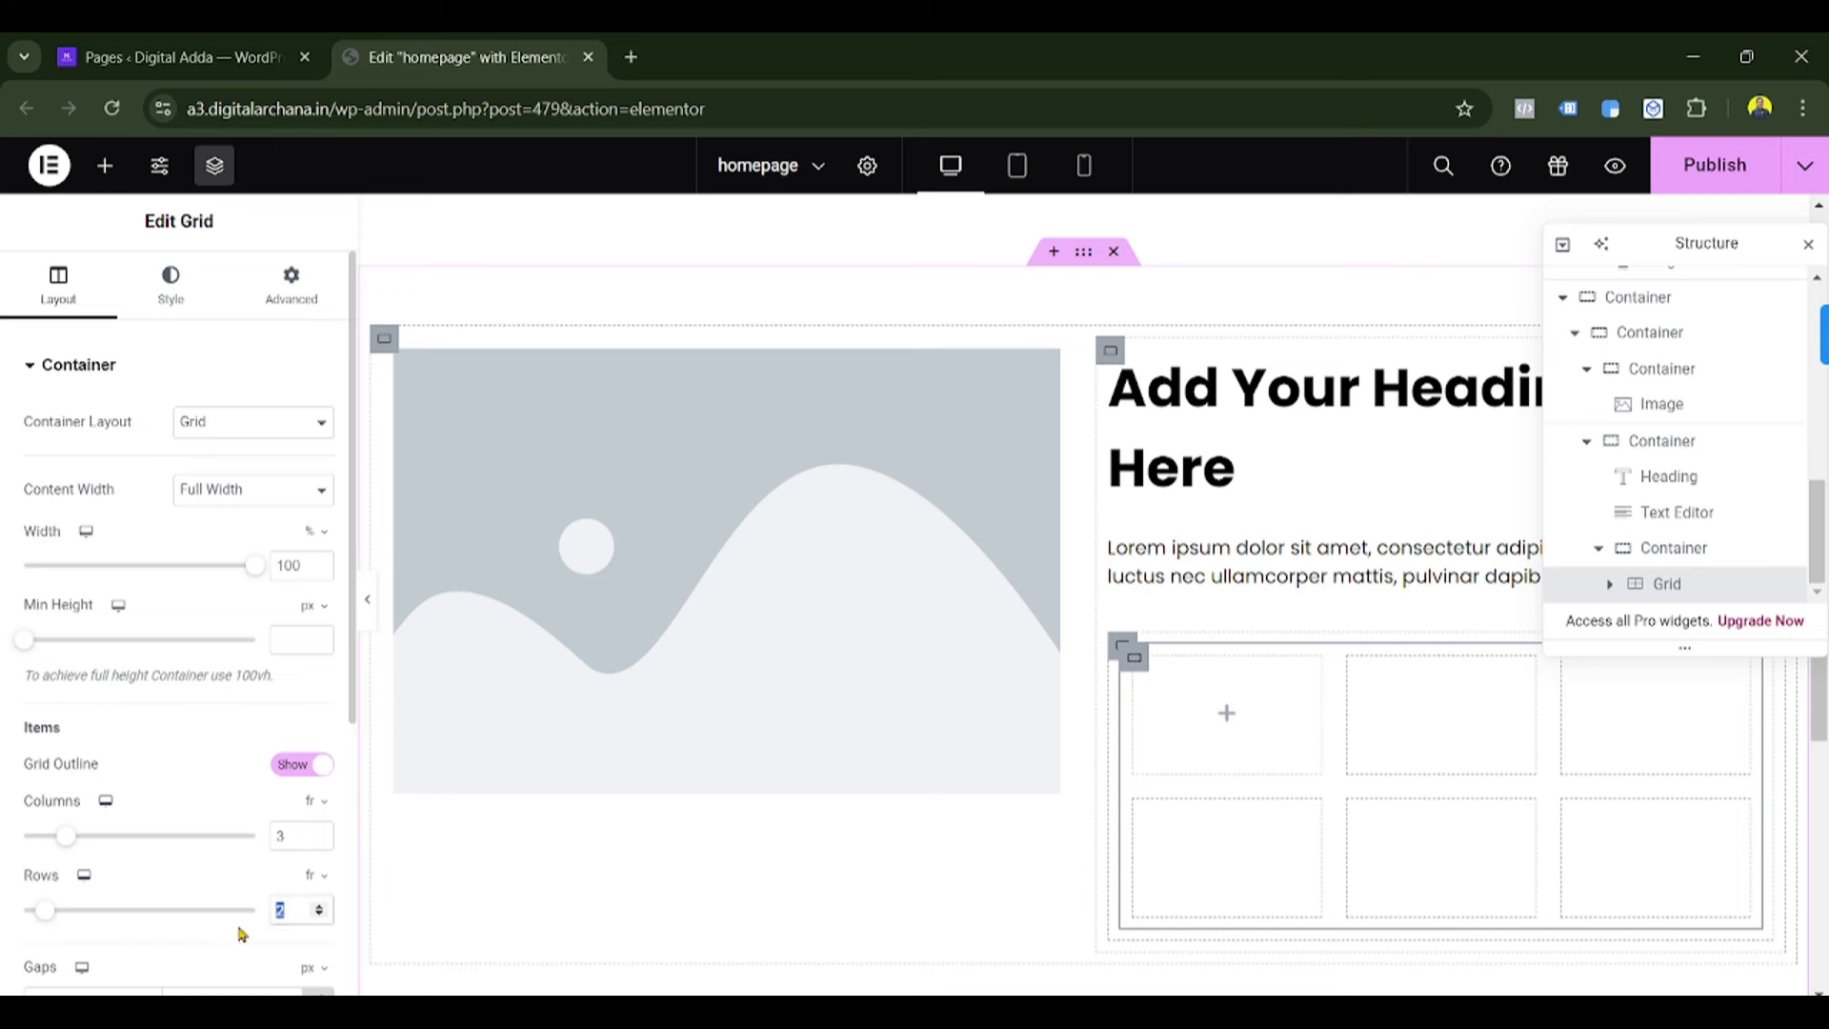
type("0")
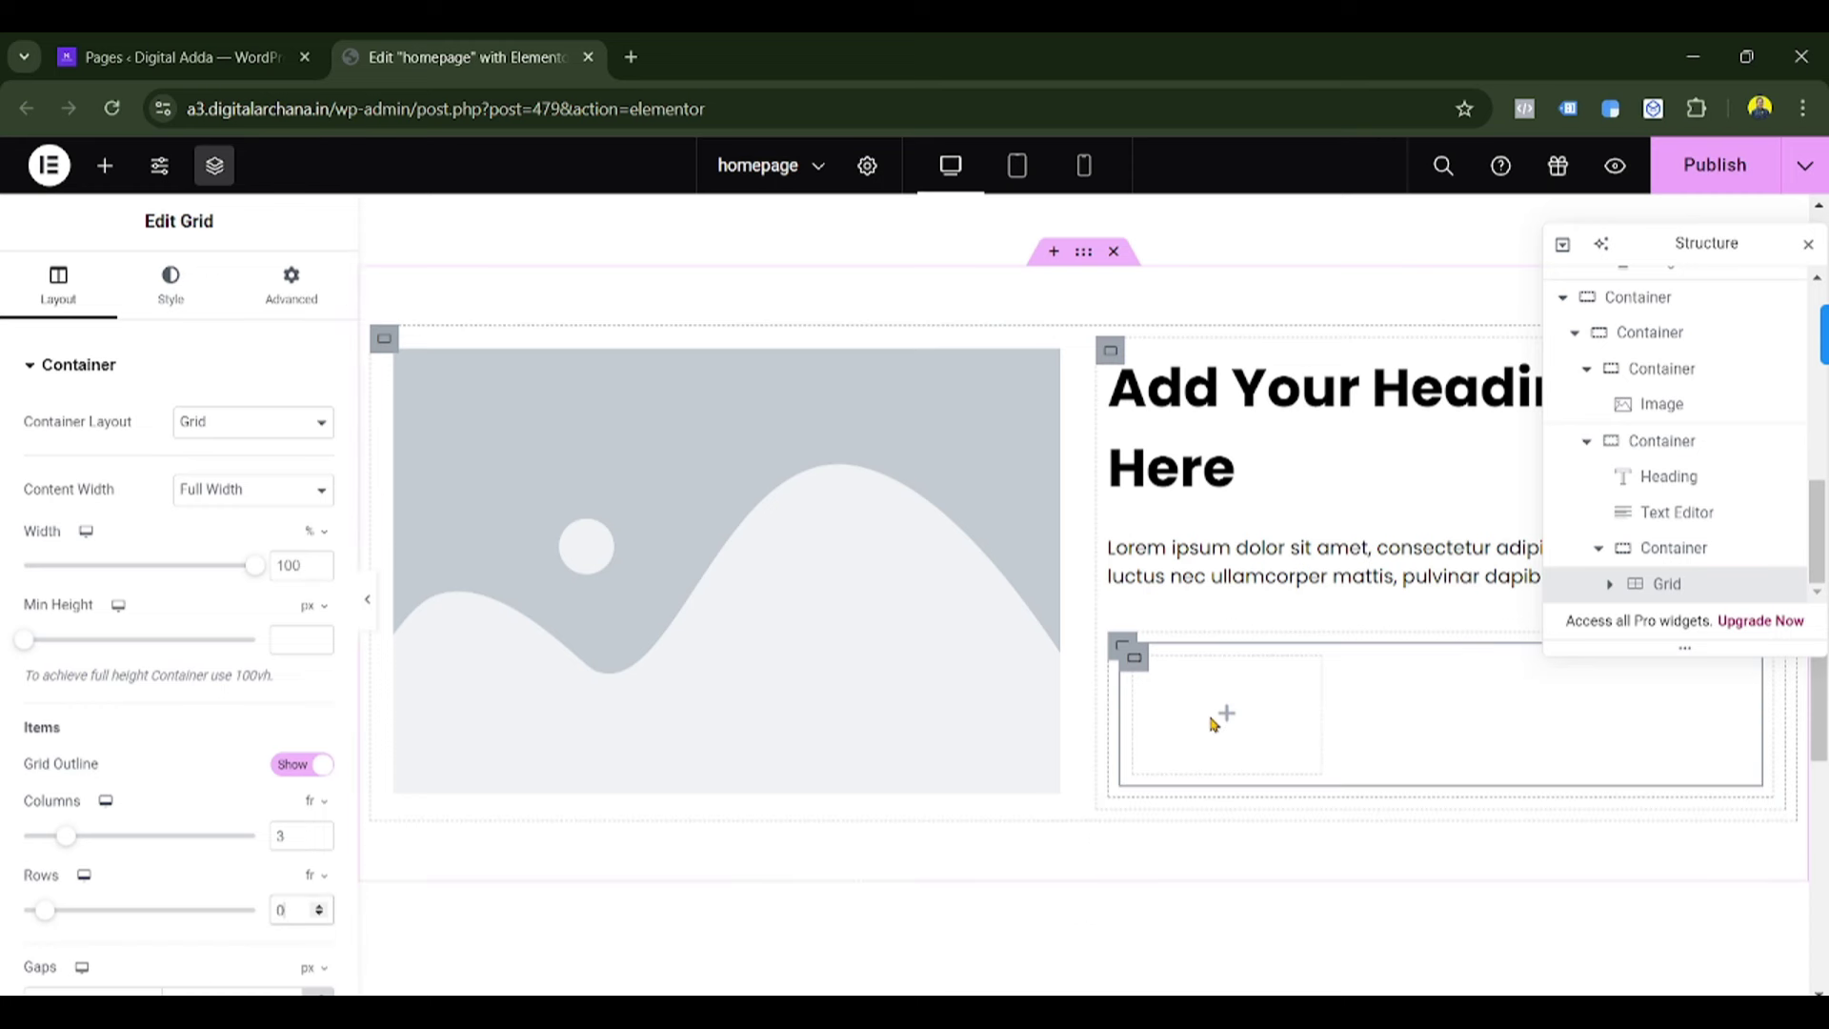
left_click_drag(45, 911, 13, 935)
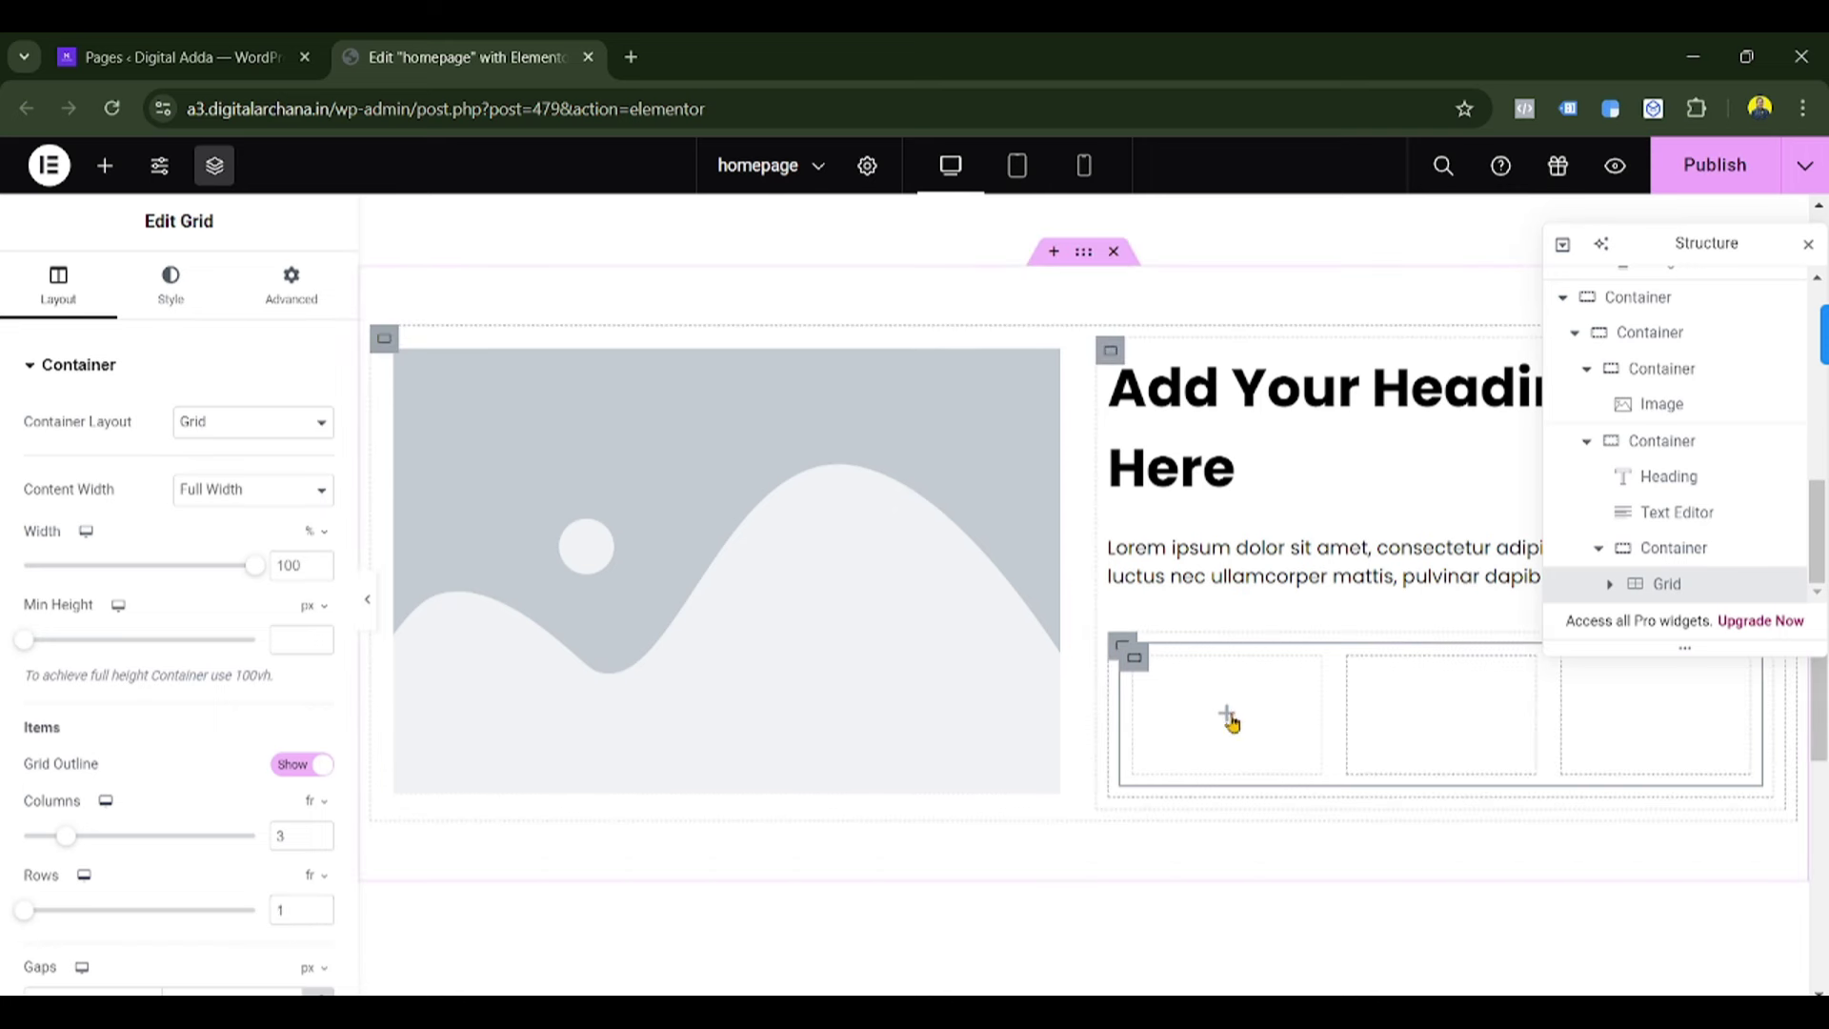
left_click(1228, 717)
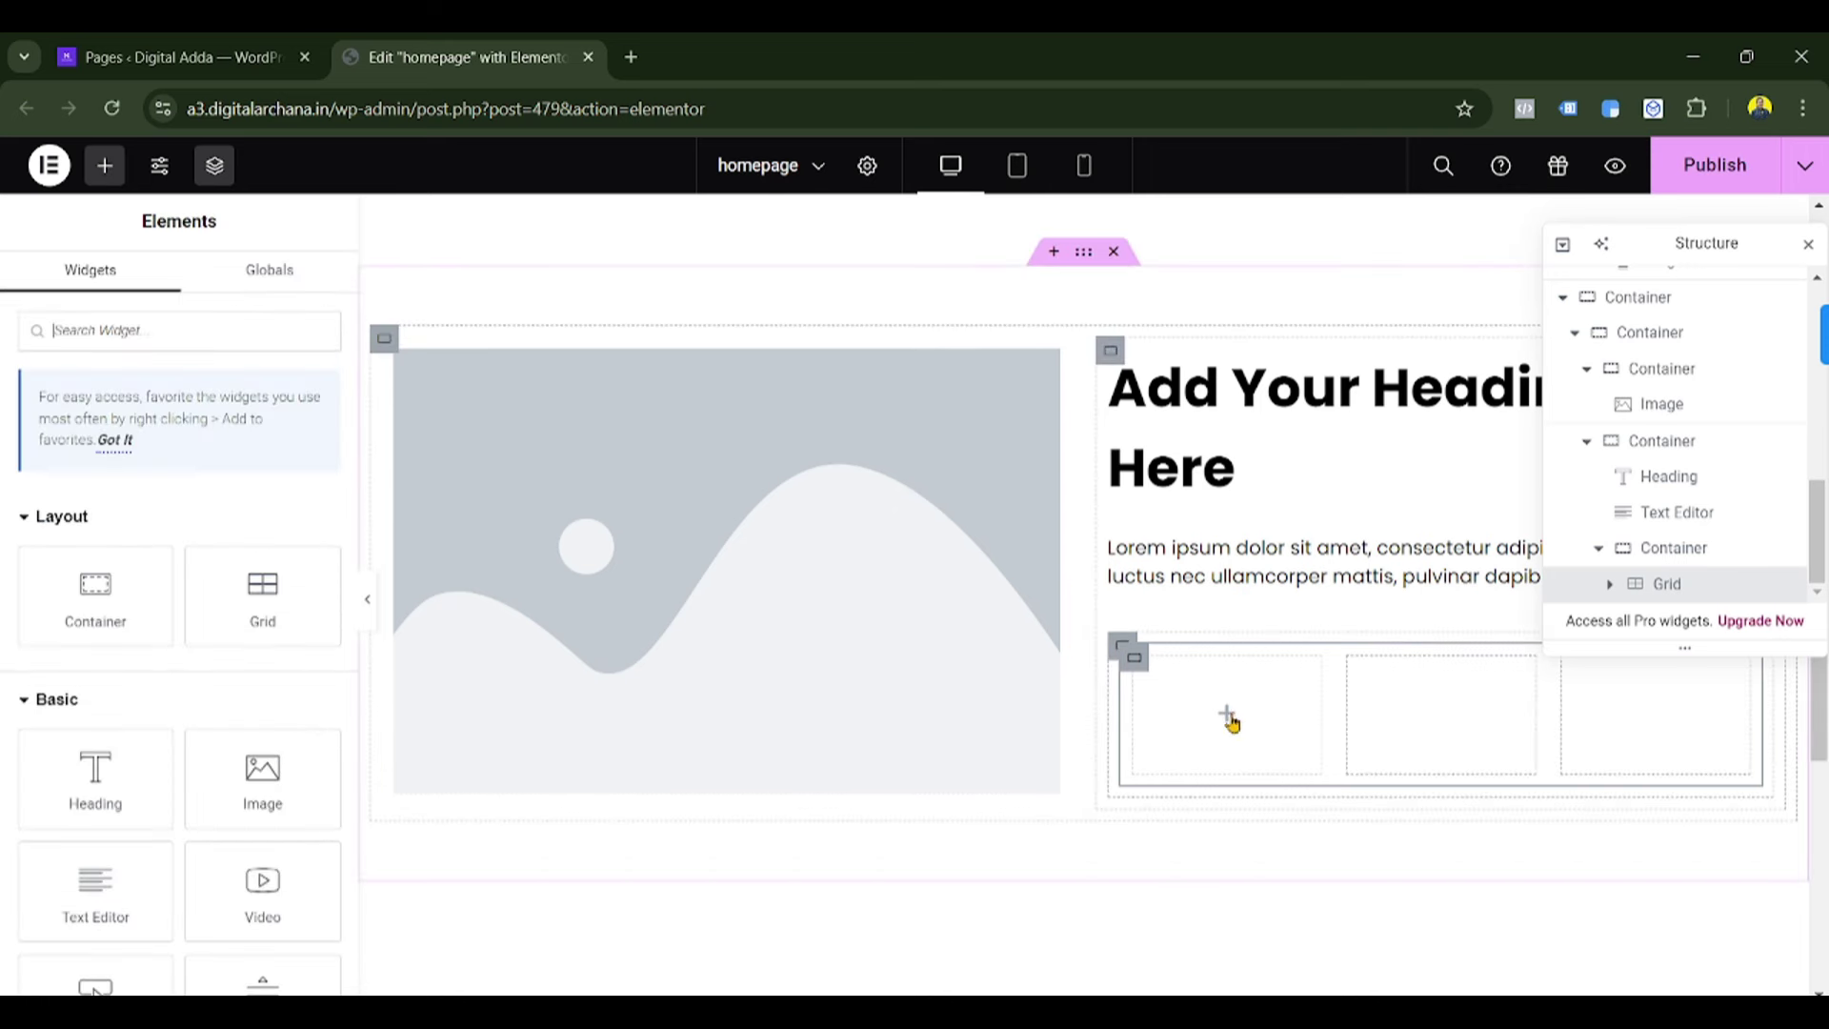
Add a Counter widget (100, 'Cool Number') to the first grid cell, found by searching 'coun'.
left_click(127, 330)
type("coun")
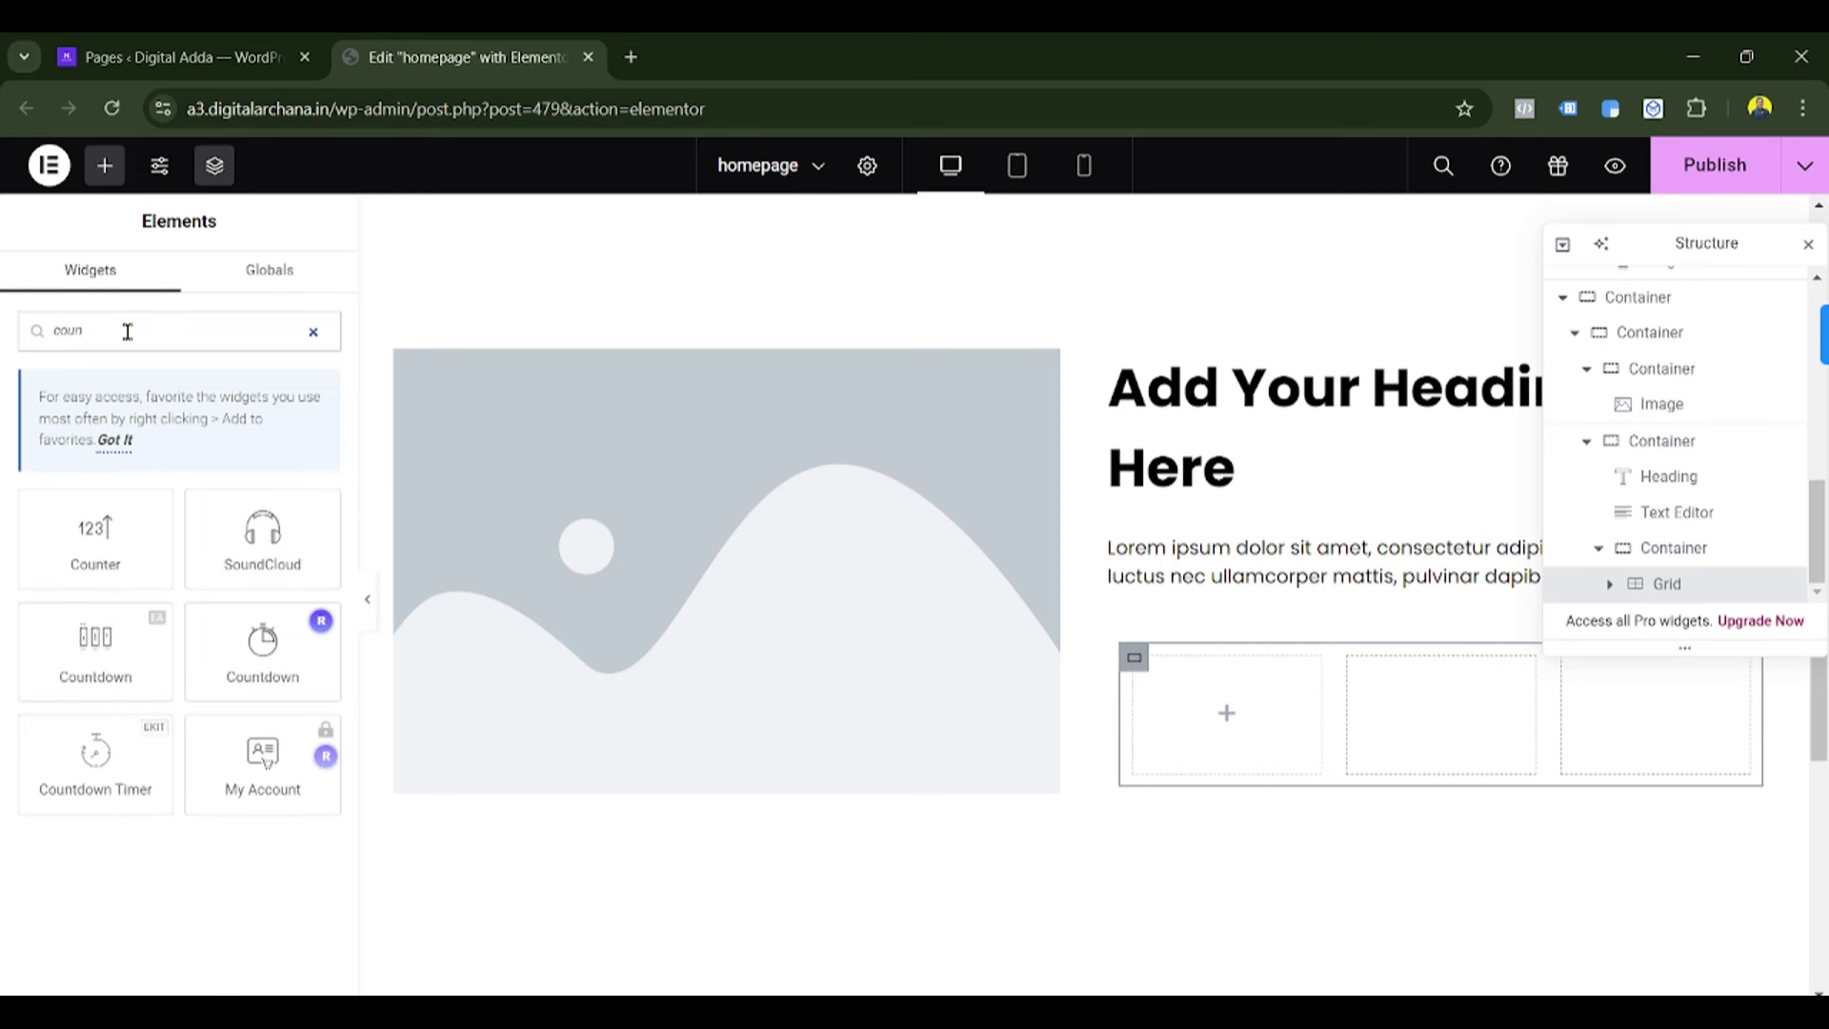
left_click_drag(100, 538, 1207, 717)
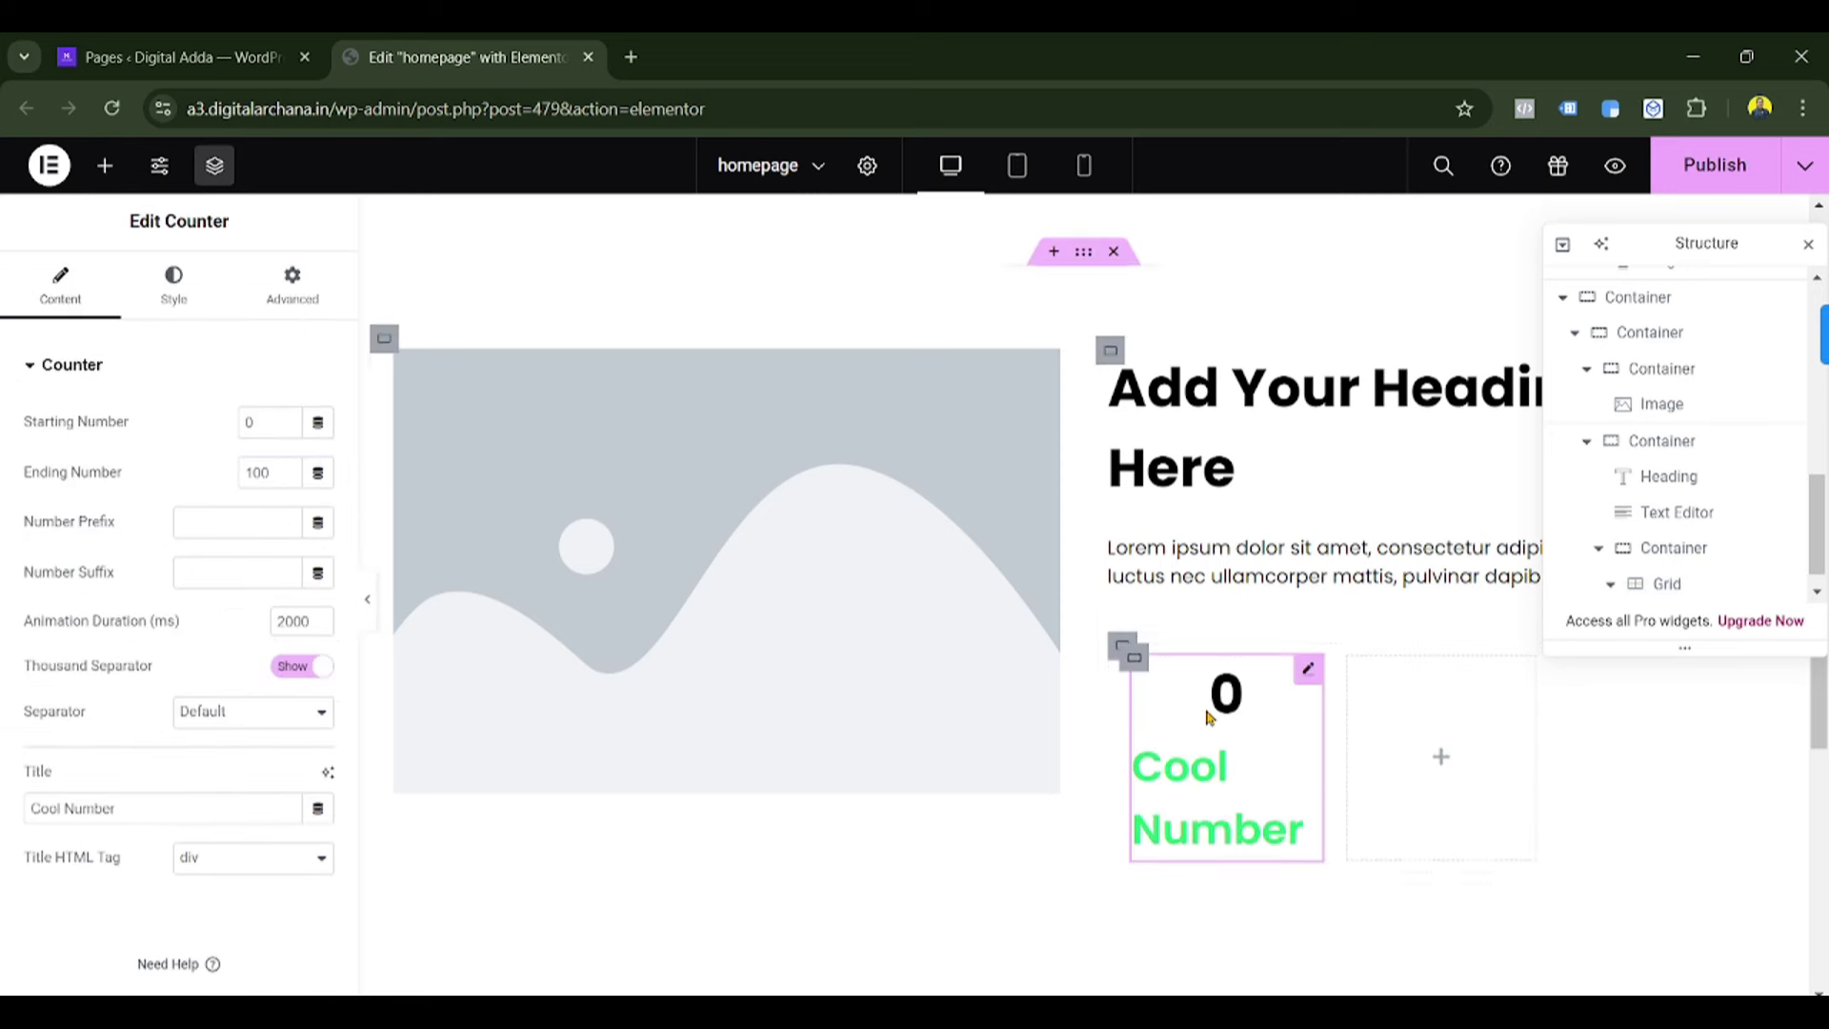
Duplicate the counter twice to fill the second and third grid cells.
right_click(1235, 735)
right_click(1236, 736)
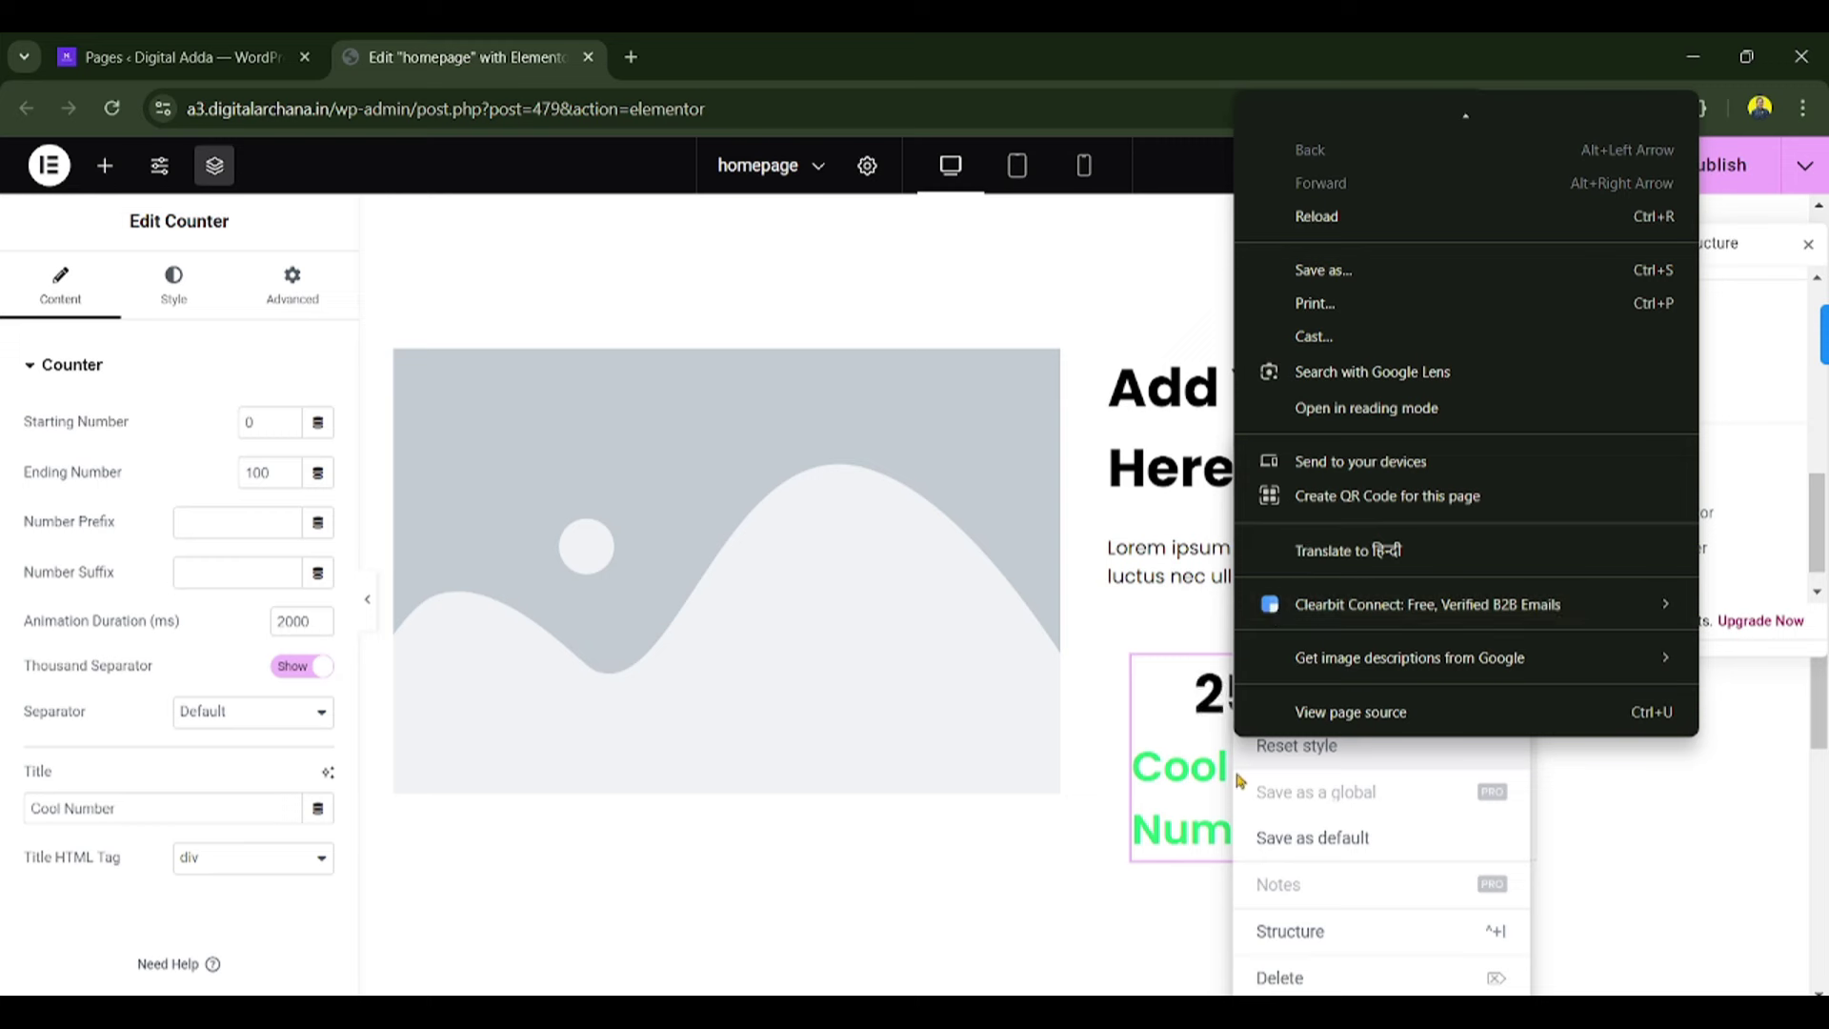
left_click(1182, 726)
right_click(1210, 724)
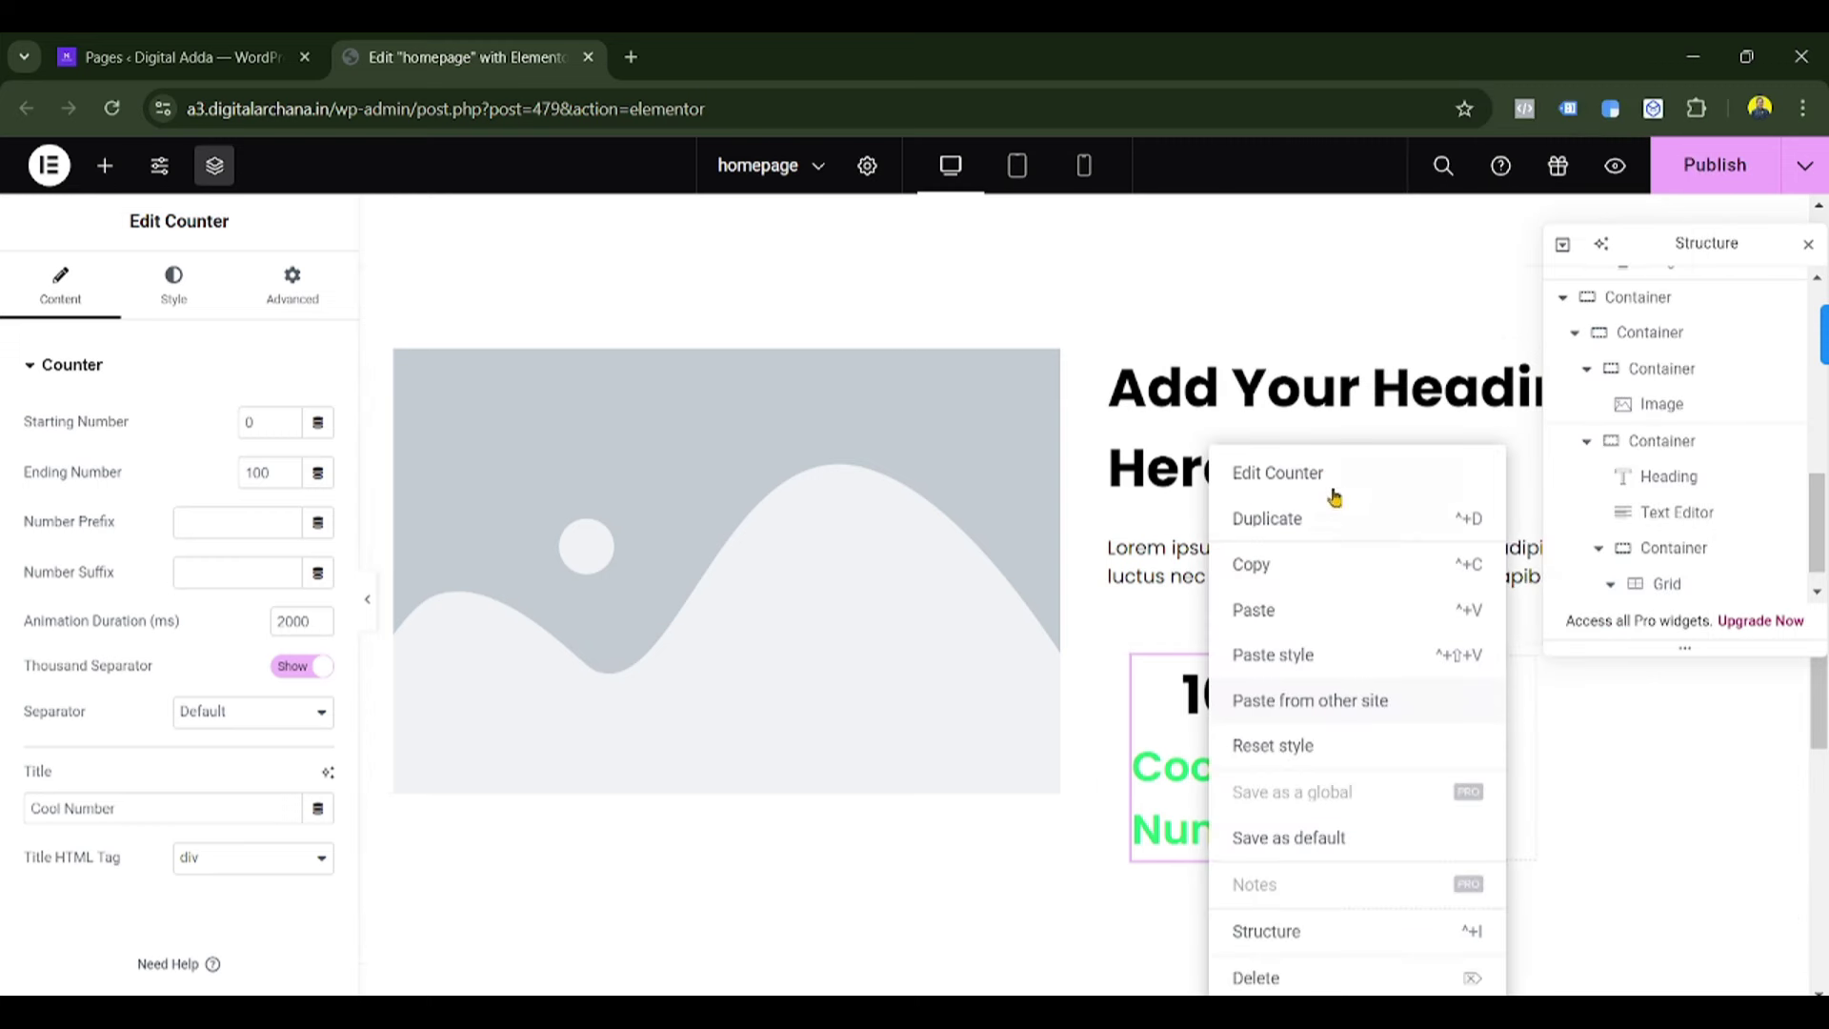
left_click(1307, 520)
right_click(1243, 698)
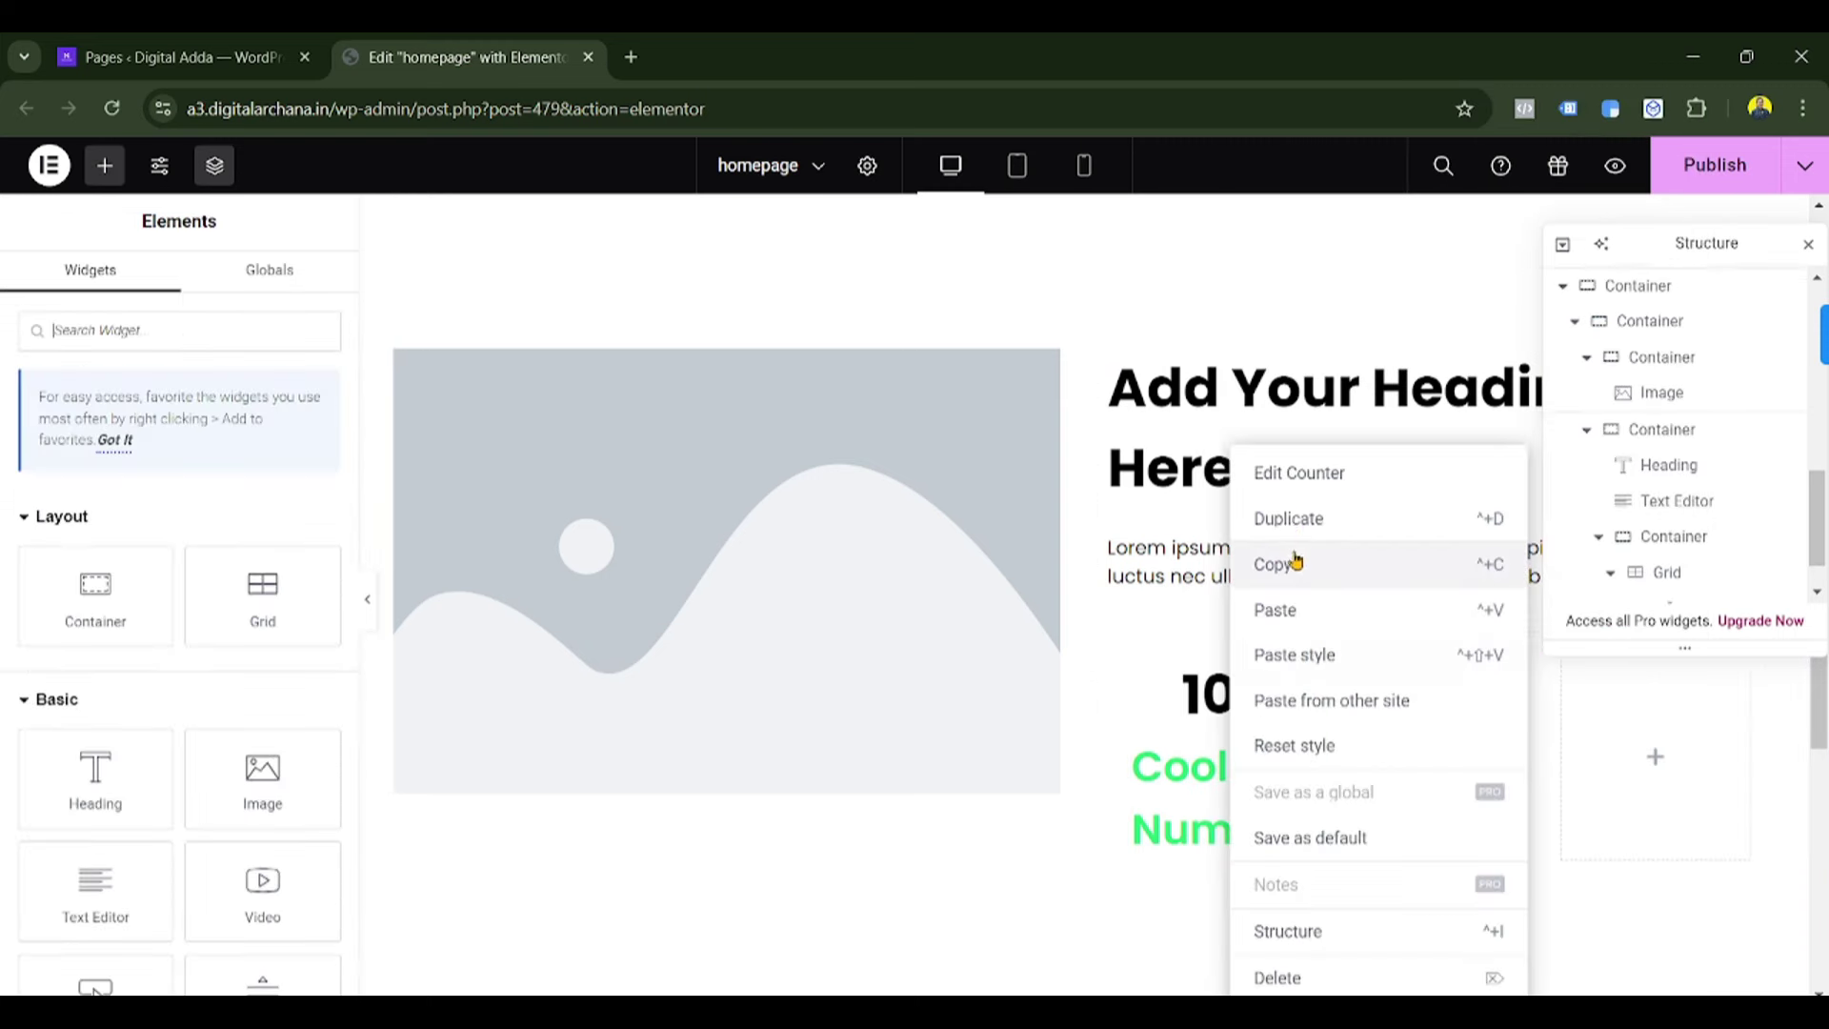
left_click(1290, 518)
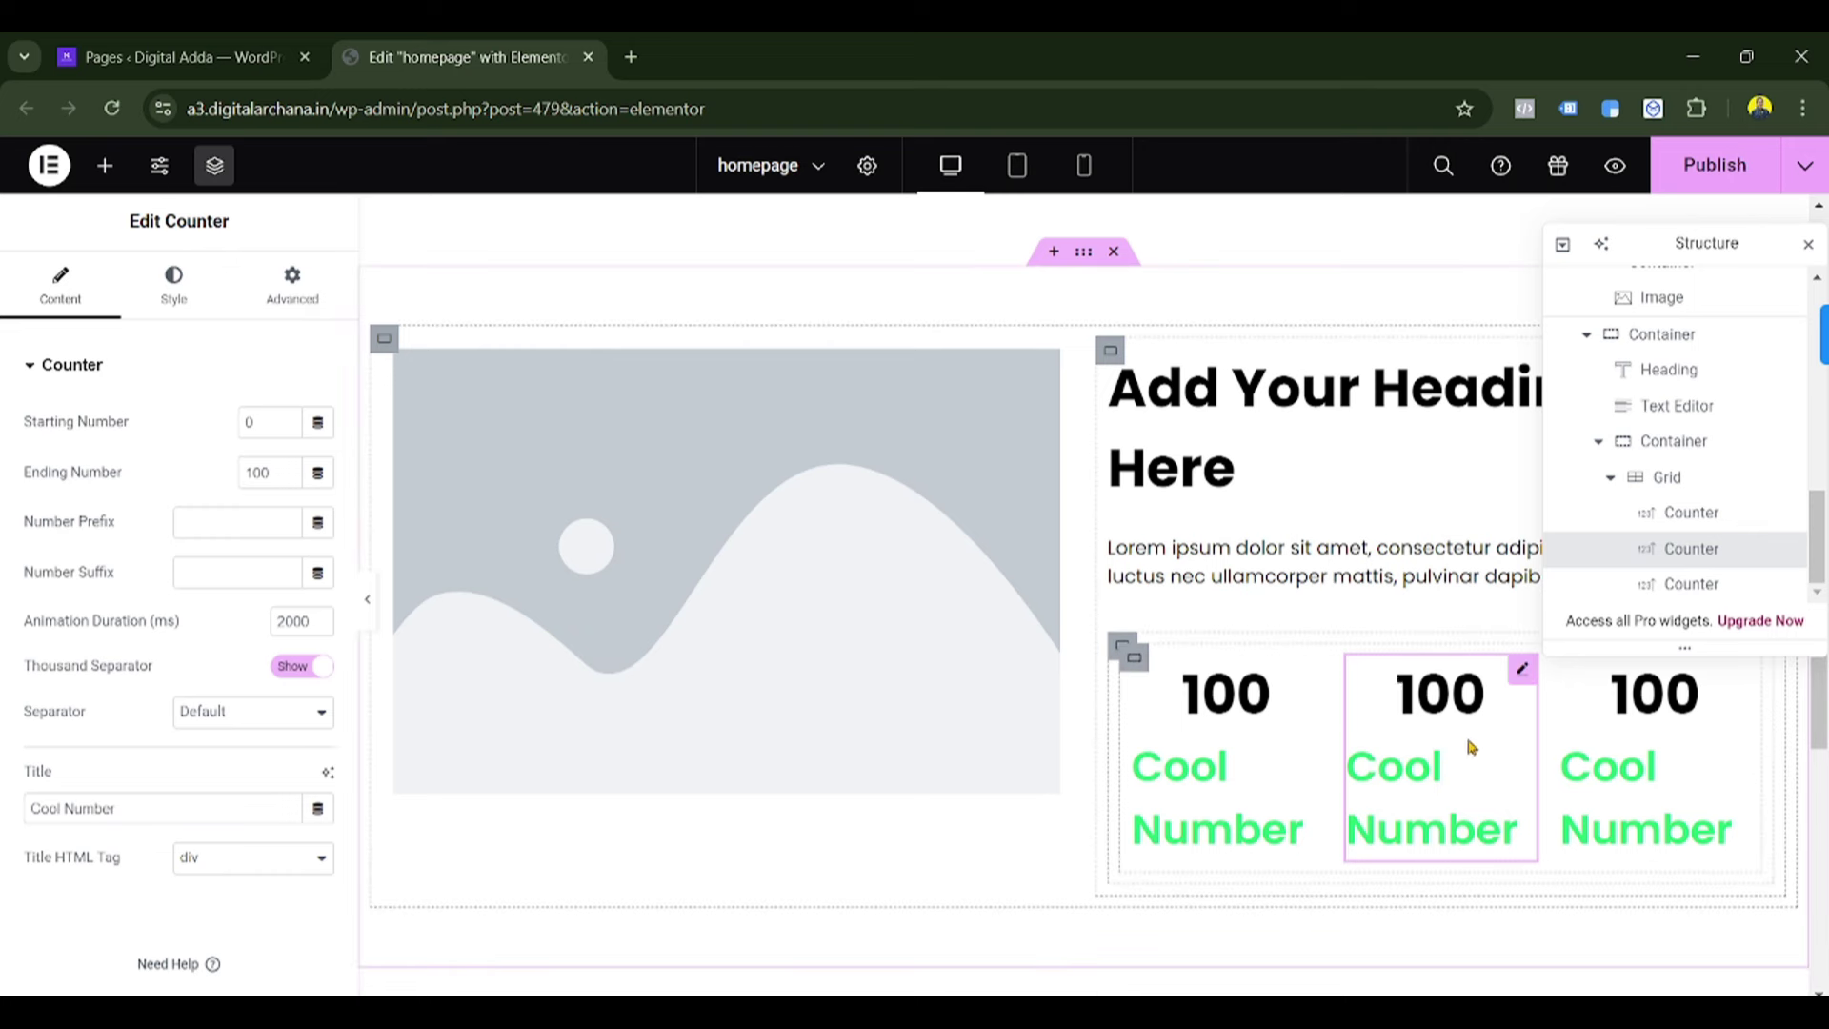
left_click(706, 563)
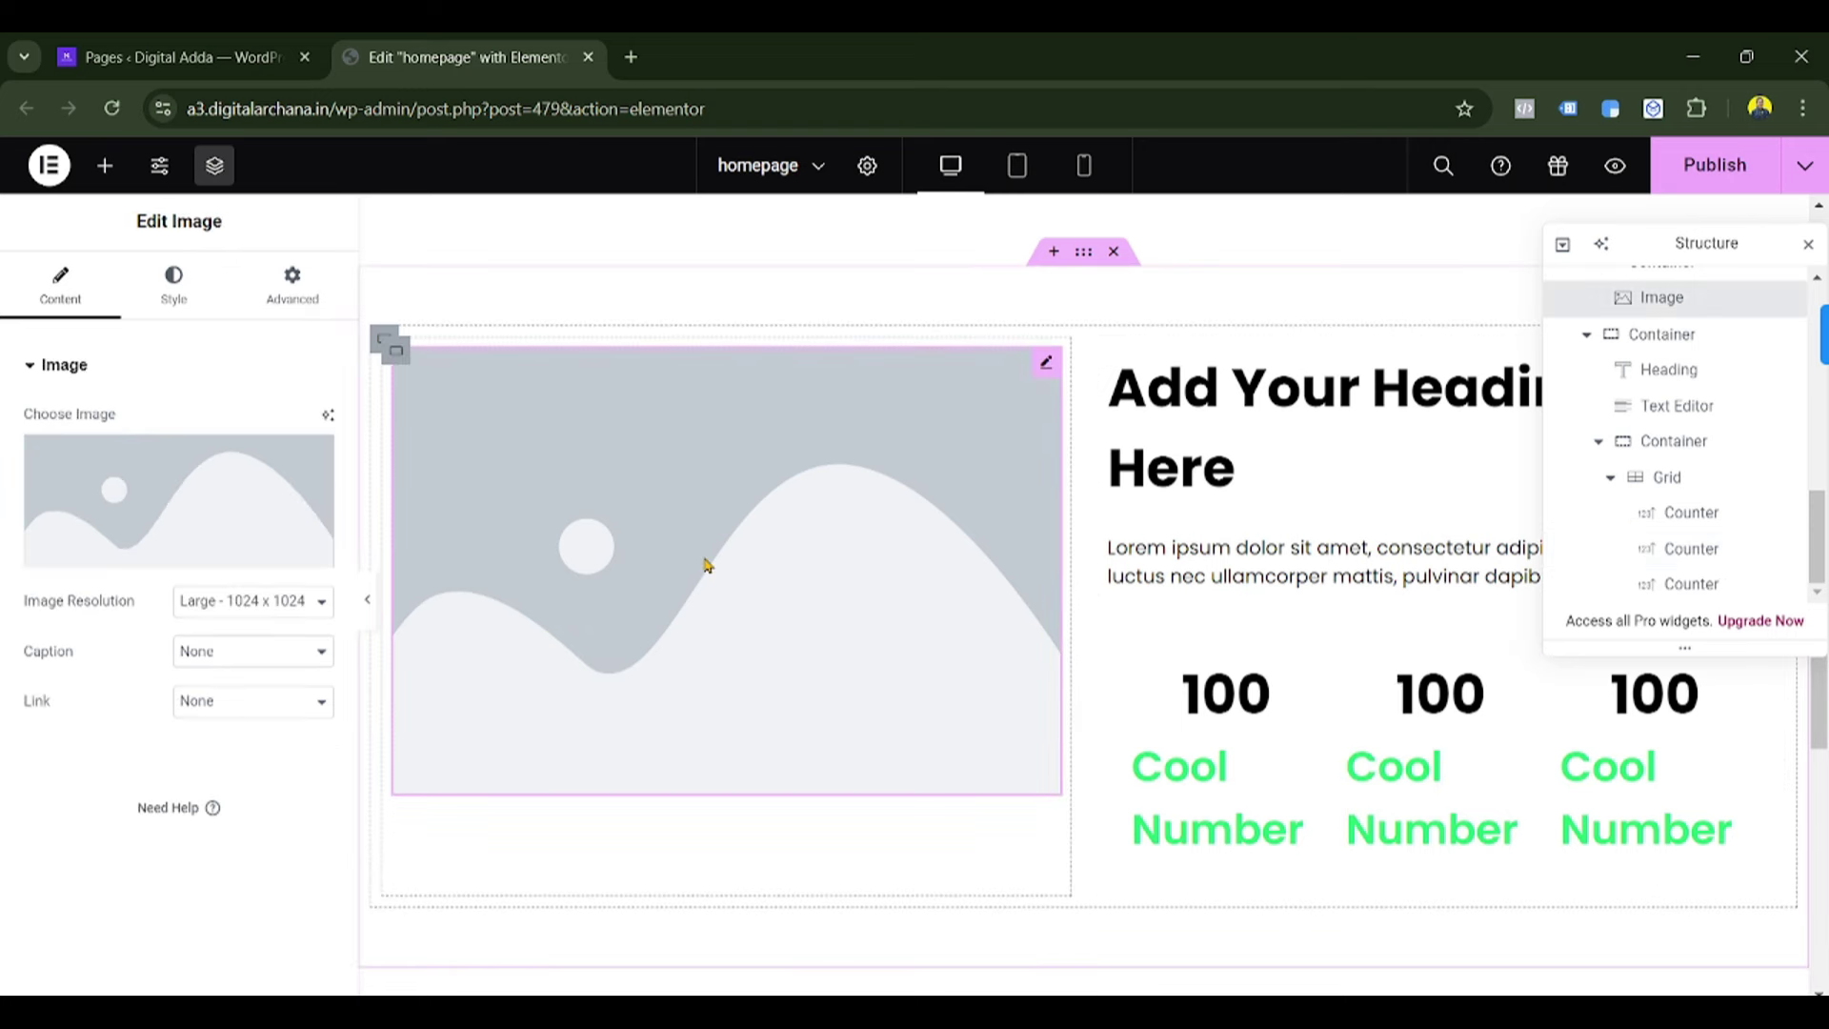
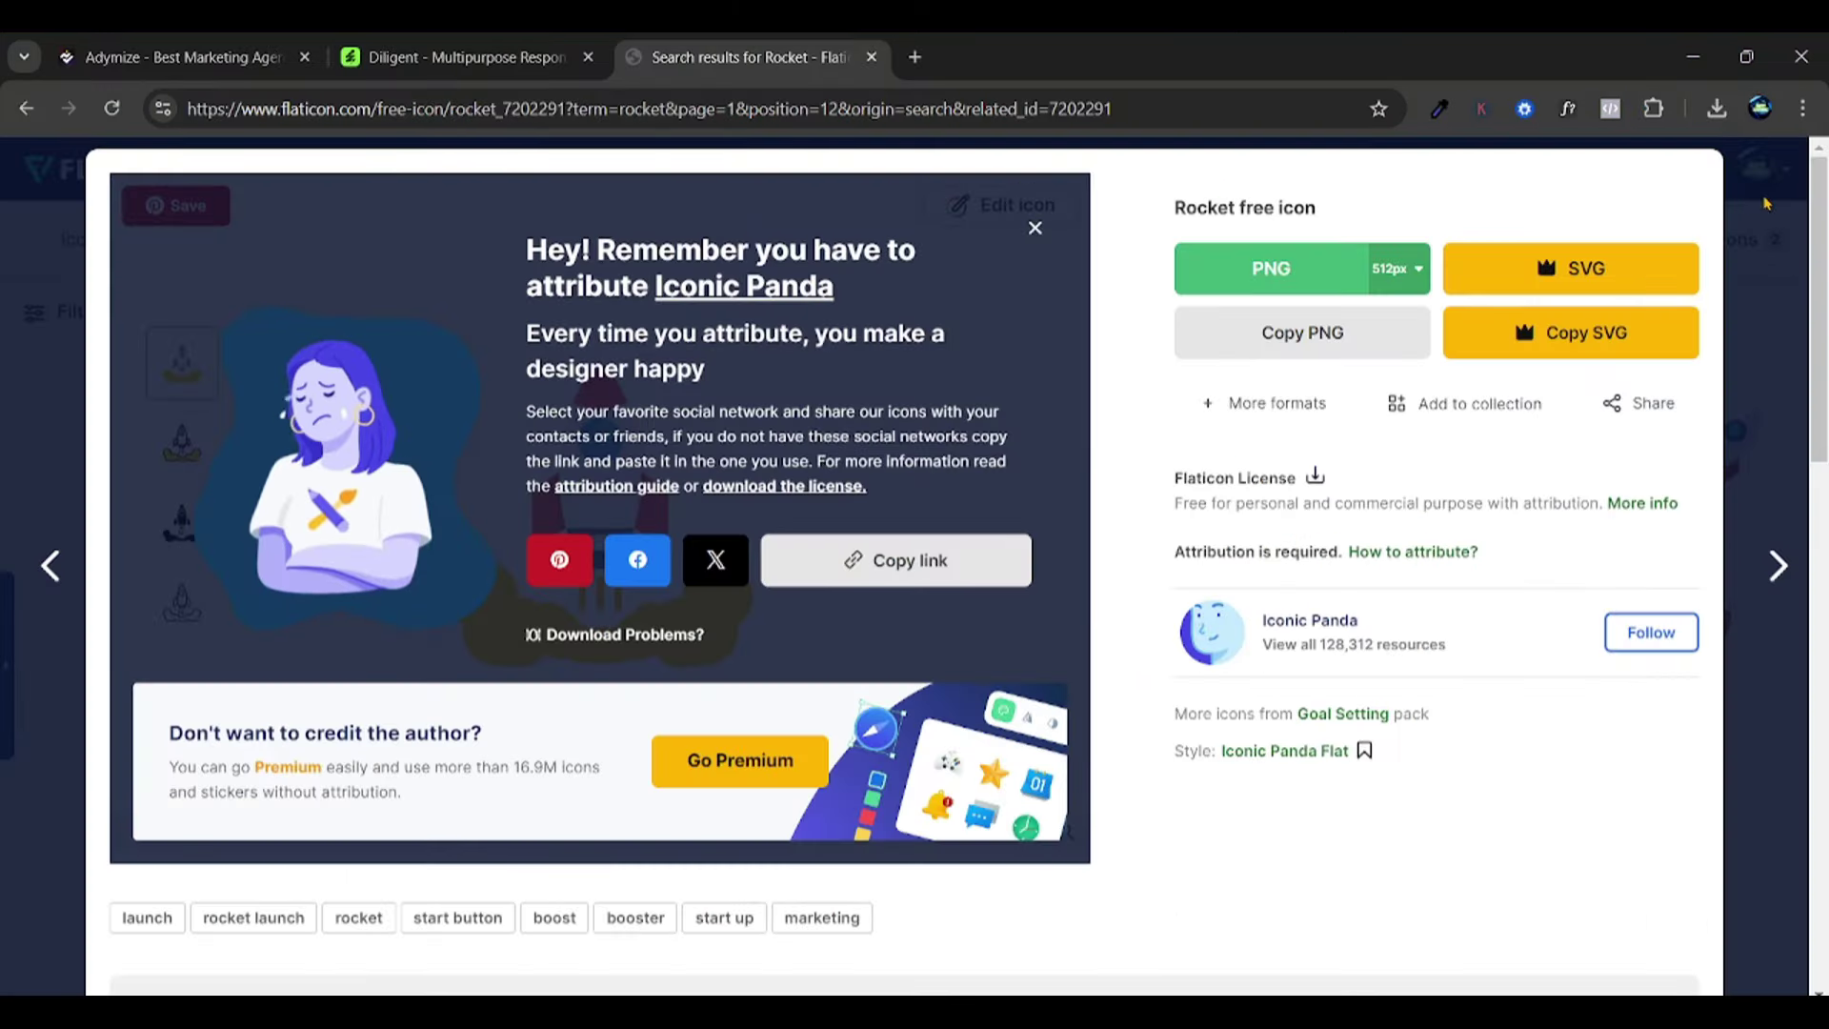
Open Freepik in a new browser tab.
left_click(917, 56)
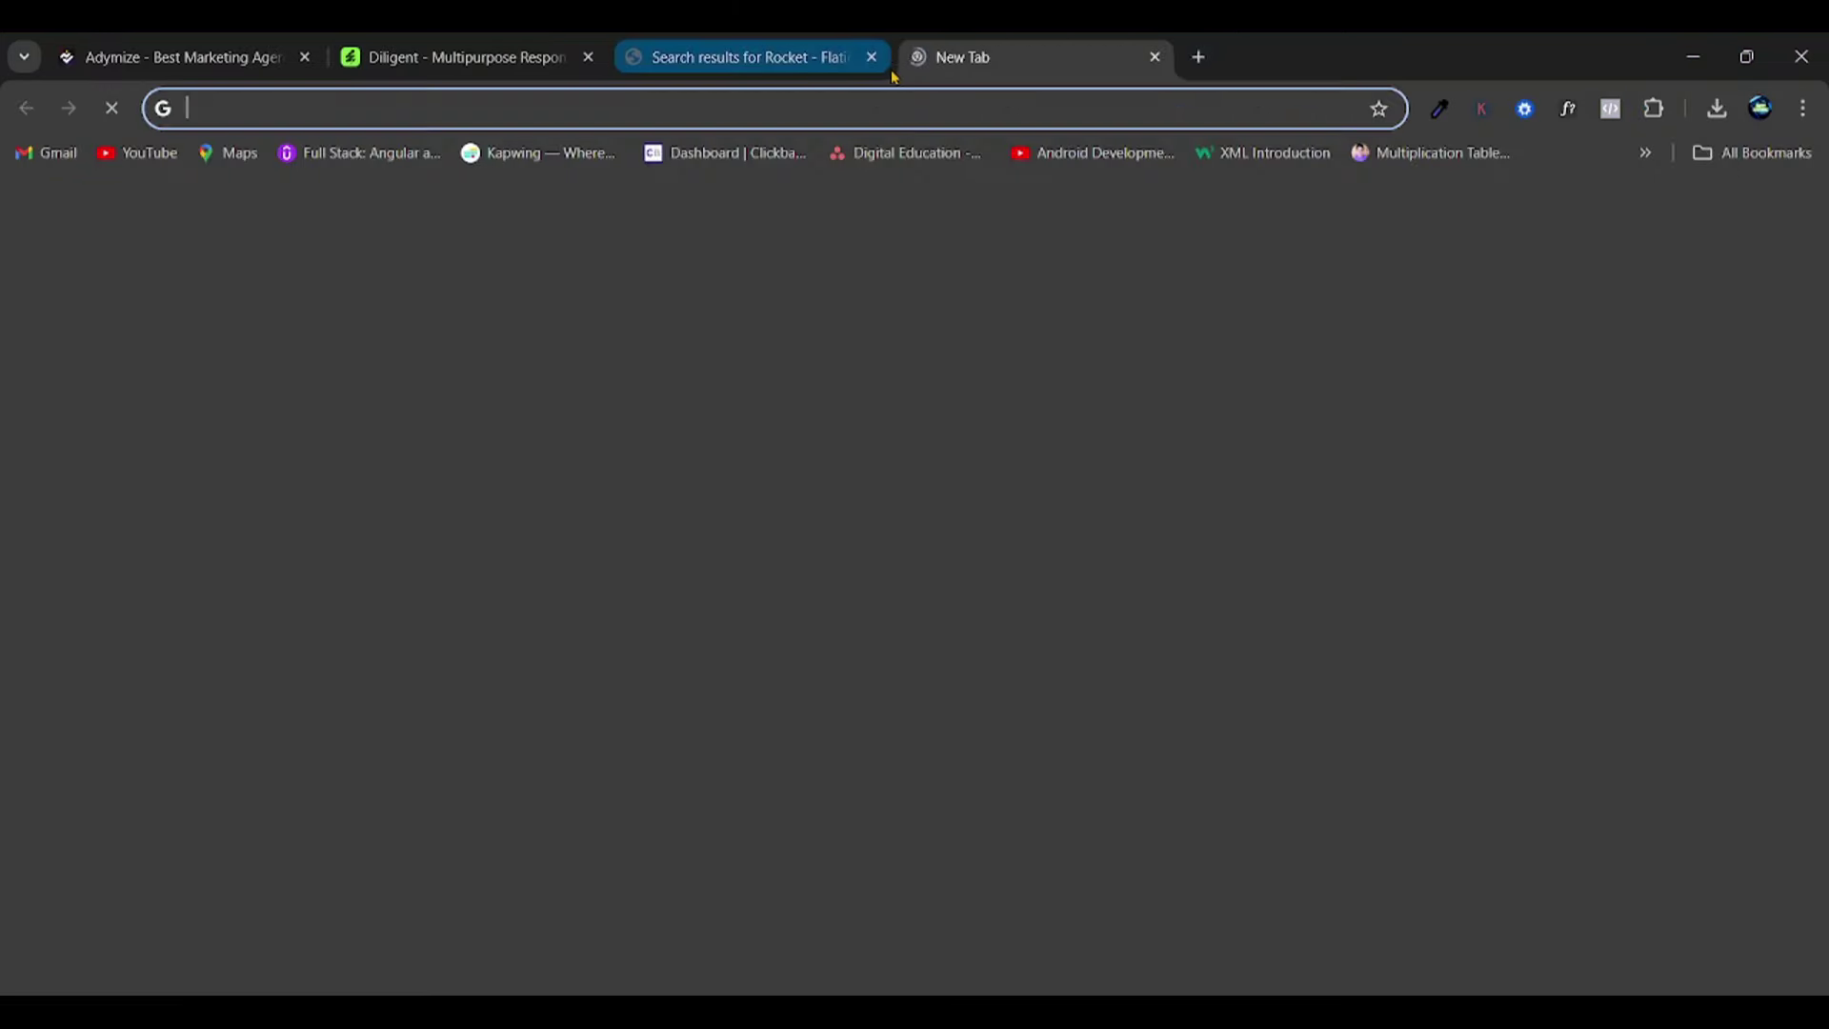
type("free")
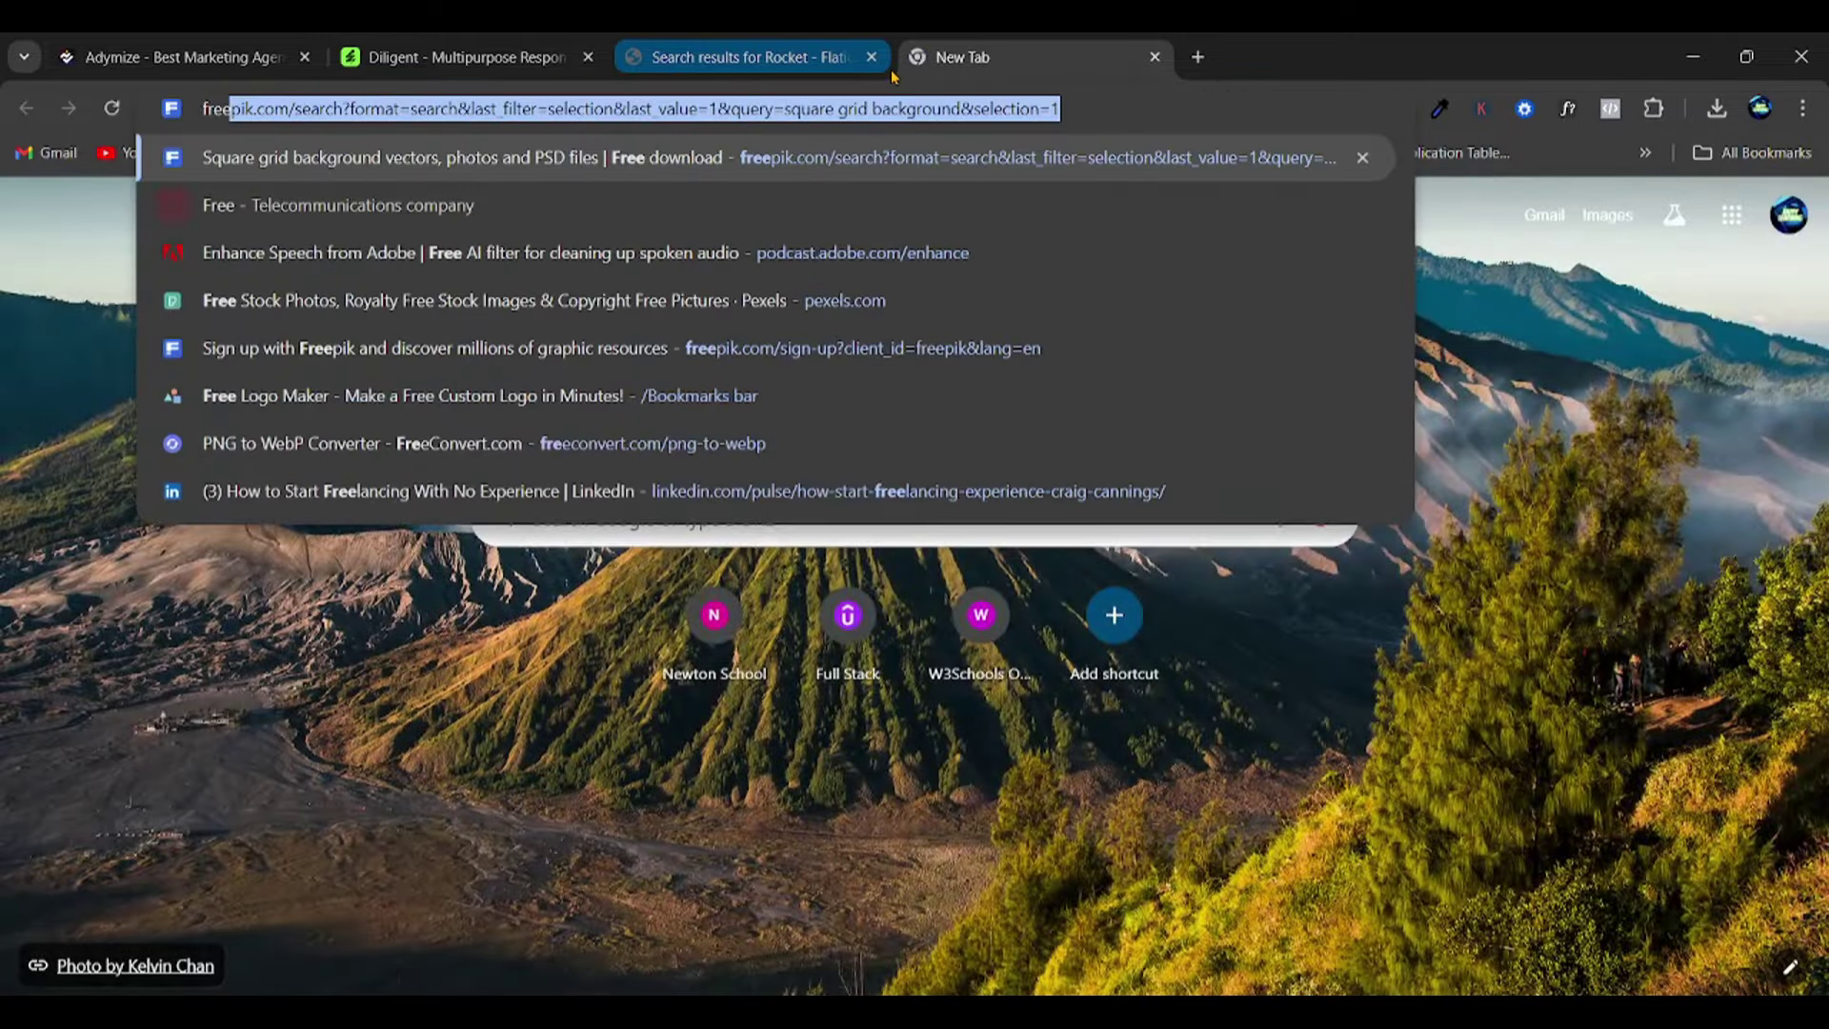
type("pik")
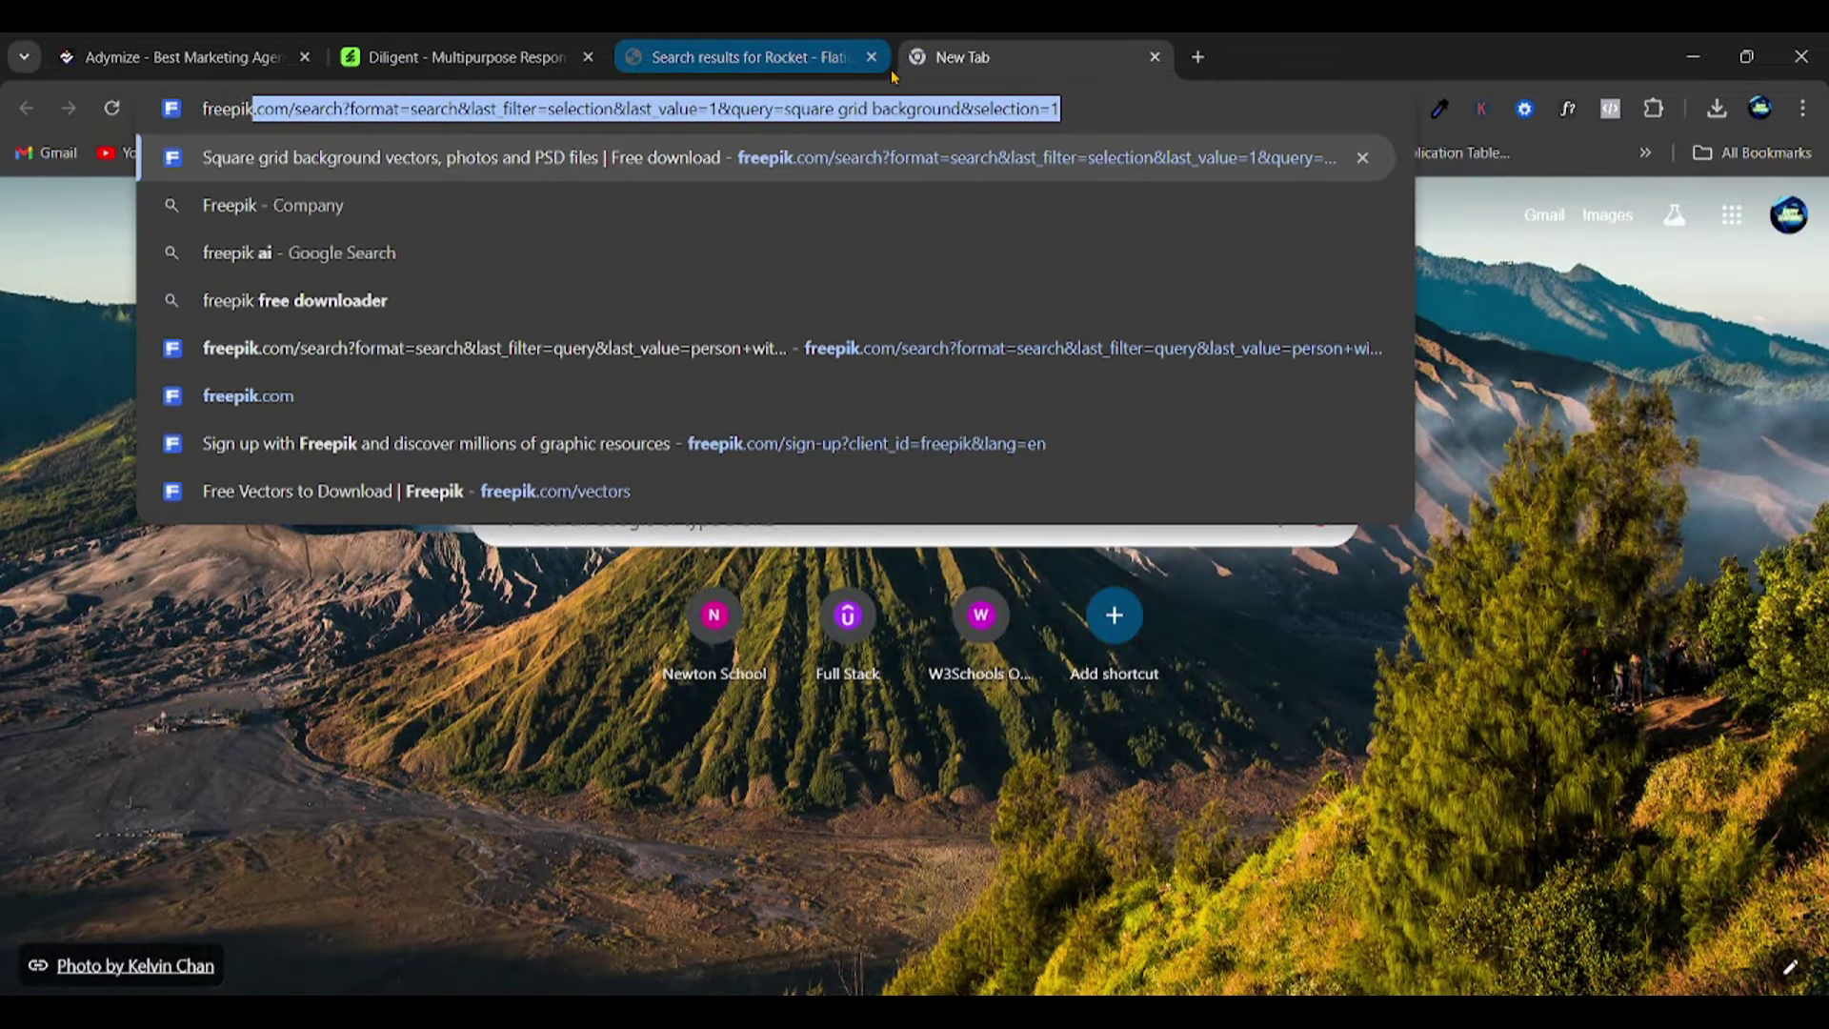
key("Return")
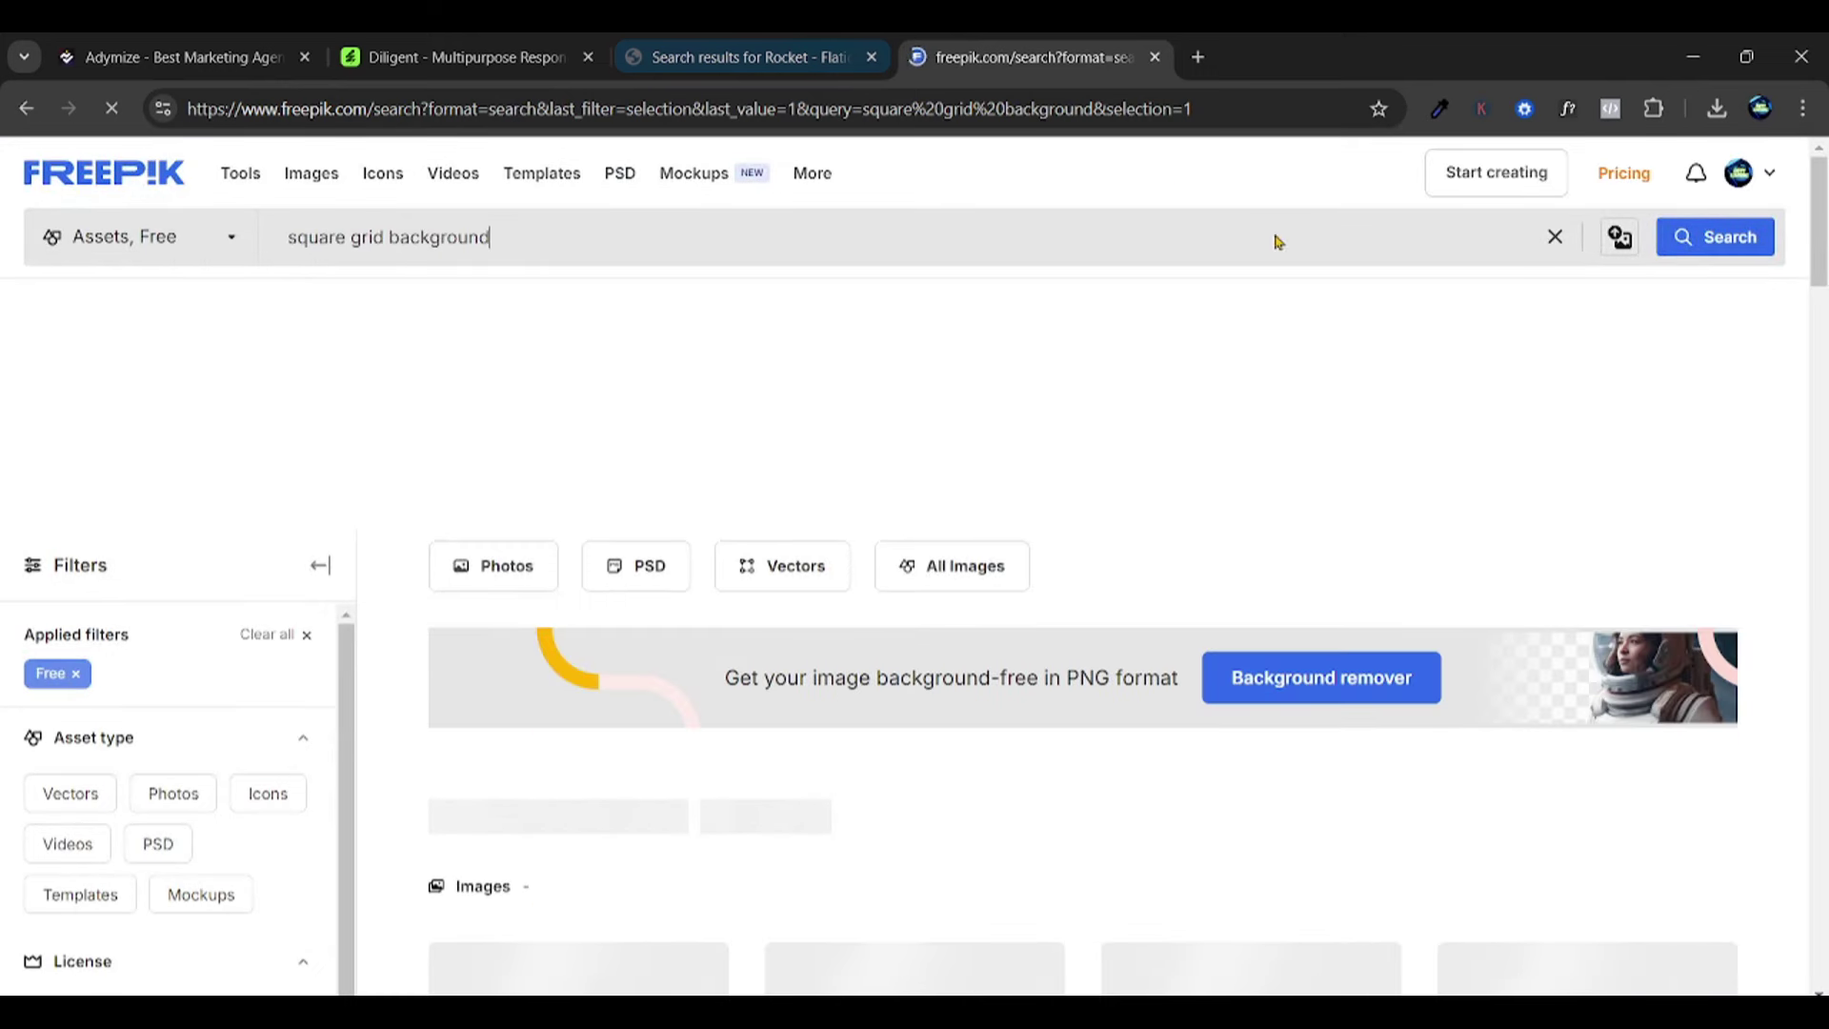
Replace the previous Freepik search with 'man' and run it.
key("ctrl+a")
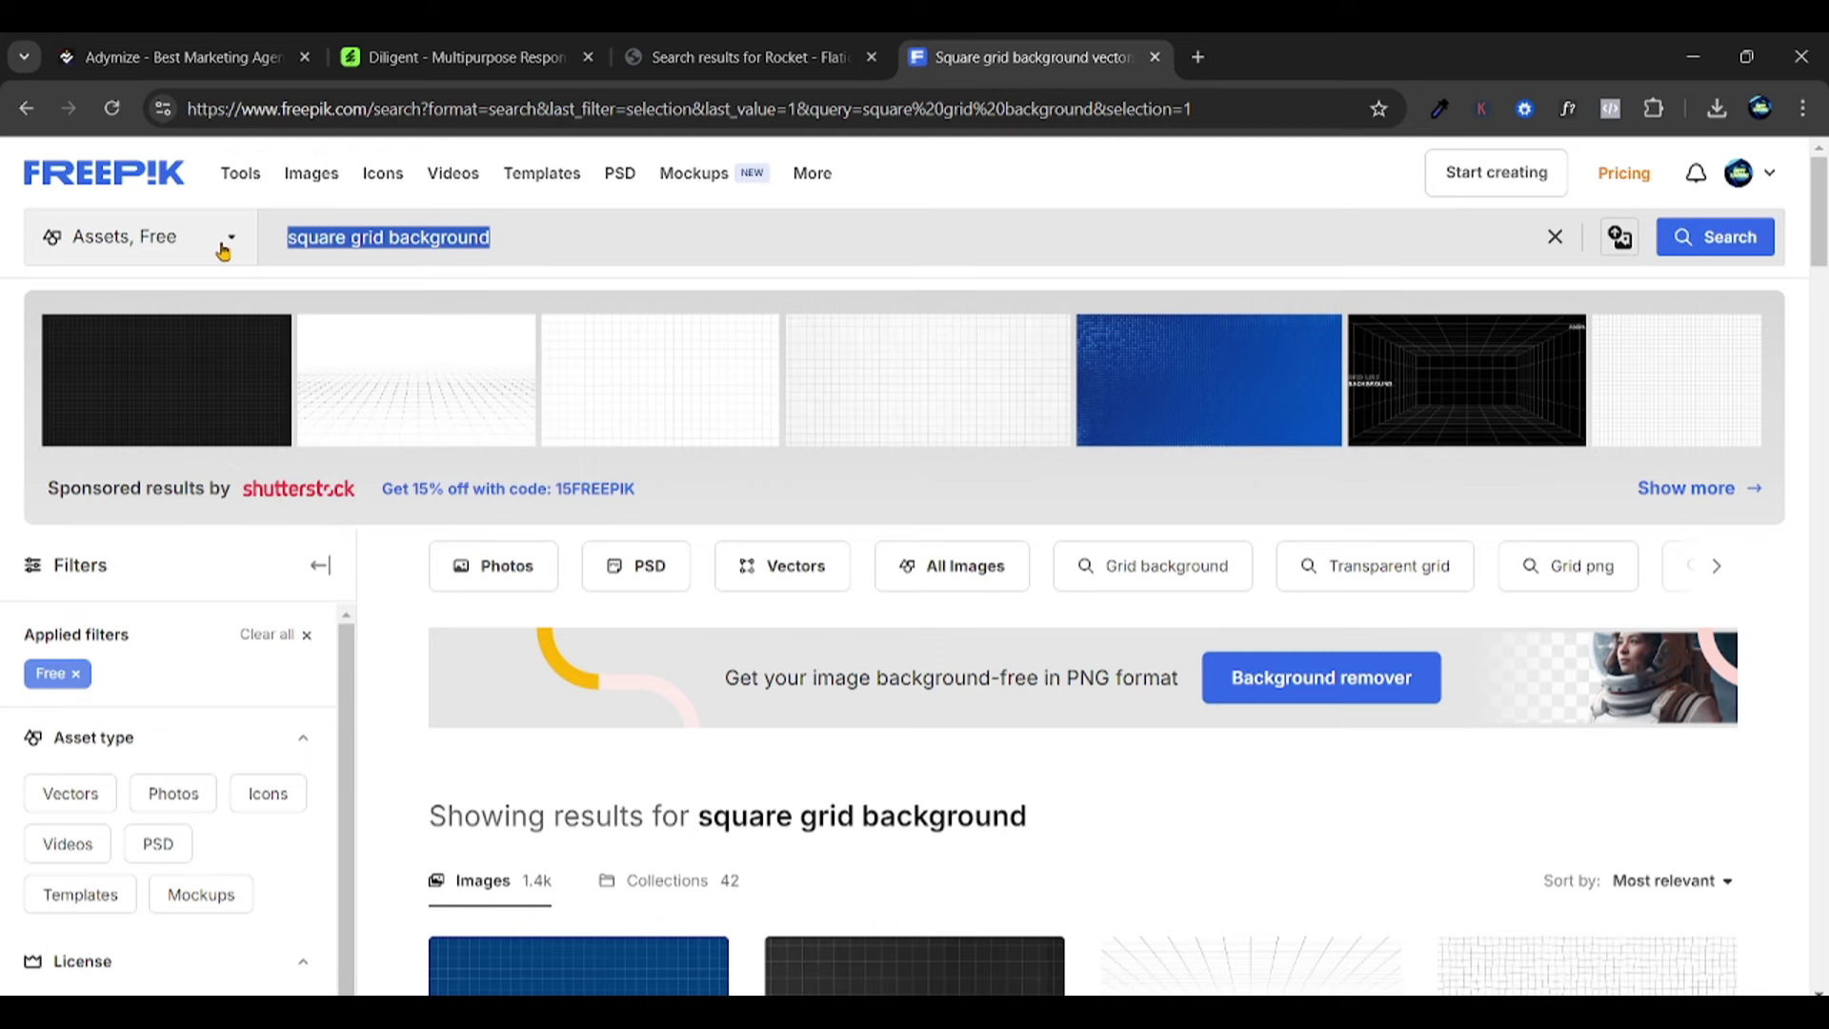
type("man")
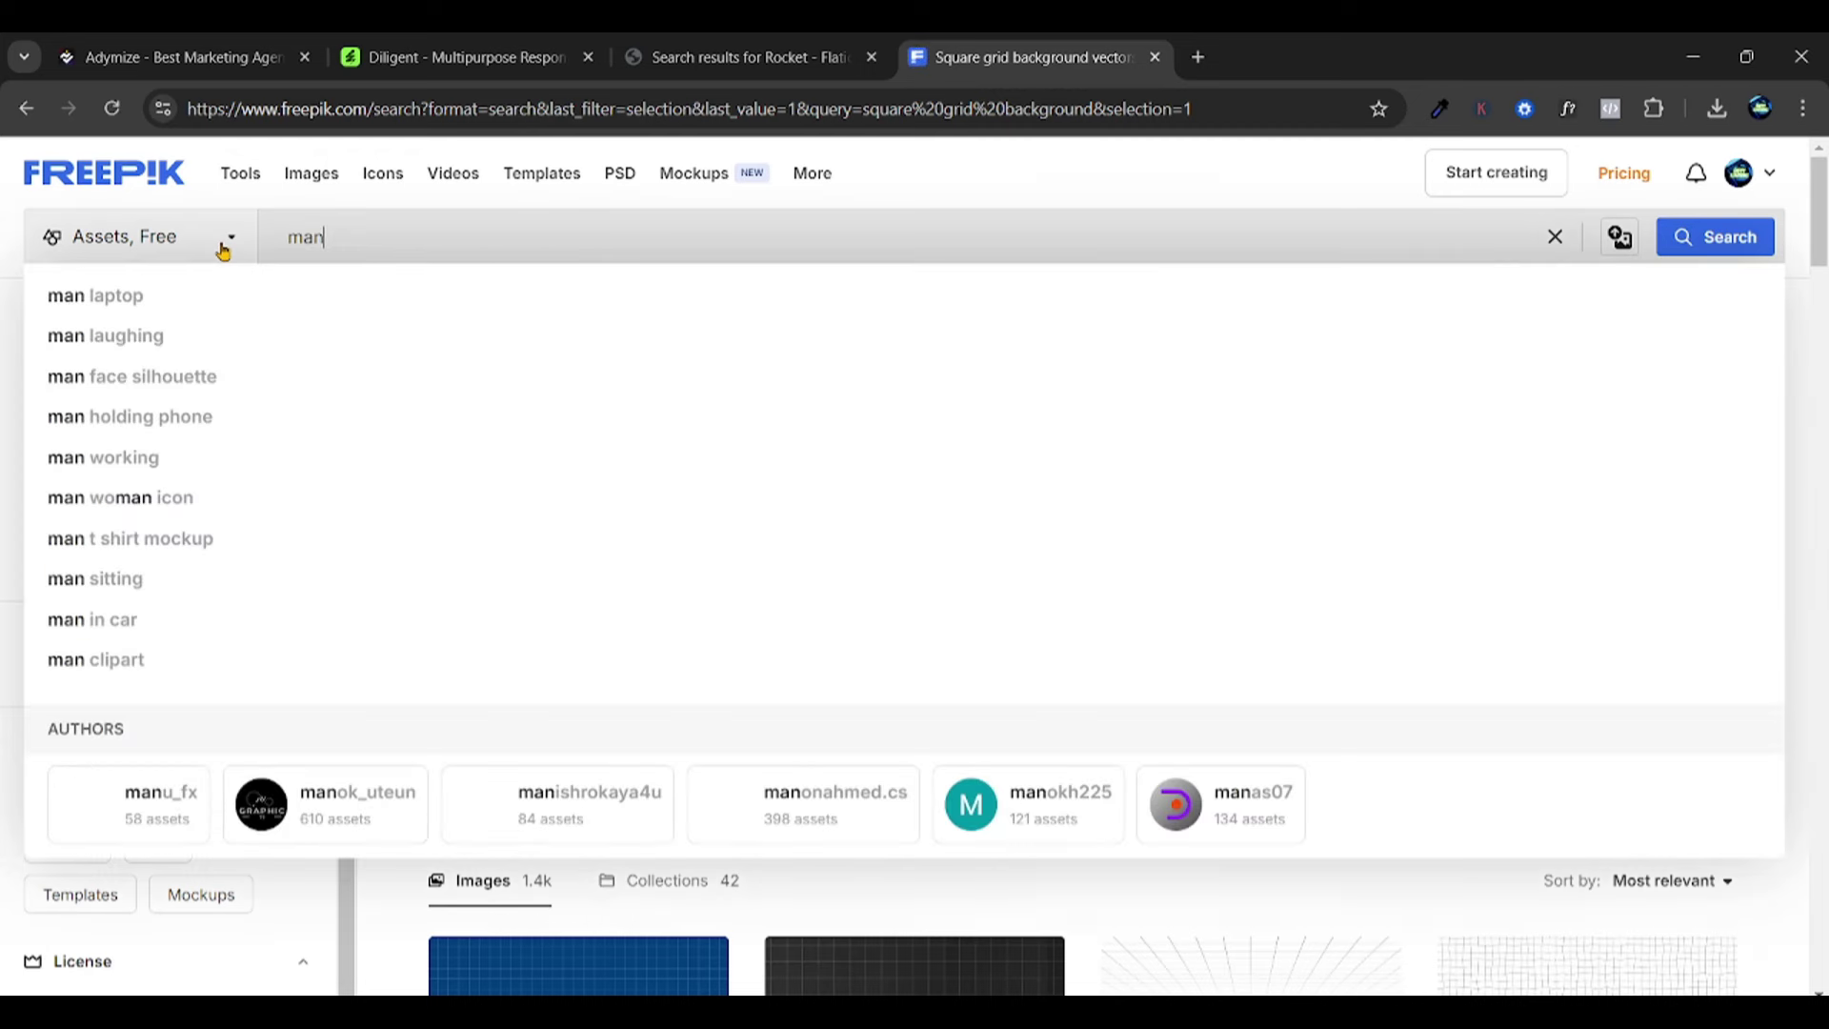
key("Return")
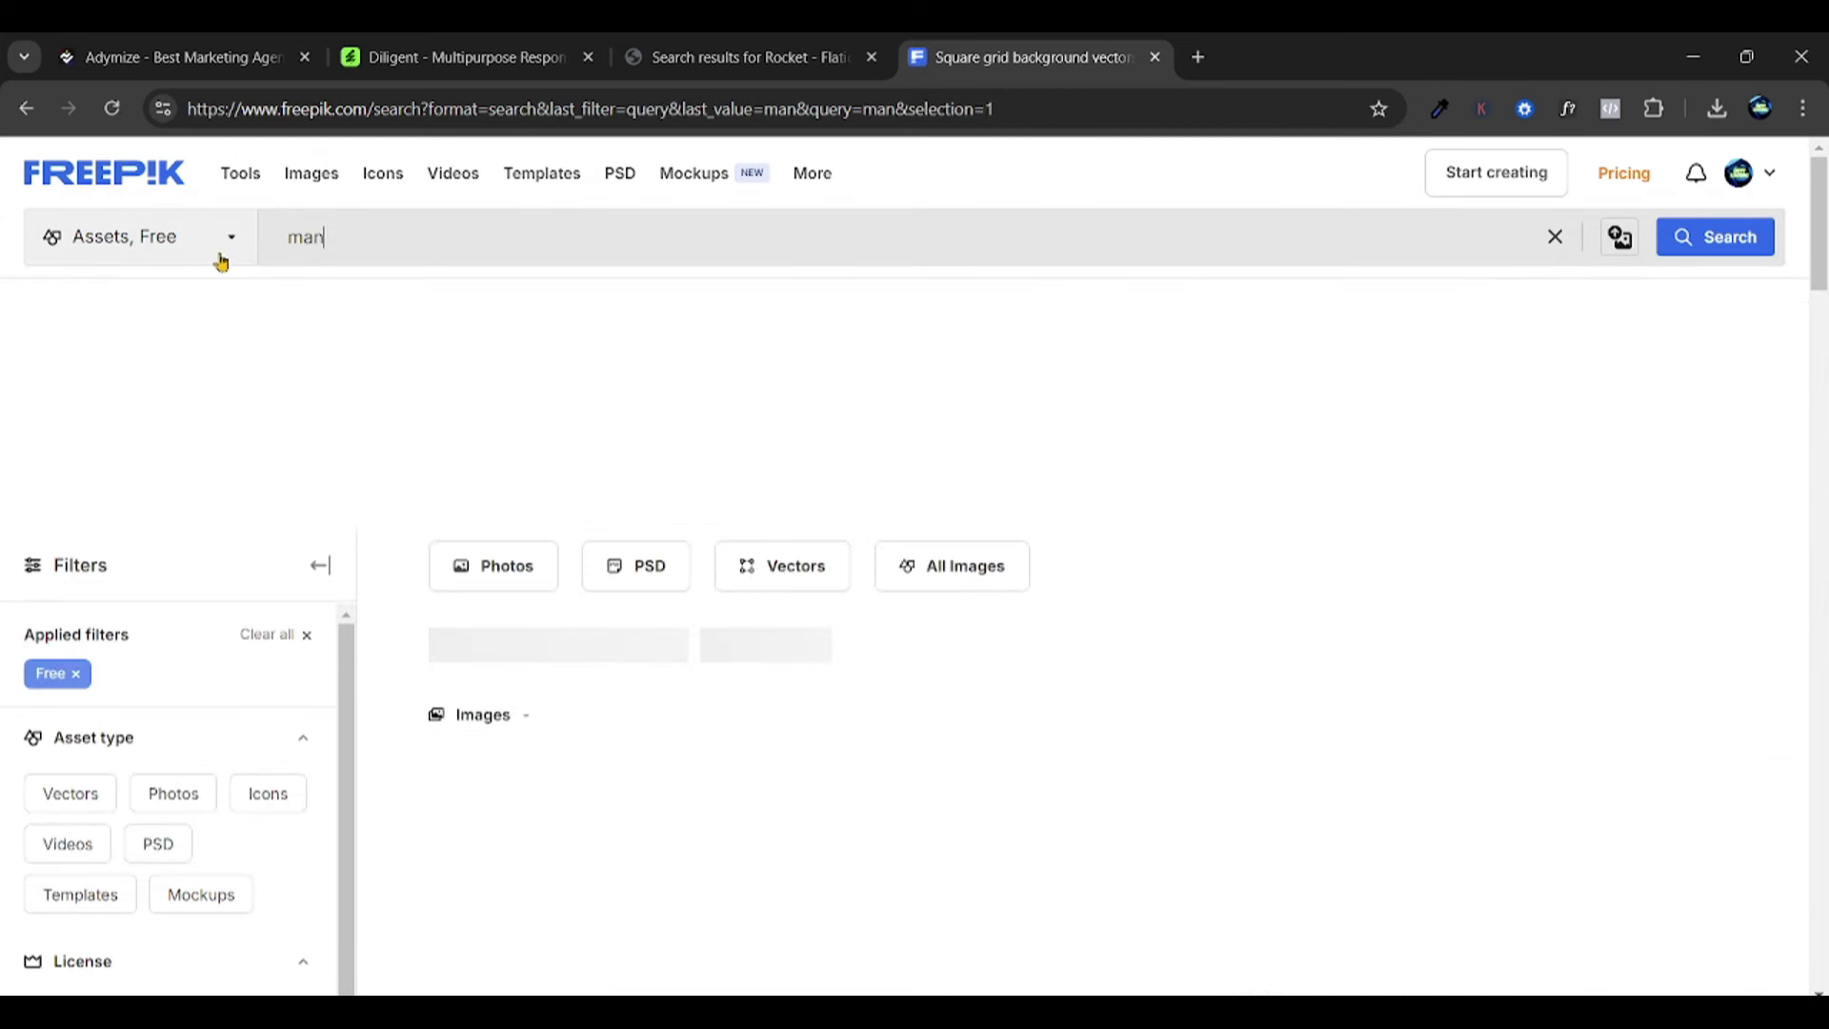
Filter the 'man' results to photos and browse them for a suitable portrait.
left_click(176, 800)
scroll(896, 624, "down", 4)
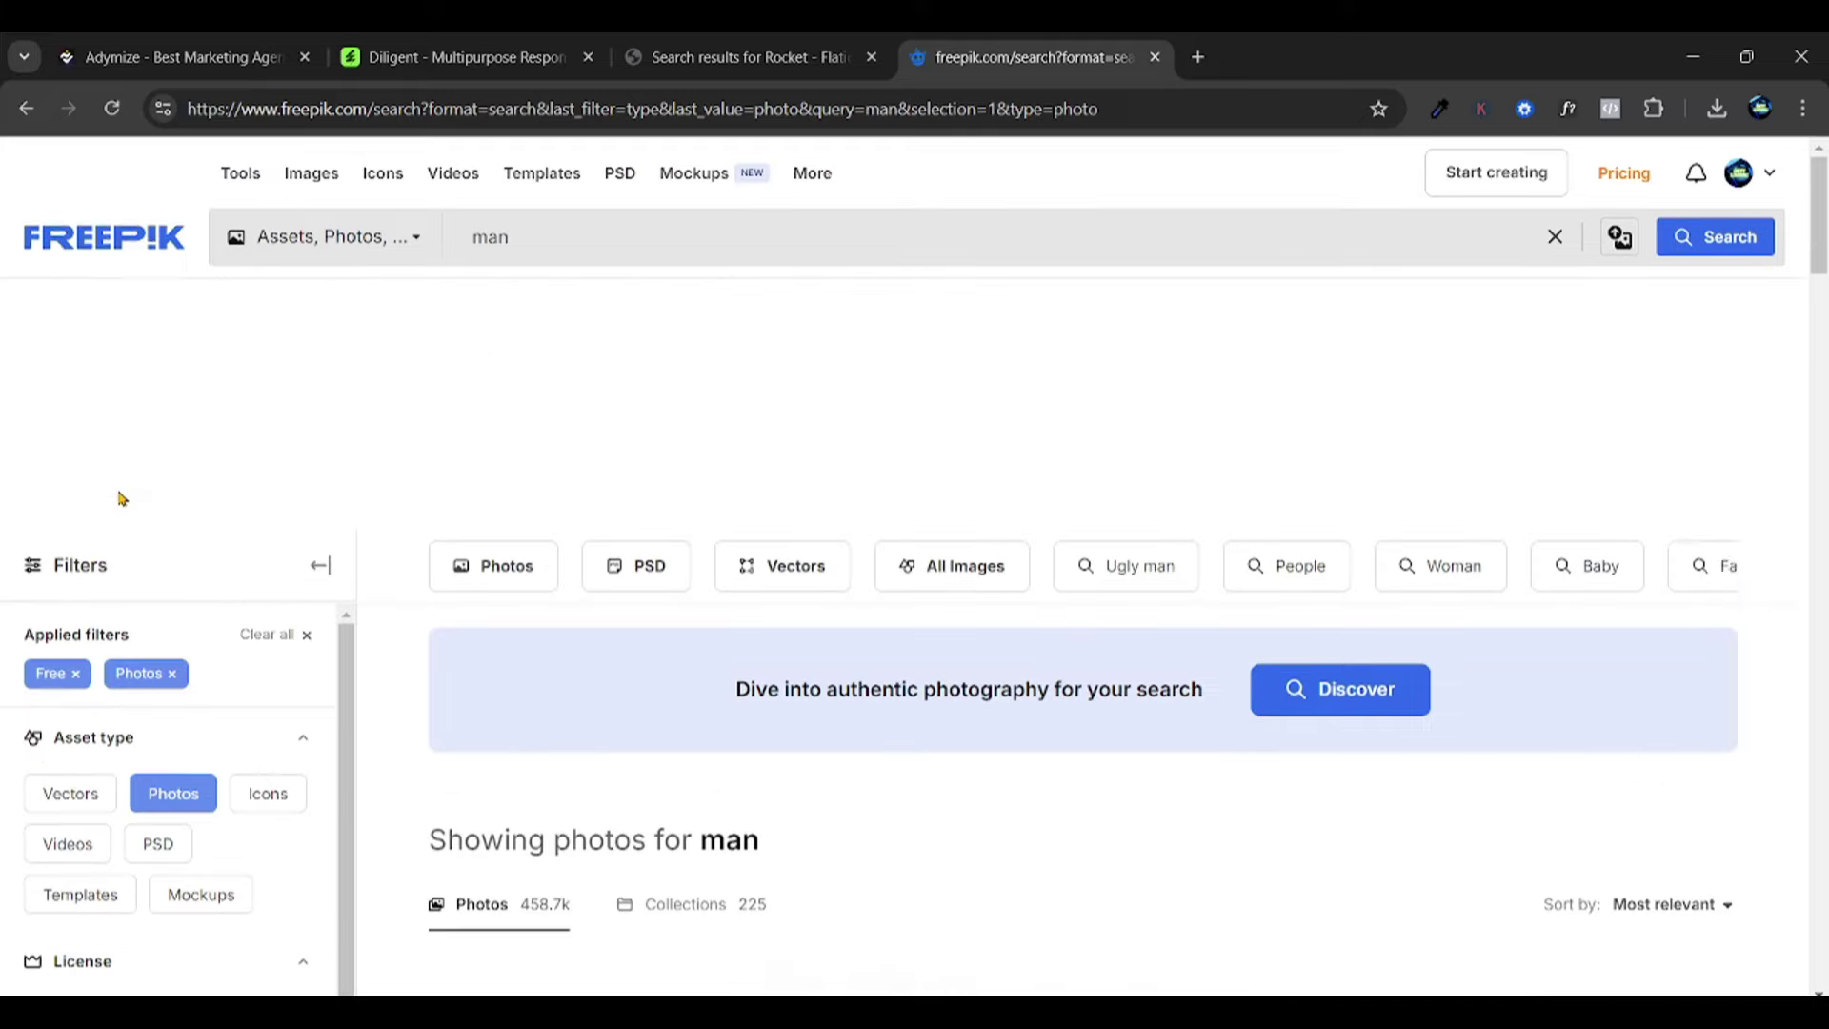
scroll(1010, 680, "down", 5)
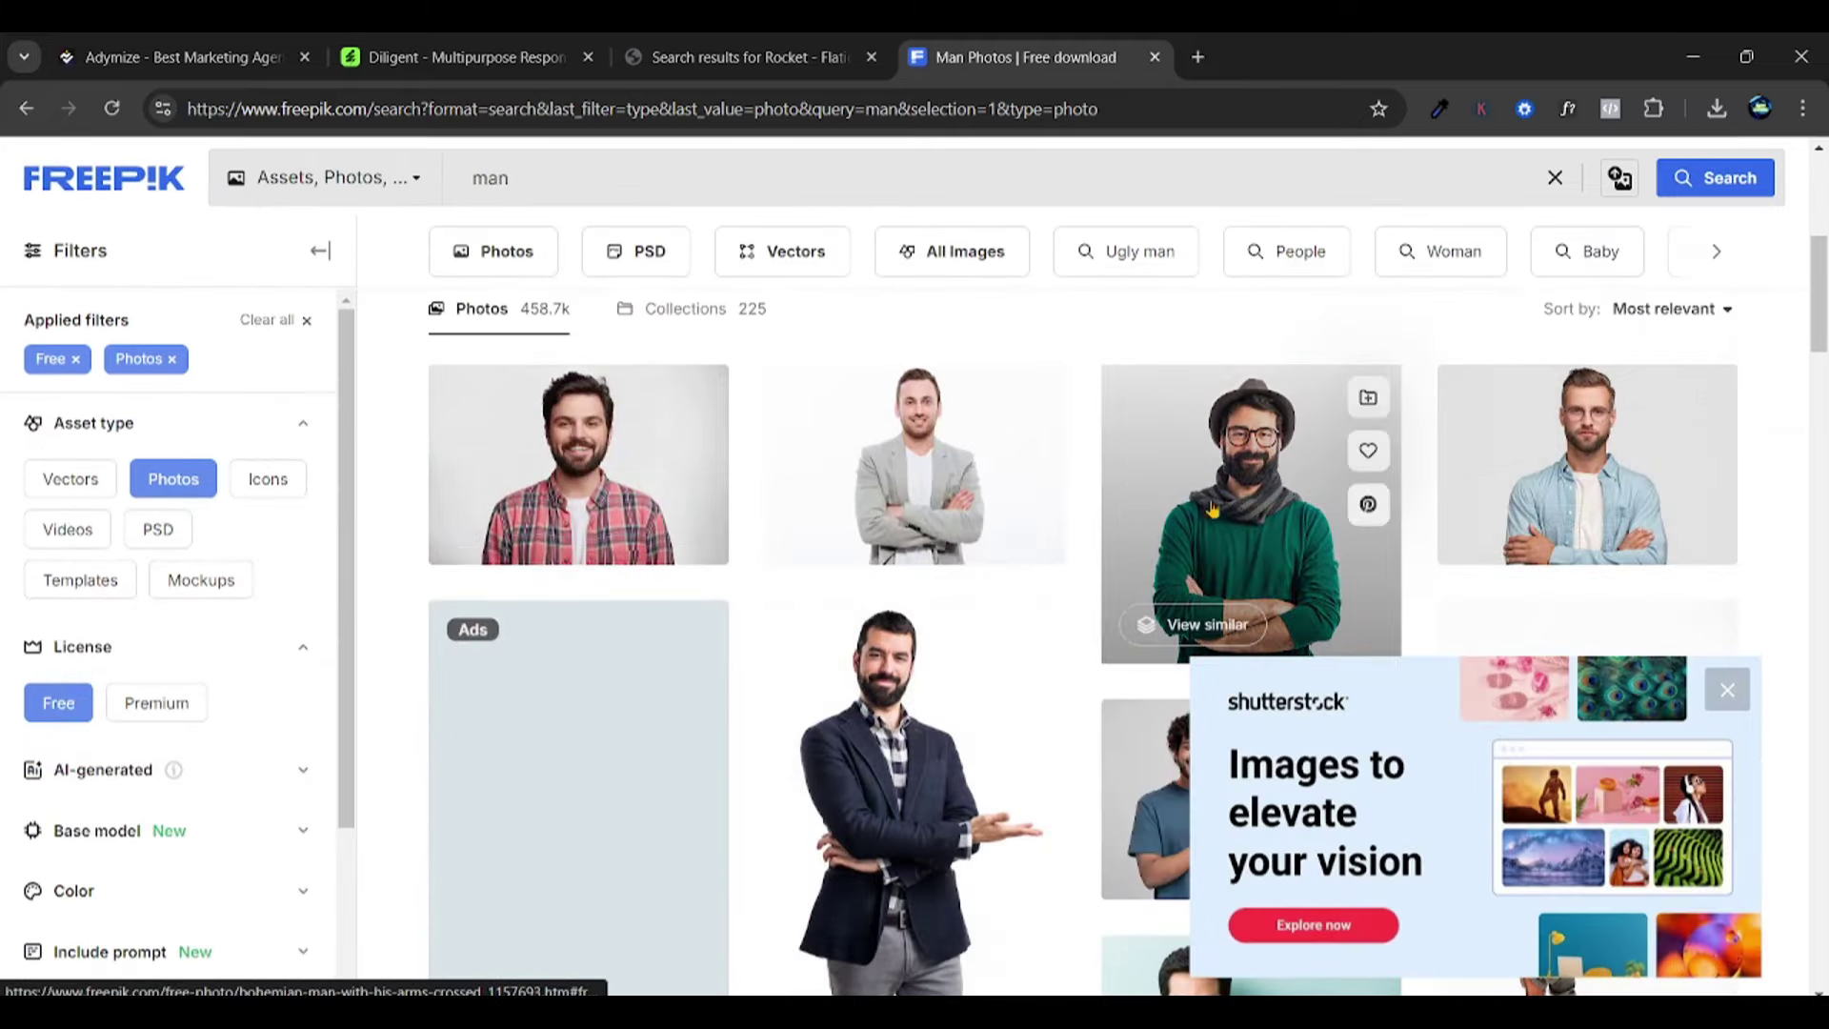
scroll(1212, 510, "down", 2)
scroll(1208, 515, "down", 4)
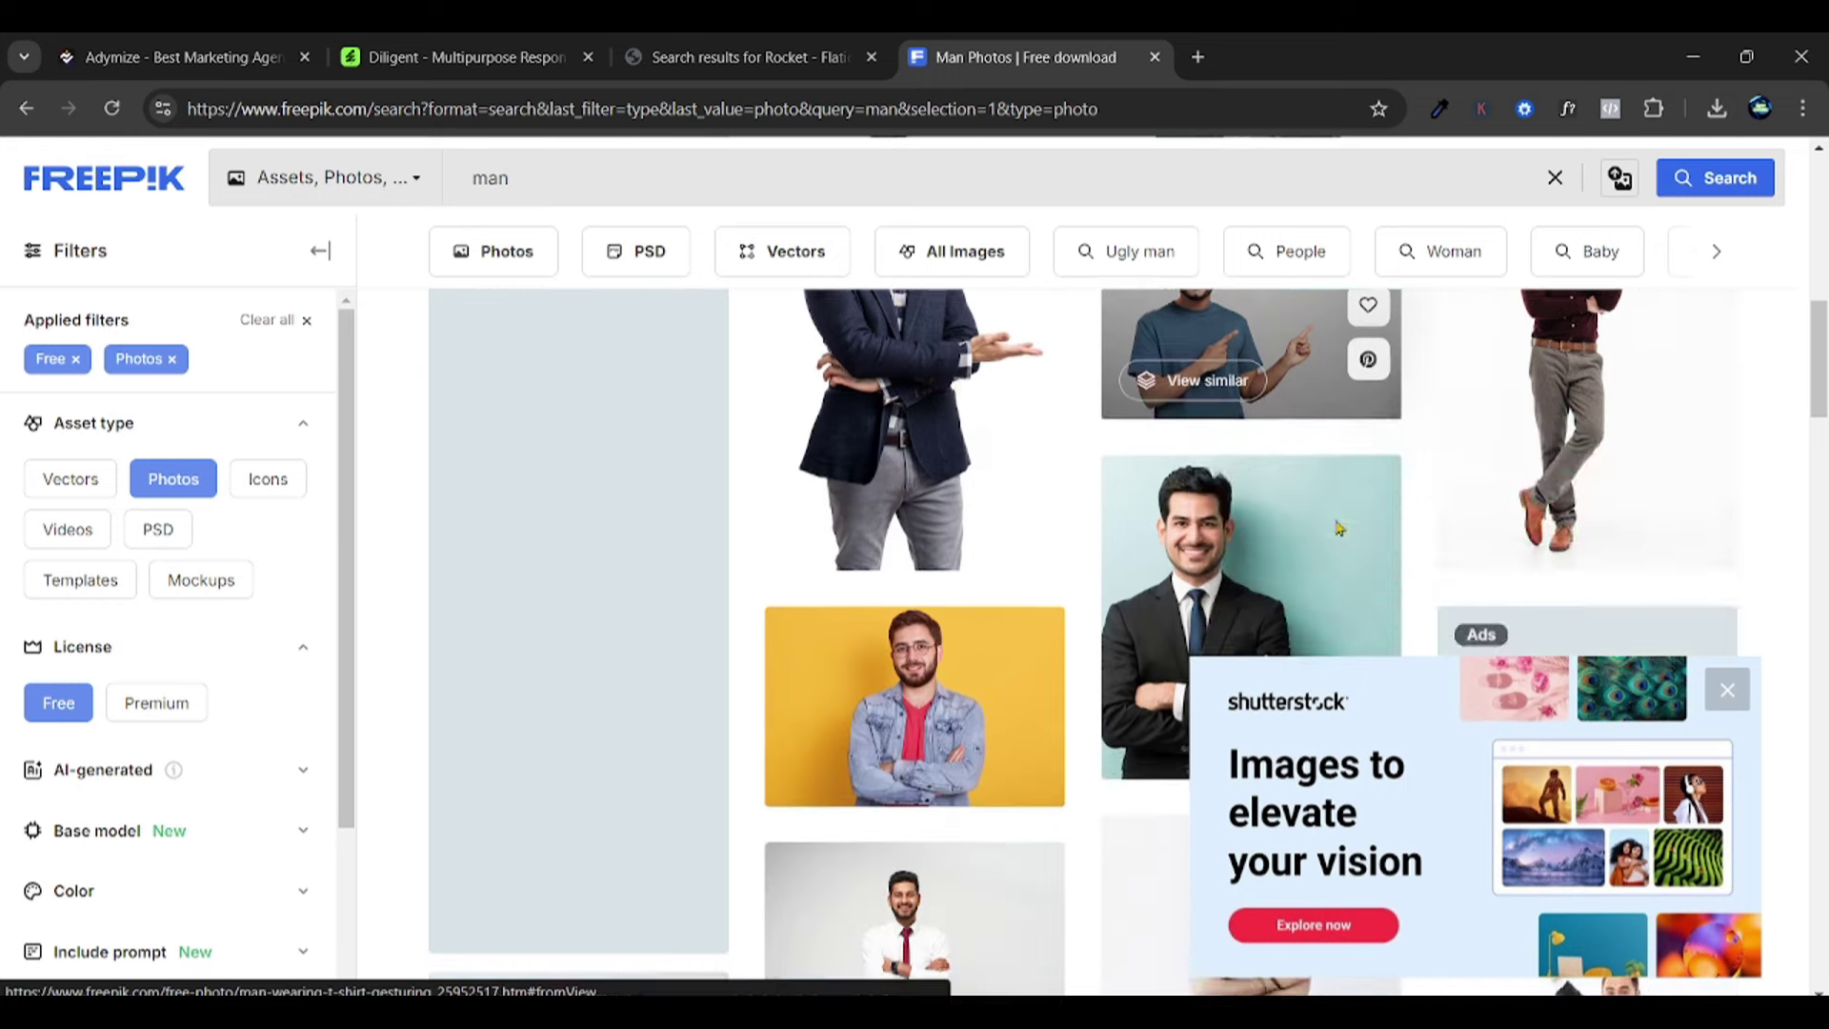
scroll(1364, 444, "down", 3)
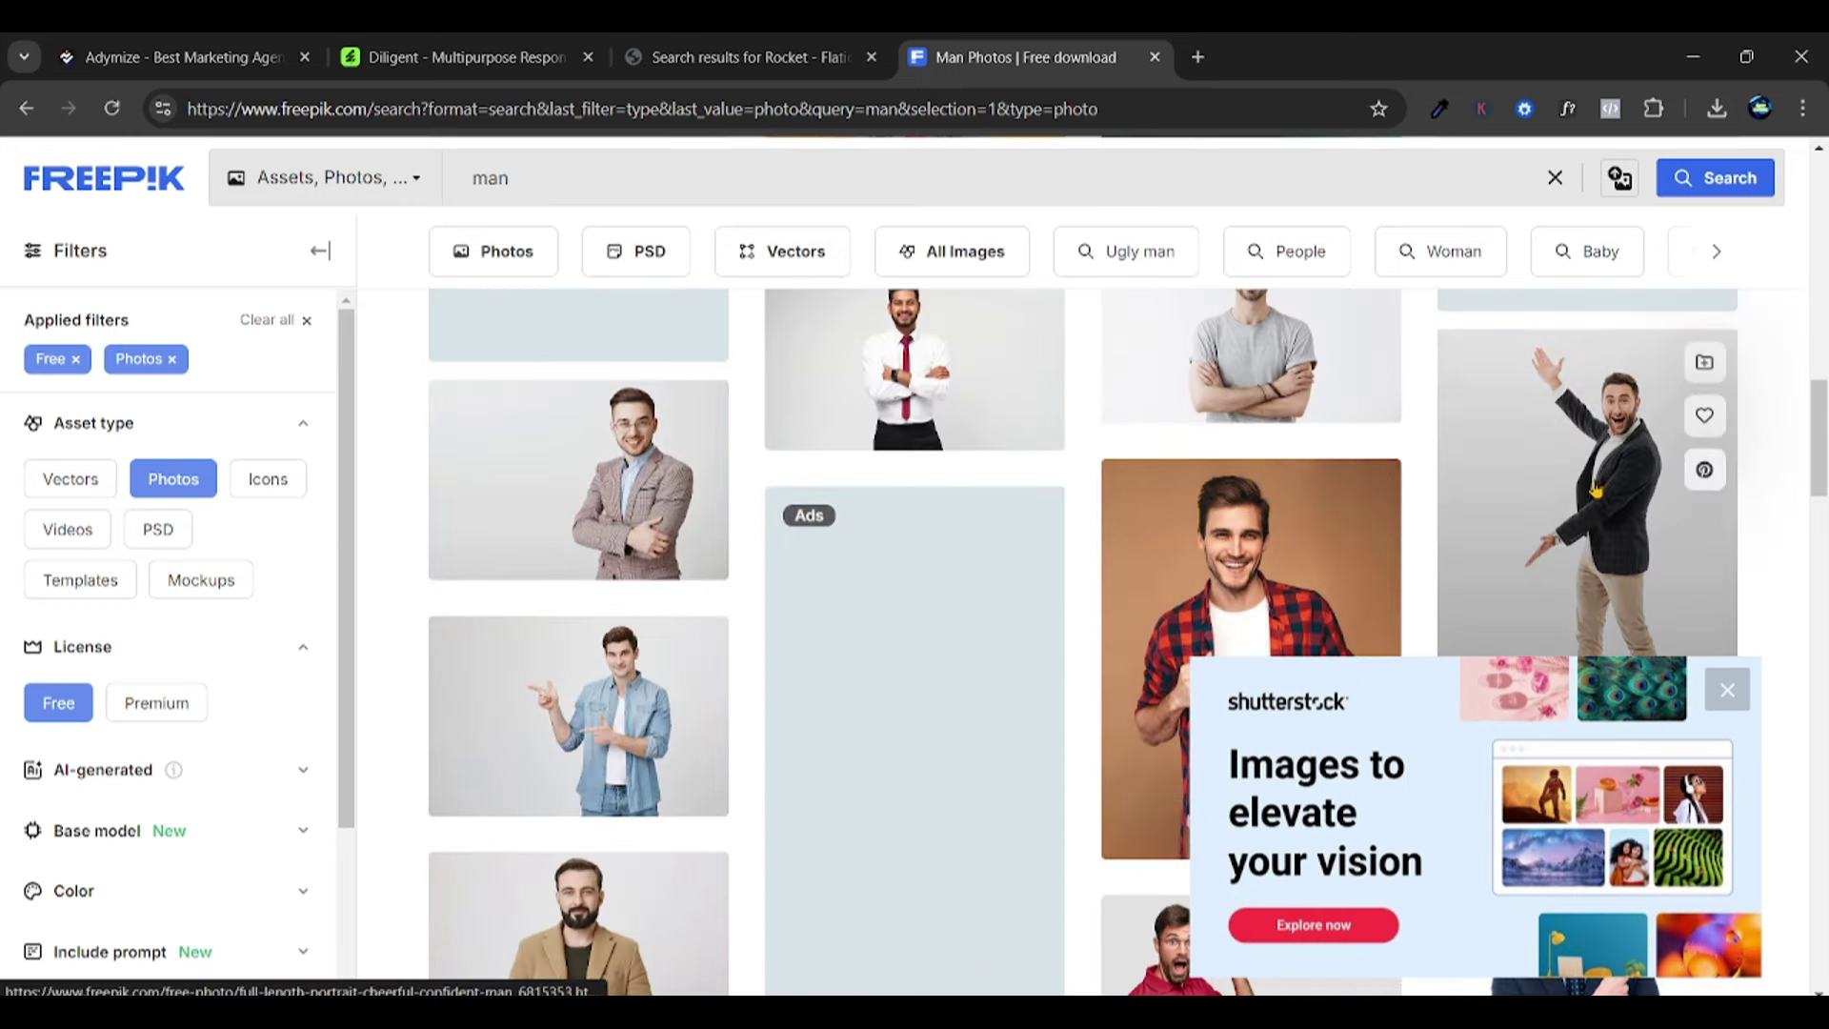
scroll(1596, 490, "down", 3)
scroll(727, 539, "up", 15)
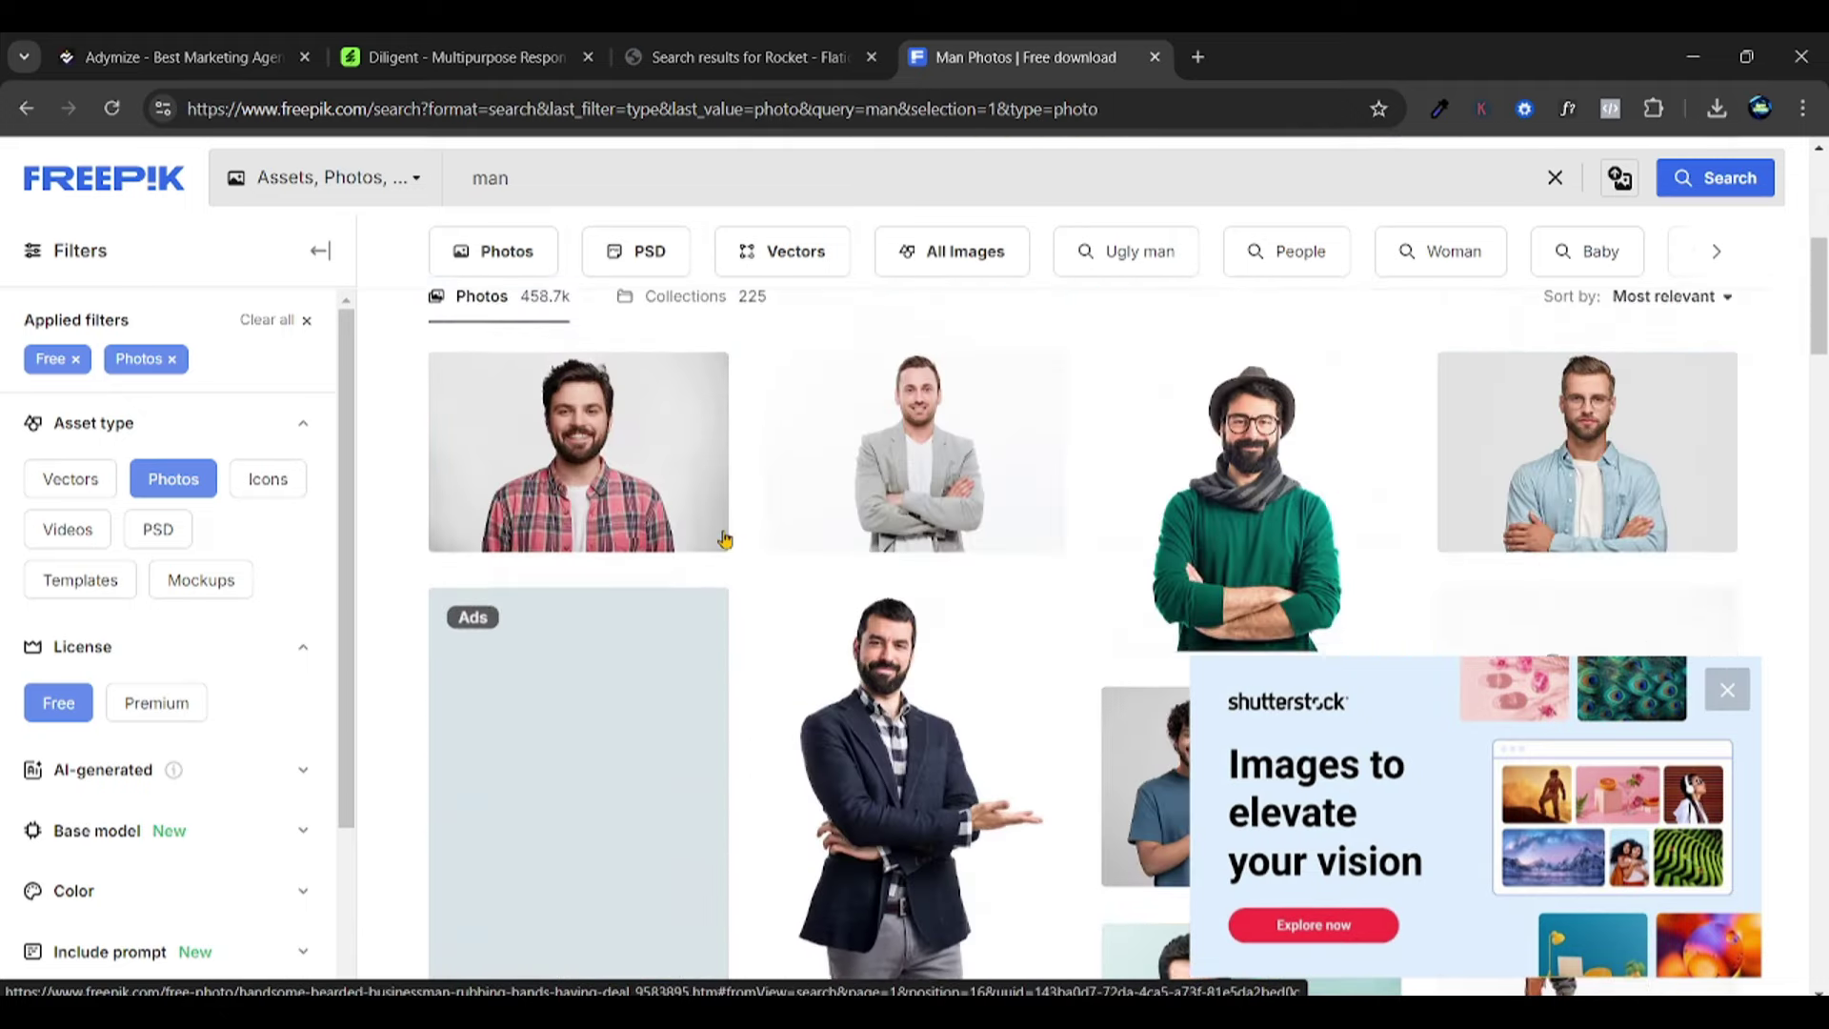
scroll(918, 475, "down", 1)
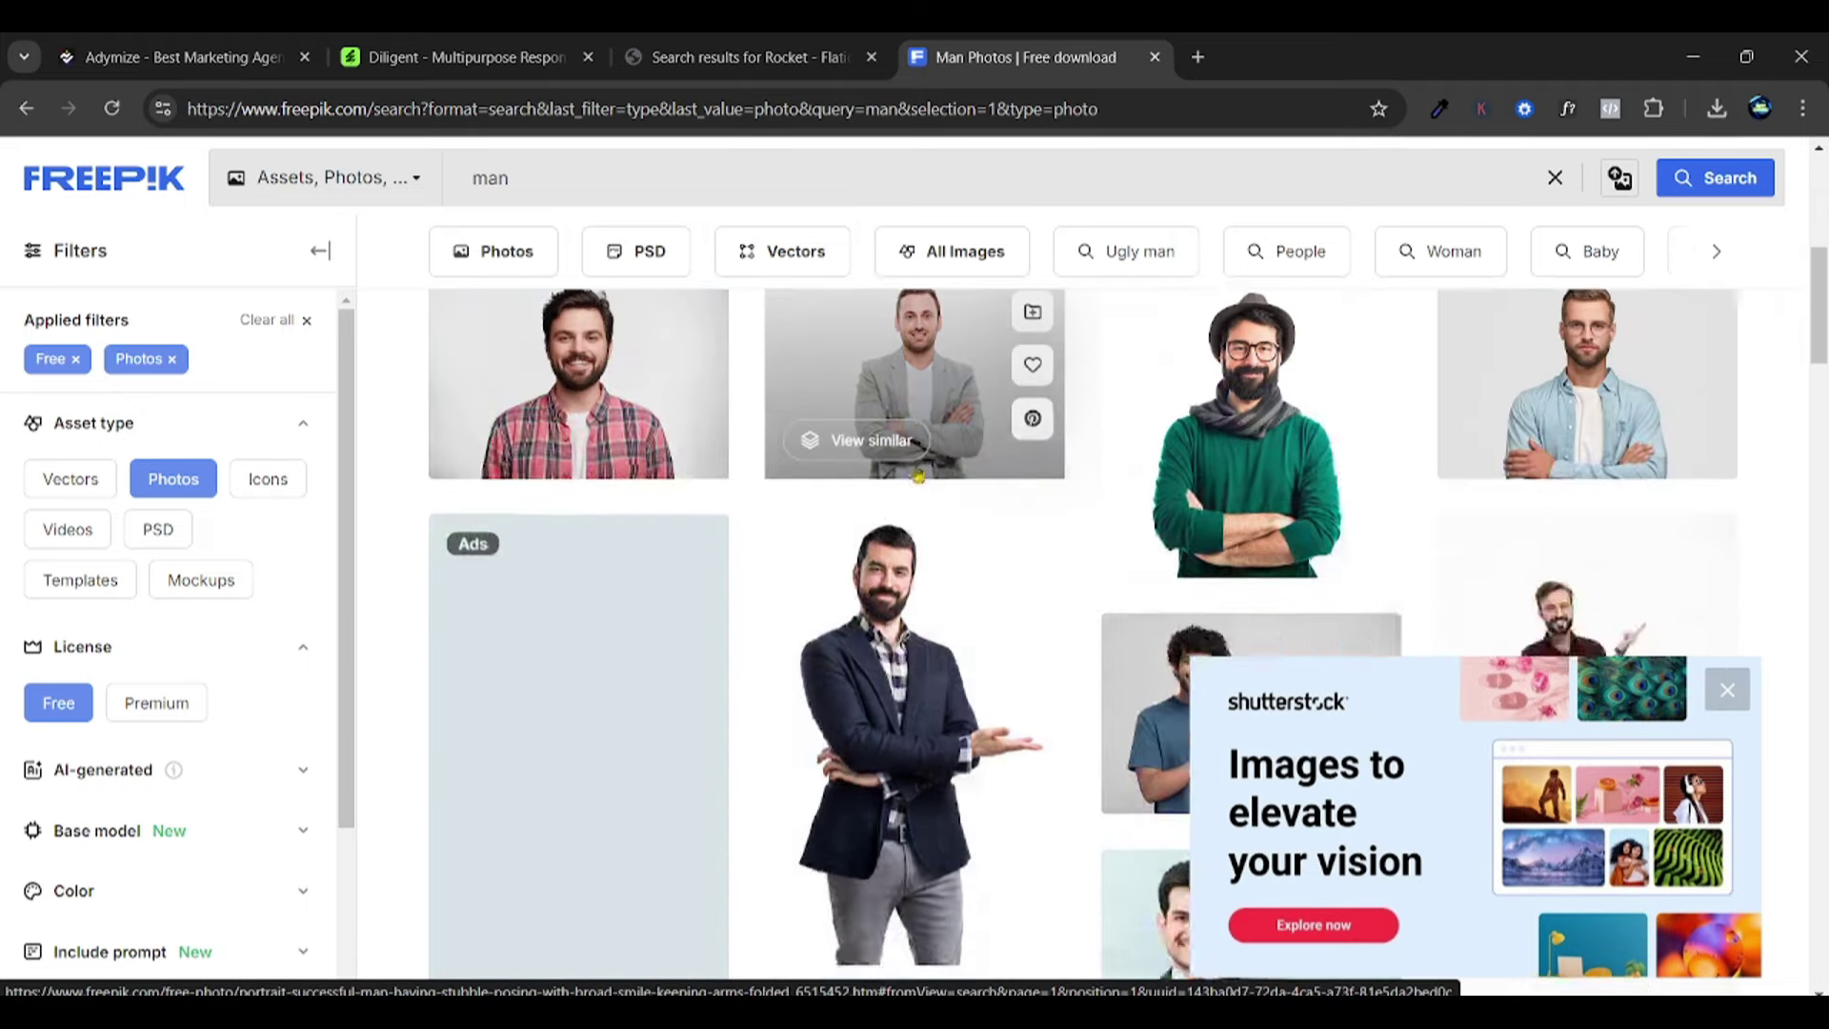
scroll(917, 475, "down", 4)
scroll(917, 475, "up", 2)
scroll(1609, 510, "down", 1)
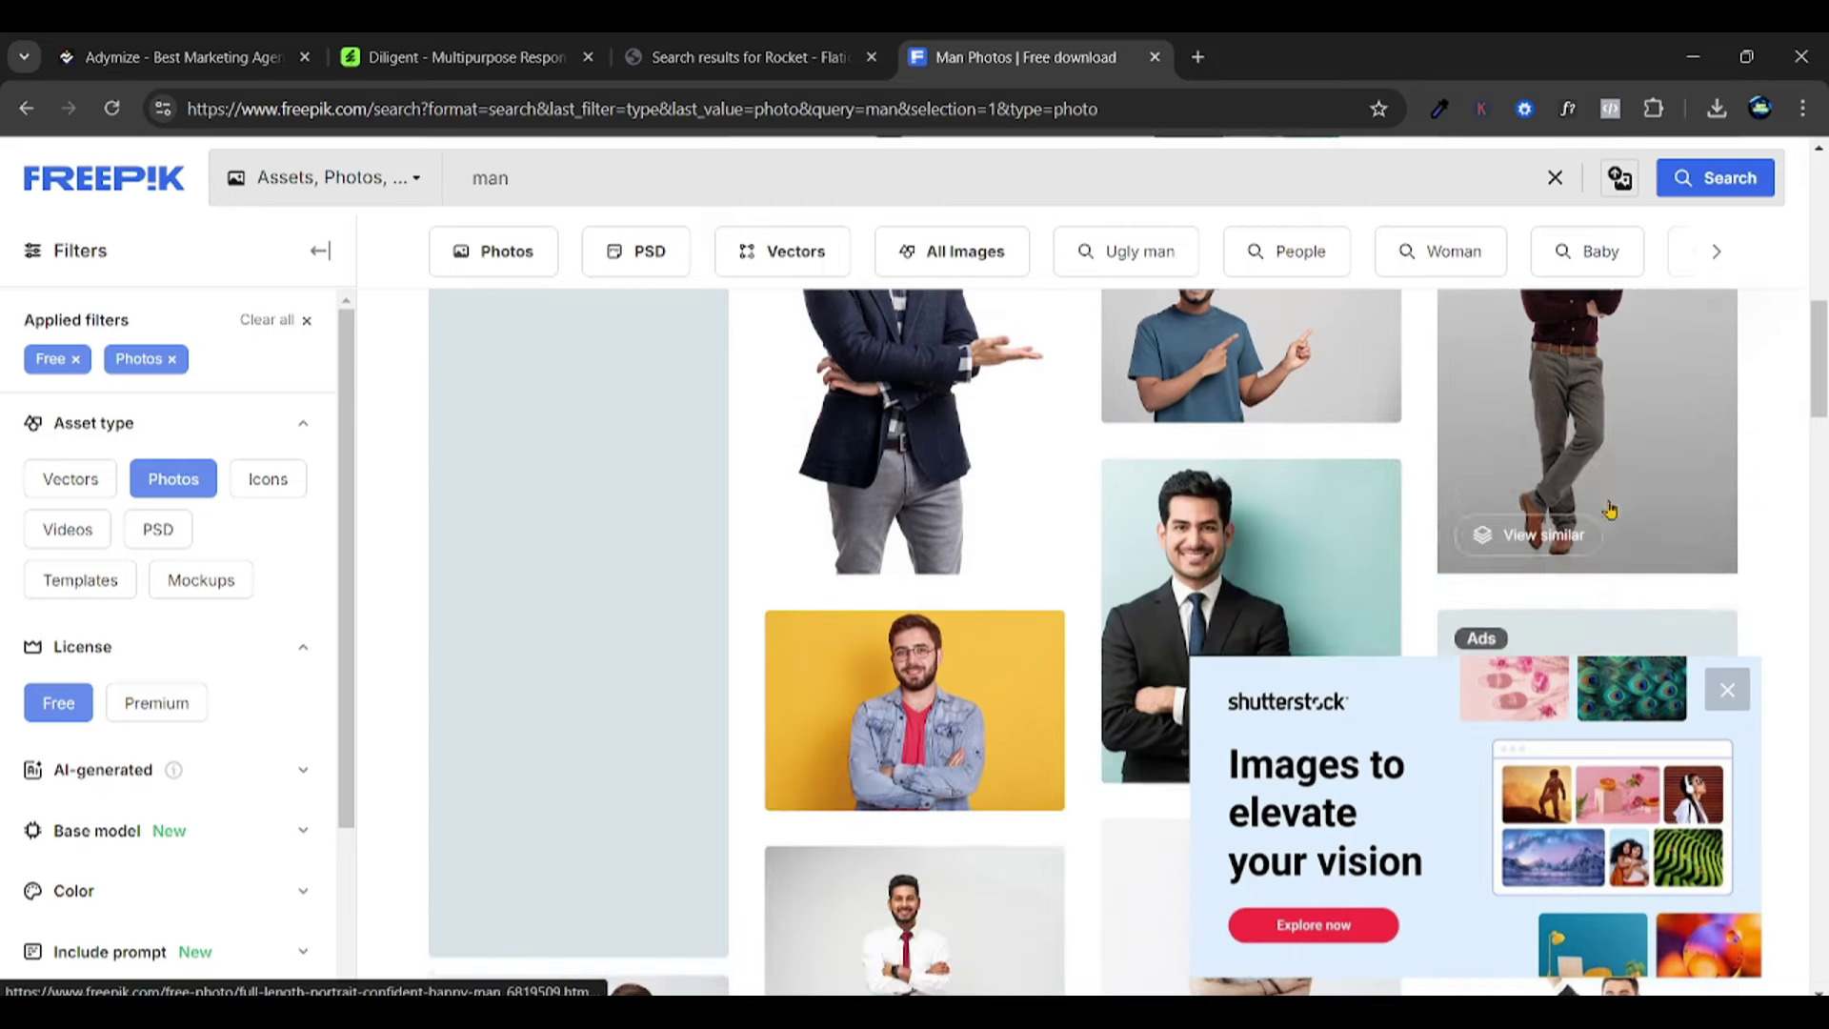
scroll(1162, 514, "up", 8)
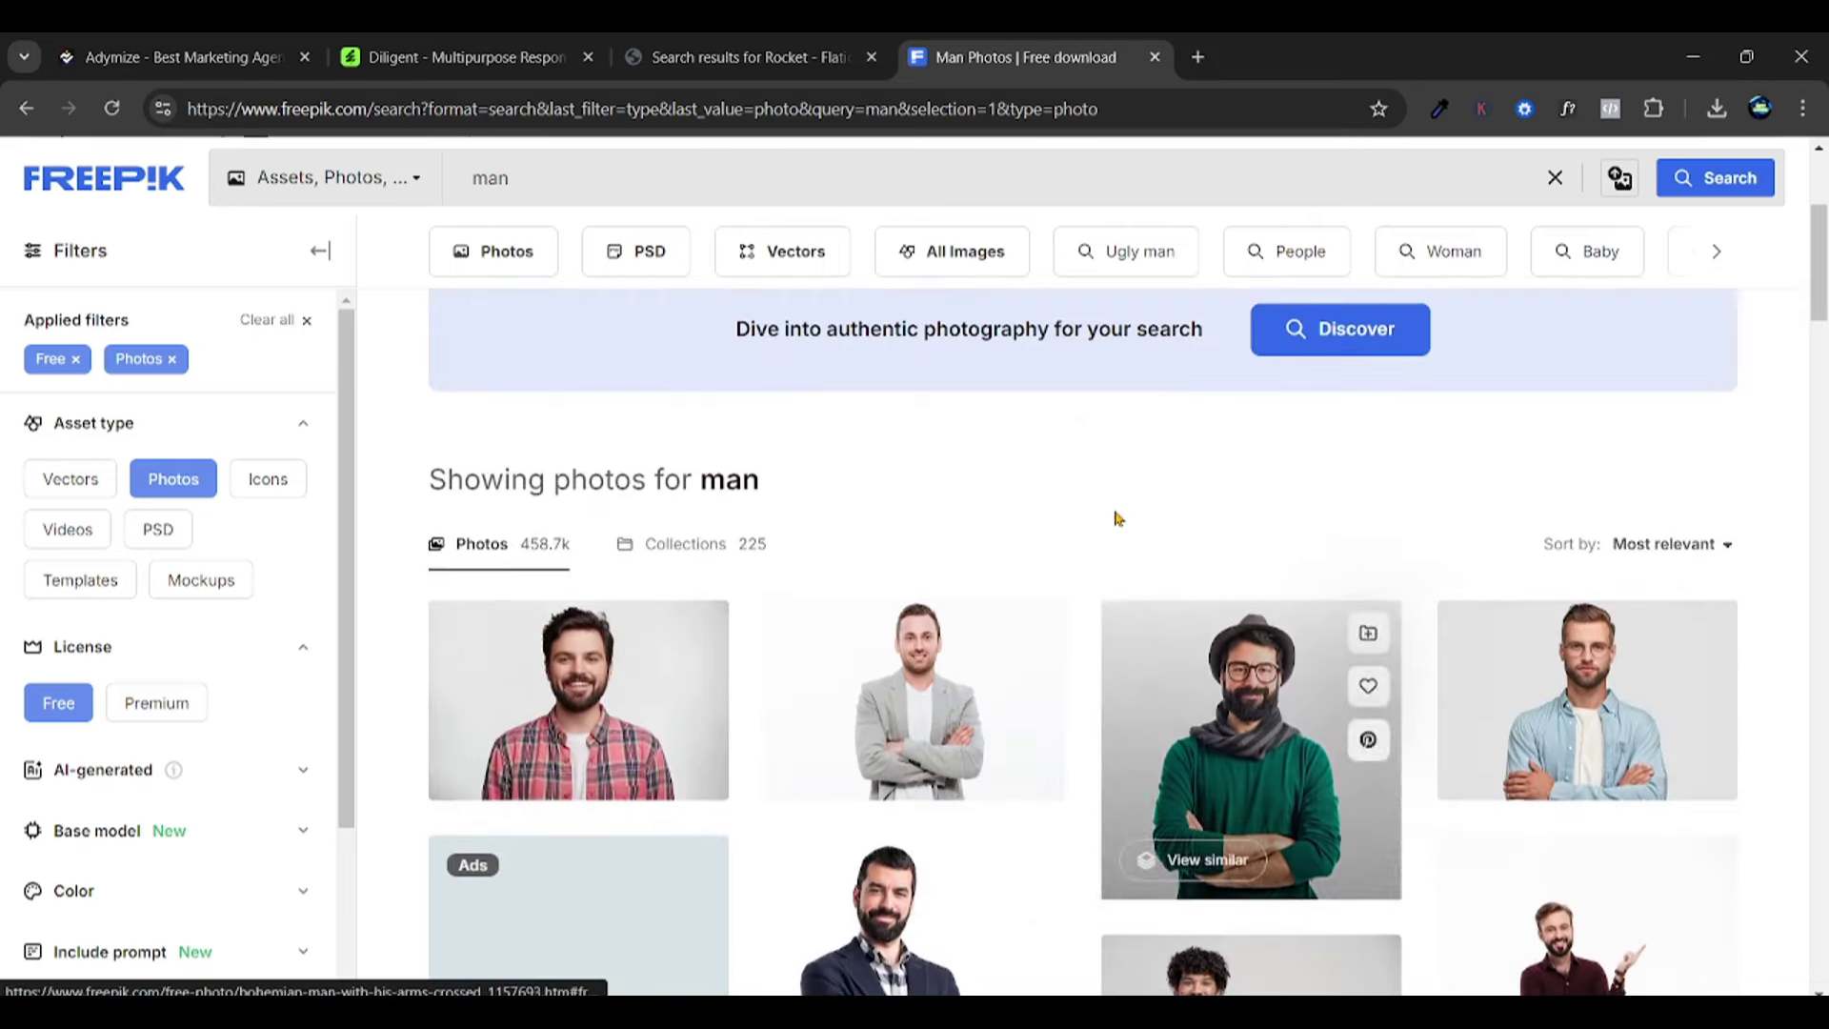
scroll(1124, 533, "down", 3)
scroll(1133, 571, "up", 1)
Download the bohemian man with arms crossed photo for free.
left_click(1147, 610)
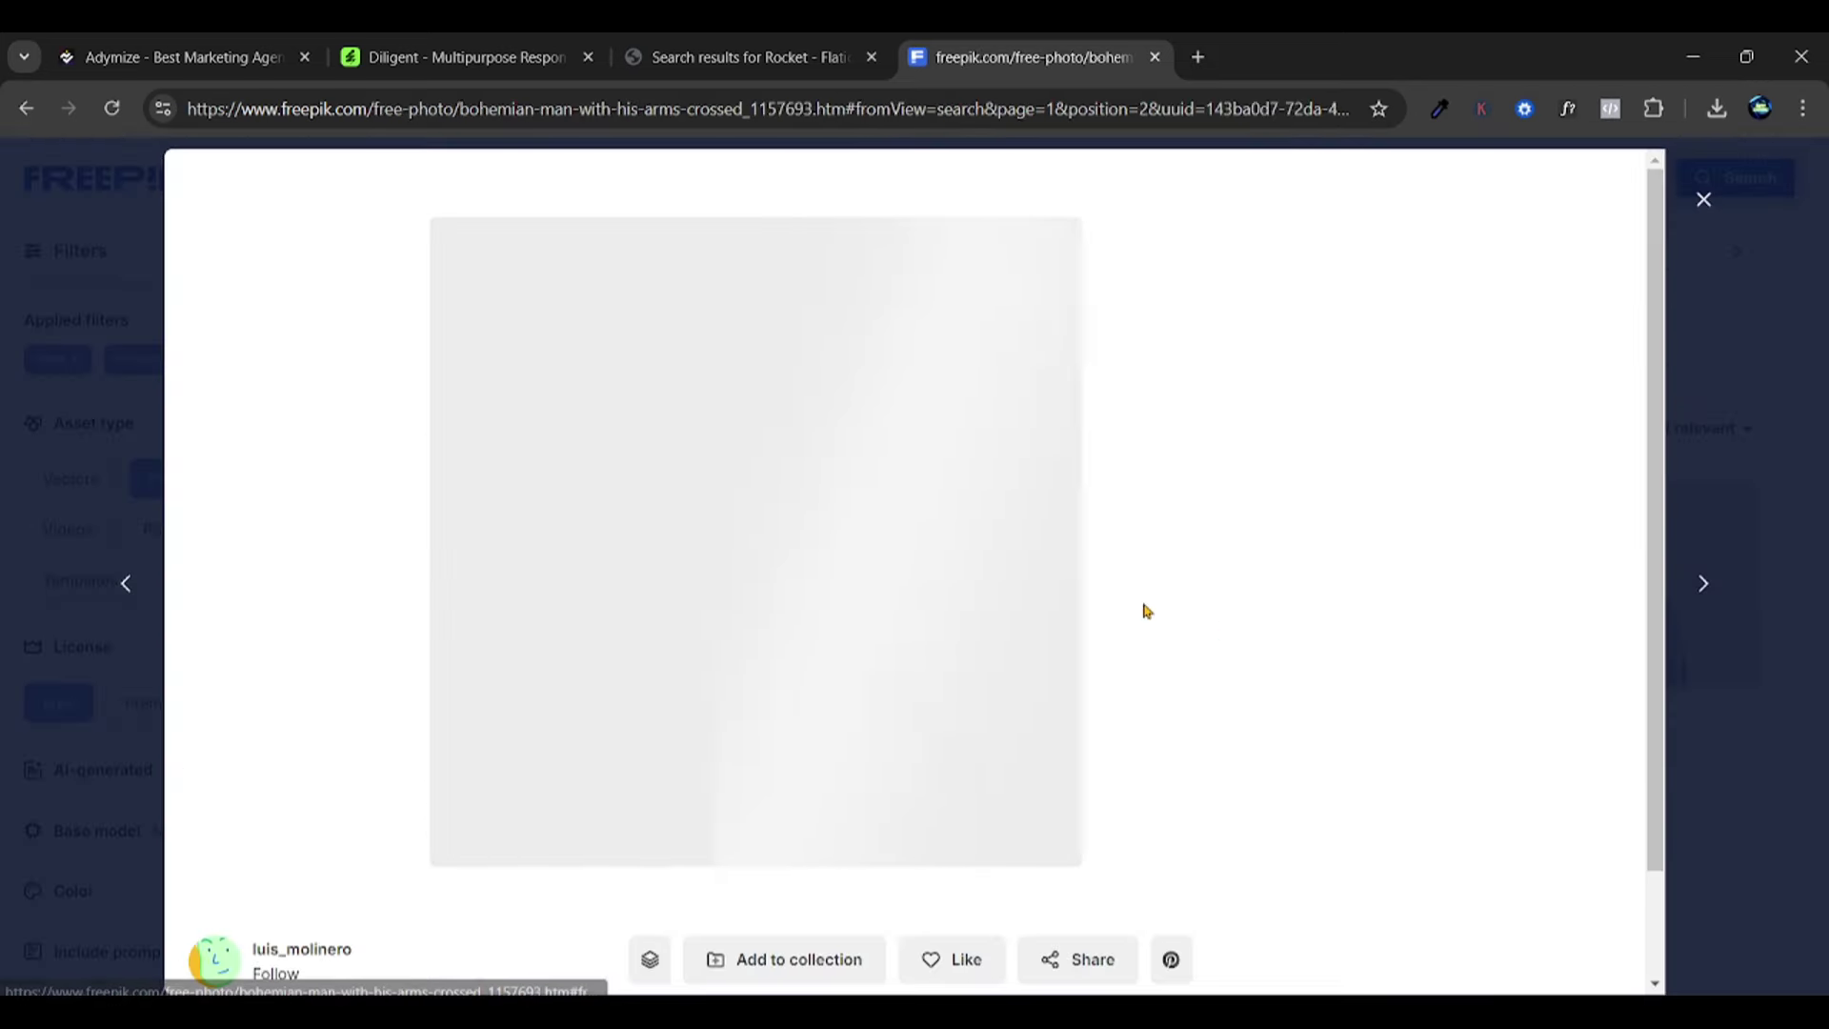
scroll(847, 656, "down", 5)
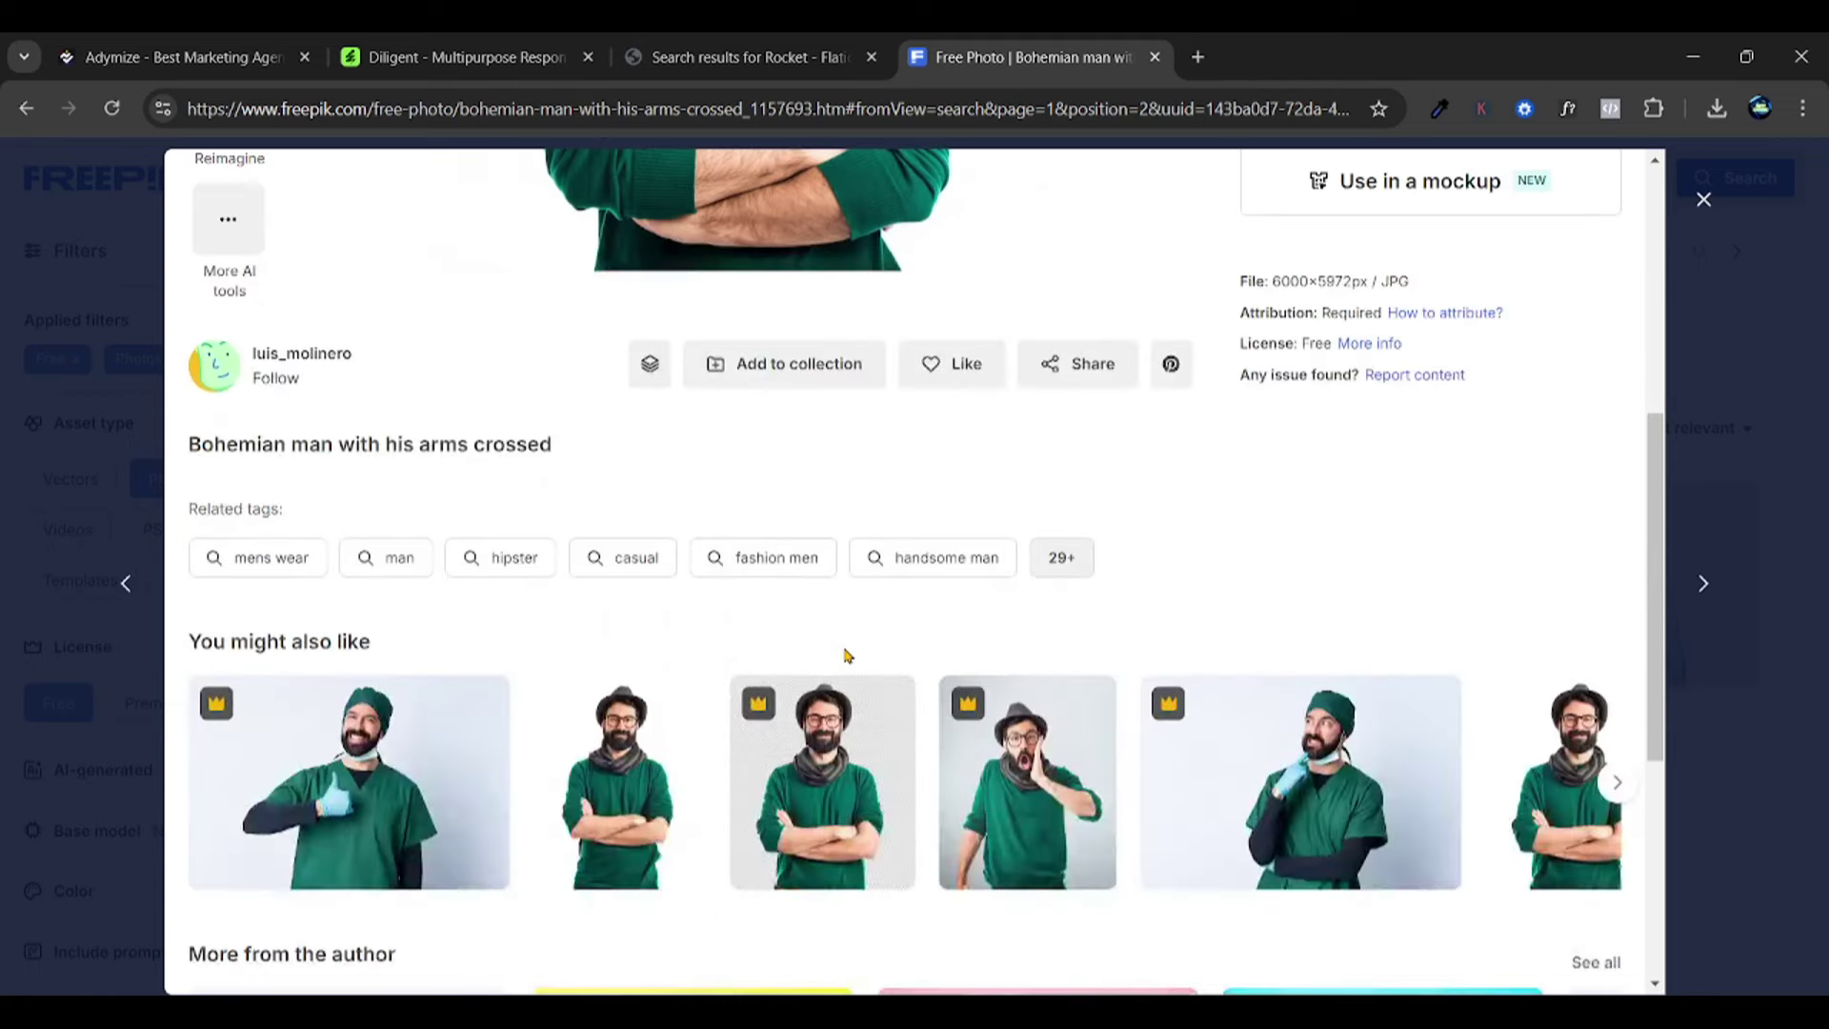
scroll(846, 656, "up", 5)
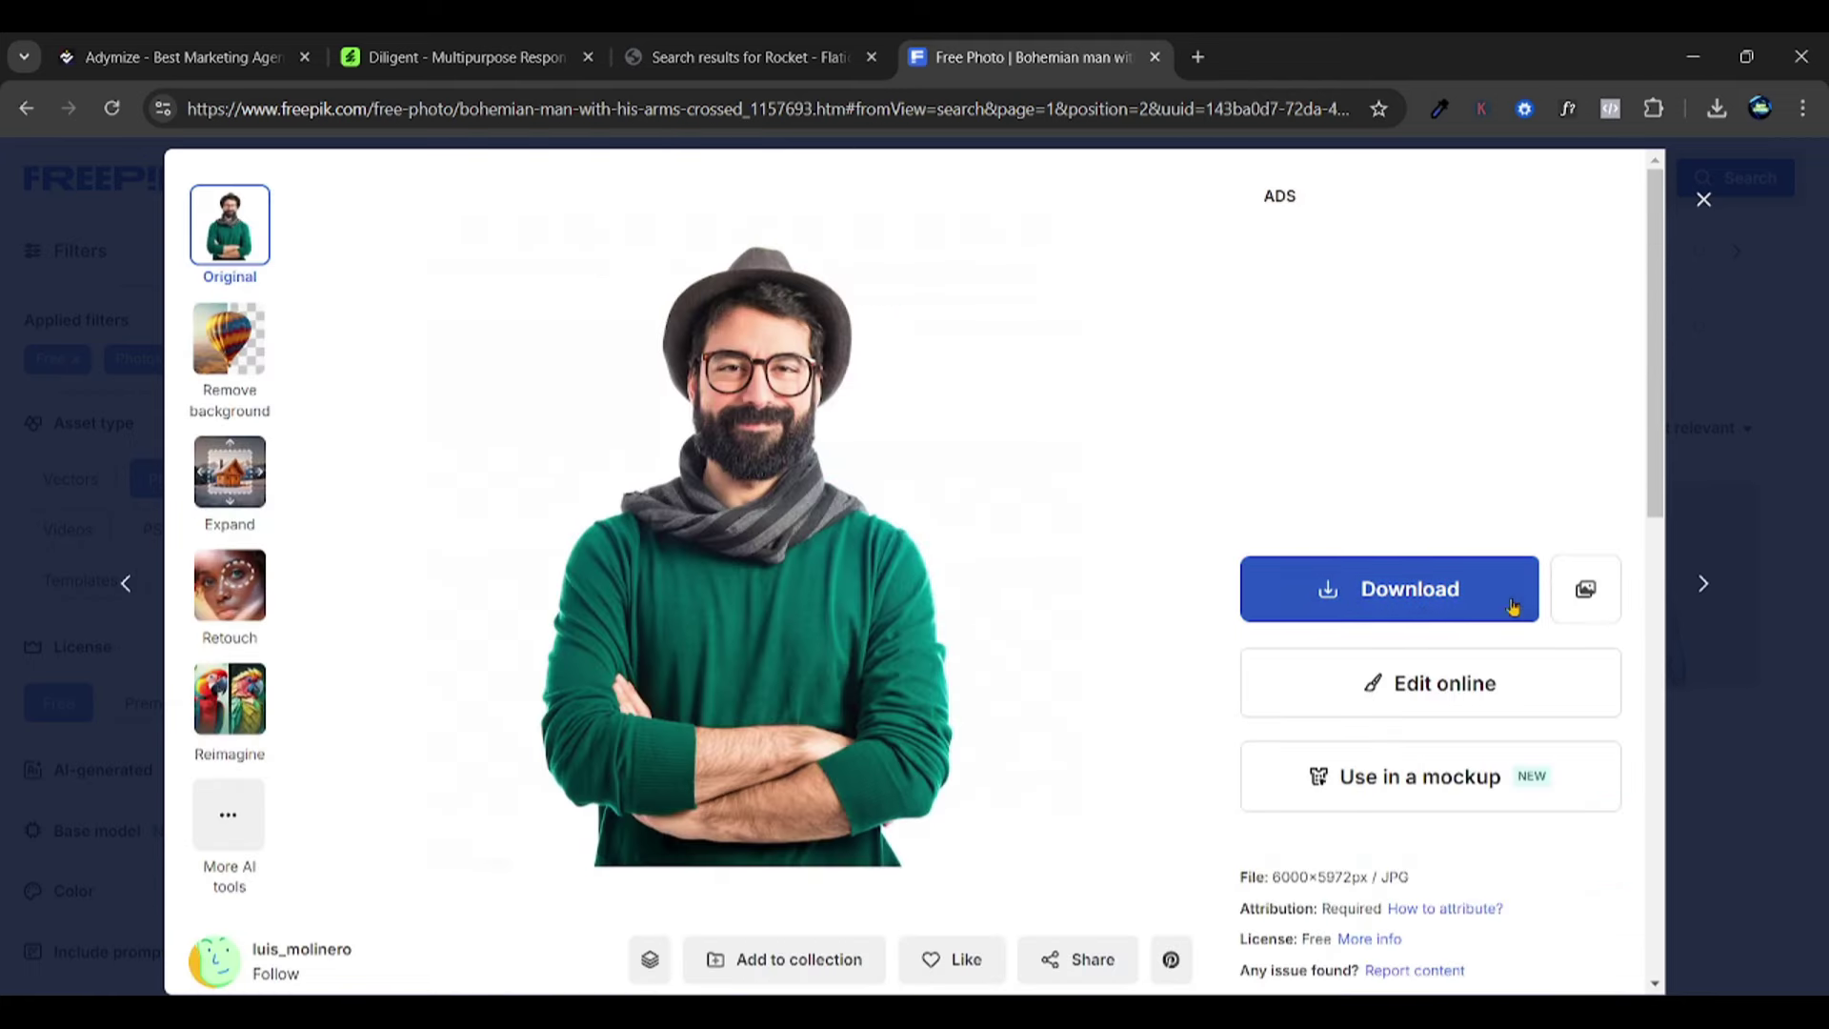
left_click(1514, 606)
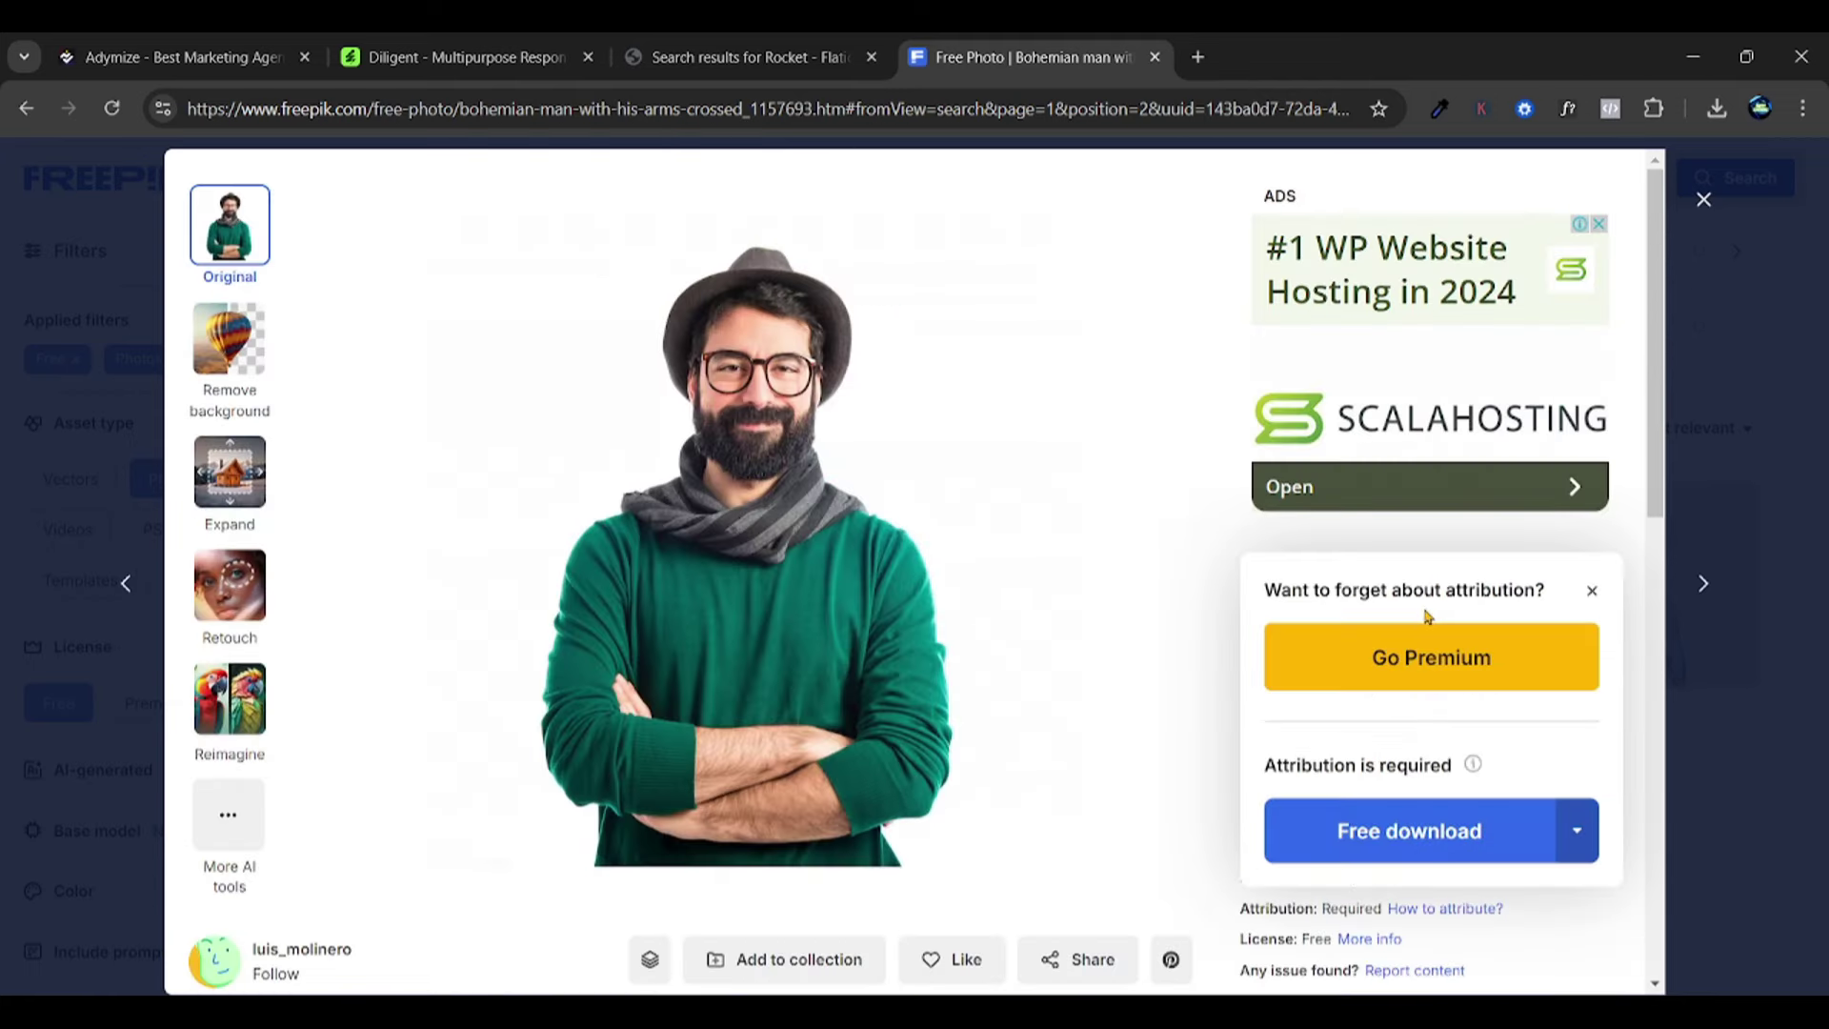
left_click(1352, 850)
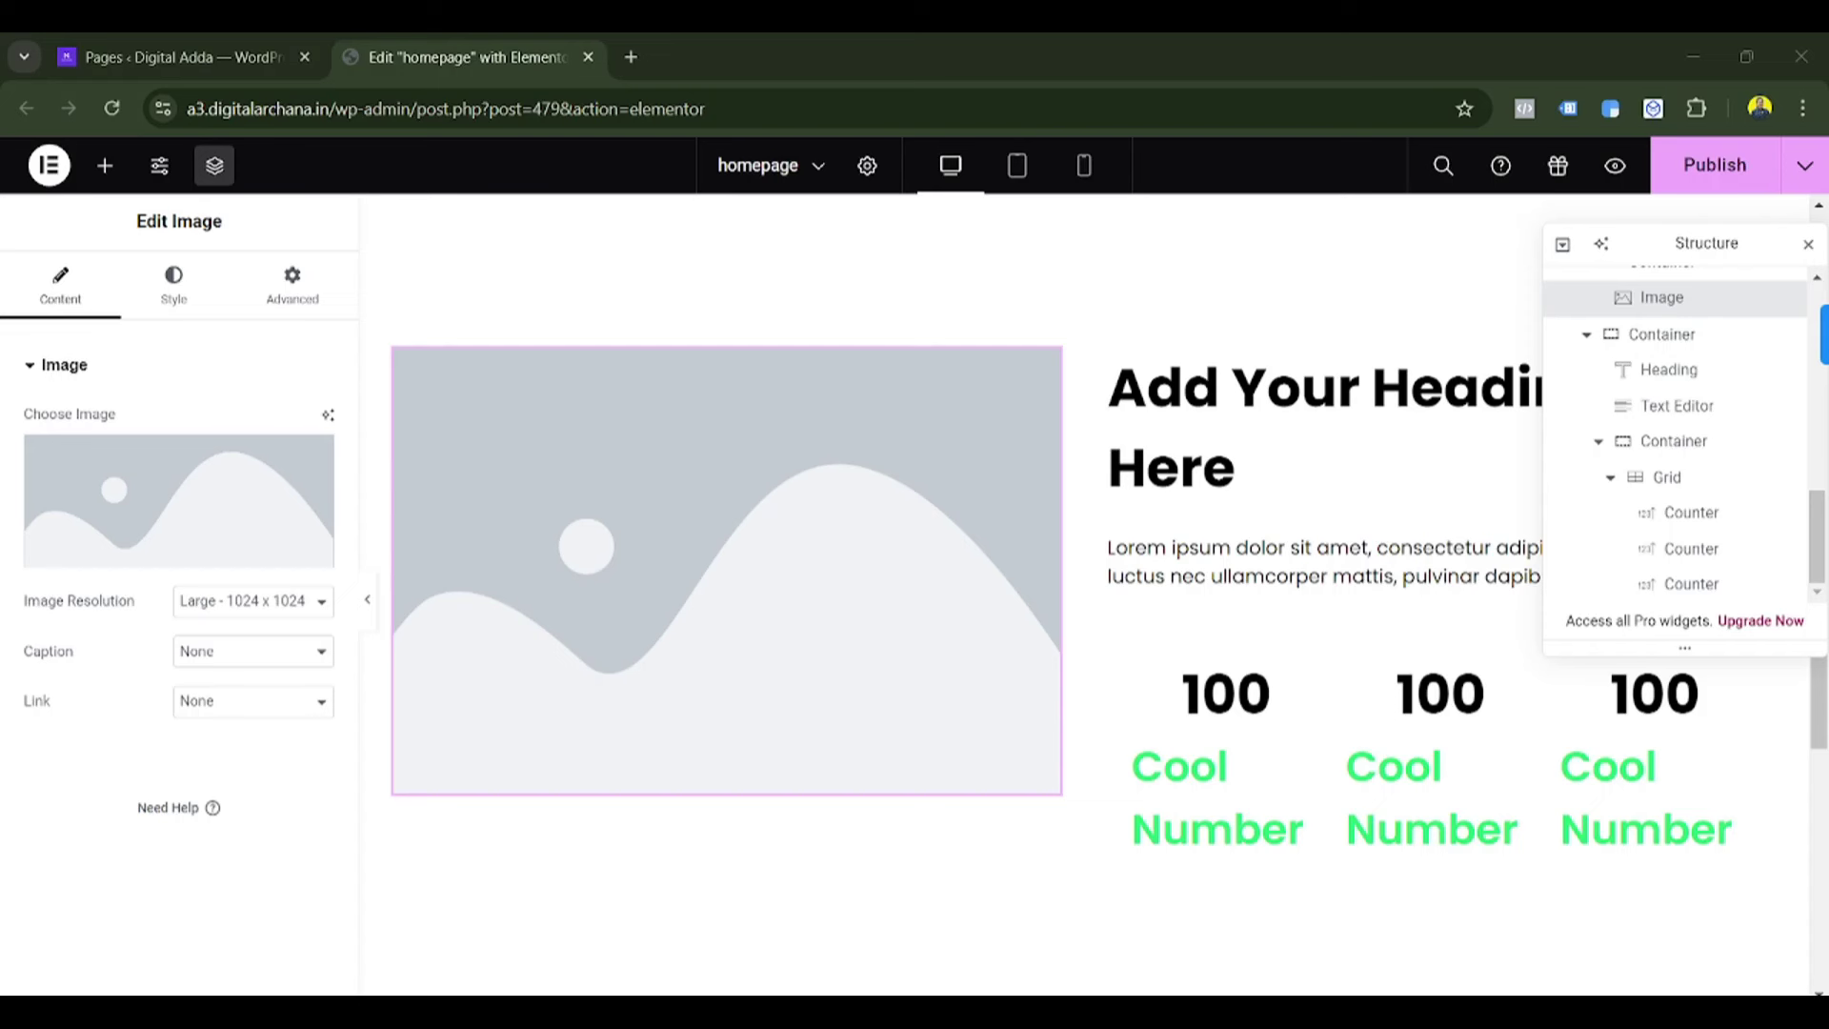
Upload the bohemian man photo and insert it into the empty image widget.
left_click(176, 498)
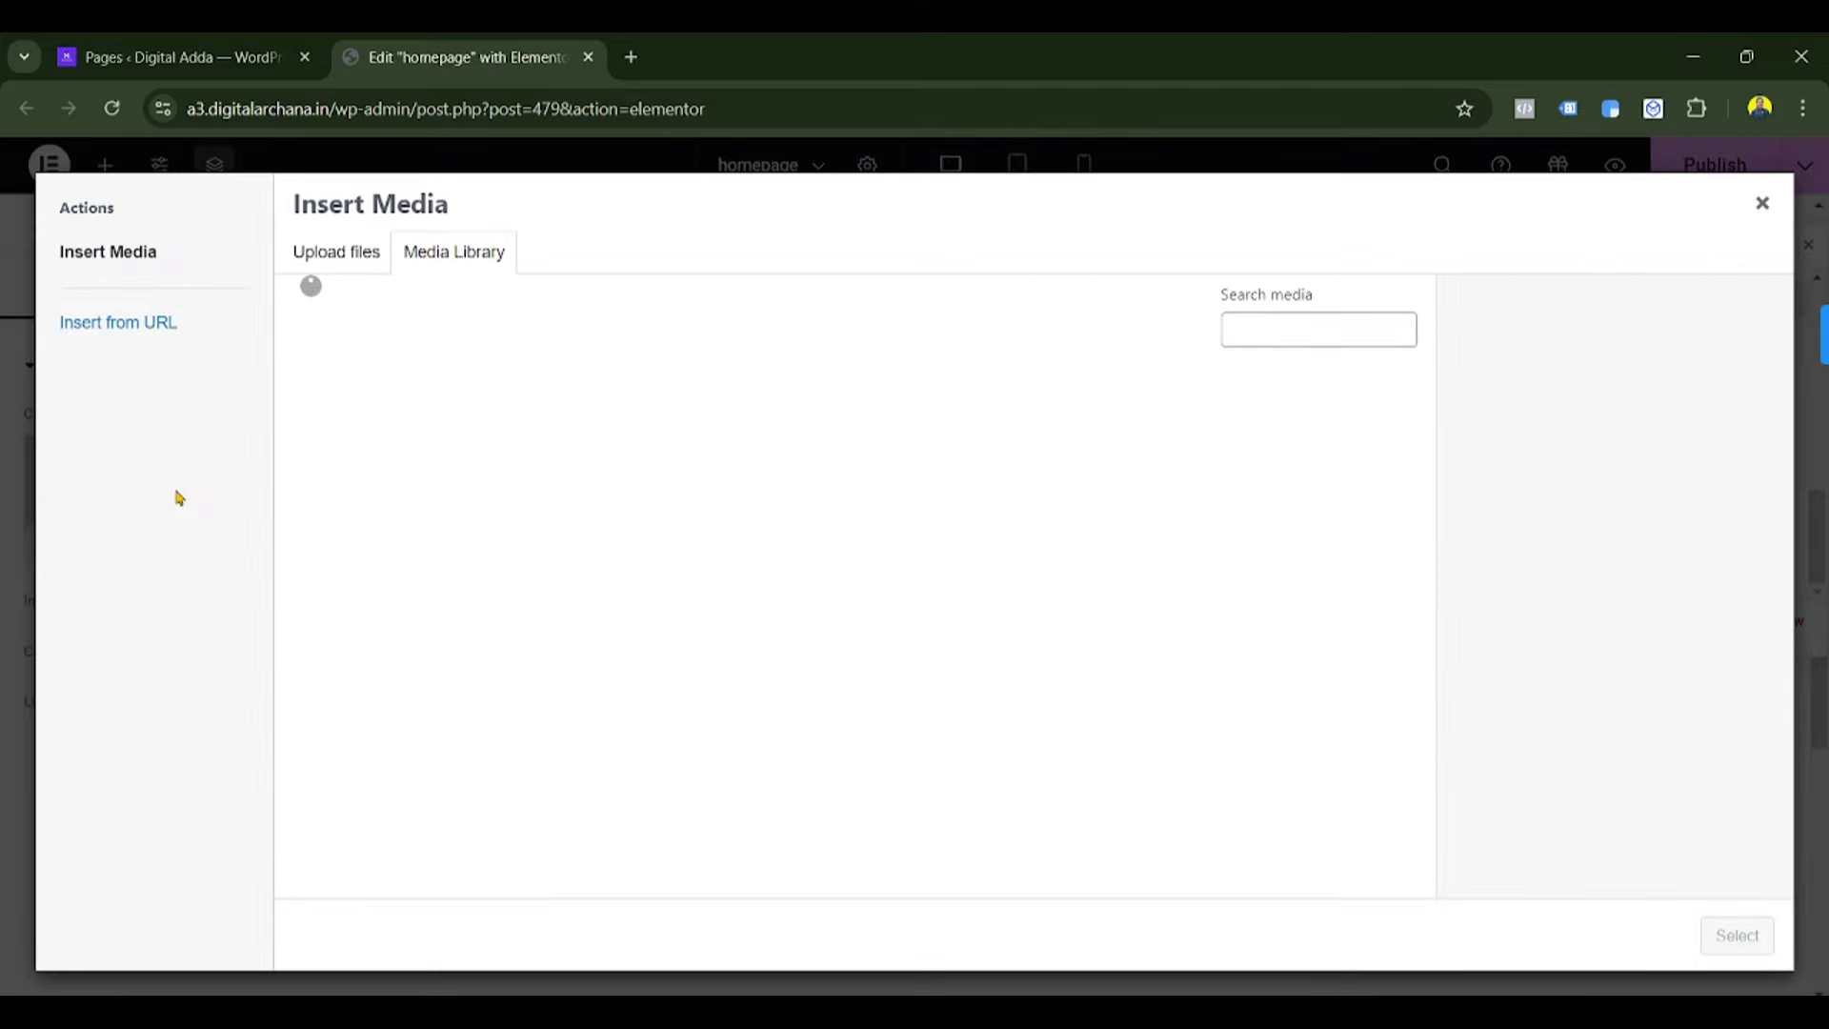
left_click(334, 252)
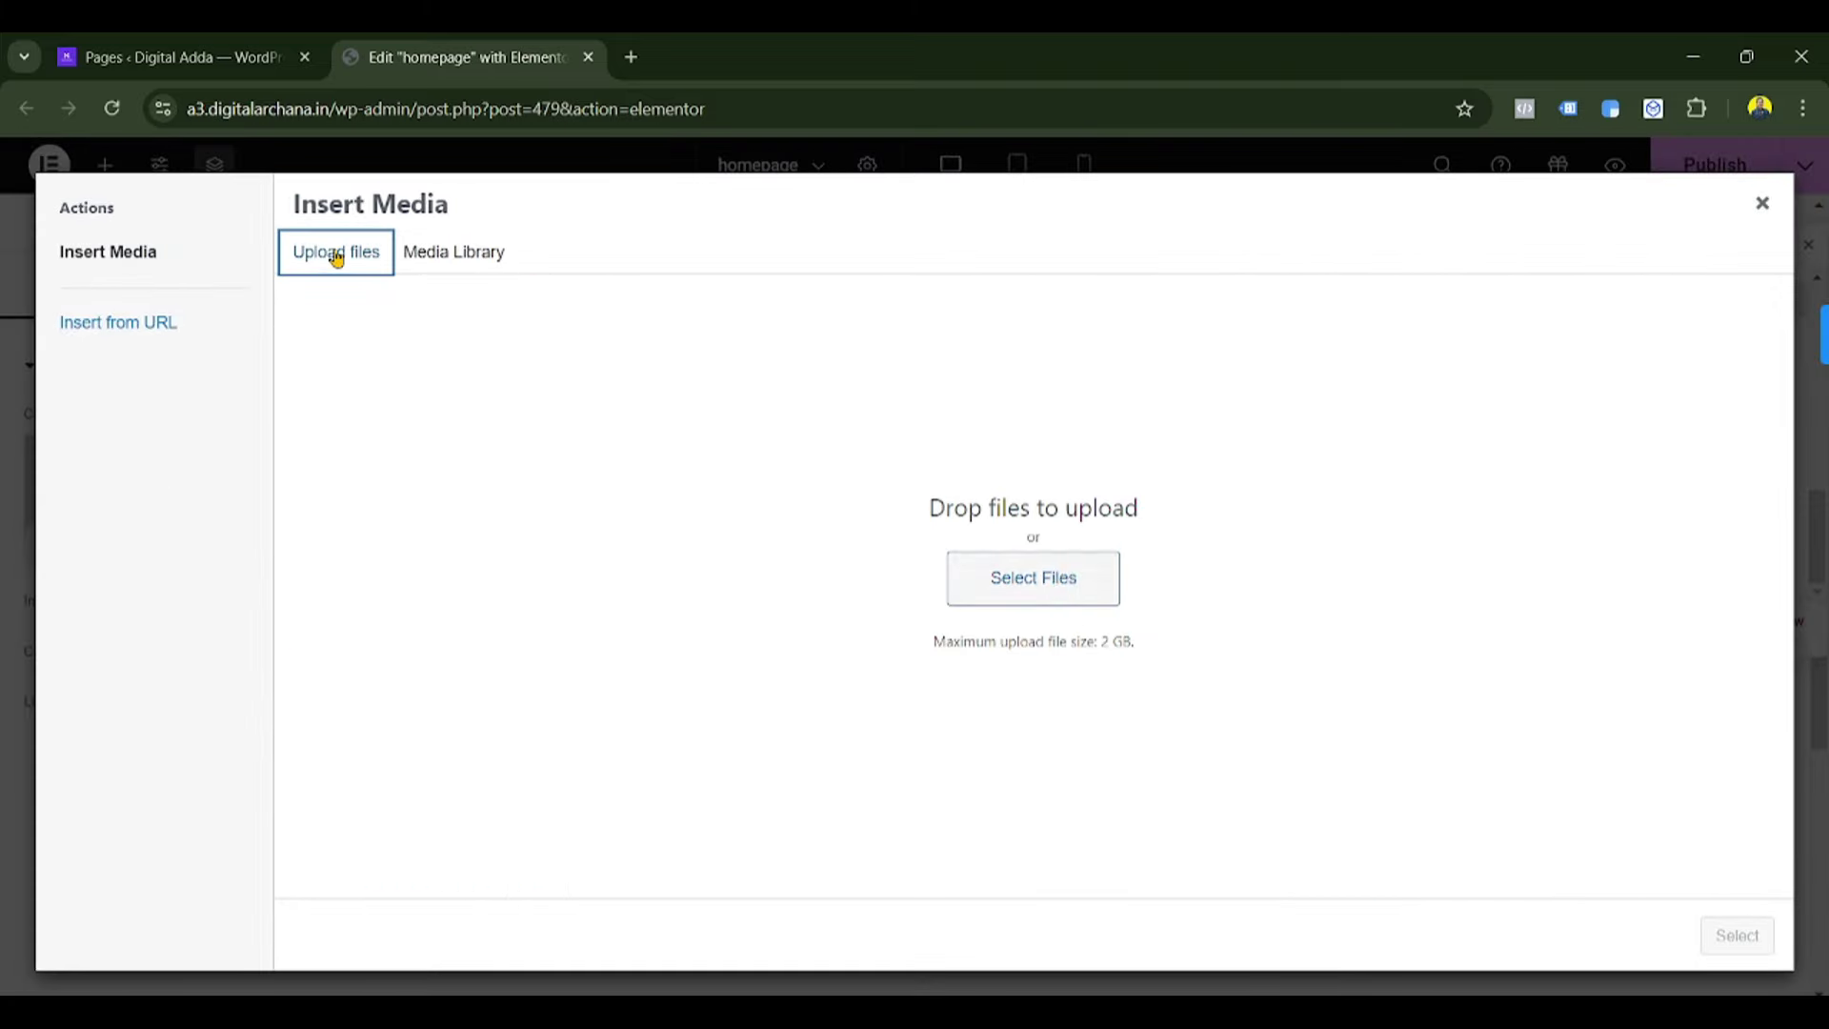
left_click(1045, 613)
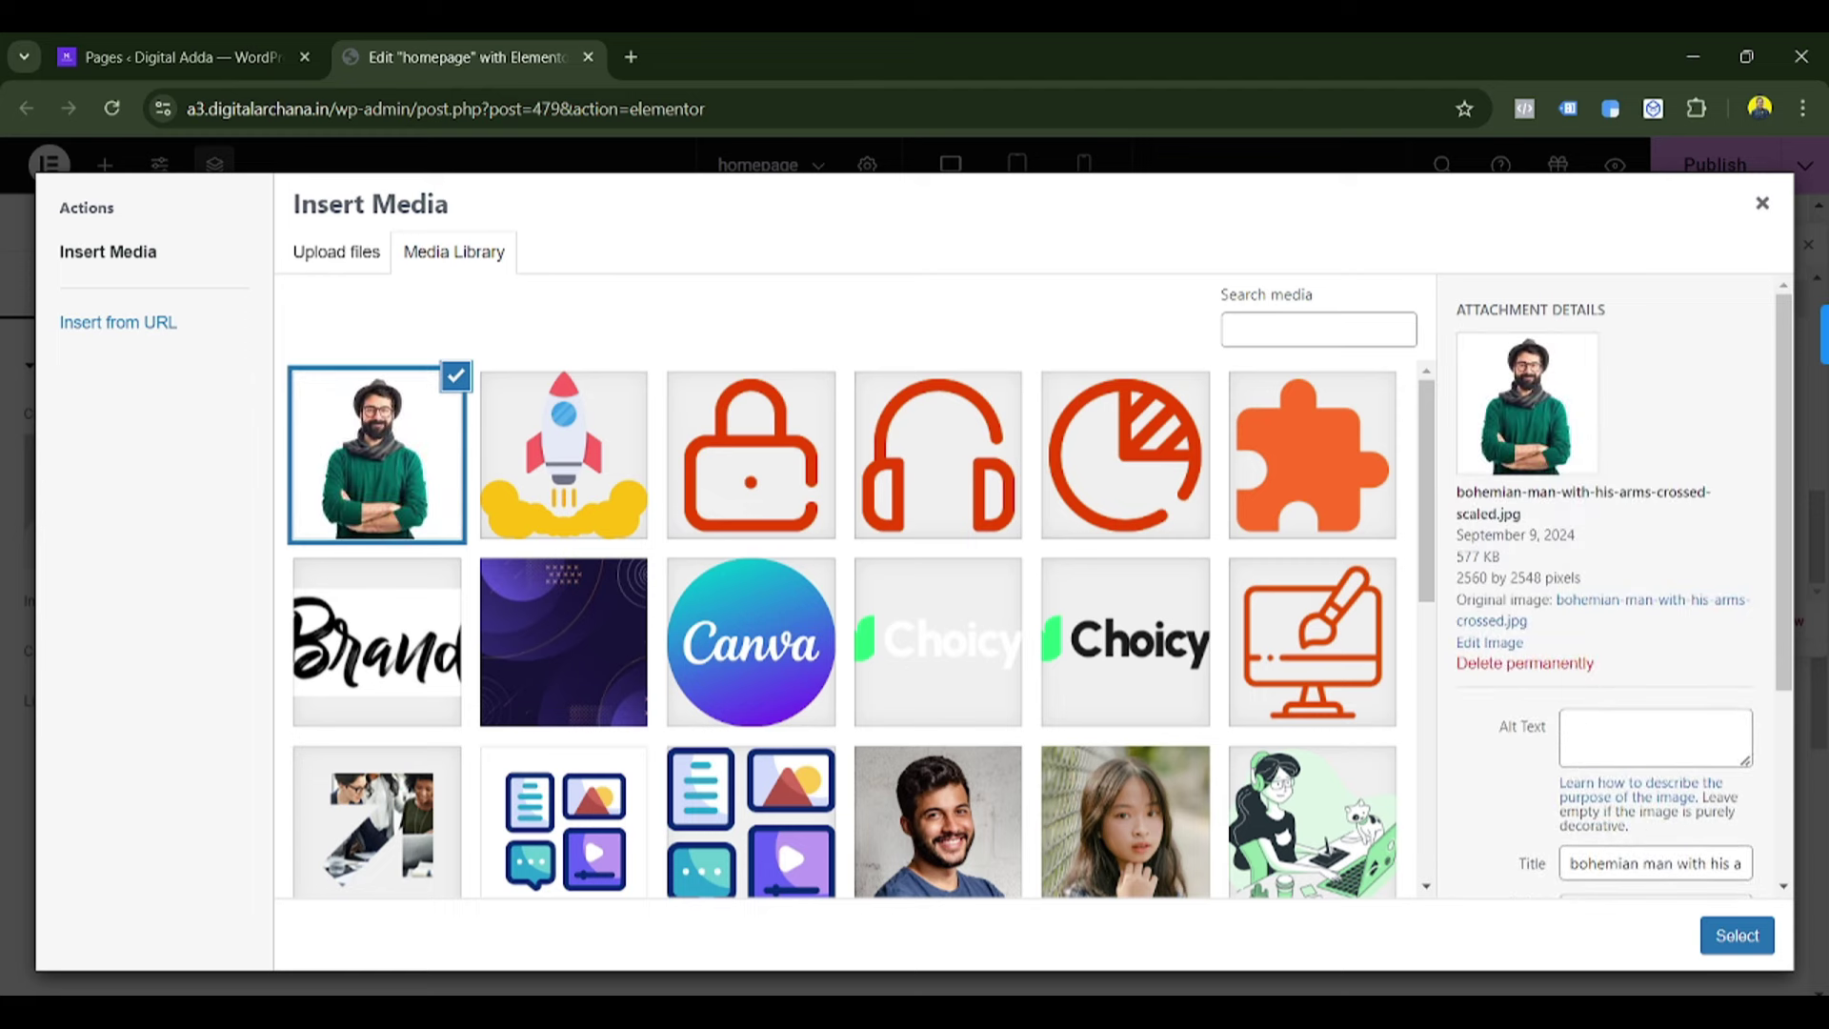
left_click(1740, 937)
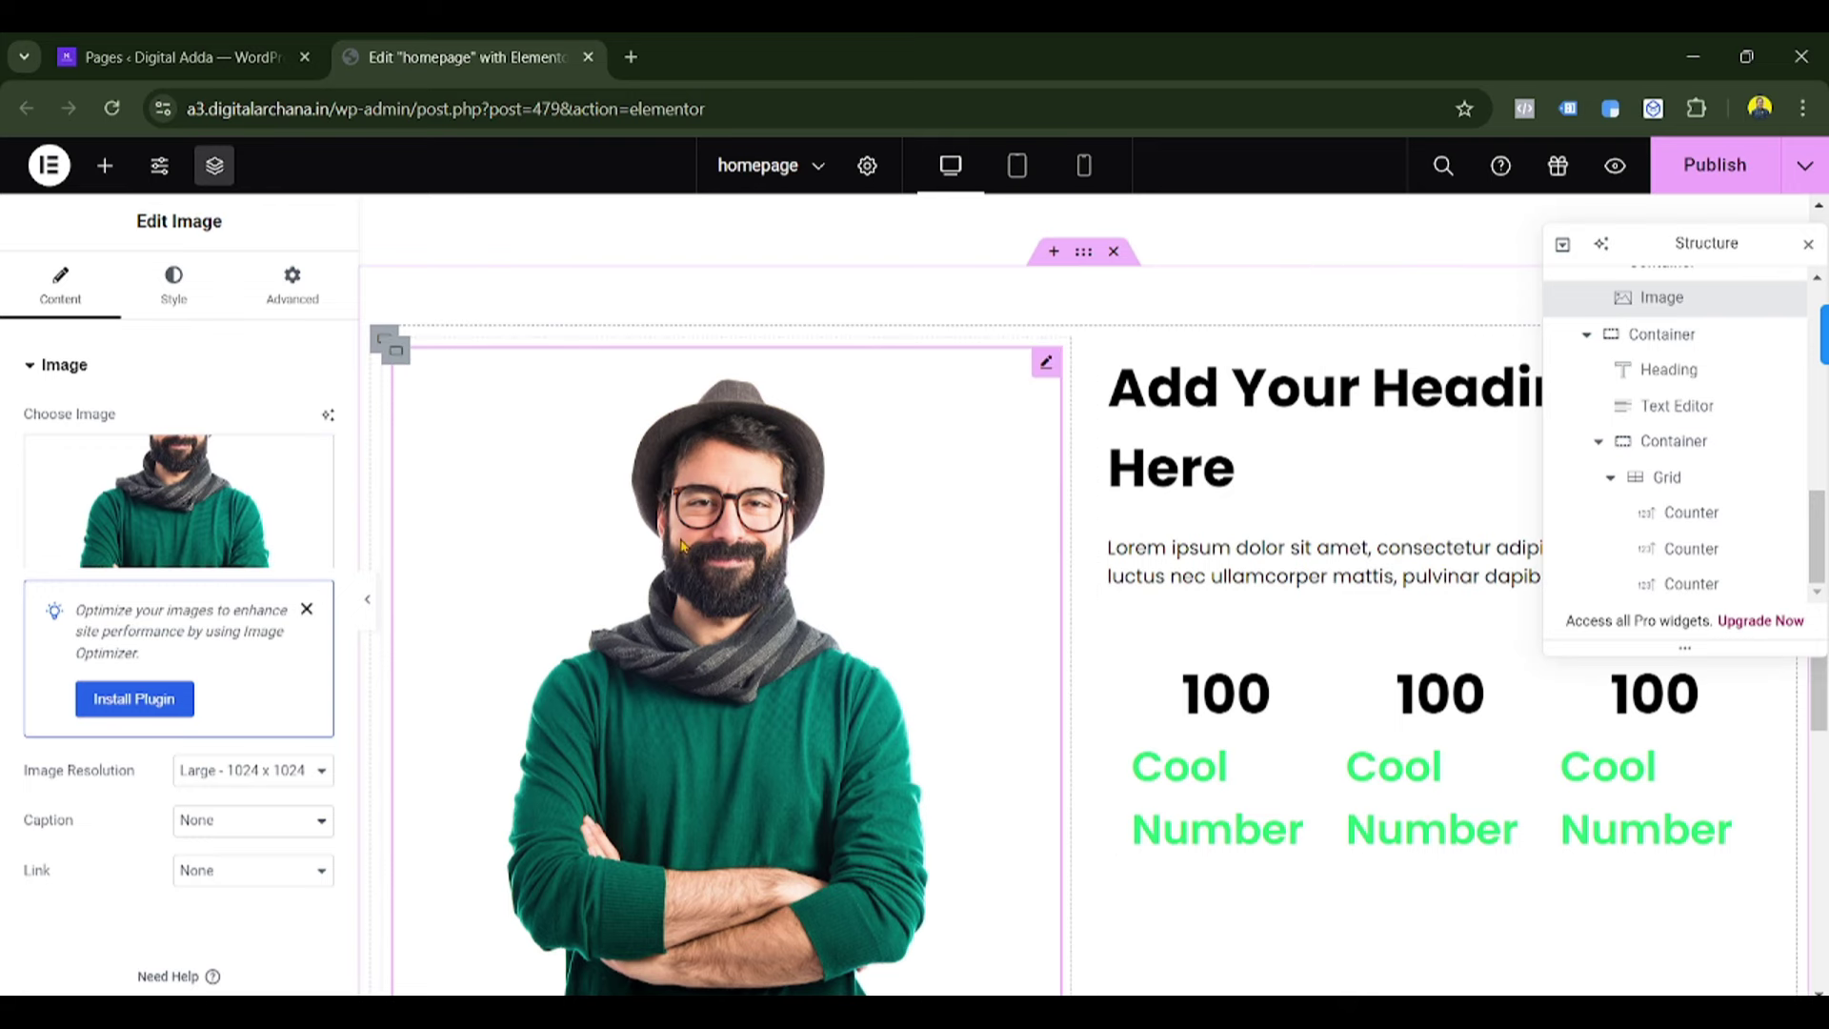
Set the right-hand column container's Justify Content to Center.
scroll(681, 545, "down", 2)
scroll(857, 429, "up", 1)
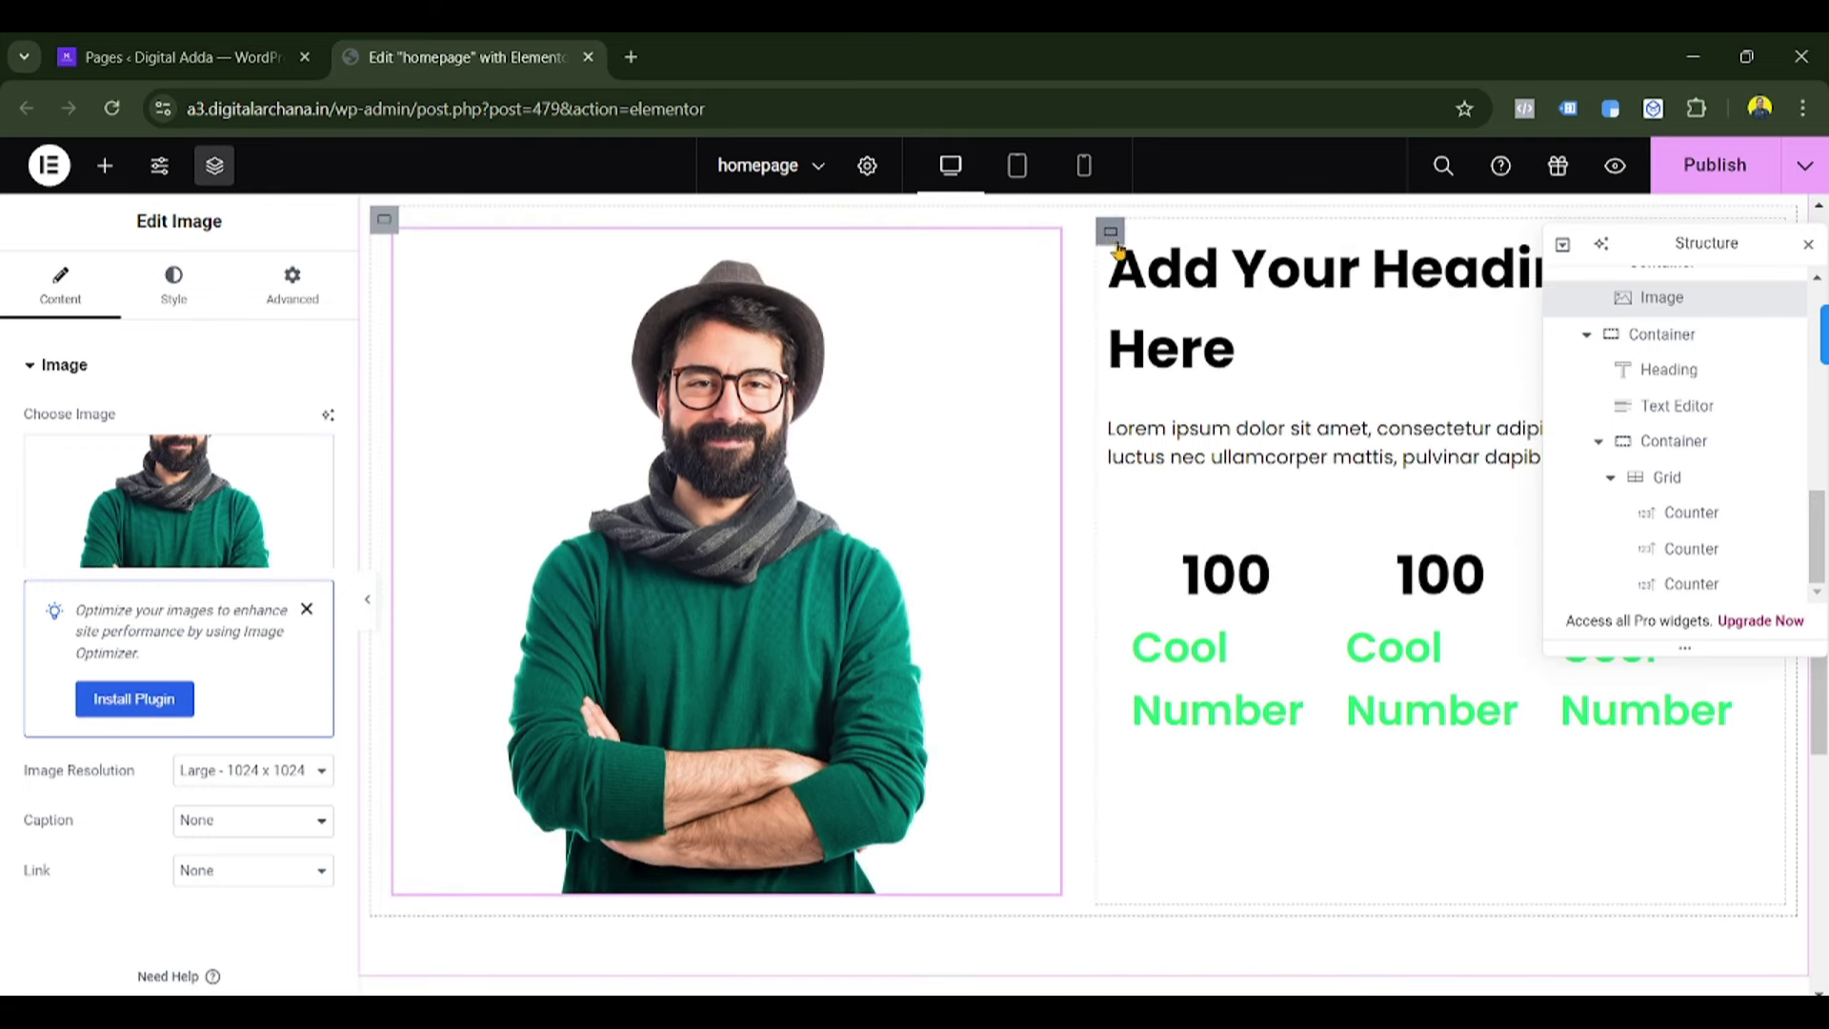
left_click(1111, 233)
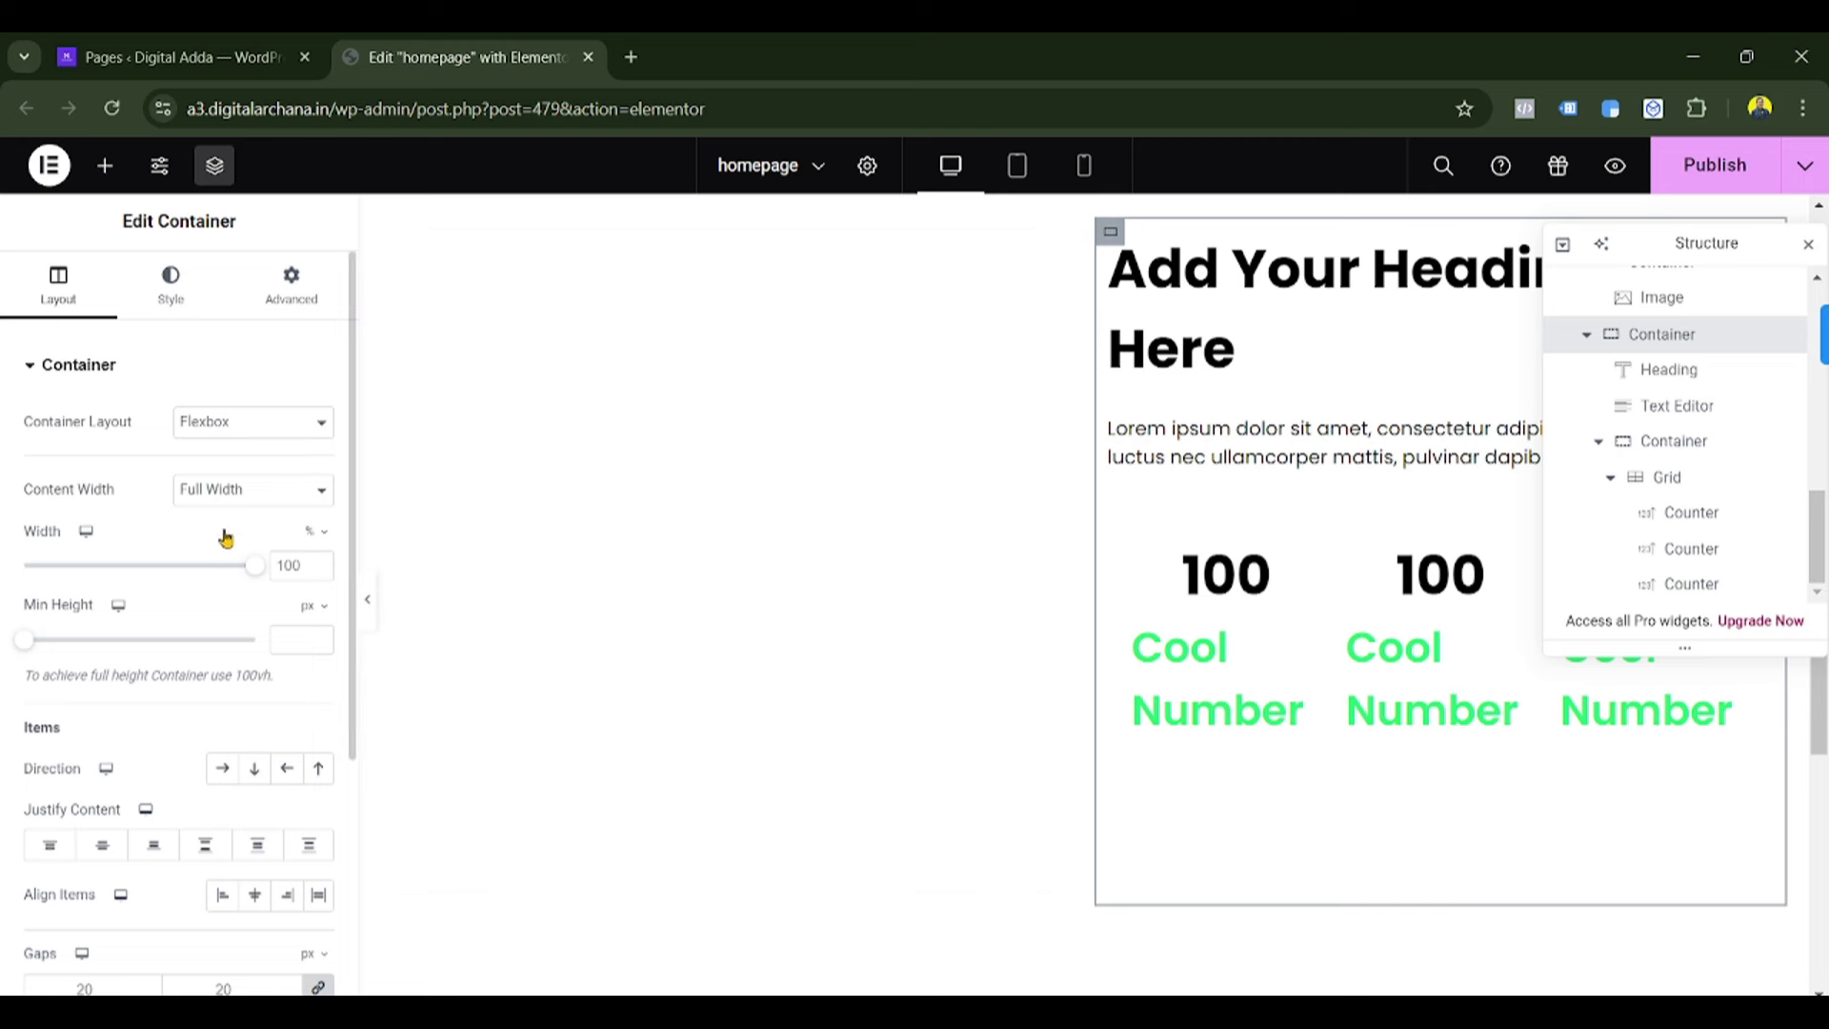
left_click(91, 851)
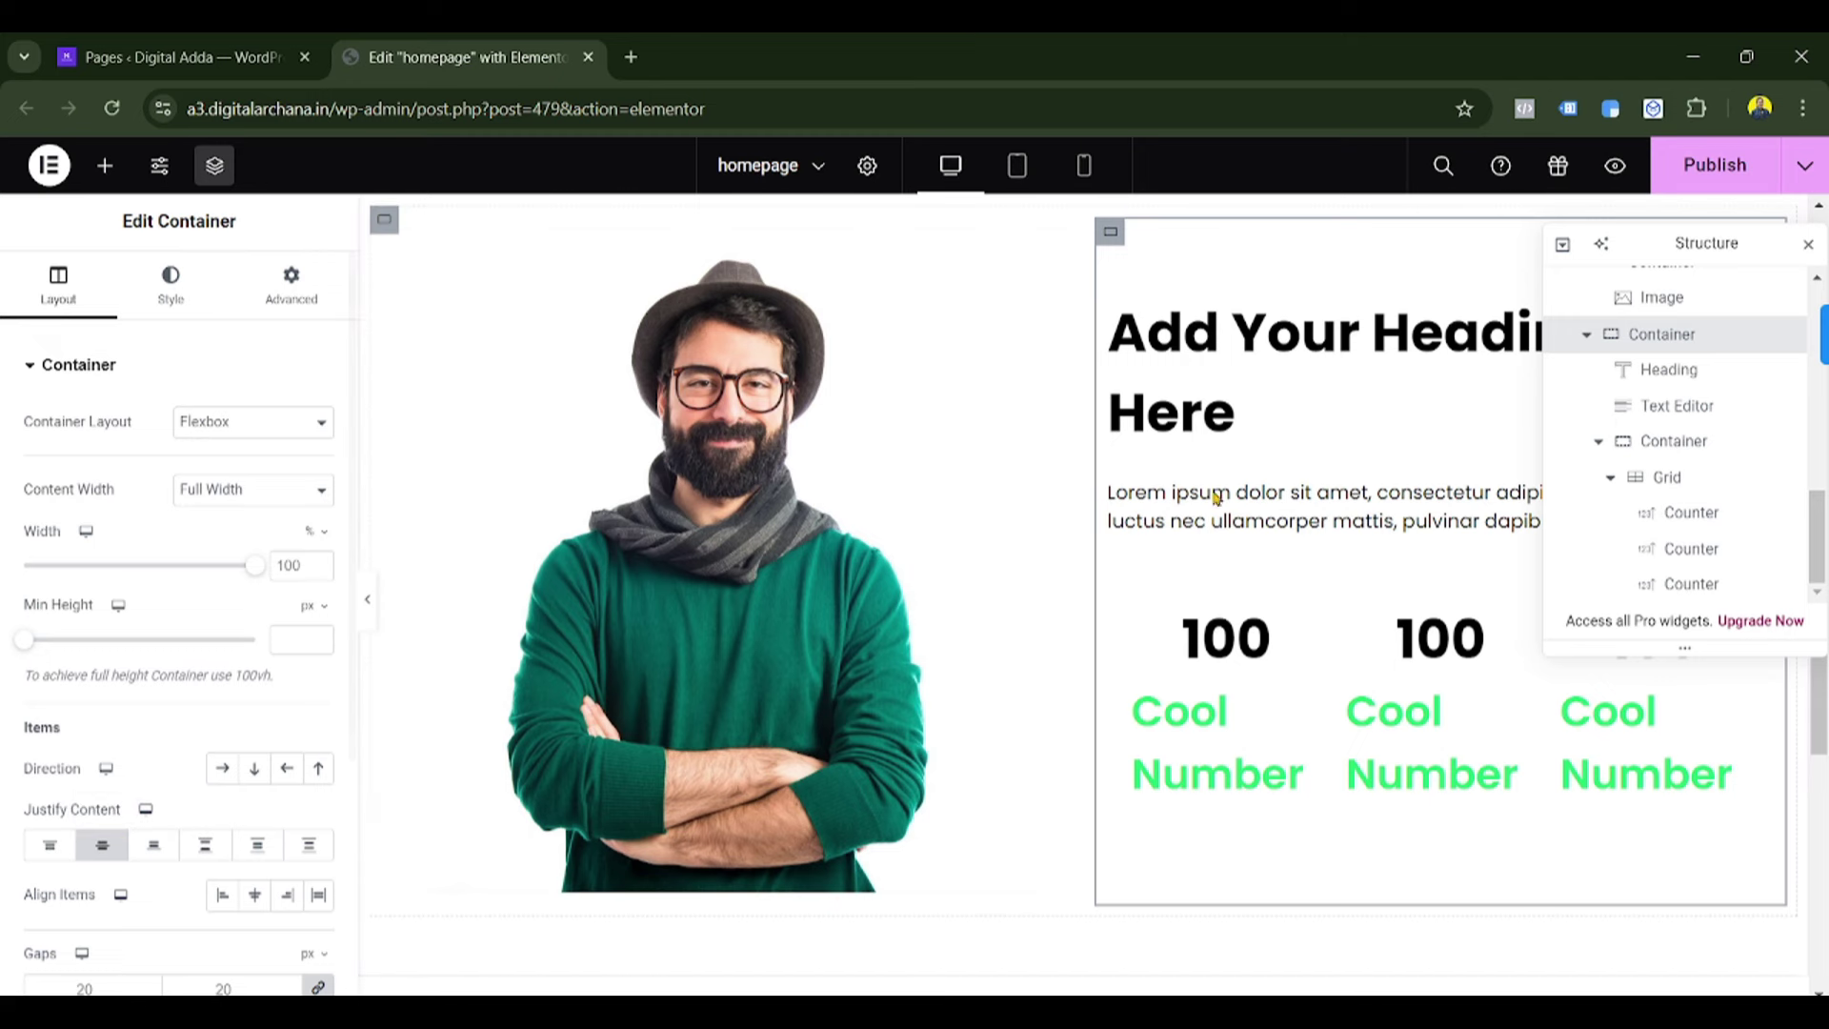
left_click(1190, 349)
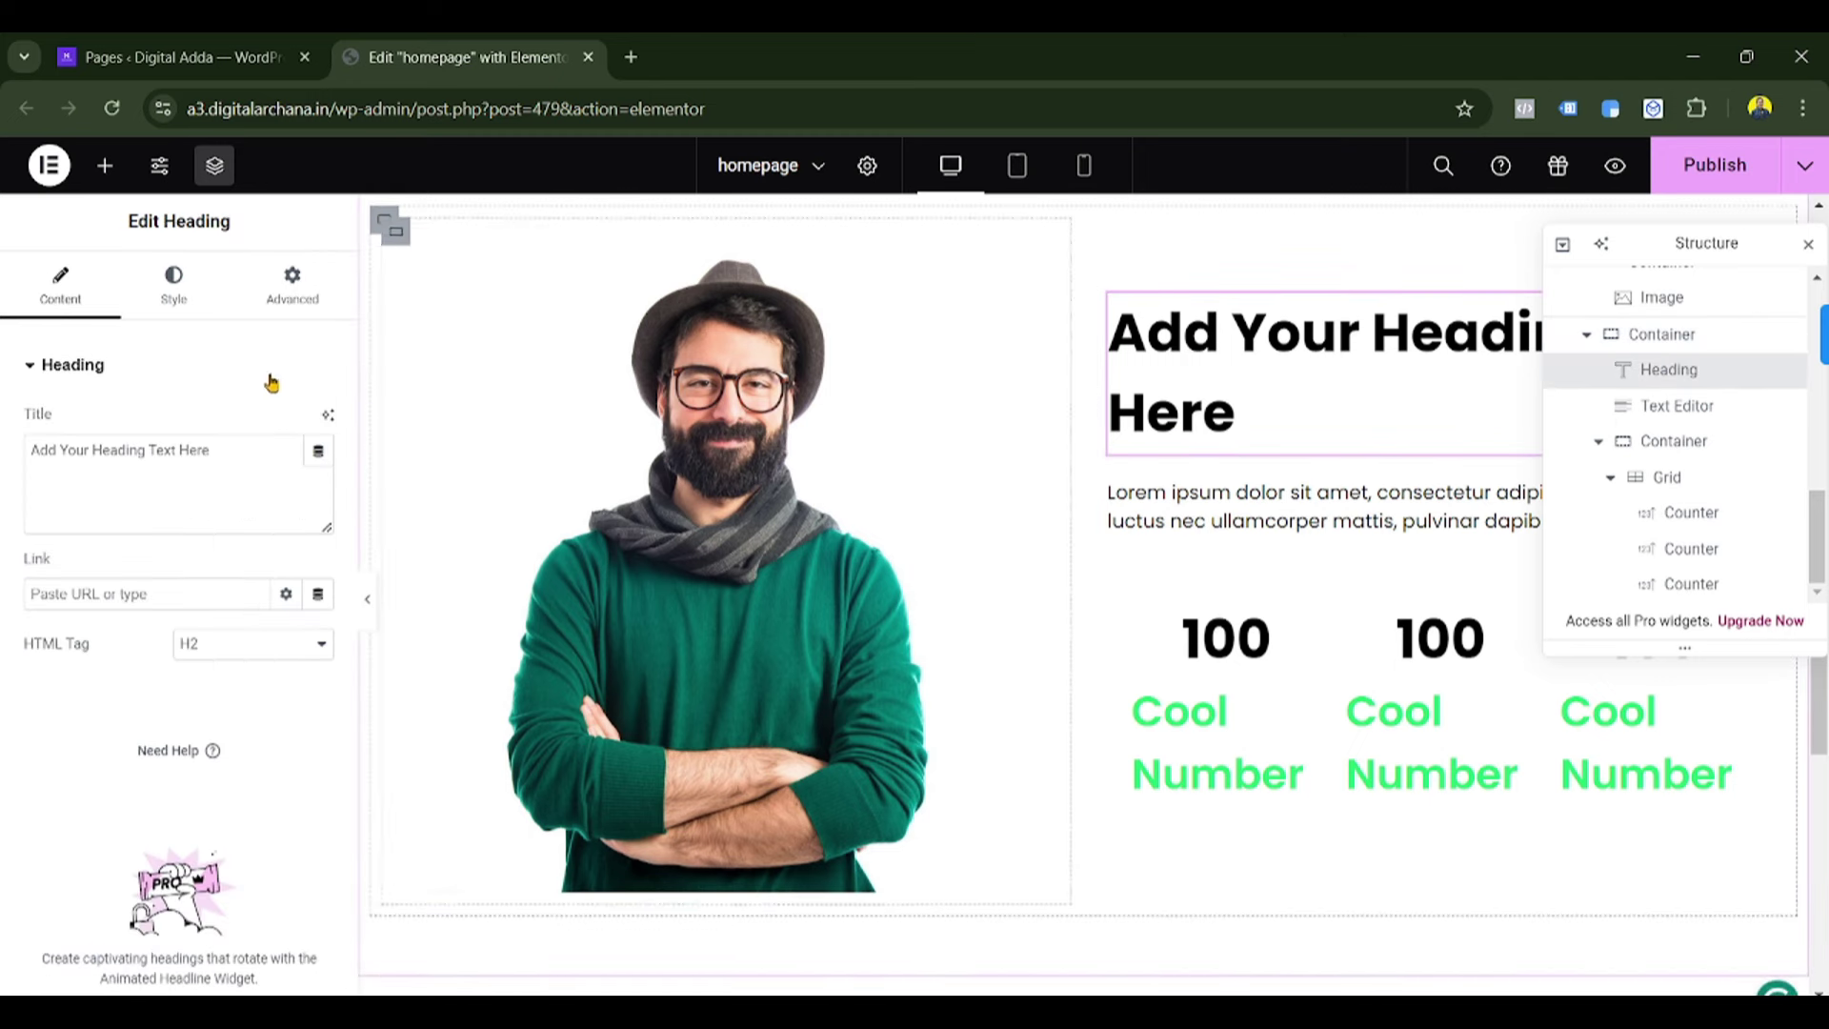
Retitle the heading 'We are here to give you effective Ideas', capitalized, 1.2 line height.
triple_click(151, 449)
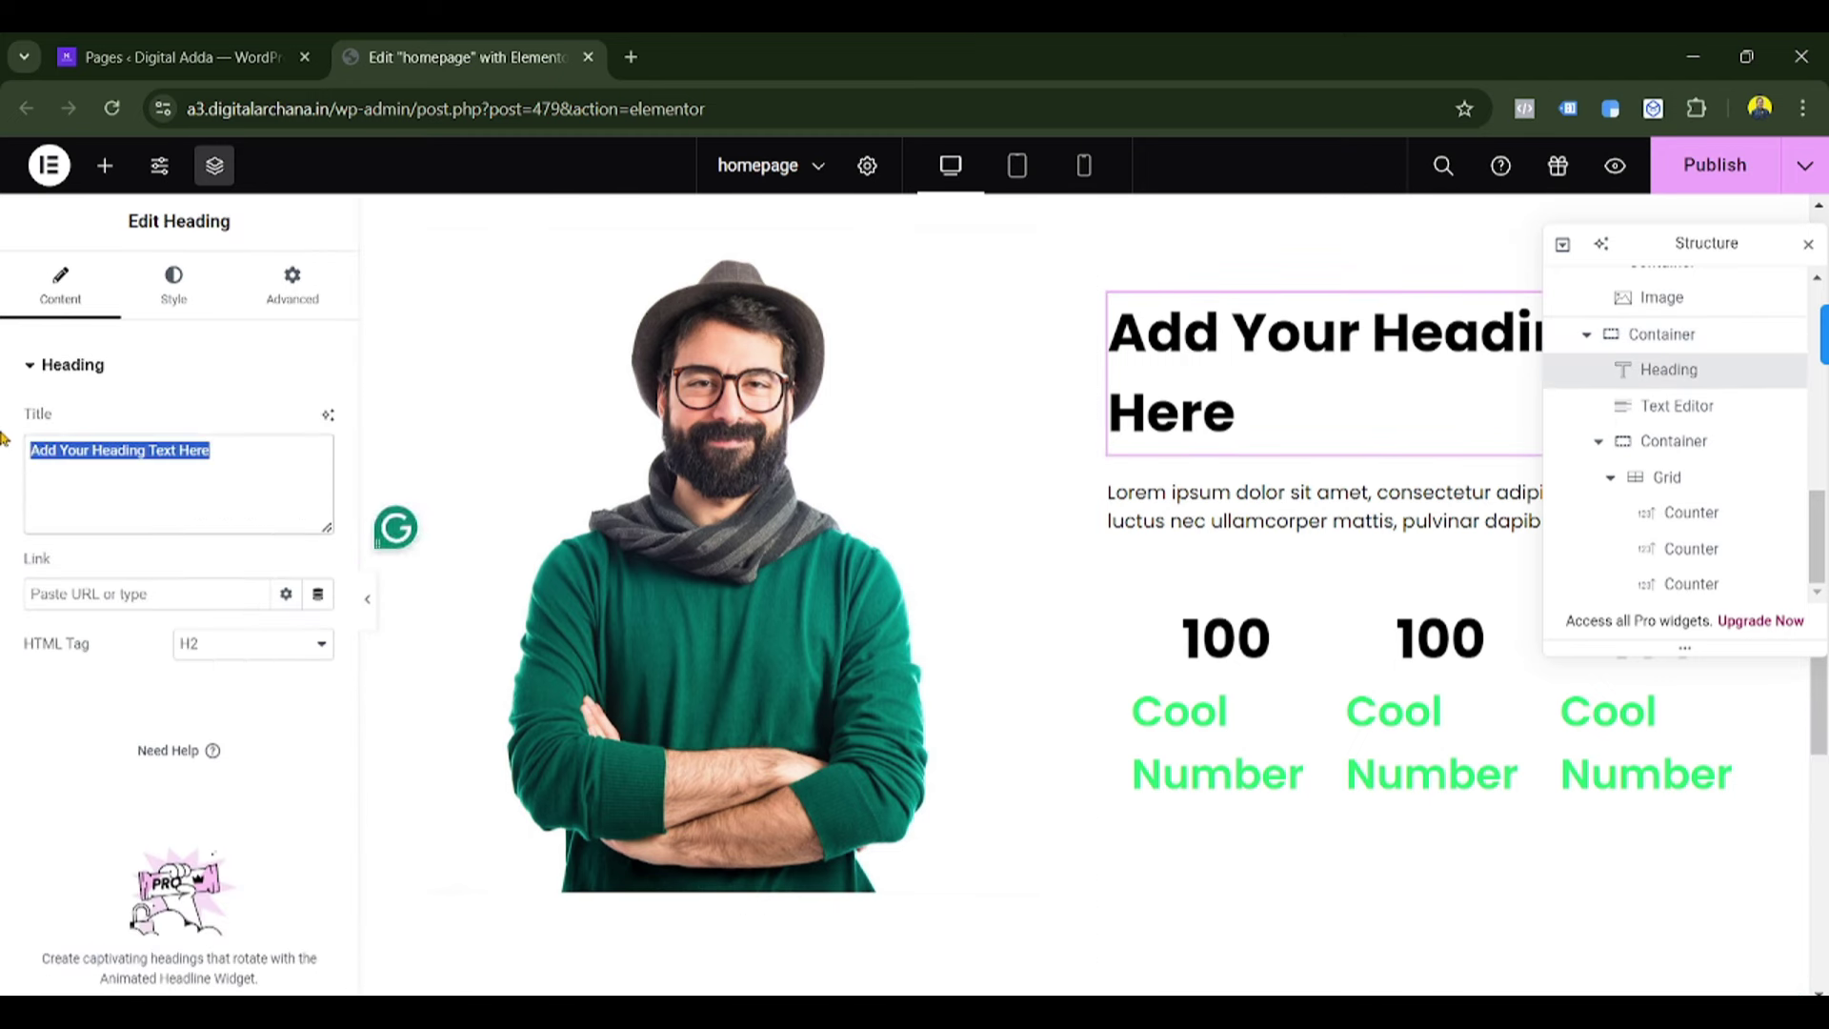
type("We aAr")
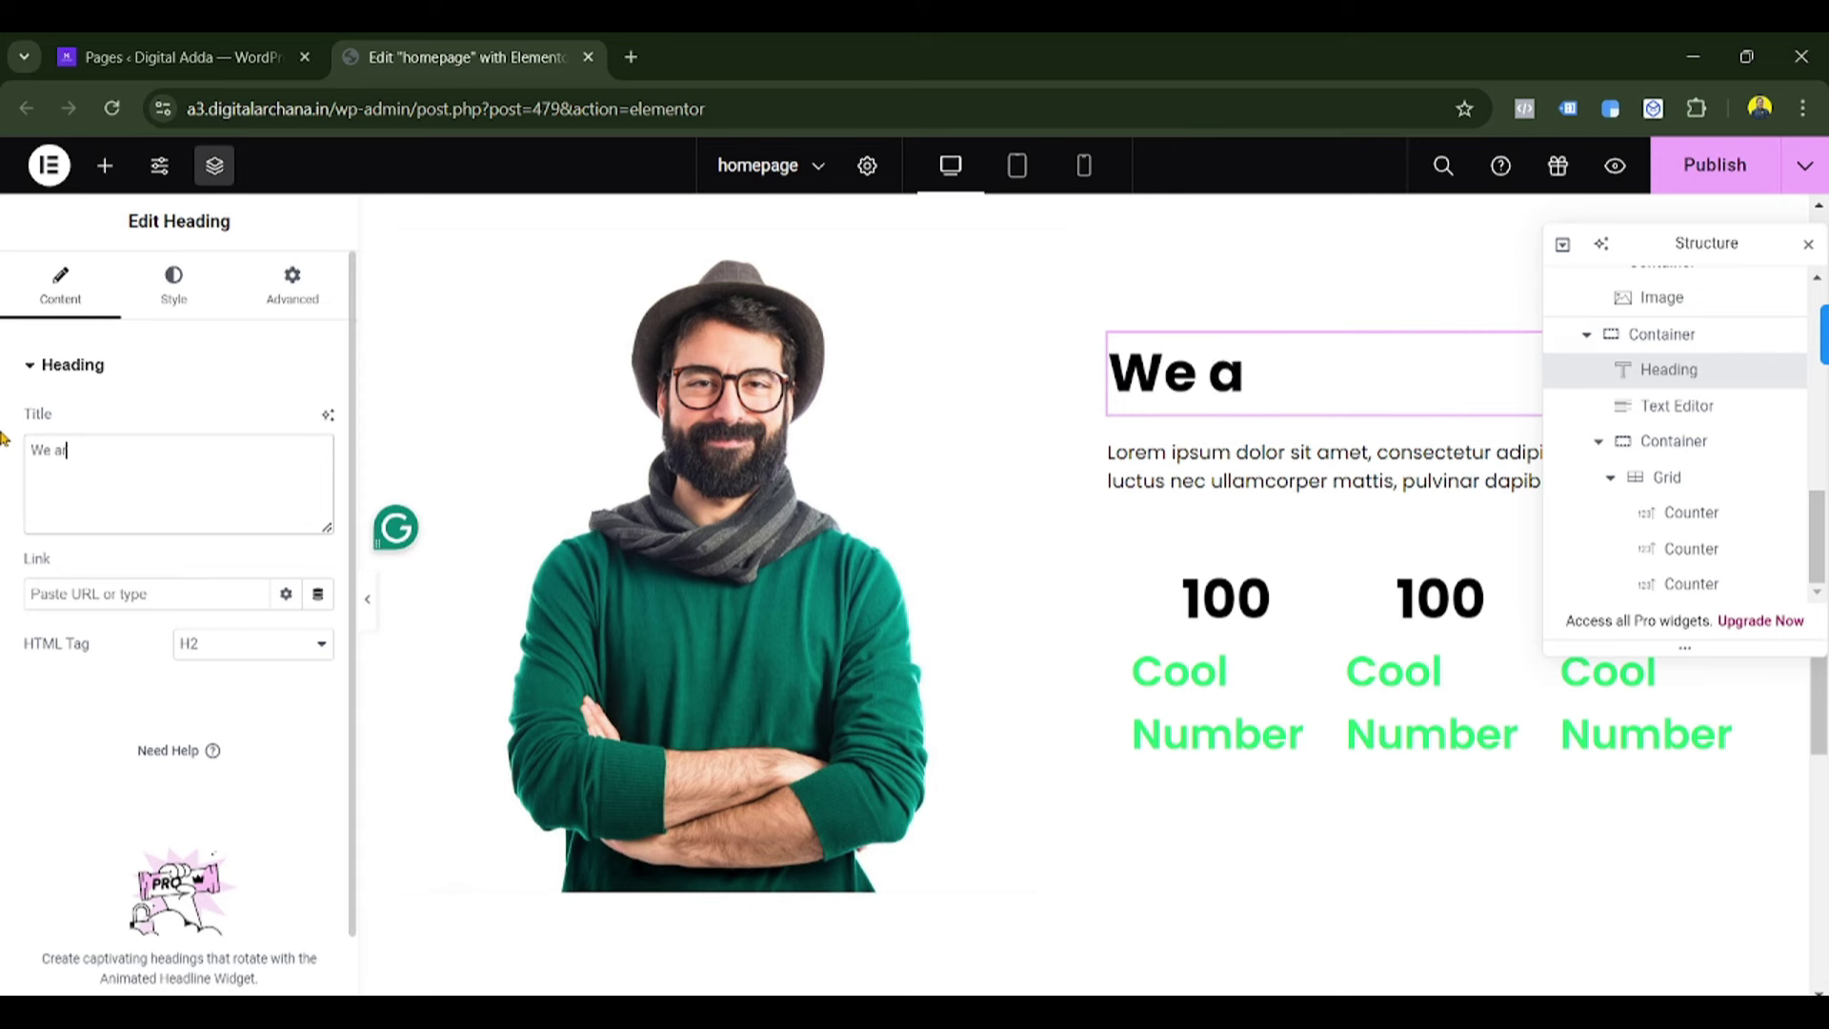
type("e here")
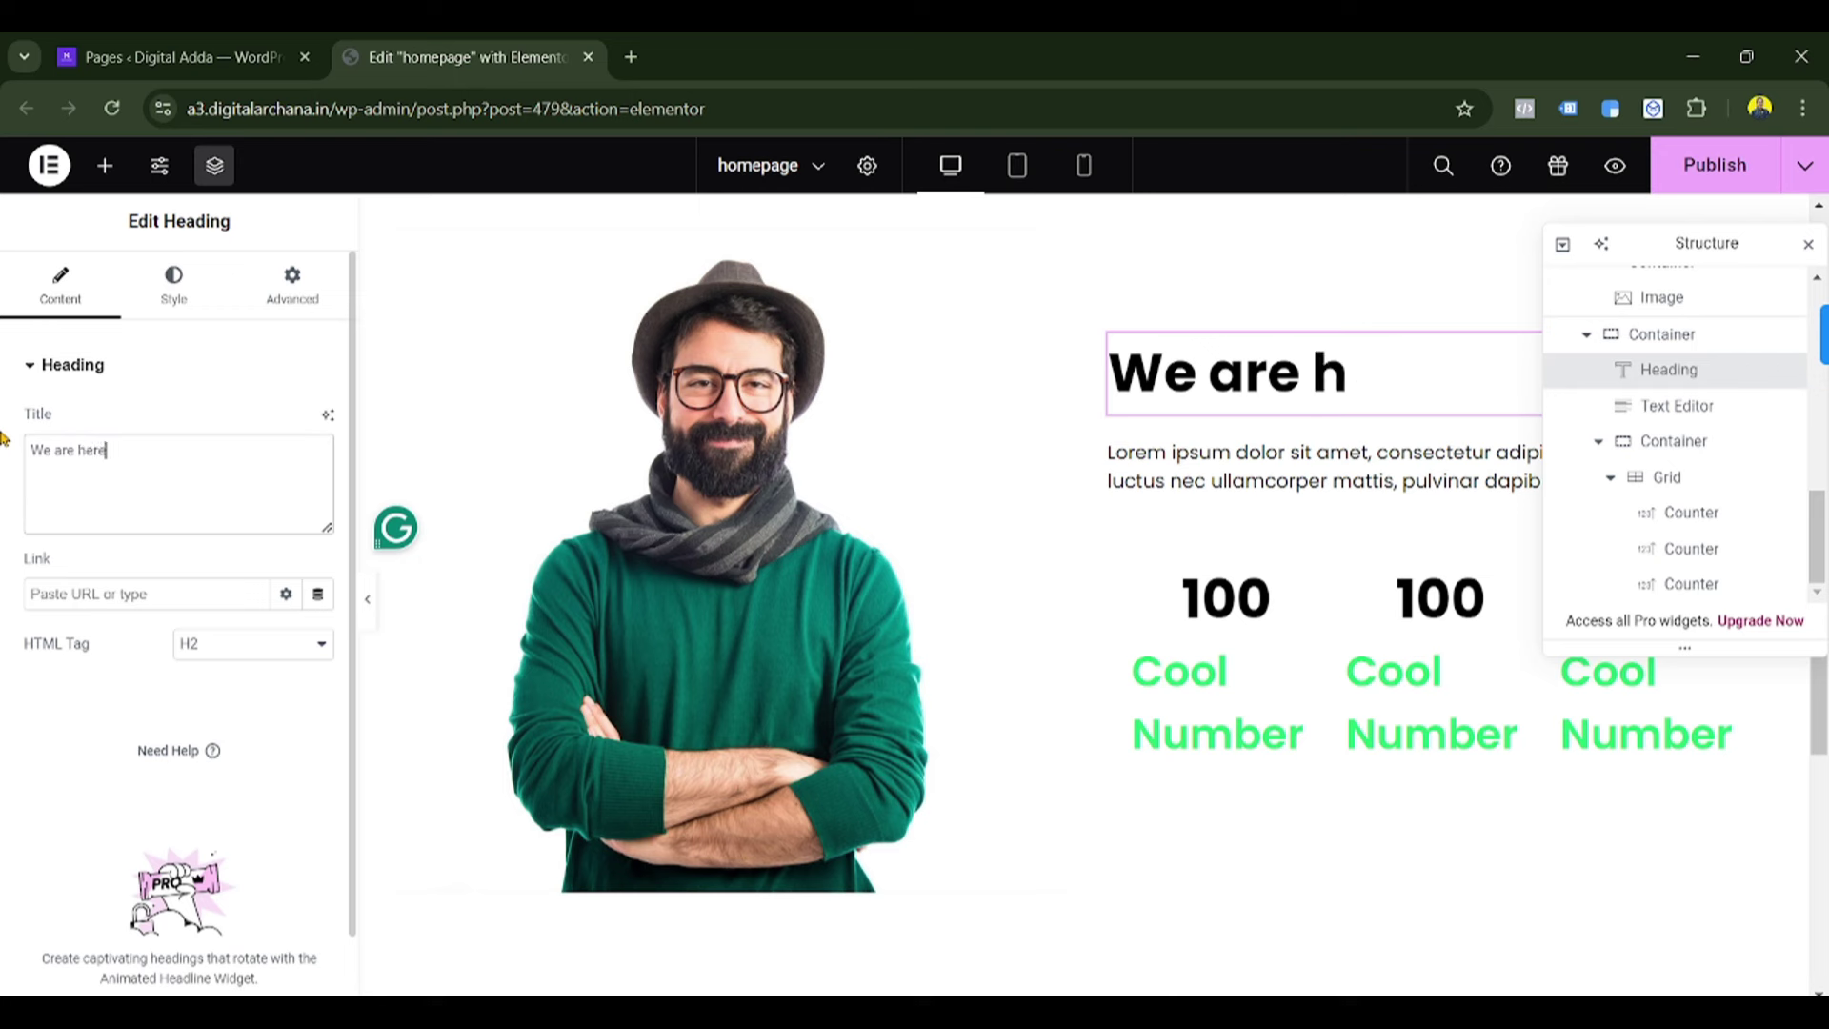
type(" to give you")
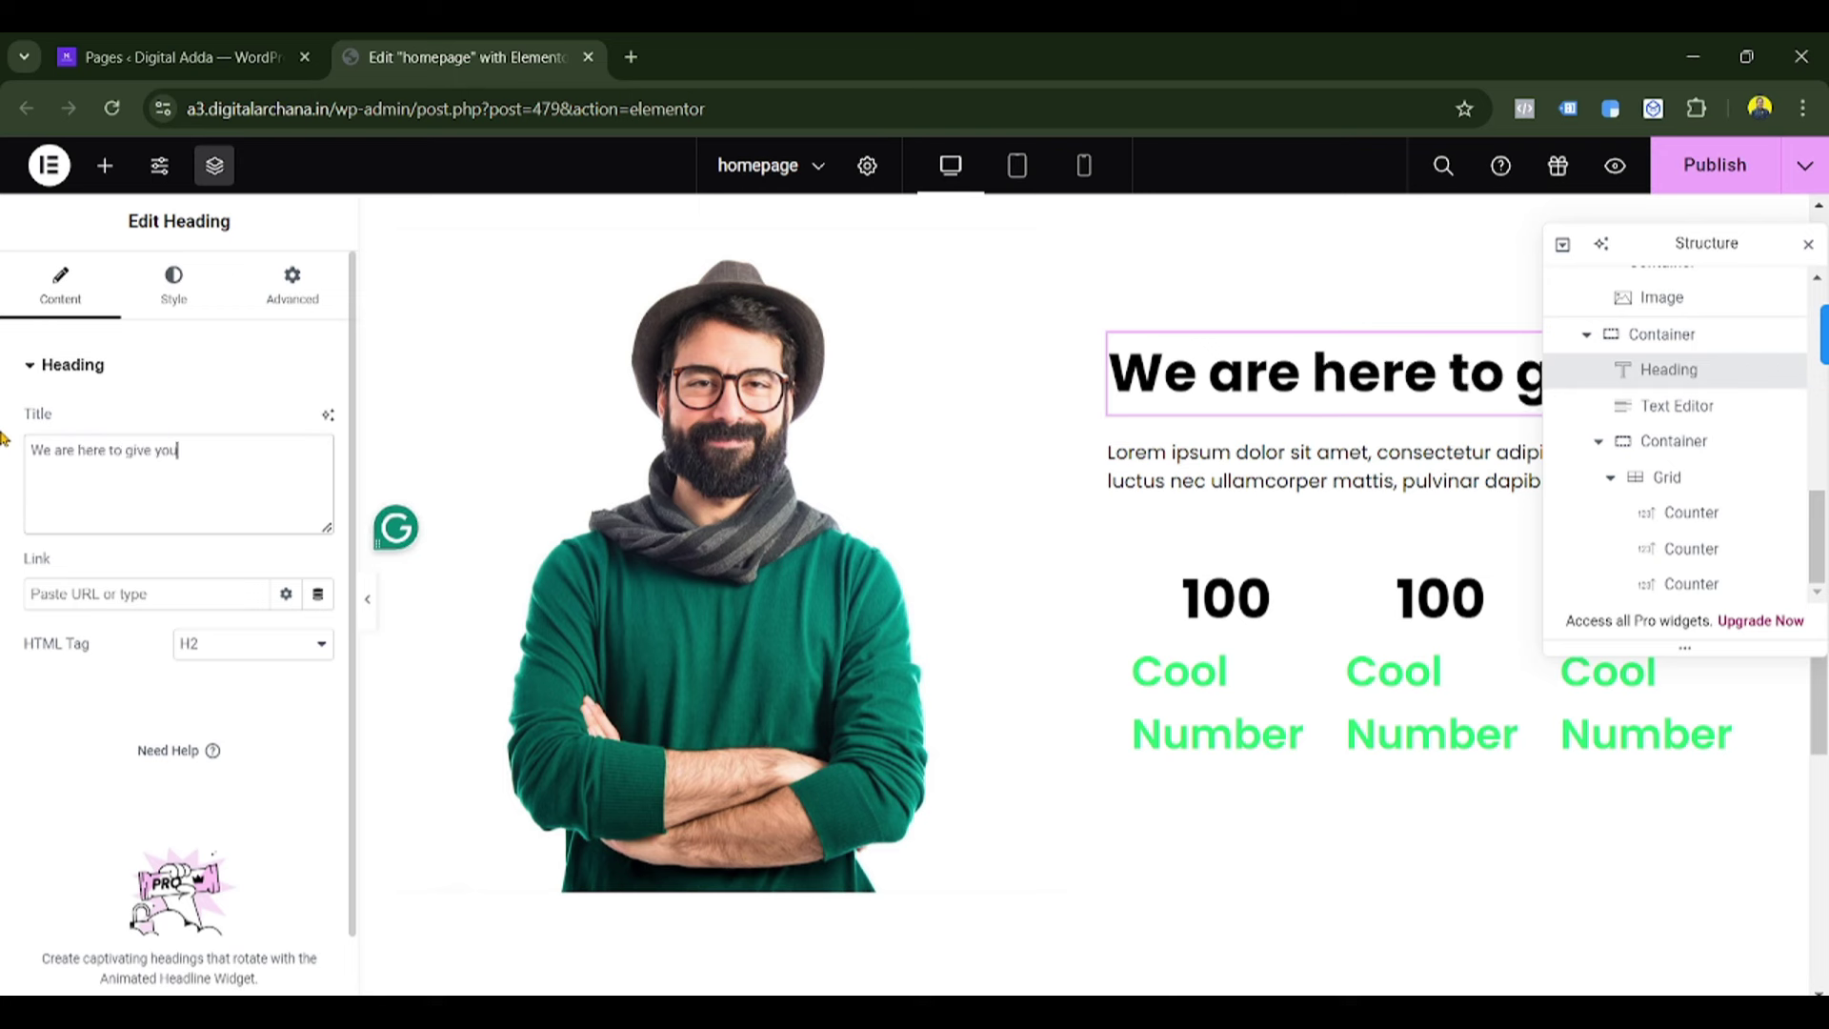
type(" effect")
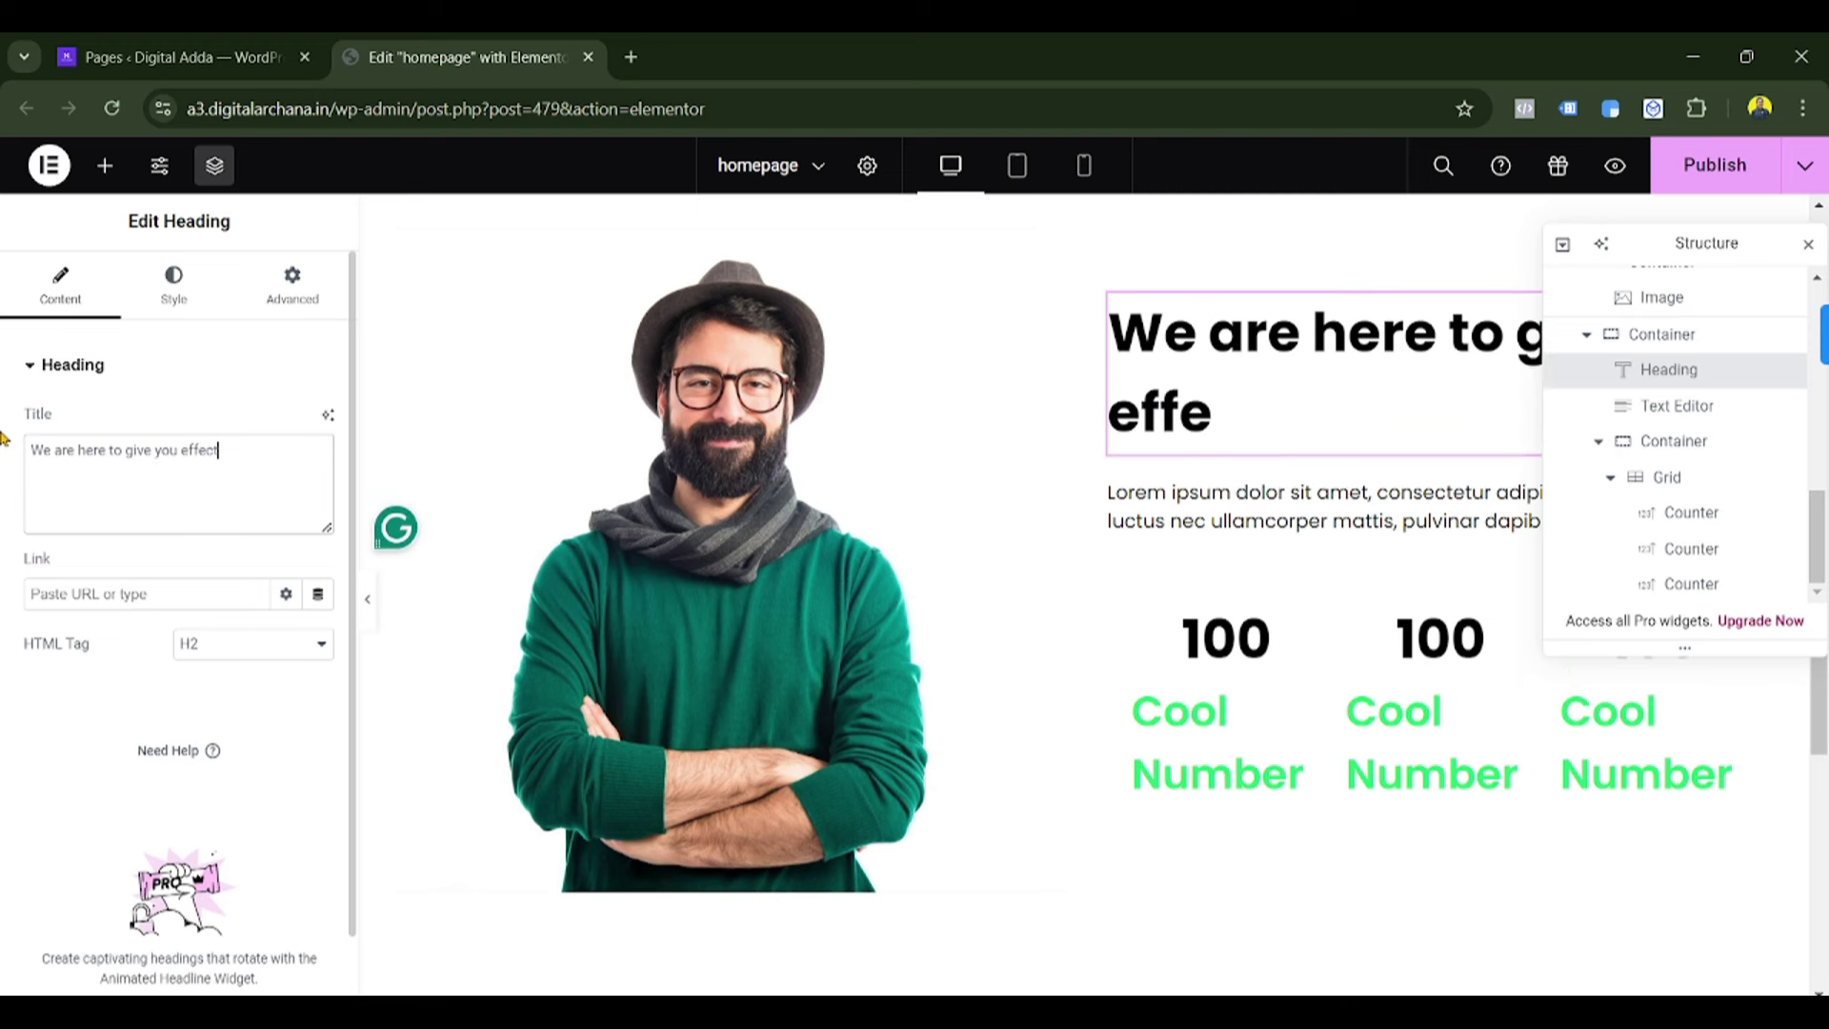
type("ive Ideas")
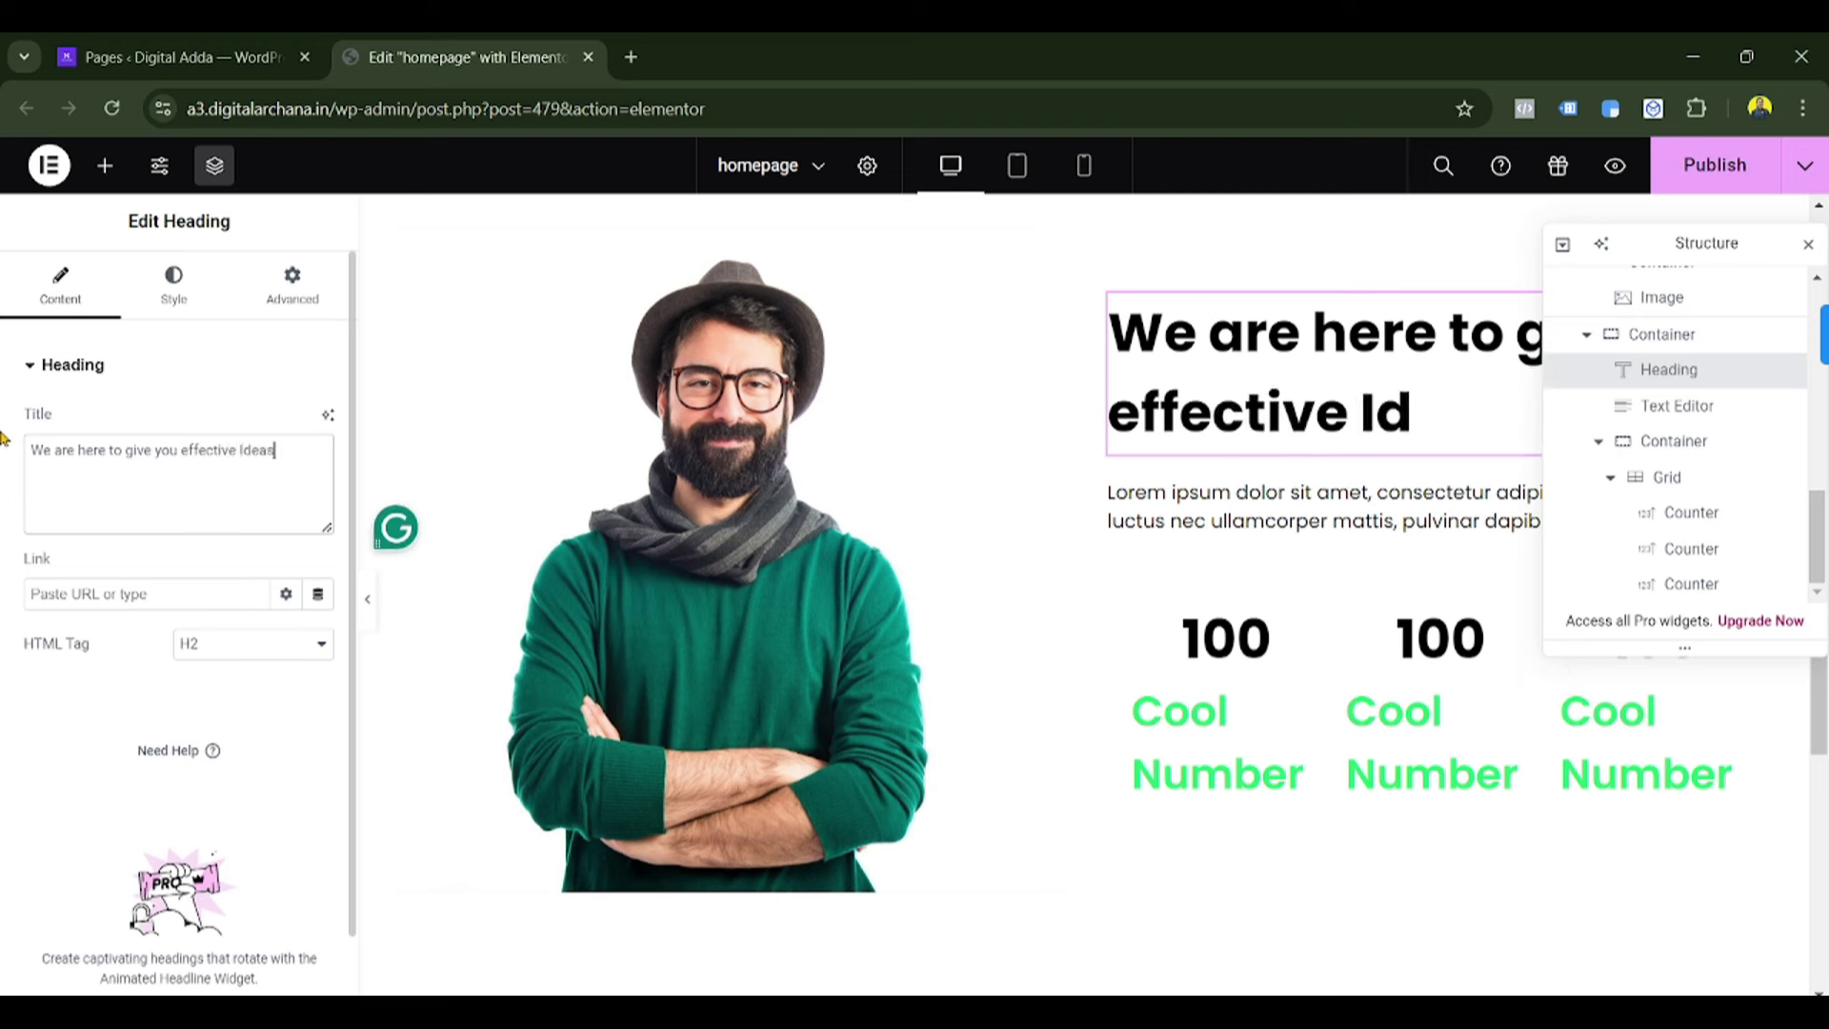
left_click(174, 288)
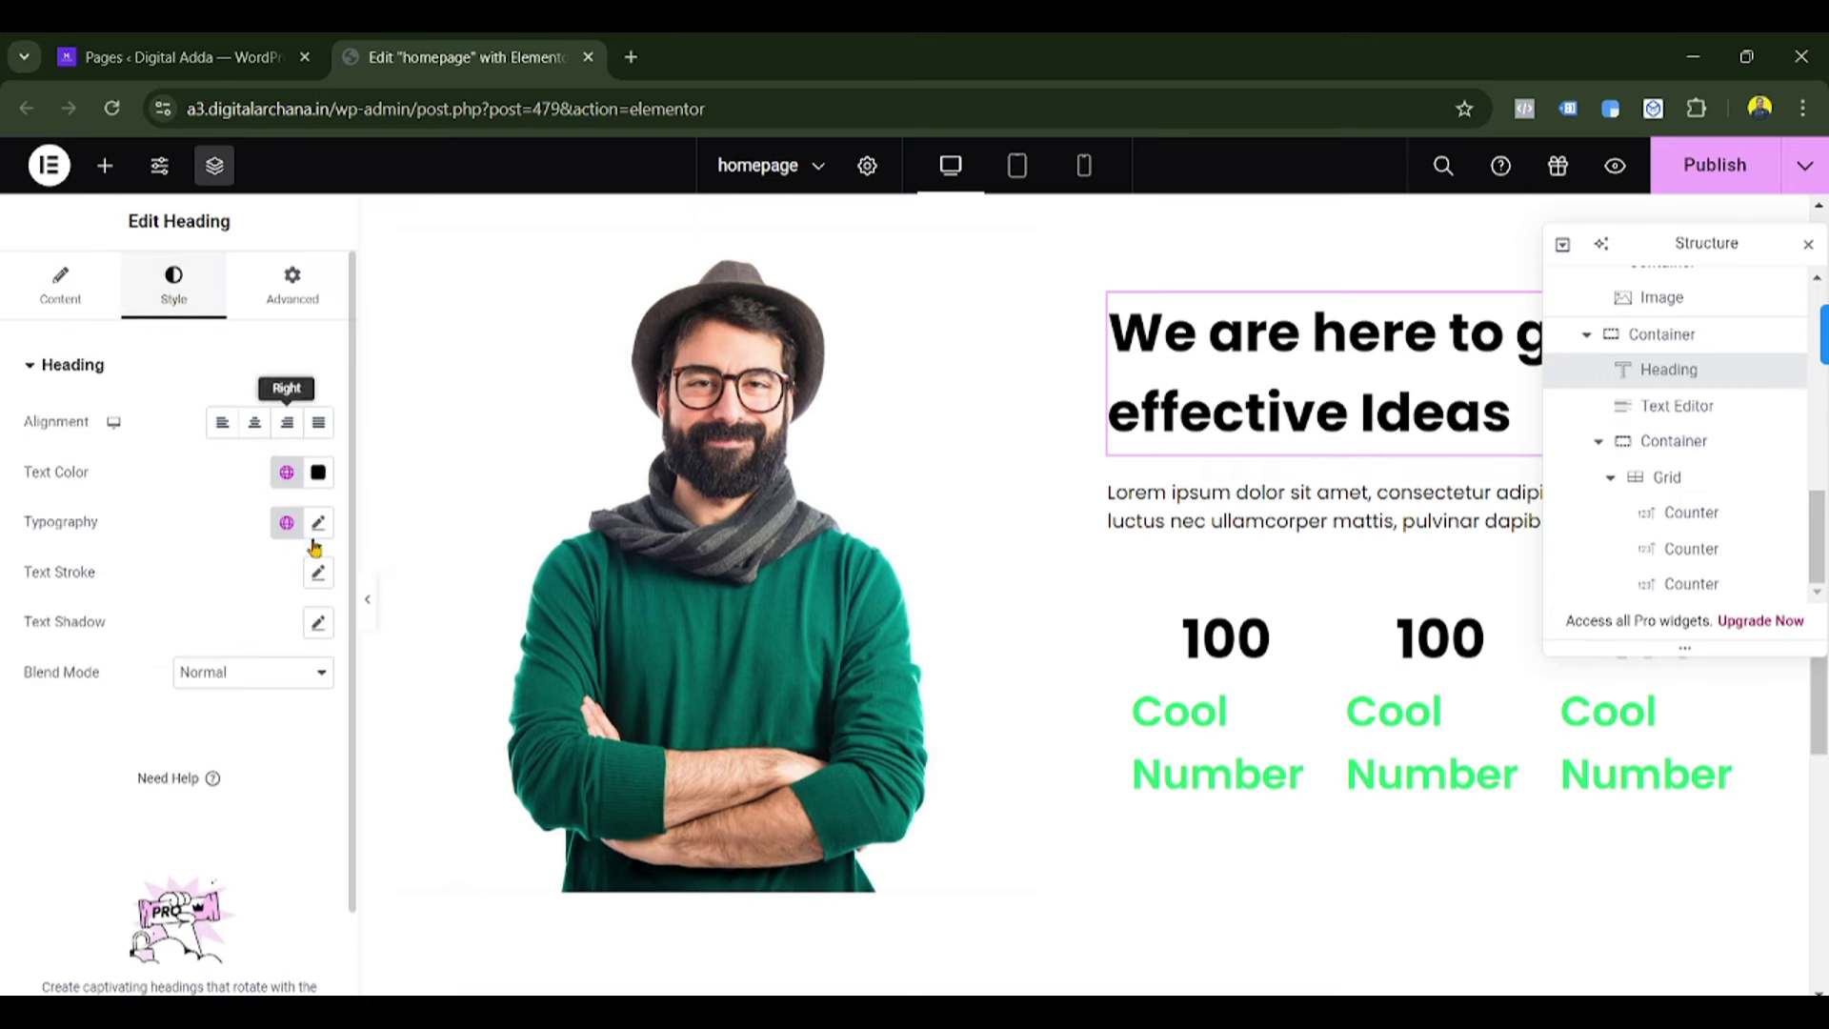
left_click(318, 523)
left_click(241, 825)
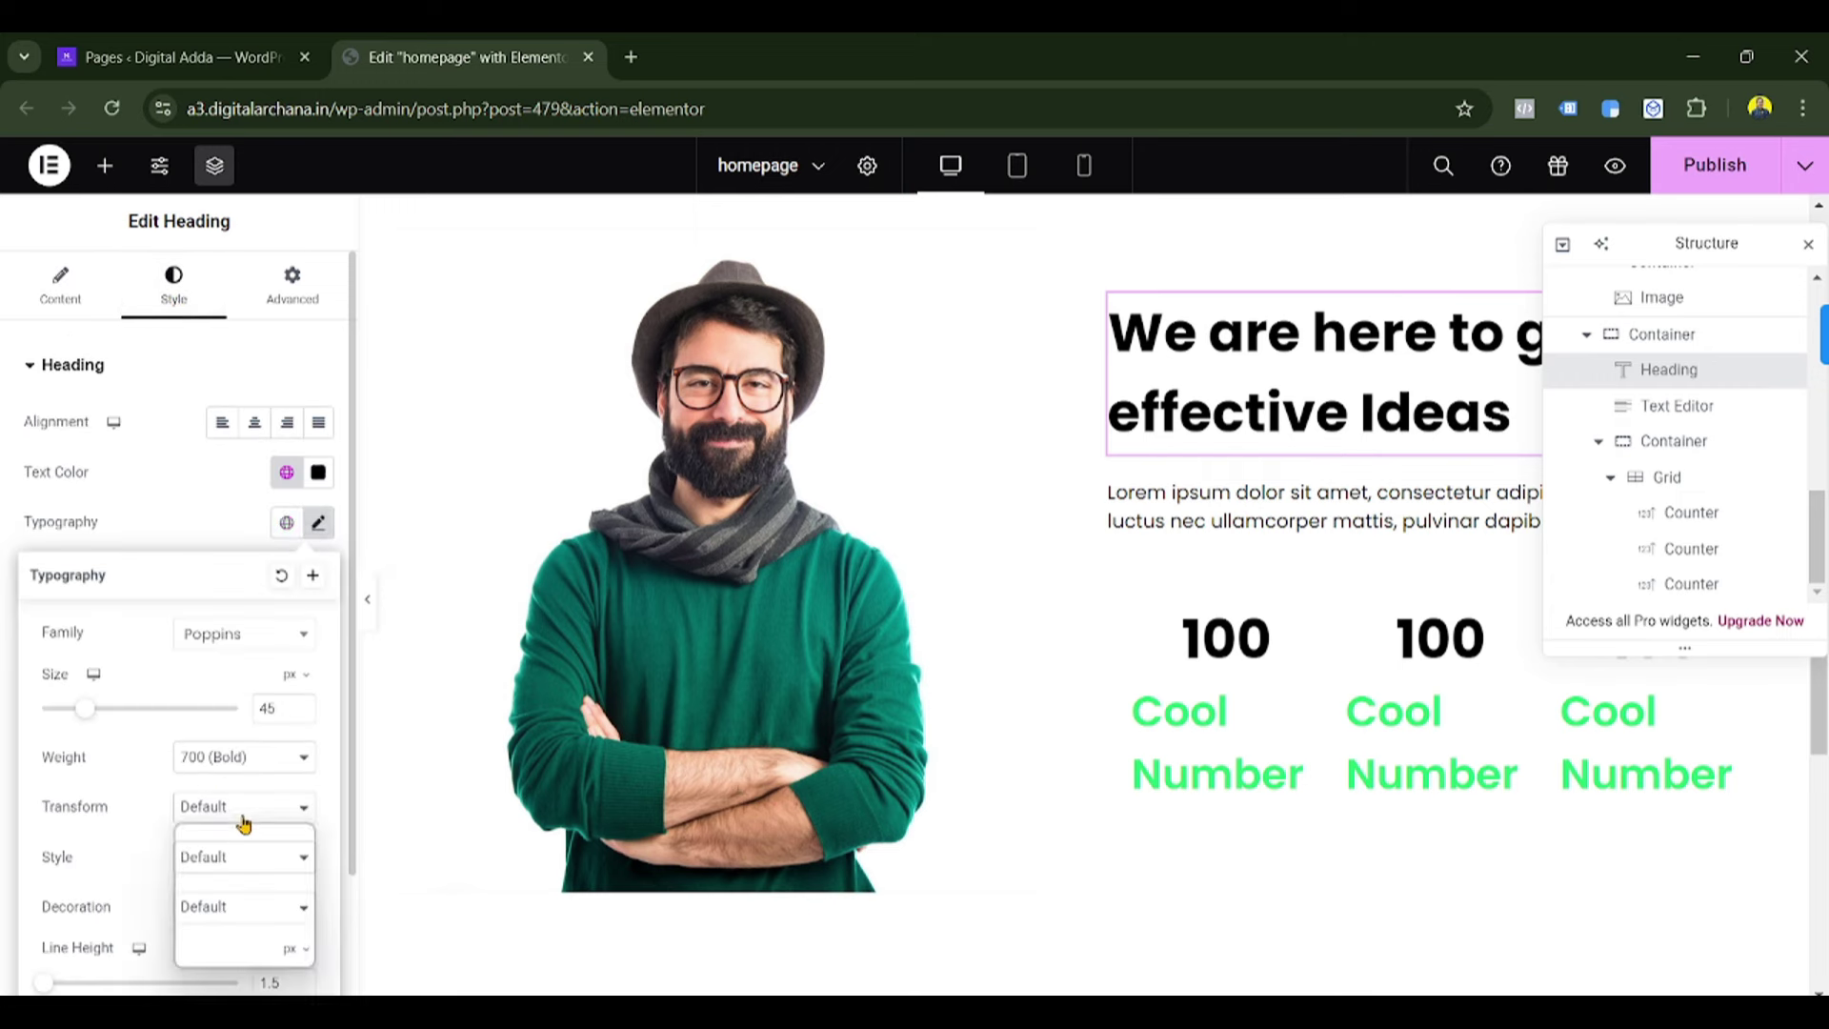
left_click(236, 923)
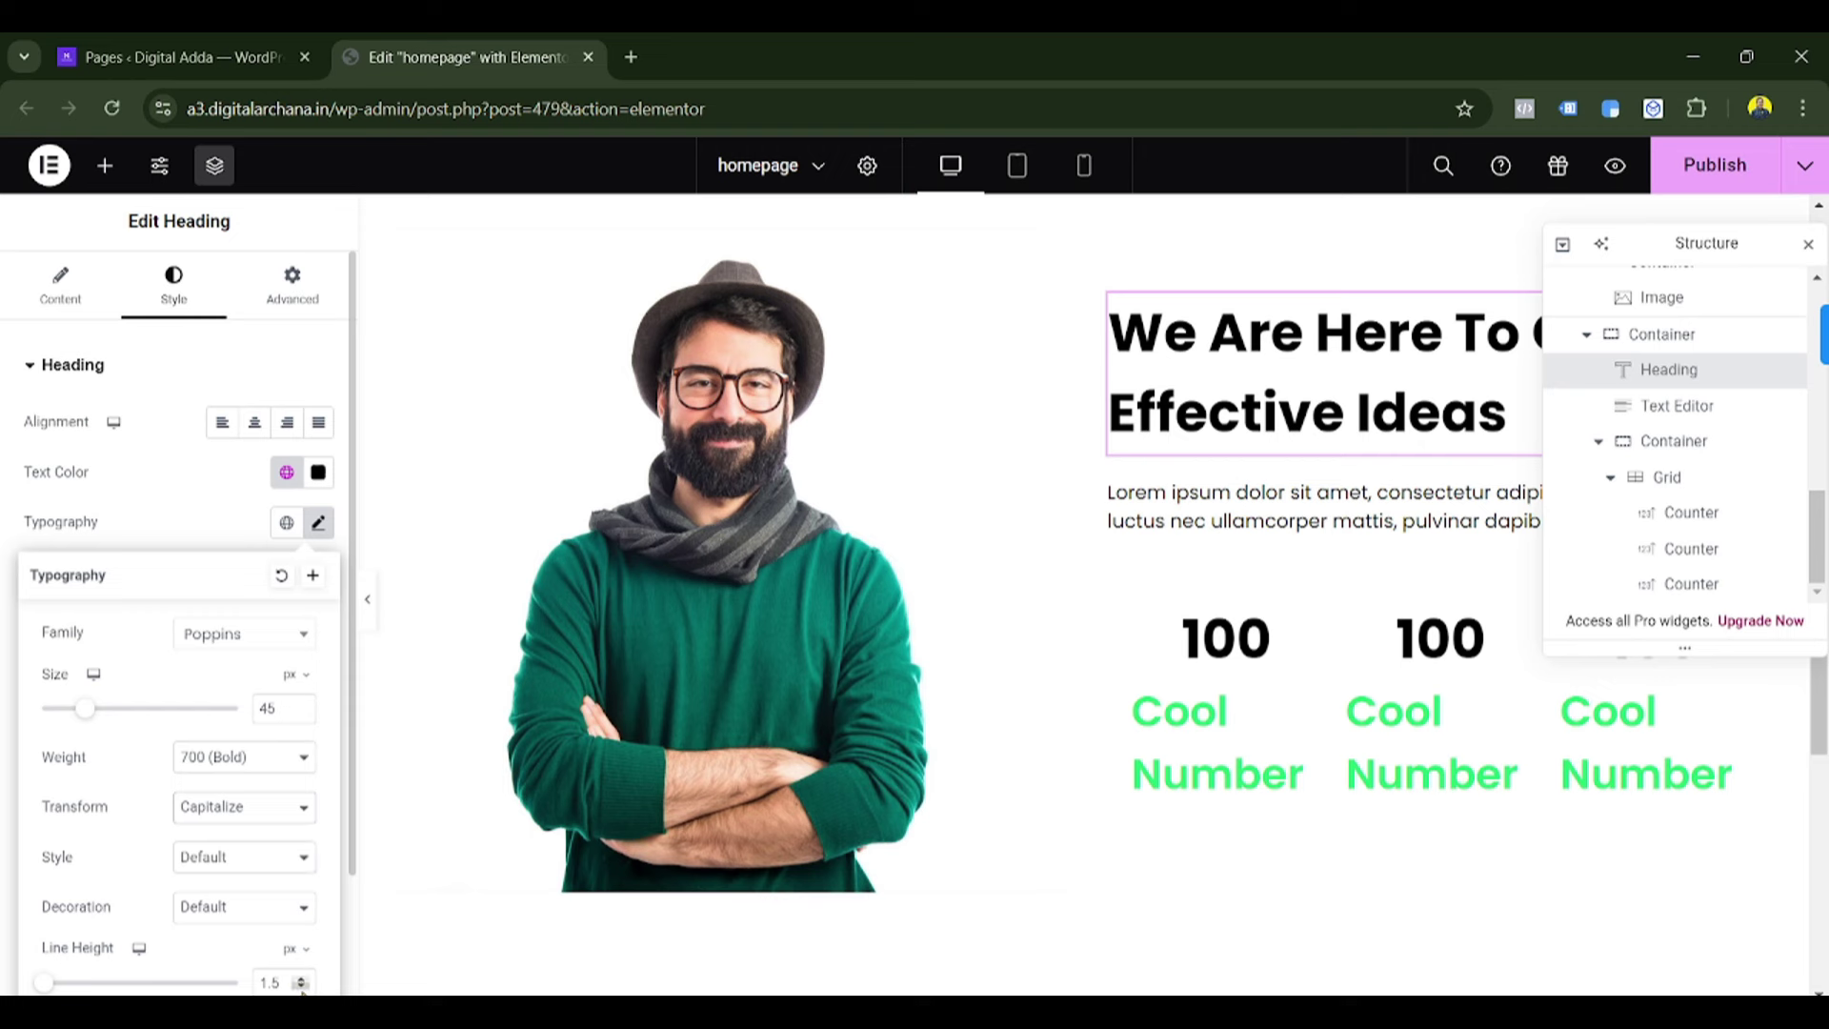
left_click(301, 988)
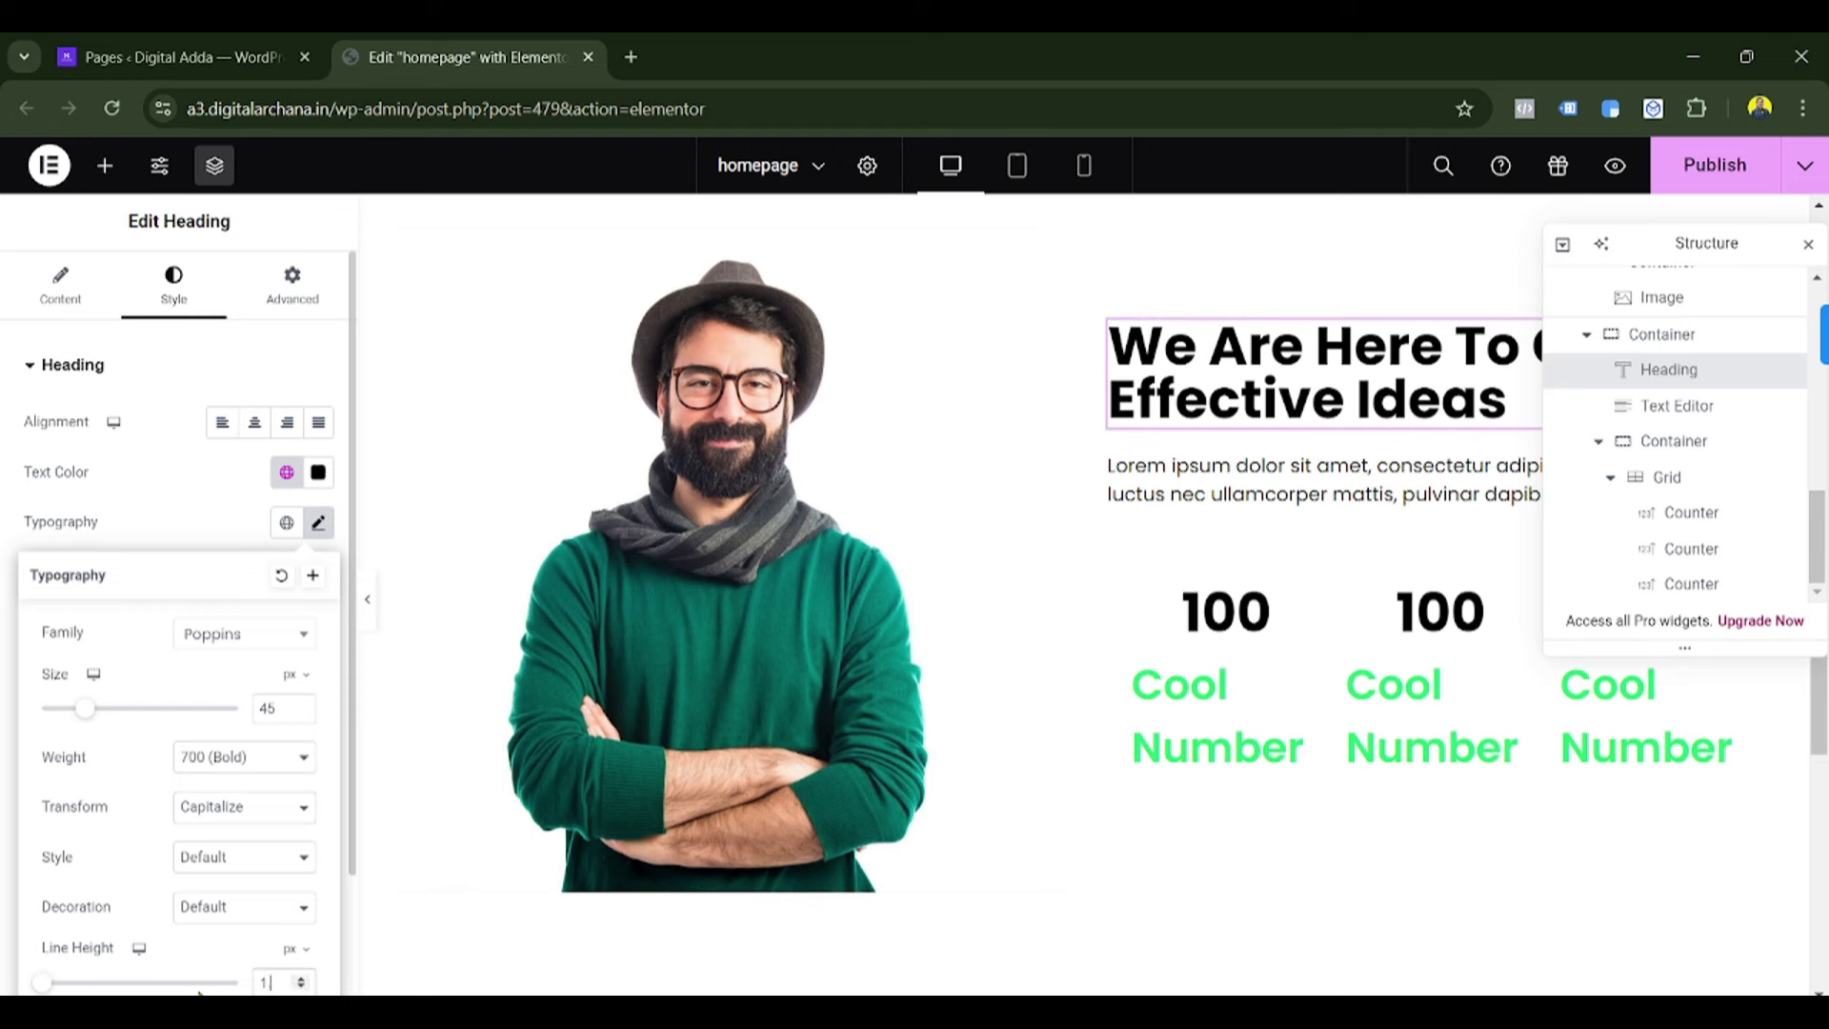
type(".2")
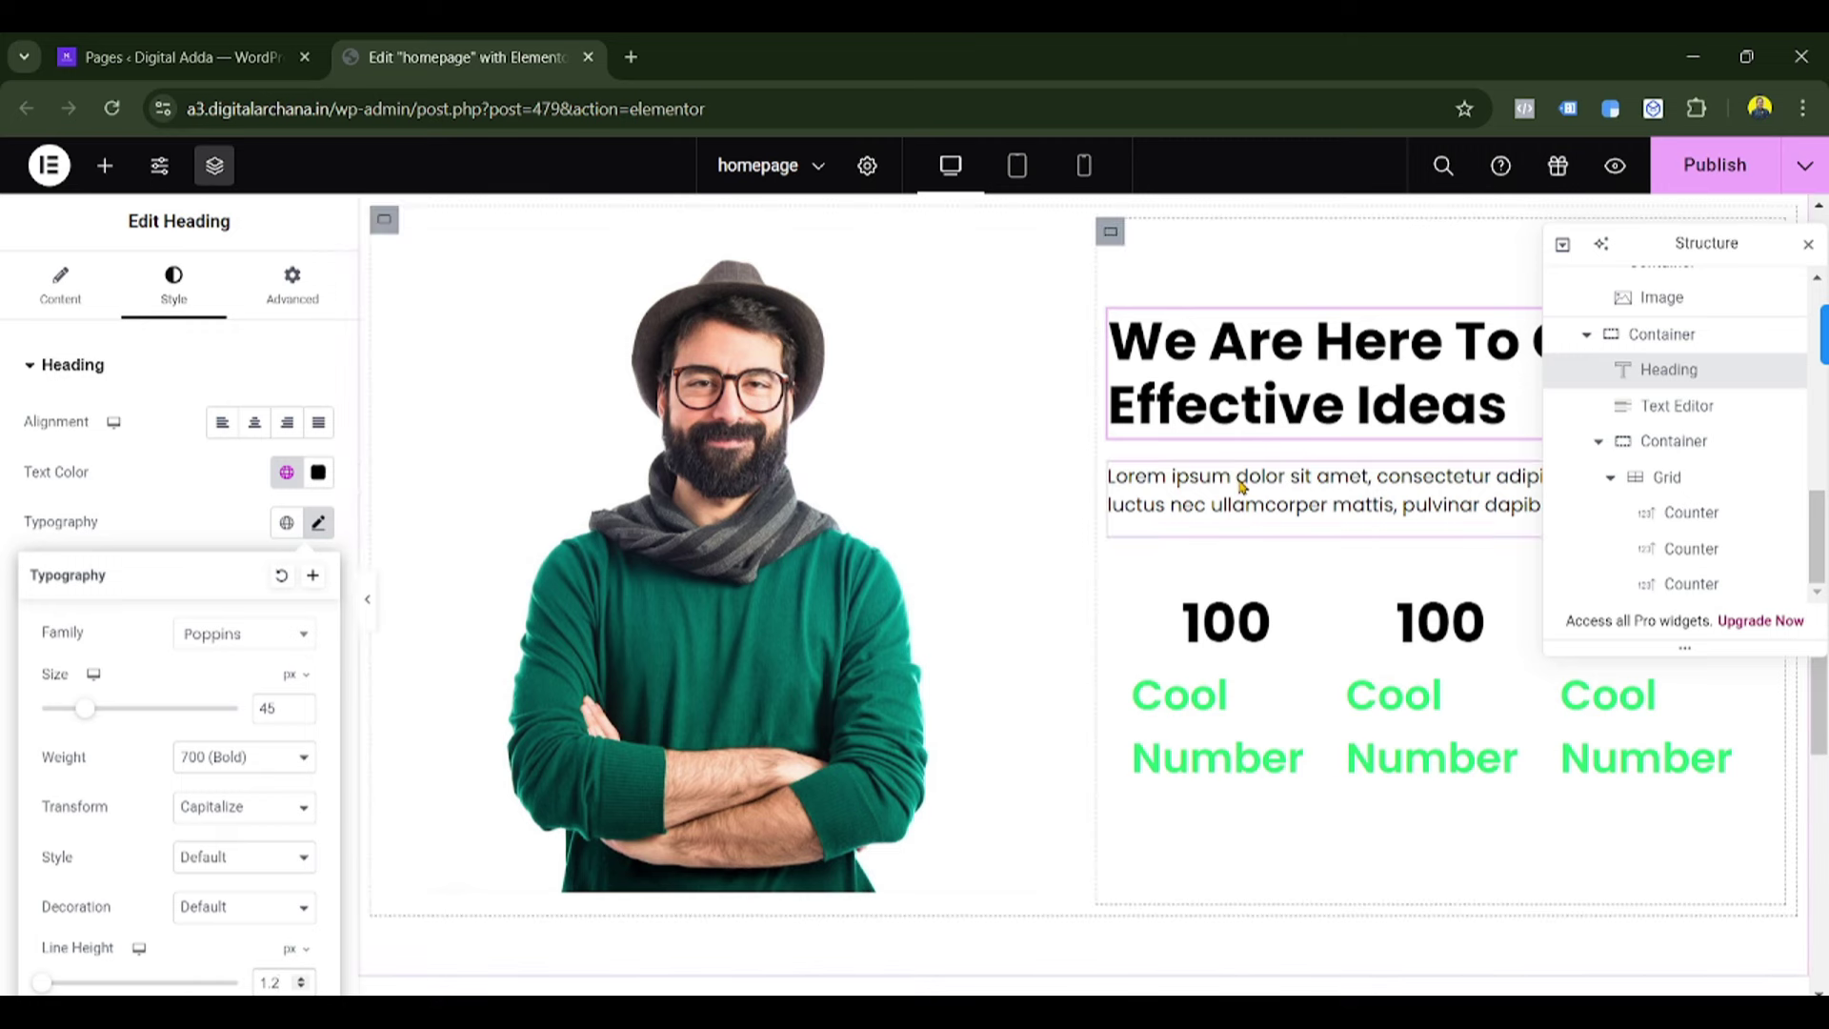
Try having Elementor AI write a 30-word web design paragraph; it fails for lack of credits.
left_click(1275, 505)
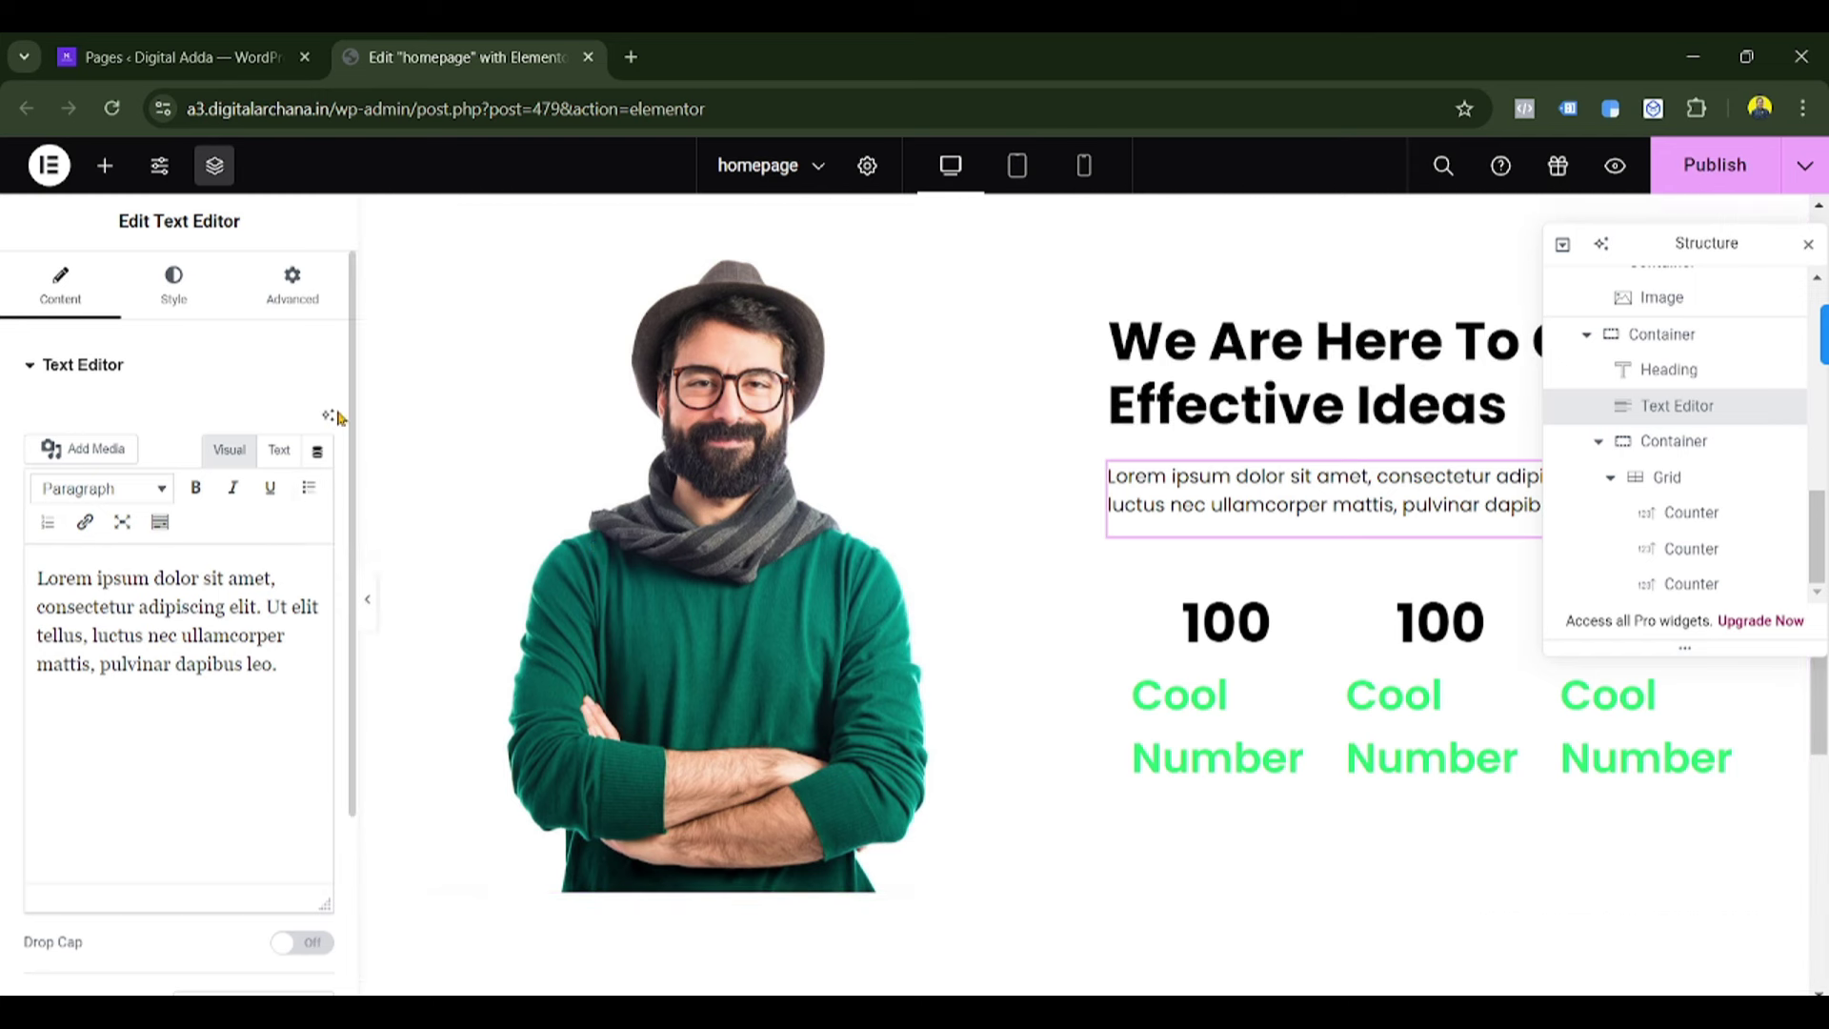
left_click(328, 415)
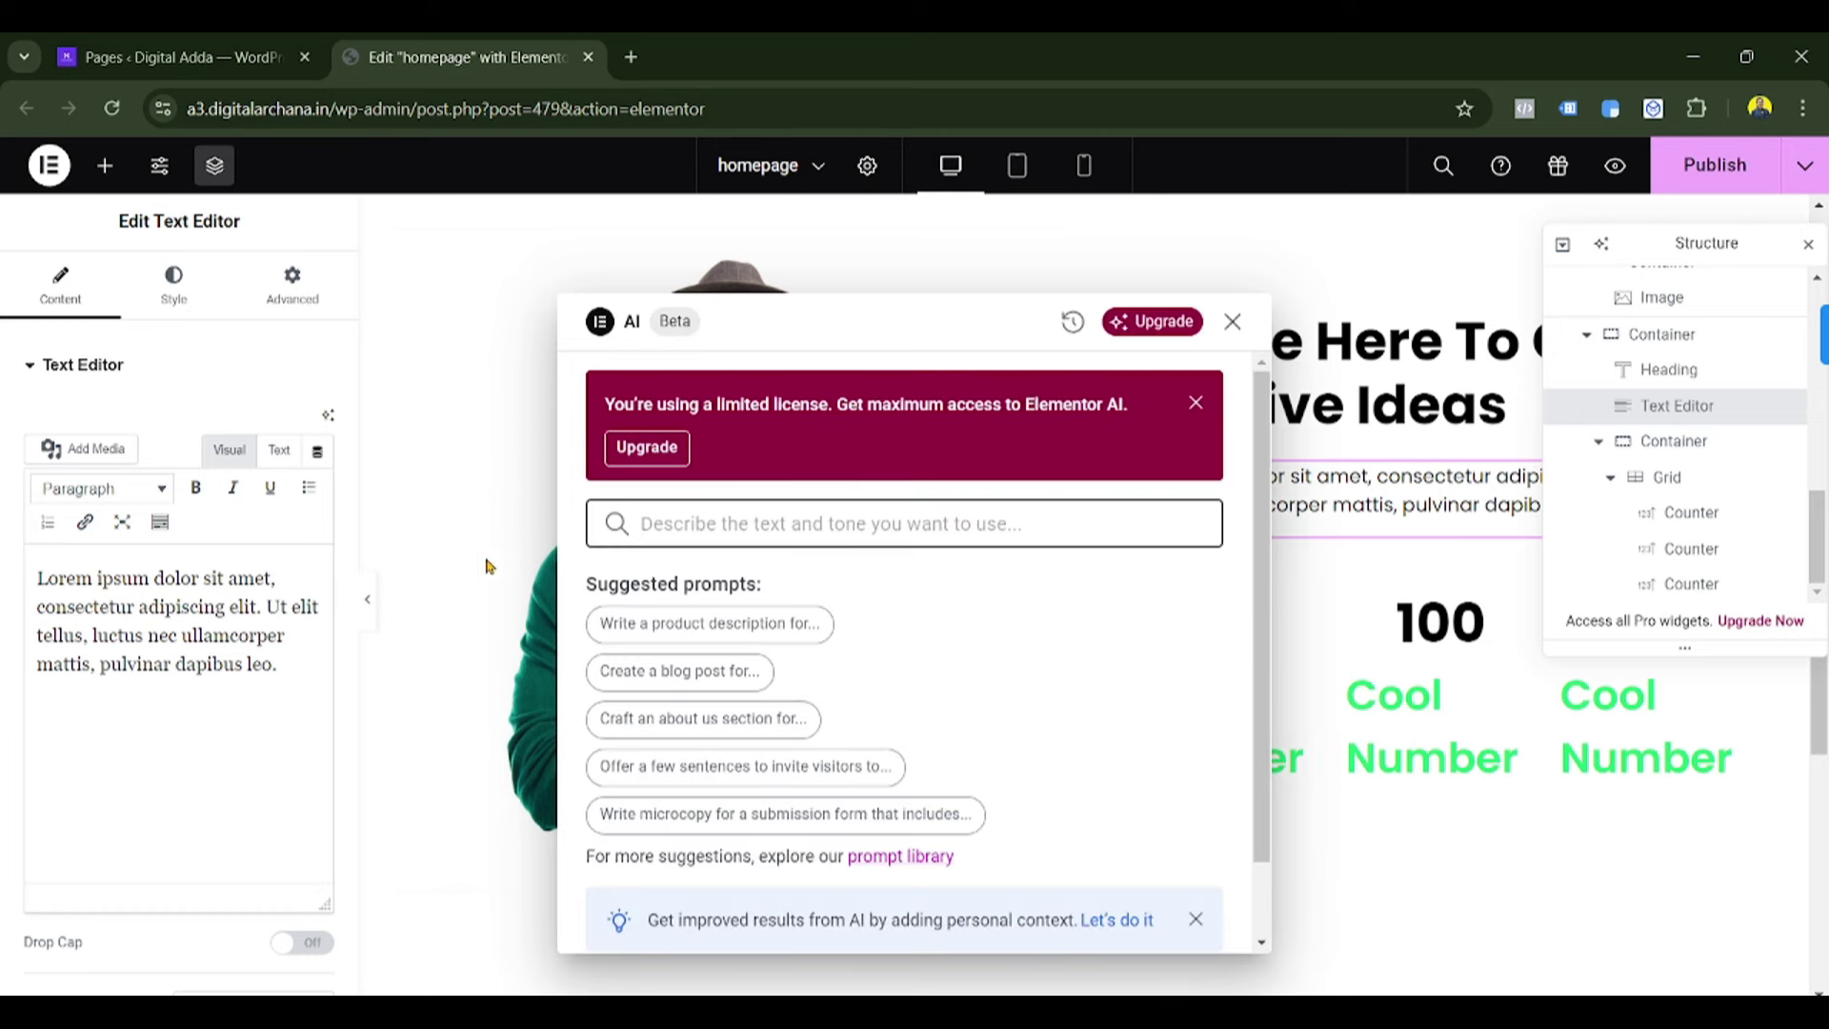
left_click(1195, 921)
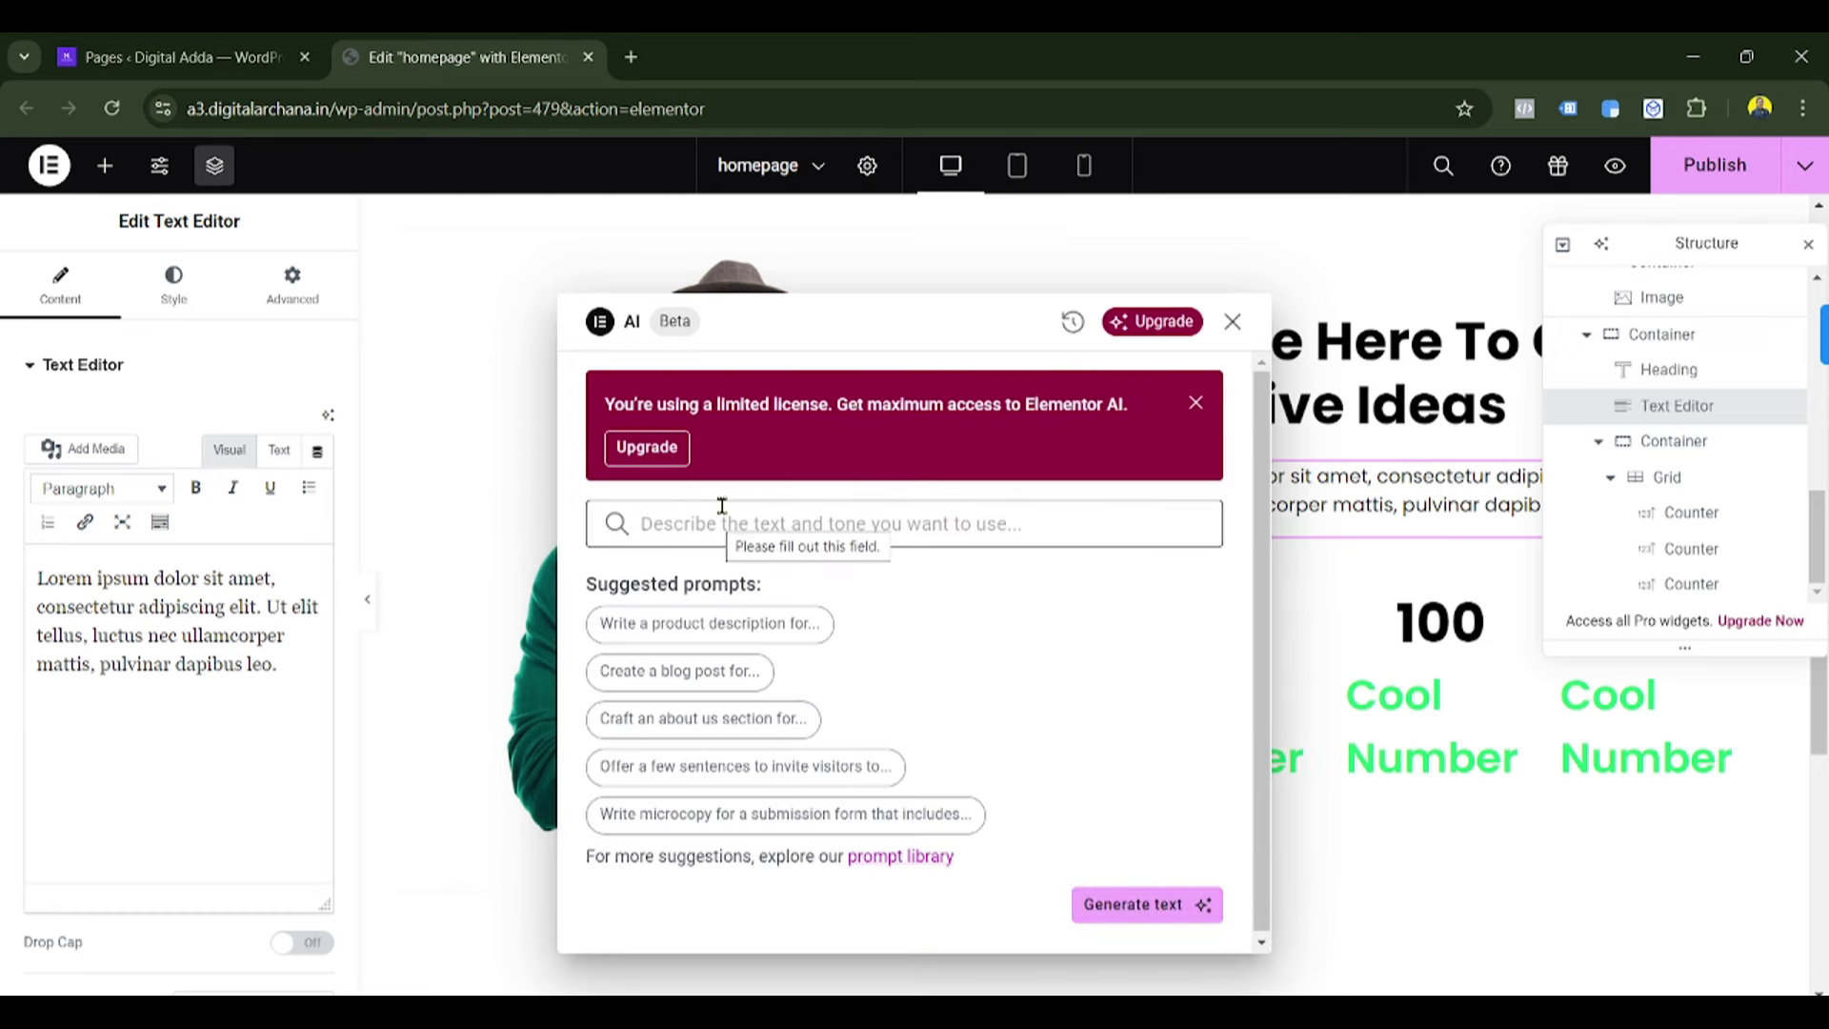
left_click(714, 625)
left_click_drag(943, 532, 579, 570)
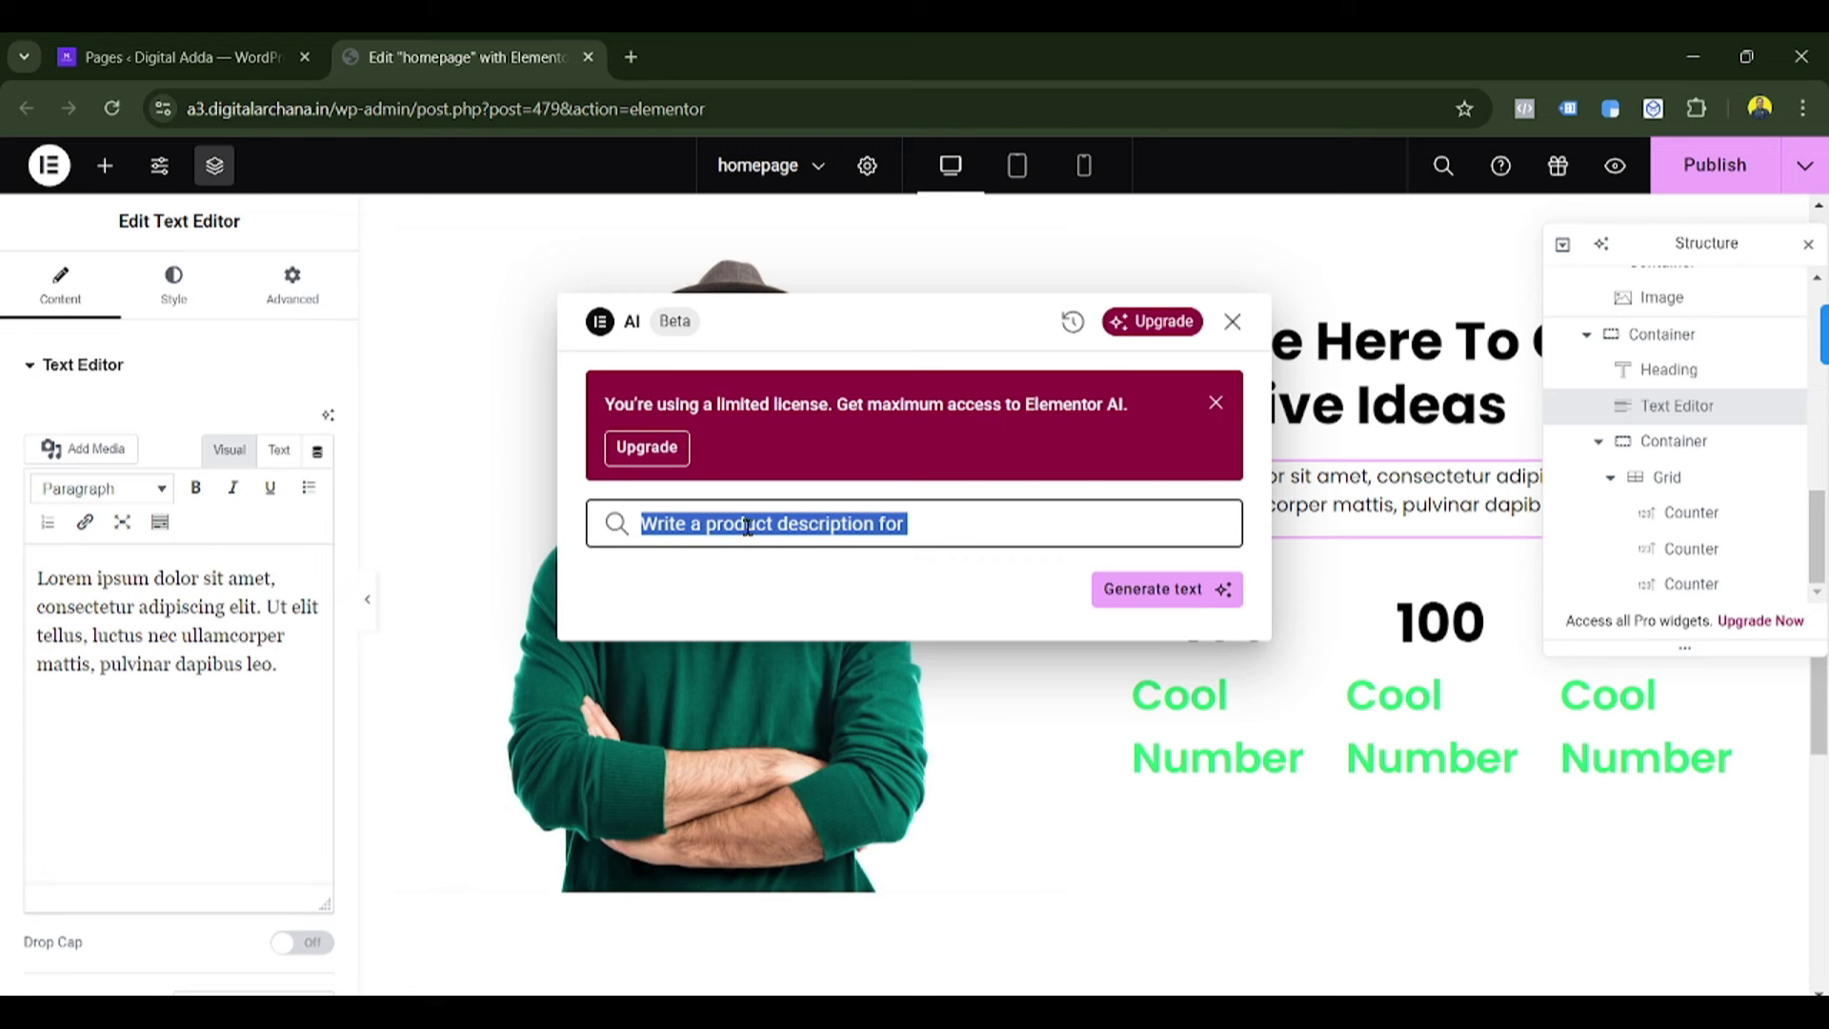
type("write")
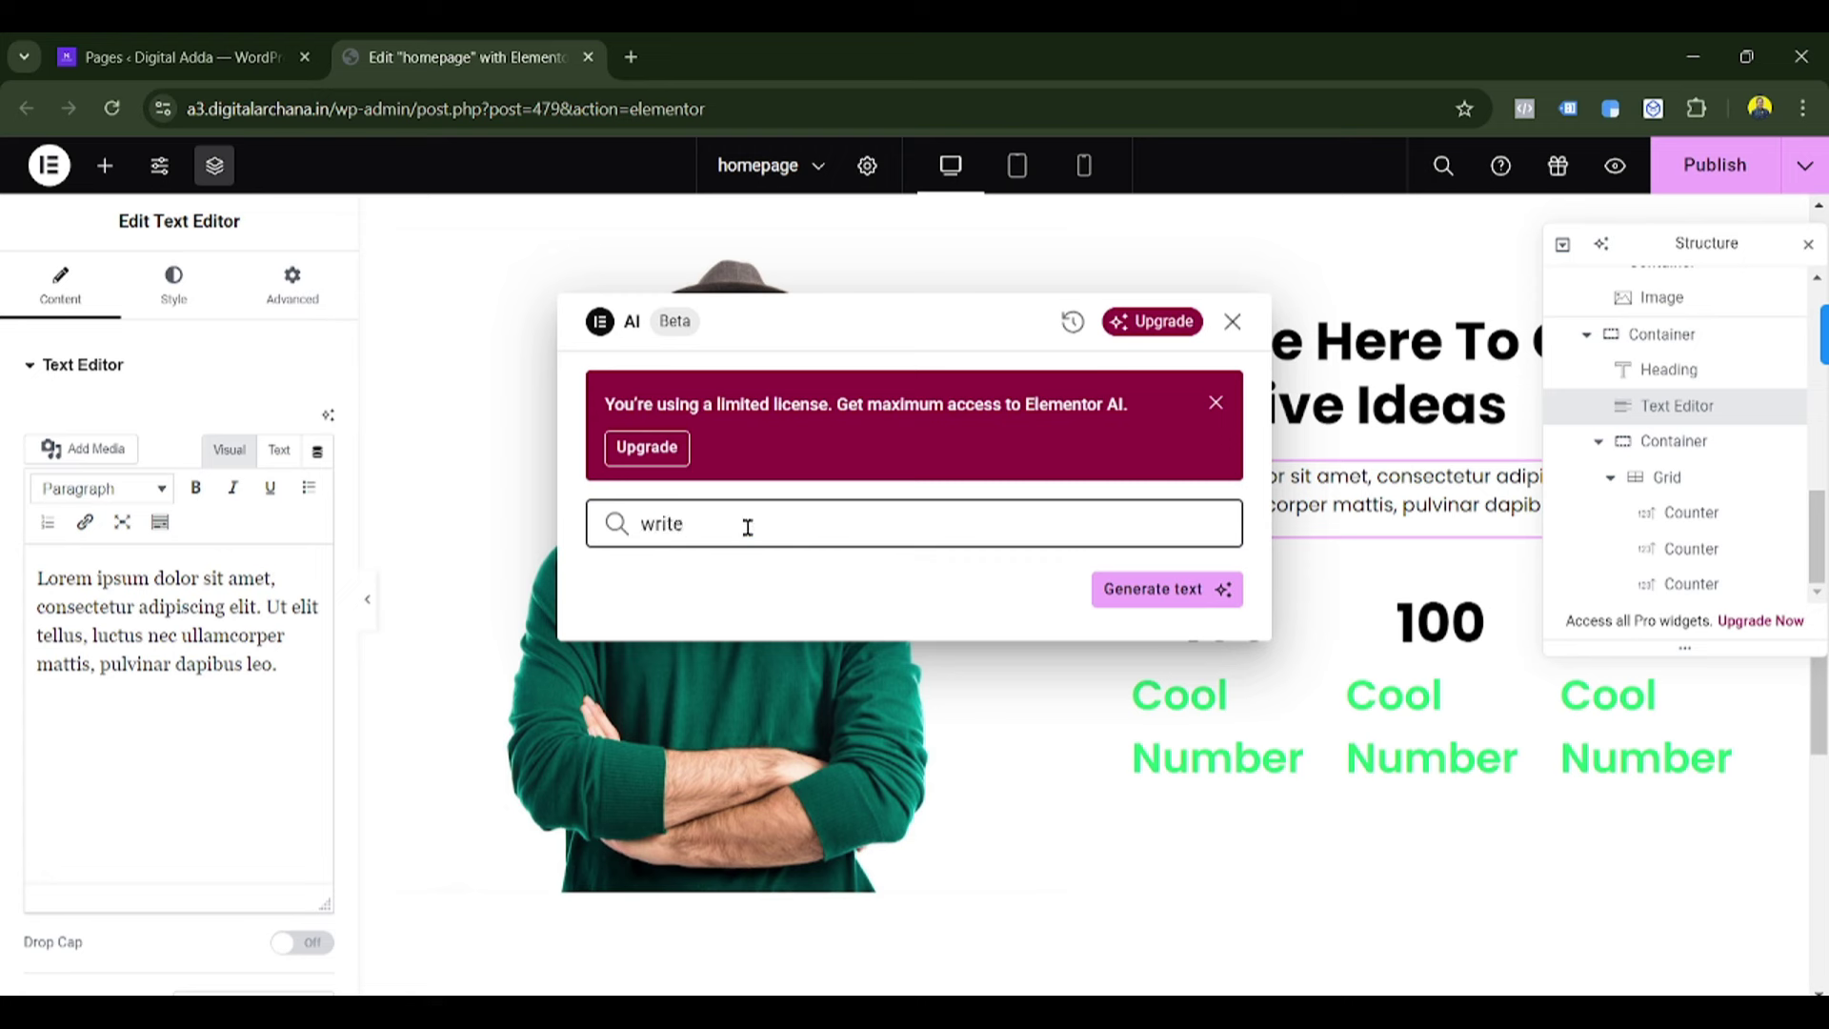
type(" 30 words about we")
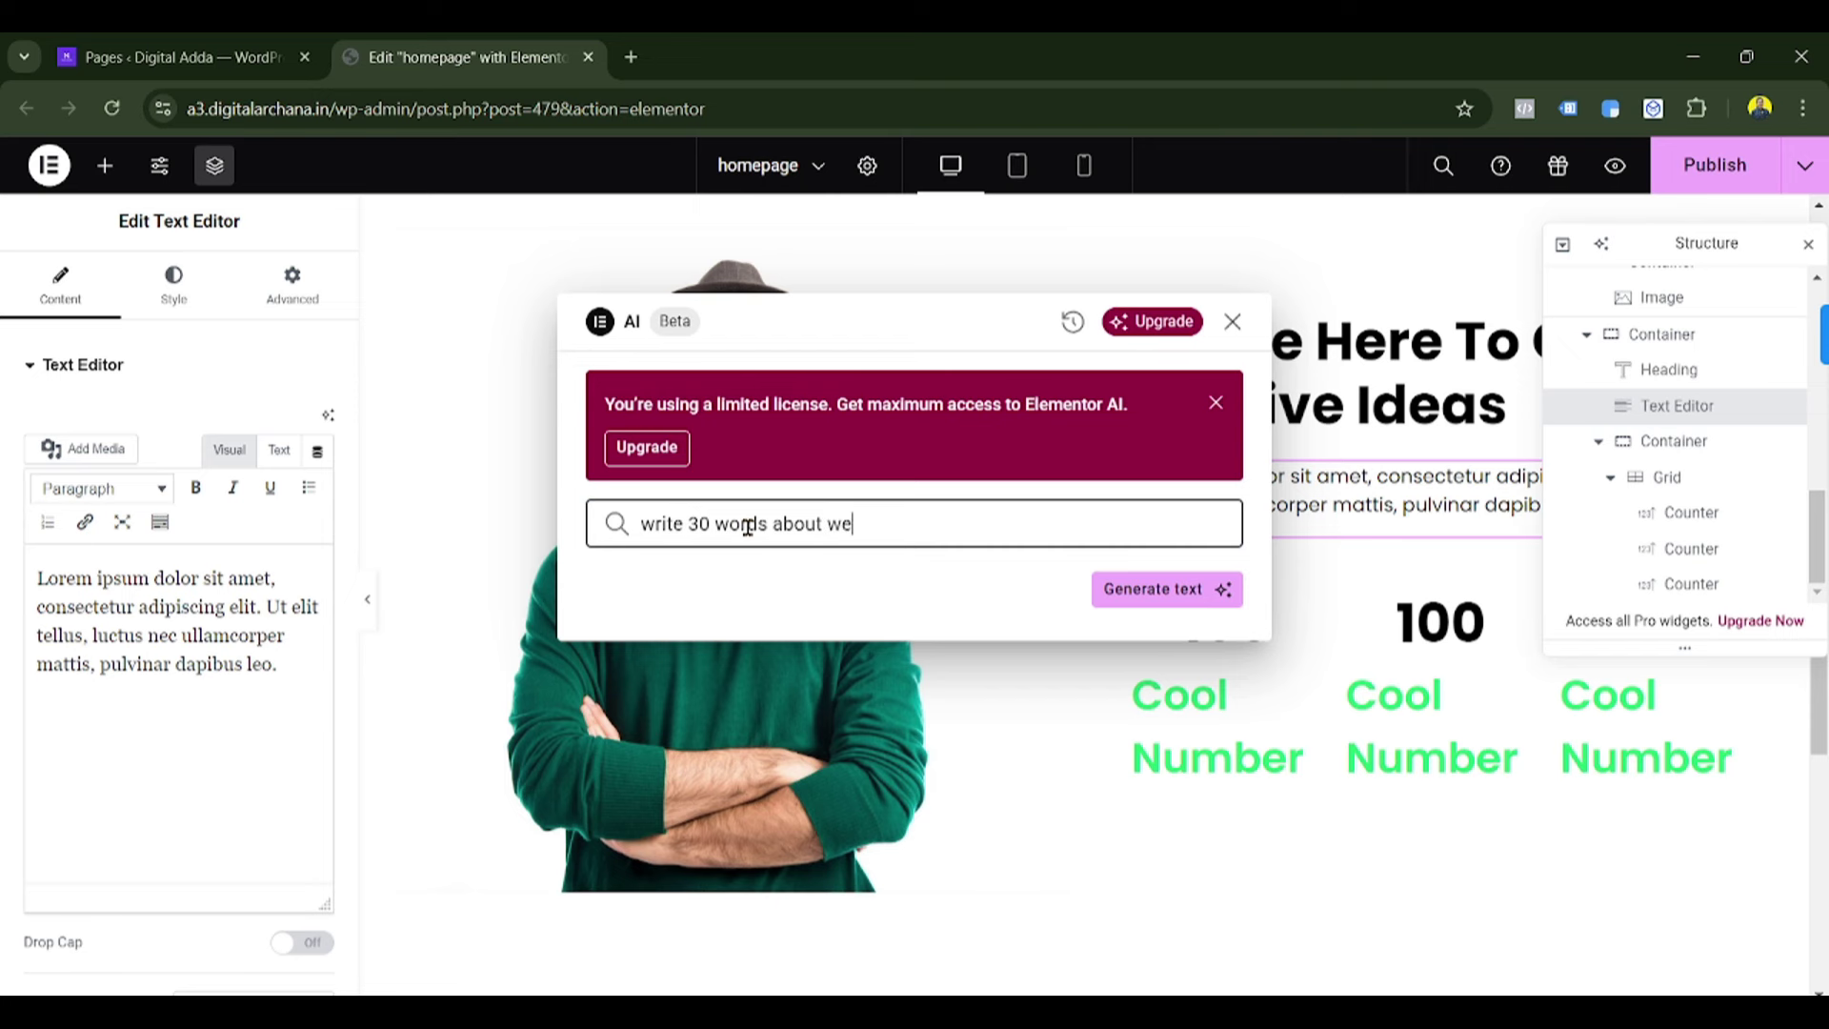
type("b desig")
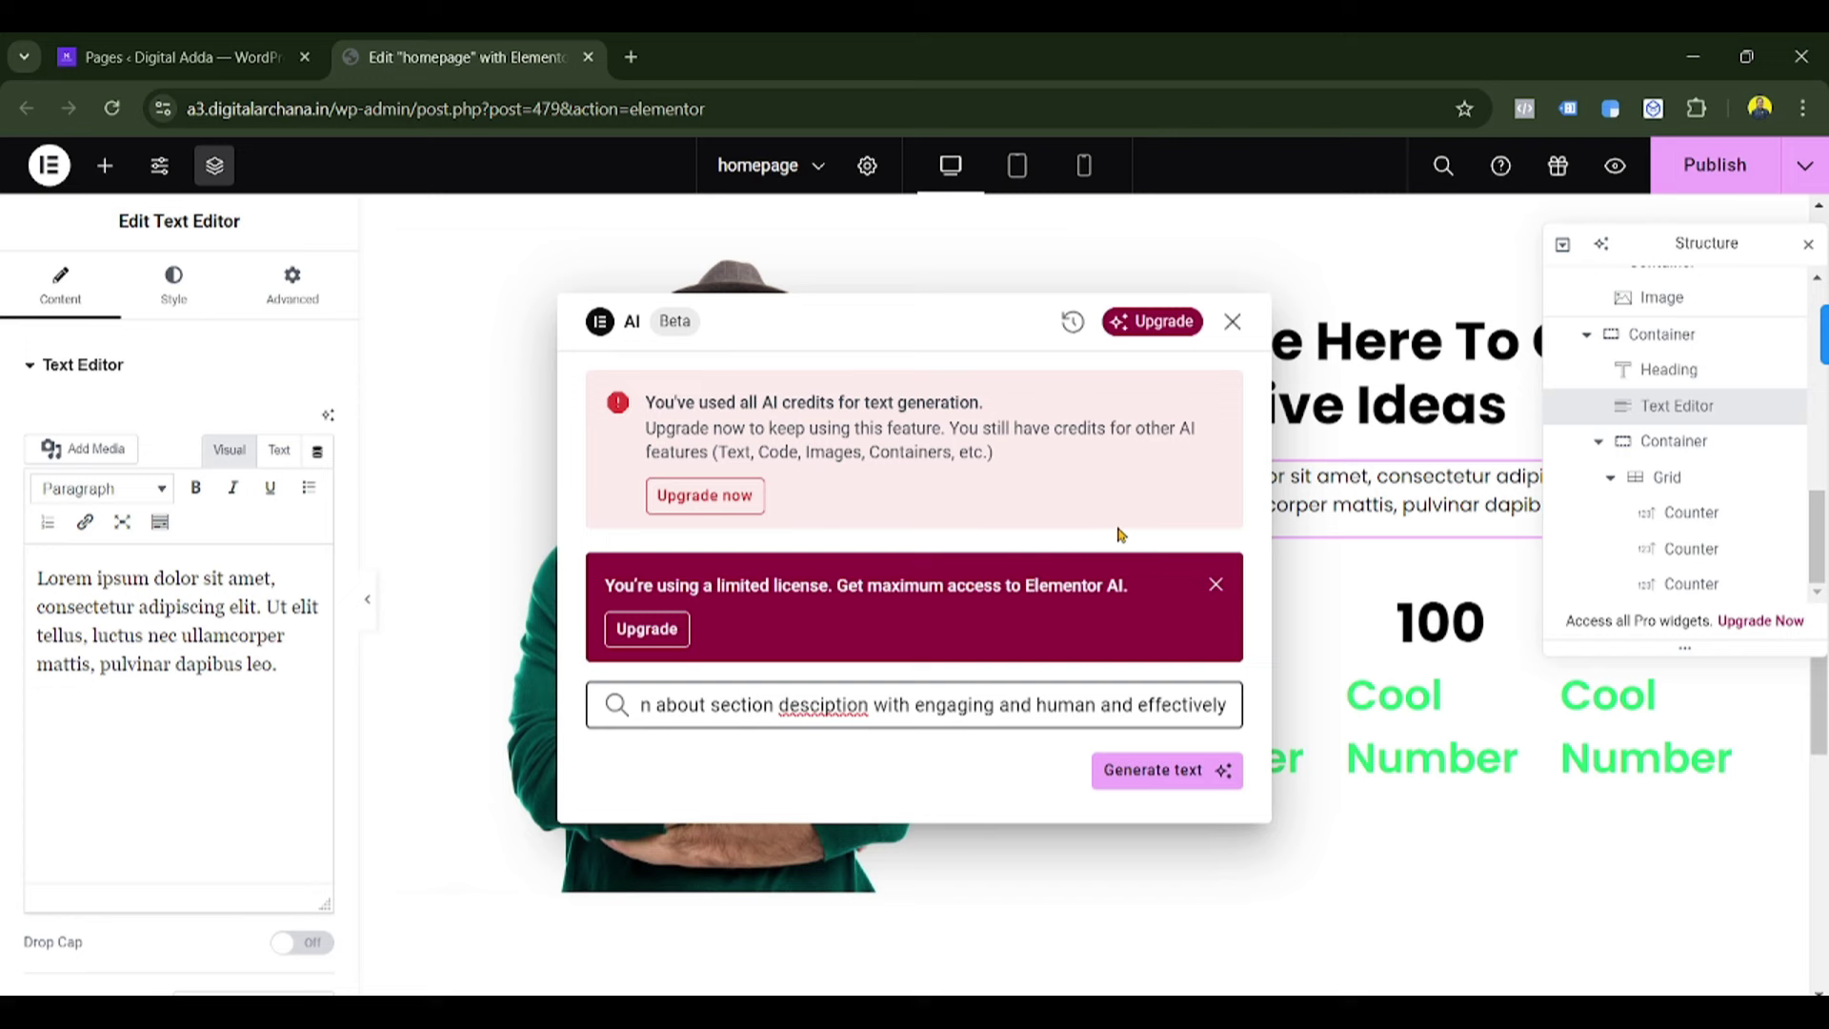
left_click(1160, 774)
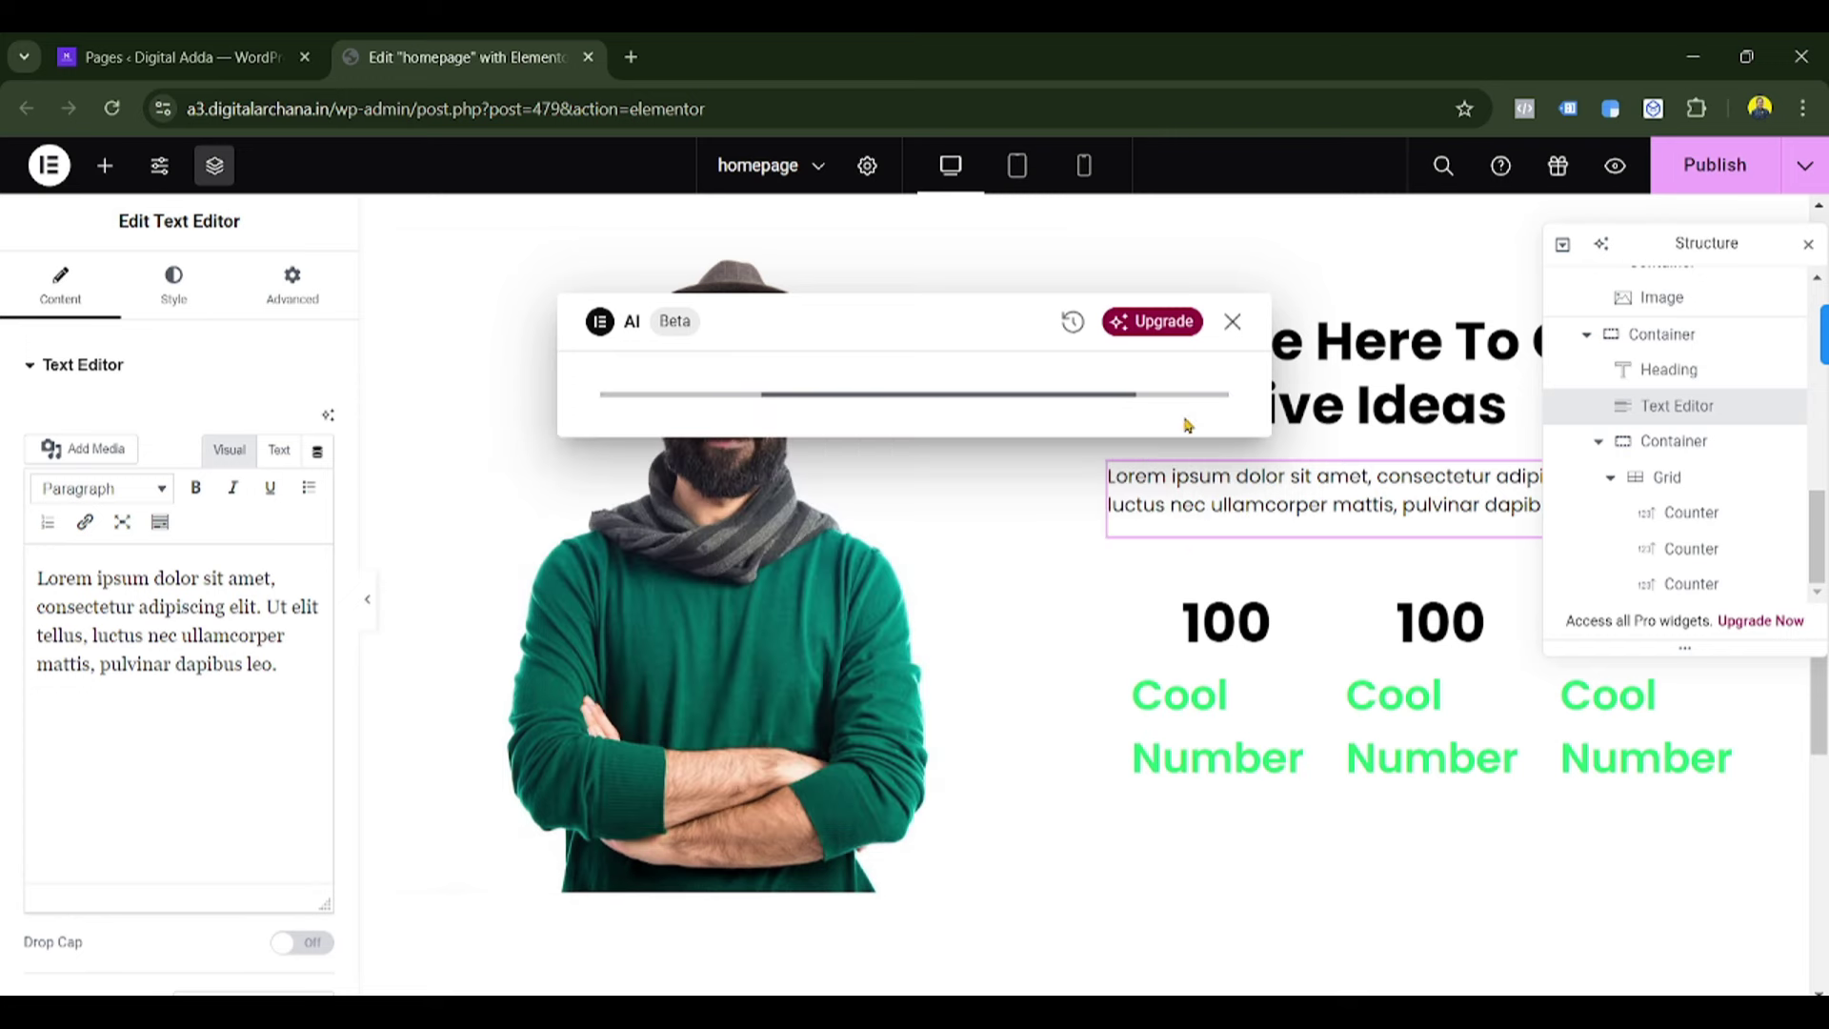
left_click(1231, 322)
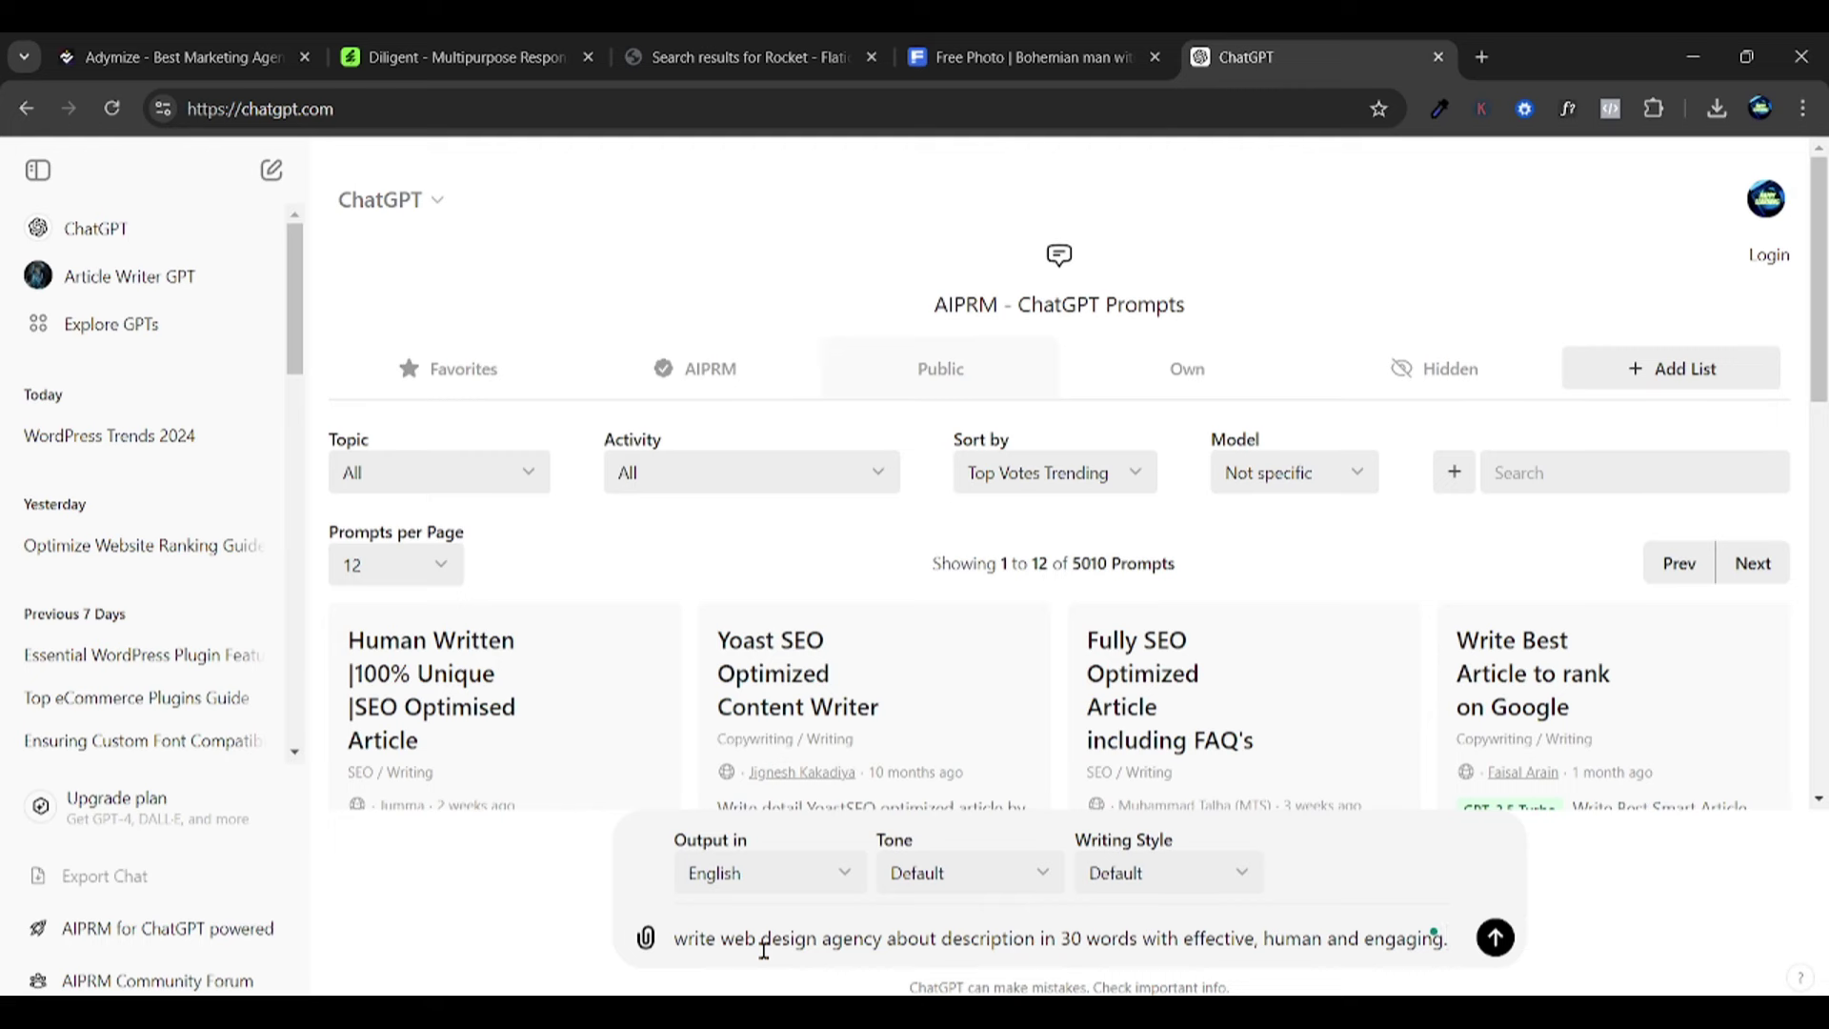
Send the 30-word web design agency prompt and select Response 2's paragraph.
key("Return")
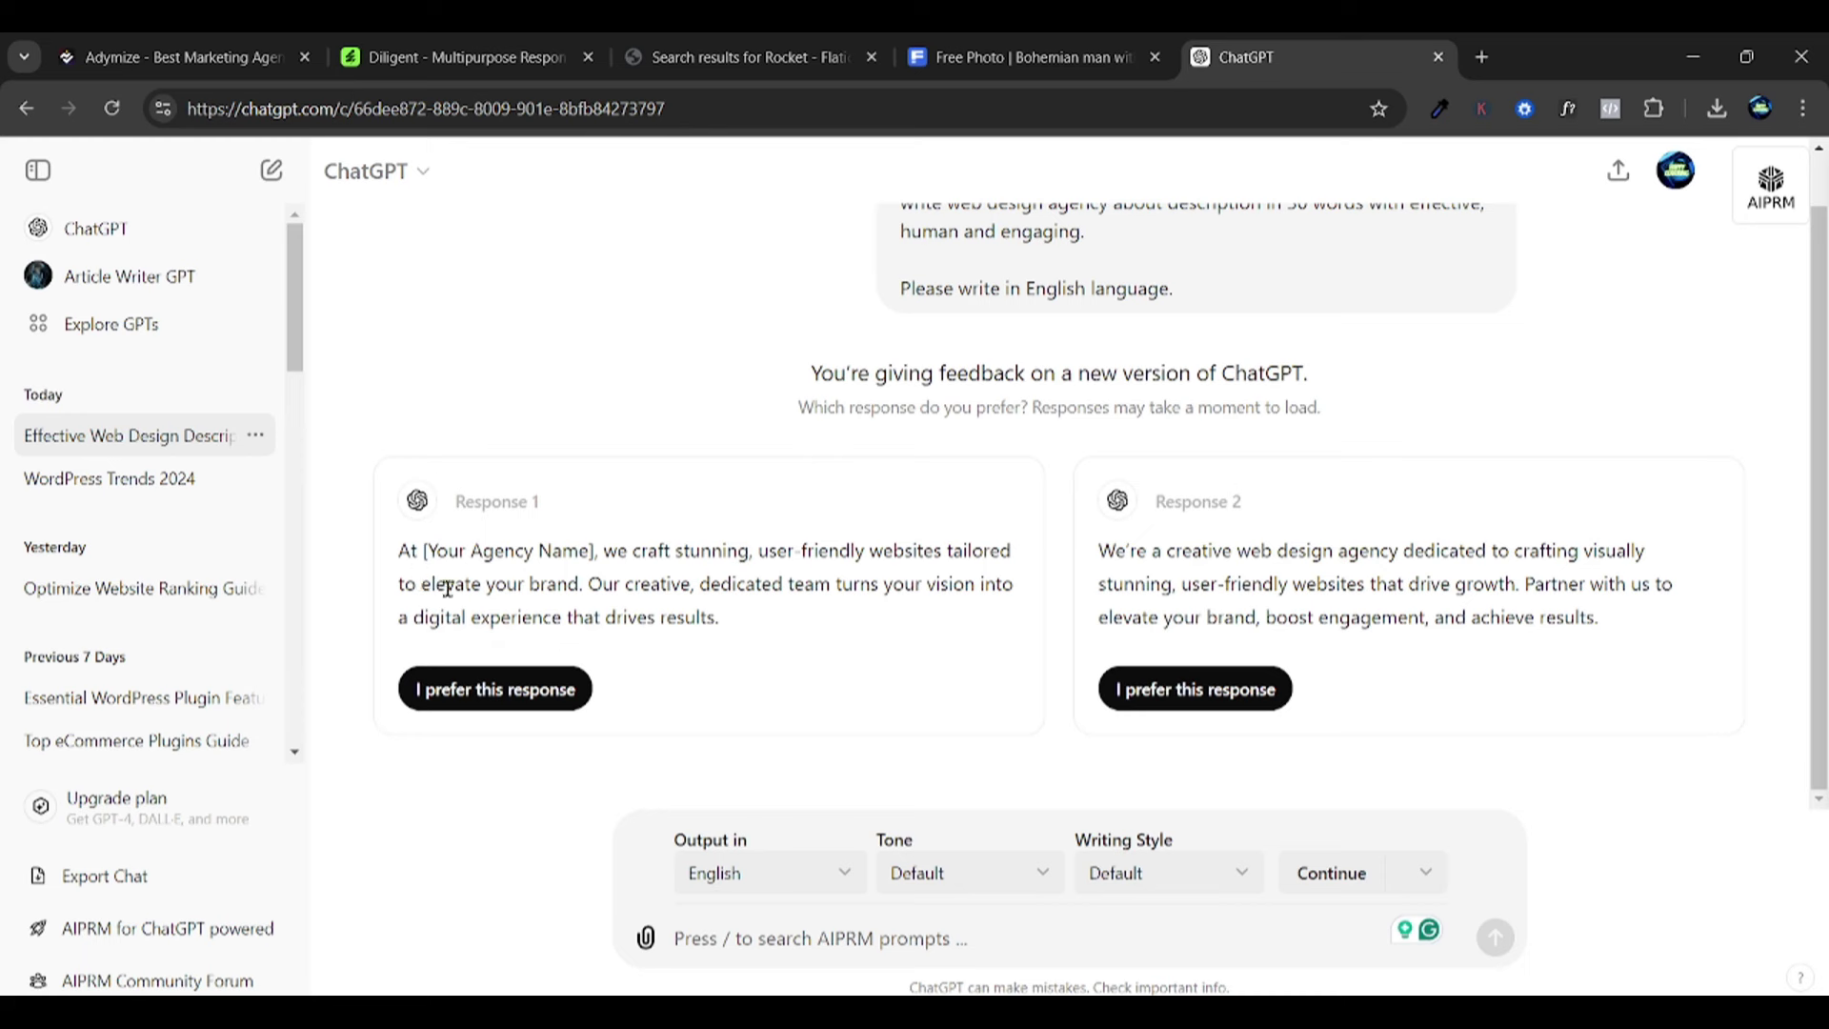
left_click_drag(1100, 561, 1634, 631)
key("ctrl+c")
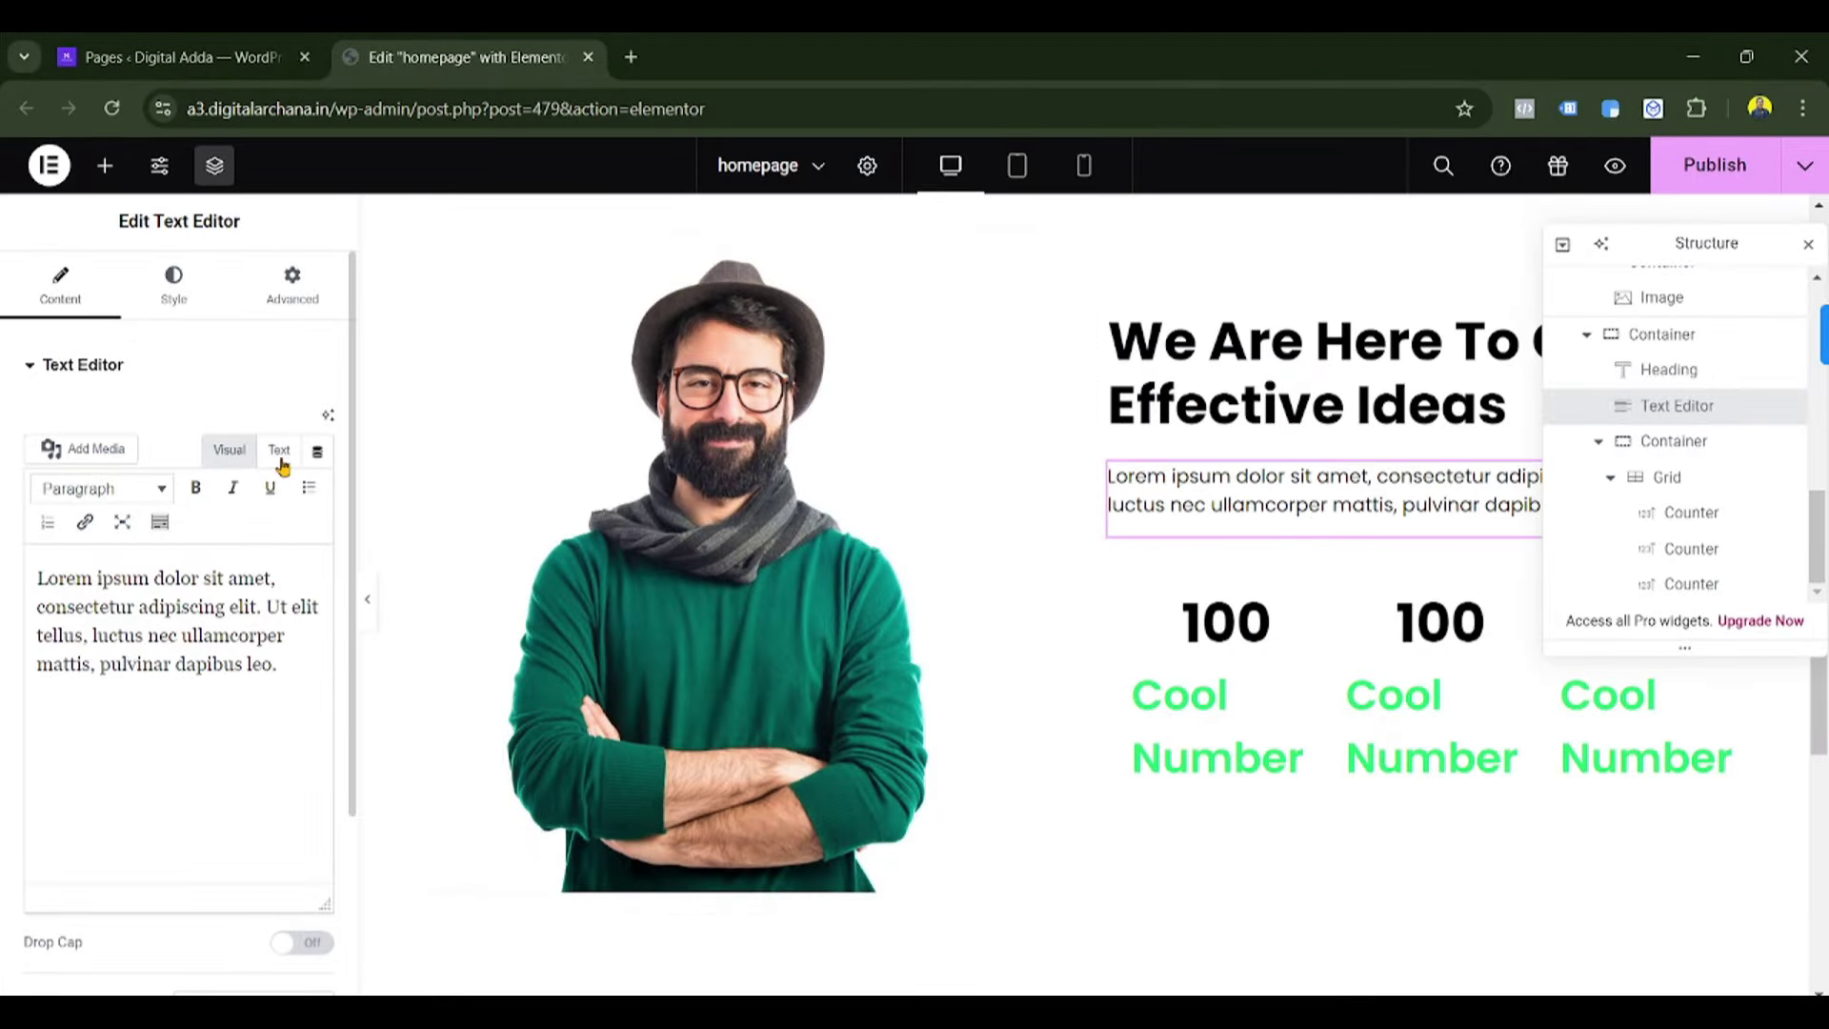
Replace the lorem ipsum paragraph with the pasted agency description.
left_click(279, 452)
key("ctrl+a")
key("ctrl+v")
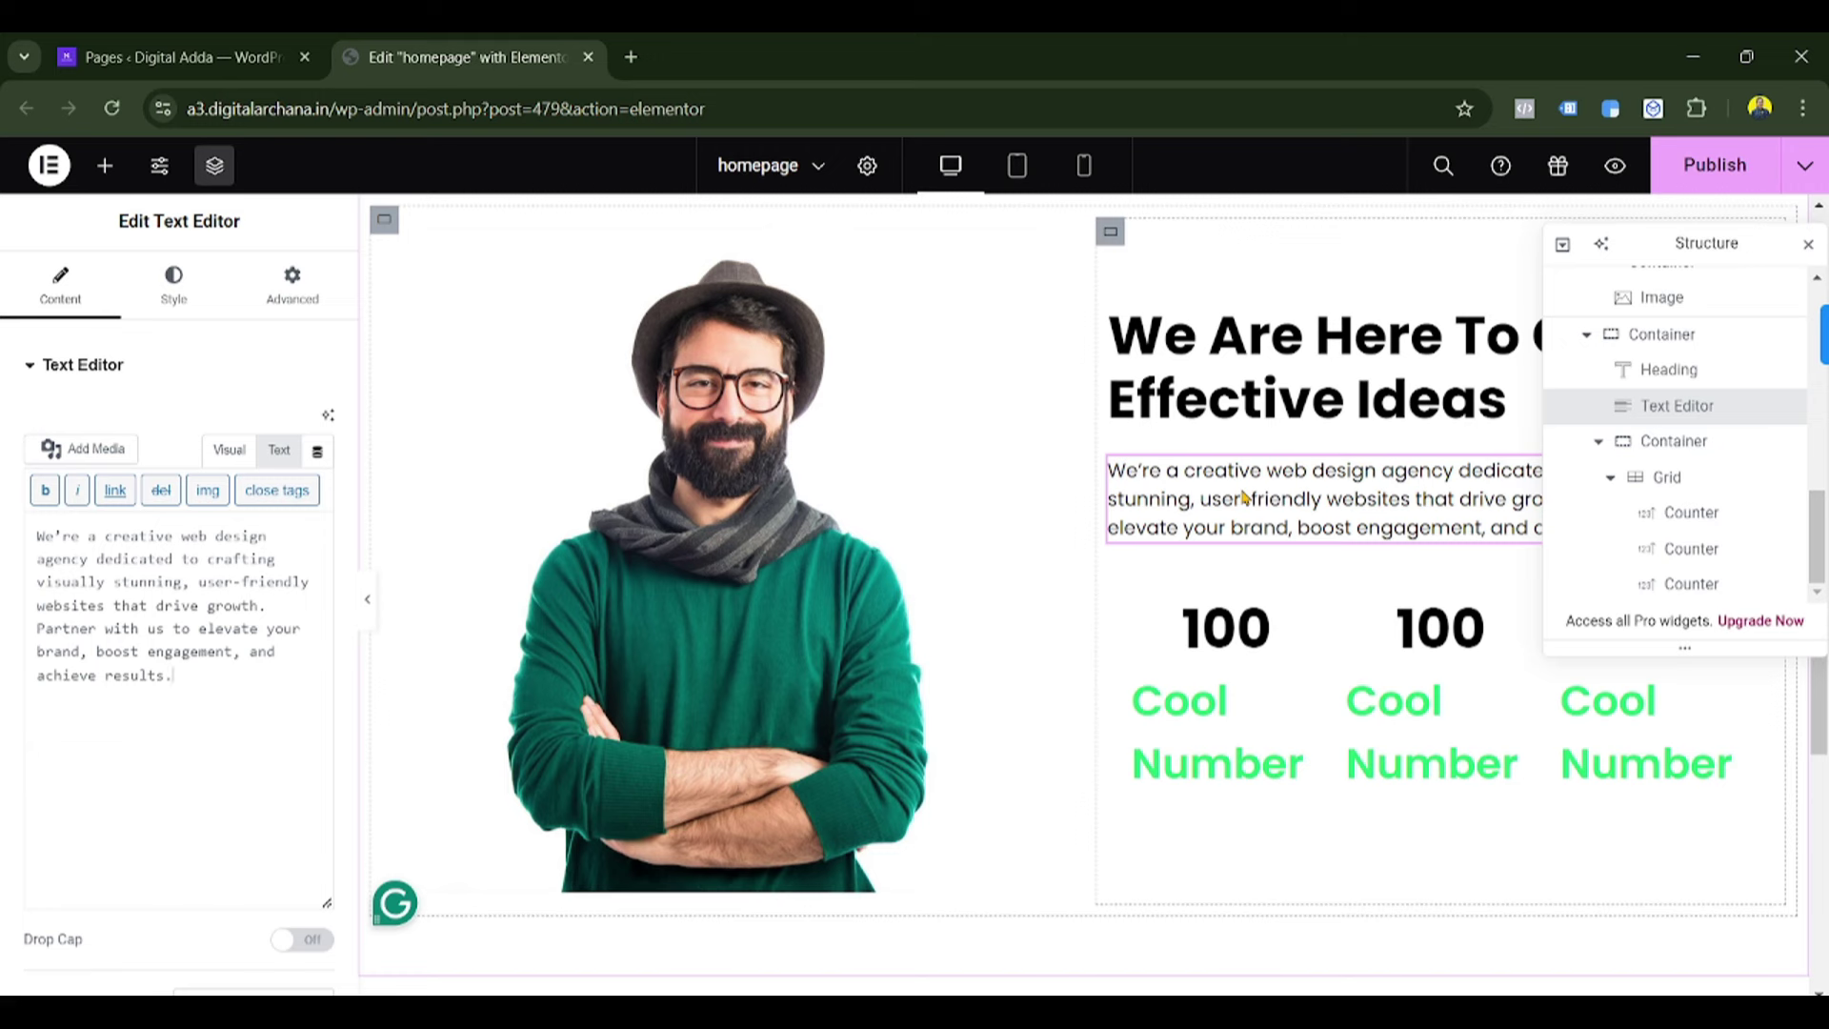
Set the first counter to end at 50 with suffix '+', titled 'Happy Clients'.
left_click(1197, 669)
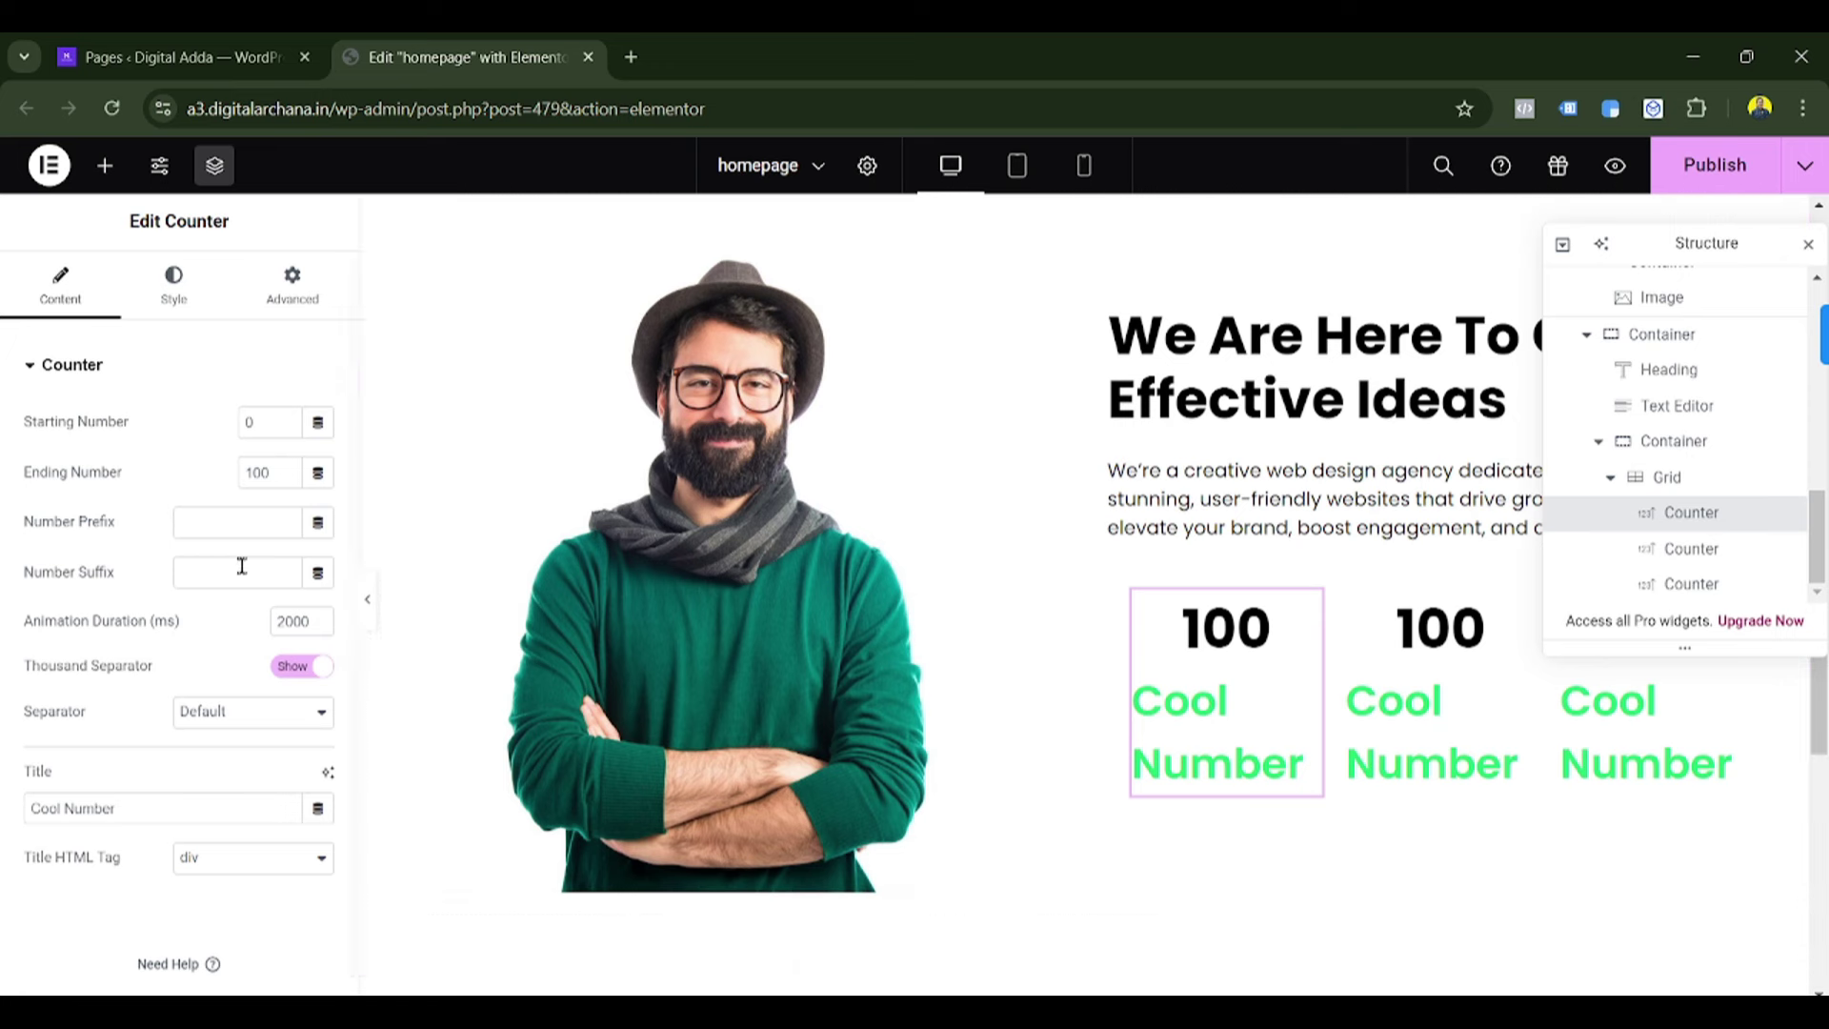
double_click(269, 472)
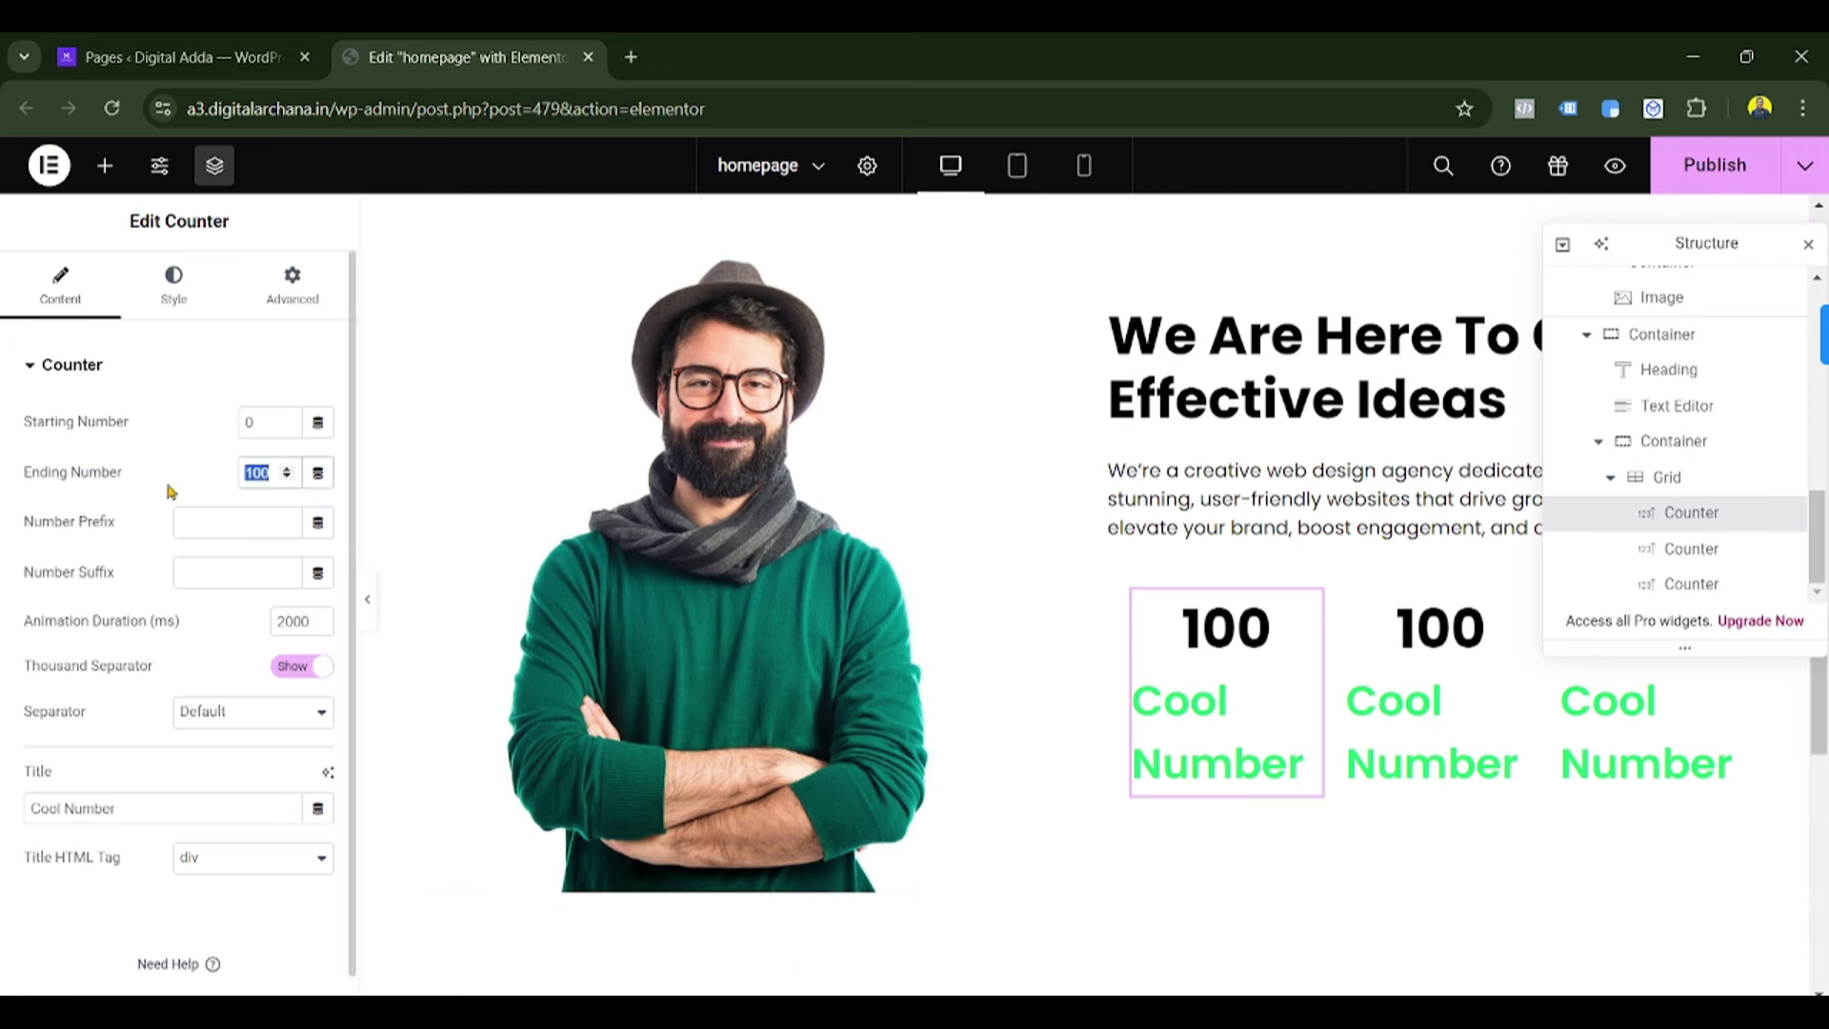
type("50")
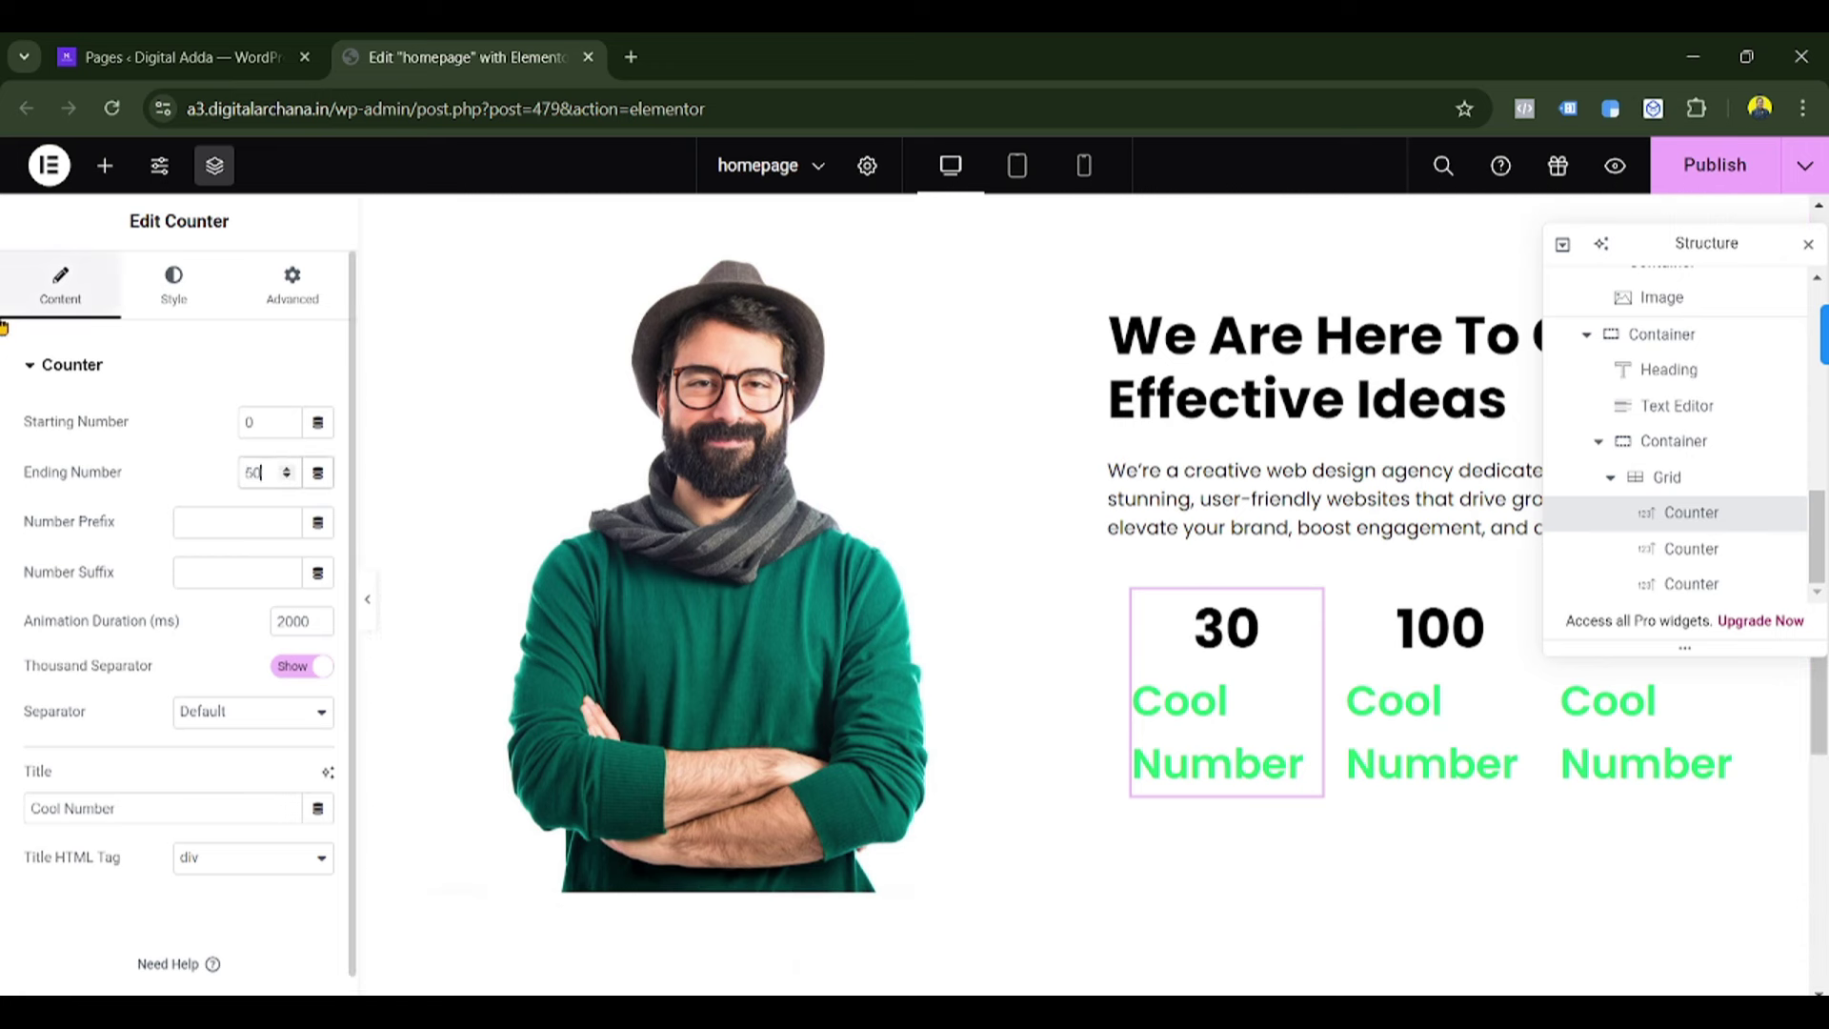
left_click(214, 568)
type("+")
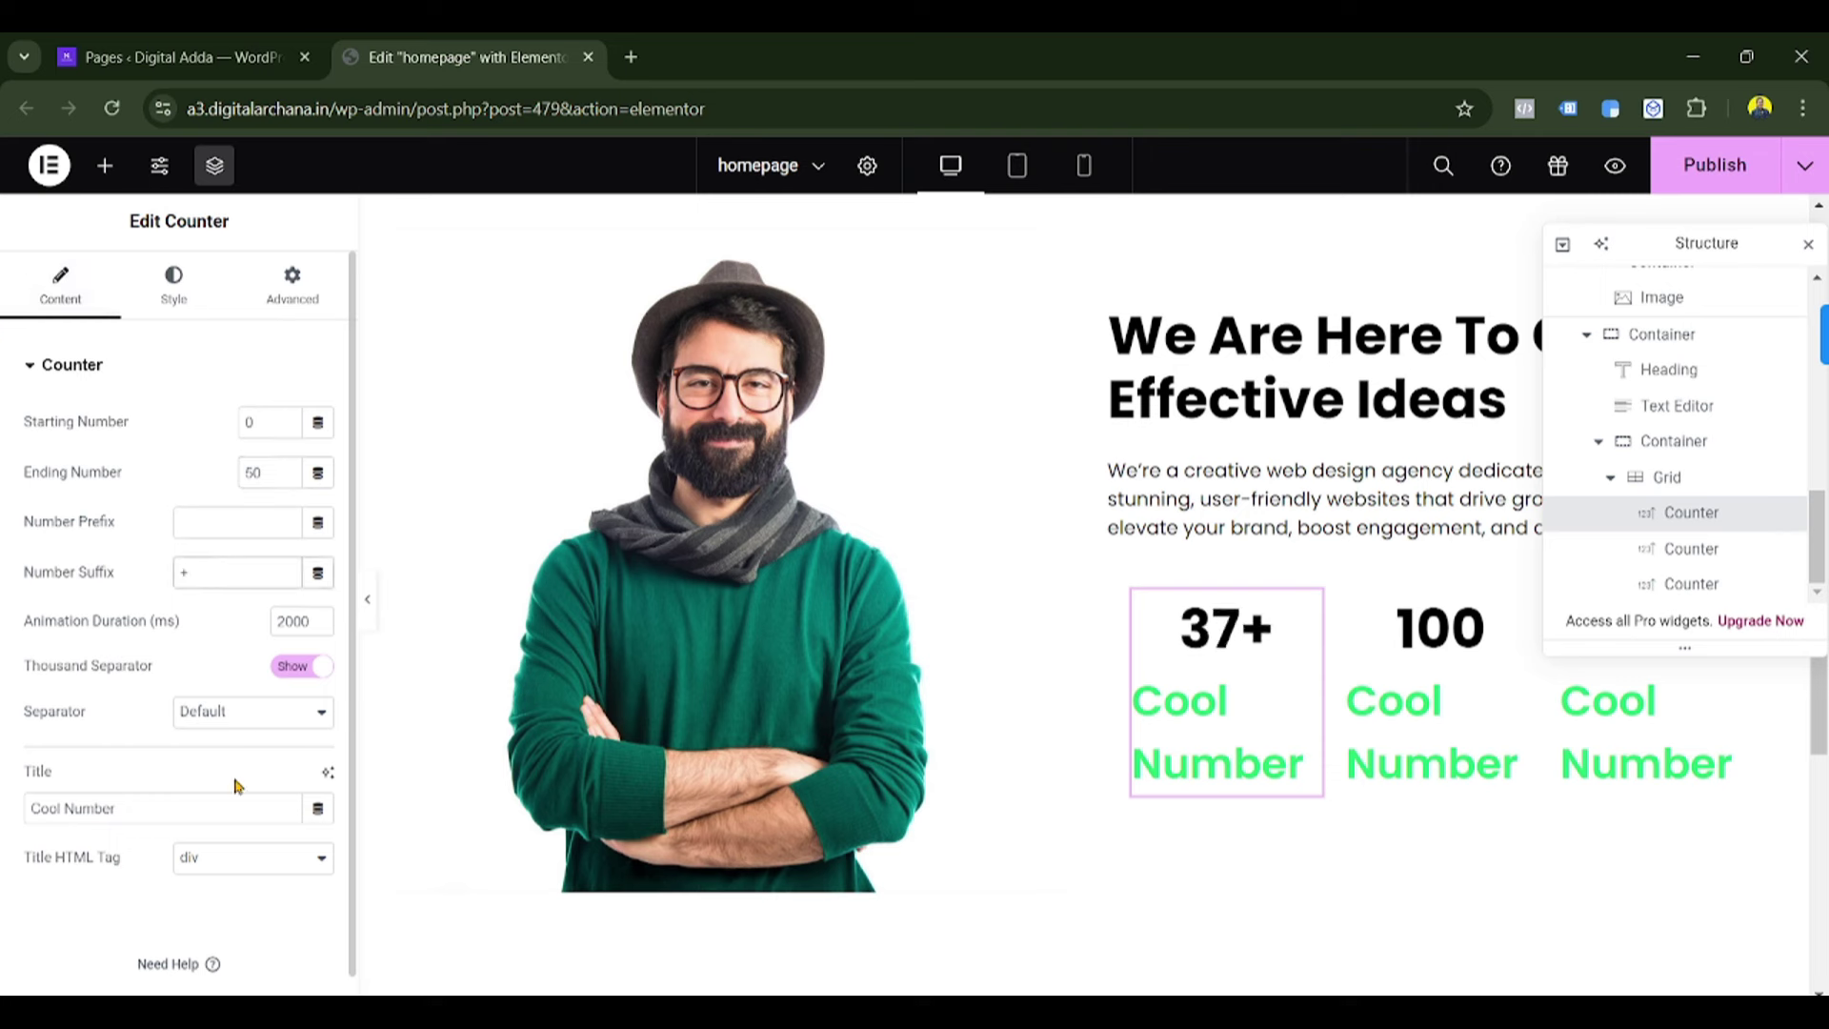
left_click_drag(153, 808, 3, 828)
type("H")
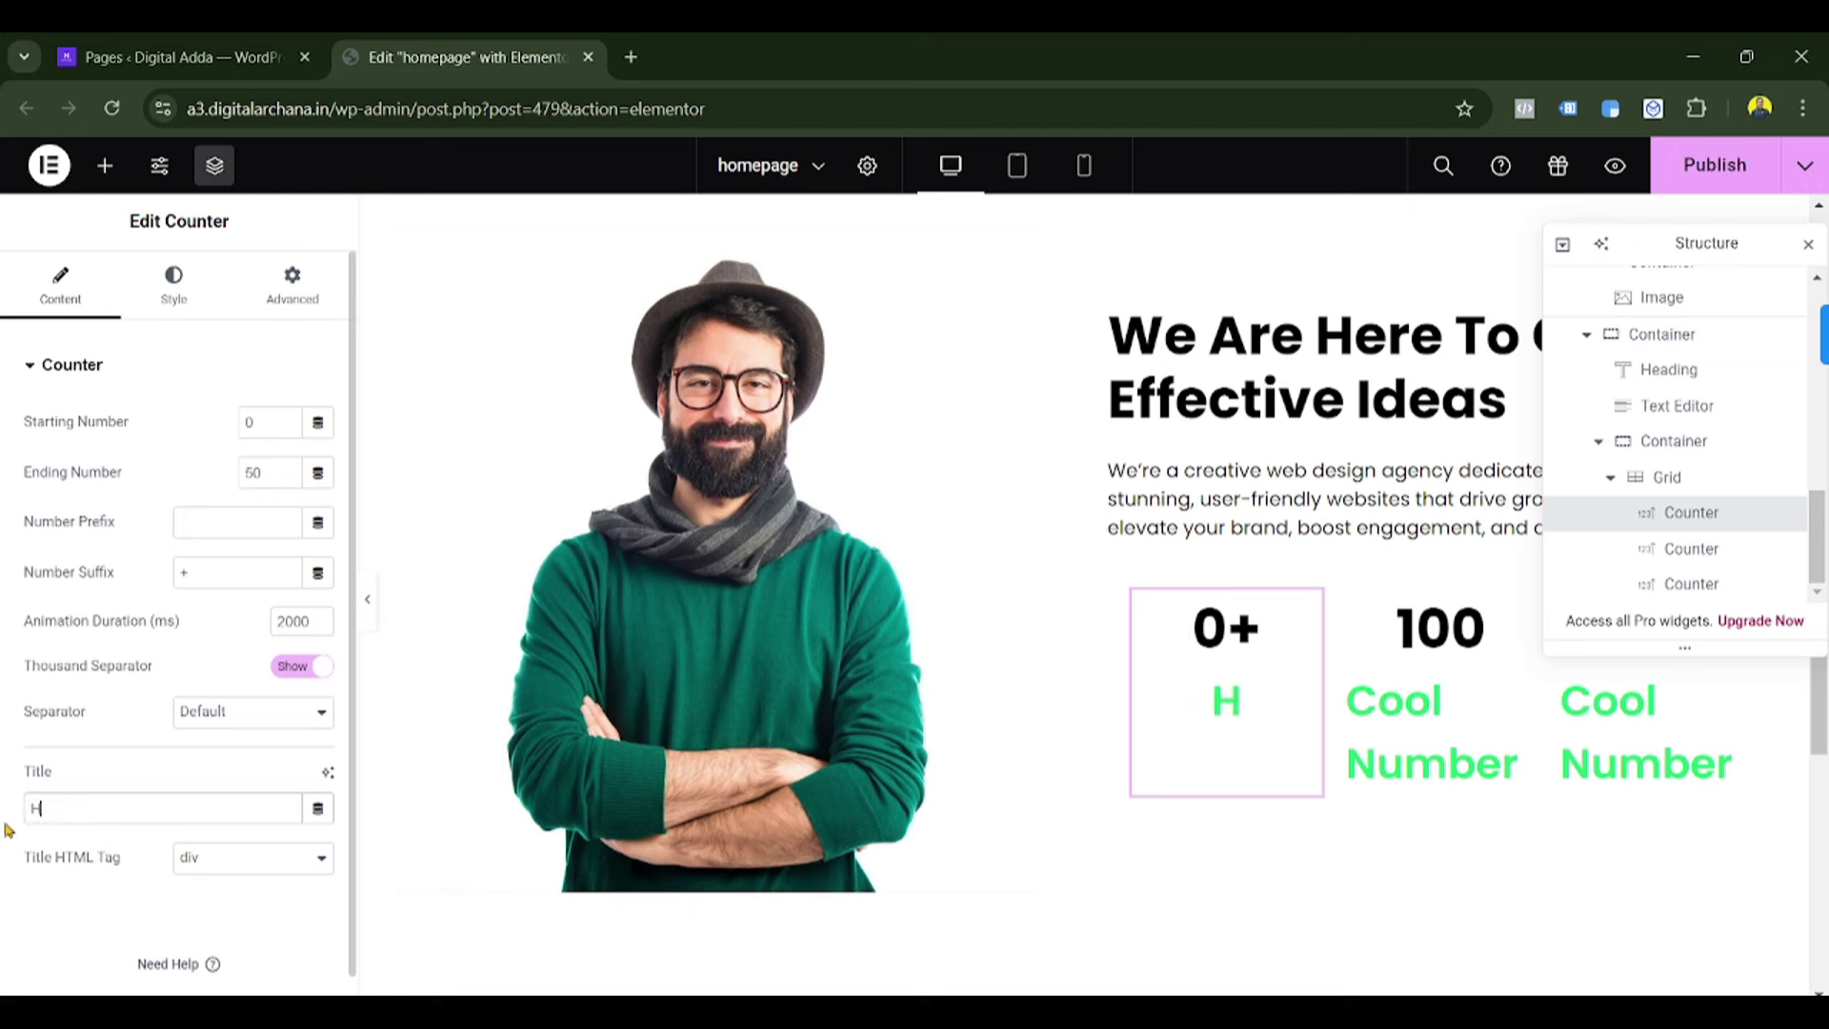
type("appy Clients")
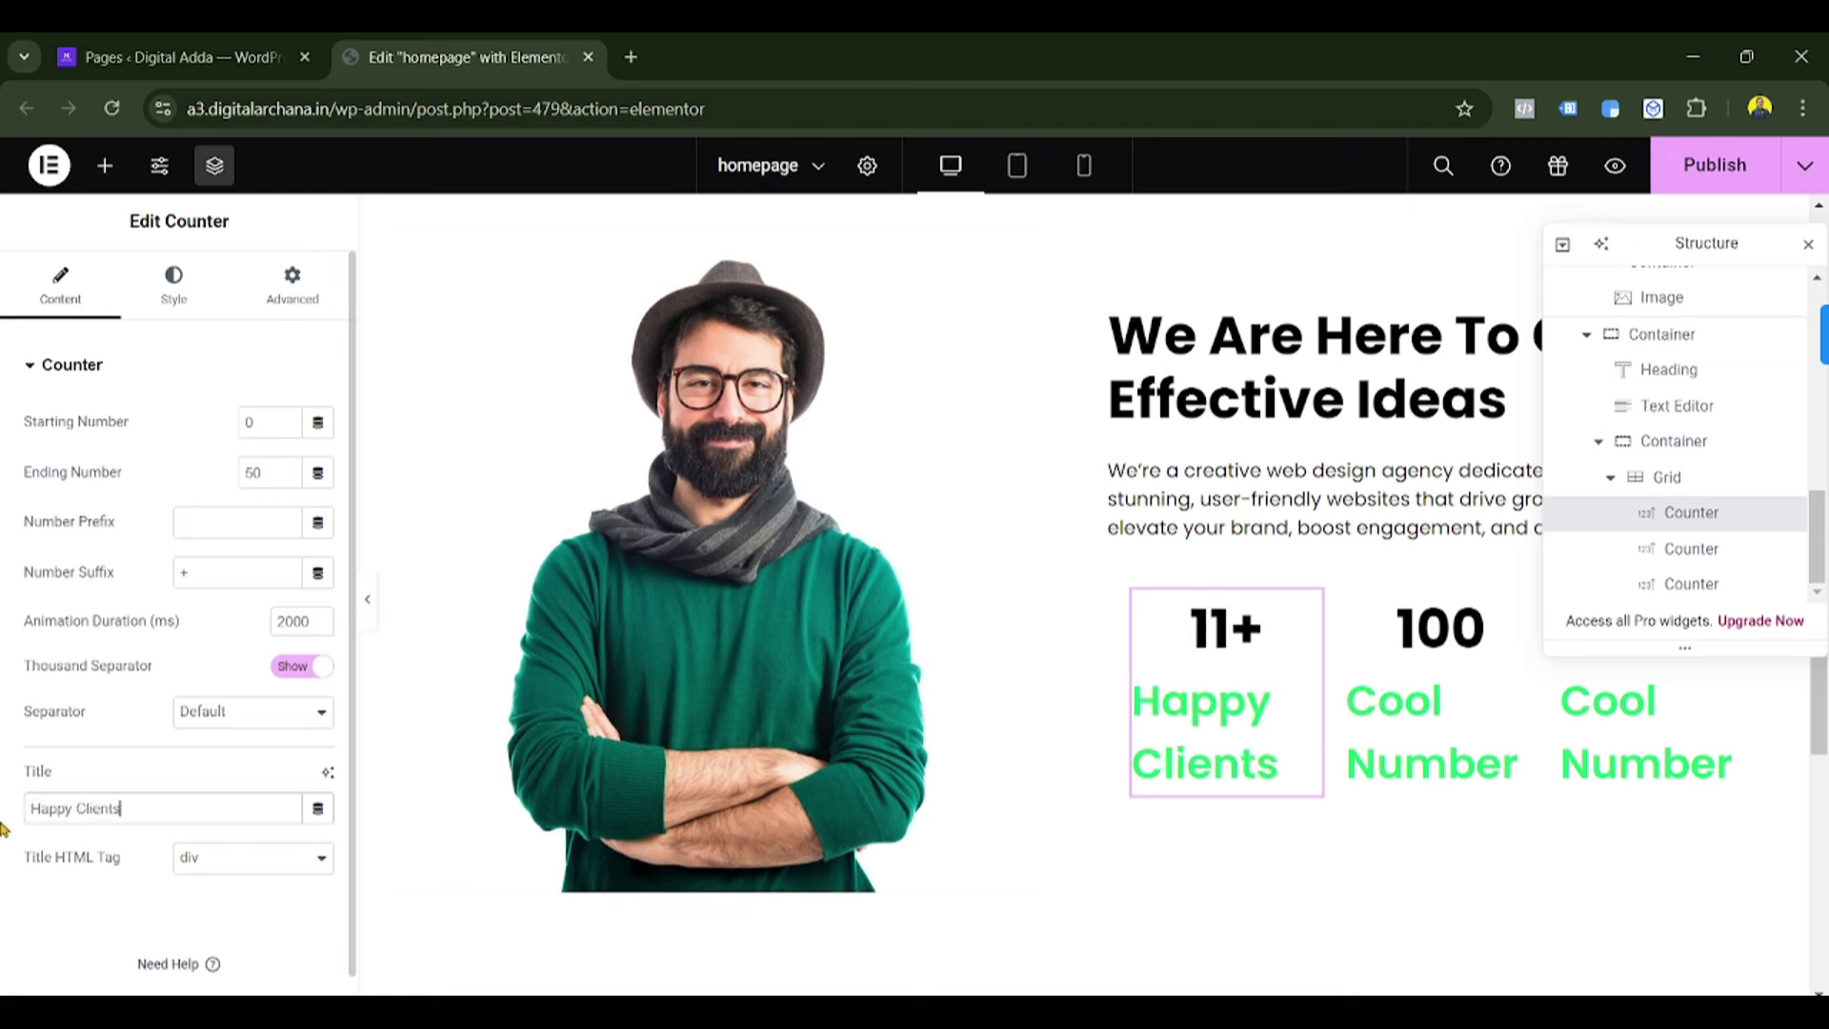
left_click(181, 302)
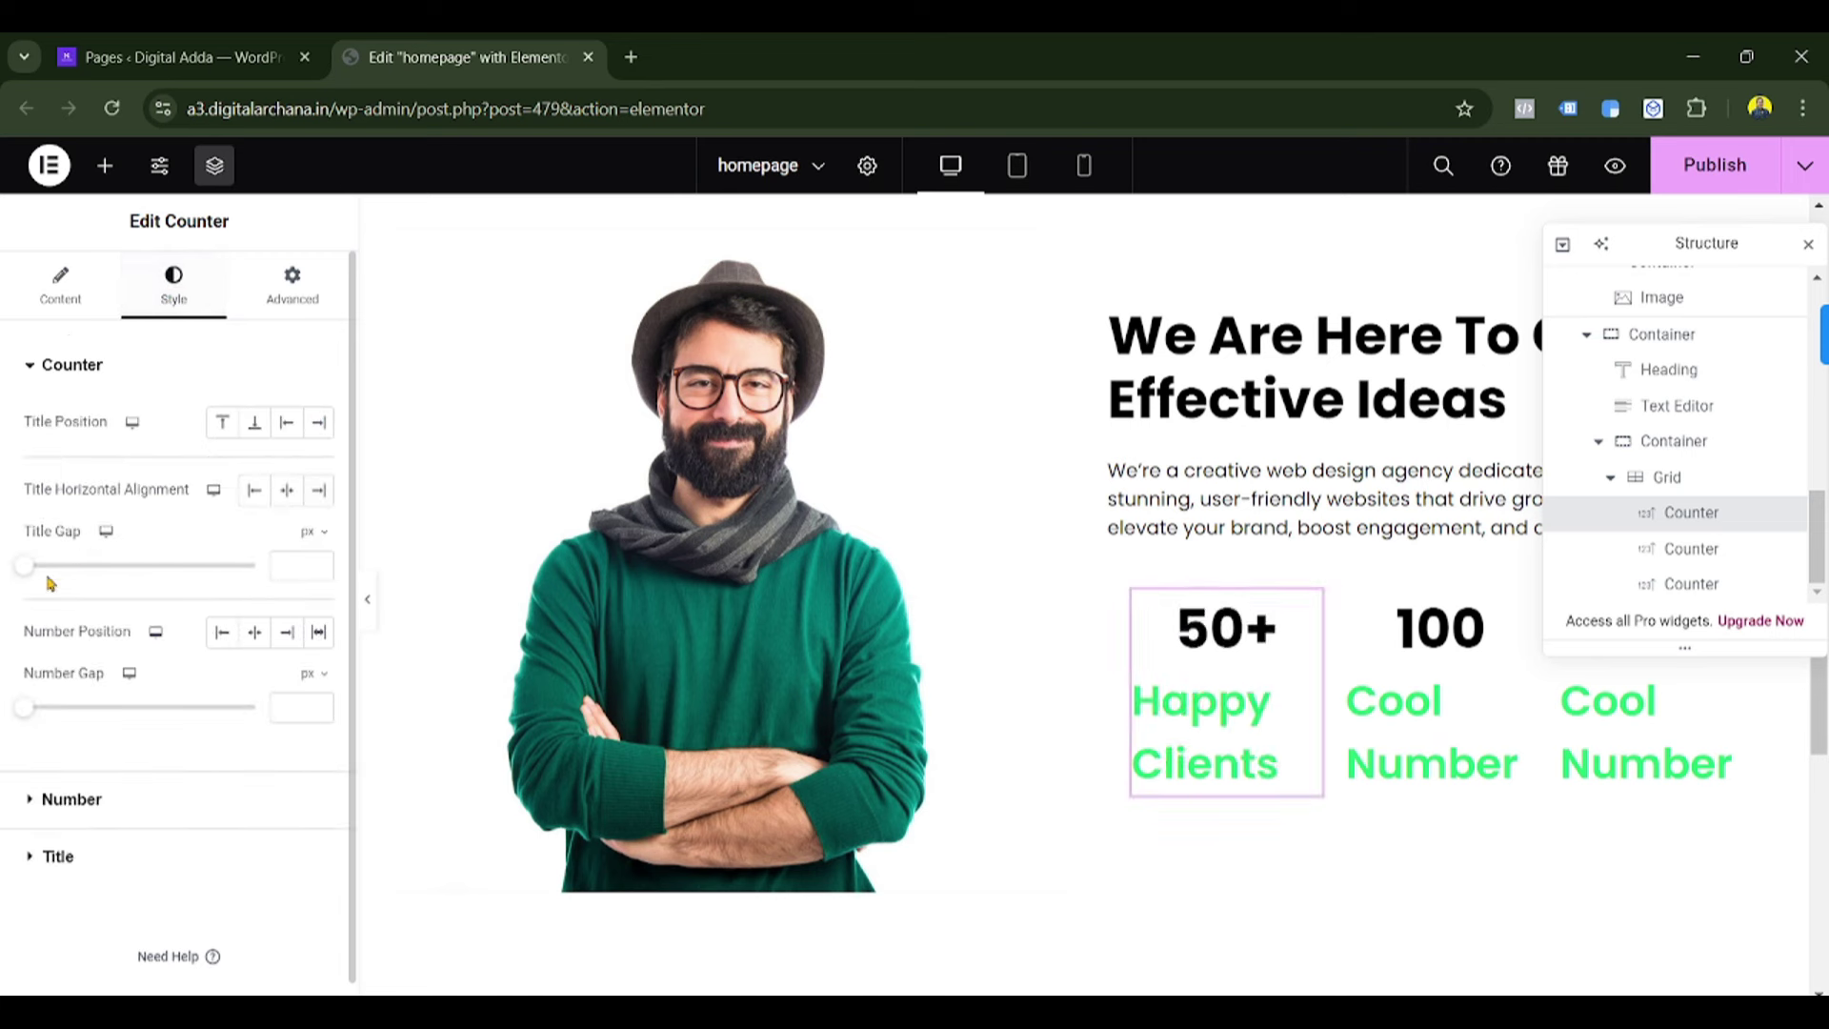
Keep the counter title after the number and centre-align it.
left_click(224, 428)
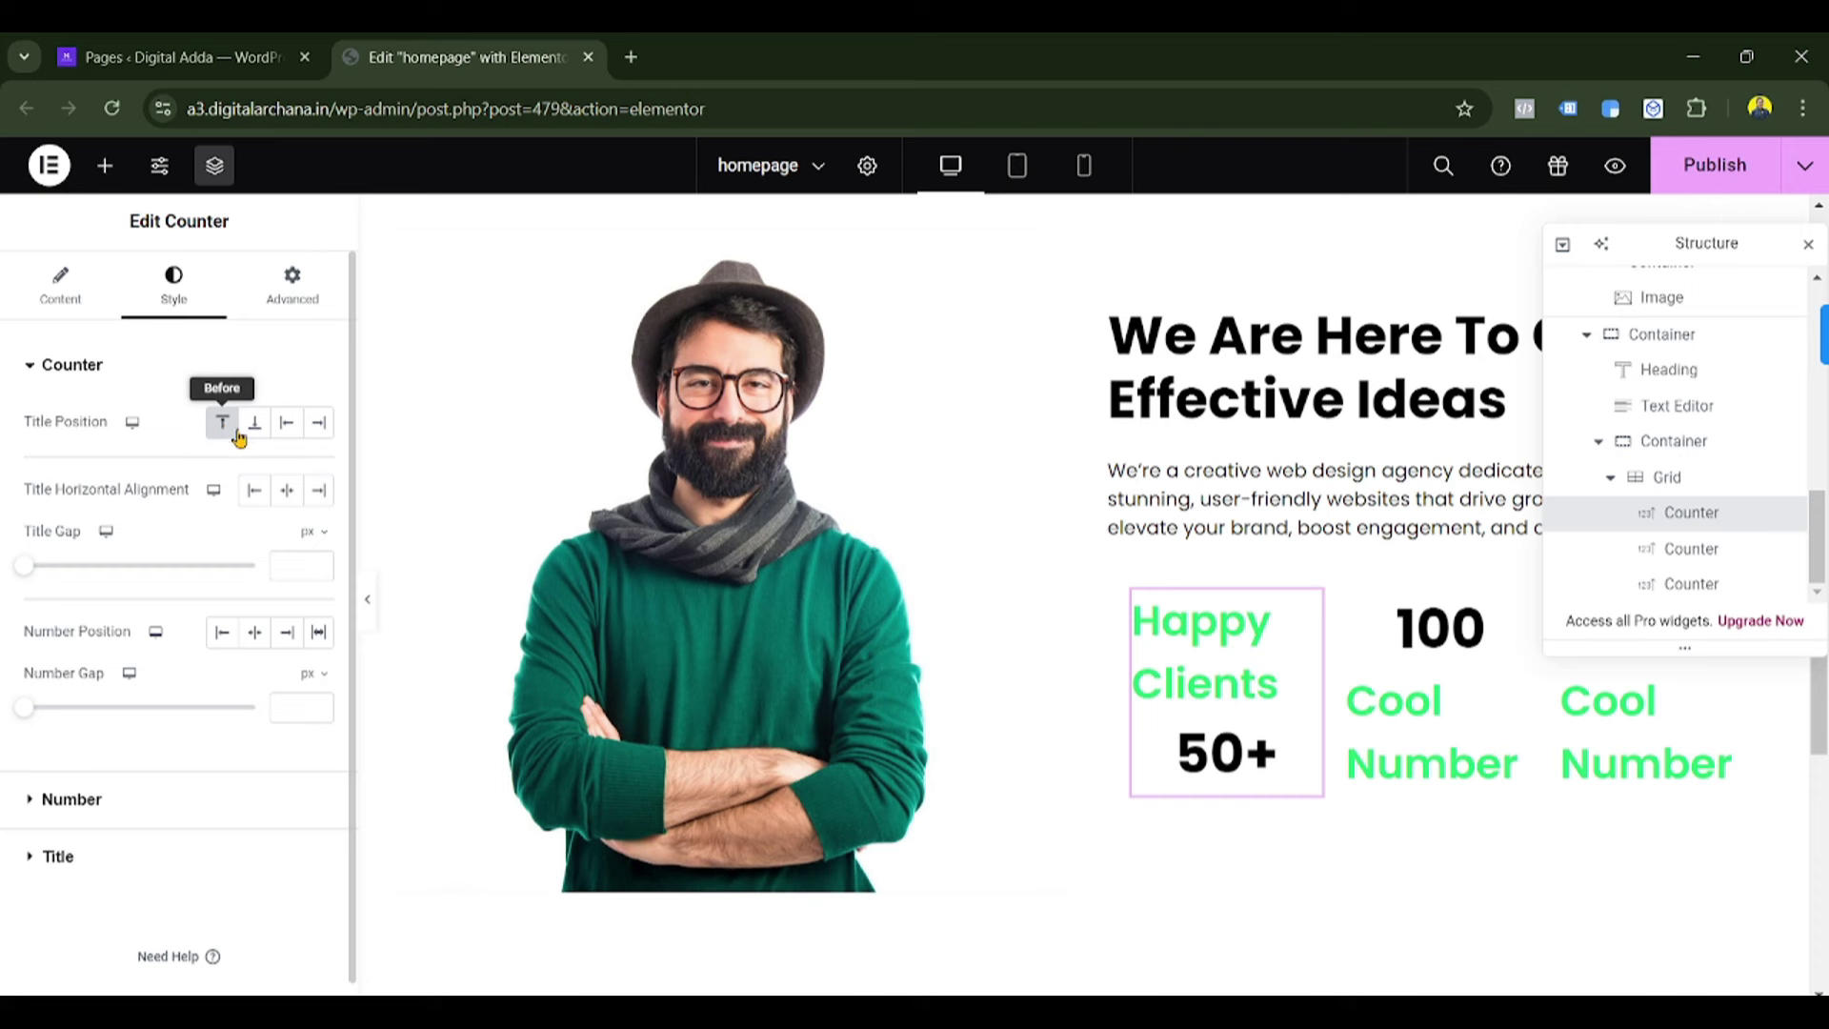
left_click(254, 429)
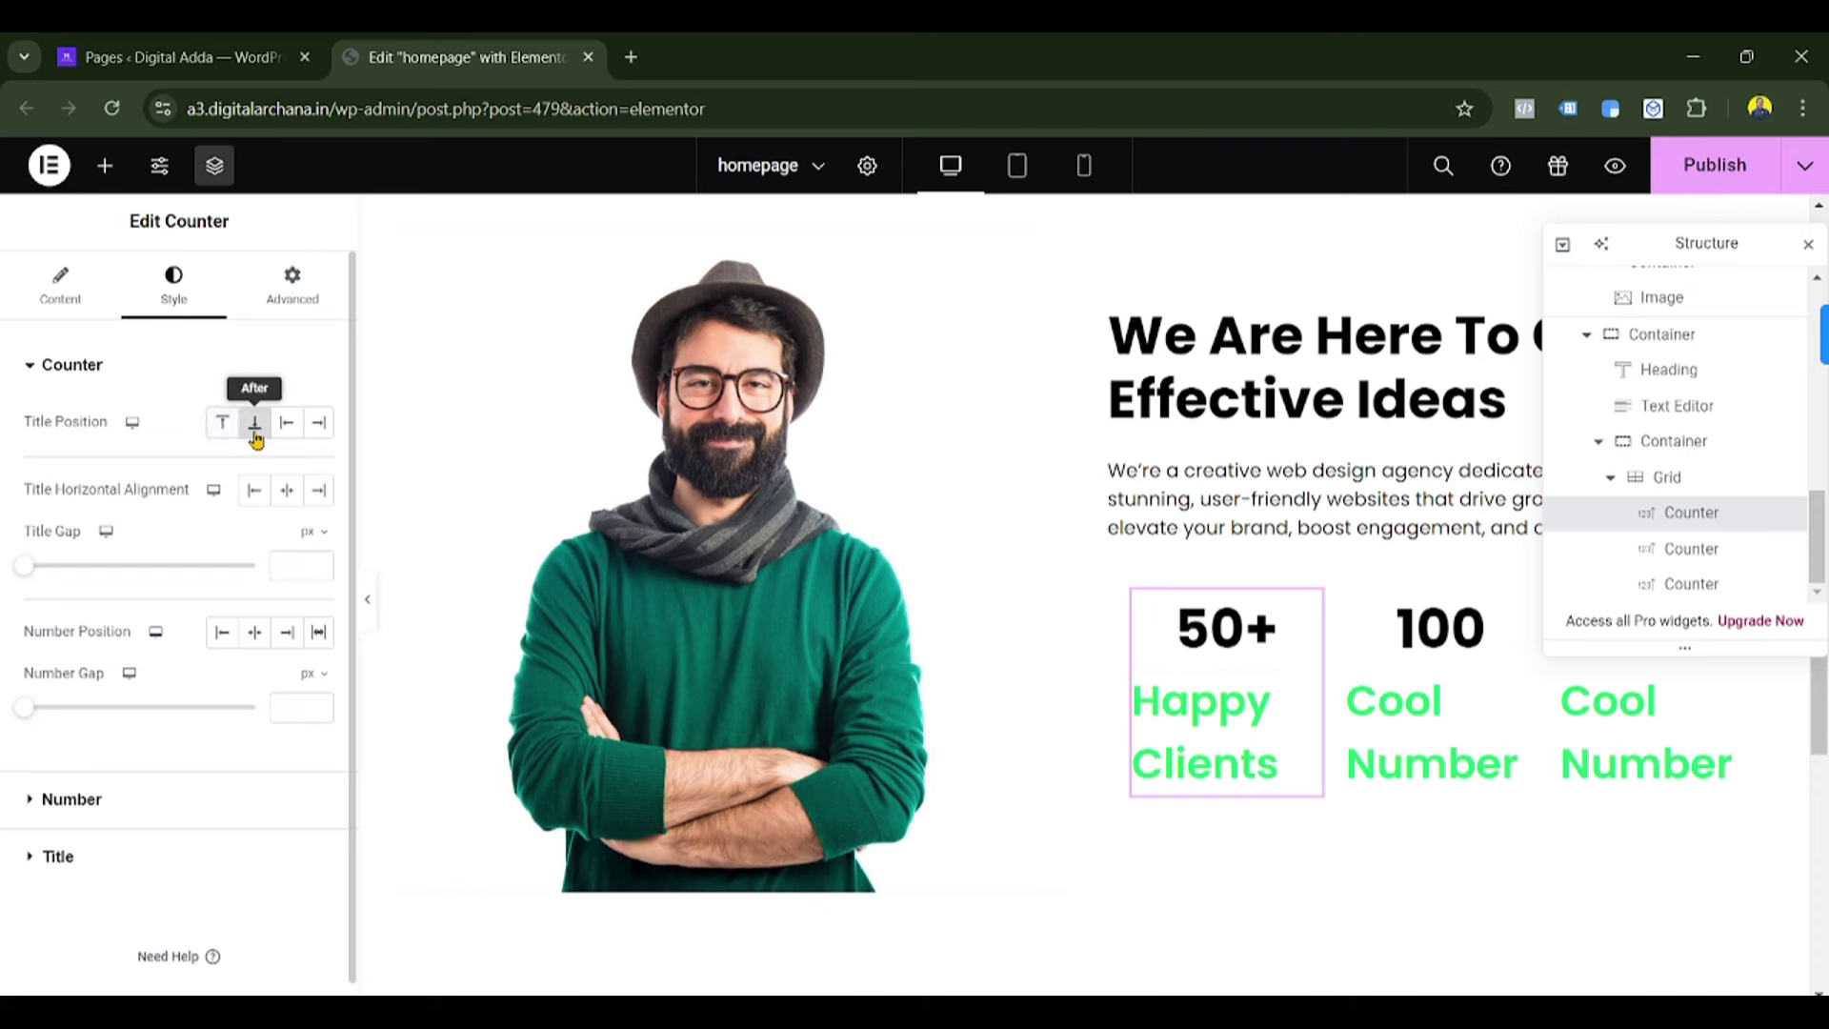
left_click(287, 490)
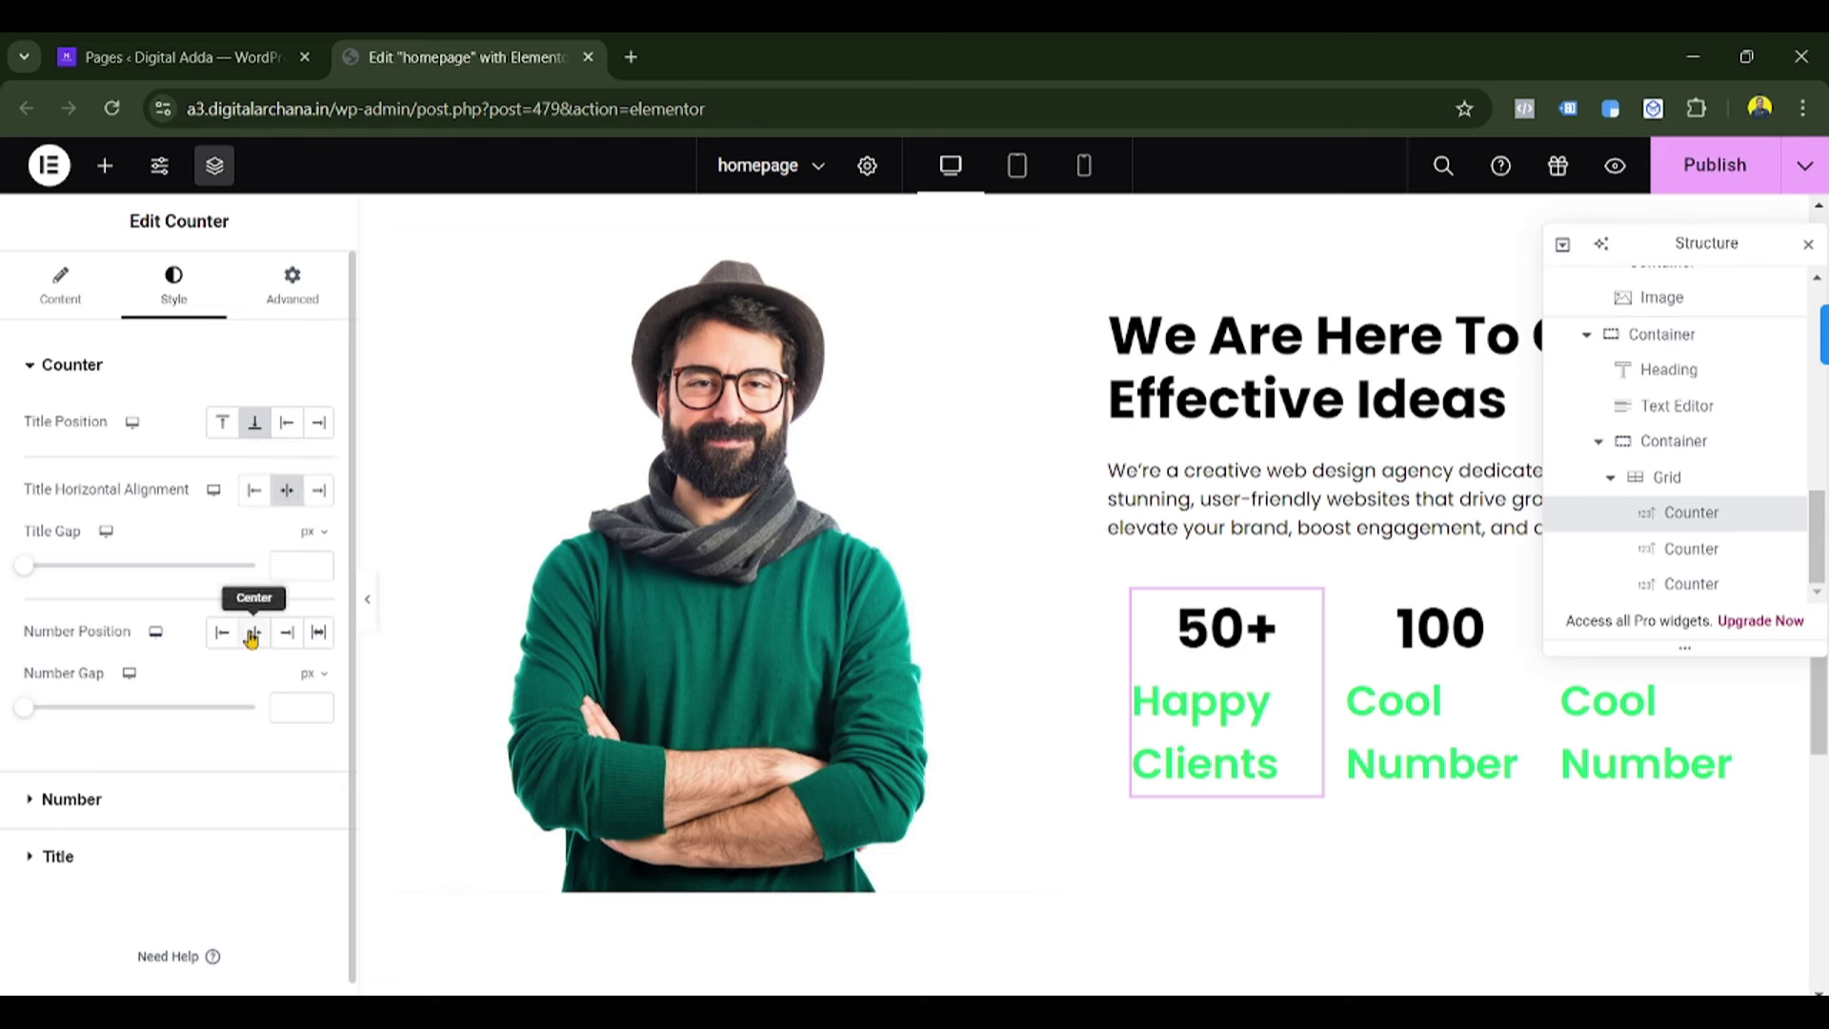
Enlarge the counter number's font size to 65.
left_click(98, 804)
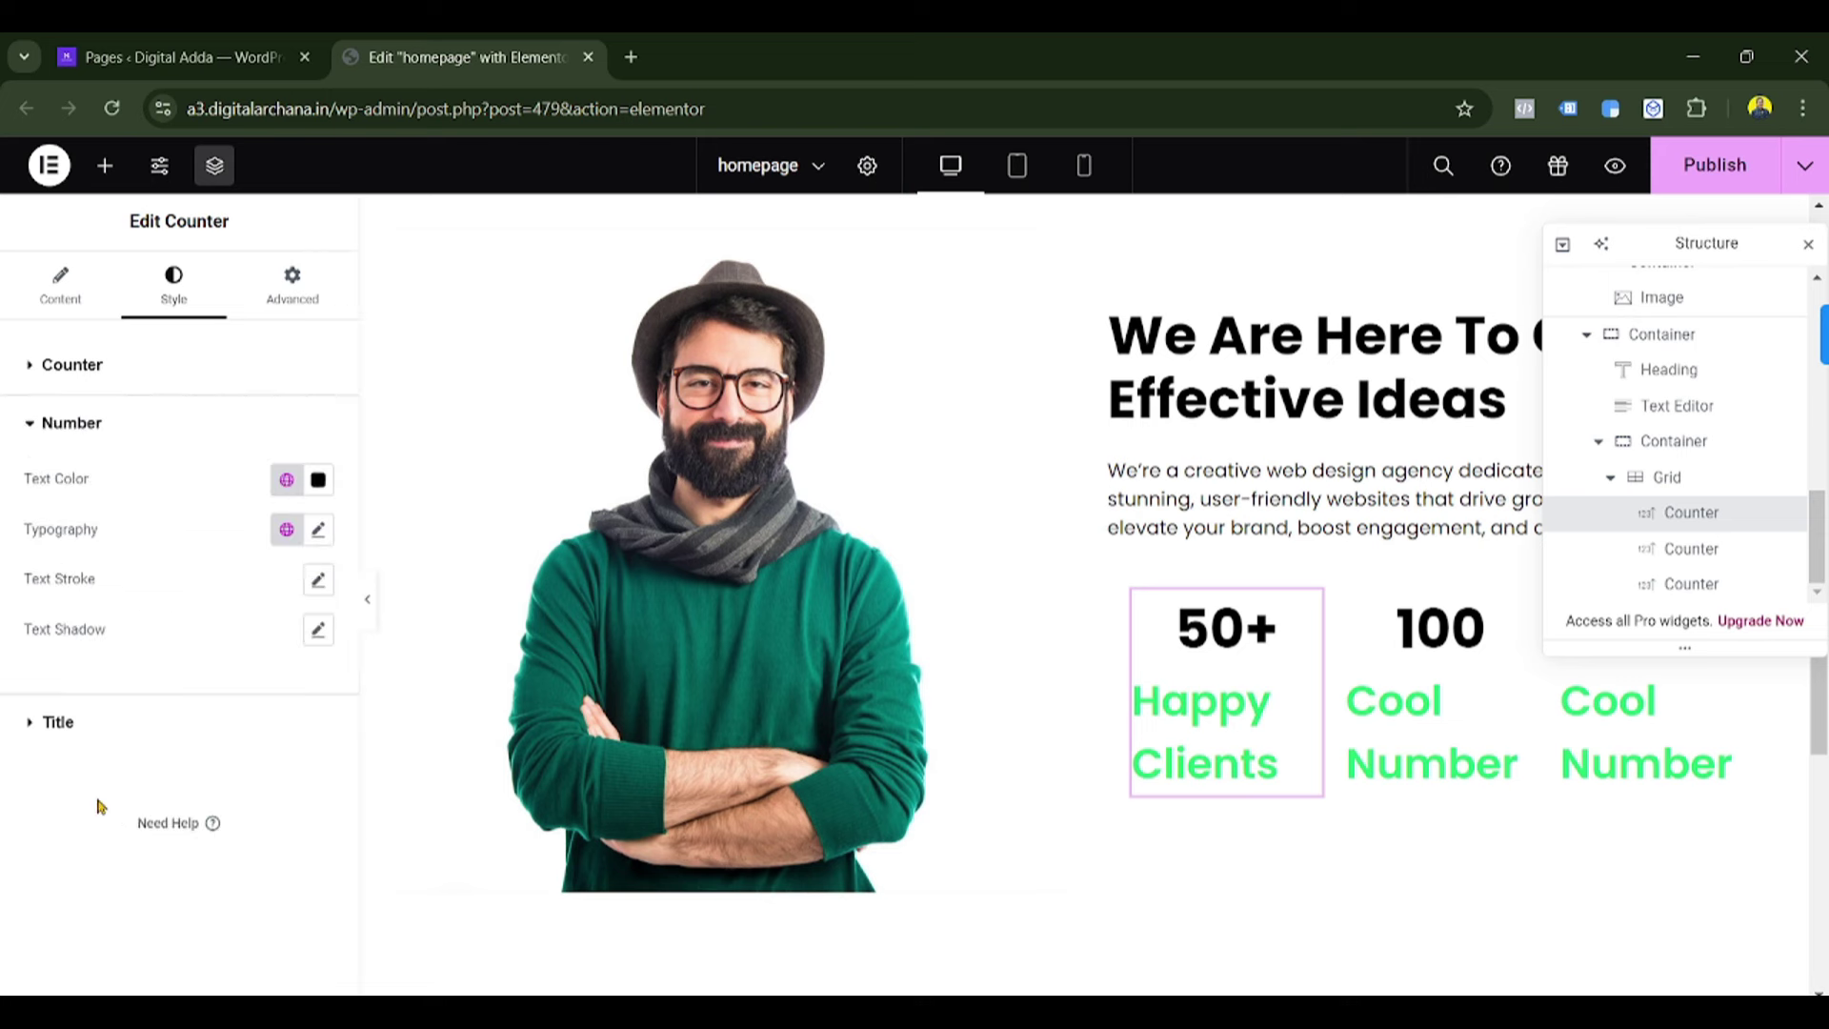
left_click(318, 530)
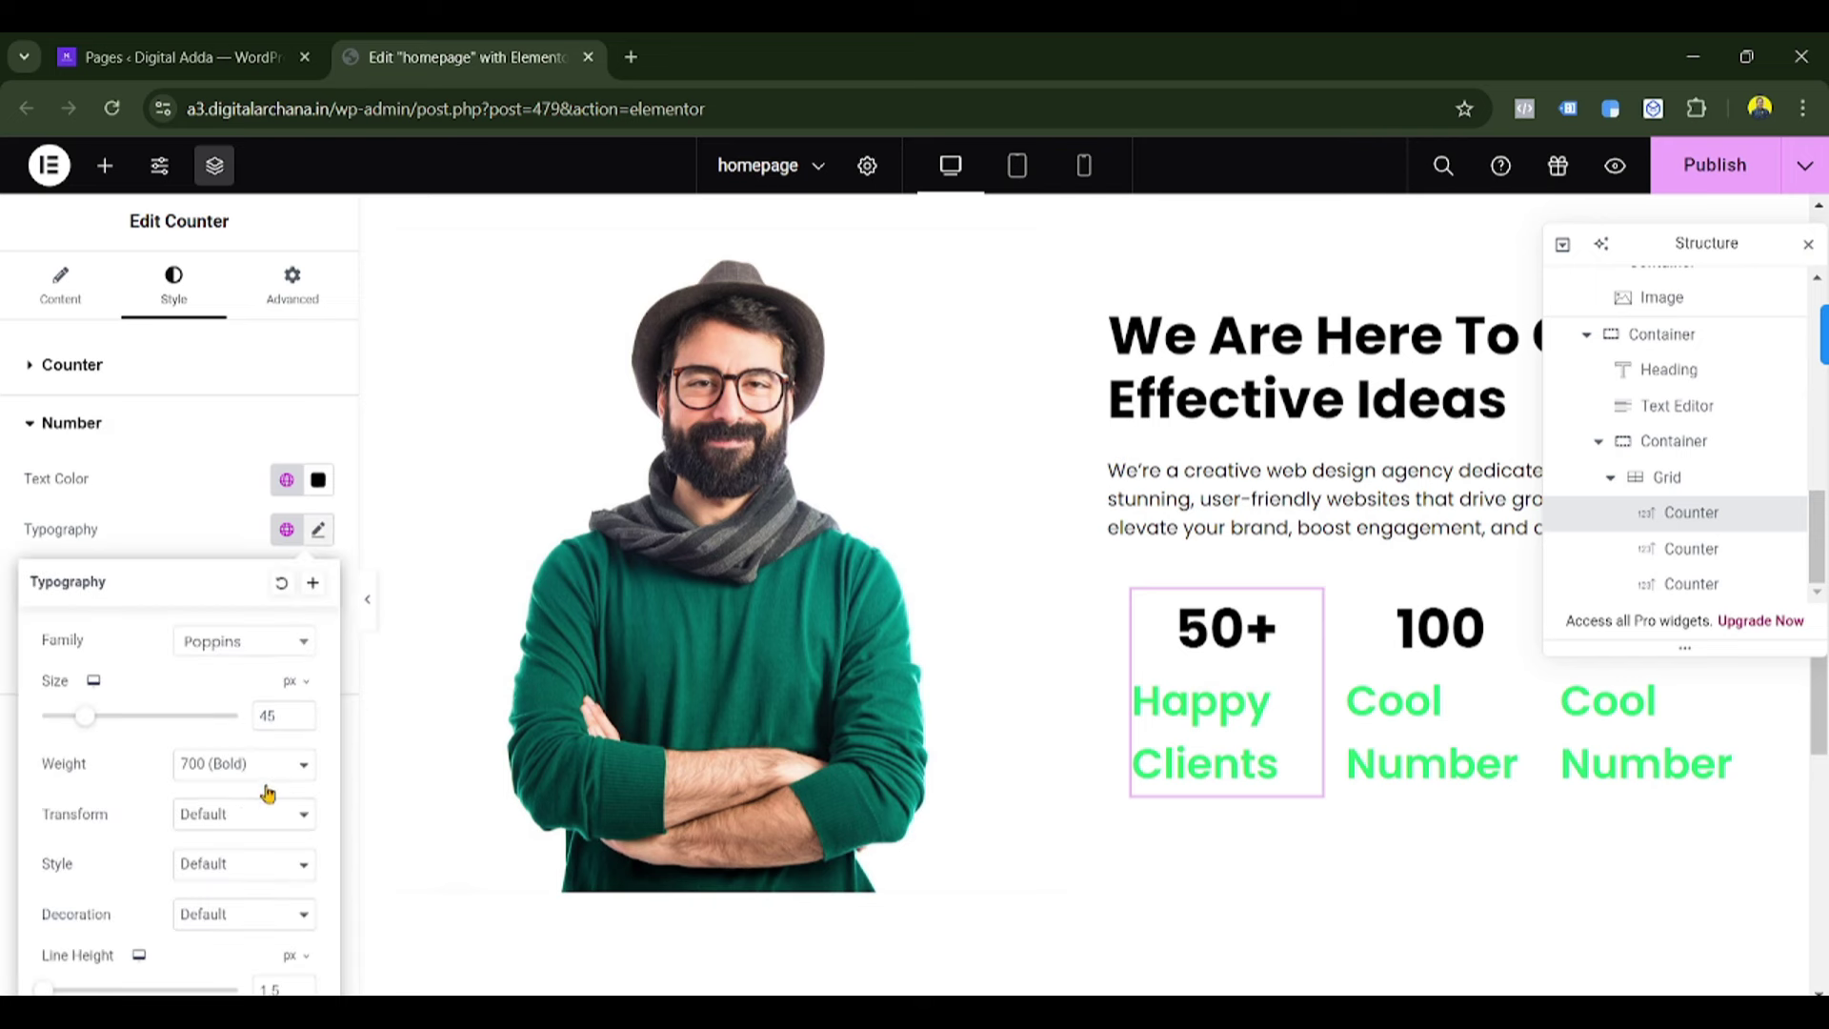
double_click(273, 703)
type("65")
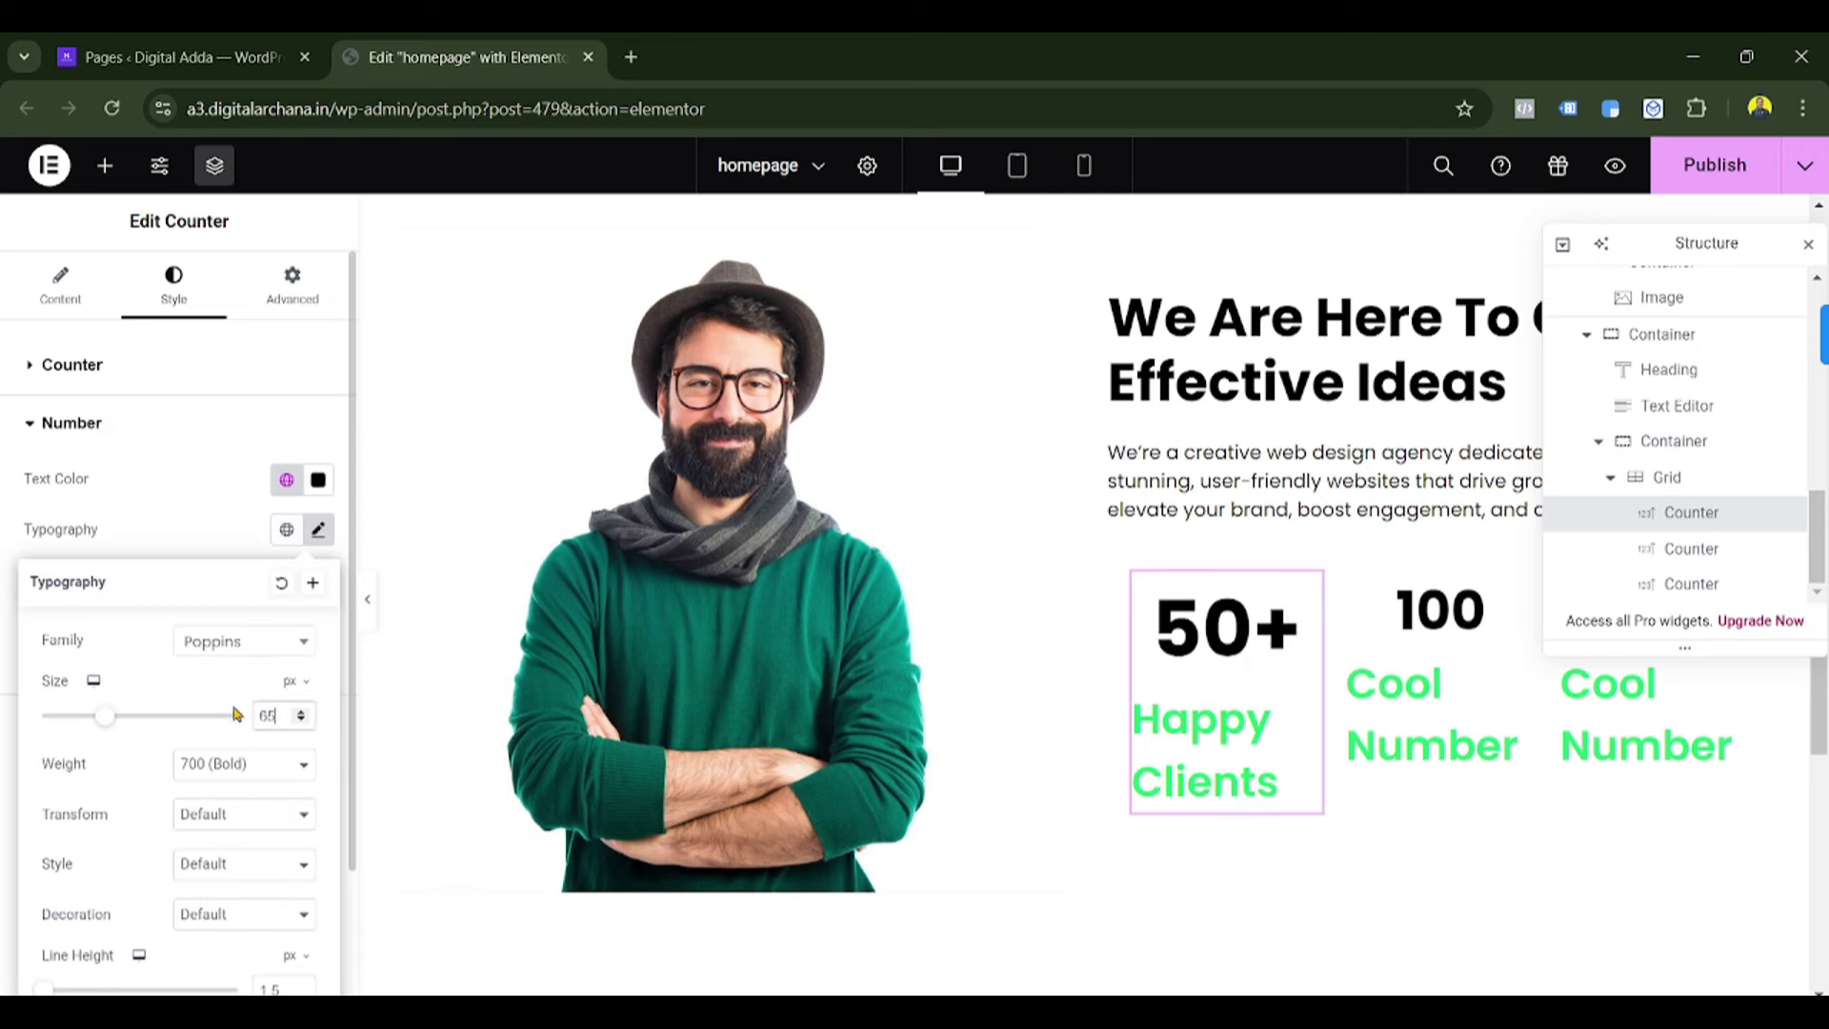
left_click(189, 550)
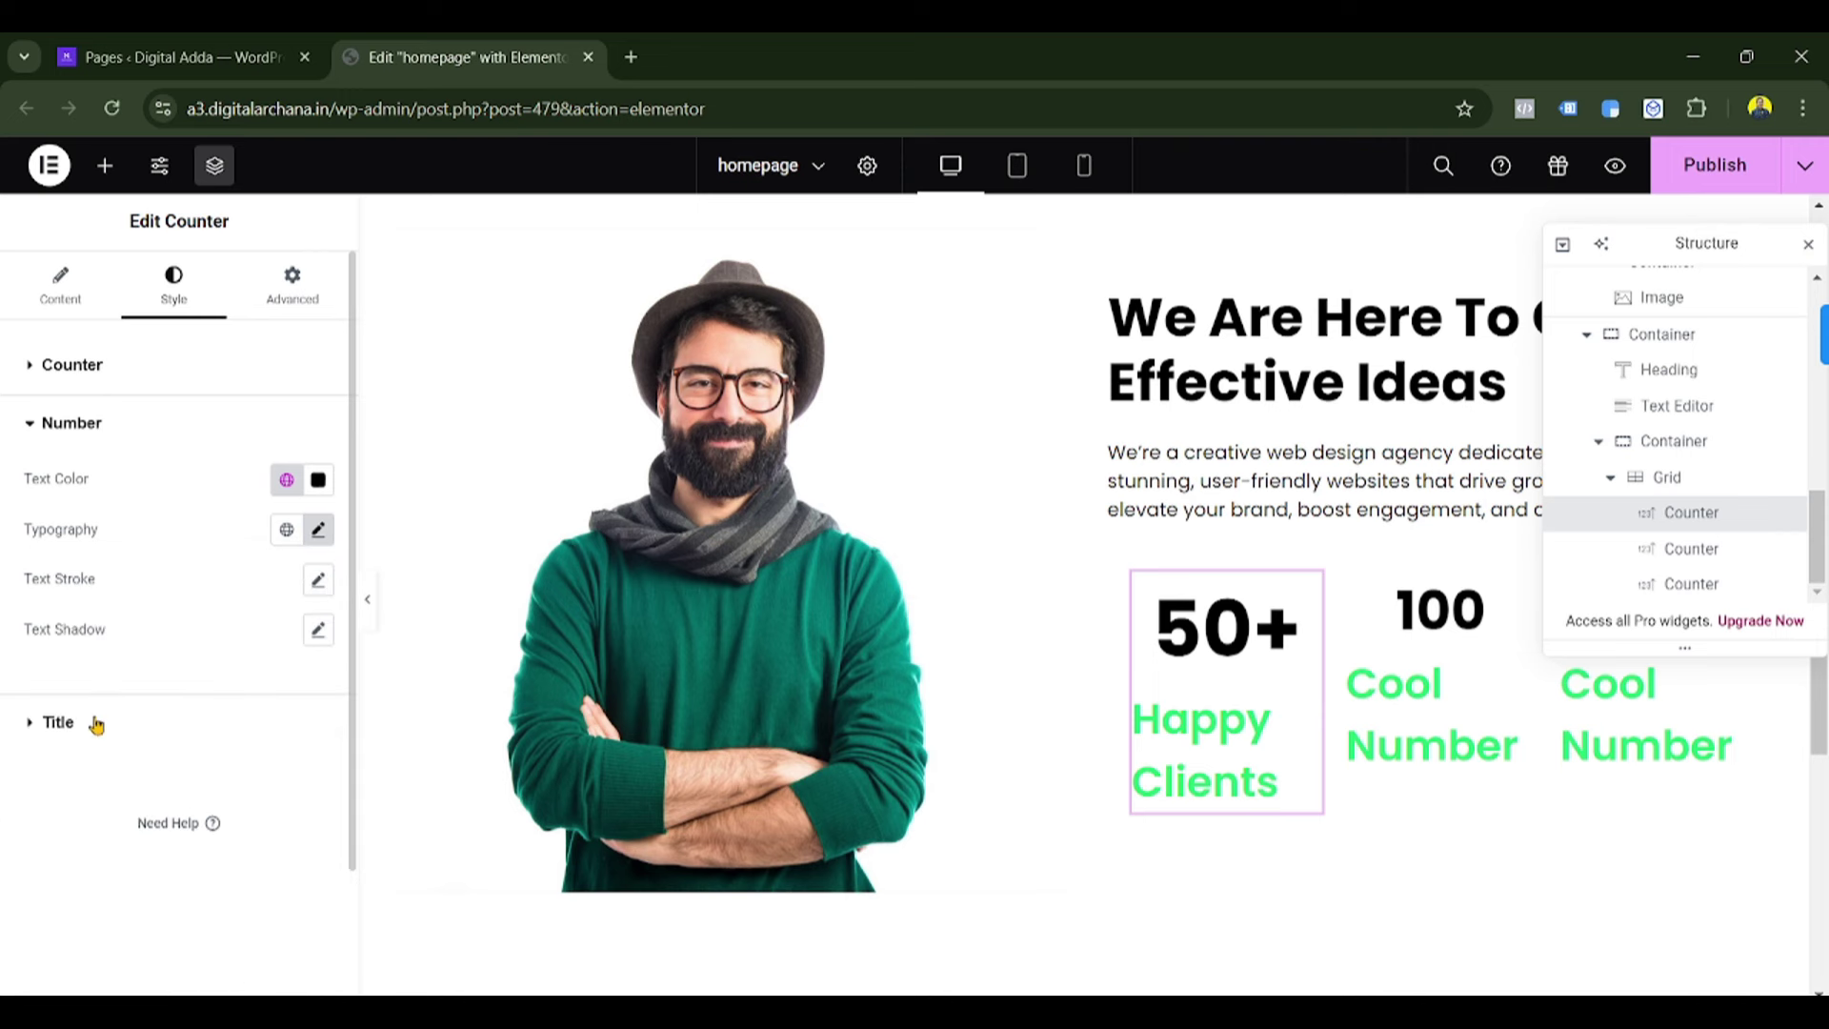
Make the Happy Clients title 18 px in the Primary black colour.
left_click(152, 721)
left_click(286, 586)
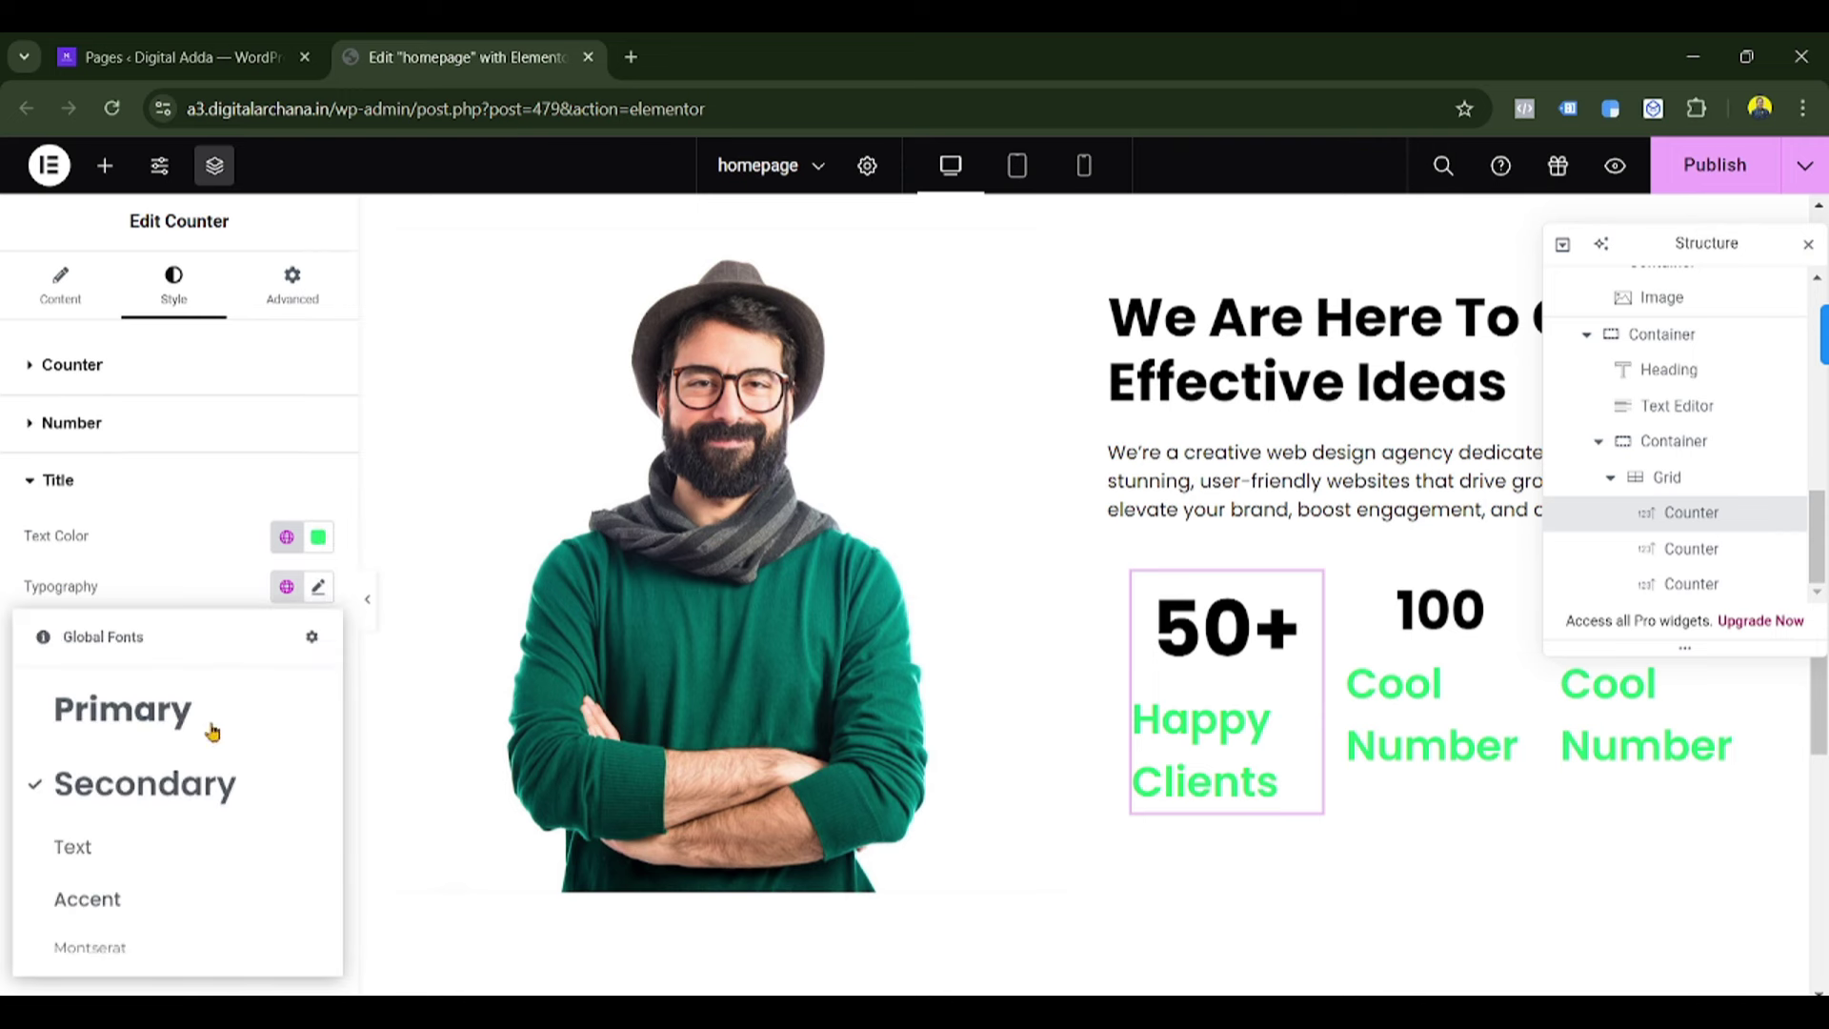
left_click(286, 537)
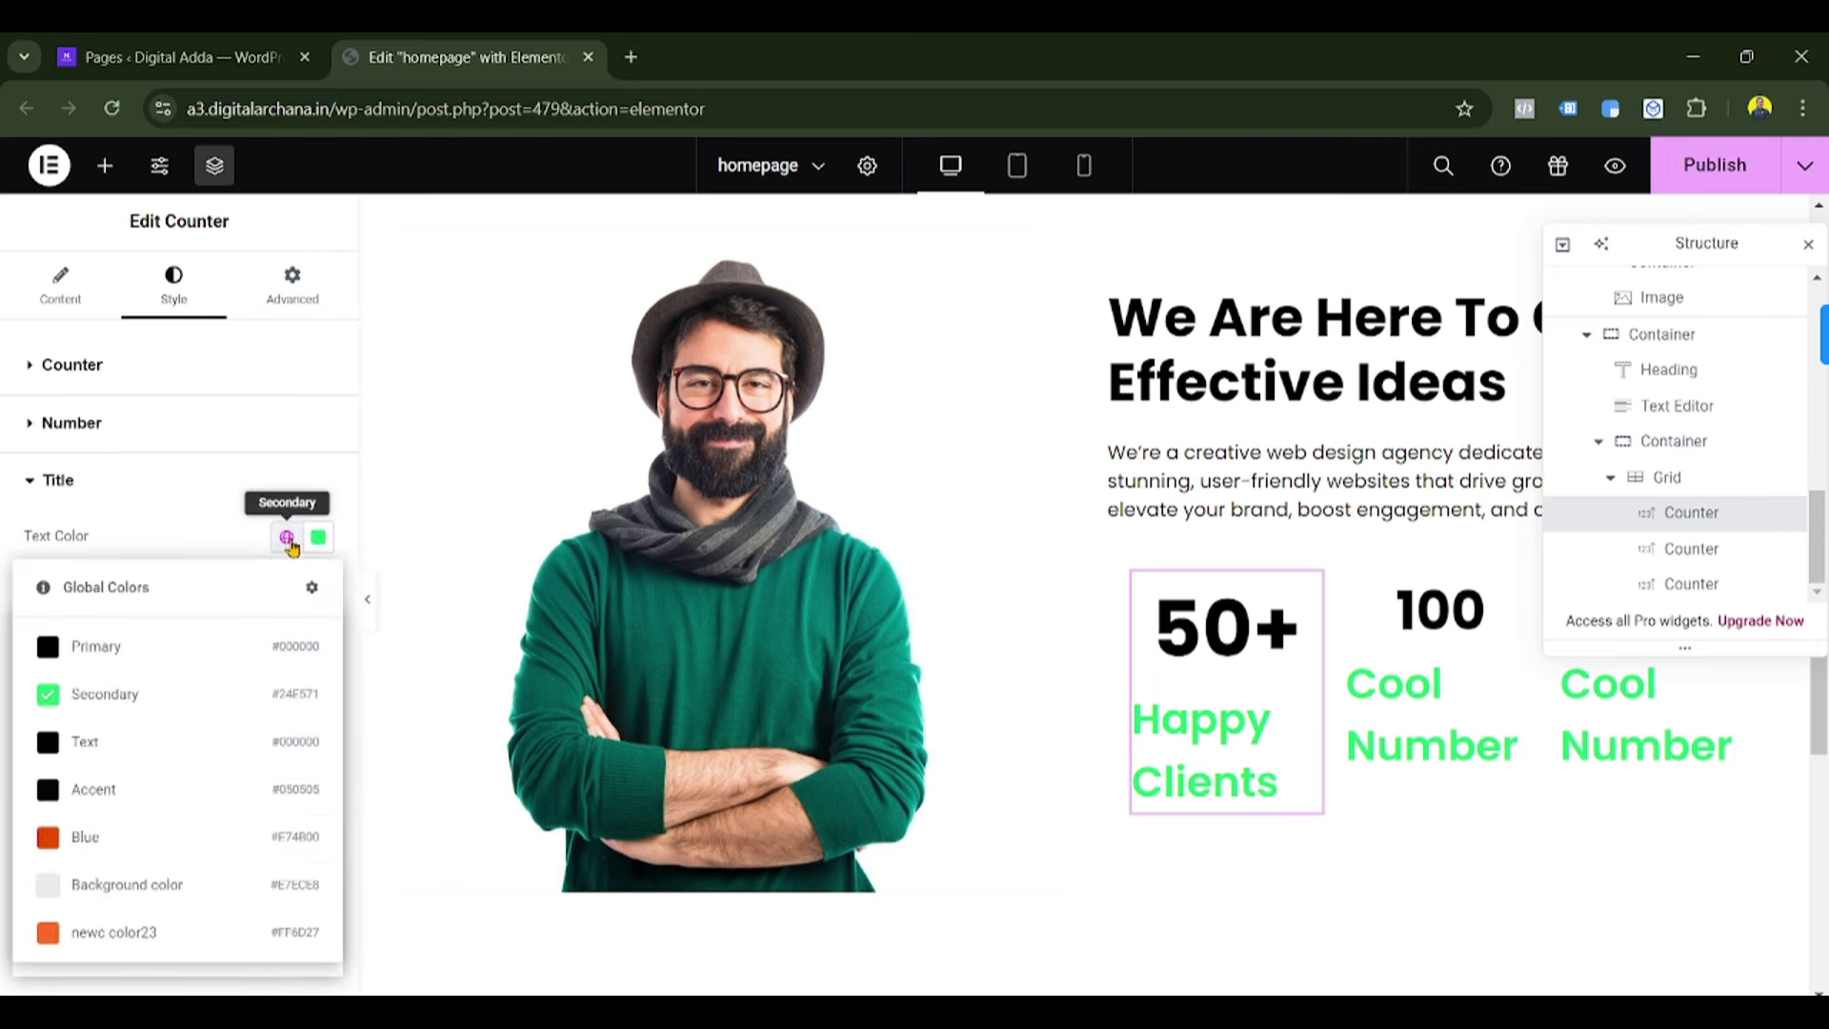
left_click(113, 850)
left_click(318, 586)
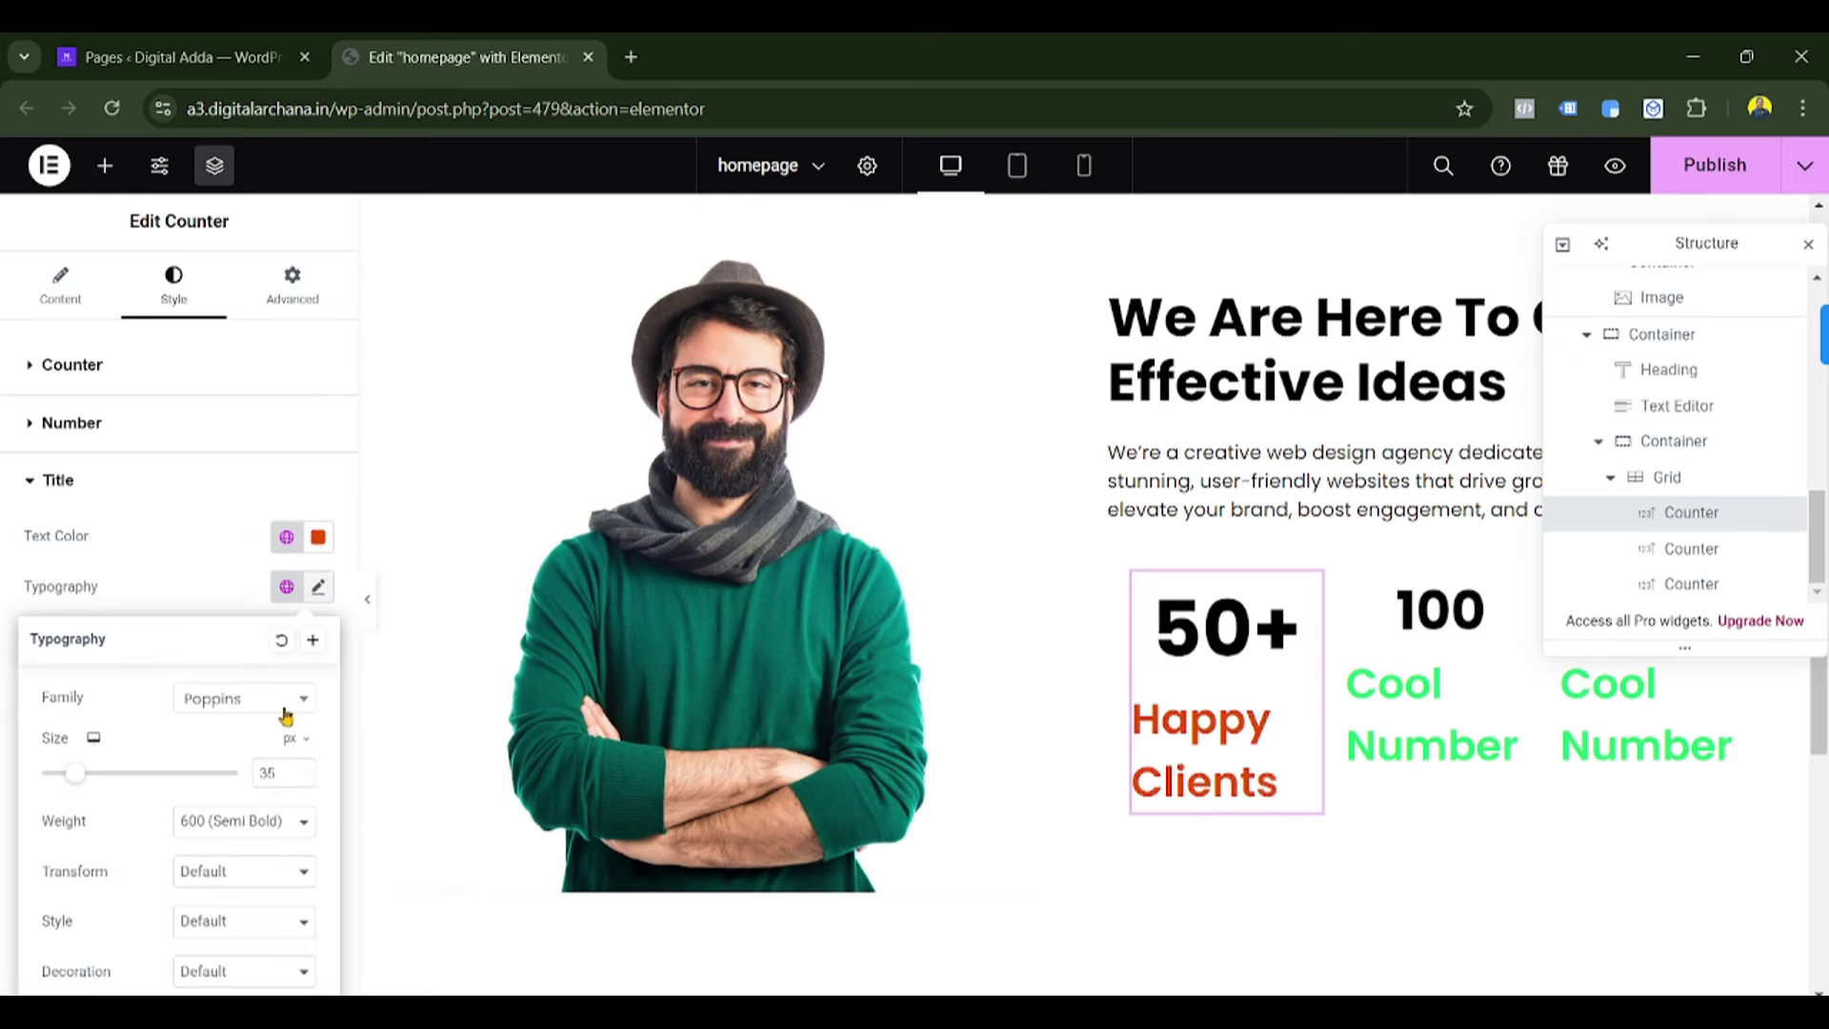
double_click(276, 773)
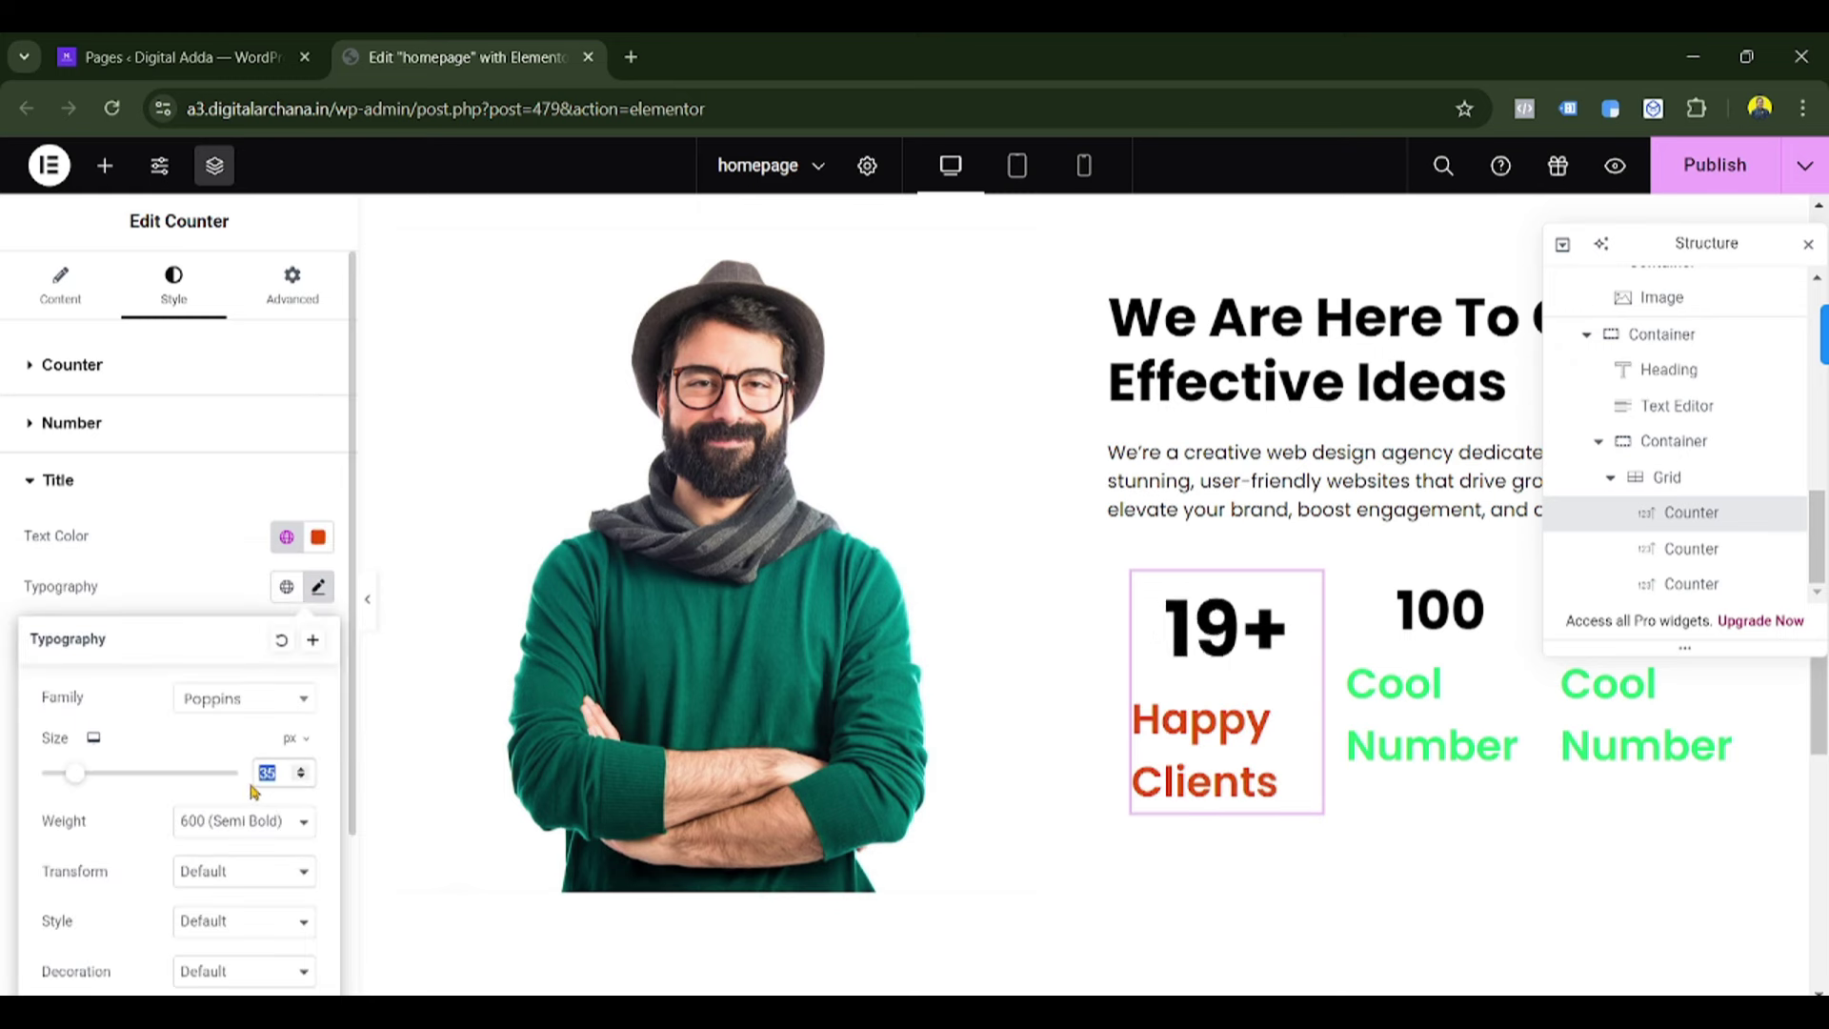
type("18")
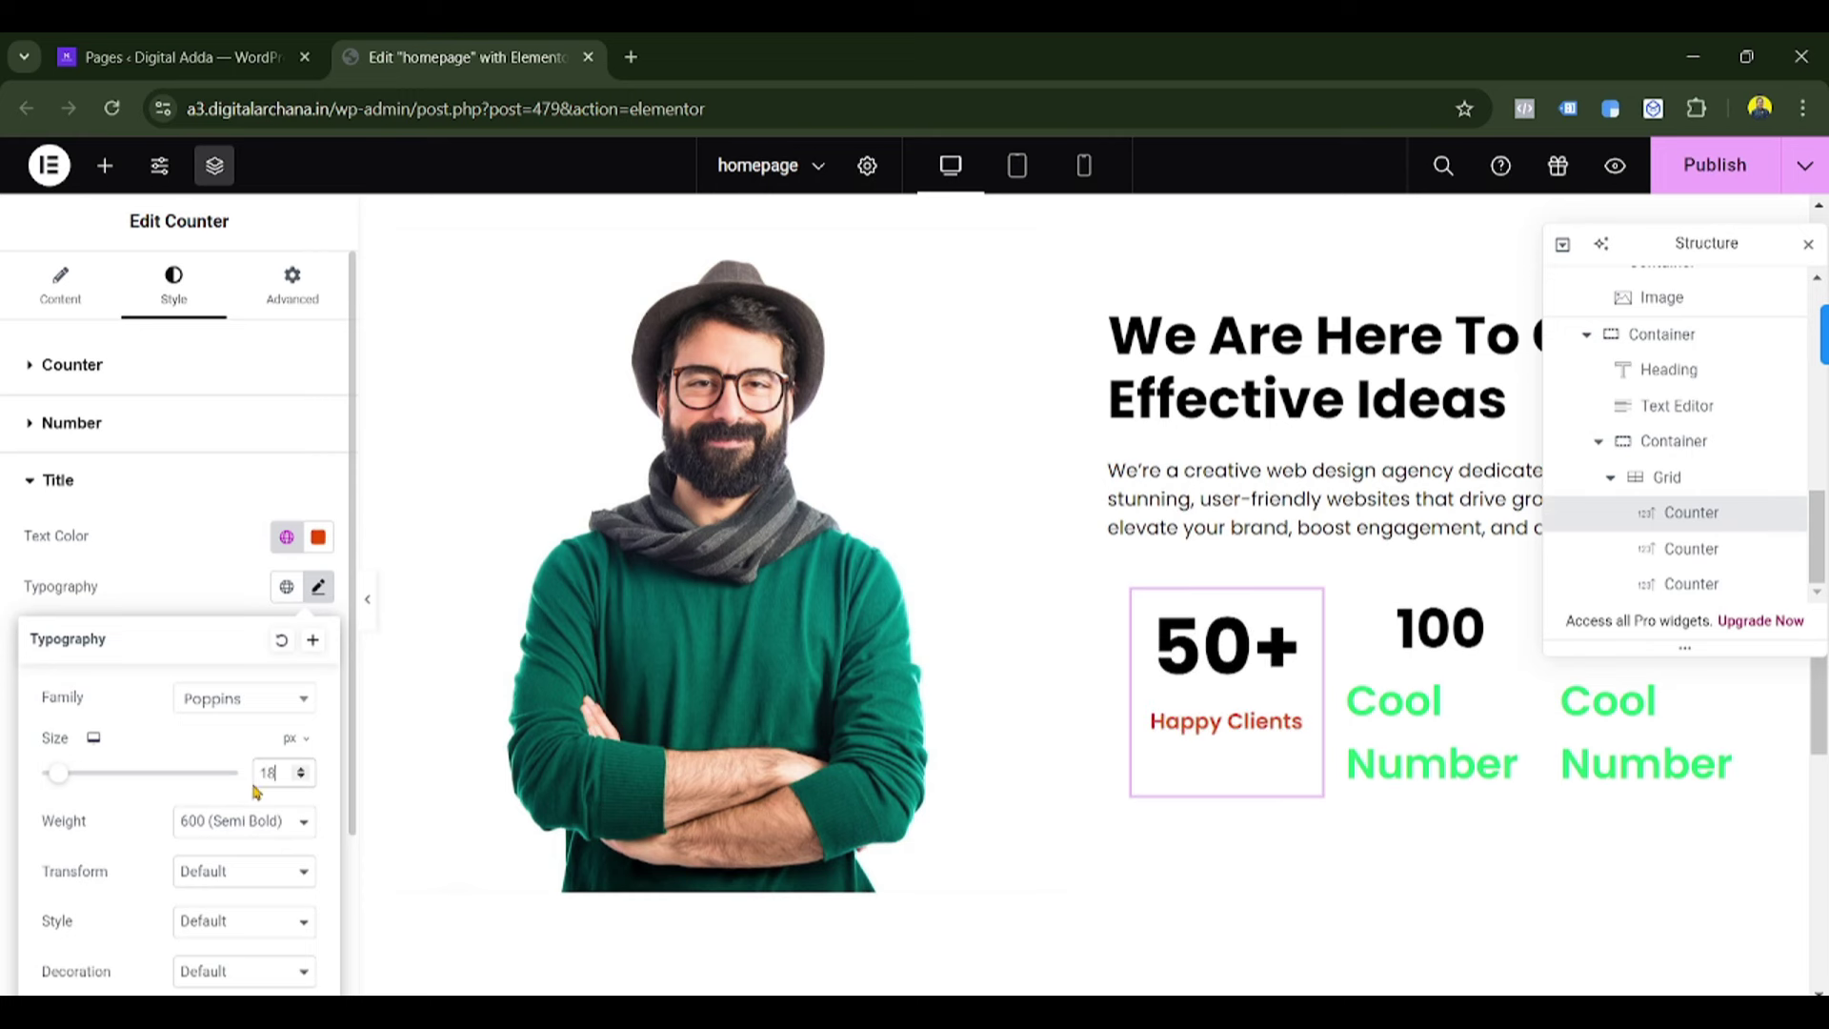
left_click(243, 821)
left_click(253, 563)
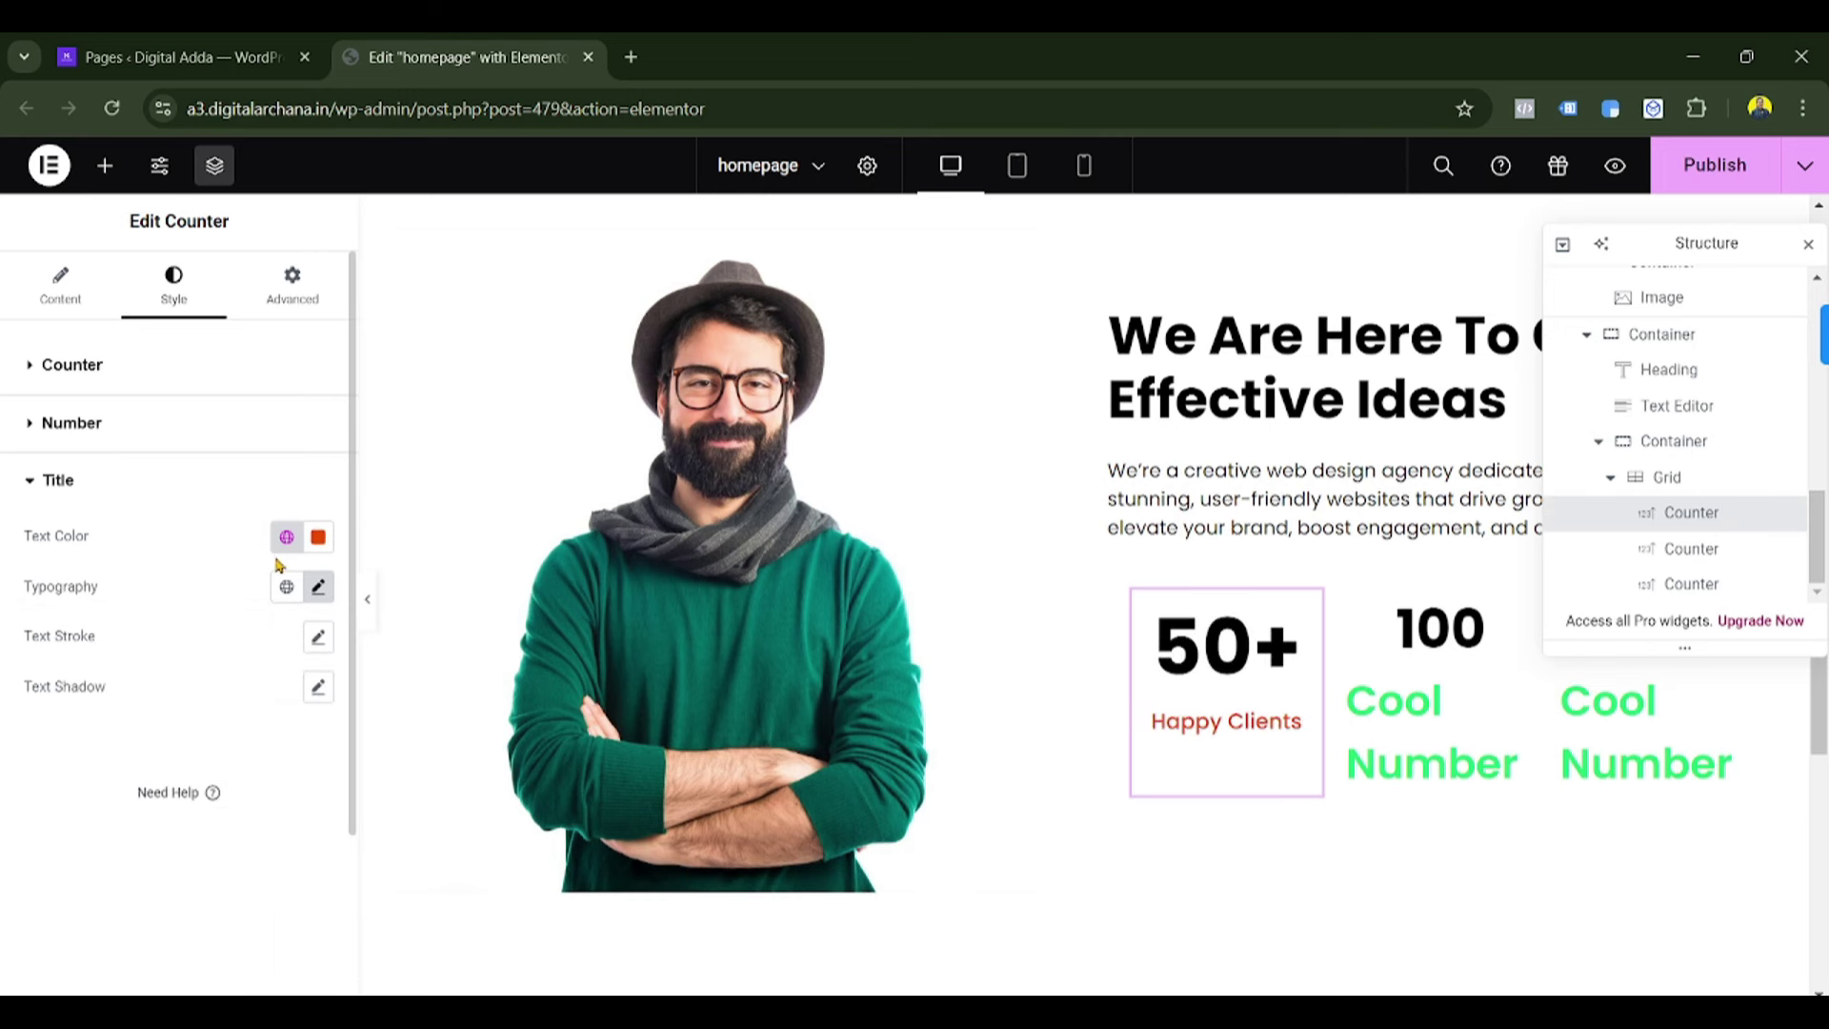
left_click(285, 536)
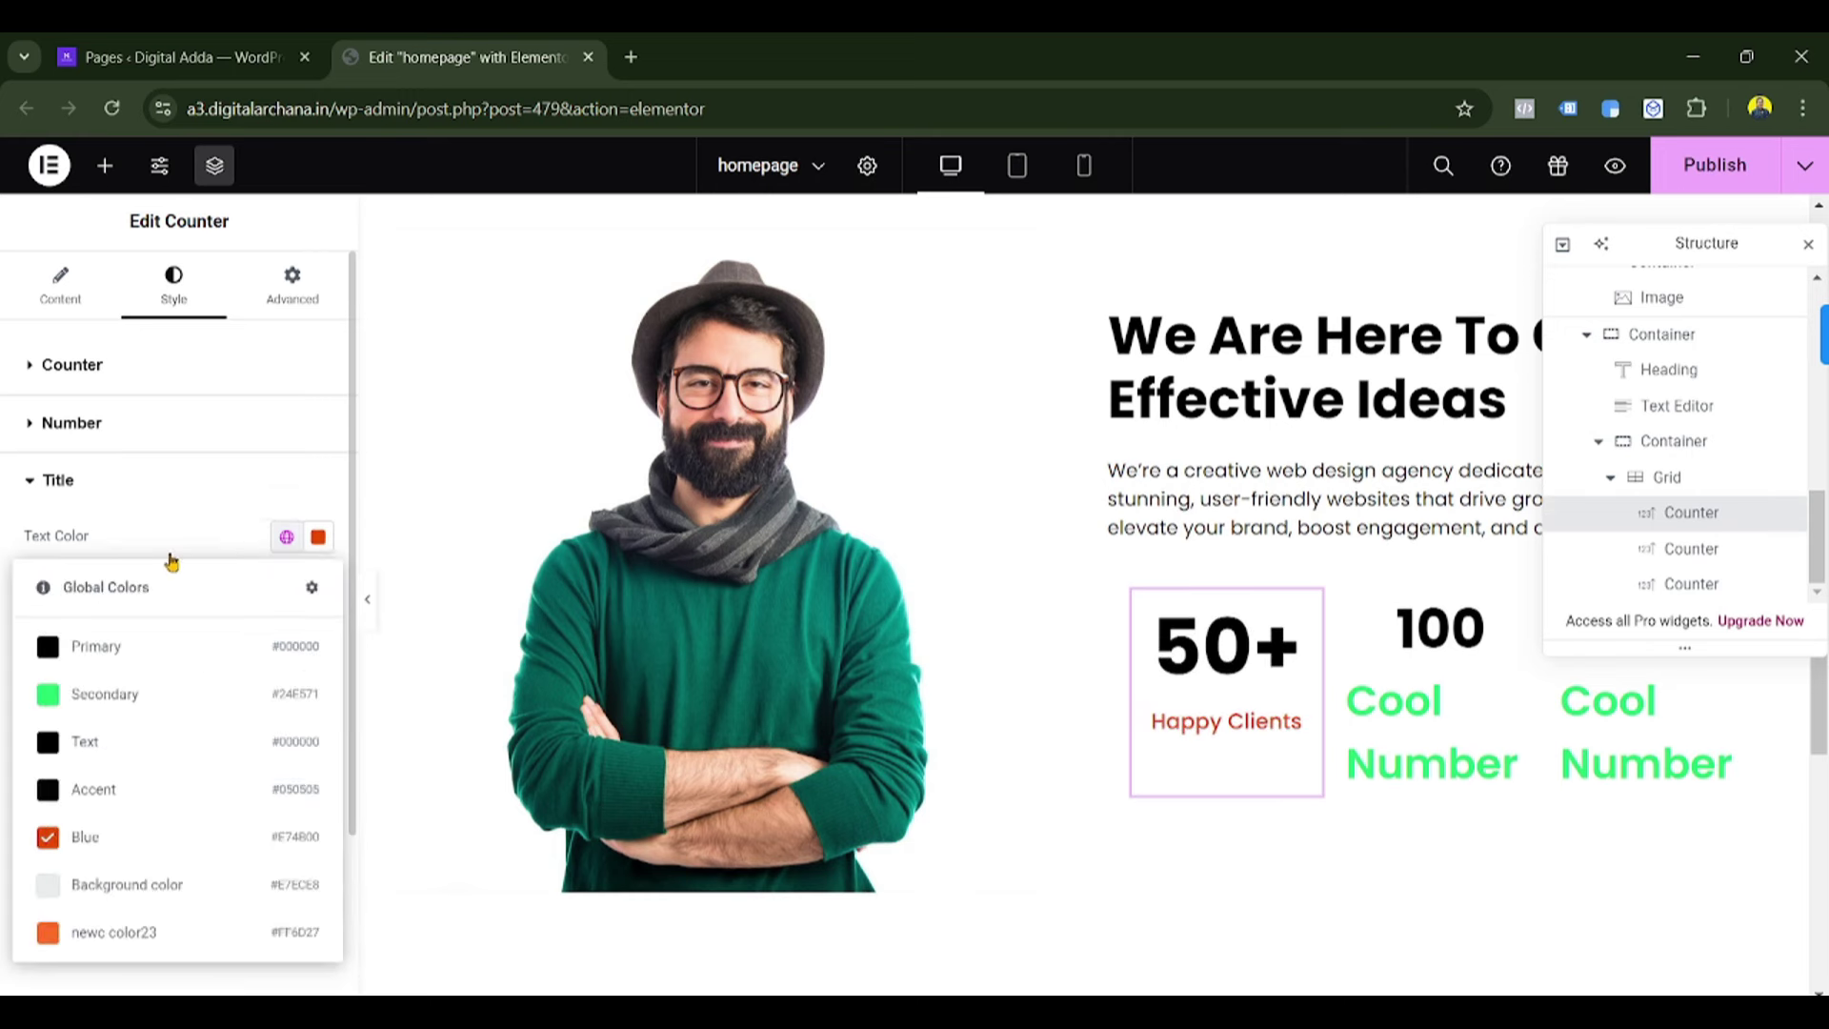
left_click(148, 648)
Colour the counter number with the orange-red Blue global colour.
left_click(71, 423)
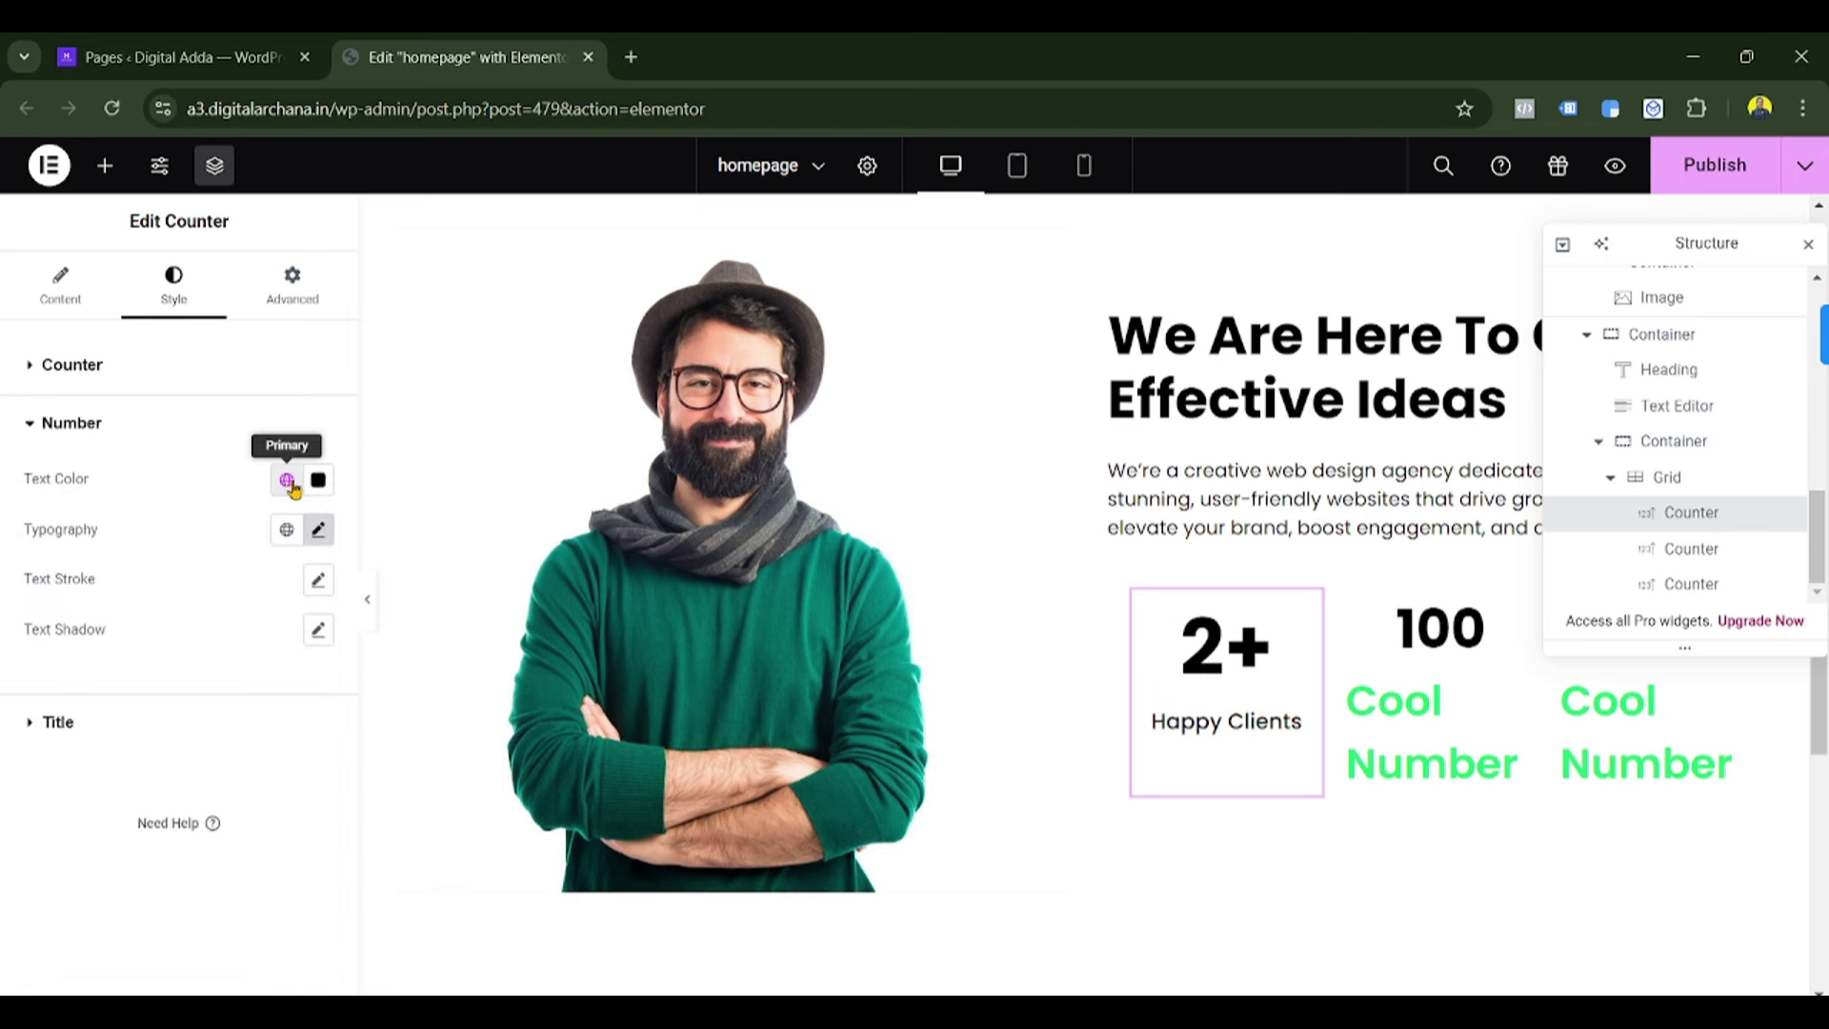
left_click(286, 480)
left_click(83, 891)
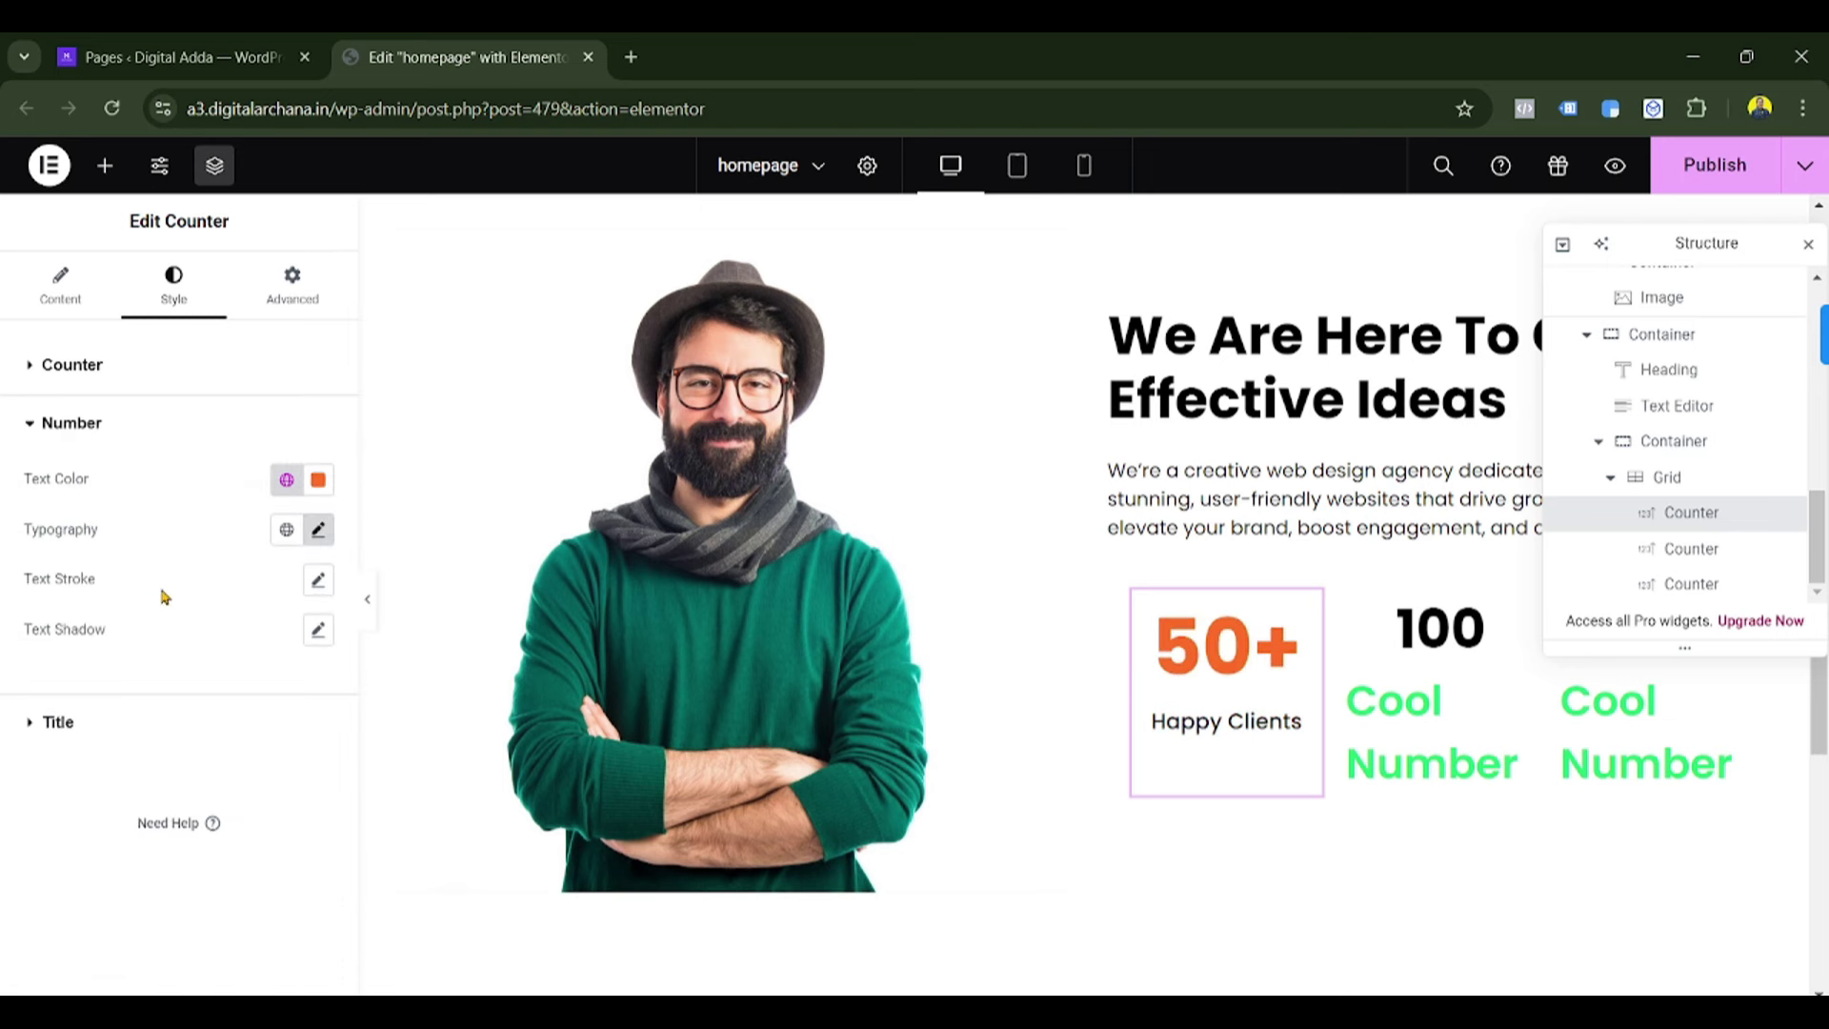
left_click(289, 480)
left_click(143, 782)
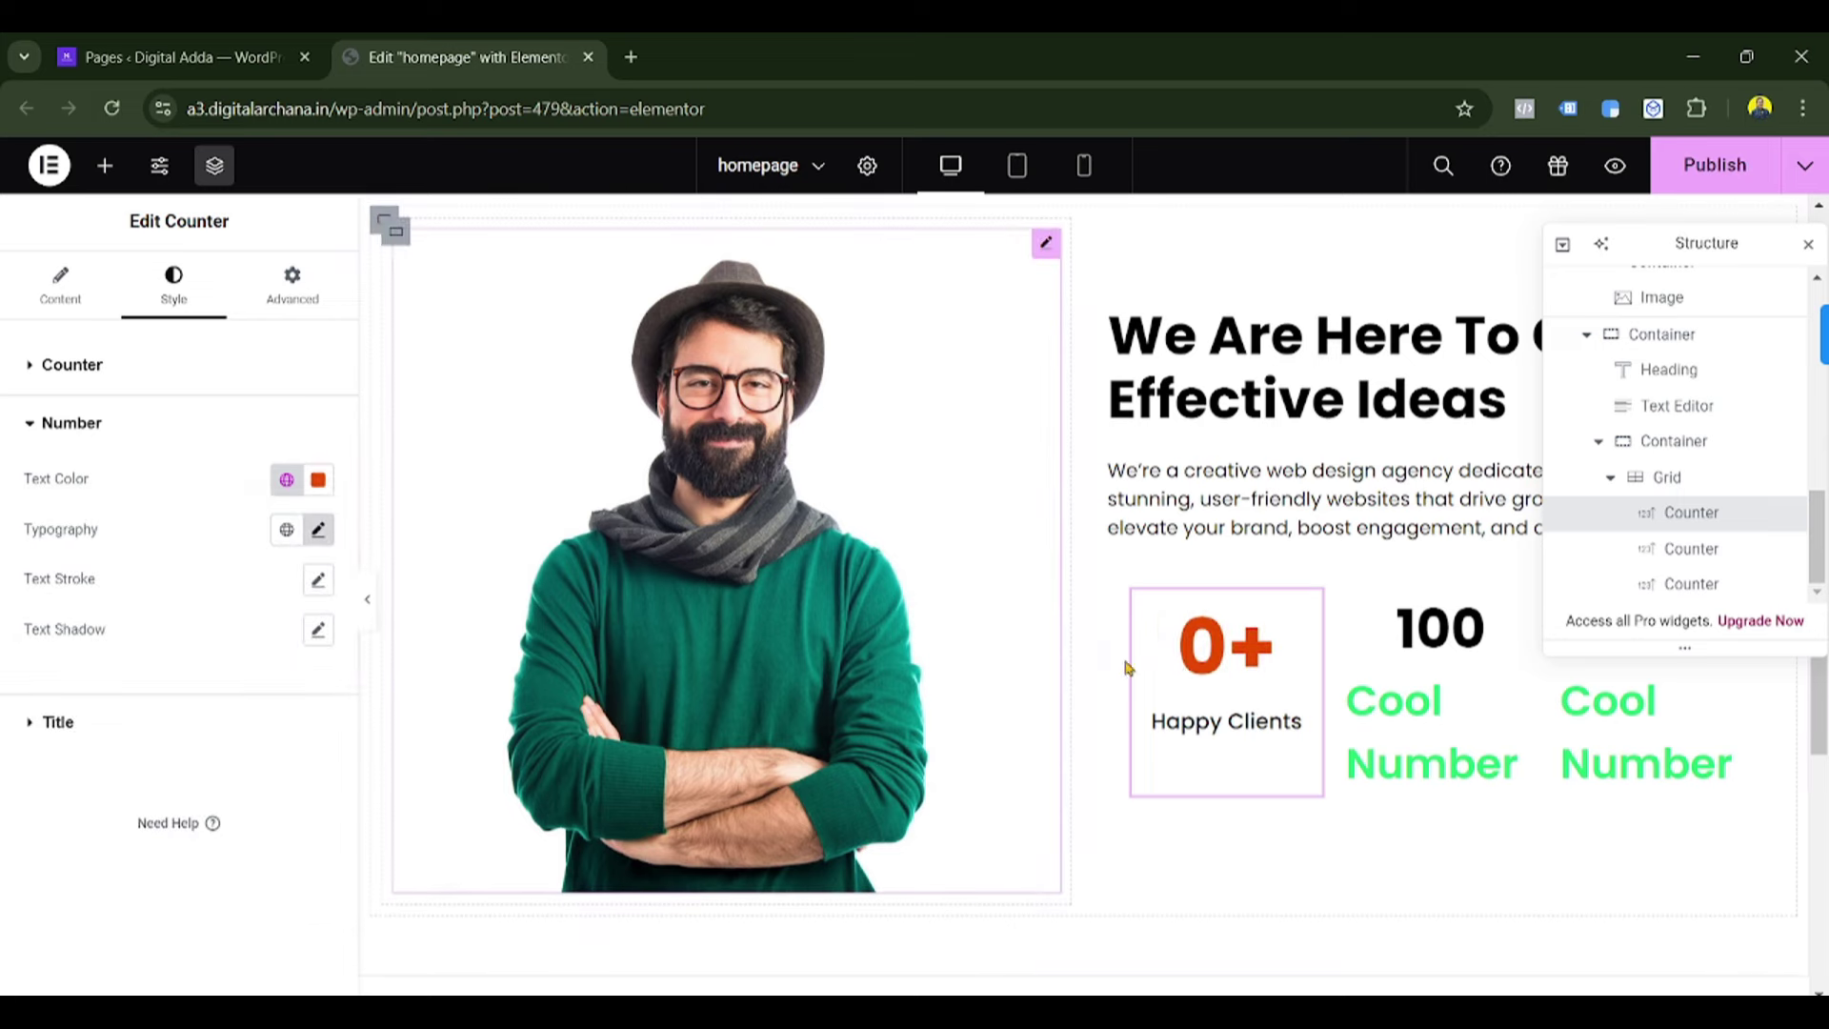
Copy the first counter's style and paste it onto the second and third counters.
right_click(1185, 675)
left_click(1229, 560)
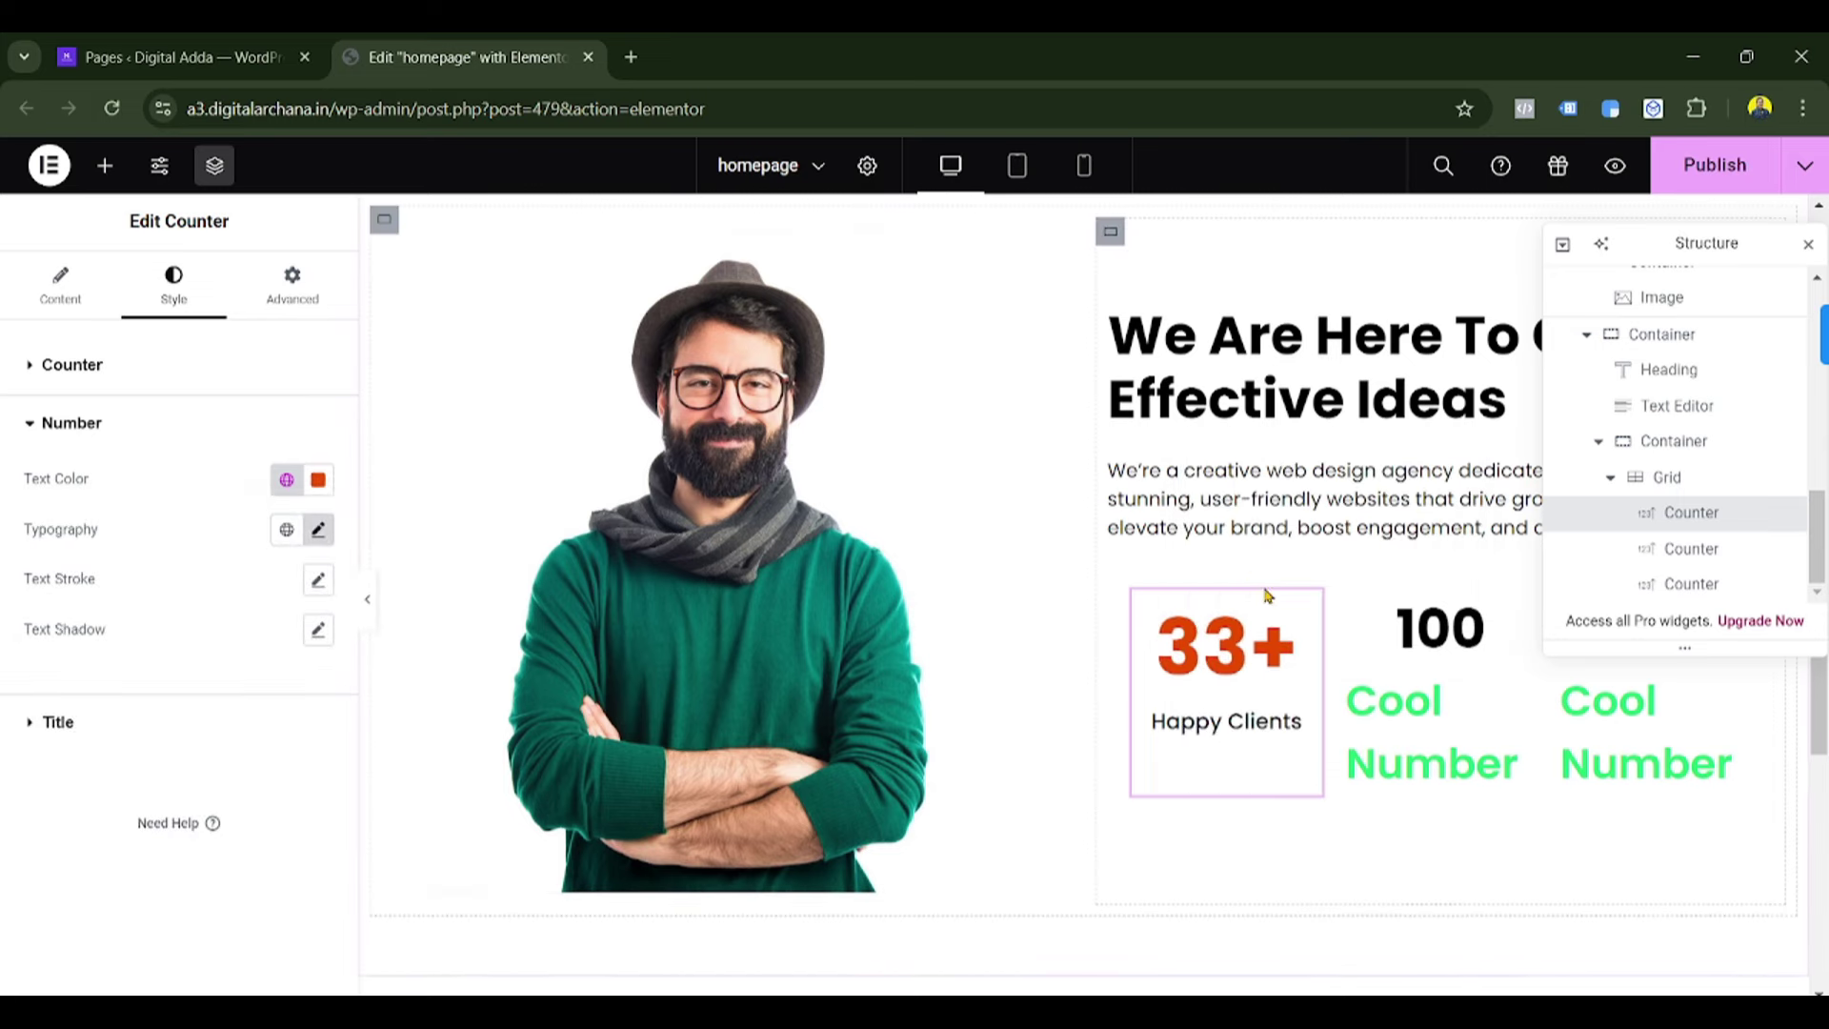
right_click(1399, 667)
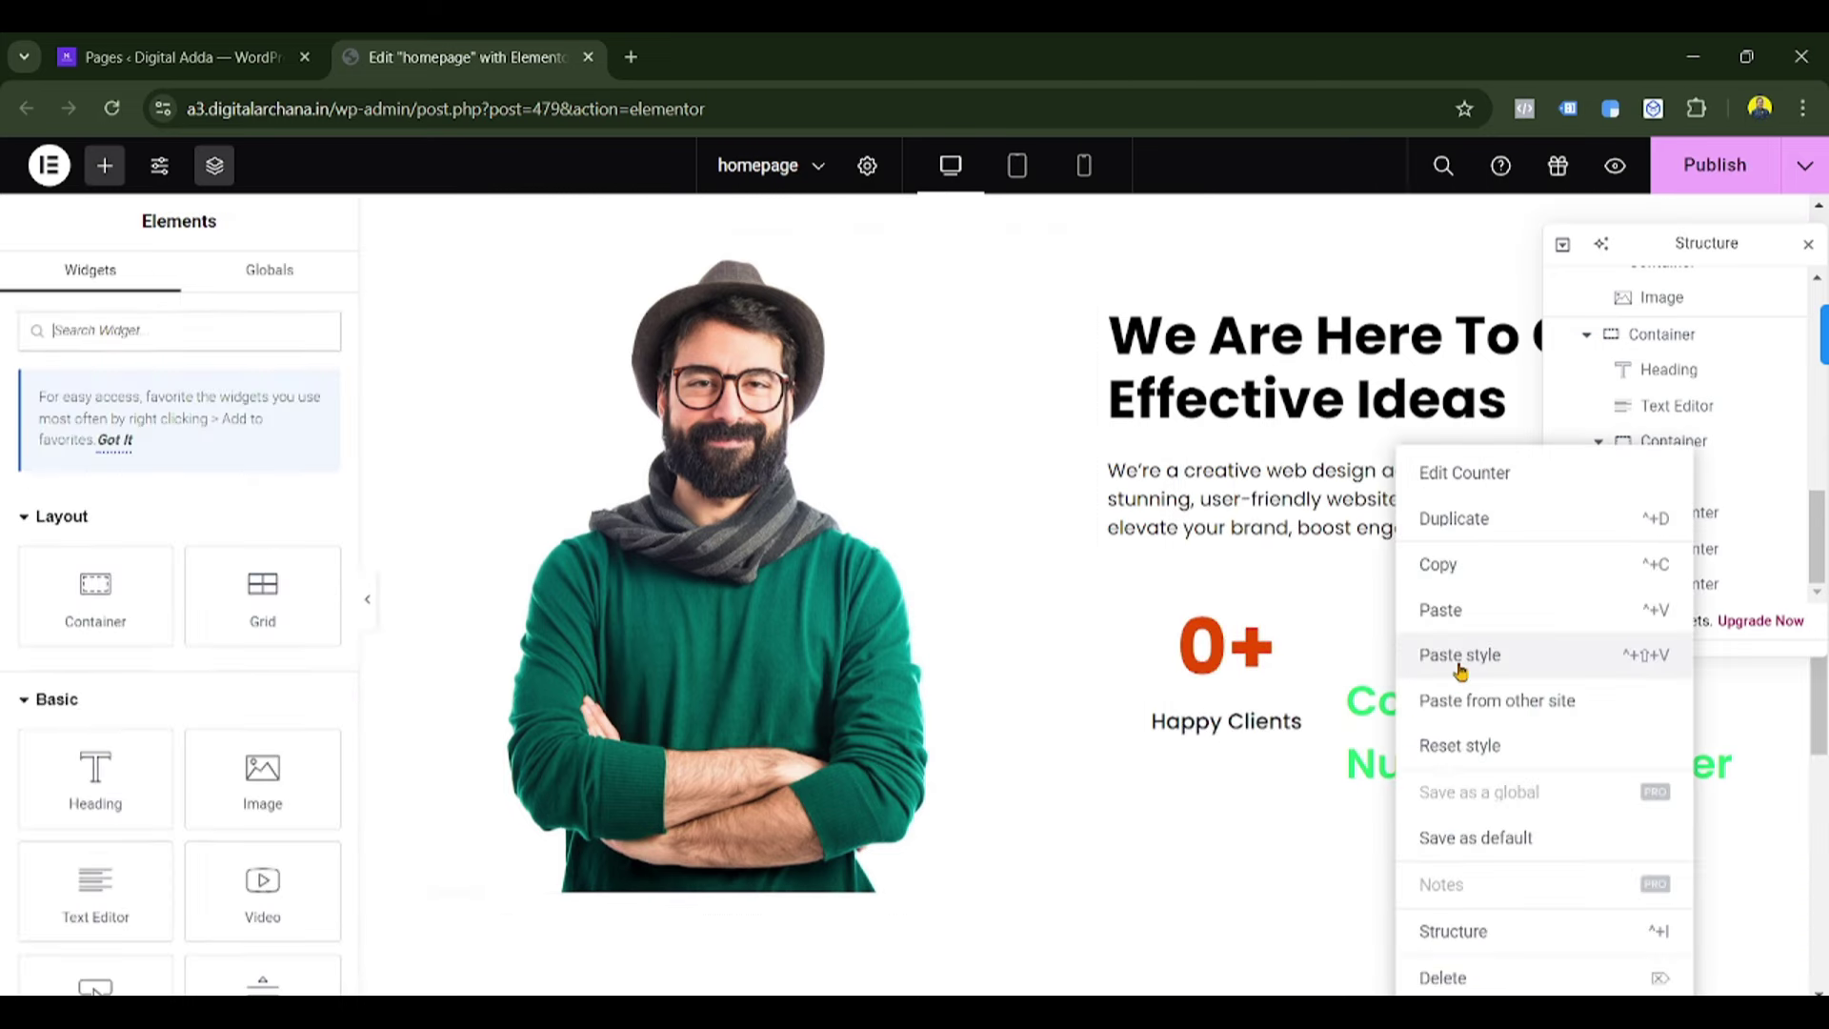
left_click(1460, 667)
right_click(1599, 712)
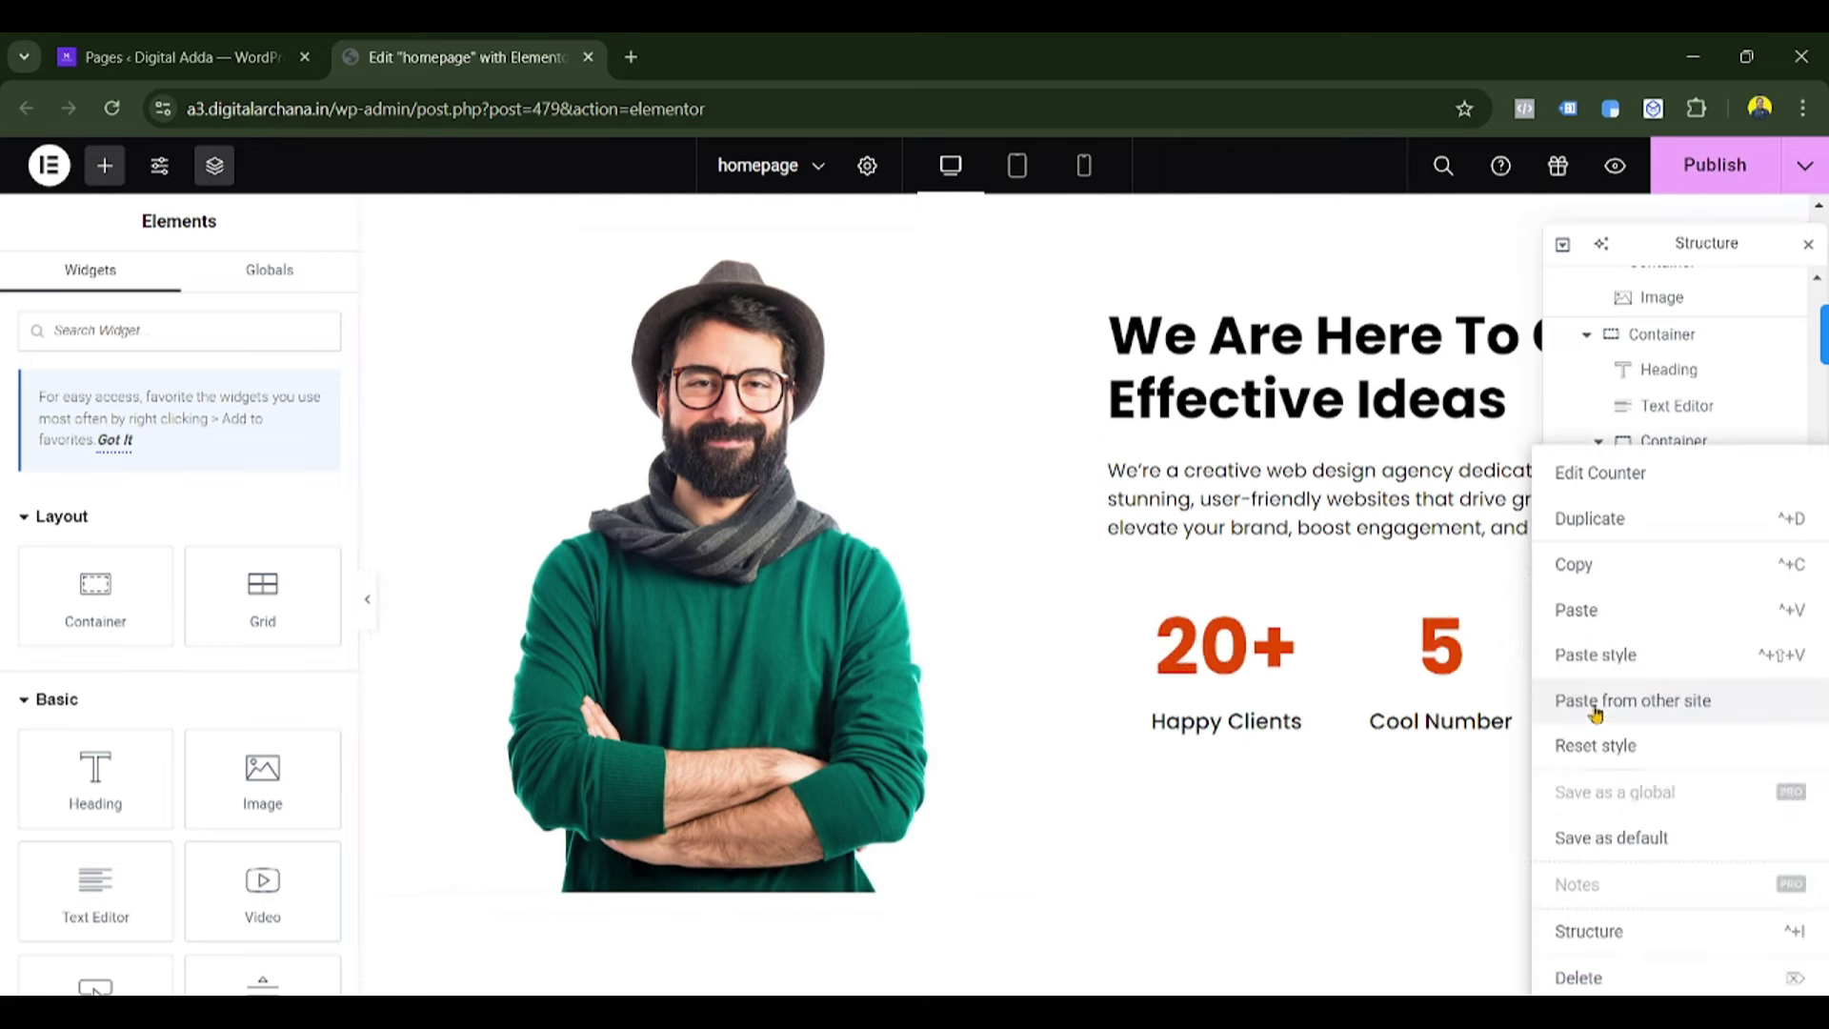
left_click(1616, 654)
Change the second counter's ending number and retitle it 'Active Members'.
left_click(1517, 636)
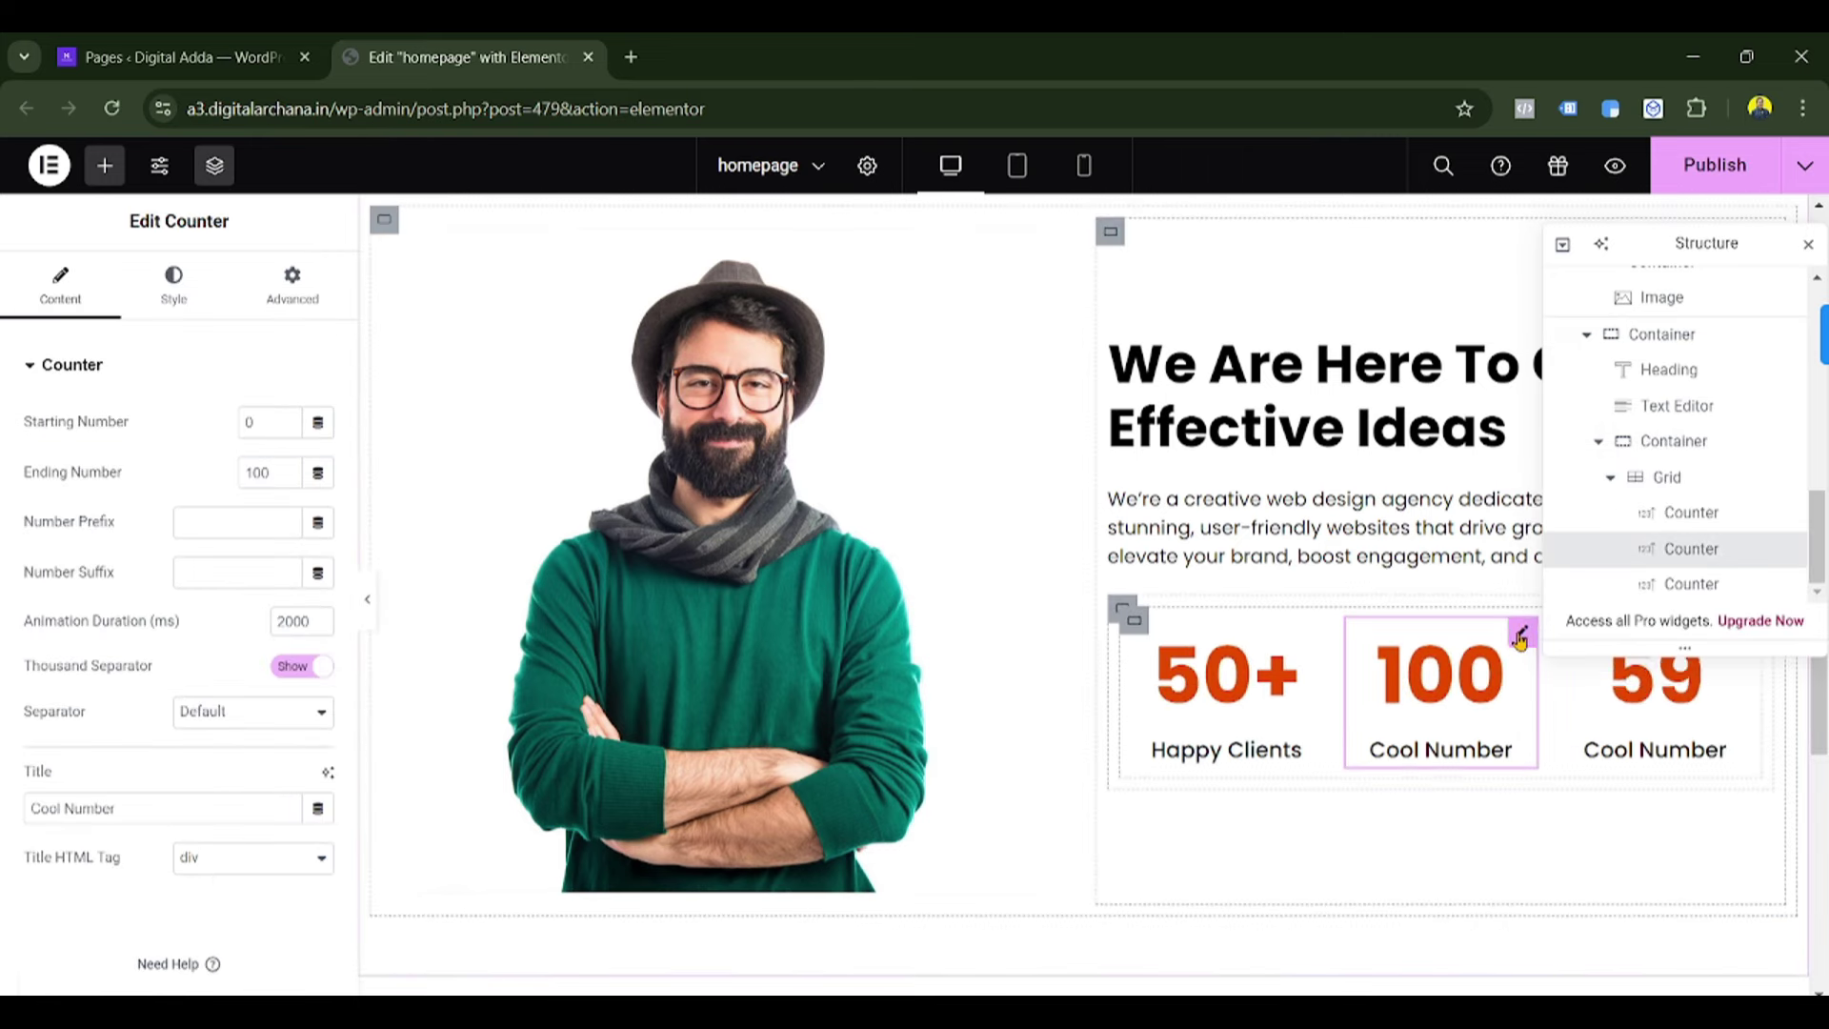
double_click(272, 474)
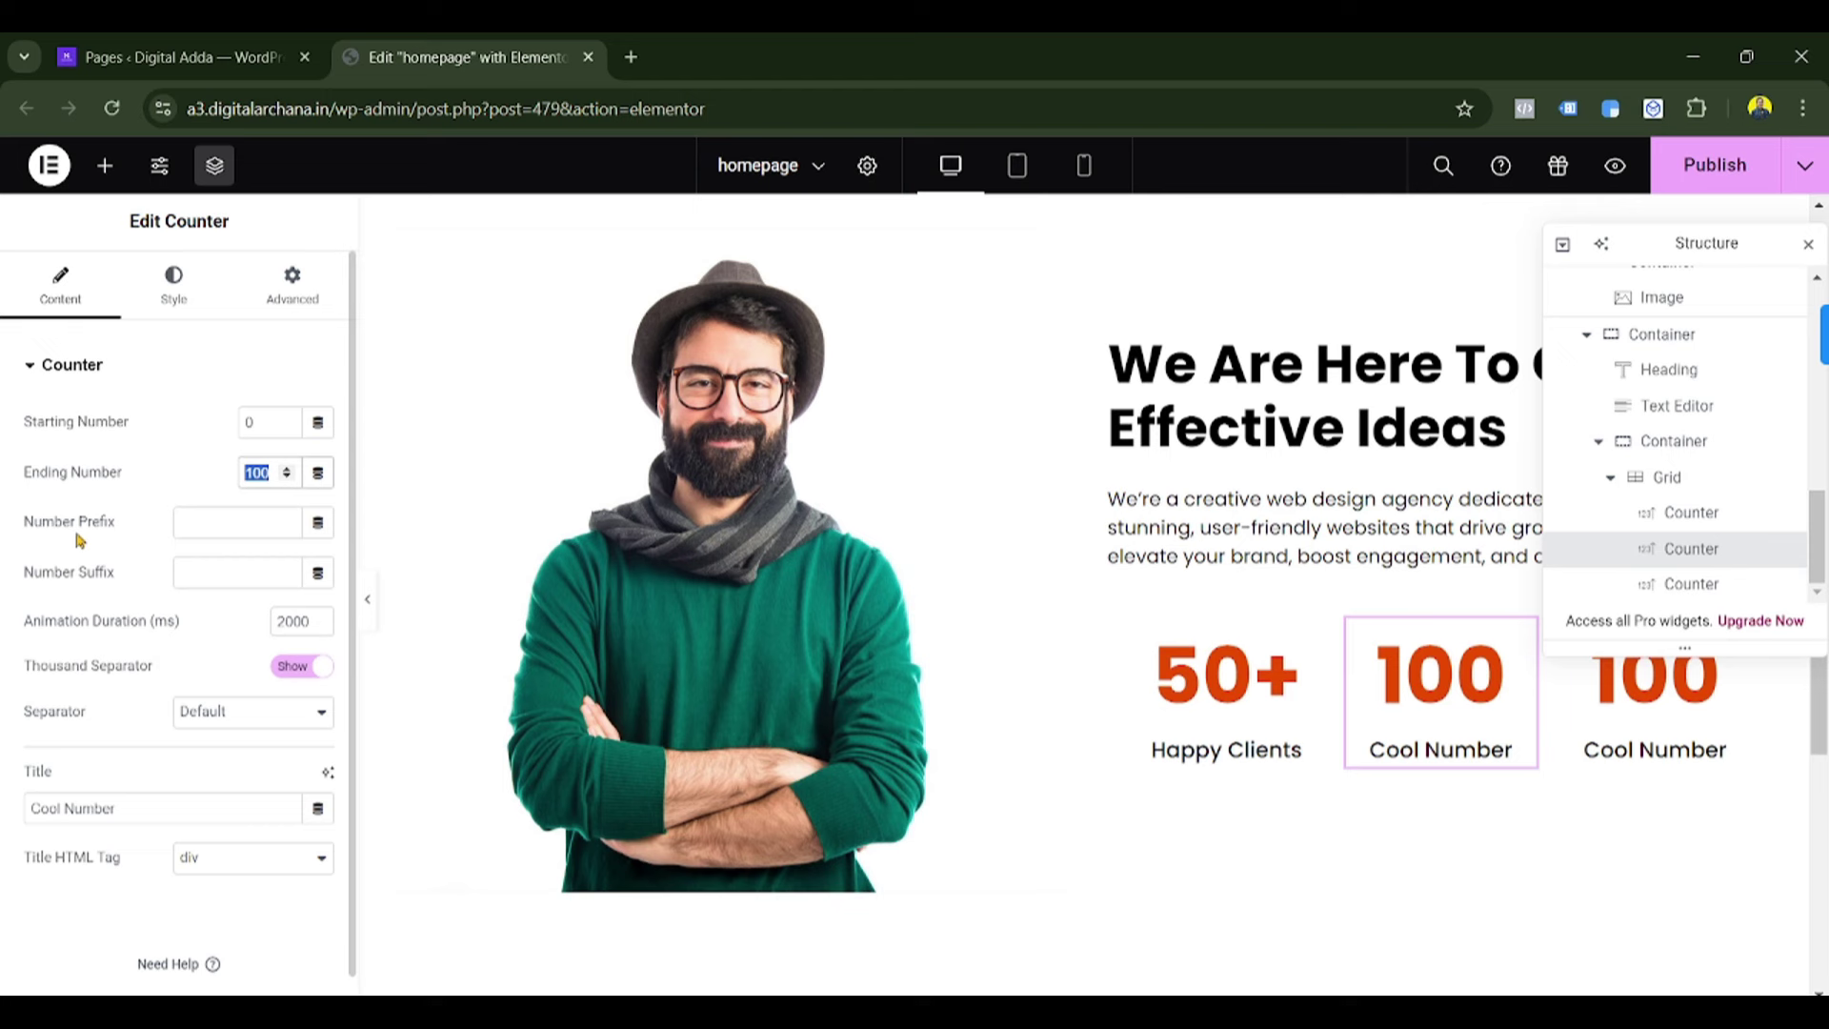
type("6")
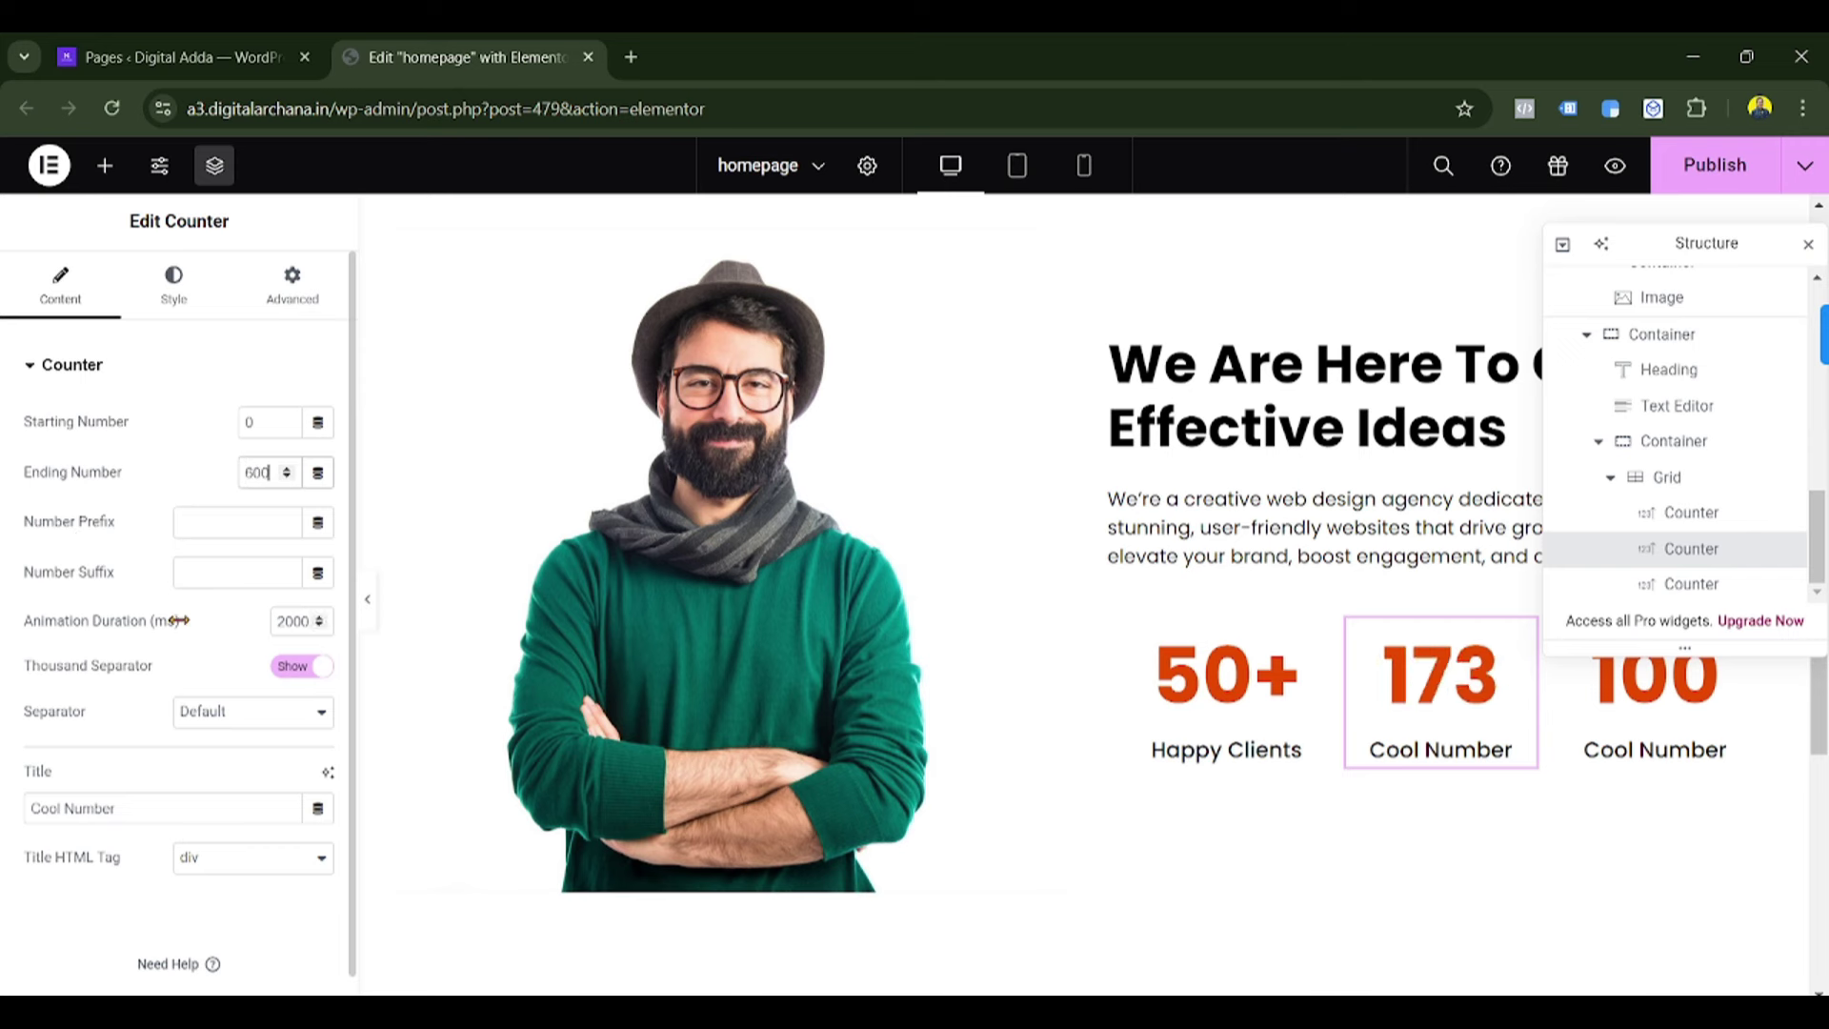
left_click(220, 575)
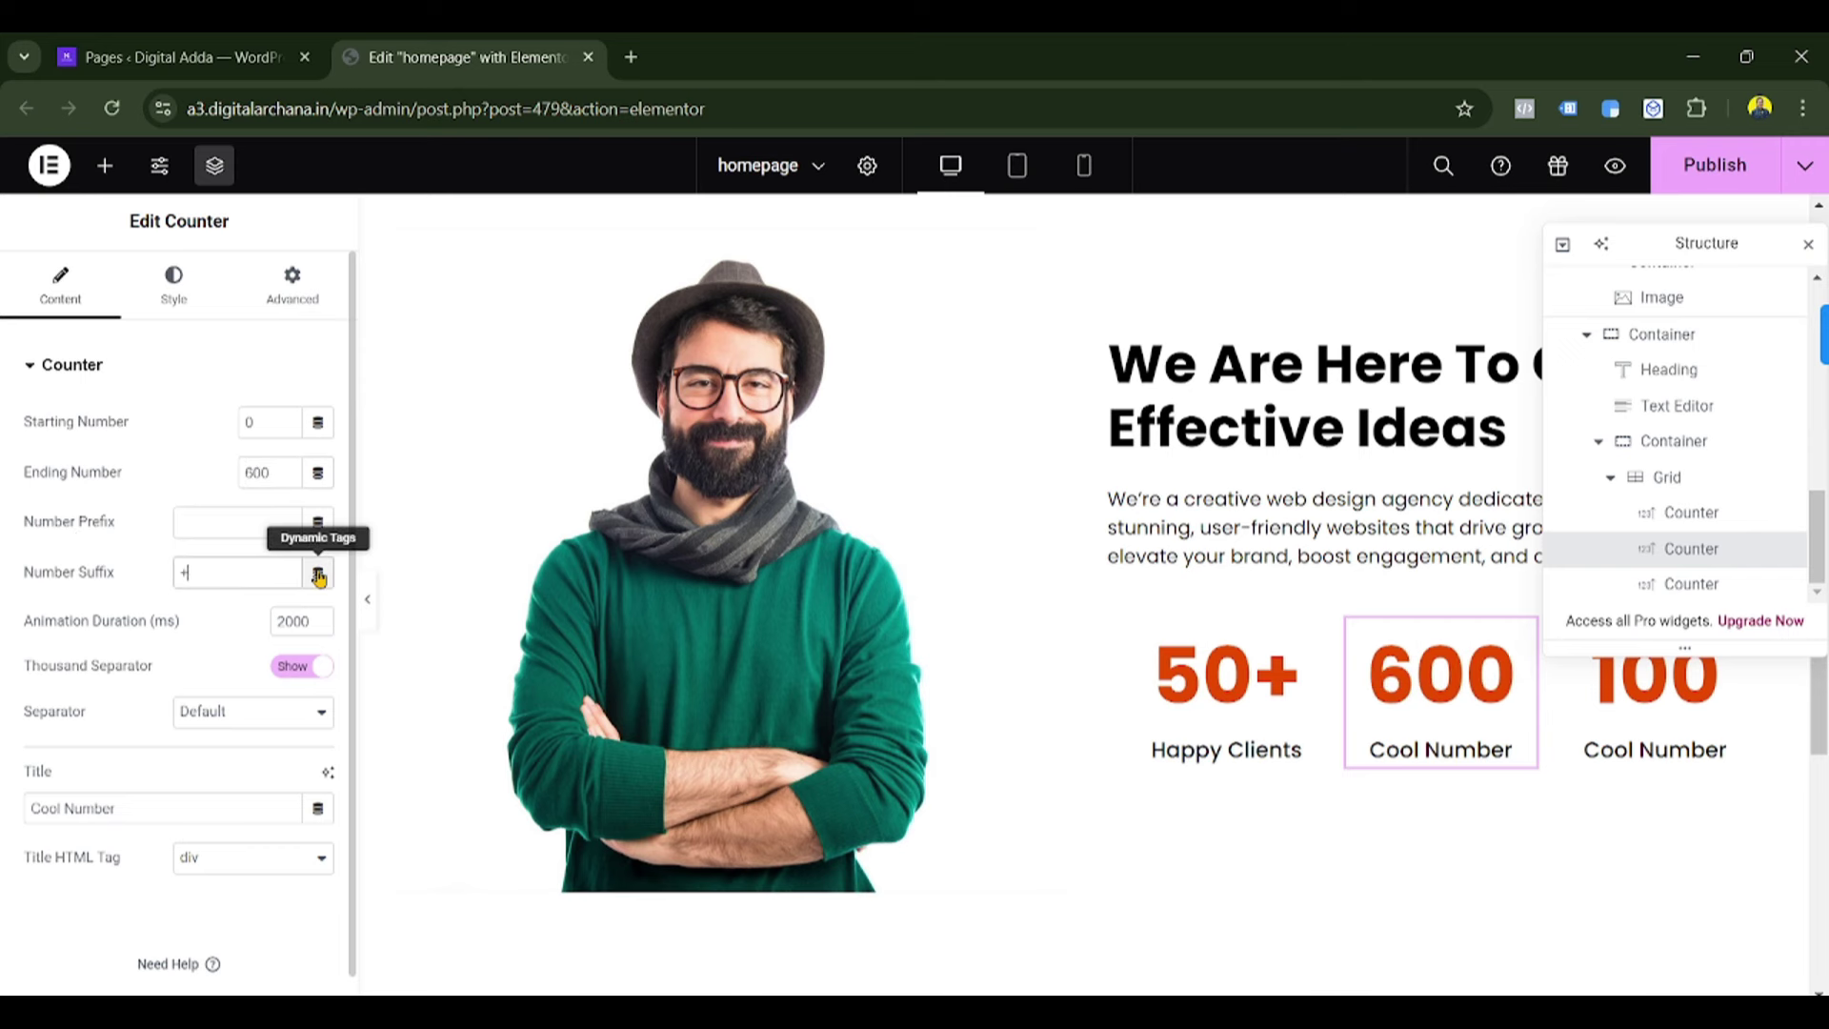
left_click_drag(122, 805, 2, 843)
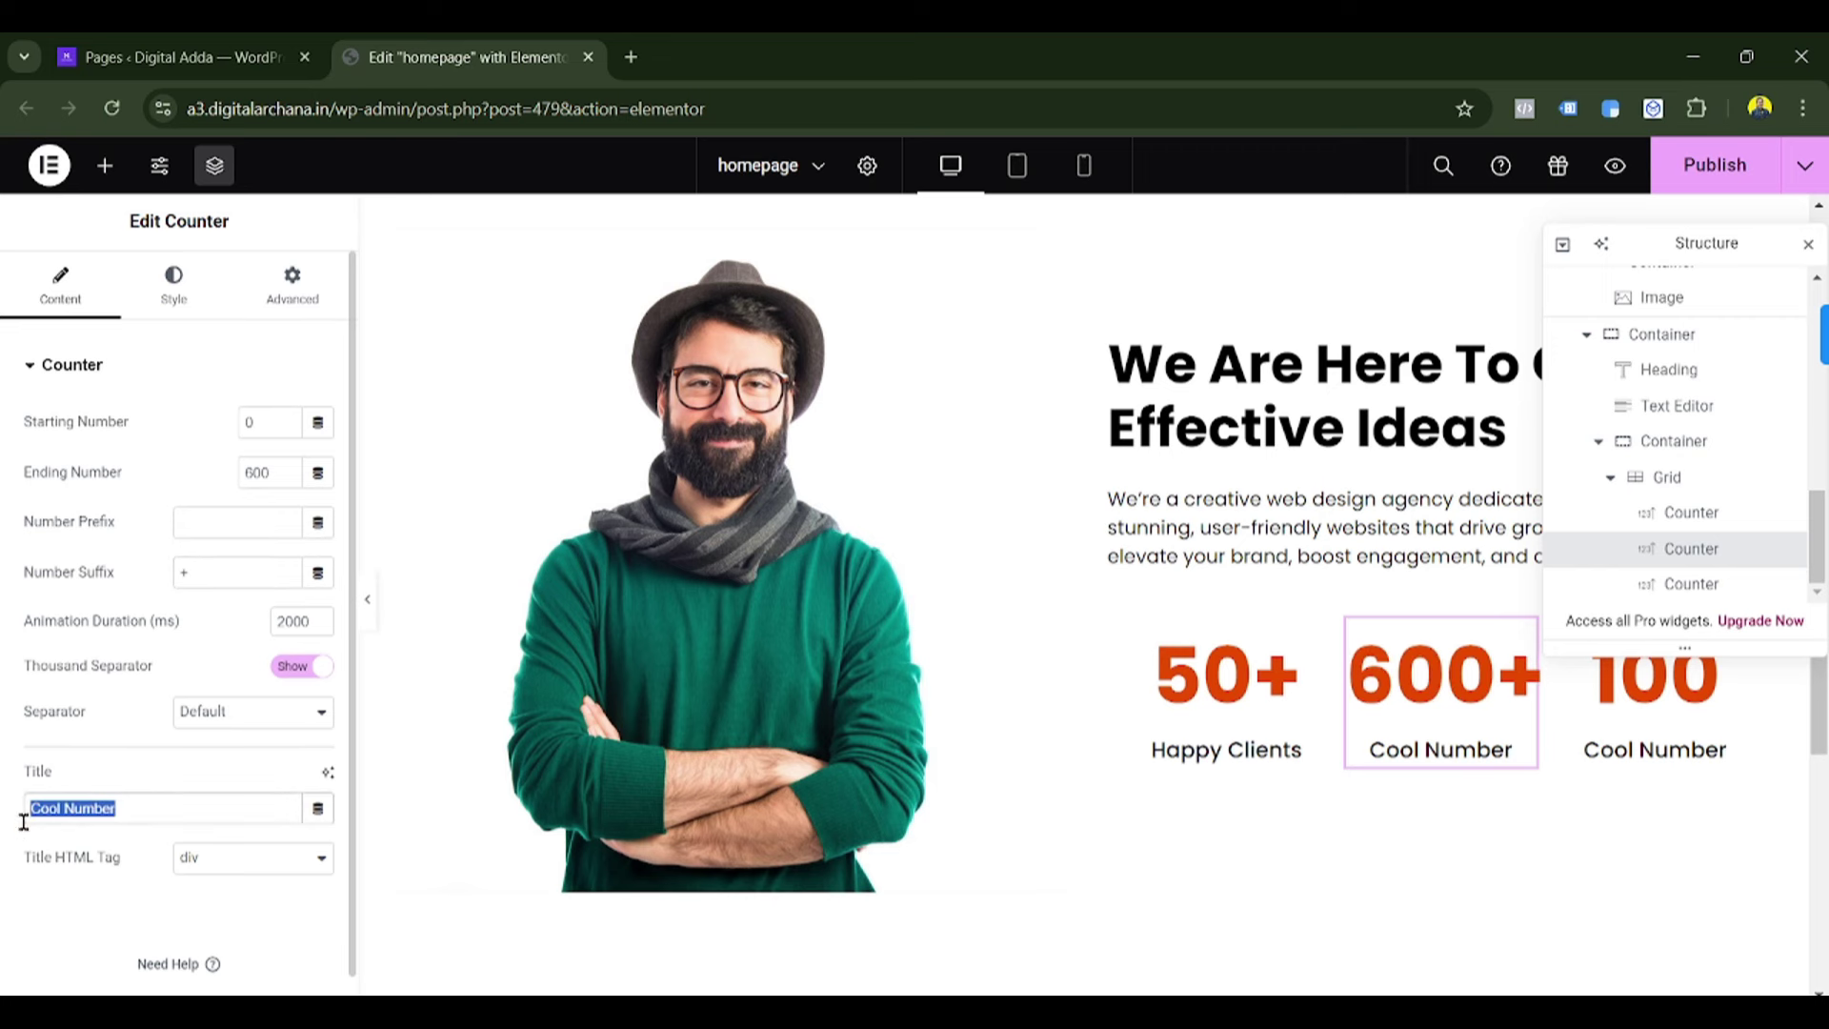
type("Active Mo")
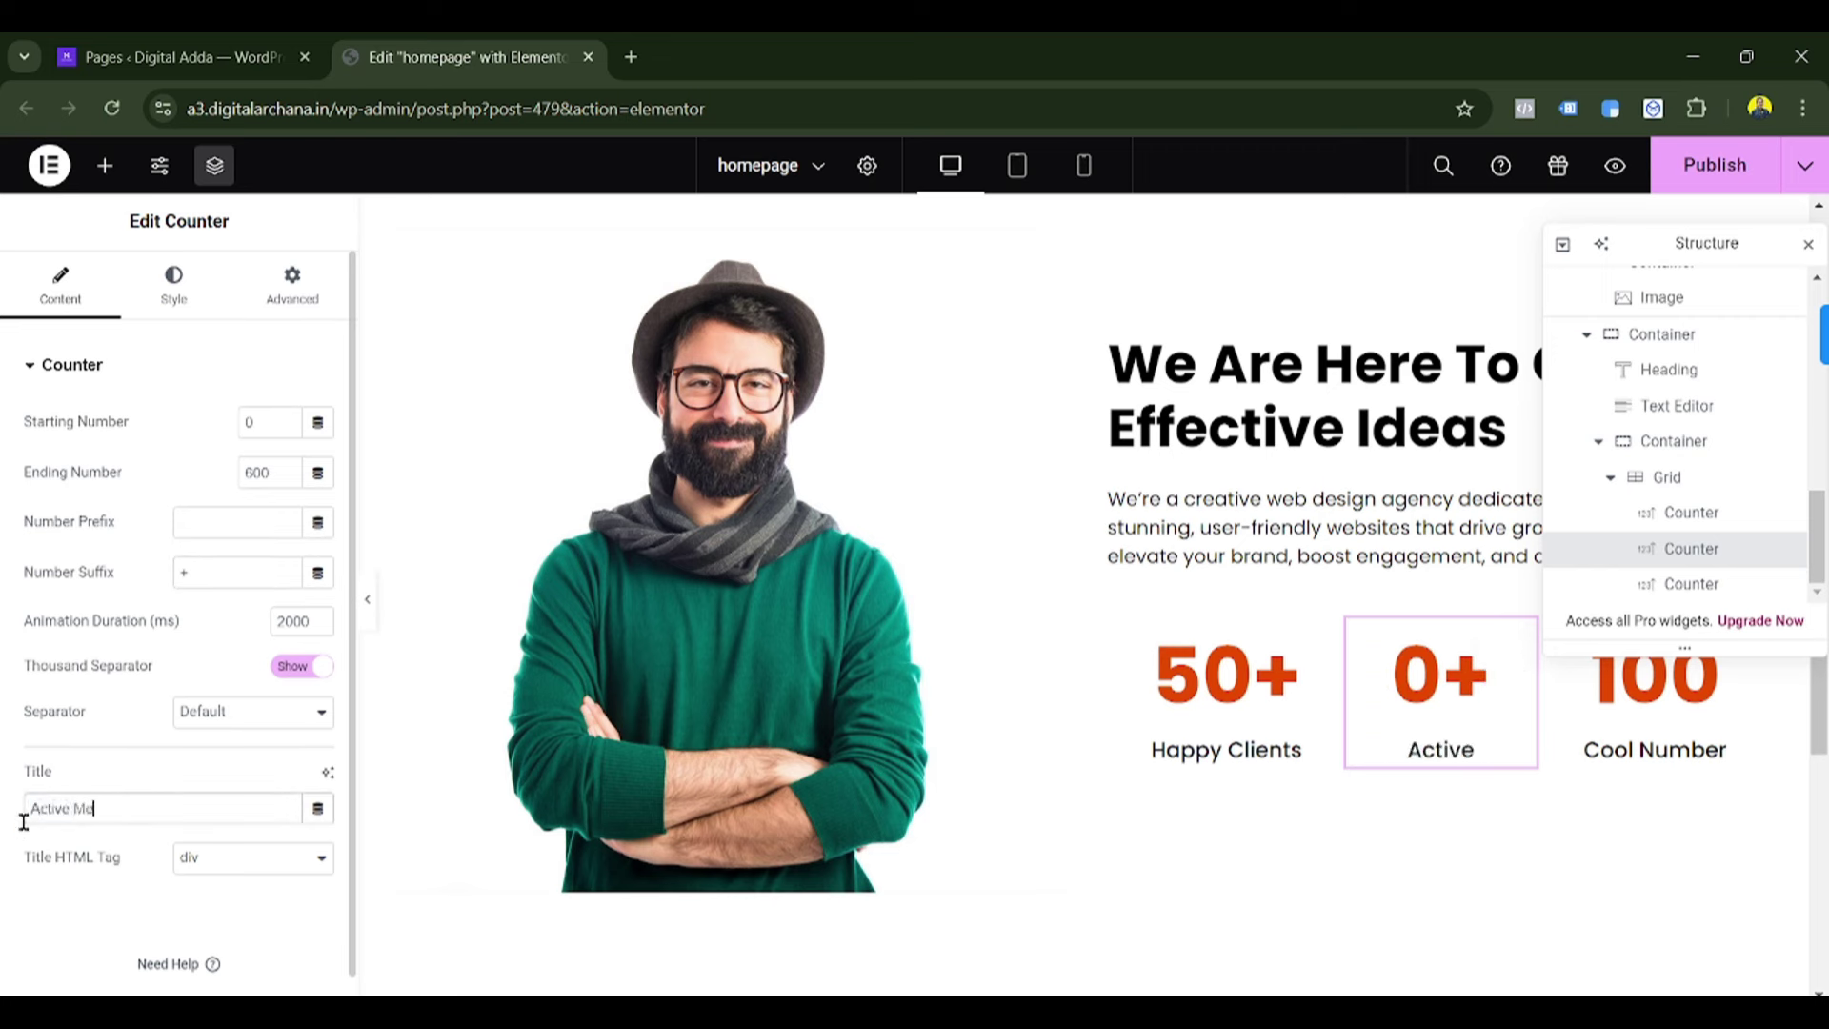
type("n")
key("BackSpace")
type("mber")
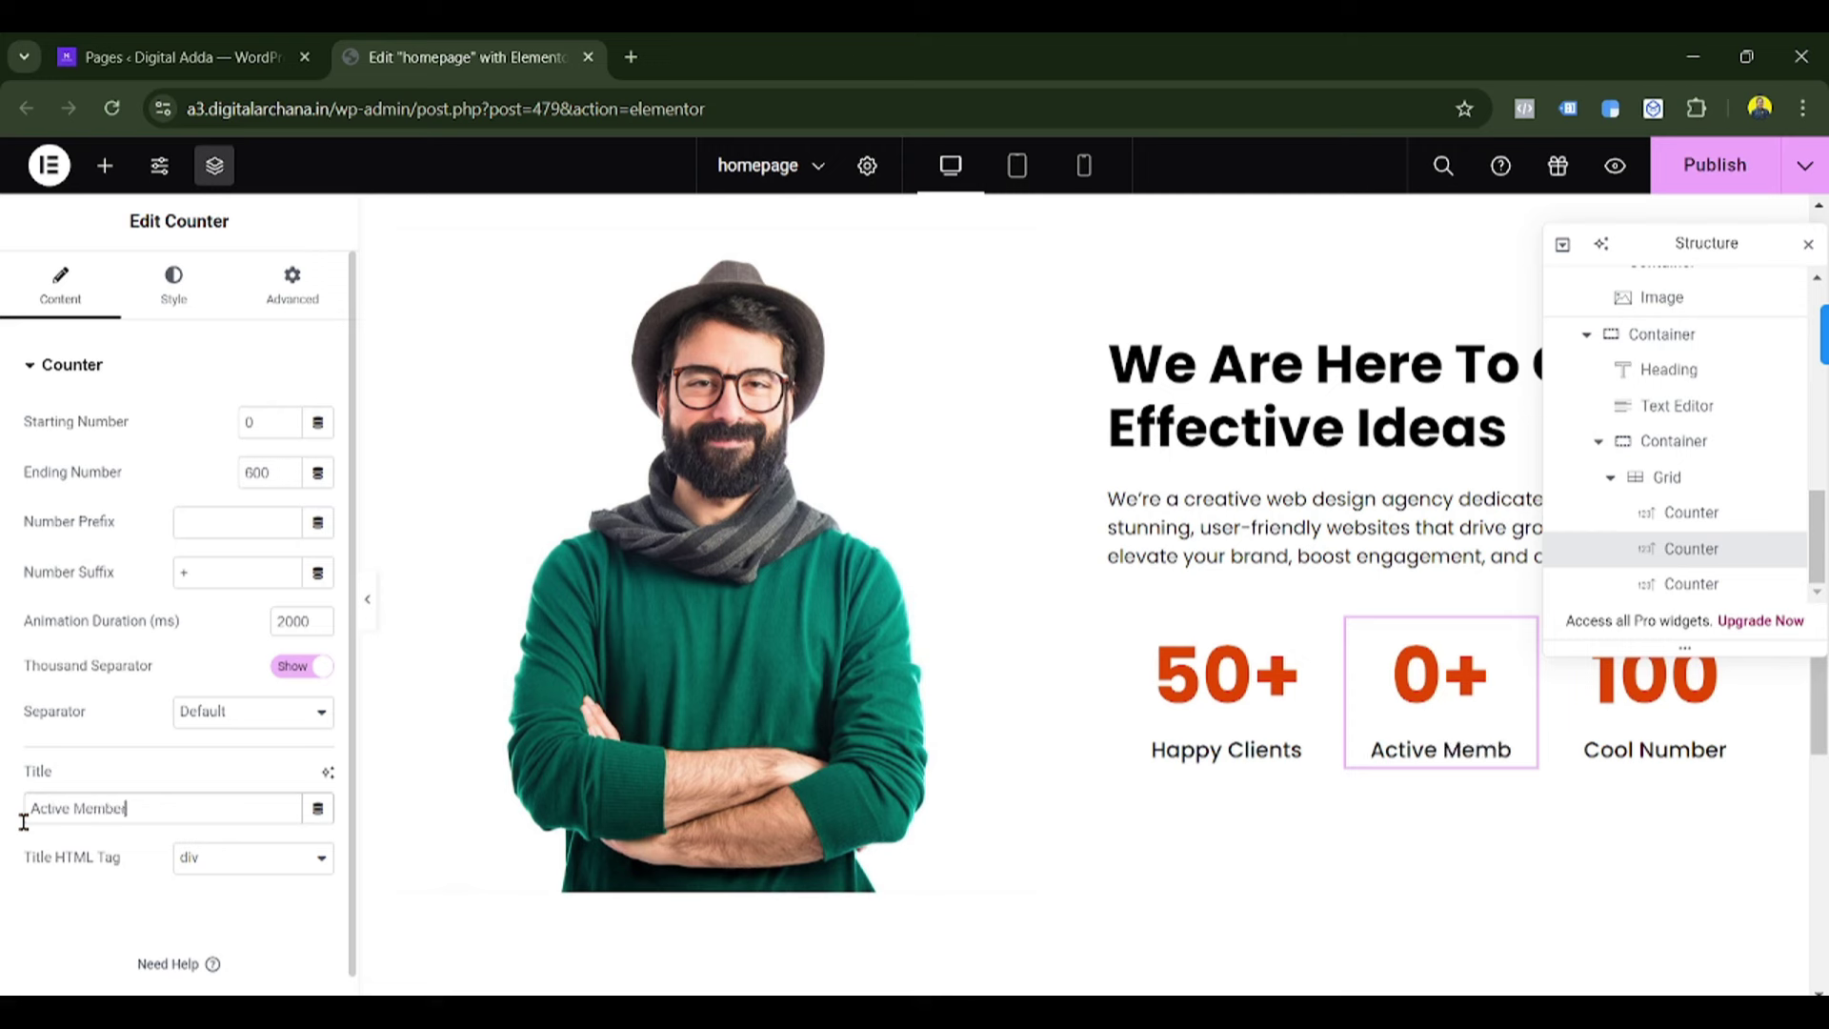
type("s")
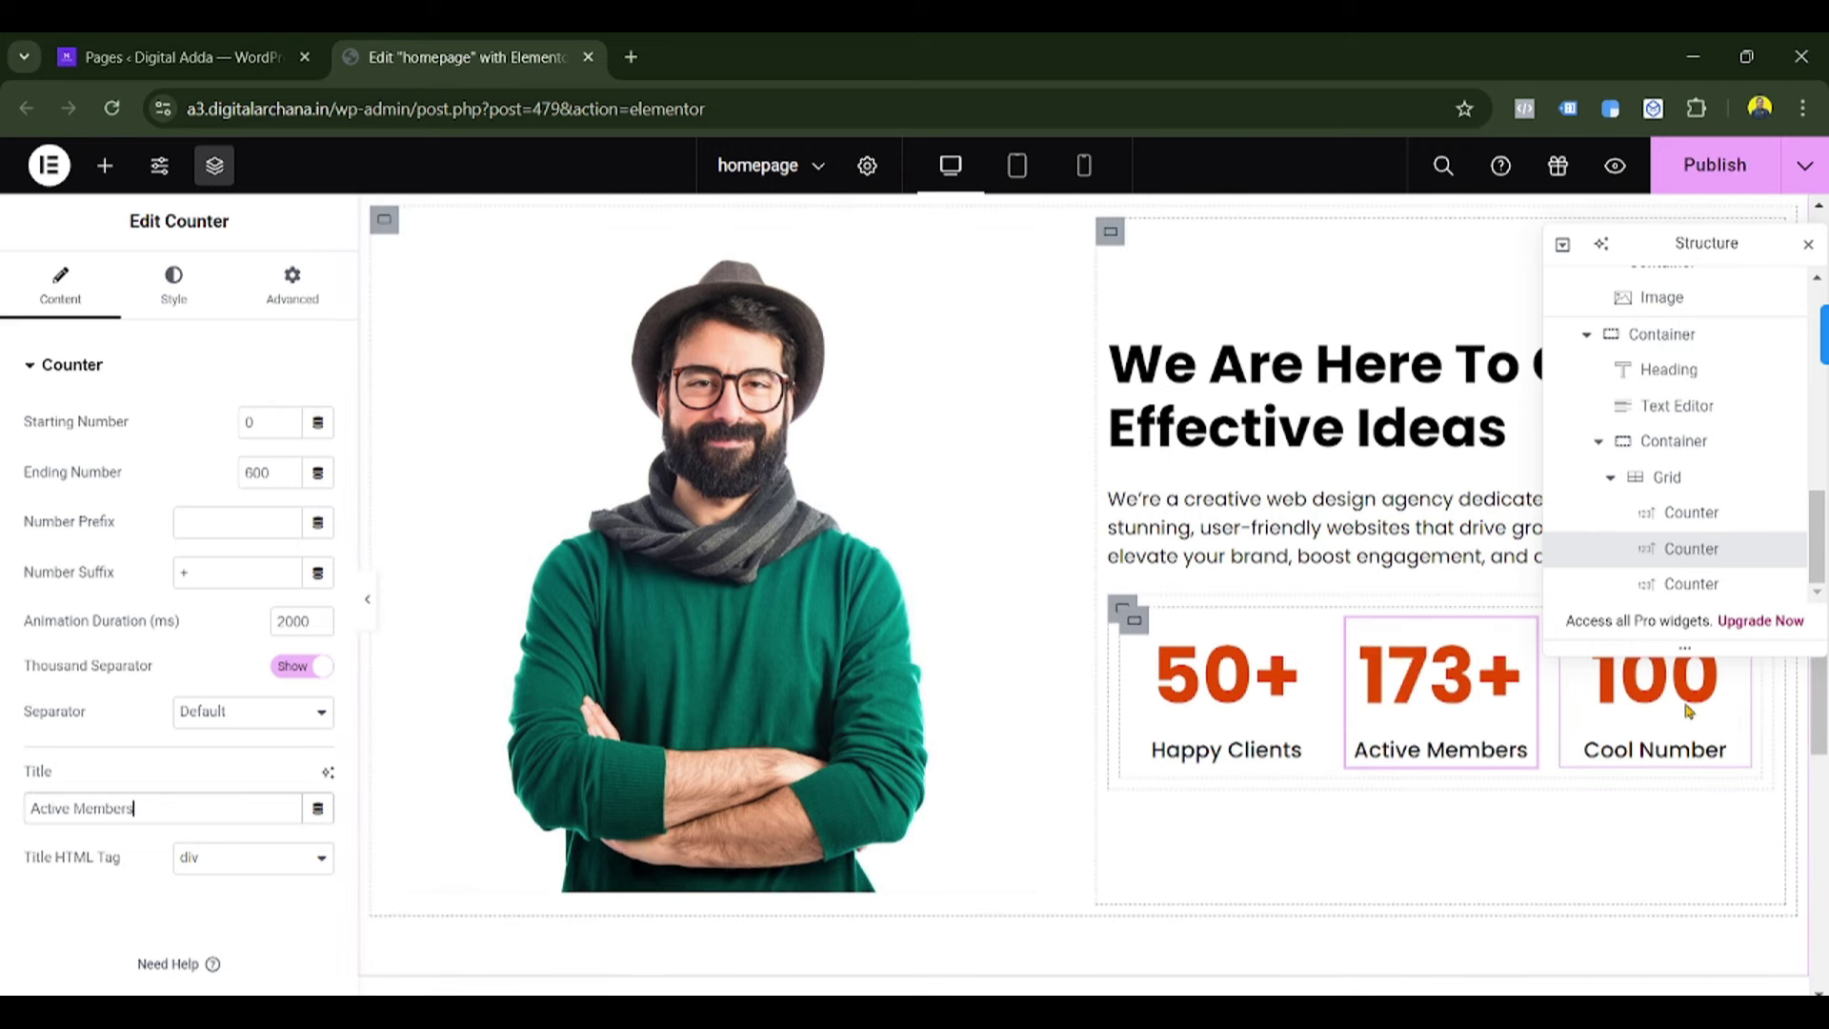
Set the third counter to 5+ with the title 'Experience'.
left_click(1686, 710)
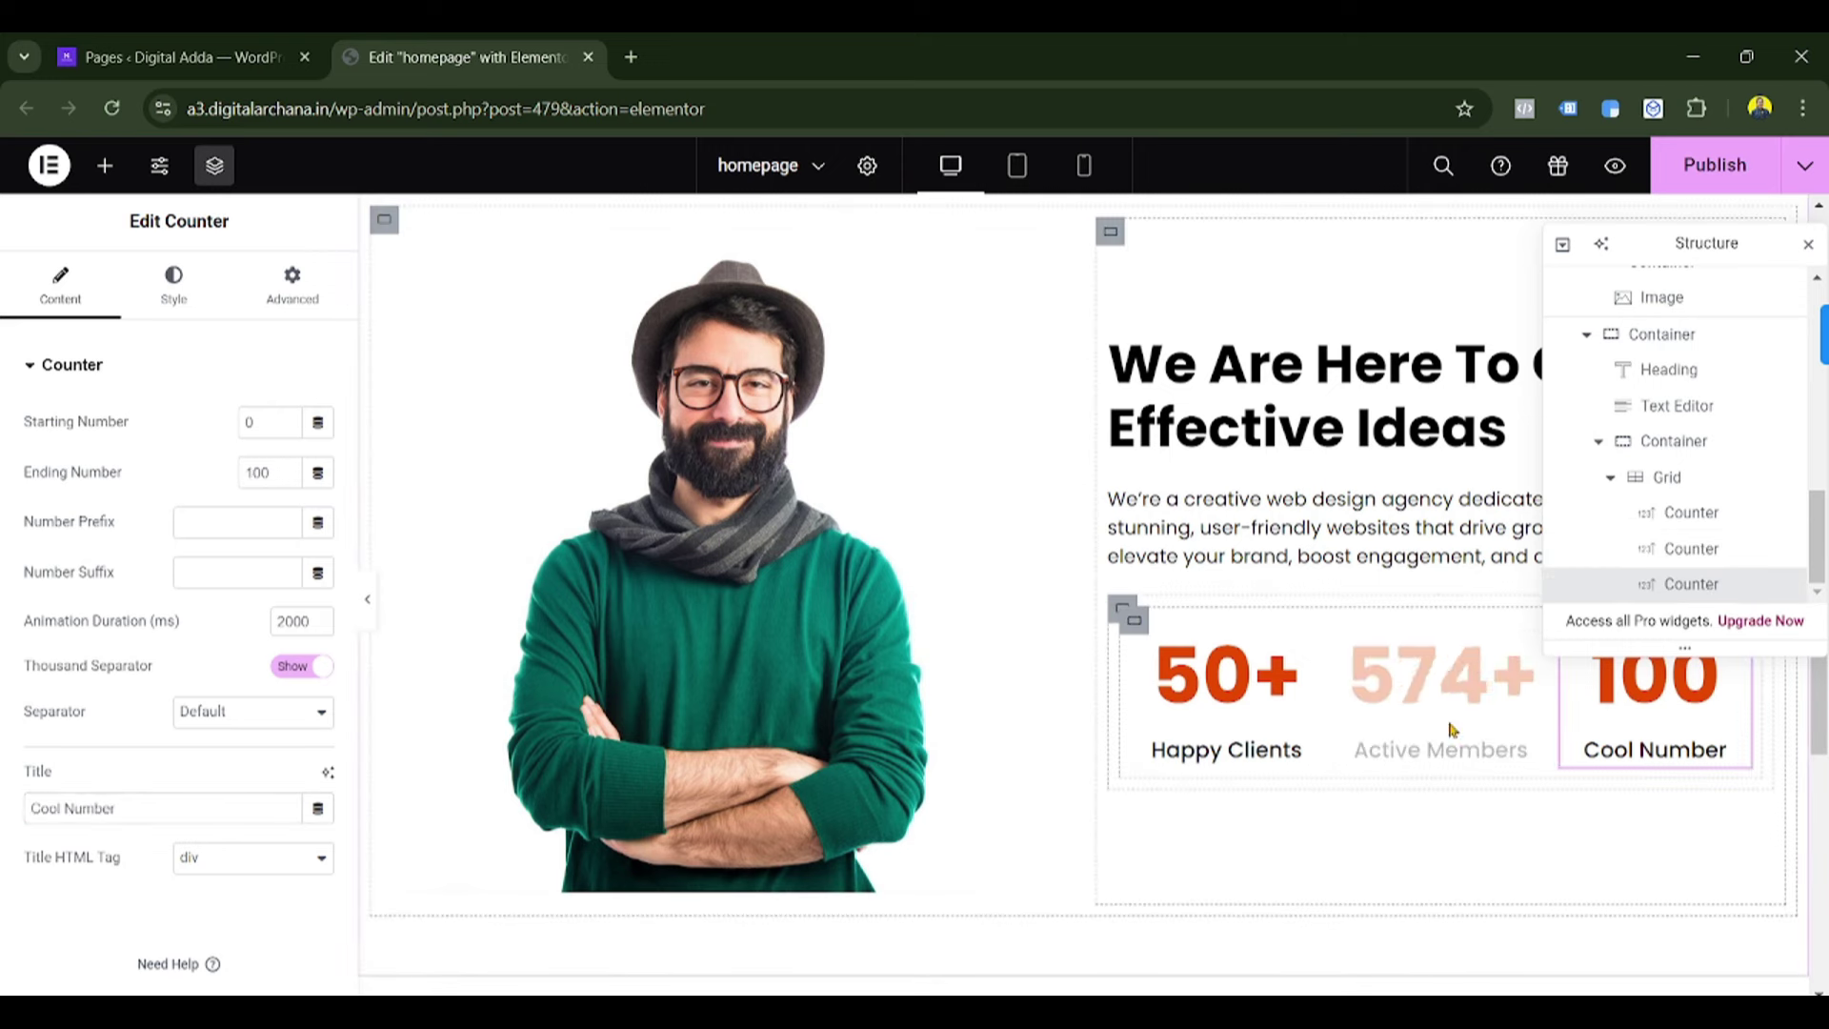
double_click(273, 481)
type("5")
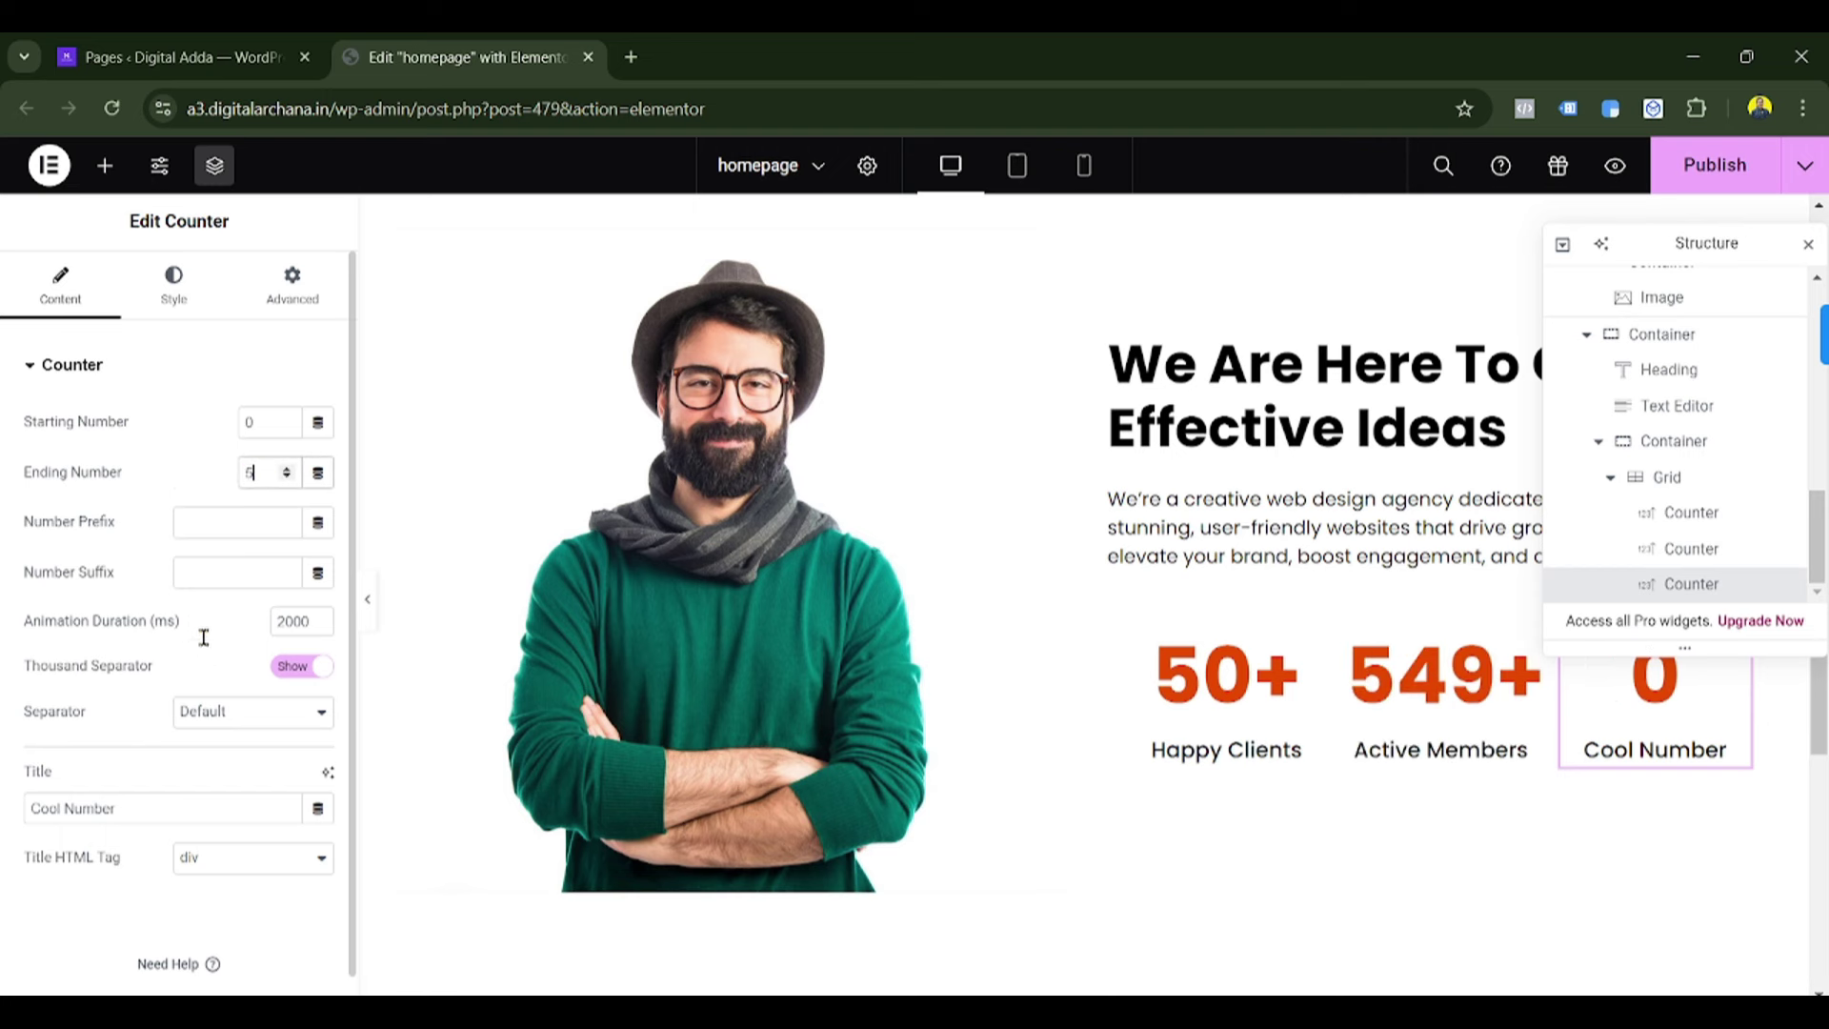
left_click(211, 585)
type("+")
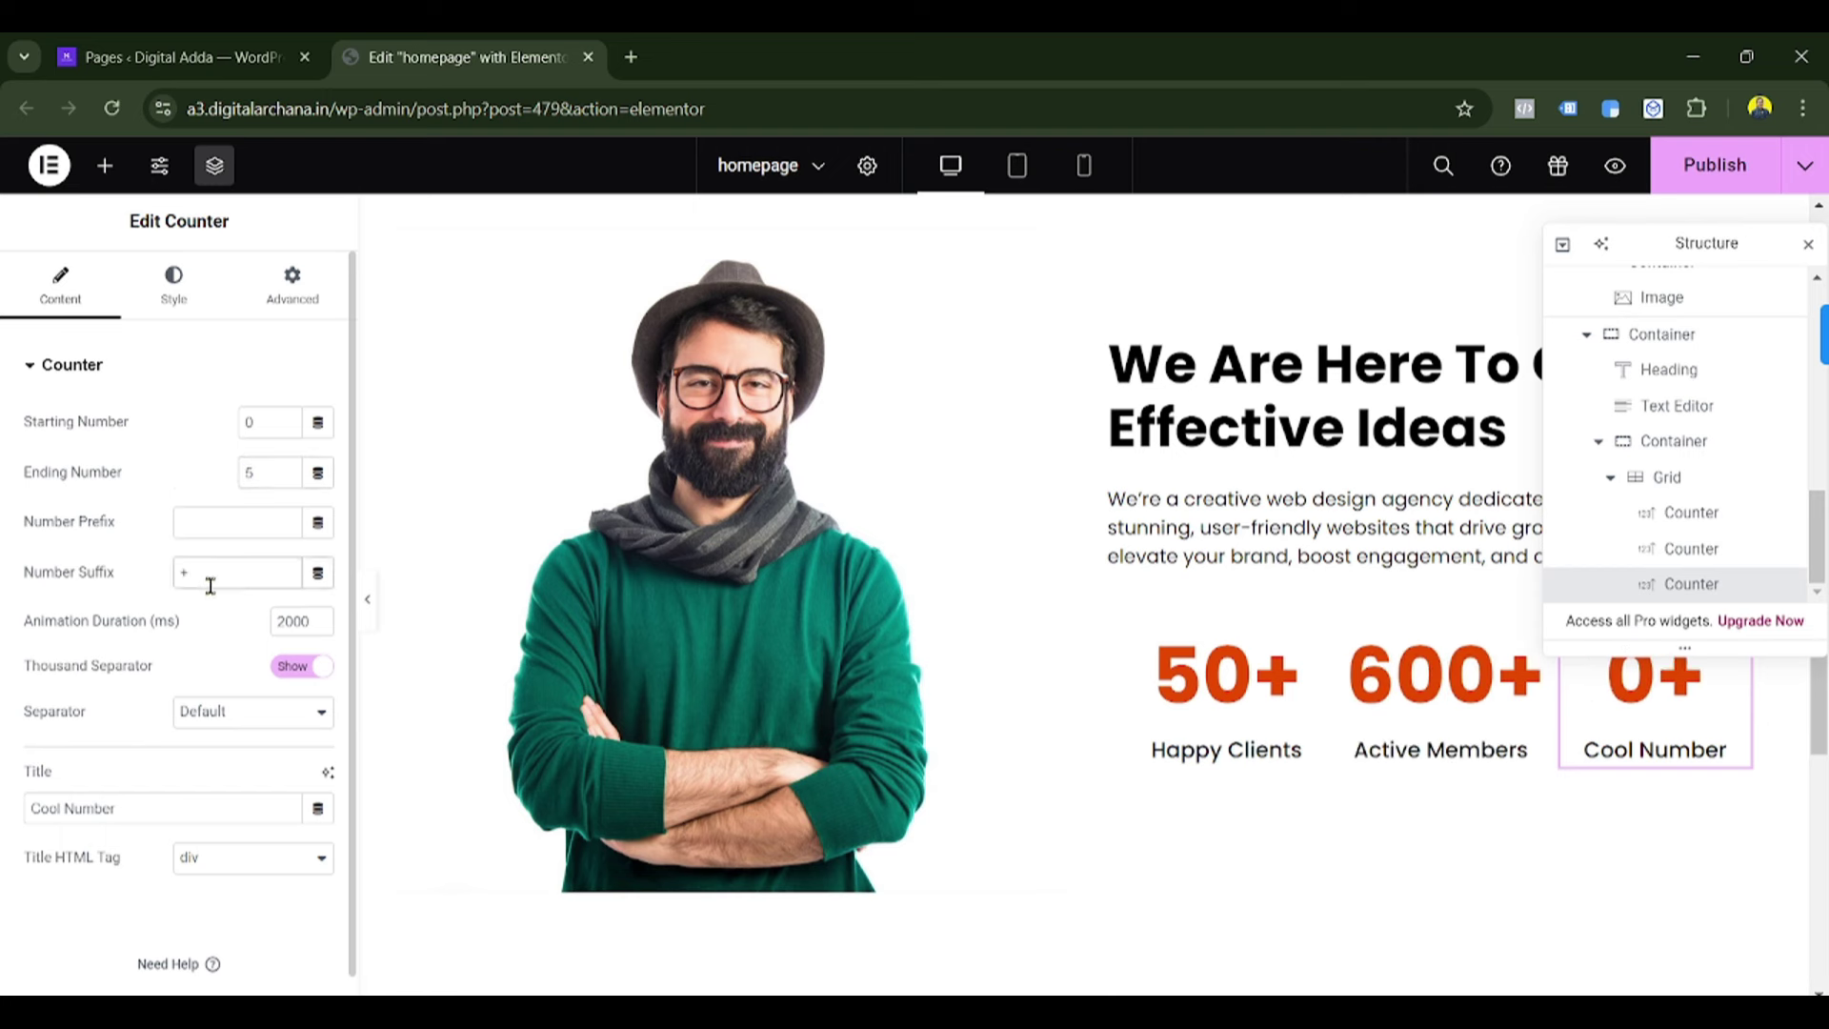
triple_click(171, 809)
type("Y")
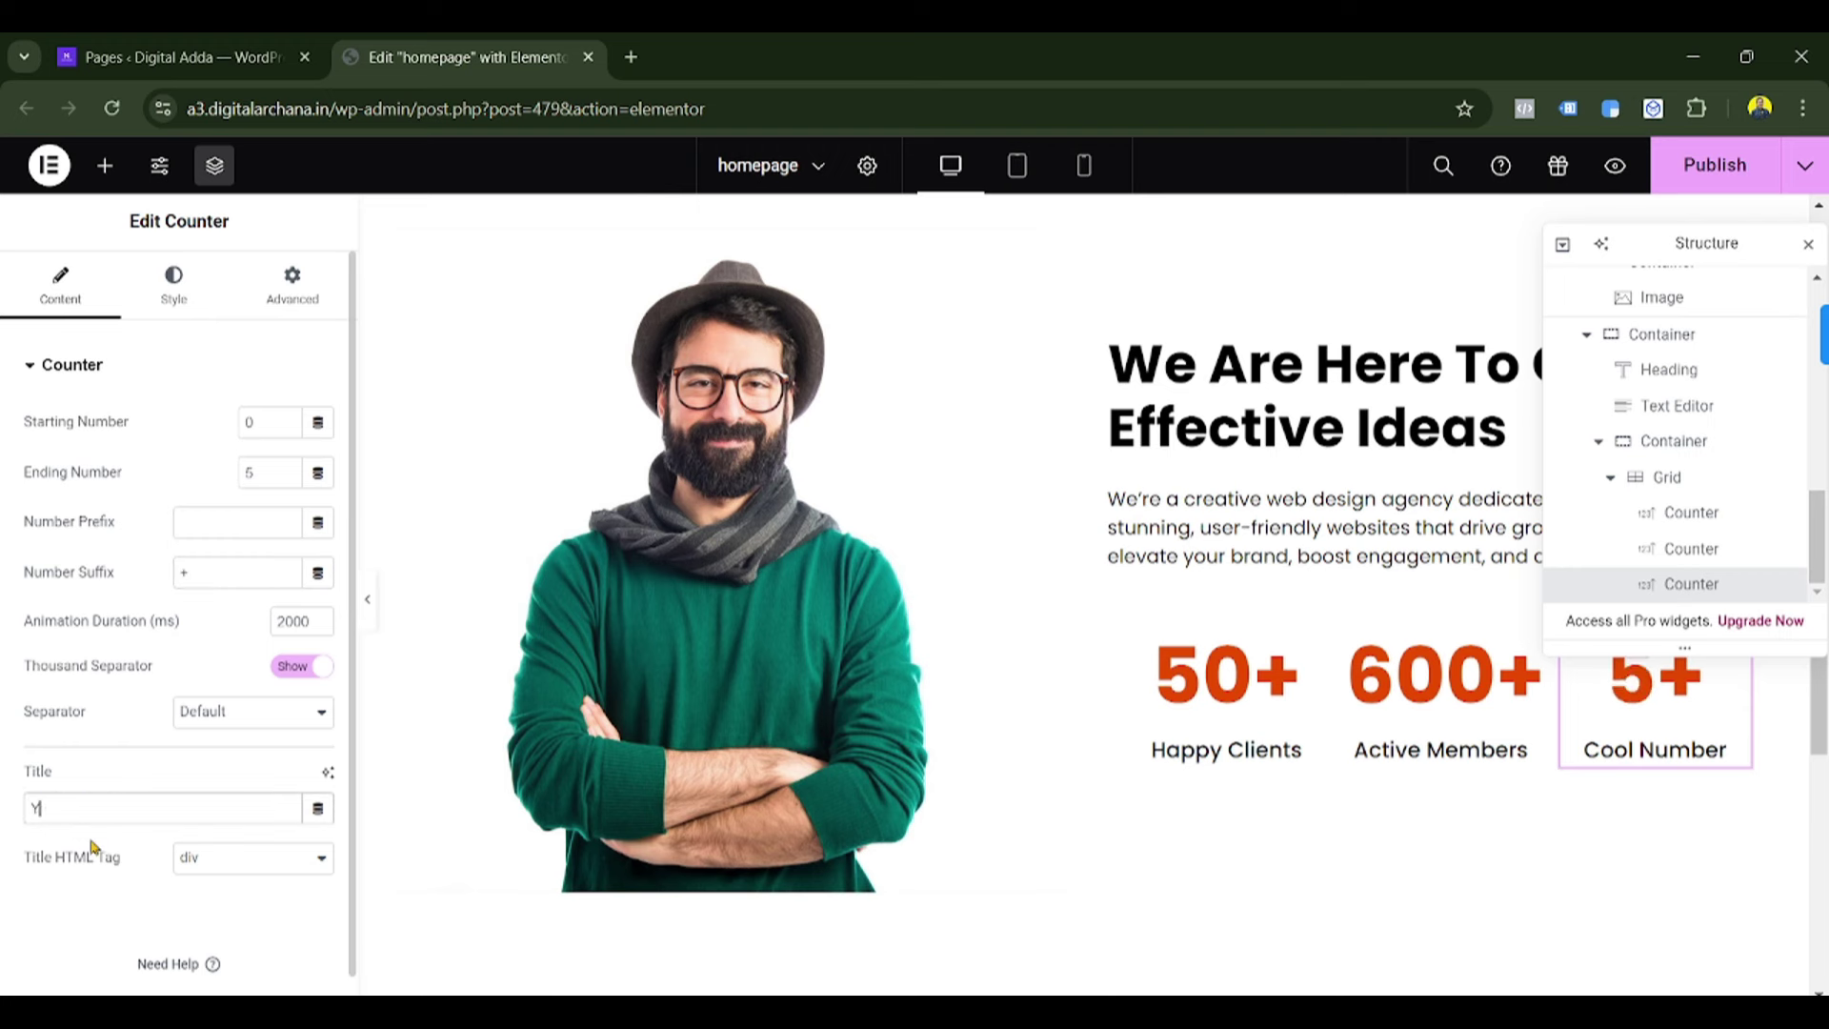
type("ears of Experience")
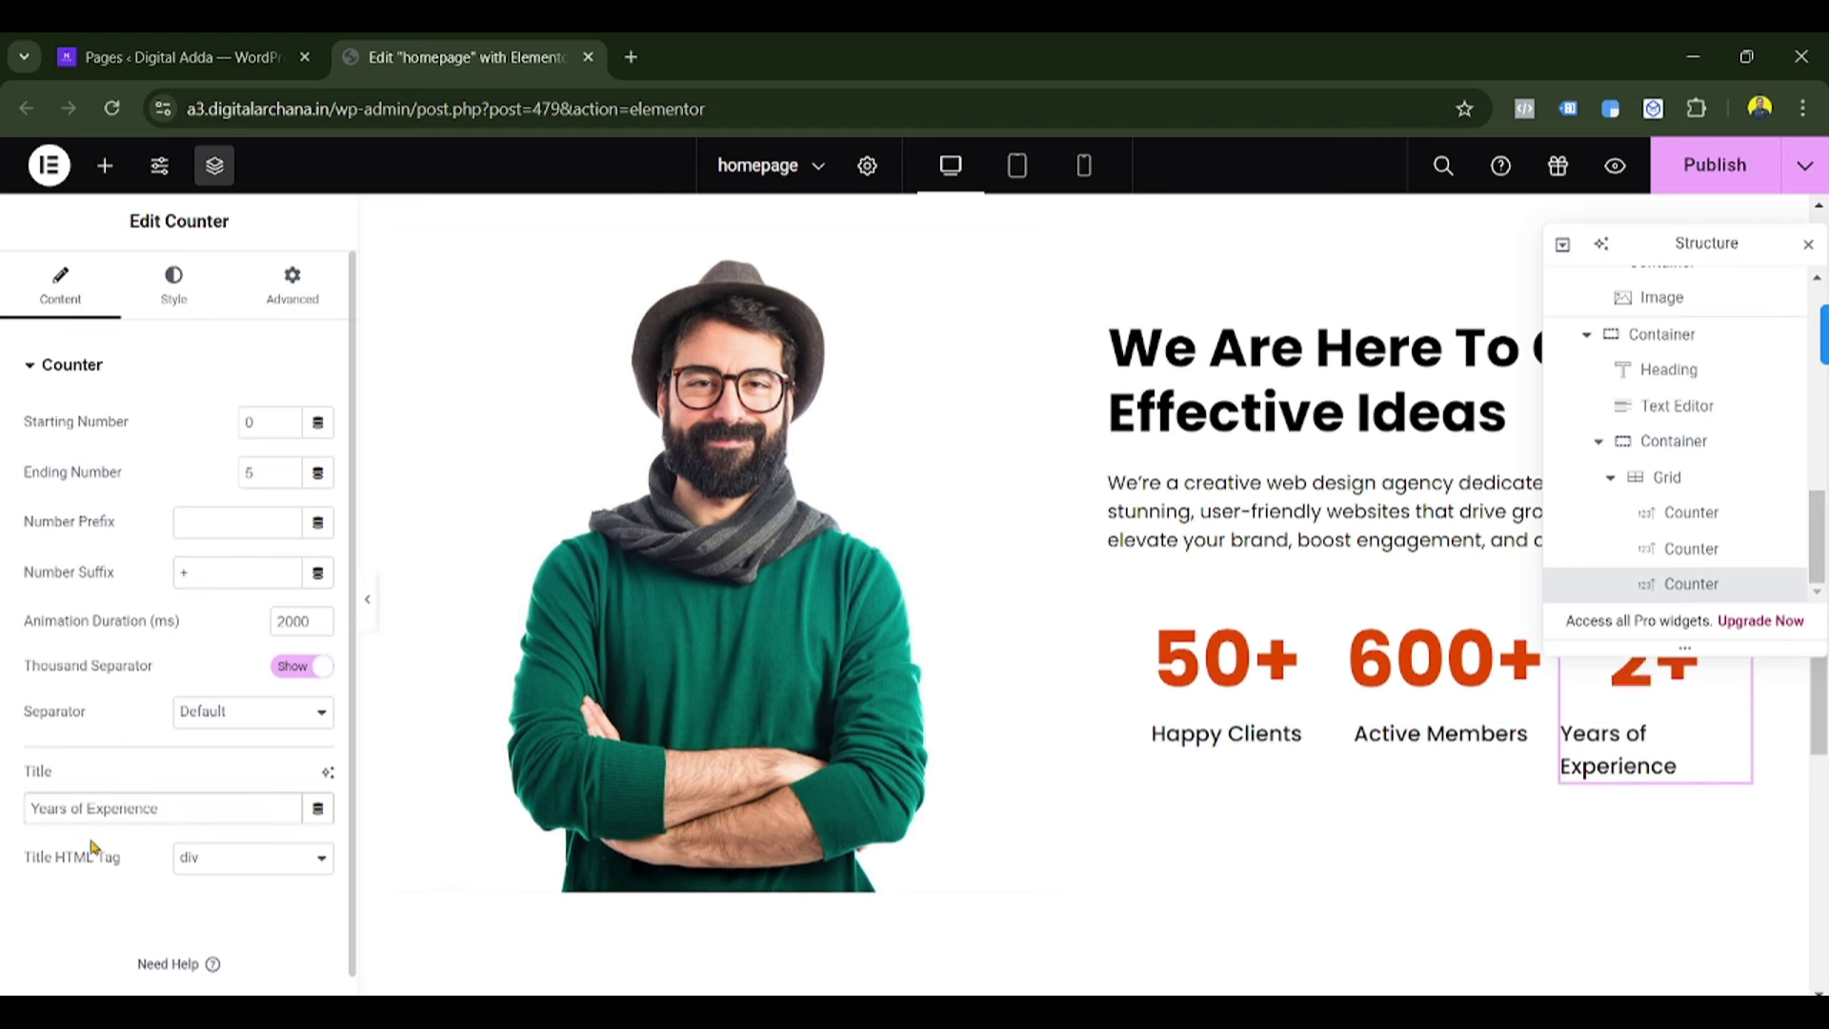
left_click_drag(85, 814, 23, 816)
key("BackSpace")
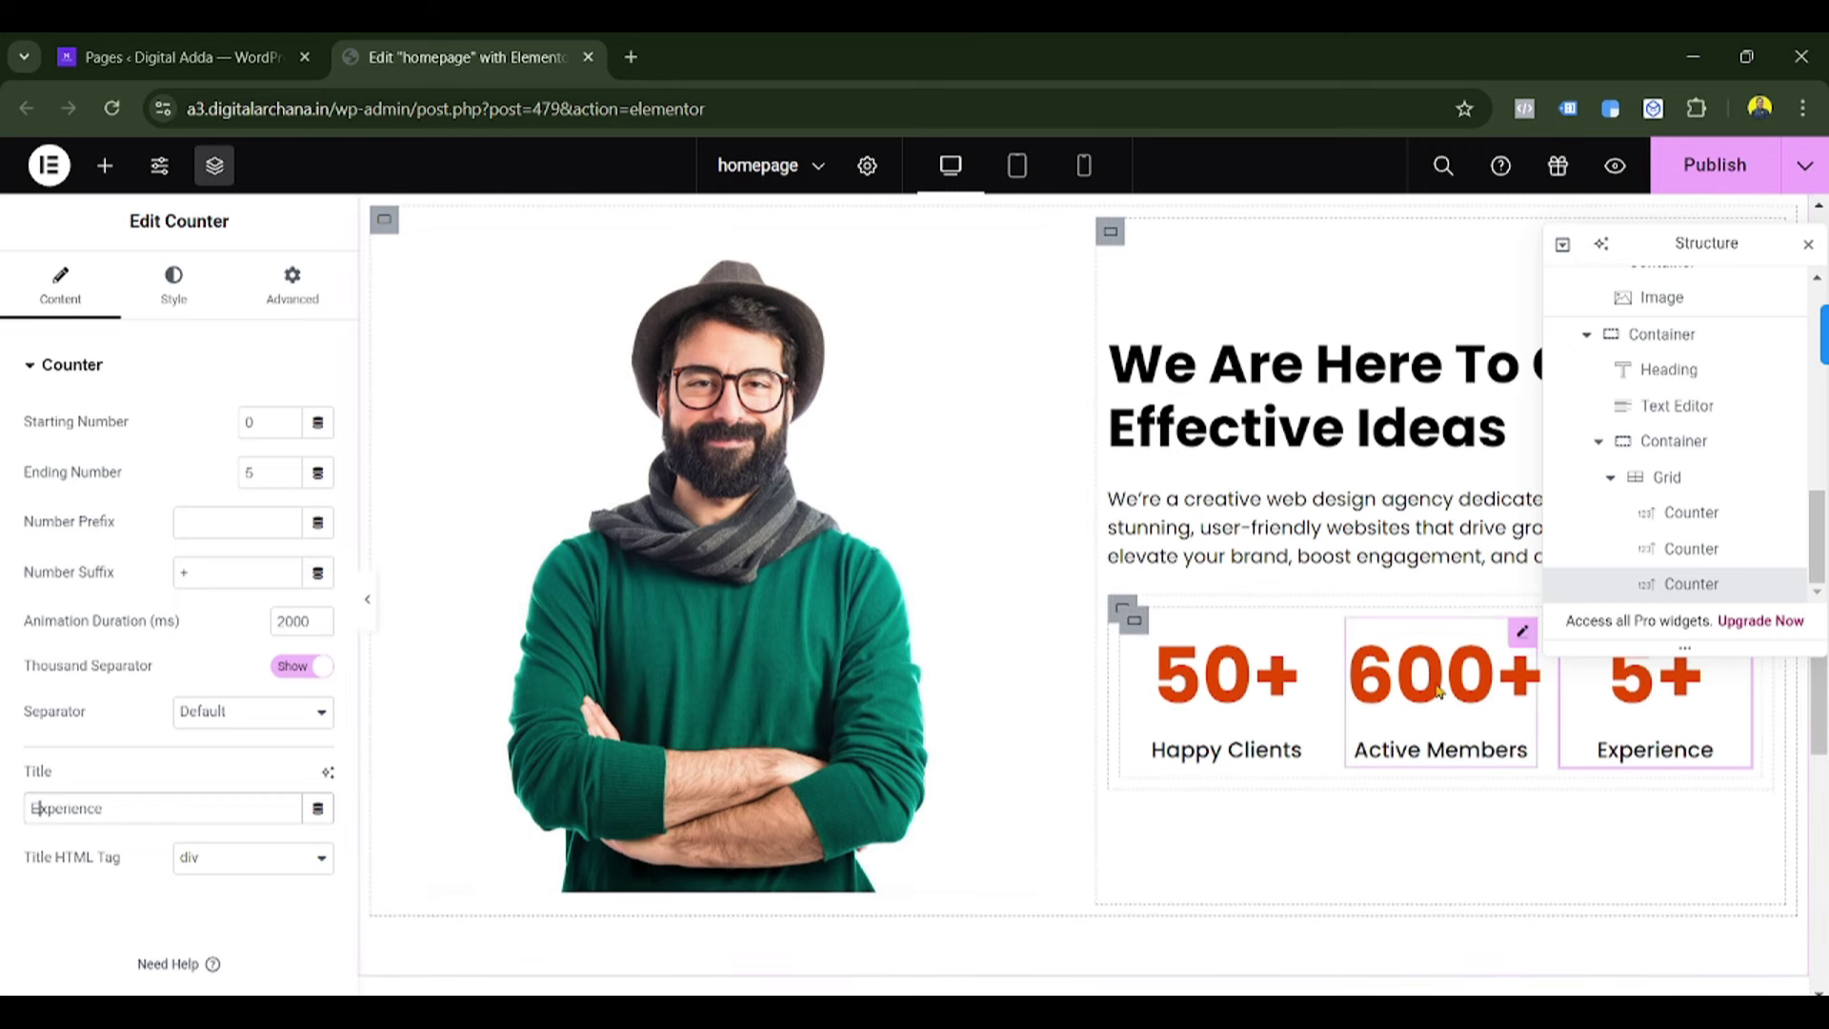
Lower the Active Members counter's target from 600 to 60.
left_click(1464, 690)
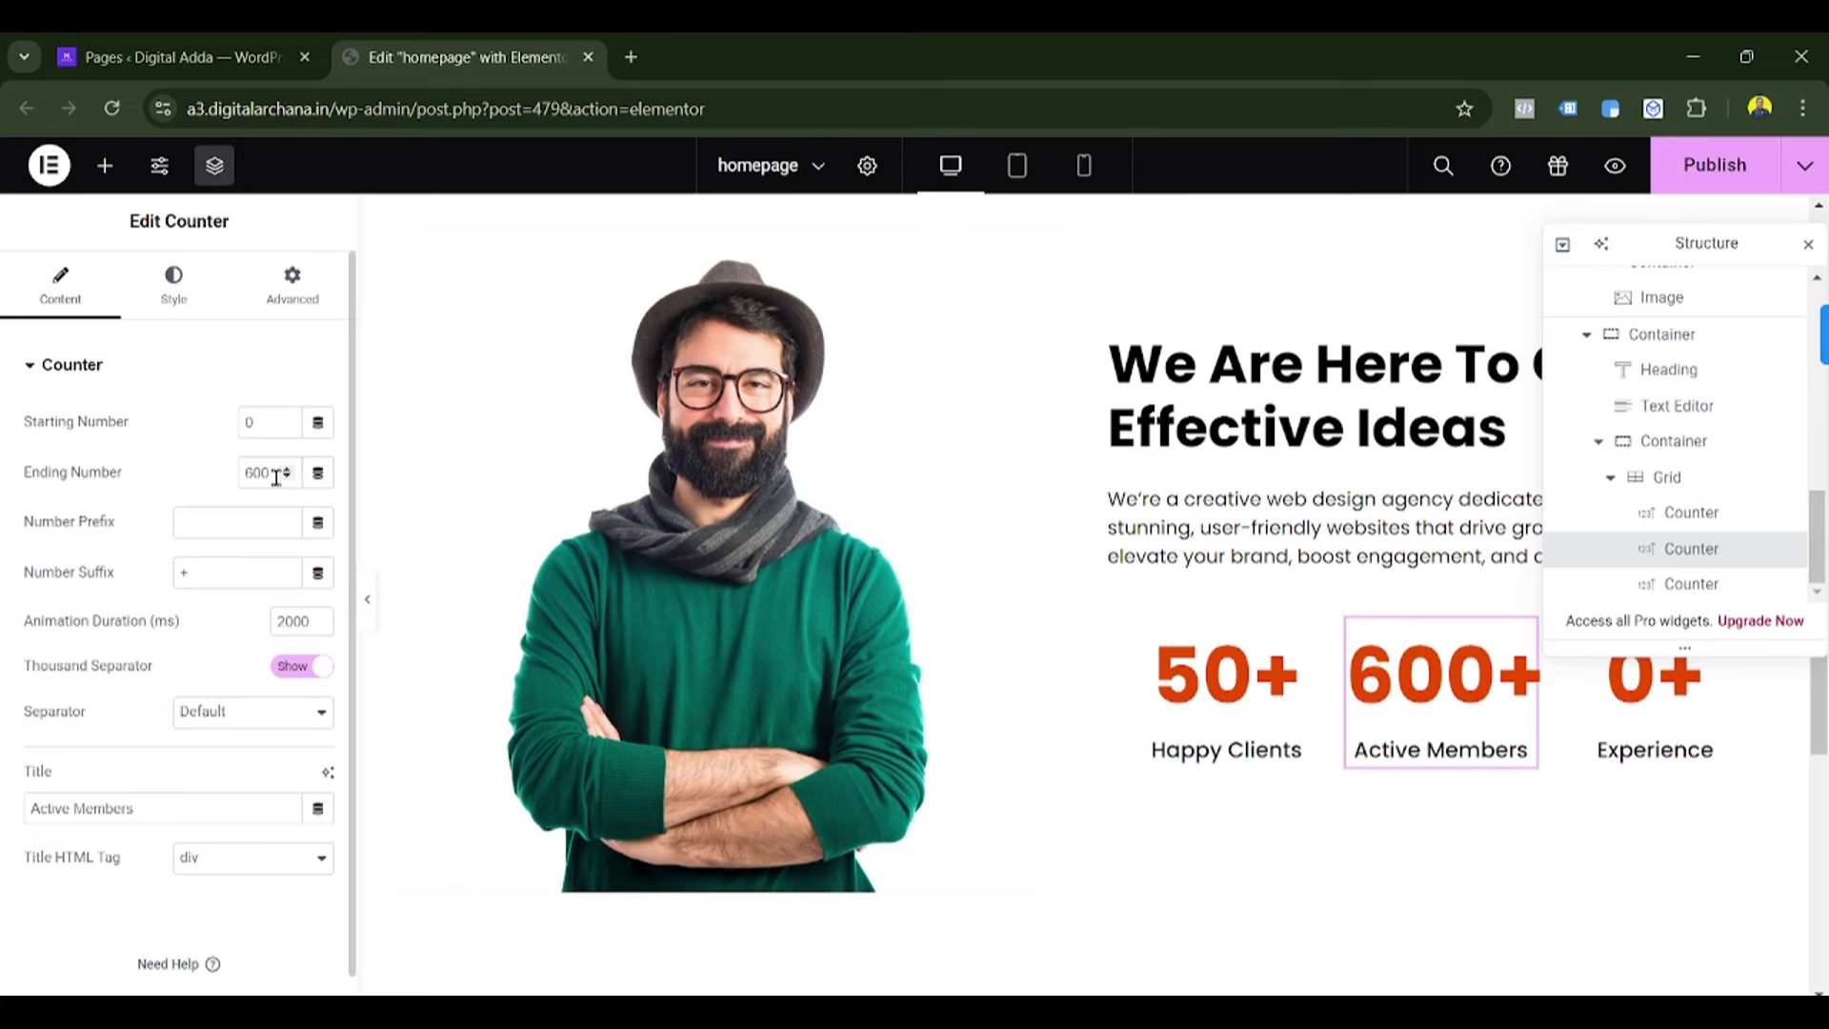
key("BackSpace")
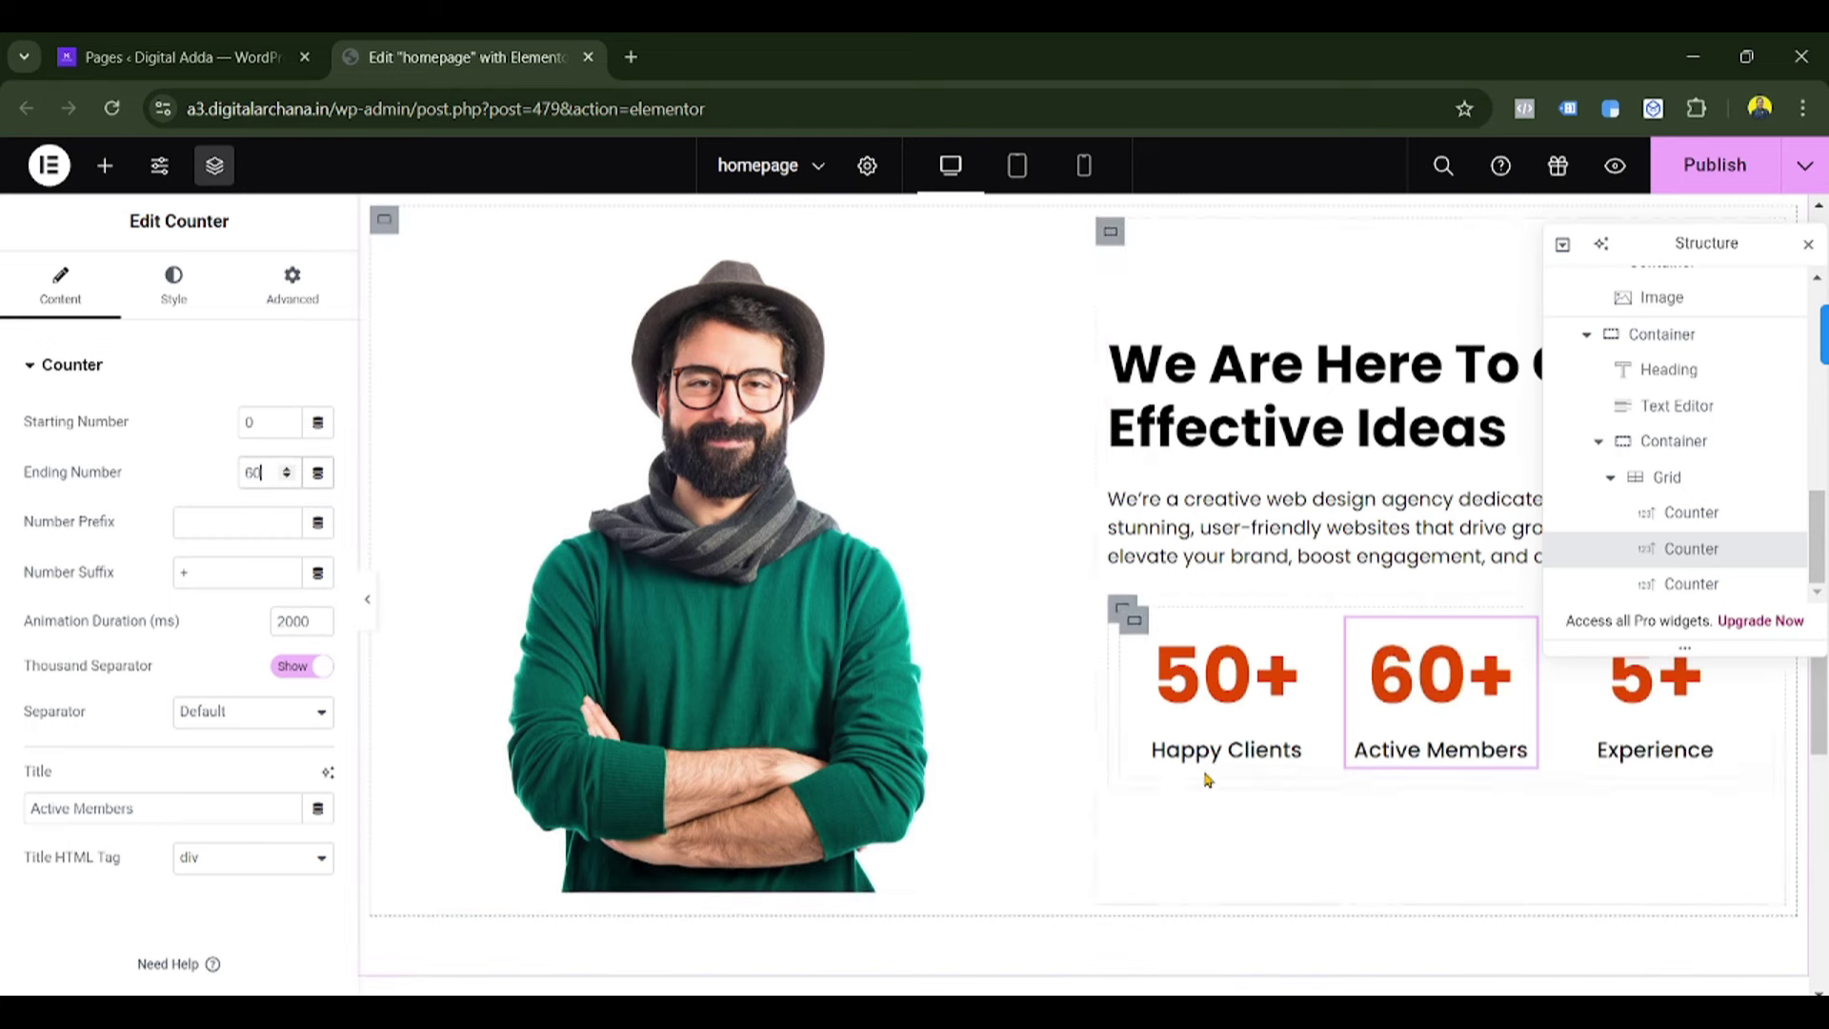
scroll(1205, 776, "down", 3)
scroll(1282, 846, "down", 3)
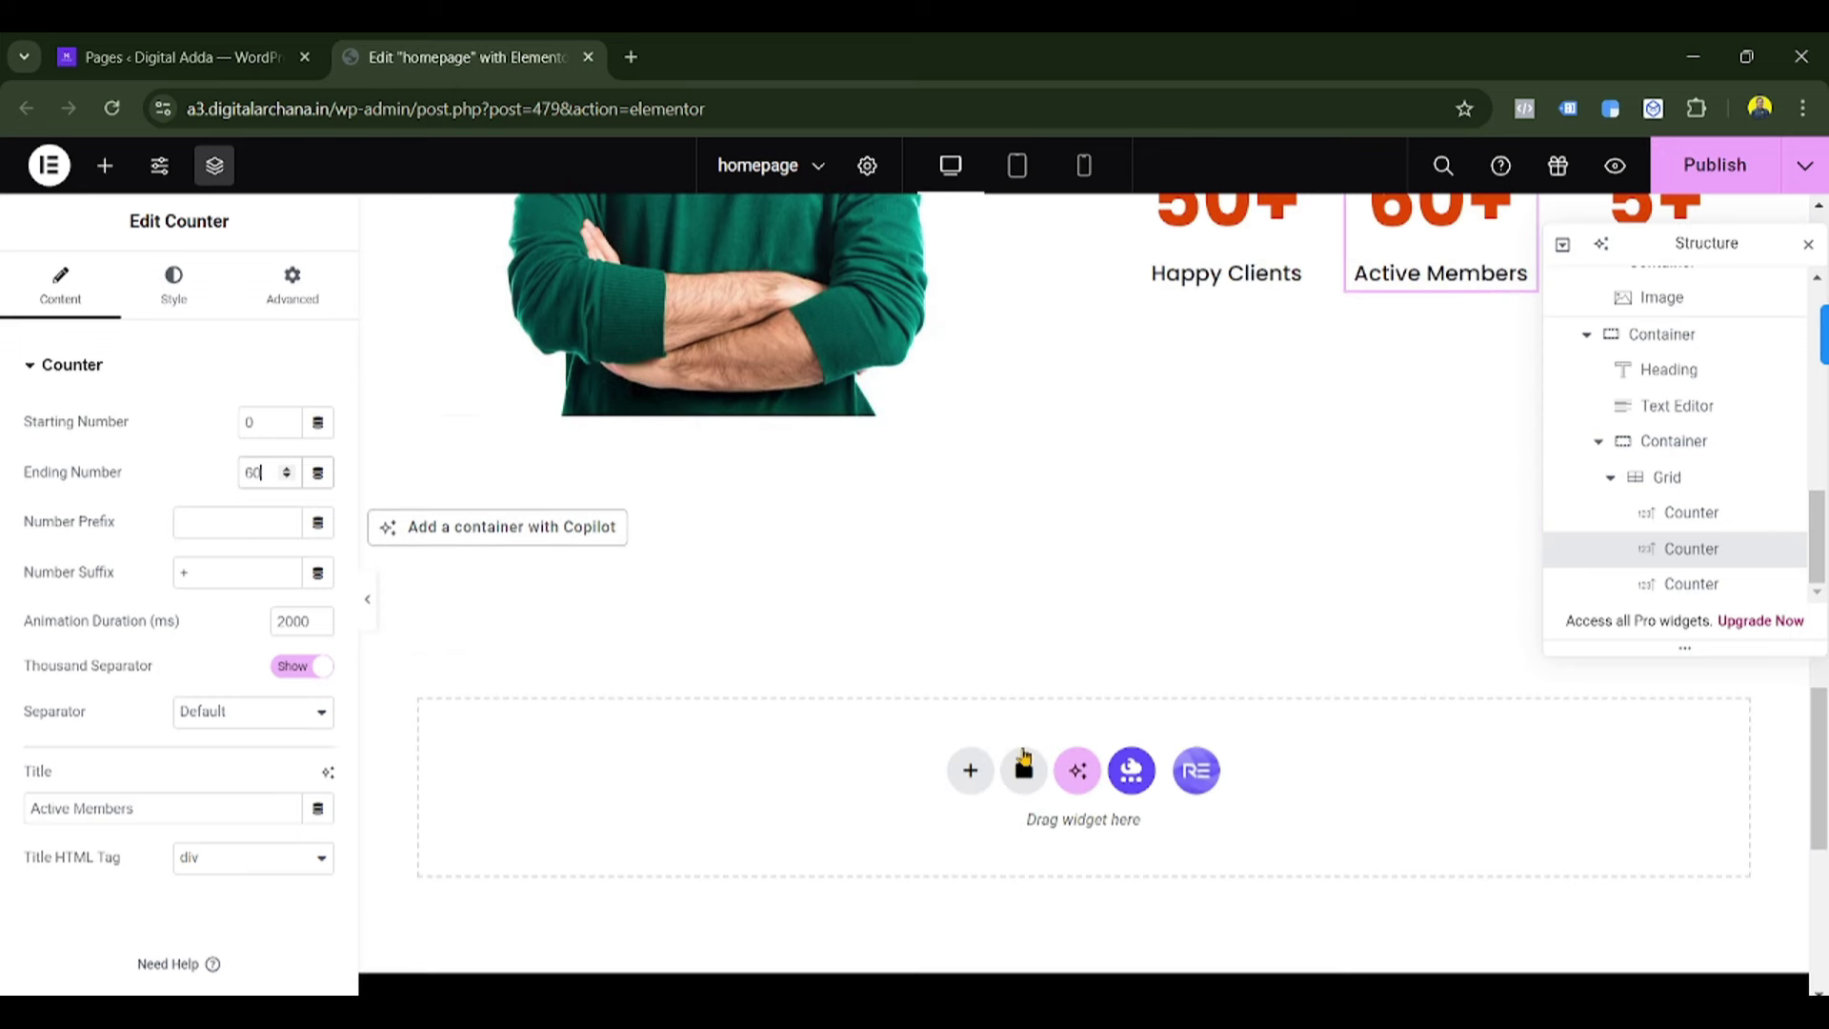
left_click(970, 769)
Create a one-column flexbox container with padding 0 on all sides.
left_click(1005, 897)
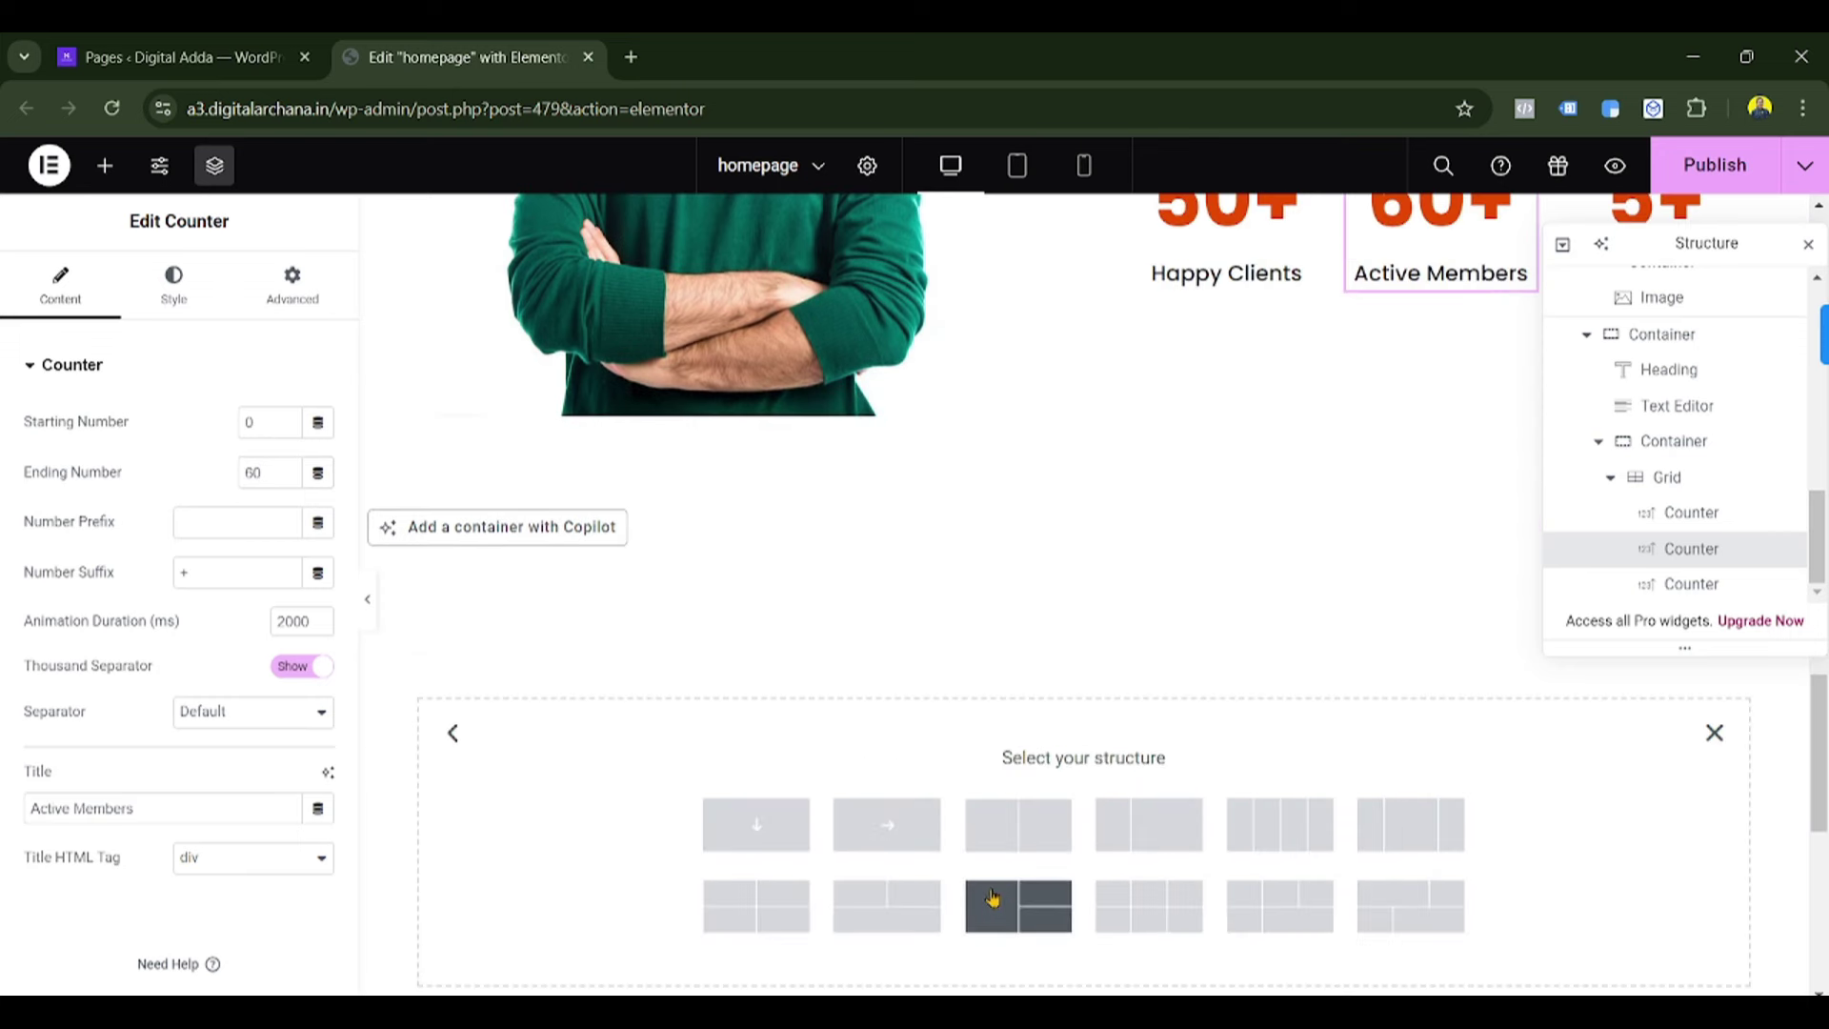
left_click(767, 849)
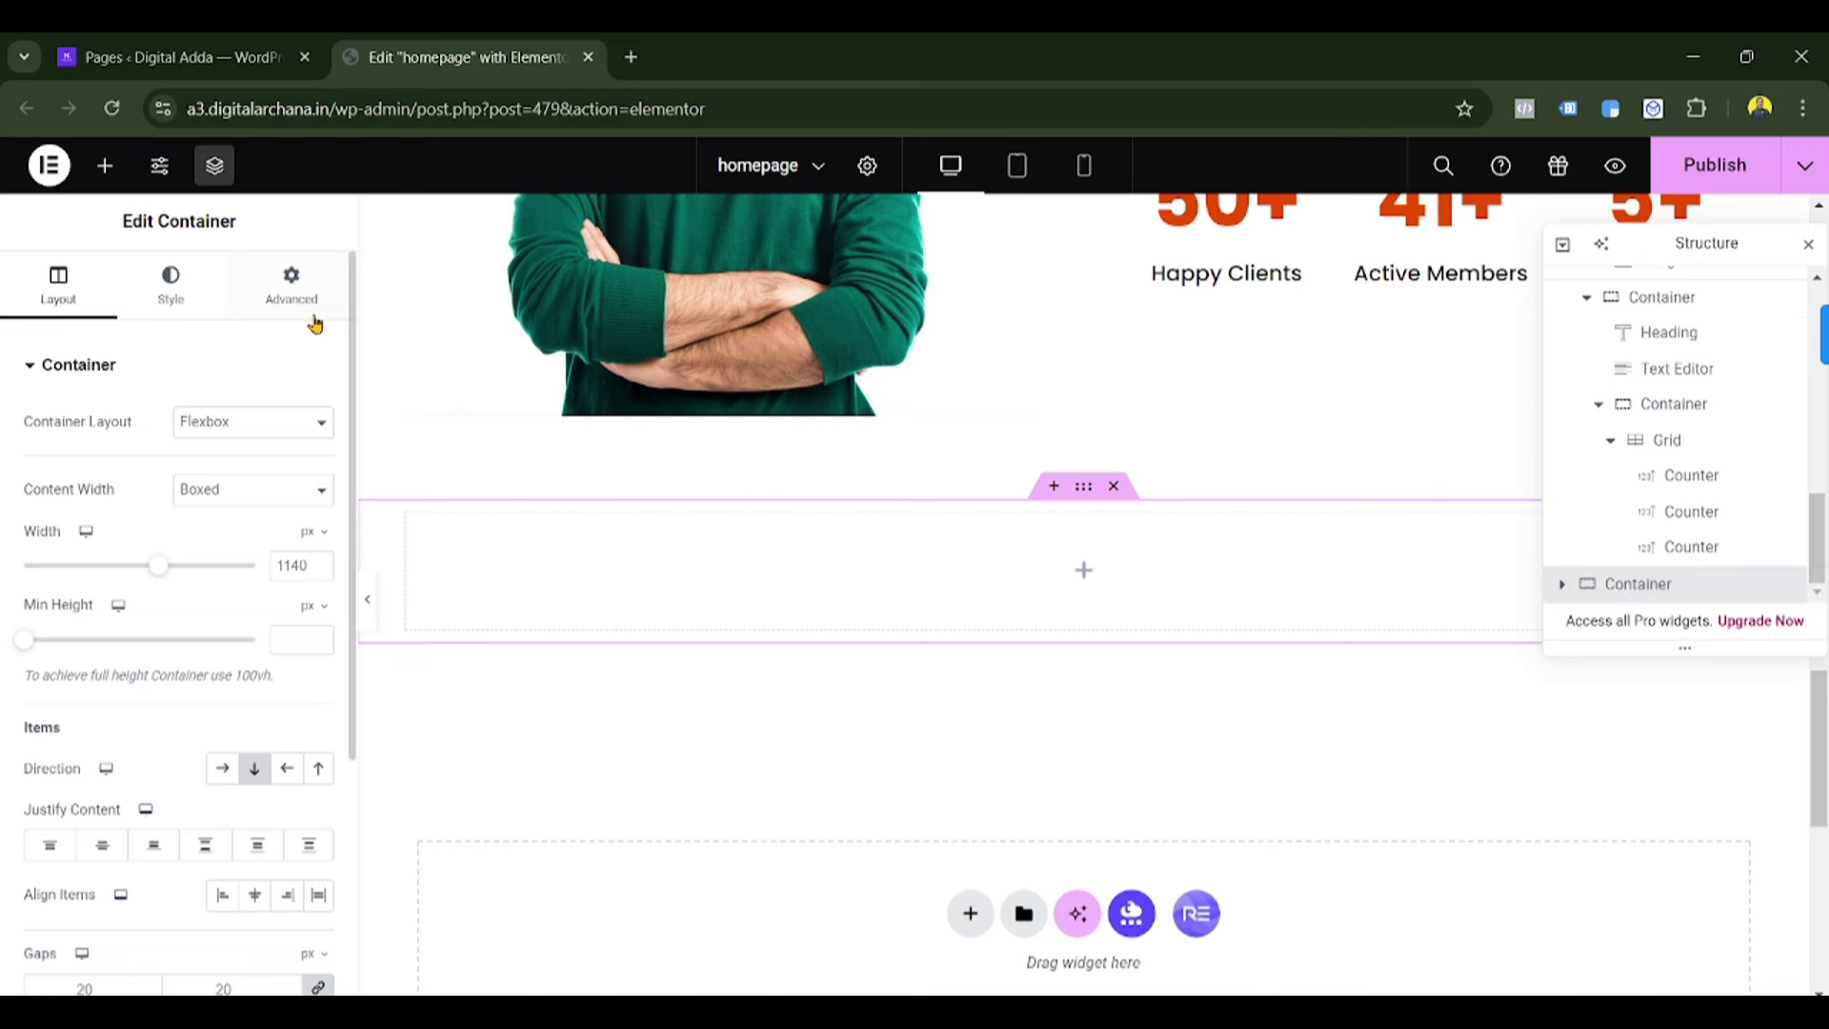
left_click(293, 285)
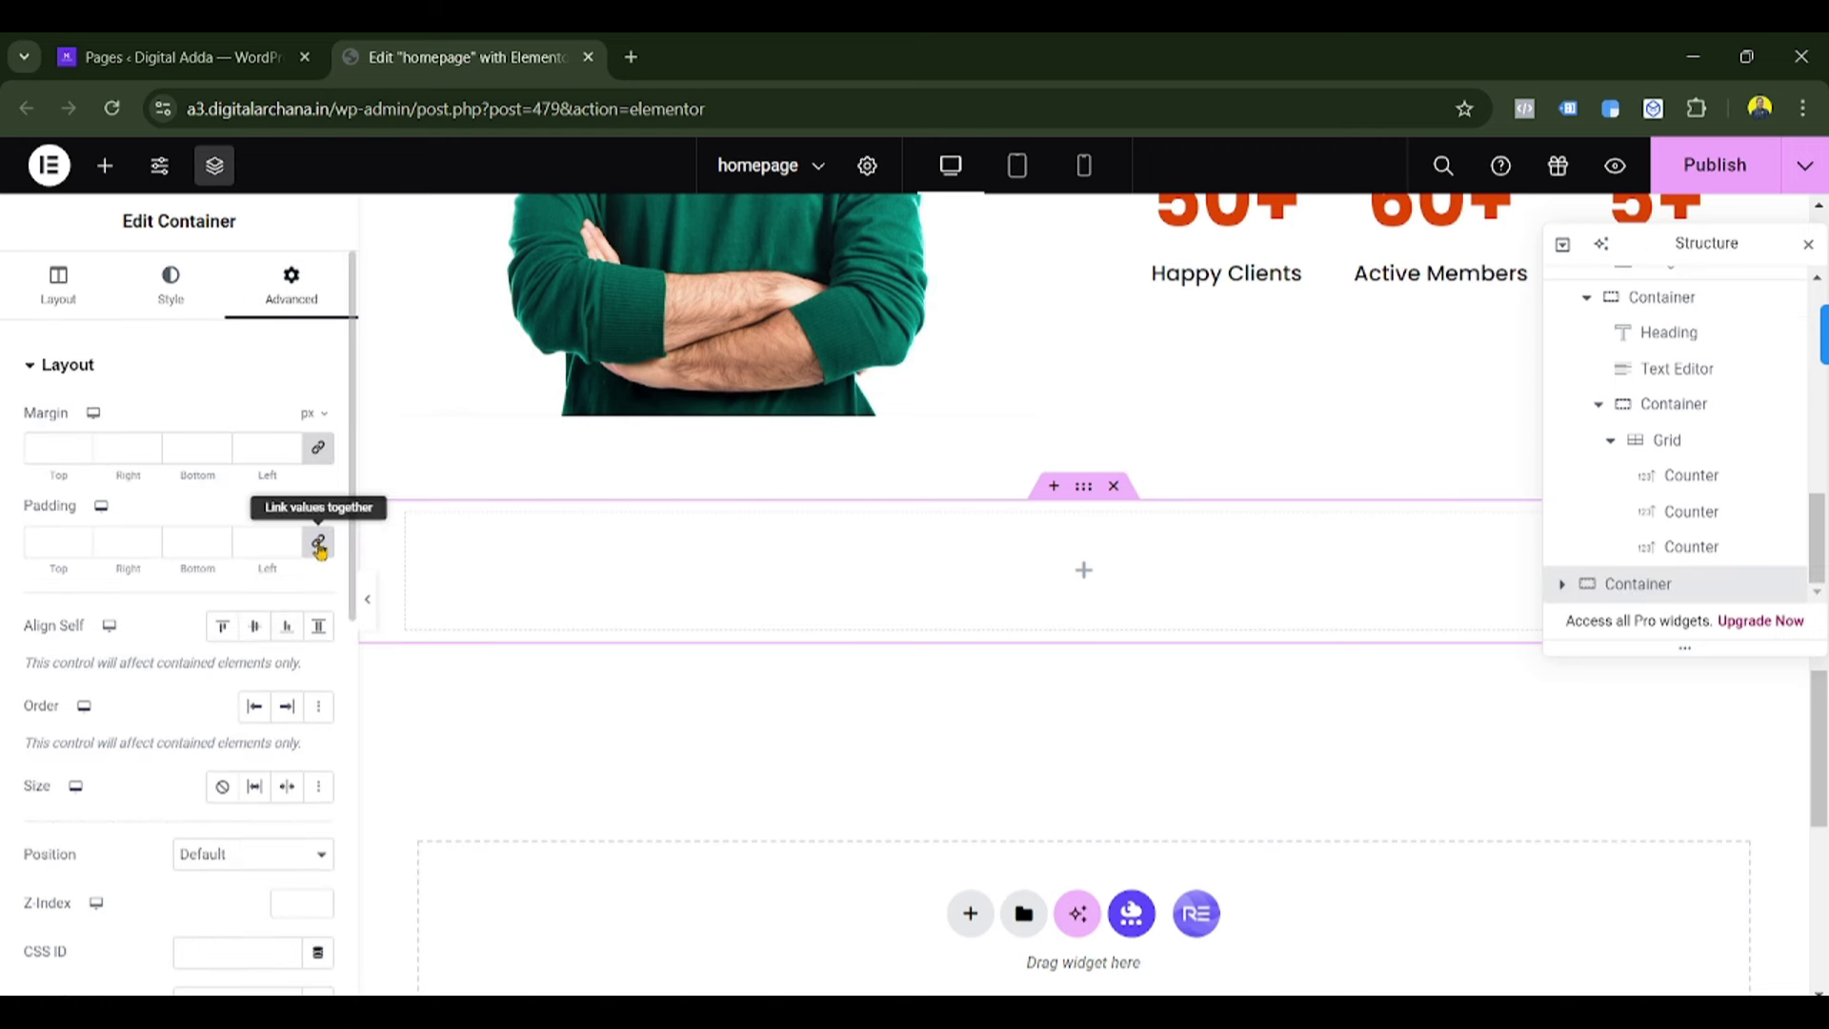
left_click(318, 542)
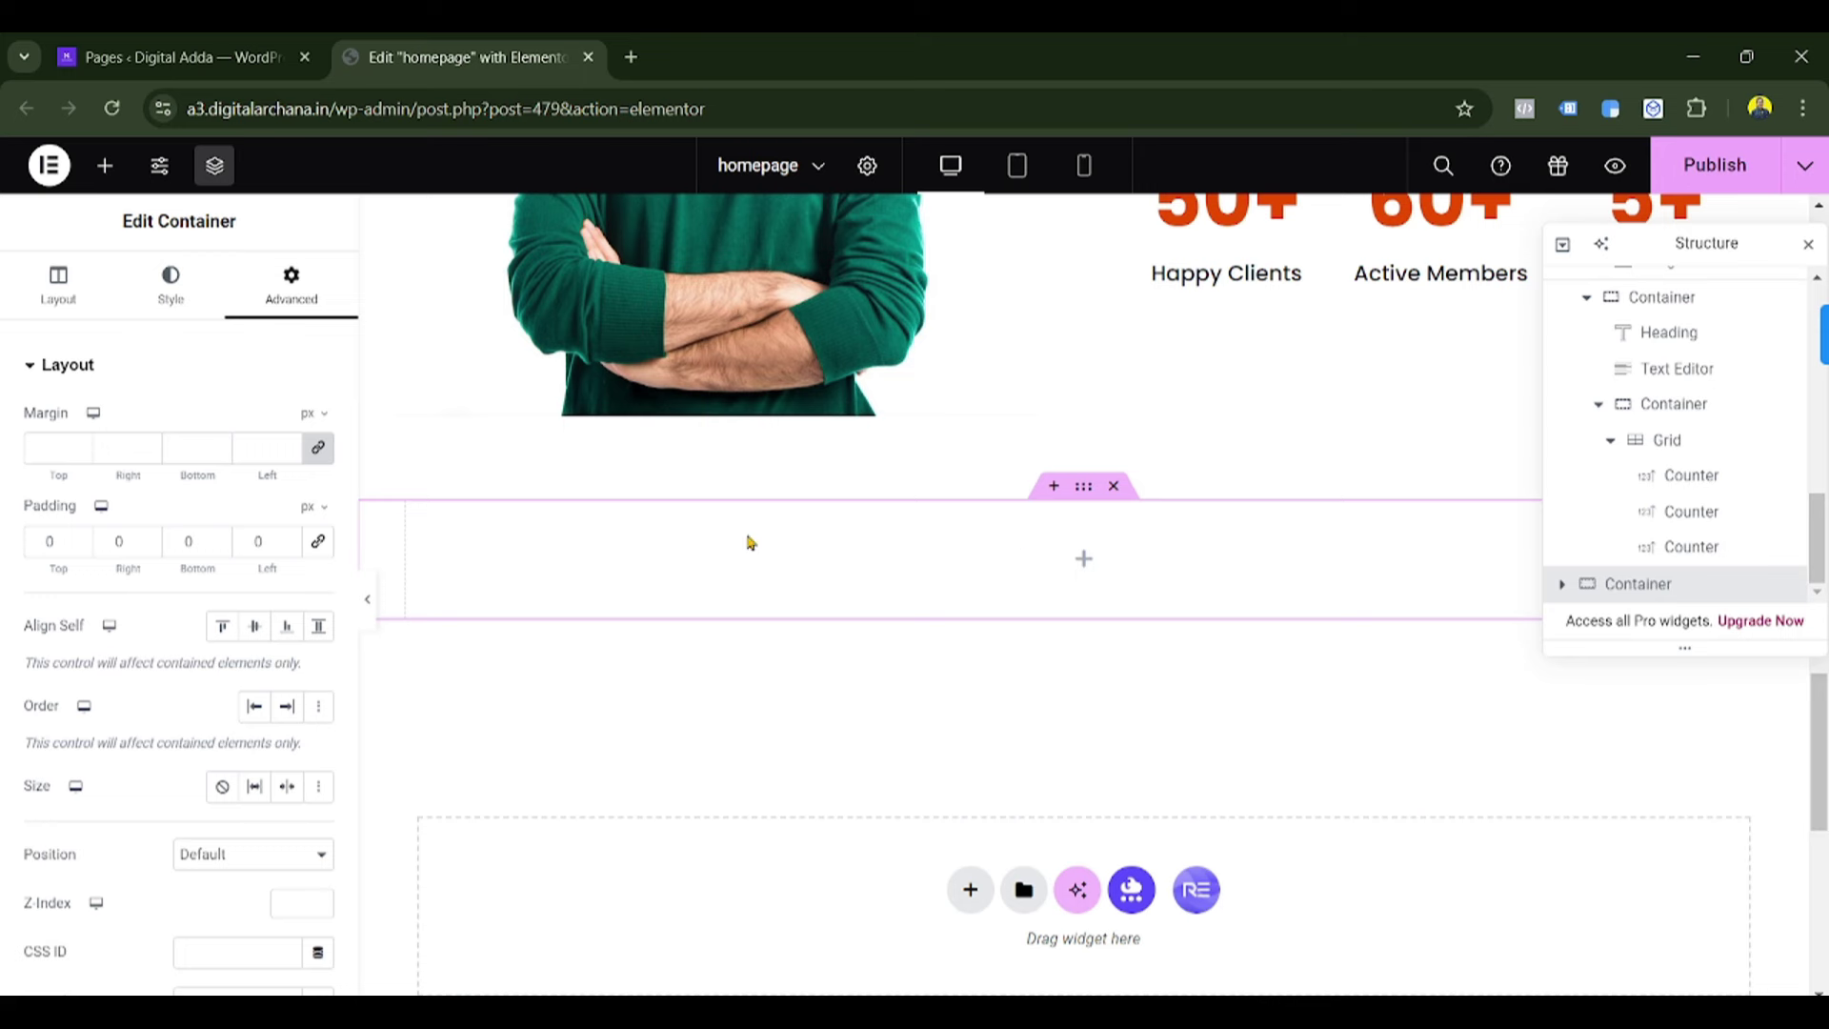
Give the container a solid background in the orange-red Blue global colour.
left_click(172, 291)
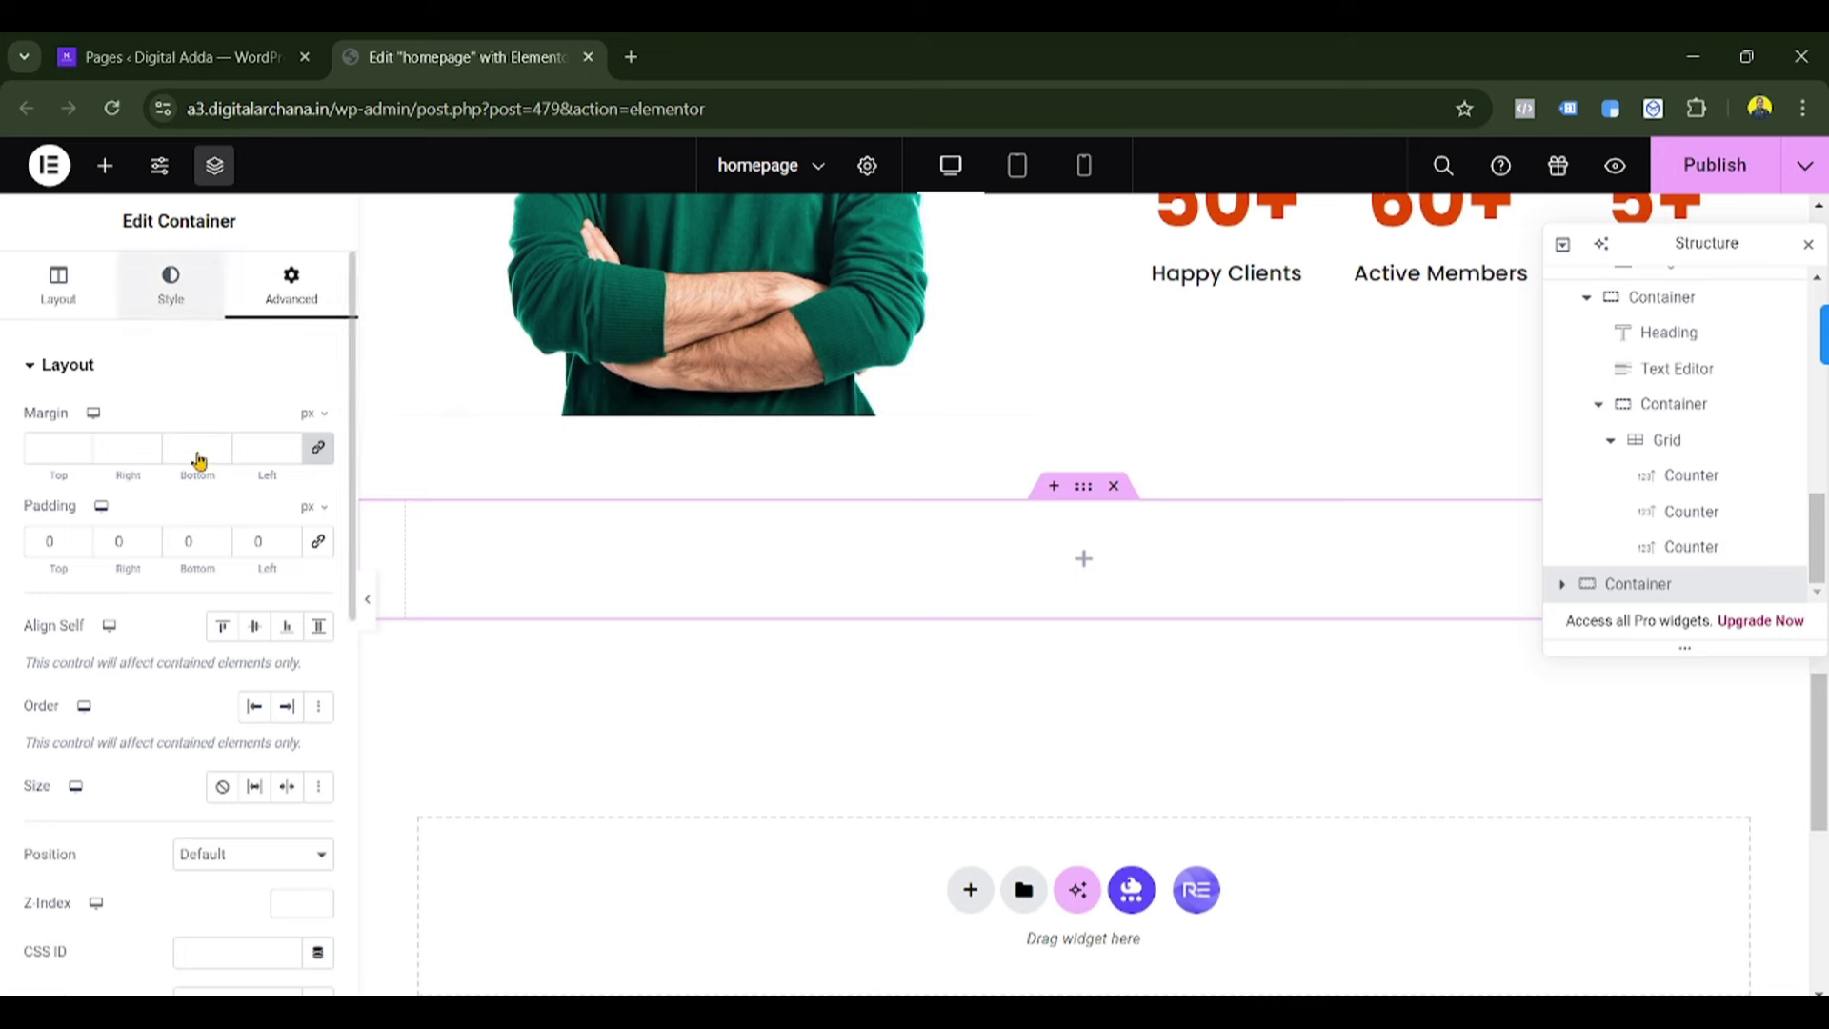
left_click(222, 472)
left_click(288, 523)
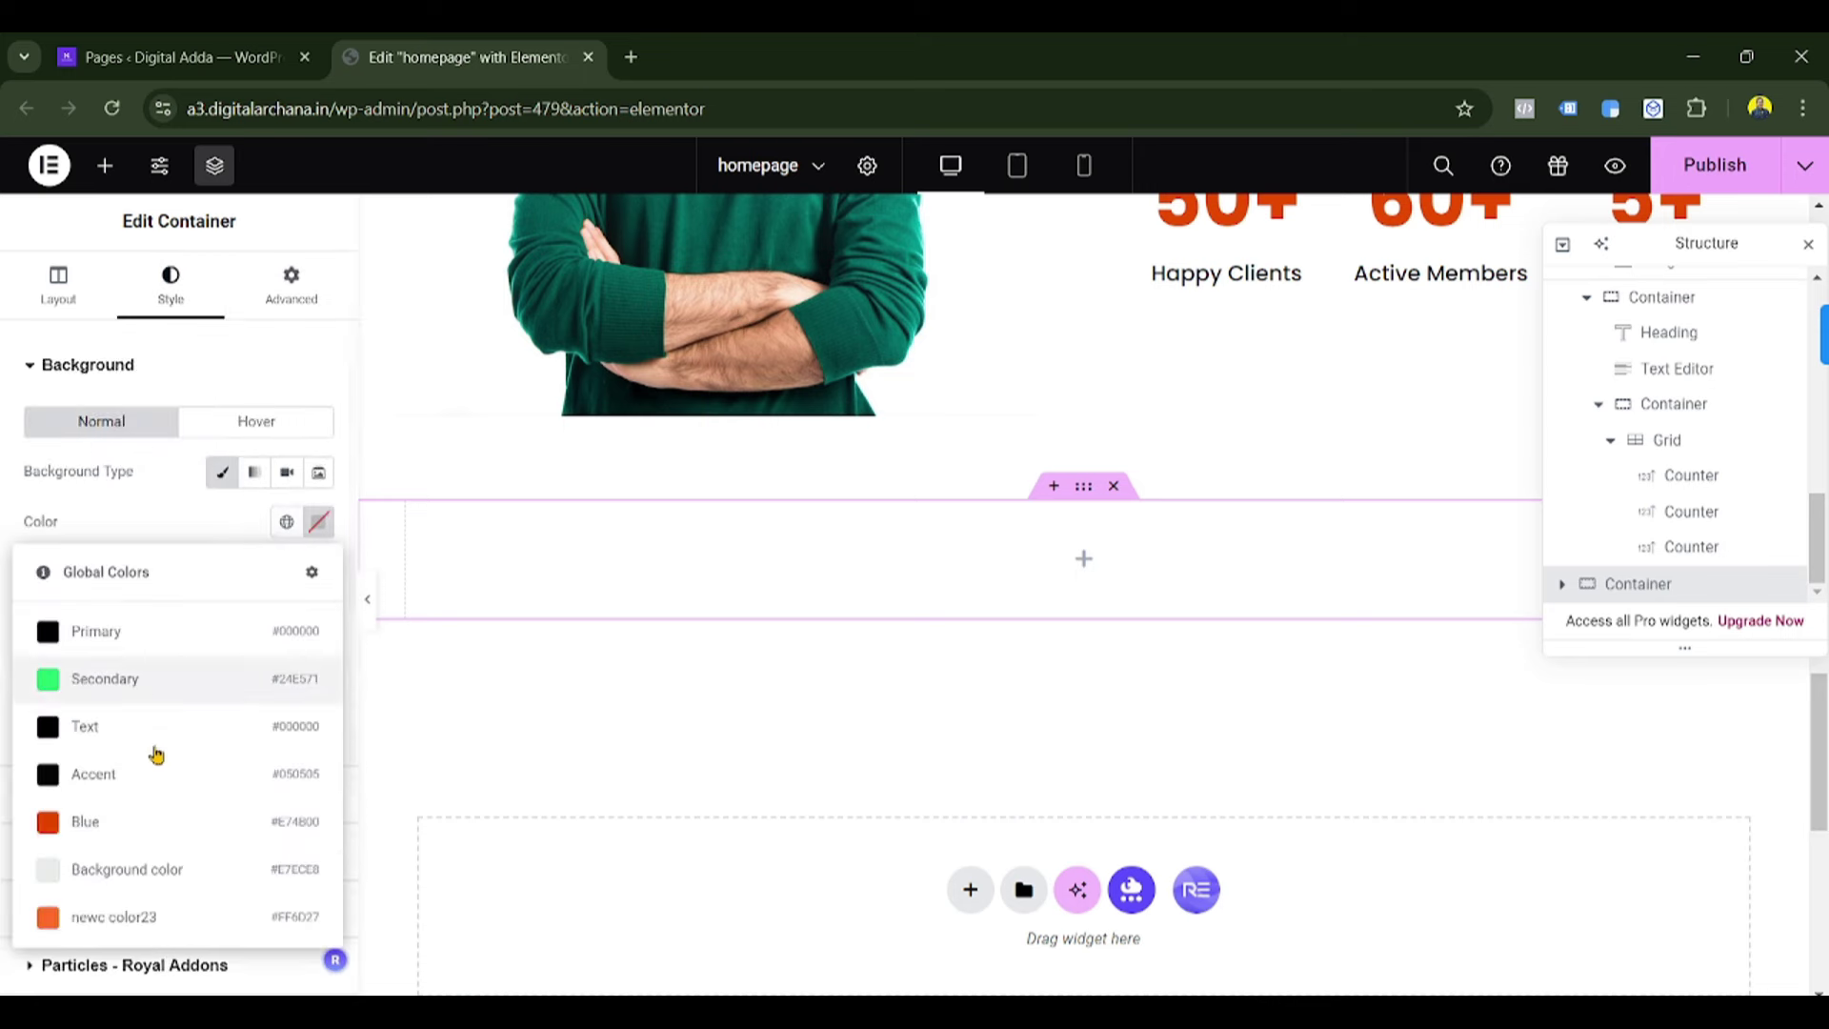
left_click(143, 840)
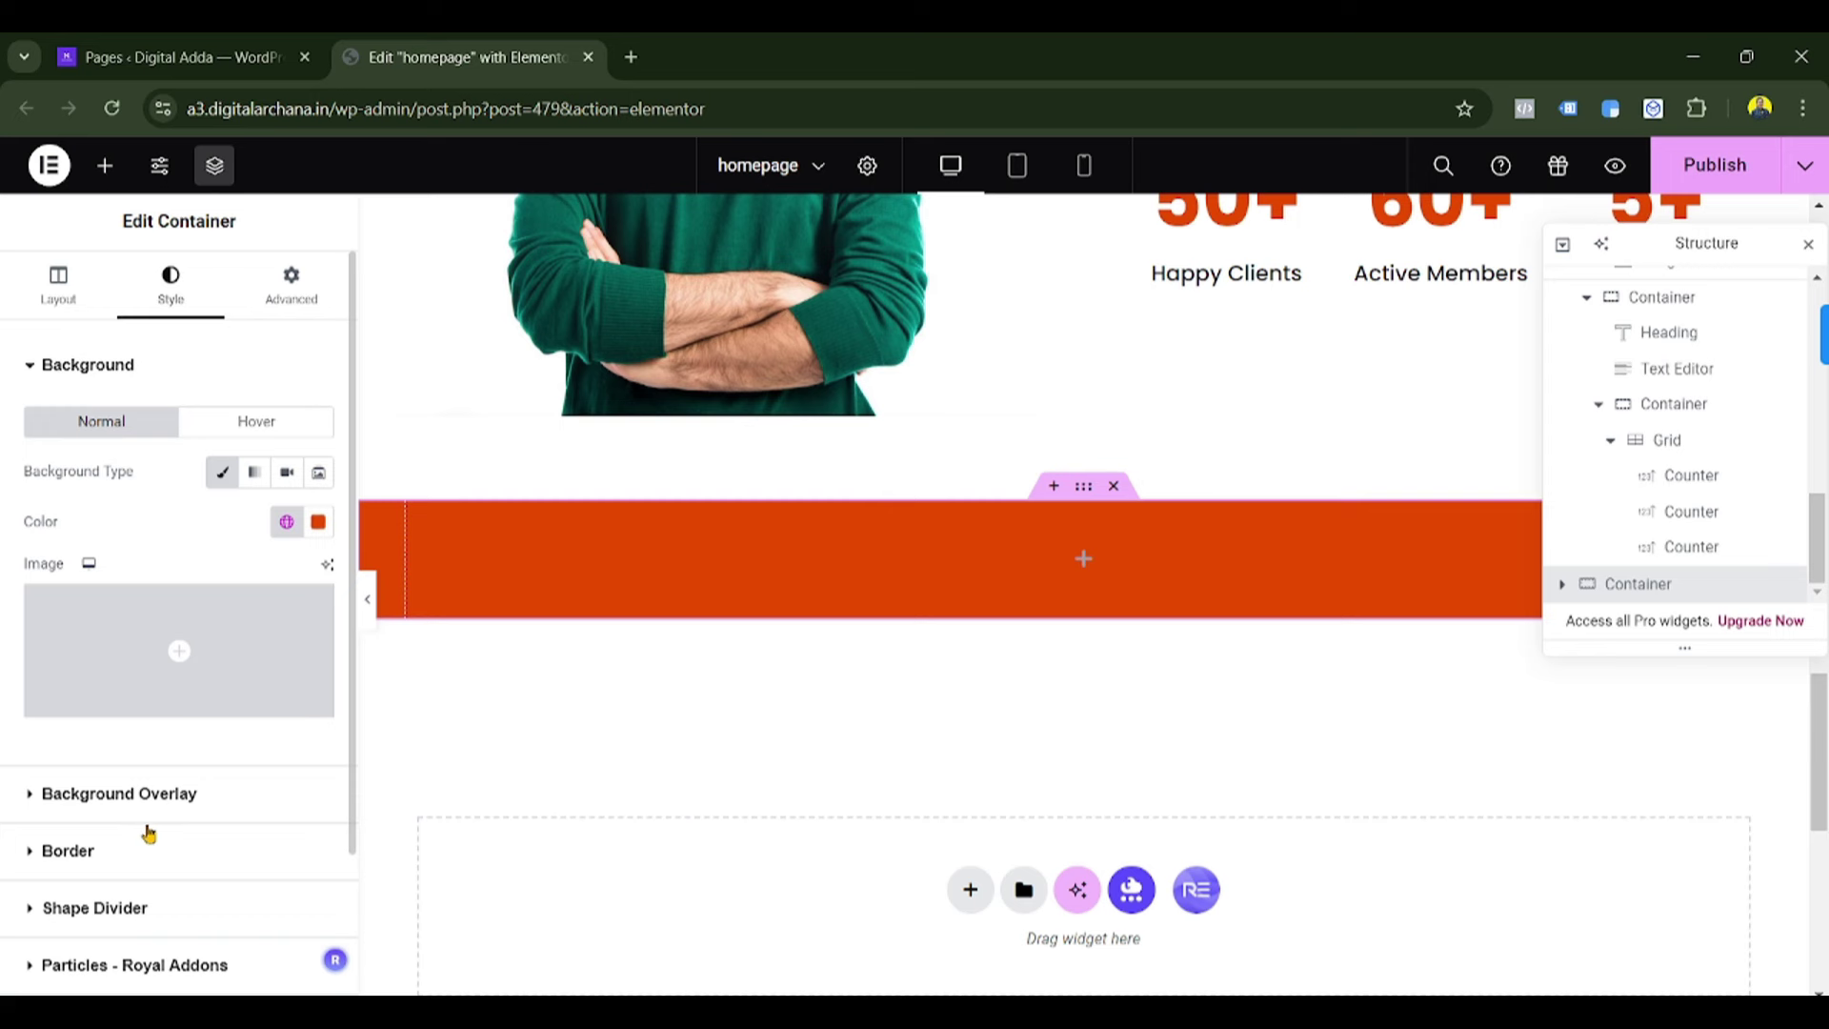
left_click(1083, 561)
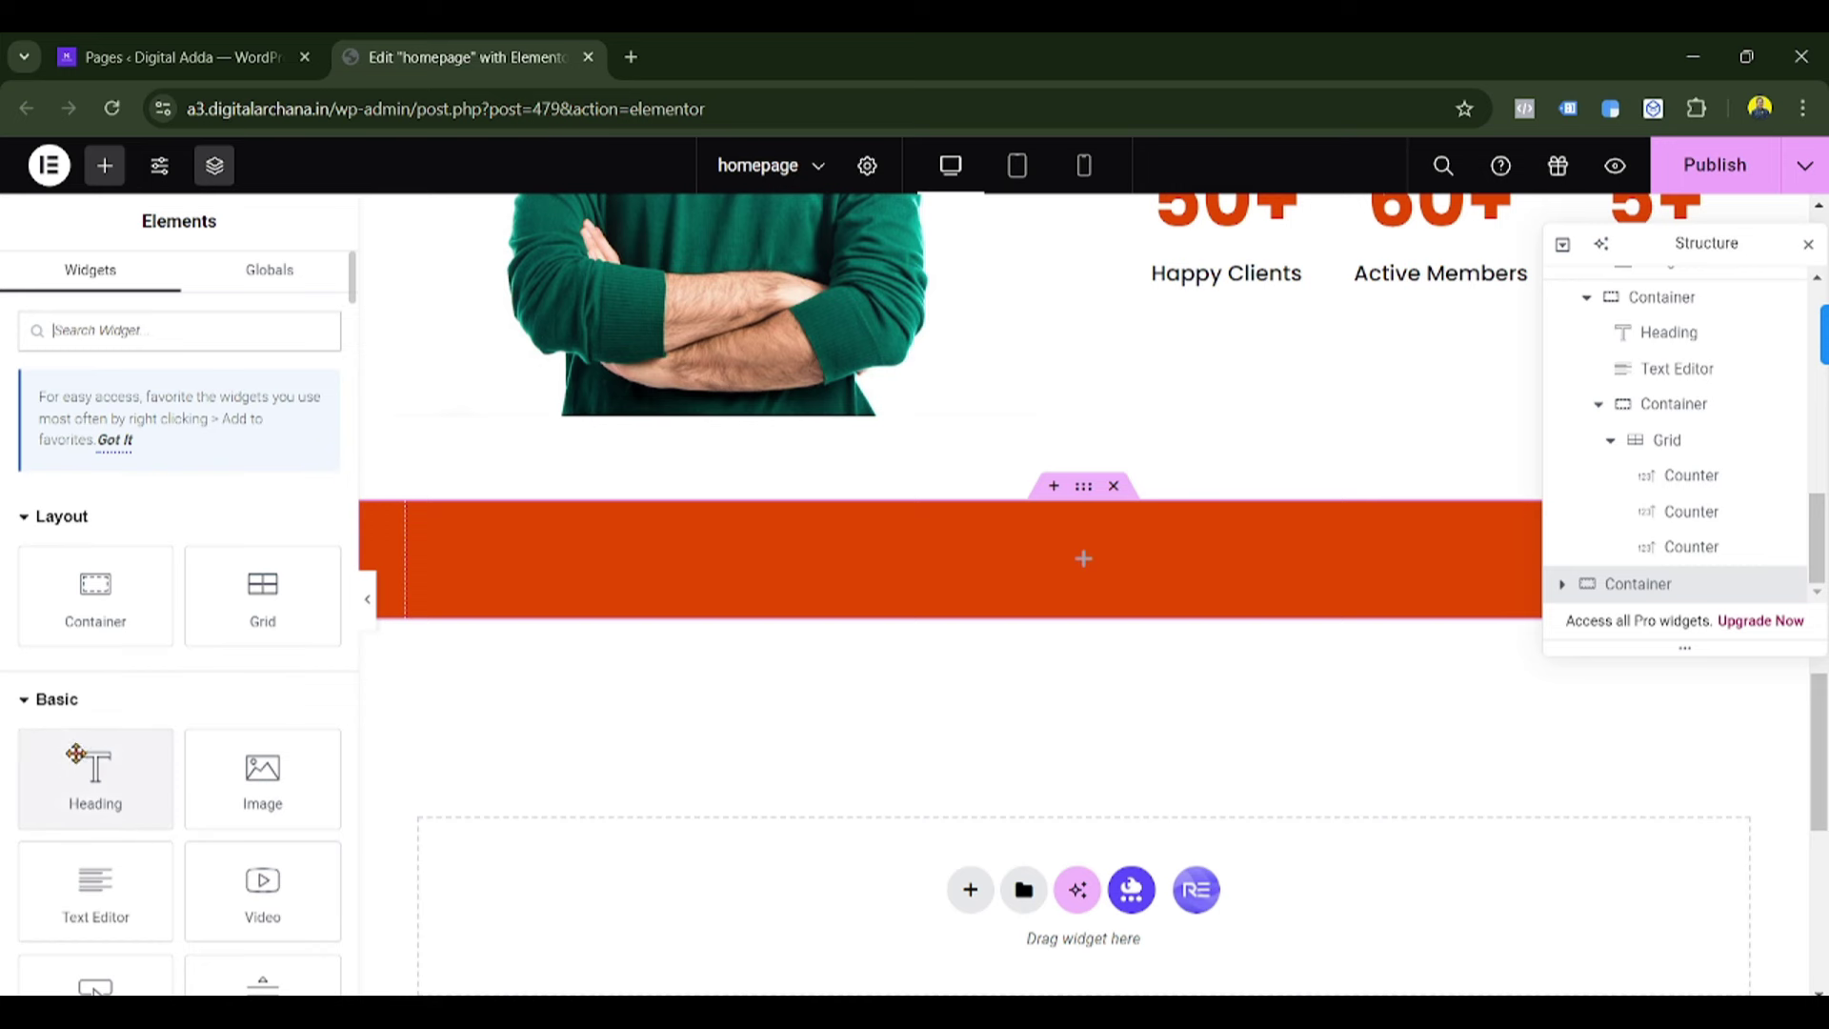
Drop an inner container into the orange section and duplicate it with Ctrl+D.
left_click_drag(96, 591, 803, 586)
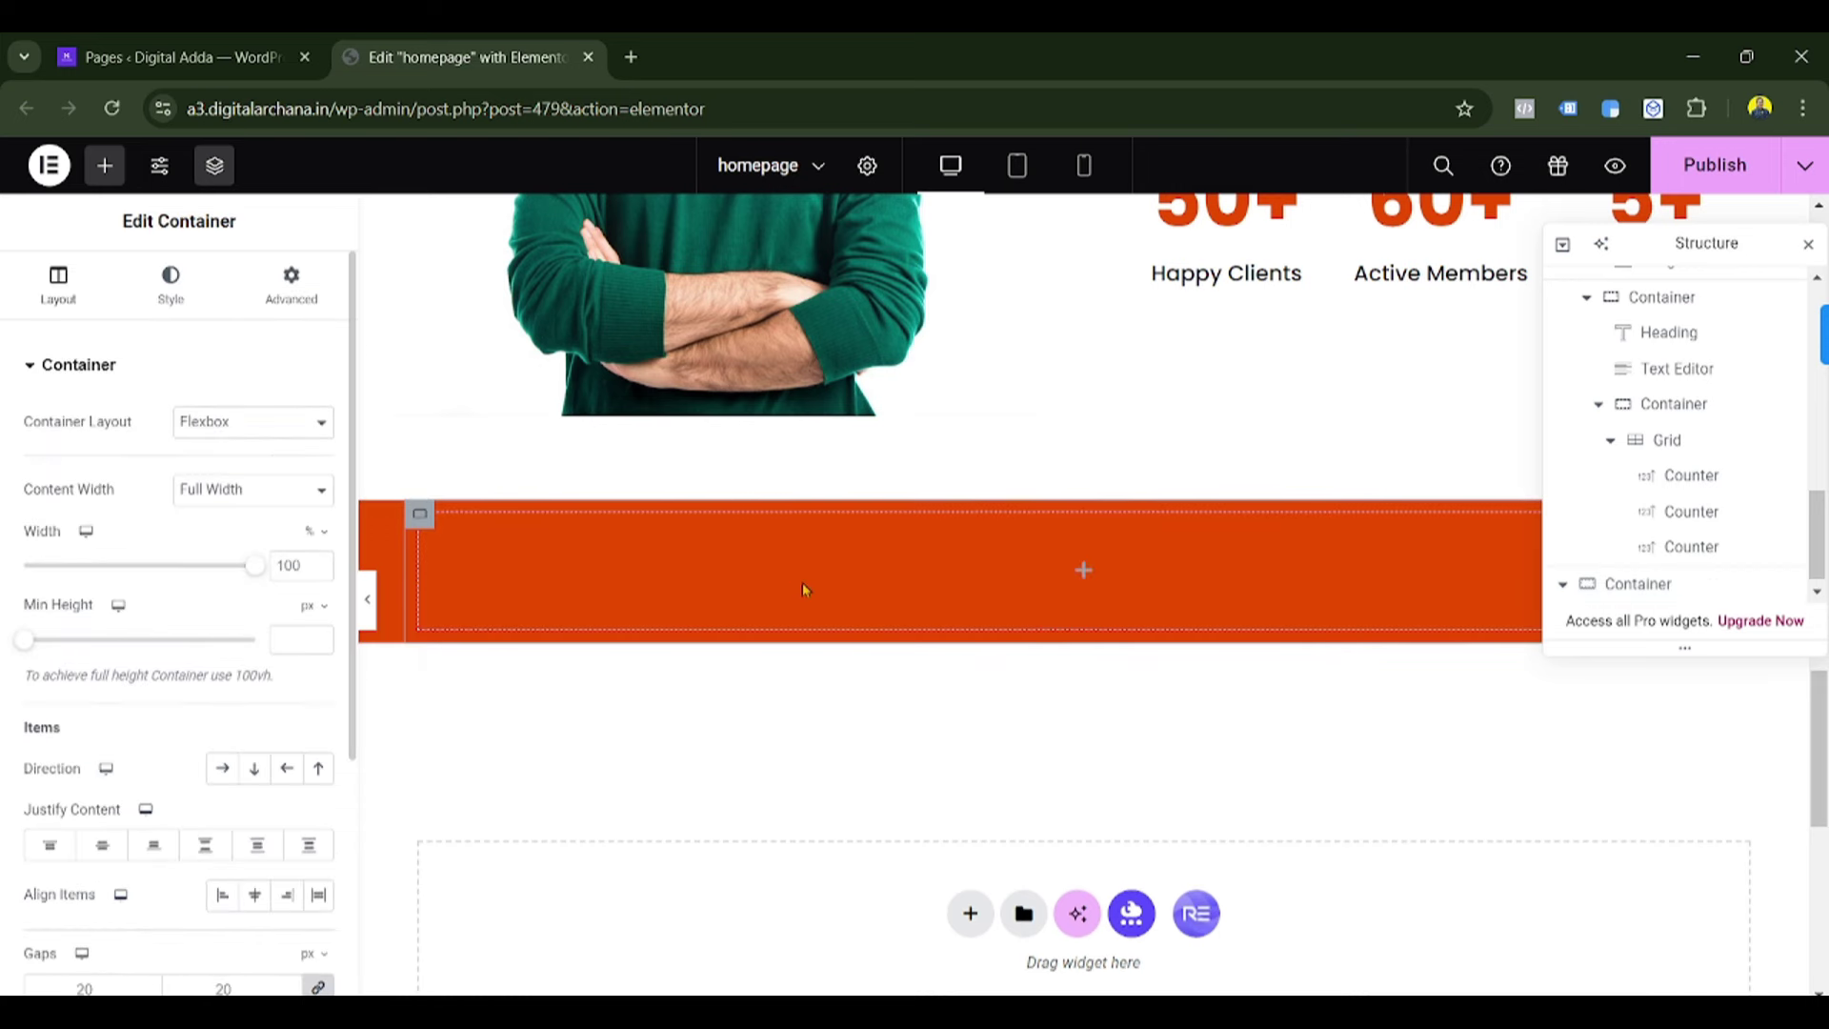
left_click(1082, 571)
left_click_drag(98, 624, 863, 540)
left_click_drag(484, 631, 743, 611)
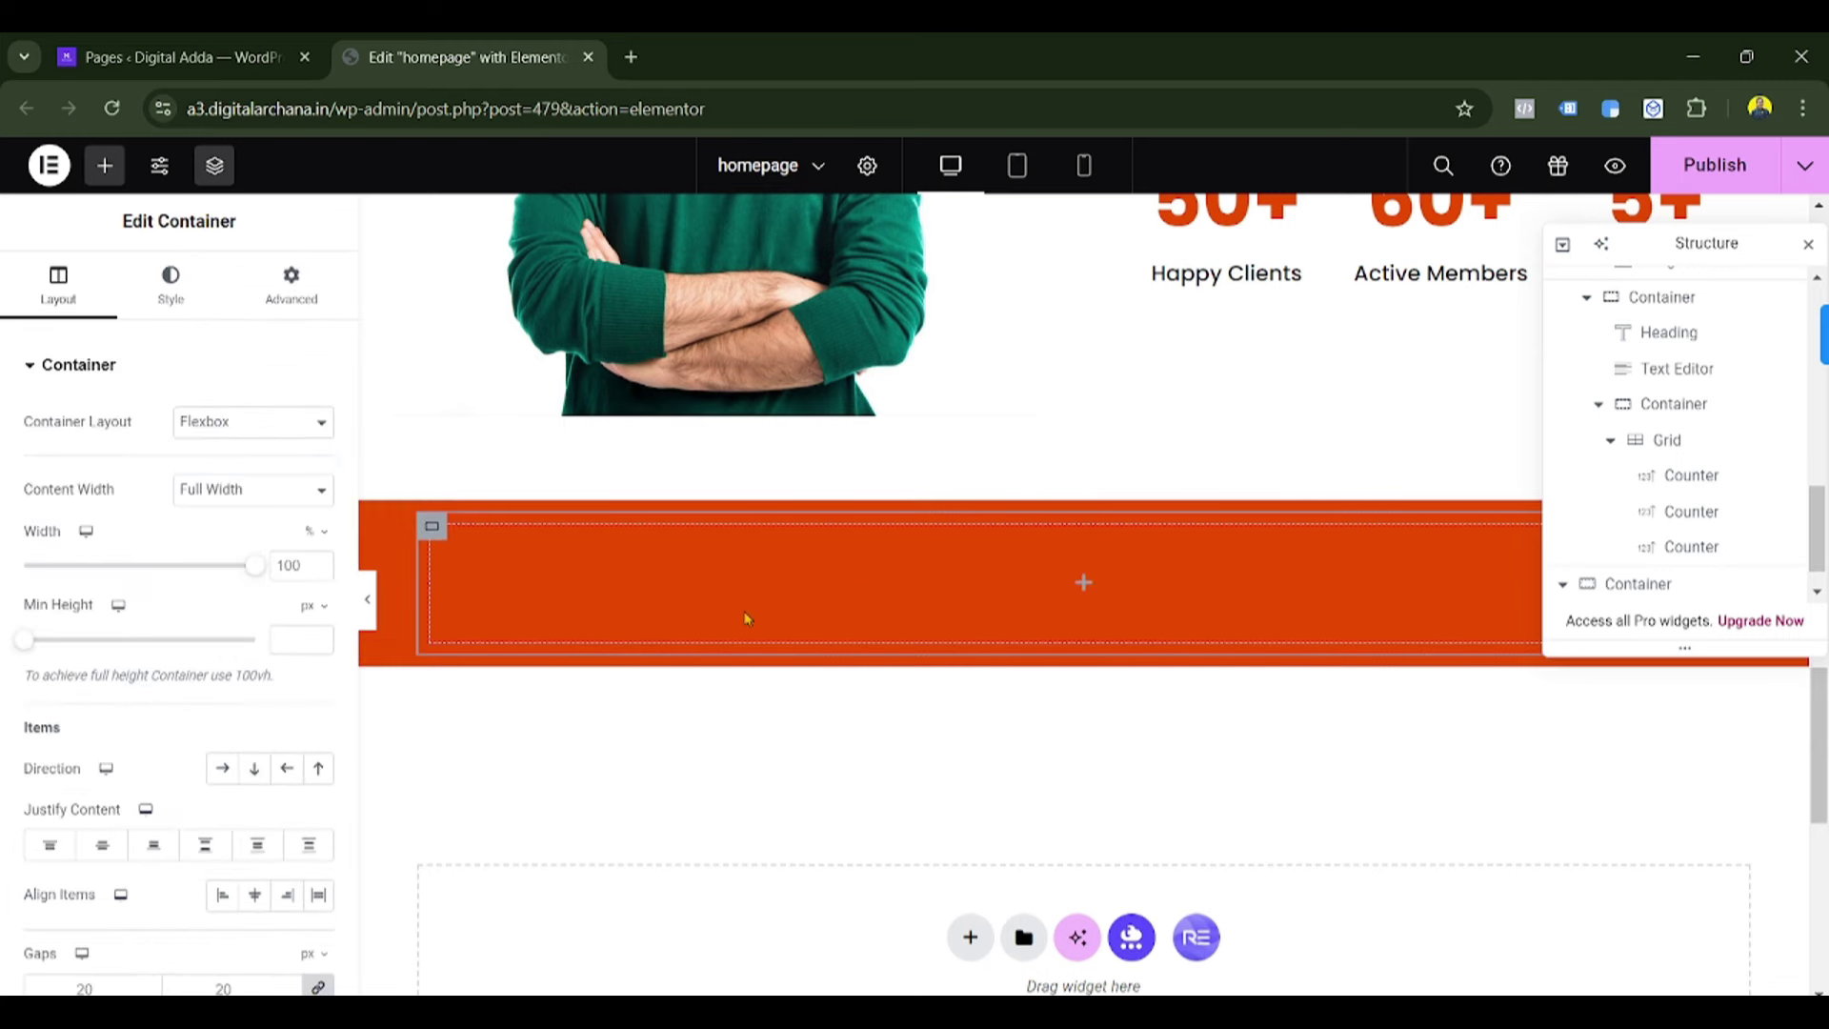
right_click(663, 578)
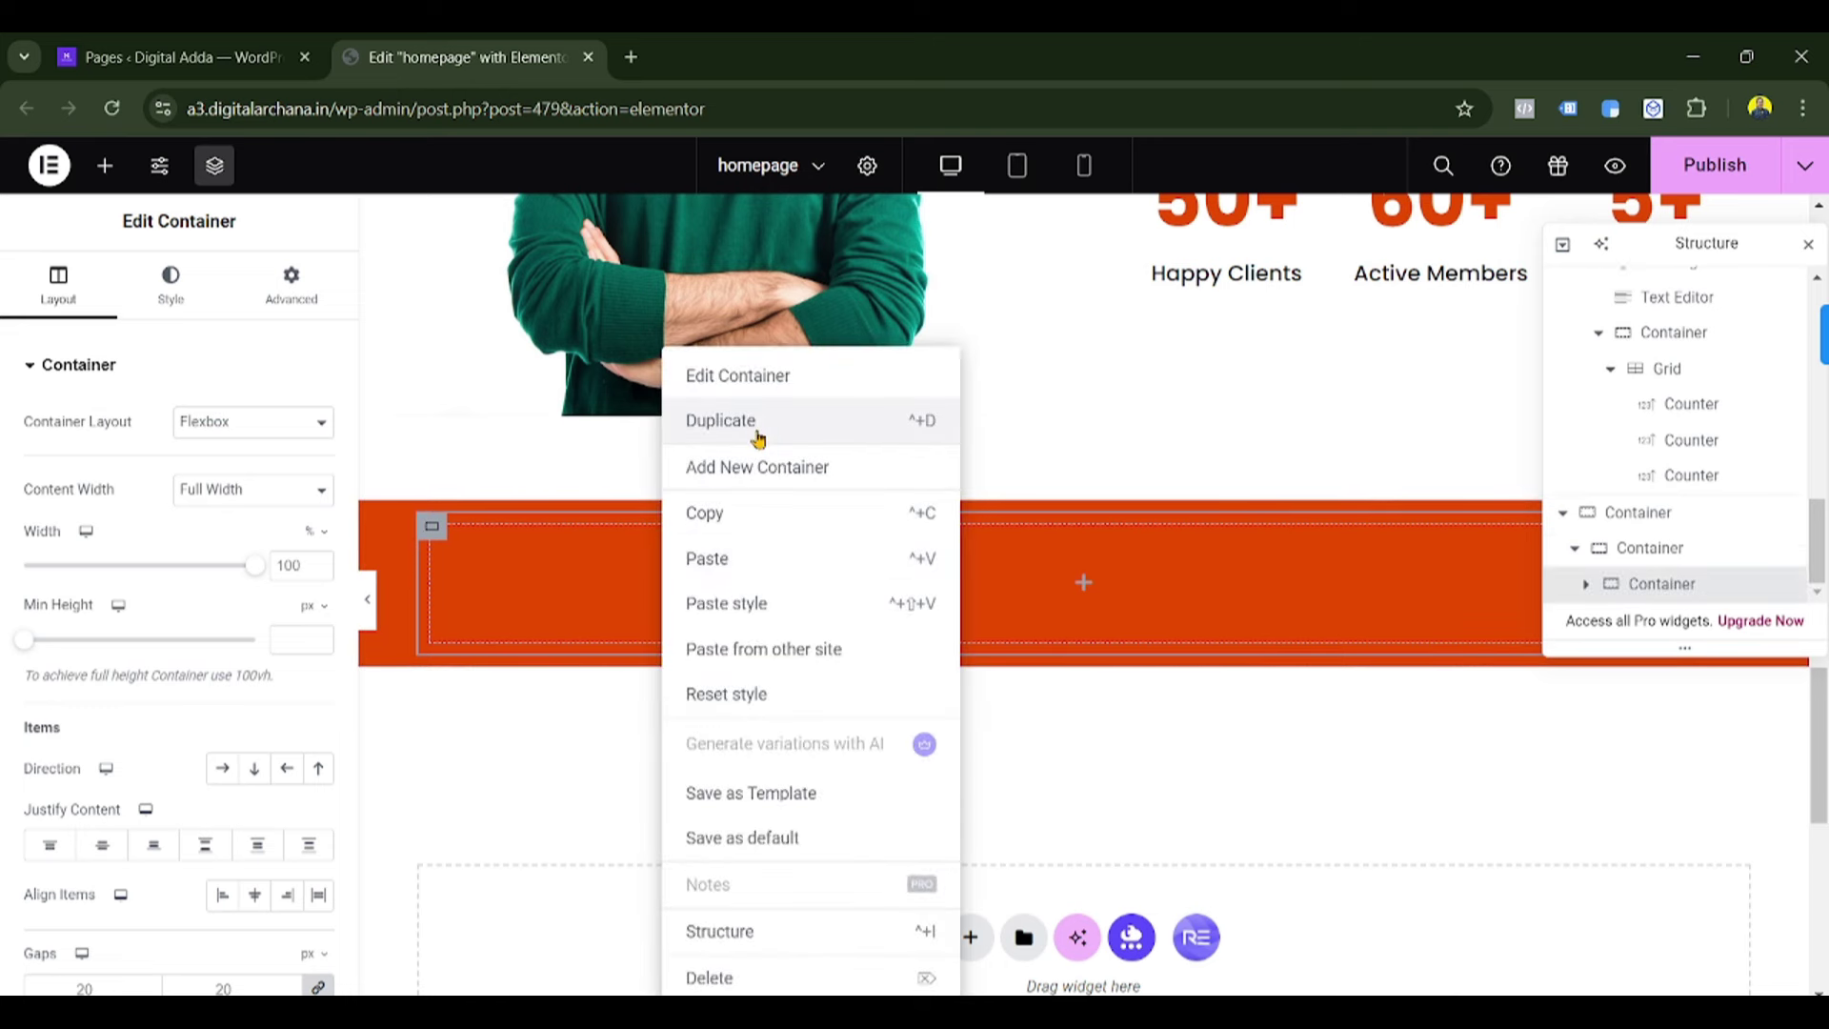
key("ctrl+d")
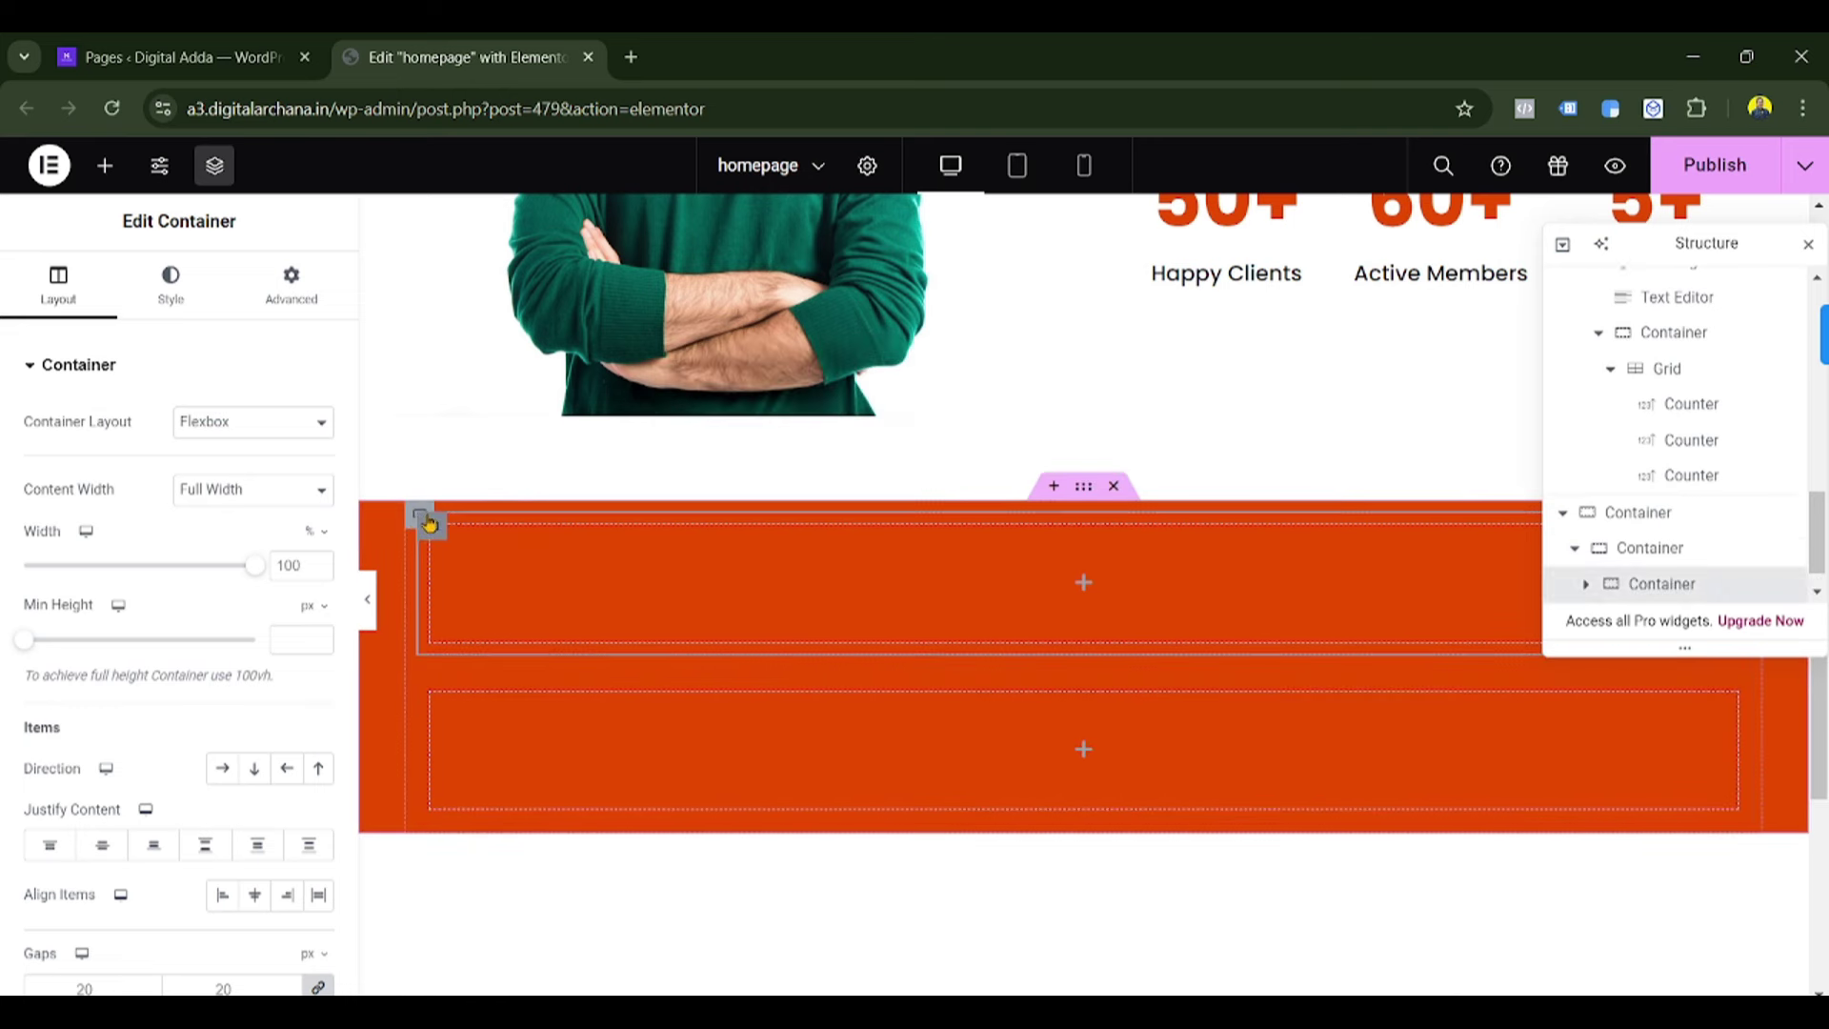
Set the parent container's direction to Row and add a Heading to the left box.
left_click(416, 515)
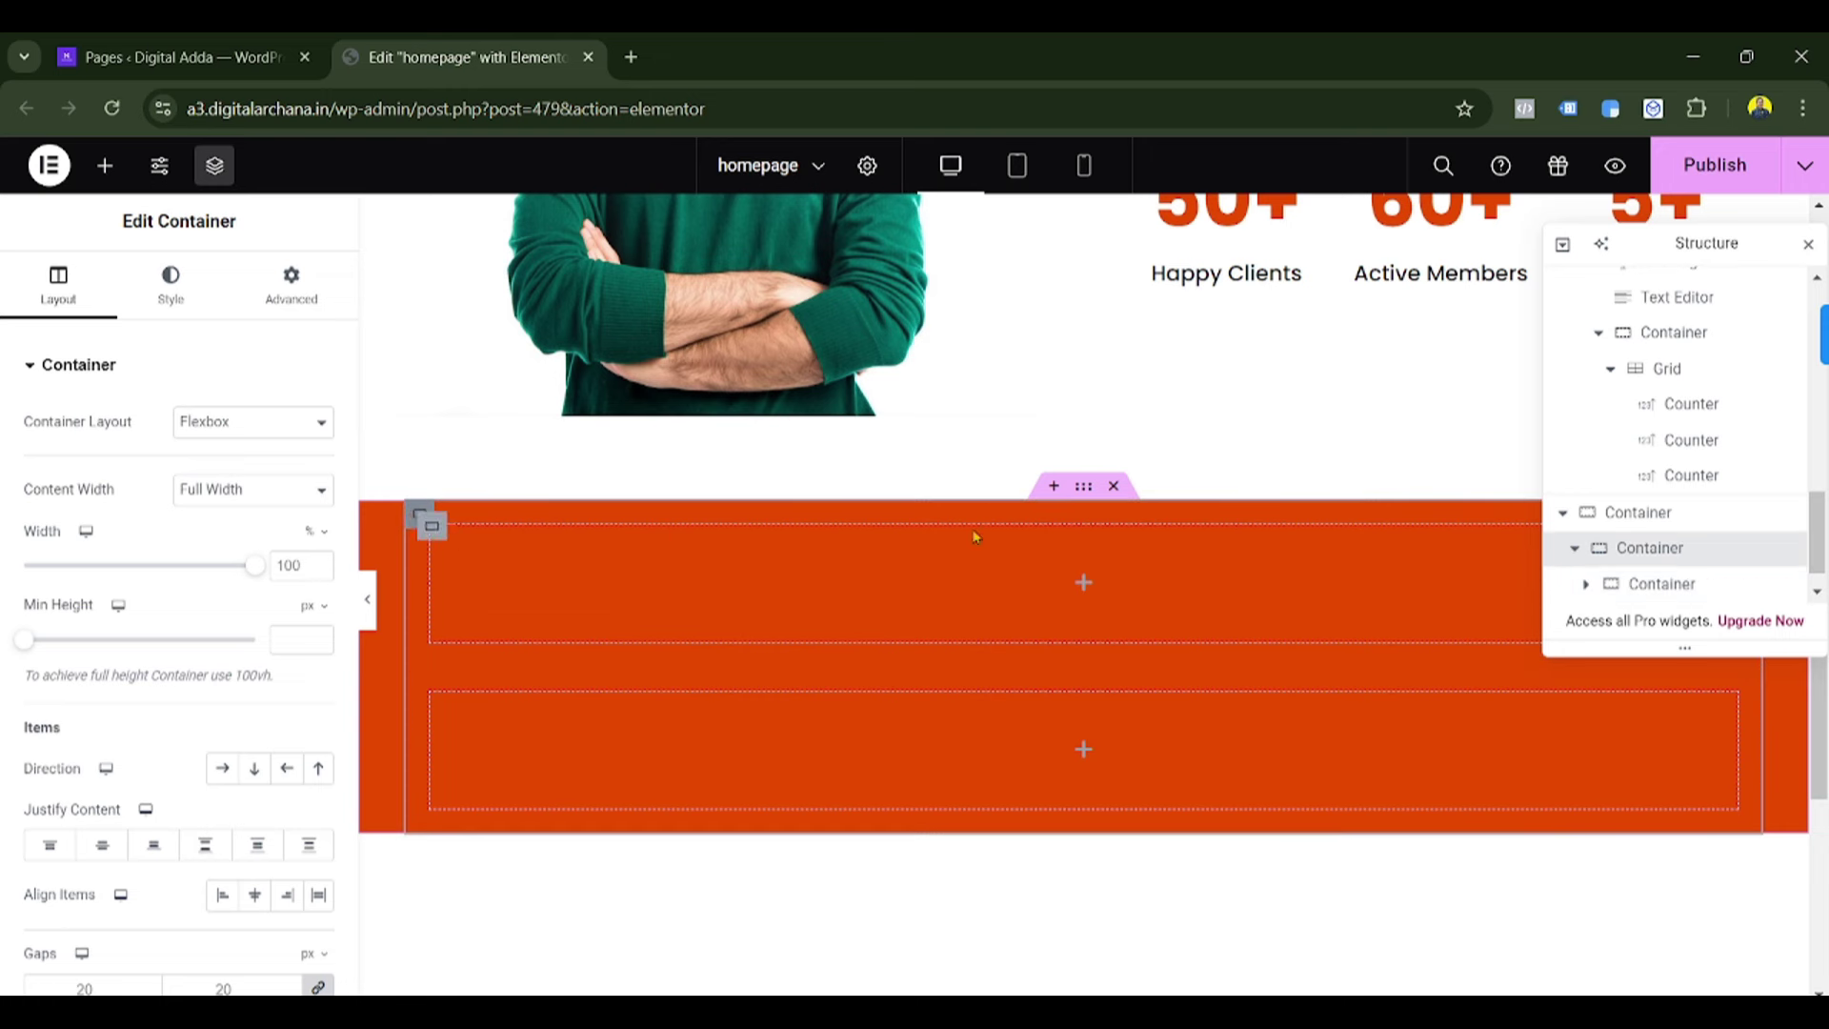
scroll(1625, 529, "down", 1)
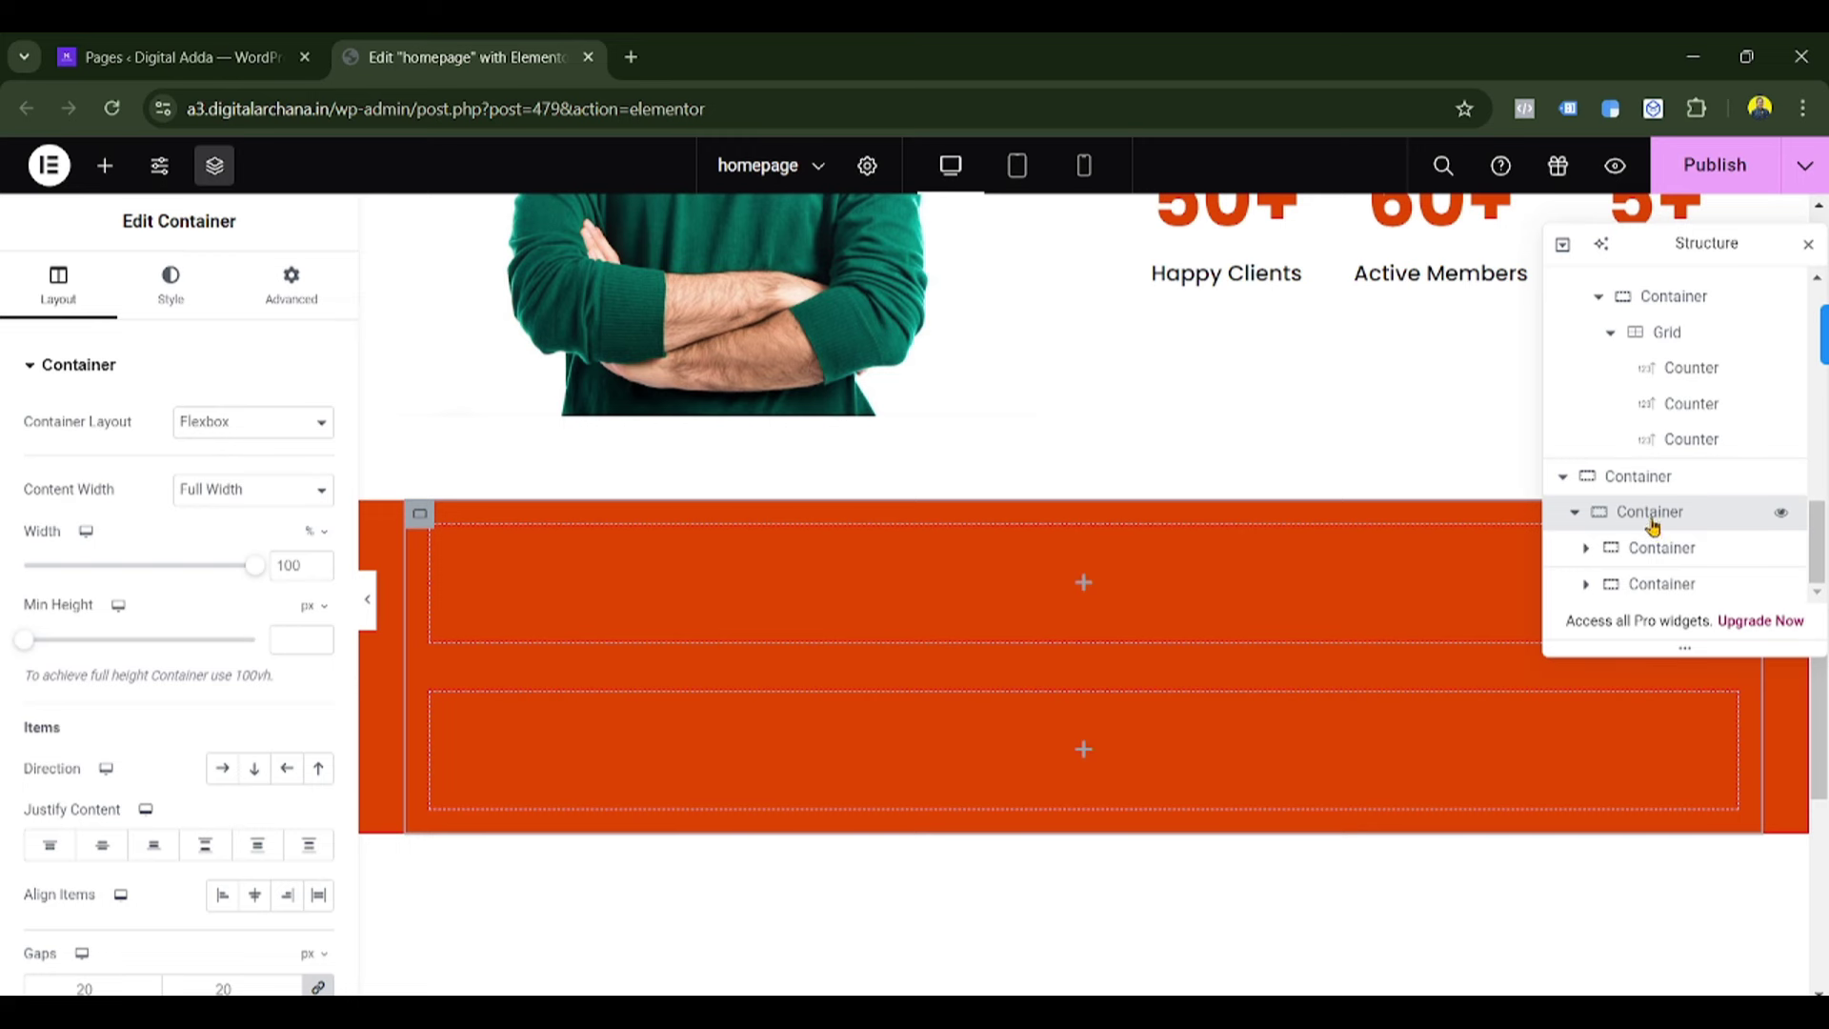
left_click(221, 769)
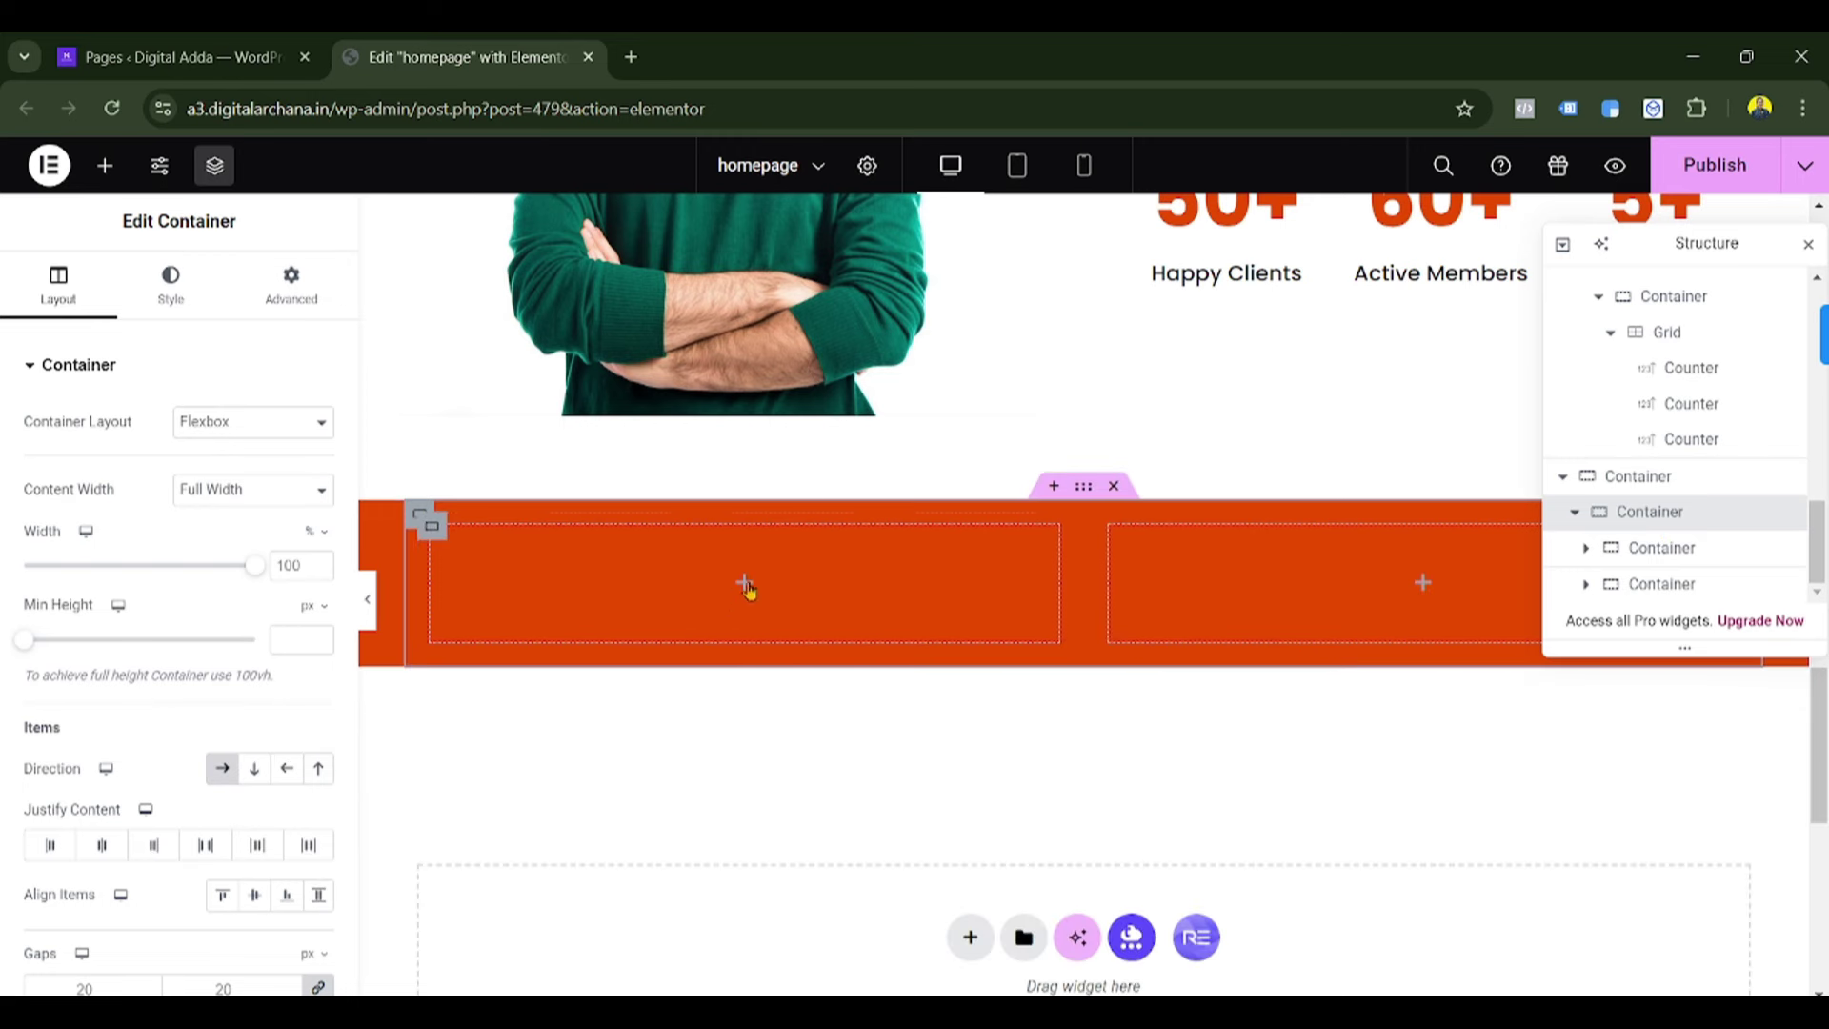
left_click(745, 582)
left_click_drag(69, 767, 755, 597)
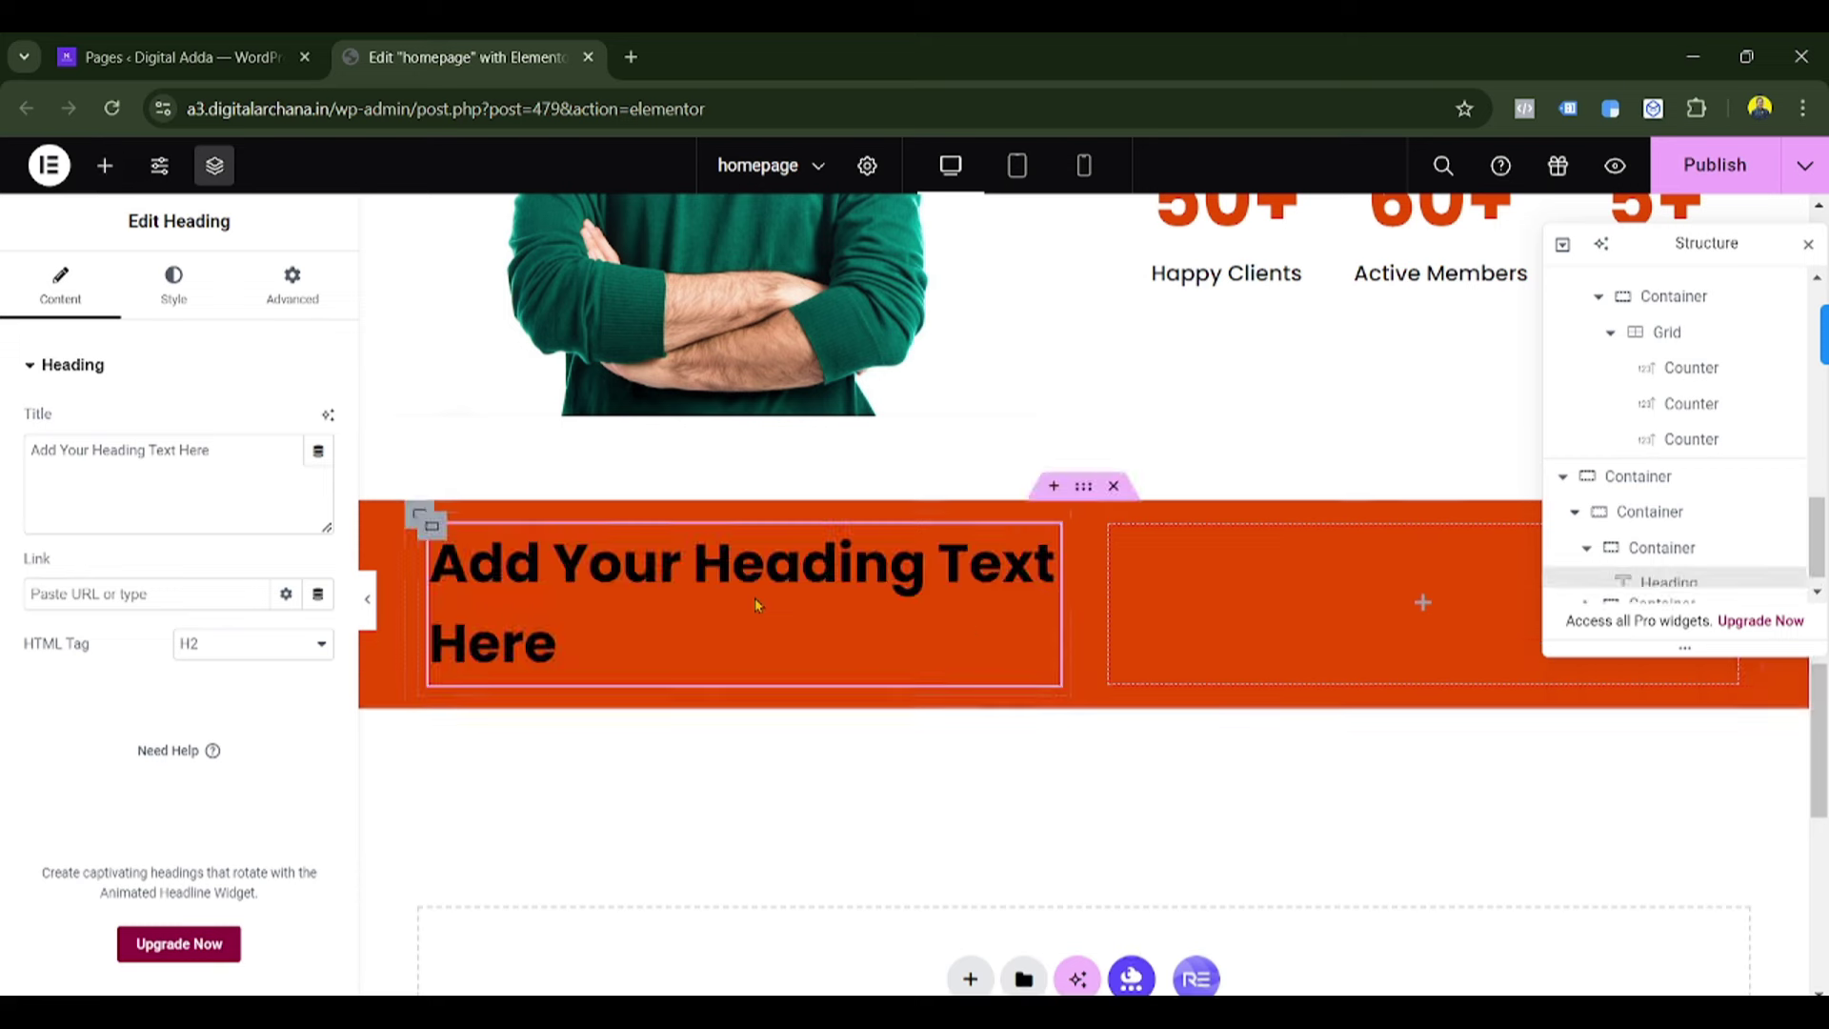
Add a Button widget to the right inner container.
left_click(1424, 605)
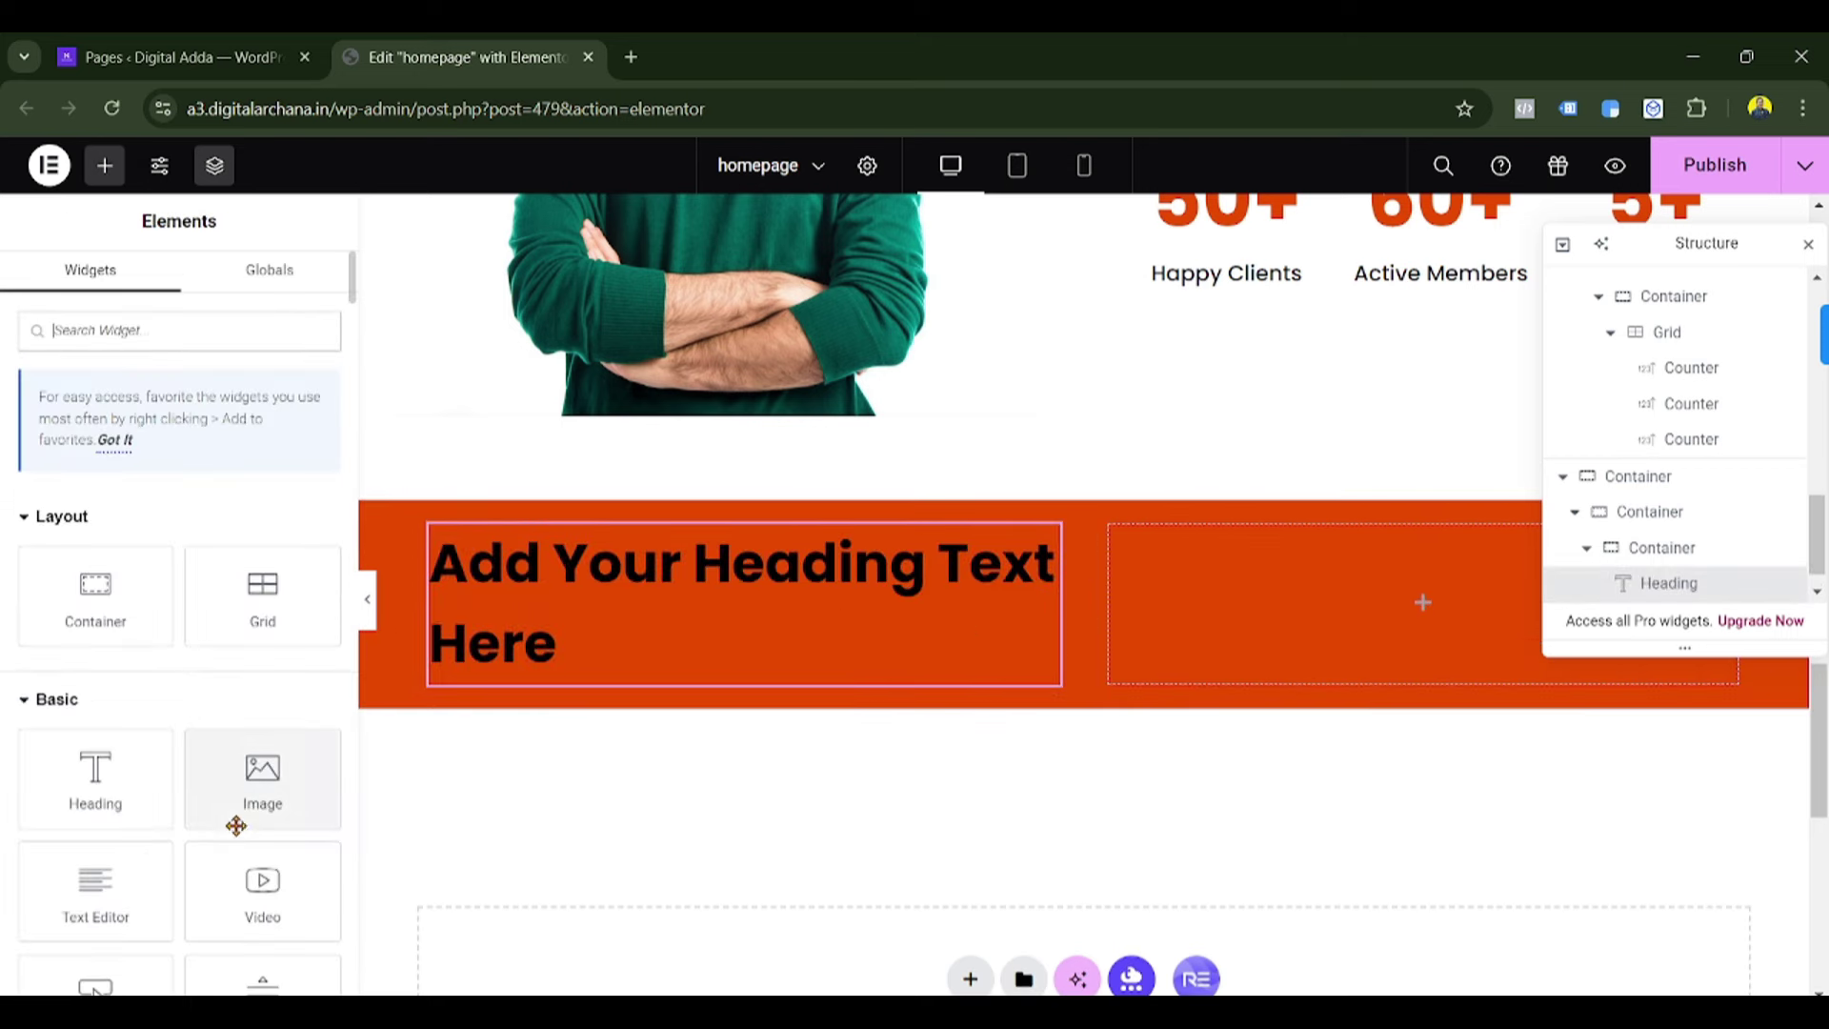
scroll(197, 912, "down", 3)
left_click_drag(95, 762, 1186, 638)
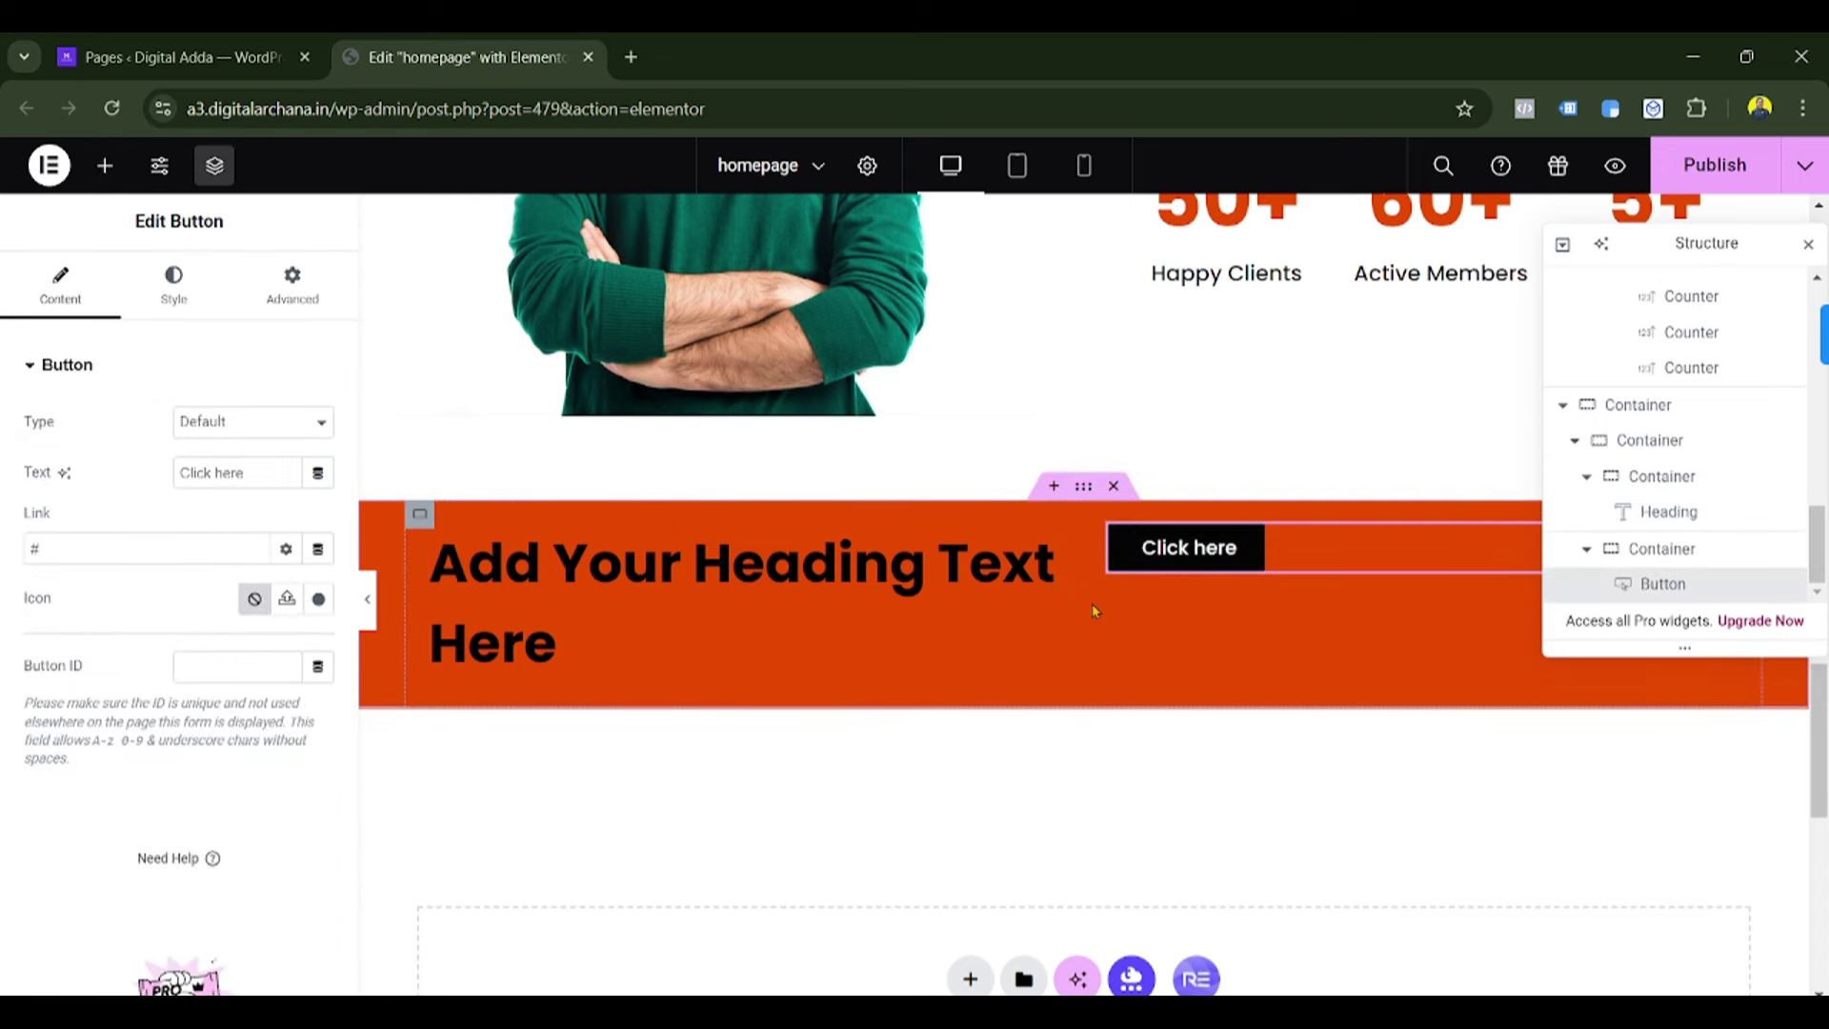
Change the heading title to 'get a free consultation', fixing the typo.
left_click(881, 578)
left_click_drag(234, 443, 6, 481)
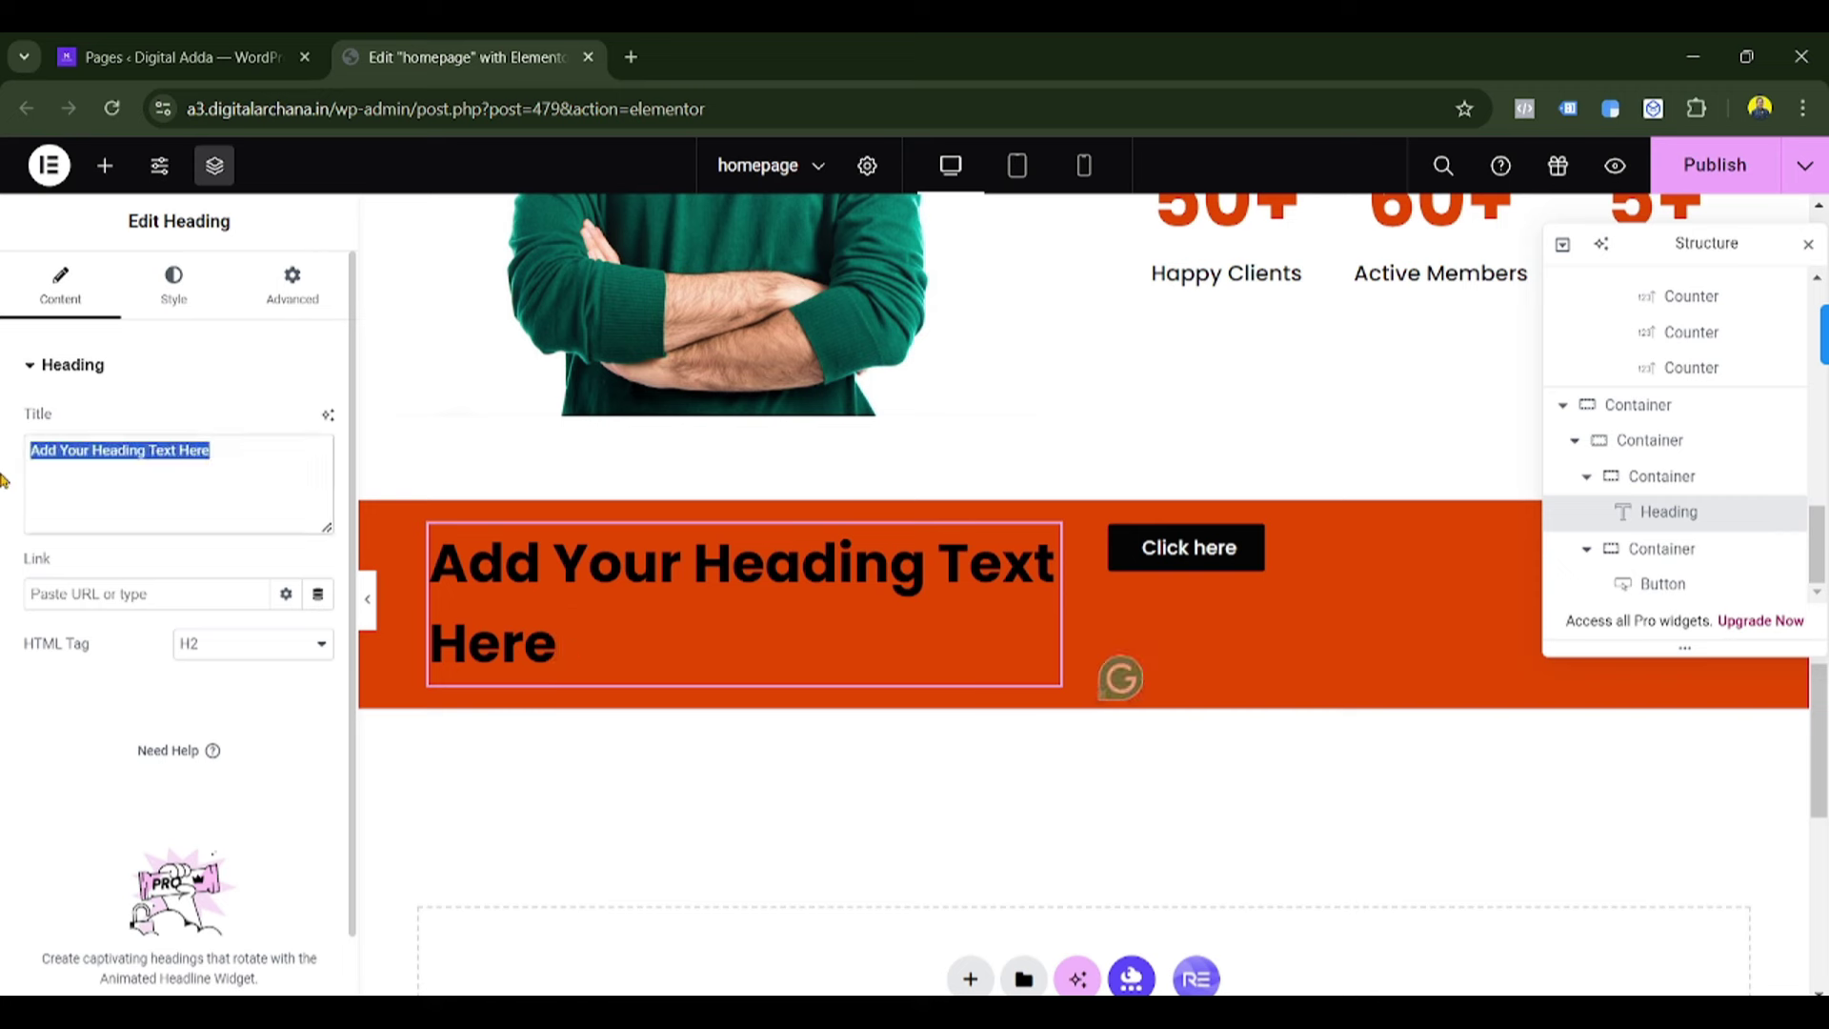
type("g")
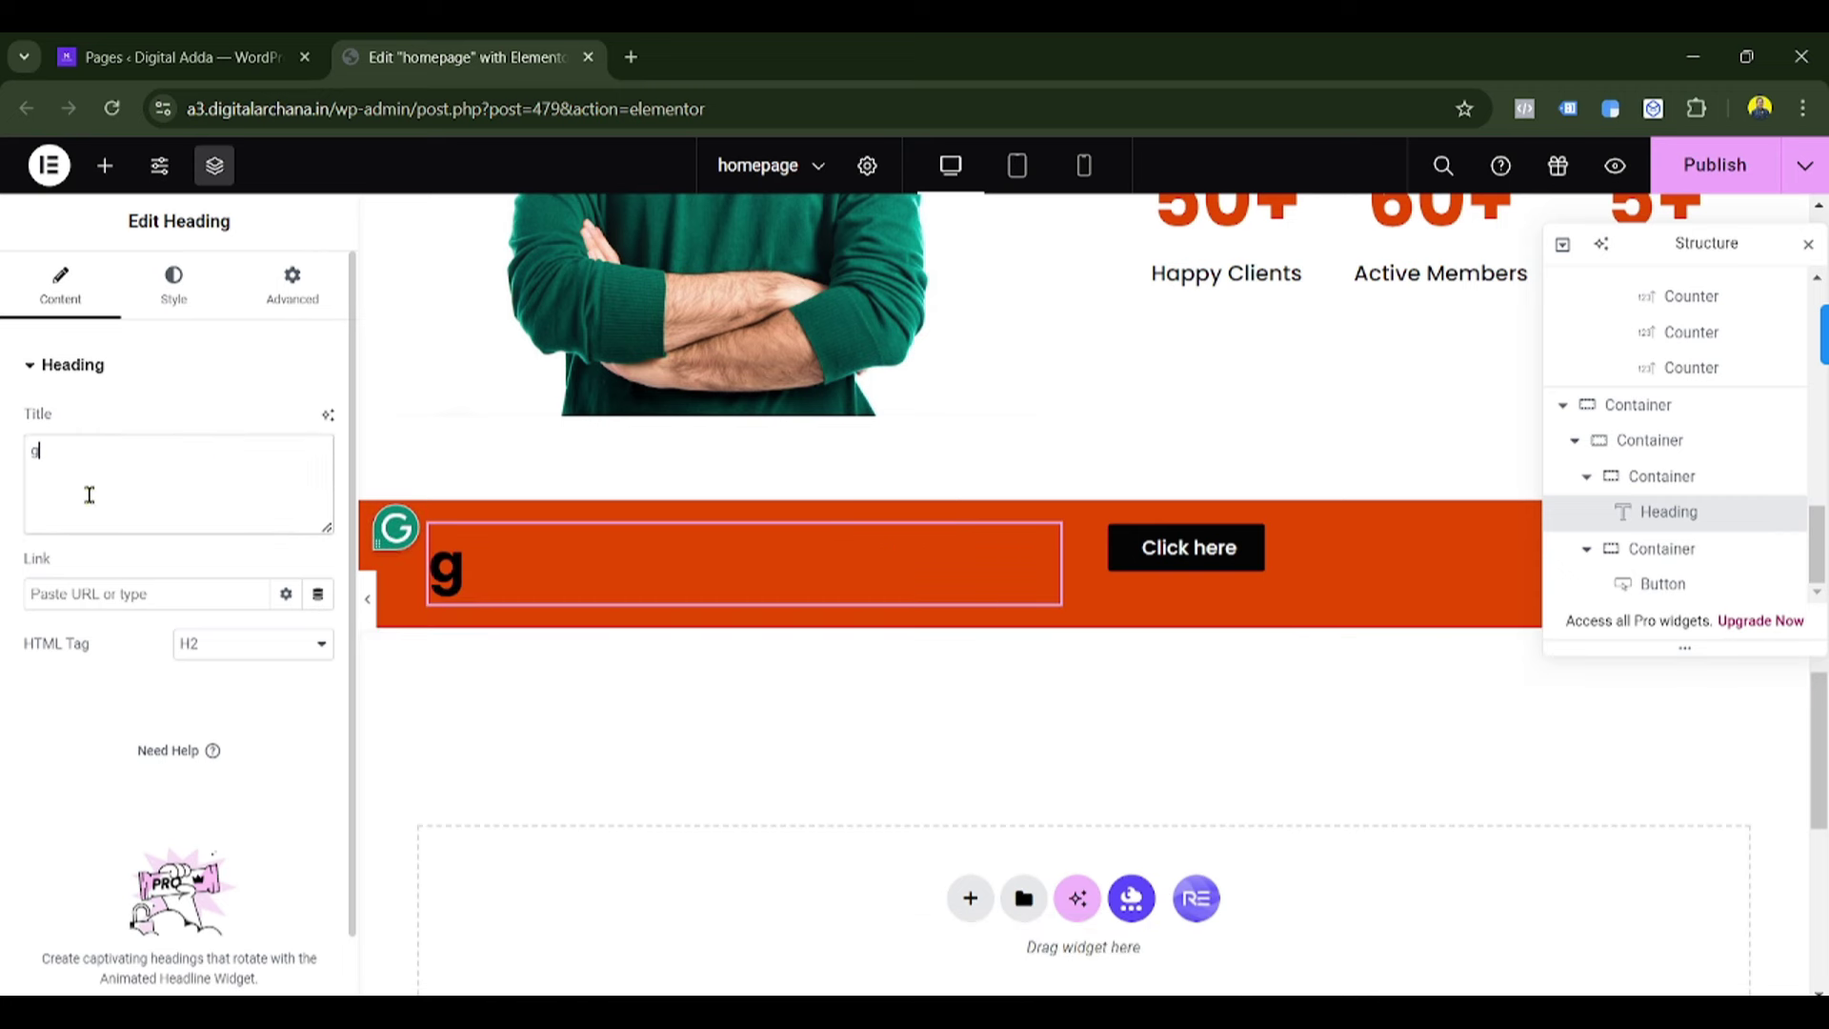
type("et a free c")
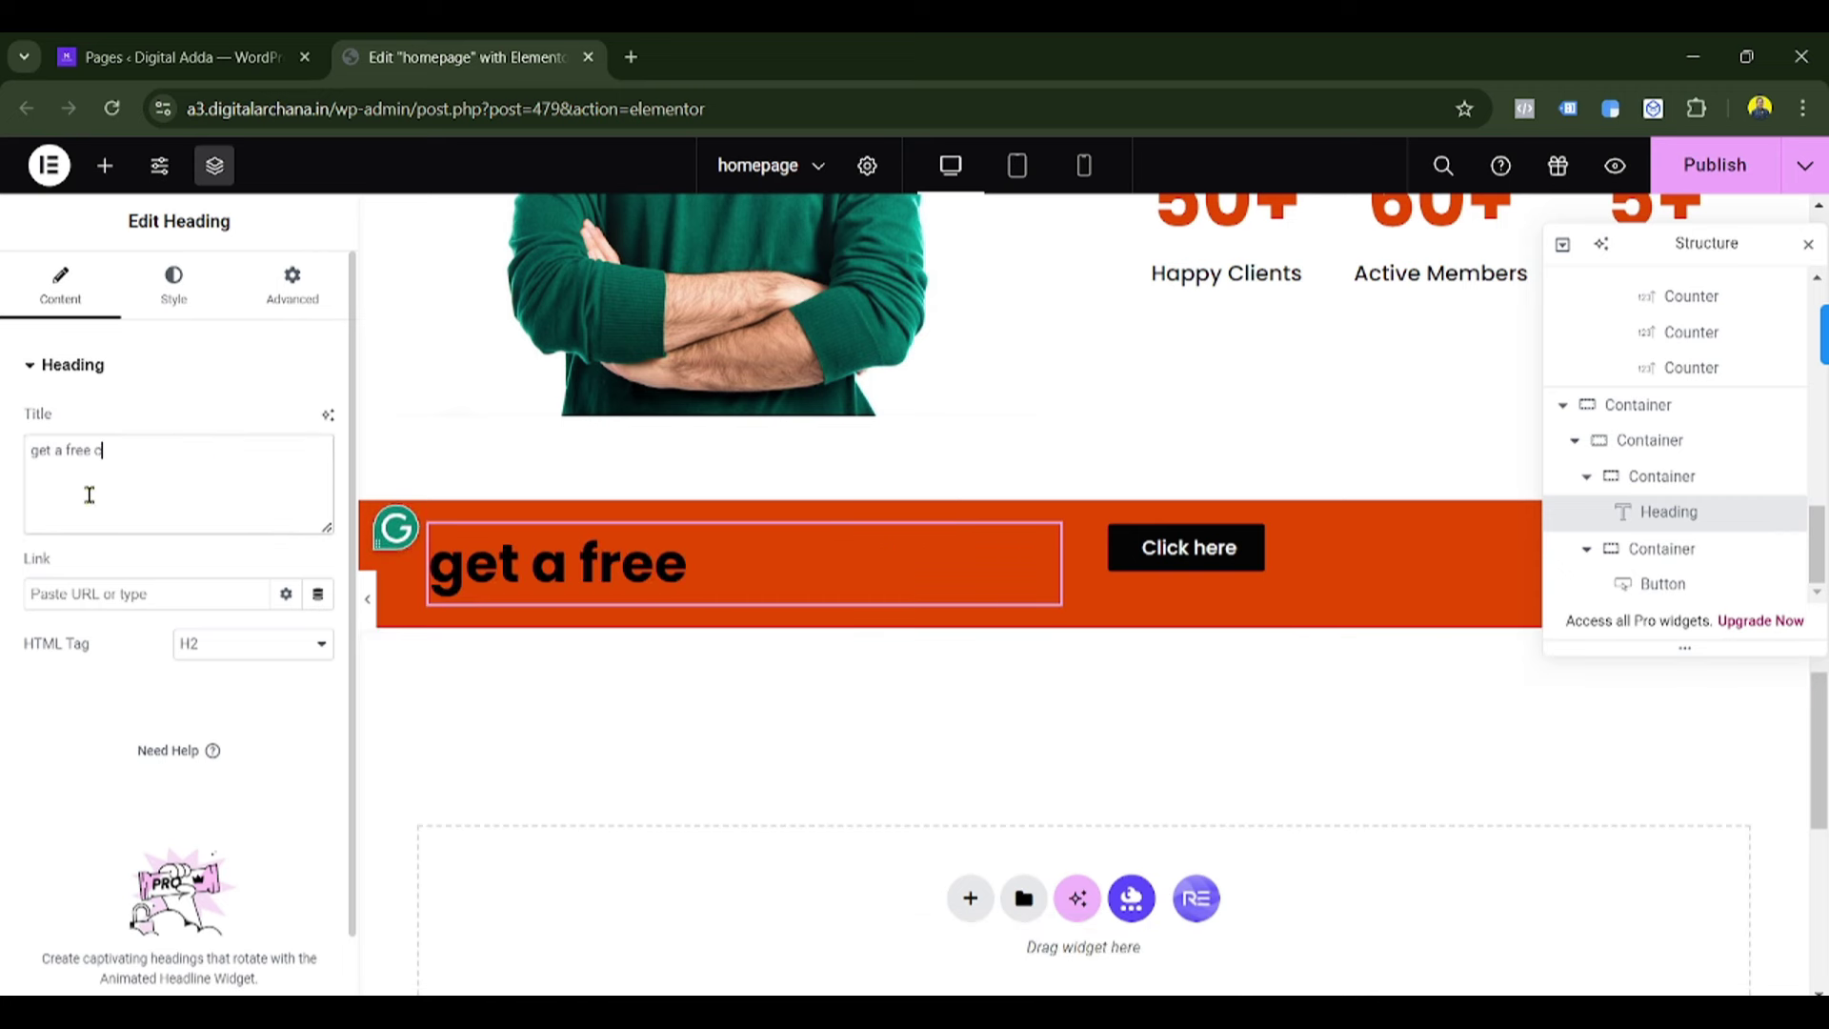
type("onsulation")
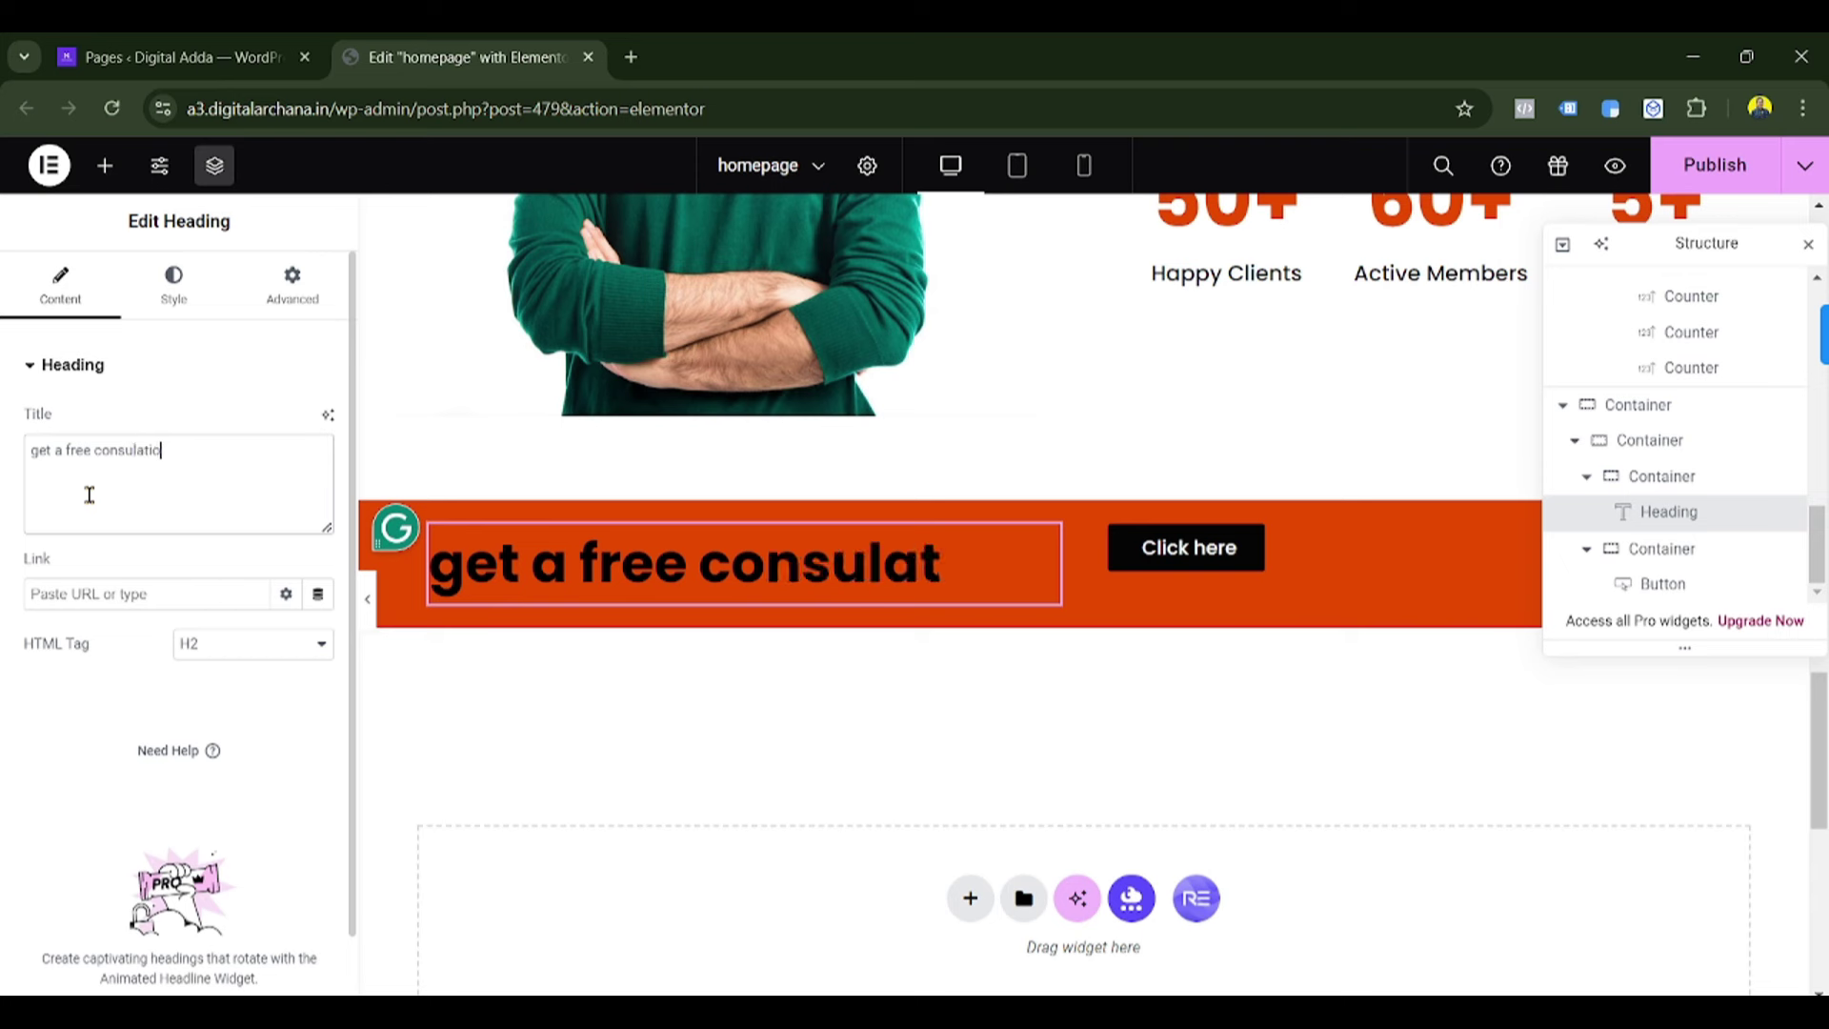
key("Left")
key("Left")
key("Left")
key("Left")
key("Left")
type("t")
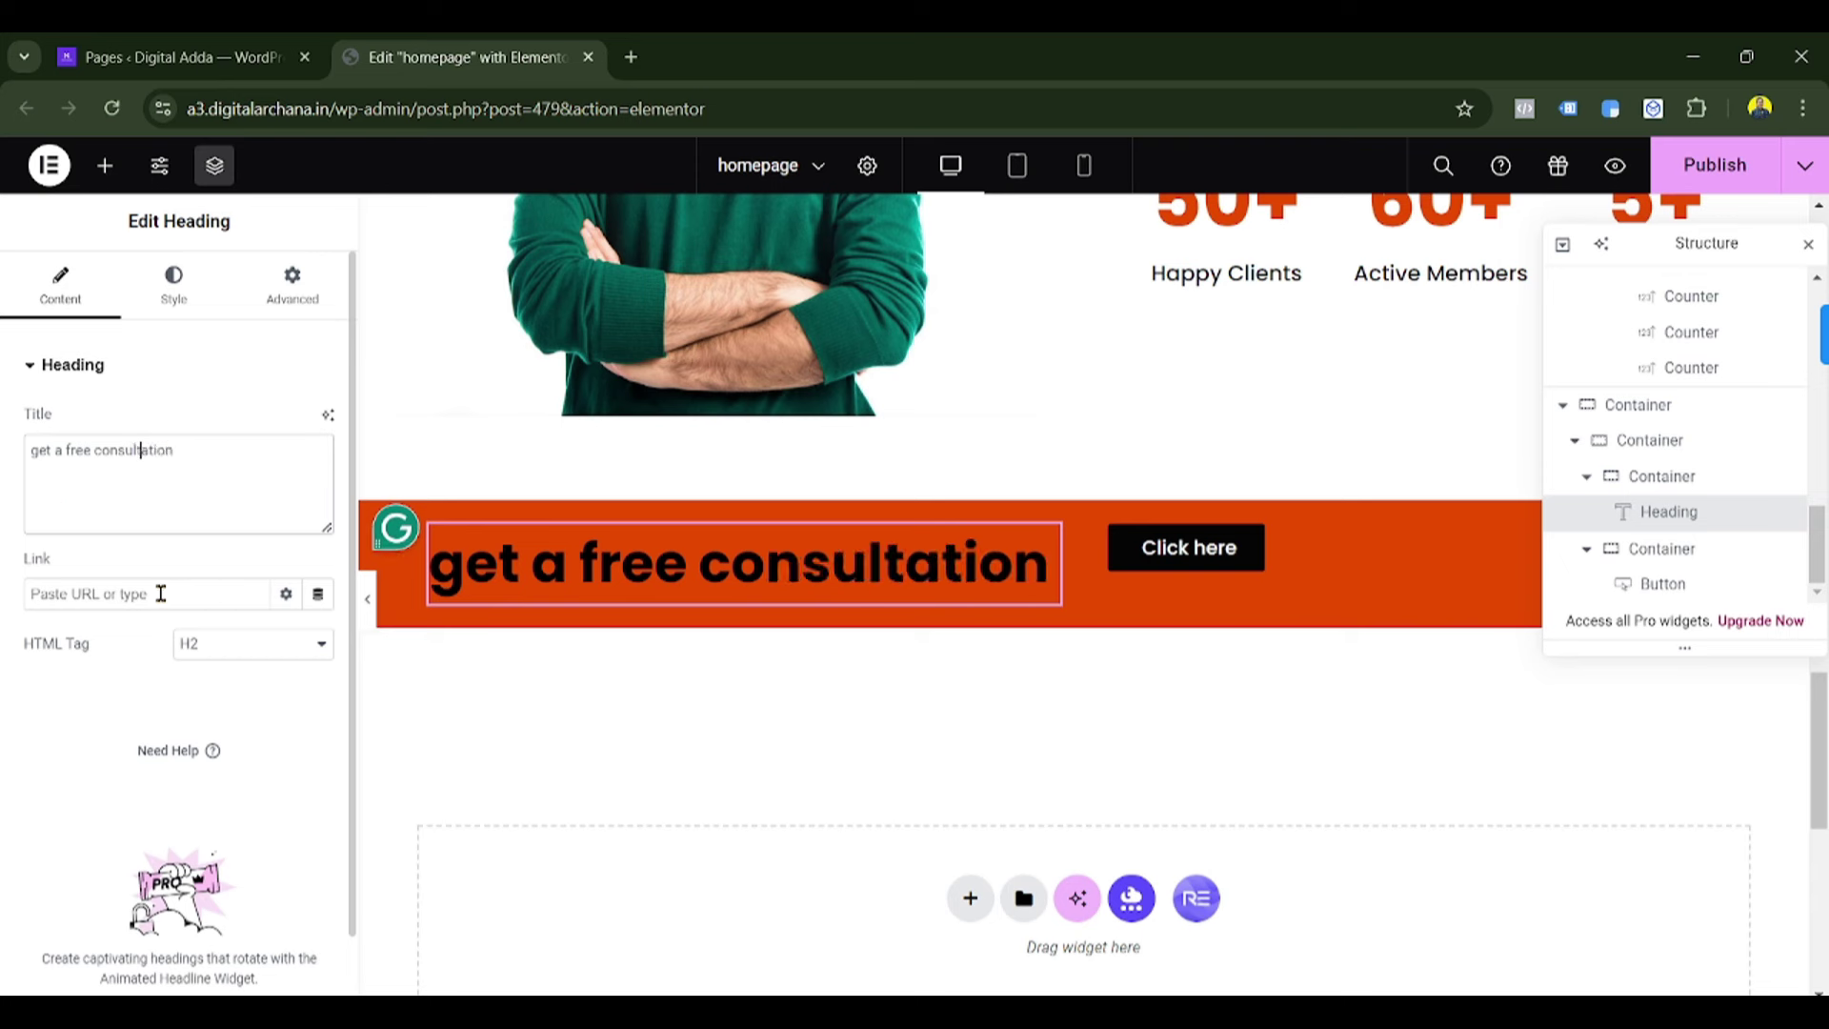
Make the heading text white and centre-aligned.
left_click(160, 296)
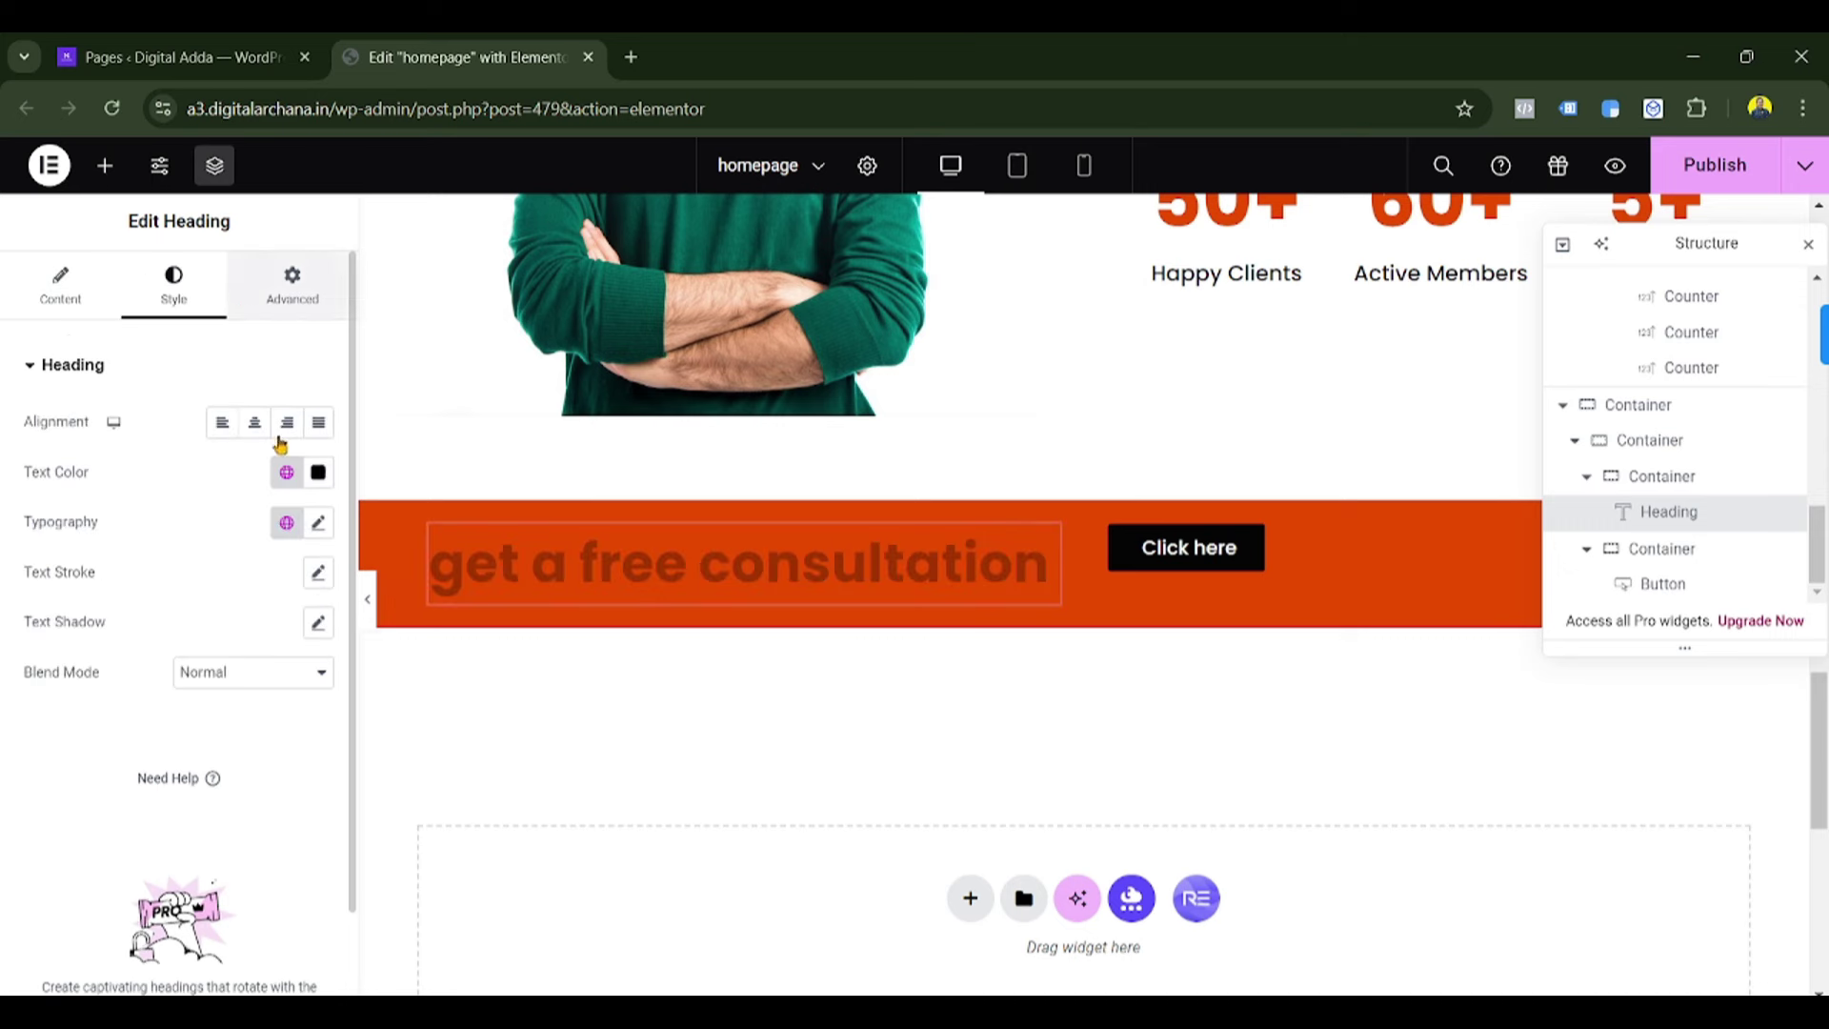
left_click(276, 476)
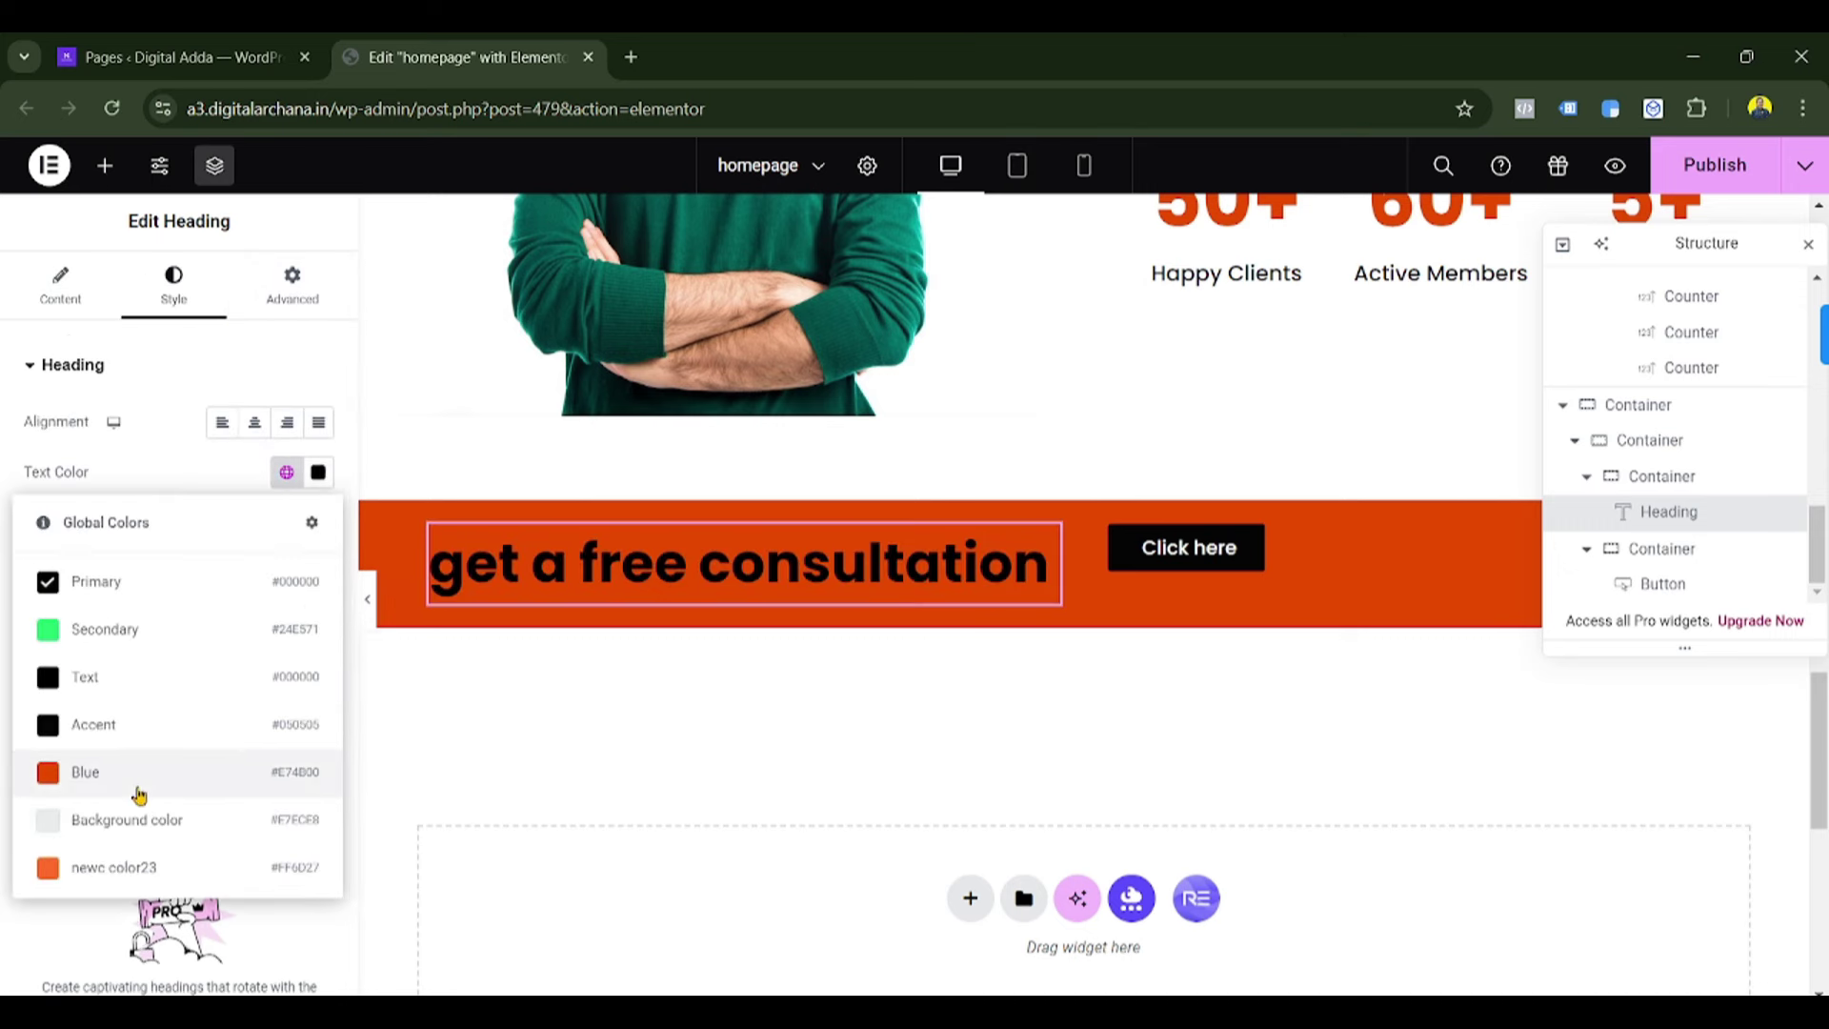
left_click(315, 479)
left_click(181, 563)
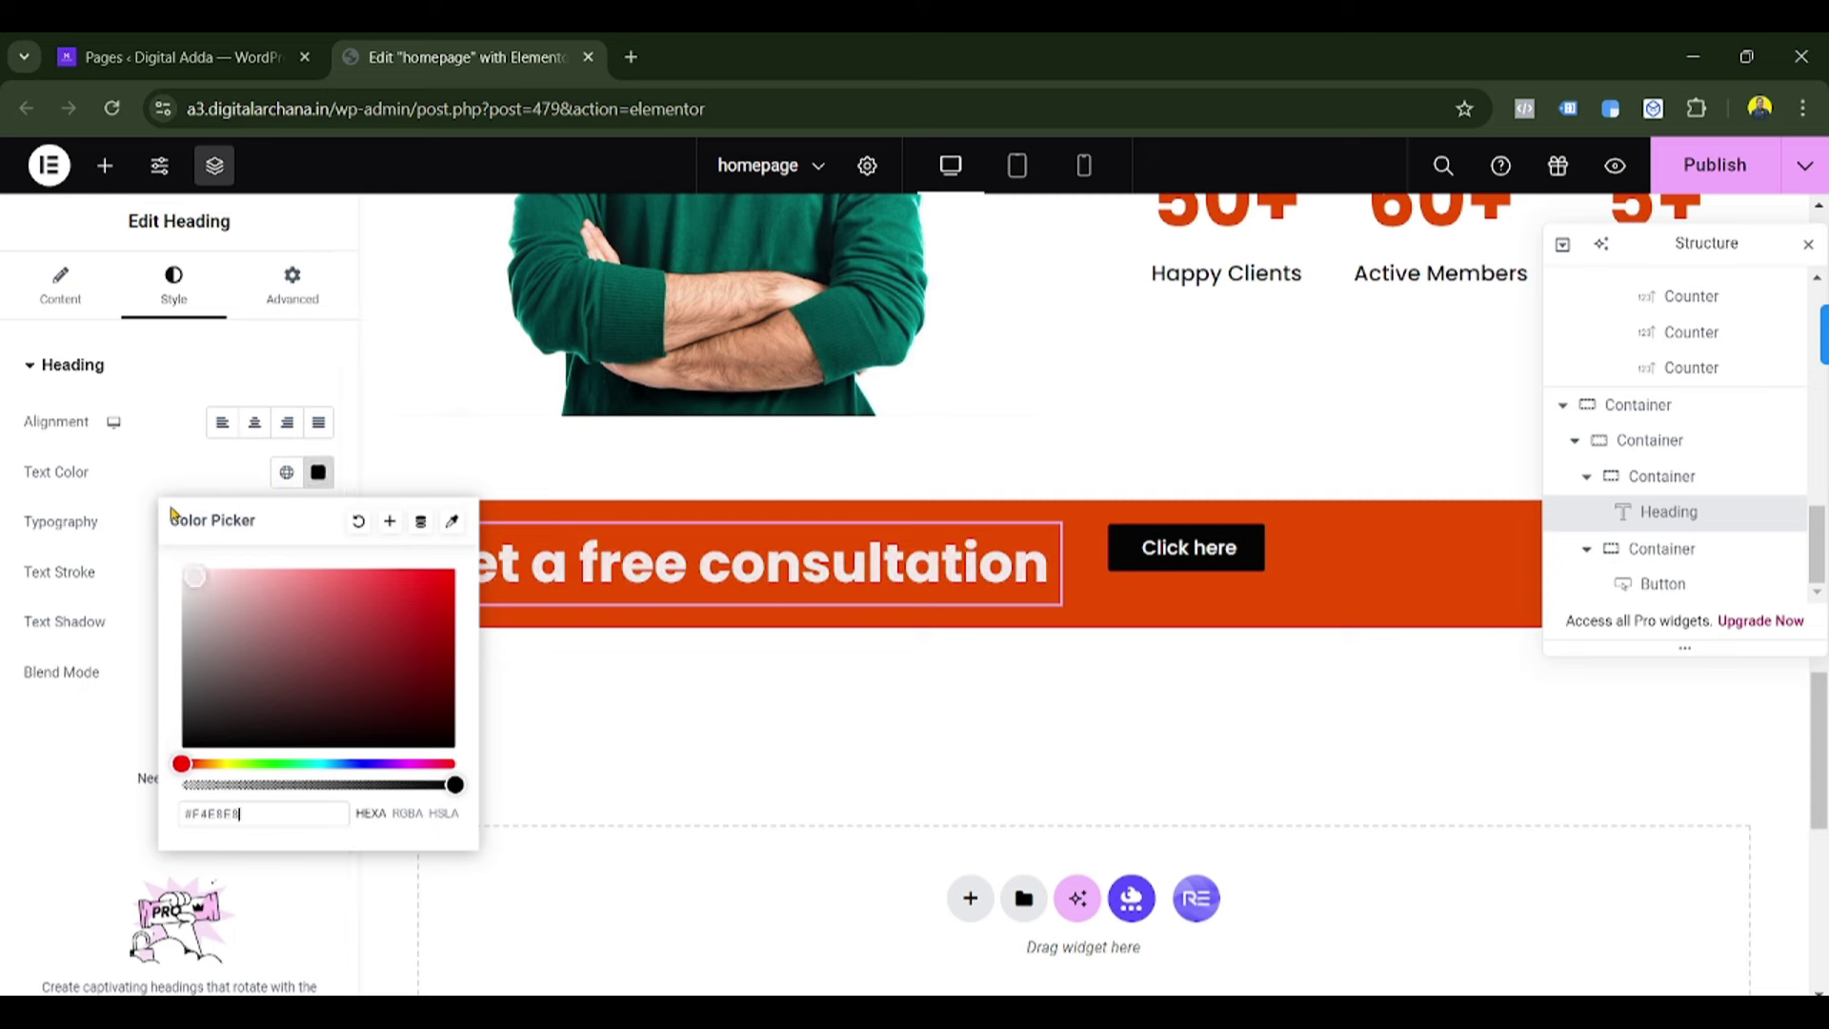
left_click(318, 472)
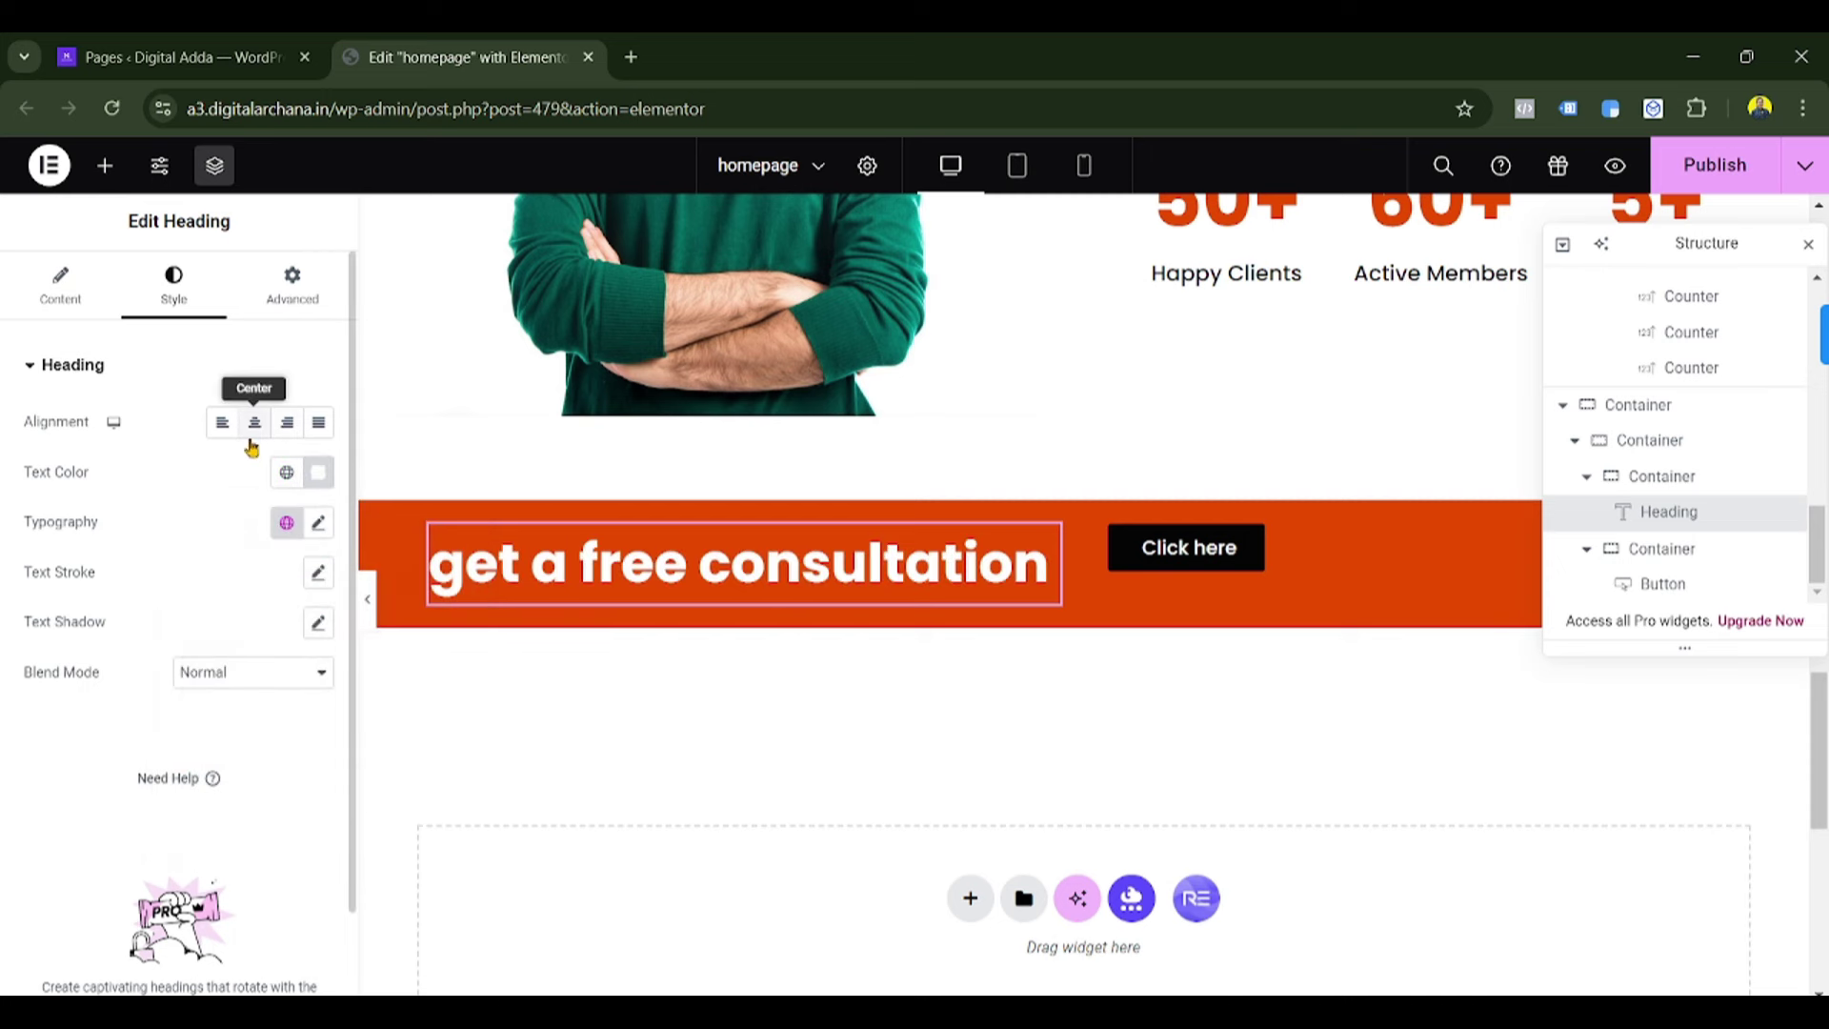
left_click(254, 427)
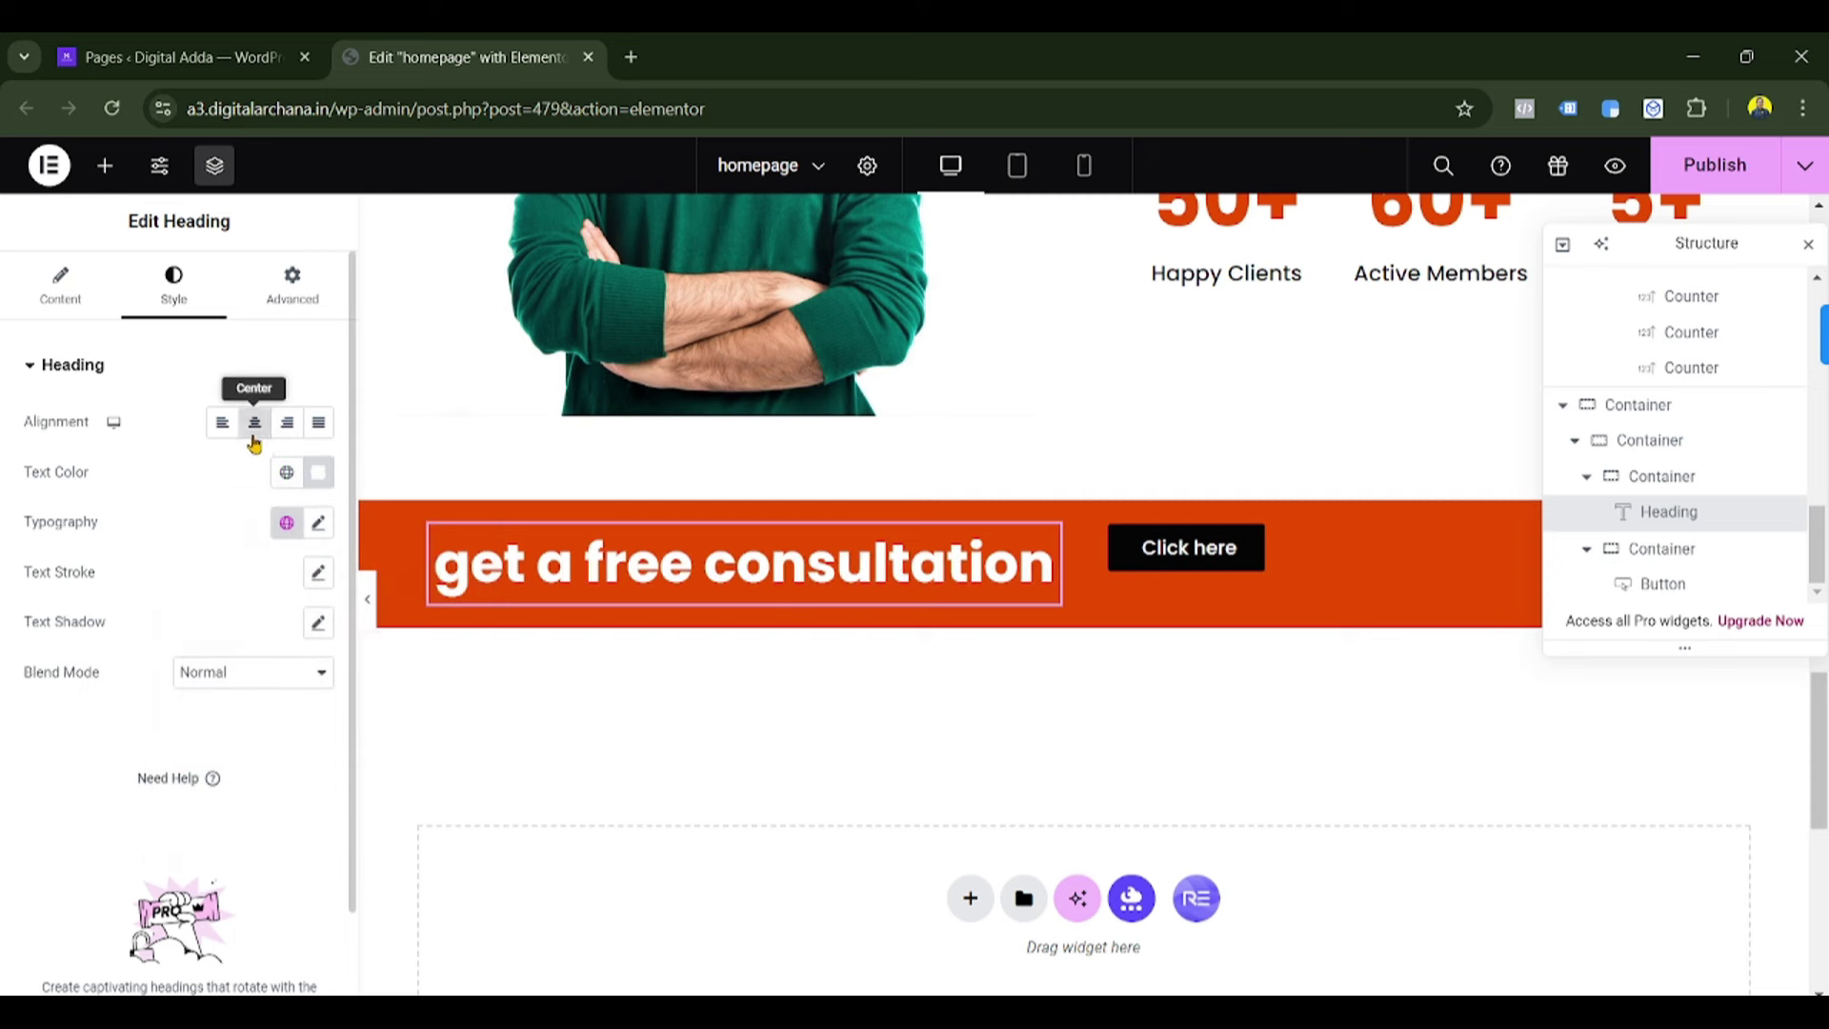
Set the heading typography to size 55, weight 700 bold and Uppercase transform.
left_click(318, 524)
left_click_drag(268, 709, 211, 721)
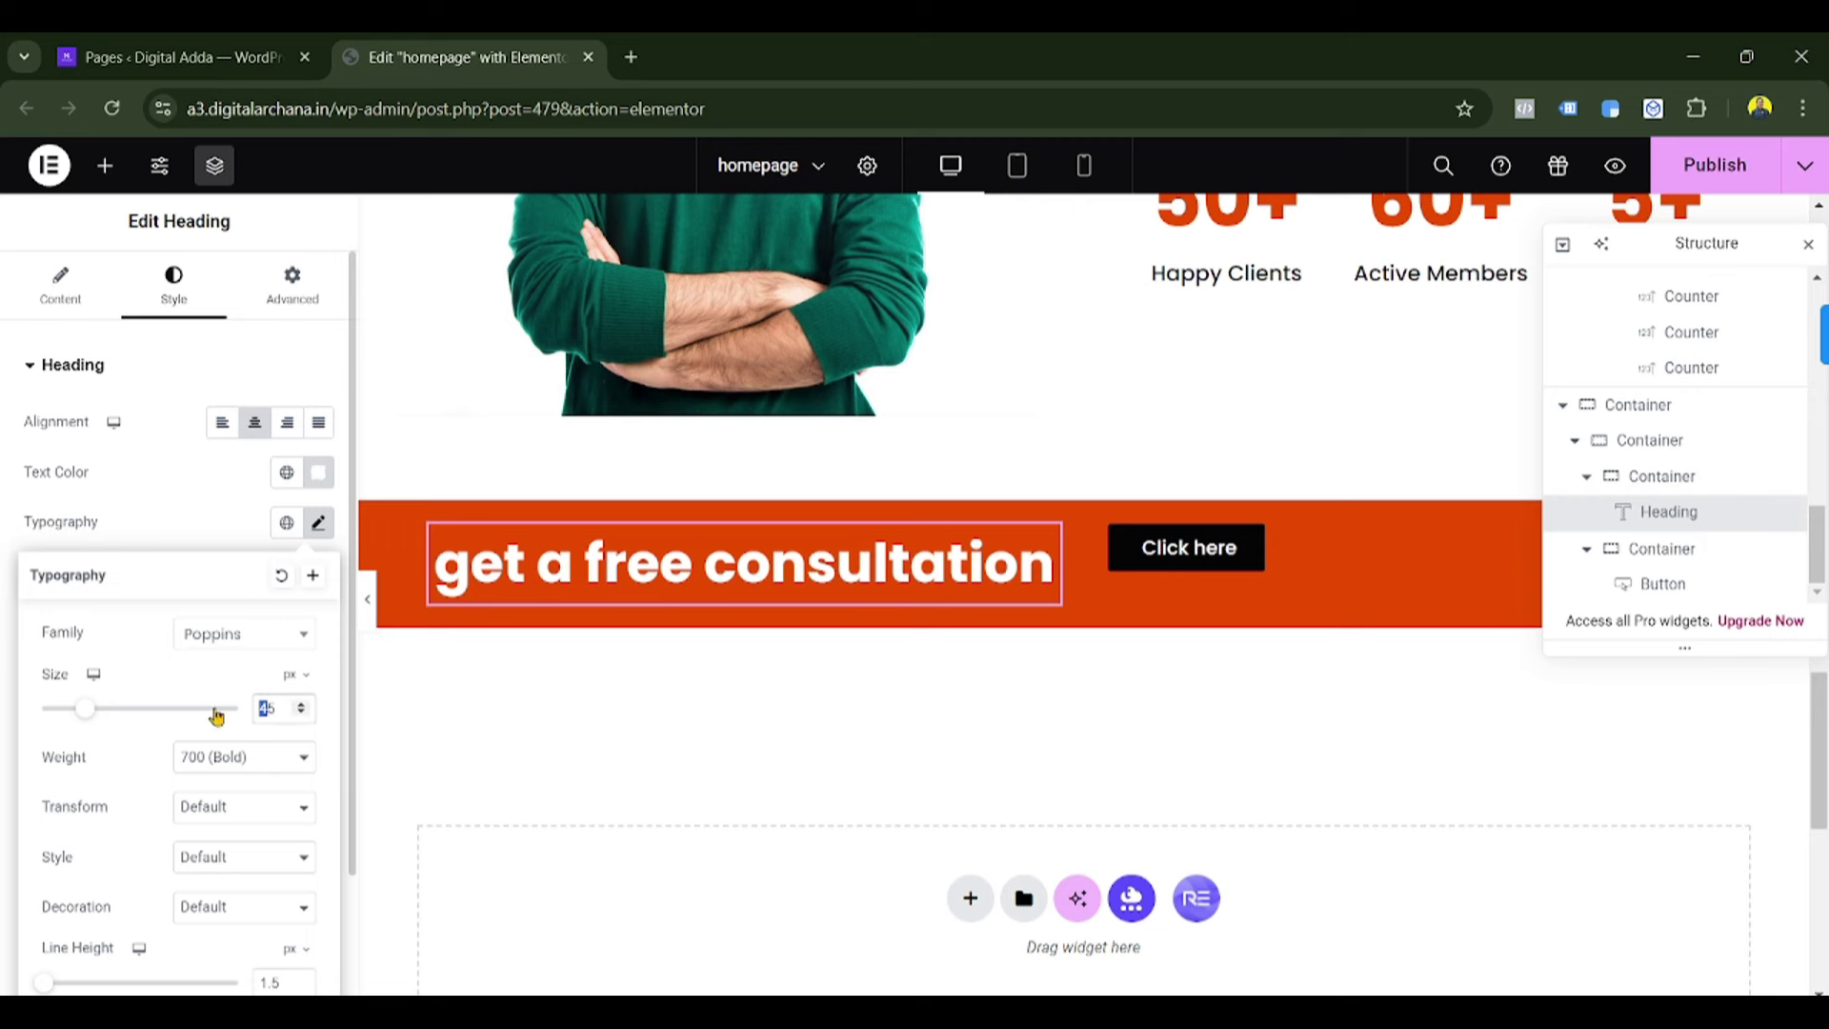
type("6")
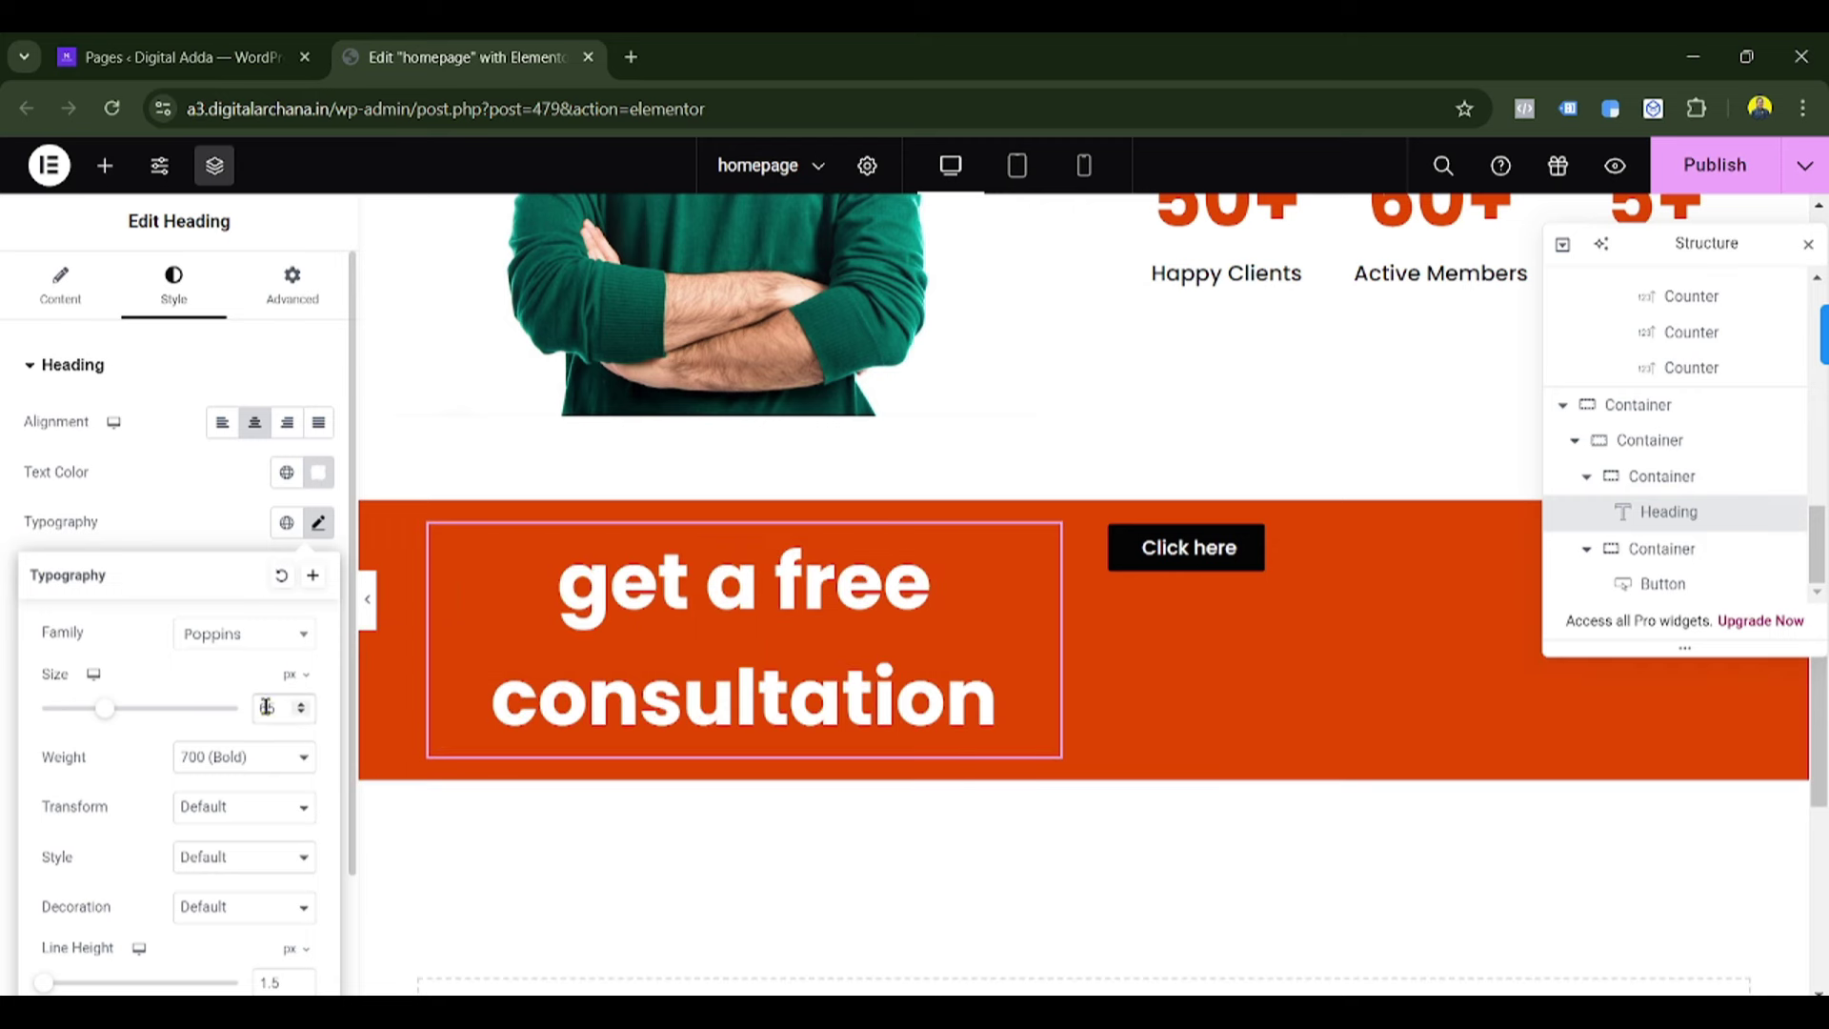
type("55")
left_click(243, 756)
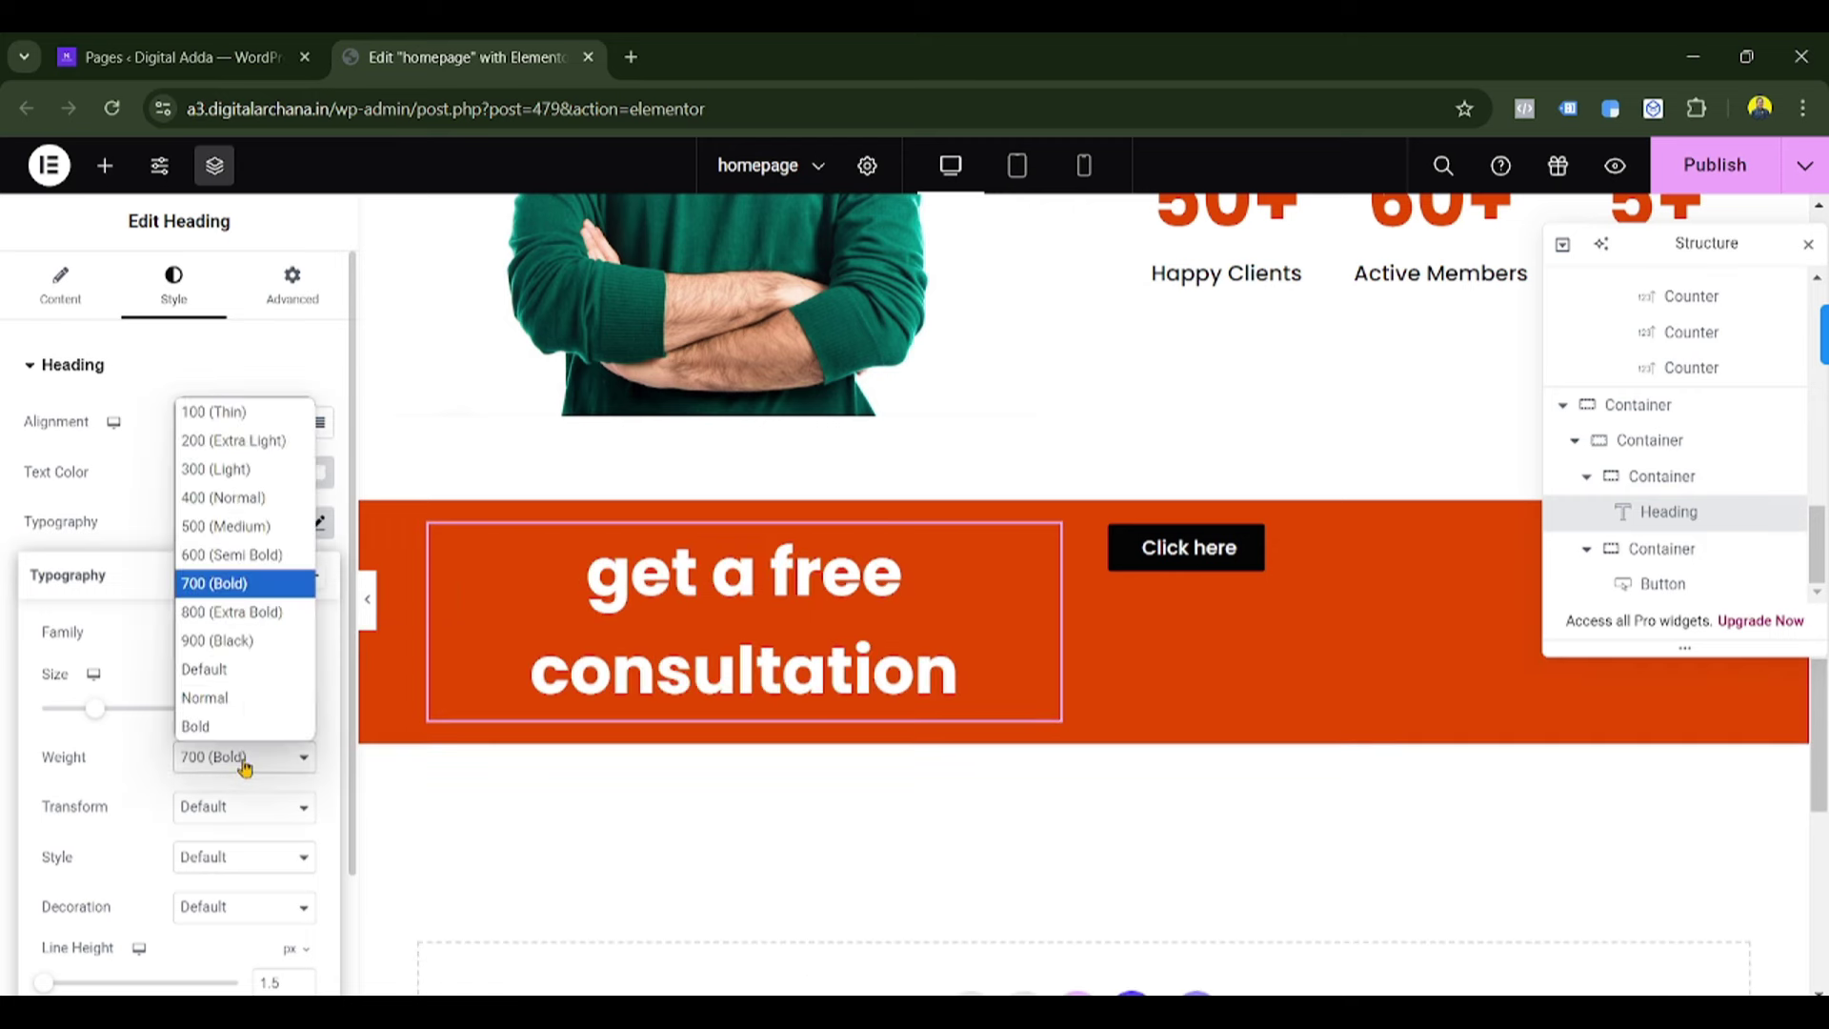
left_click(260, 584)
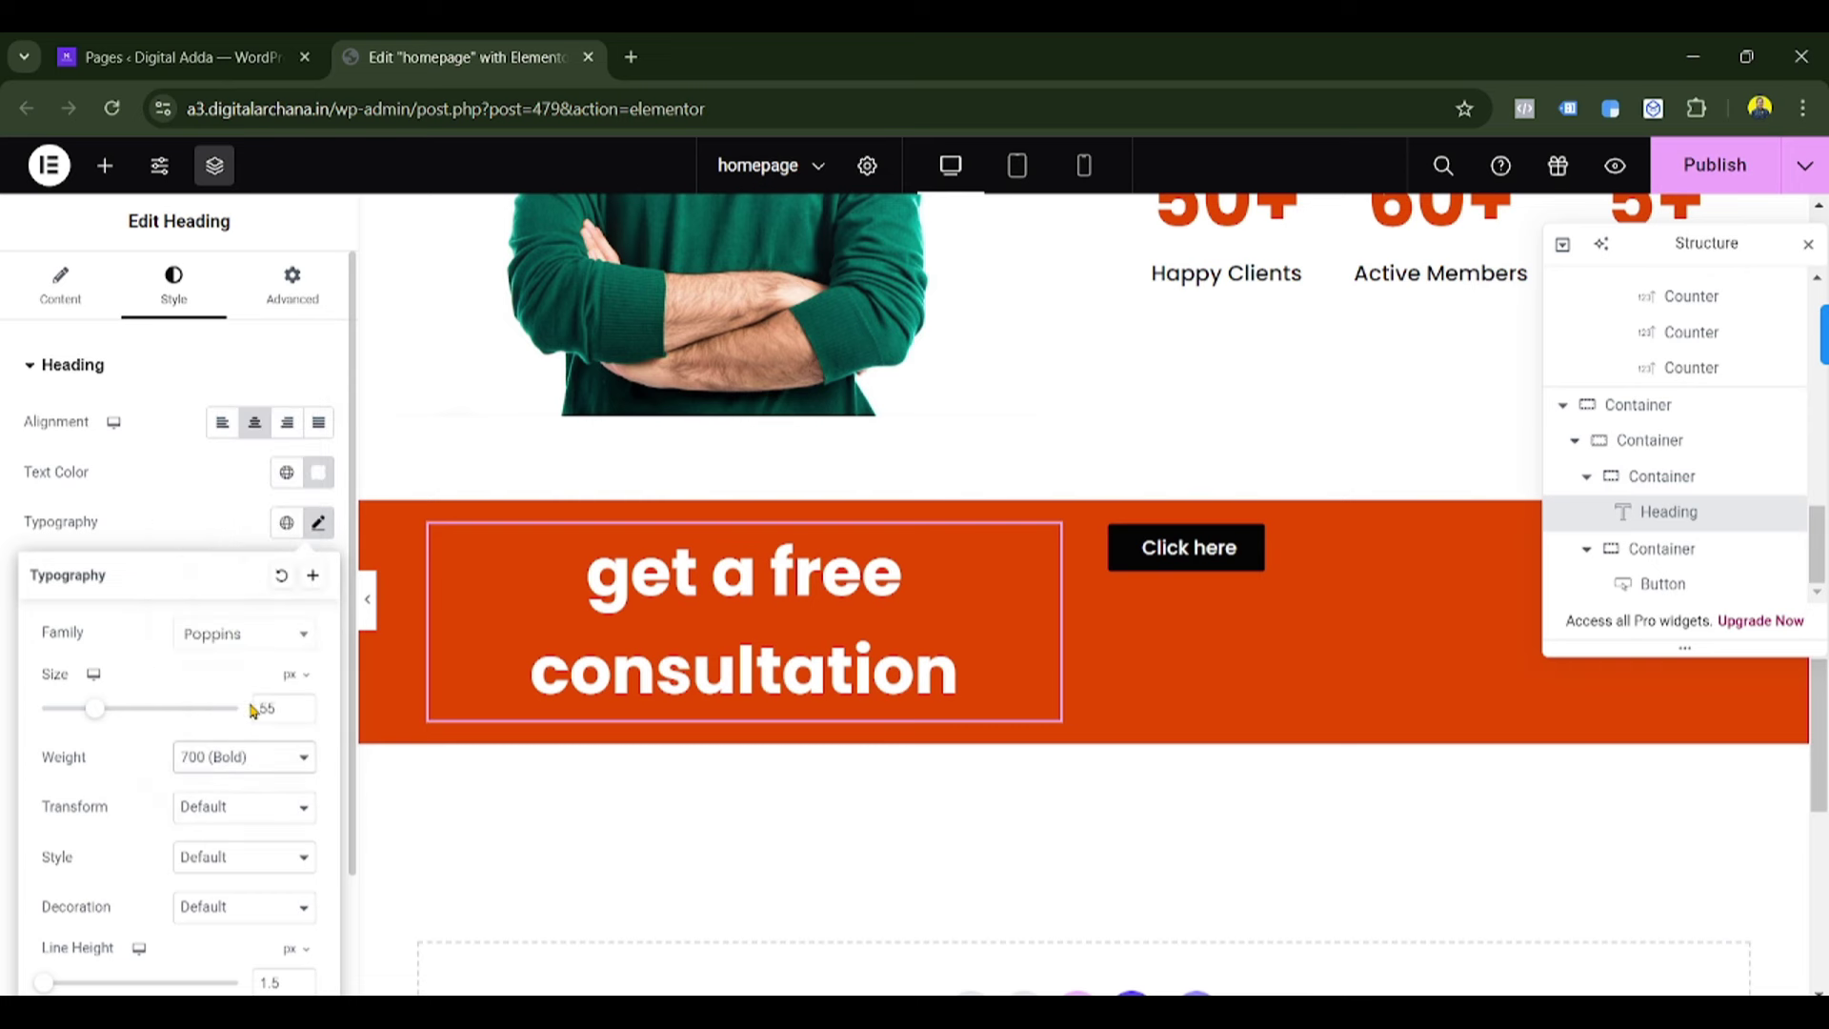
left_click(241, 808)
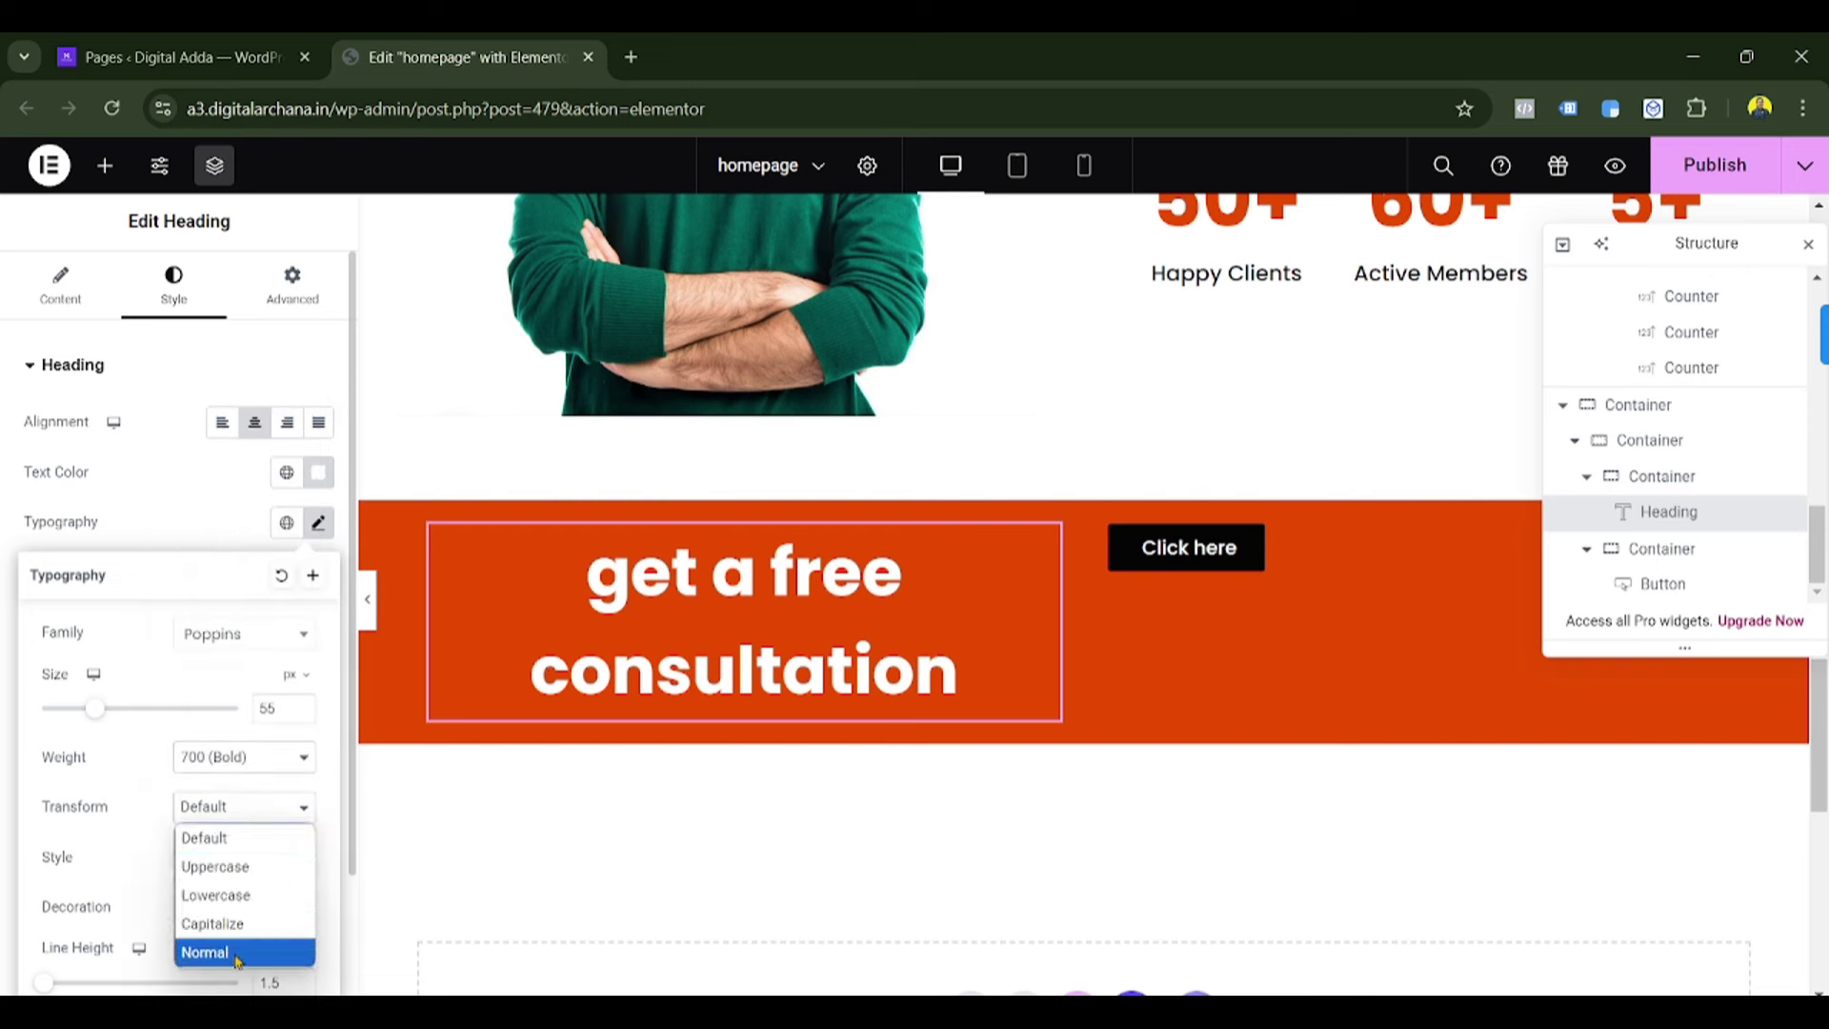
left_click(238, 953)
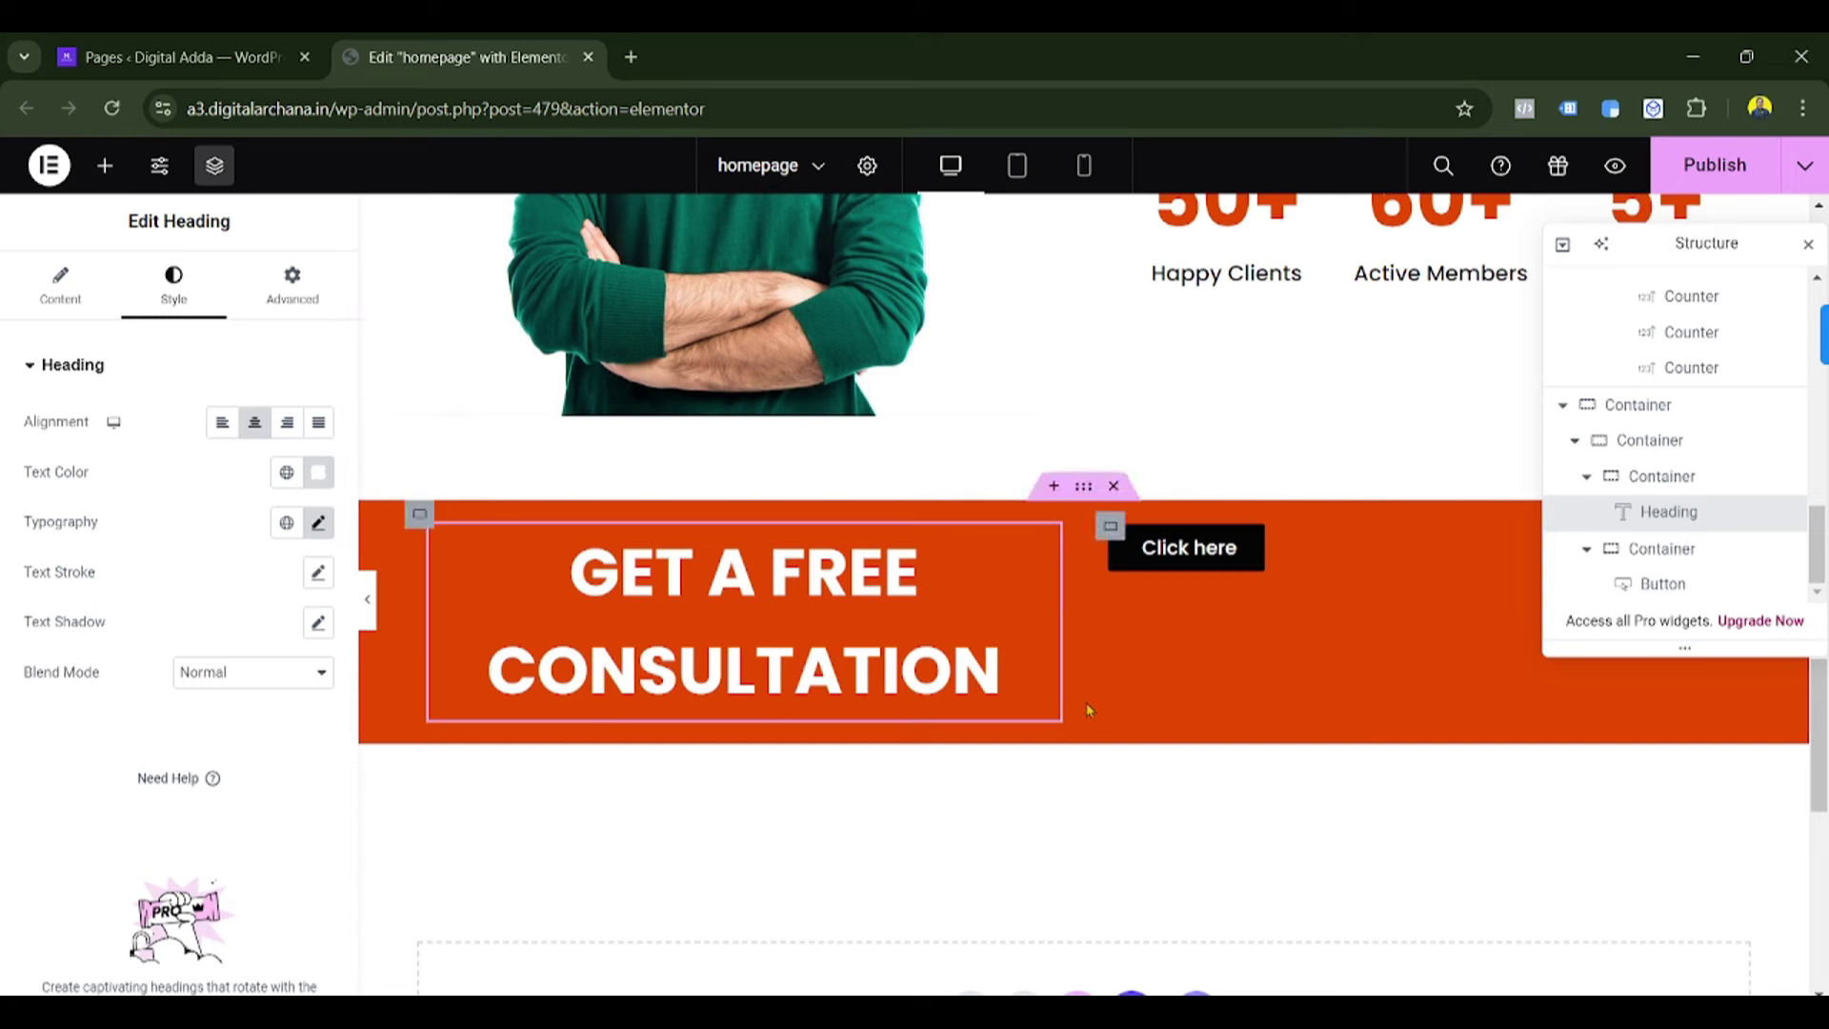
left_click(1239, 544)
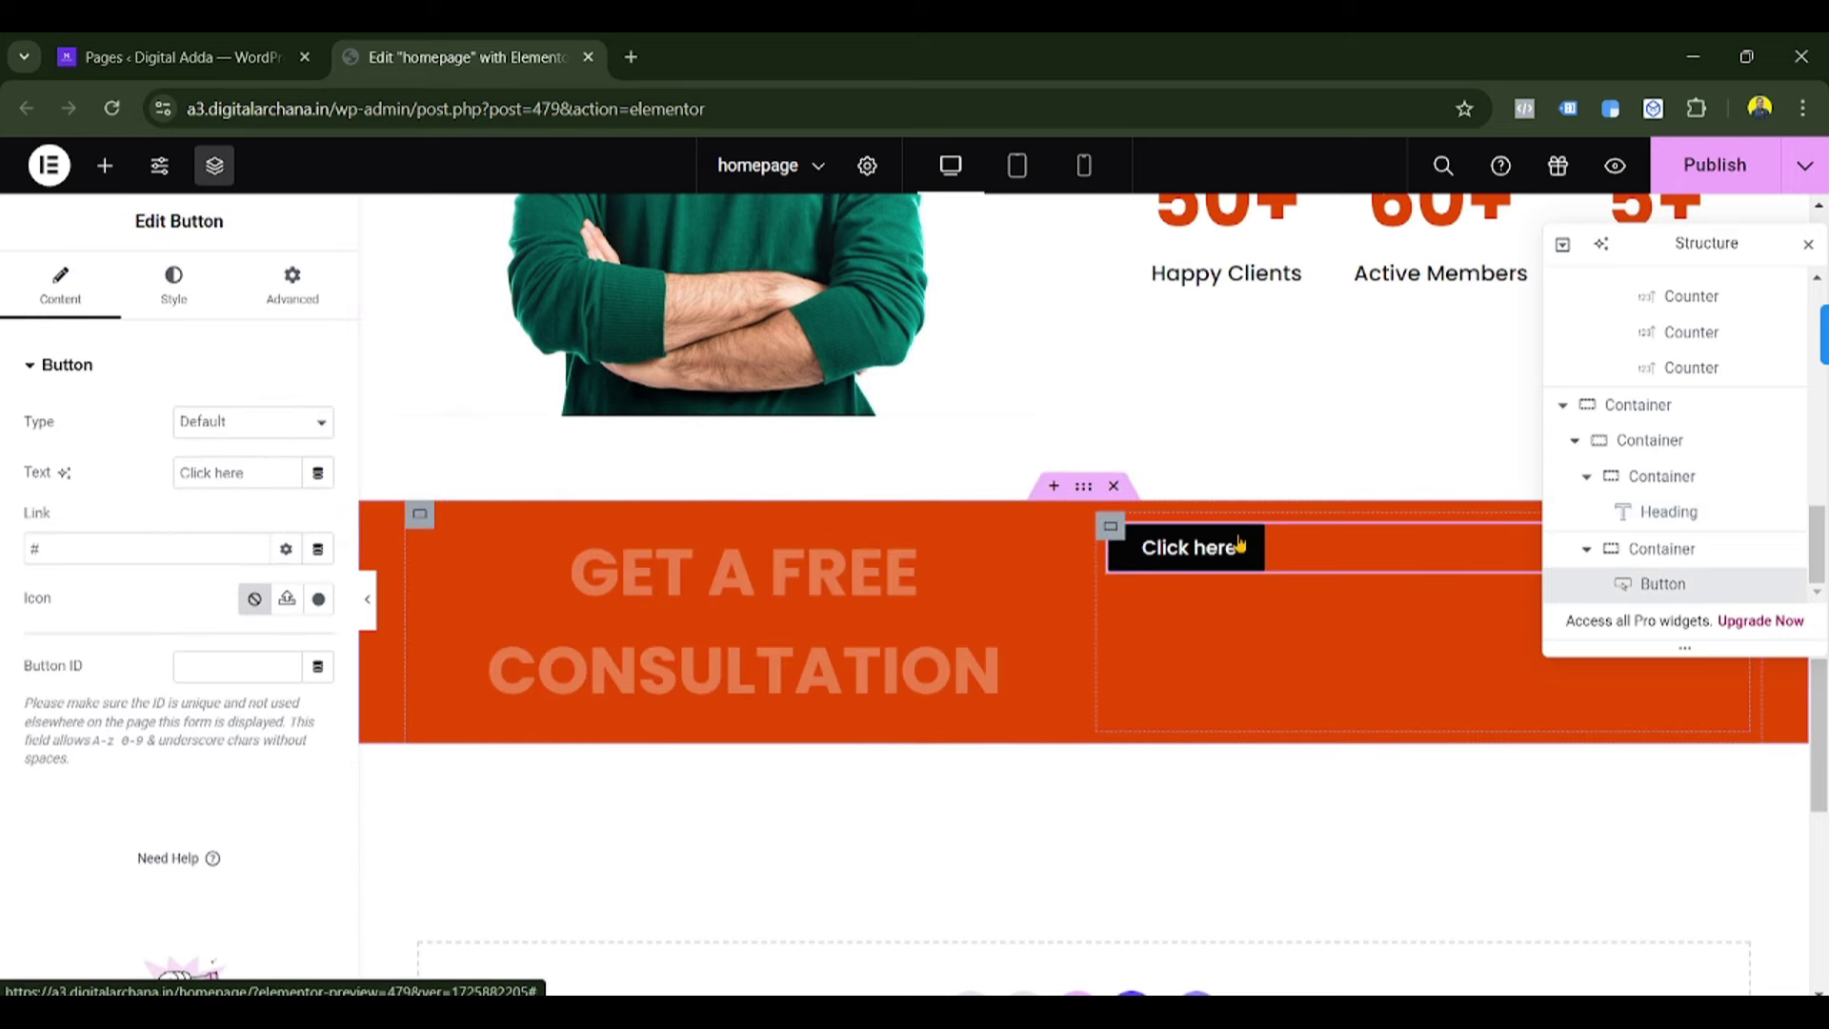
Replace the button's 'Click here' label with the contact phone number.
left_click_drag(253, 476, 86, 507)
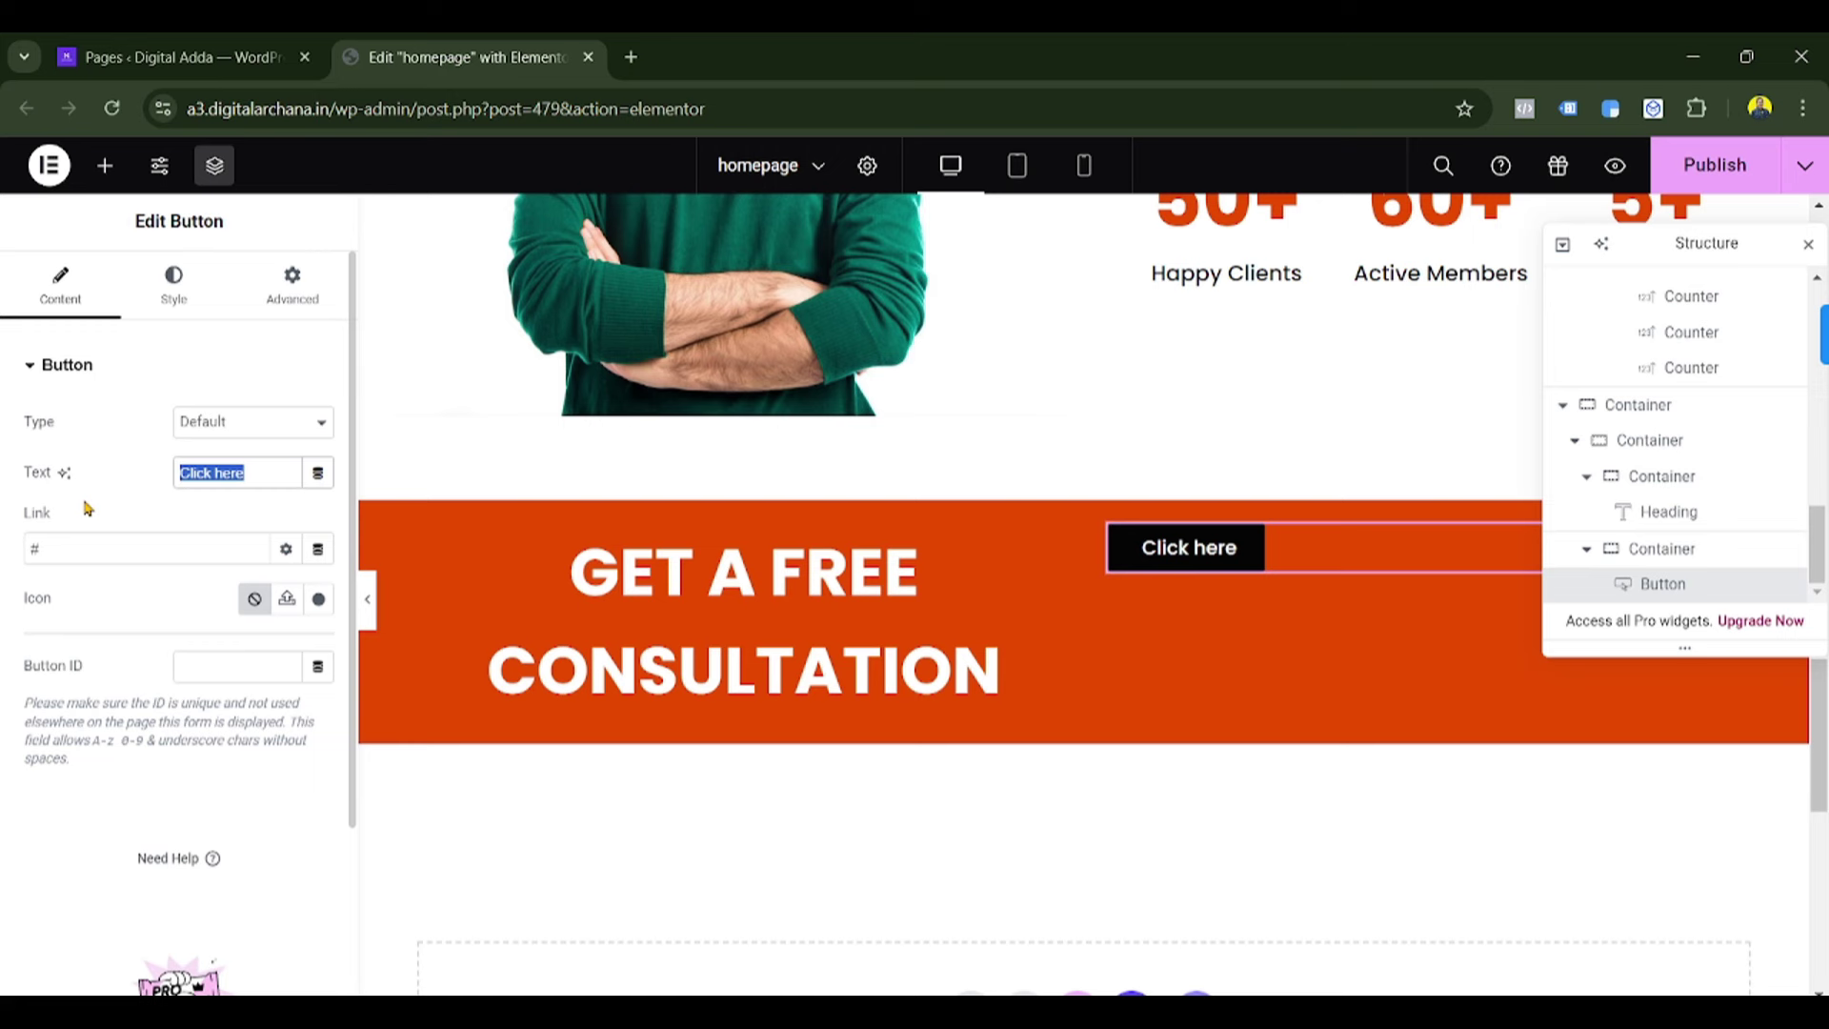
key("End")
left_click_drag(252, 476, 45, 492)
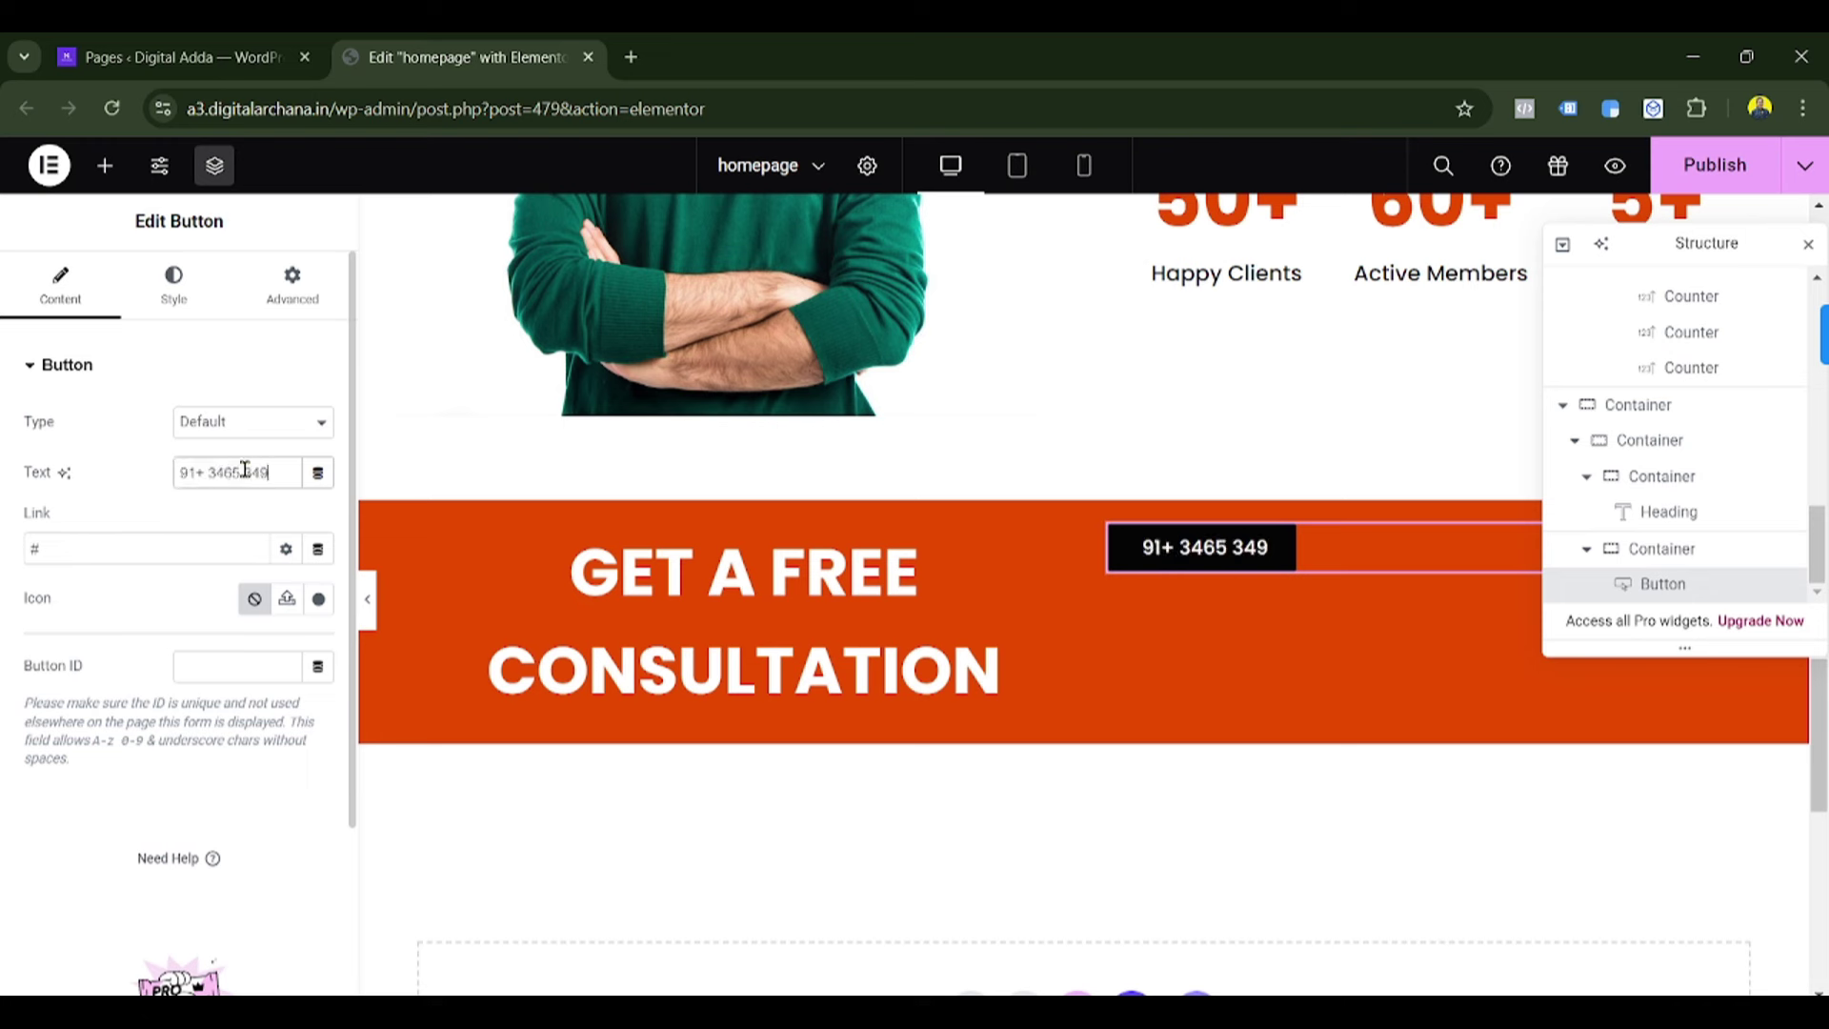
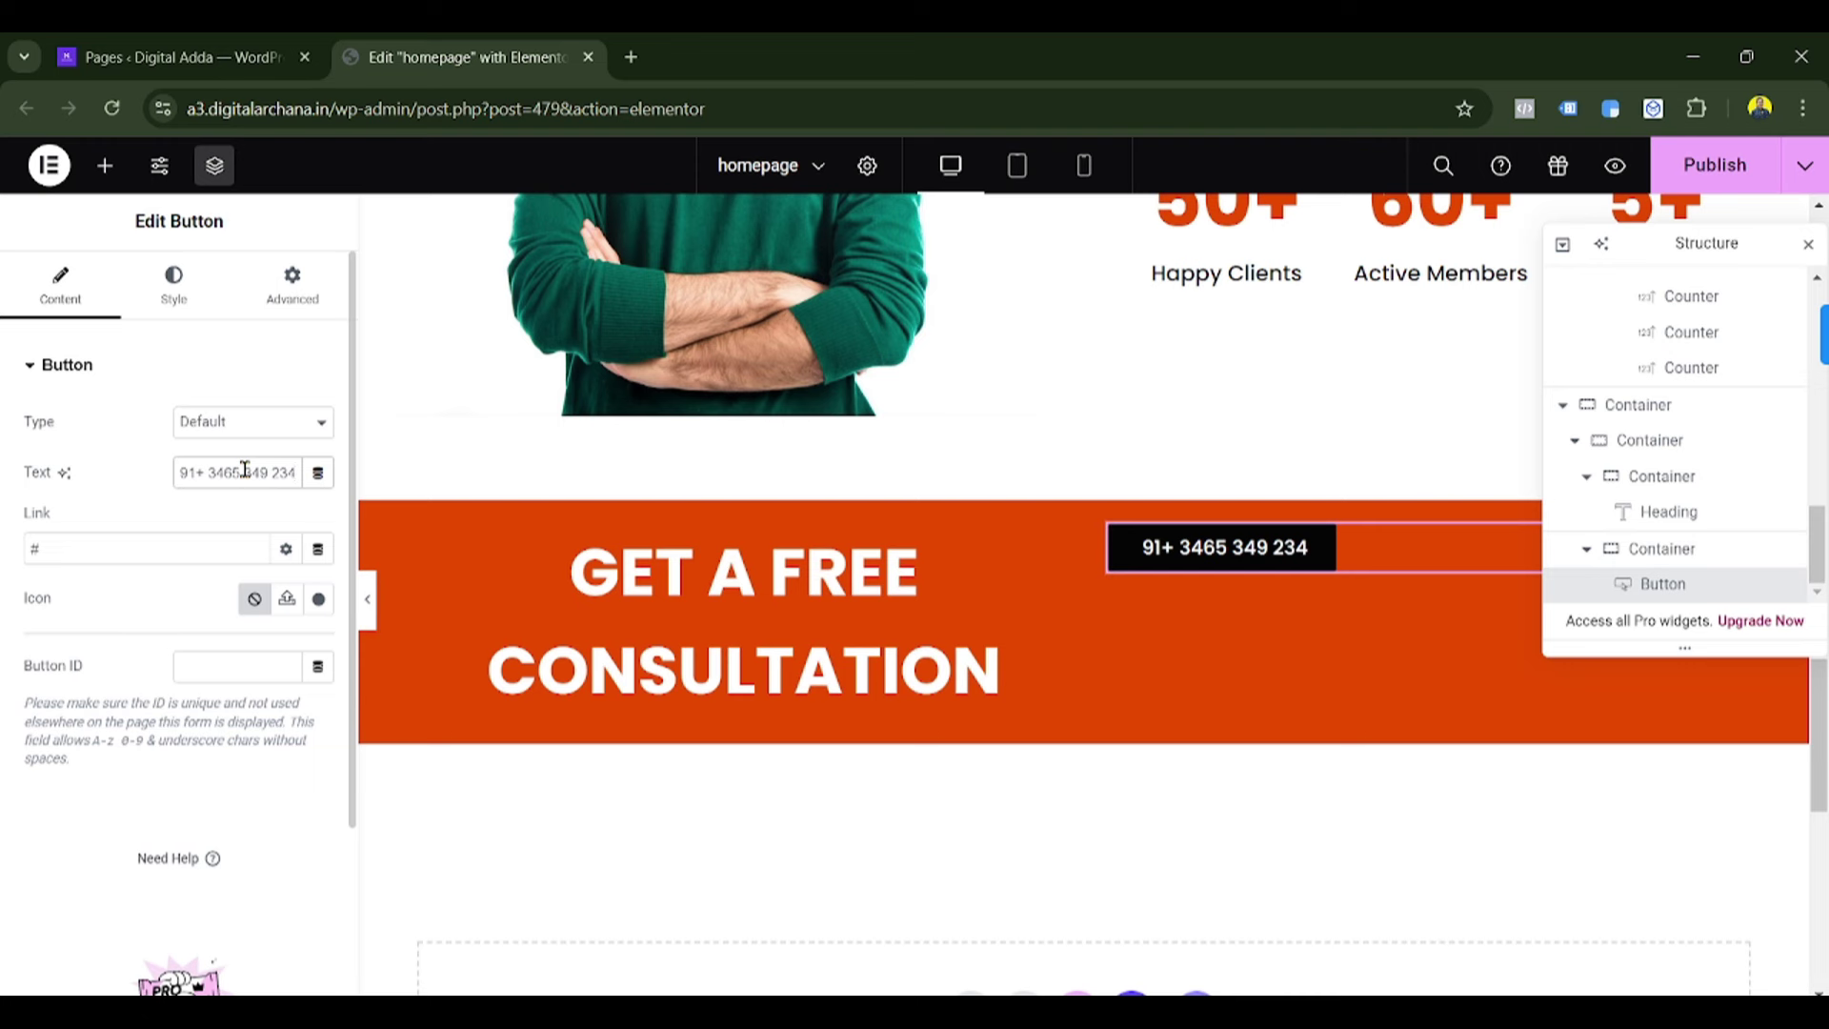
left_click_drag(57, 549, 3, 579)
Search Google for 'call on no link' in a new tab.
left_click(631, 57)
type("call")
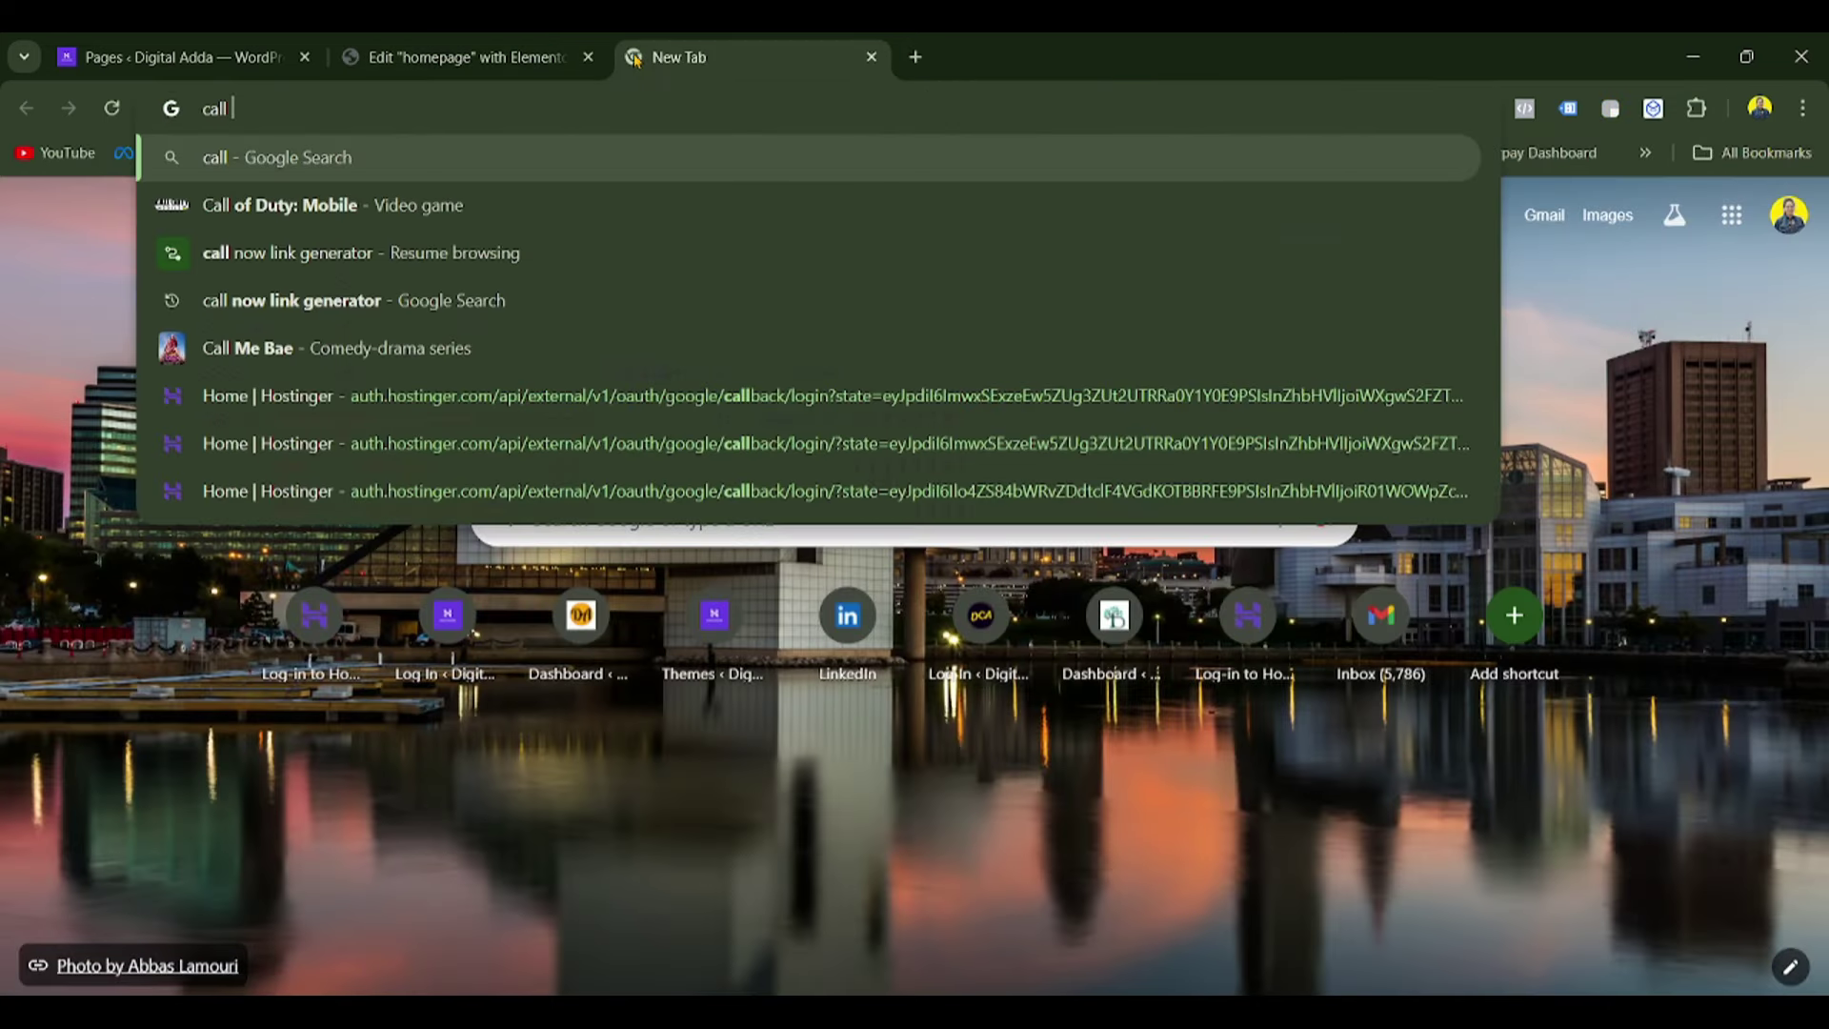
type(" on")
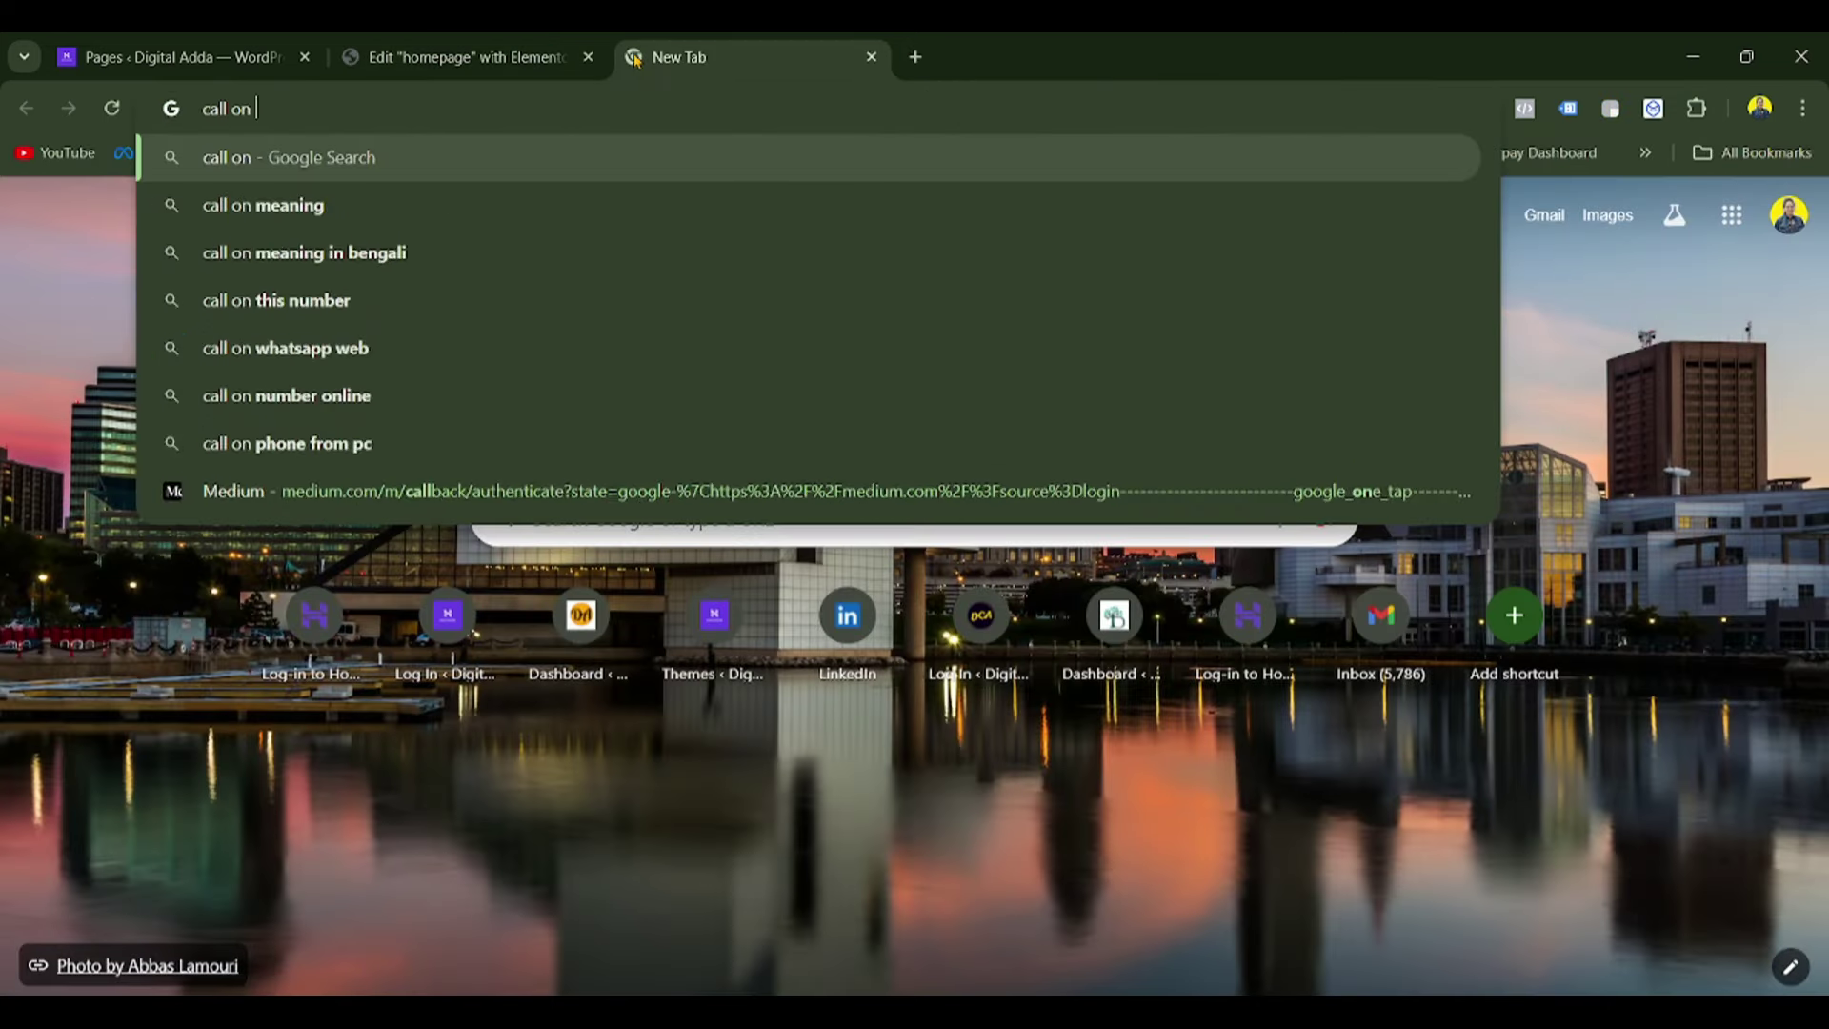
type(" no link")
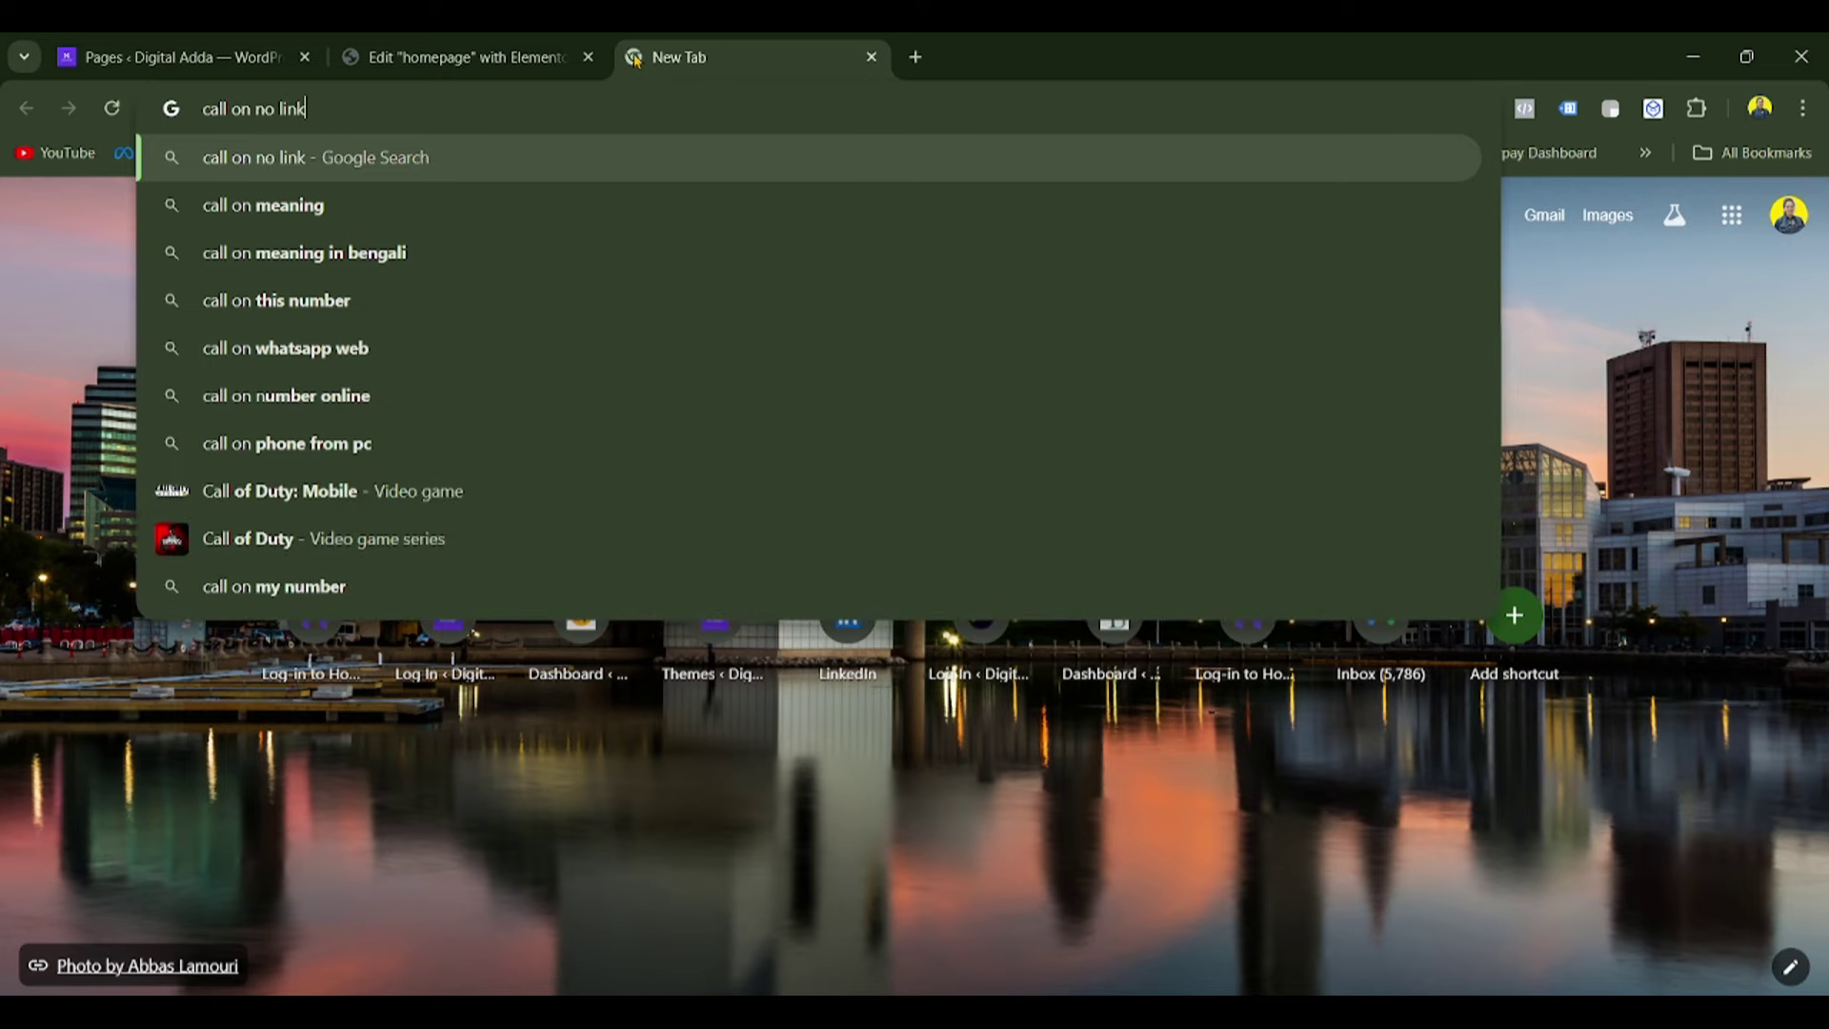
key("Return")
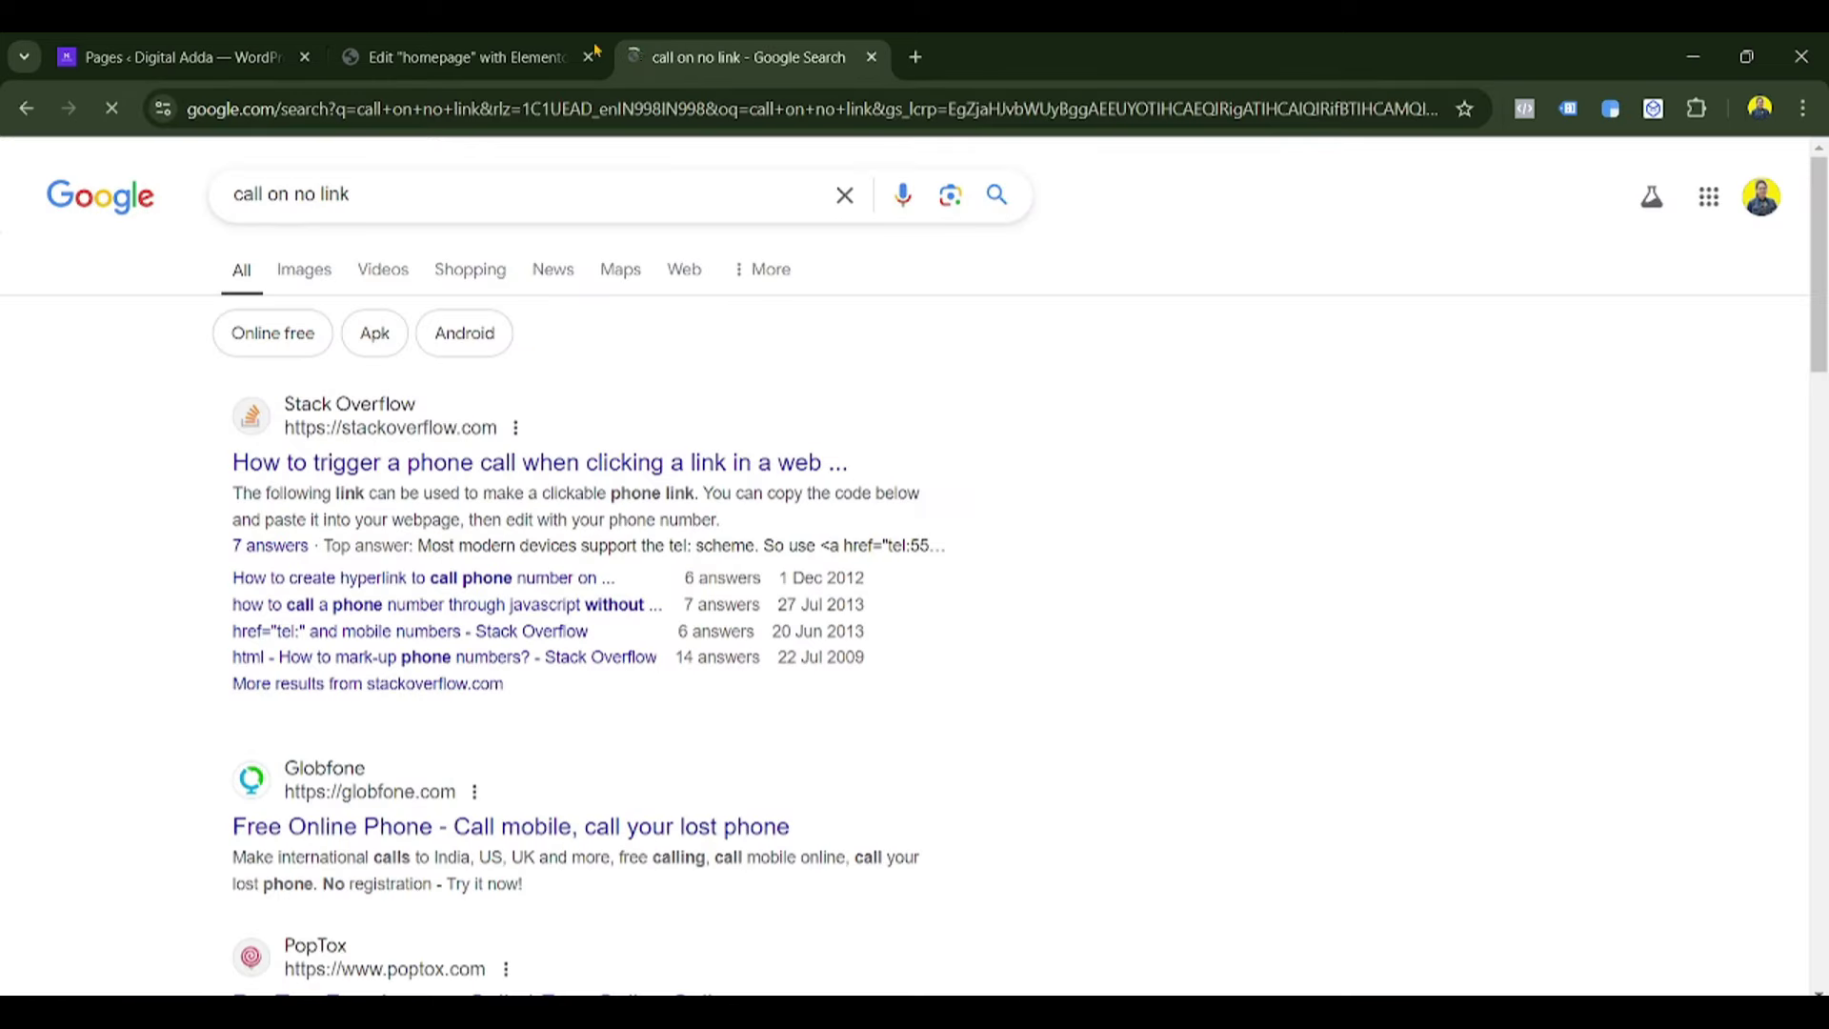
scroll(425, 524, "down", 1)
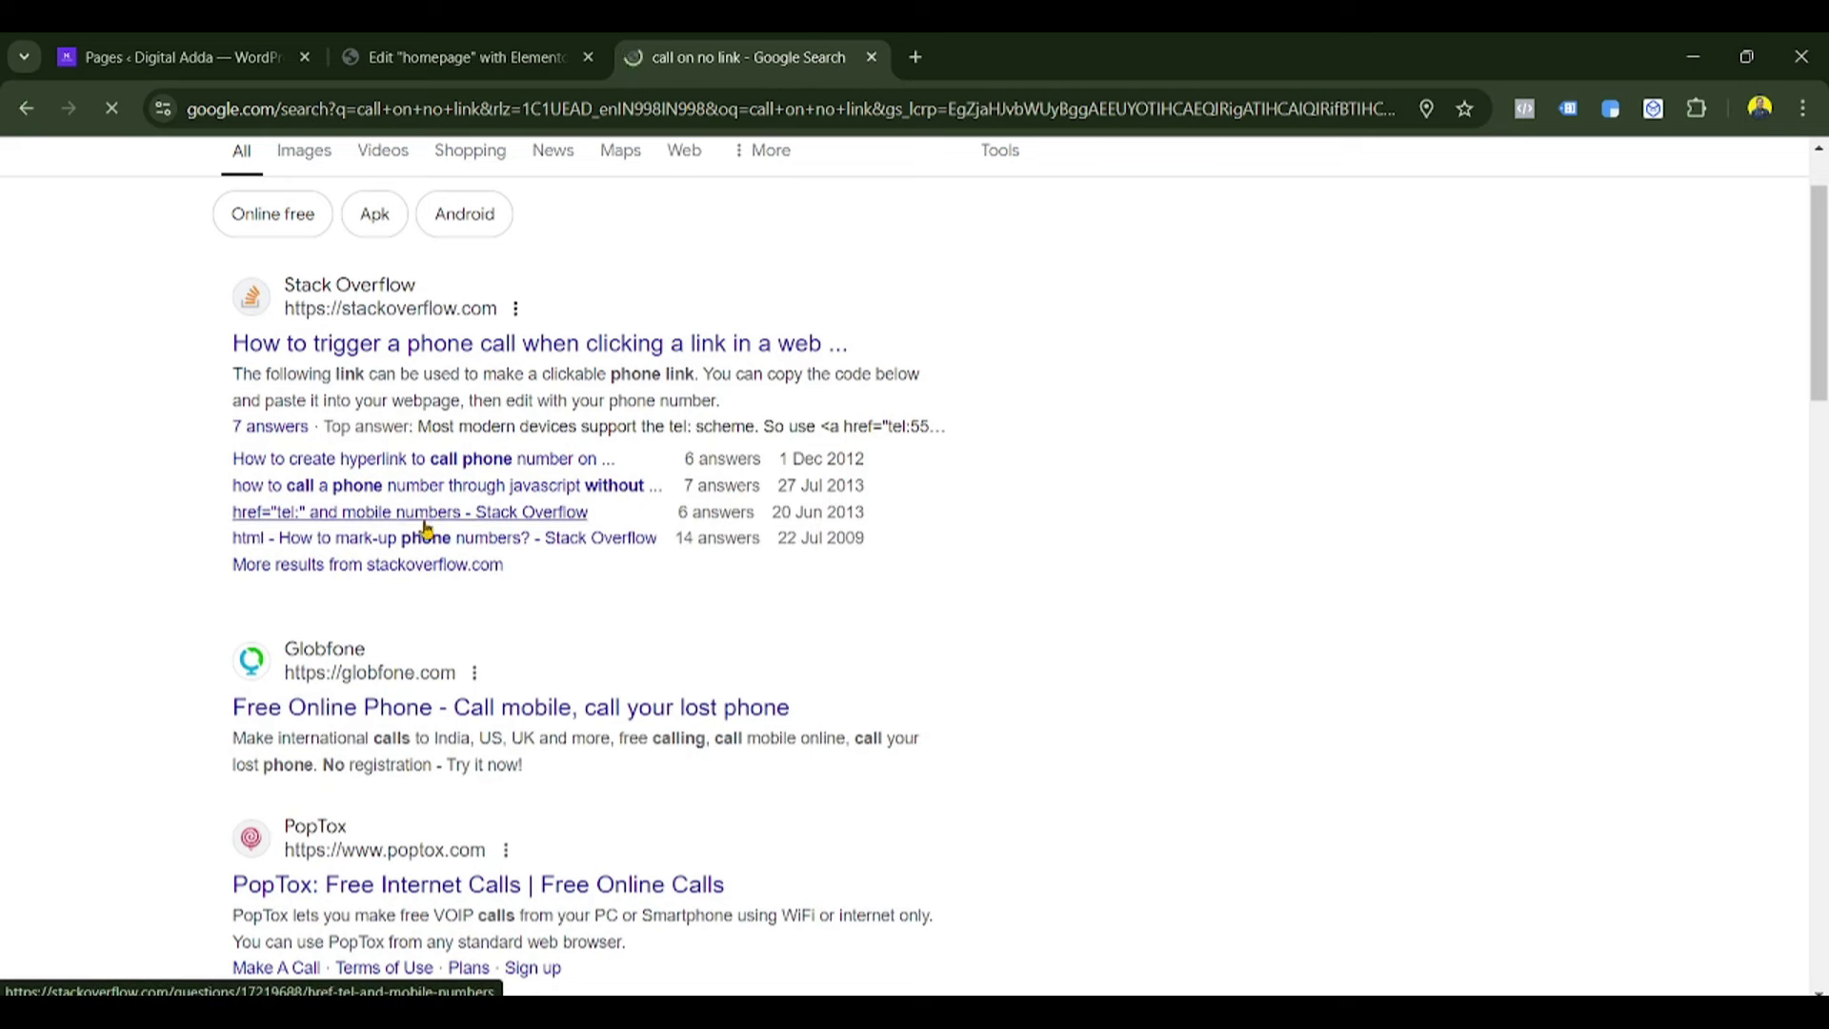
Open the Stack Overflow result and copy the tel: link example from the top answer.
left_click(441, 351)
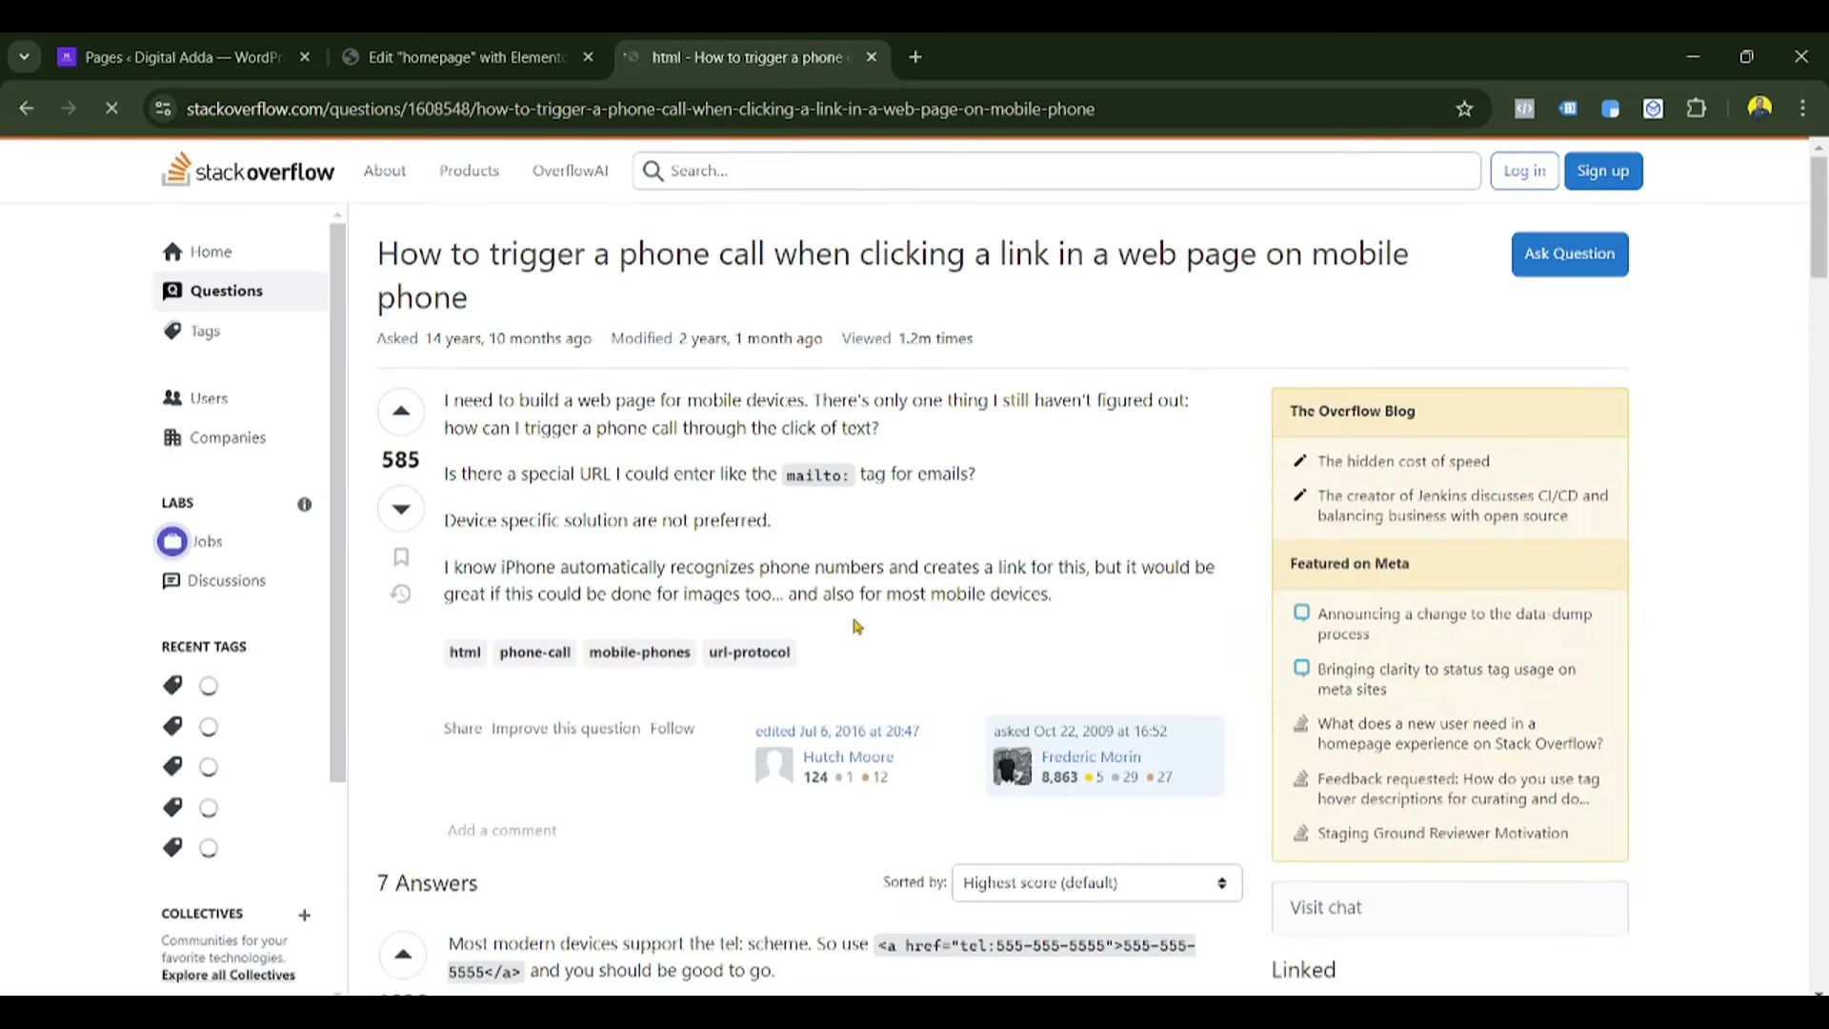
scroll(856, 626, "down", 2)
scroll(827, 393, "down", 4)
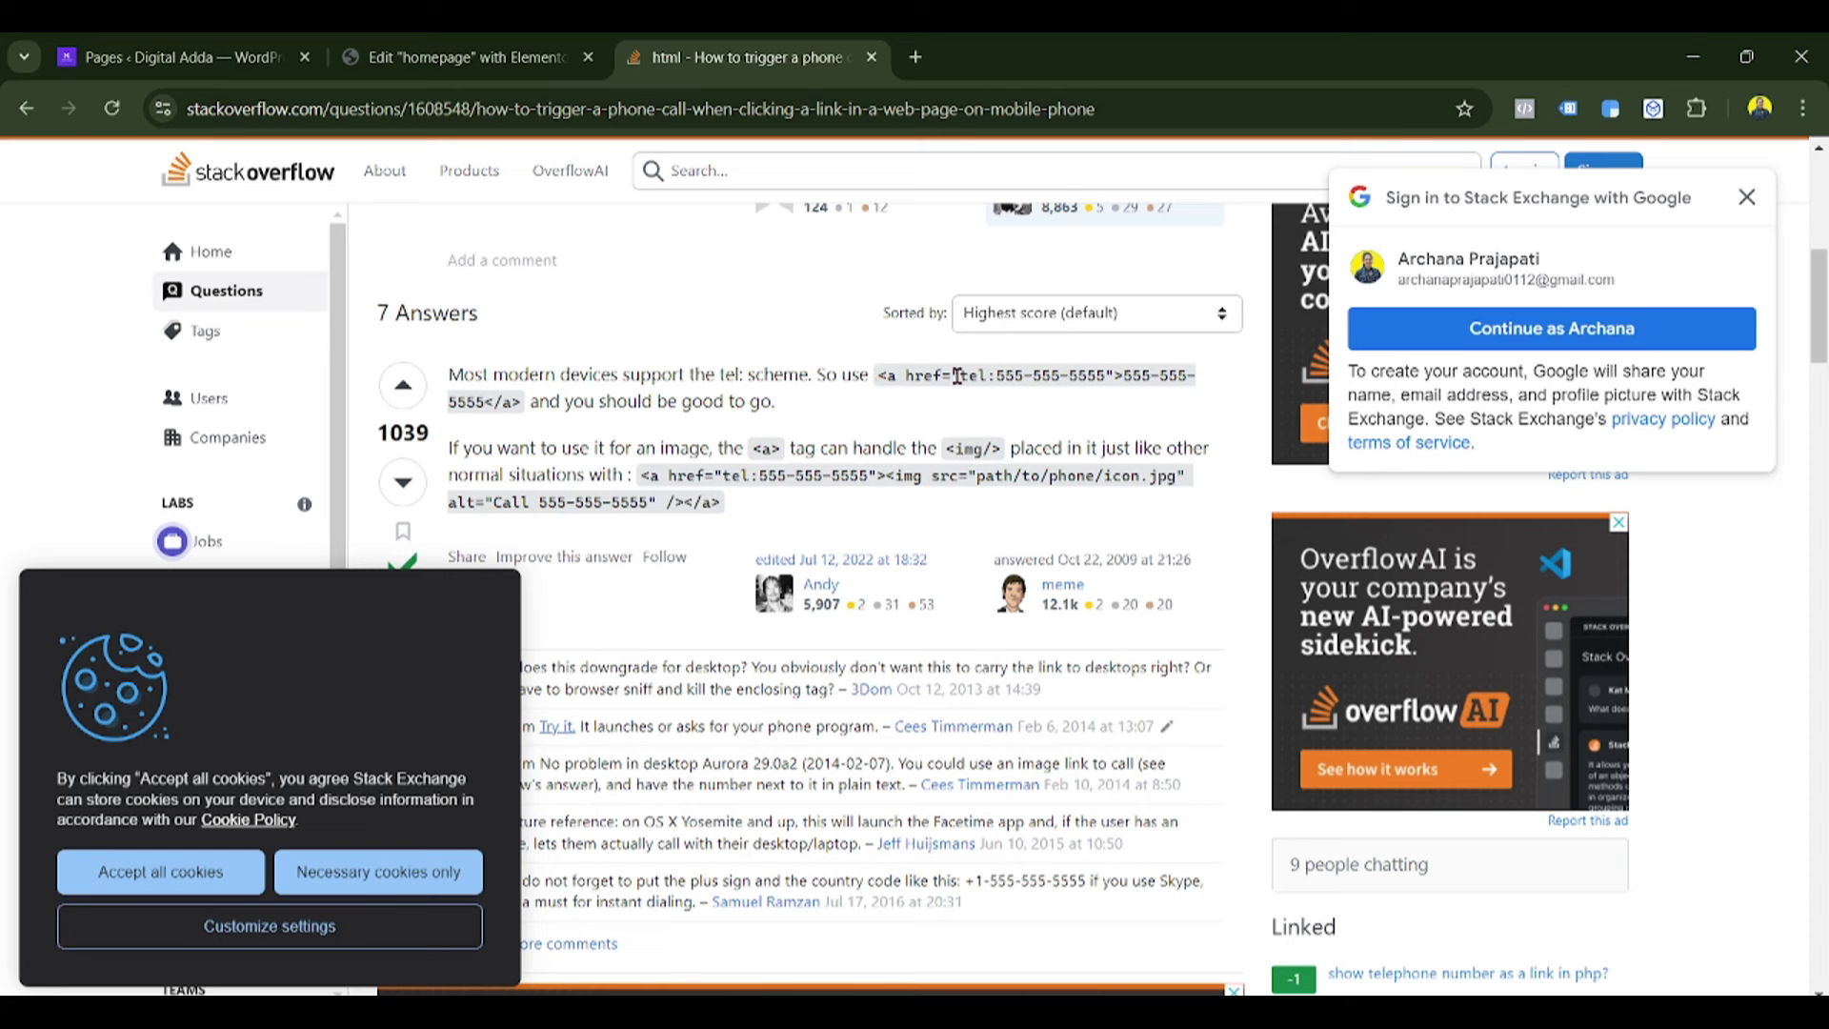
left_click_drag(957, 376, 1092, 379)
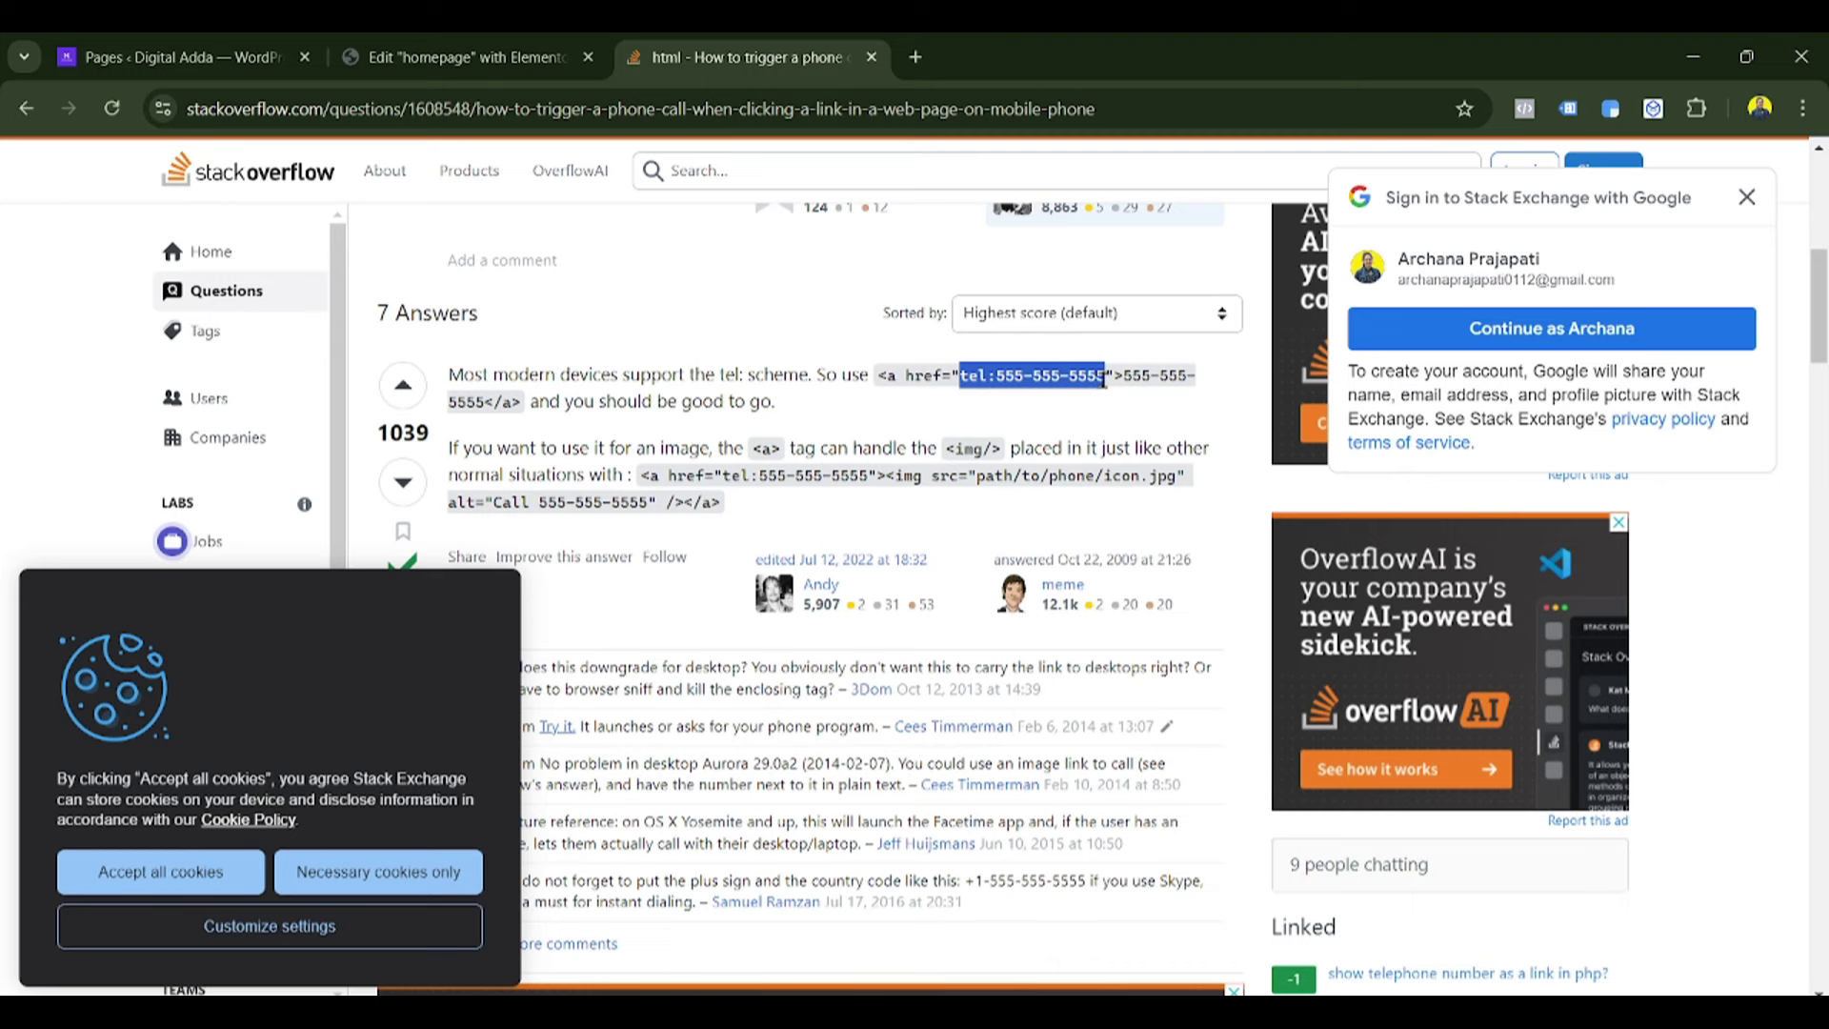
key("ctrl+c")
Paste the tel: example into the button's Link field in Elementor.
left_click(467, 57)
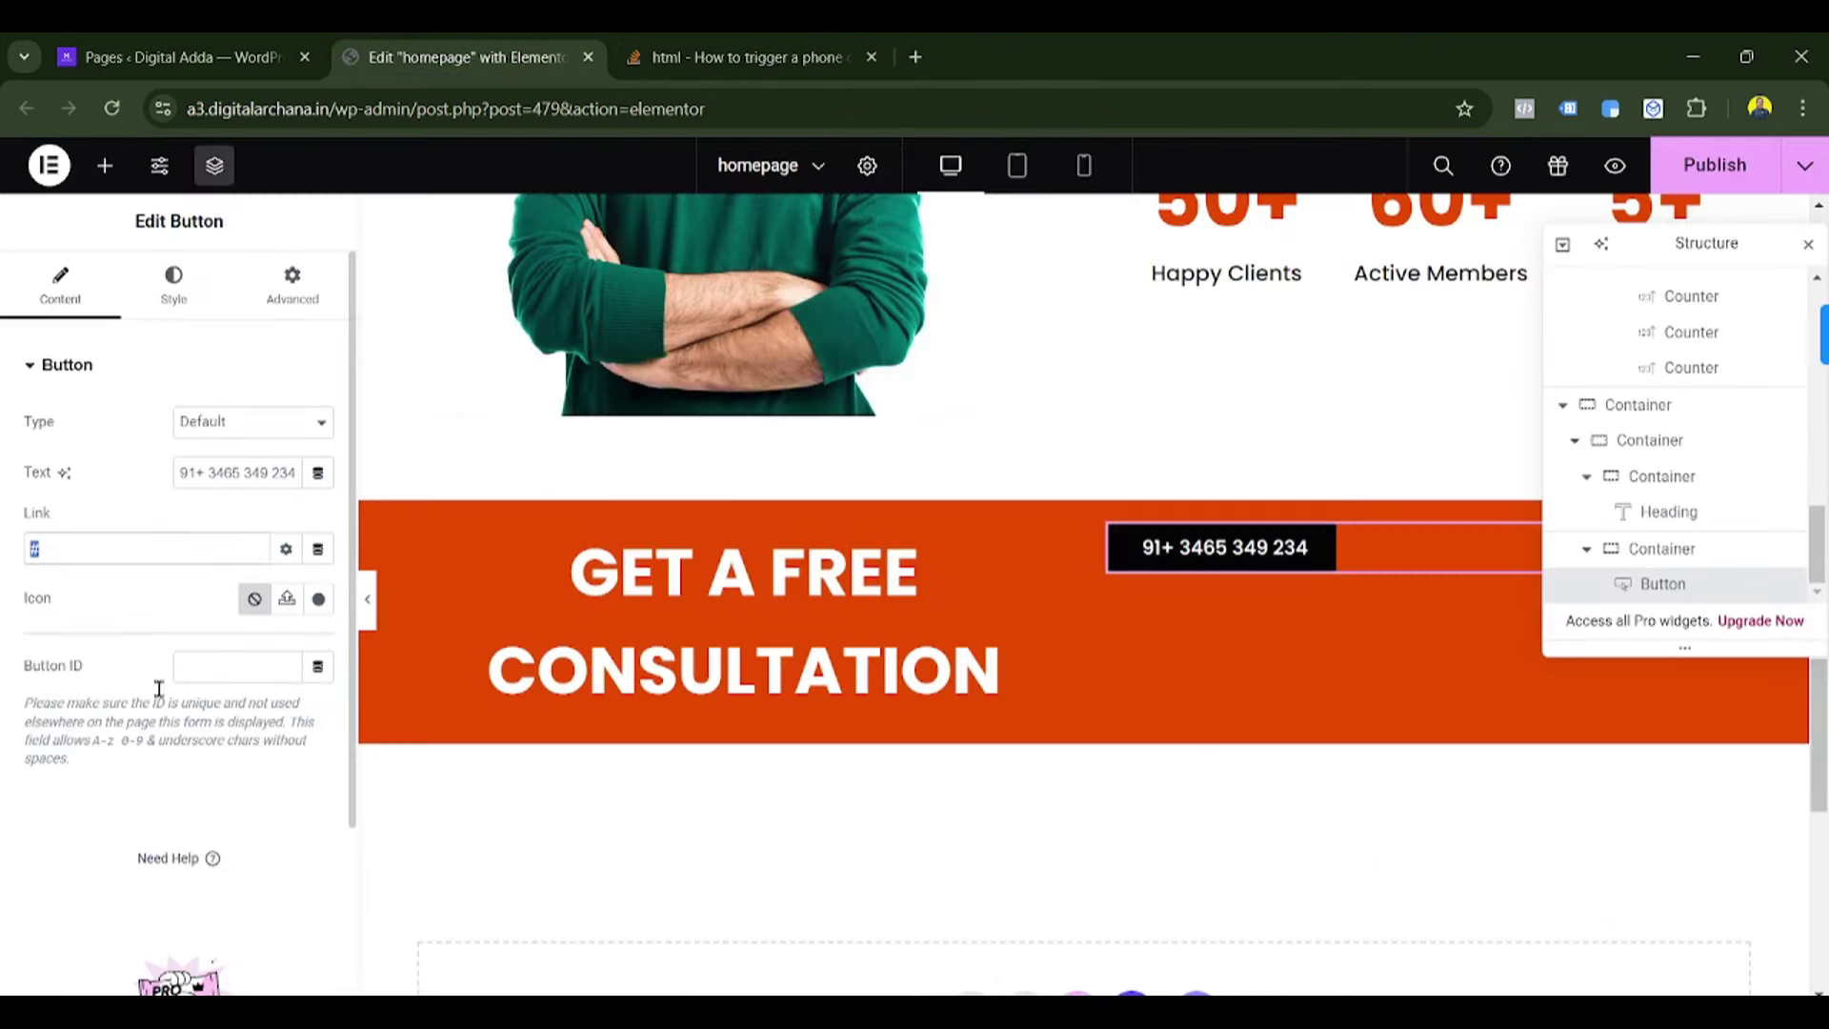
key("ctrl+v")
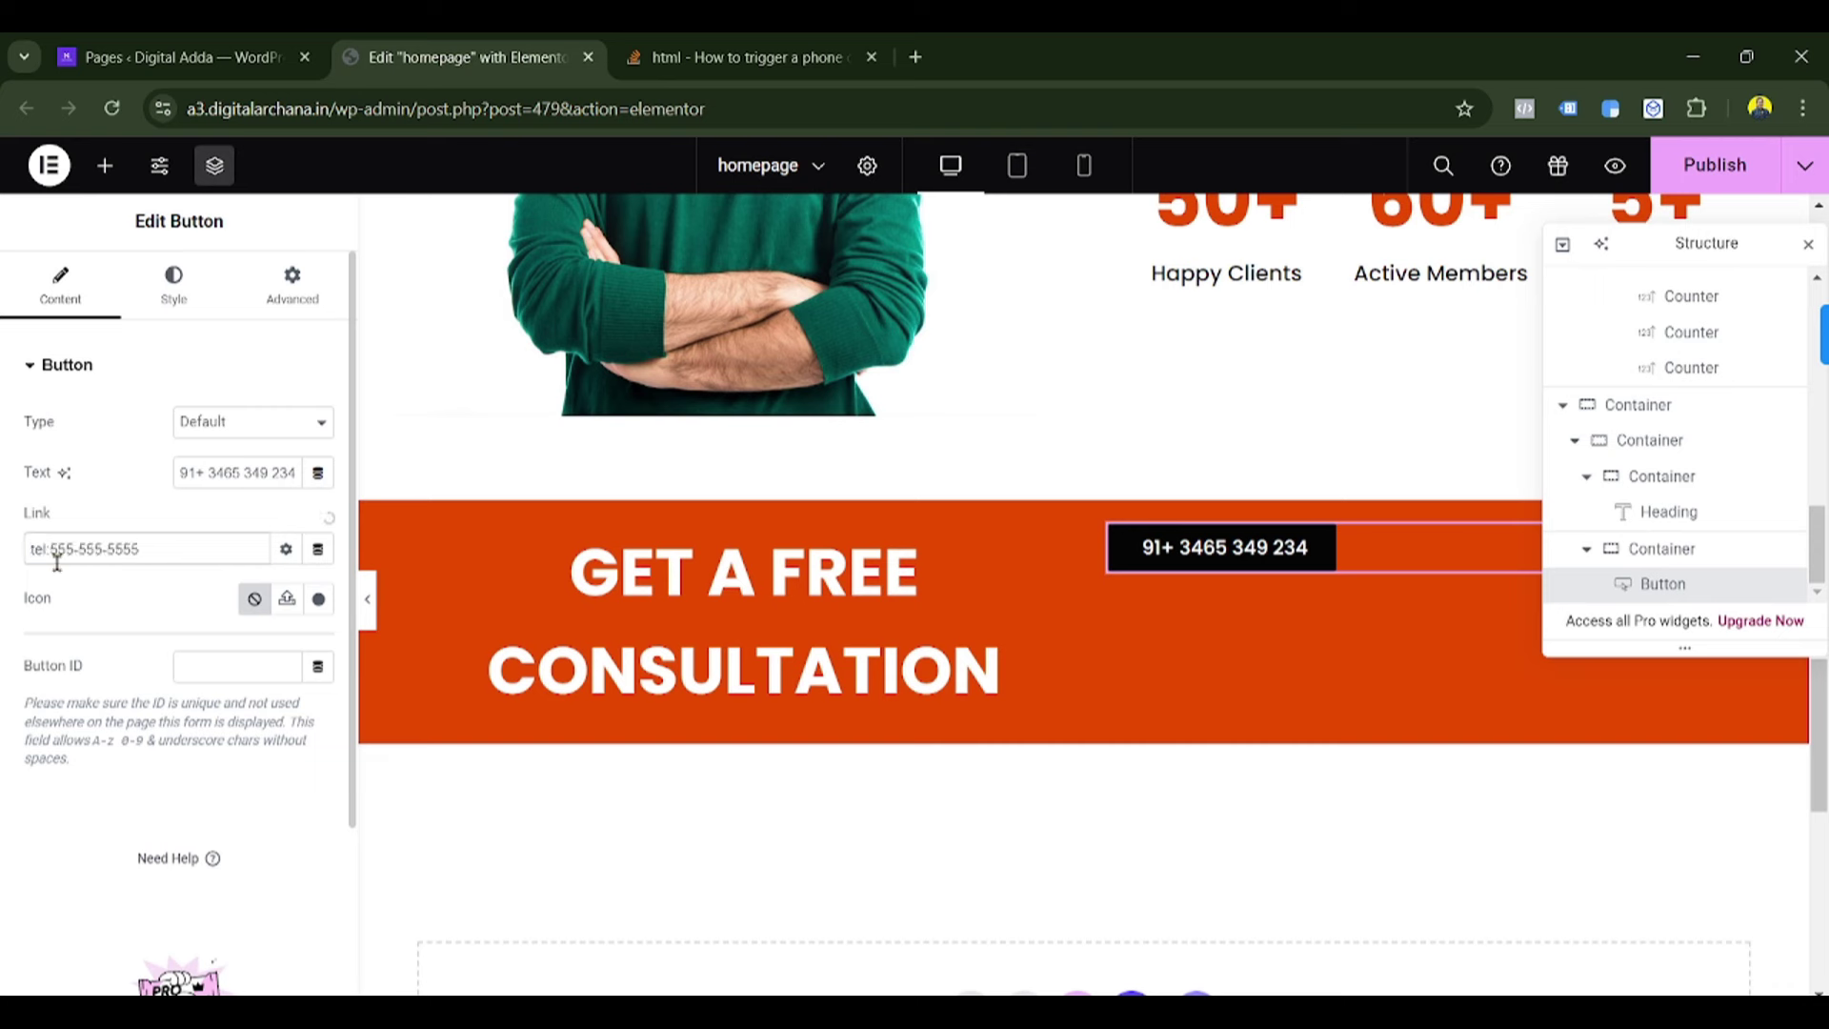
left_click_drag(55, 552, 236, 556)
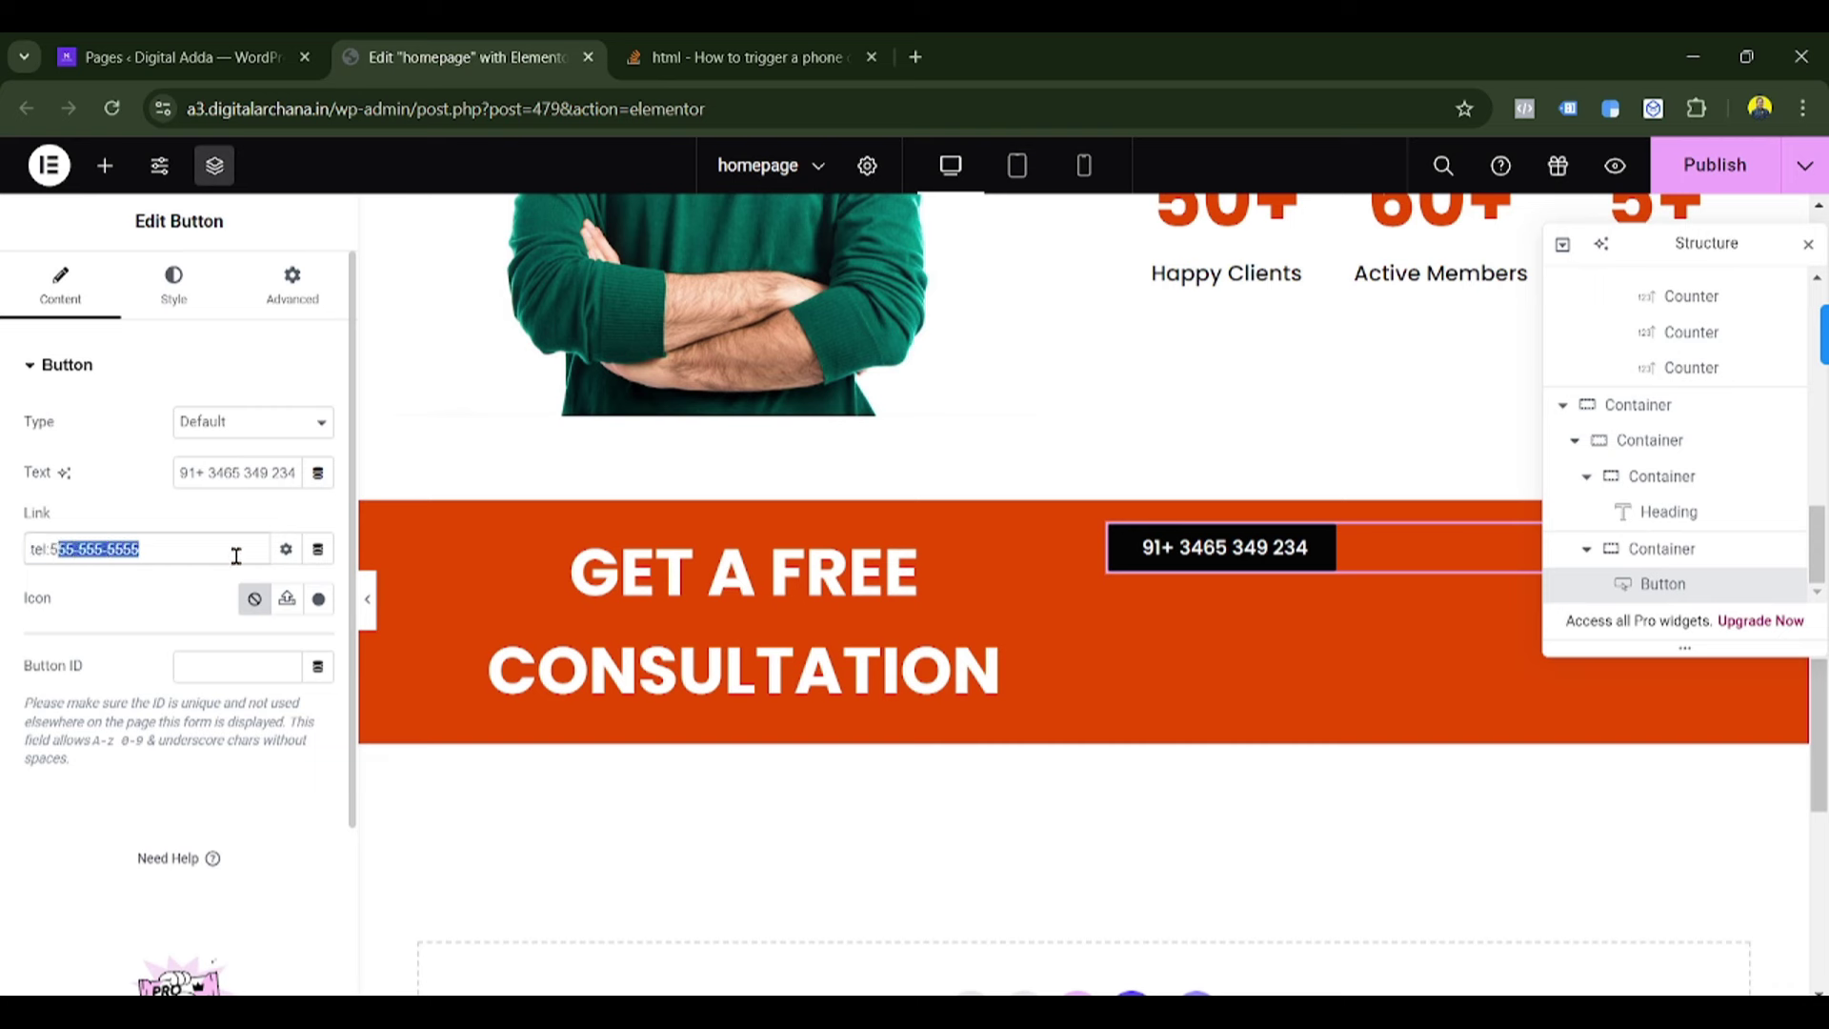
Remove the 91+ prefix from the label and paste the phone number after 'tel:' in the link.
triple_click(252, 473)
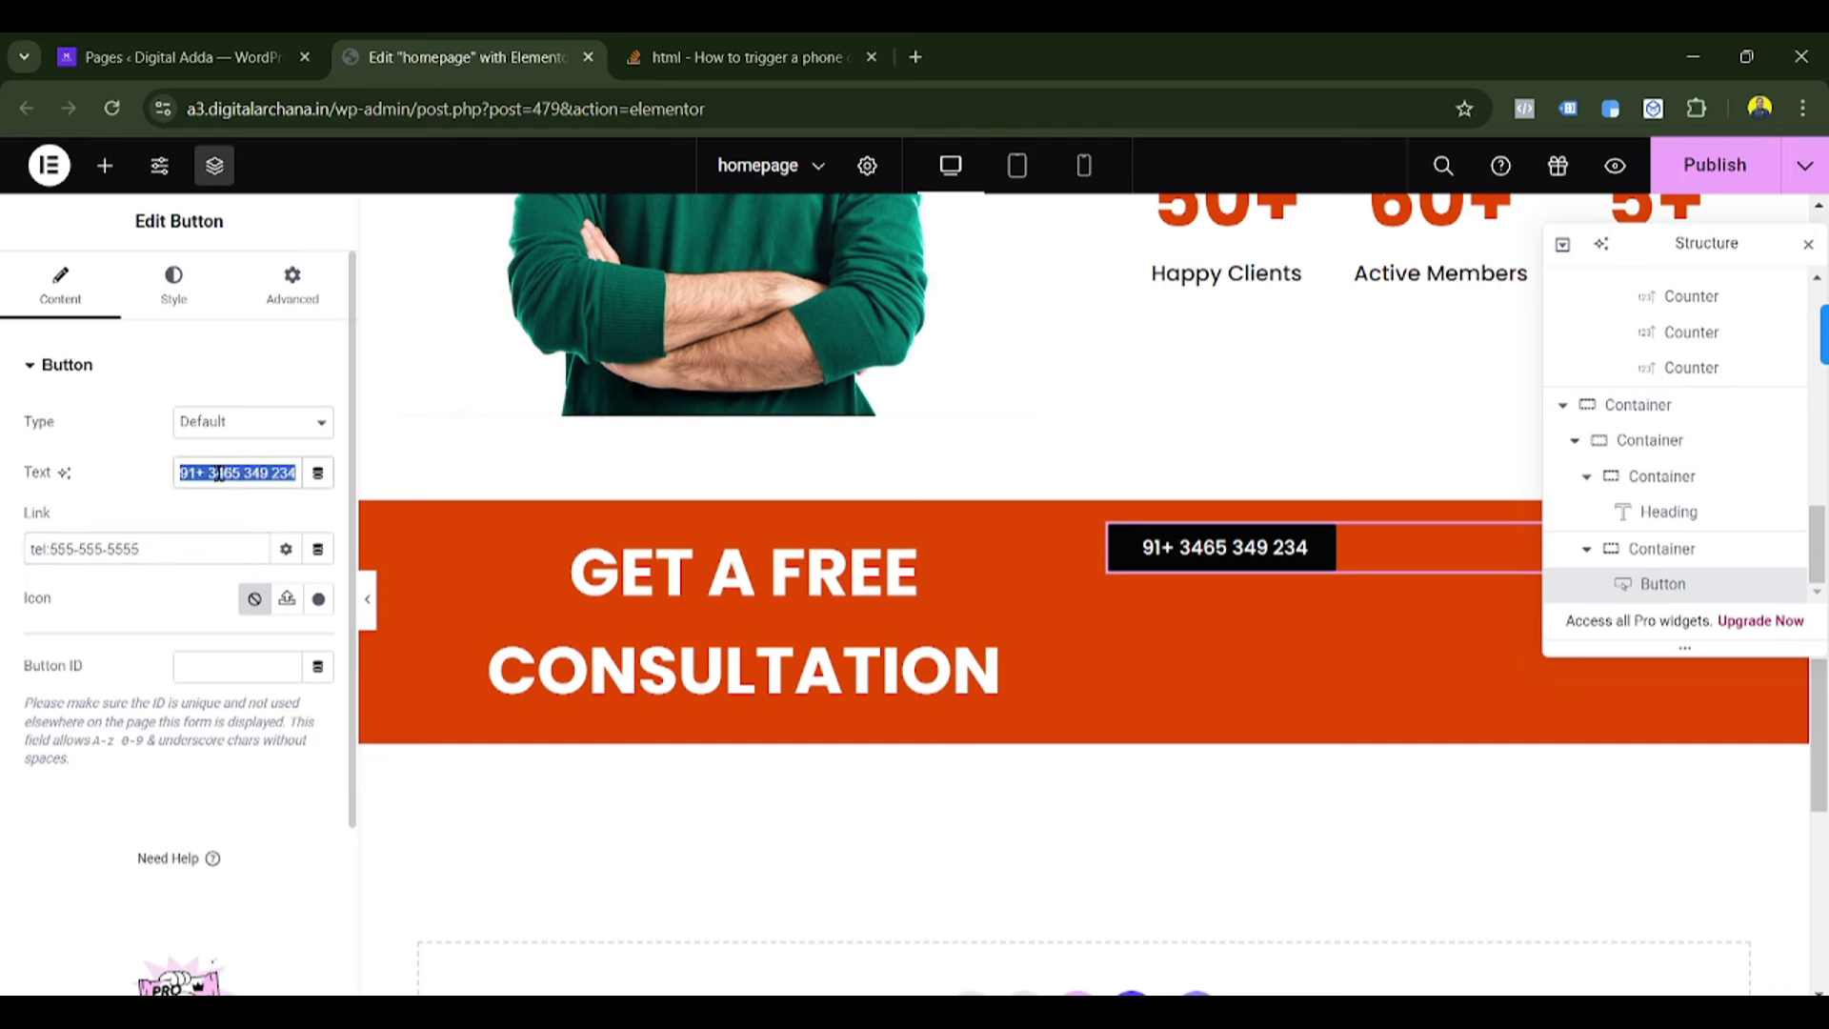
left_click(206, 470)
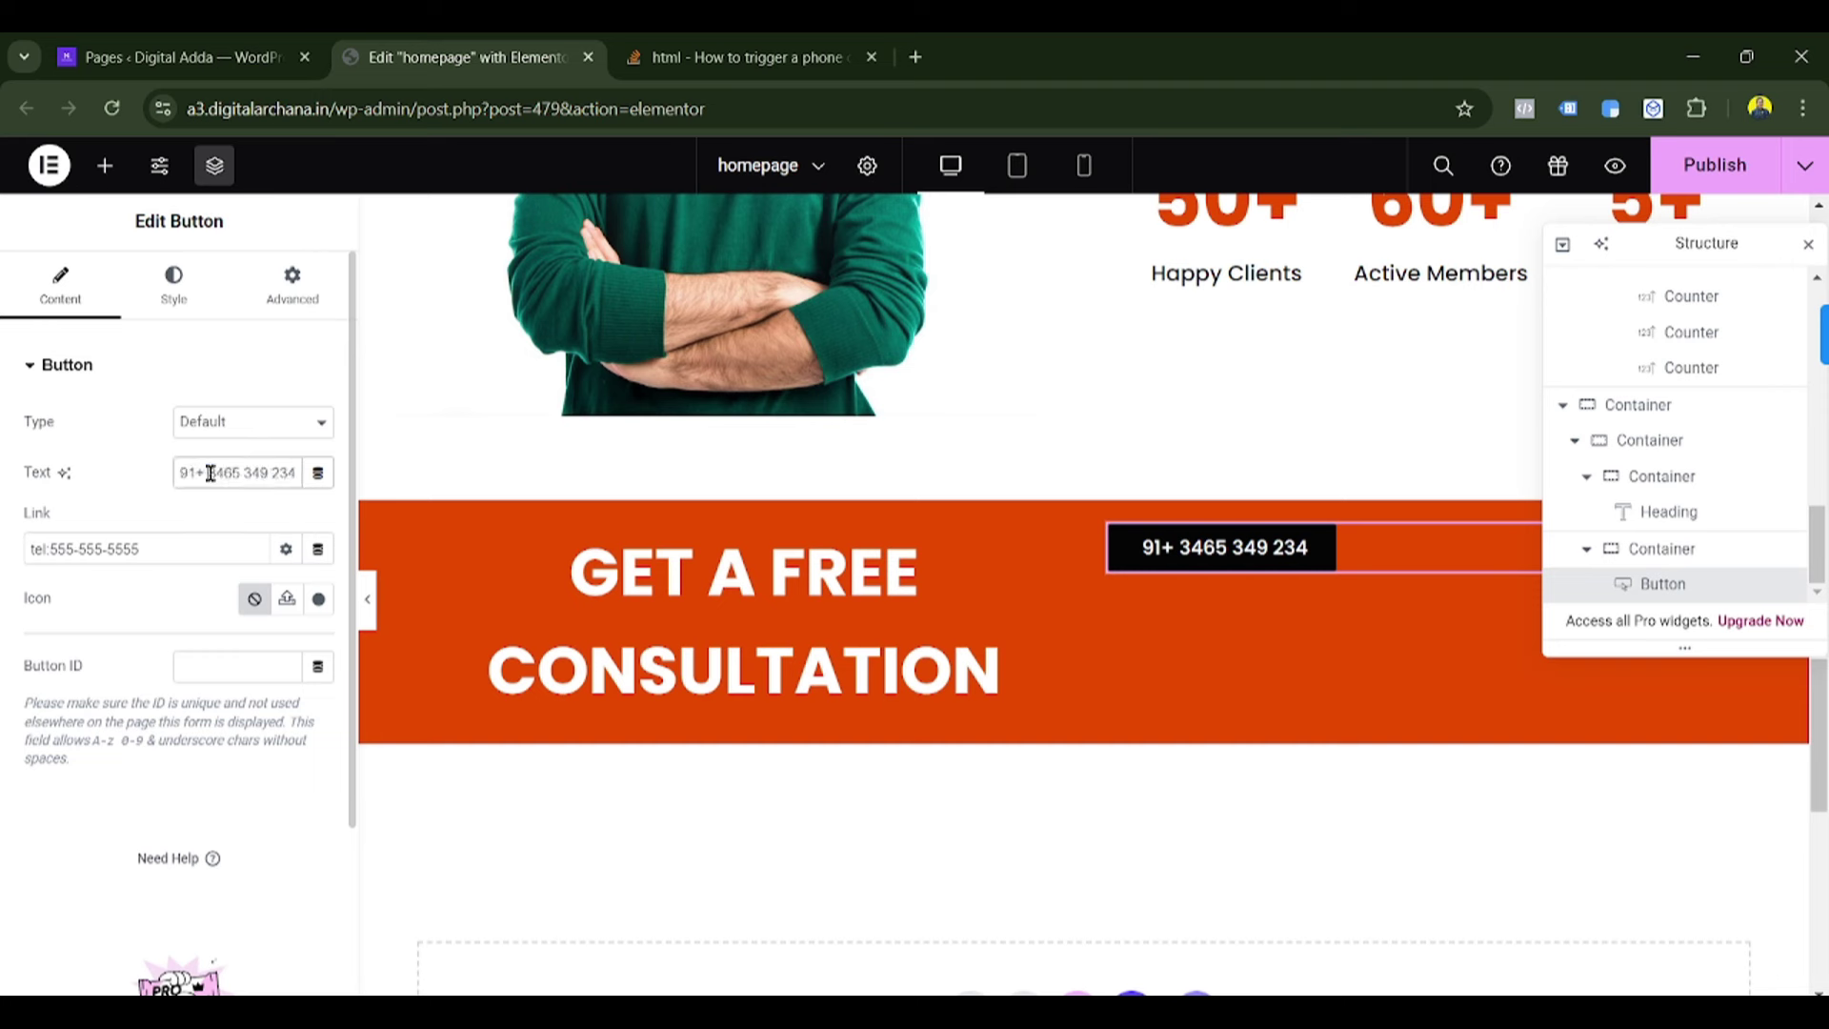
left_click_drag(209, 473, 133, 496)
key("BackSpace")
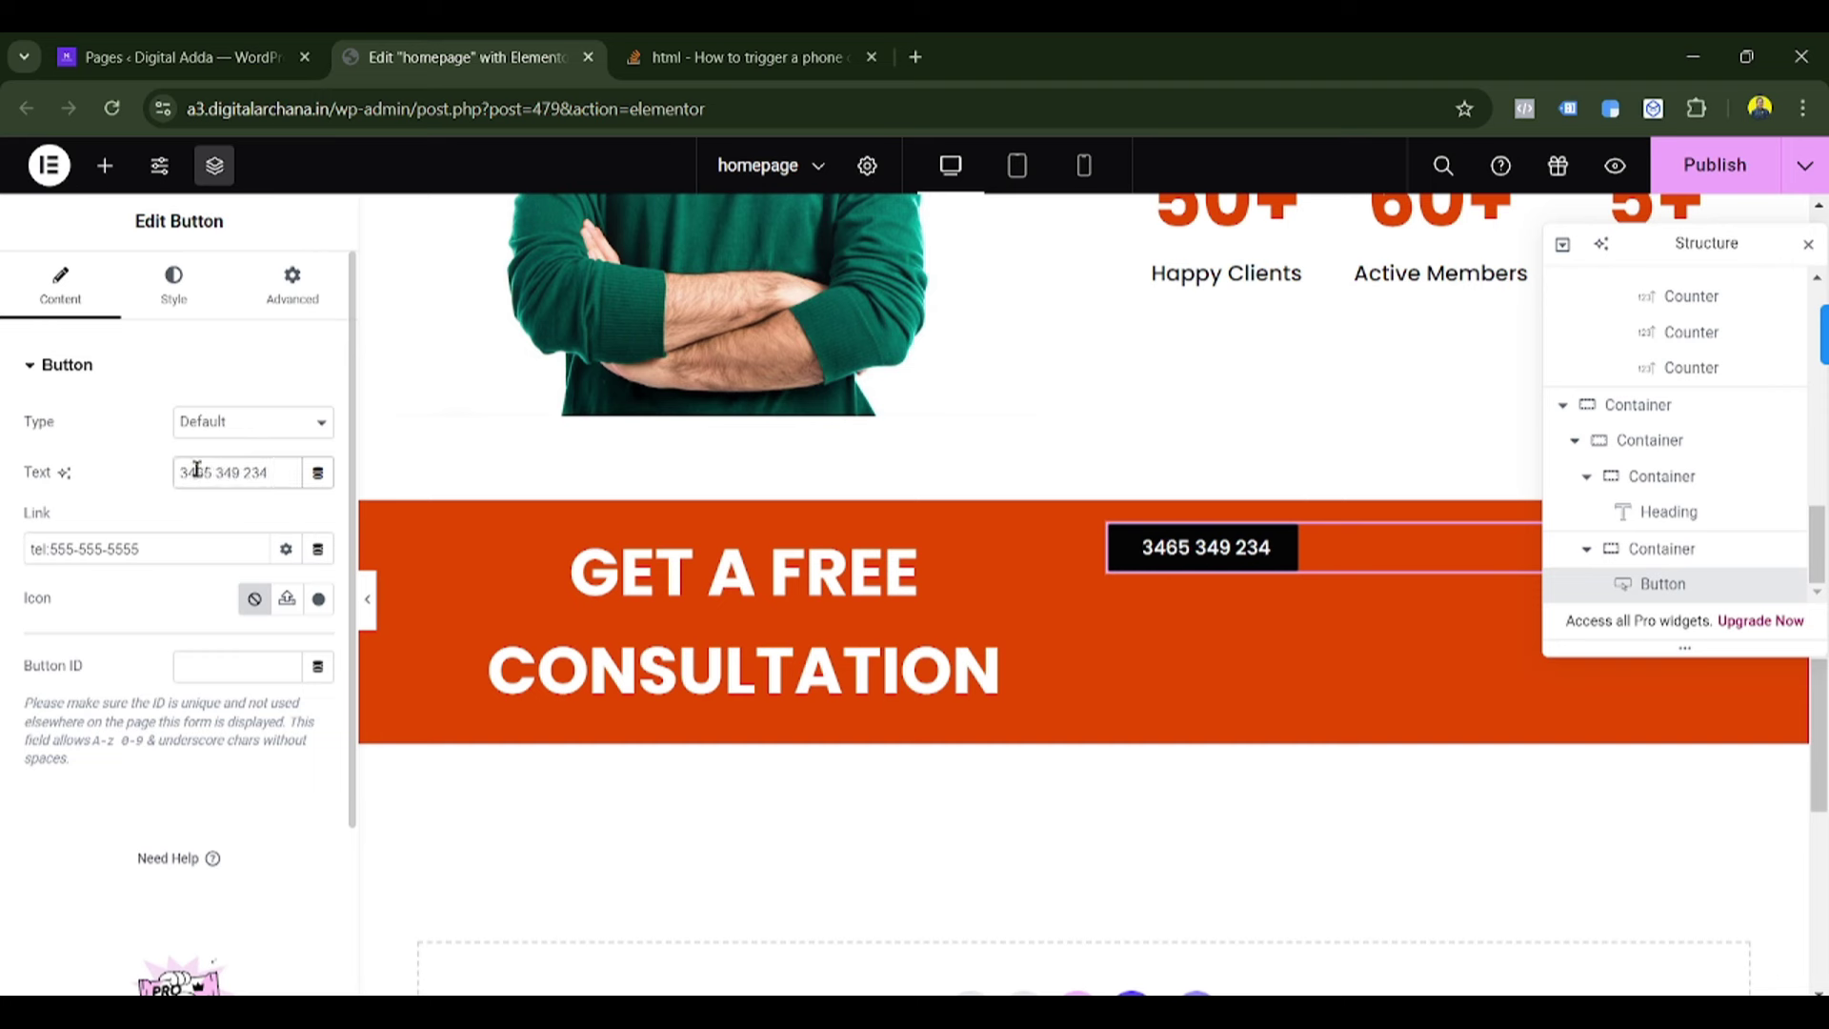
triple_click(196, 470)
left_click_drag(49, 549, 268, 552)
key("ctrl+v")
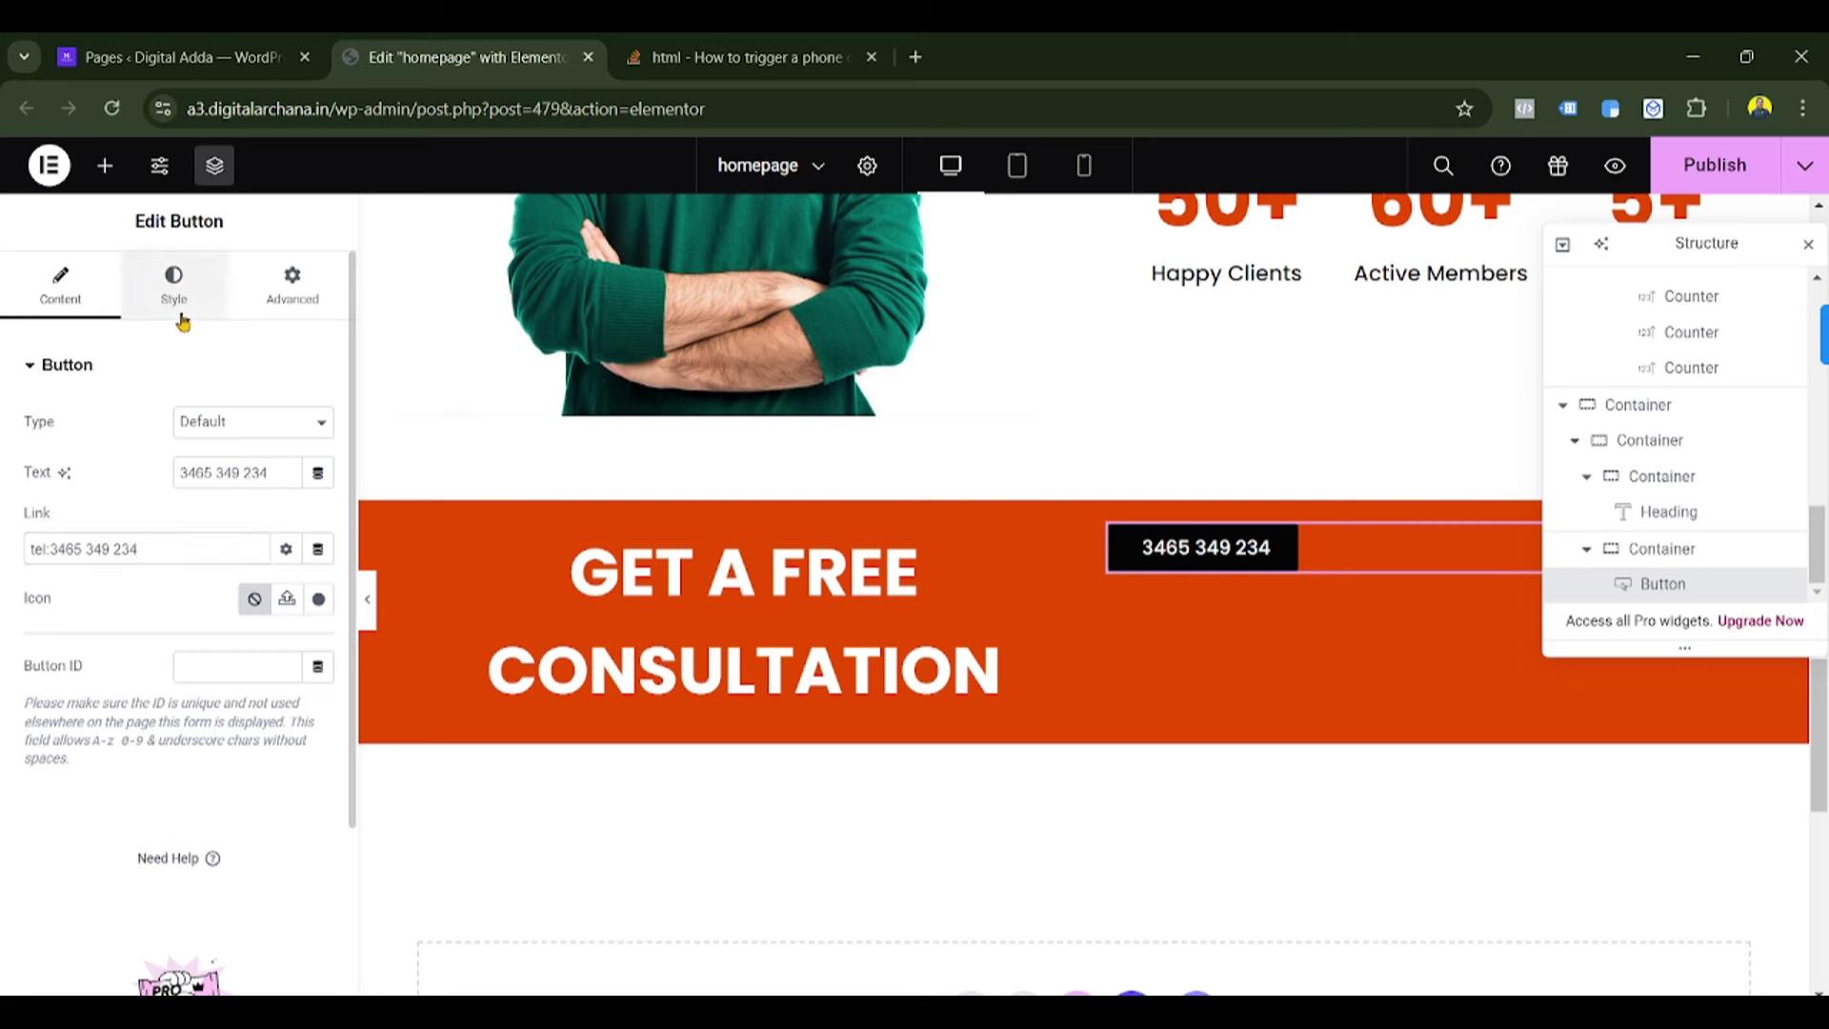
Stretch the phone button to full width and widen the heading column to the right.
left_click(201, 308)
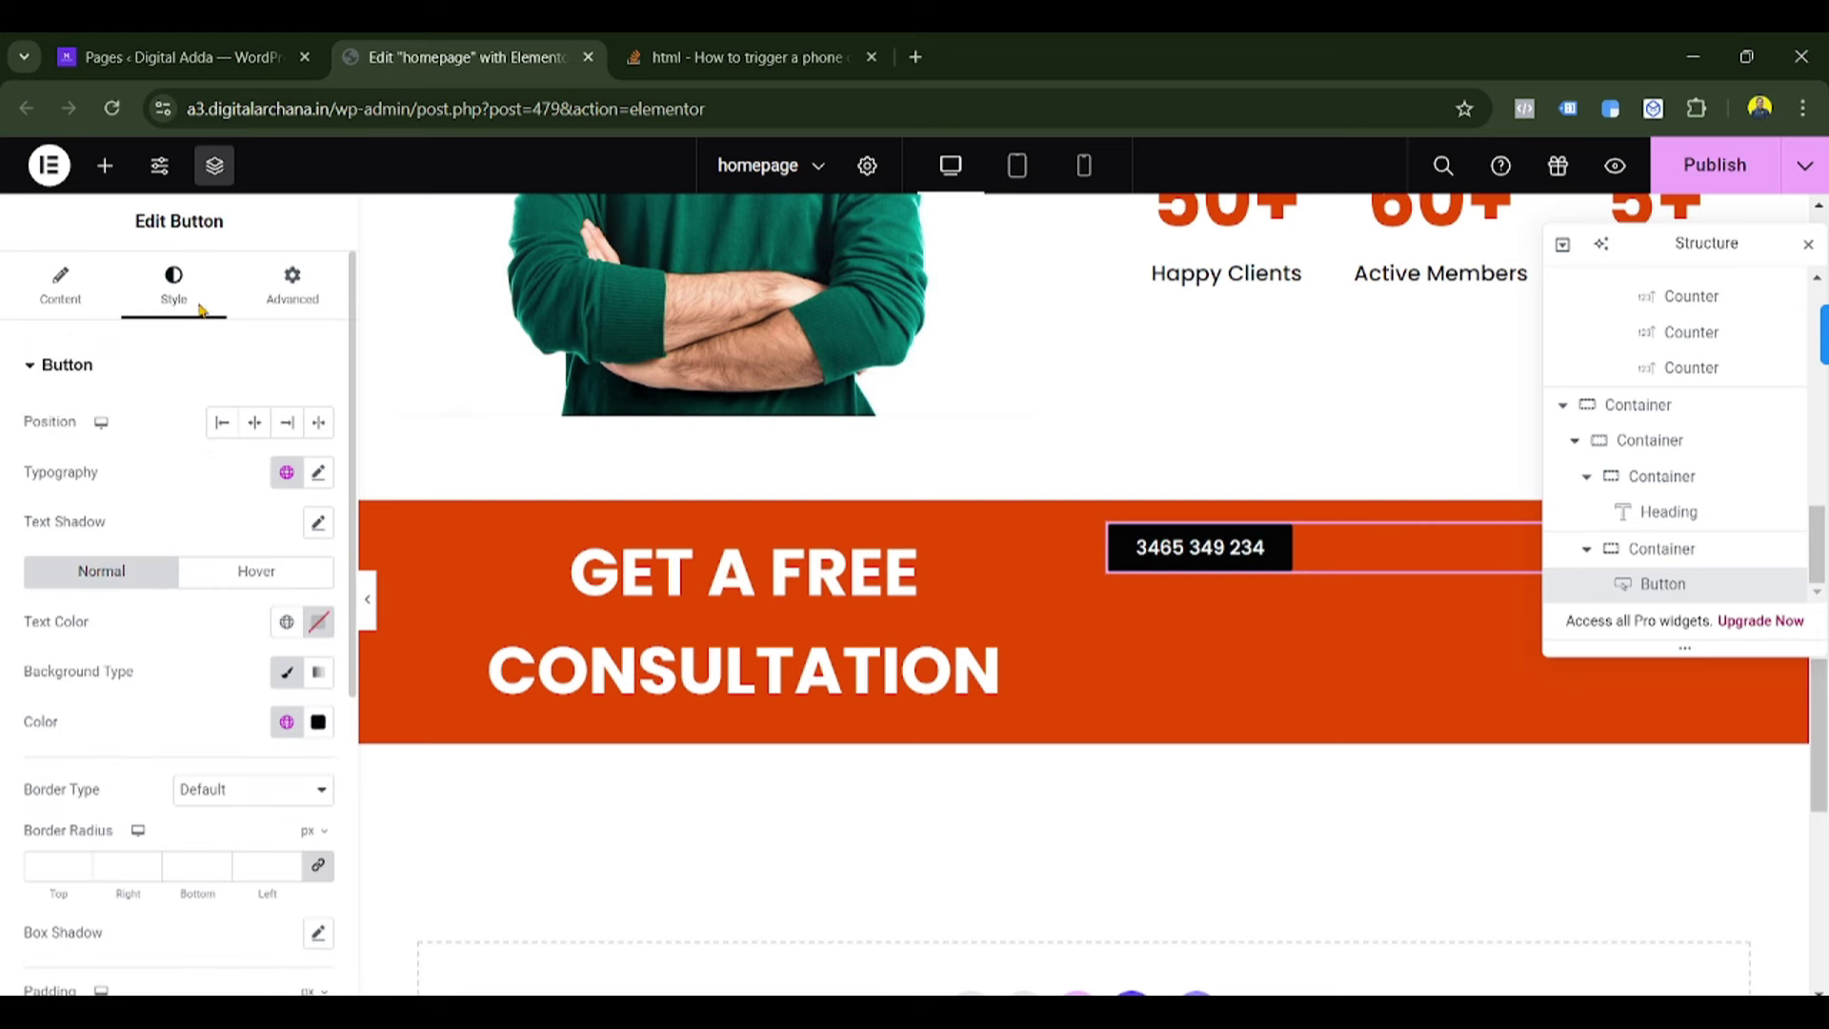
left_click(311, 432)
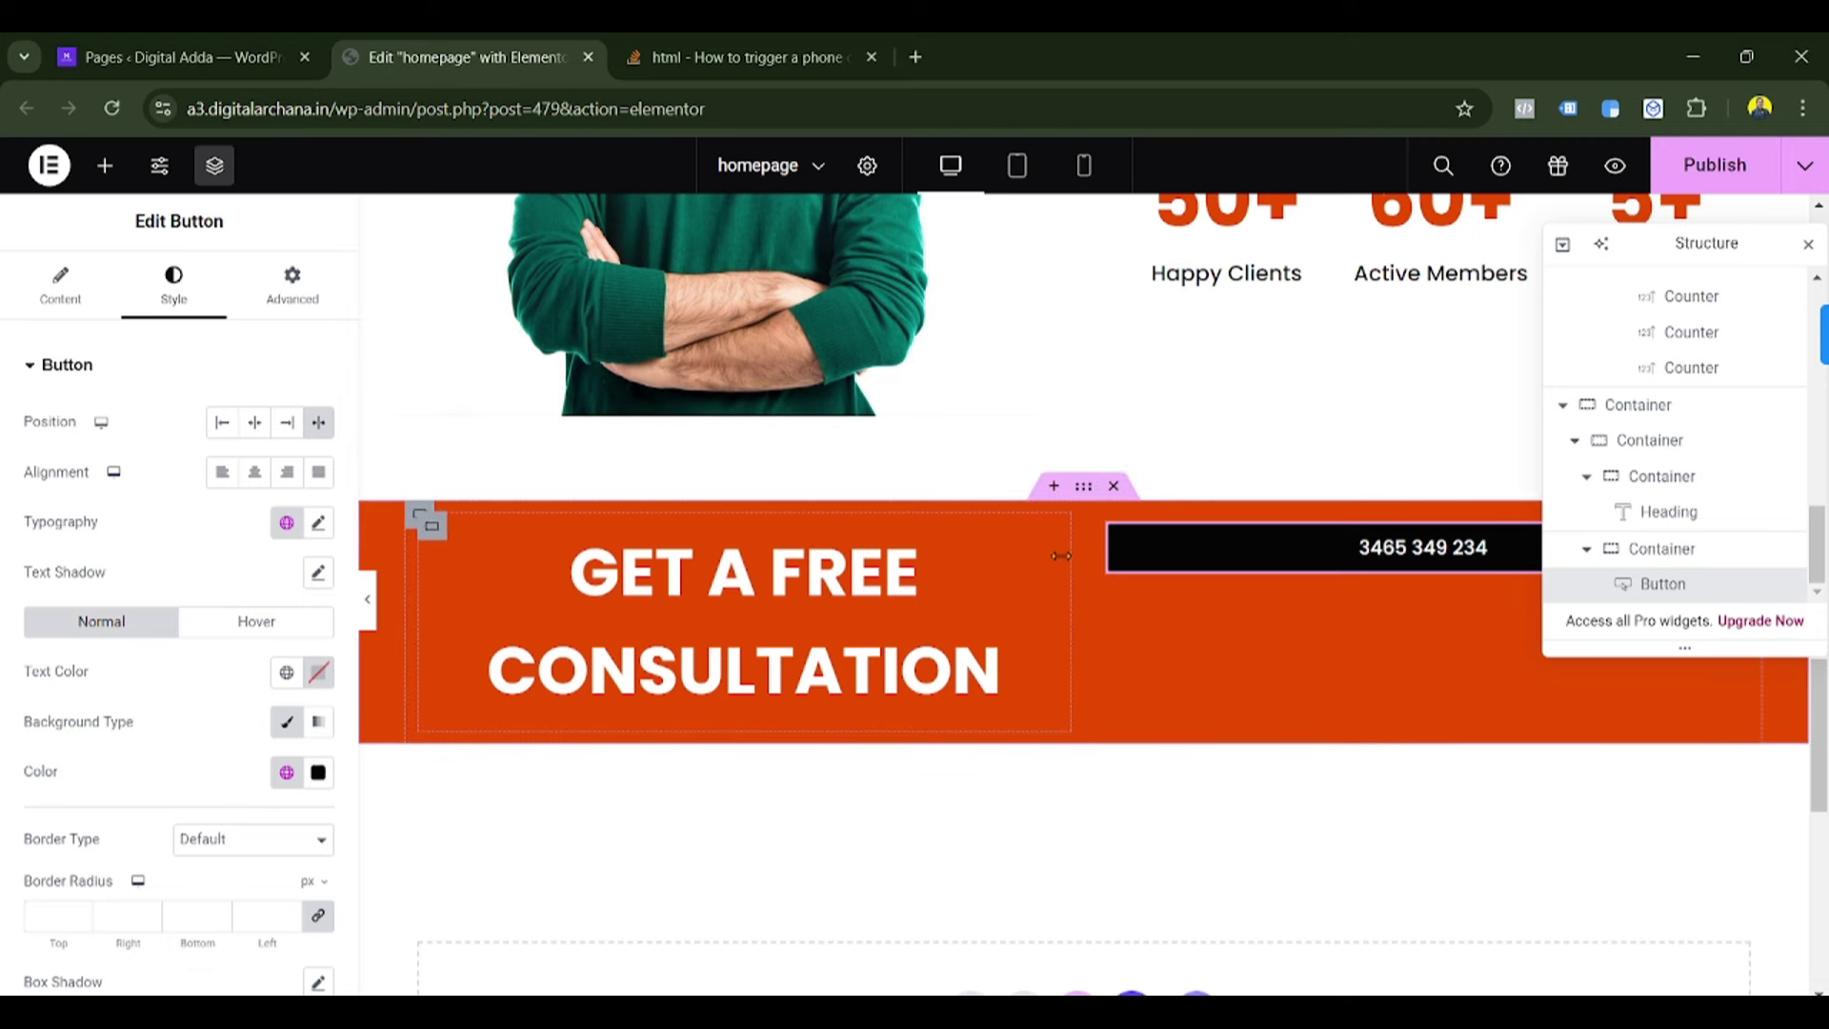
left_click_drag(1069, 555, 1339, 572)
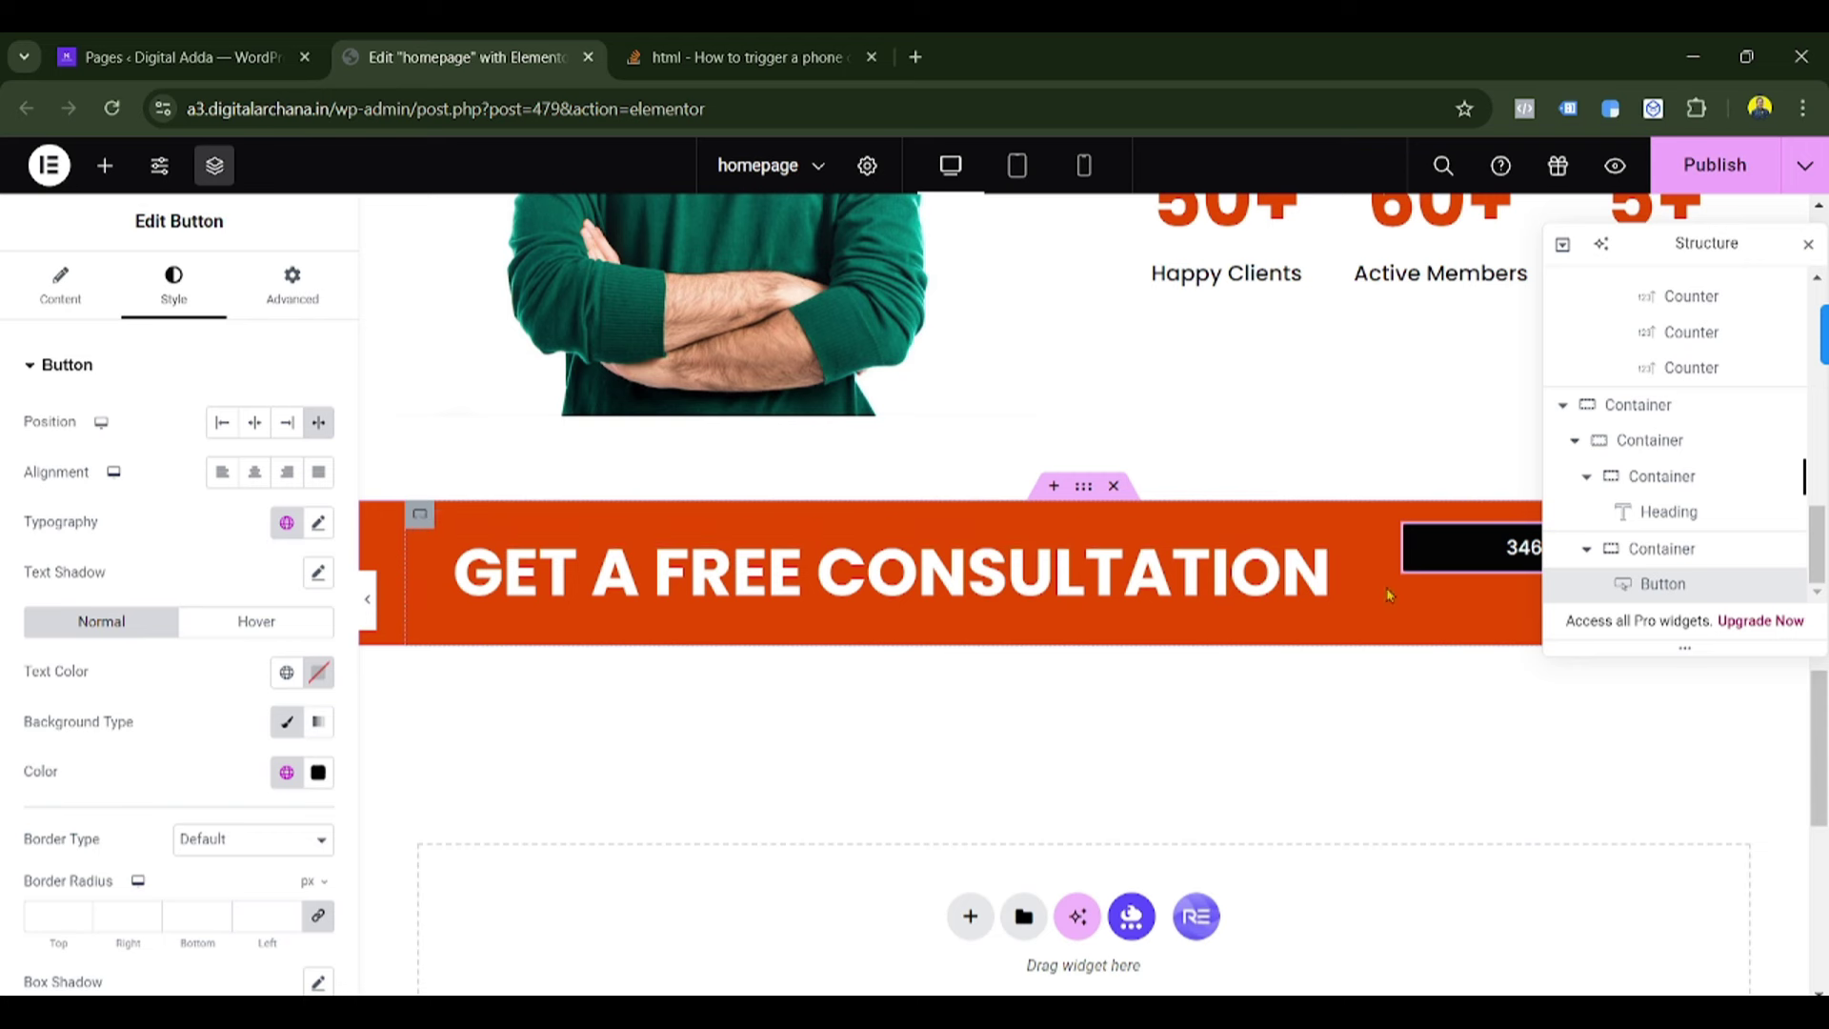
left_click_drag(1352, 572, 1433, 569)
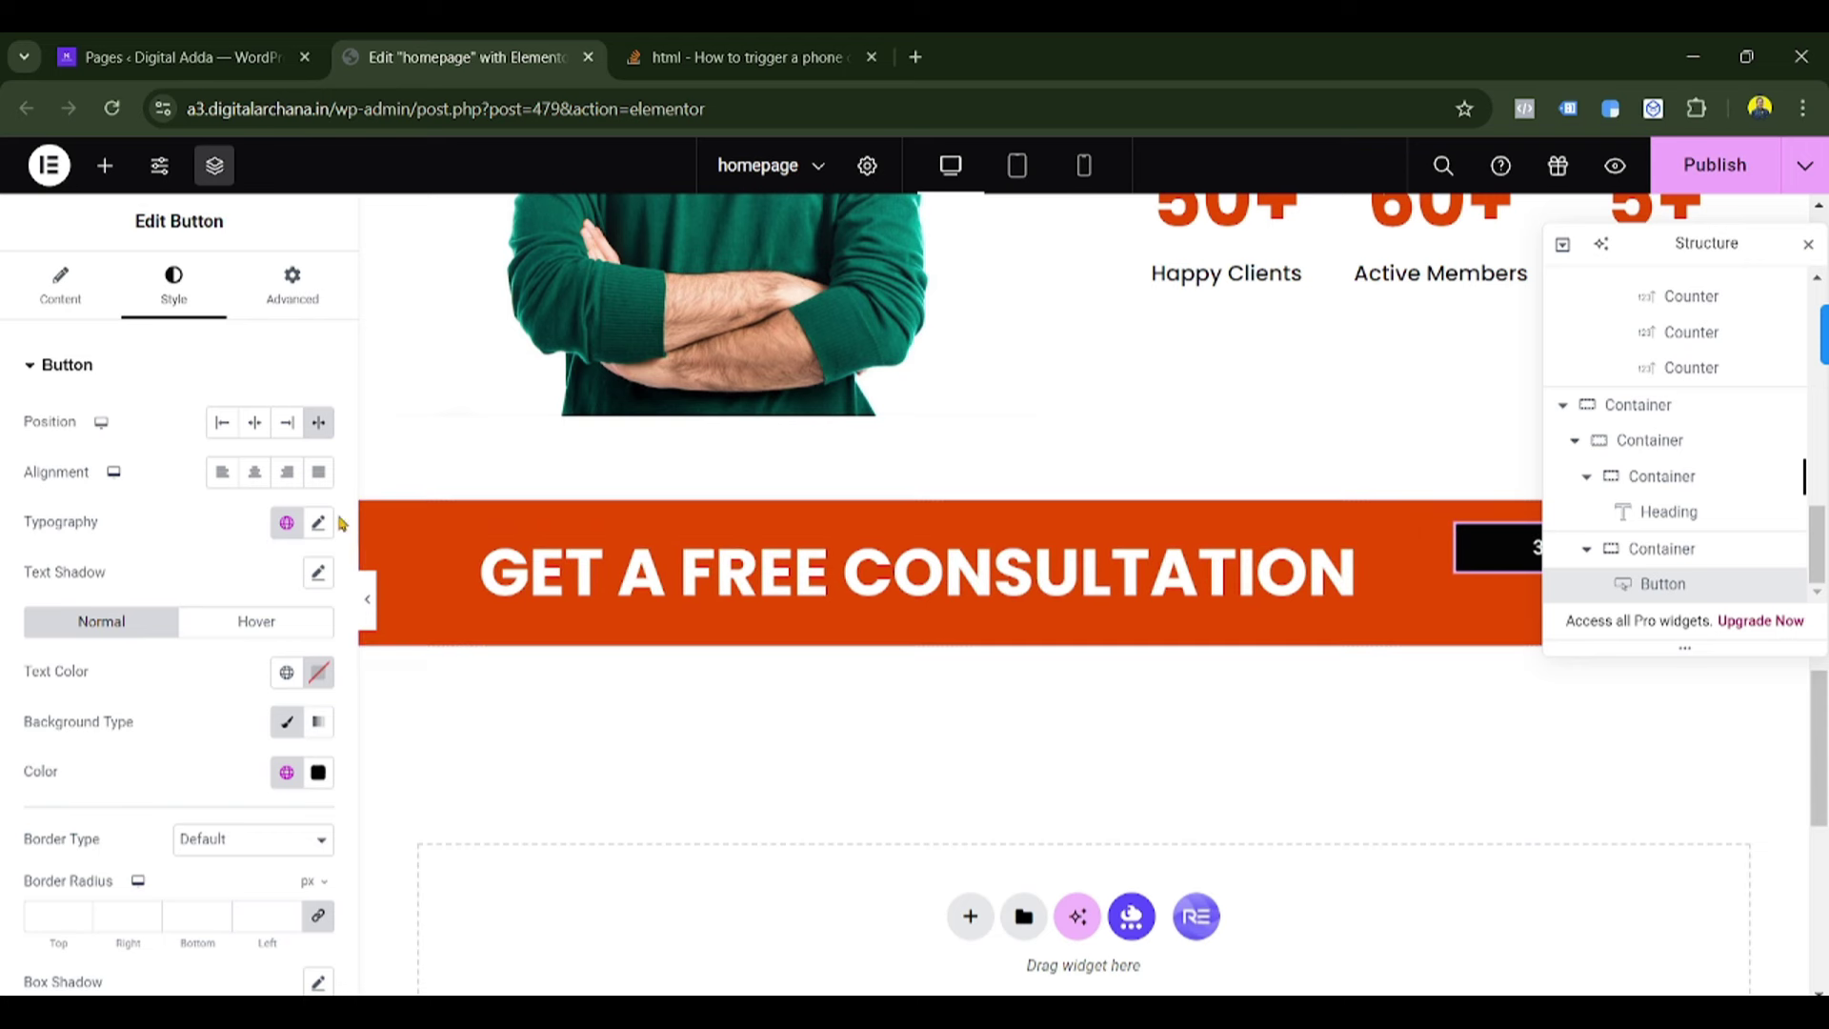
Give the button typography a 20 px size and 600 Semi Bold weight.
left_click(285, 523)
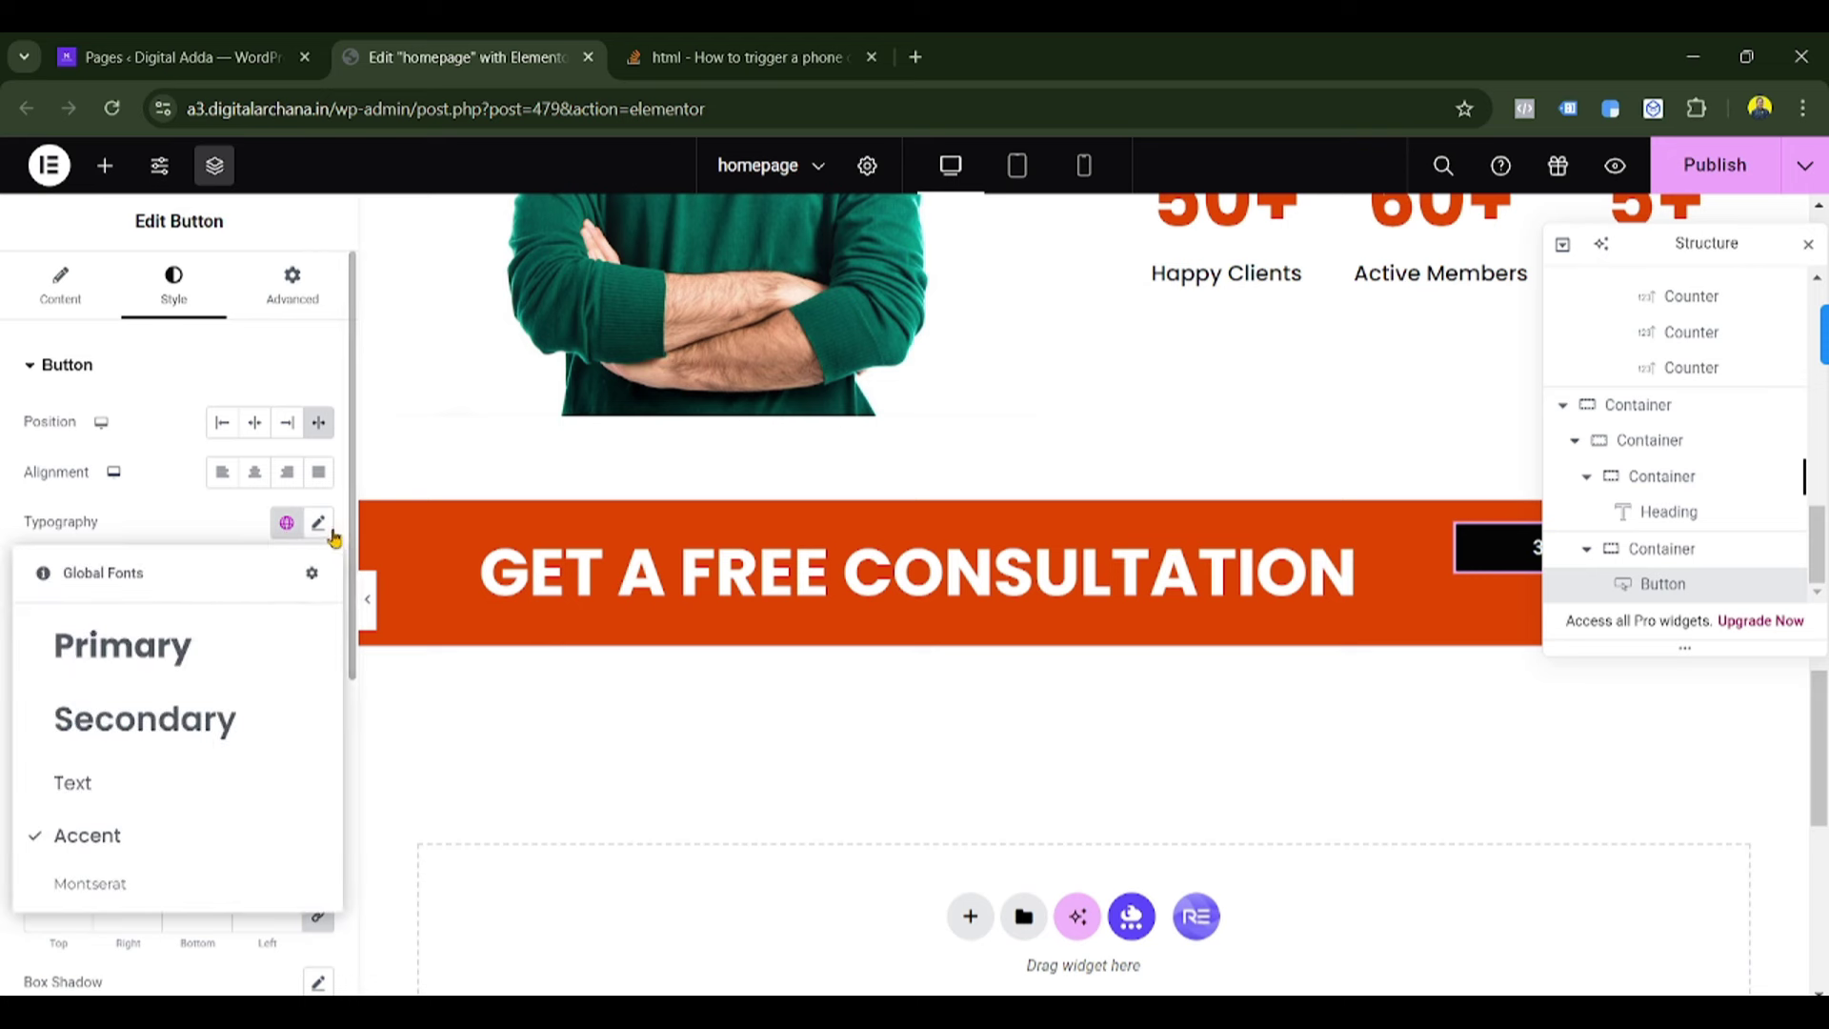
left_click(318, 522)
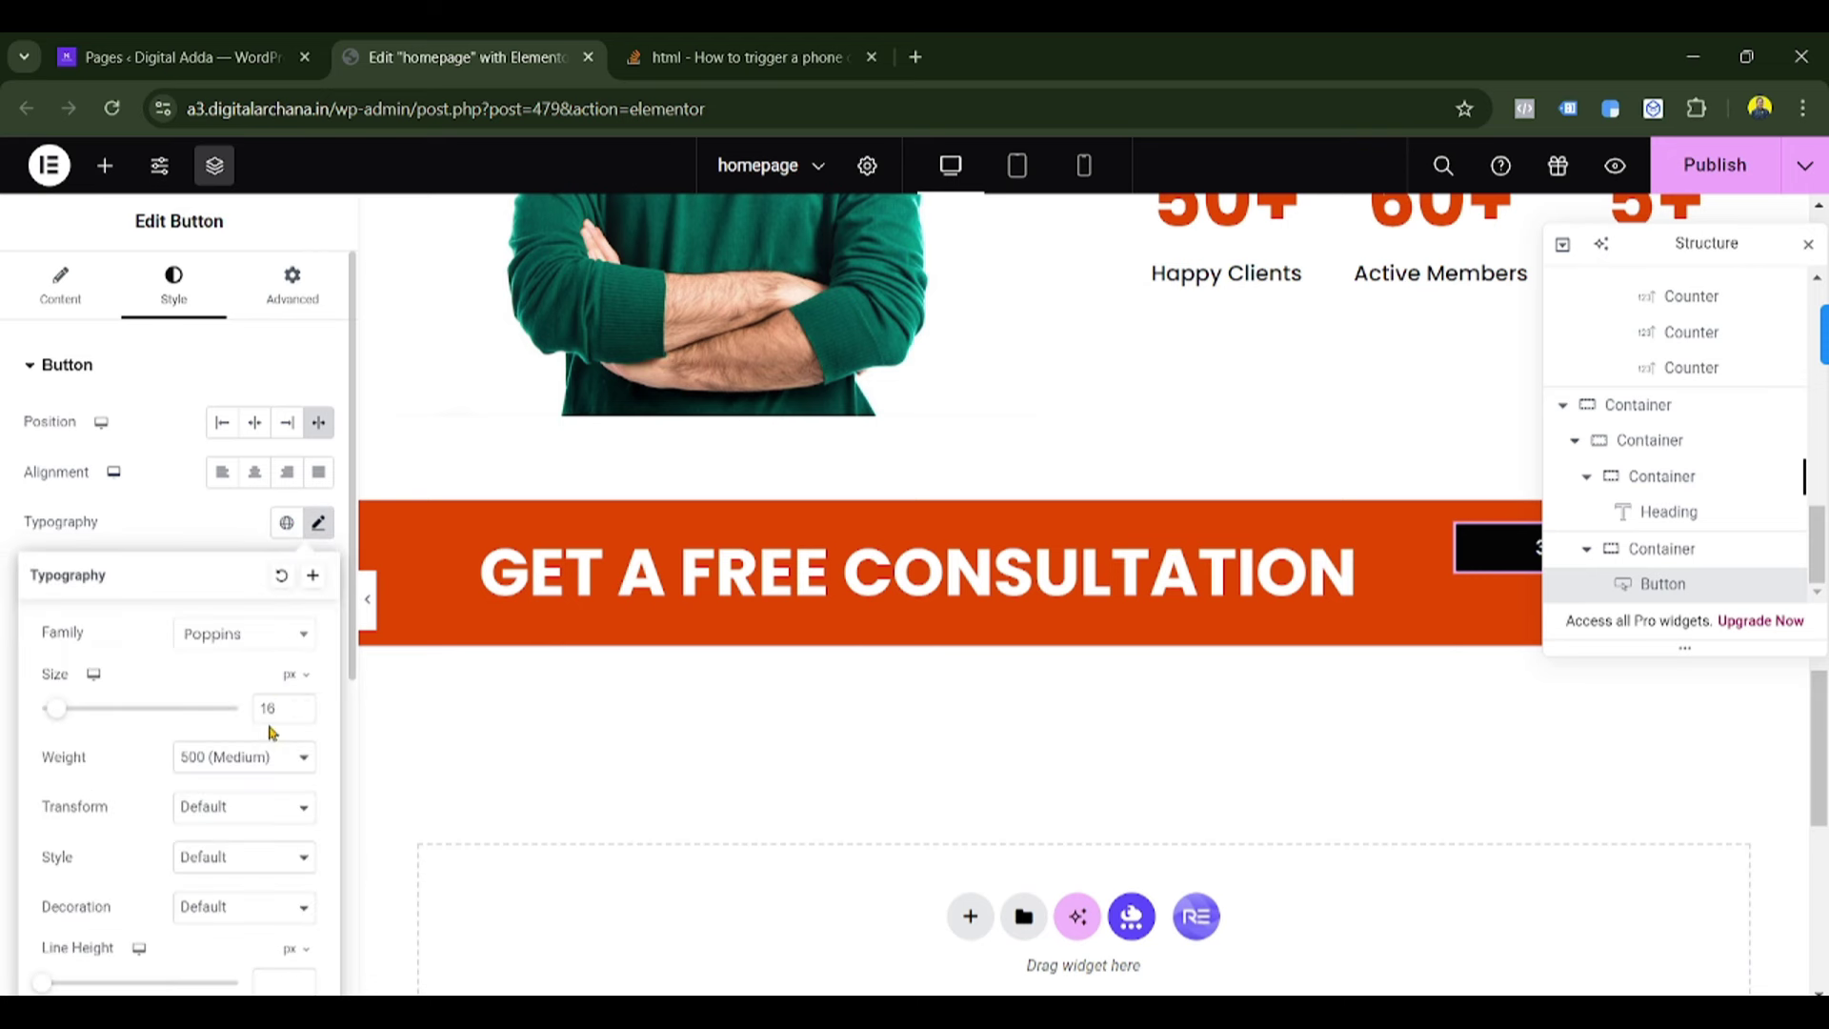
left_click_drag(278, 710, 244, 732)
type("20")
left_click(264, 771)
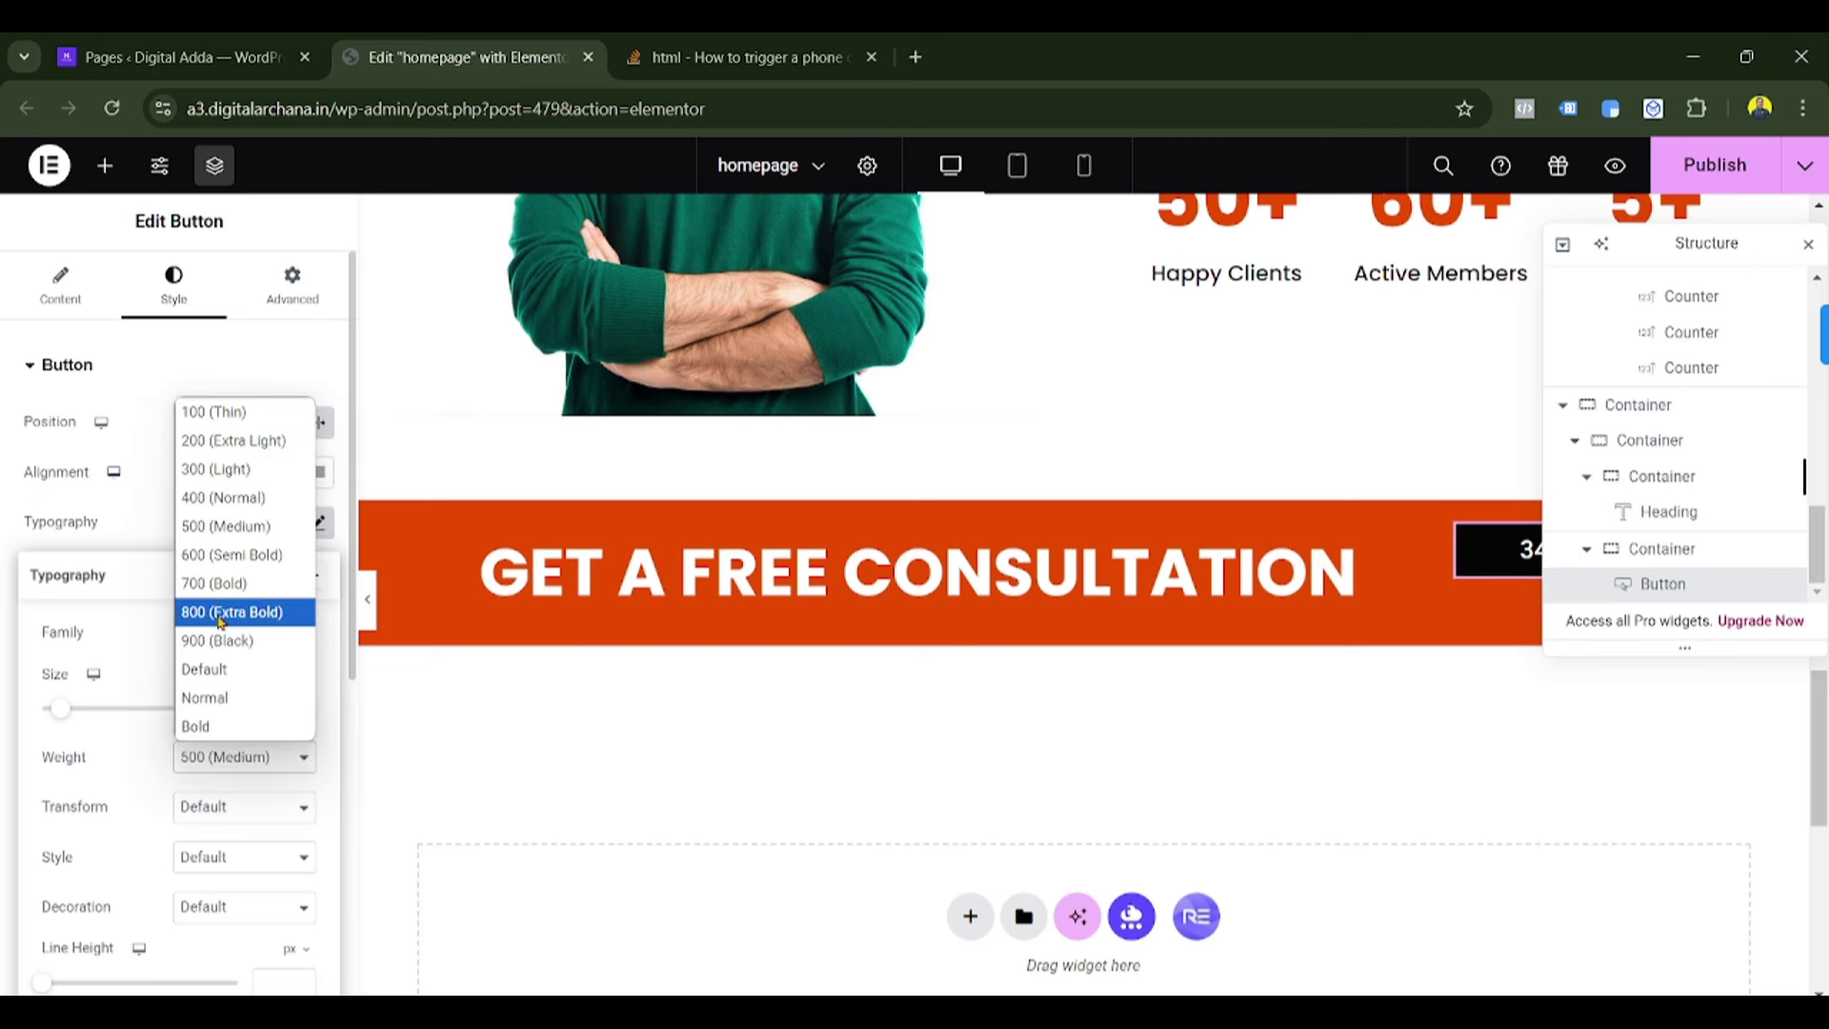
left_click(224, 551)
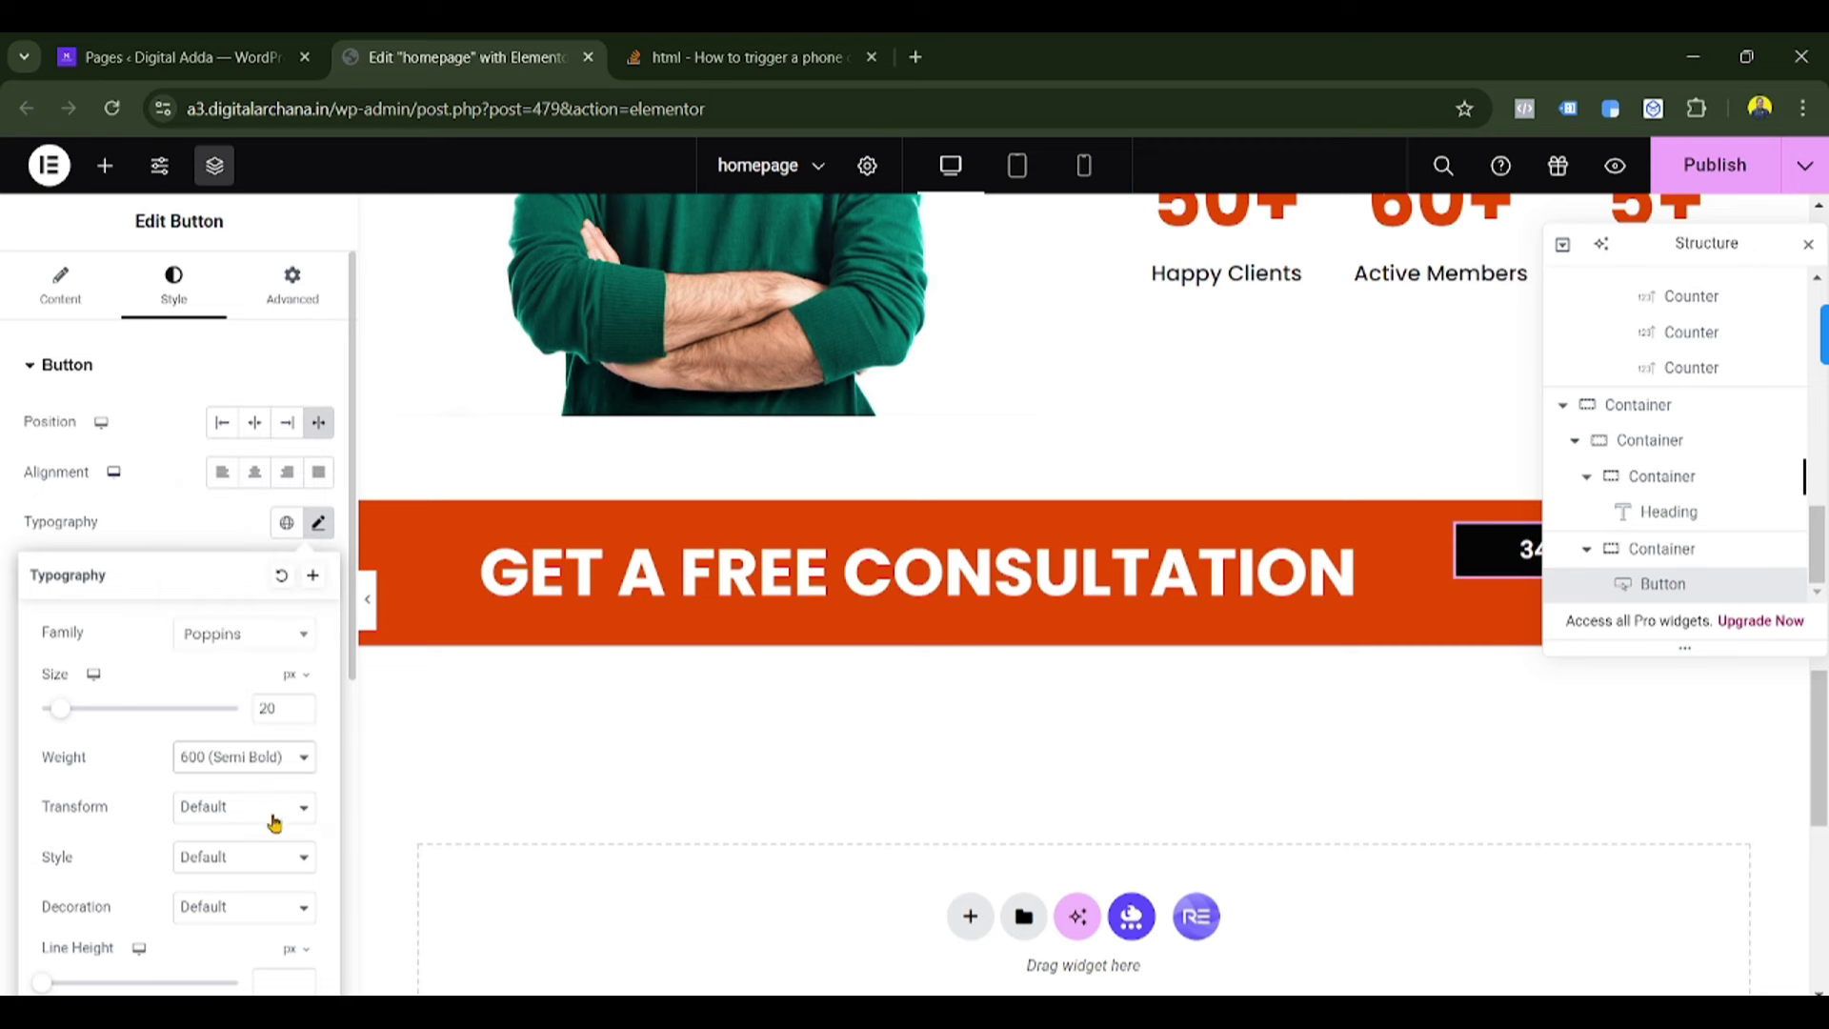
left_click_drag(273, 708, 257, 720)
left_click(241, 517)
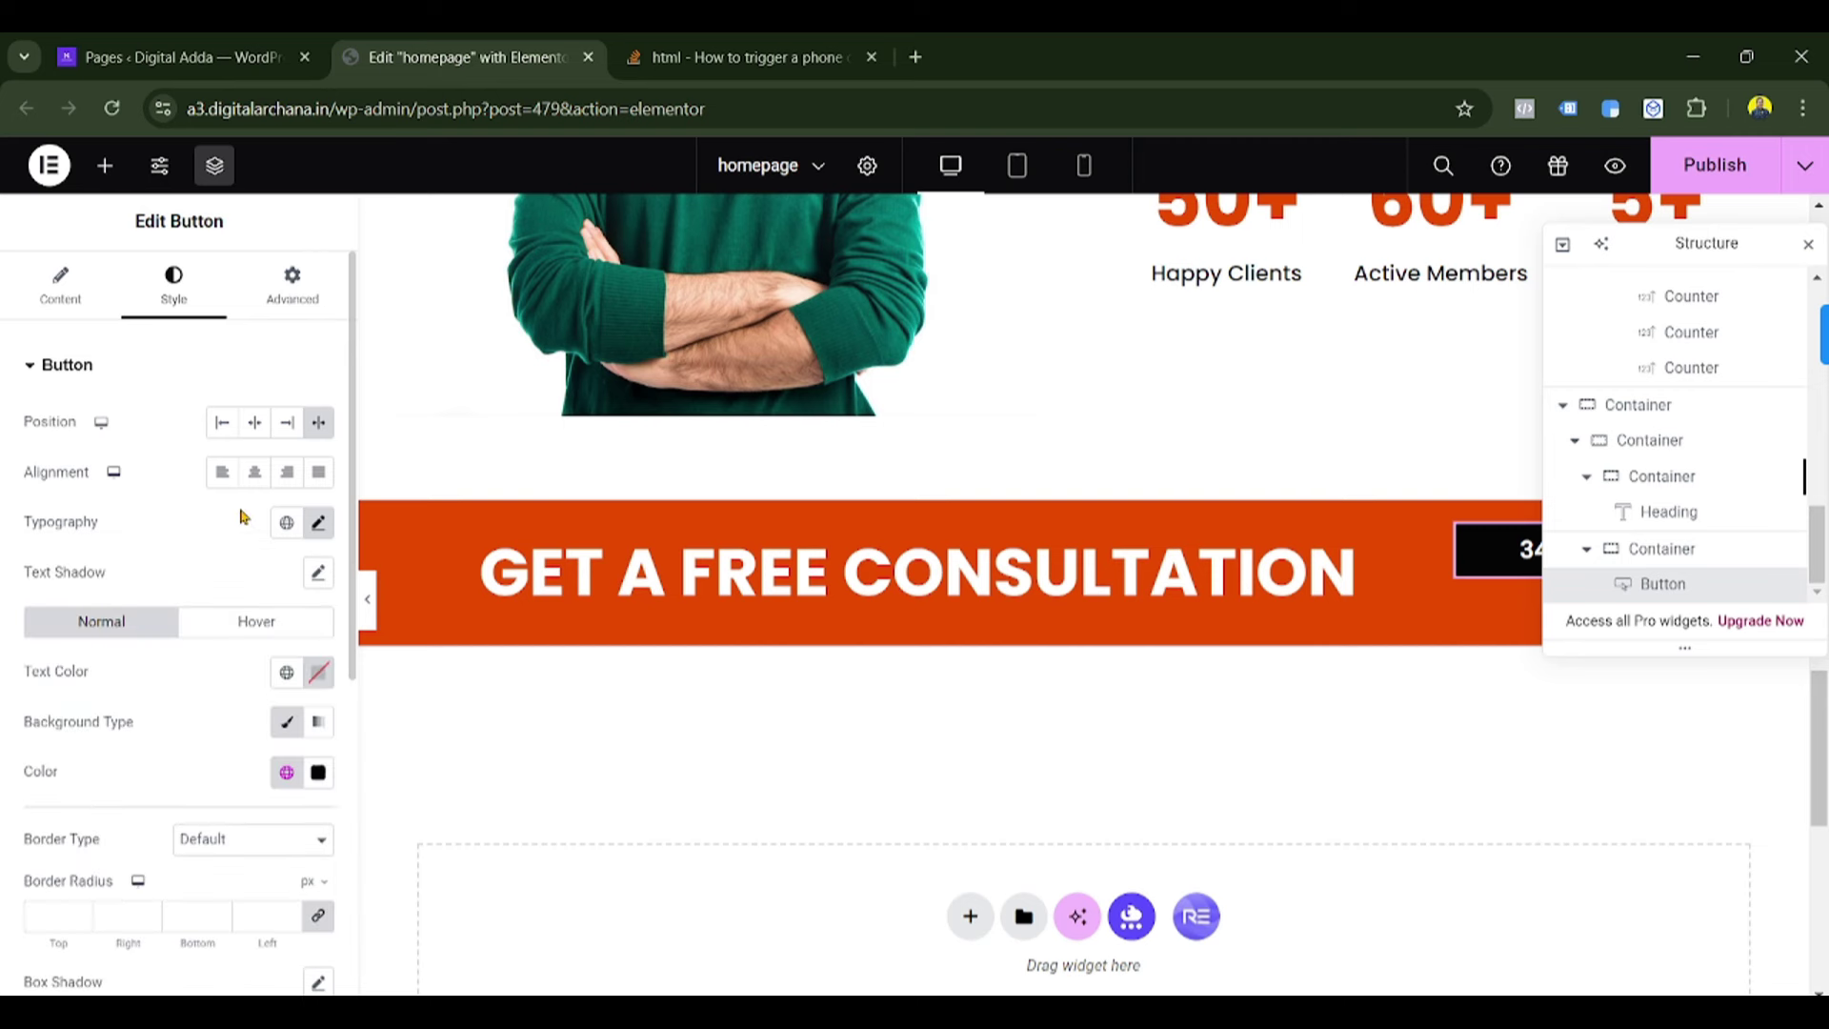
Unlink the button padding and set 20 px top and bottom with 0 sides.
scroll(109, 838, "down", 3)
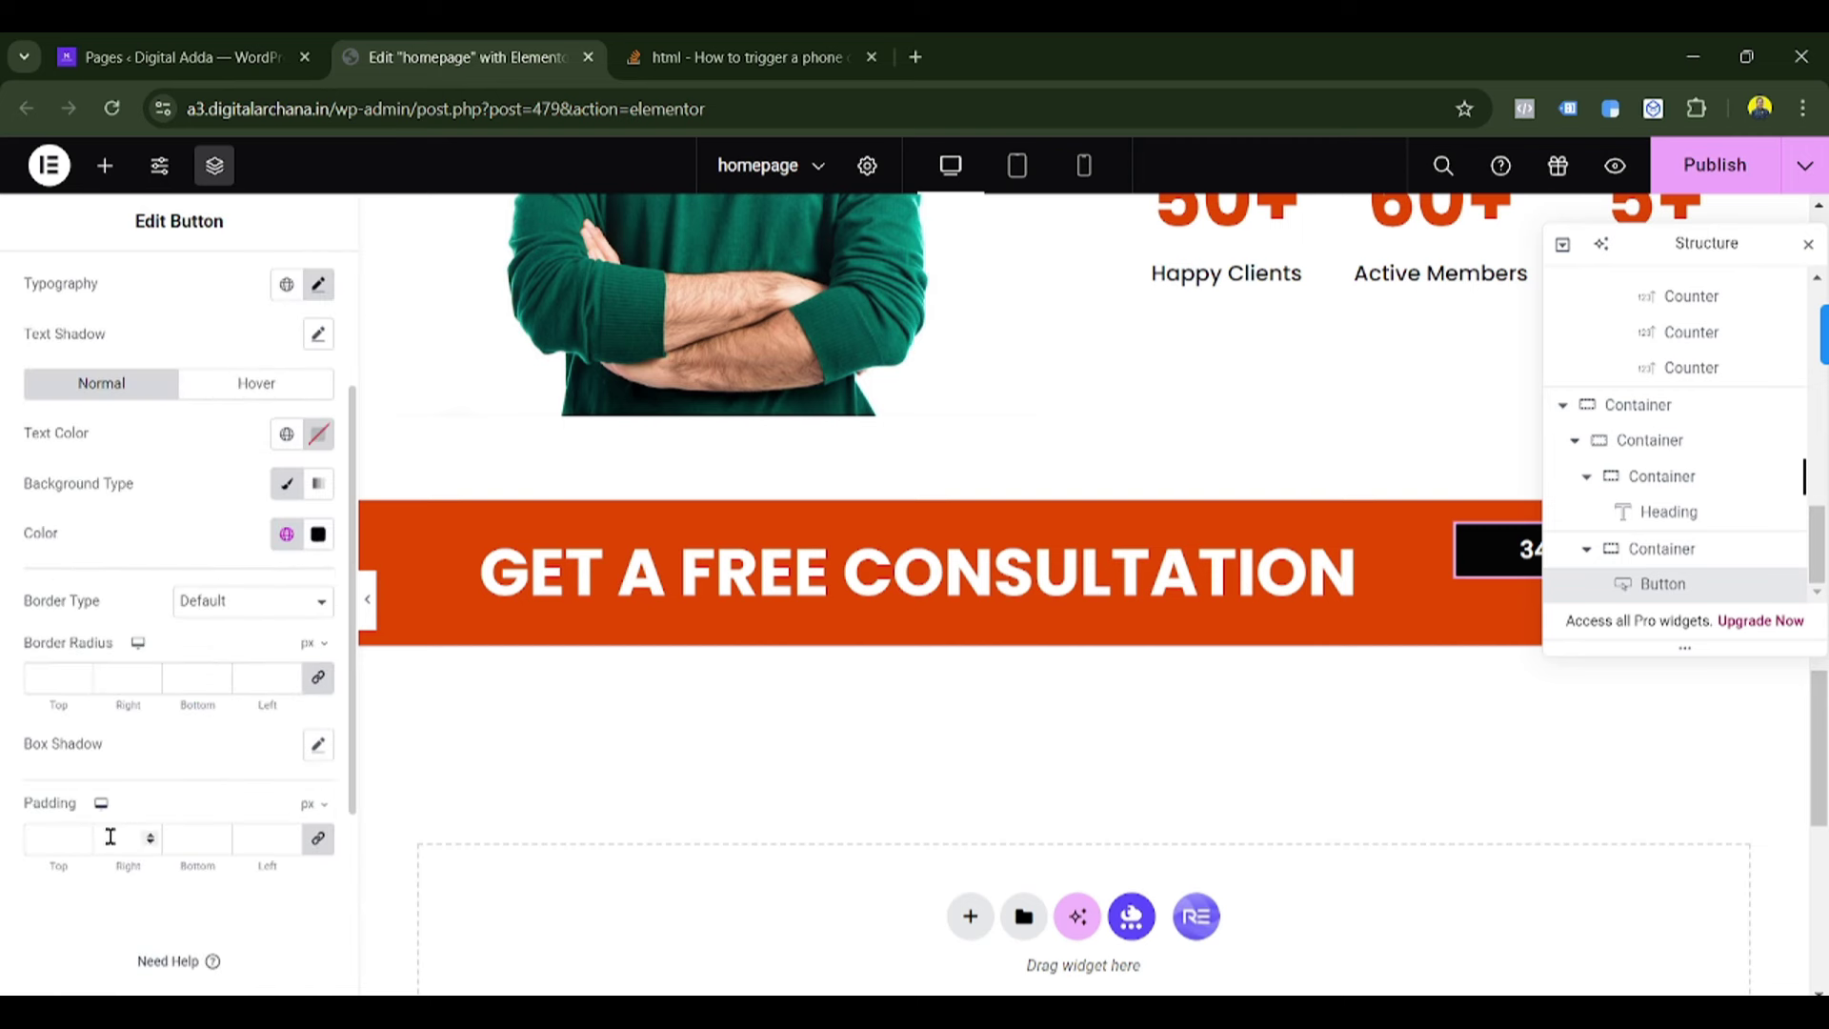
left_click(317, 838)
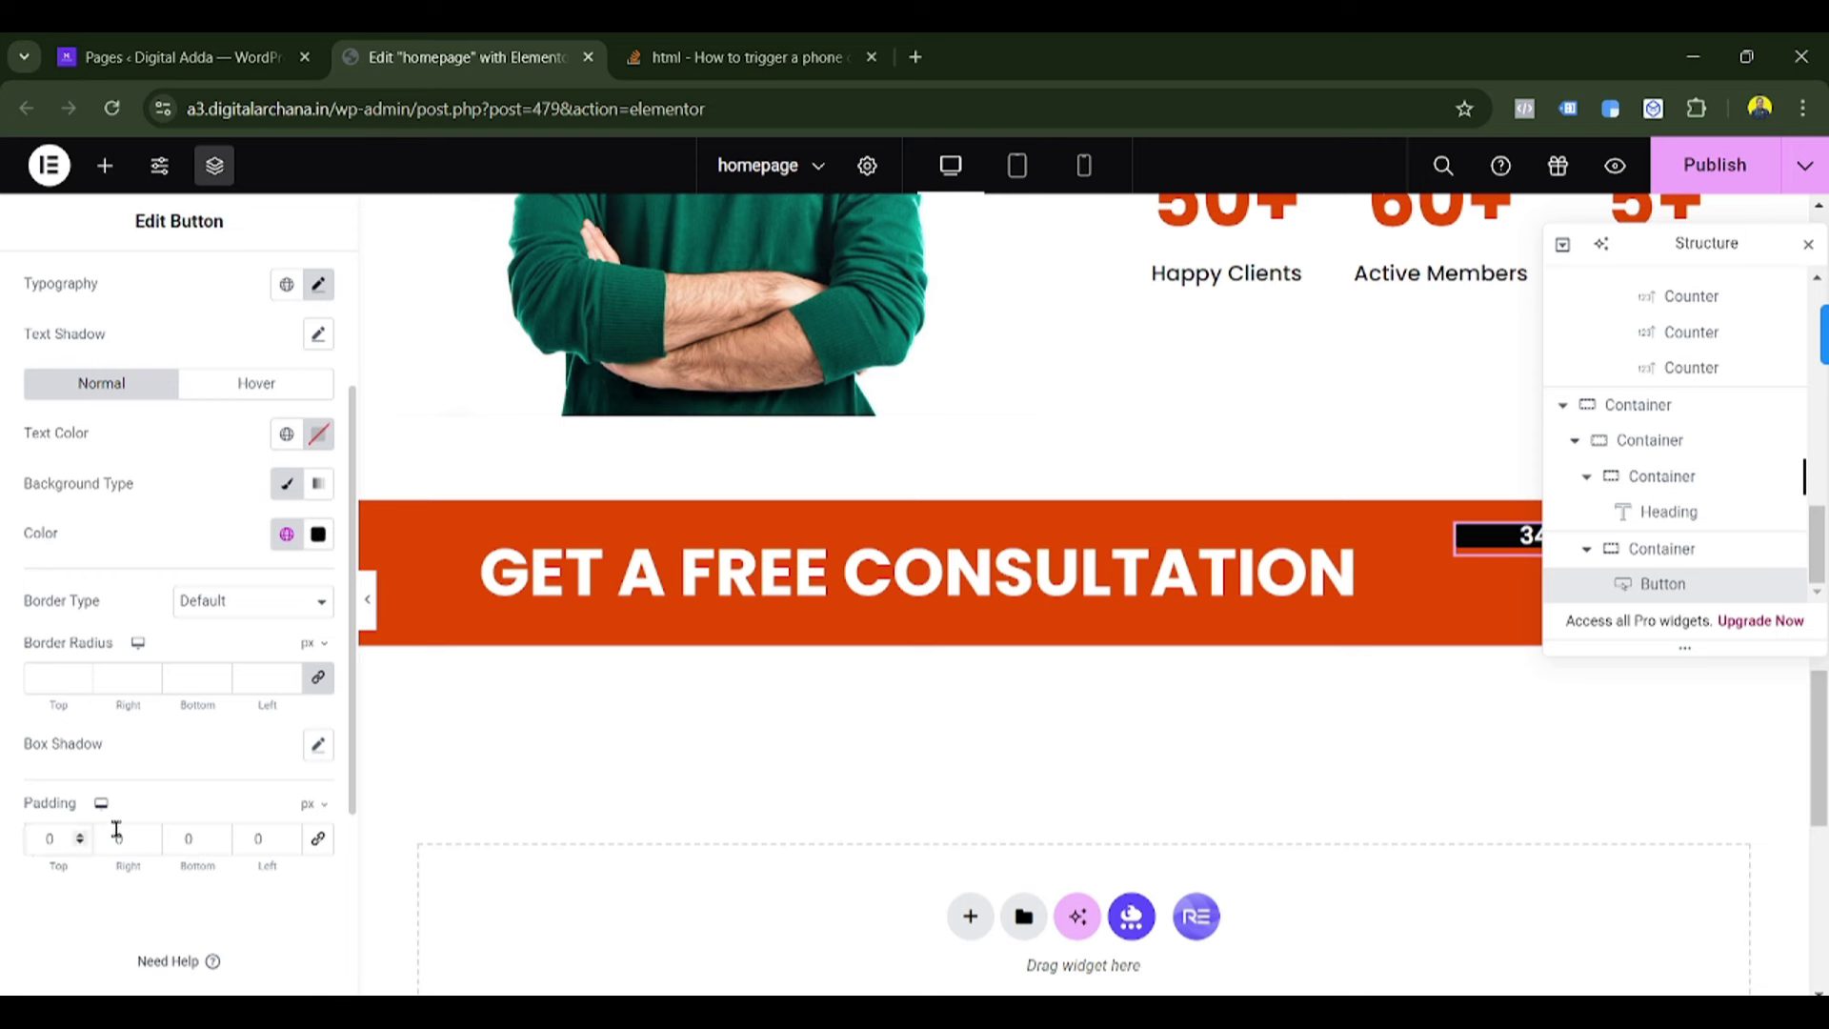
type("20")
key("Tab")
type("20")
key("Tab")
type("20")
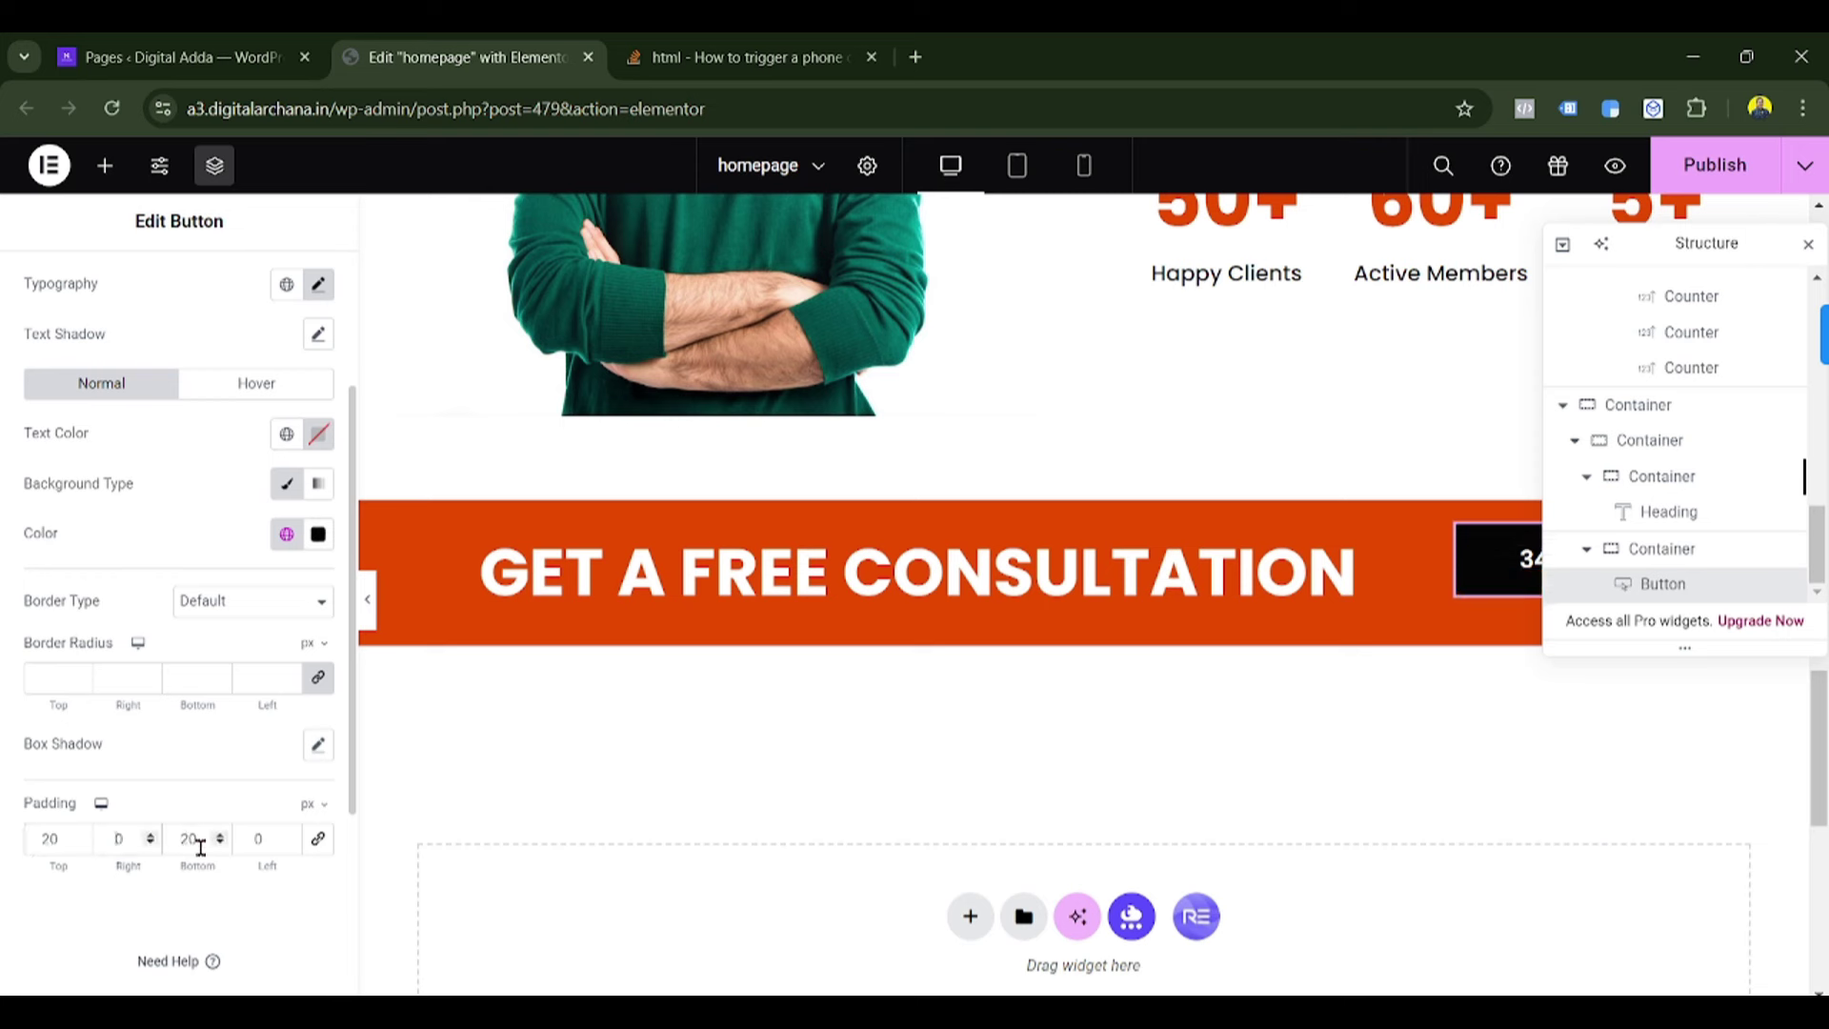
left_click(37, 688)
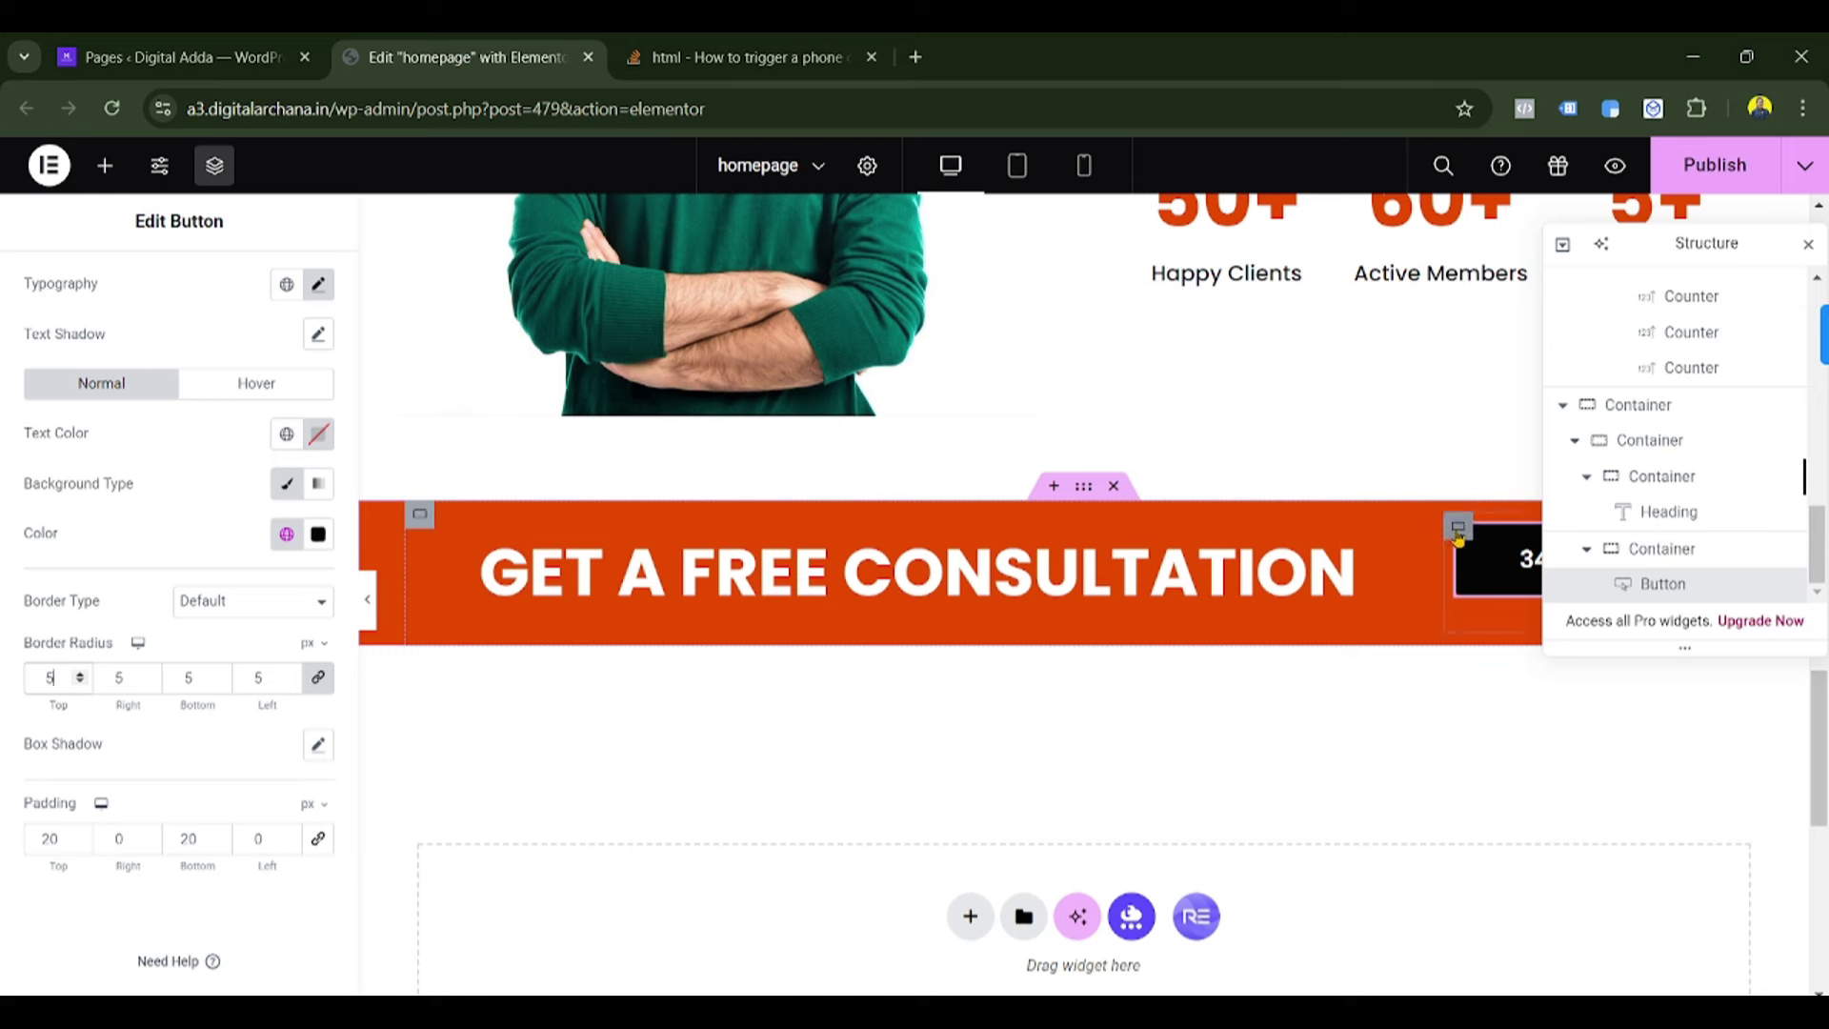
Set Justify Content to Center on the button and heading column containers, then preview.
left_click(1458, 530)
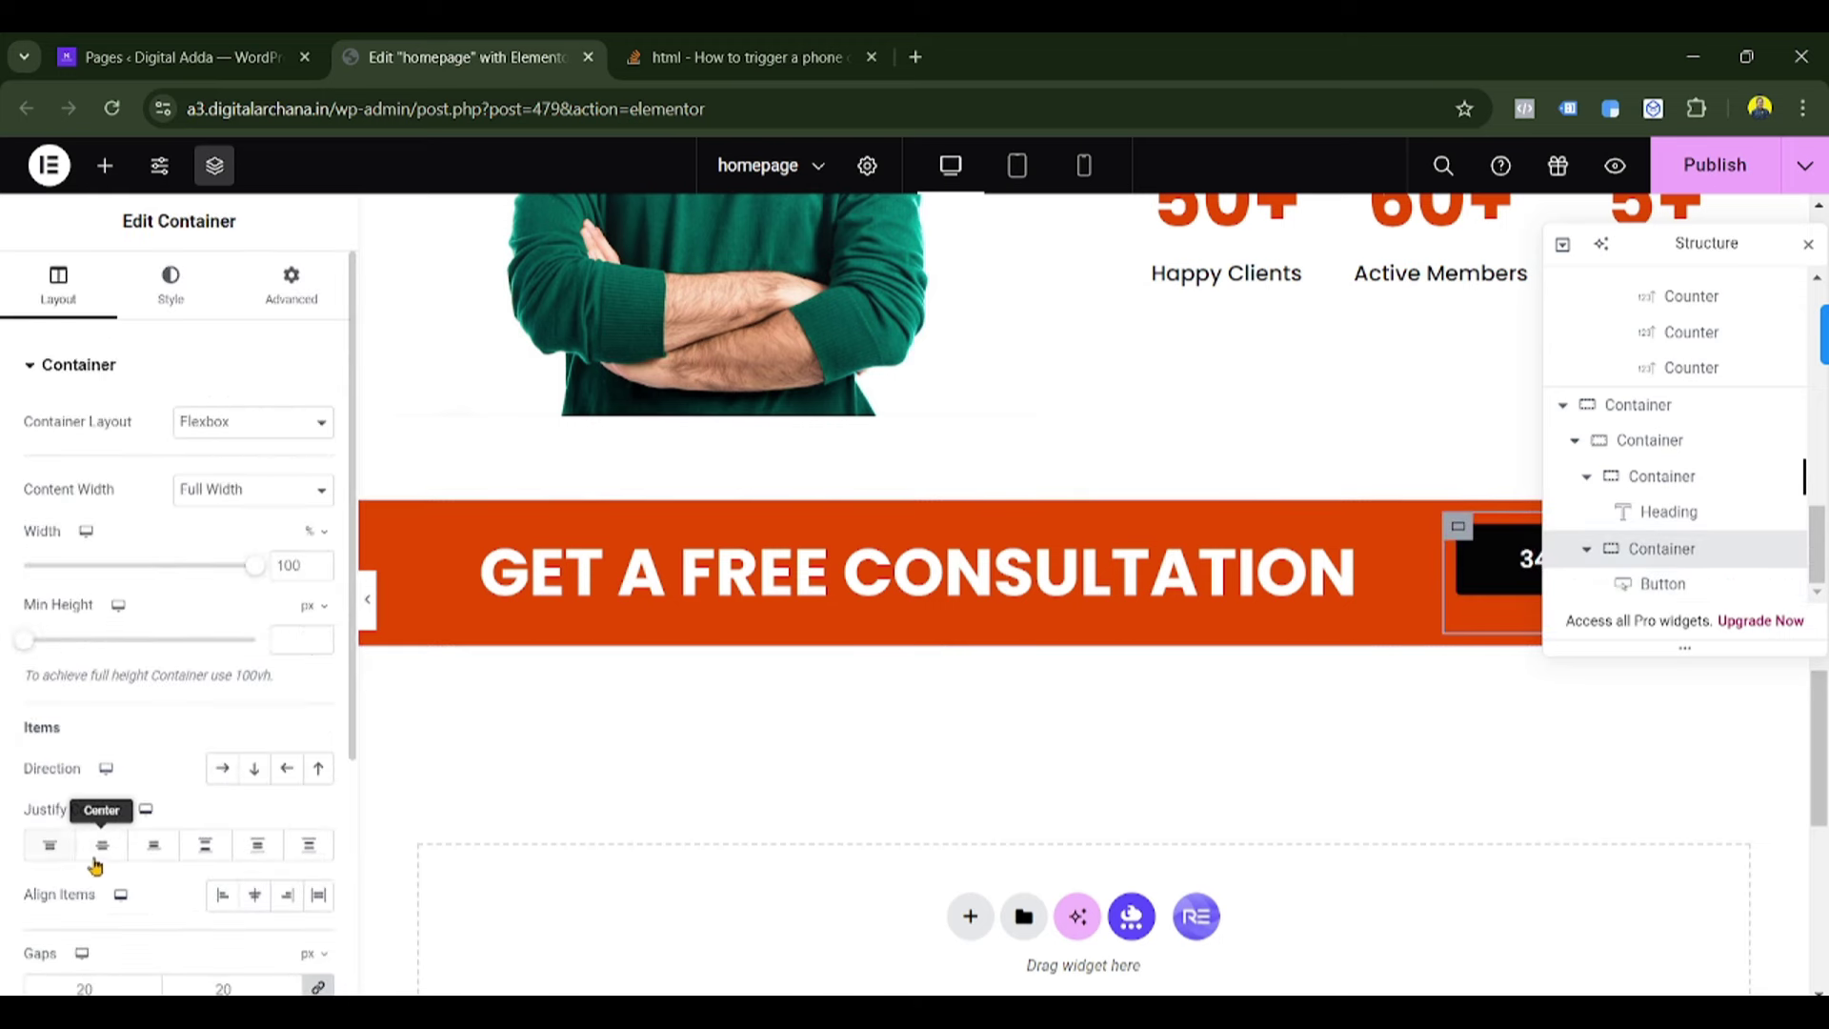
left_click(95, 858)
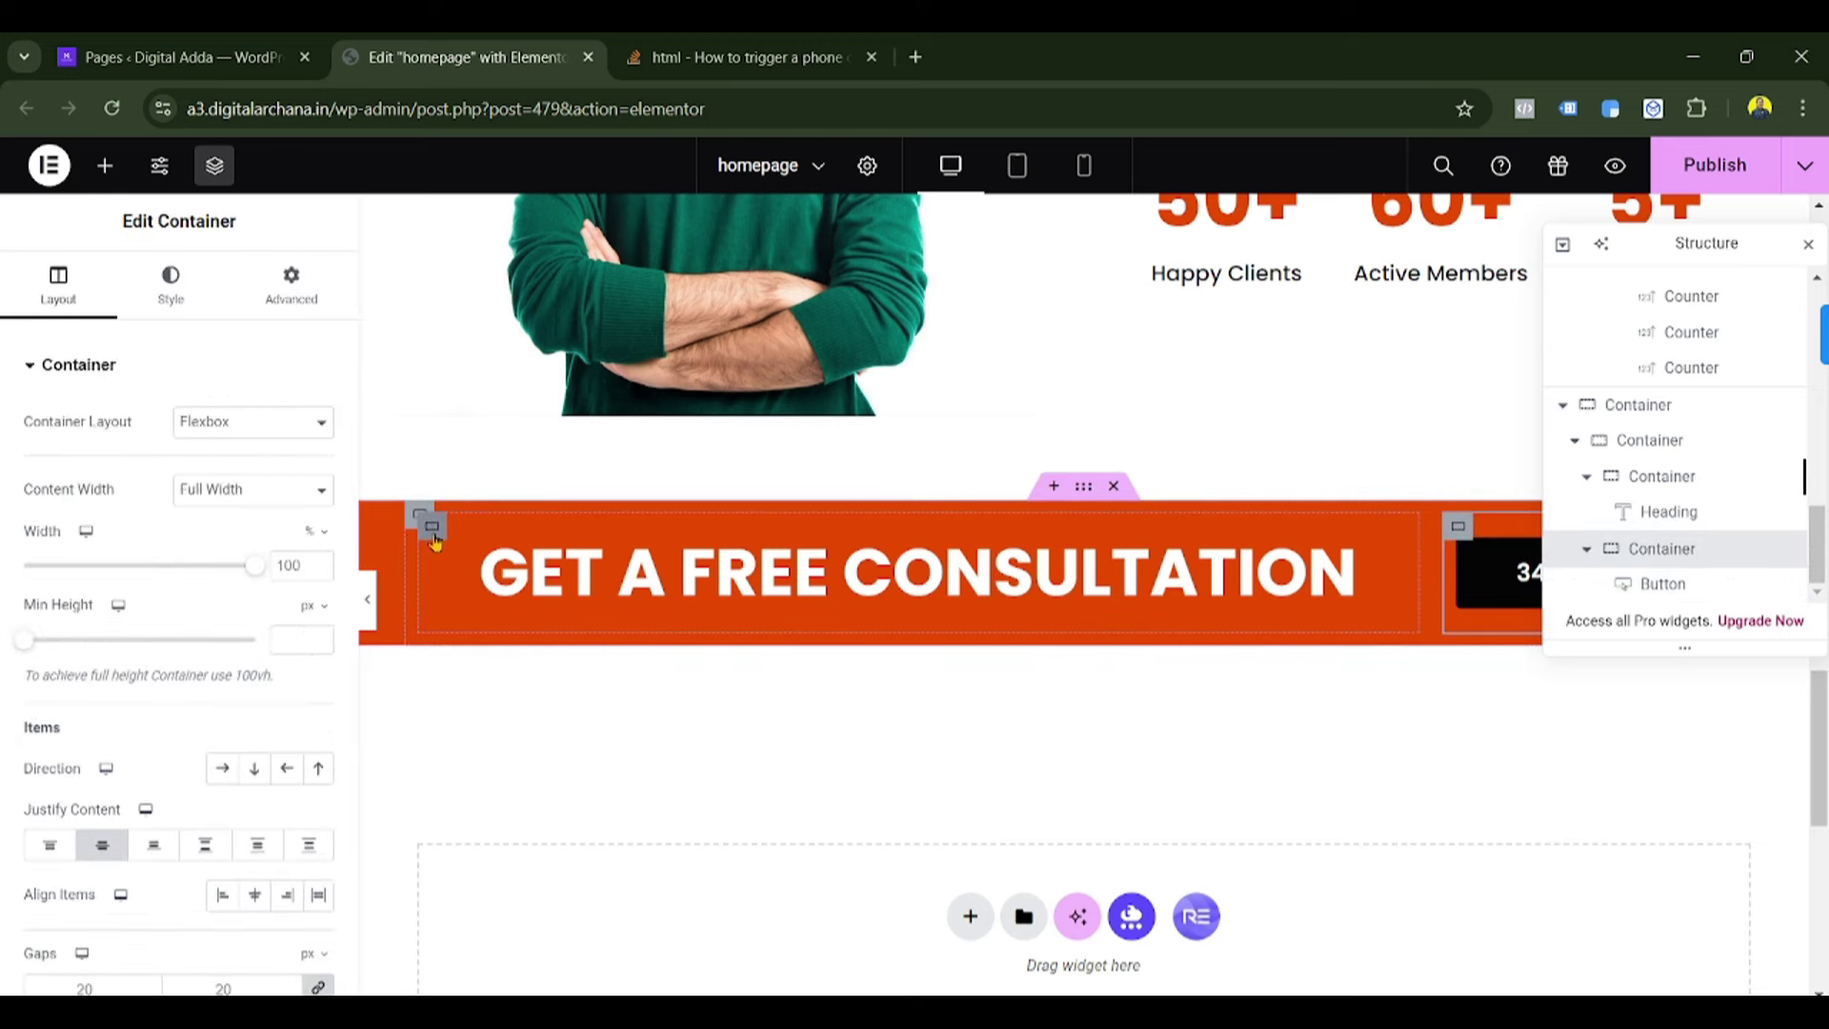
left_click(433, 532)
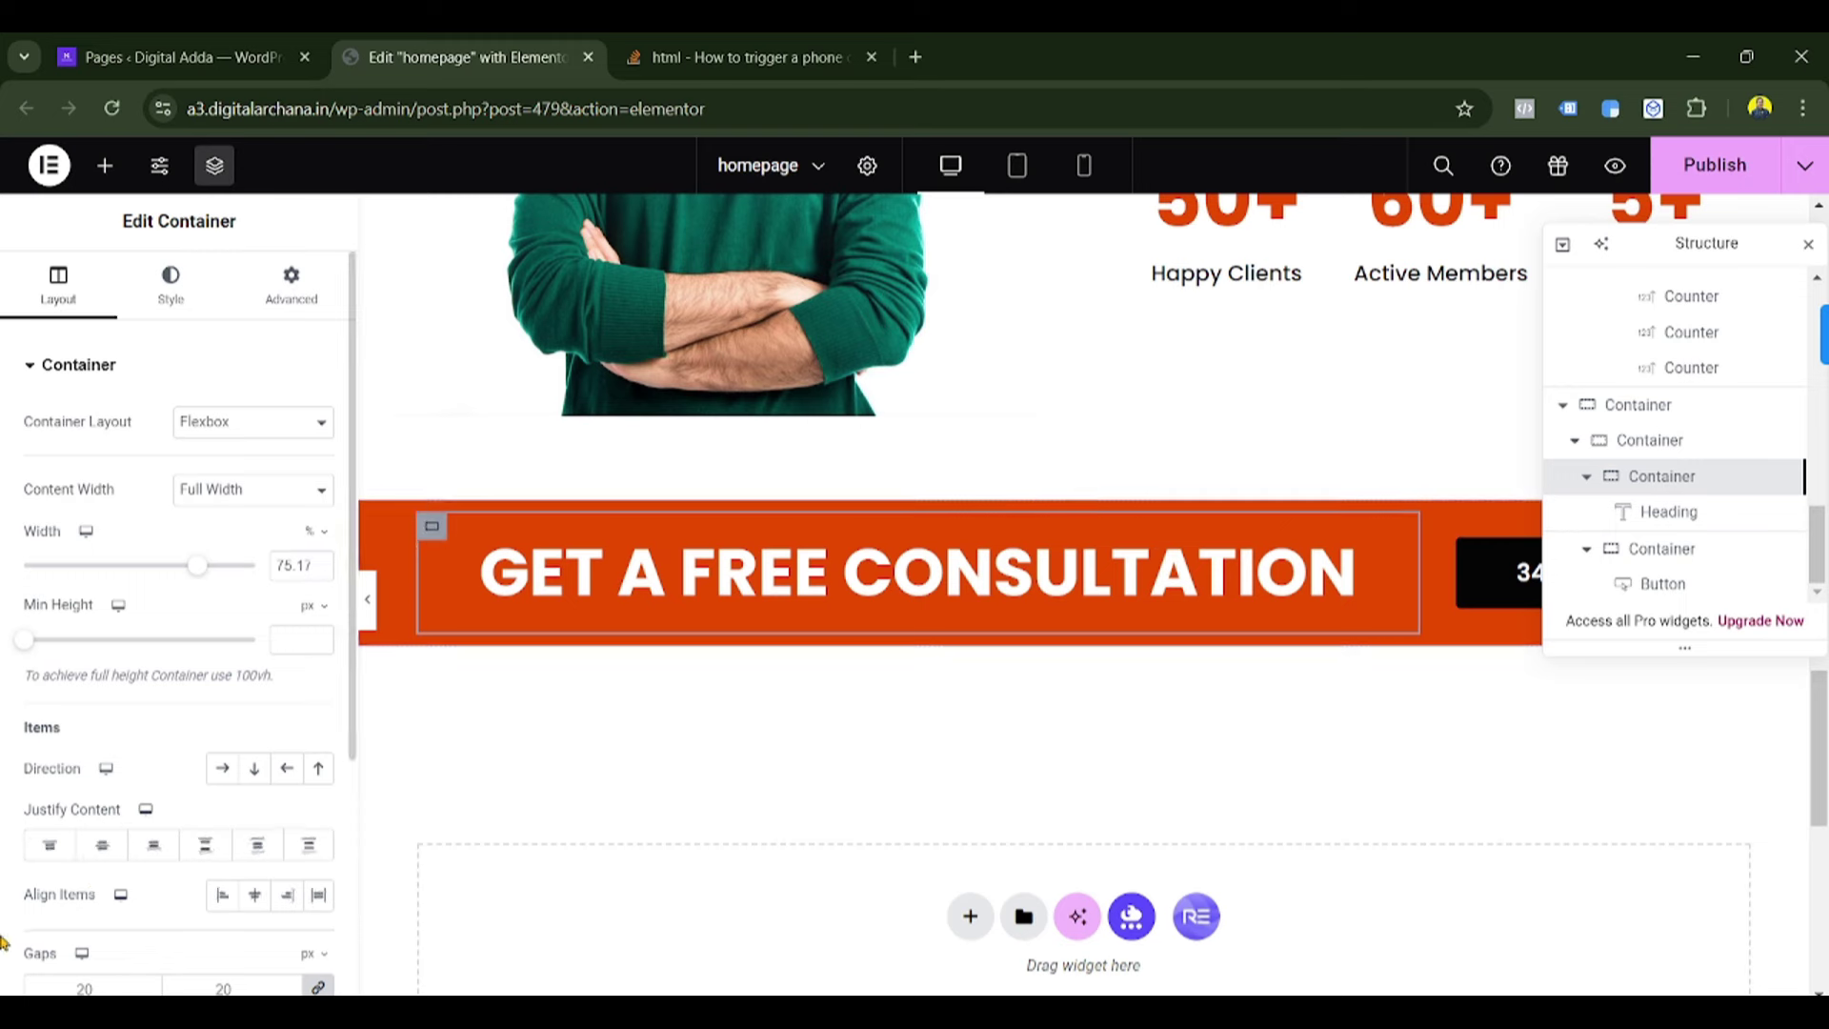
left_click(95, 851)
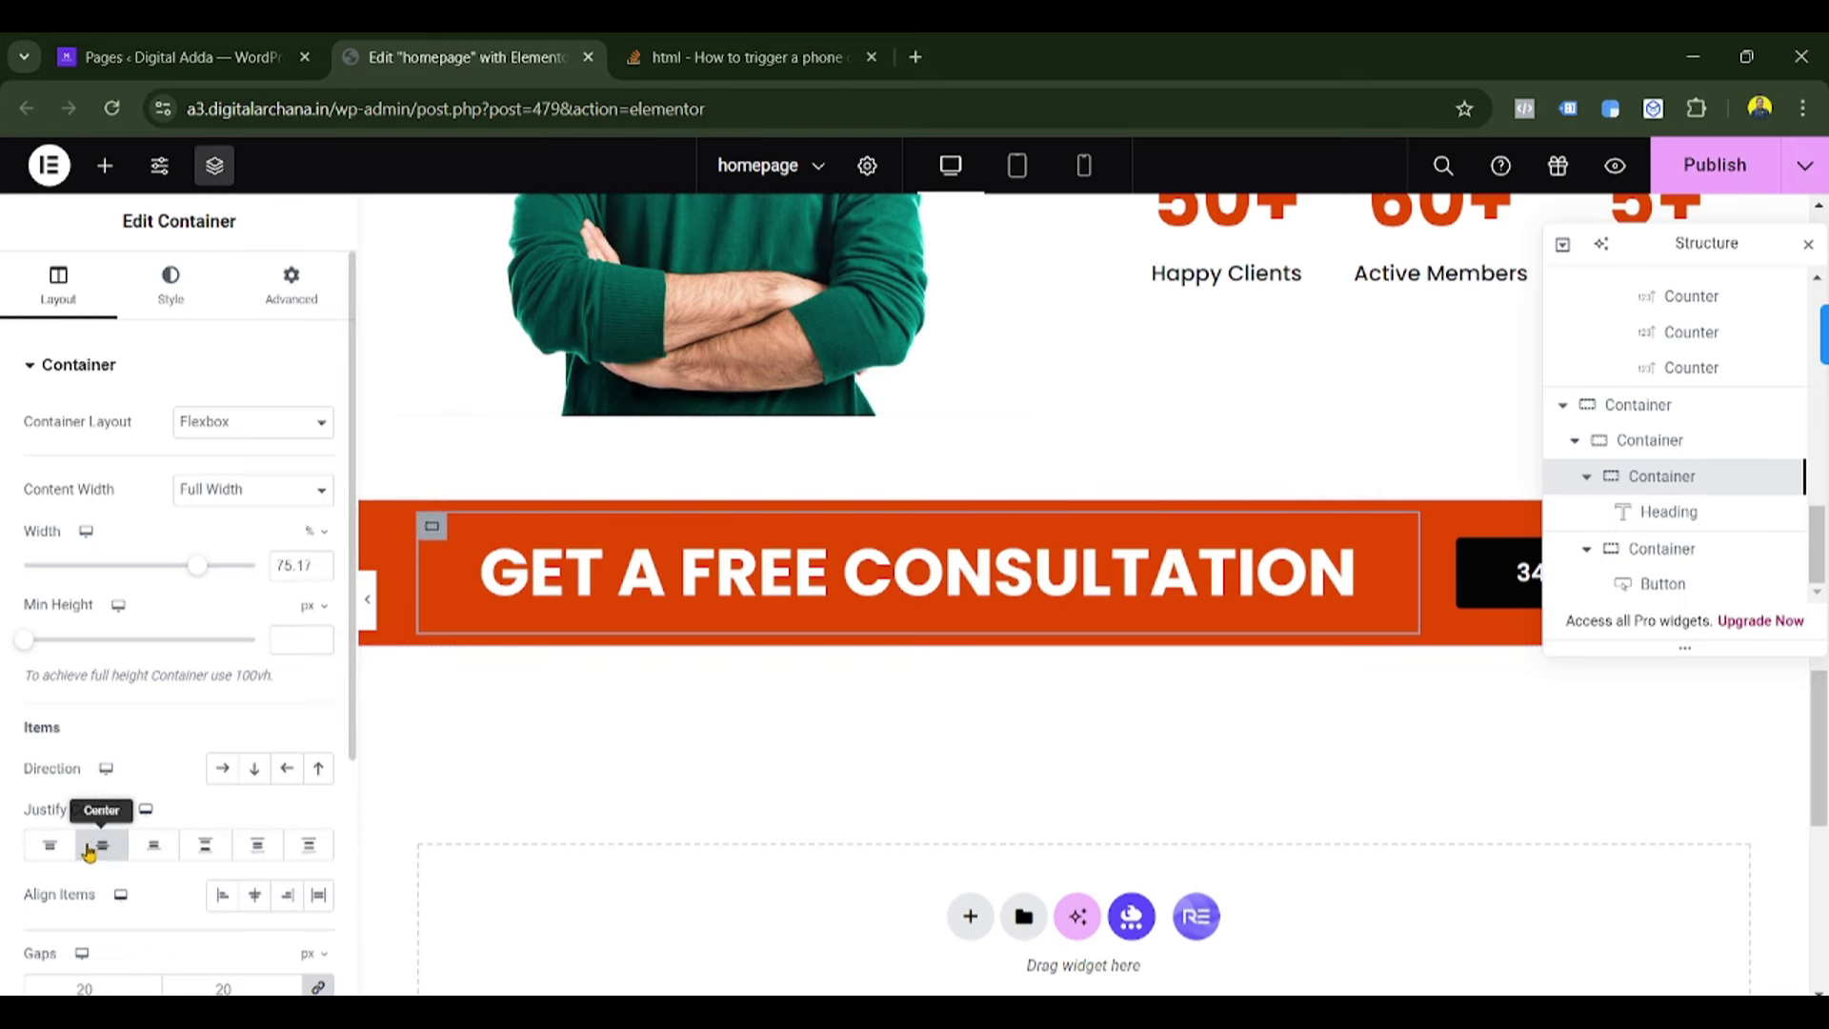
left_click(372, 610)
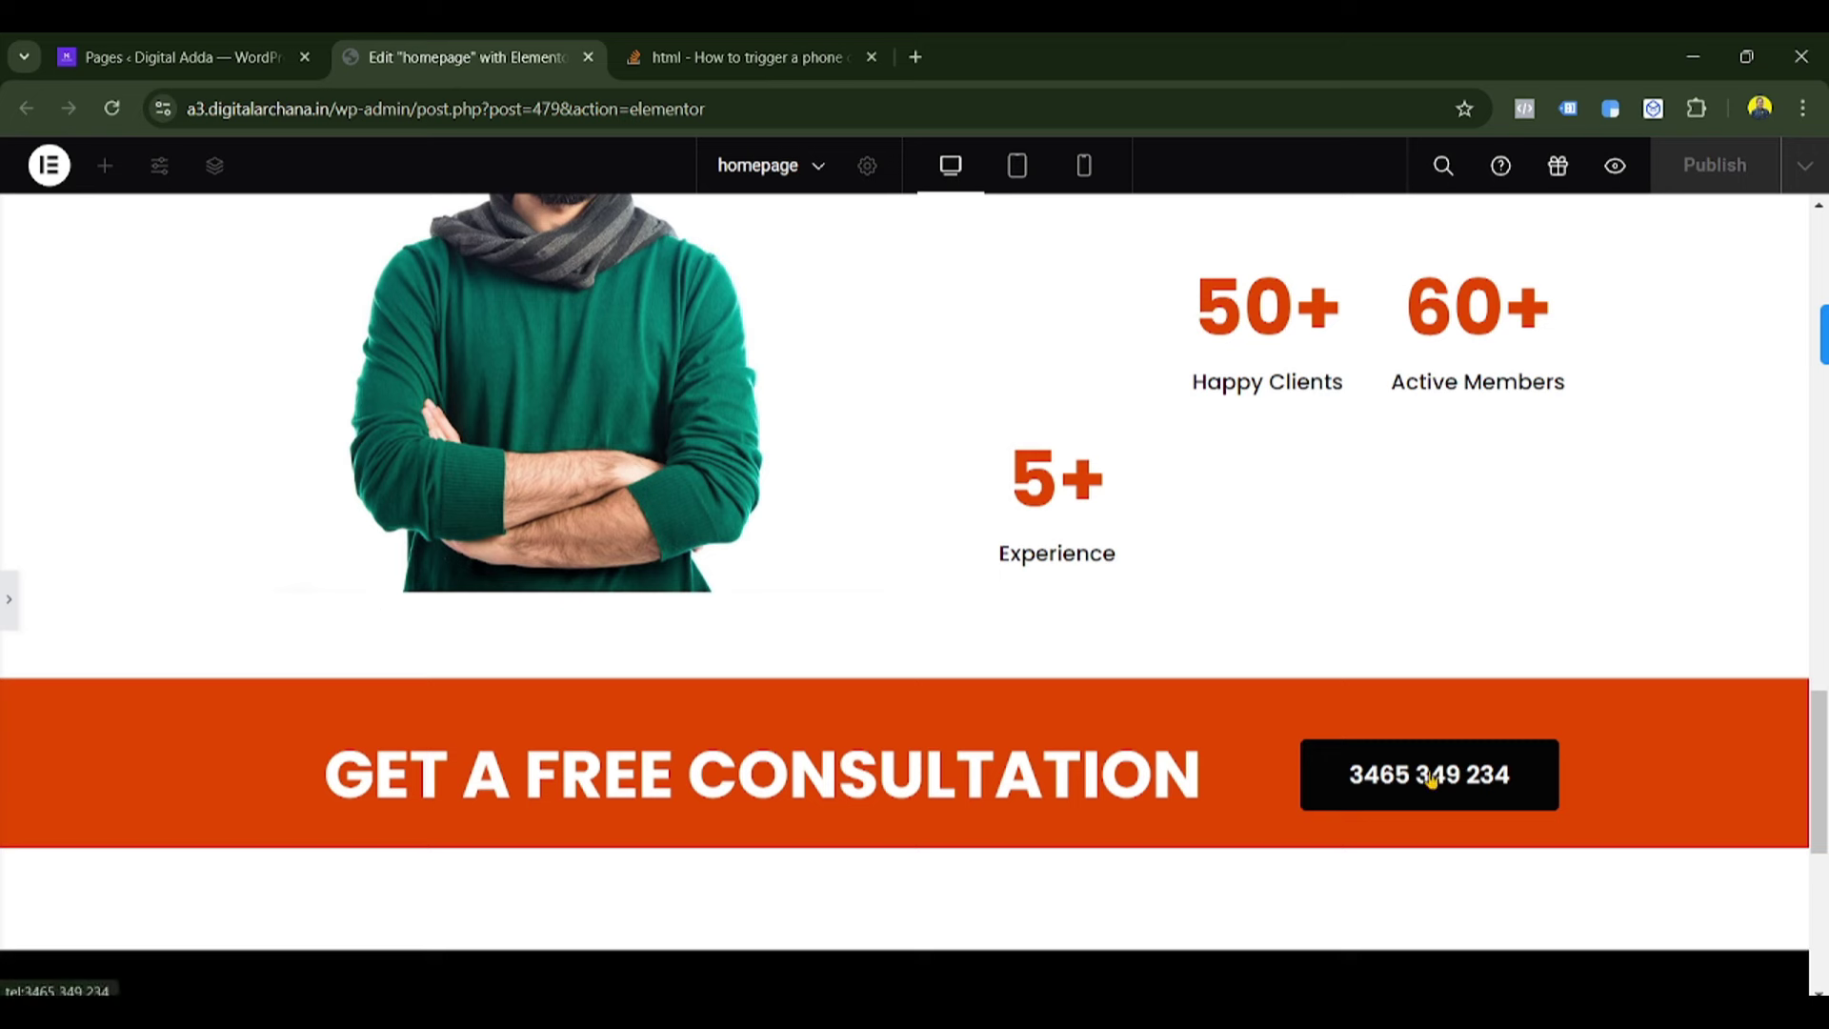
left_click(5, 614)
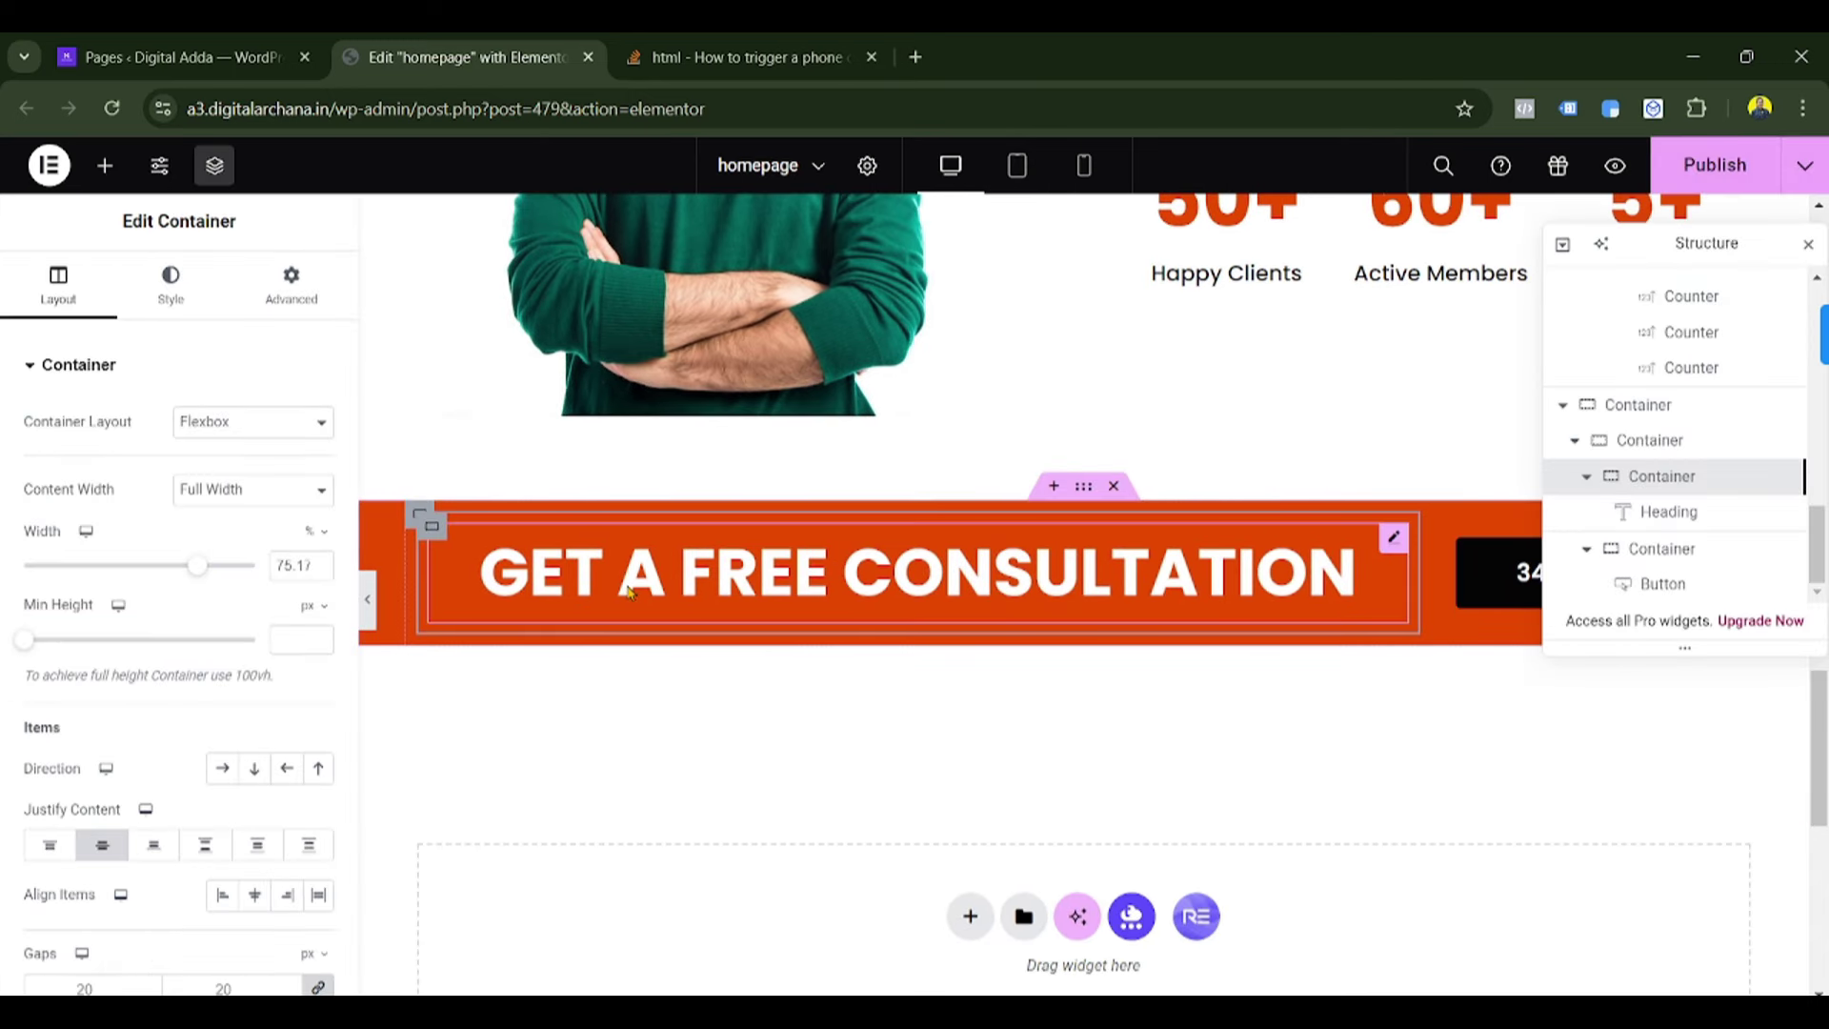
Left-align the consultation heading text.
left_click(457, 558)
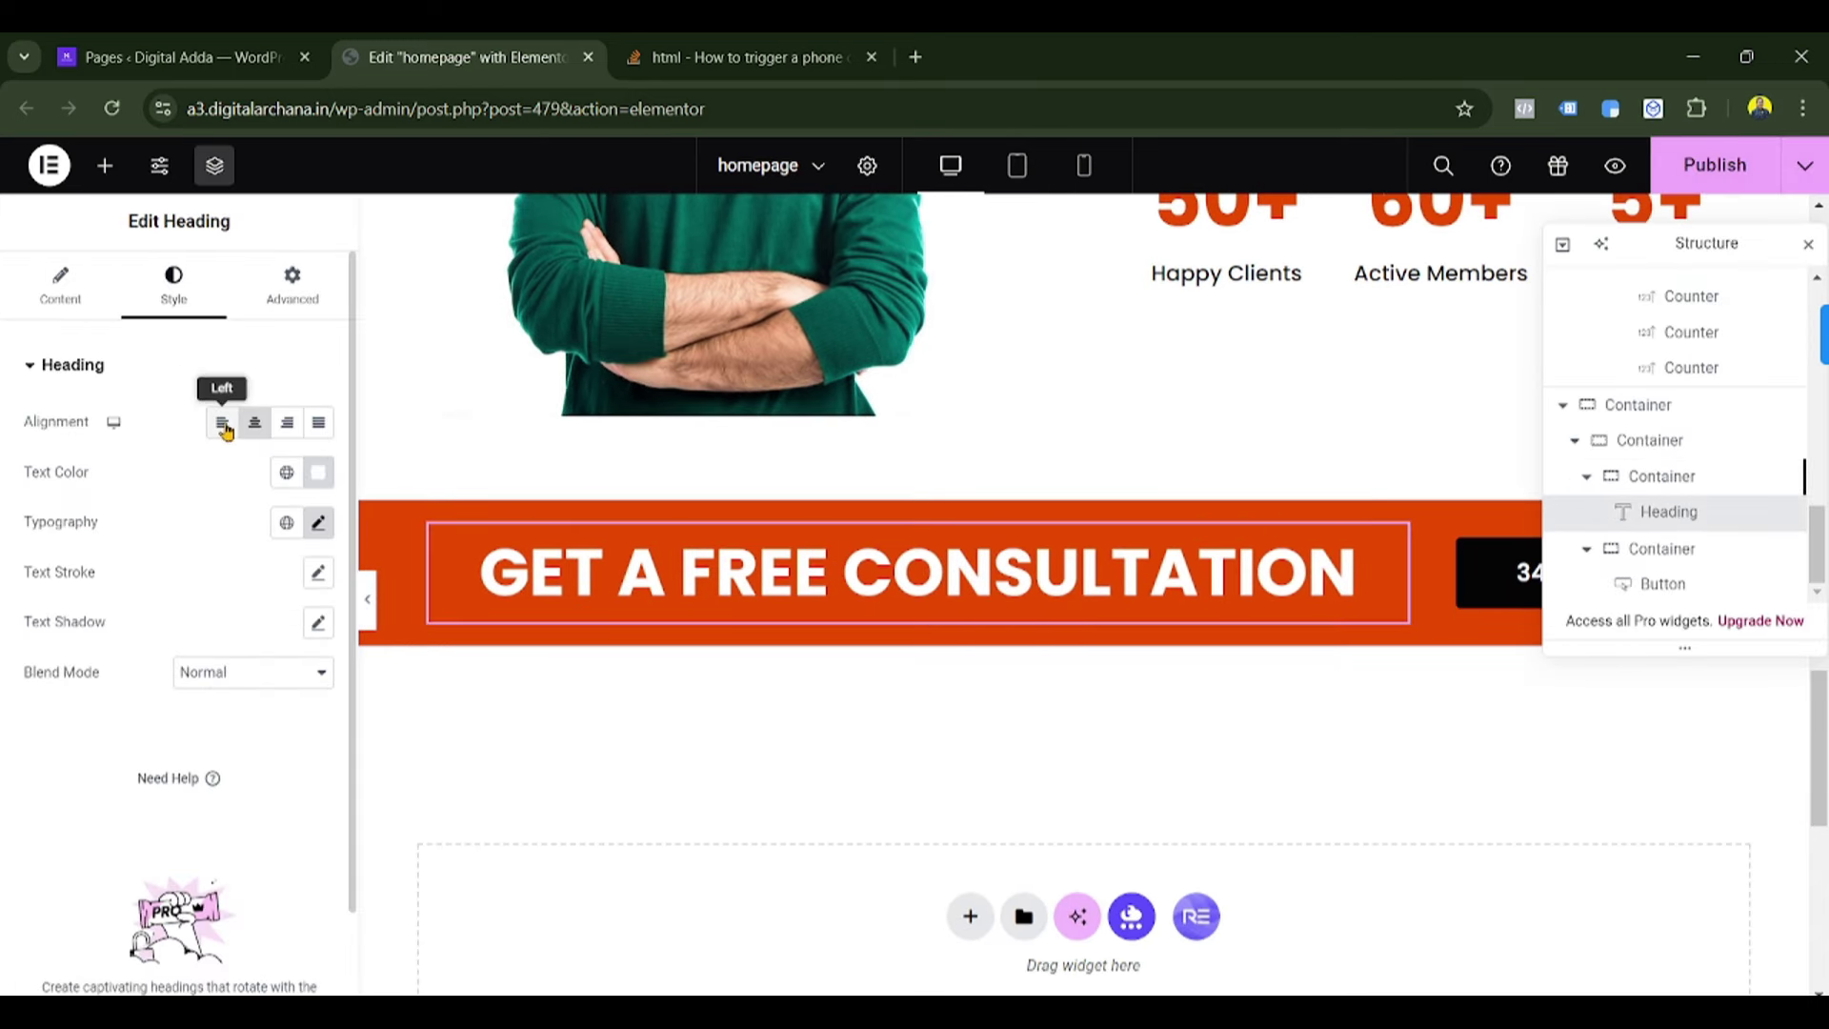
left_click(222, 422)
scroll(805, 569, "down", 3)
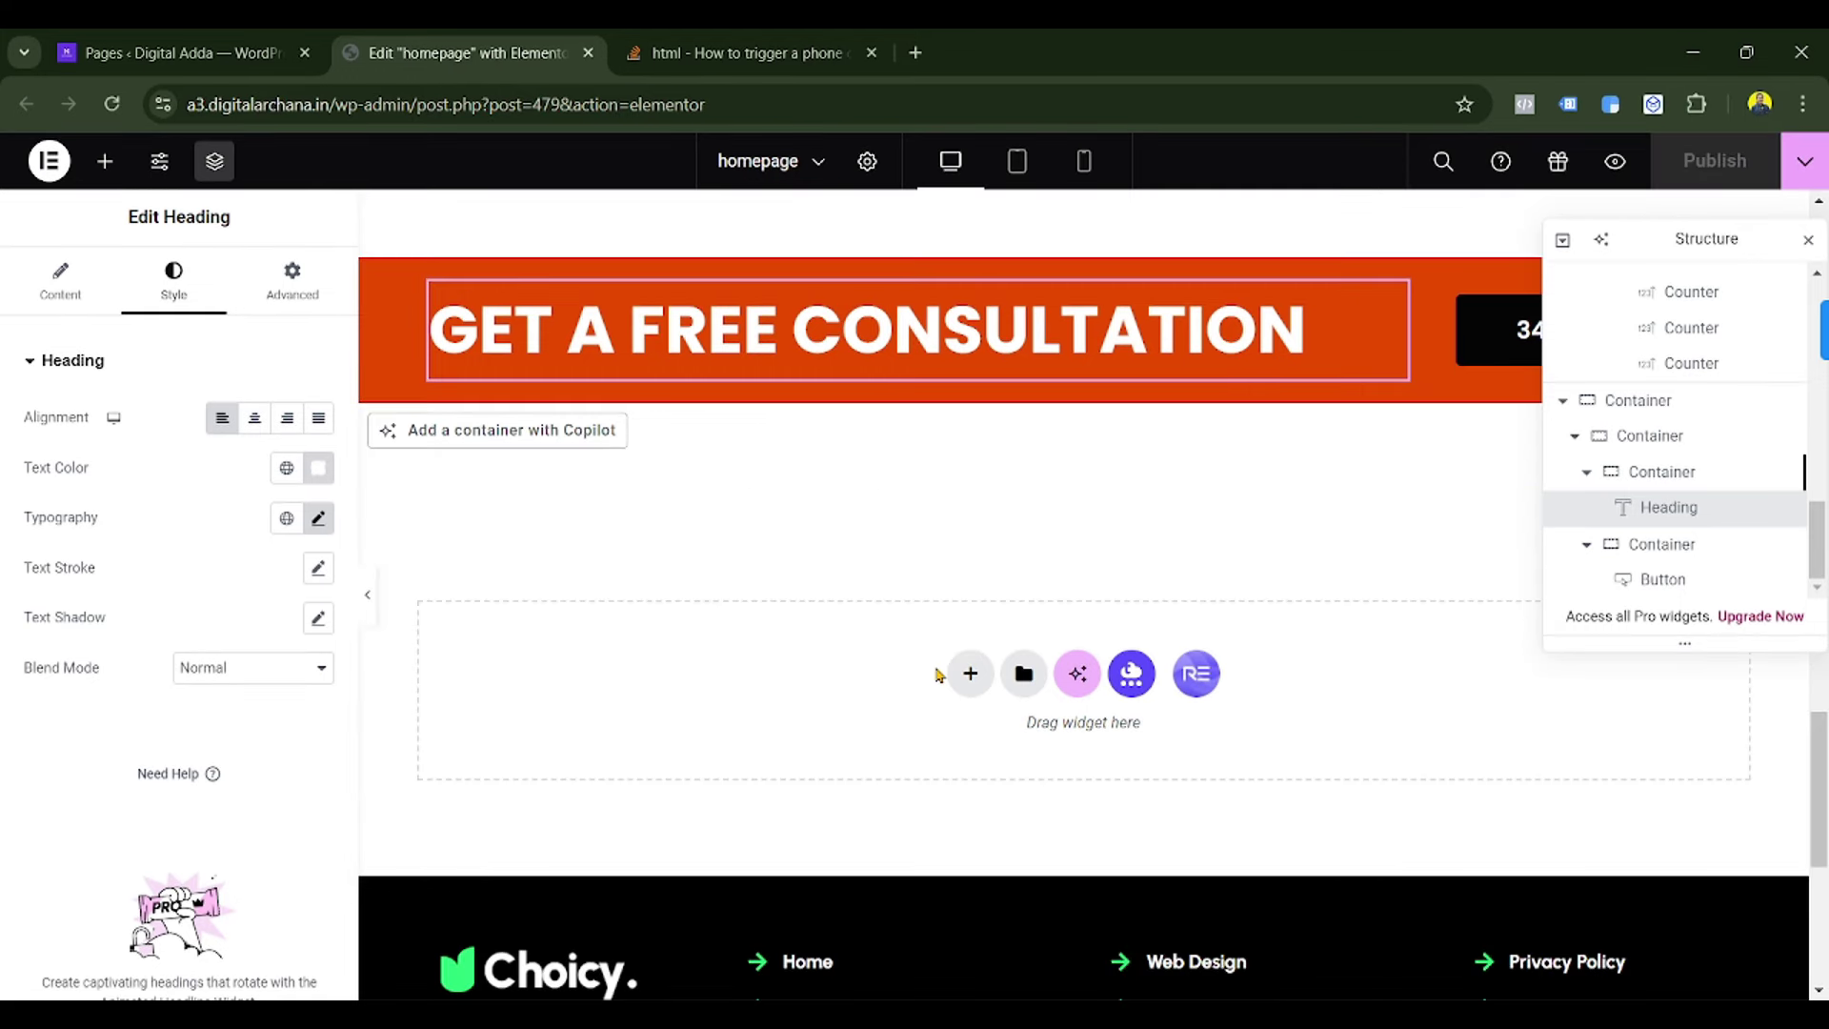
Add a single-column Flexbox container below the orange banner.
left_click(968, 673)
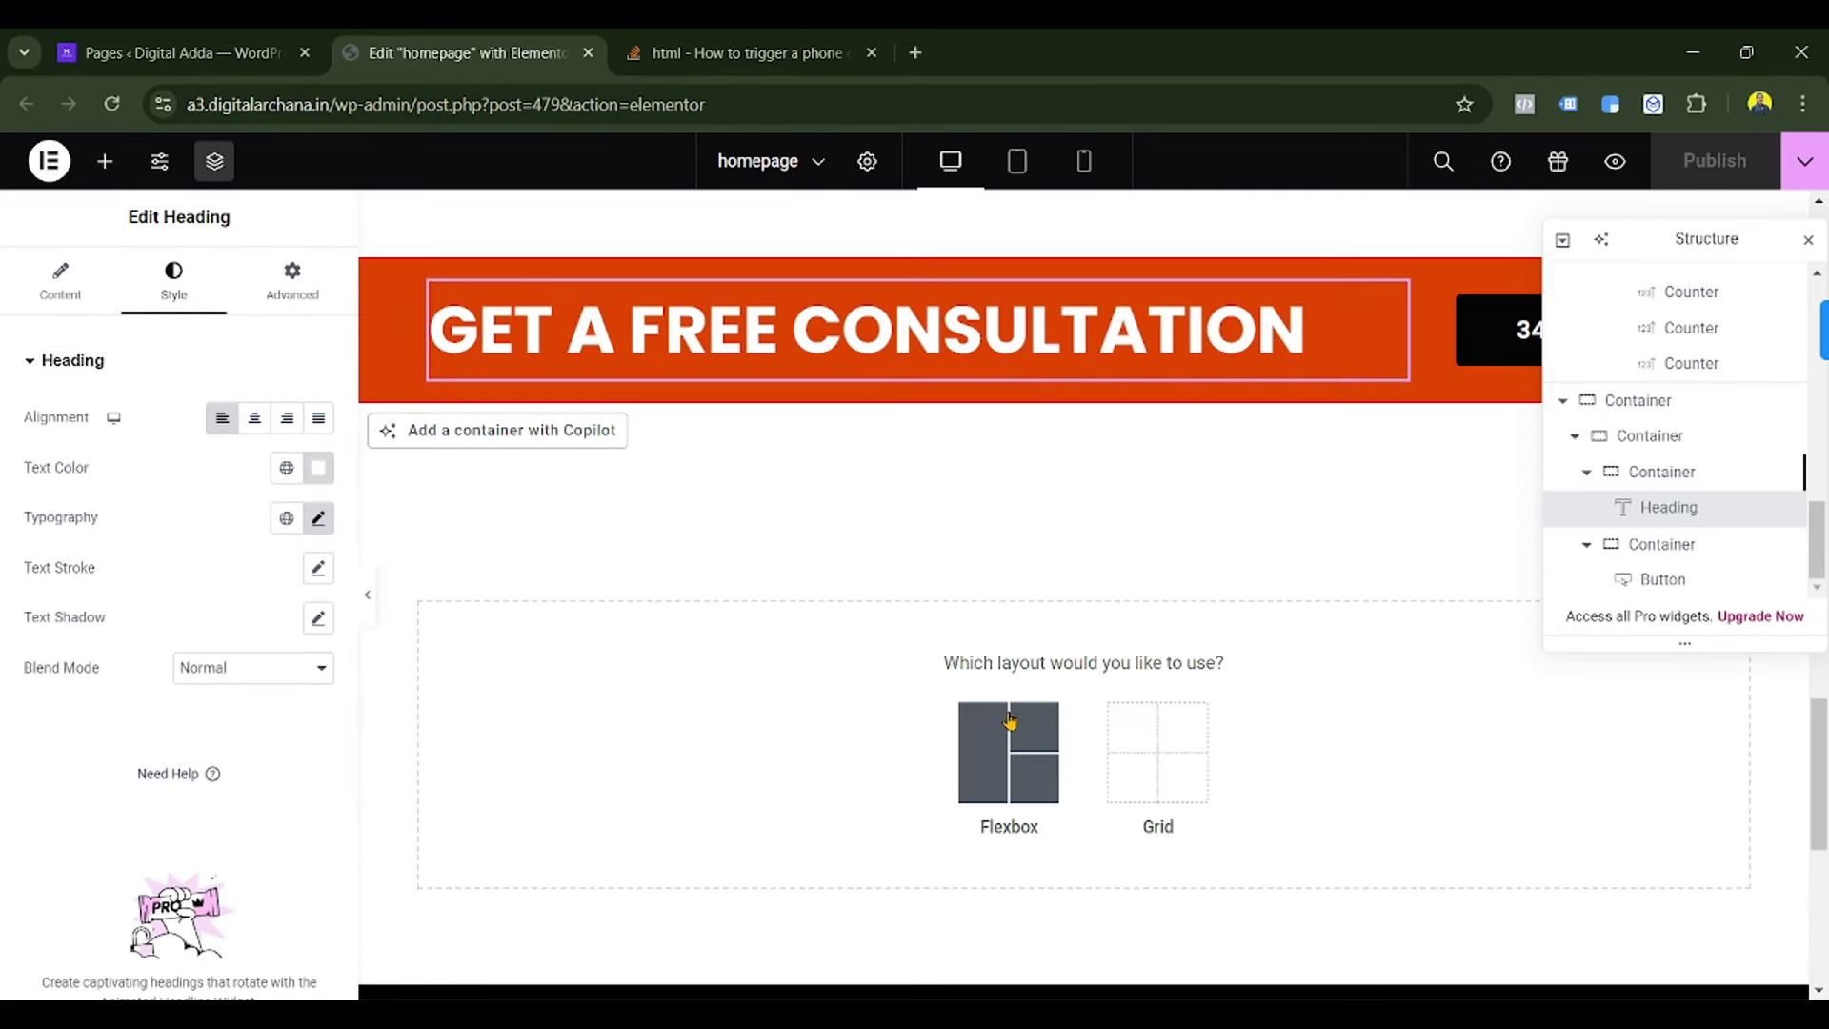
left_click(991, 771)
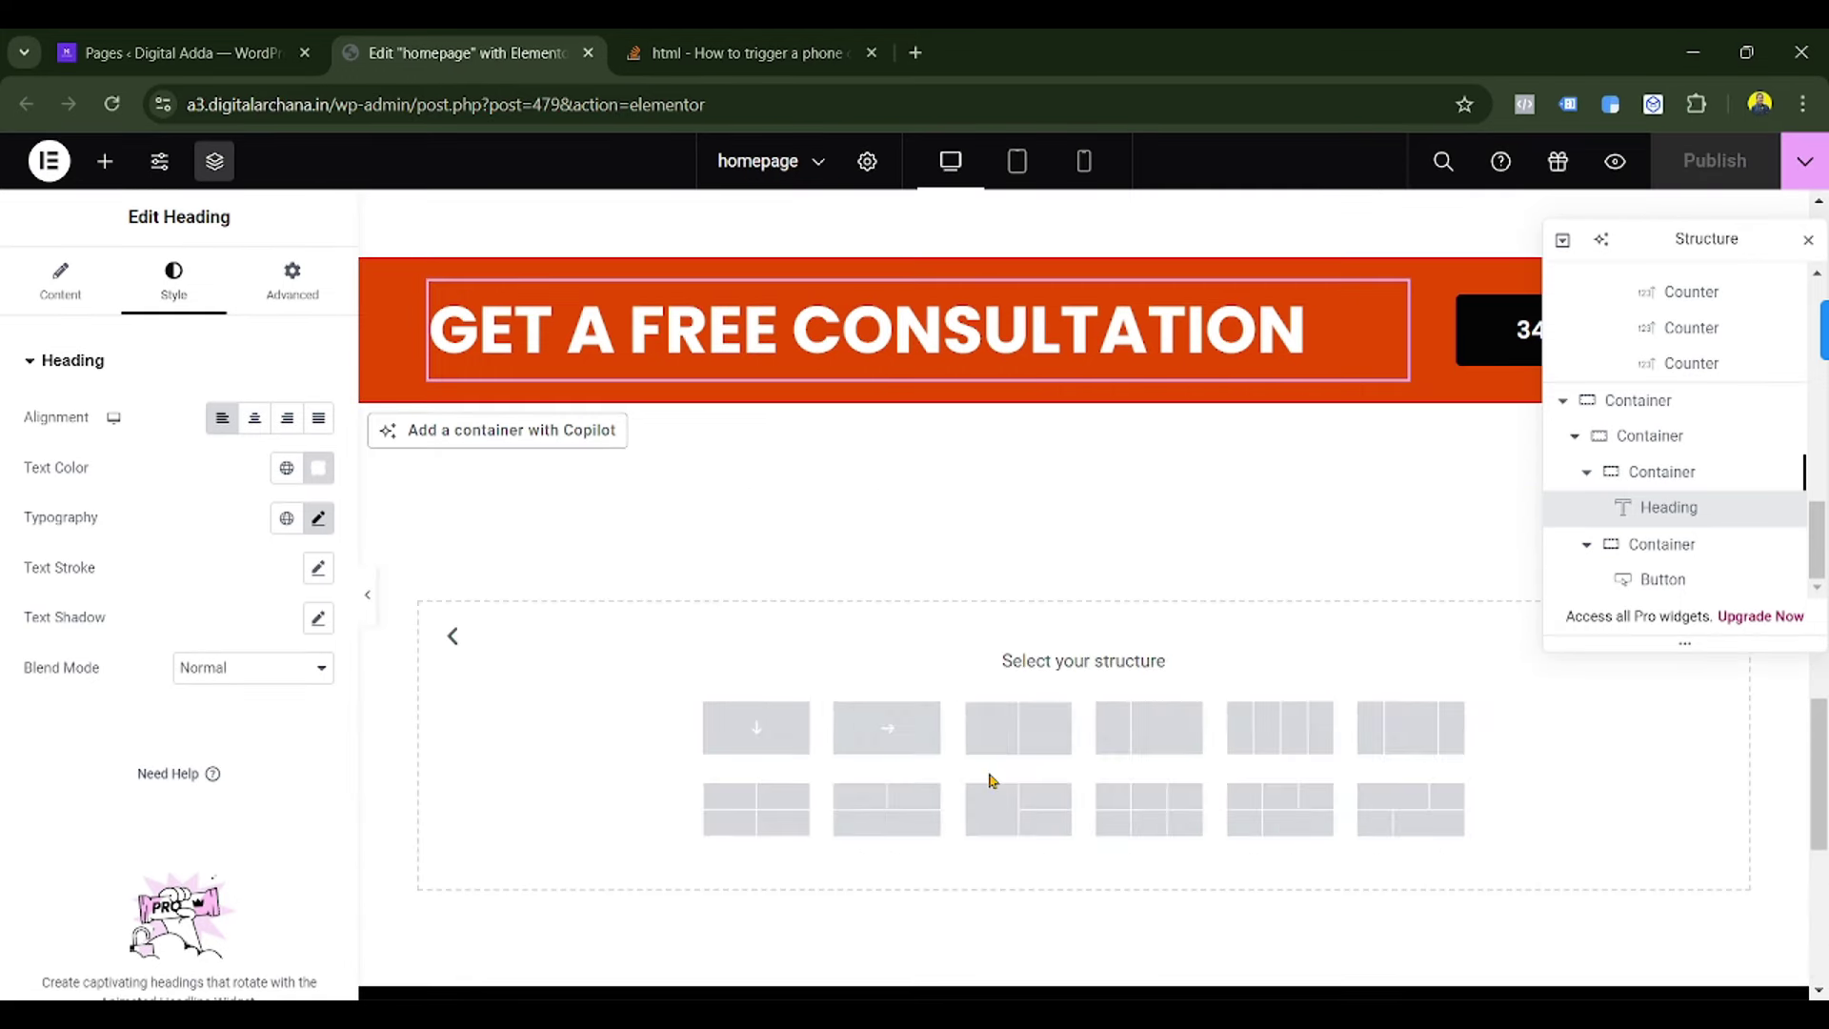
left_click(777, 741)
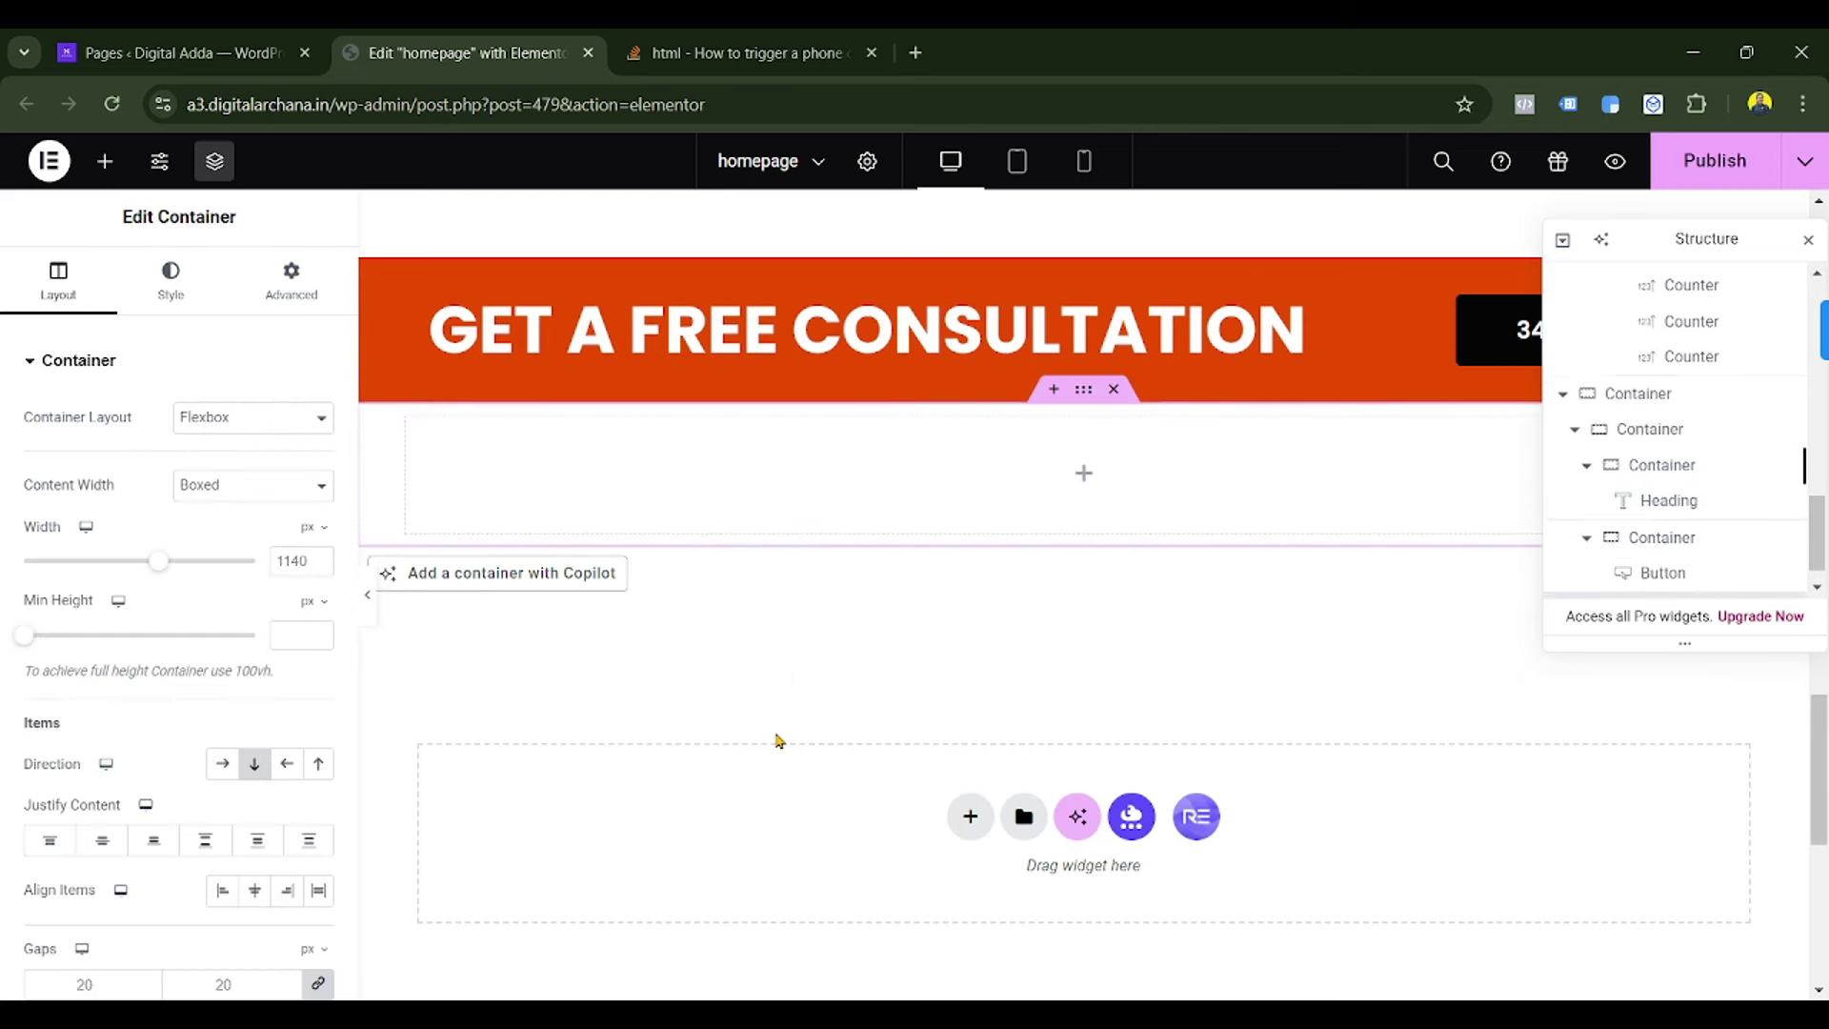
Give the new container 50 px top and bottom padding and a 1200 px width.
left_click(292, 286)
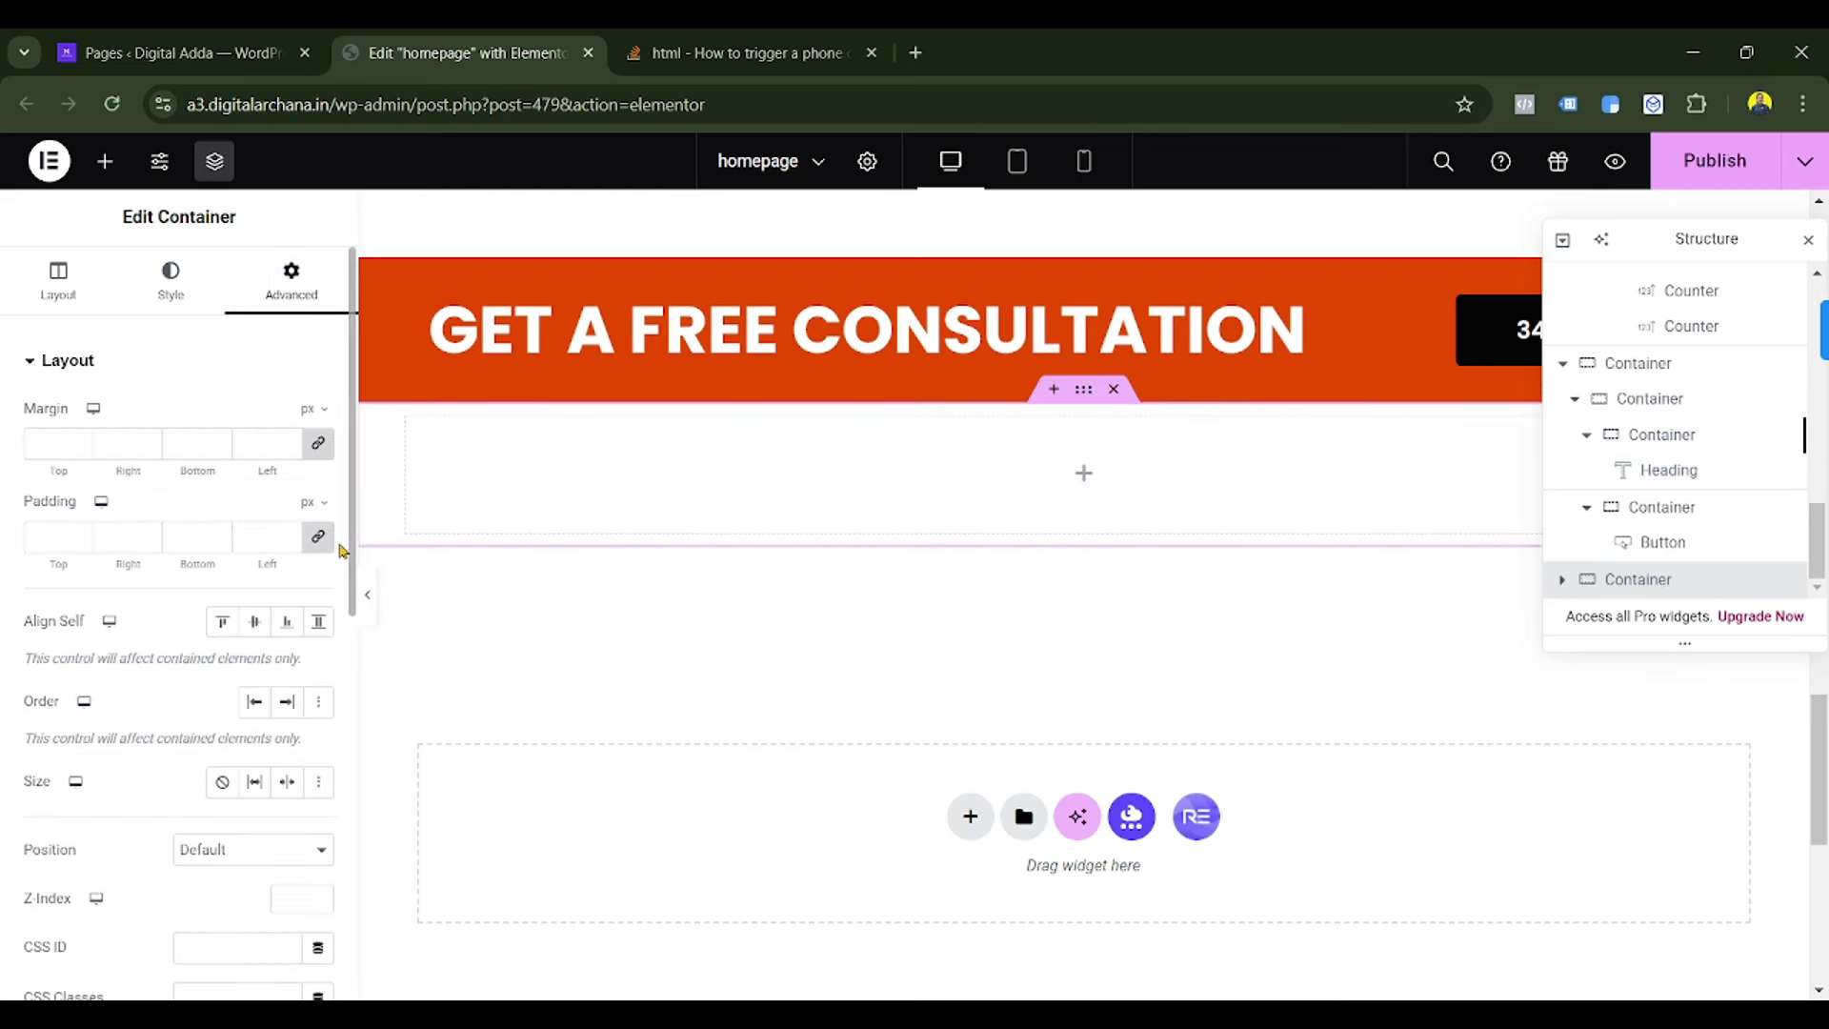
left_click(40, 536)
type("6")
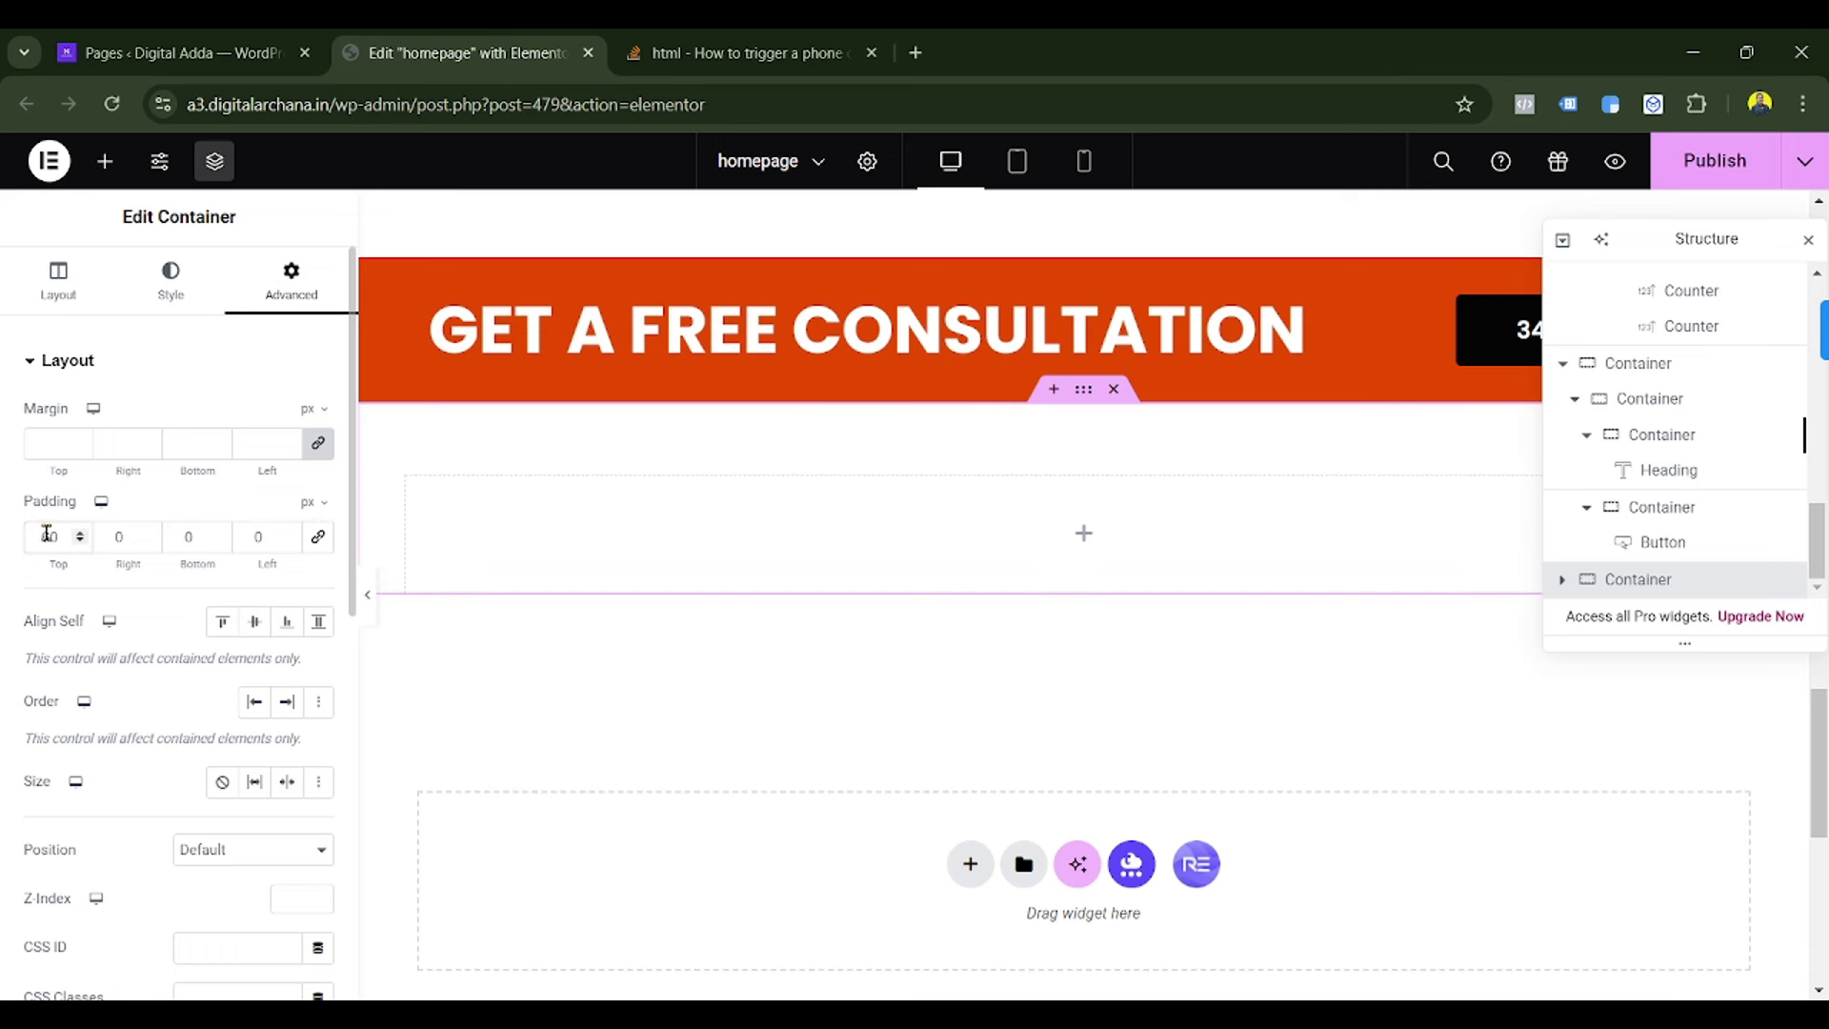
left_click(188, 534)
type("5")
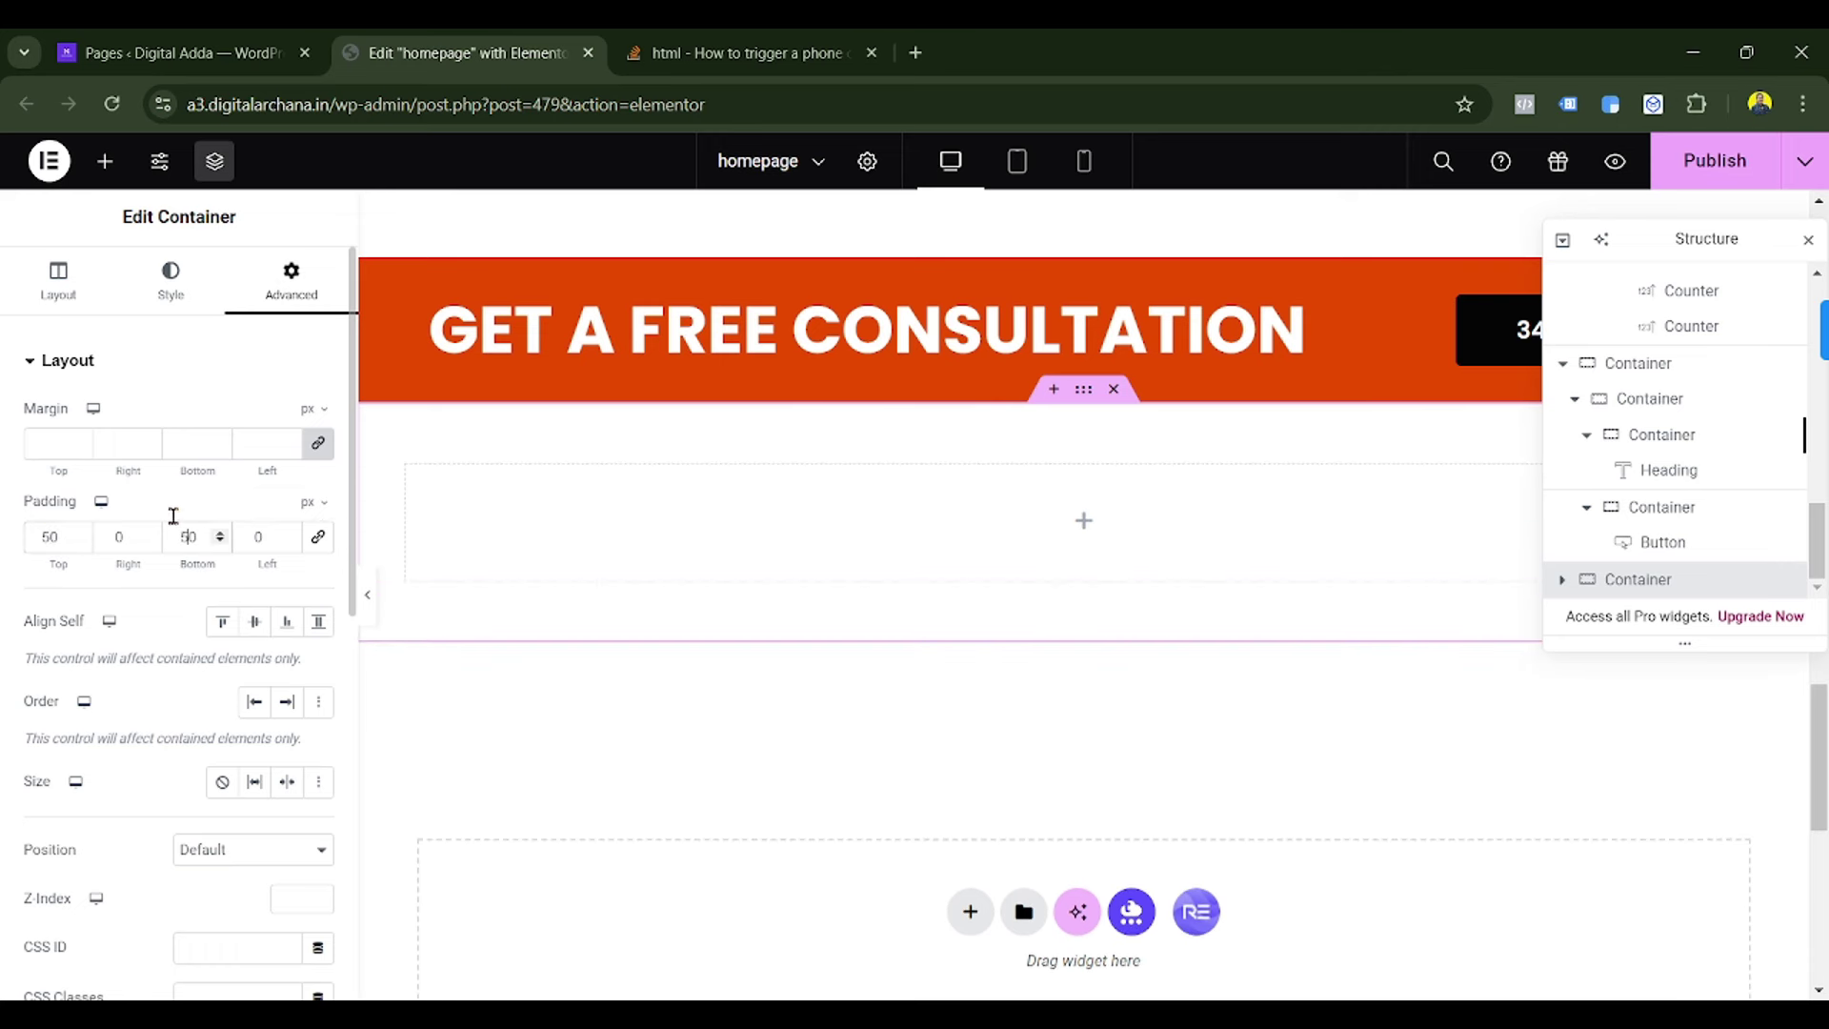
left_click(83, 297)
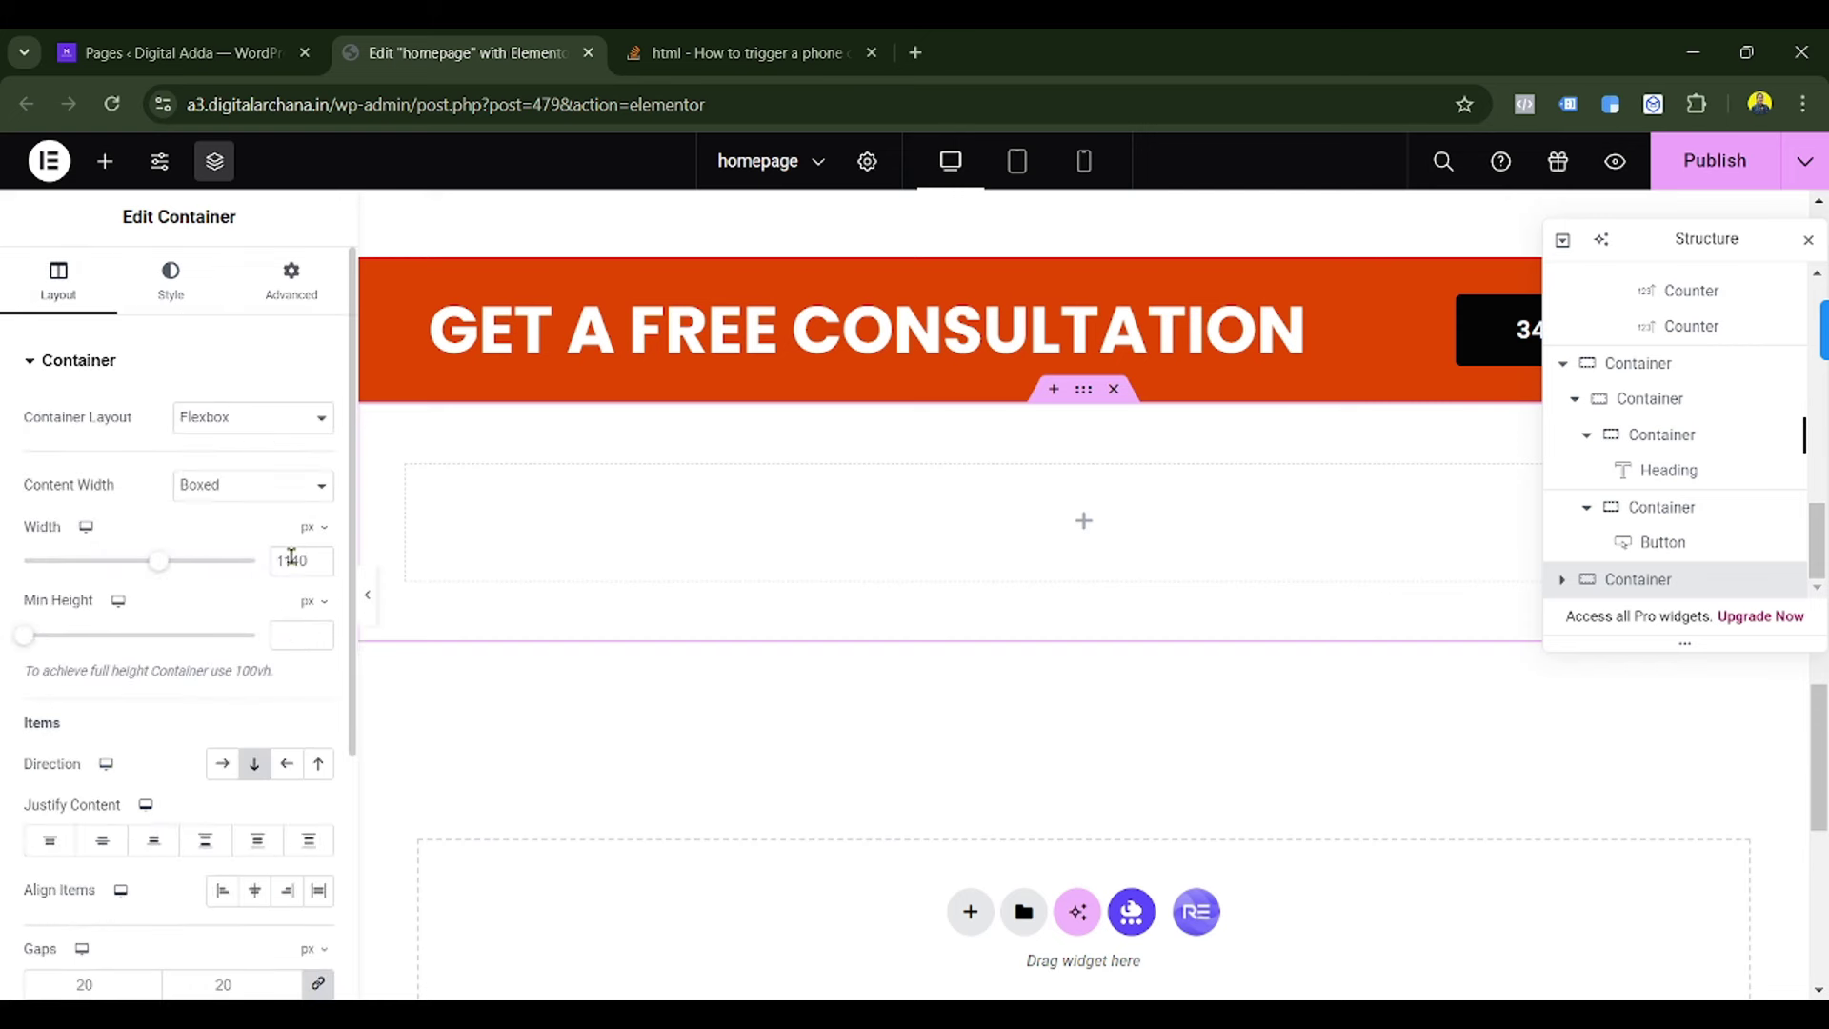
double_click(284, 559)
key("BackSpace")
type("1200")
Add a Heading widget to the new container reading 'Great Ideas Into Your Project'.
left_click(1083, 521)
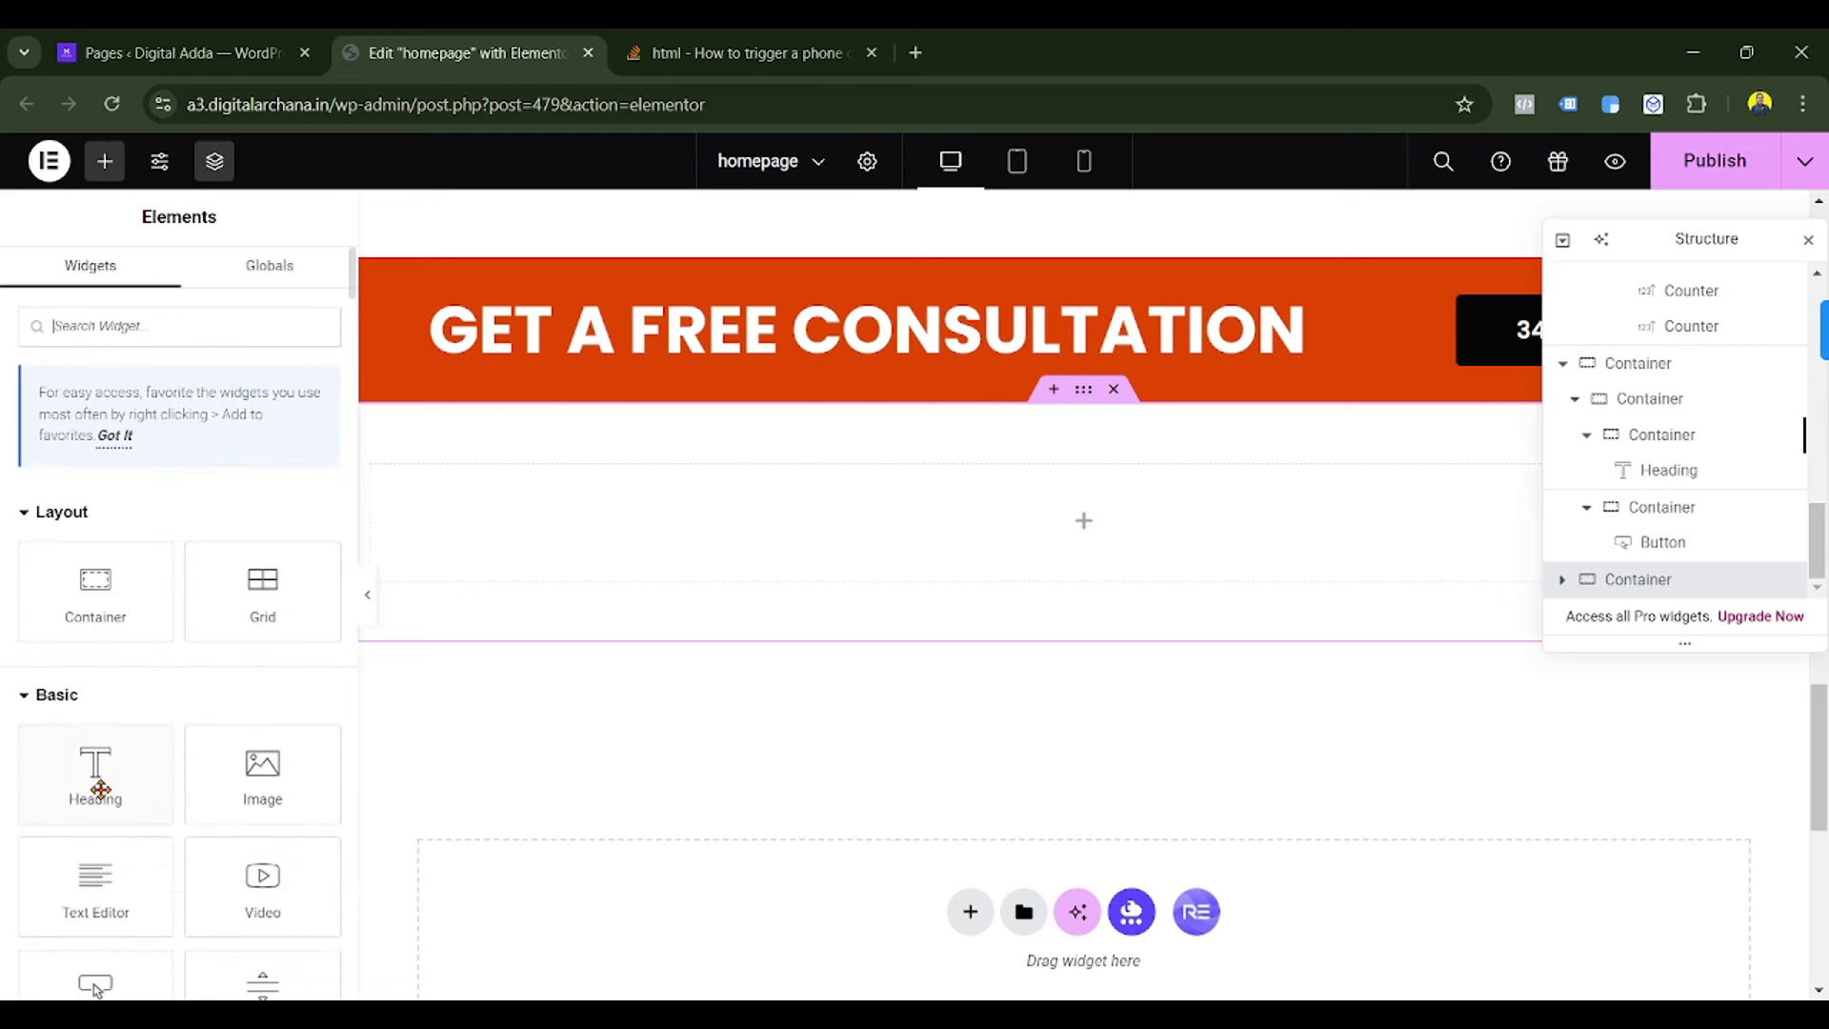
left_click_drag(93, 788, 1067, 560)
left_click_drag(214, 445, 8, 448)
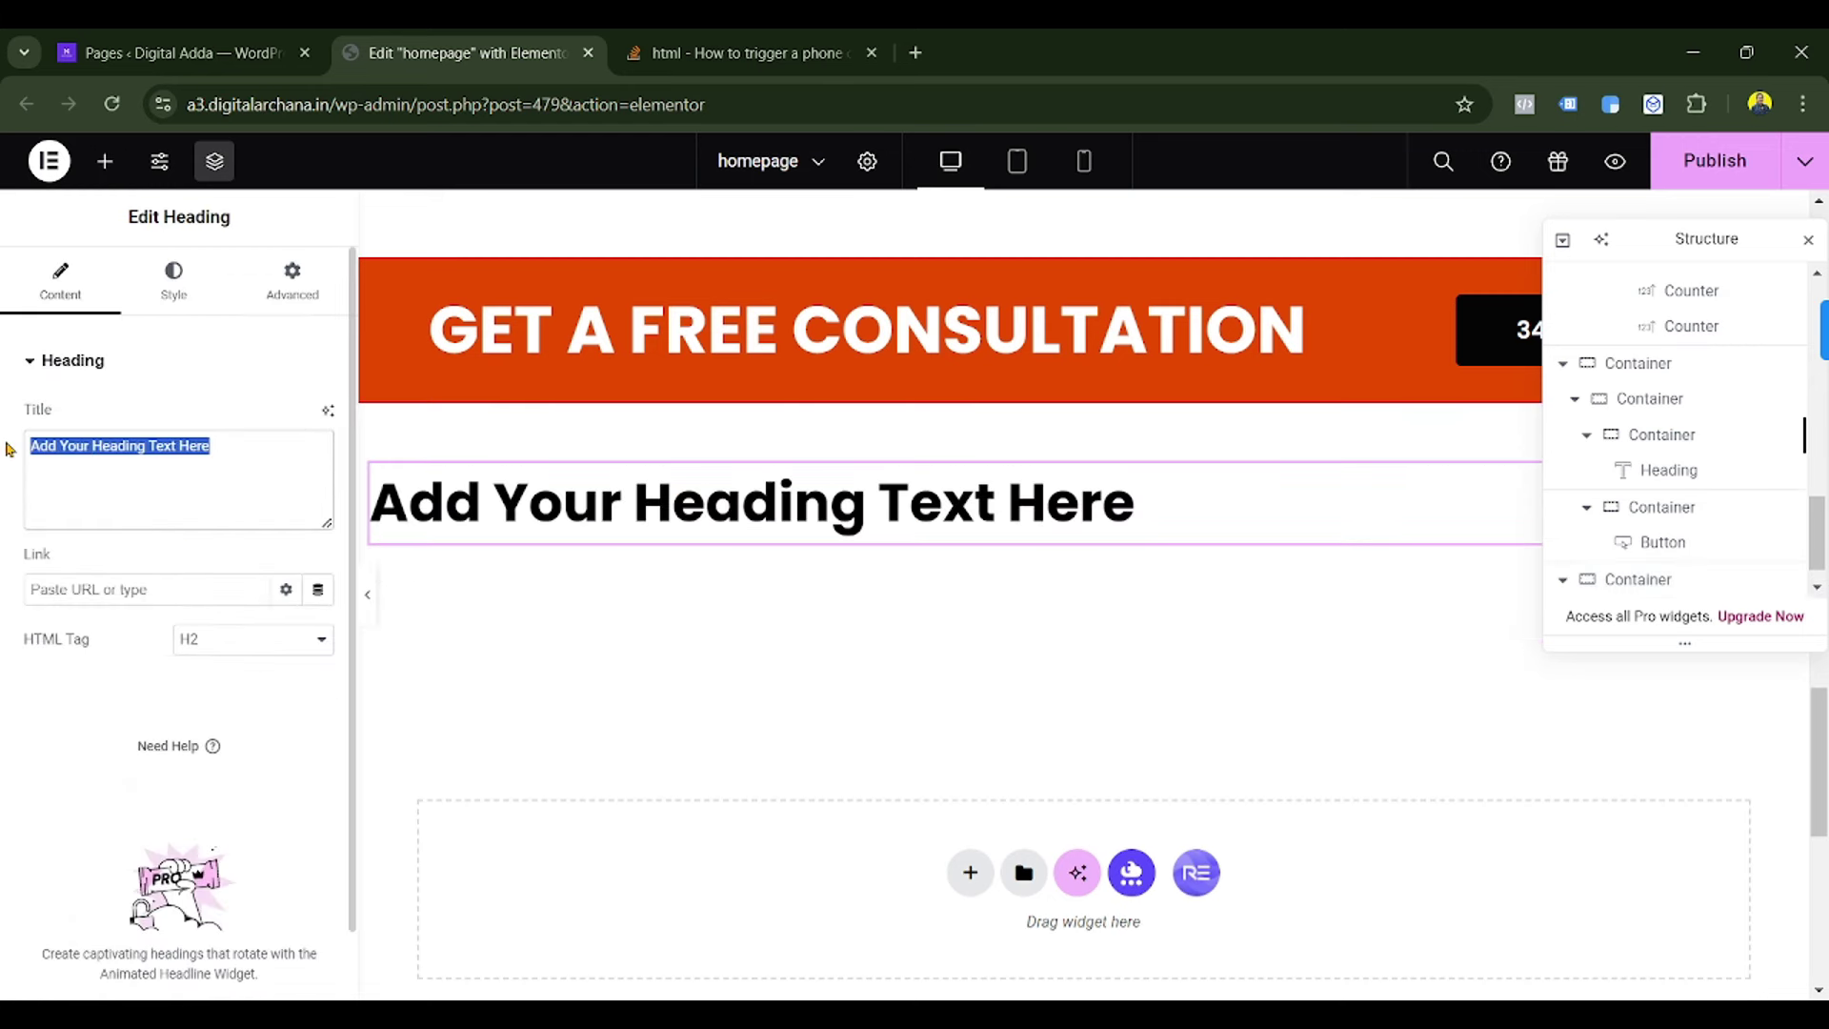
type("great")
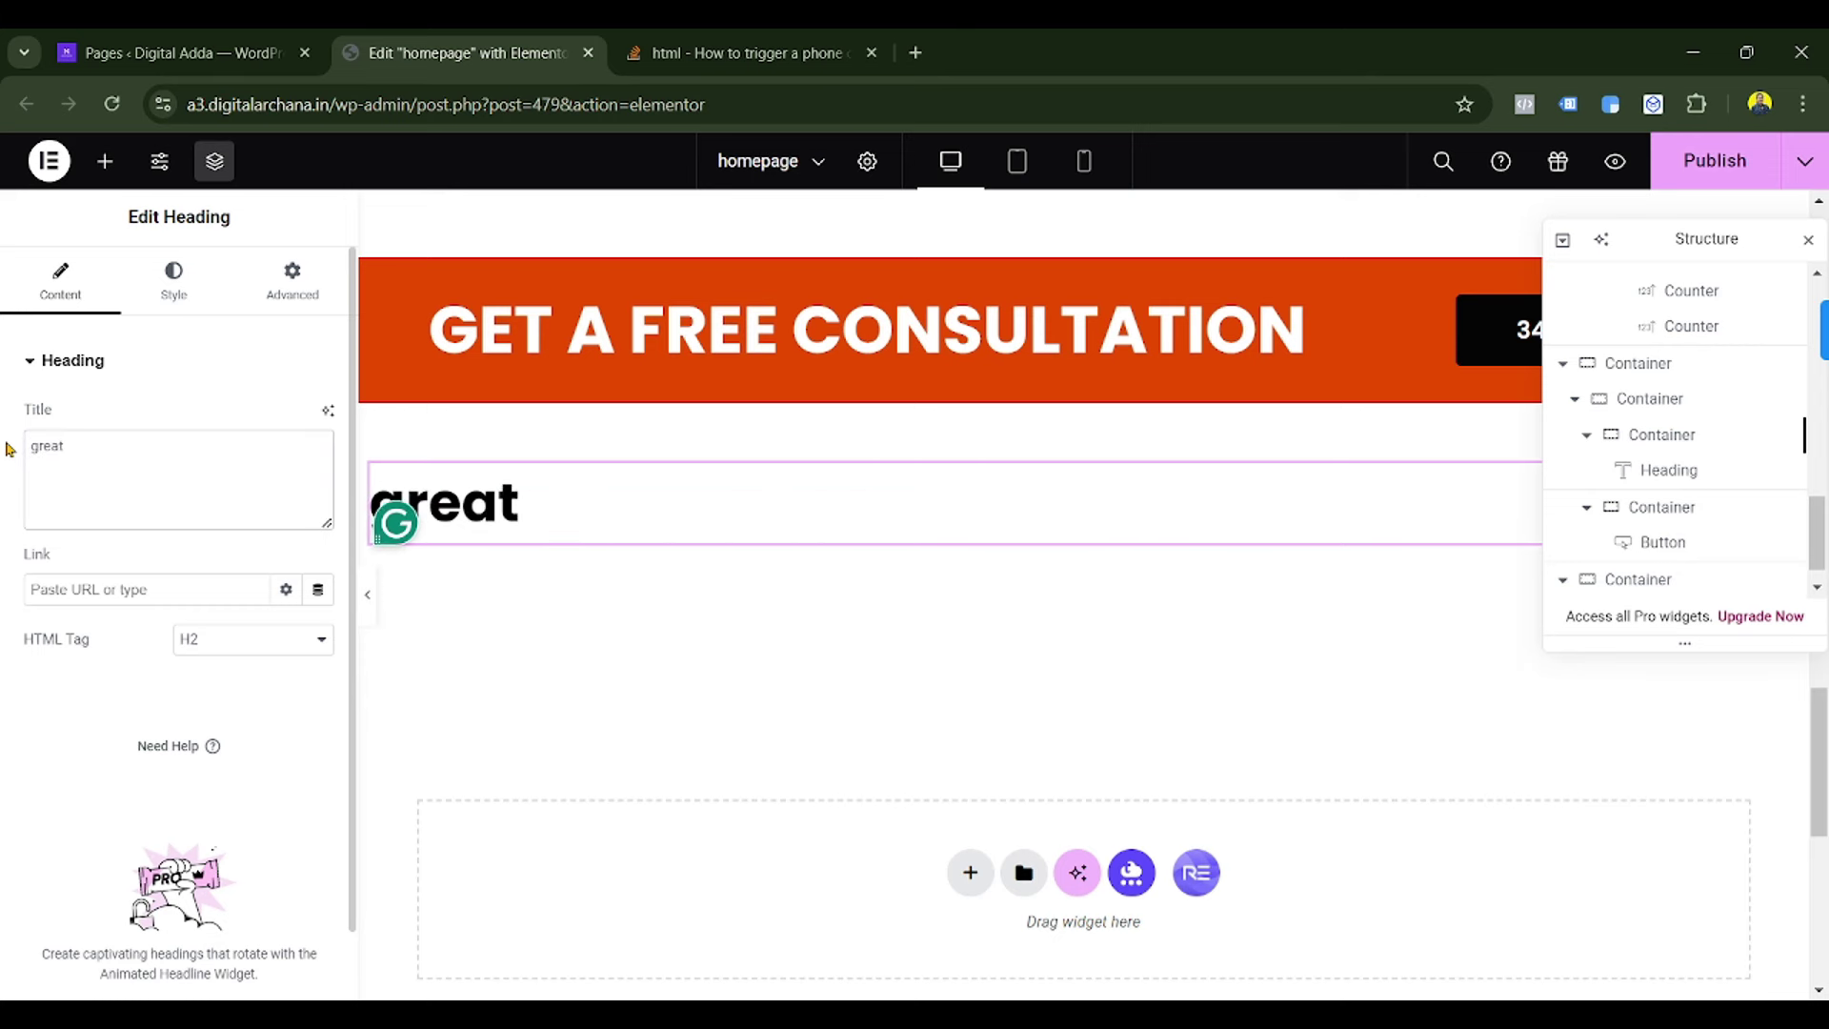
type("Ideas into your project")
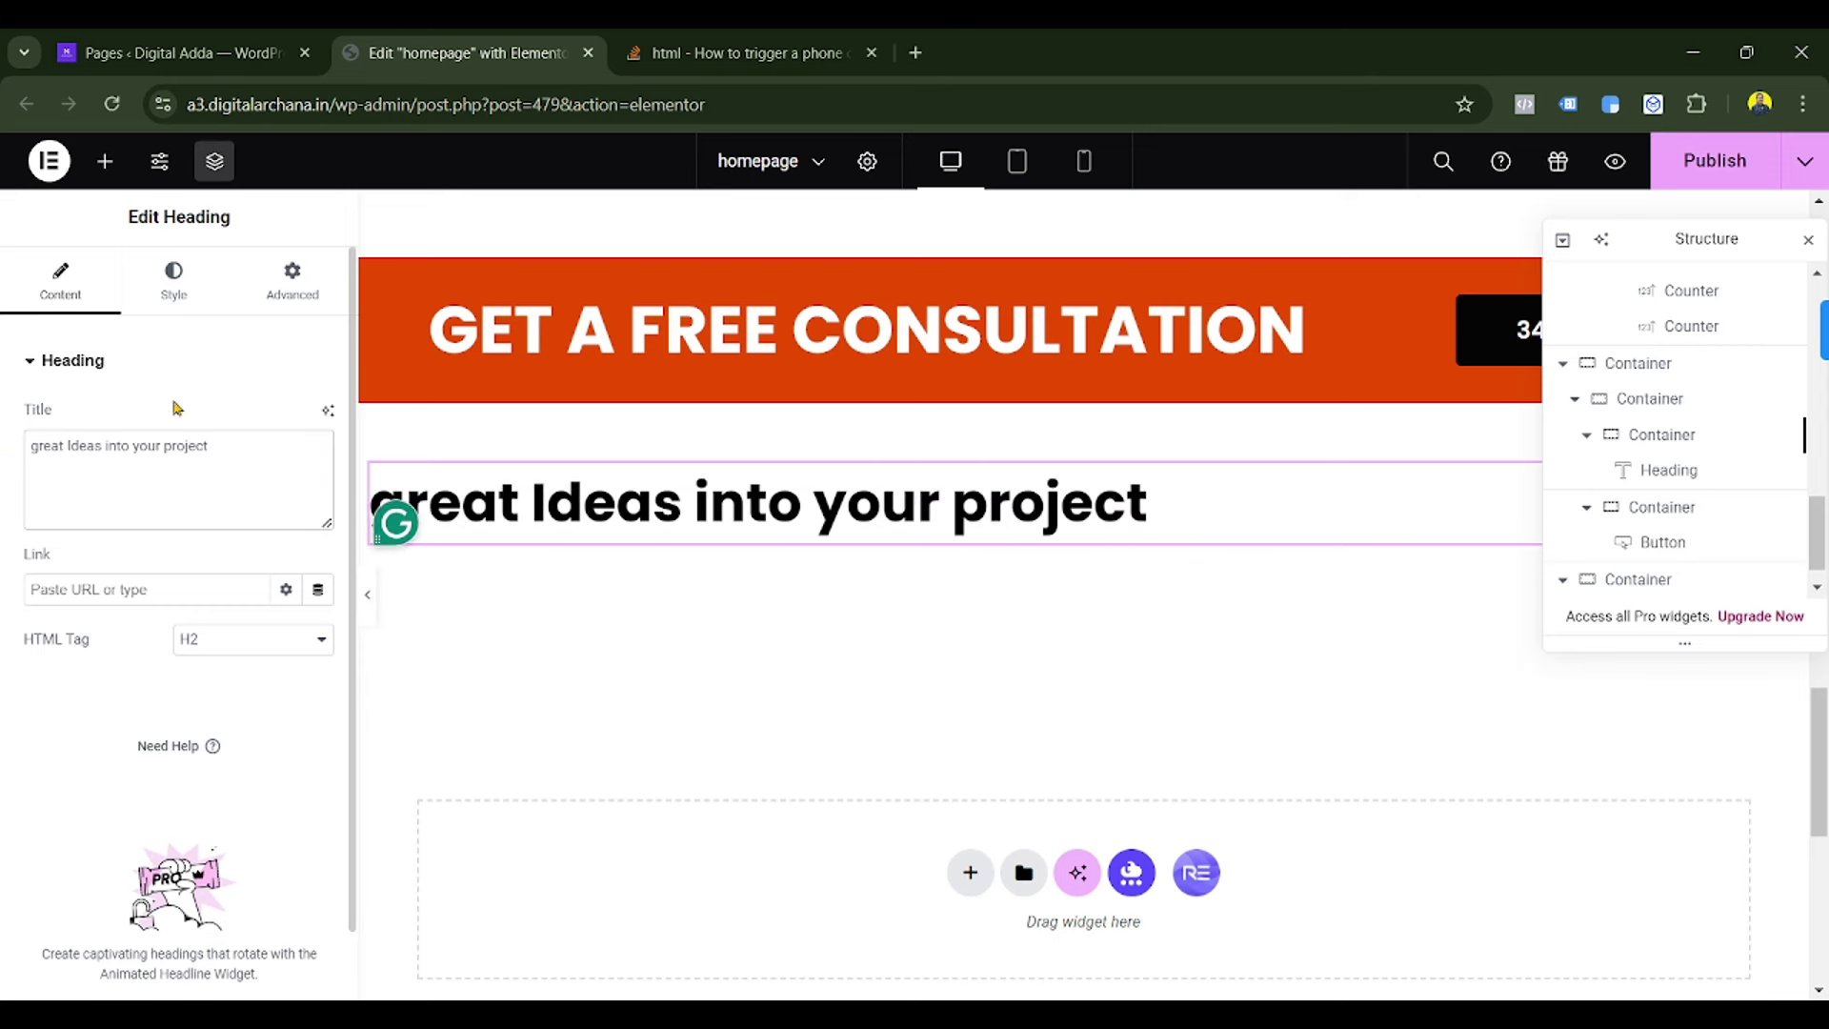
Centre the heading and set its typography Transform to Capitalize.
left_click(179, 284)
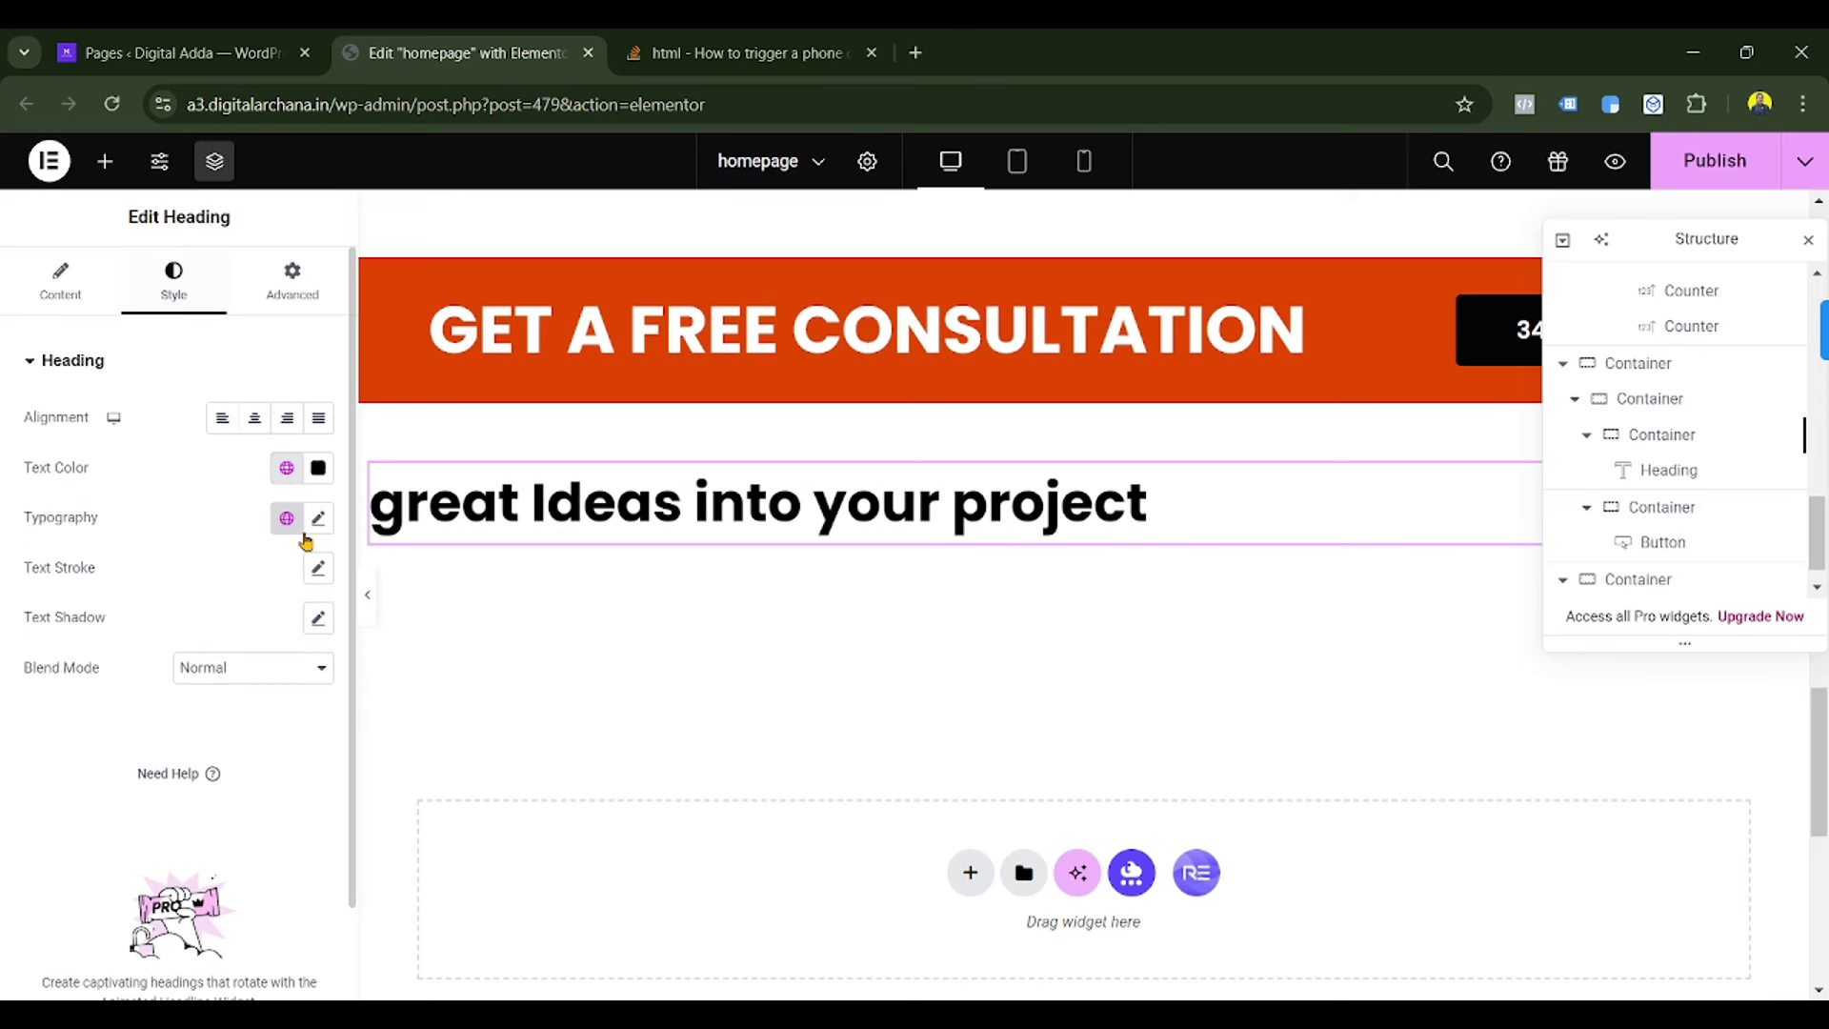
left_click(254, 418)
left_click(317, 520)
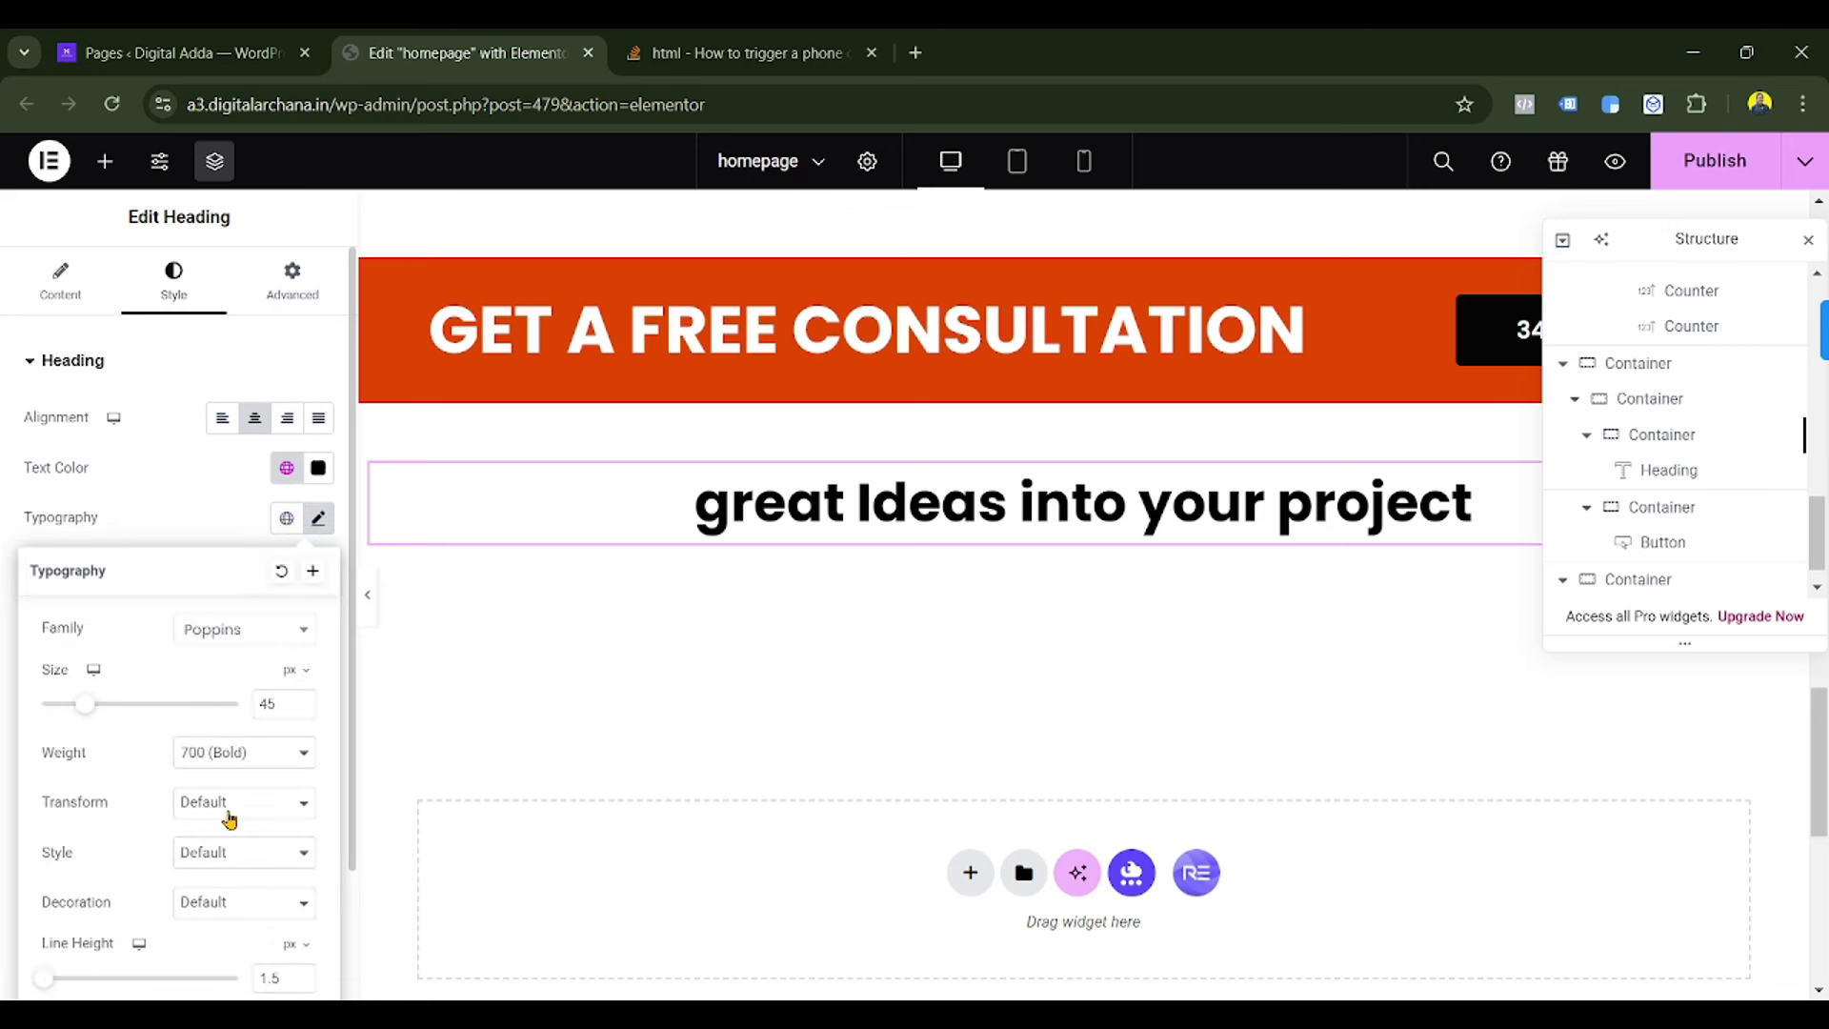
left_click(229, 818)
left_click(218, 918)
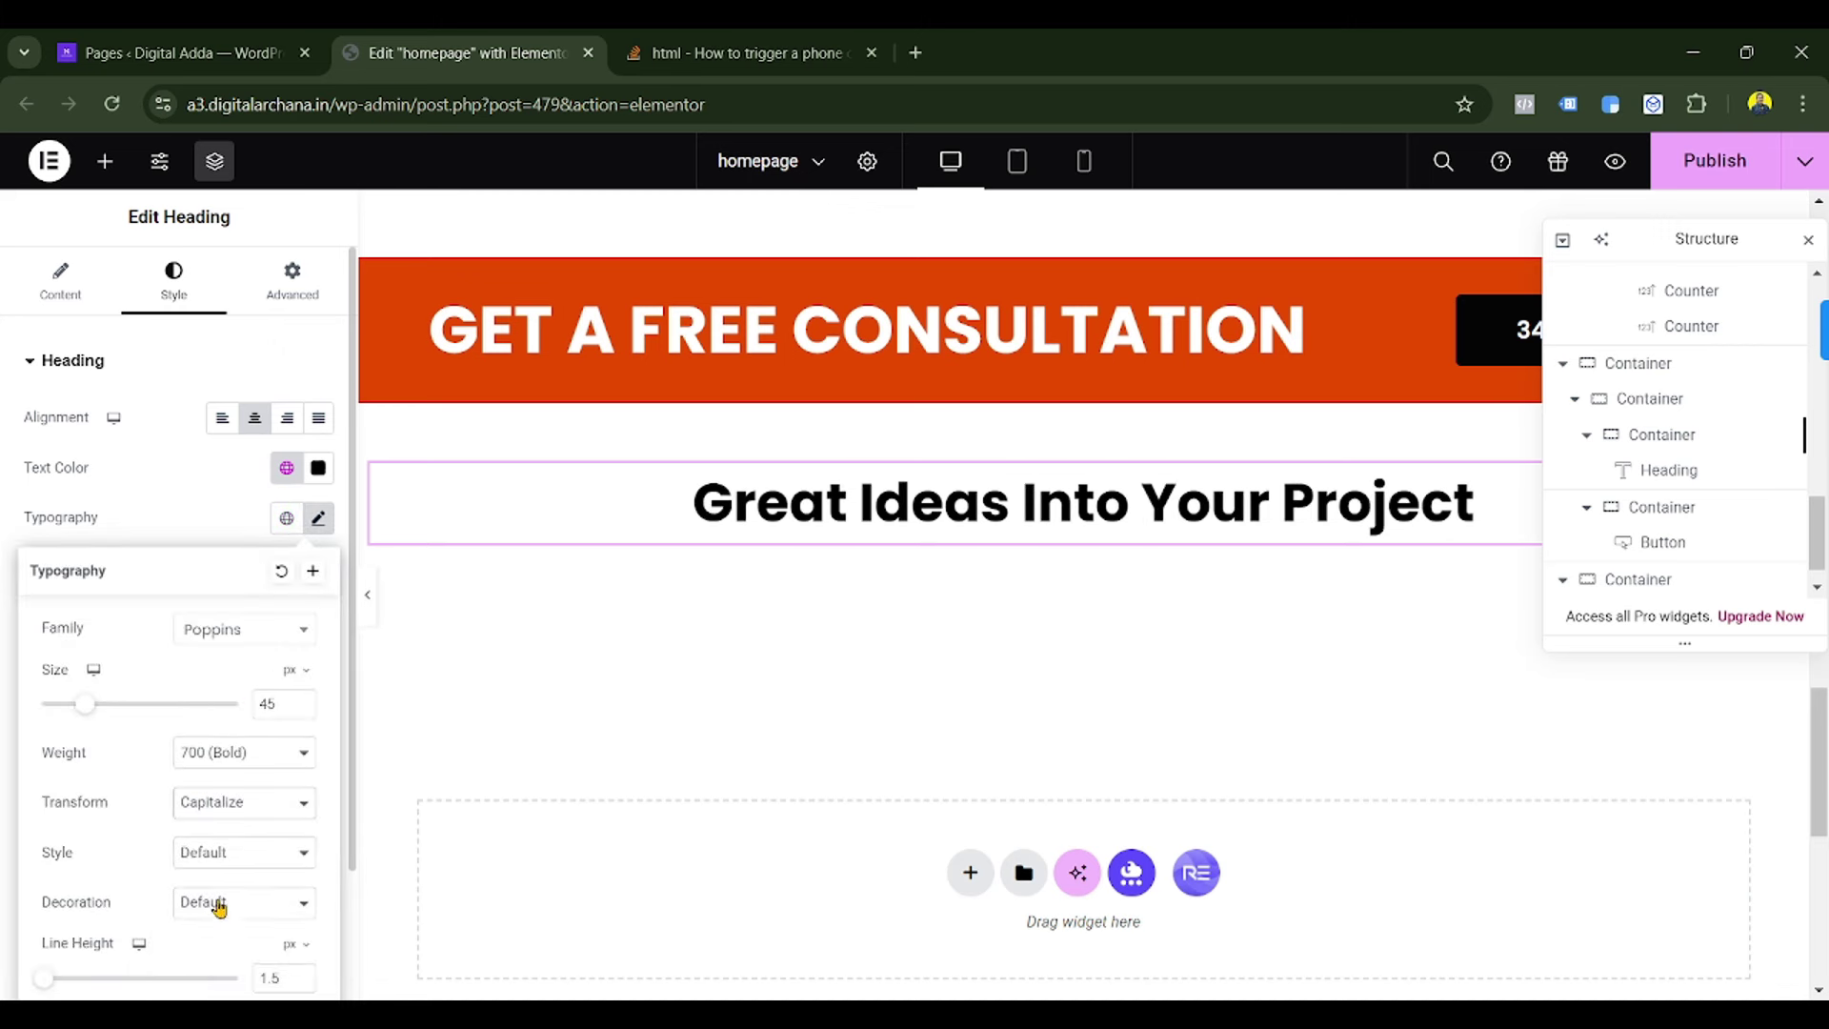
left_click(105, 161)
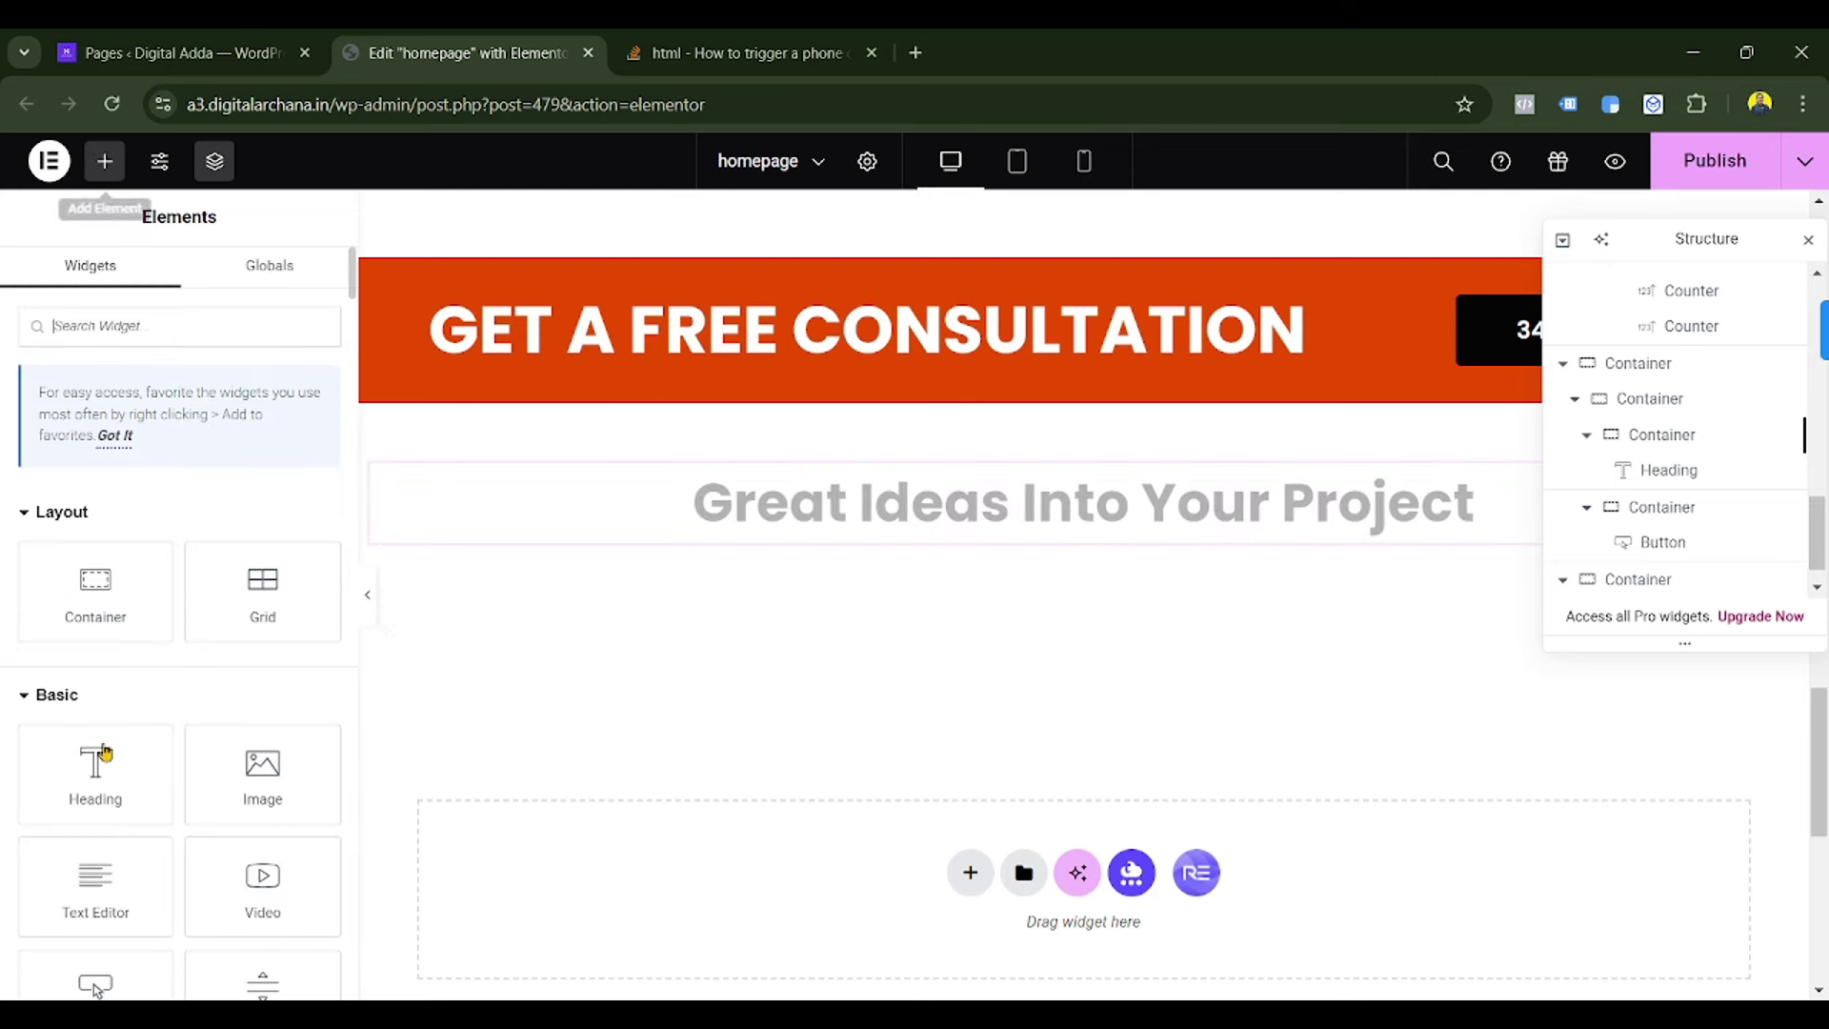
Add a Text Editor paragraph below the heading and centre its text.
left_click_drag(61, 873, 1095, 519)
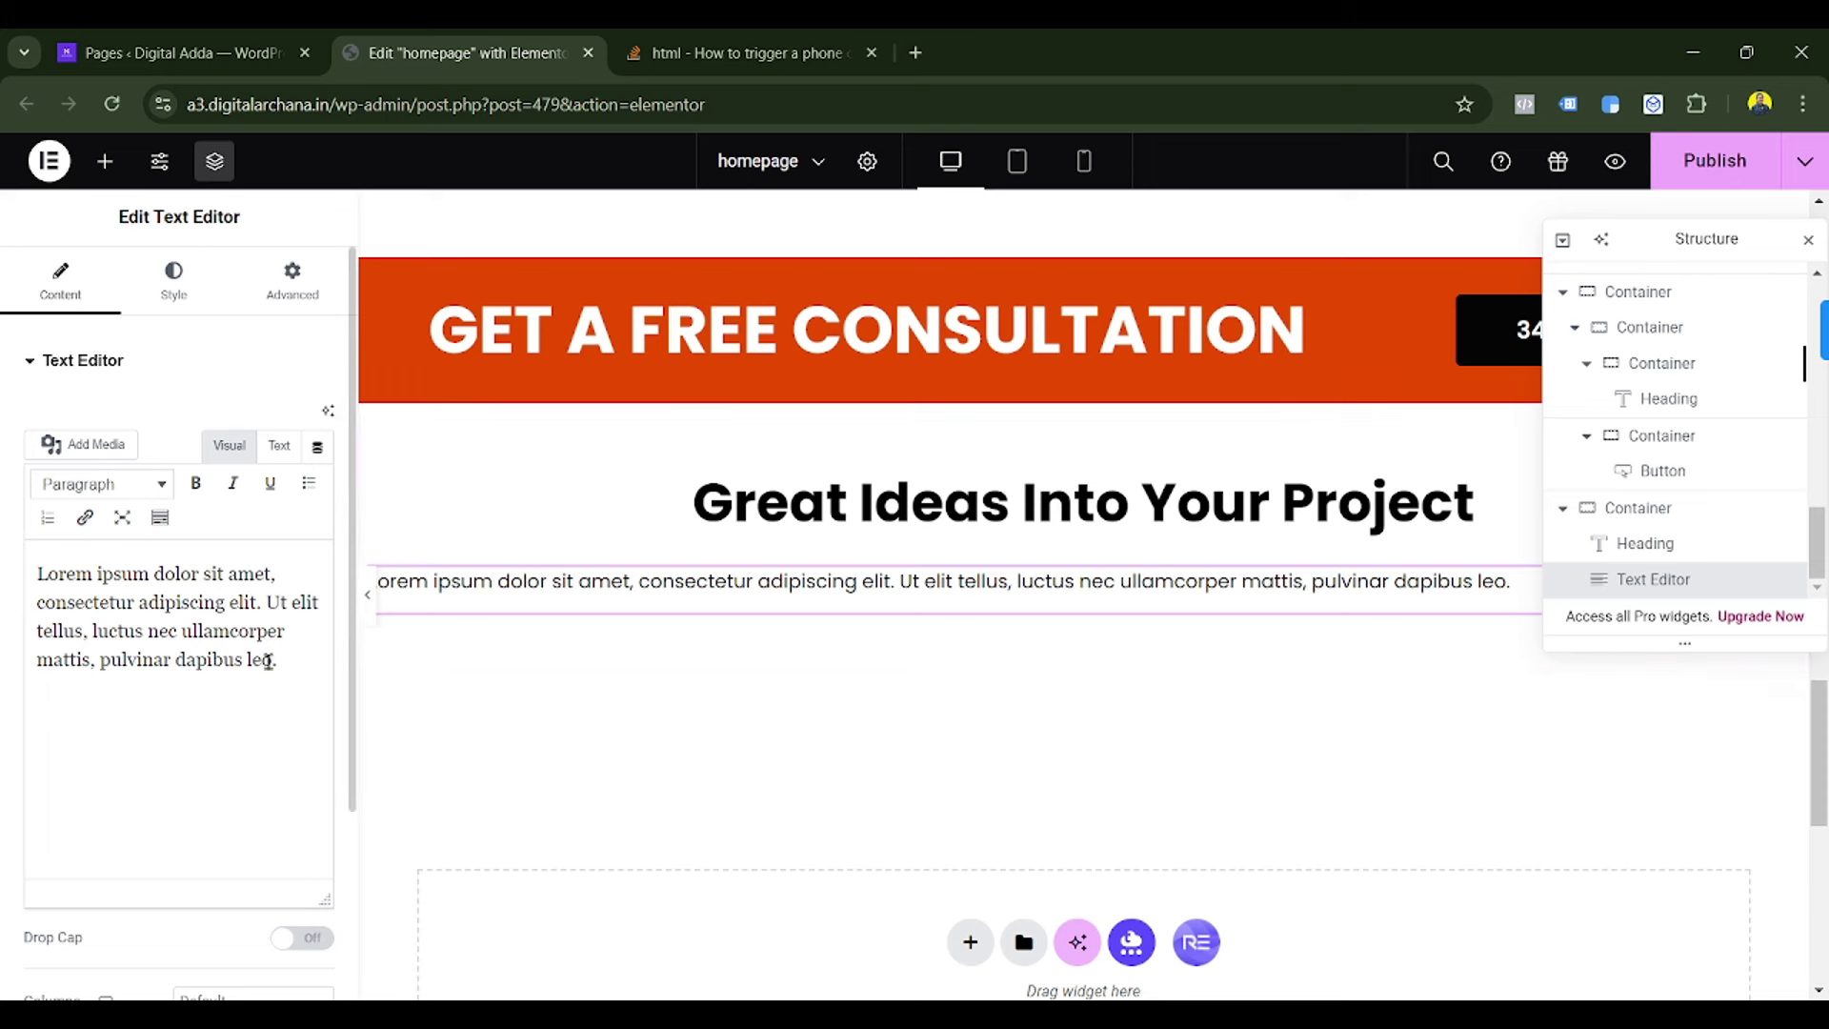
left_click(175, 279)
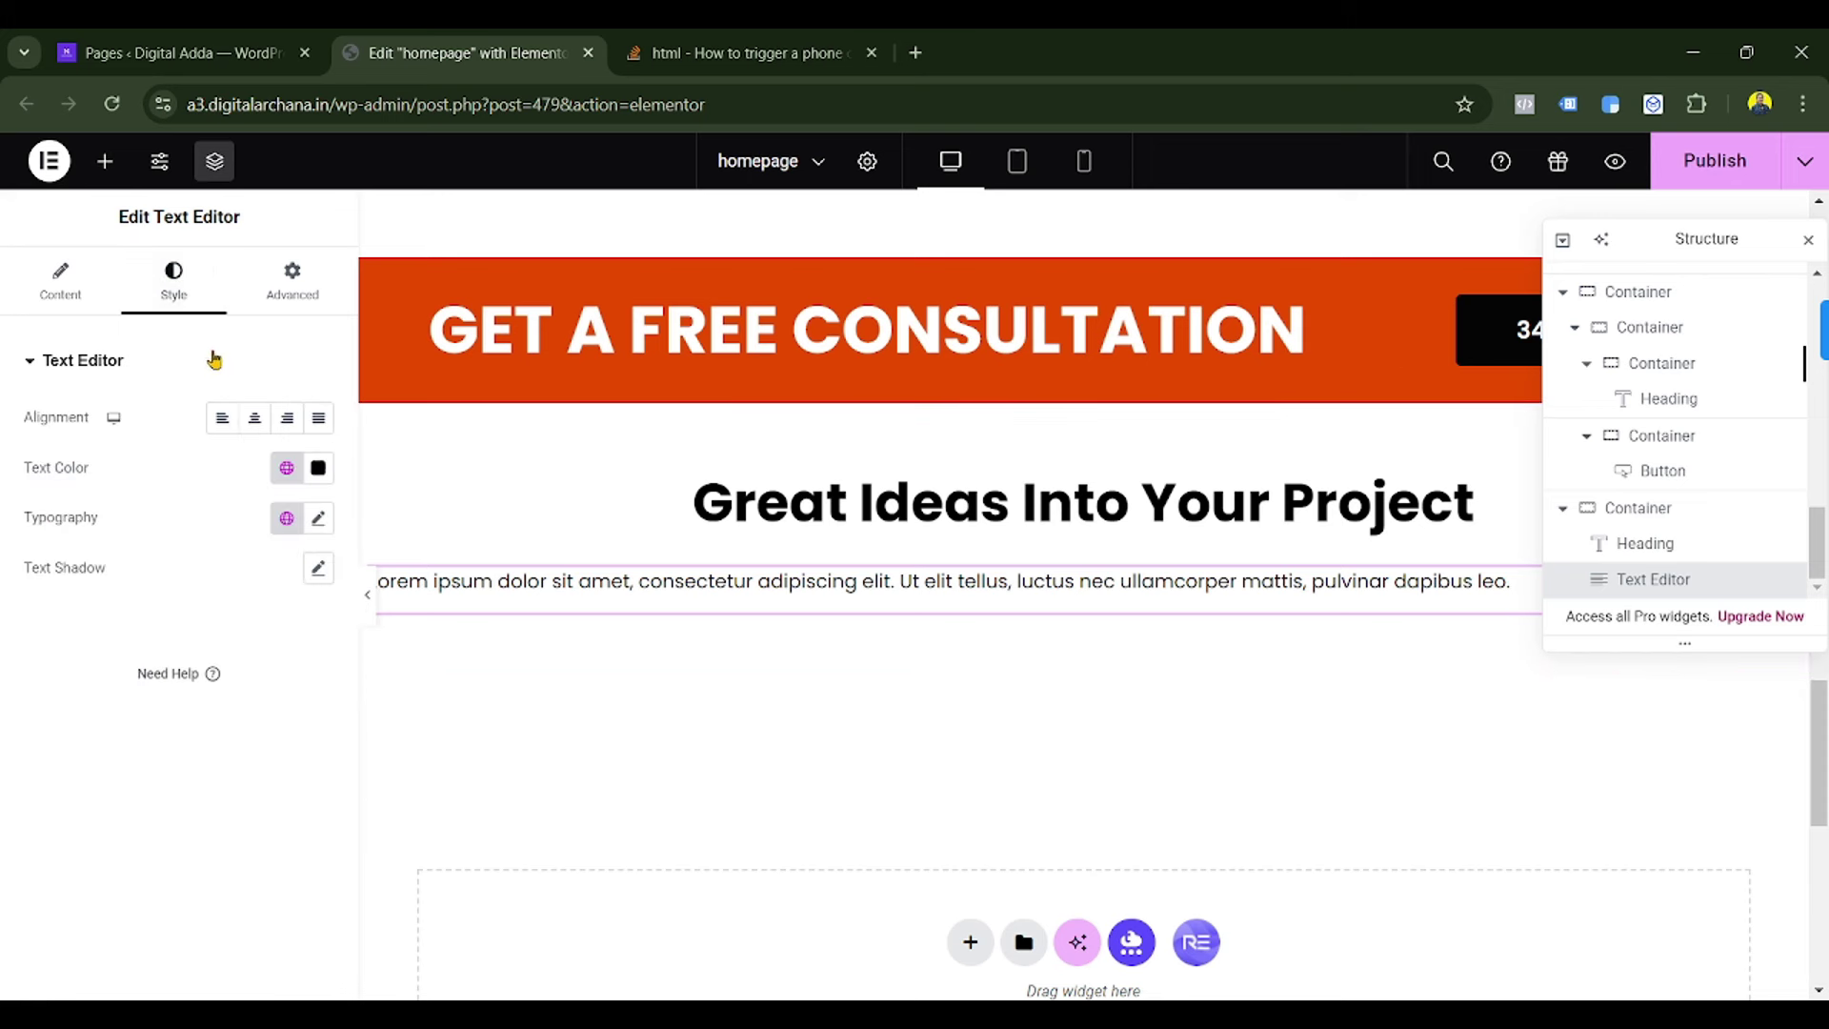
left_click(255, 419)
Give the paragraph a custom 45% width with Align Self Center, then switch to ChatGPT.
left_click(292, 278)
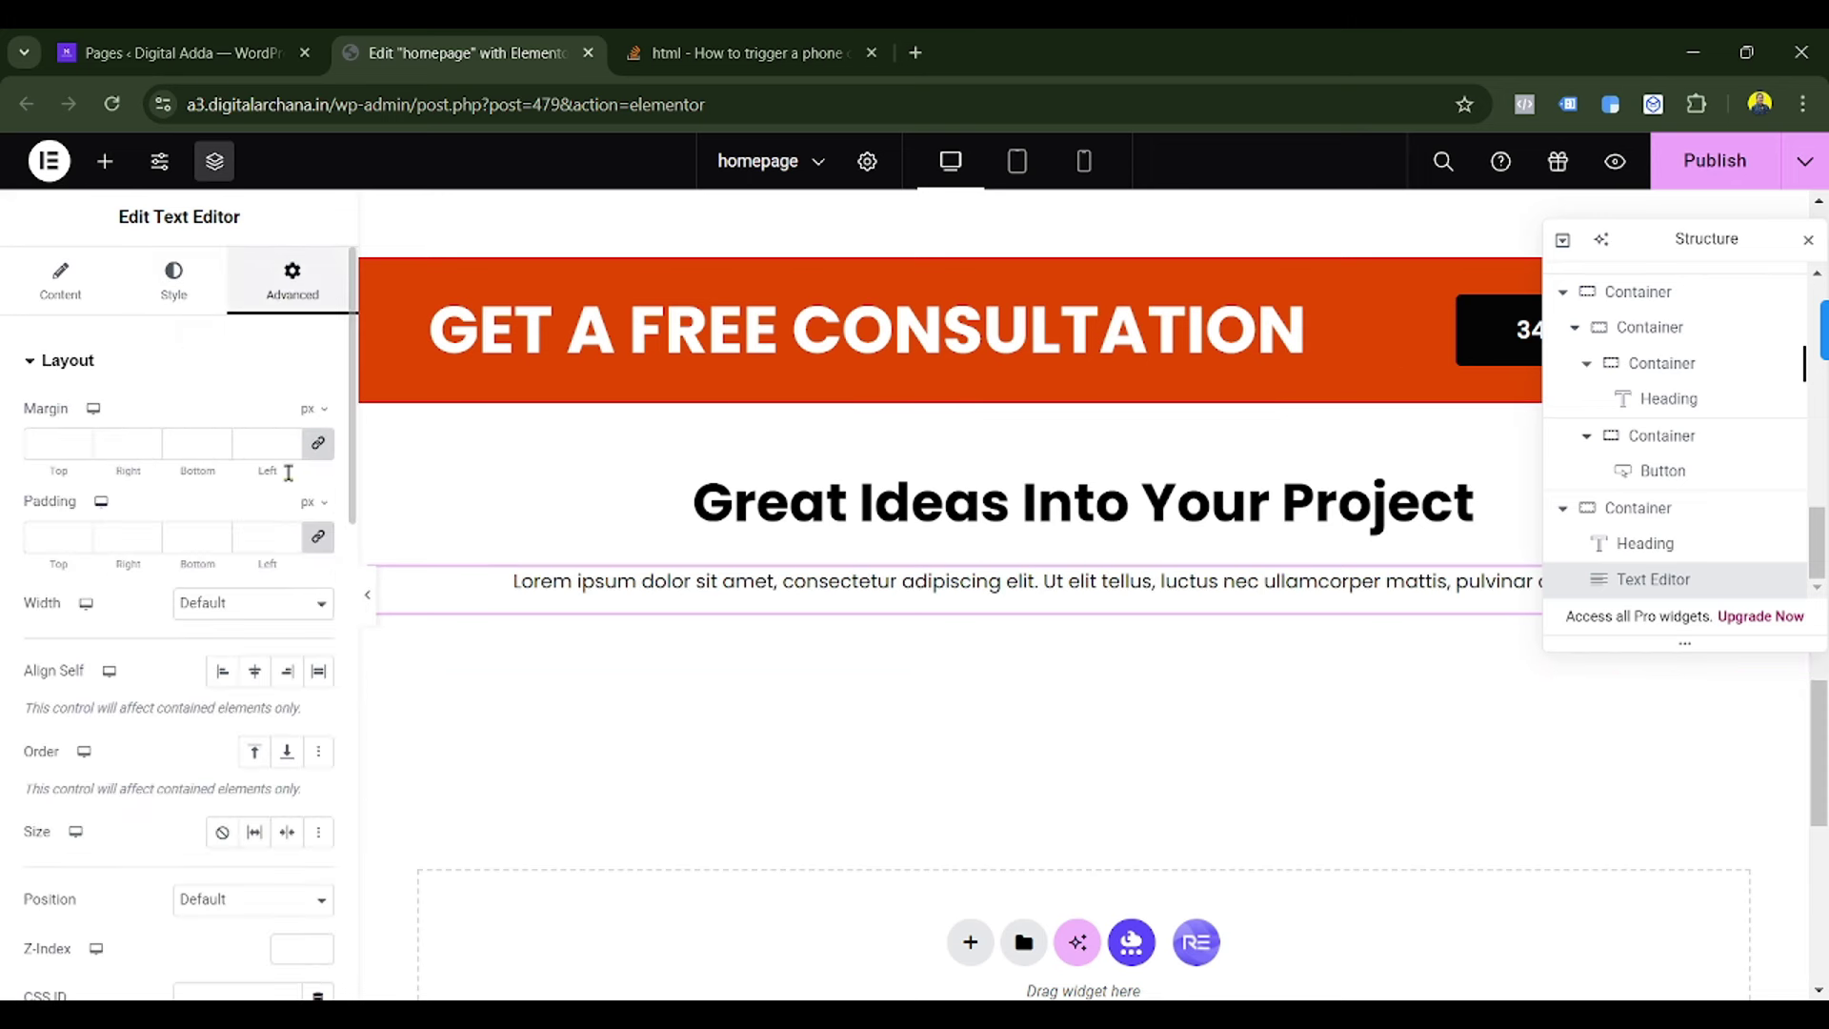
left_click(249, 615)
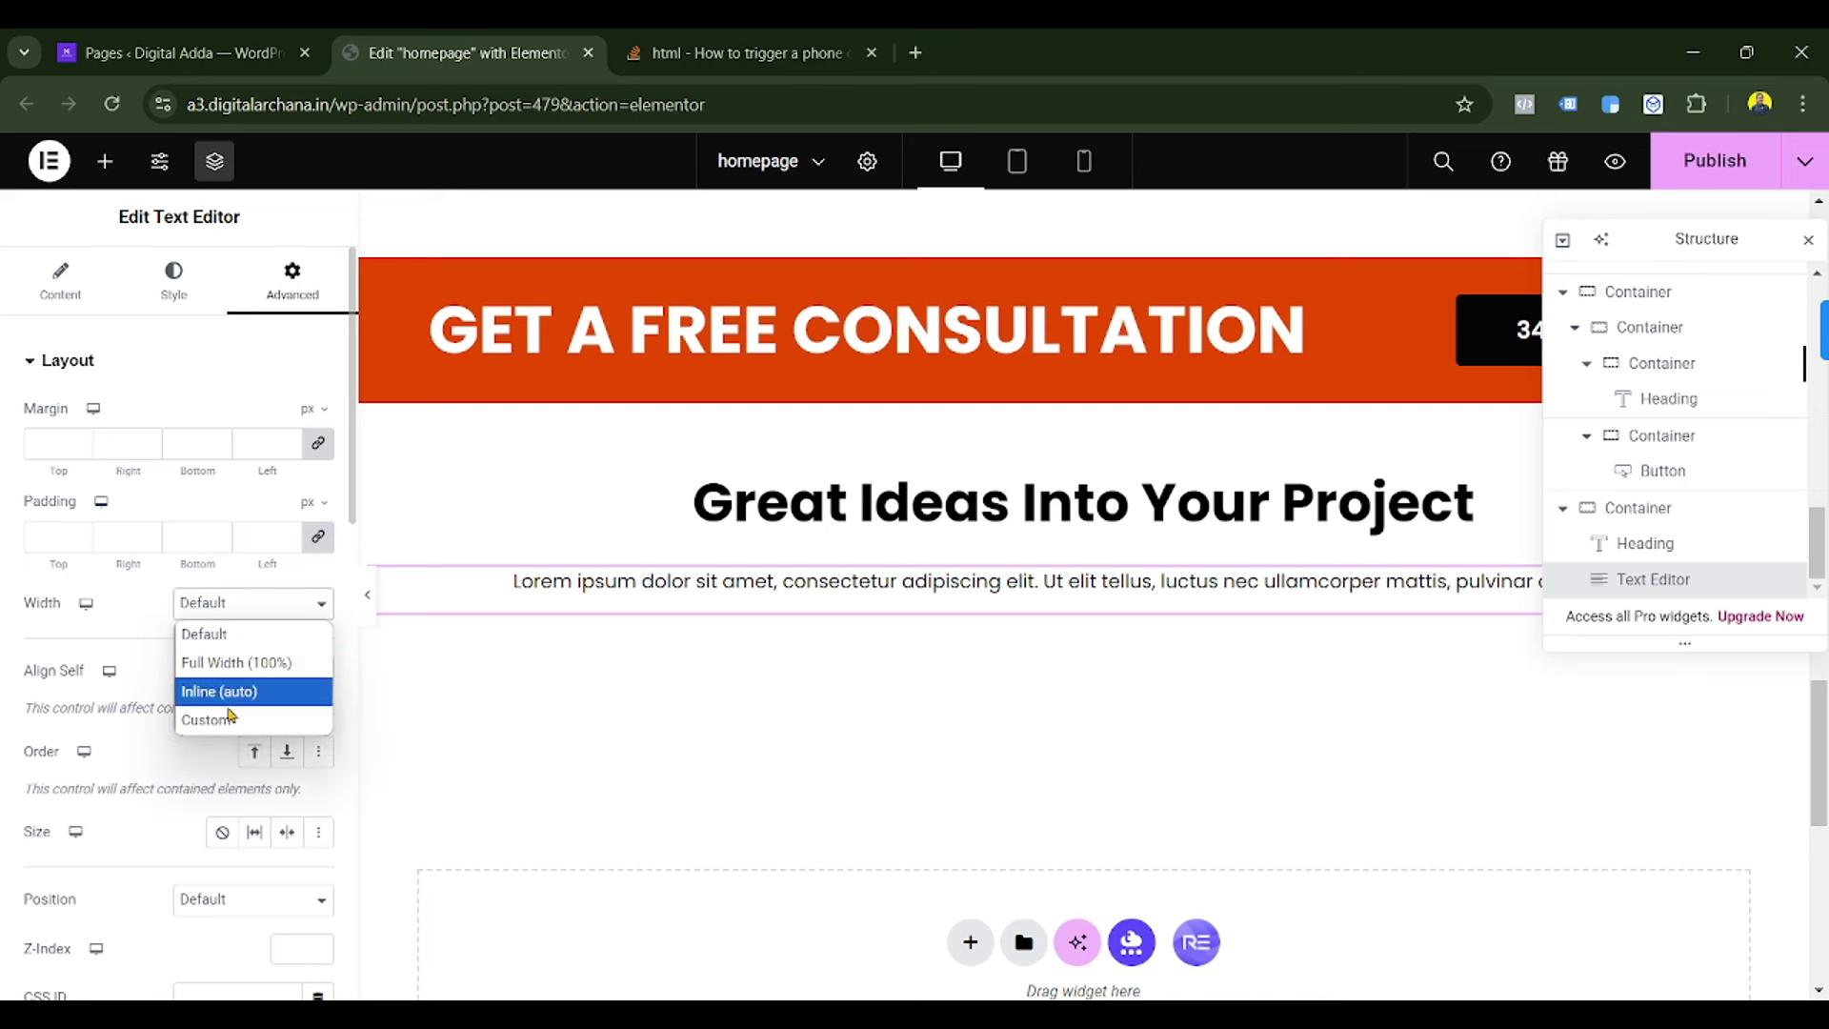
left_click(240, 718)
left_click(92, 680)
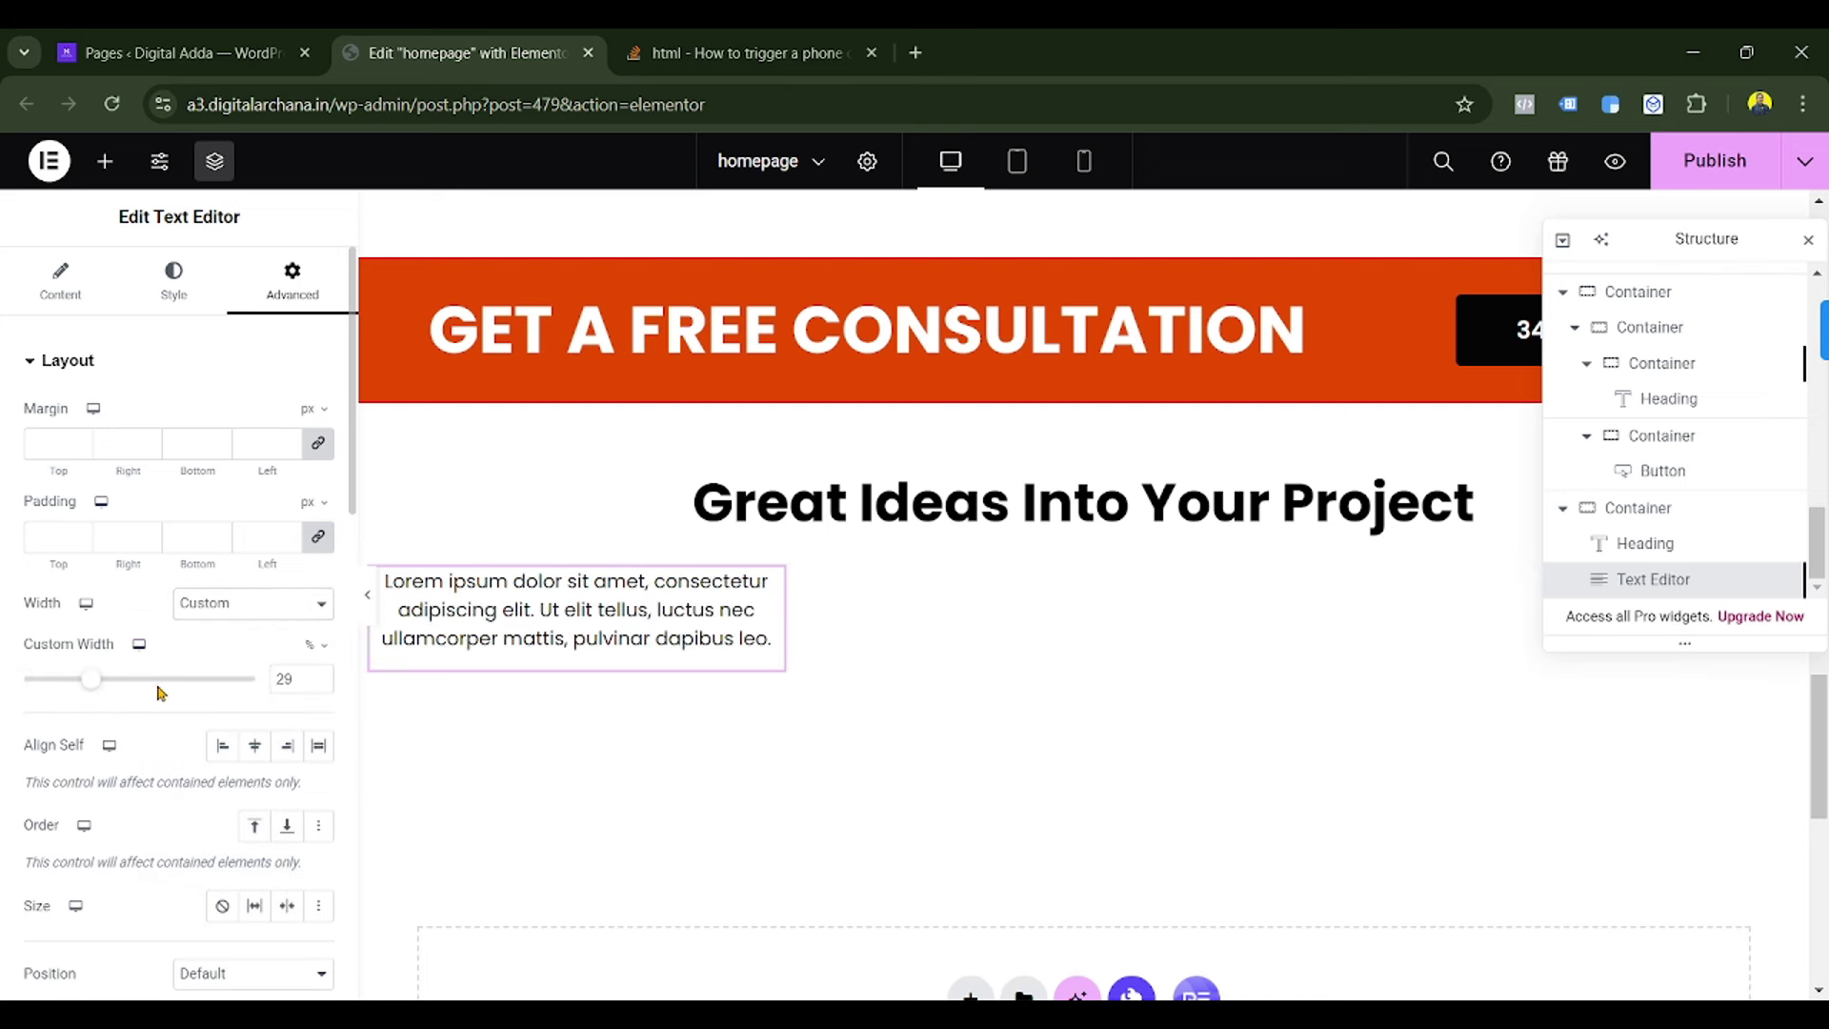
left_click(132, 684)
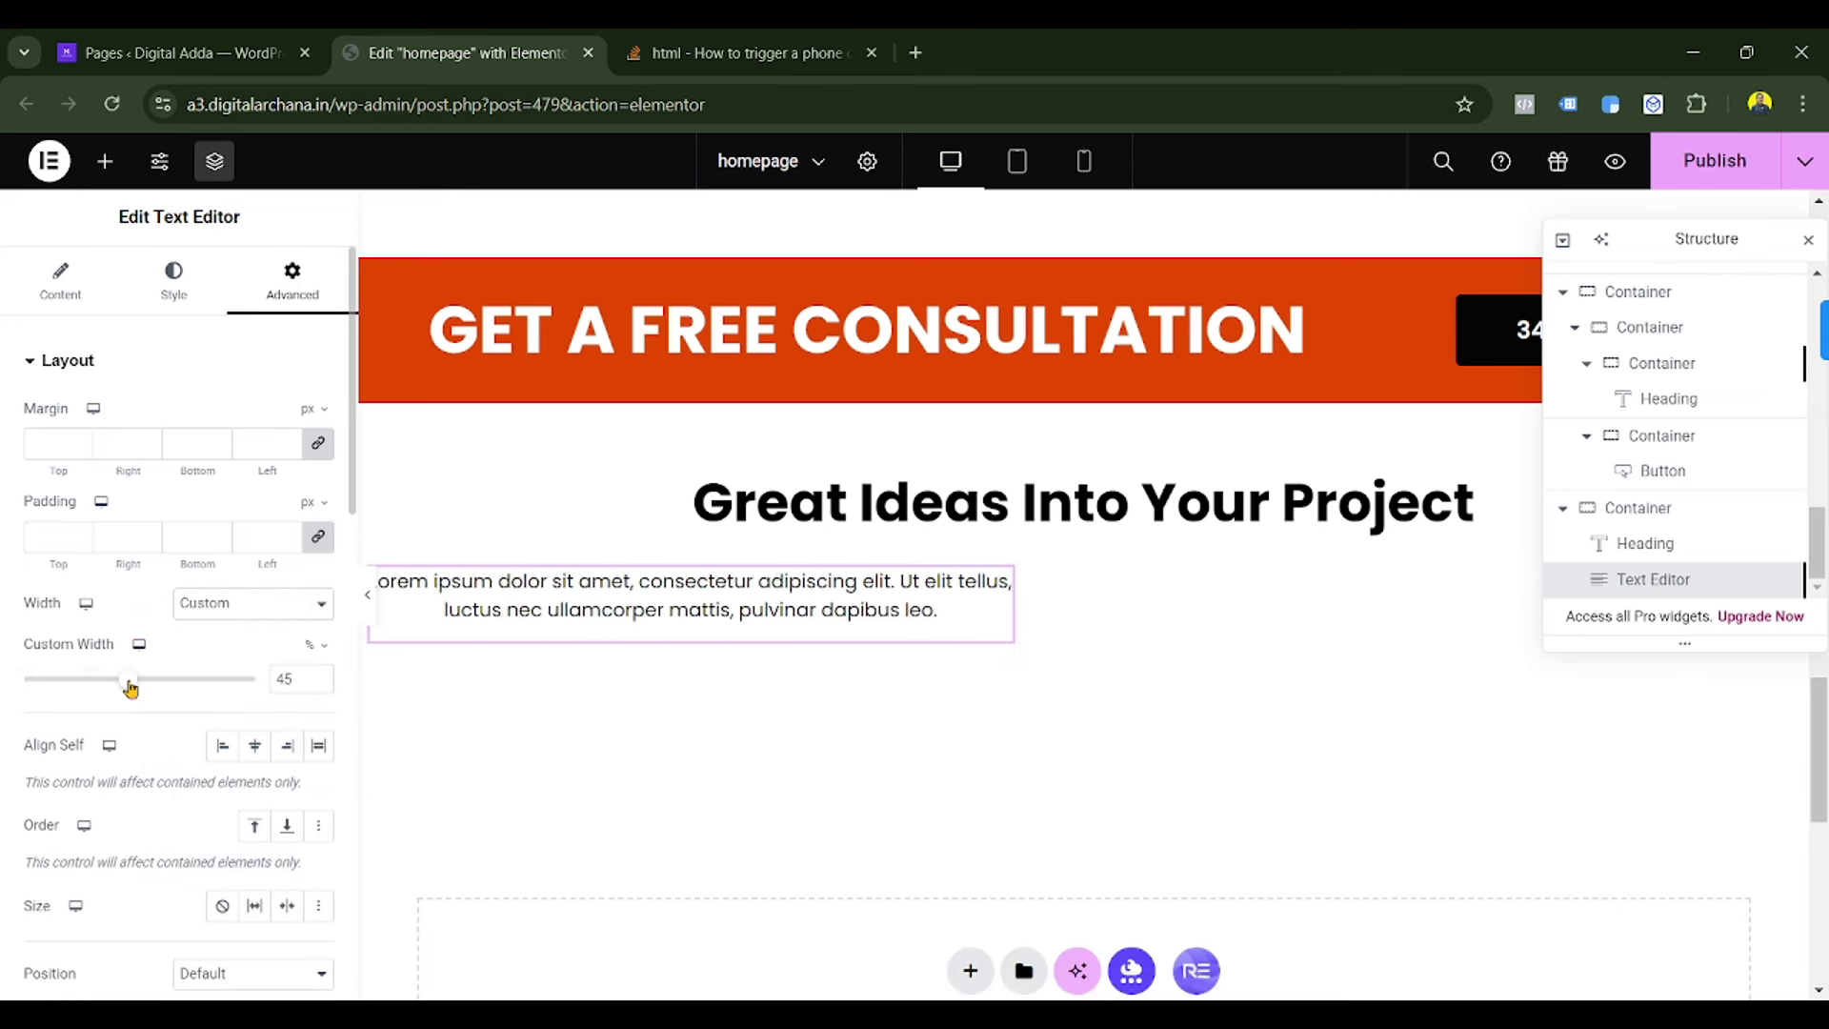
left_click(253, 746)
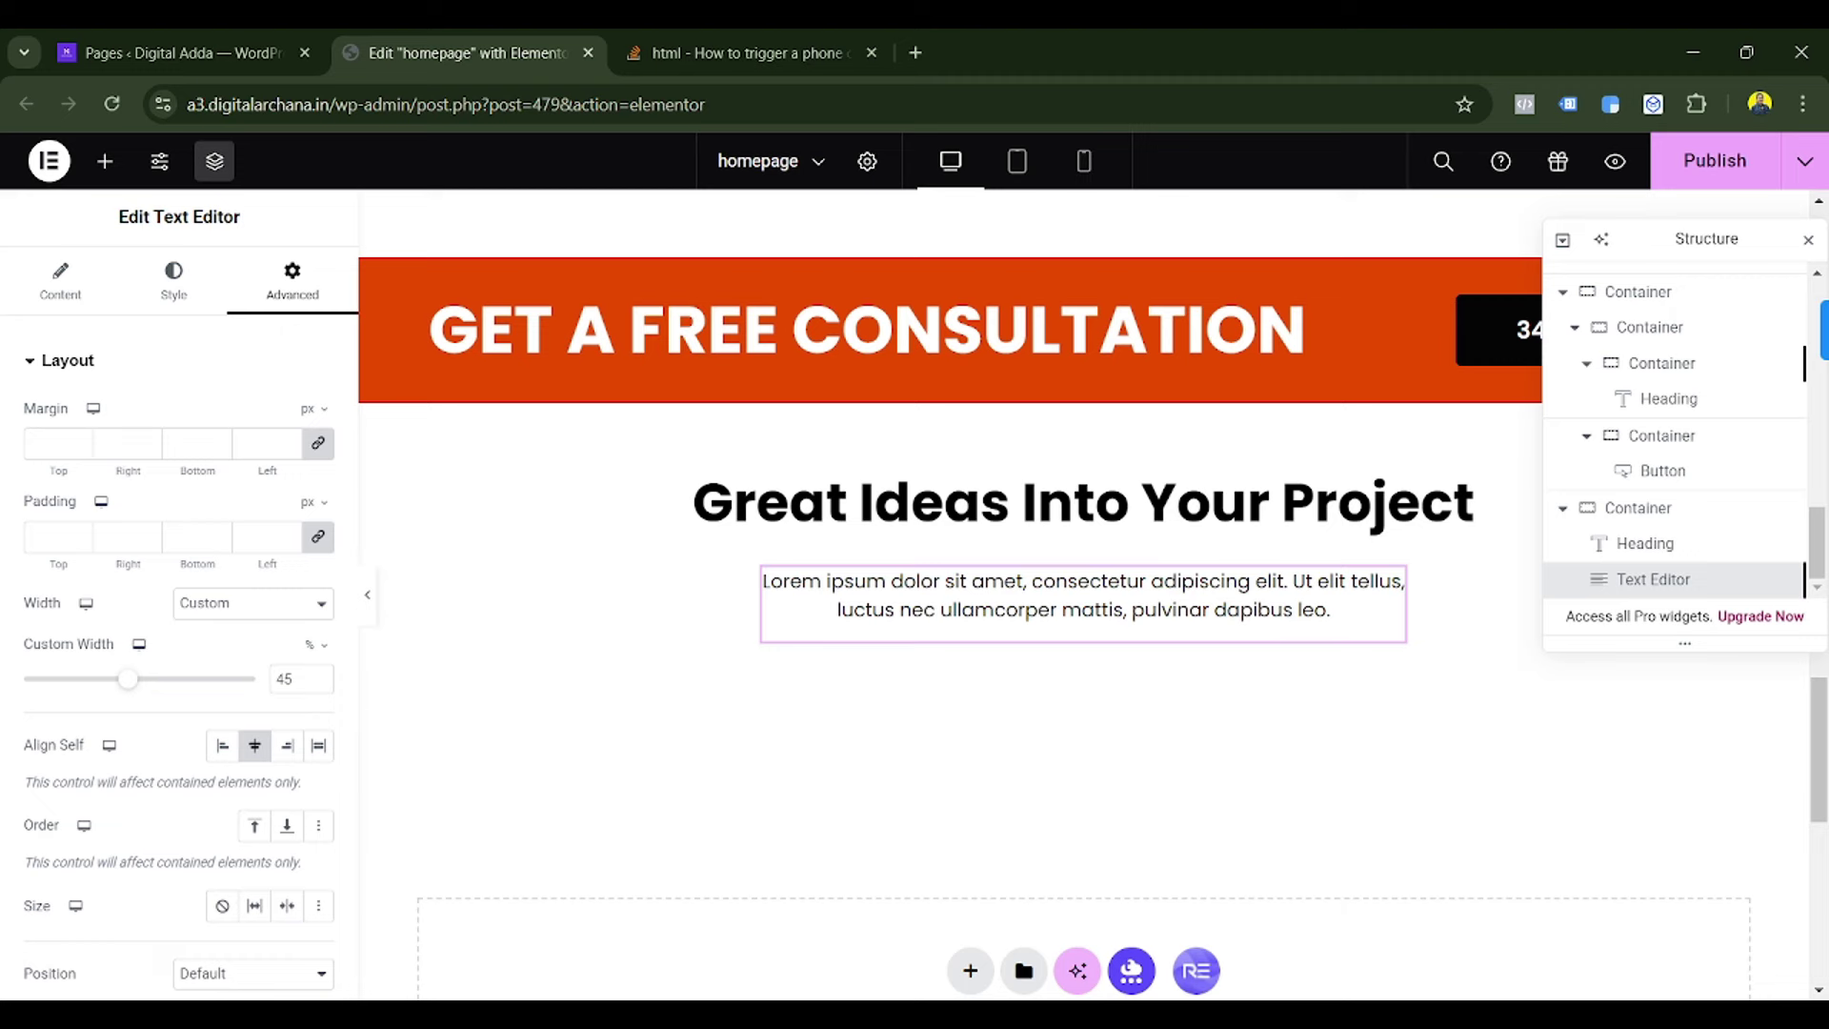
left_click(1215, 909)
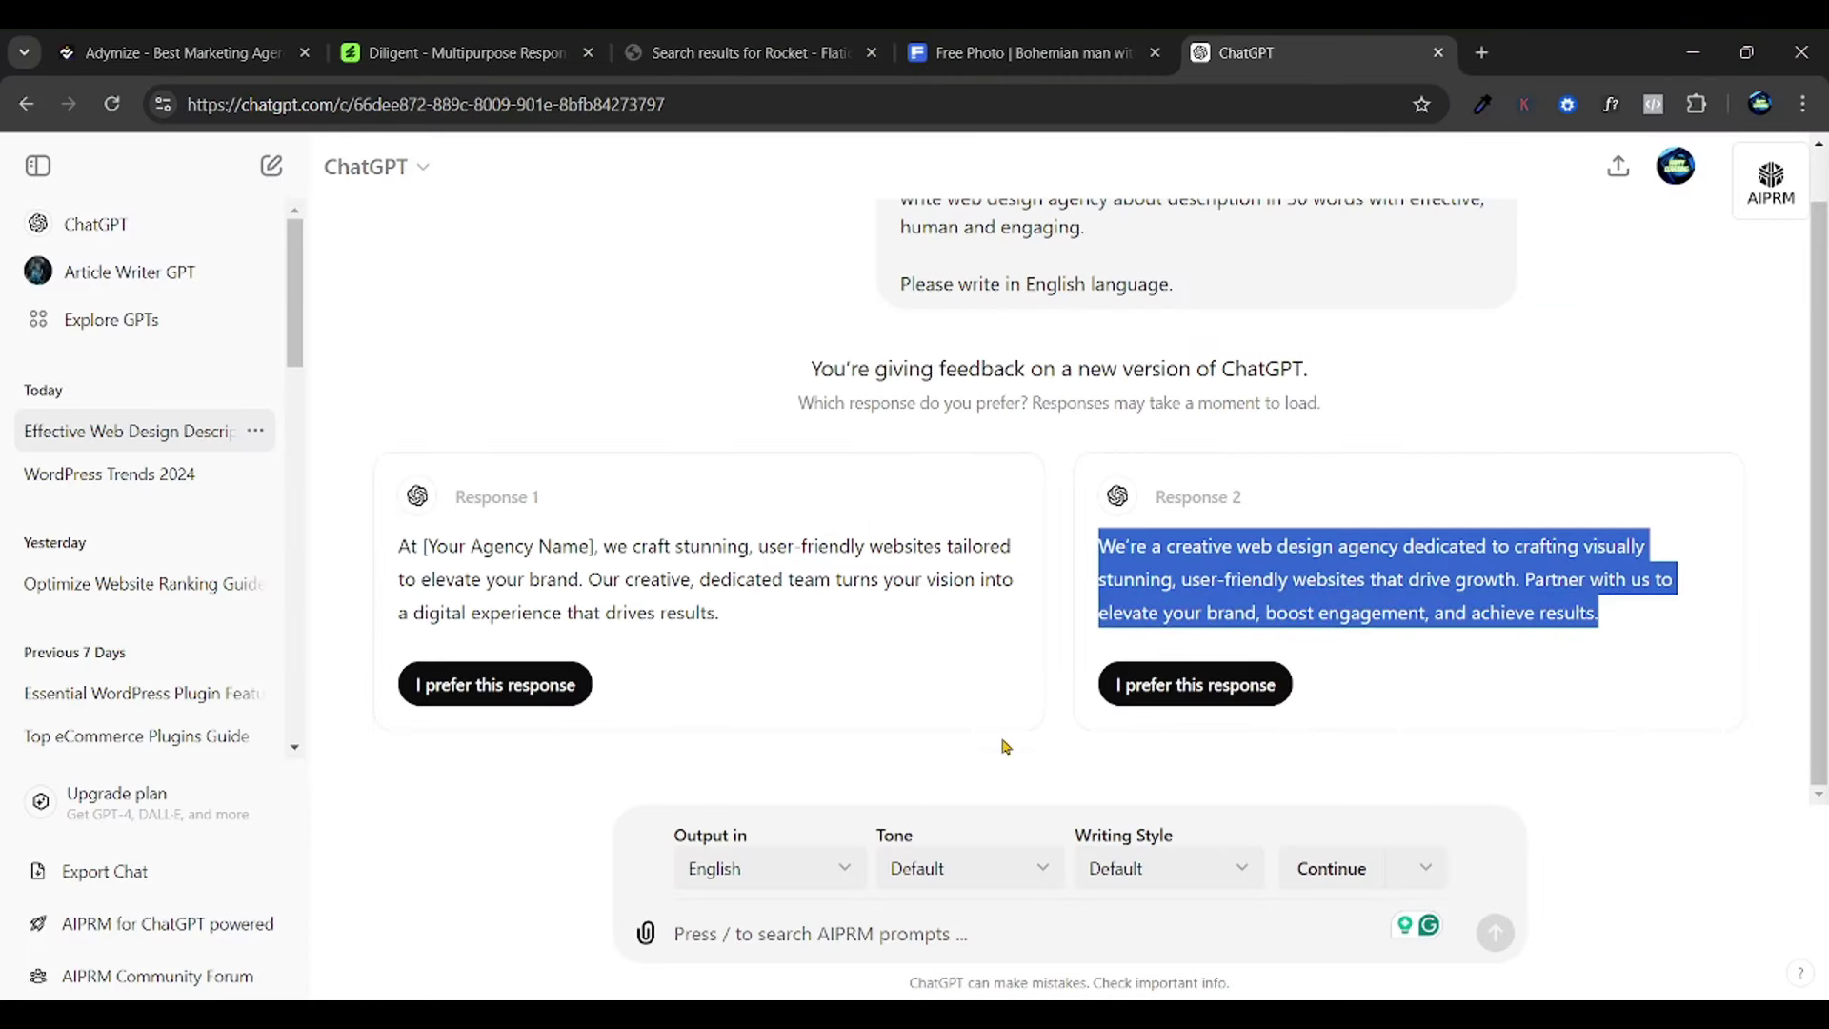
Scroll up through ChatGPT's agency description replies, then return to the Elementor editor.
scroll(1077, 667, "up", 1)
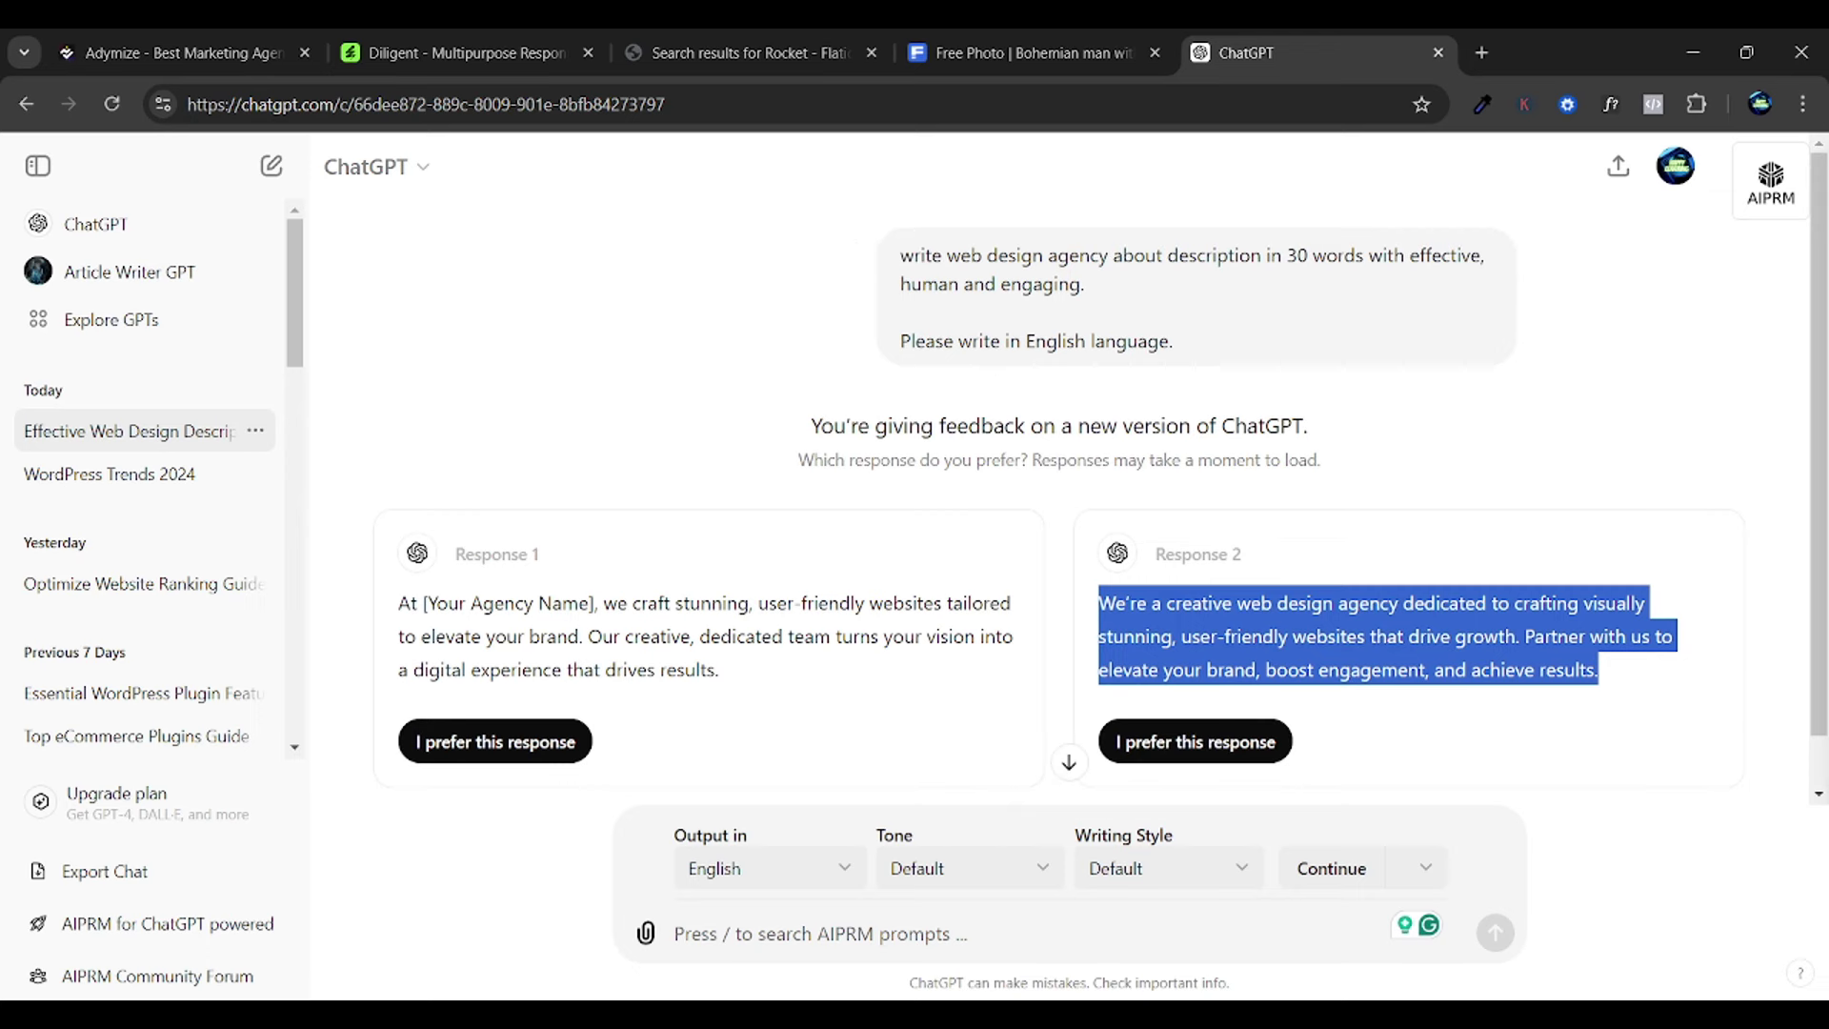
mouse_move(1298, 1014)
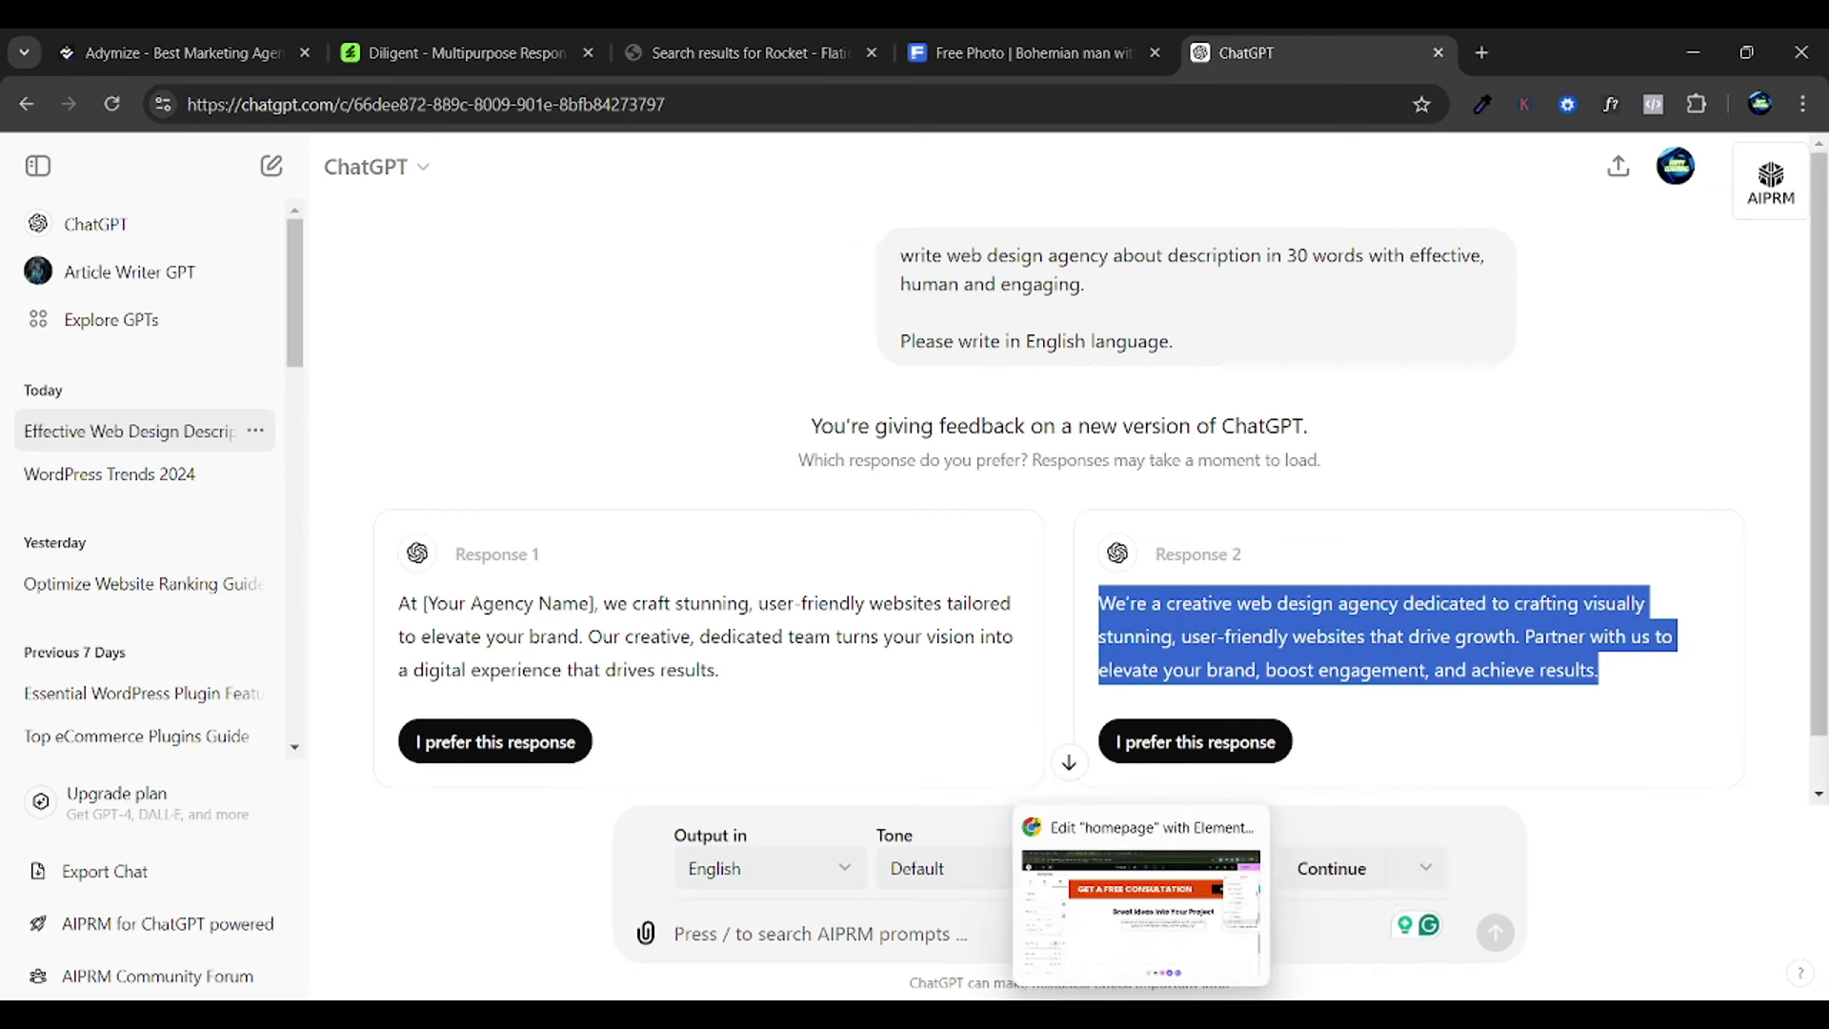
left_click(1267, 914)
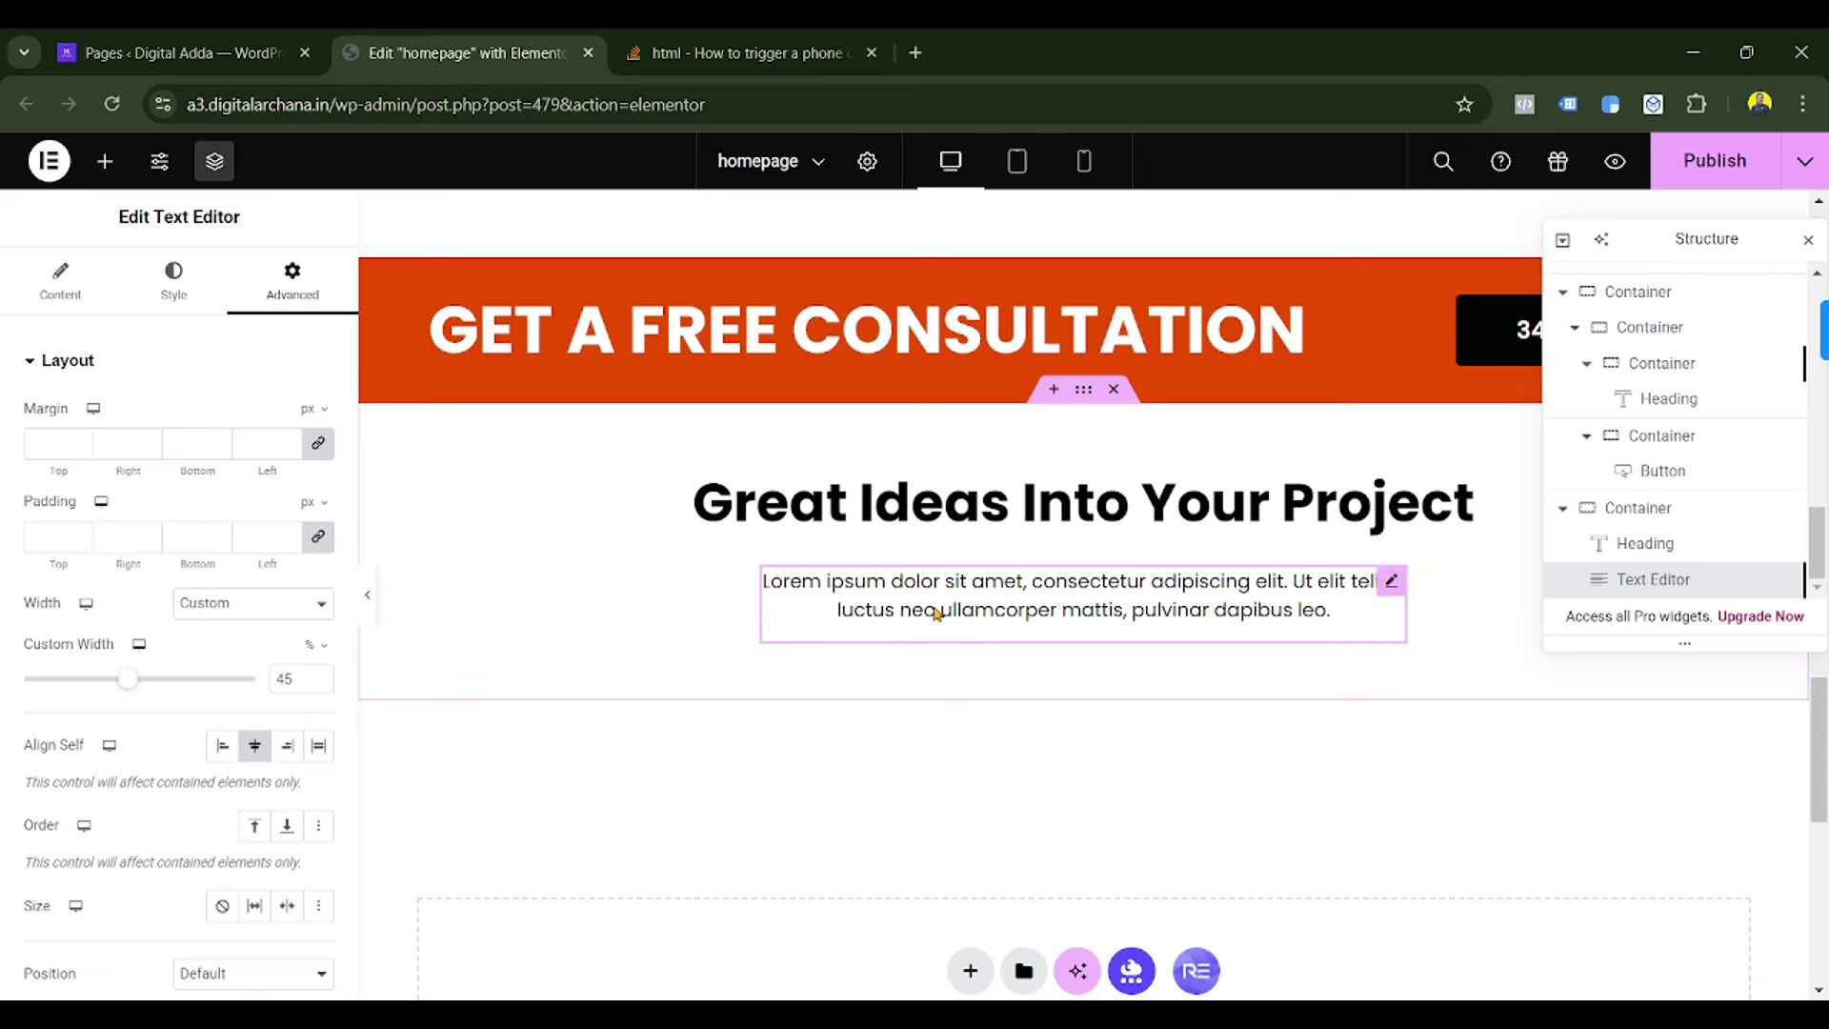
Add a container below the paragraph holding two inner containers, with Direction set to Row.
left_click(105, 163)
left_click_drag(96, 586, 1042, 648)
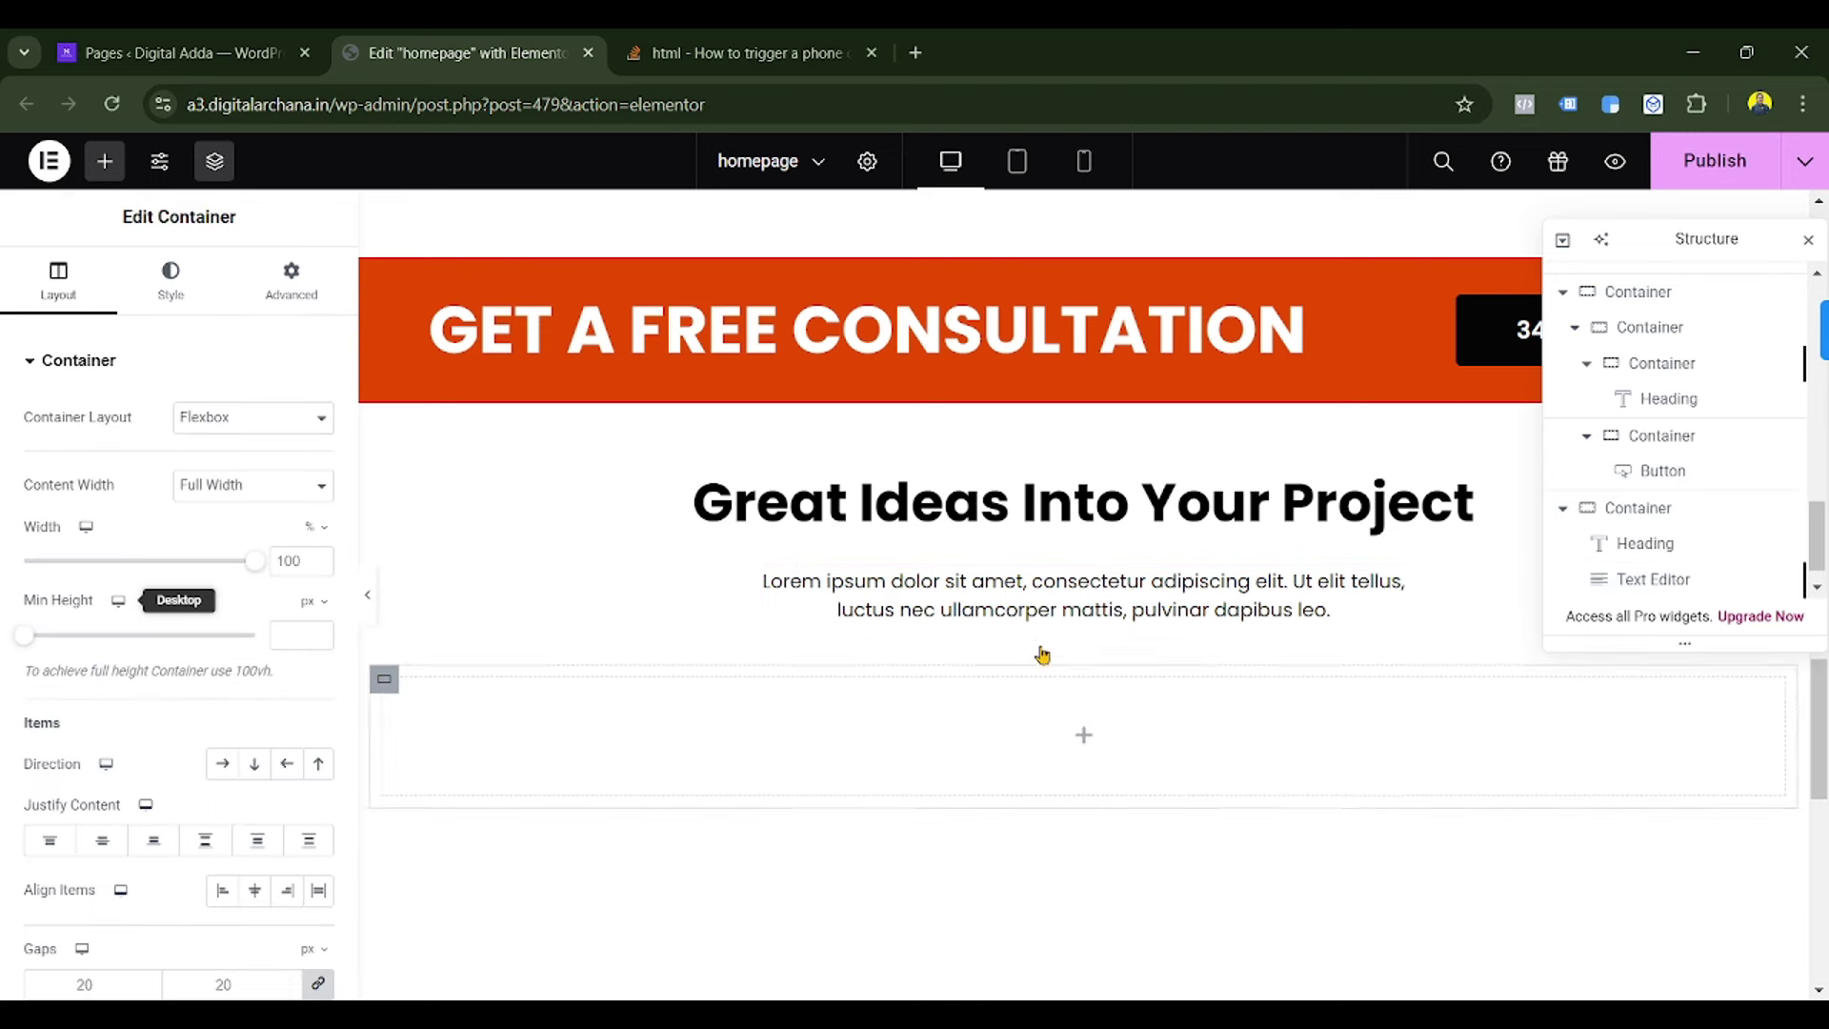
left_click(1079, 739)
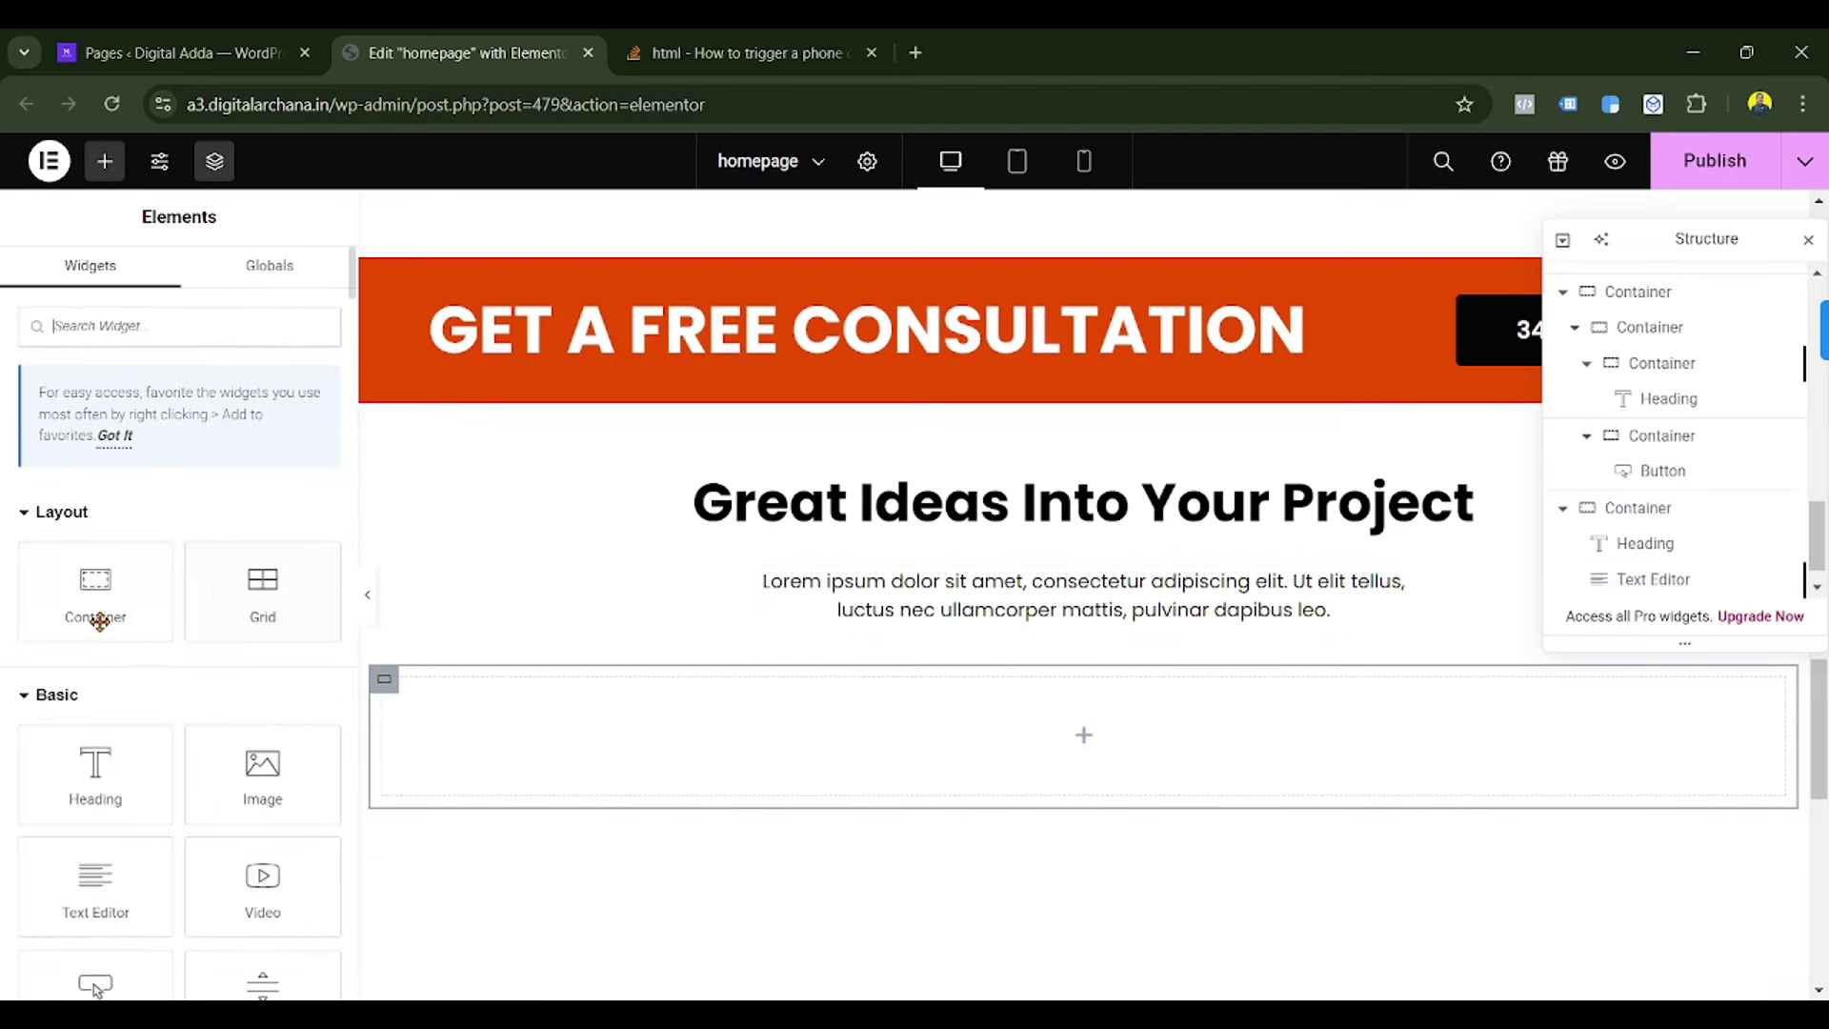
left_click_drag(95, 586, 870, 748)
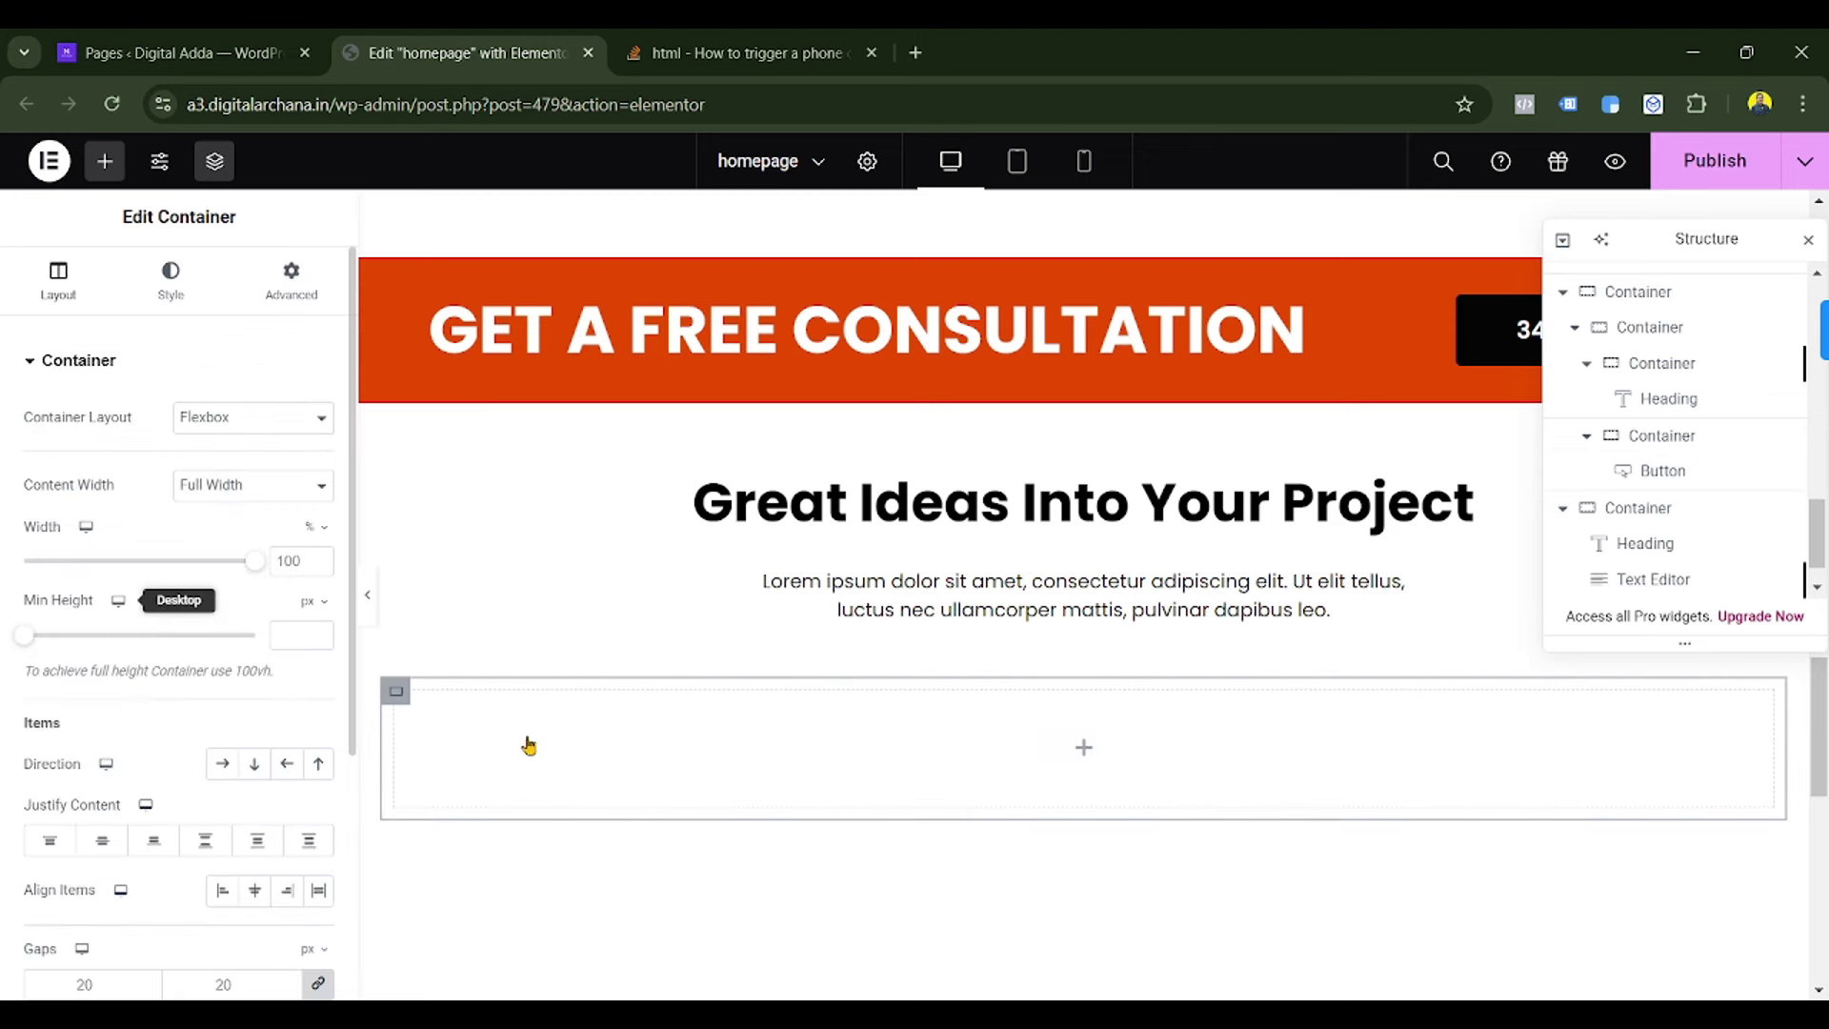
right_click(384, 679)
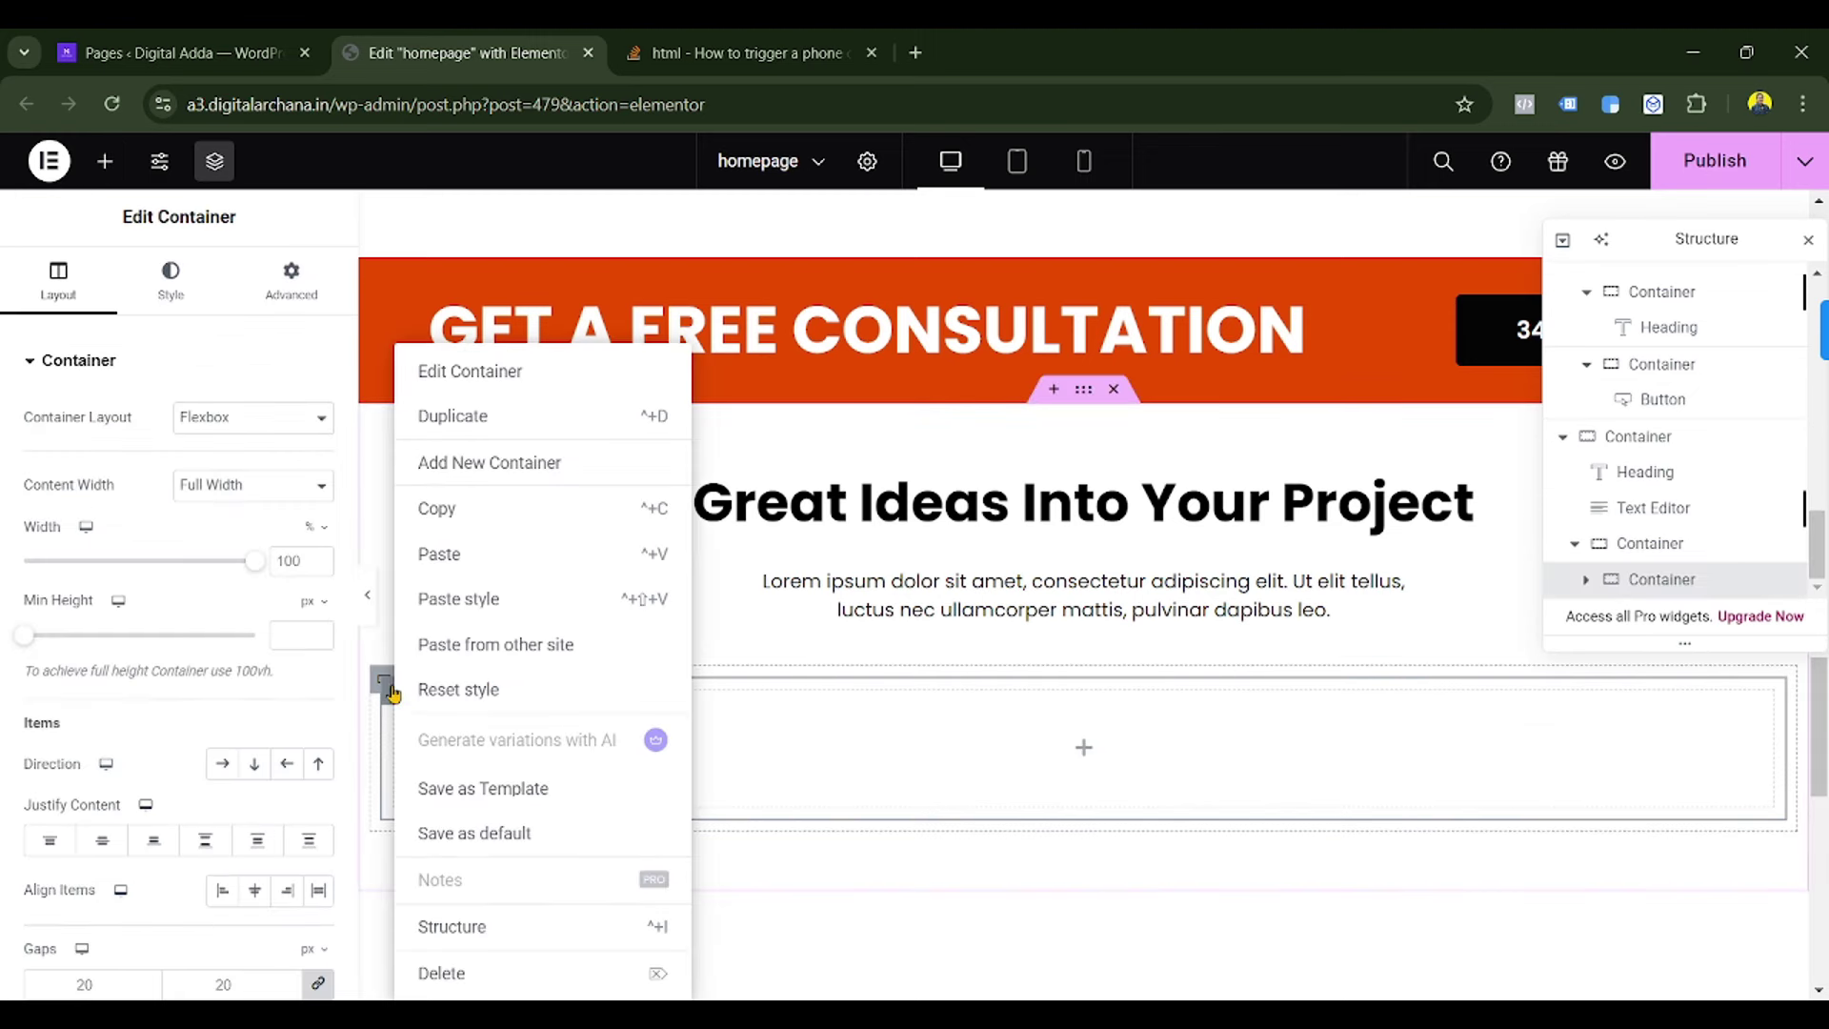
left_click(463, 463)
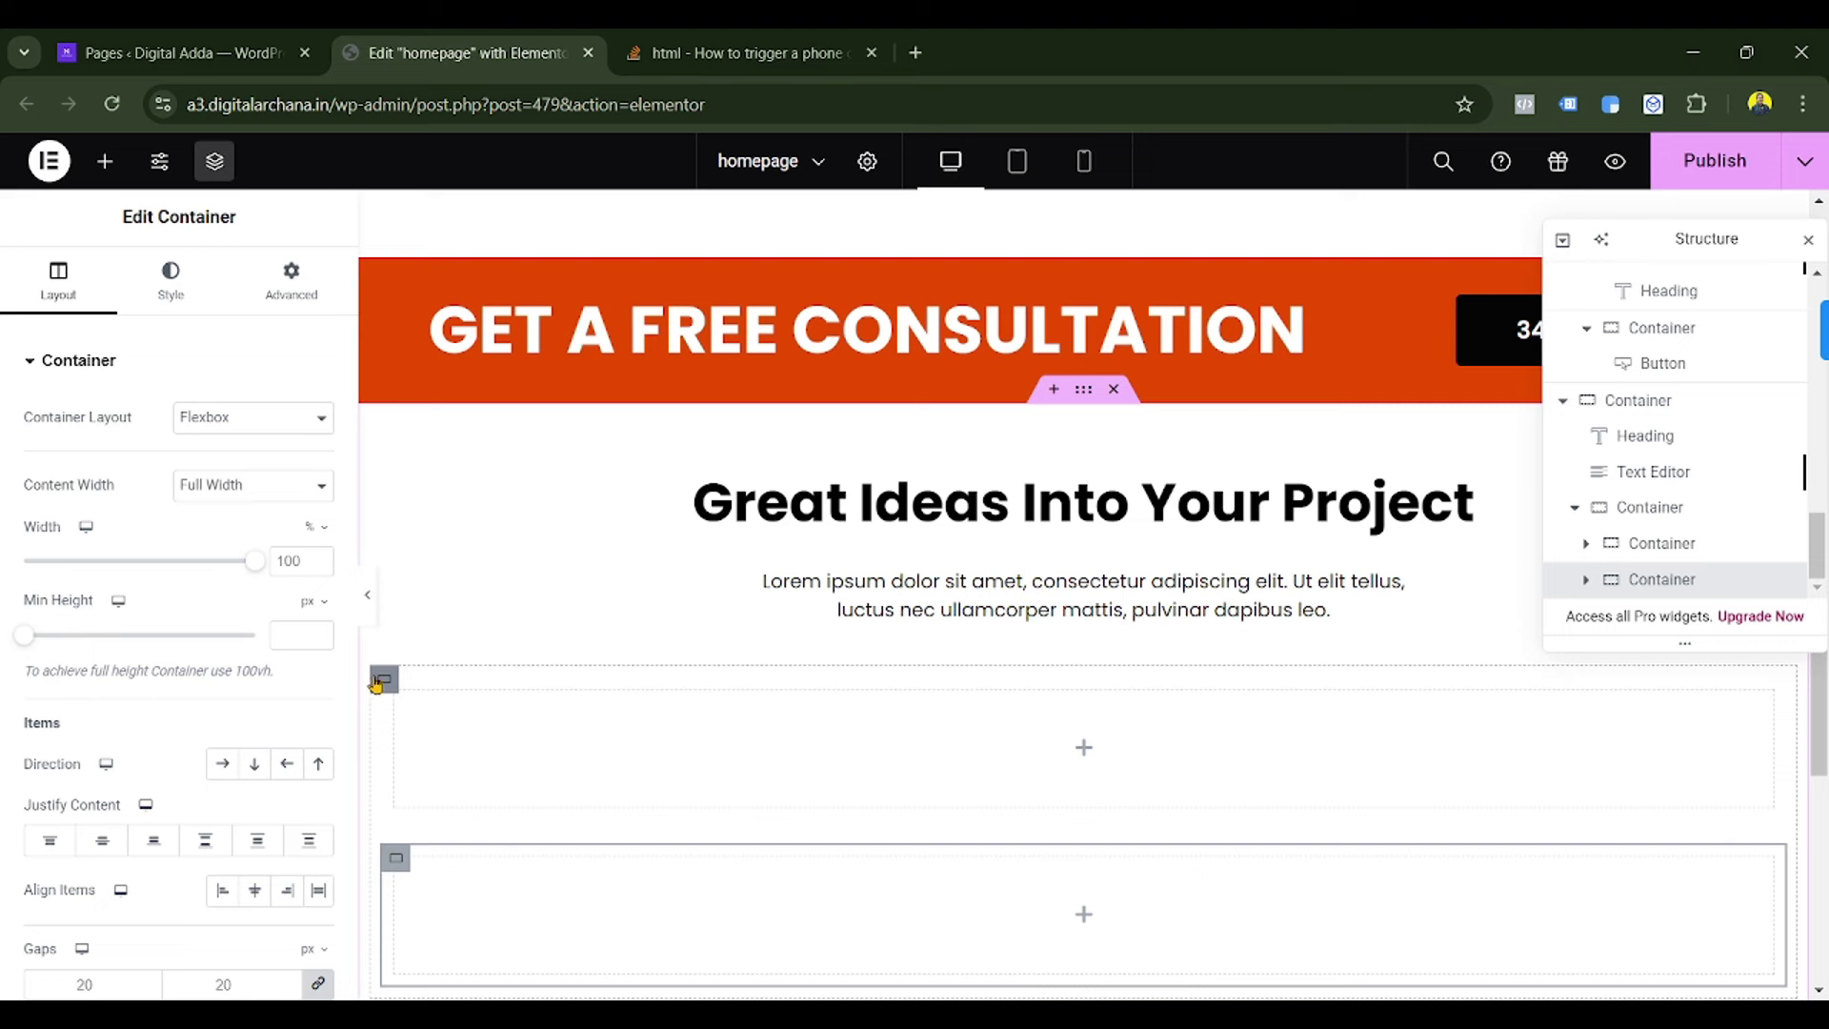
left_click(379, 680)
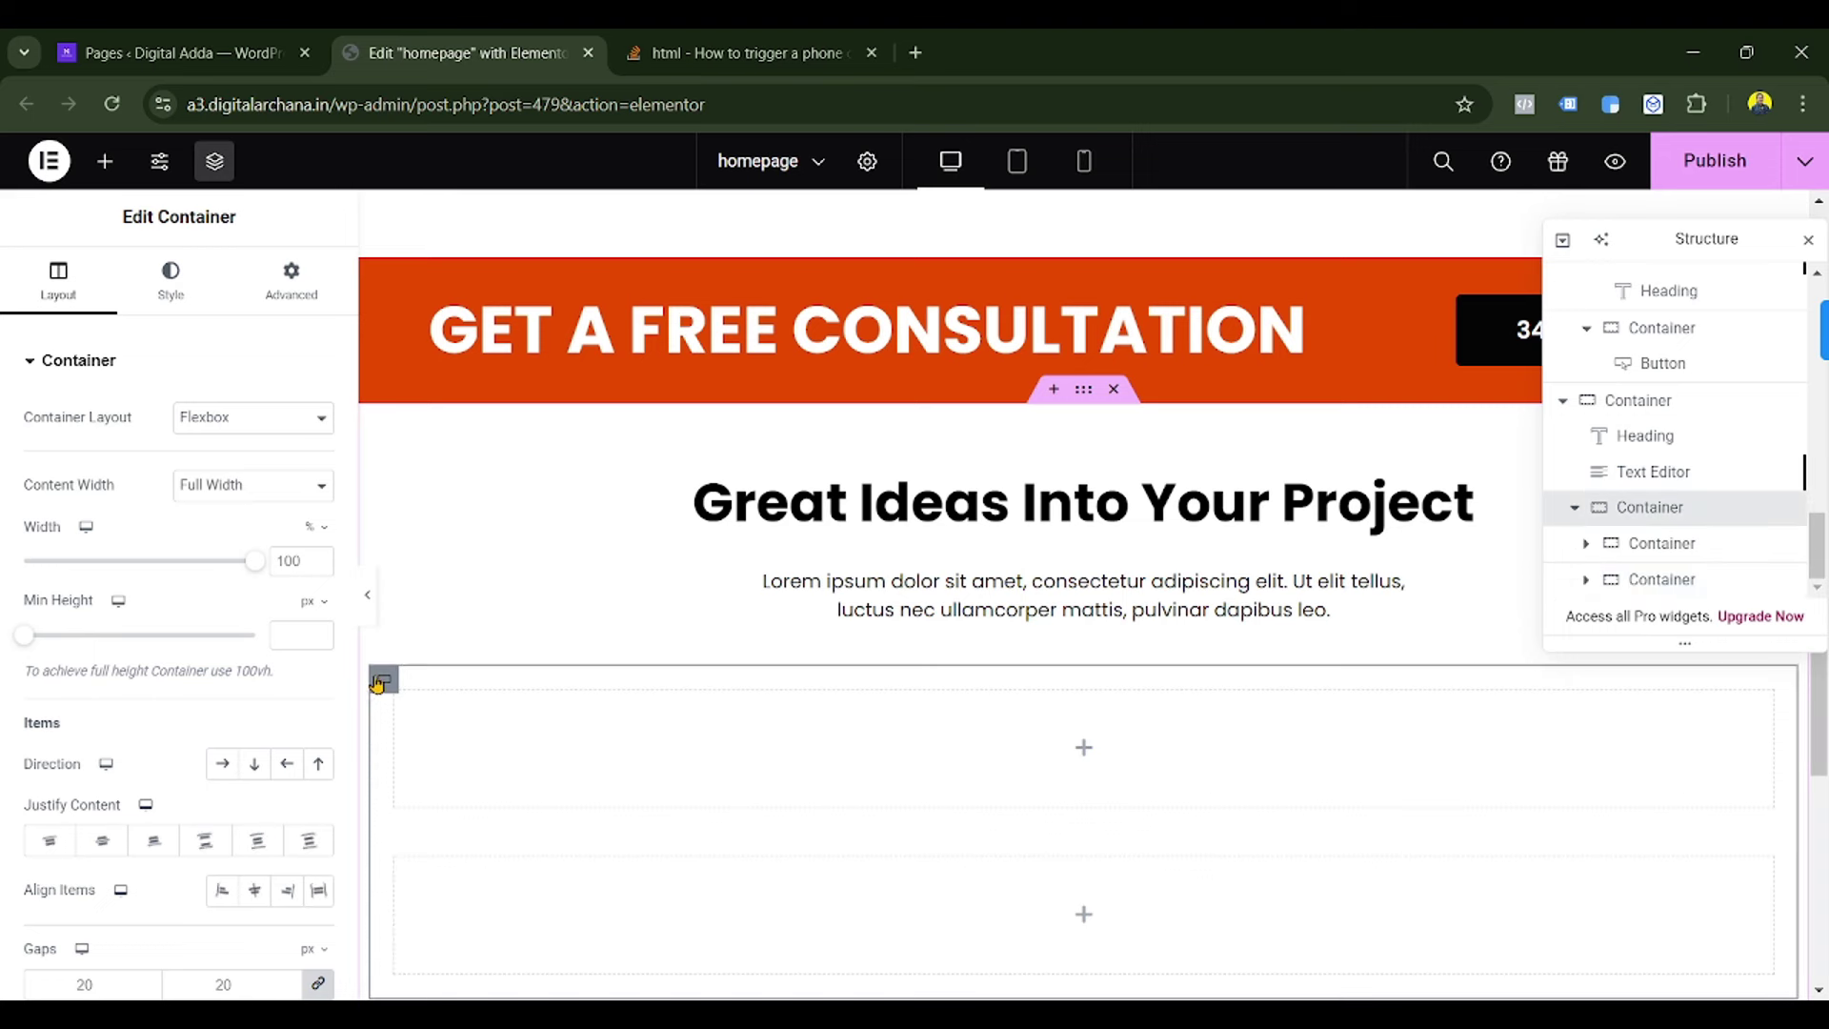
left_click(218, 769)
left_click(724, 749)
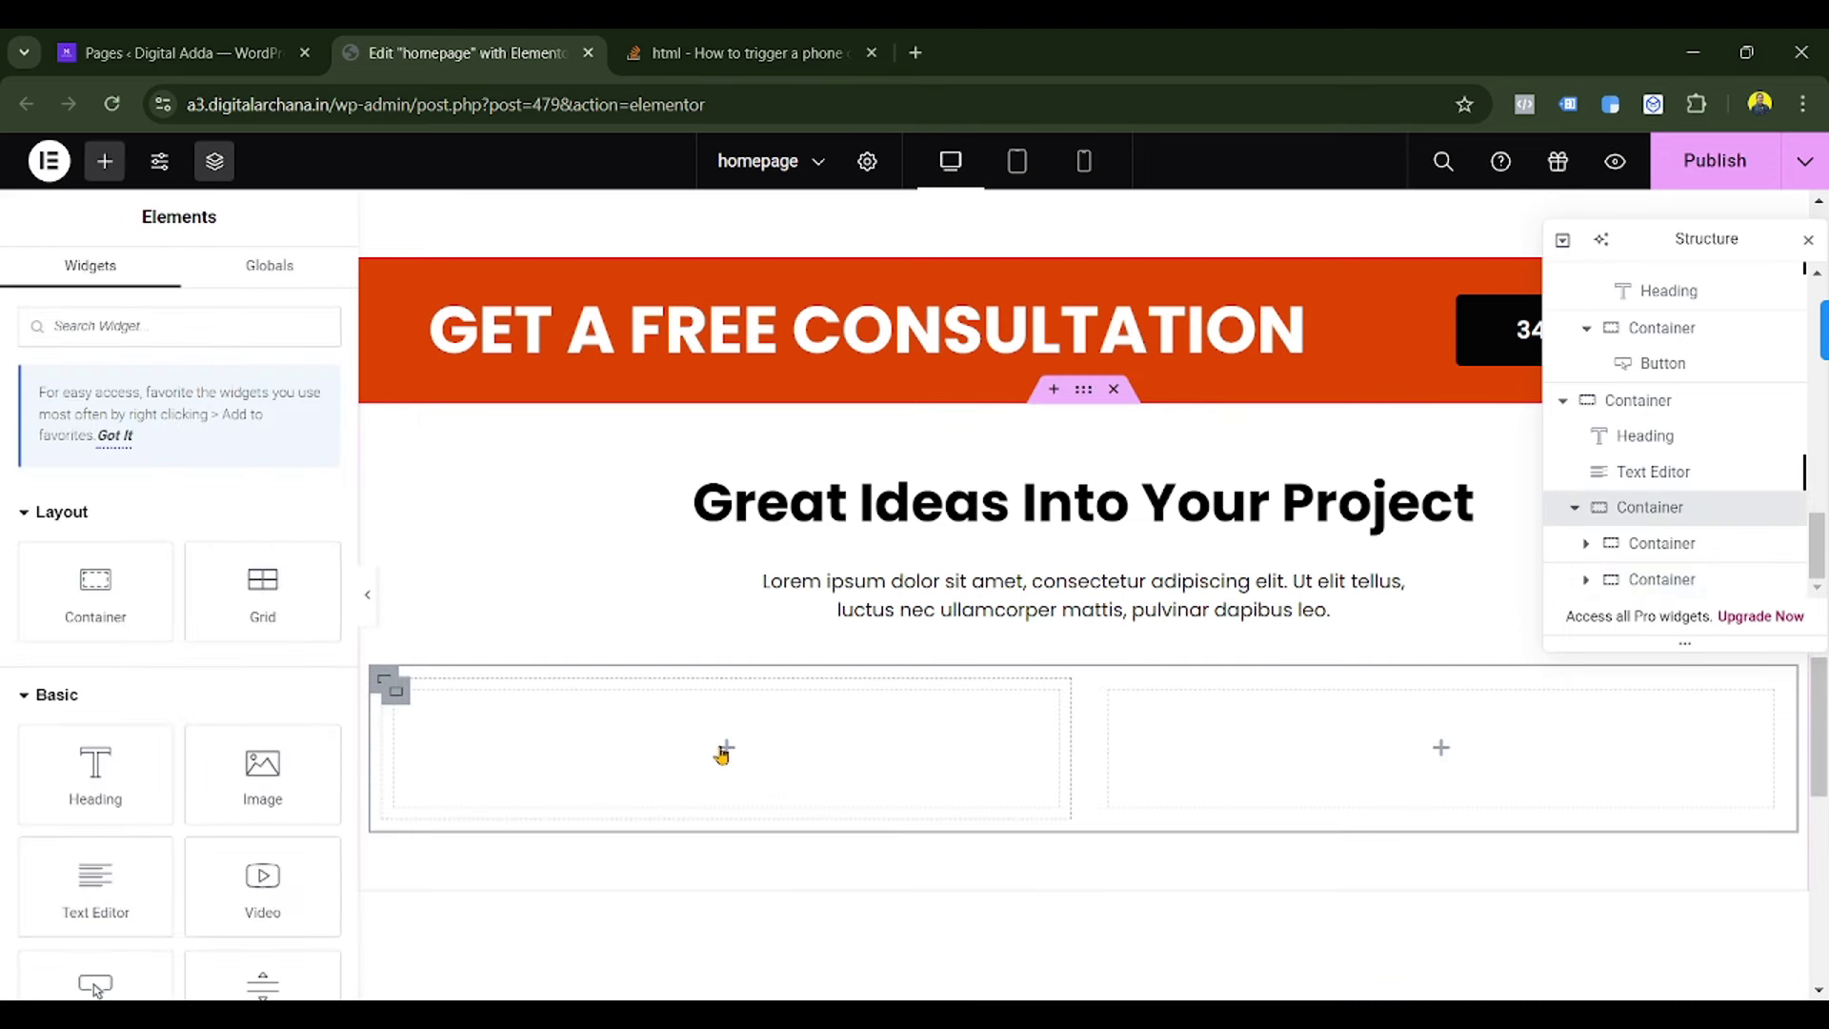
Place an image in the left column and a heading plus paragraph in the right column.
left_click_drag(245, 764, 705, 776)
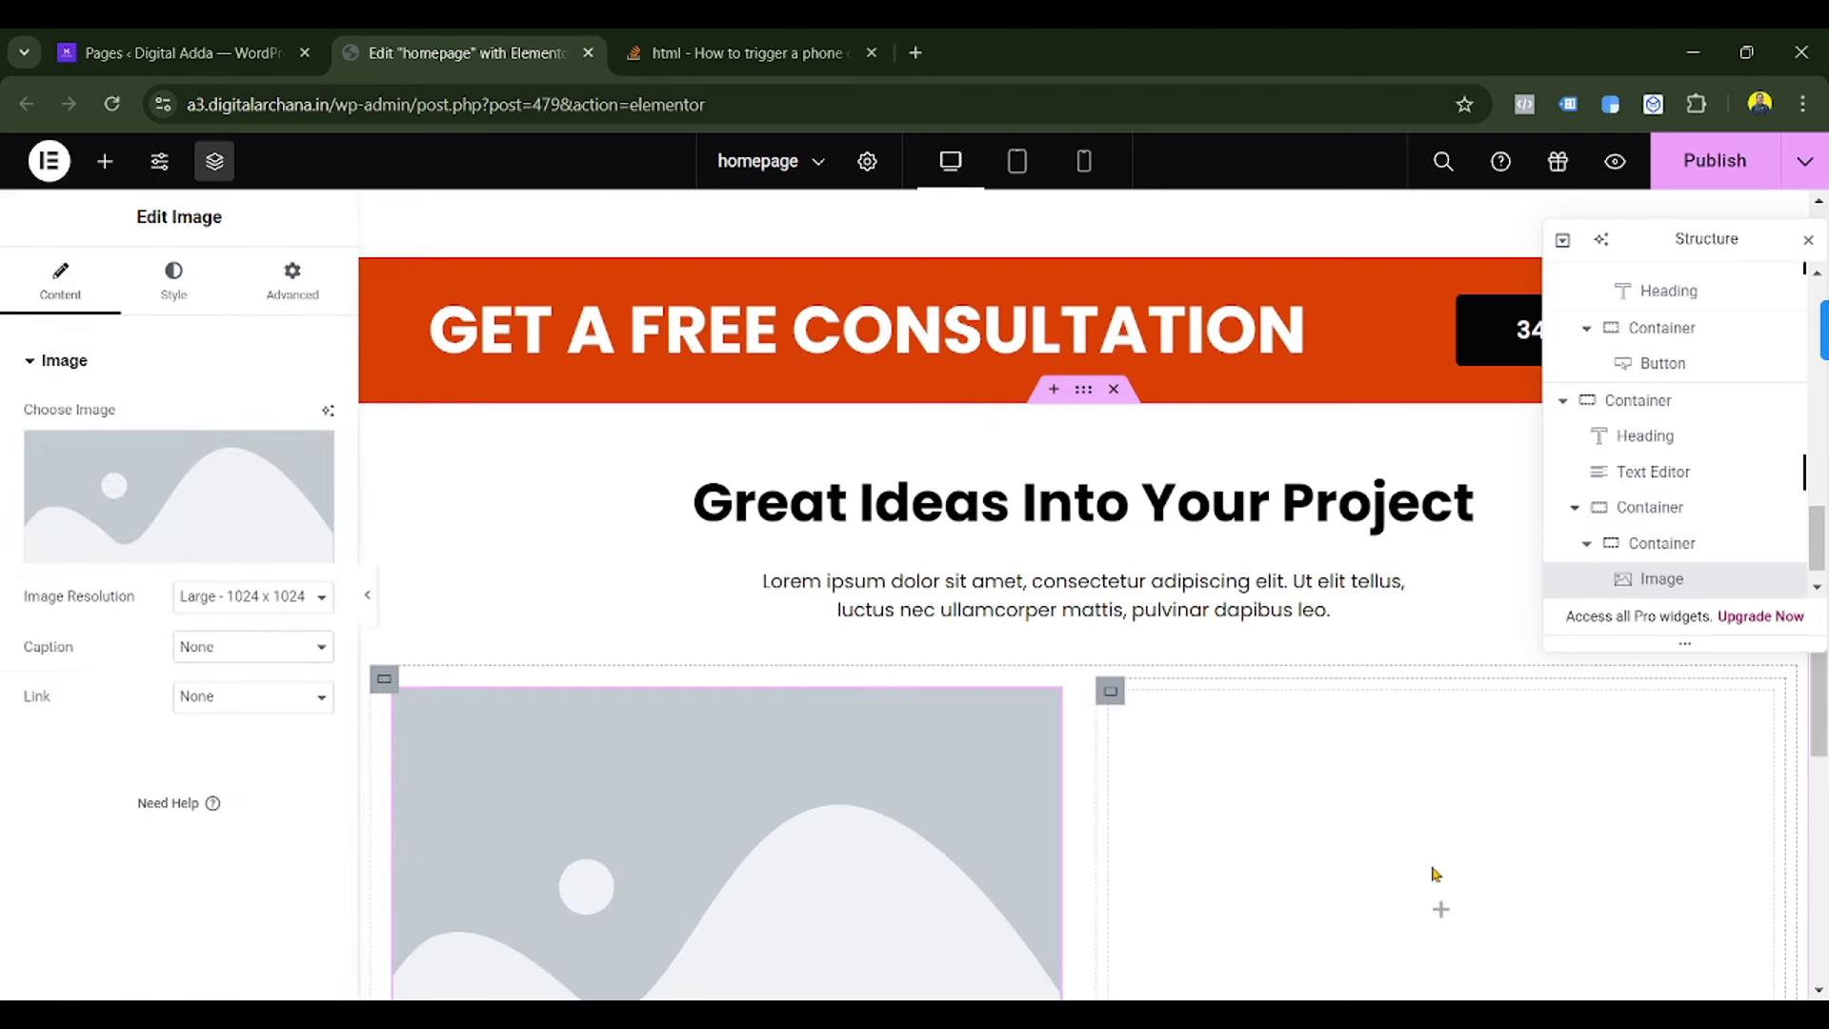
left_click(1440, 913)
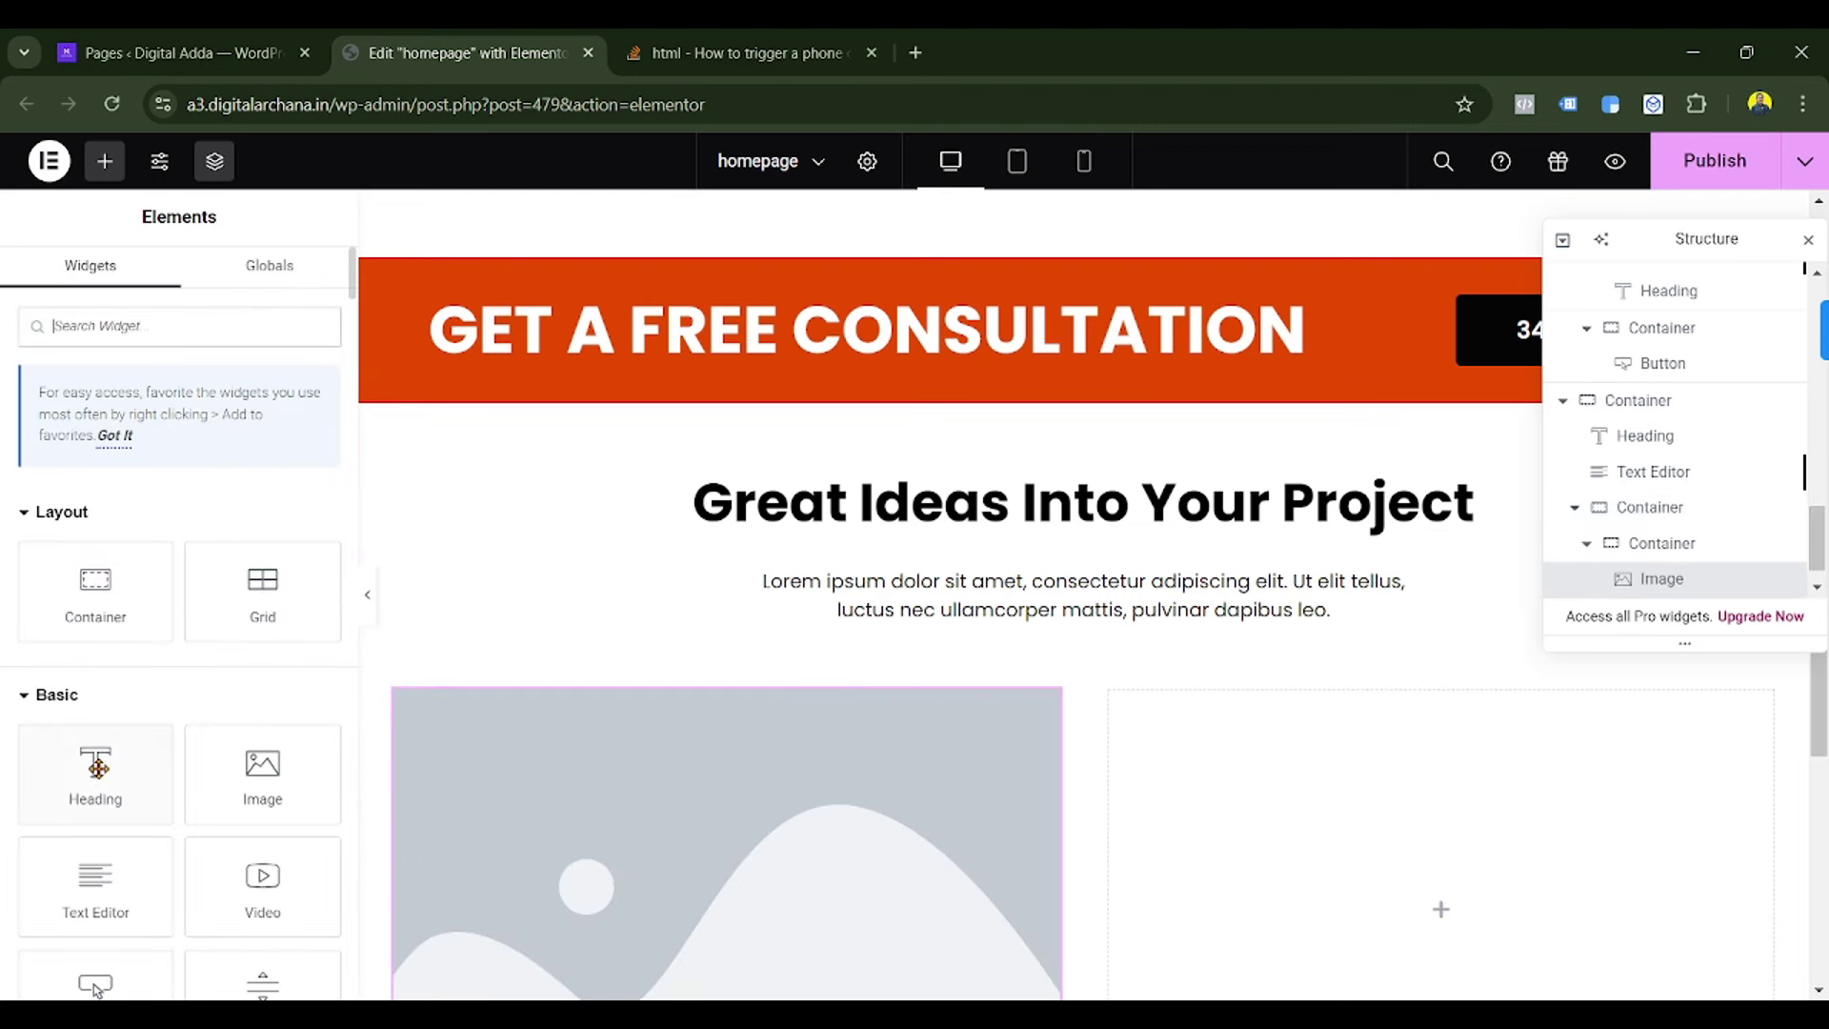
left_click_drag(95, 774, 1263, 849)
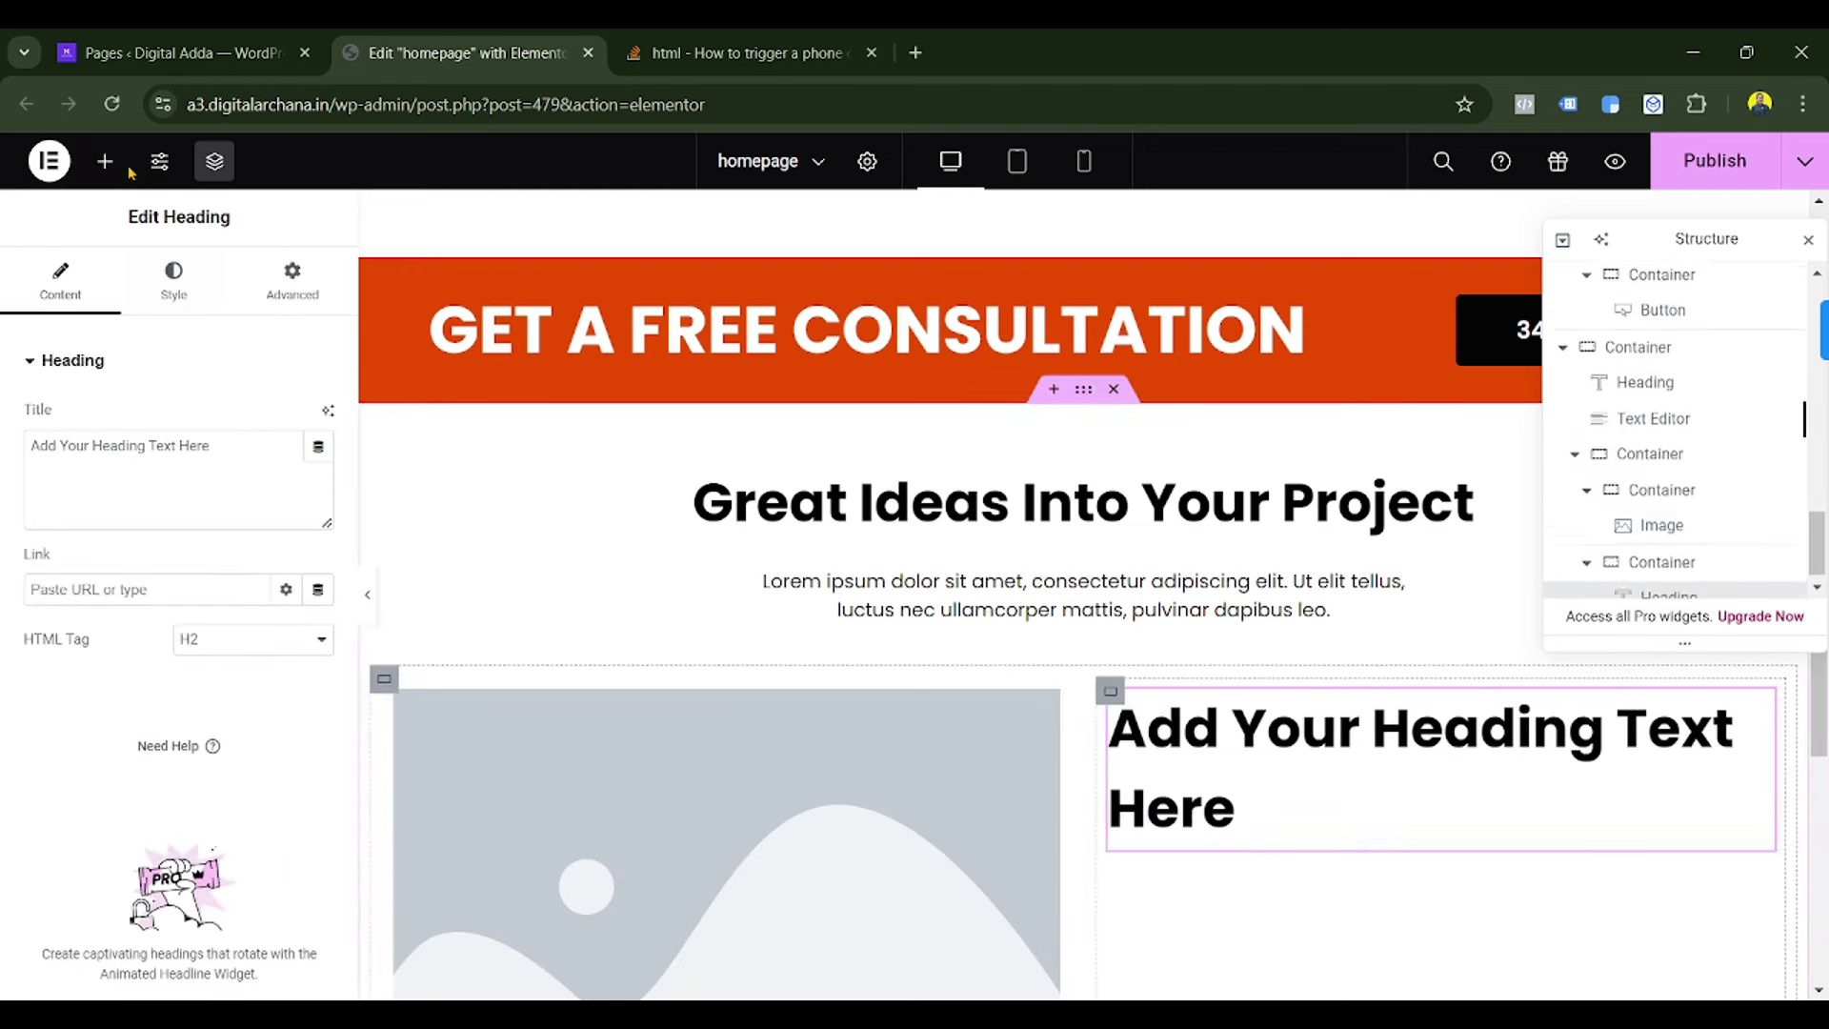
left_click(89, 170)
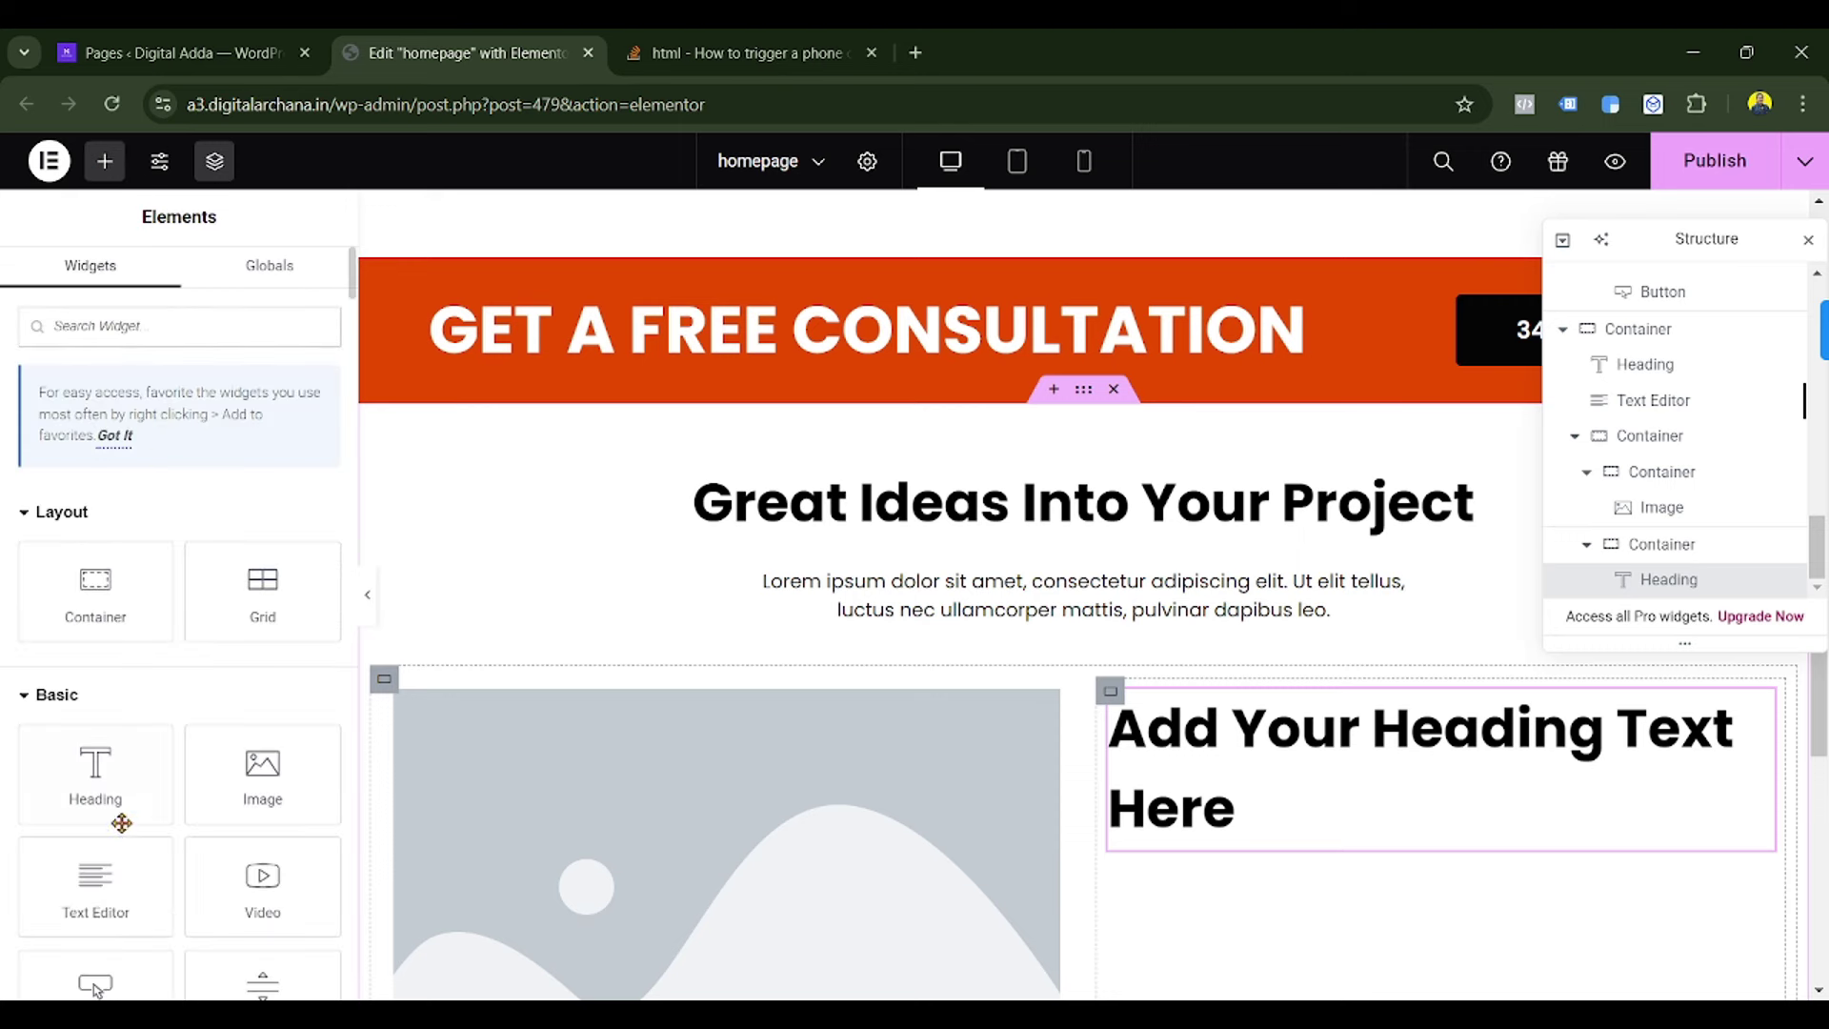
left_click_drag(94, 875, 1290, 832)
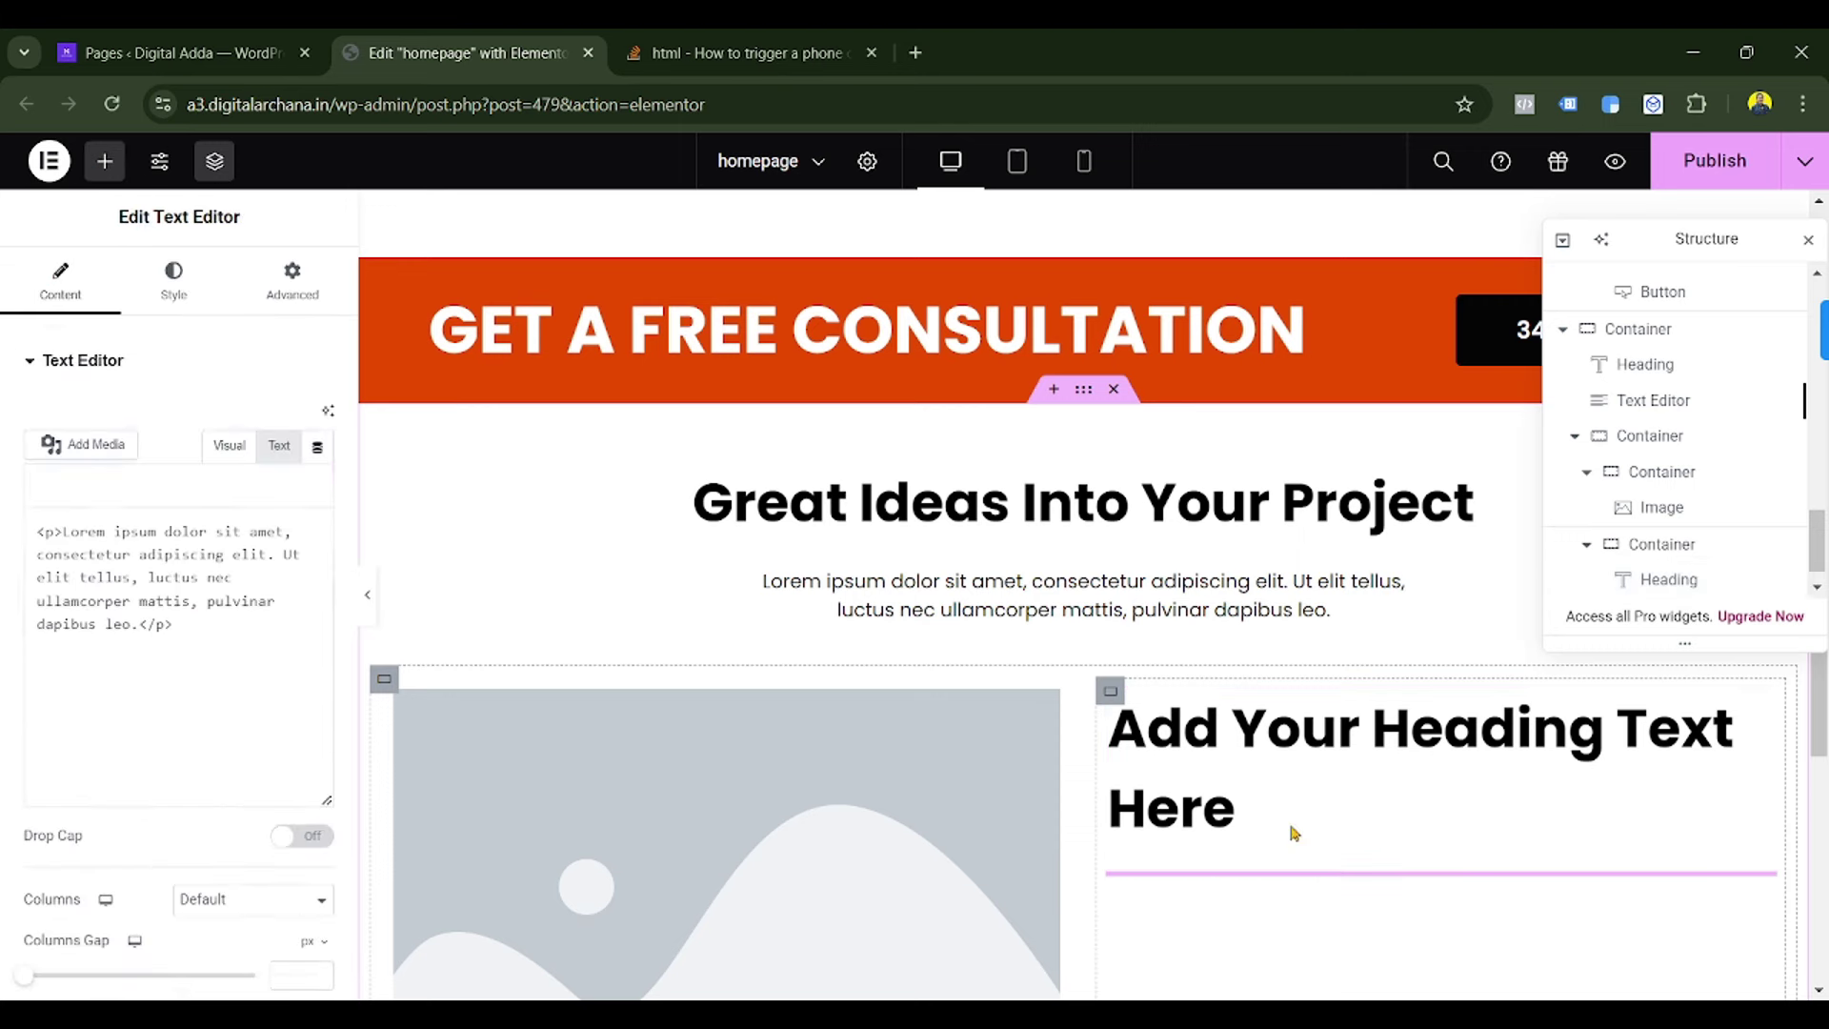
Add a Progress Bar widget below the right-column text, then close the Stack Overflow tab.
left_click(105, 161)
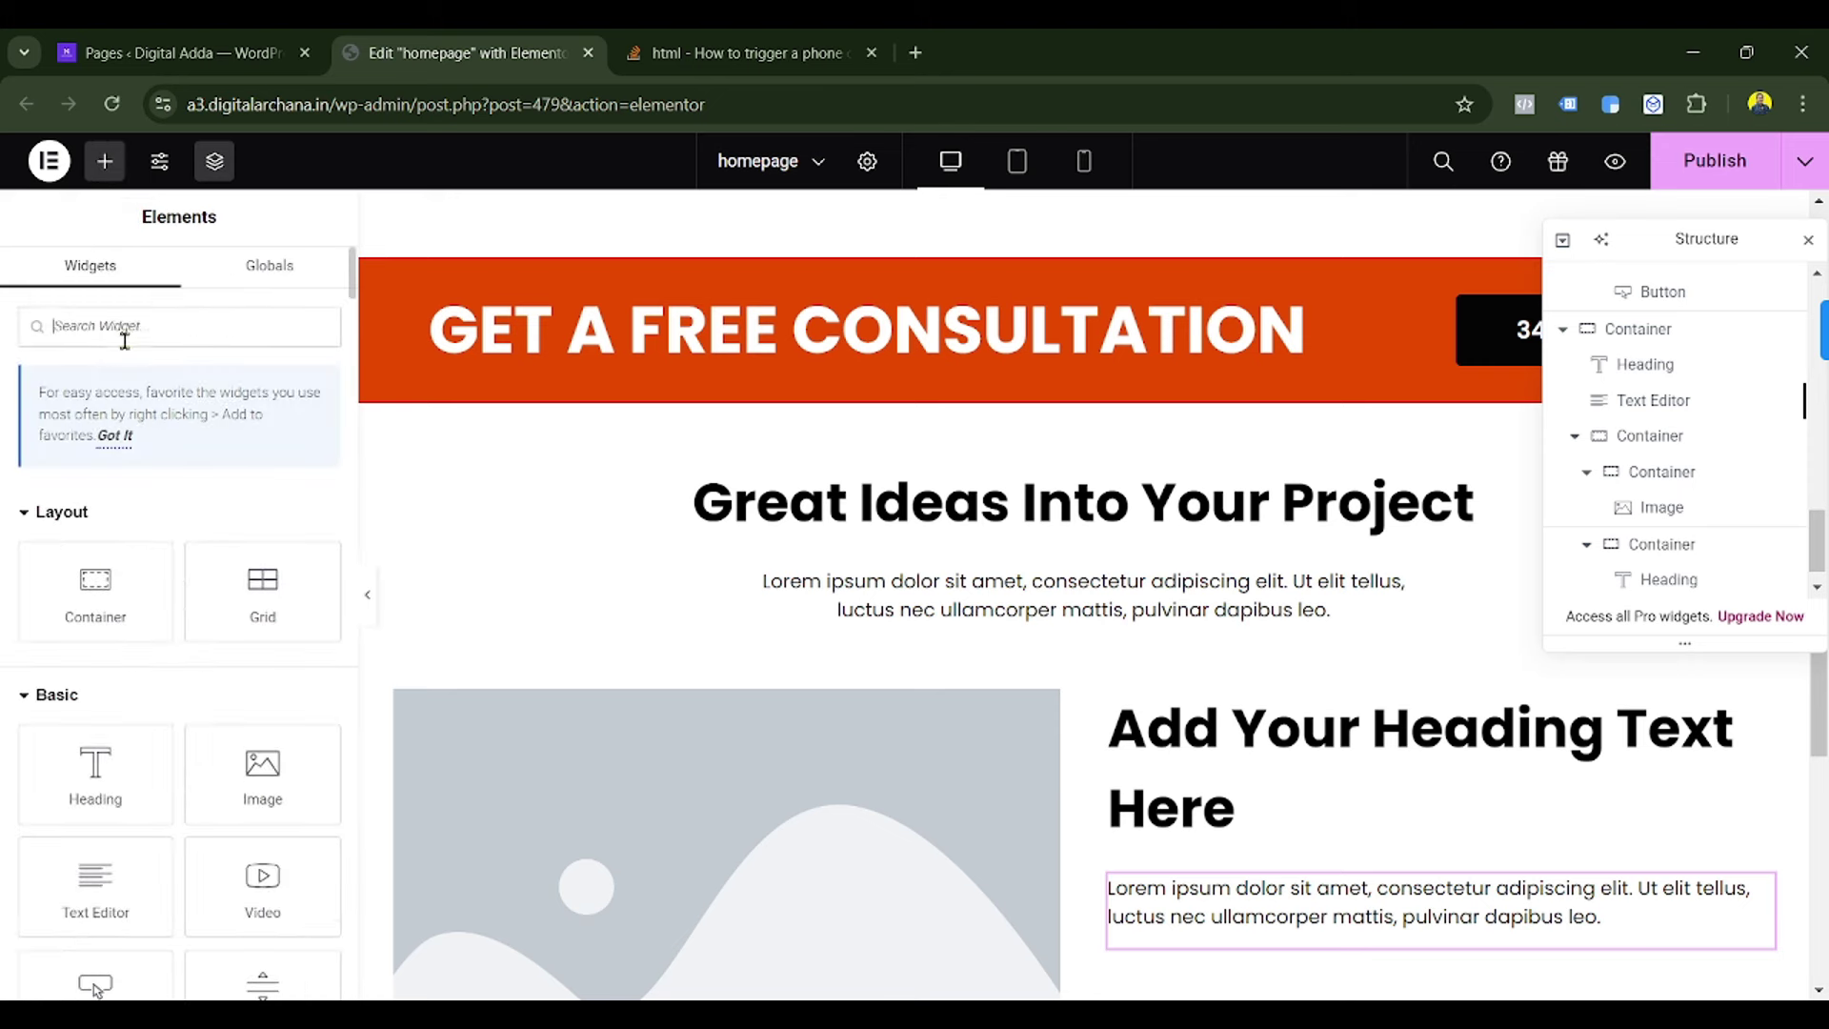
left_click(123, 327)
type("bar")
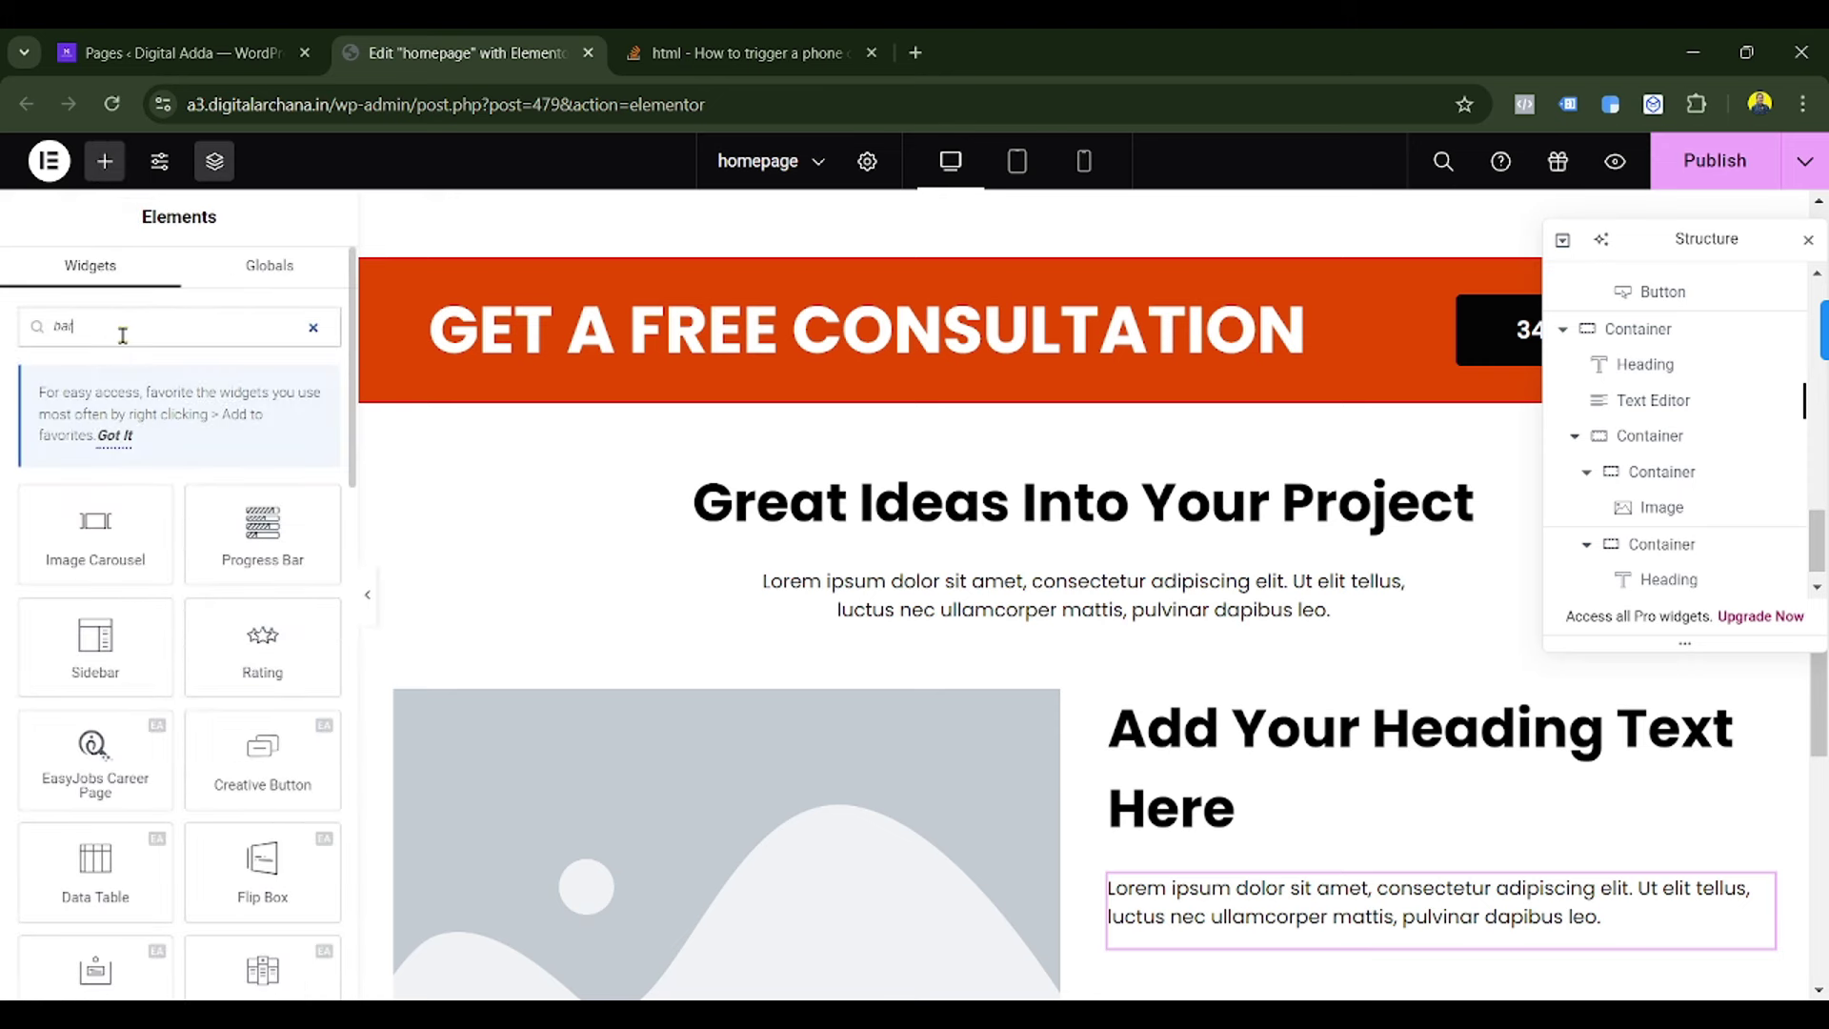
scroll(661, 657, "down", 4)
left_click_drag(262, 532, 1177, 577)
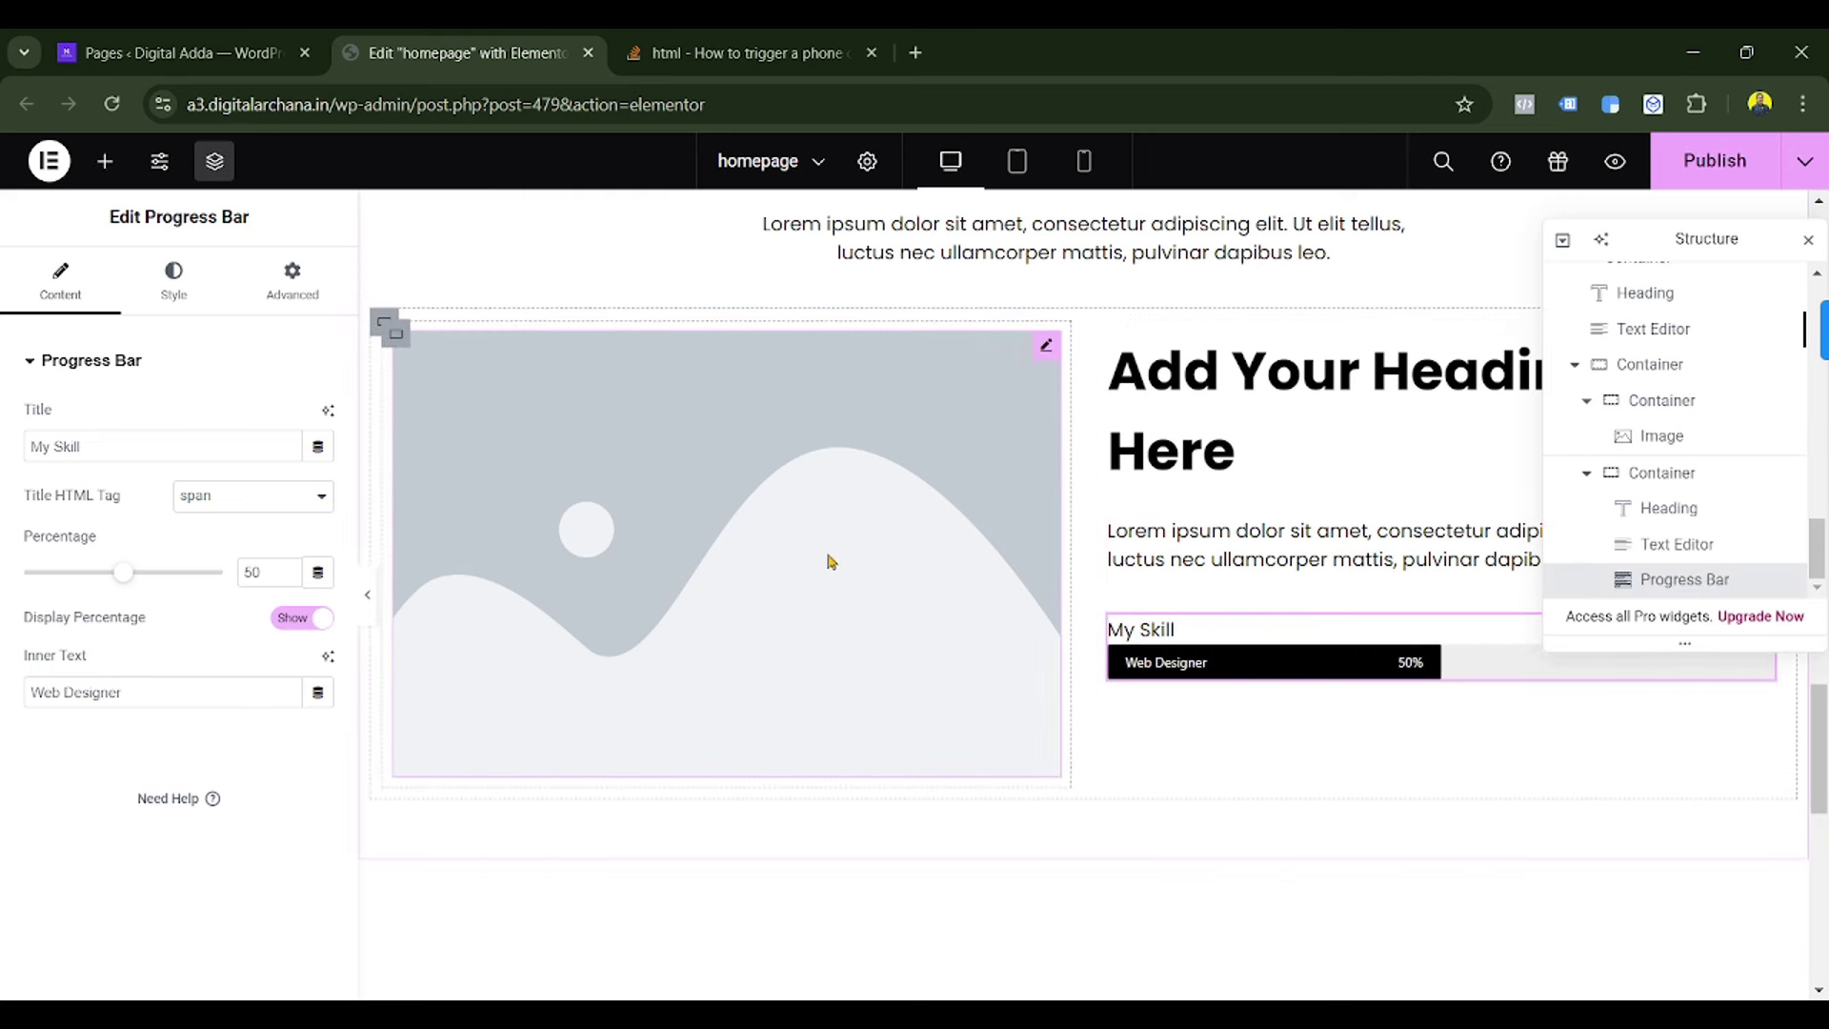
left_click(871, 53)
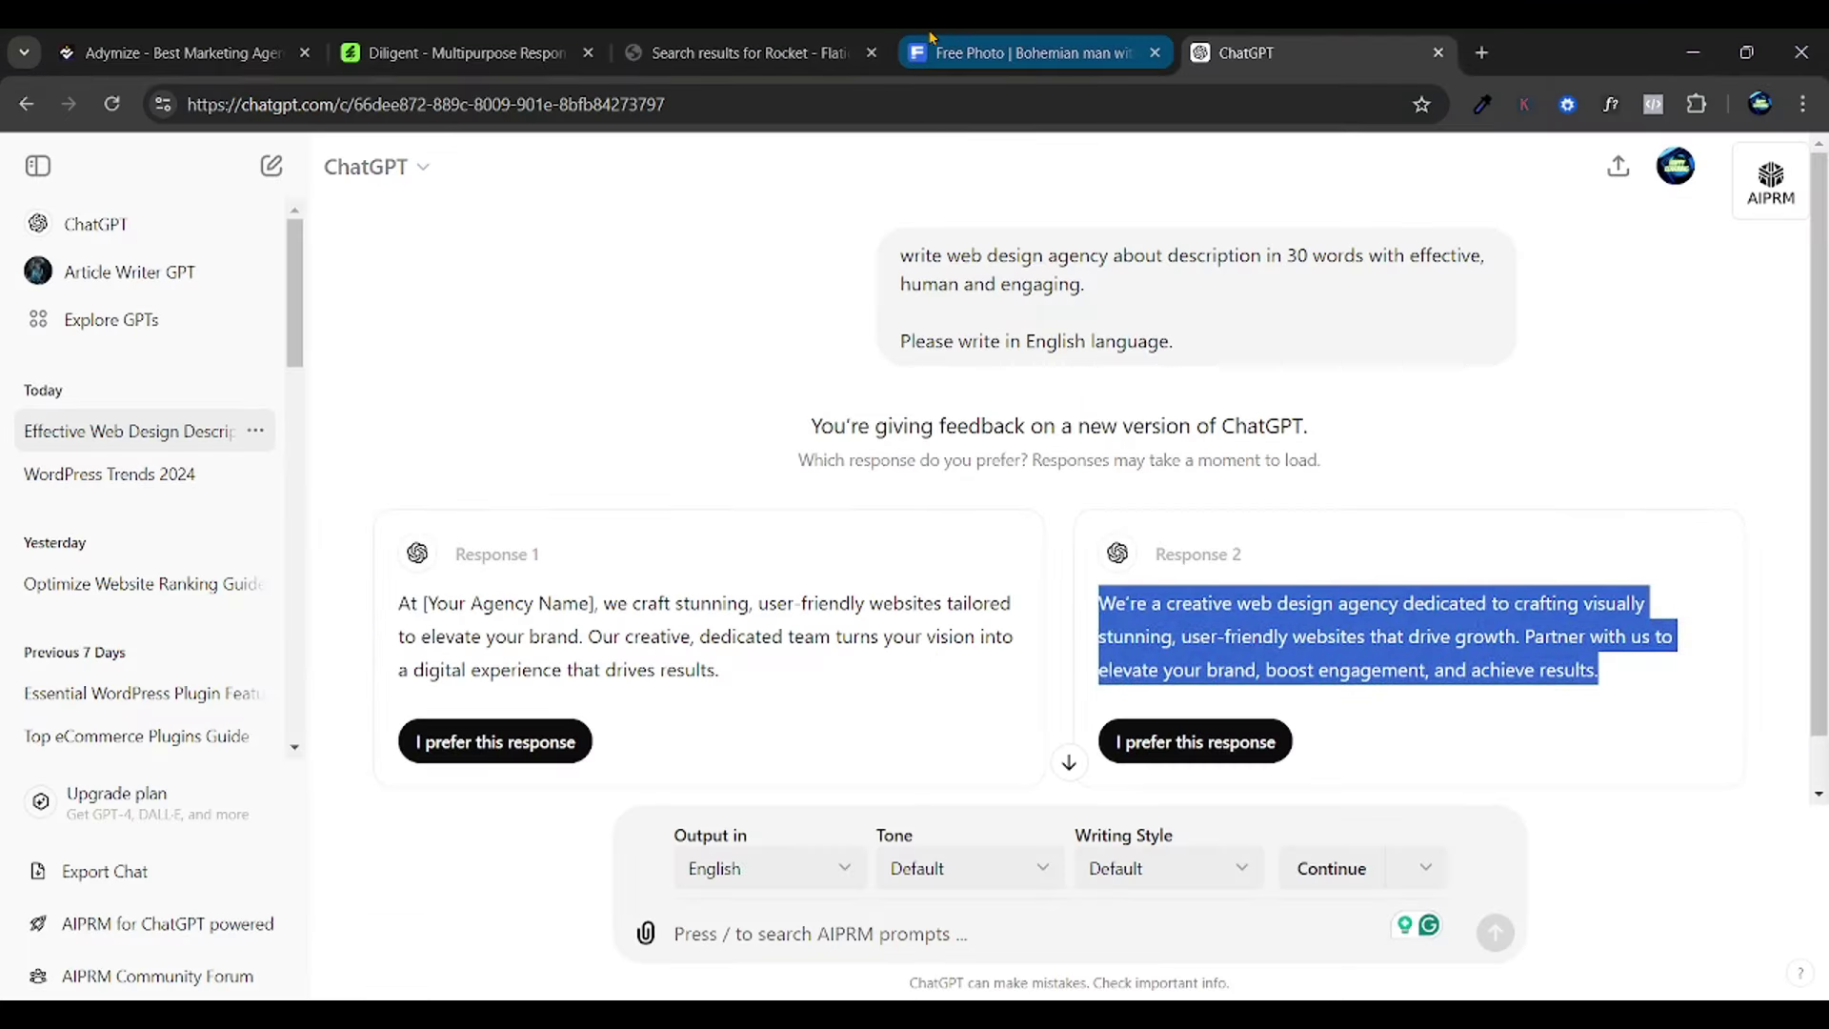
In the Freepik tab, close the photo preview and search for 'man thinking'.
left_click(939, 48)
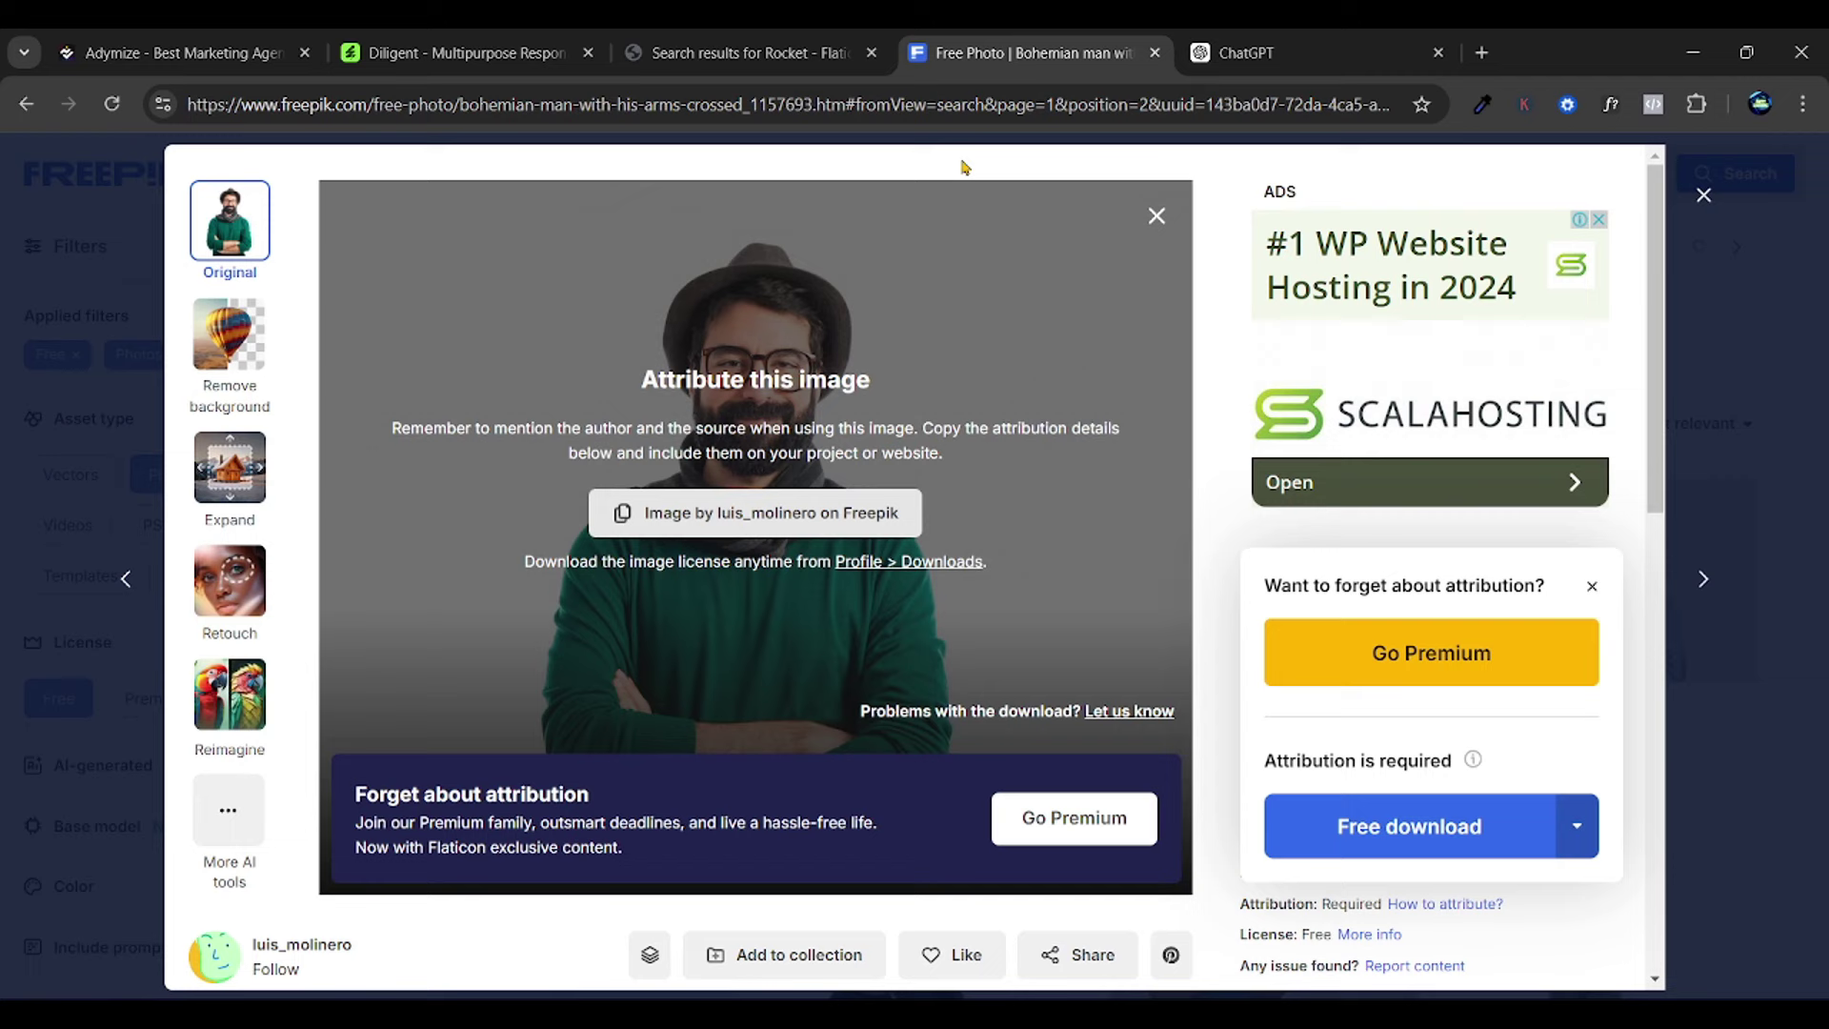
left_click(1703, 195)
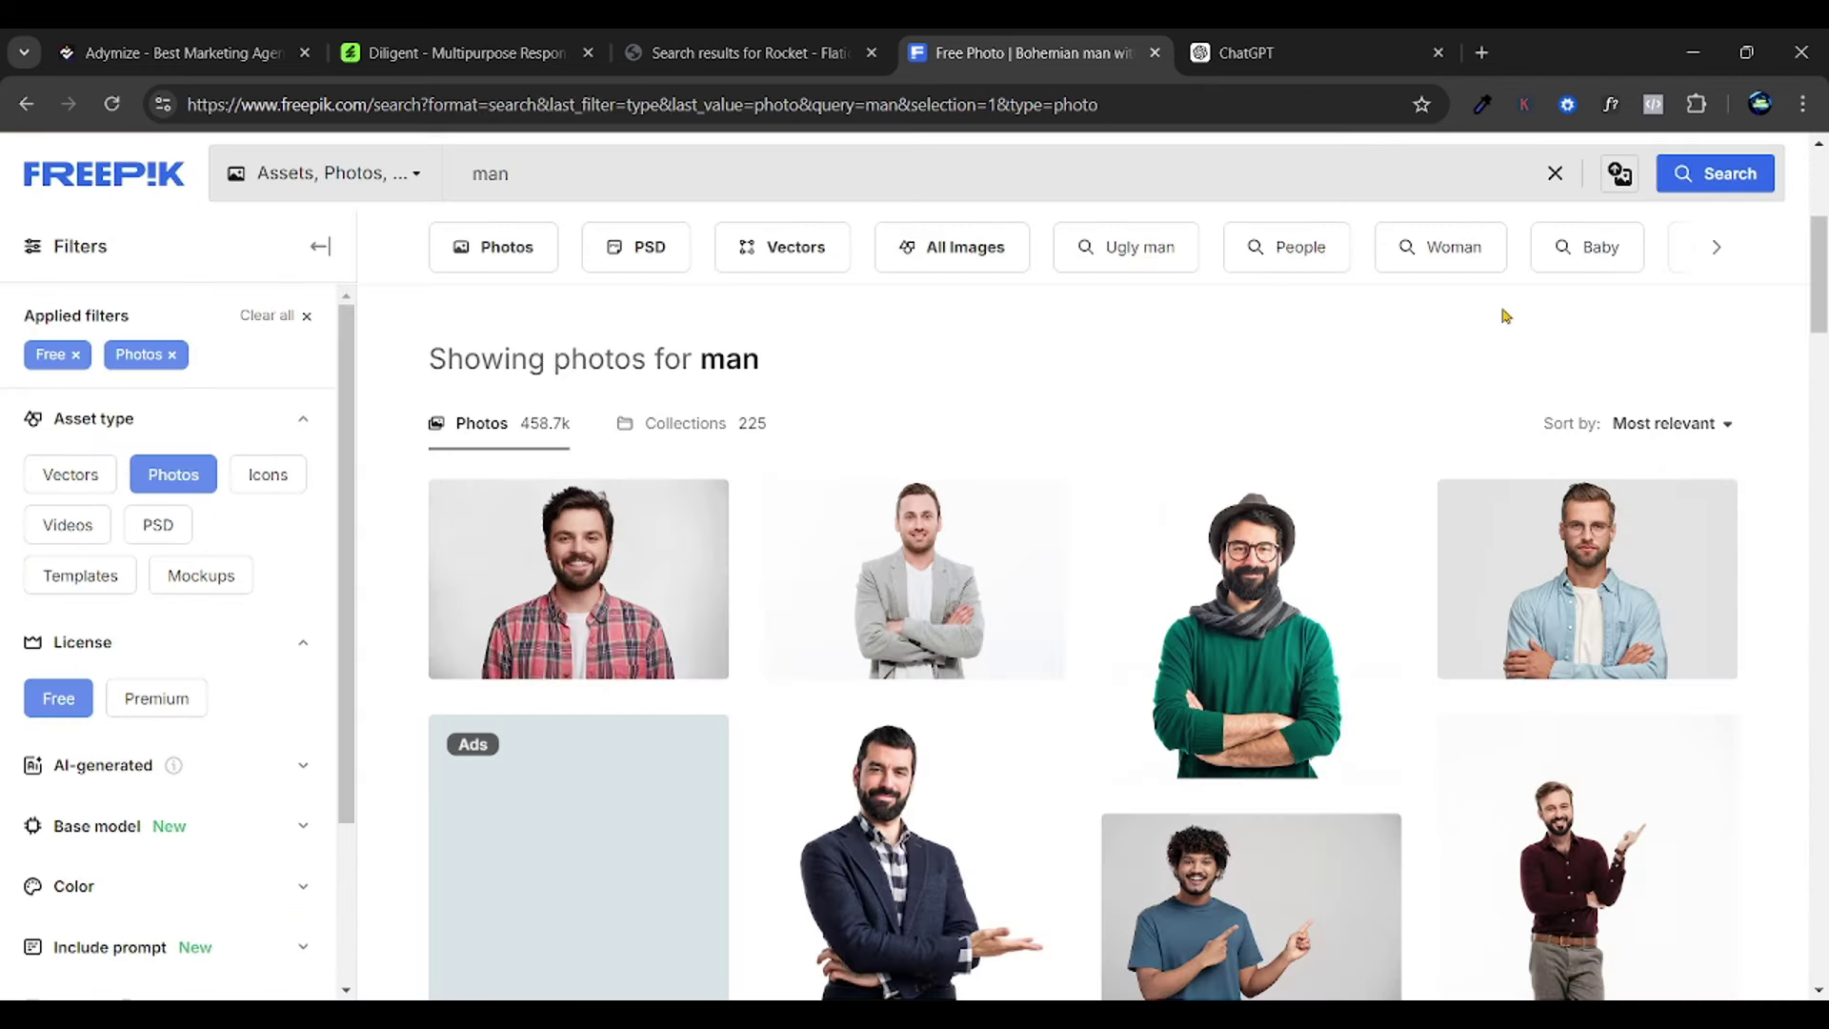
left_click_drag(625, 184, 401, 213)
type("man t")
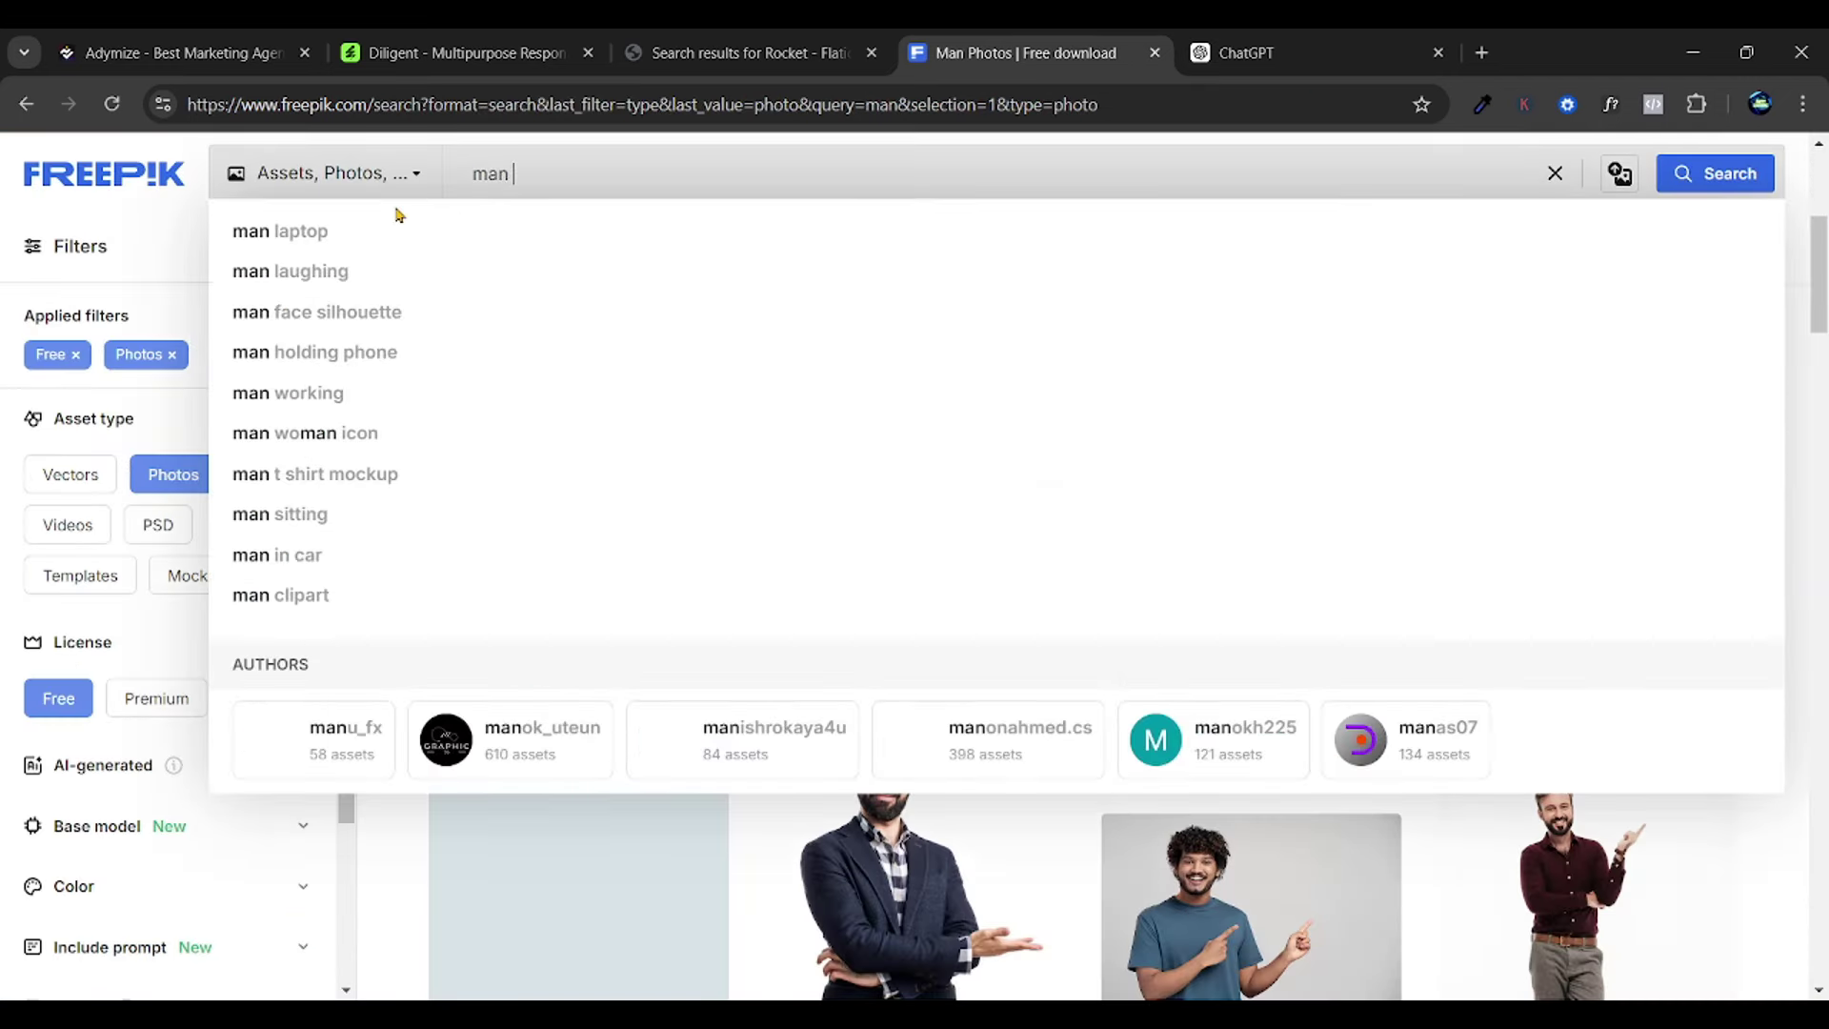
type("hn")
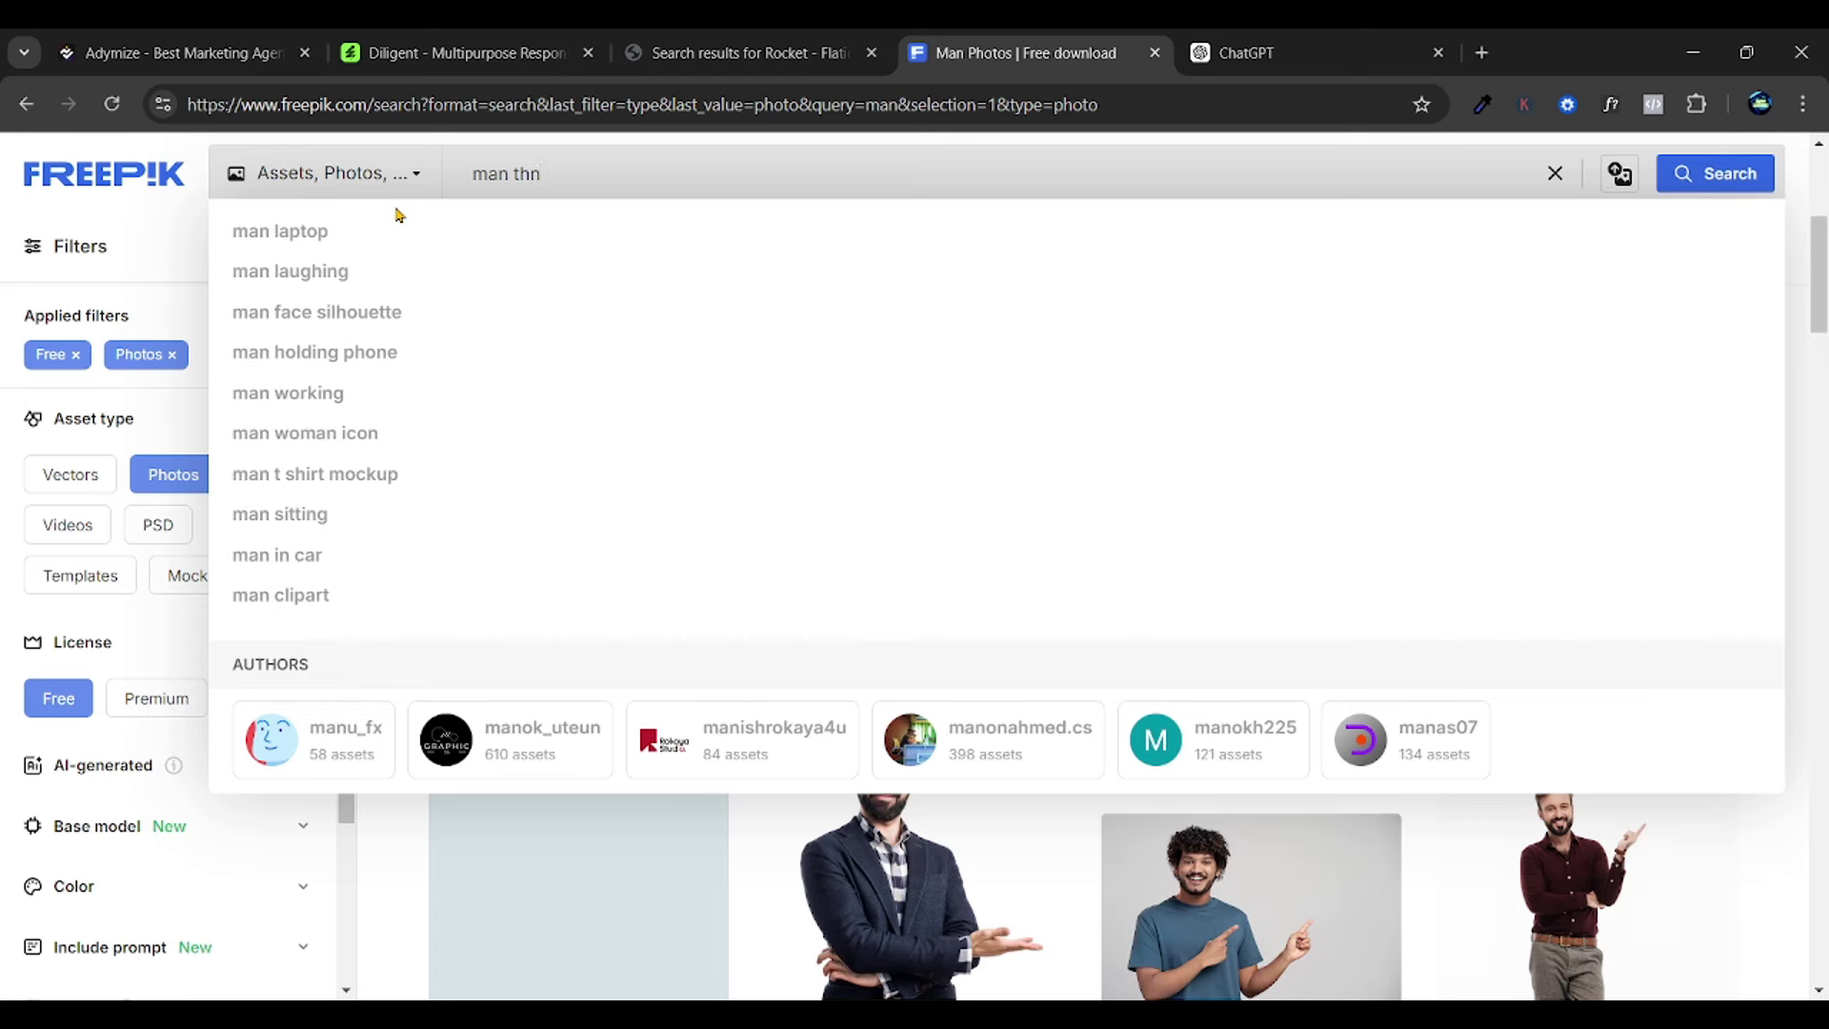
key("Return")
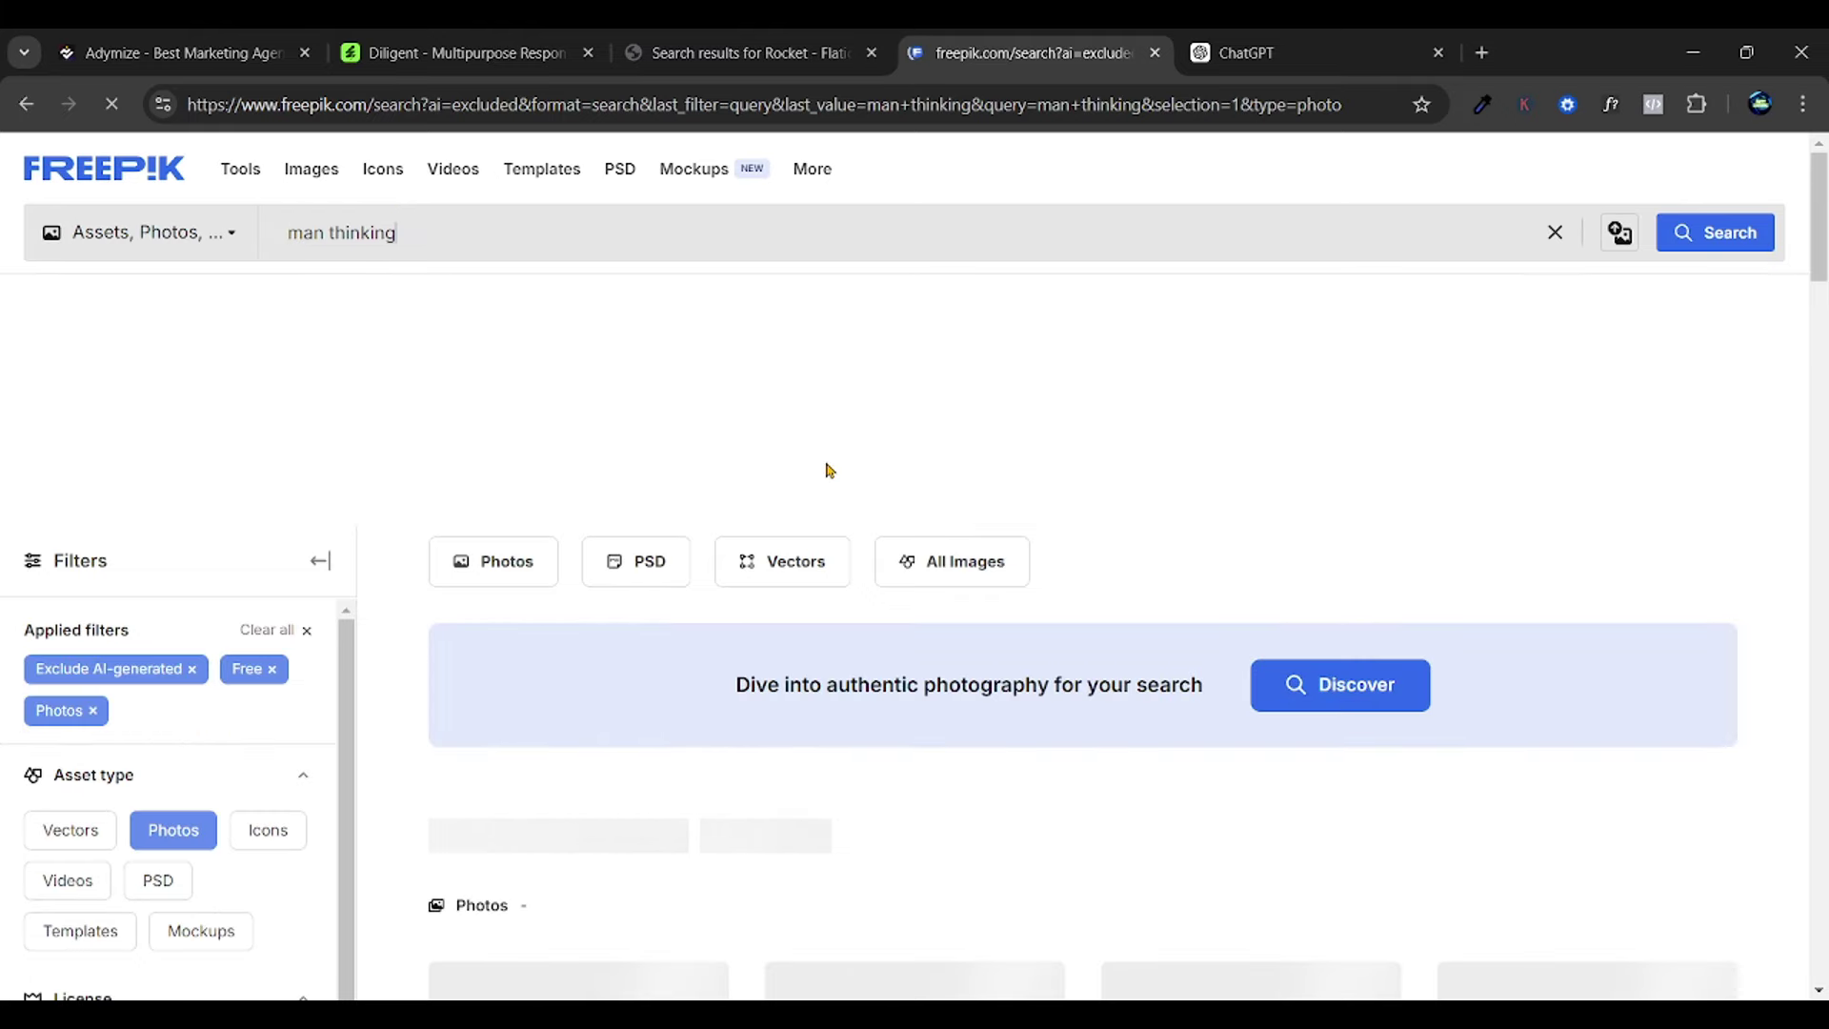
Filter the man thinking results to Vectors under Asset type.
left_click(781, 571)
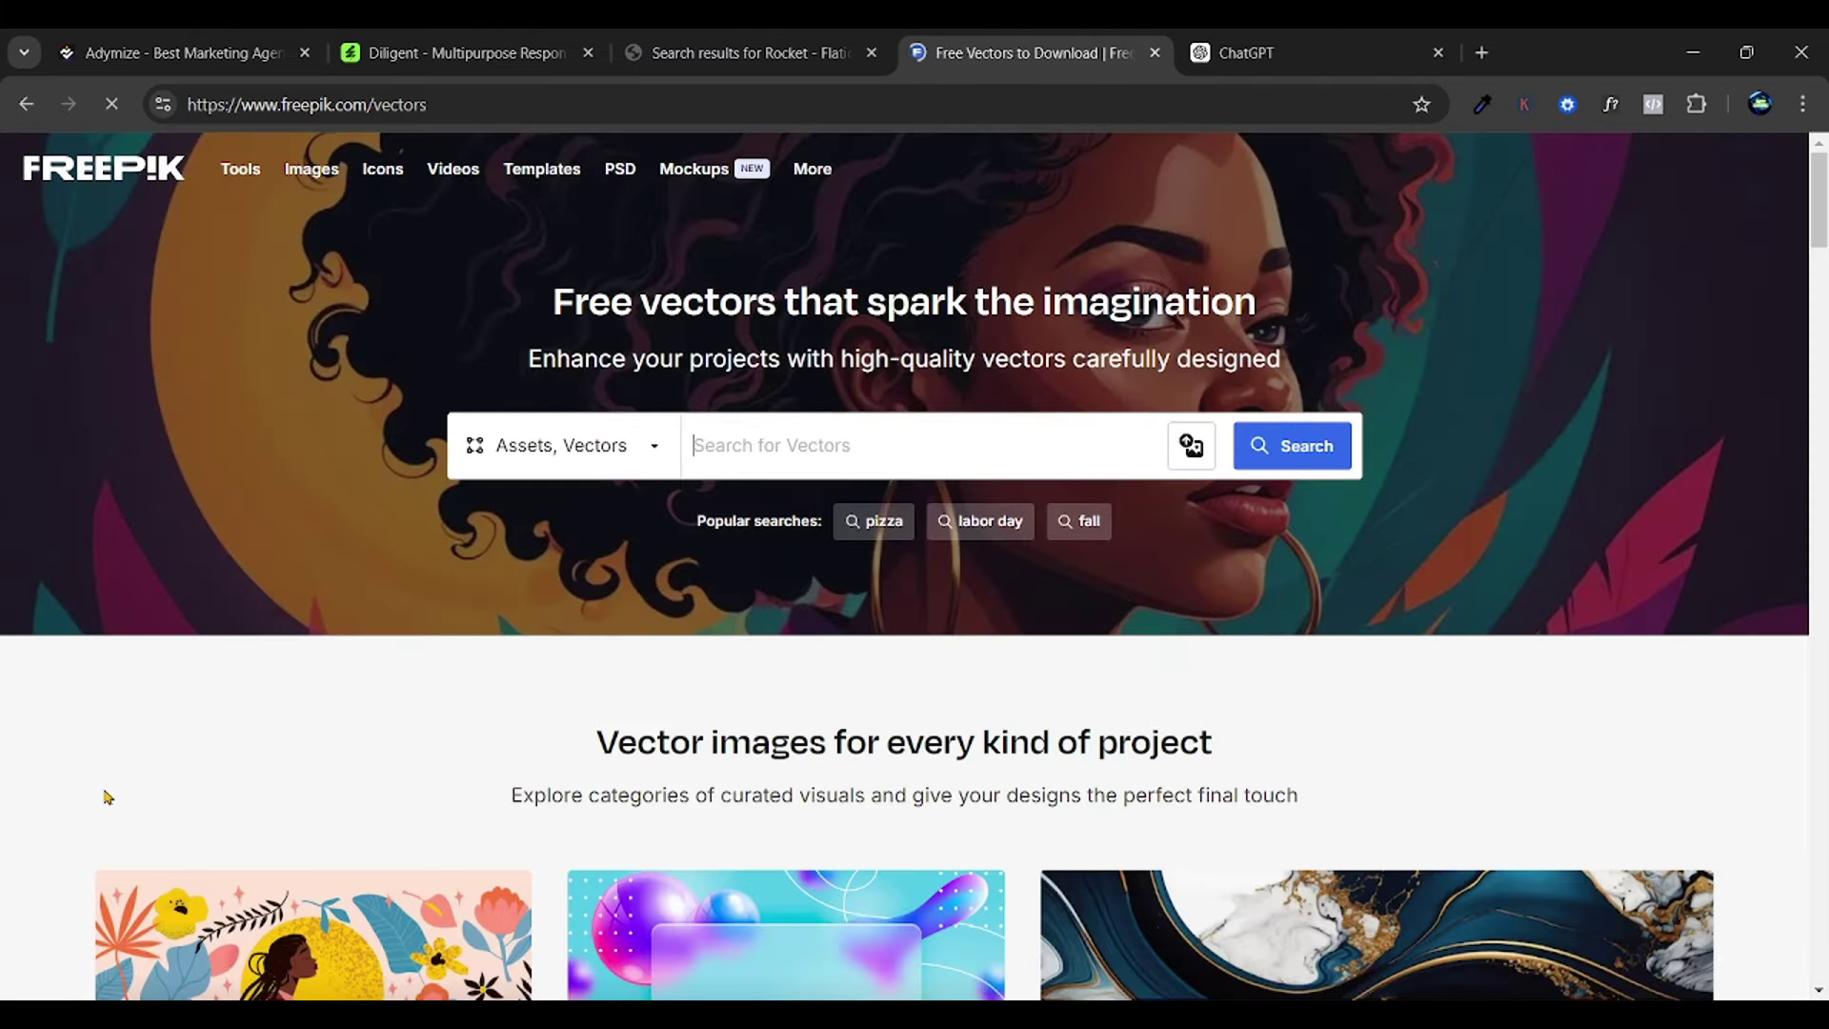
scroll(371, 661, "down", 2)
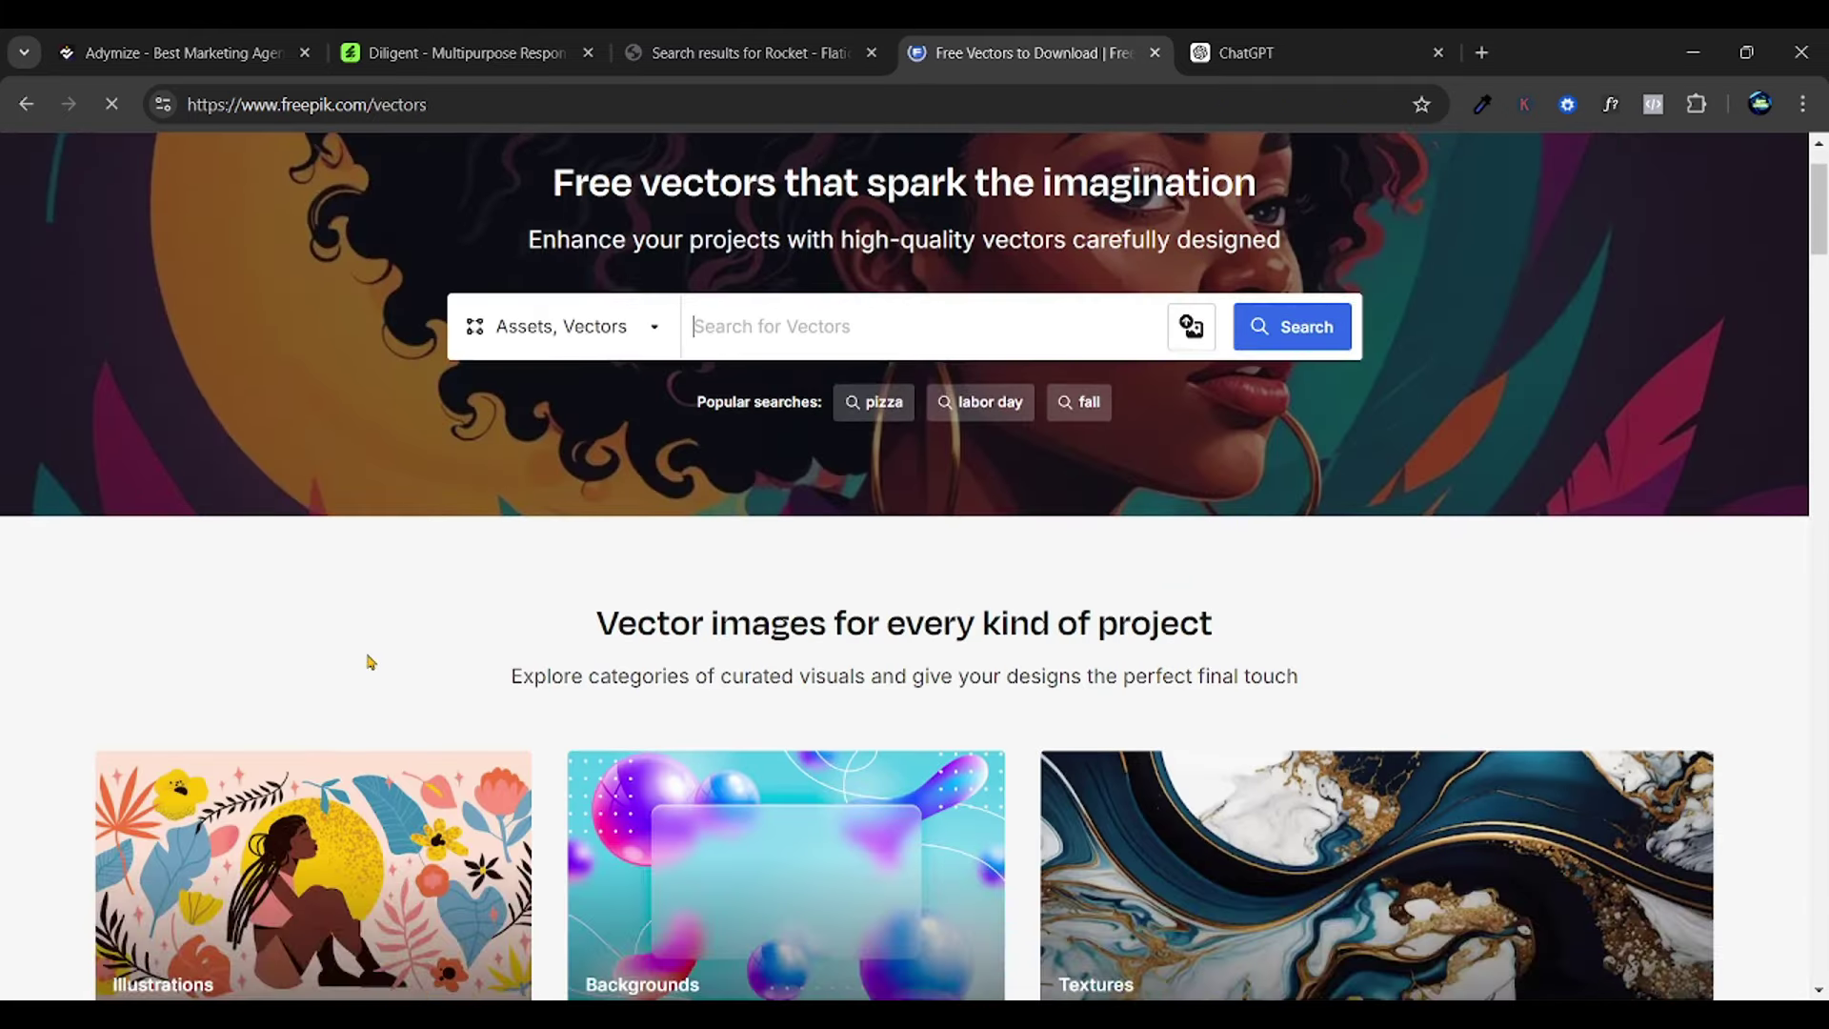
left_click(26, 104)
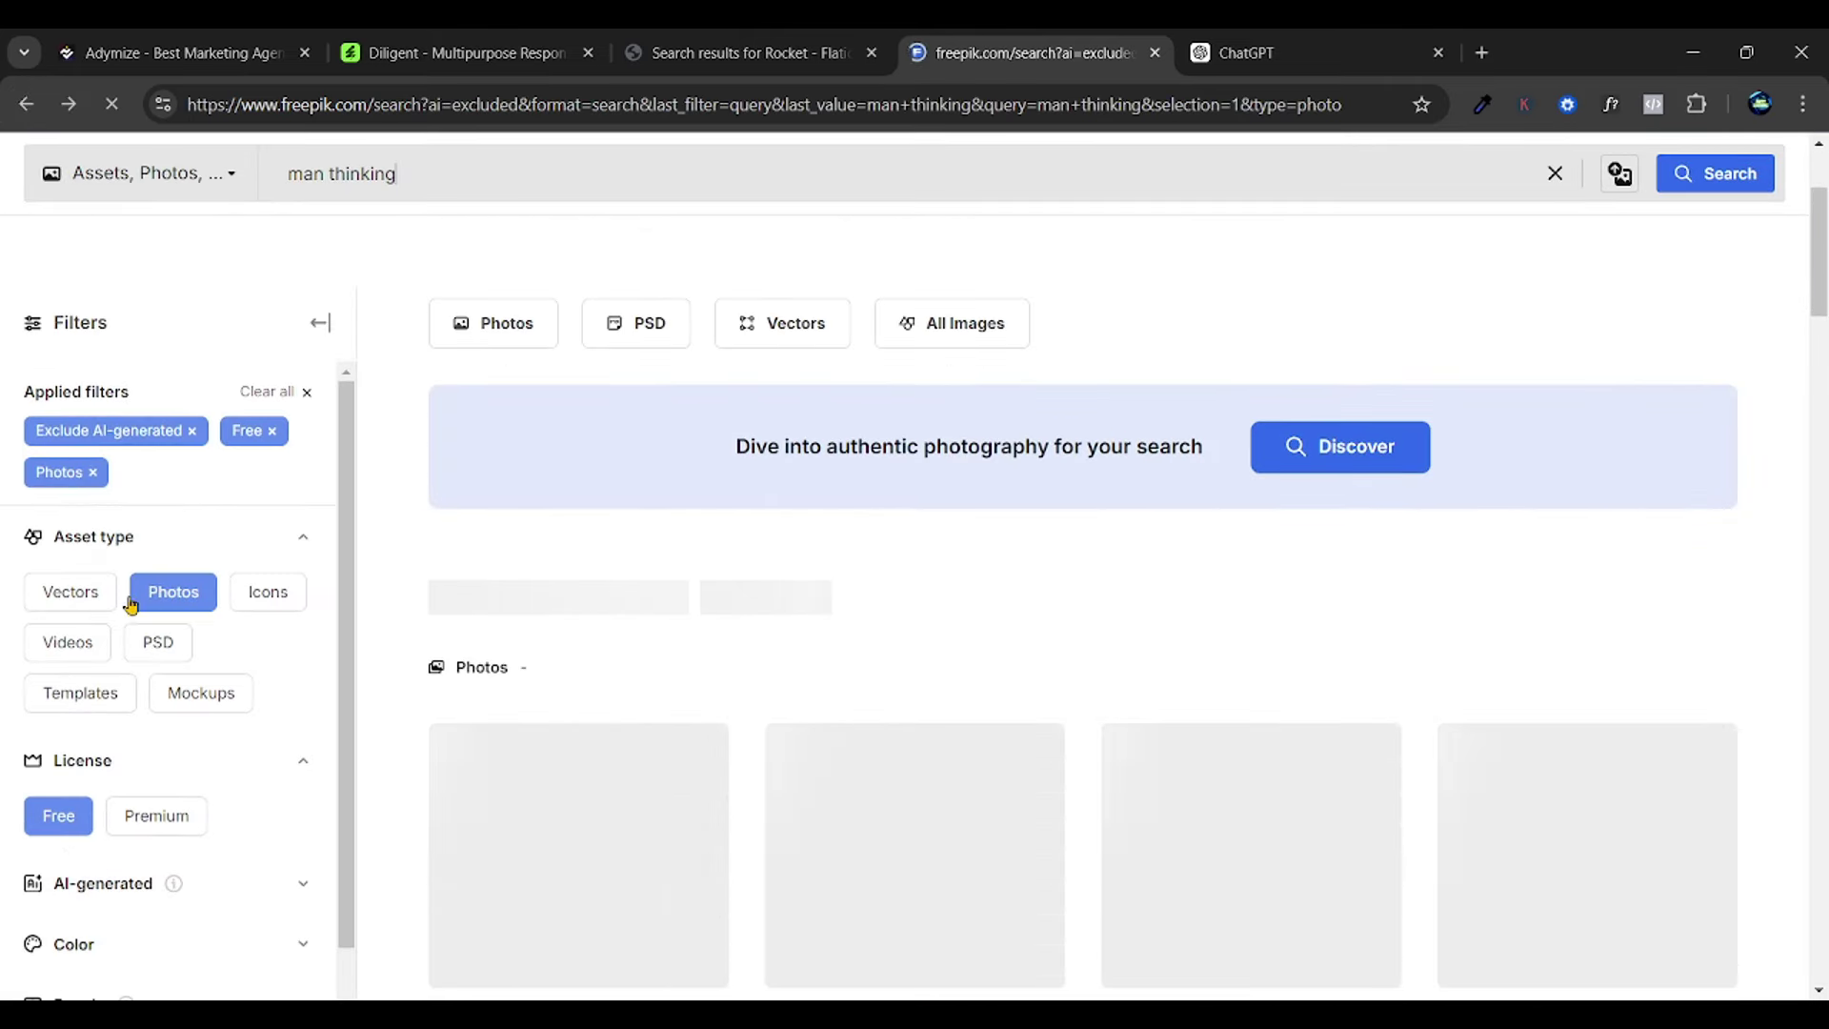
left_click(59, 596)
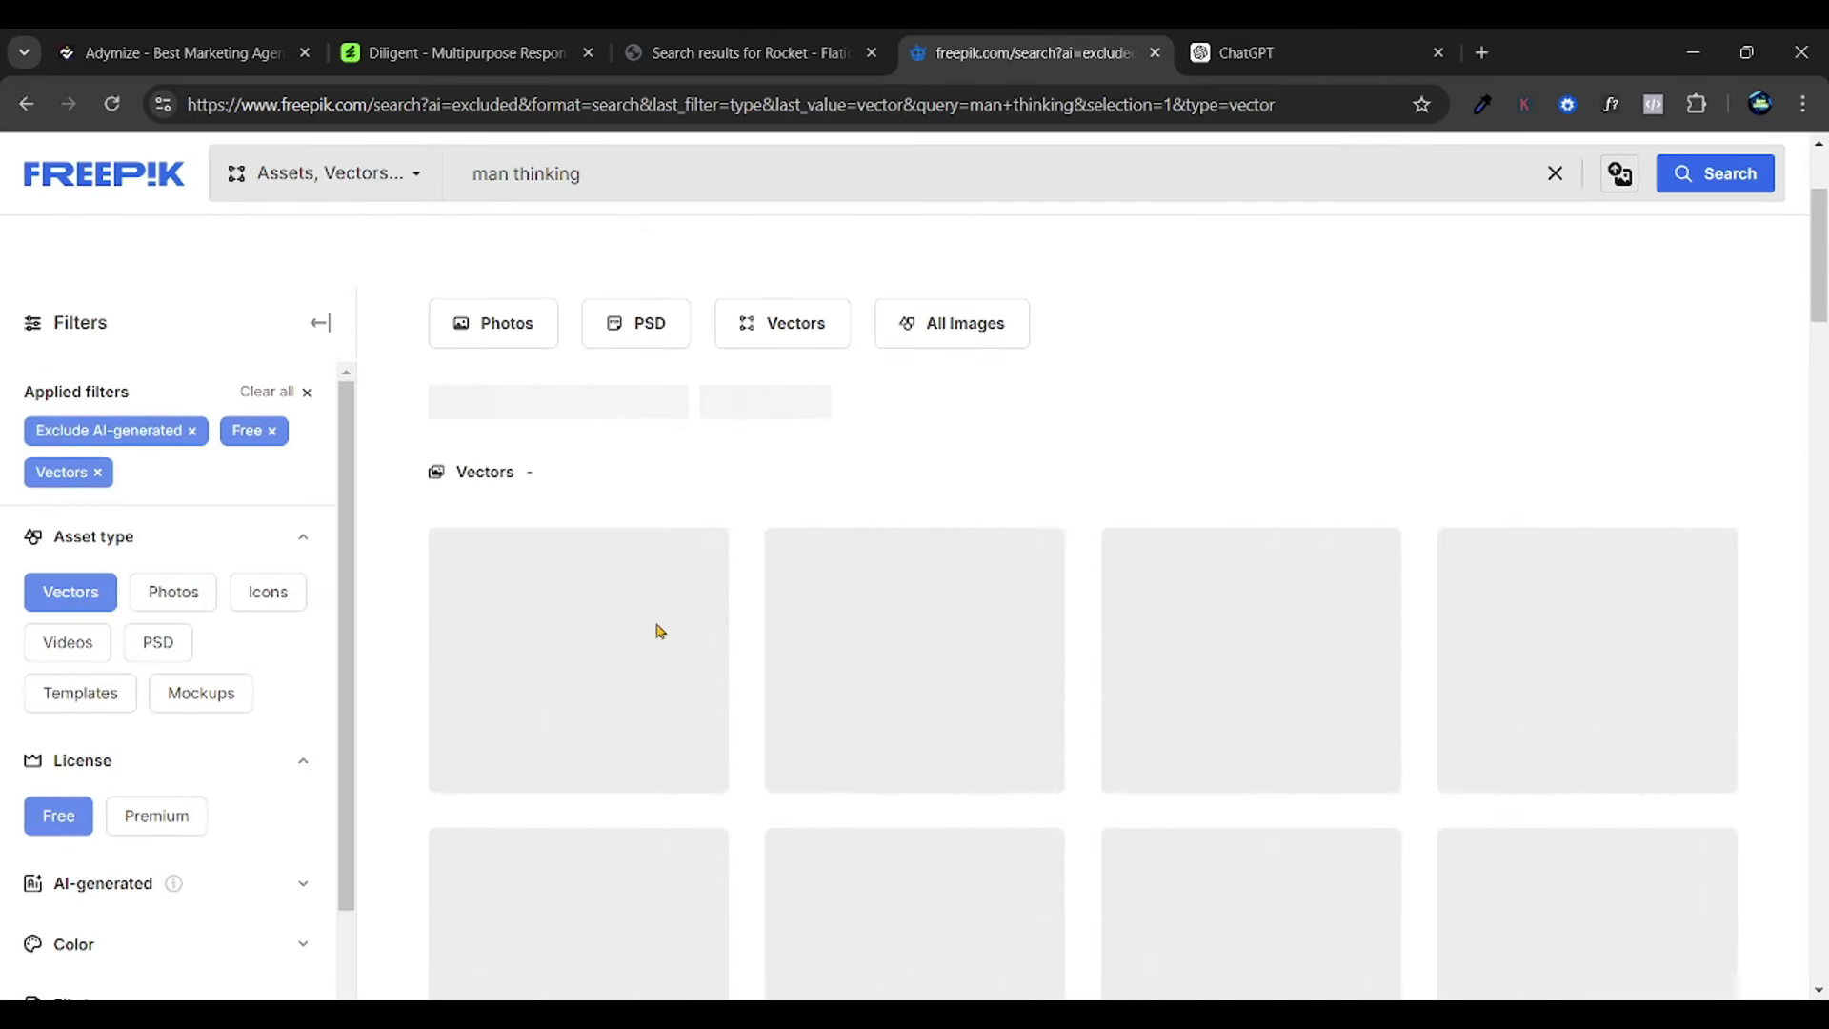
scroll(739, 573, "down", 4)
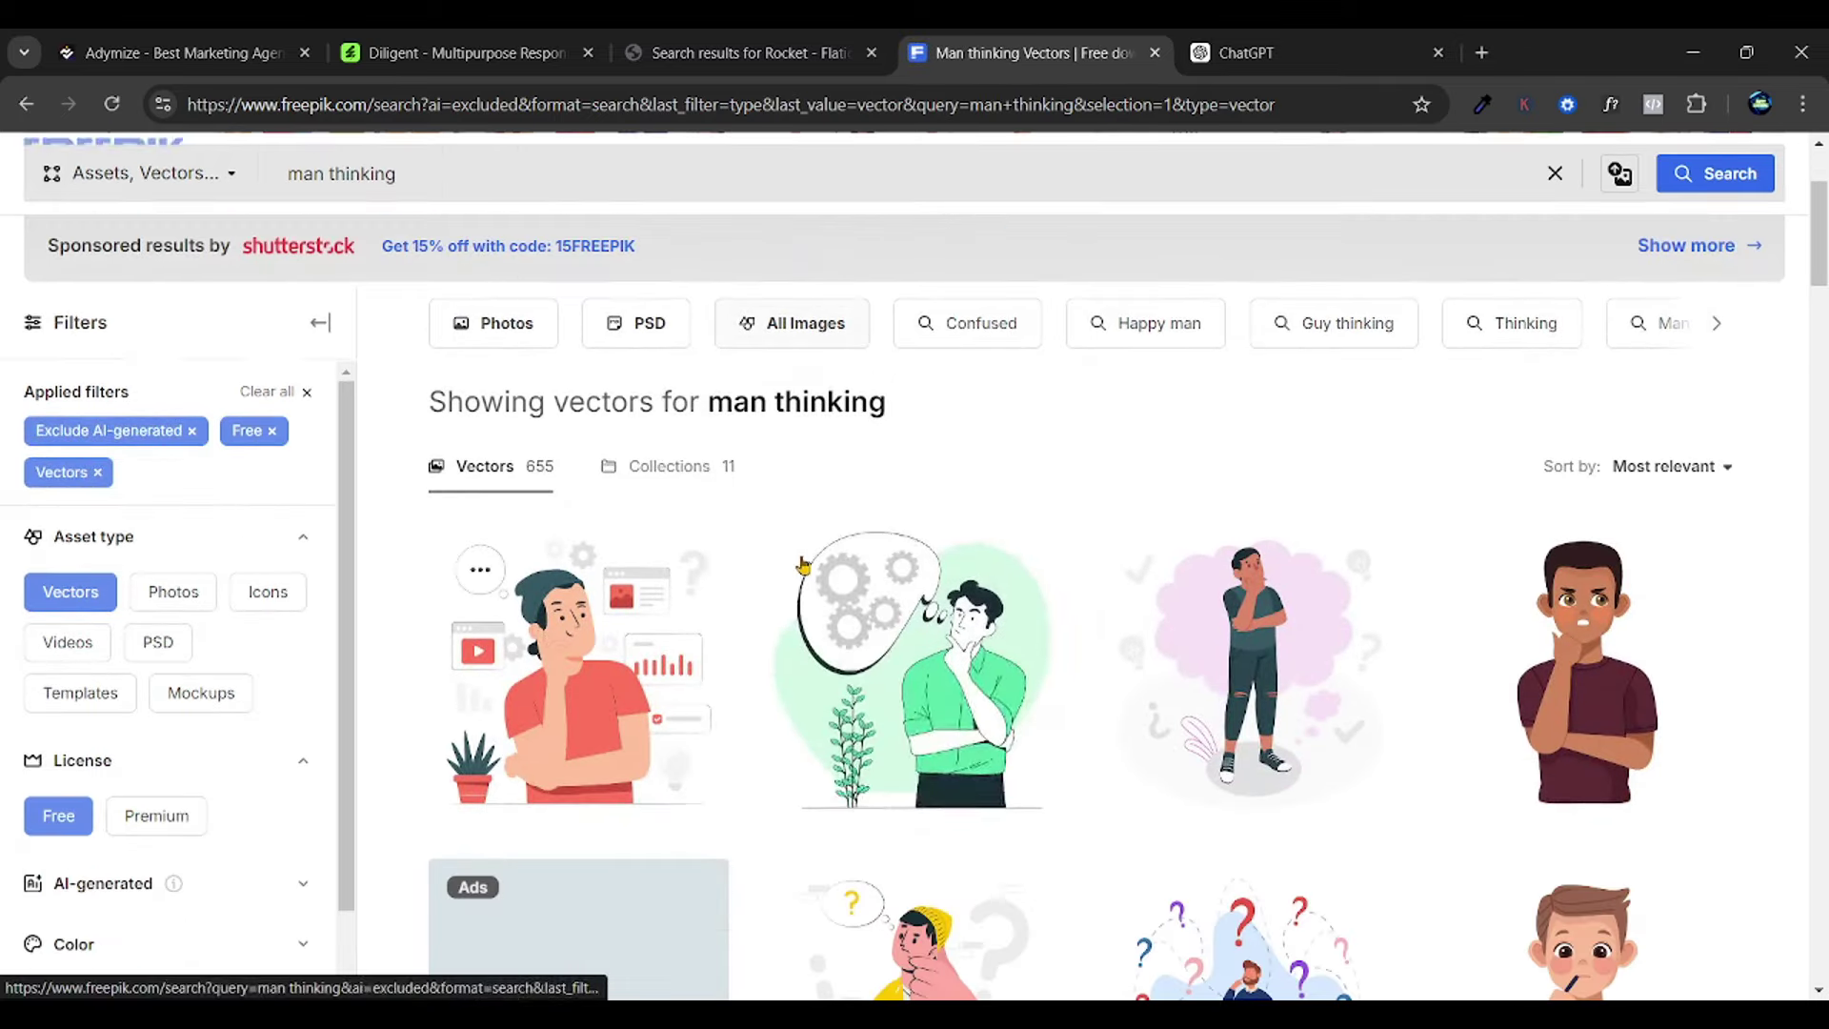
Open the first 'Man thinking concept illustration' result and download it for free.
left_click(584, 570)
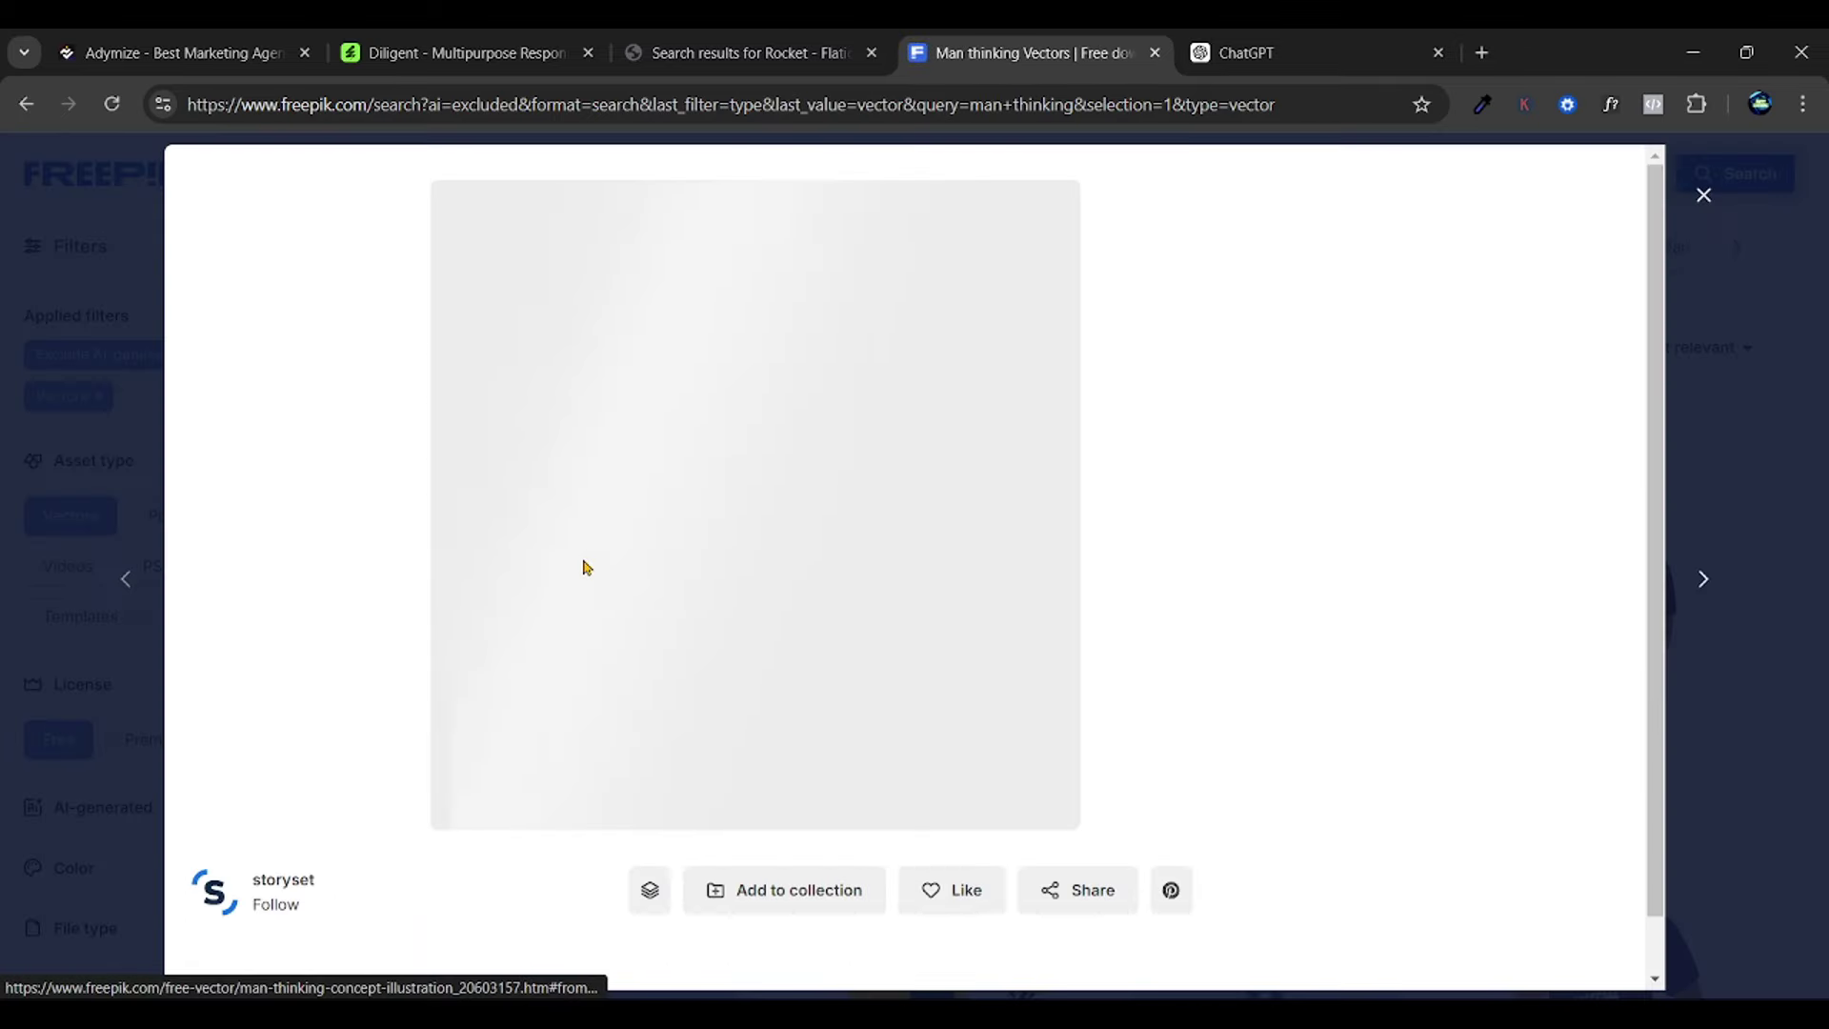
left_click(1355, 599)
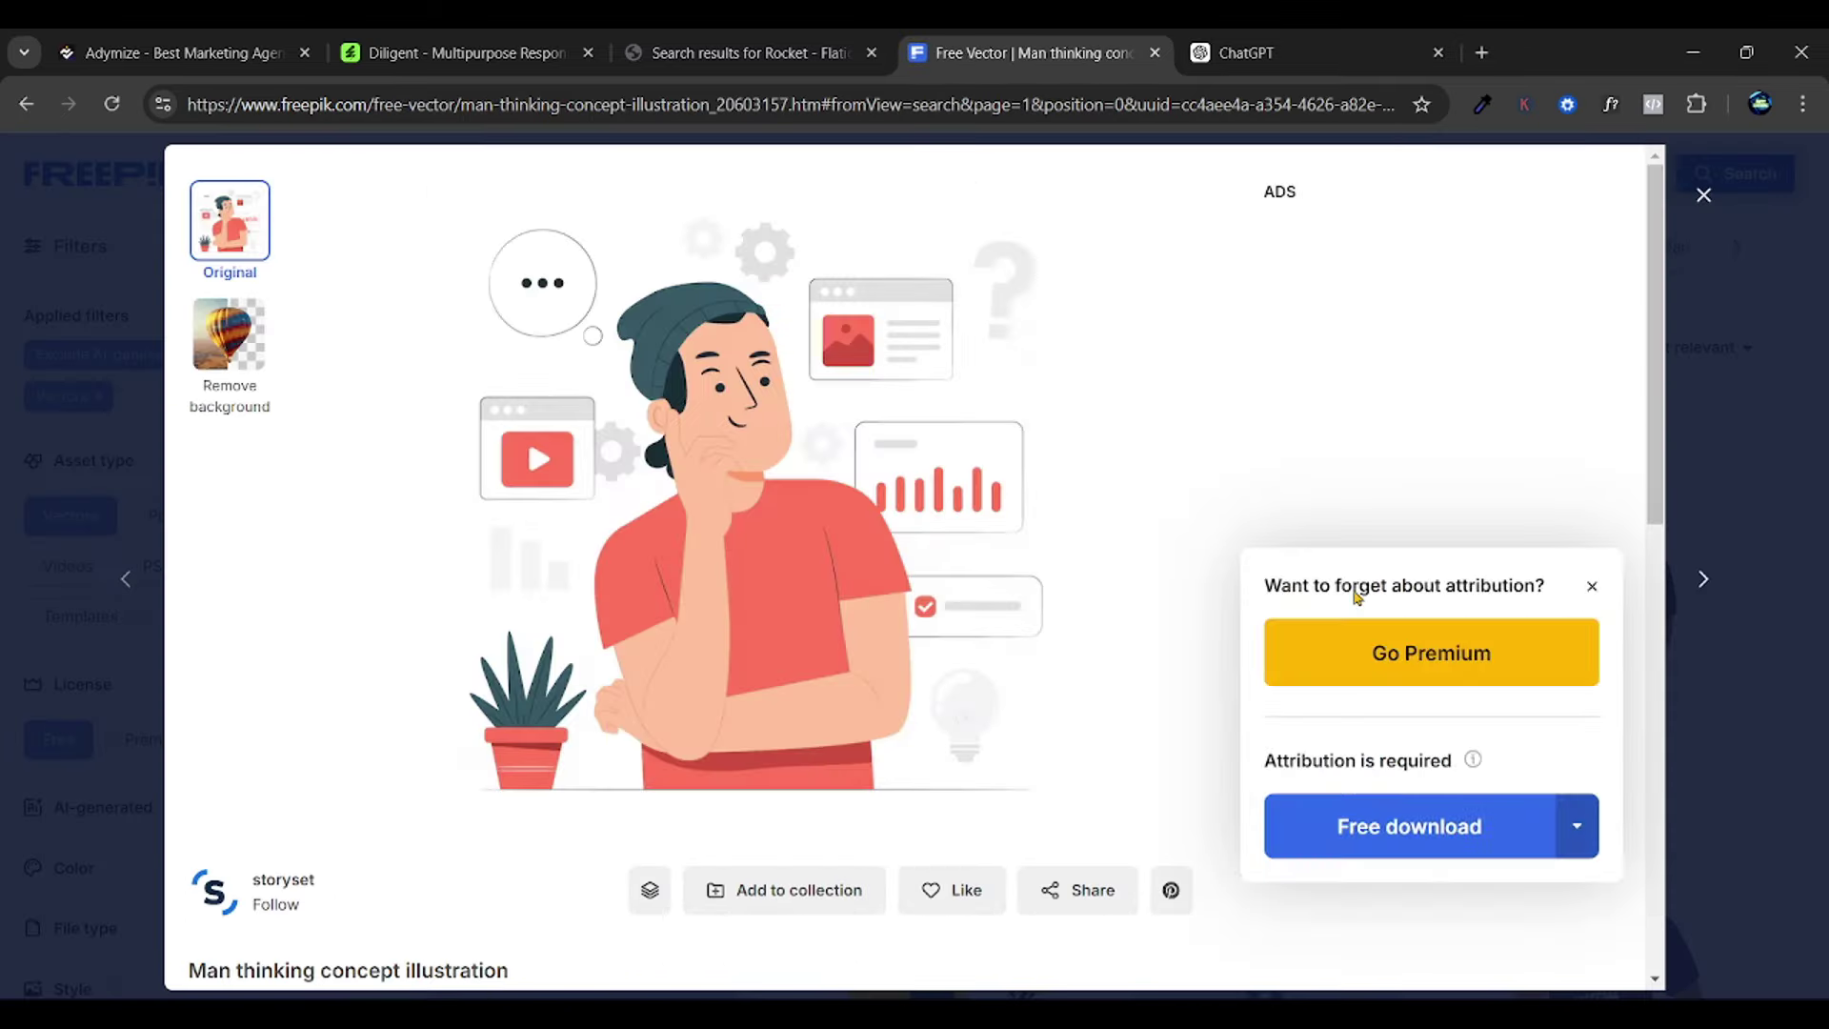
scroll(1106, 604, "down", 2)
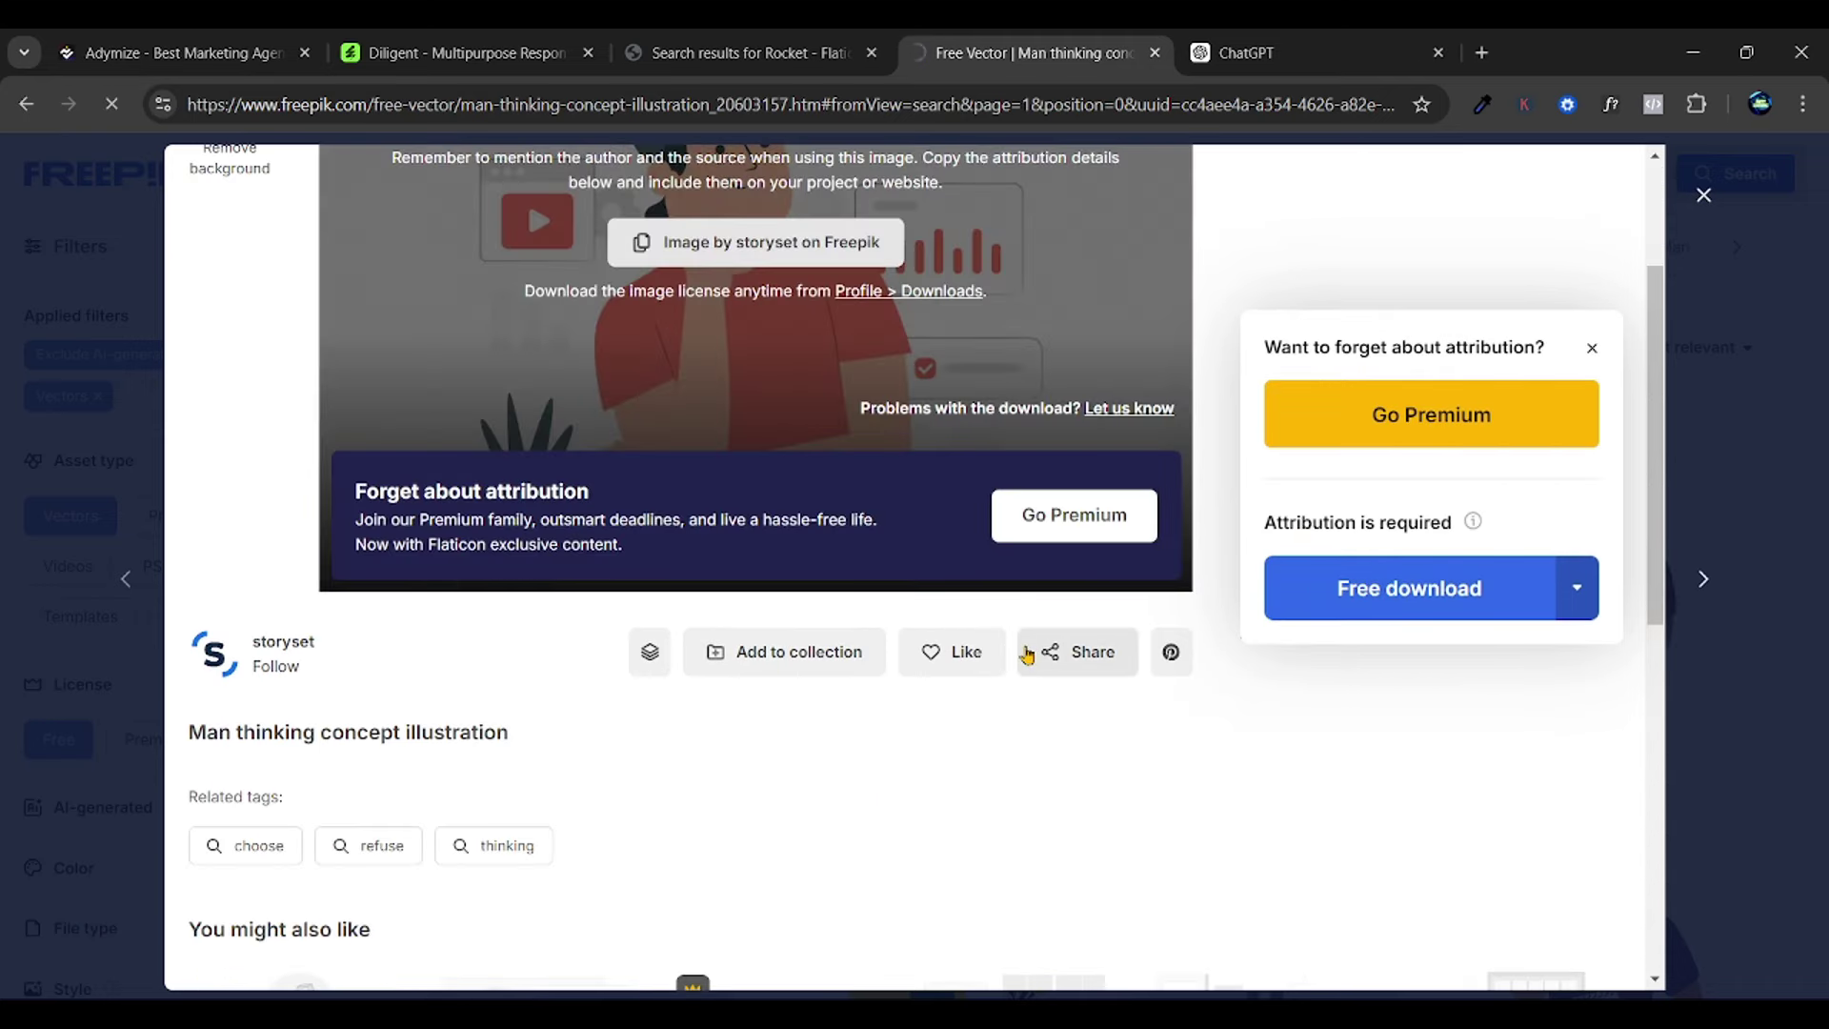
scroll(1026, 656, "down", 3)
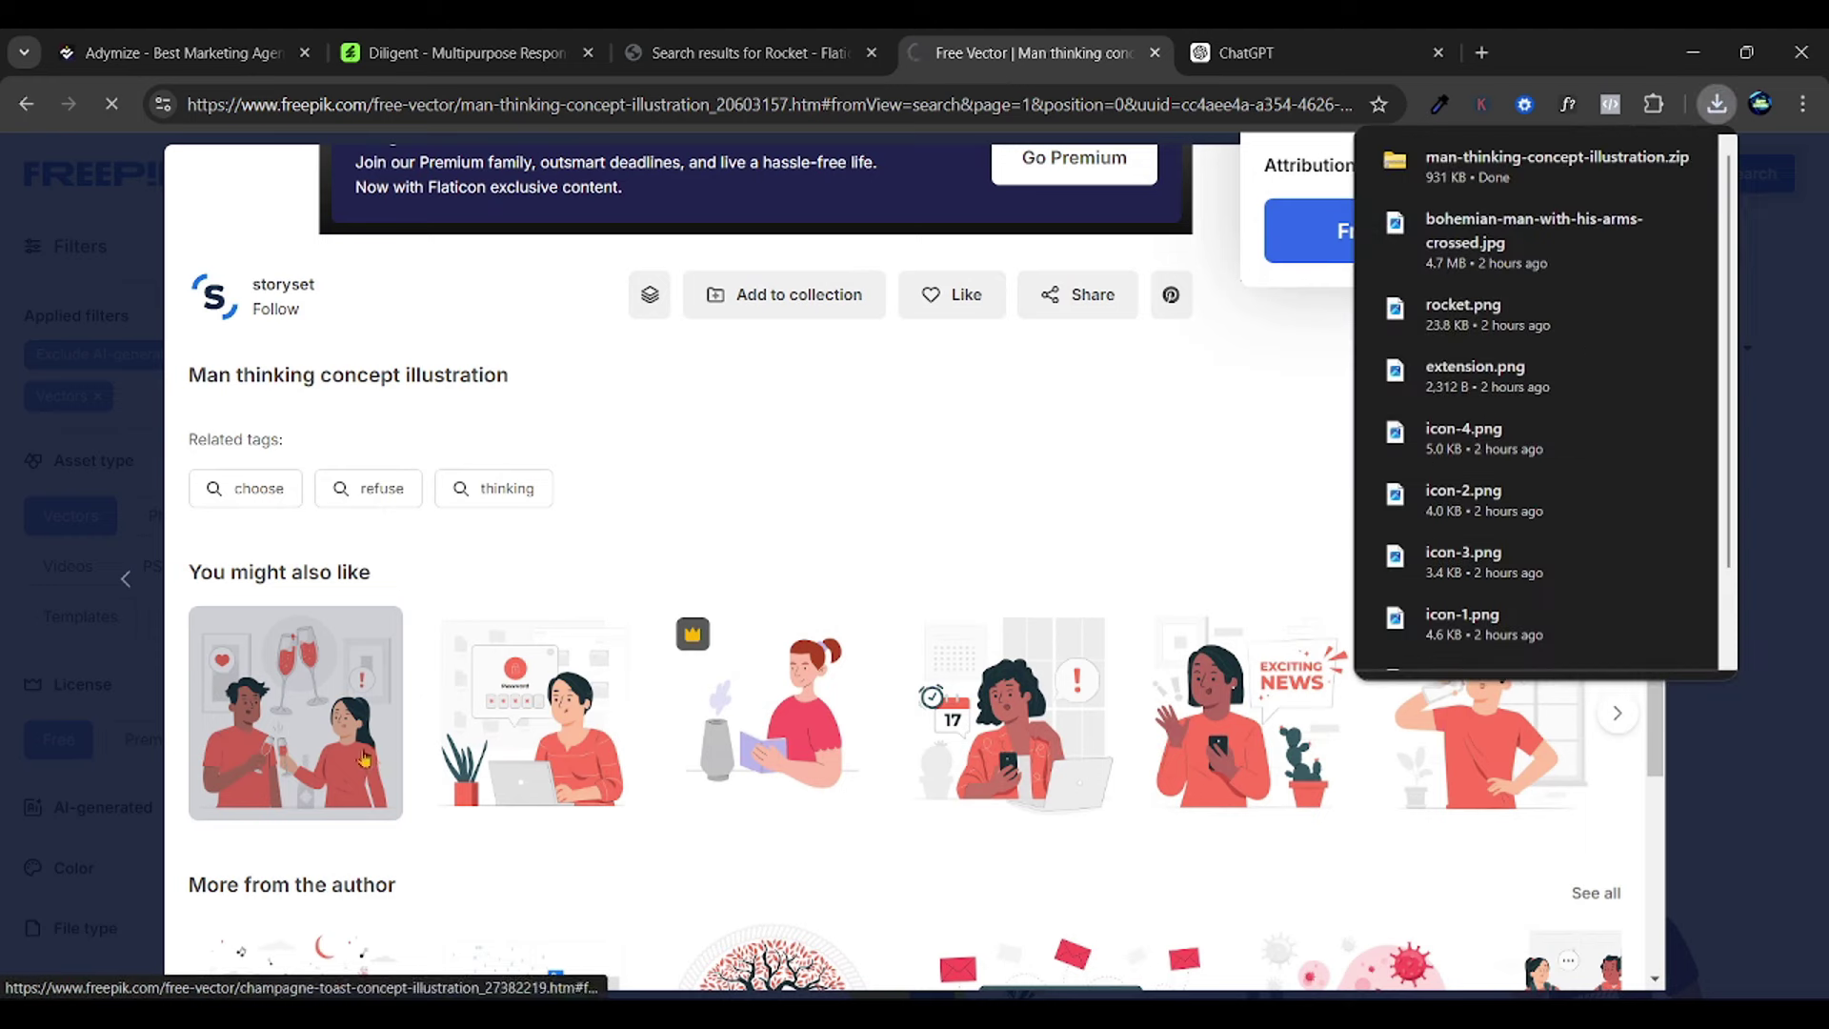
scroll(1200, 771, "down", 1)
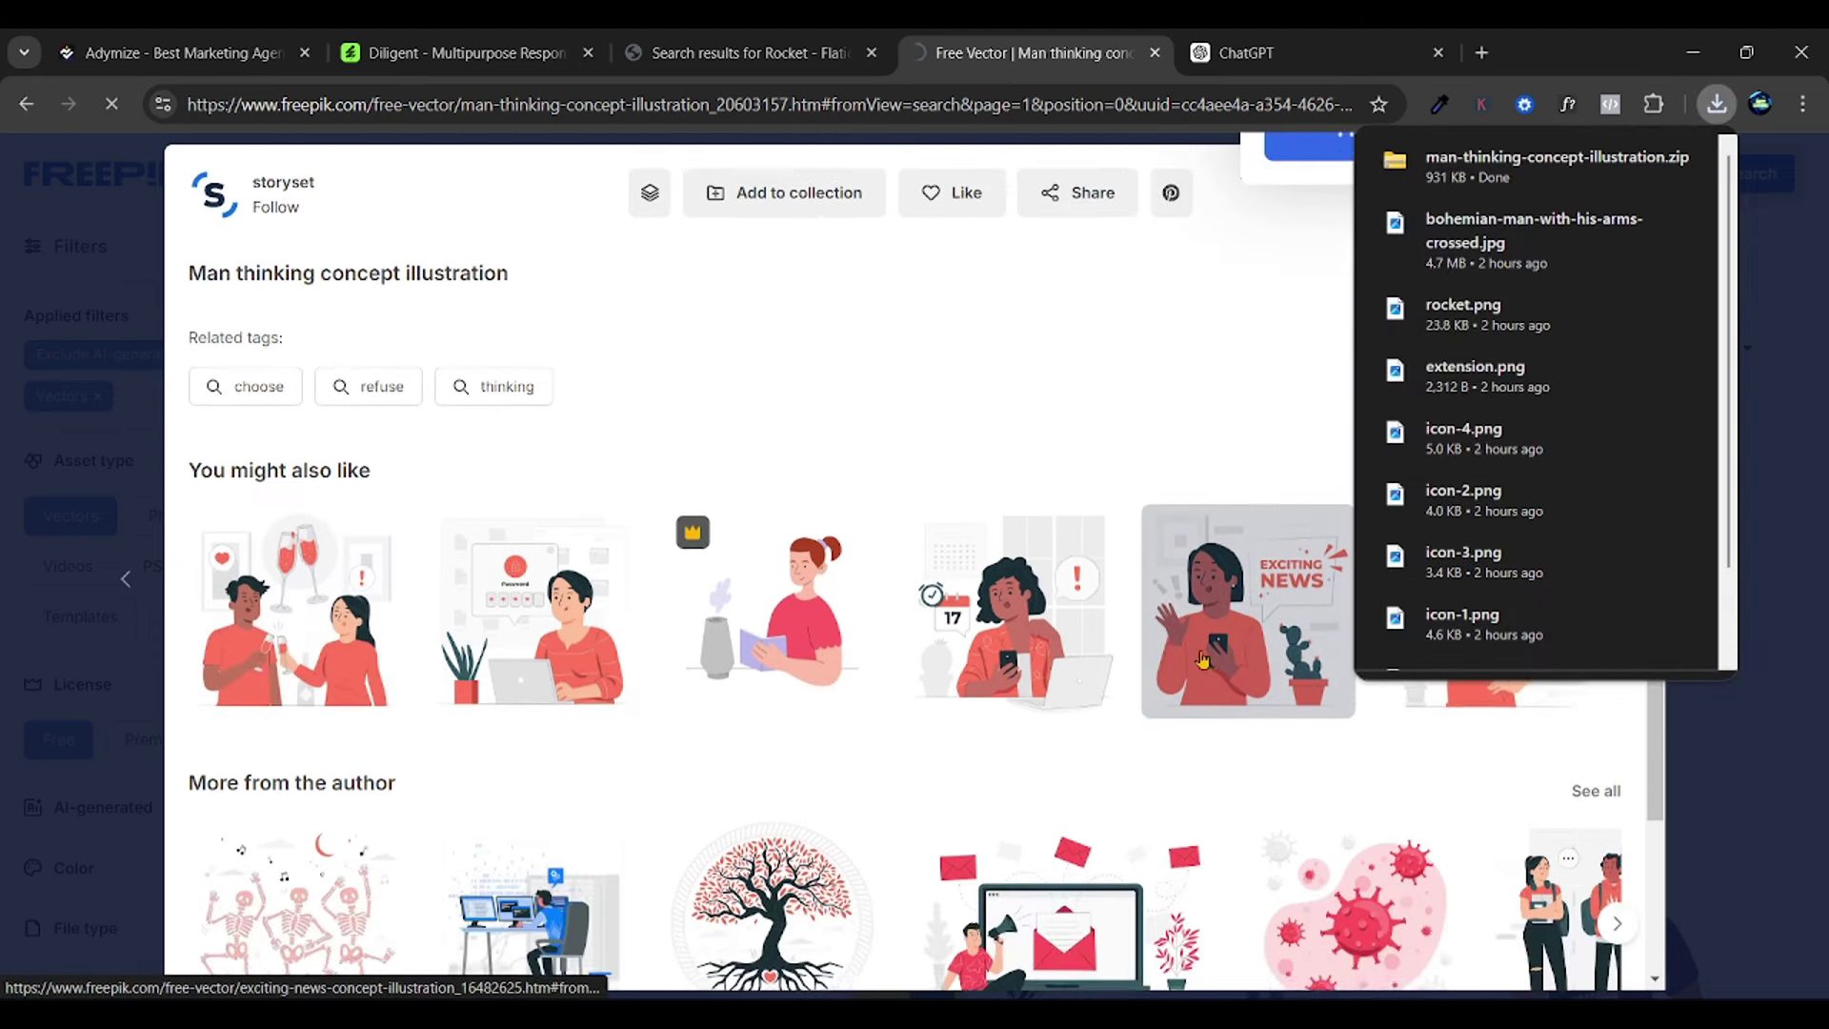
scroll(1202, 659, "up", 1)
scroll(1613, 810, "up", 1)
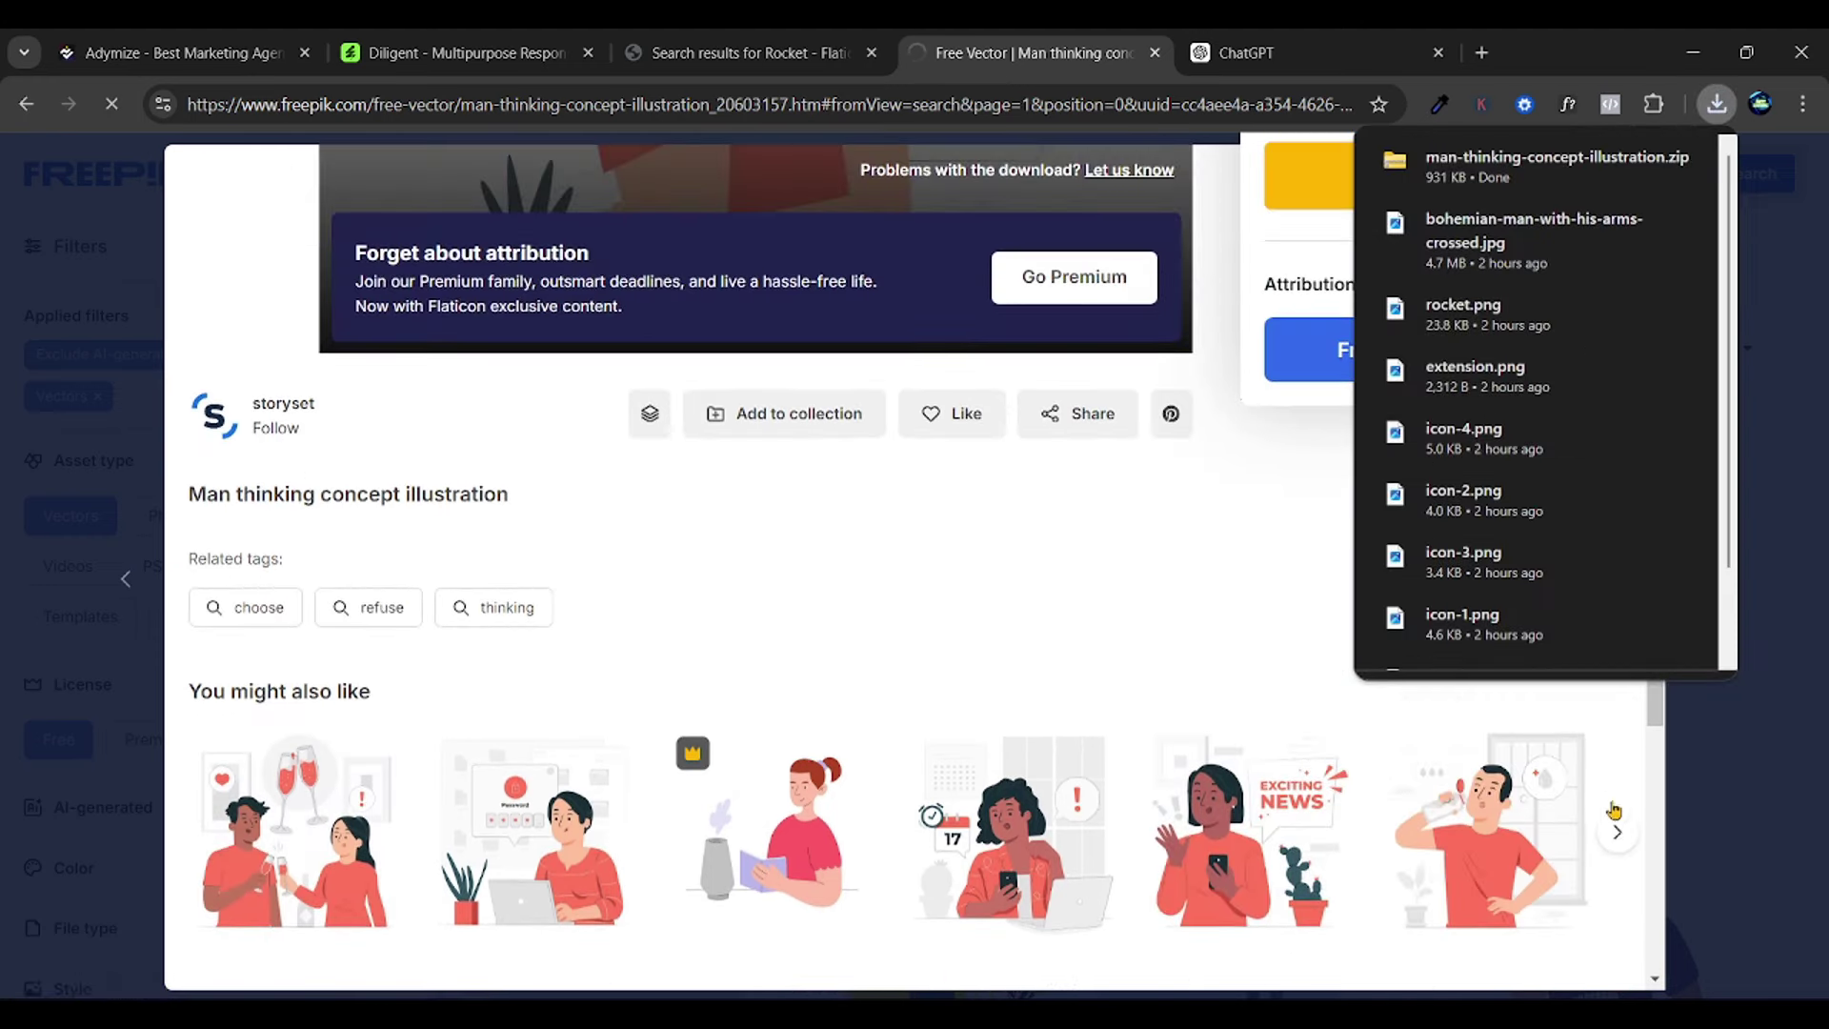
Browse related illustrations, check Chrome's recent downloads, and open File Explorer with Win+E.
left_click(1624, 850)
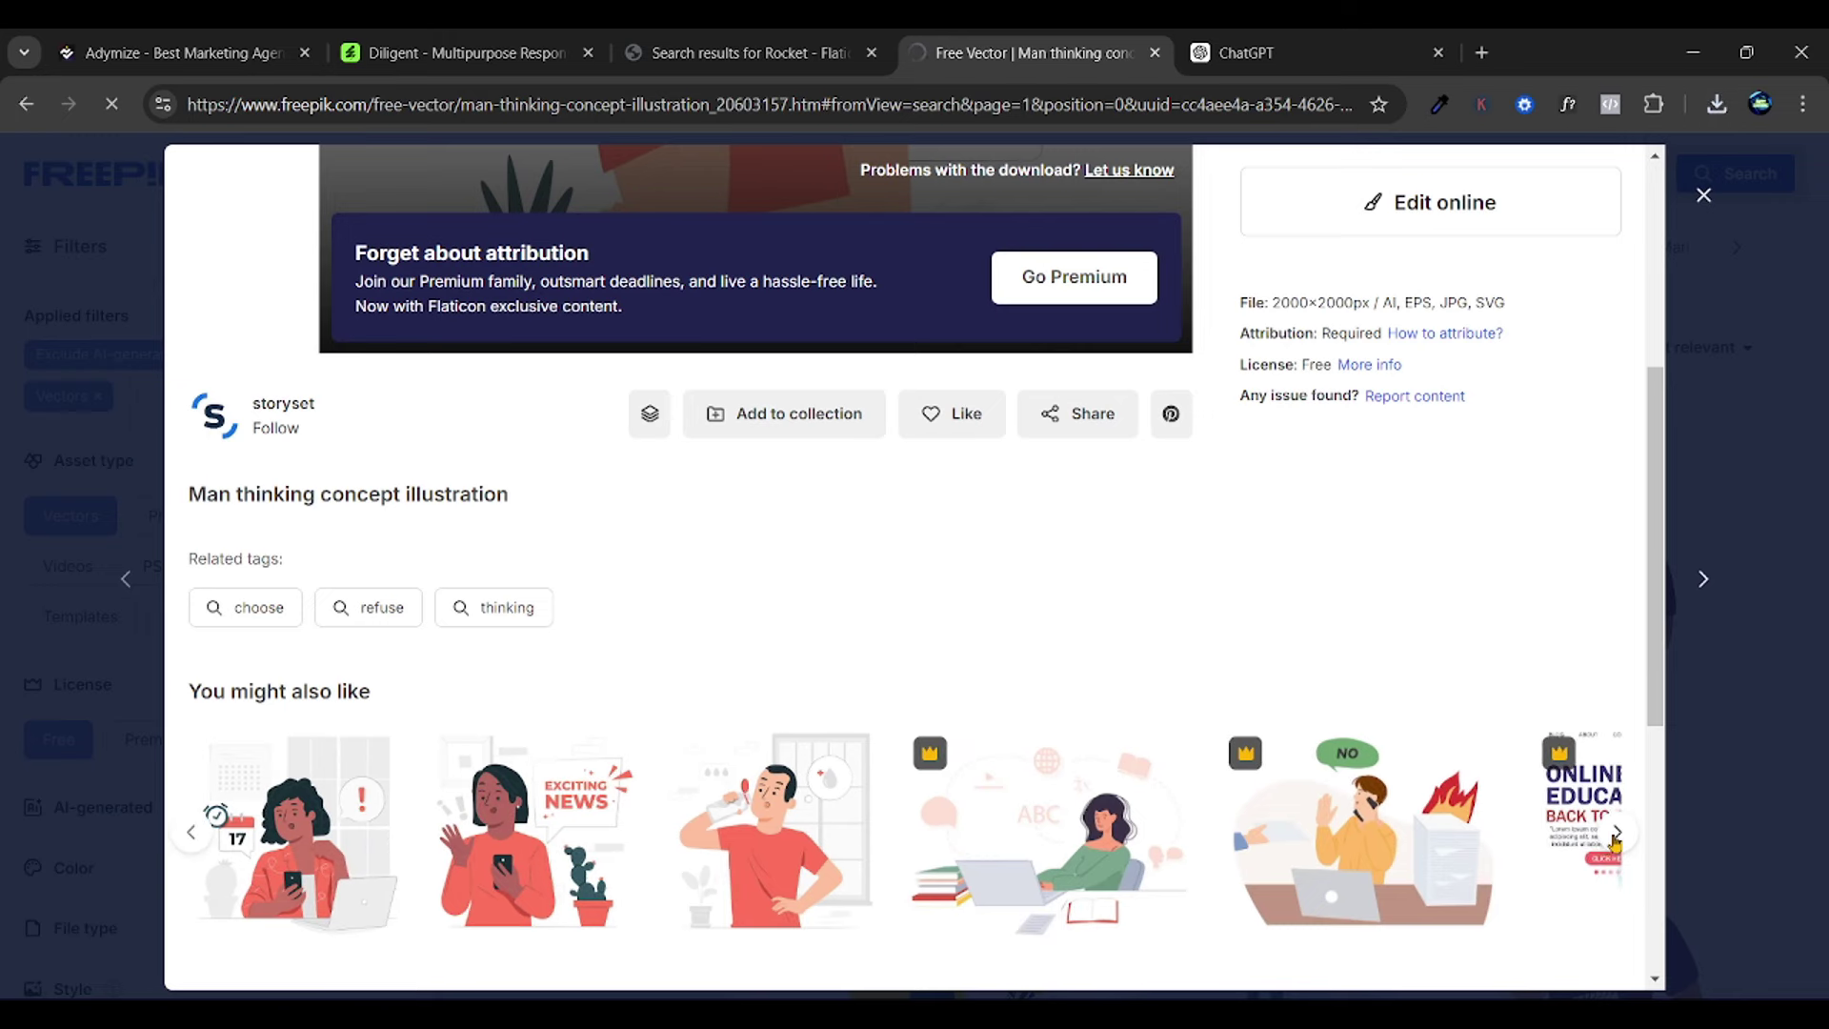
left_click(1616, 836)
scroll(1086, 633, "up", 5)
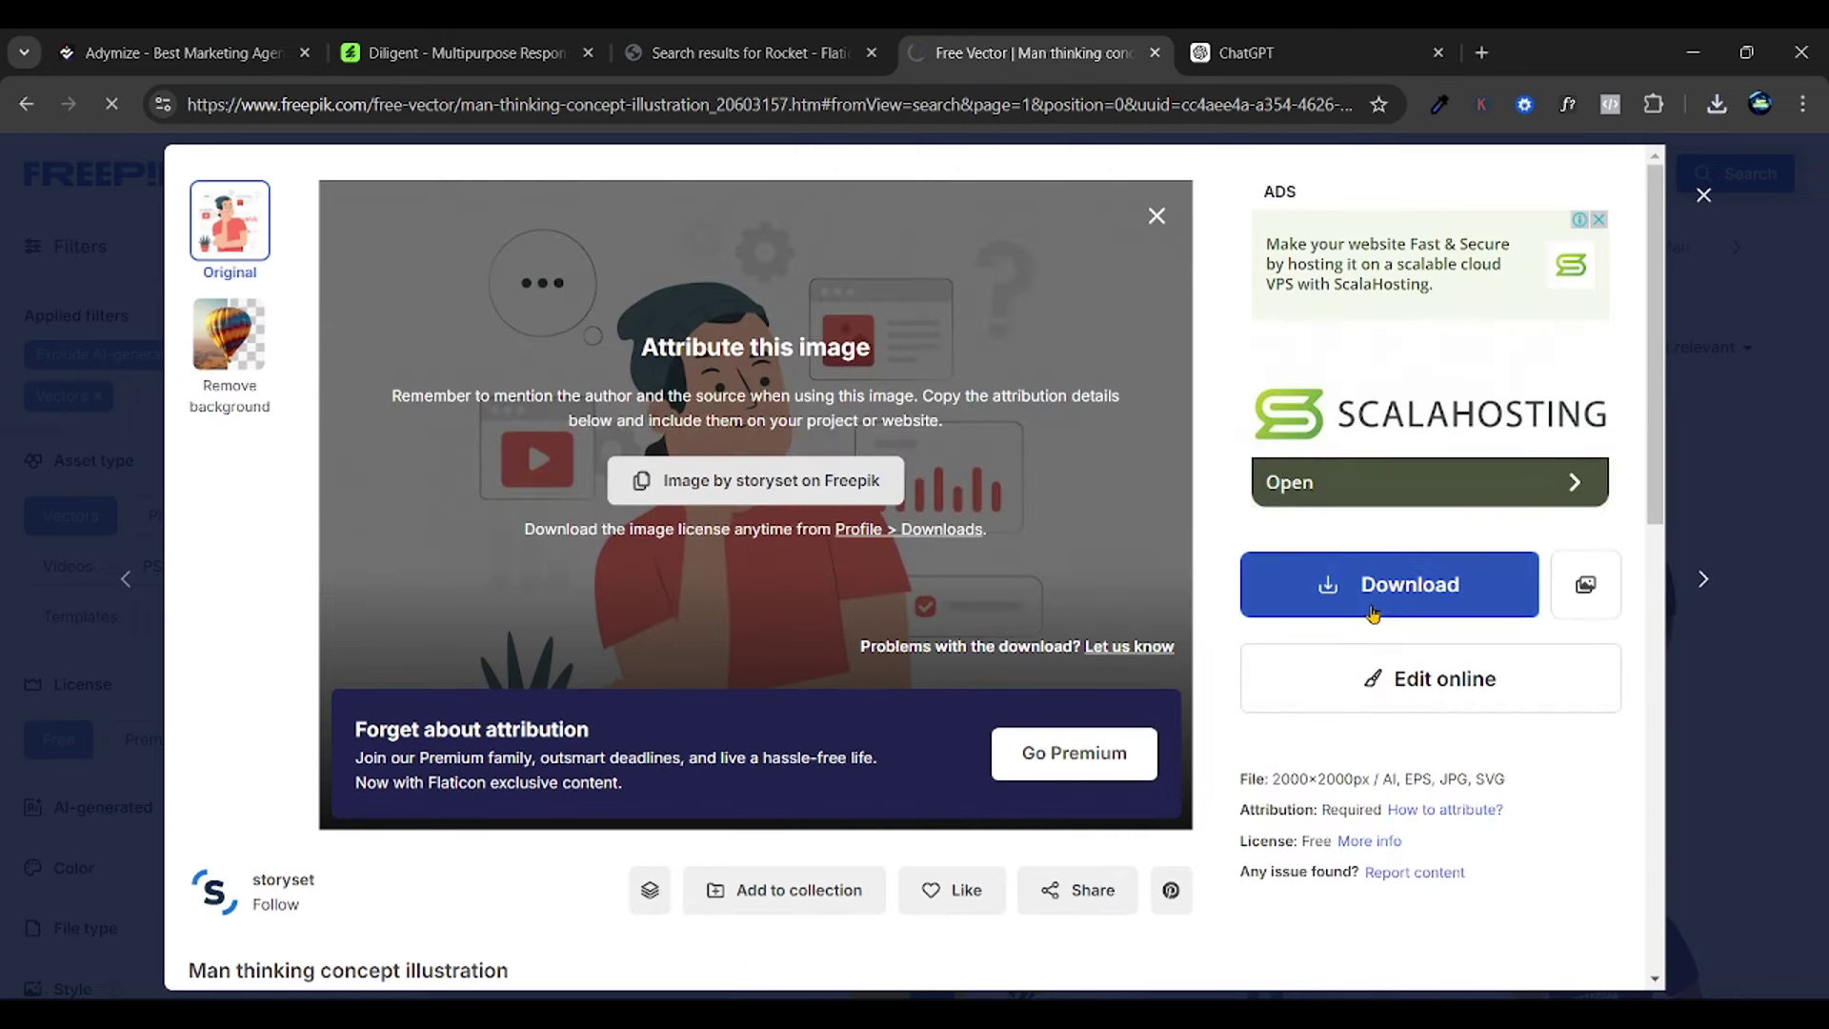
left_click(1715, 105)
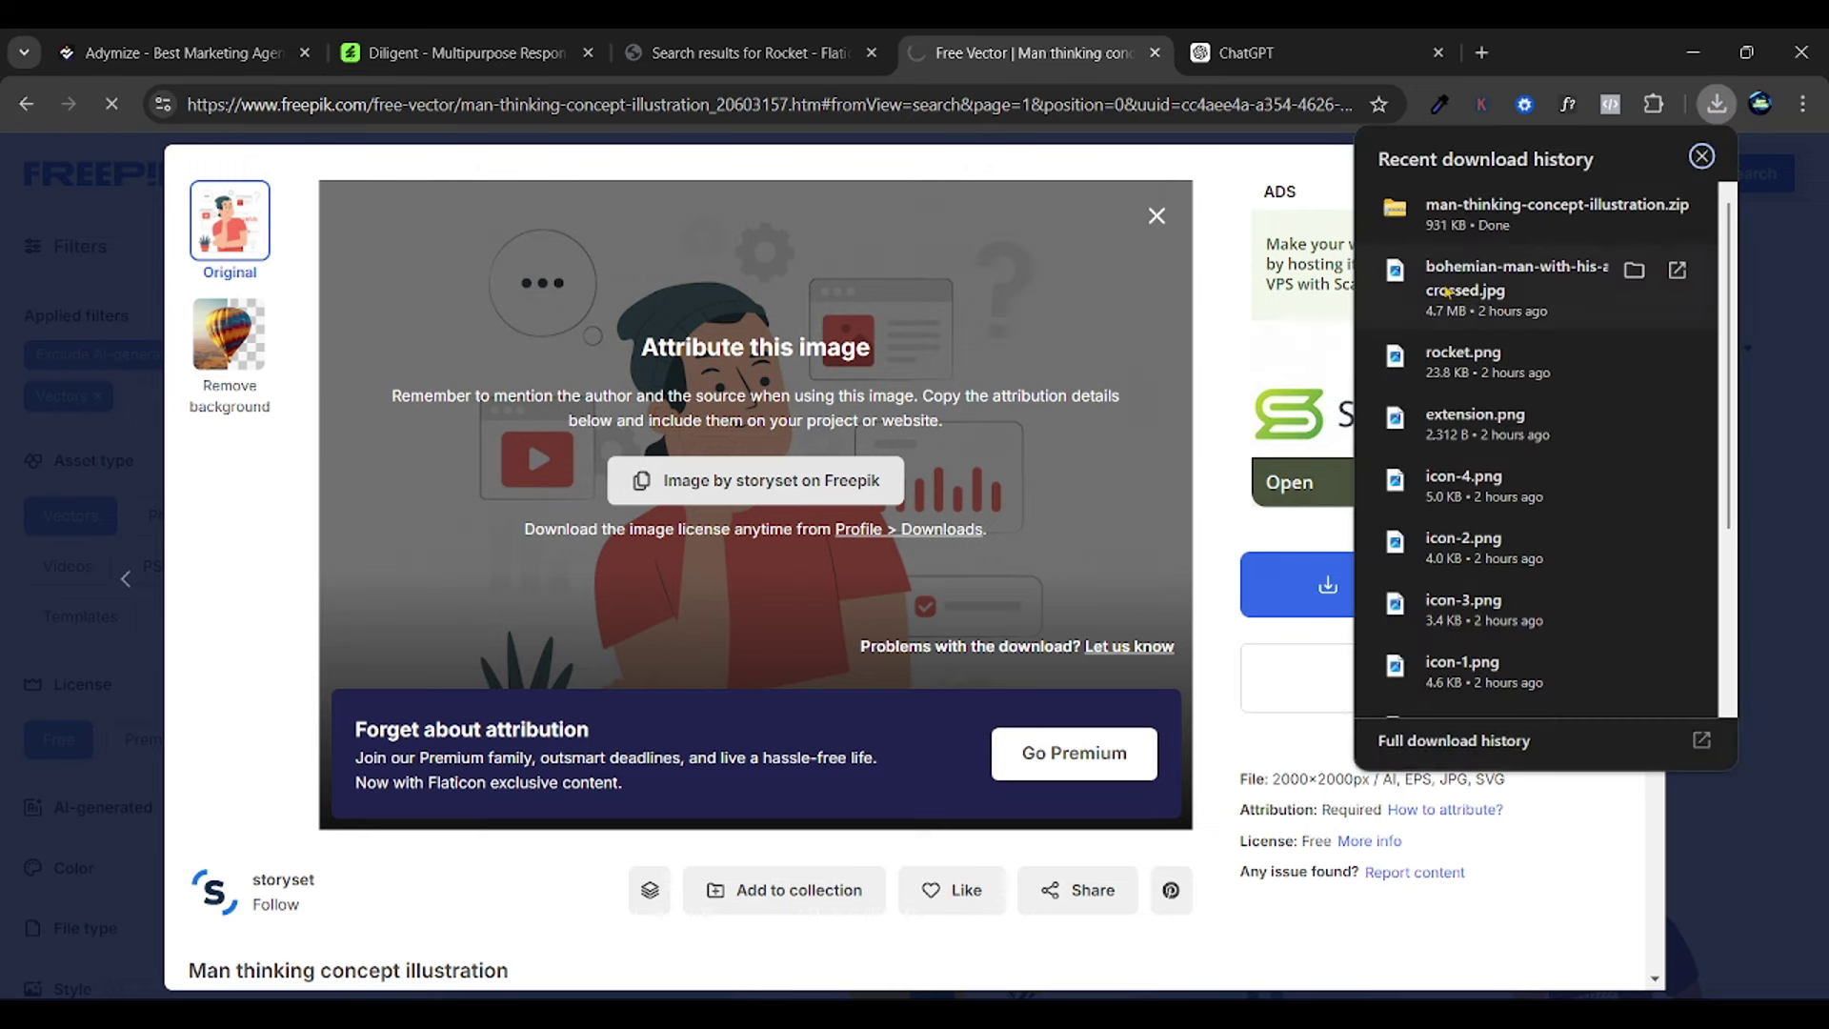
key("super+e")
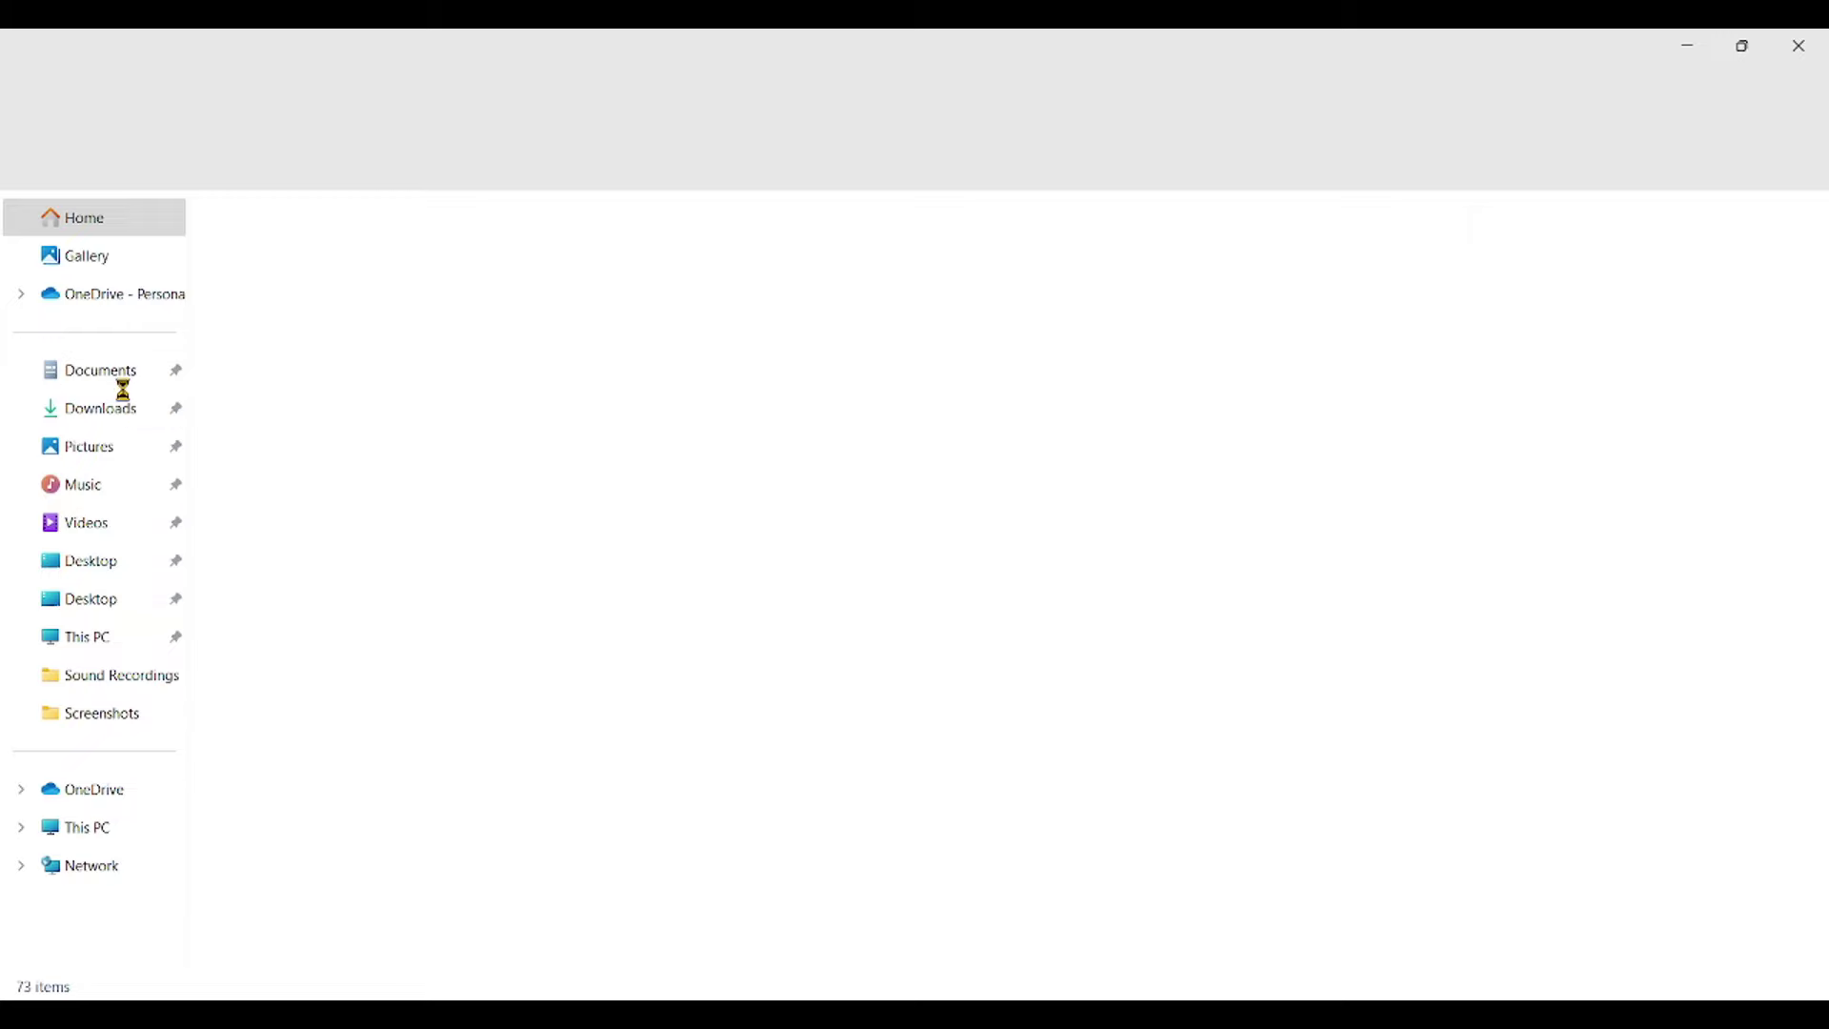
Extract the man-thinking-concept-illustration zip in Downloads to its suggested same-named folder.
left_click(114, 421)
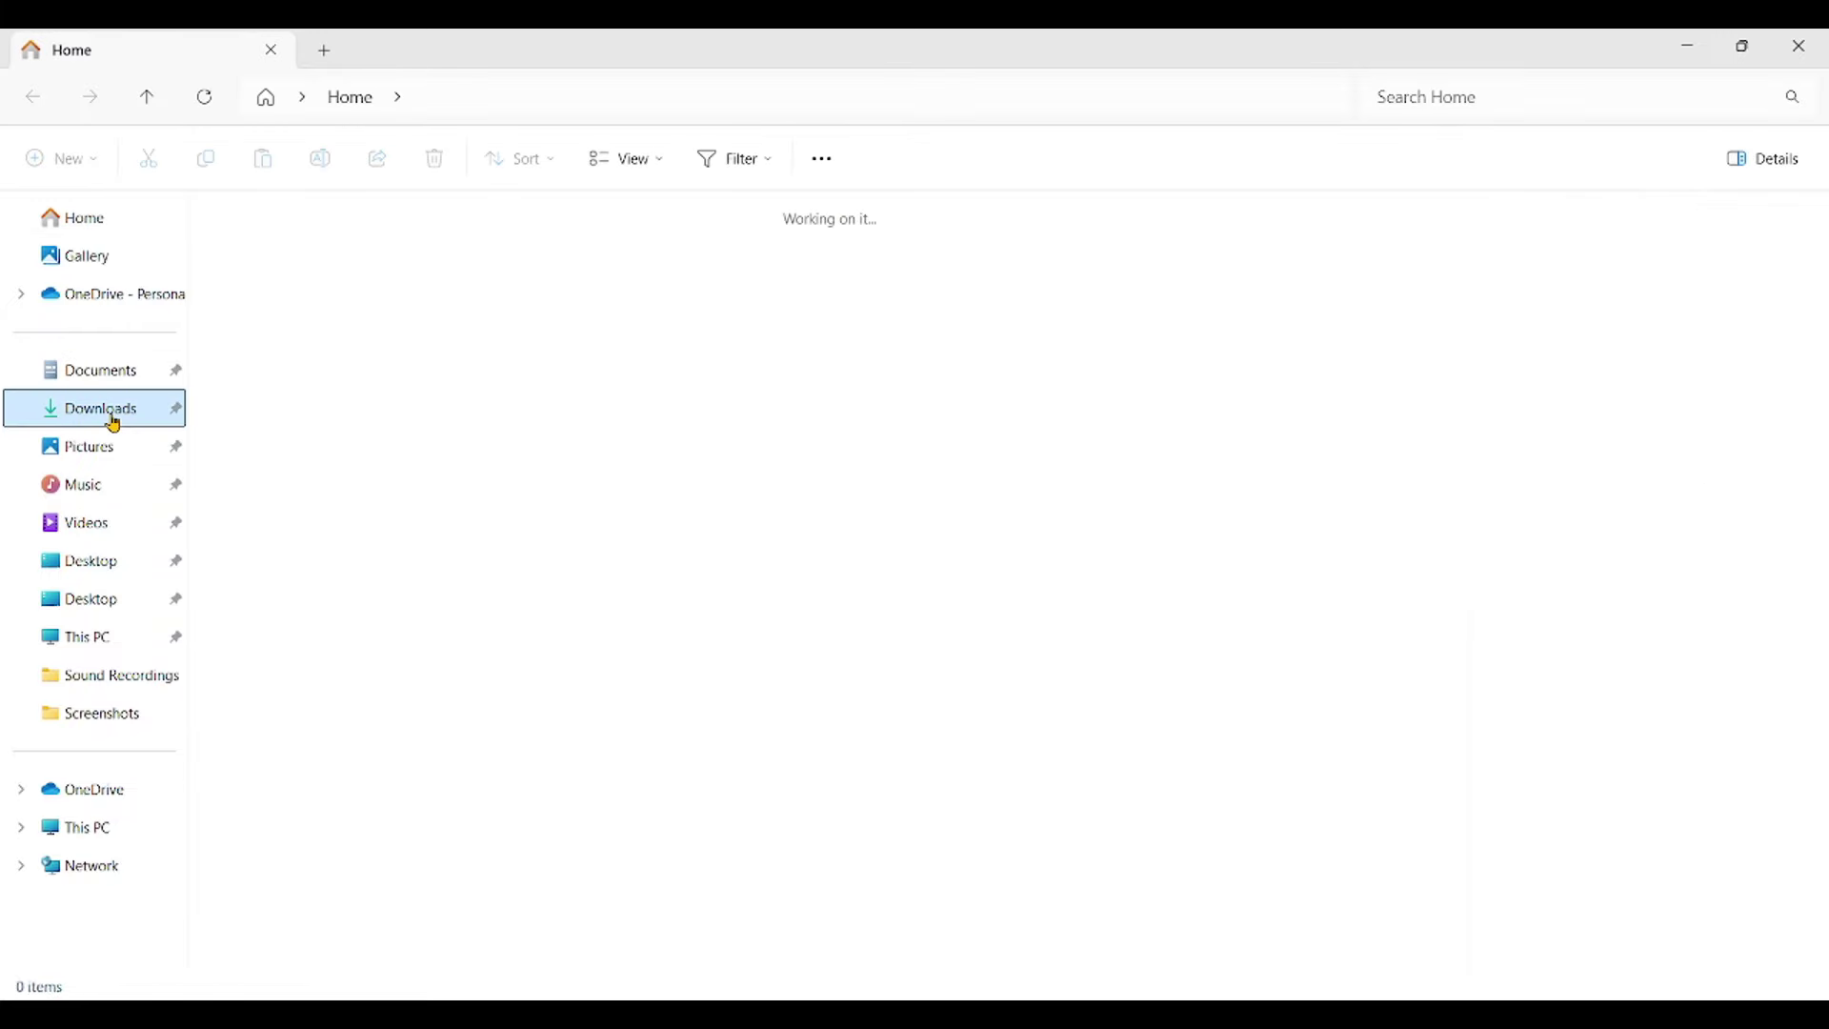
left_click(268, 305)
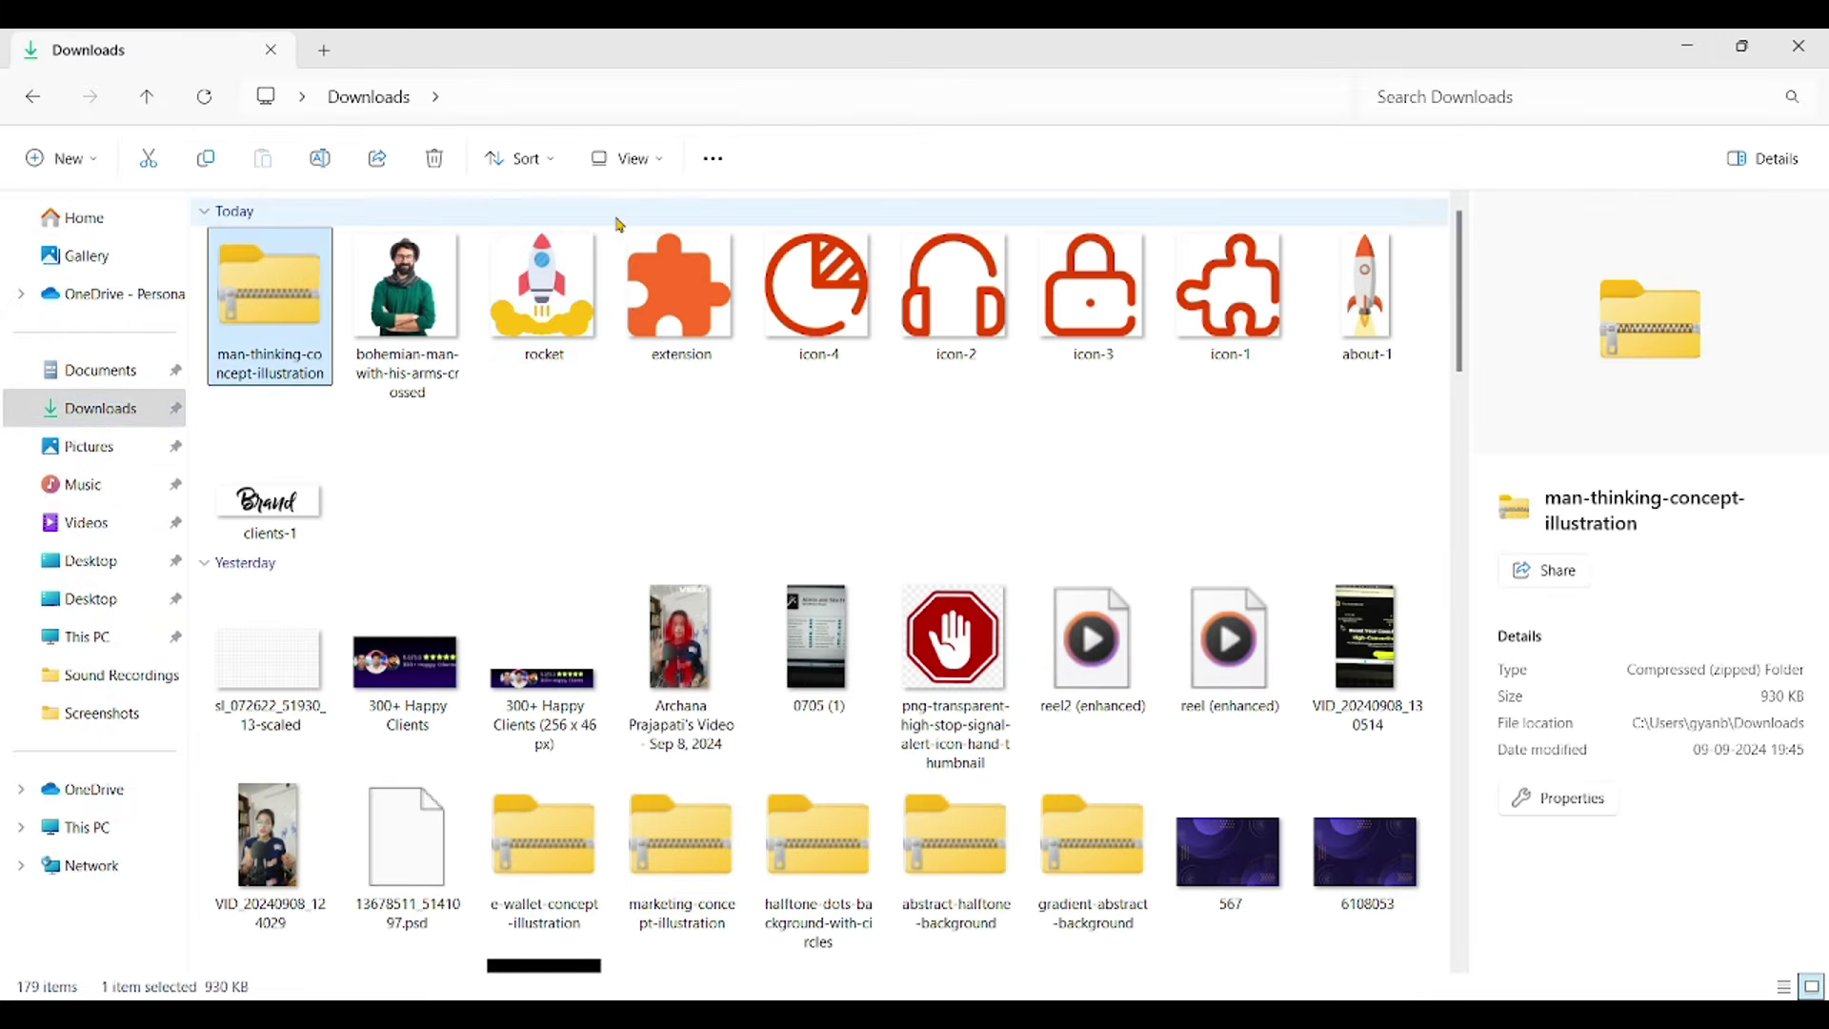
left_click(752, 161)
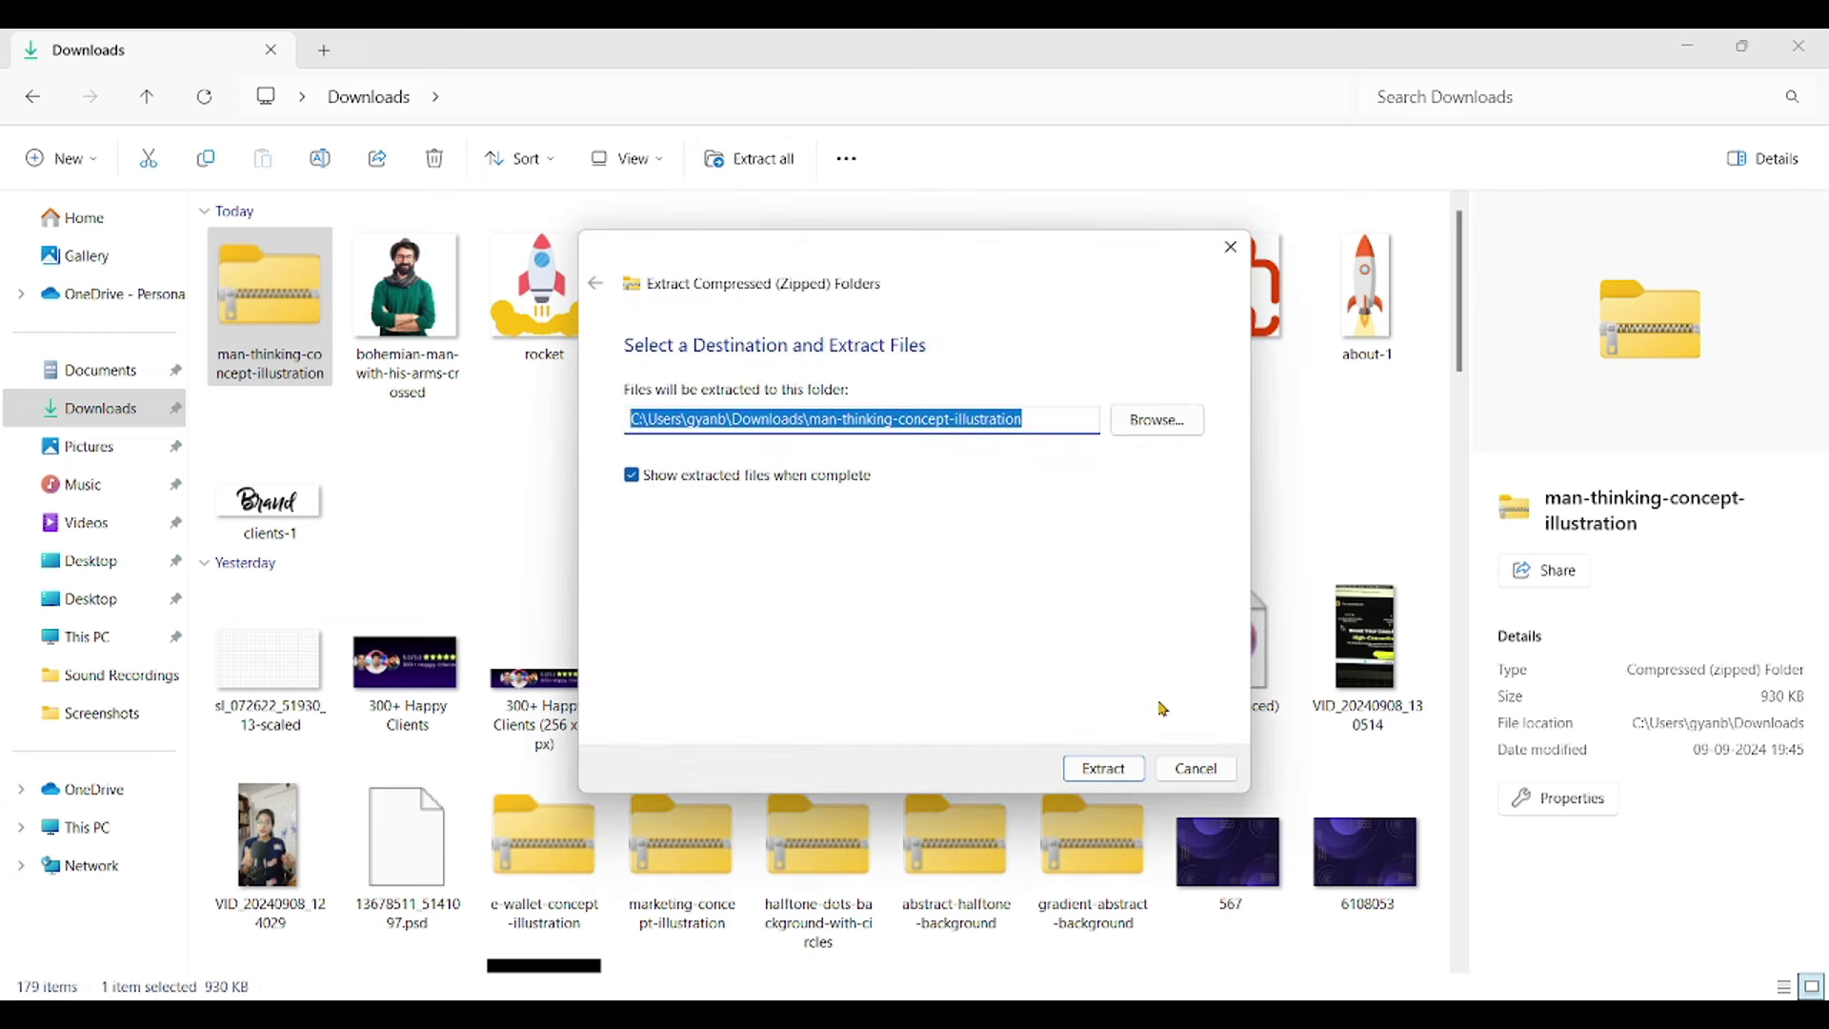
left_click(1104, 768)
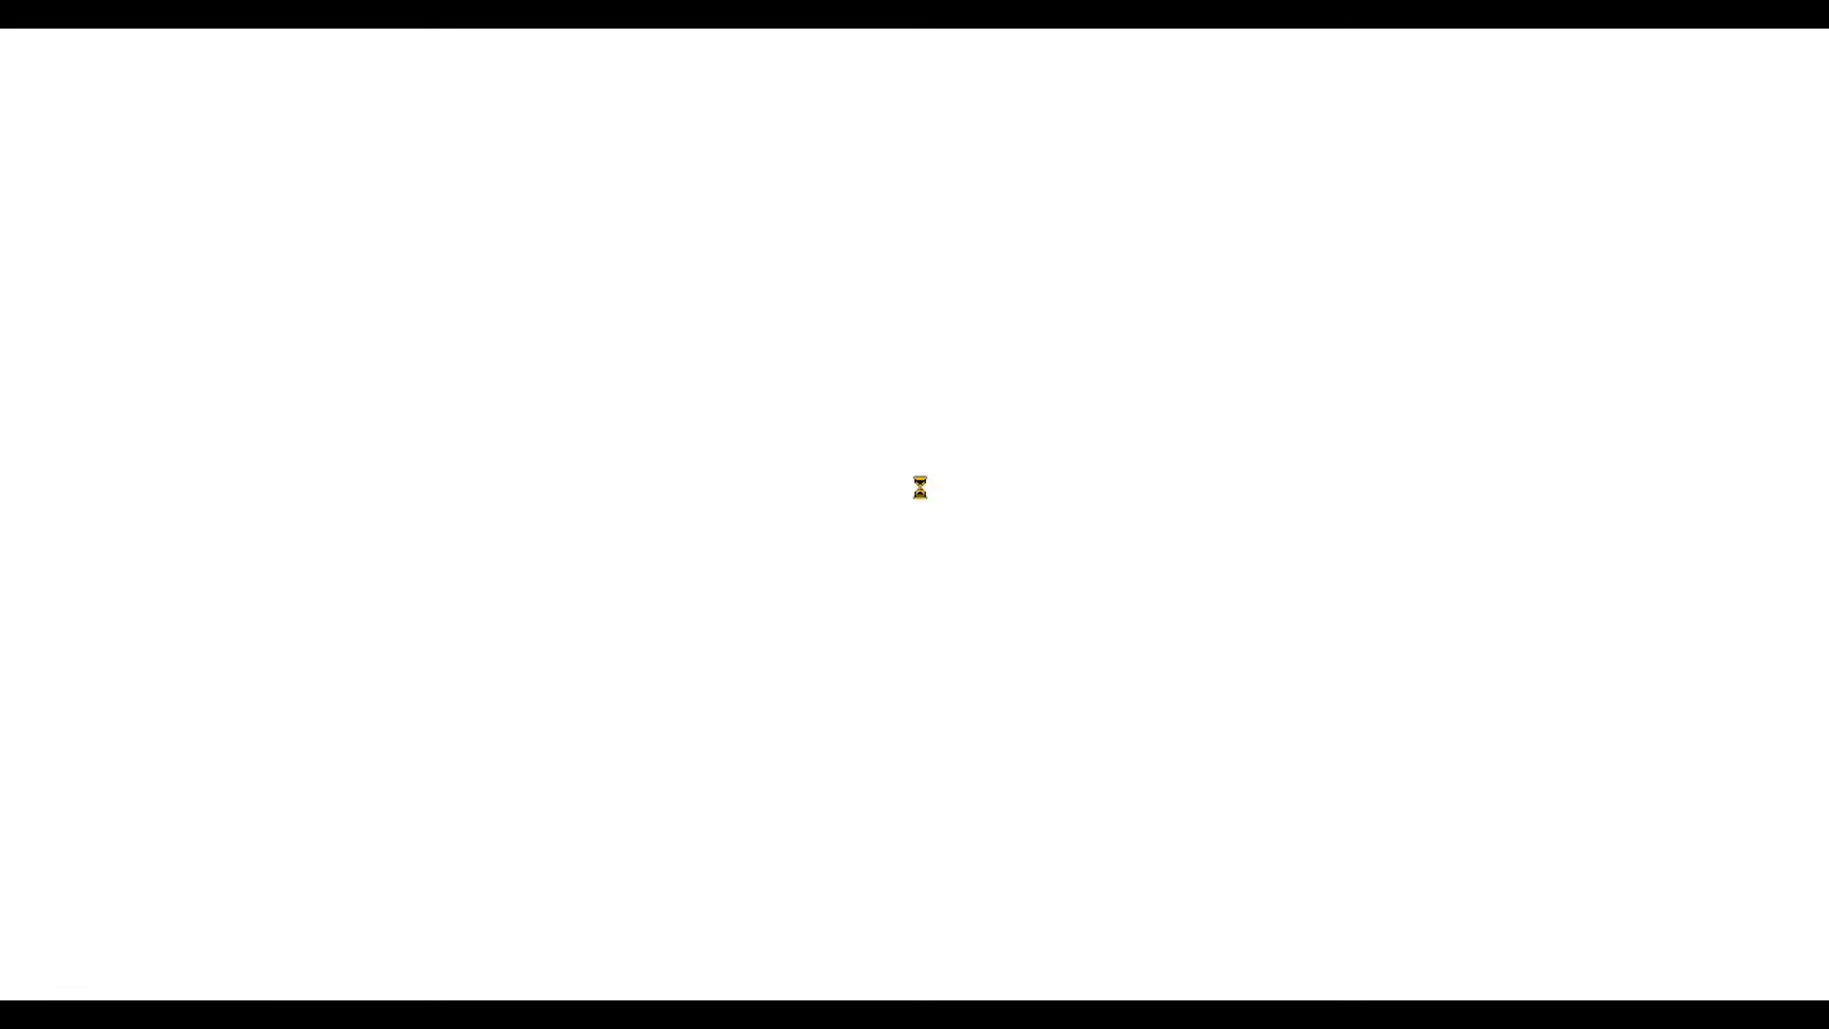
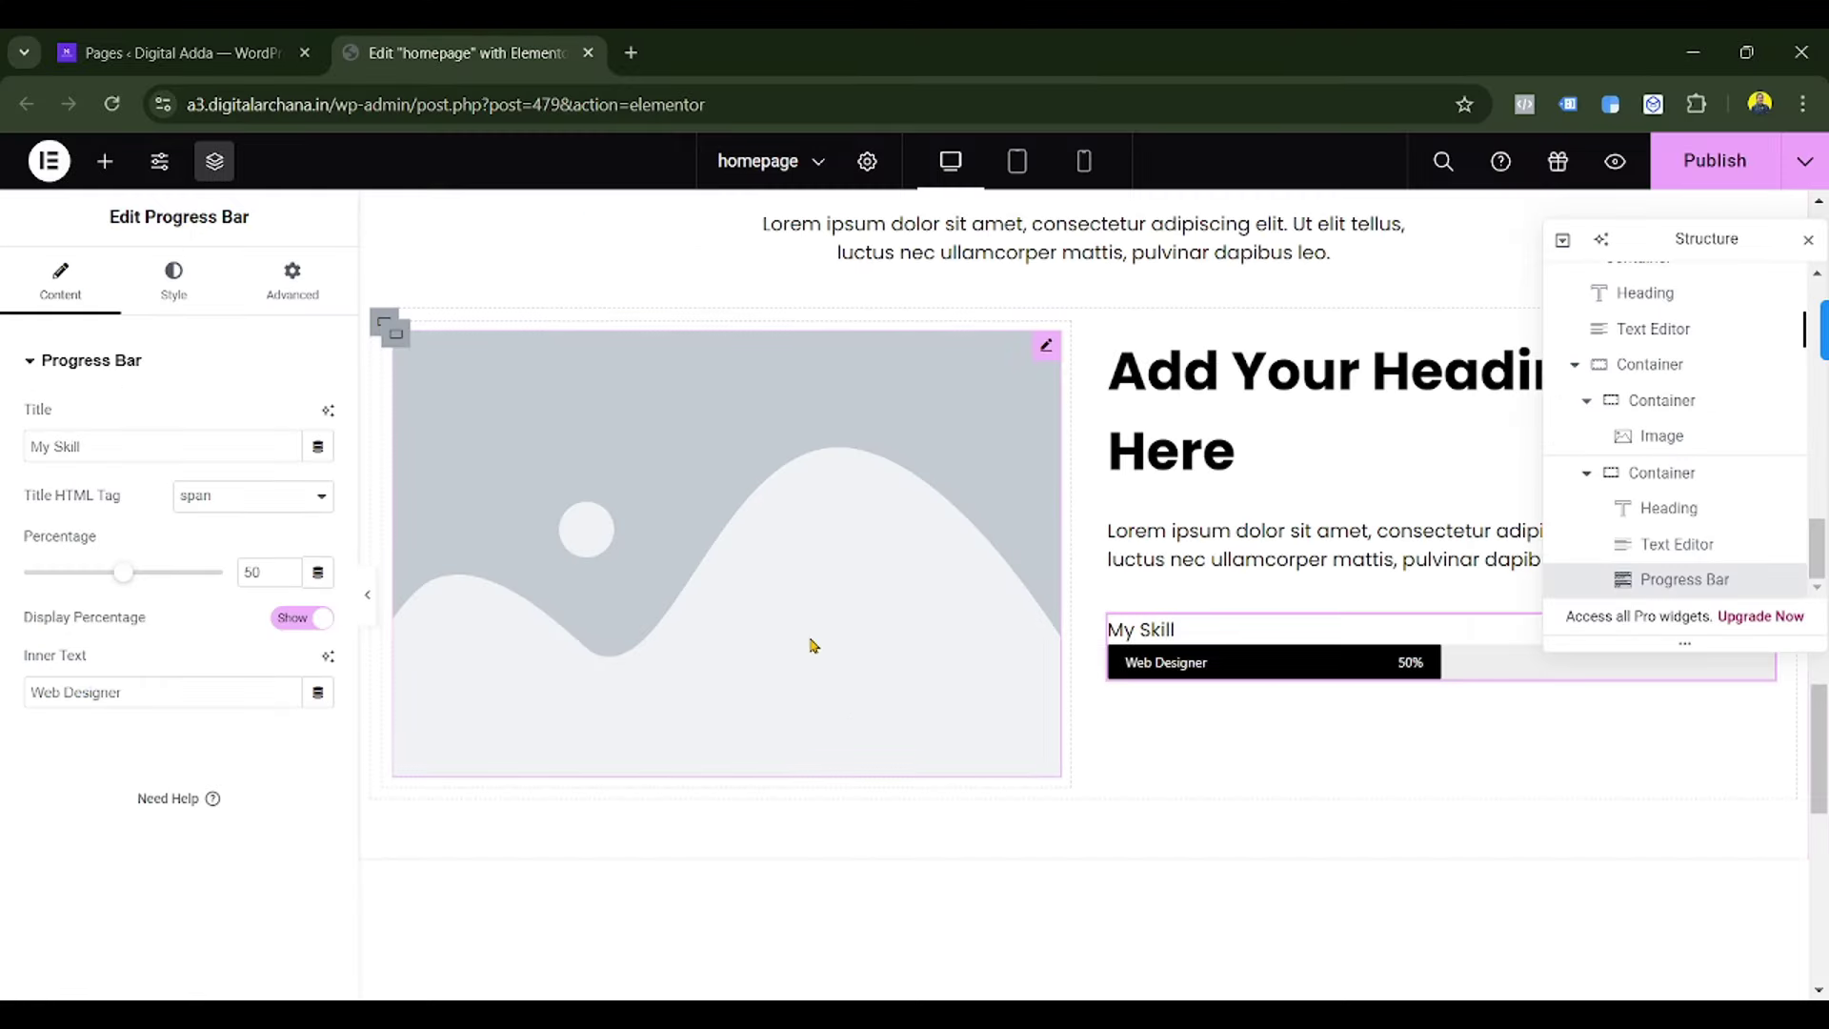
Replace the placeholder image with the uploaded illustration 6334182.jpg from the man-thinking folder.
left_click(767, 631)
left_click(160, 491)
left_click(338, 249)
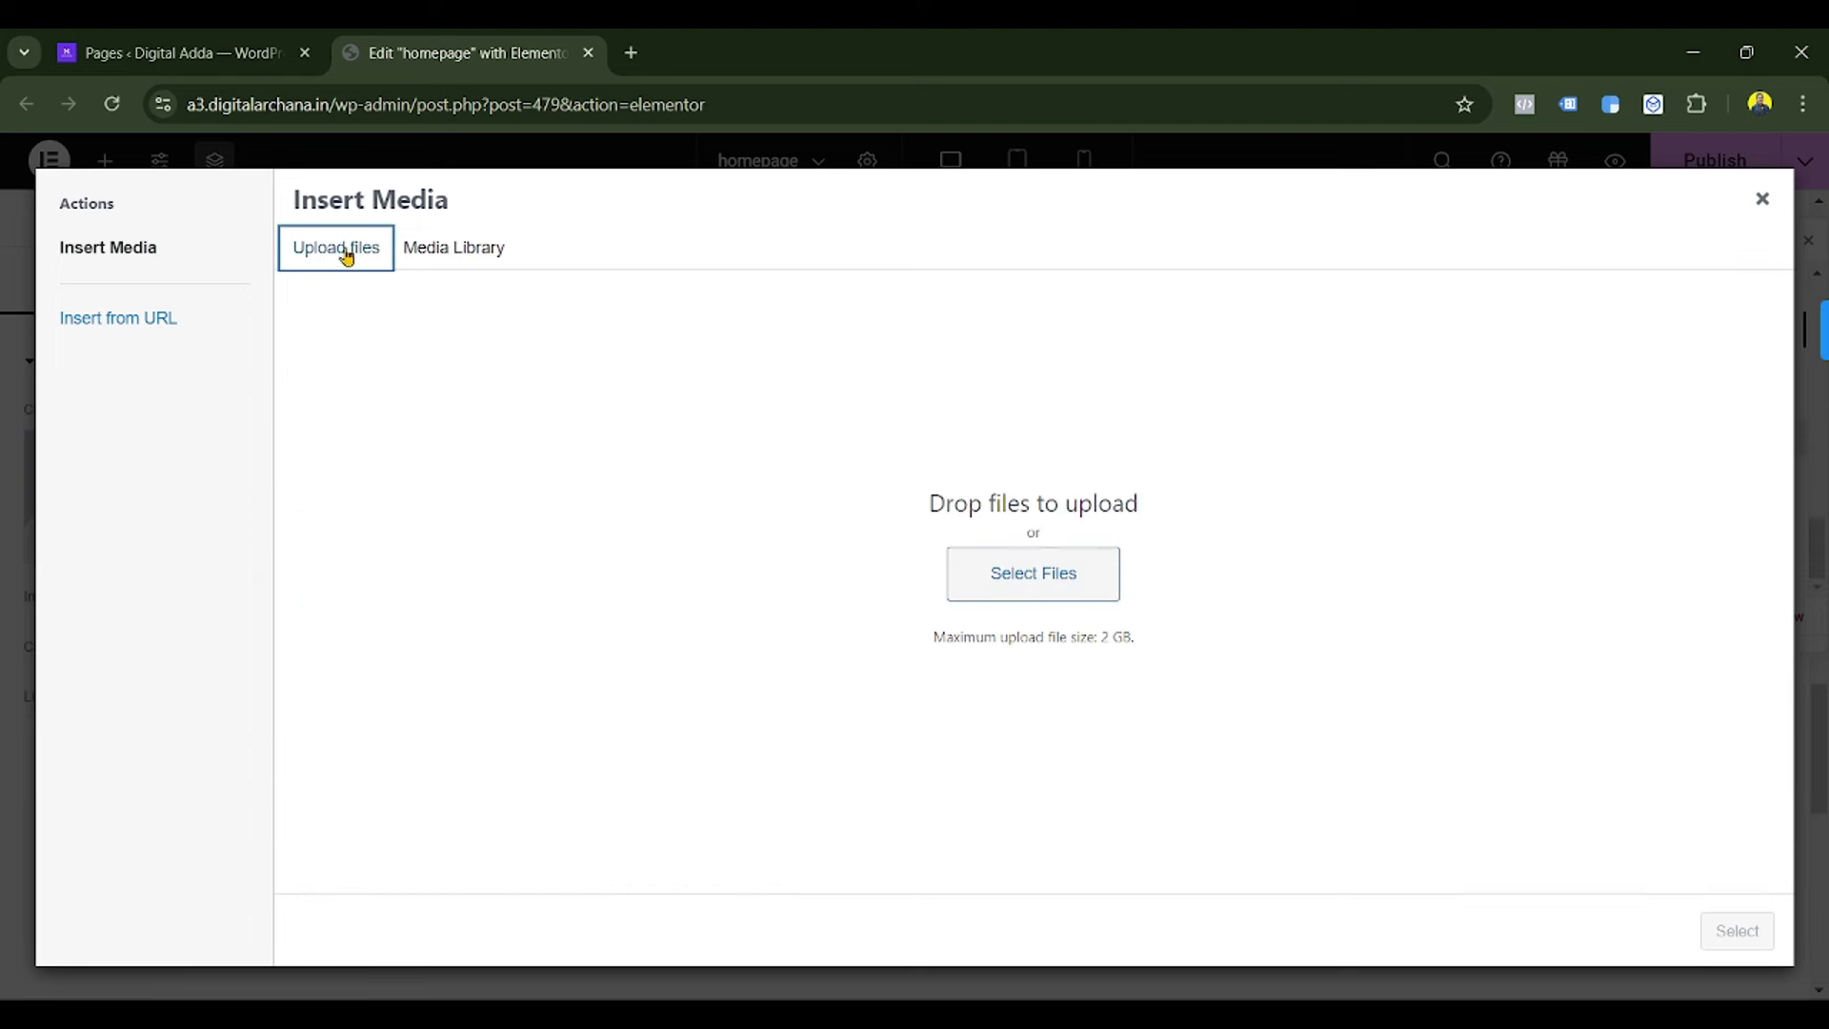
left_click(1029, 575)
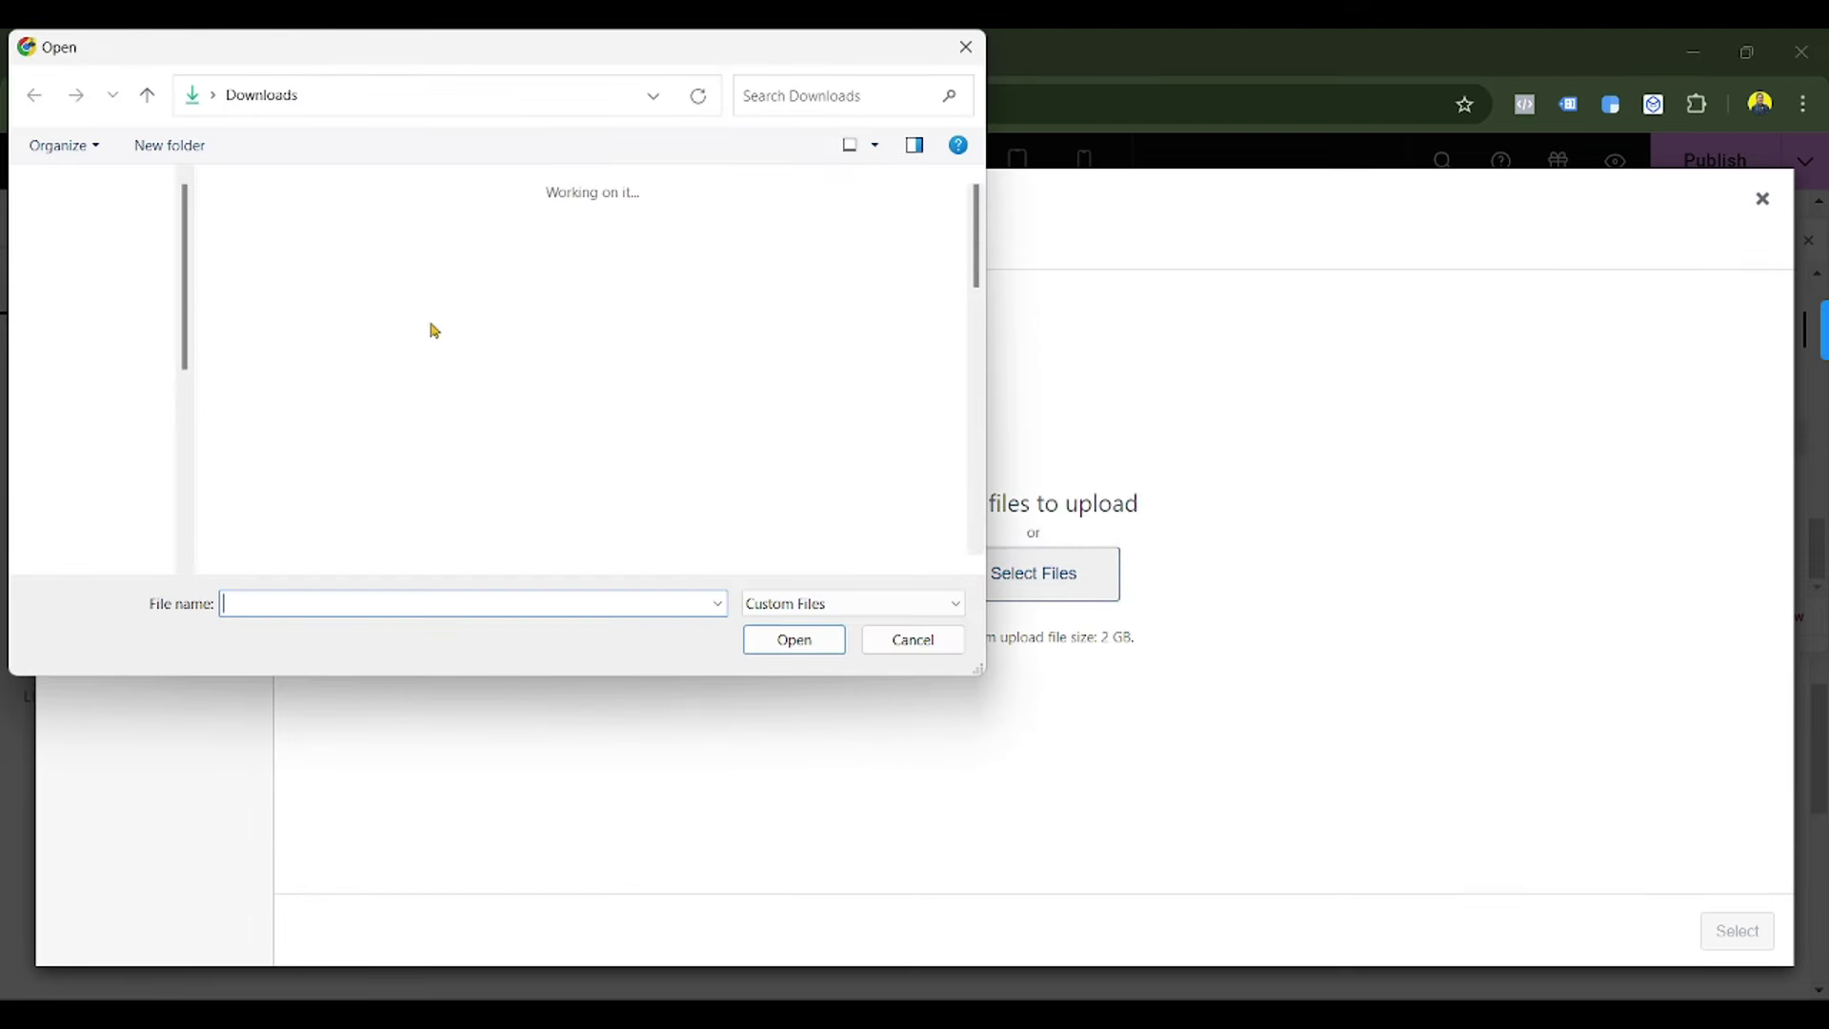
scroll(395, 543, "down", 1)
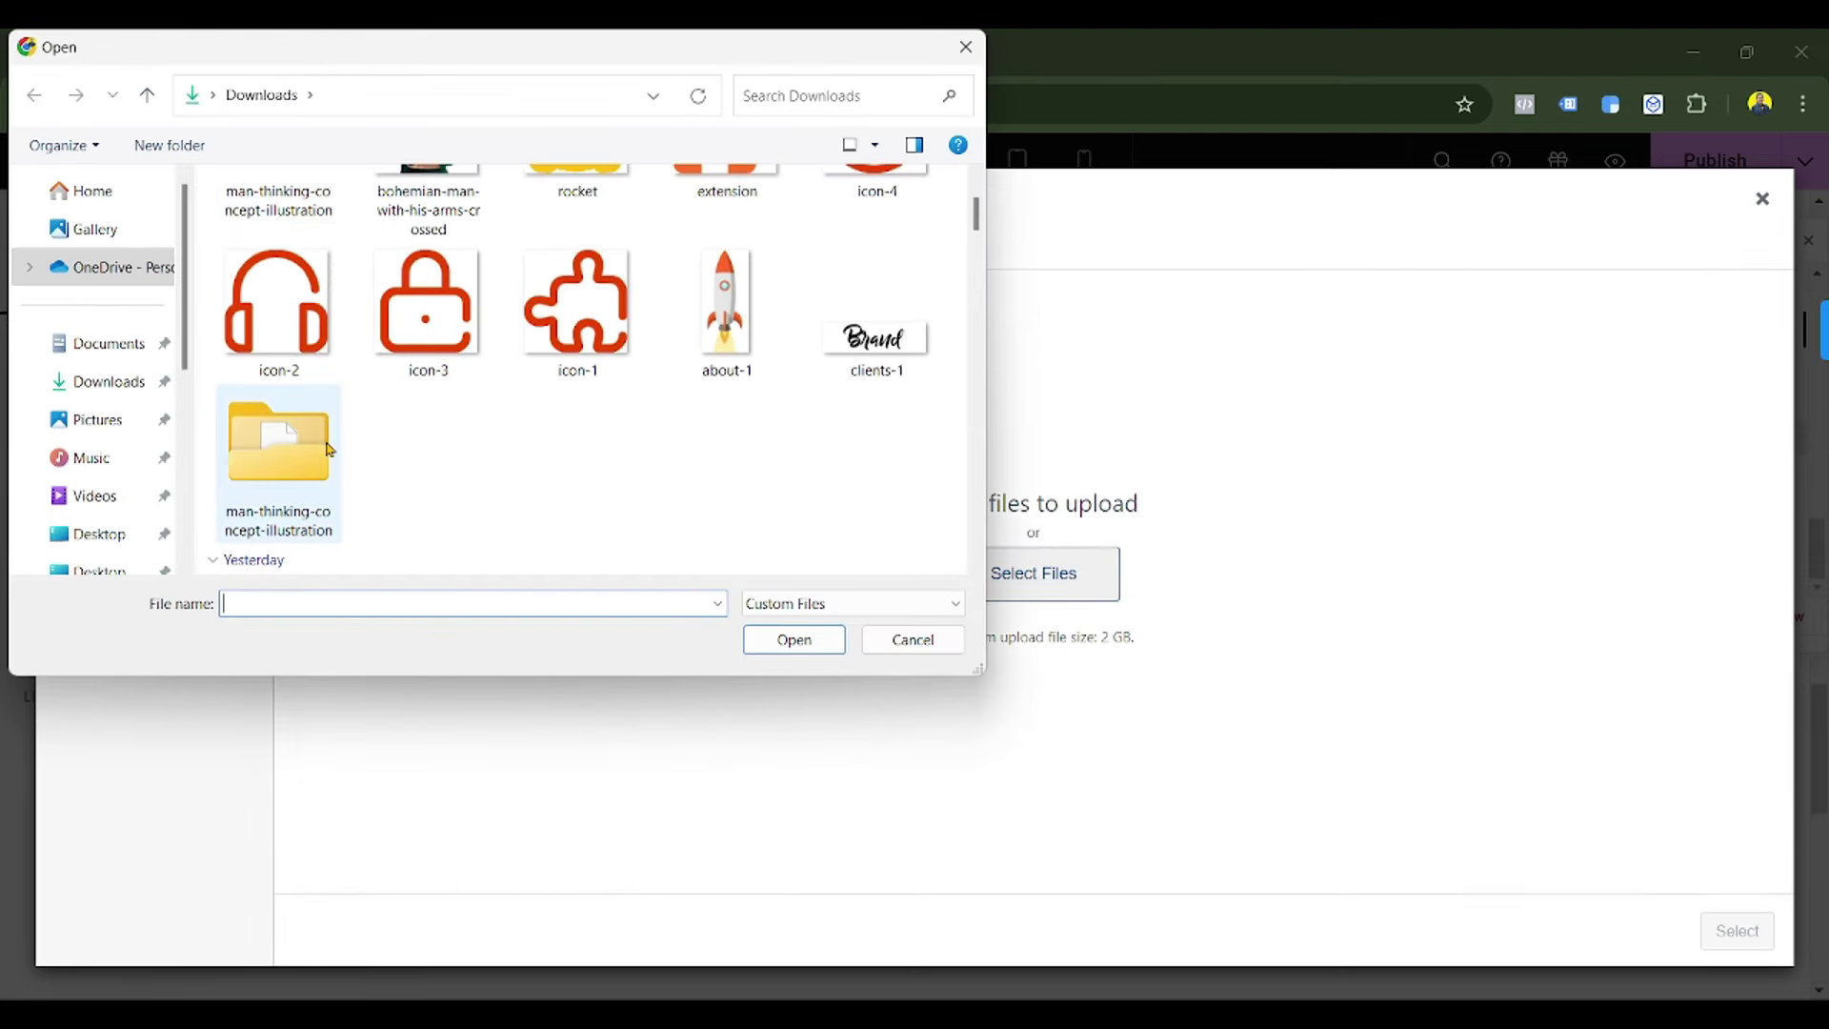
left_click(304, 450)
double_click(305, 451)
left_click(315, 245)
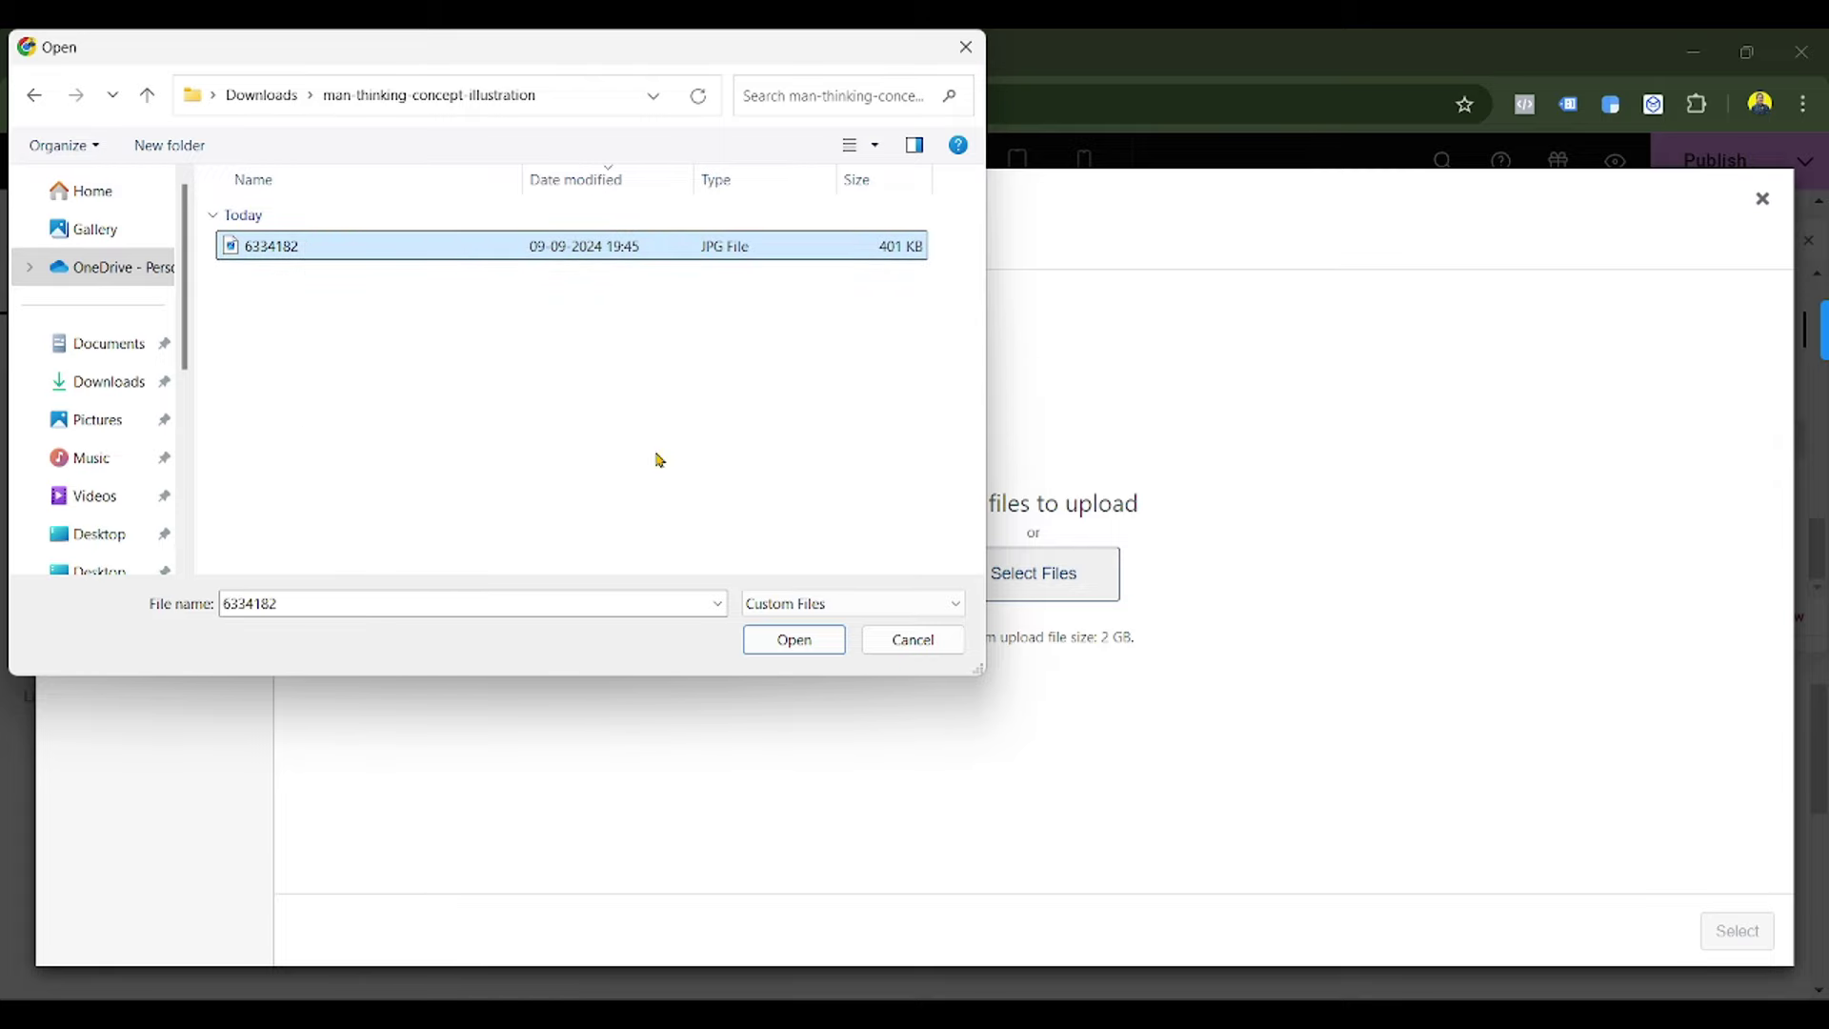
left_click(789, 639)
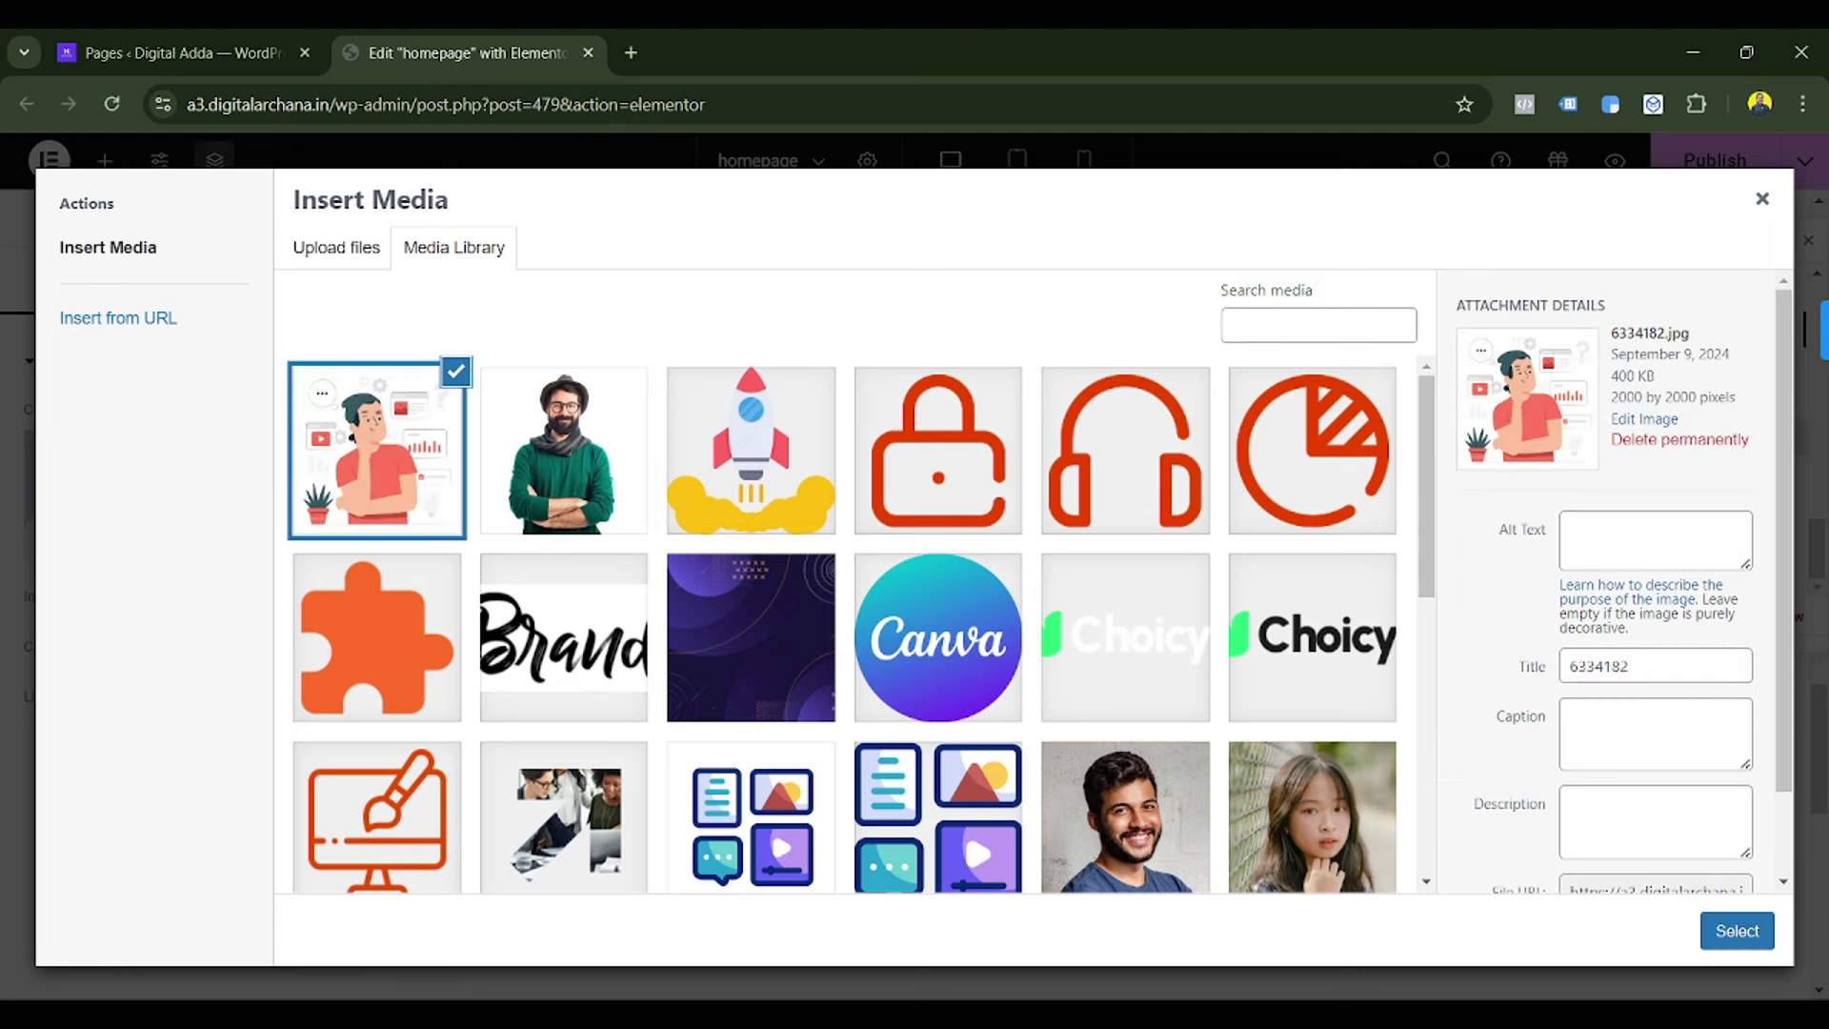
left_click(1730, 943)
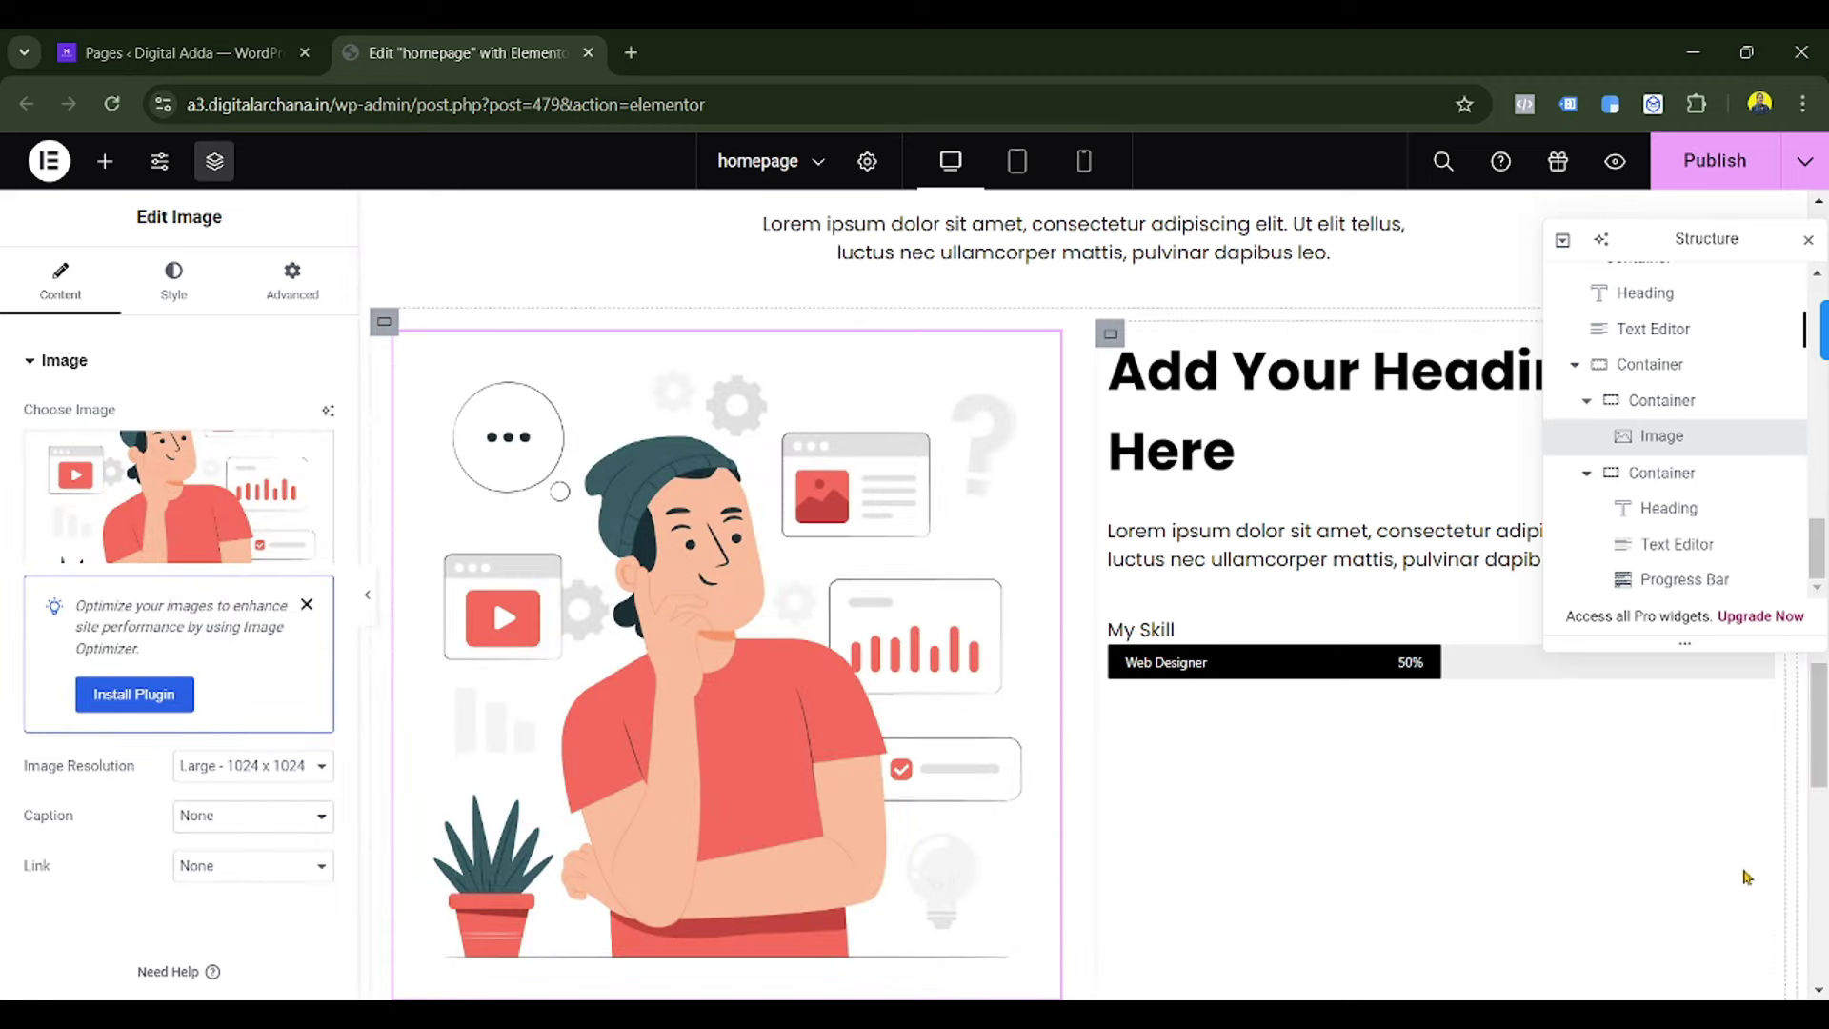
Replace the heading text with 'We are happy to assist you all time moment'.
left_click(1217, 424)
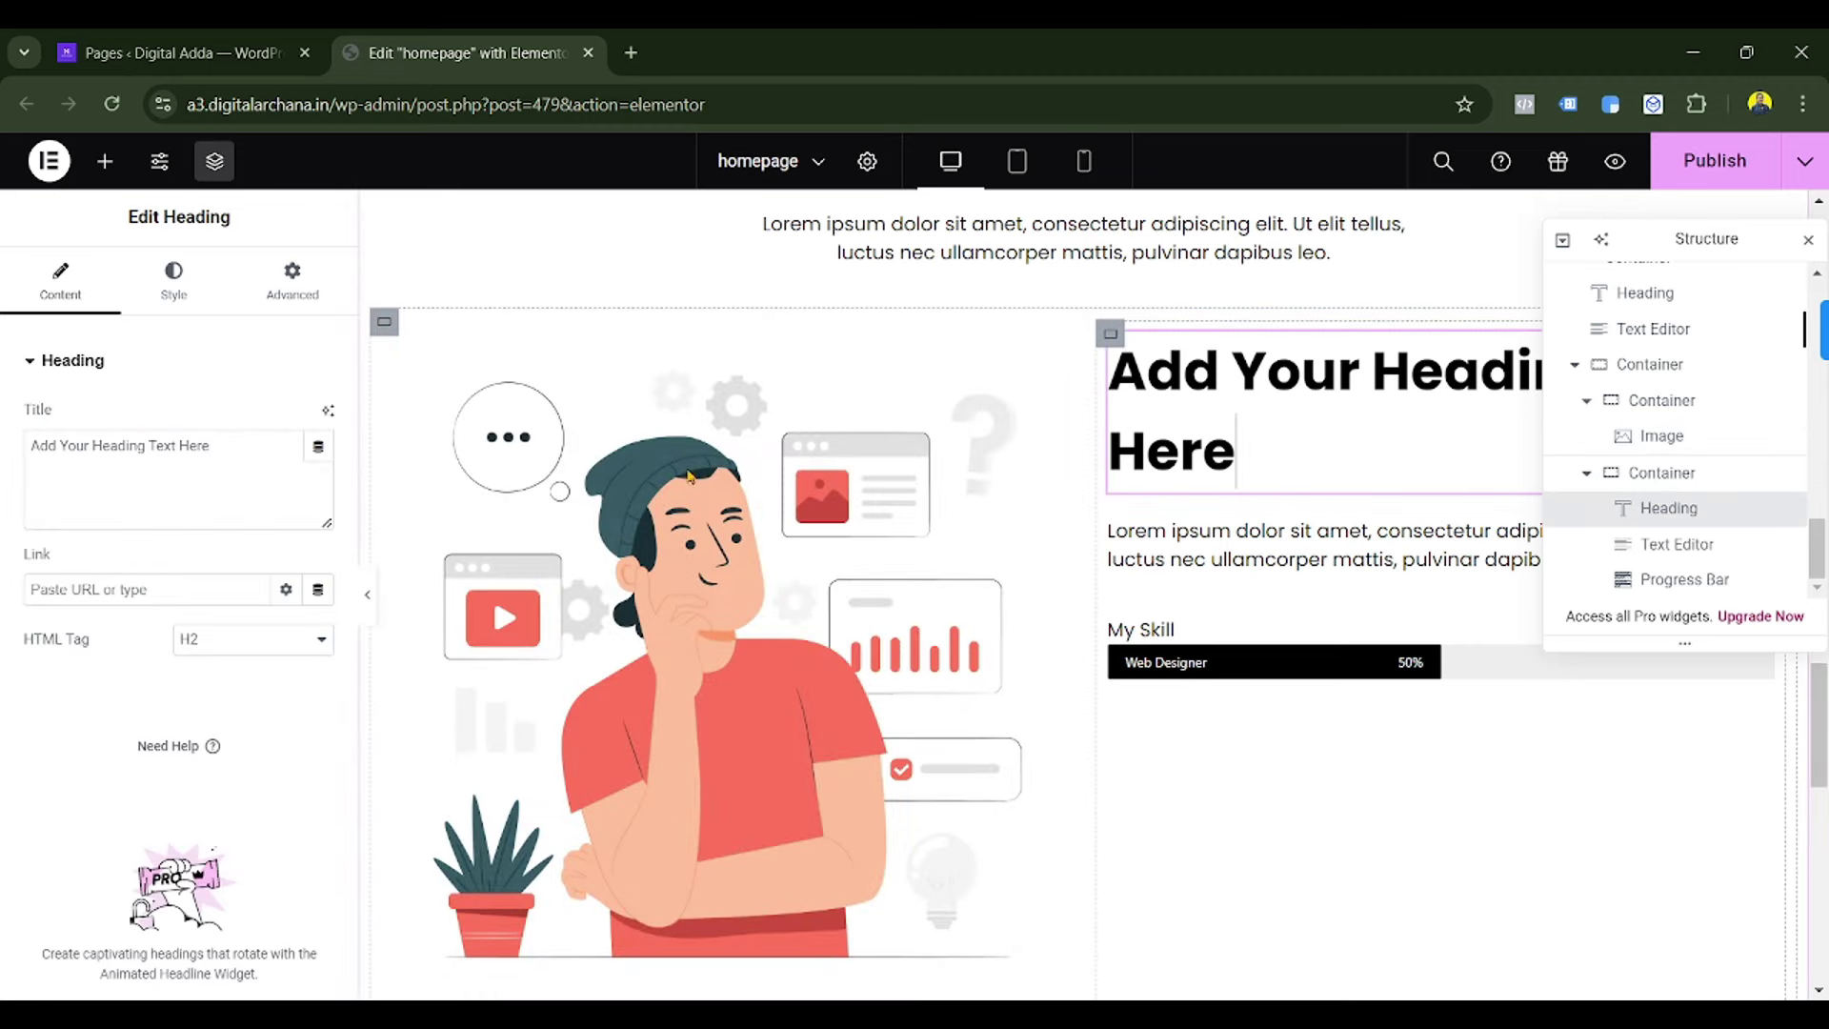
left_click(270, 458)
key("ctrl+a")
type("We are happy to assist you all time moment")
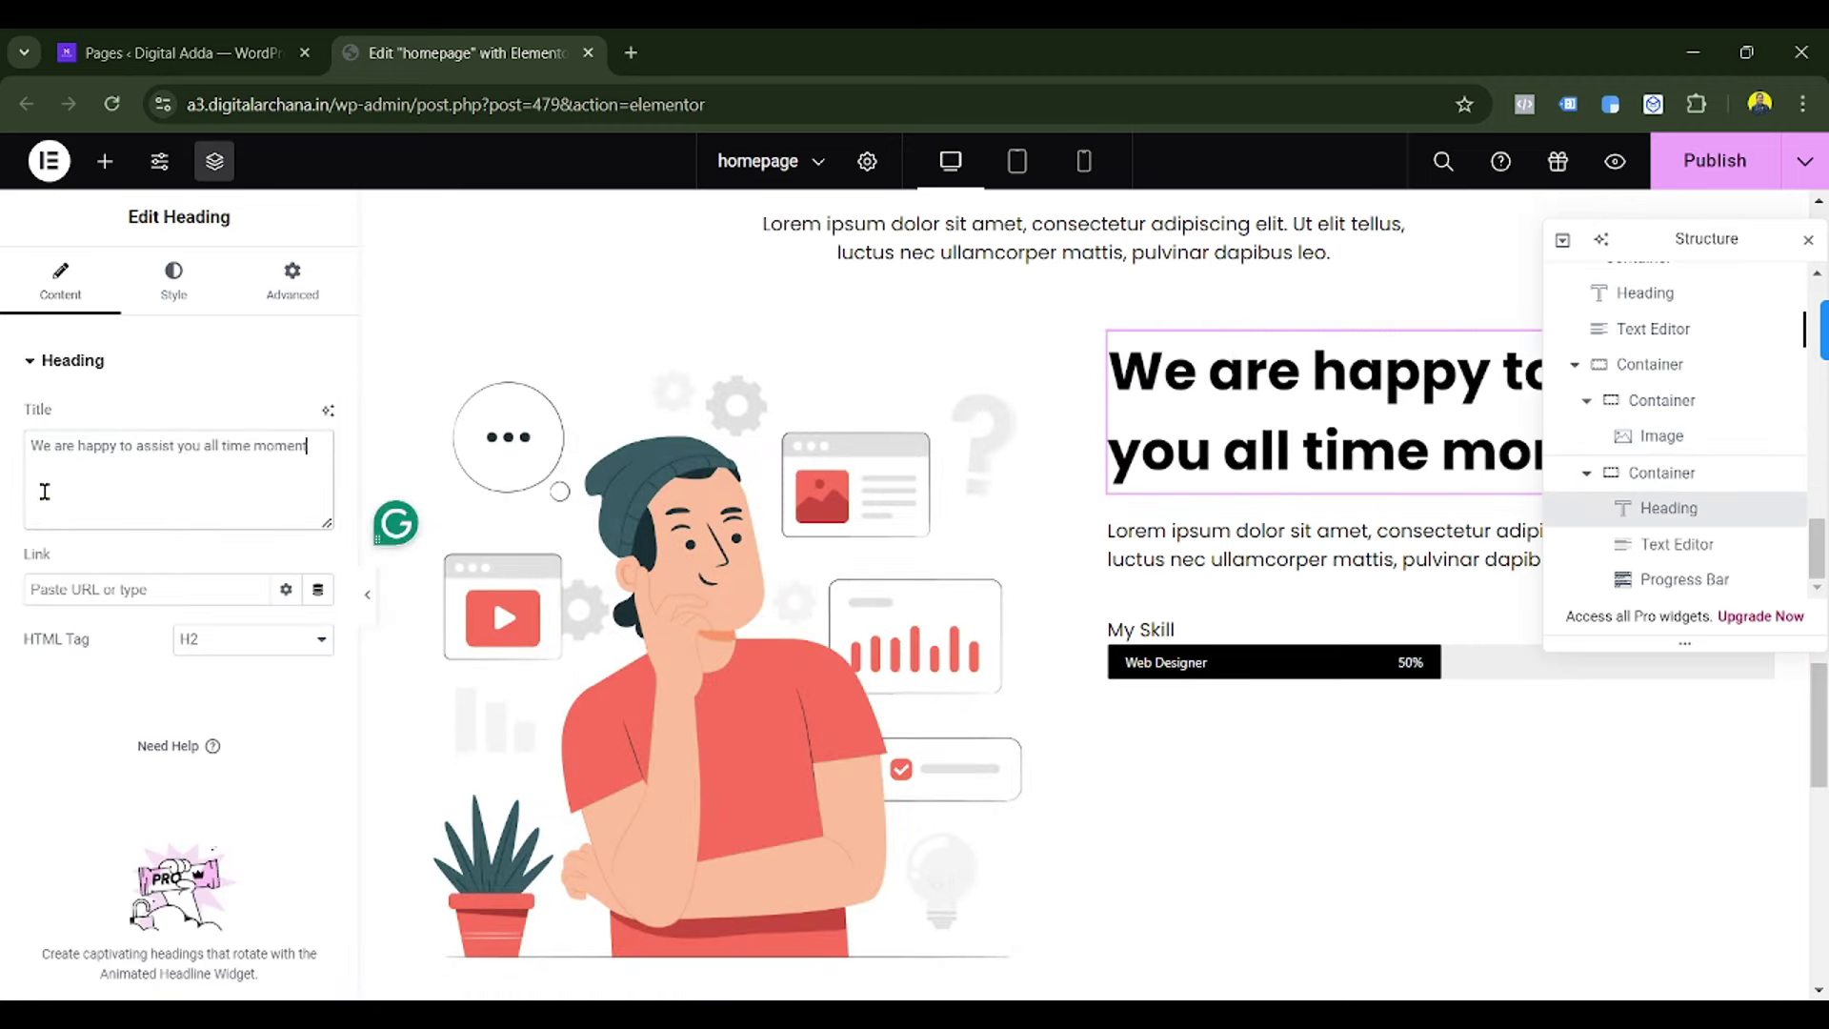
Set the heading's typography Transform to Capitalize.
left_click(176, 276)
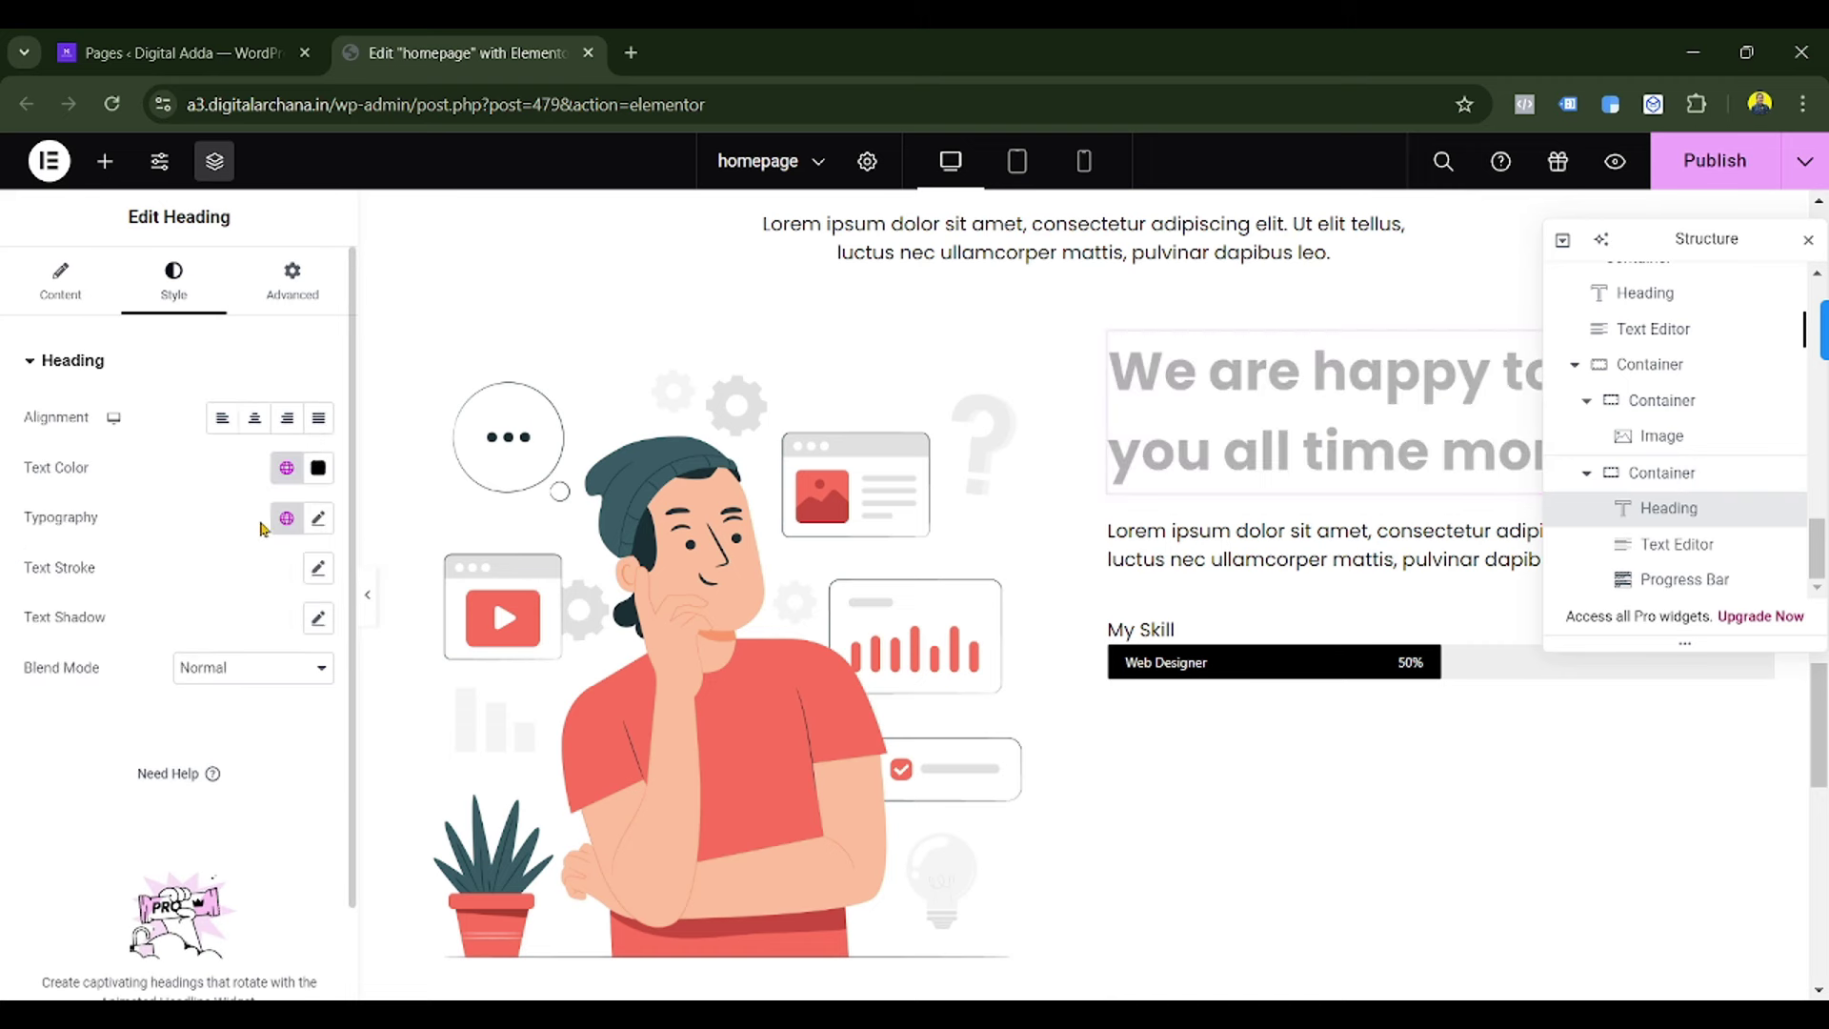
left_click(319, 519)
left_click(236, 803)
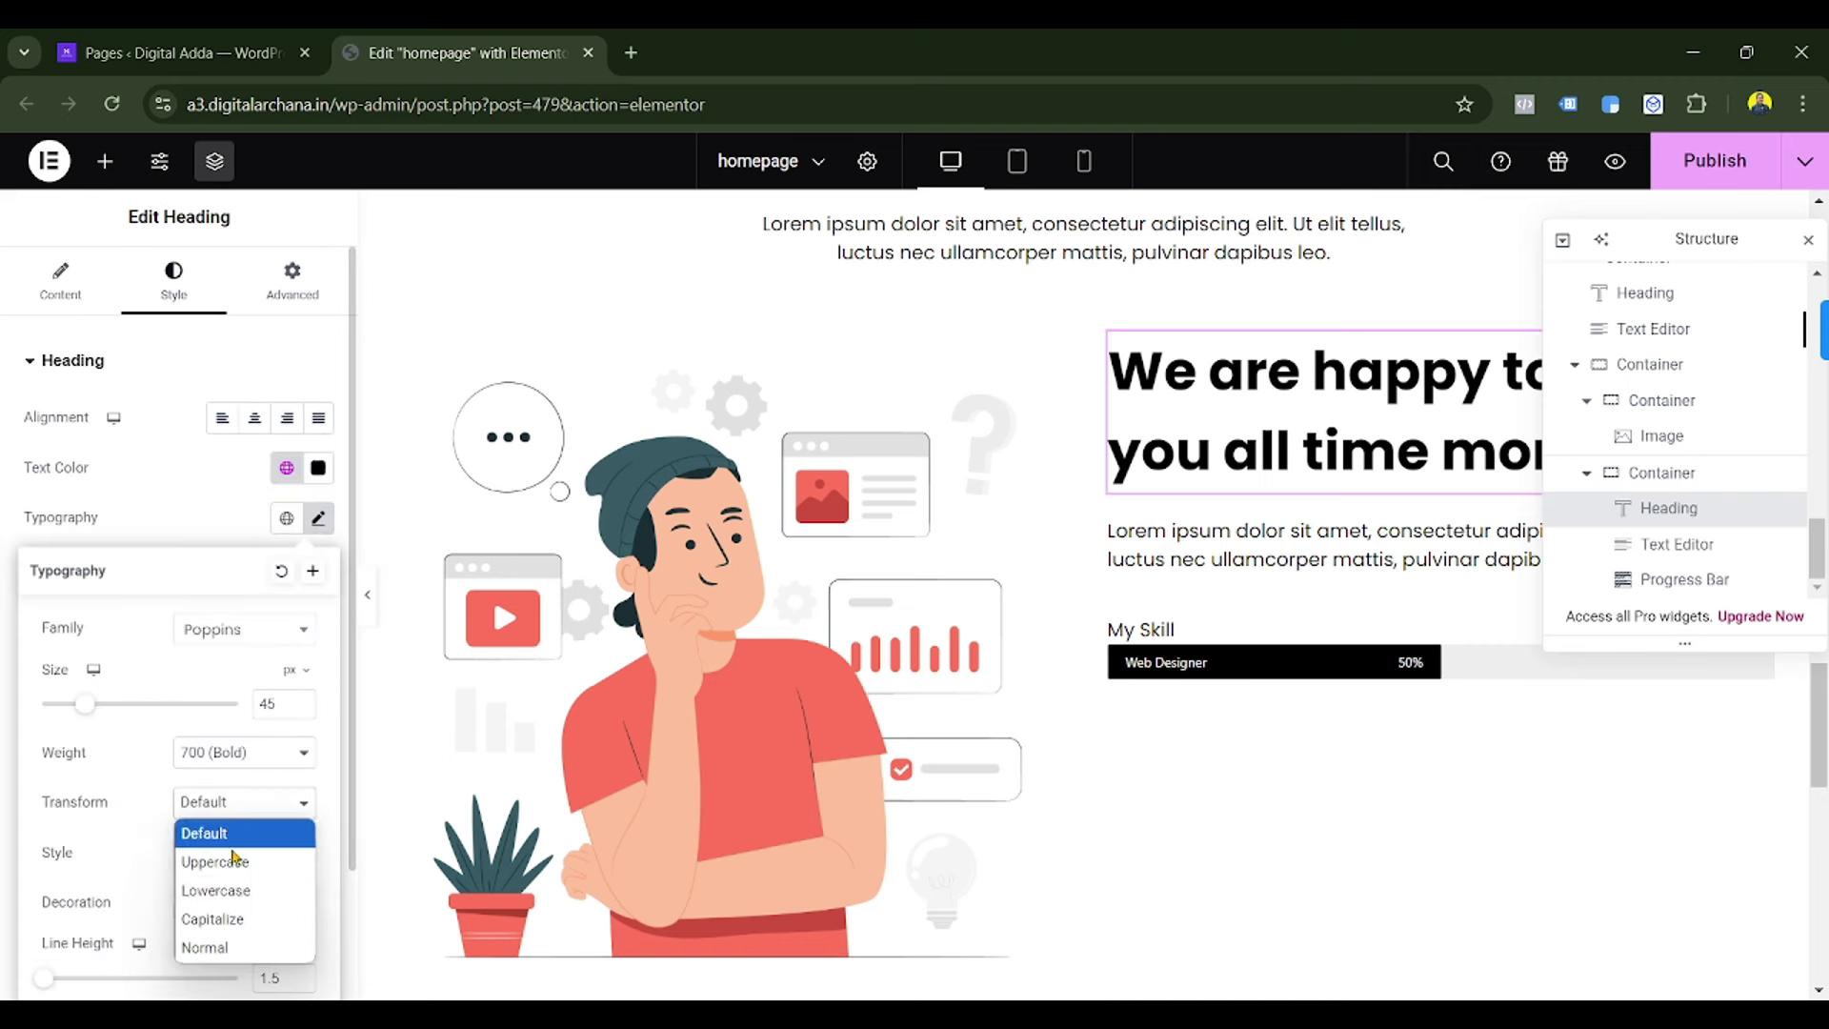
left_click(239, 918)
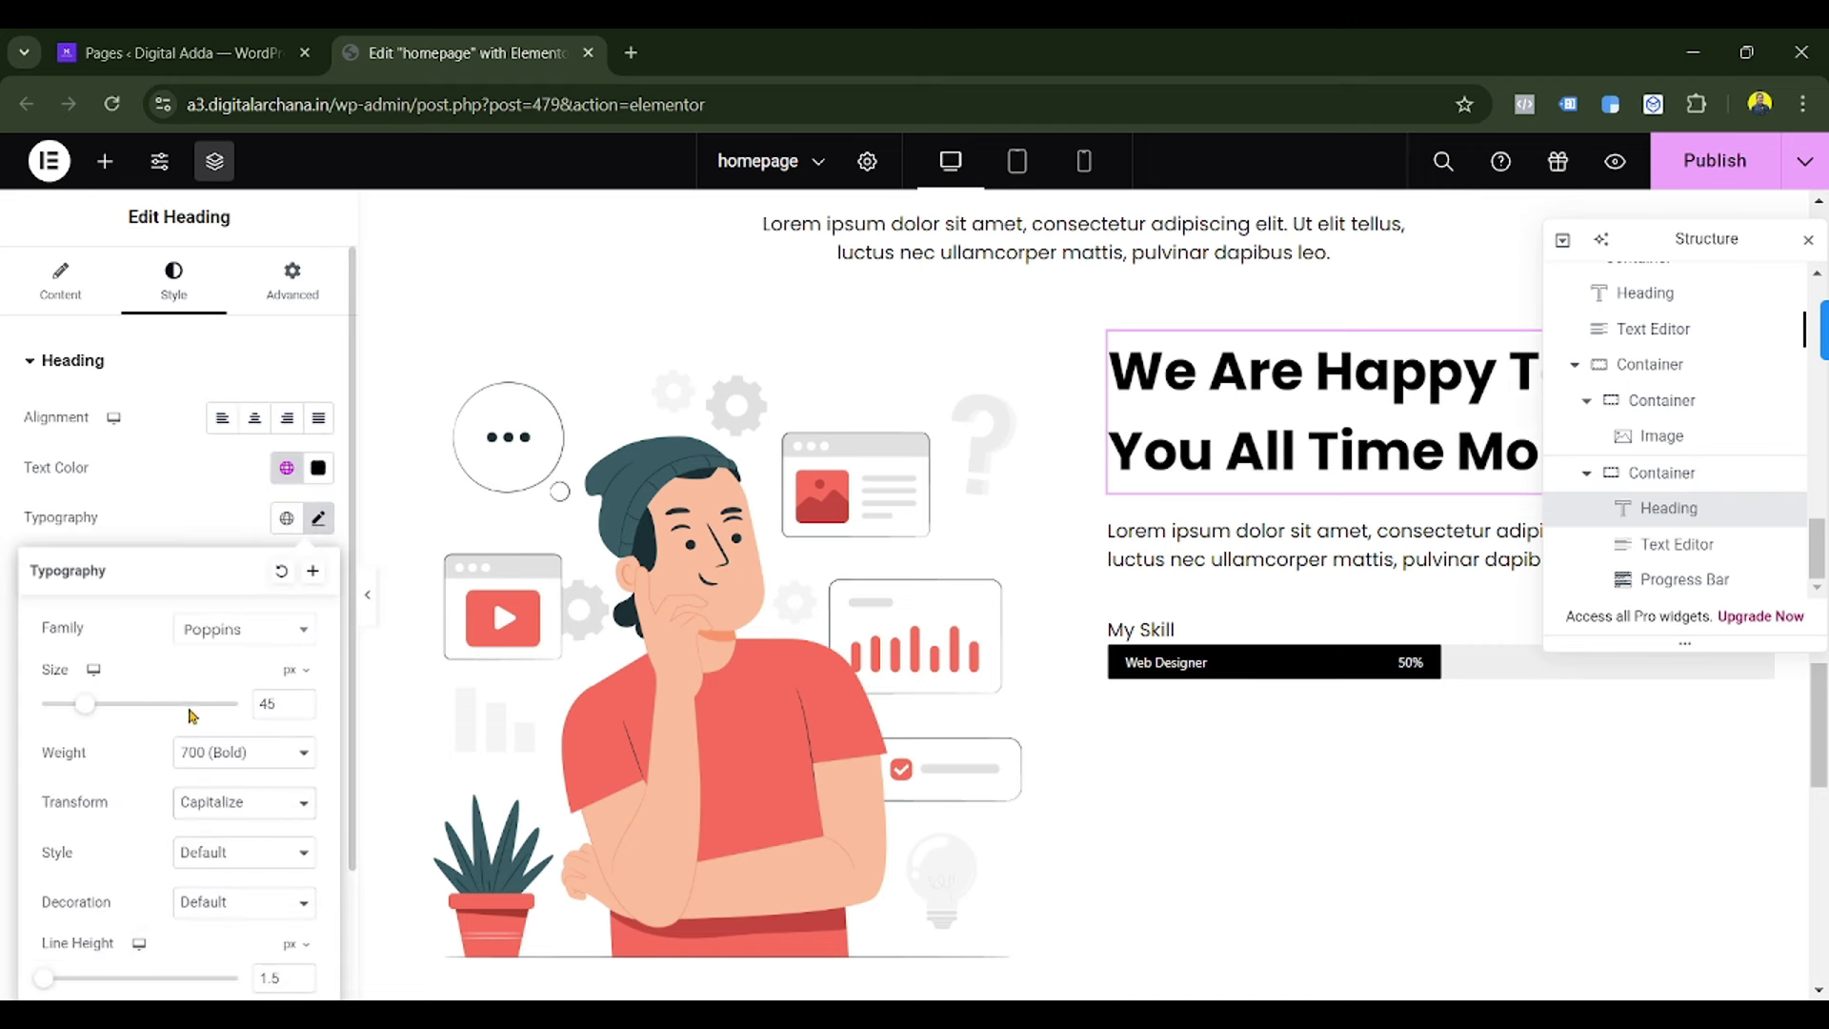
left_click(218, 497)
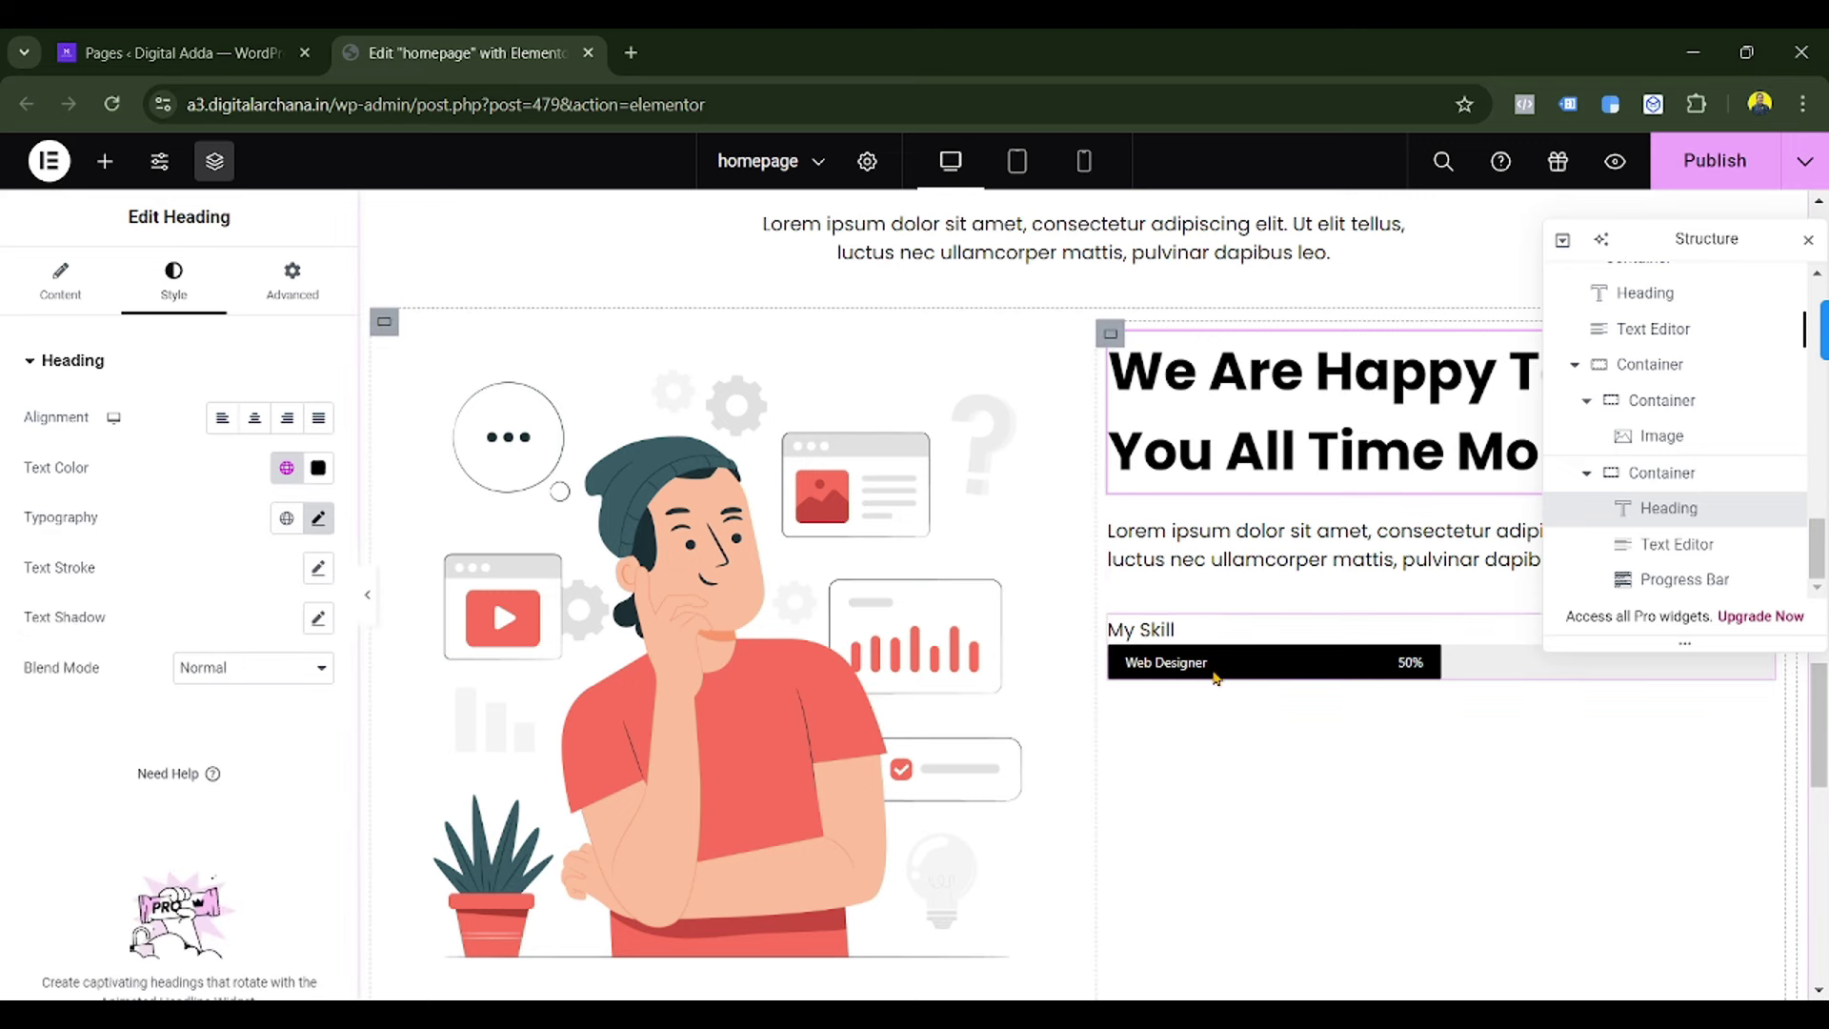
left_click(1208, 645)
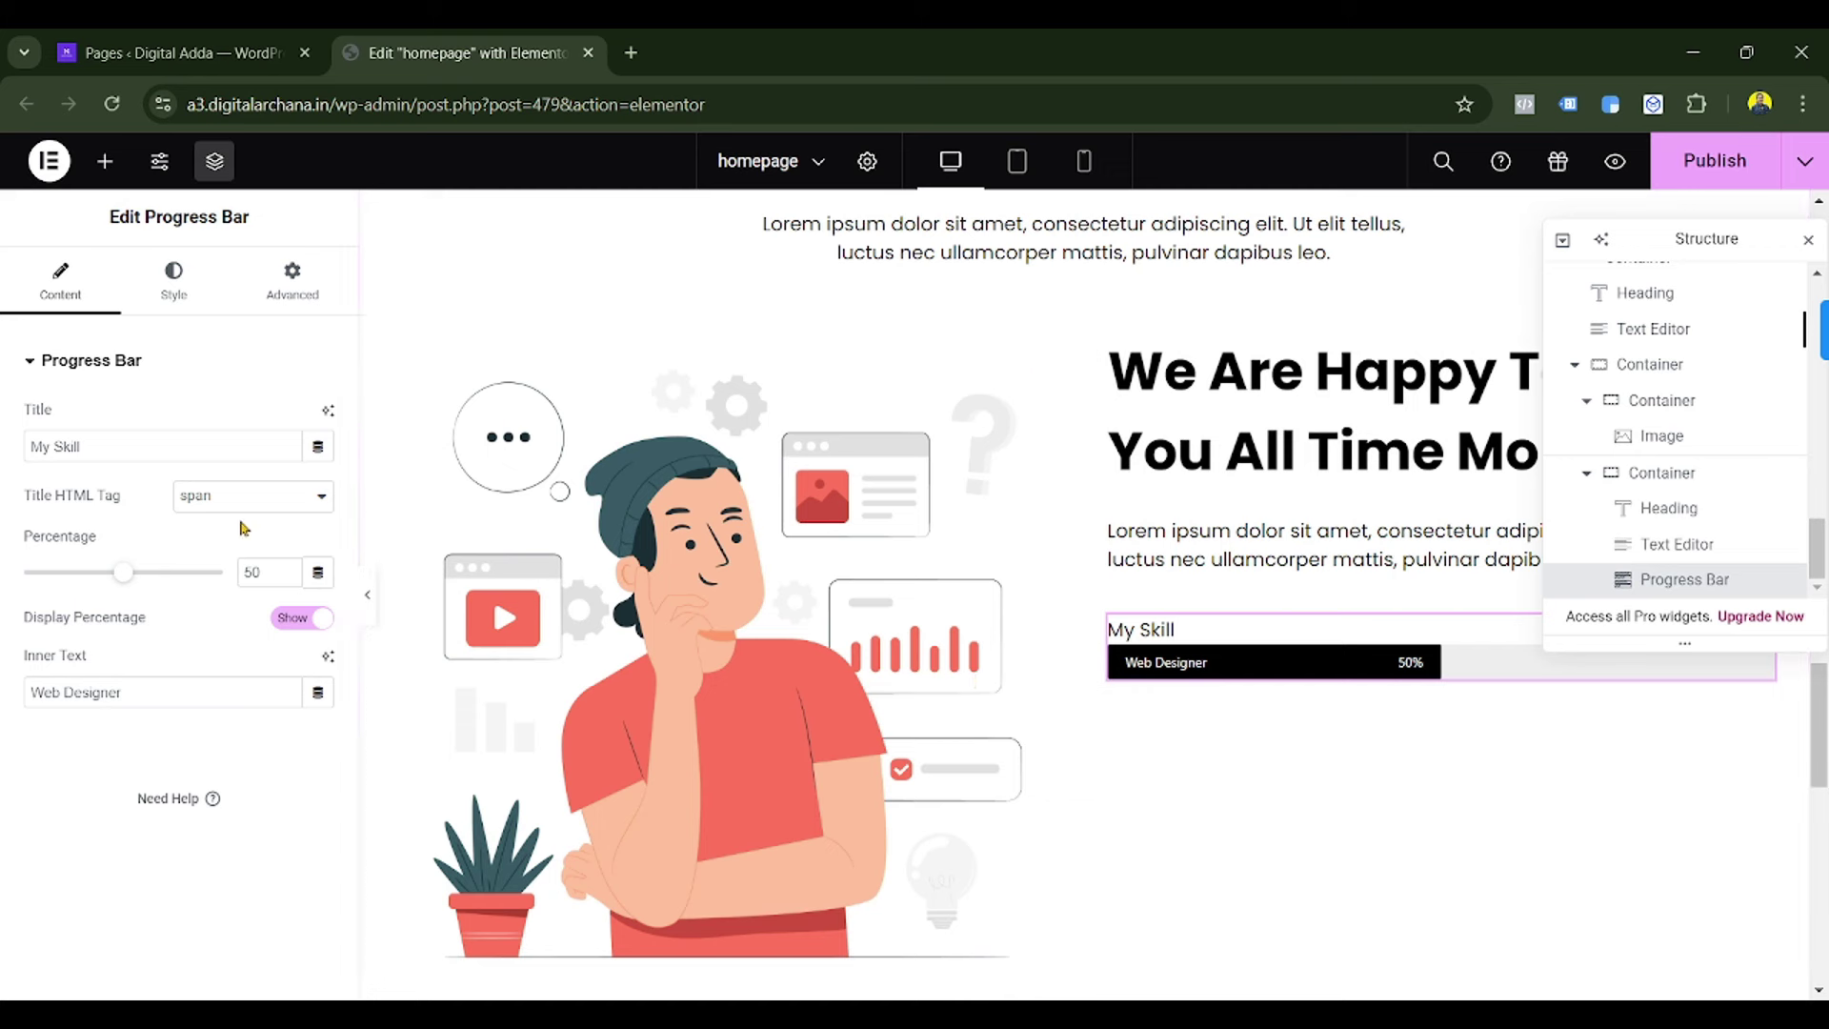
Retitle the progress bar 'Web Design' and set its percentage to 96.
triple_click(117, 455)
type("Web Design")
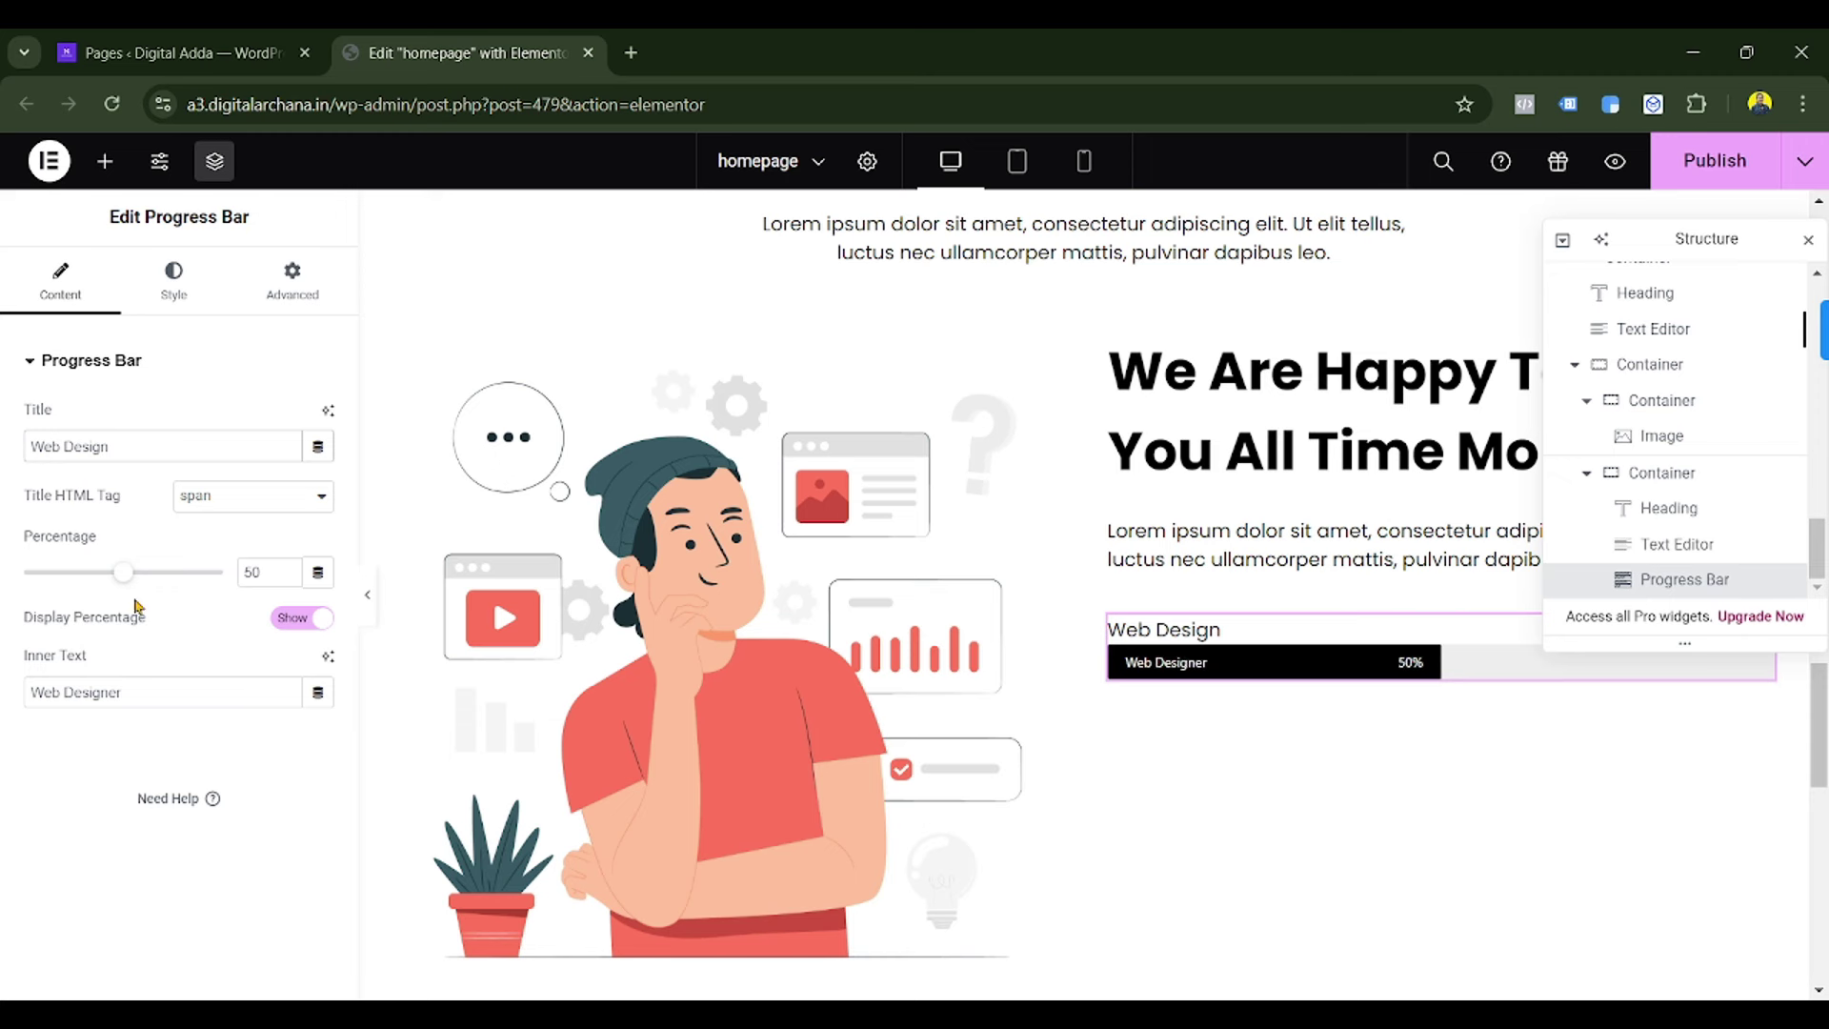
triple_click(146, 701)
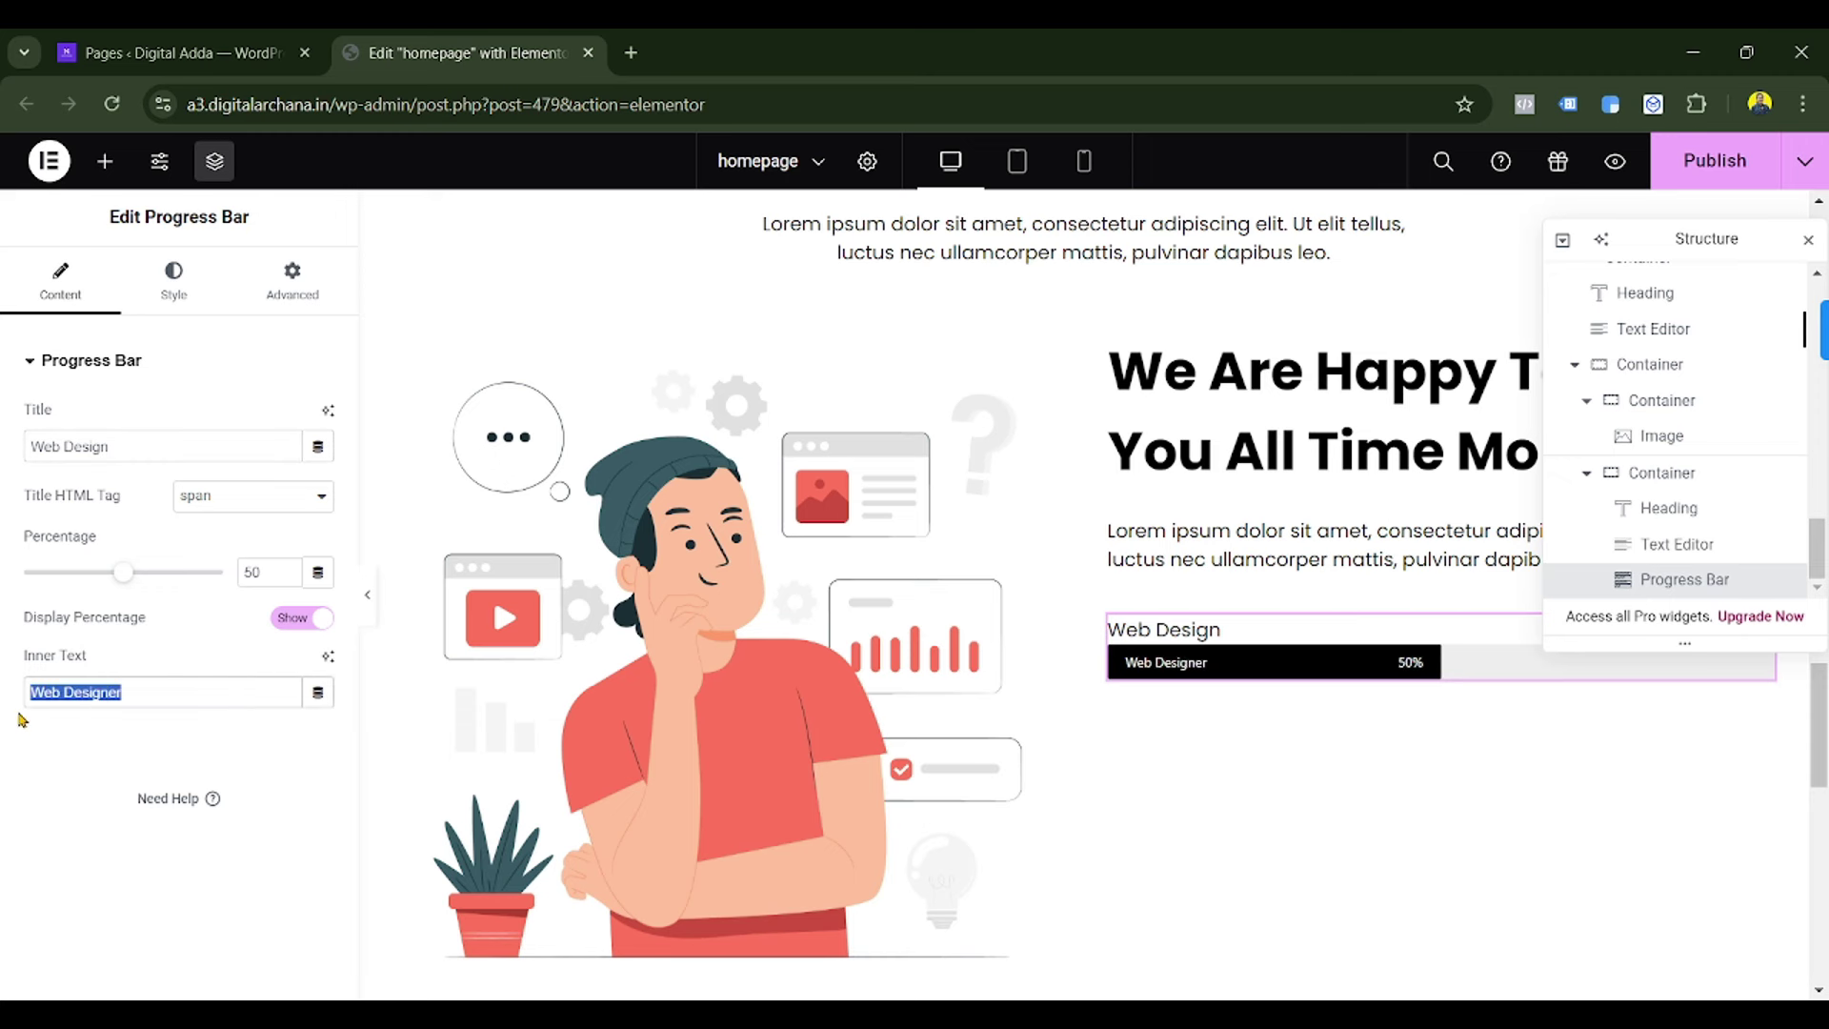
double_click(274, 574)
type("96")
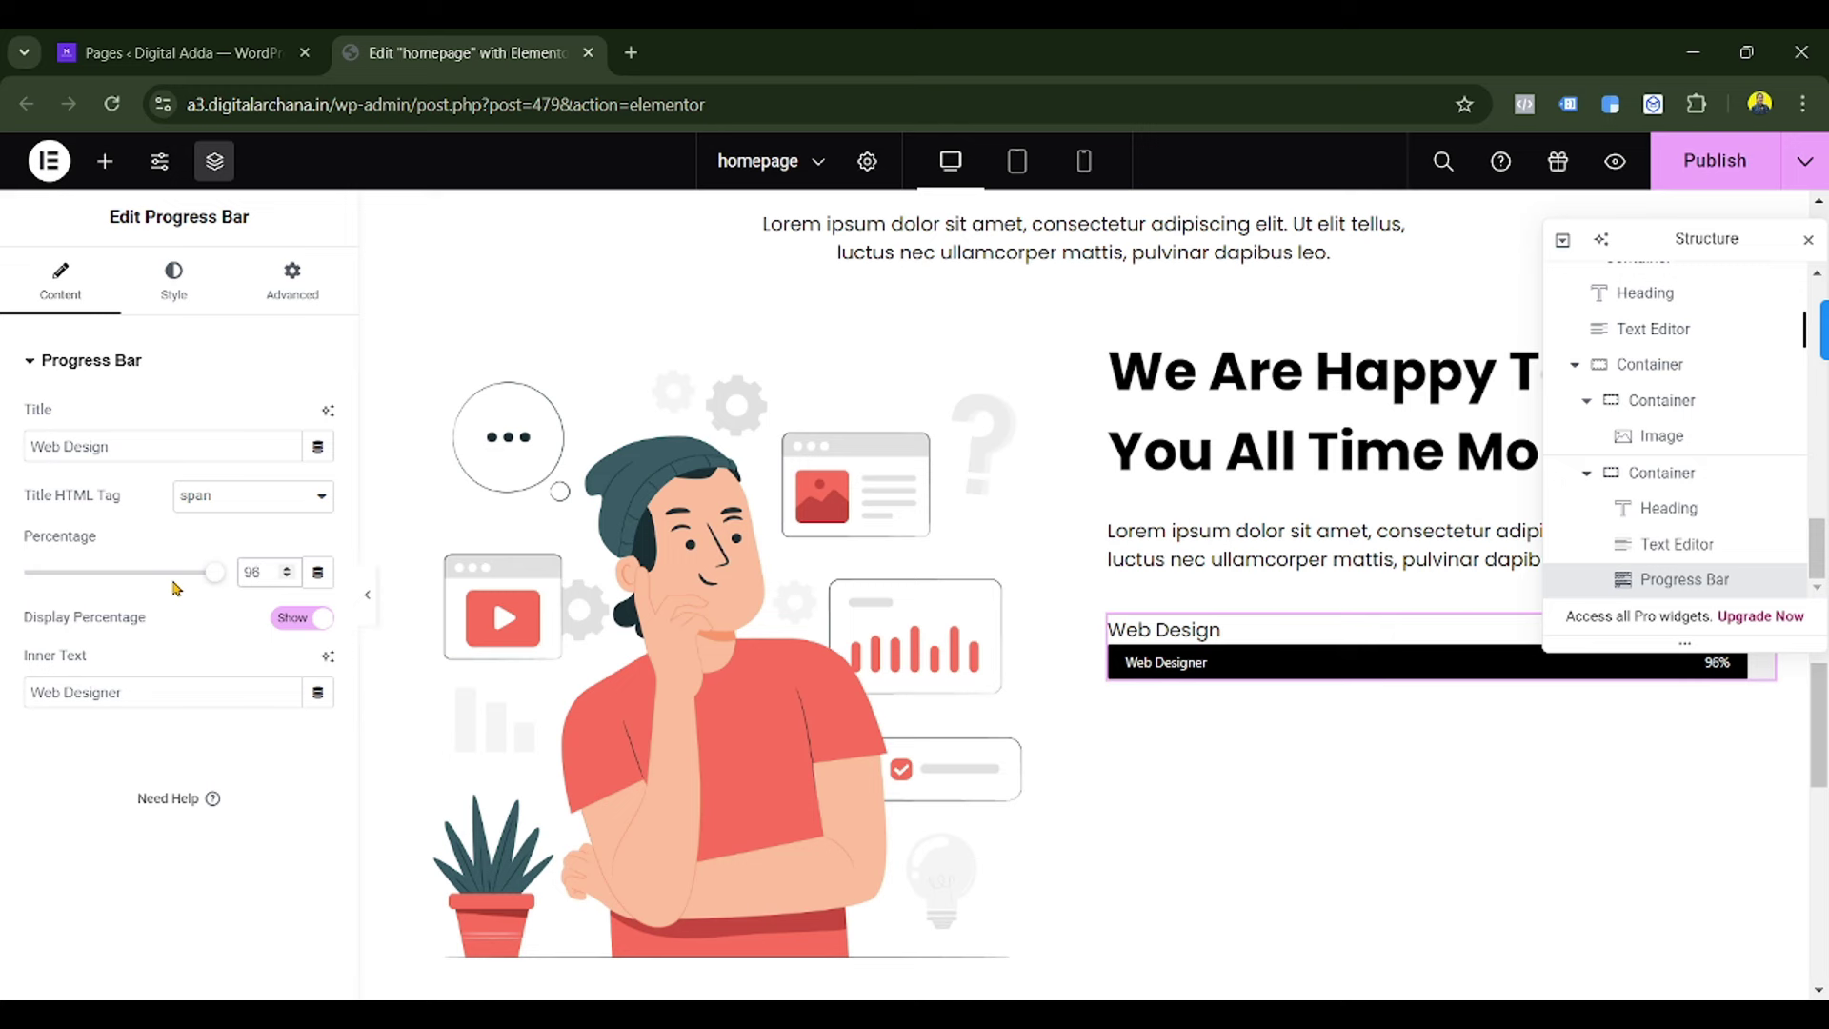
left_click(197, 299)
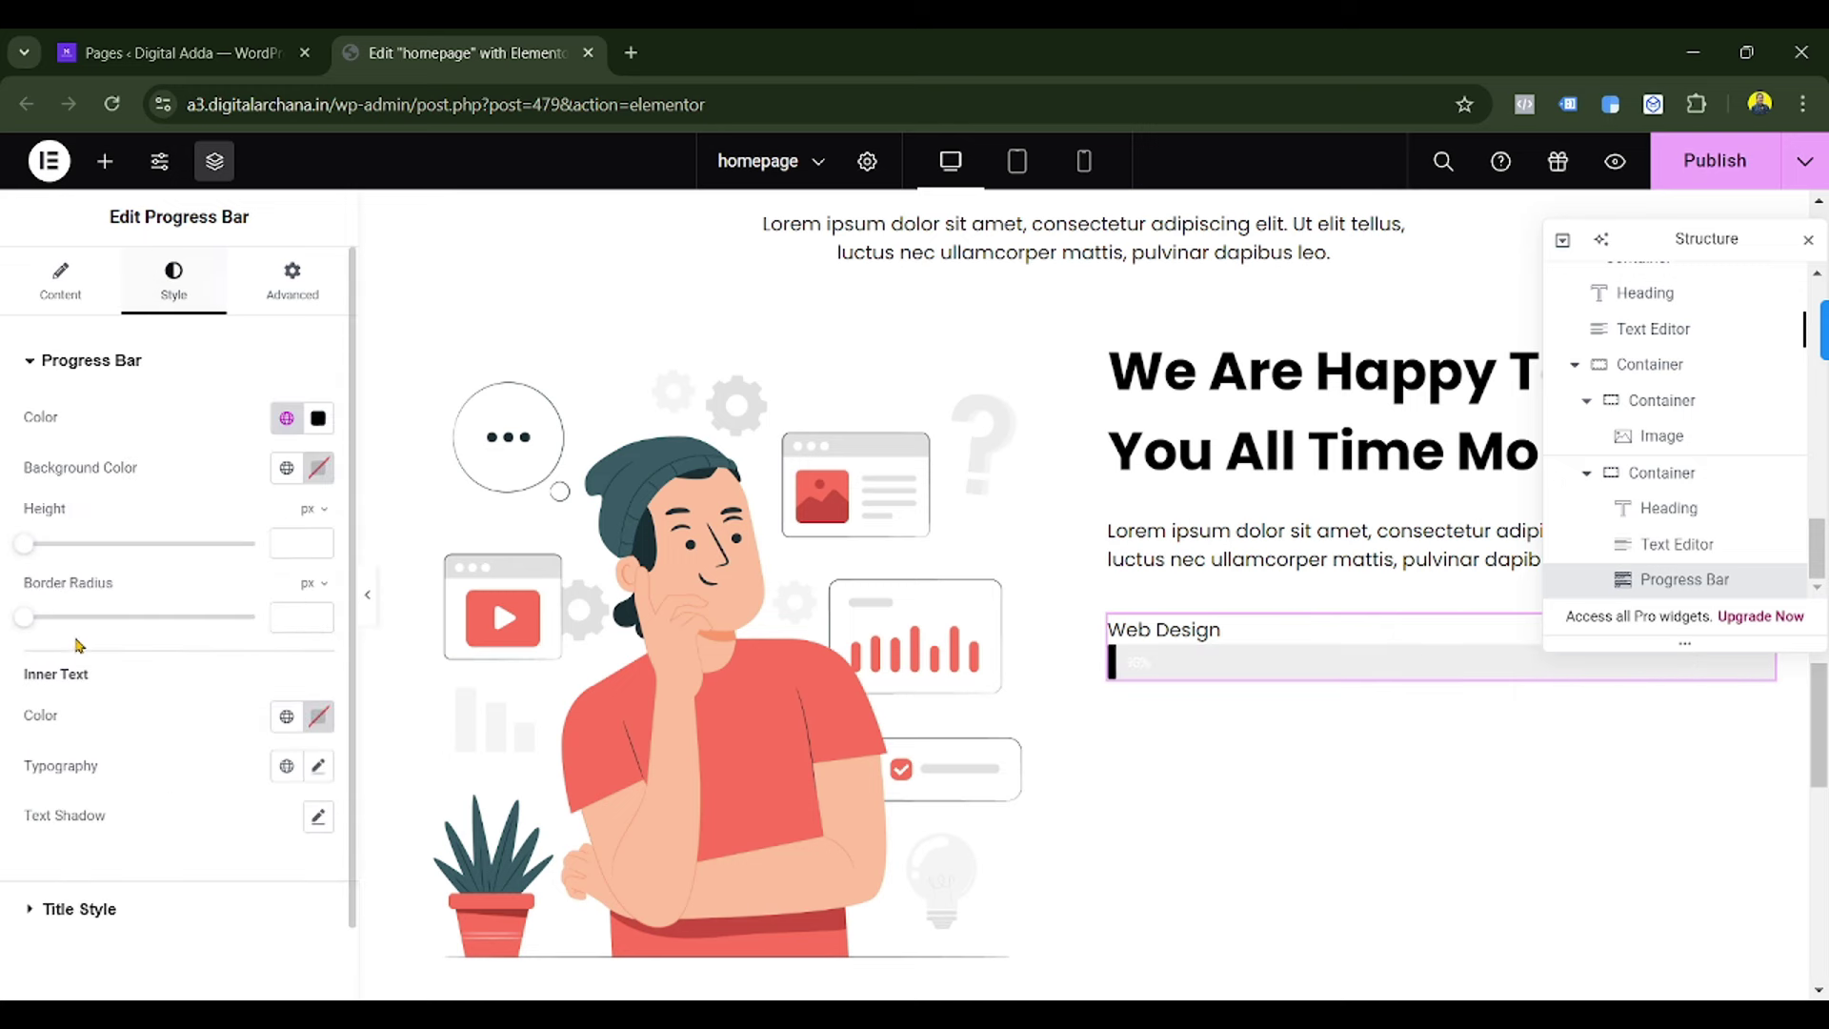
Give the progress bar a 25 px height and 30 px border radius.
left_click_drag(24, 544, 81, 561)
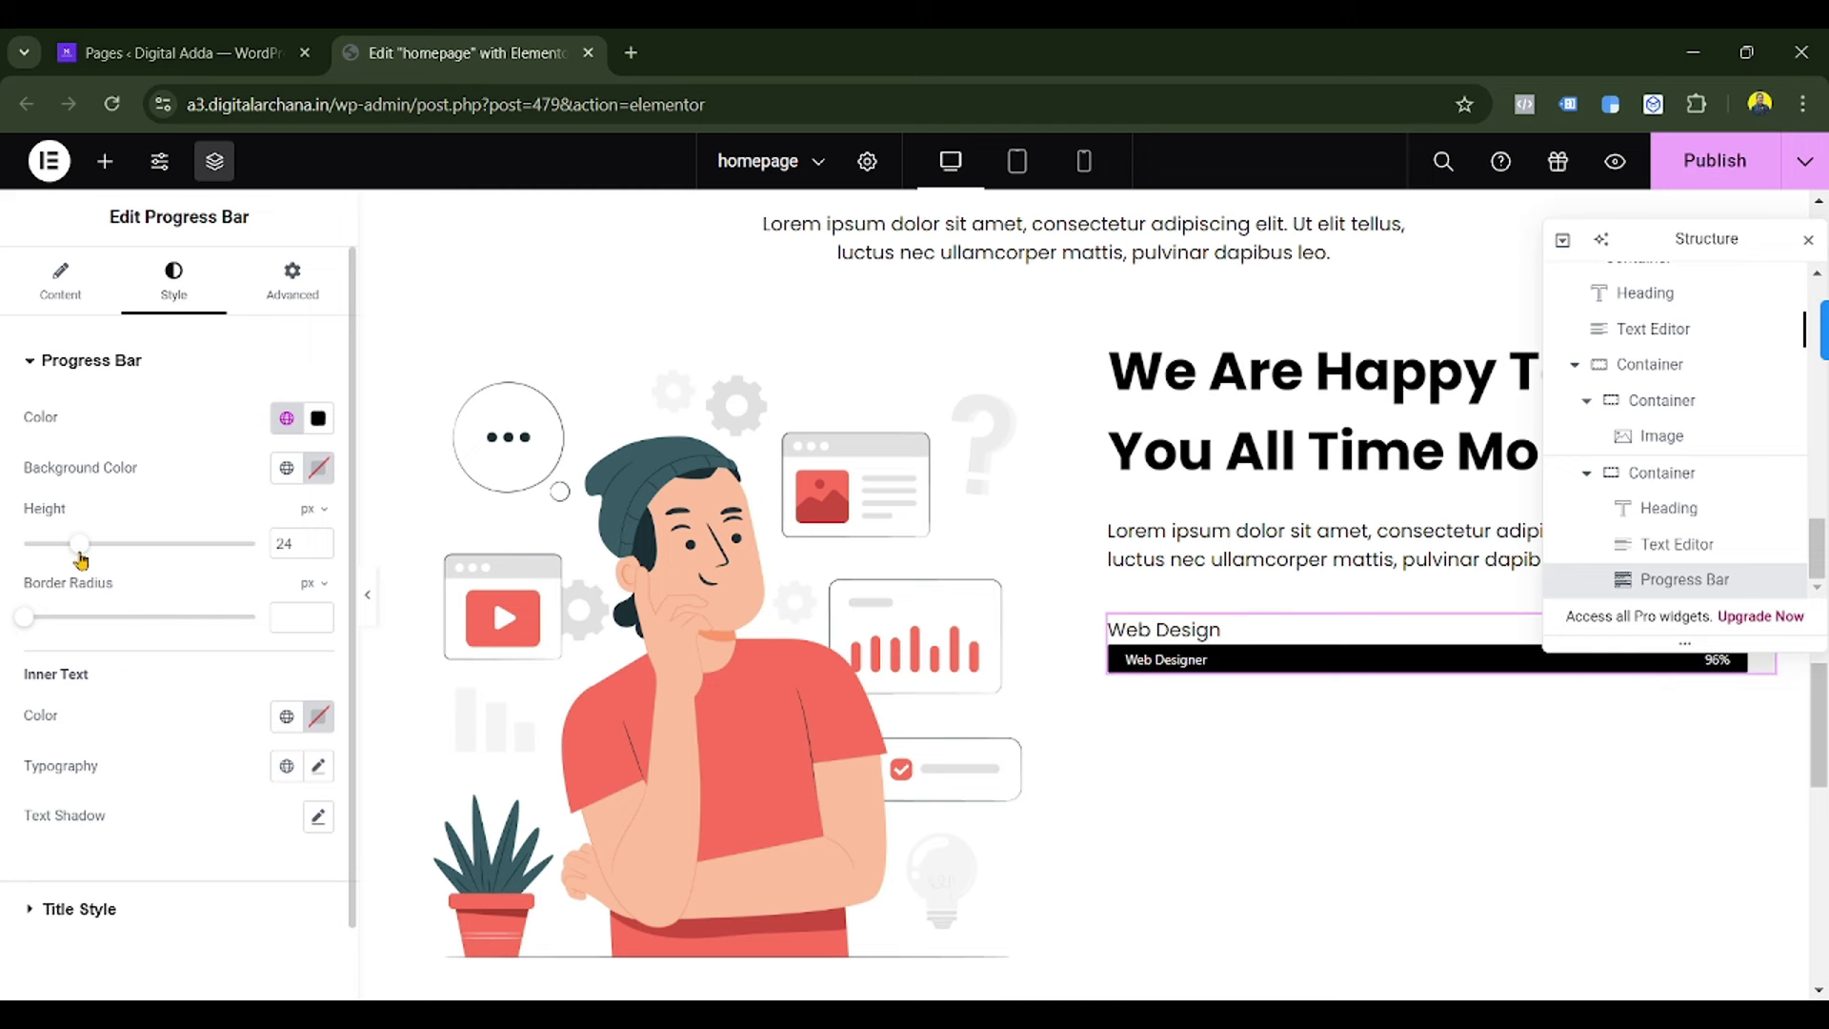
left_click(320, 539)
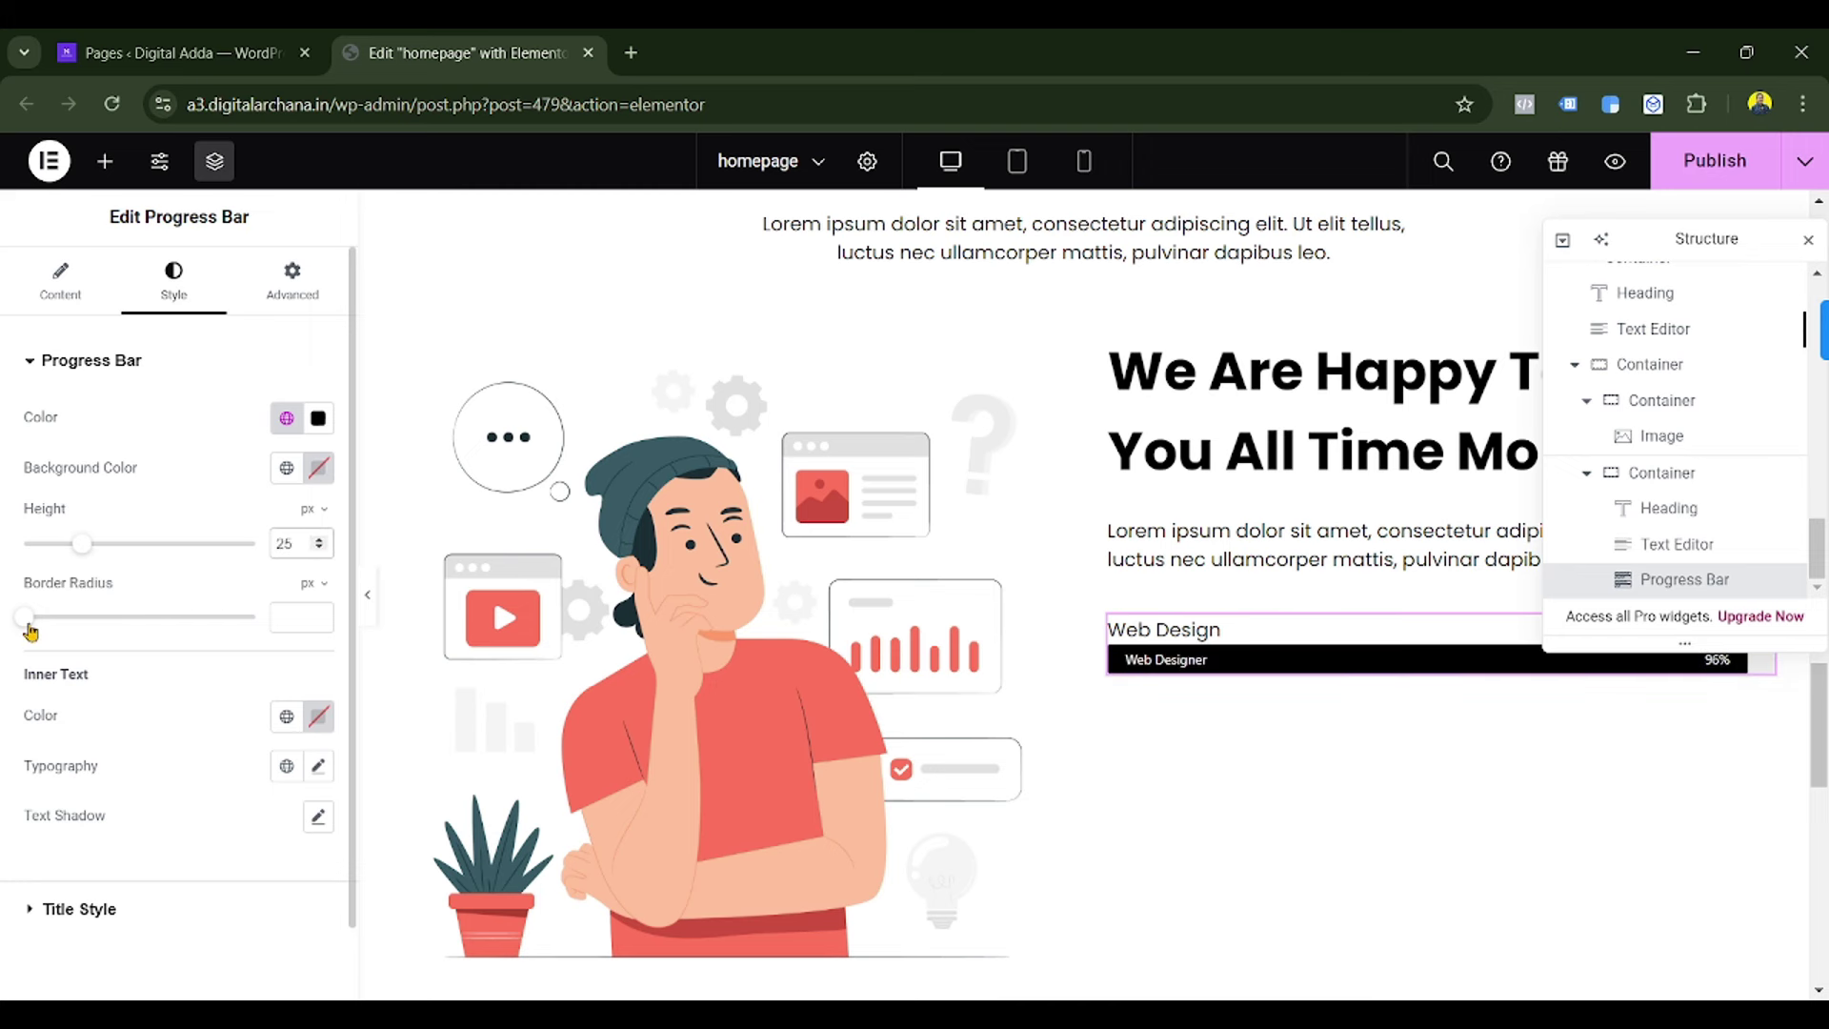
left_click(291, 614)
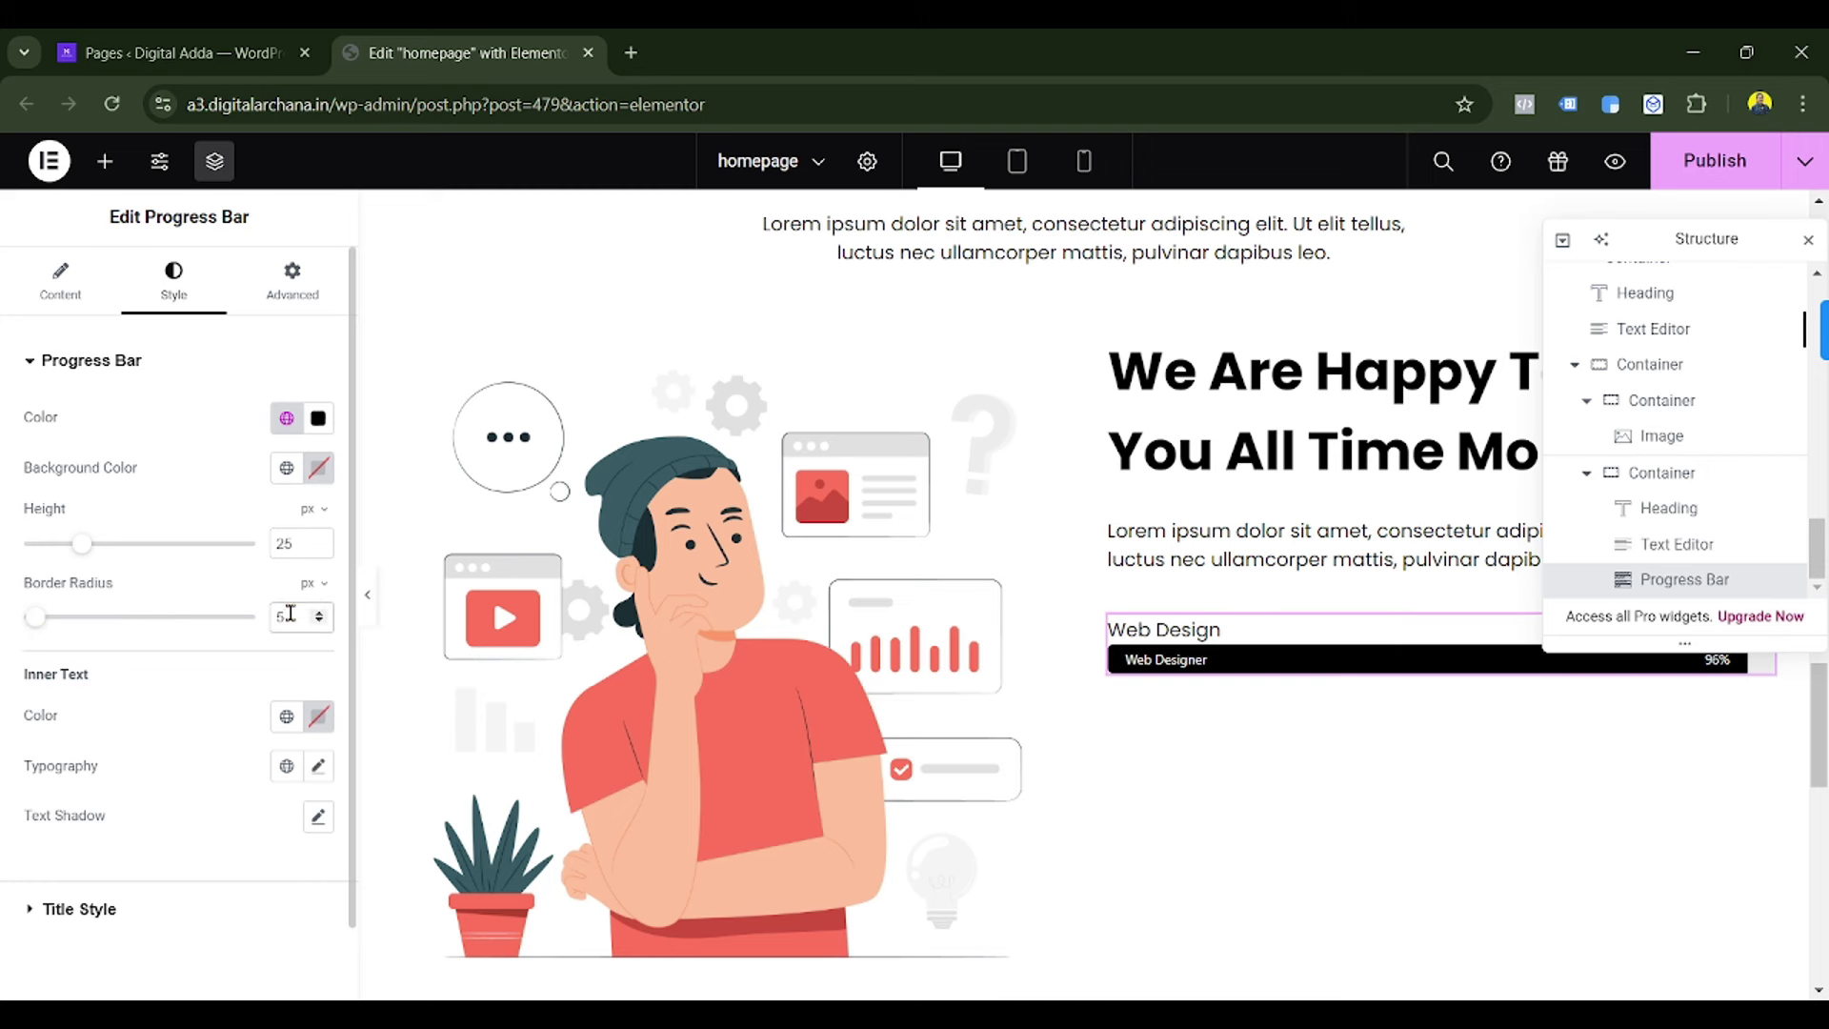
type("30")
Fill the bar with the orange global colour (#E74800) and make its inner text white.
left_click(285, 418)
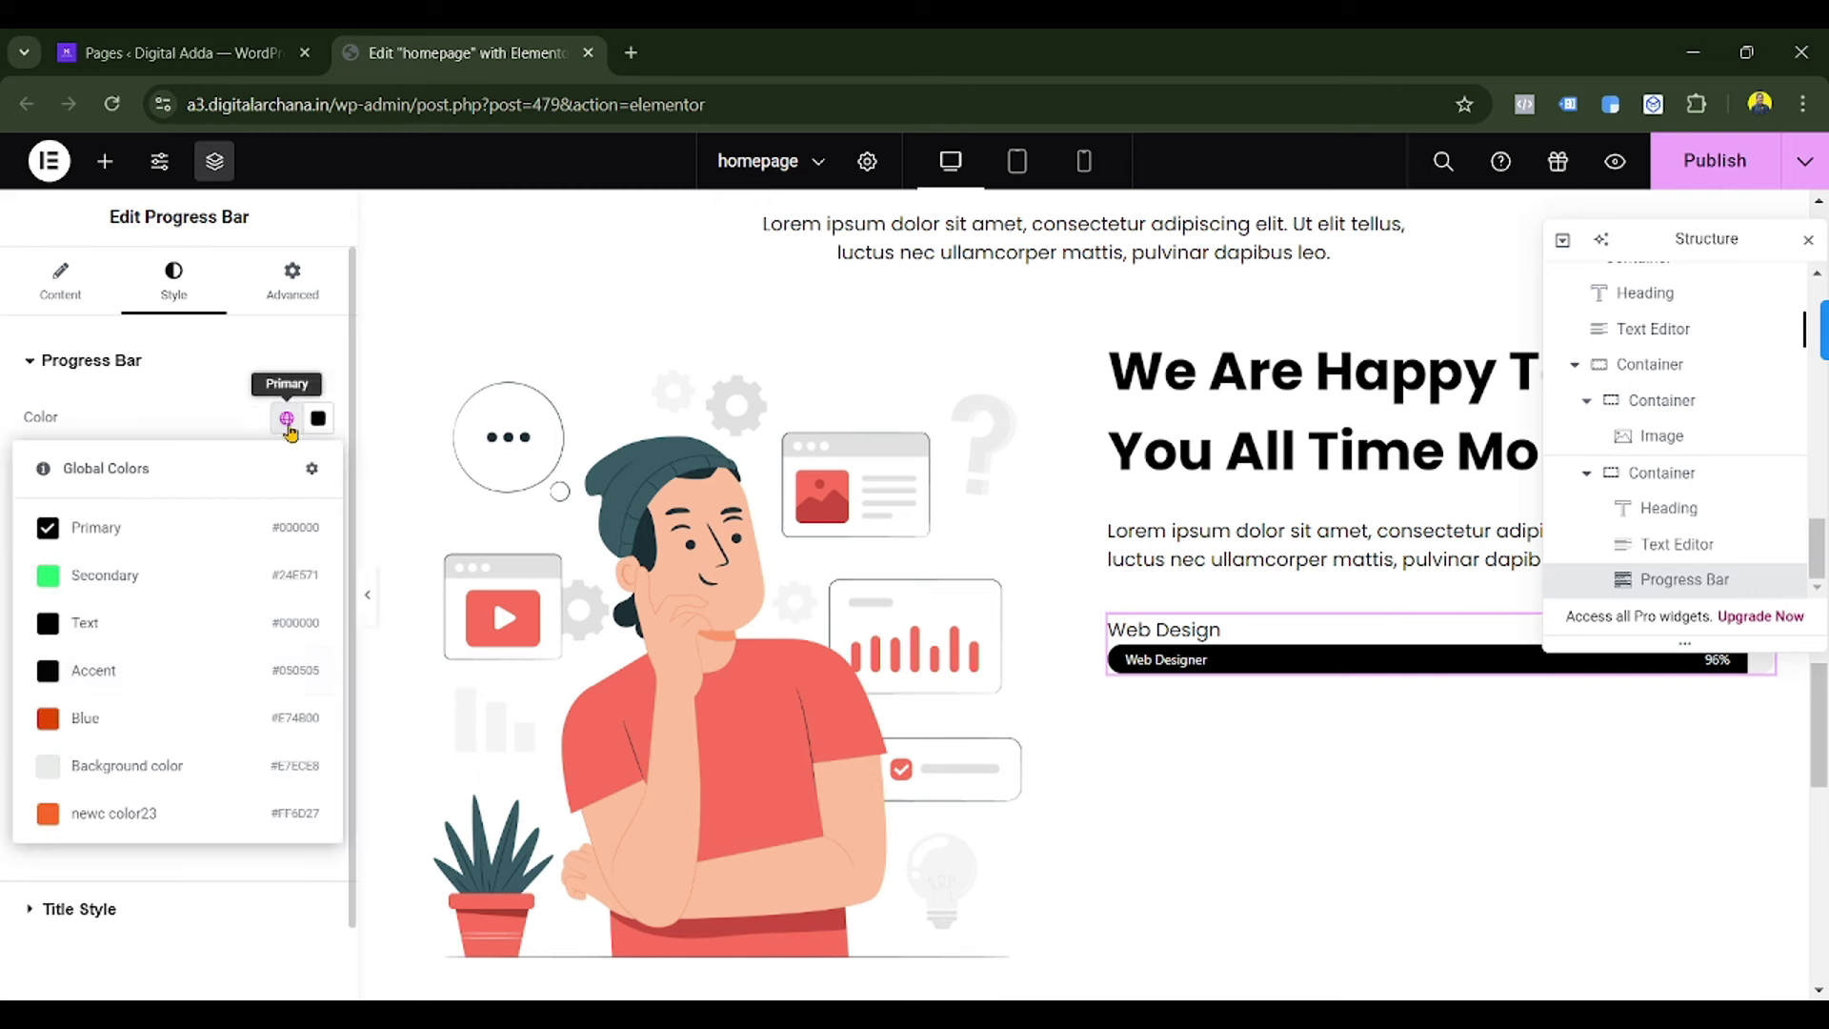
left_click(157, 730)
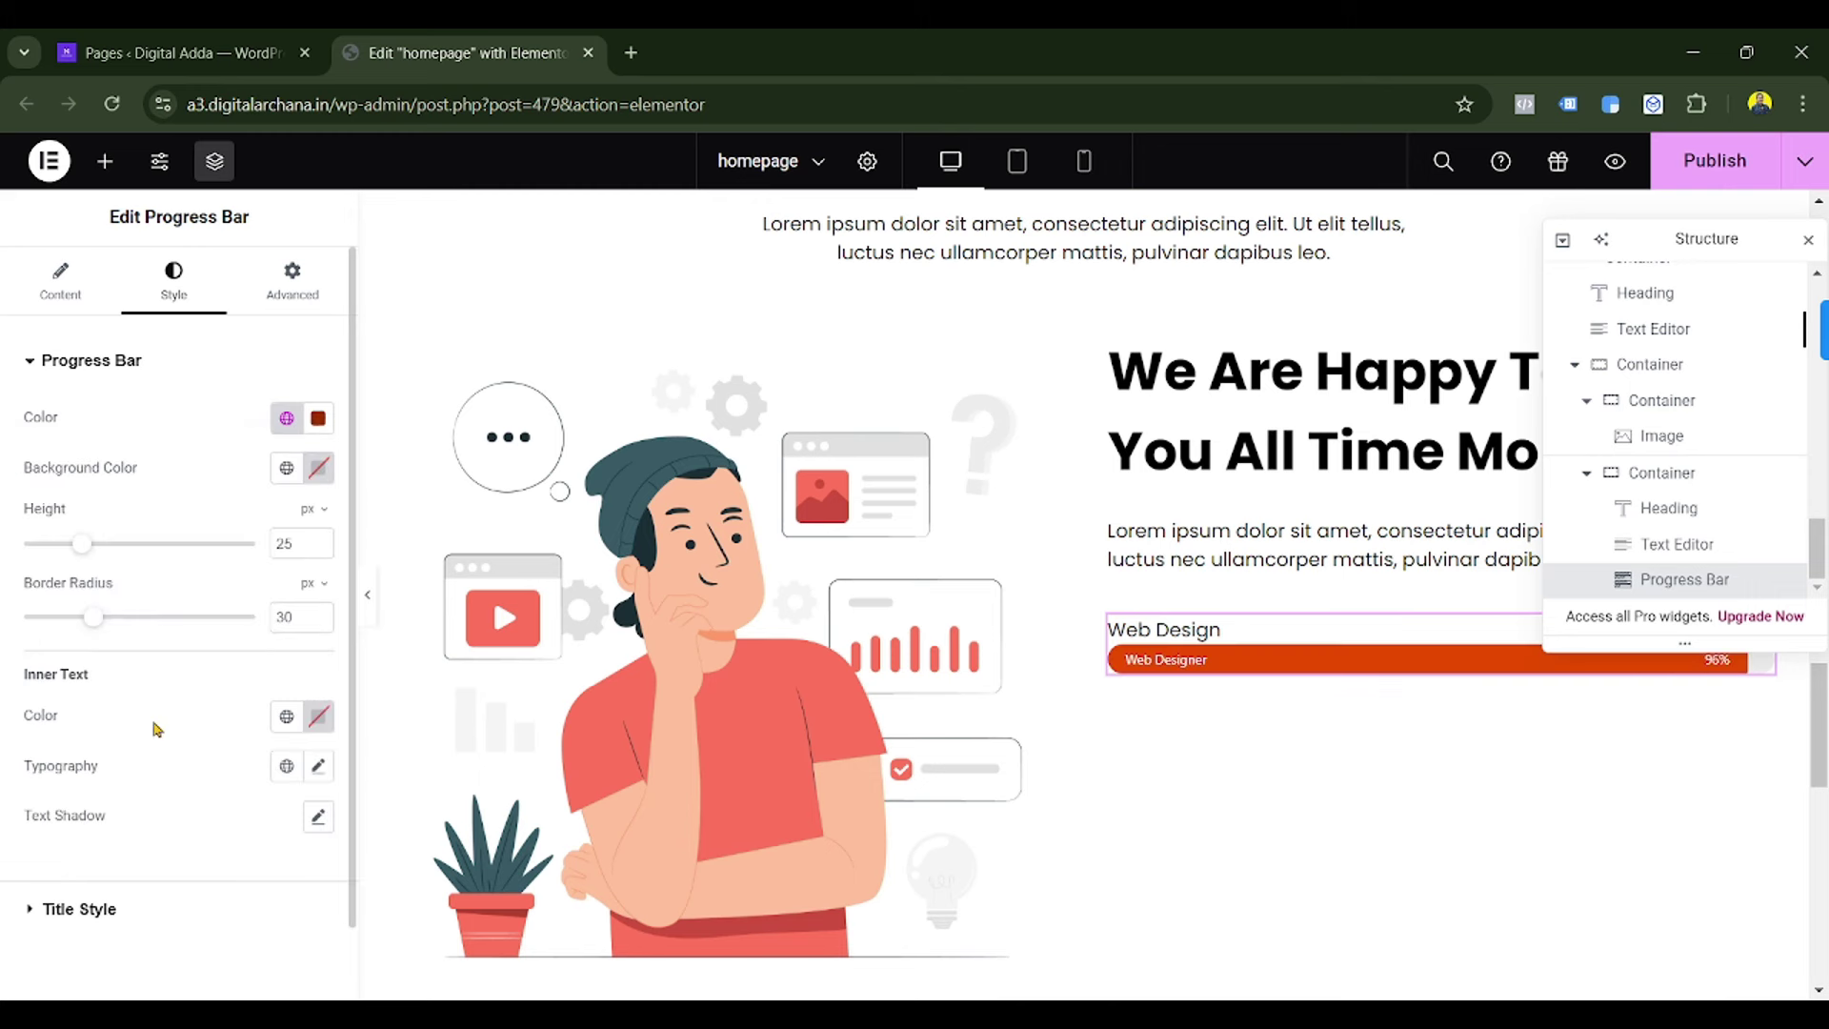
left_click(286, 716)
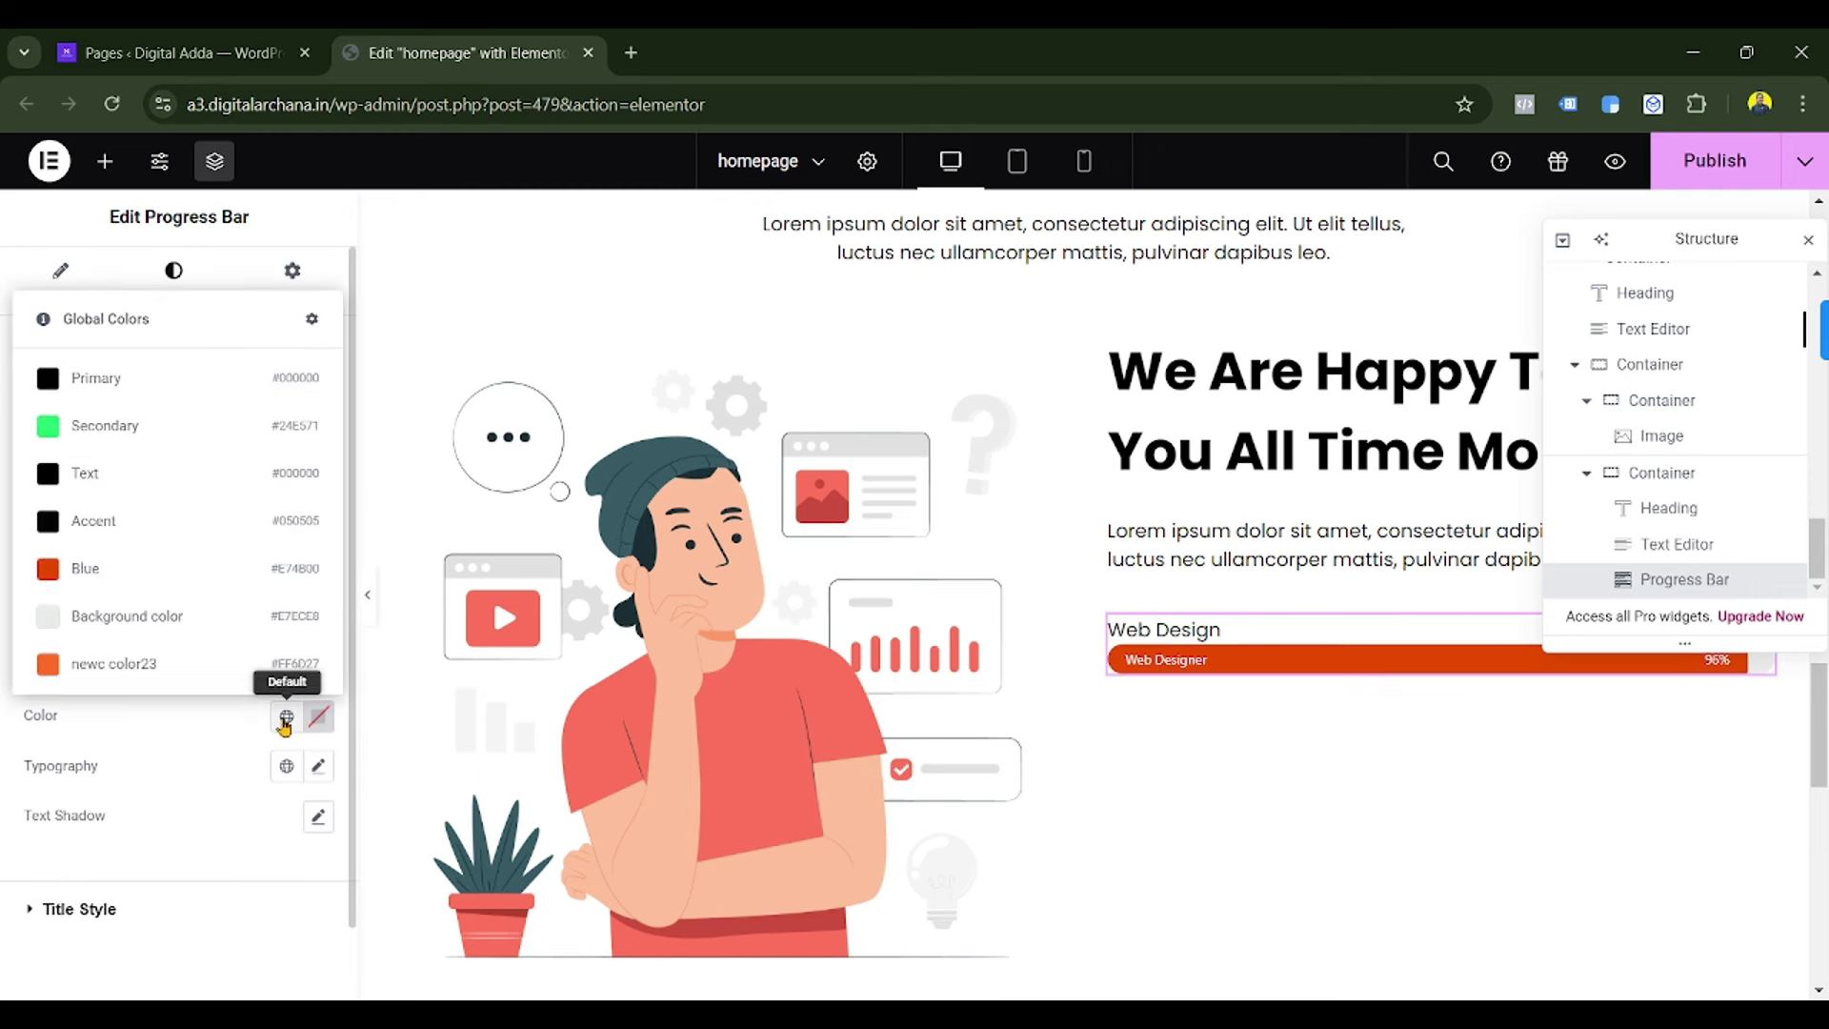
left_click(229, 740)
left_click(317, 717)
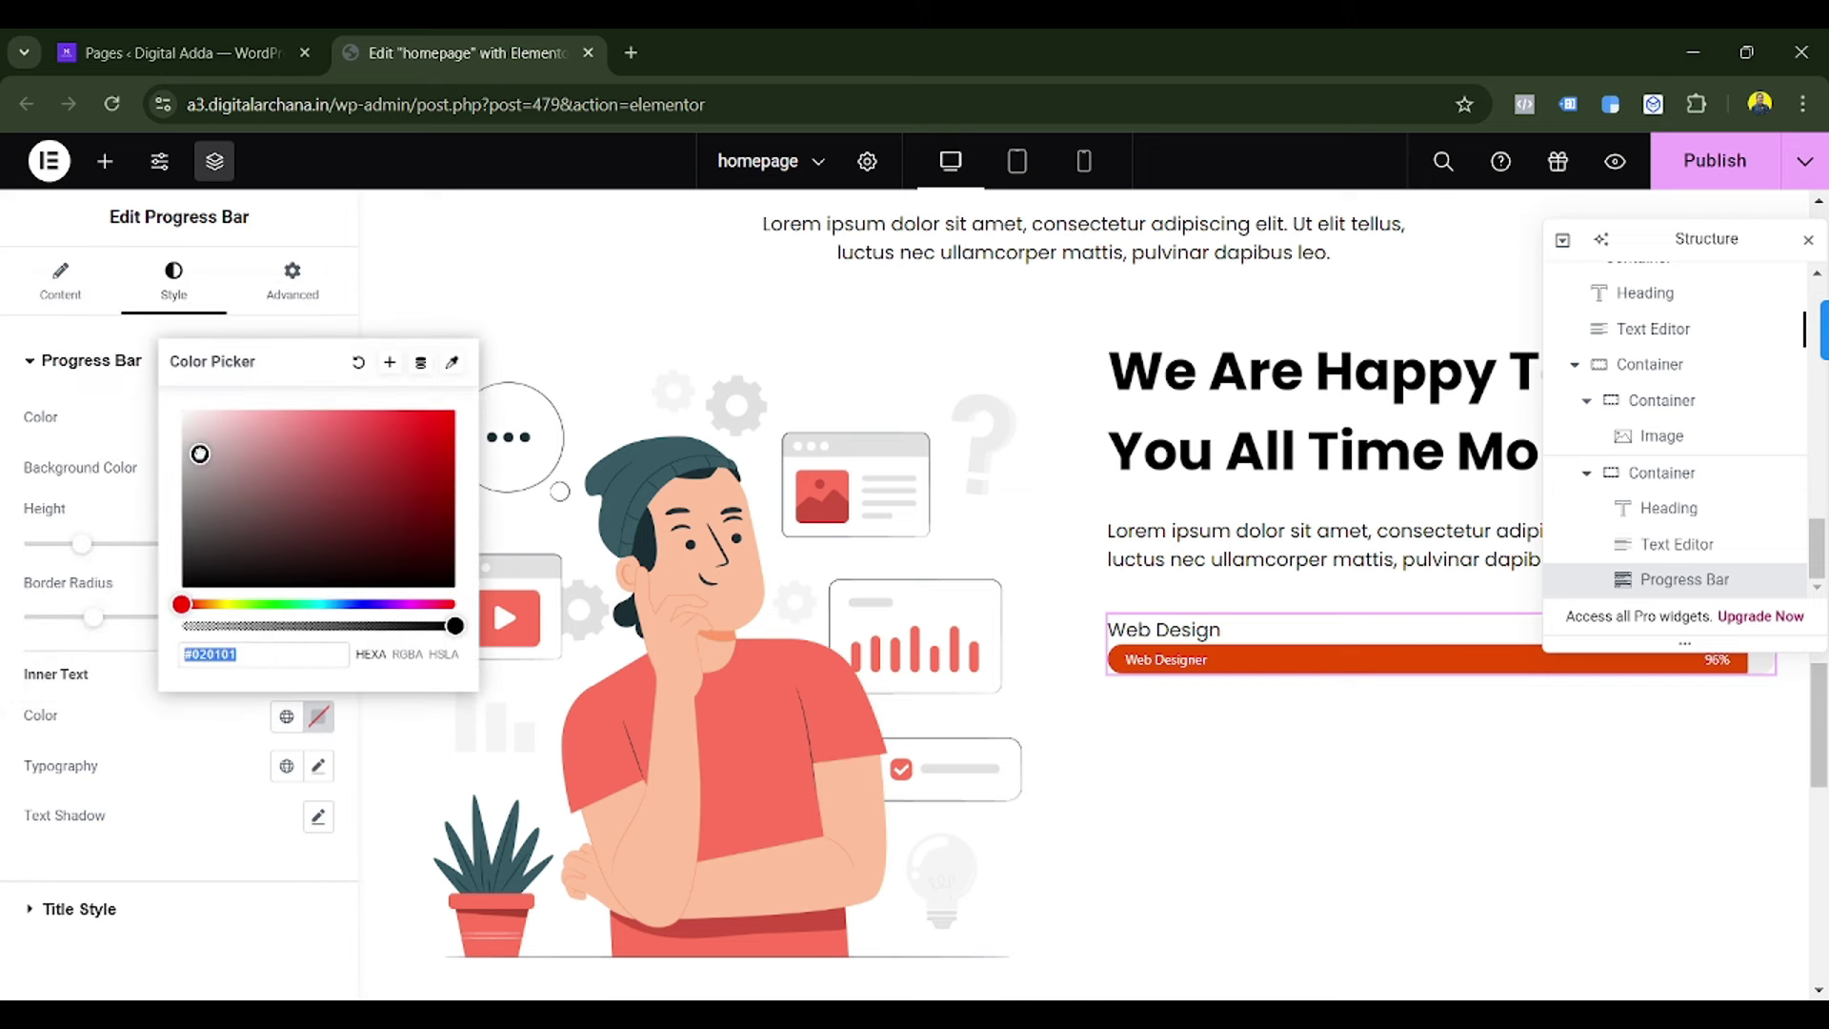
left_click(208, 748)
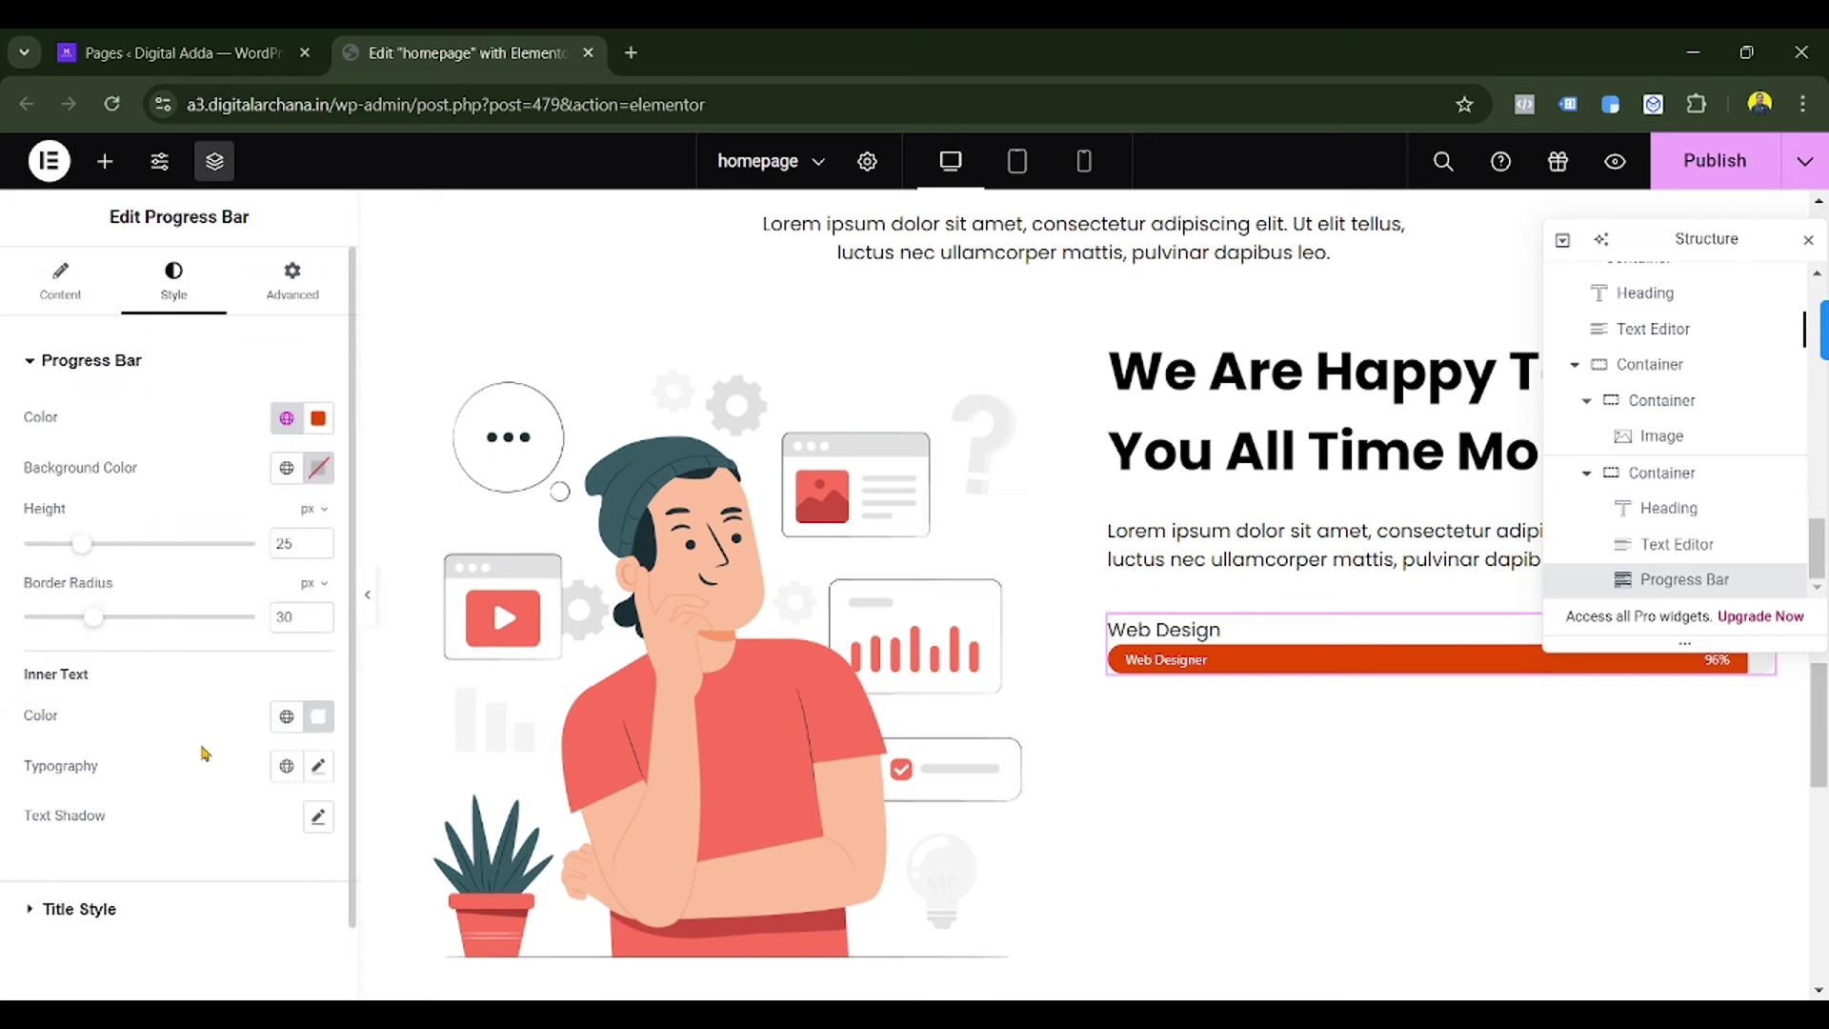
scroll(208, 772, "down", 1)
Set the progress bar title typography to 14 px, weight 500 (Medium).
left_click(80, 828)
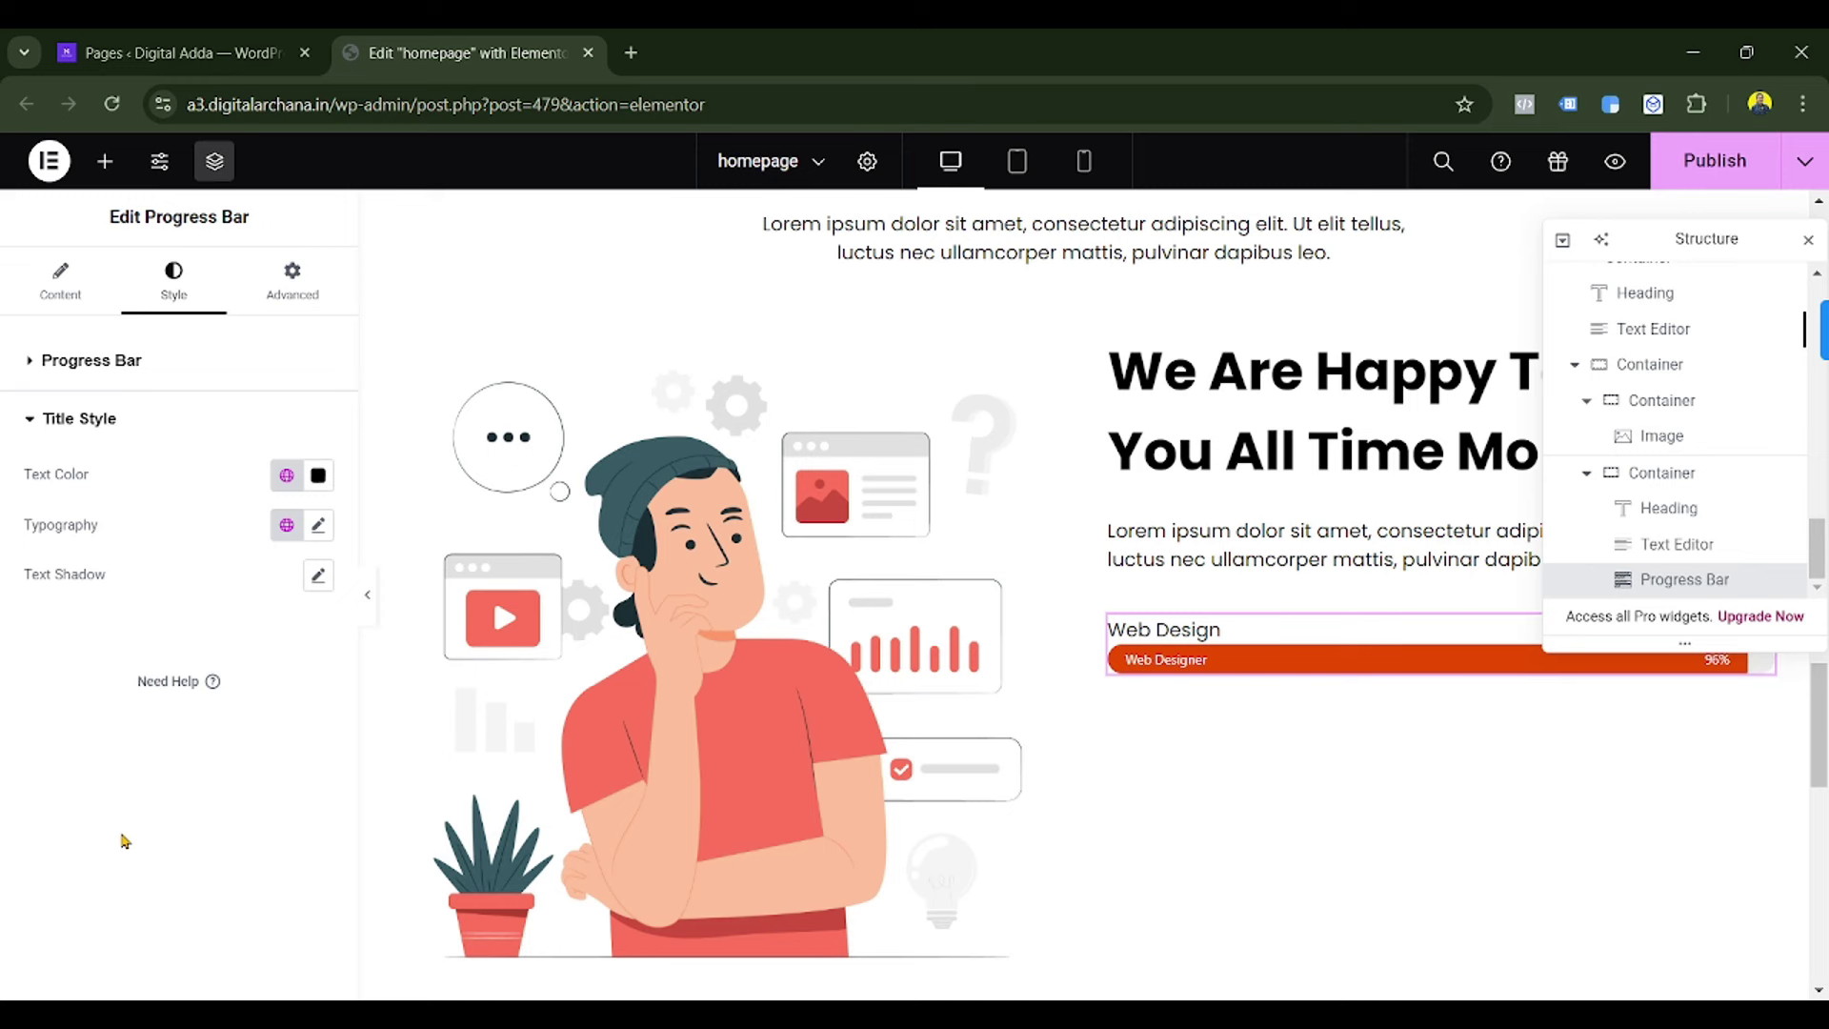
left_click(318, 525)
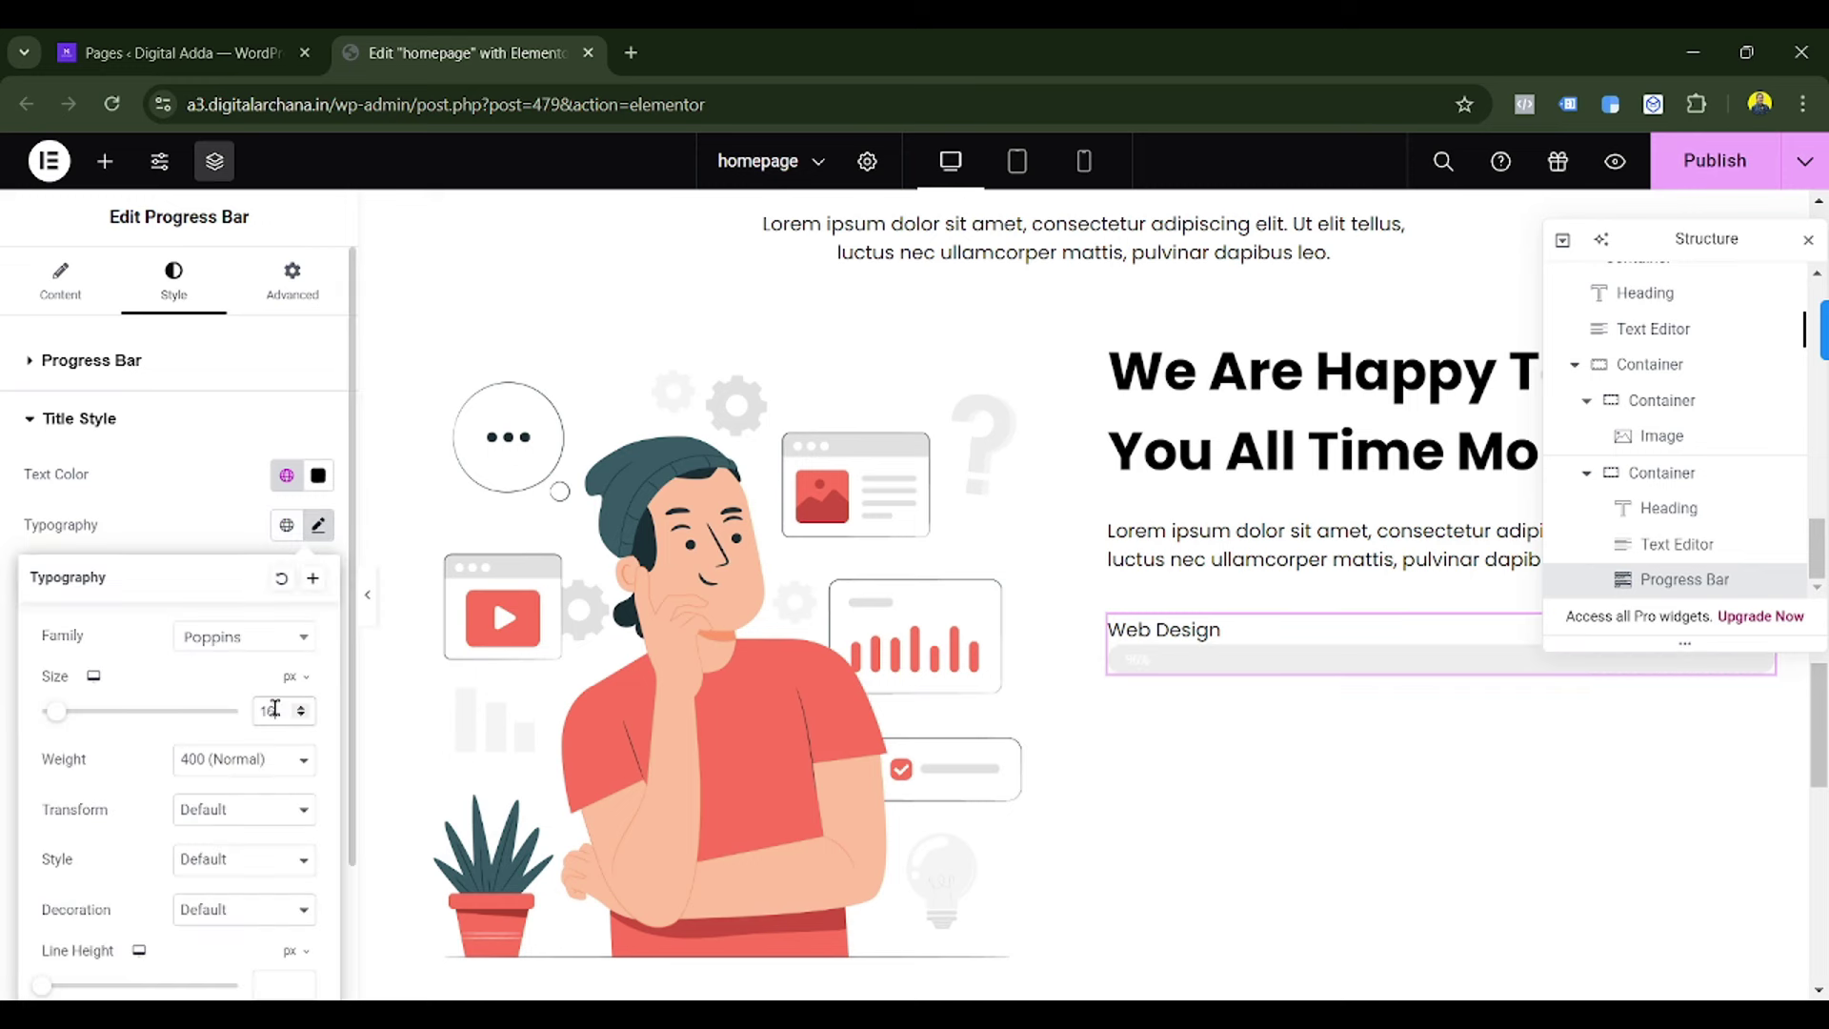
key("BackSpace")
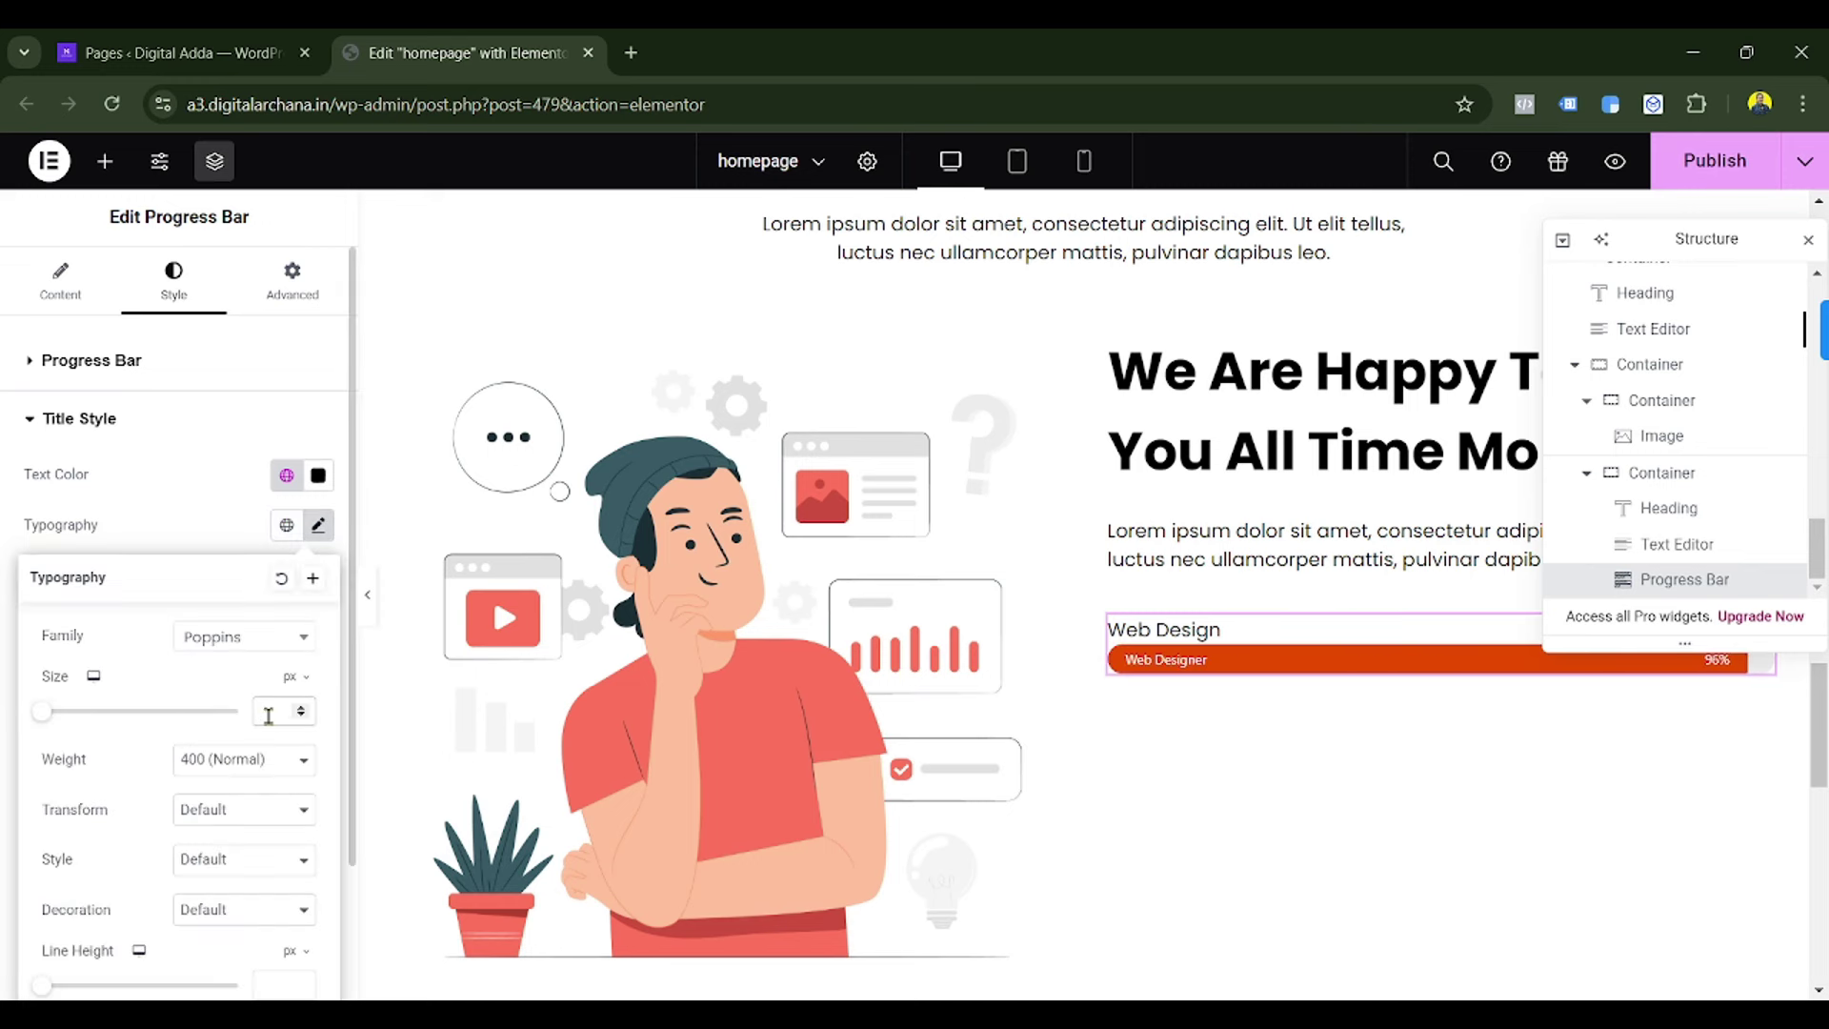
type("14")
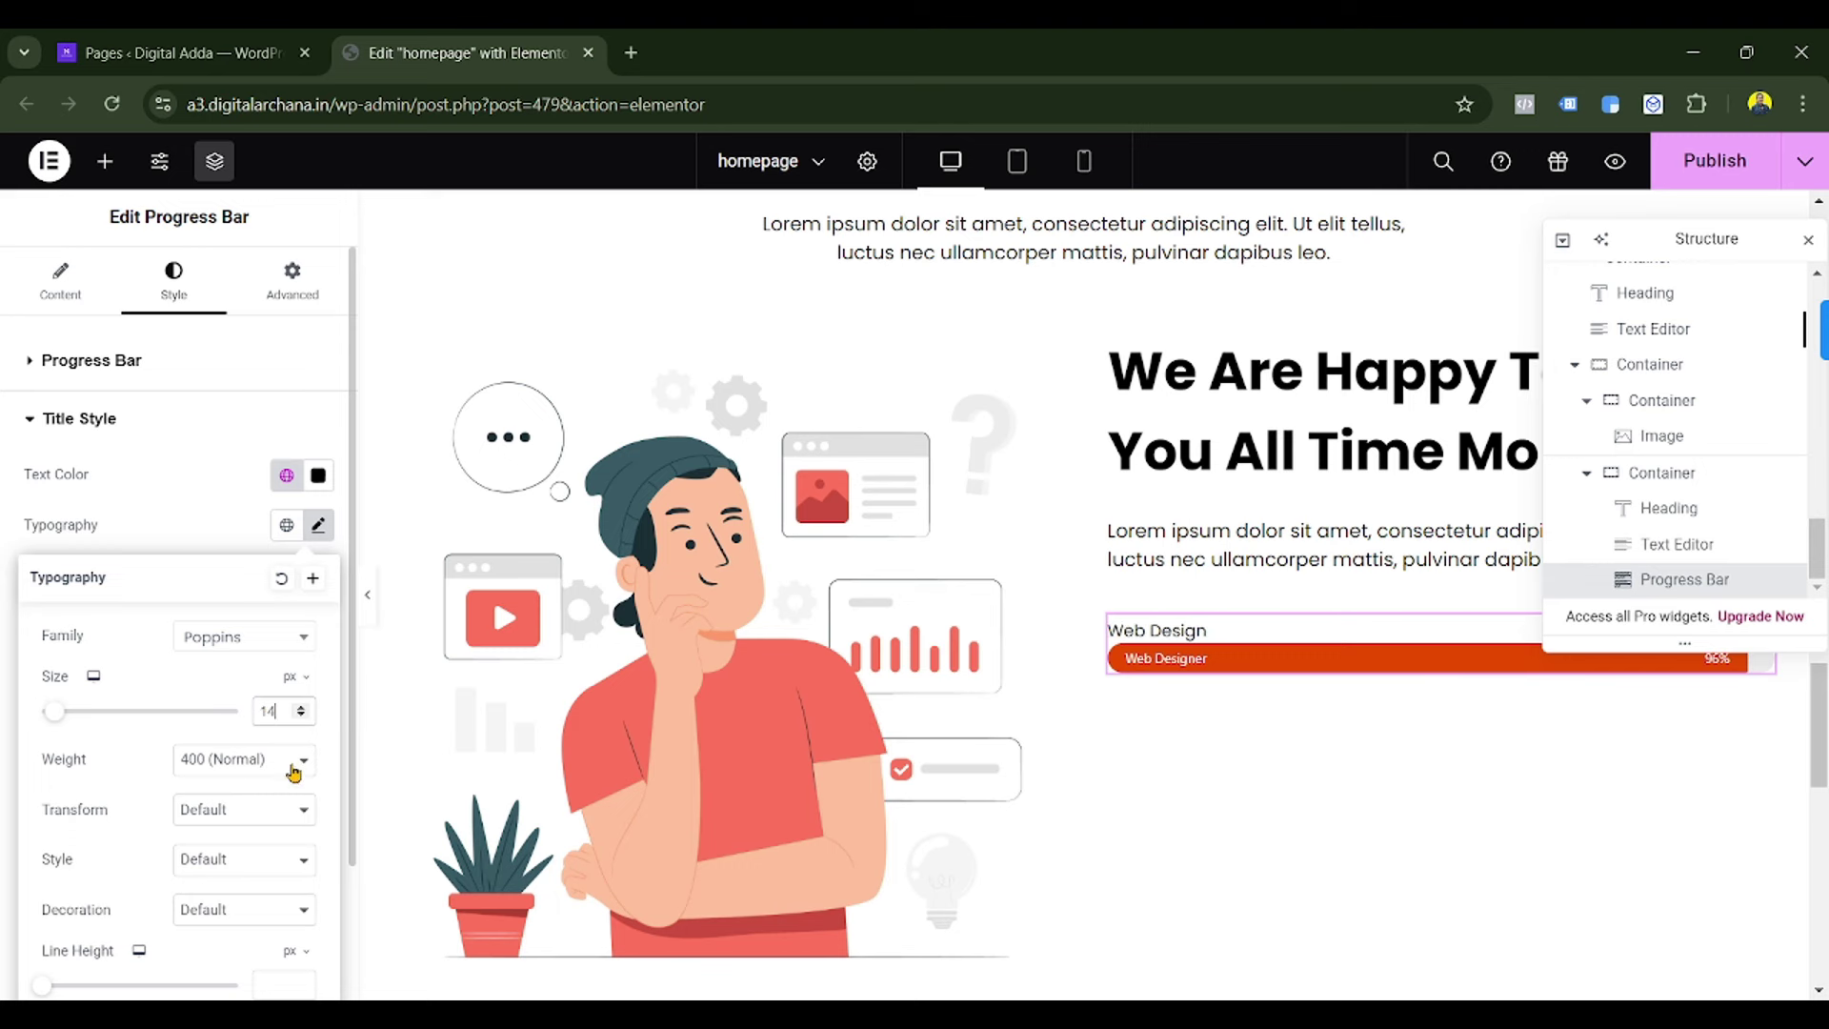
left_click(290, 759)
left_click(286, 410)
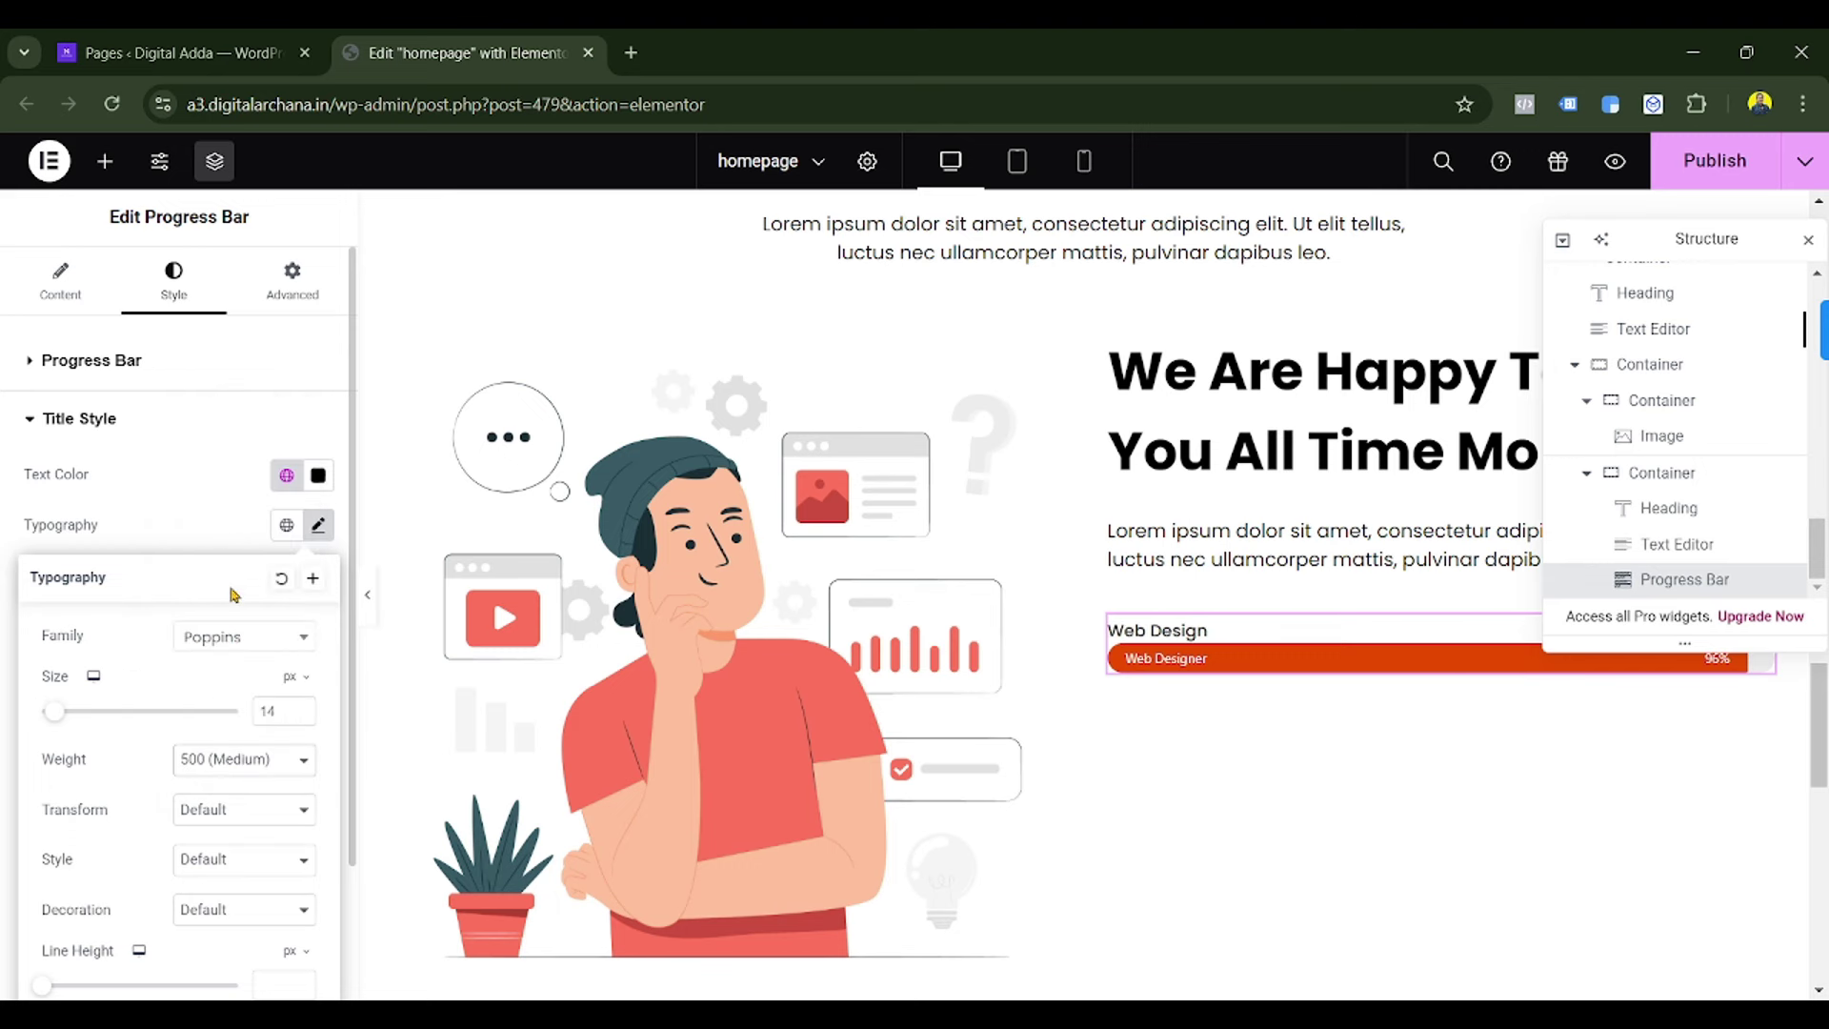
left_click(218, 540)
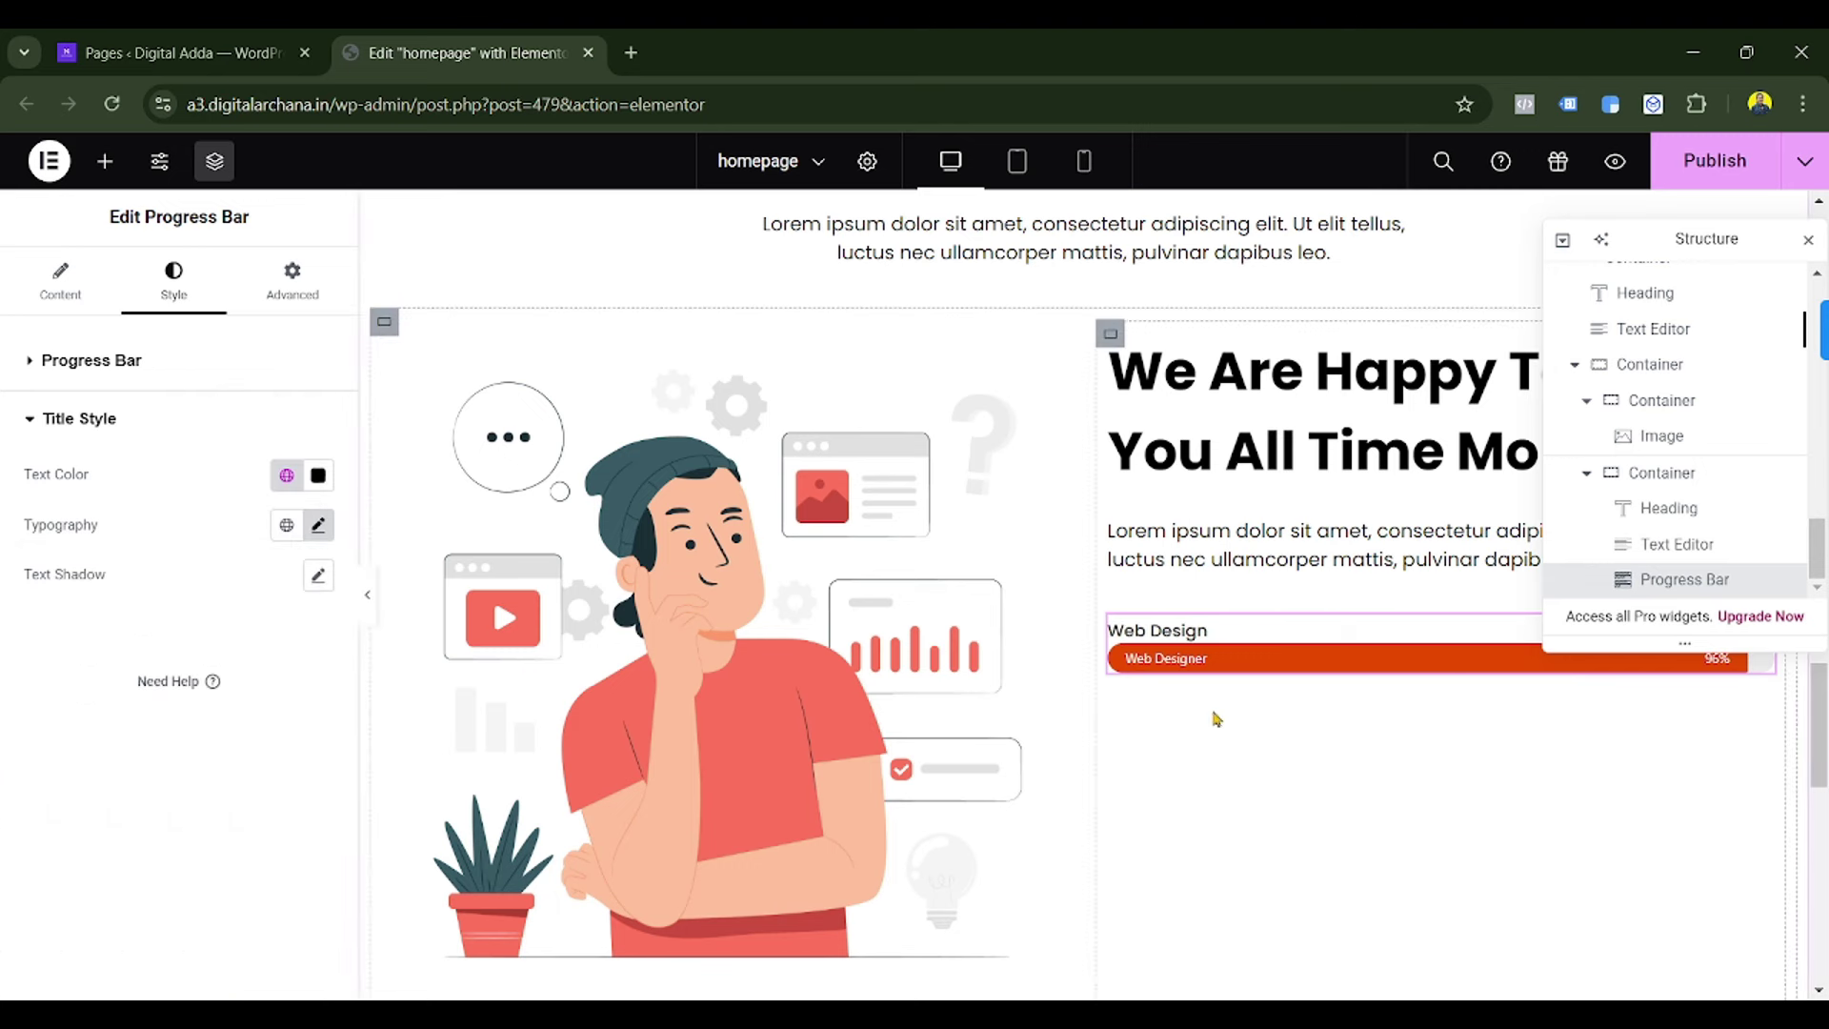
Change the bar's inner text colour to light grey #DCDCDC.
left_click(188, 360)
left_click(318, 635)
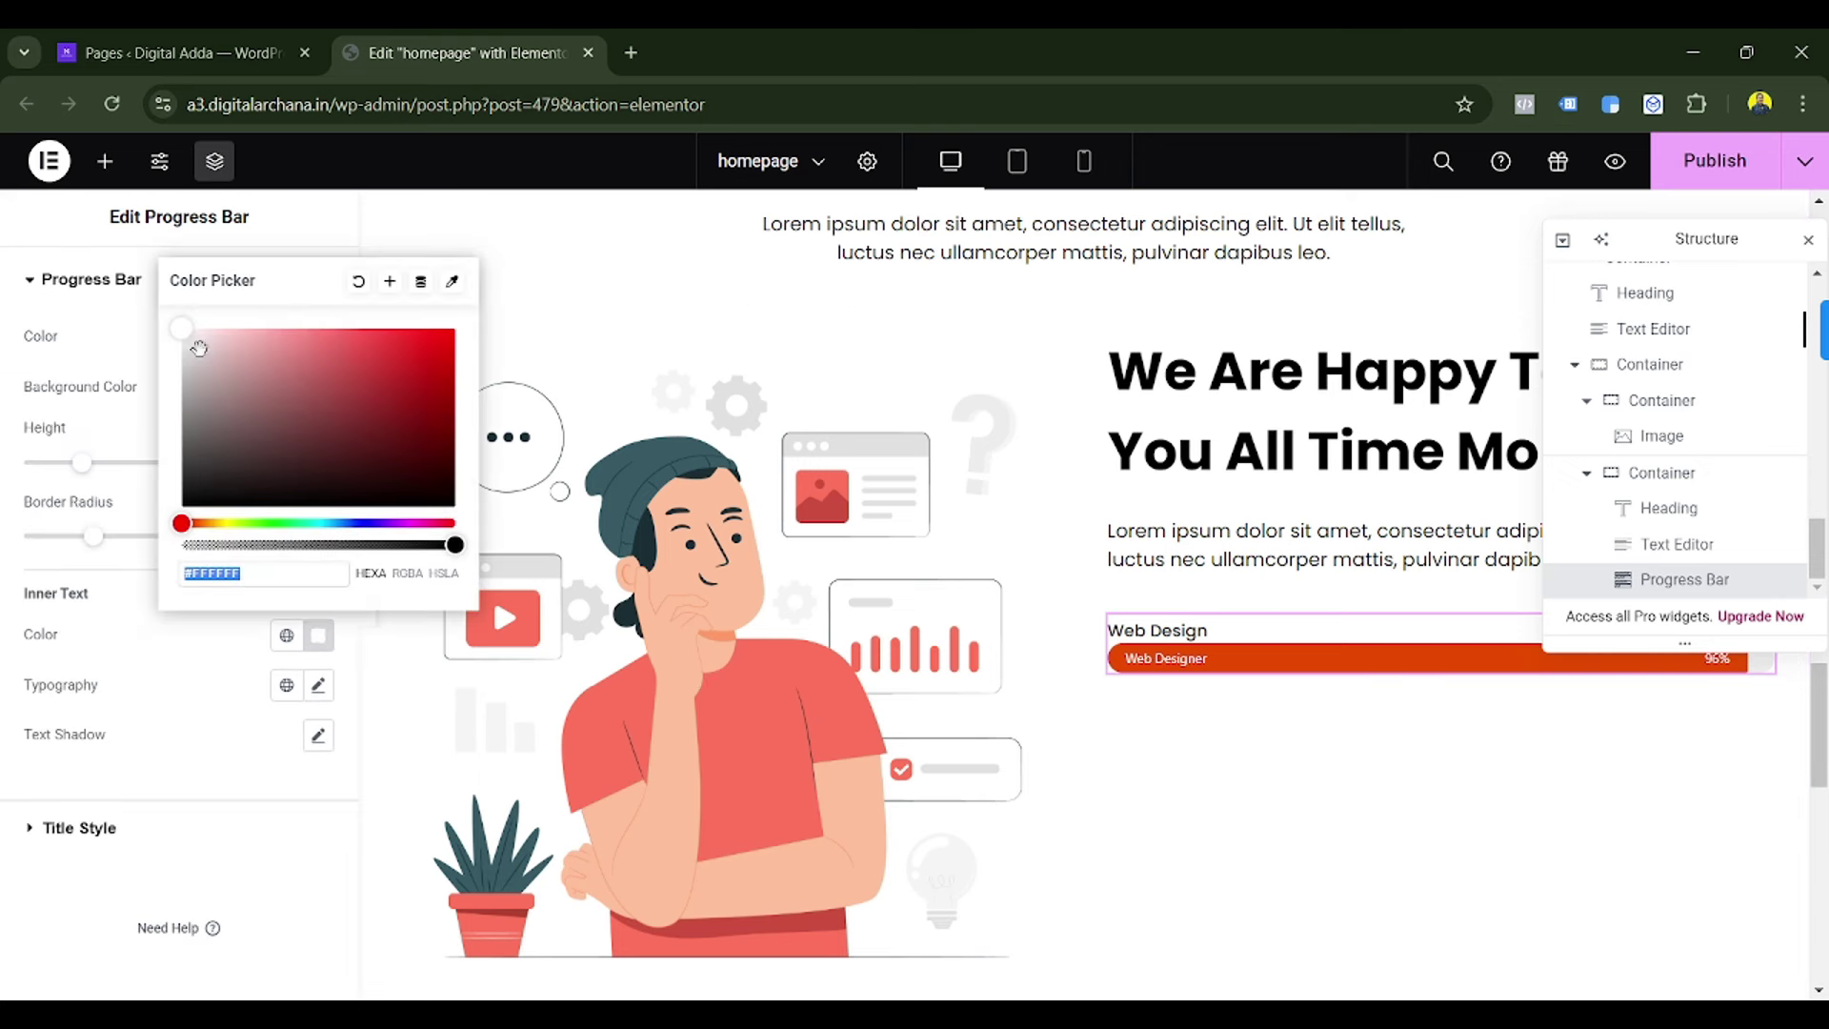
left_click_drag(196, 341, 170, 353)
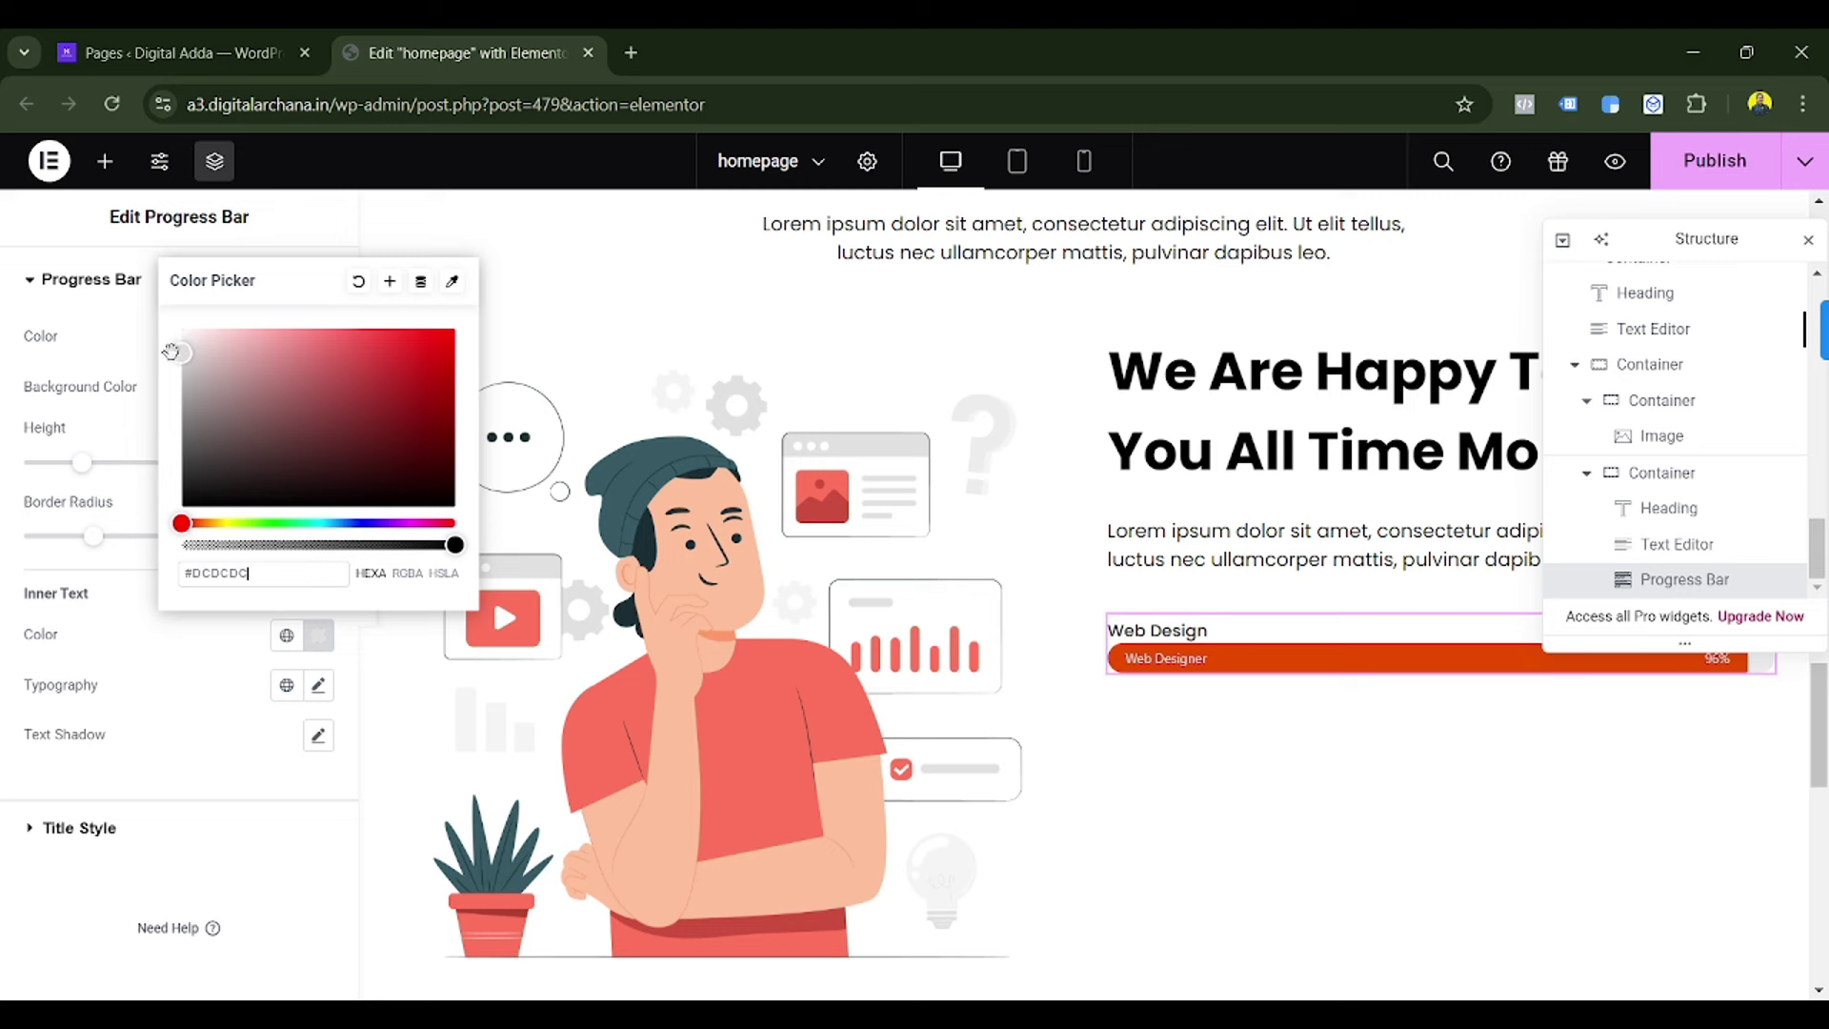
left_click(1347, 667)
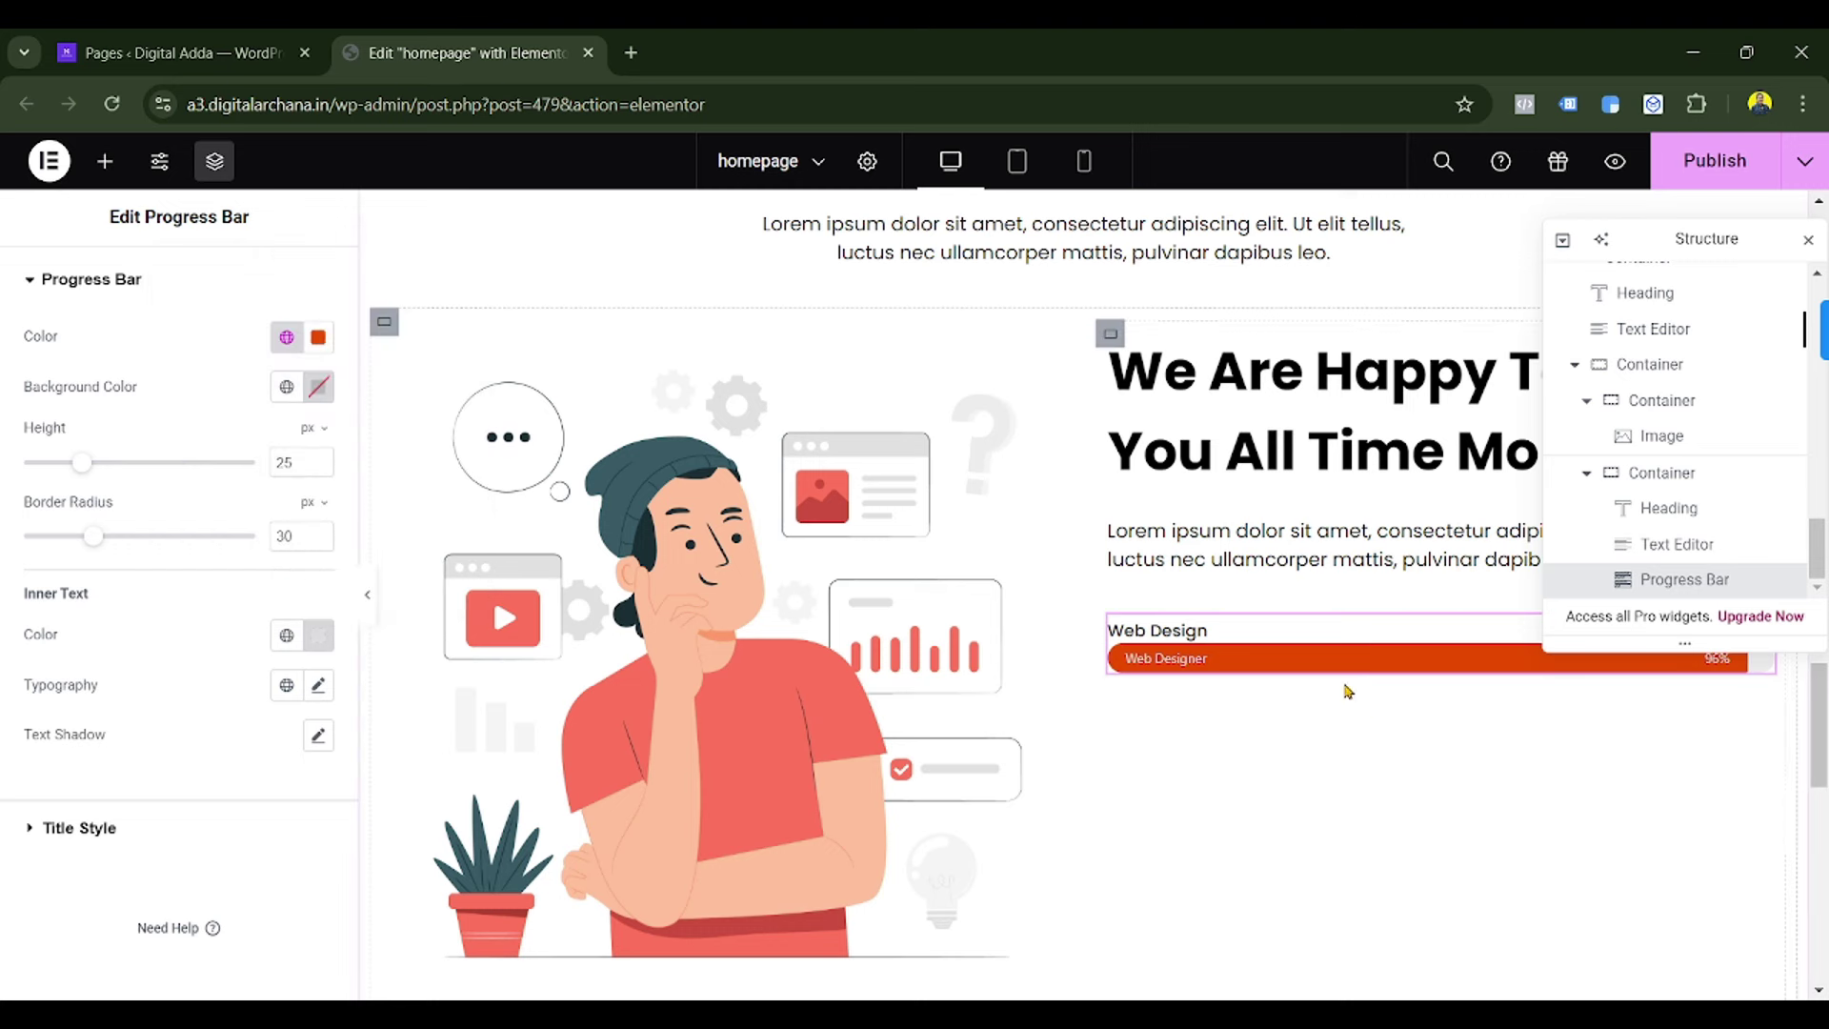
Duplicate the Web Design progress bar twice to make three bars.
right_click(1254, 642)
left_click(1301, 520)
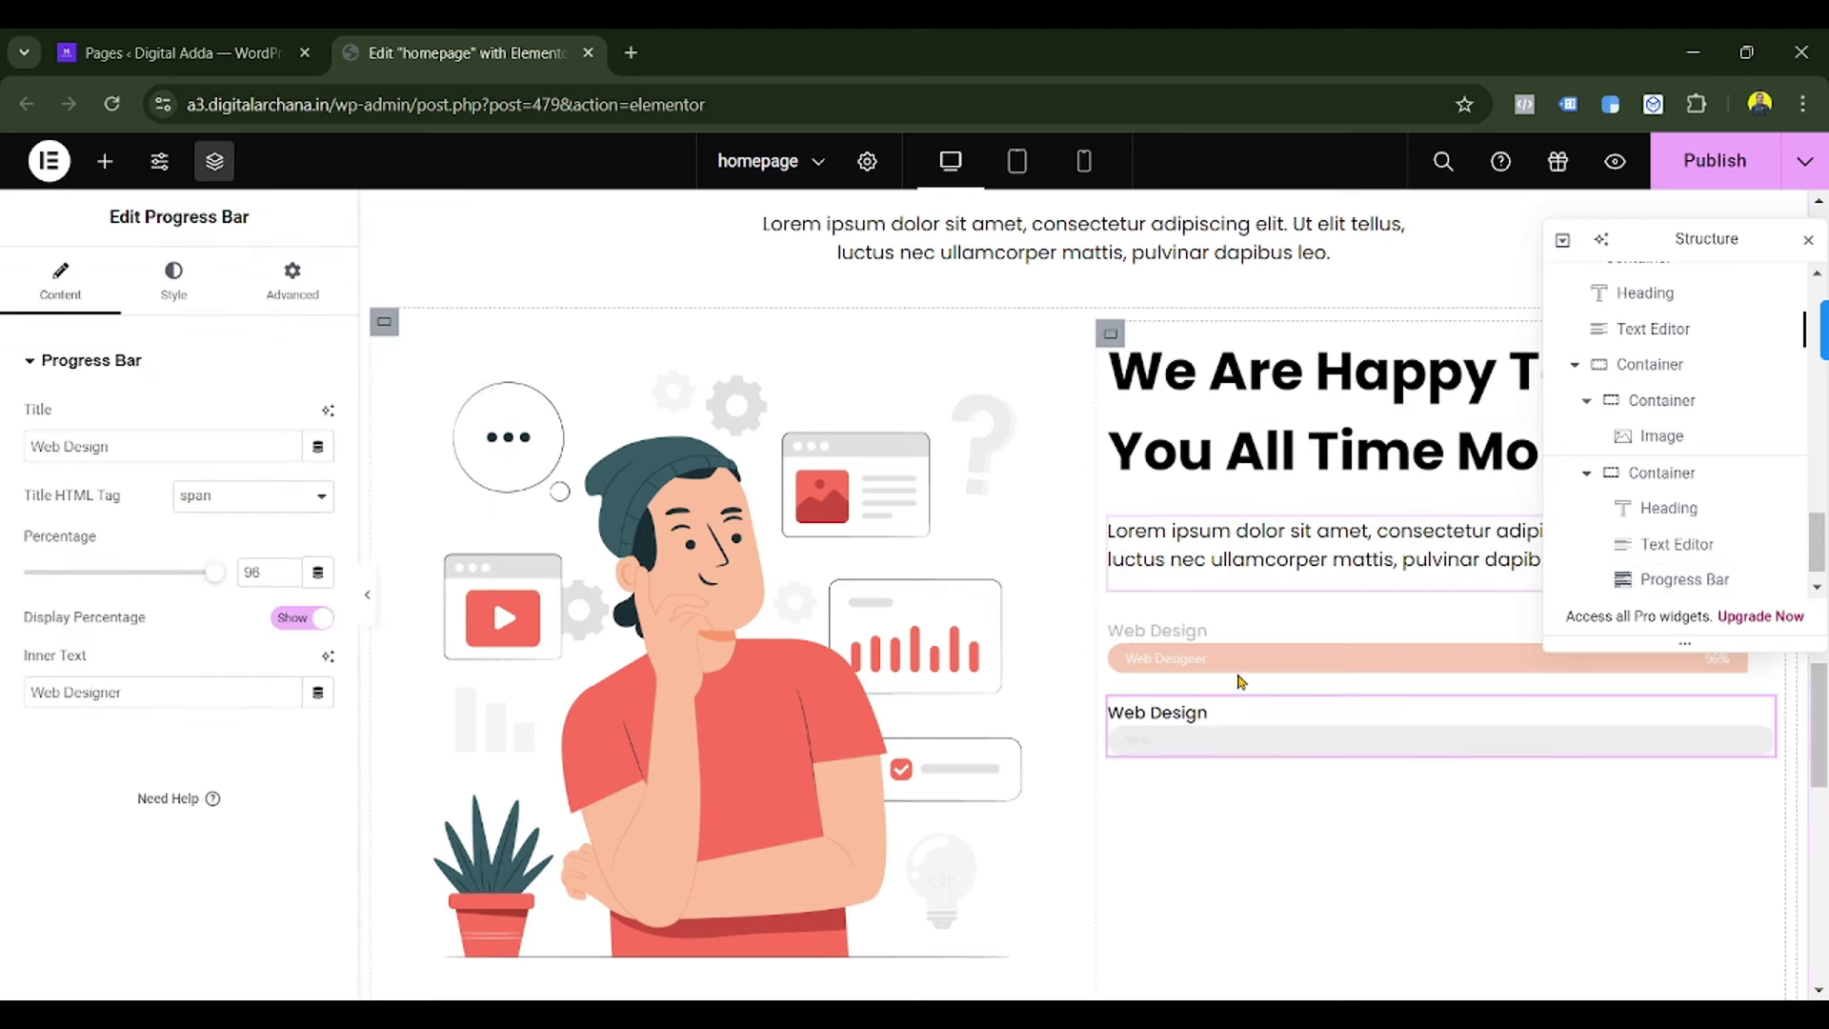
right_click(1192, 727)
left_click(1288, 528)
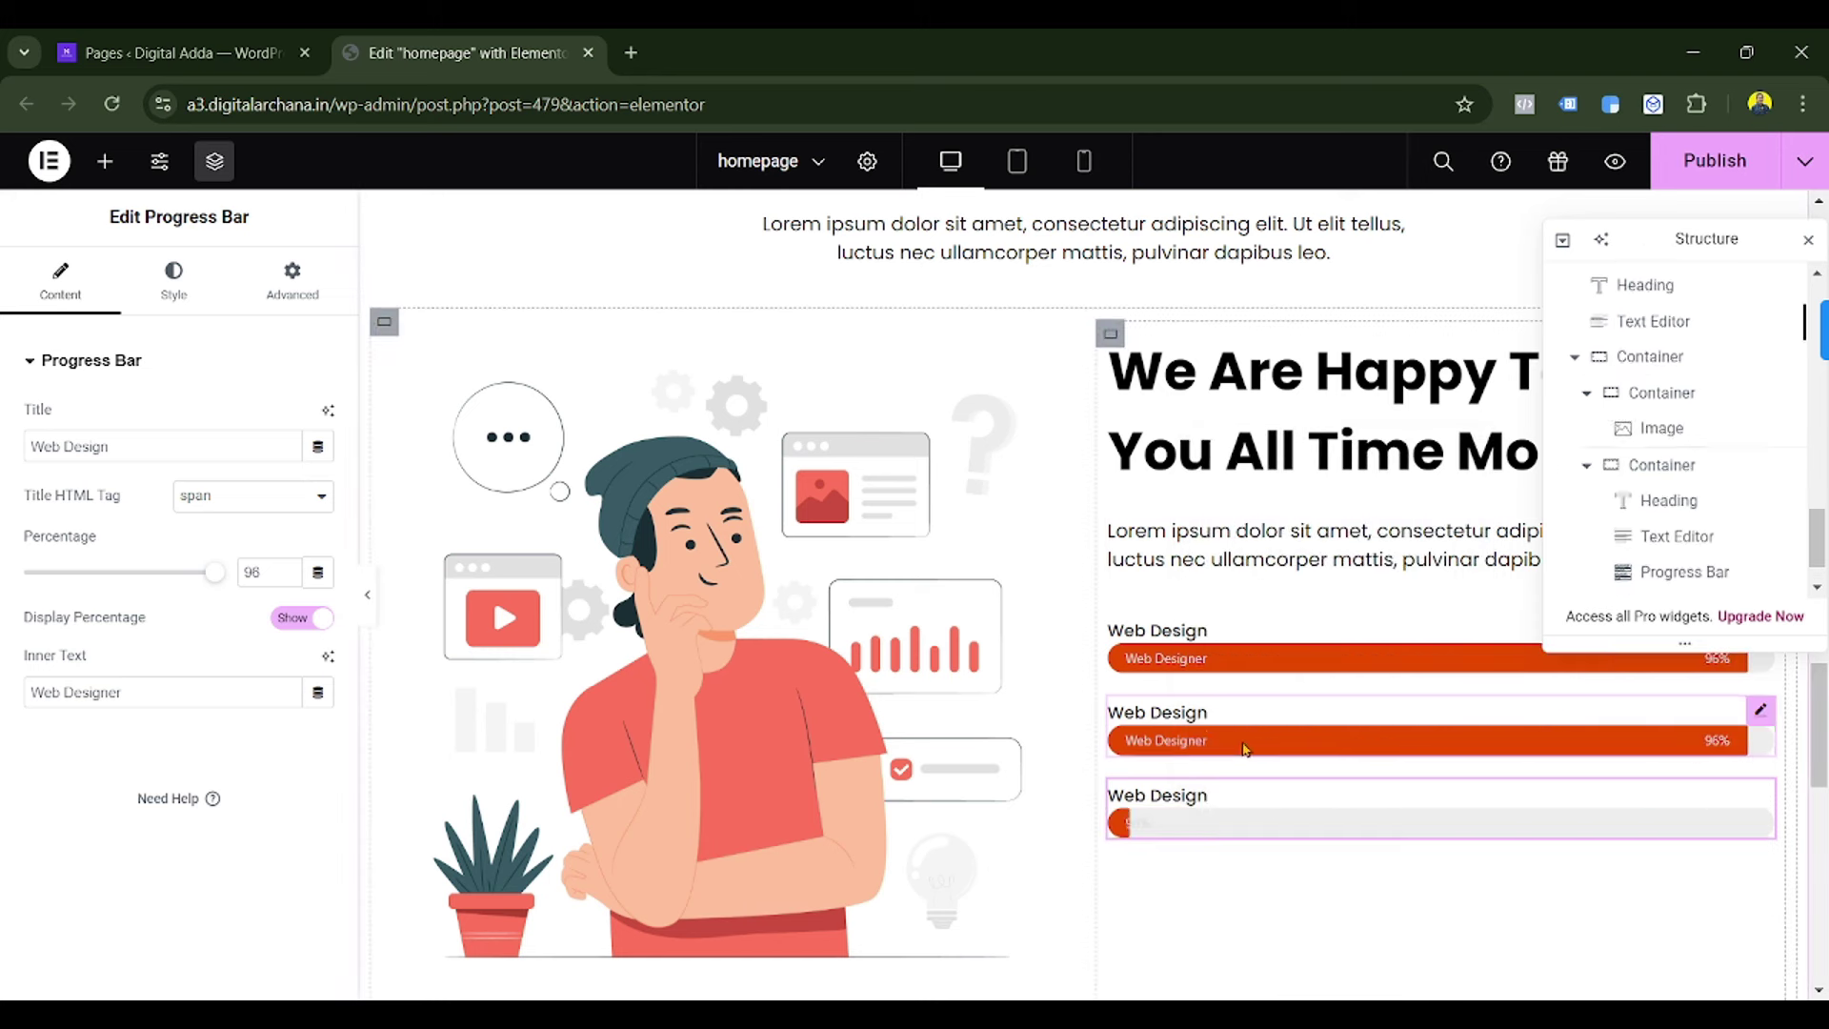
Retitle the second bar 'SEO' and set its percentage to 87.
double_click(252, 572)
type("87")
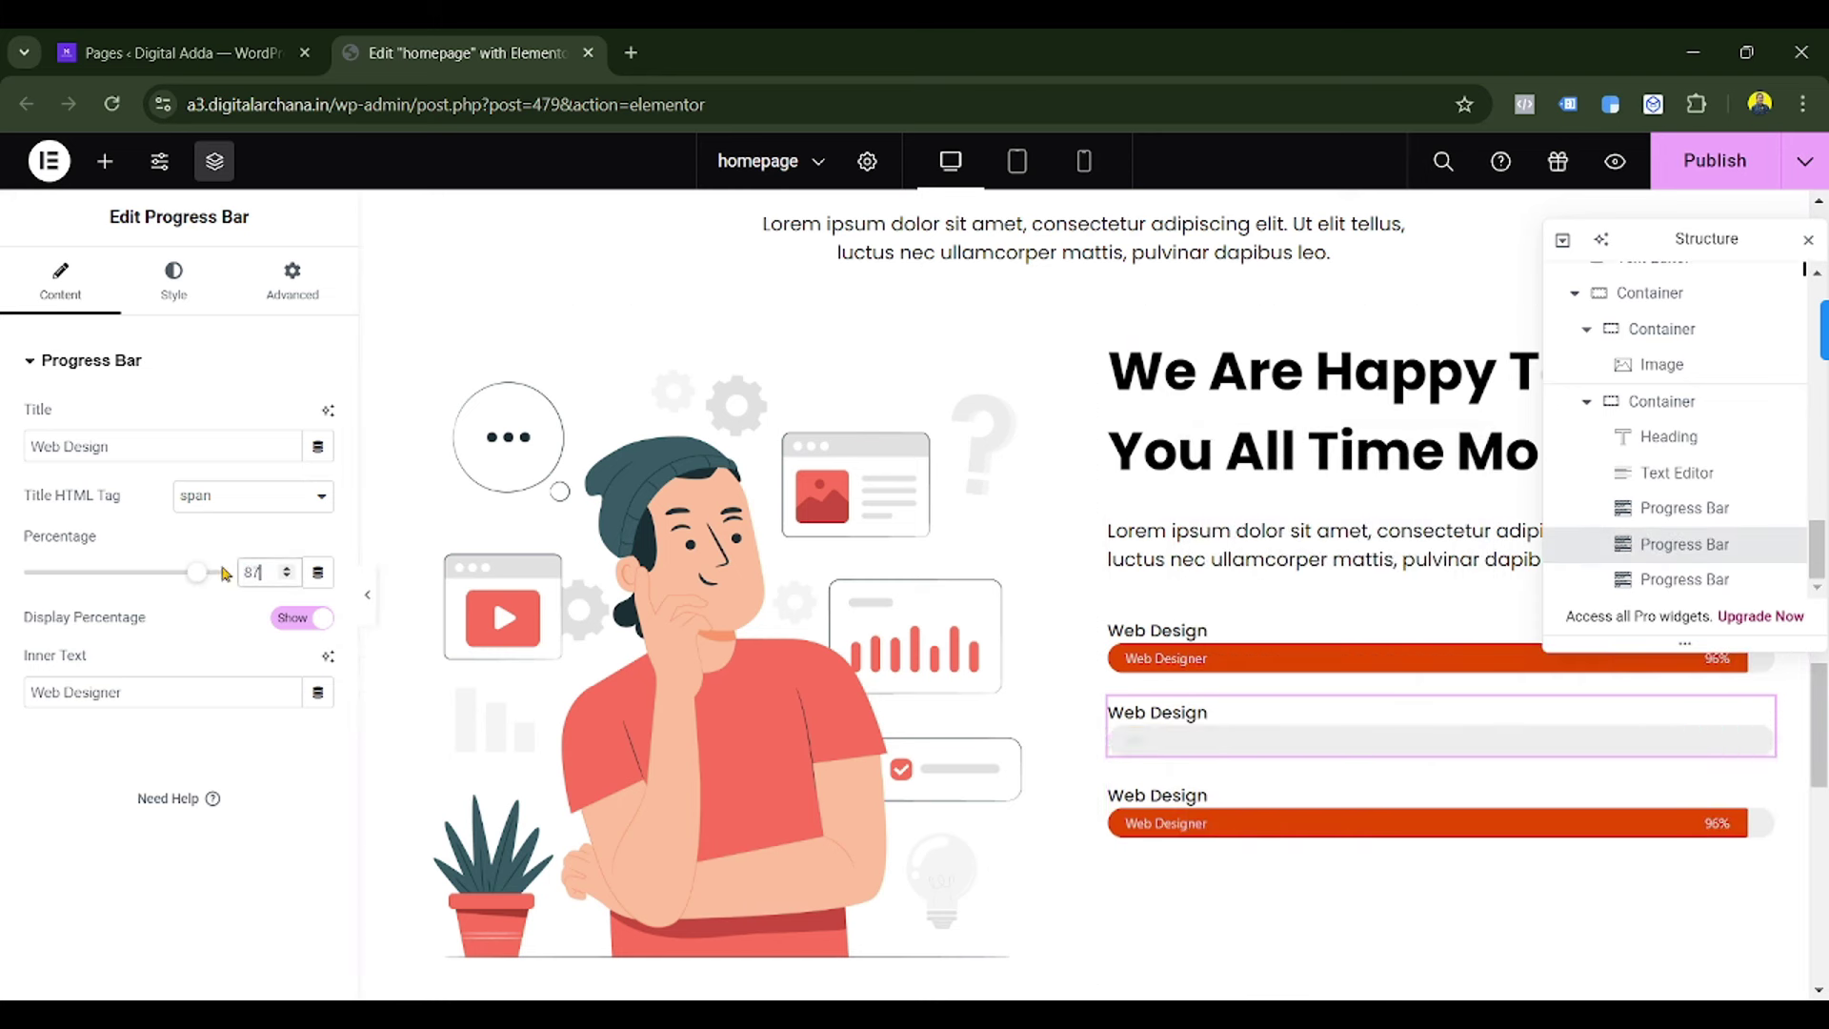
left_click_drag(177, 446, 3, 487)
type("S")
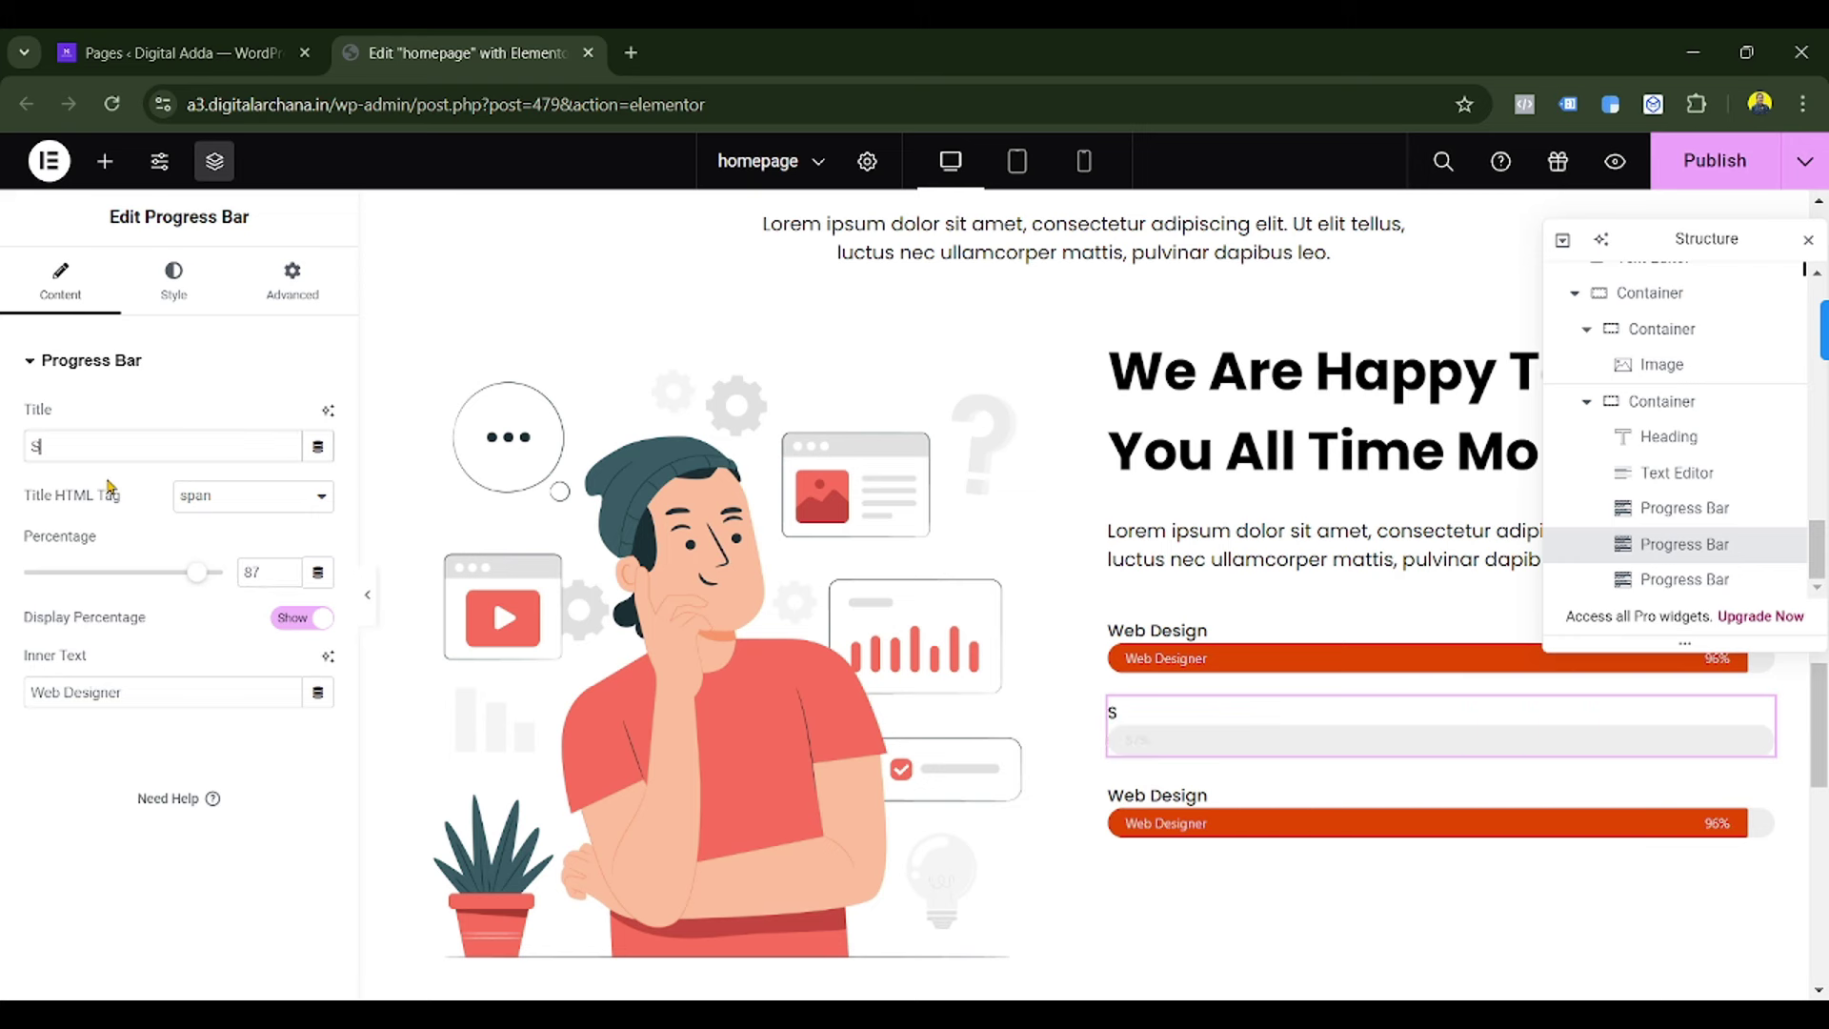
type("EO")
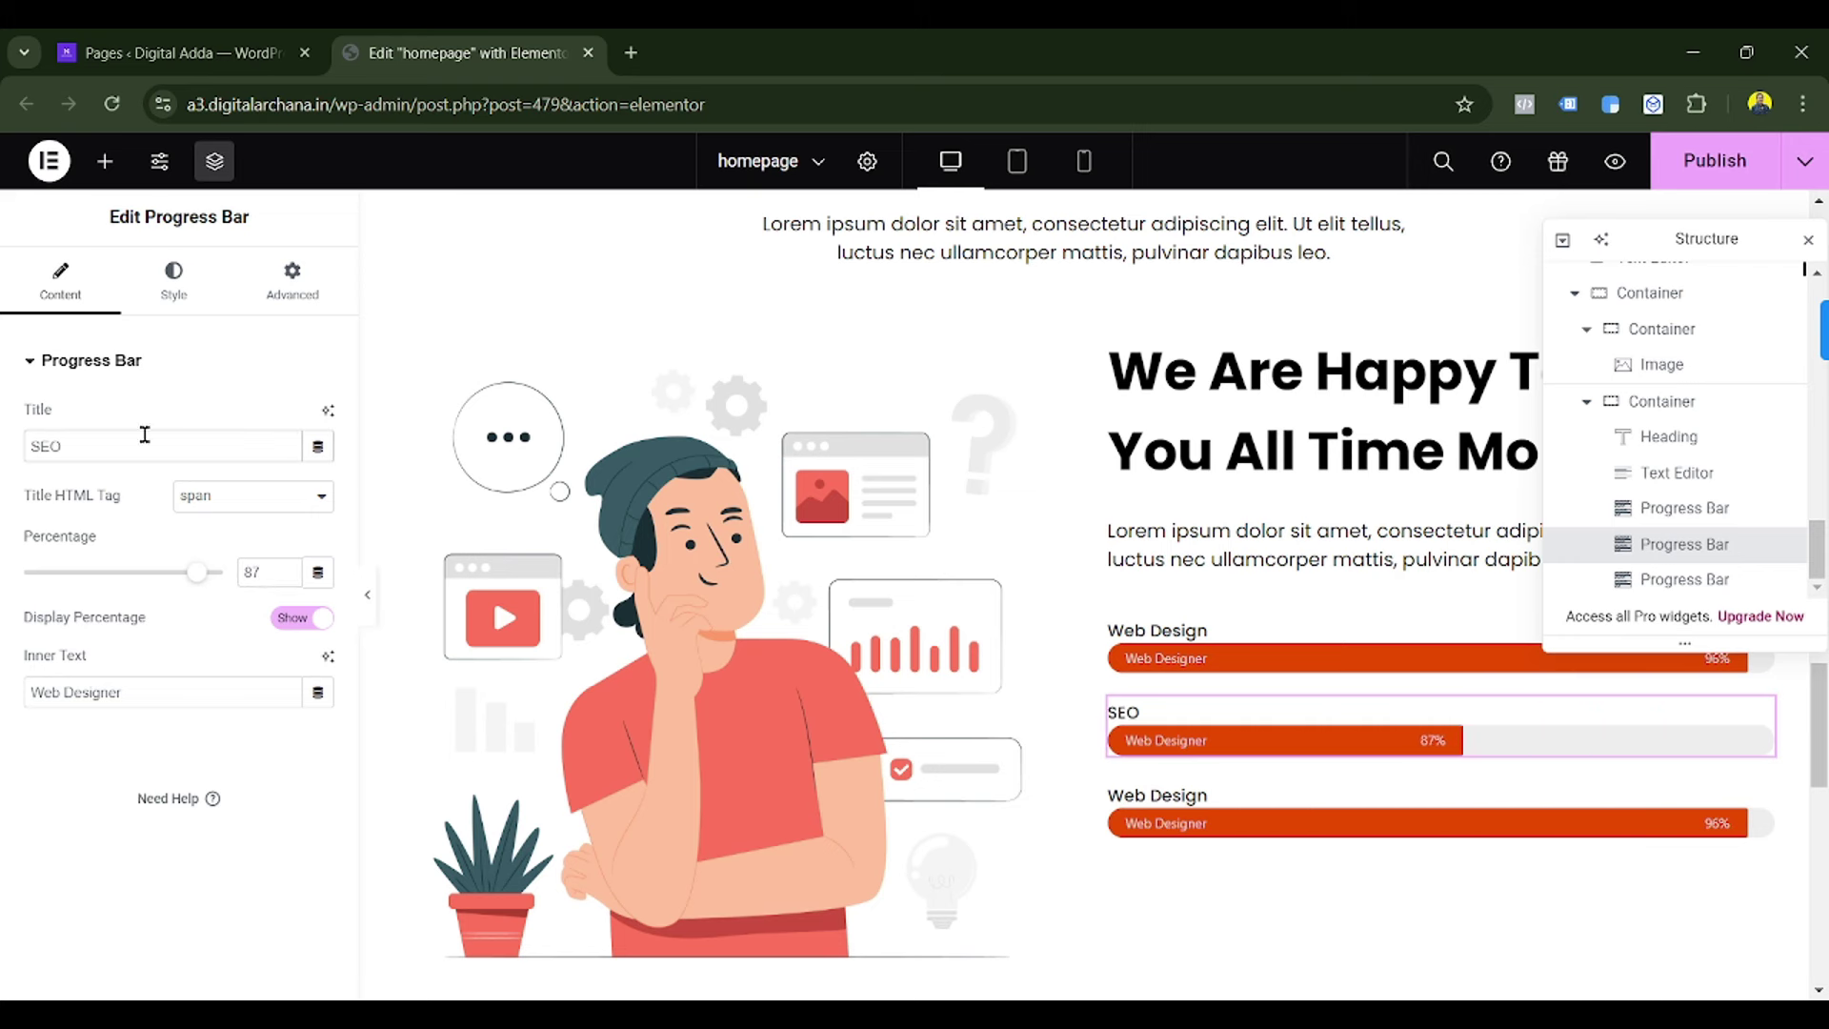
left_click_drag(181, 684, 7, 692)
type("SEO")
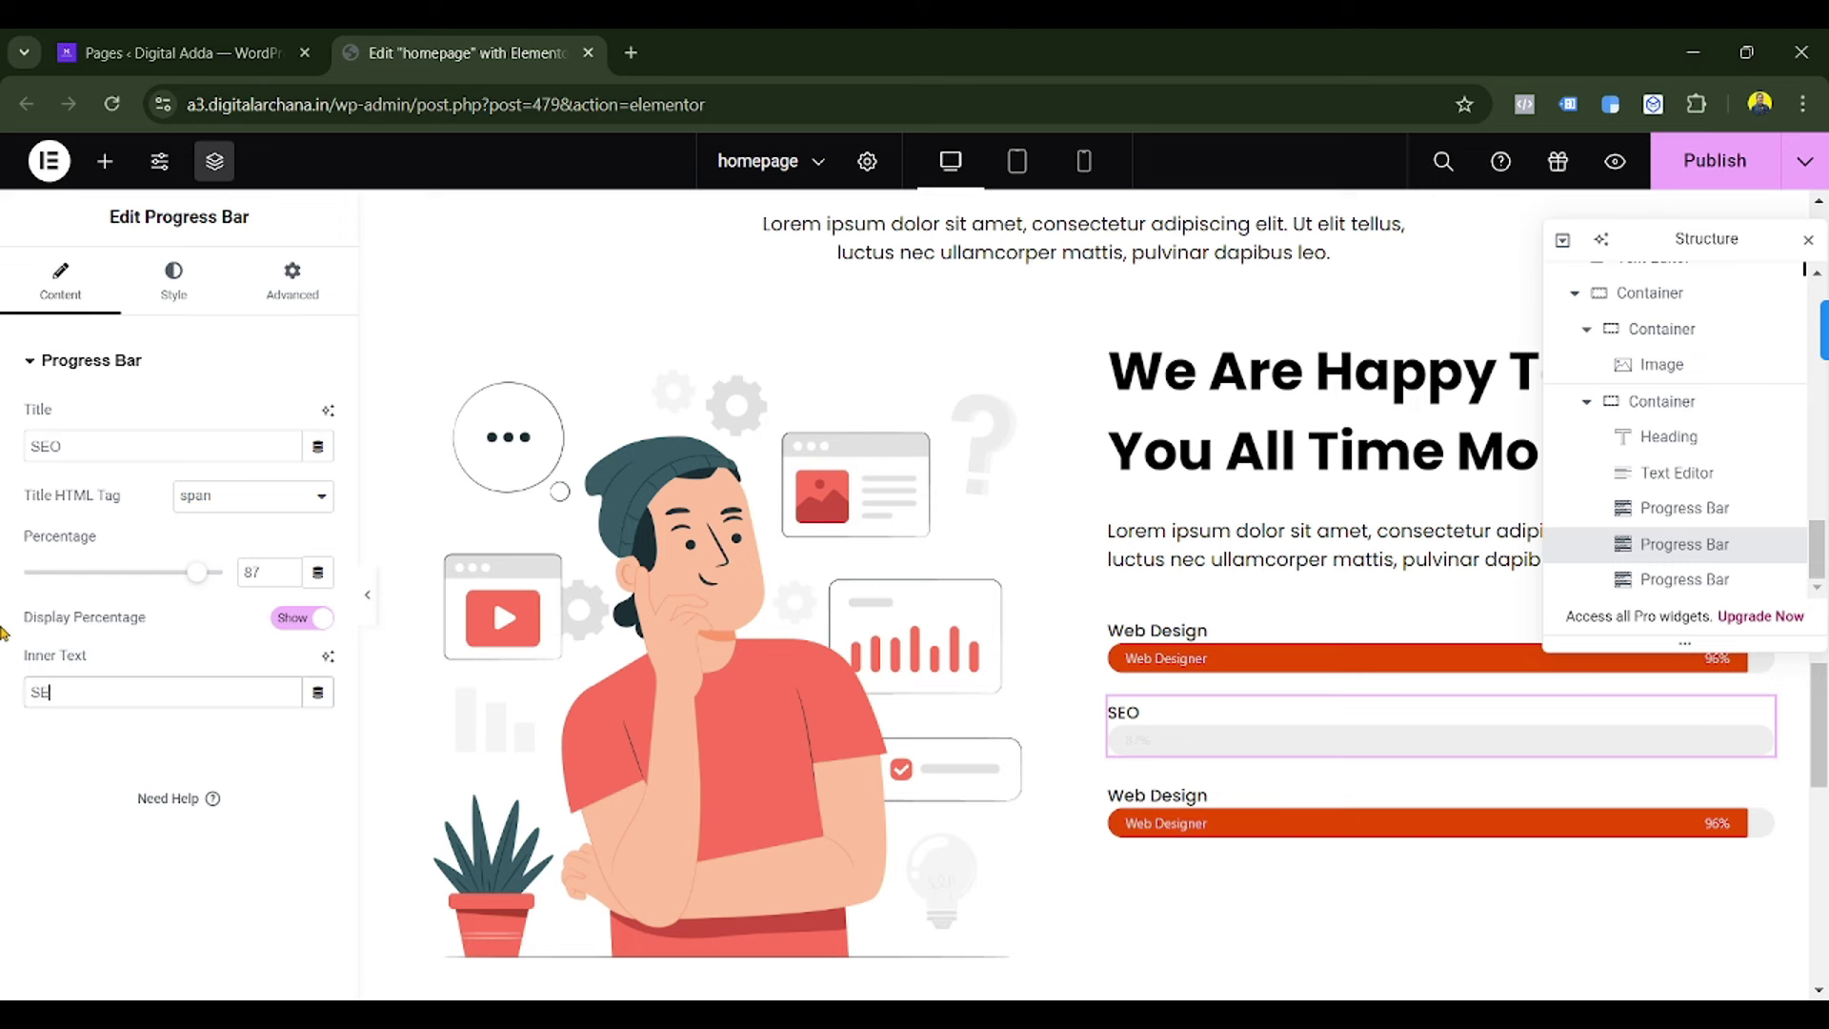
Make the third bar 'Graphics' with inner text 'UI/UX Designer' at 67 percent.
left_click(1224, 815)
triple_click(196, 446)
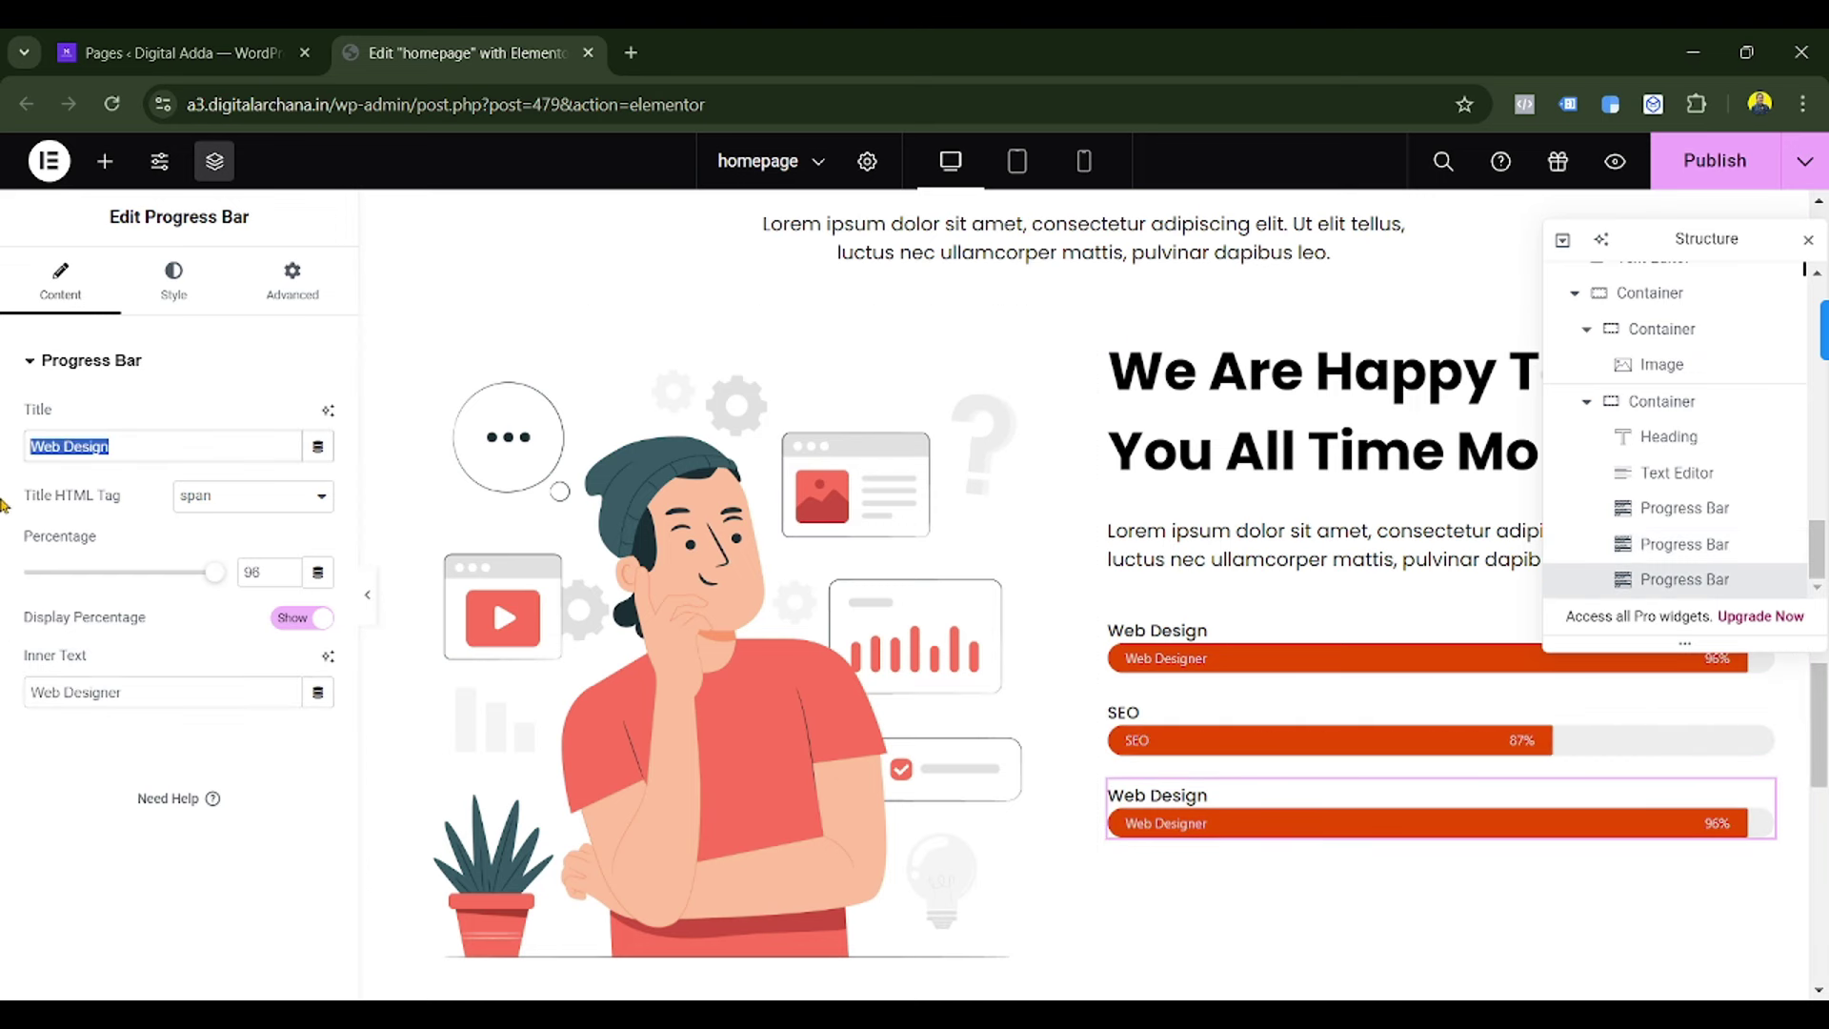
type("Gr")
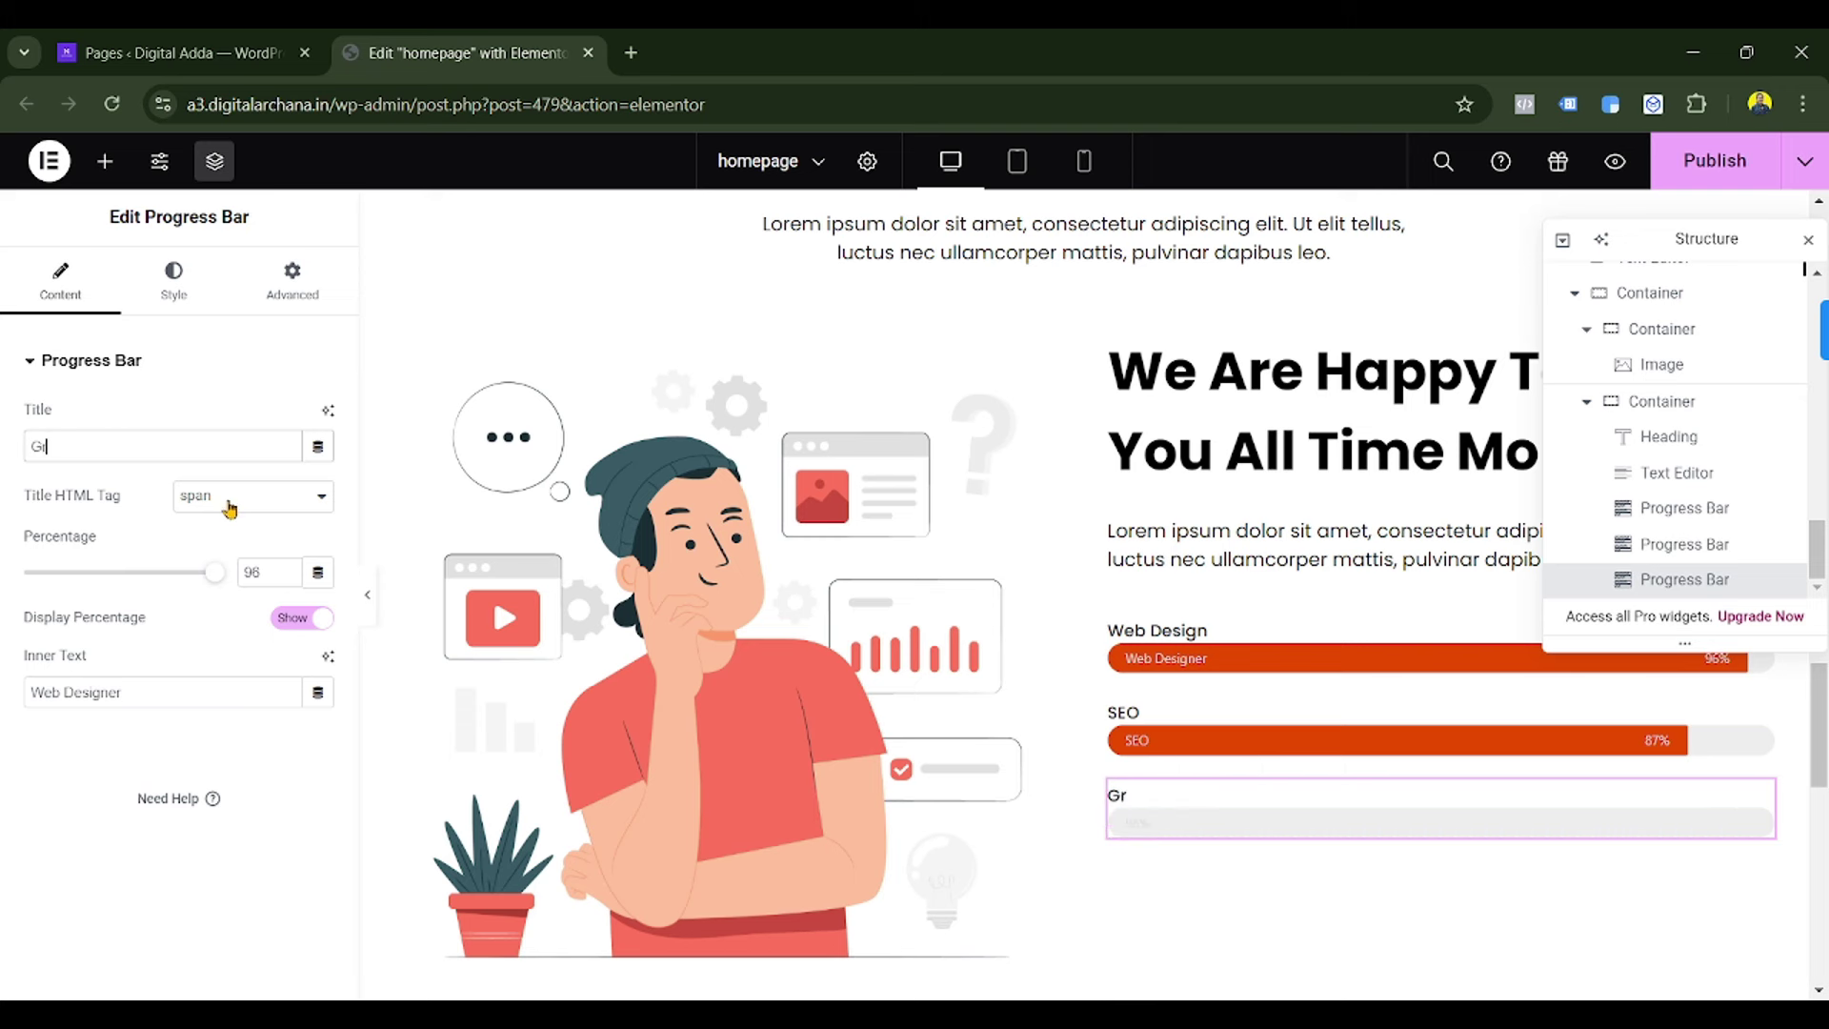
type("aphics")
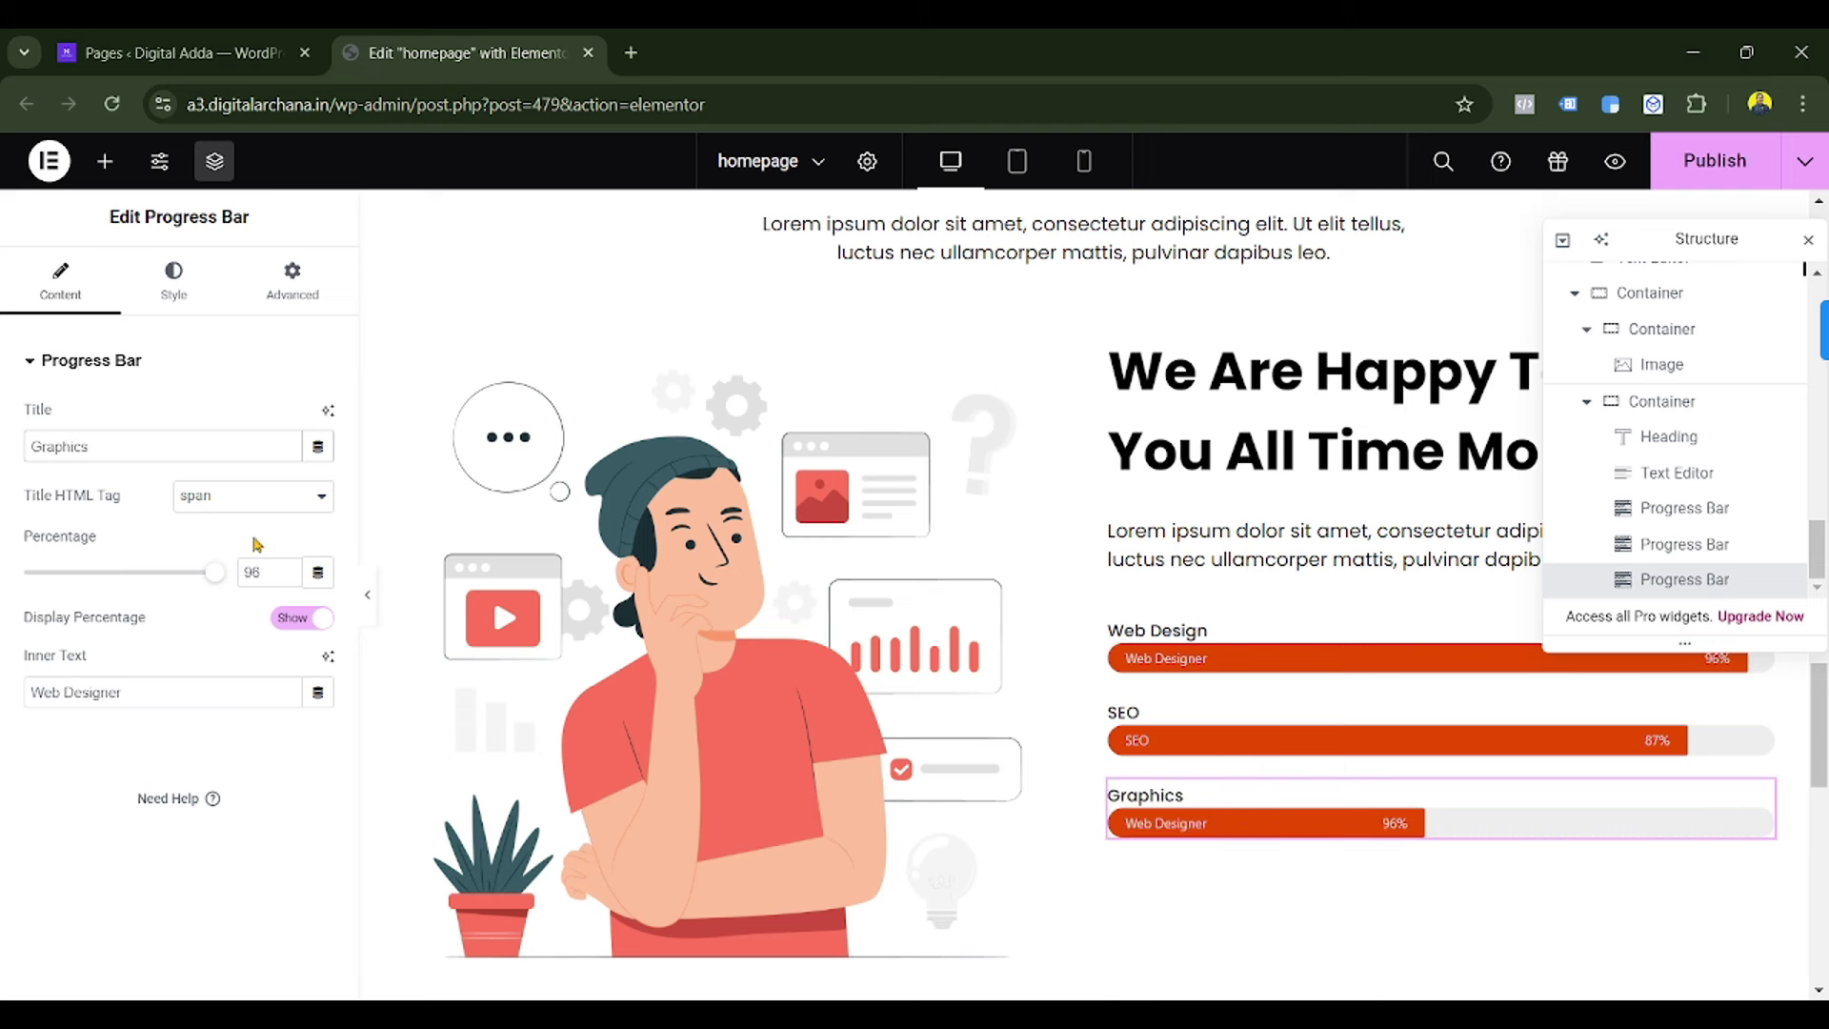
left_click_drag(215, 680, 4, 703)
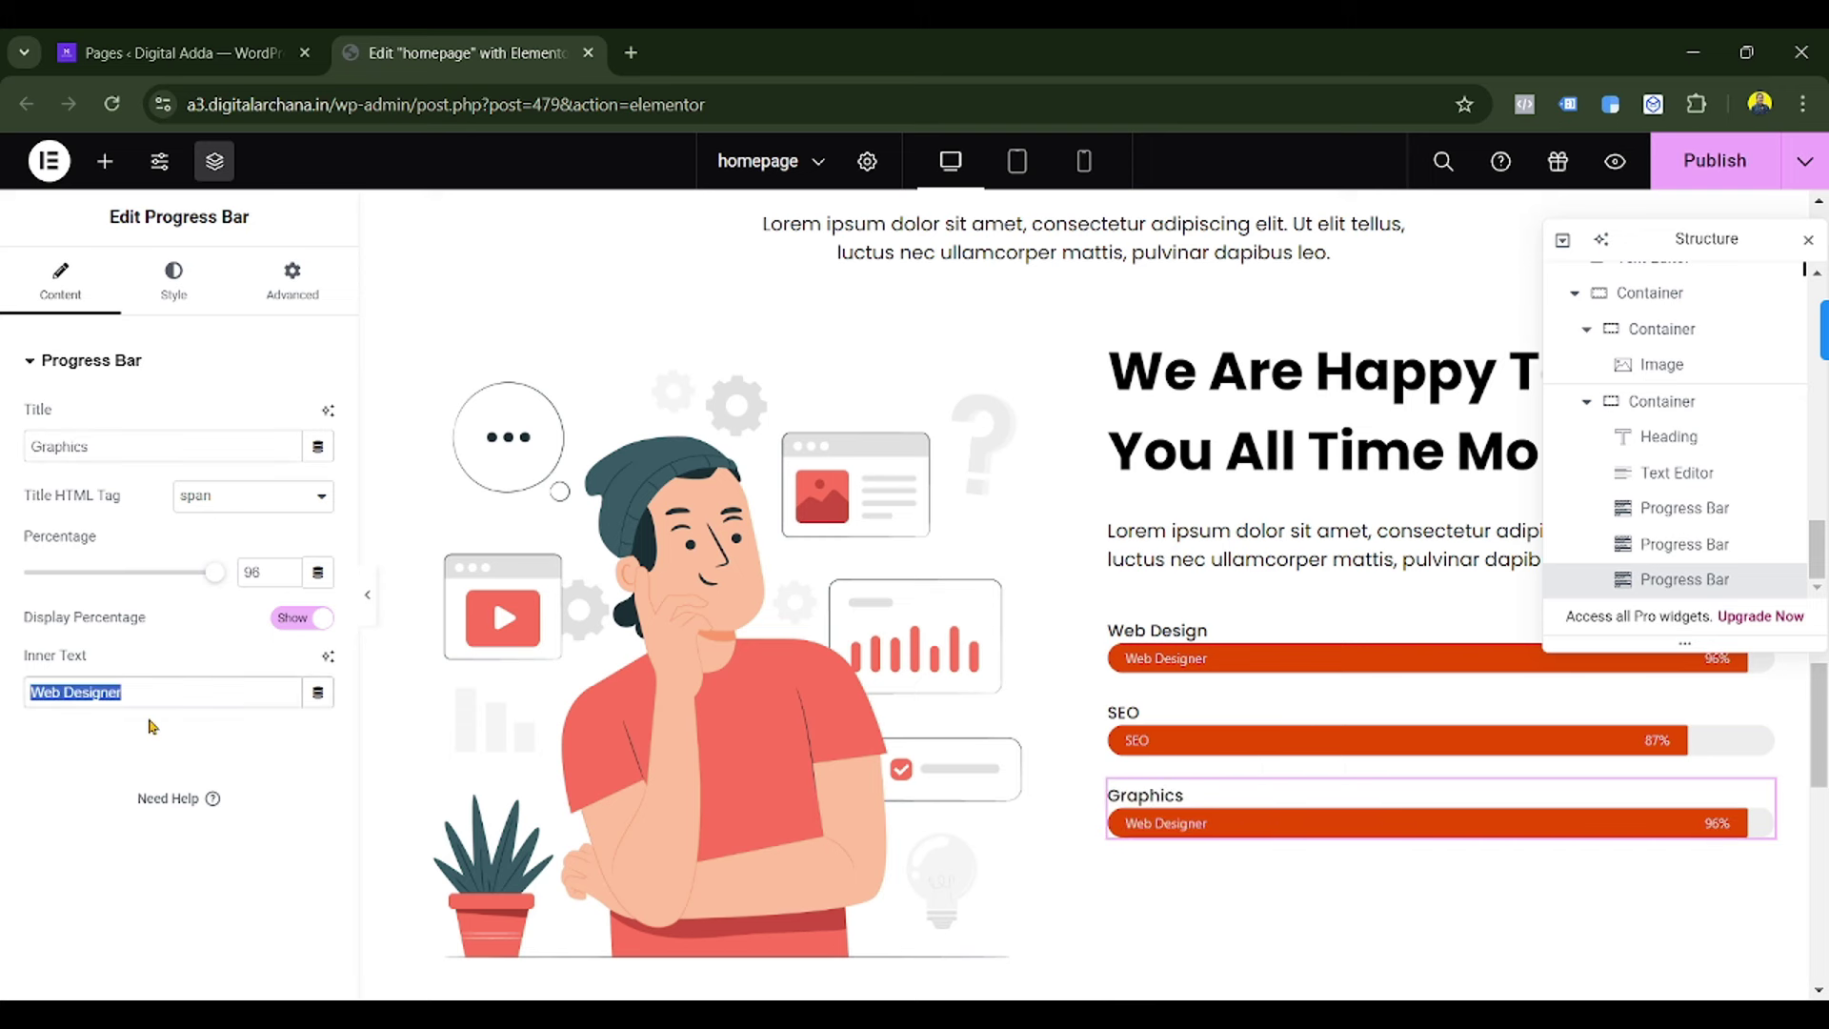
type("UI")
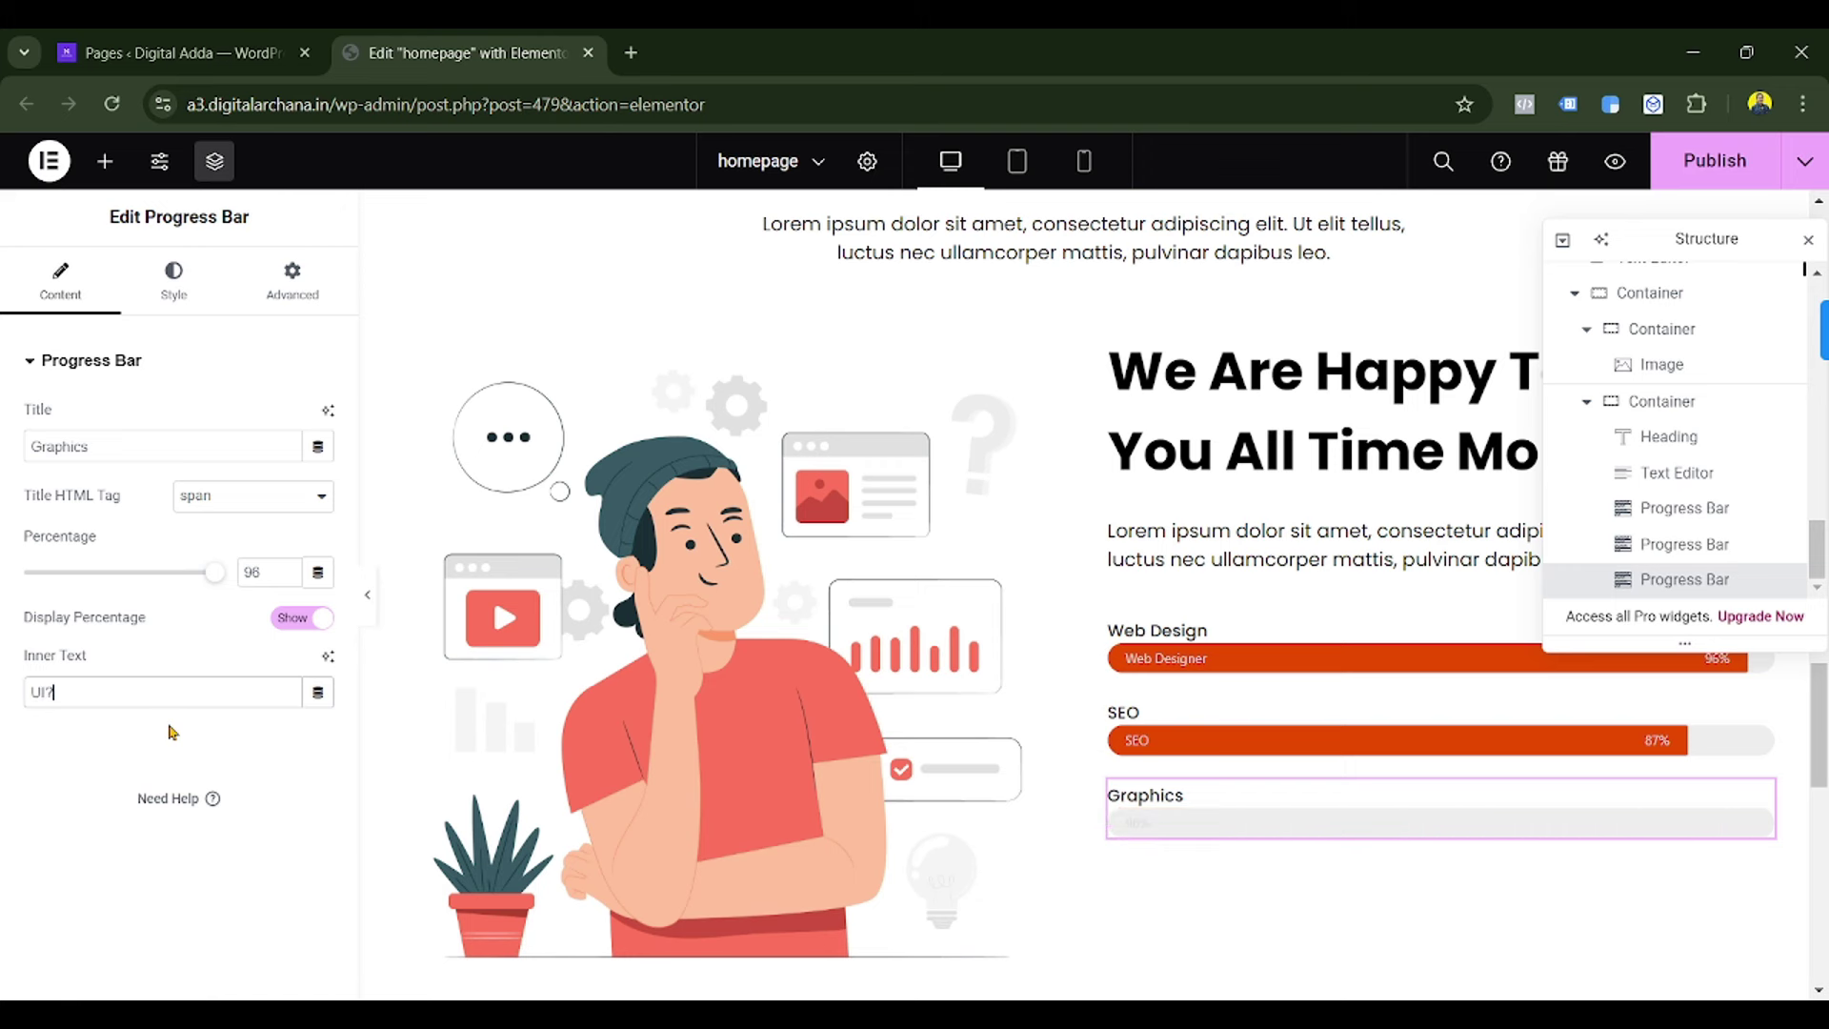
type("/UX Designer")
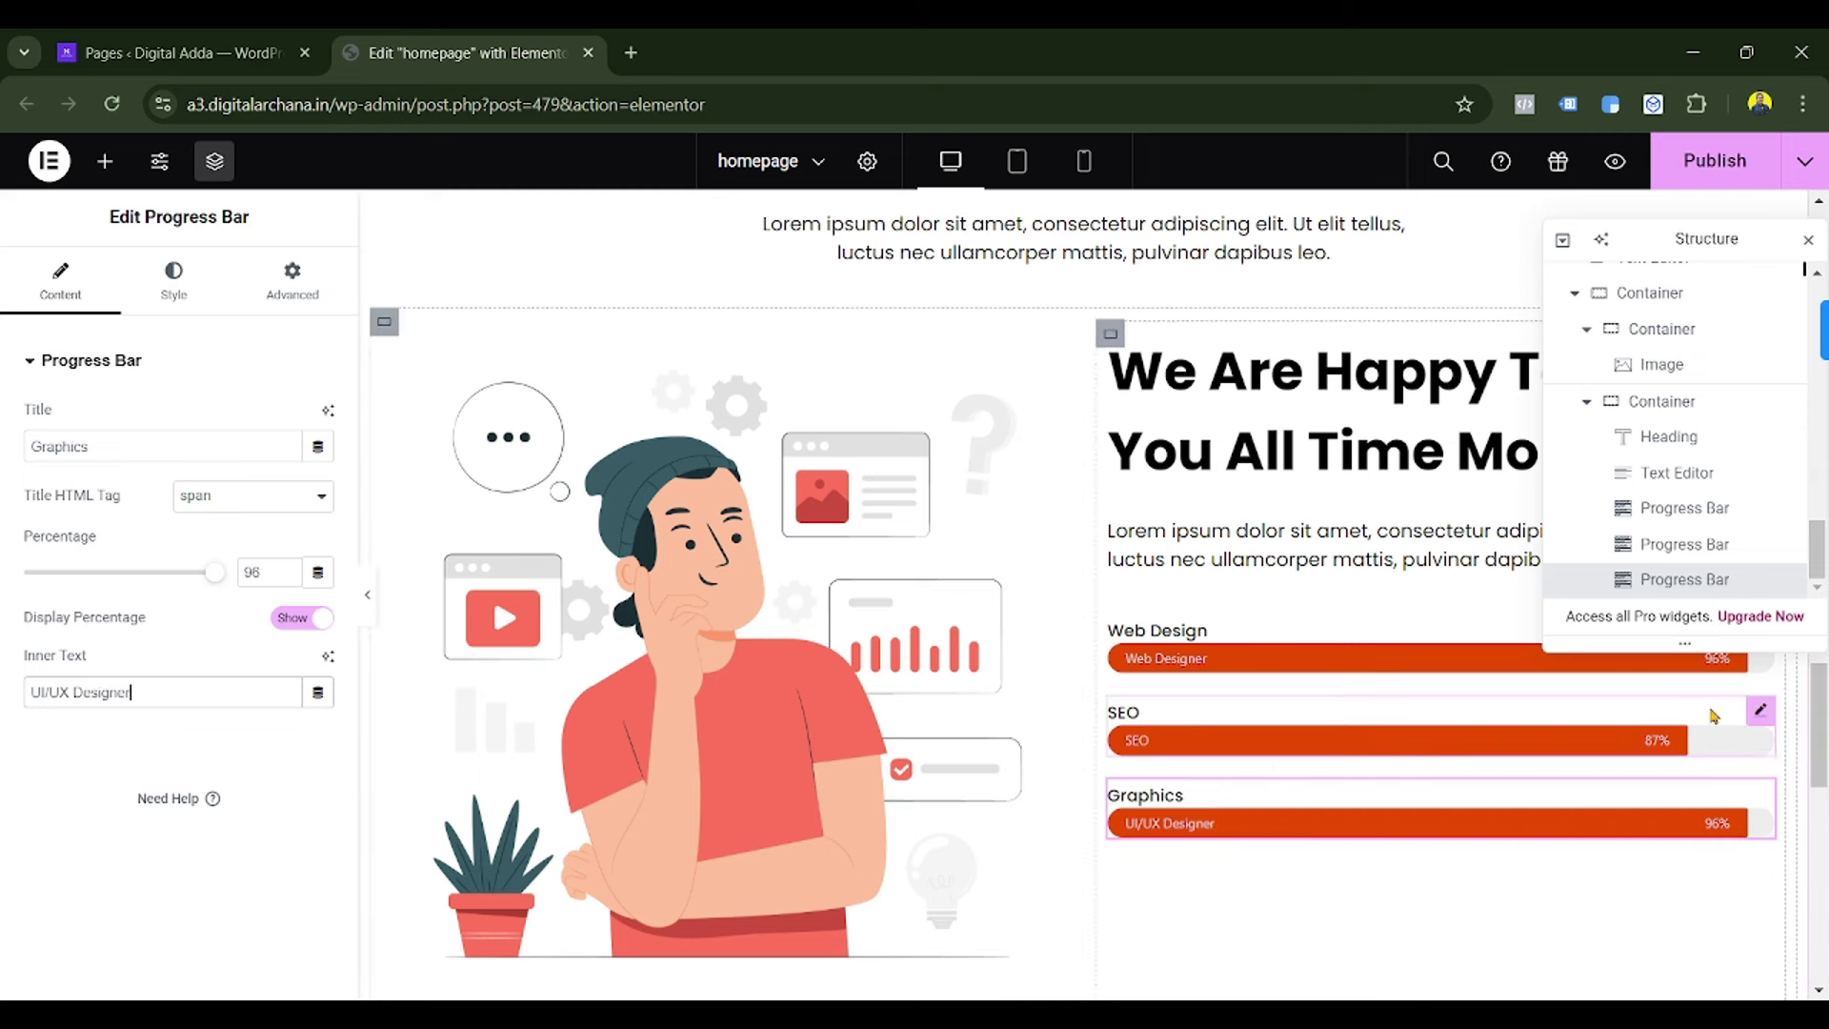
double_click(252, 571)
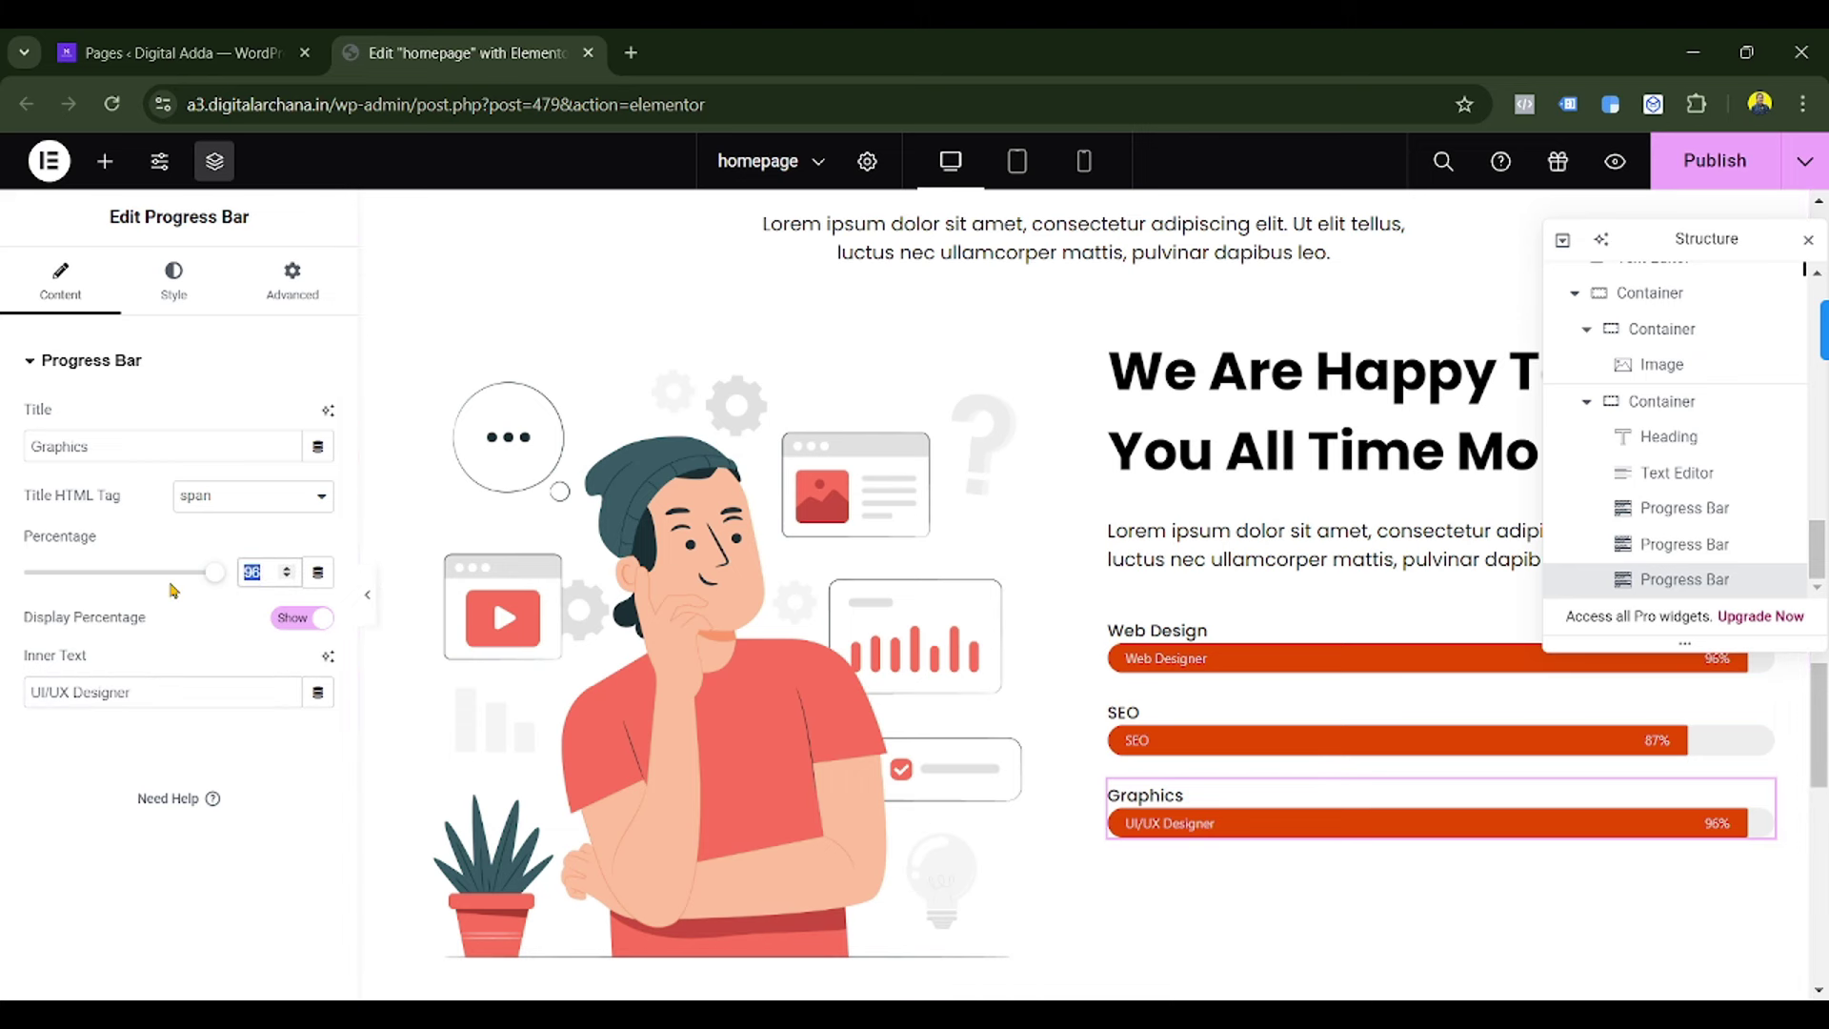
type("67")
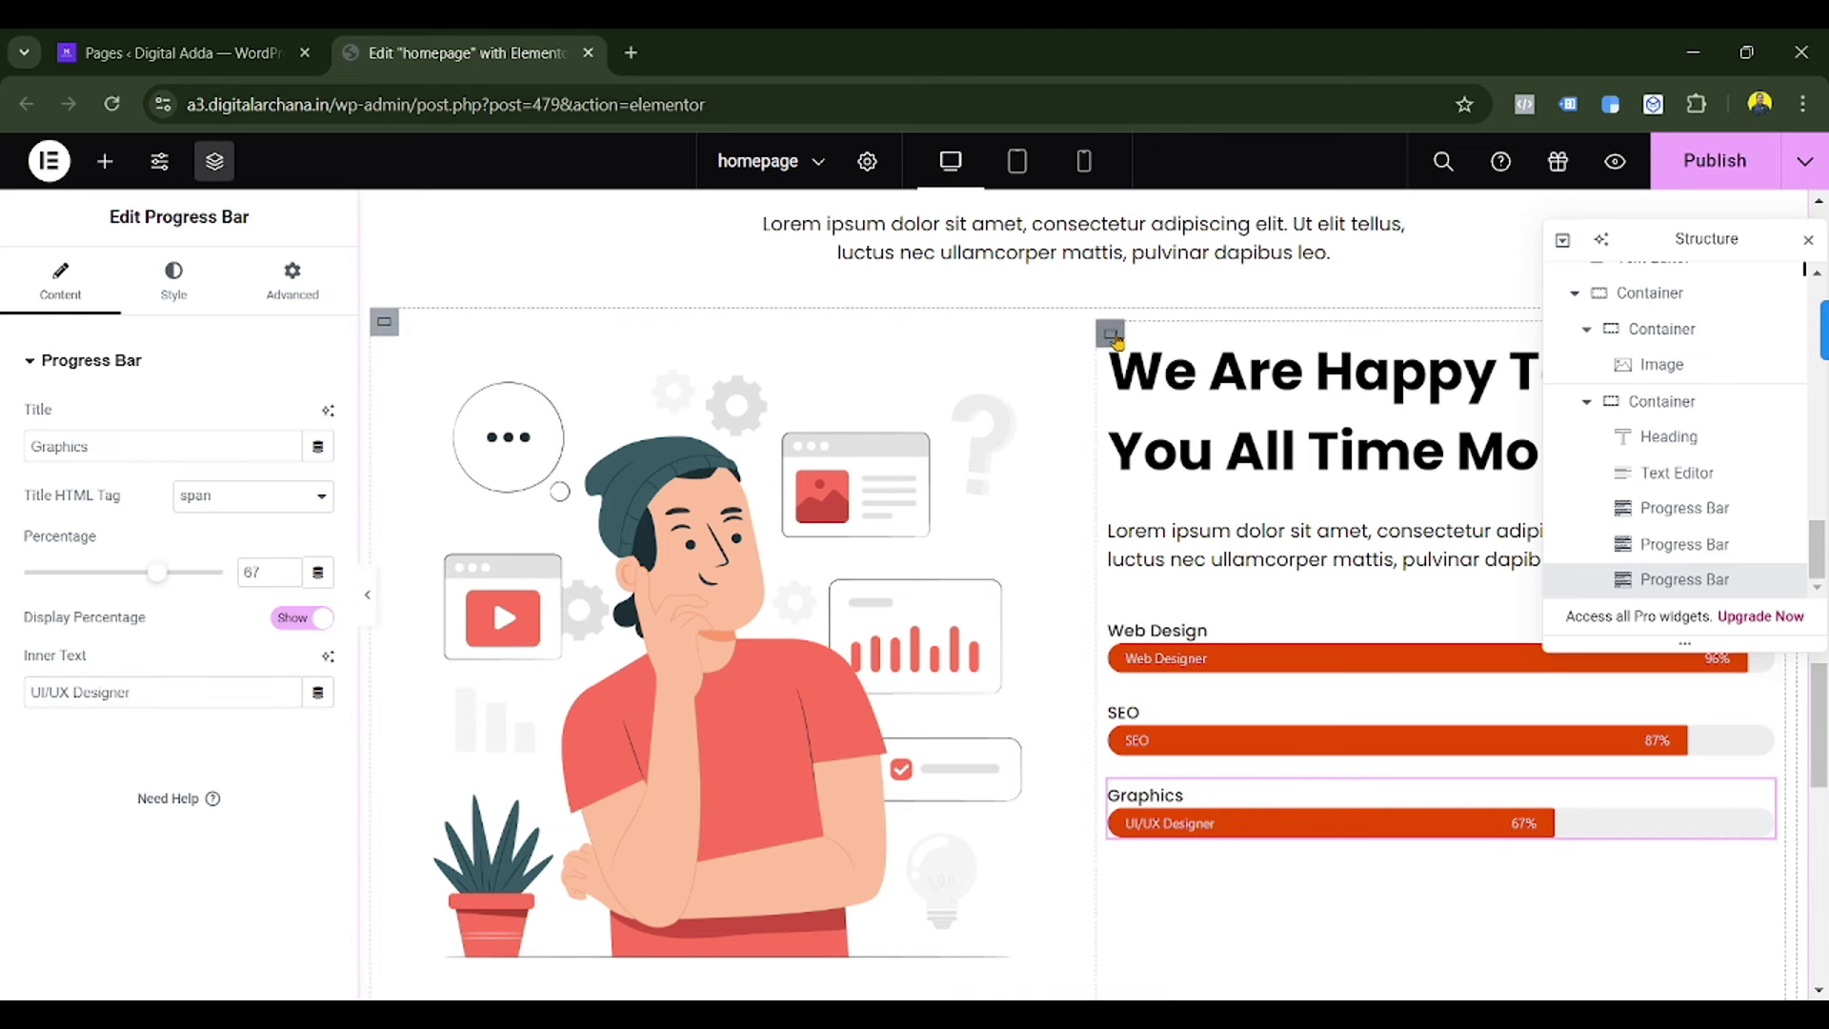
Centre the right column's content vertically.
left_click(1112, 336)
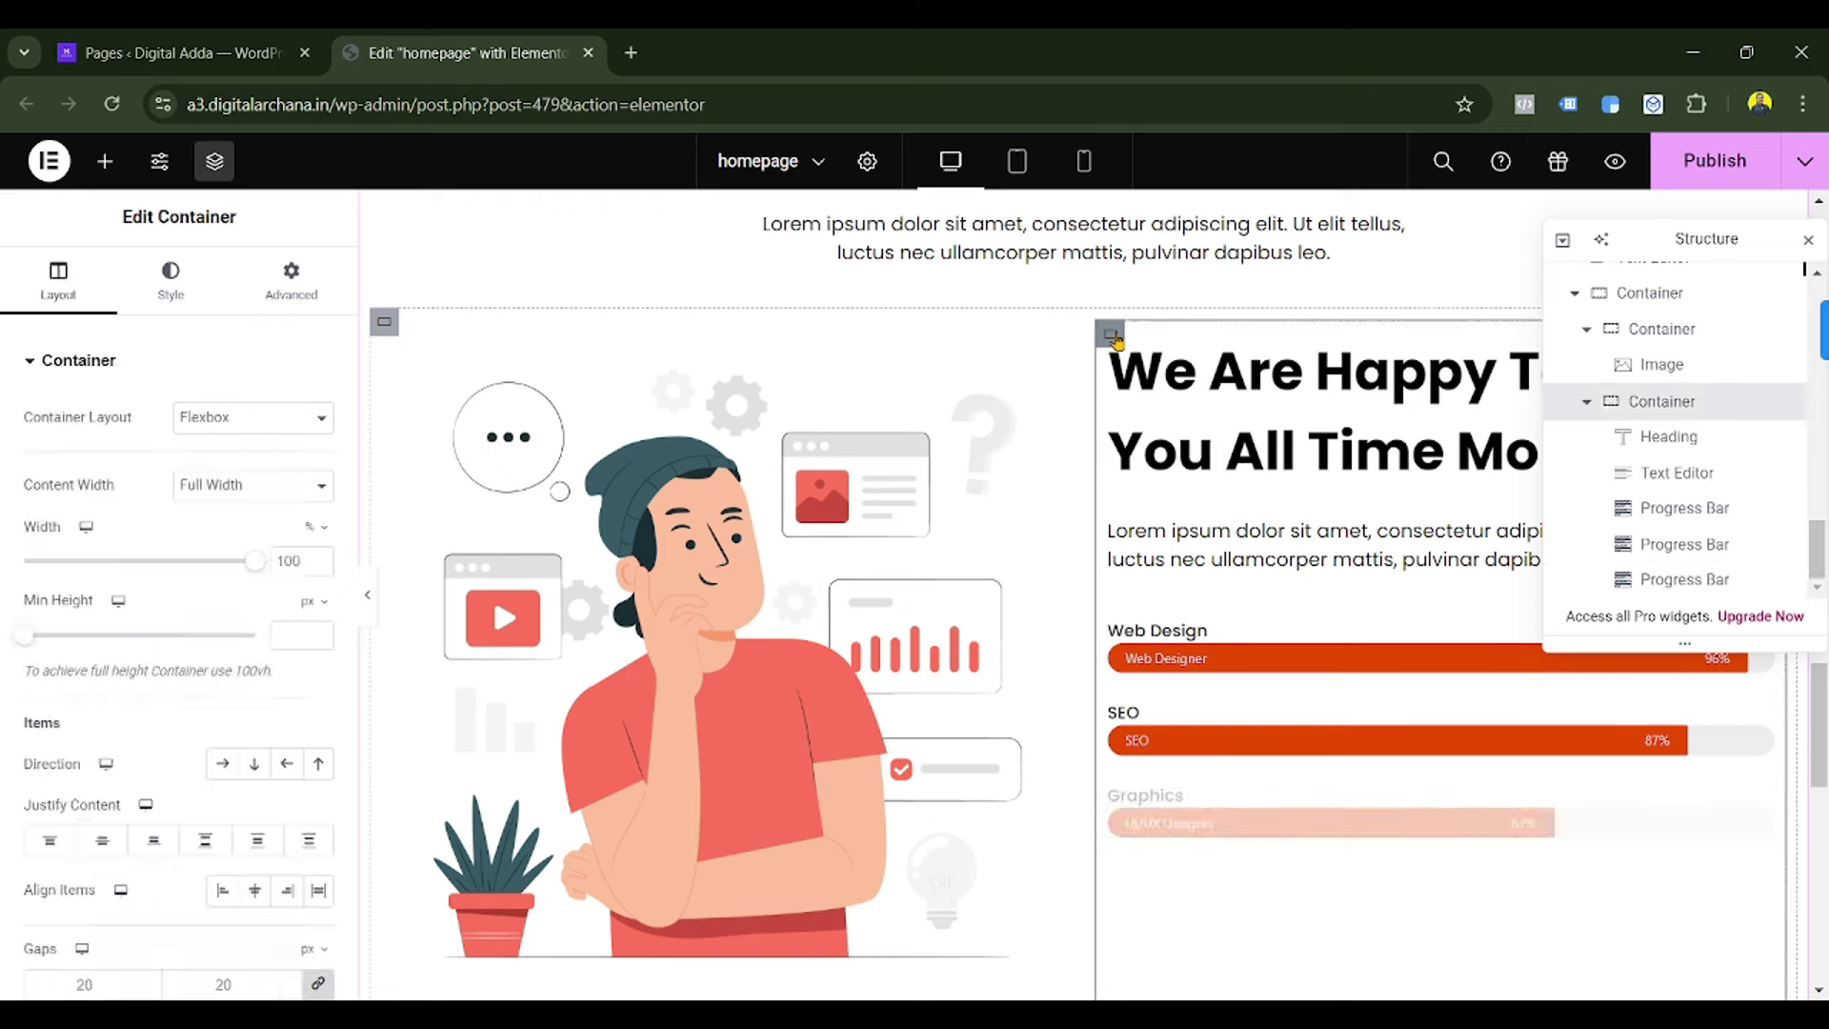
left_click(98, 842)
scroll(938, 678, "down", 1)
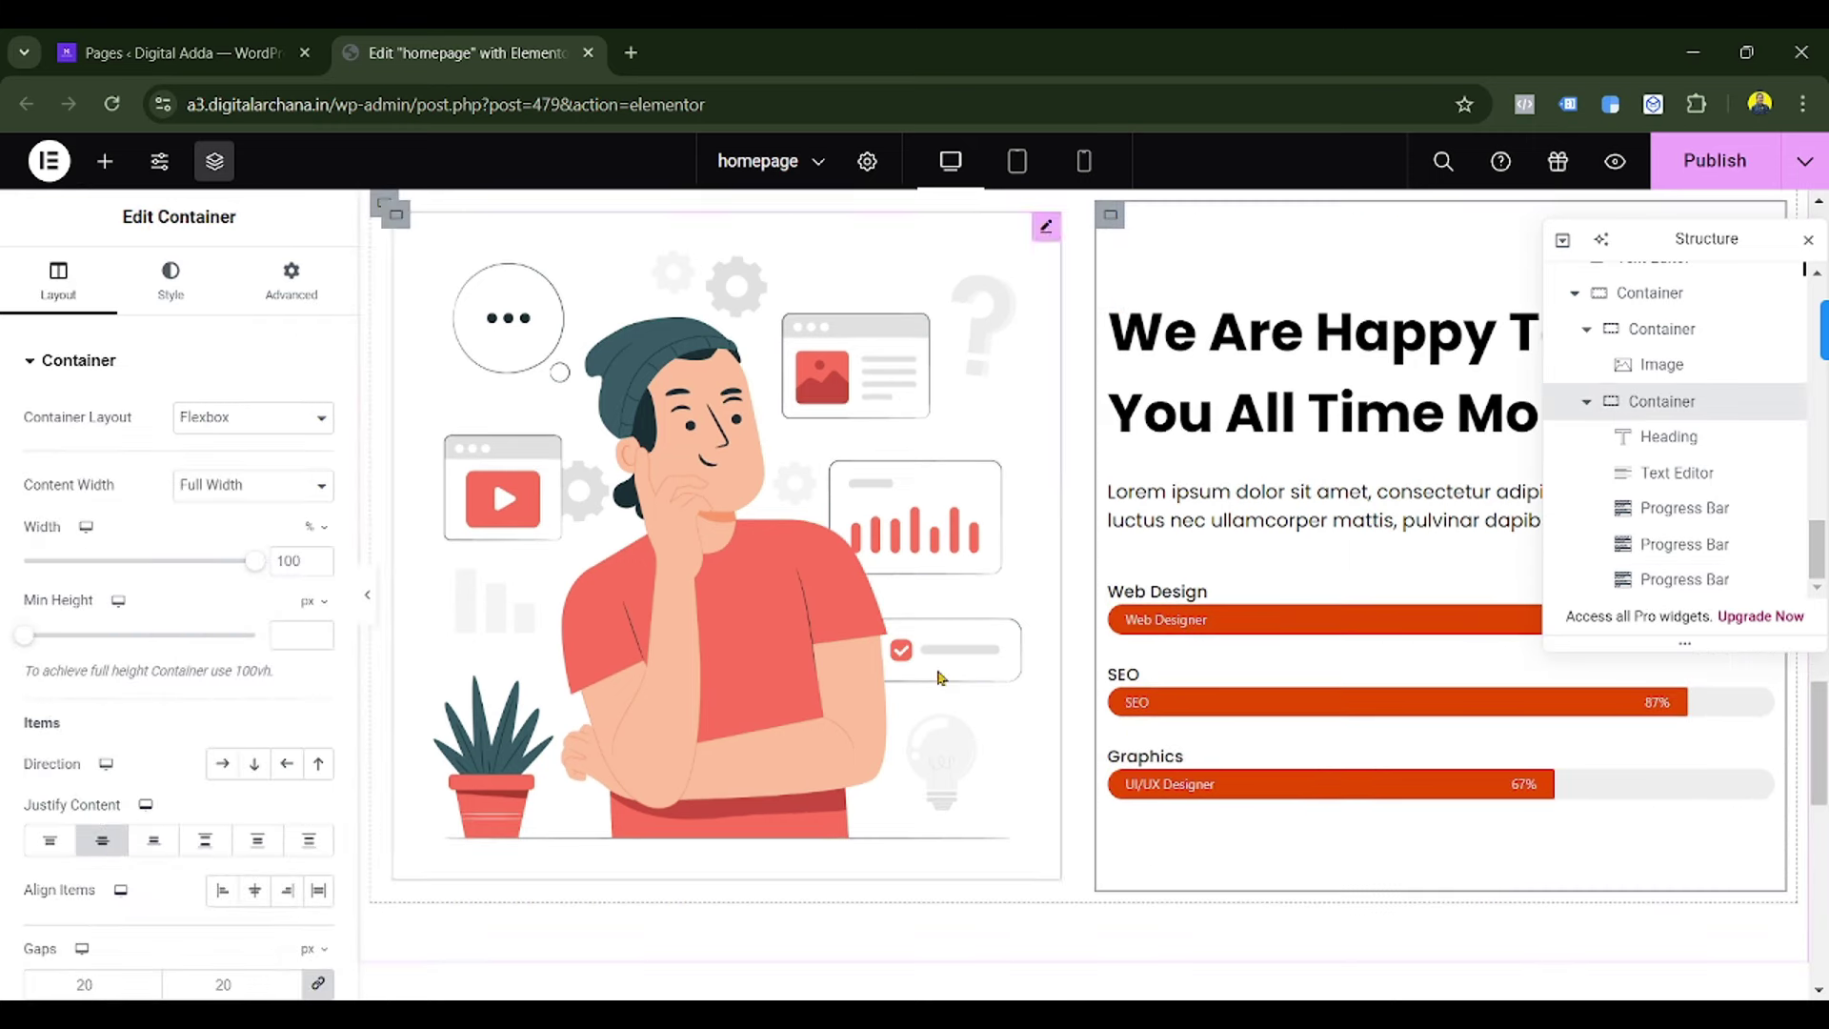
scroll(1294, 688, "up", 1)
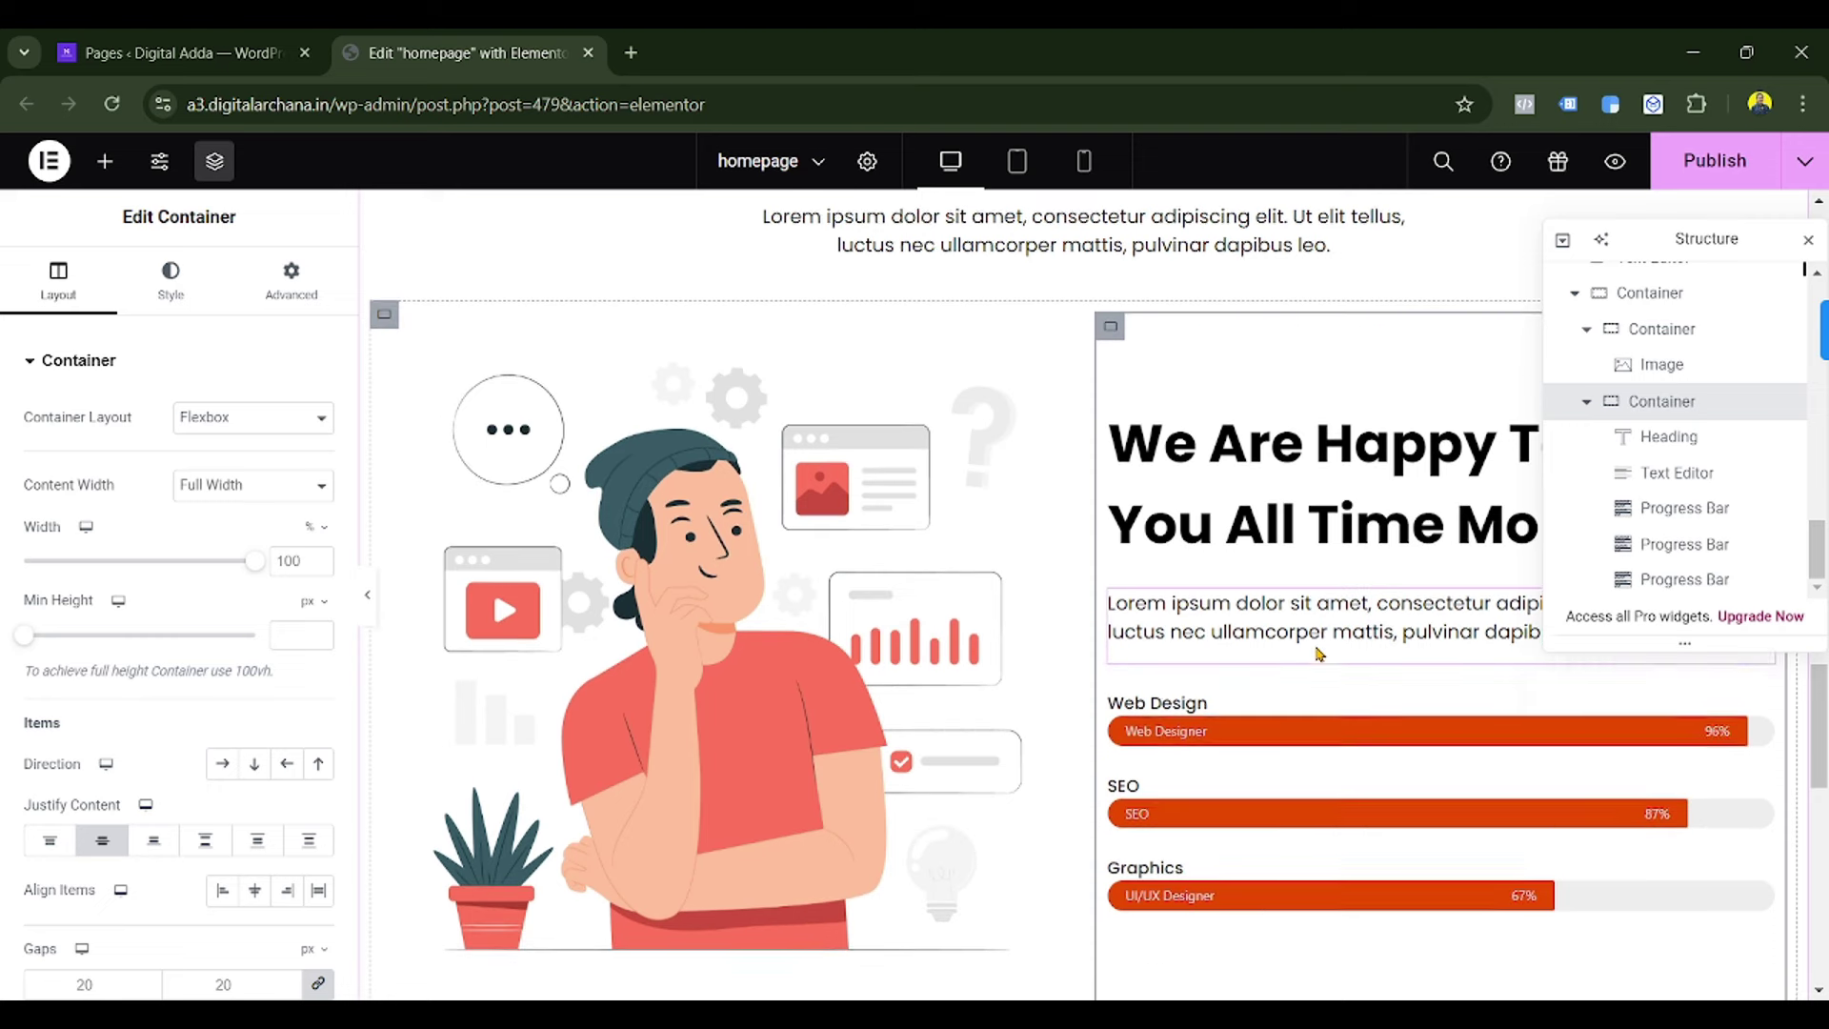
scroll(1305, 672, "down", 1)
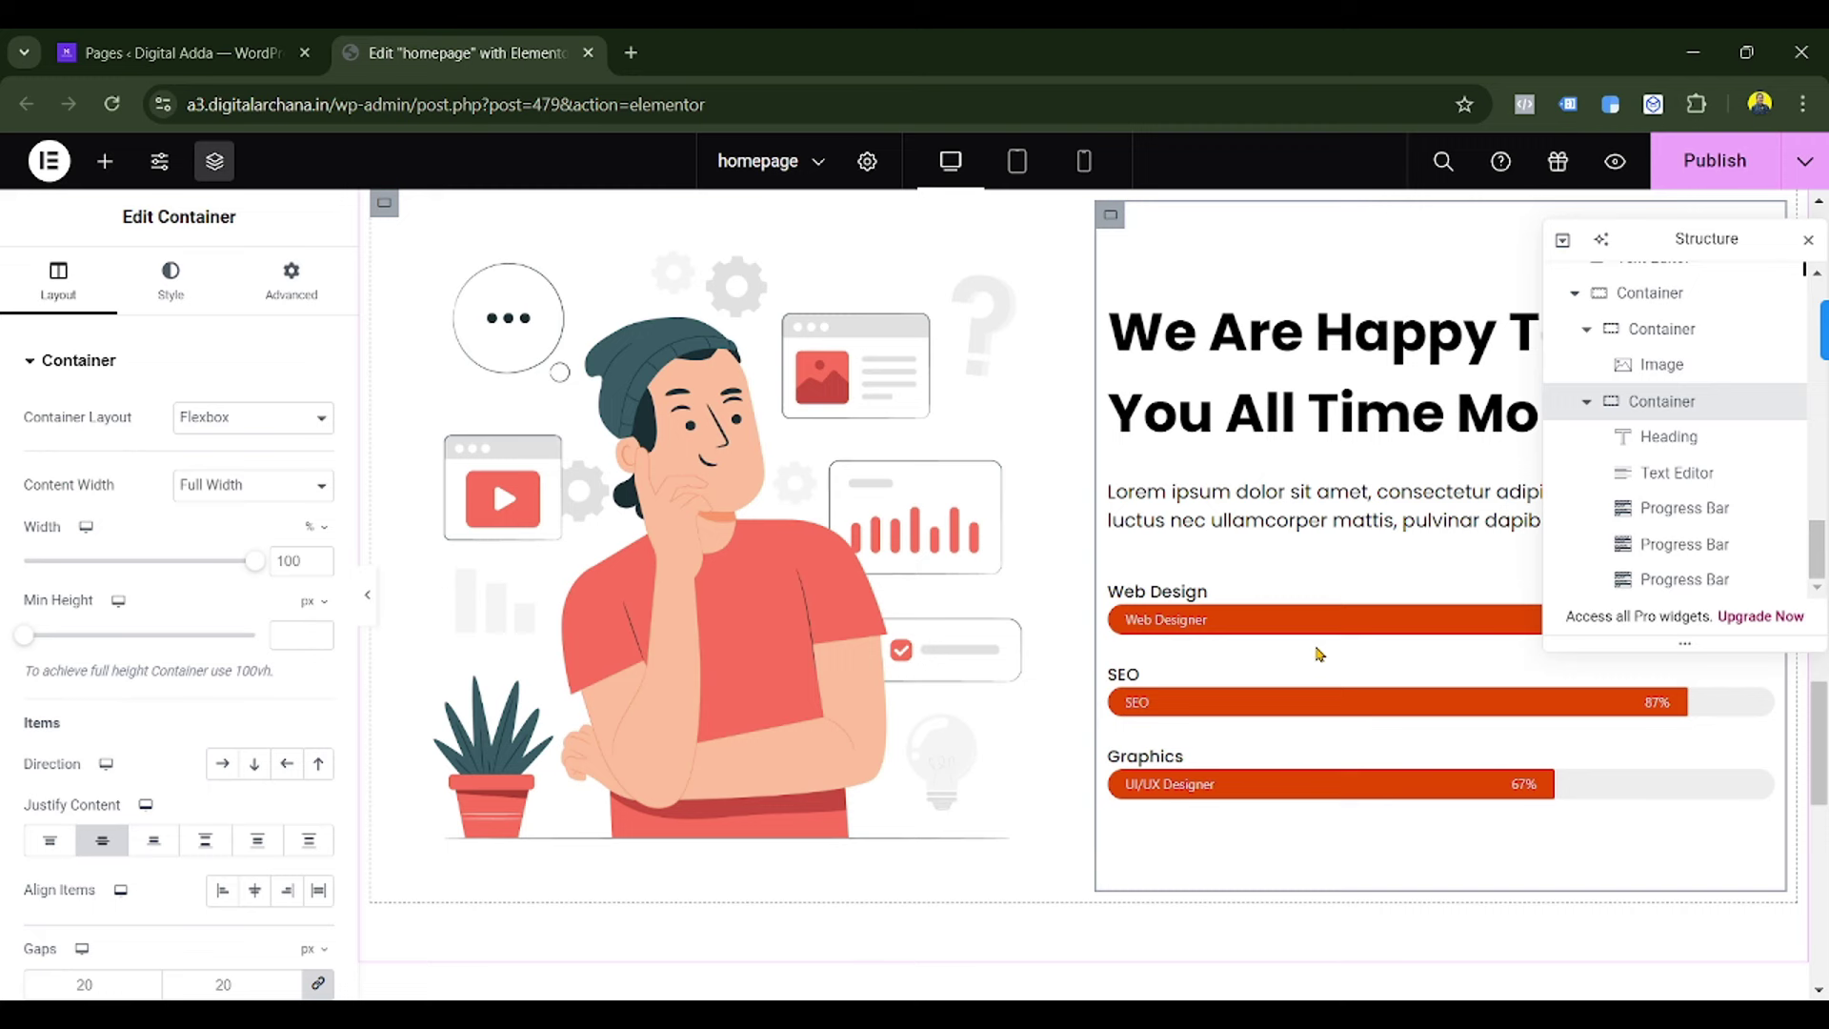
scroll(1319, 655, "down", 3)
Add a new flexbox single-column container below the progress-bars section.
left_click(968, 870)
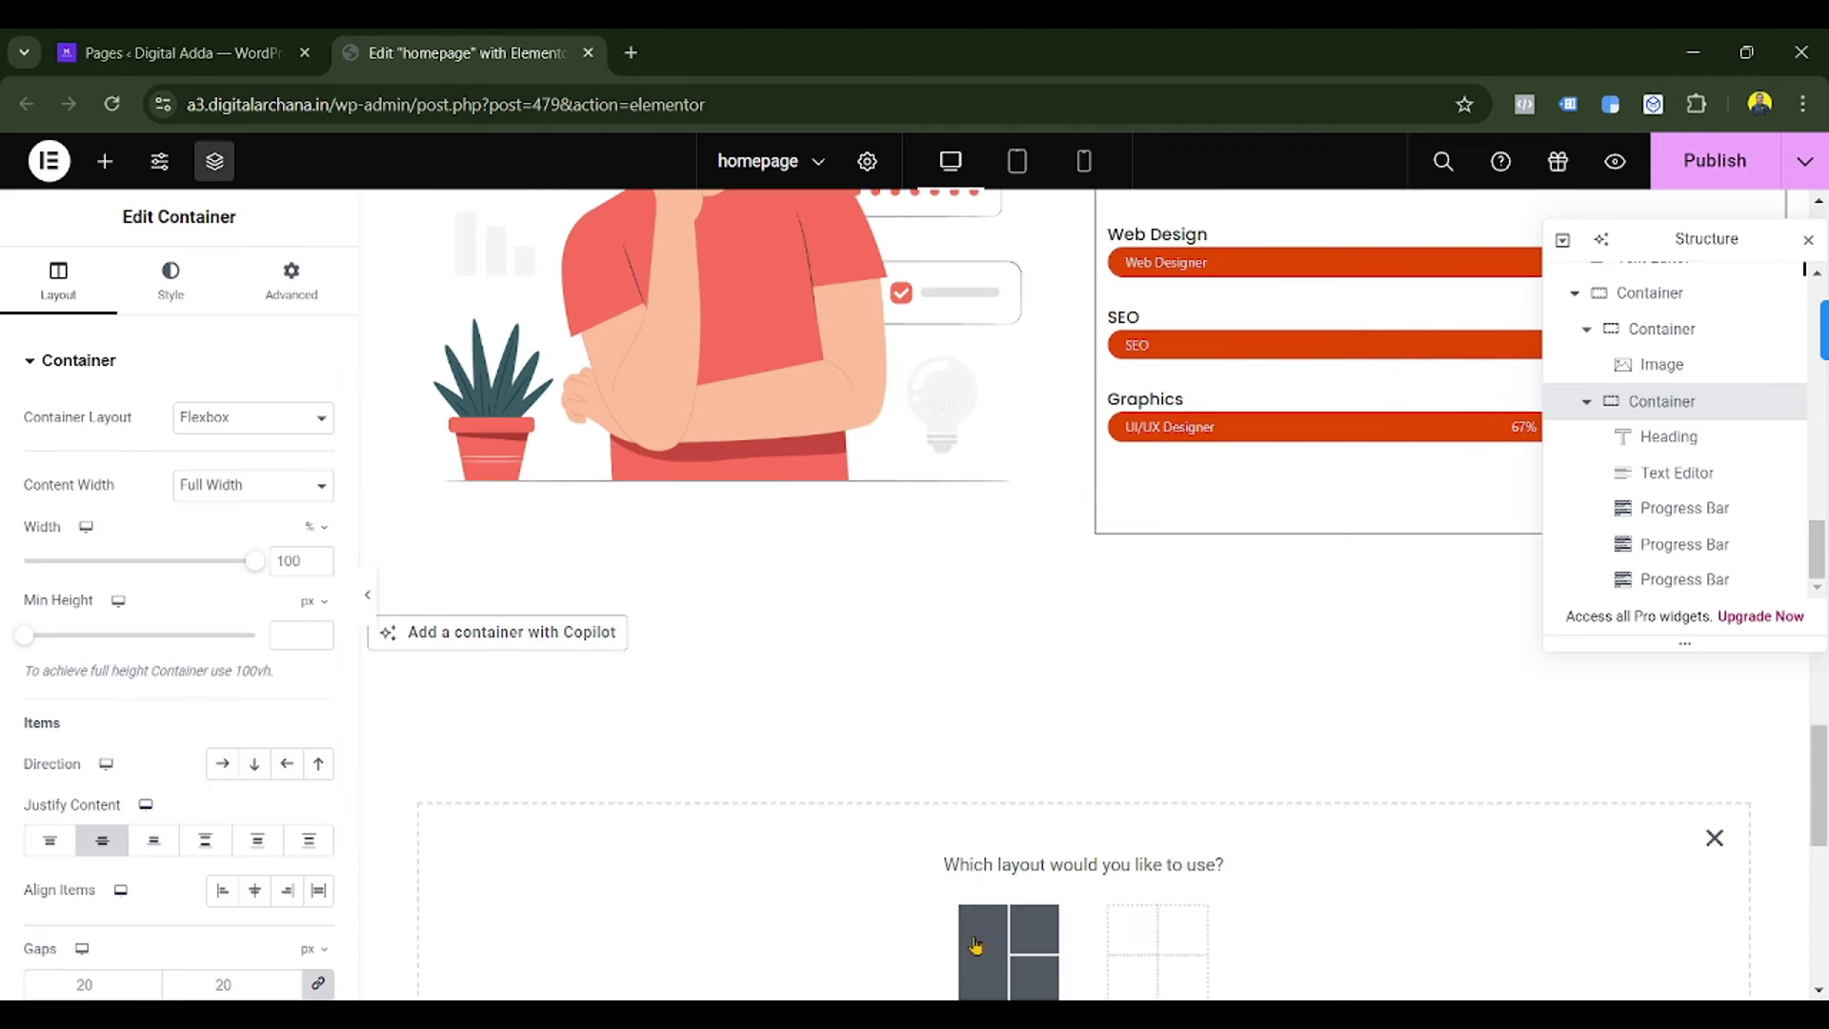
left_click(978, 951)
scroll(772, 705, "down", 2)
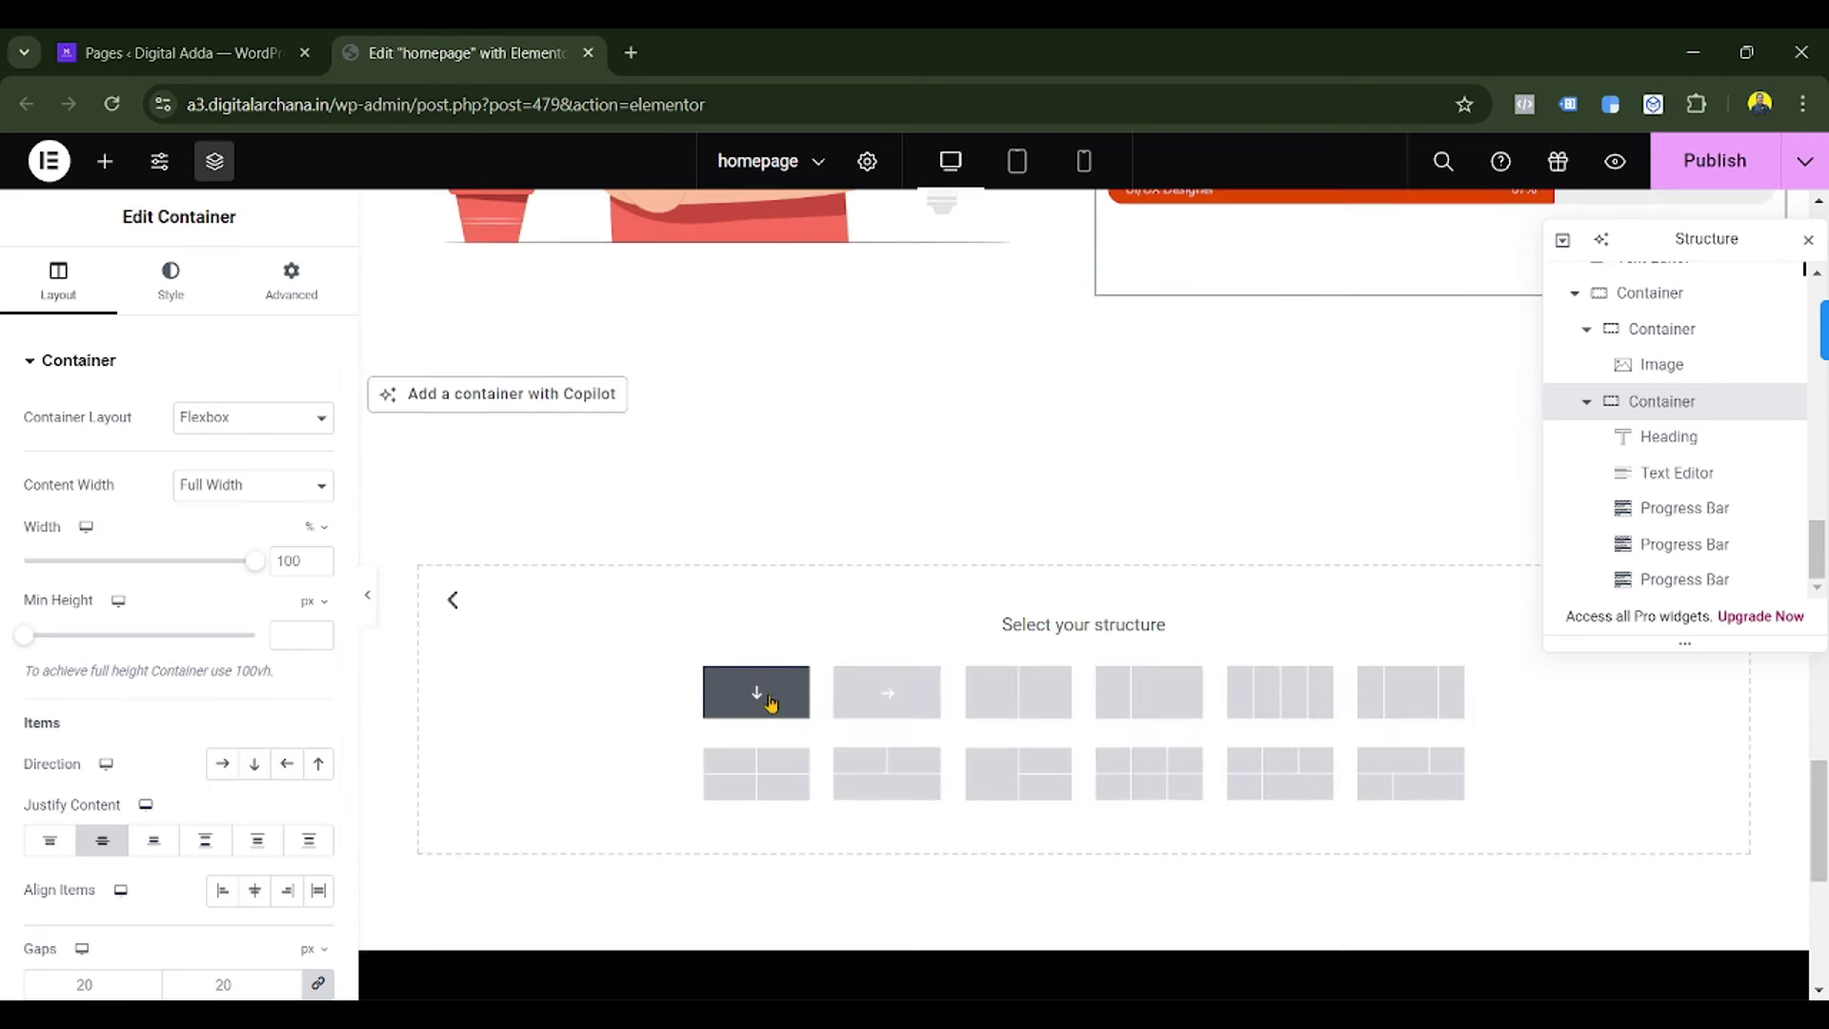
left_click(771, 703)
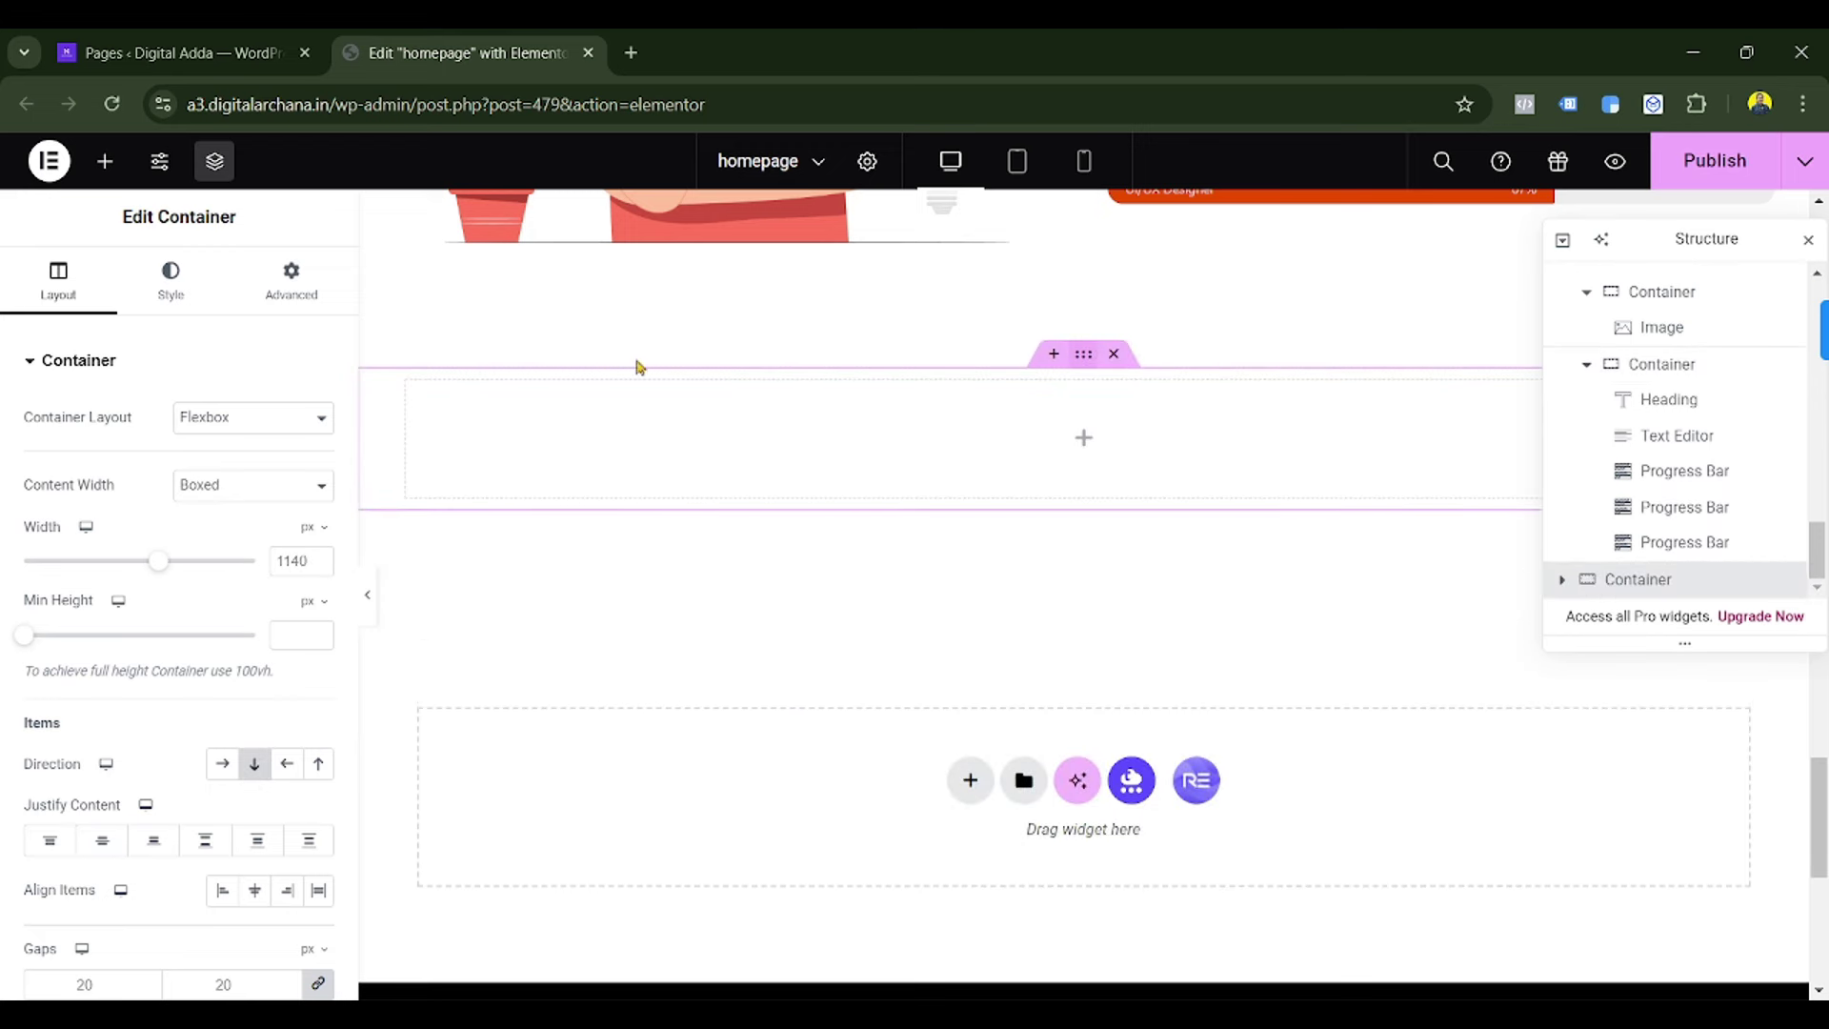
left_click(221, 301)
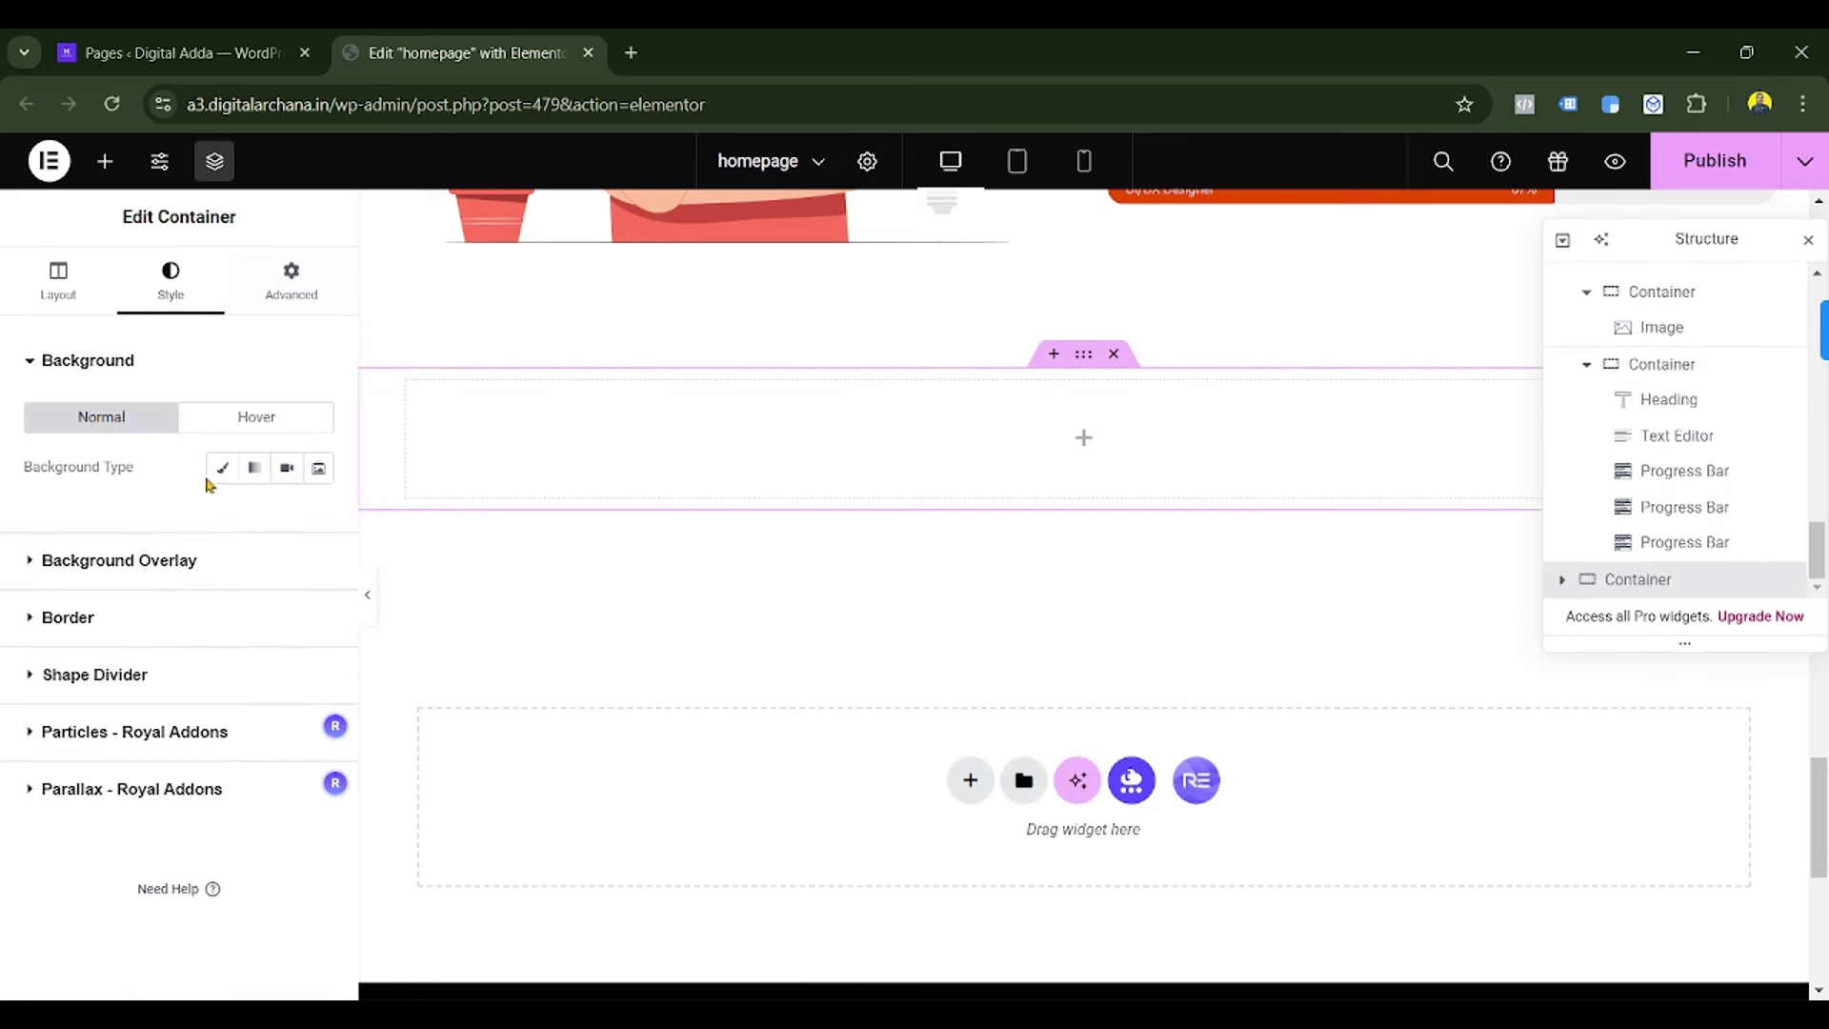
Set the container's classic background to the purple abstract image 6108053-scaled.jpg.
left_click(224, 467)
left_click(145, 653)
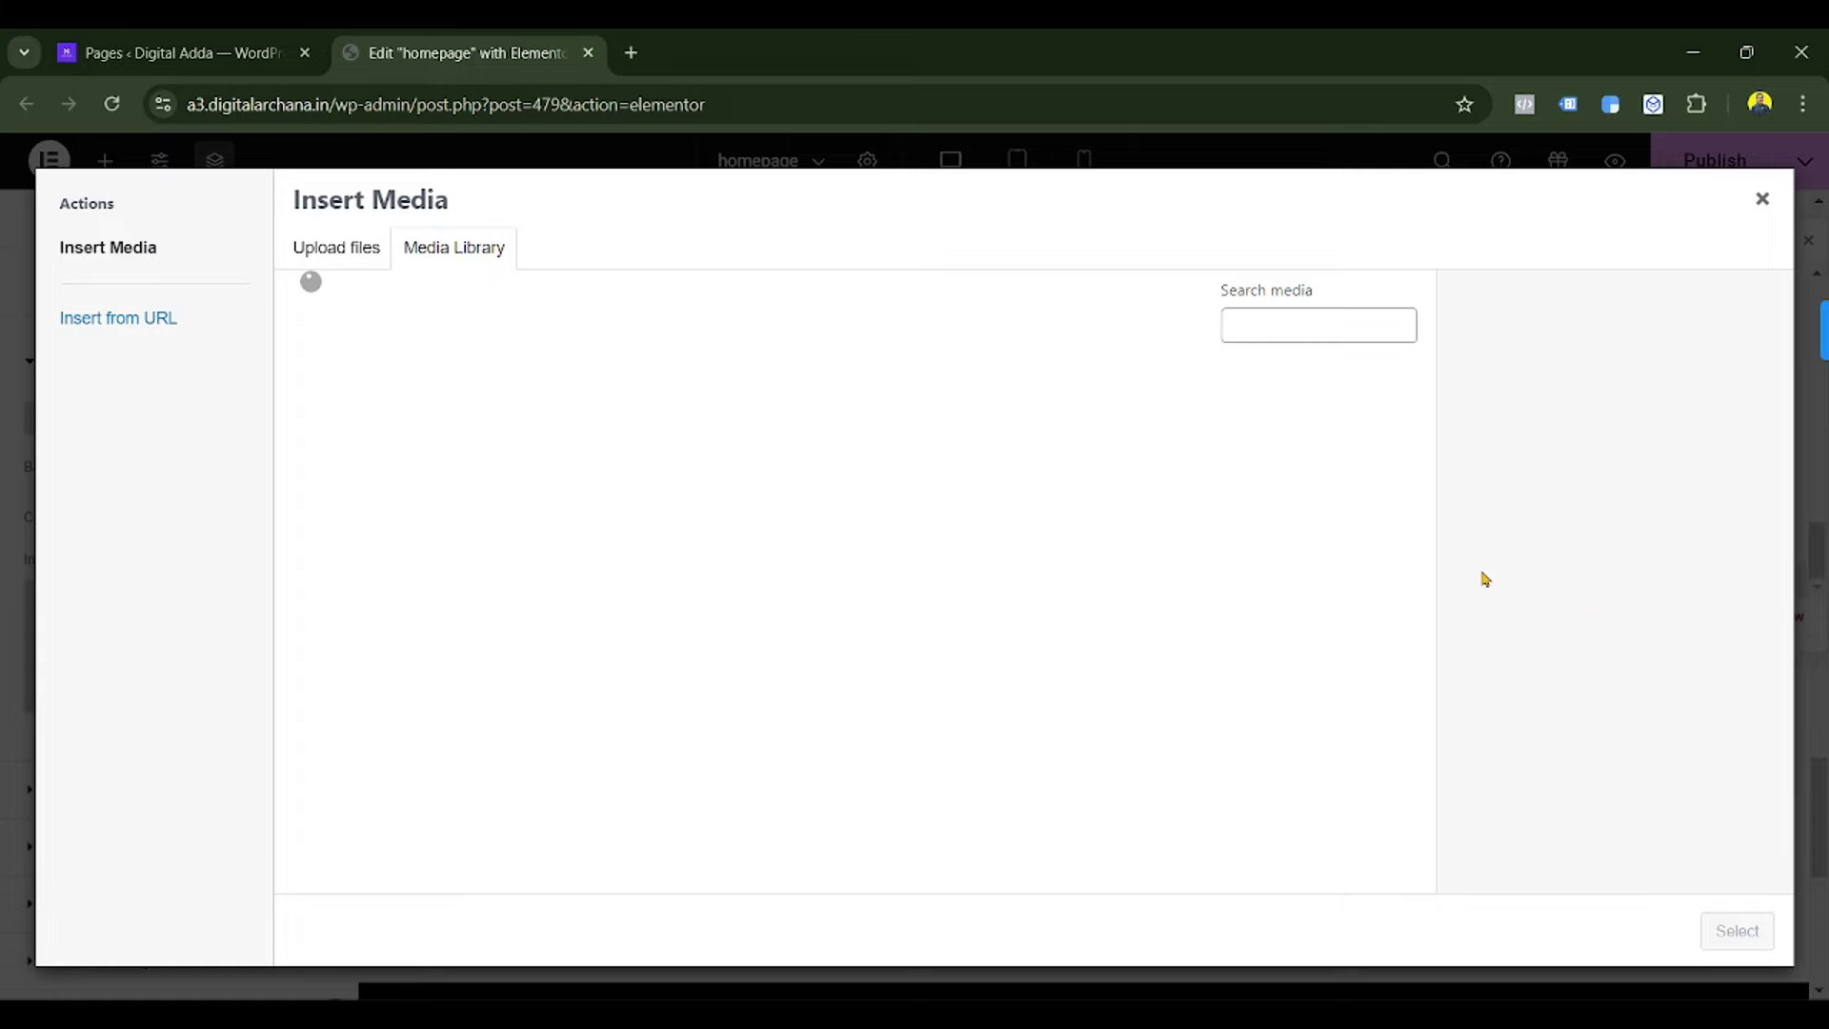
left_click(810, 681)
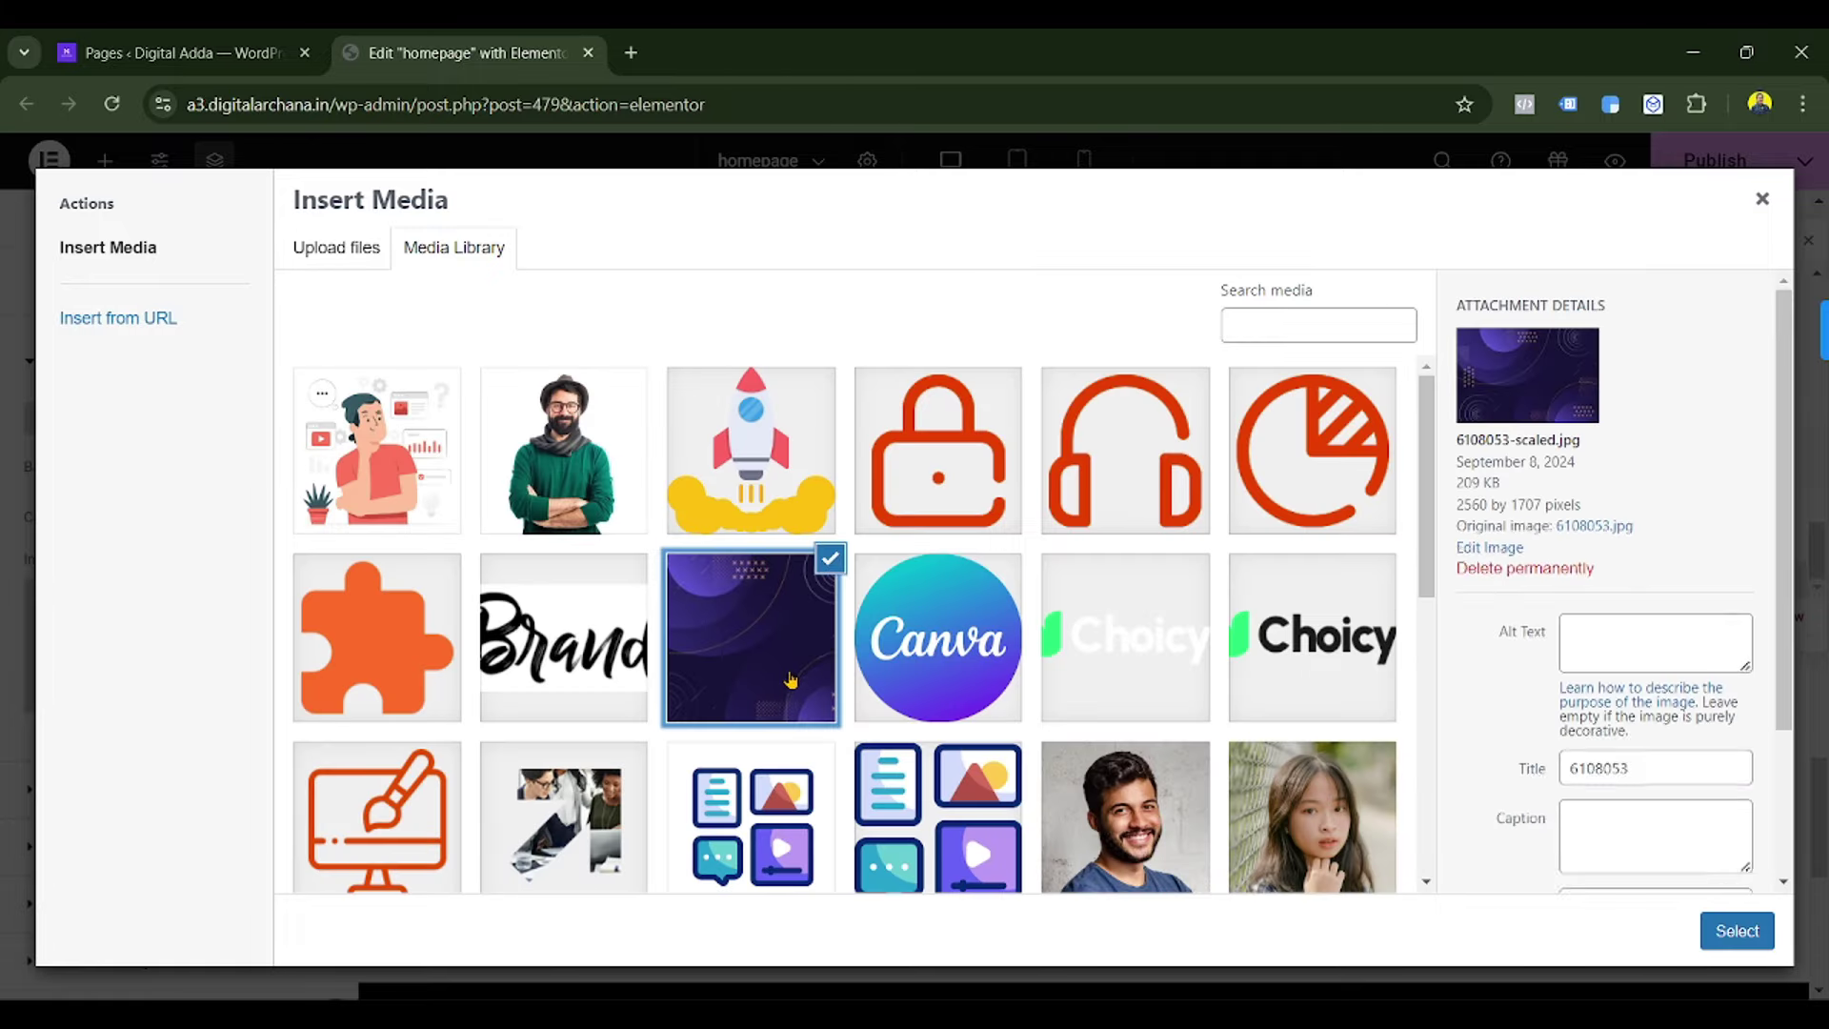
left_click(345, 253)
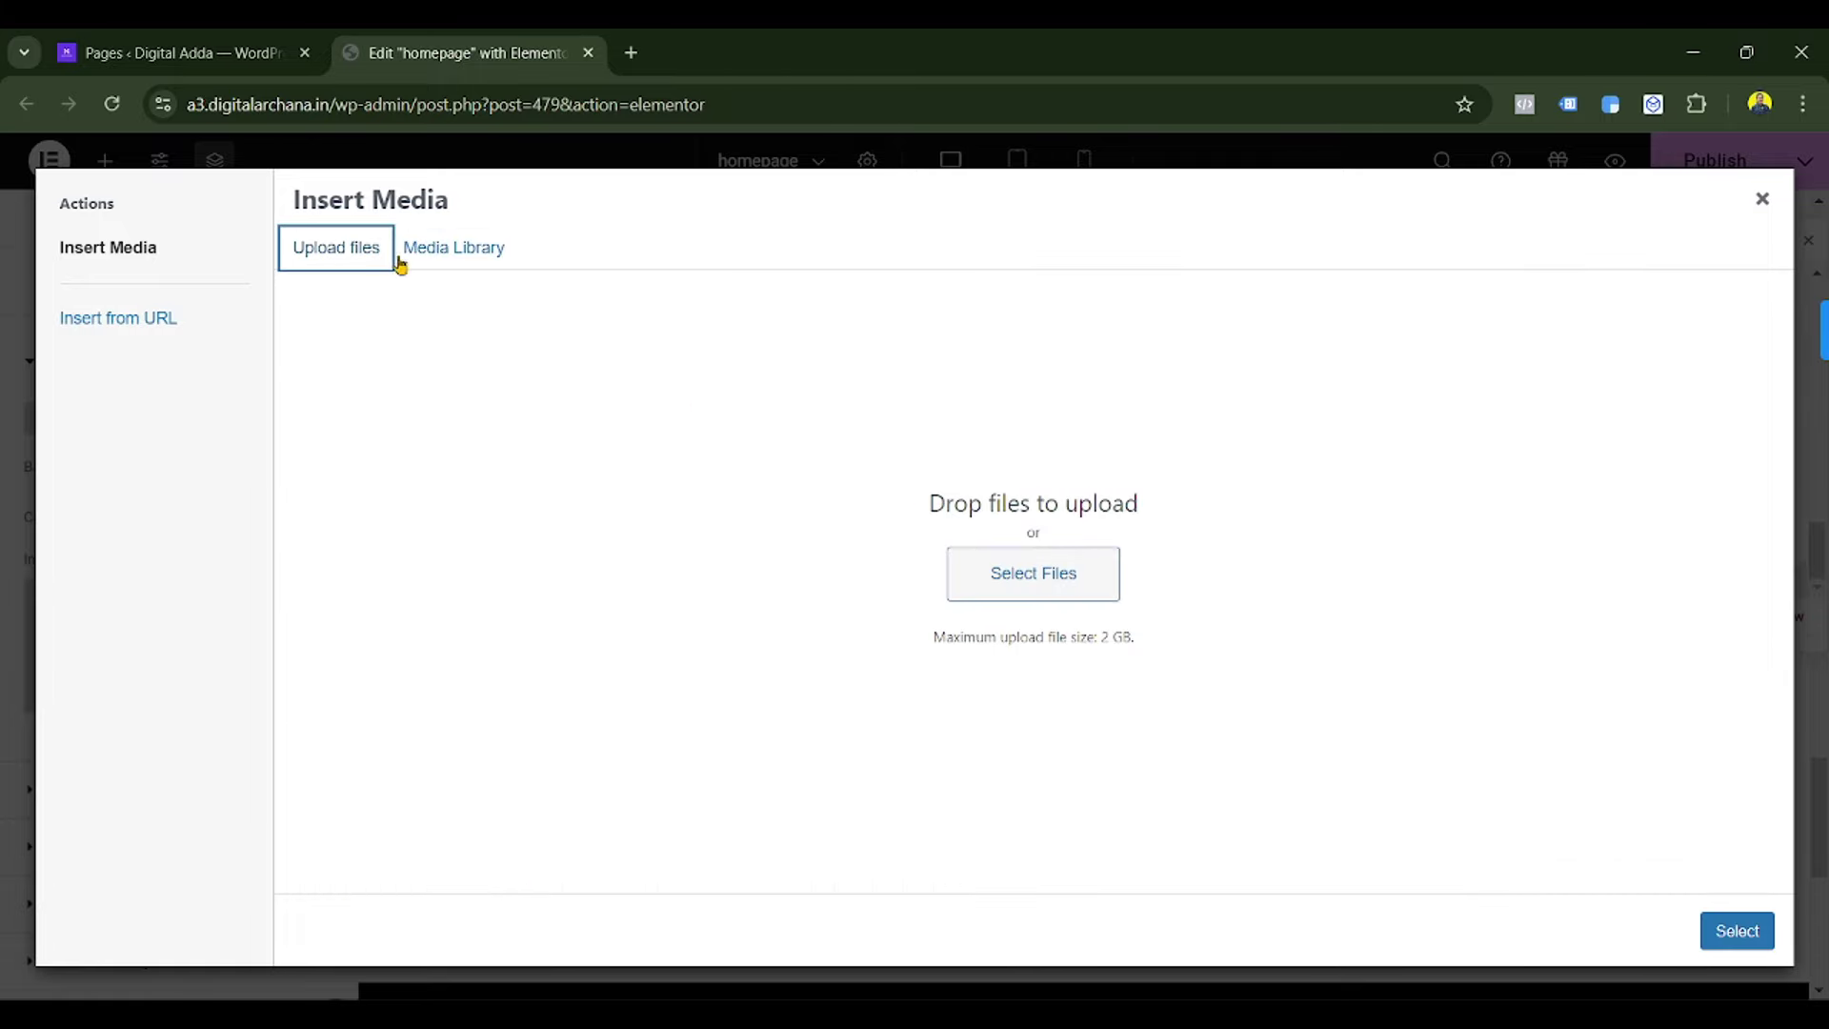
left_click(436, 252)
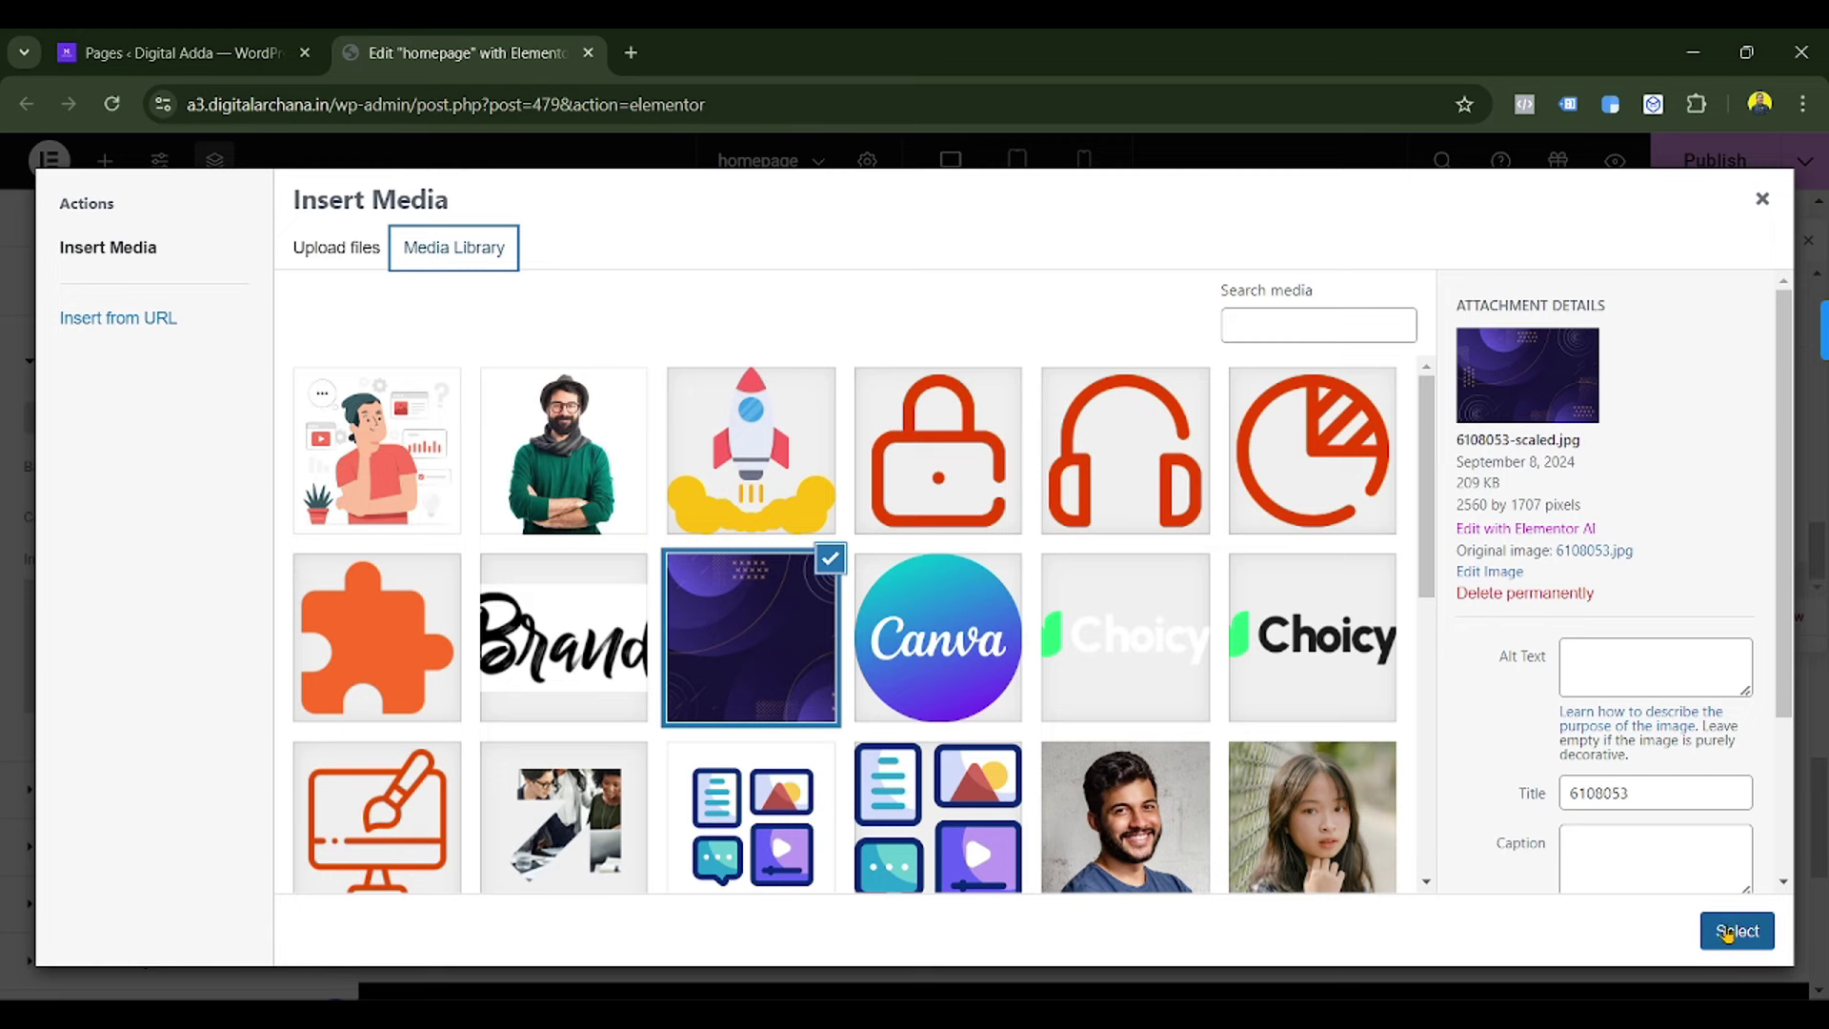
left_click(1737, 931)
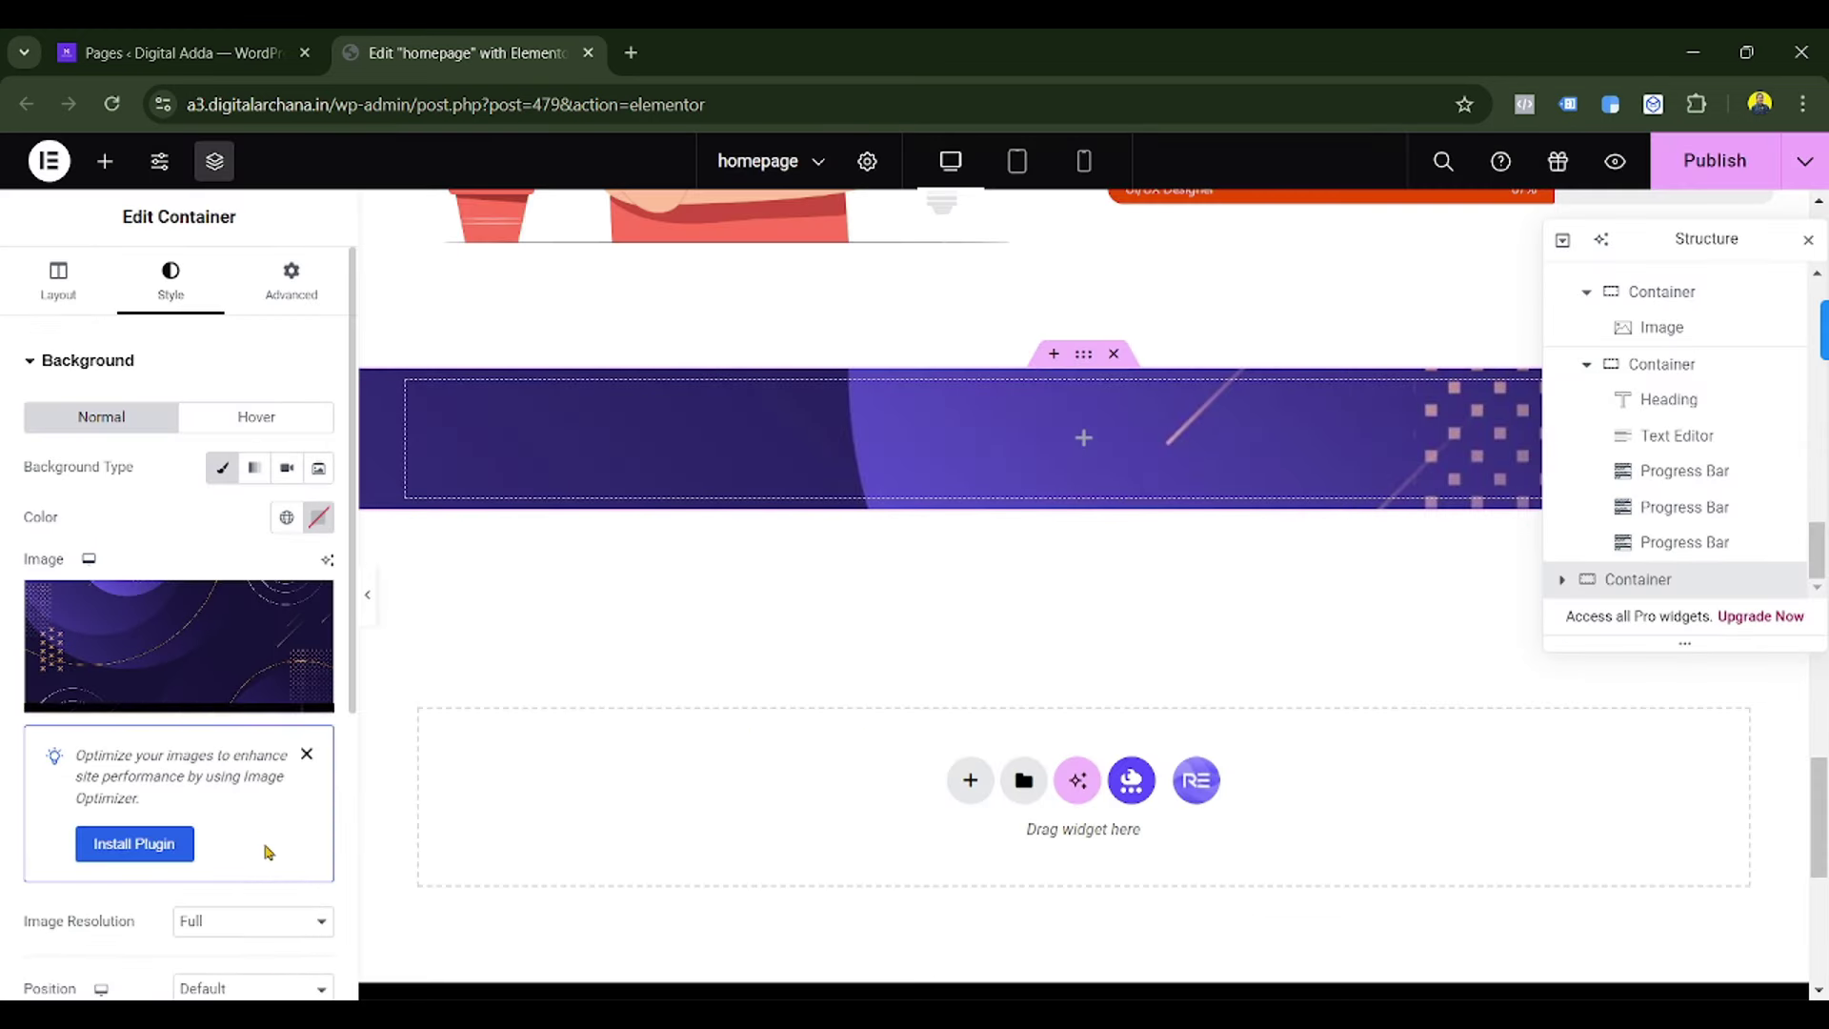
left_click(58, 281)
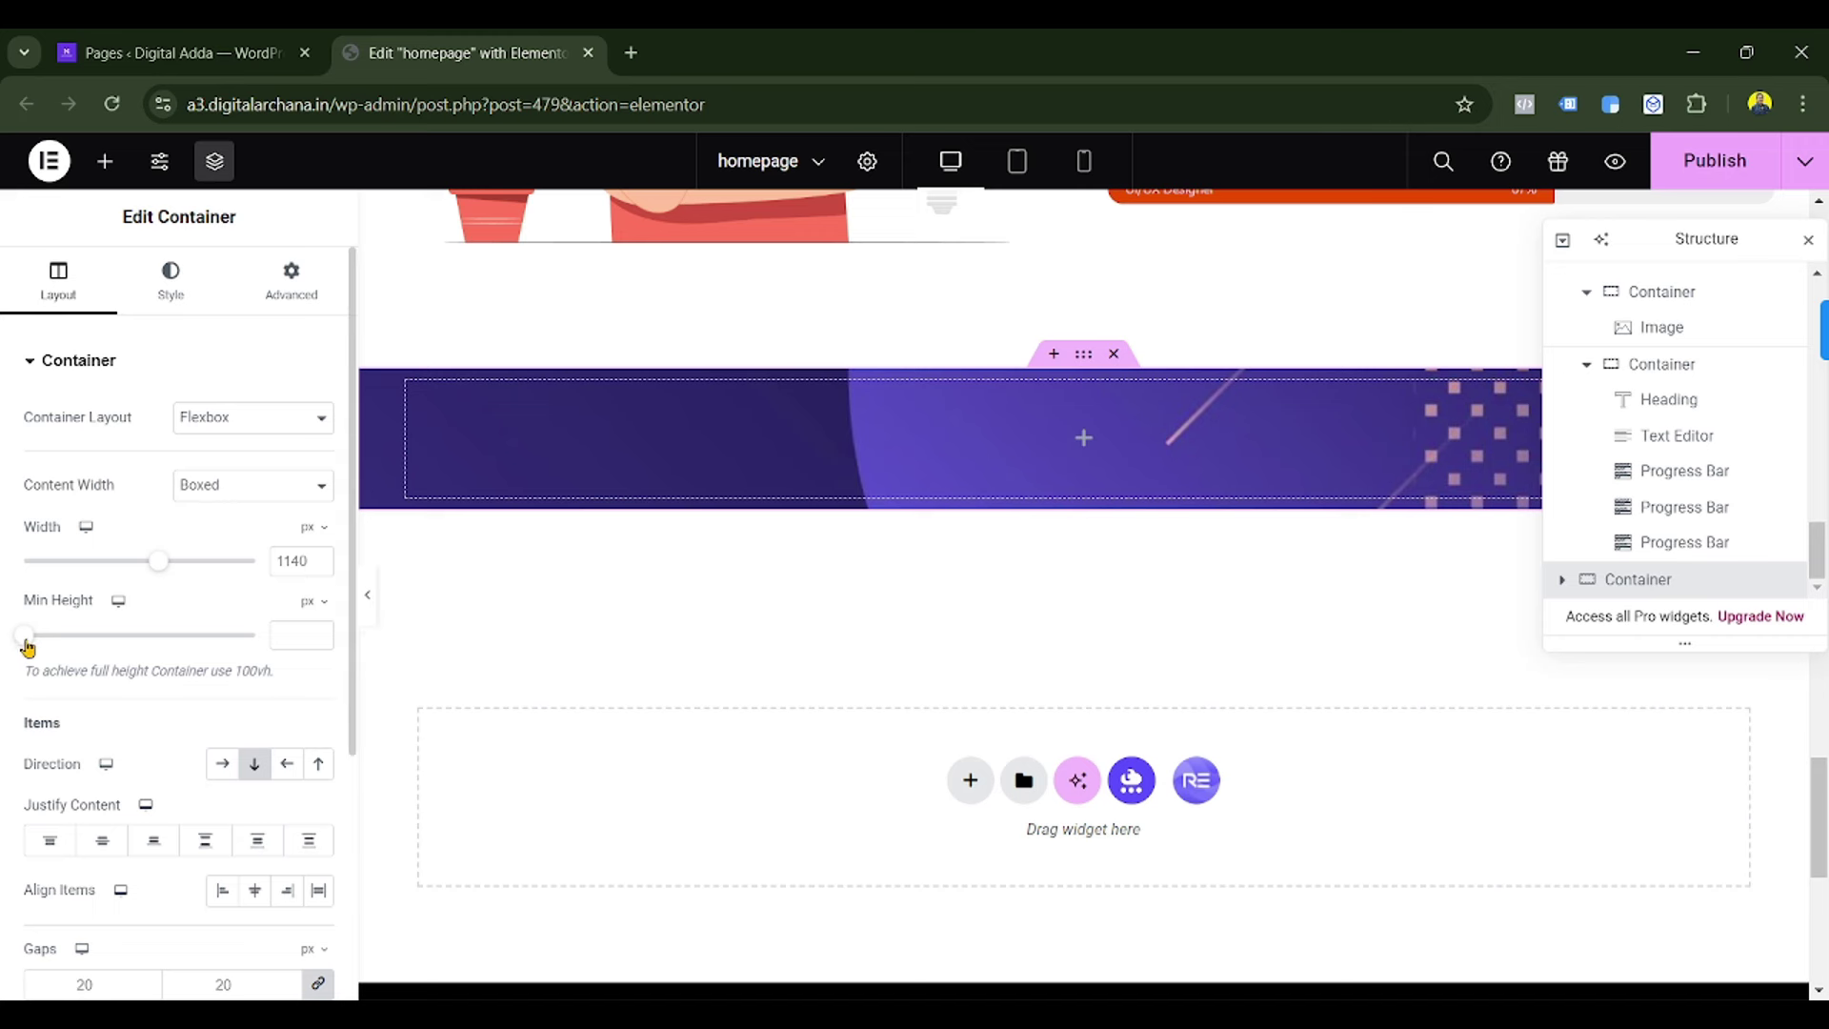
Set the purple container's minimum height to 400 px.
left_click_drag(27, 636, 83, 638)
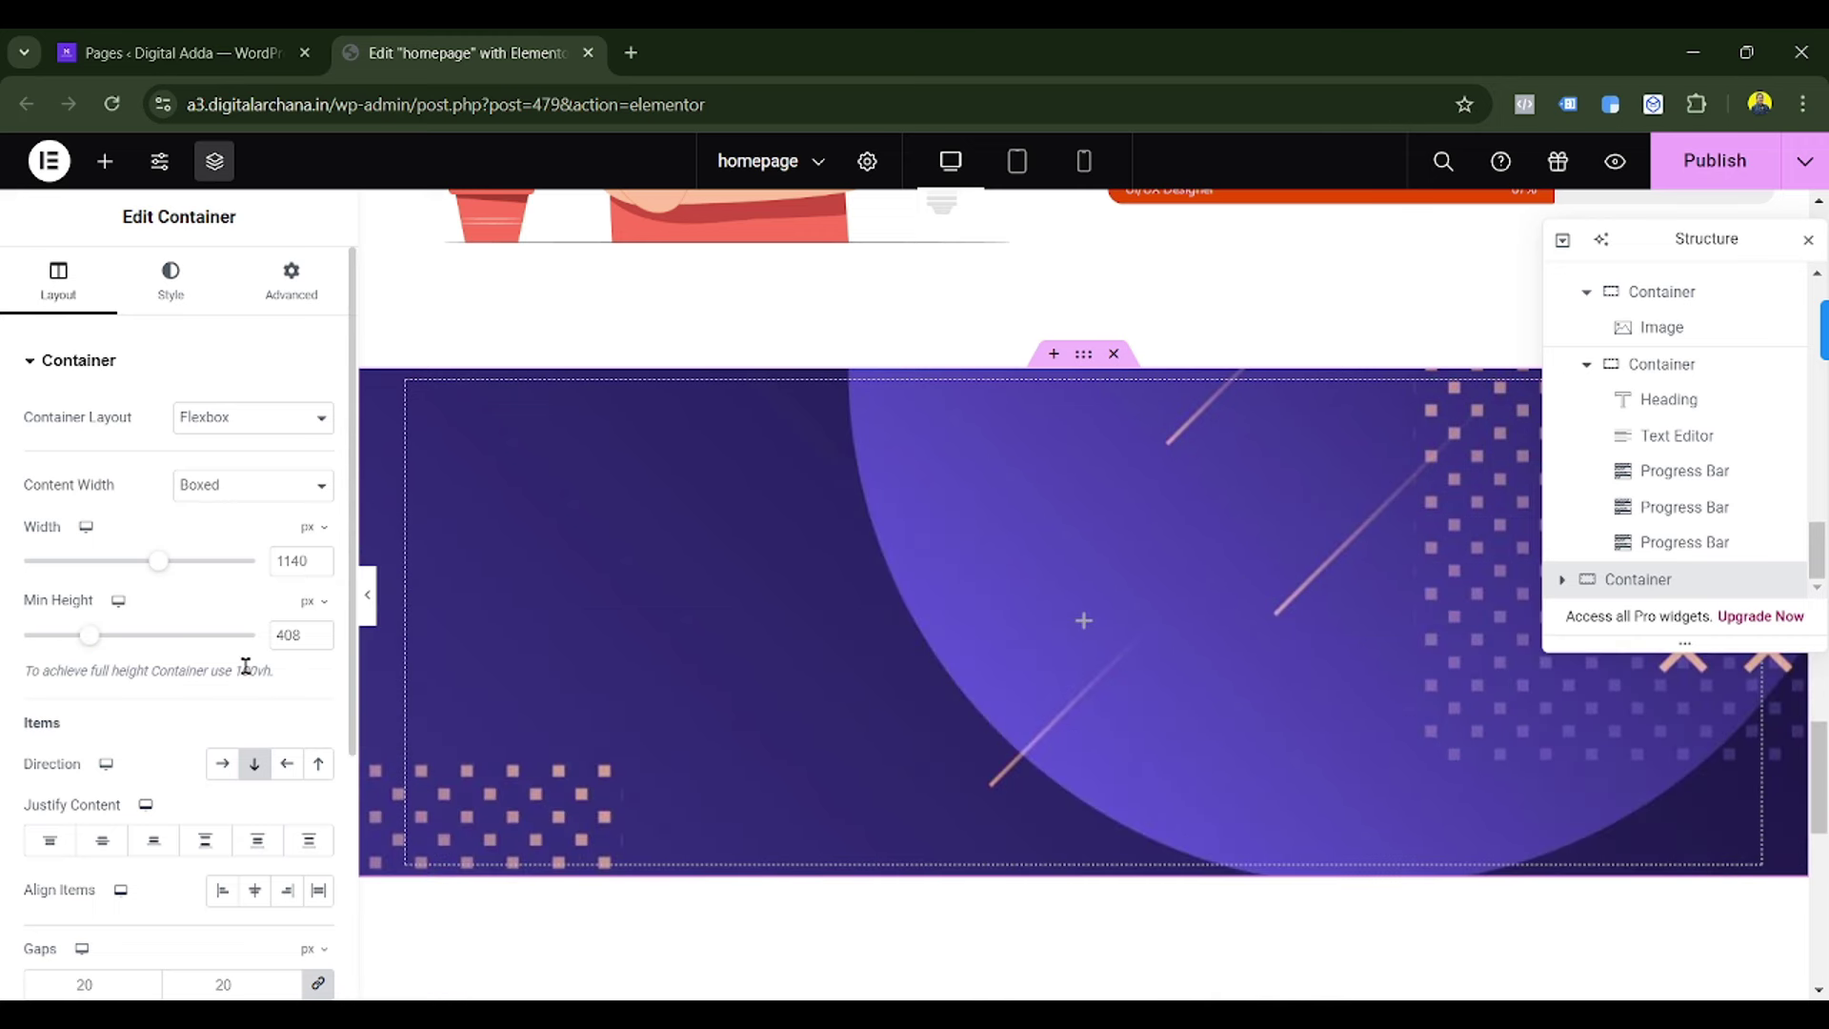
left_click(321, 643)
left_click(321, 643)
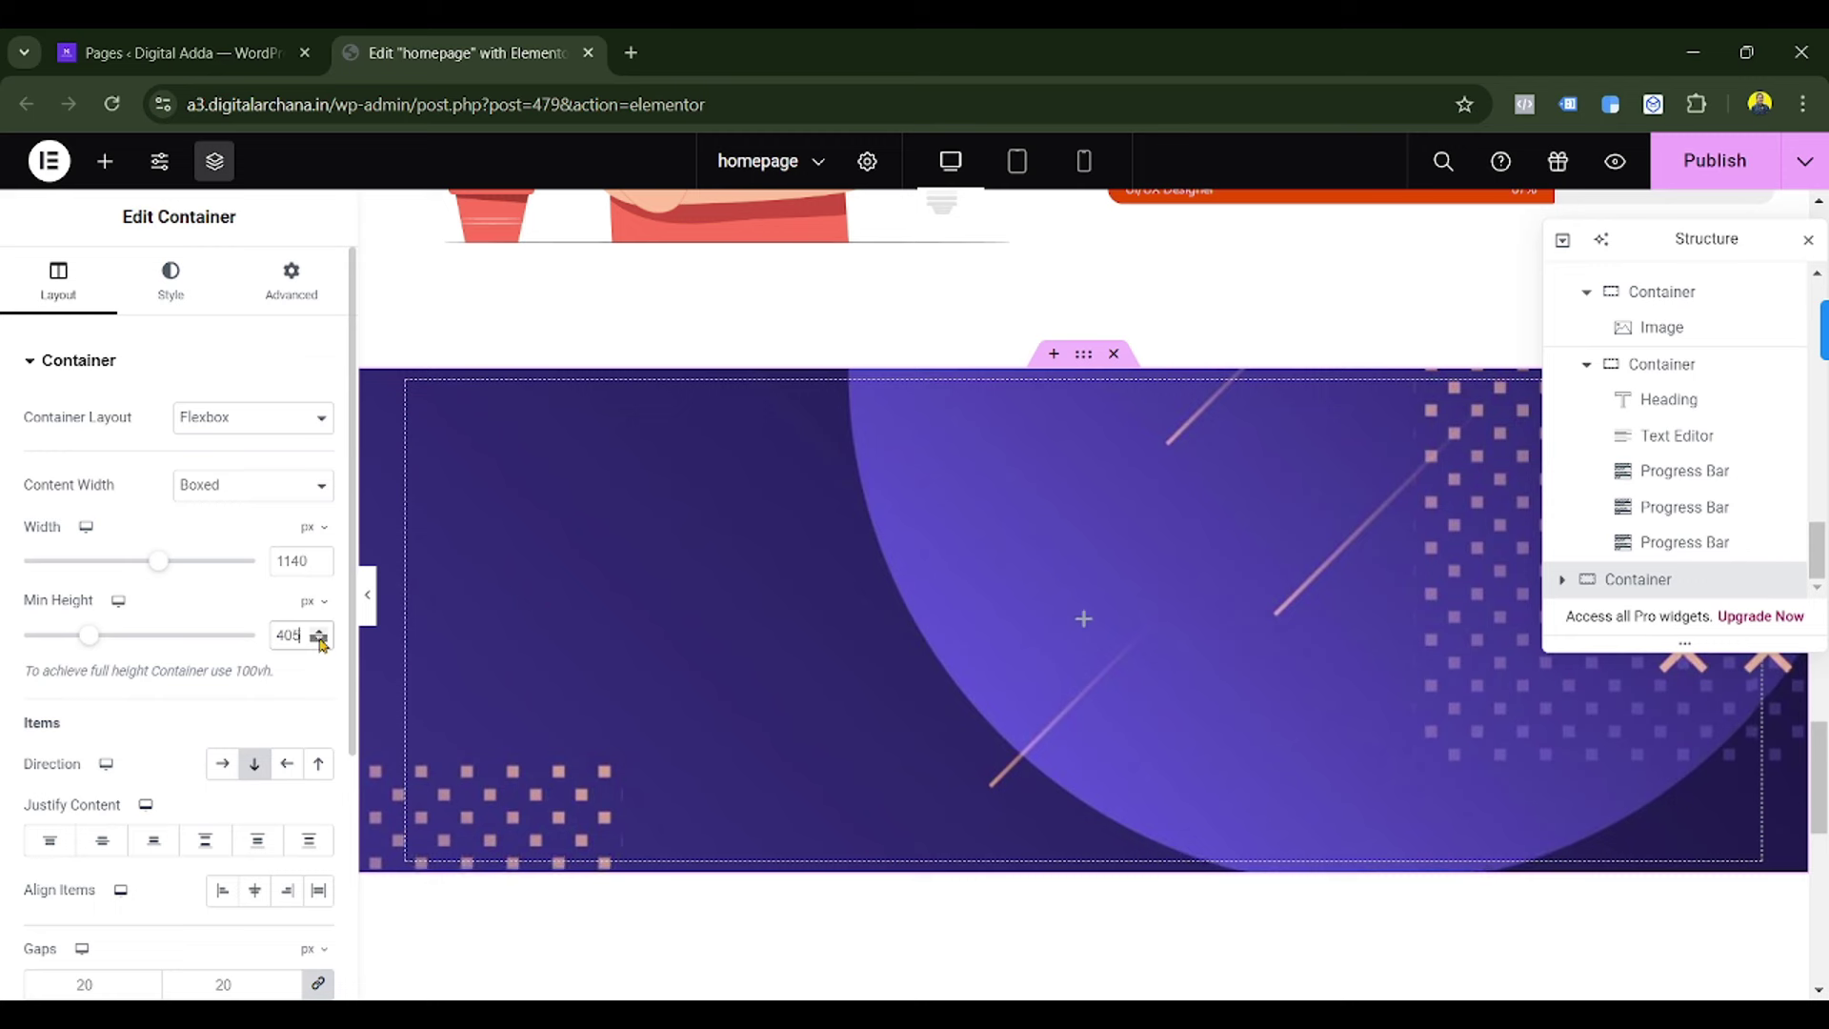
left_click(321, 643)
left_click(321, 643)
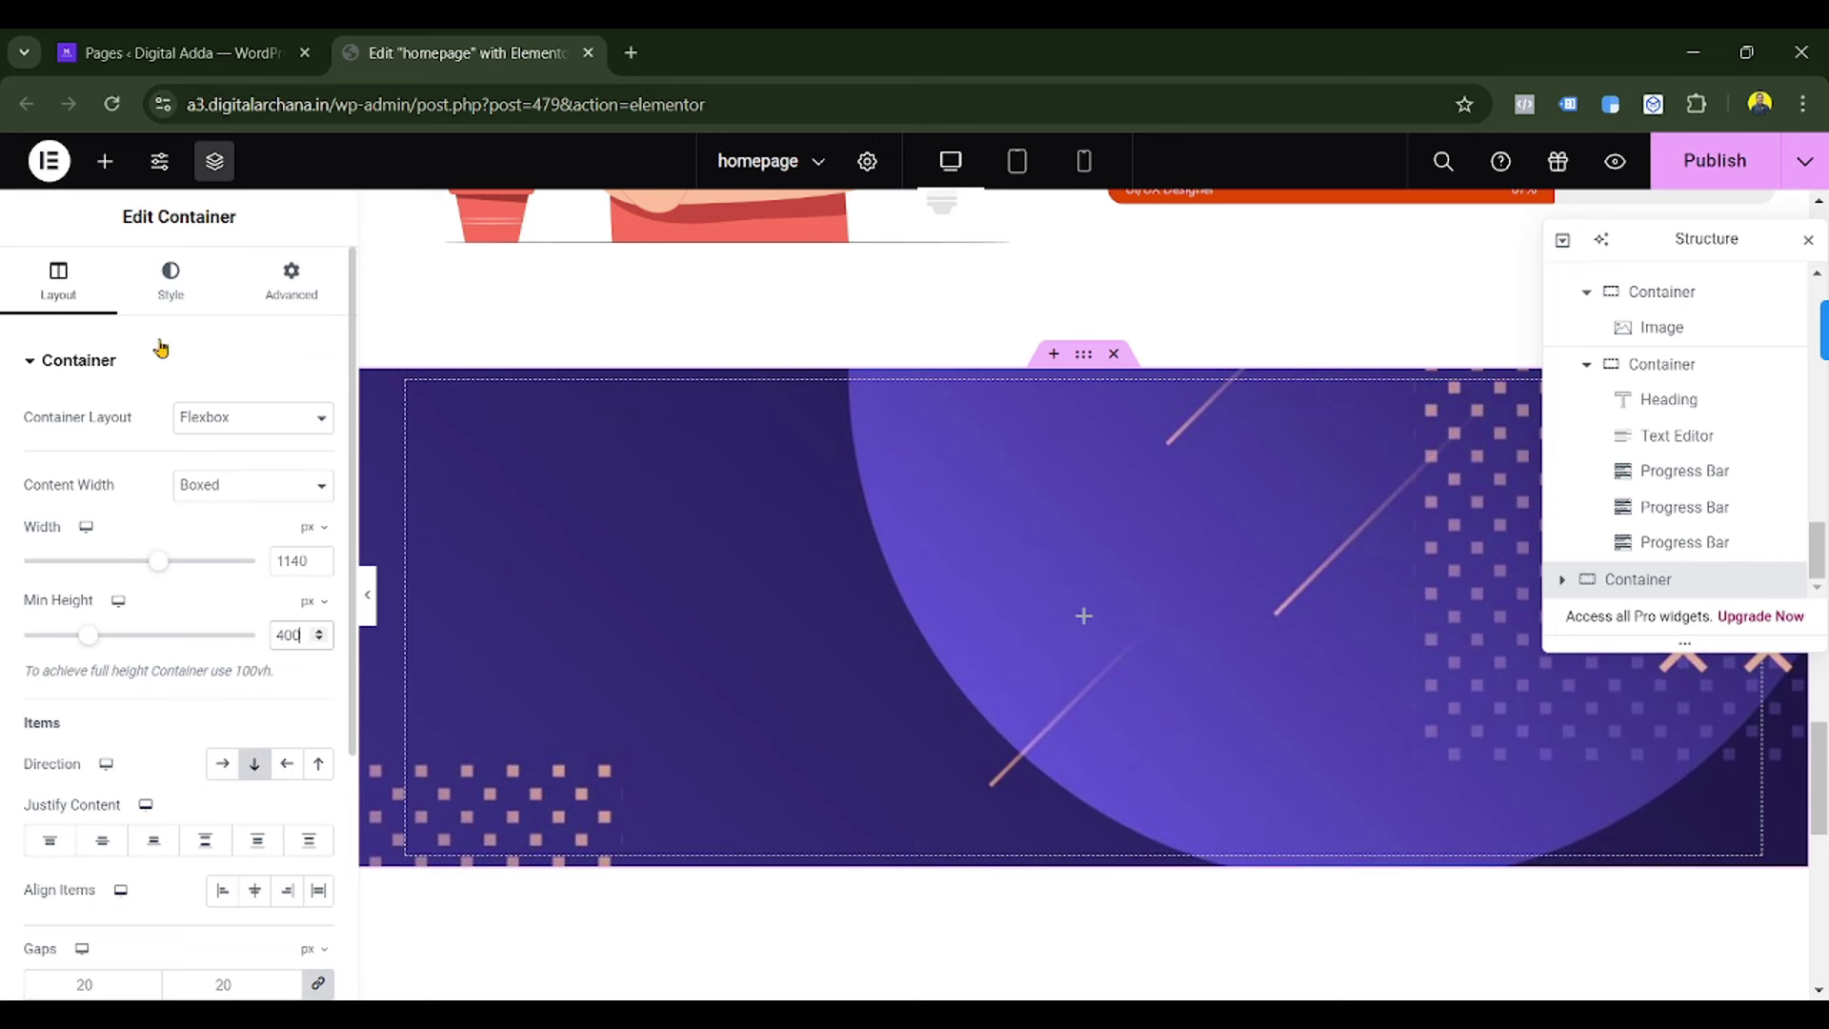
Set the background to Center Center position, No-repeat and Cover display size.
left_click(156, 293)
scroll(244, 662, "down", 4)
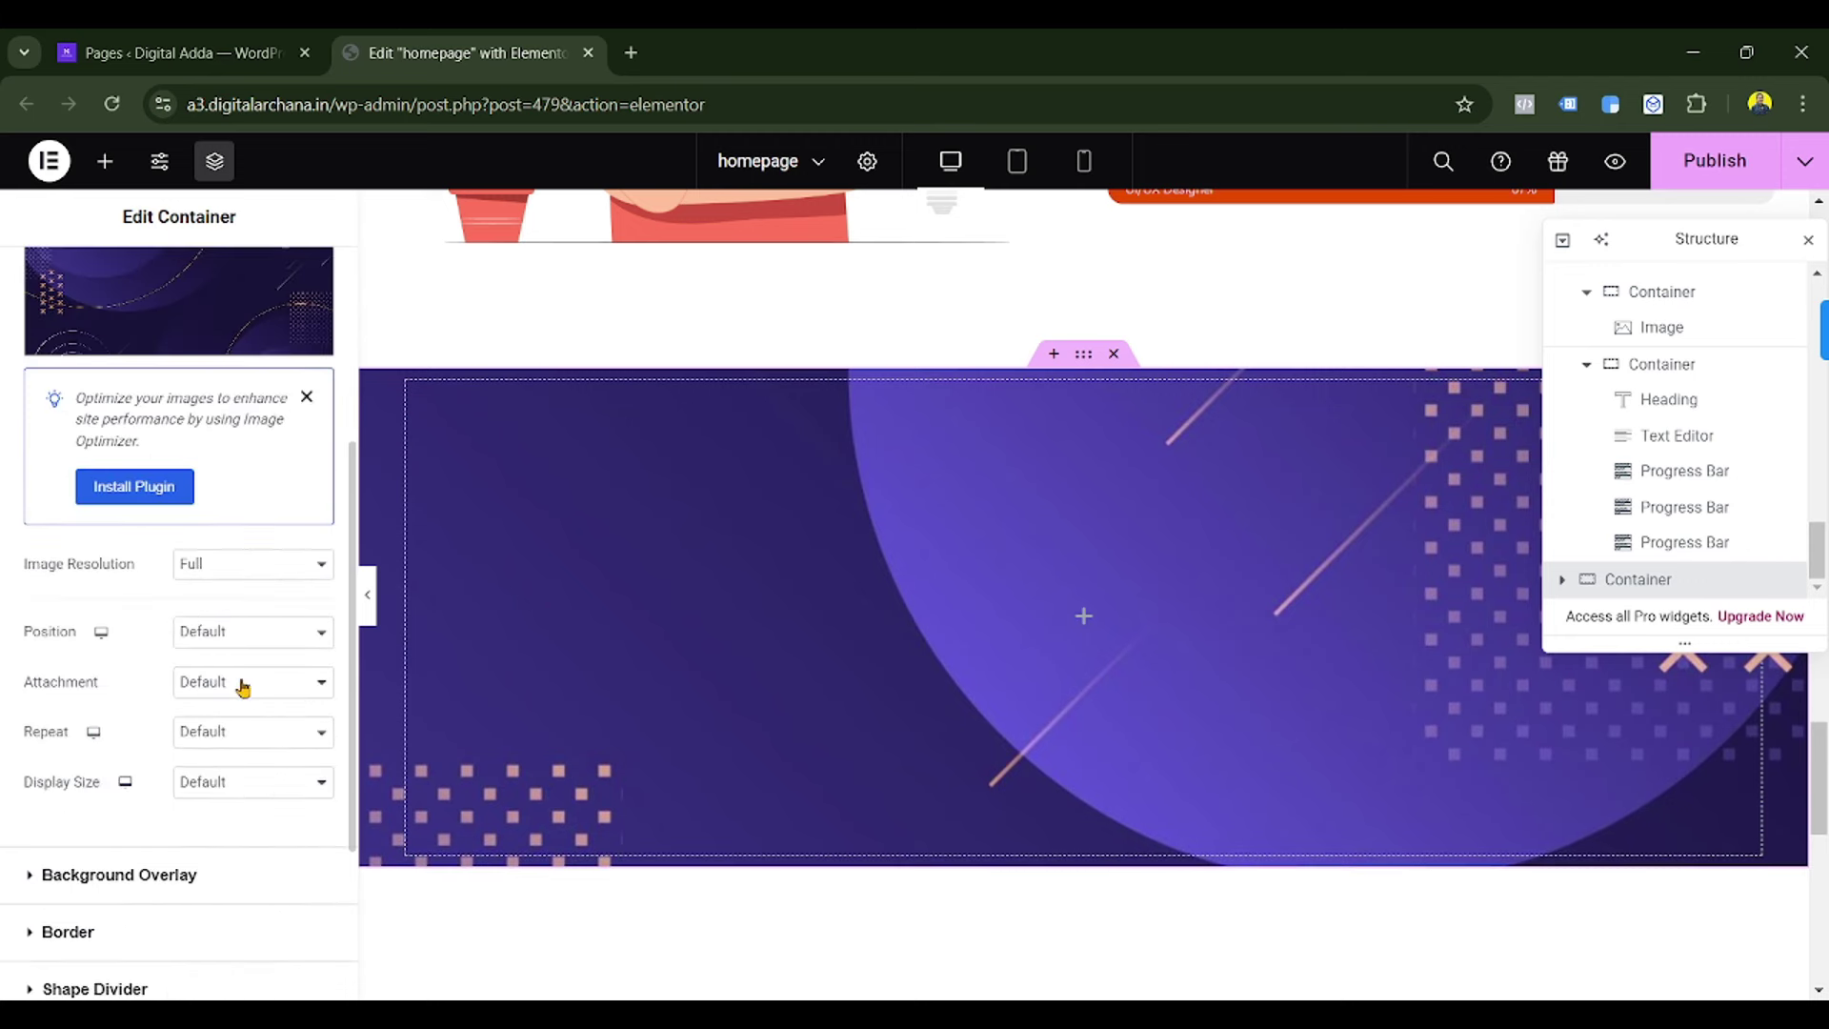
left_click(229, 640)
left_click(251, 690)
left_click(253, 682)
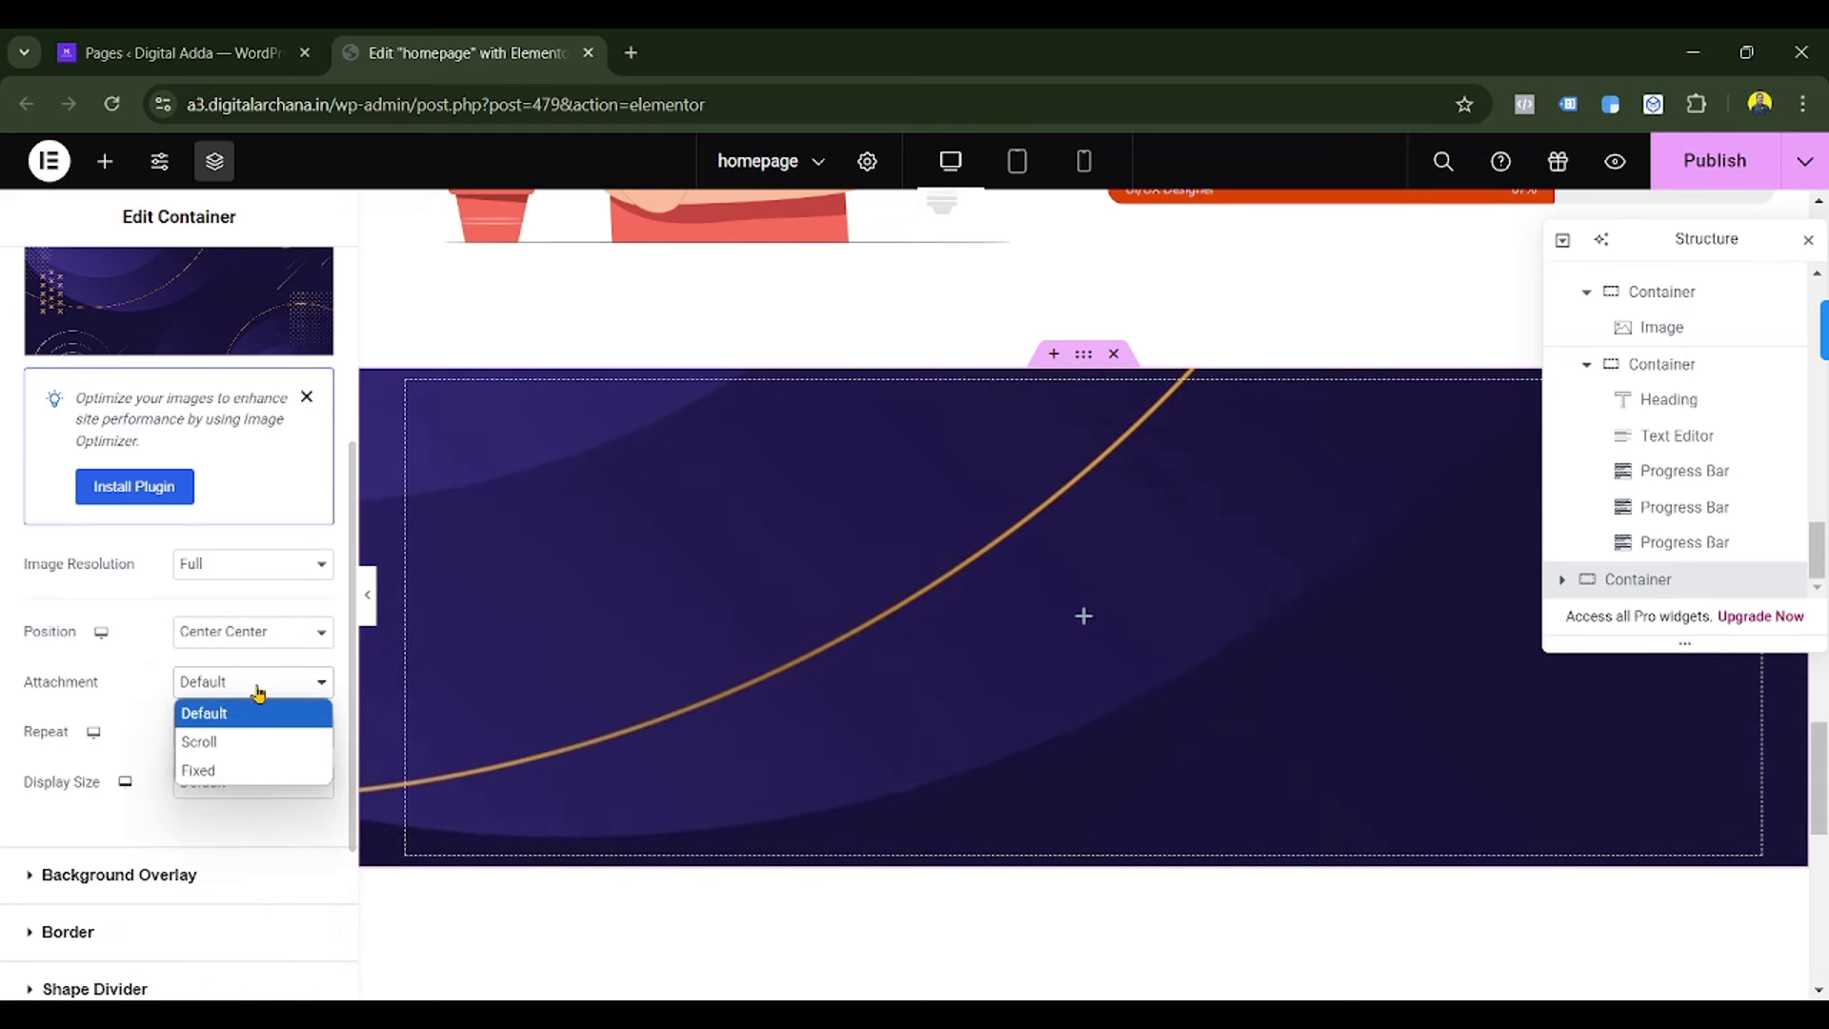
left_click(225, 722)
left_click(238, 732)
left_click(243, 788)
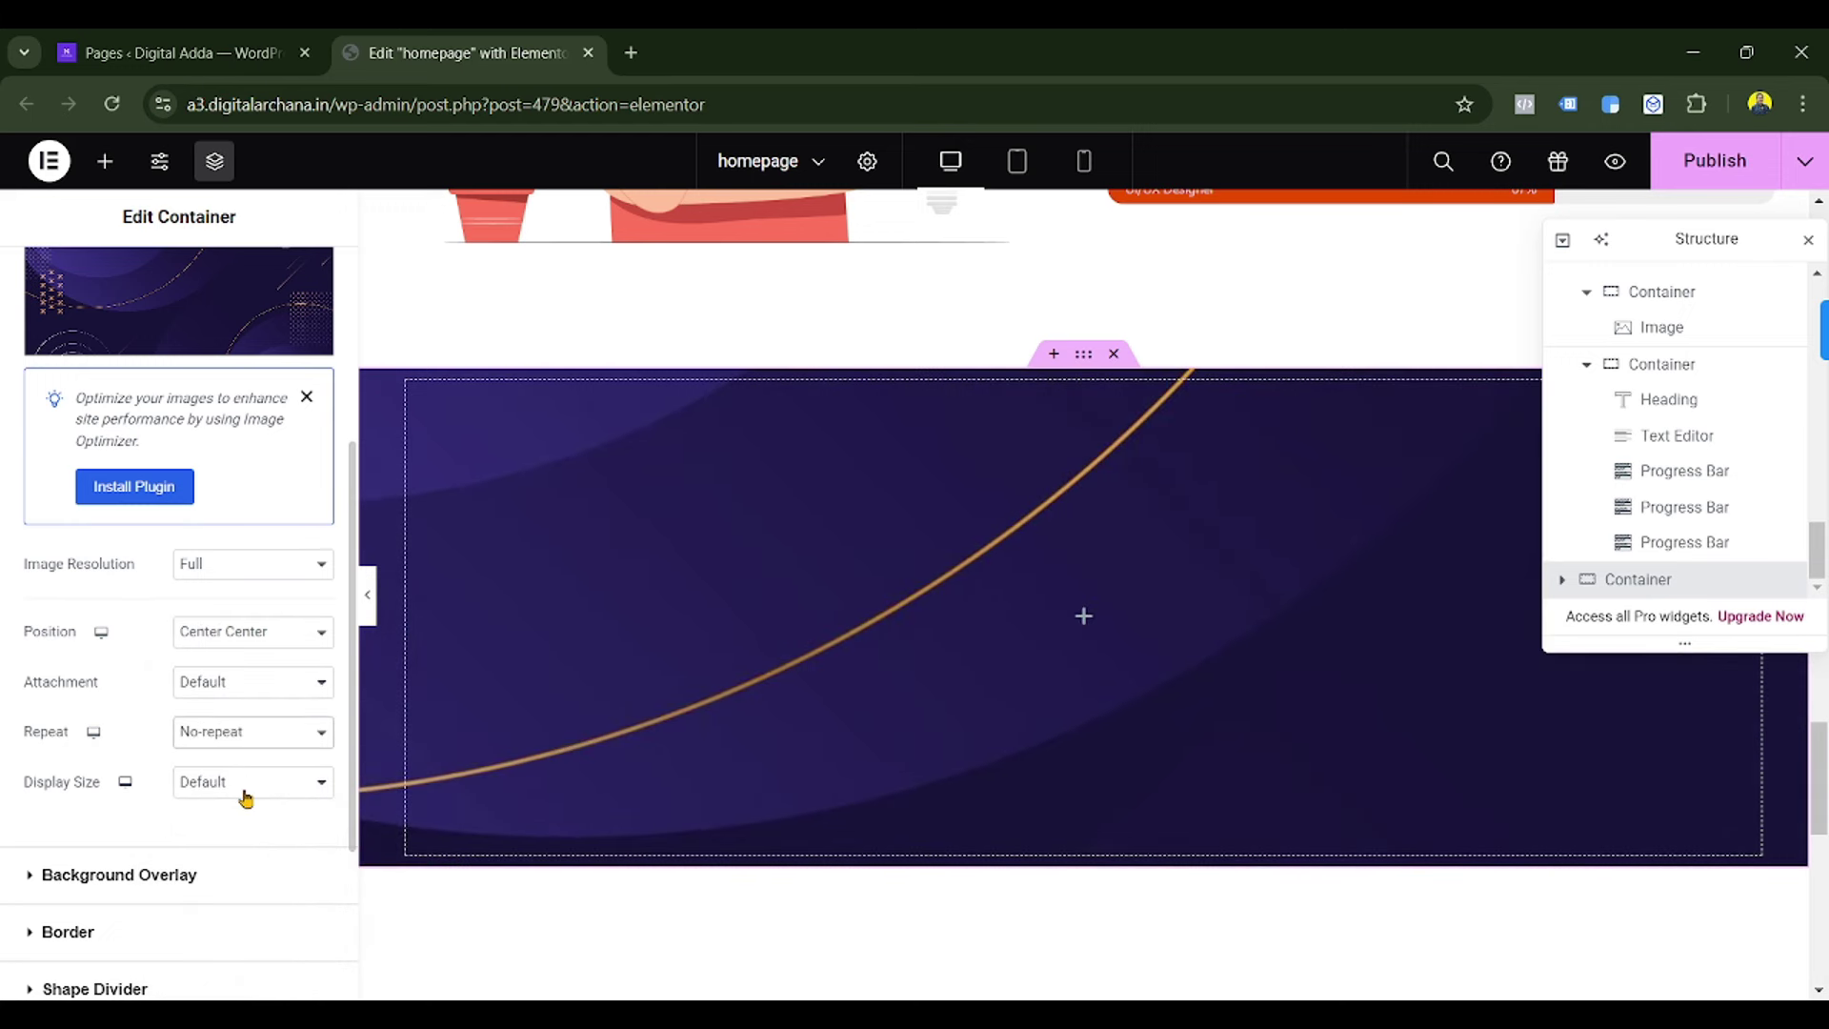
left_click(245, 789)
left_click(221, 870)
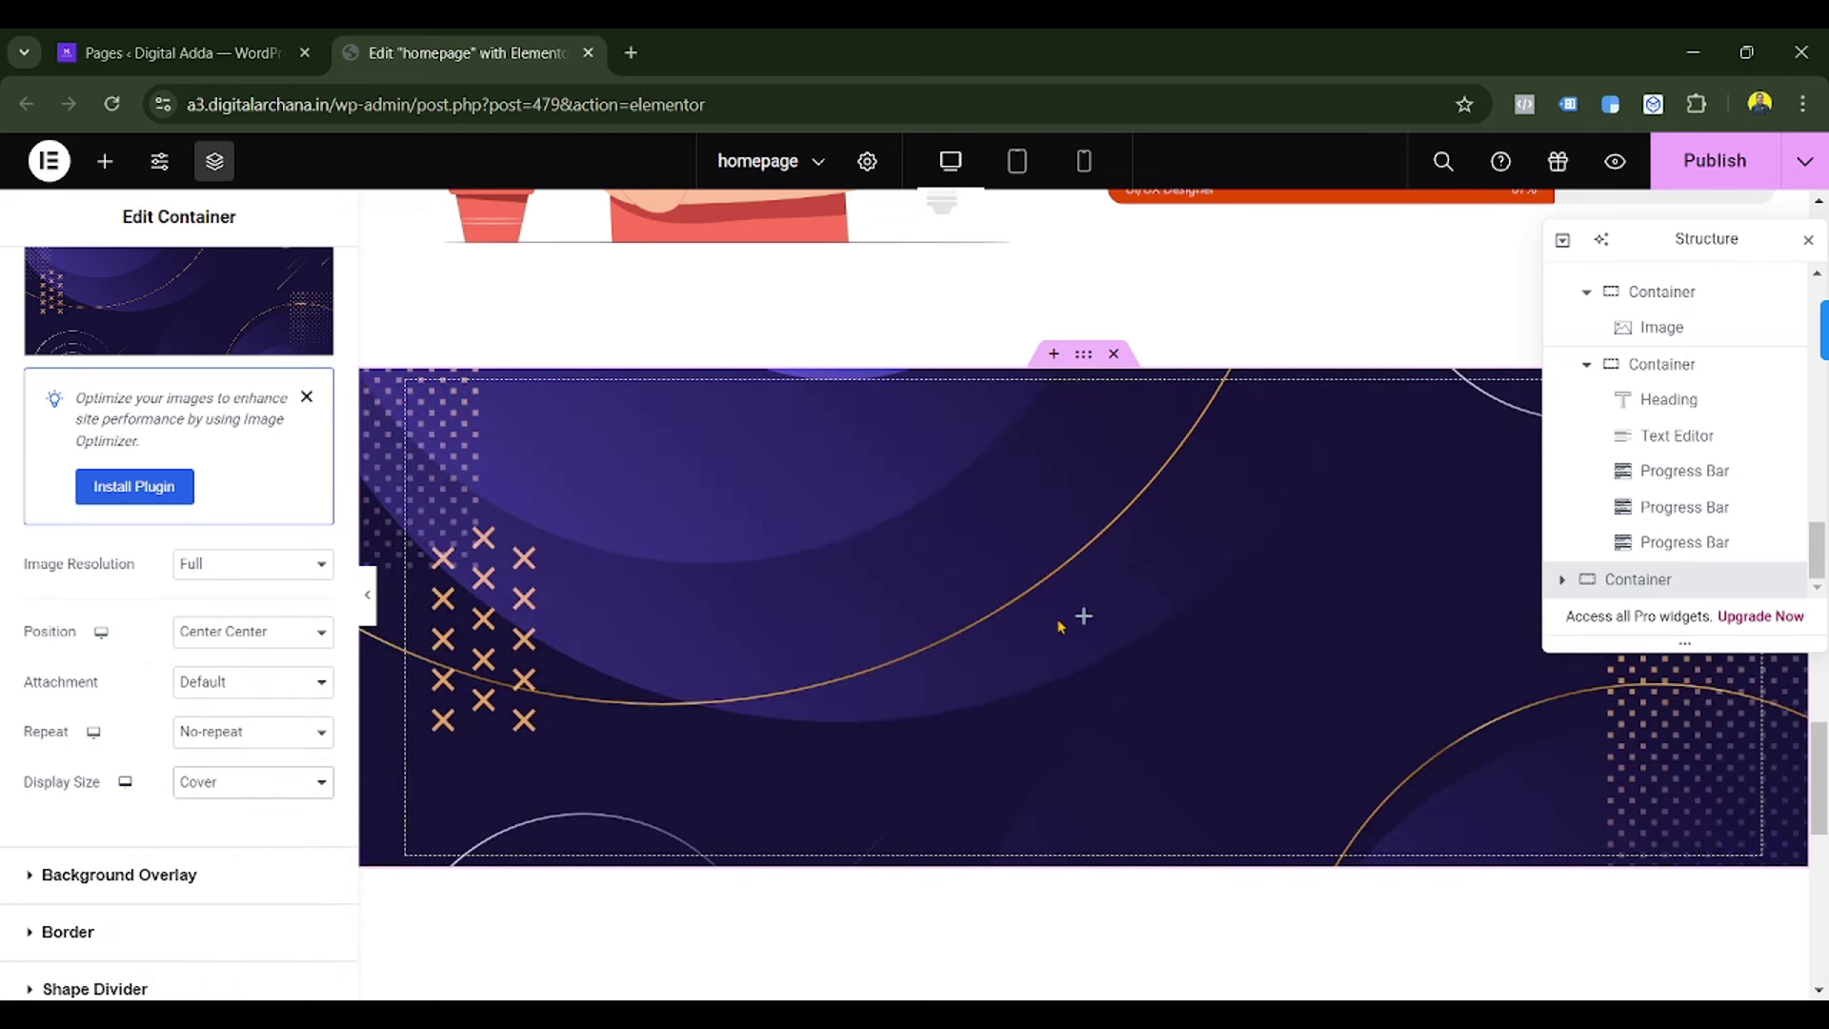
Add a Heading widget reading 'We provide Outsorced Serivce for' to the banner.
left_click(1080, 619)
left_click_drag(95, 767, 1020, 661)
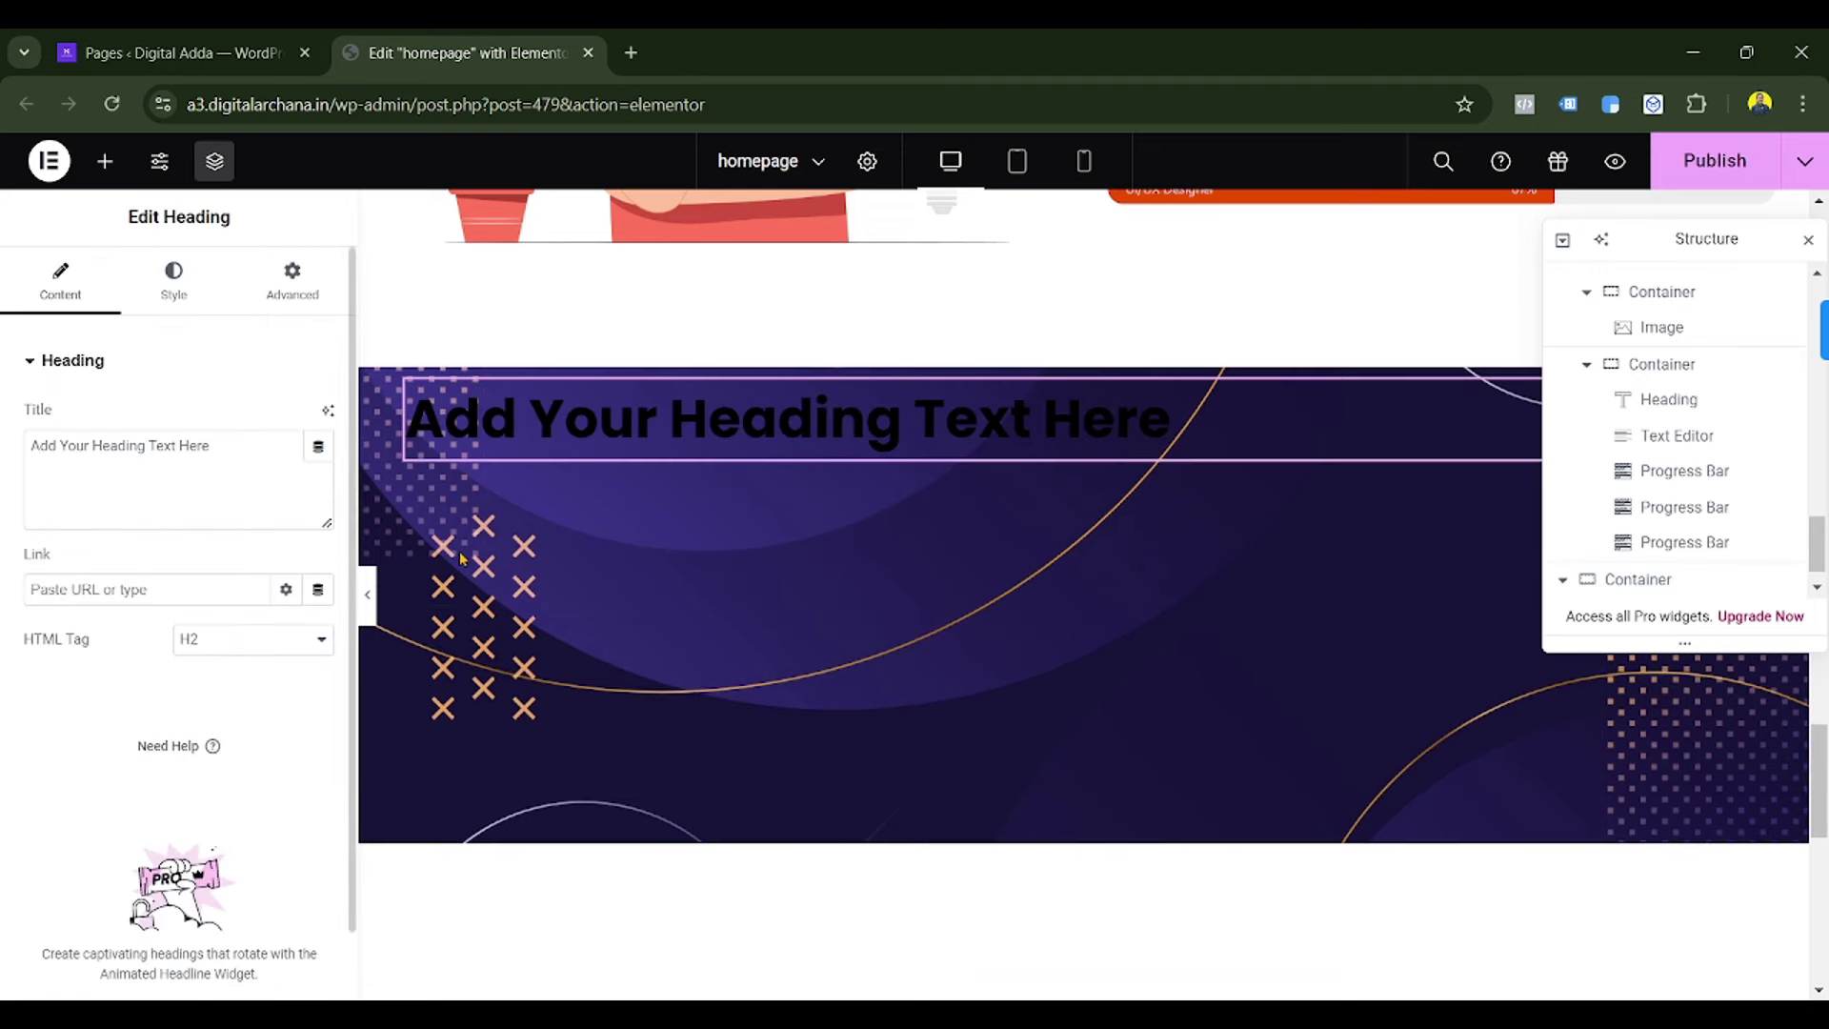
triple_click(162, 448)
type("We")
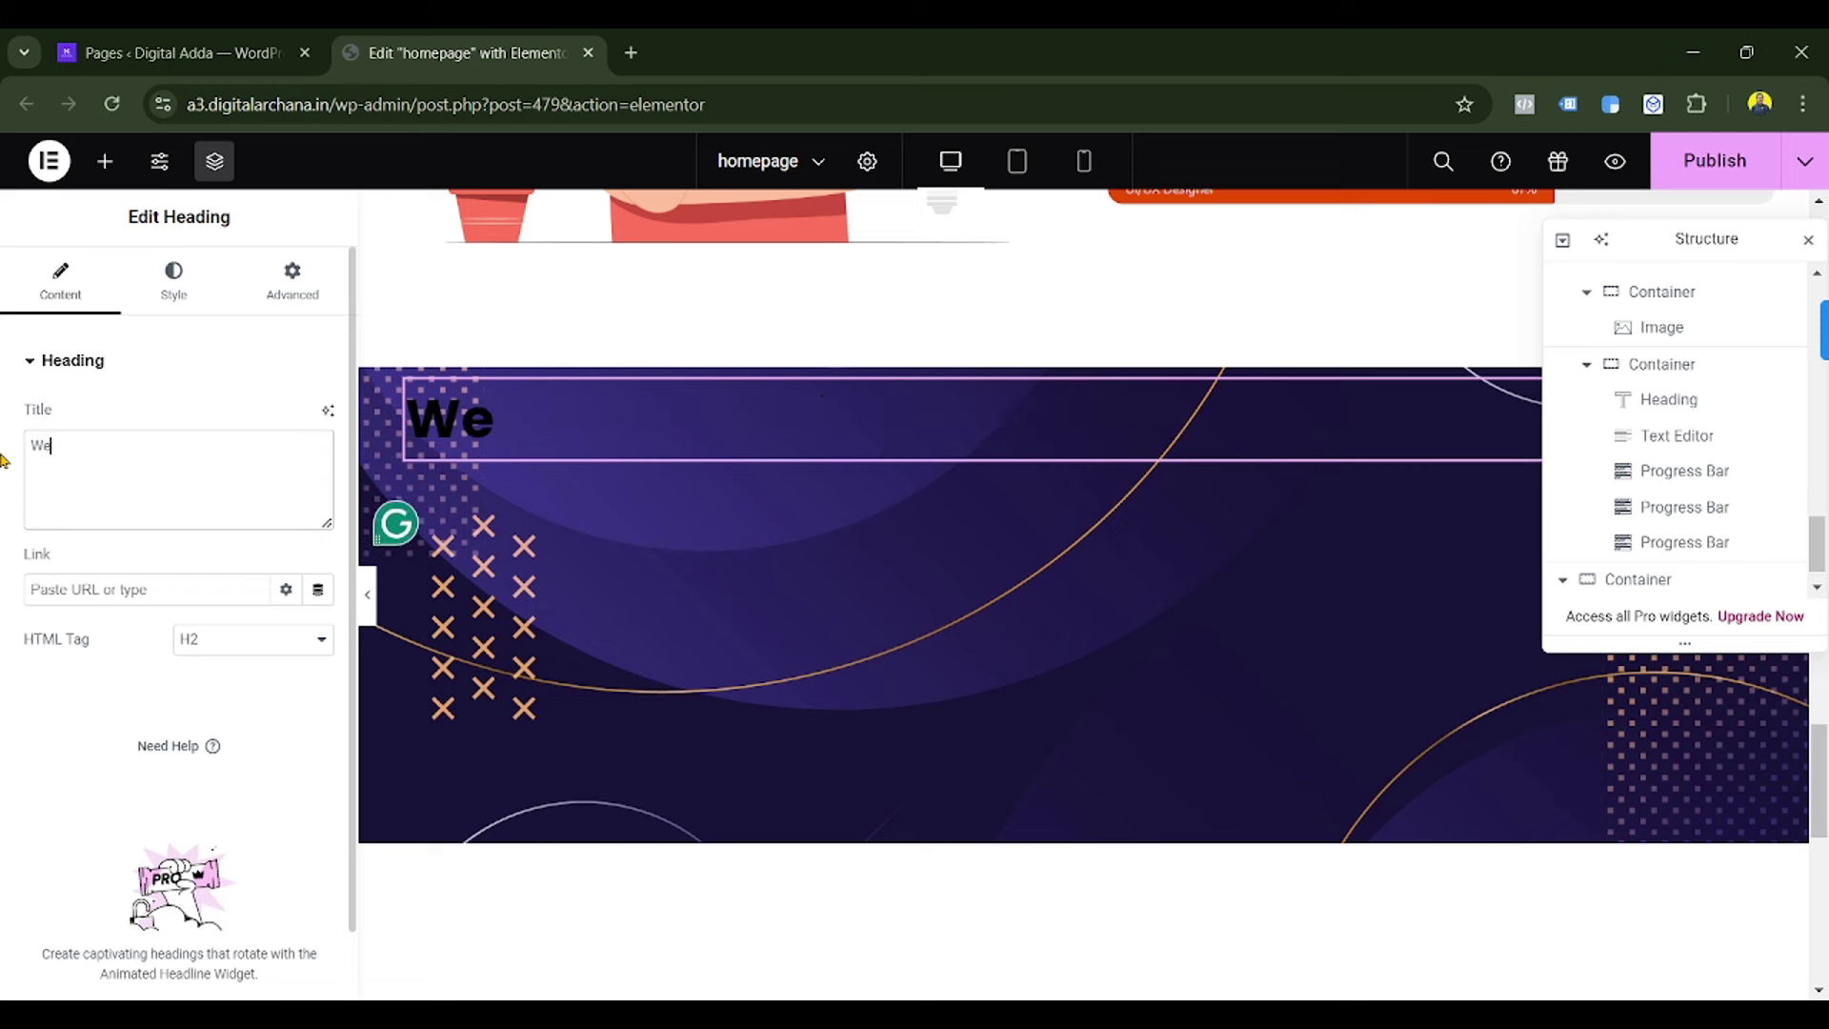
type(" provide Outsorced Serivce for")
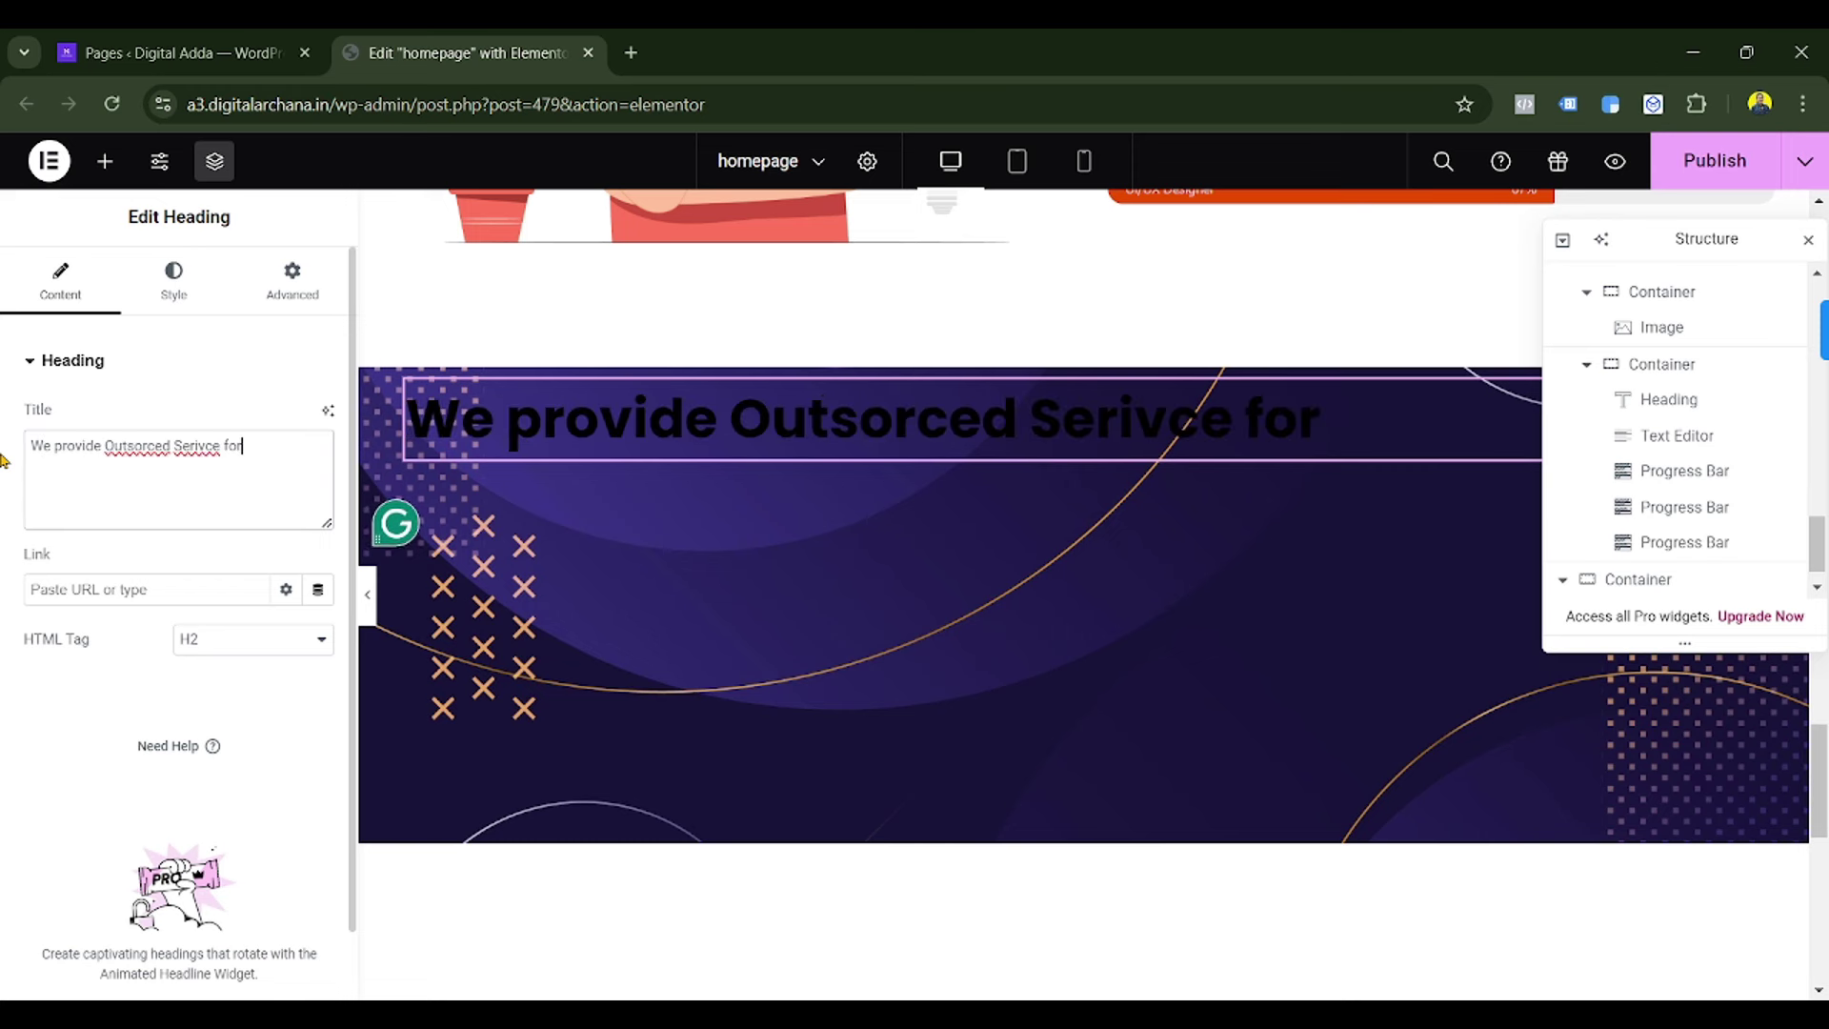
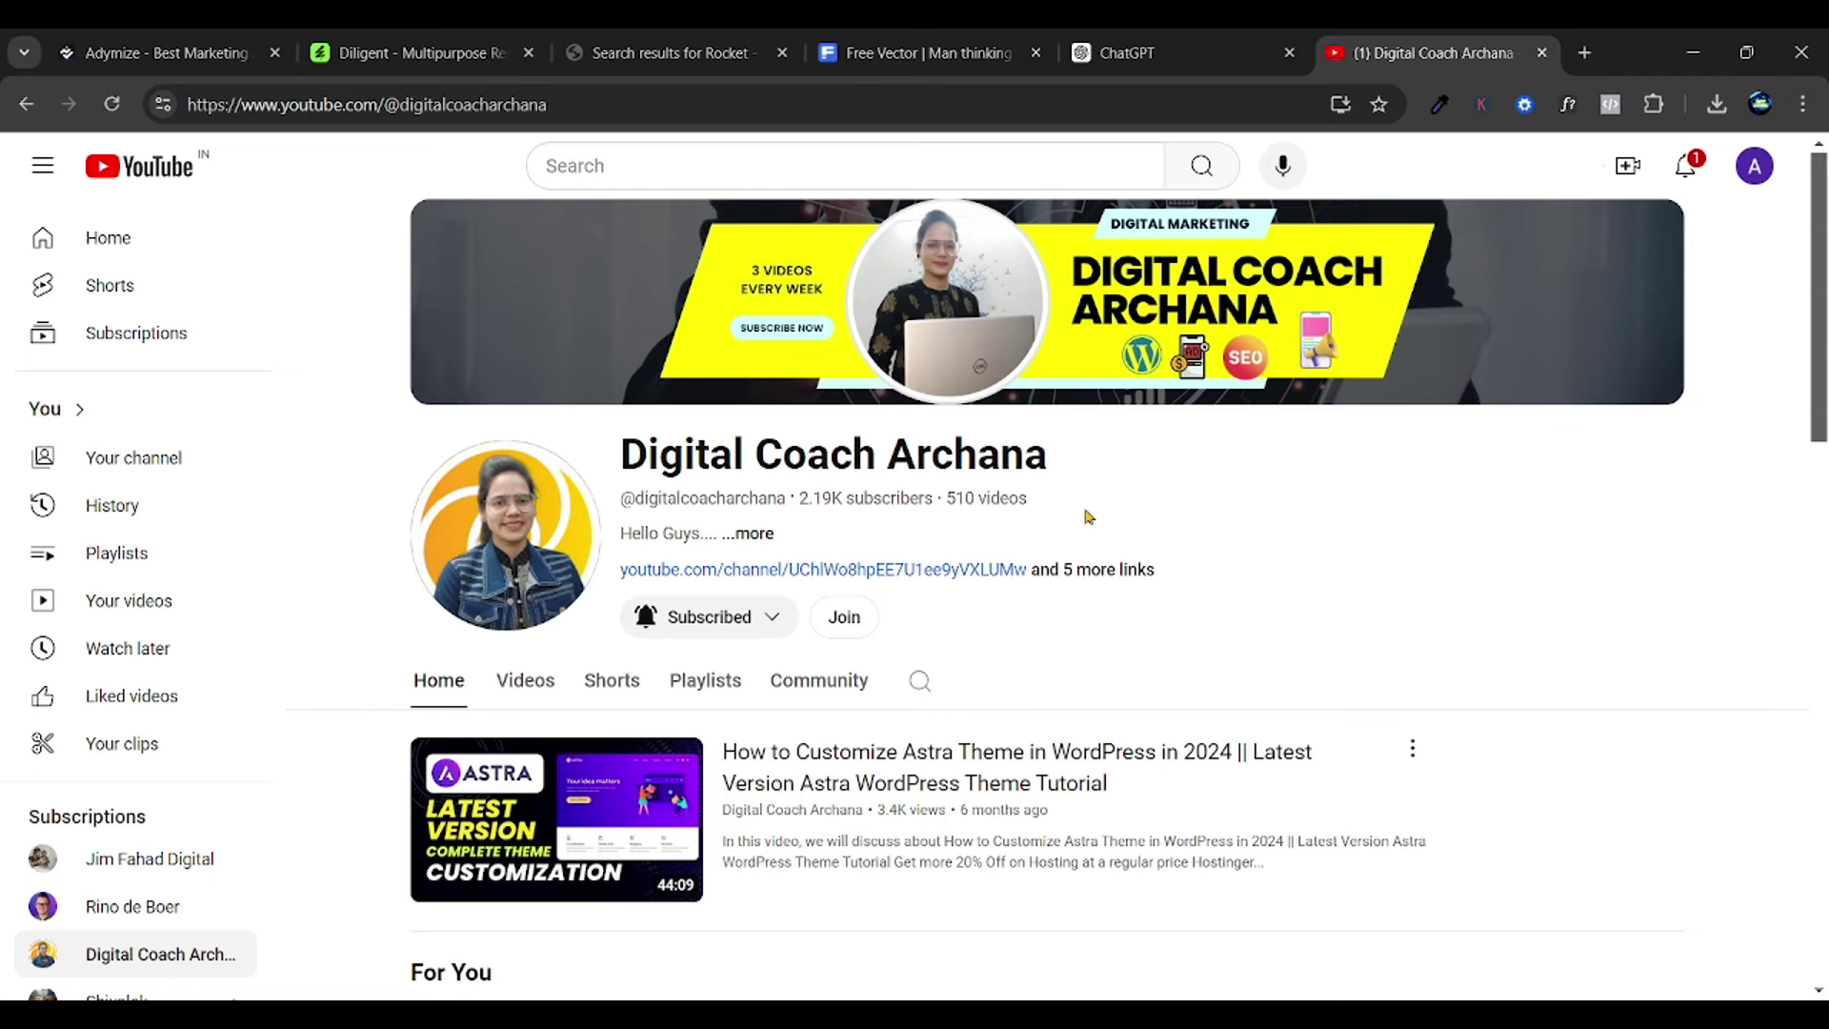
Copy the link address of a recent upload from the channel's Videos page.
scroll(1128, 679, "down", 1)
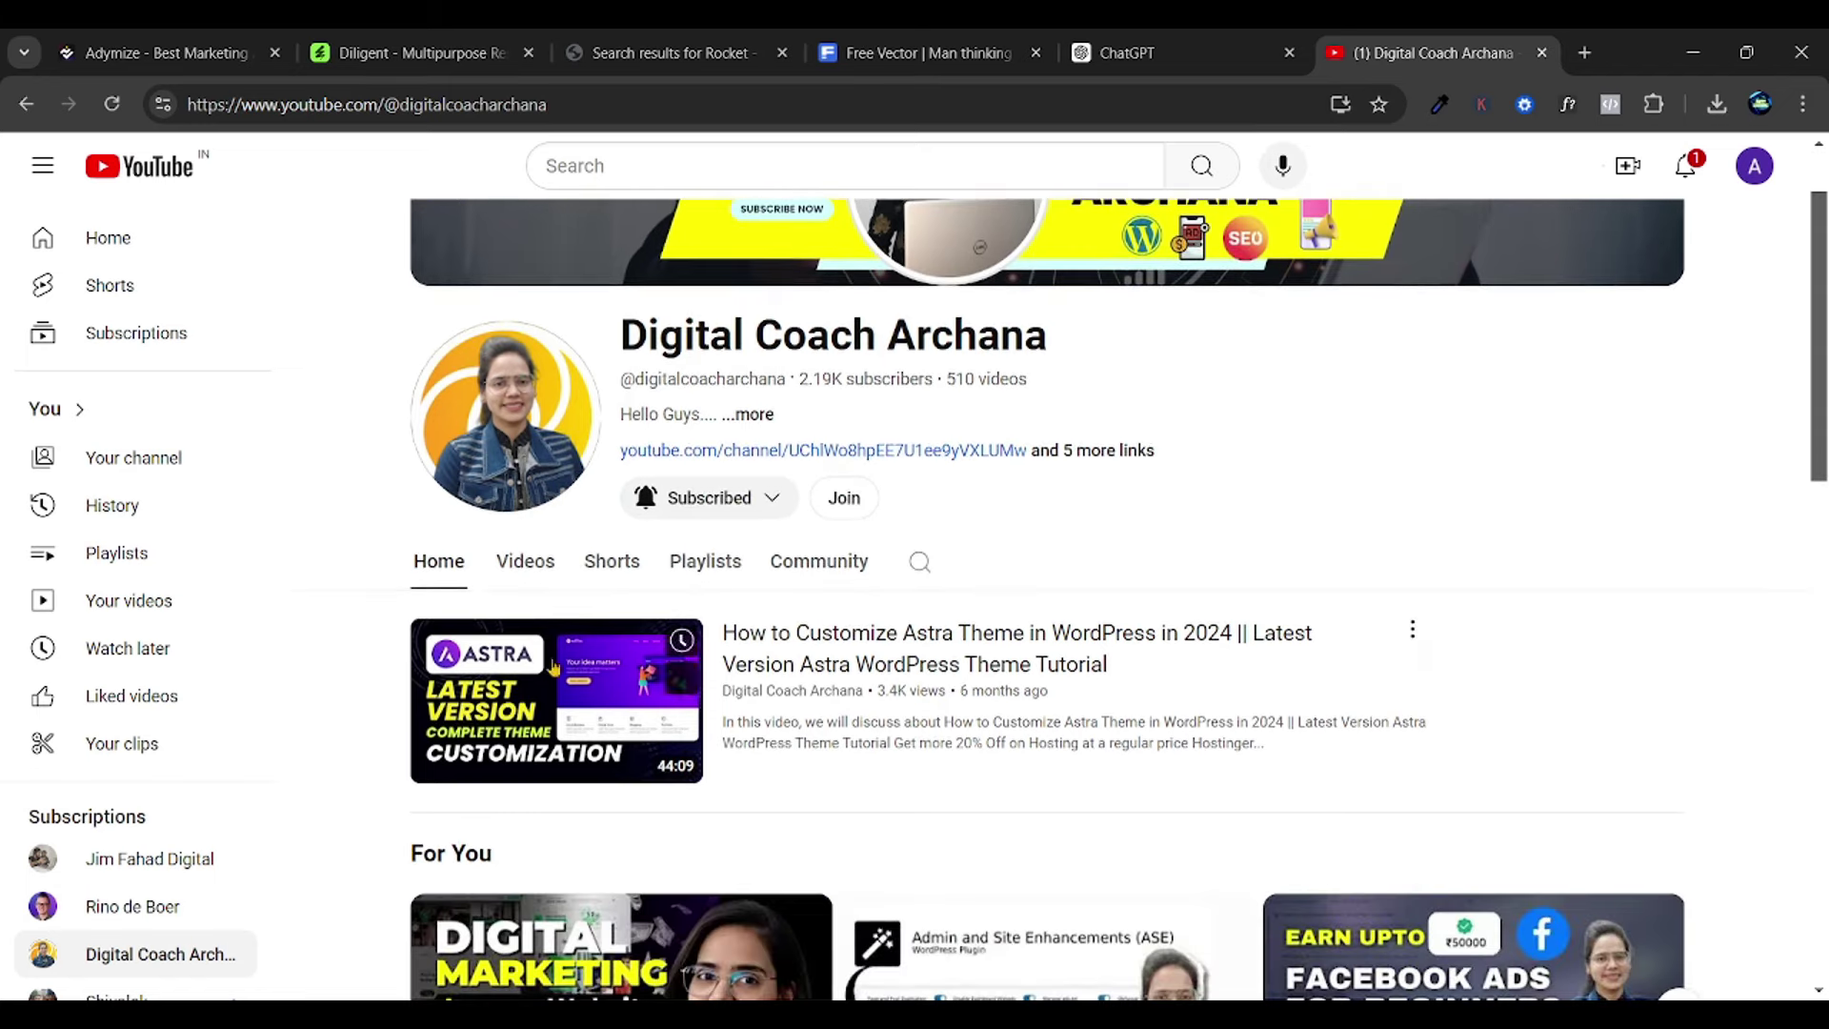
left_click(517, 563)
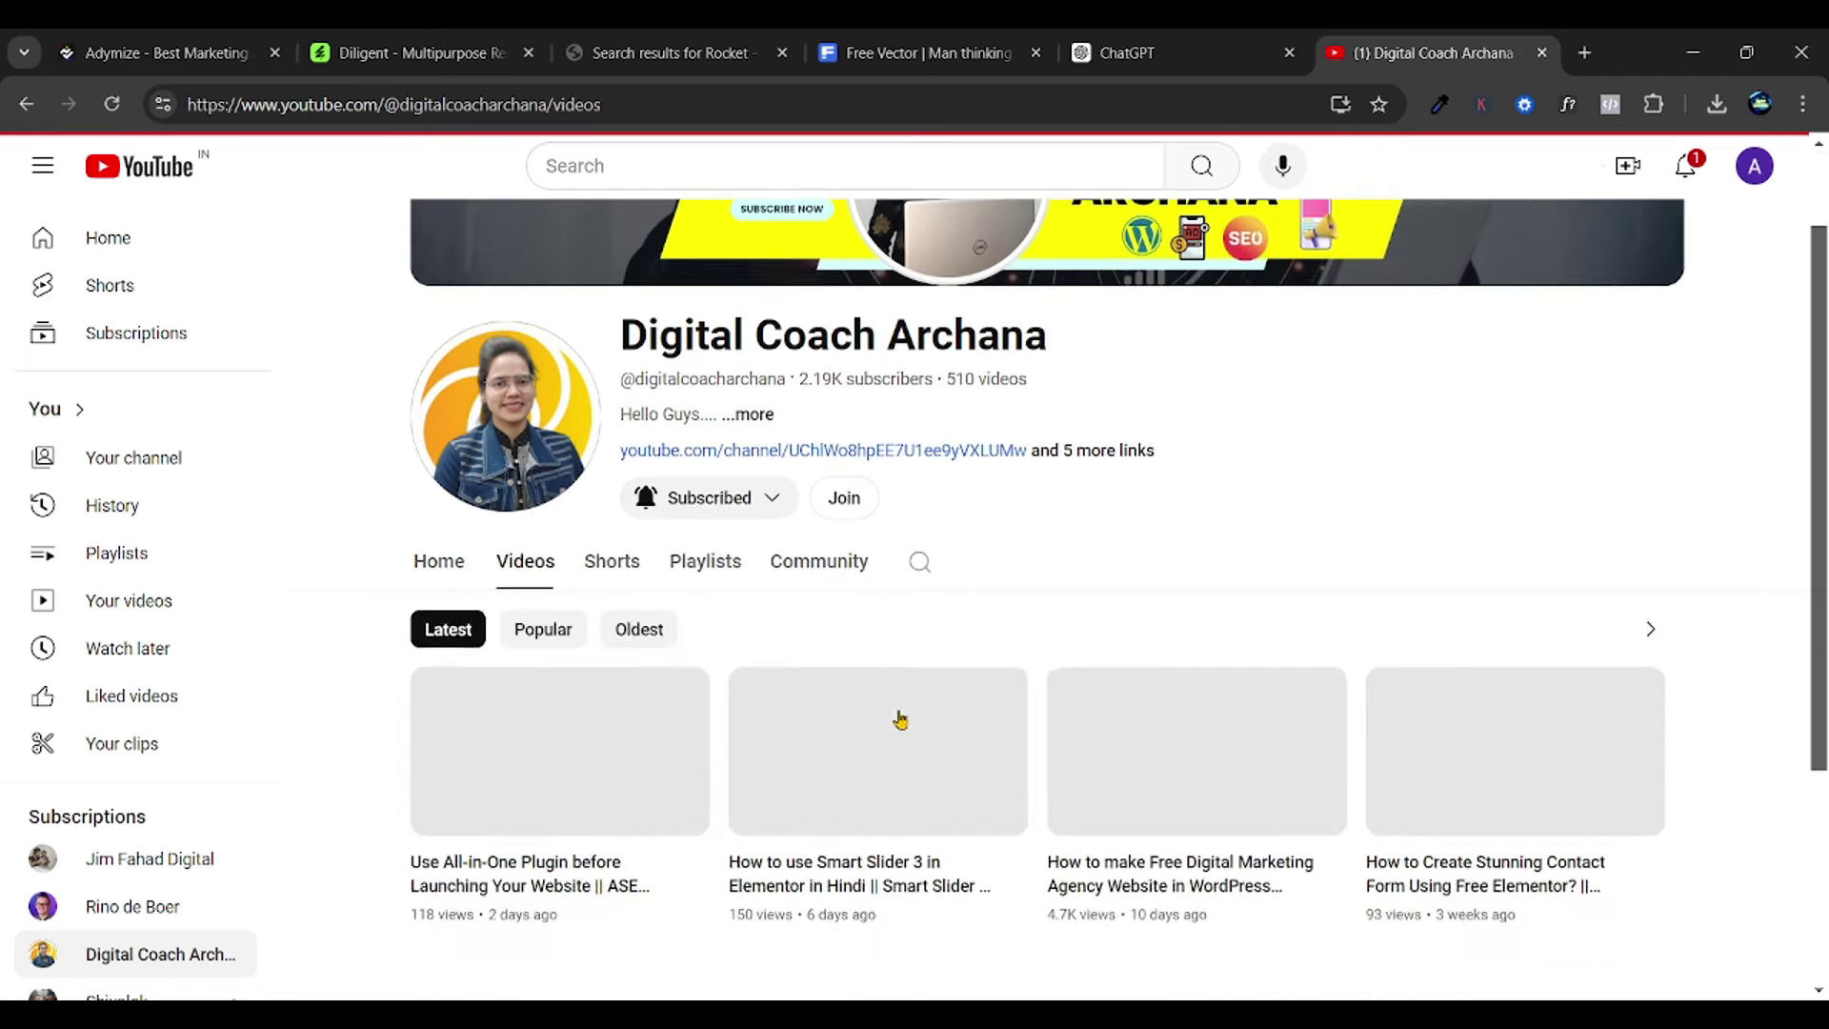
scroll(1307, 629, "down", 1)
scroll(1153, 552, "down", 1)
right_click(1152, 543)
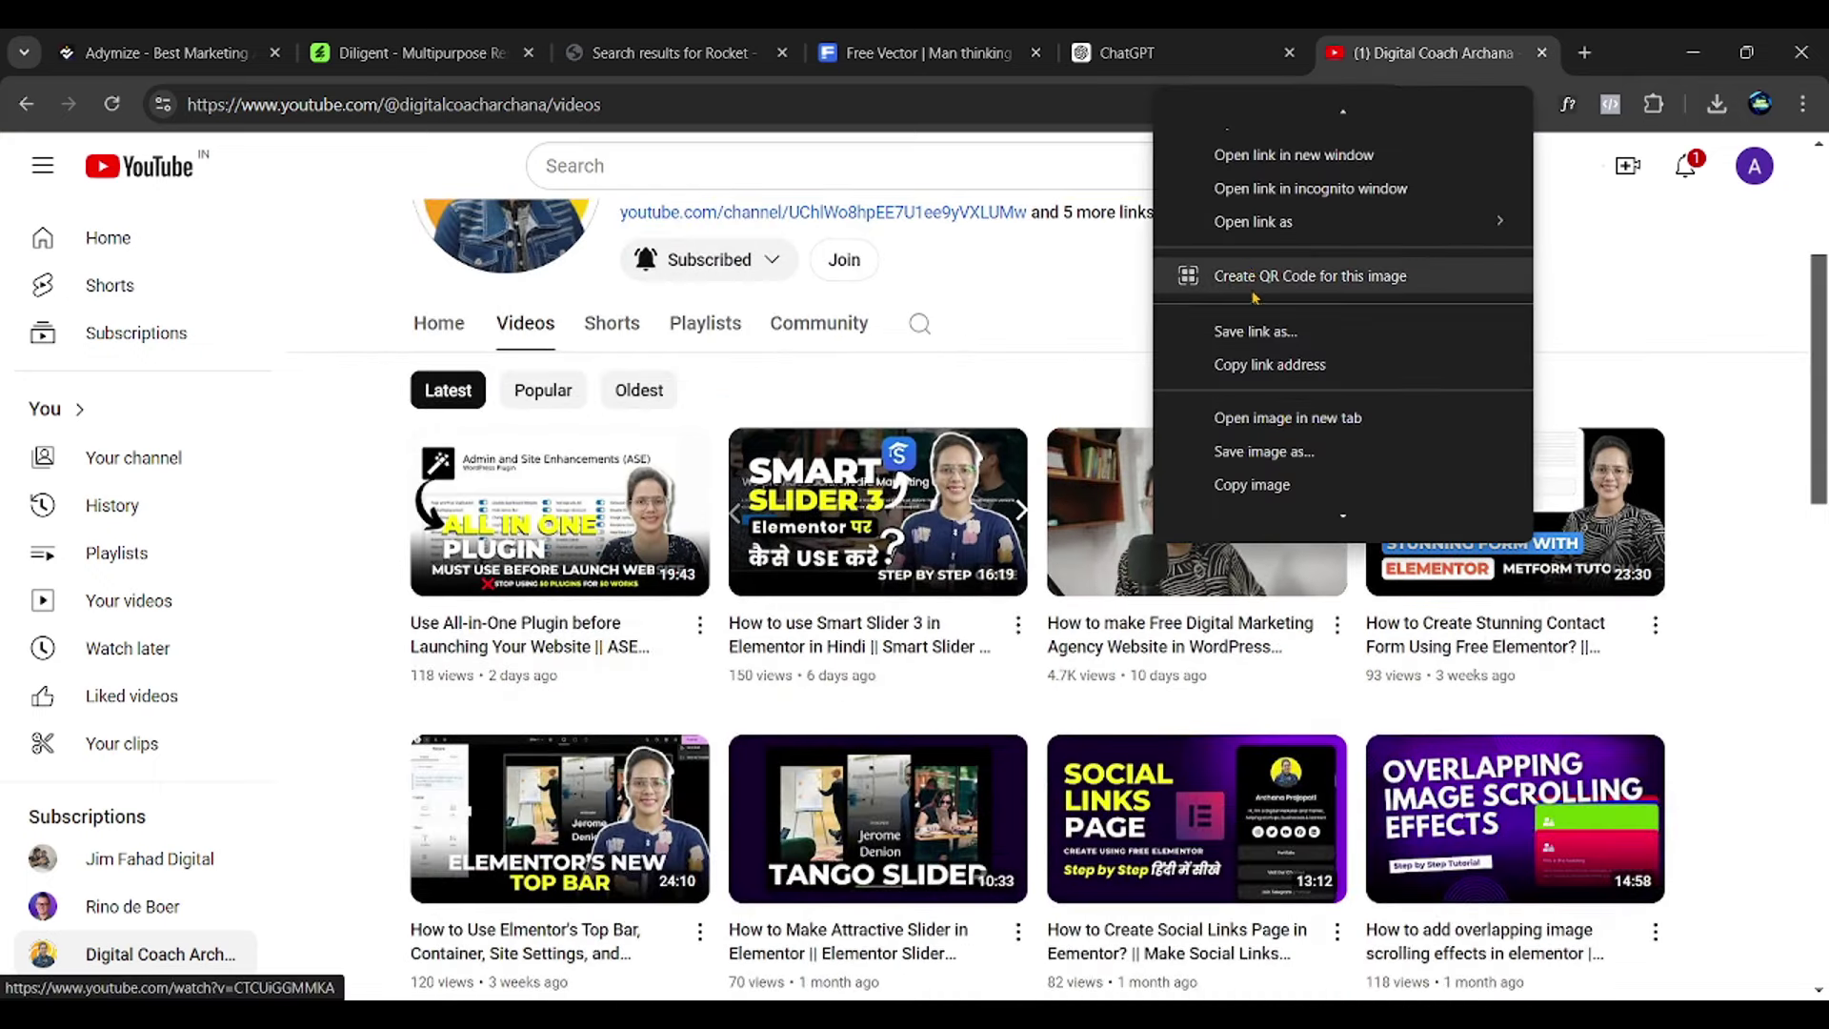
left_click(1257, 367)
Paste the copied YouTube video link into the play icon's Link field.
key("alt+Tab")
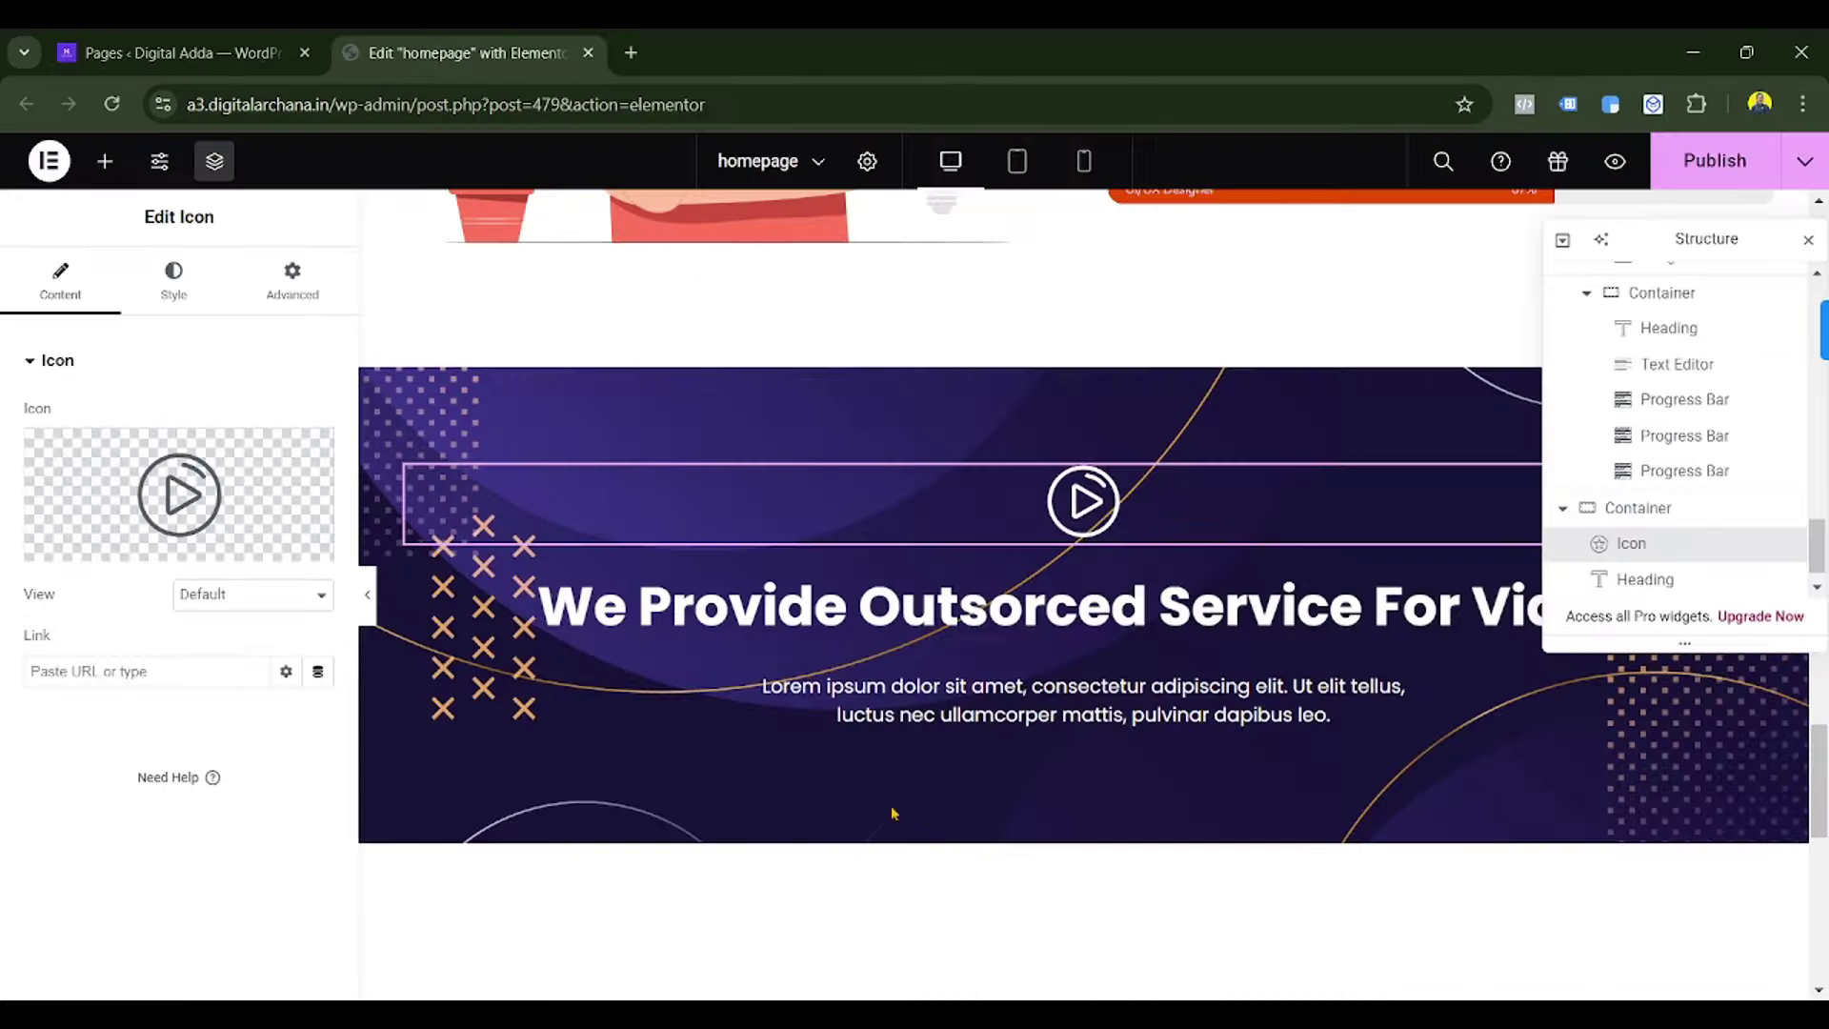
left_click(210, 671)
key("ctrl+v")
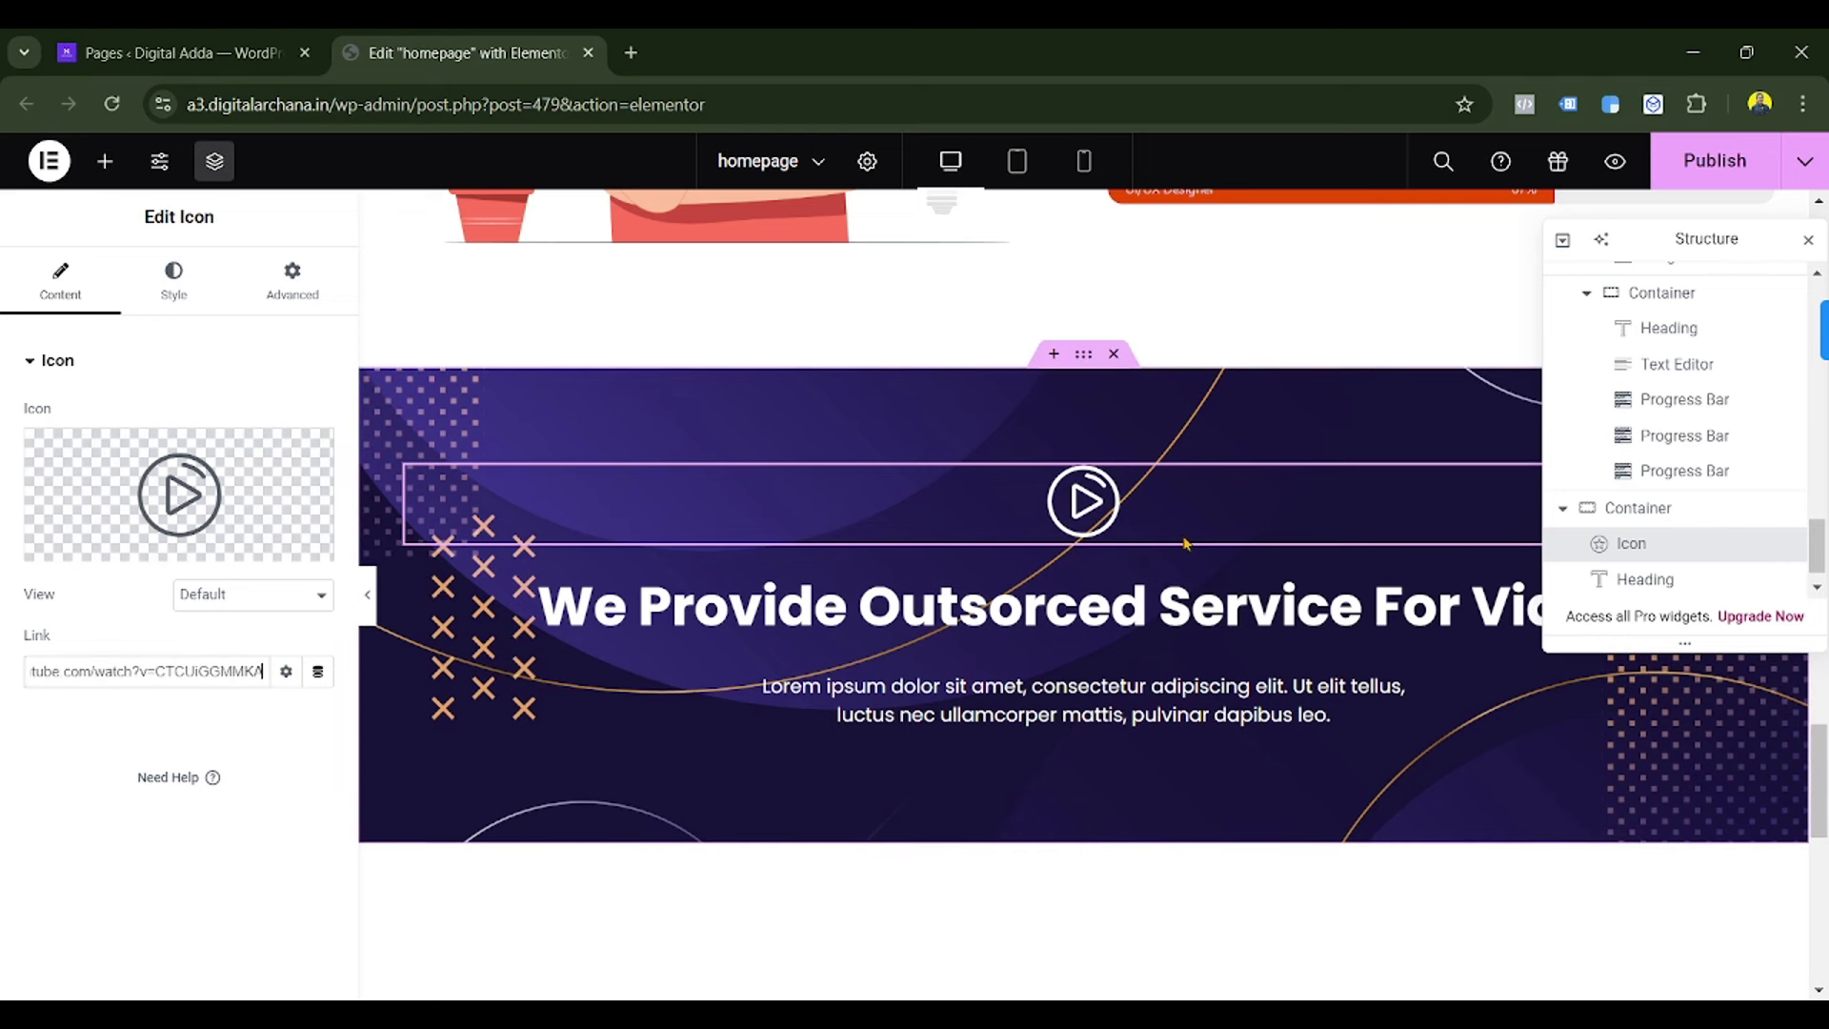
Set the purple section container's top and bottom padding to 100 px.
left_click(1084, 354)
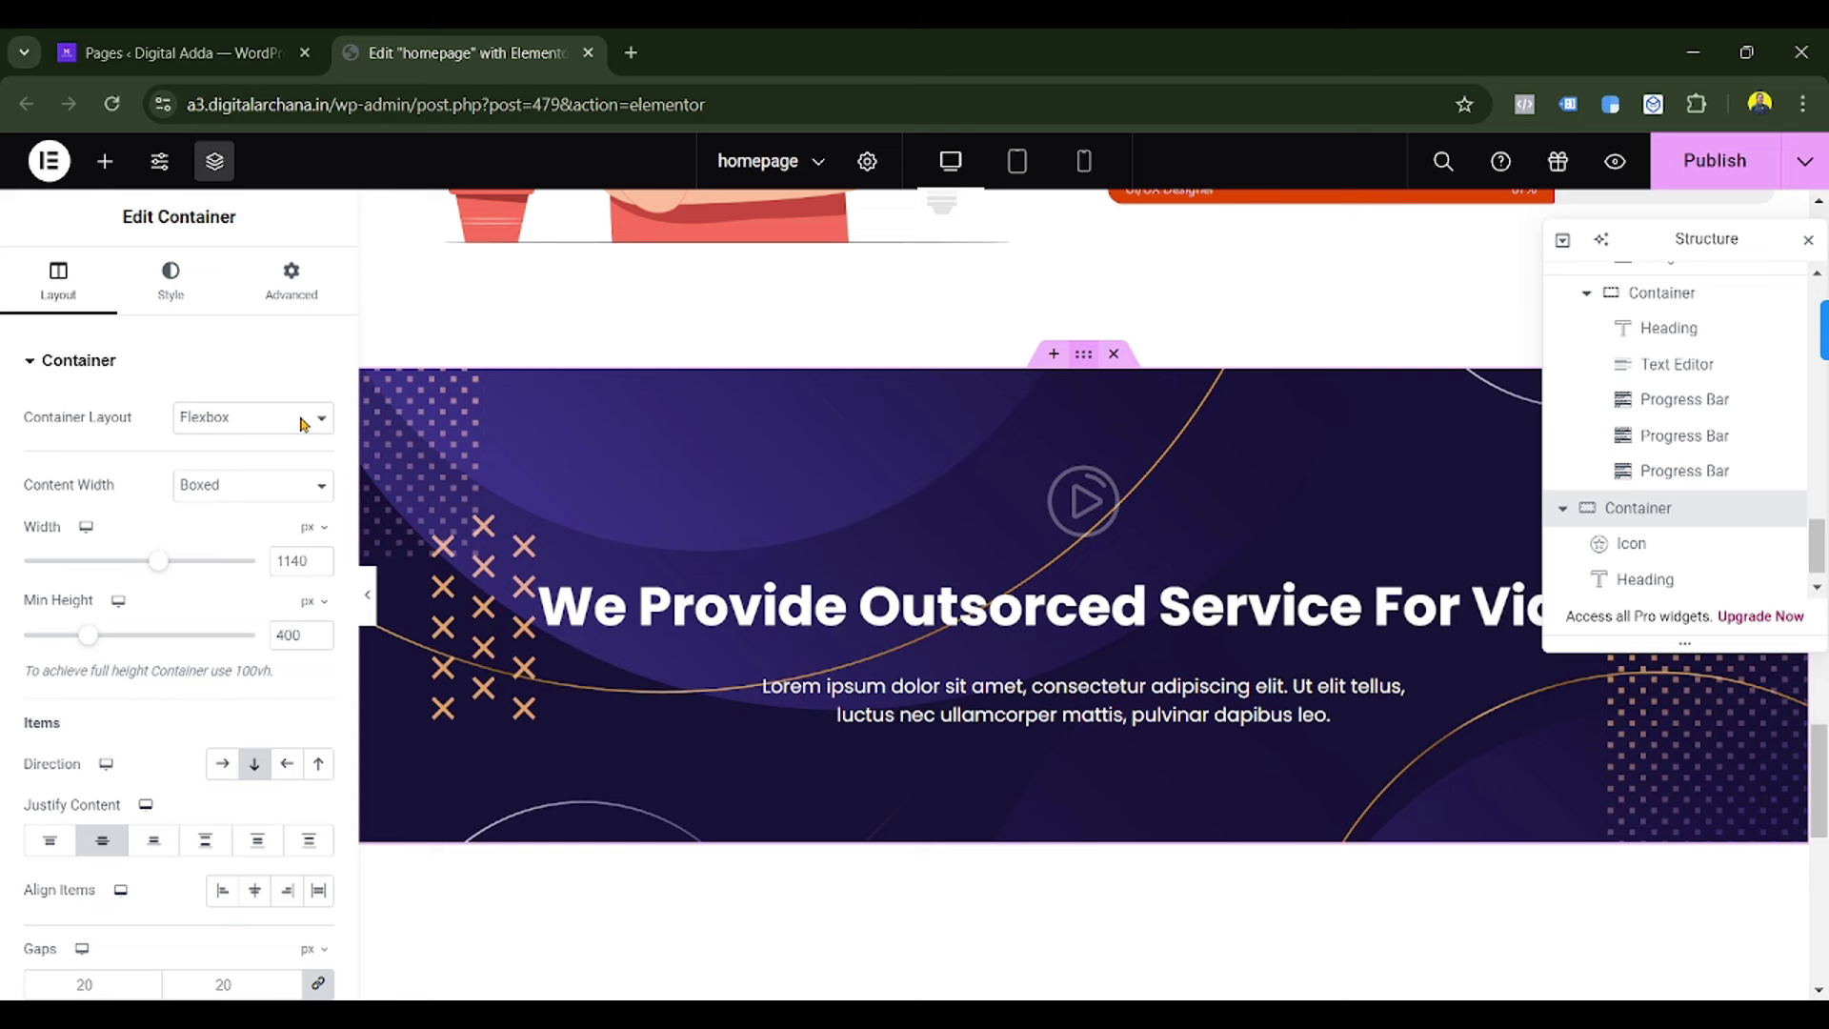
left_click(302, 297)
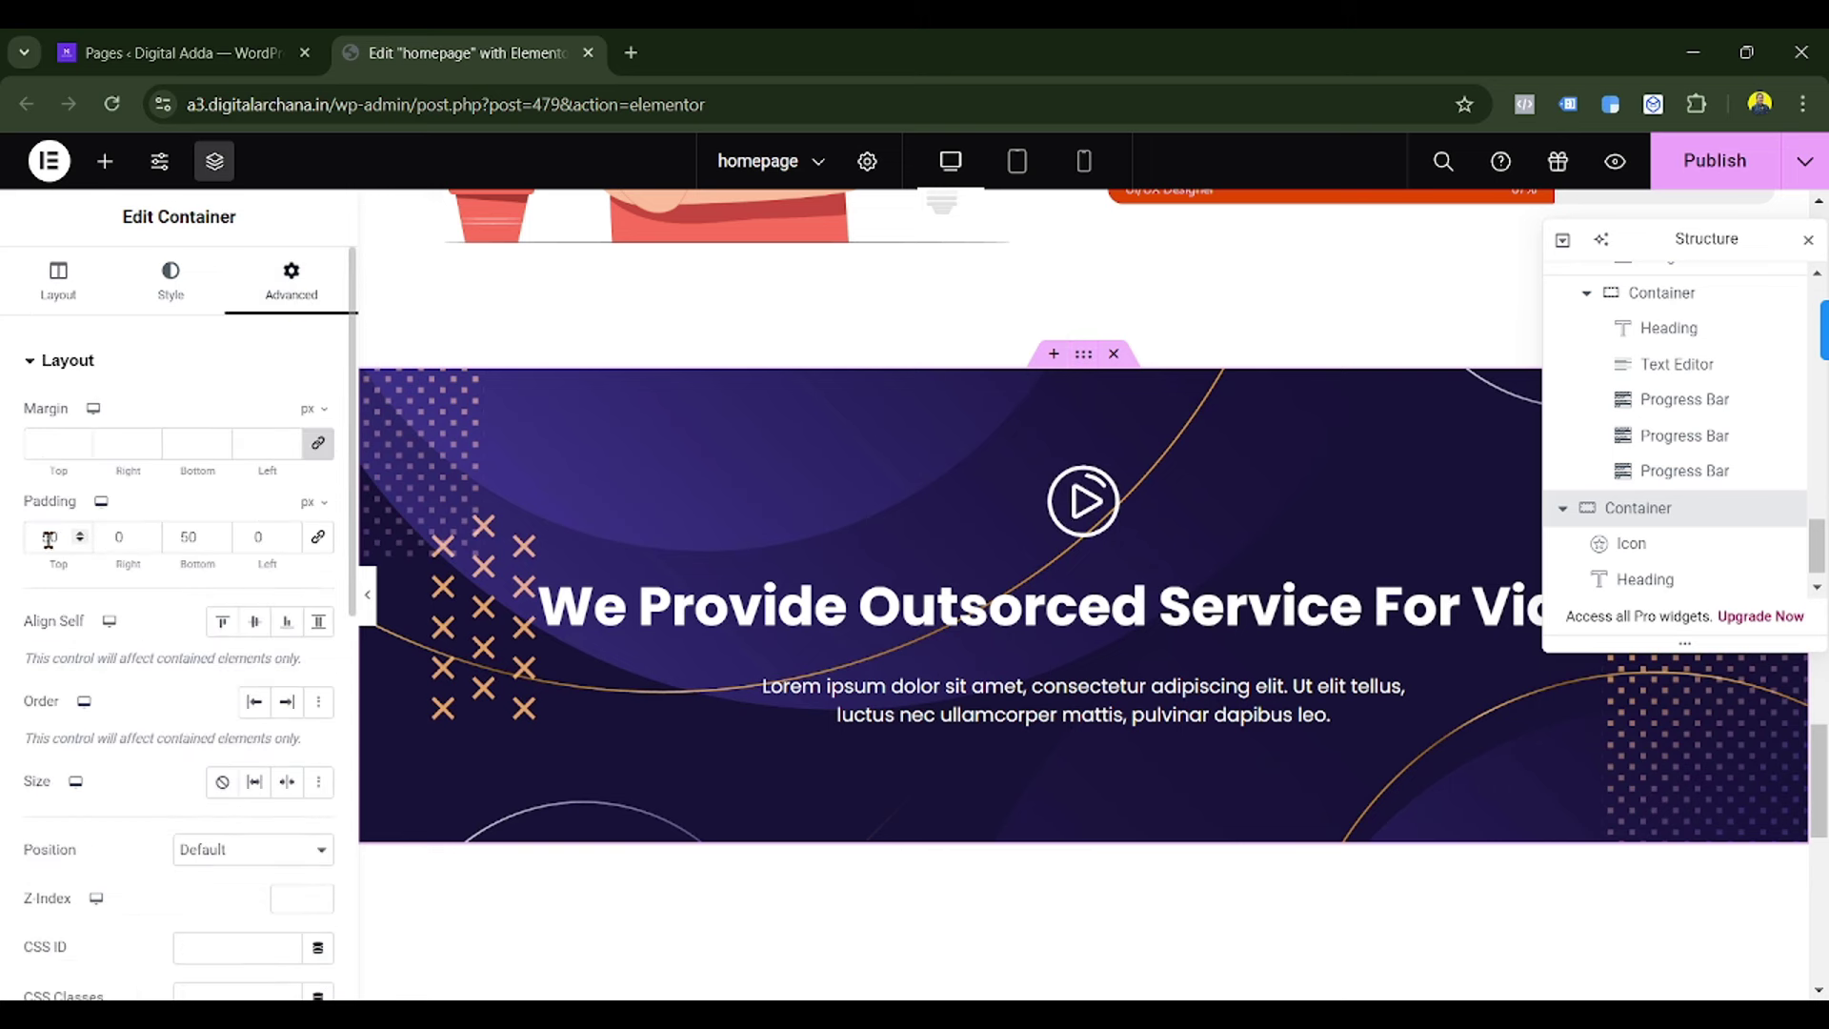
type("7")
double_click(188, 536)
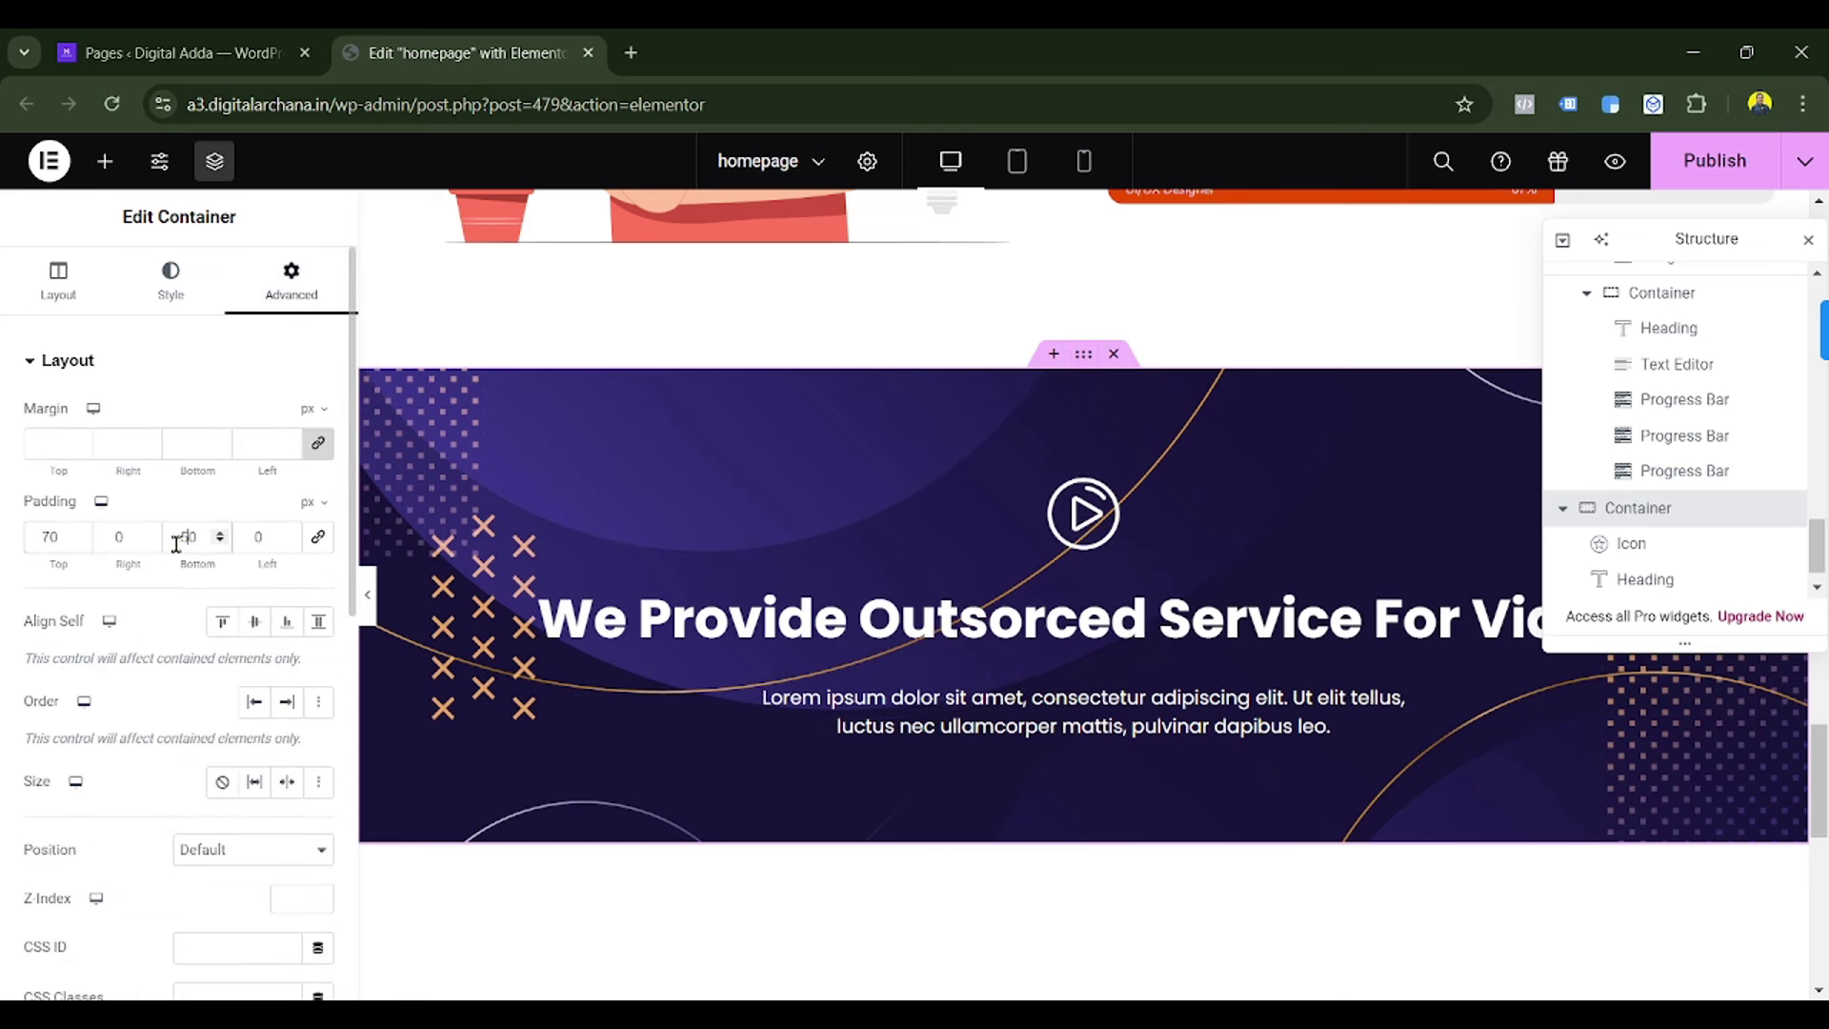
type("70")
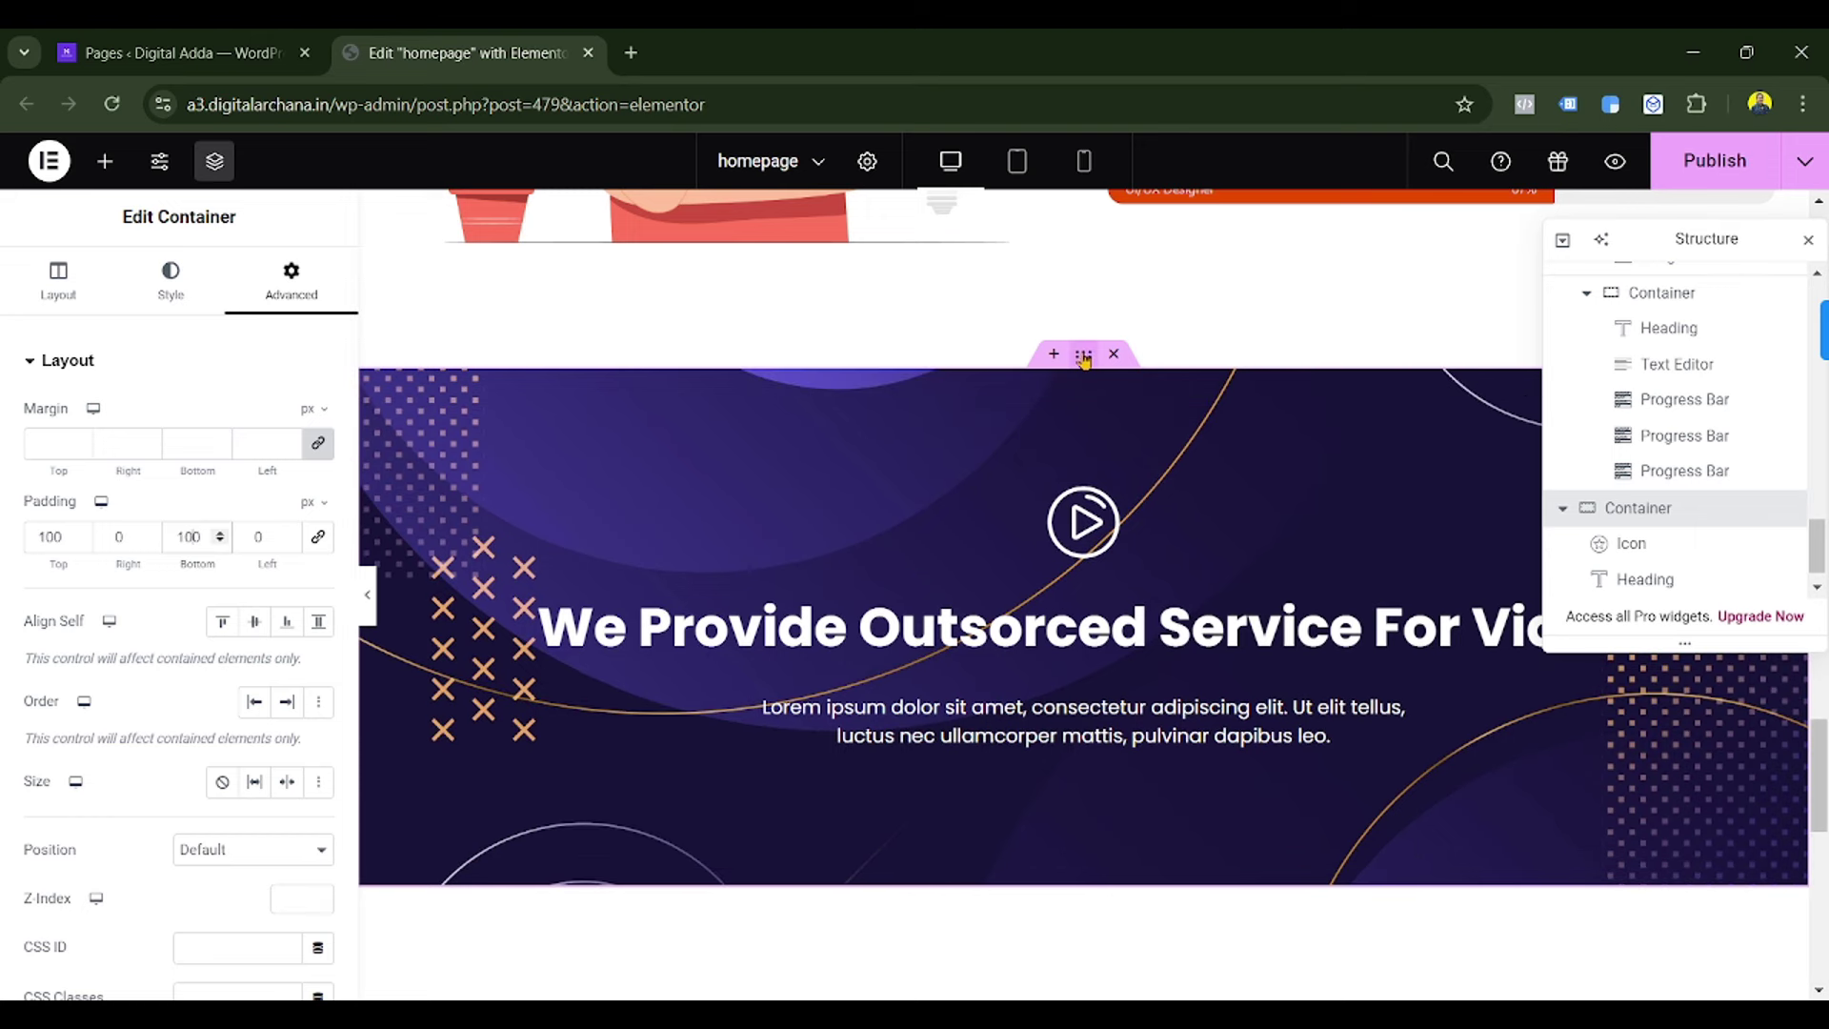
Set the purple container's minimum height to 500 px.
left_click(50, 300)
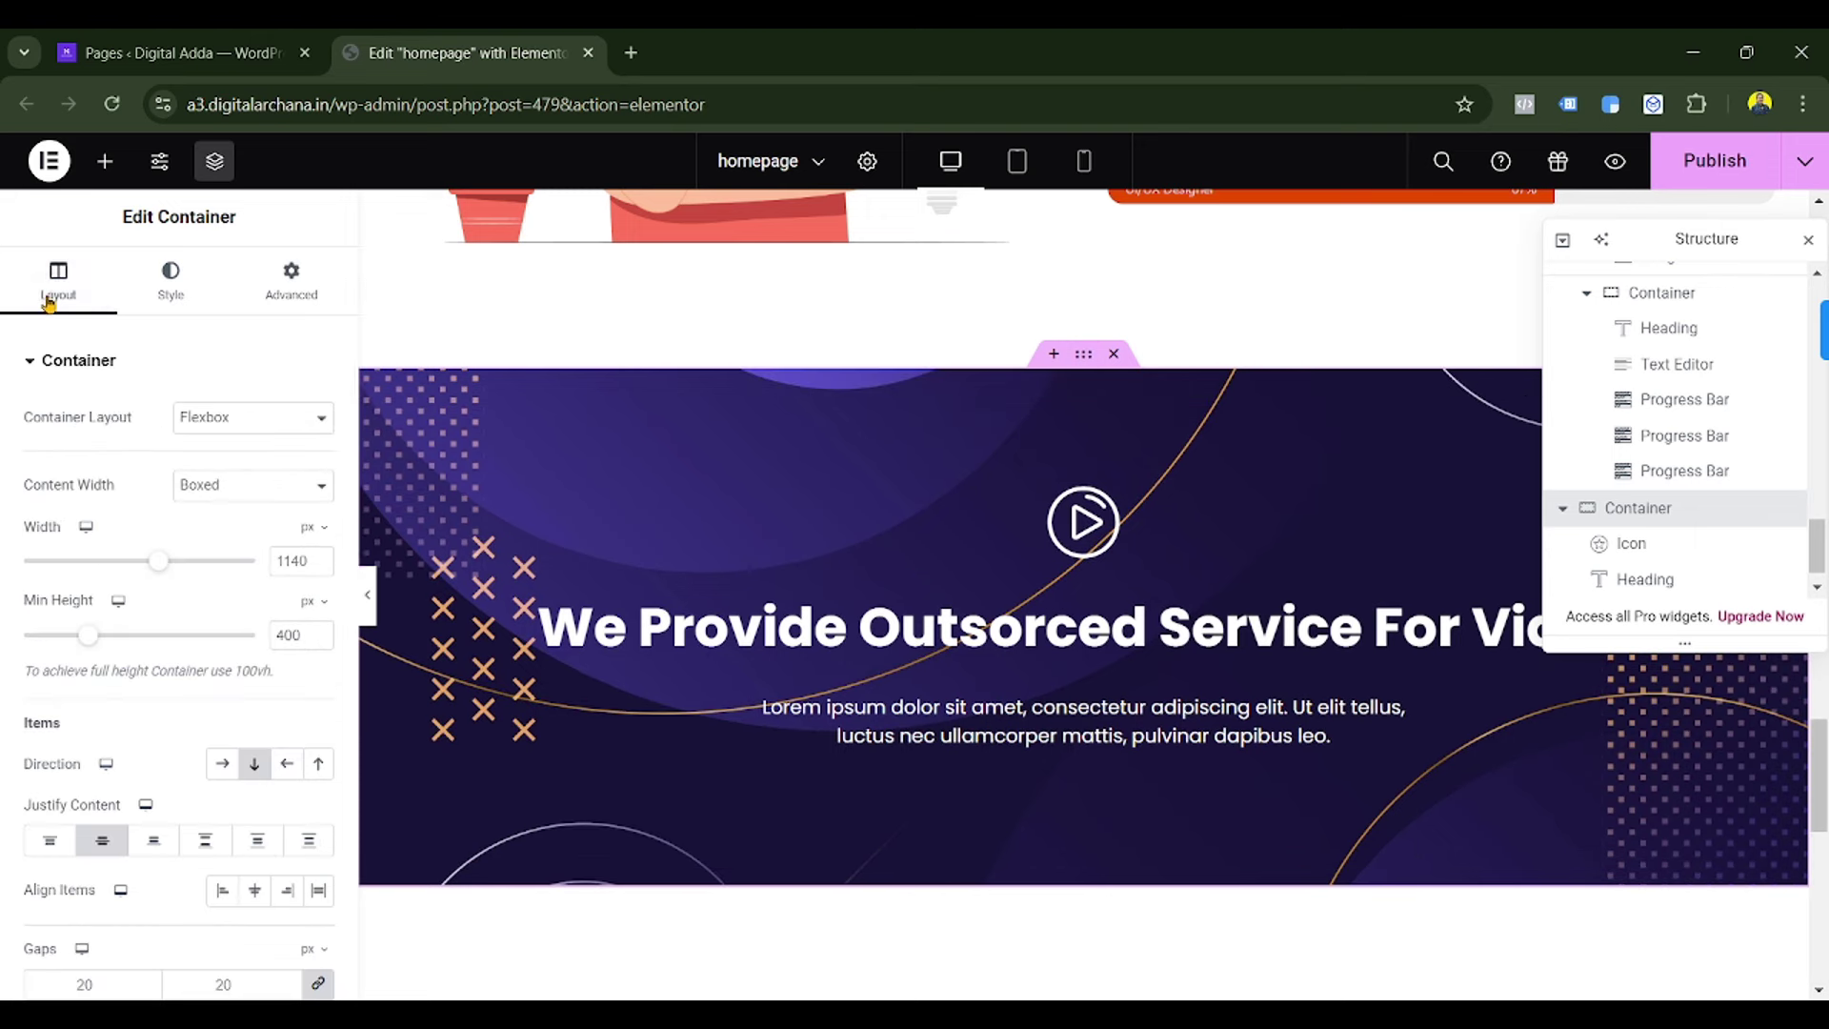
double_click(288, 635)
type("500")
scroll(579, 724, "down", 3)
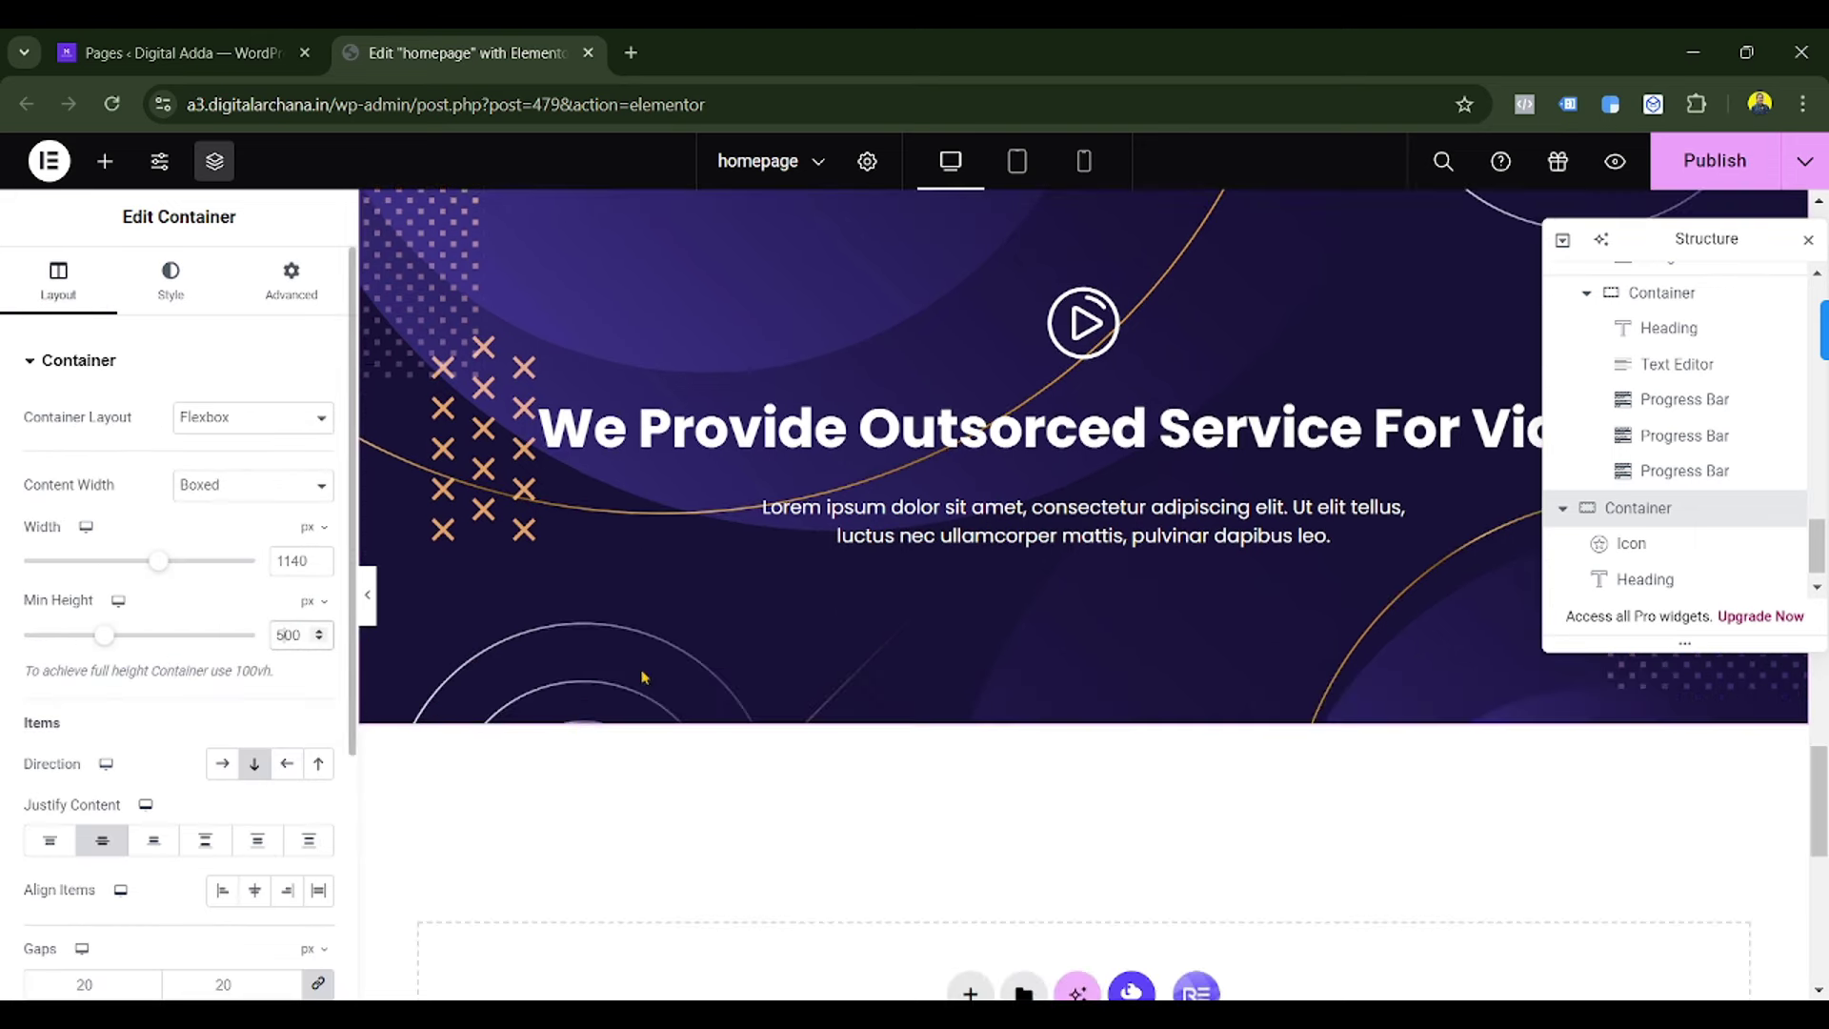
scroll(833, 619, "up", 3)
scroll(1096, 654, "down", 2)
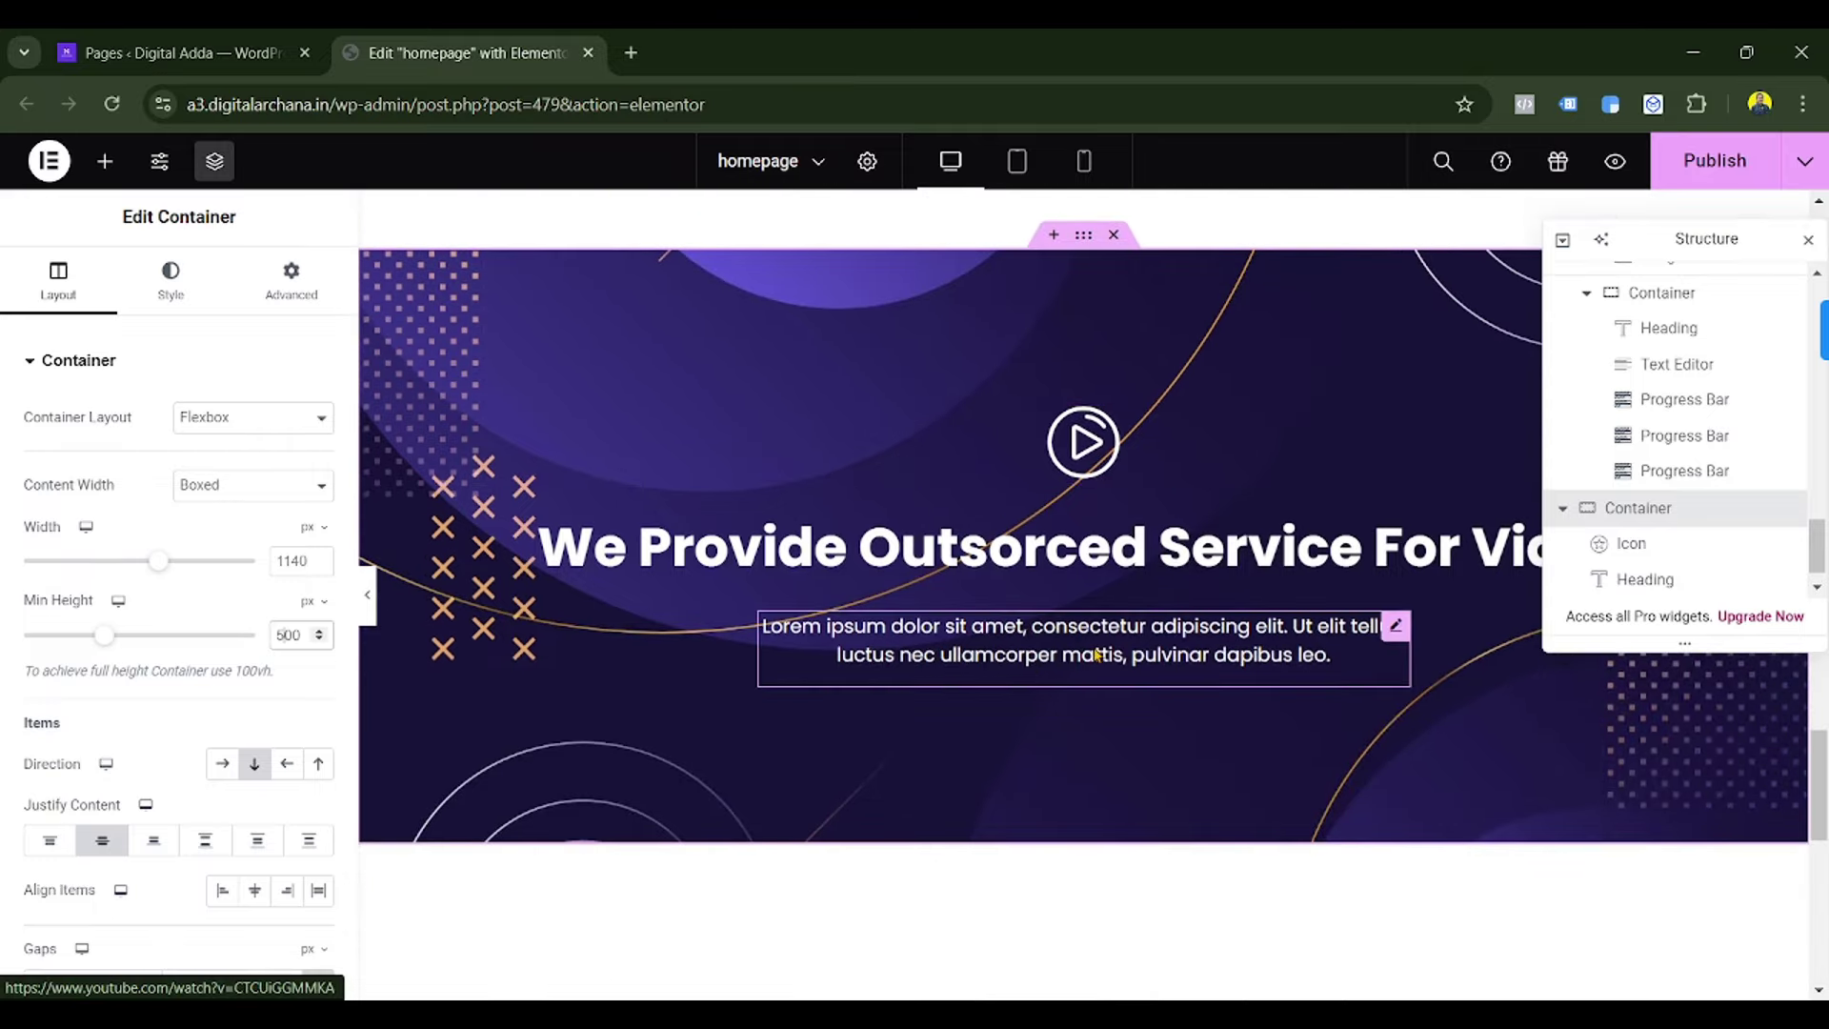
scroll(893, 645, "down", 3)
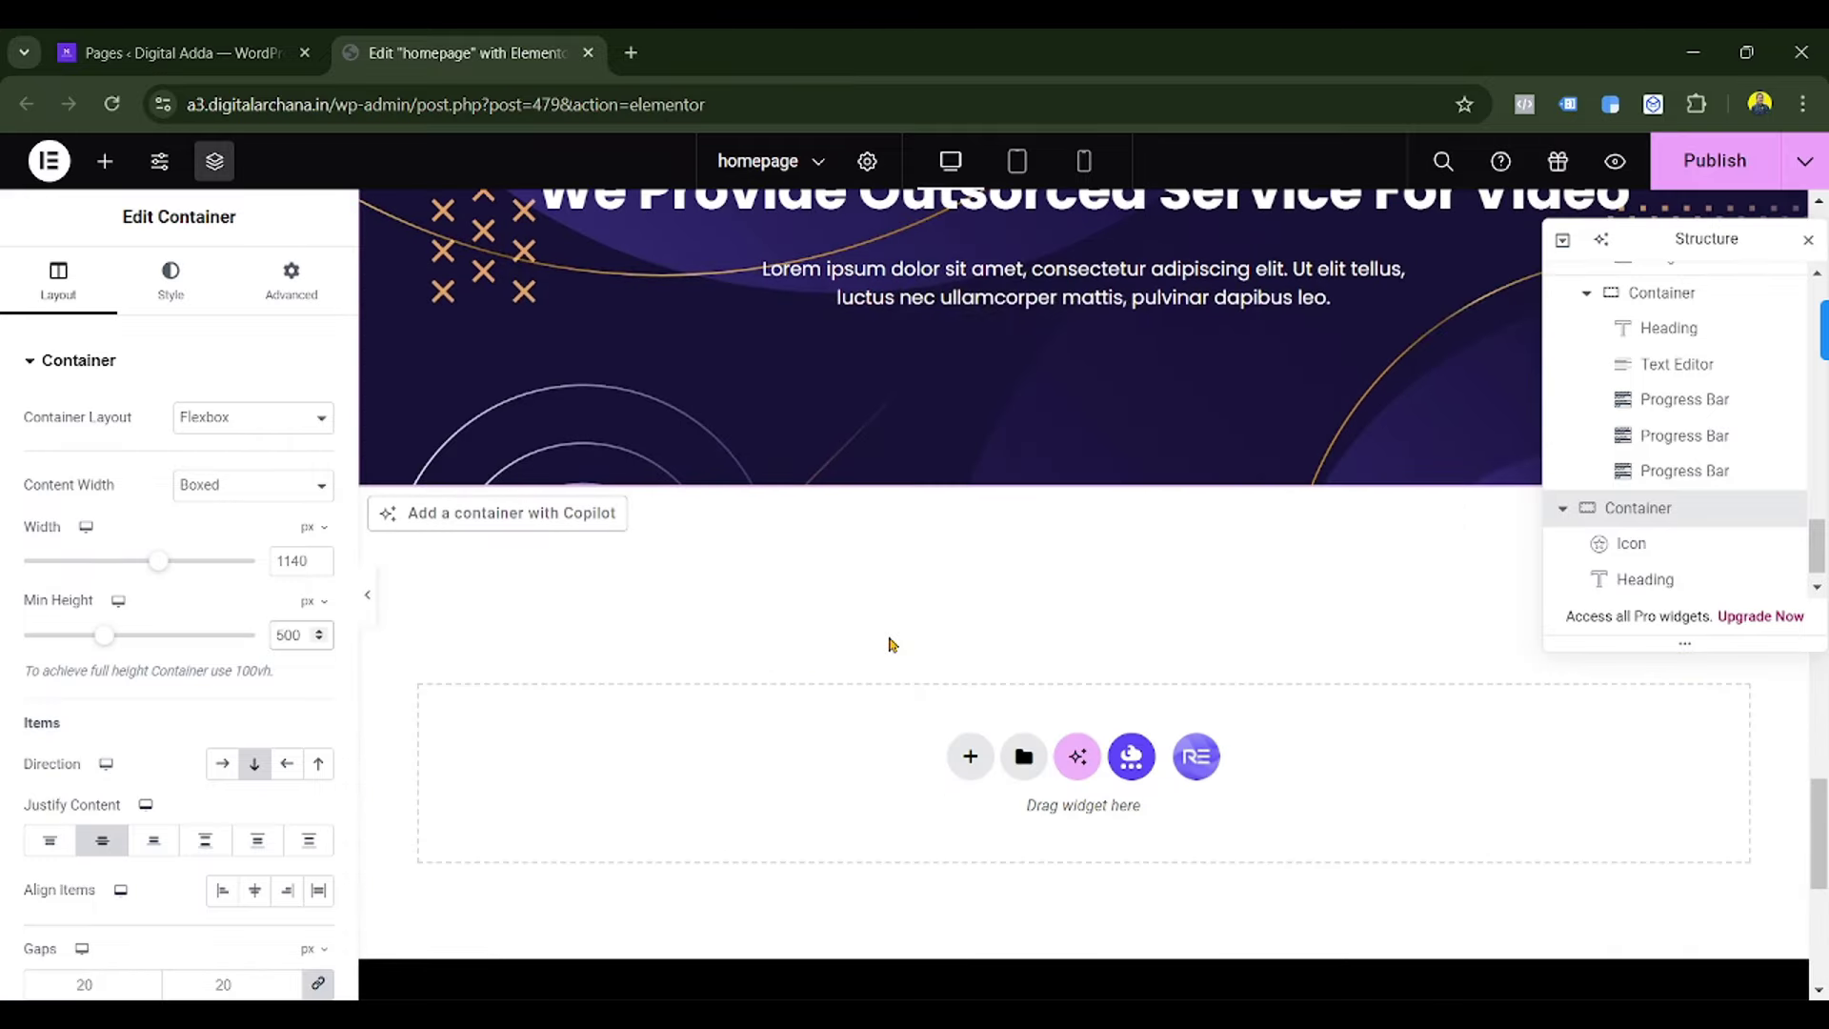
Insert a single-column flexbox container in the drop area below the video section.
left_click(968, 753)
left_click(988, 853)
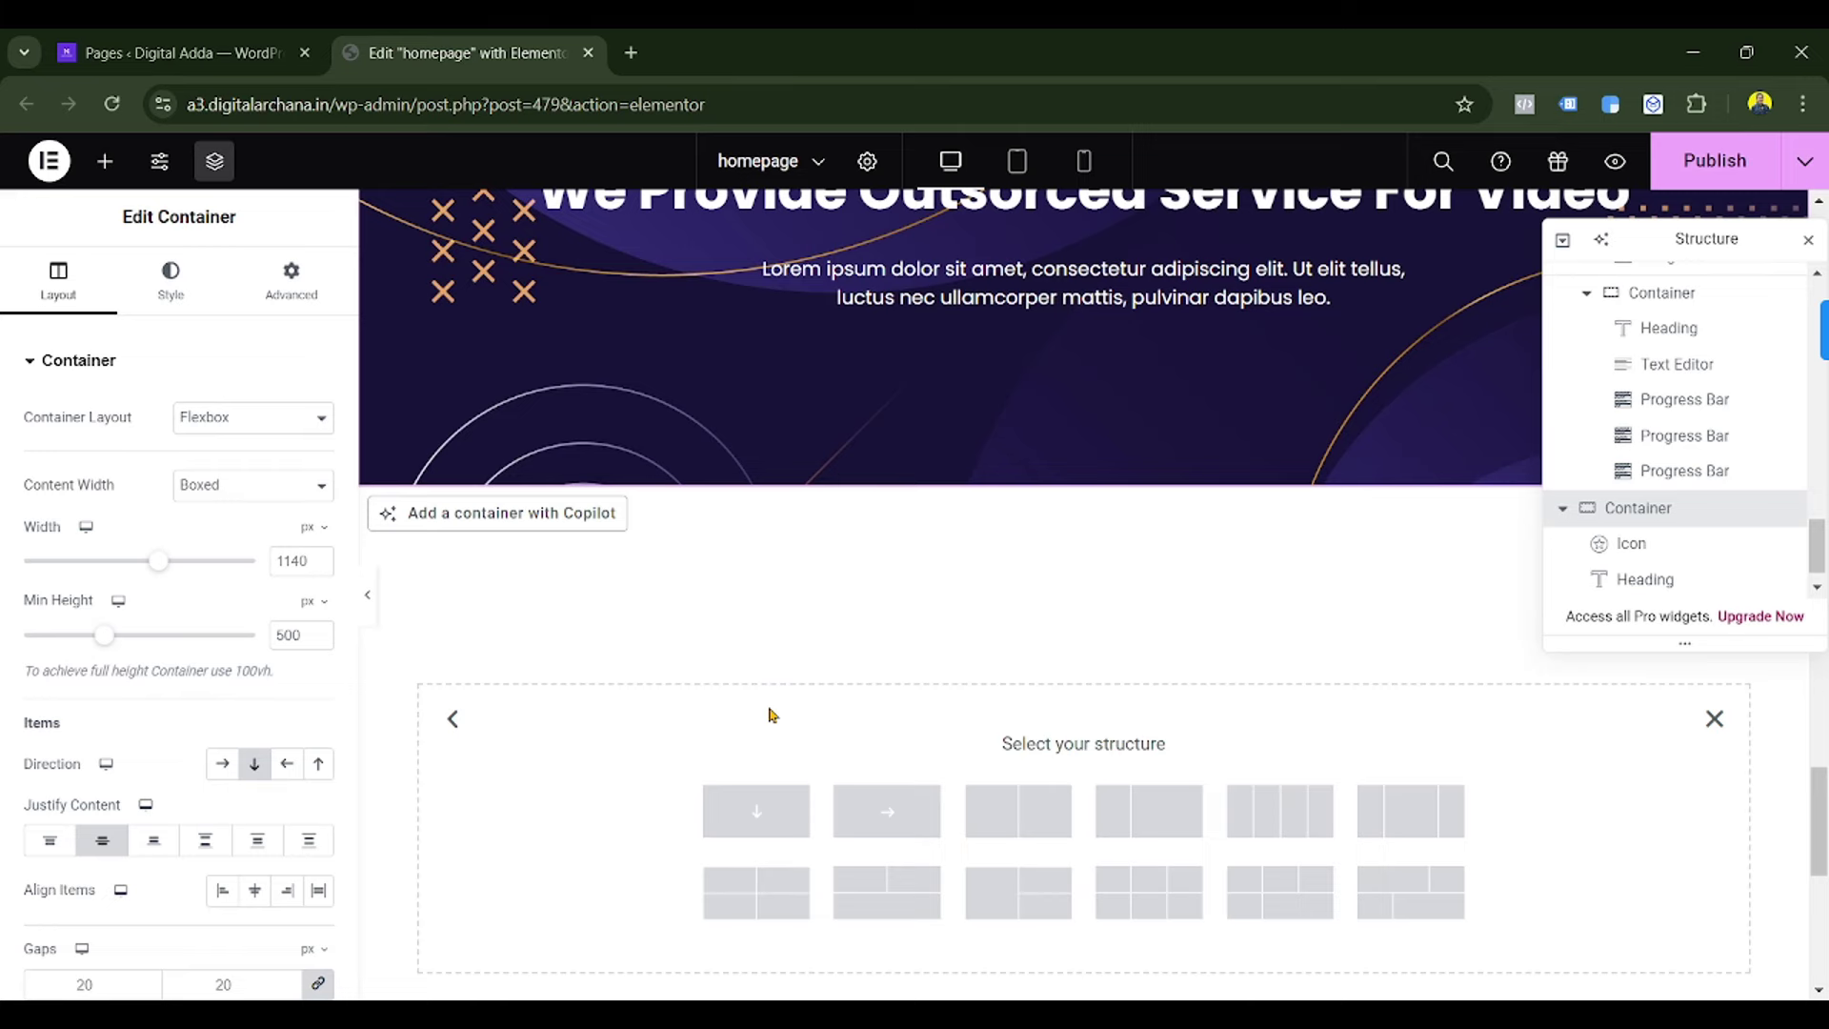
scroll(1203, 377, "up", 15)
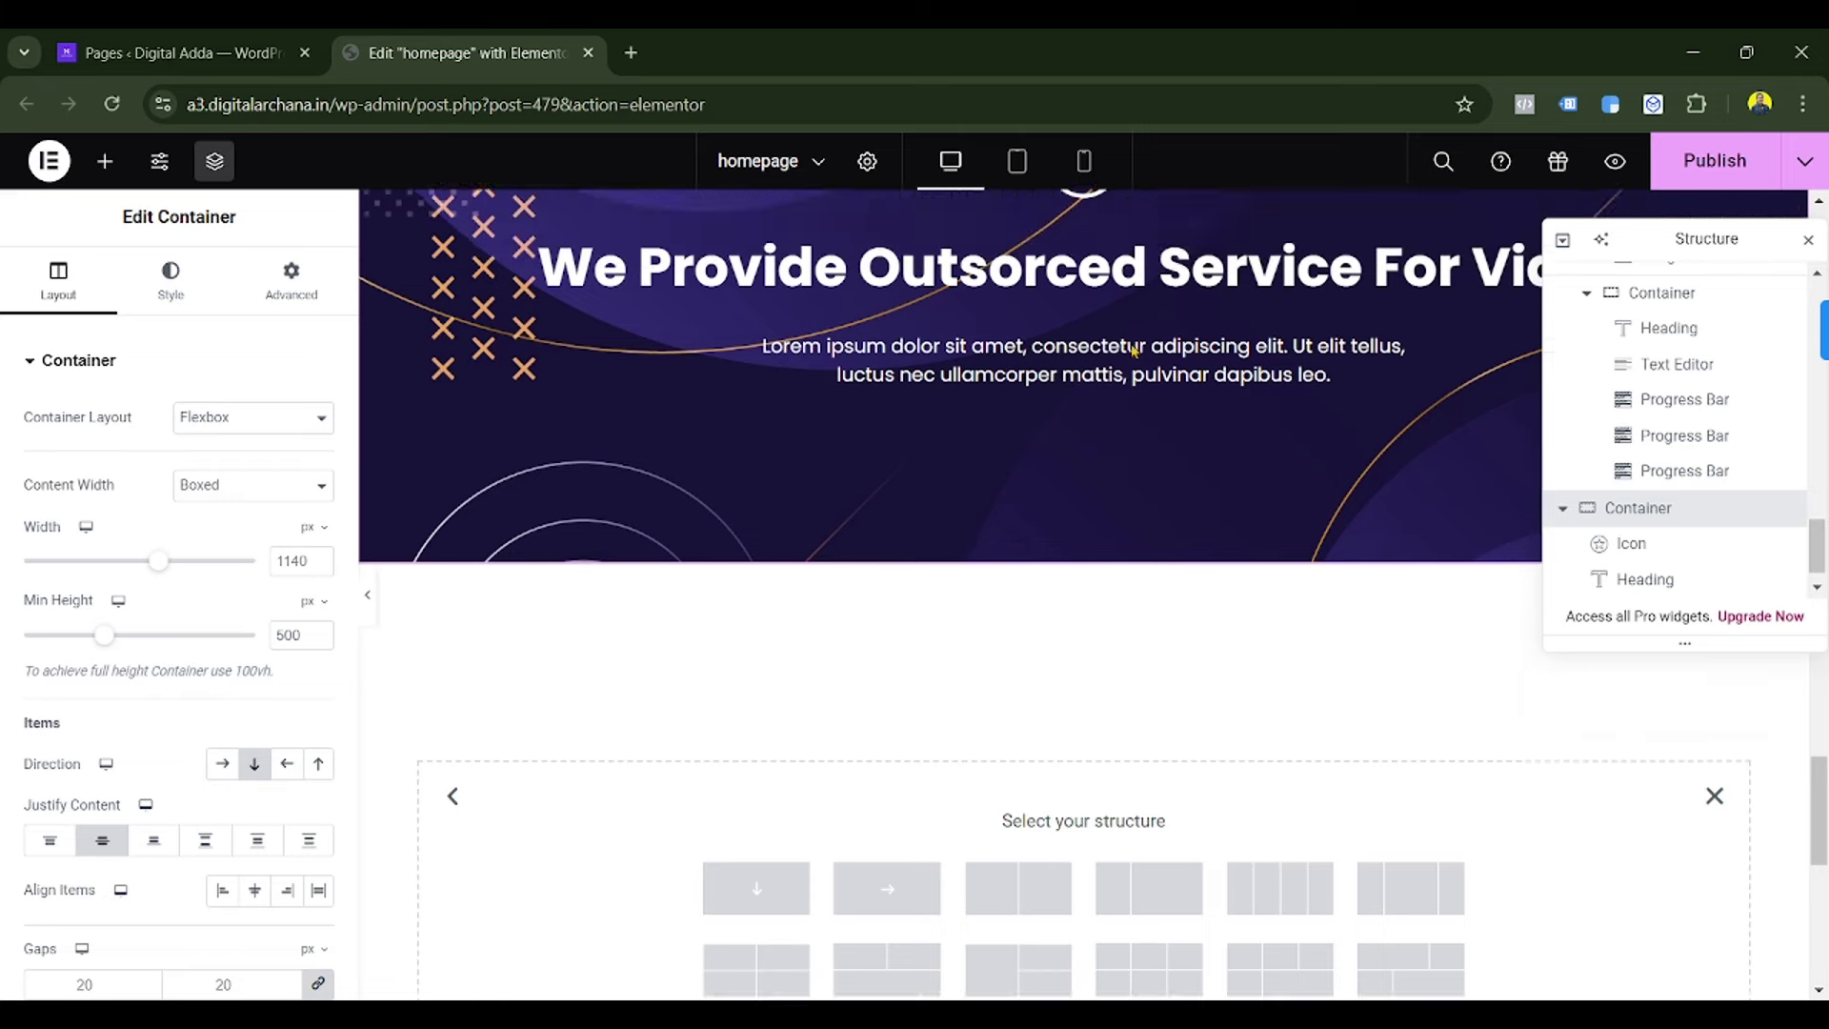
scroll(970, 707, "down", 3)
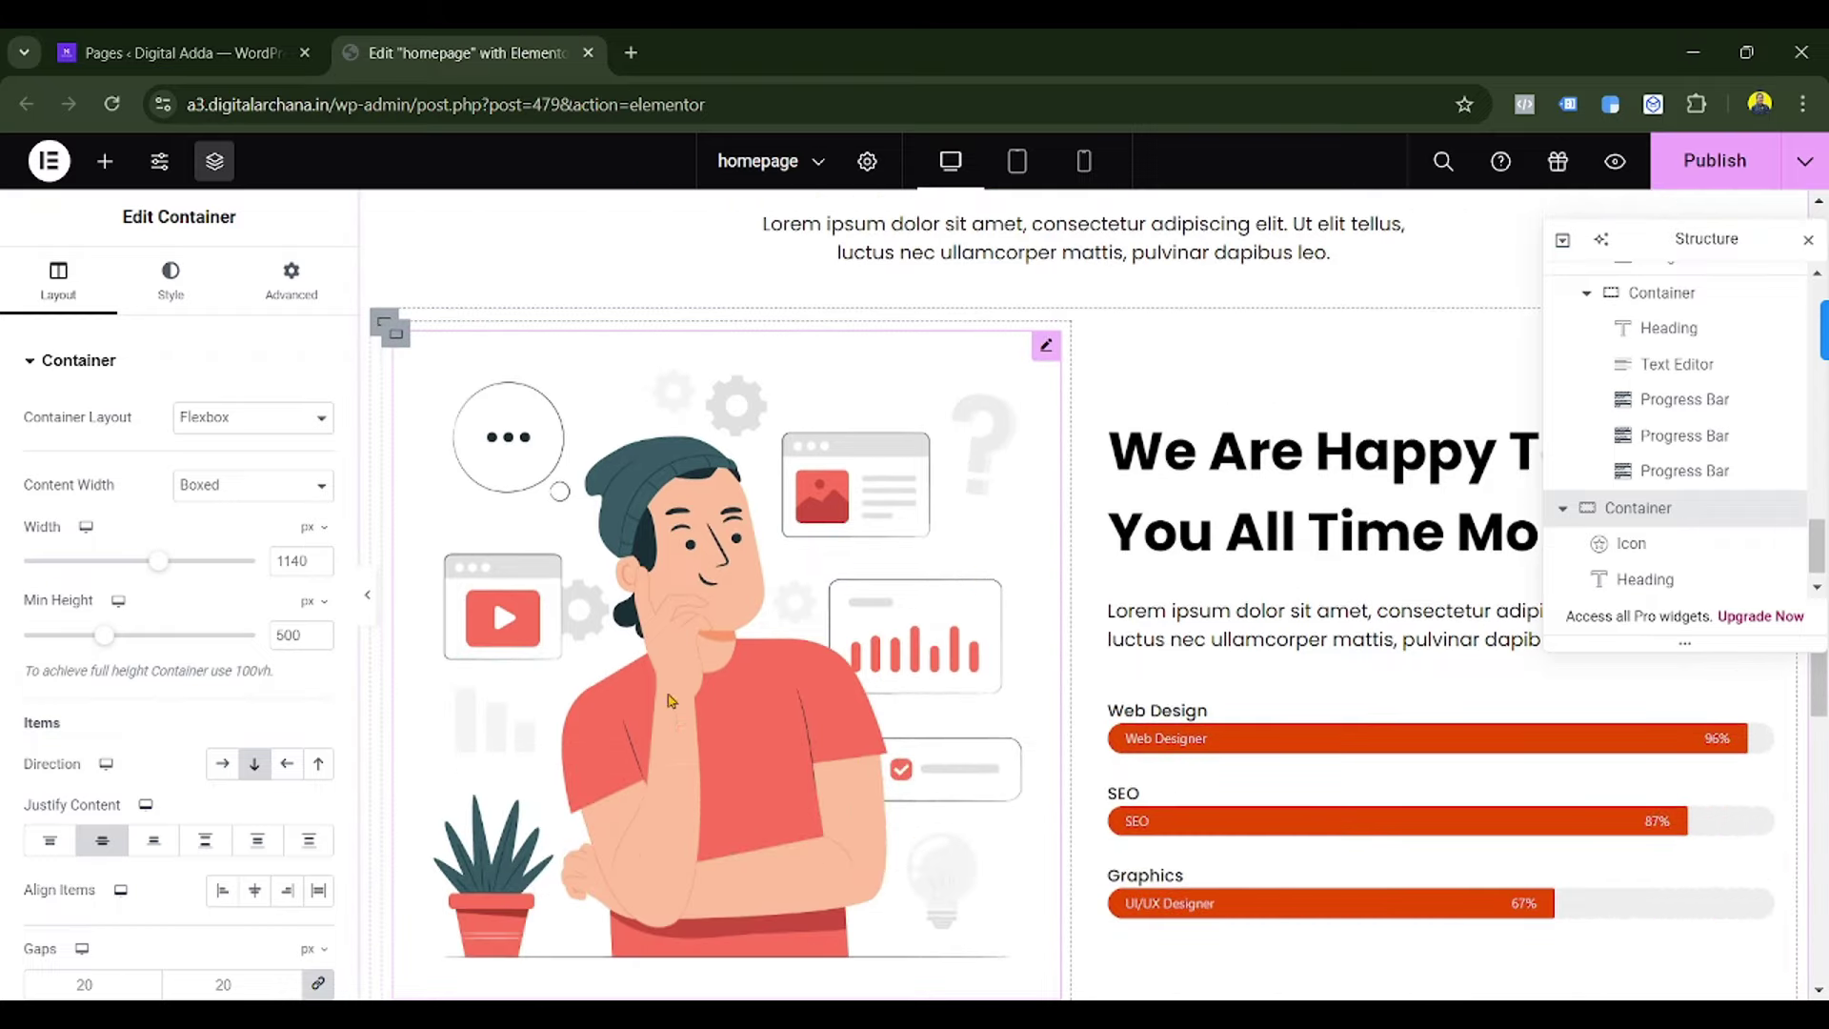
scroll(1244, 479, "down", 3)
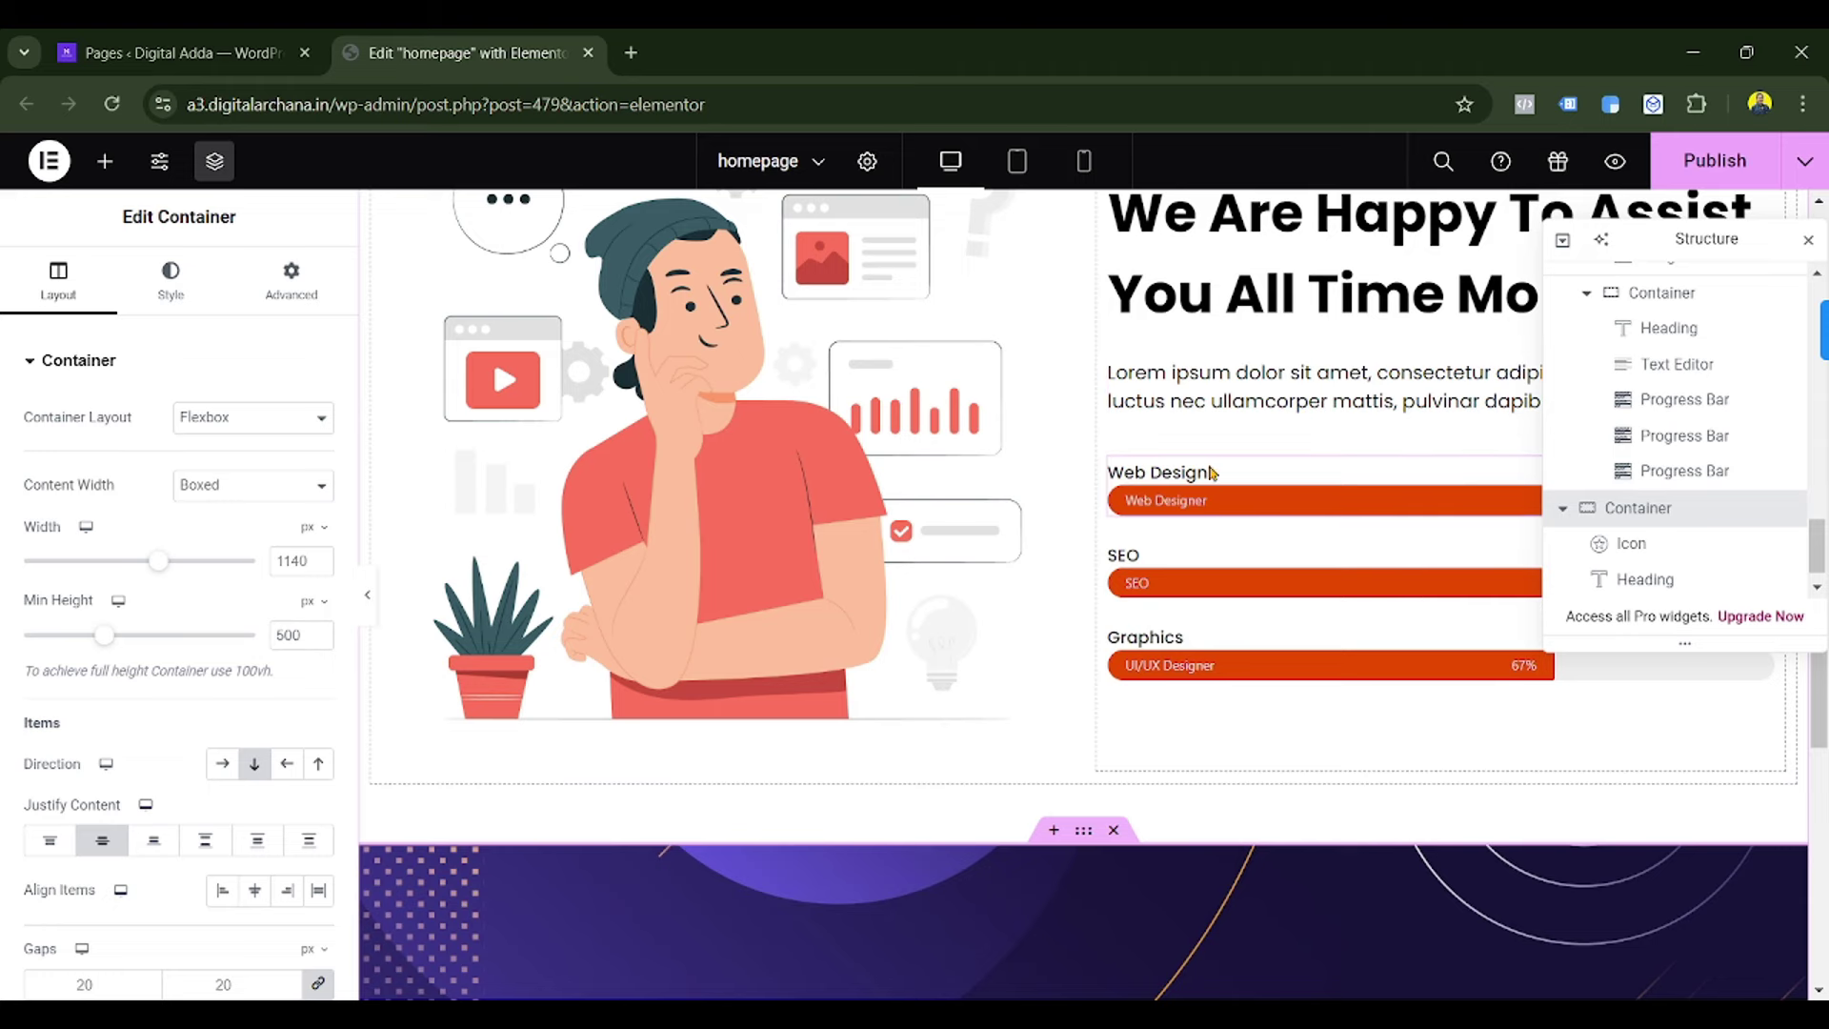
scroll(1149, 587, "down", 10)
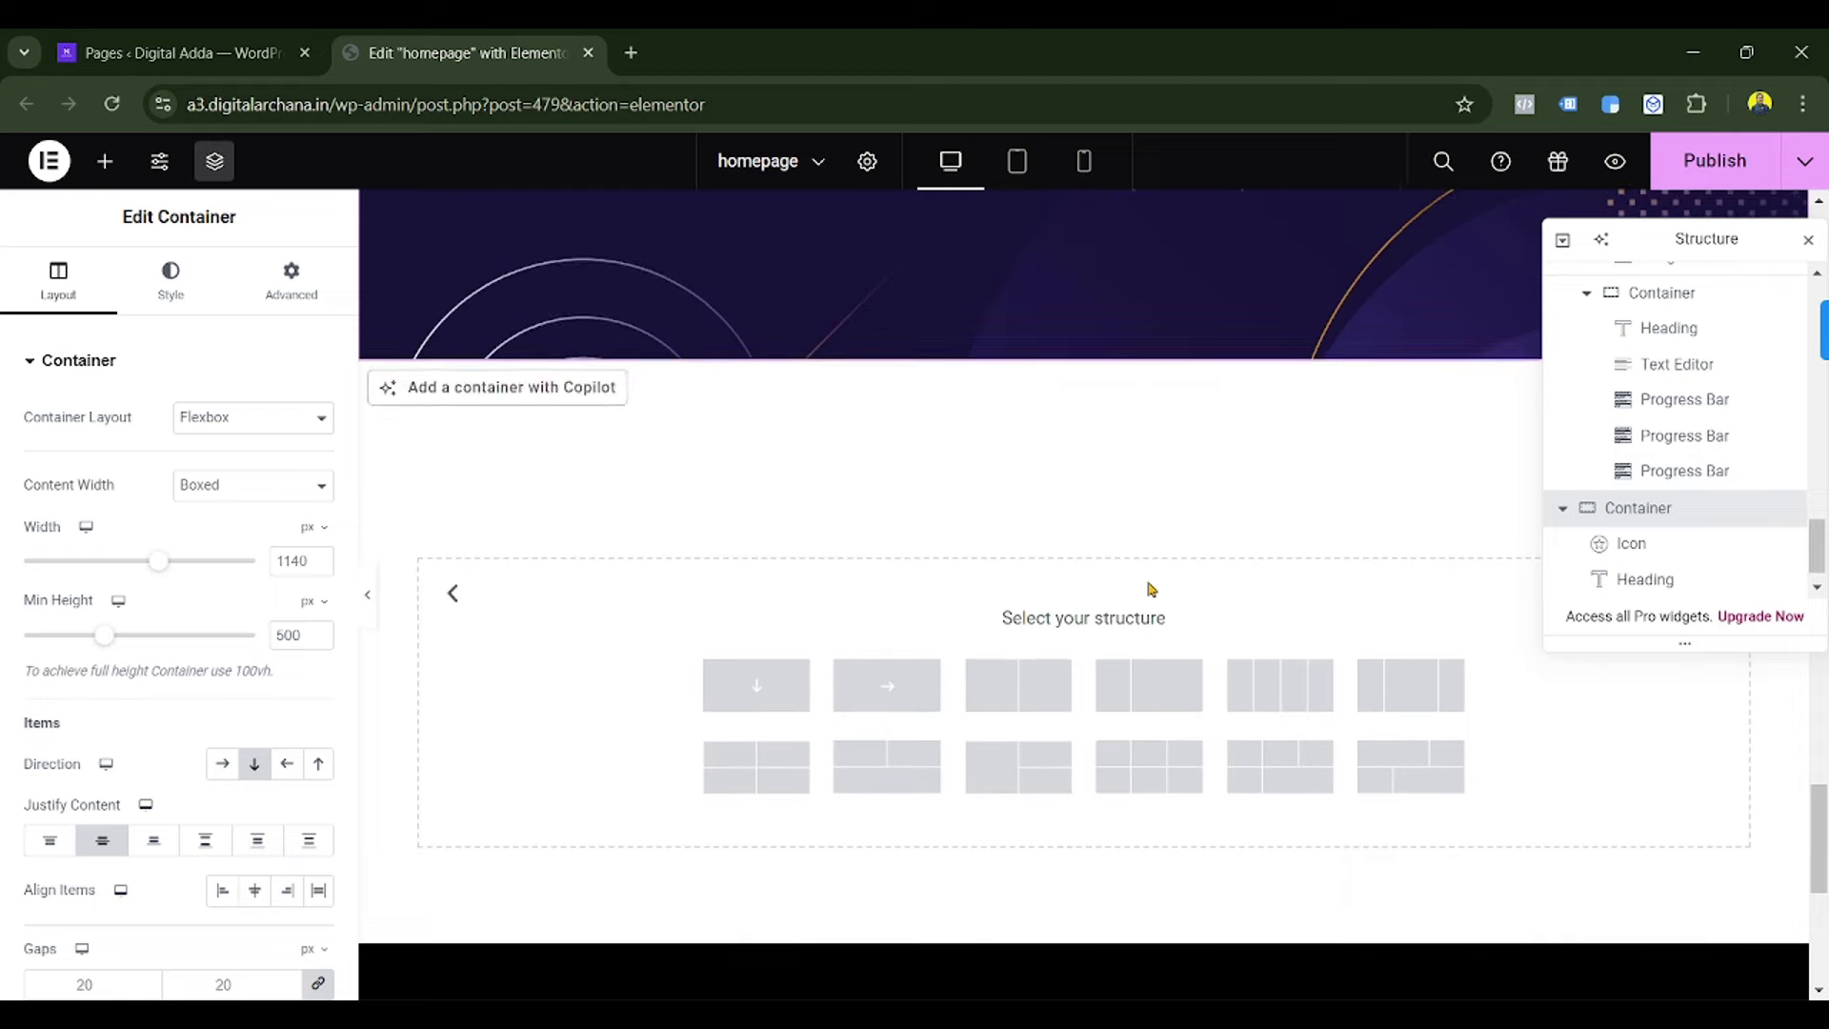
scroll(1151, 584, "down", 3)
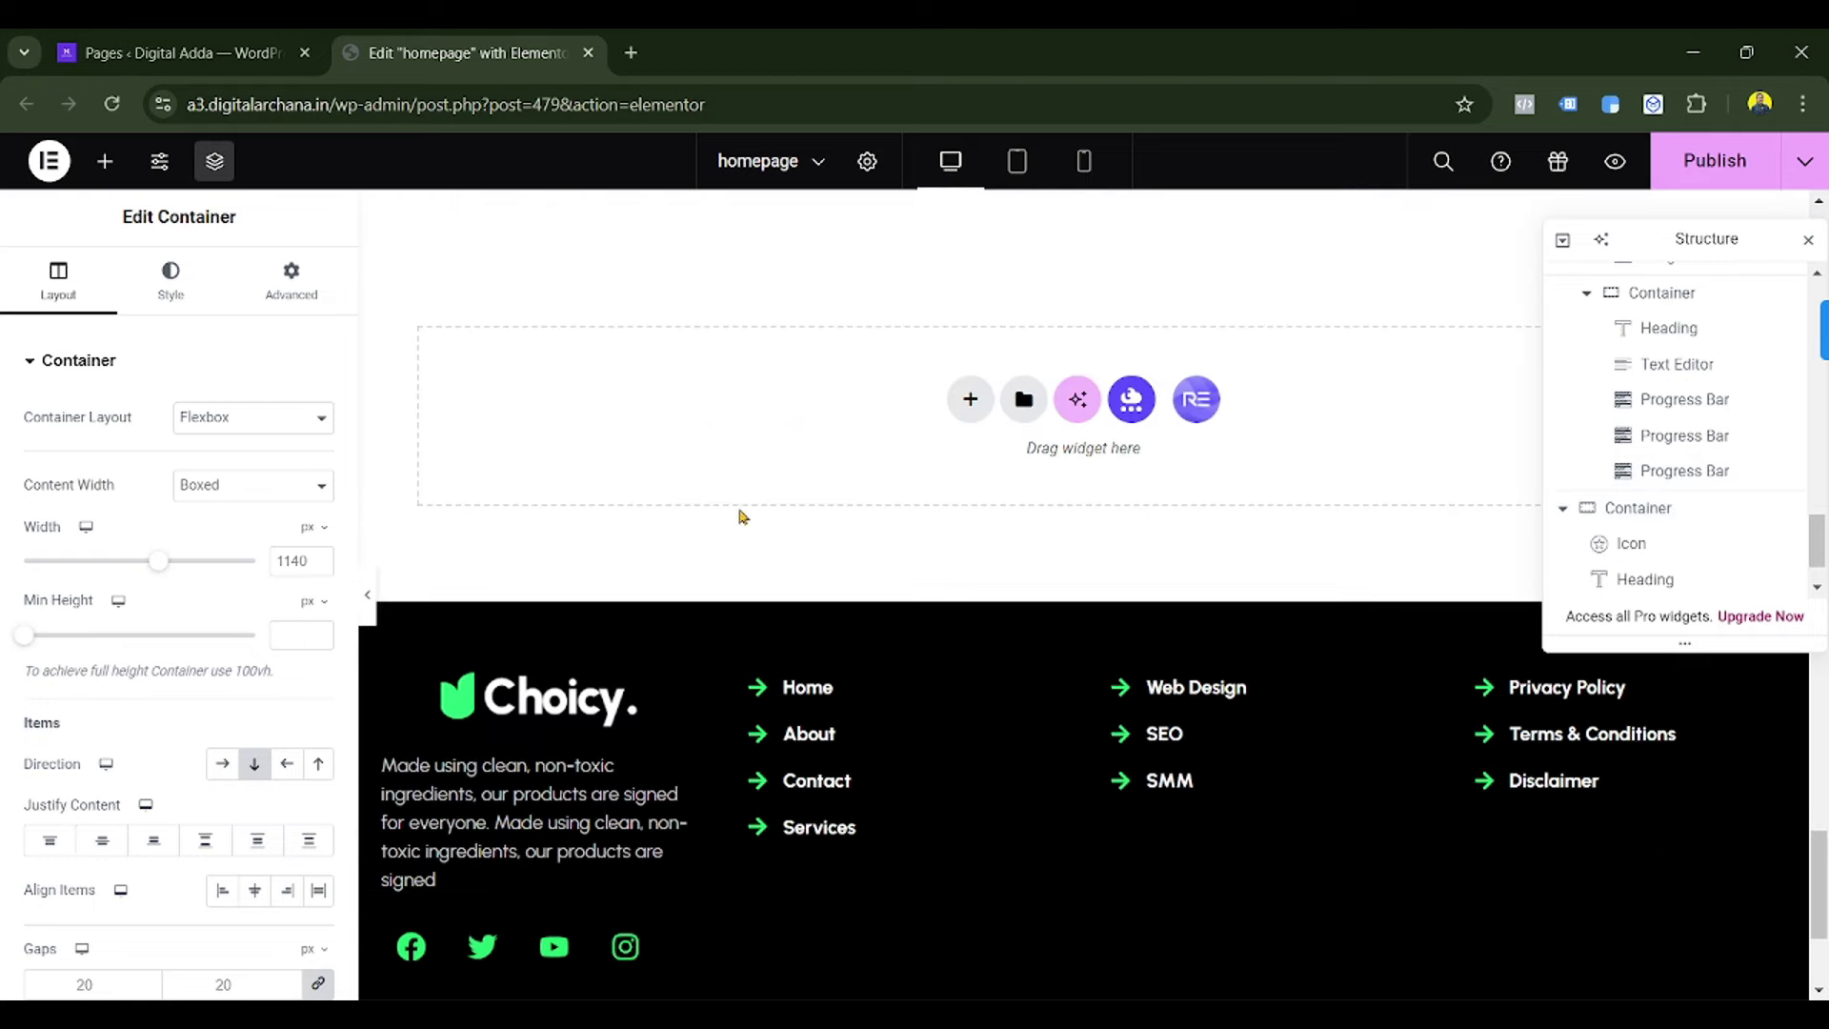
scroll(992, 413, "up", 3)
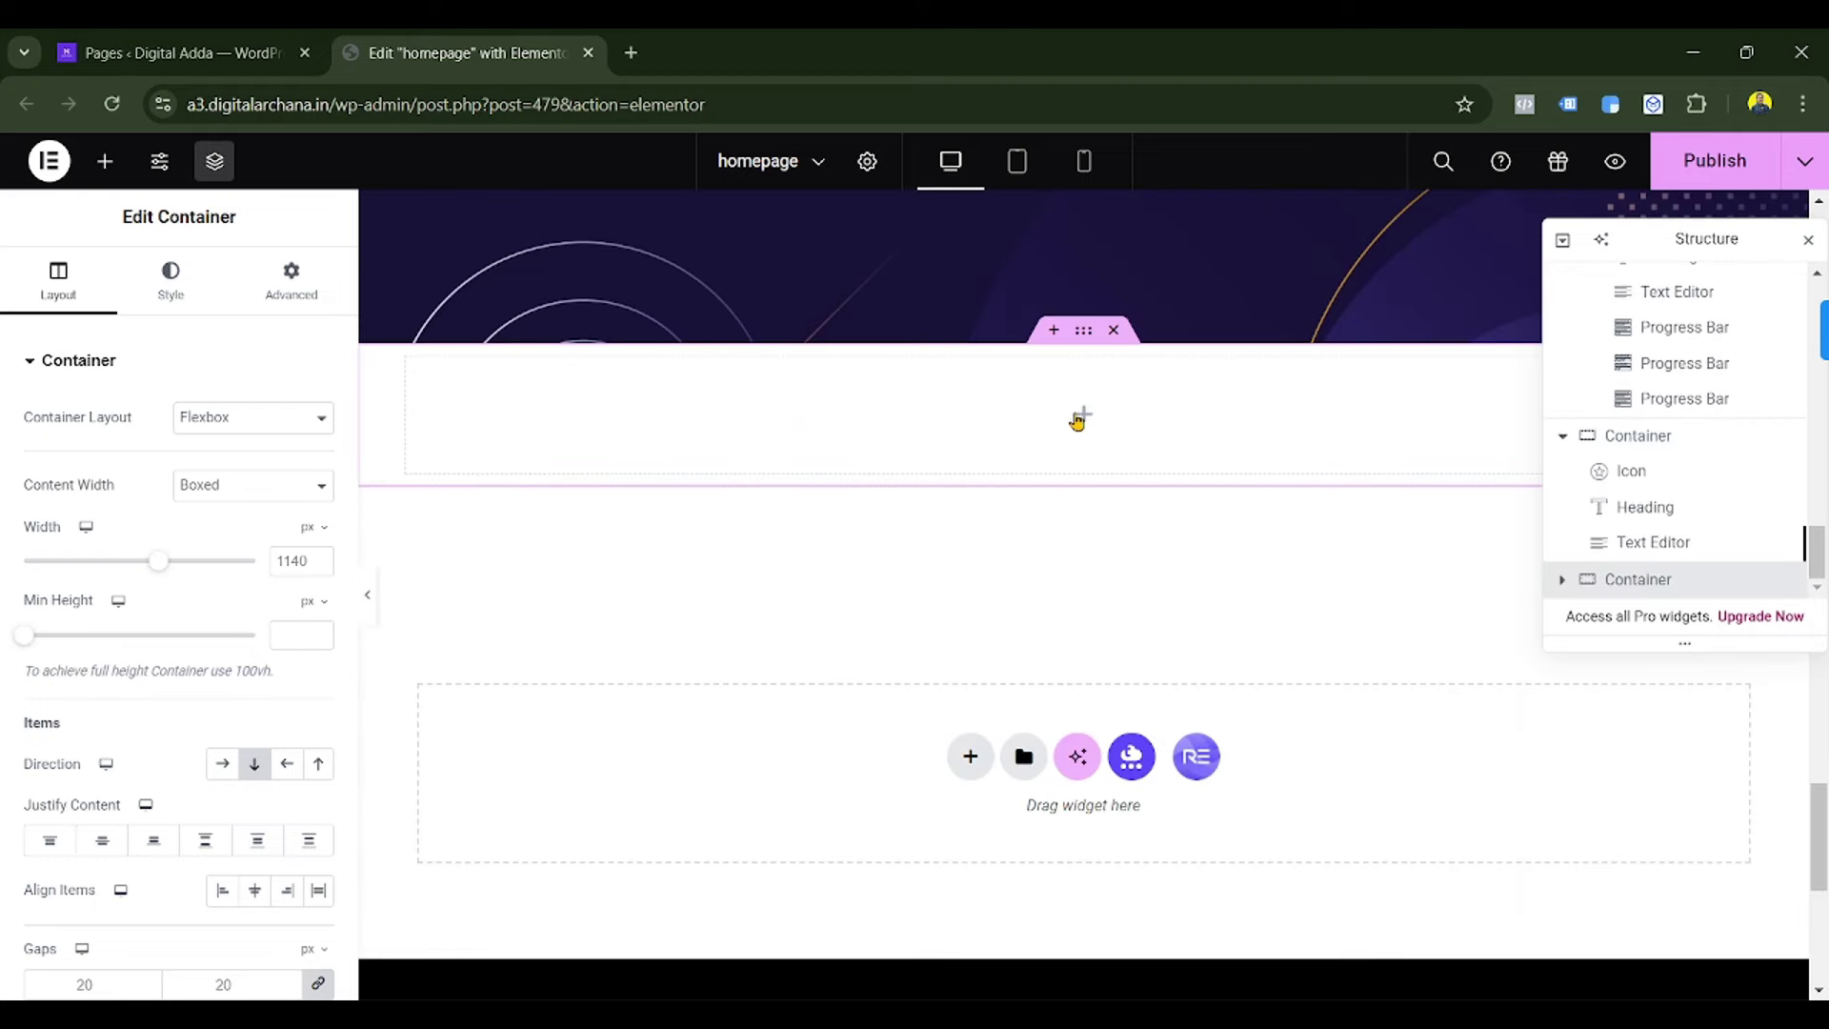
Set the new container's width to 1200 px with 50 px top and bottom padding.
left_click(284, 570)
key("ctrl+a")
type("1200")
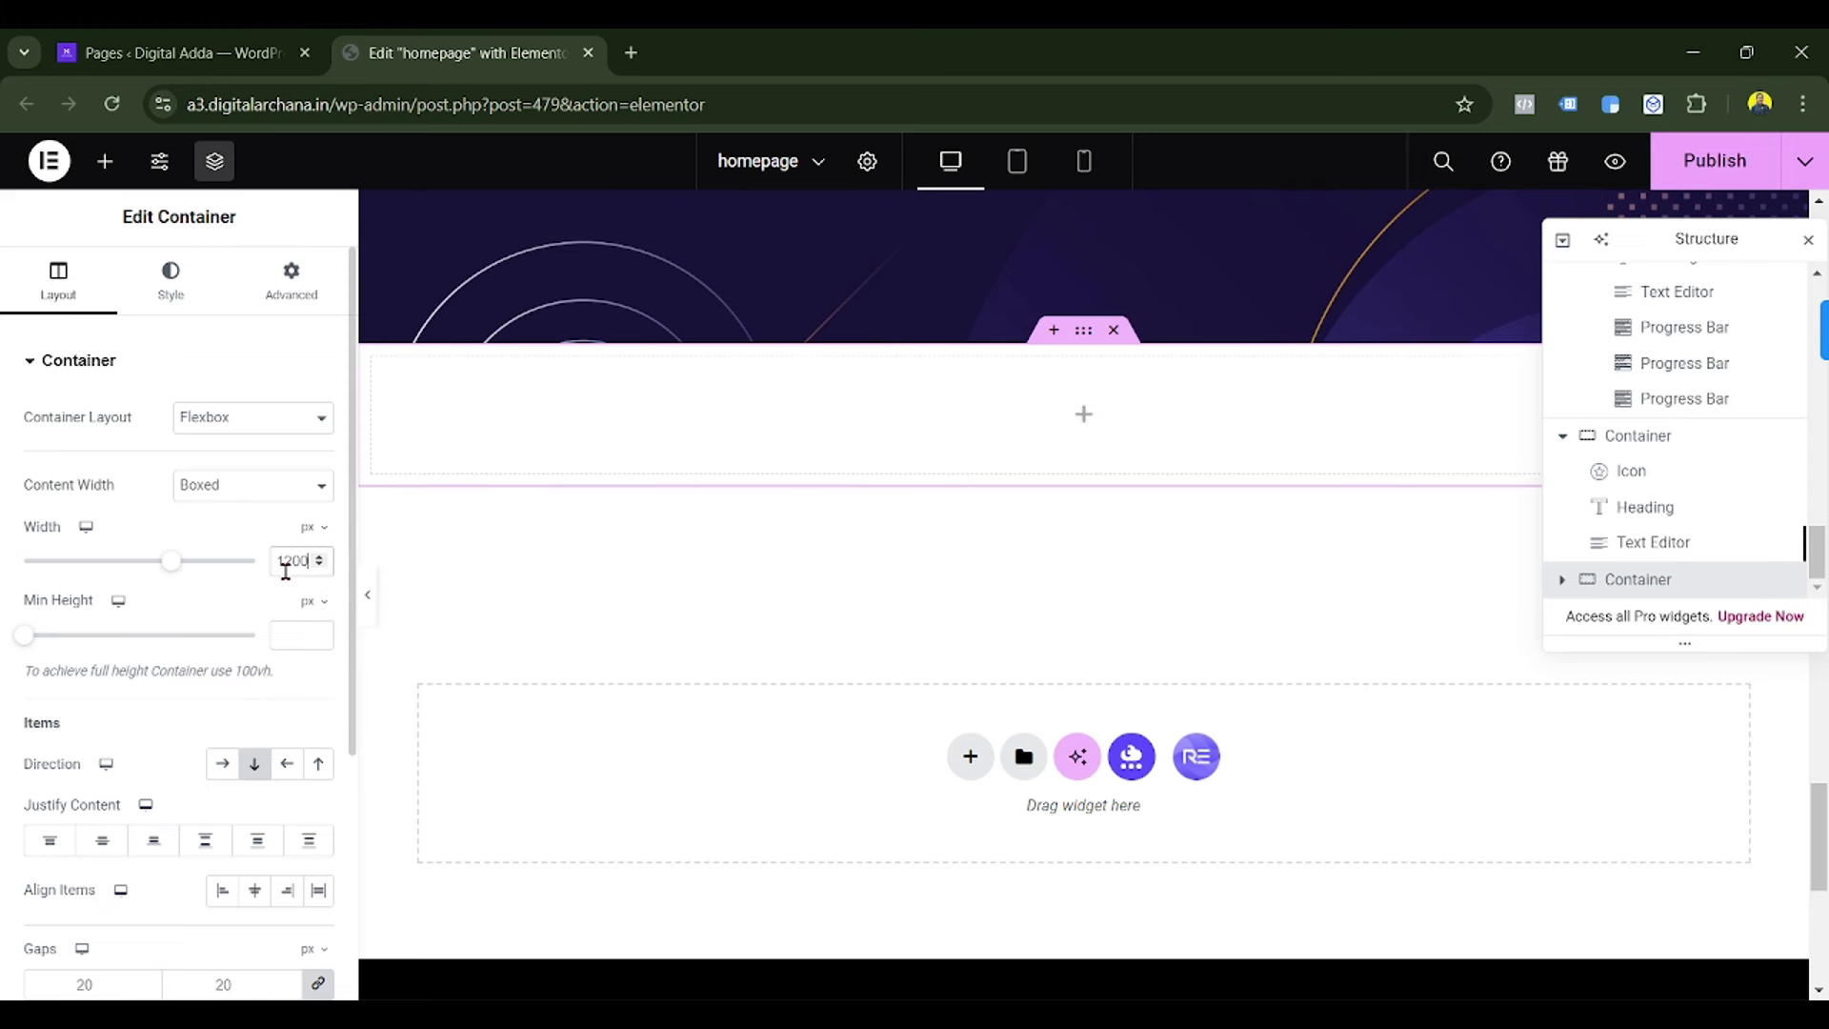
left_click(289, 282)
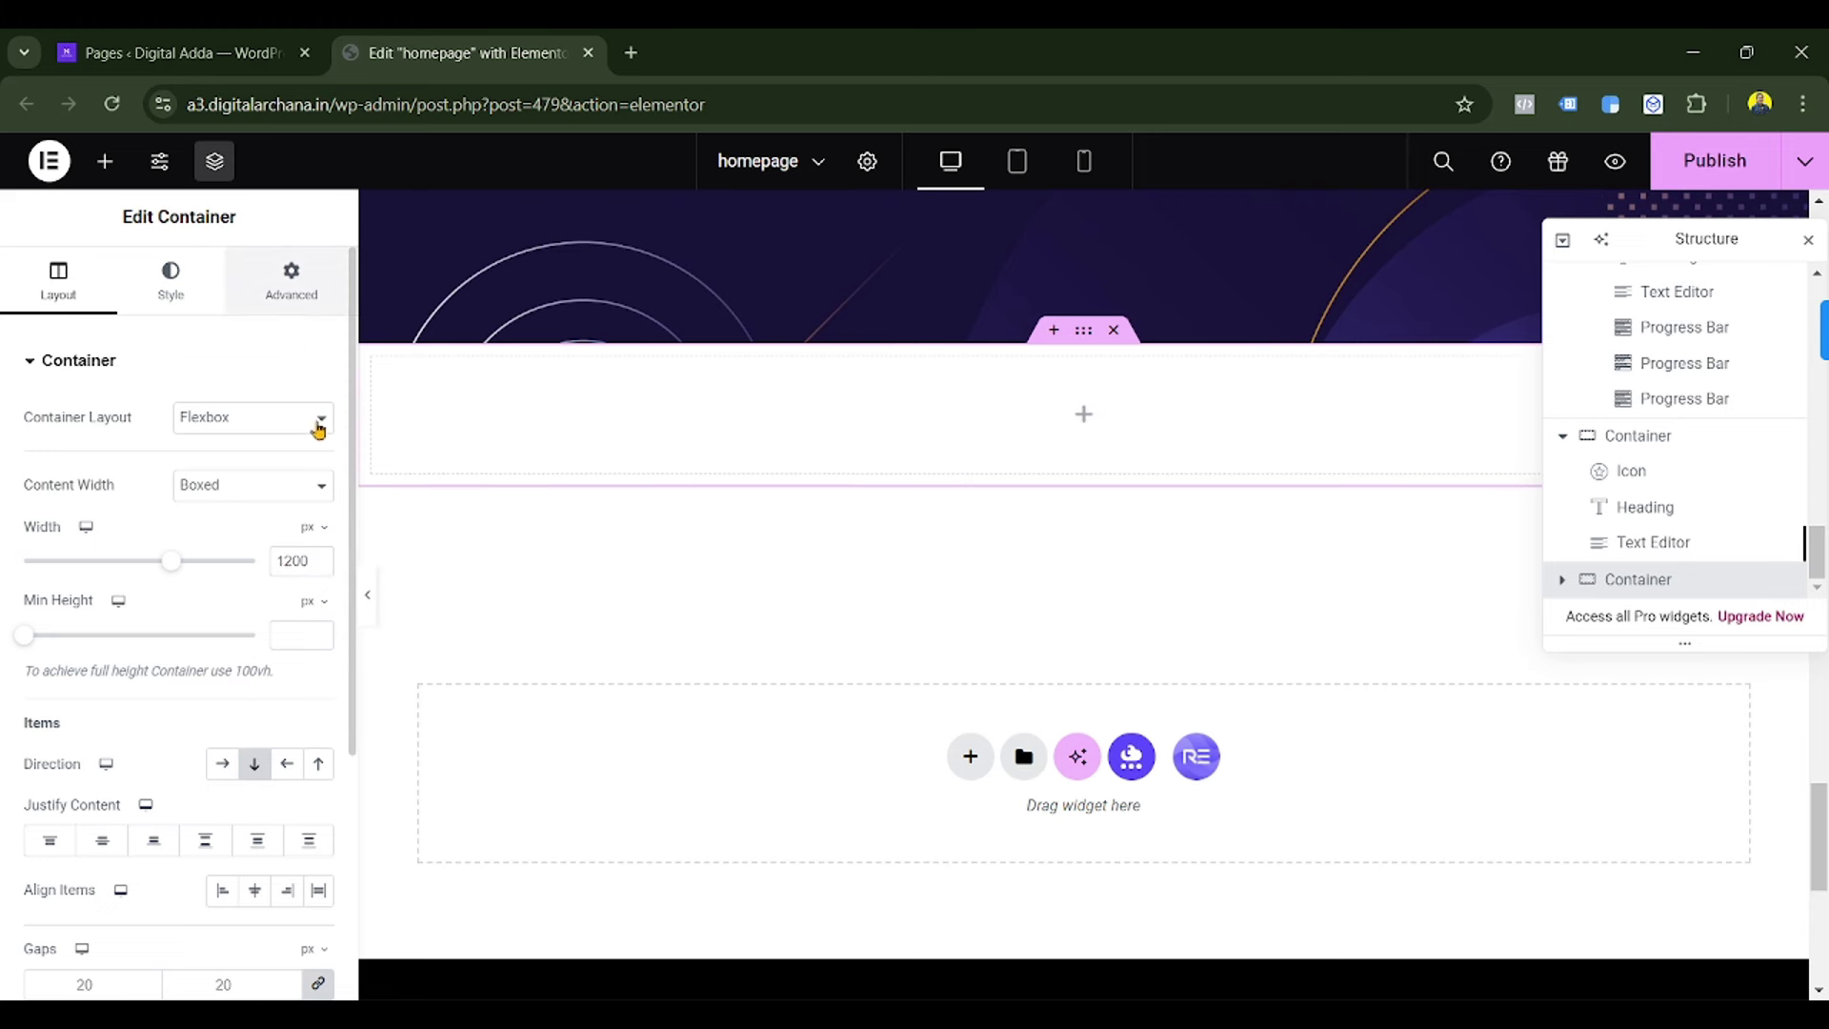
left_click(318, 537)
left_click(38, 537)
type("50")
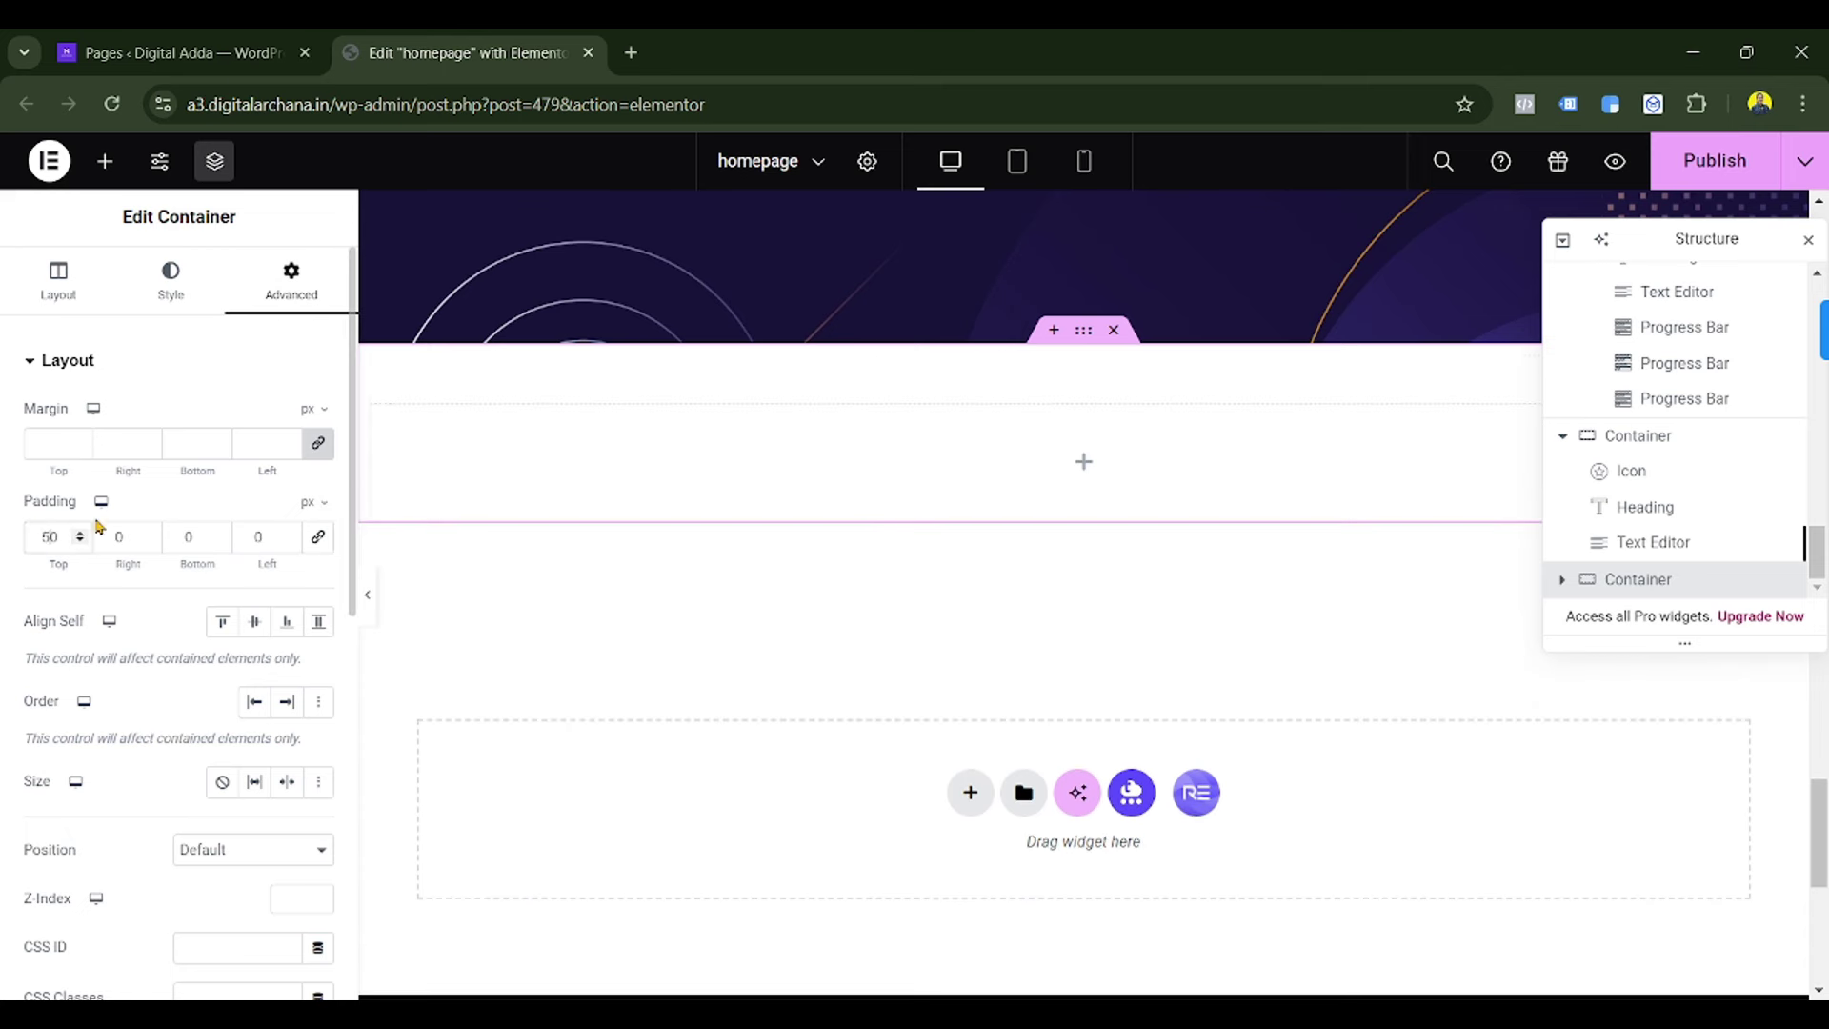
left_click(188, 536)
type("50")
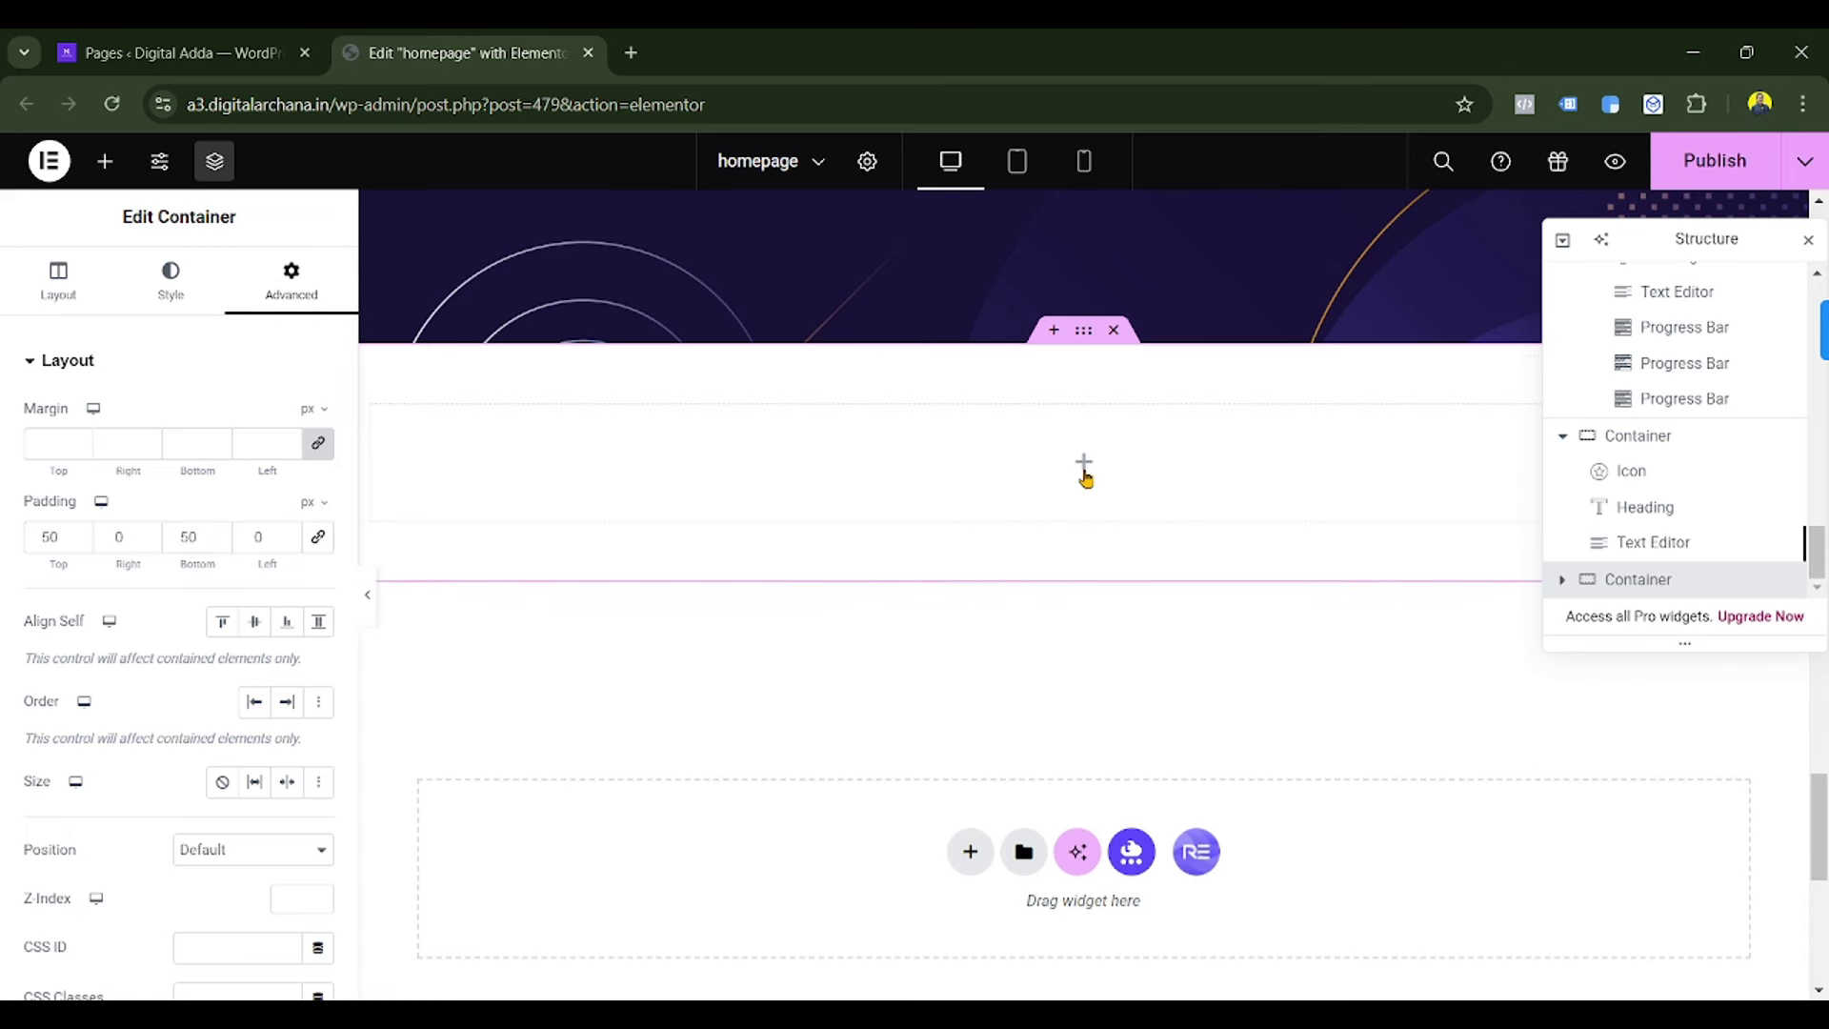
Add a Heading widget titled with the pasted 'Some Of Our Recent Works' text.
left_click(1084, 465)
left_click_drag(95, 769, 1054, 441)
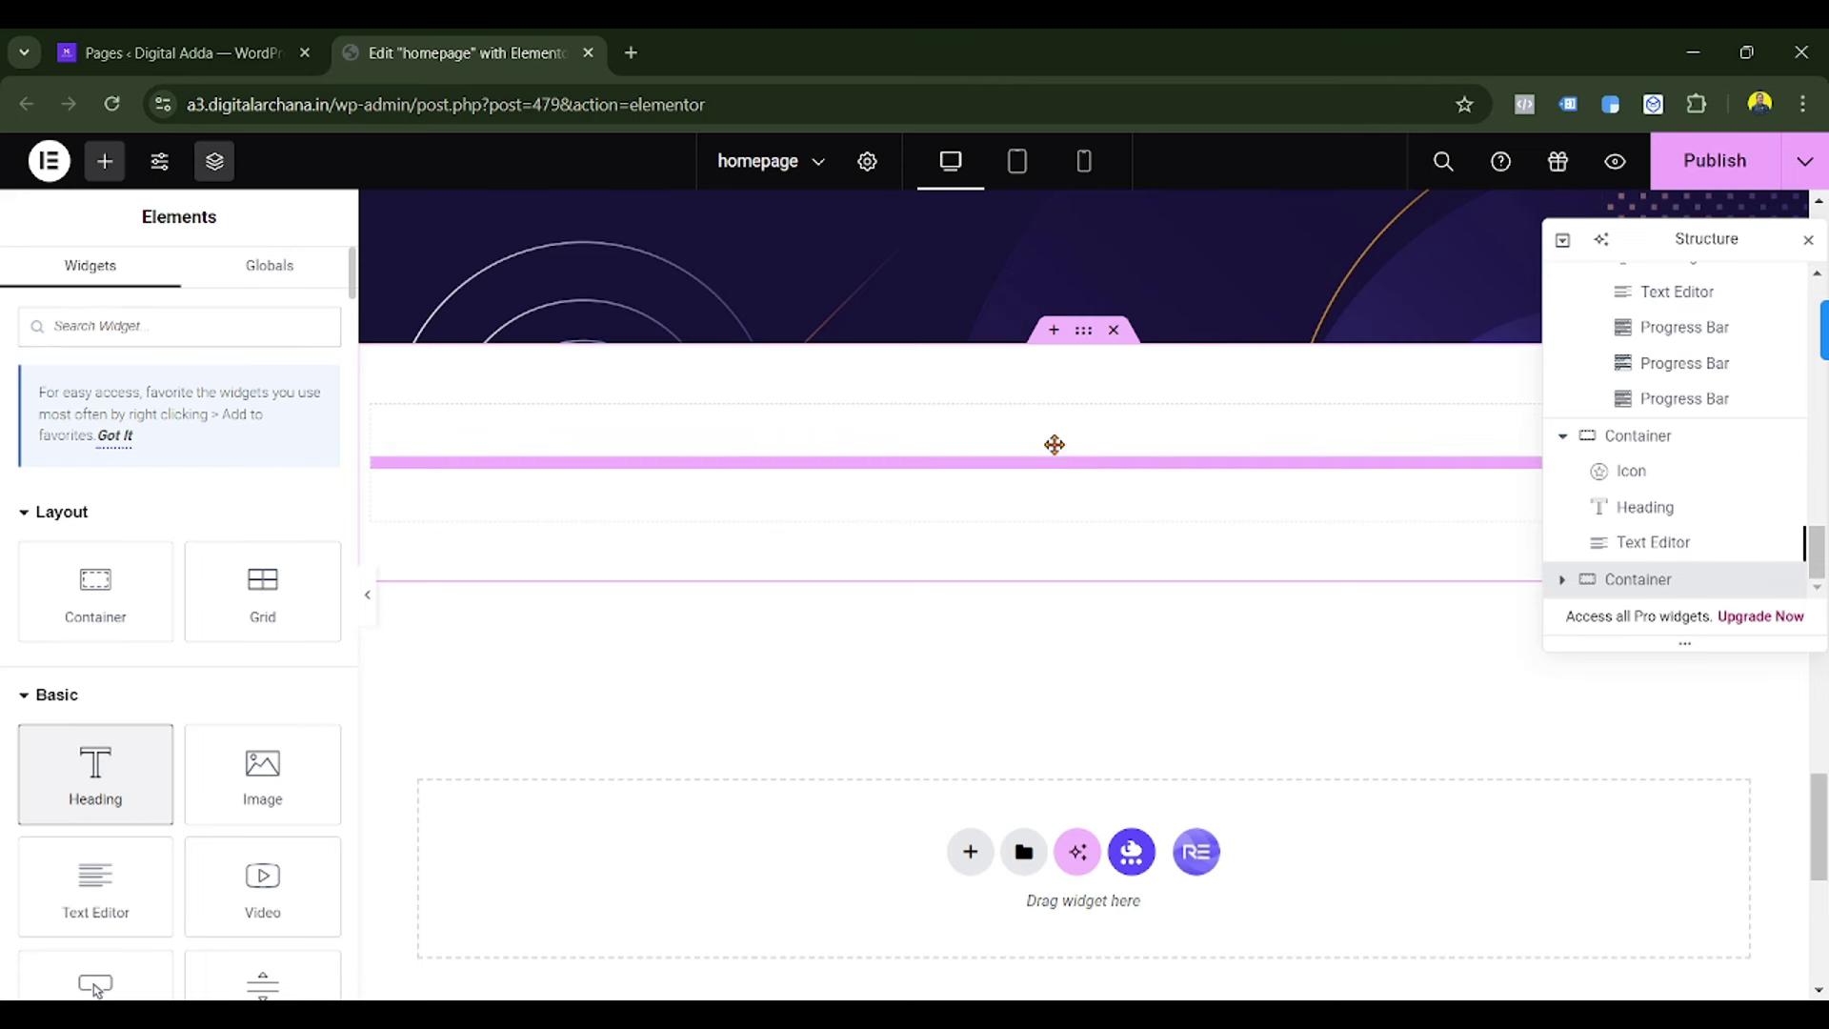
left_click_drag(236, 474, 3, 505)
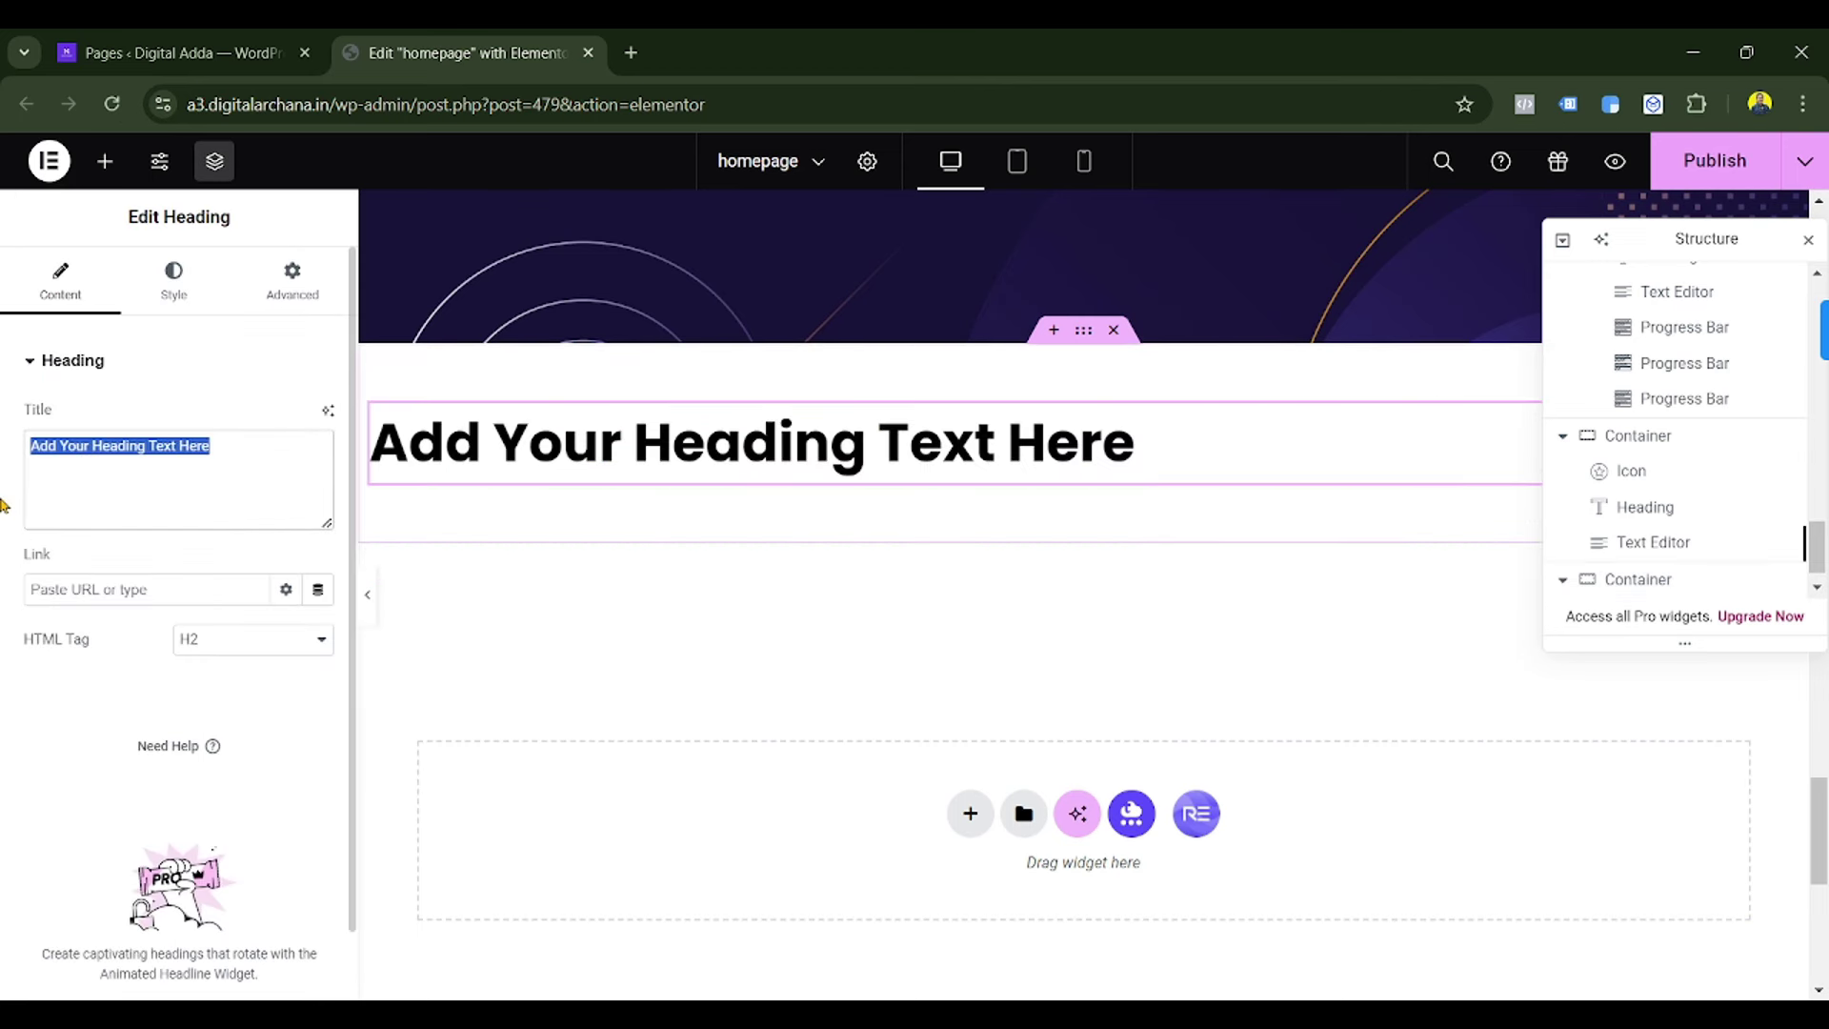
type("some of our recent works")
Center the heading and set its typography transform to capitalize.
left_click(173, 281)
left_click(254, 418)
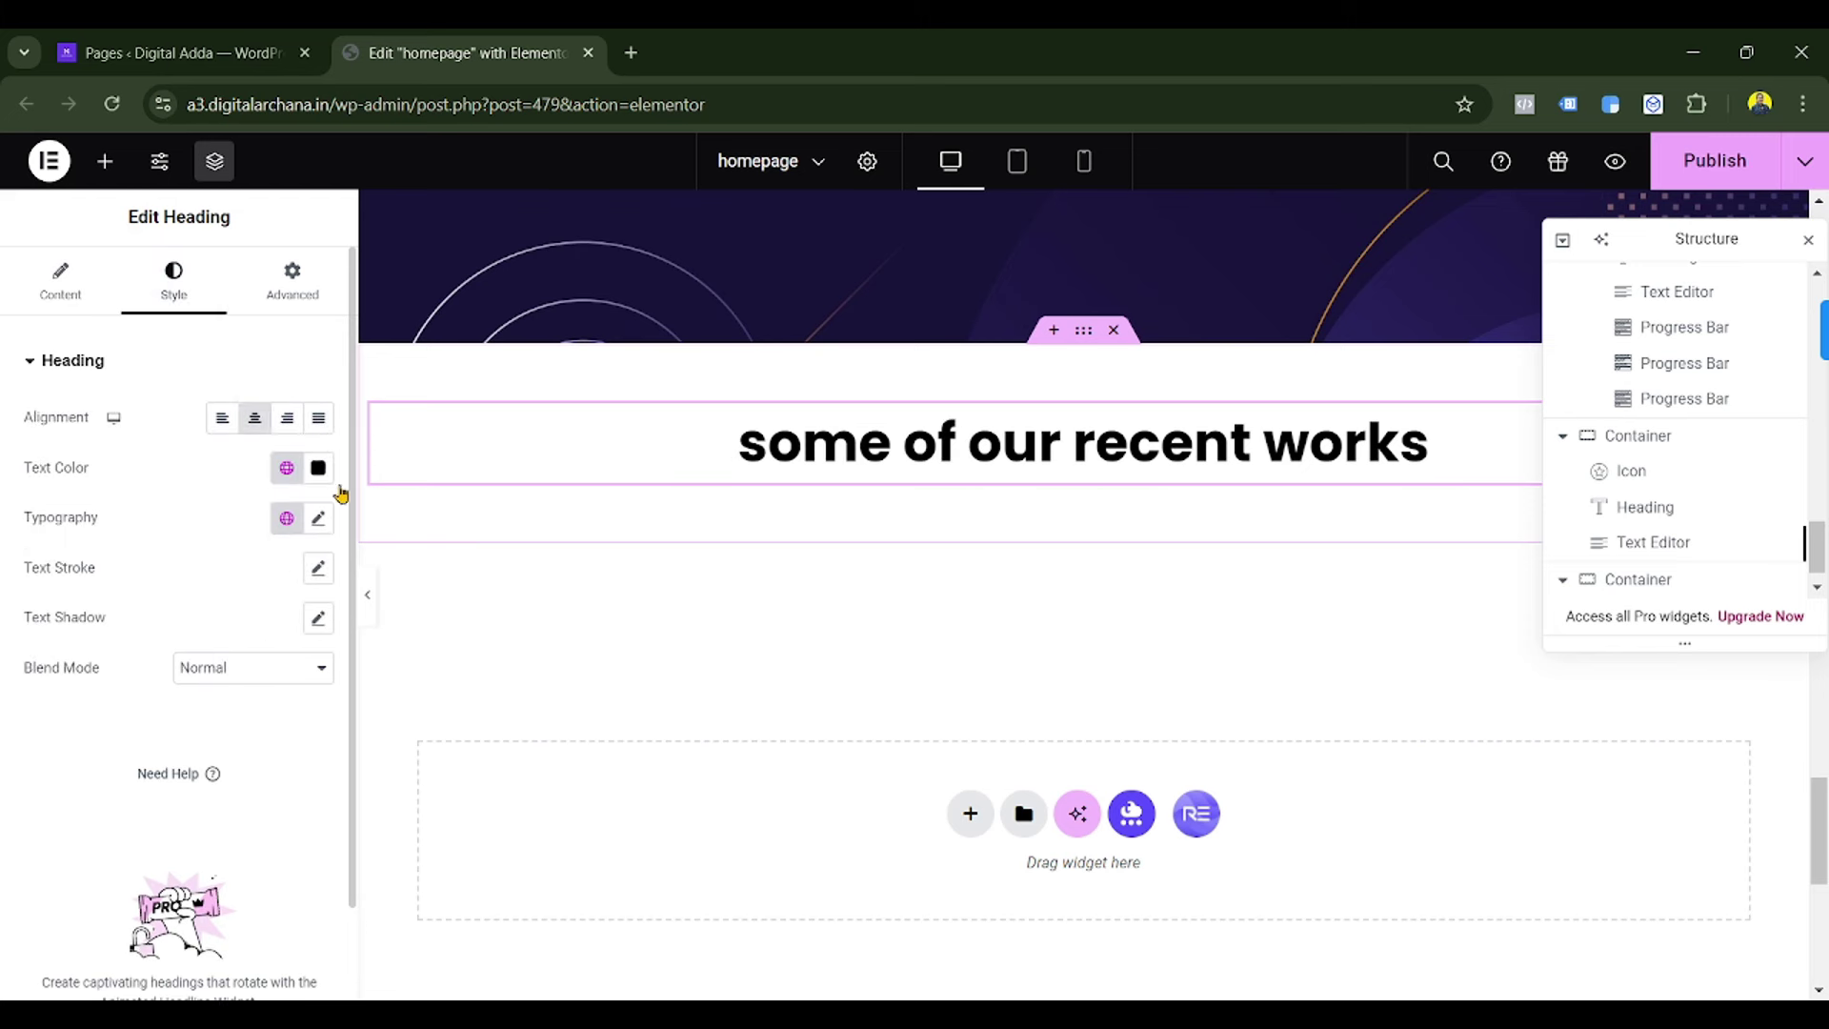
left_click(317, 519)
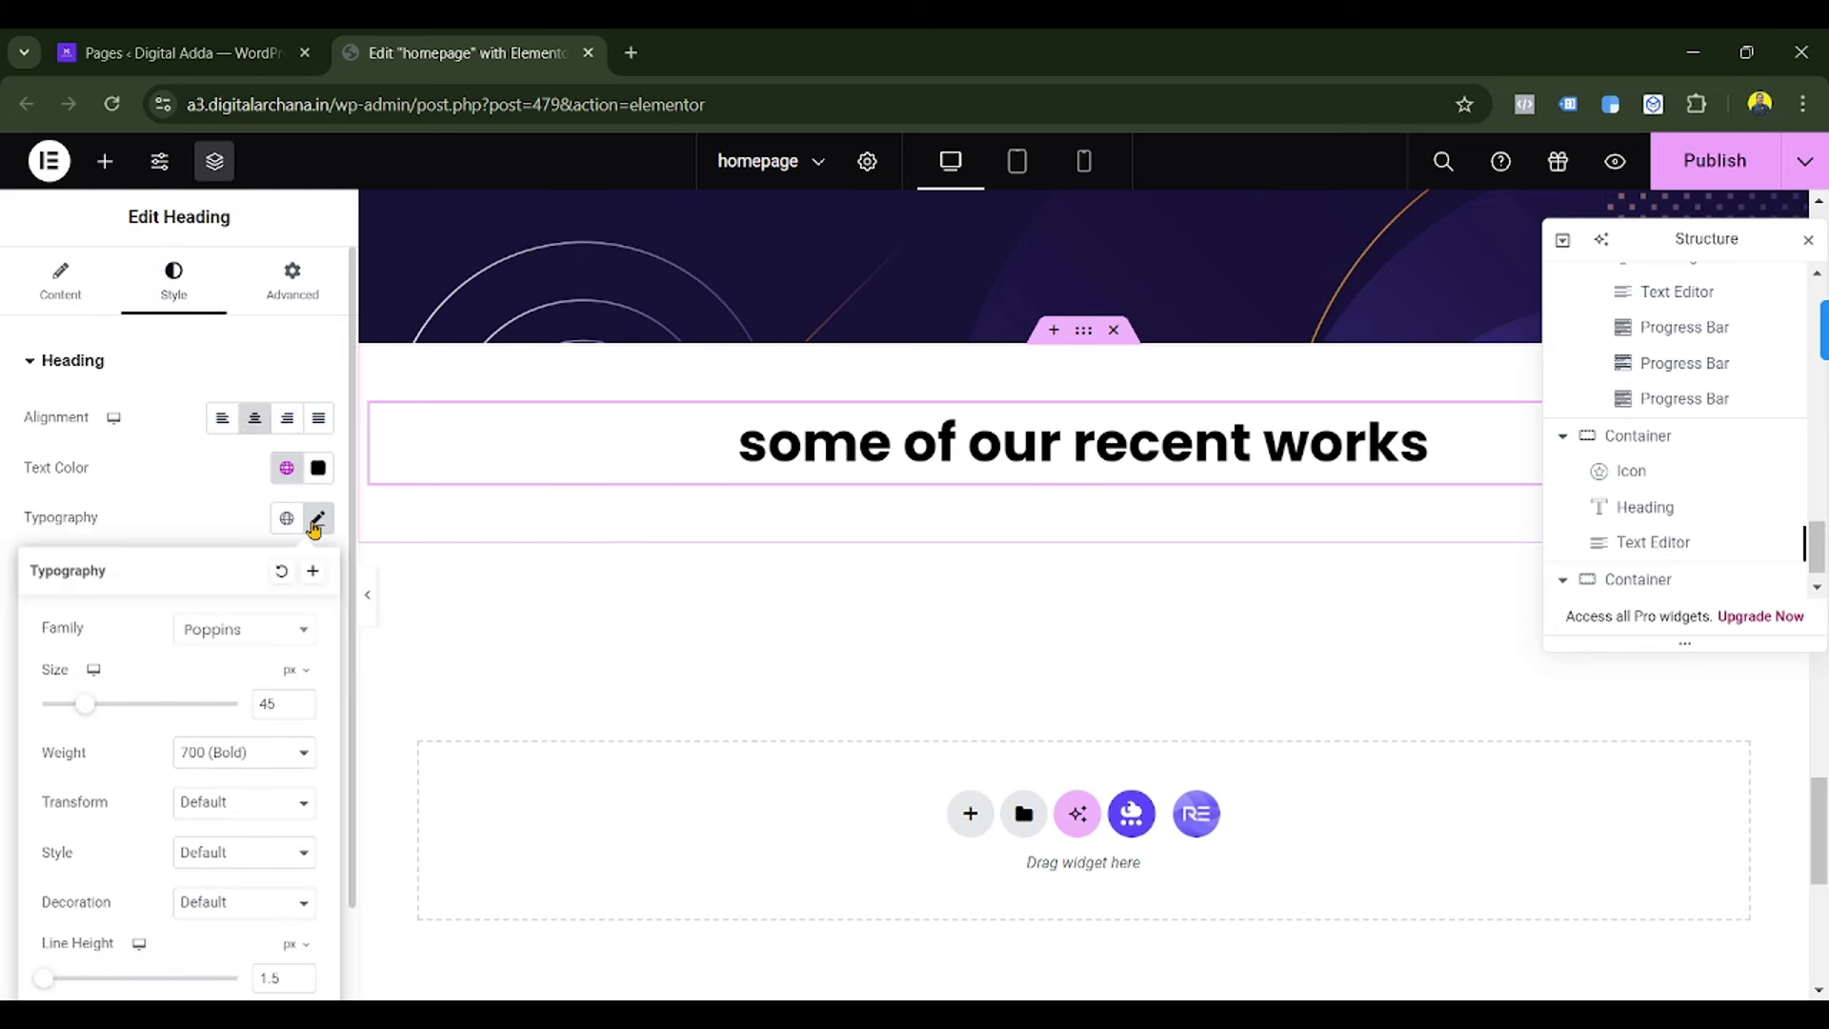
left_click(299, 805)
left_click(237, 920)
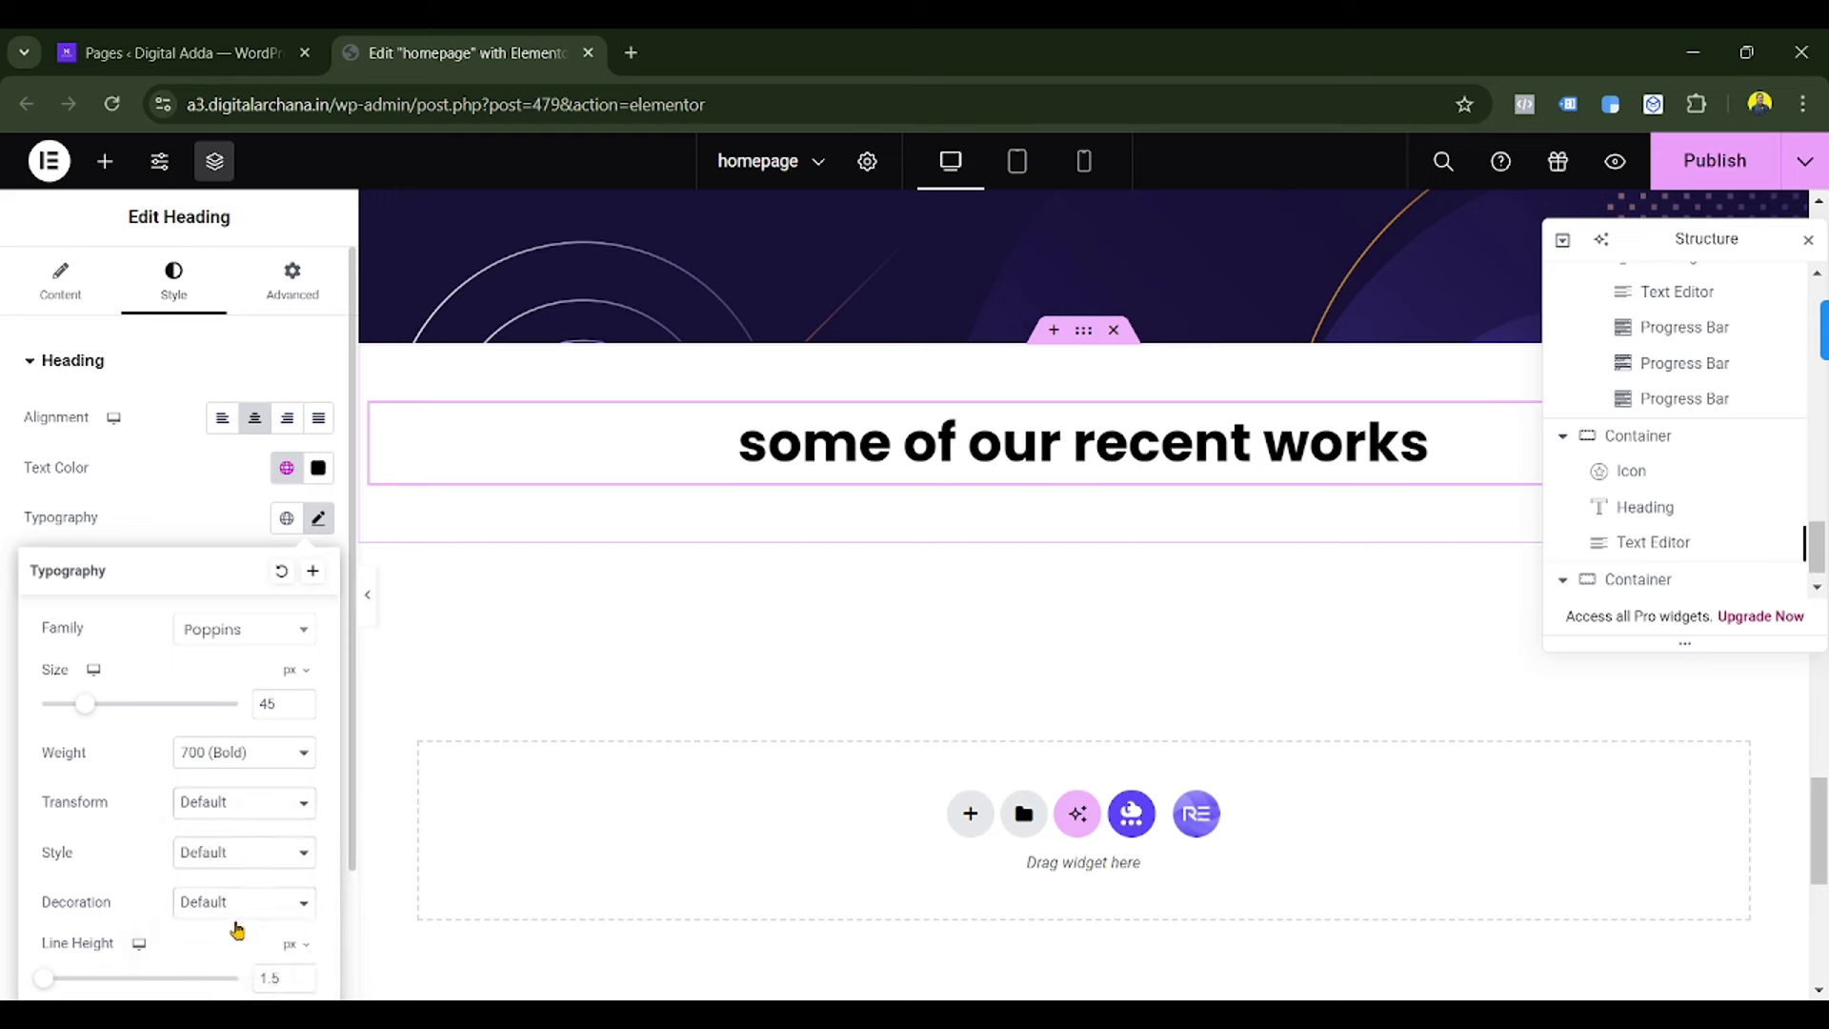
Add a text paragraph below the heading and center-align its text.
left_click(104, 161)
left_click_drag(61, 832, 1076, 459)
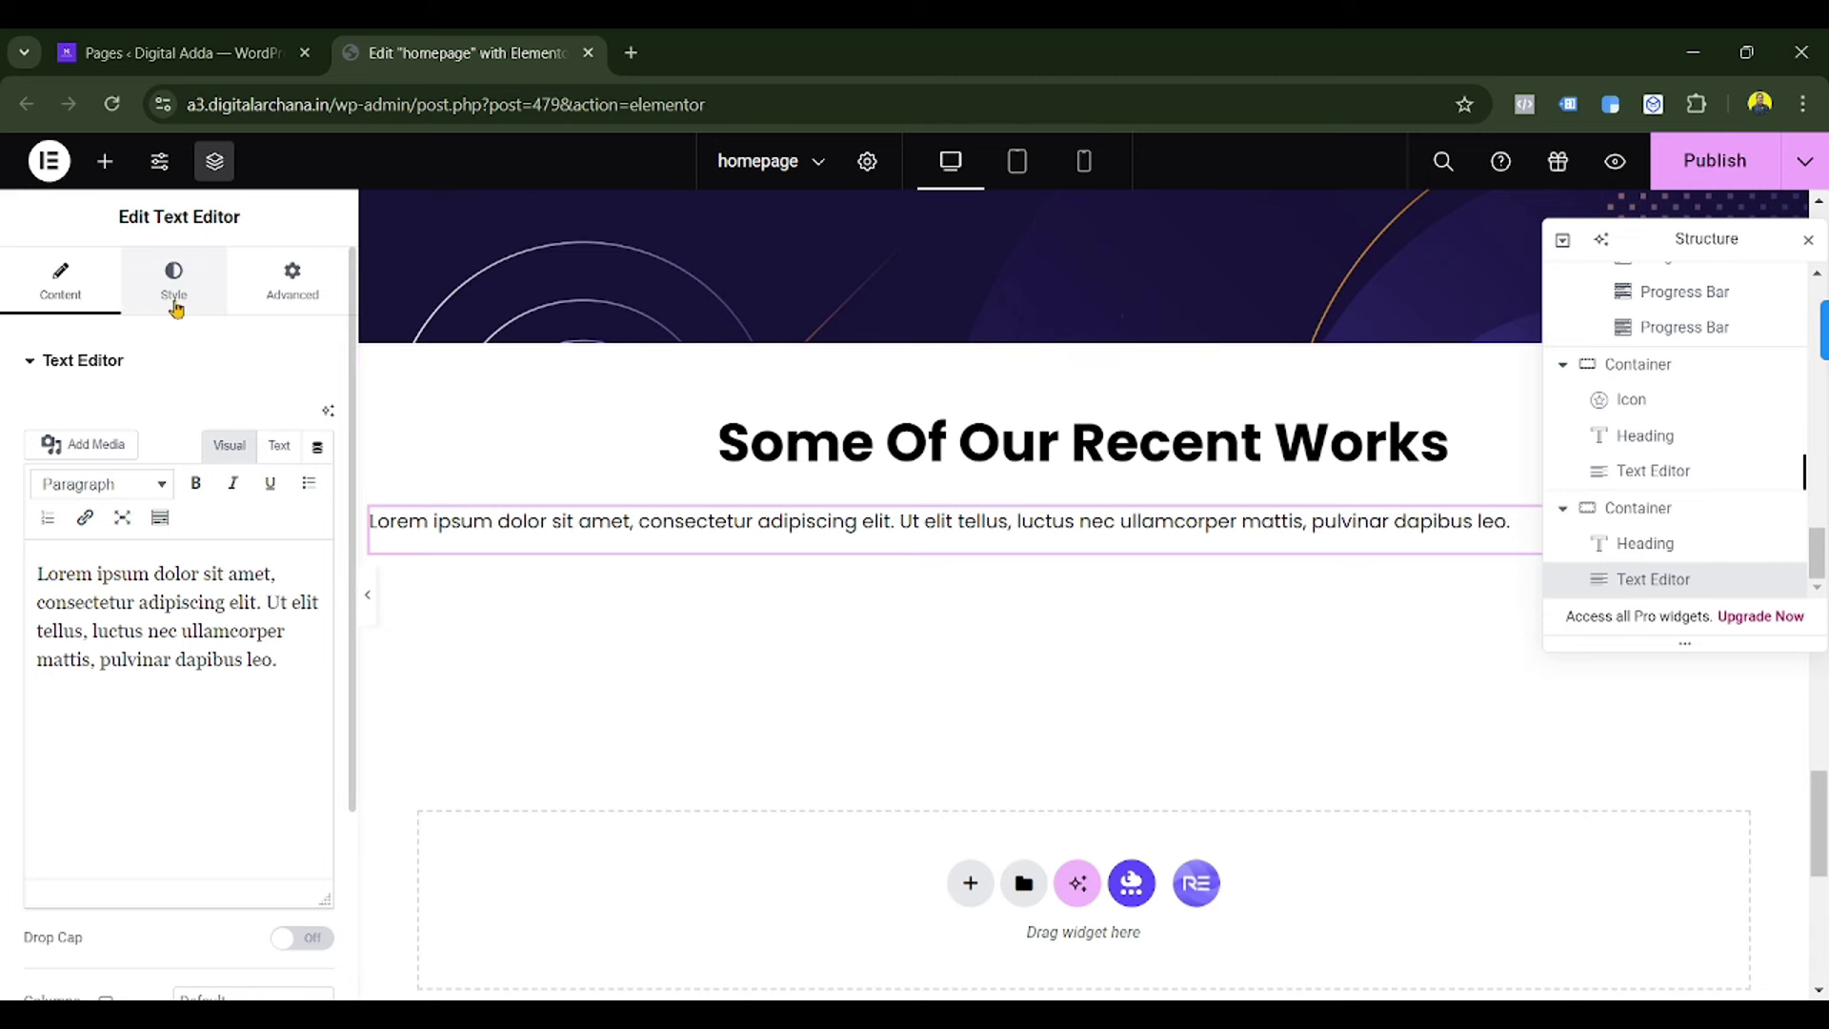
left_click(174, 295)
left_click(255, 419)
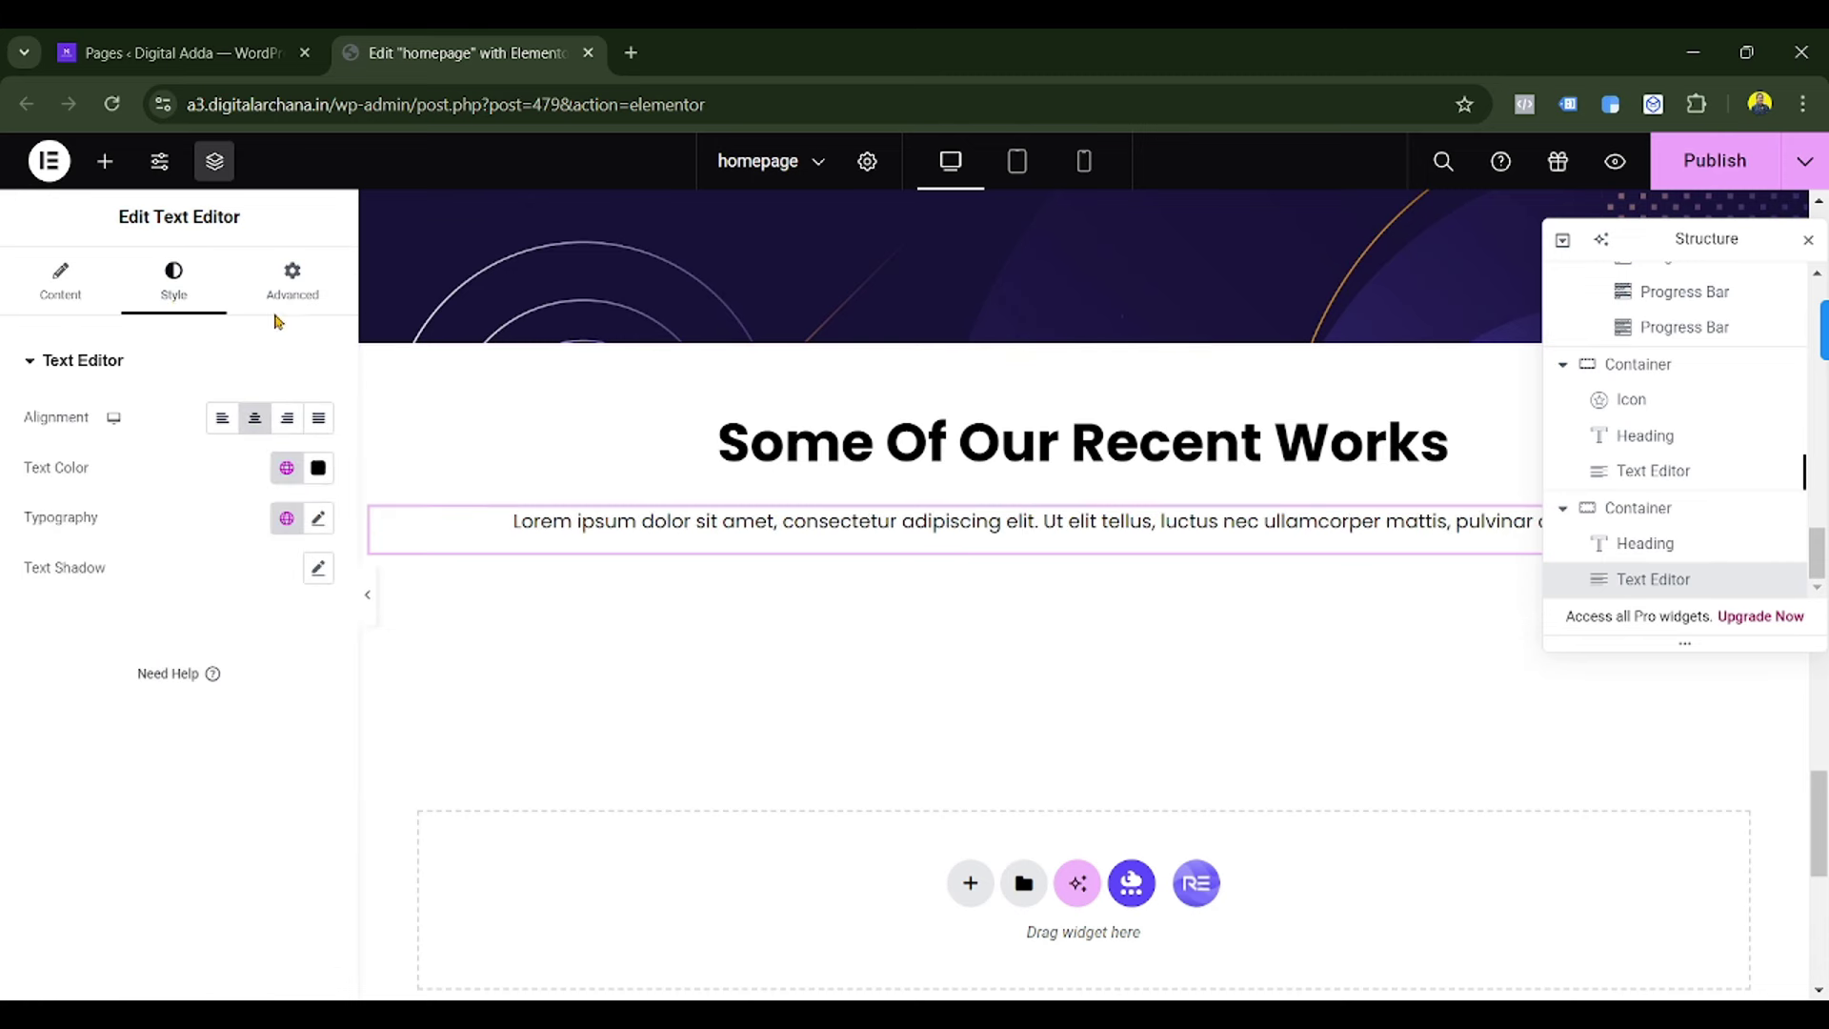
Give the paragraph a custom 42% width and set Align Self to center.
left_click(279, 303)
left_click(233, 605)
left_click(221, 720)
left_click_drag(98, 682, 123, 685)
left_click(255, 745)
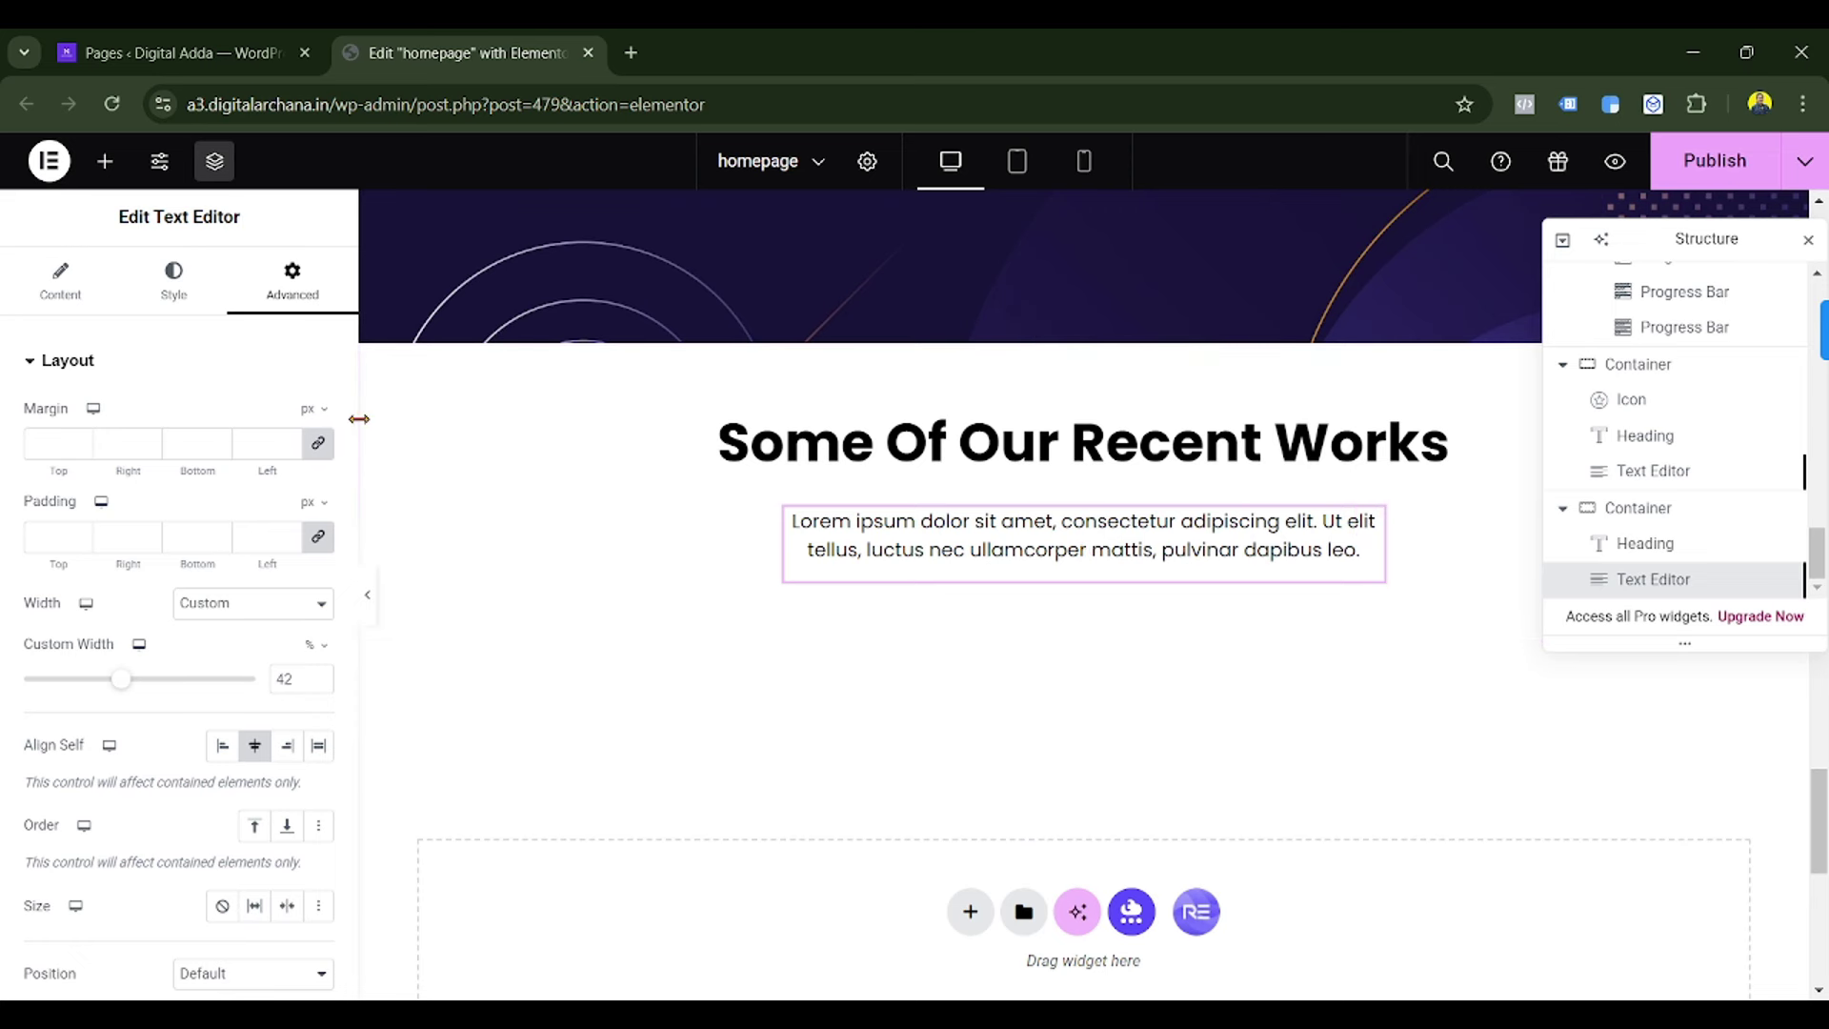
Add a Filterable Gallery below the paragraph and set it to two columns.
left_click(104, 161)
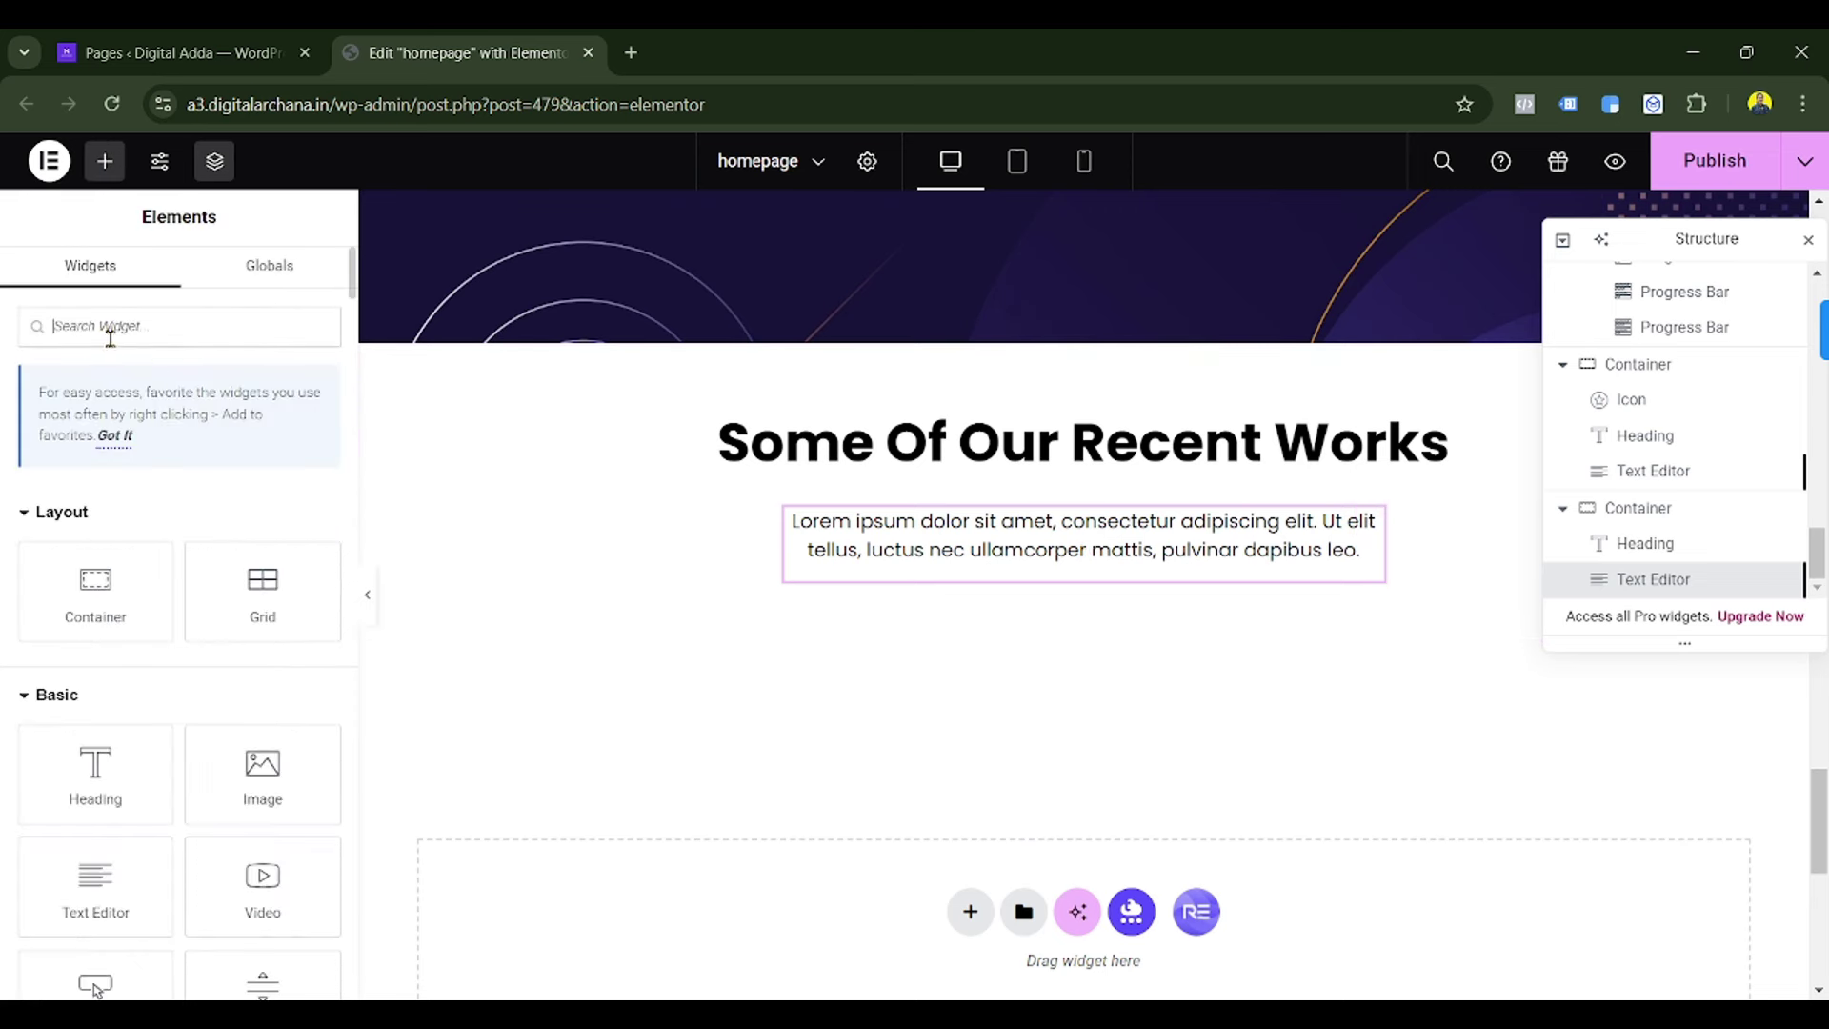
type("filt")
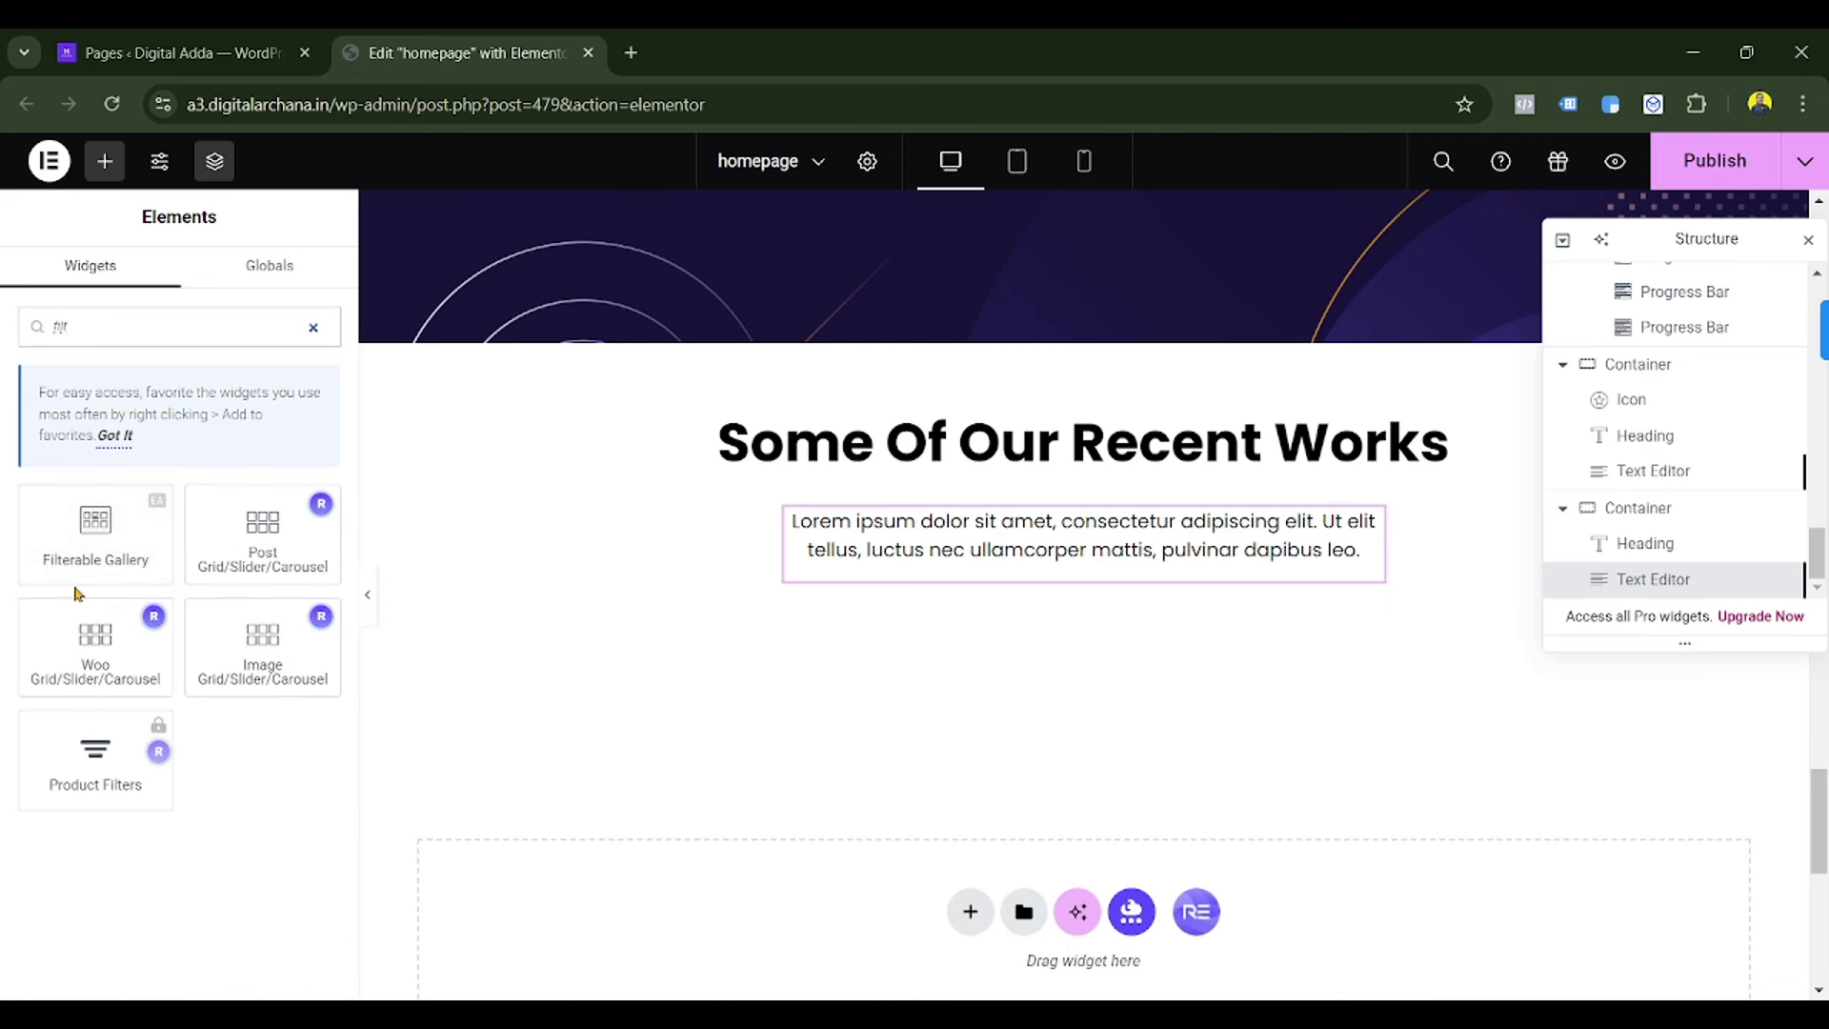
left_click_drag(95, 539, 945, 577)
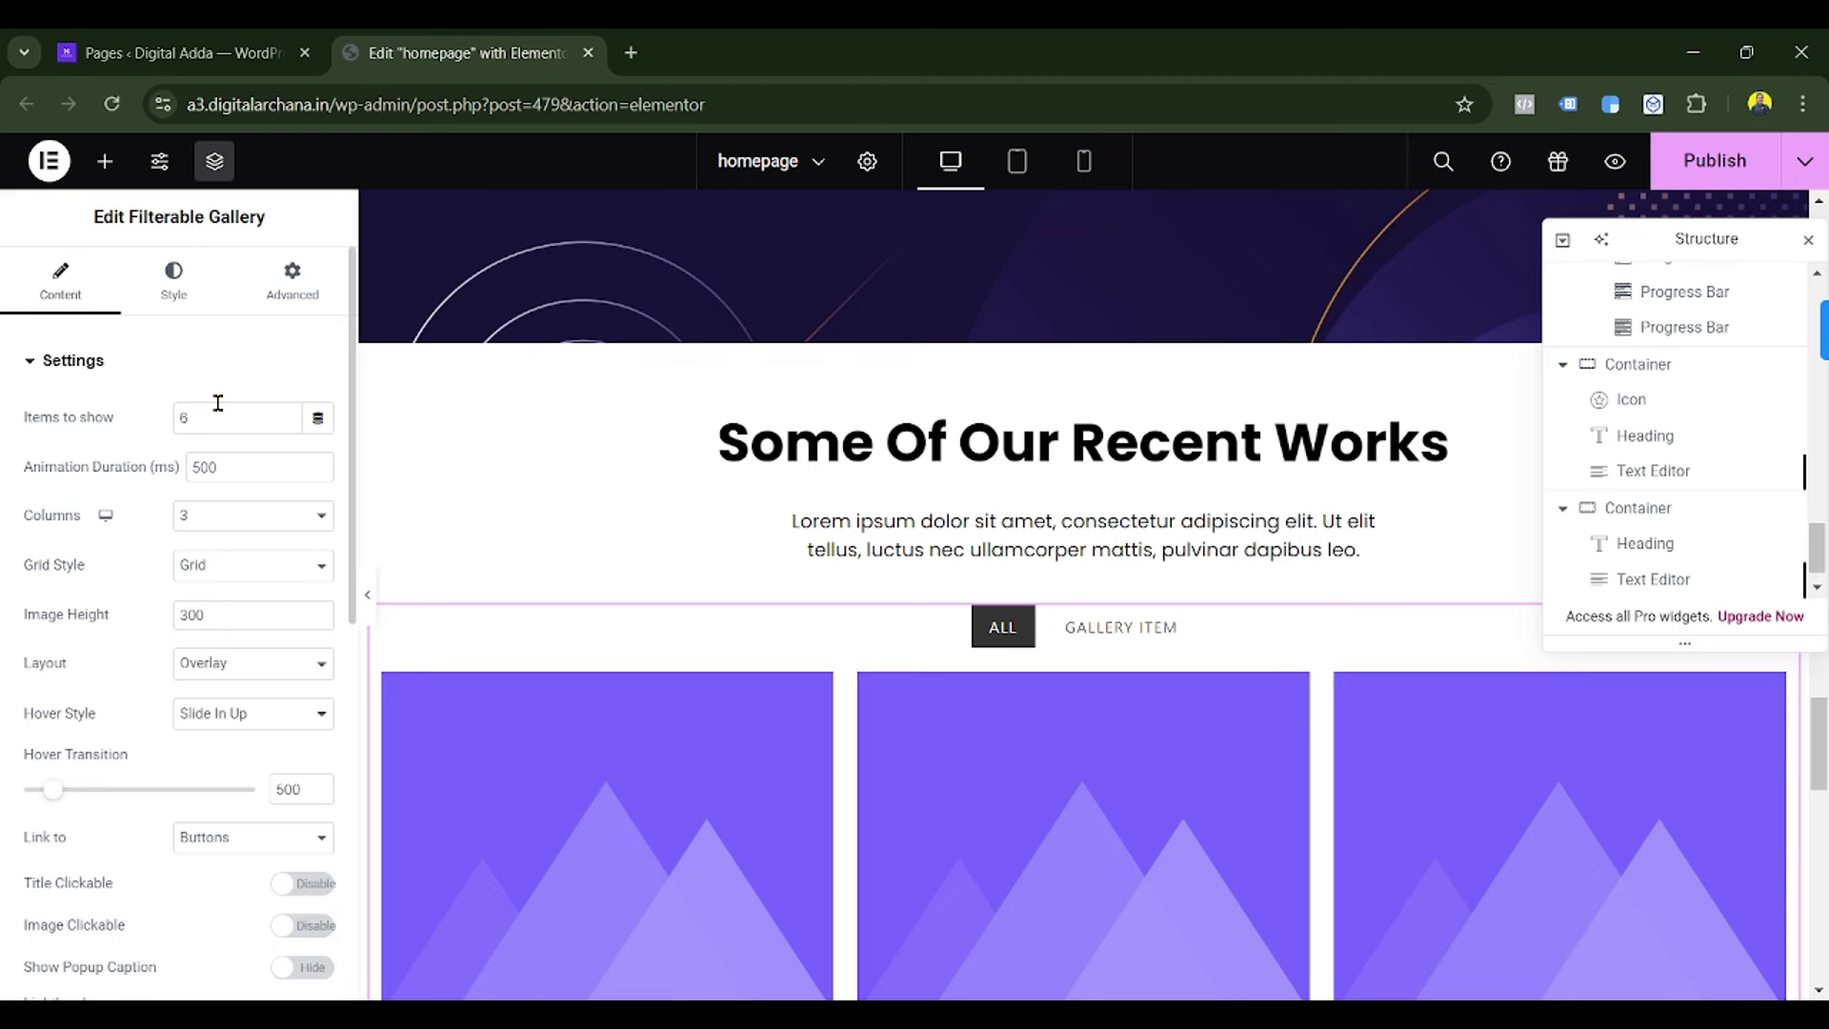
left_click(228, 506)
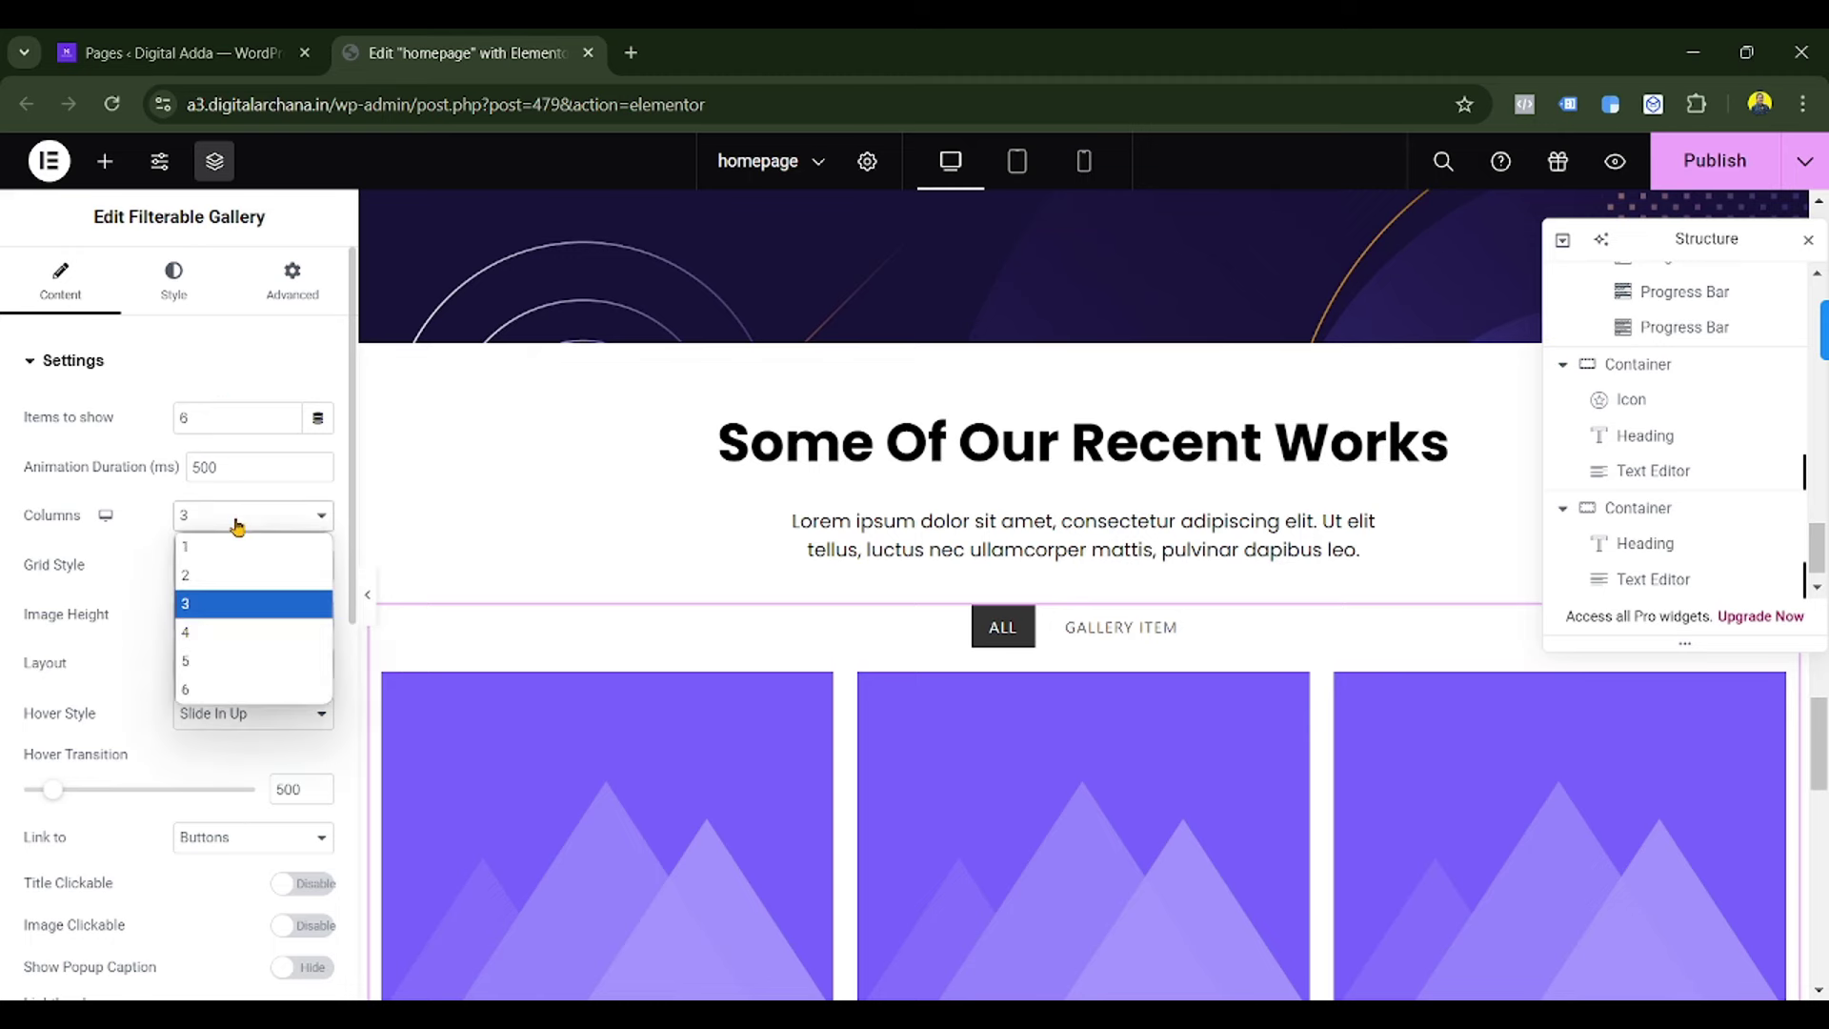
left_click(233, 585)
scroll(569, 644, "down", 5)
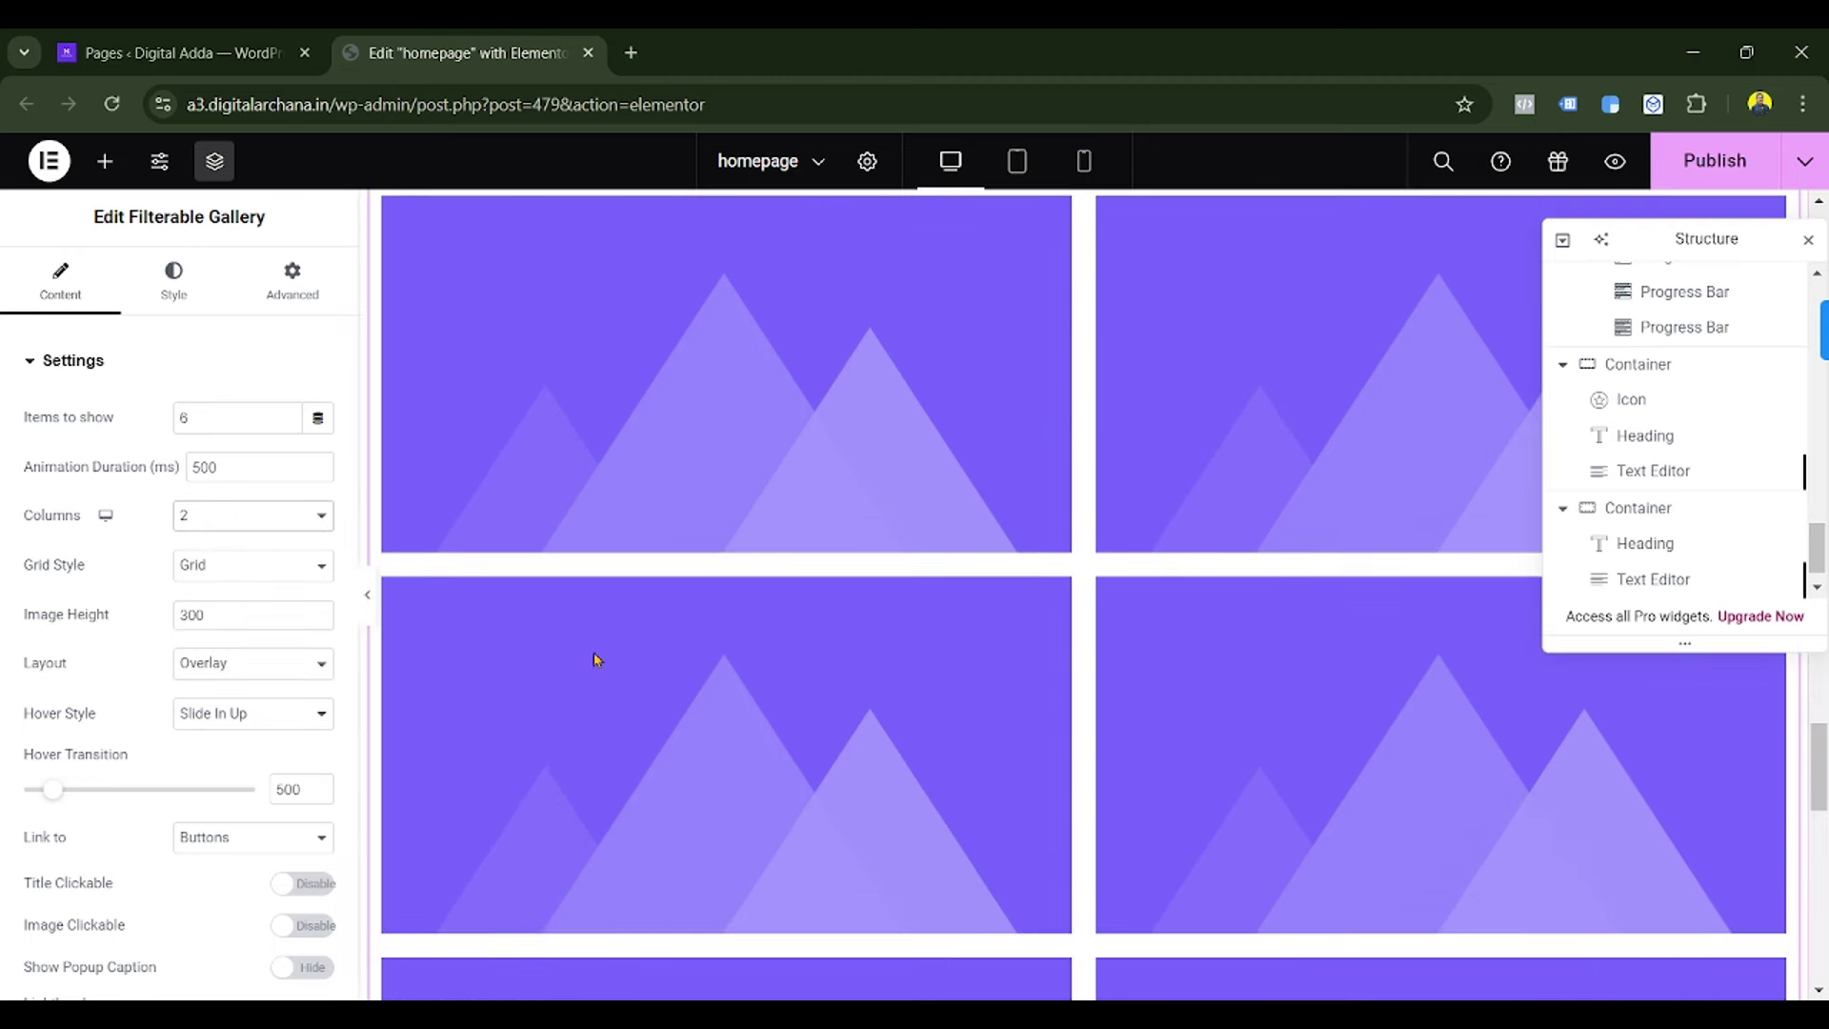
mouse_move(625, 662)
scroll(804, 682, "up", 5)
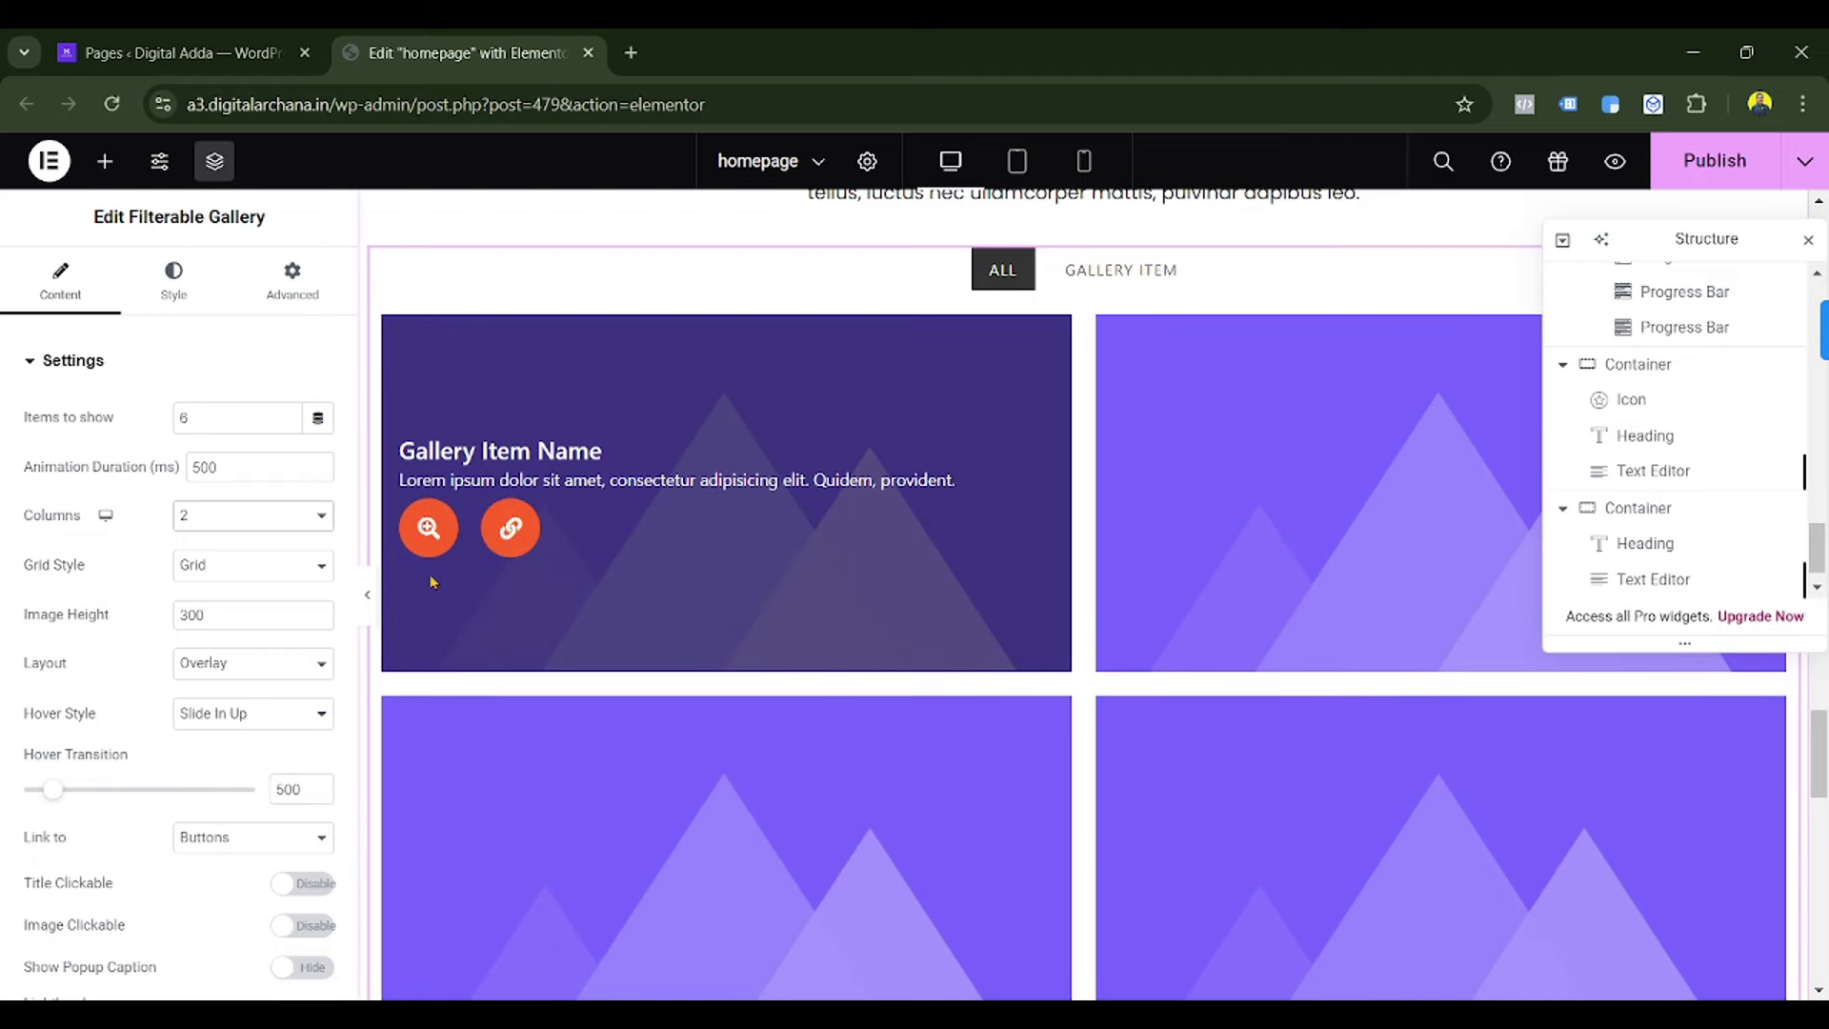
Preview the GALLERY ITEM filter, then try showing 8 gallery items.
left_click(225, 416)
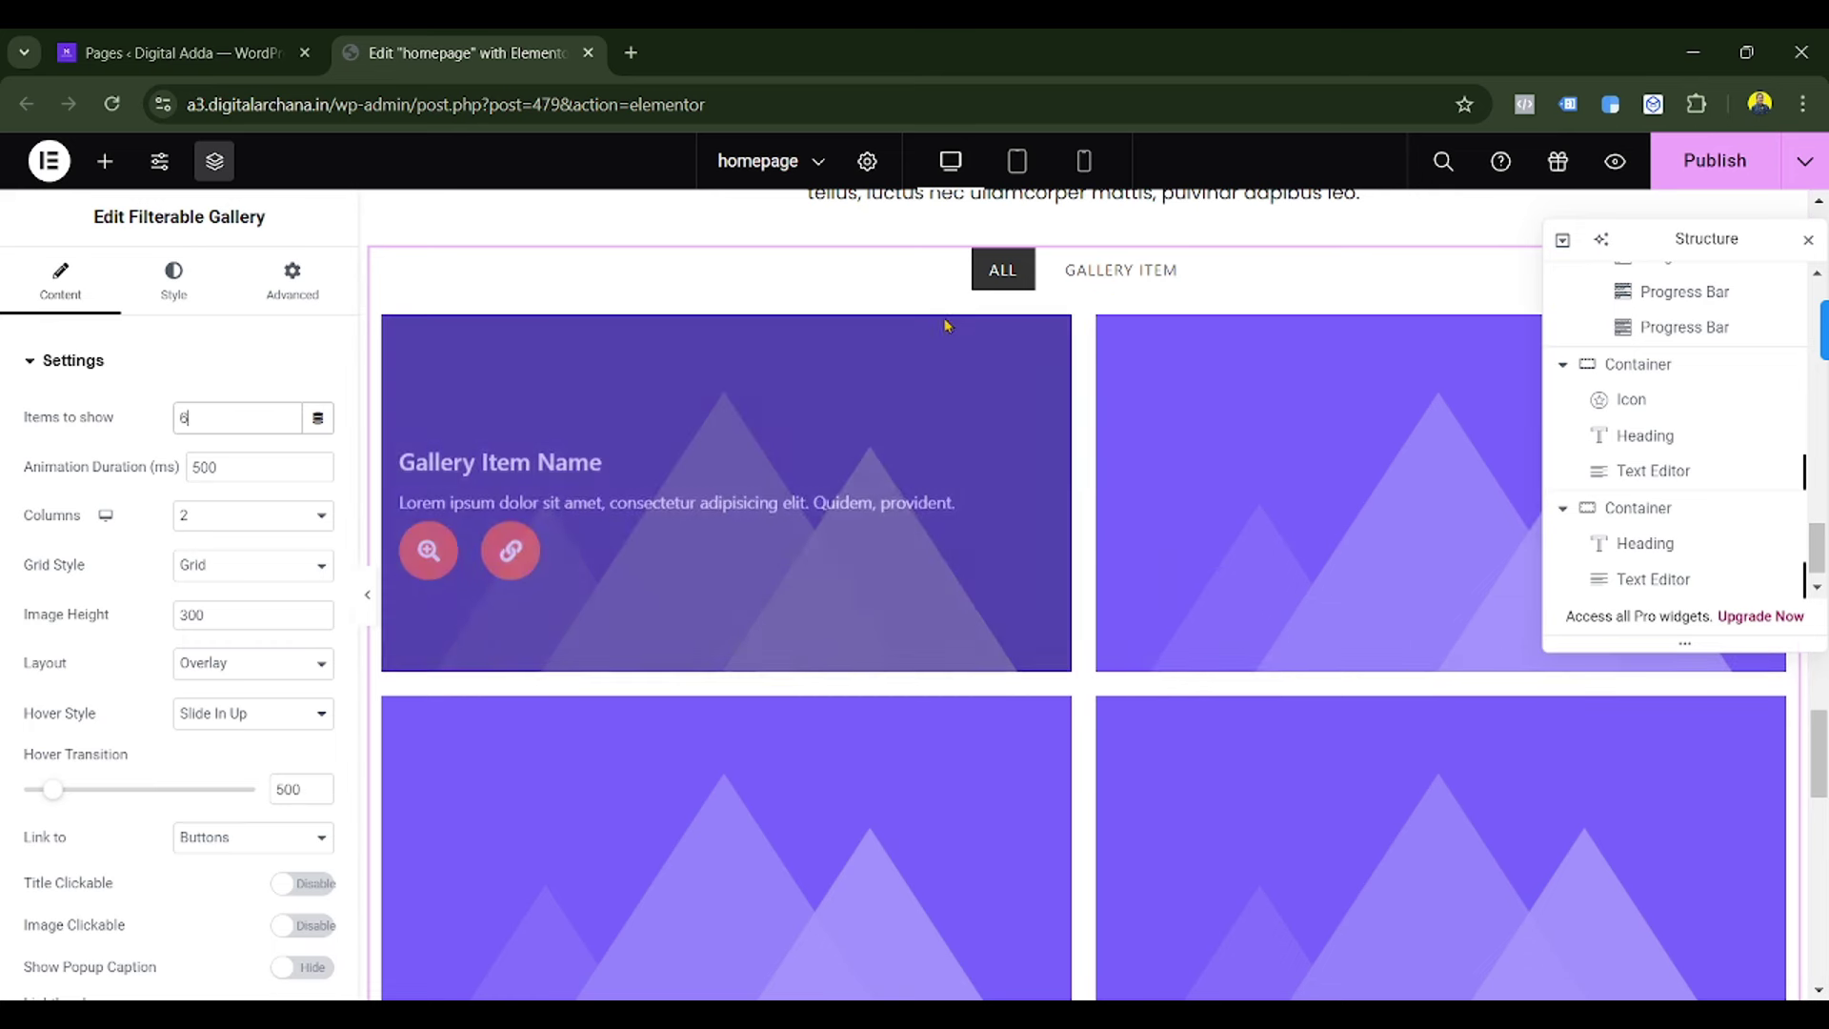
left_click(1082, 274)
left_click(999, 272)
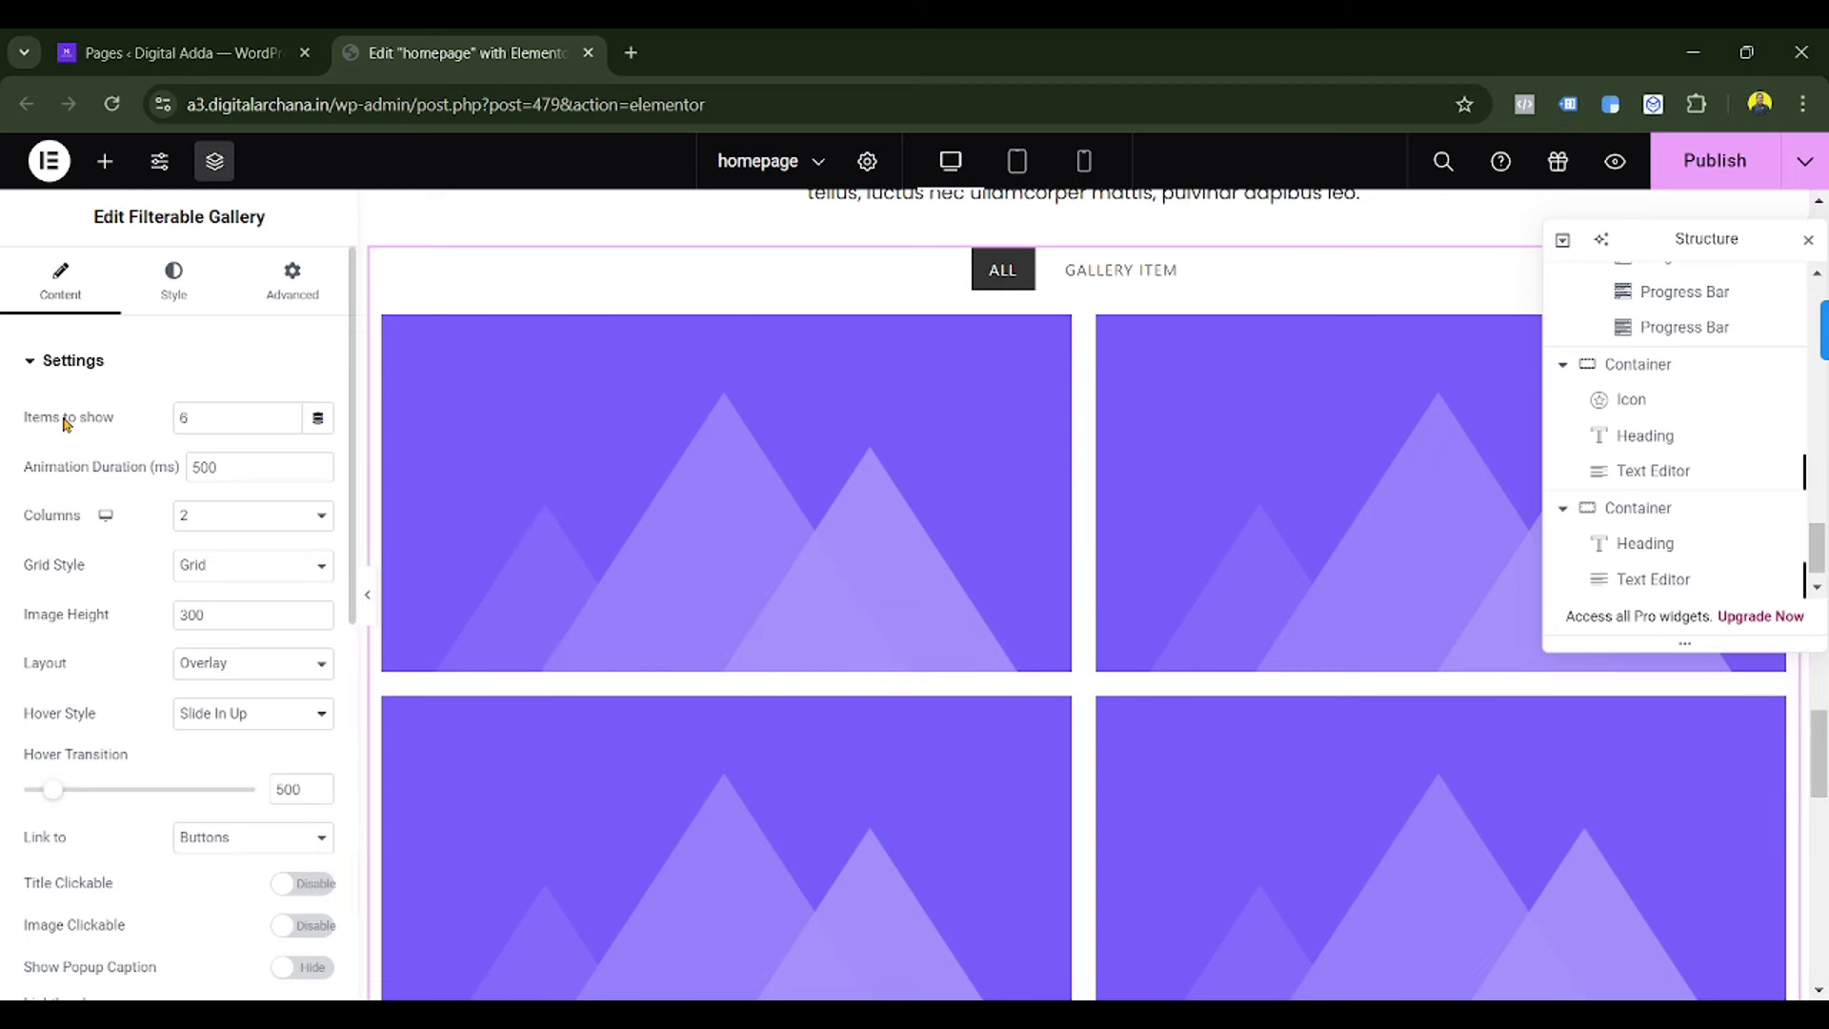
scroll(847, 595, "down", 4)
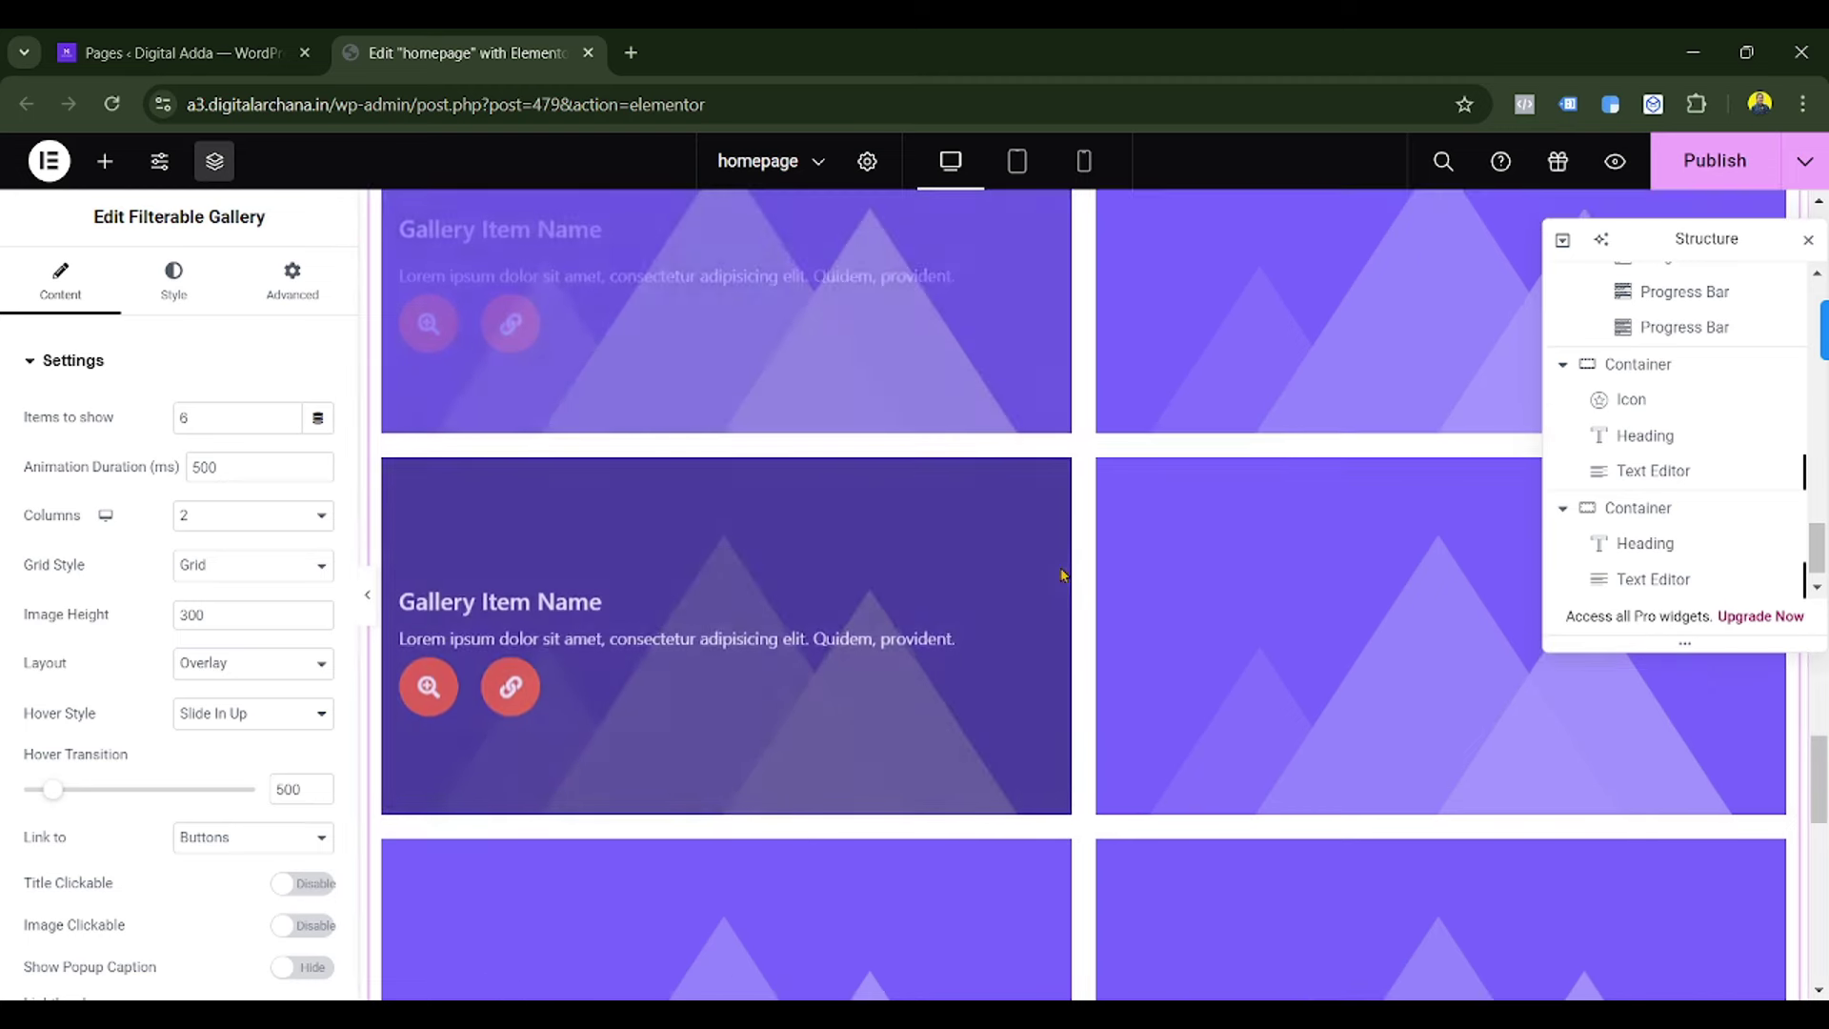
double_click(203, 416)
type("8")
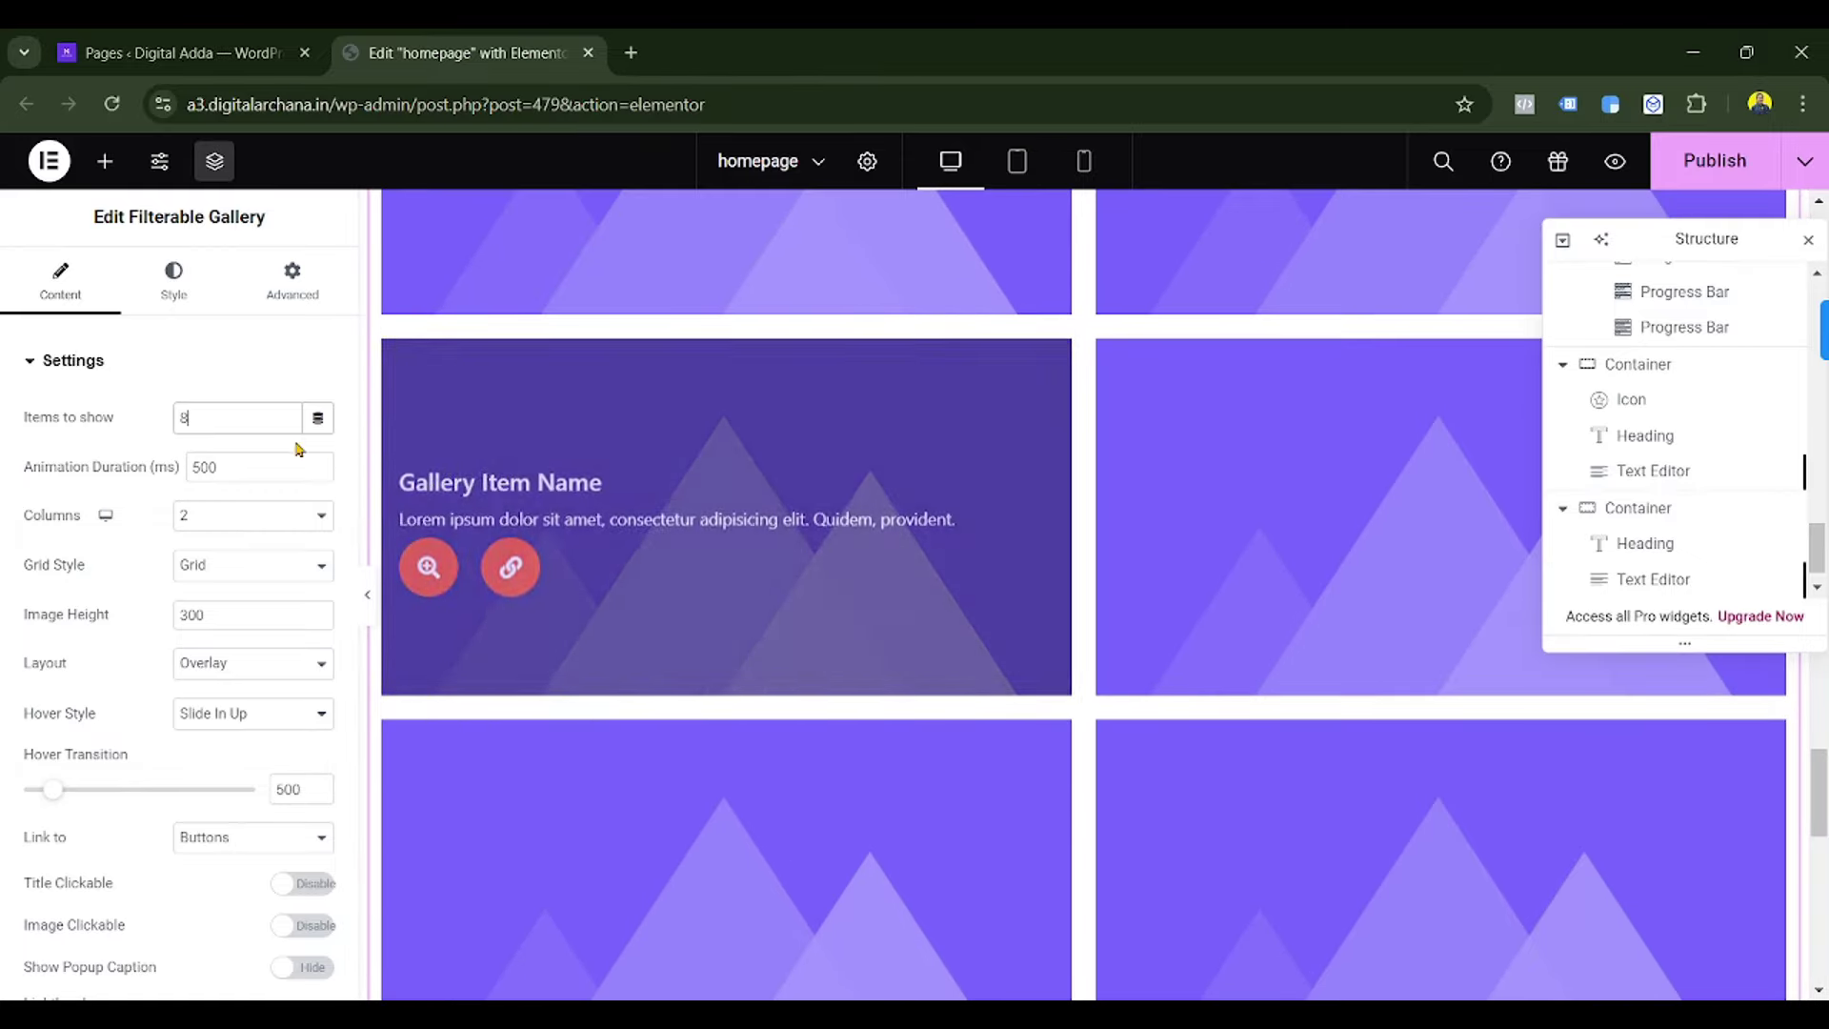
left_click_drag(206, 410, 155, 428)
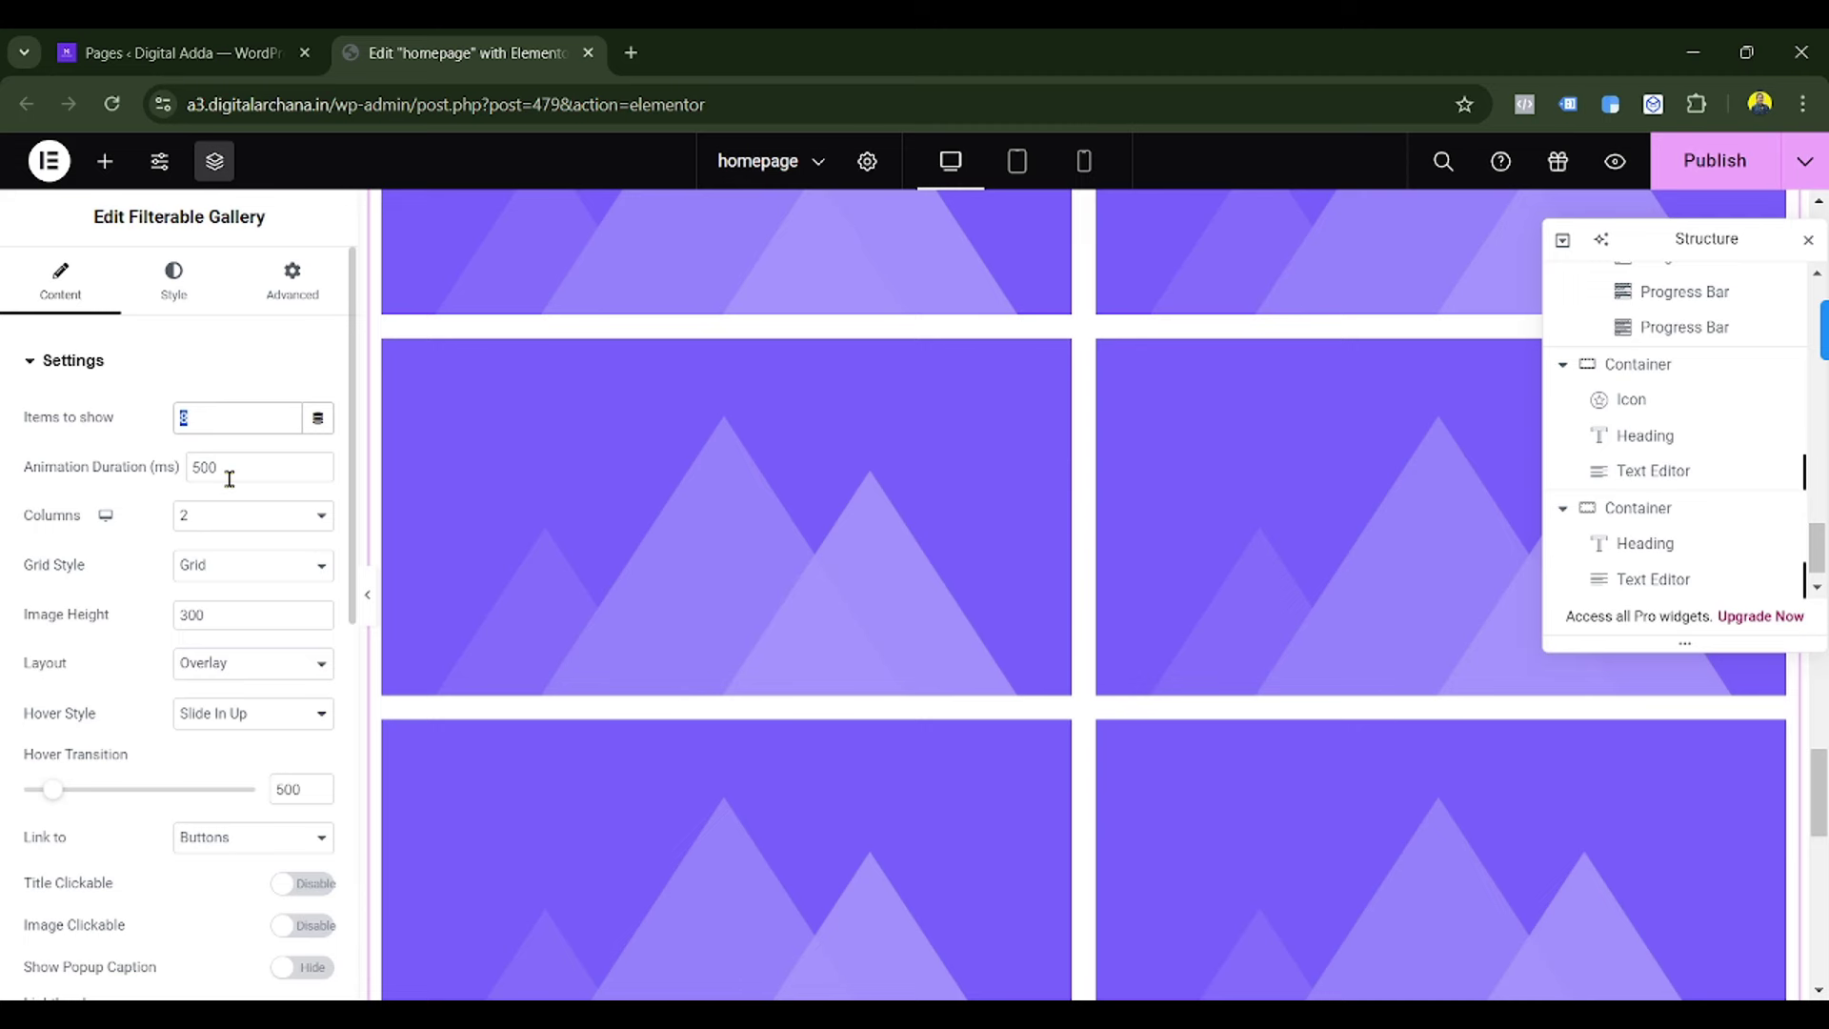
scroll(805, 743, "down", 1)
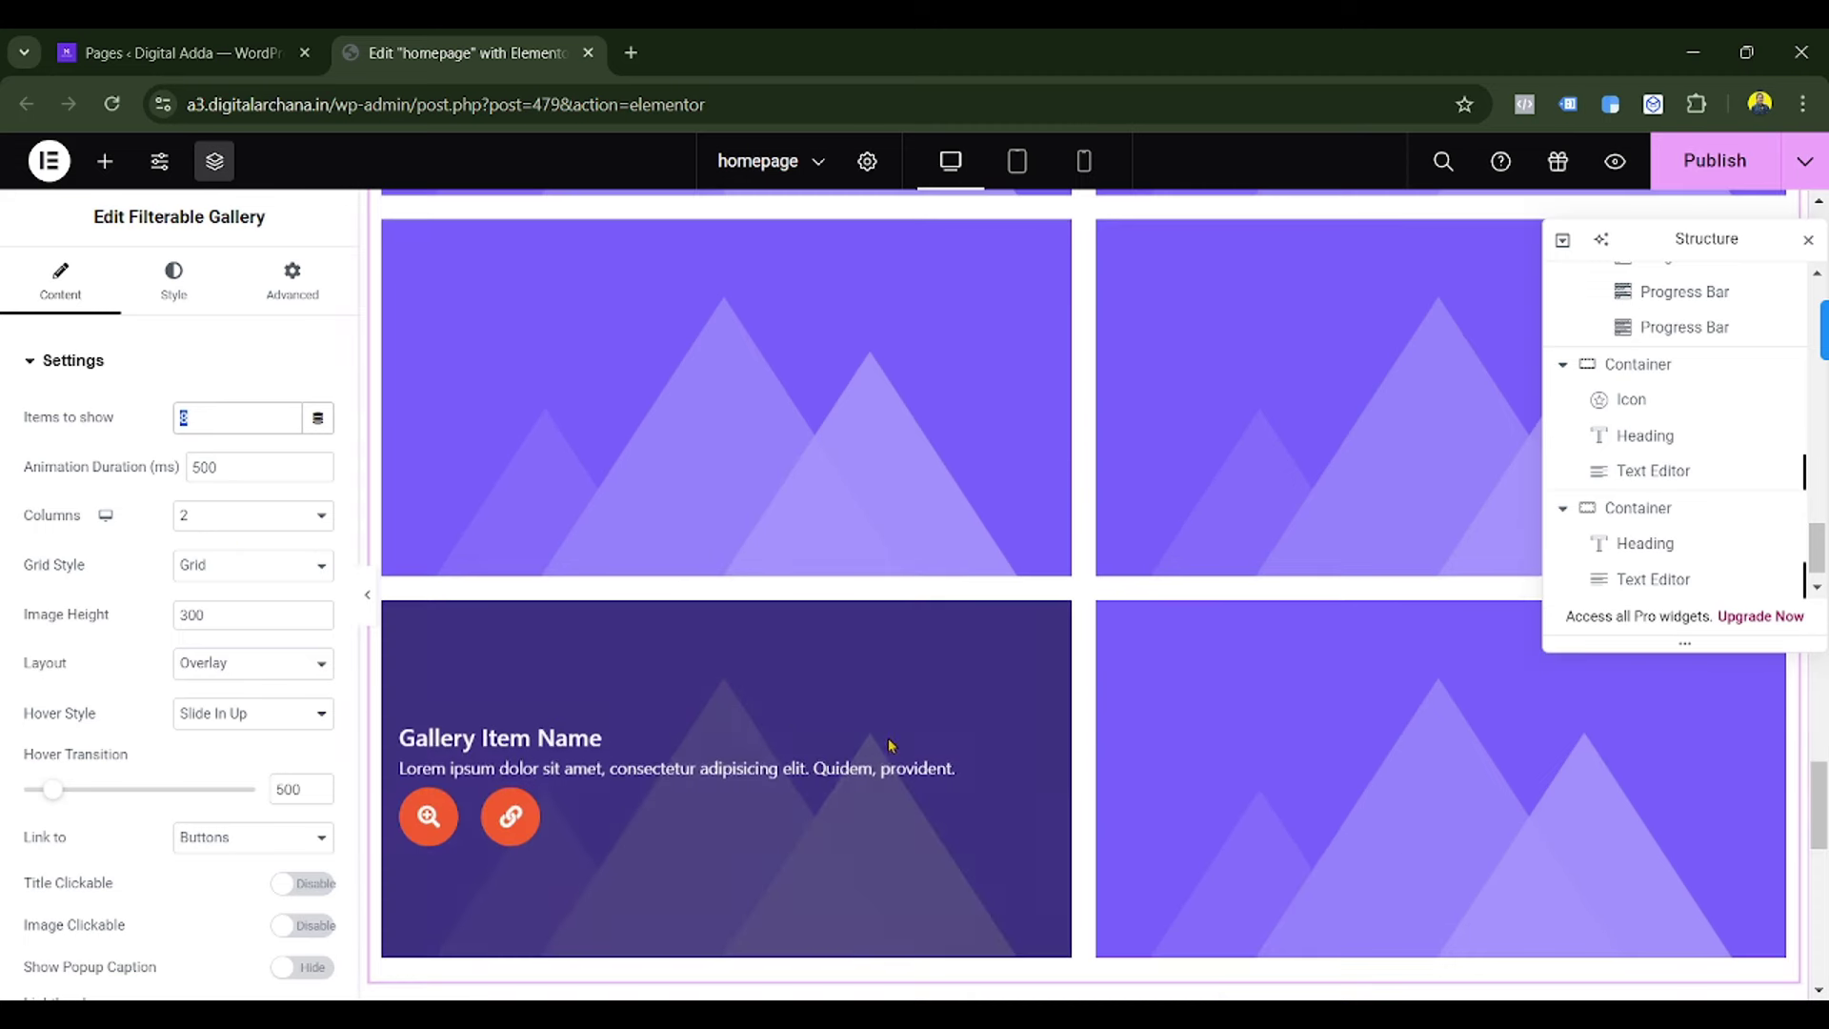
scroll(19, 743, "down", 5)
scroll(169, 767, "down", 3)
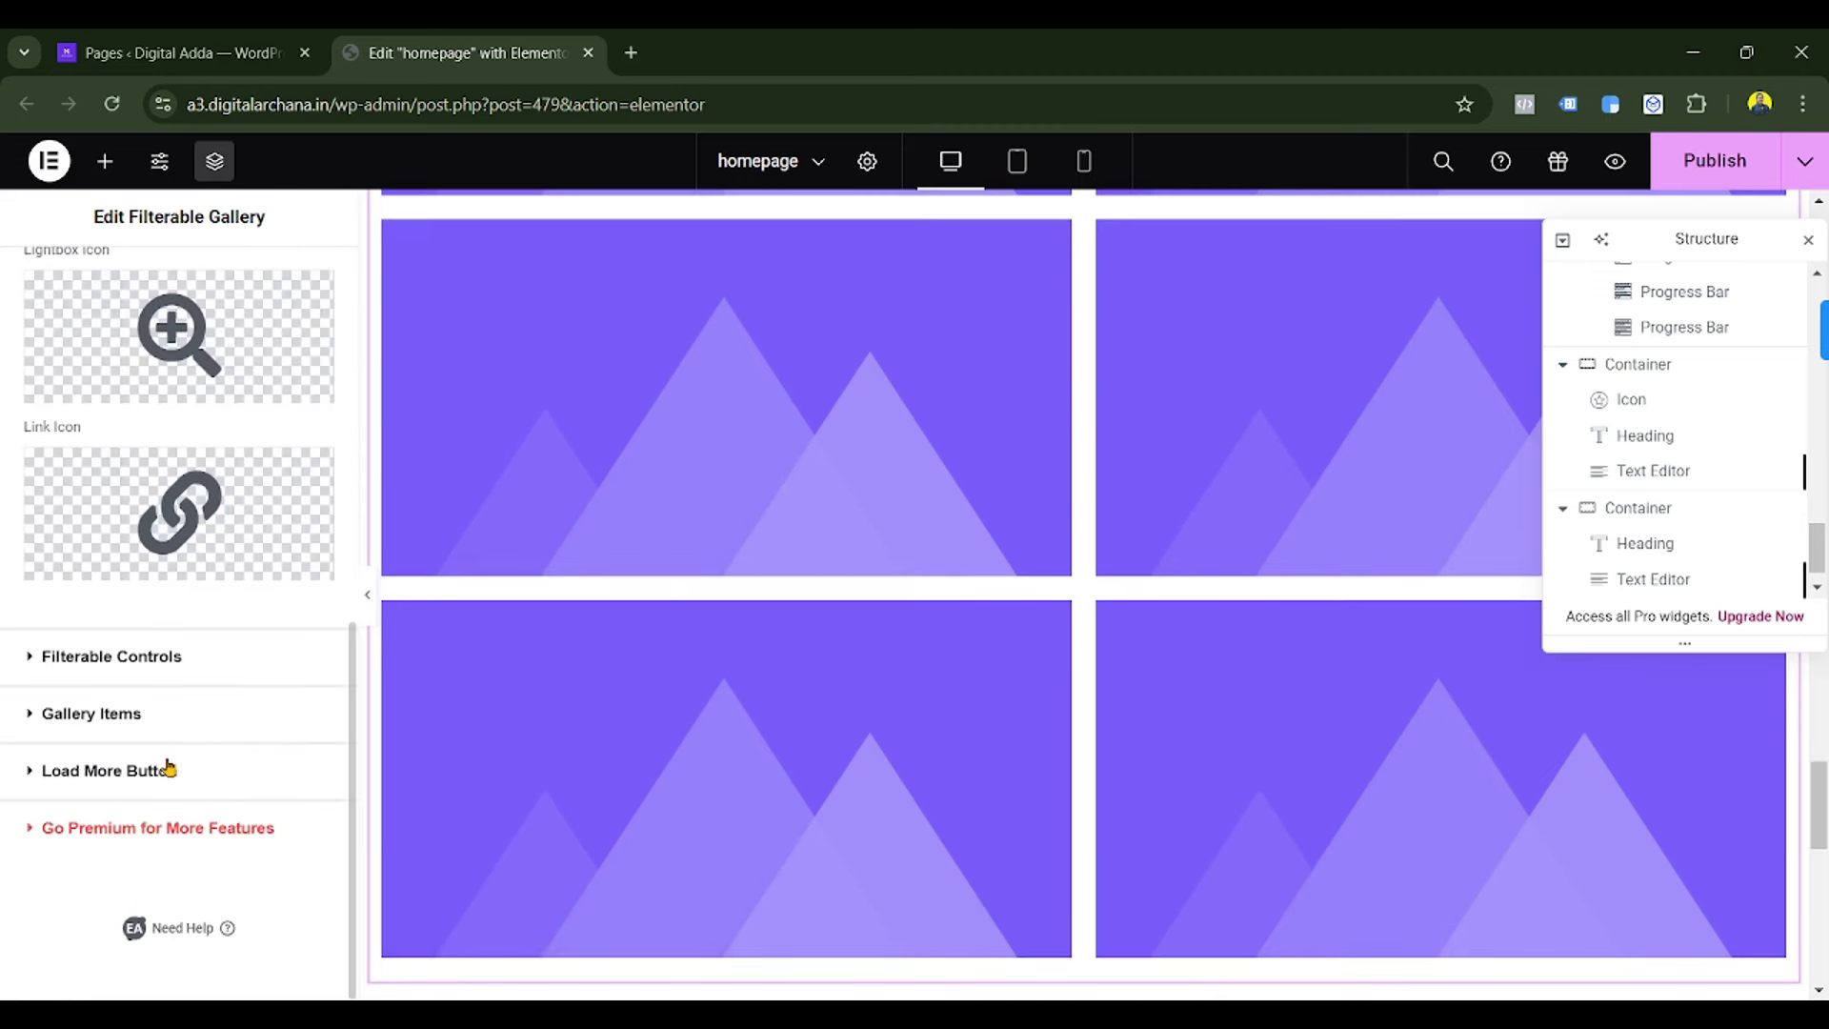
Set the gallery's items-to-show count back to 6.
left_click(85, 669)
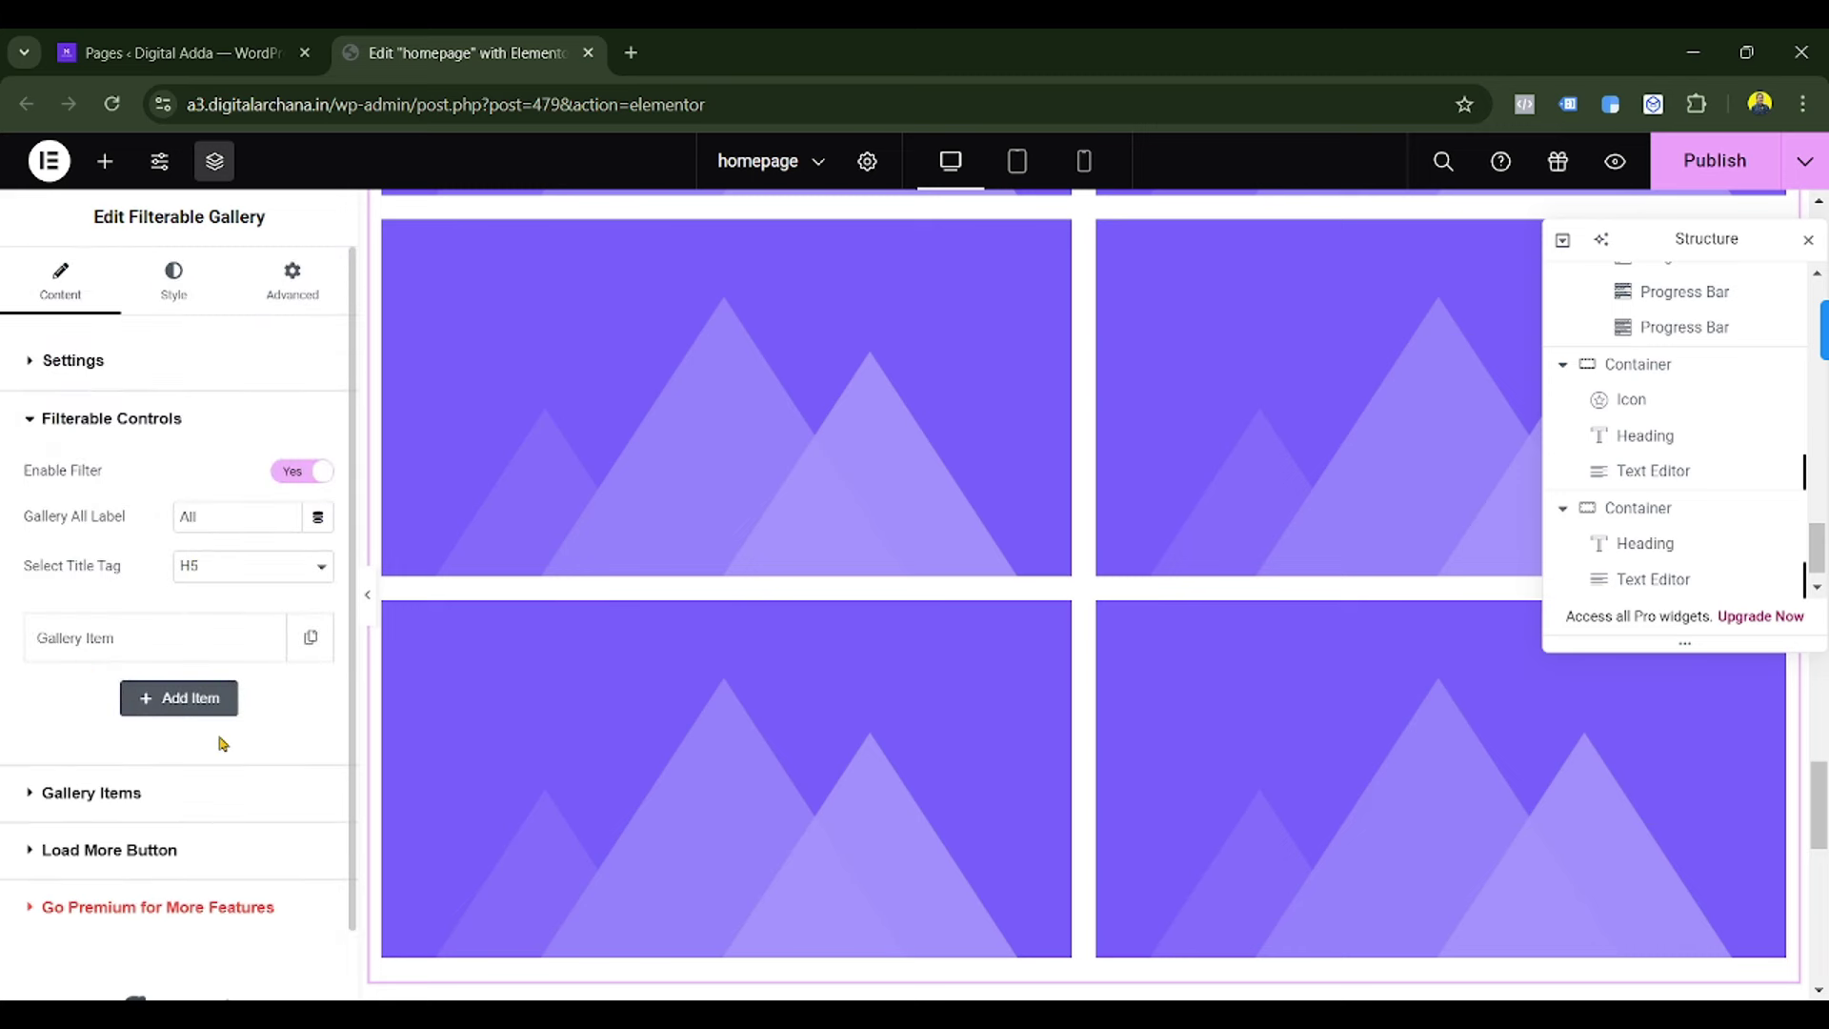
left_click(115, 377)
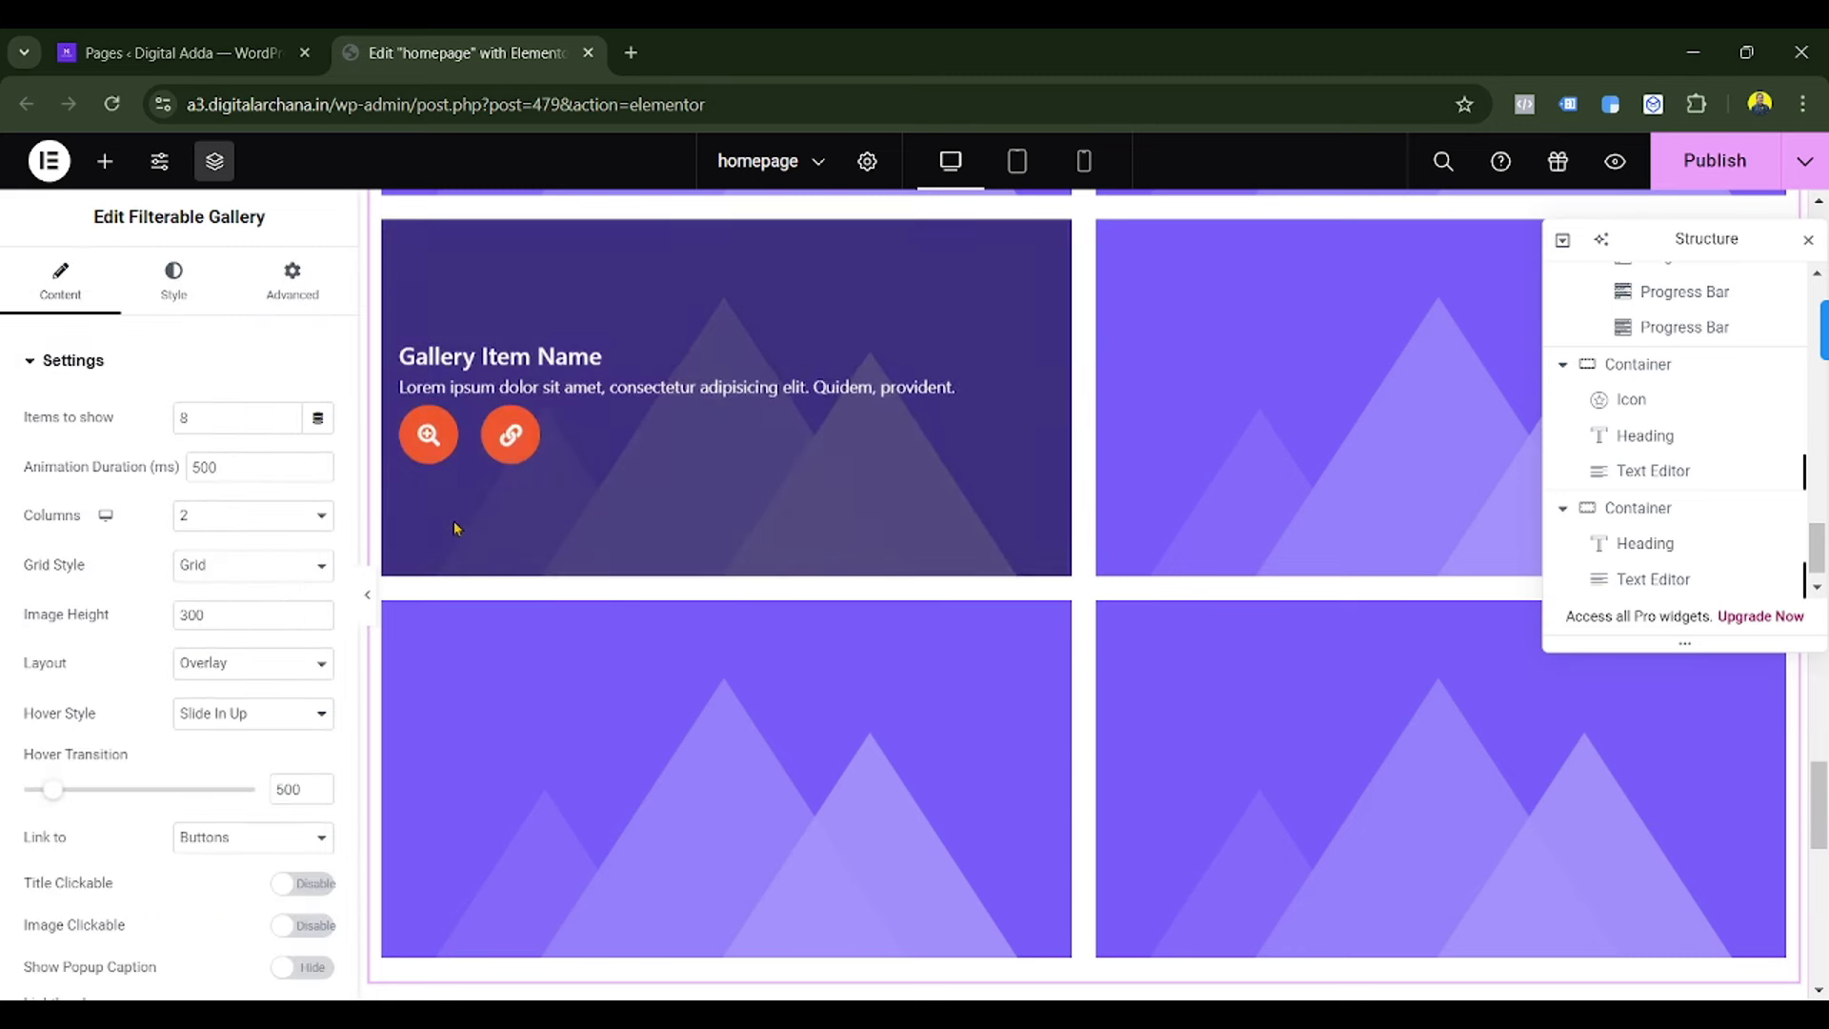
left_click_drag(232, 418, 104, 444)
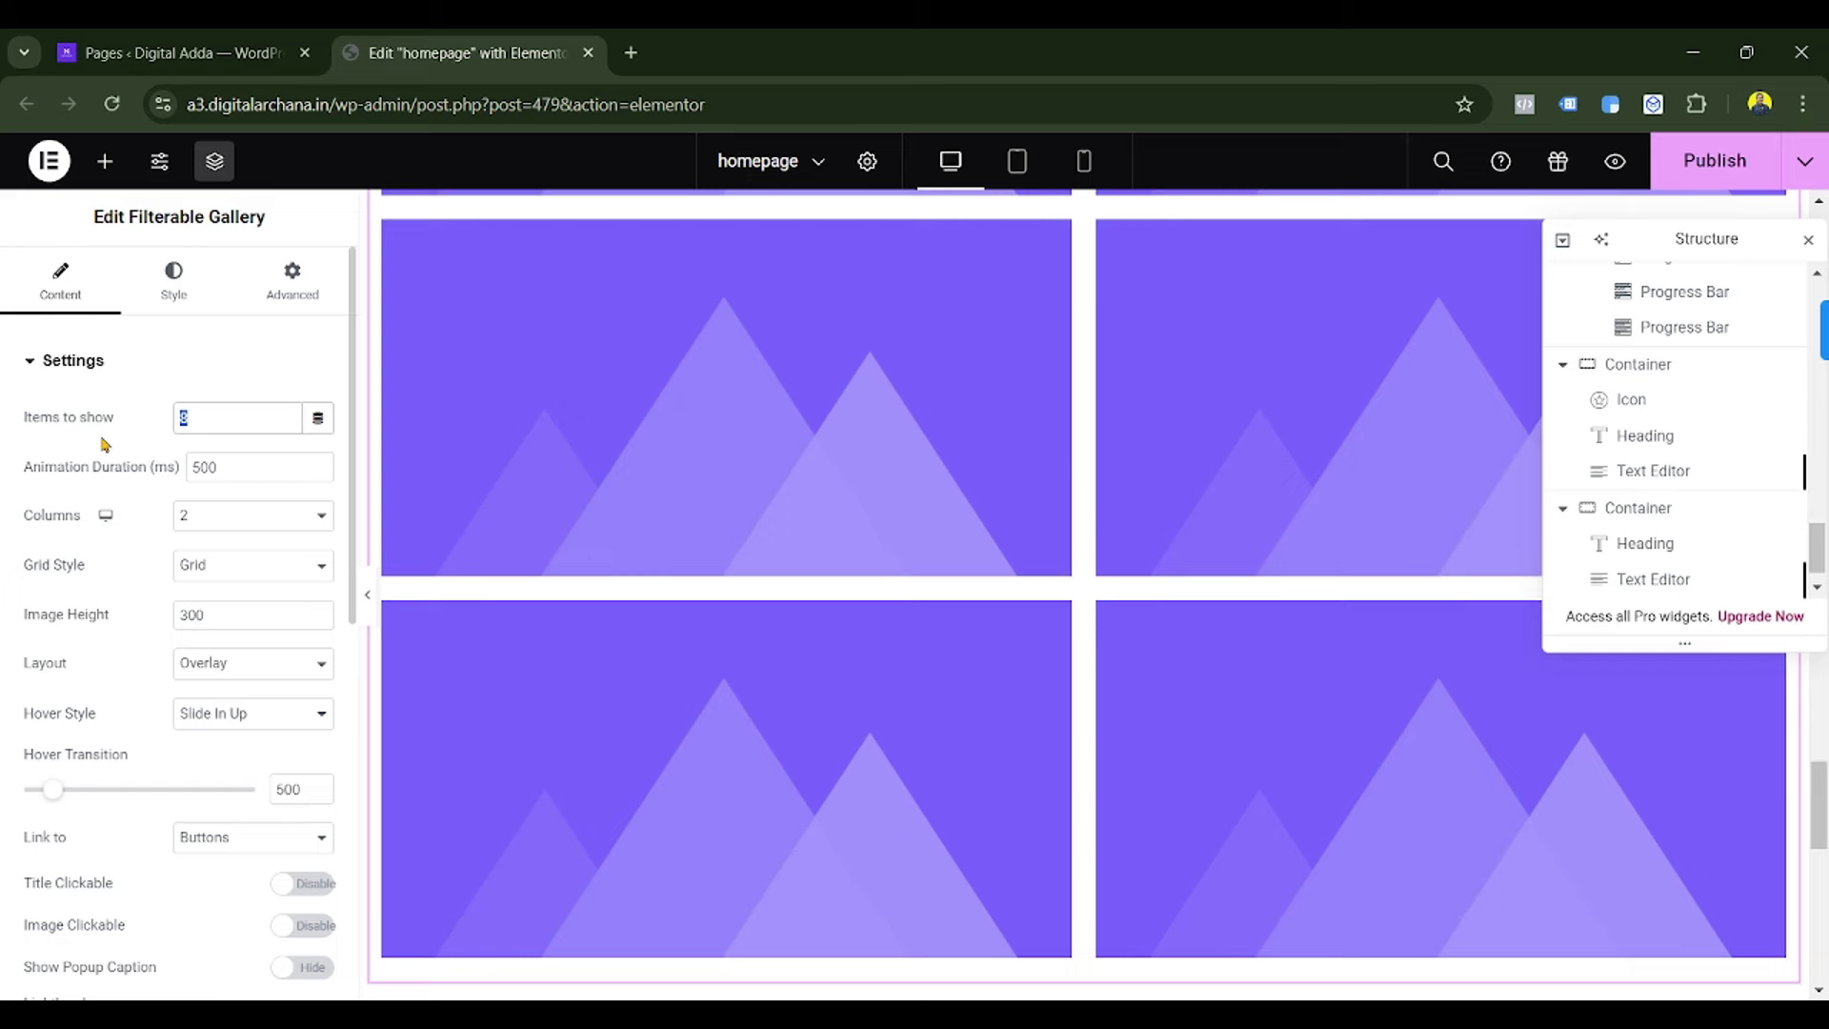
type("6")
Try four columns, return to two, and switch the grid style to Masonry.
left_click(221, 520)
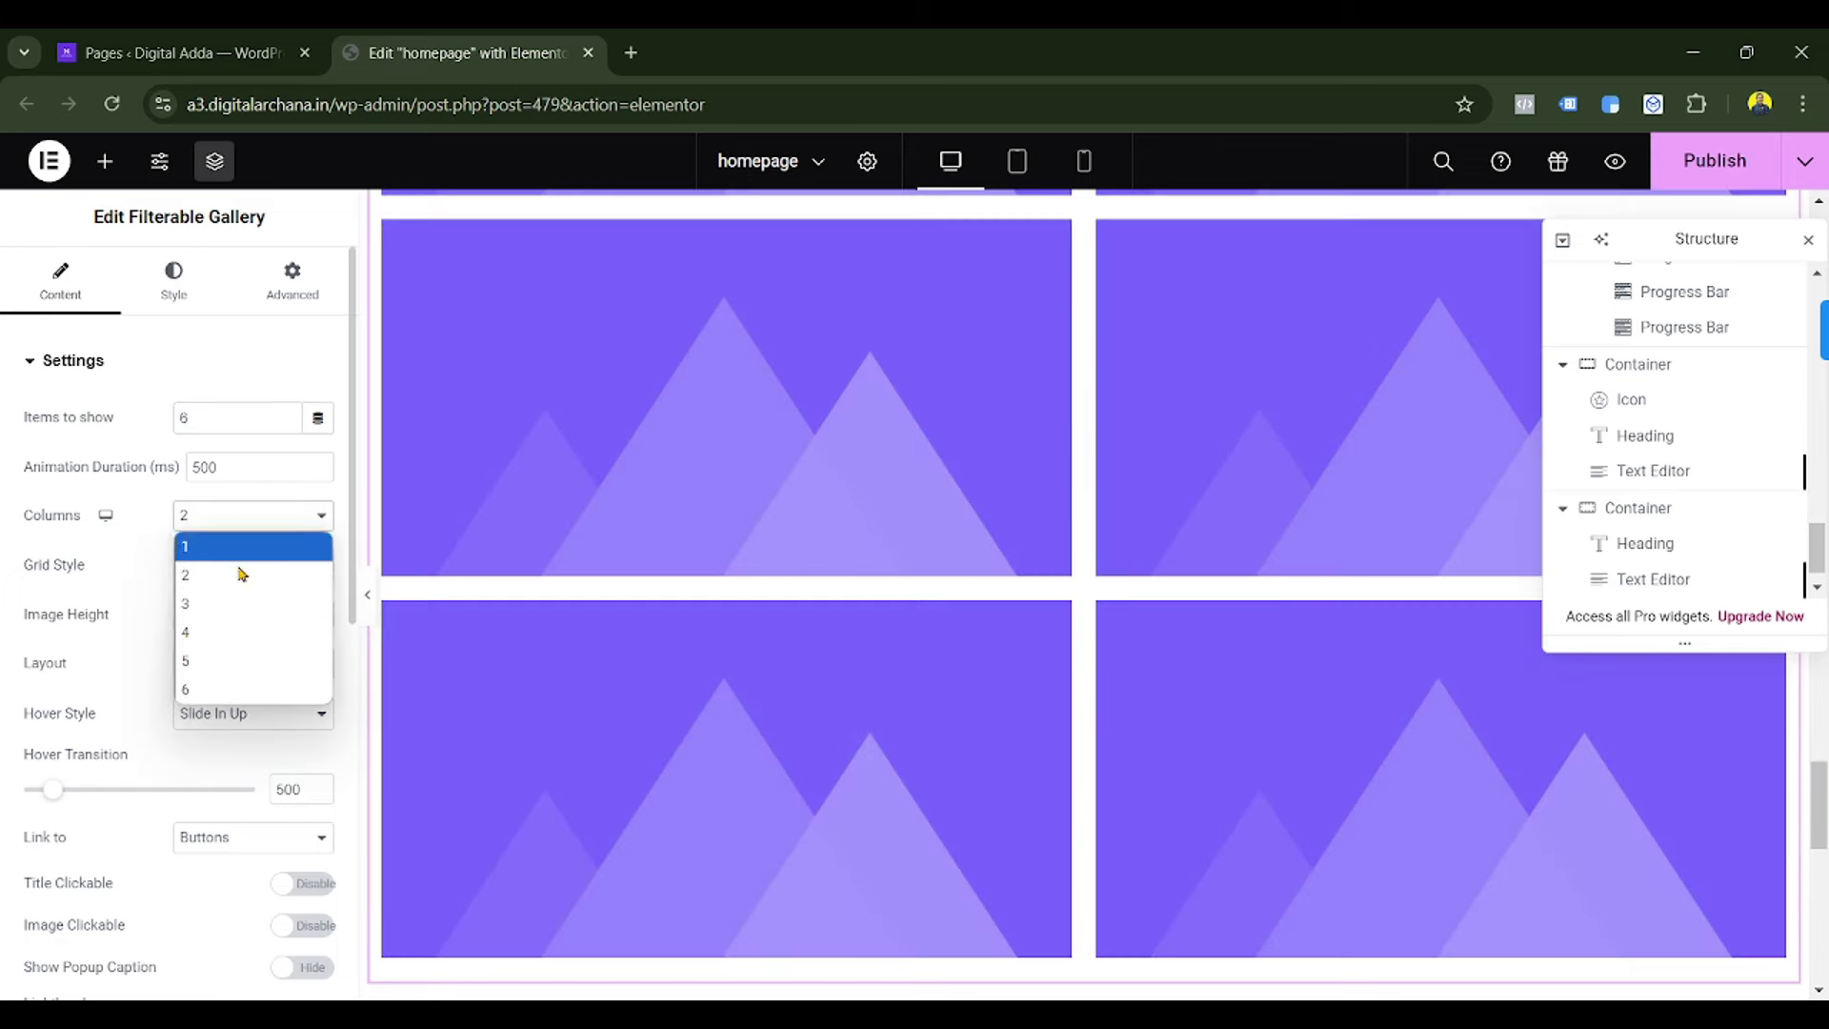
left_click(241, 598)
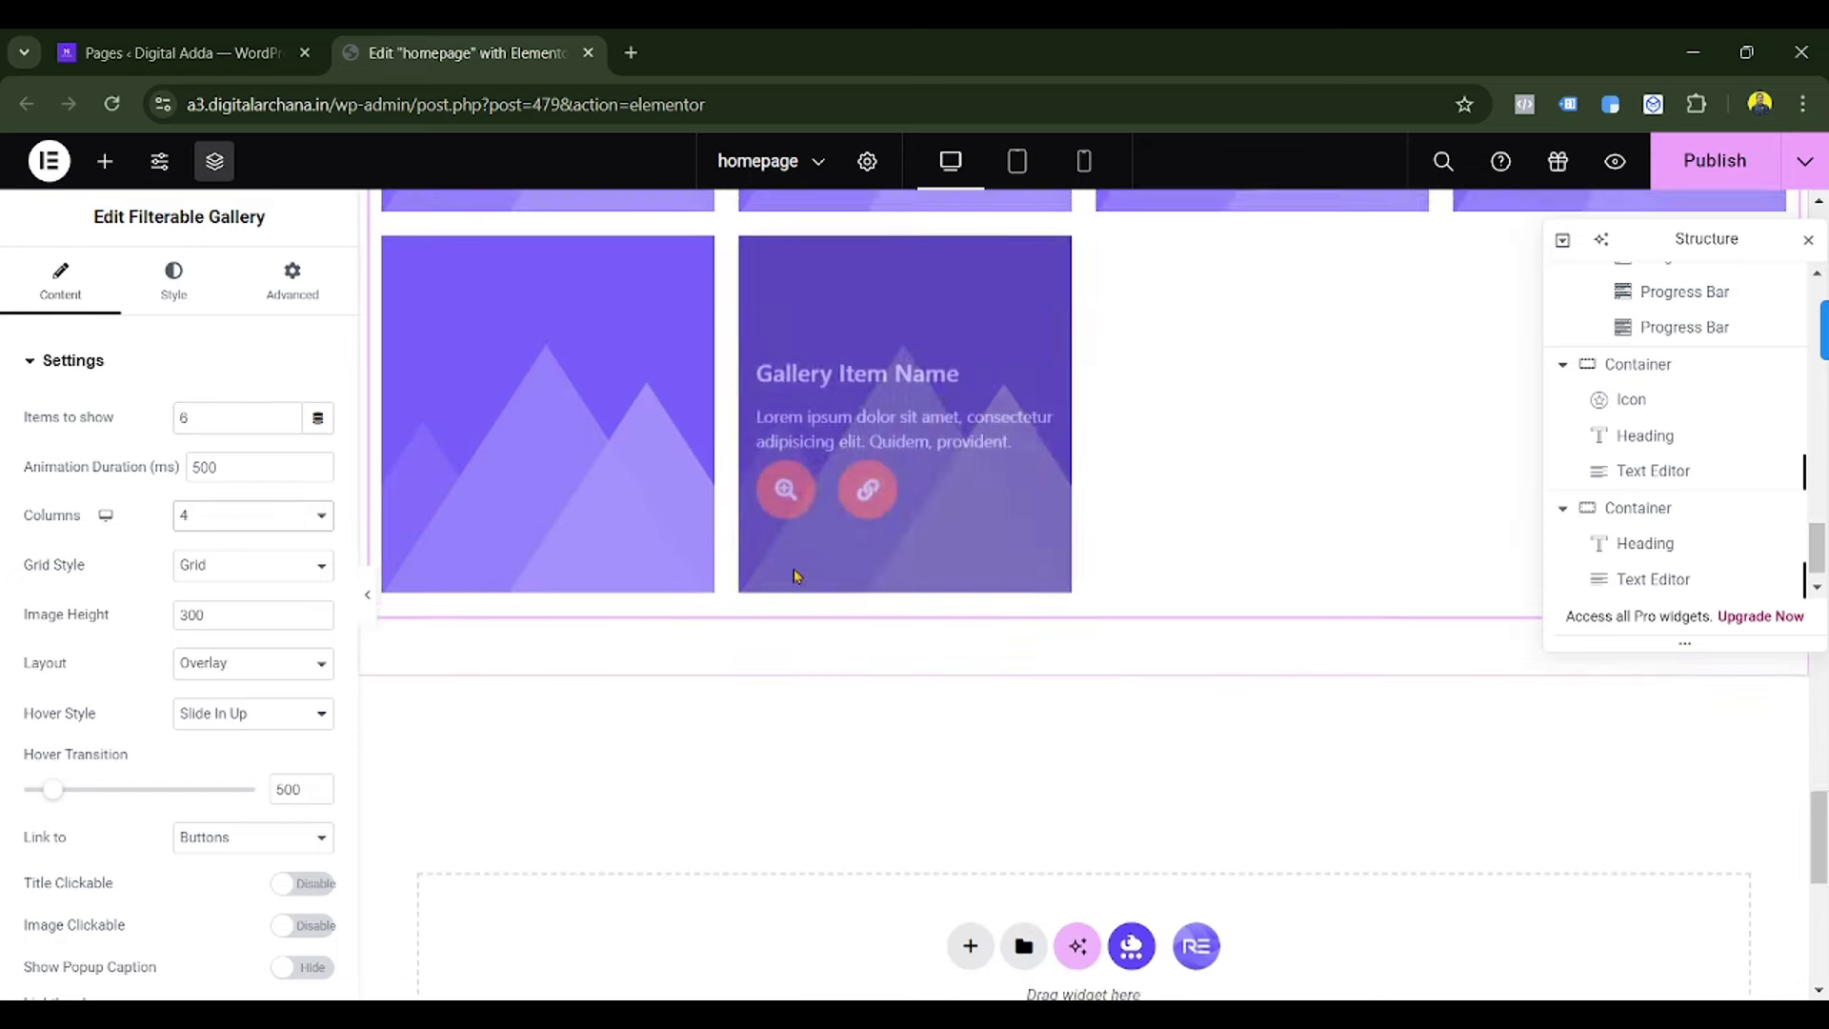
scroll(796, 572, "up", 5)
left_click(217, 519)
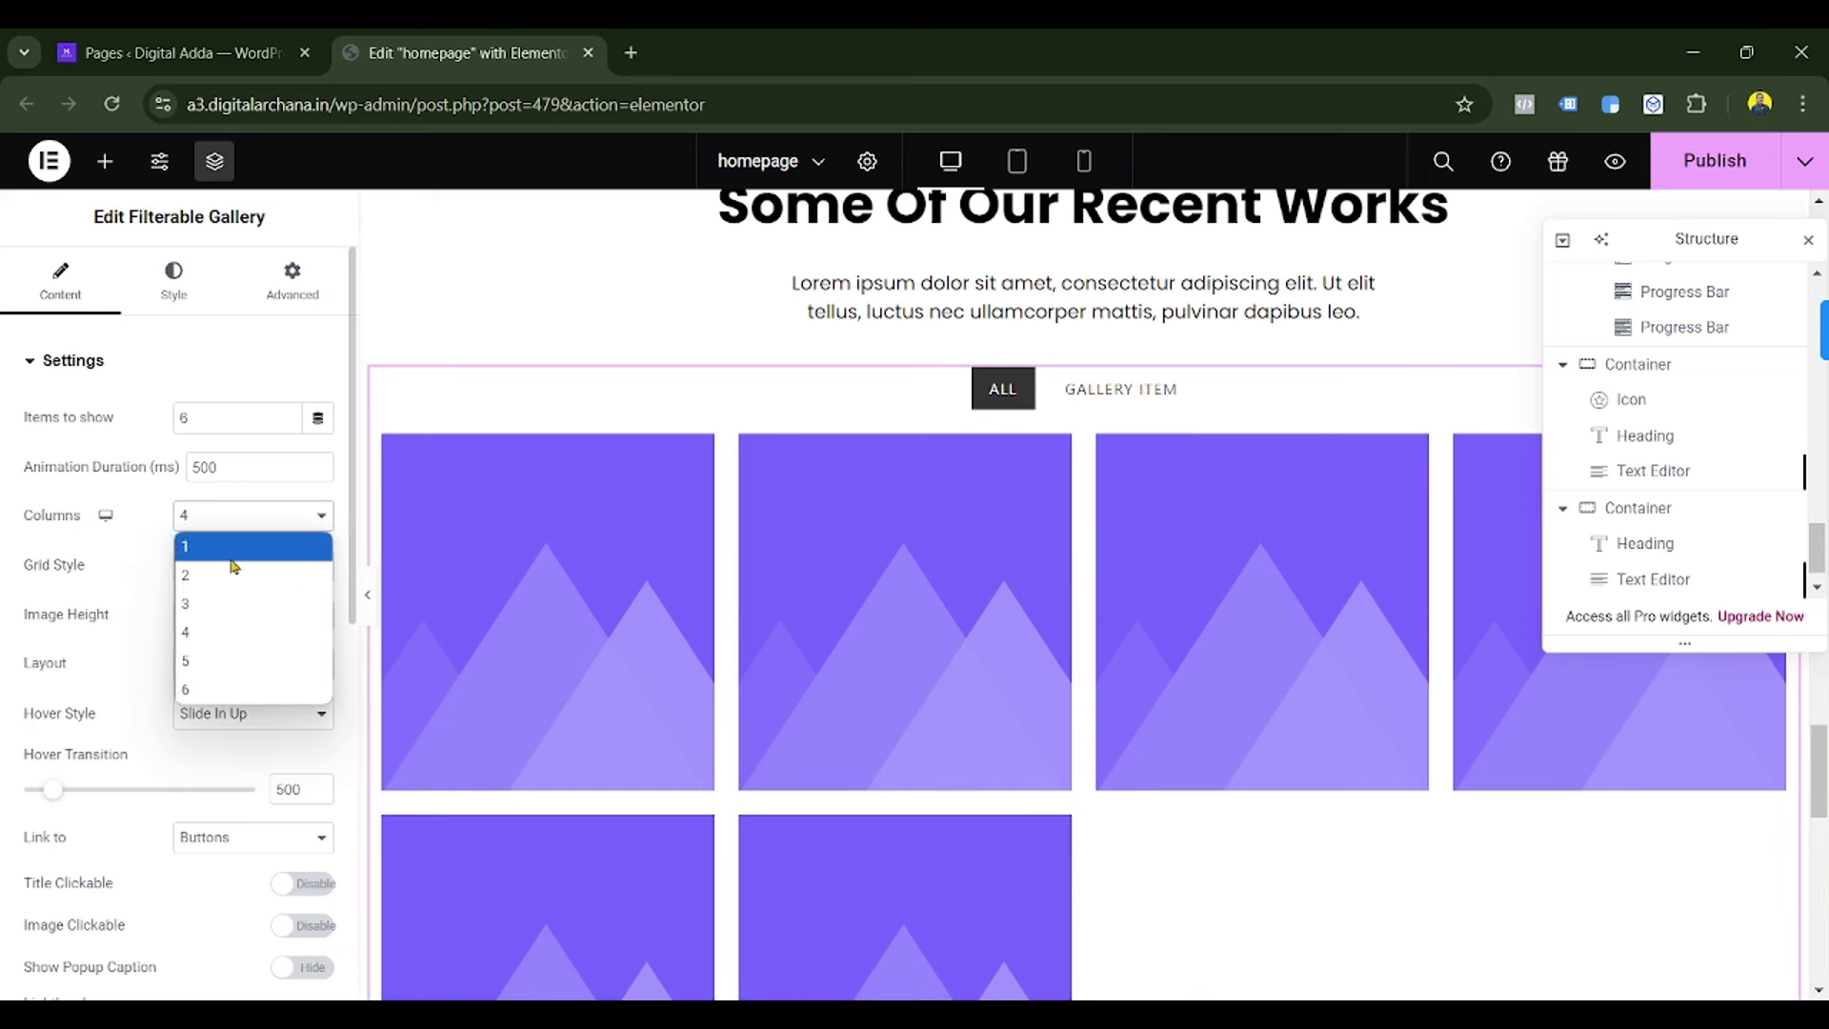
left_click(209, 575)
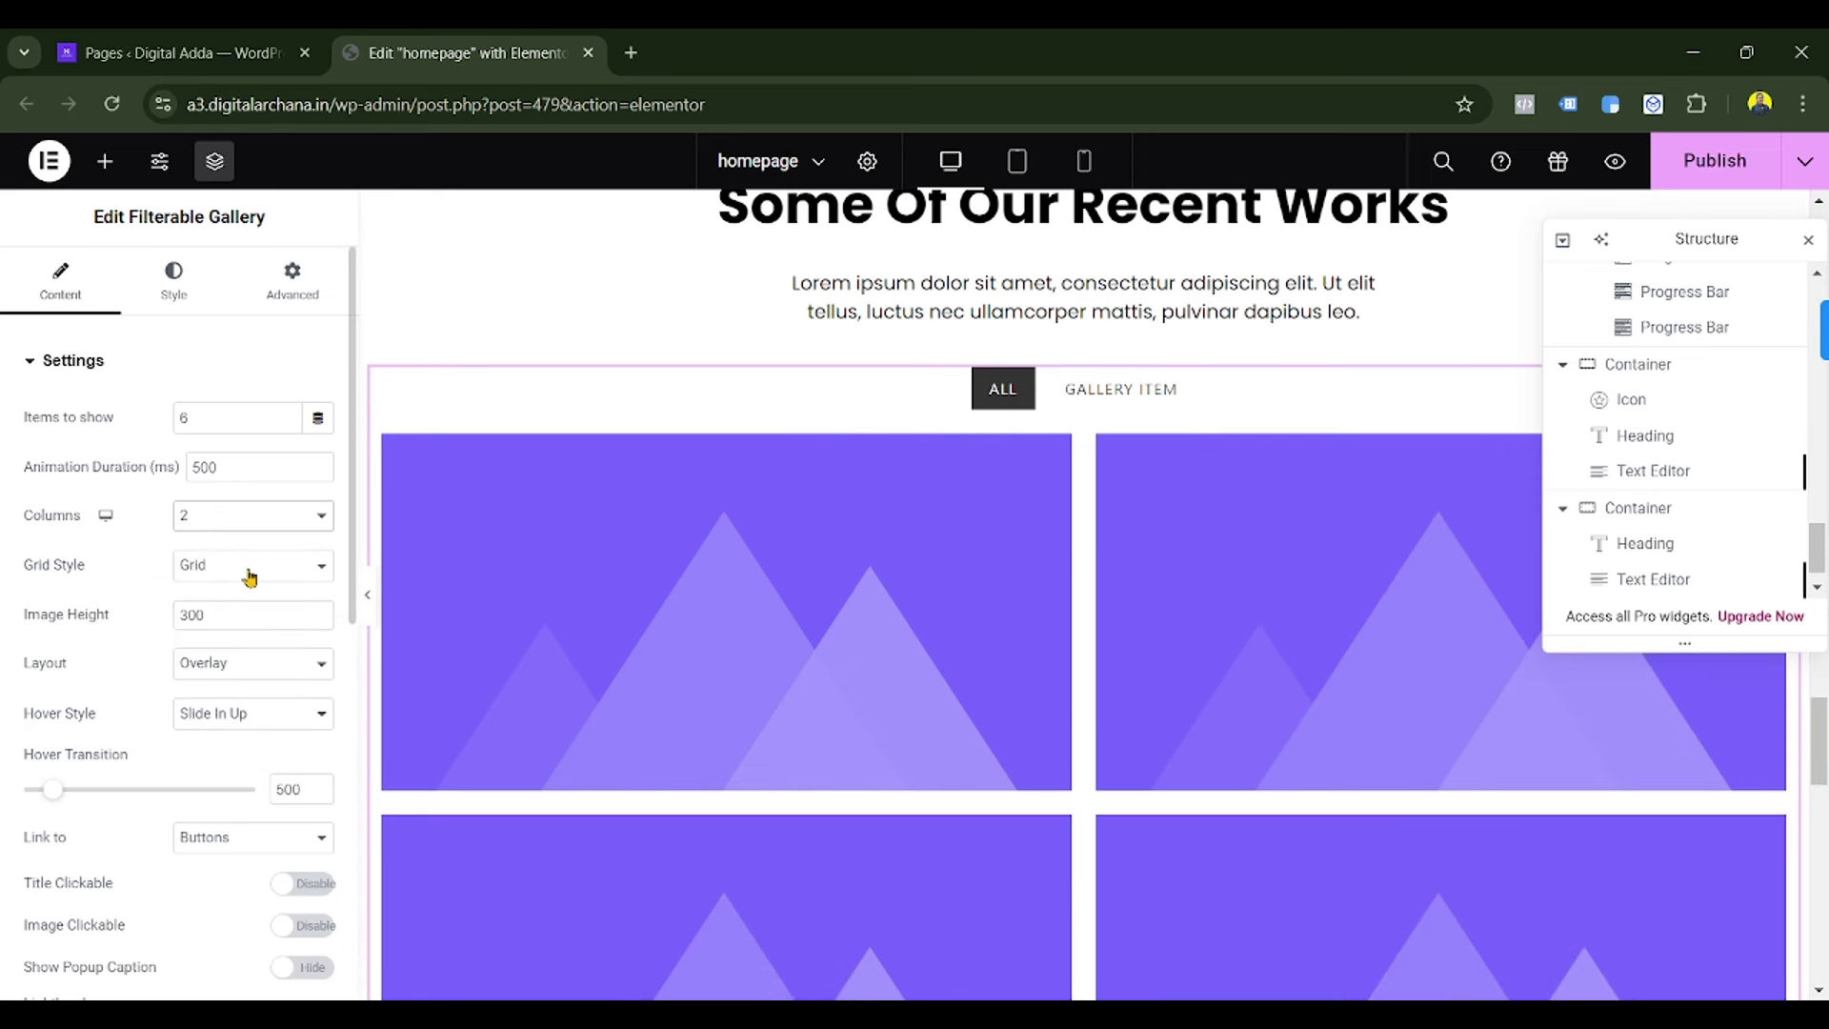
left_click(250, 572)
left_click(245, 621)
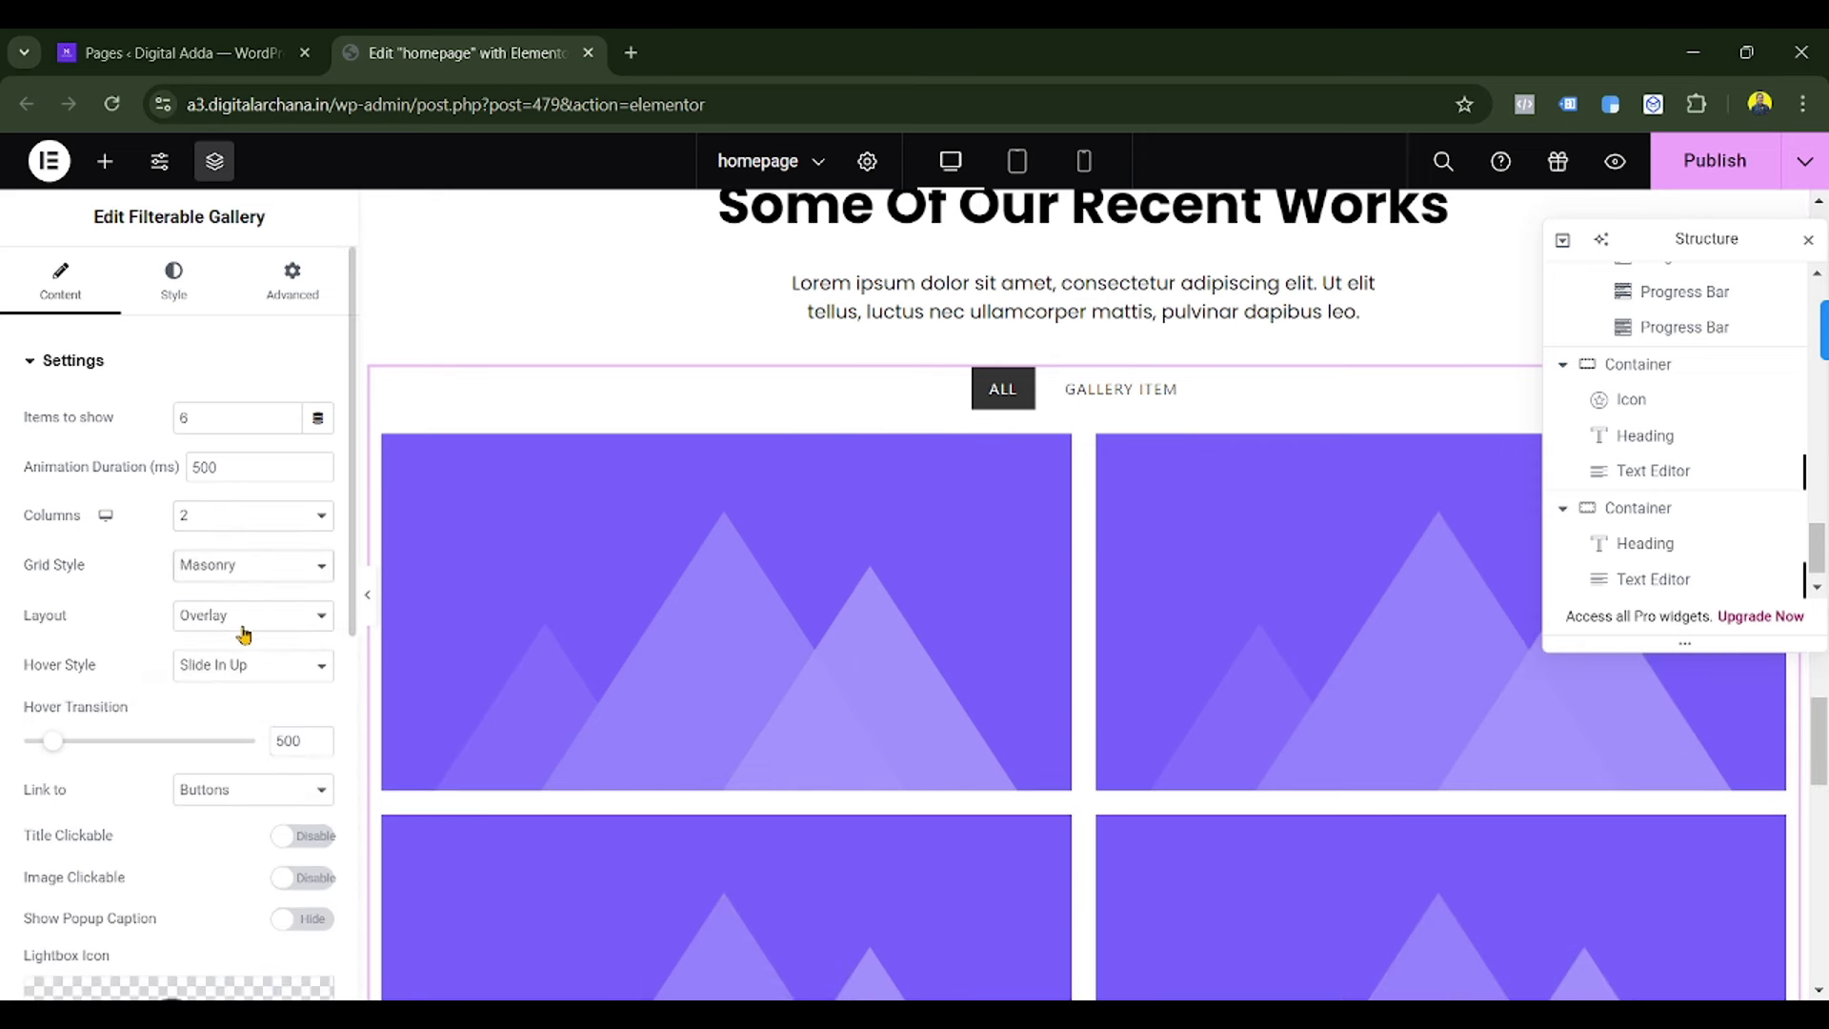
scroll(729, 629, "down", 3)
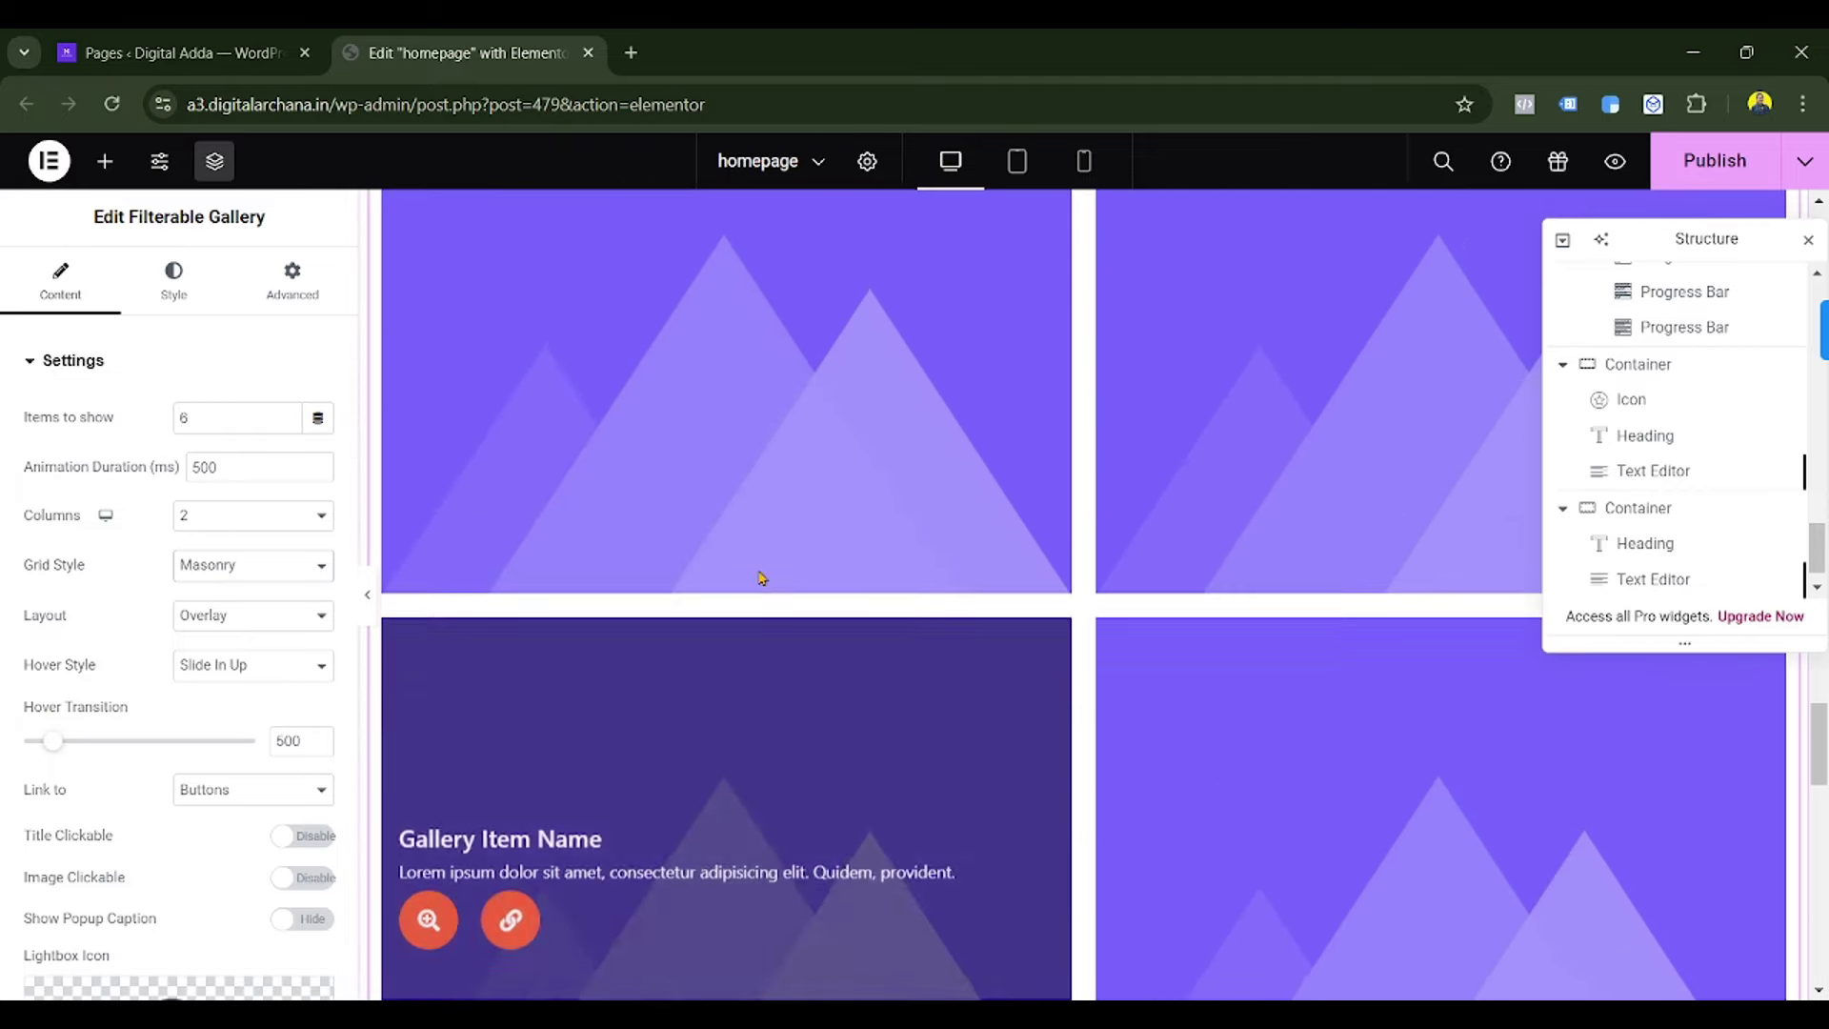
scroll(762, 577, "up", 3)
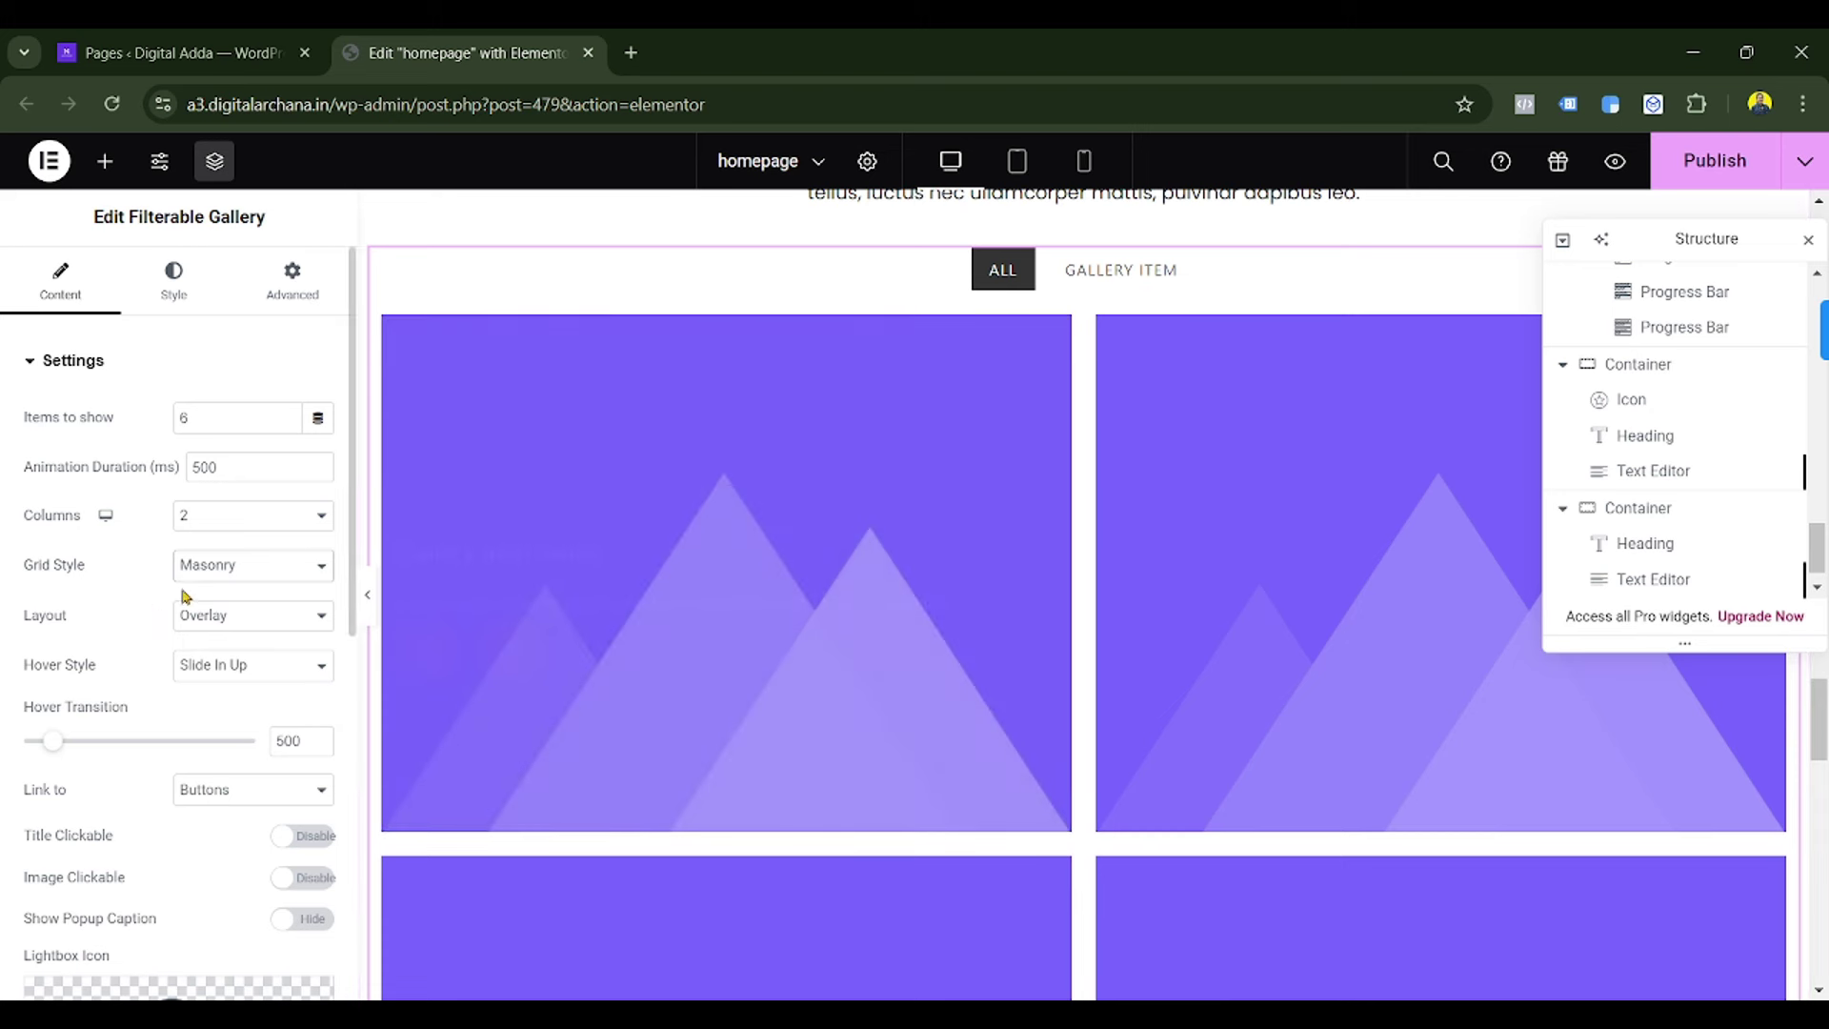
left_click(246, 568)
Try the regular grid and card layout, then return the gallery to overlay layout.
left_click(225, 593)
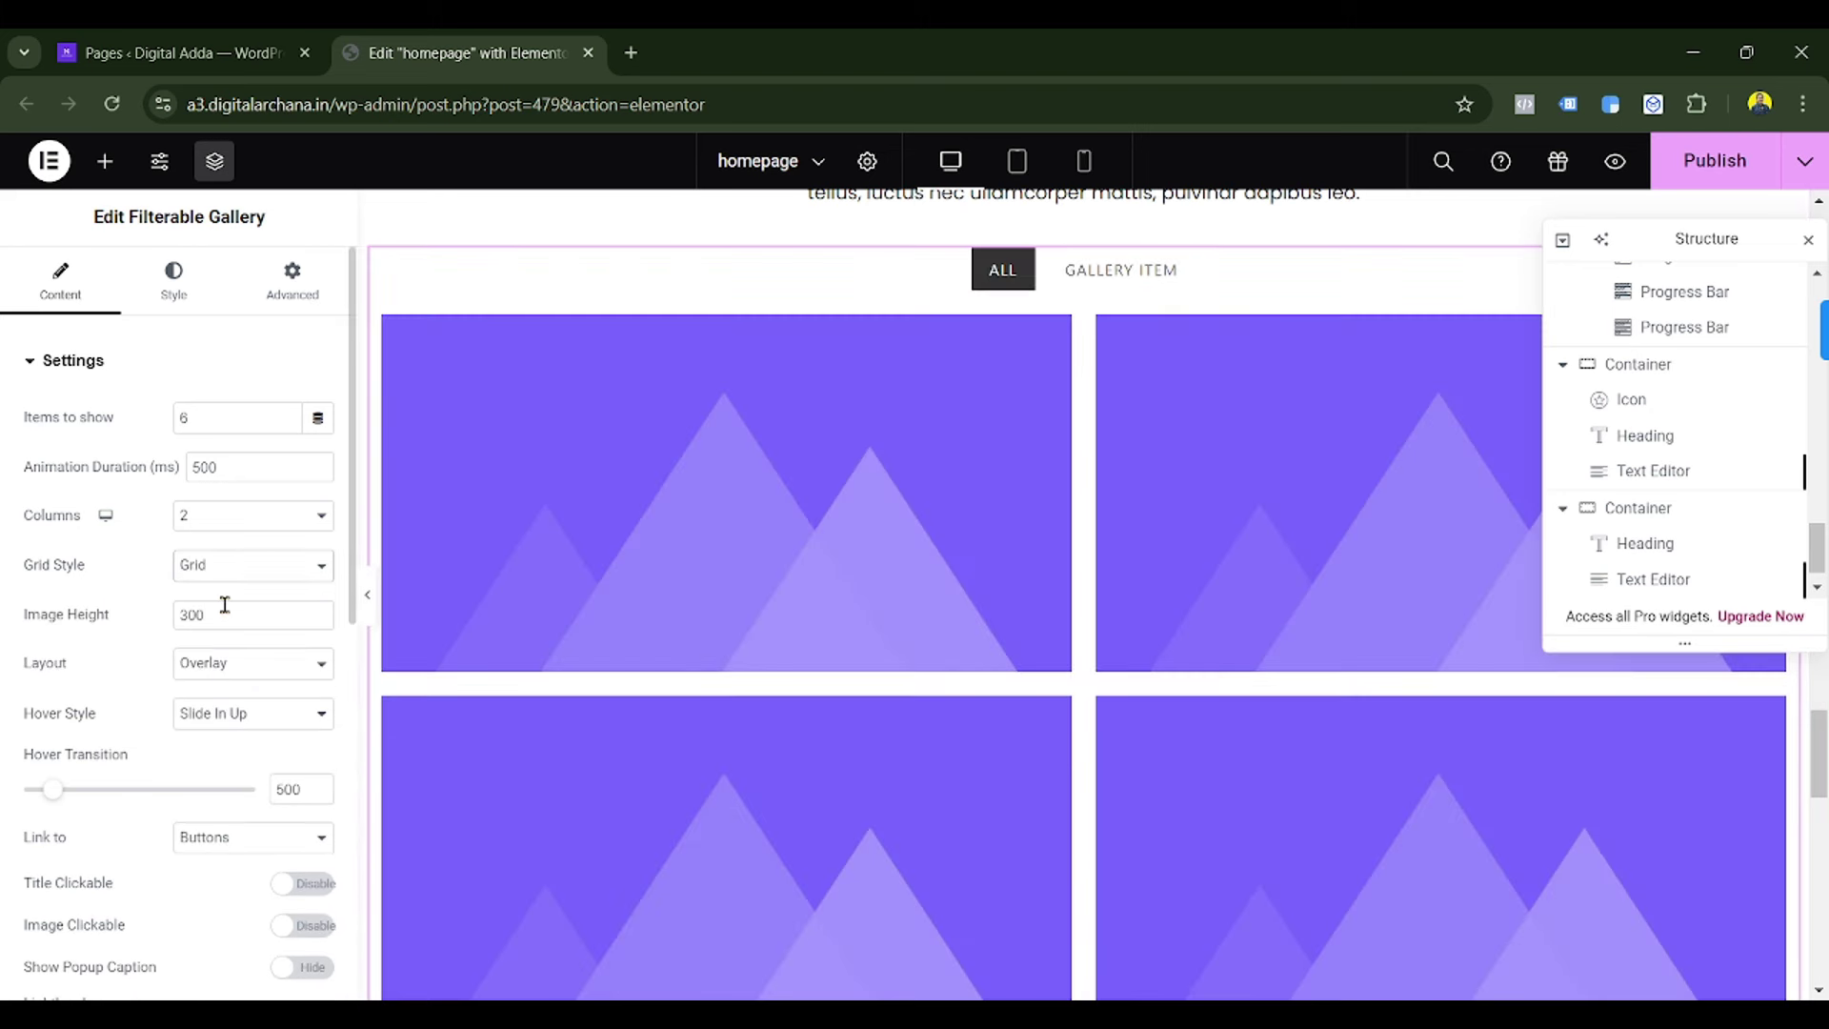
left_click(212, 667)
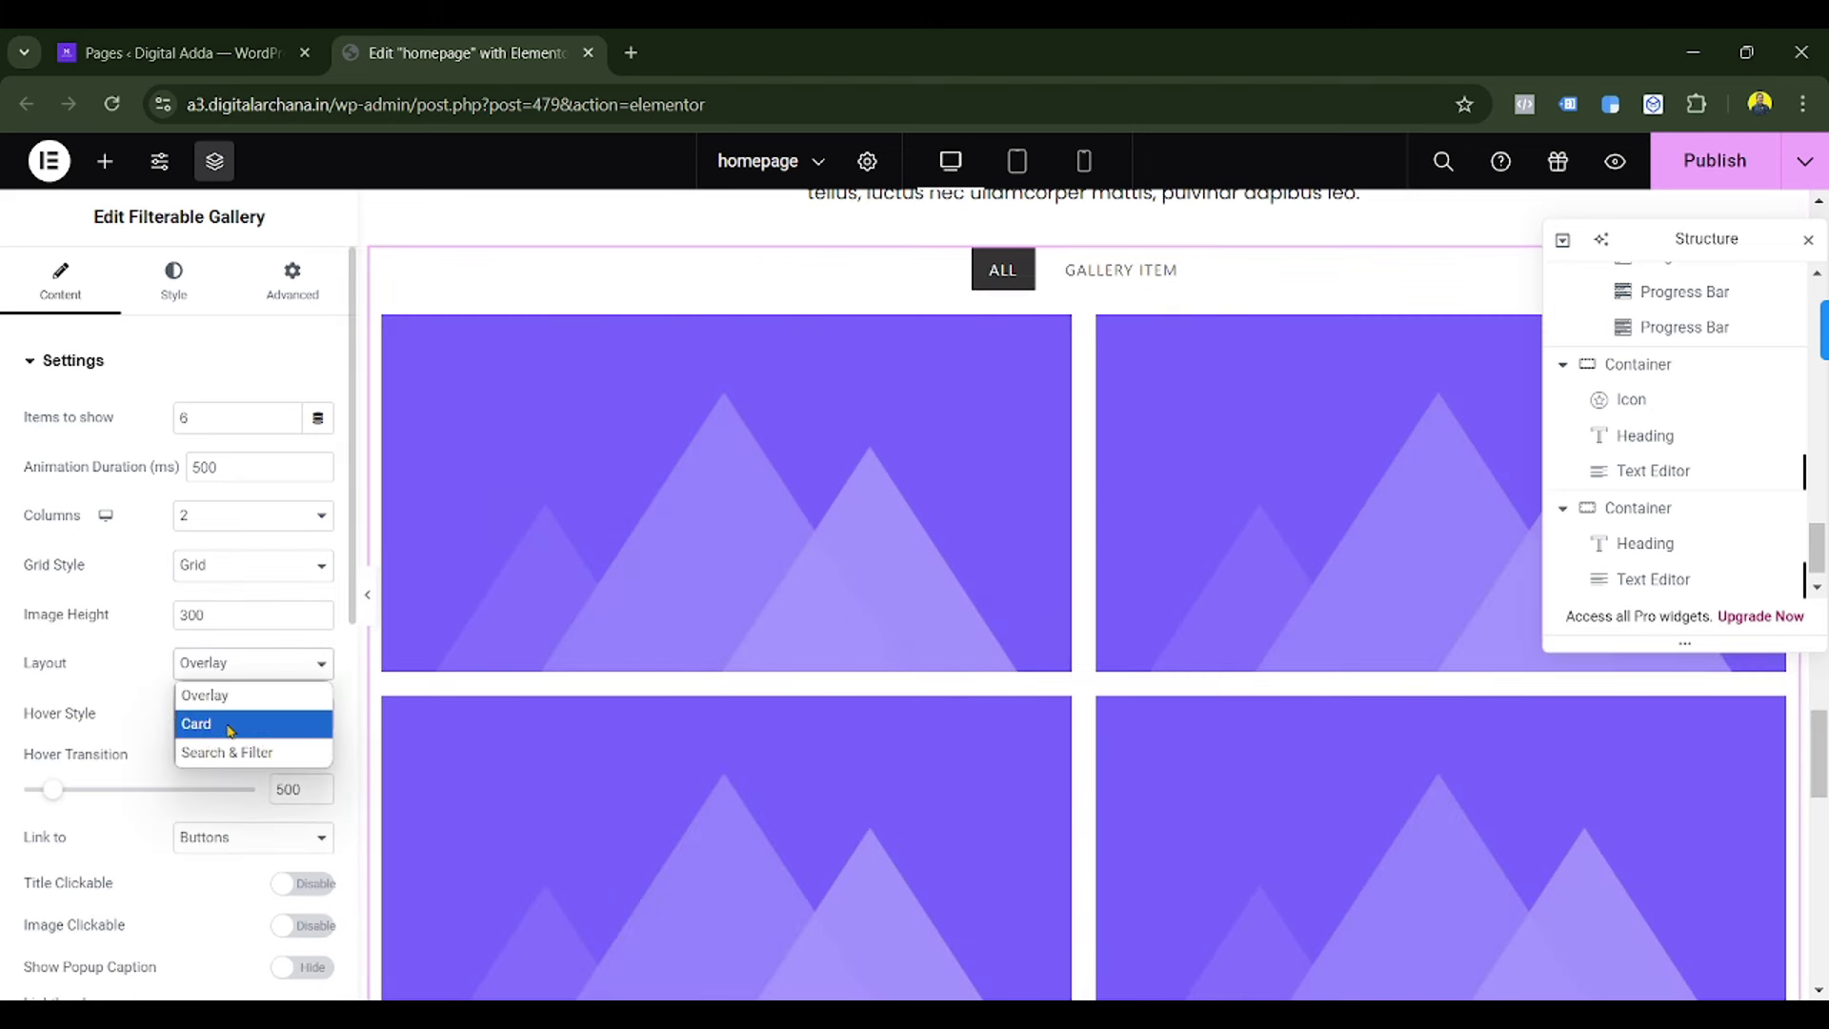
mouse_move(666, 448)
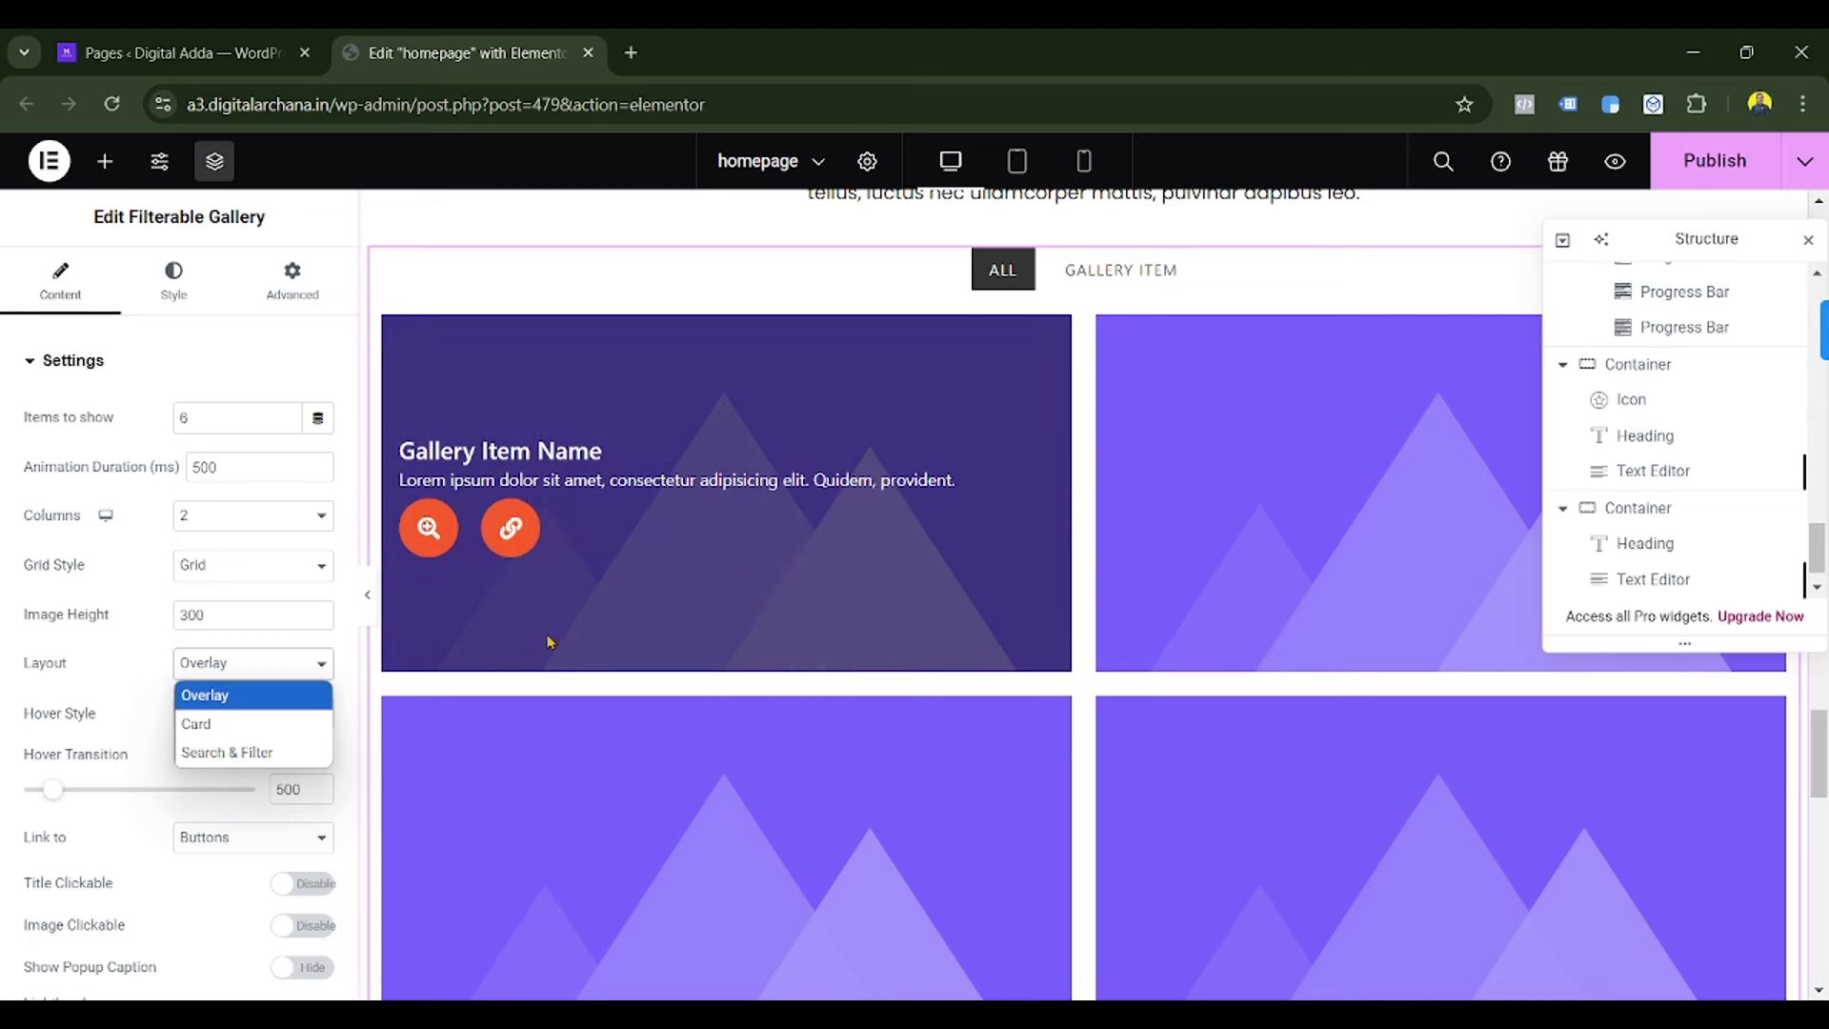
left_click(186, 724)
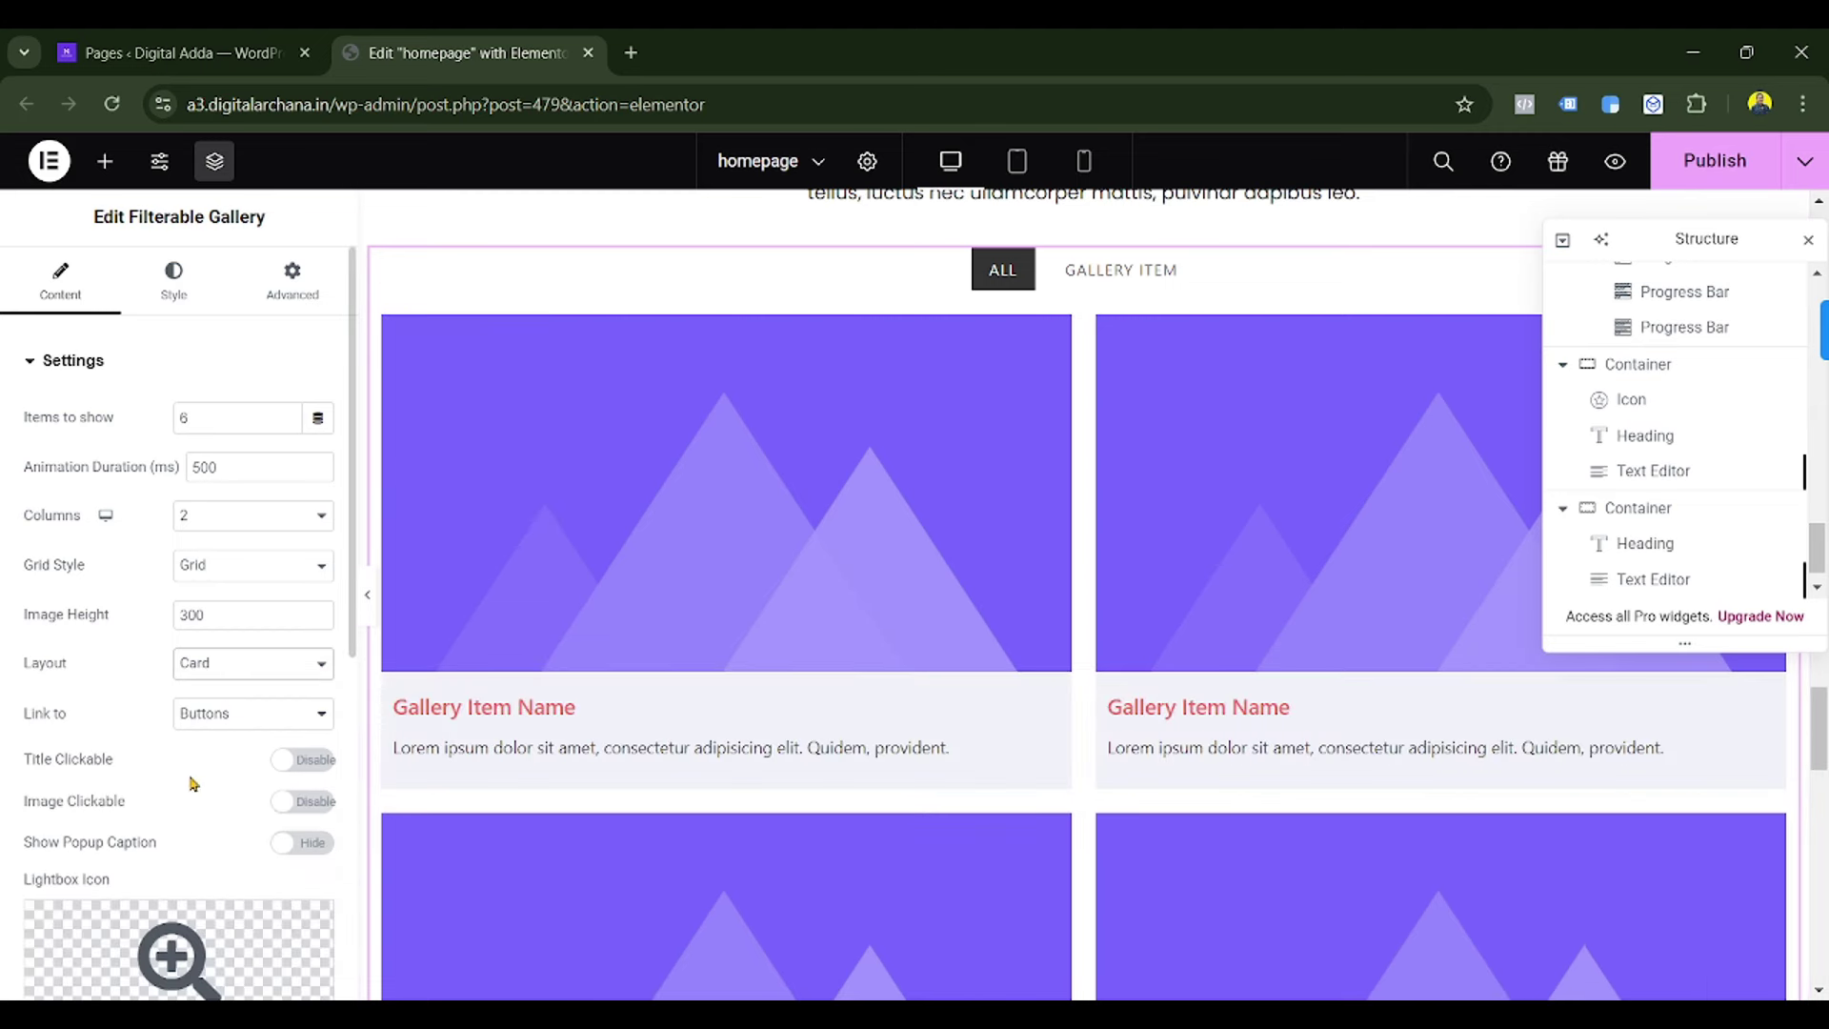
left_click(229, 665)
left_click(204, 696)
scroll(155, 763, "down", 1)
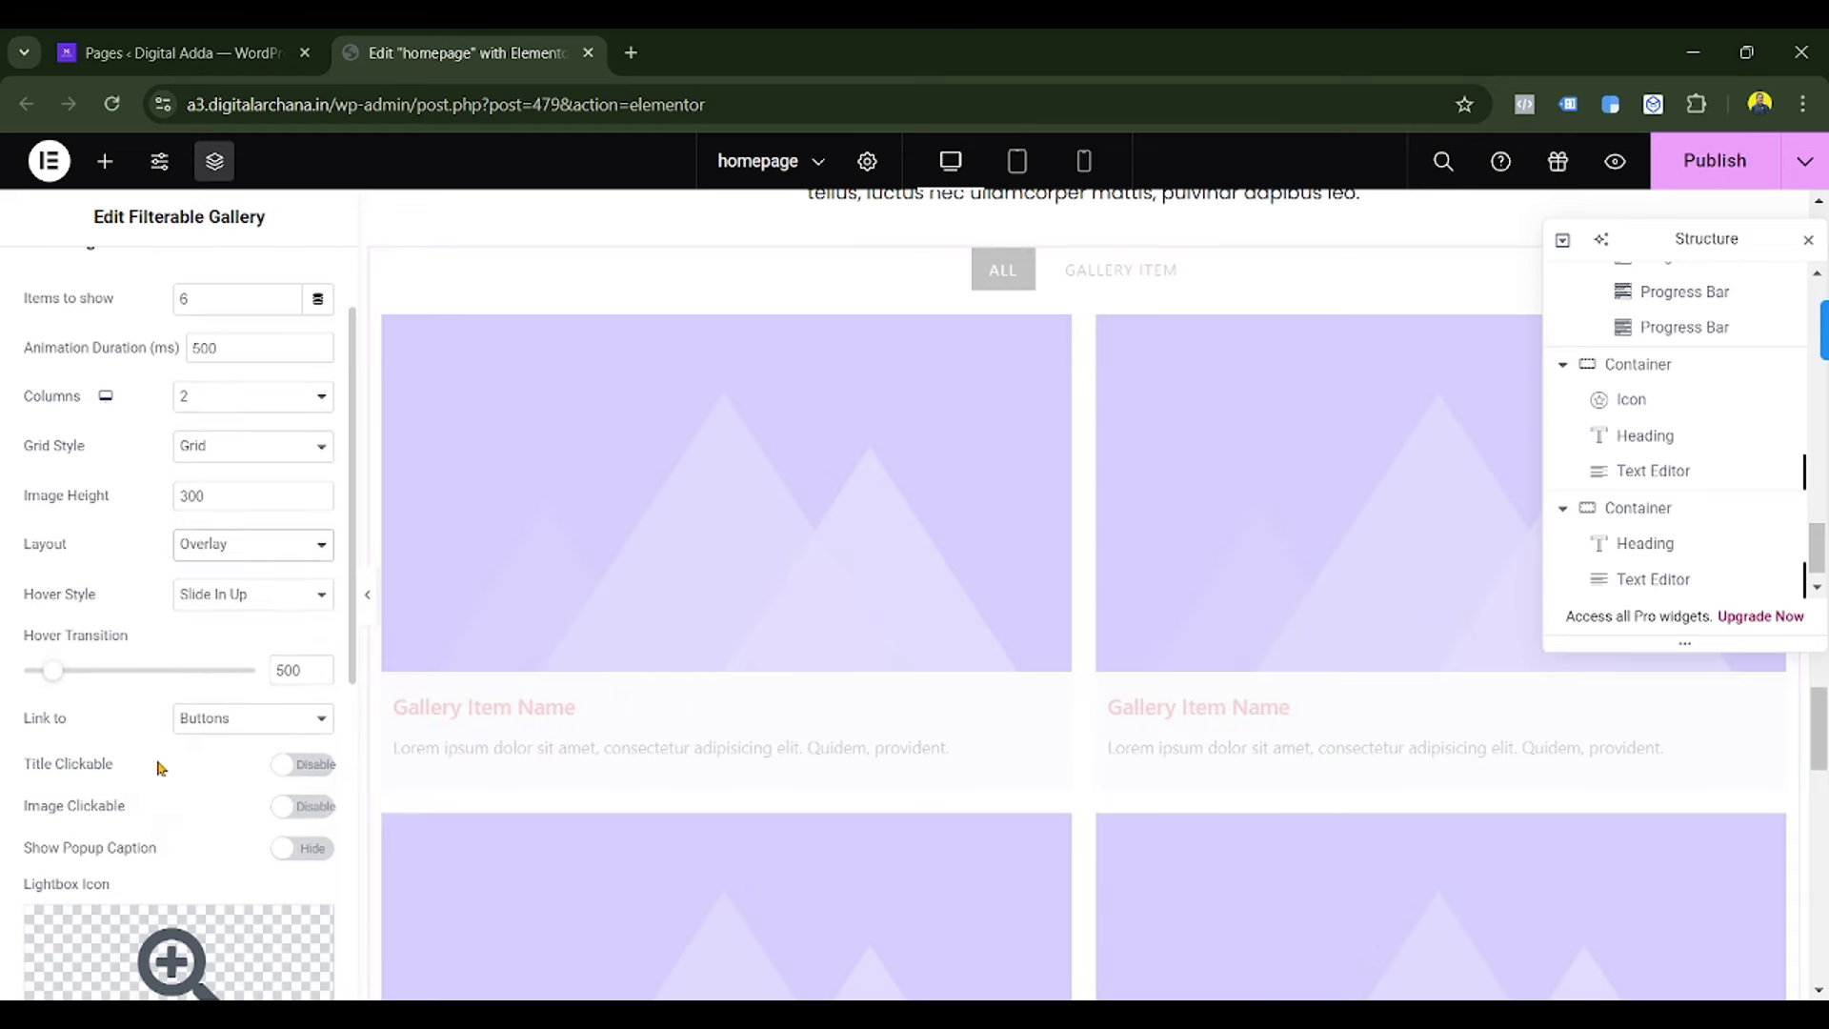
Change the overlay hover style from Zoom In to Slide In Up.
left_click(229, 601)
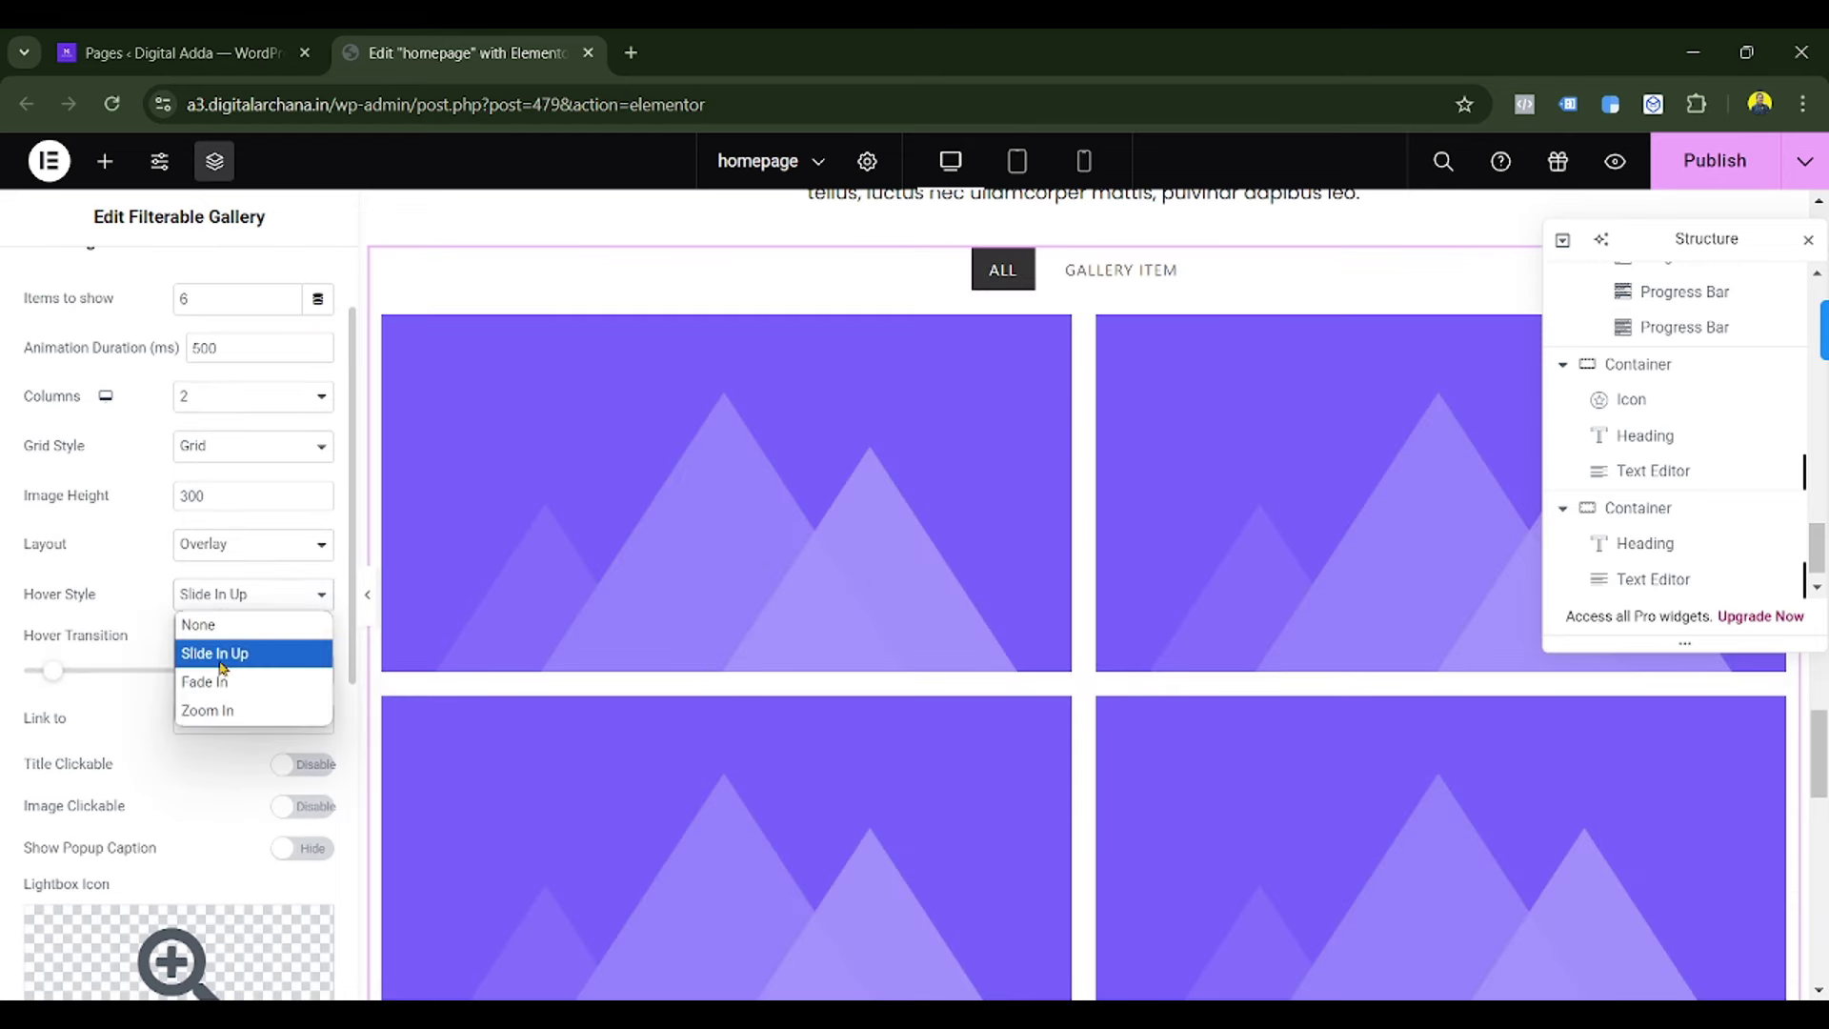
left_click(218, 711)
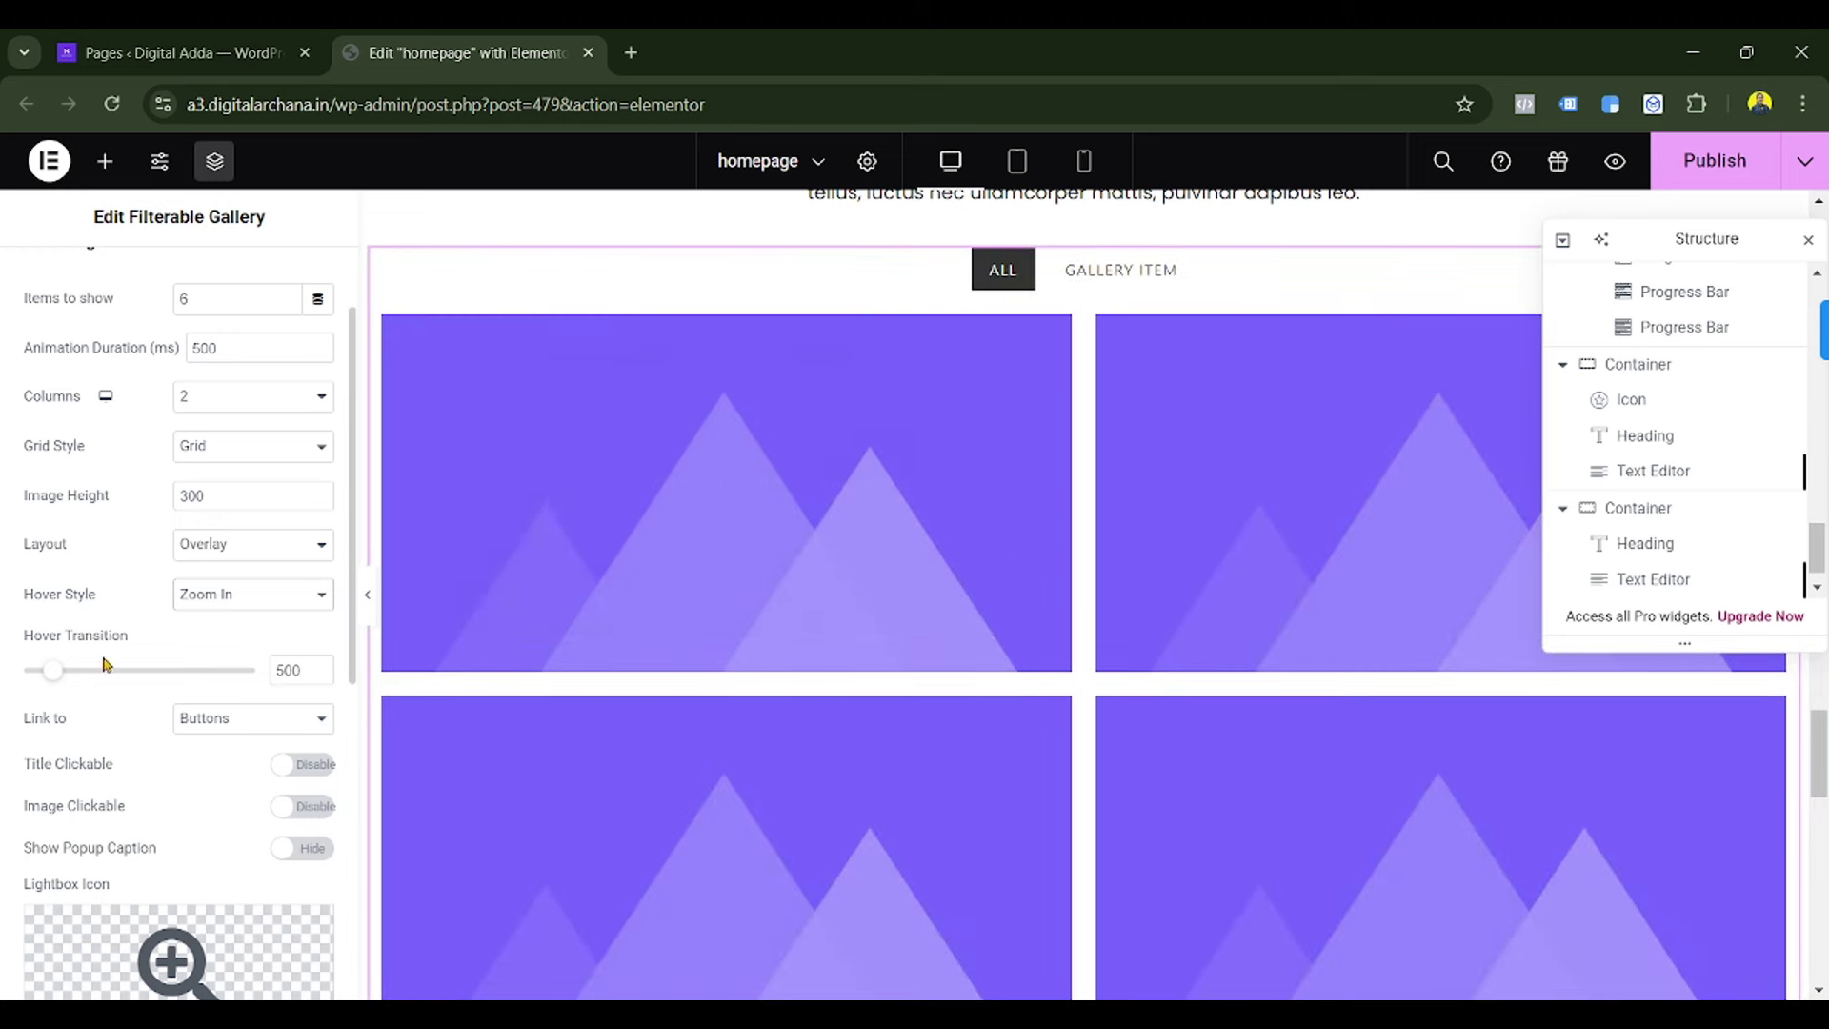
left_click(225, 596)
left_click(210, 654)
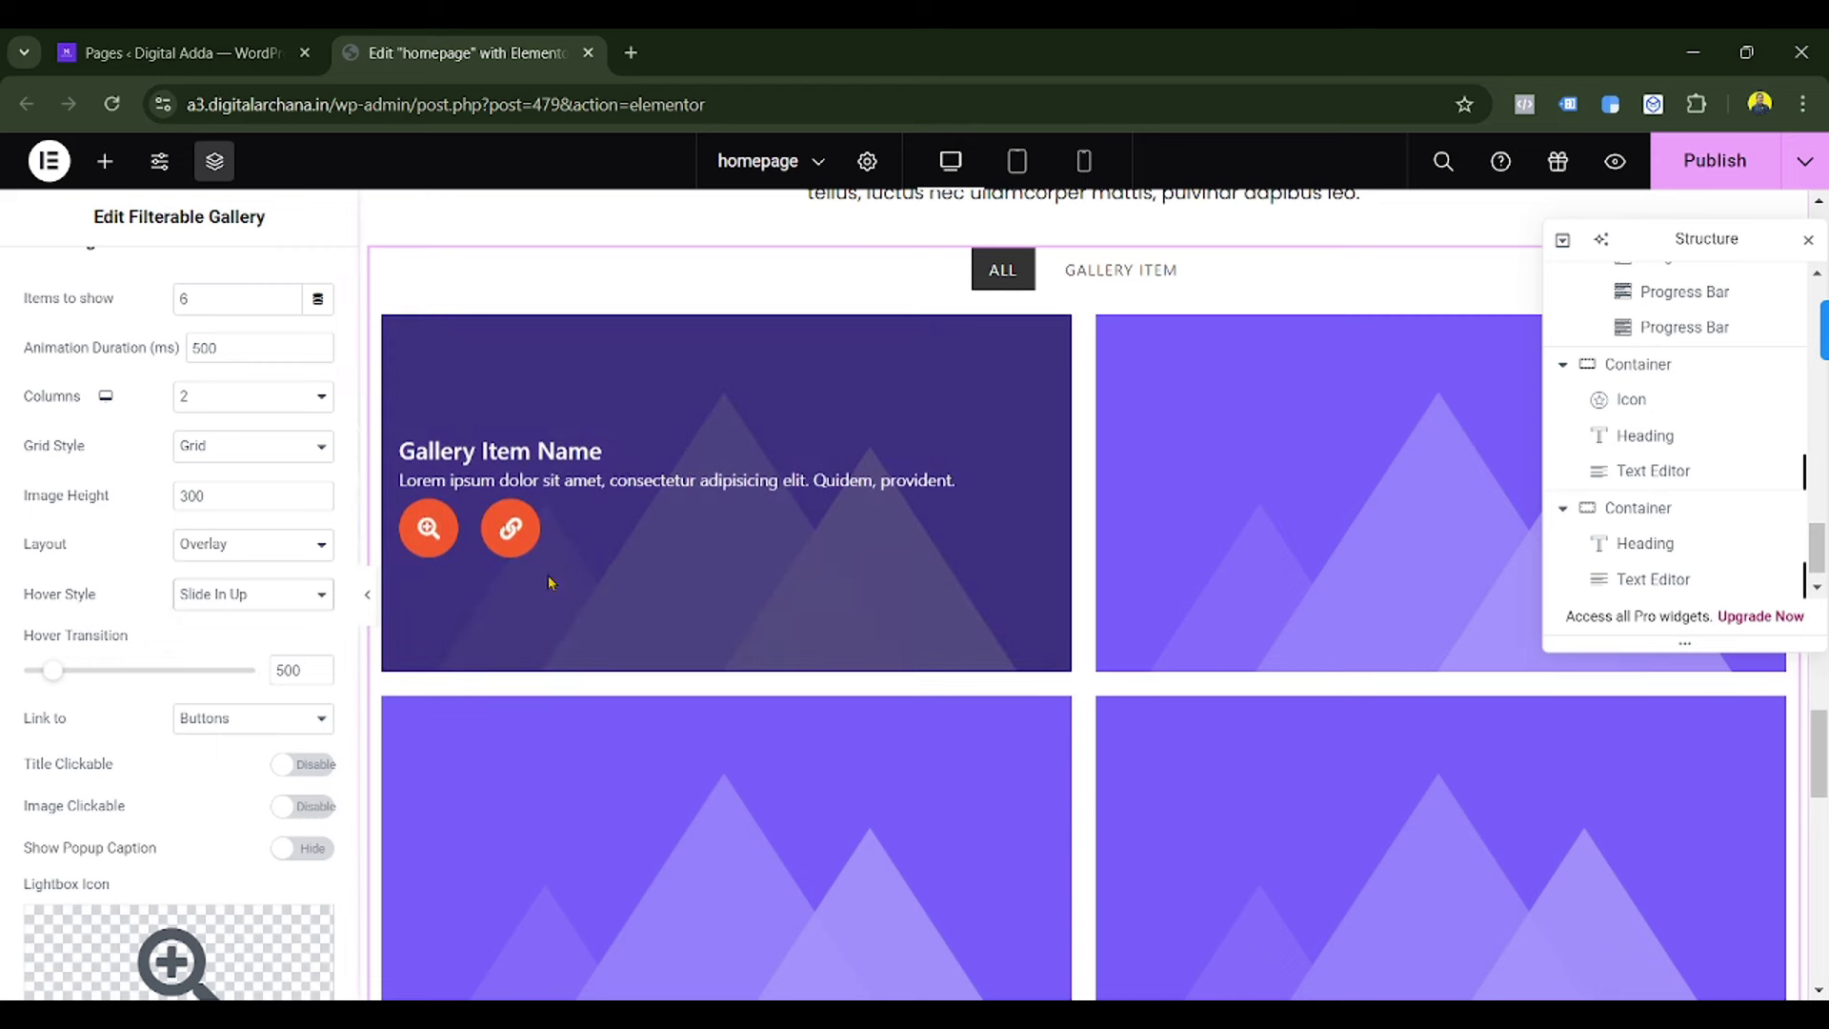
scroll(170, 746, "down", 1)
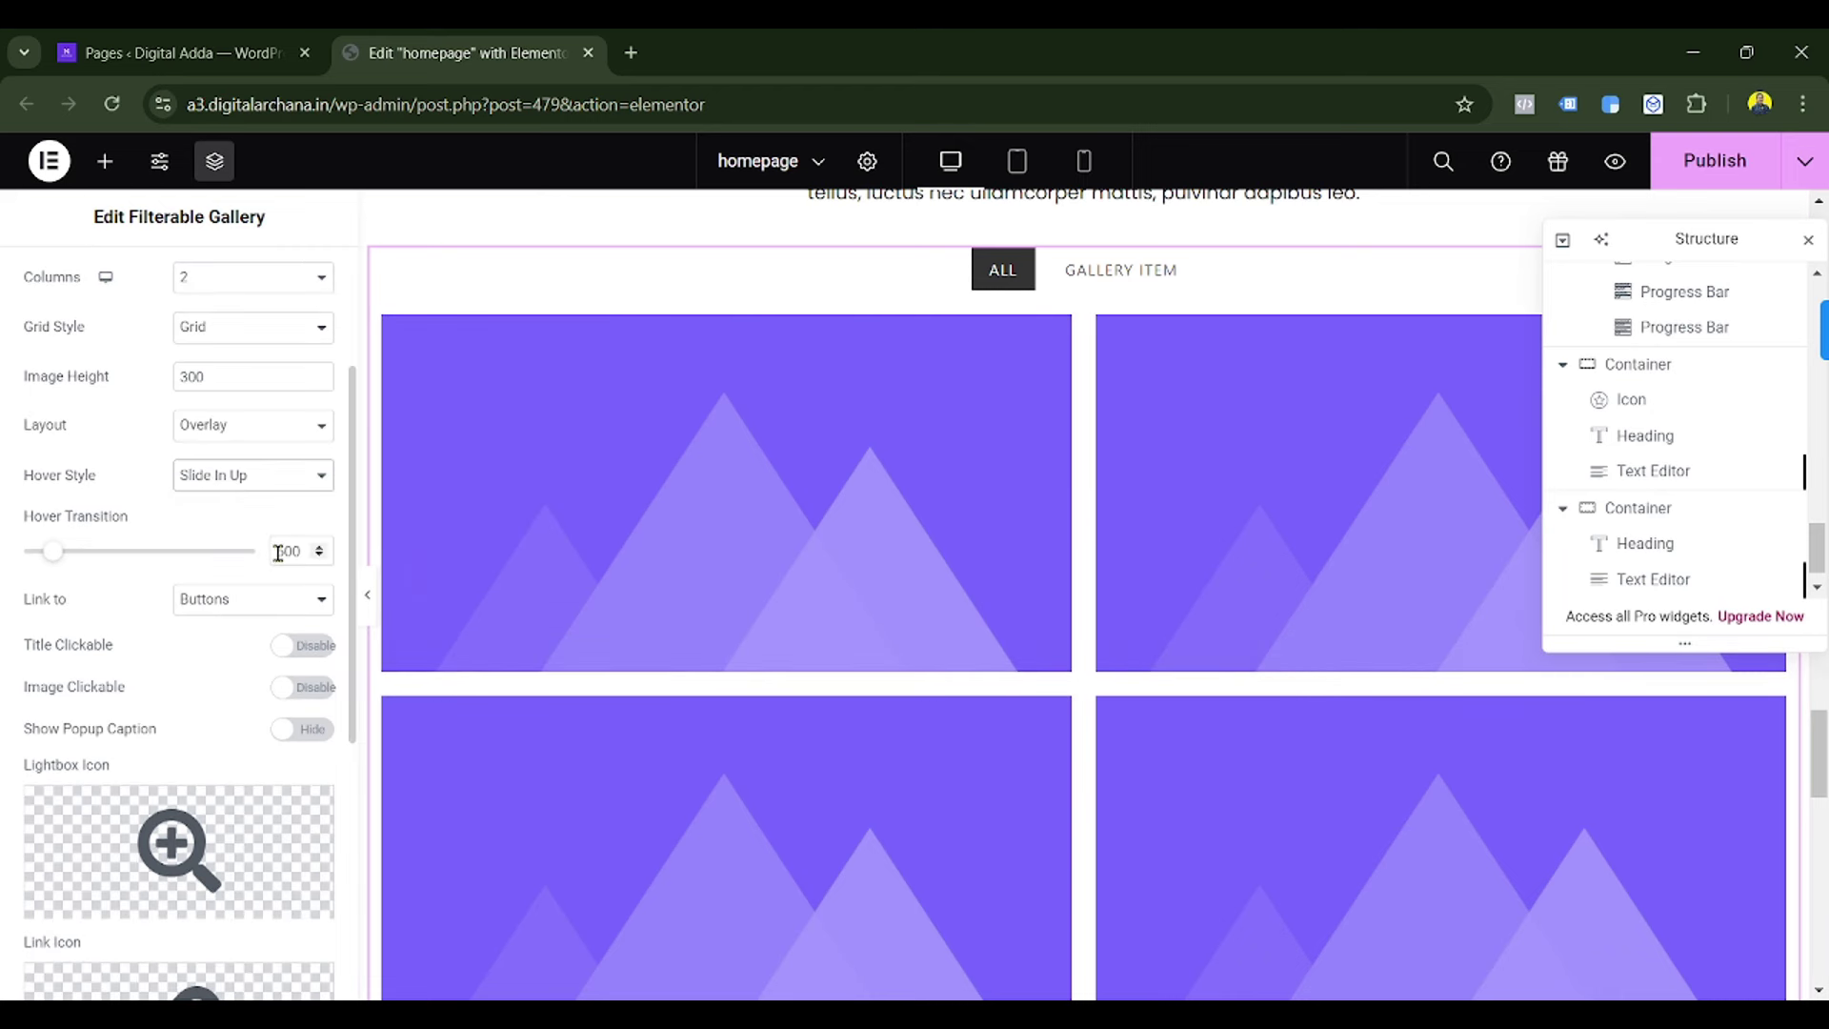
mouse_move(702, 560)
scroll(124, 583, "down", 1)
mouse_move(494, 461)
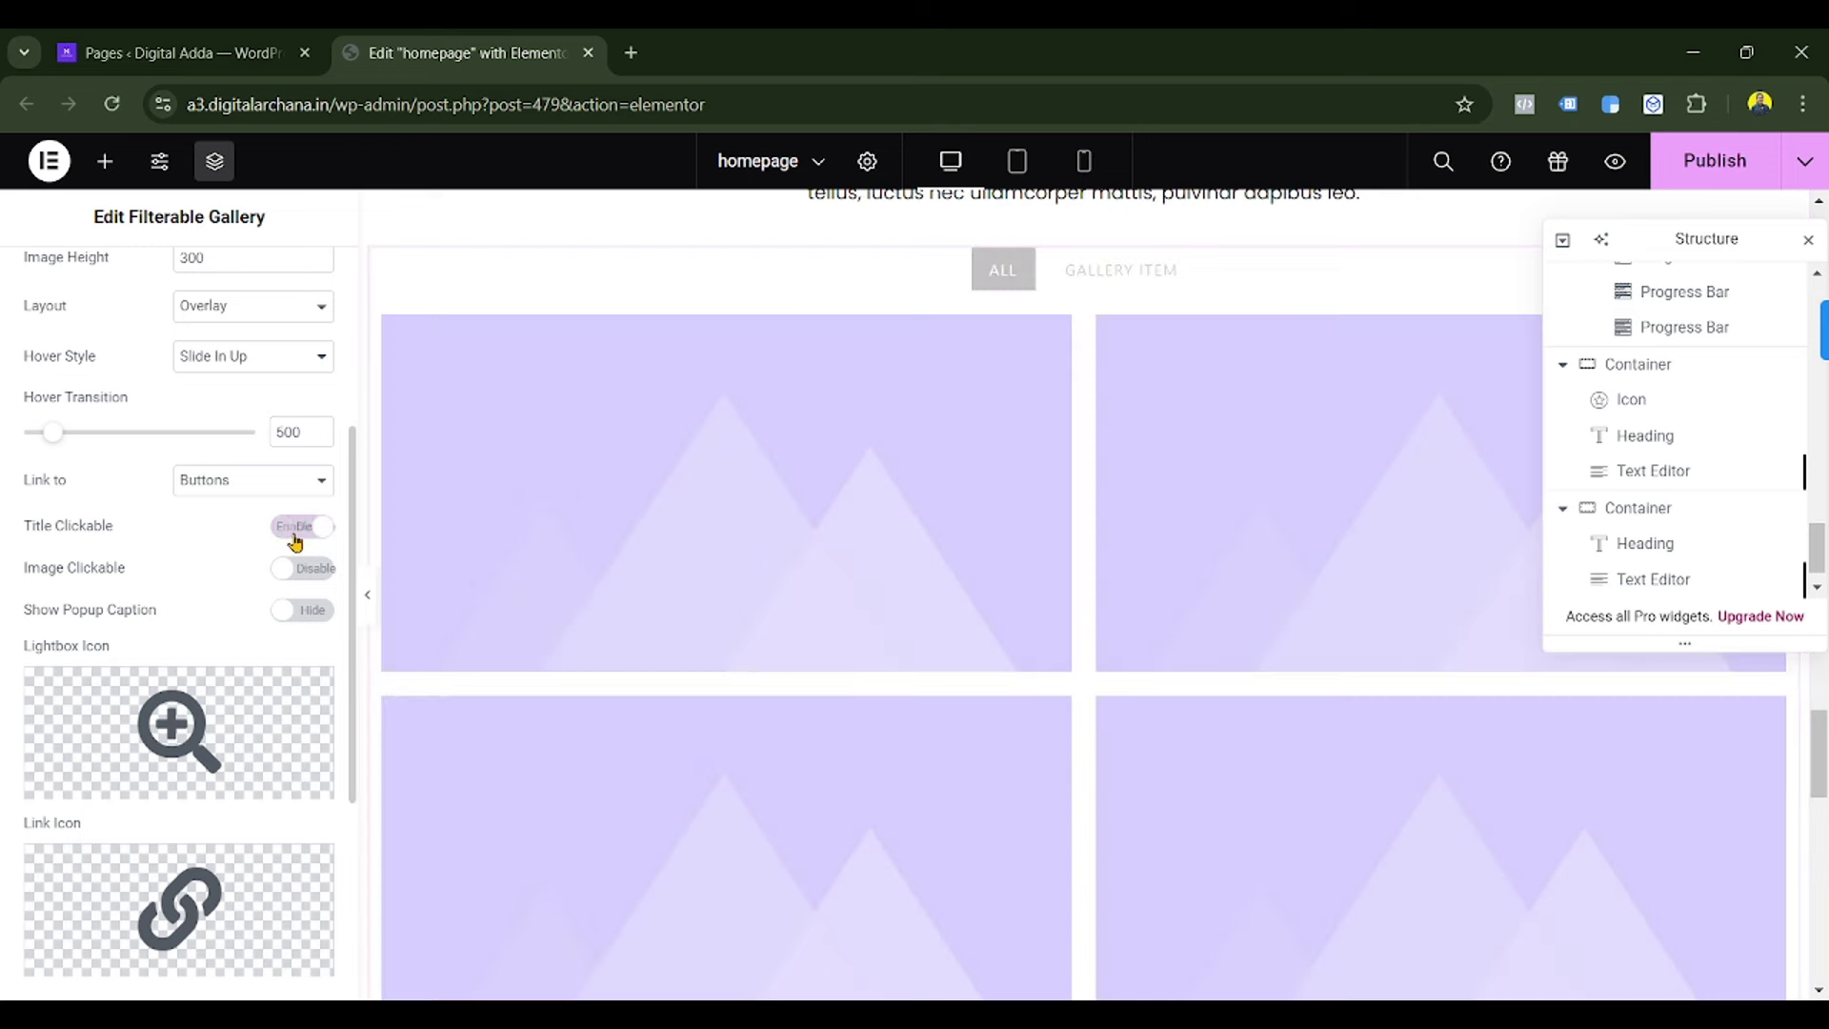
Toggle Title Clickable on and then off again.
left_click(307, 527)
mouse_move(498, 455)
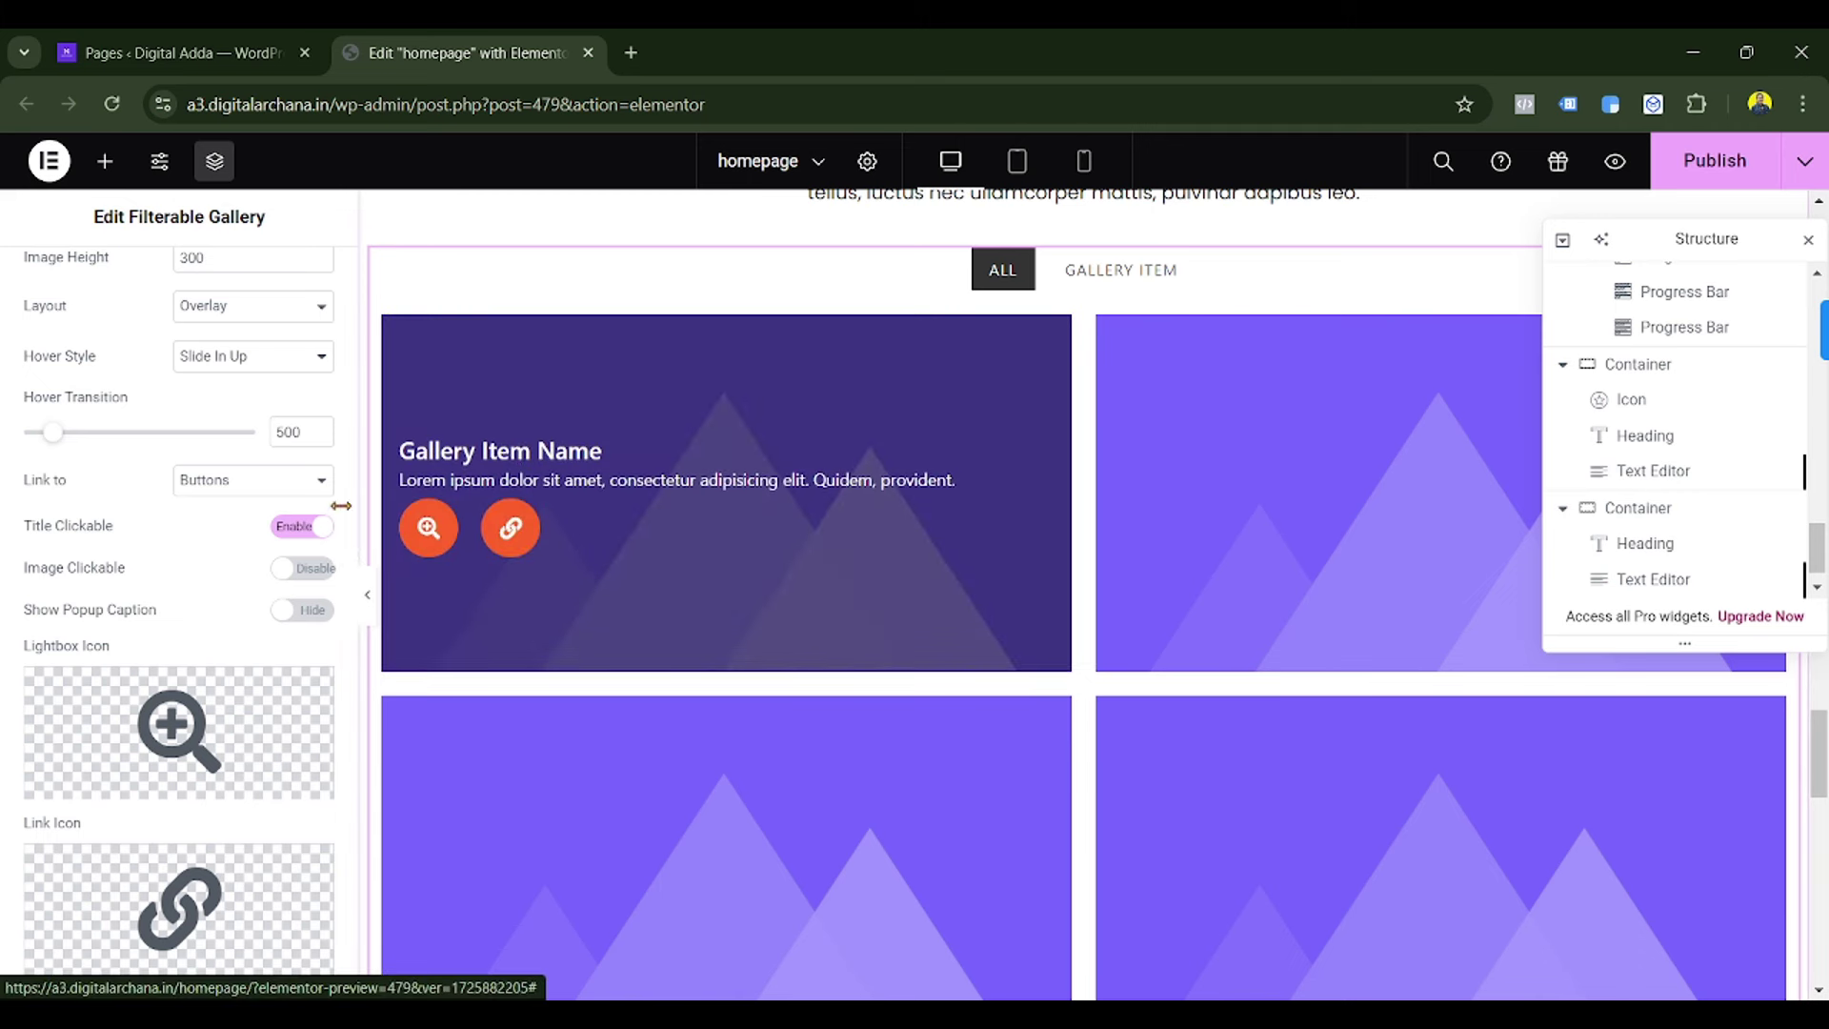
left_click(307, 527)
scroll(149, 633, "down", 4)
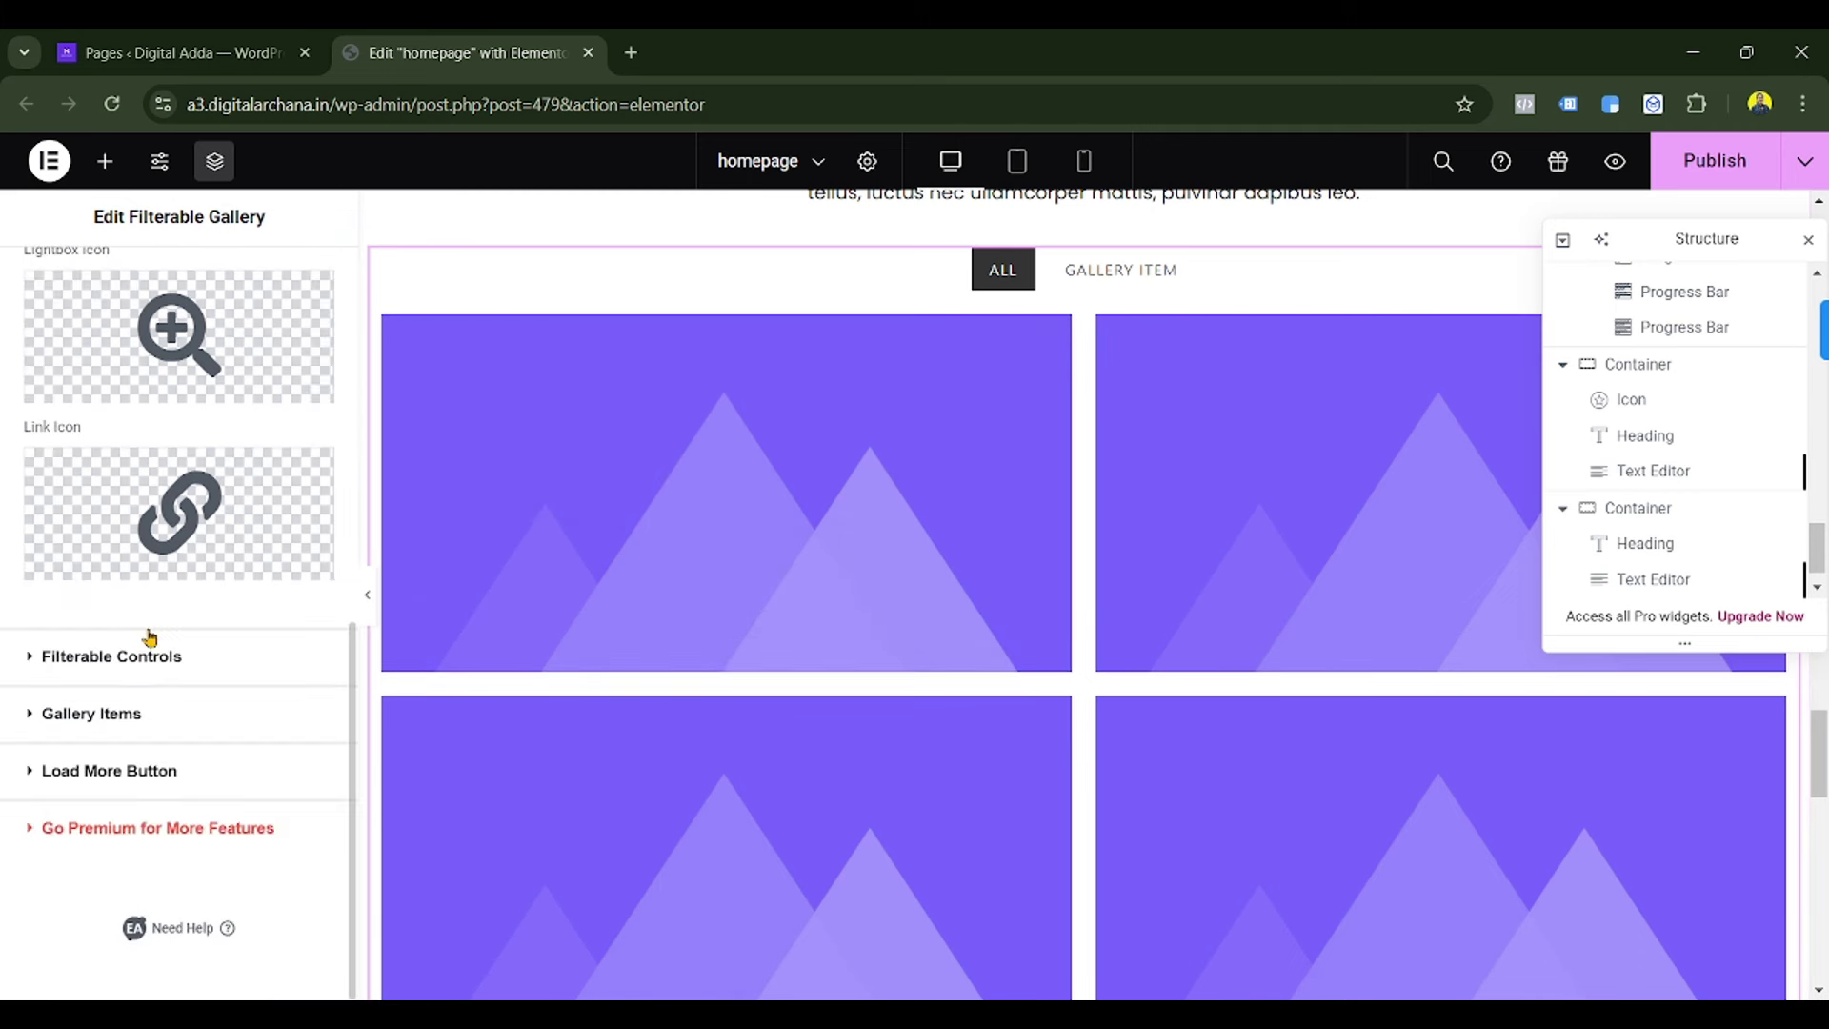
Rename the first filter item to 'Website Design'.
left_click(107, 673)
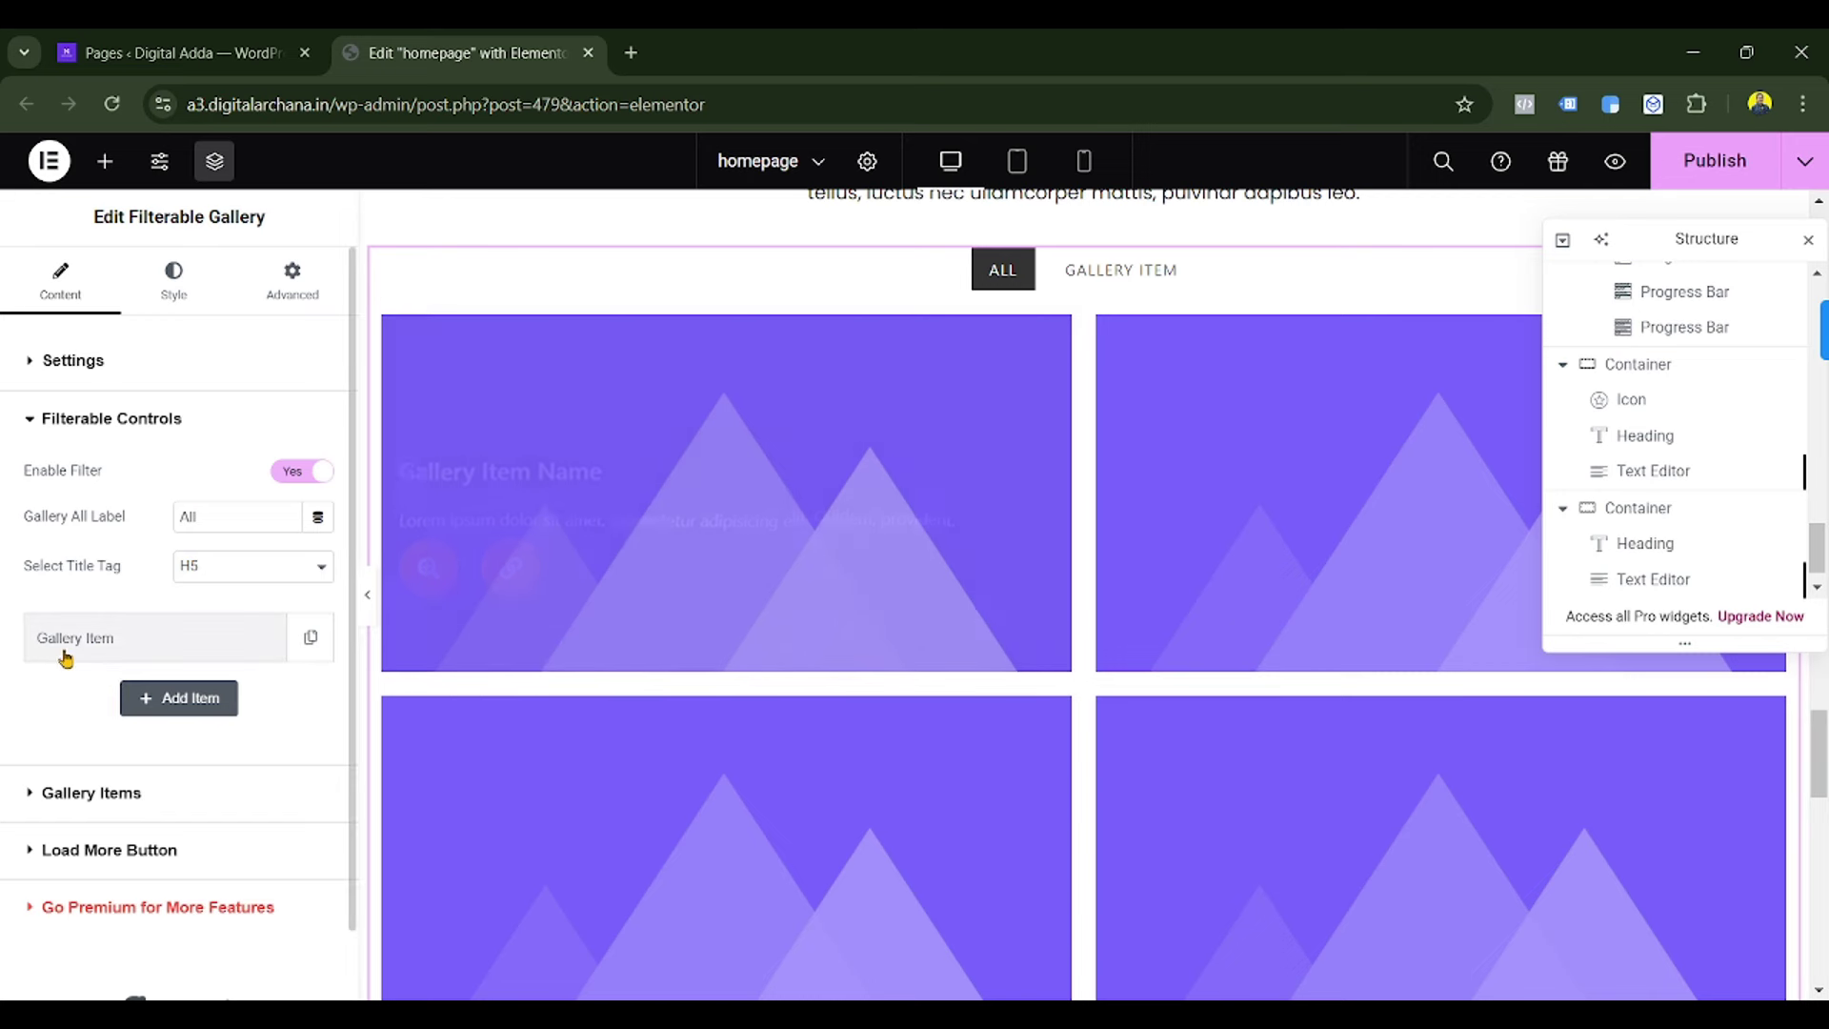
left_click(160, 637)
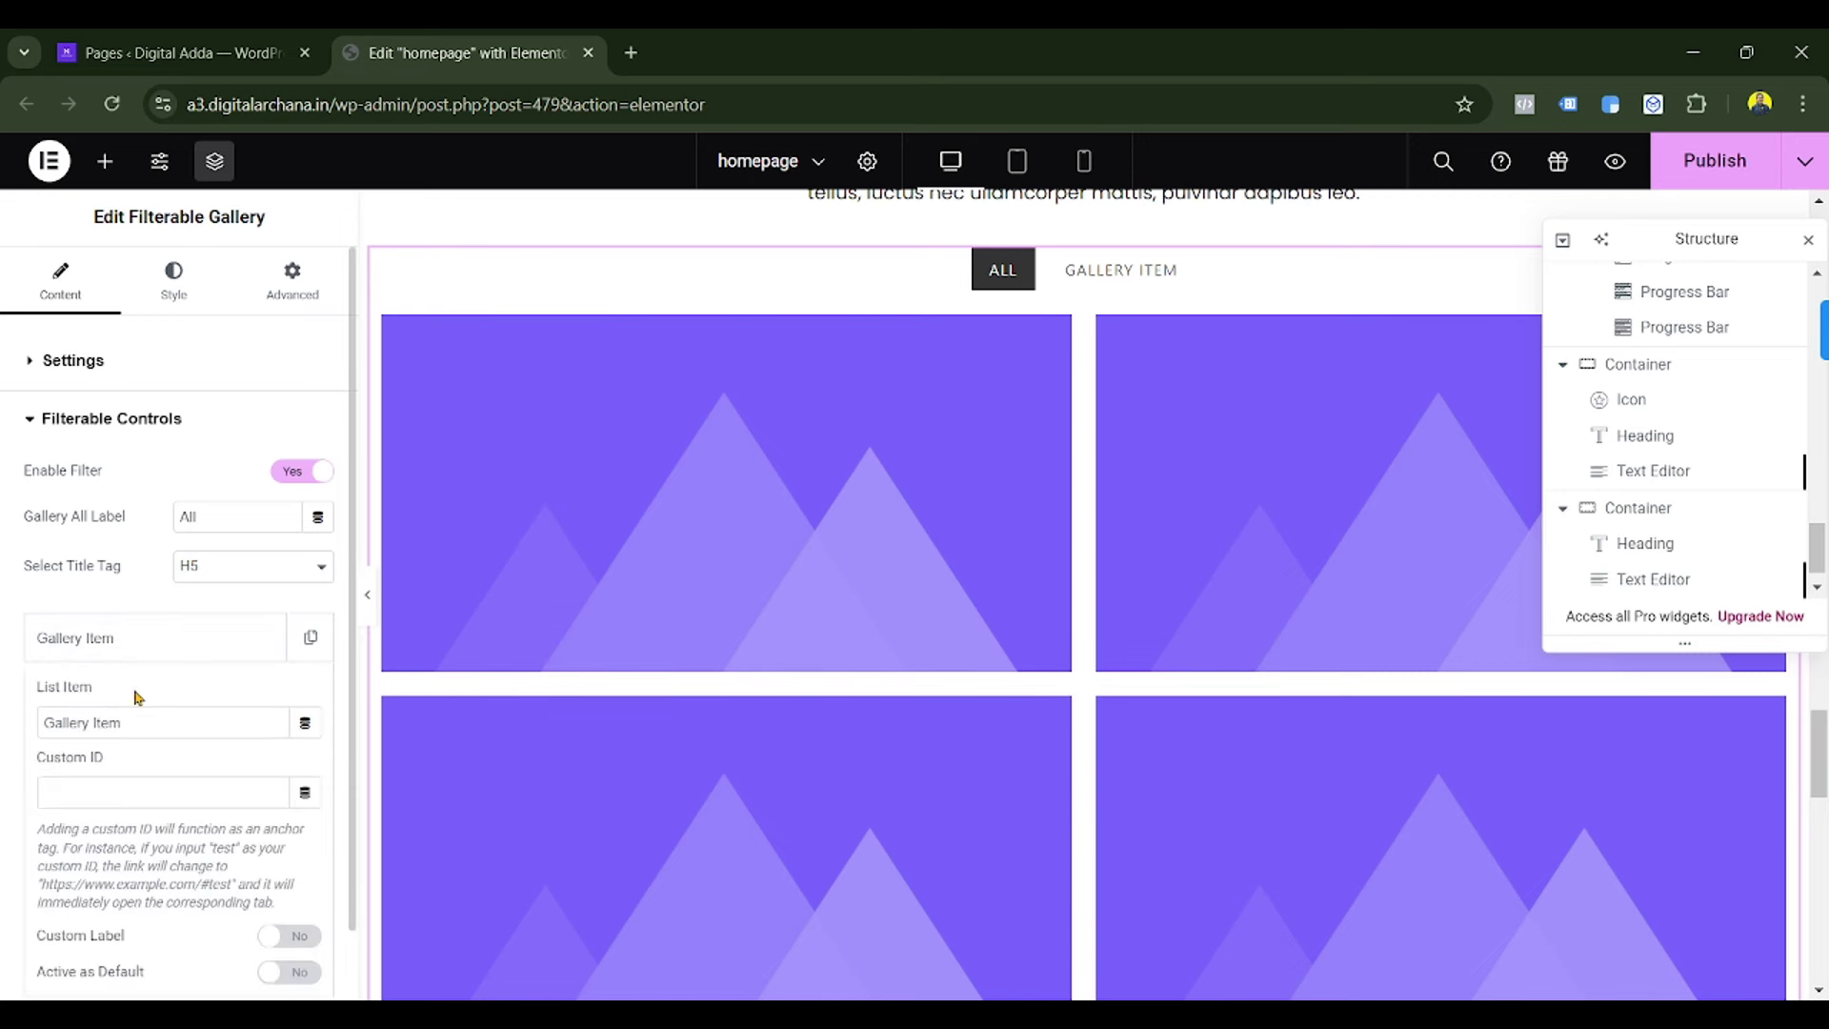
left_click_drag(152, 724, 3, 760)
type("W")
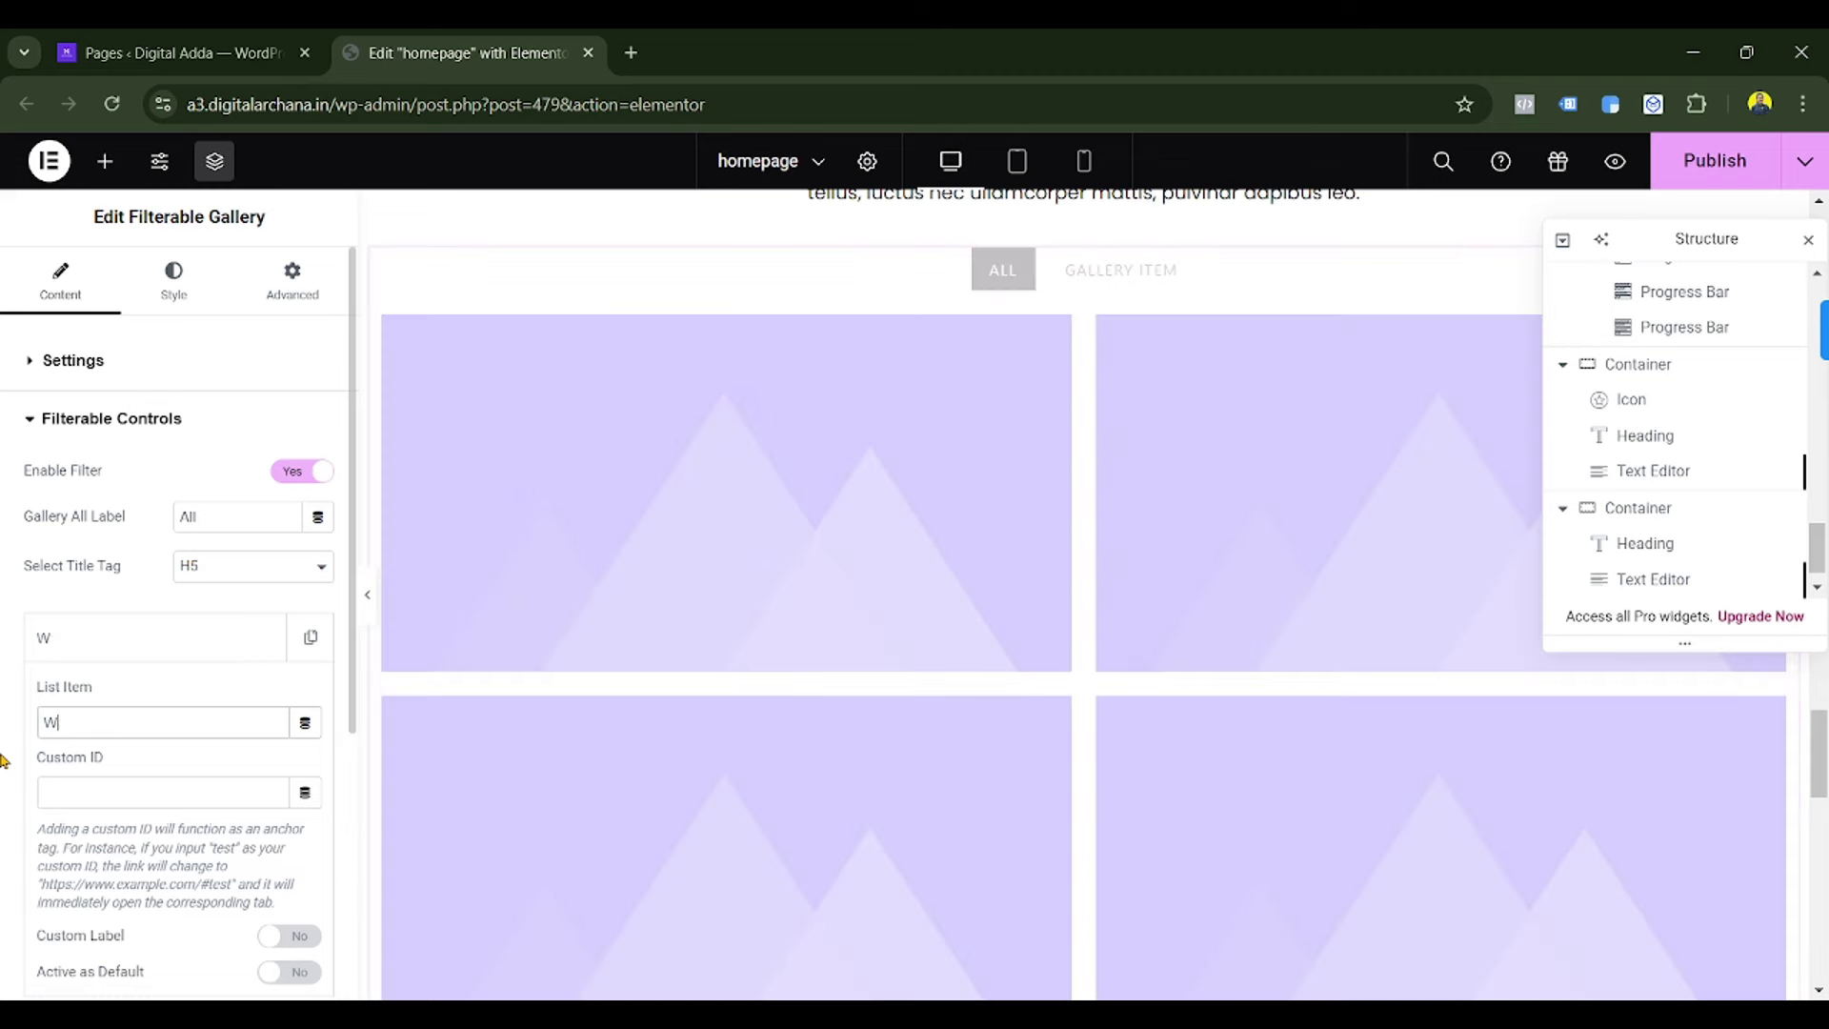
type("ebsite")
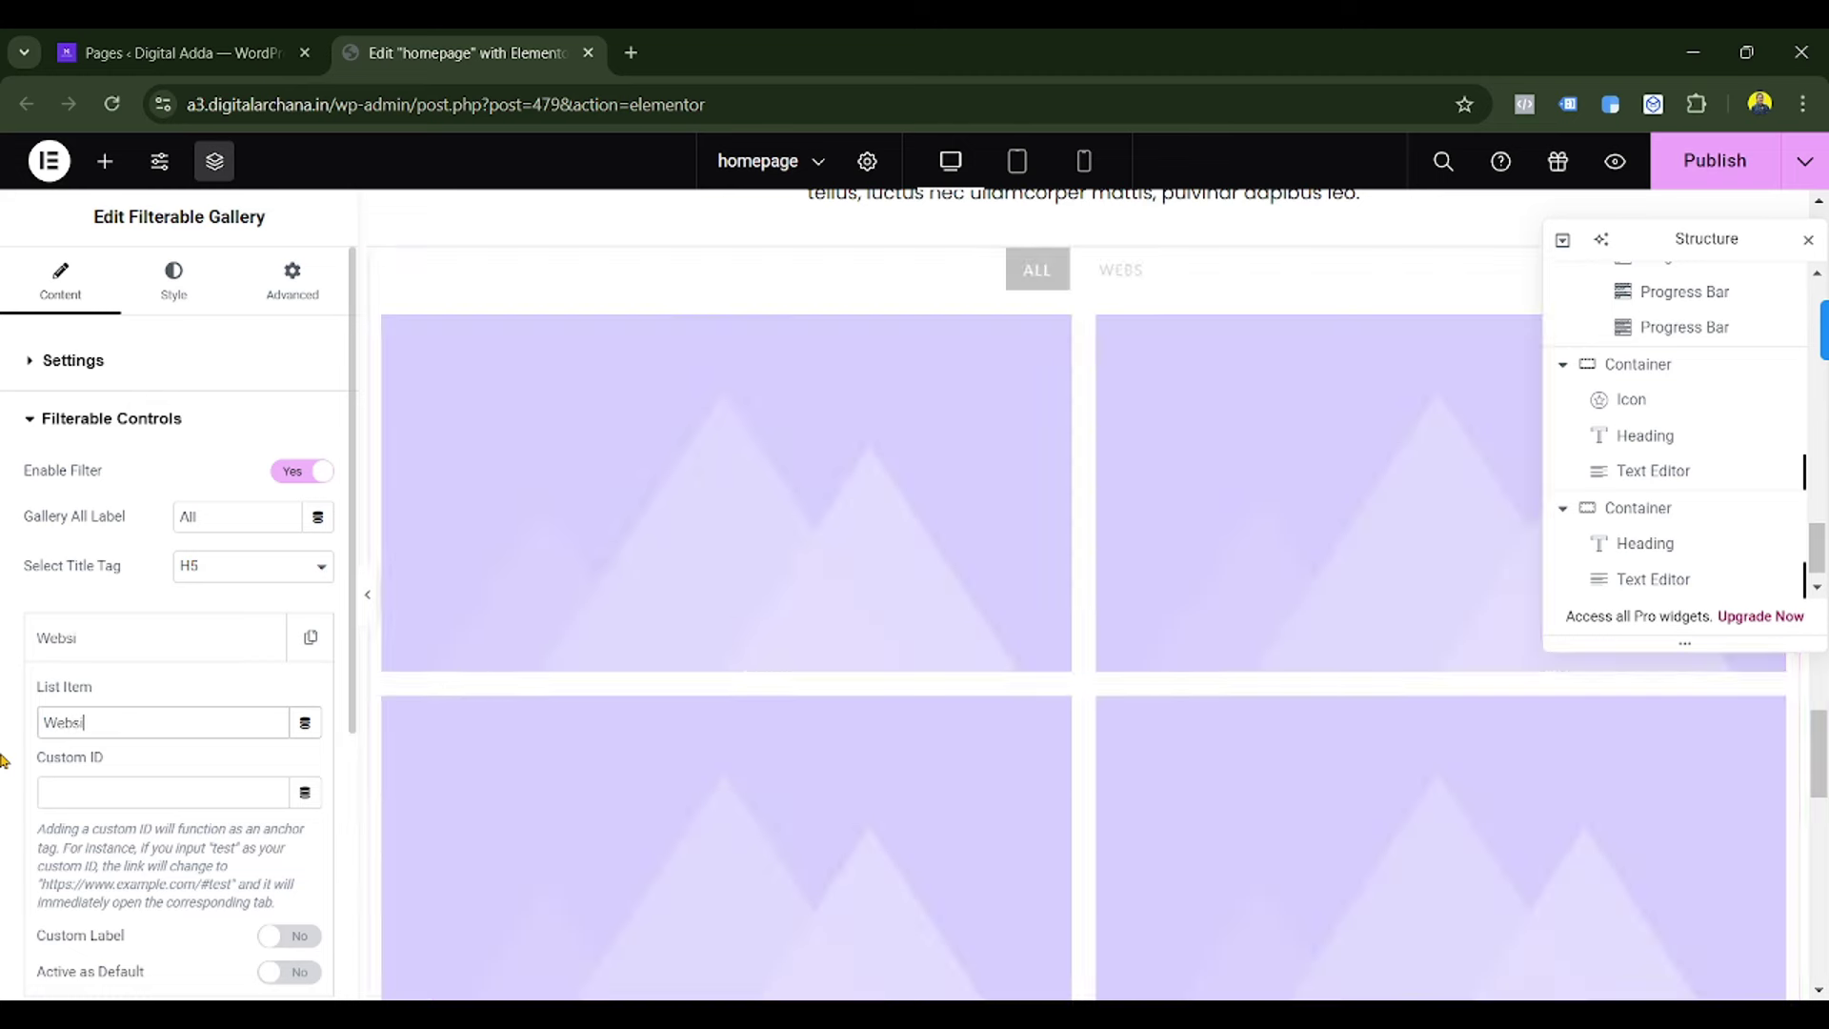
type(" Design")
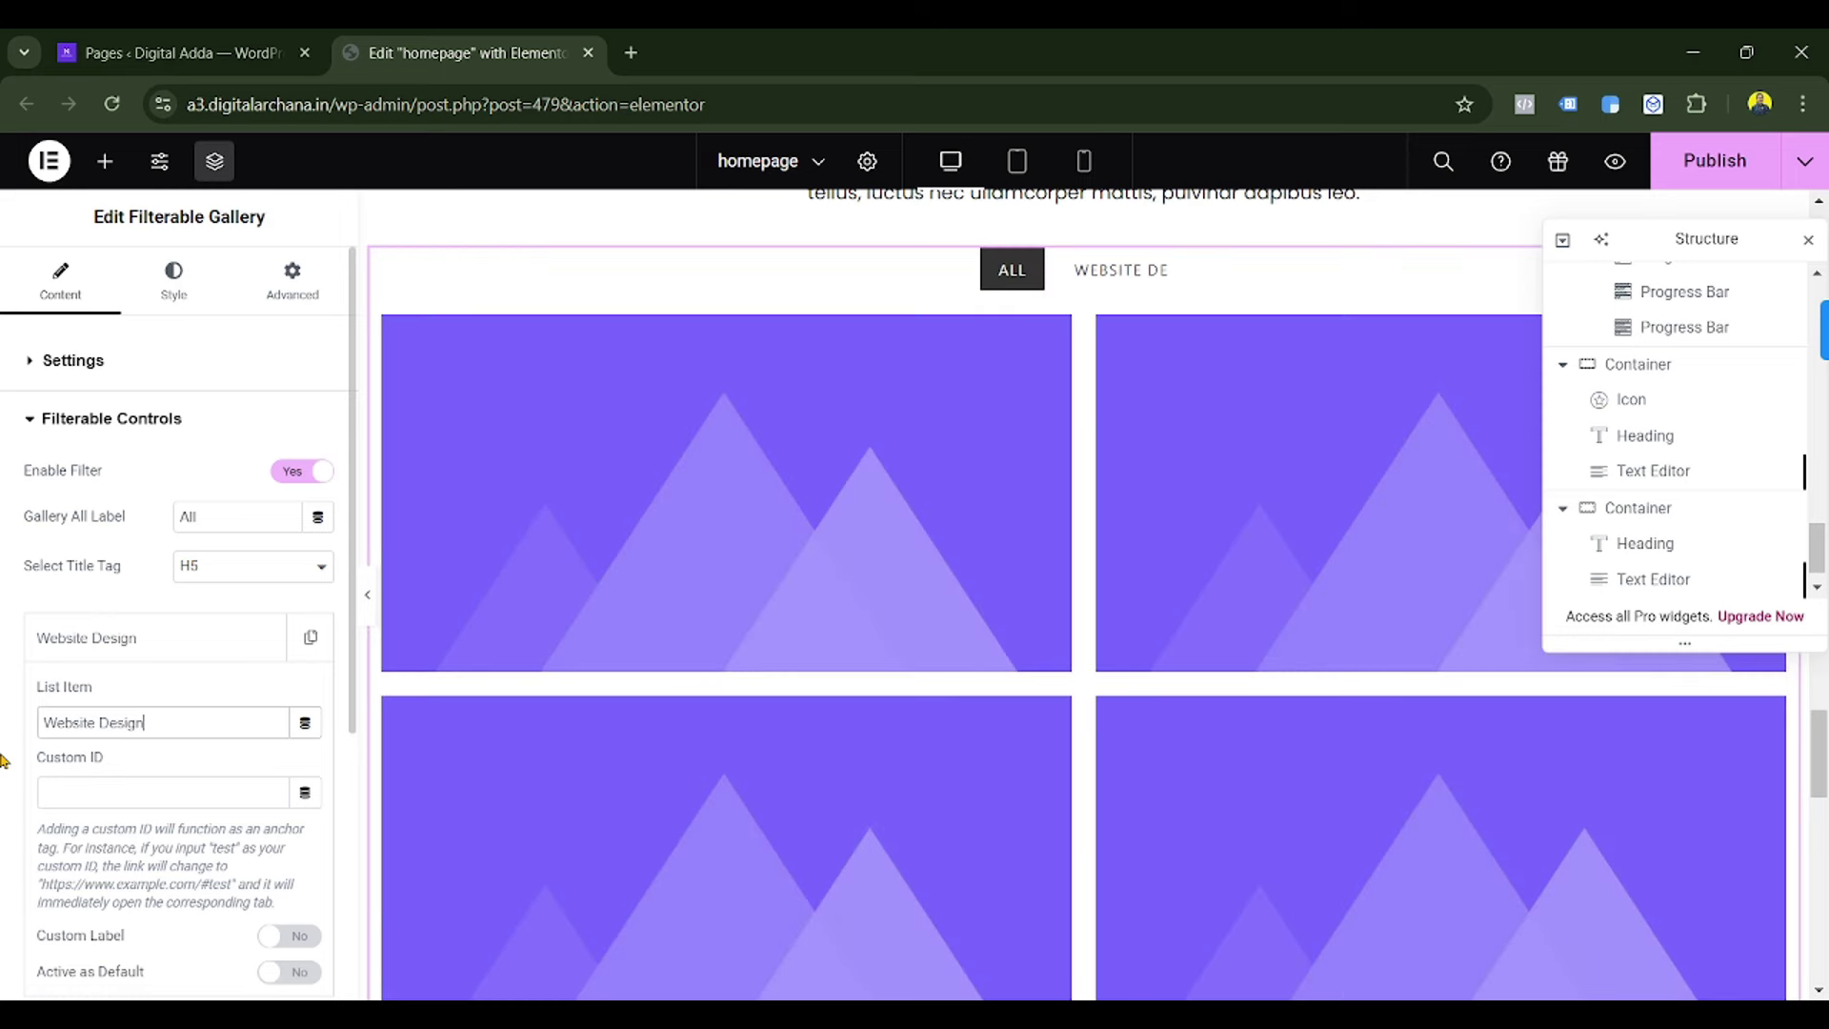
left_click(110, 640)
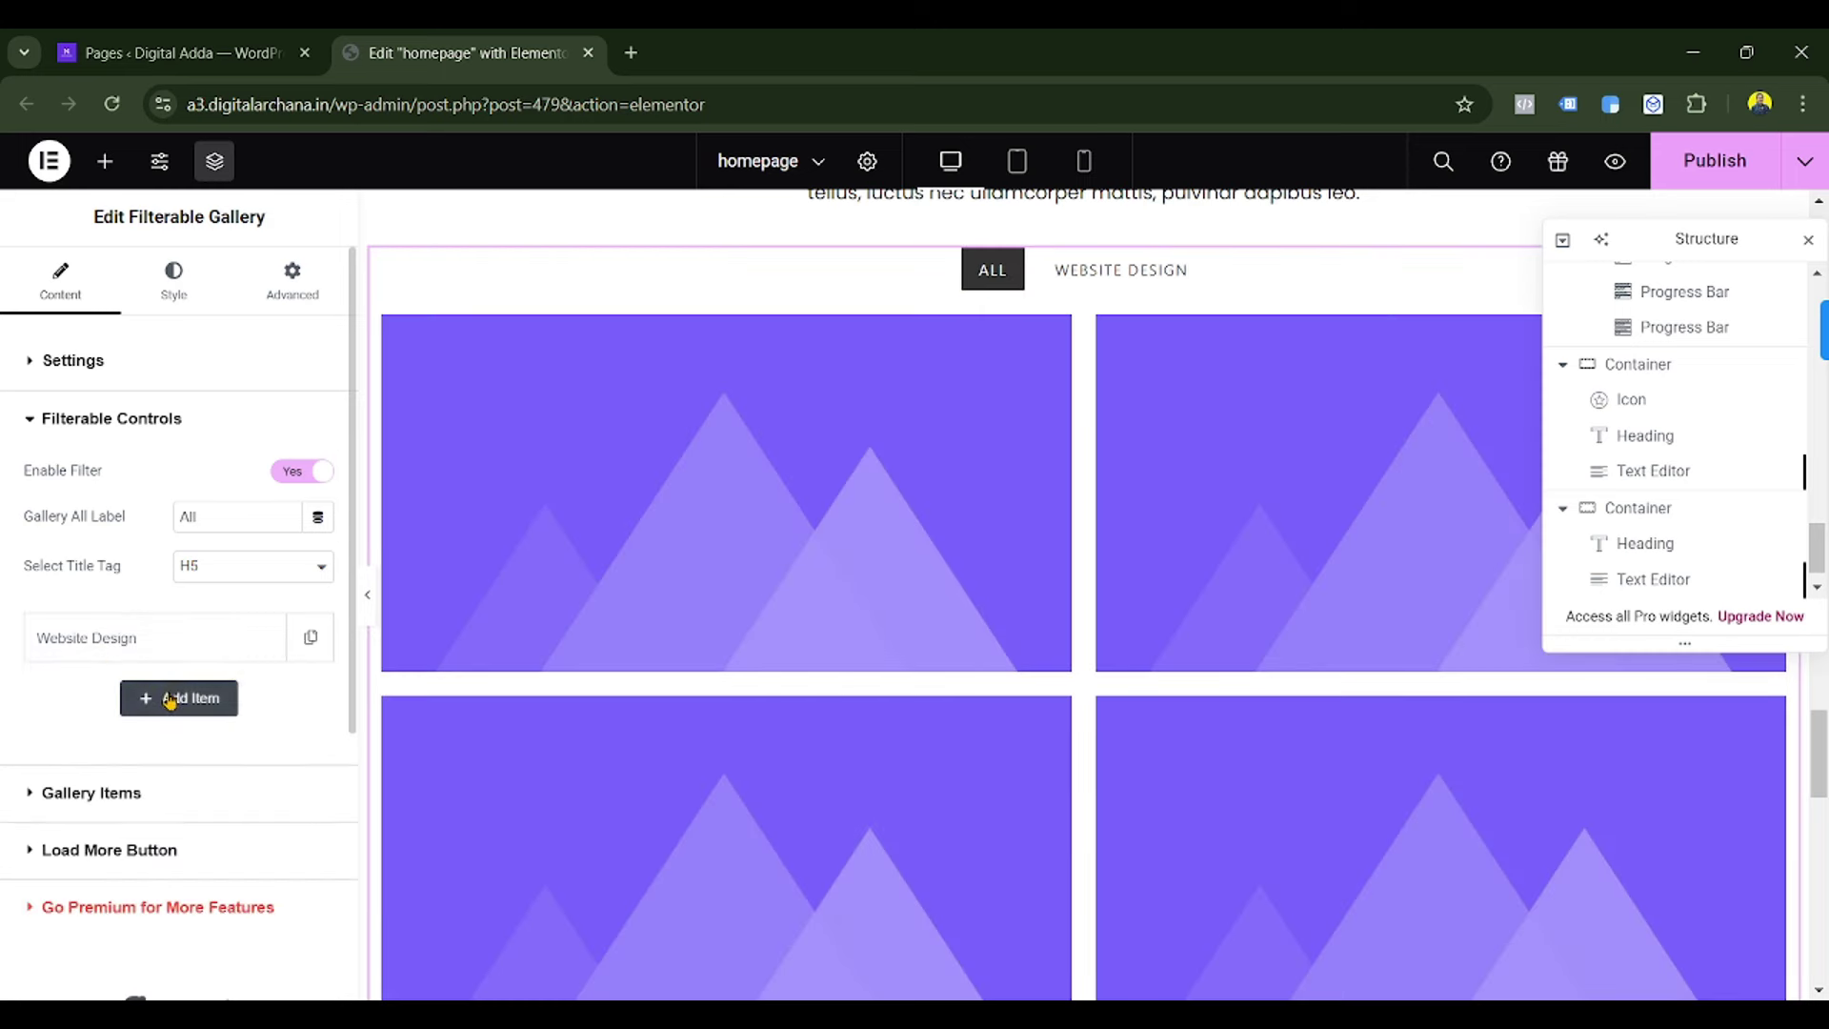
Add two more filter items named 'SEO' and 'Graphics'.
left_click(171, 698)
left_click_drag(148, 784, 13, 796)
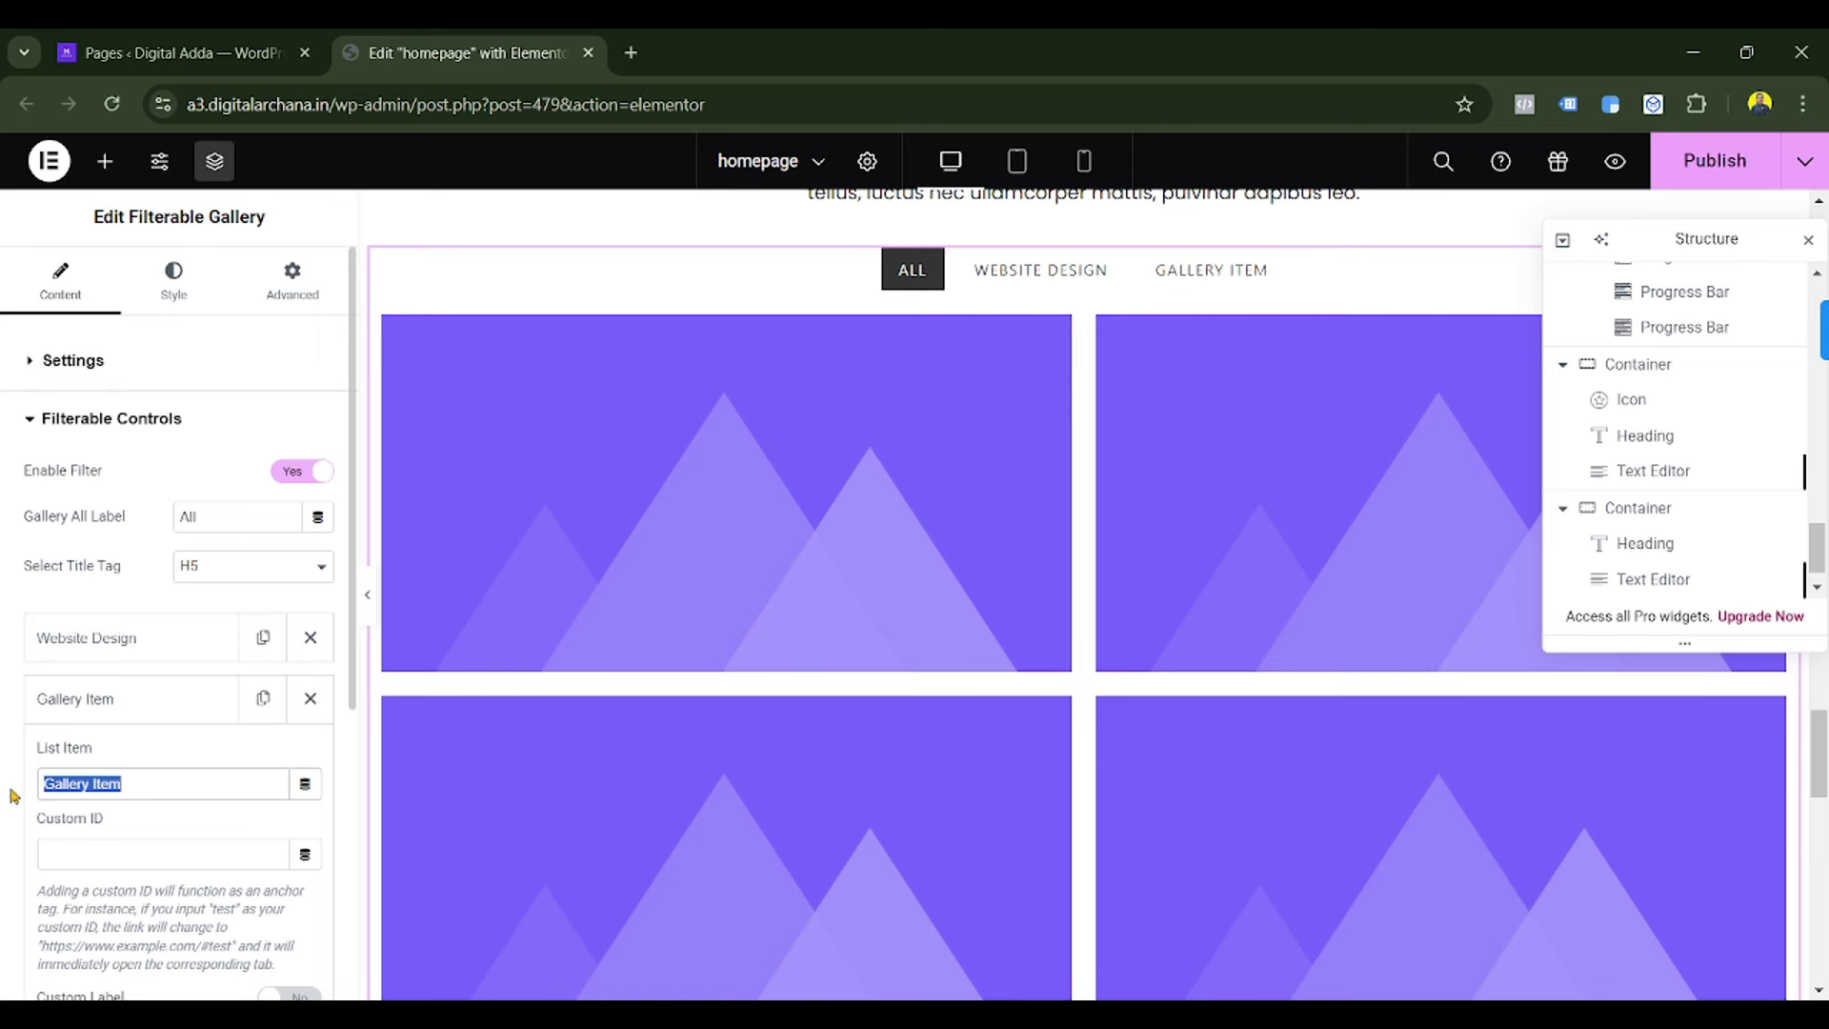
type("SEO")
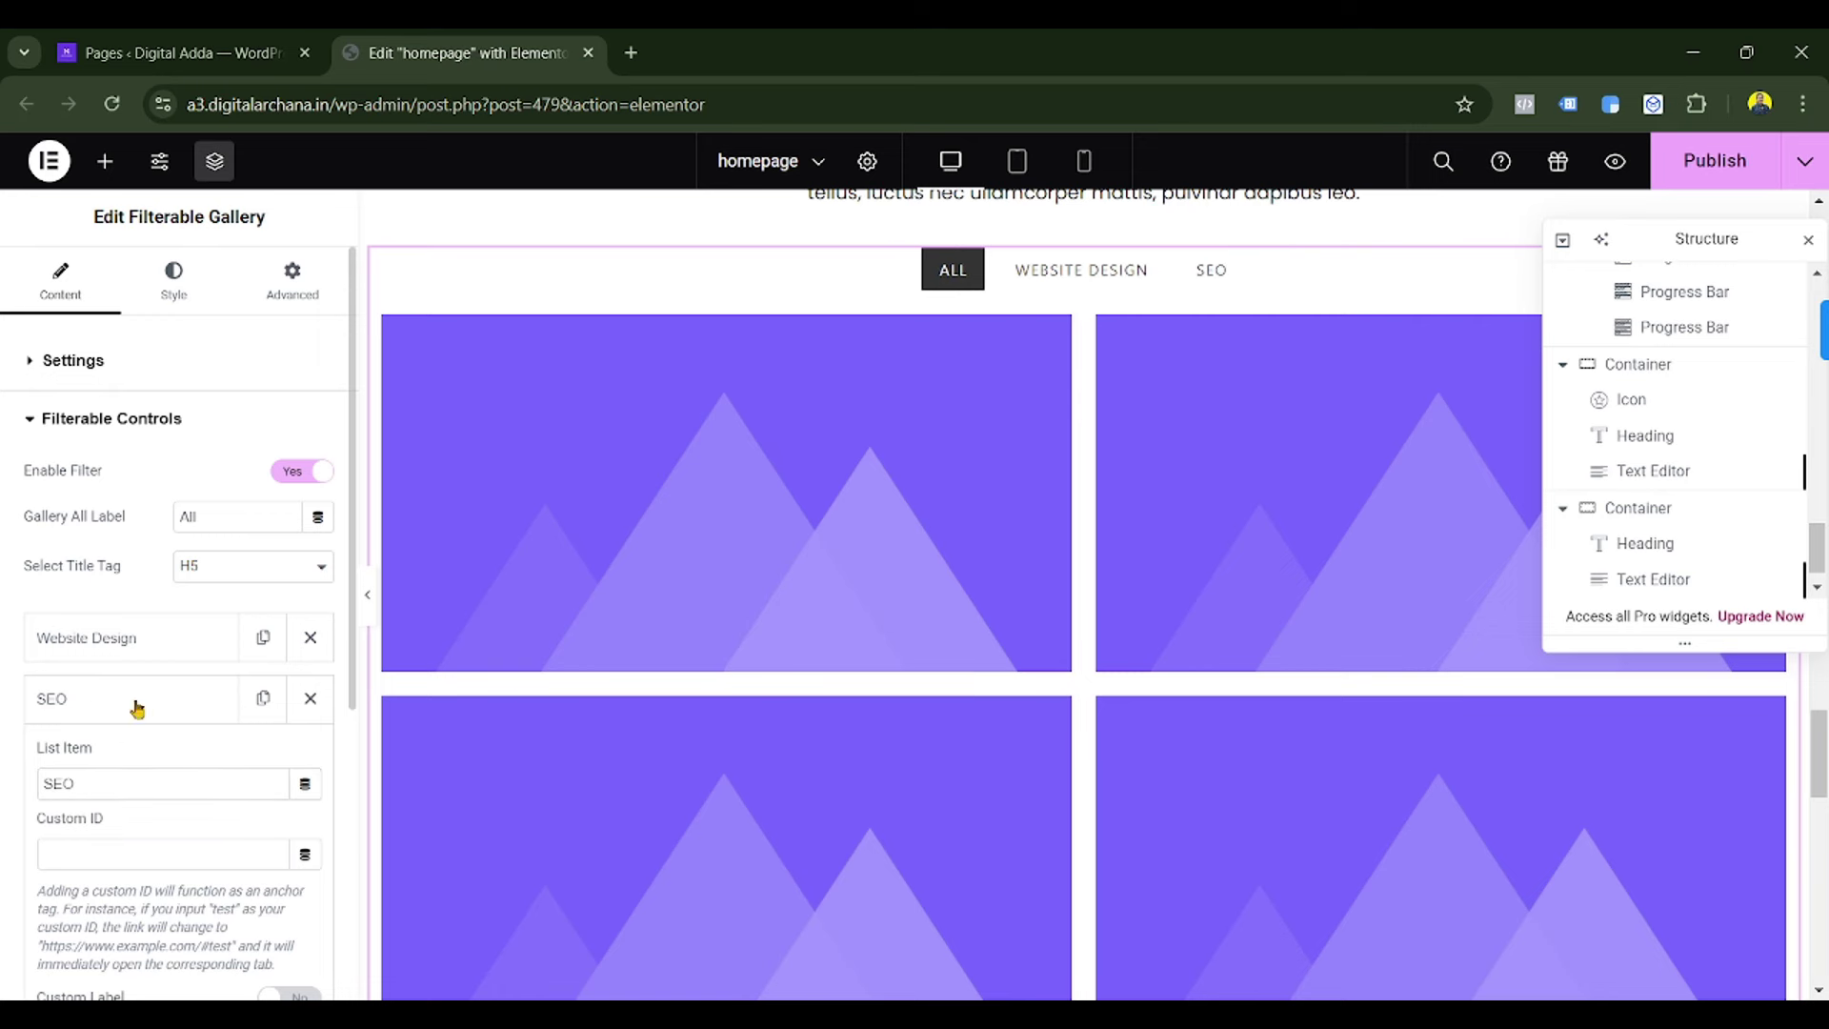
left_click(134, 703)
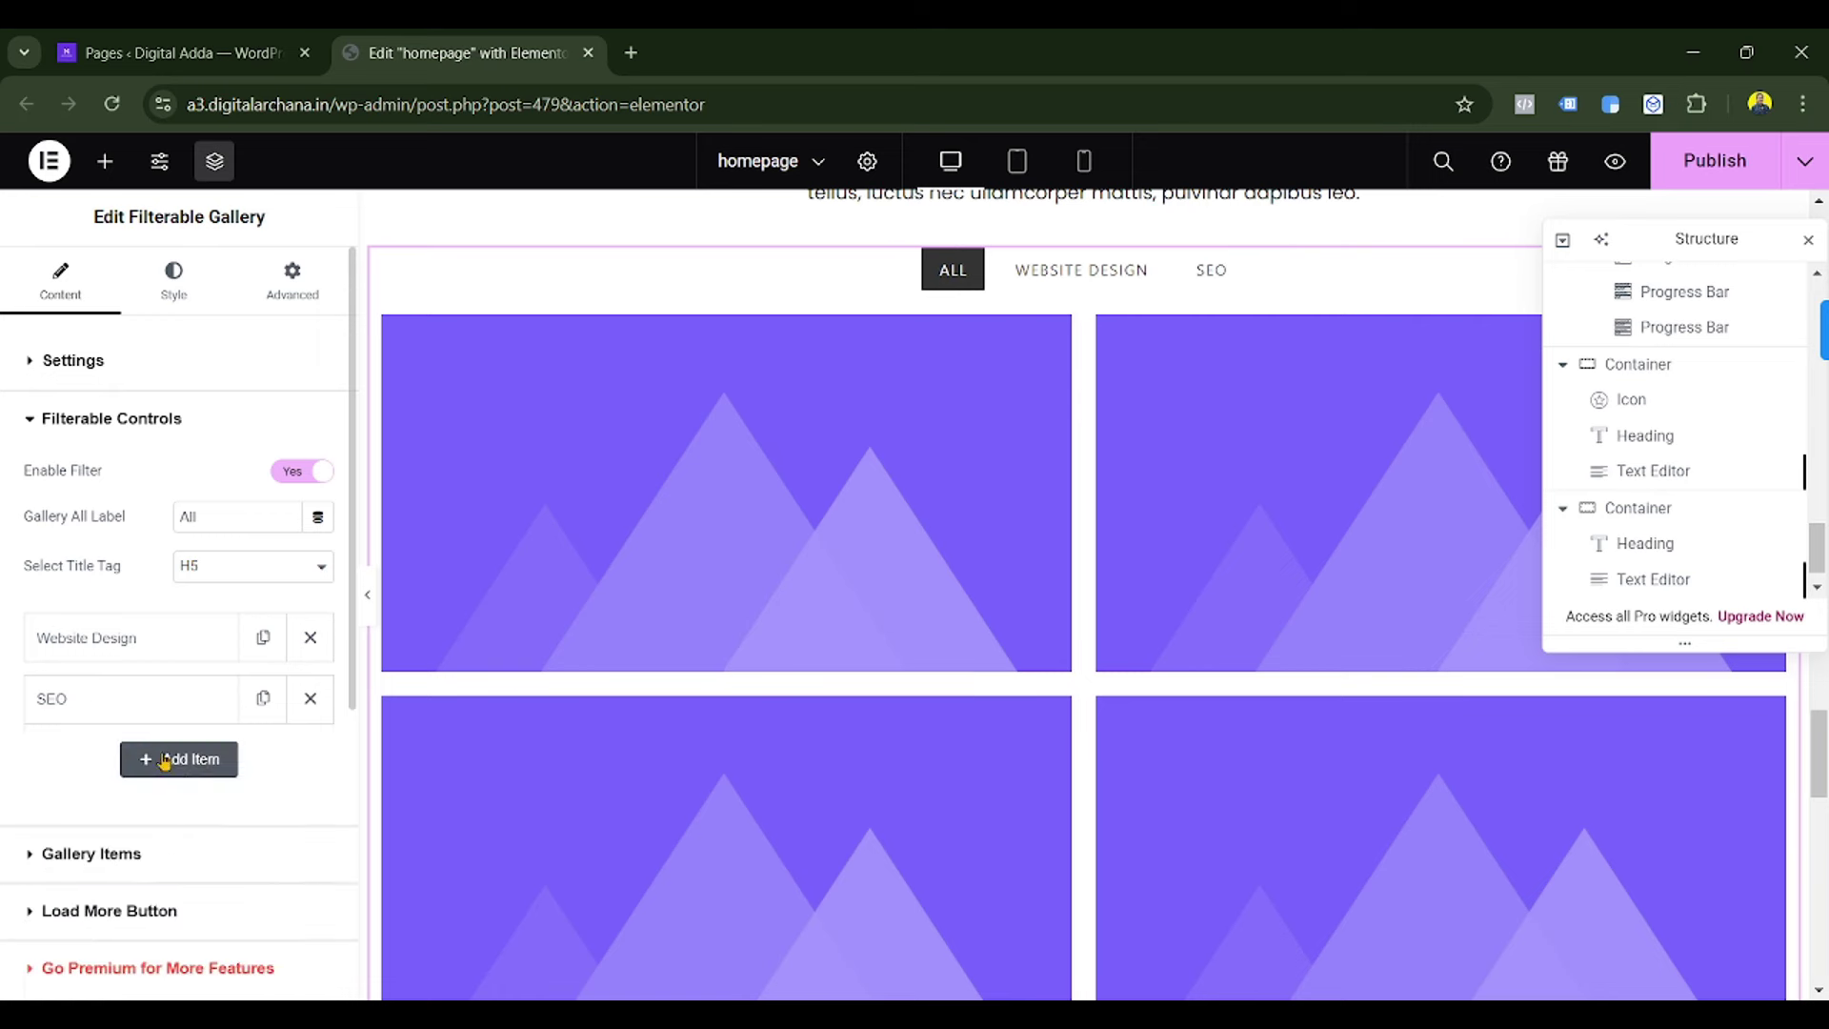
left_click(138, 756)
left_click_drag(40, 848, 160, 836)
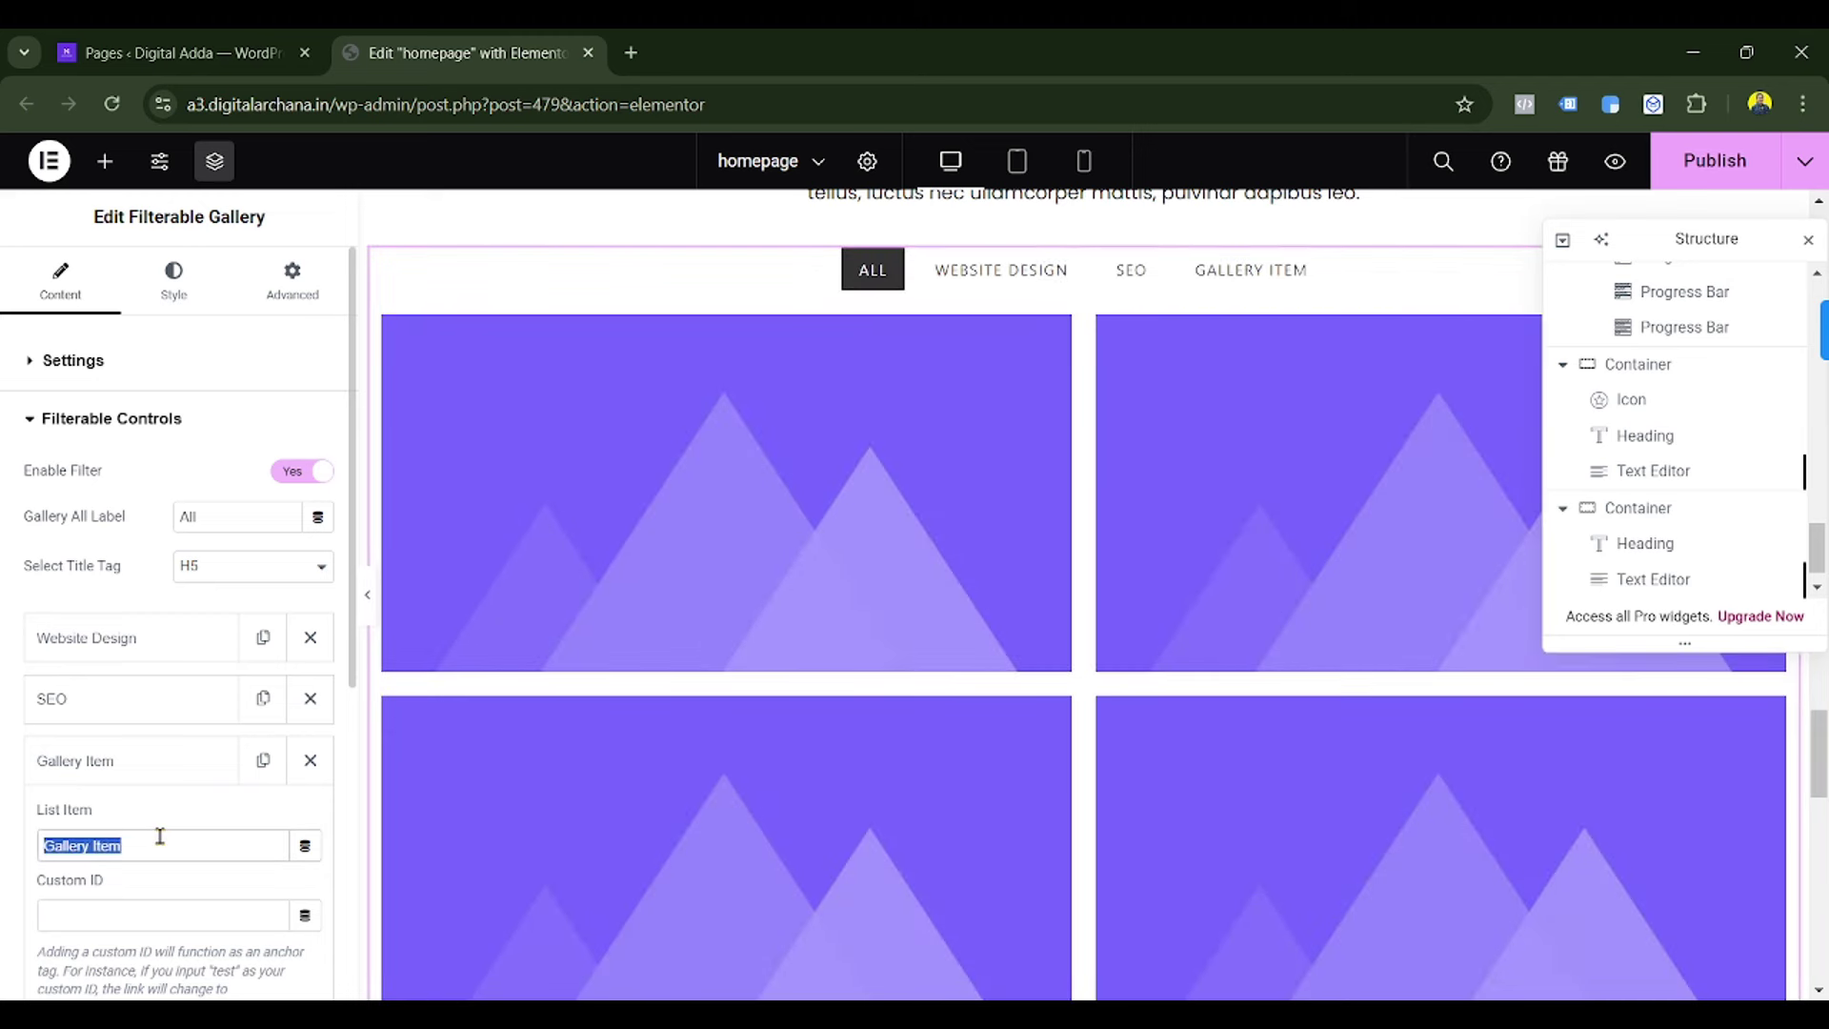
type("Graphics")
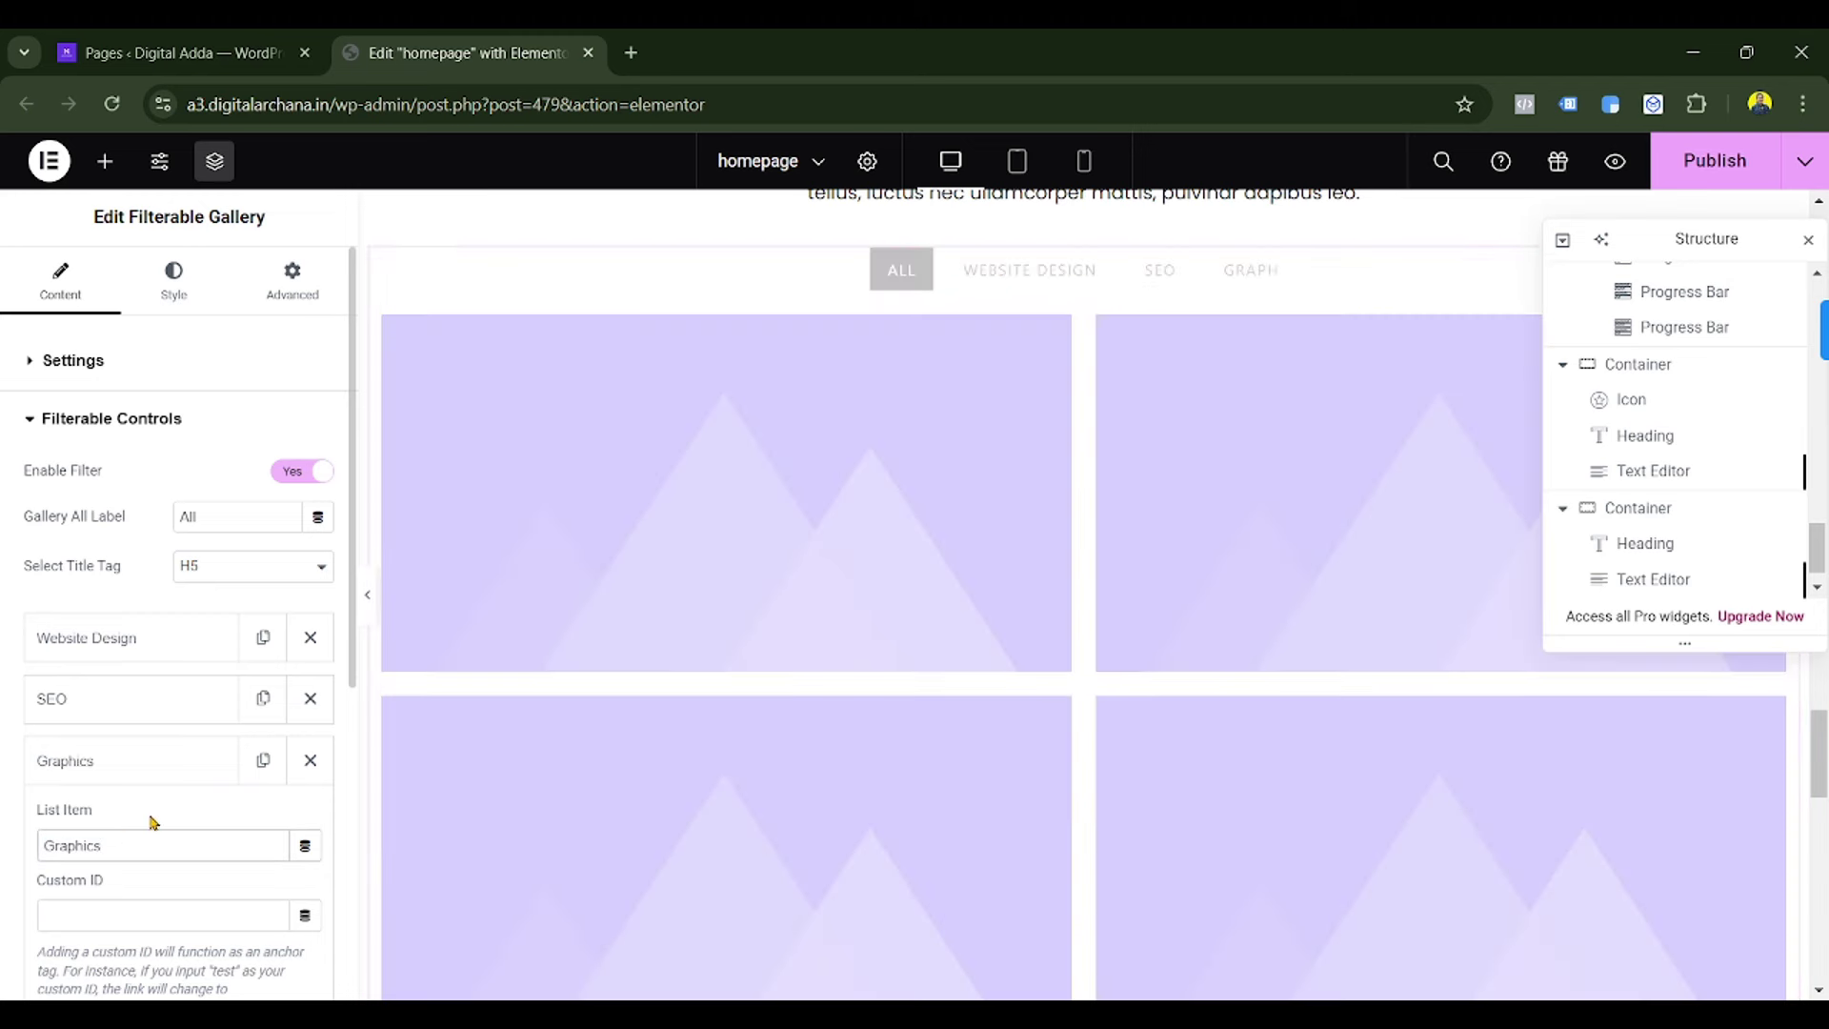
left_click(112, 774)
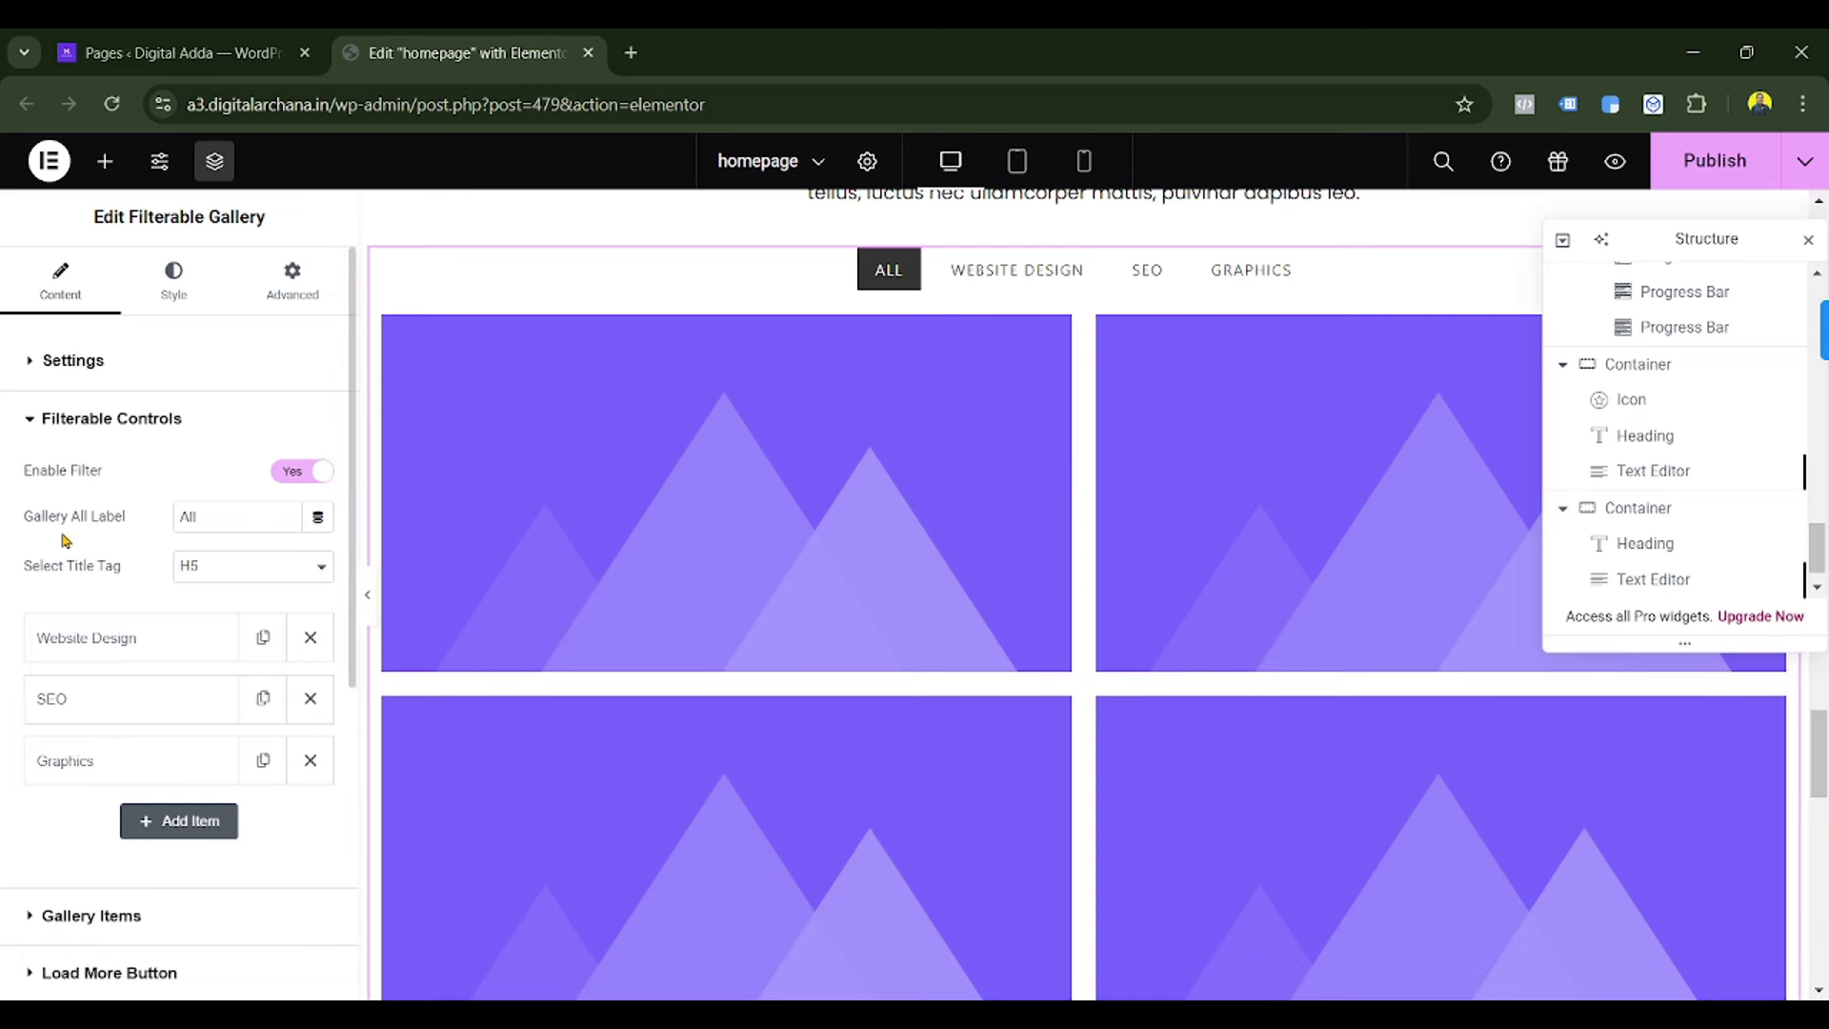
Switch Enable Filter off and back on.
scroll(121, 441, "down", 1)
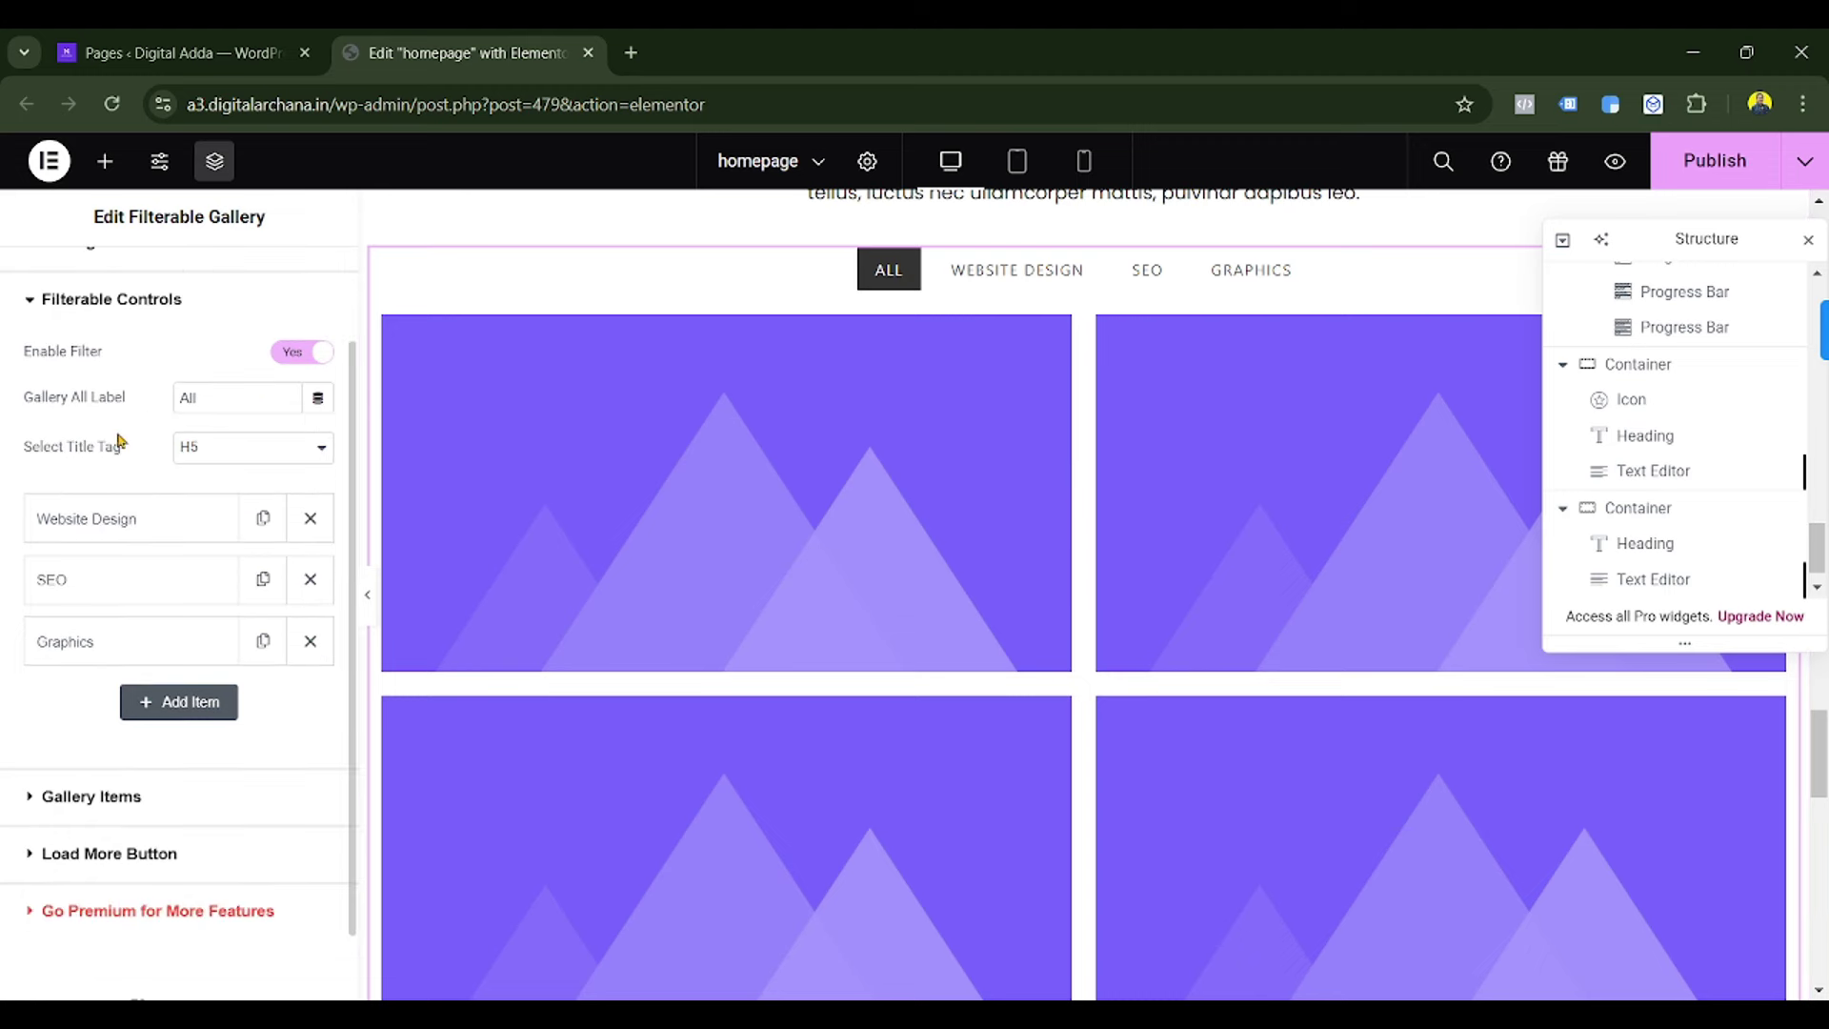
left_click(294, 354)
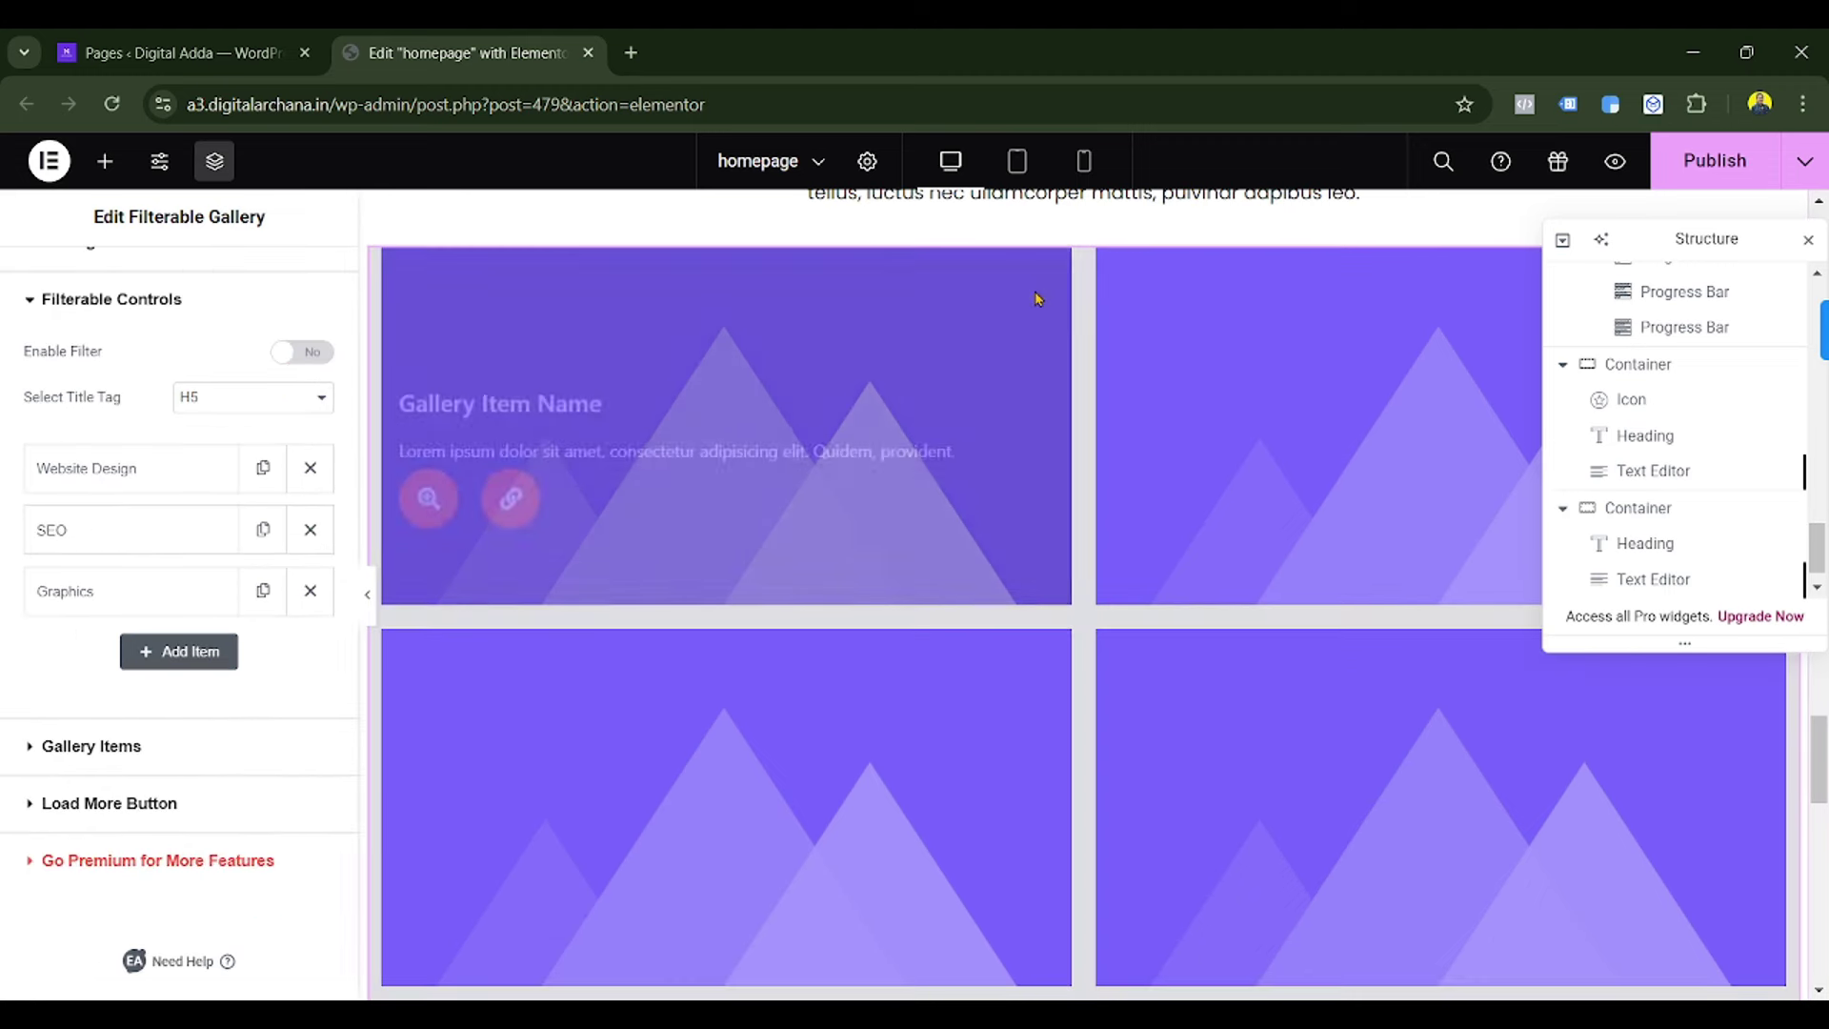
left_click(301, 353)
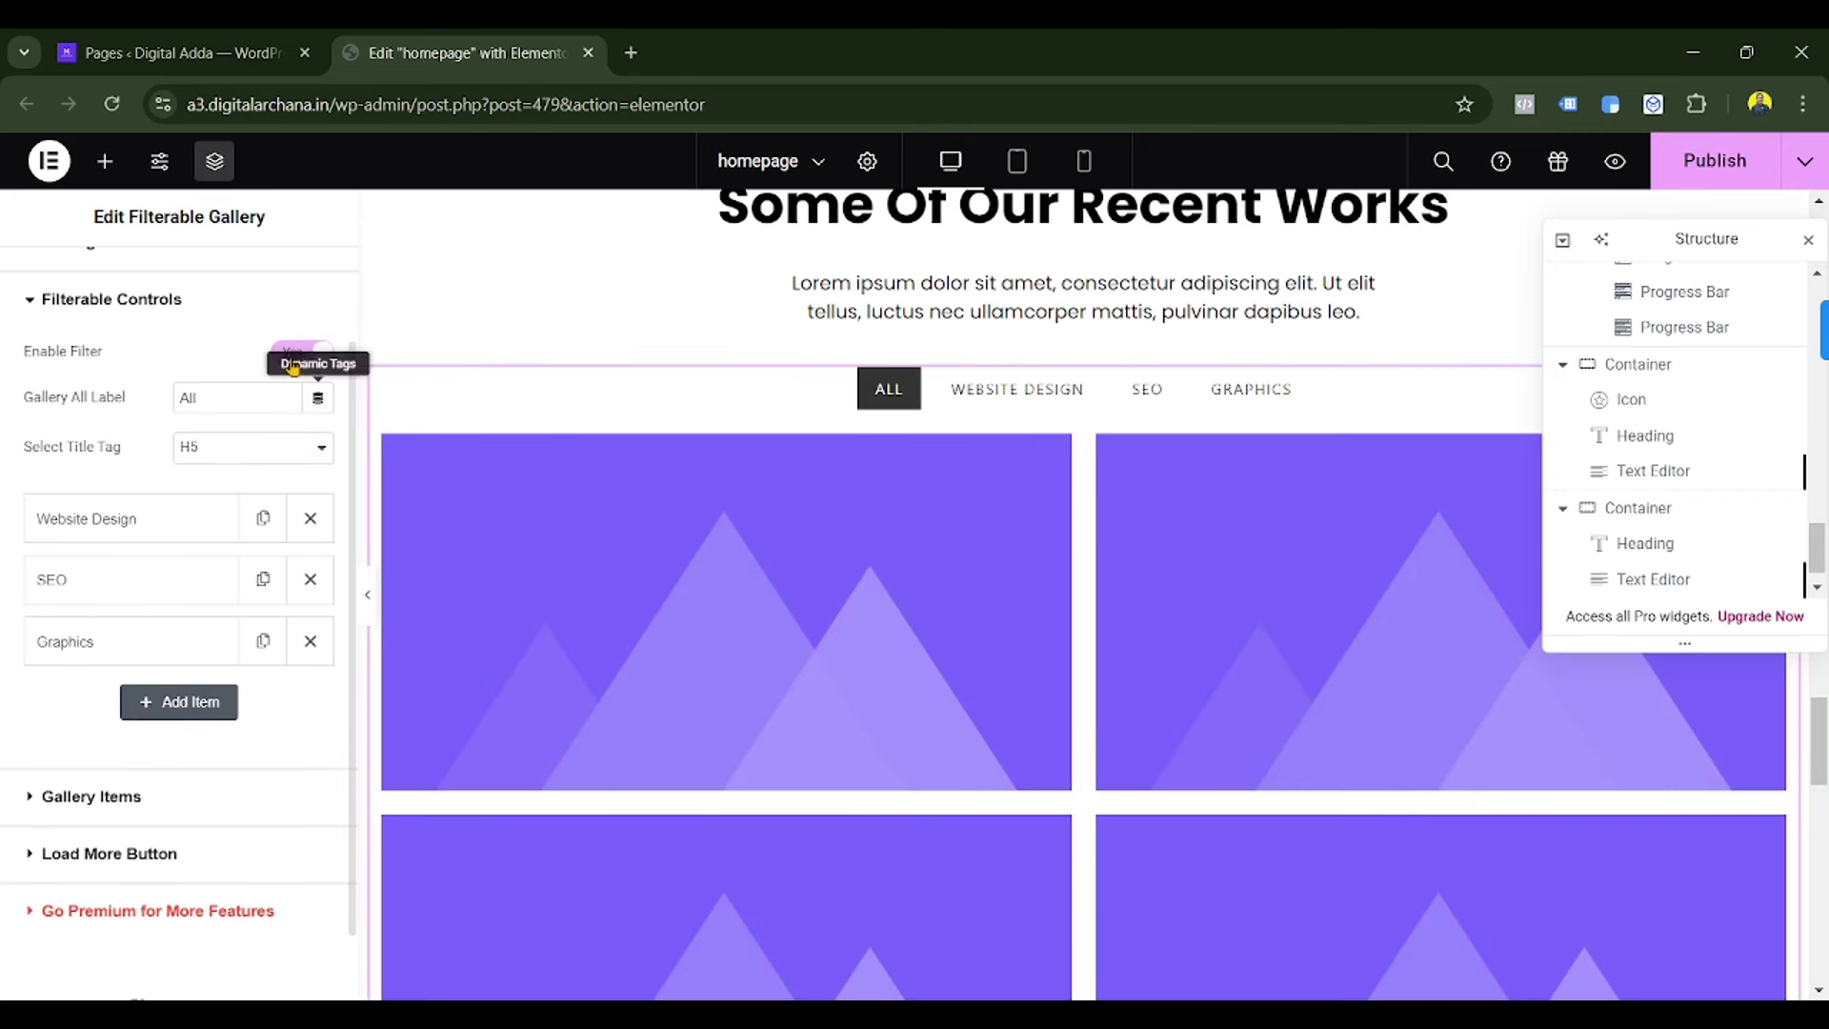
Duplicate the last Gallery Items entry, growing the list from six to eight items.
left_click(159, 784)
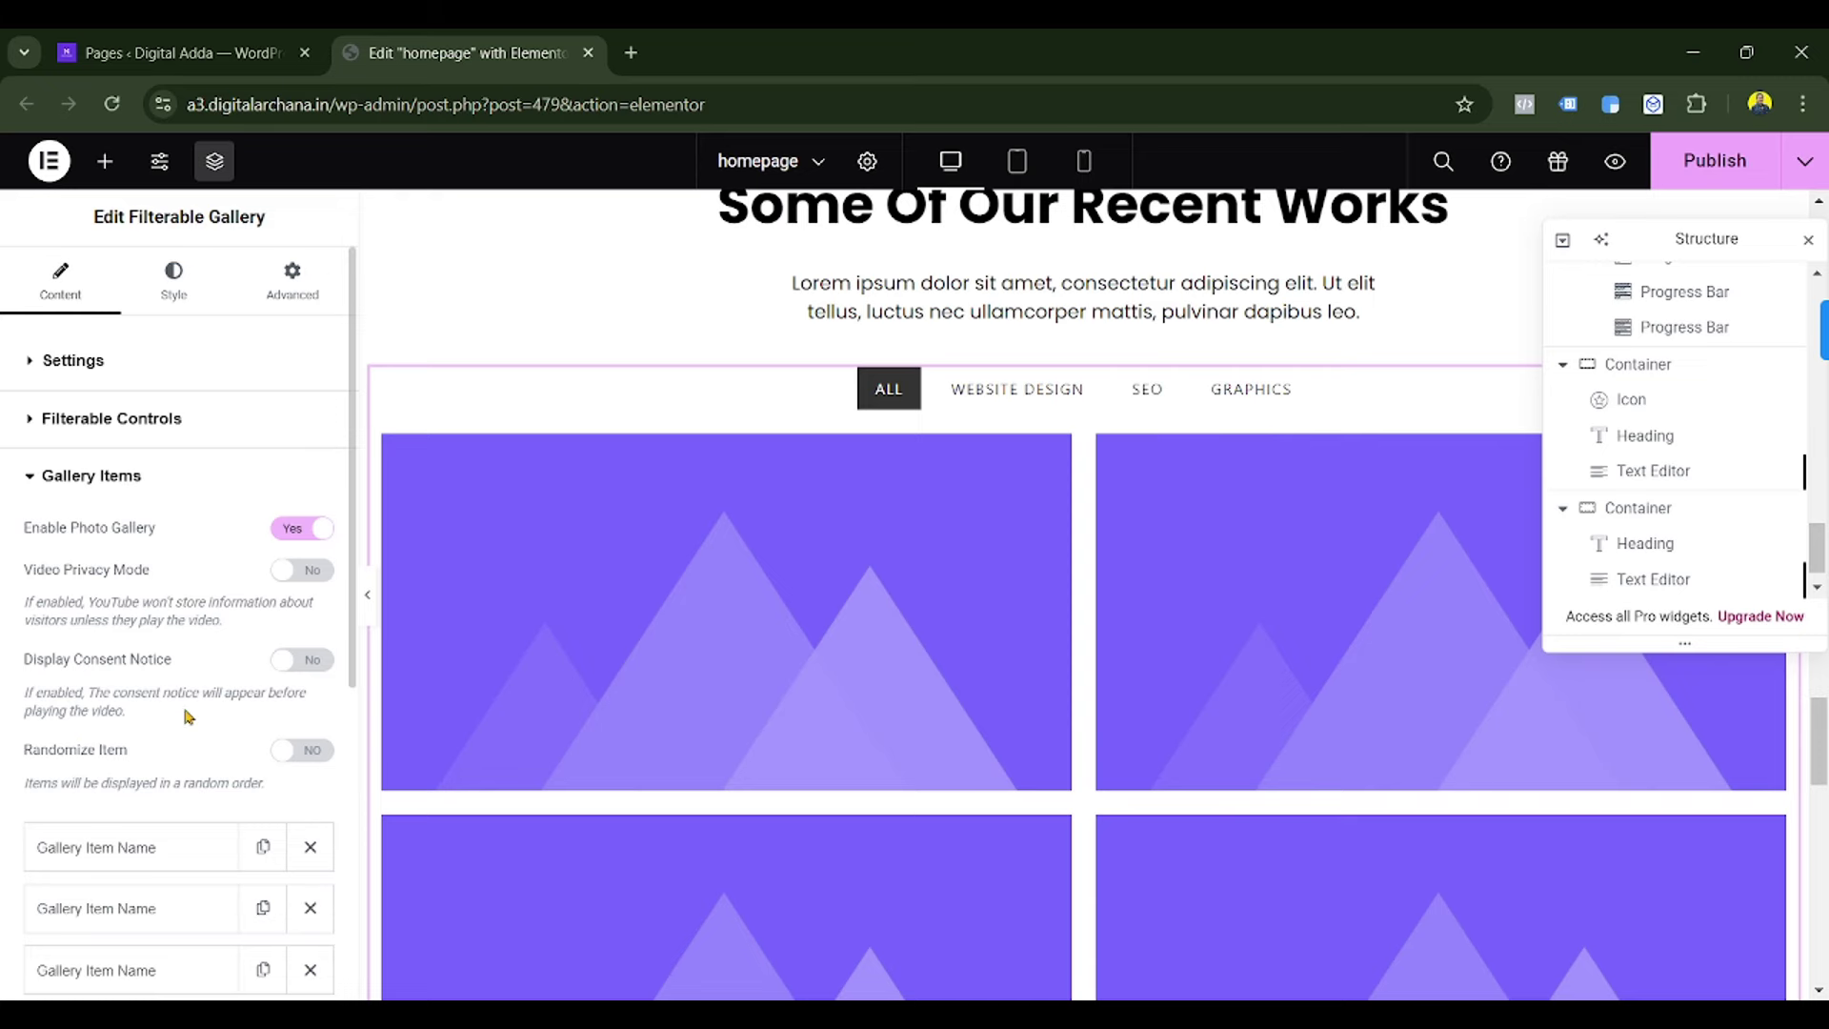
scroll(953, 672, "down", 3)
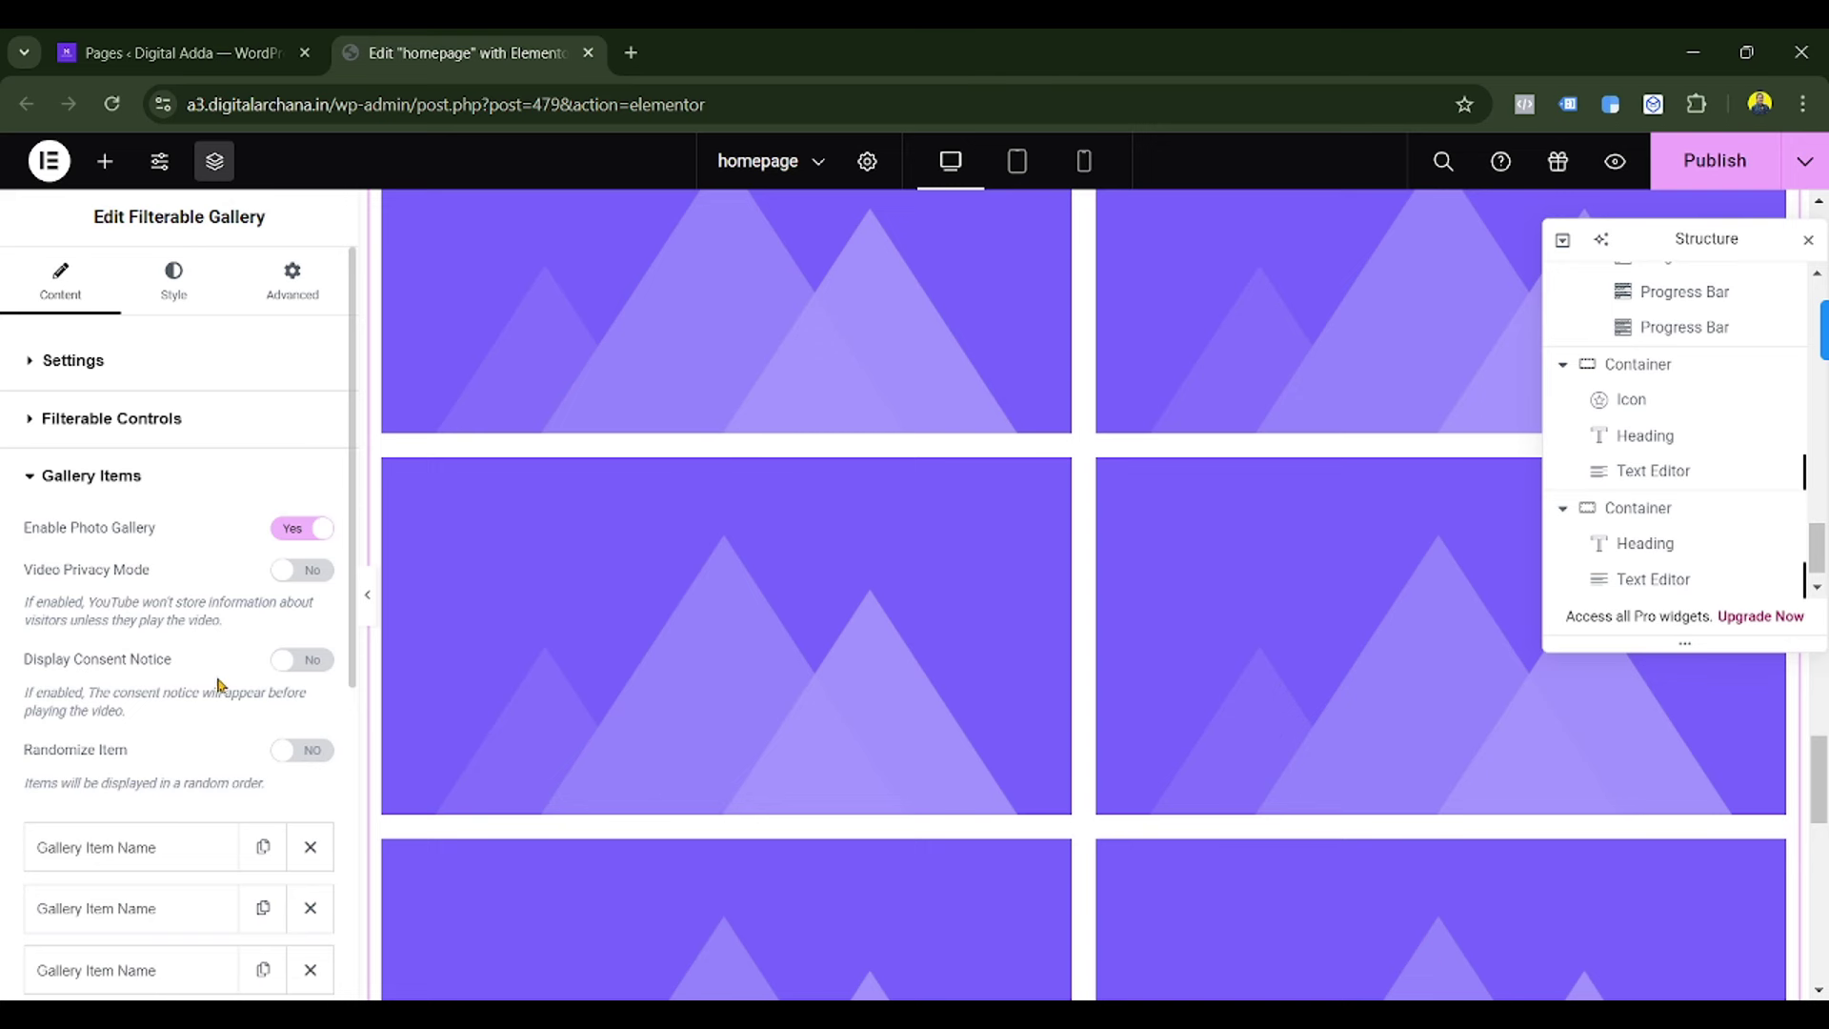
scroll(218, 684, "down", 1)
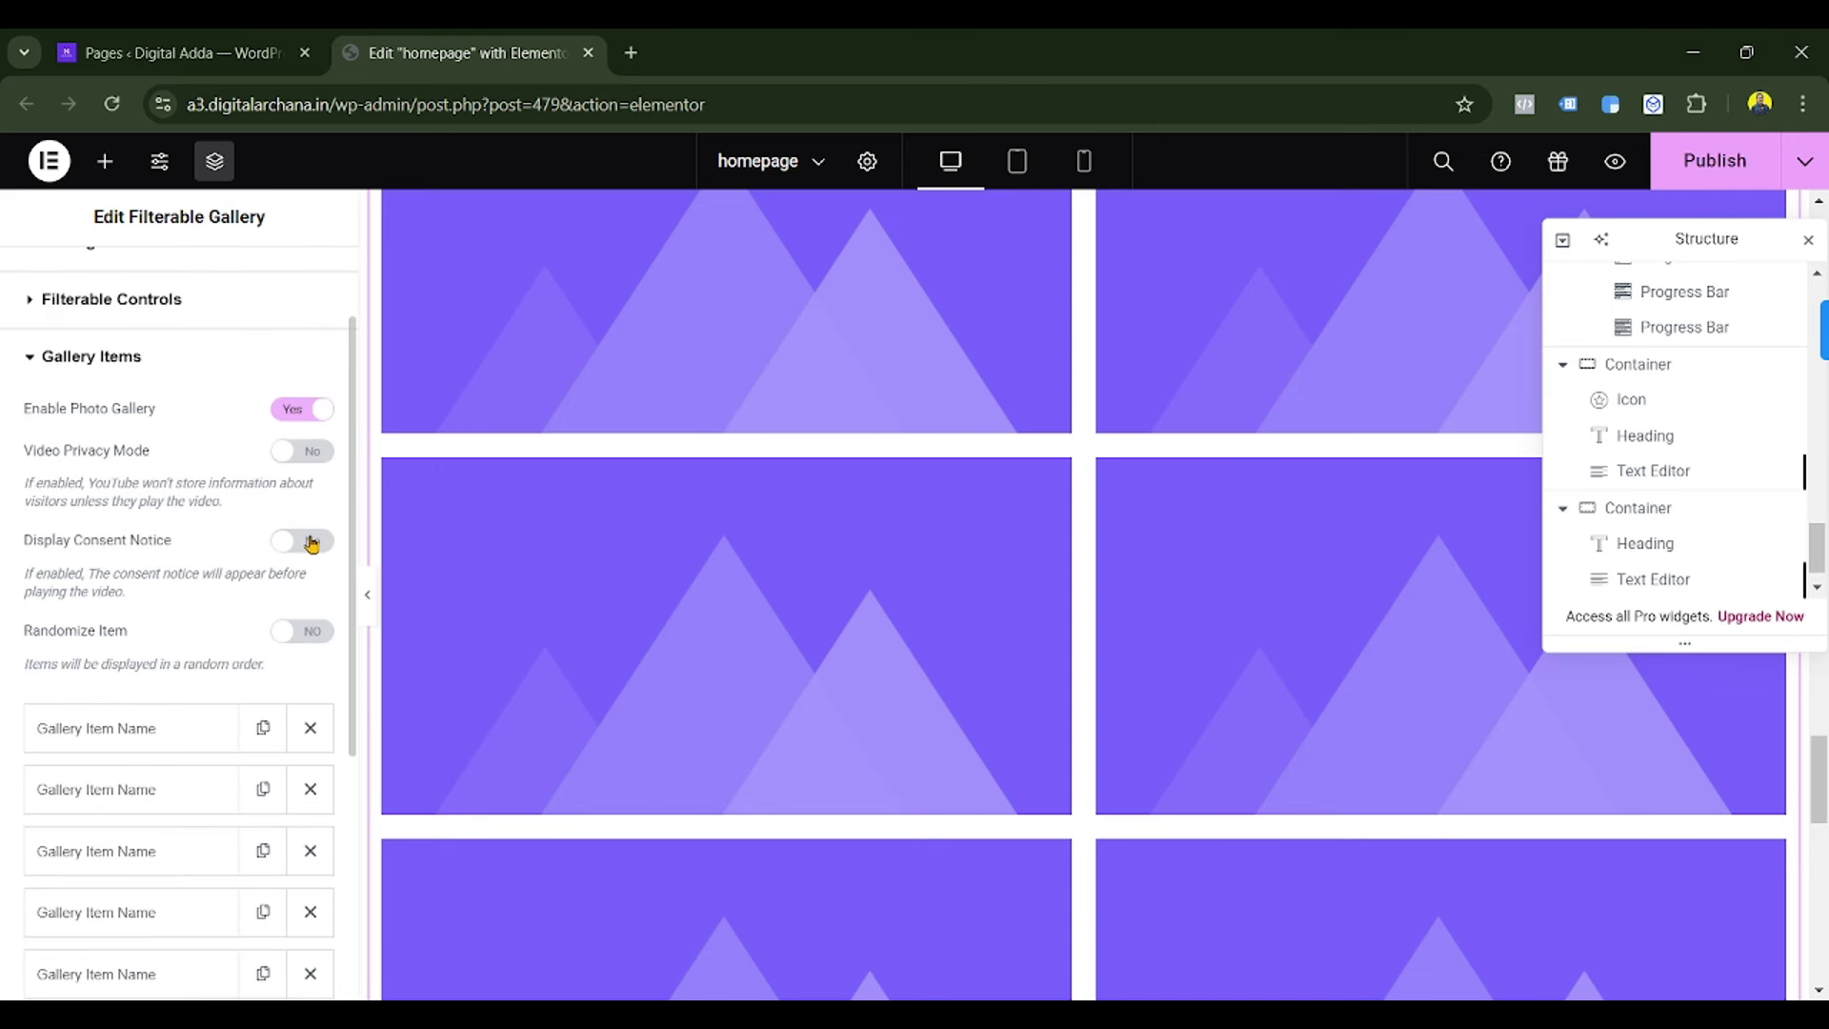
scroll(98, 706, "down", 1)
scroll(220, 654, "down", 1)
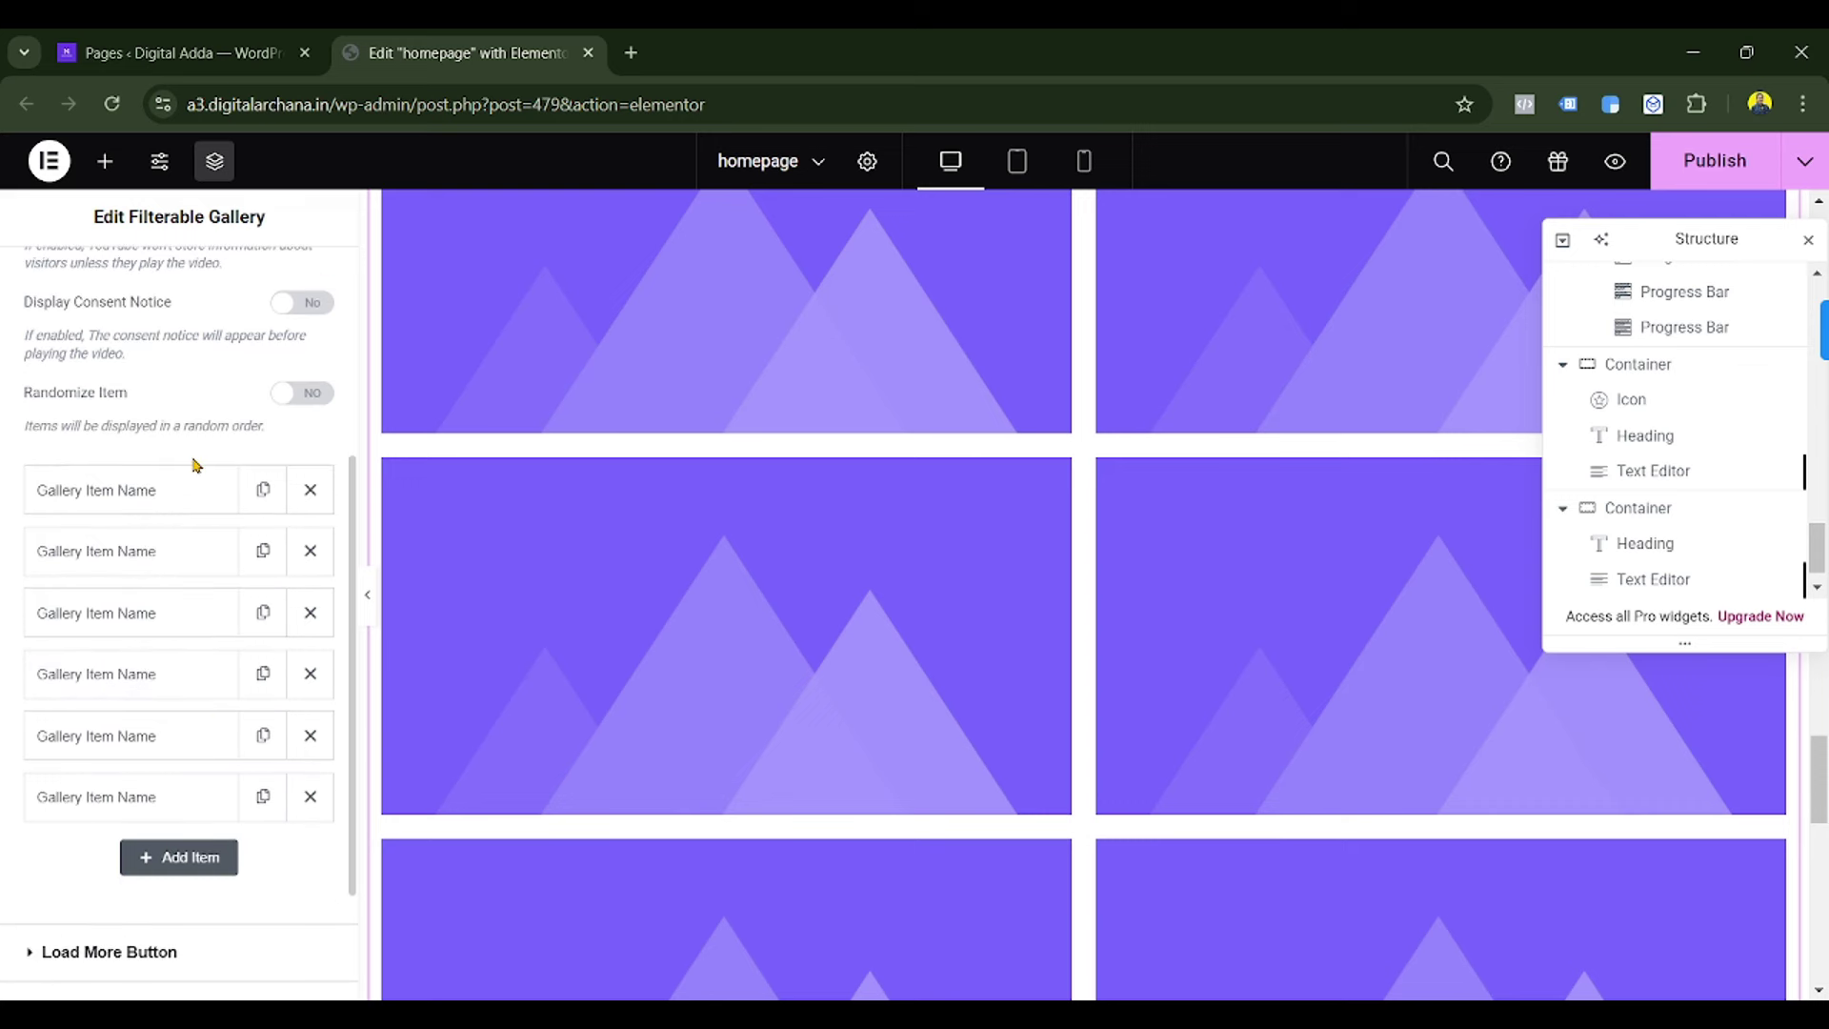
scroll(193, 466, "up", 3)
left_click(177, 358)
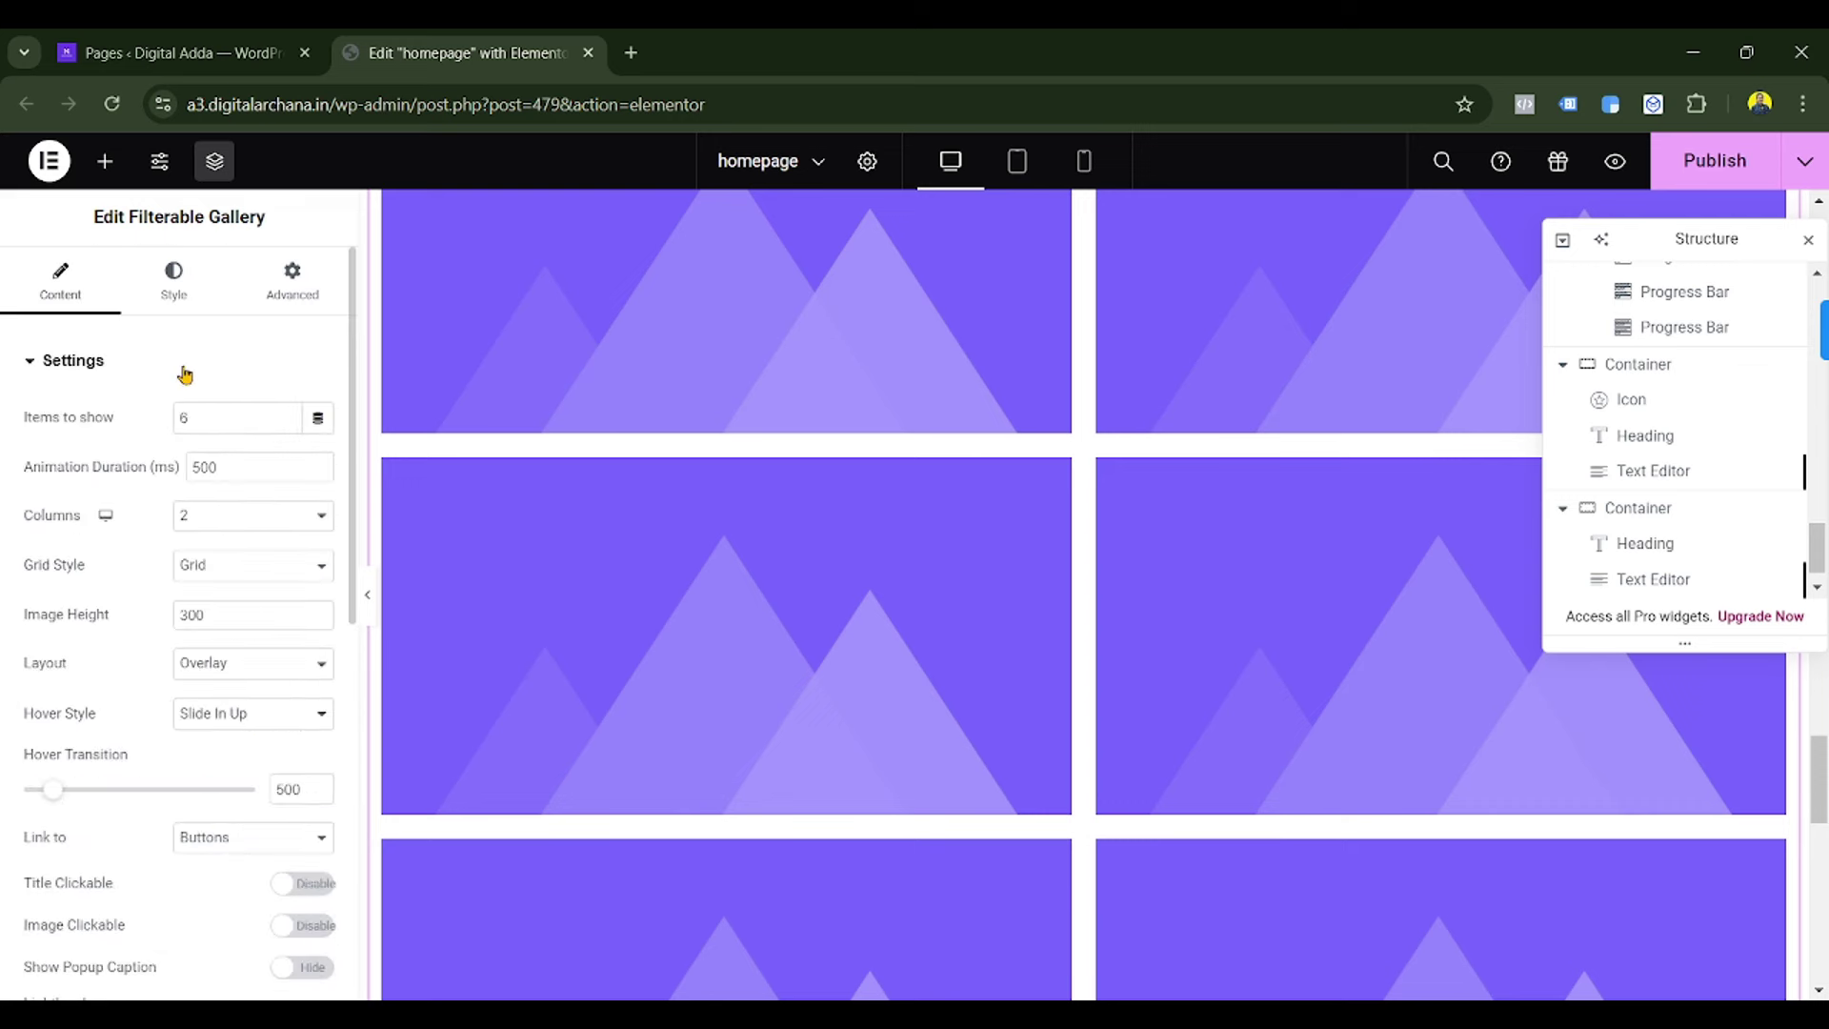
left_click(28, 370)
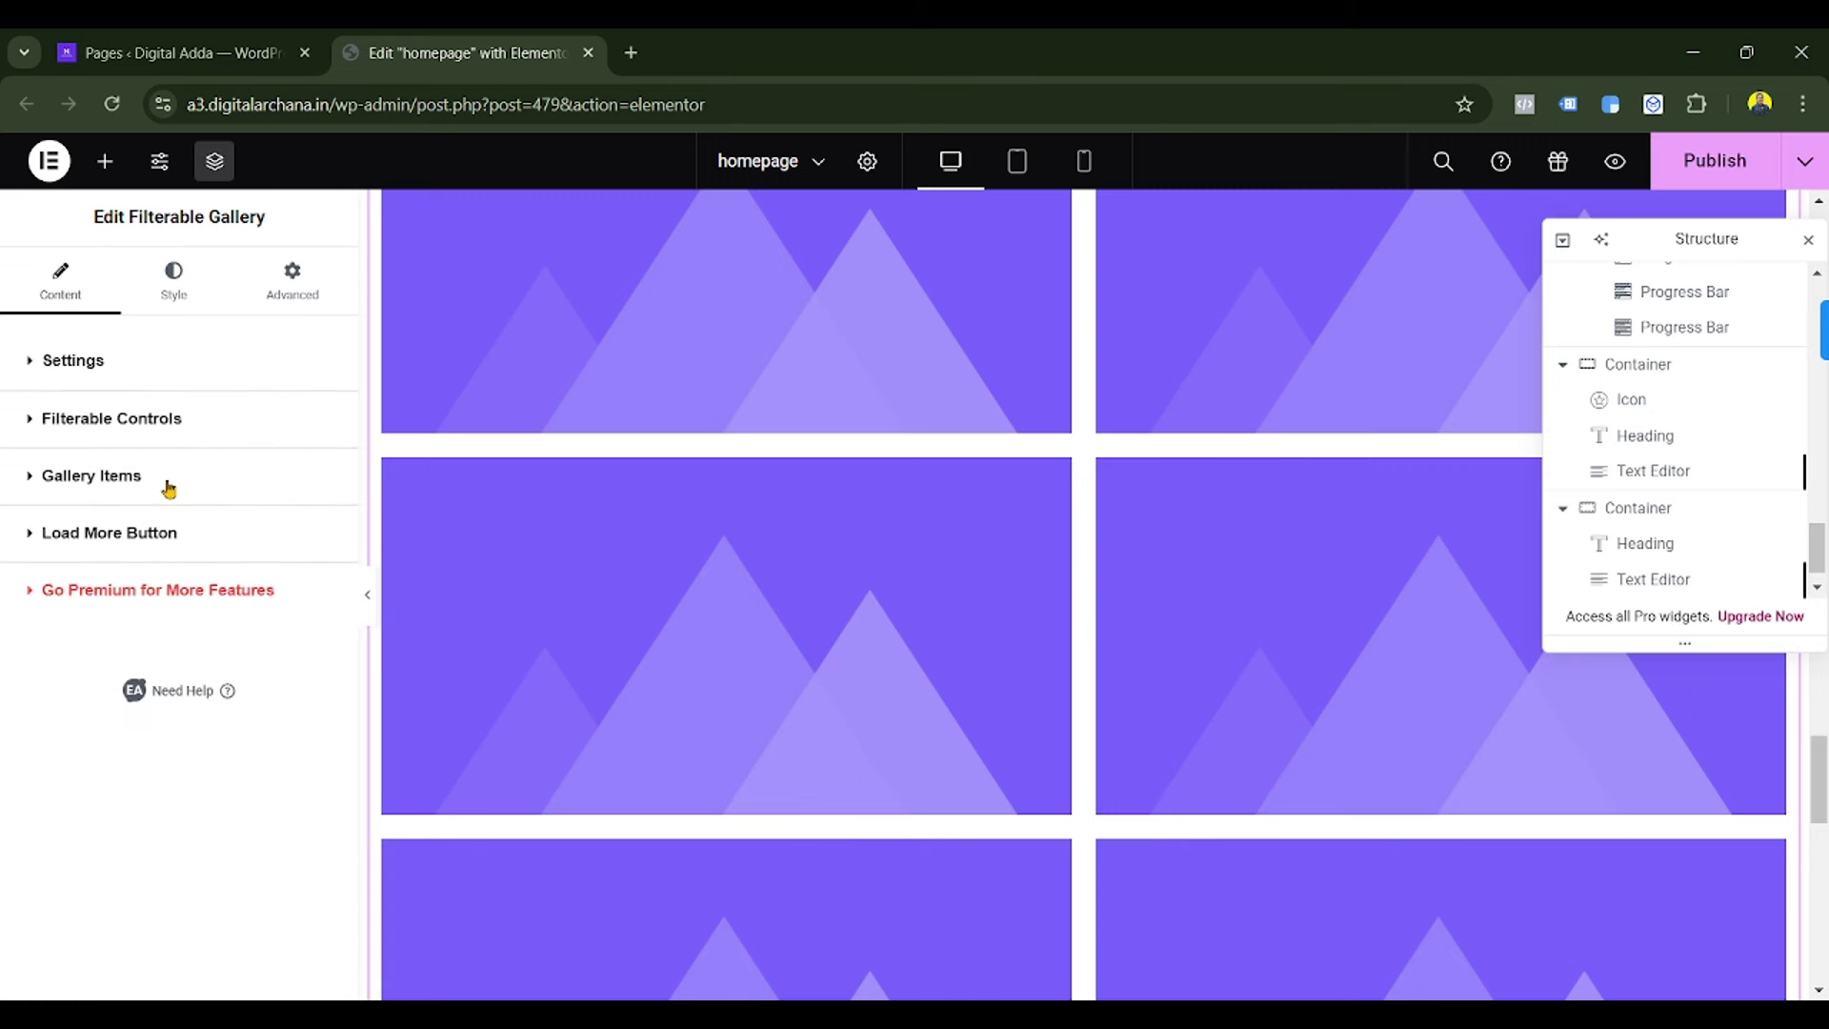
left_click(168, 481)
scroll(162, 667, "down", 4)
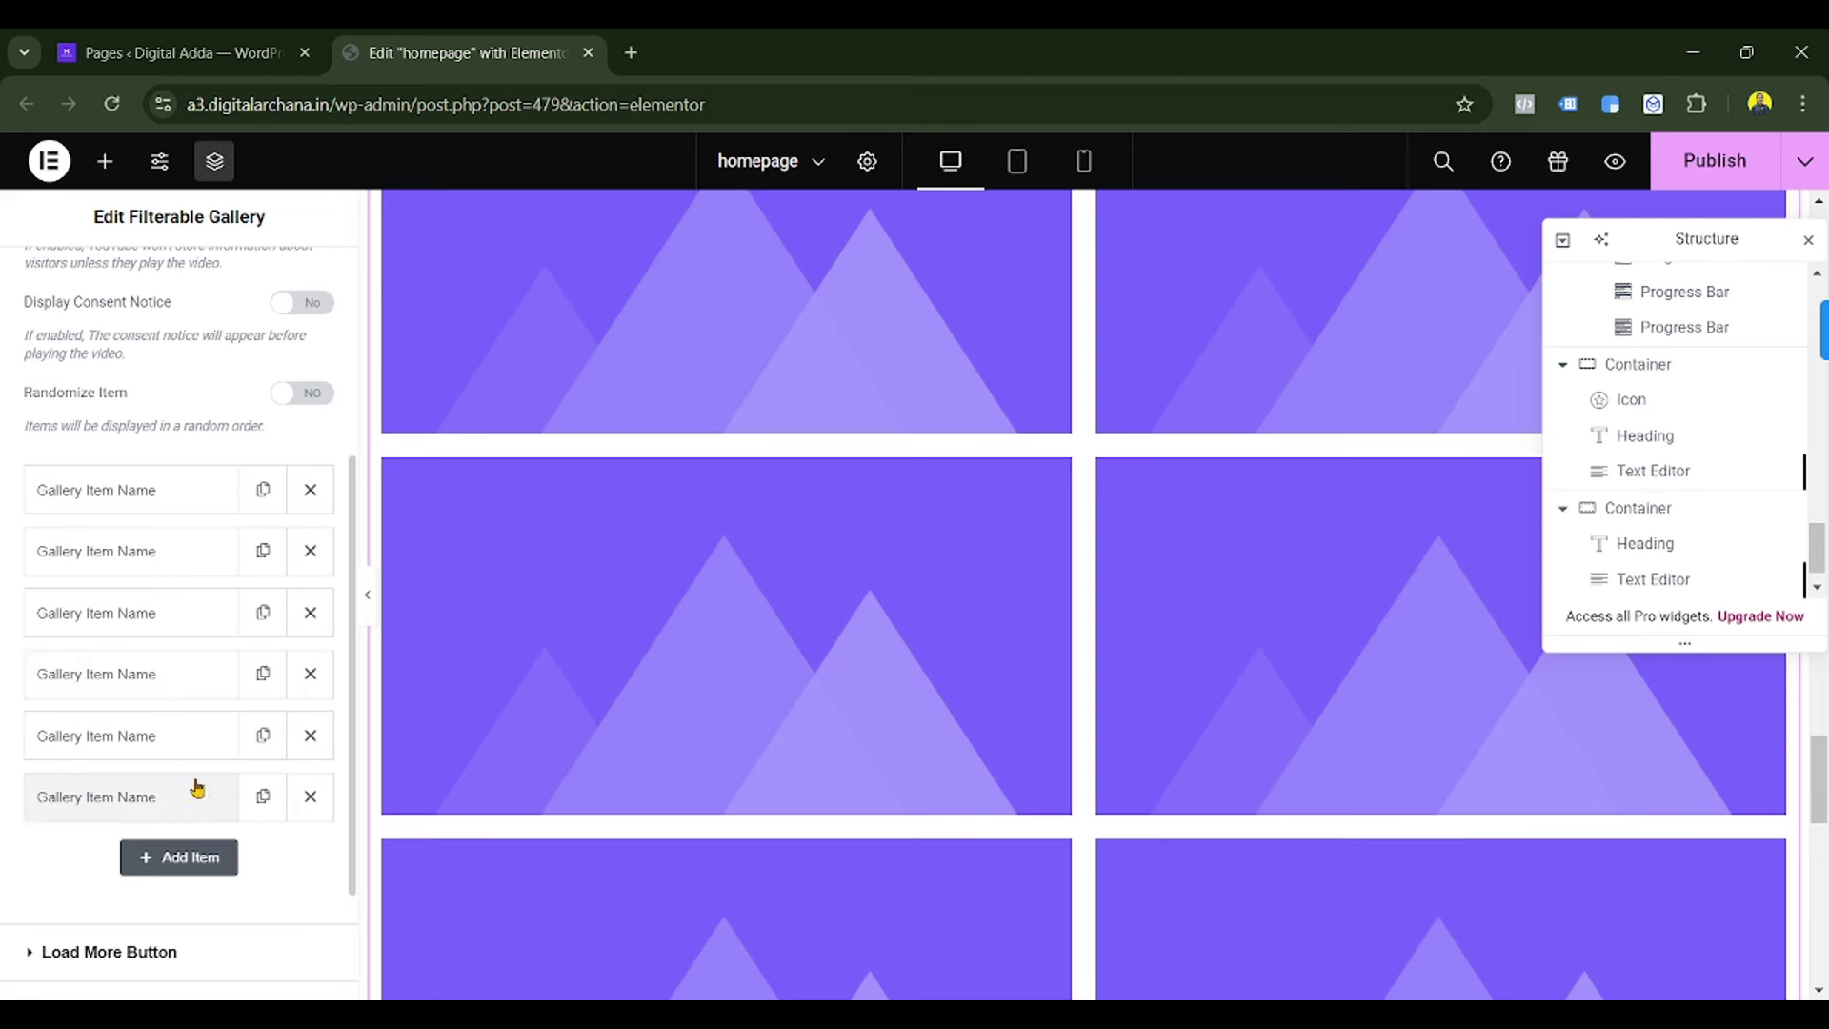
left_click(262, 798)
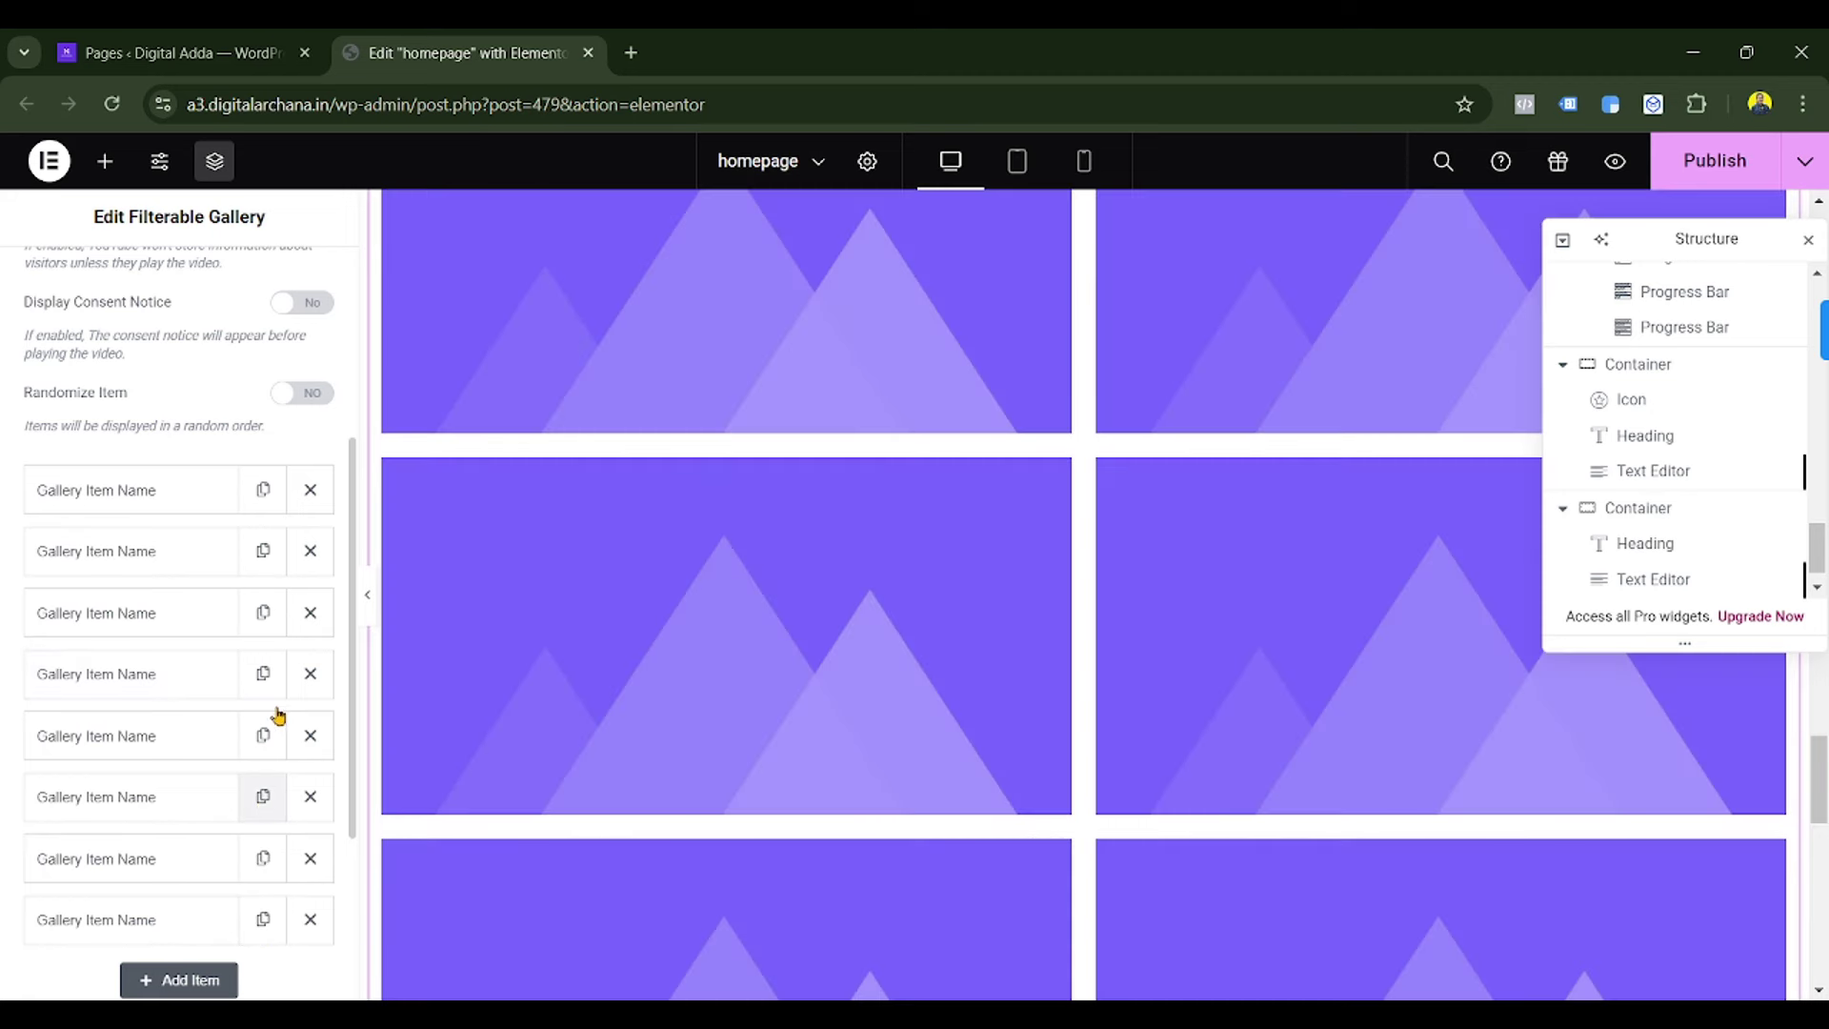
scroll(181, 724, "up", 5)
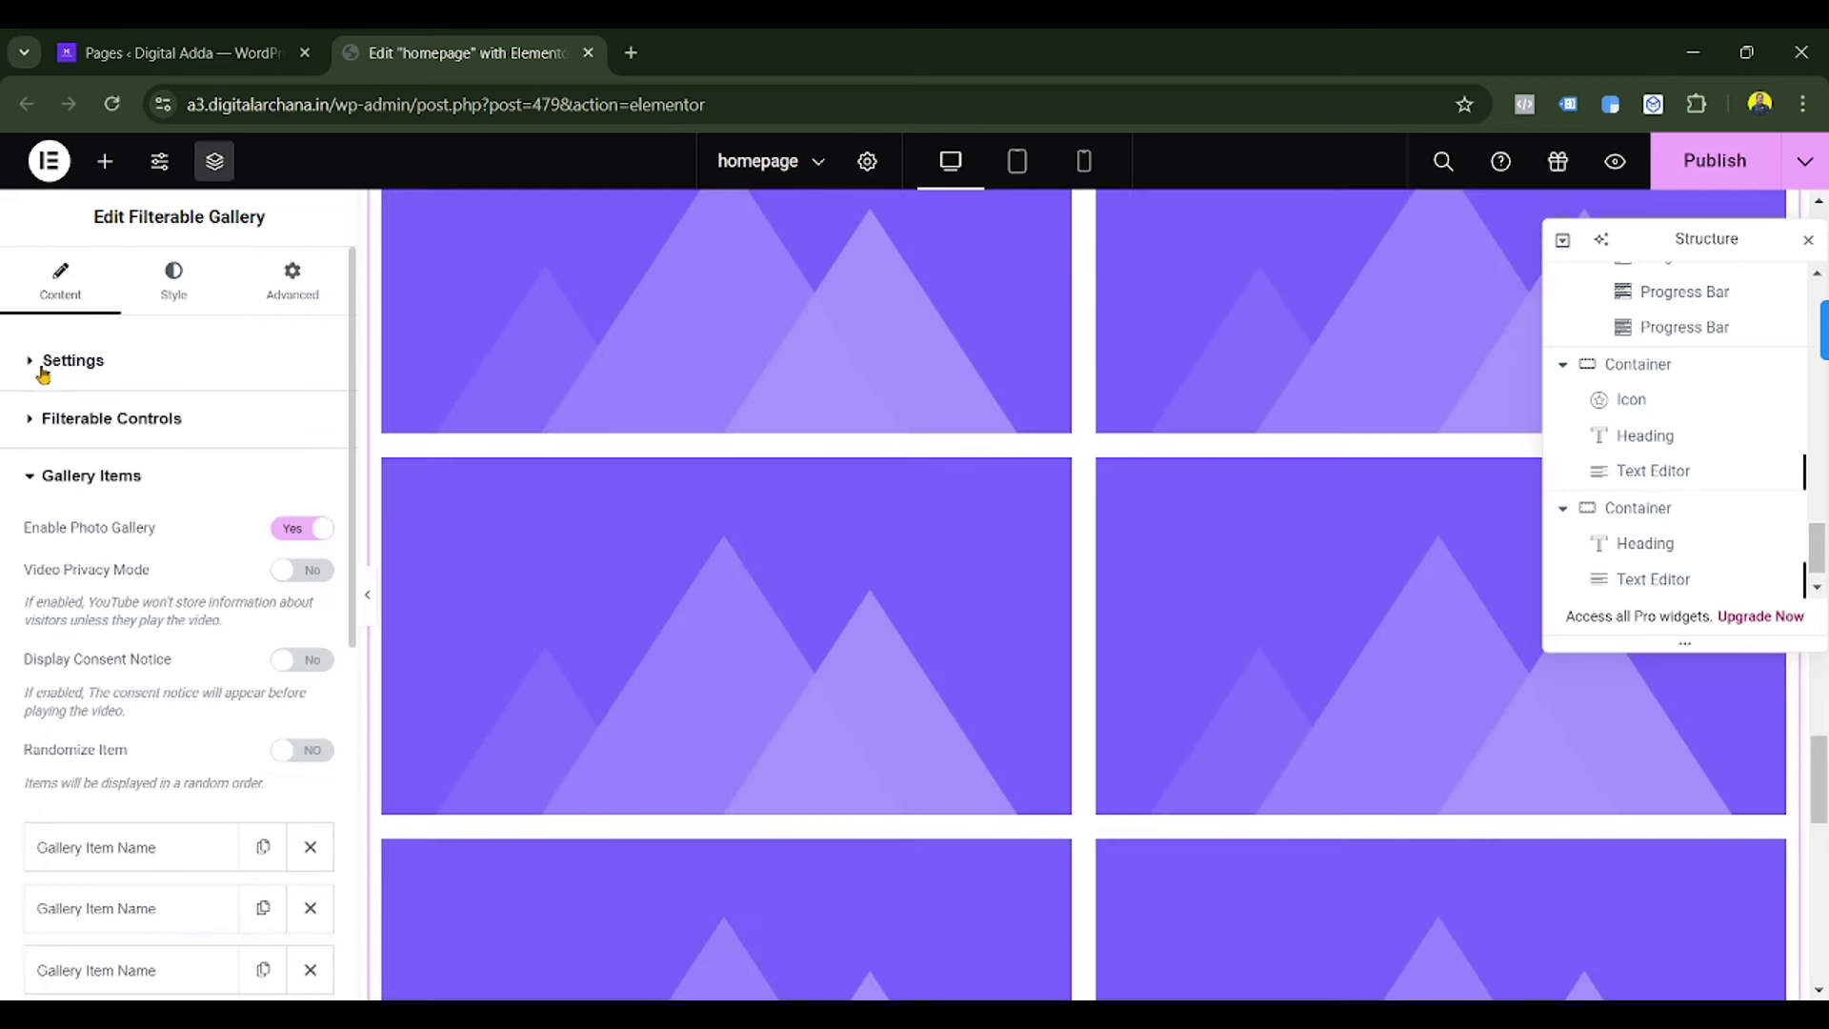
In the gallery's general settings, set Items to show to 8.
left_click(43, 362)
double_click(186, 416)
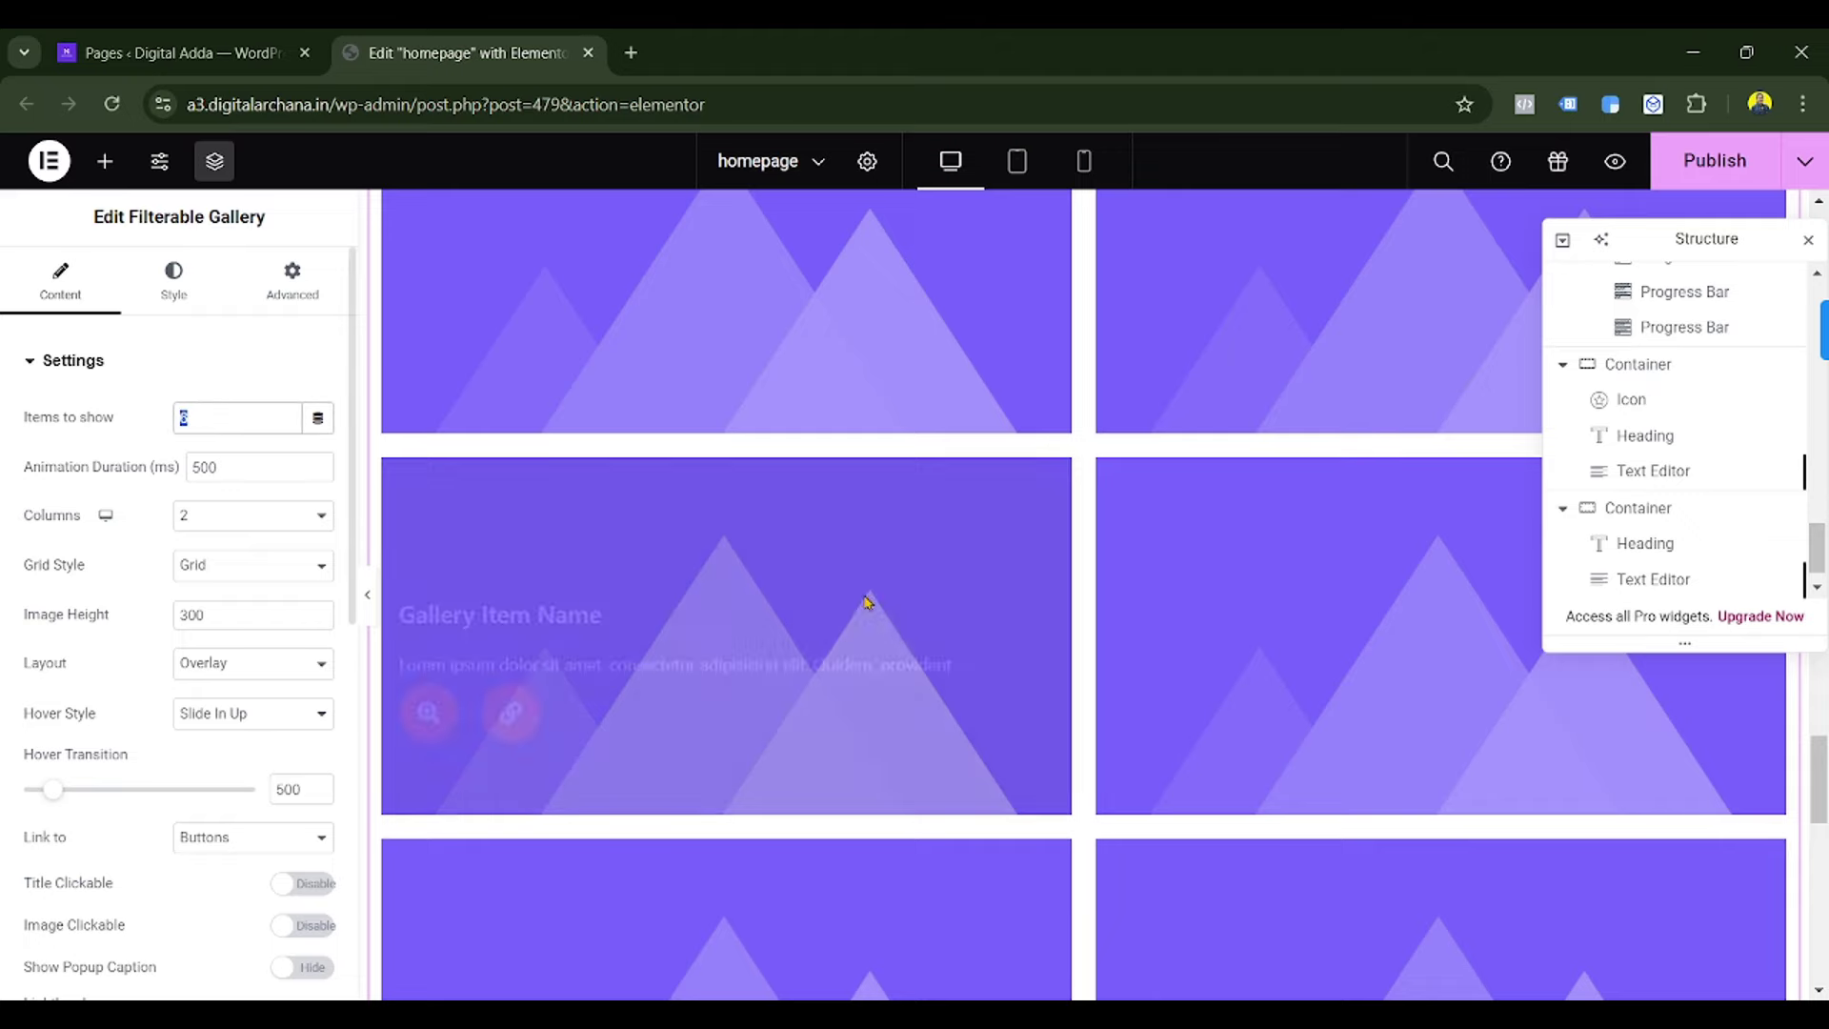
scroll(876, 604, "up", 5)
type("8")
scroll(1074, 674, "down", 5)
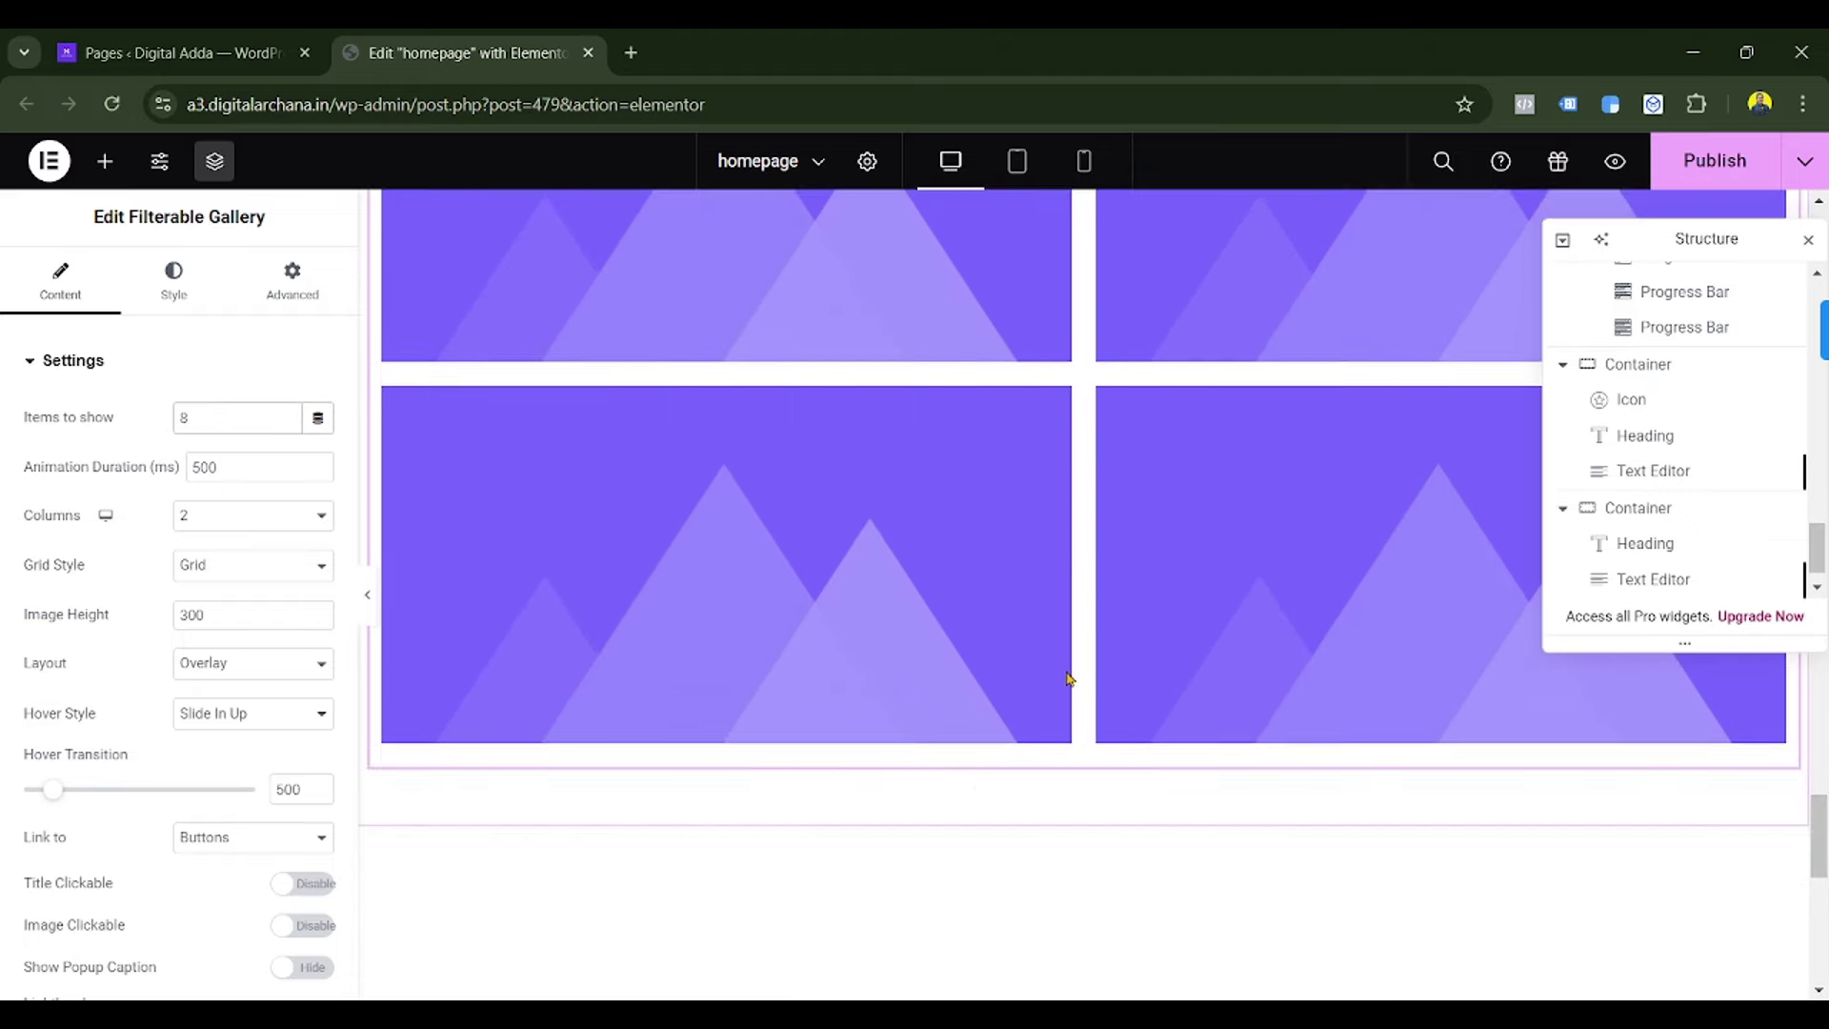
double_click(217, 416)
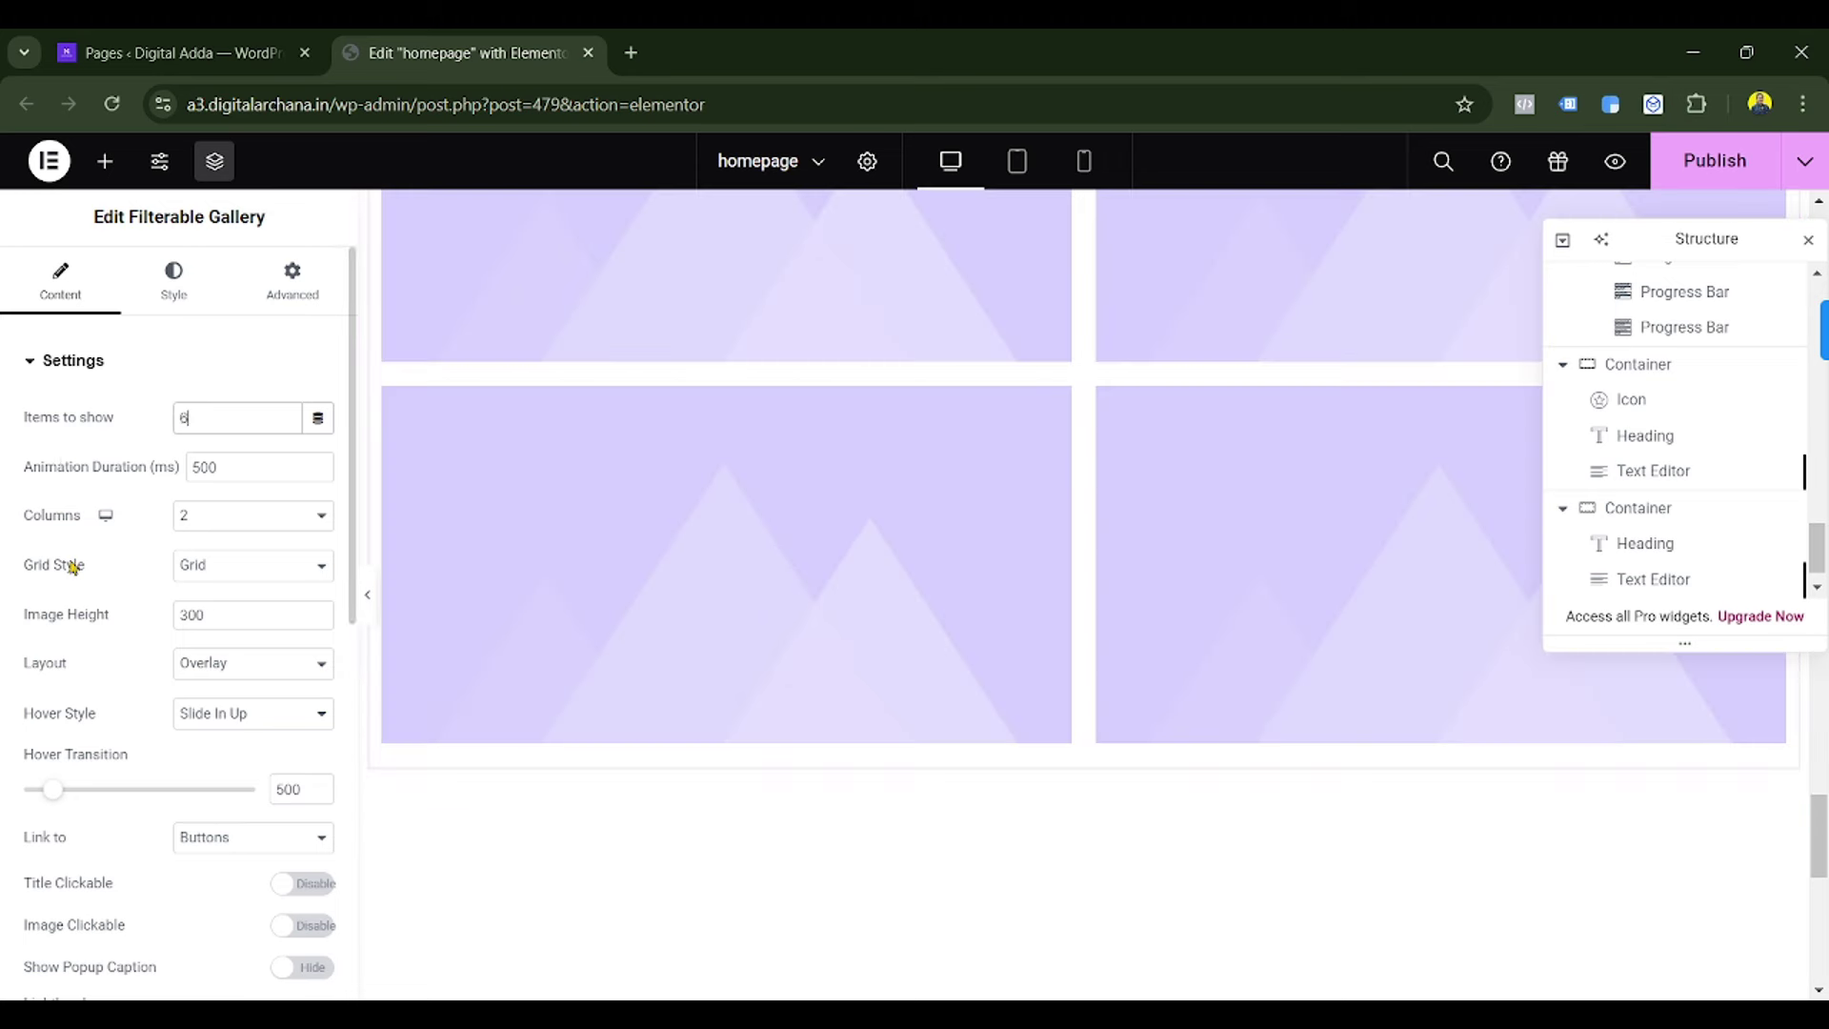
scroll(95, 667, "down", 8)
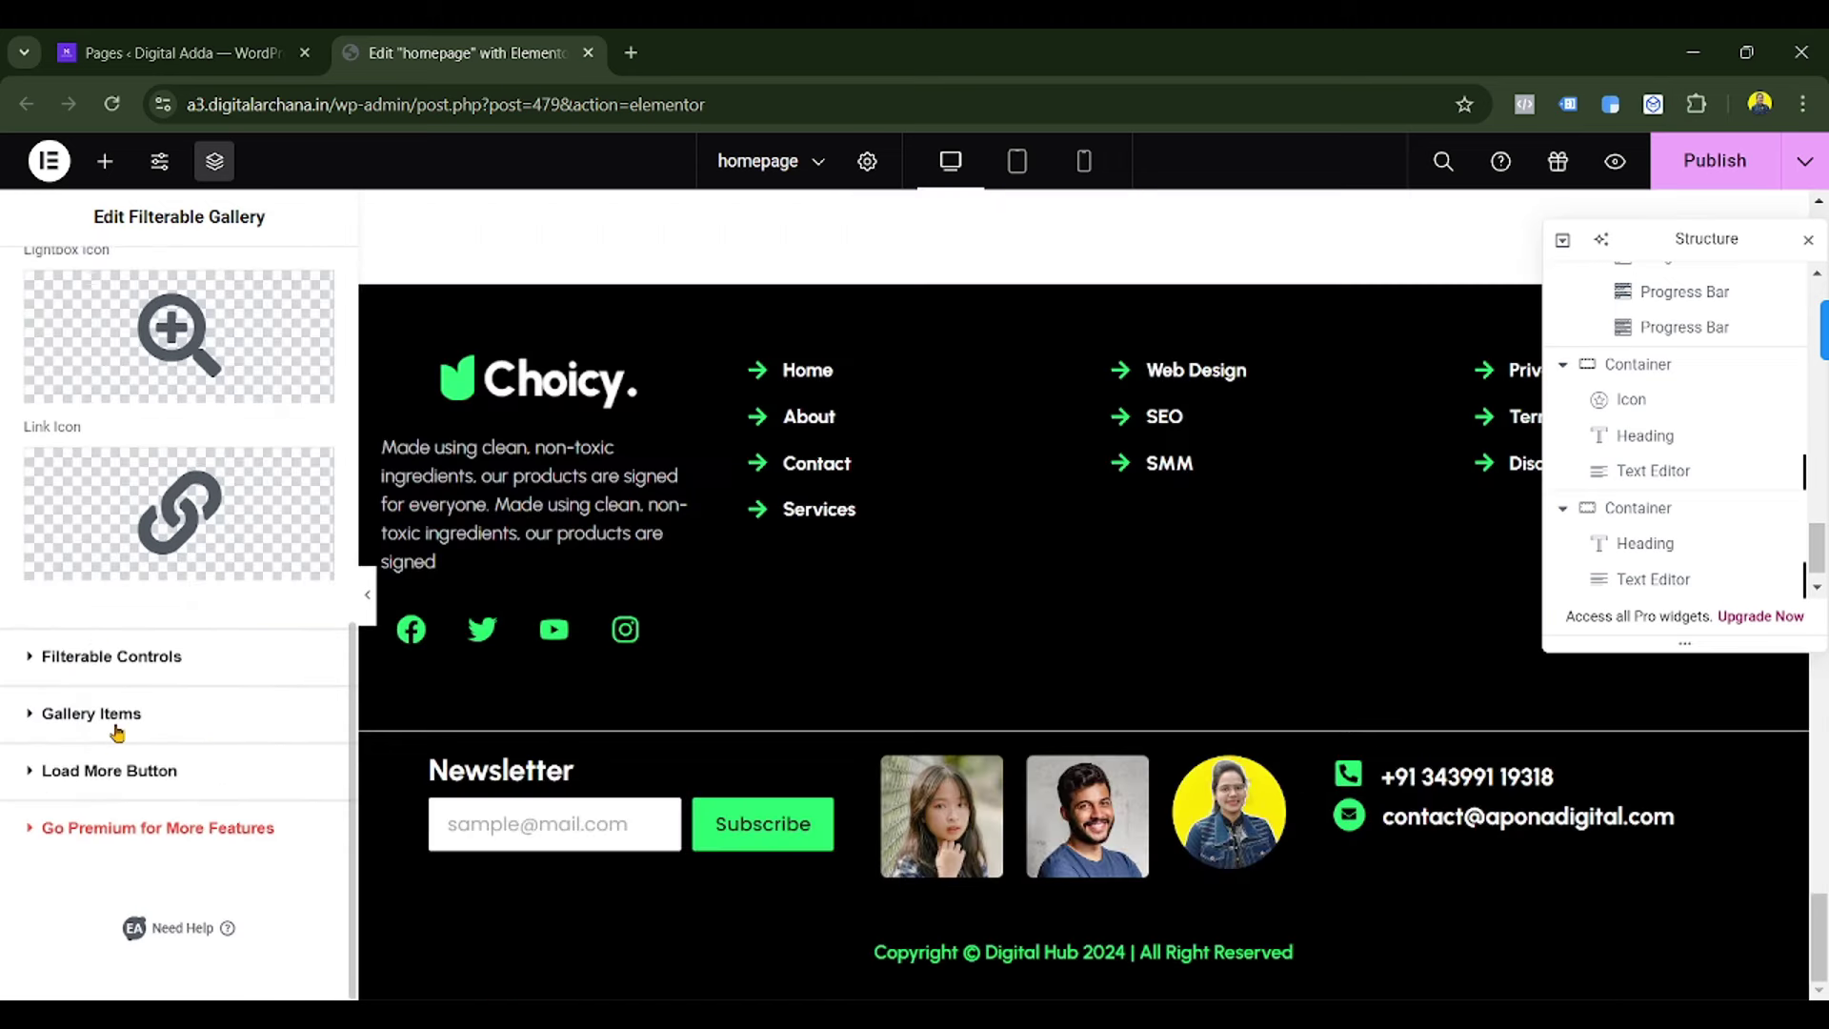
Expand the Gallery Items section and look through its entries.
left_click(92, 713)
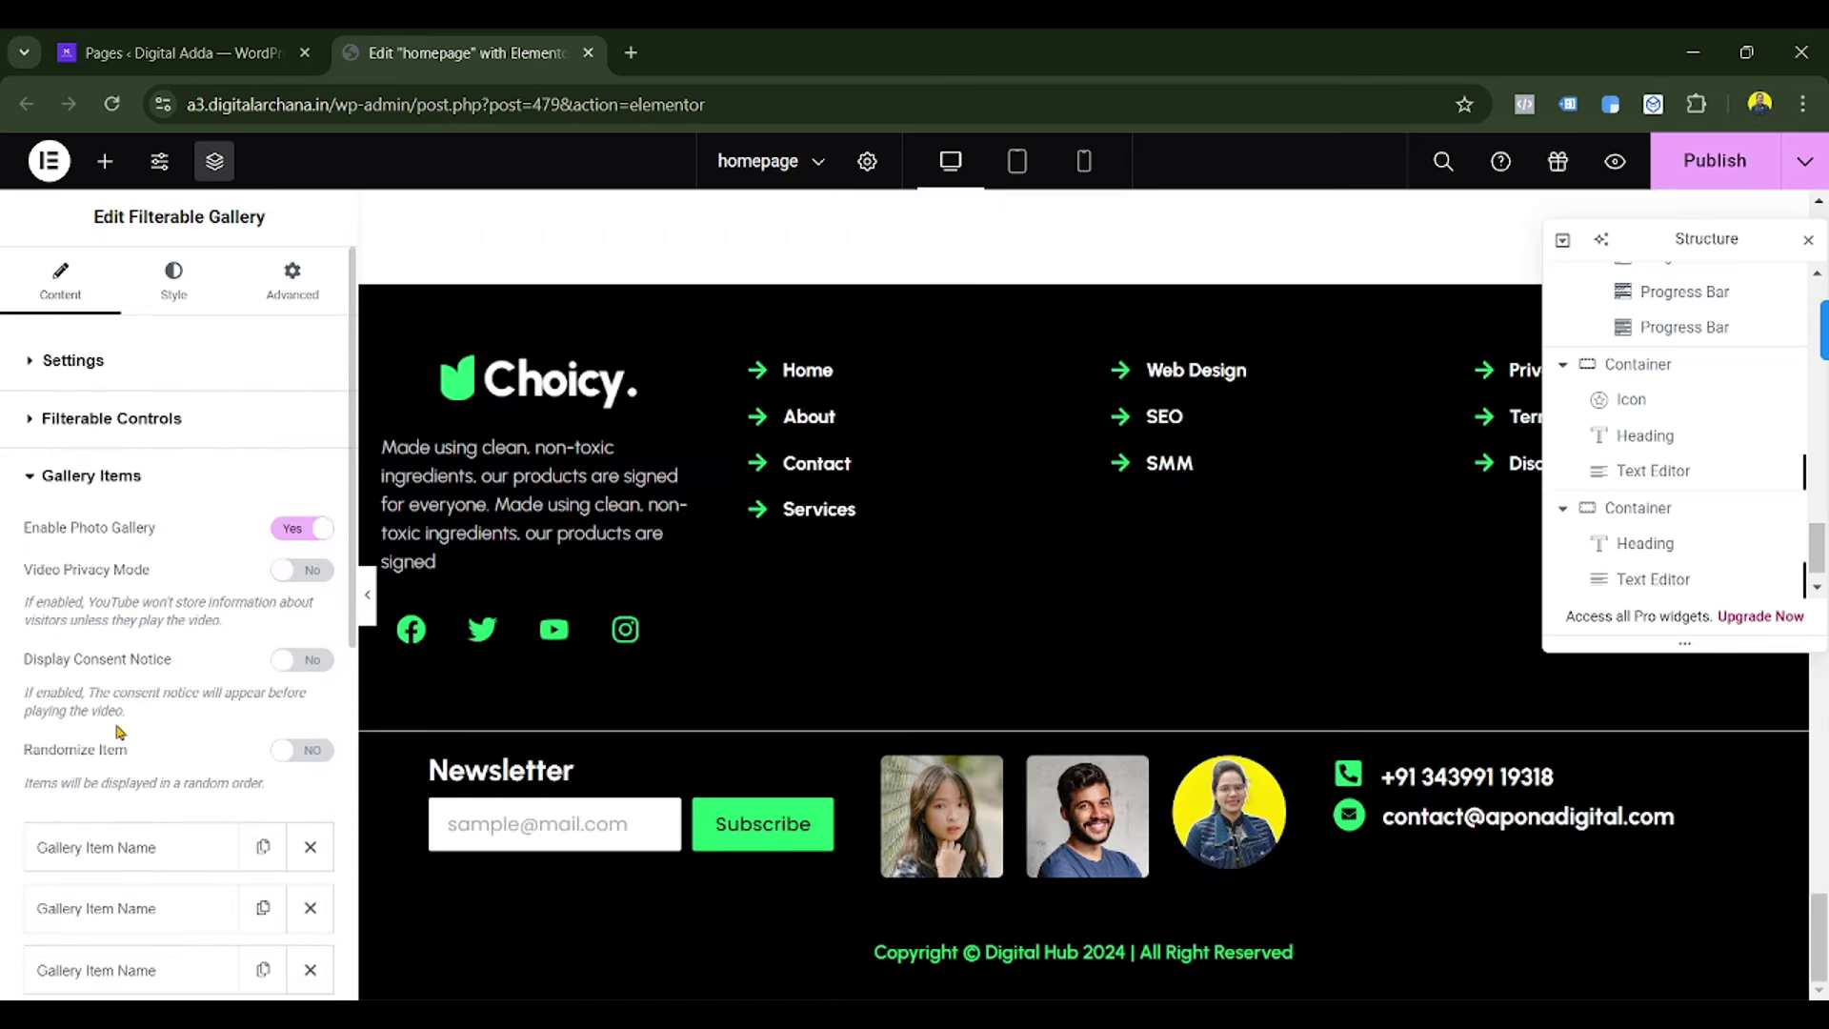
scroll(122, 739, "down", 6)
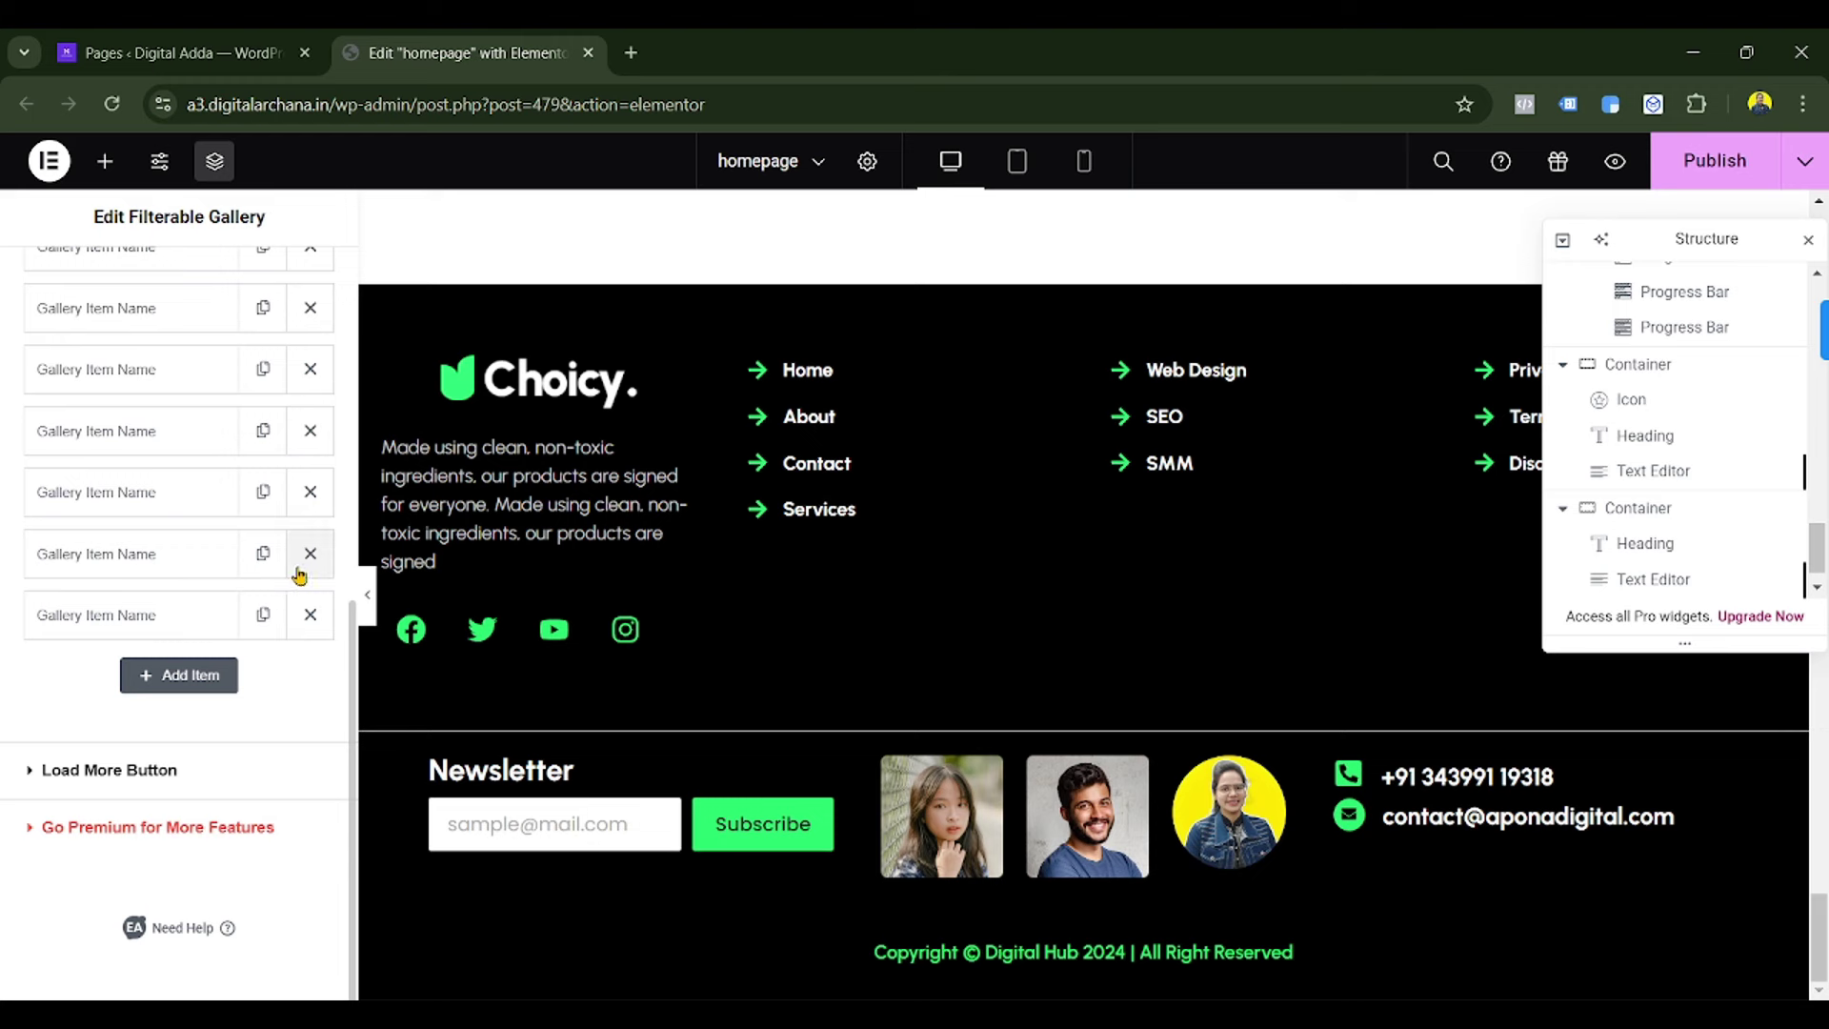
scroll(286, 582, "down", 1)
scroll(150, 651, "up", 5)
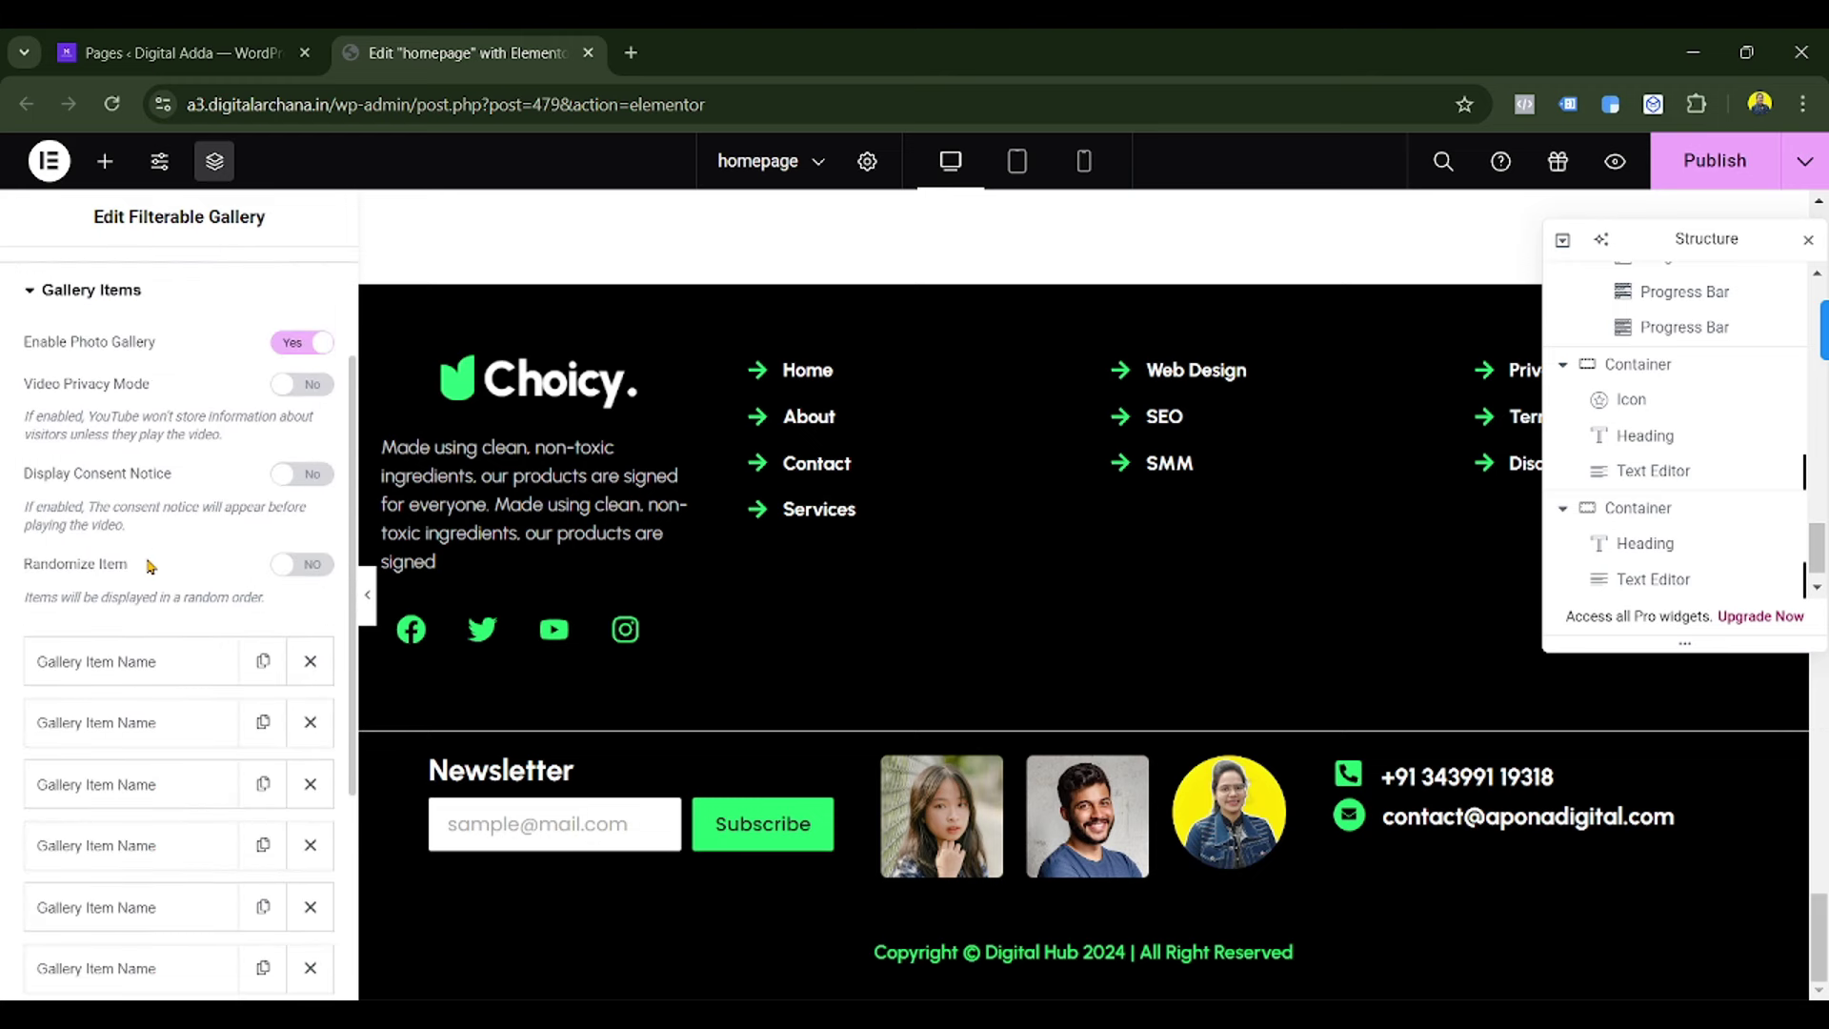
Give the first gallery item the Control Name 'Website Design' and test the WEBSITE DESIGN and SEO filter tabs.
left_click(83, 672)
scroll(95, 666, "down", 5)
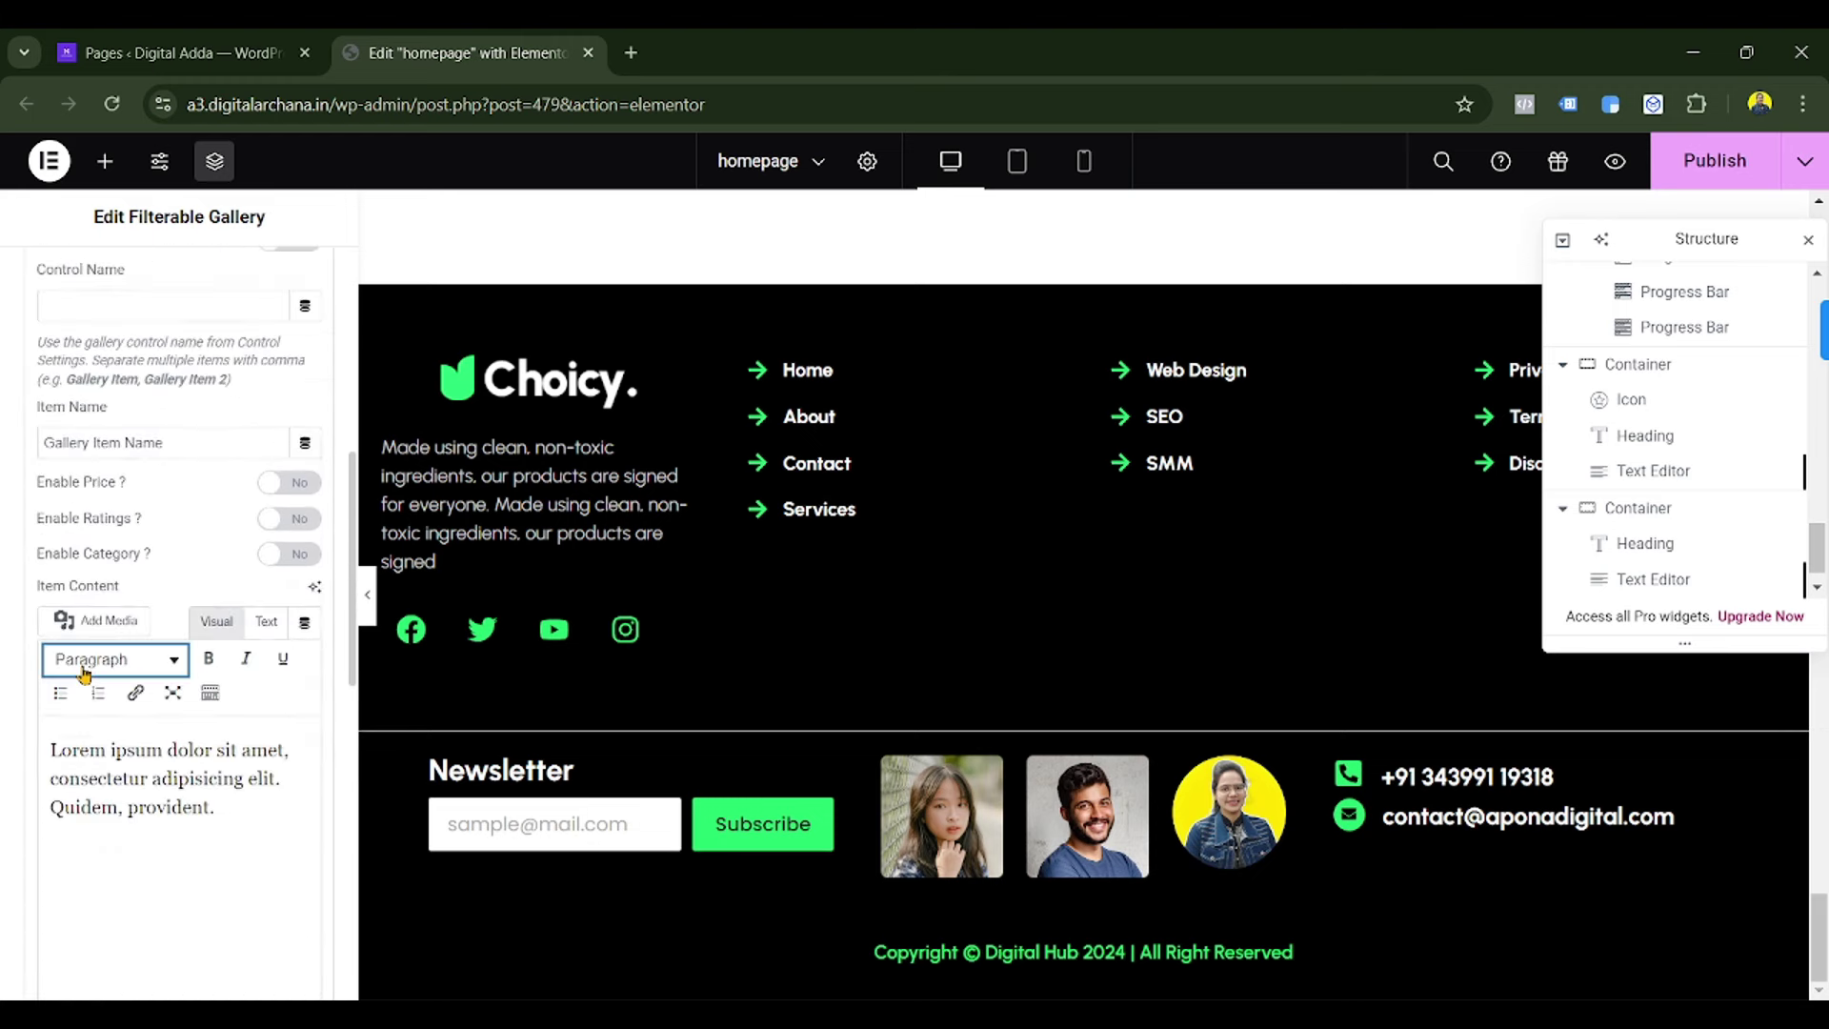
scroll(240, 583, "up", 1)
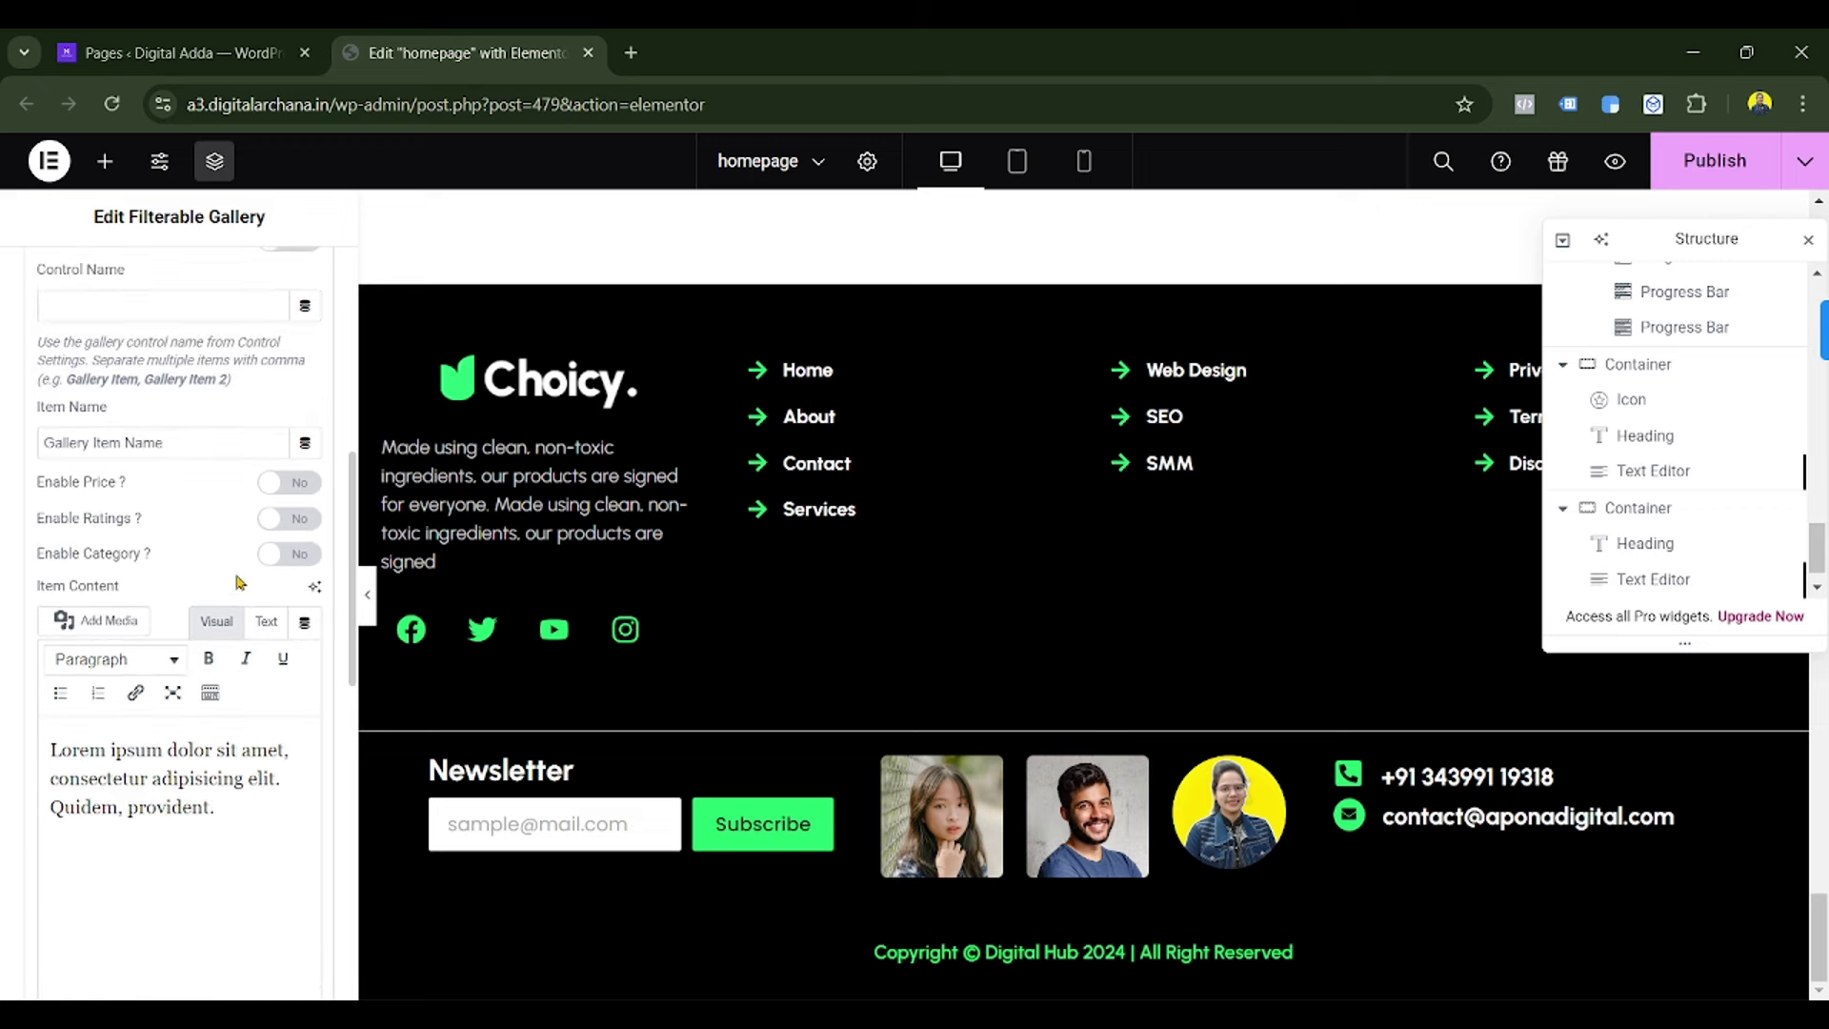
scroll(853, 570, "up", 10)
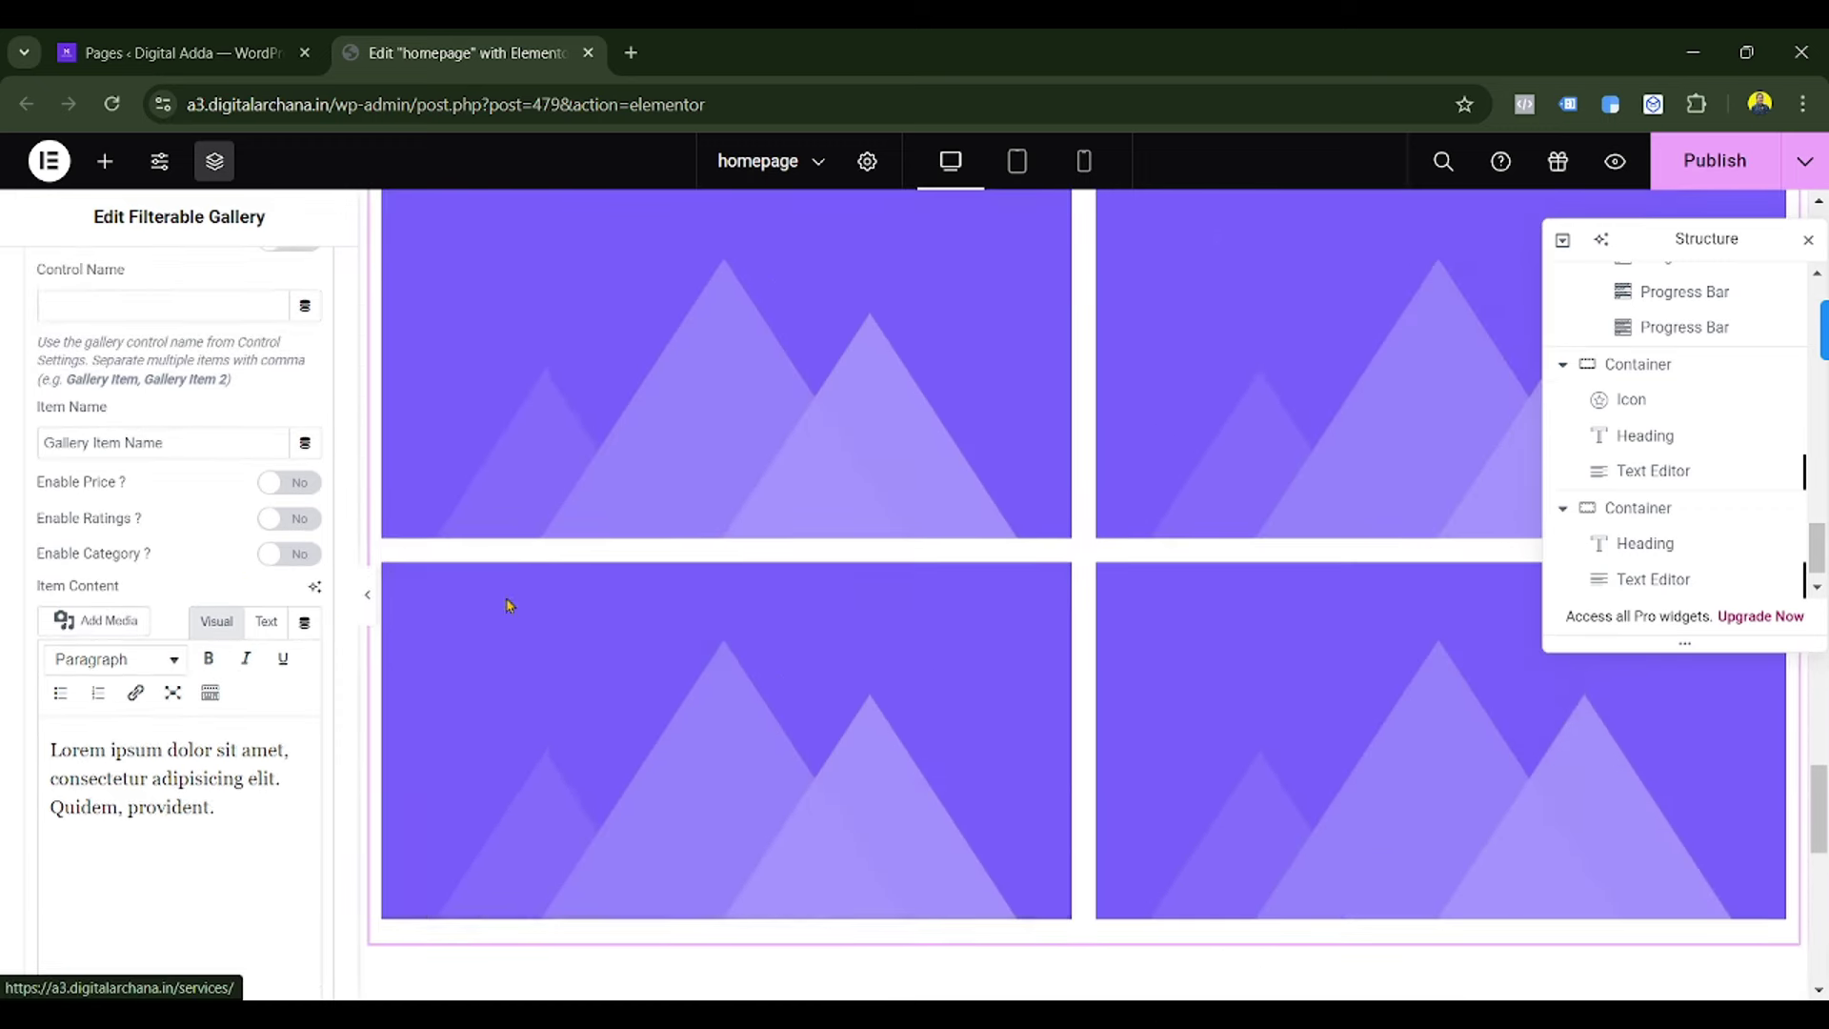
scroll(610, 604, "up", 5)
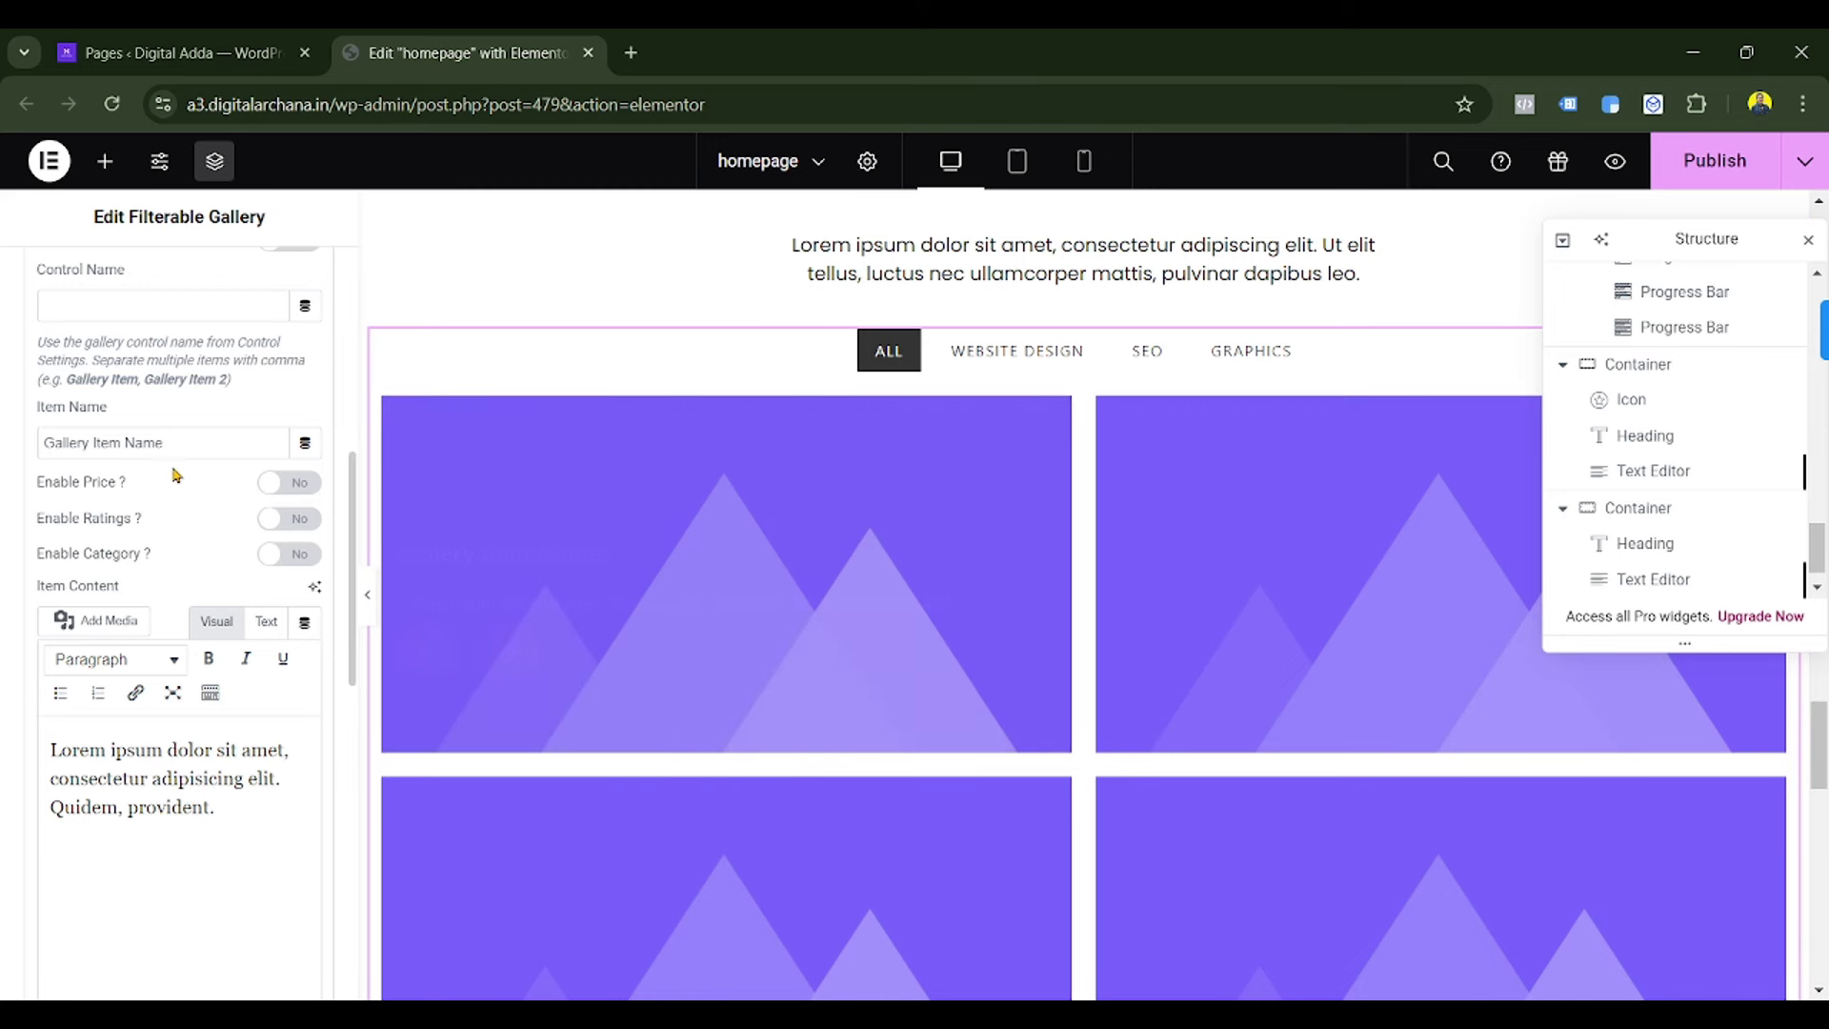
scroll(171, 460, "up", 1)
left_click(149, 421)
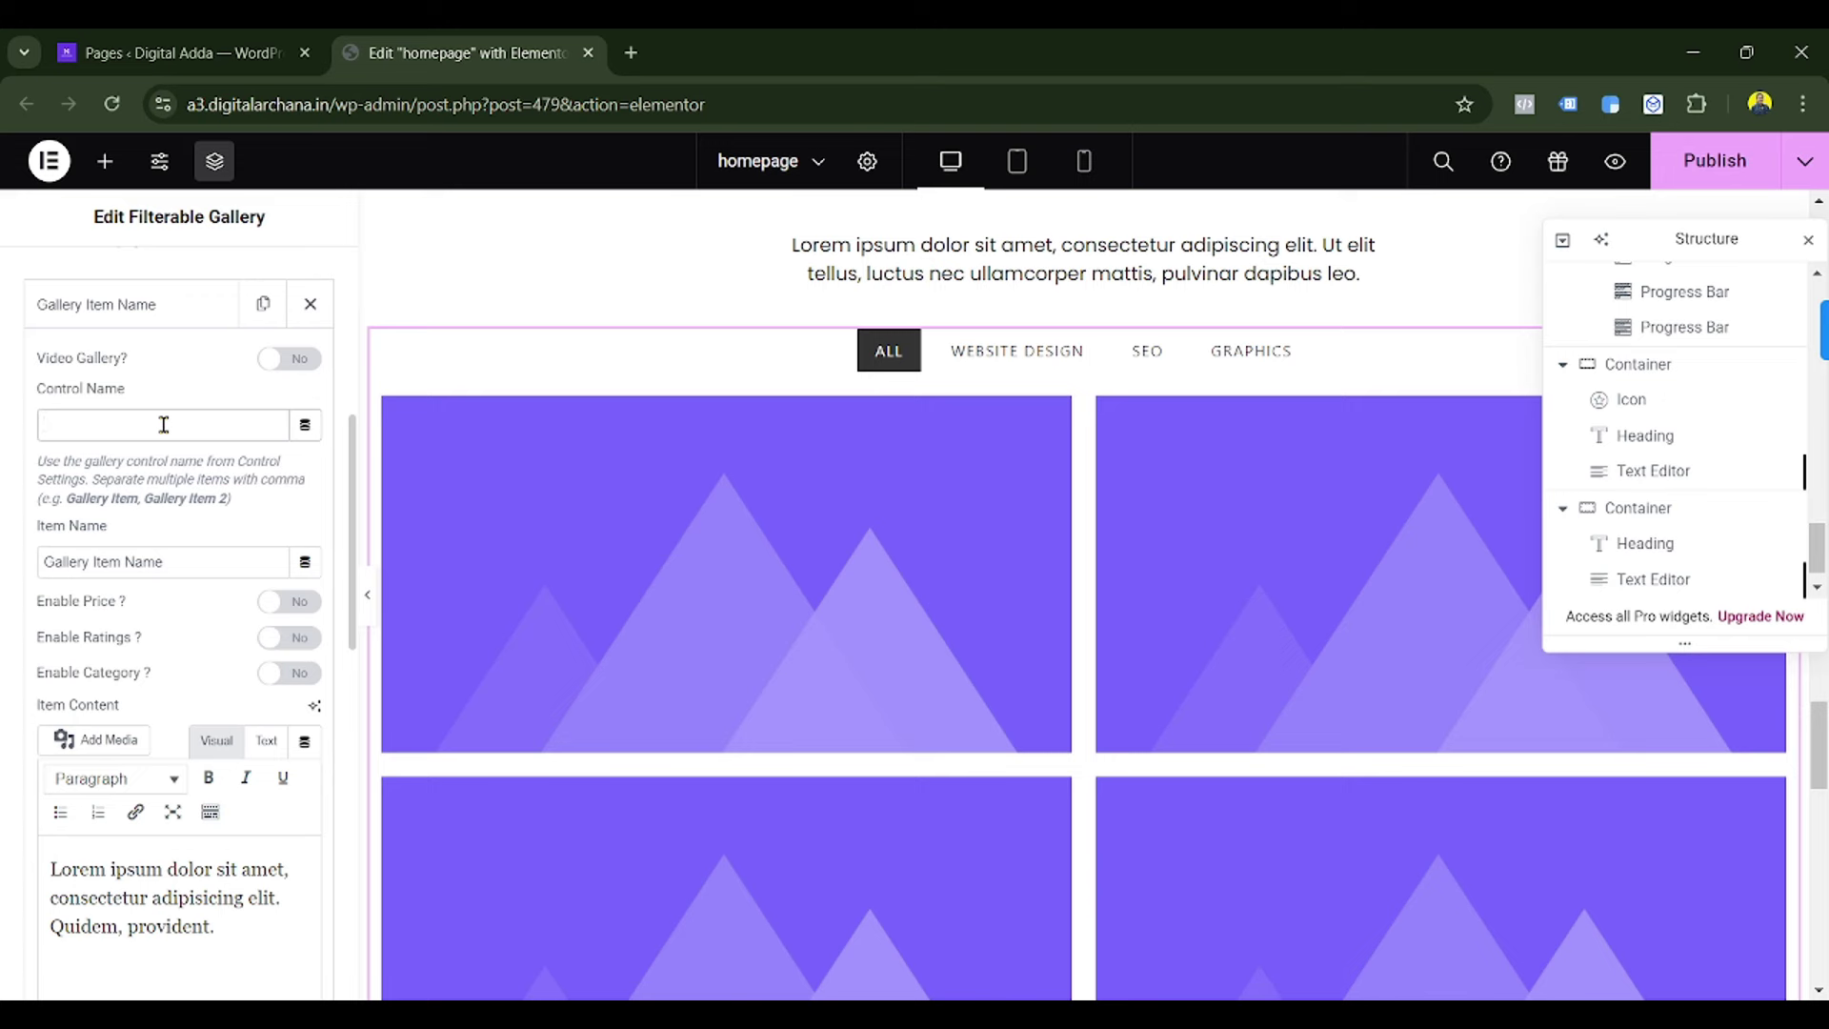
type("Website Design")
left_click(1017, 362)
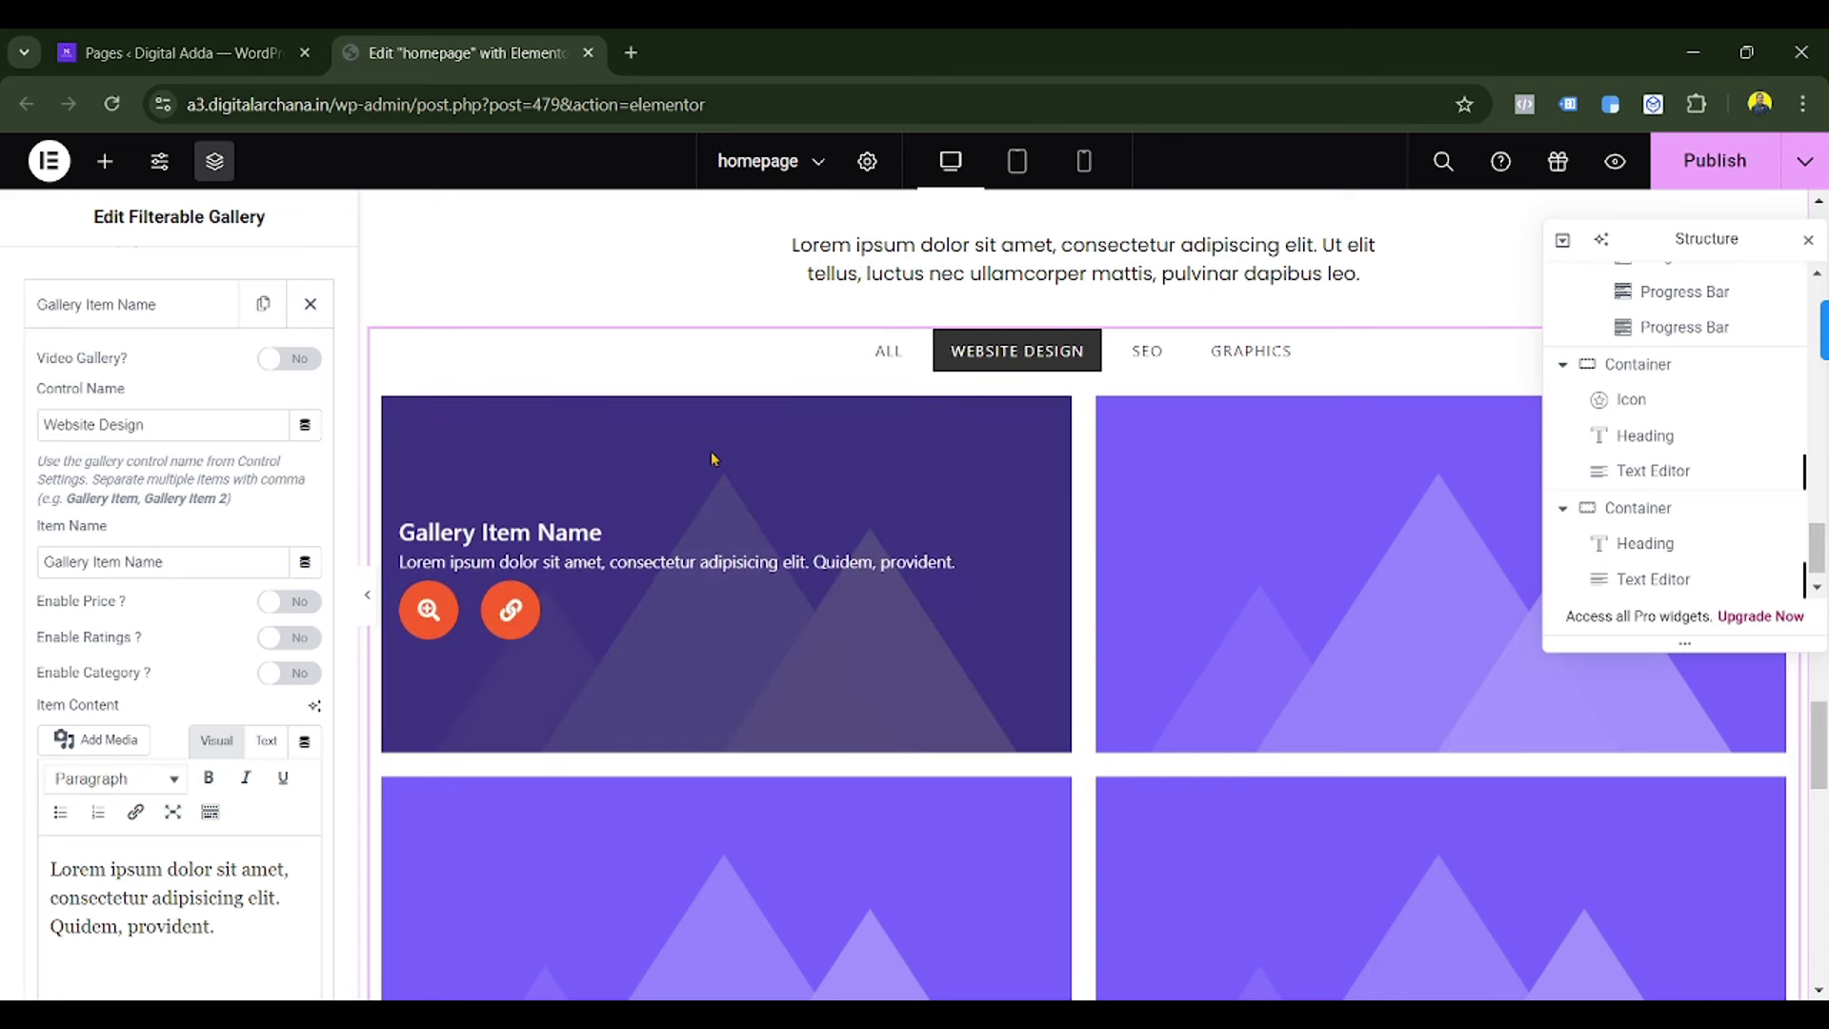
left_click(1150, 360)
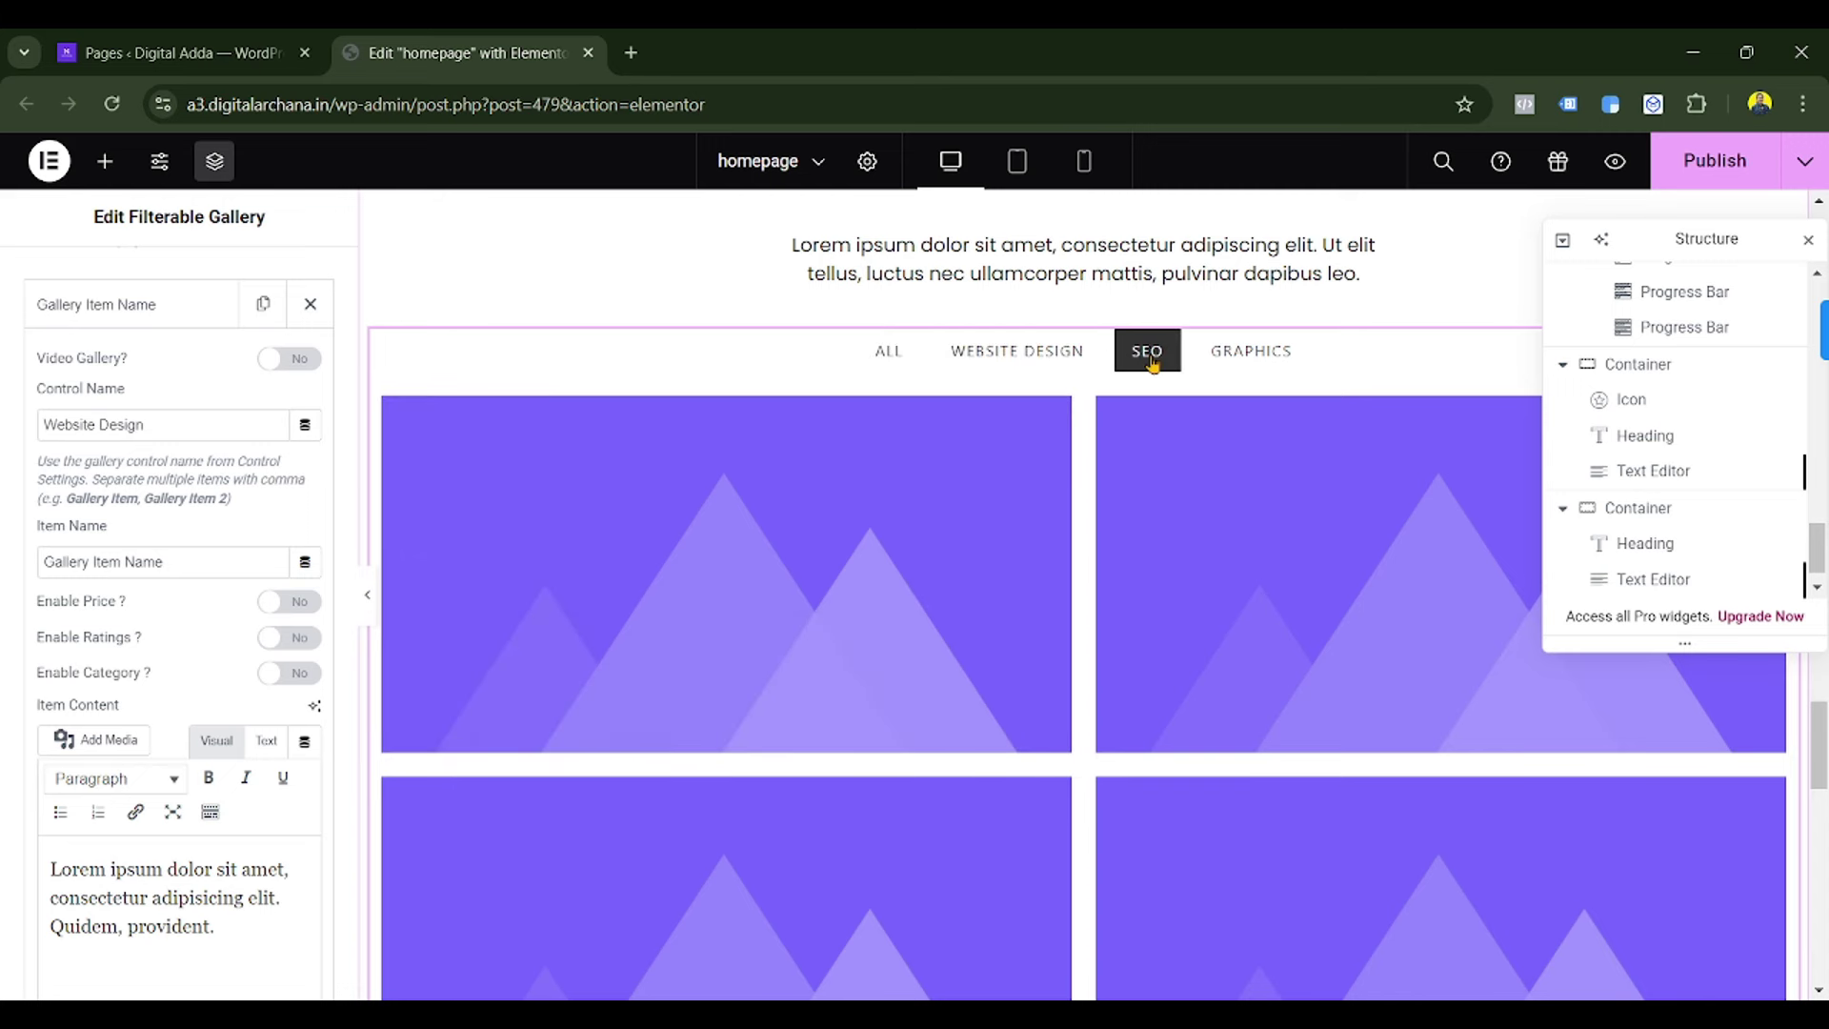
left_click(1037, 357)
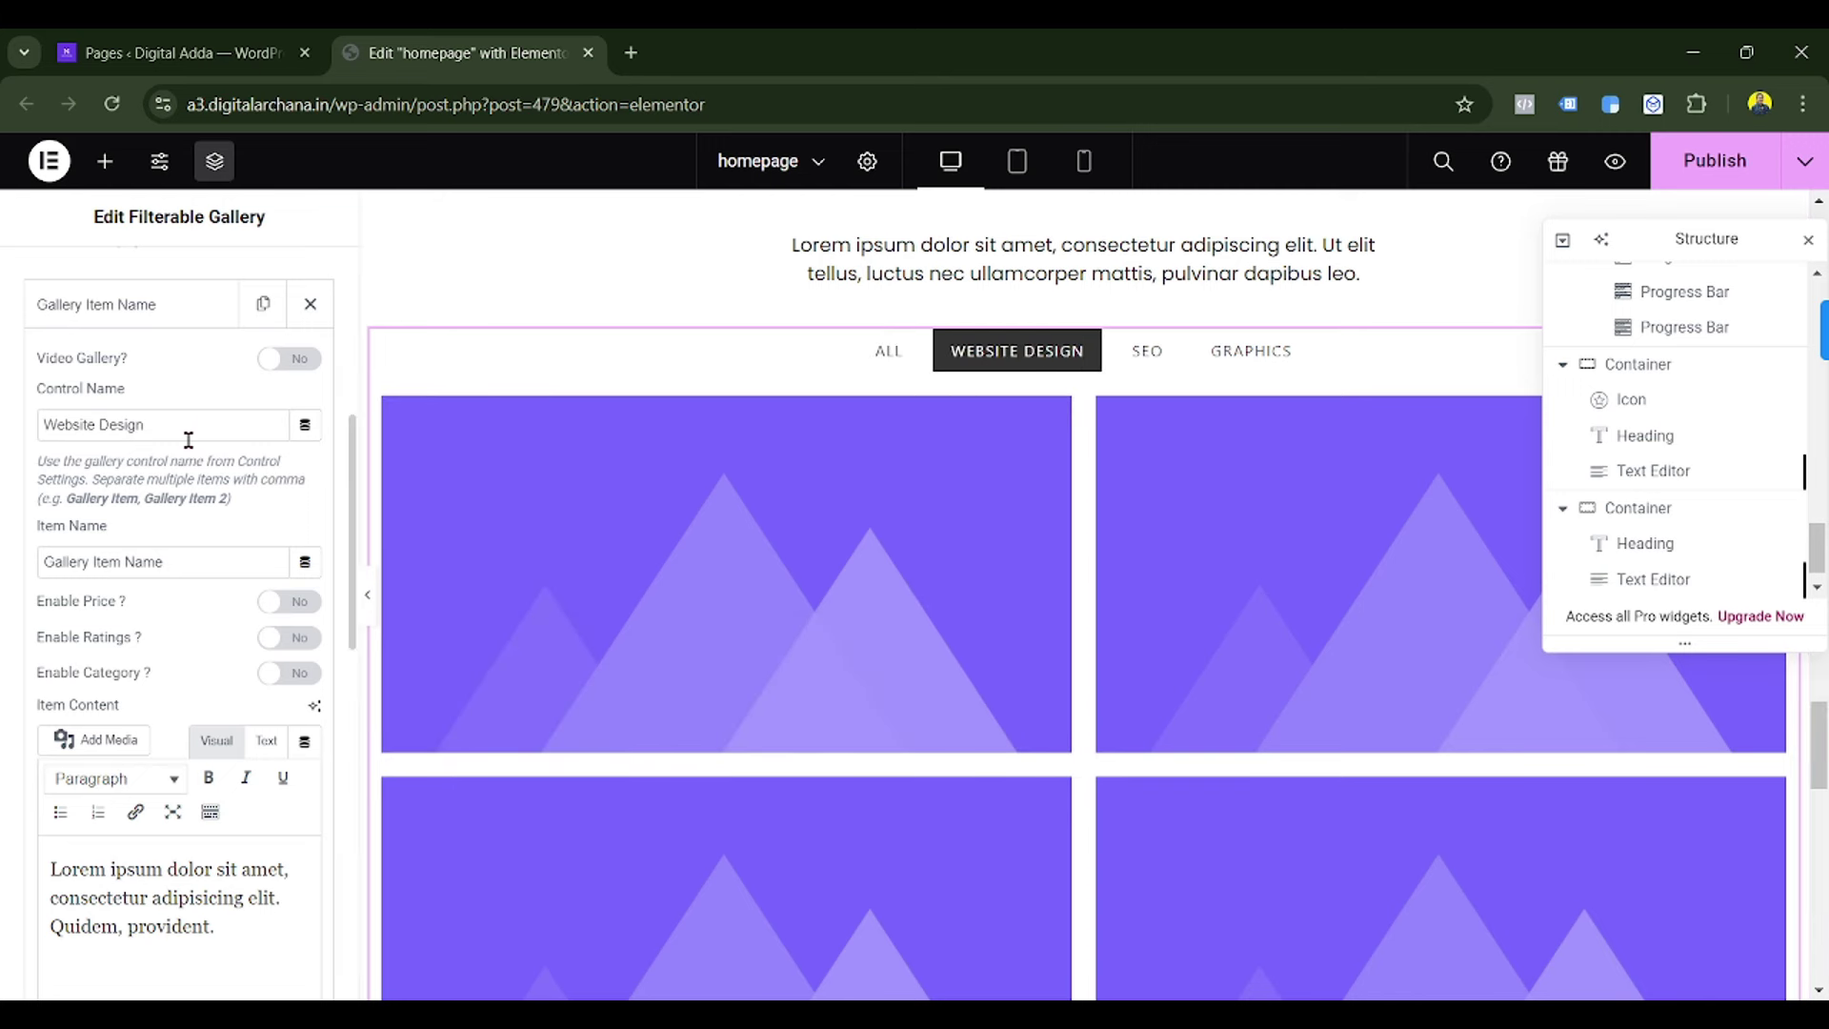
Expand Filterable Controls and open the Website Design filter entry.
scroll(189, 439, "up", 4)
scroll(143, 329, "up", 3)
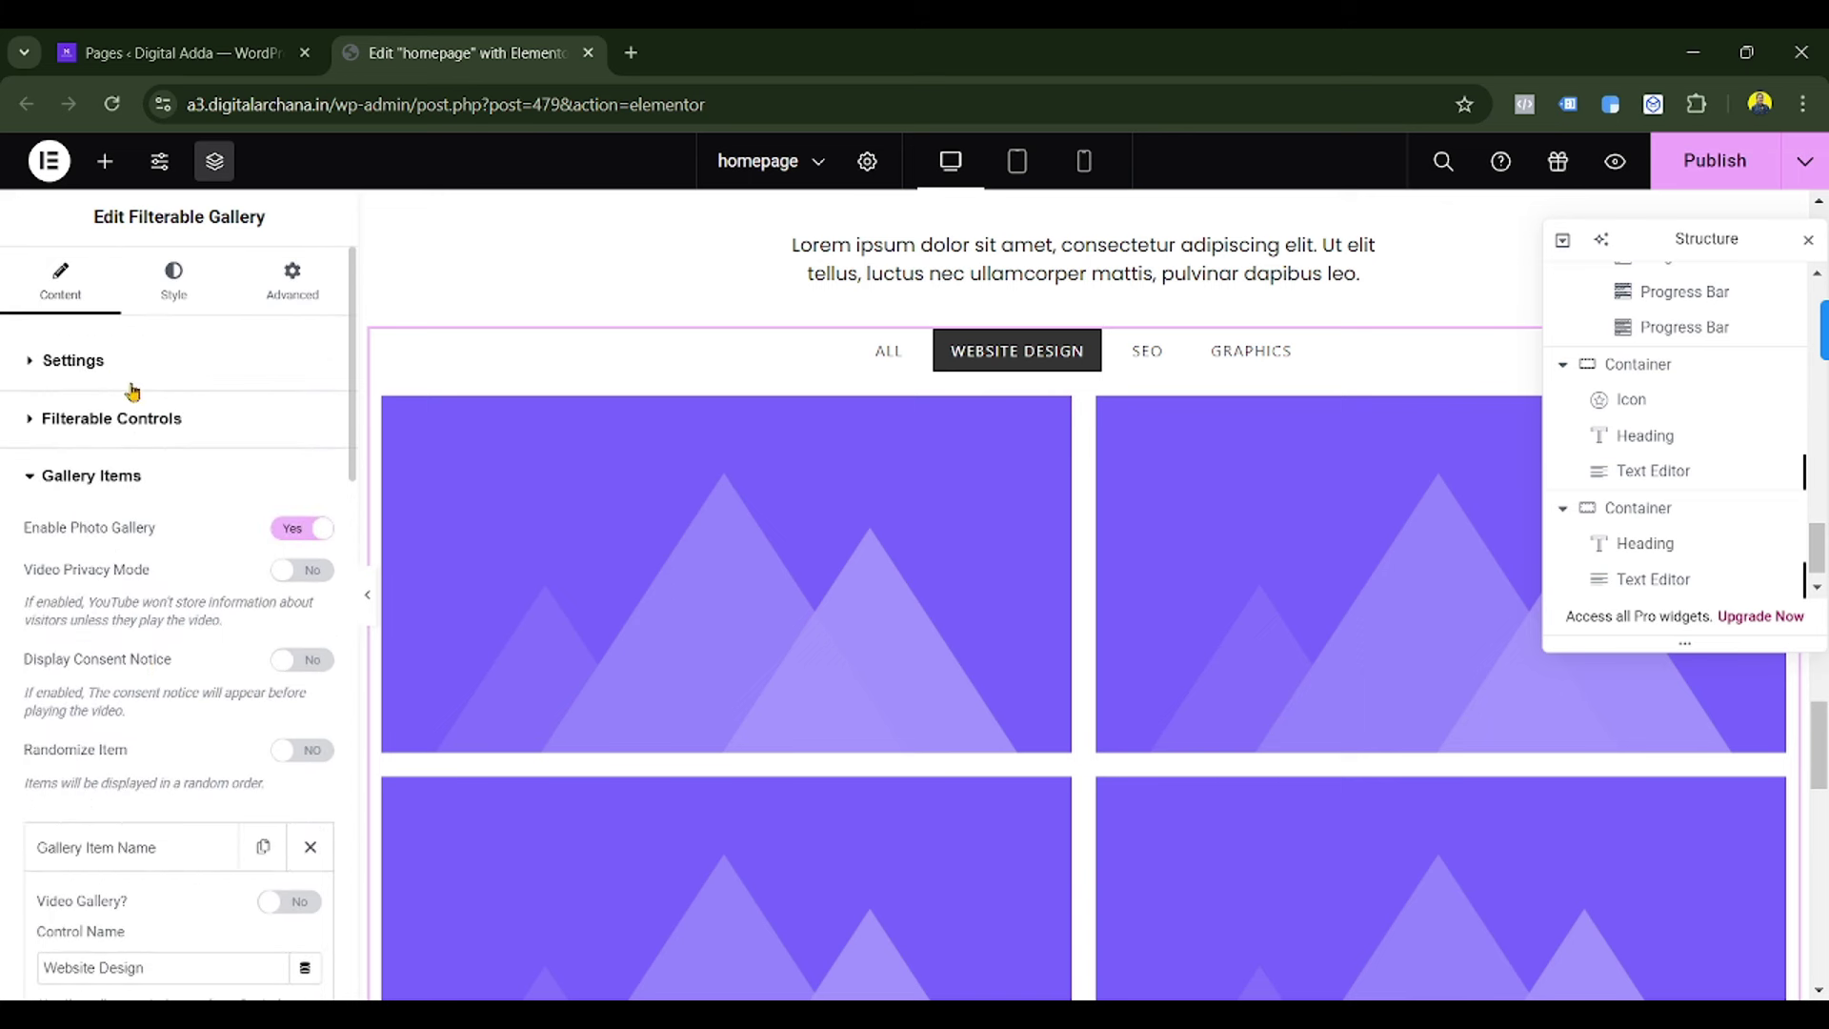
left_click(124, 422)
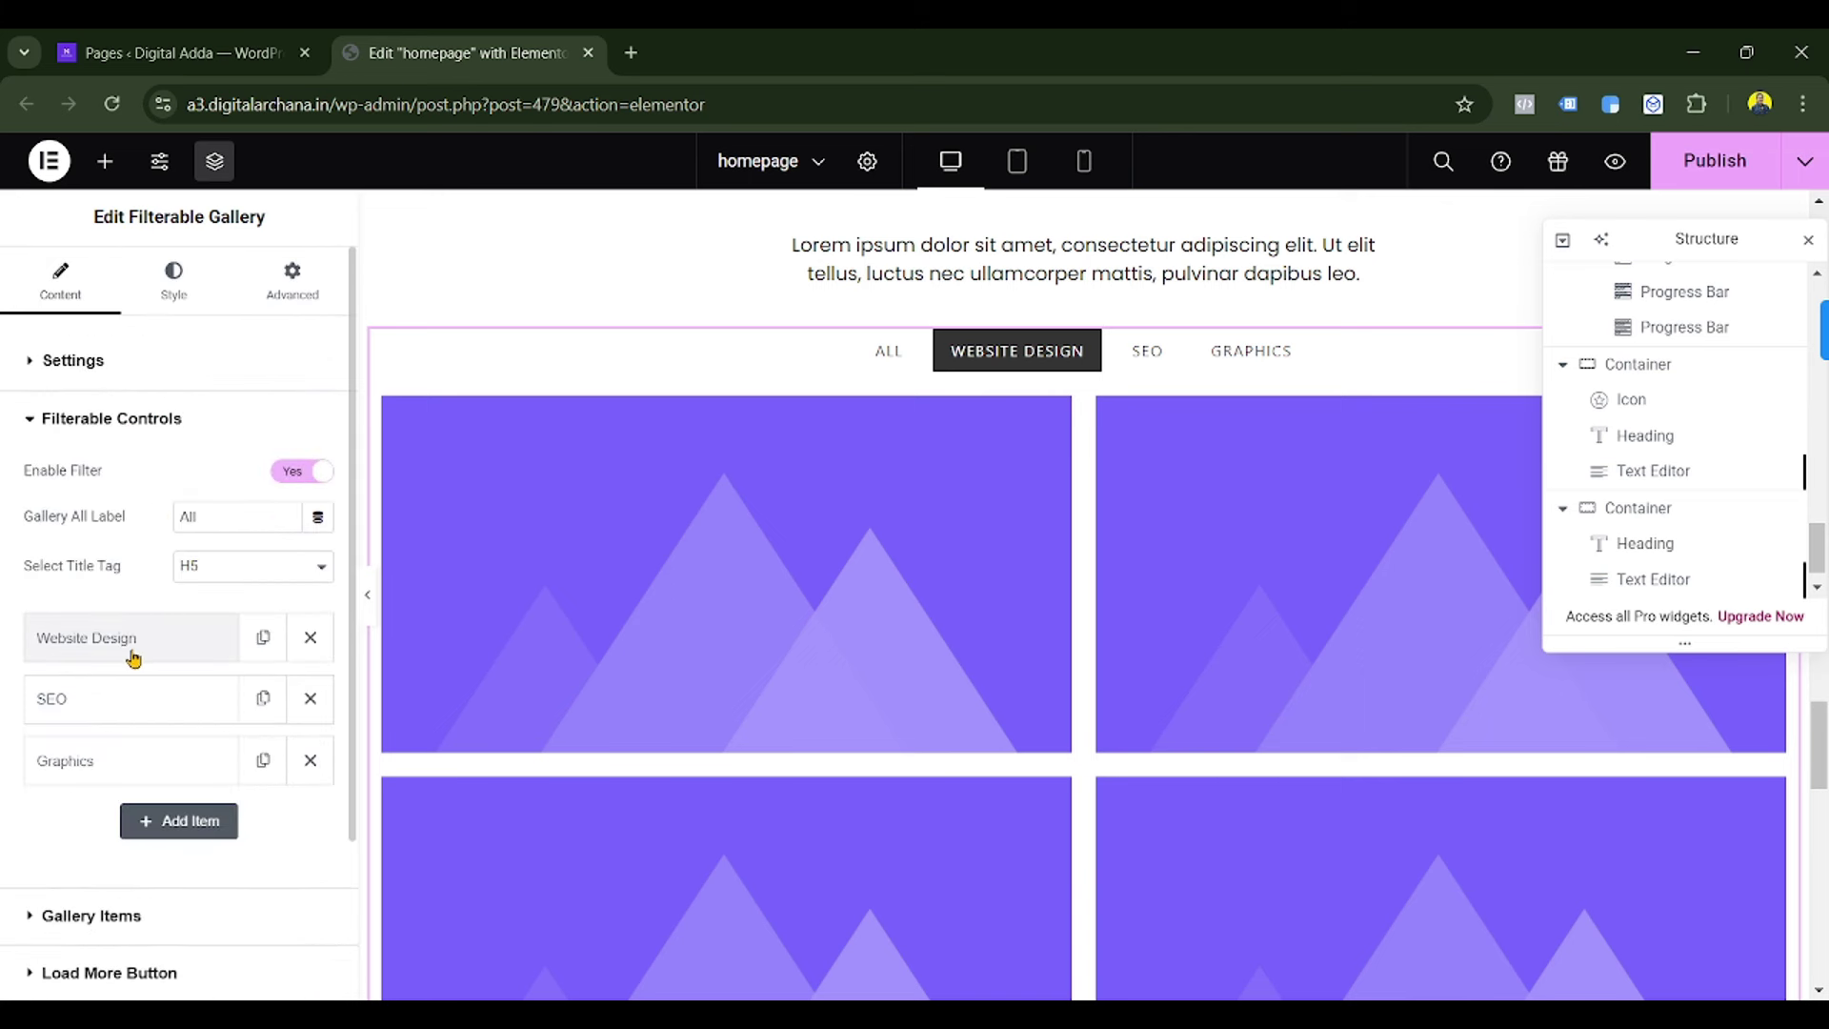
scroll(136, 651, "down", 2)
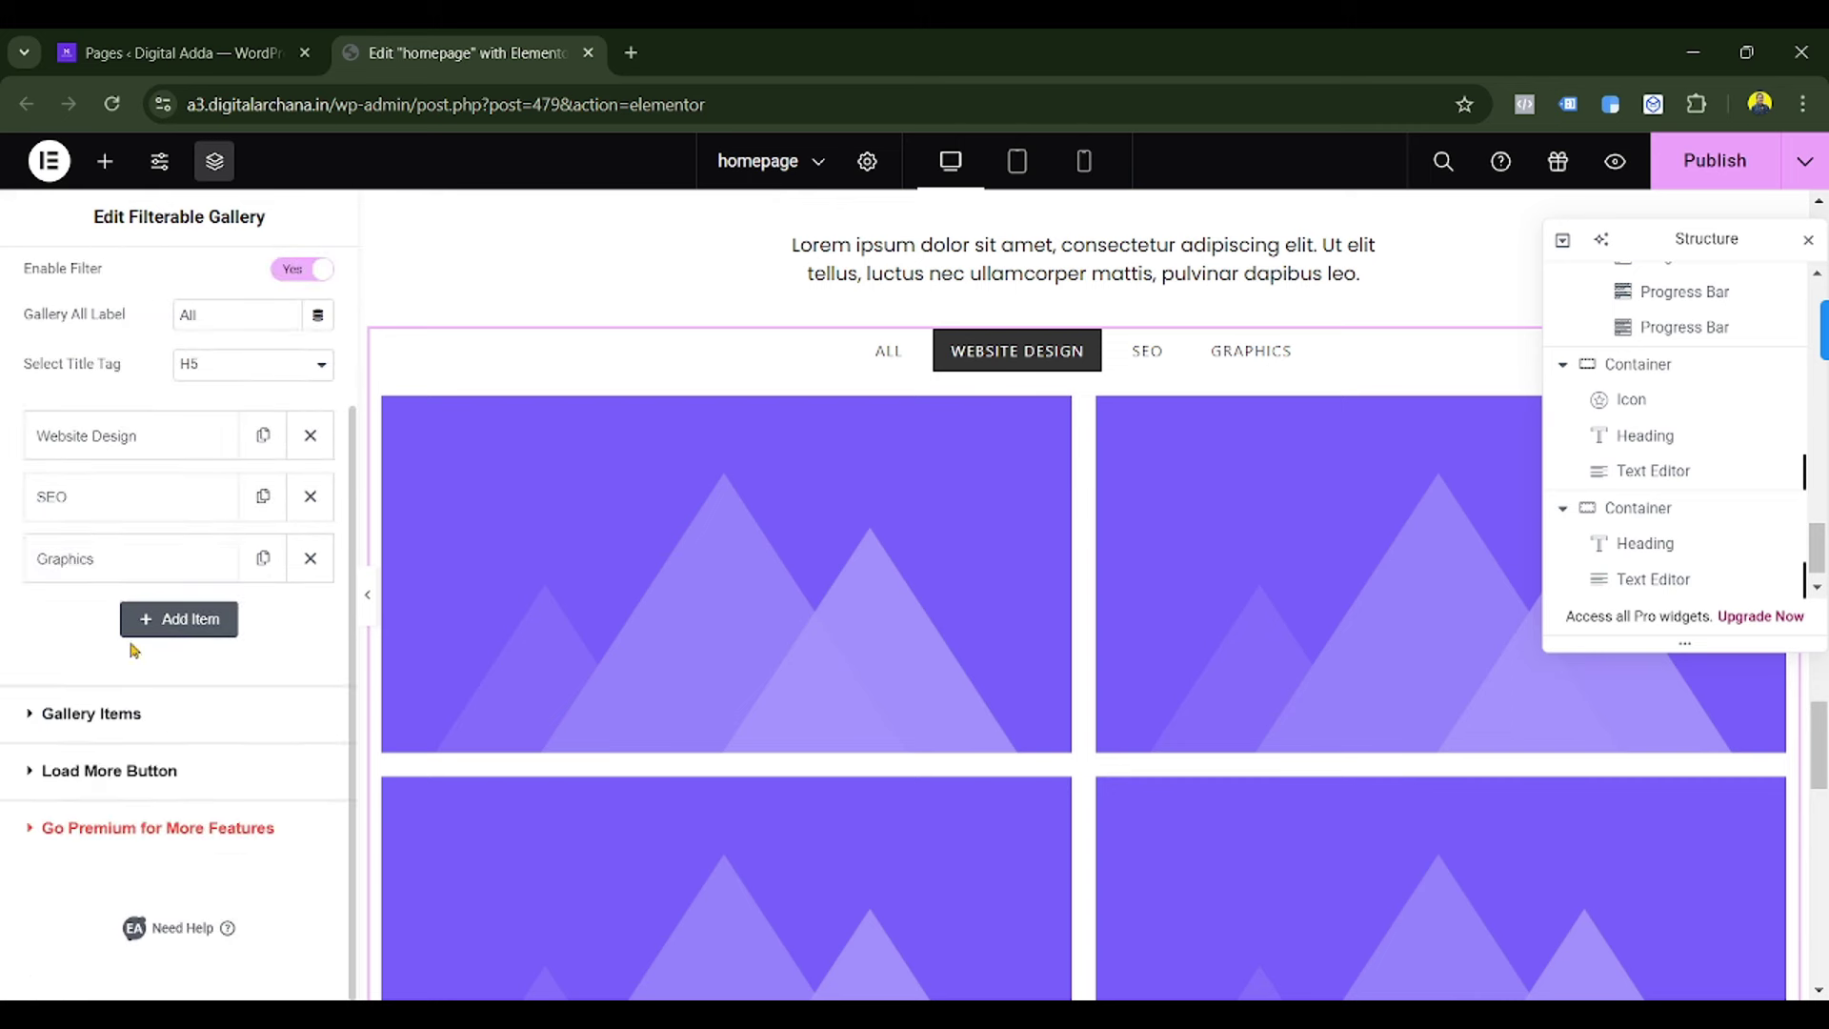
scroll(107, 443, "up", 2)
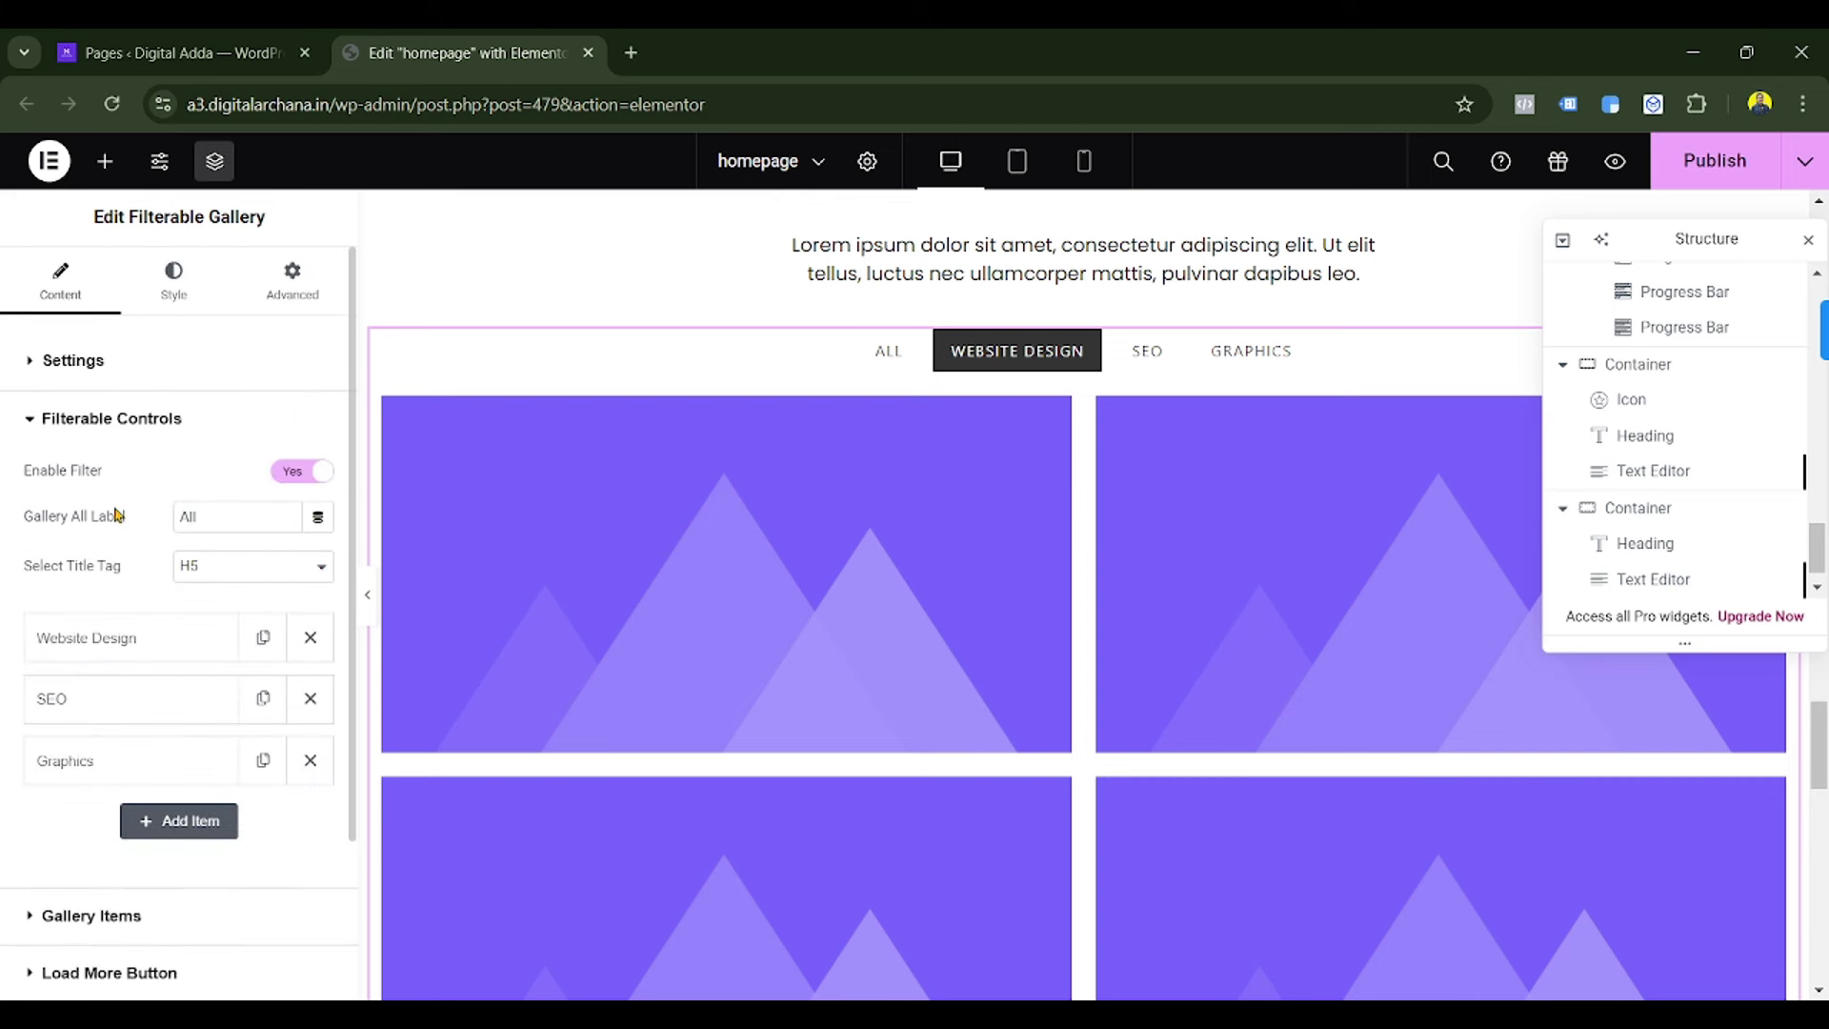
left_click(111, 652)
left_click_drag(153, 722, 14, 751)
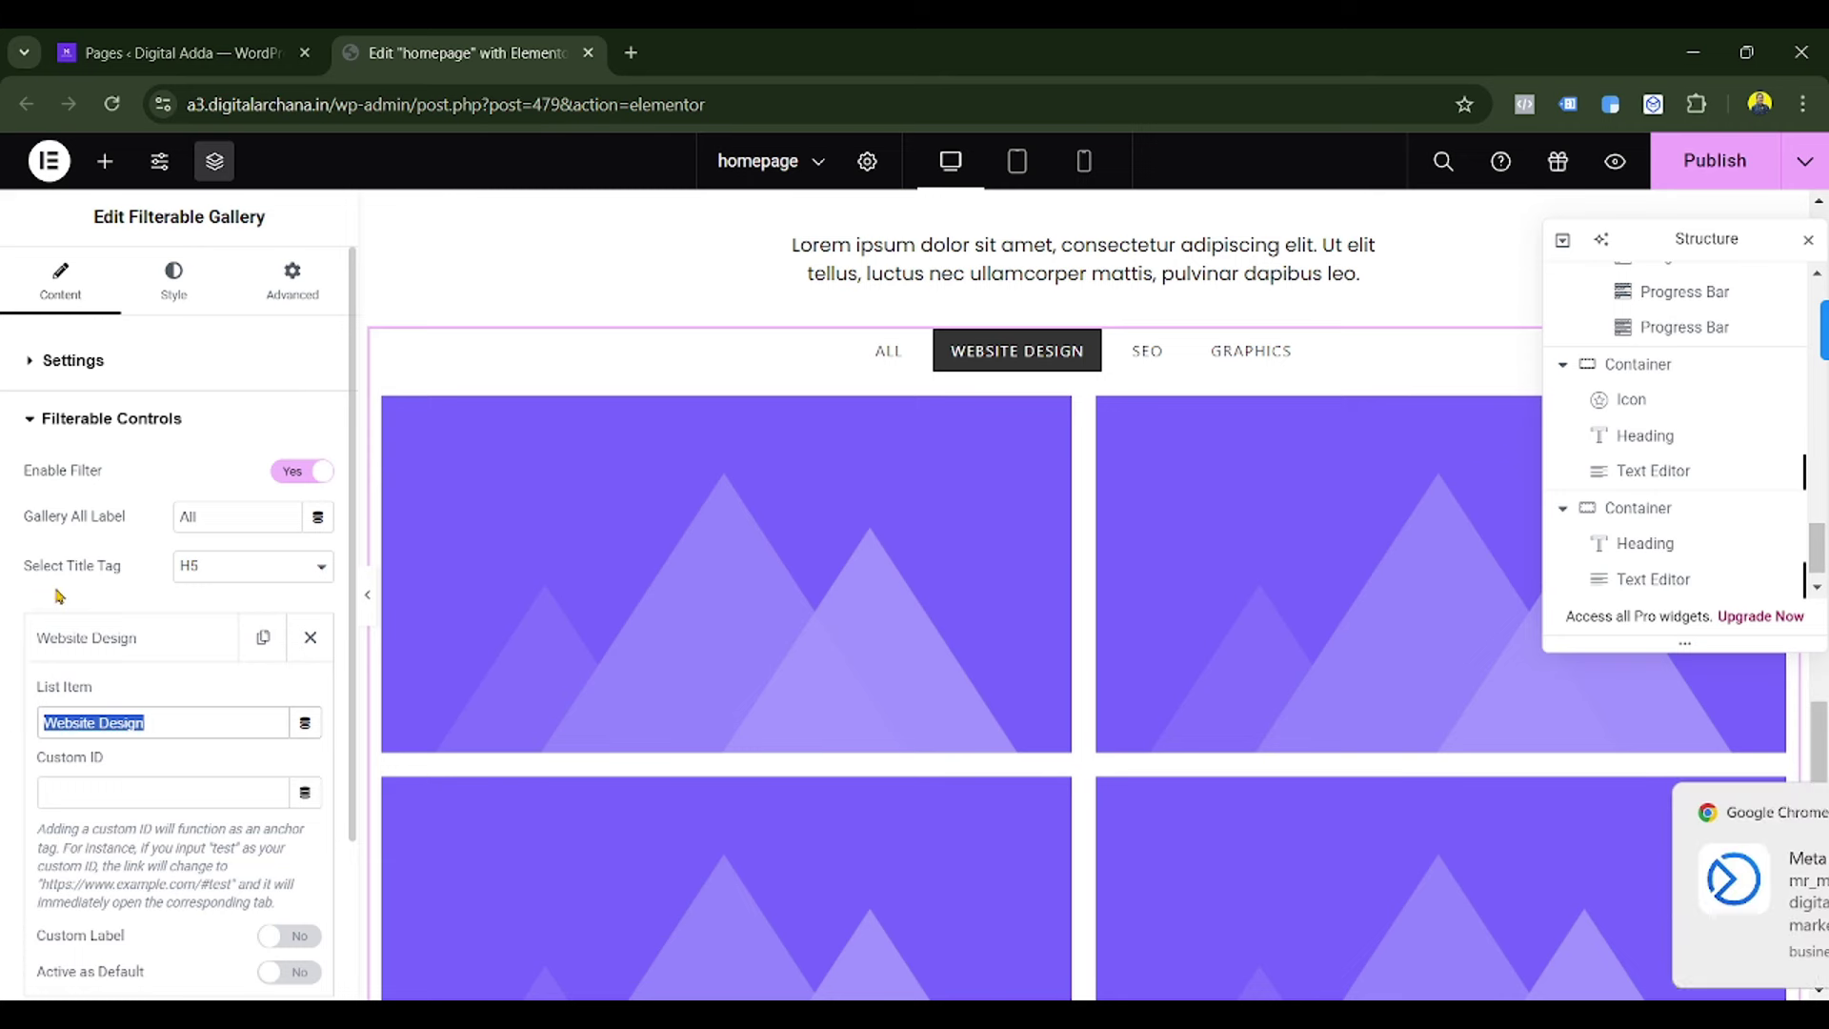
Reopen the first gallery item and turn on its rating.
left_click(89, 638)
left_click(95, 915)
scroll(116, 667, "down", 5)
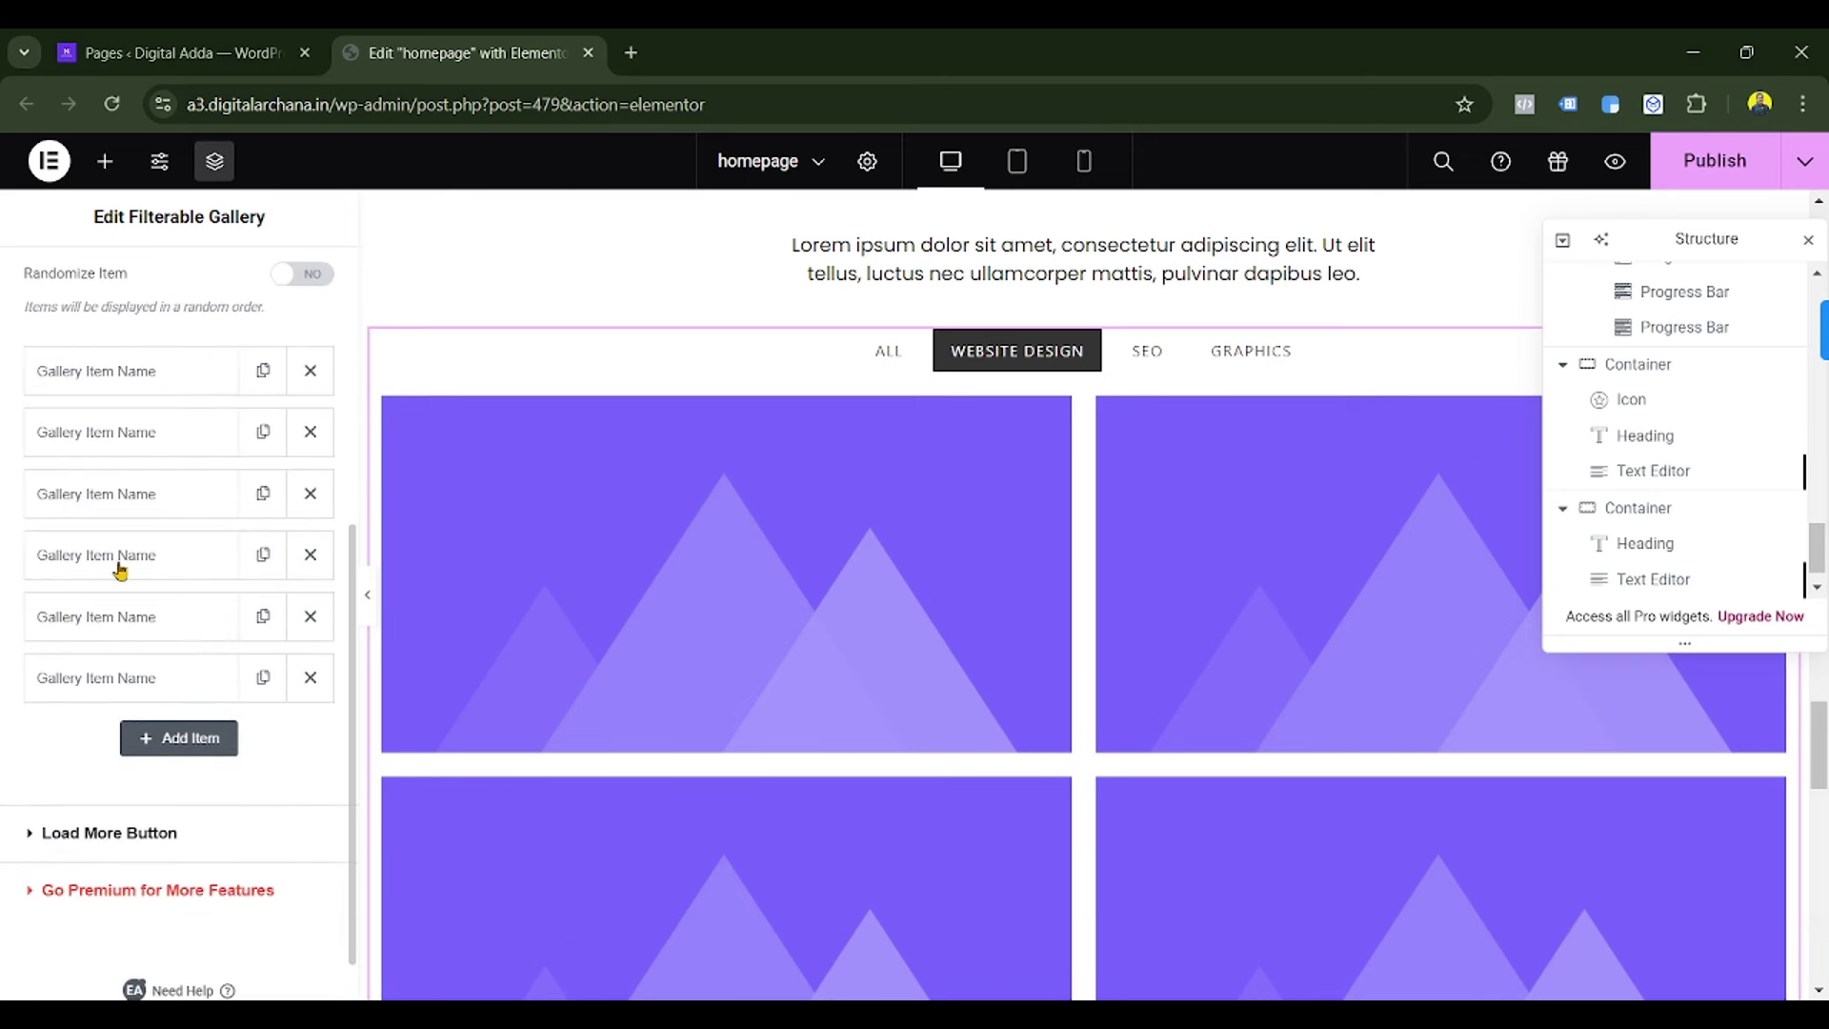
left_click(112, 371)
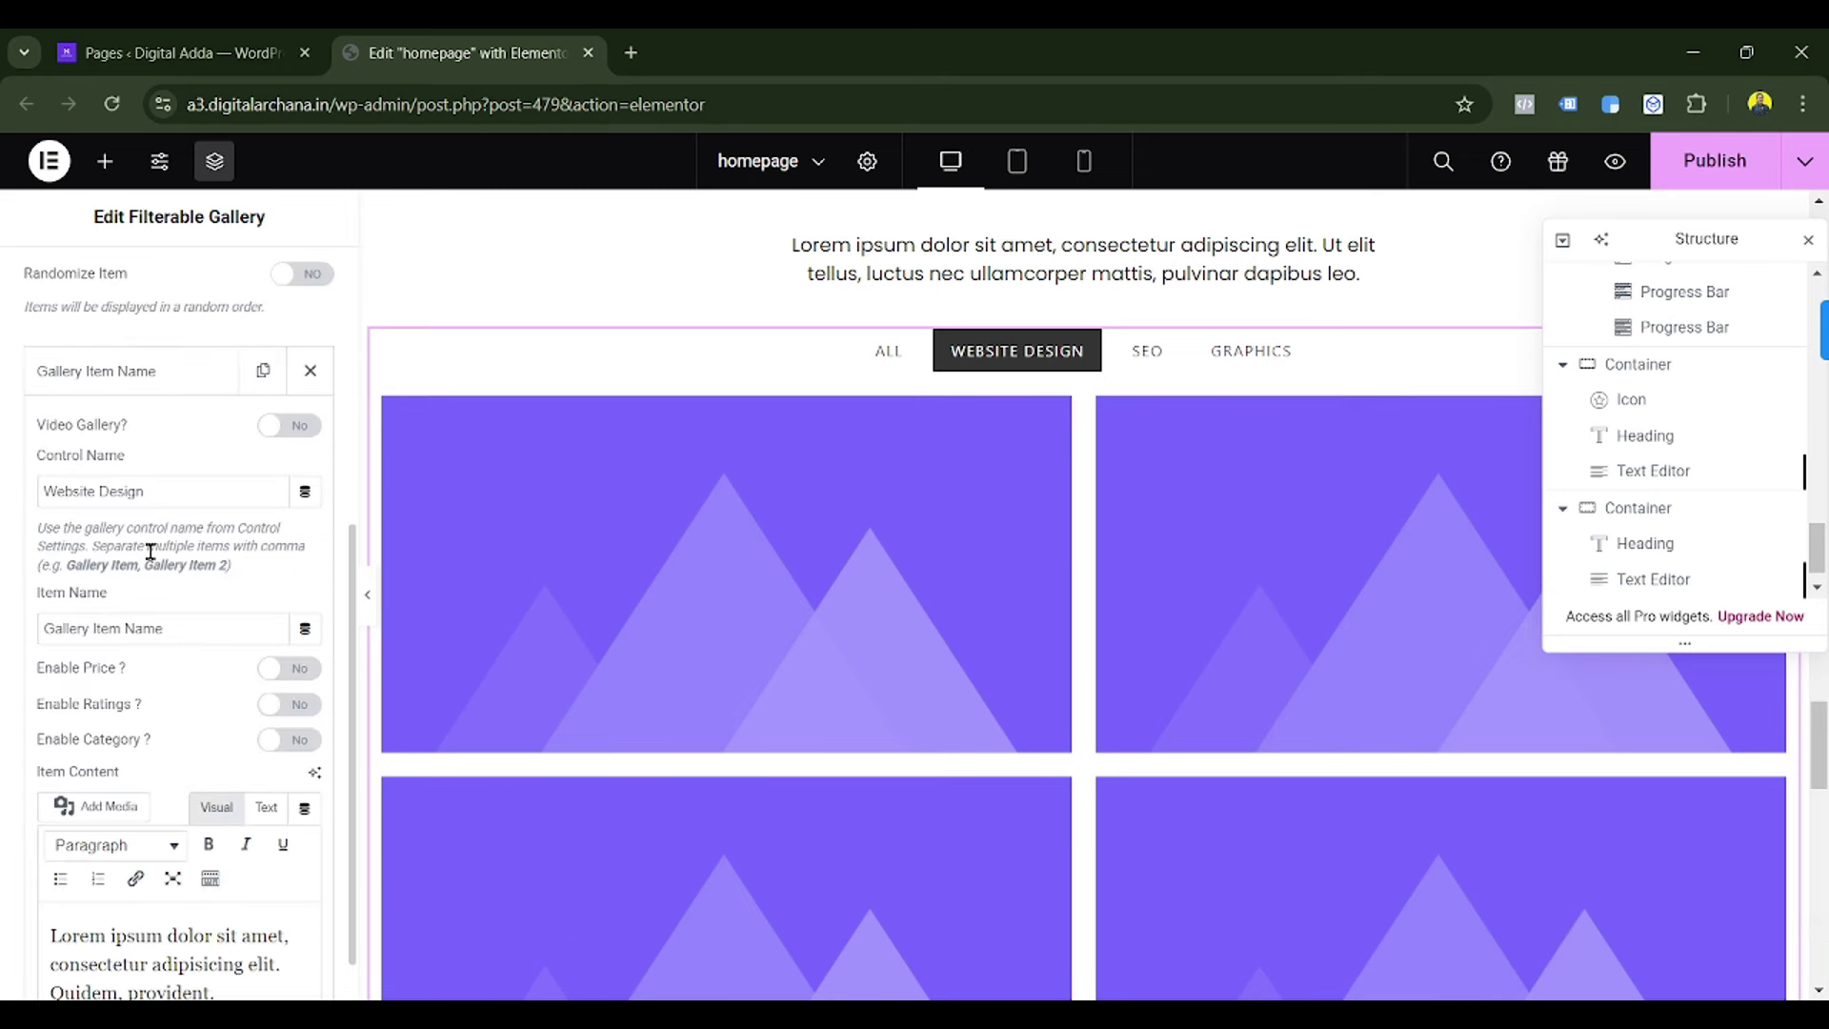
left_click_drag(161, 493, 3, 503)
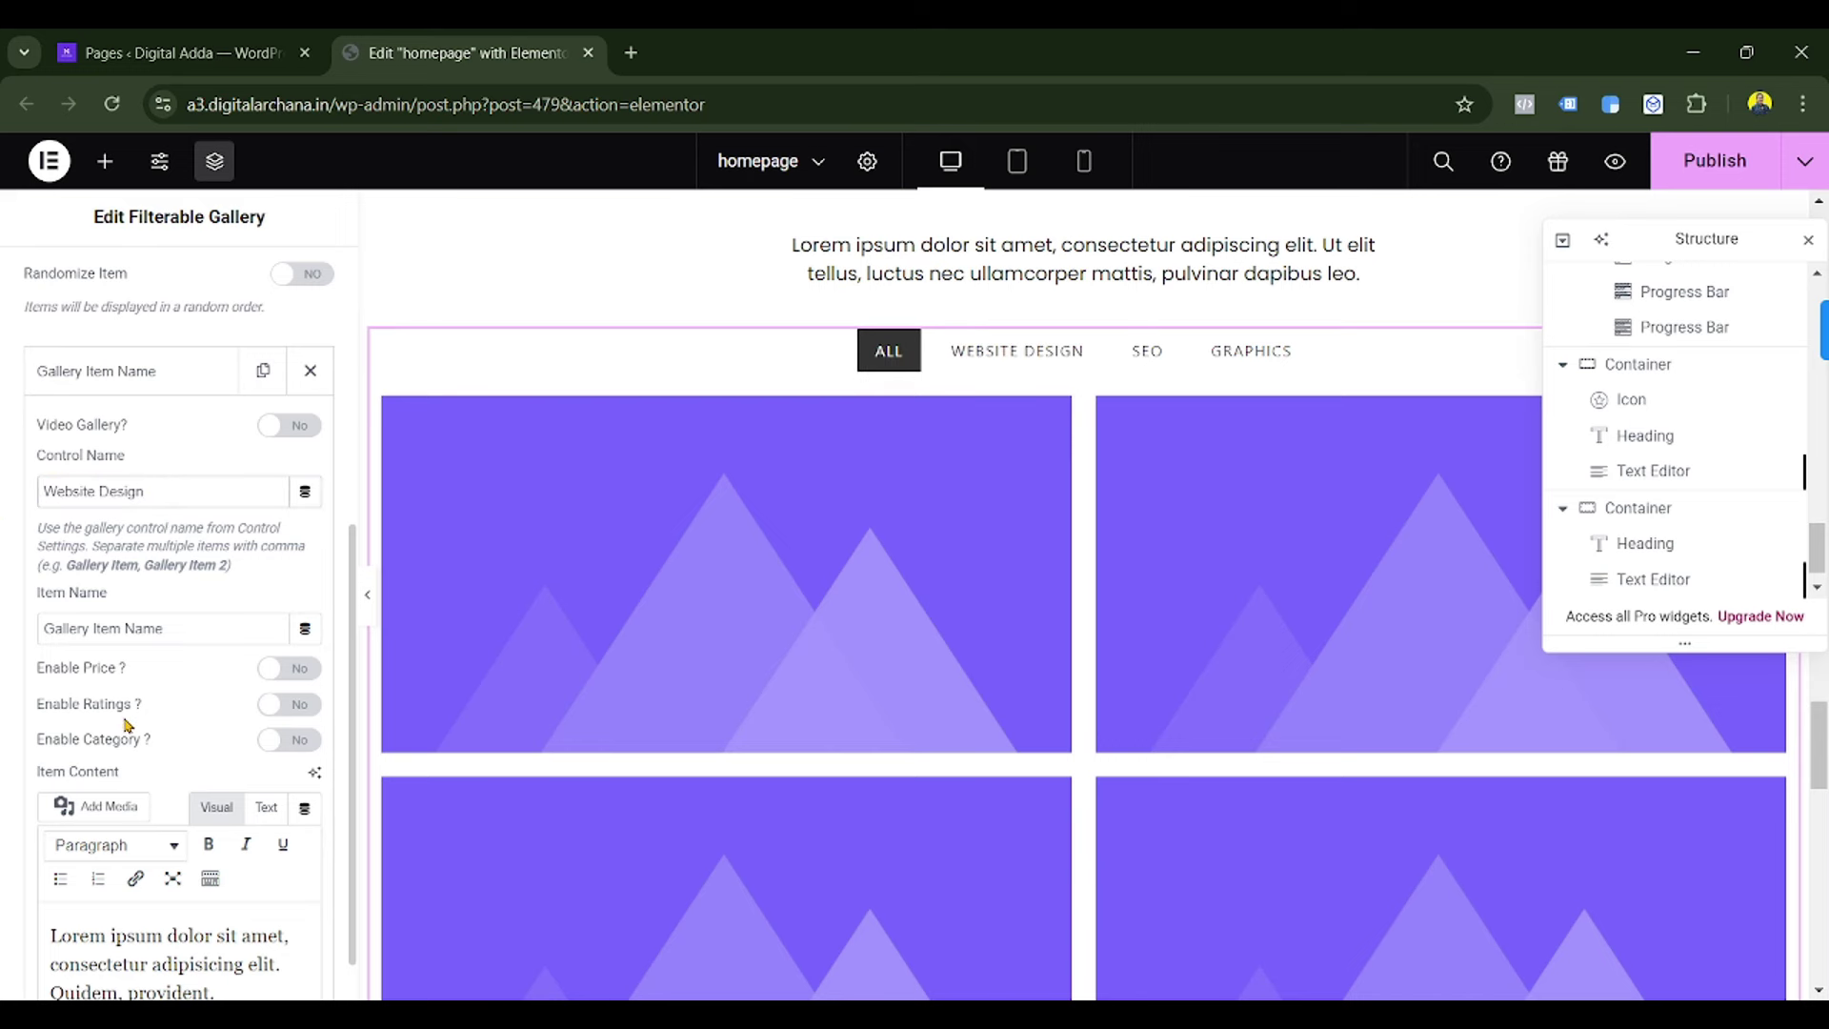
scroll(126, 728, "down", 1)
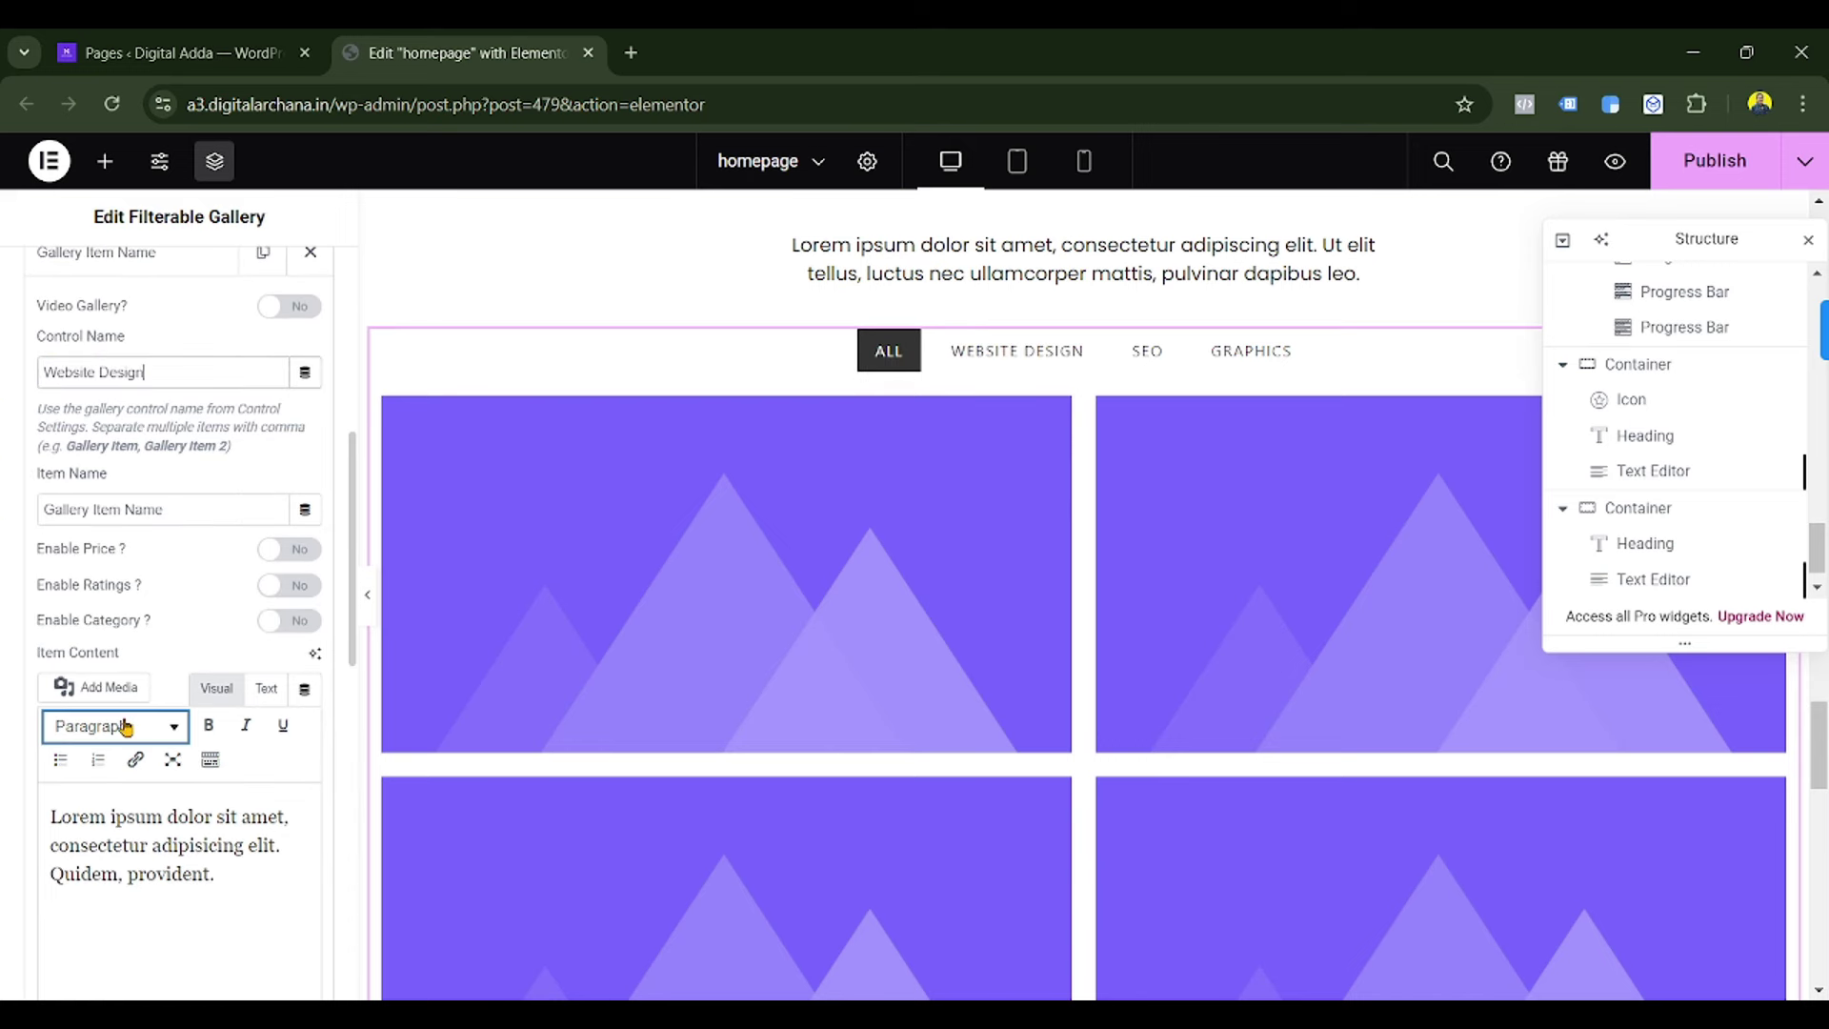
left_click(296, 587)
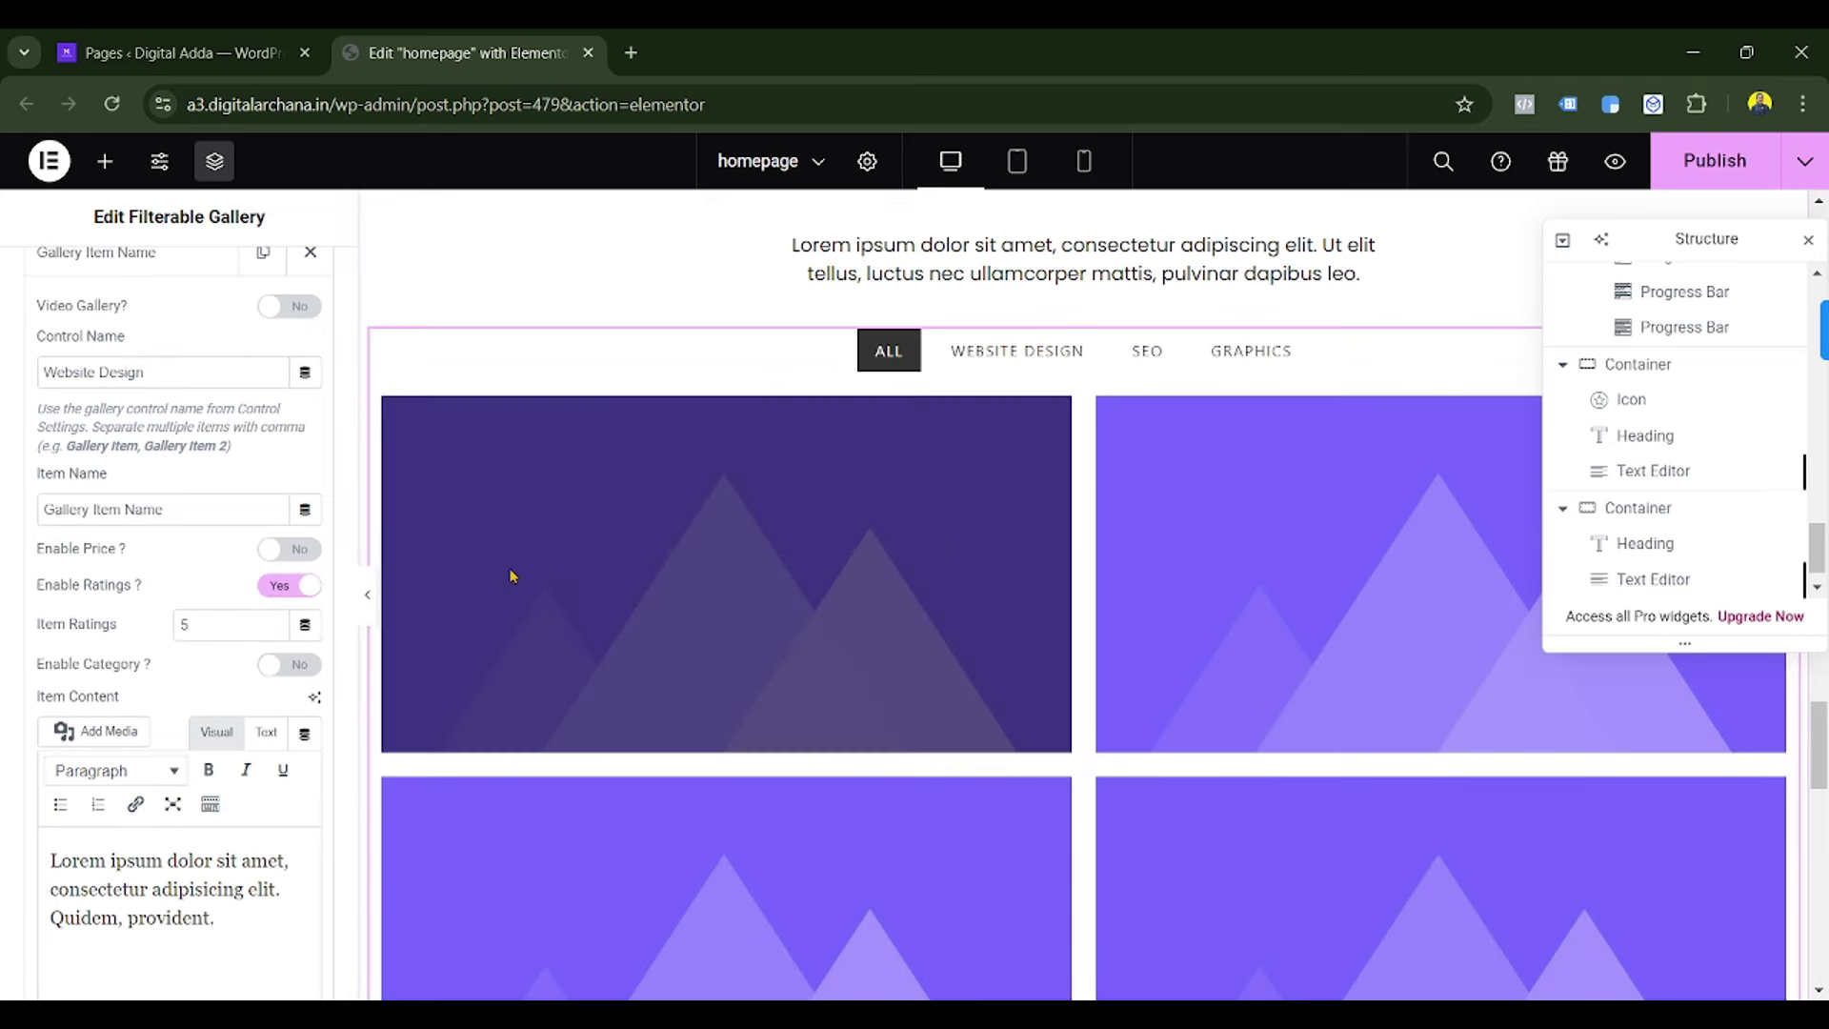
scroll(98, 512, "up", 2)
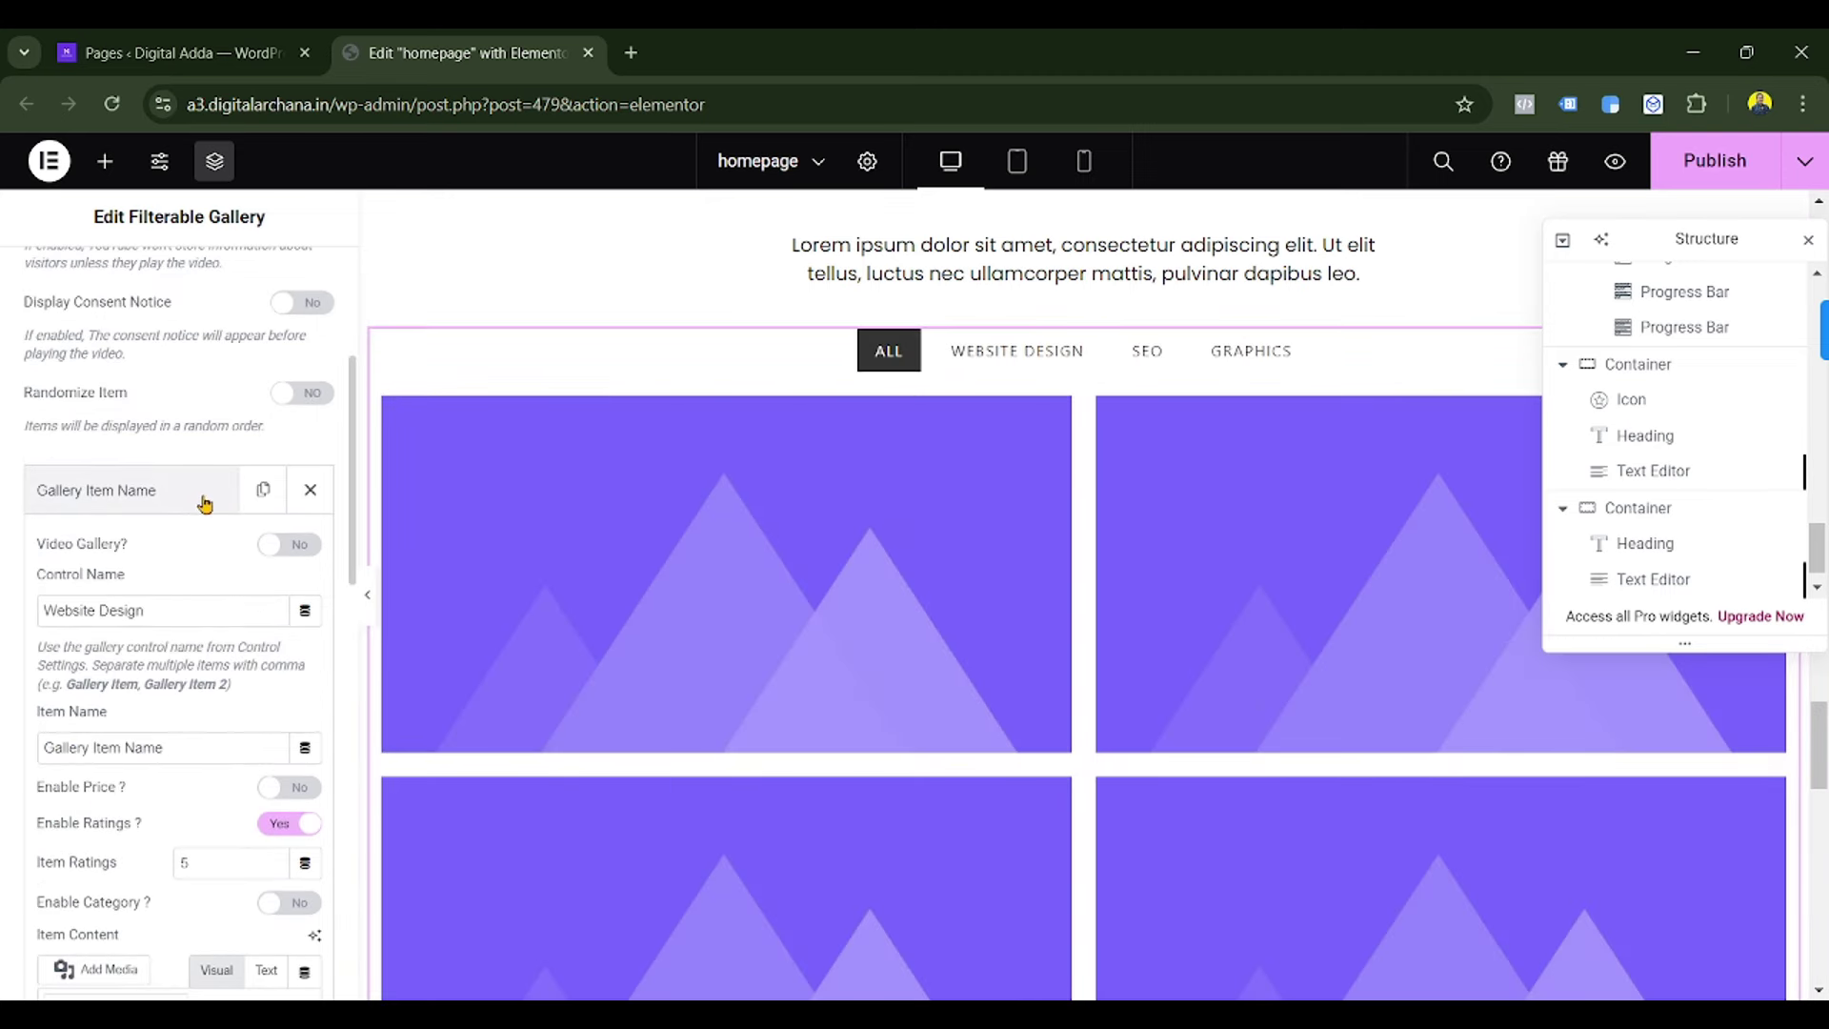
scroll(159, 714, "down", 2)
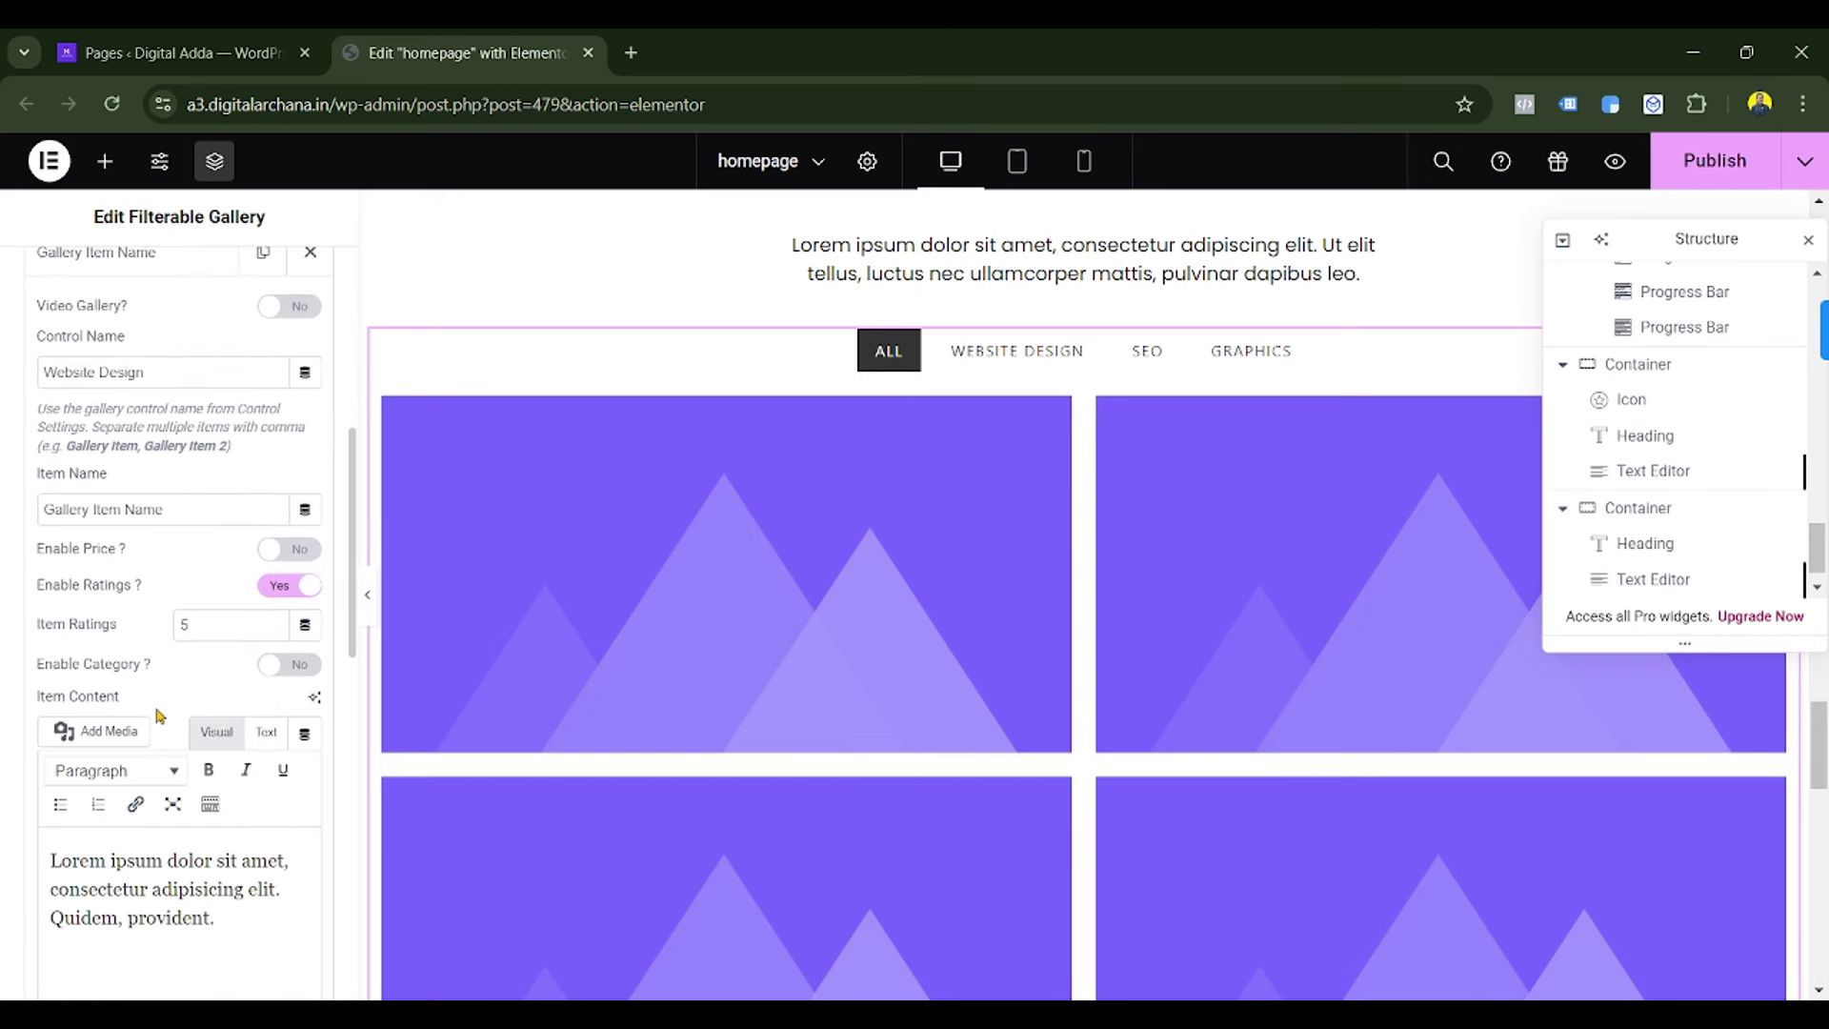
Name the first item 'Indian Vintage', rate it 4.5, and leave Enable Category off.
left_click_drag(177, 515, 3, 552)
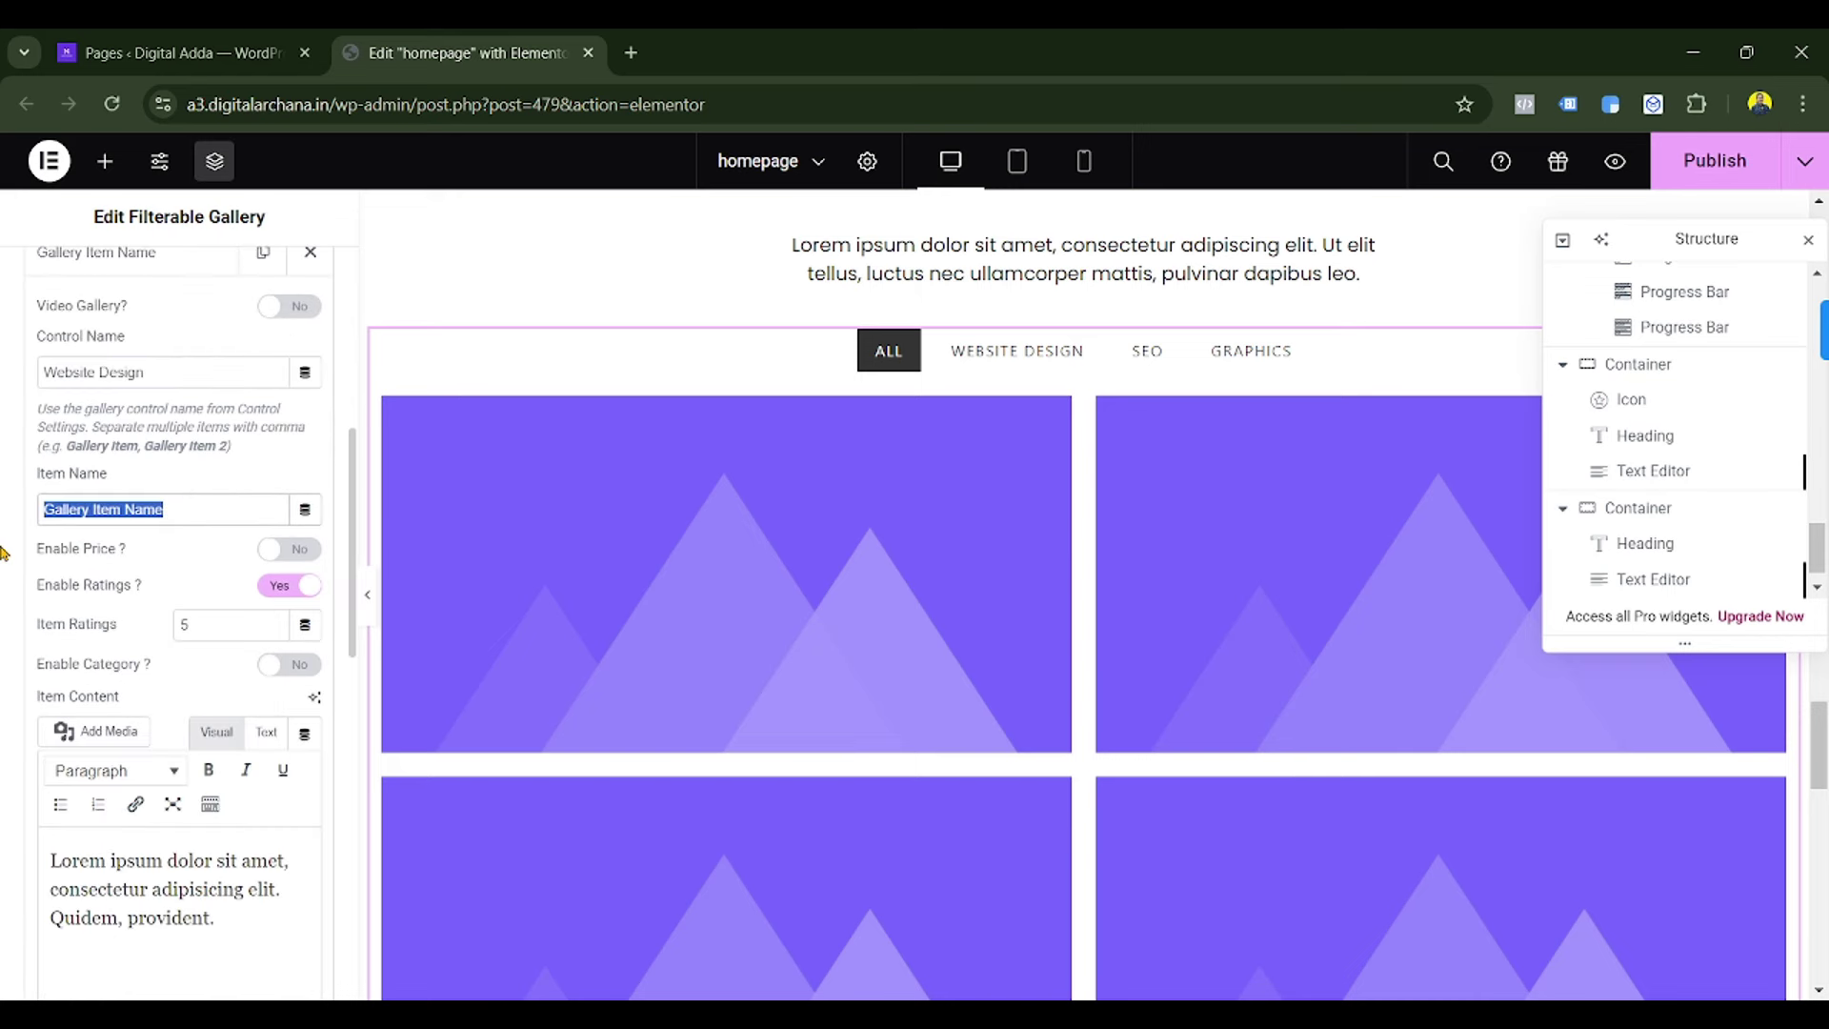
type("Indian ")
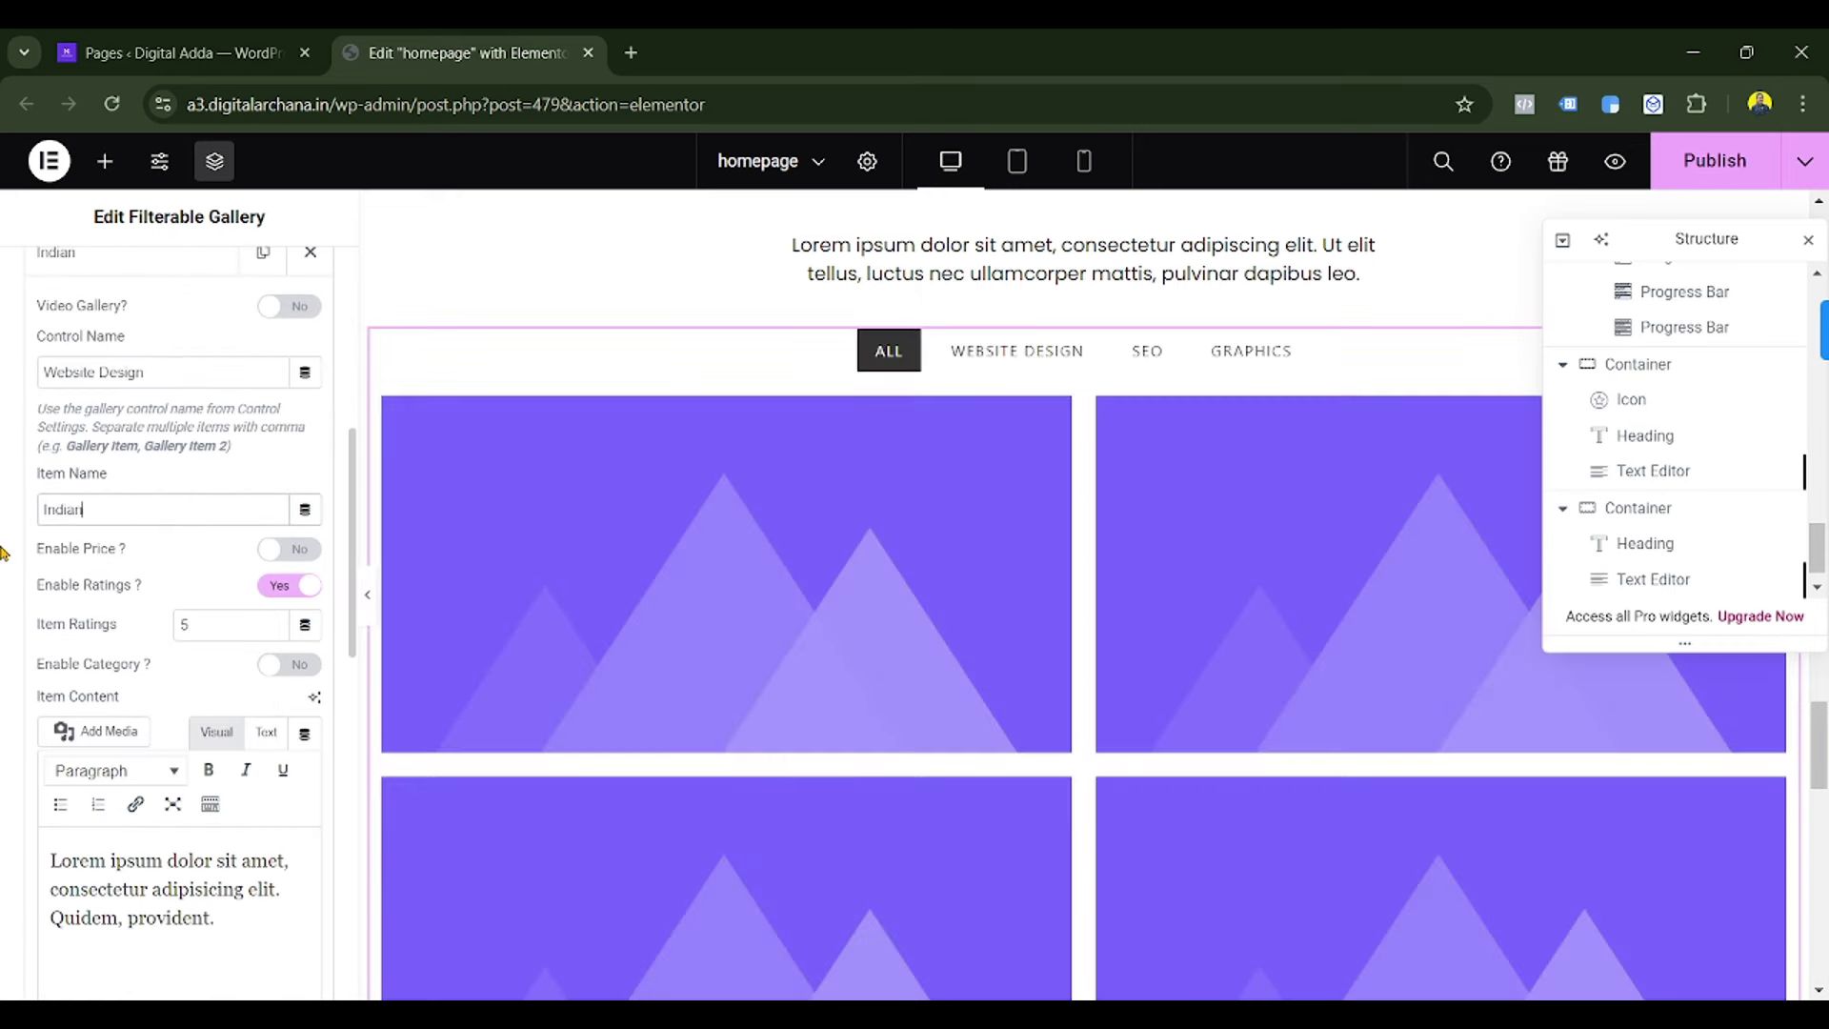
type("B")
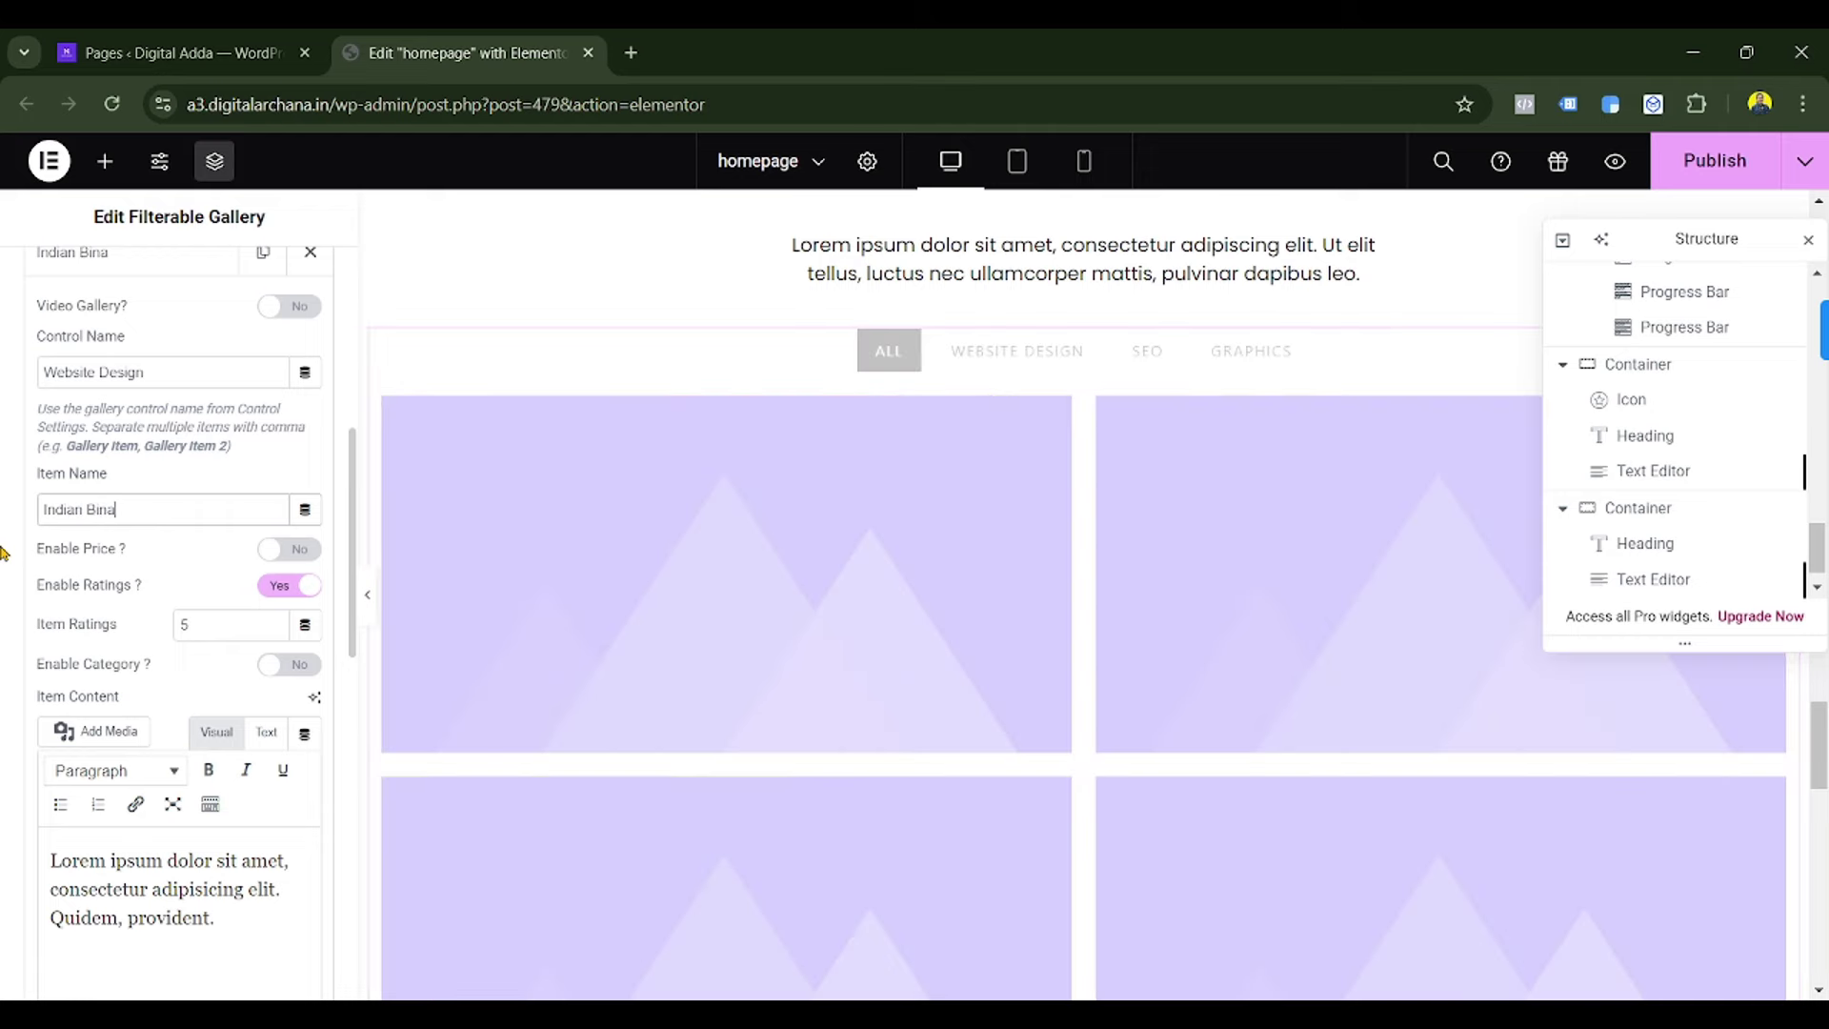
type("i")
type("ntage")
mouse_move(539, 529)
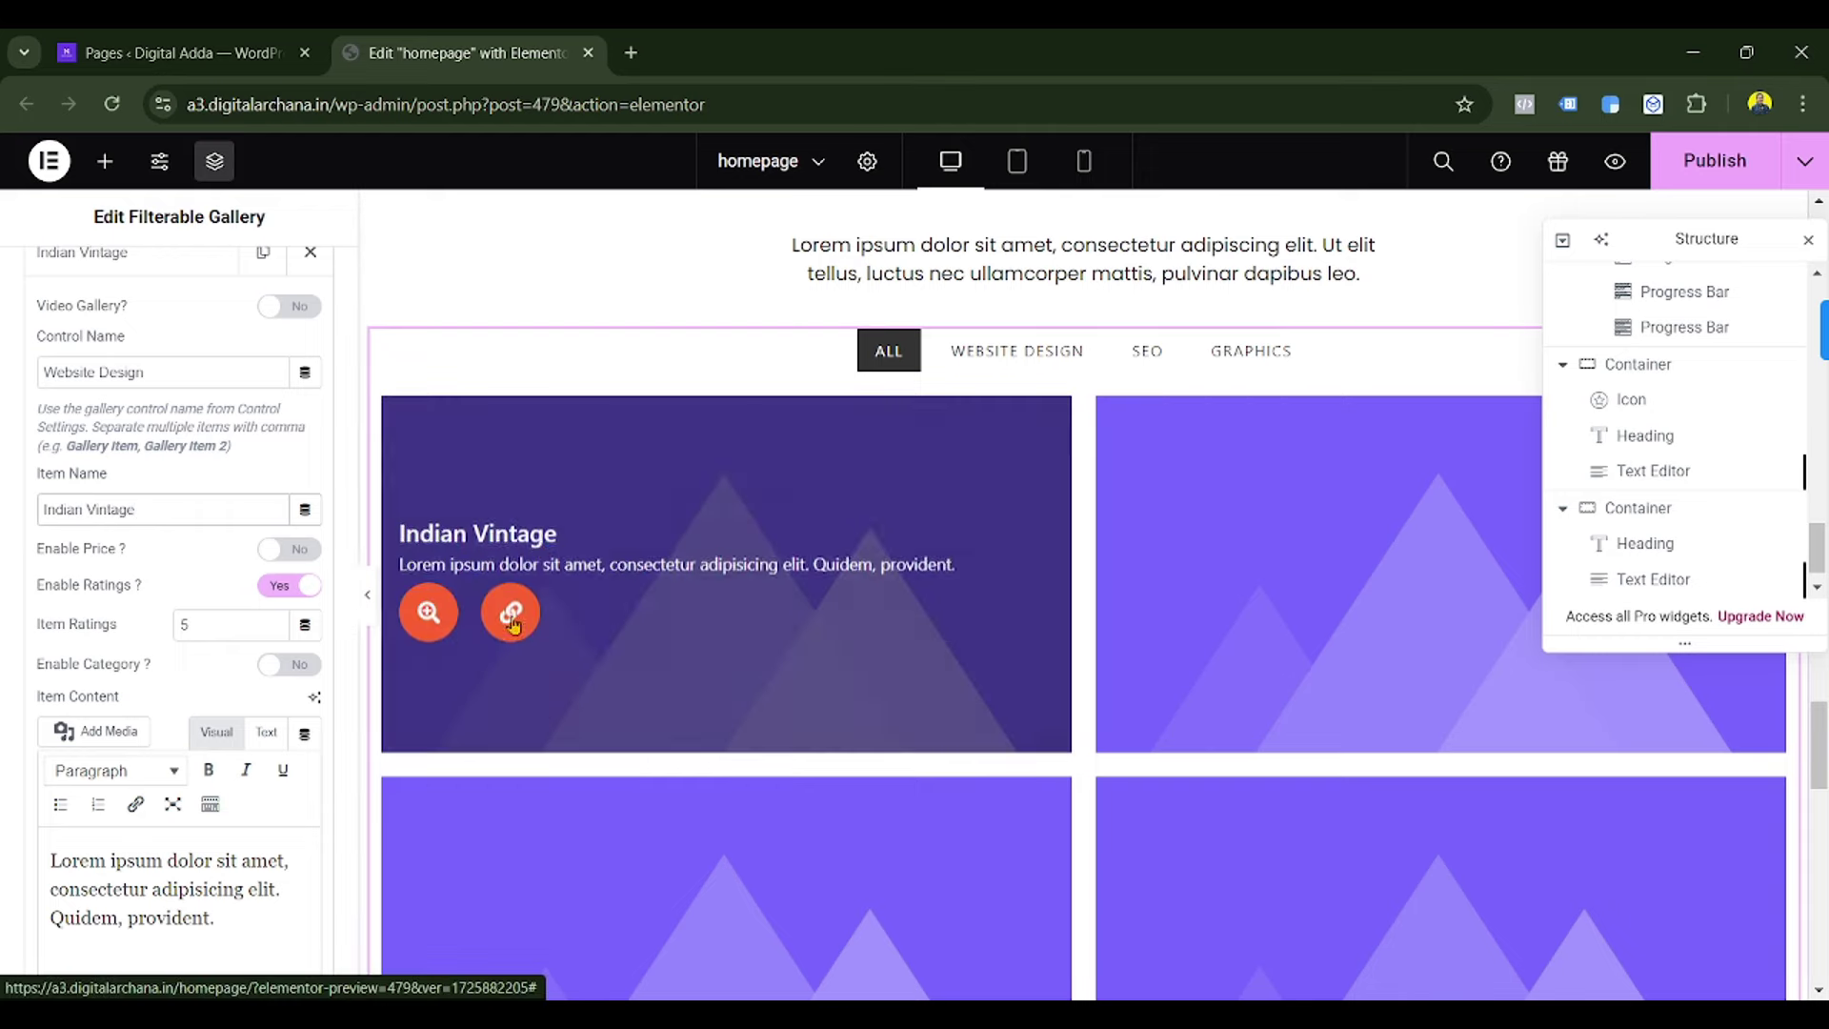
double_click(205, 635)
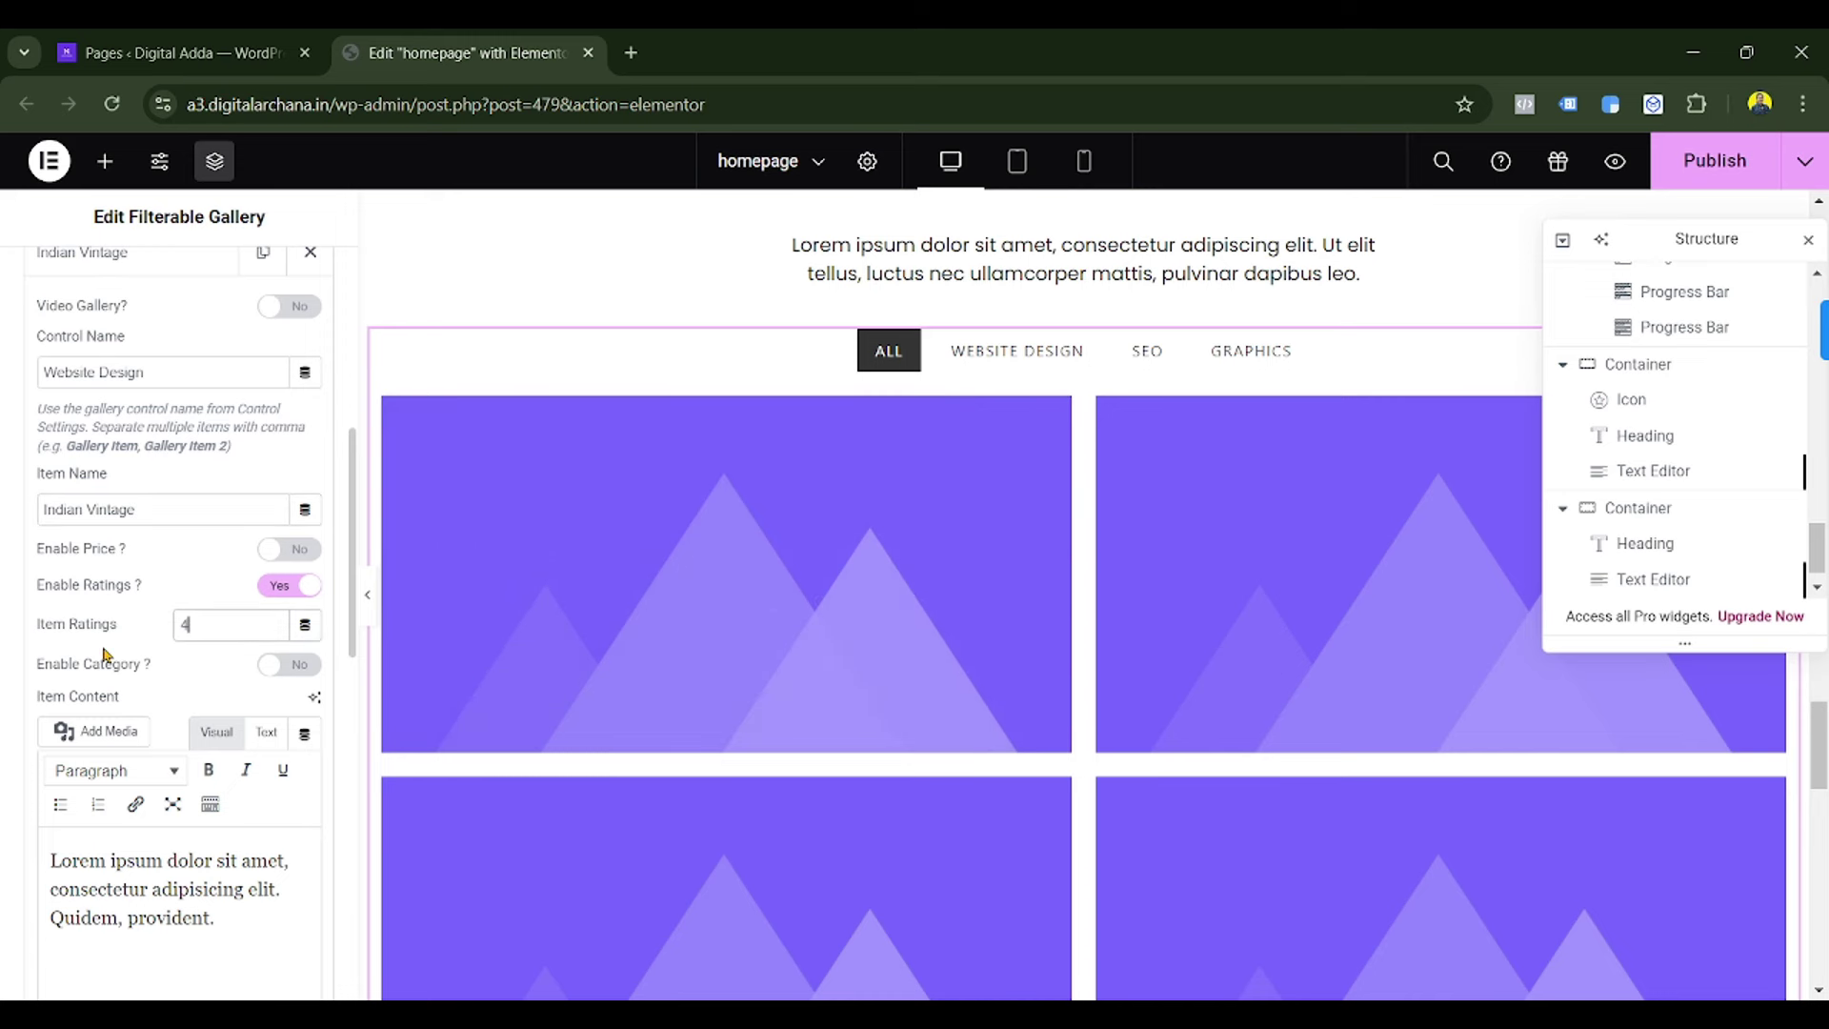
type("4.")
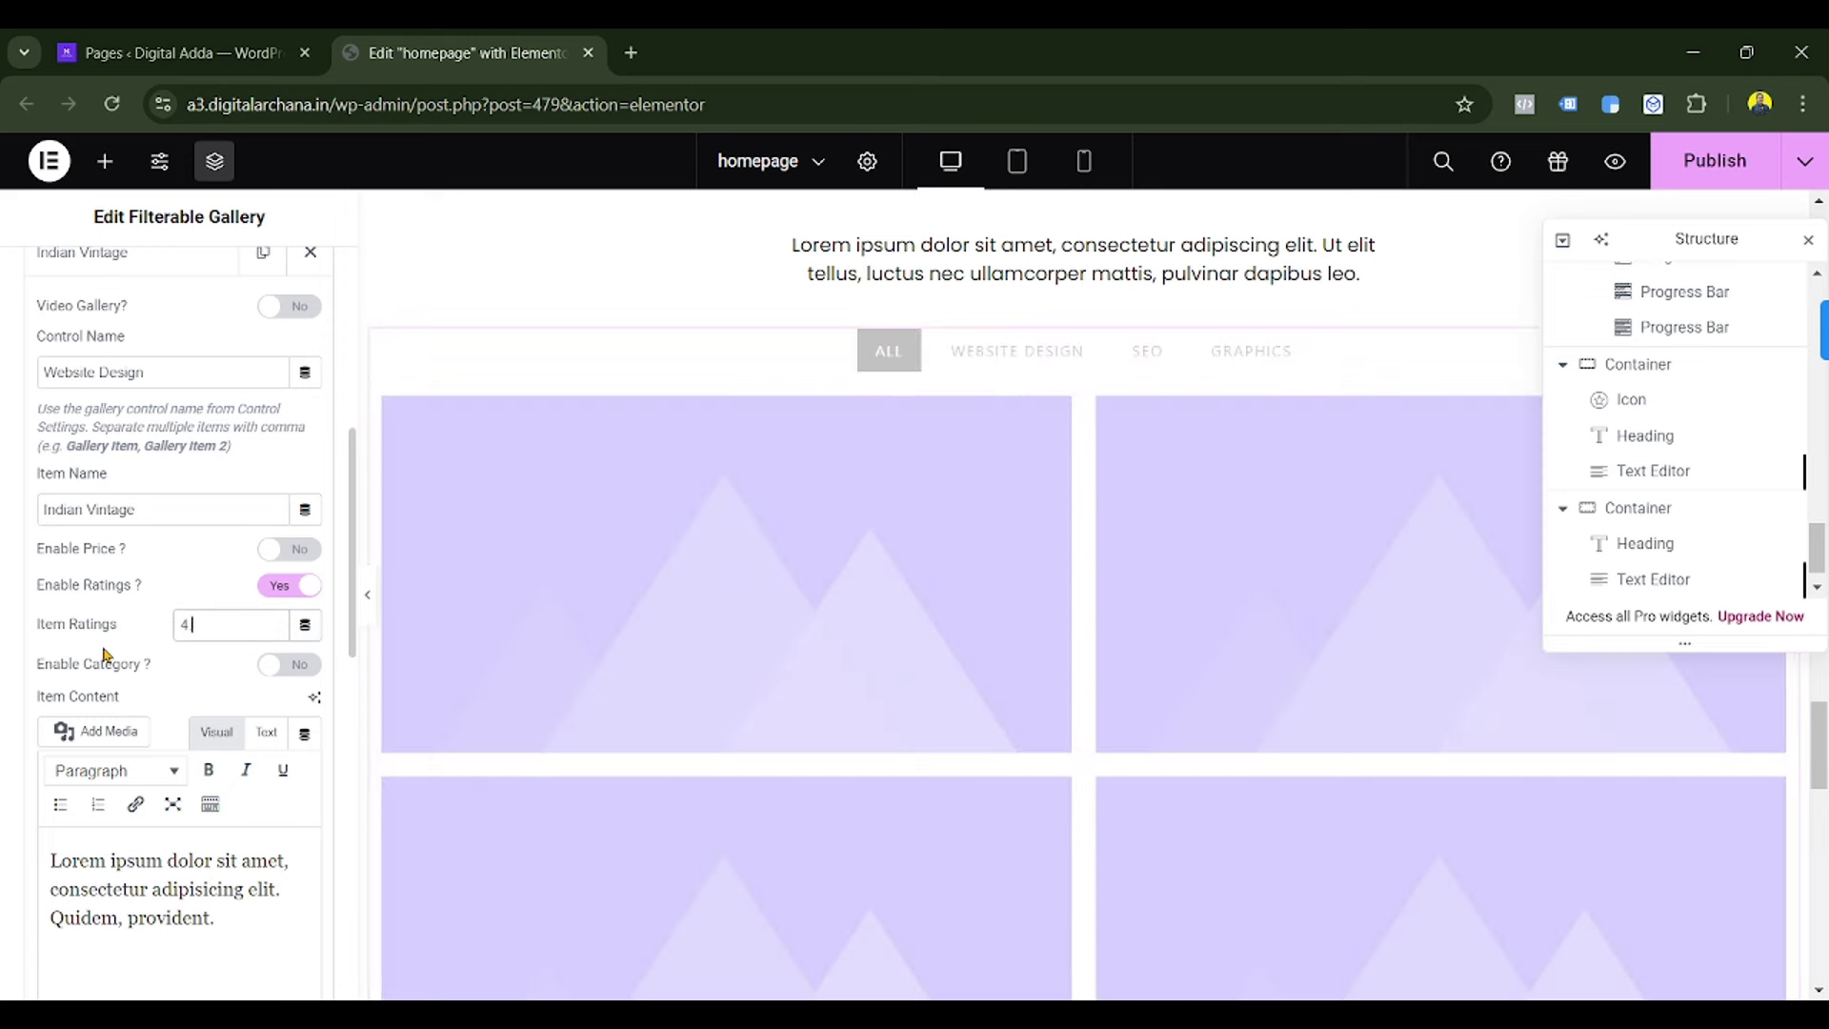
type("5")
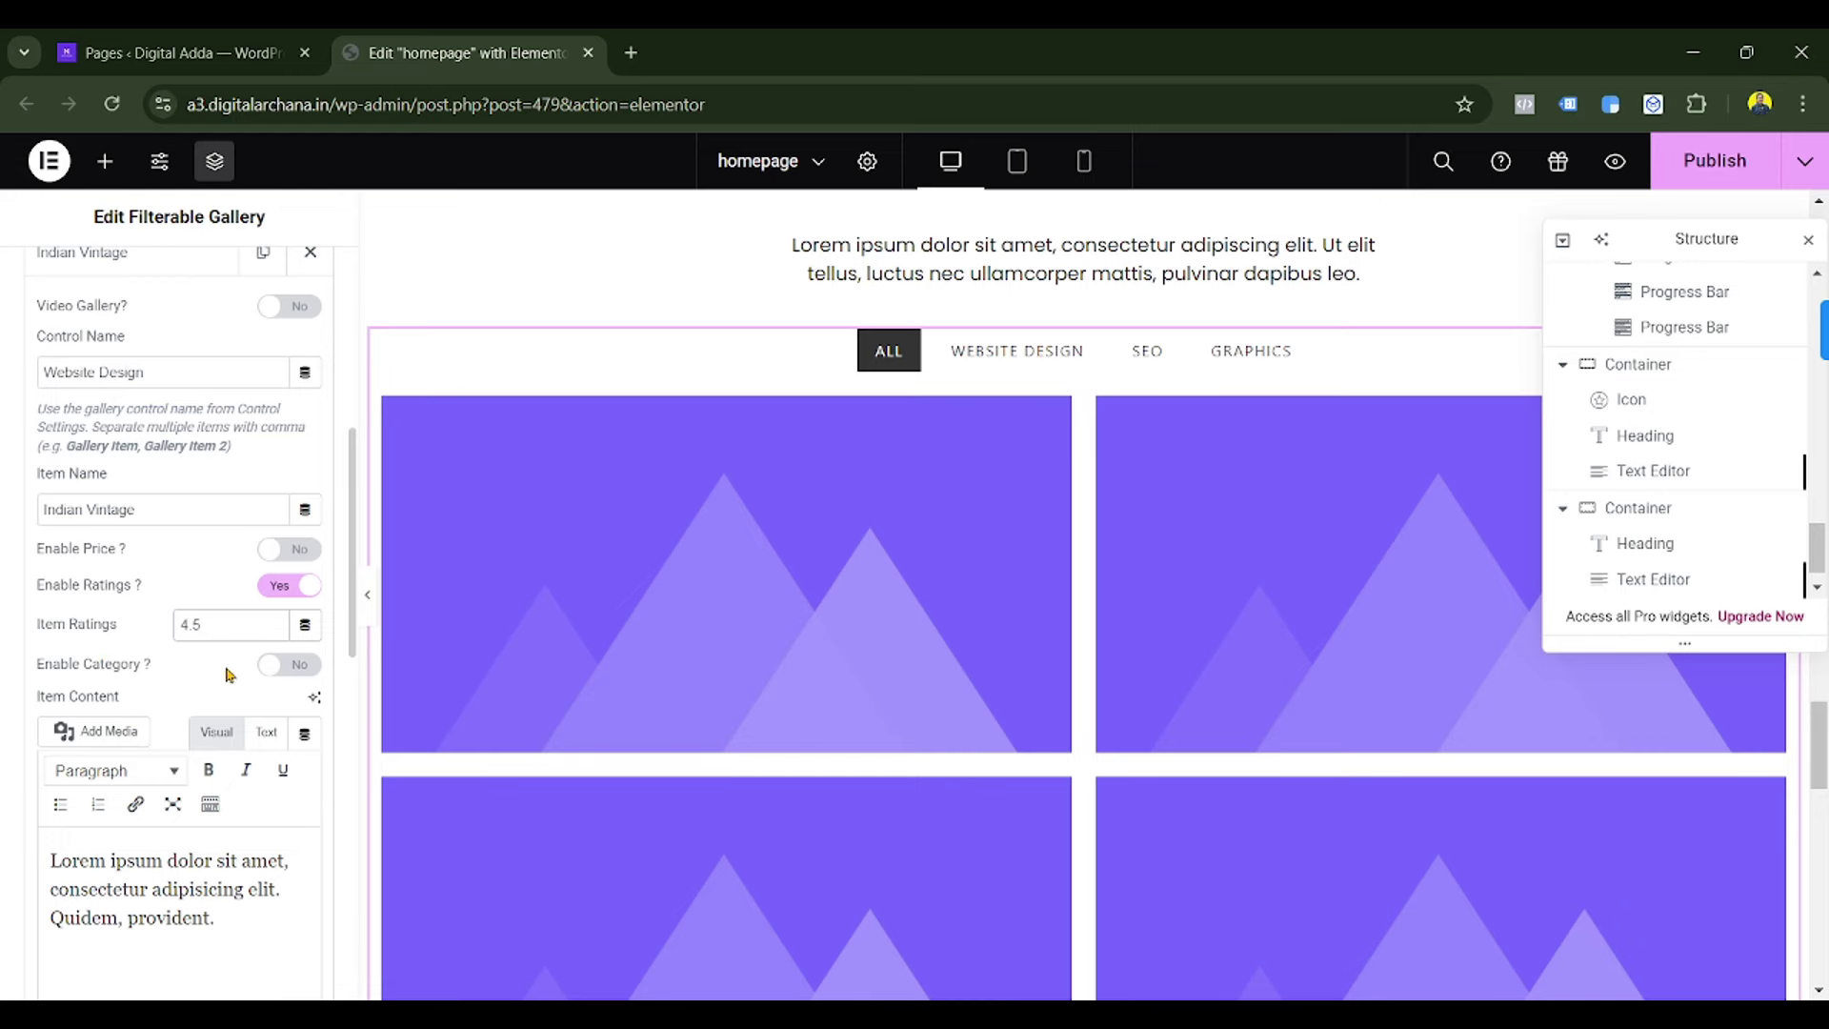
left_click(294, 666)
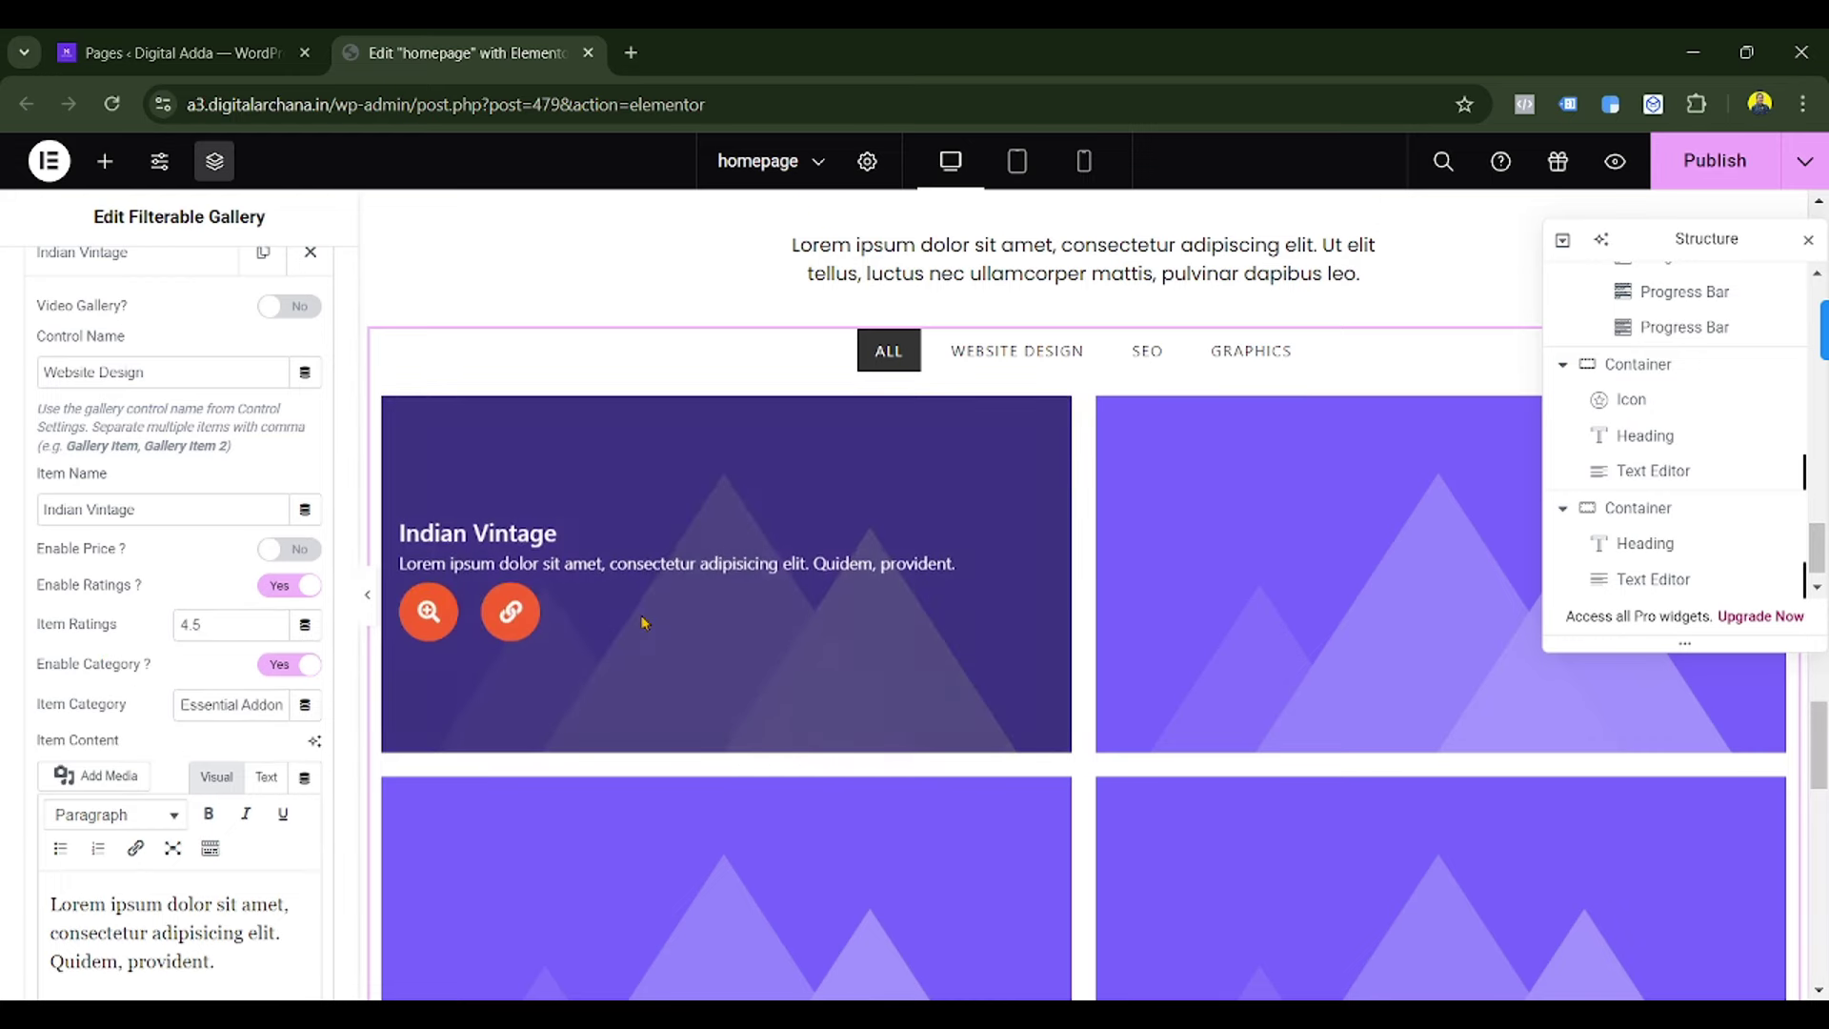
left_click(289, 667)
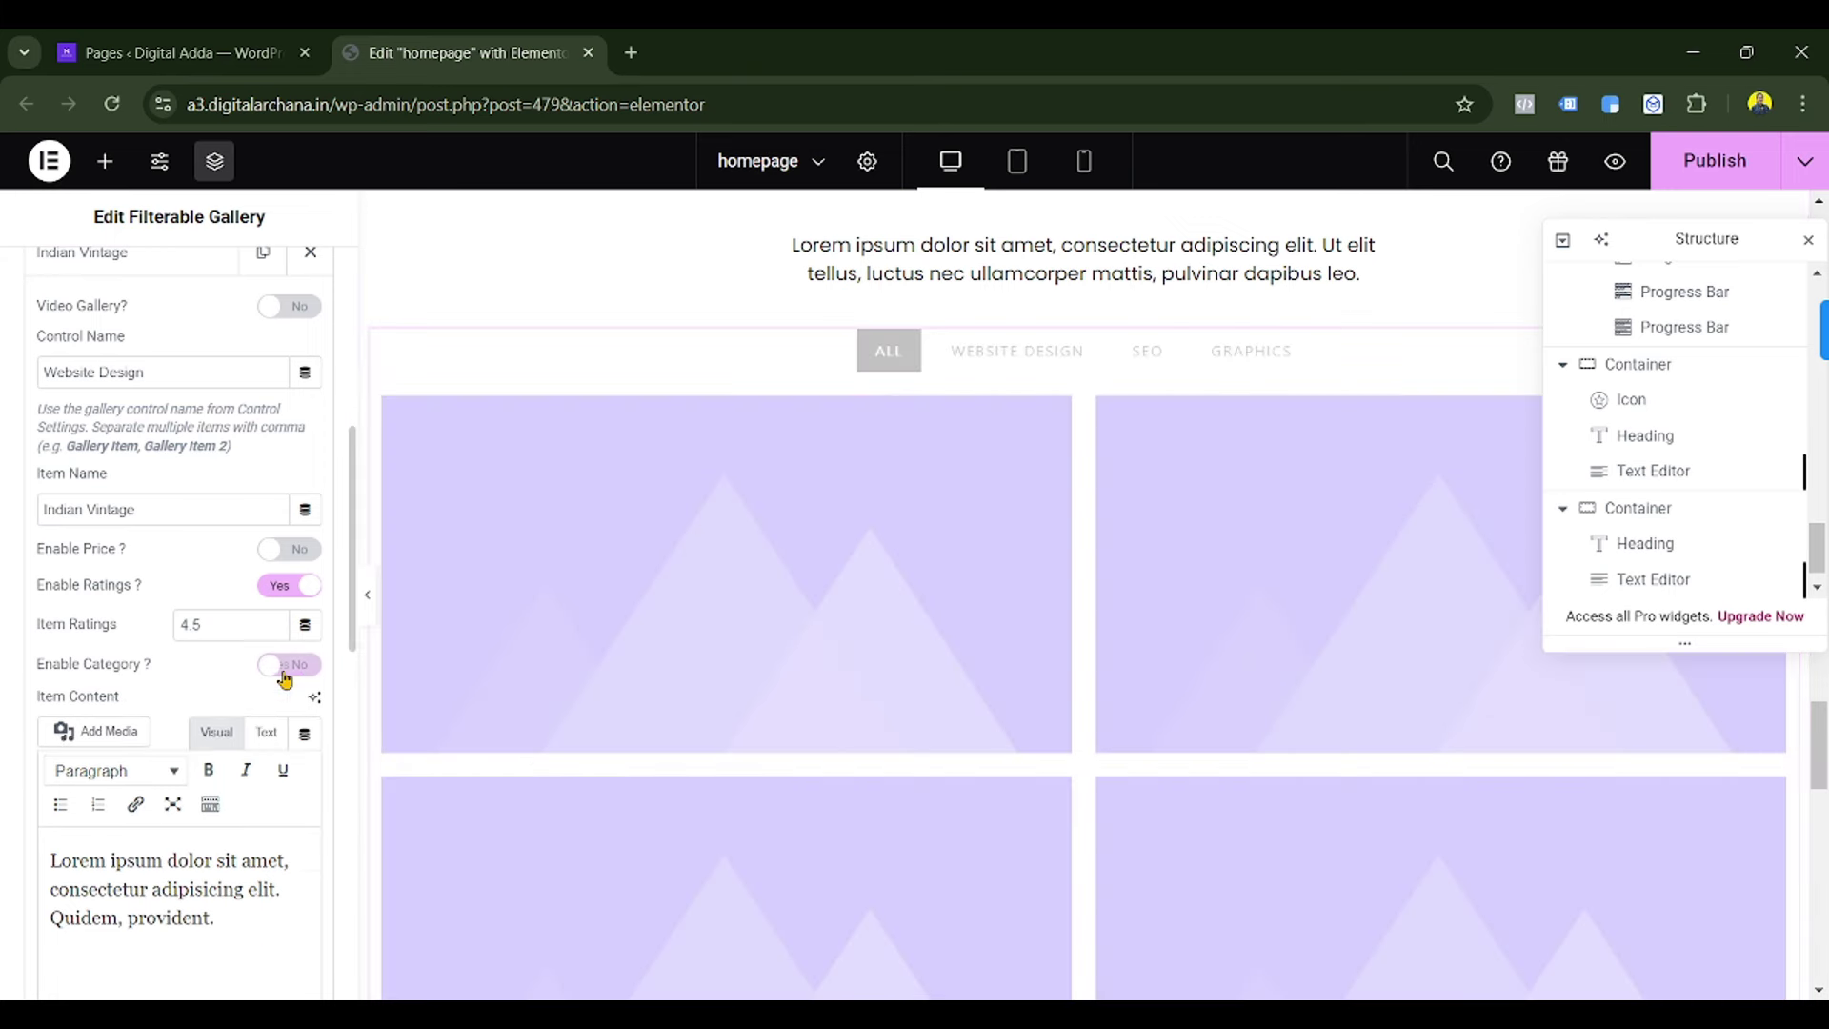
Replace the item description with 'It's a kind of e-commerce platform where you can buy ancient products.'.
scroll(202, 768, "down", 1)
left_click_drag(238, 803, 3, 741)
type("I")
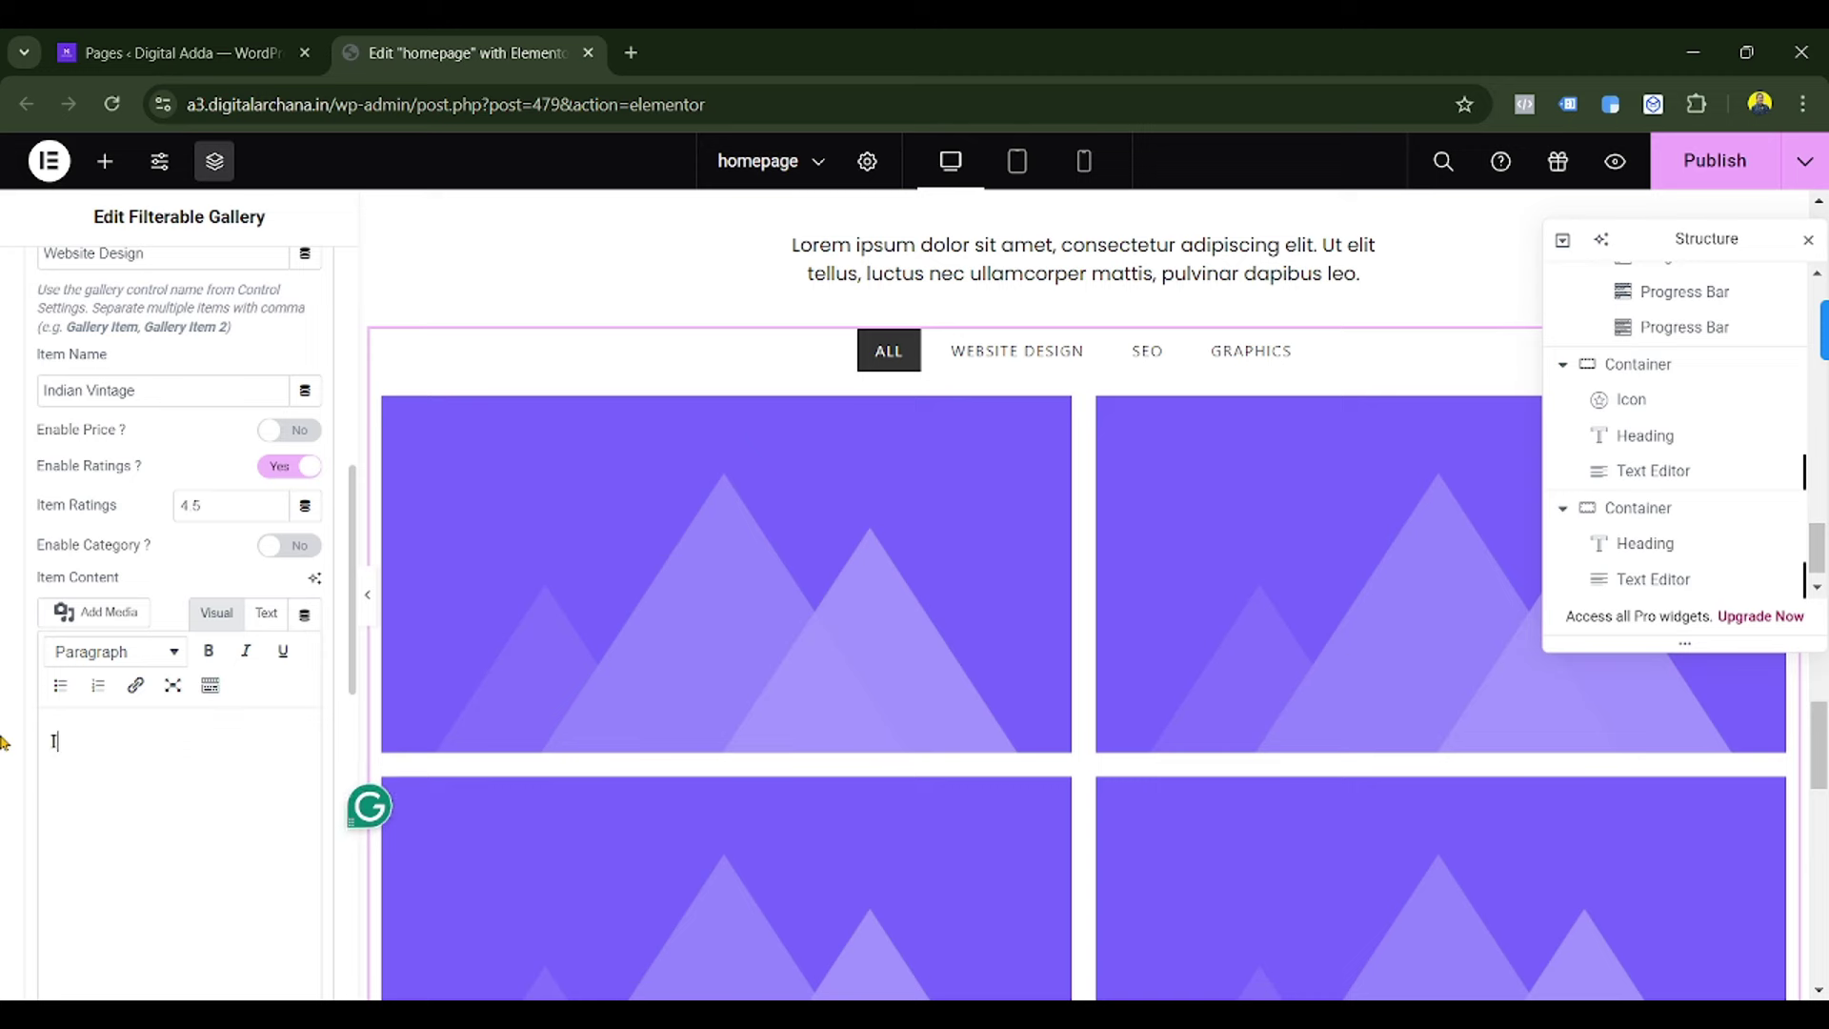
type("t's a kind")
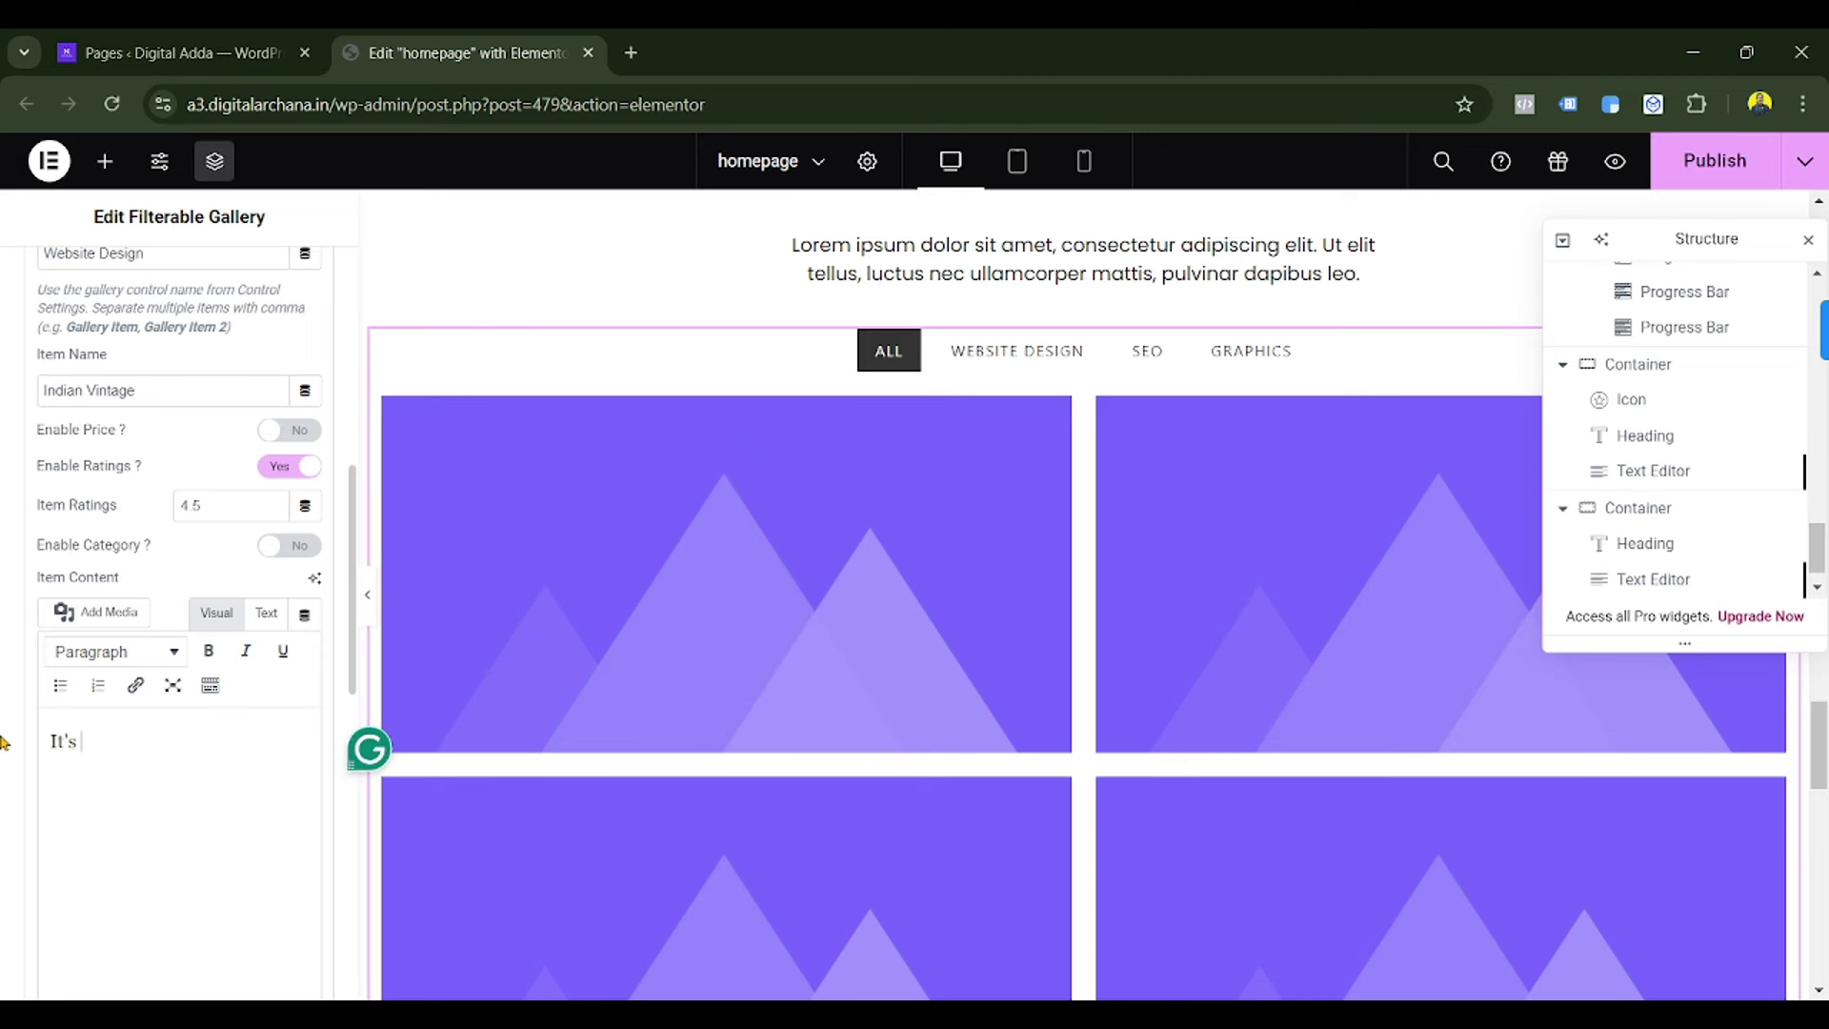
type(" of e-commerce platform where you can buy ancient products.")
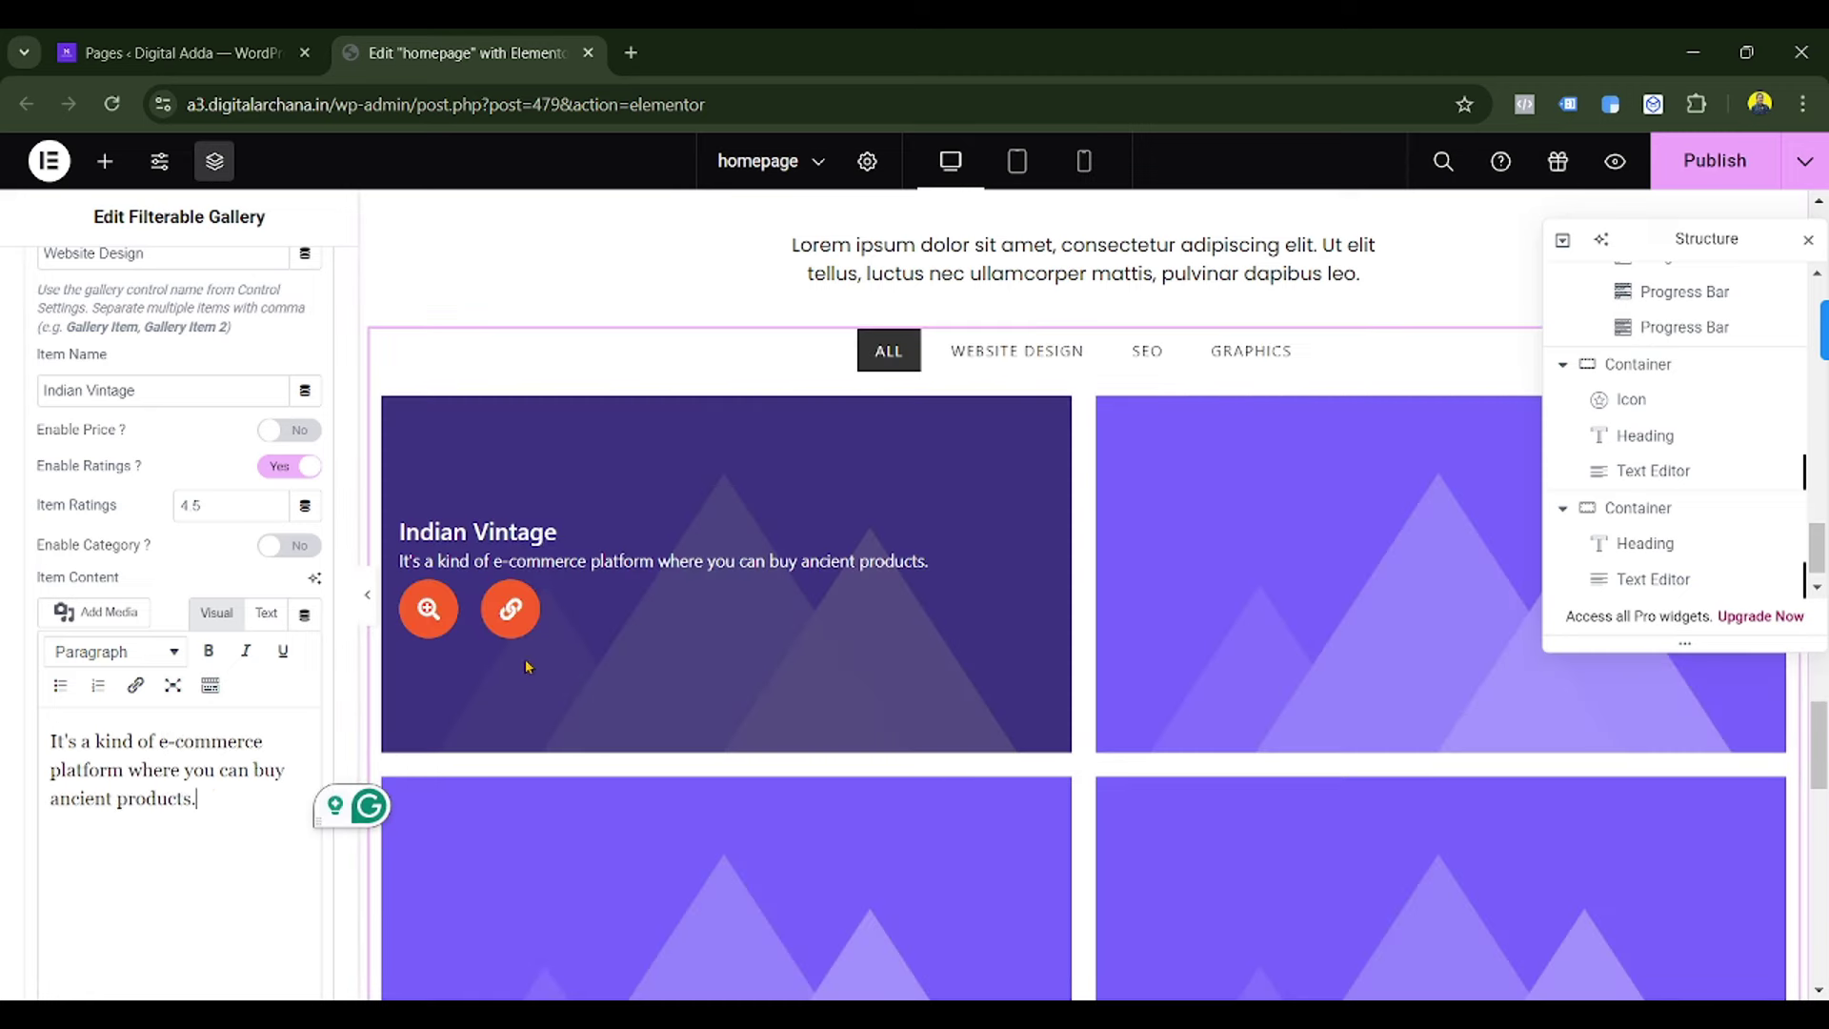
scroll(153, 381, "up", 3)
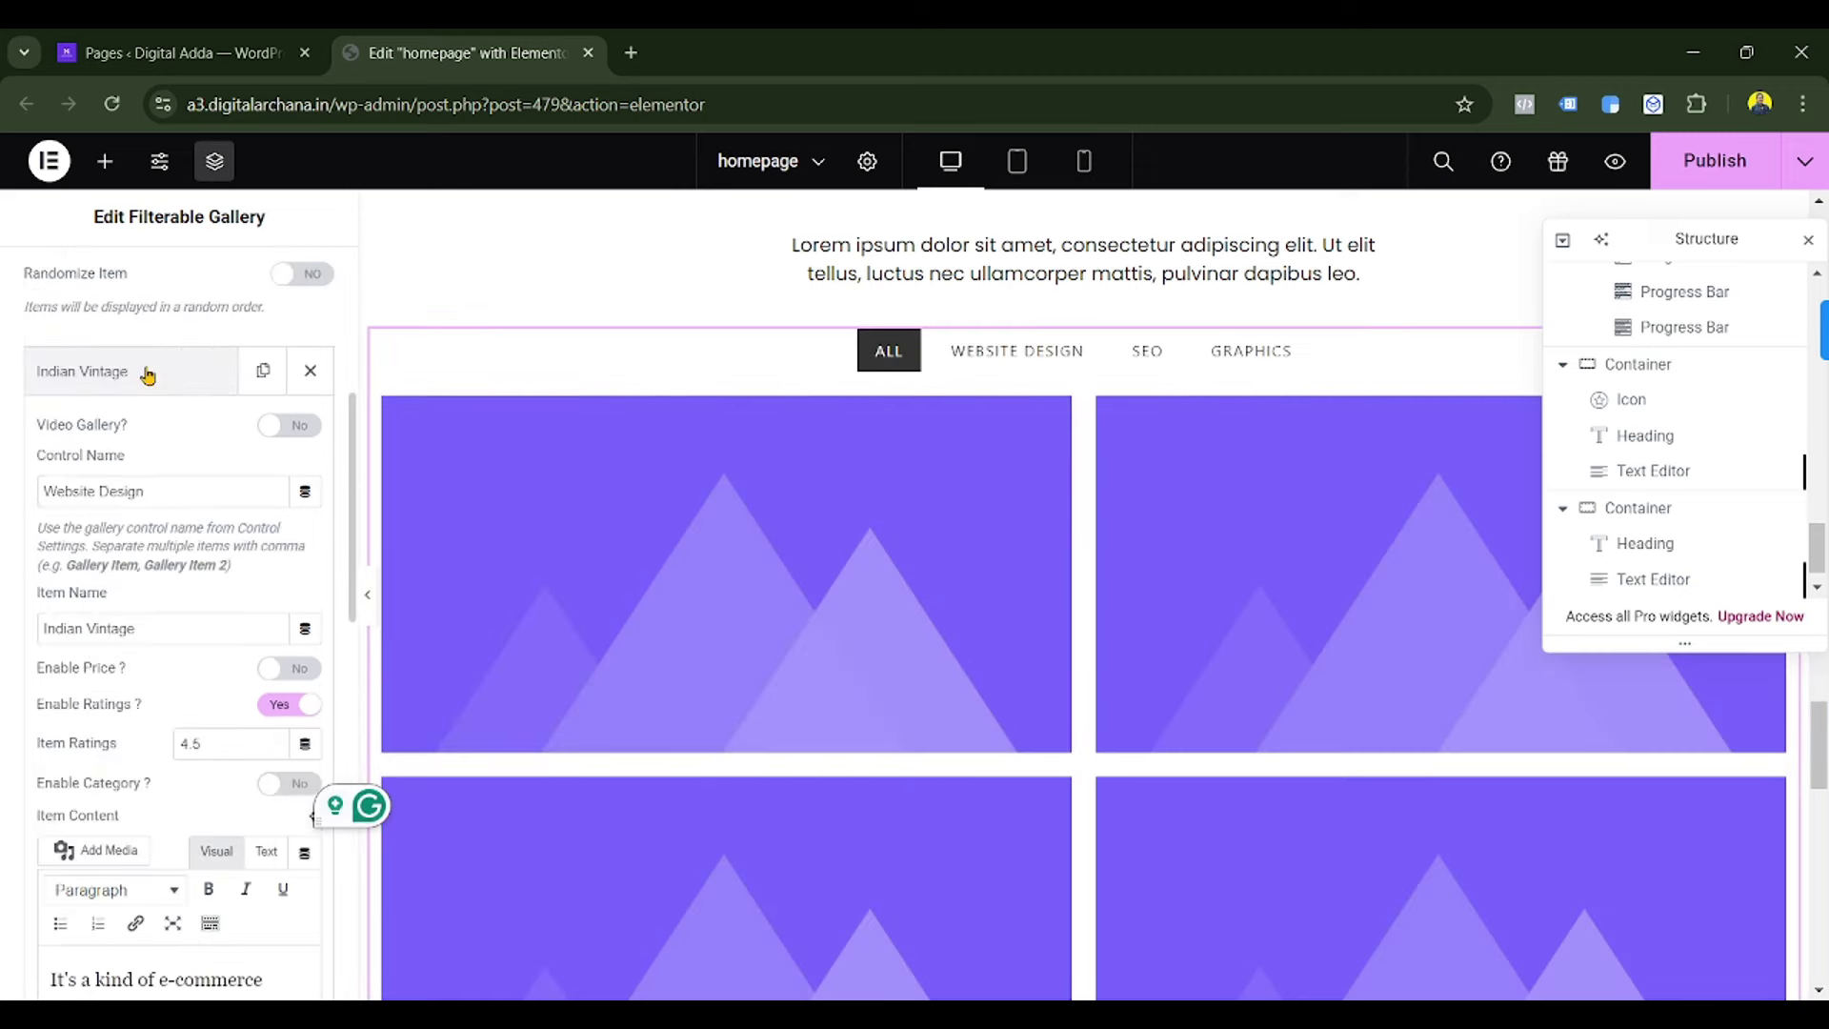
Choose the black-and-white meeting-room photo from the Media Library as the Indian Vintage item's image.
left_click(131, 381)
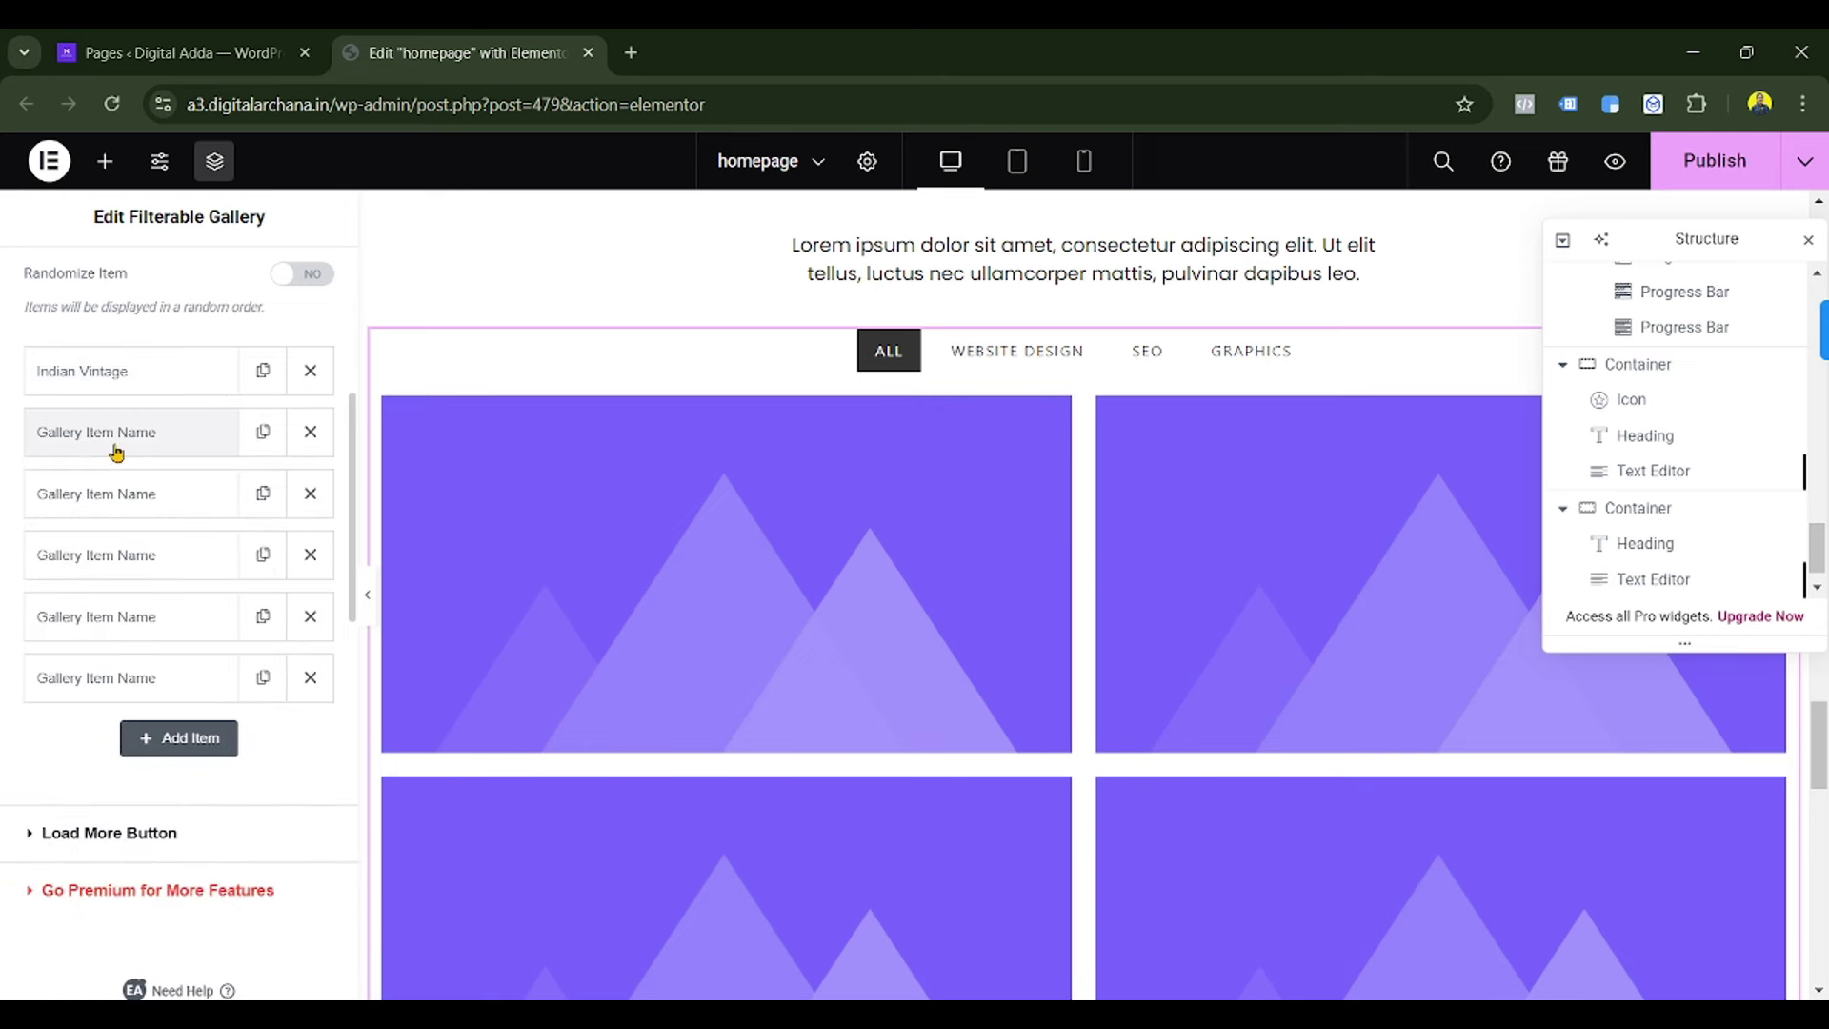
left_click(130, 376)
scroll(130, 683, "down", 4)
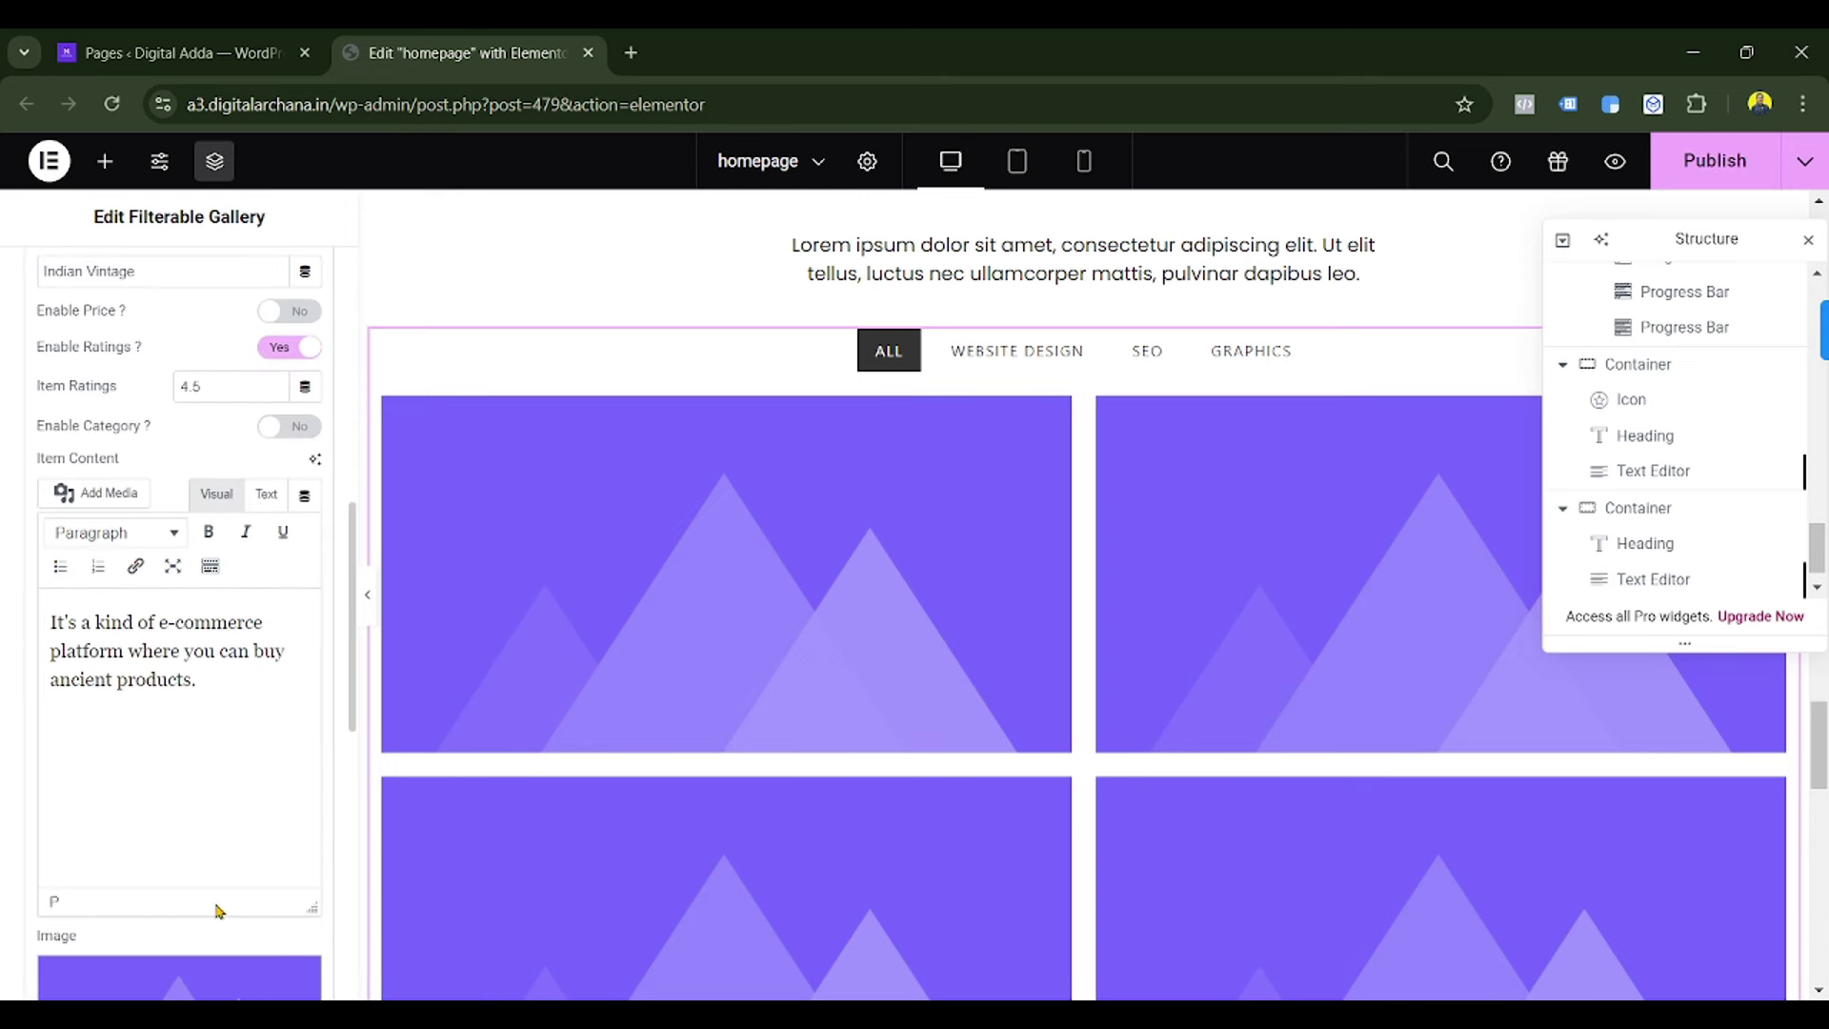
scroll(345, 755, "down", 8)
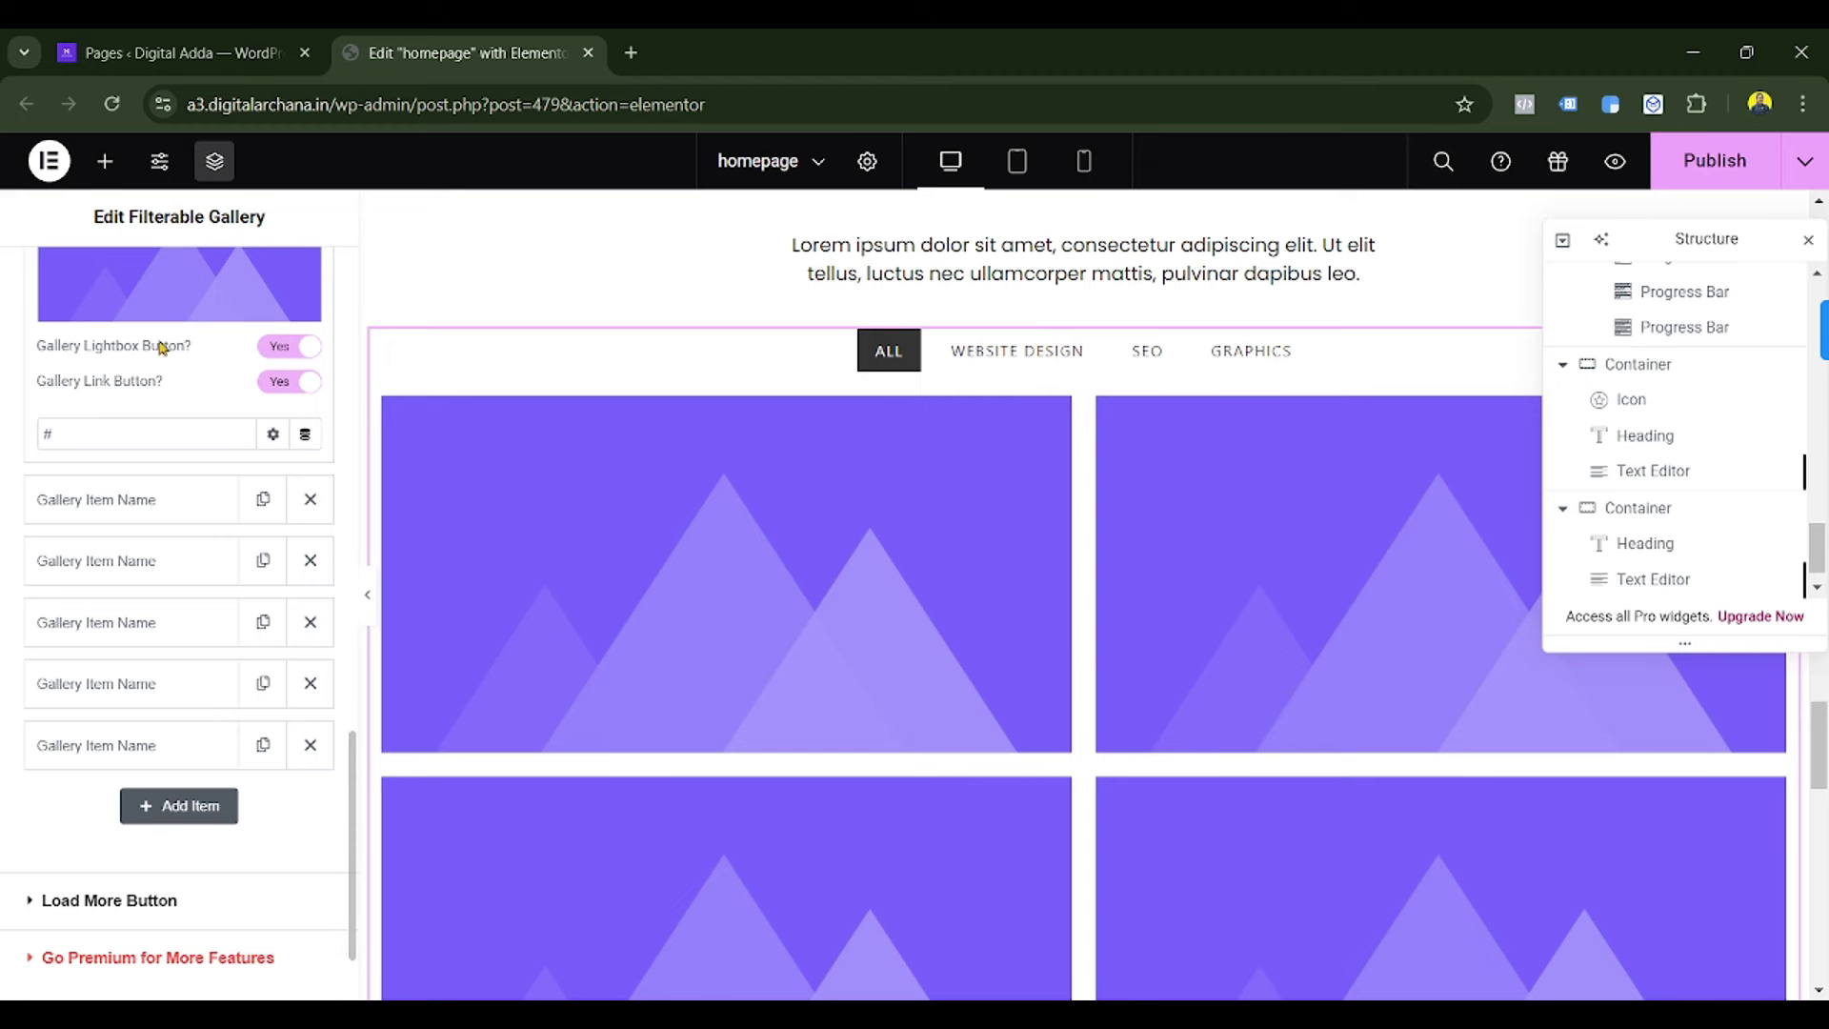
scroll(136, 329, "up", 1)
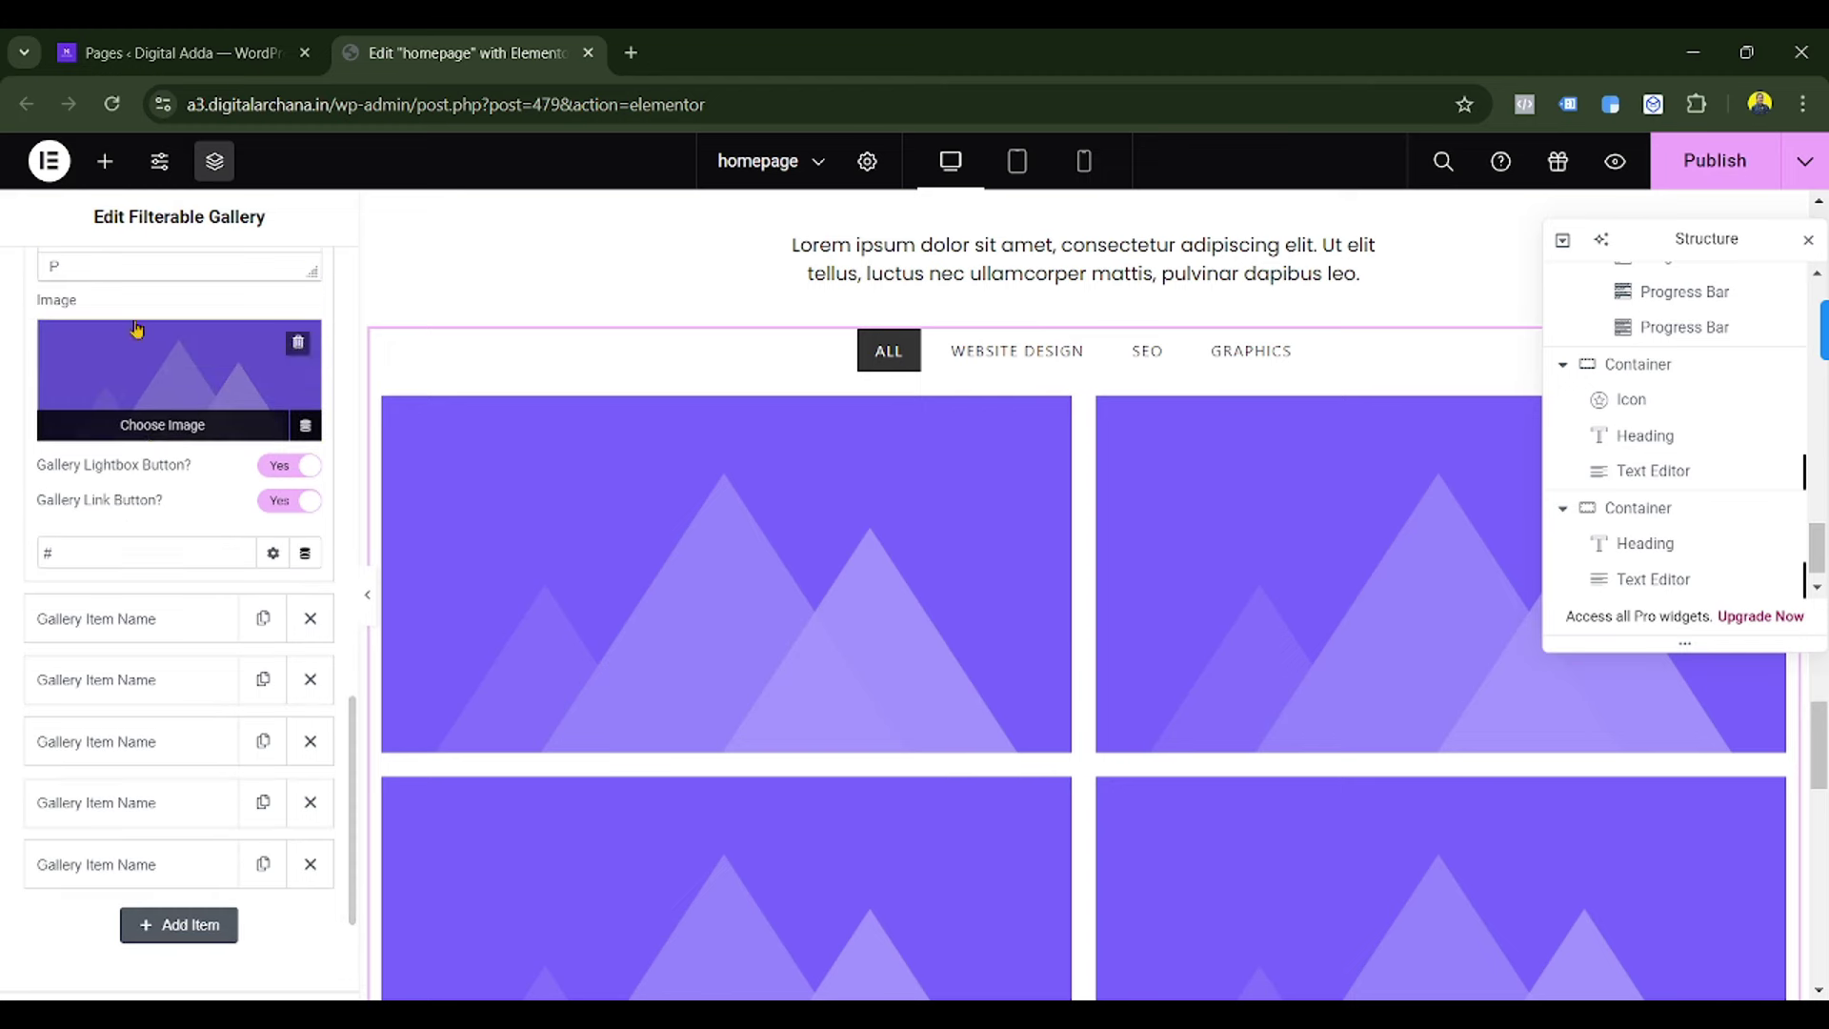
left_click(140, 408)
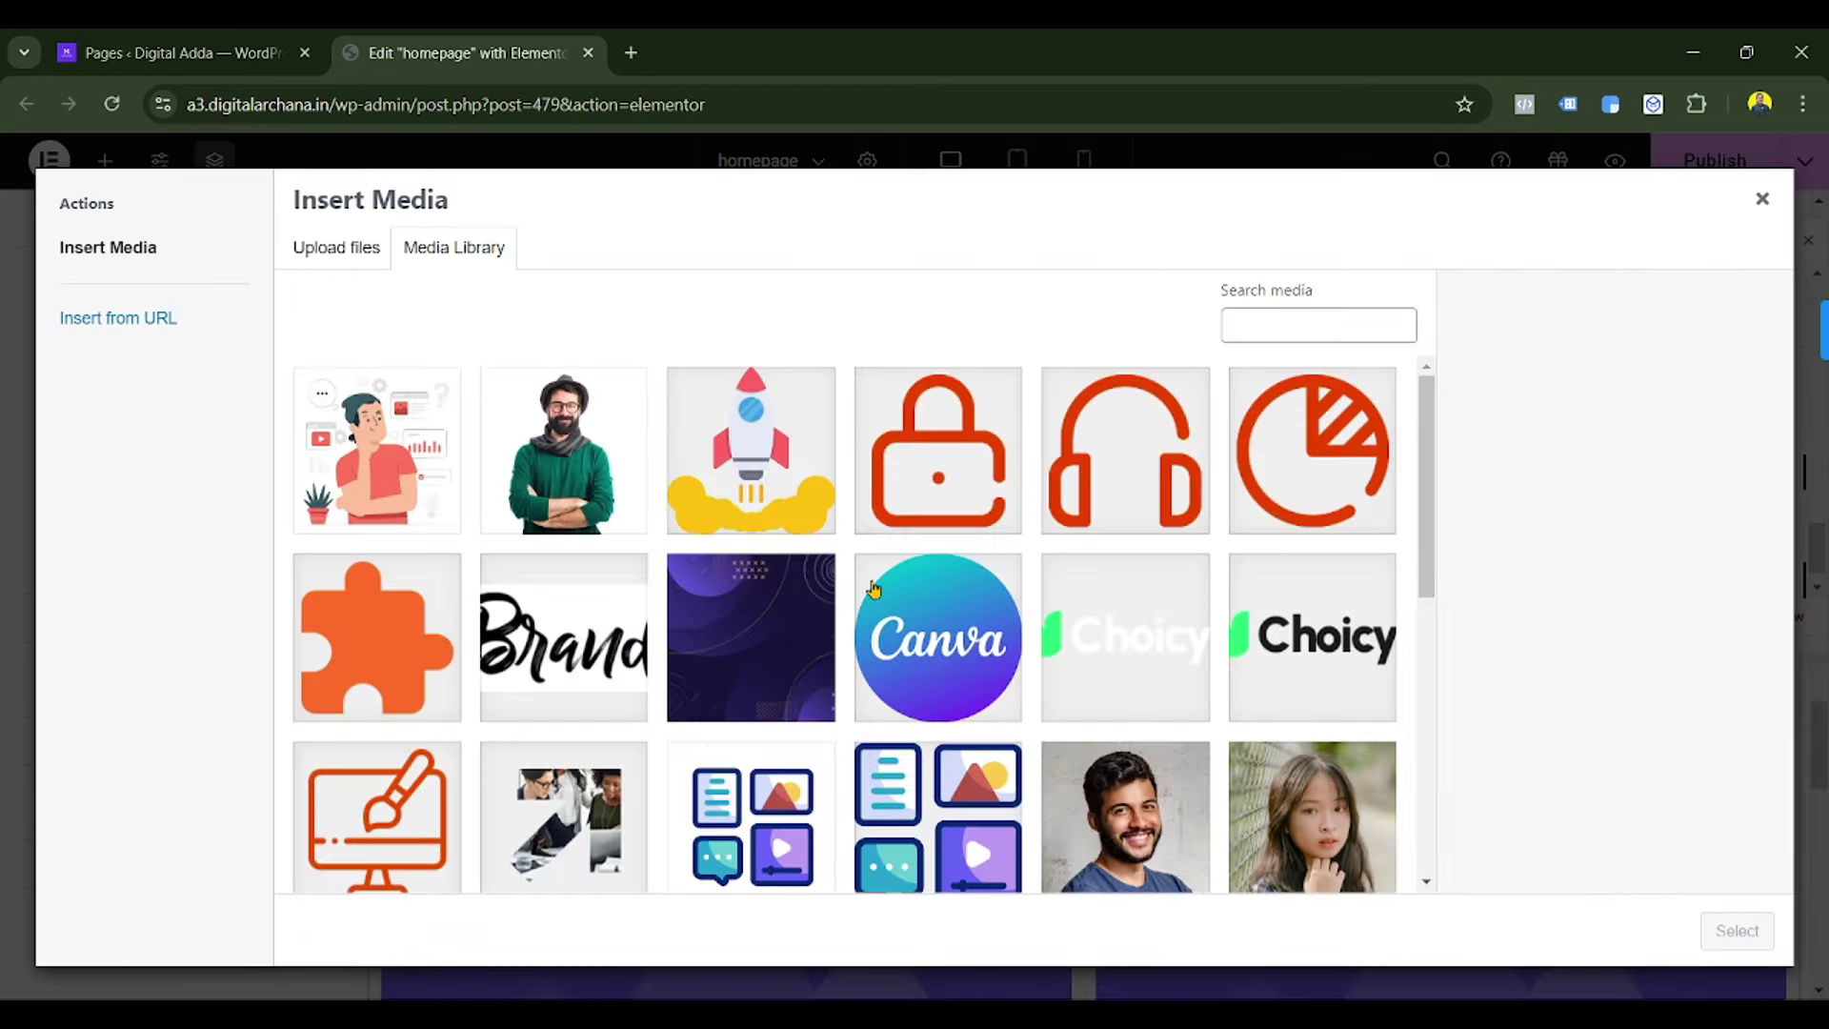
scroll(872, 589, "down", 7)
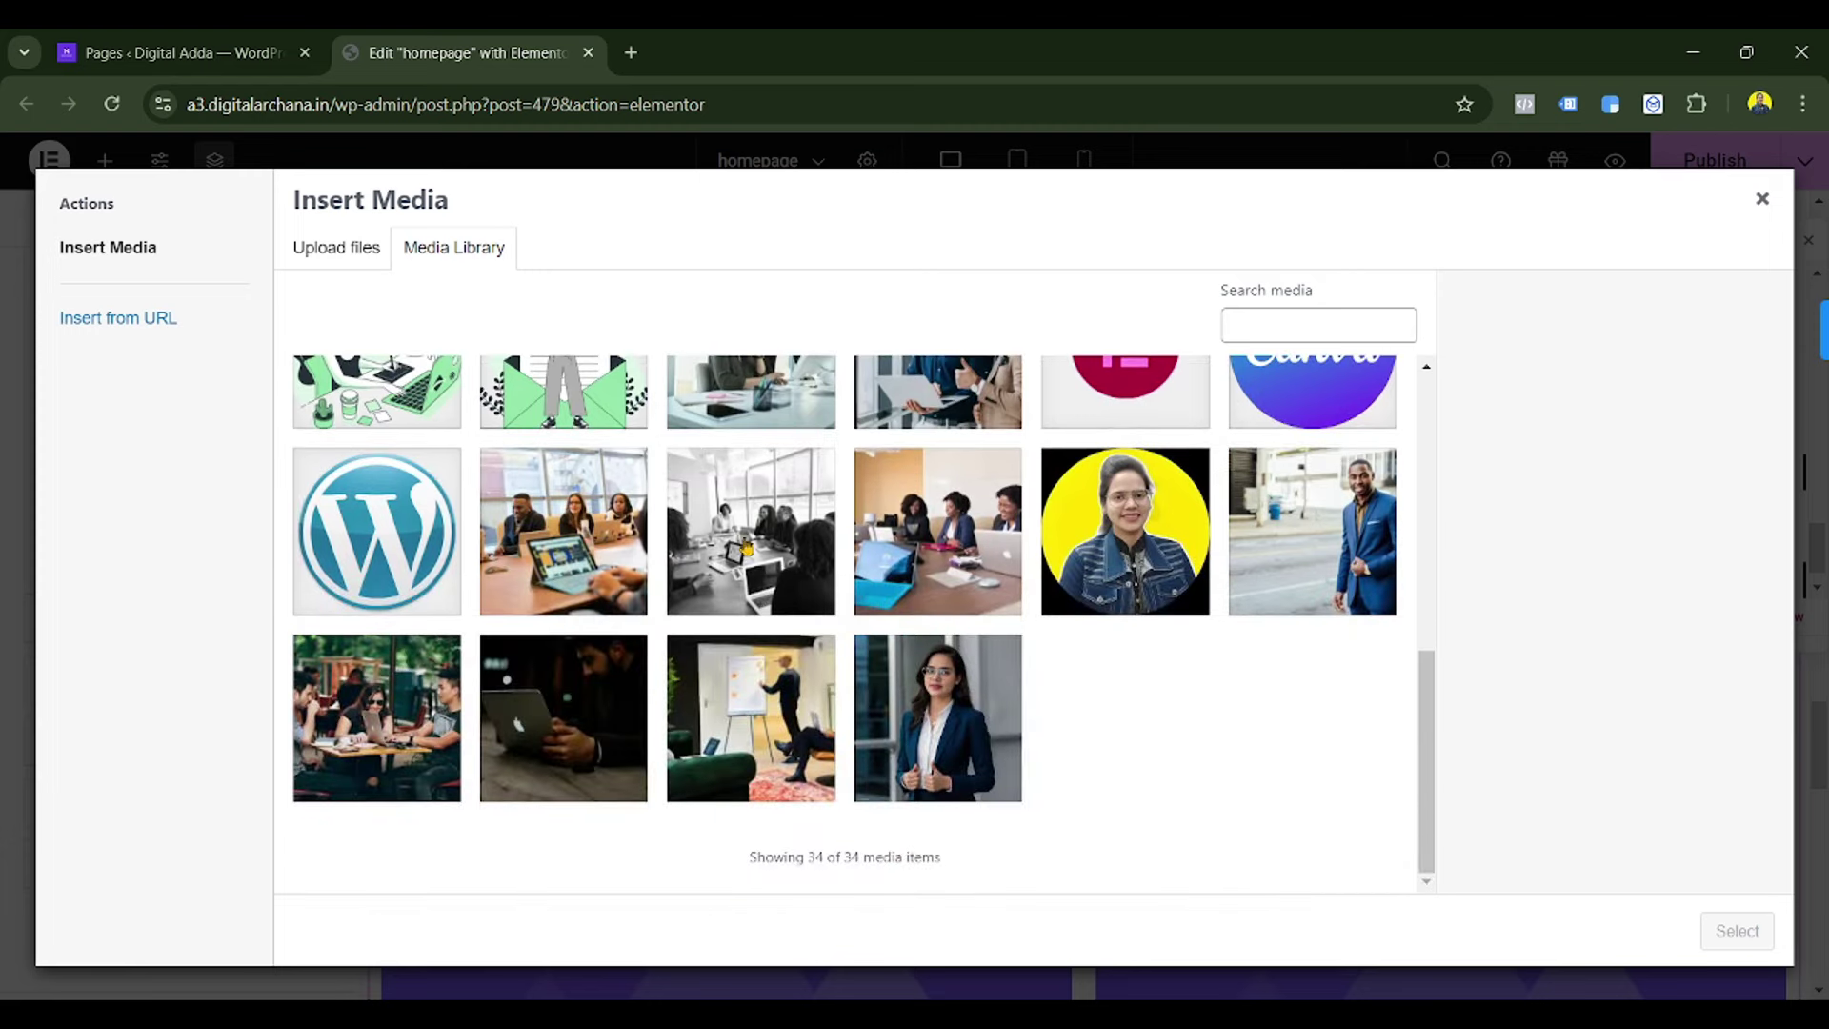
scroll(755, 546, "up", 2)
left_click(740, 683)
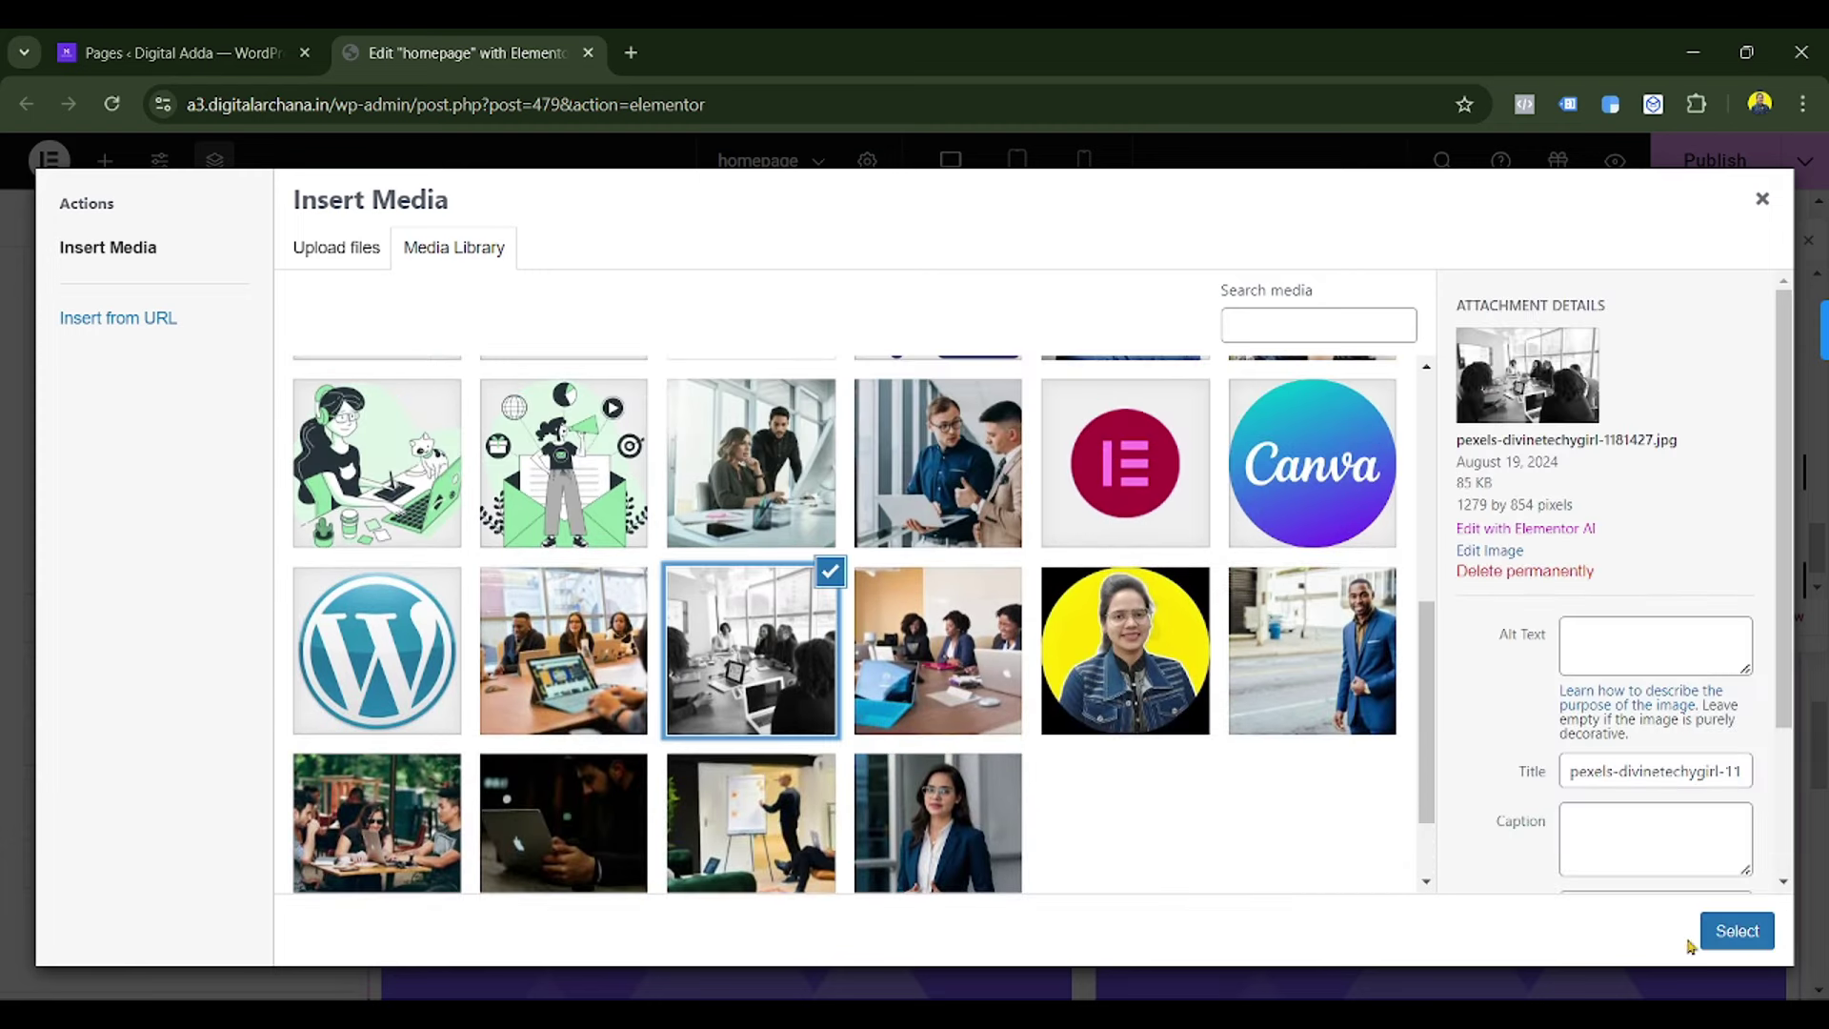
left_click(1735, 931)
mouse_move(591, 597)
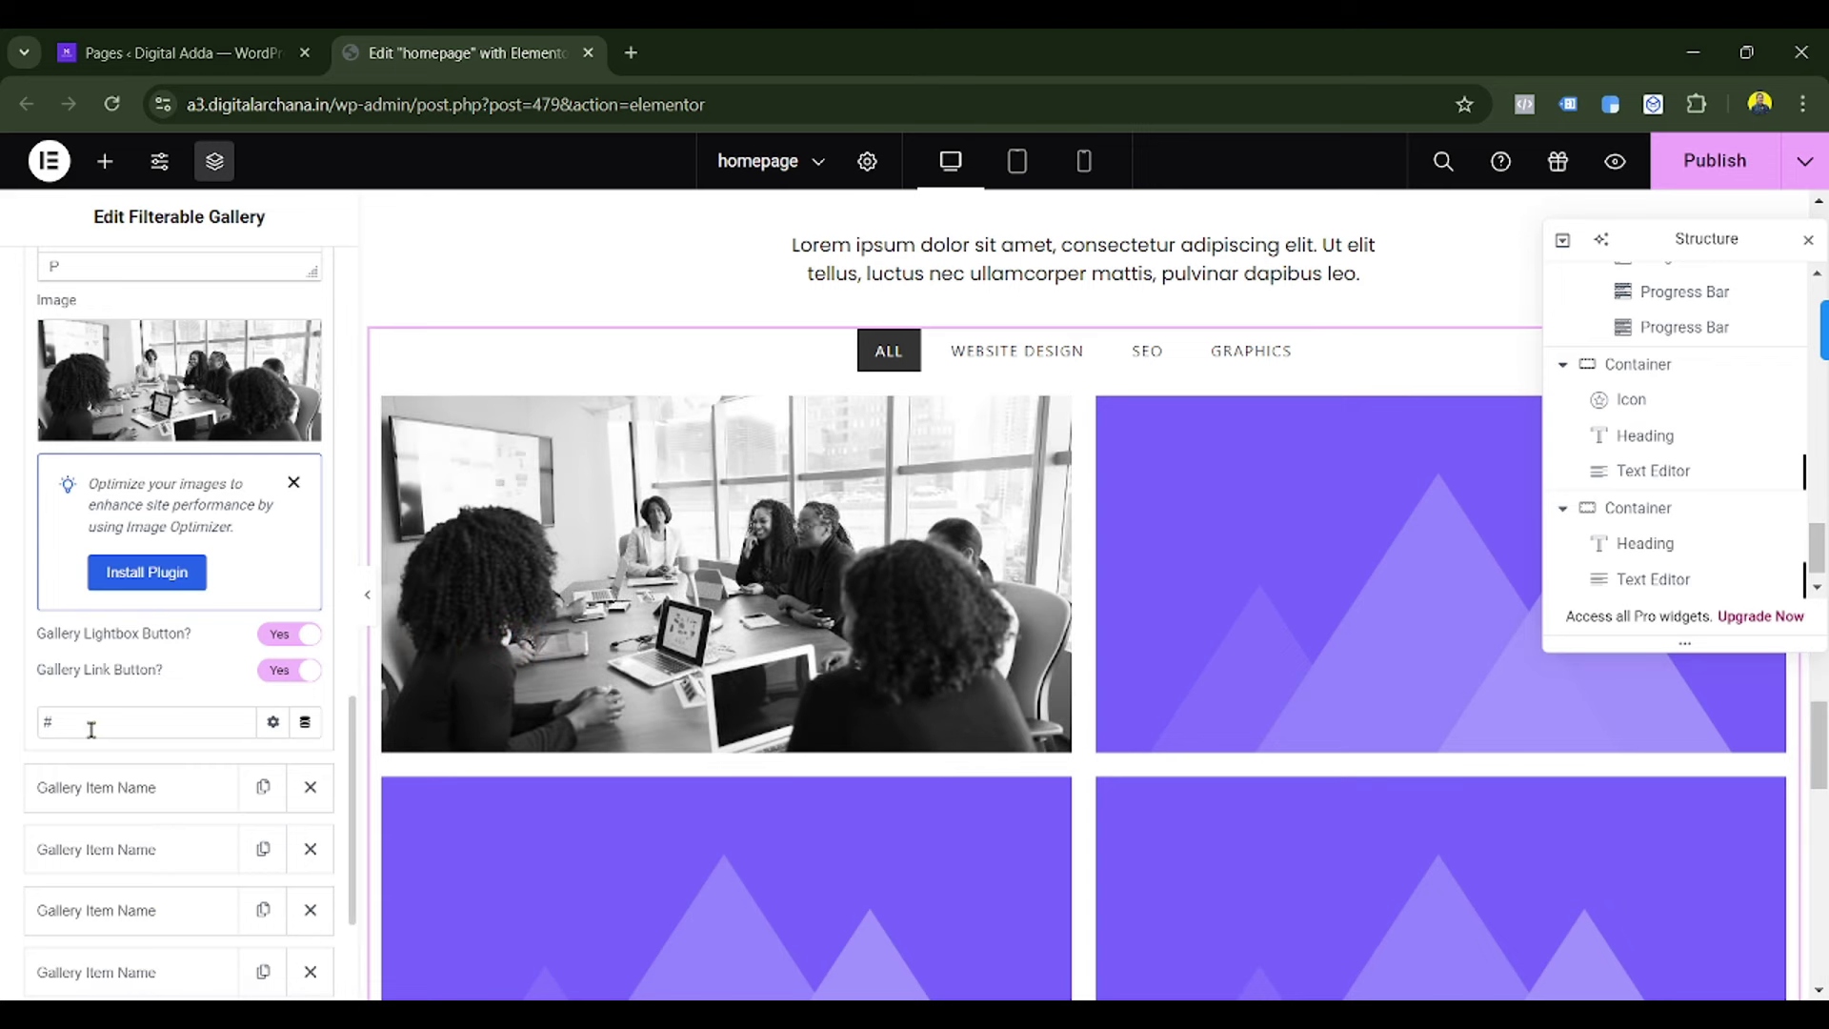
left_click_drag(89, 726, 3, 739)
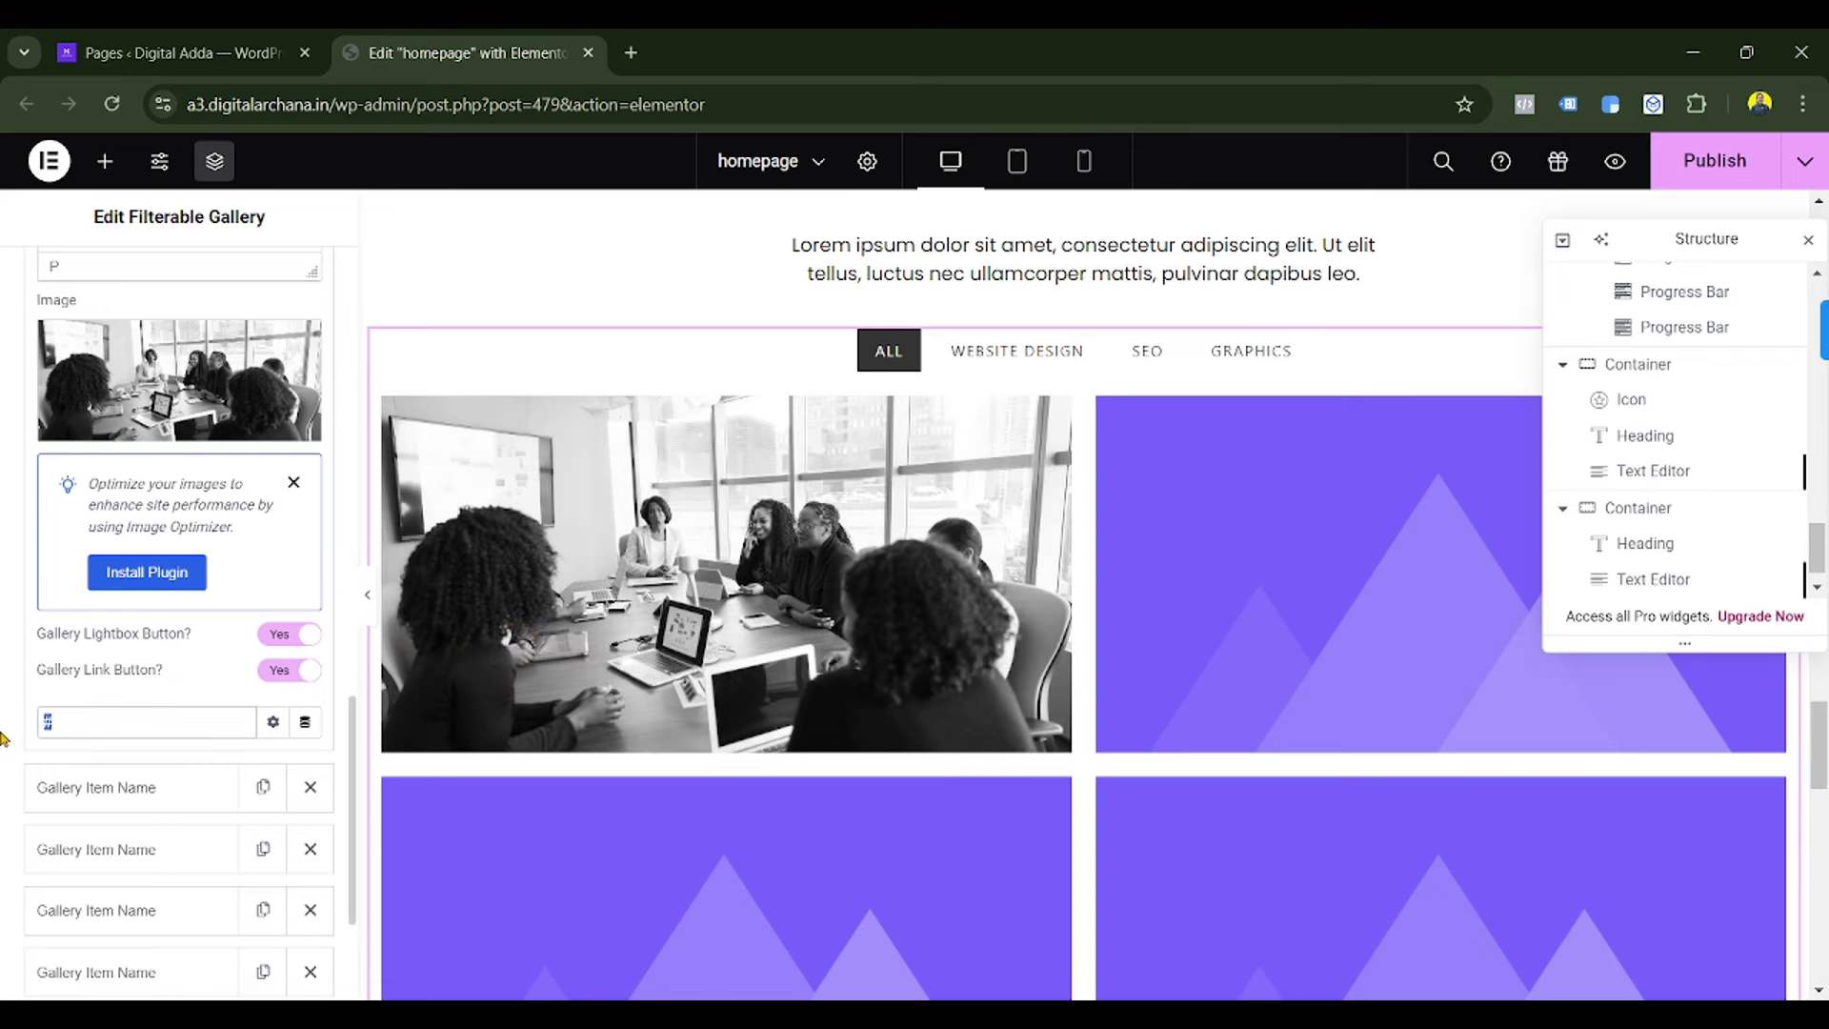
Enter digitalarchana.in/ in a new tab's address bar, select it, and return to the Elementor tab.
left_click(633, 52)
type("di")
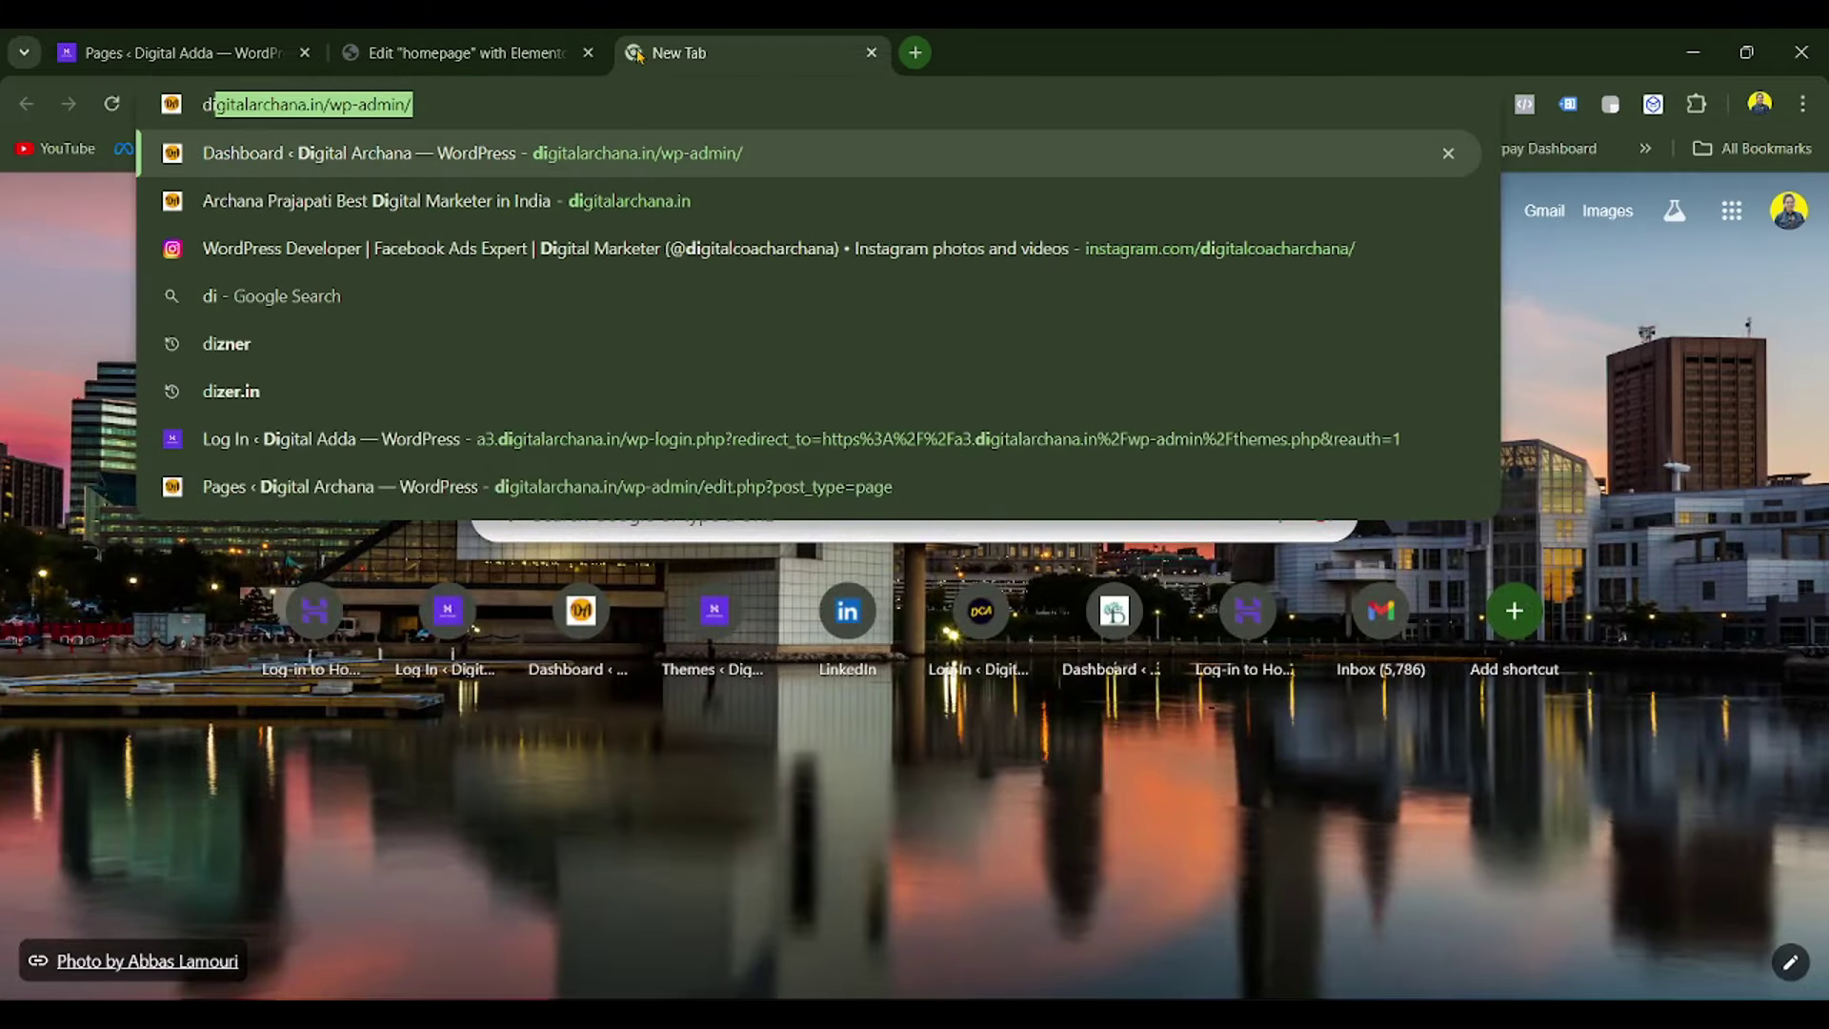
key("Right")
key("BackSpace")
key("BackSpace")
key("BackSpace")
key("BackSpace")
key("BackSpace")
key("BackSpace")
key("BackSpace")
key("BackSpace")
key("BackSpace")
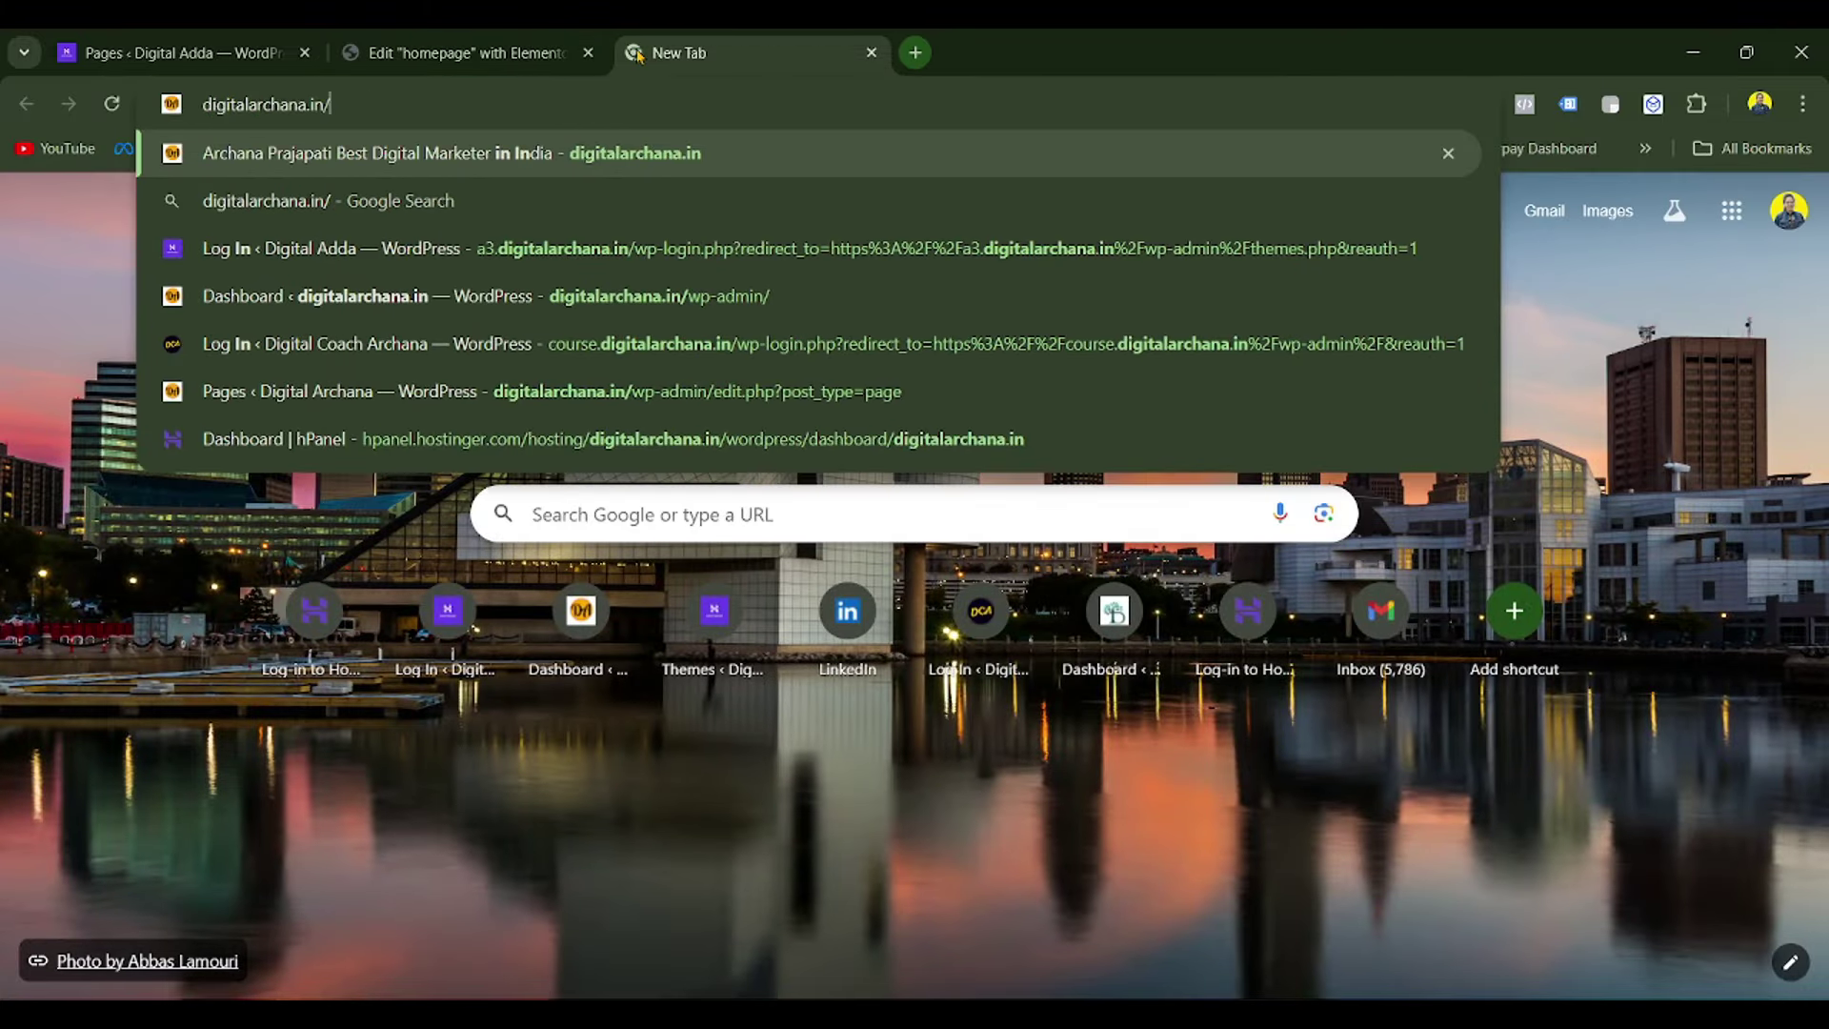
key("ctrl+a")
key("ctrl+c")
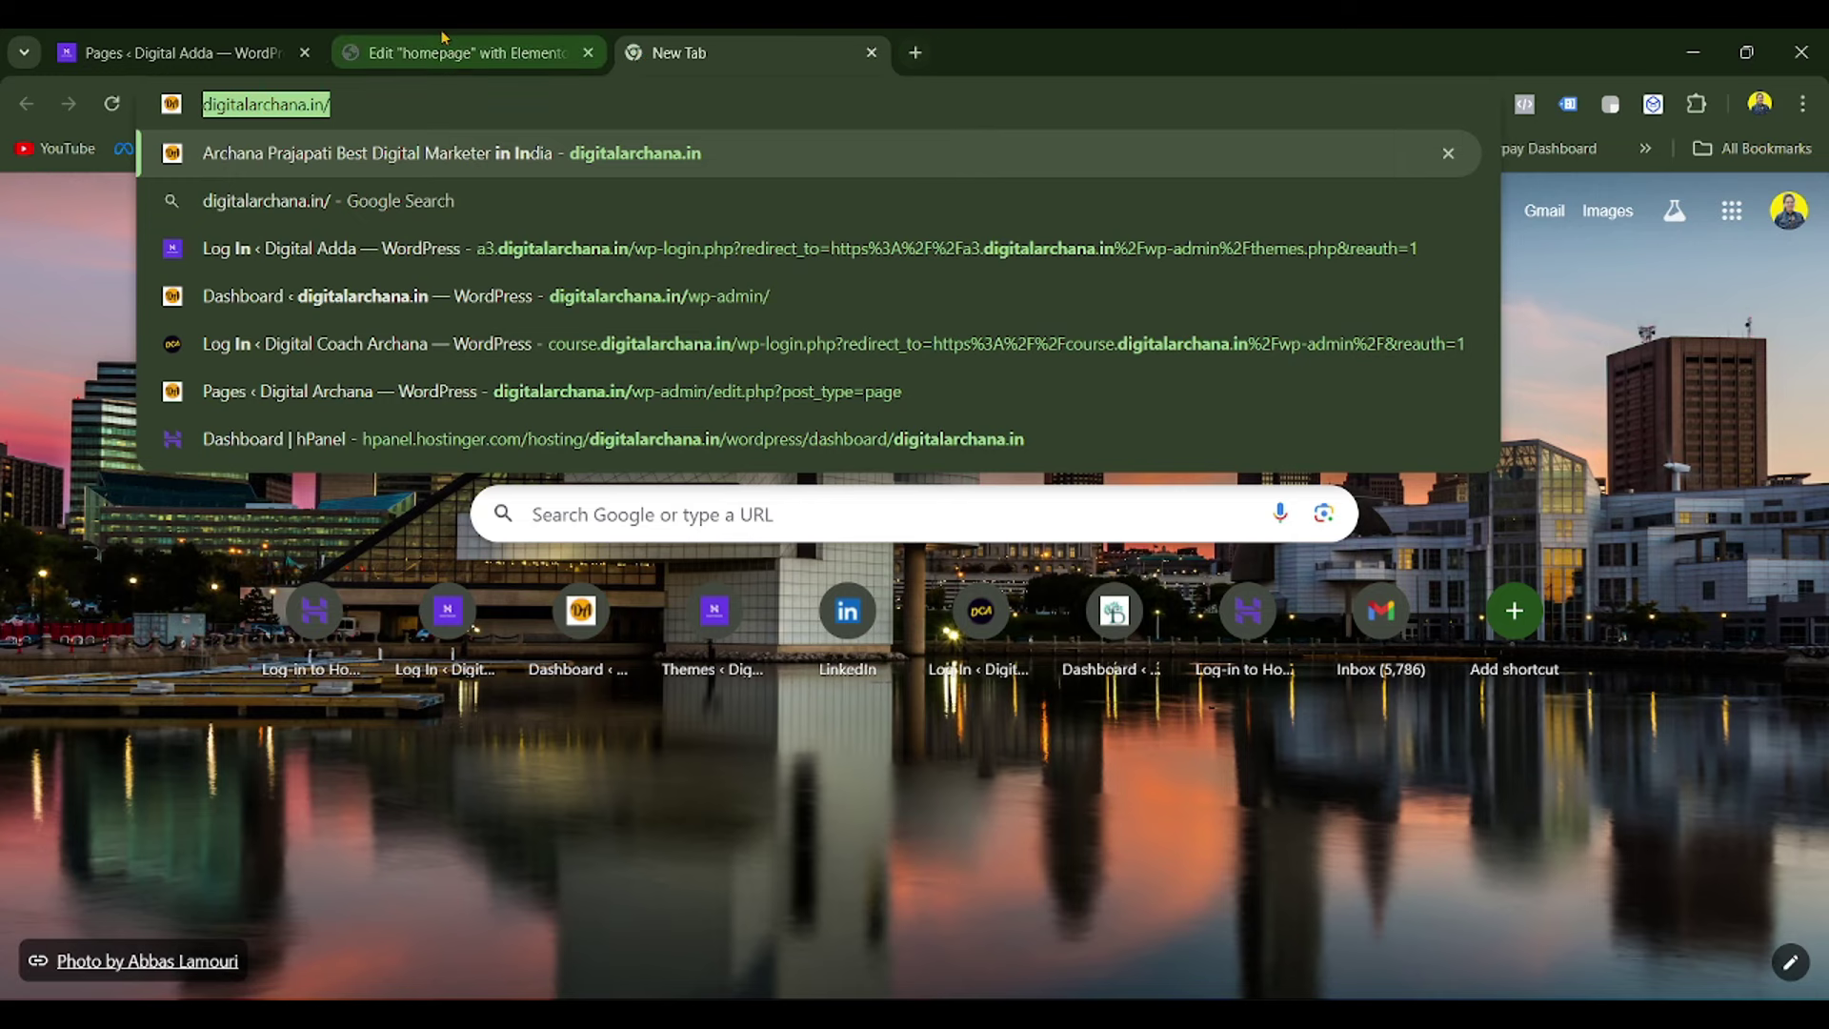
left_click(458, 52)
key("ctrl+v")
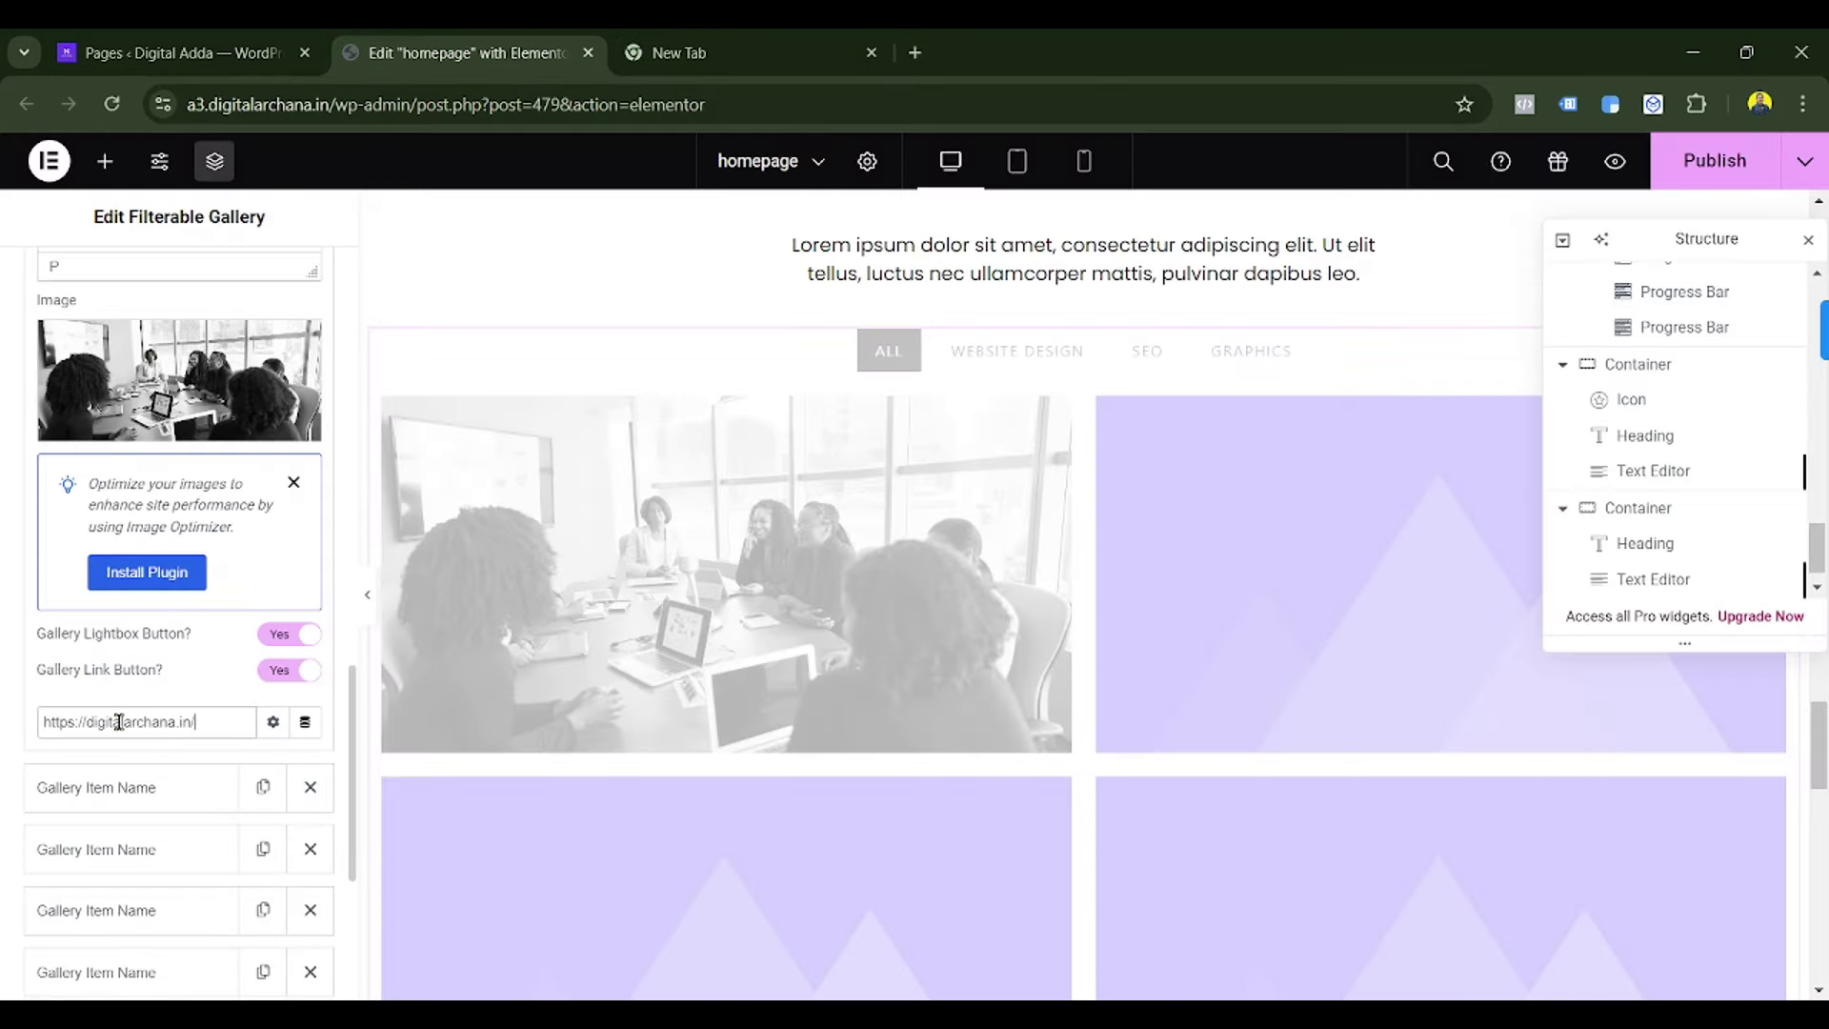
mouse_move(740, 564)
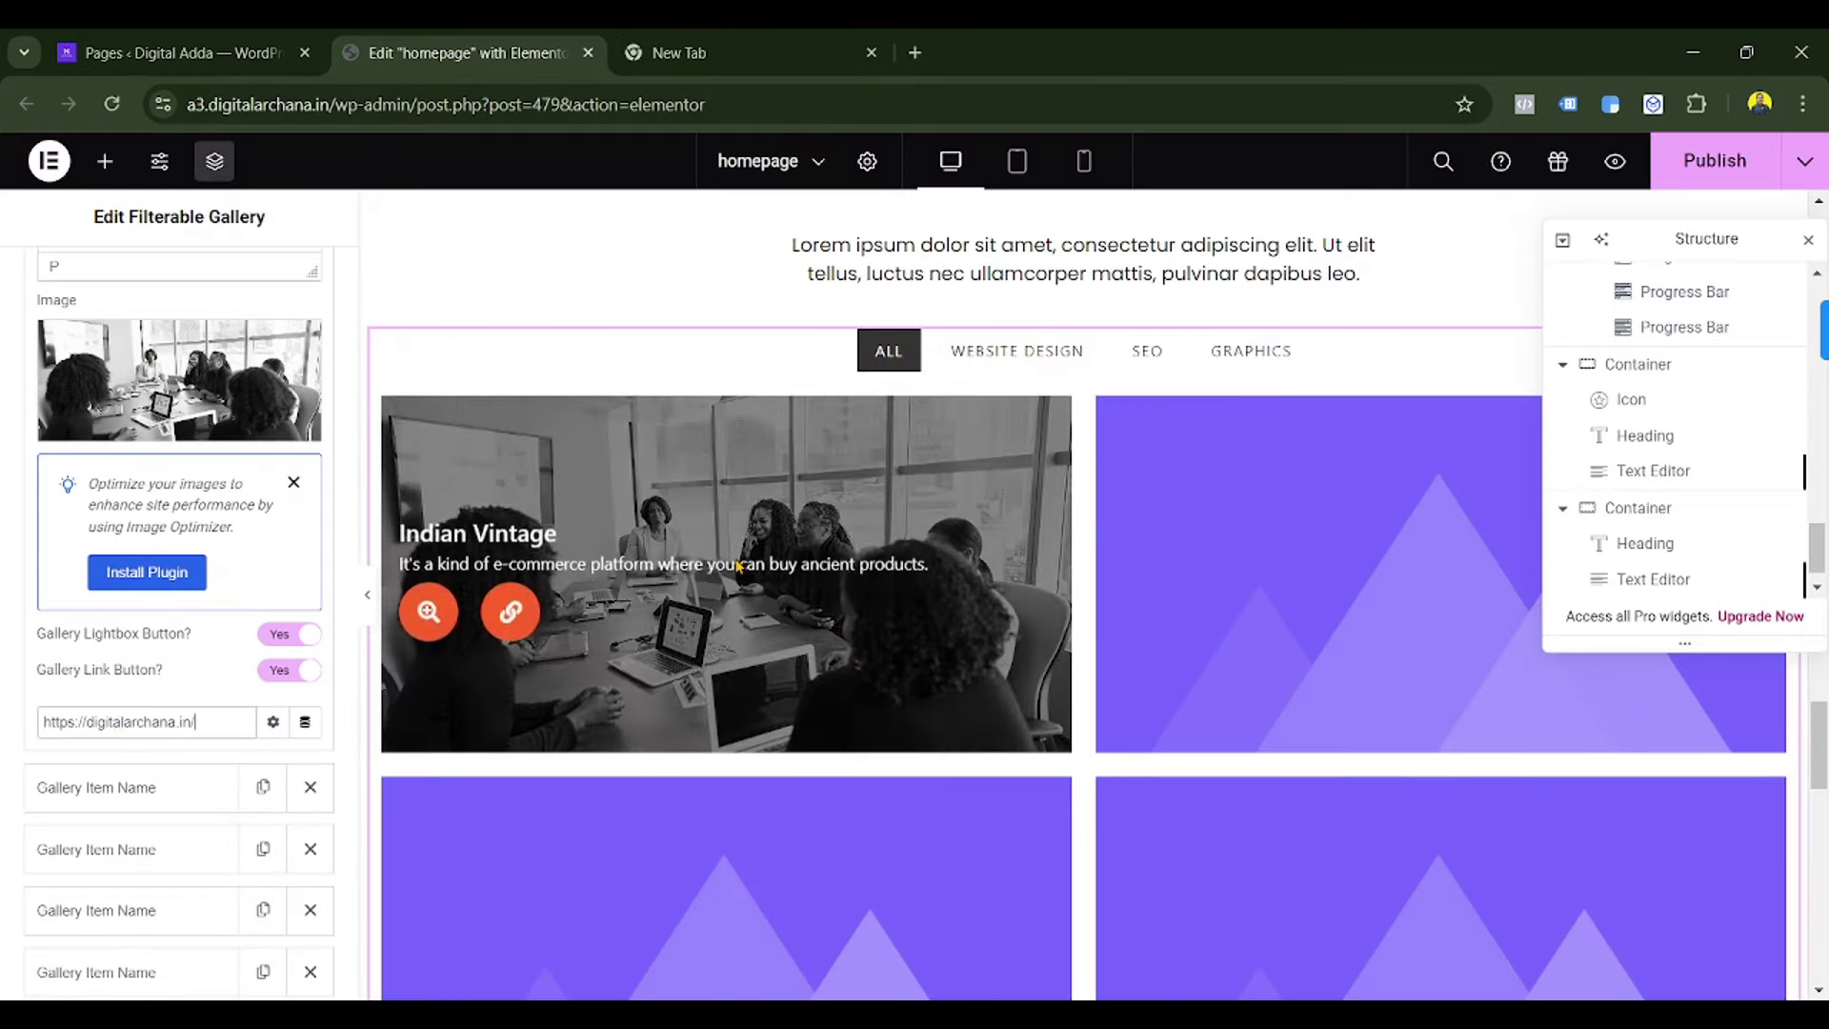
scroll(155, 510, "up", 4)
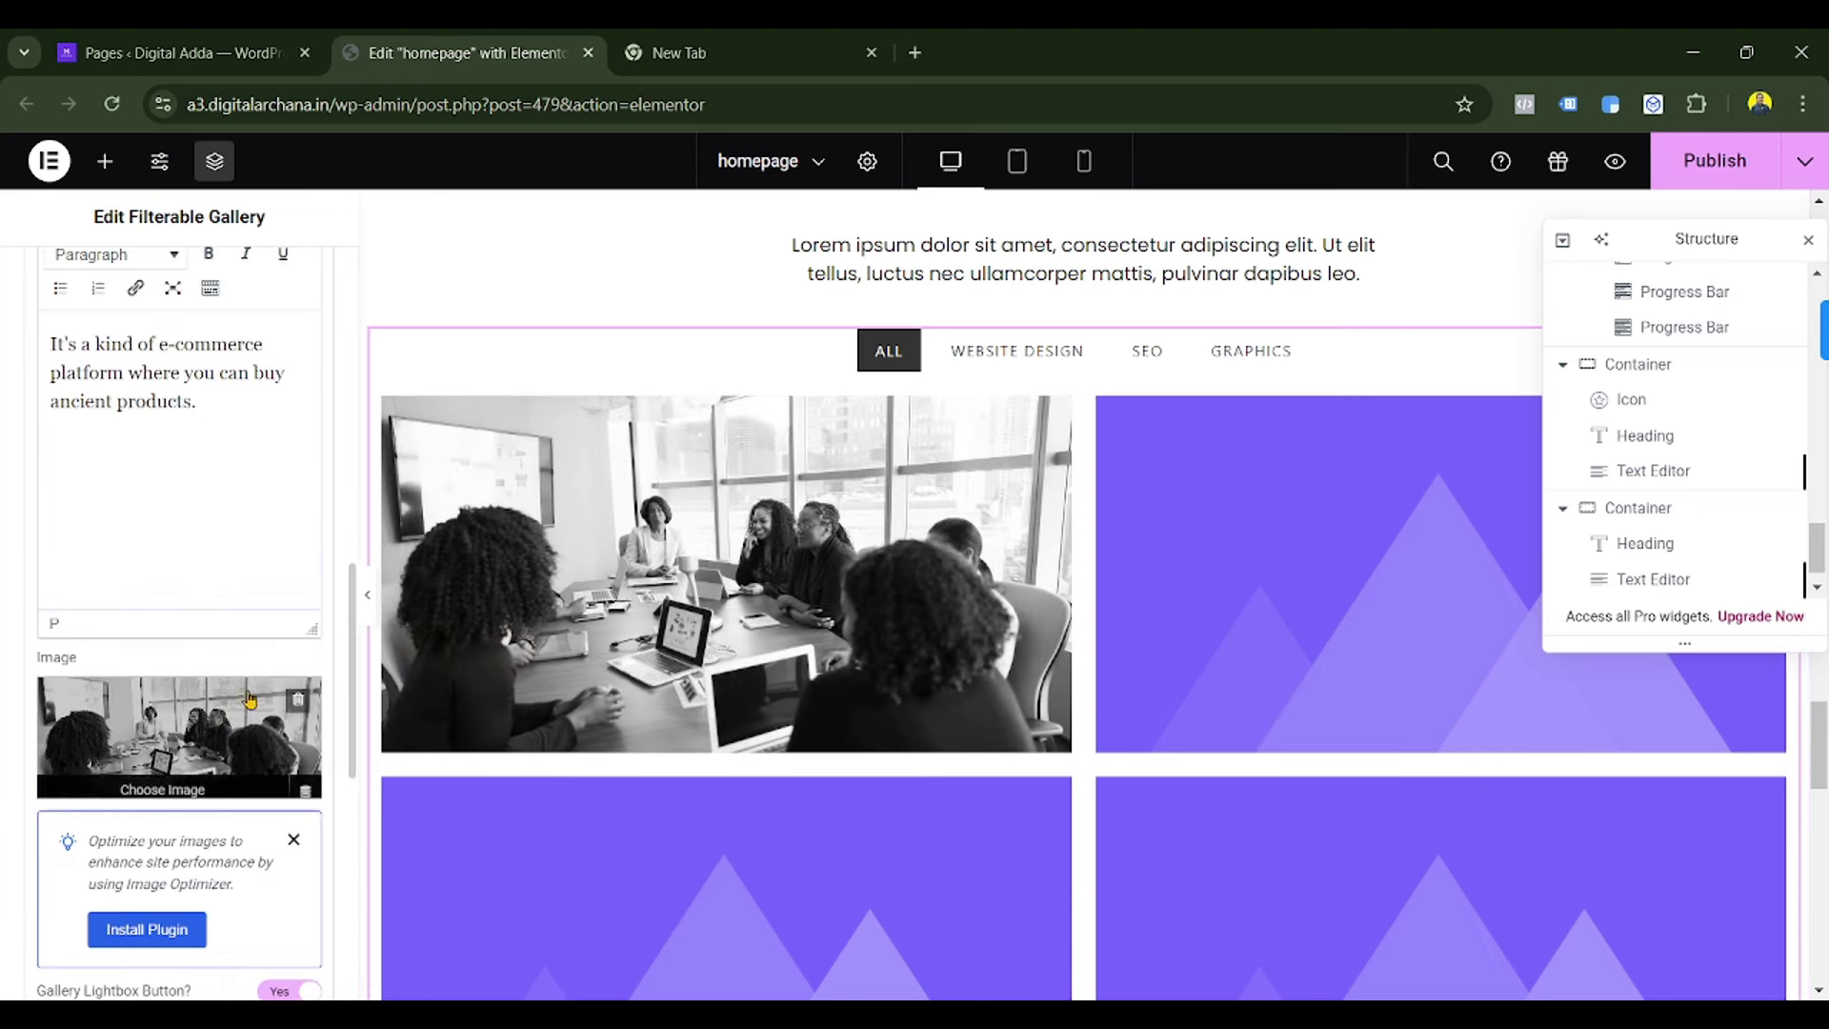
scroll(175, 522, "down", 1)
scroll(191, 667, "up", 3)
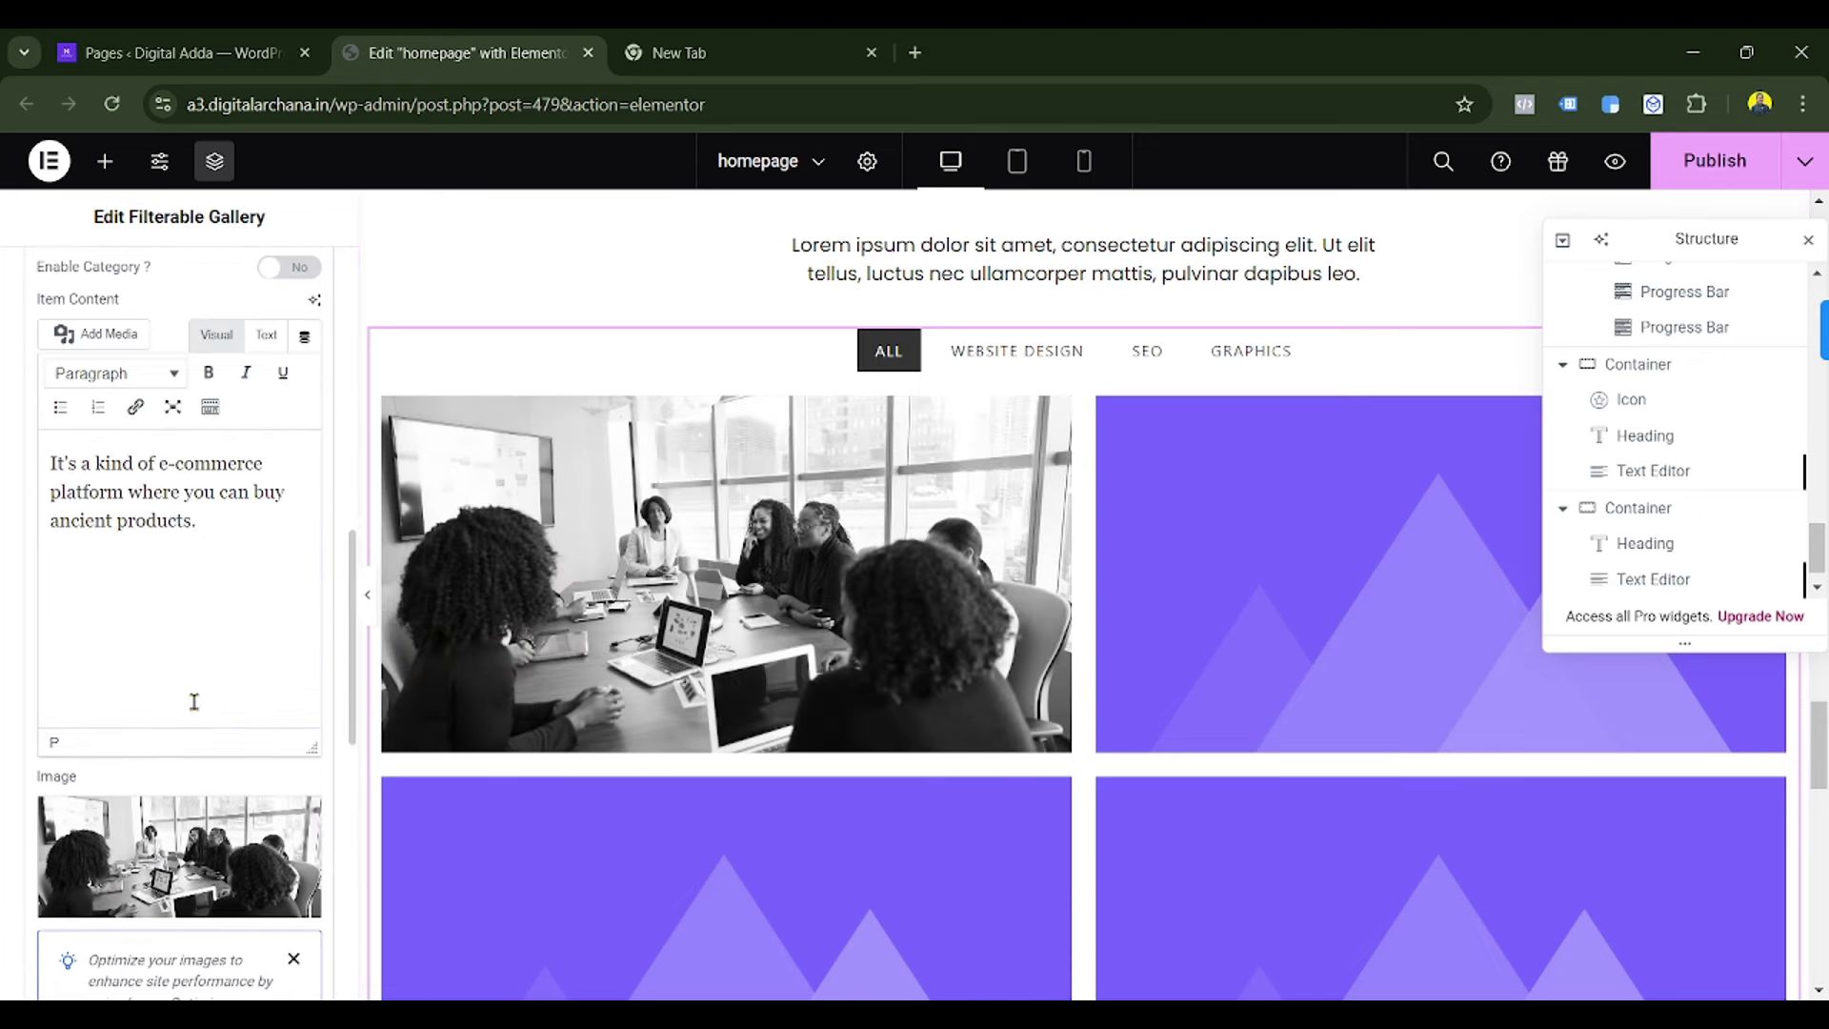
scroll(149, 316, "up", 4)
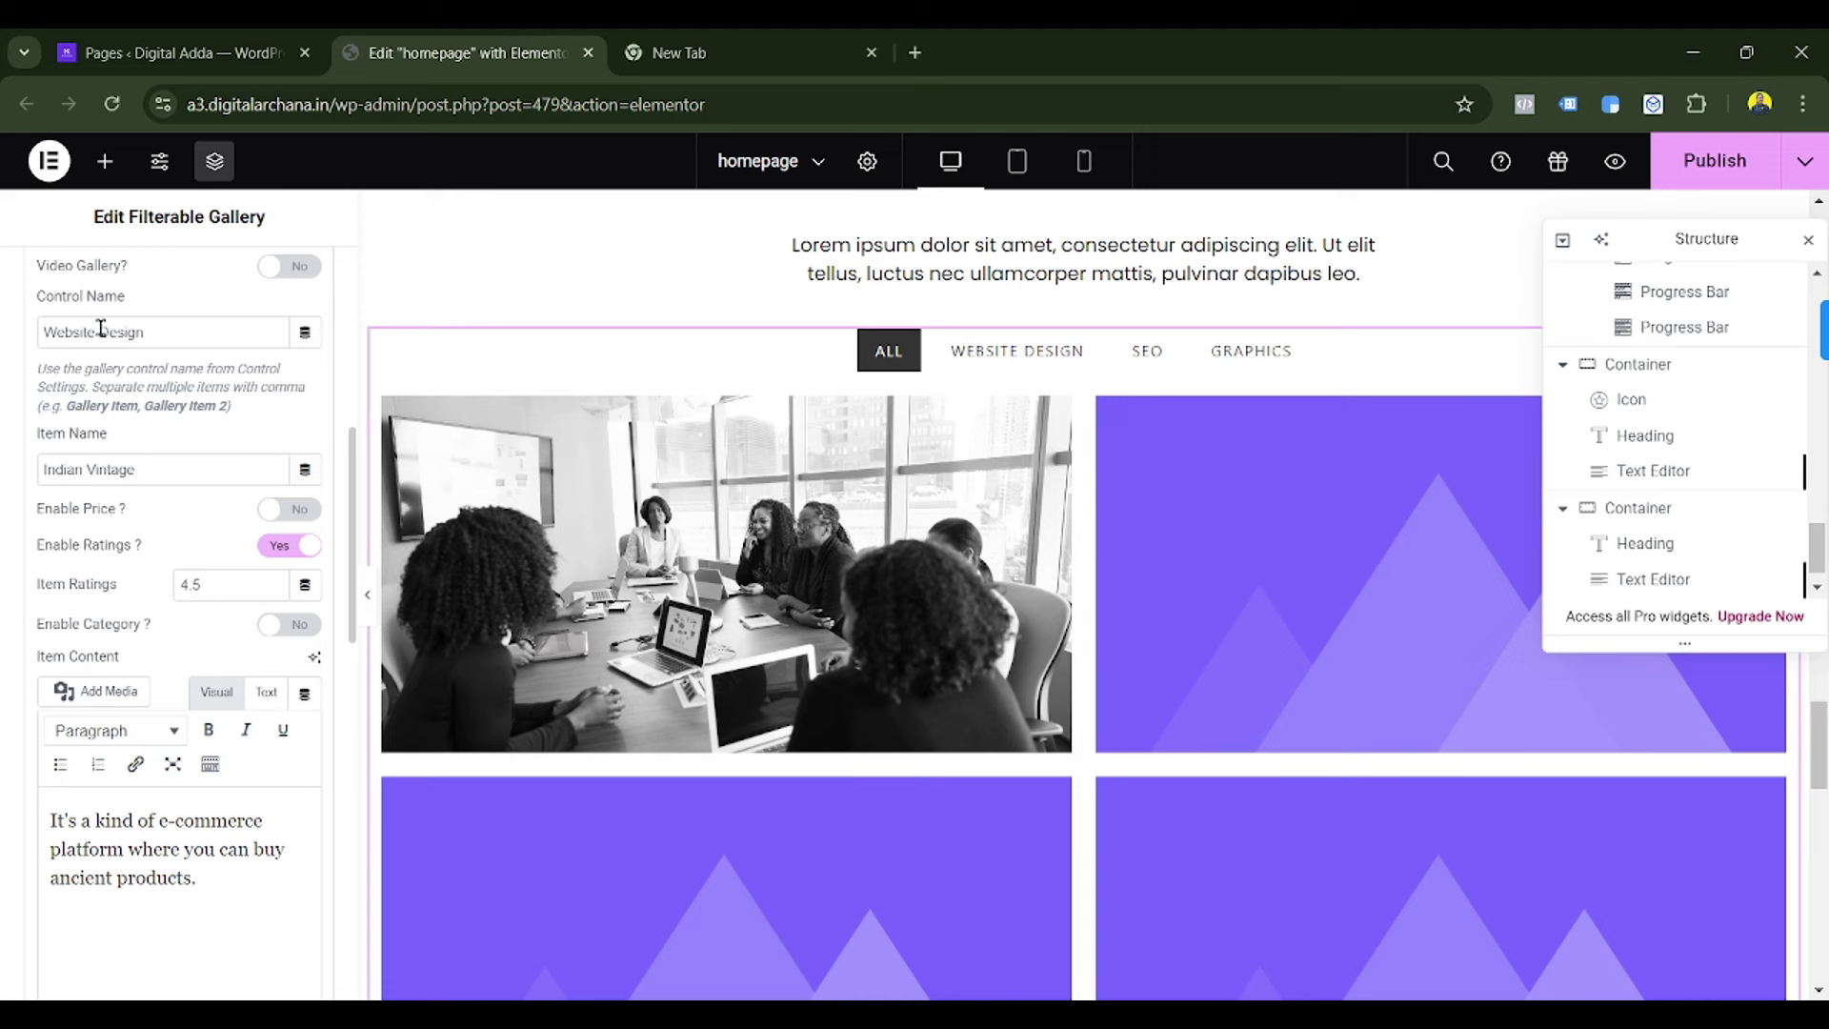
scroll(139, 310, "up", 3)
left_click(84, 467)
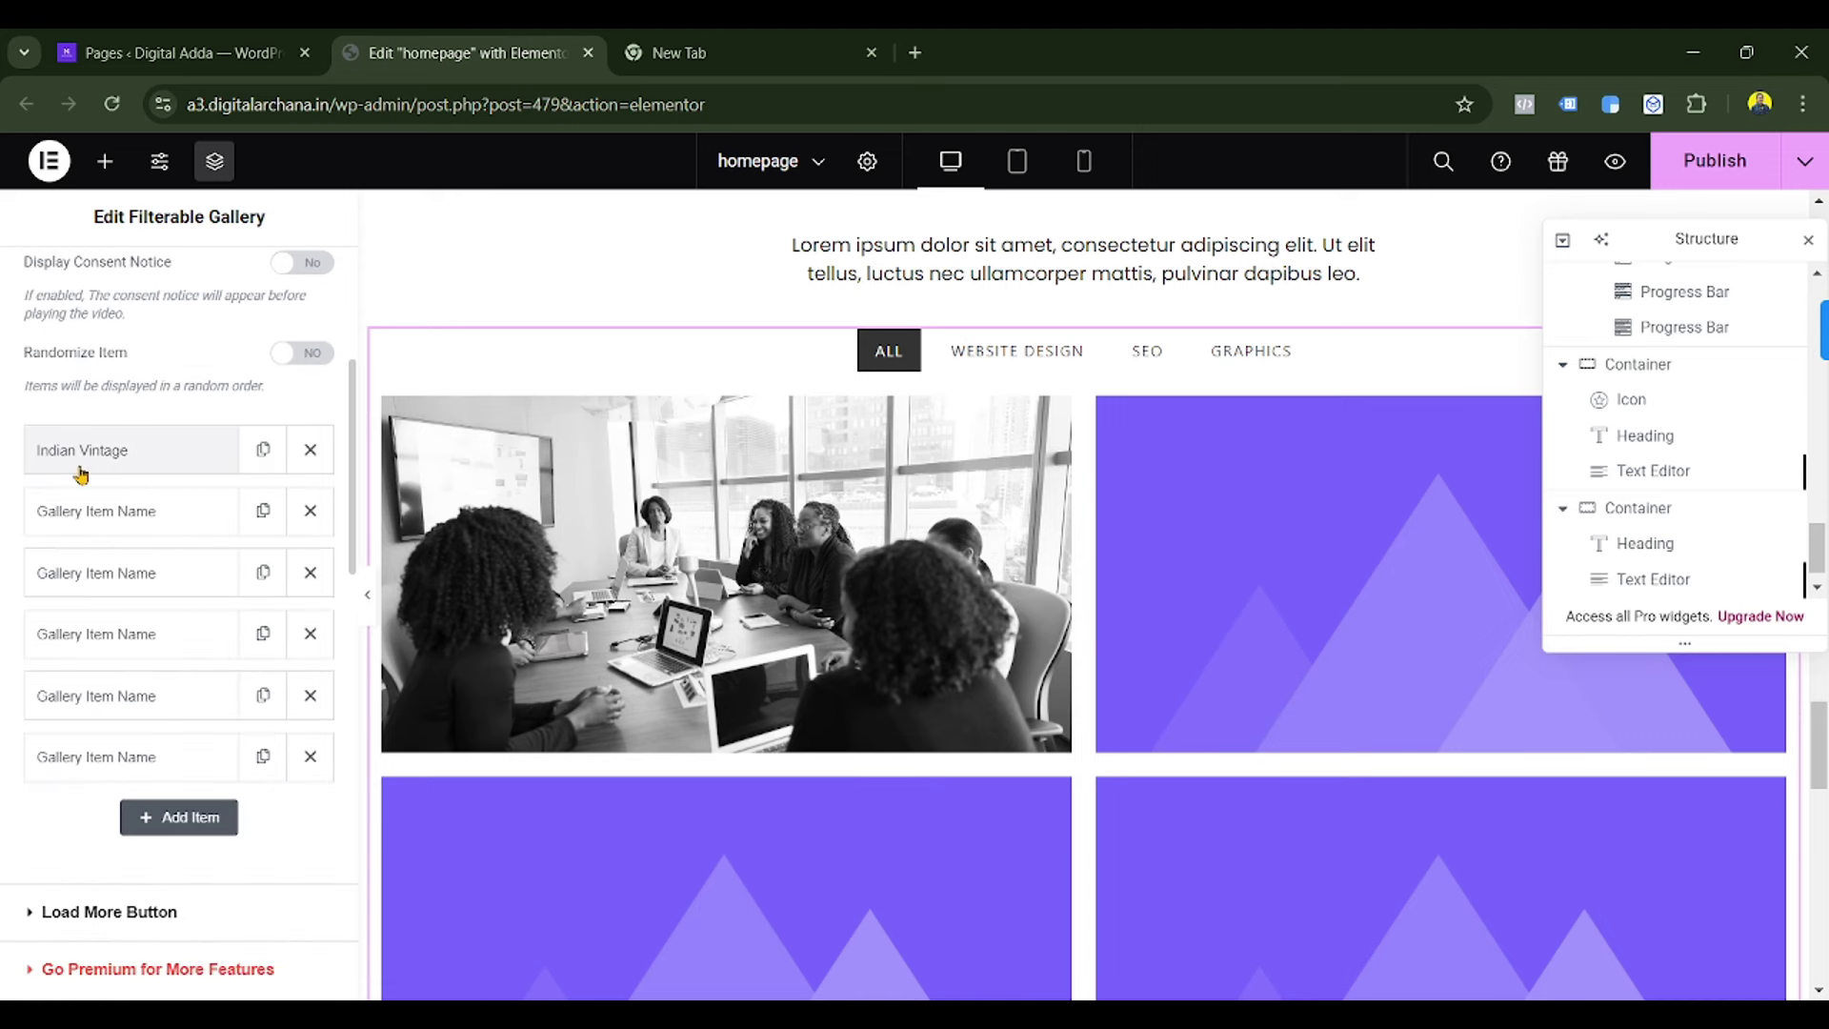
left_click(112, 505)
Set the second gallery item's image to the colour meeting photo from the Media Library.
scroll(124, 691, "down", 4)
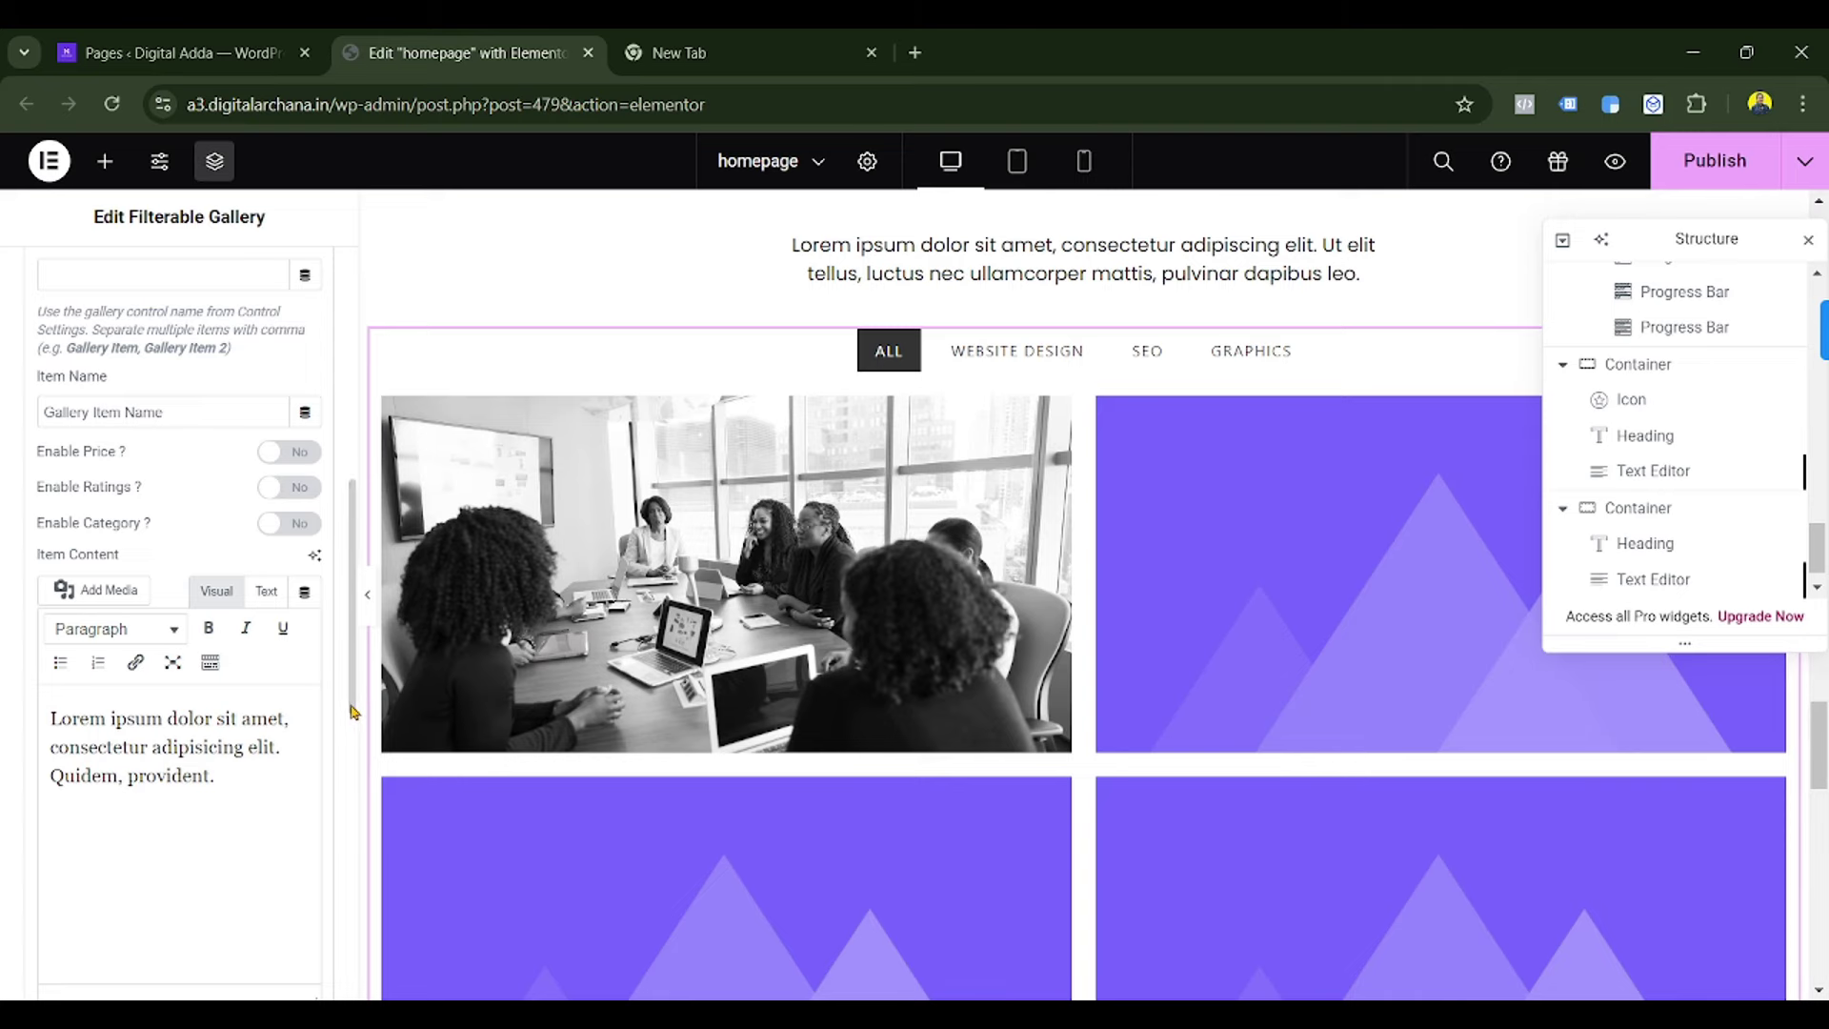
scroll(348, 722, "down", 1)
scroll(349, 728, "down", 4)
left_click(177, 686)
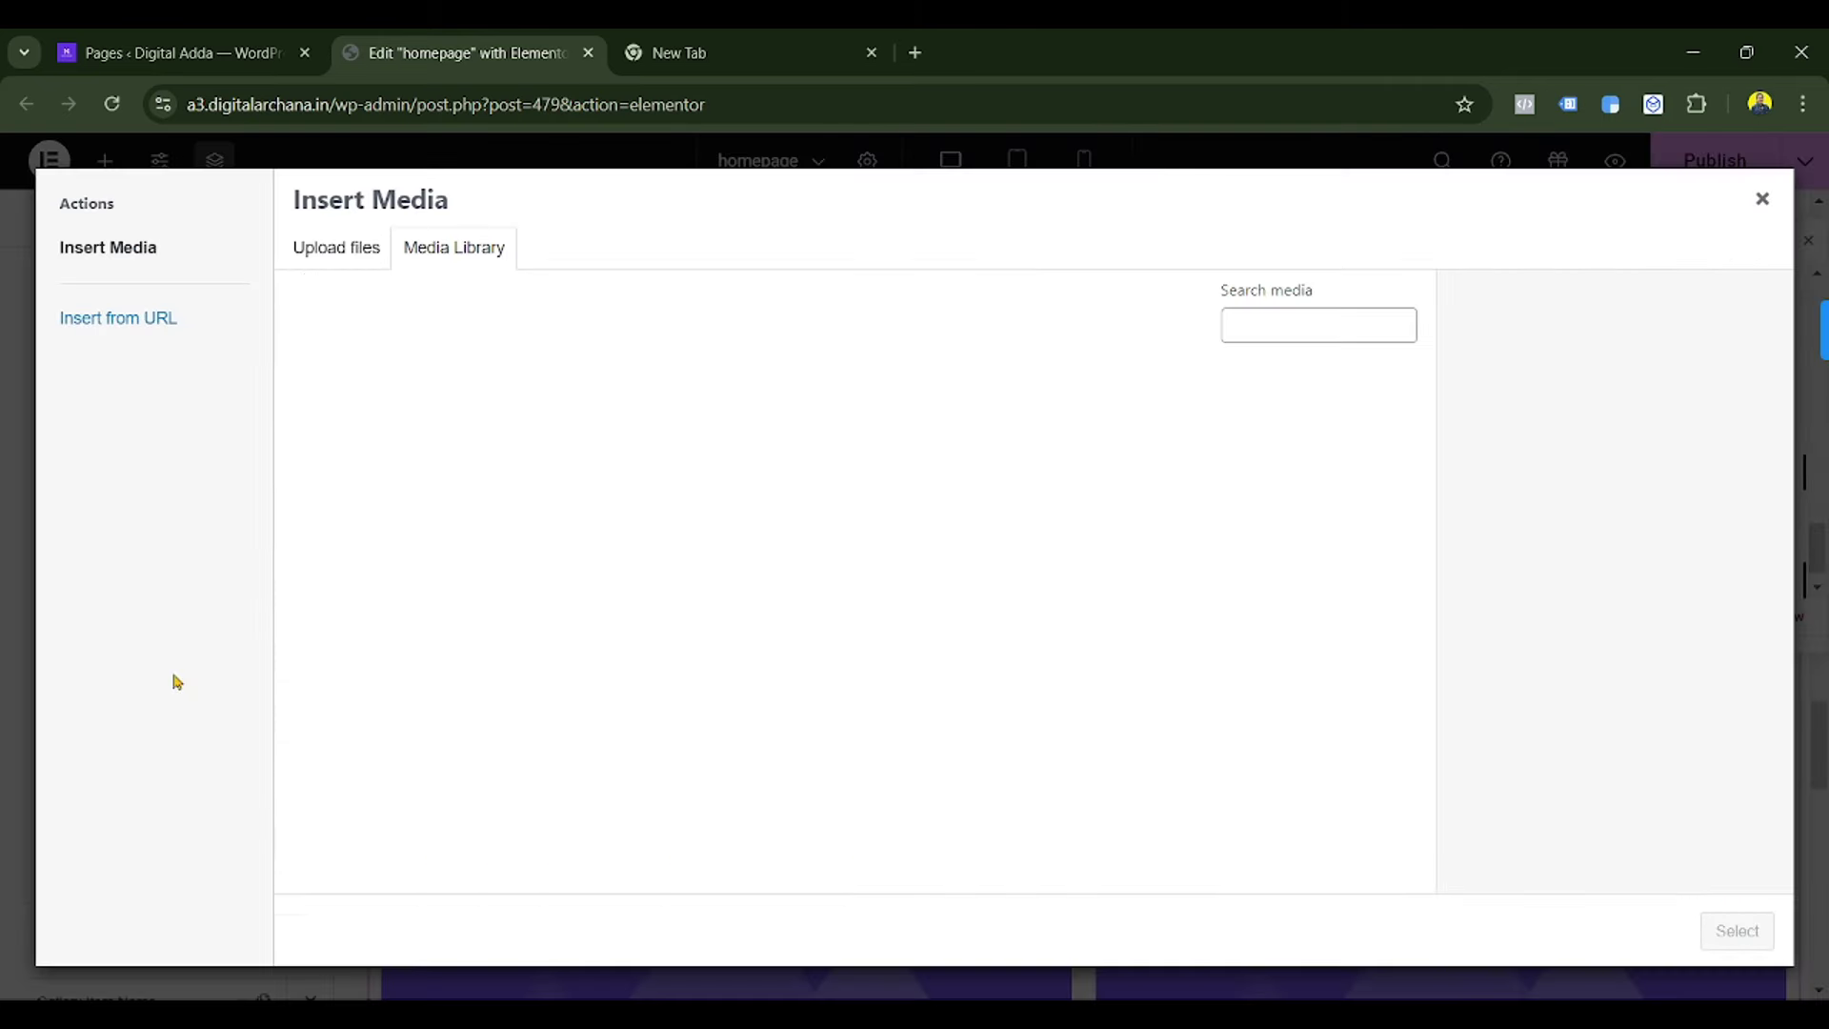
scroll(822, 656, "down", 5)
left_click(809, 756)
left_click(877, 755)
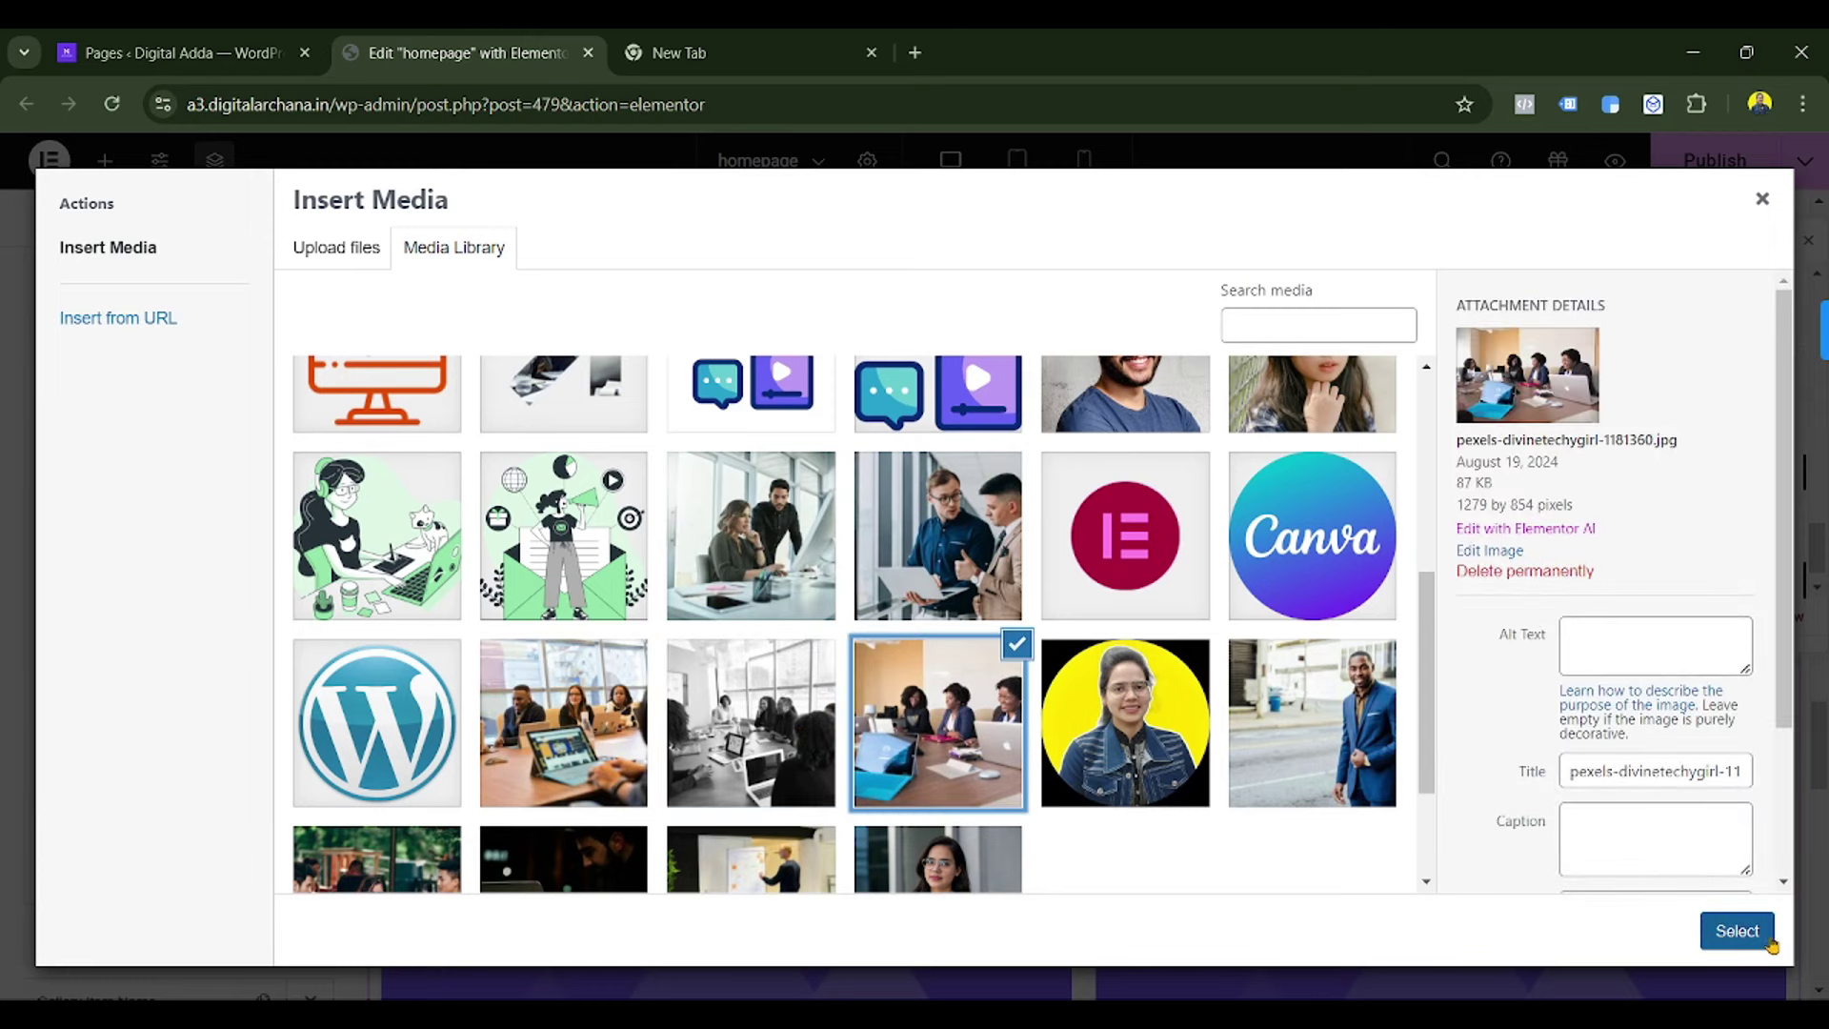
left_click(1737, 931)
Give the next gallery item the team-meeting photo, then collapse the fourth item.
scroll(100, 853, "down", 7)
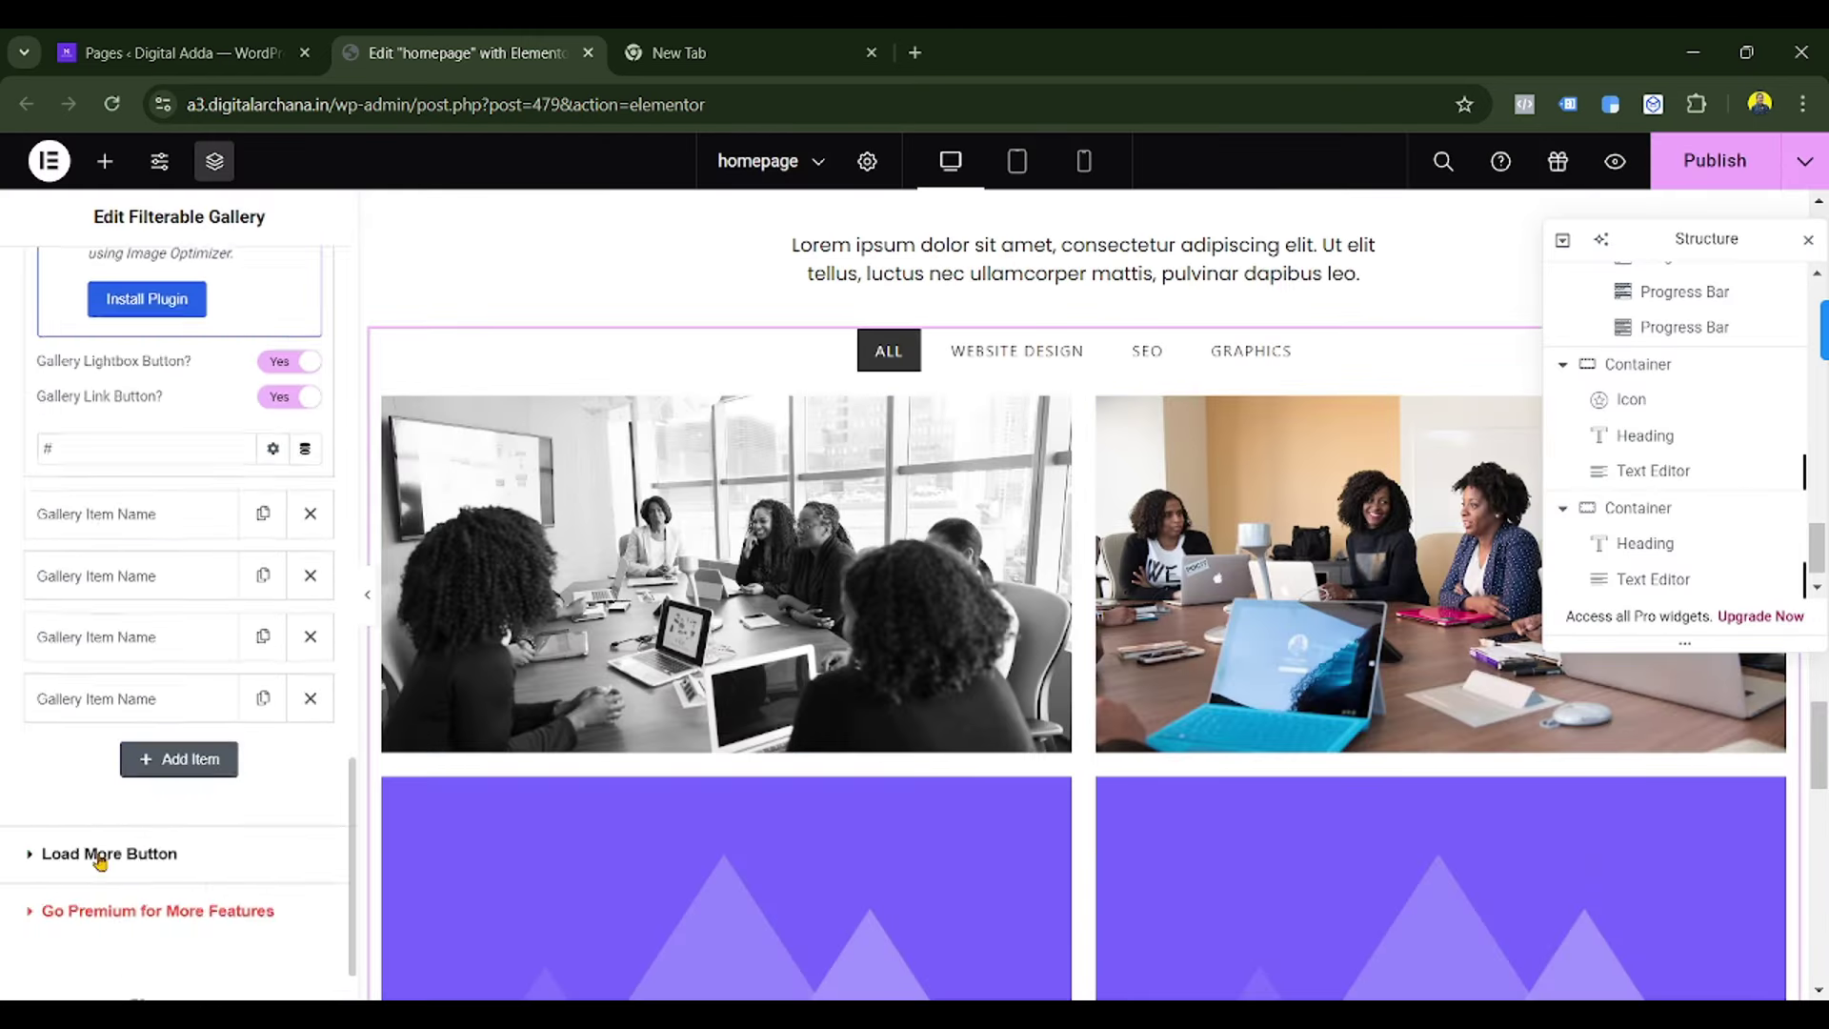
left_click(127, 452)
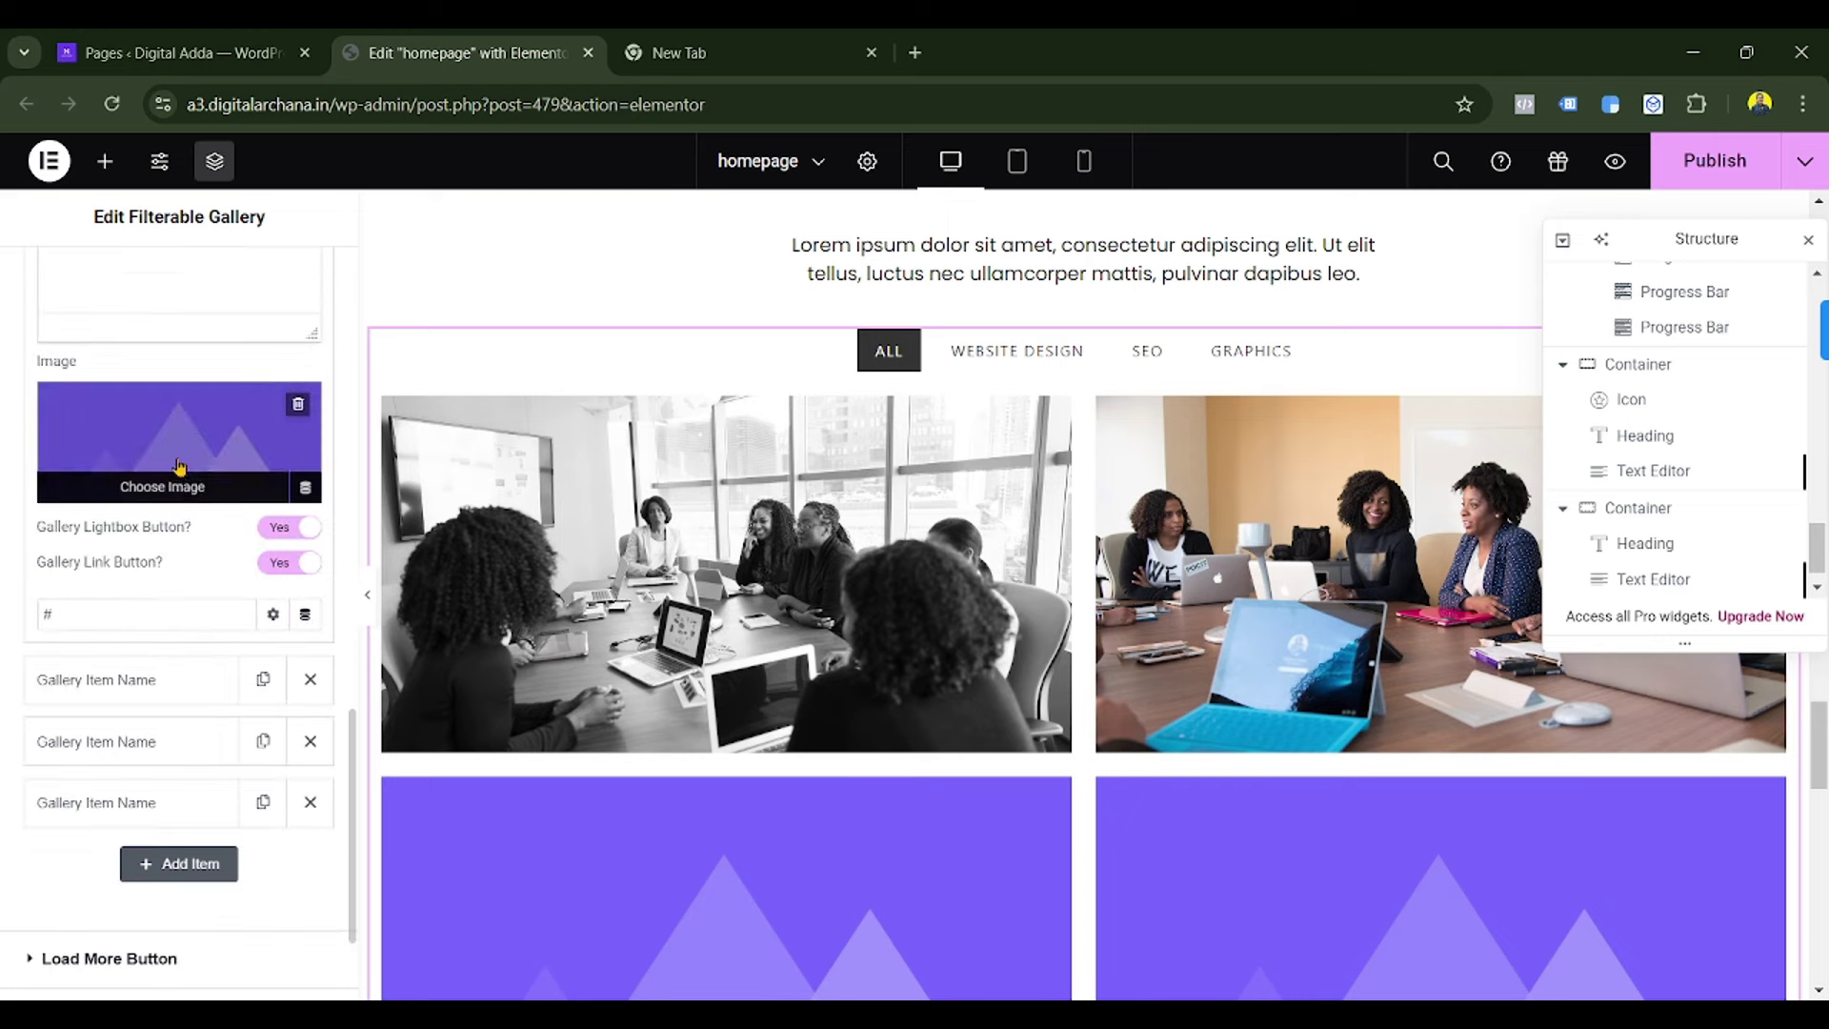
left_click(129, 412)
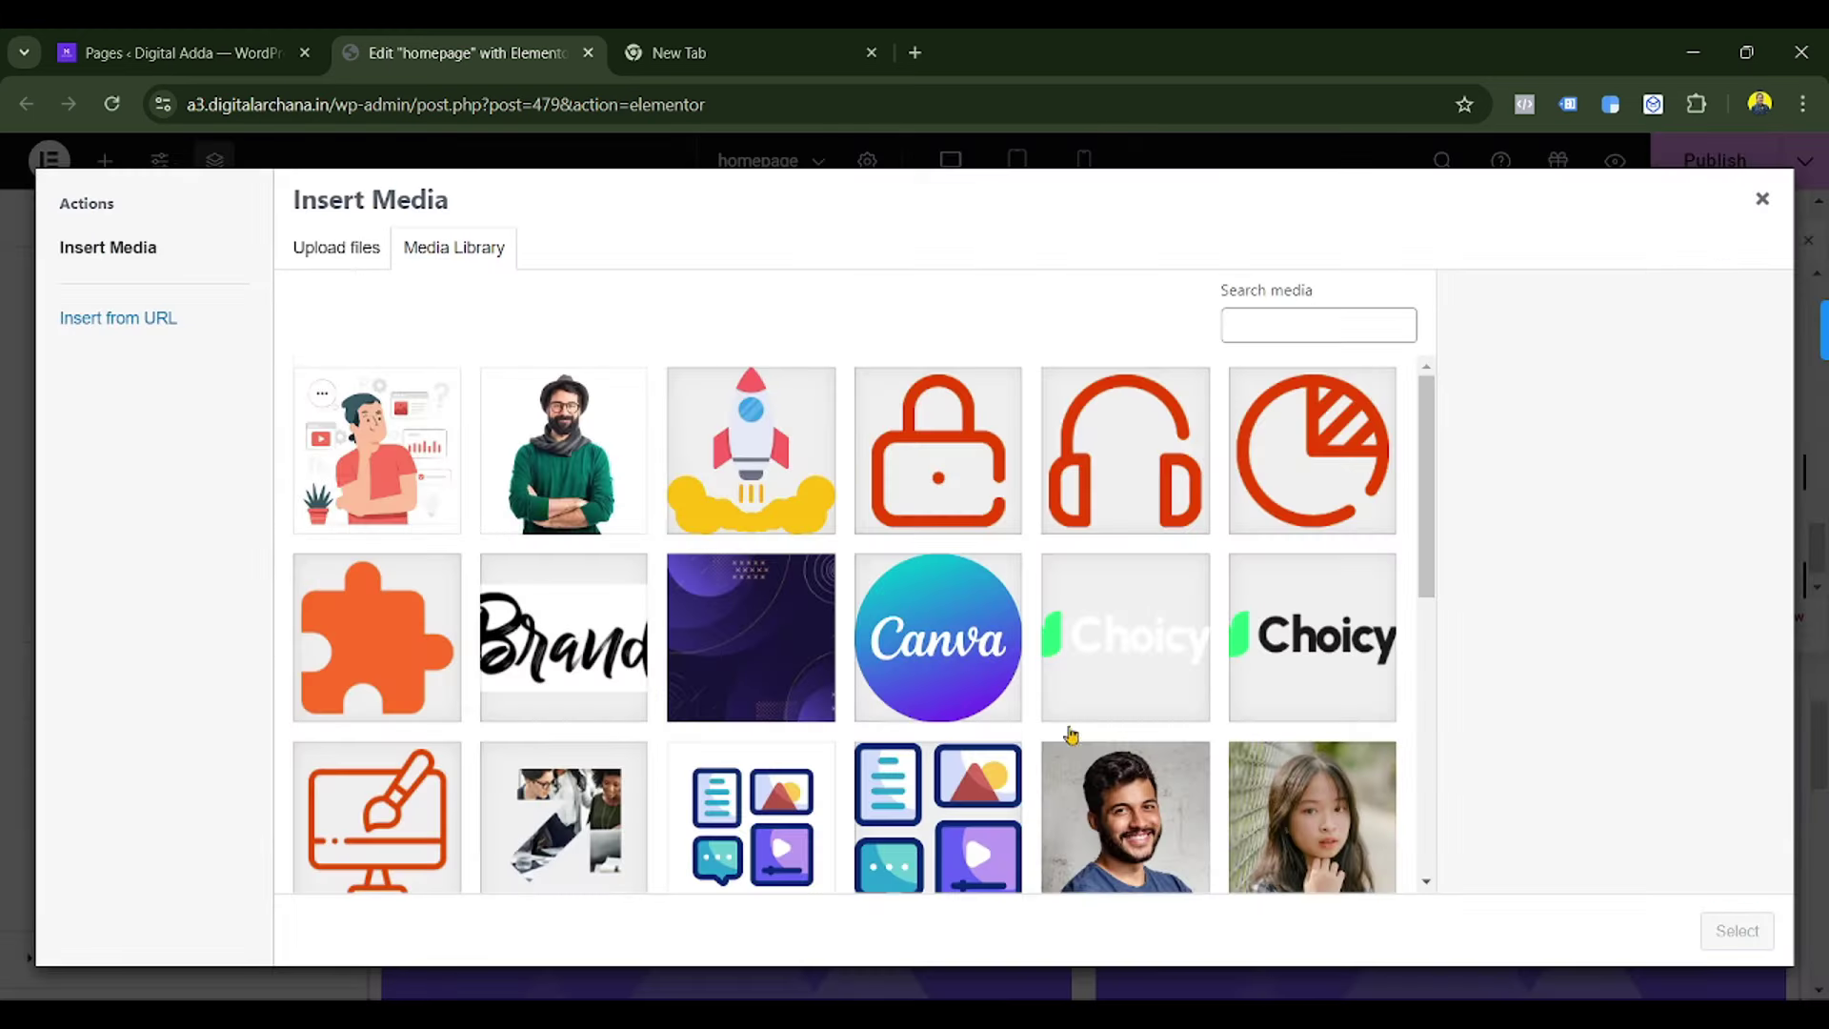
scroll(1071, 734, "down", 5)
left_click(618, 741)
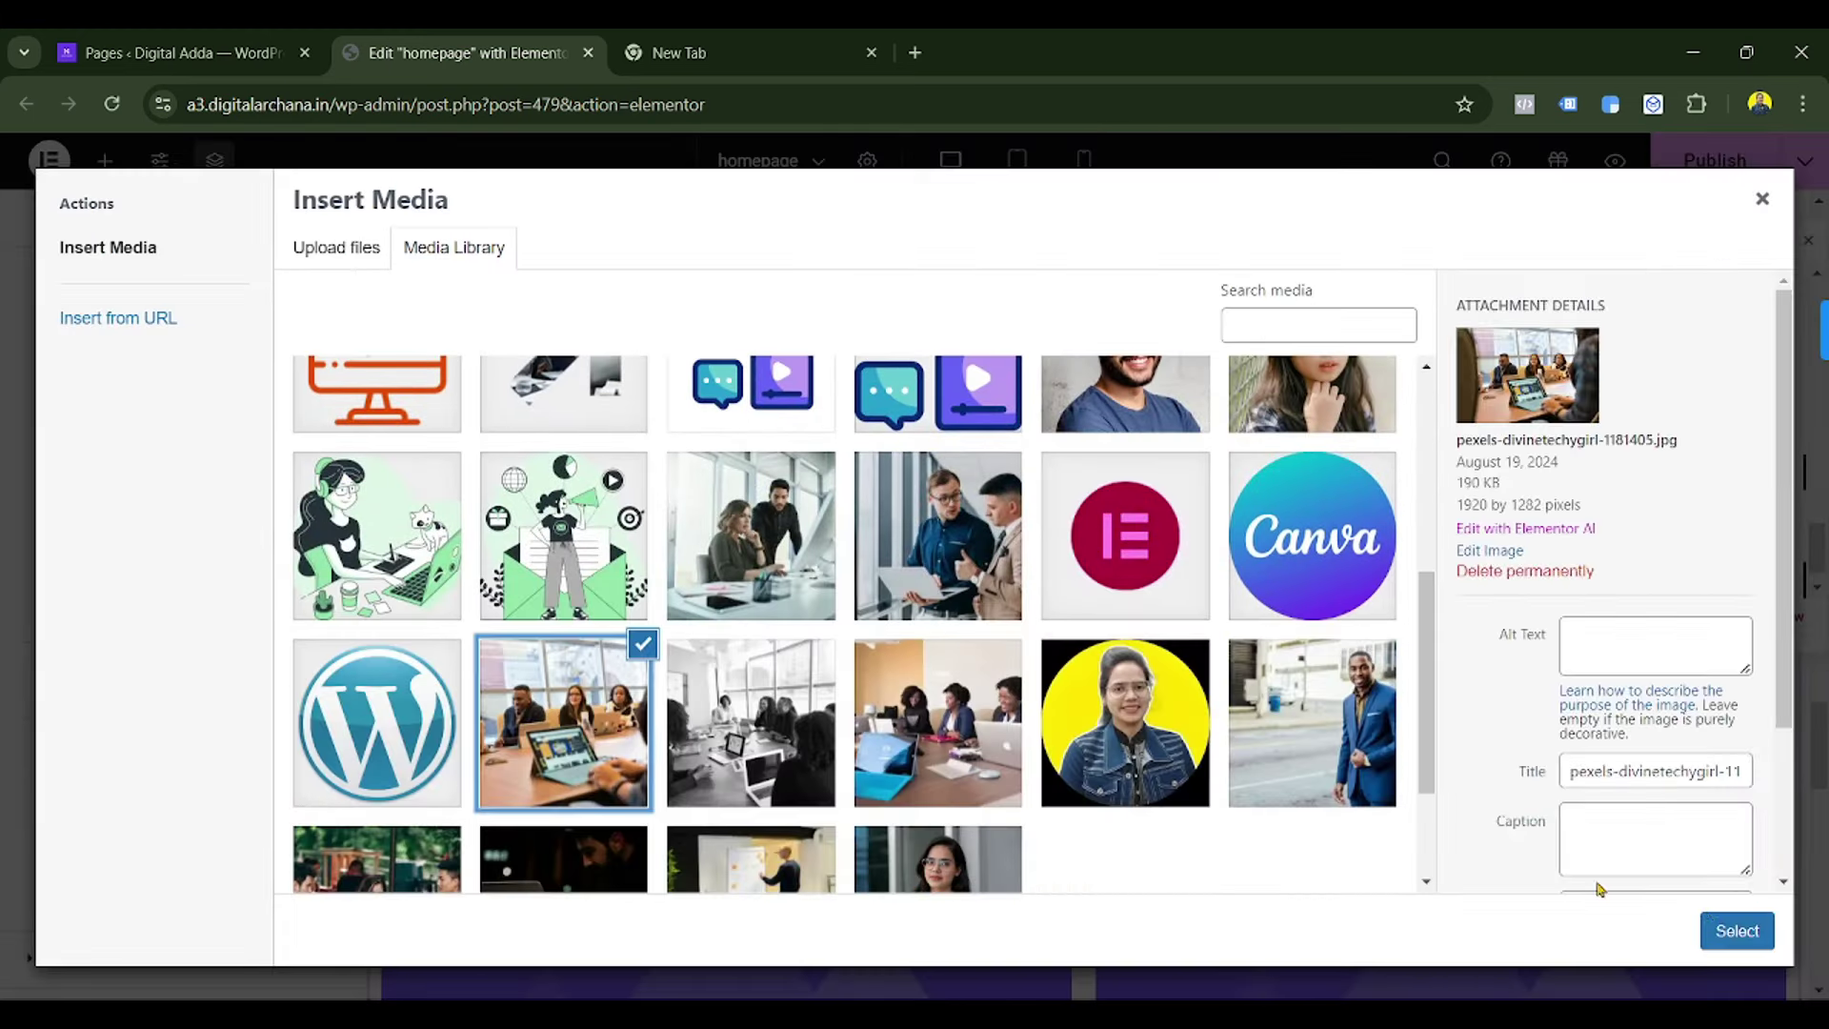
left_click(1738, 934)
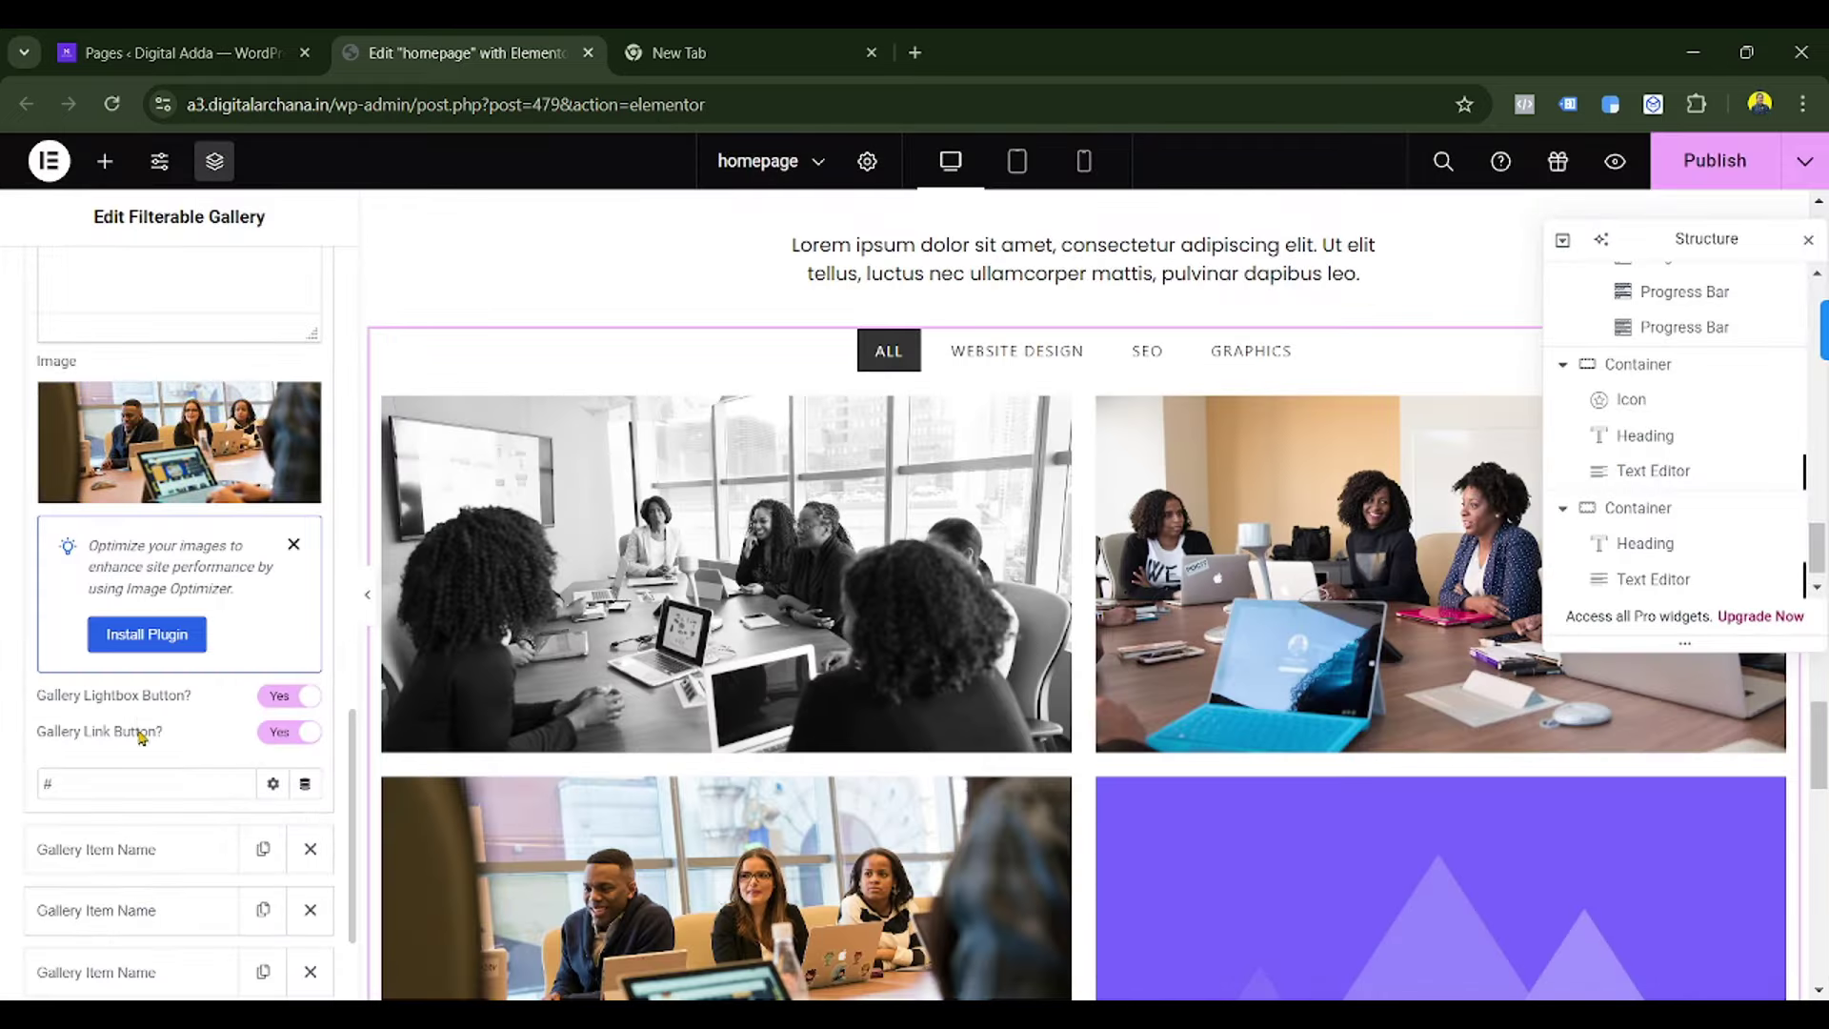
scroll(179, 815, "up", 5)
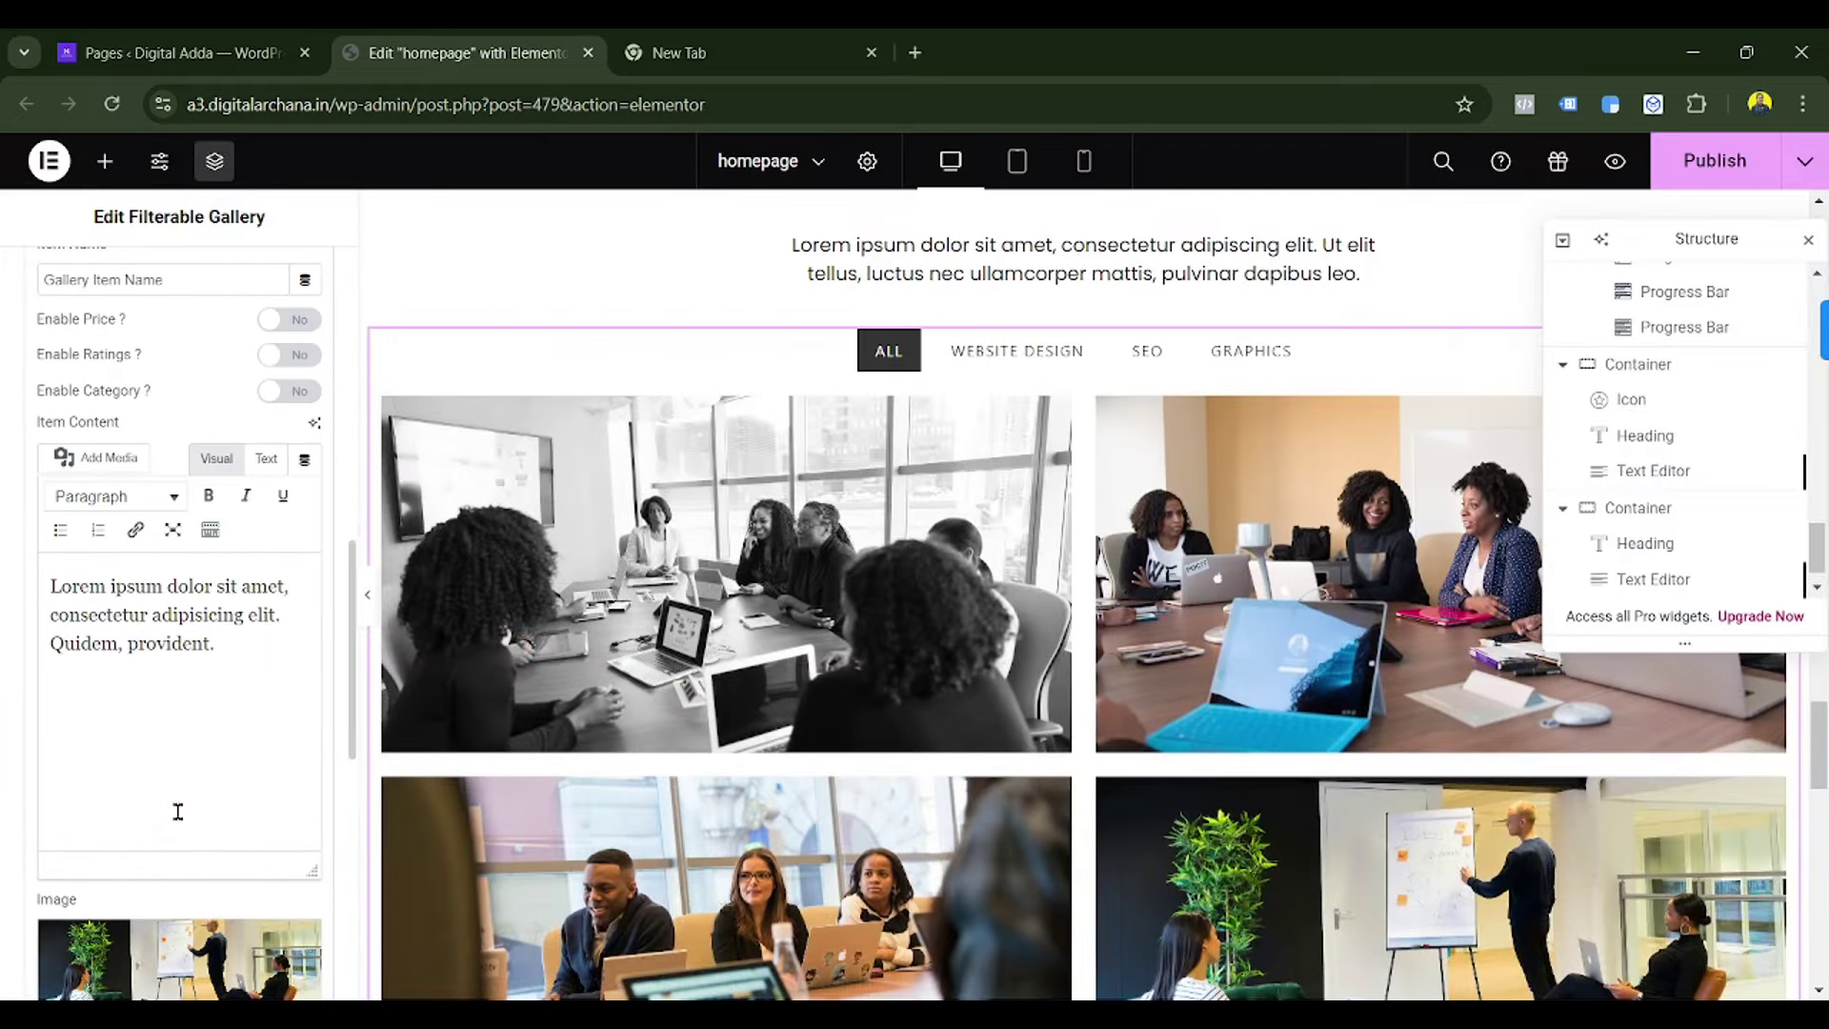
scroll(171, 571, "up", 4)
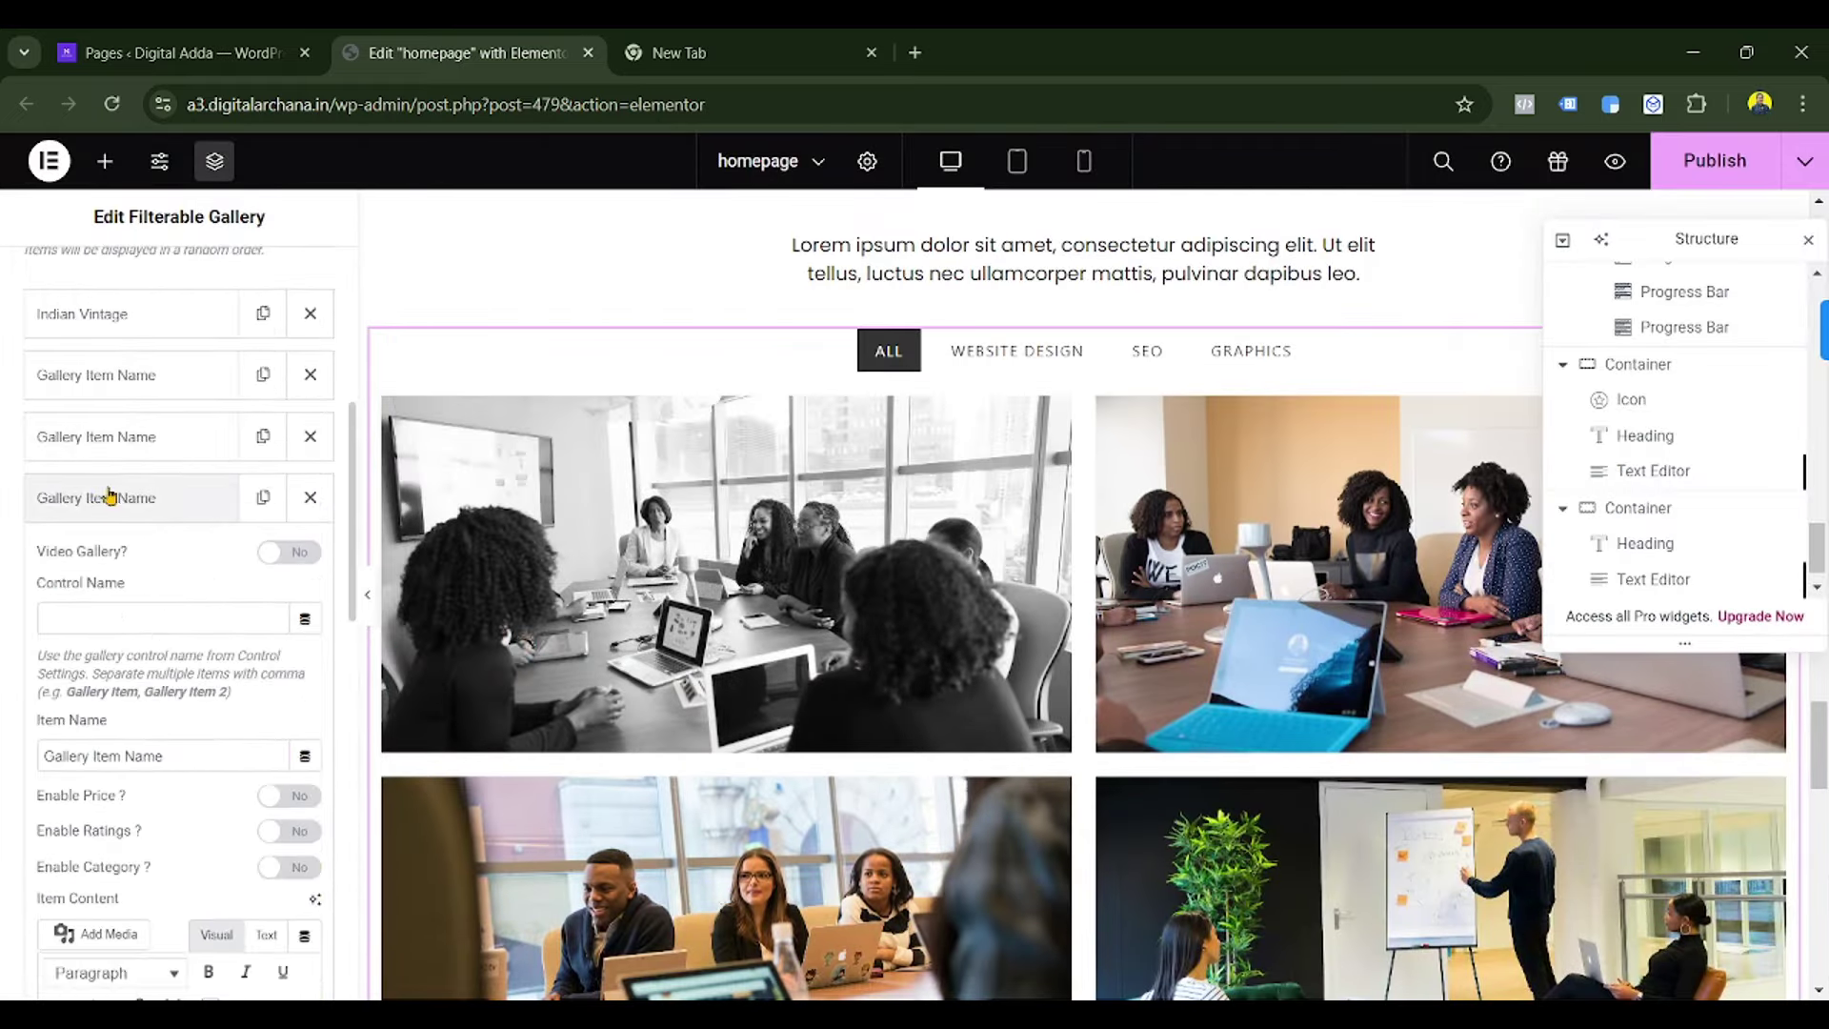
left_click(155, 498)
Remove the two extra gallery items and expand the Load More Button settings.
left_click(310, 559)
left_click(310, 559)
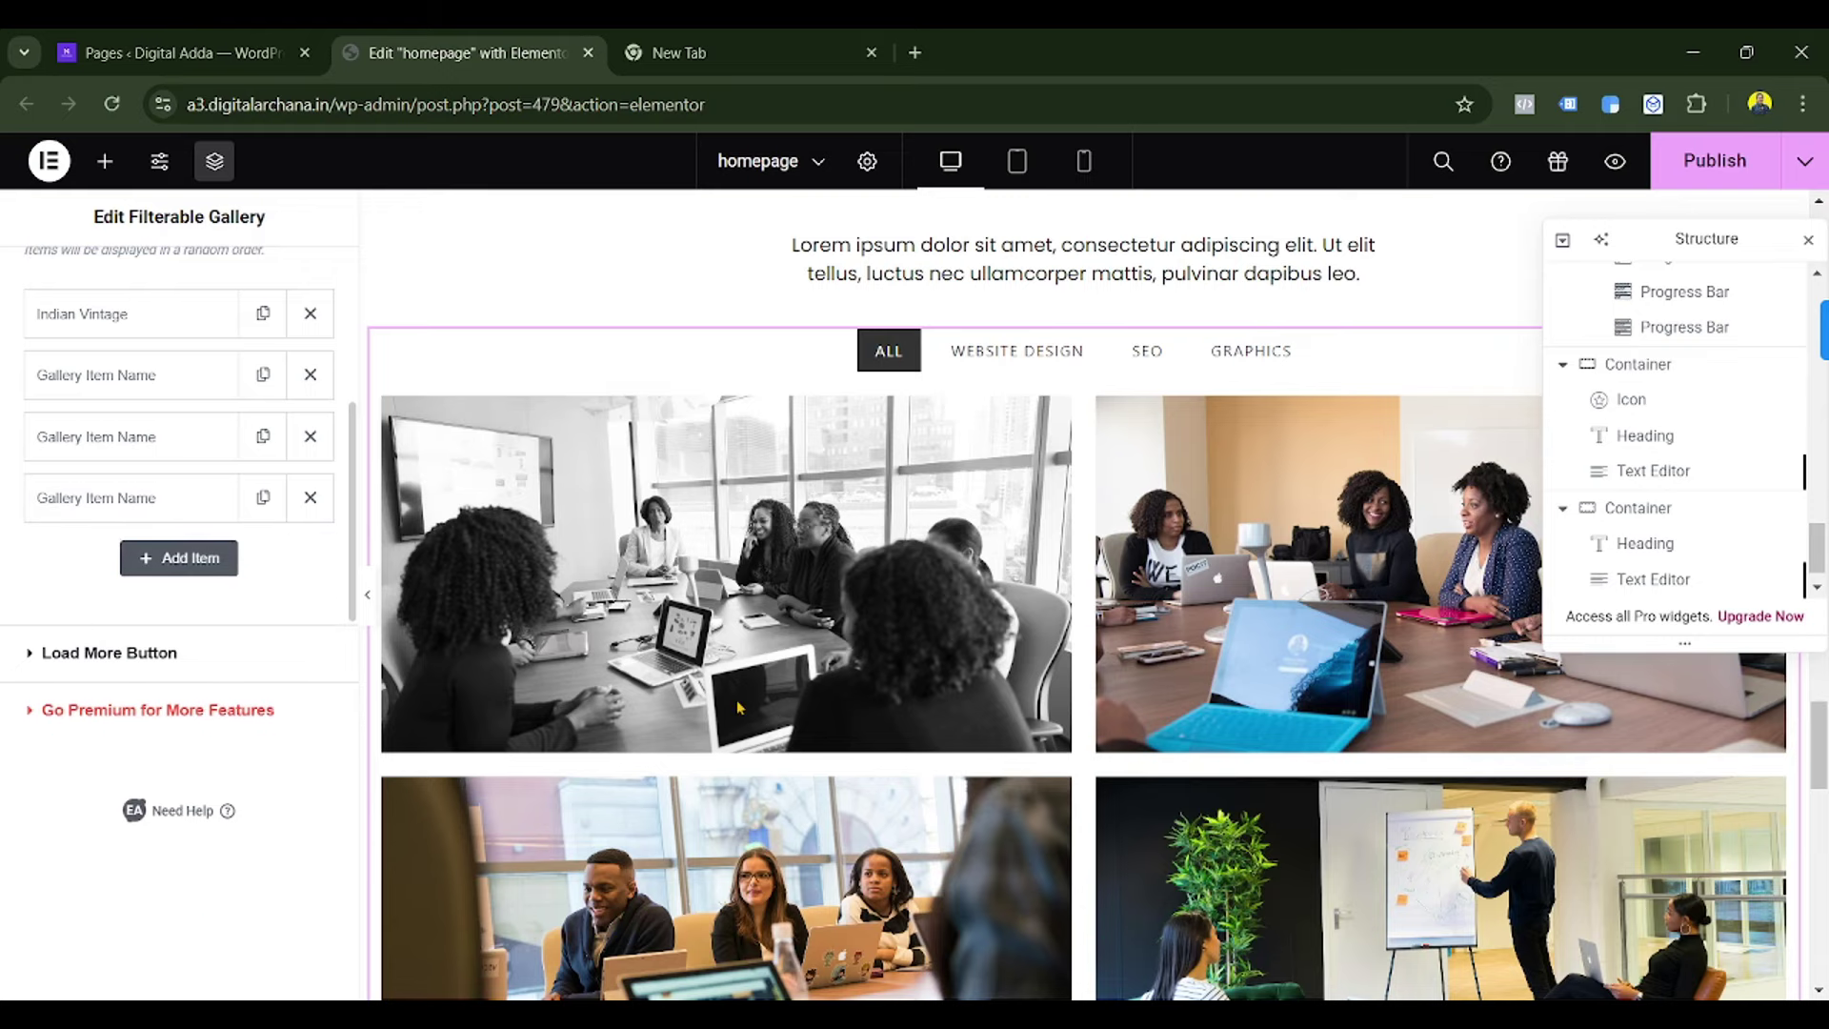
scroll(1048, 619, "up", 3)
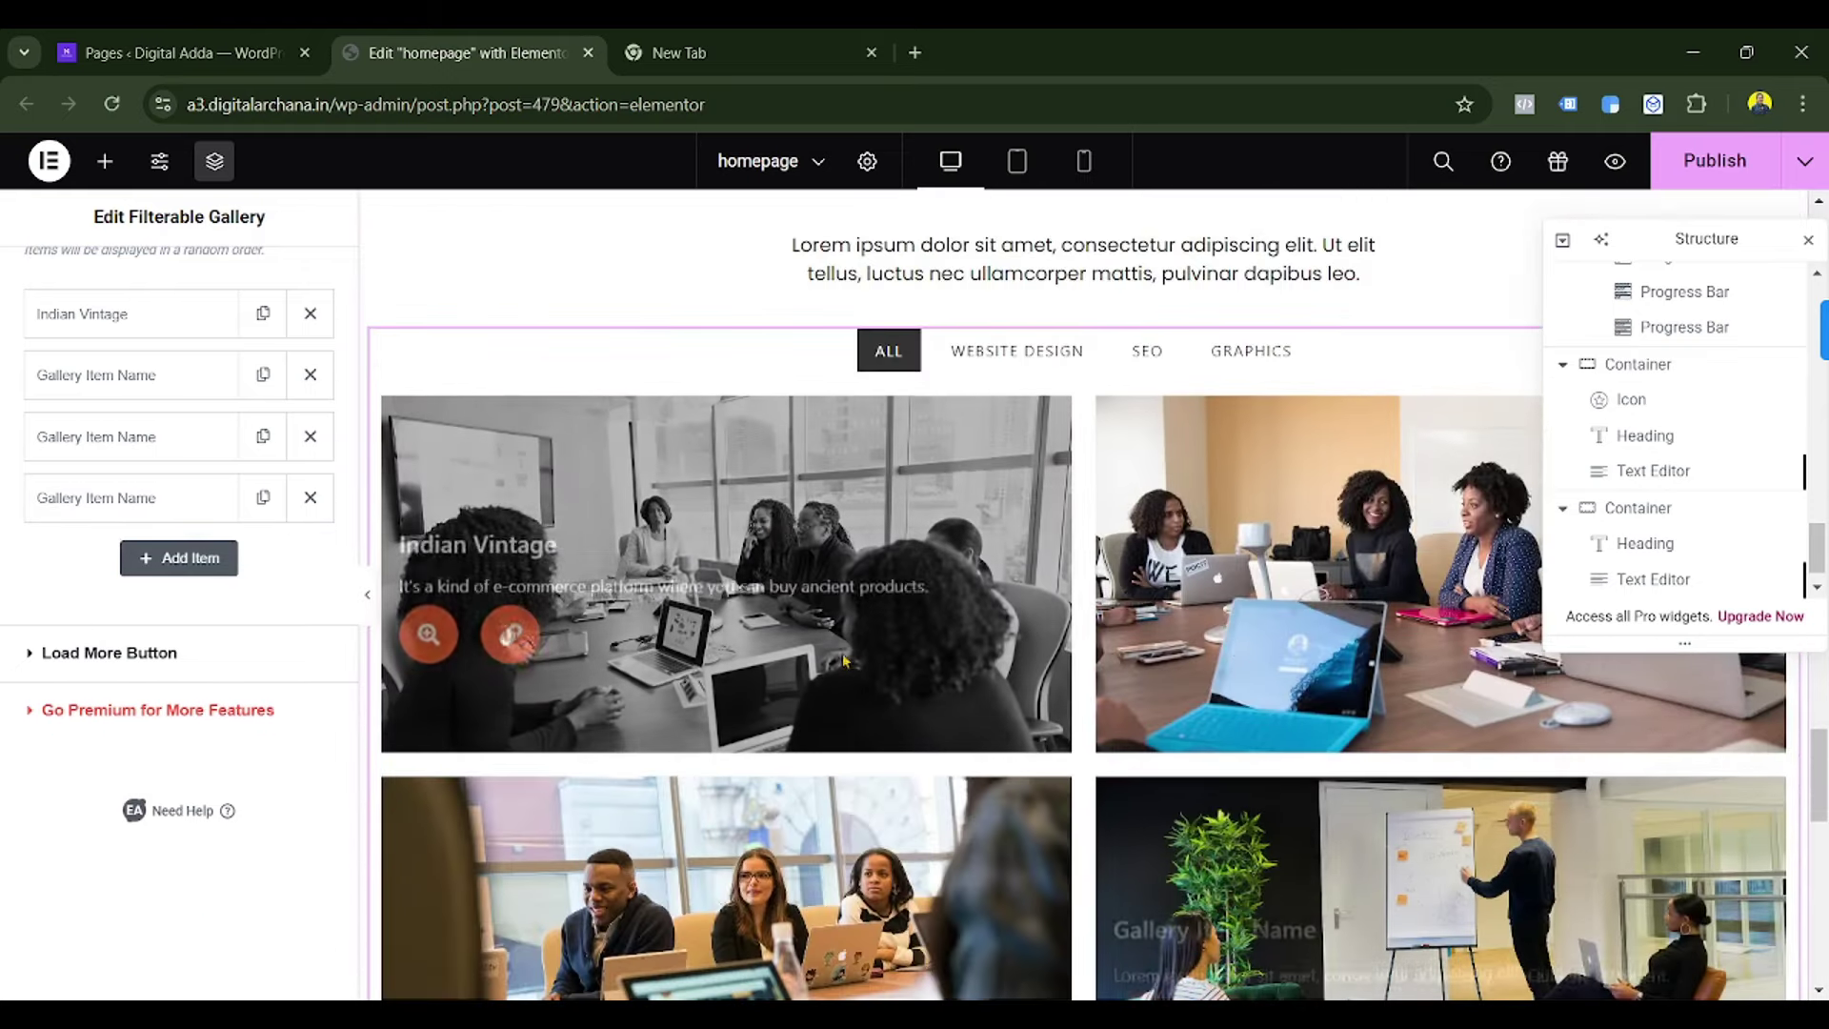
left_click(151, 654)
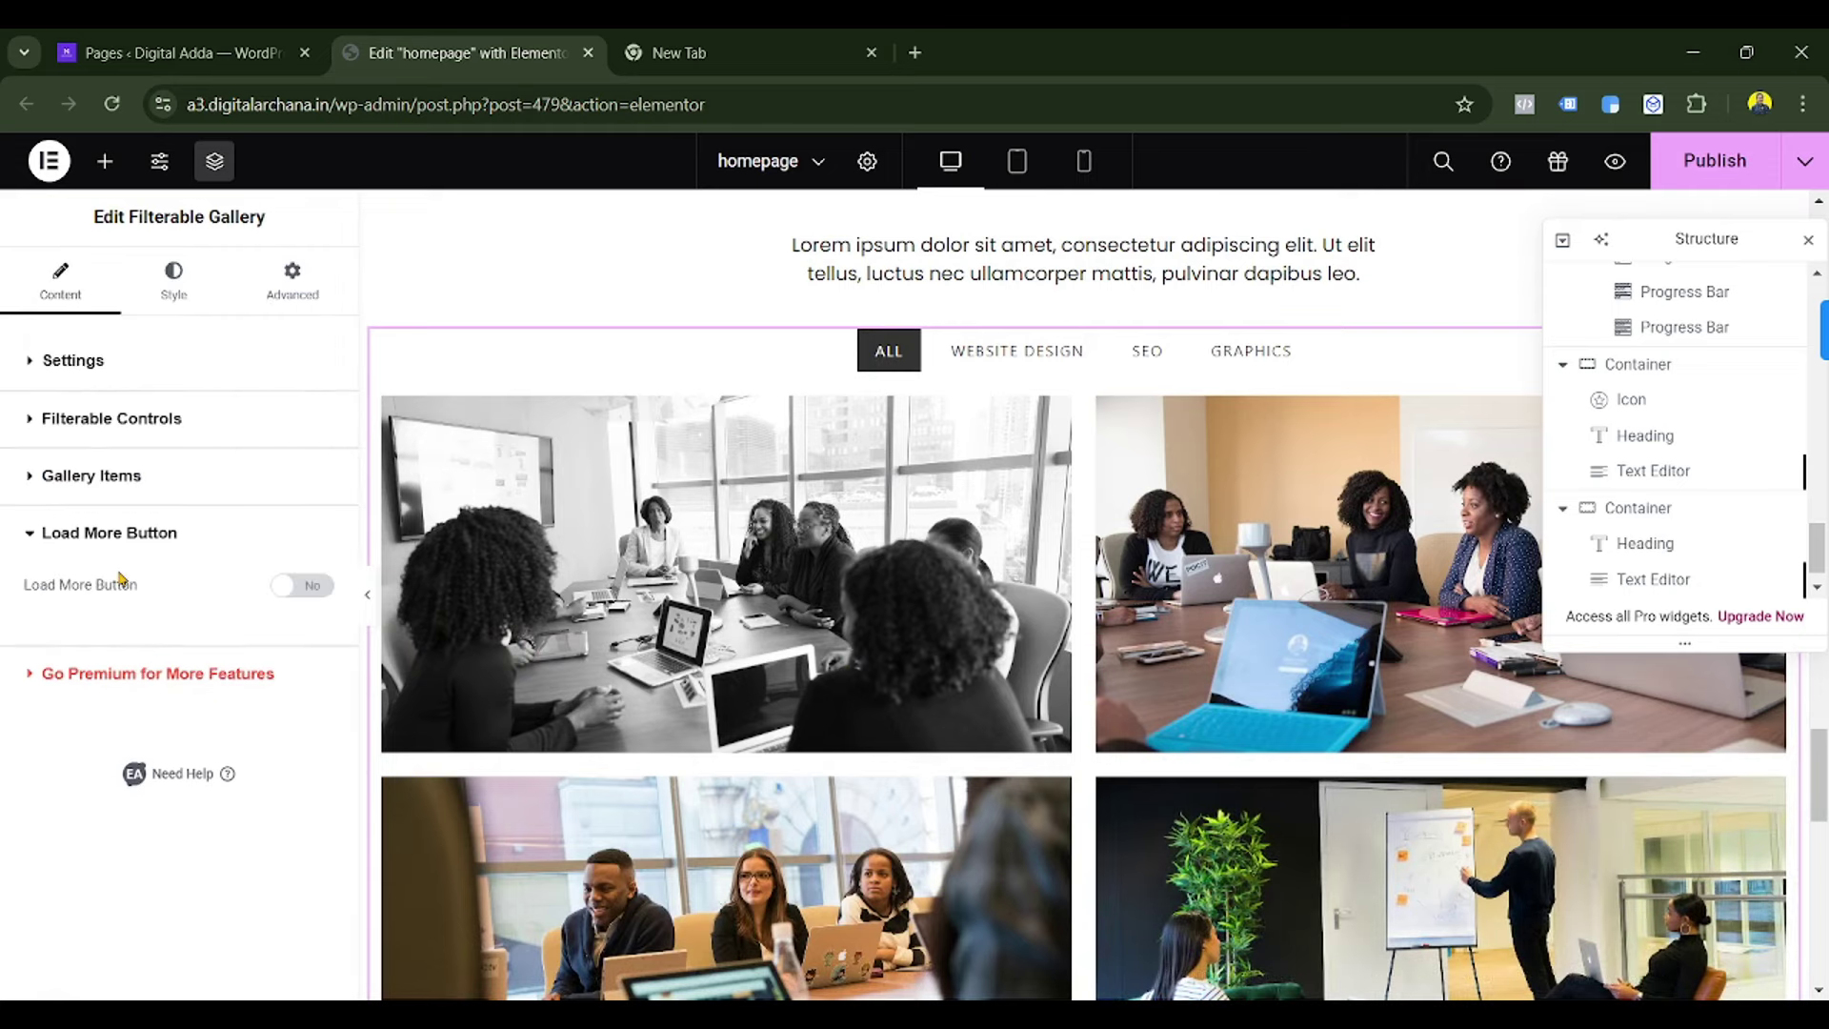
scroll(667, 572, "down", 2)
Toggle the Load More button on and off several times, leaving it off.
left_click(302, 585)
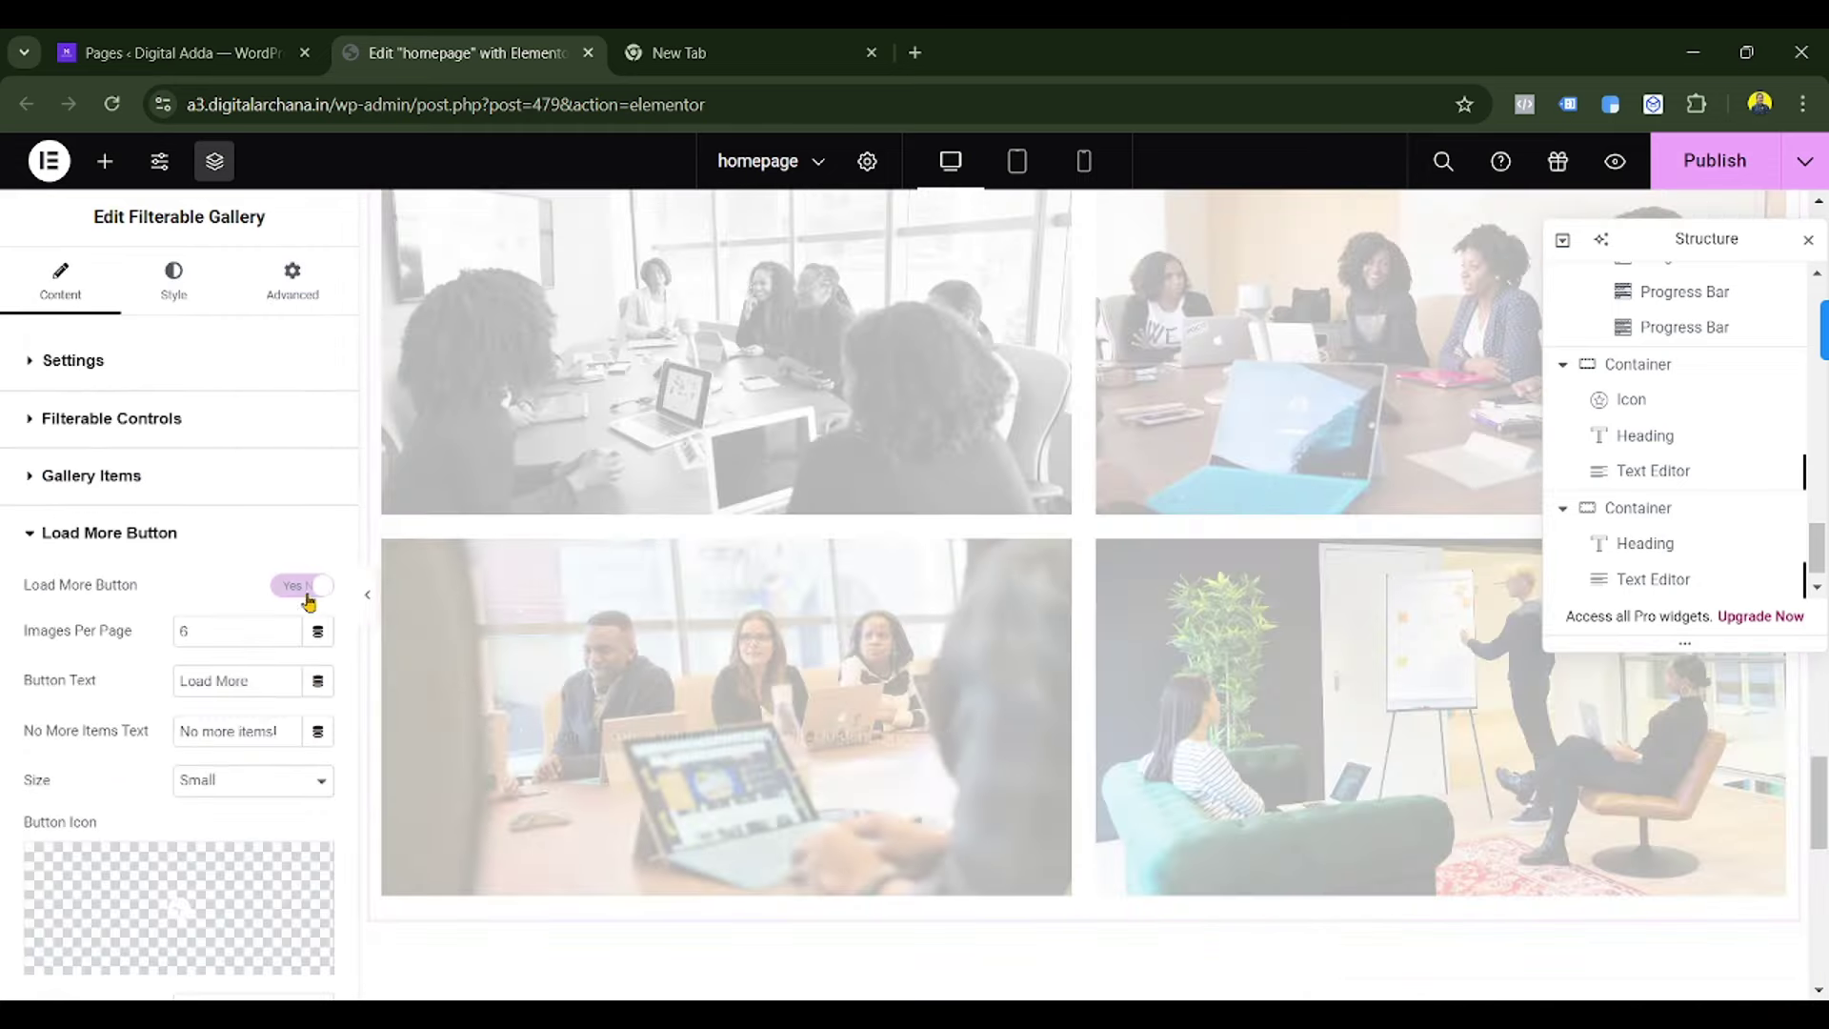
scroll(262, 634, "down", 3)
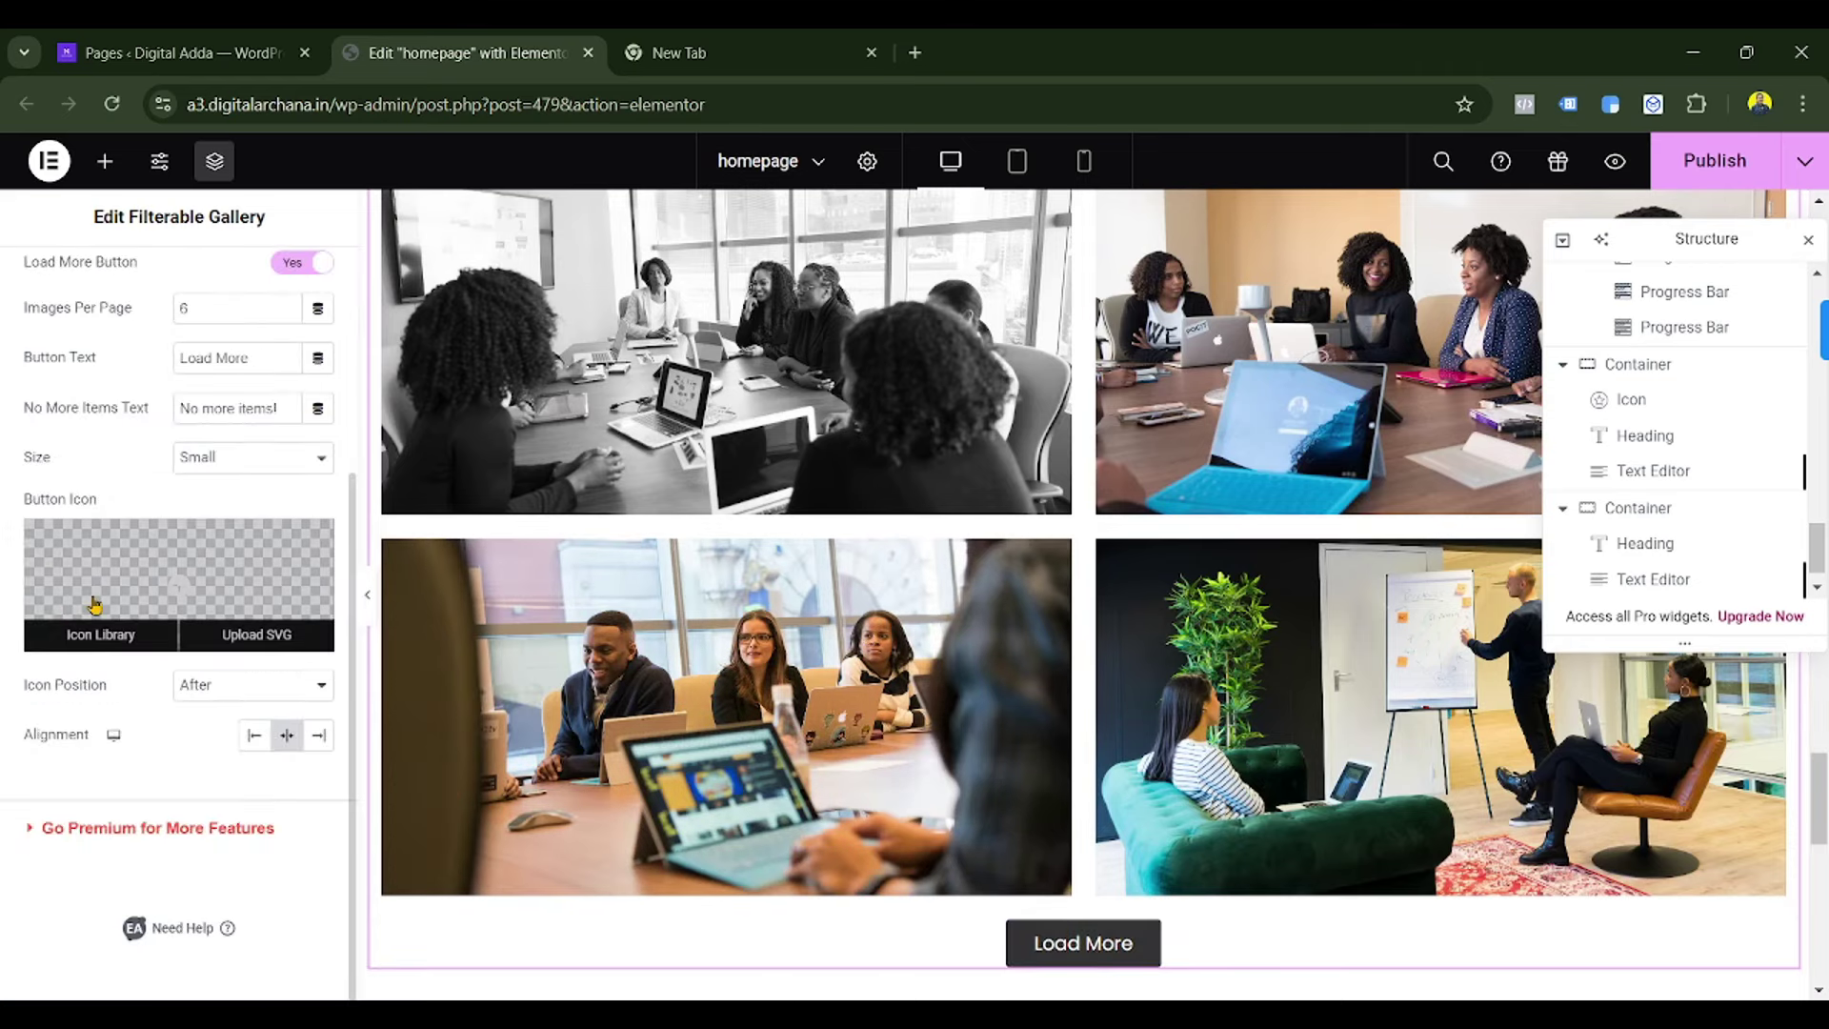
scroll(127, 600, "up", 3)
left_click(301, 502)
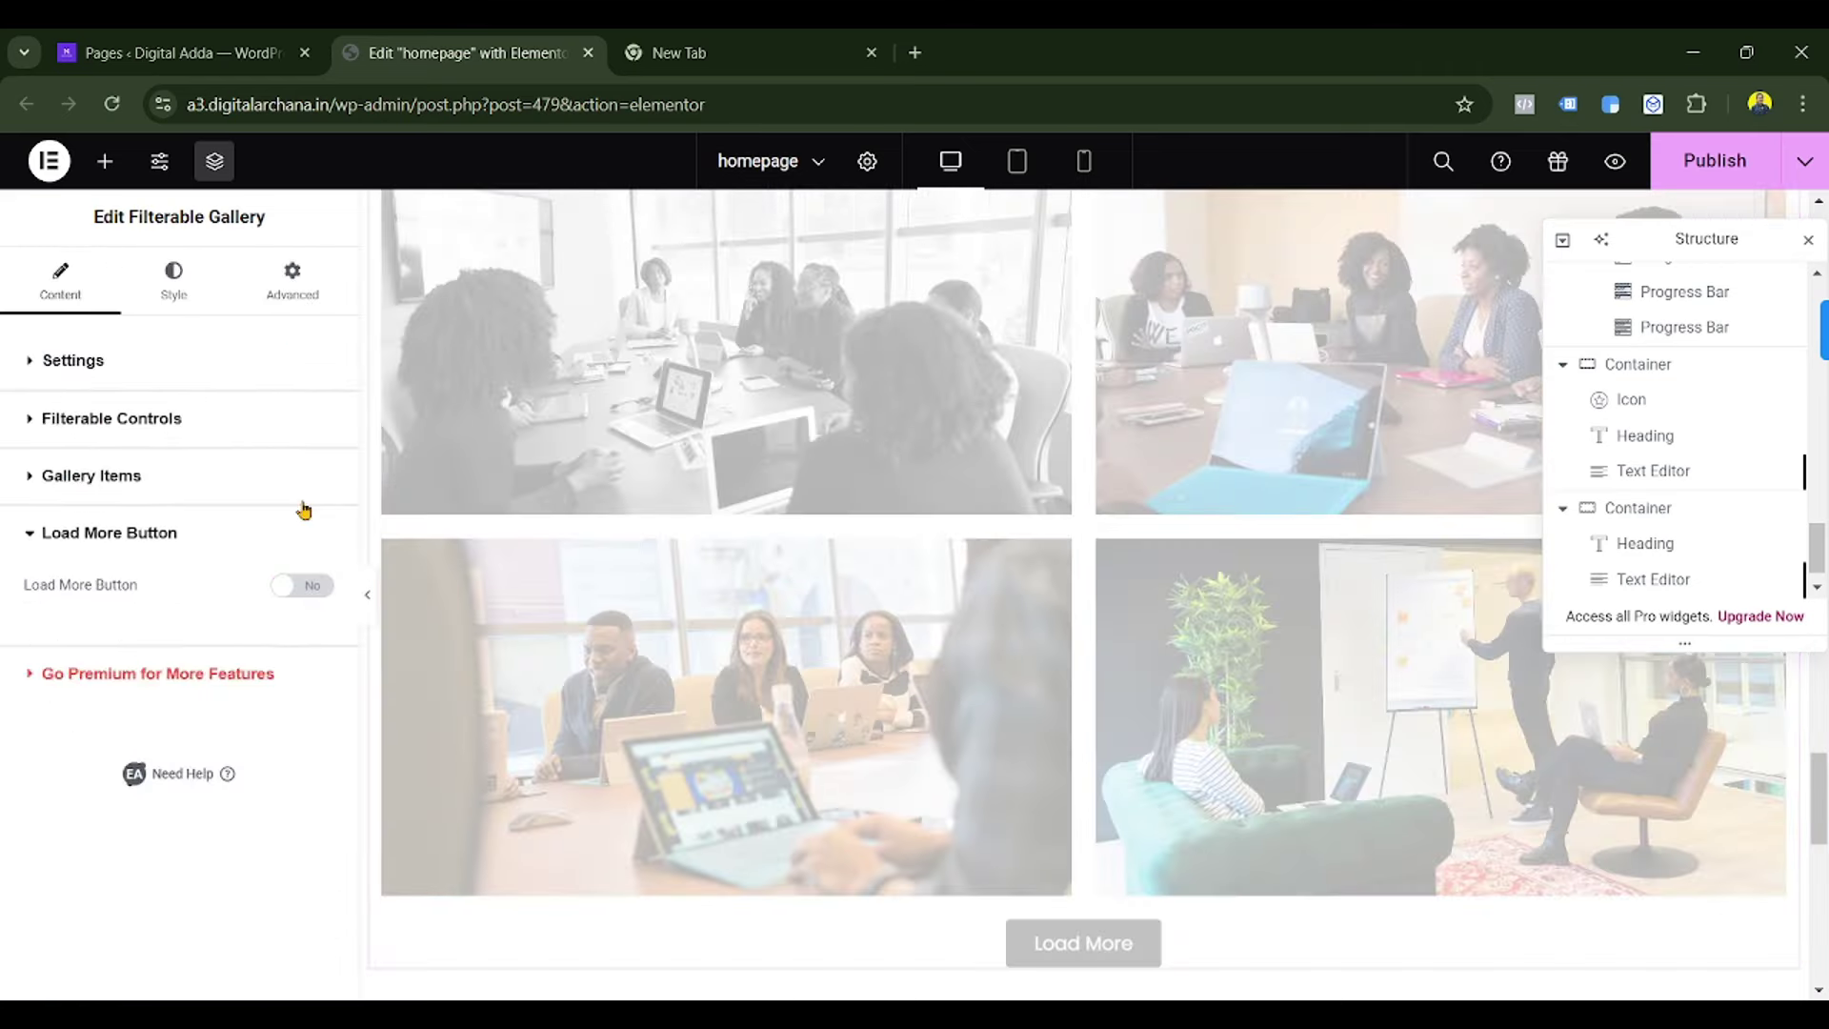
left_click(278, 588)
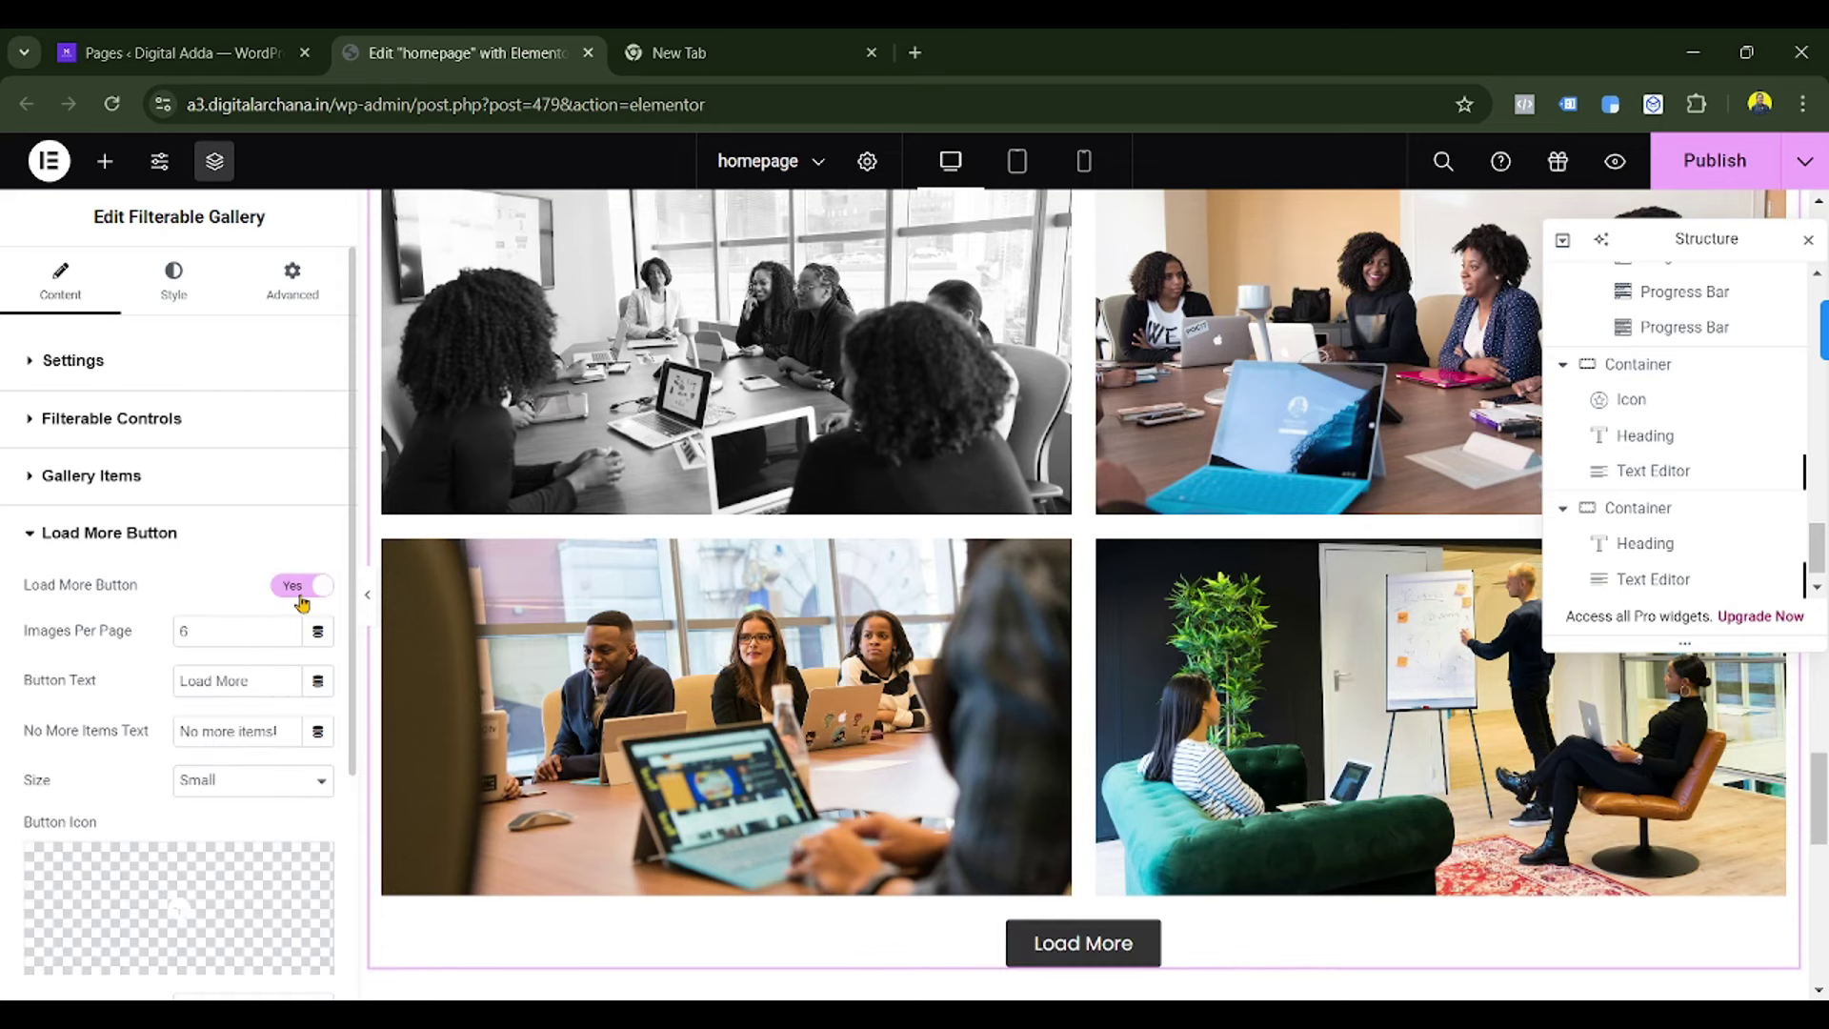
left_click(301, 590)
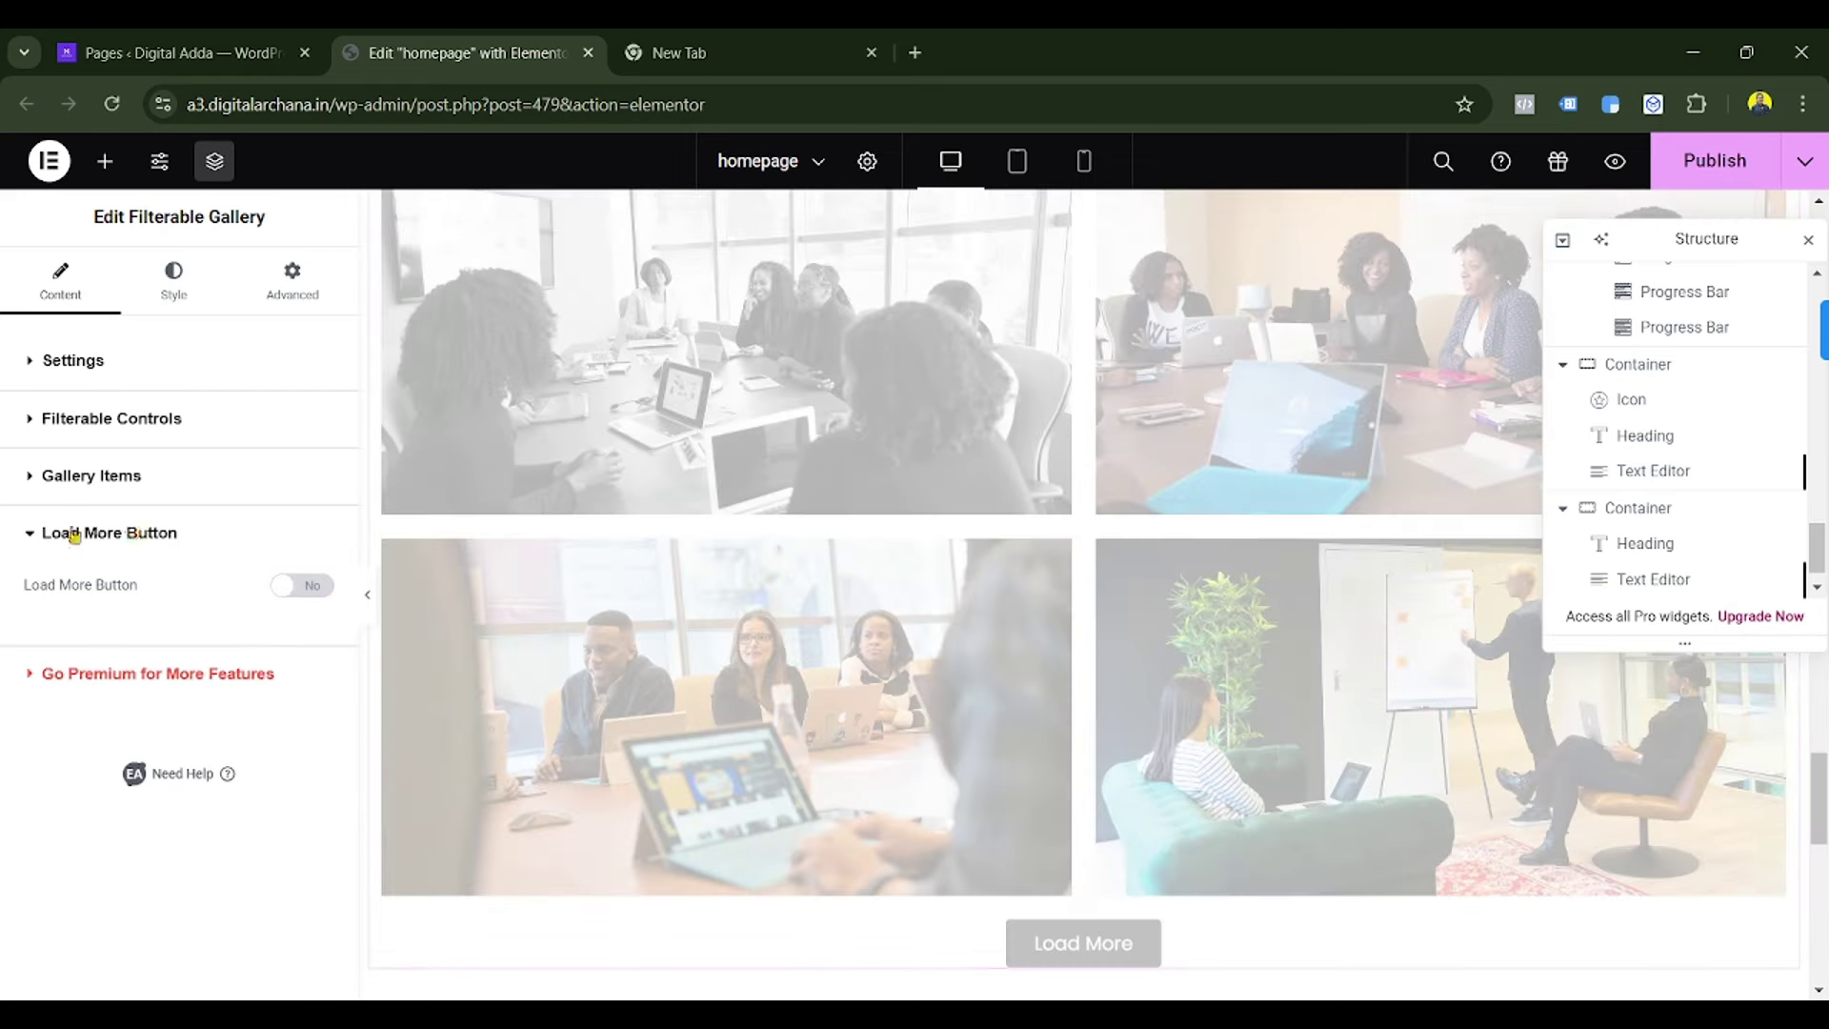
left_click(174, 303)
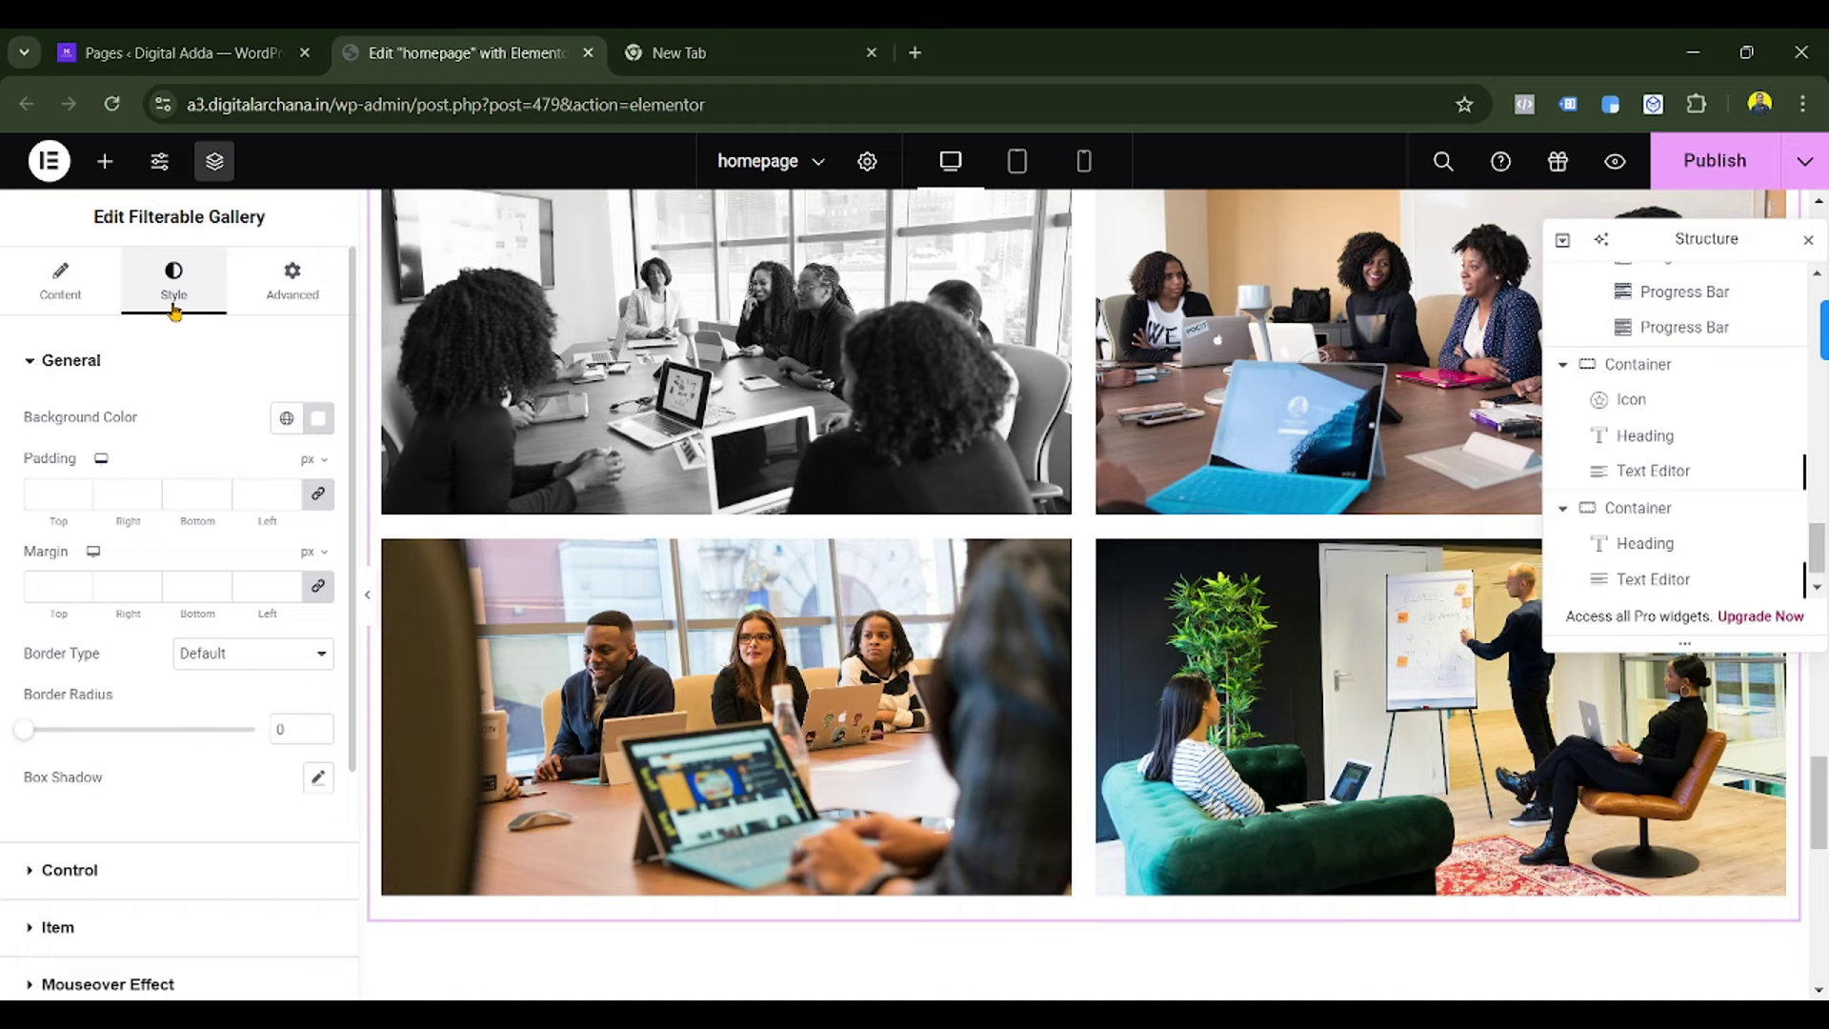
Open the filter tab styling options and preview the WEBSITE DESIGN tab as active.
key("alt+Tab")
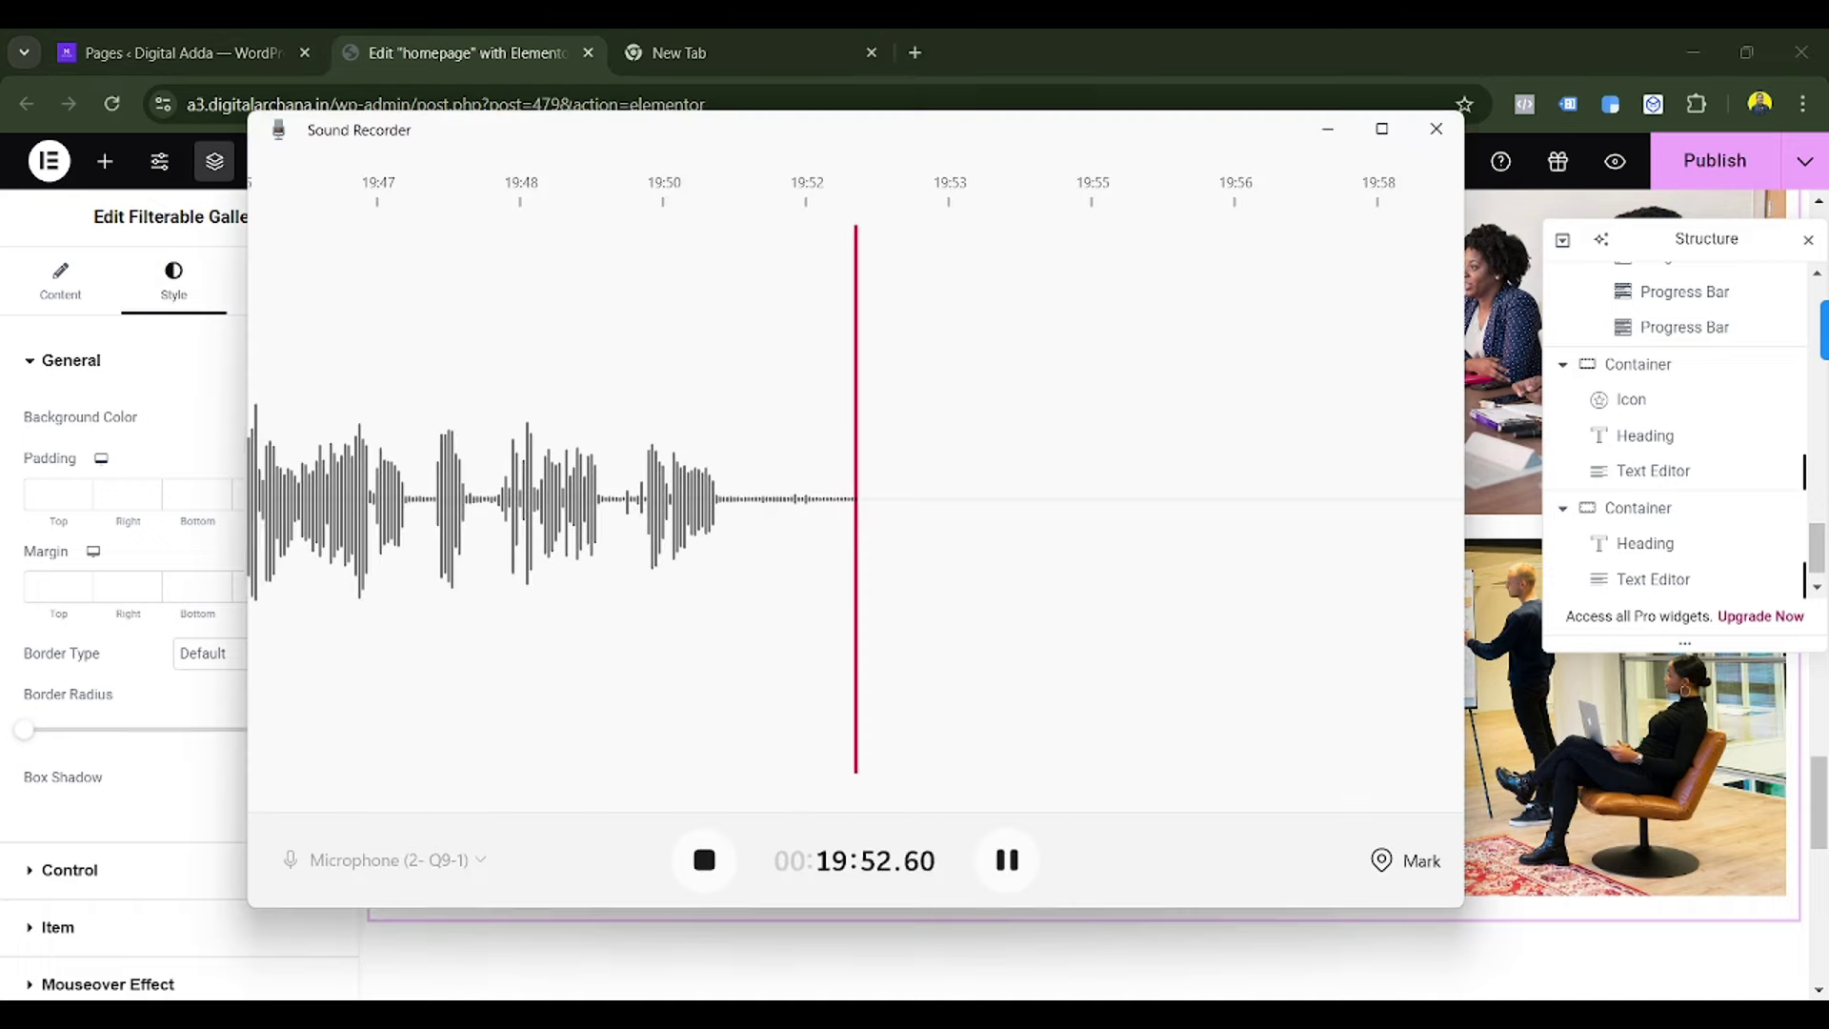
key("alt+Tab")
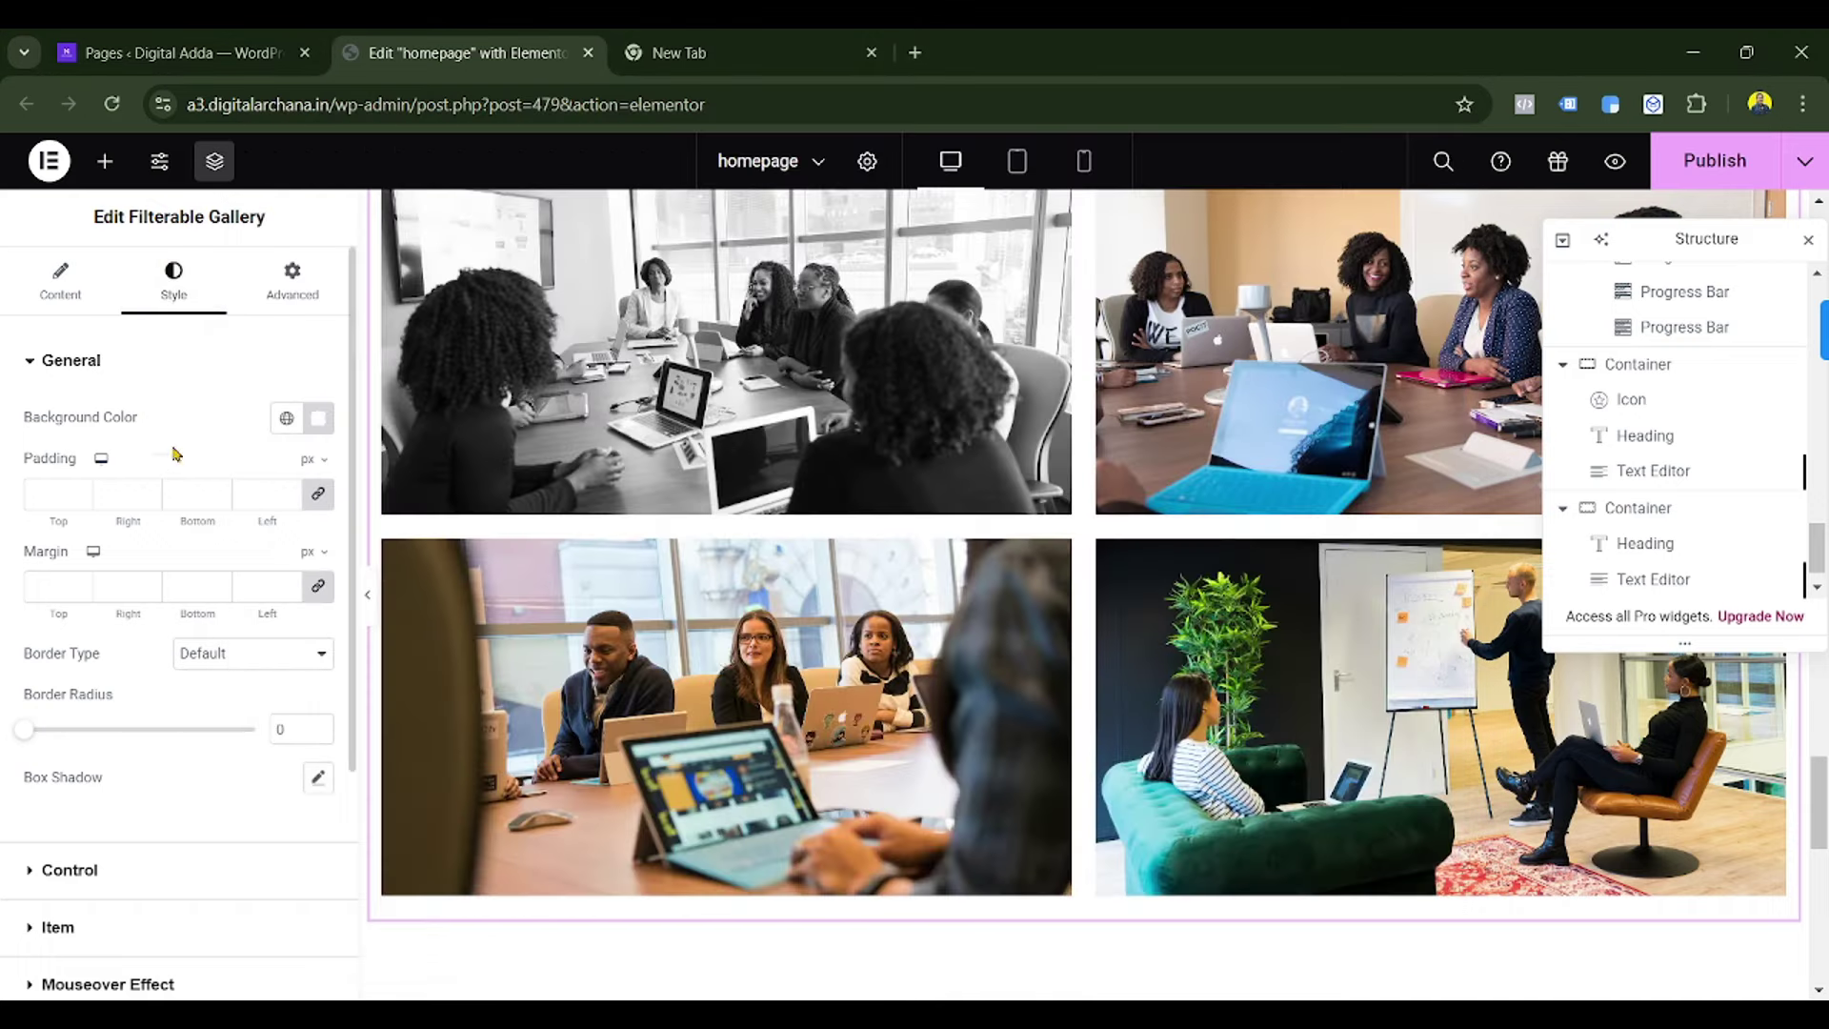
scroll(673, 429, "up", 3)
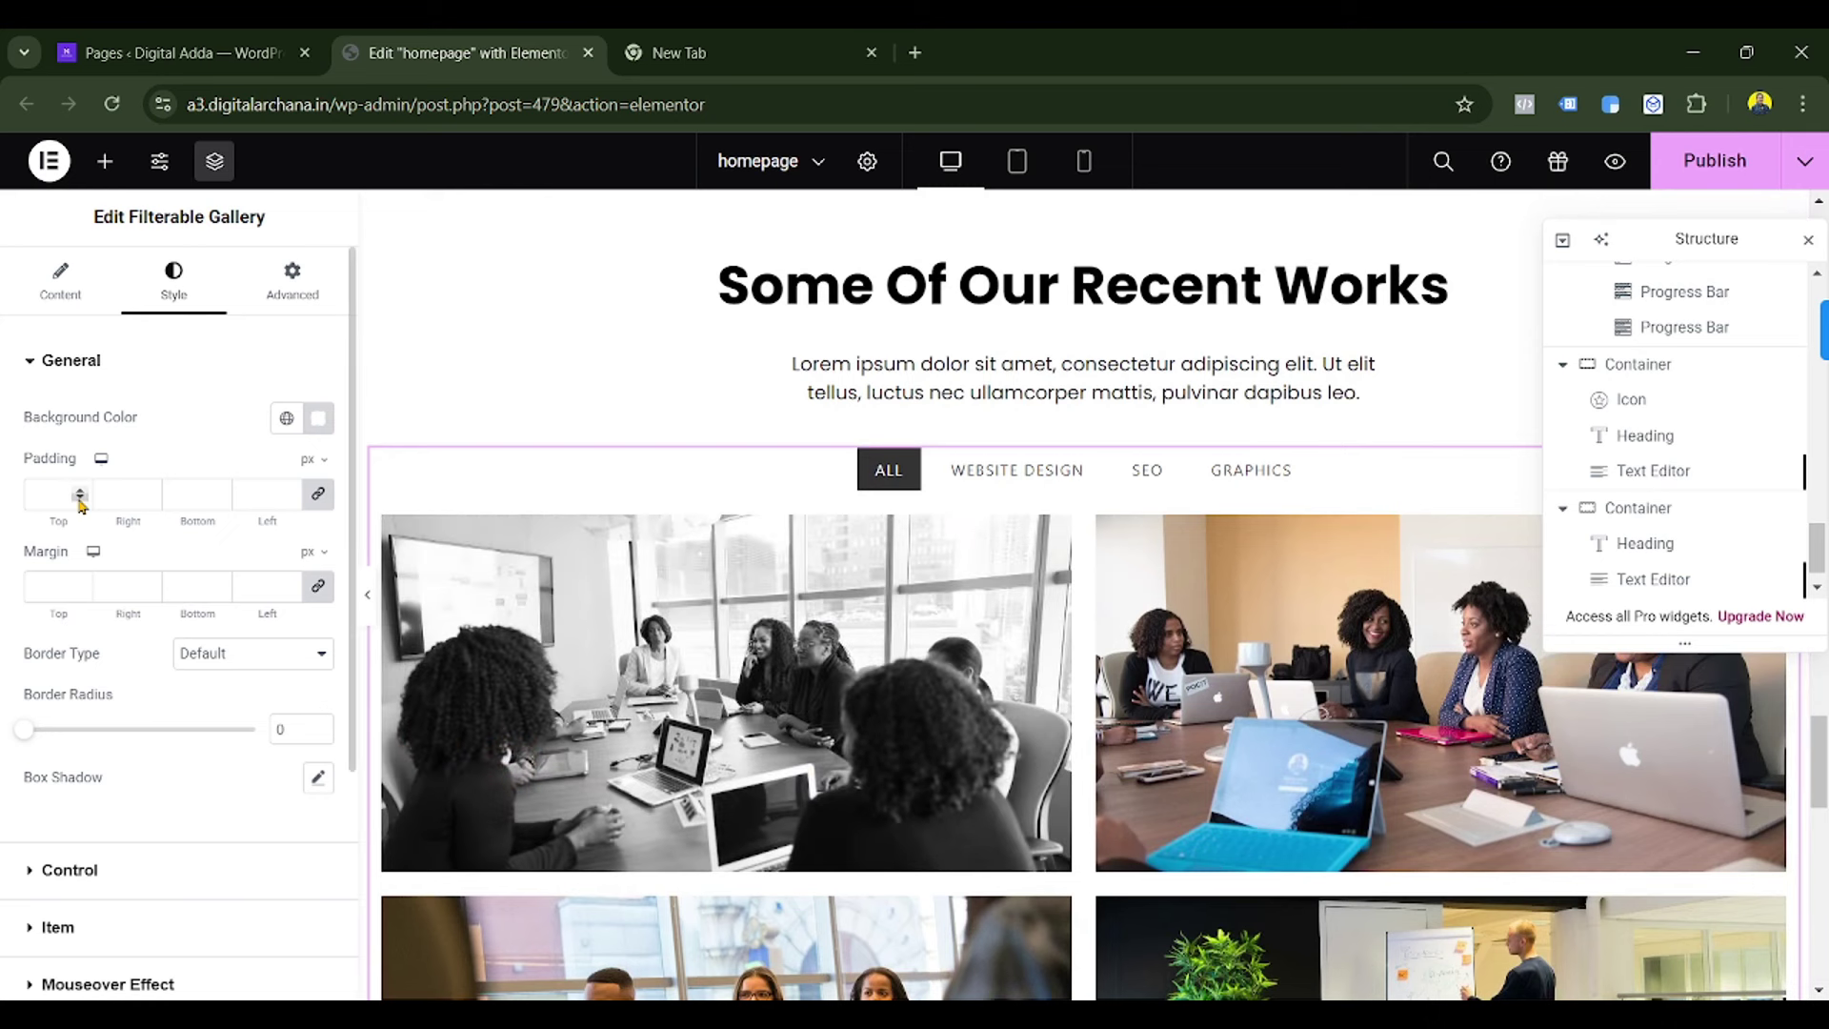
scroll(298, 640, "down", 1)
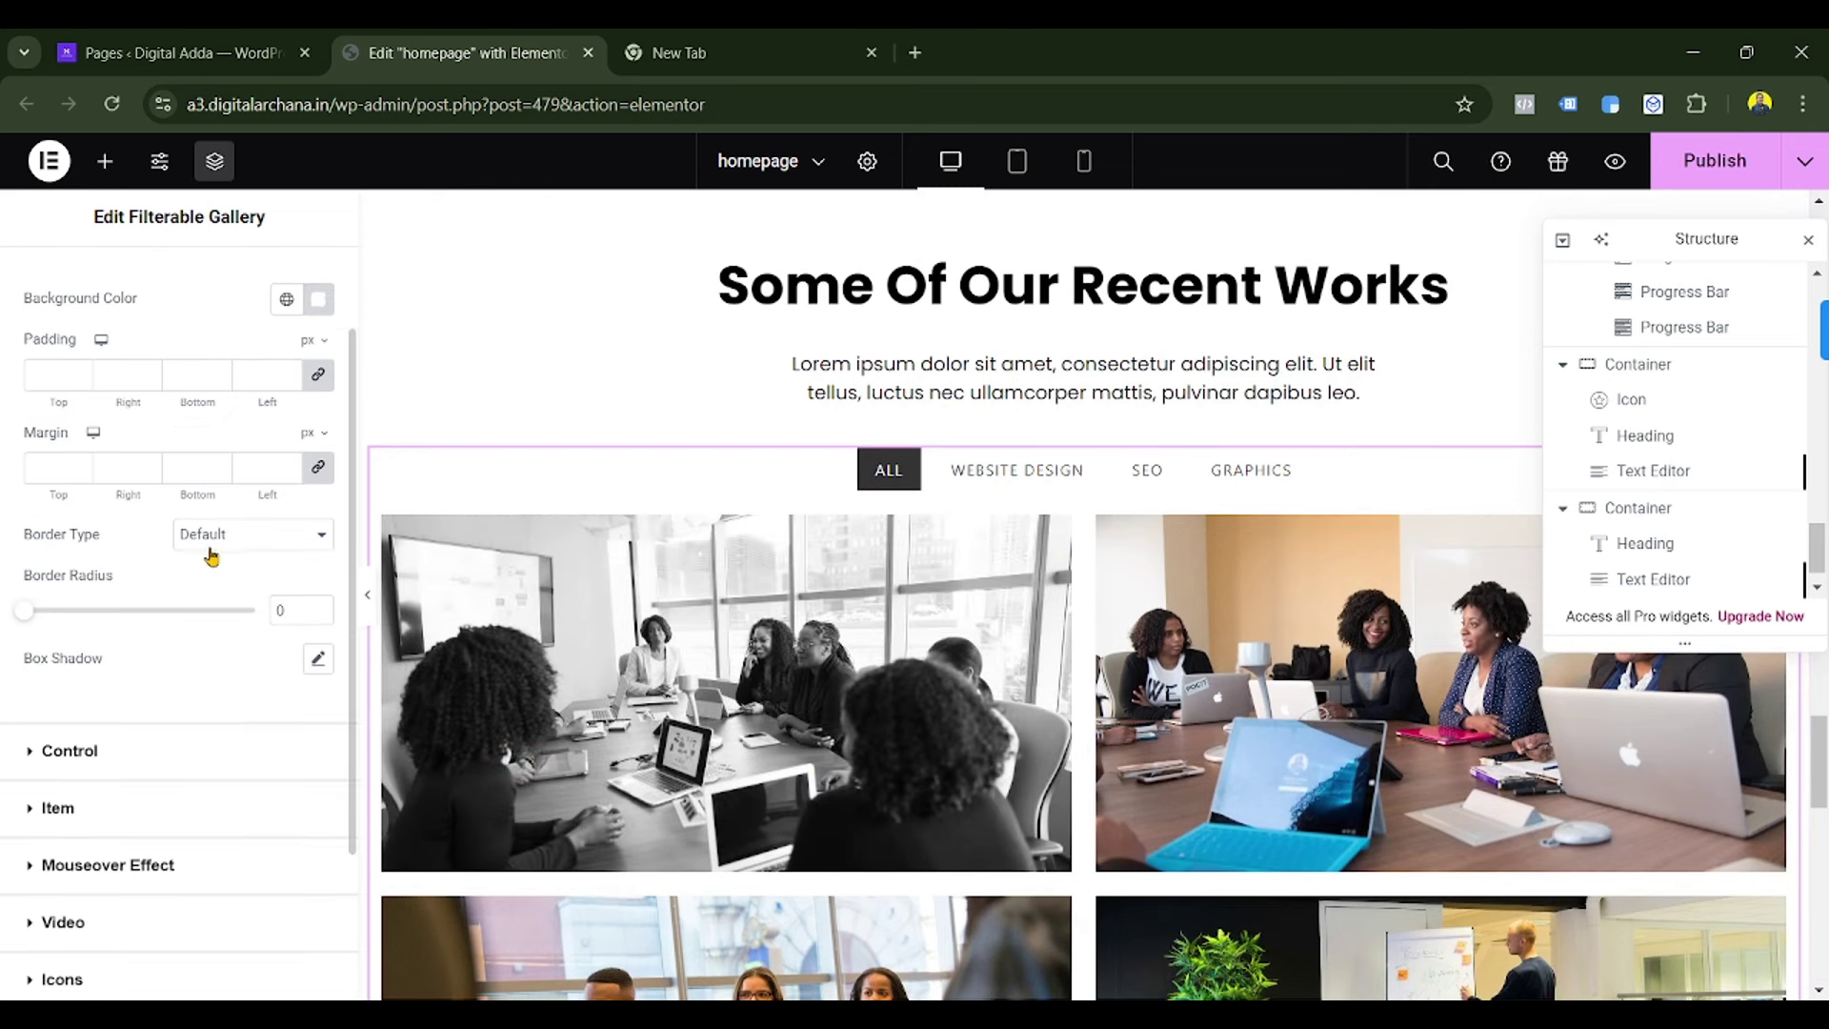
scroll(236, 553, "down", 1)
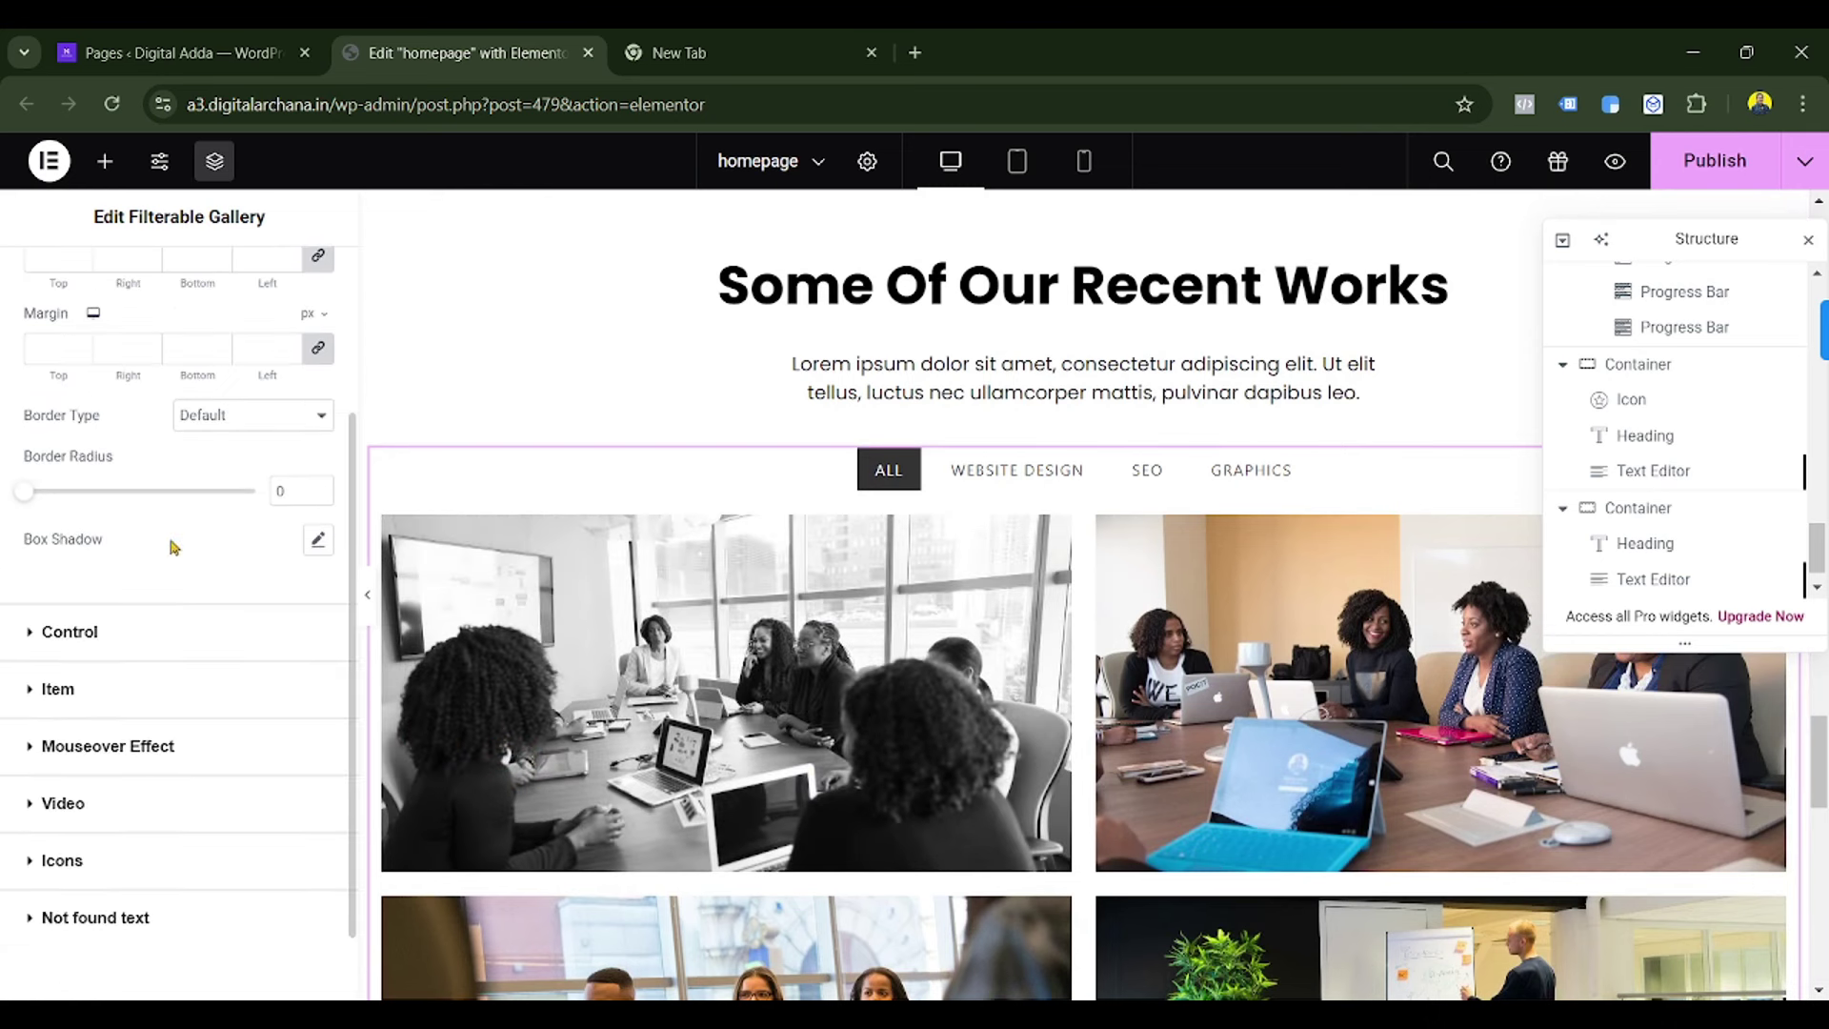
scroll(235, 586, "down", 1)
left_click(64, 561)
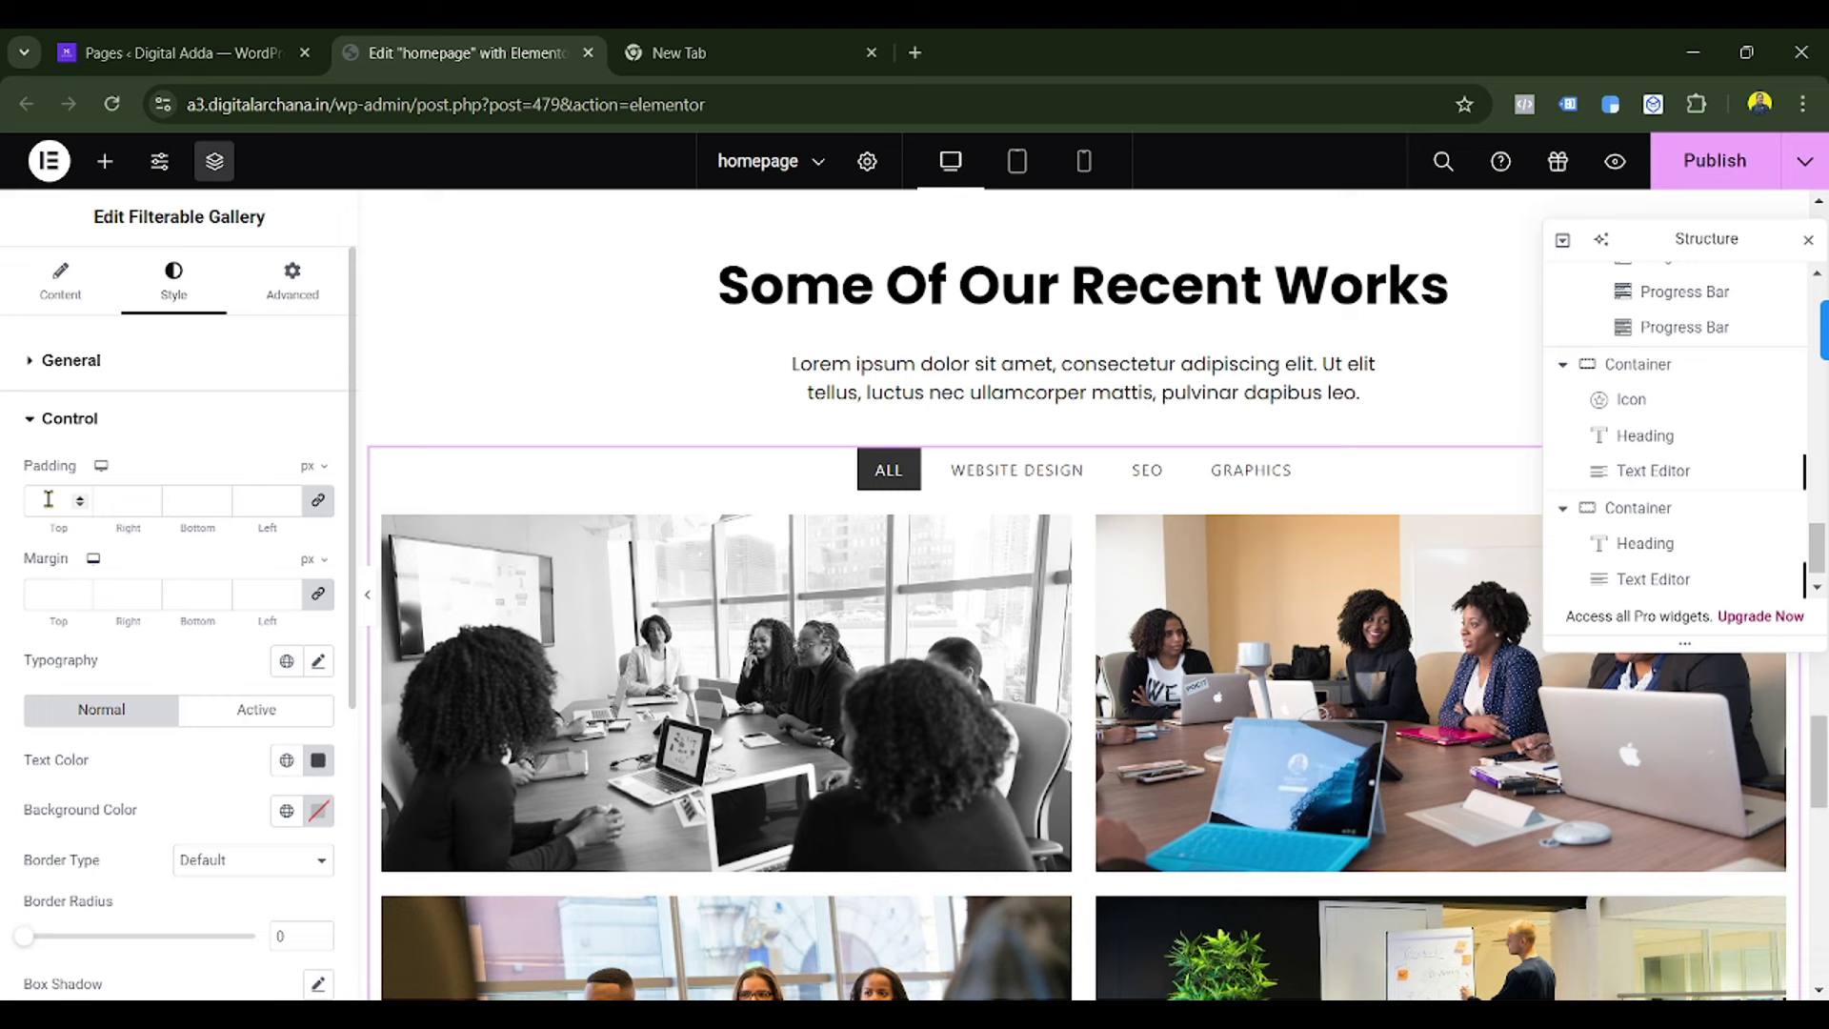
scroll(55, 600, "down", 3)
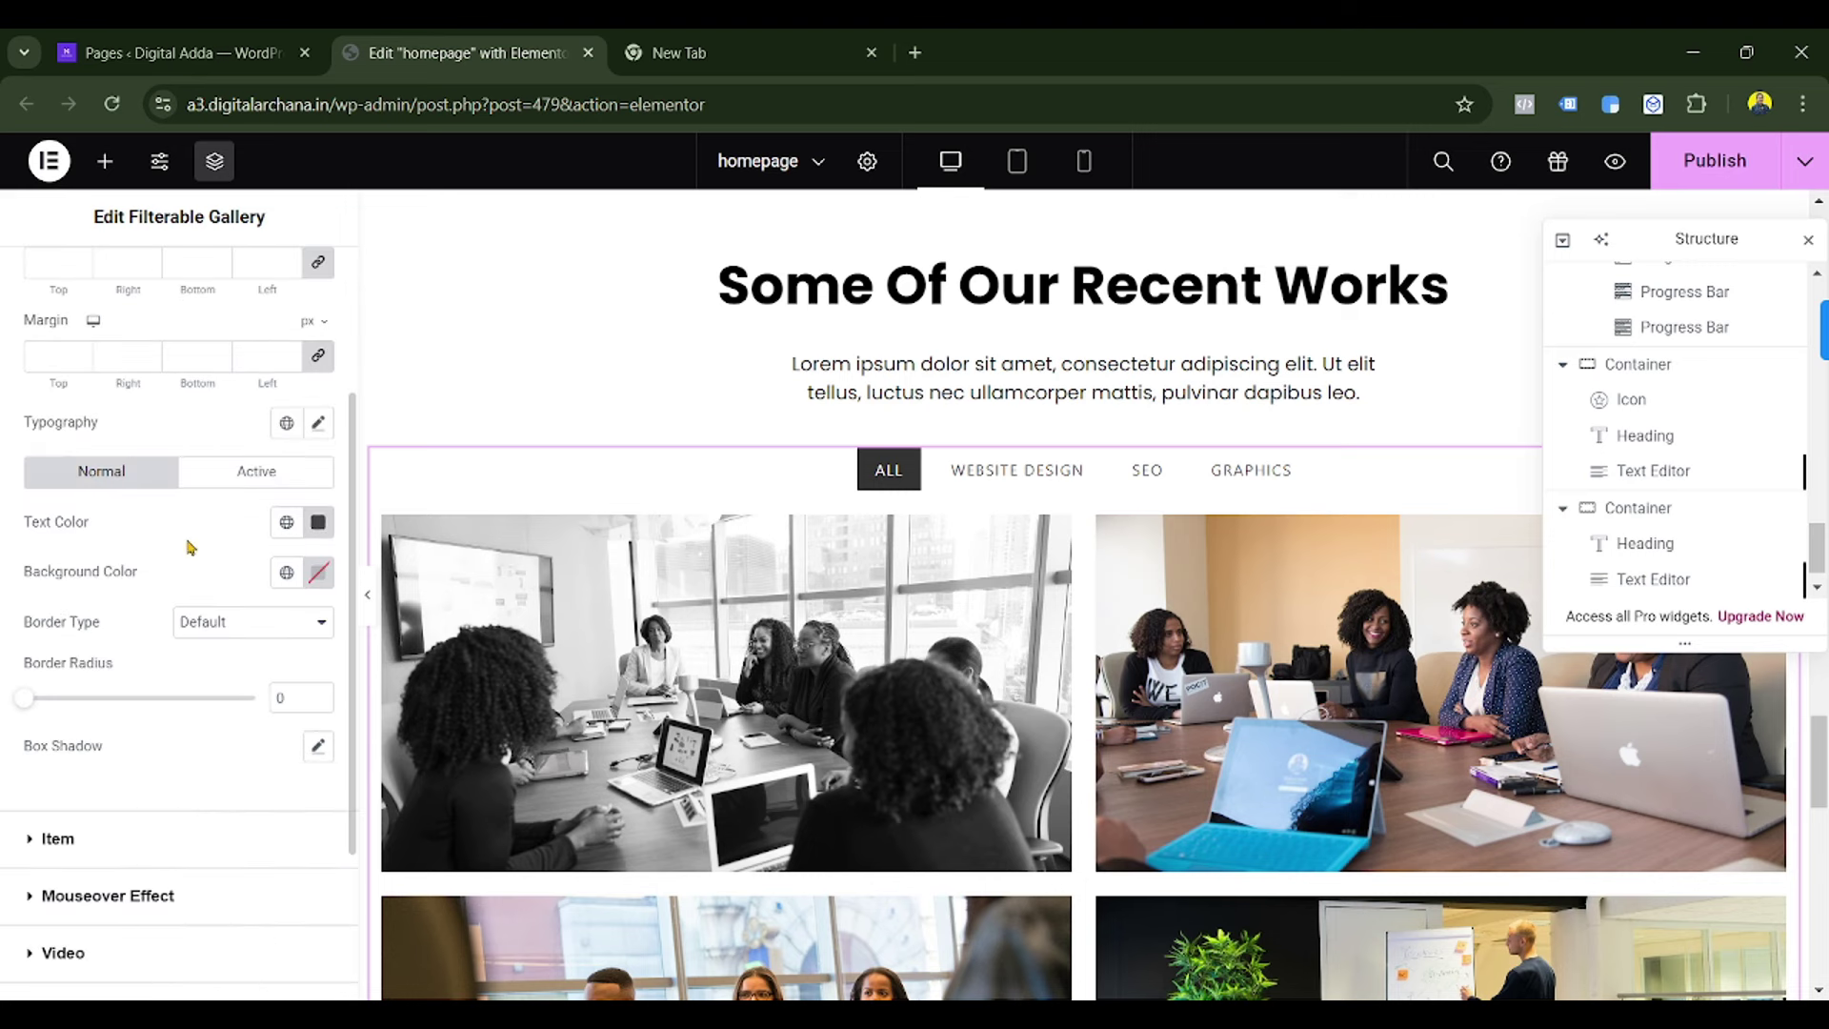
left_click(976, 479)
Give the active filter tab white text and an orange background.
left_click(252, 481)
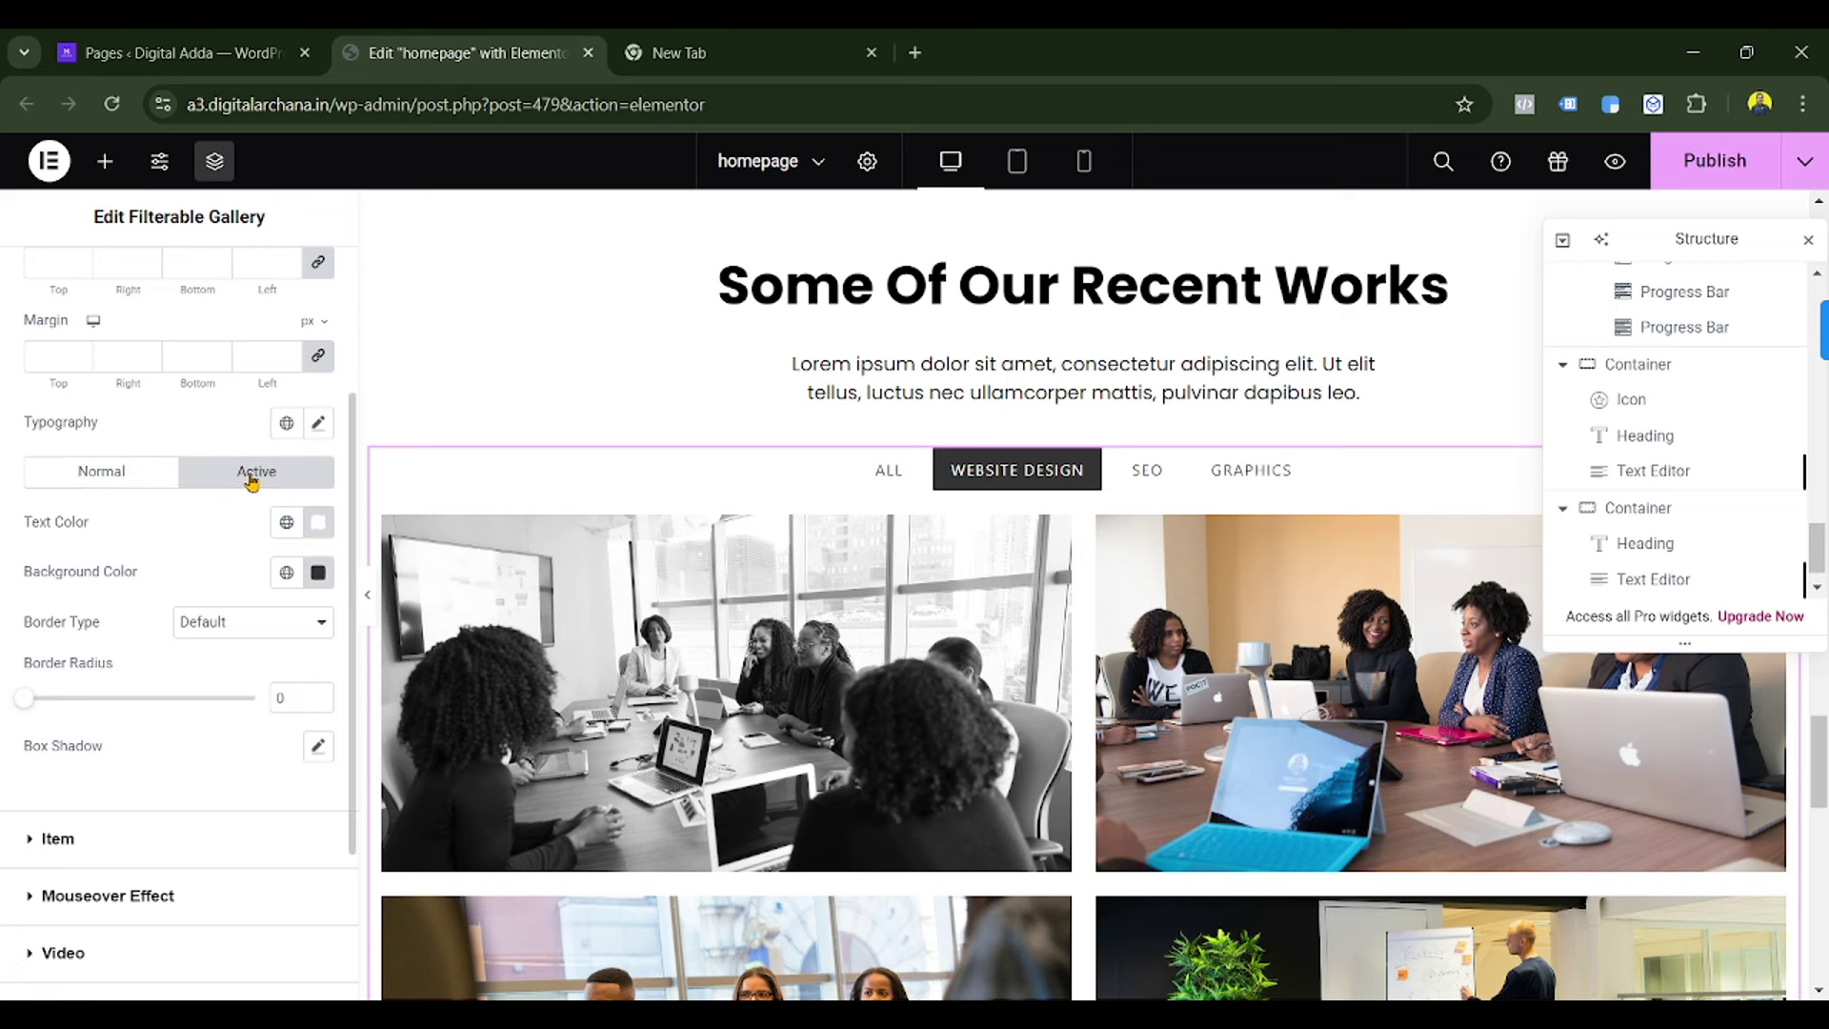
left_click(284, 523)
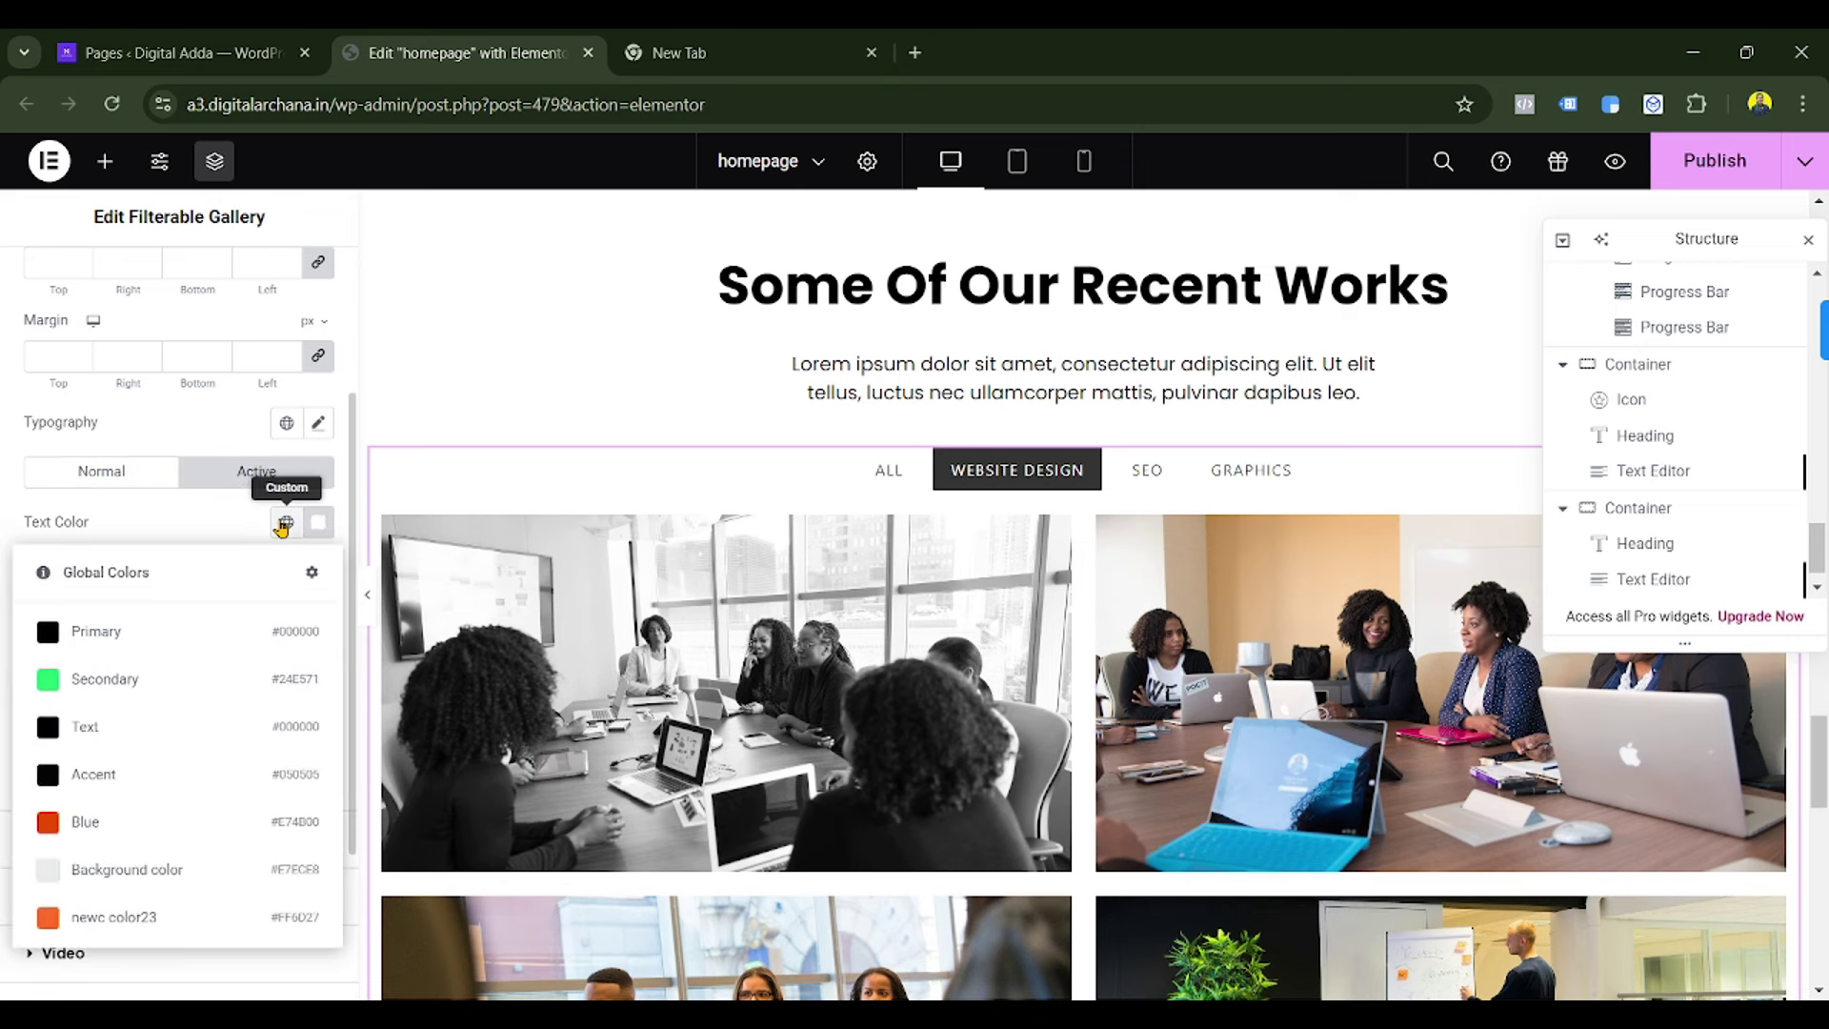
left_click(85, 821)
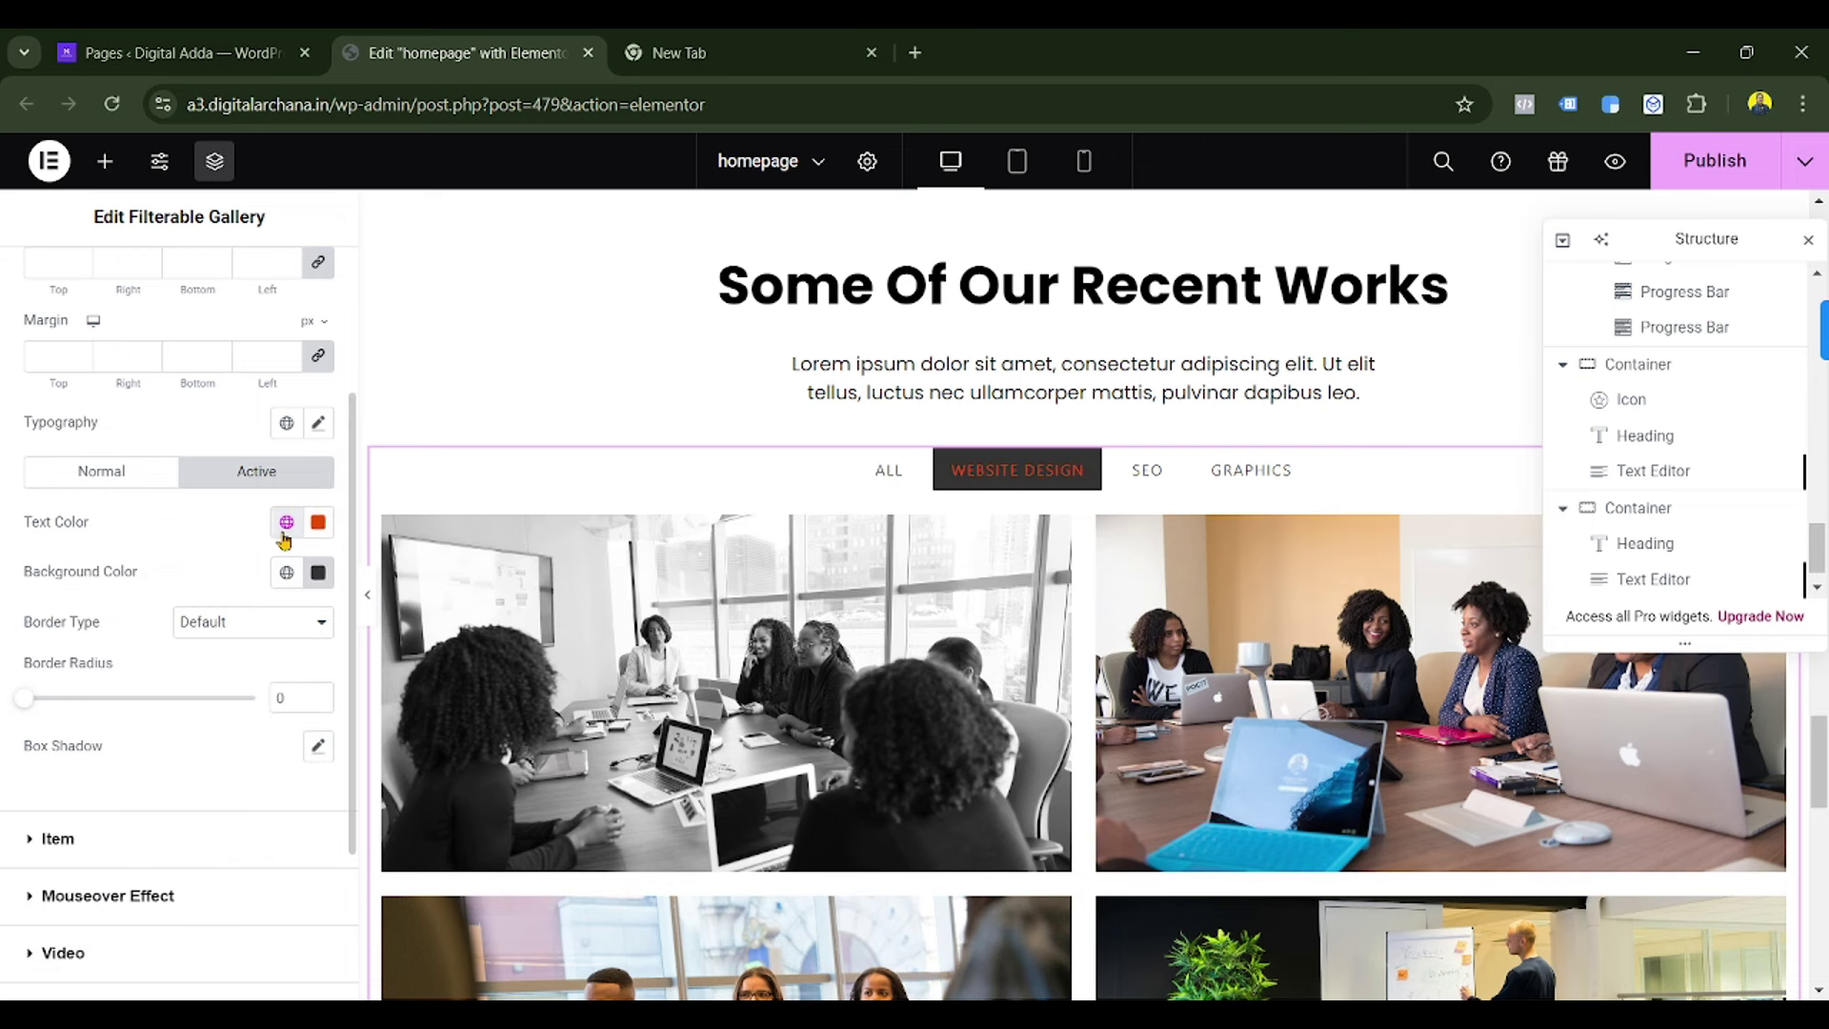
left_click(286, 522)
left_click(319, 522)
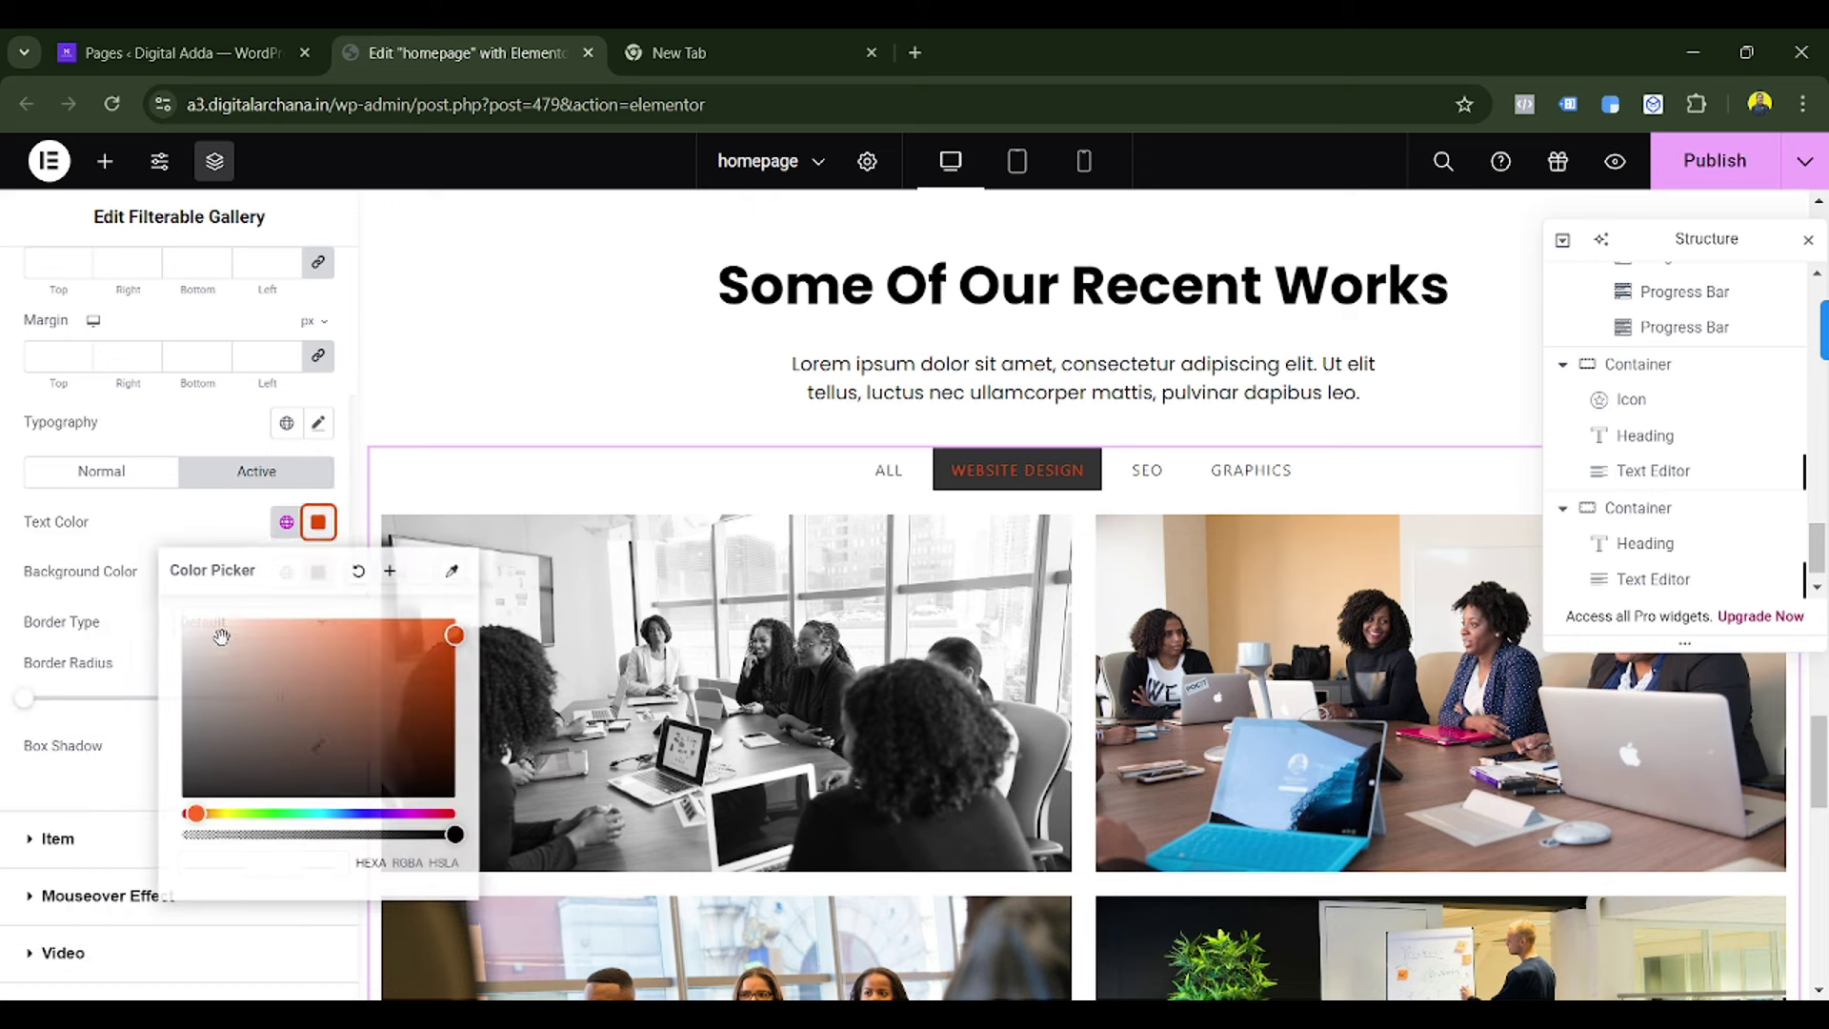
left_click(441, 569)
left_click(290, 553)
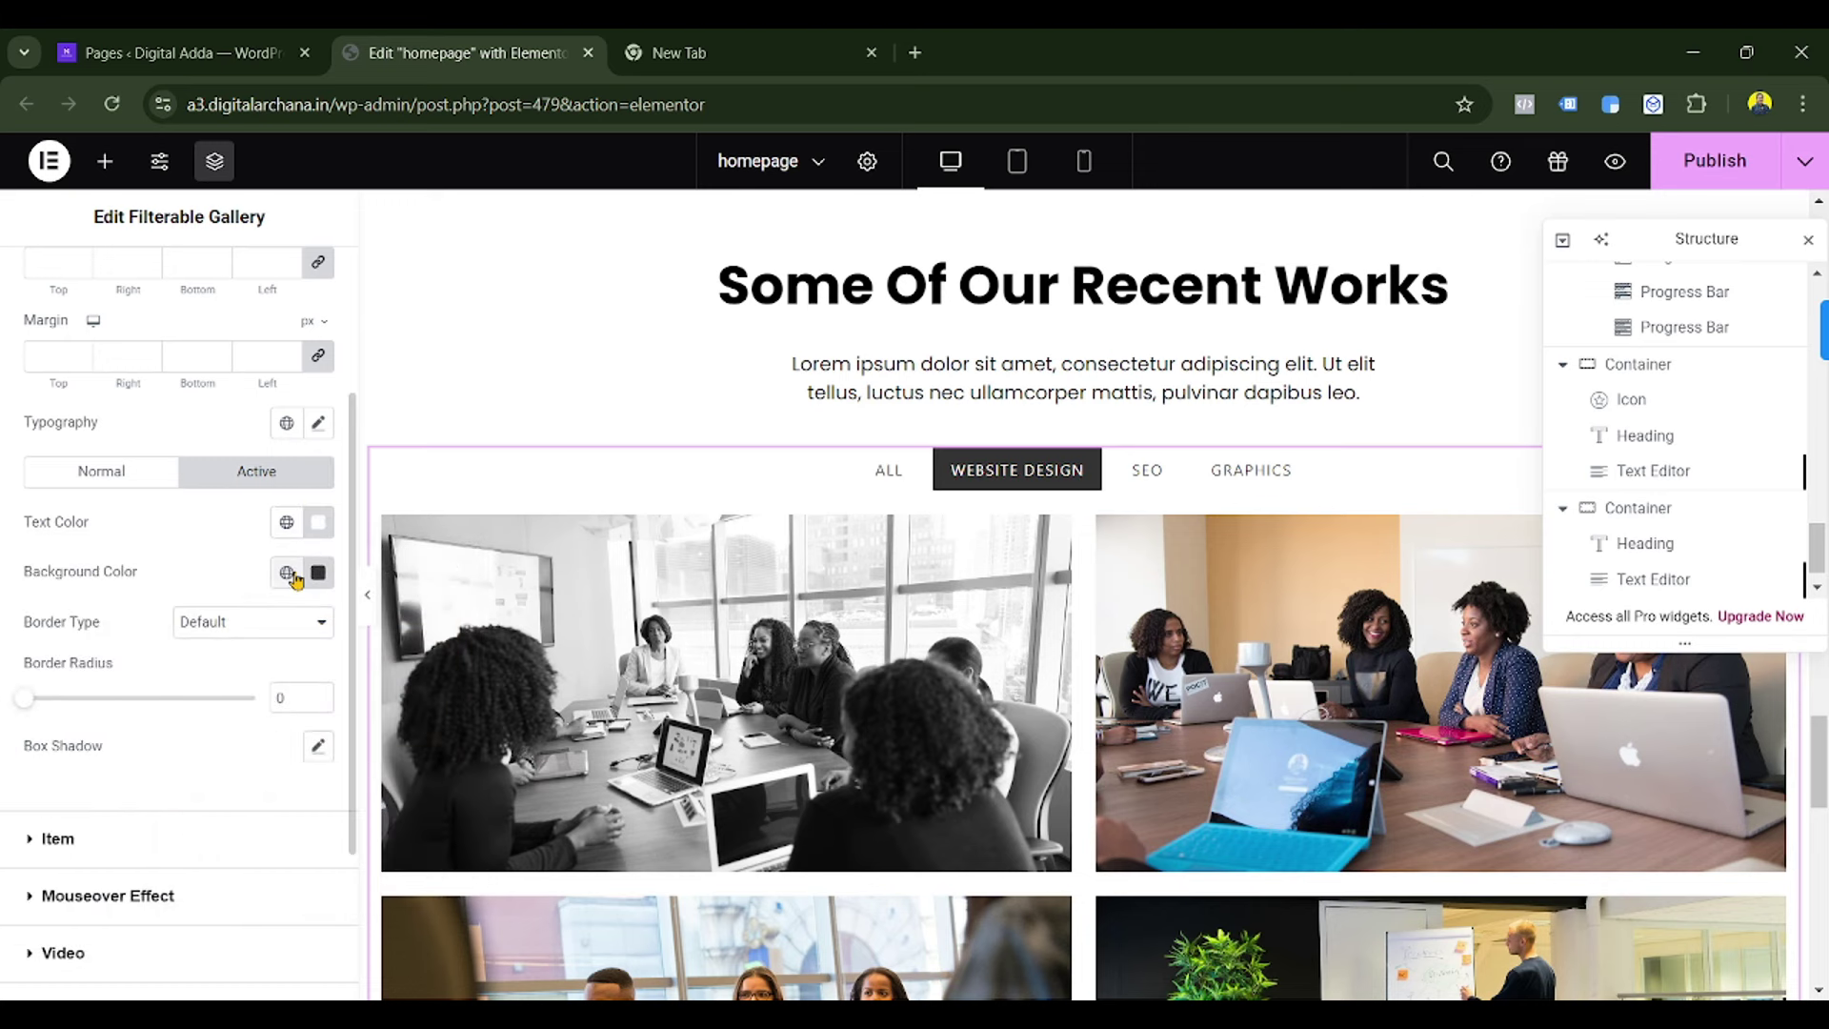
left_click(286, 573)
left_click(101, 971)
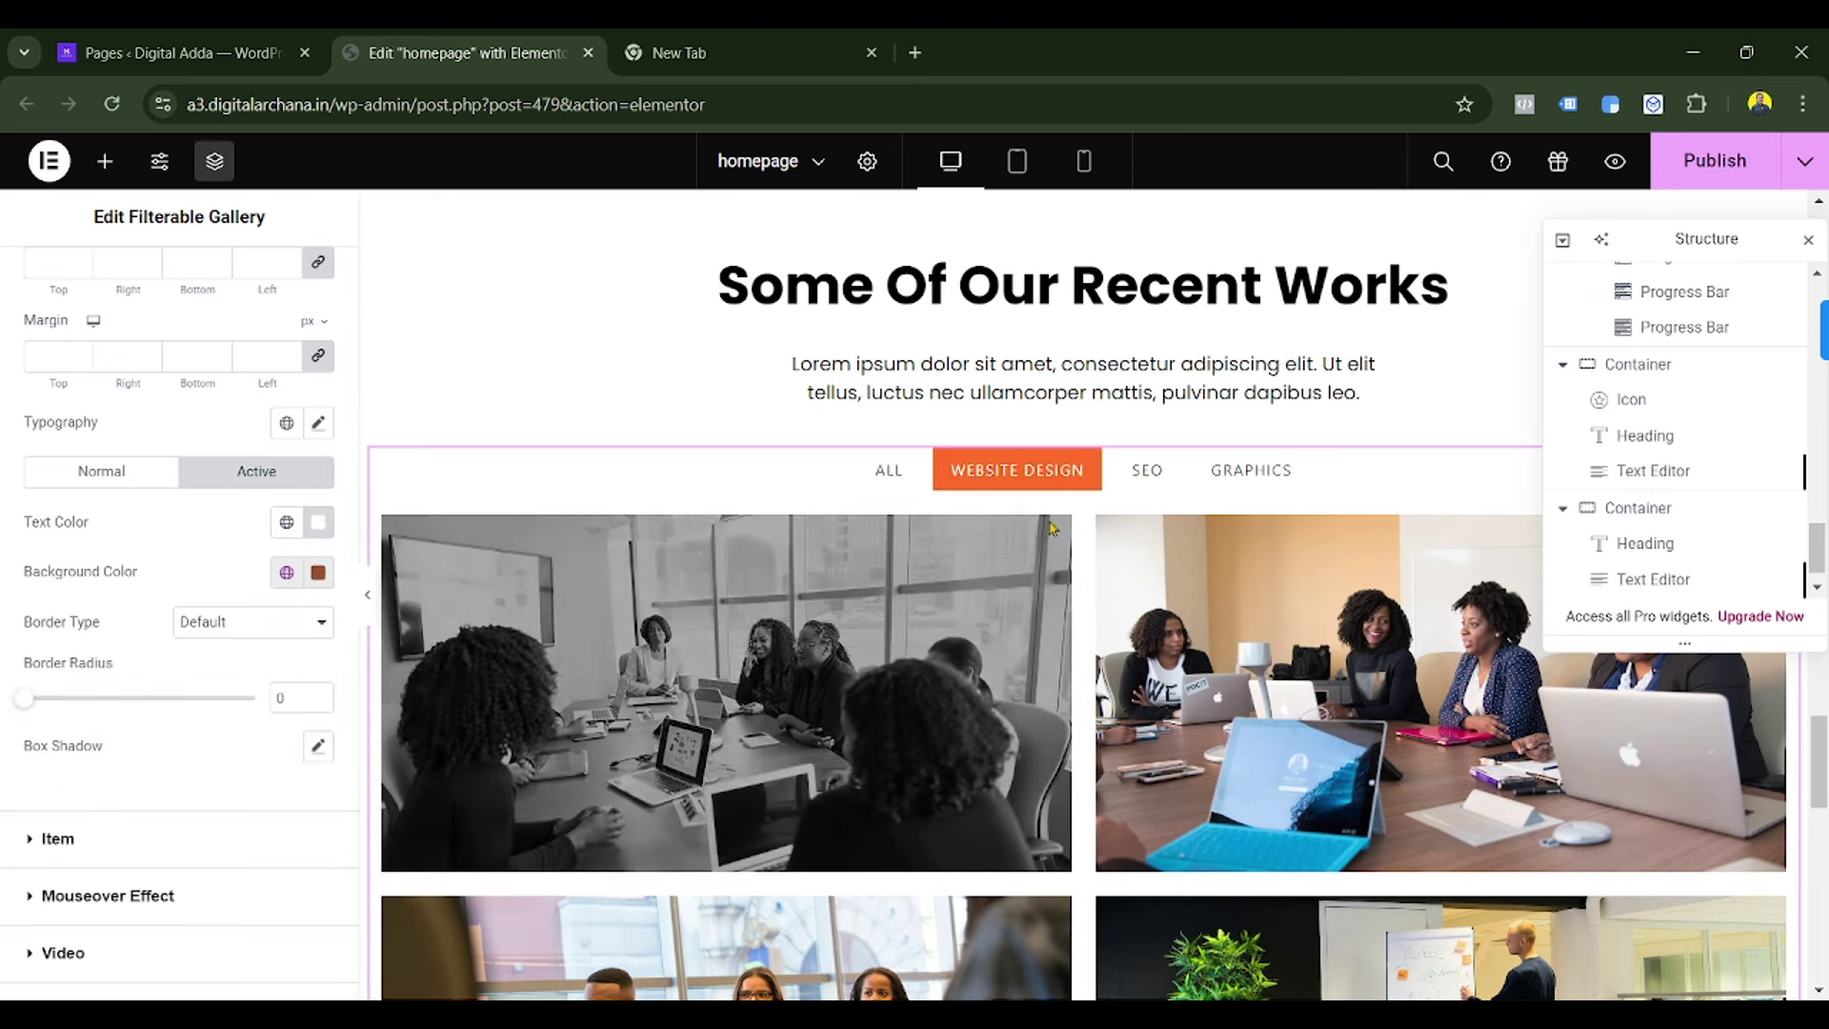
Set inactive filter tabs to Primary-colour text with no background, previewing the ALL filter.
left_click(102, 475)
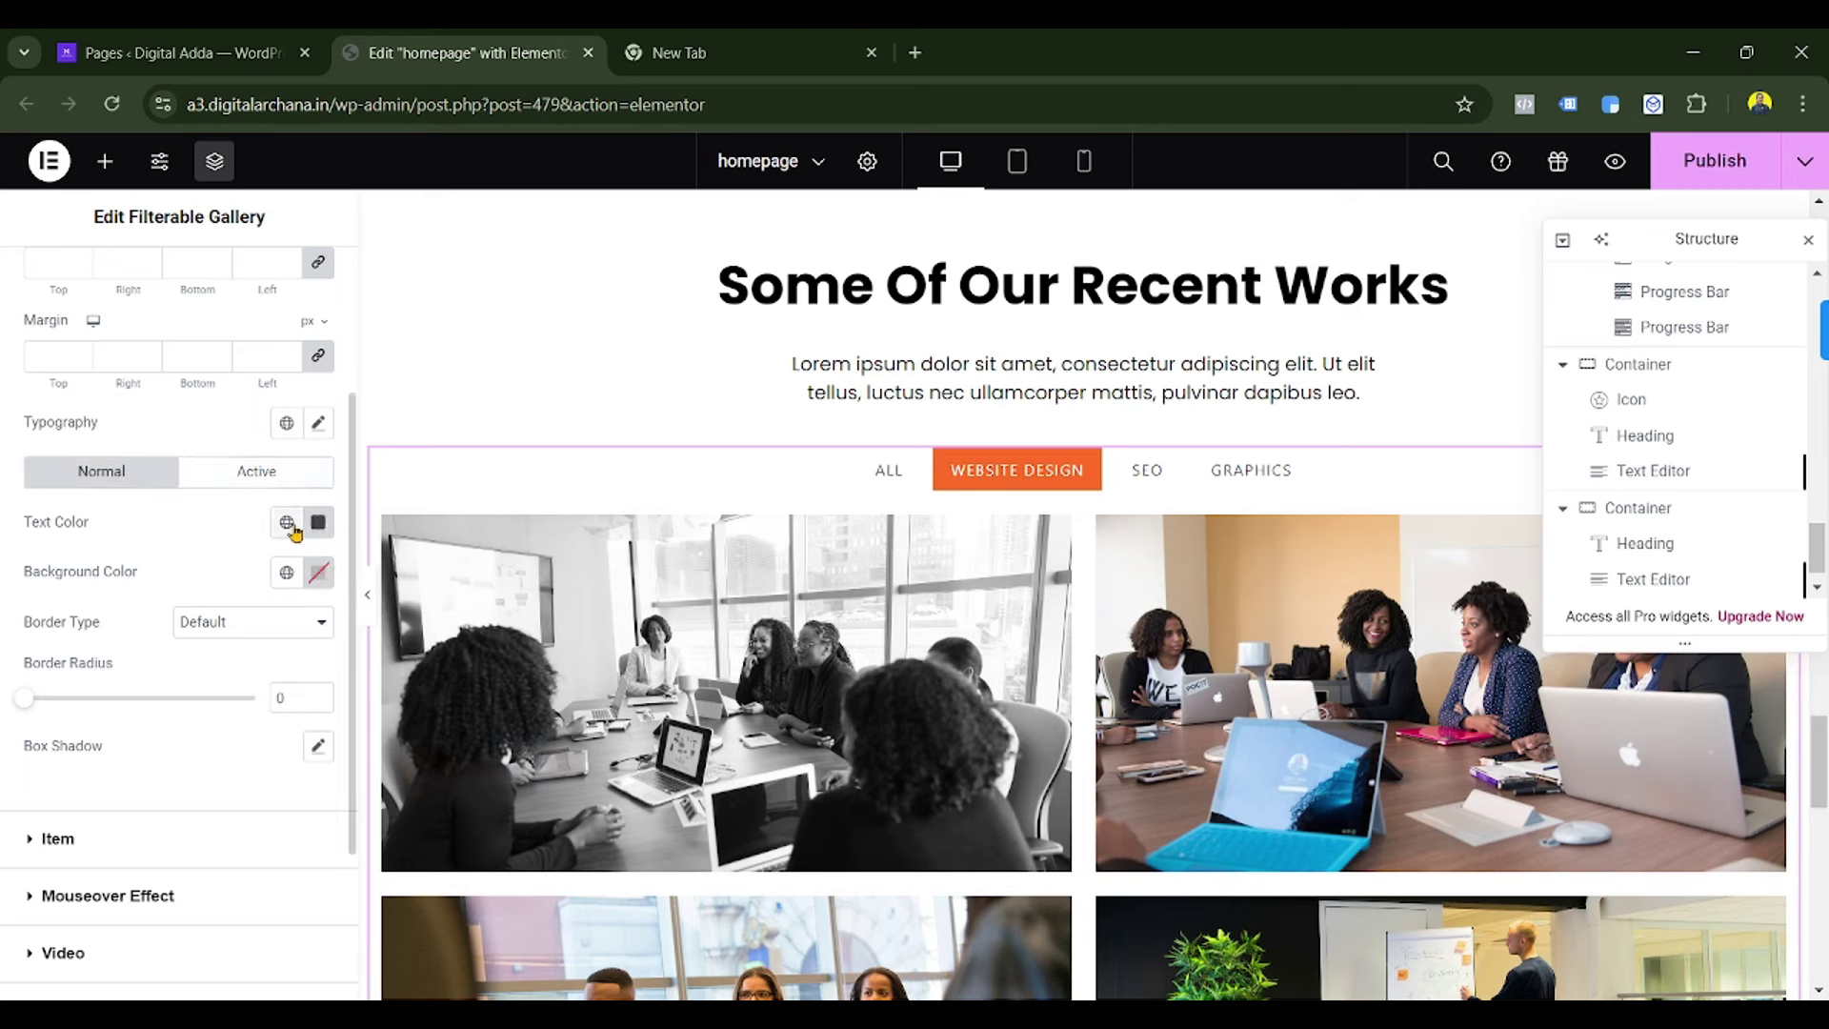
left_click(291, 524)
left_click(105, 634)
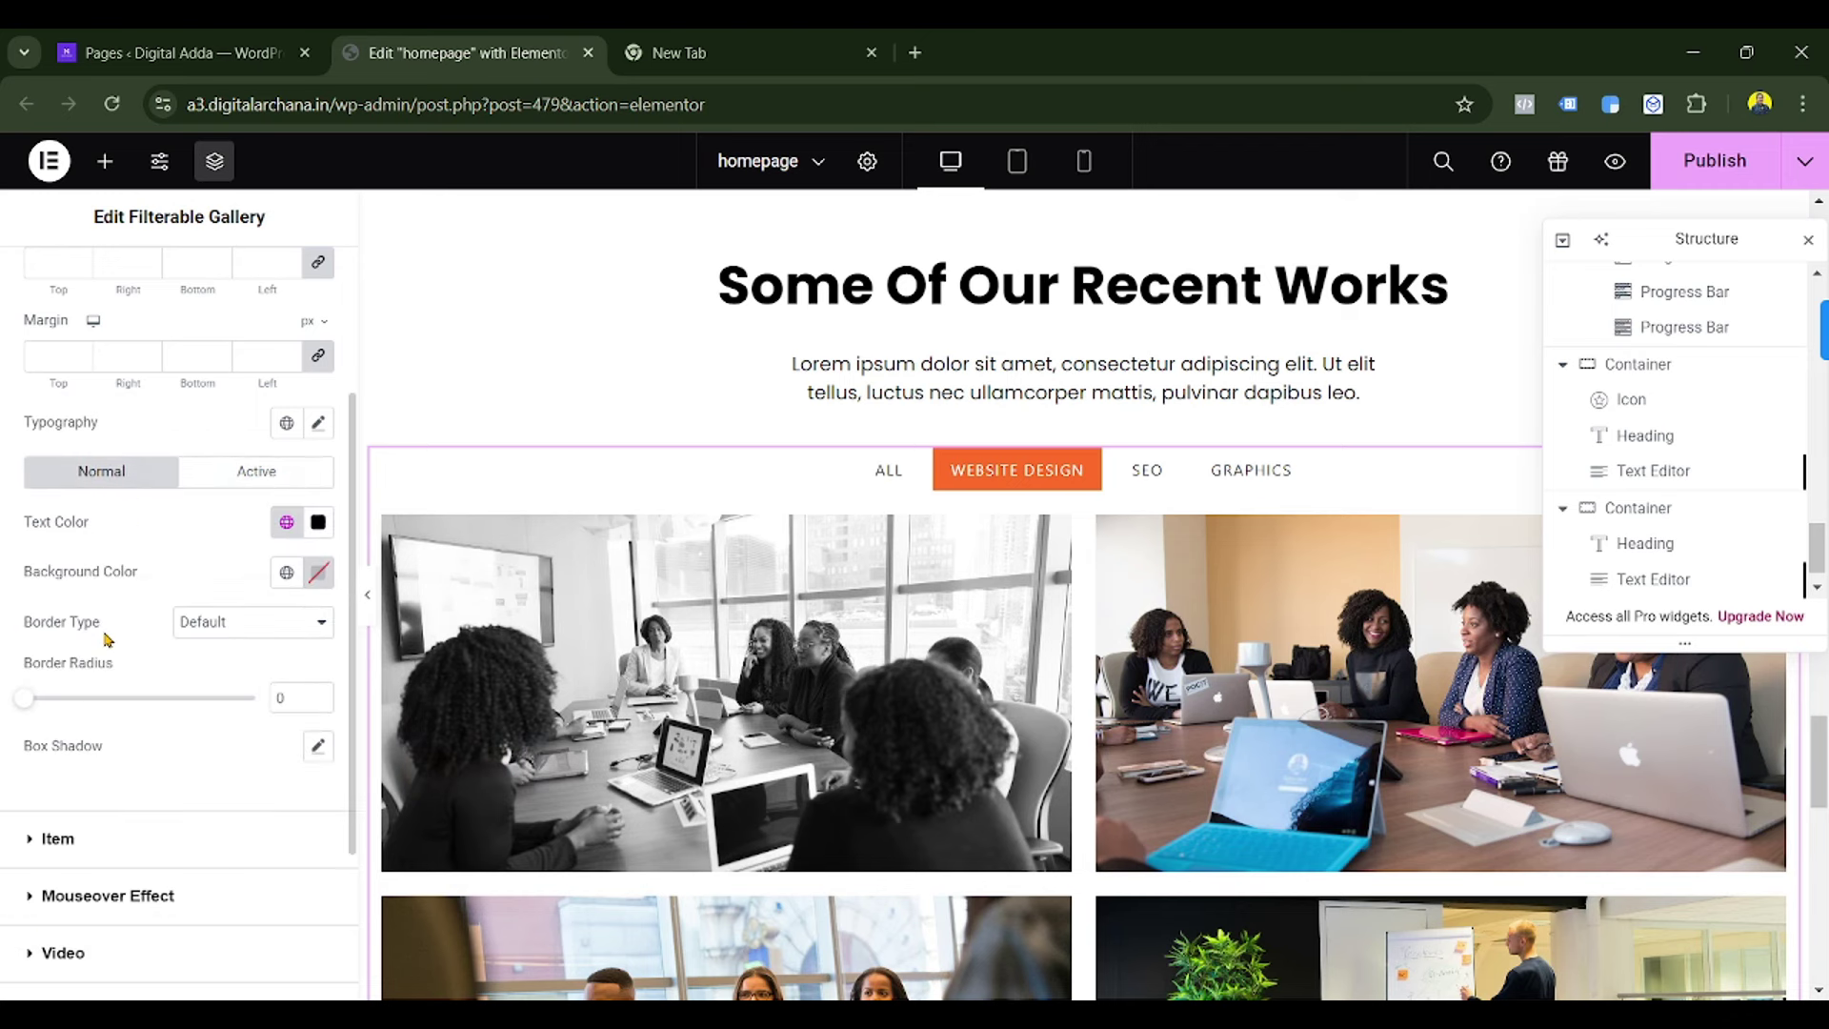
left_click(319, 574)
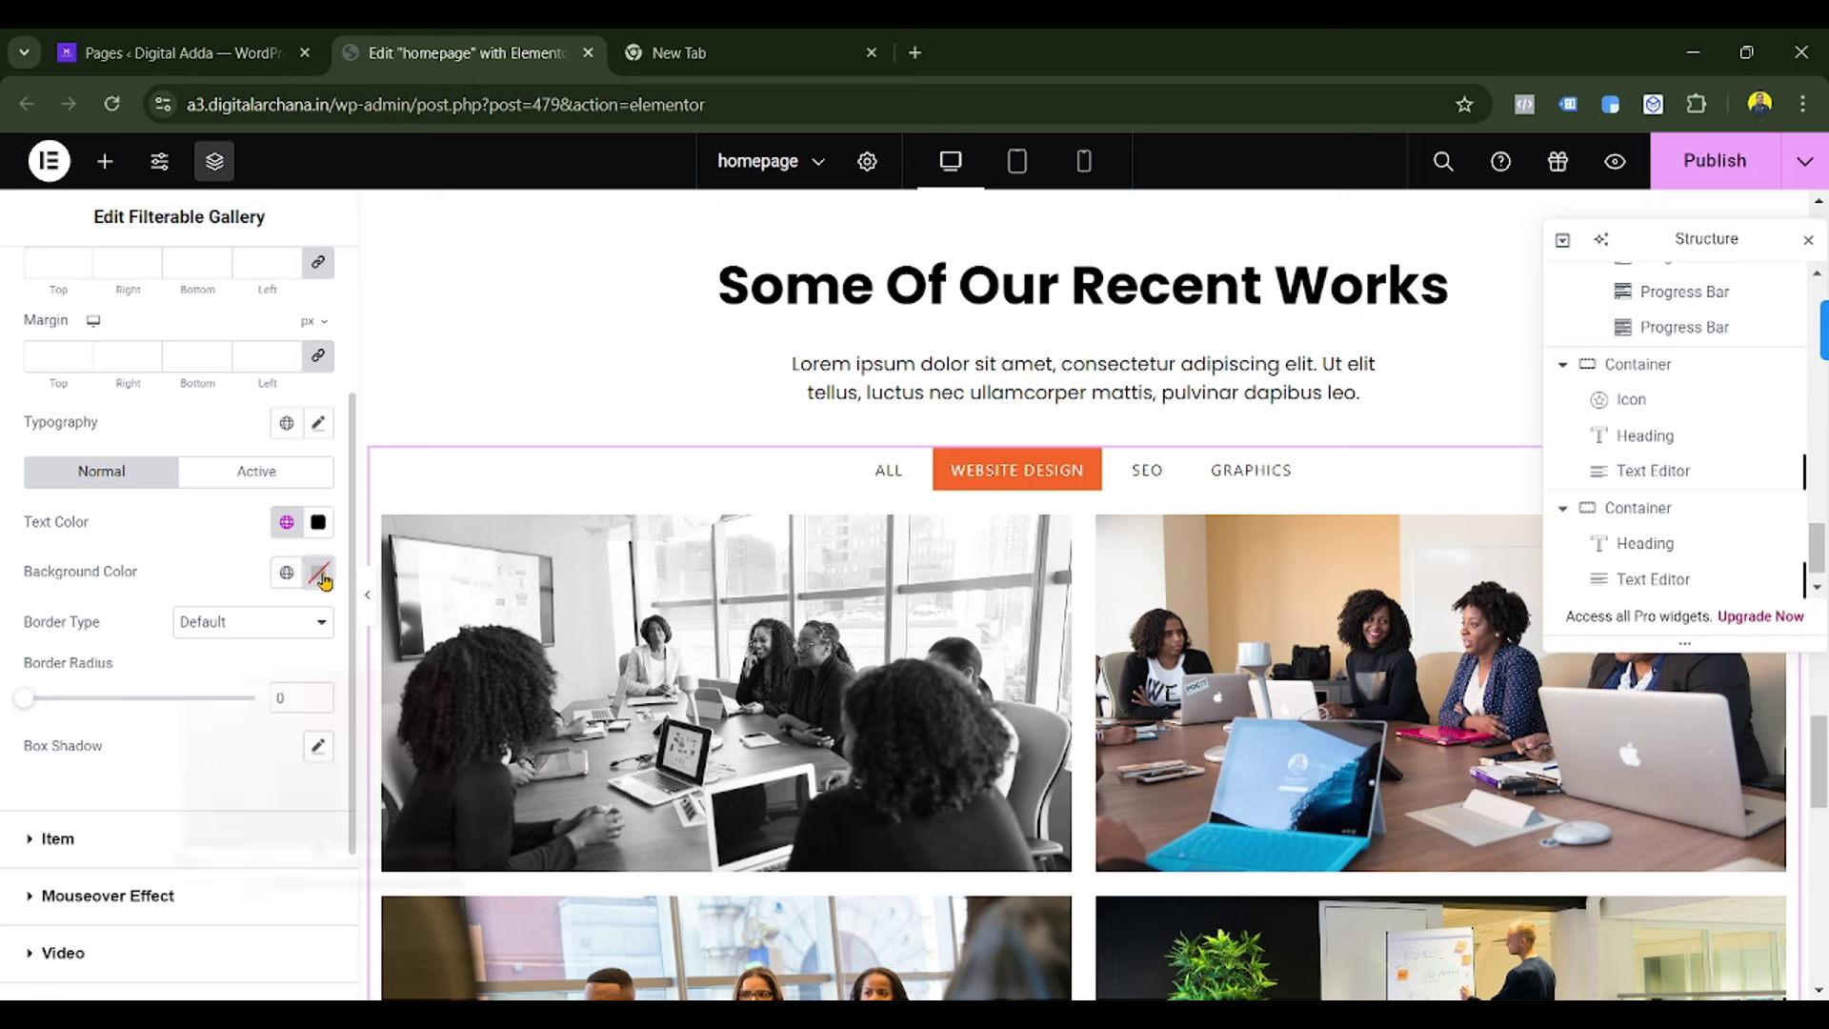
left_click(189, 572)
left_click(320, 575)
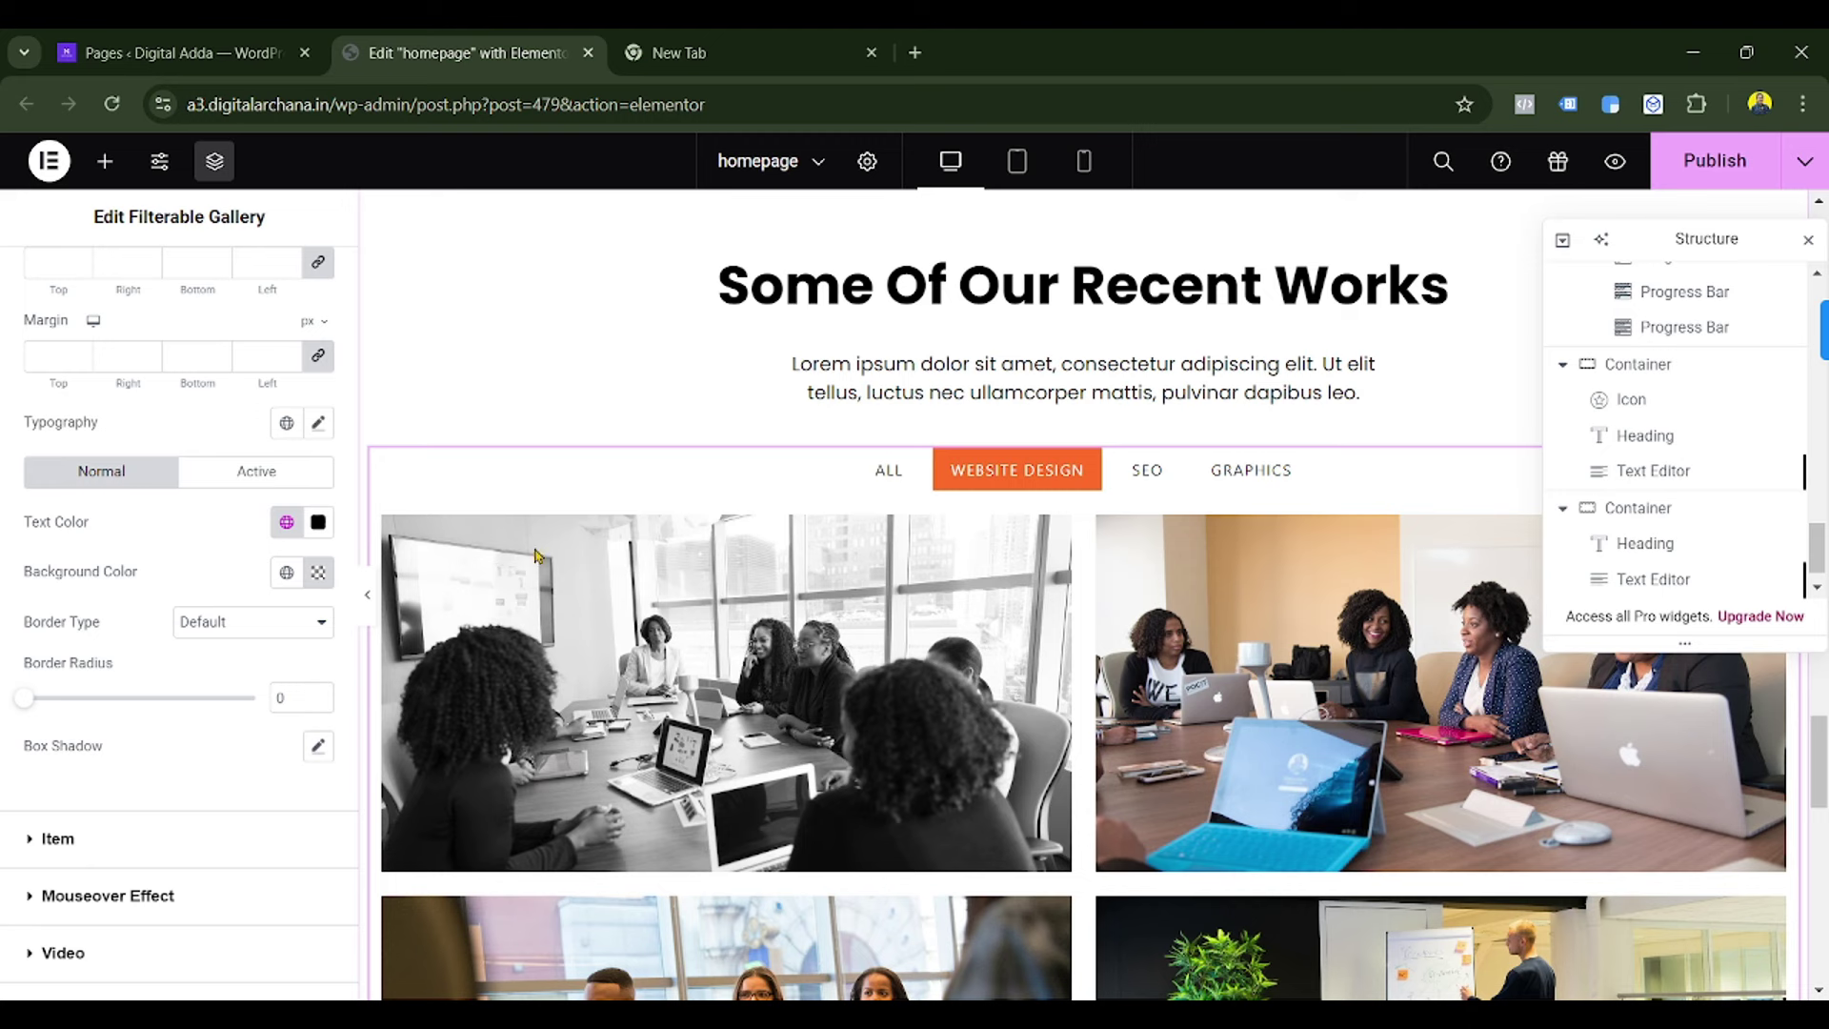
left_click(888, 472)
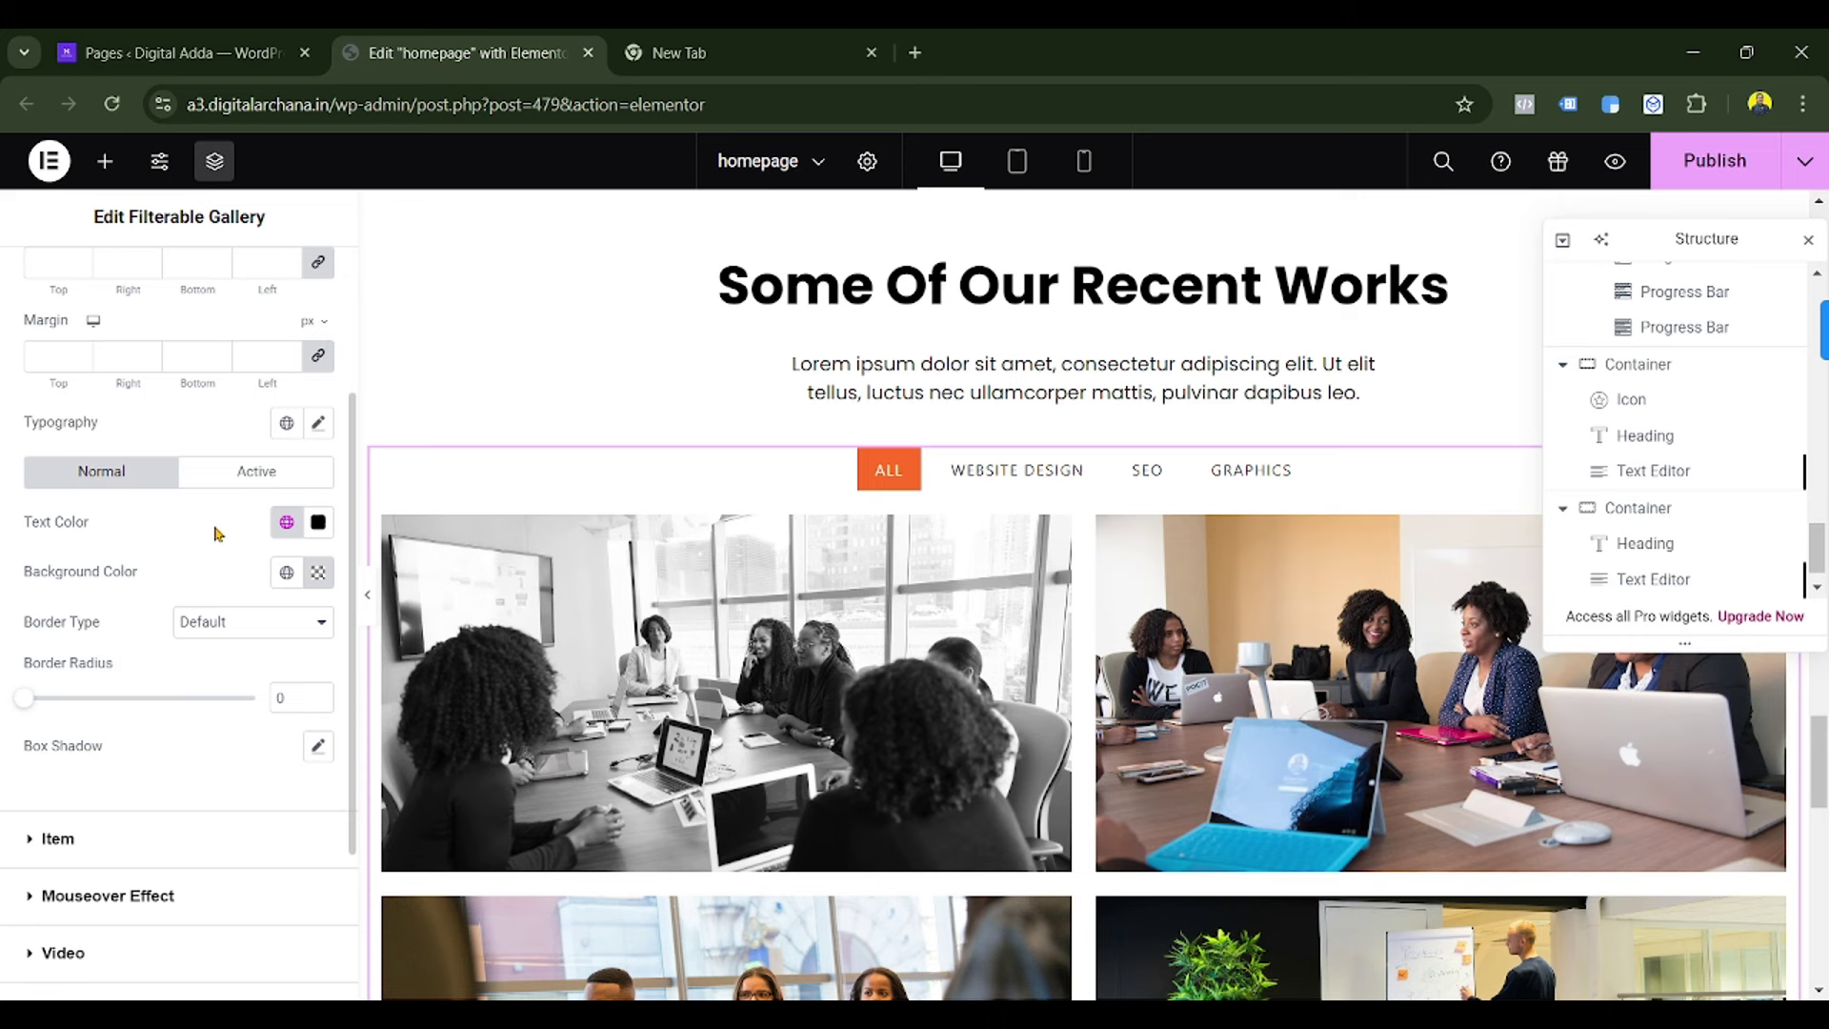
Keep the default border style and give the filter tabs a 5 px border radius.
left_click(219, 631)
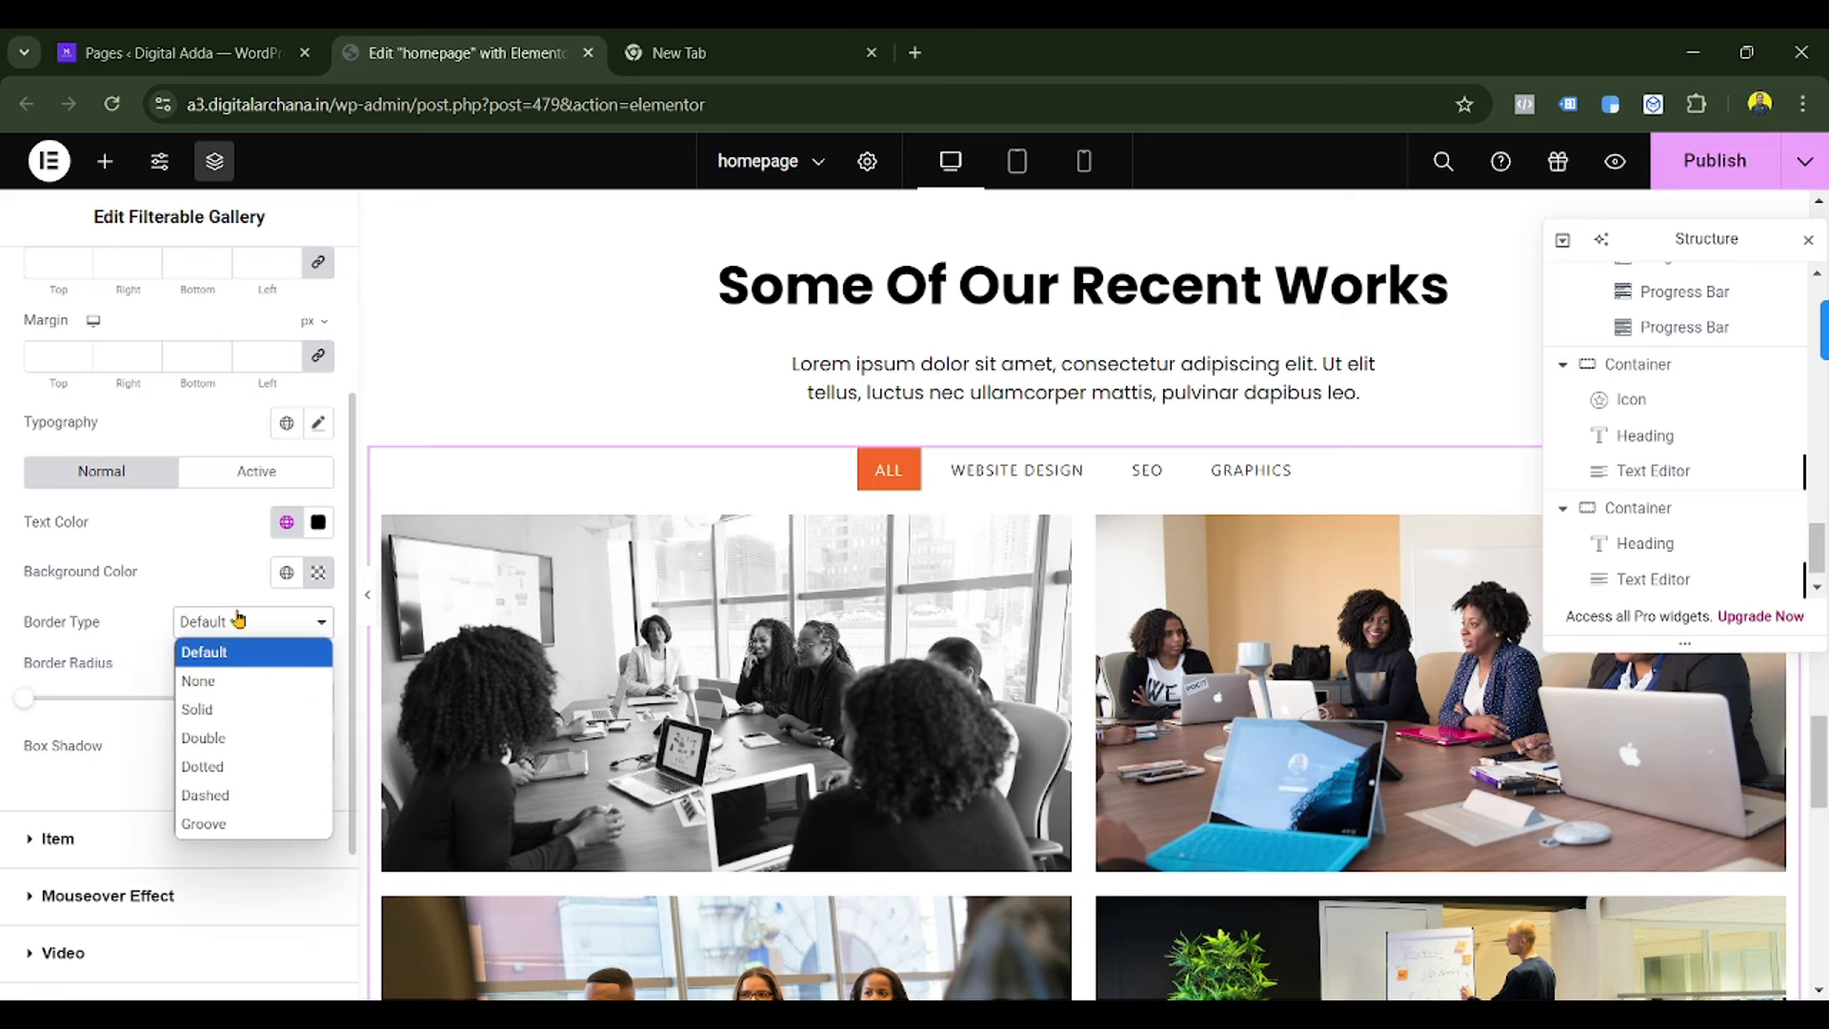
left_click(217, 652)
type("5")
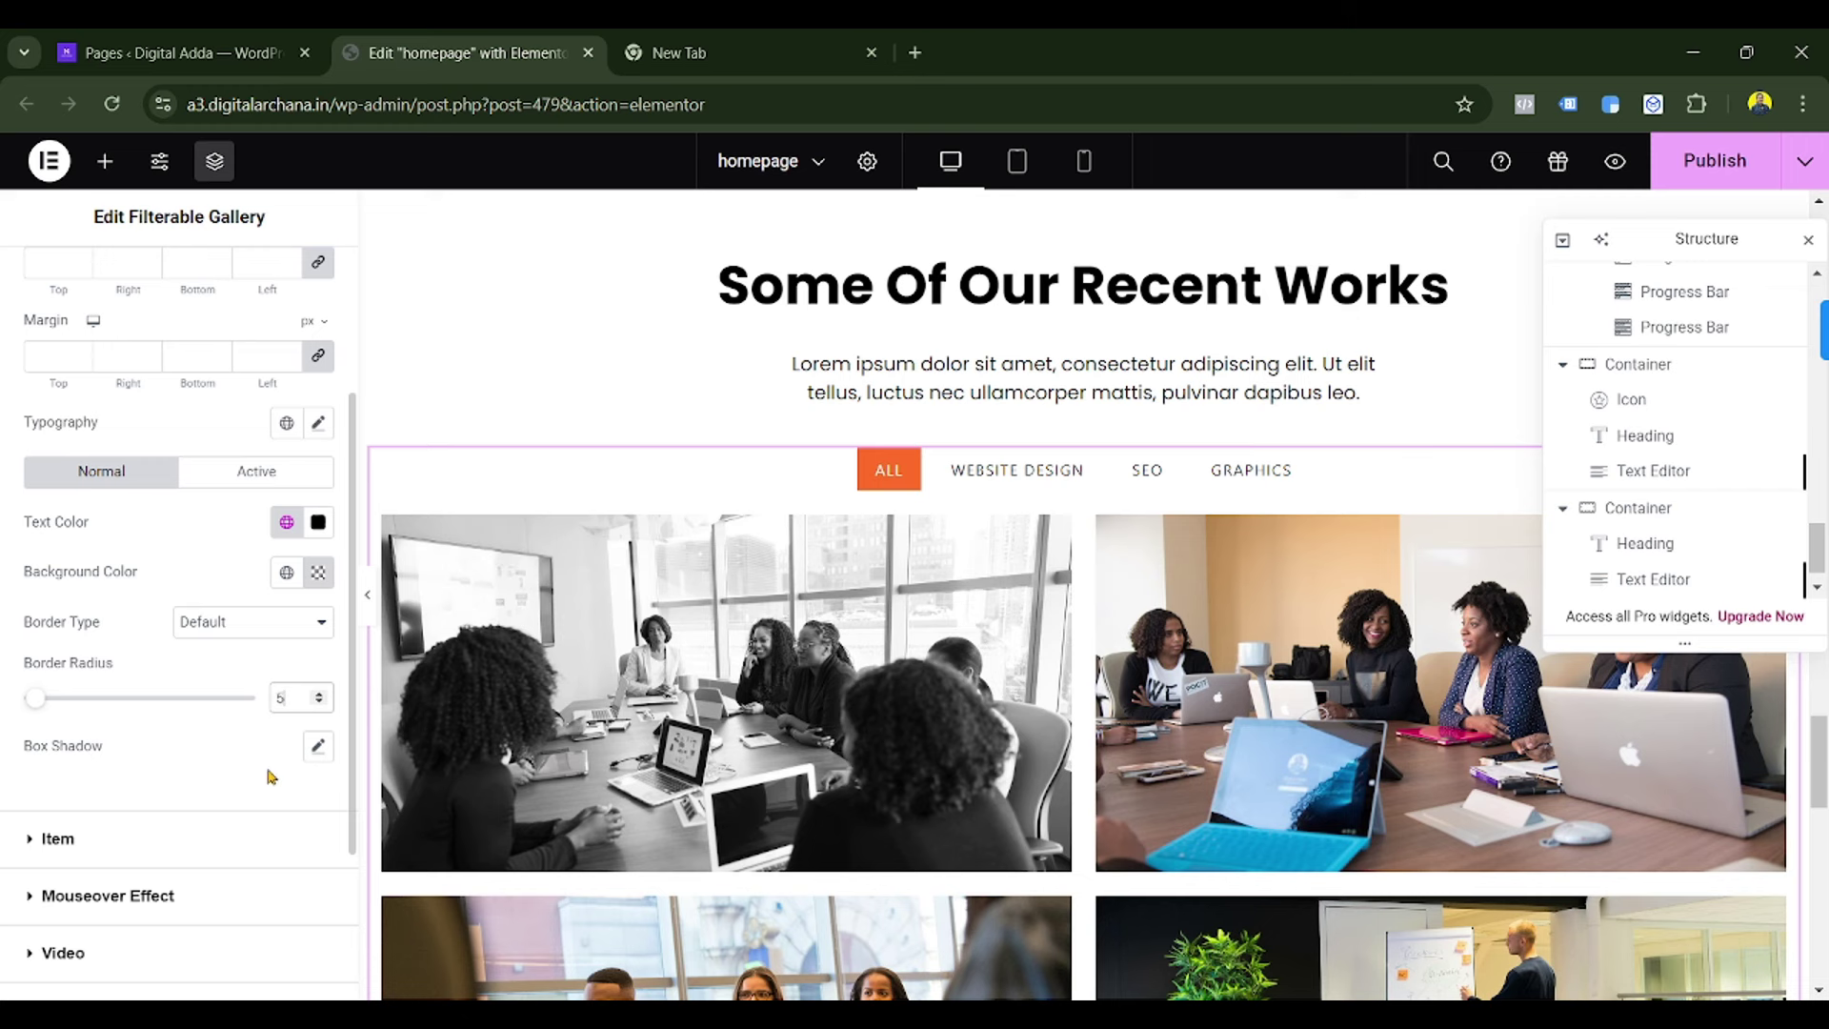
scroll(269, 777, "down", 2)
left_click(76, 730)
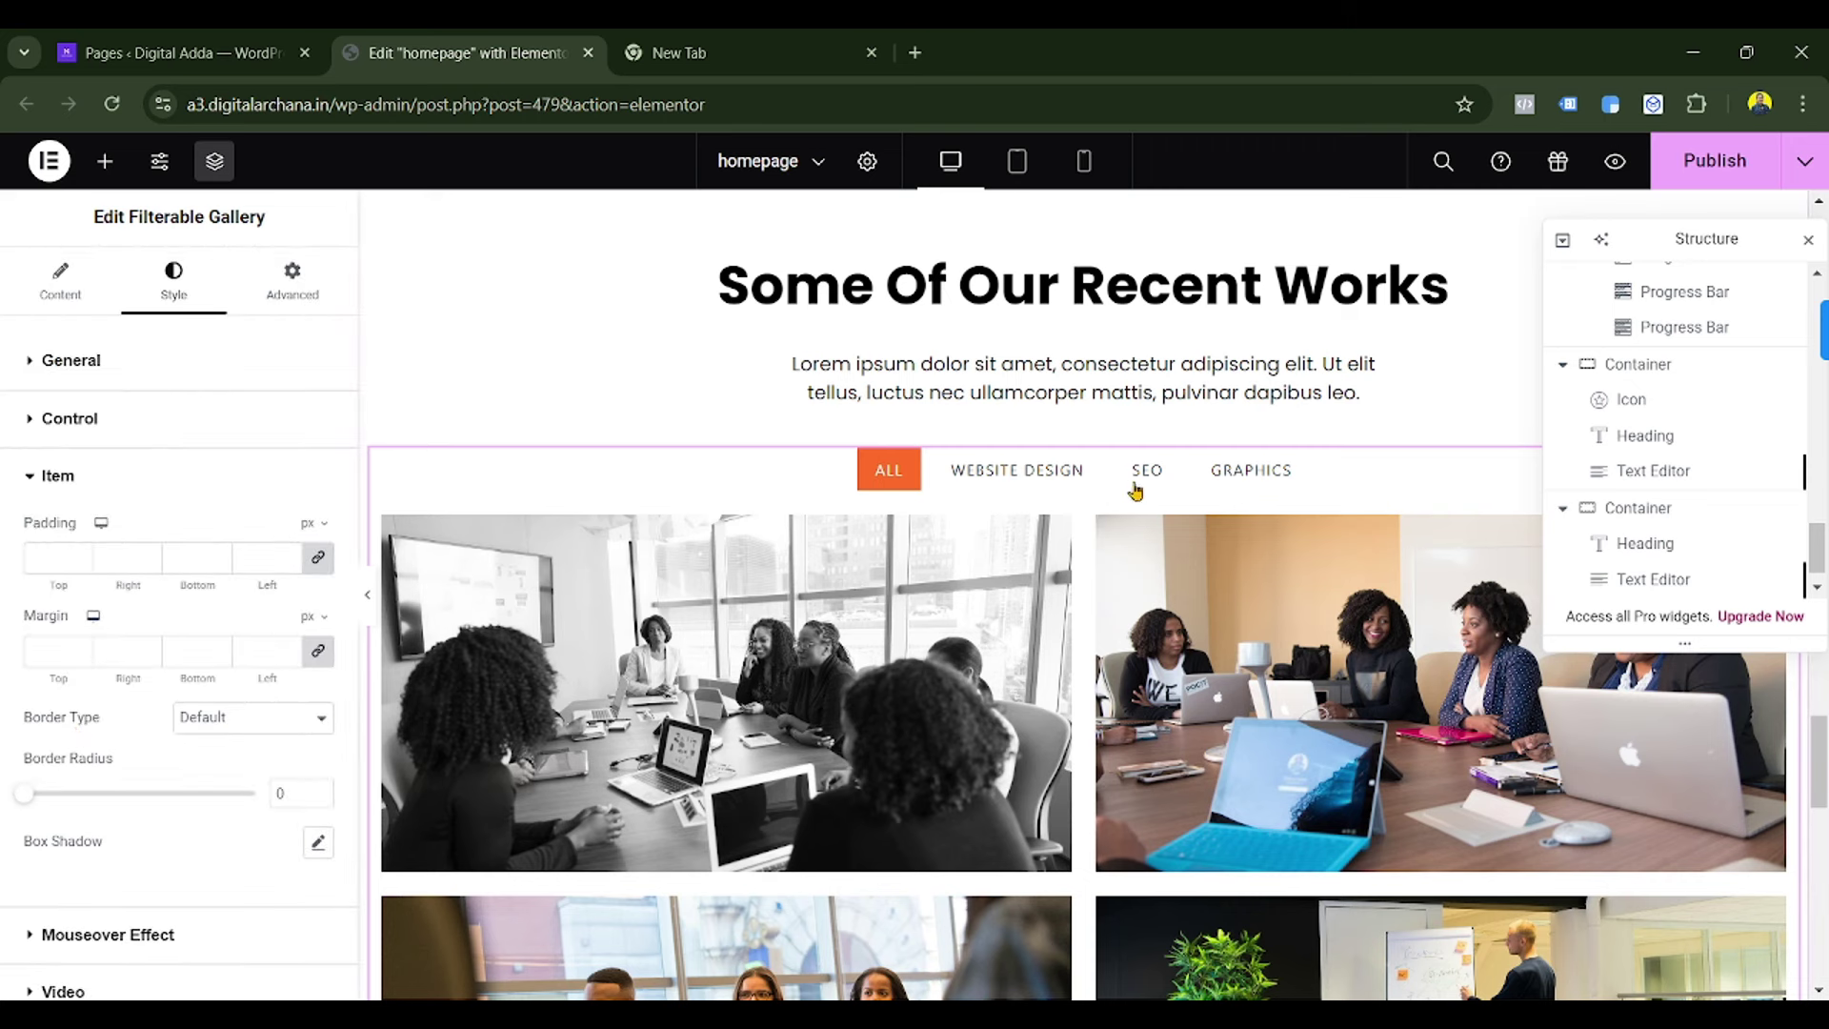
Round the gallery item corners to 5 px and make the hover overlay background more opaque.
scroll(54, 505, "down", 2)
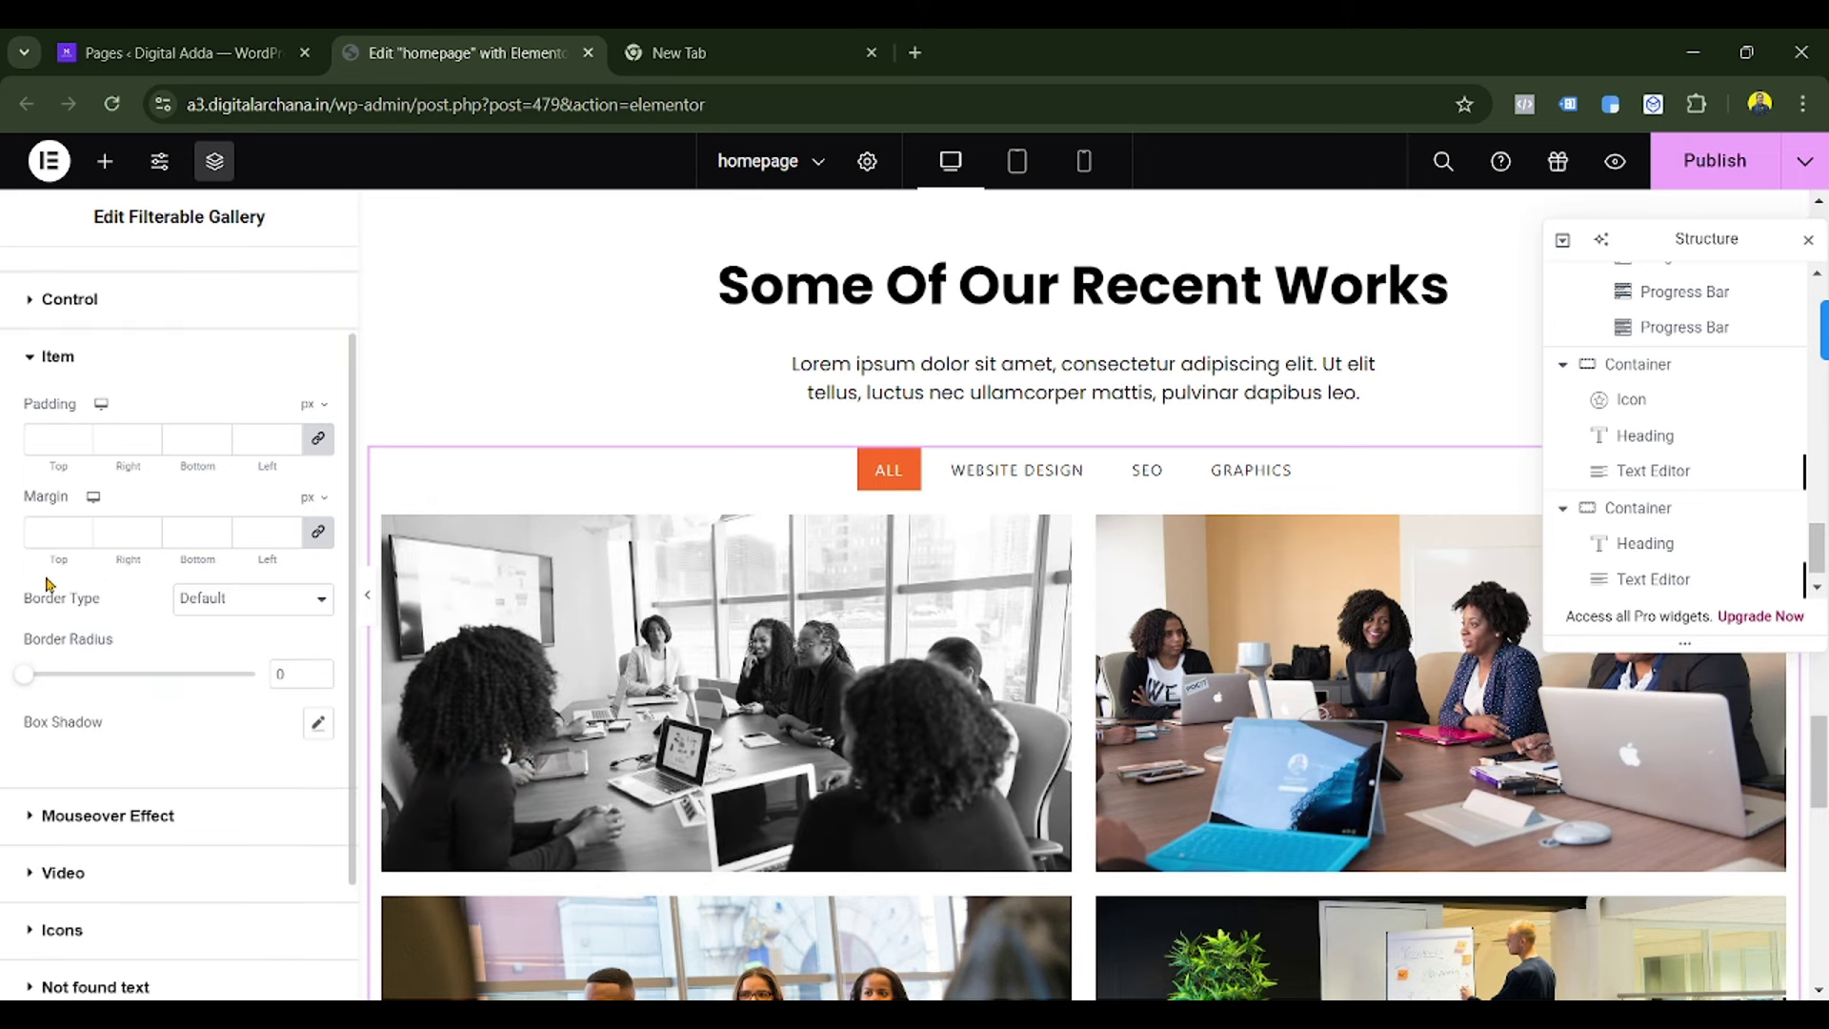
double_click(315, 674)
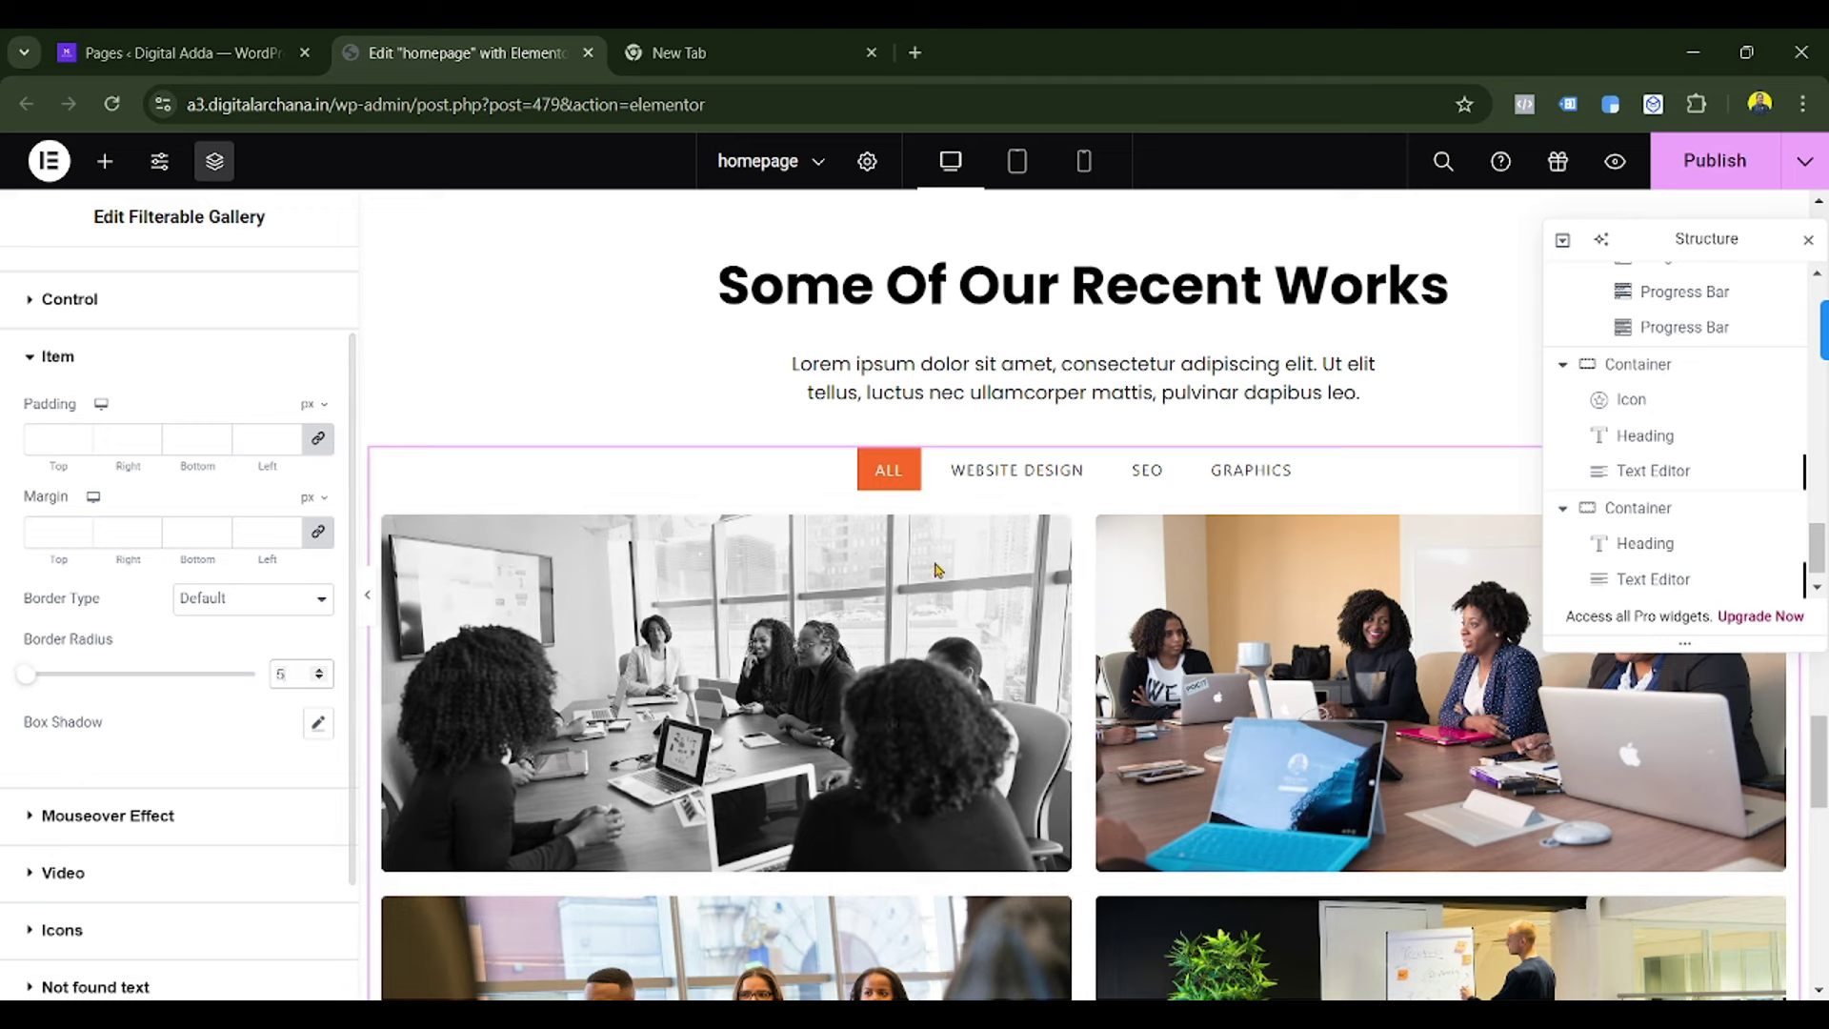
scroll(263, 731, "down", 2)
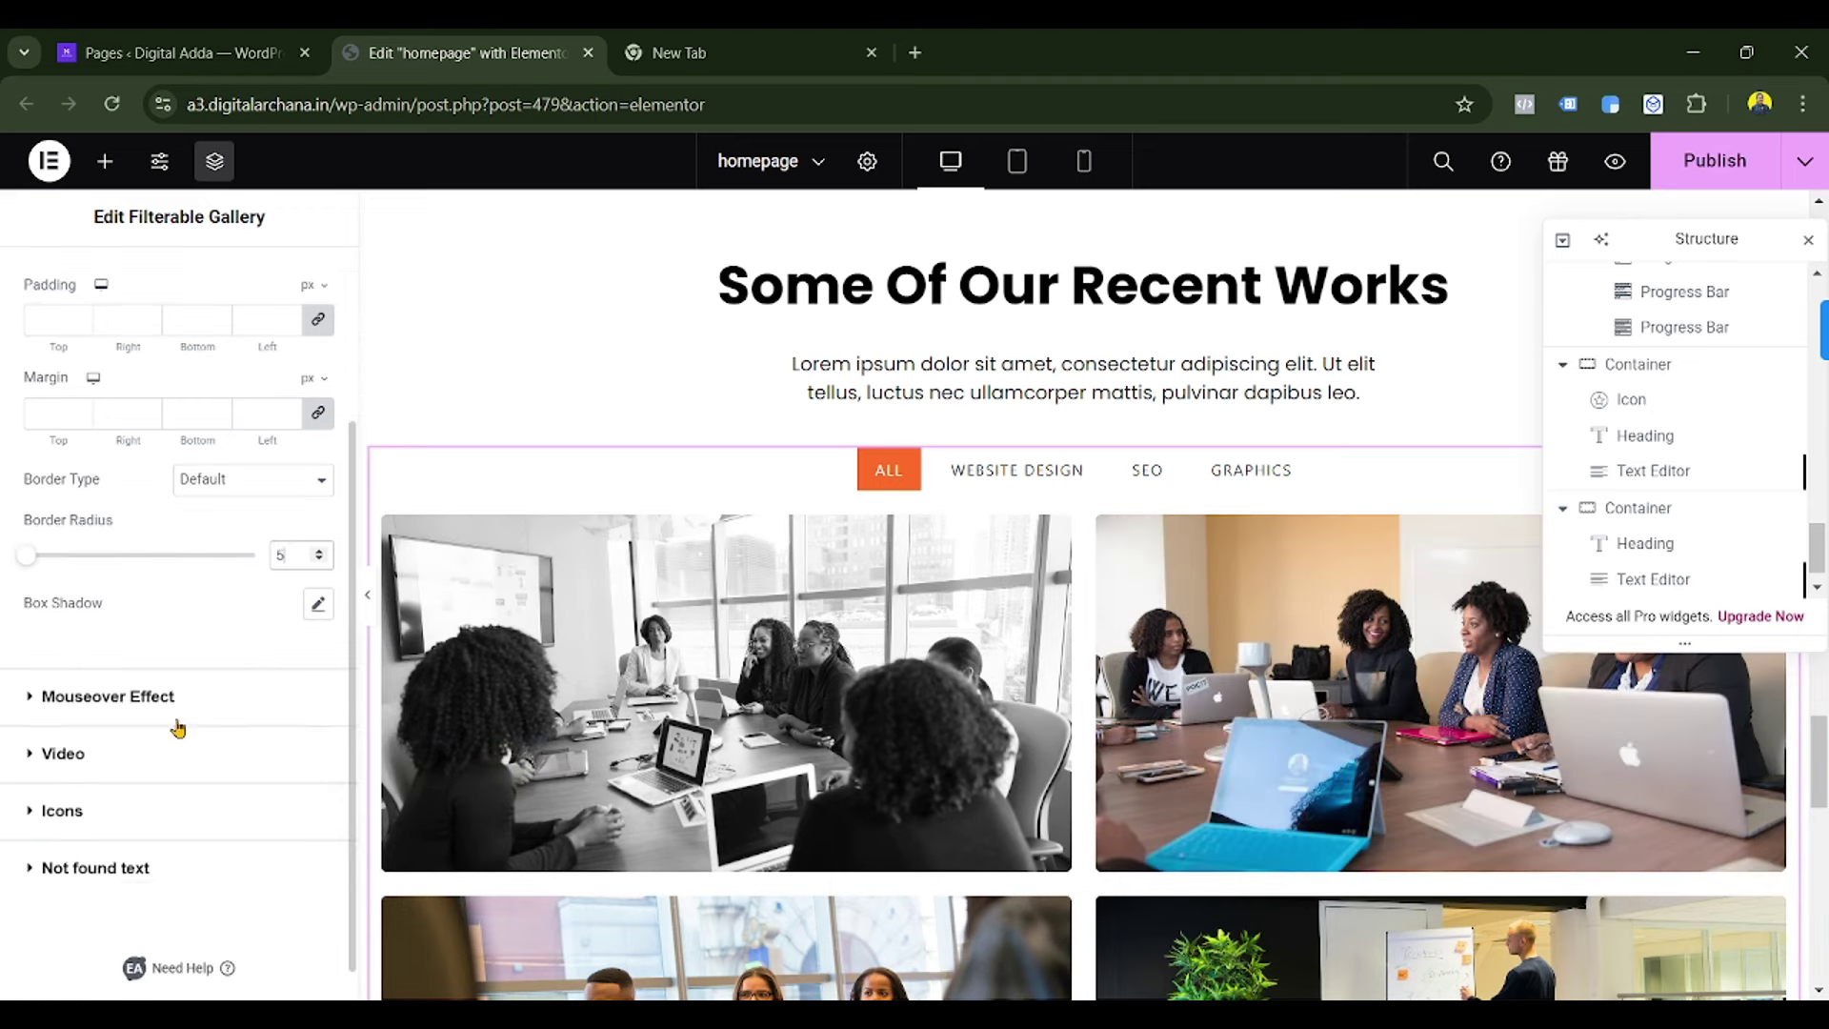
left_click(163, 700)
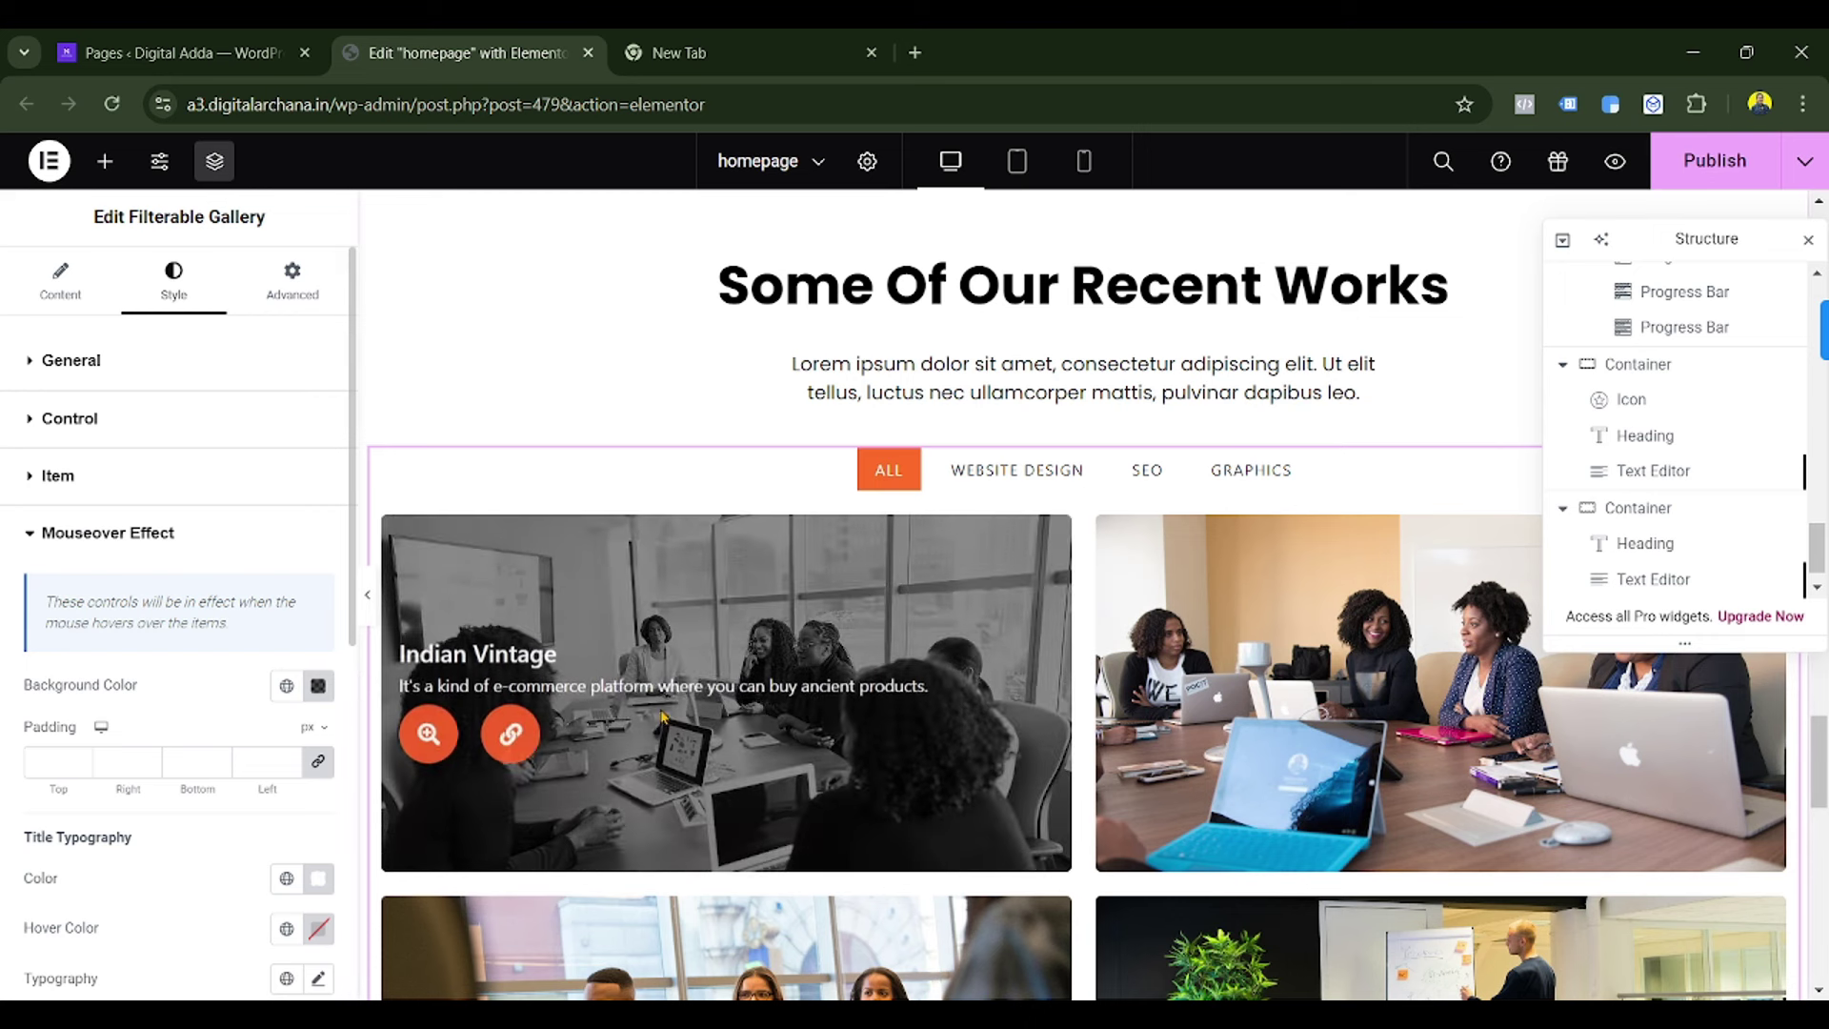
scroll(187, 658, "down", 2)
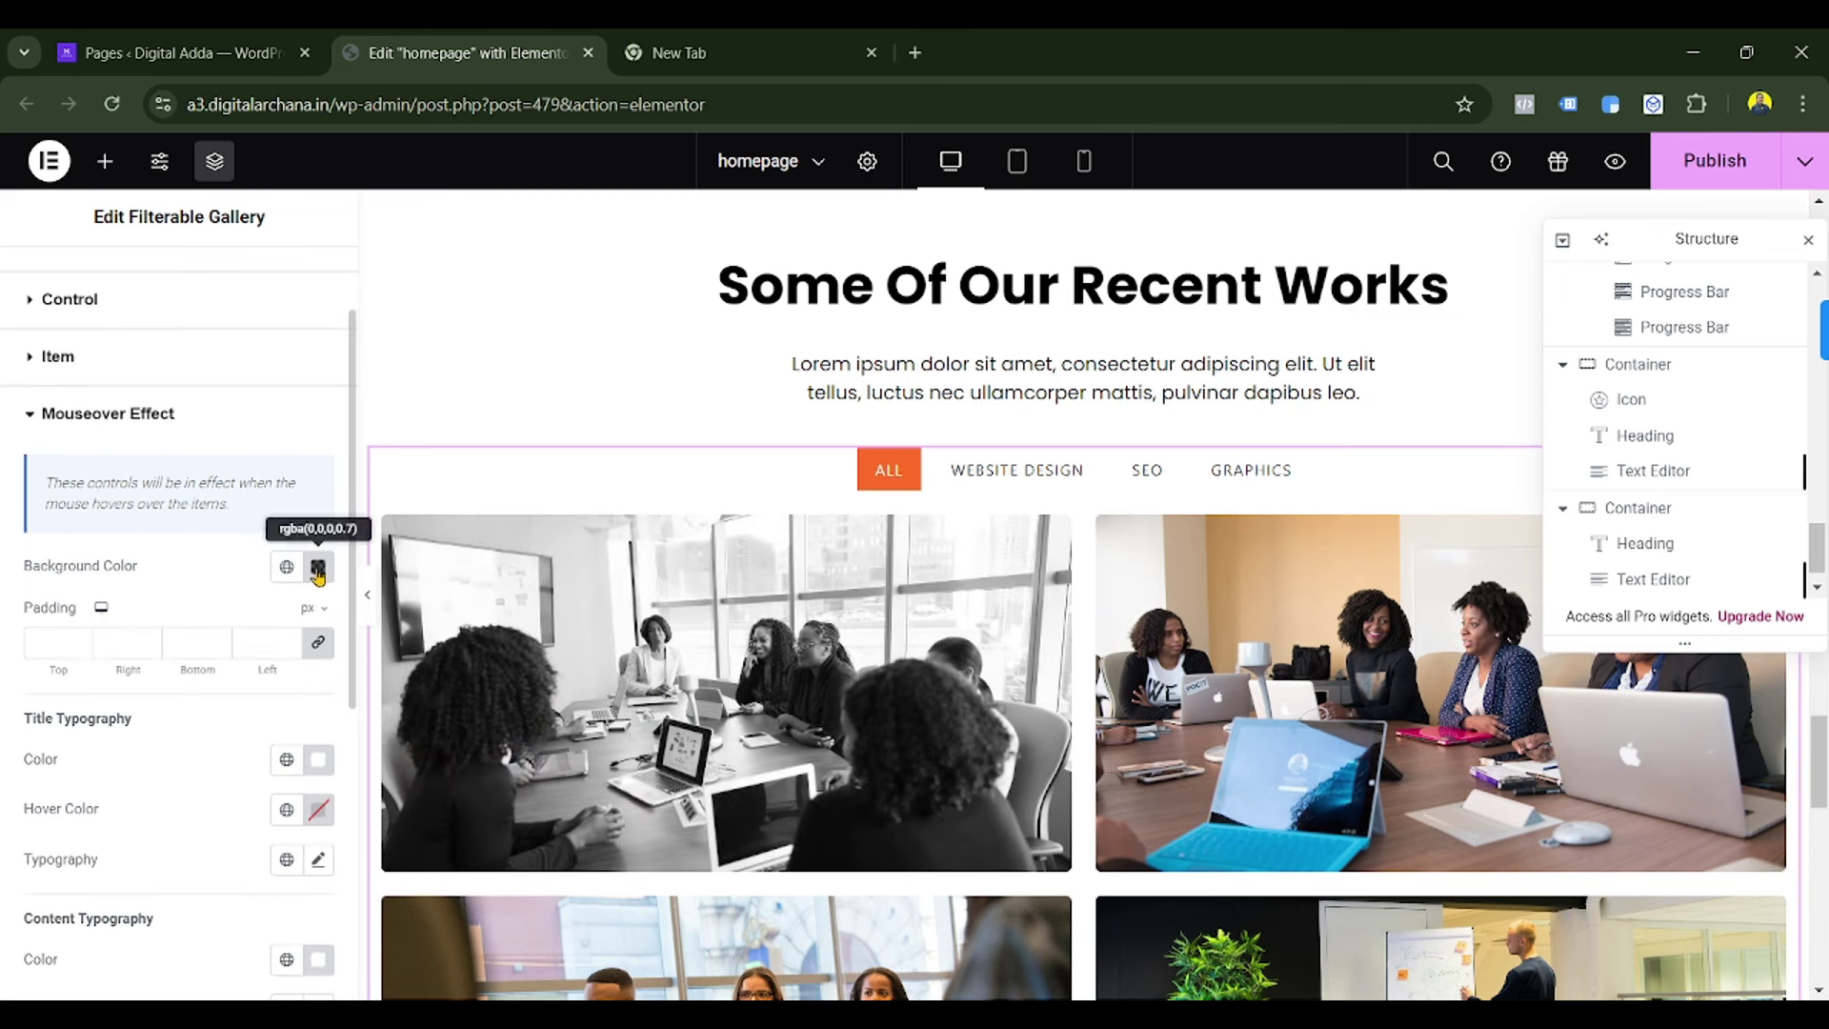
left_click(318, 567)
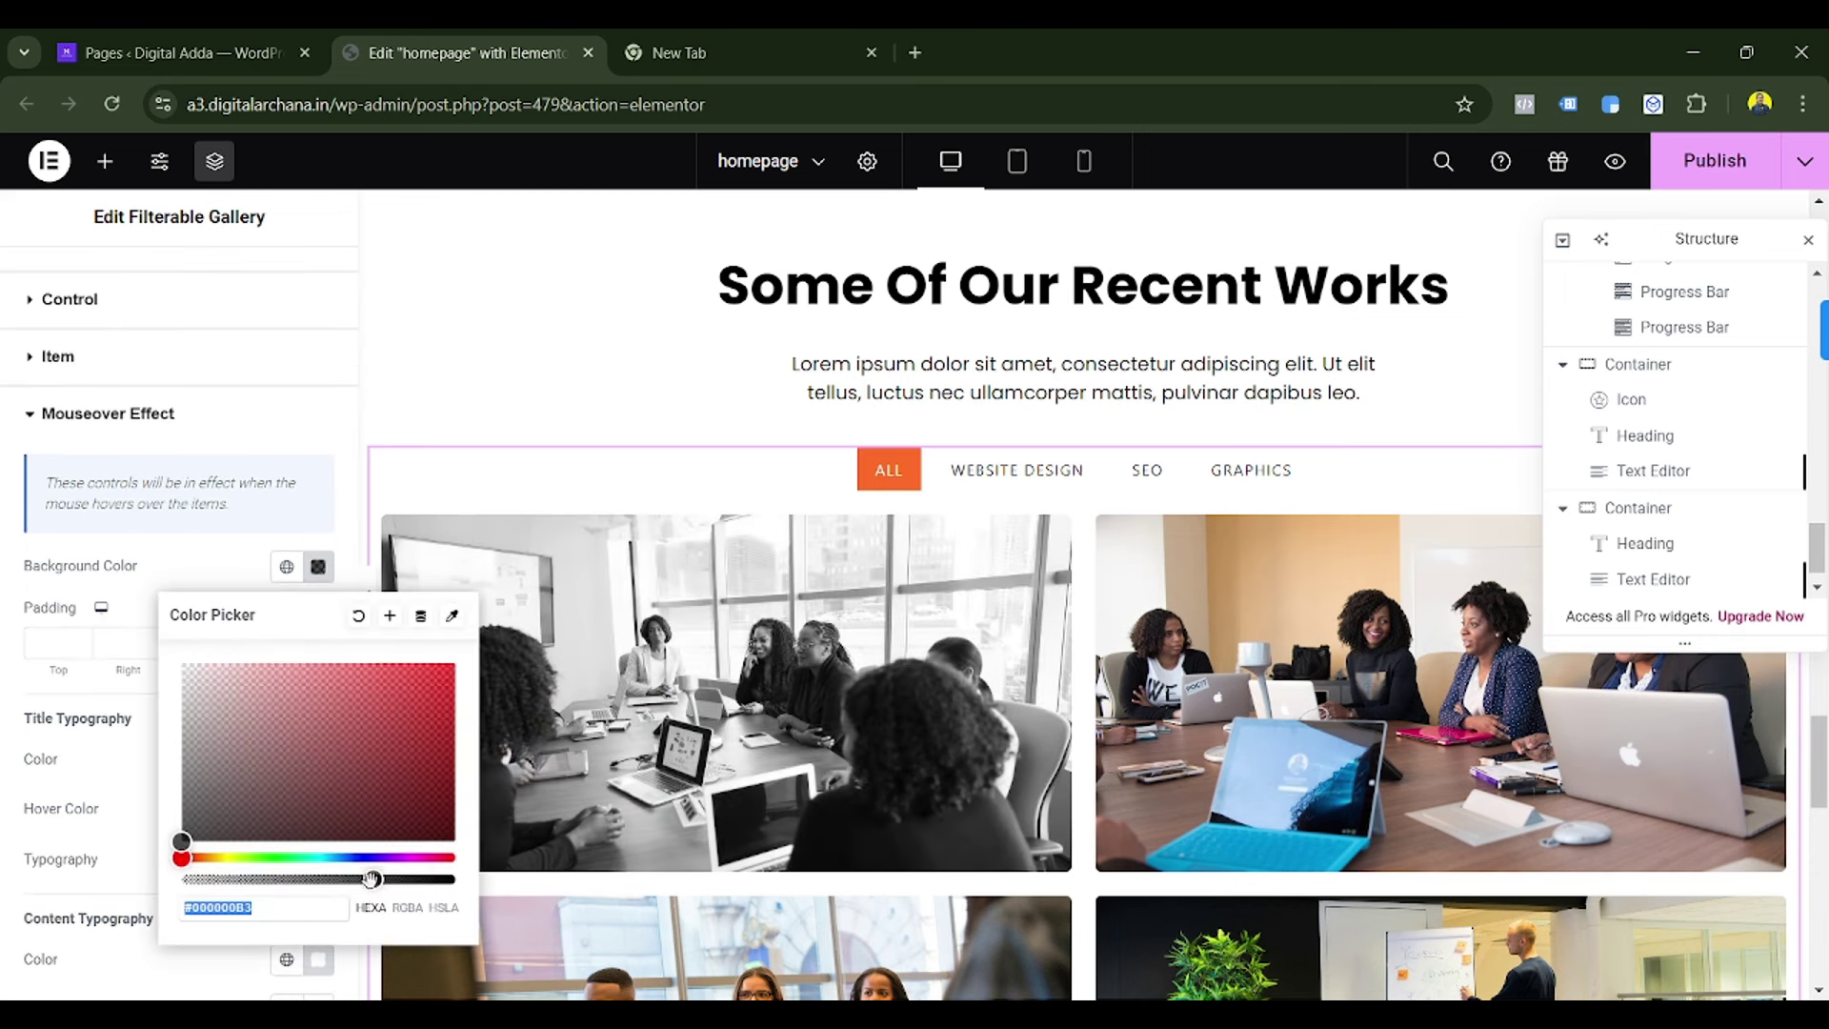
left_click_drag(372, 878, 402, 878)
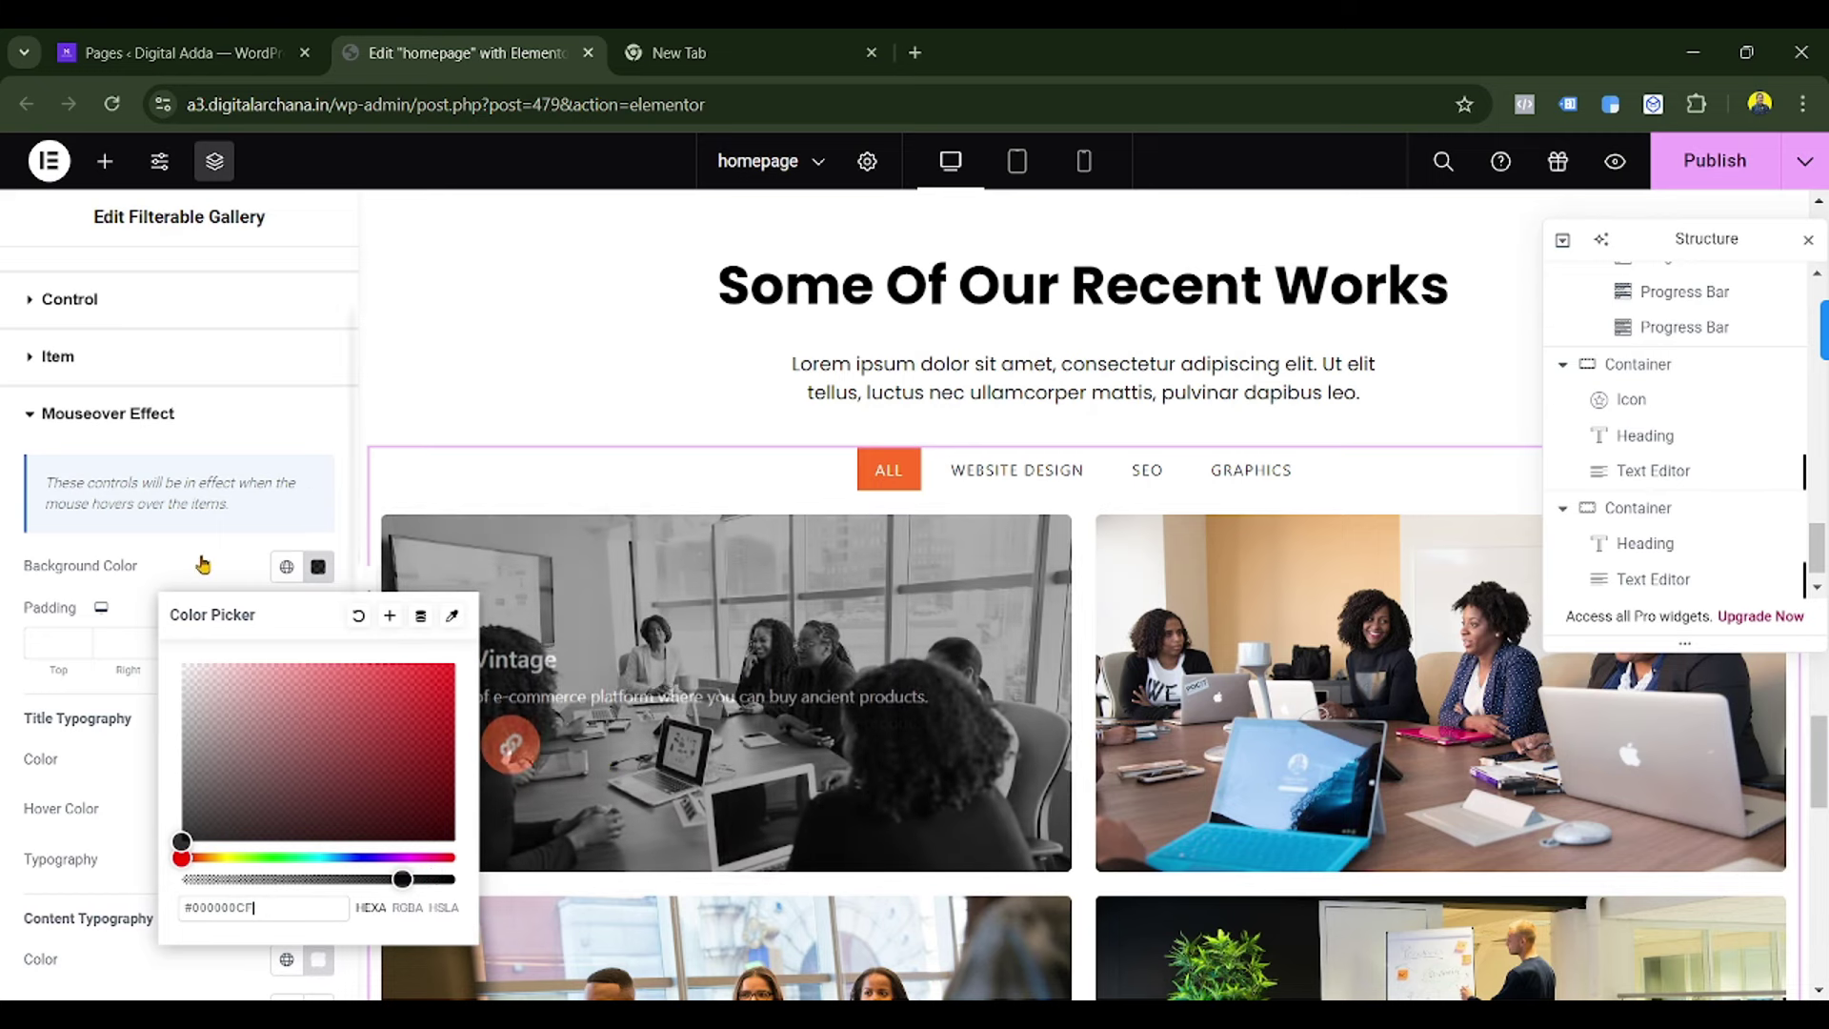
left_click(203, 567)
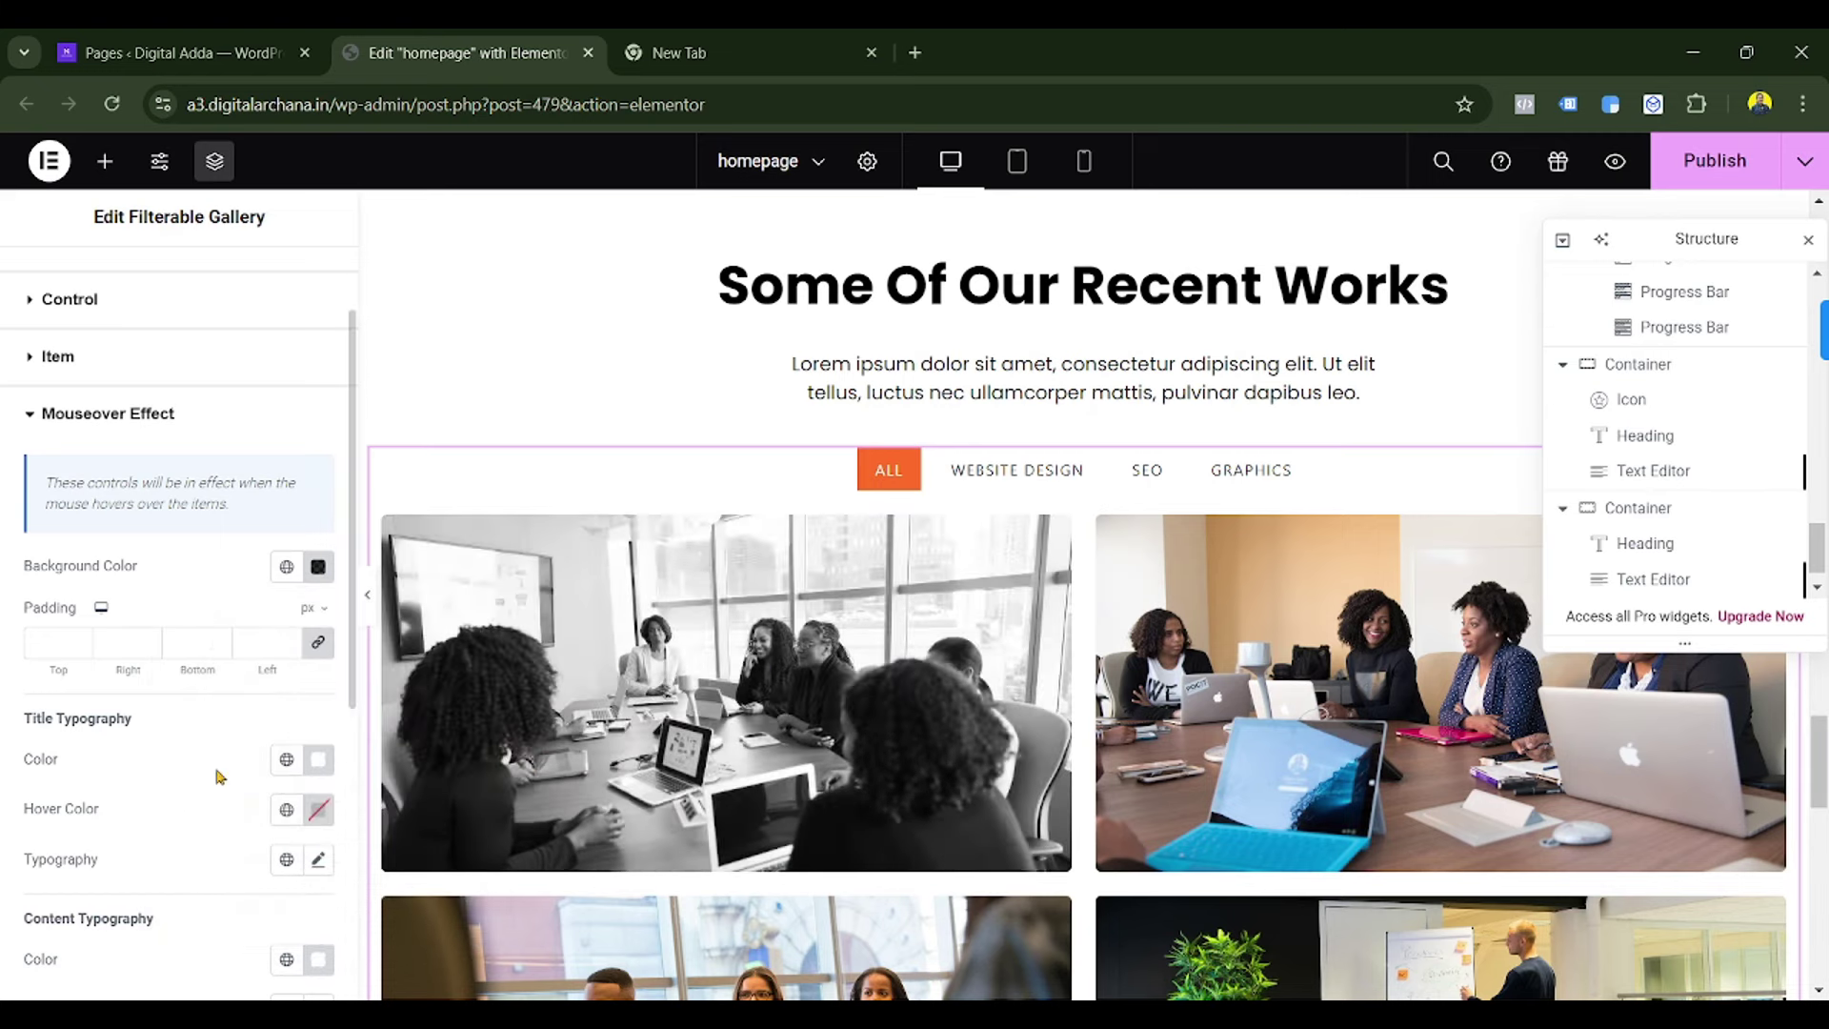
Give the item titles the orange global hover colour and centre the overlay content.
scroll(218, 777, "down", 3)
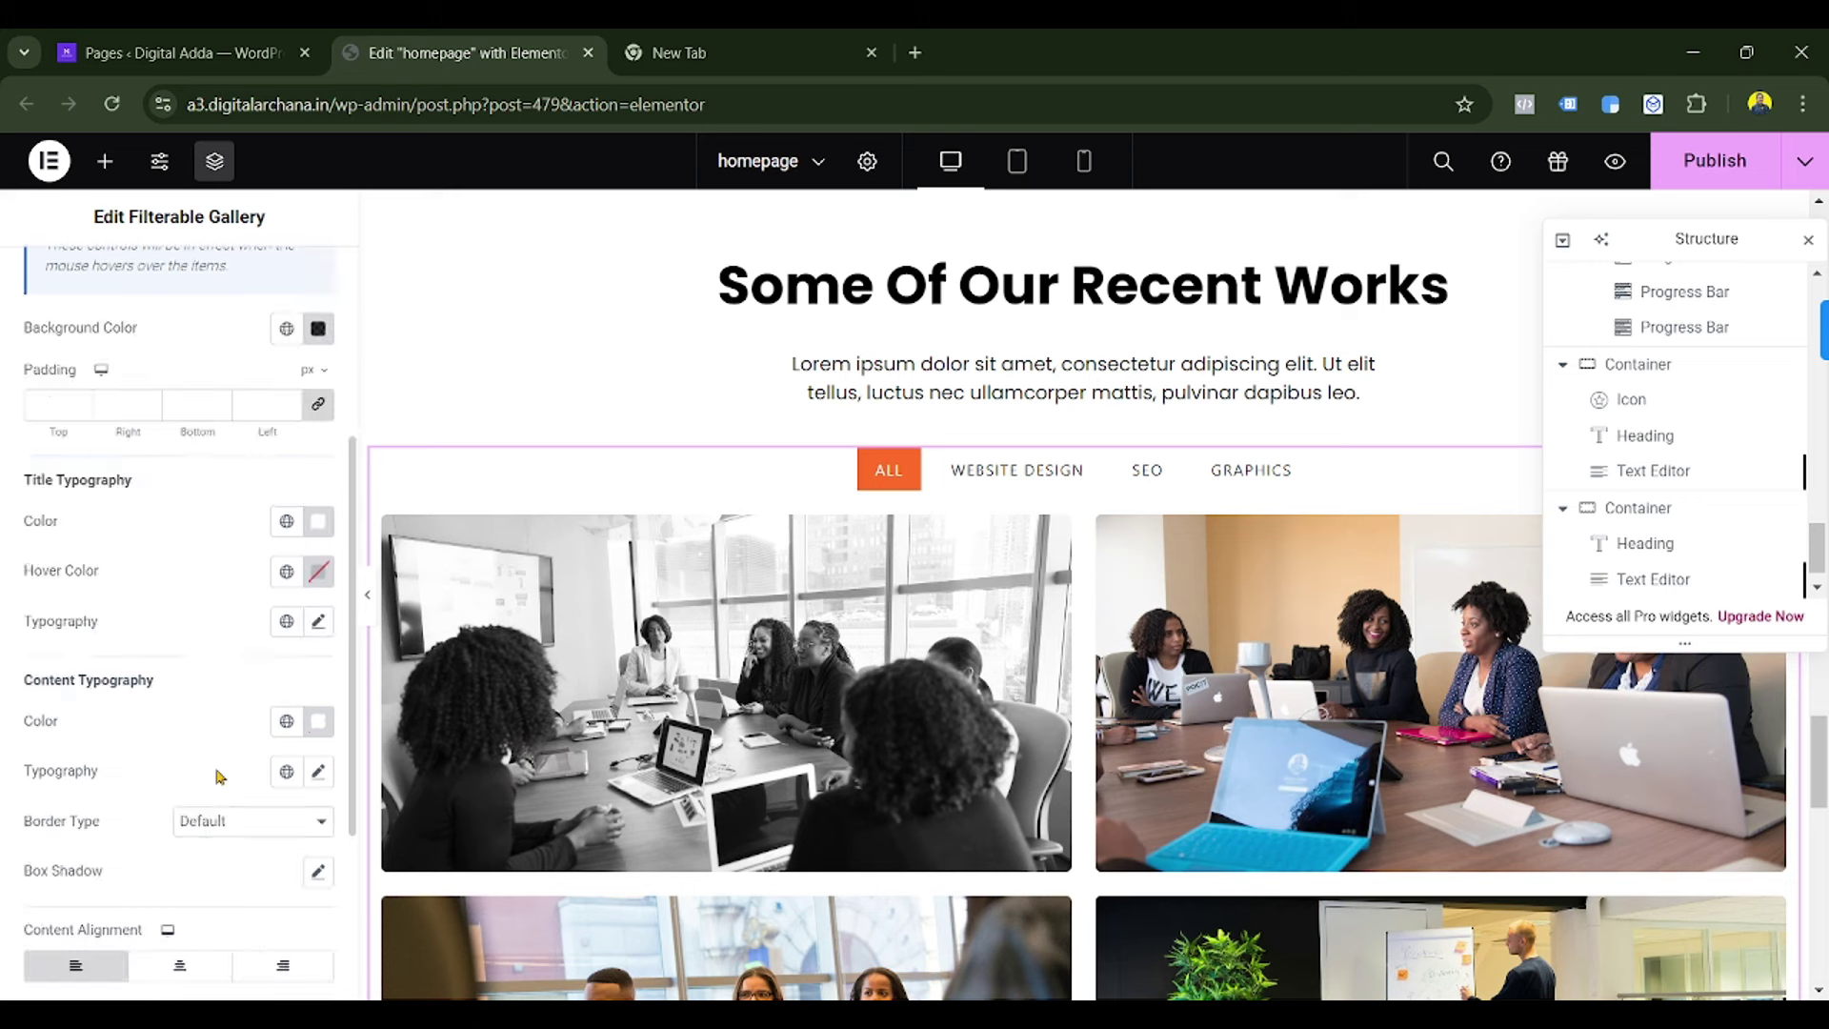
left_click(319, 572)
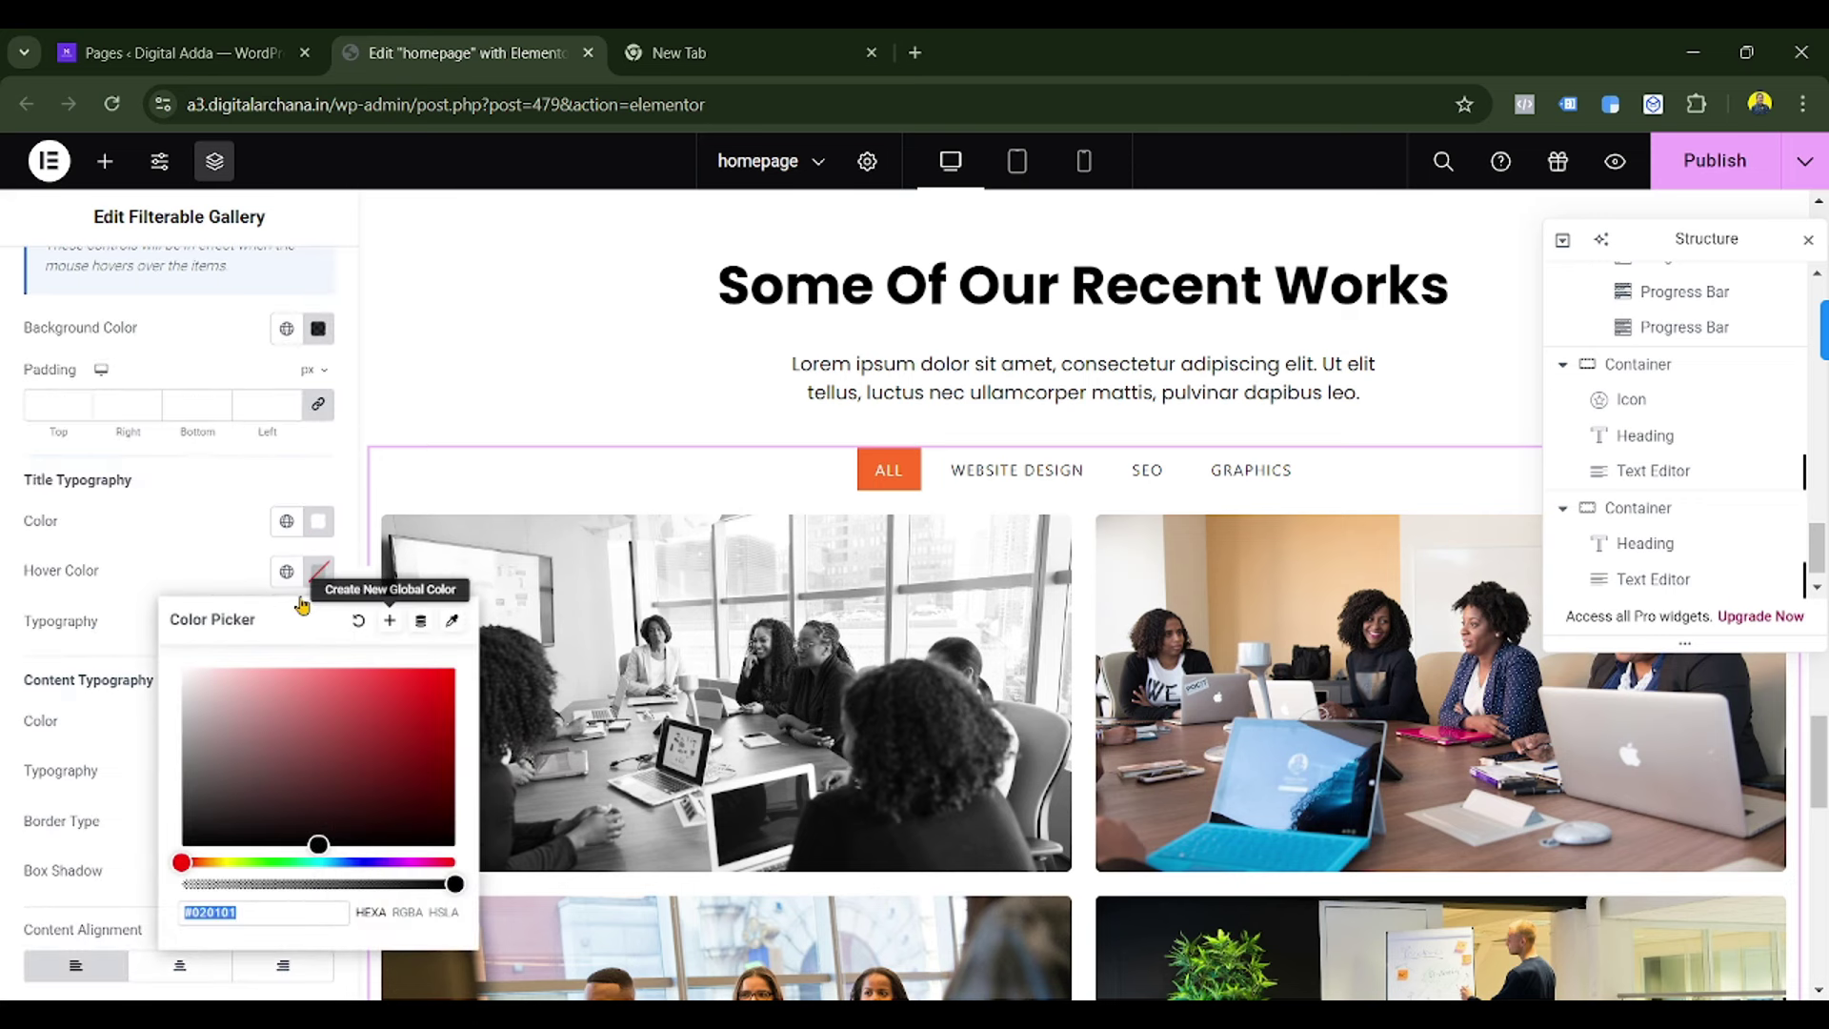
left_click(286, 571)
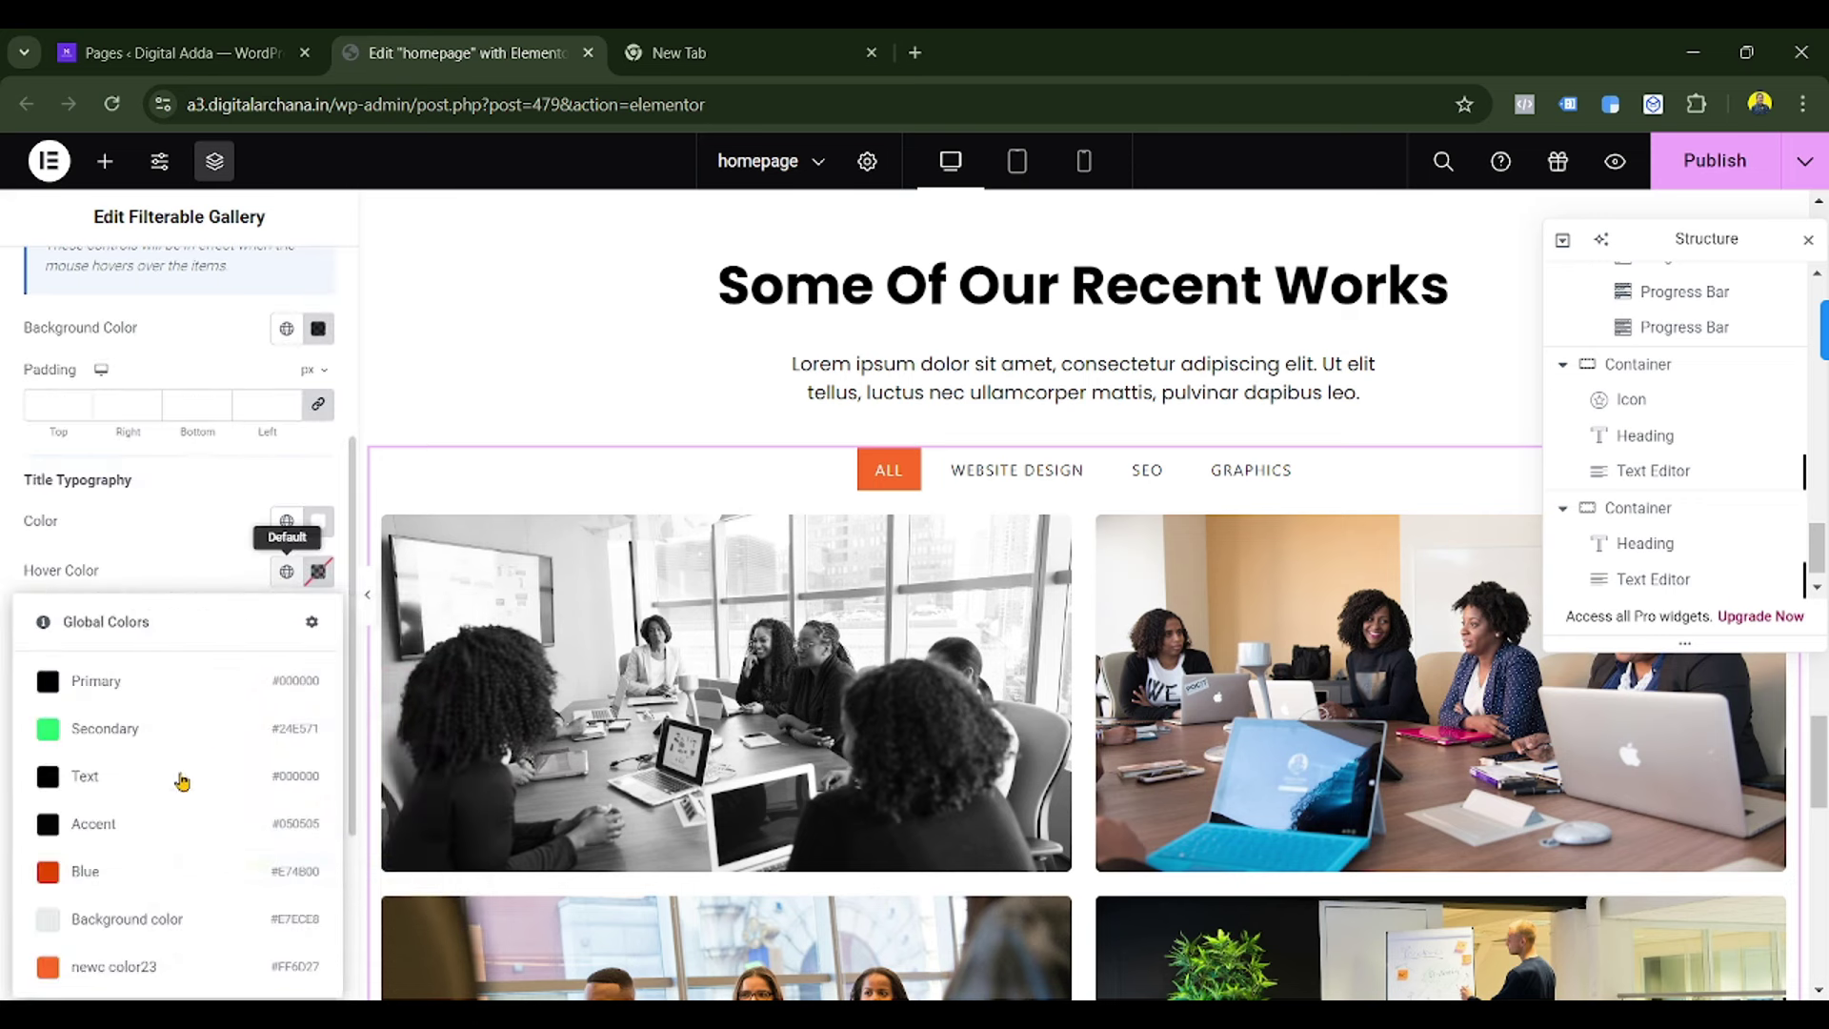
left_click(245, 888)
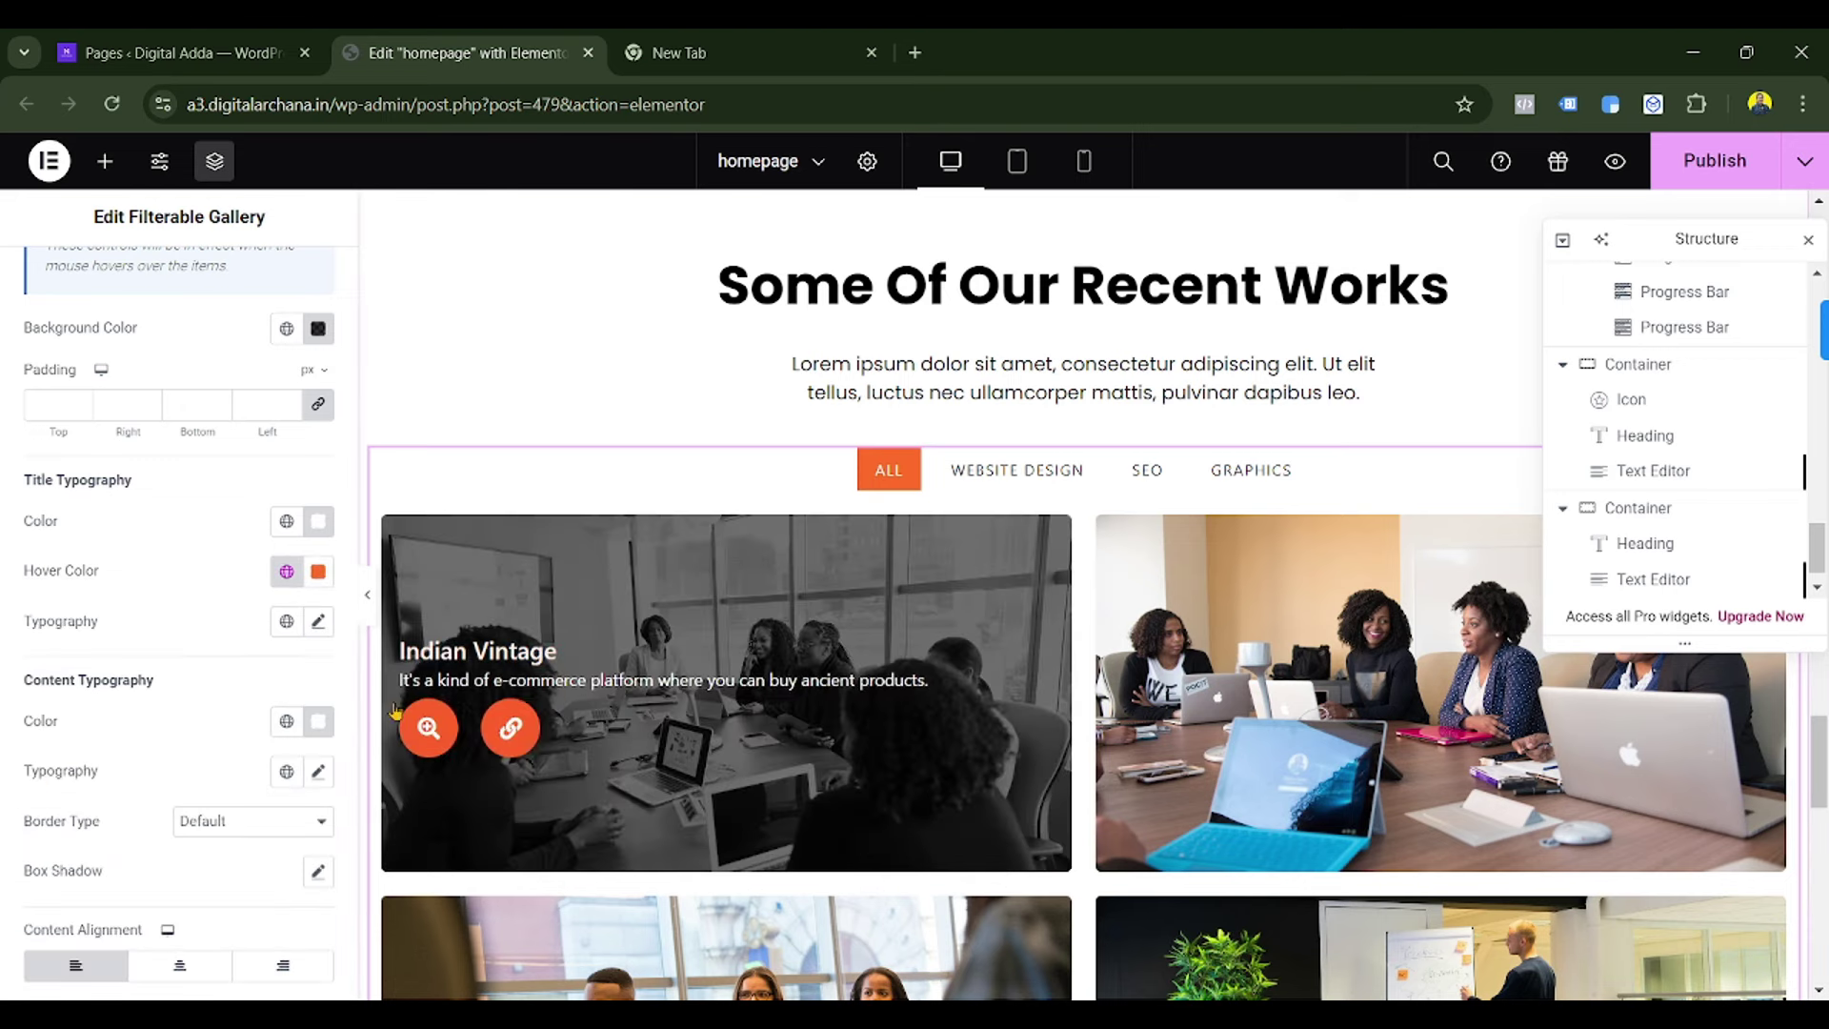
scroll(210, 783, "down", 1)
scroll(181, 779, "down", 2)
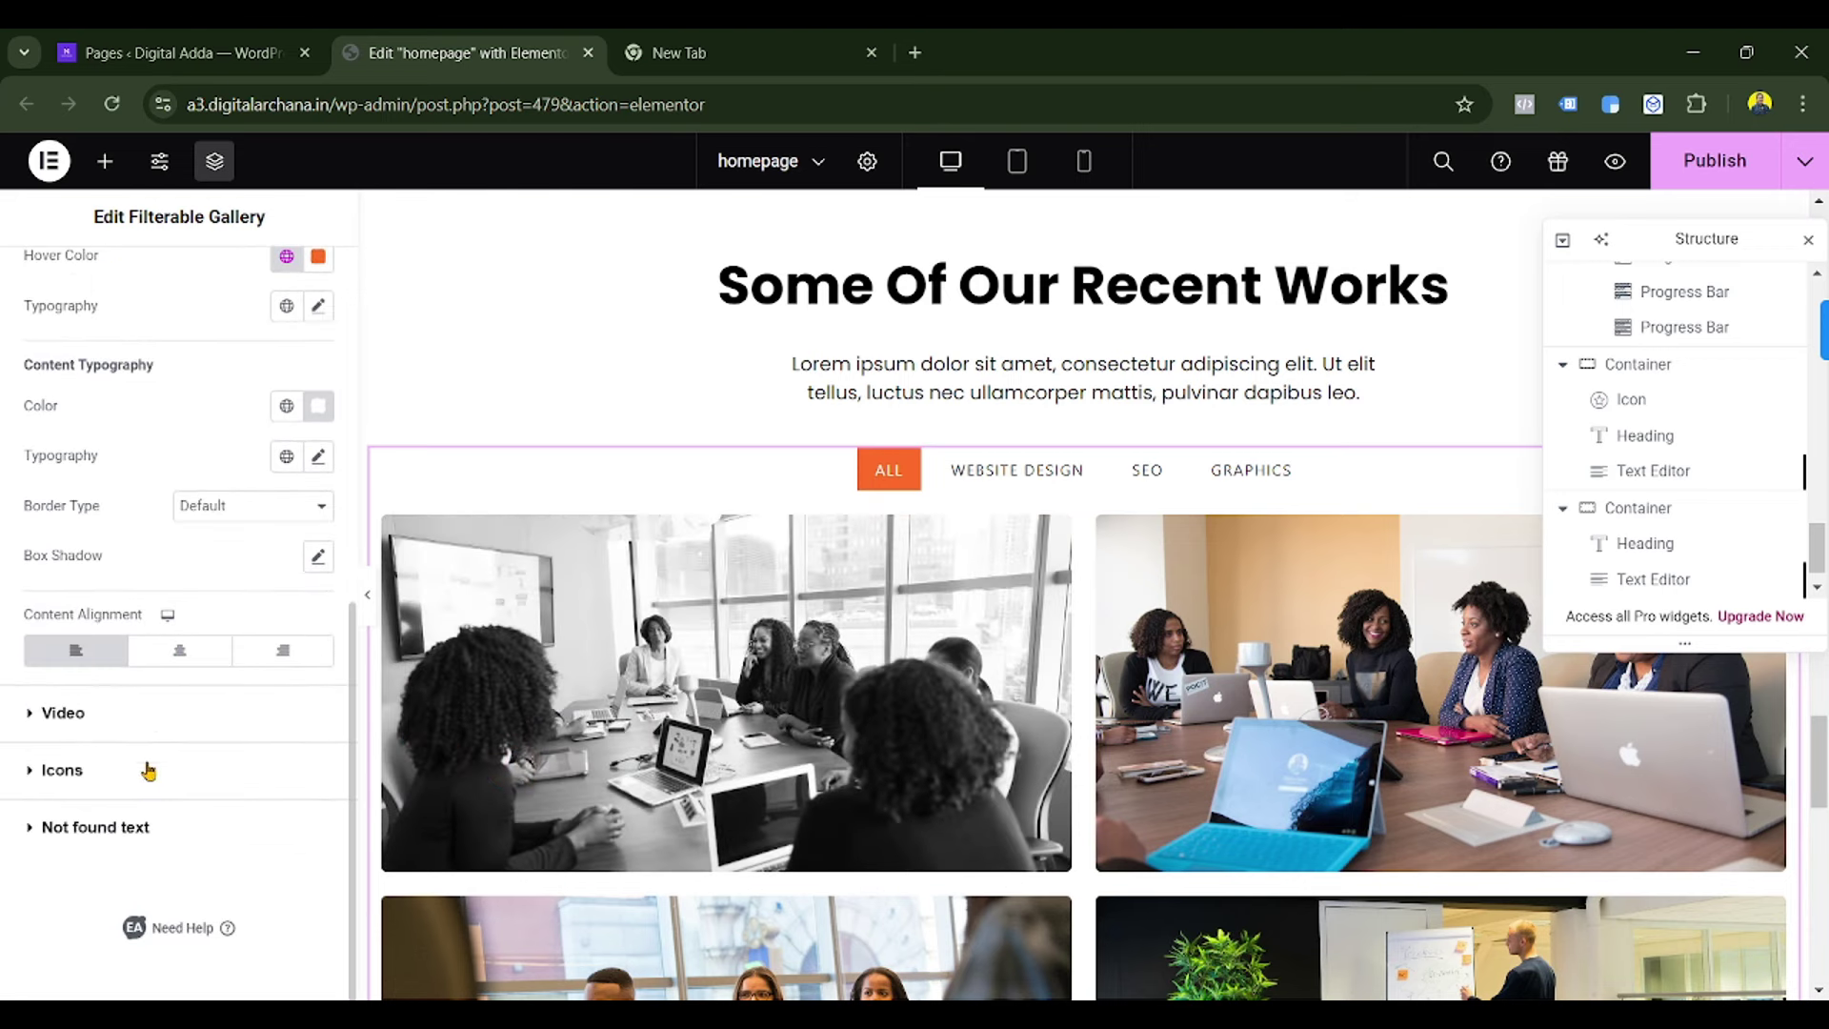
left_click(180, 652)
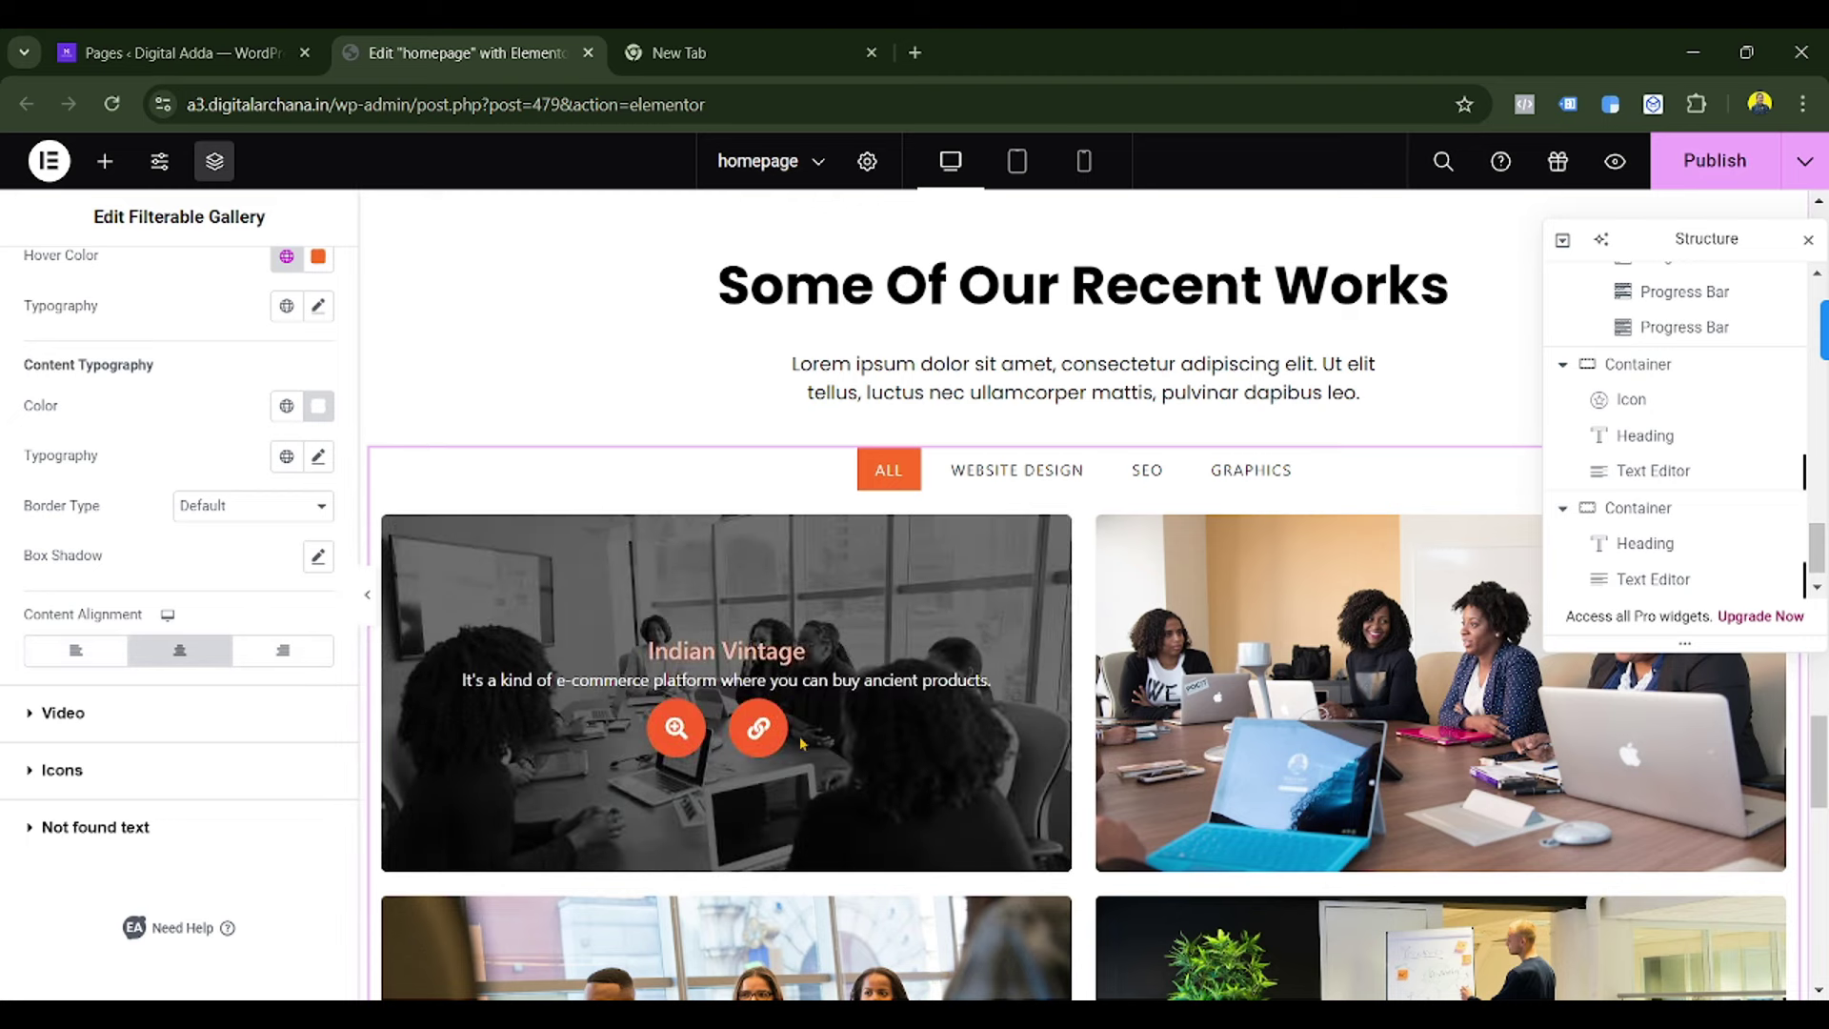
left_click(128, 717)
Drag the hover Icon Size slider to try larger icon sizes, then shrink them back.
scroll(129, 716, "down", 2)
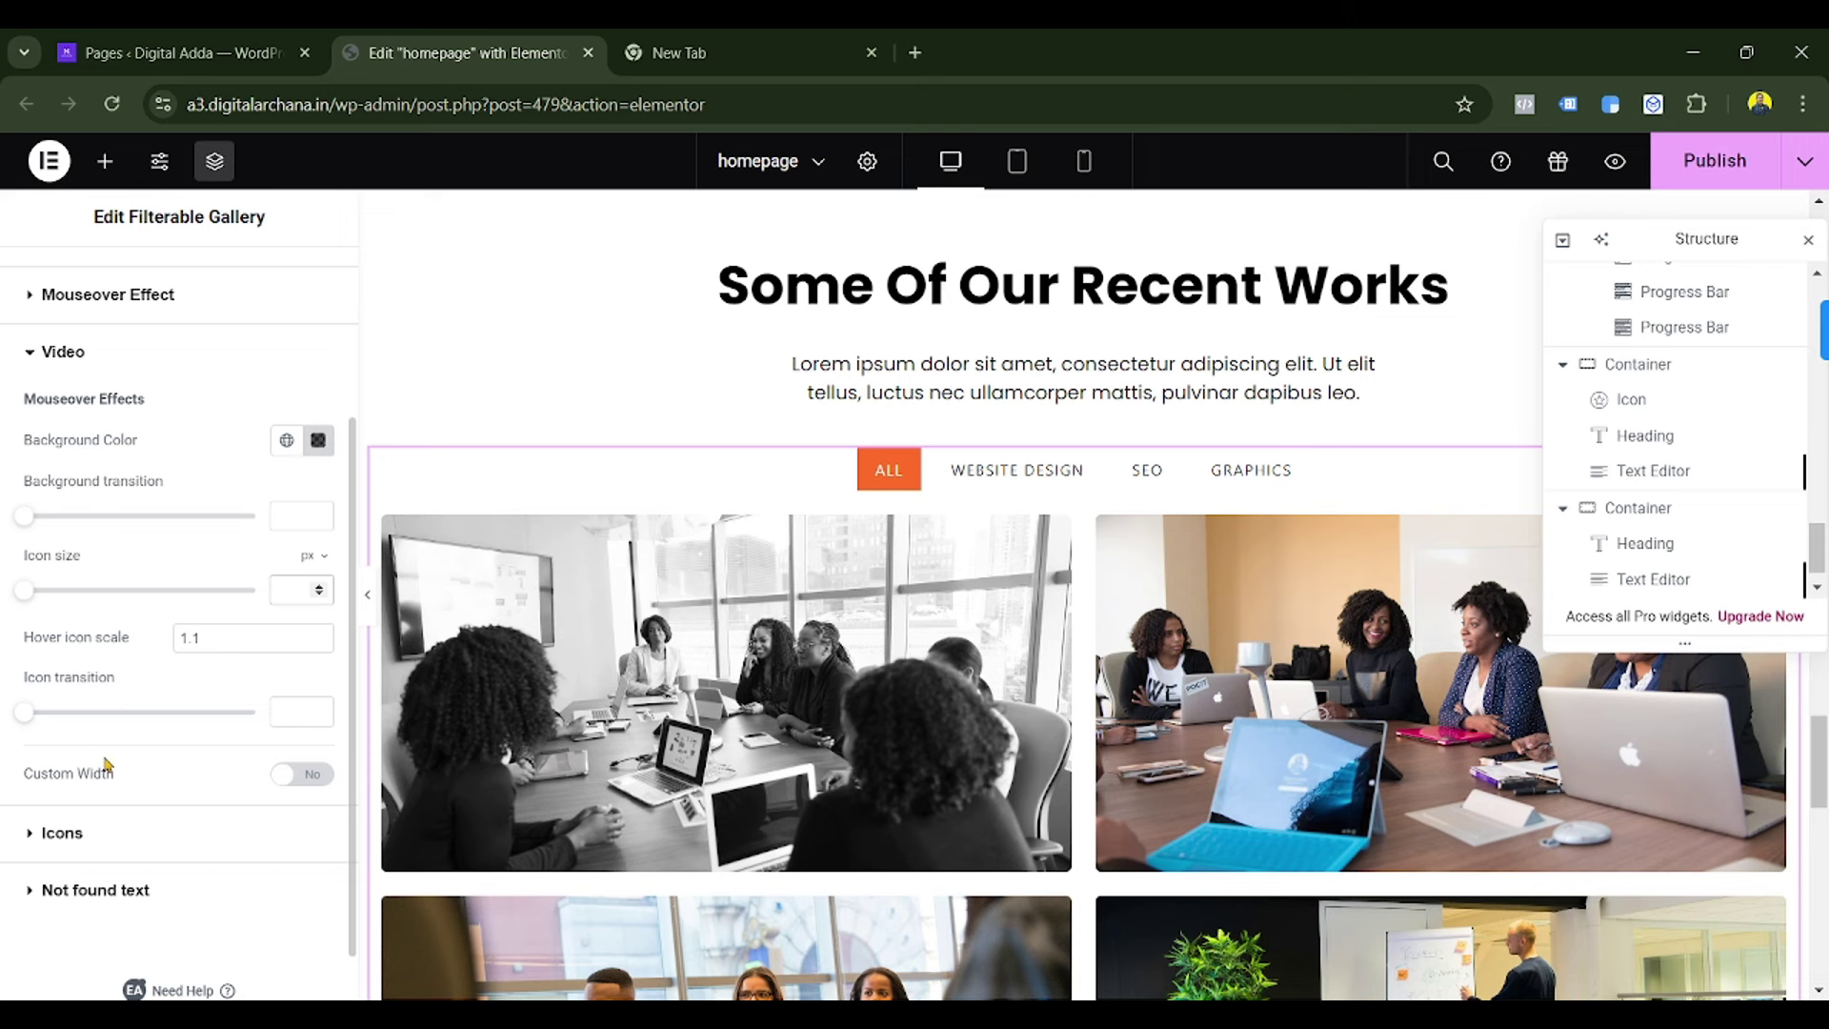
left_click(149, 845)
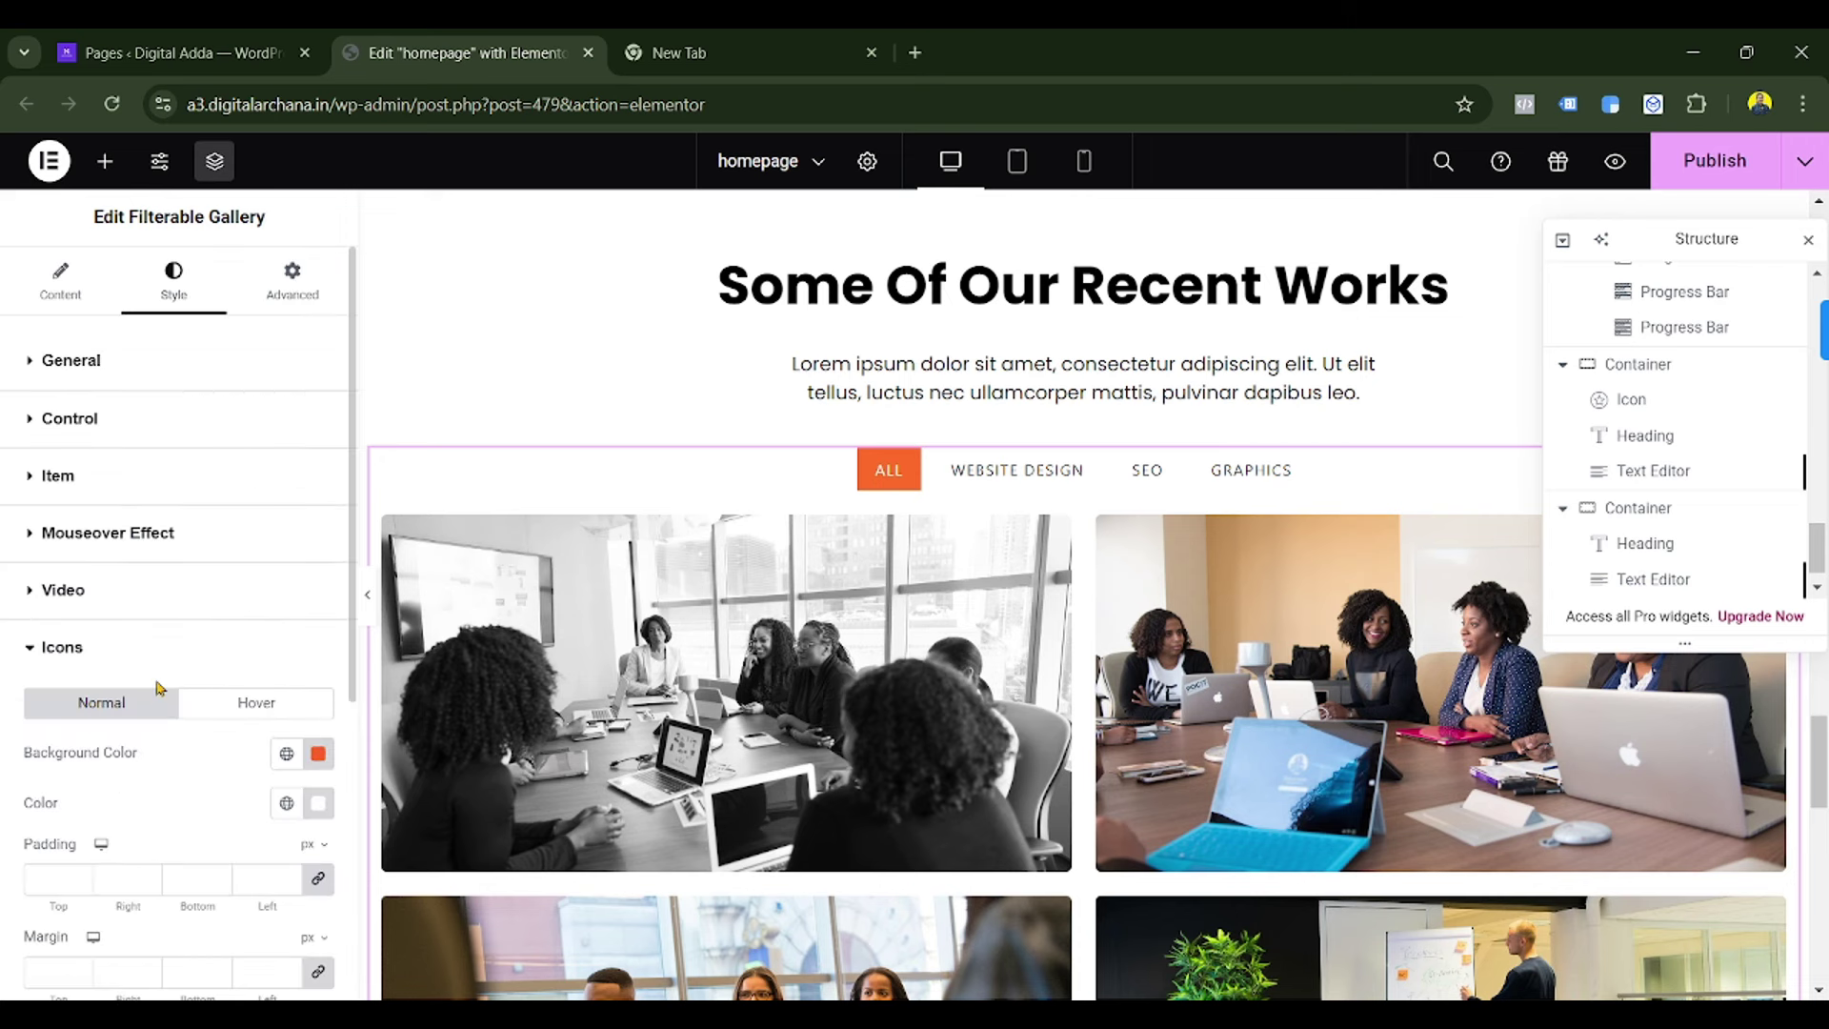
scroll(143, 753, "down", 3)
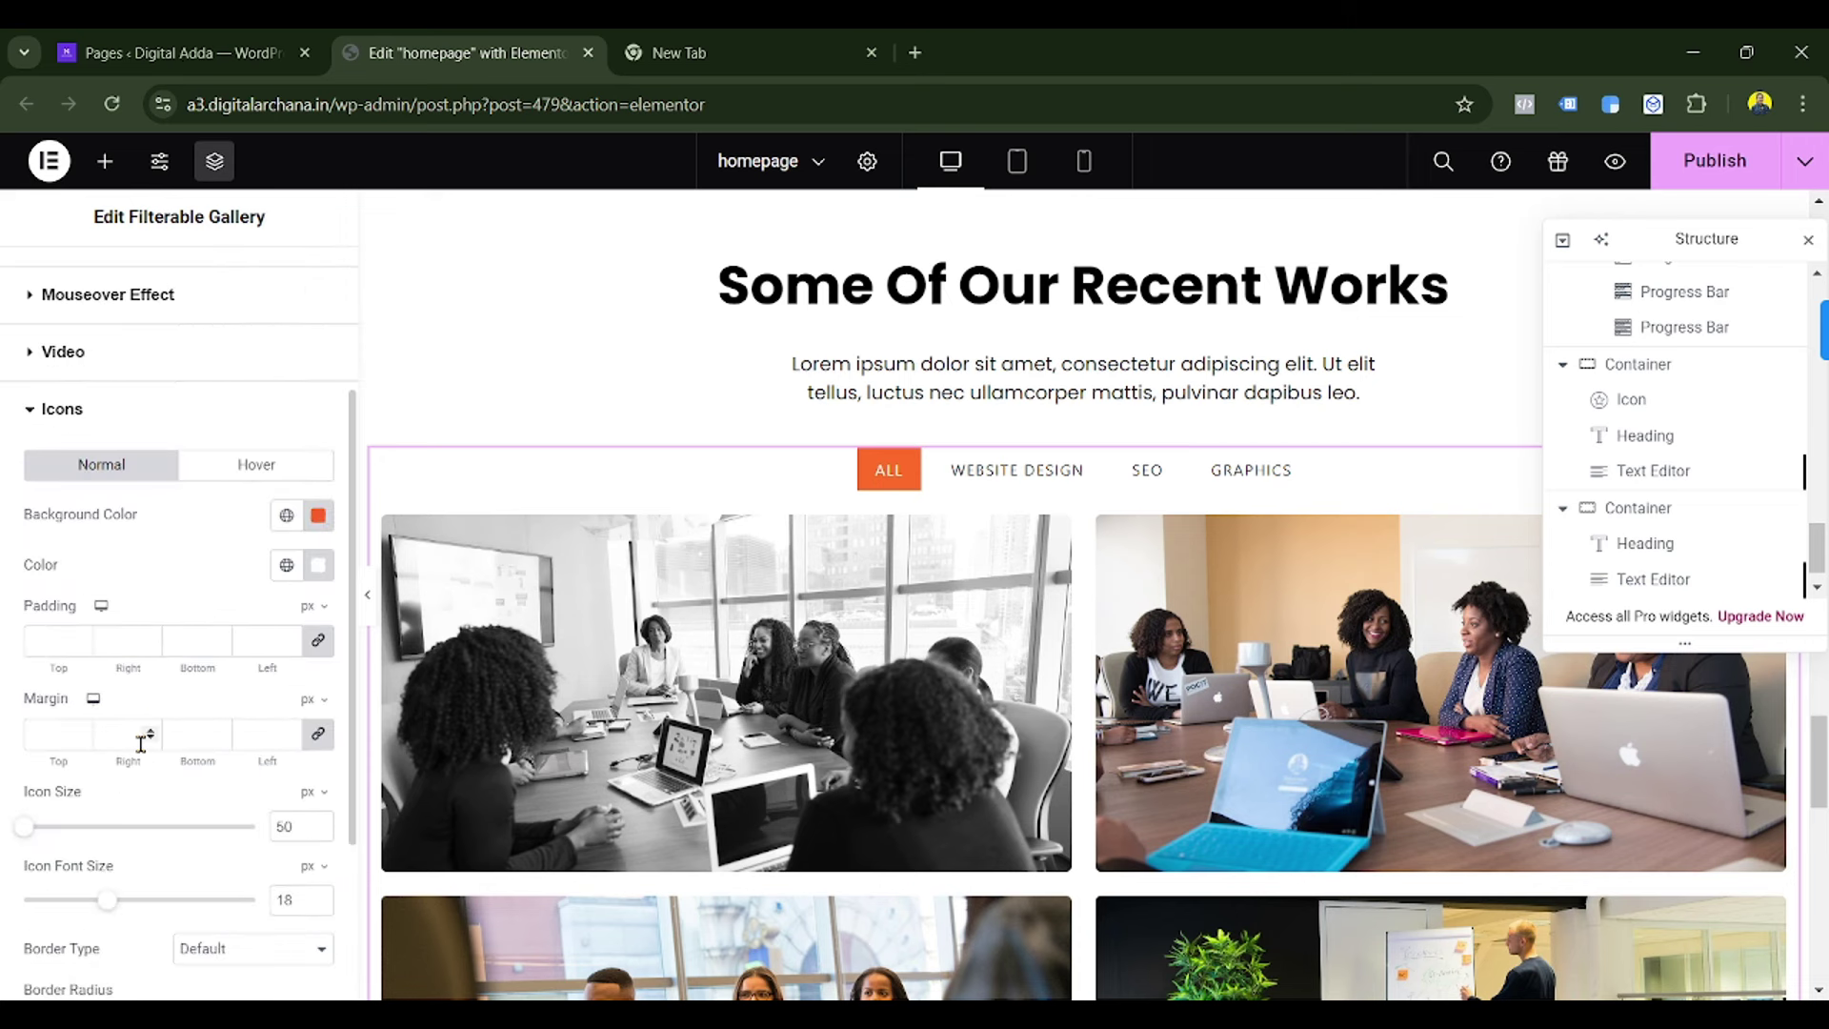
scroll(143, 753, "down", 3)
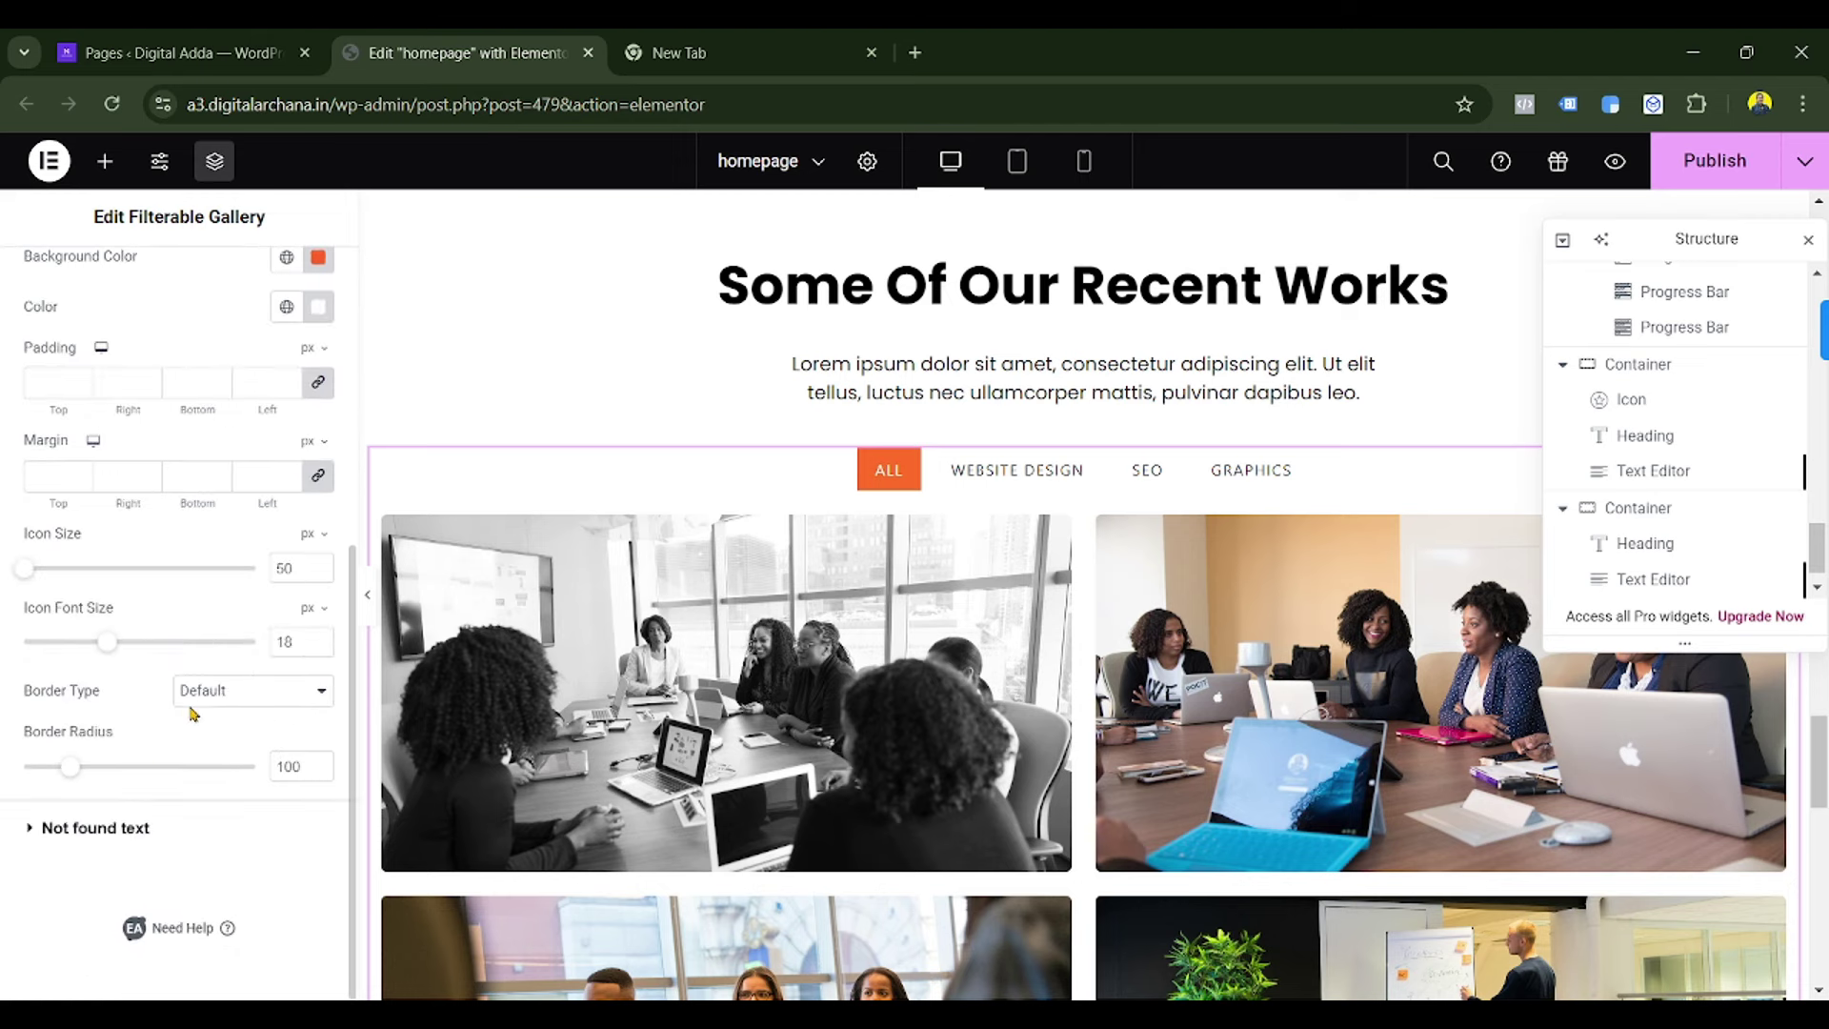
scroll(143, 752, "up", 3)
mouse_move(710, 684)
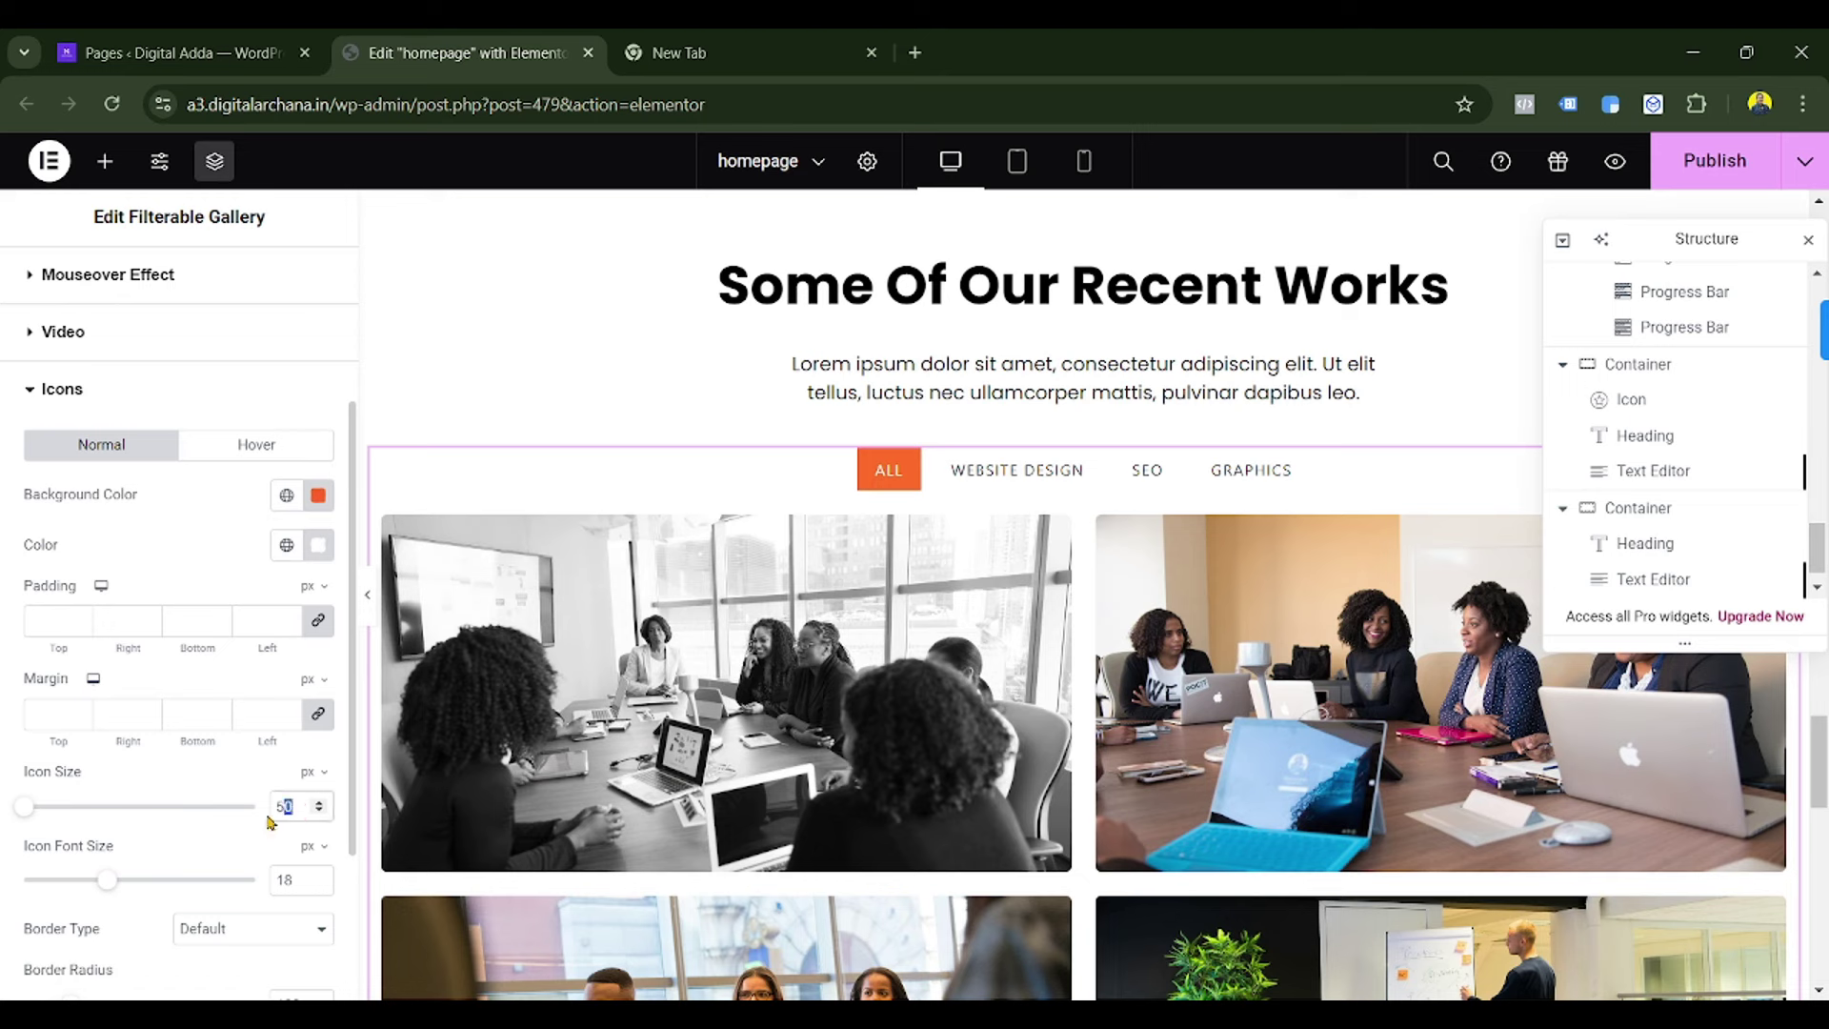
left_click_drag(41, 809, 44, 808)
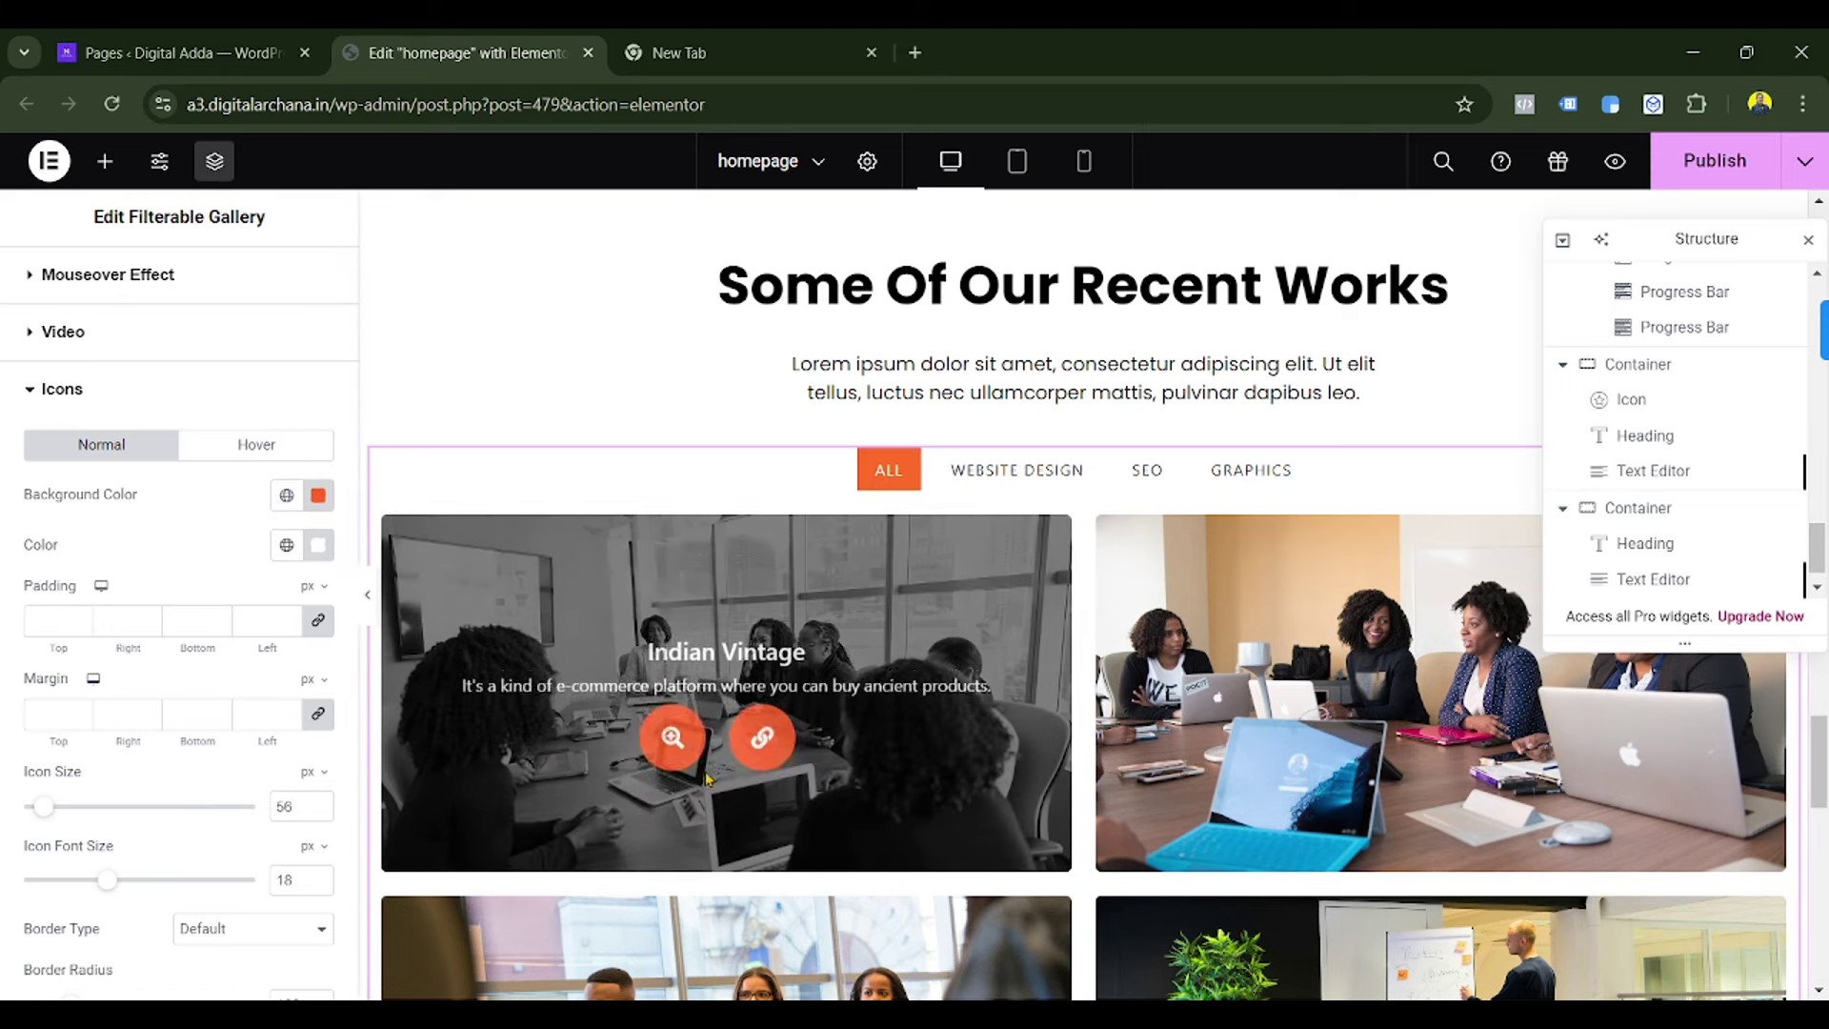
left_click(160, 809)
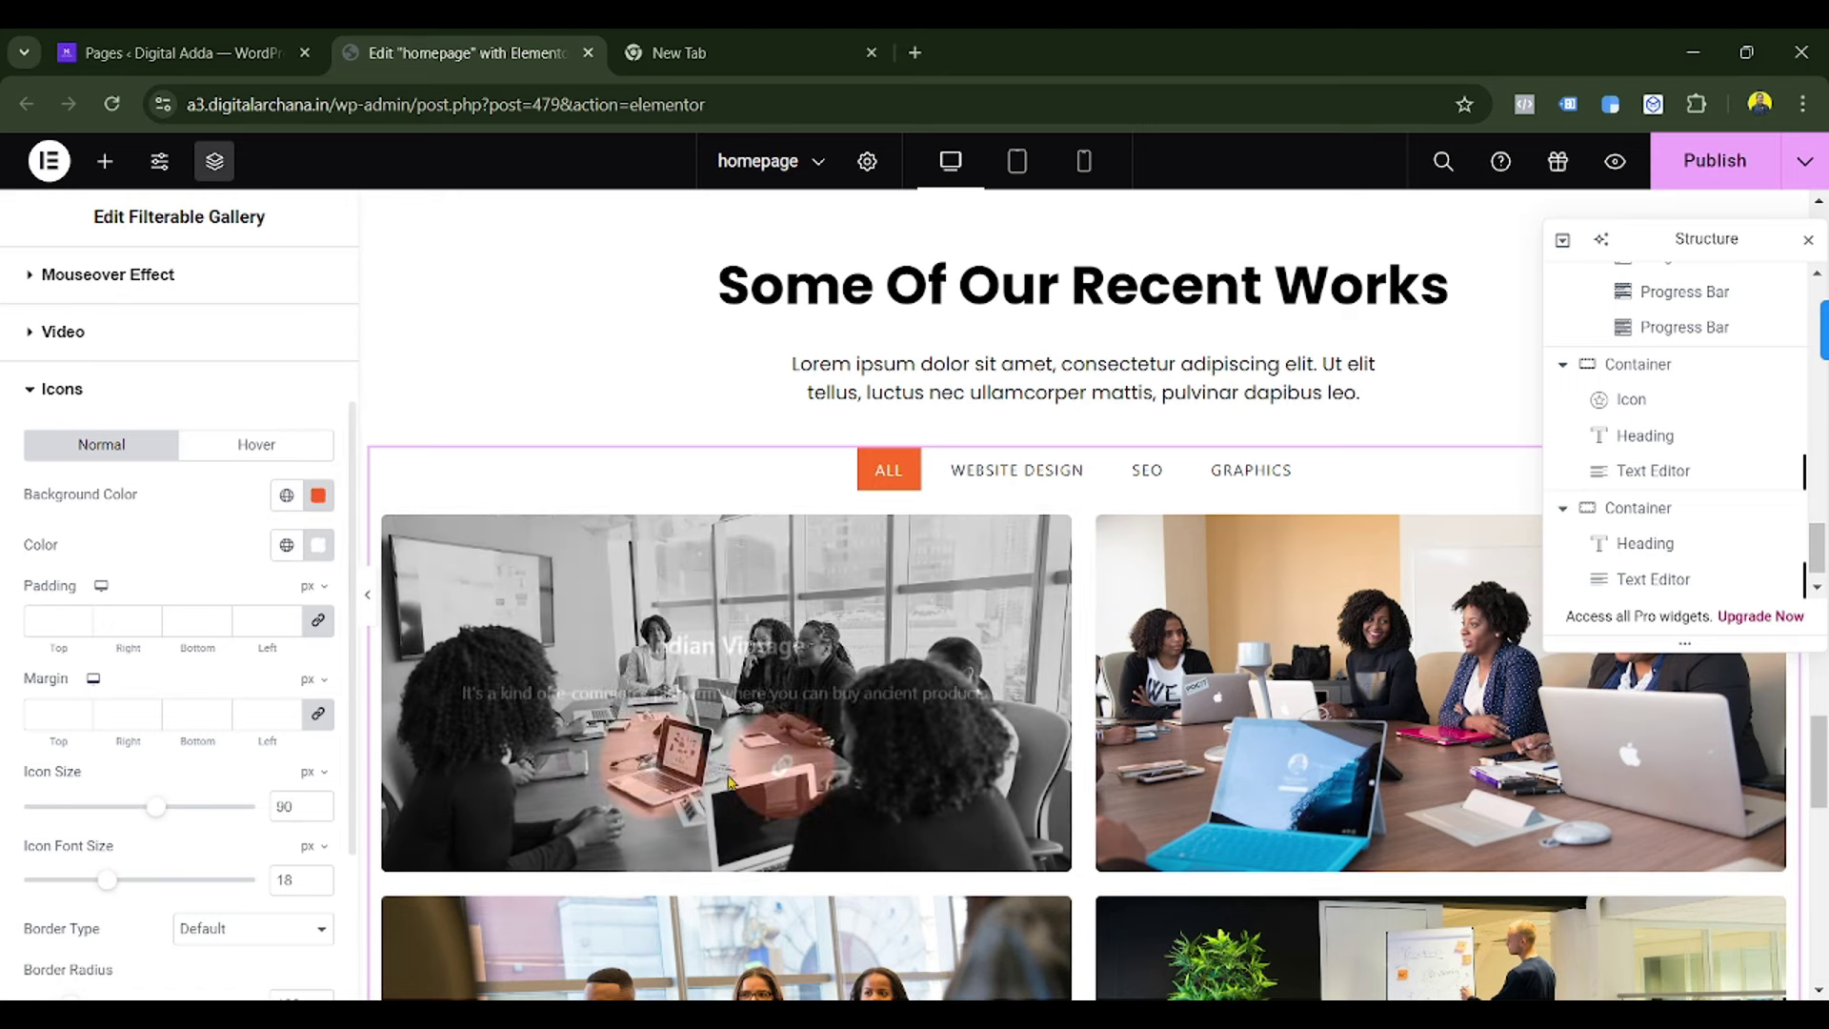
left_click_drag(160, 809, 64, 809)
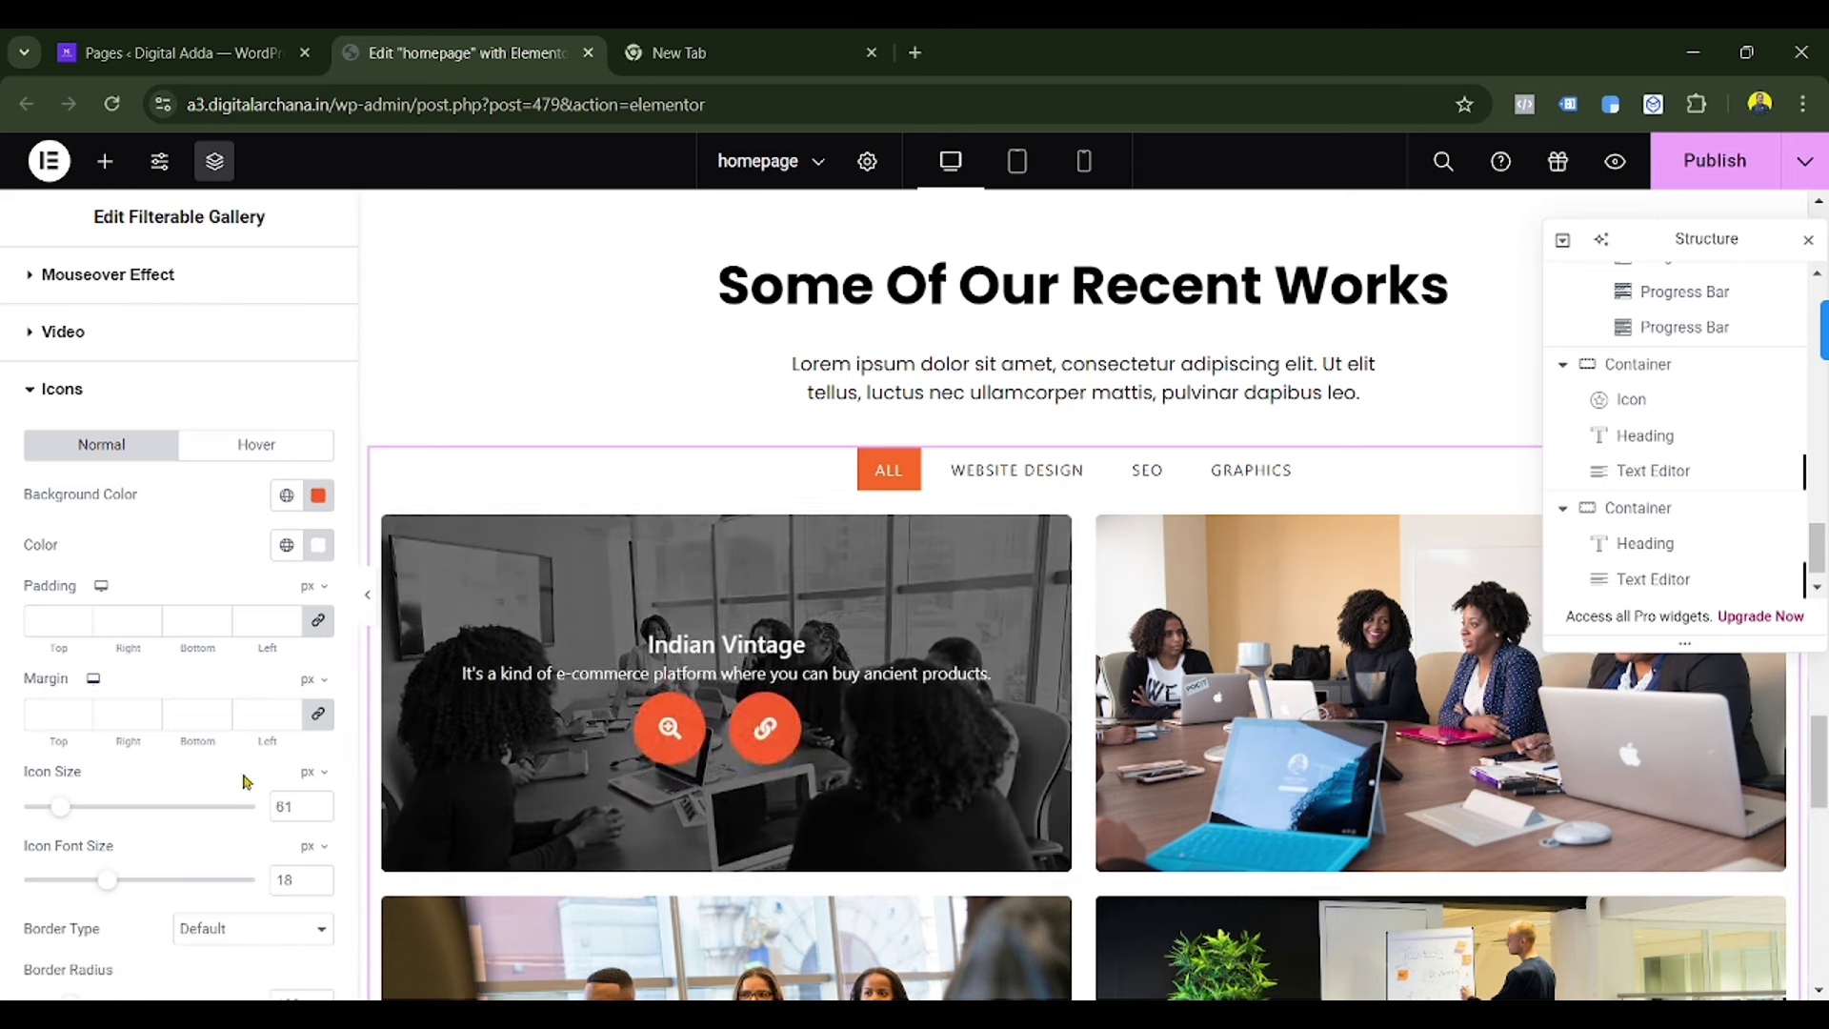
Set the hover Icon Size to 50 and enter 20 for the icon font size.
key("Tab")
type("5")
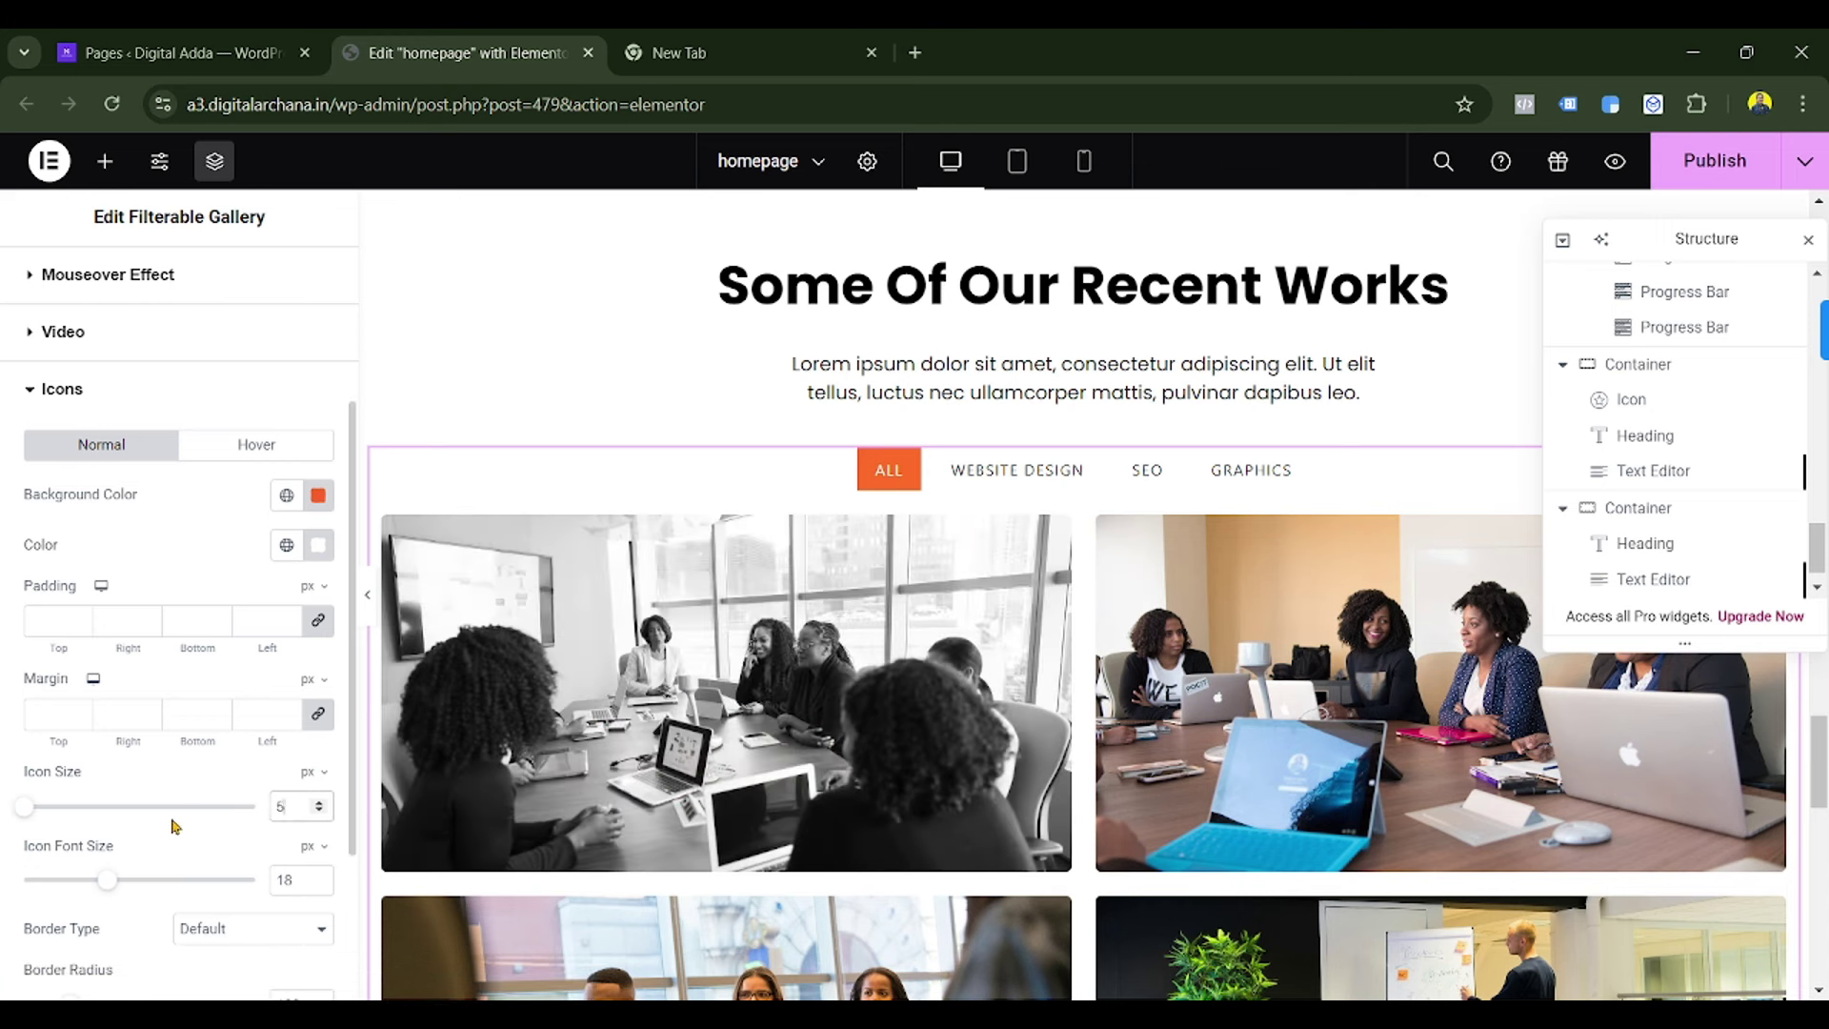
type("0")
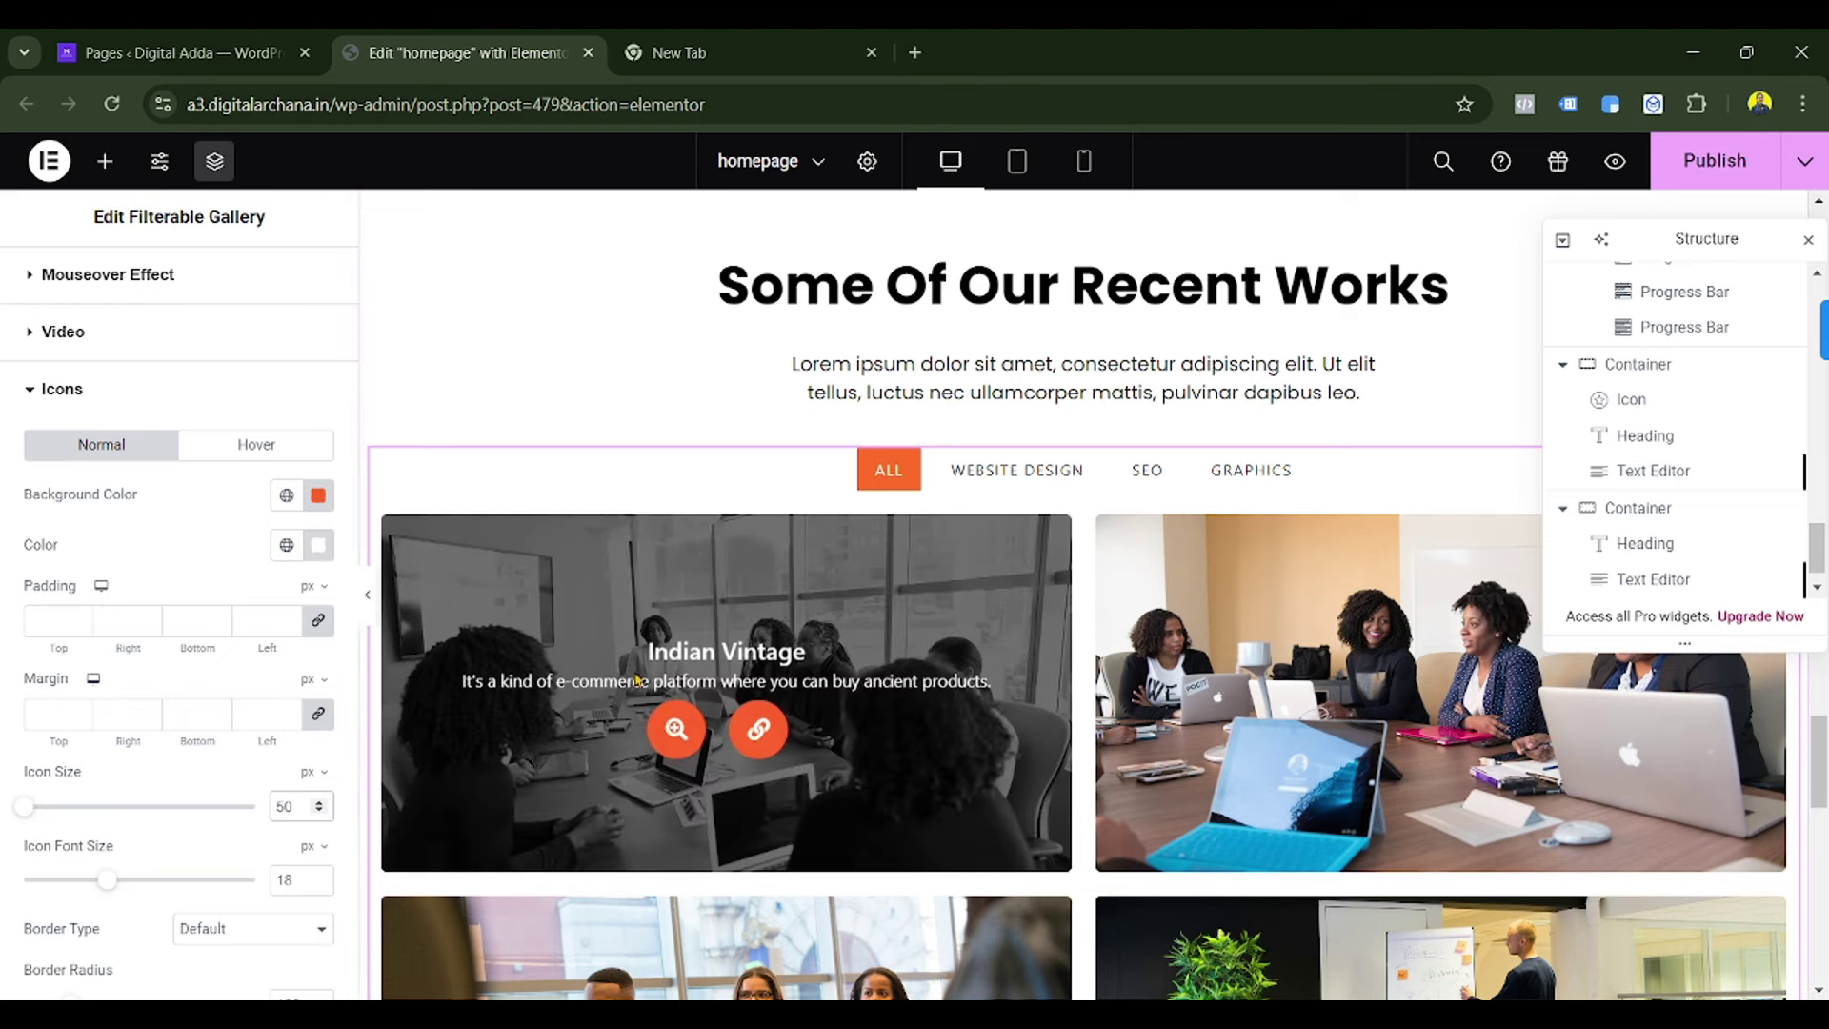
key("Tab")
scroll(228, 903, "down", 1)
type("20")
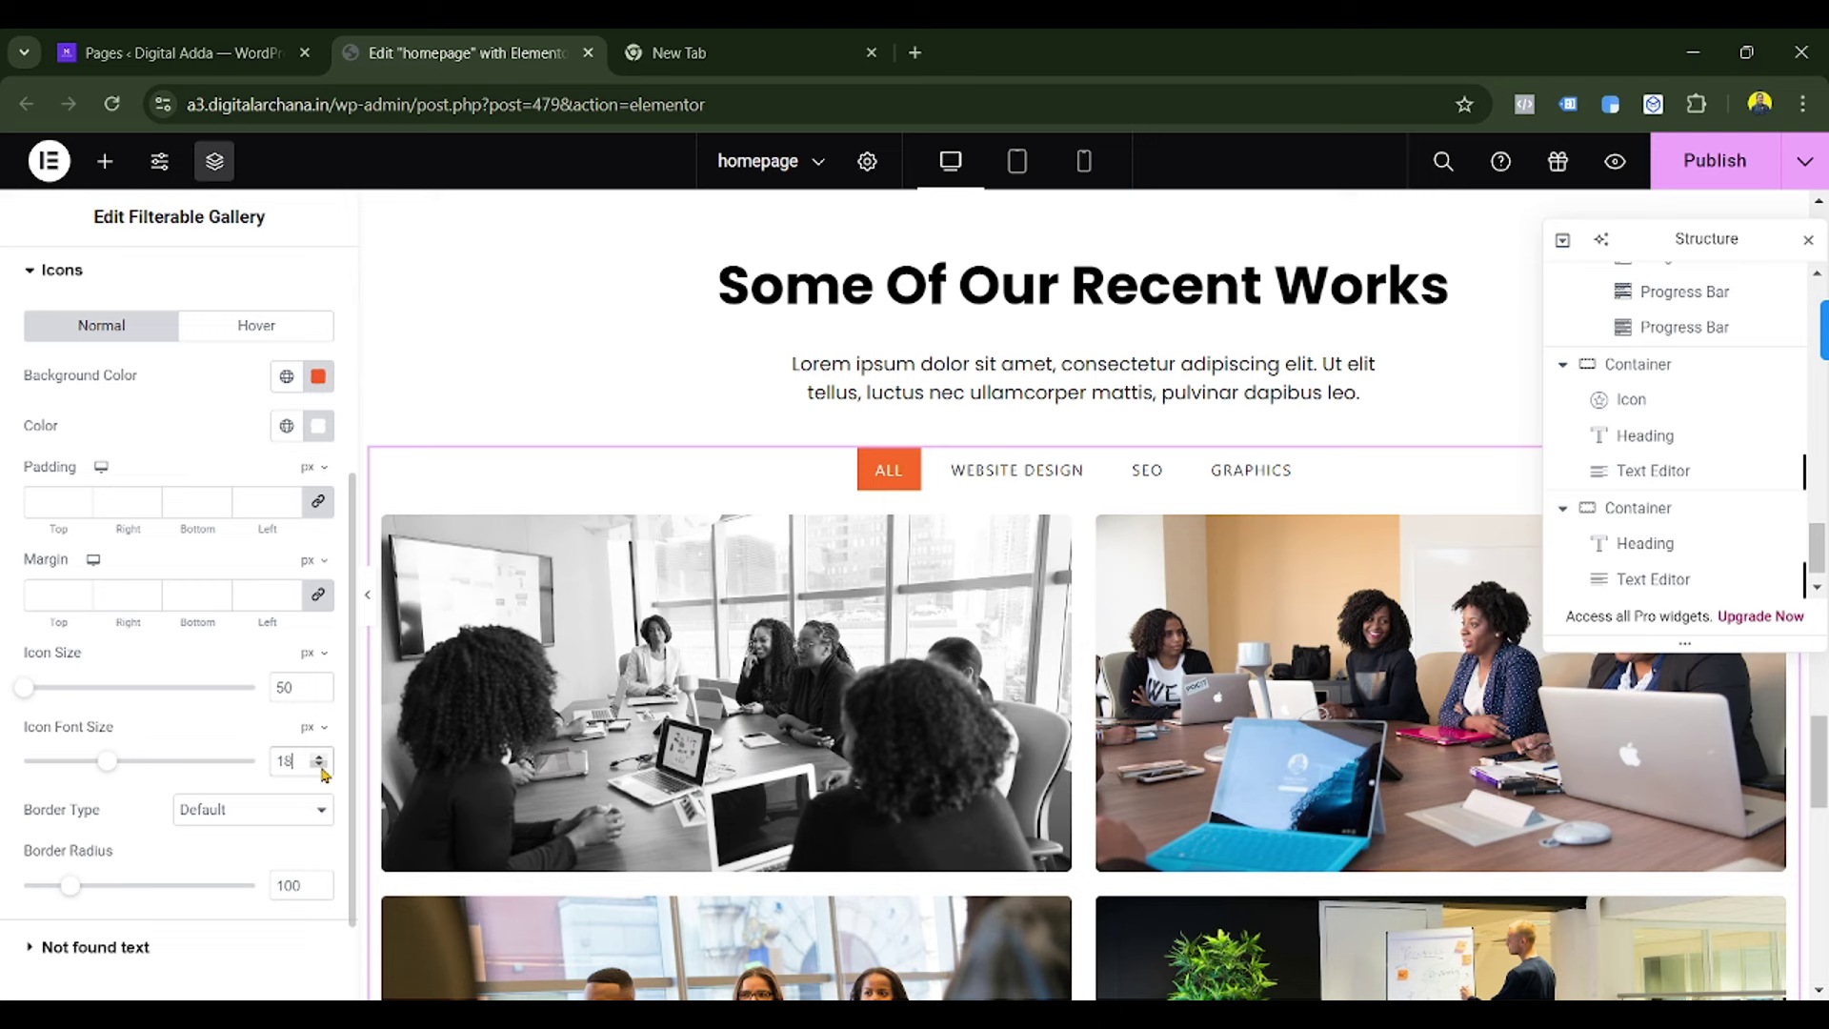
scroll(255, 842, "down", 1)
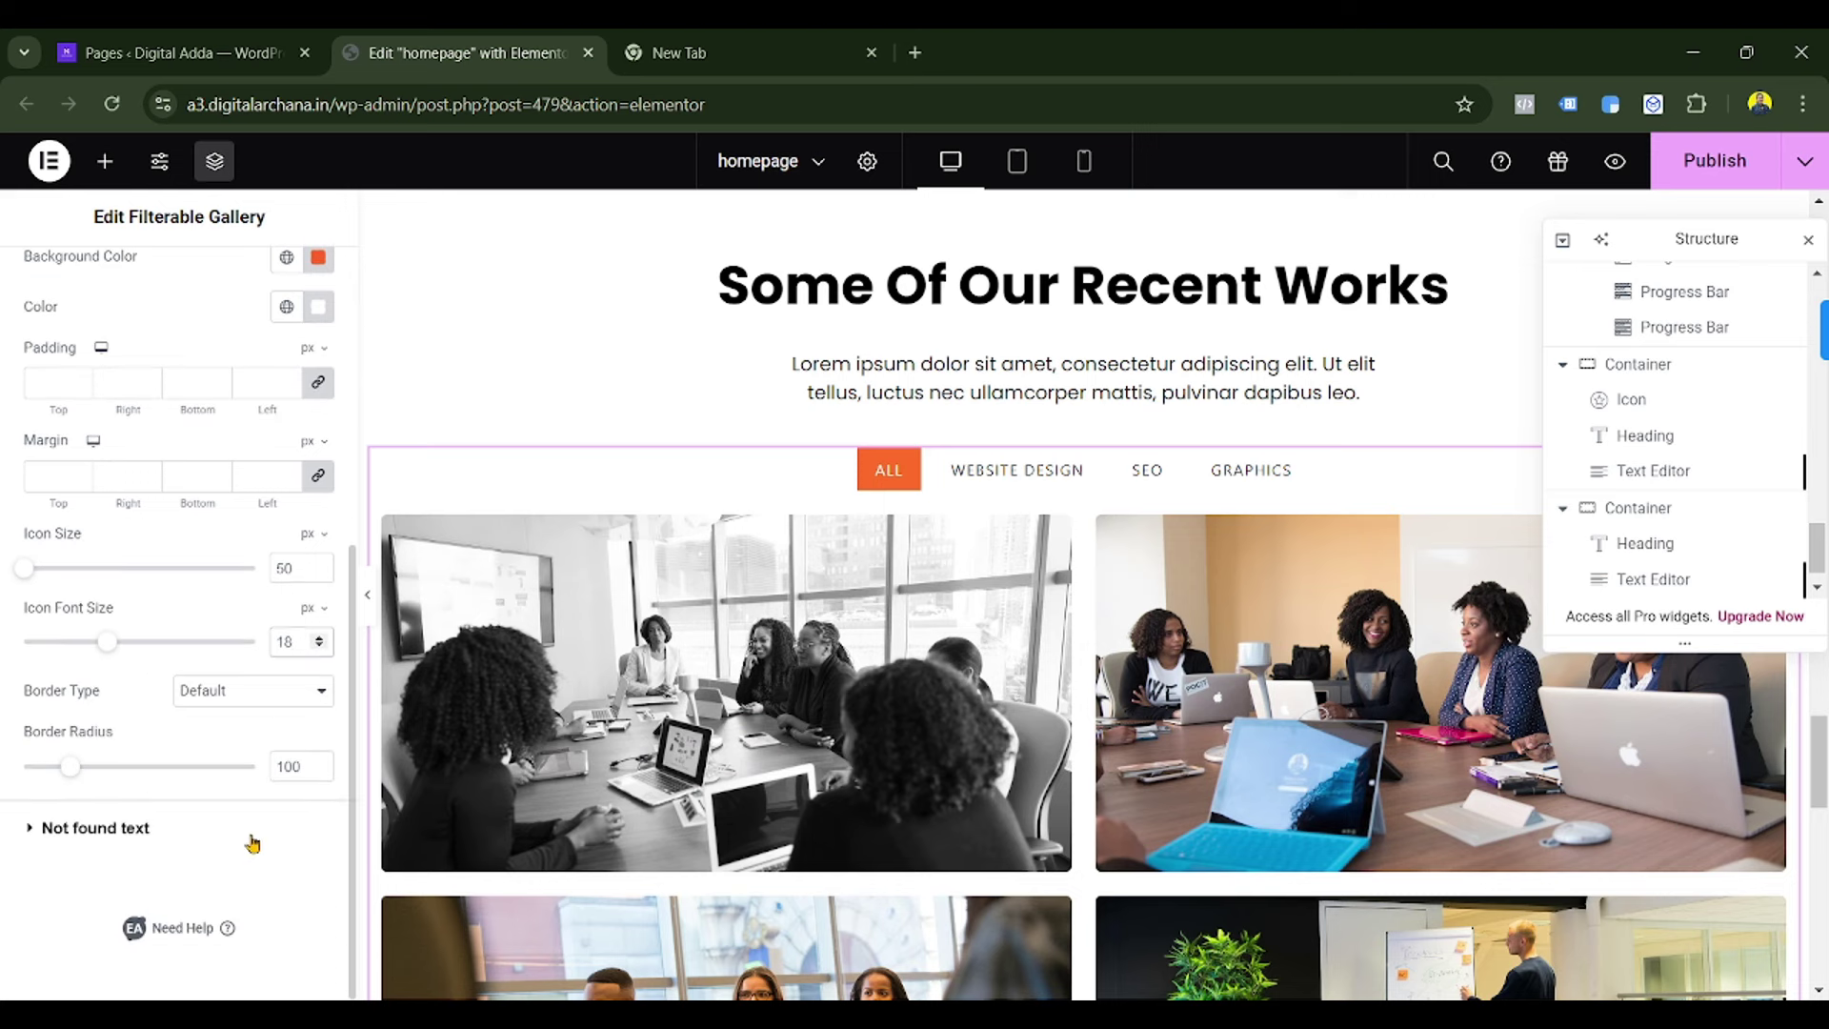
Apply the Text global font to the gallery's not-found message.
left_click(141, 836)
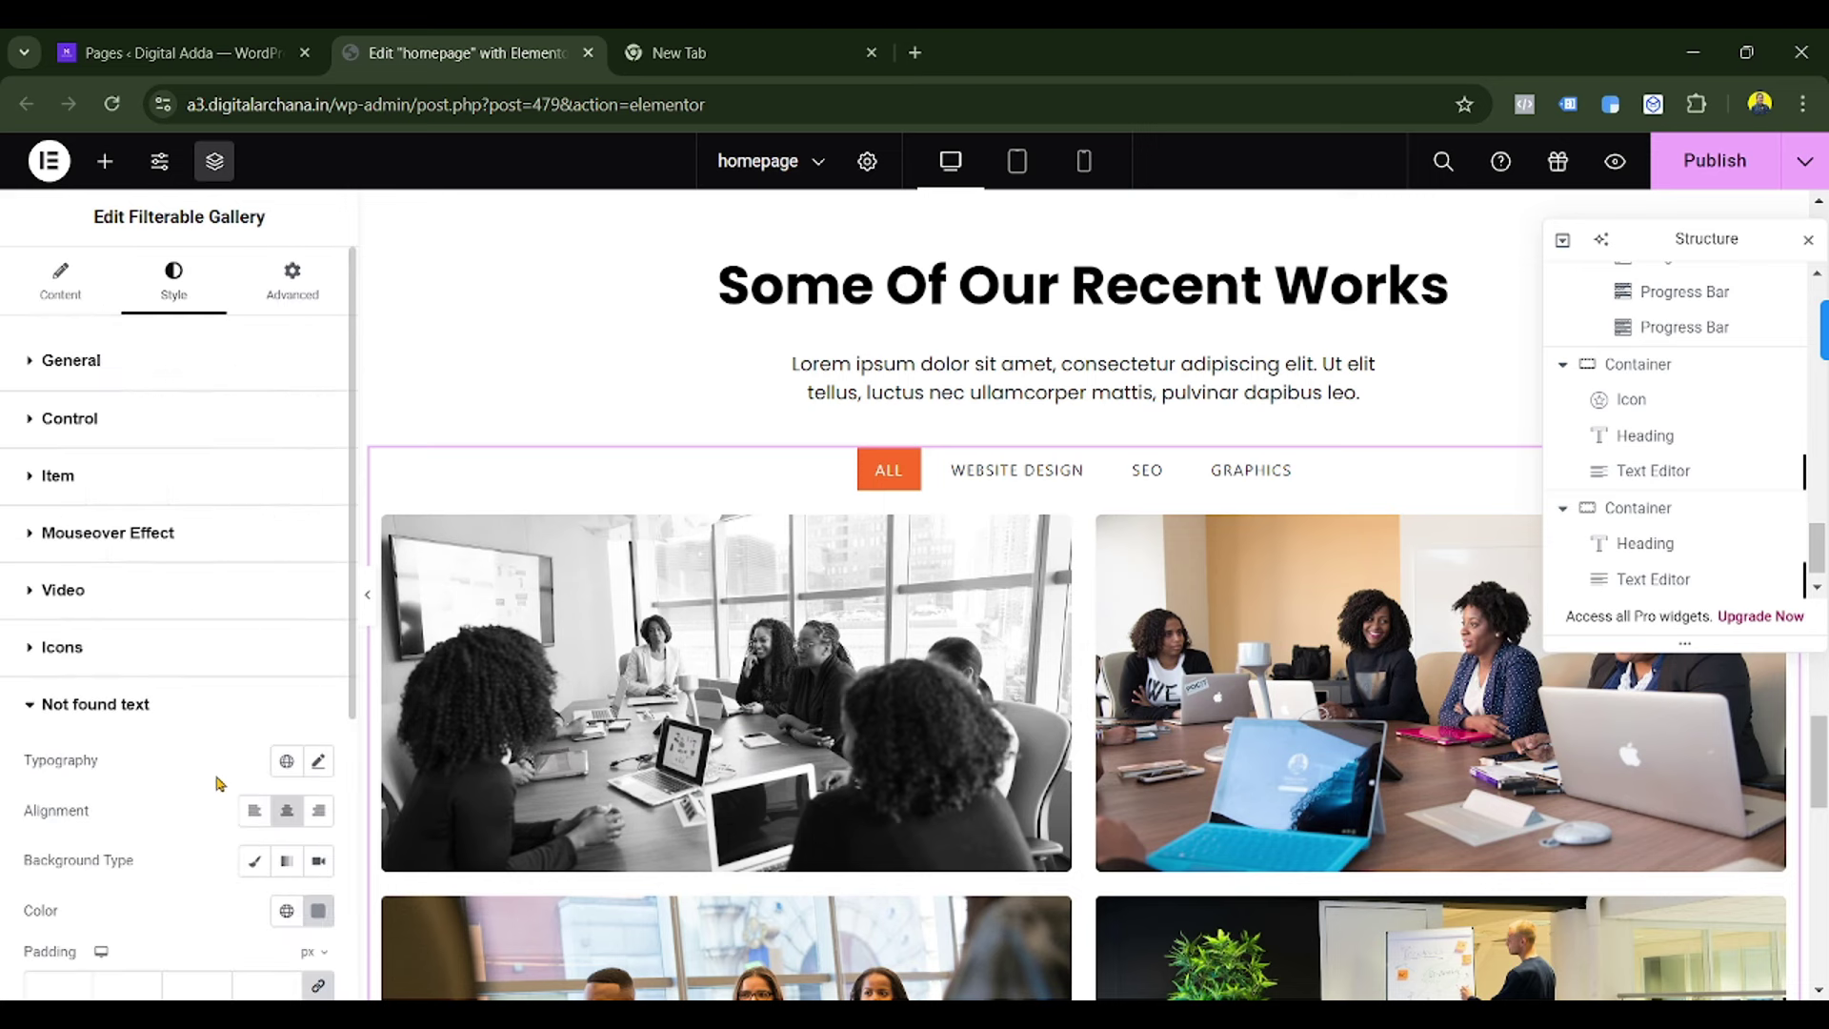
scroll(218, 783, "down", 2)
left_click(286, 524)
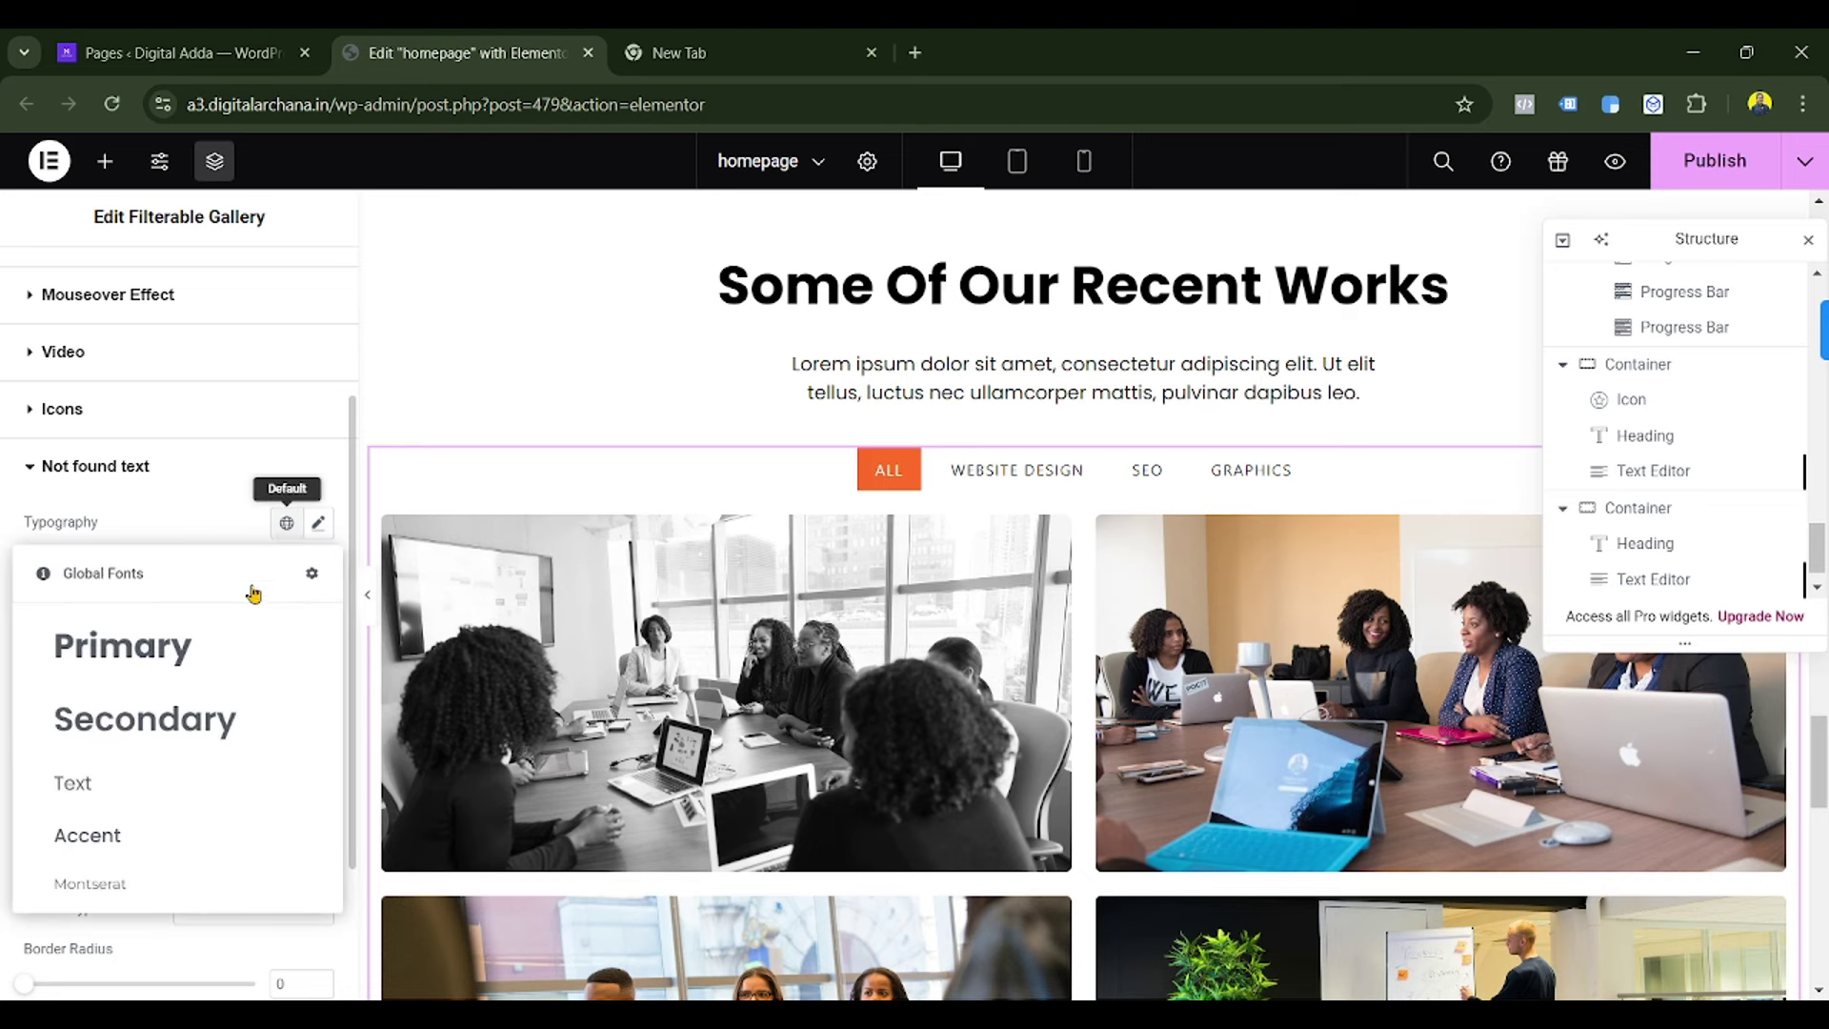
left_click(84, 783)
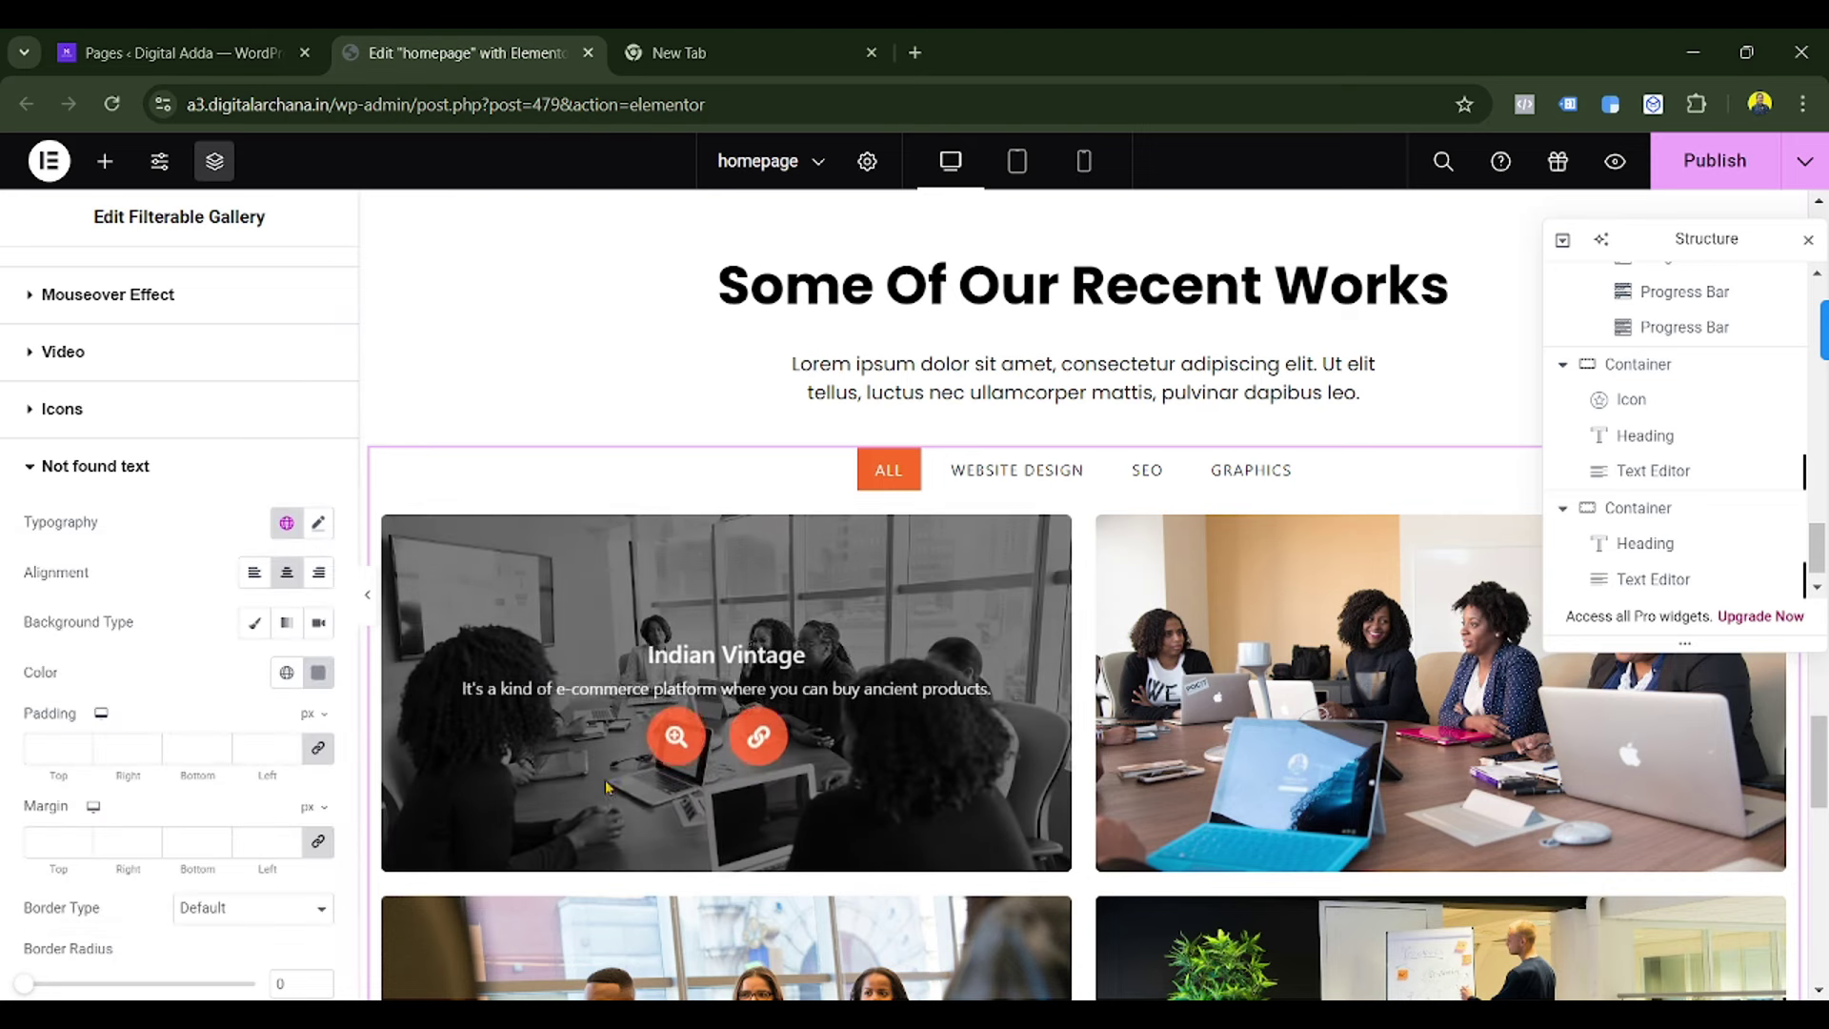
scroll(181, 622, "down", 2)
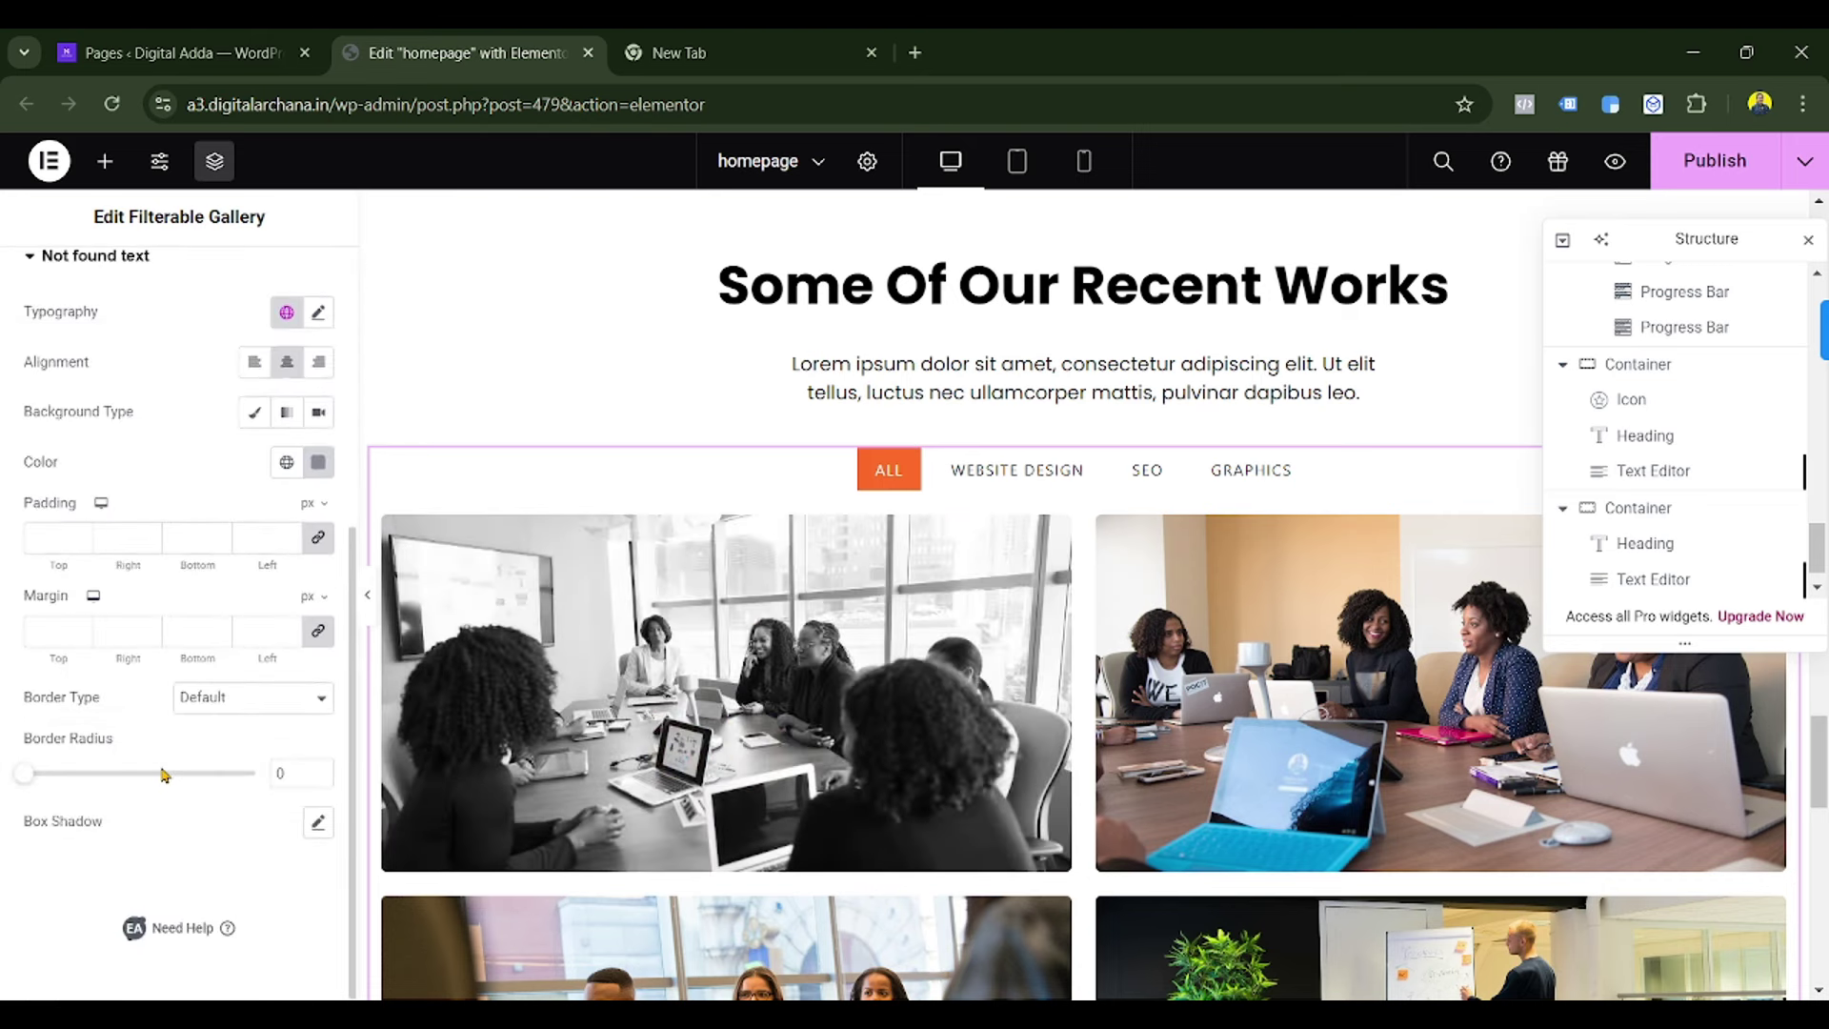
scroll(83, 732, "up", 4)
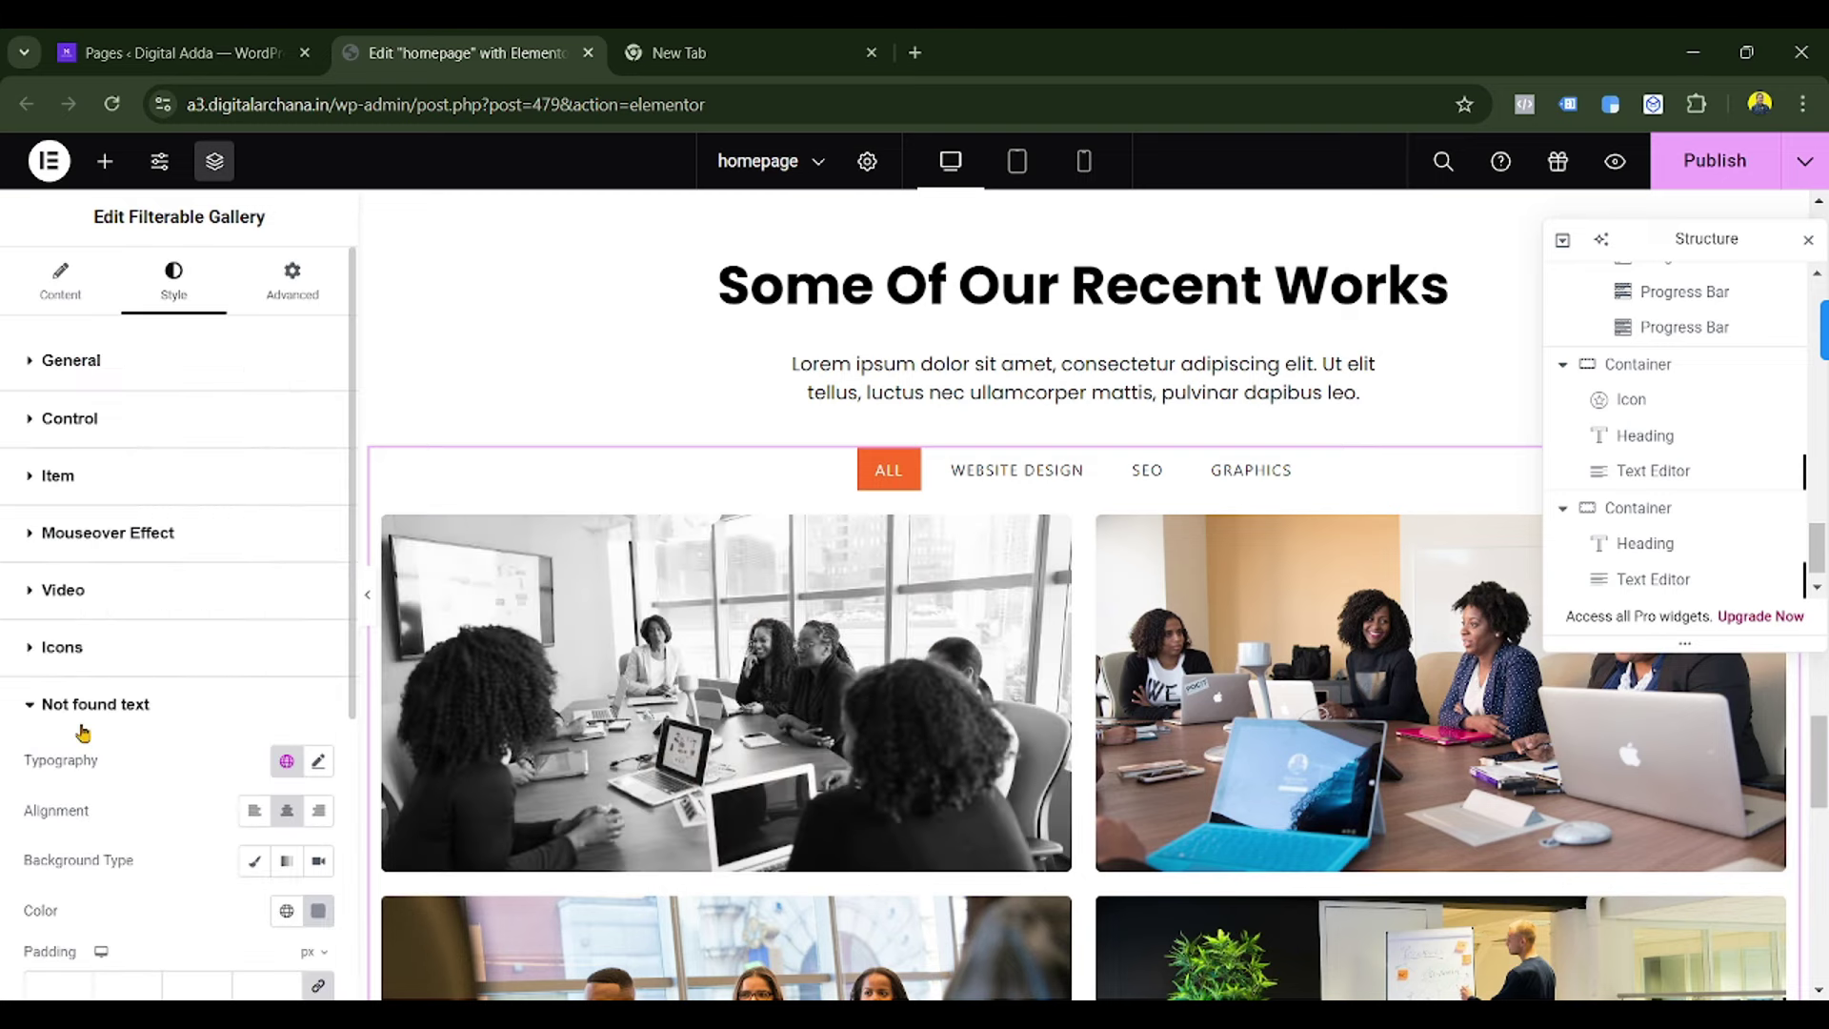
Give the filter tabs the Accent global font, then switch them to the Text global font.
left_click(130, 491)
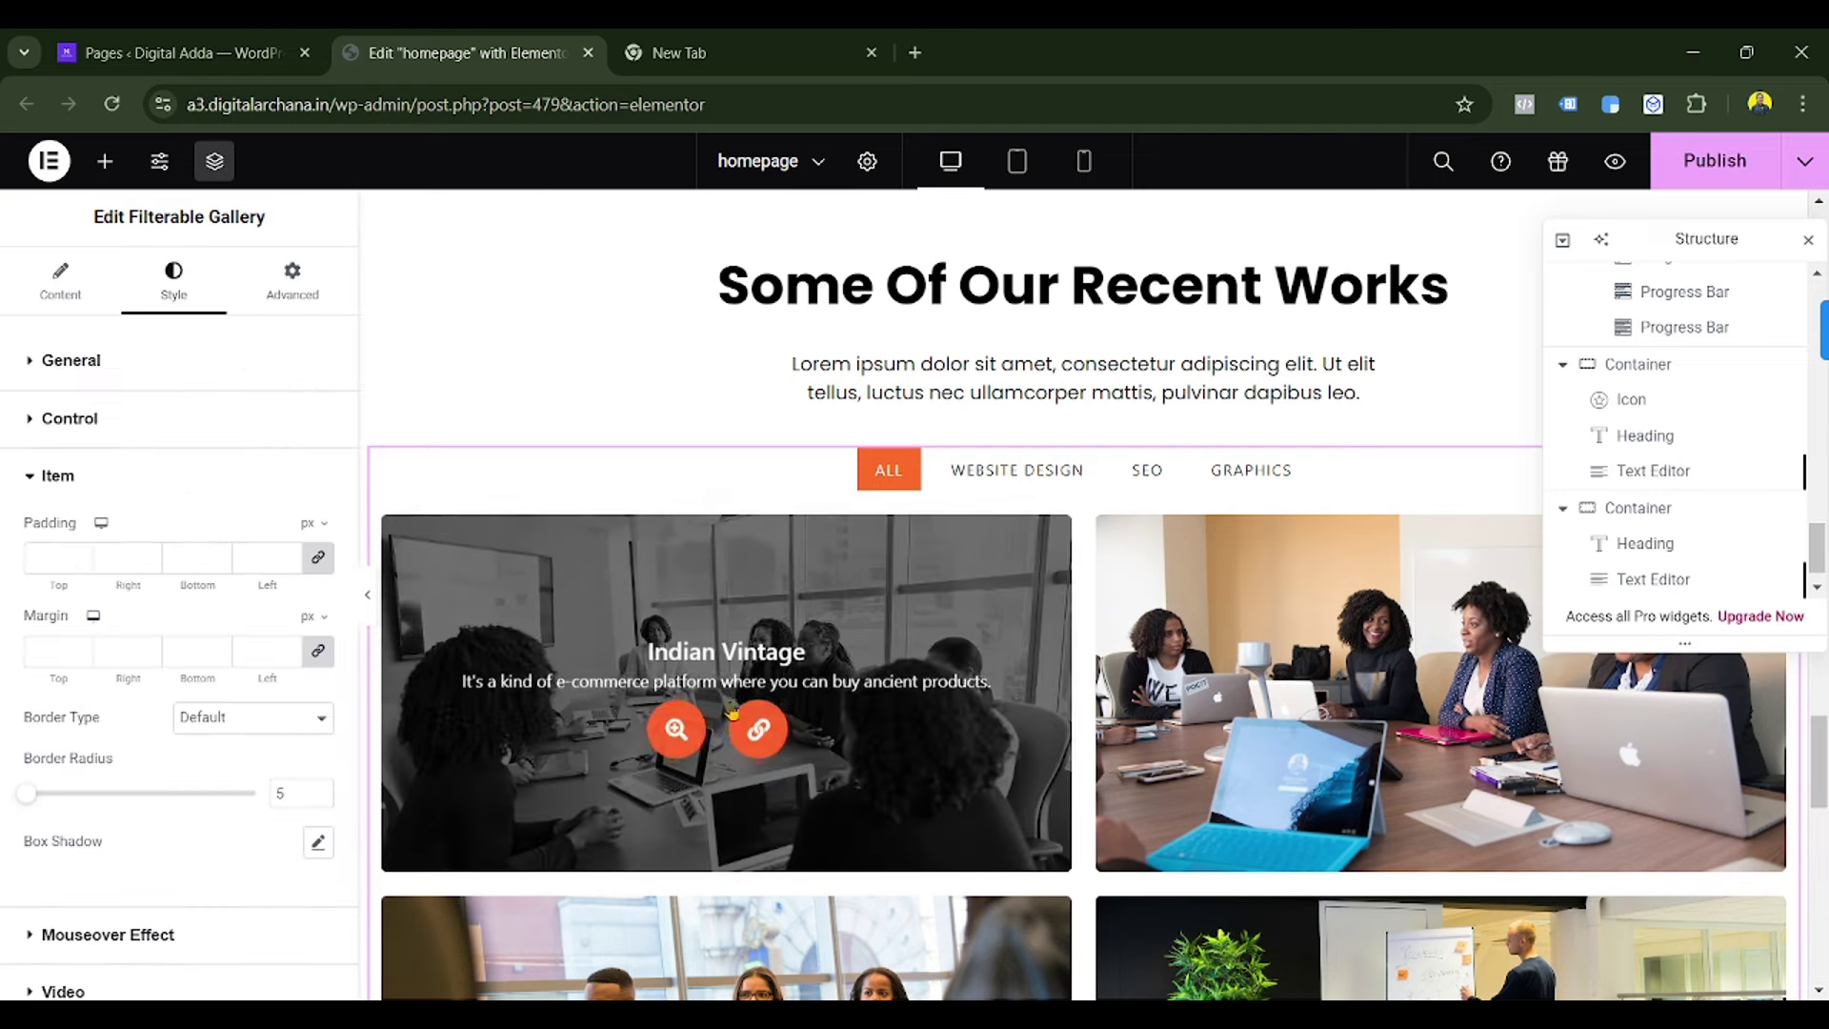
scroll(224, 670, "down", 2)
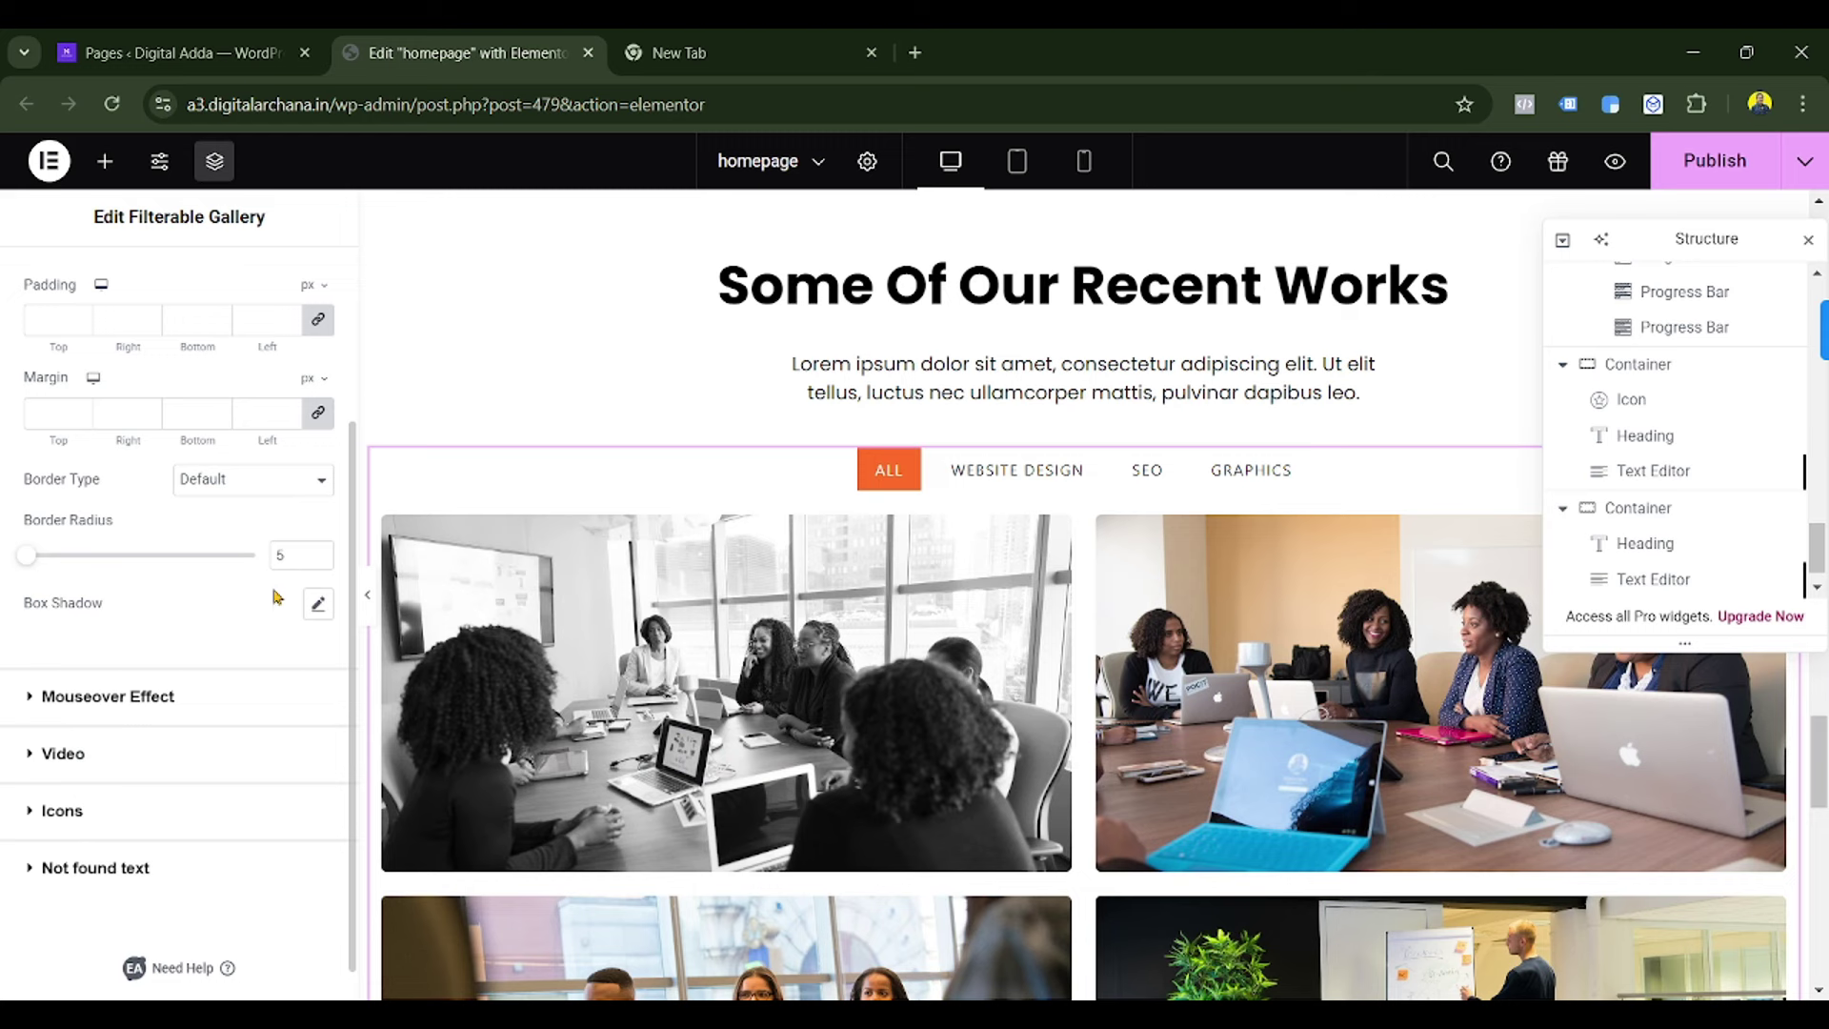
scroll(274, 598, "up", 2)
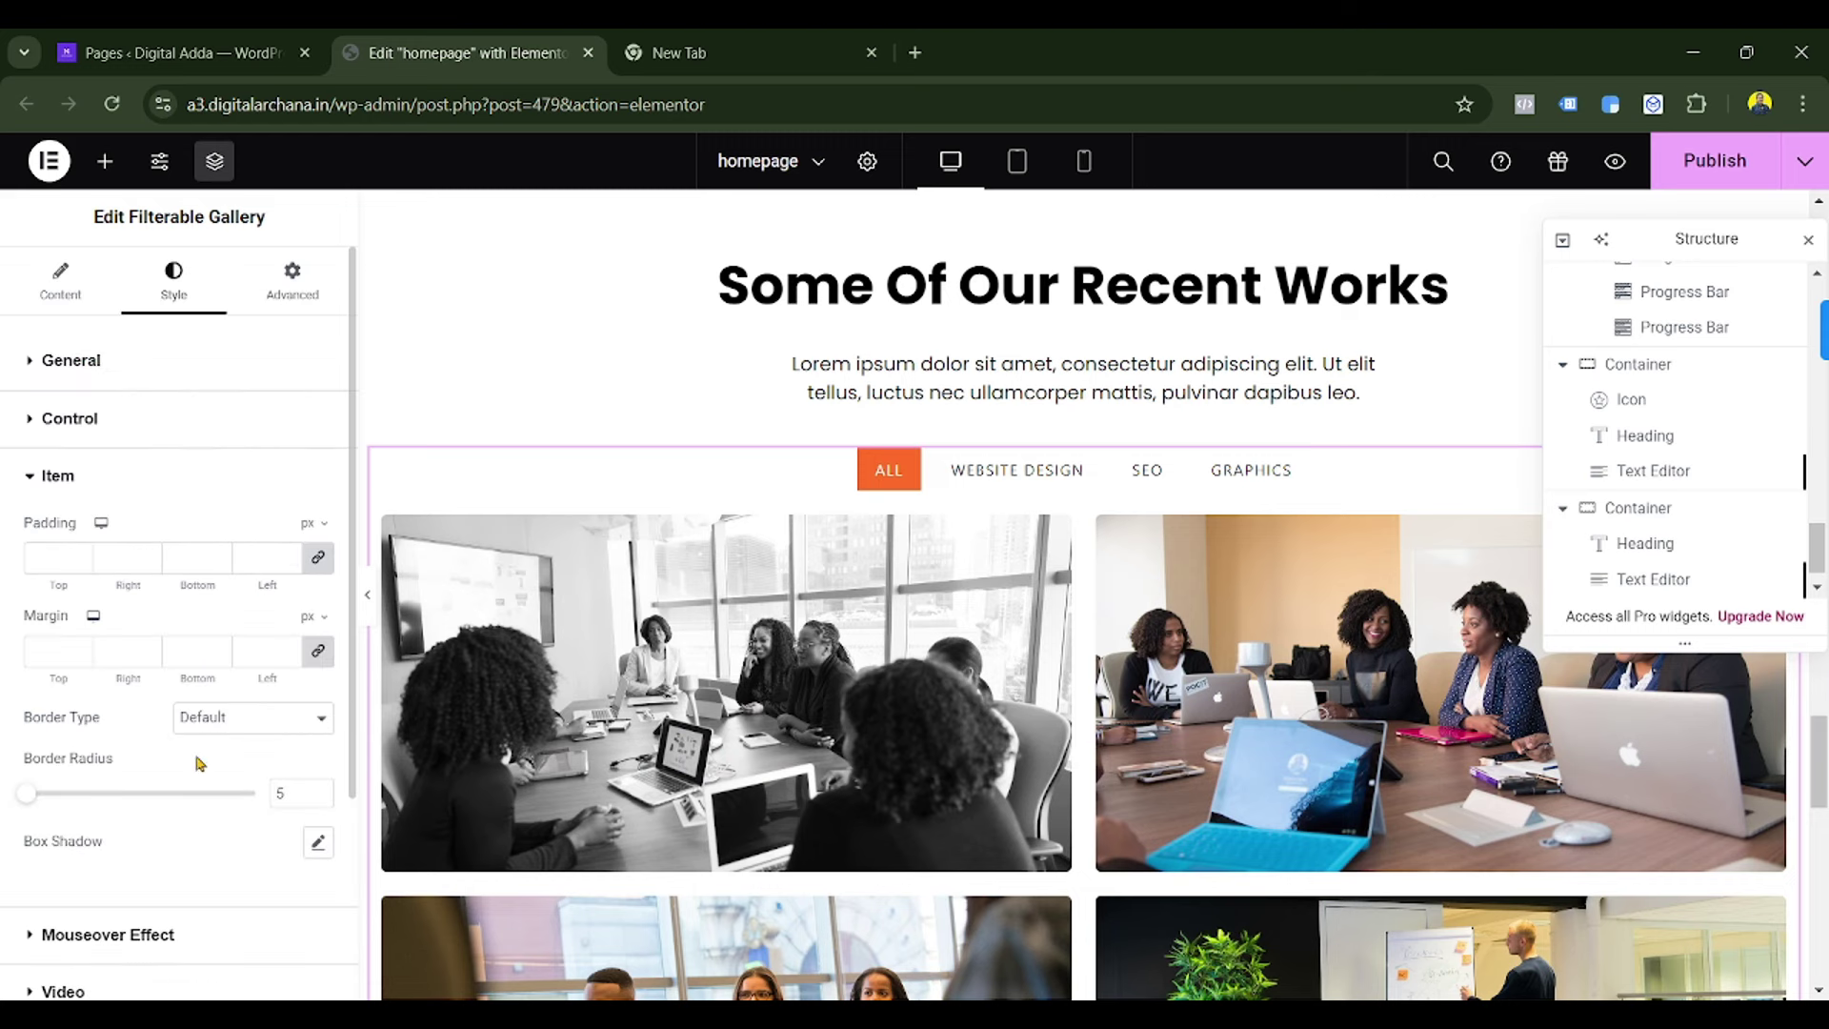
left_click(218, 375)
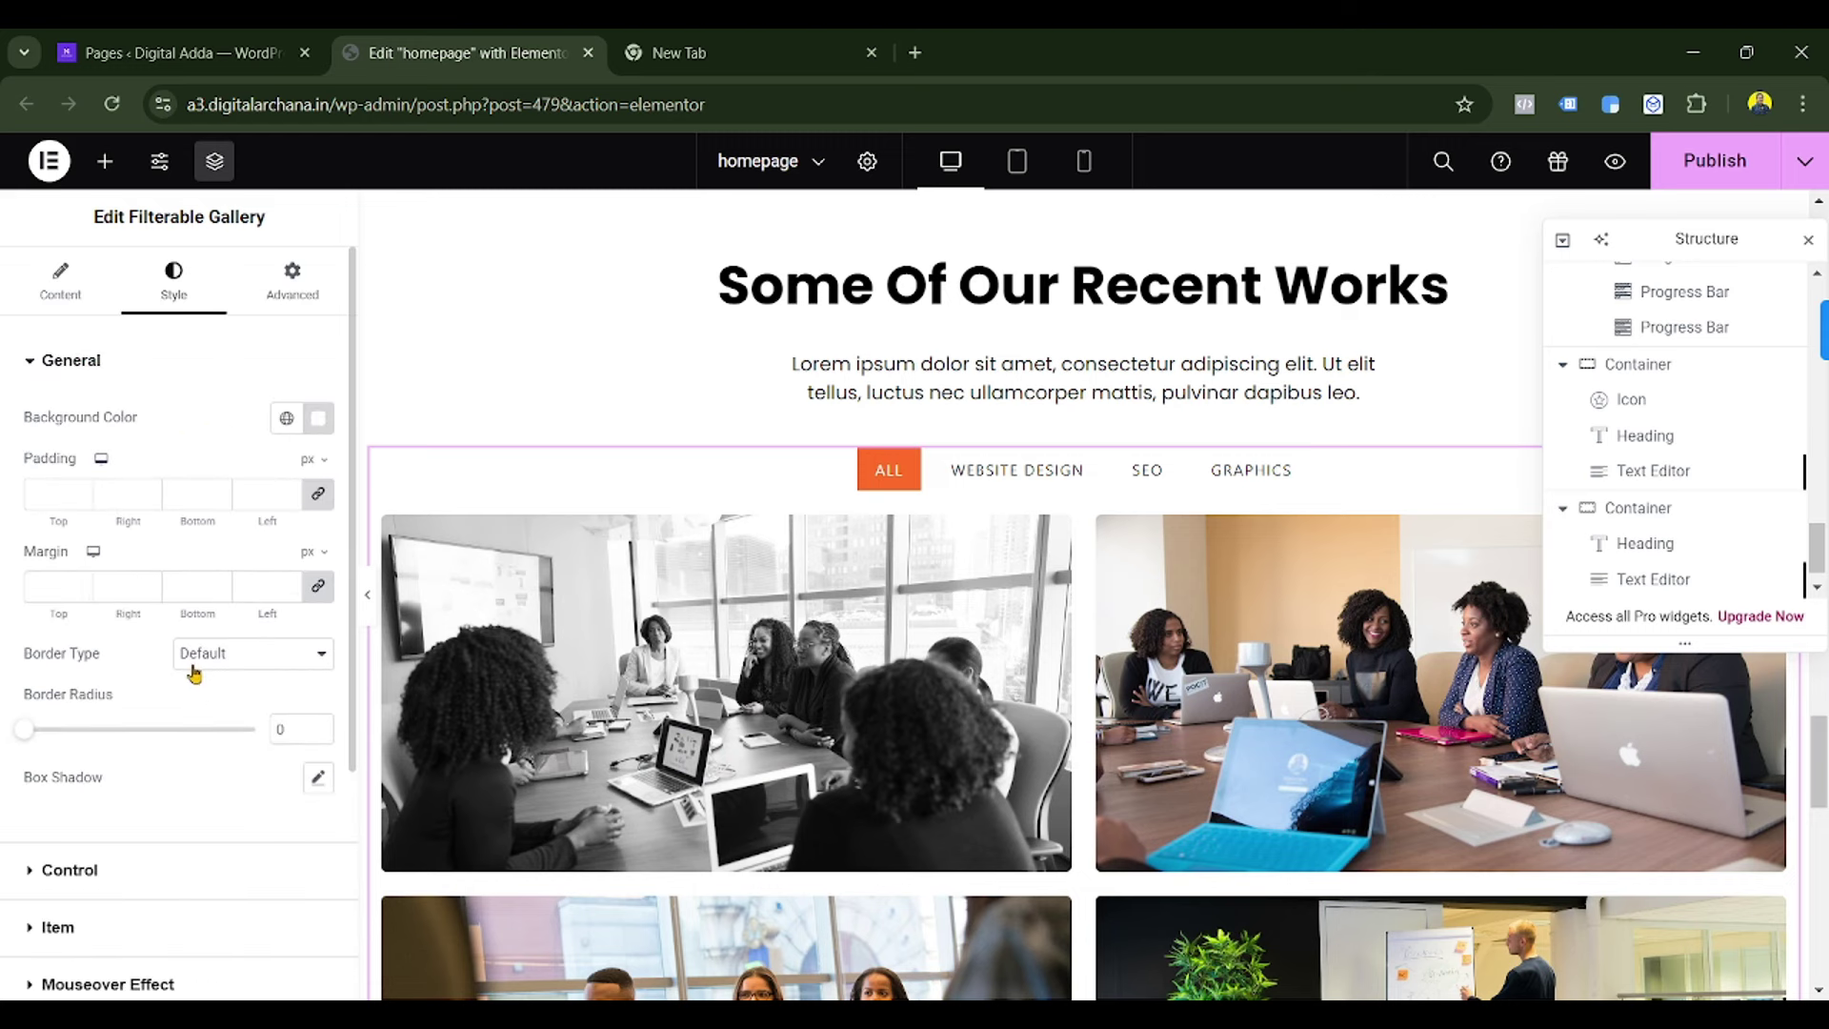
scroll(157, 671, "down", 1)
scroll(157, 675, "up", 1)
scroll(153, 675, "down", 3)
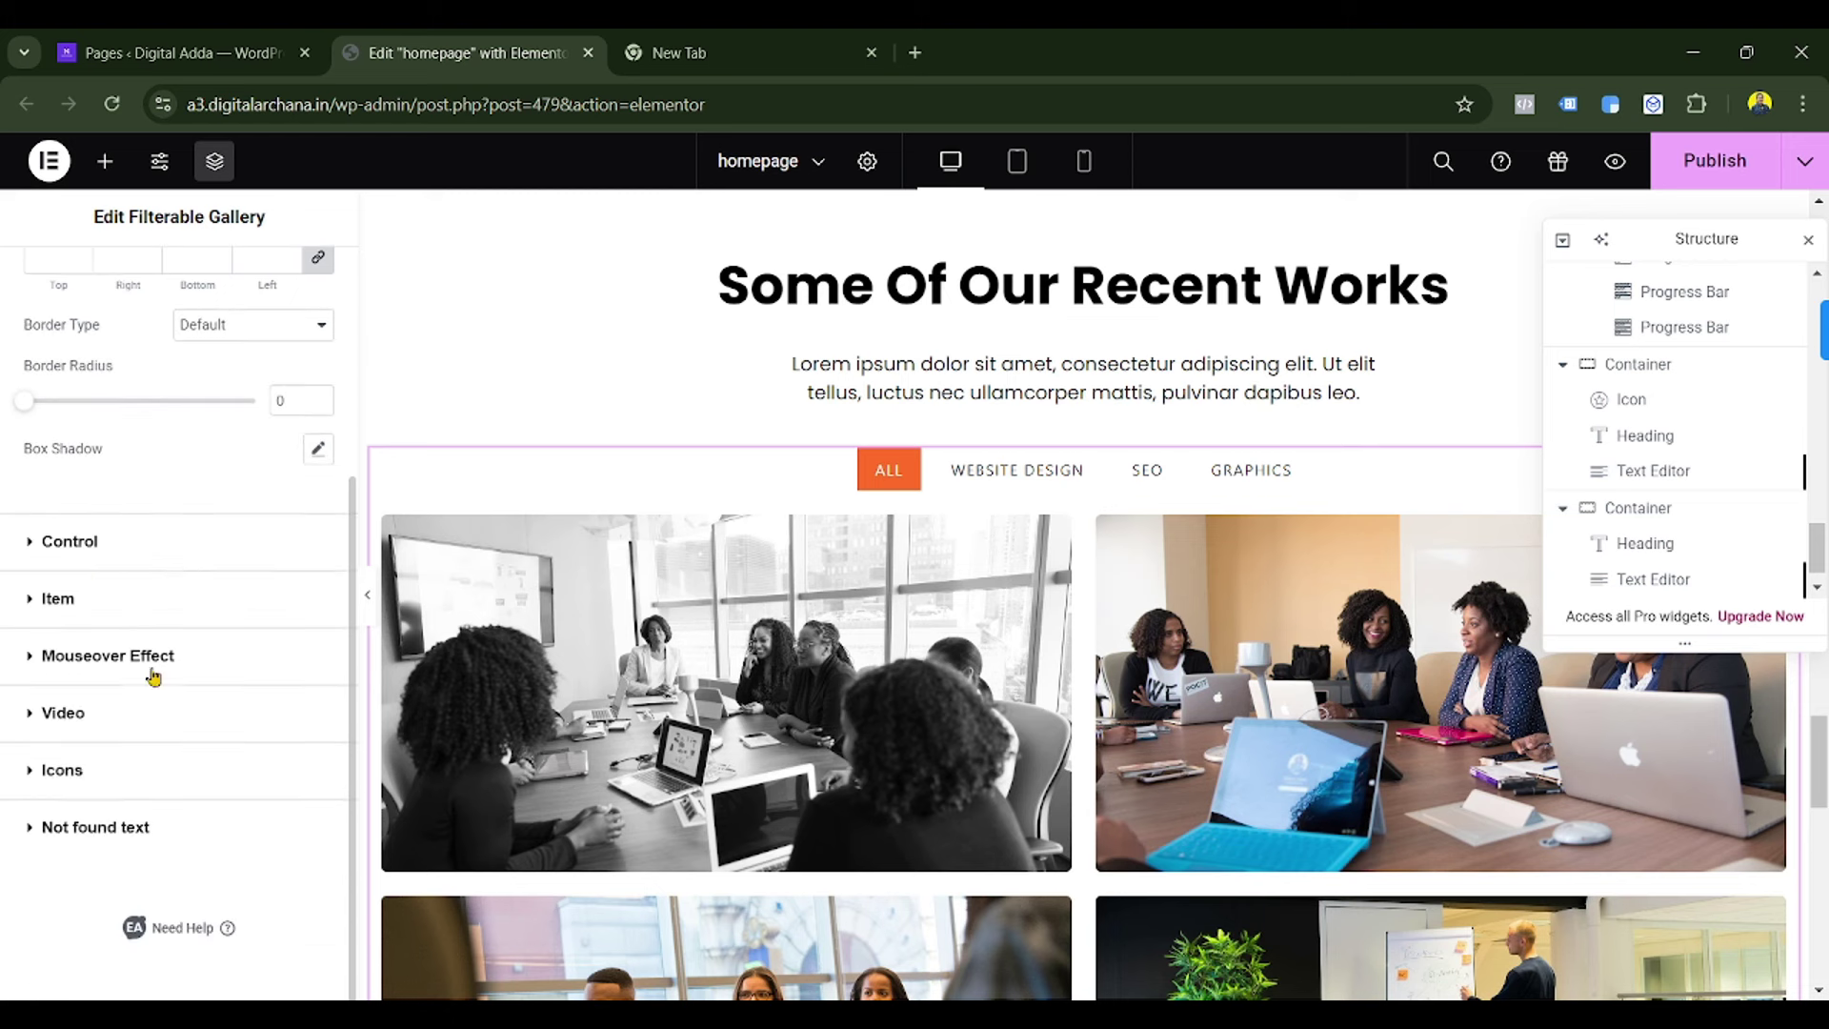
left_click(108, 560)
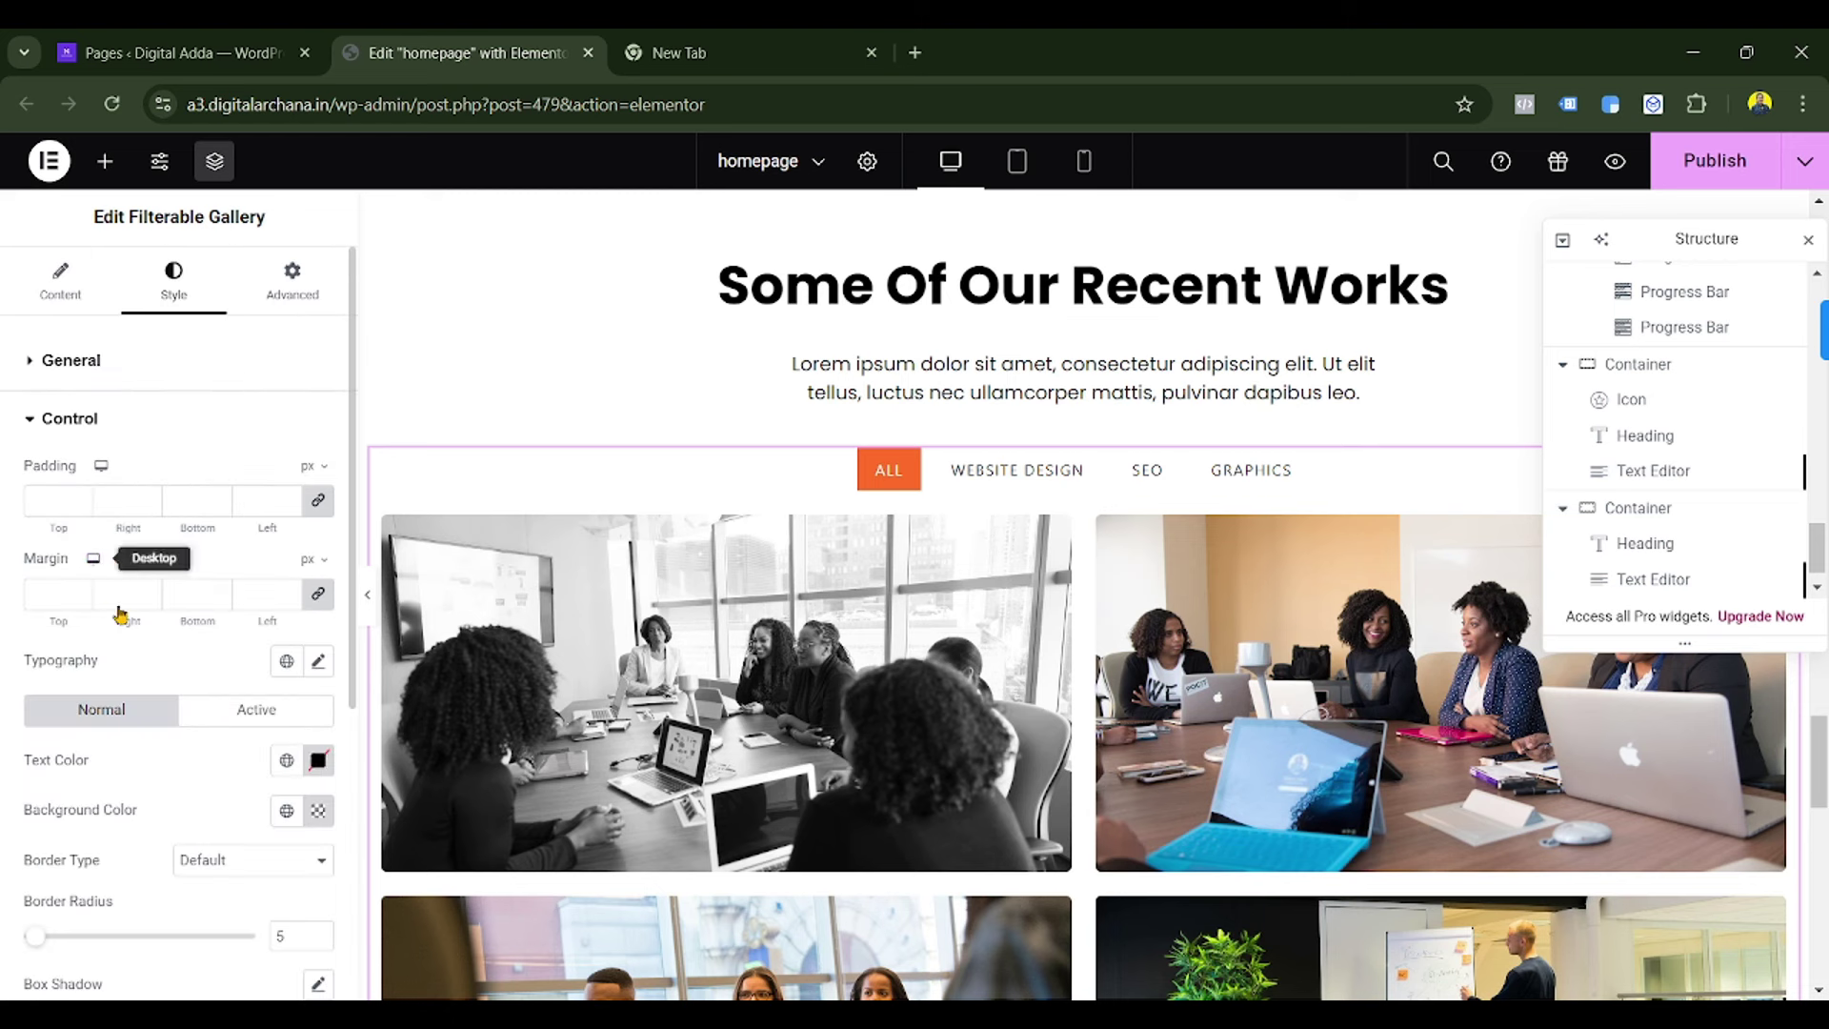
left_click(286, 661)
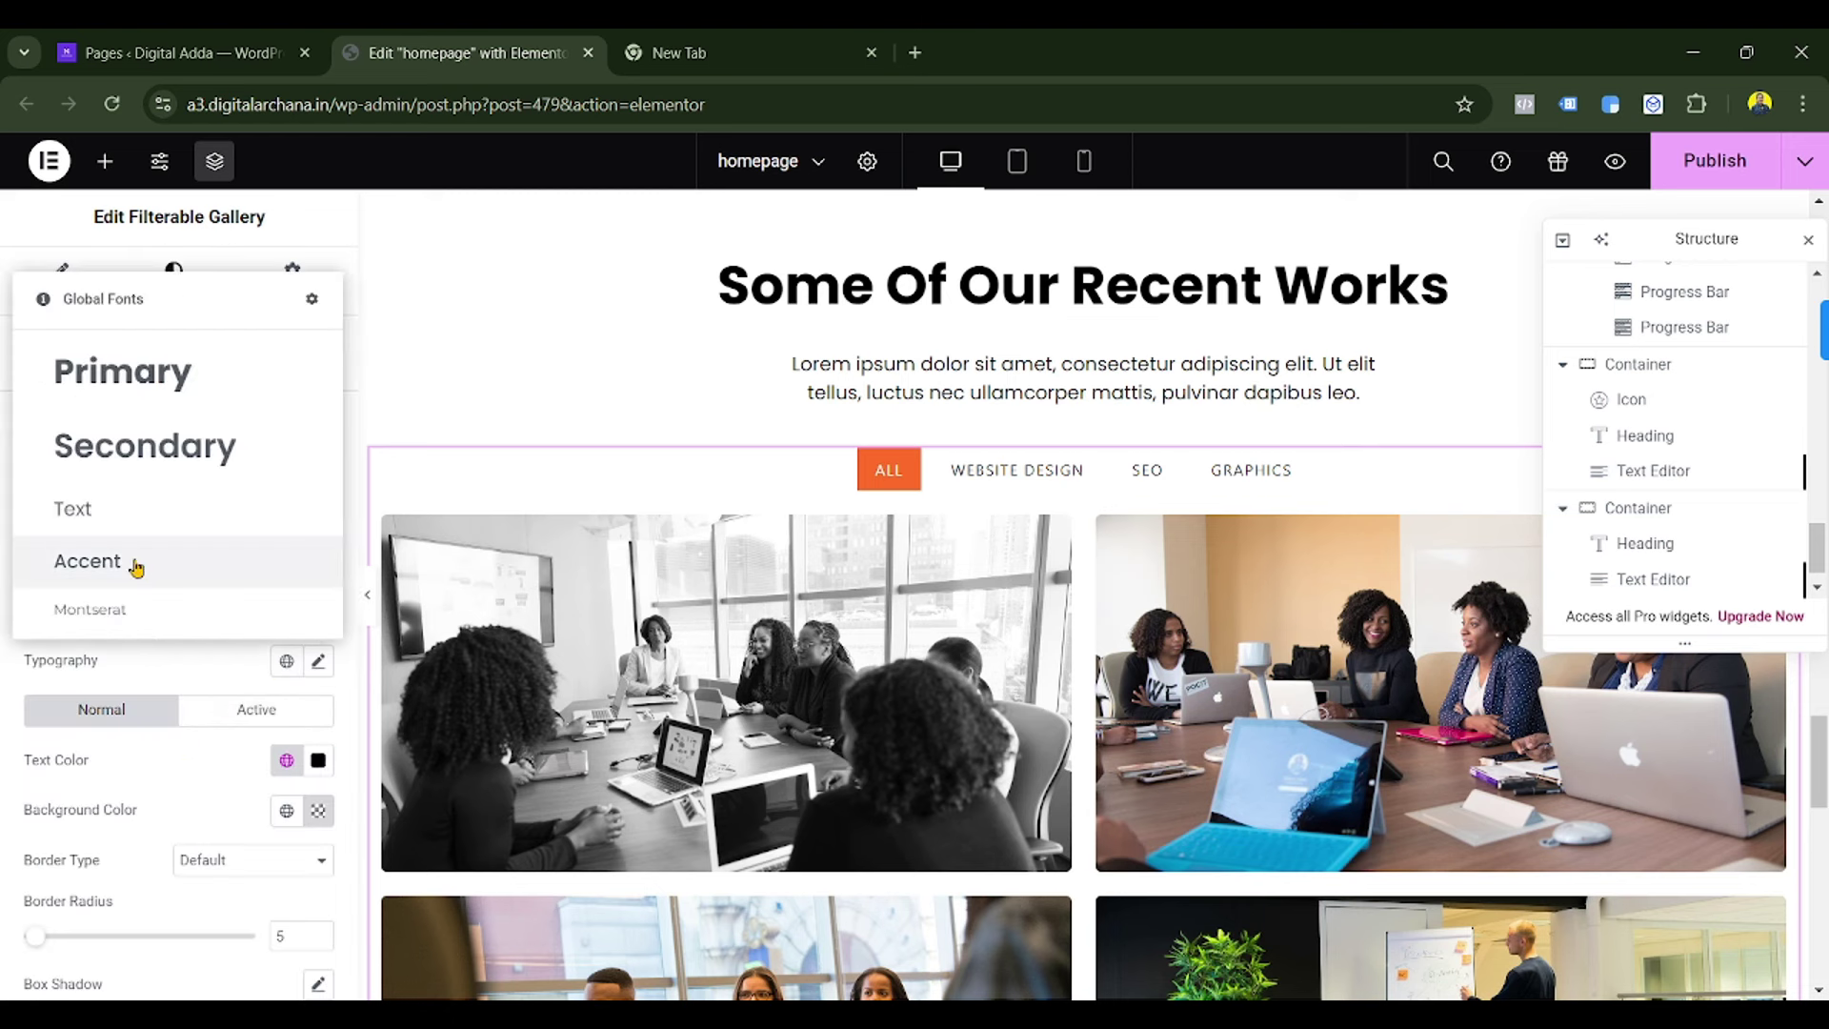
left_click(135, 566)
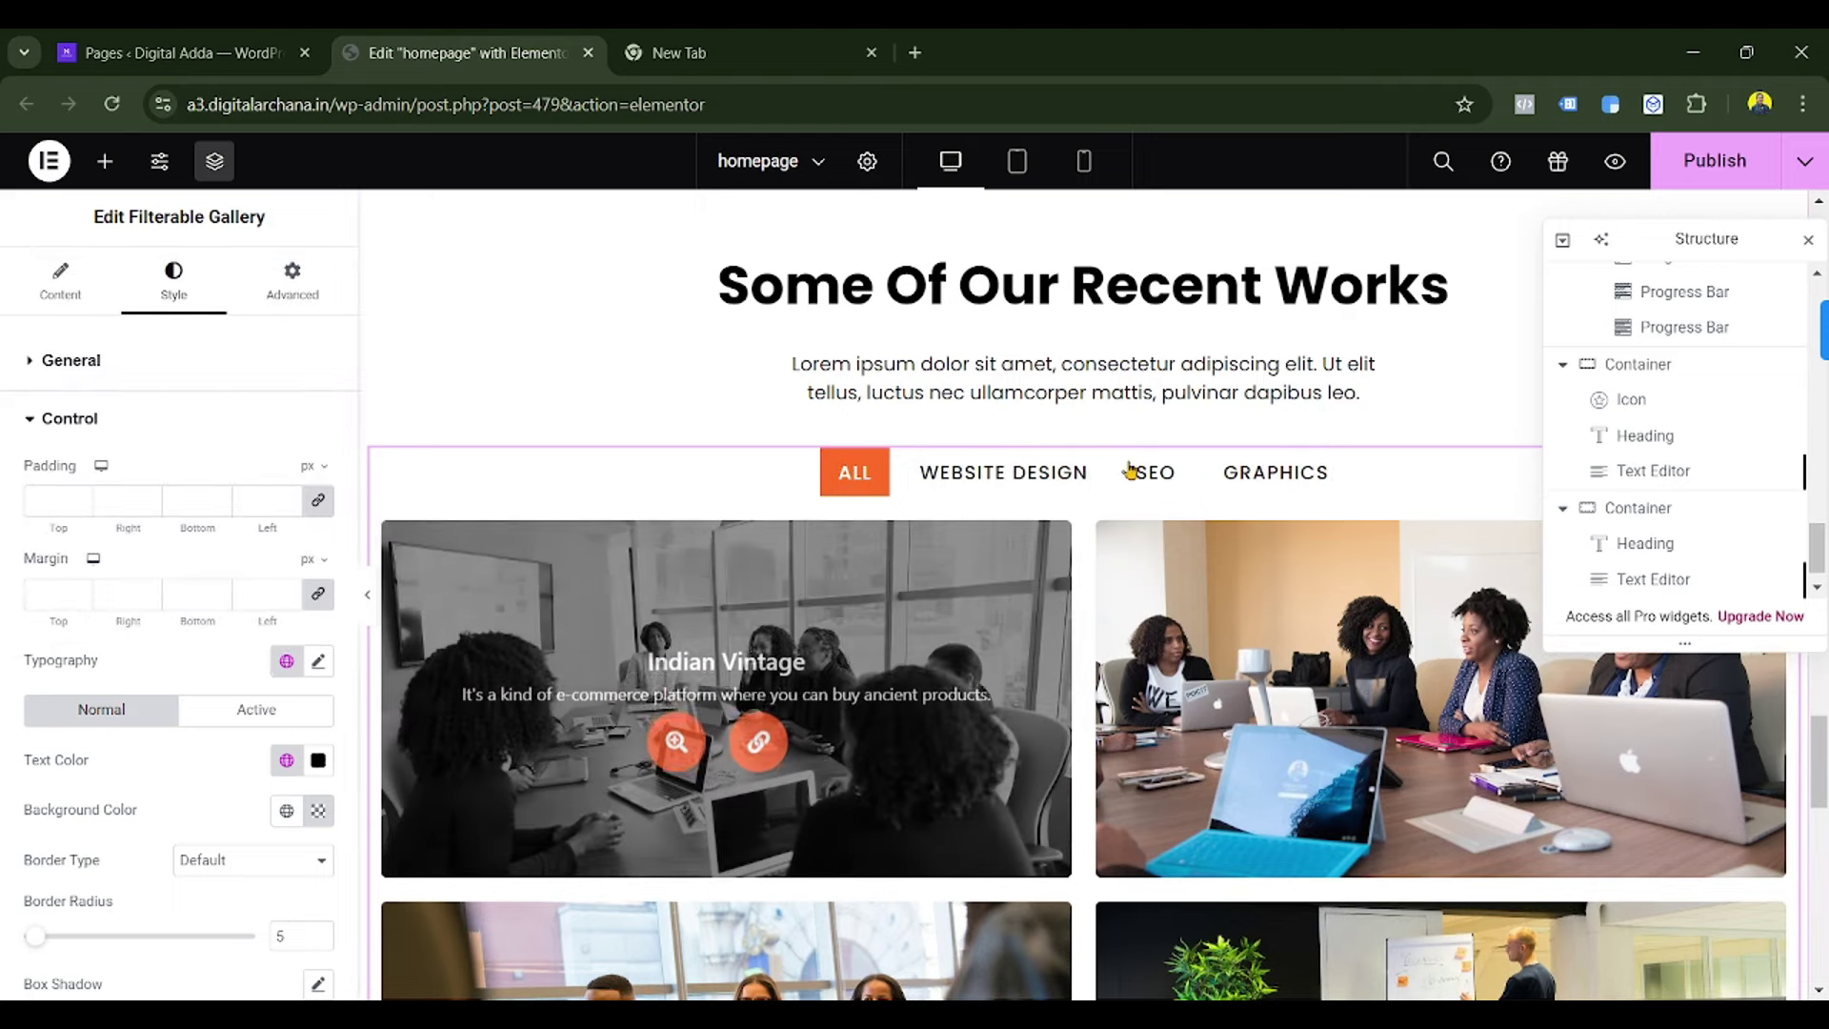
left_click(286, 662)
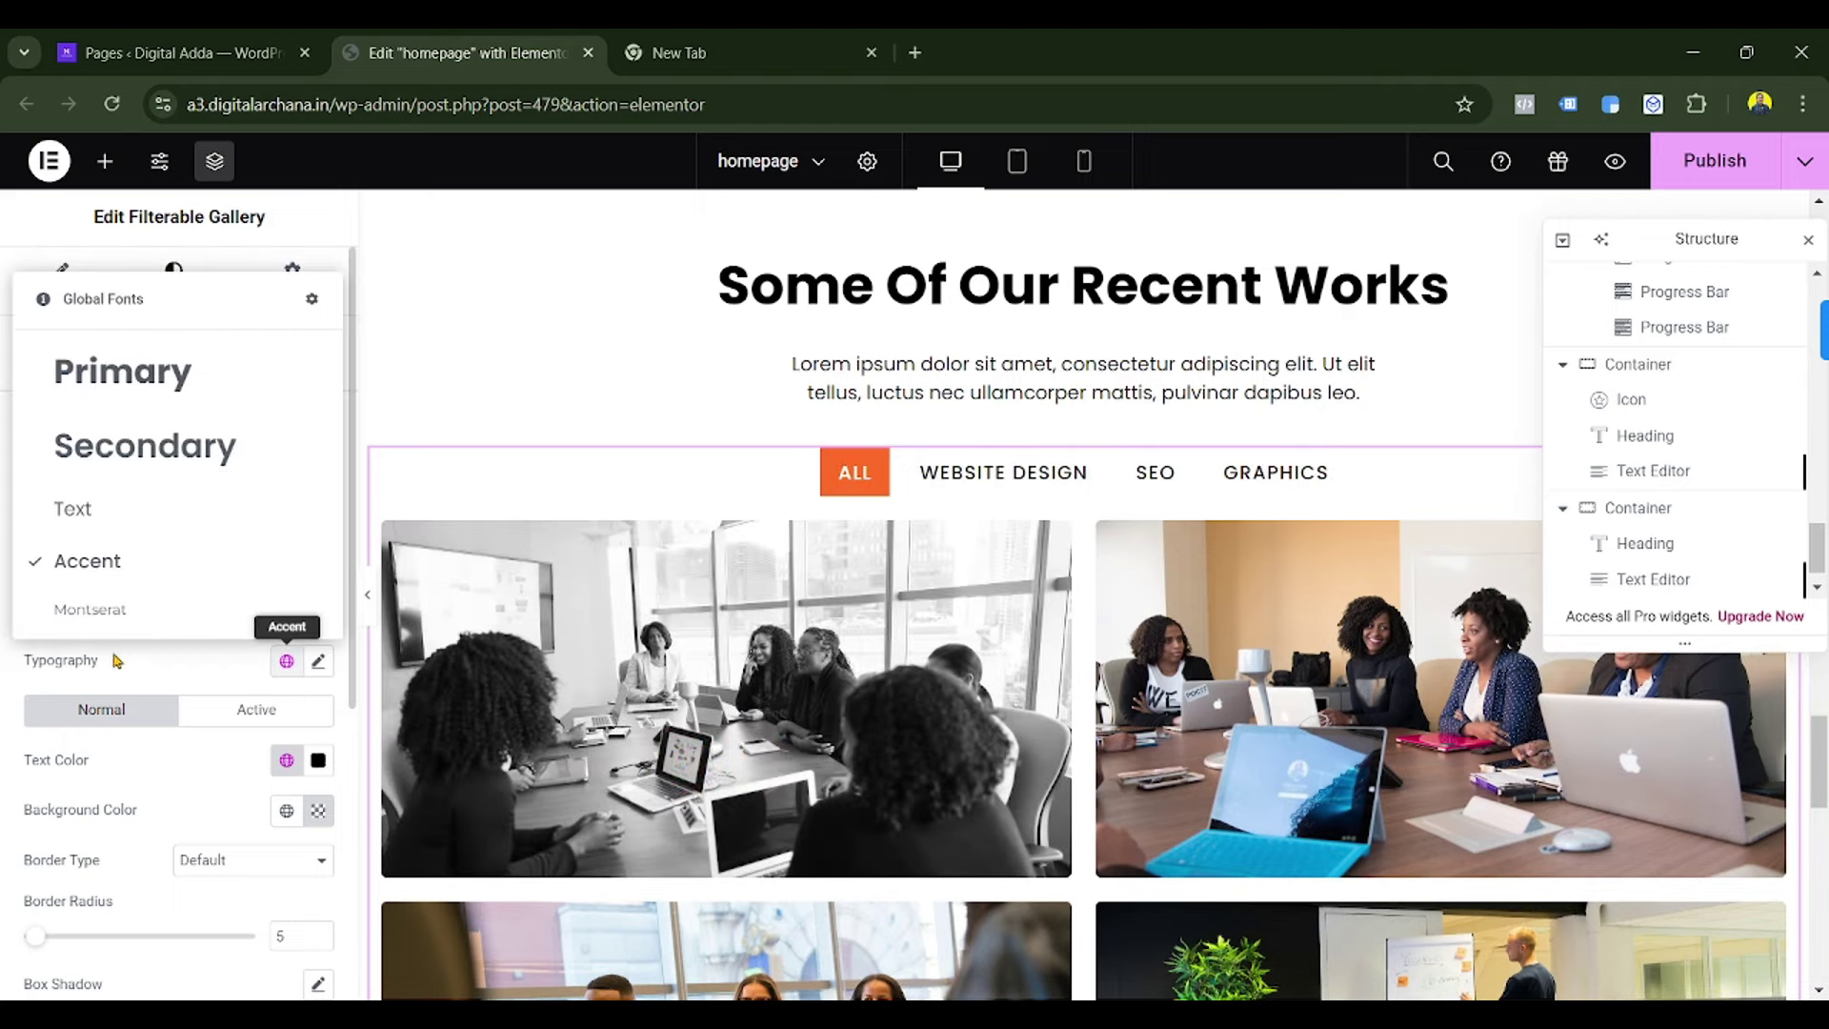
left_click(101, 531)
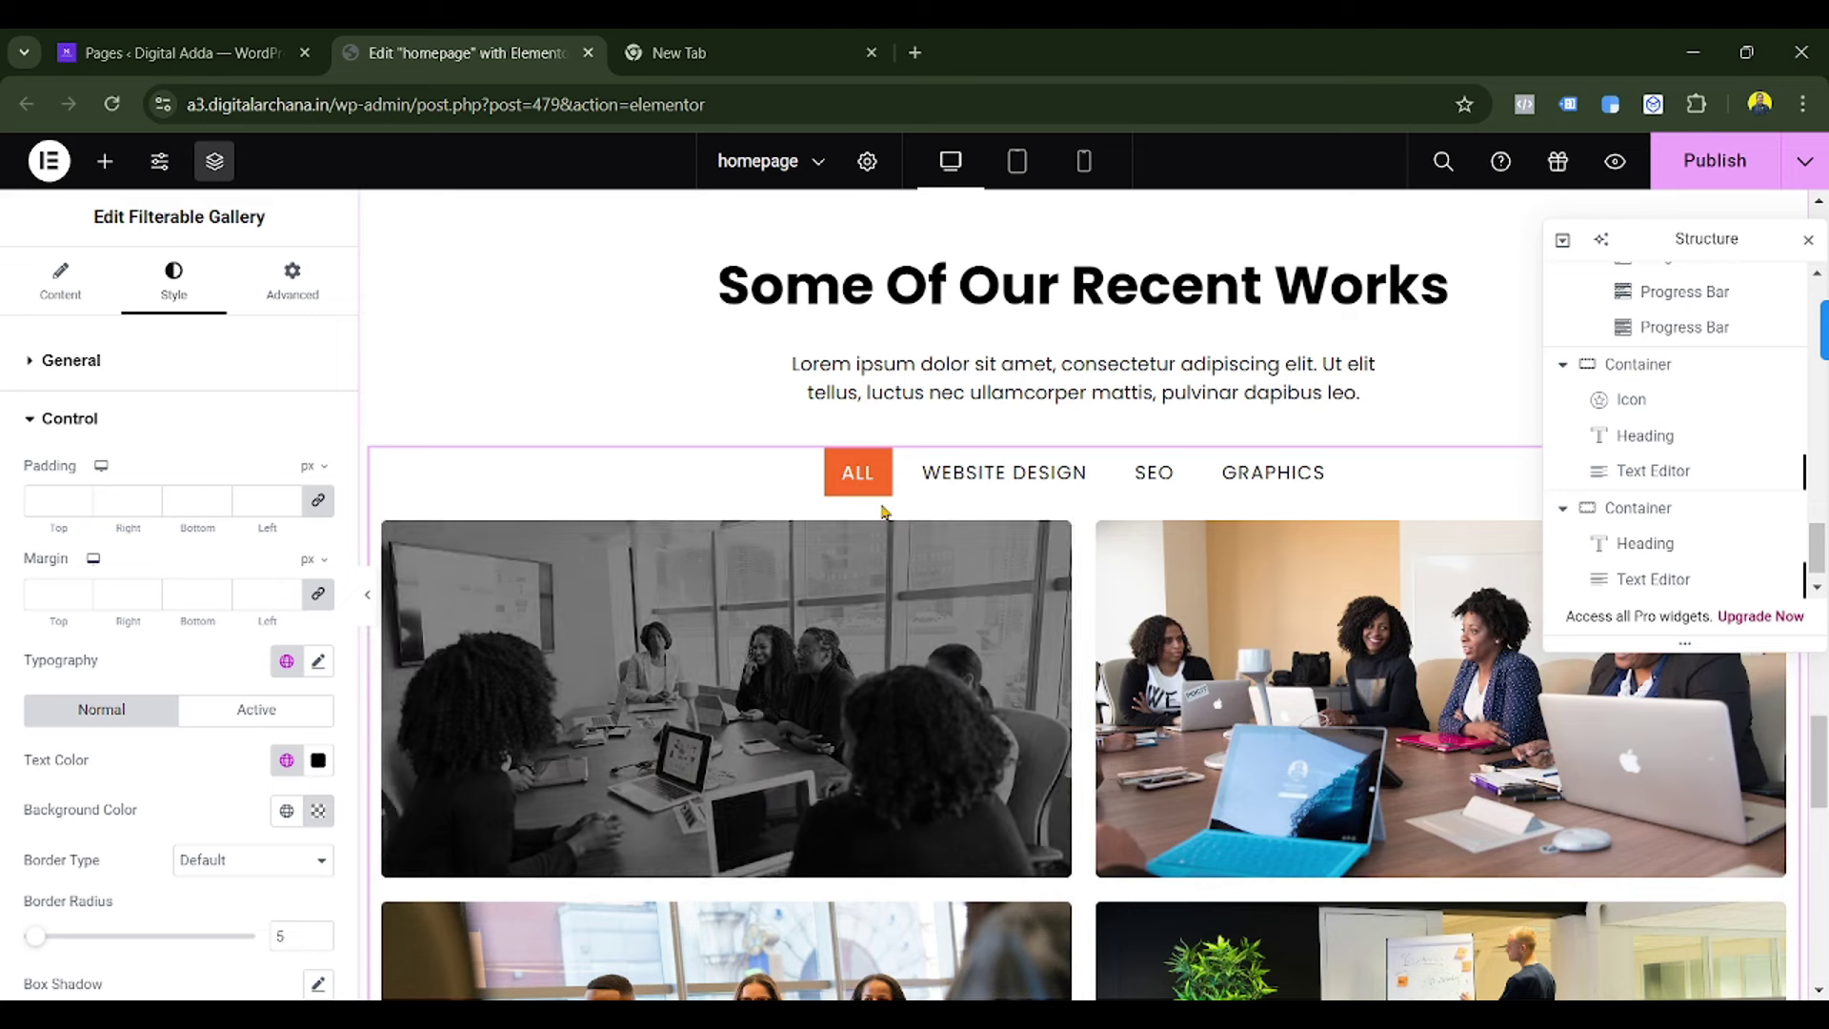
Expand the gallery item style settings.
scroll(127, 699, "down", 4)
left_click(111, 715)
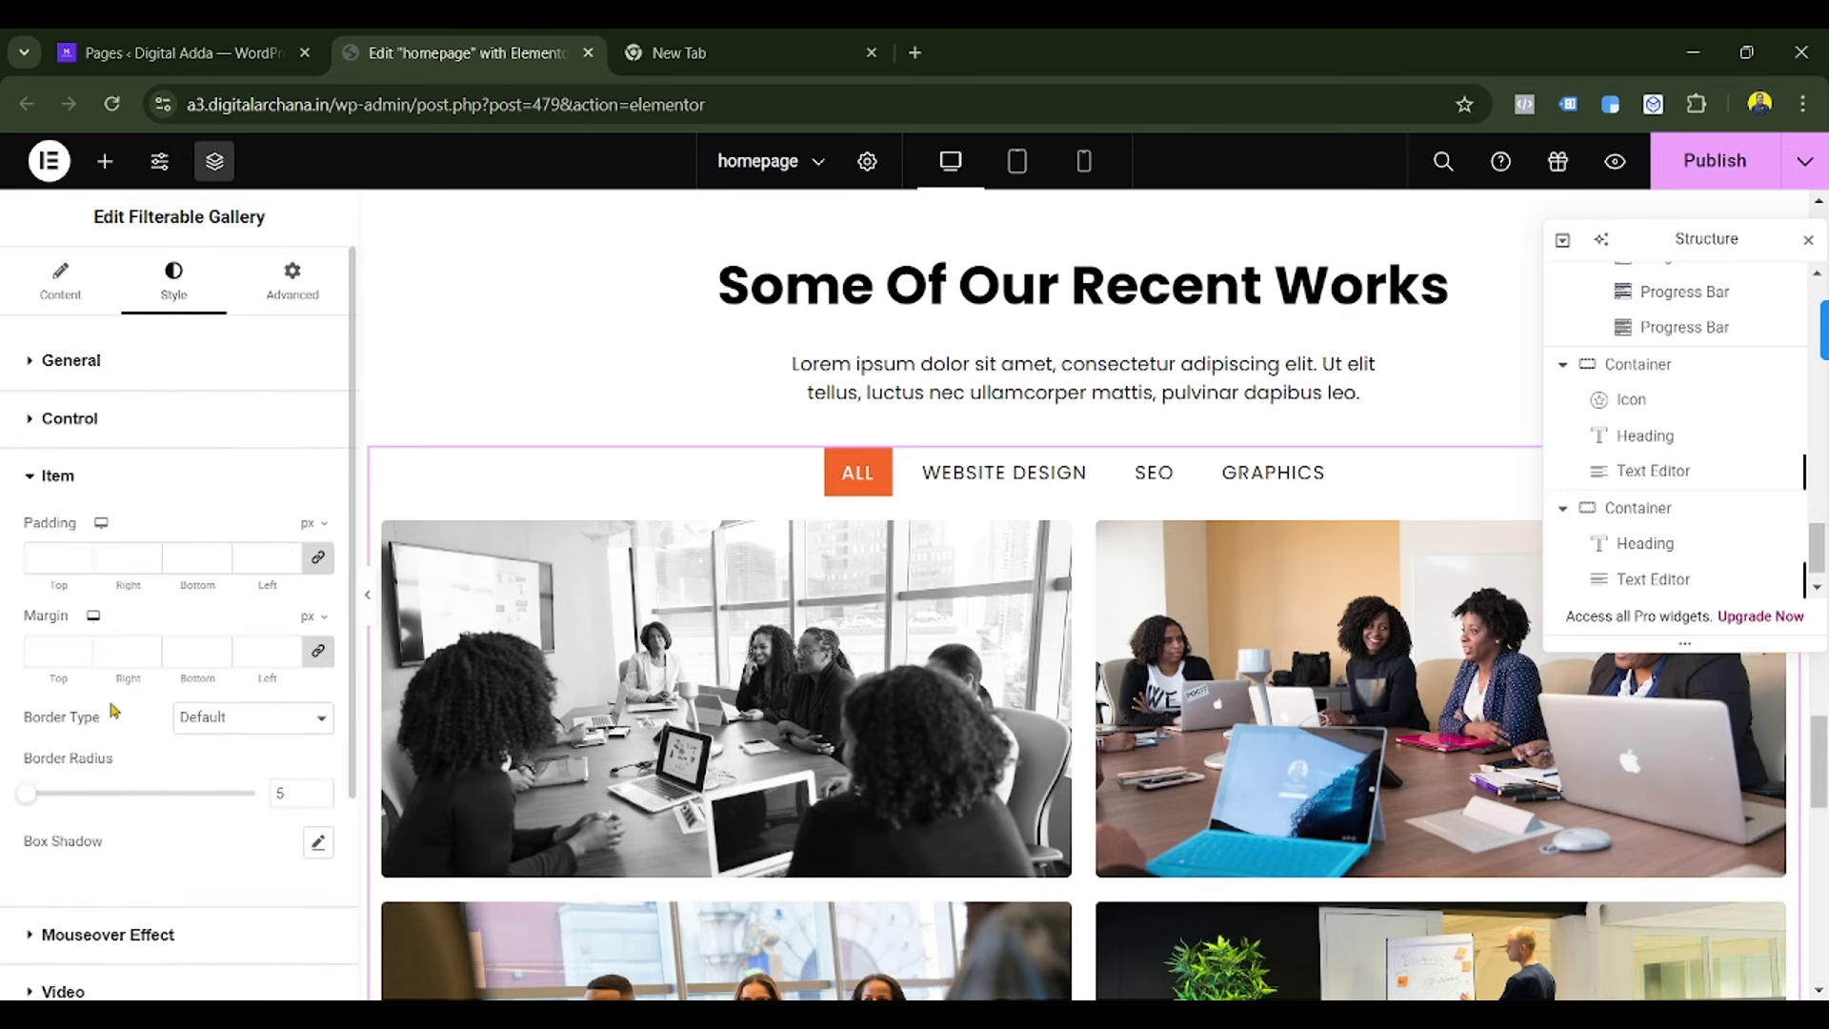
scroll(127, 758, "down", 1)
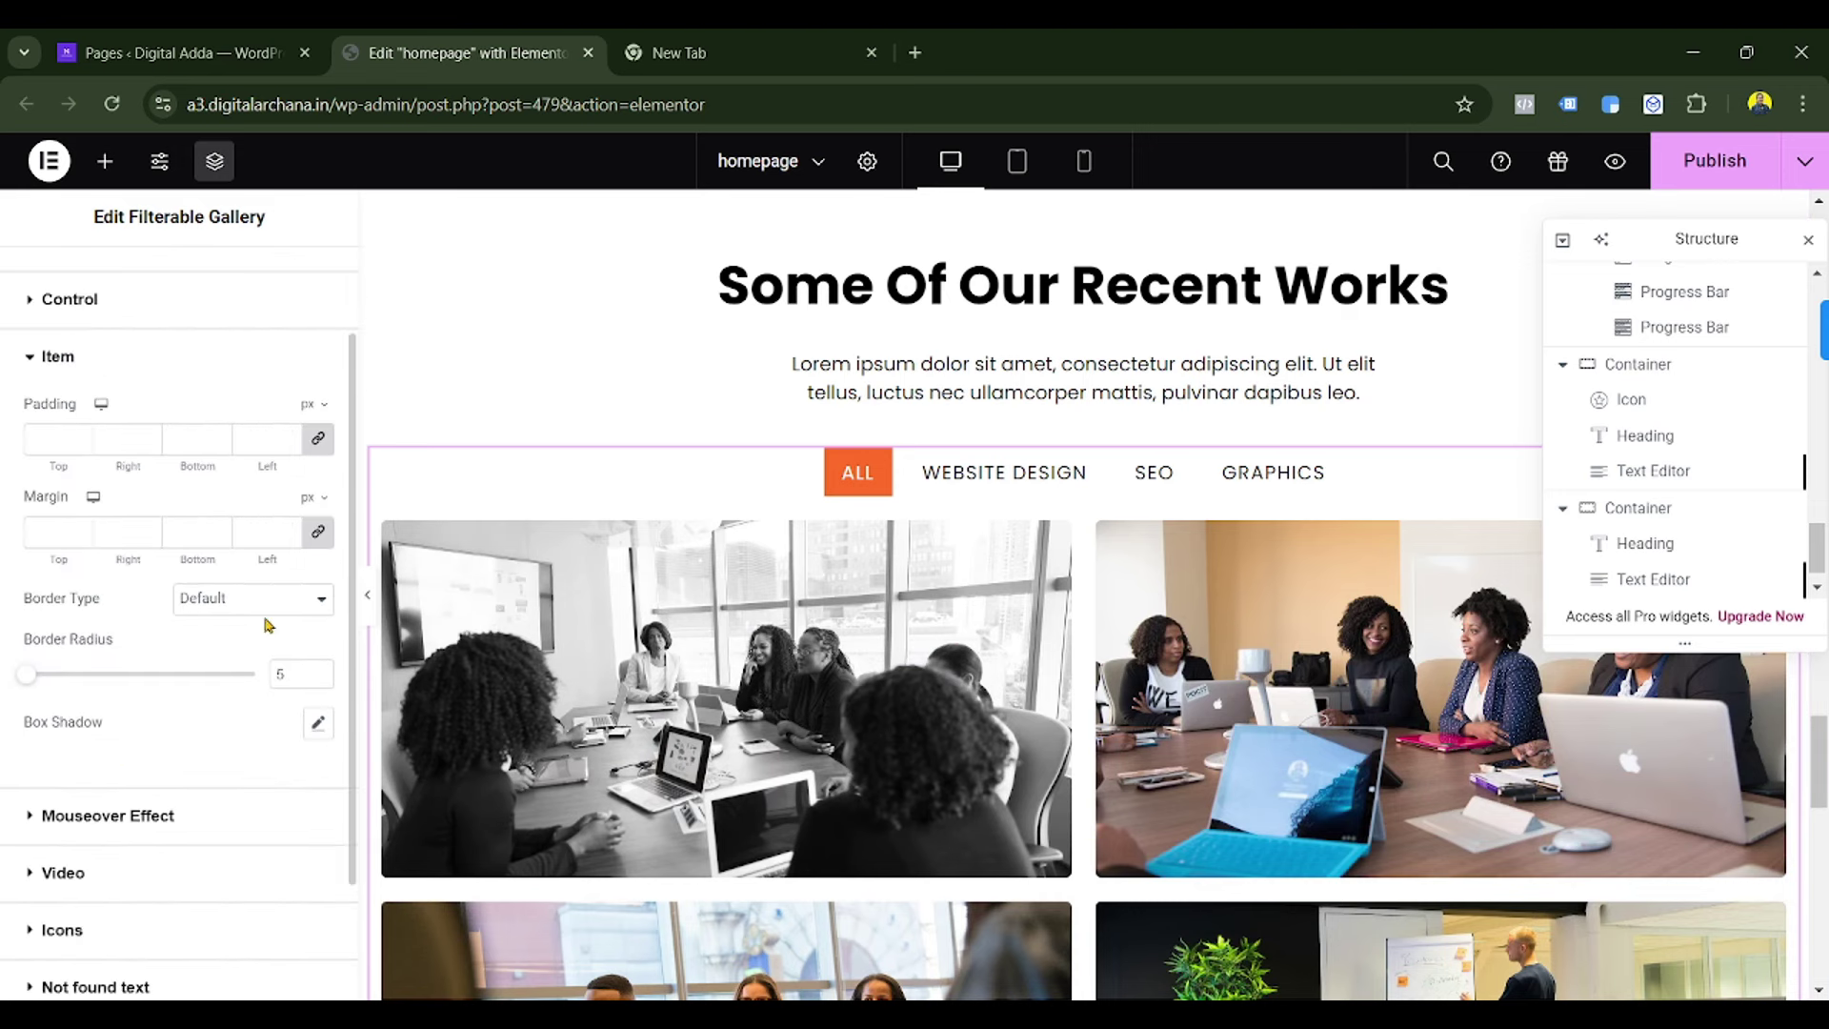
scroll(241, 519, "down", 2)
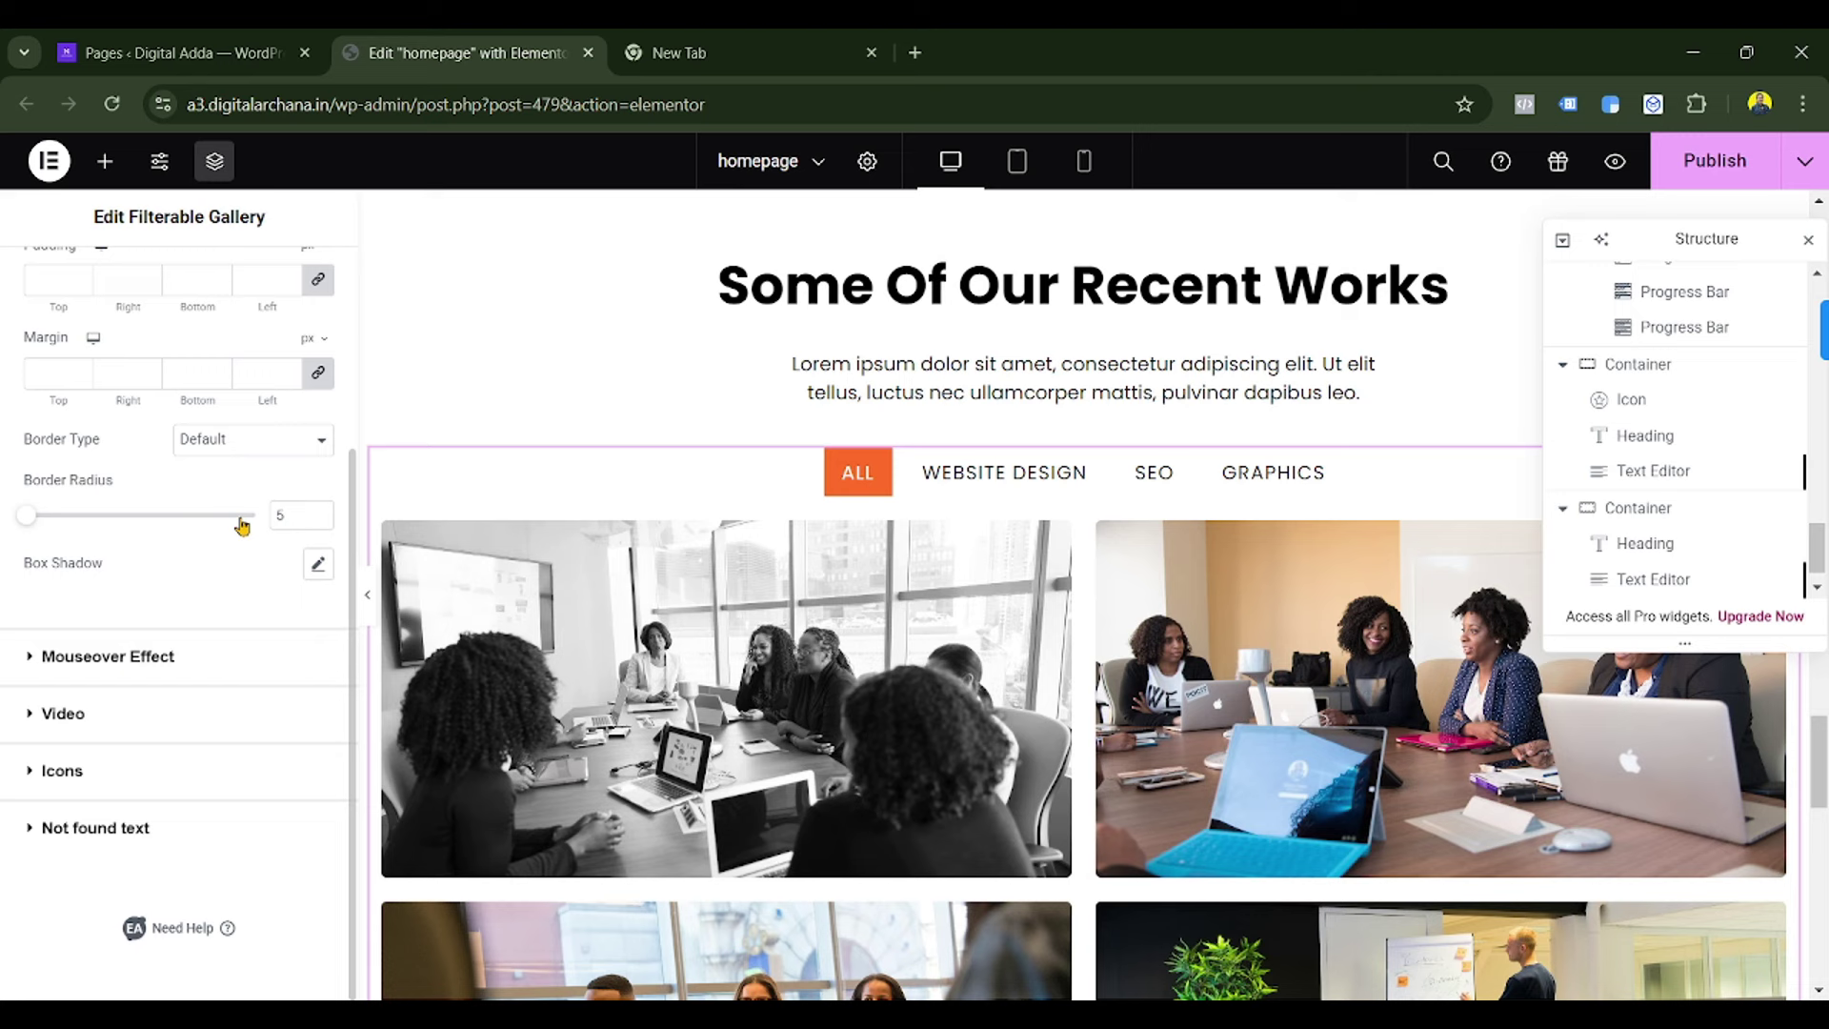
Apply the Text global font to the hover overlay titles and descriptions.
left_click(101, 662)
scroll(232, 680, "down", 4)
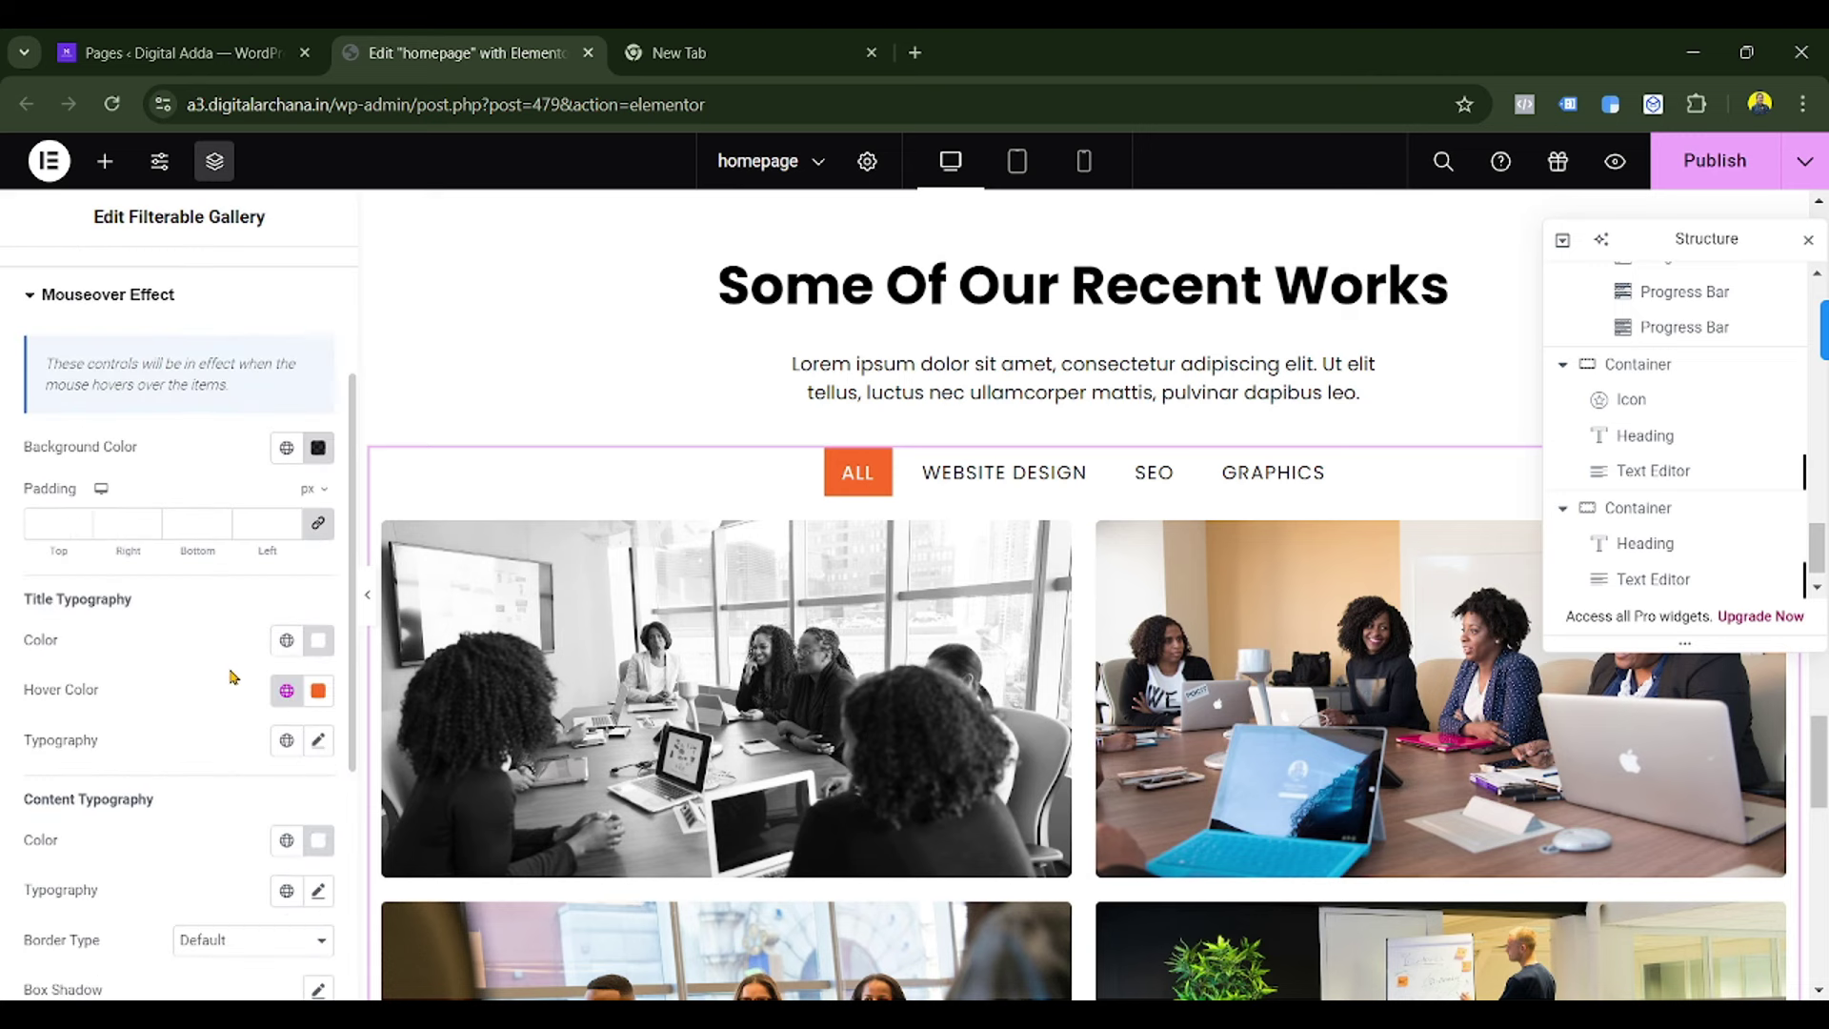
left_click(286, 502)
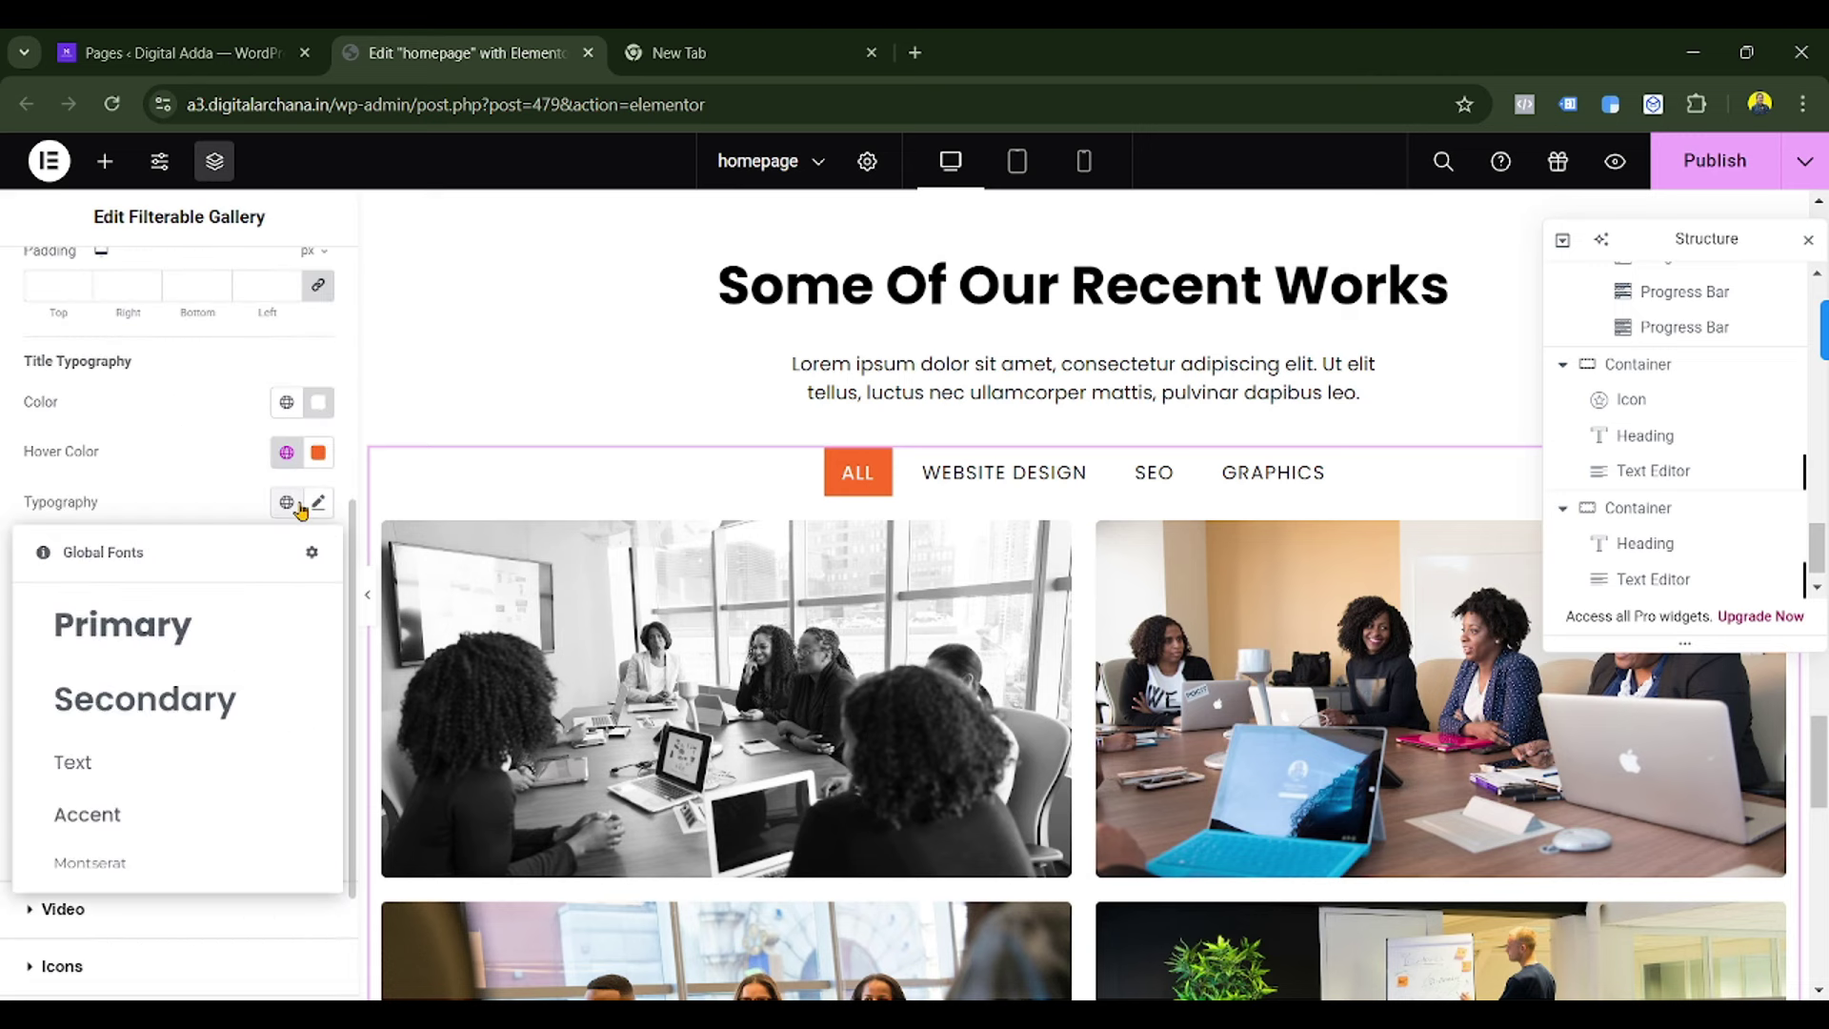
left_click(95, 773)
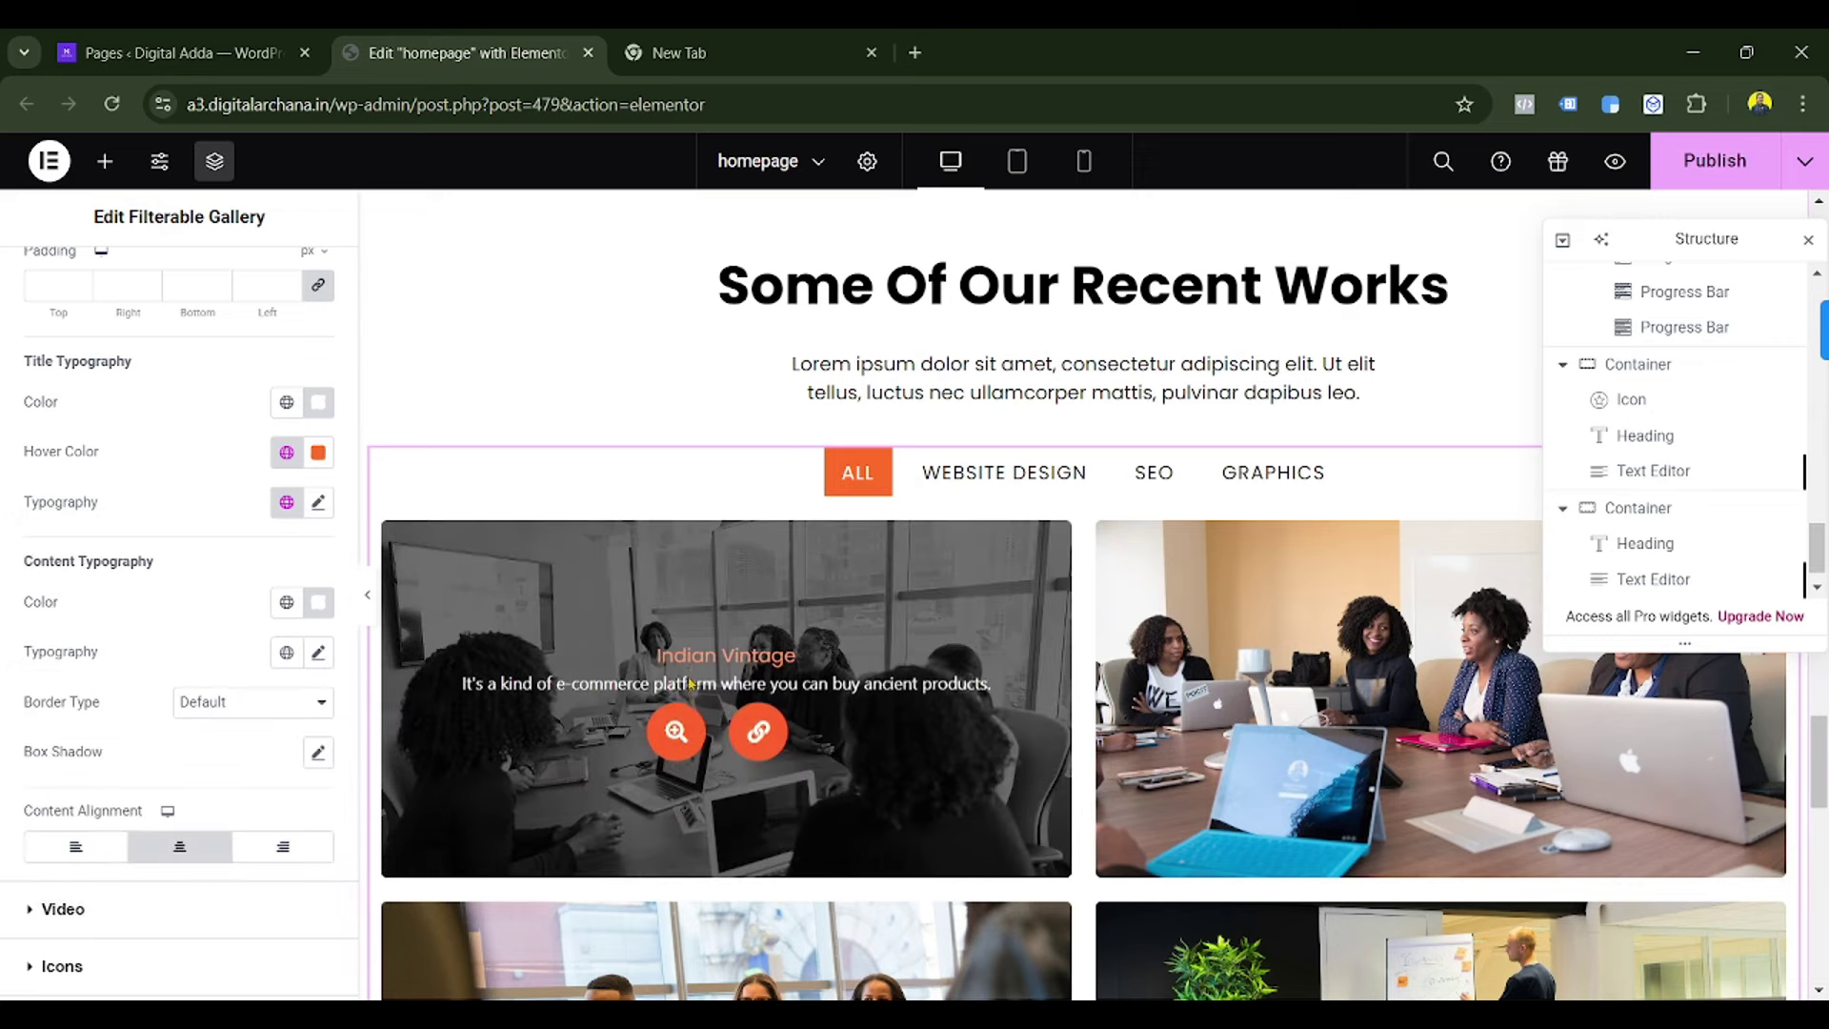
mouse_move(1315, 729)
scroll(188, 667, "down", 1)
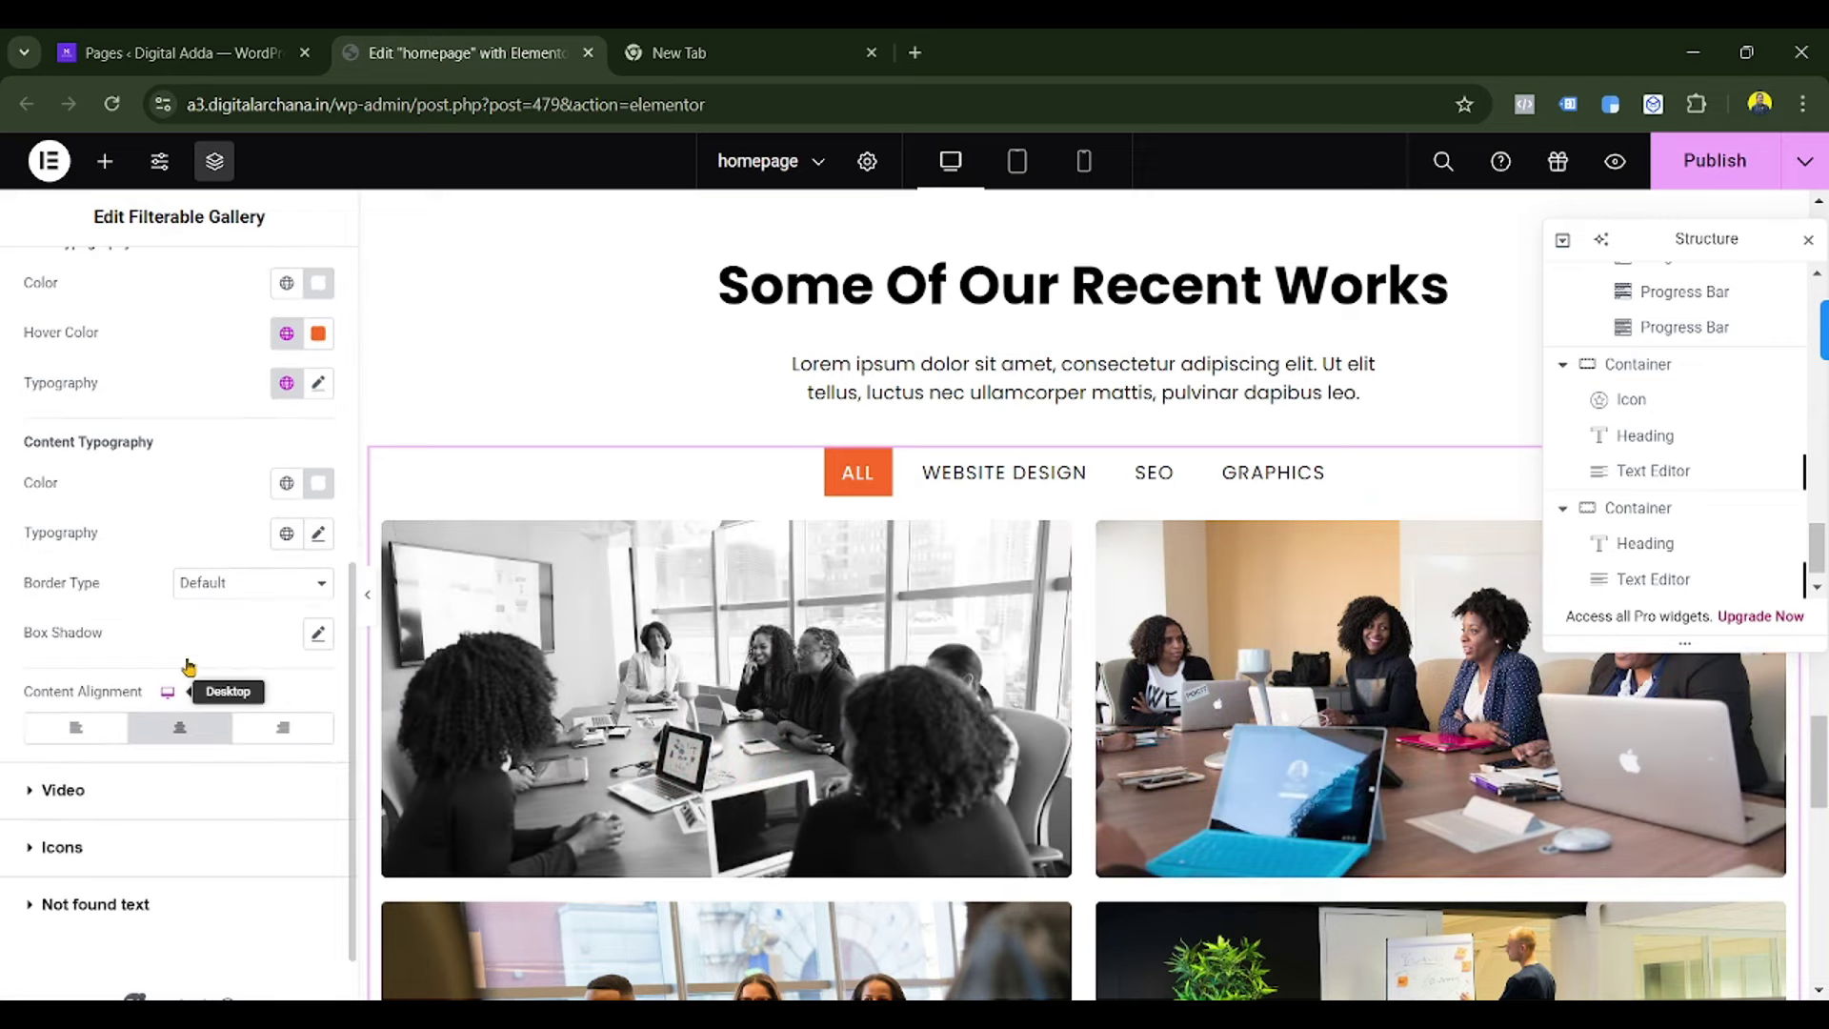
left_click(285, 535)
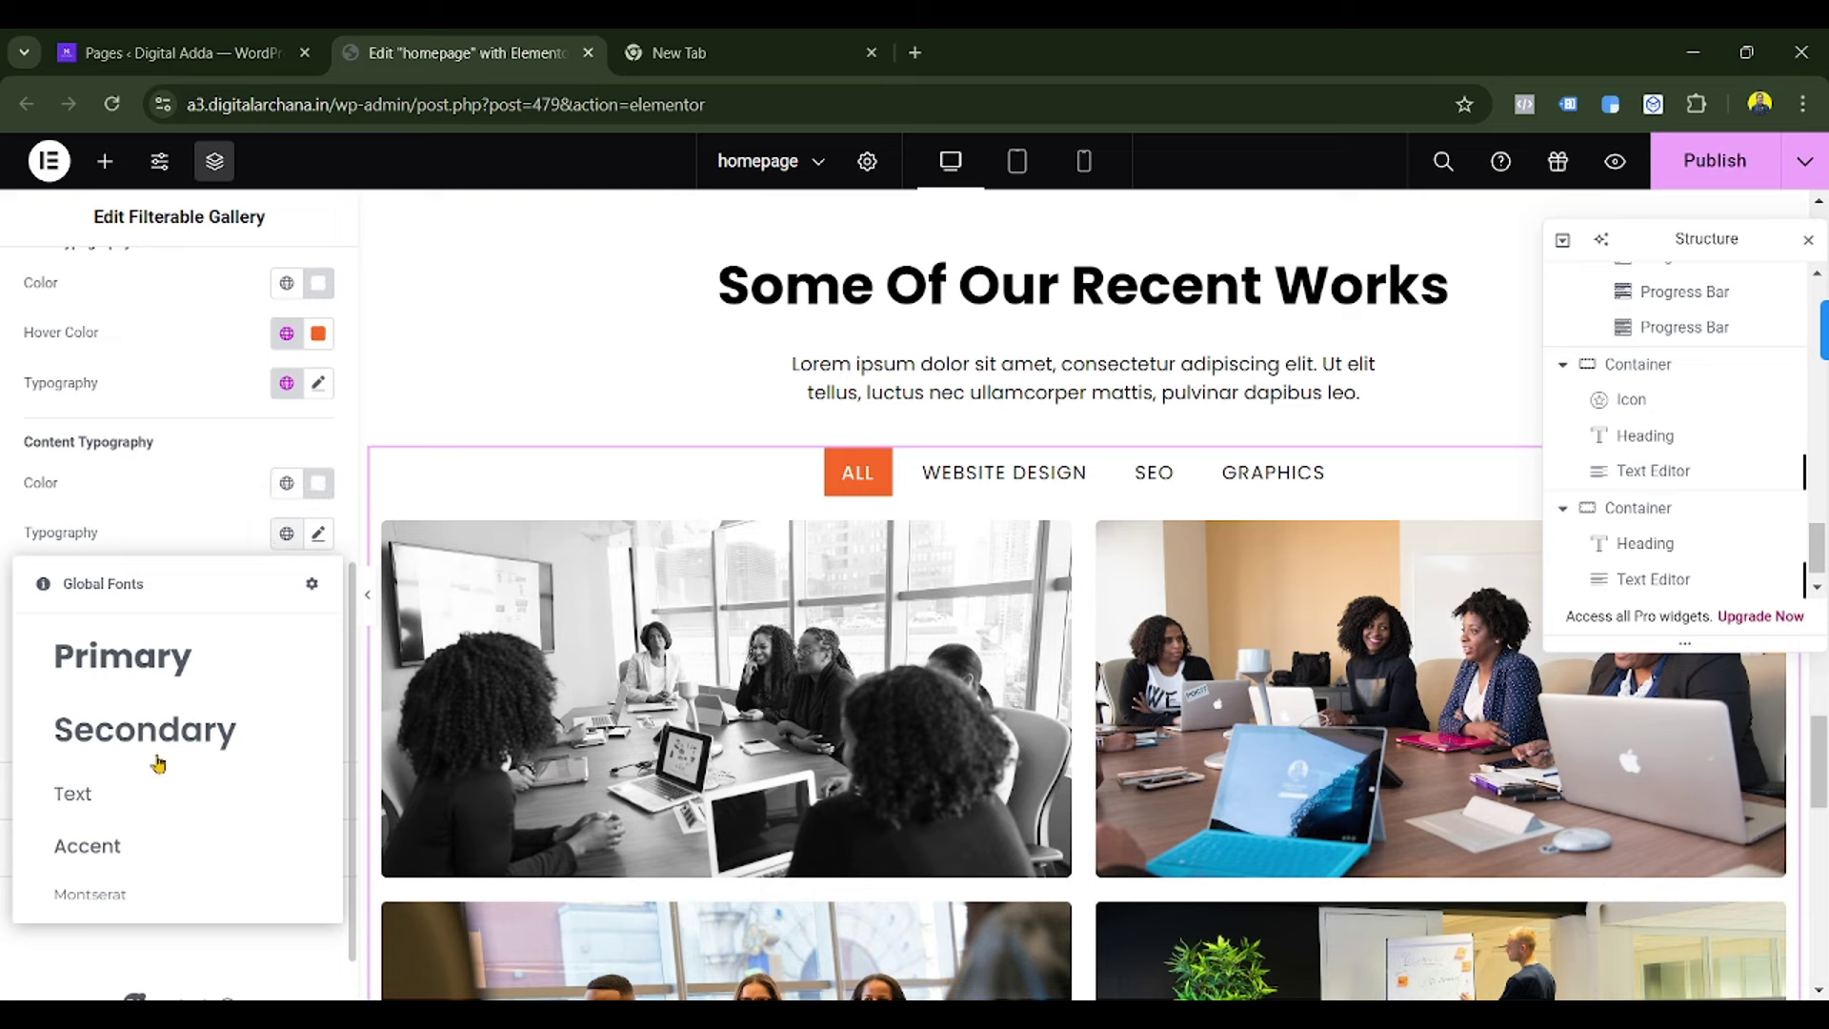
left_click(110, 797)
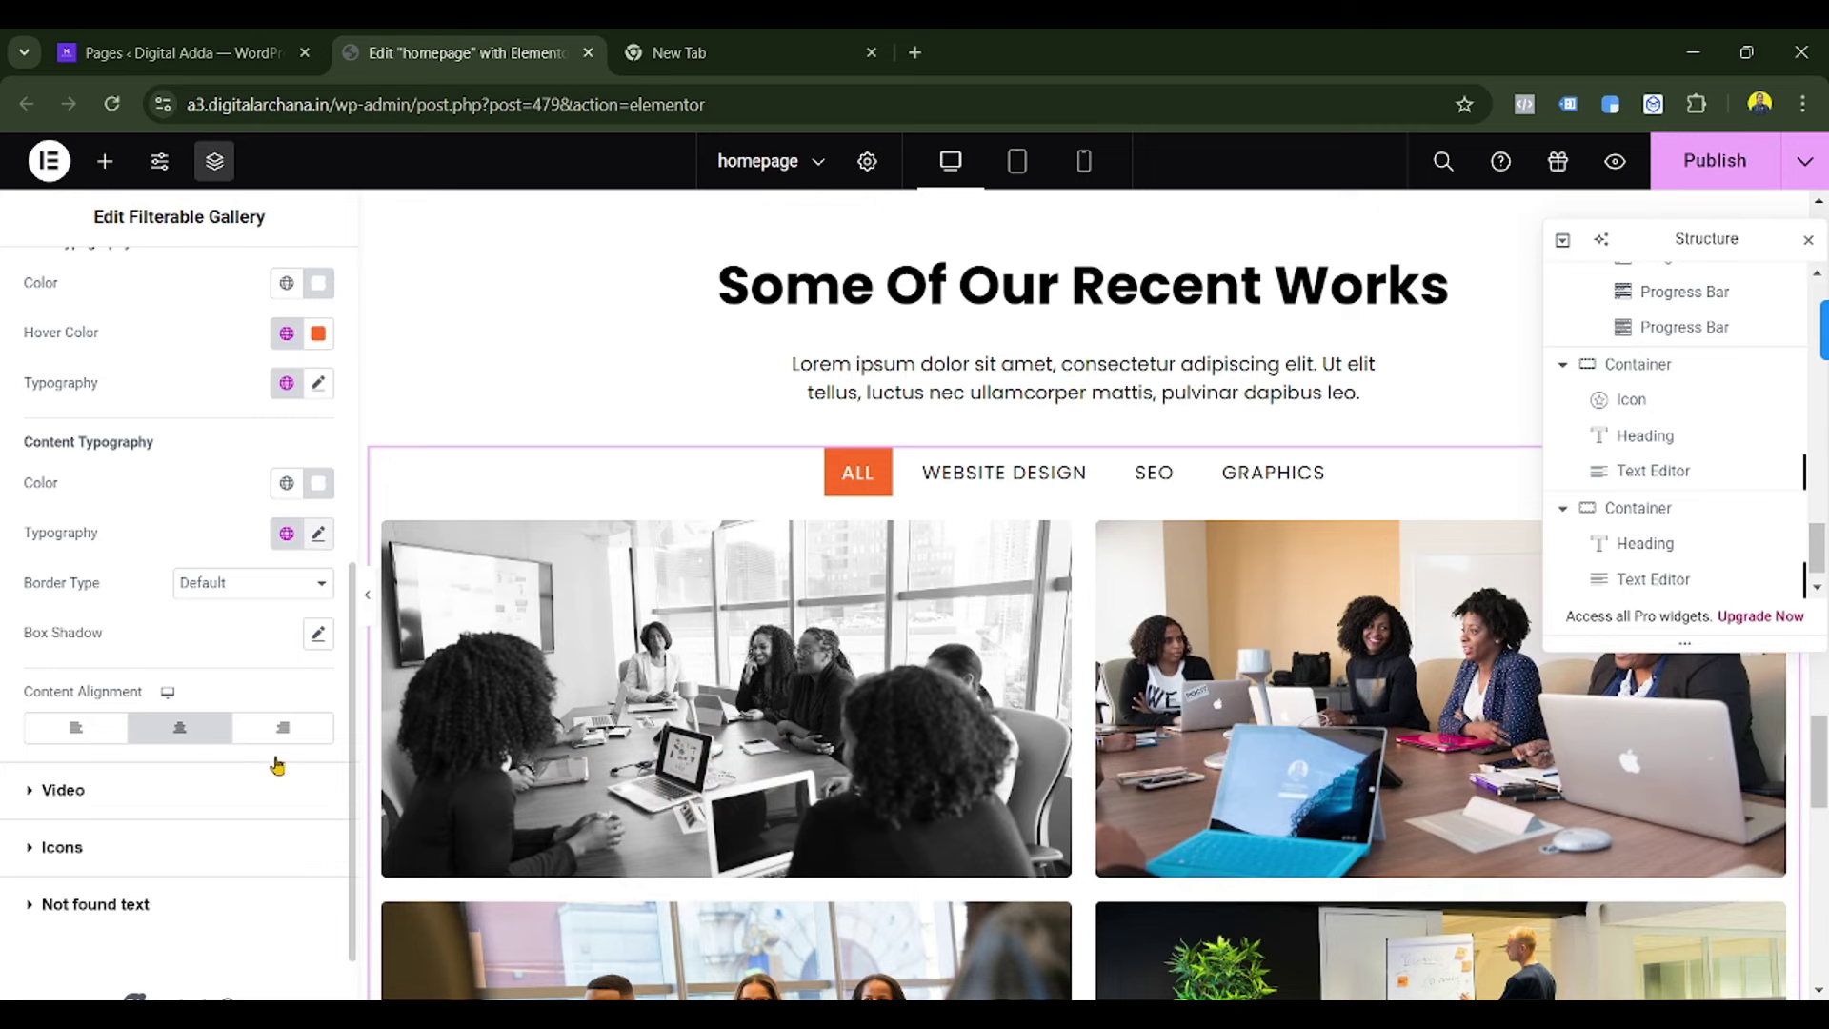
Customise the overlay typography, setting the title font size to 16.
left_click(319, 532)
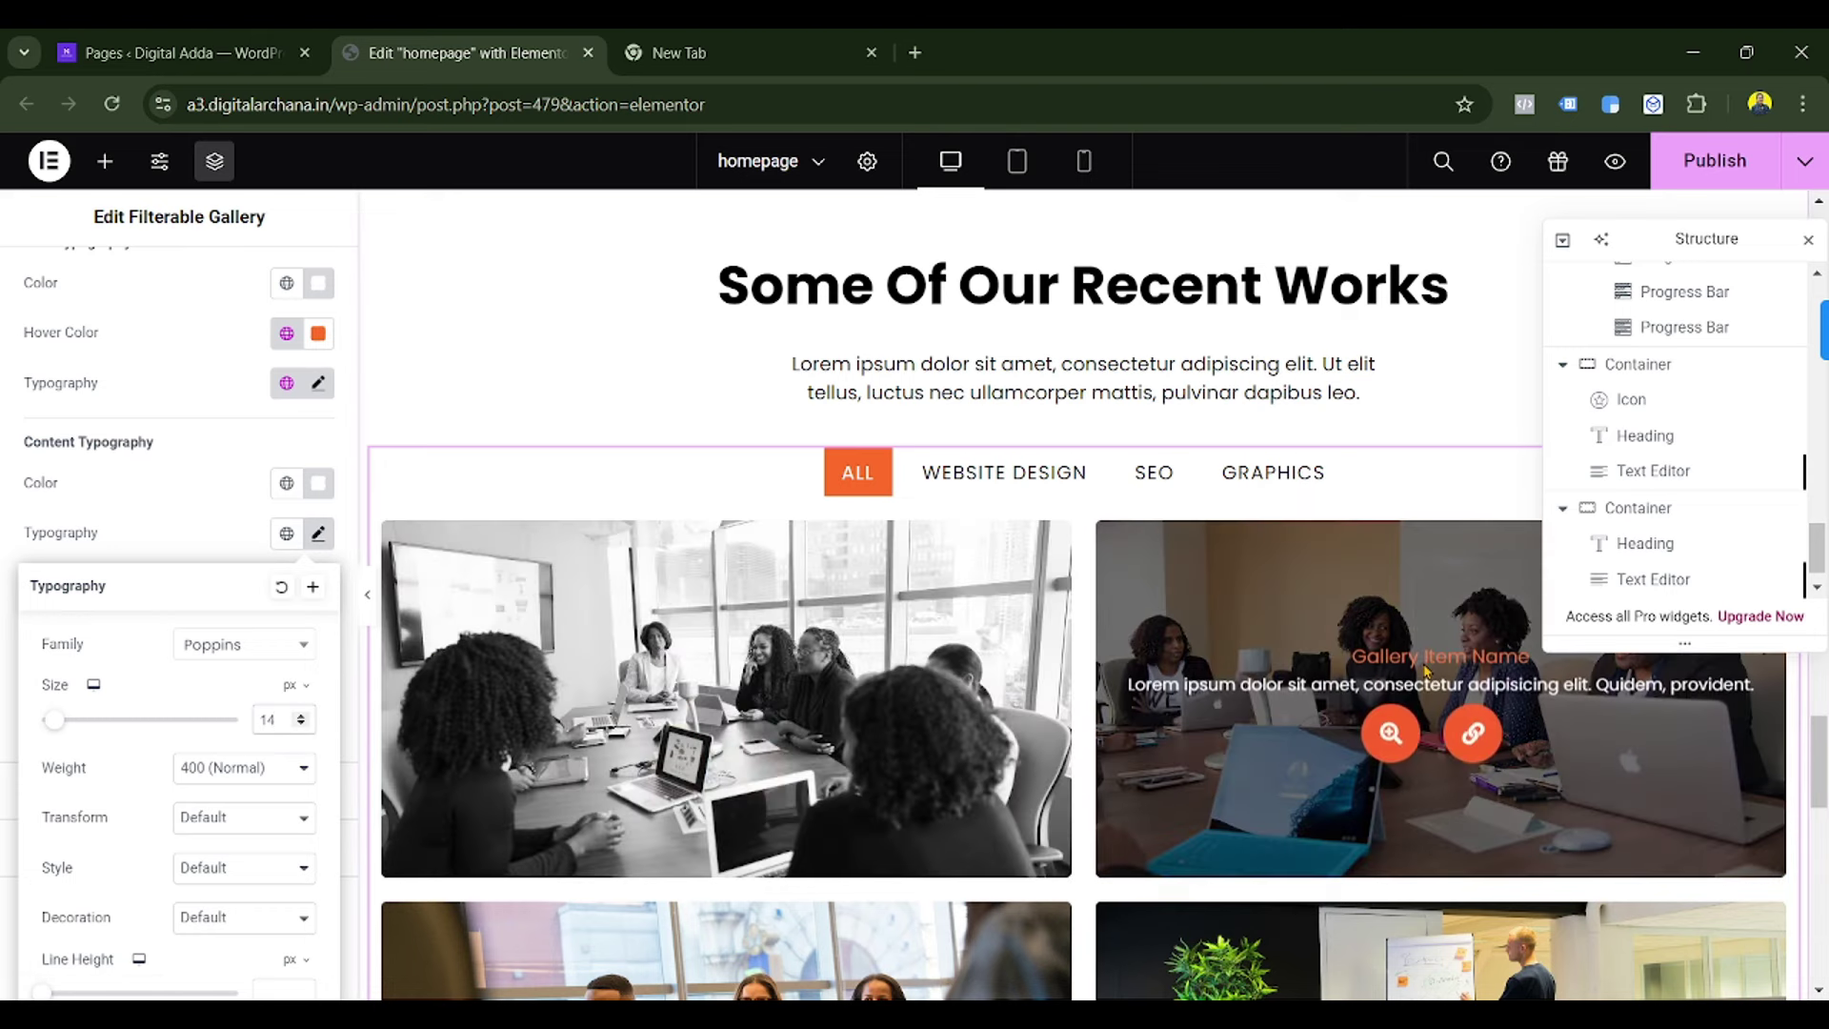
scroll(288, 624, "up", 3)
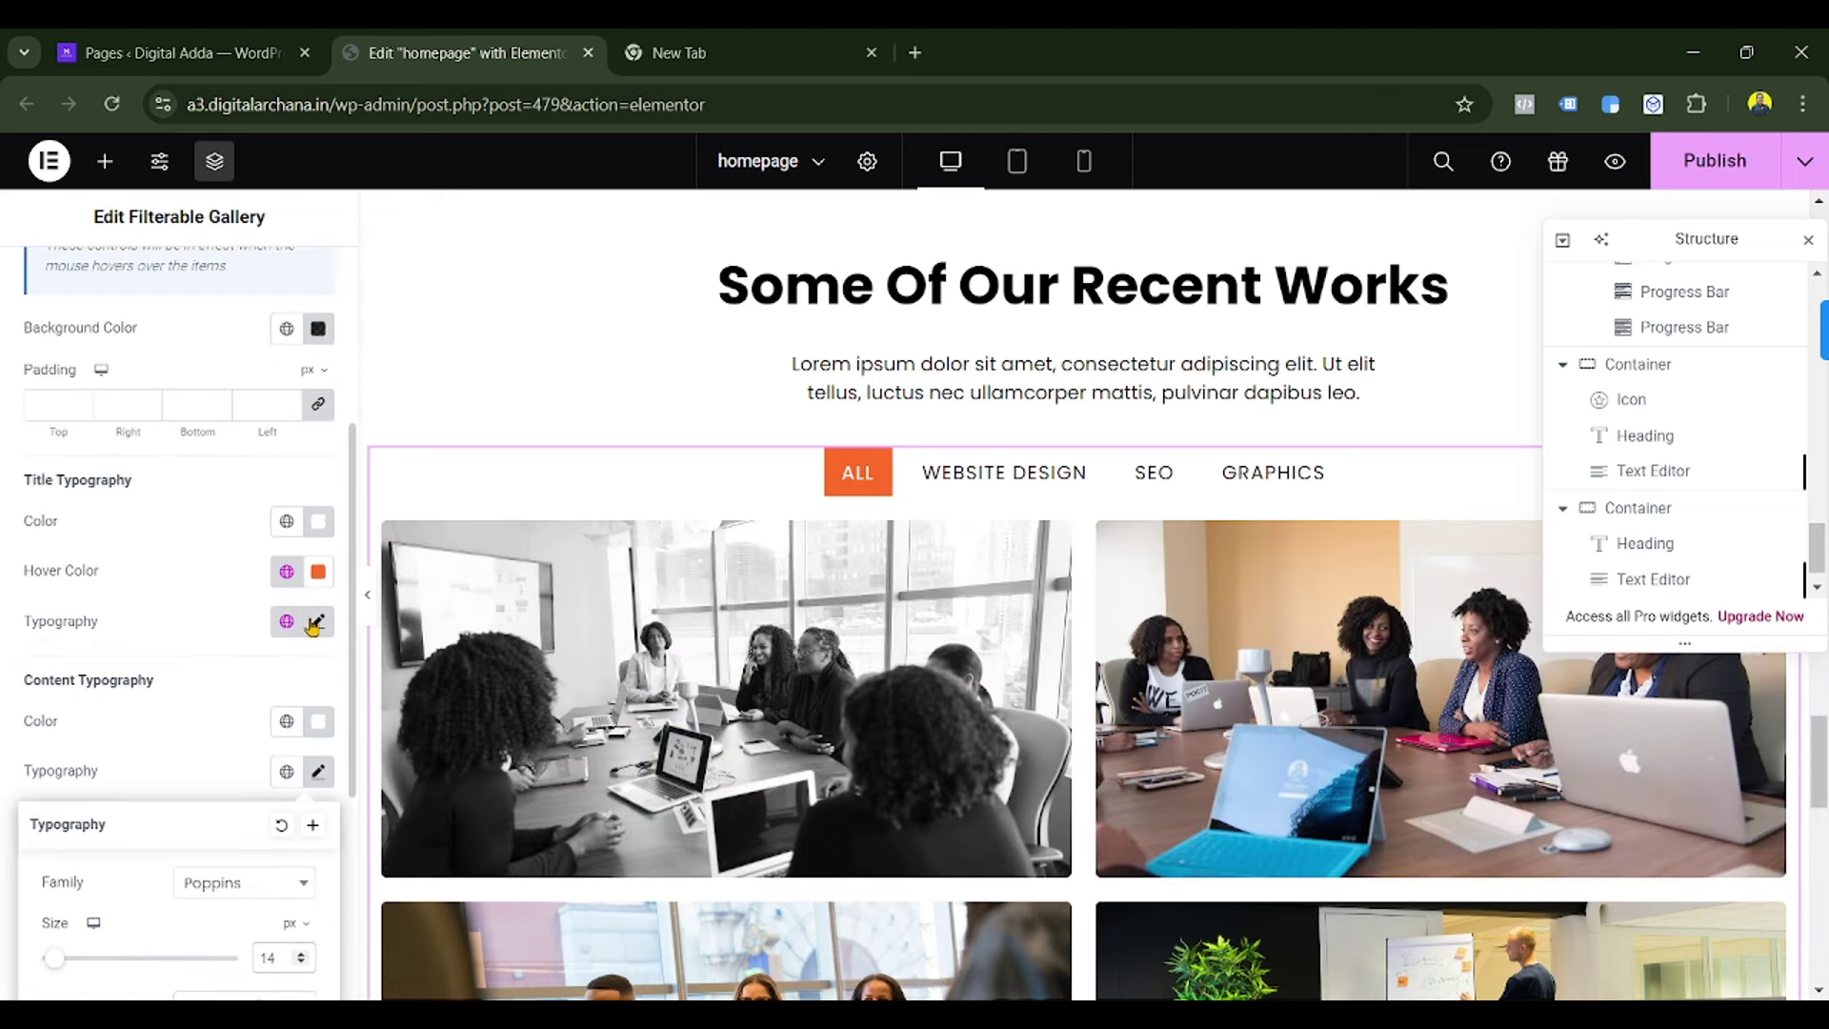
left_click(314, 622)
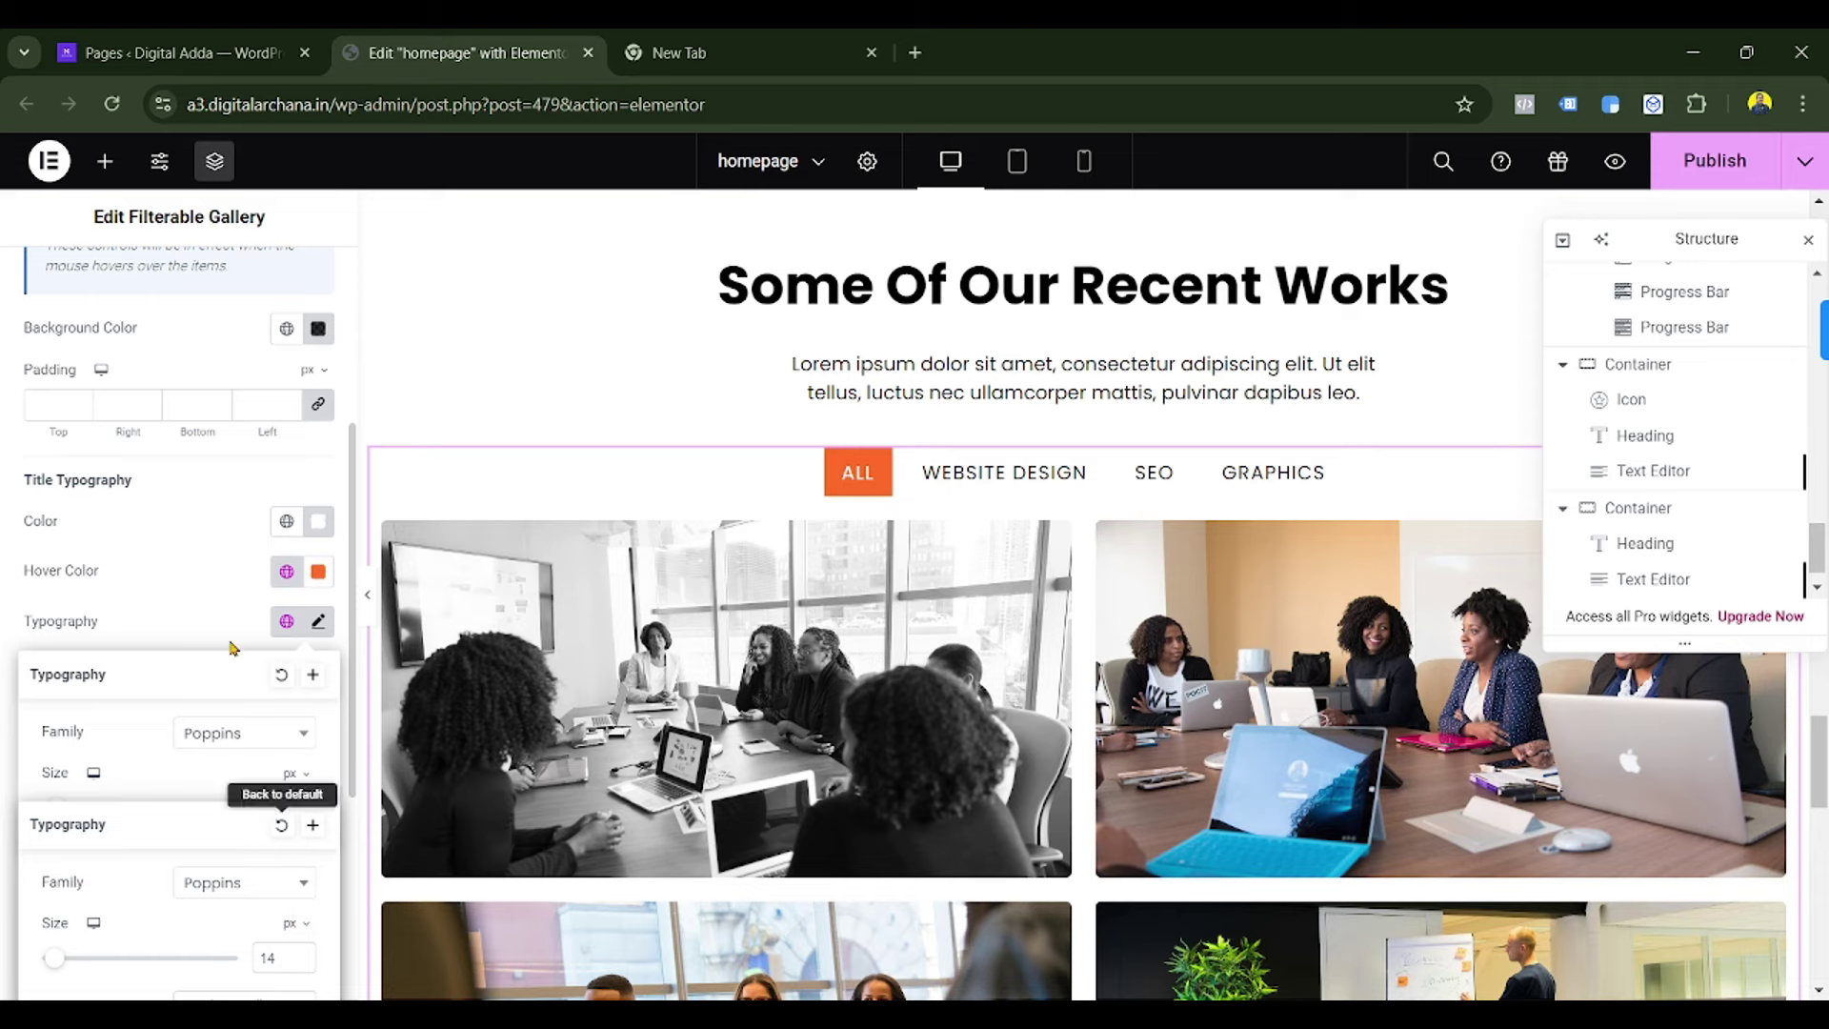
left_click(273, 636)
left_click(320, 629)
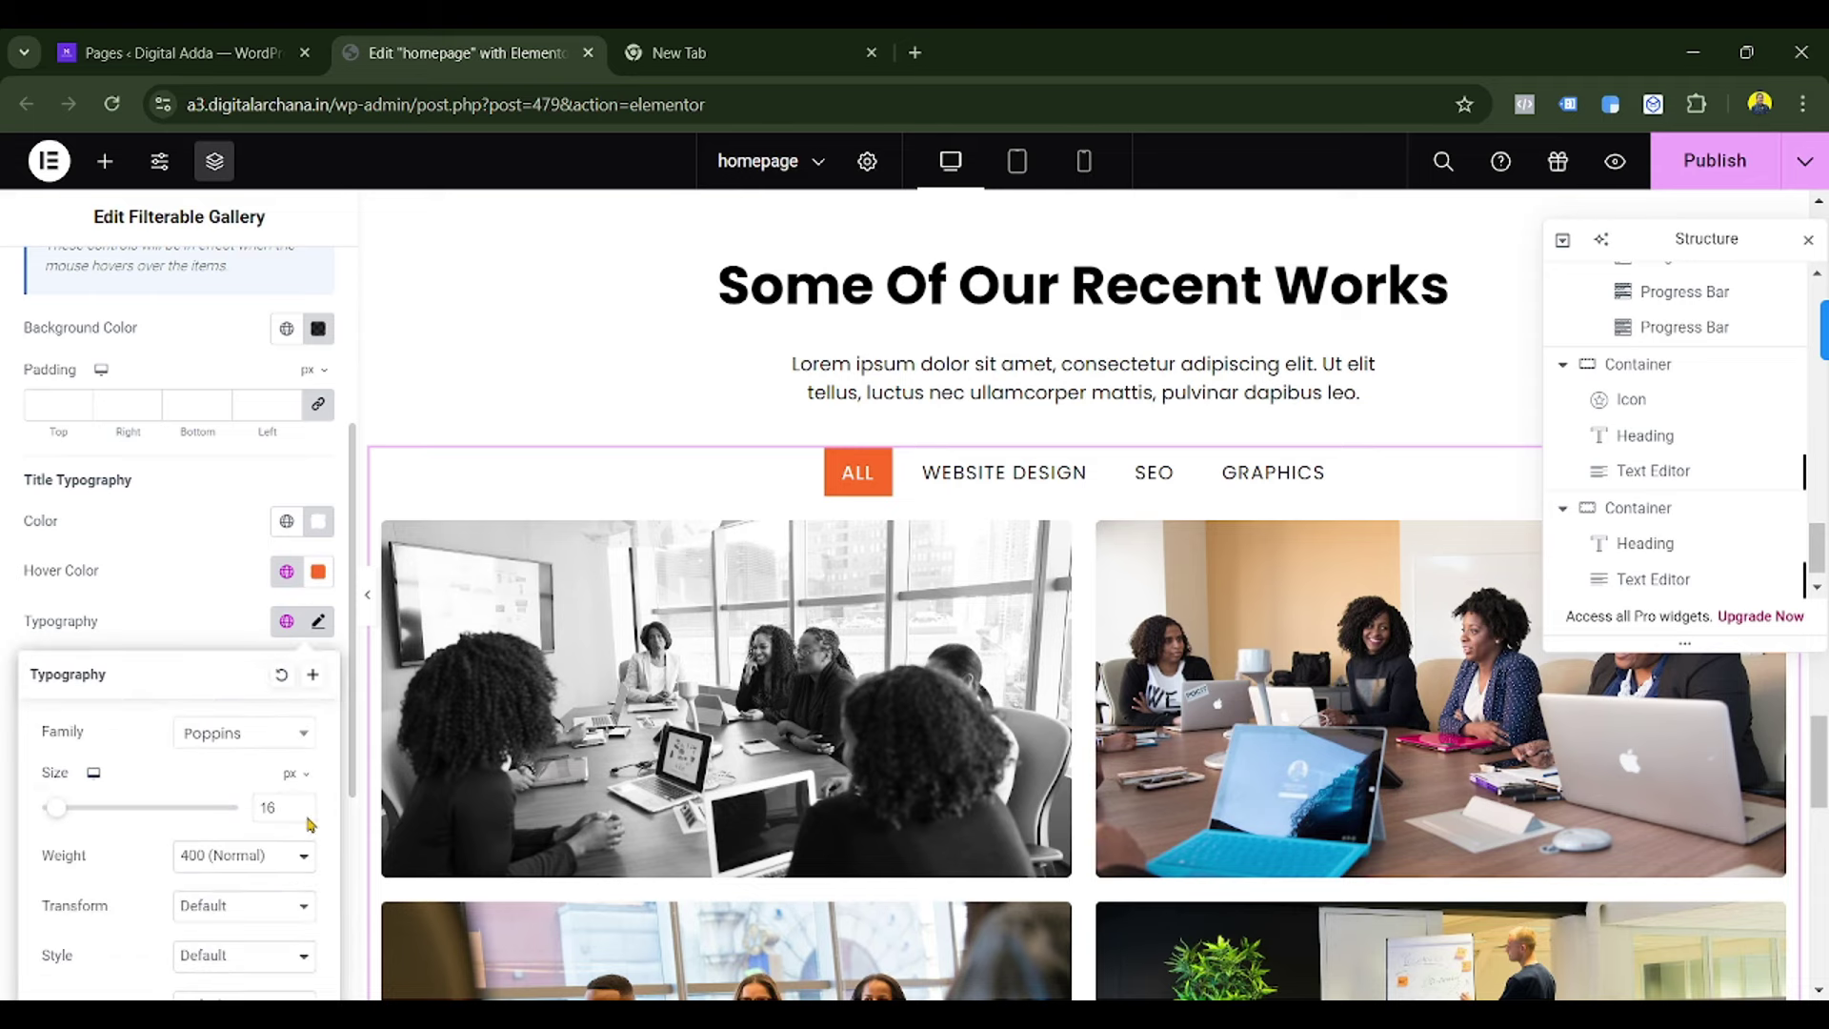
scroll(191, 667, "down", 3)
scroll(949, 764, "down", 4)
scroll(950, 764, "down", 1)
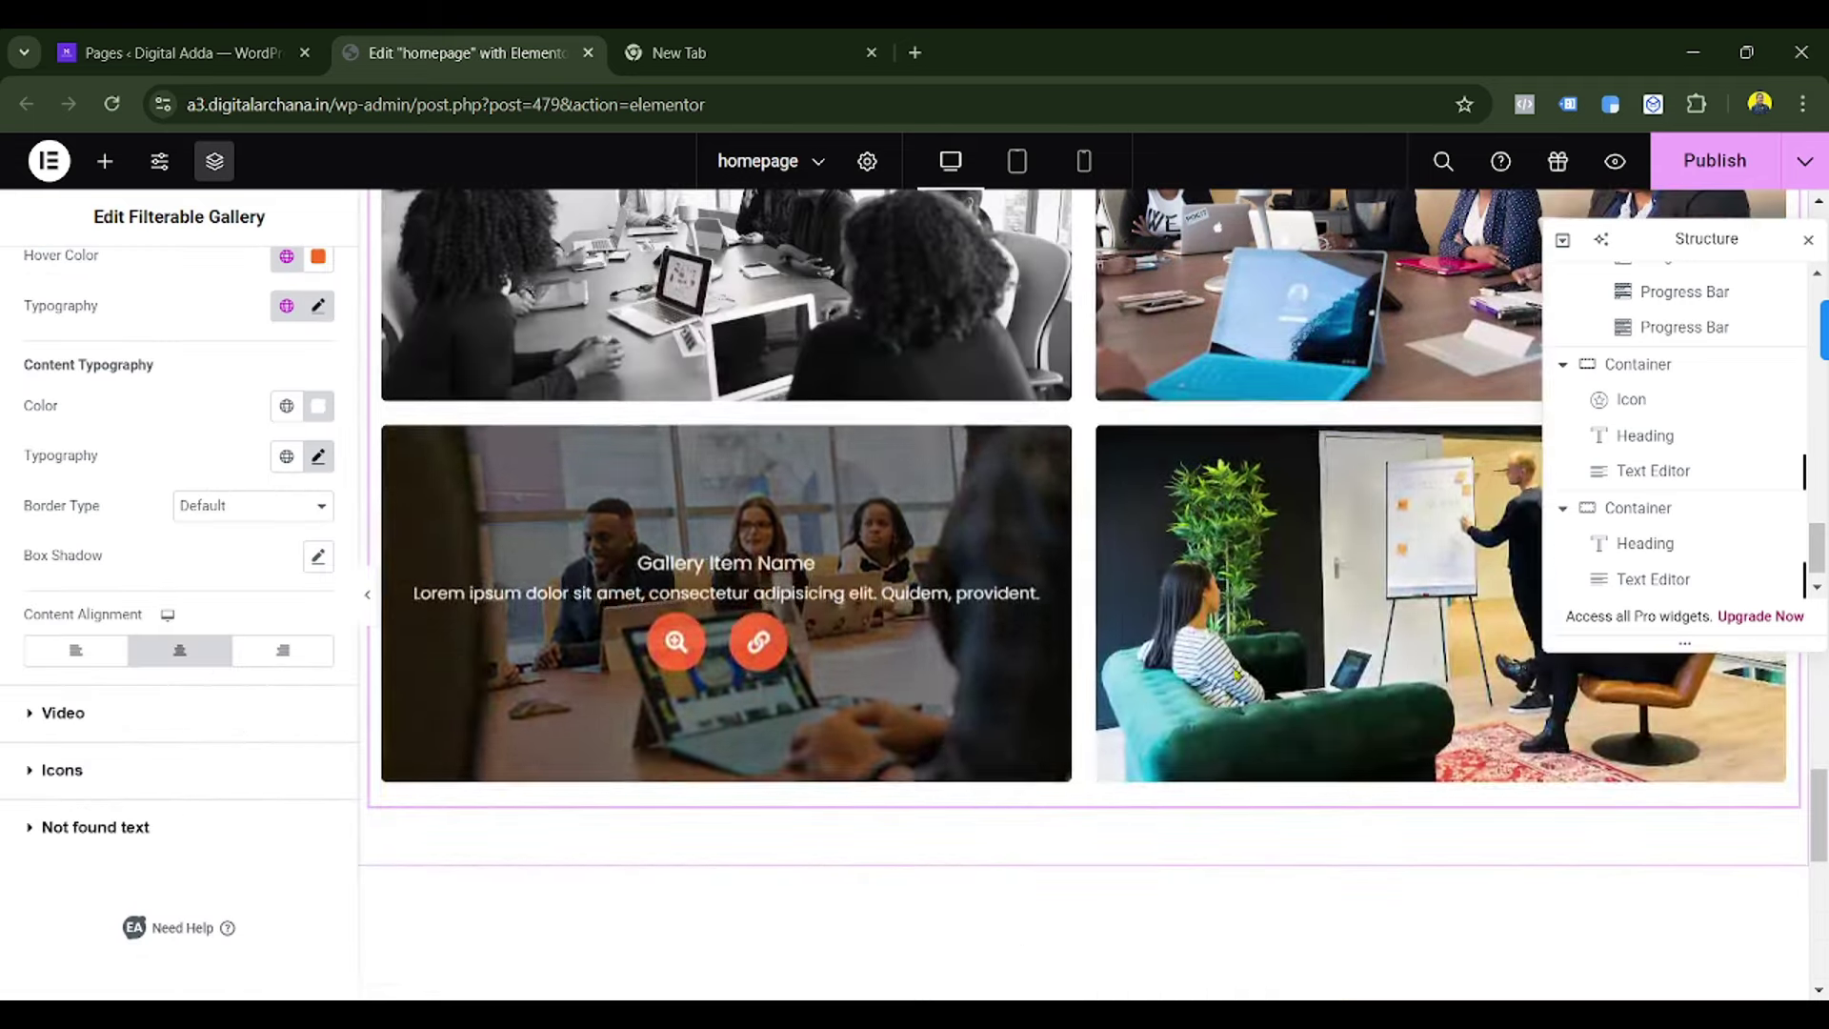
scroll(1142, 682, "up", 2)
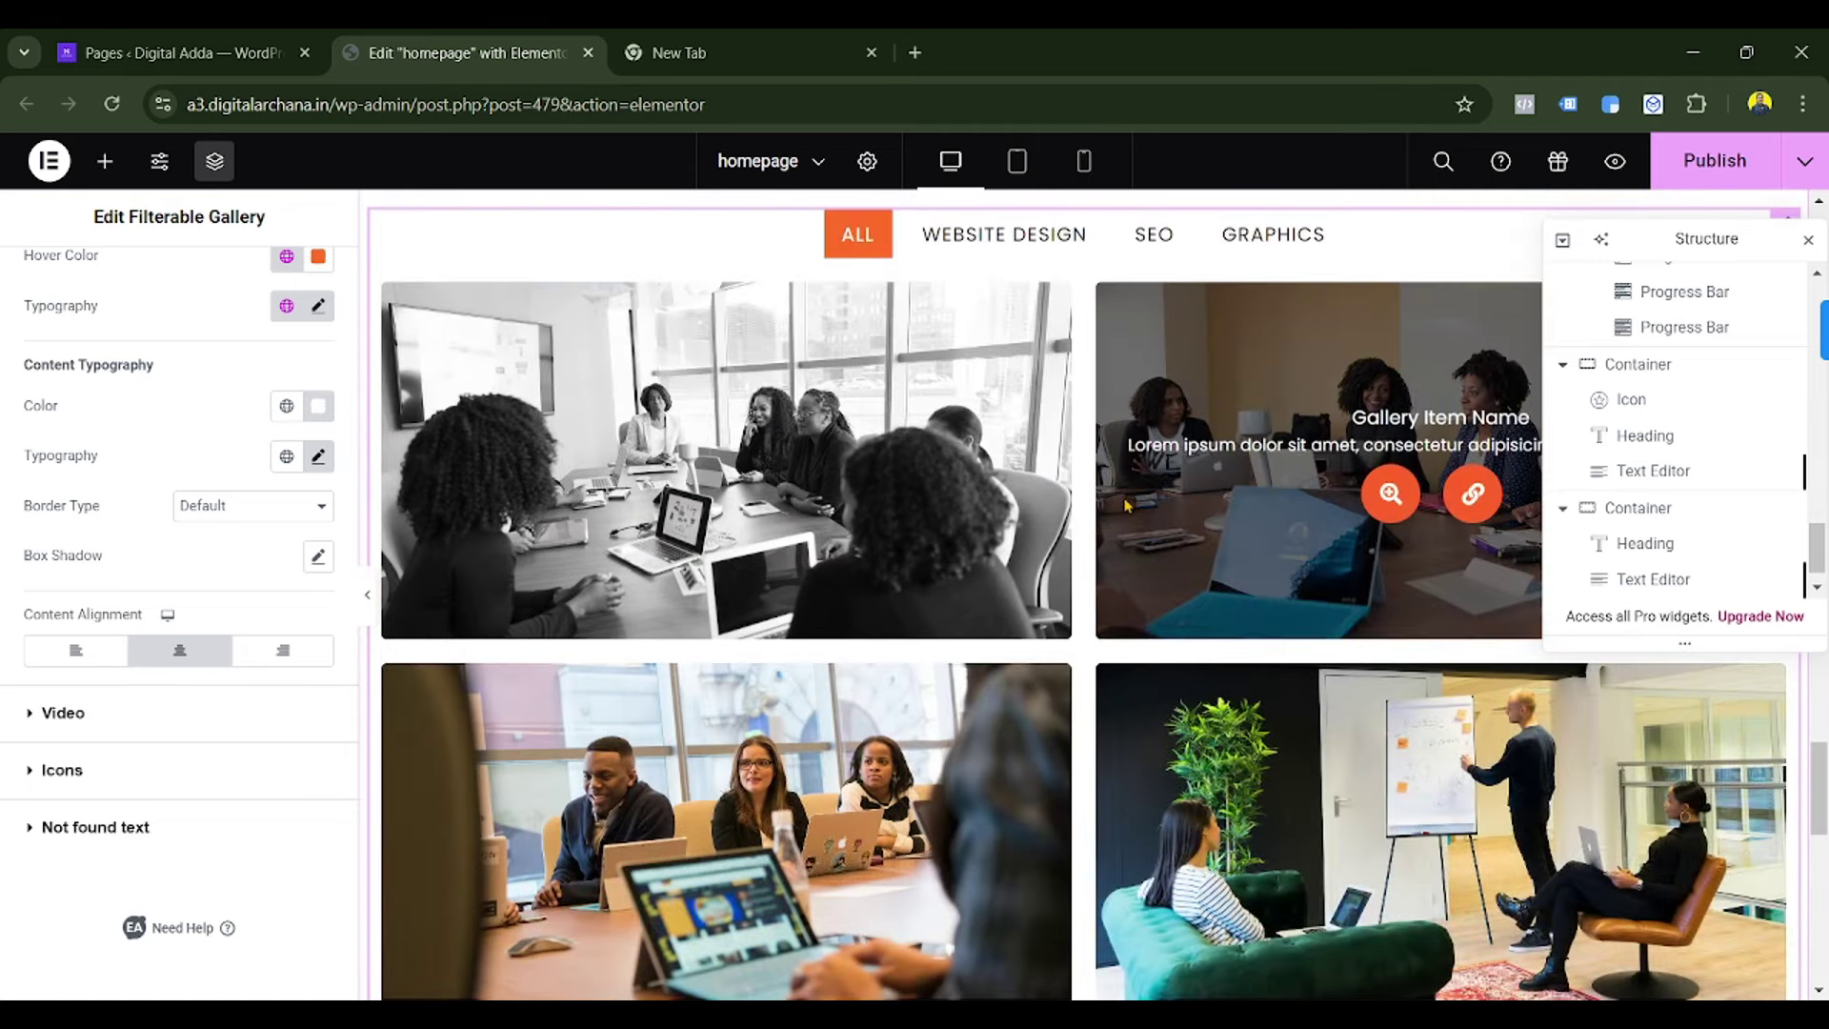
scroll(1127, 524, "up", 2)
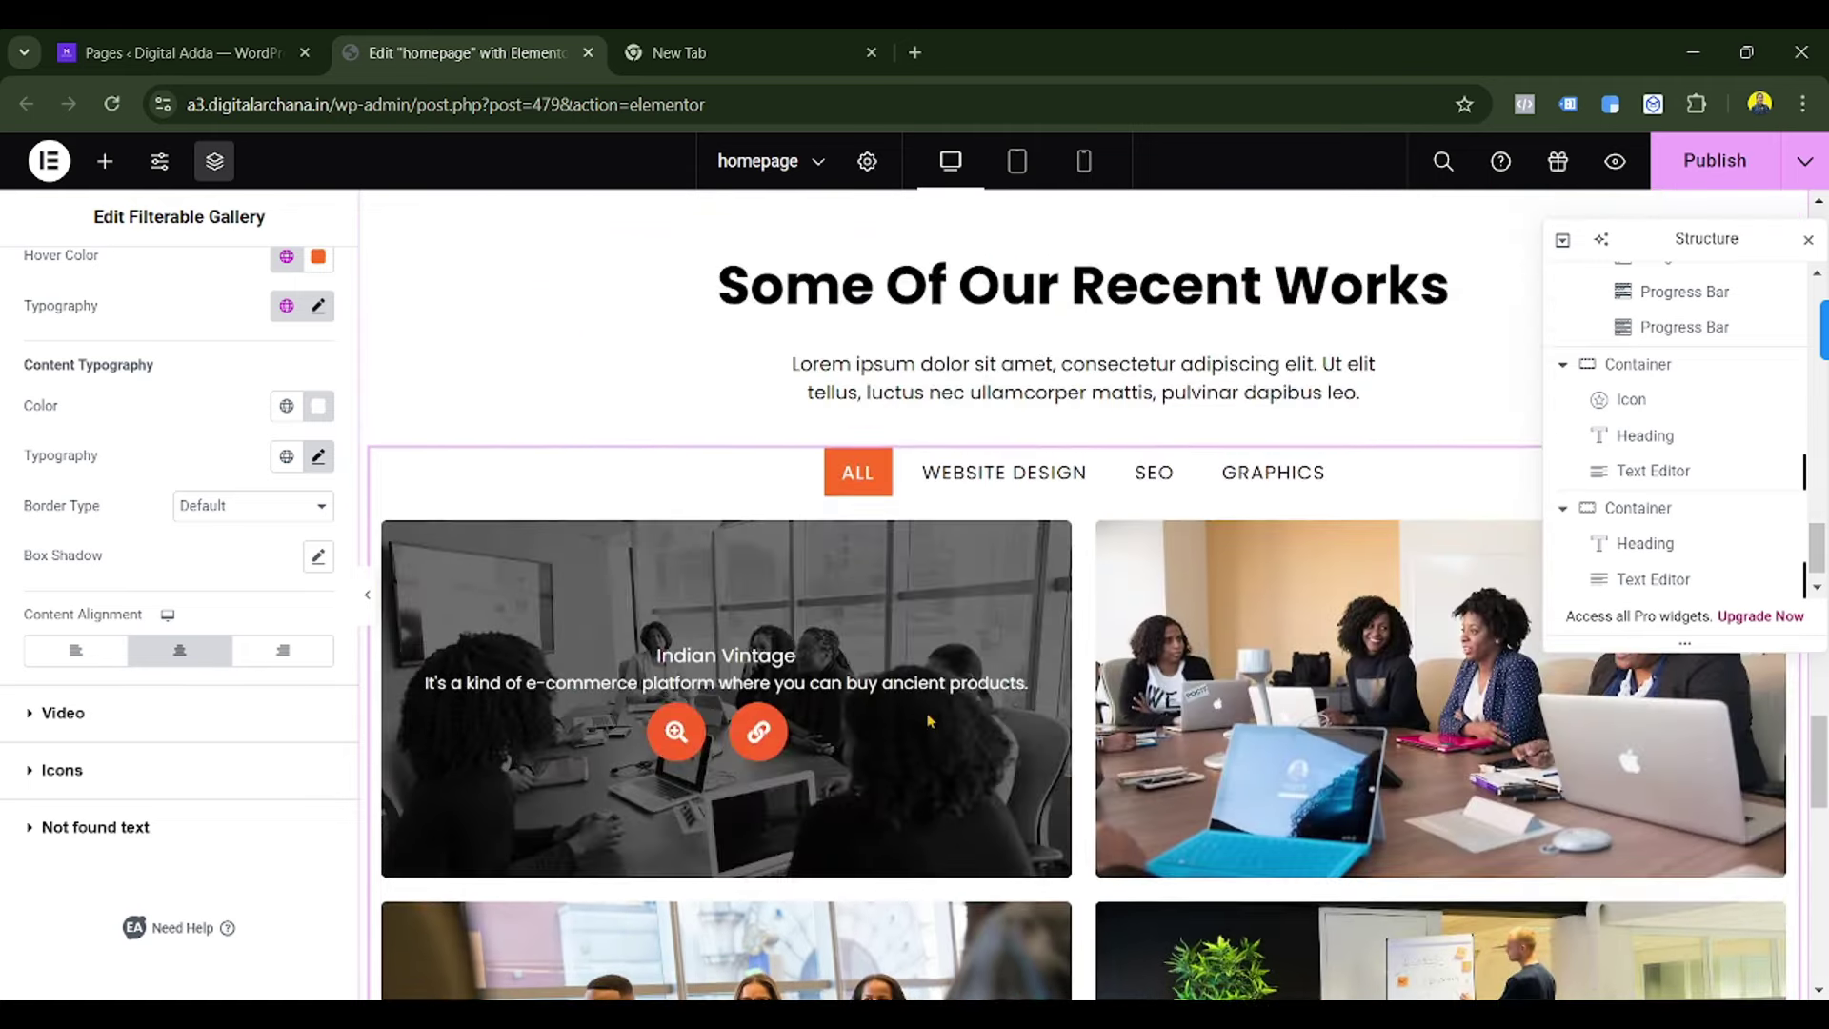
scroll(1186, 724, "down", 4)
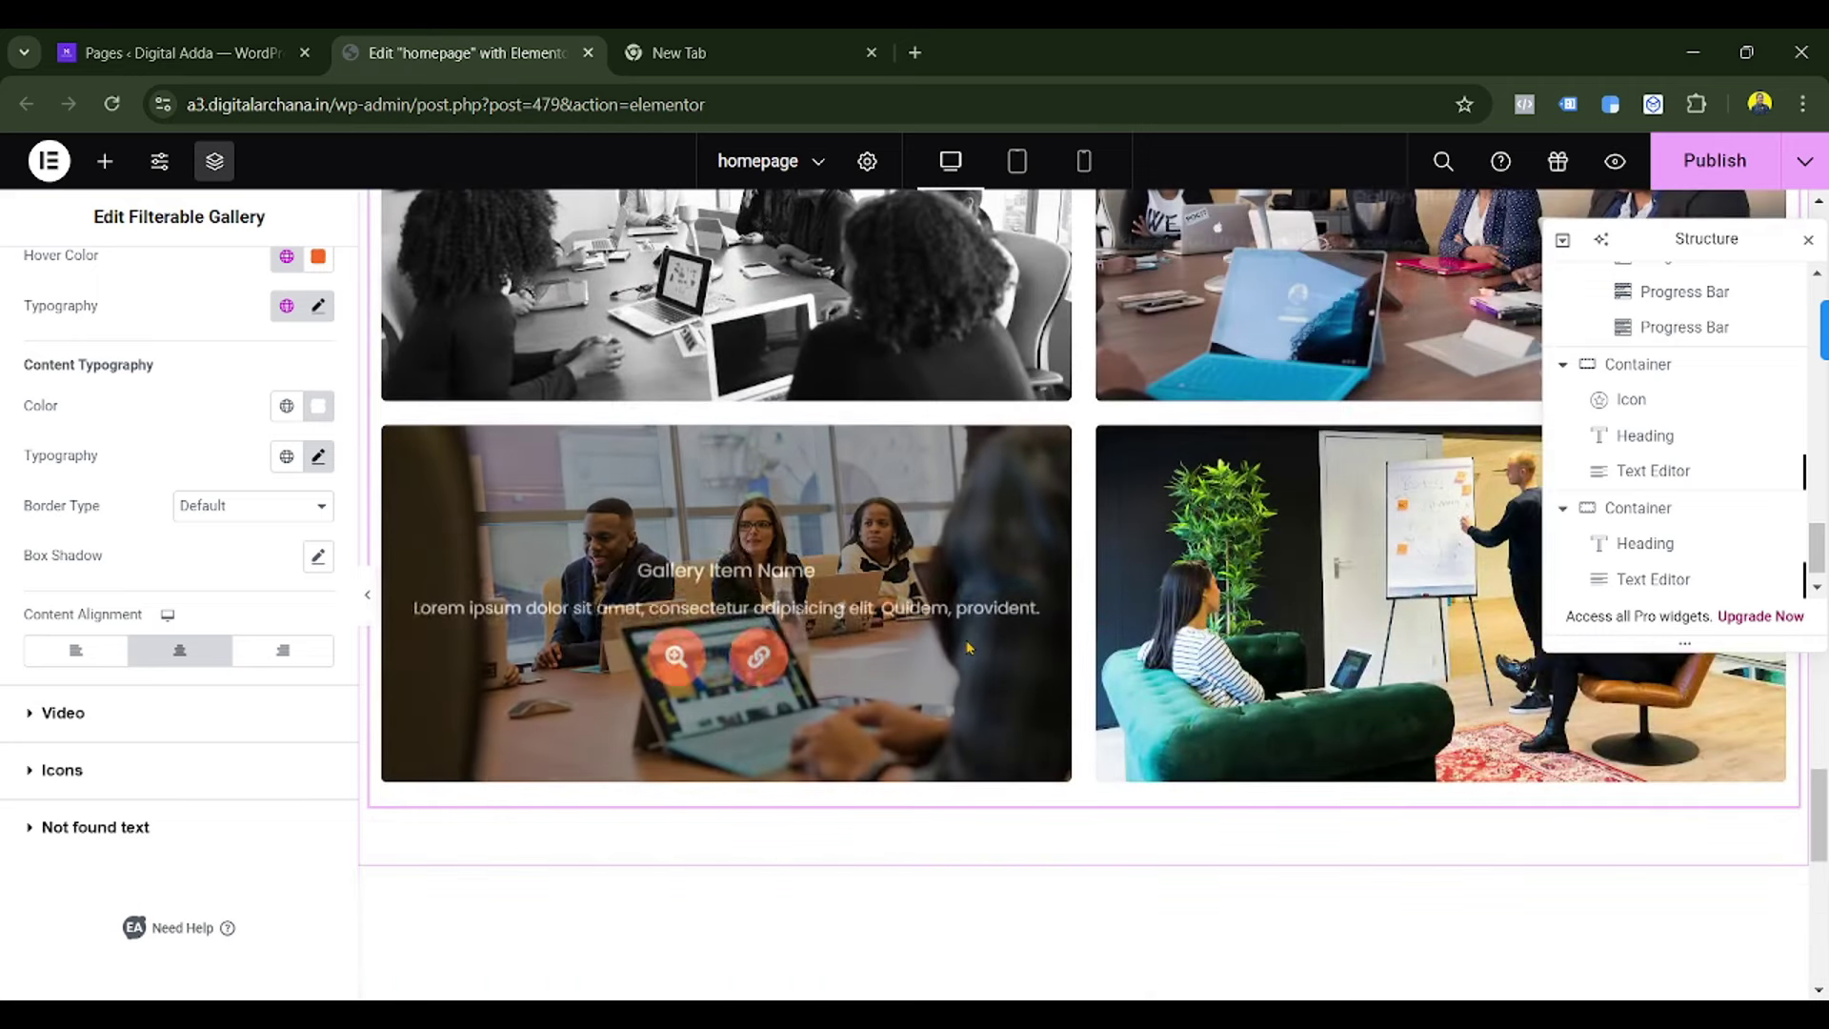
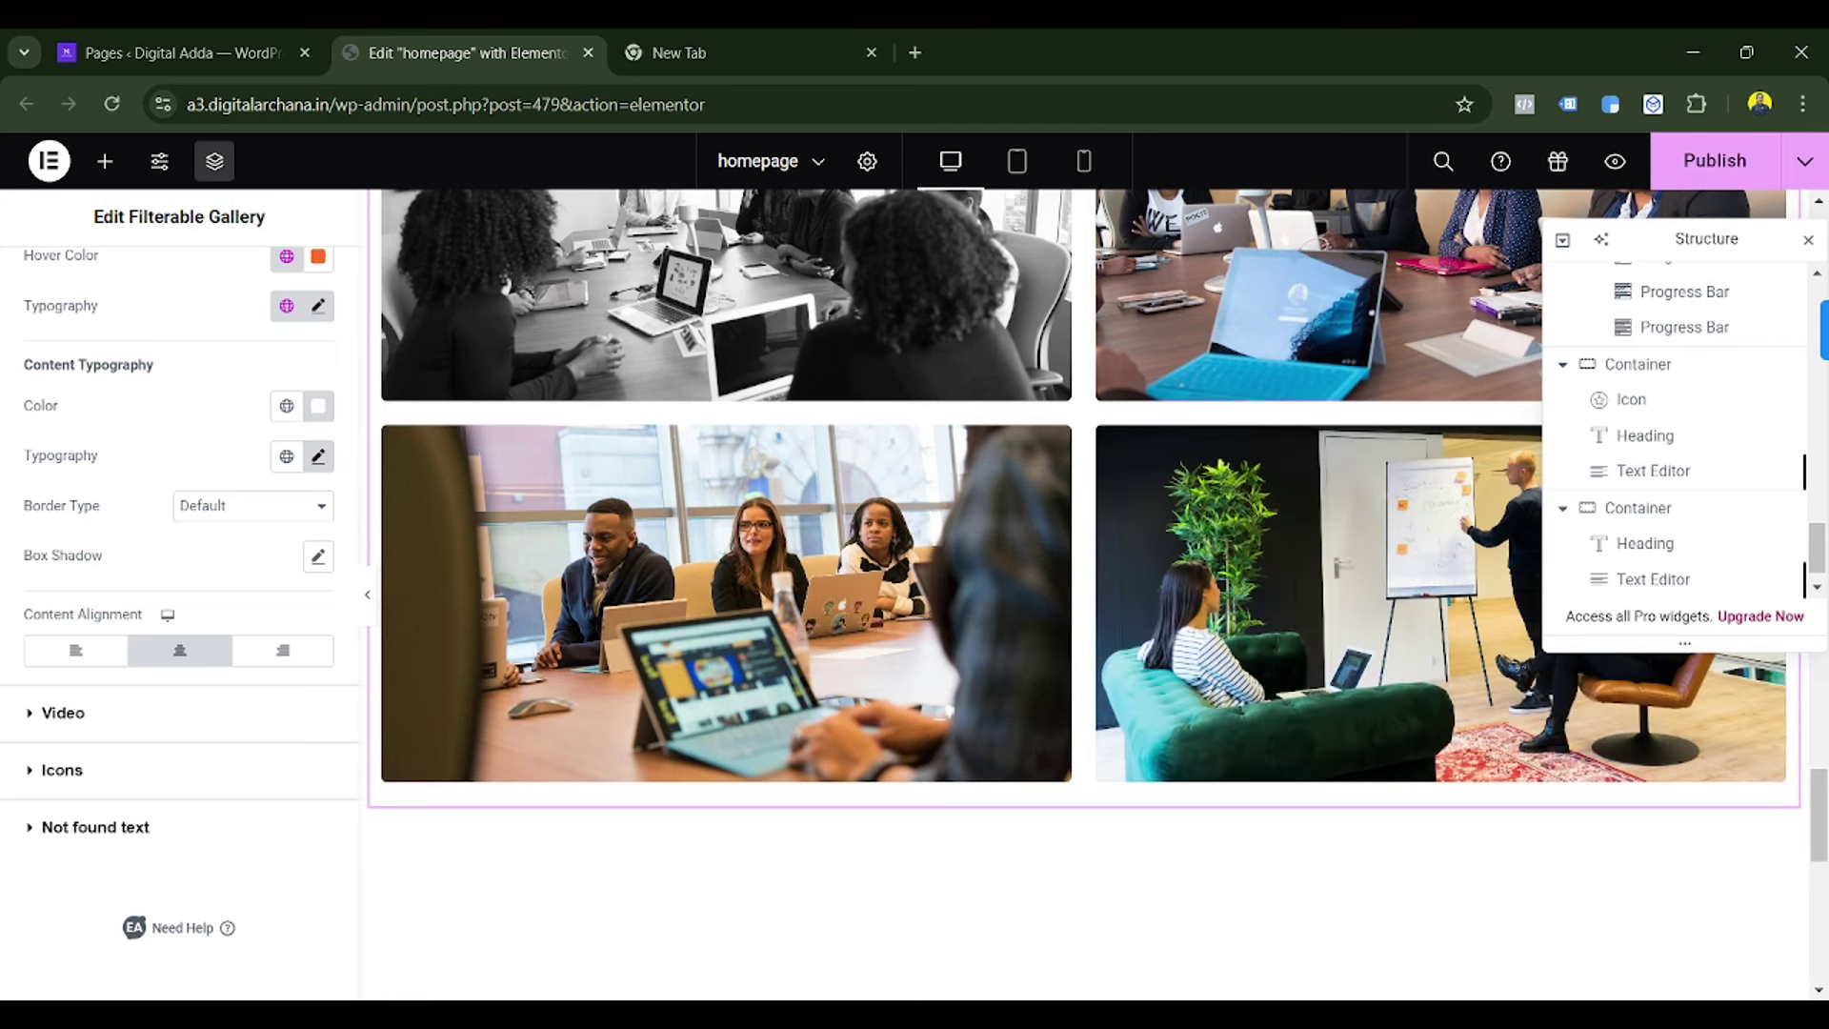
Add a single-column flexbox container below the gallery with width 1200.
scroll(1094, 721, "down", 3)
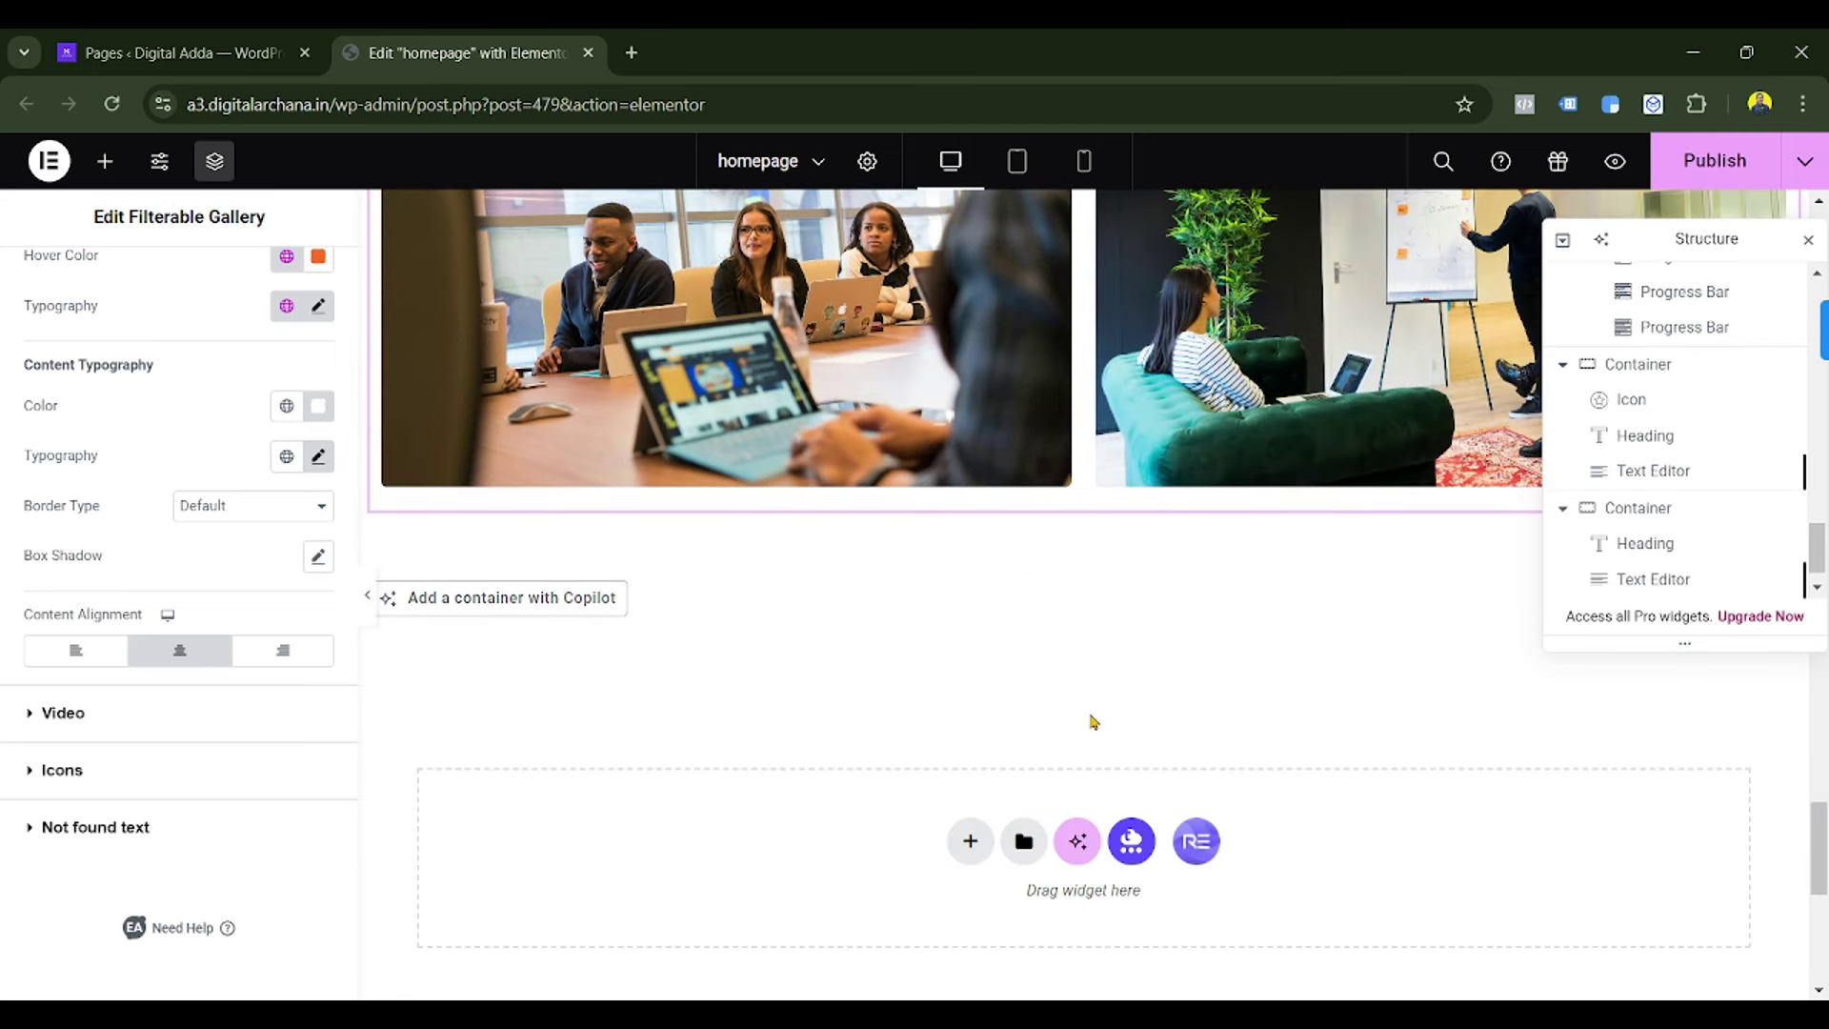
left_click(984, 850)
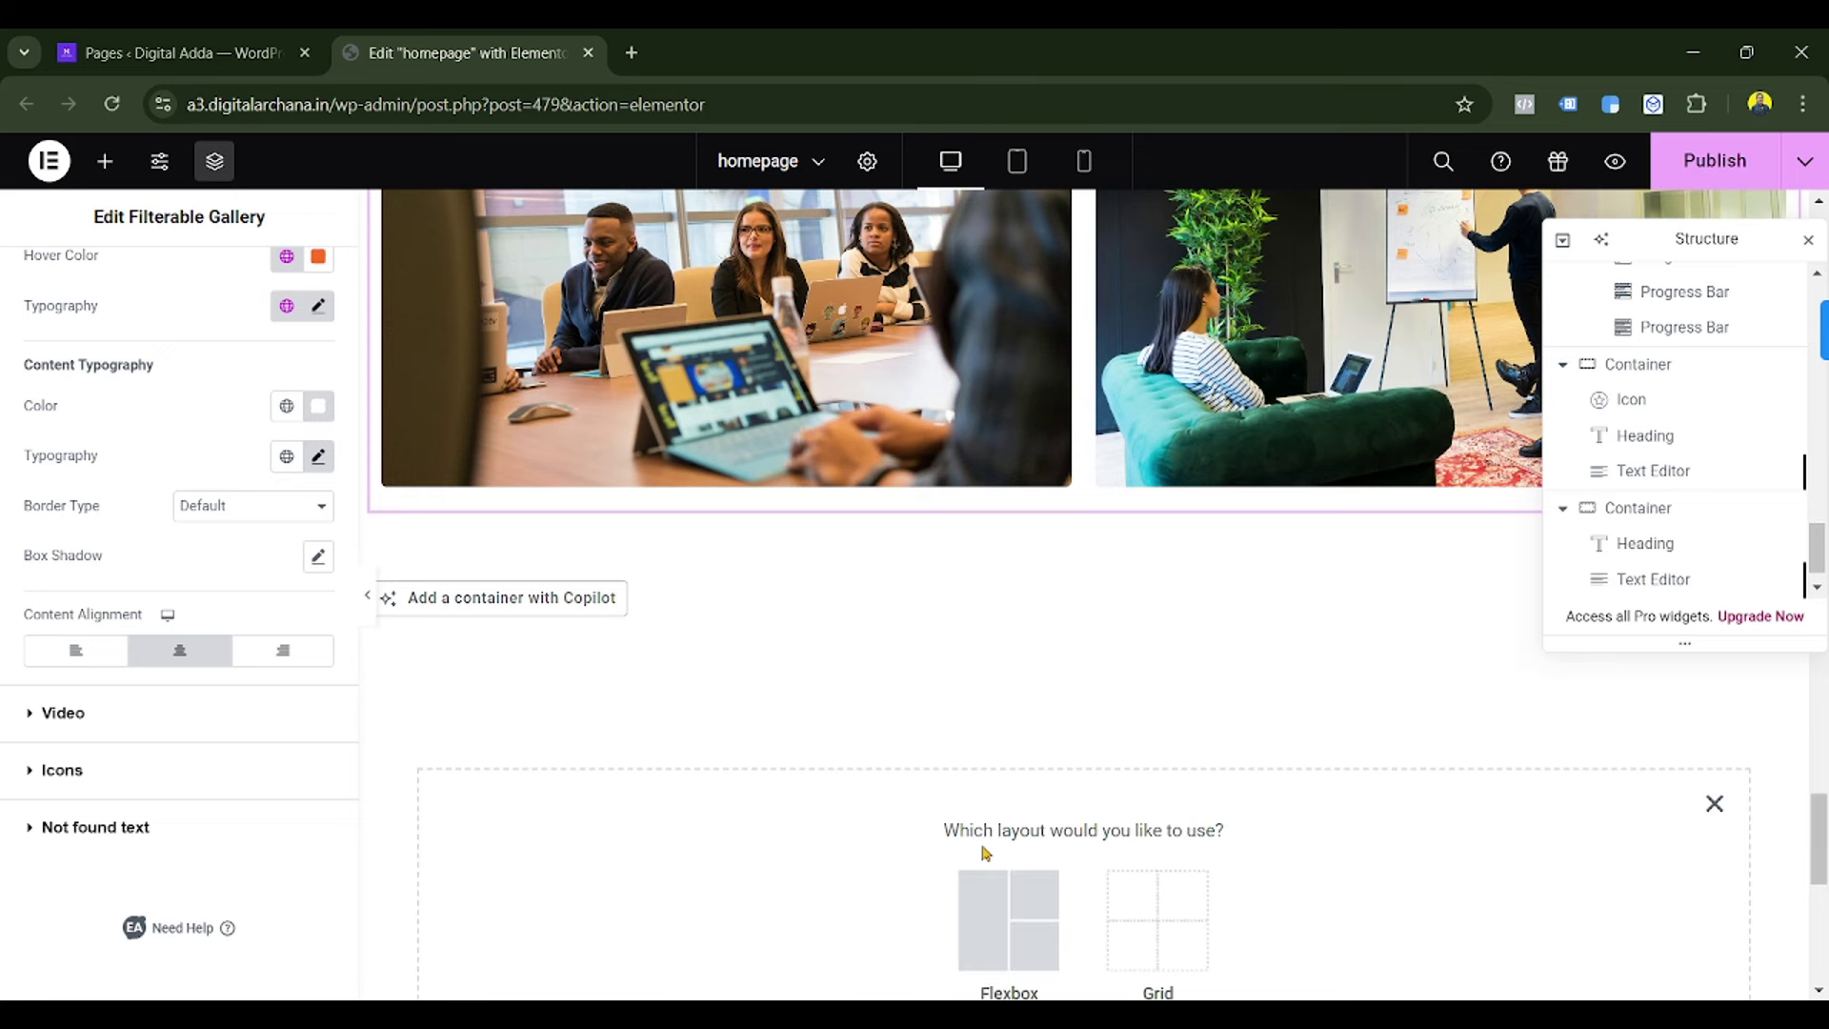
left_click(1012, 920)
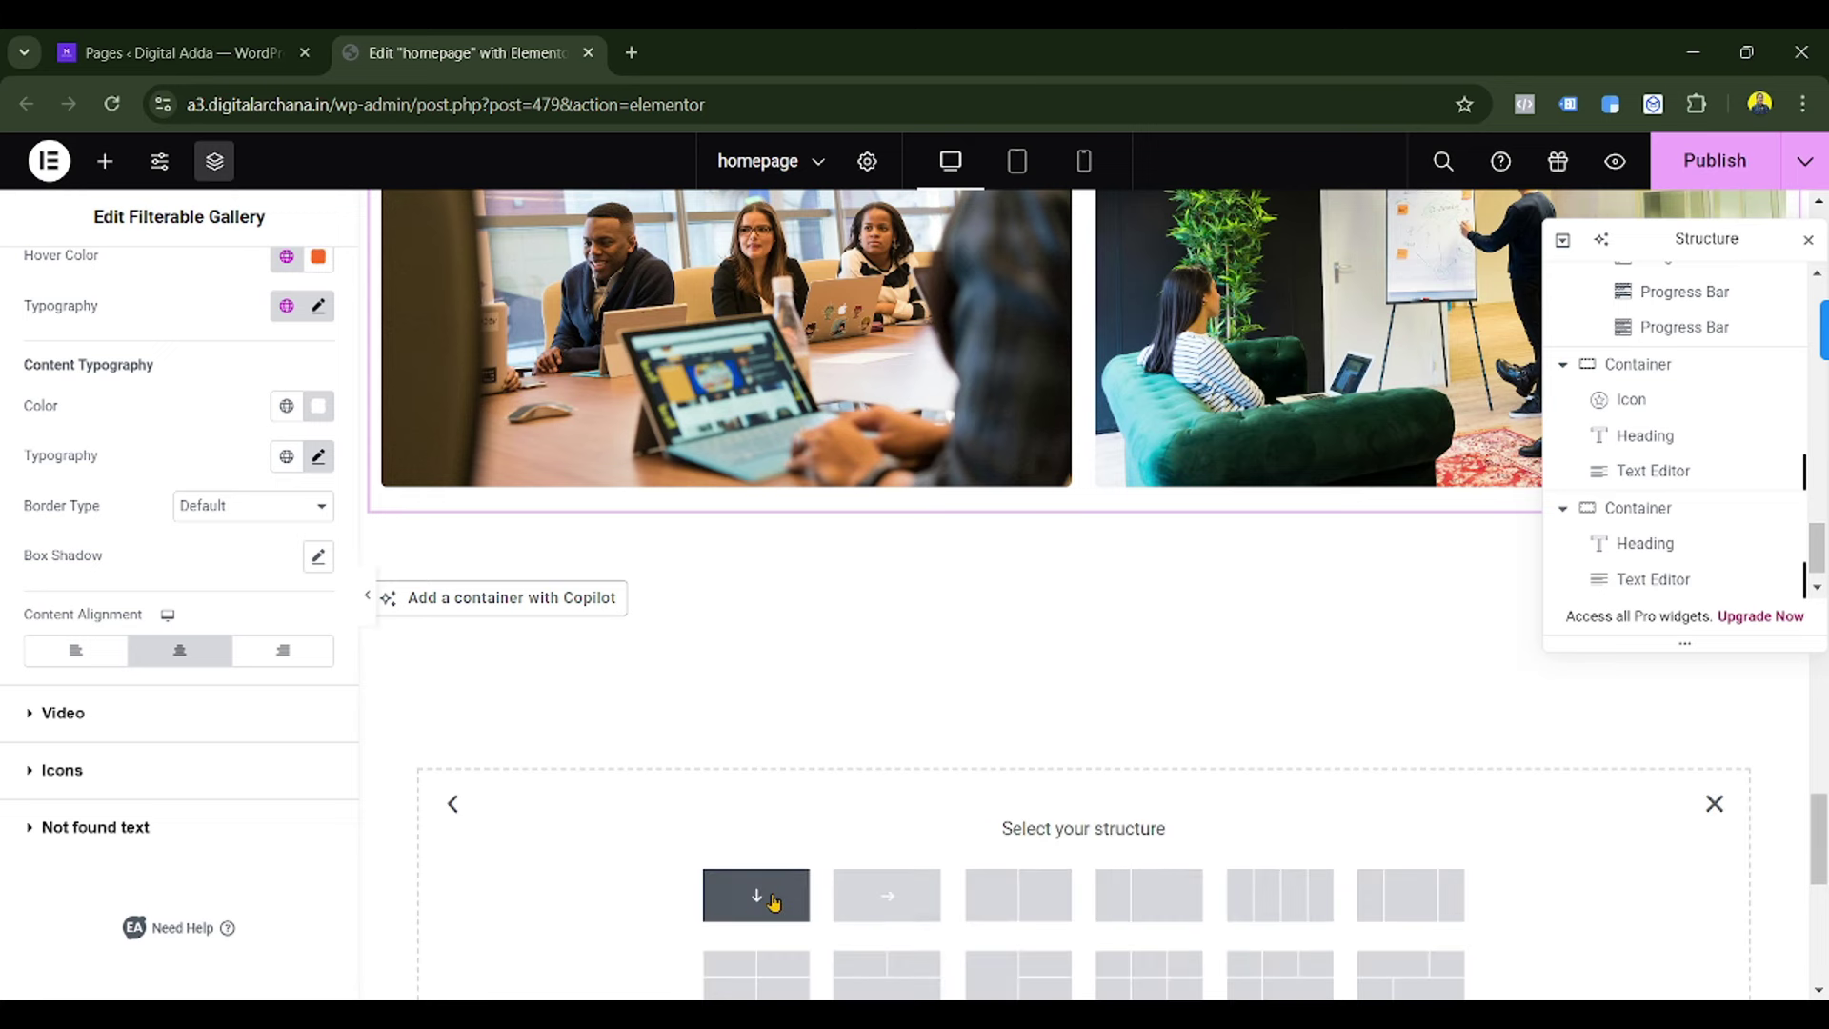
left_click(748, 891)
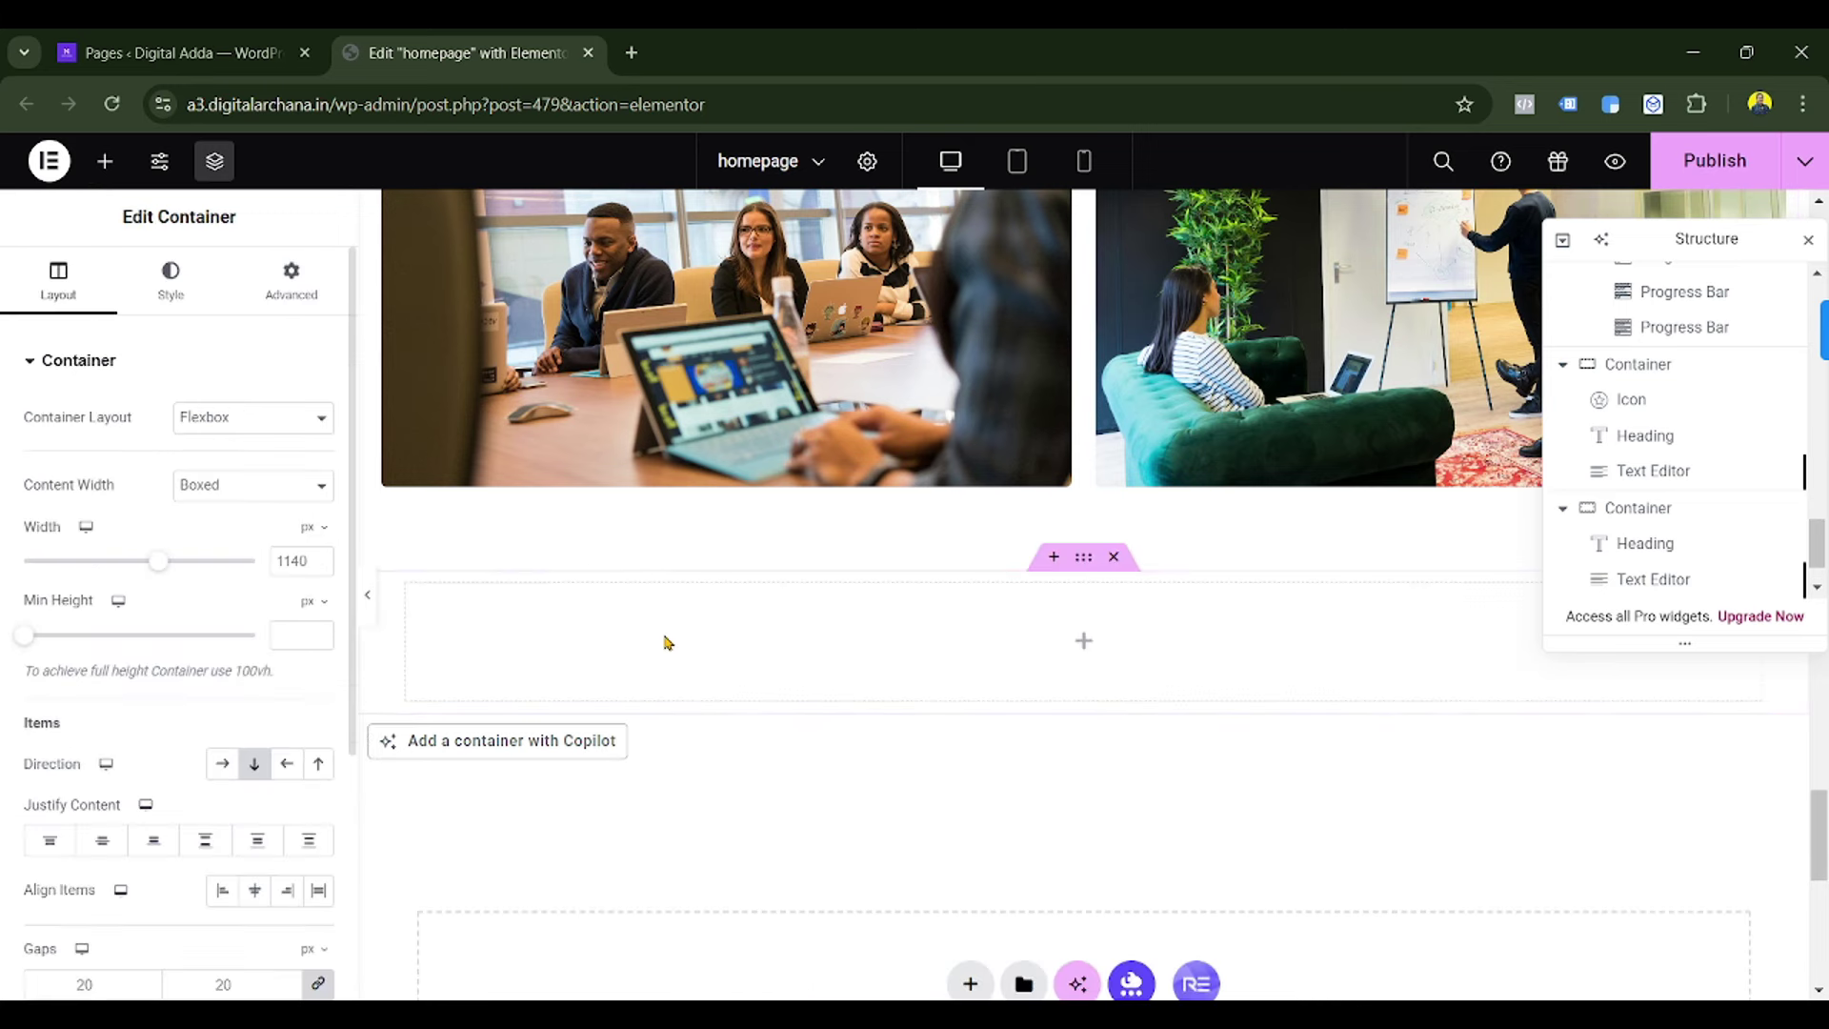
double_click(287, 561)
type("12")
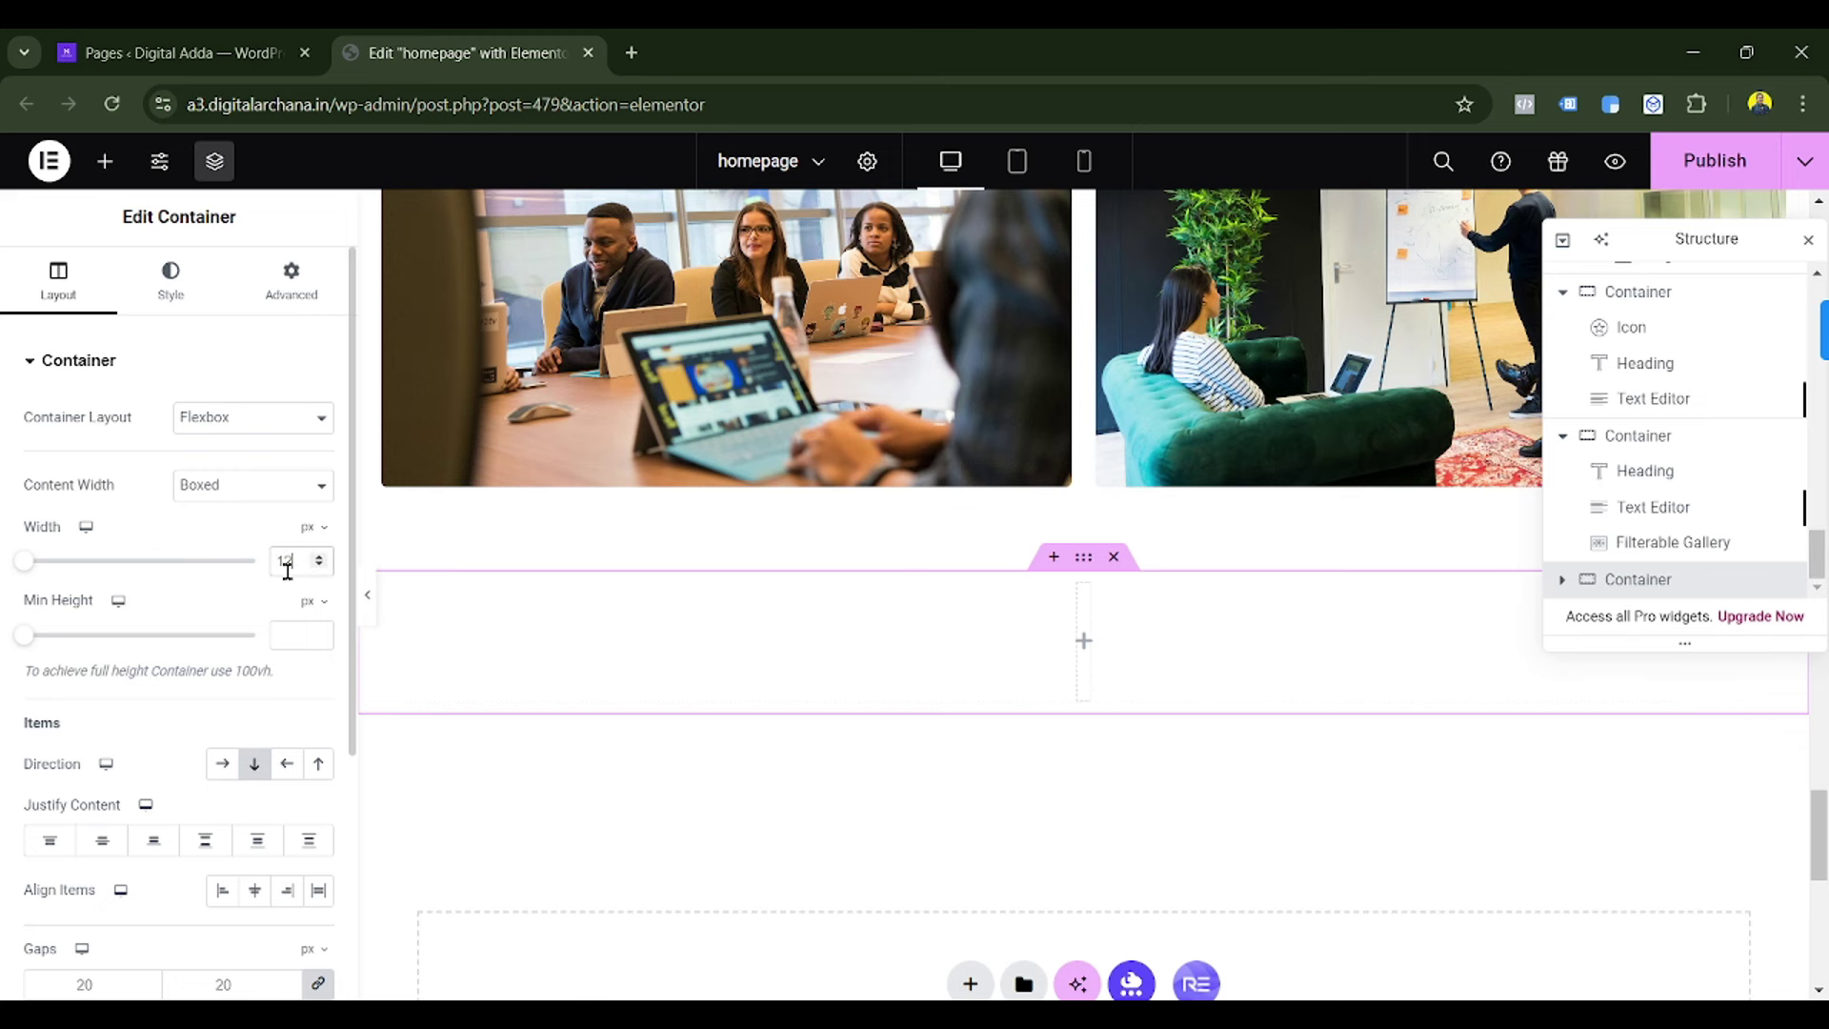
type("00")
Give the container 50 px top and bottom padding.
left_click(288, 281)
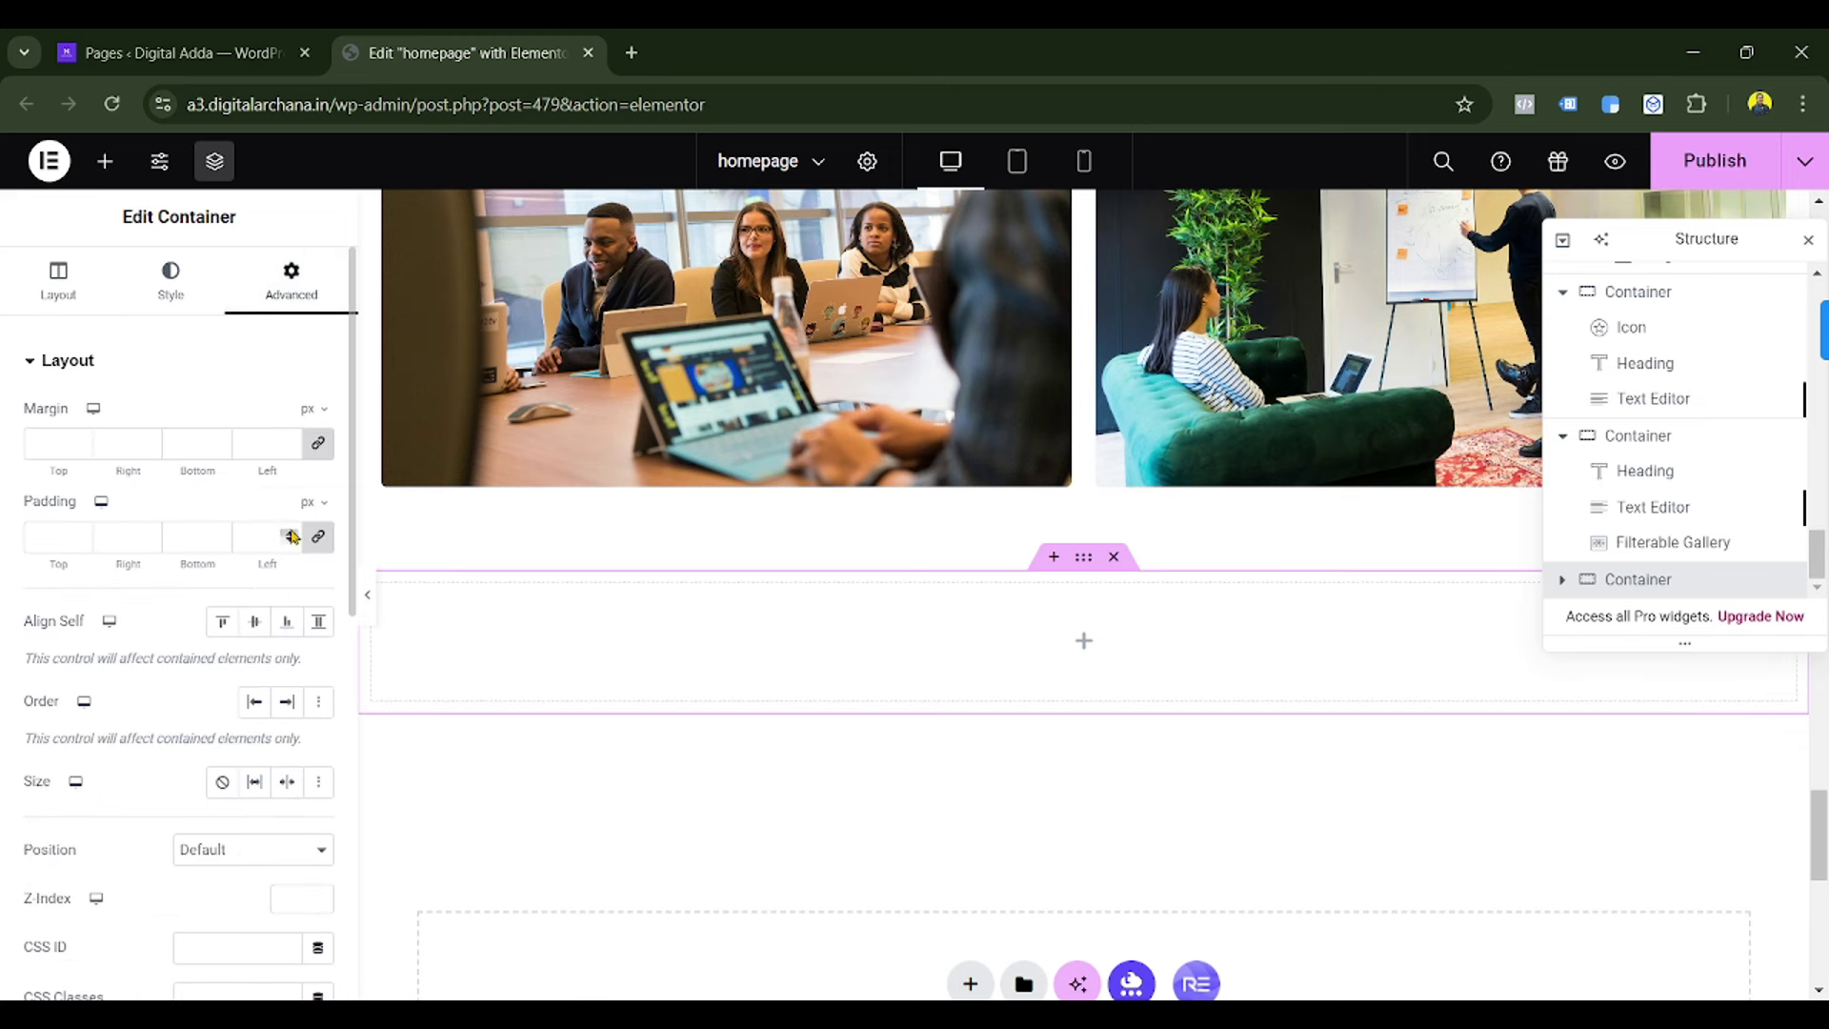
left_click(318, 537)
left_click(54, 537)
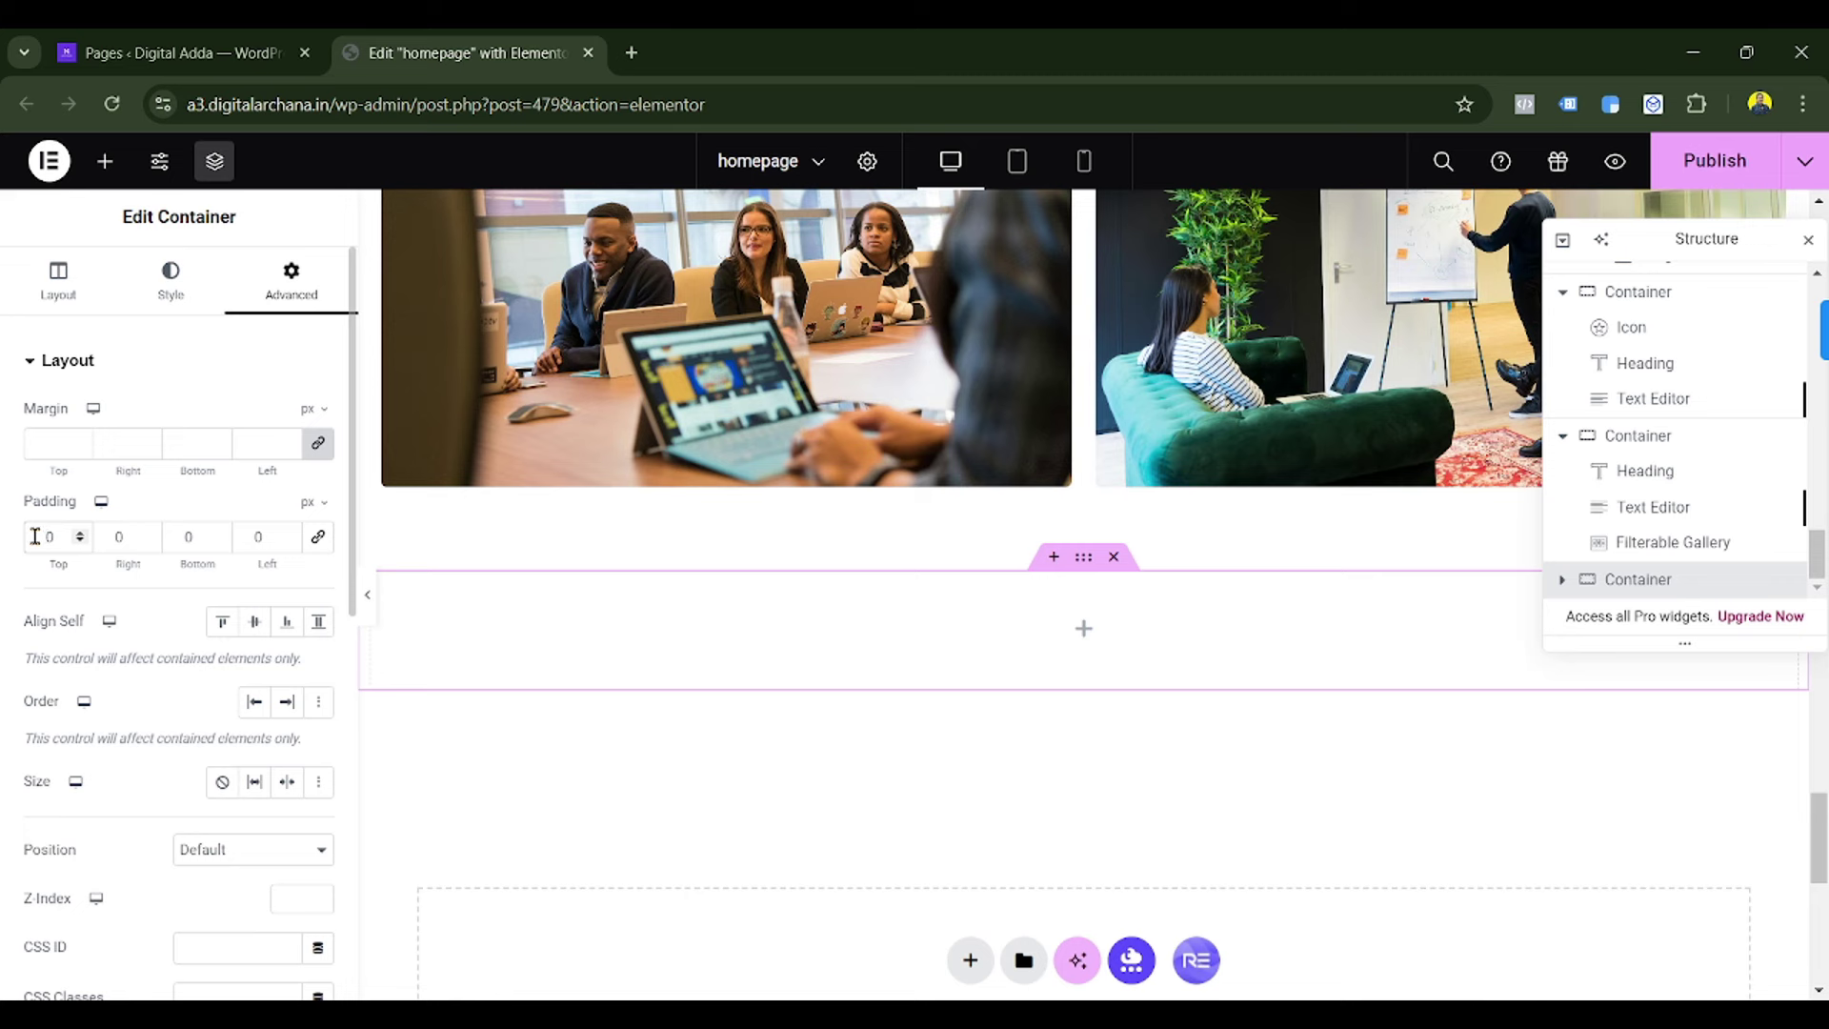
type("50")
left_click(182, 533)
type("50")
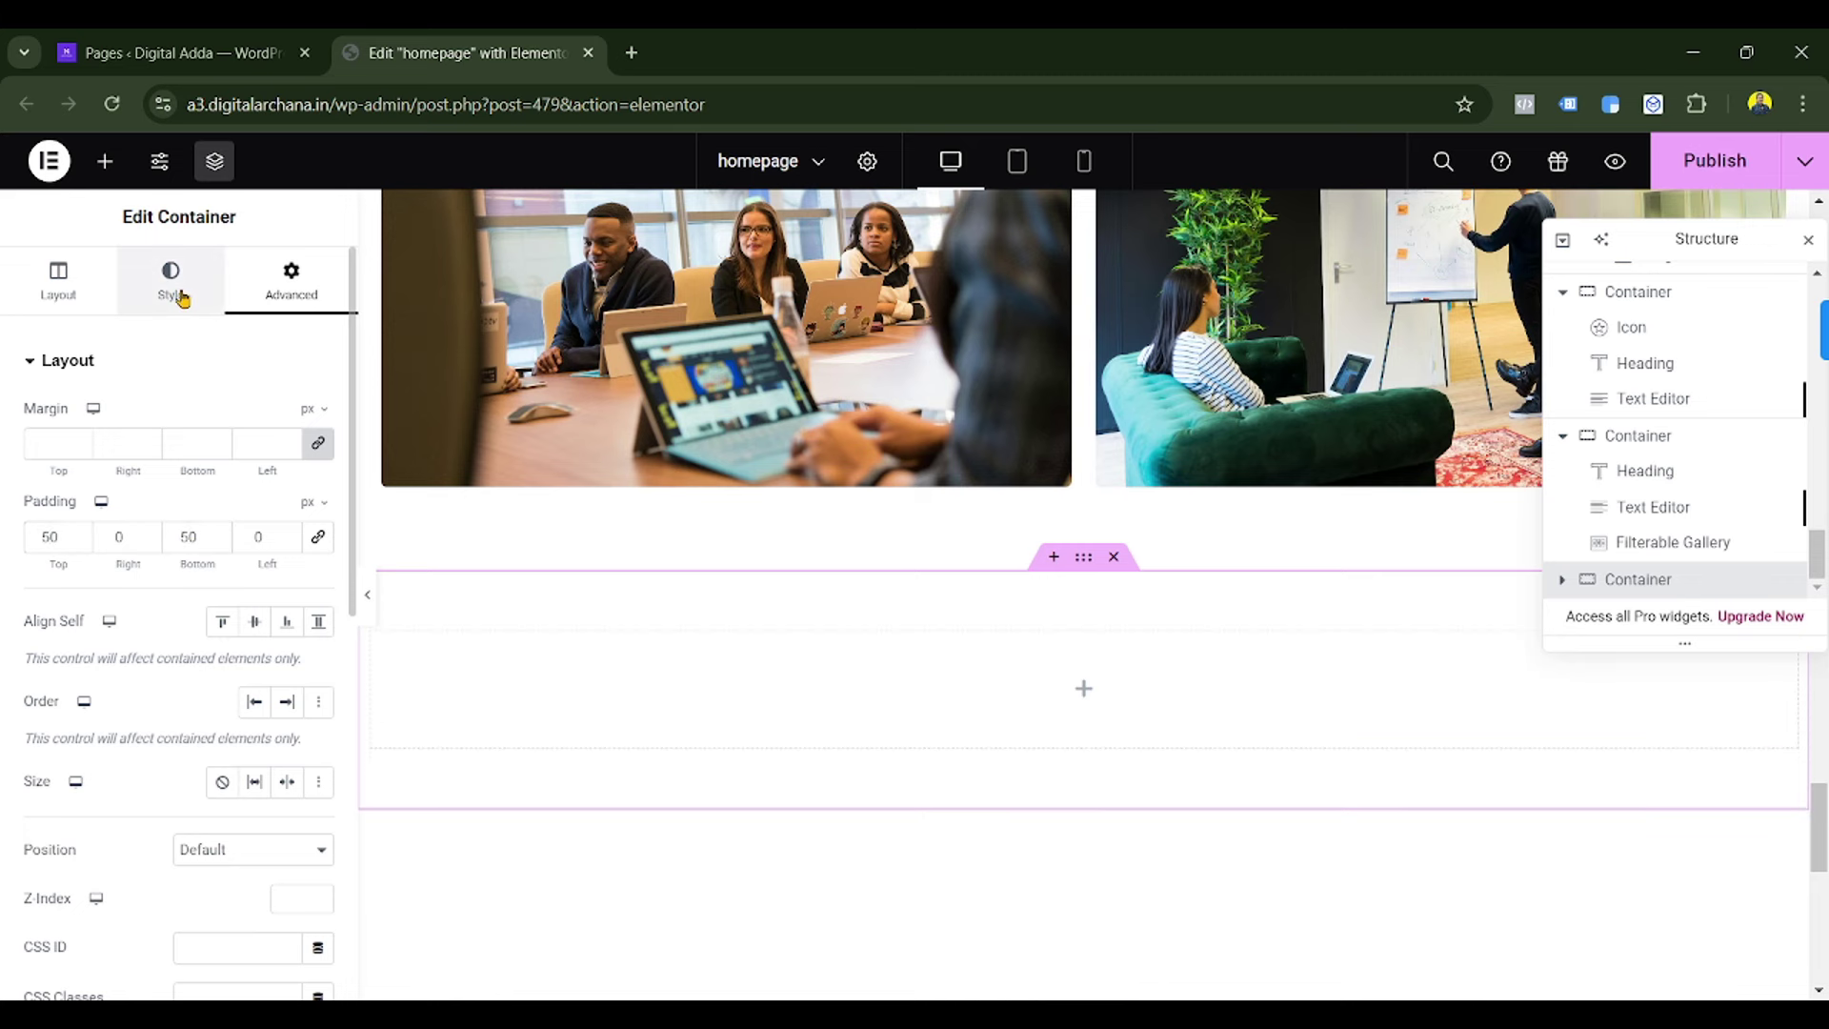
Set the dark purple abstract image as the container's classic background.
left_click(177, 284)
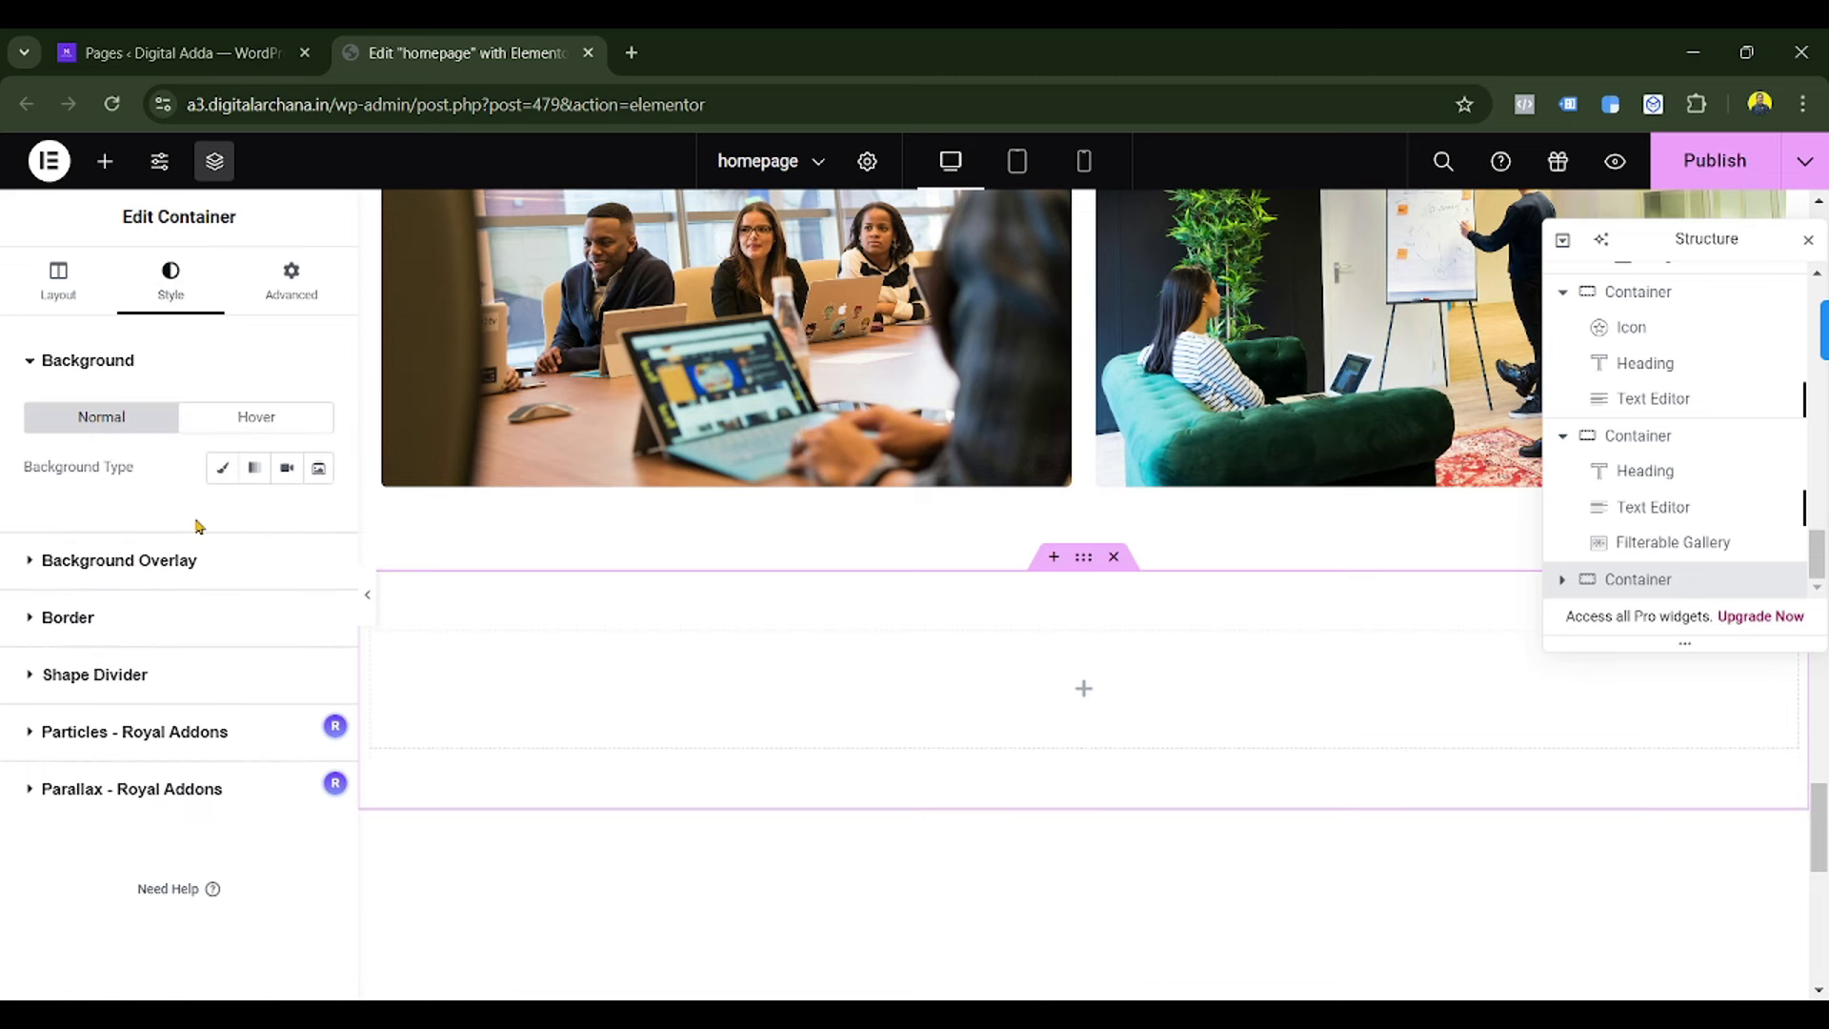
left_click(222, 467)
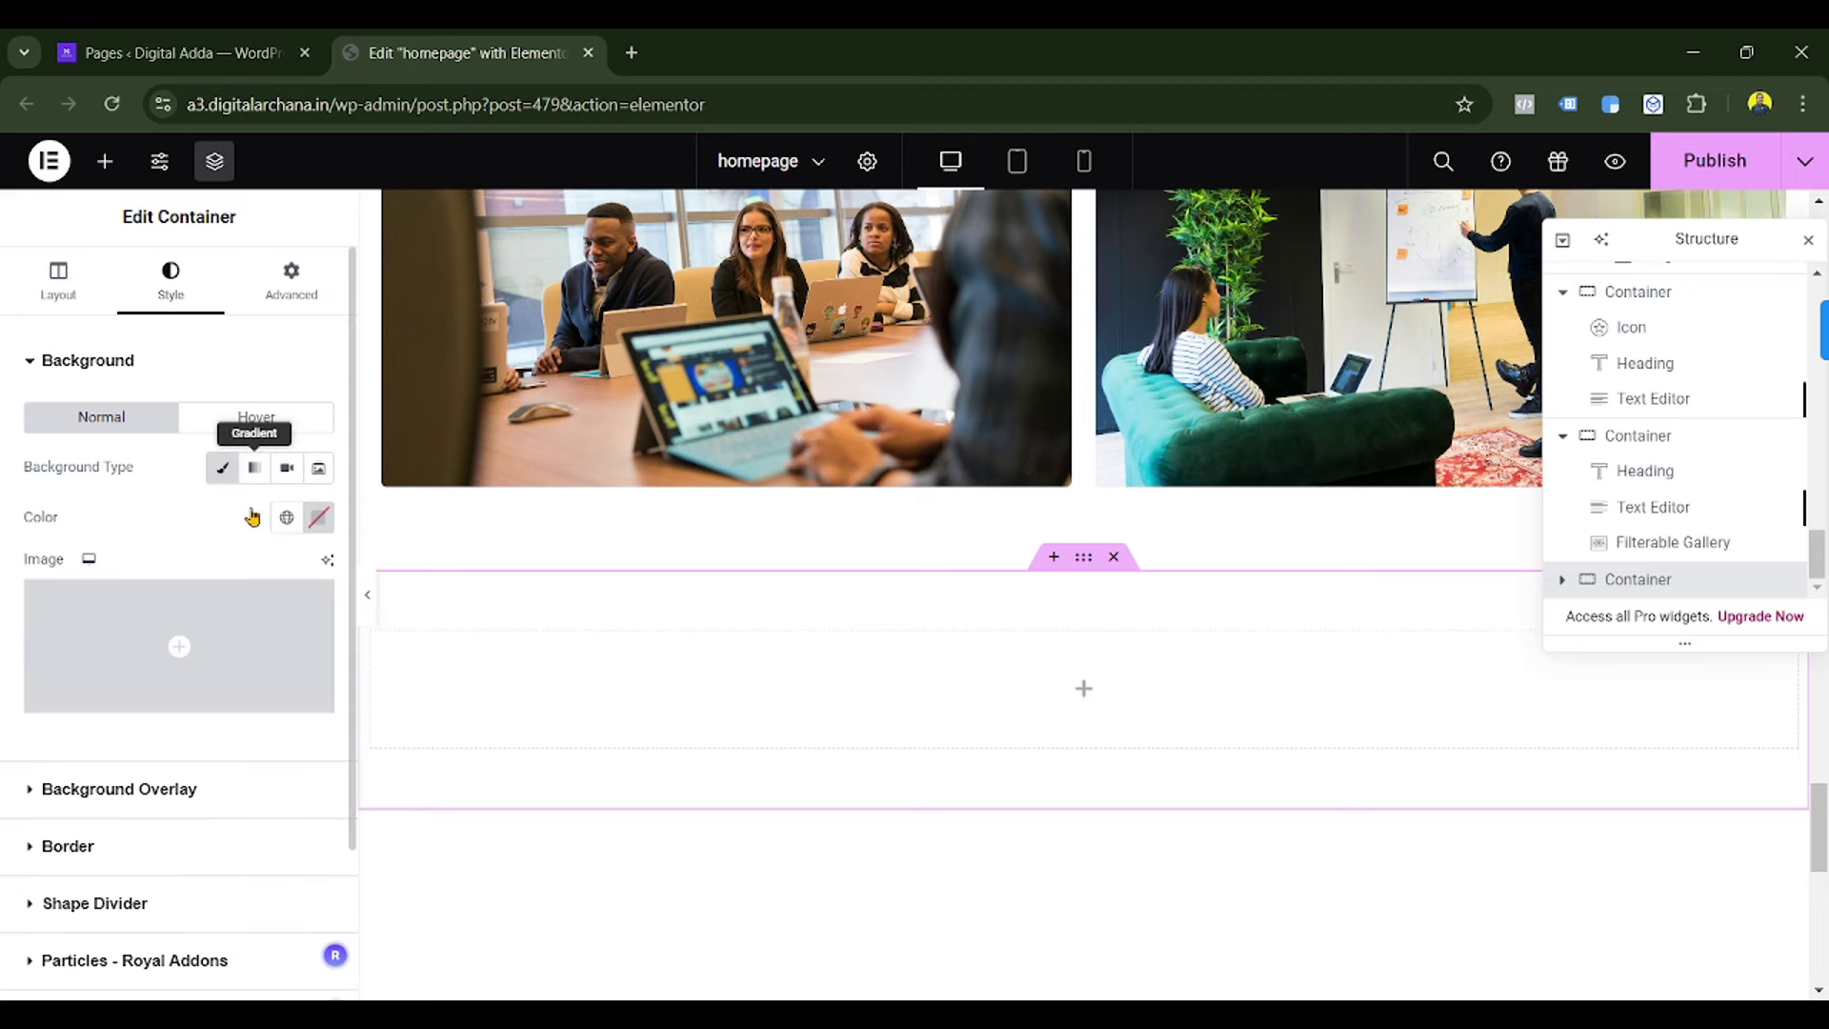
left_click(191, 618)
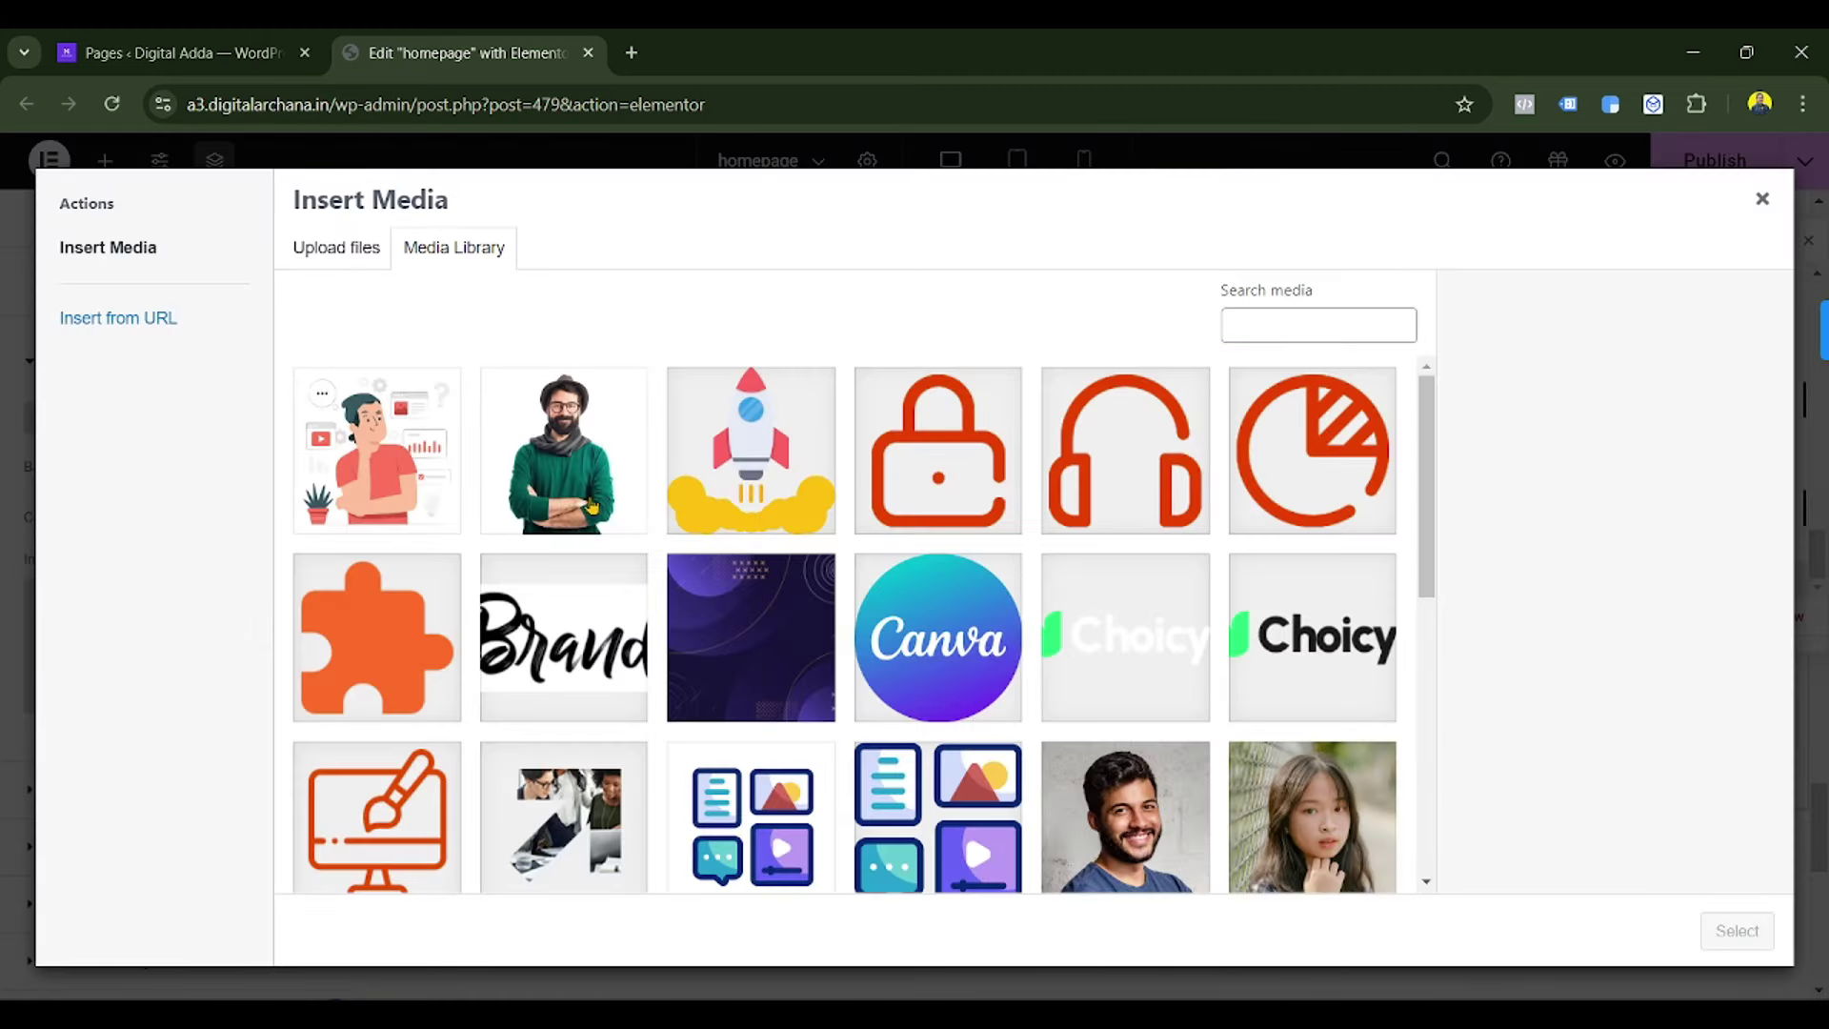
left_click(783, 671)
left_click(1757, 926)
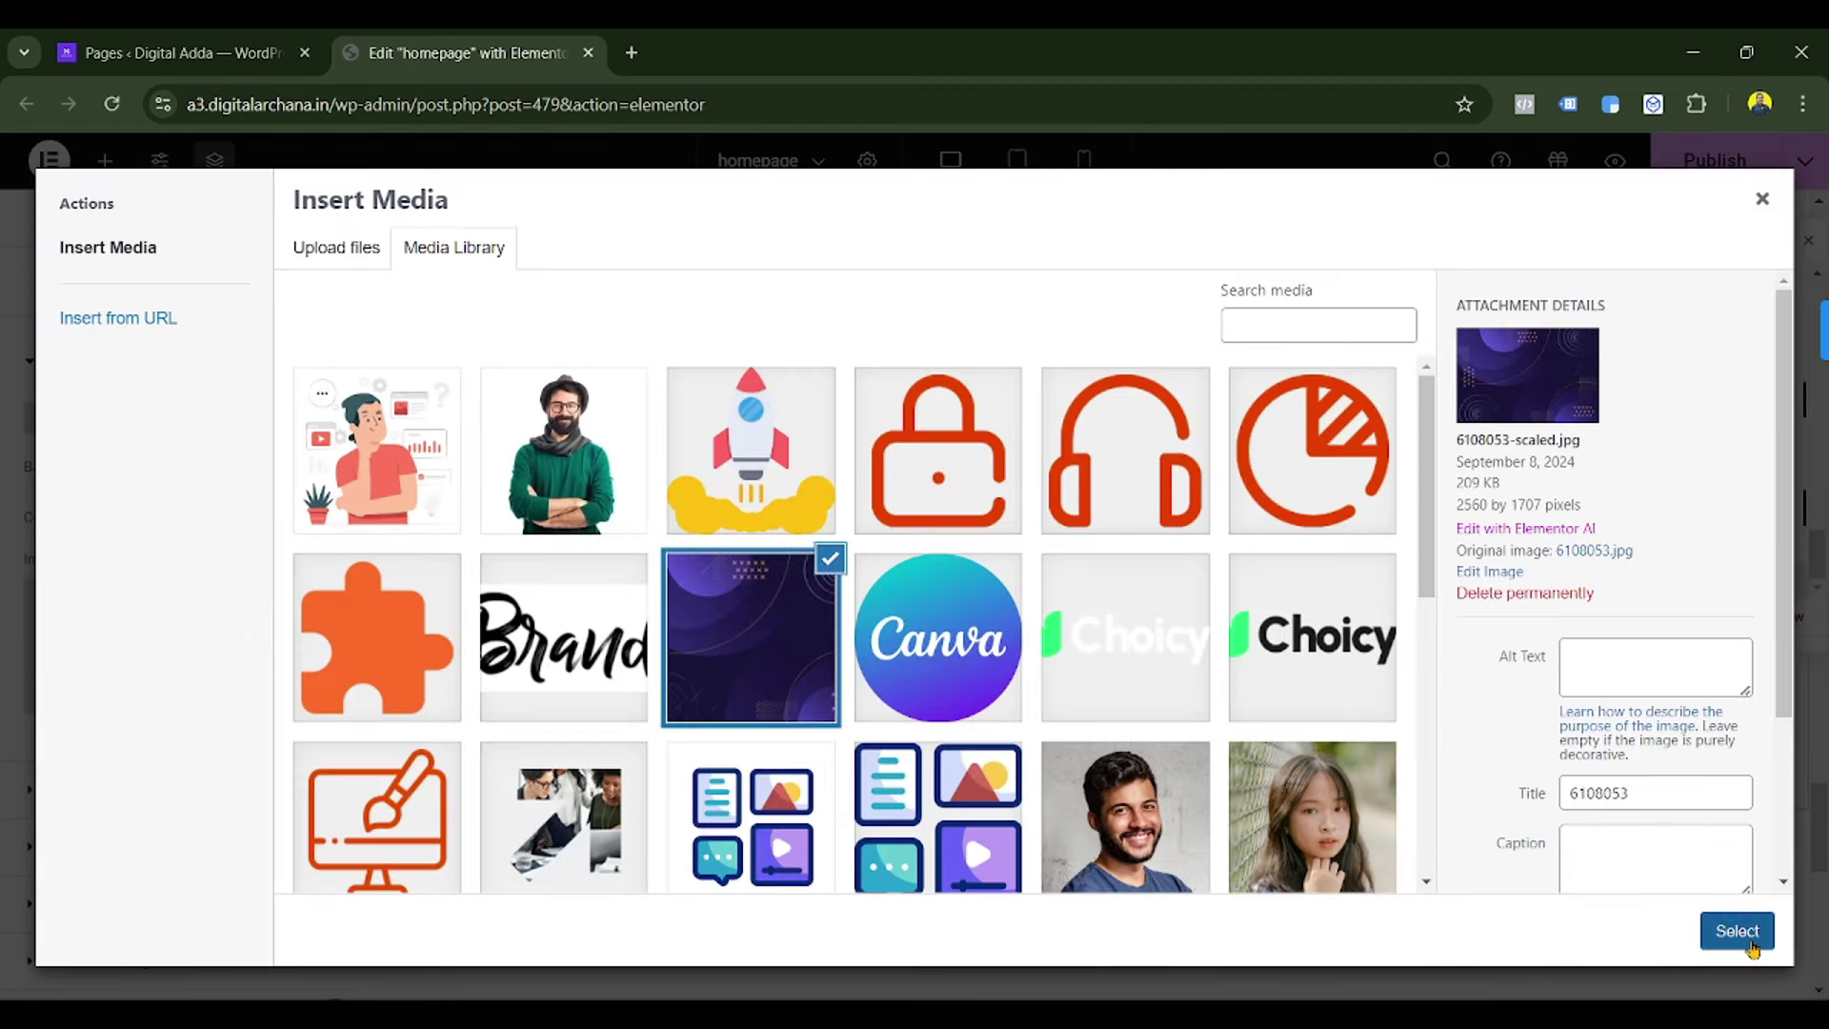
scroll(200, 810, "down", 5)
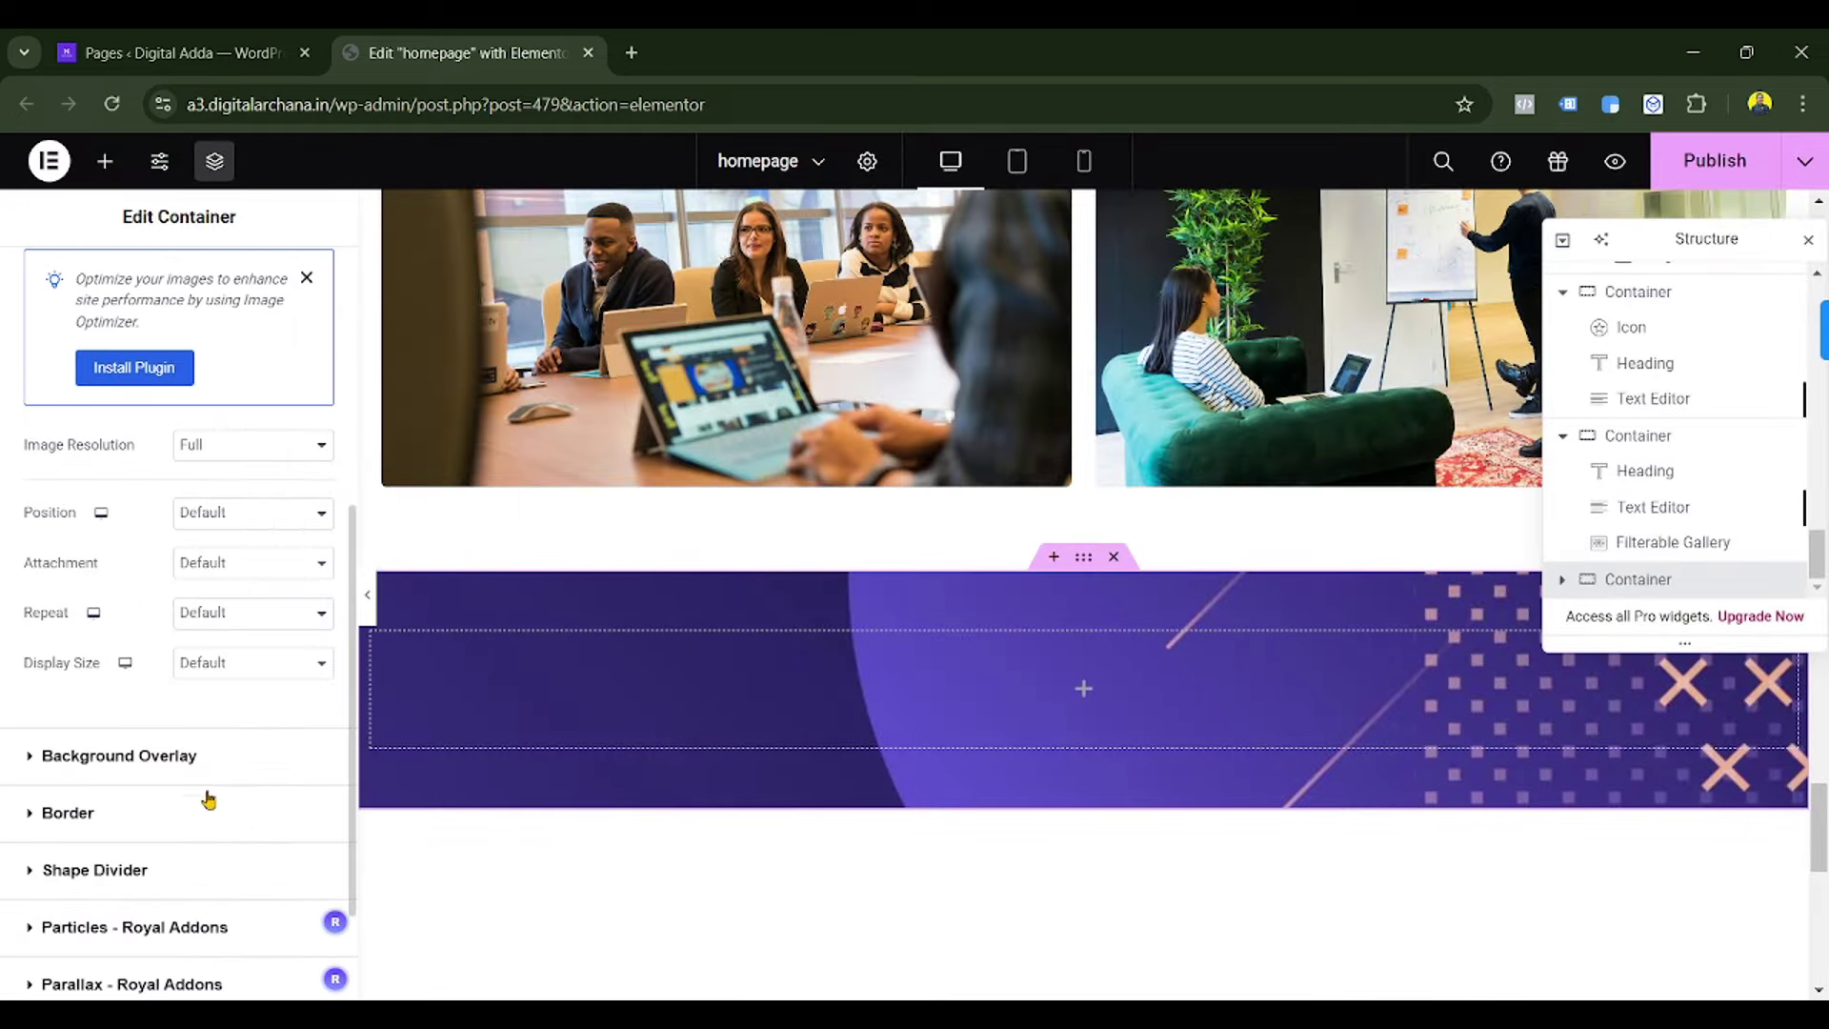
Position the background image Center Center, No-repeat, sized to Cover.
left_click(230, 522)
left_click(233, 571)
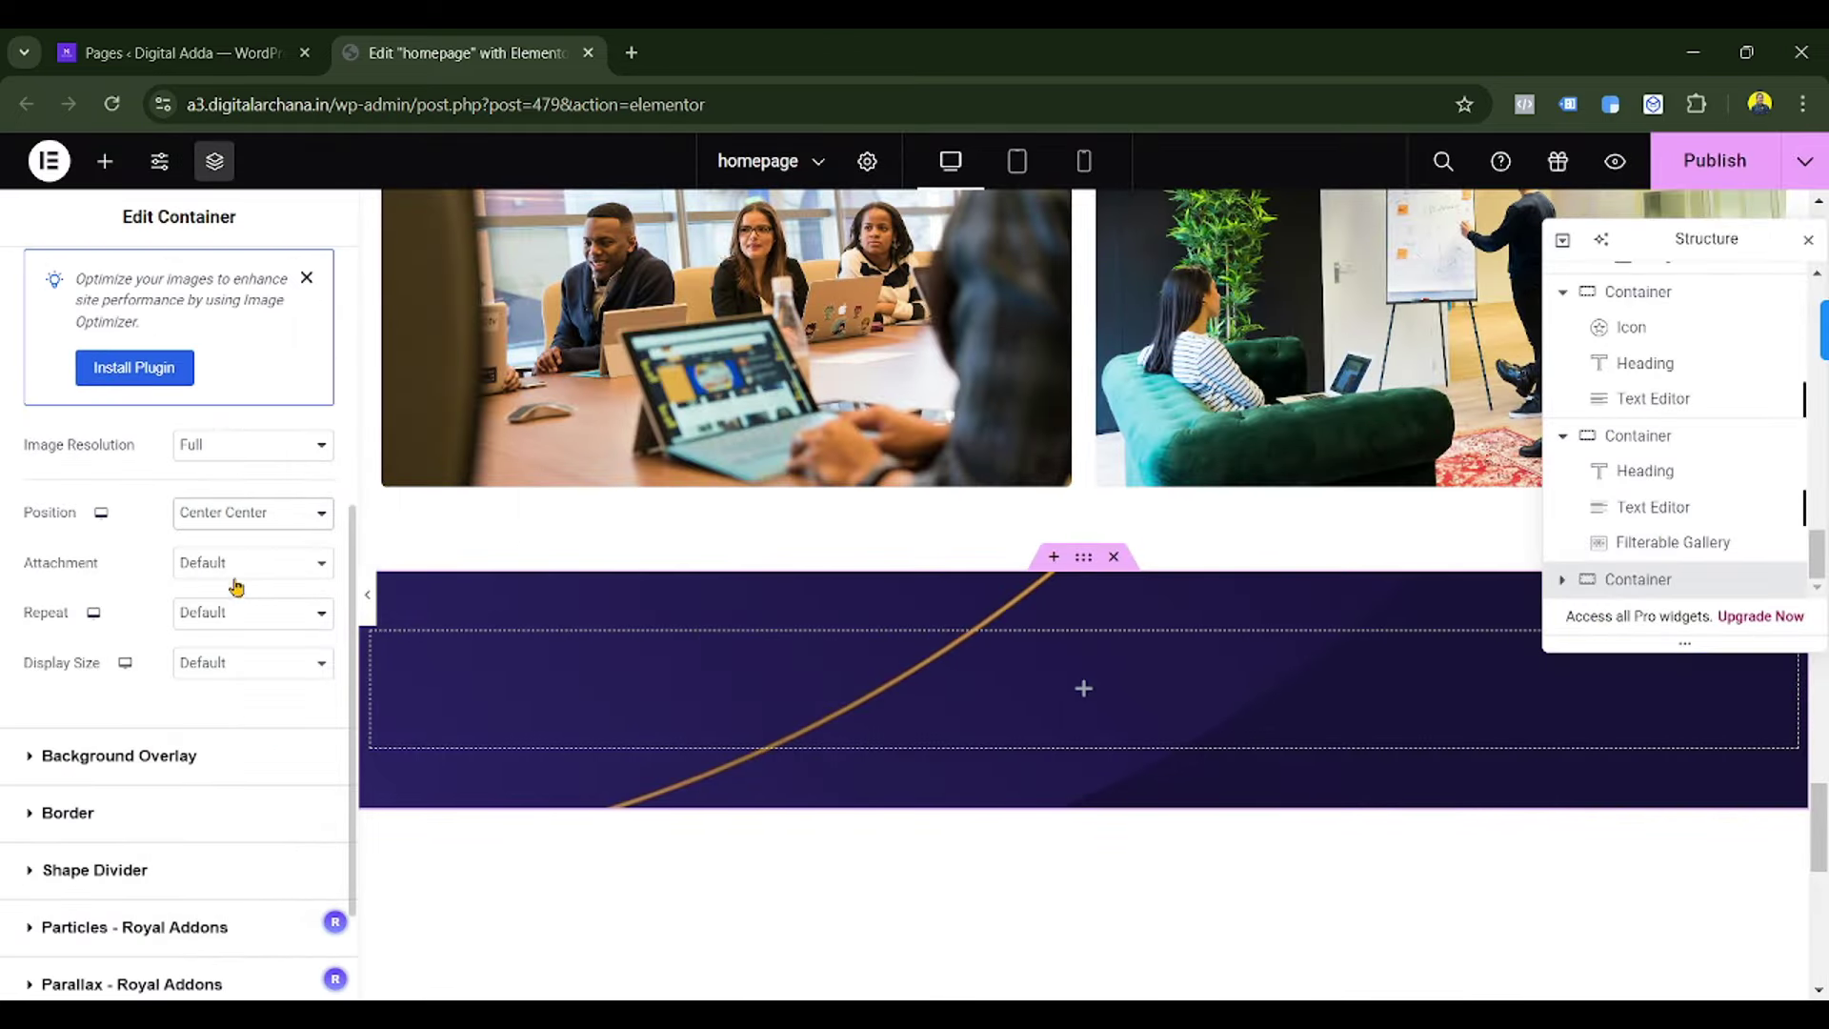
left_click(240, 564)
left_click(246, 596)
left_click(194, 613)
left_click(238, 667)
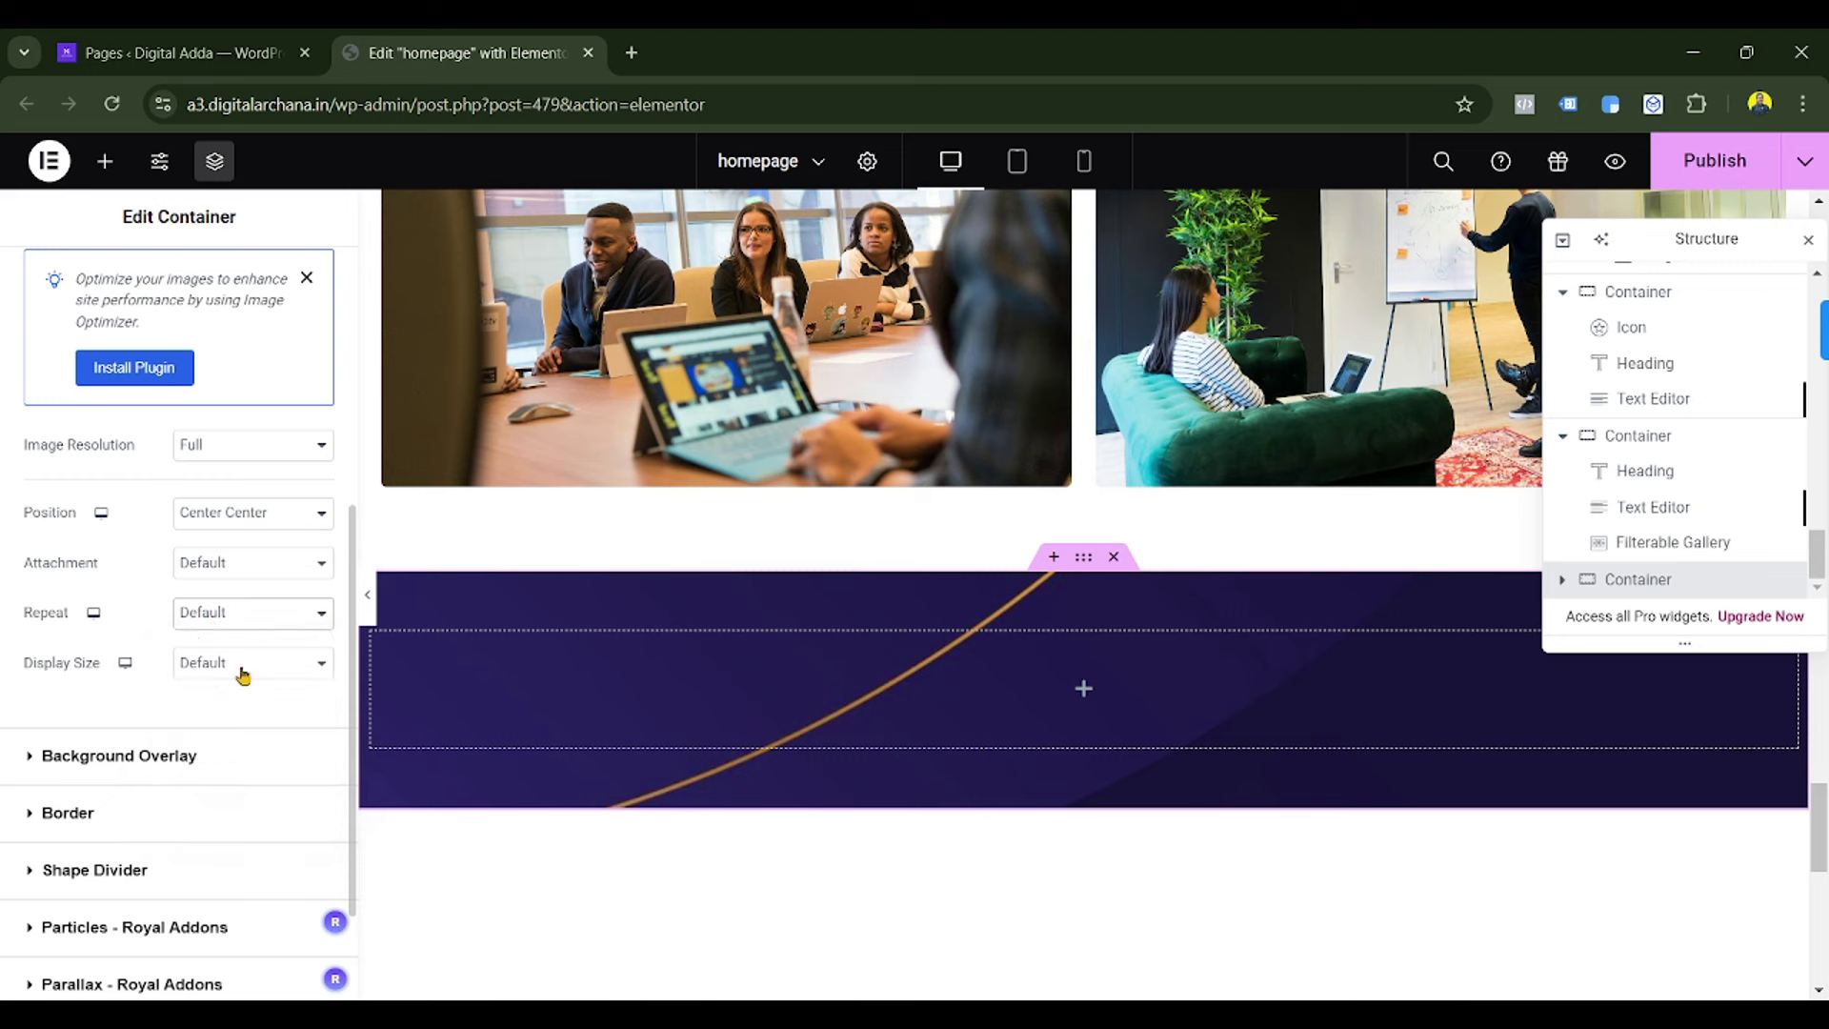
left_click(241, 669)
left_click(237, 752)
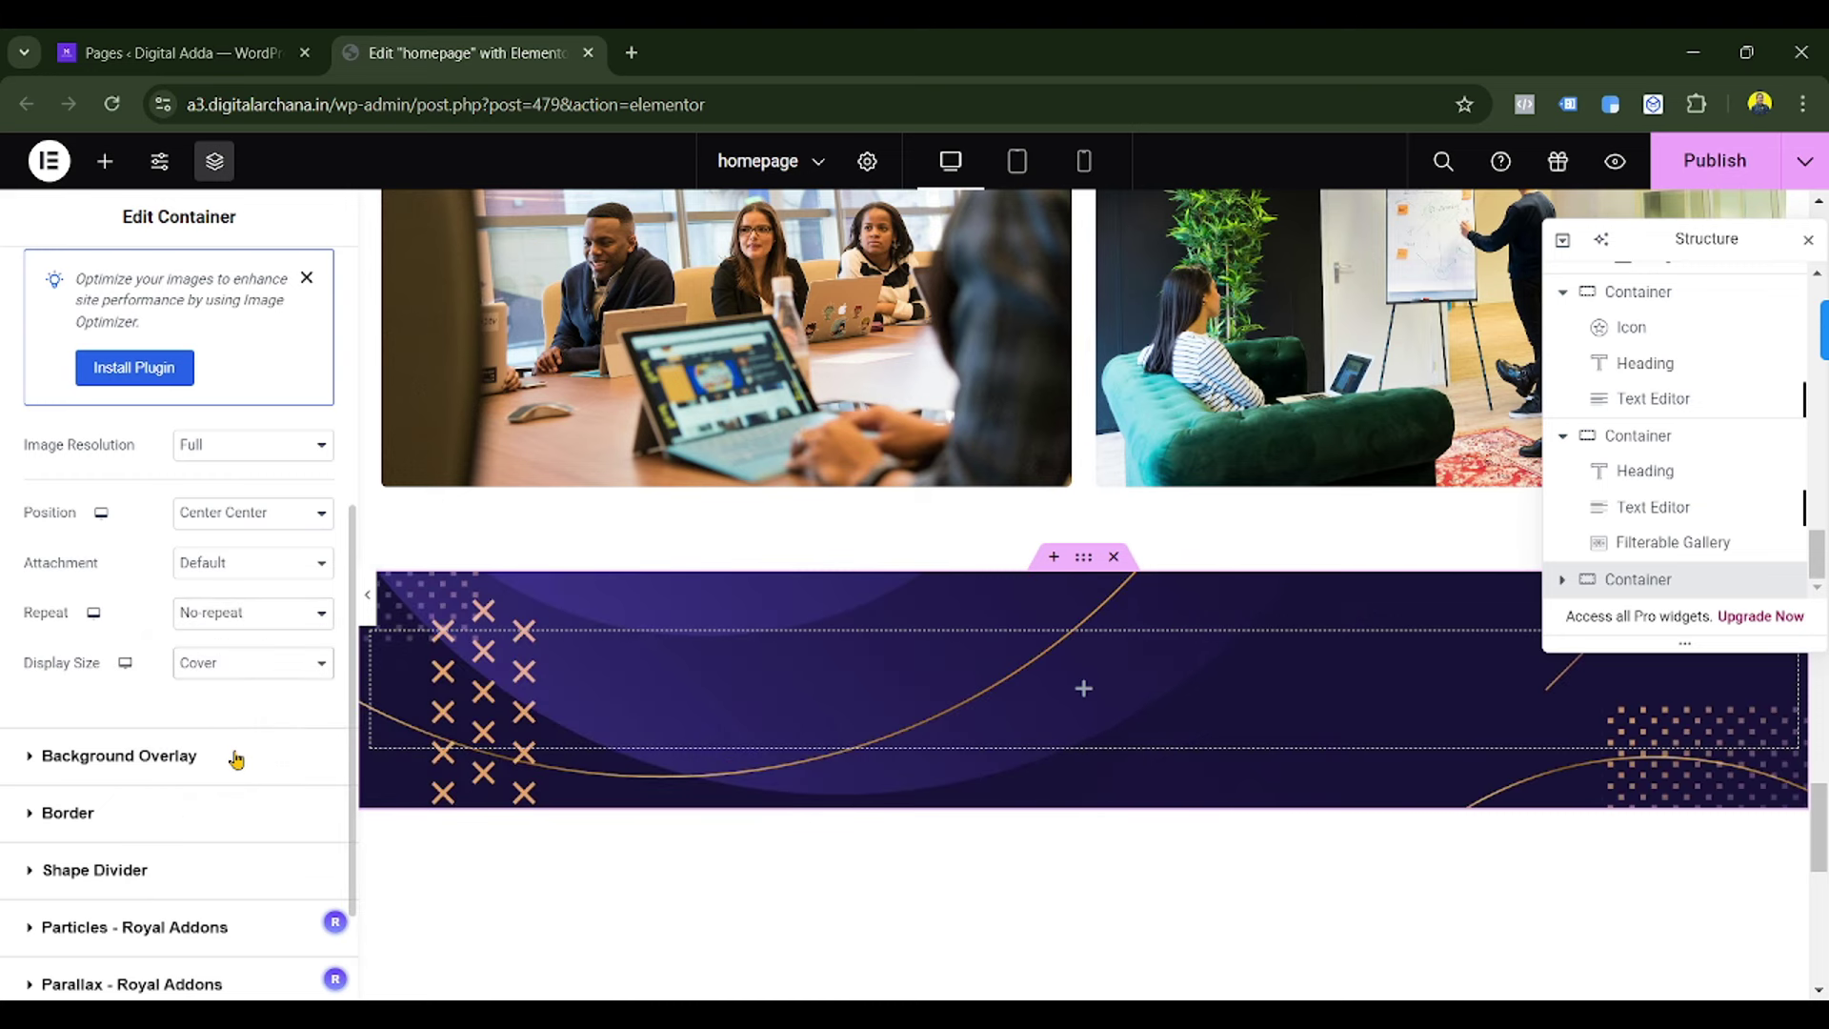
scroll(219, 327, "up", 5)
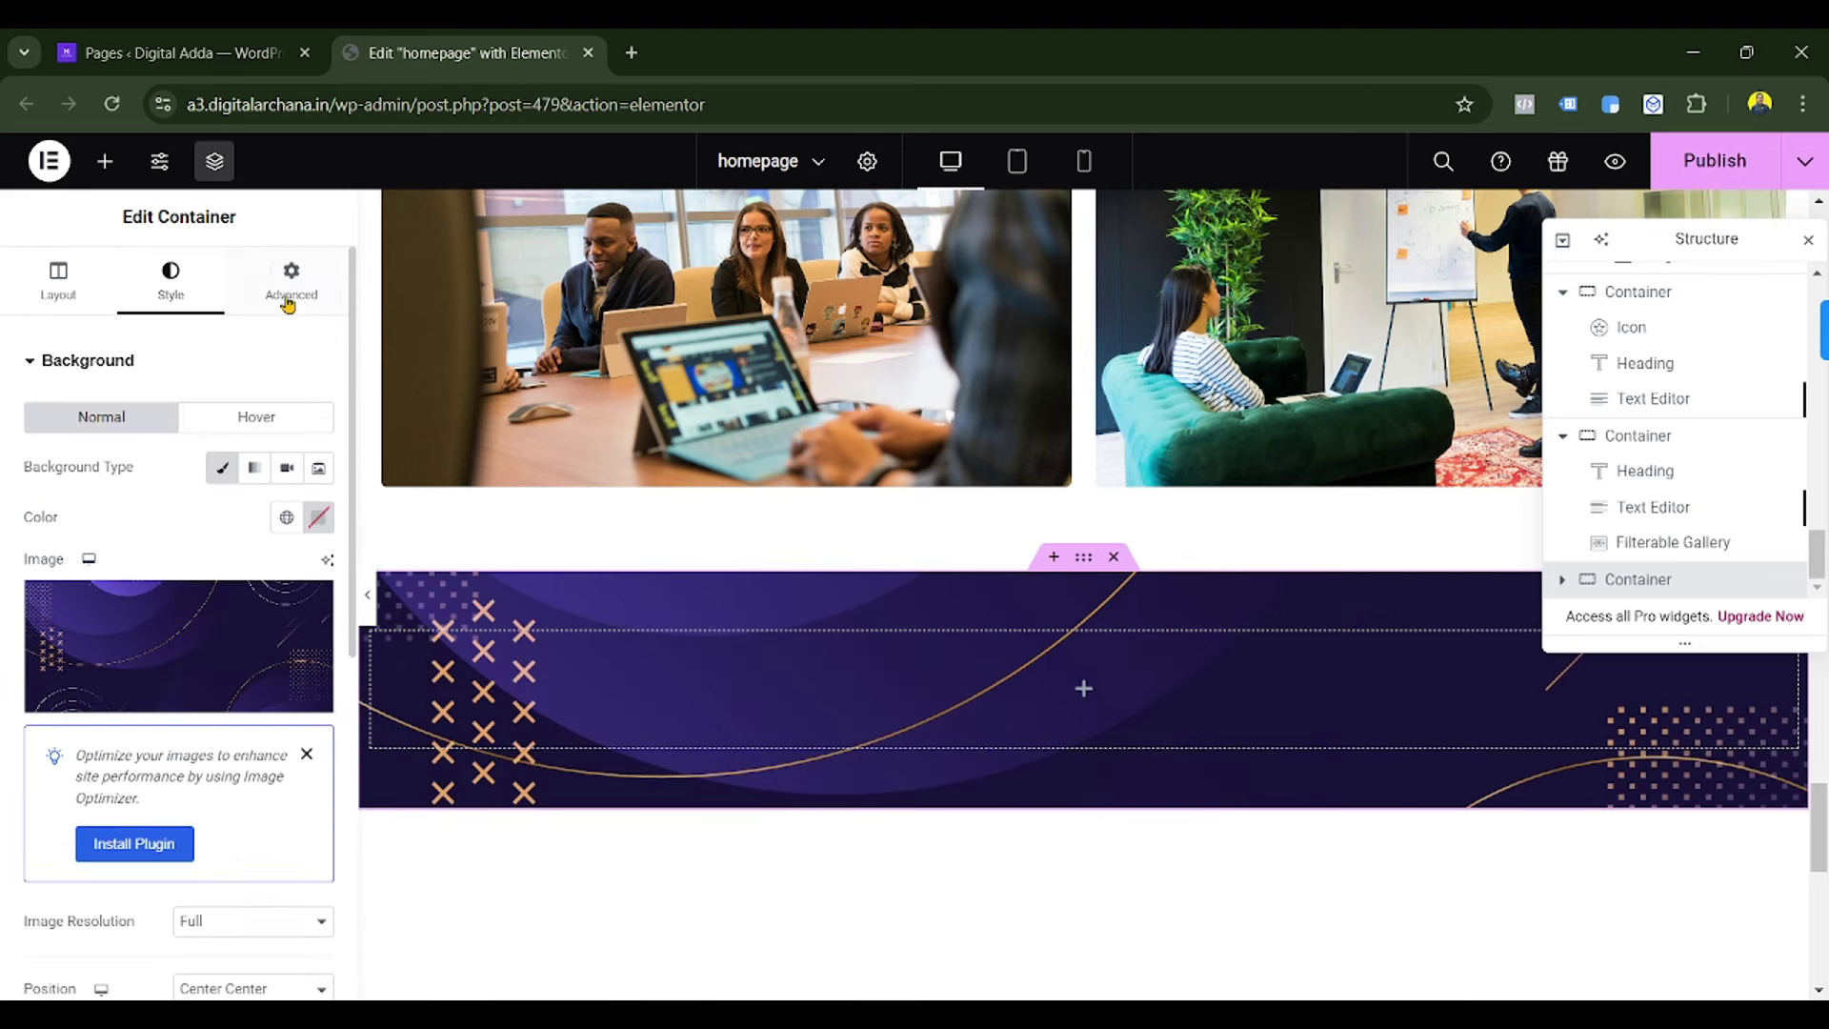
left_click(1081, 692)
Add a centred white heading reading 'What's Our Client Say' to the container.
left_click_drag(95, 773, 939, 674)
left_click_drag(233, 448, 4, 456)
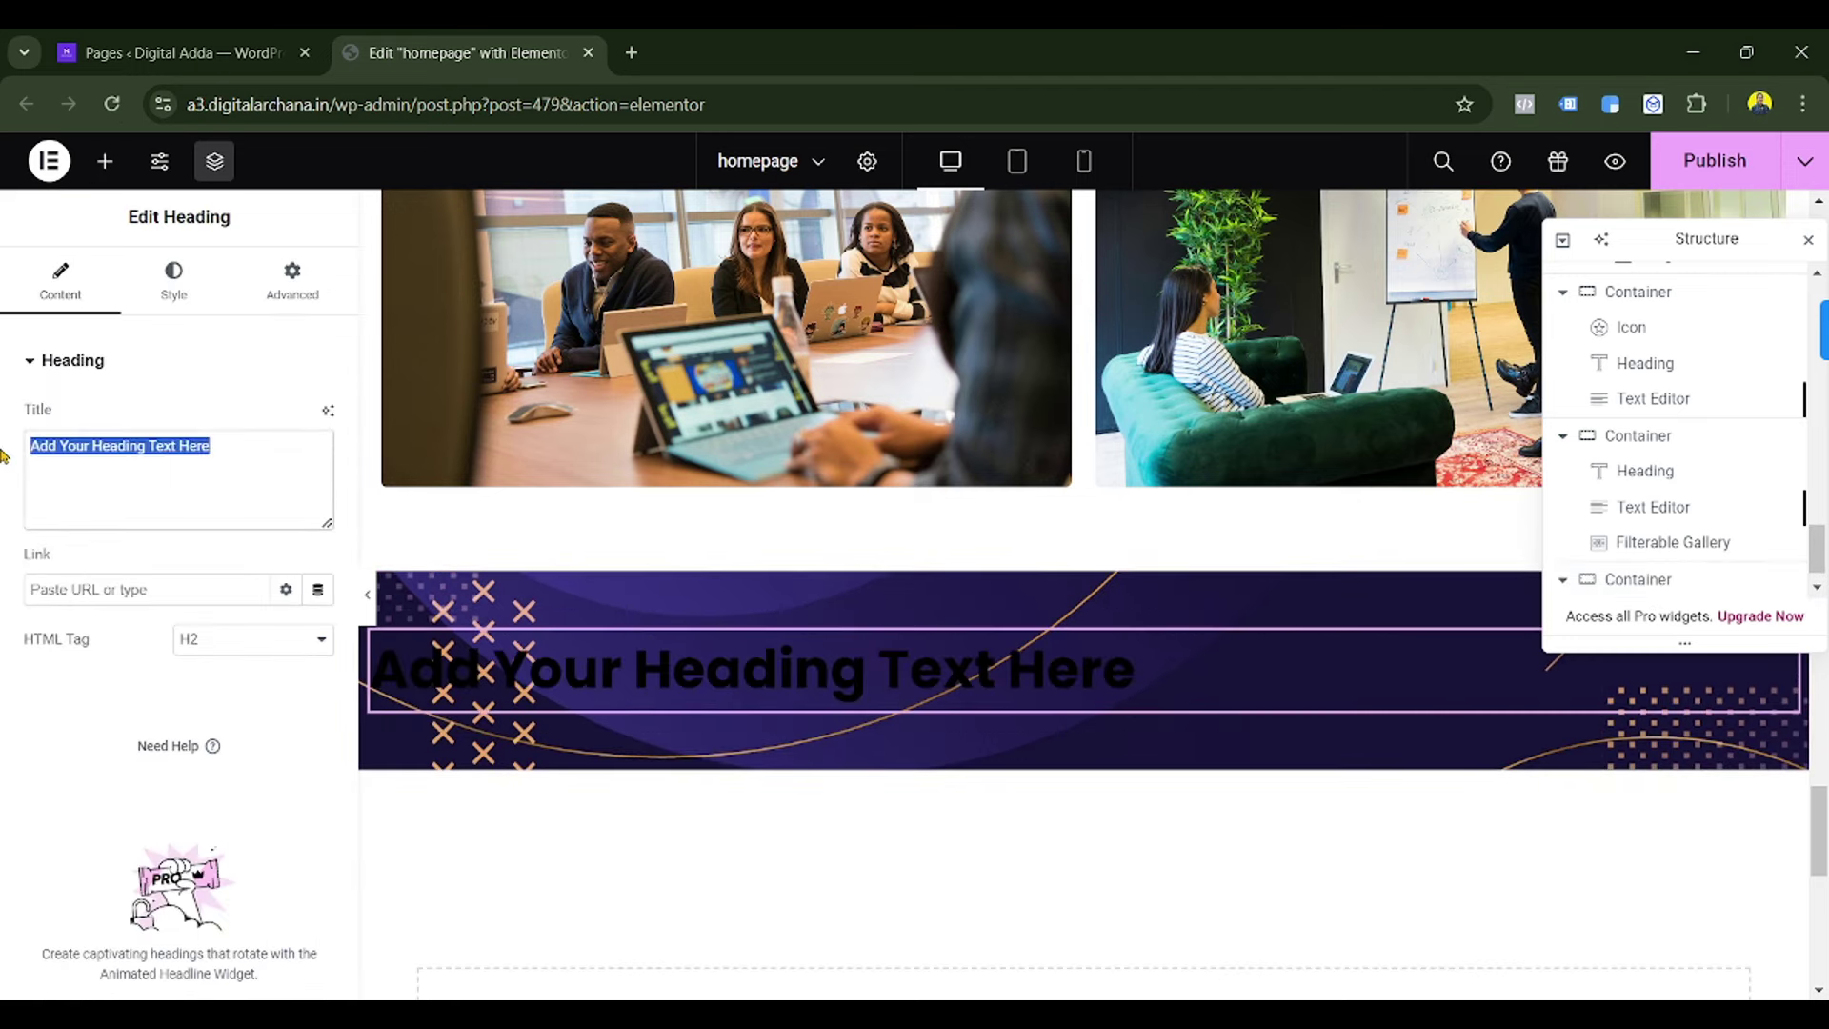
type("What's Our Client Say")
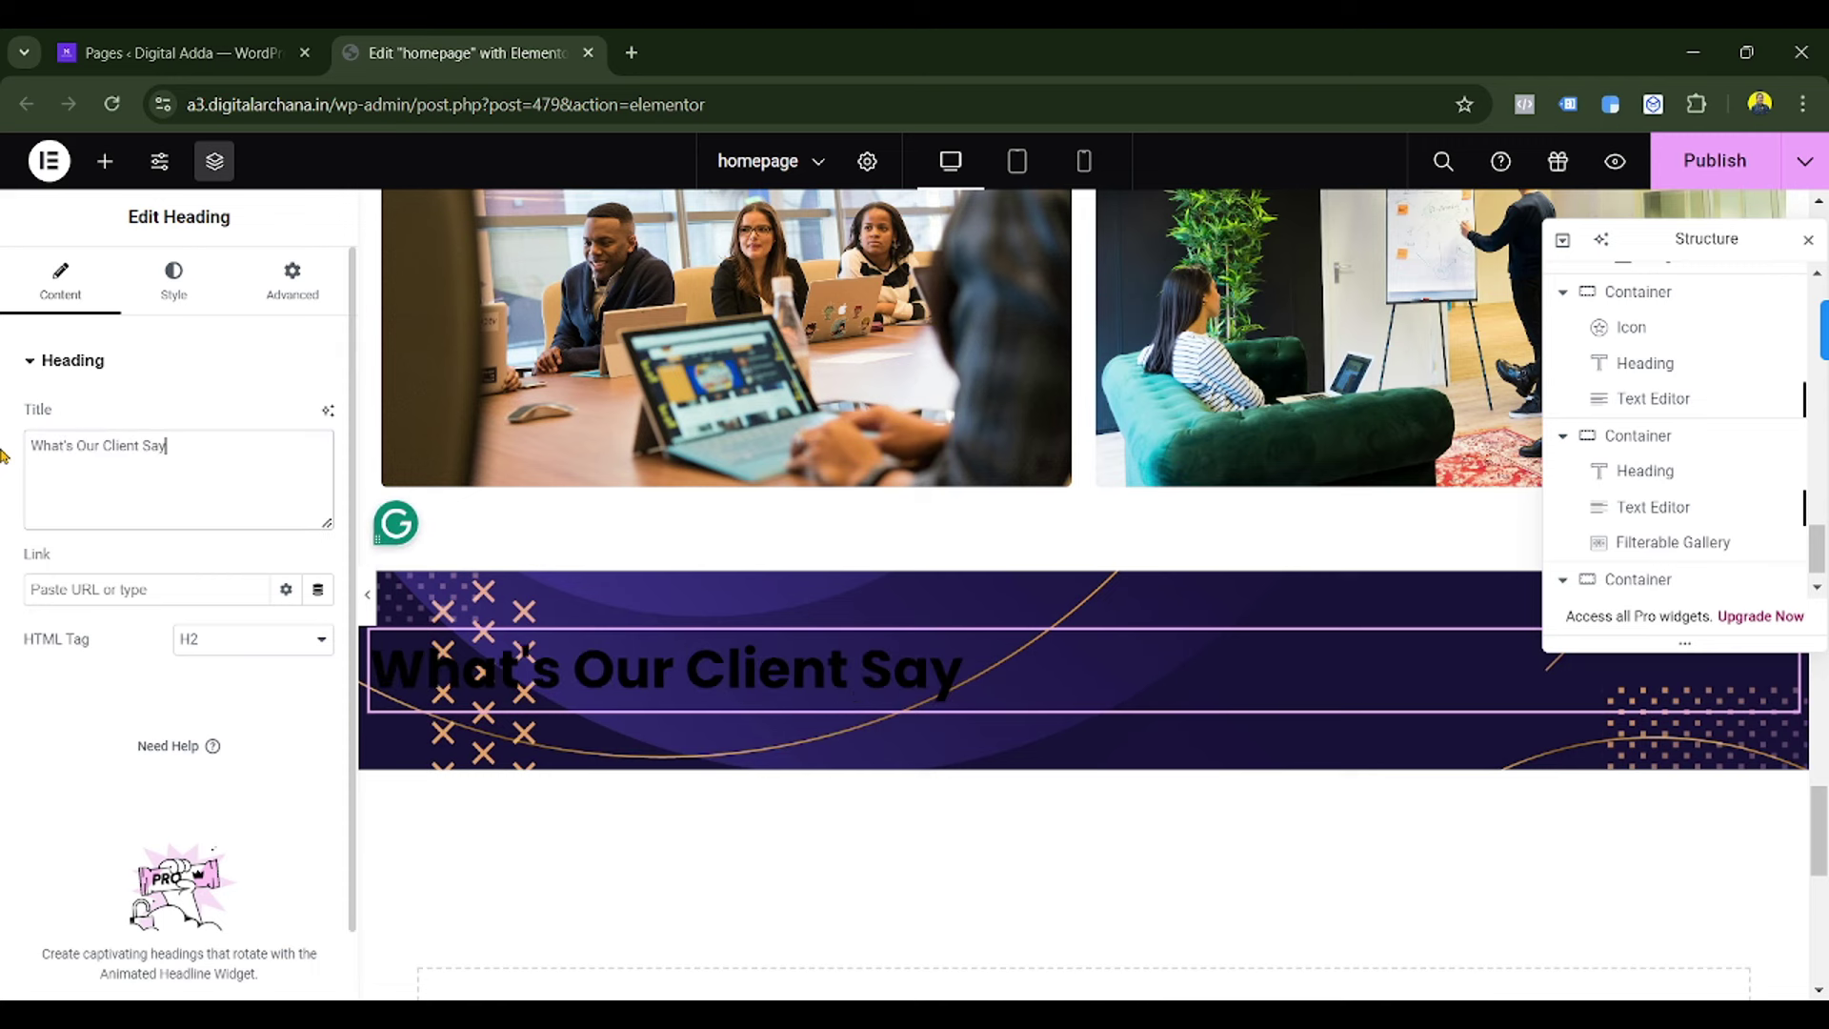
left_click(173, 278)
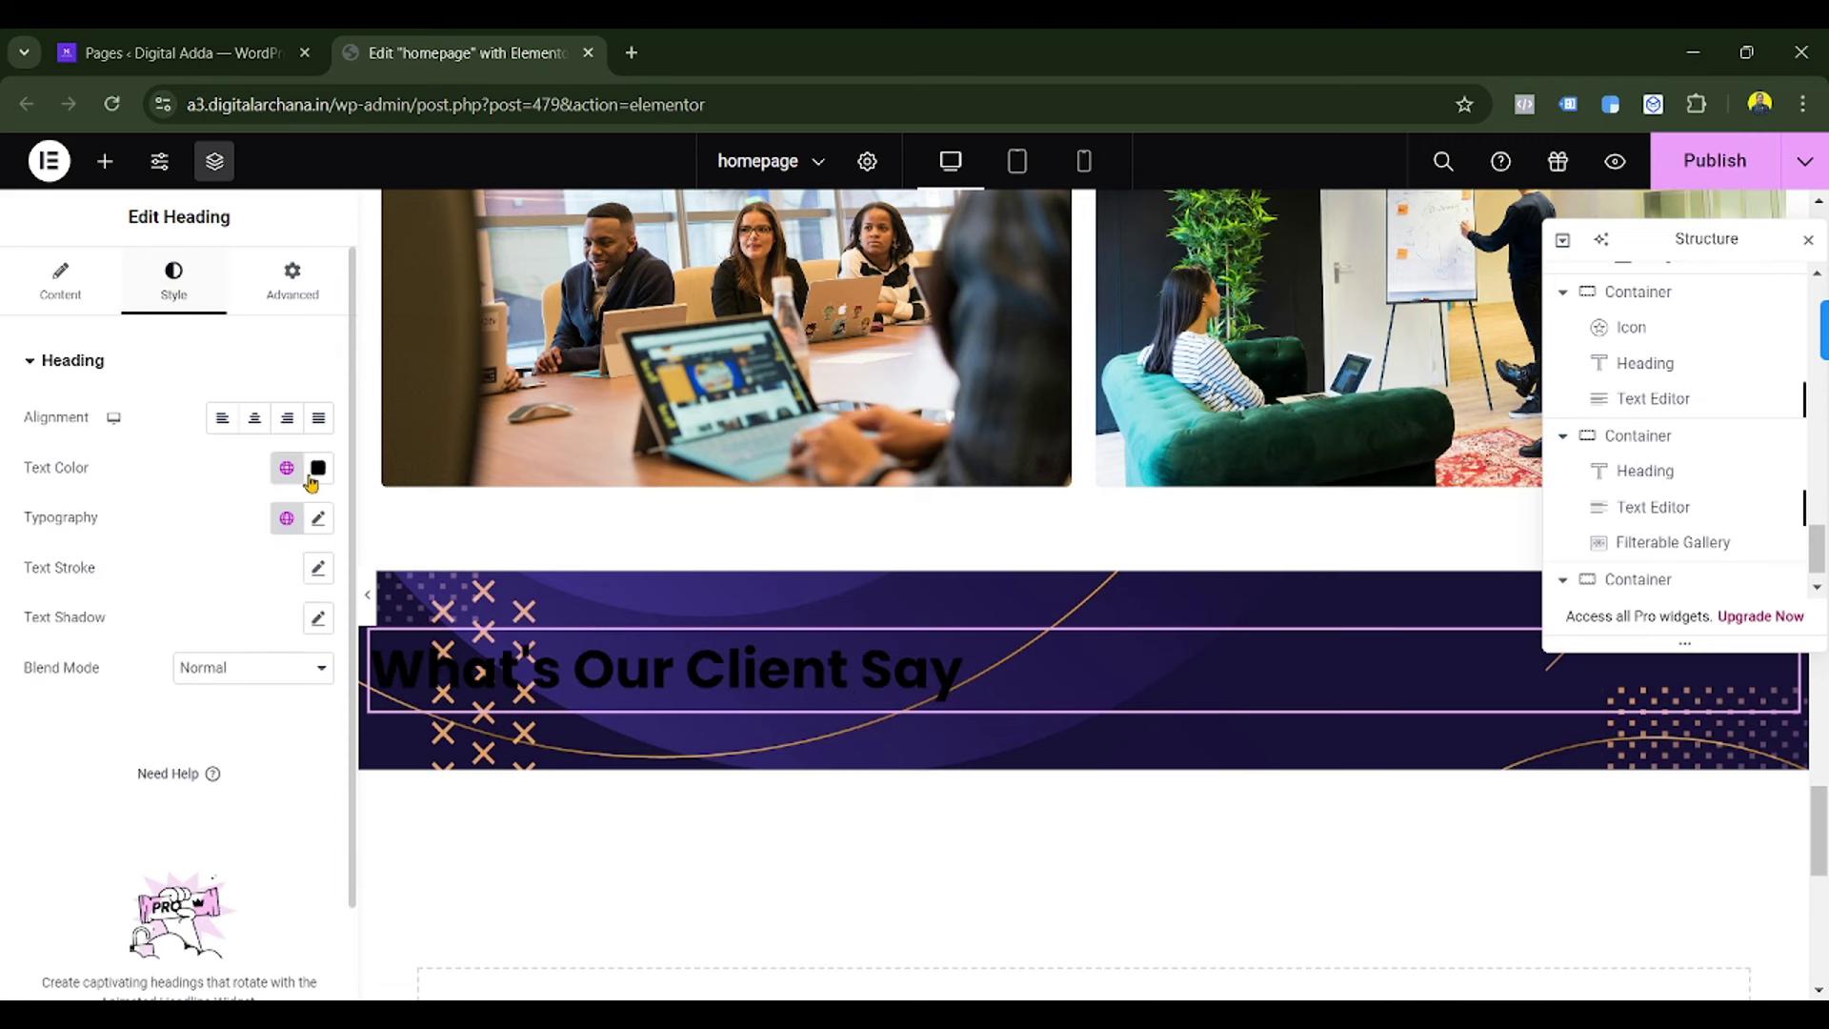
left_click(254, 417)
left_click(318, 467)
left_click(183, 564)
left_click(177, 495)
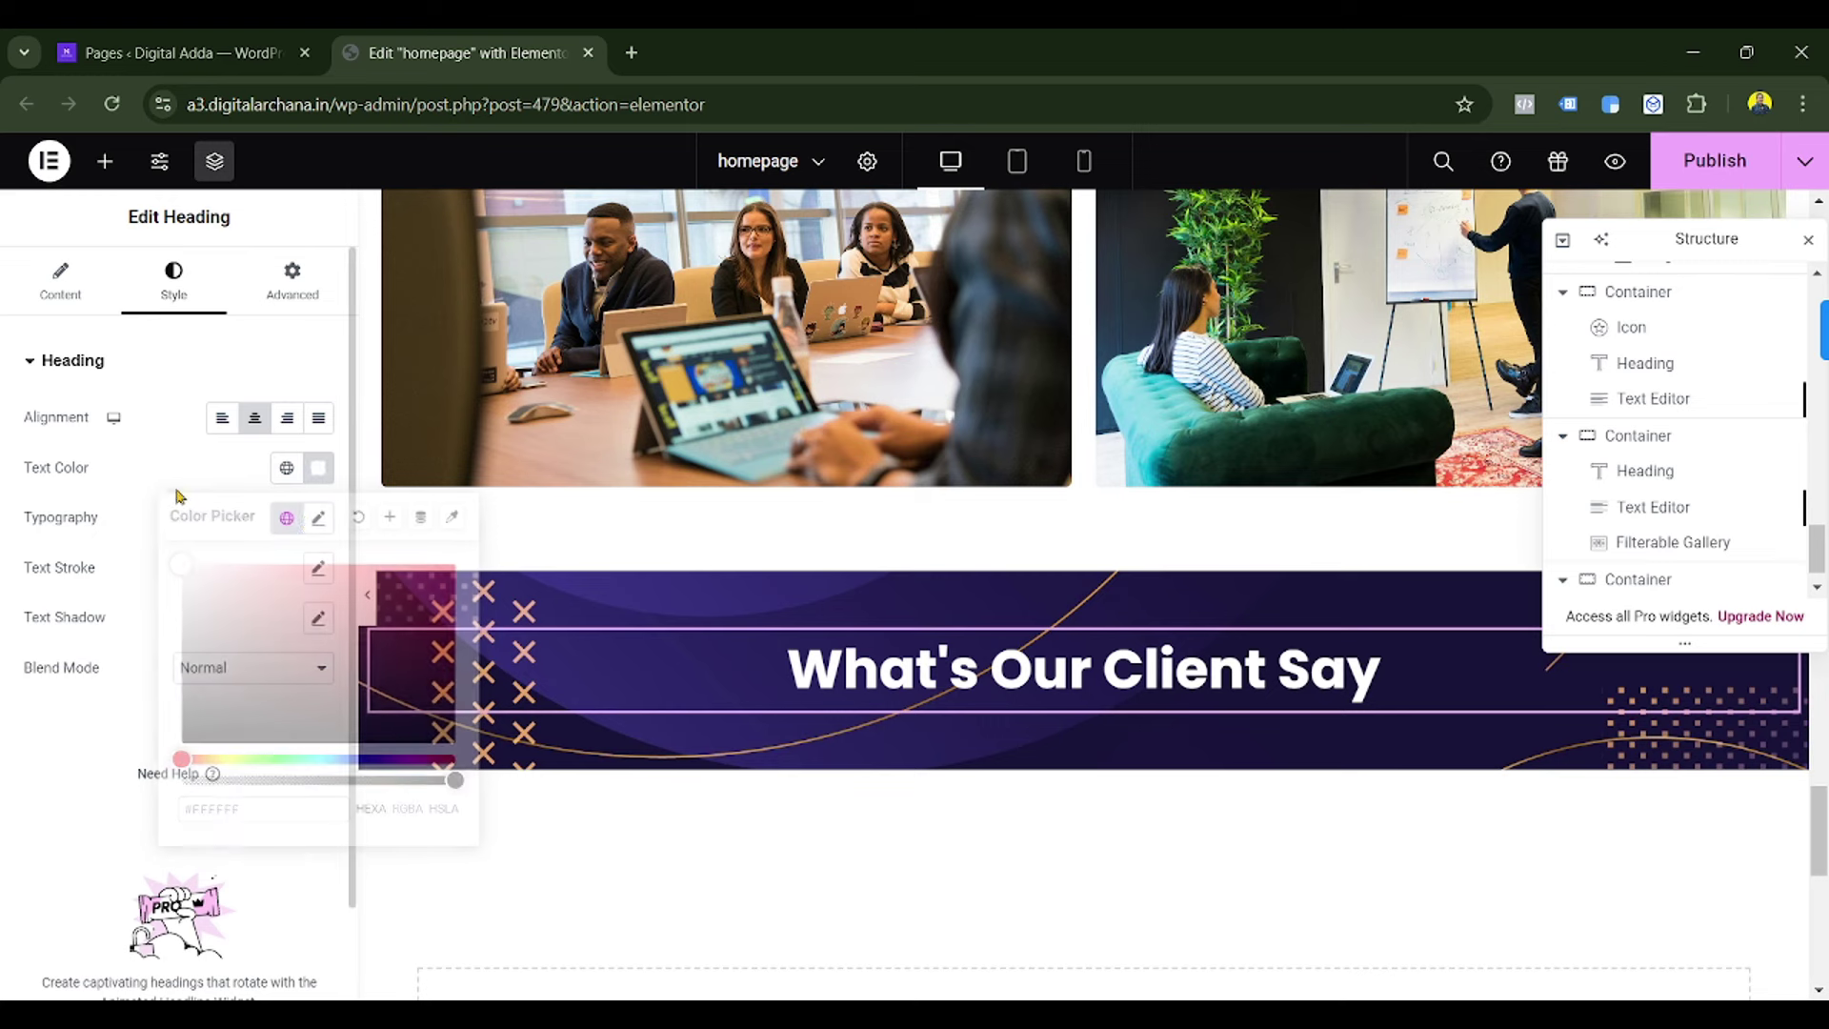
Add a centred paragraph below the heading with a 53% custom width.
left_click(105, 161)
left_click_drag(95, 877, 1127, 712)
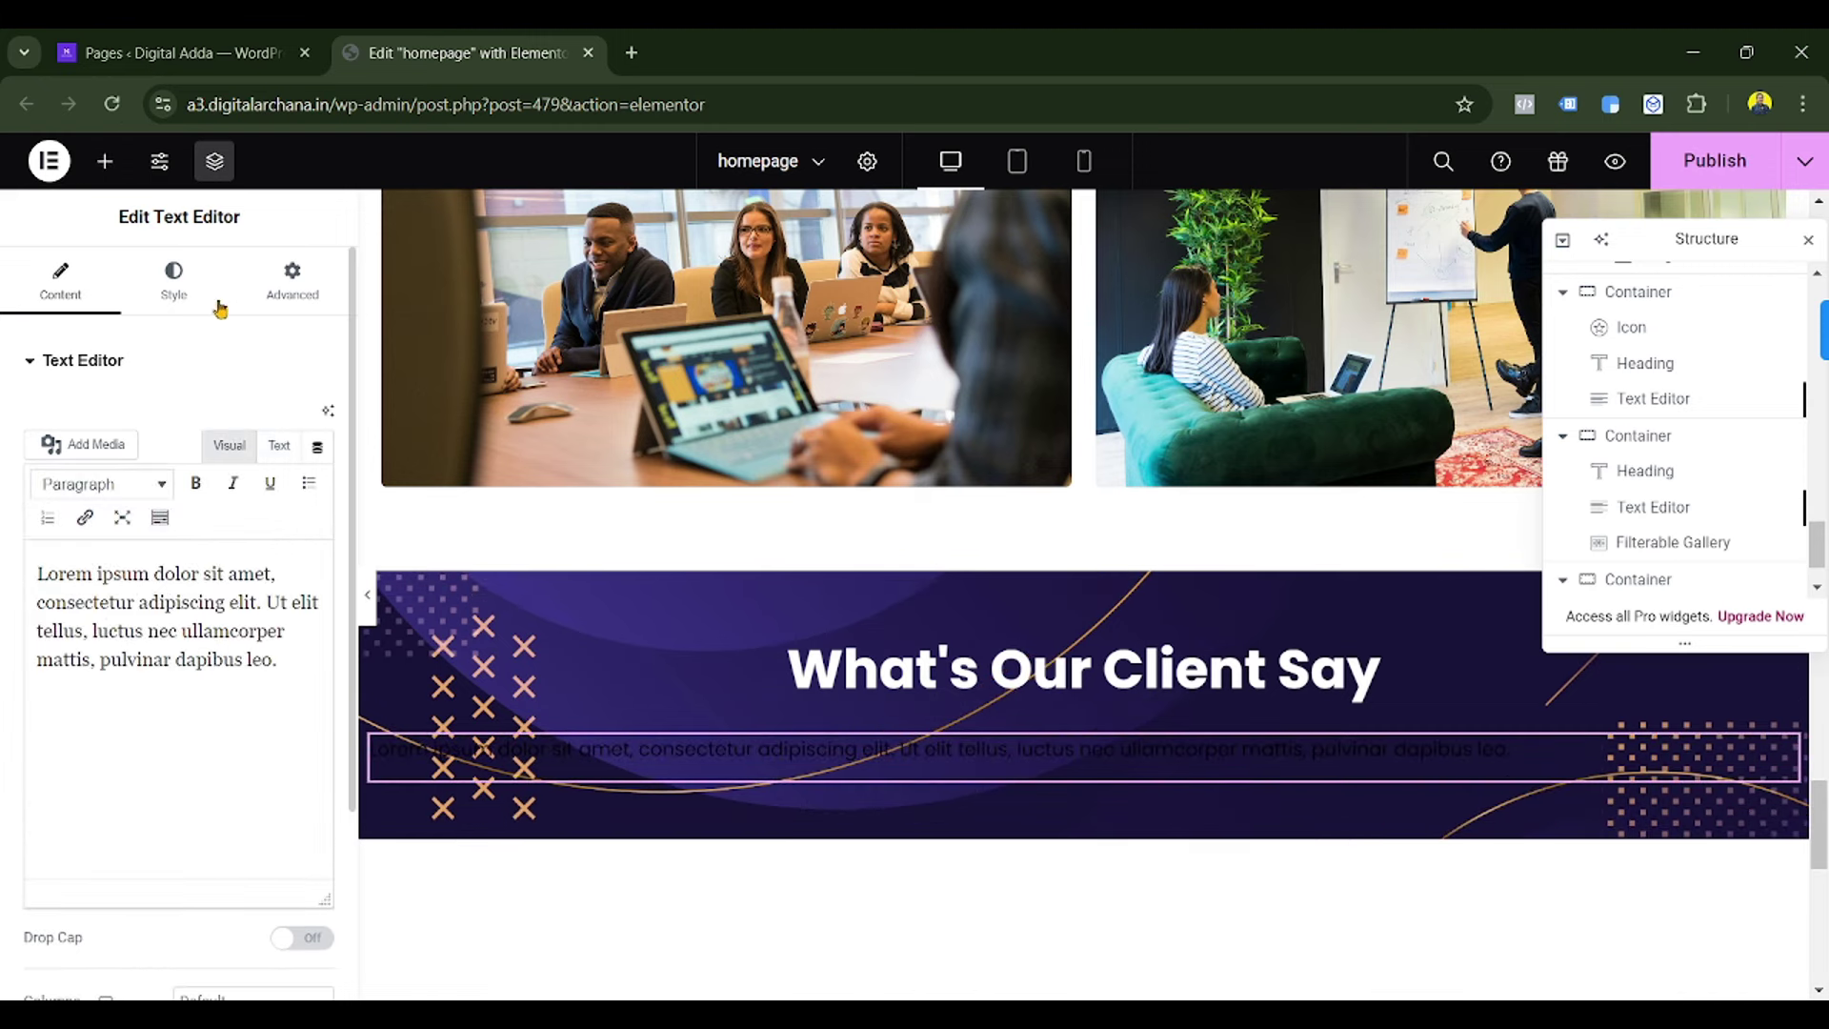
left_click(174, 281)
left_click(255, 416)
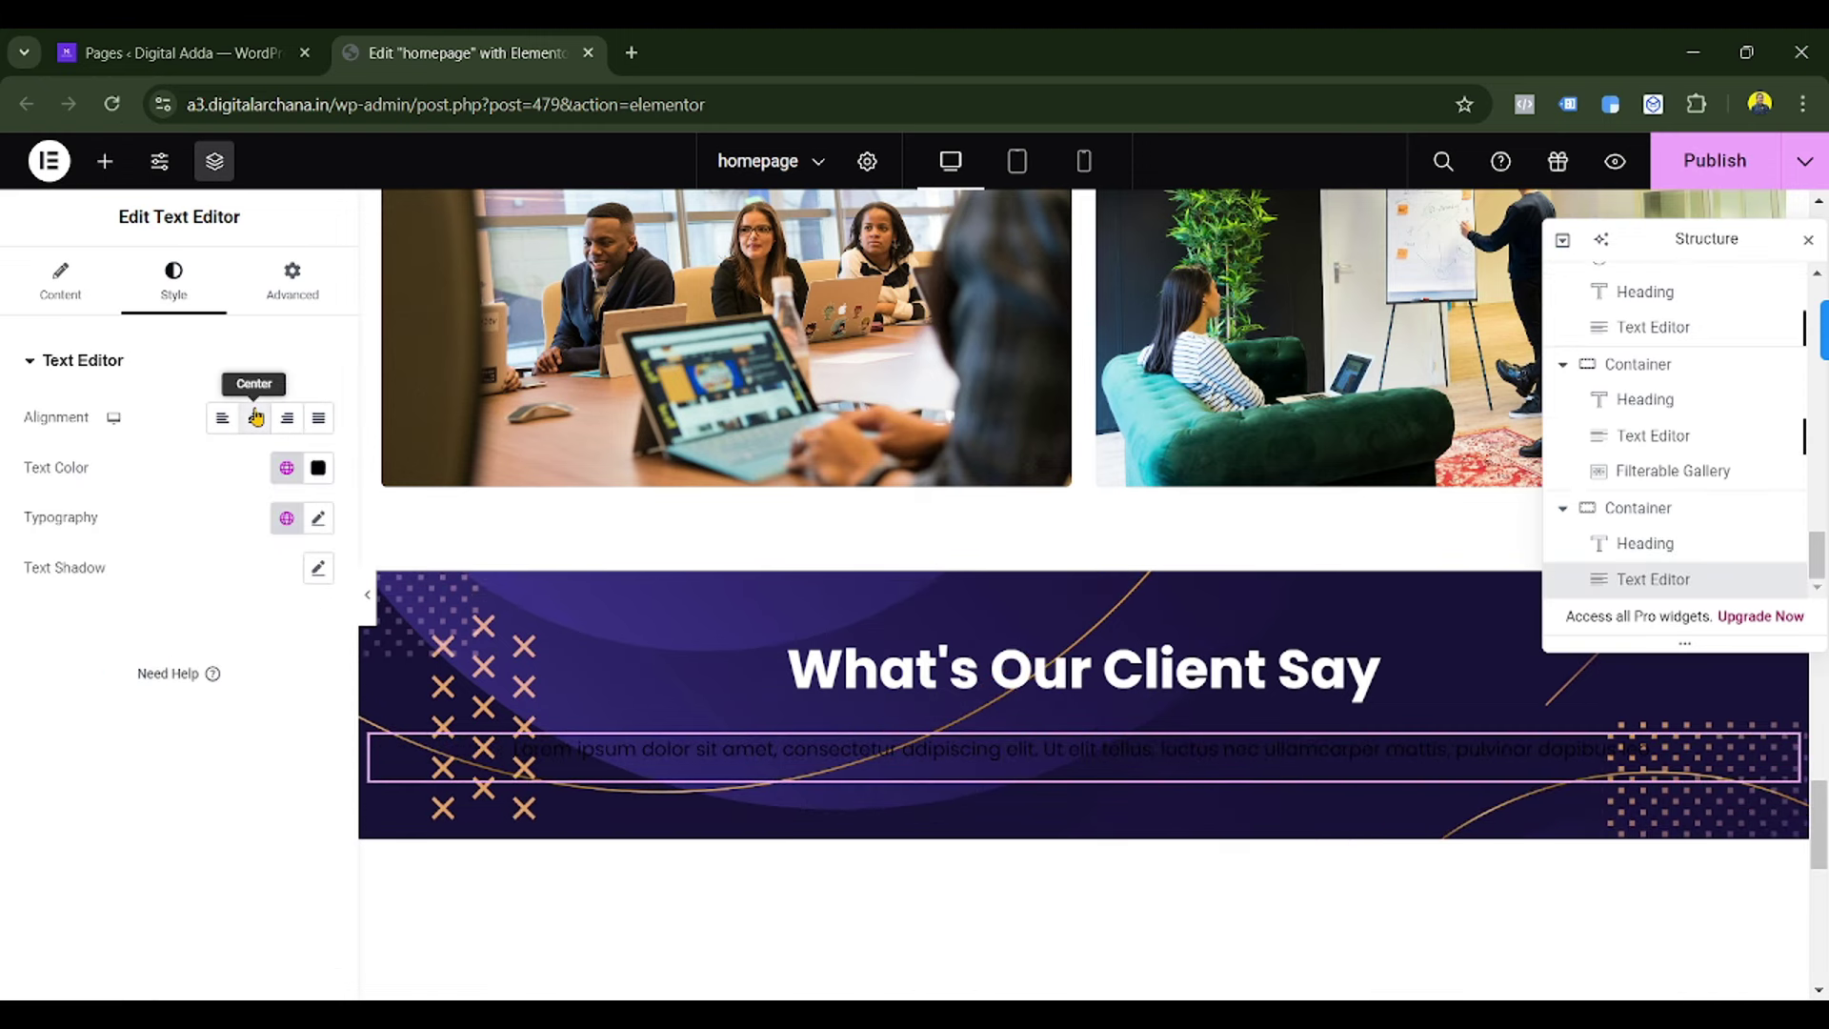
left_click(292, 286)
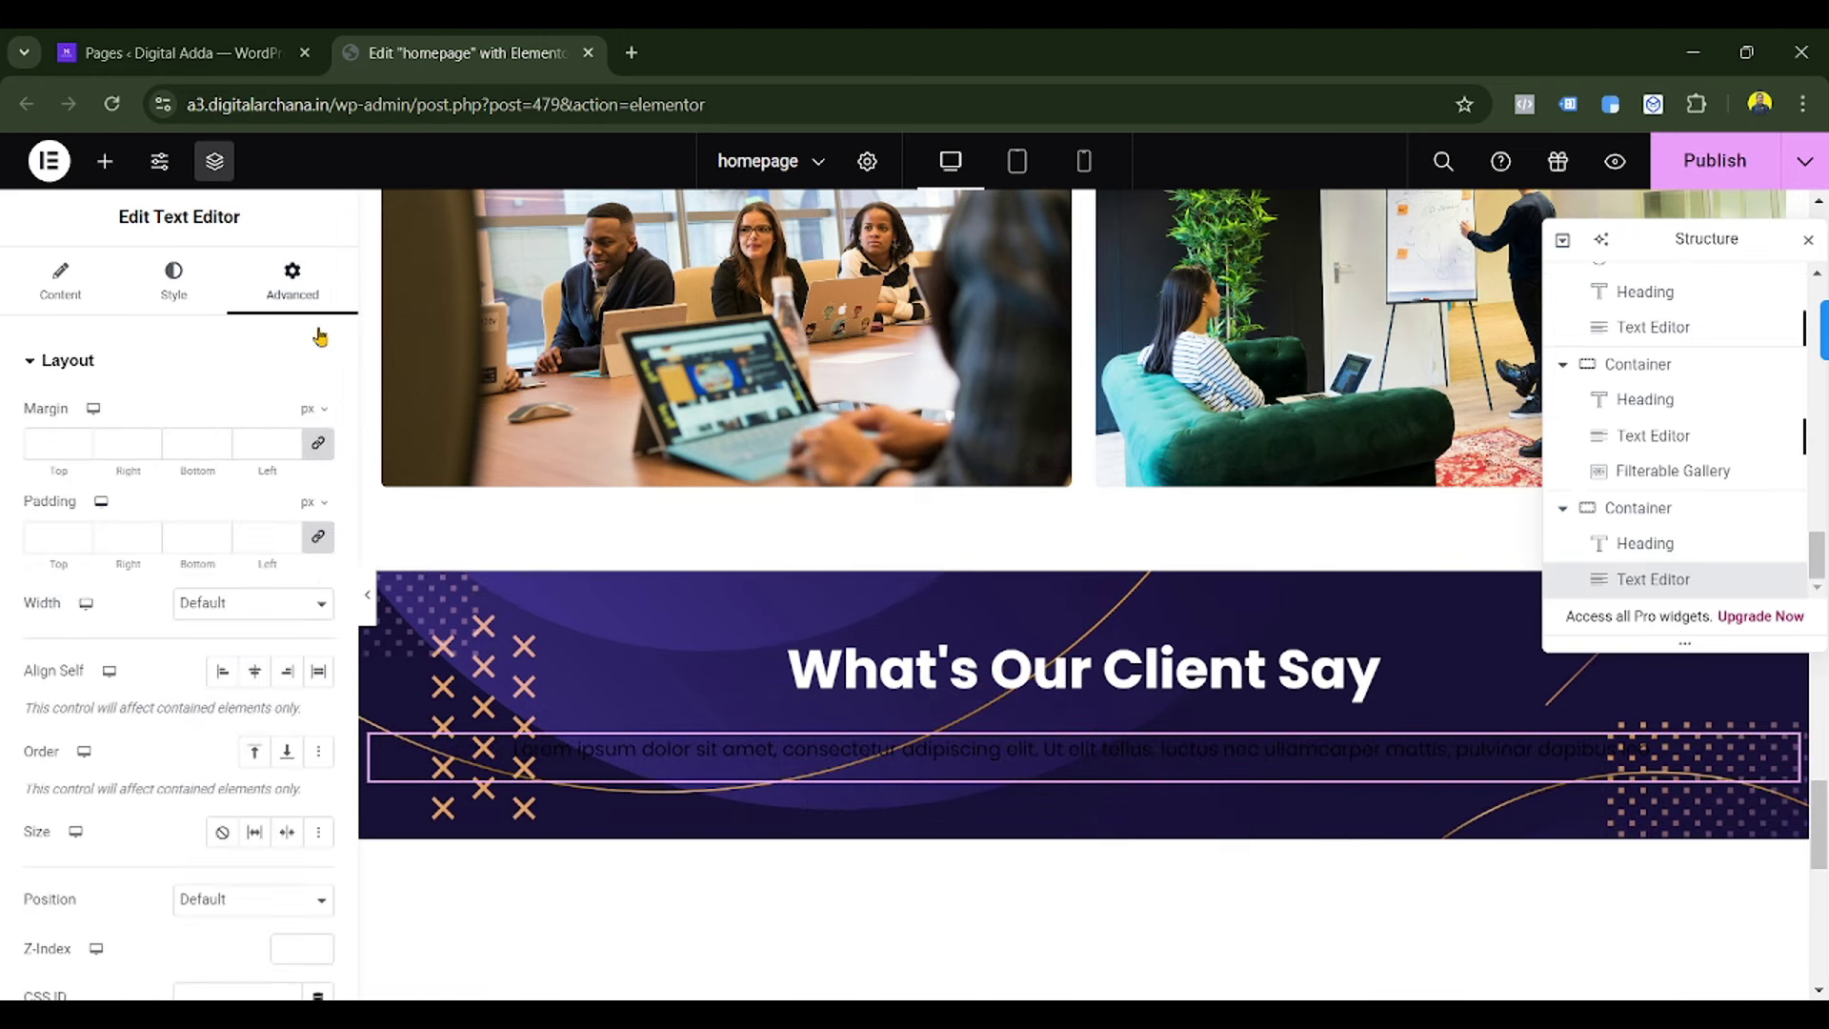
left_click(253, 674)
left_click(253, 603)
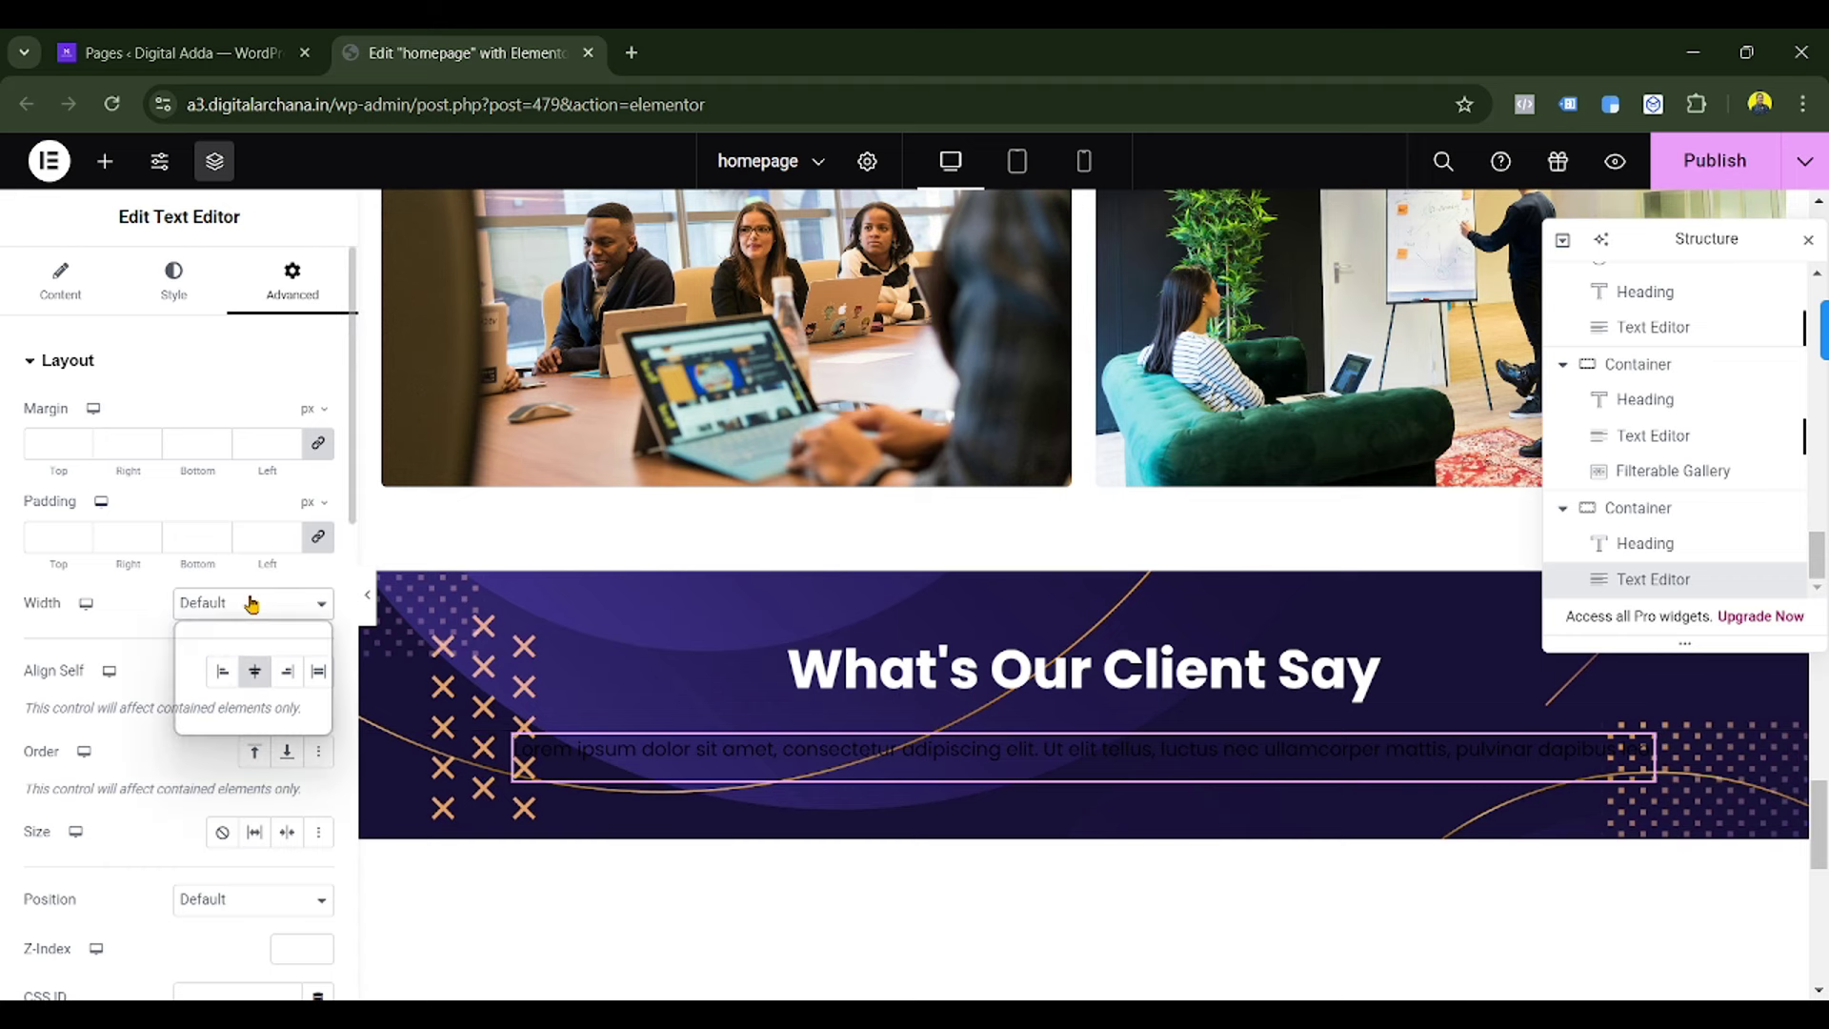
left_click(212, 721)
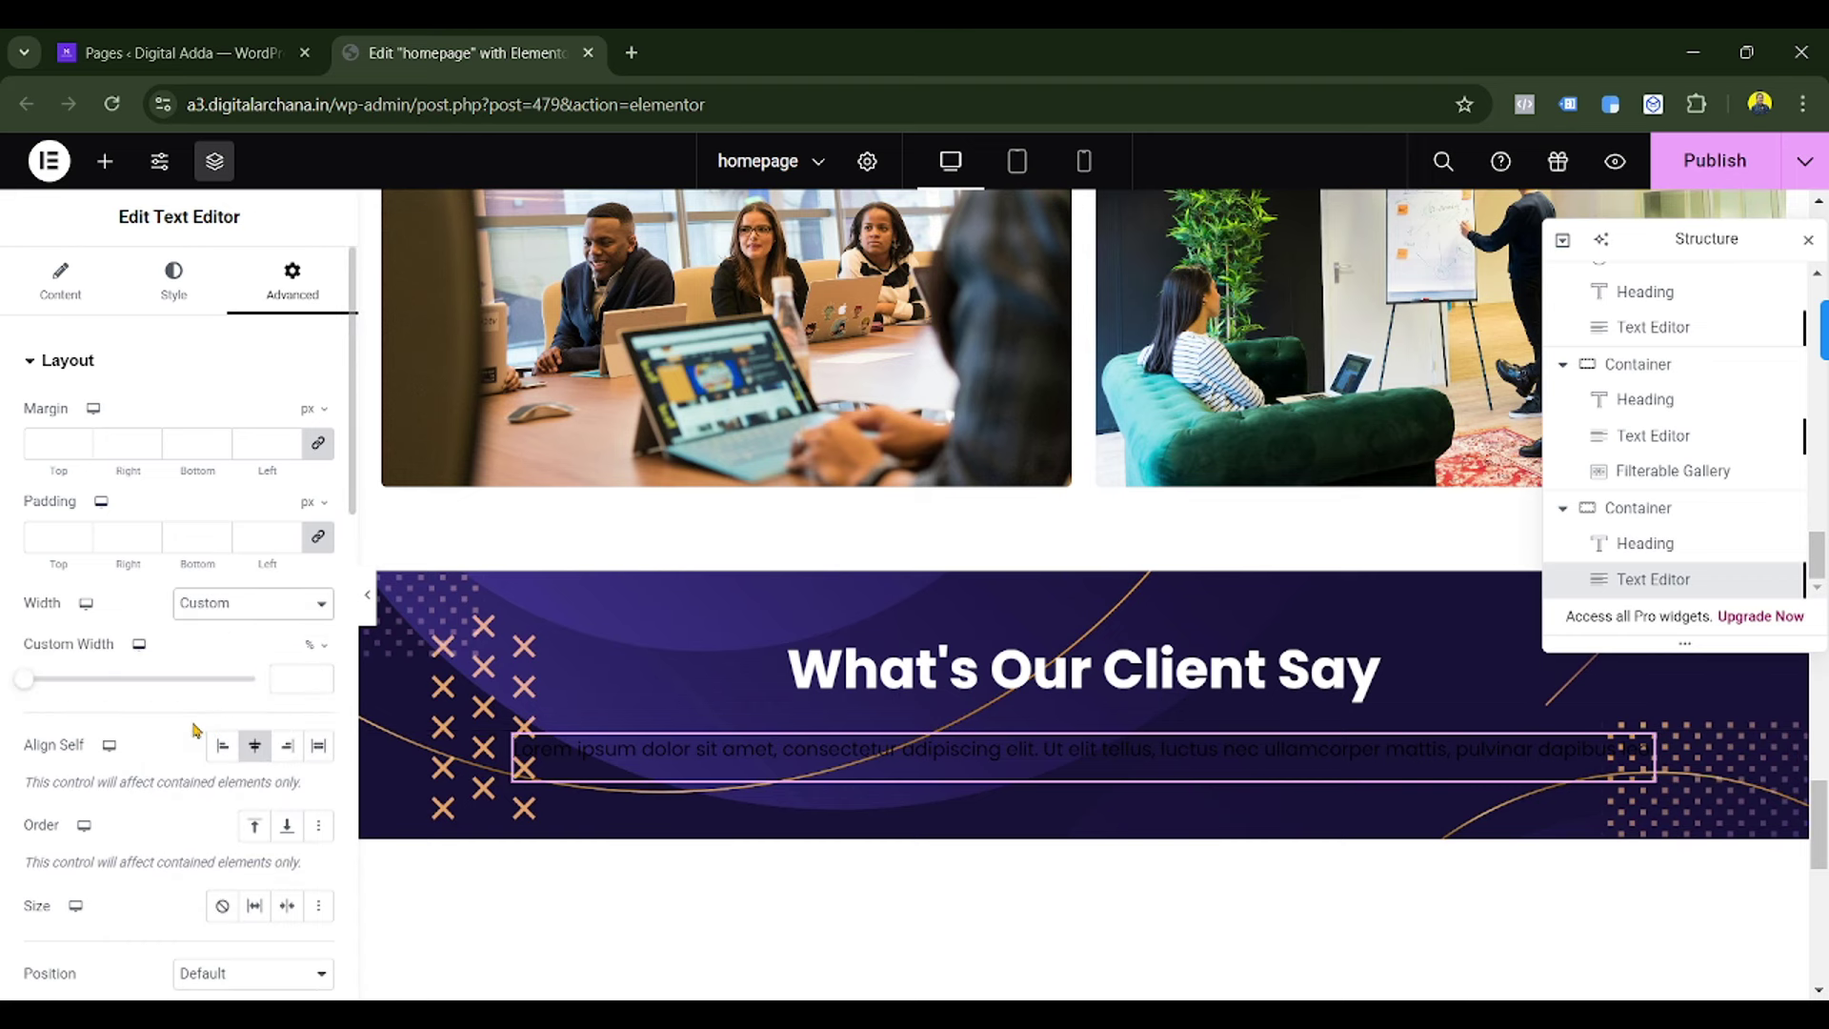
left_click(85, 680)
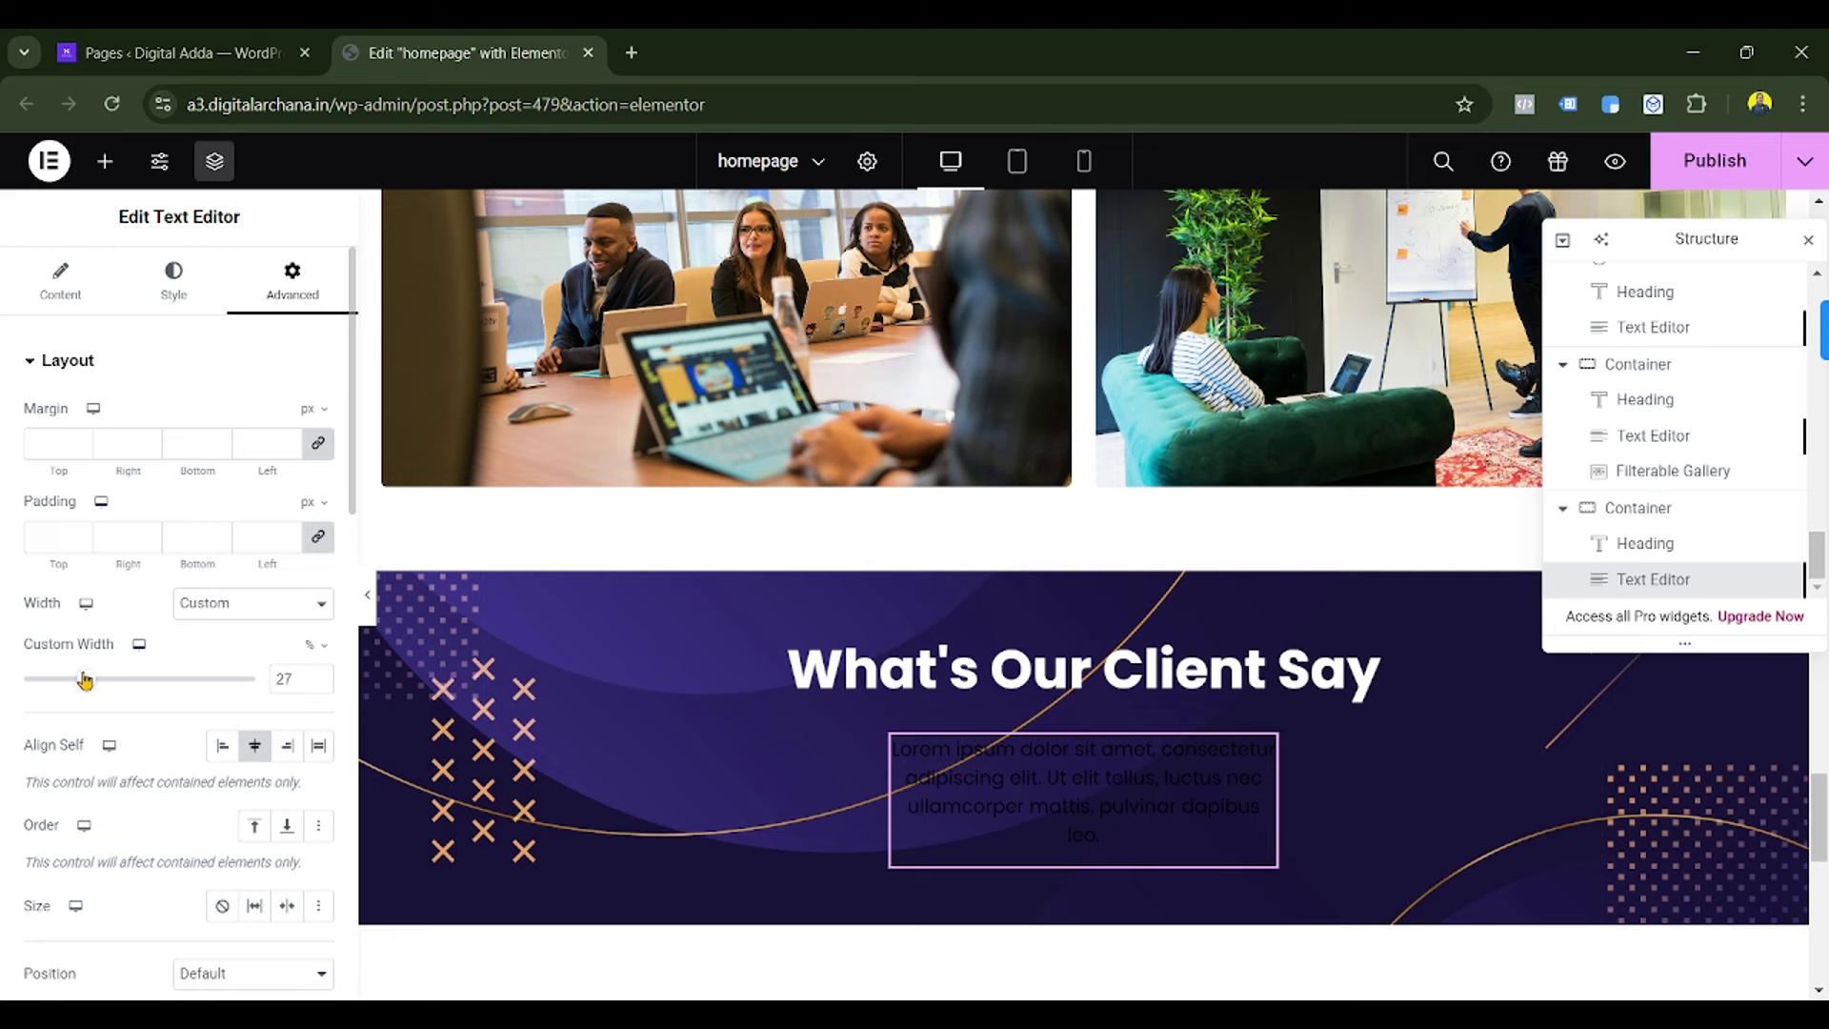
left_click_drag(84, 679, 144, 682)
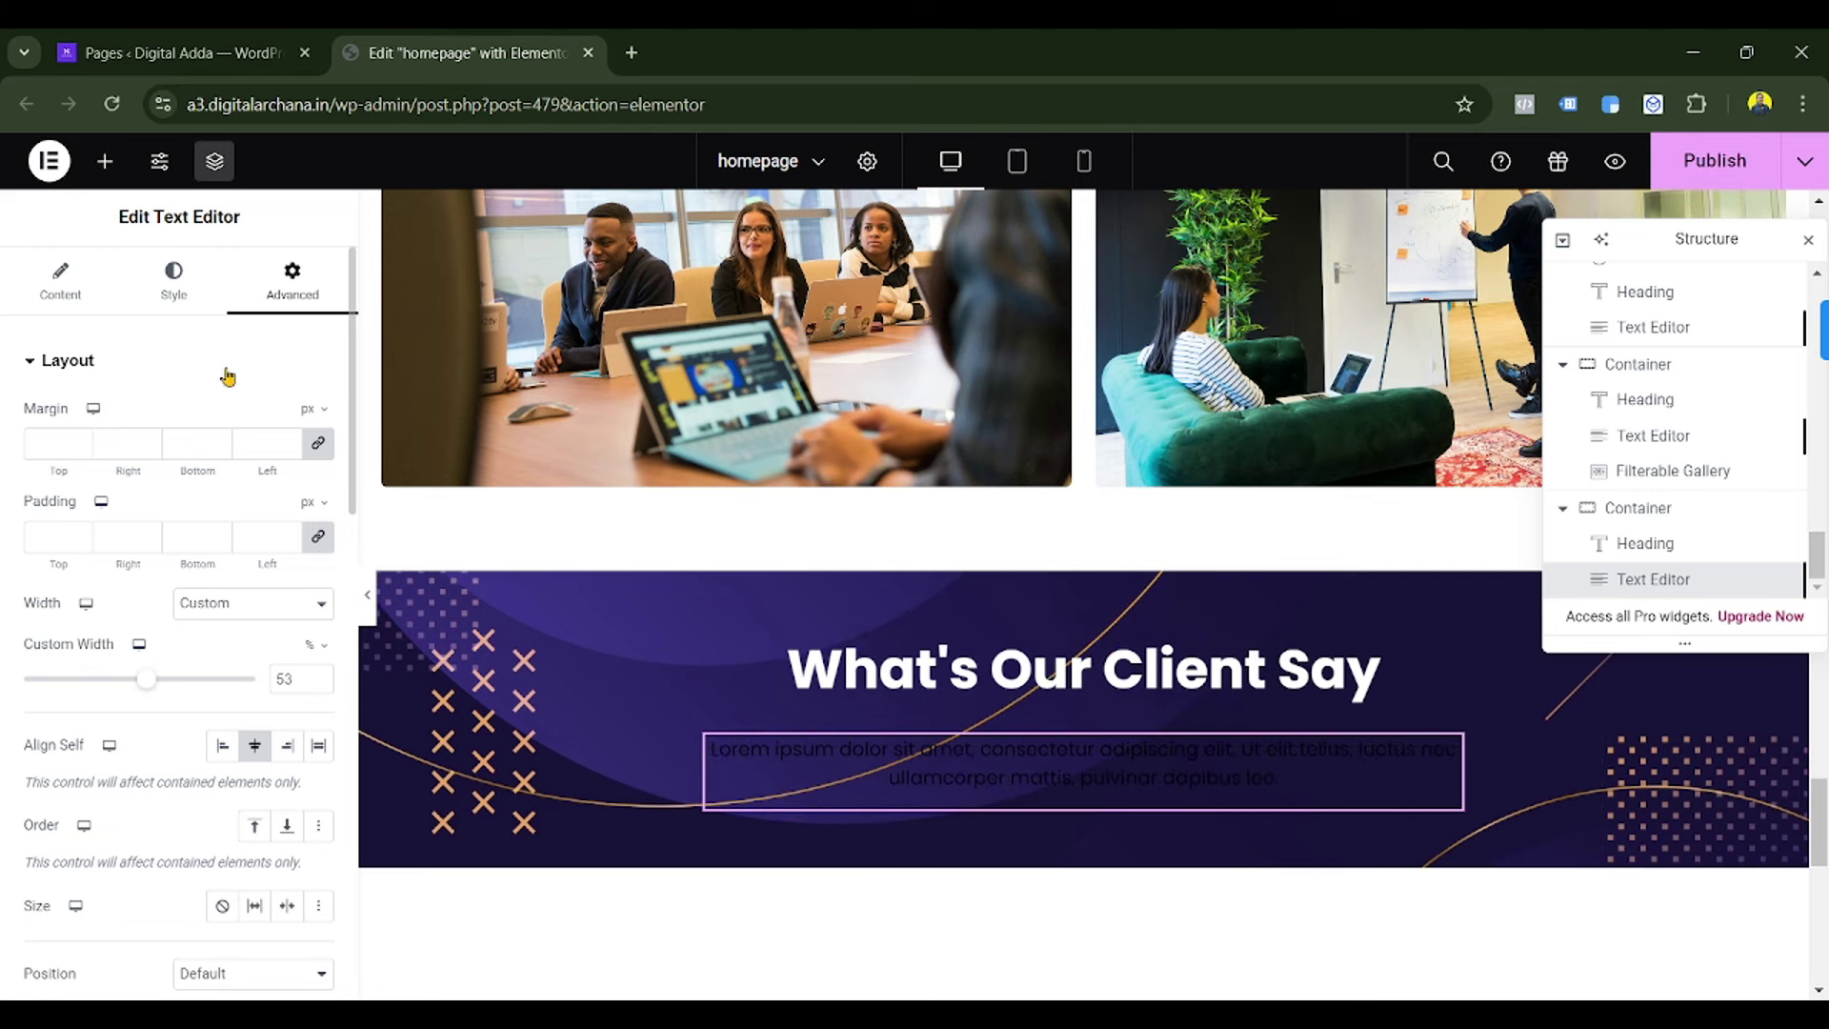
Change the paragraph text colour to white.
left_click(174, 284)
left_click(318, 467)
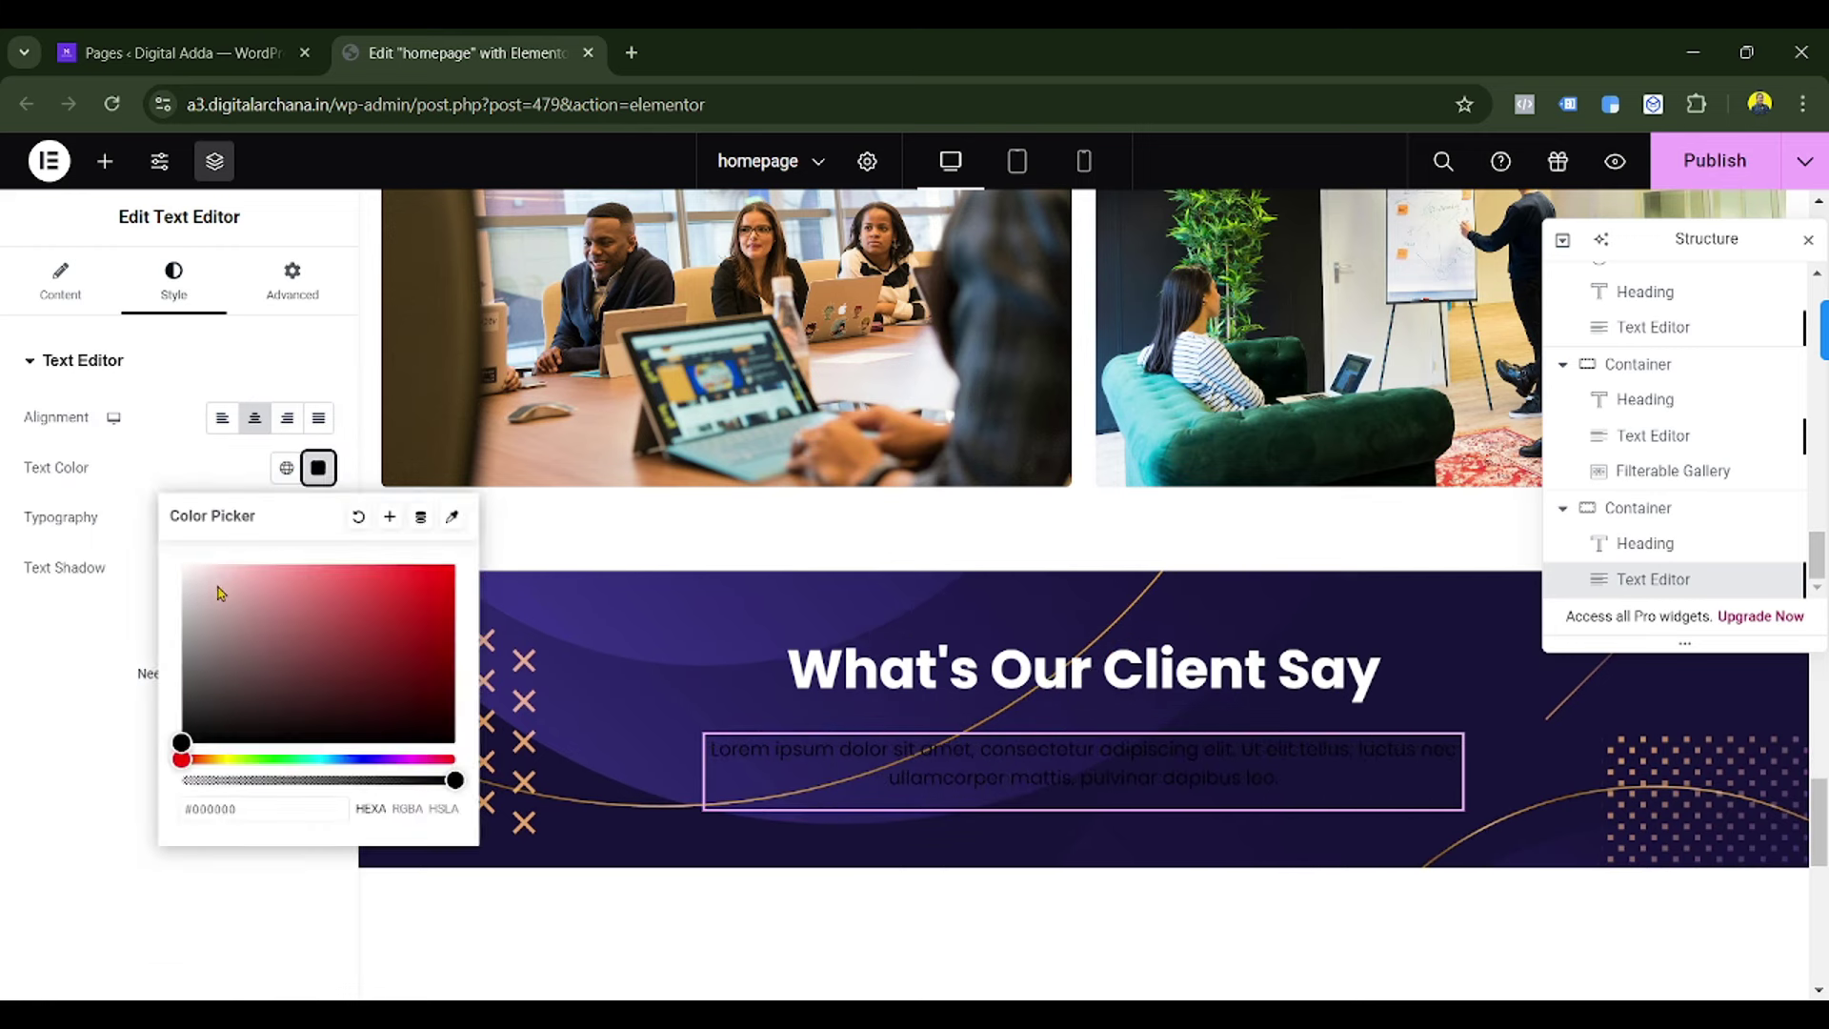
left_click_drag(218, 593, 184, 566)
left_click(193, 465)
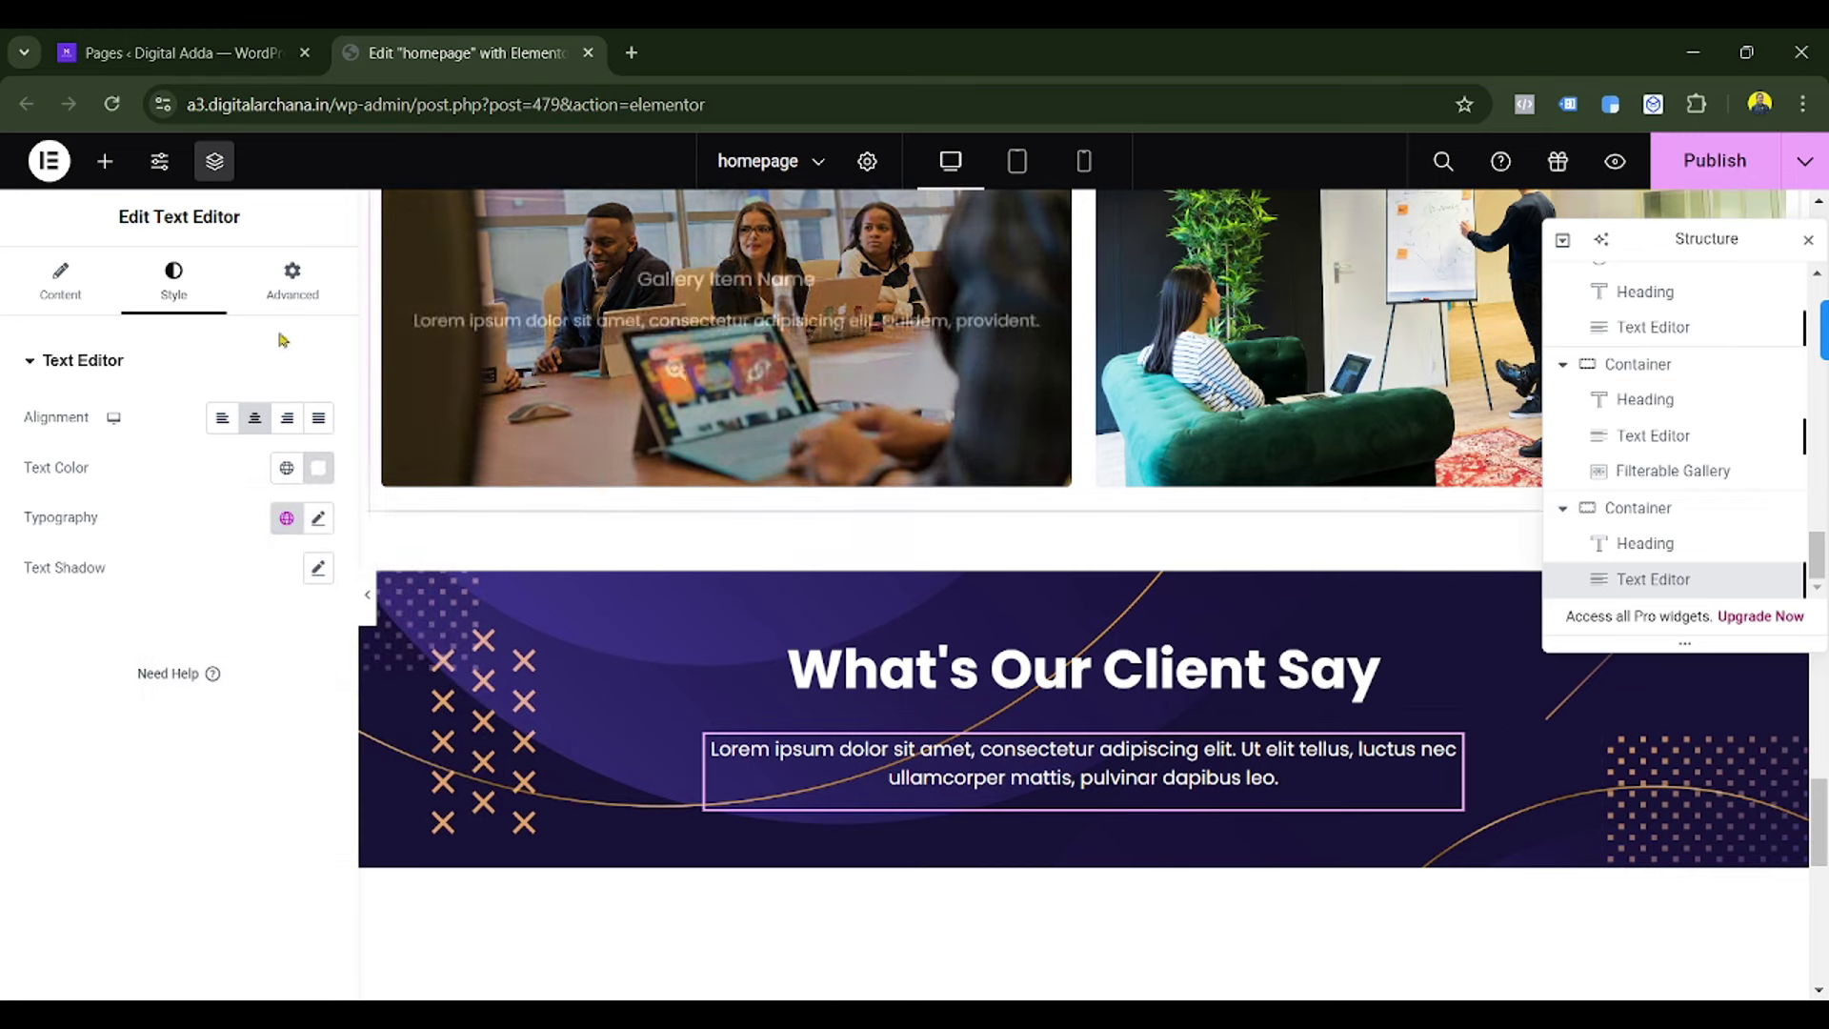
left_click(105, 160)
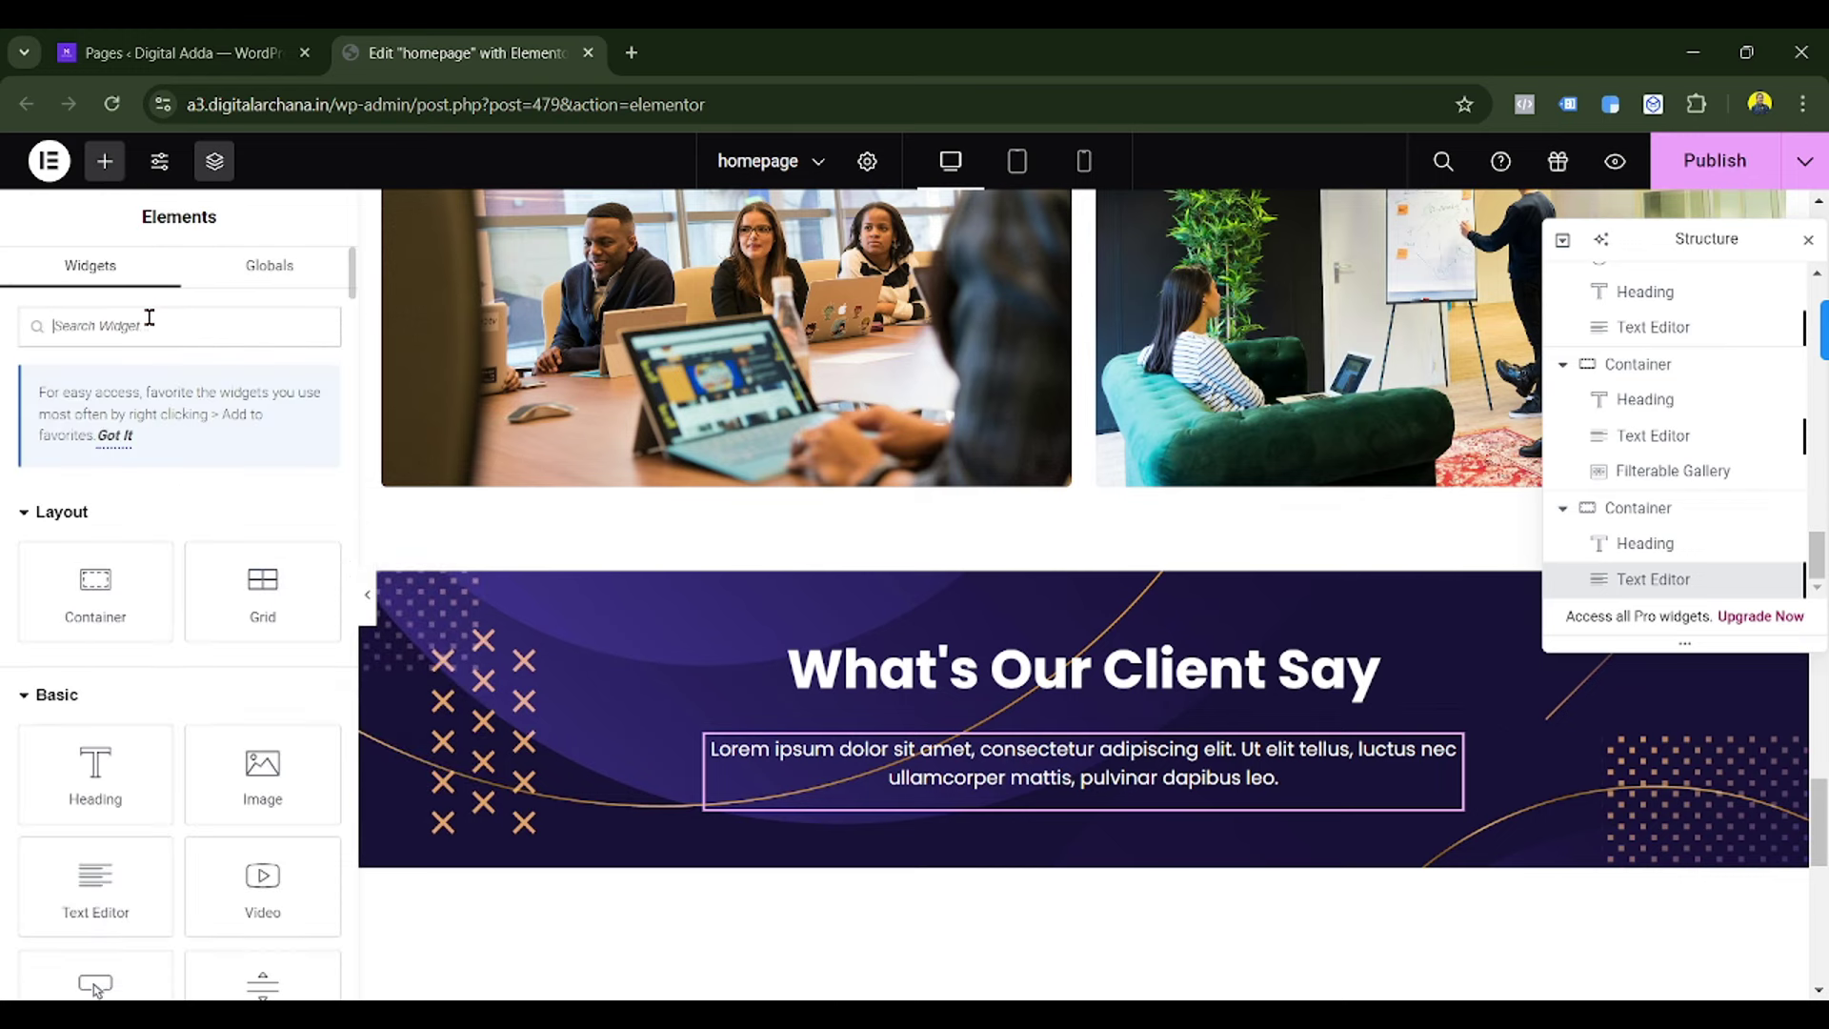
Add a Testimonial widget to the client section using layout style 5.
left_click(150, 317)
type("test")
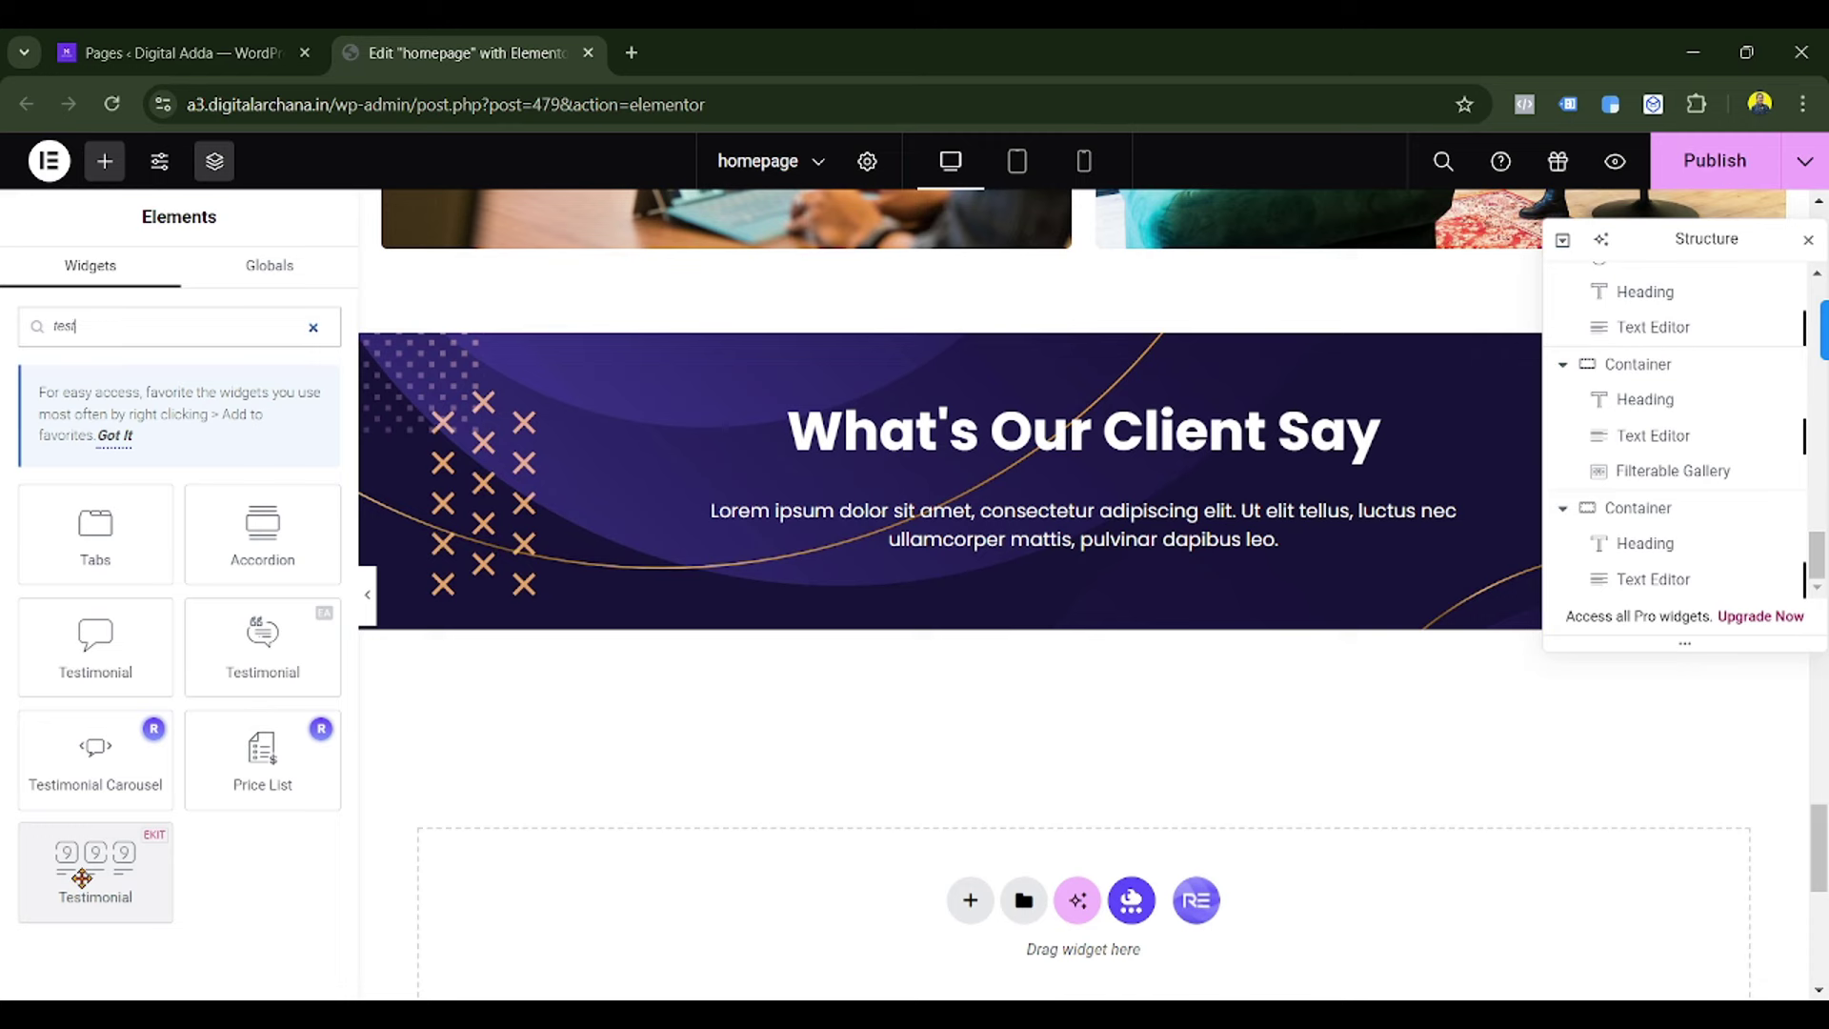
left_click_drag(81, 877, 1052, 548)
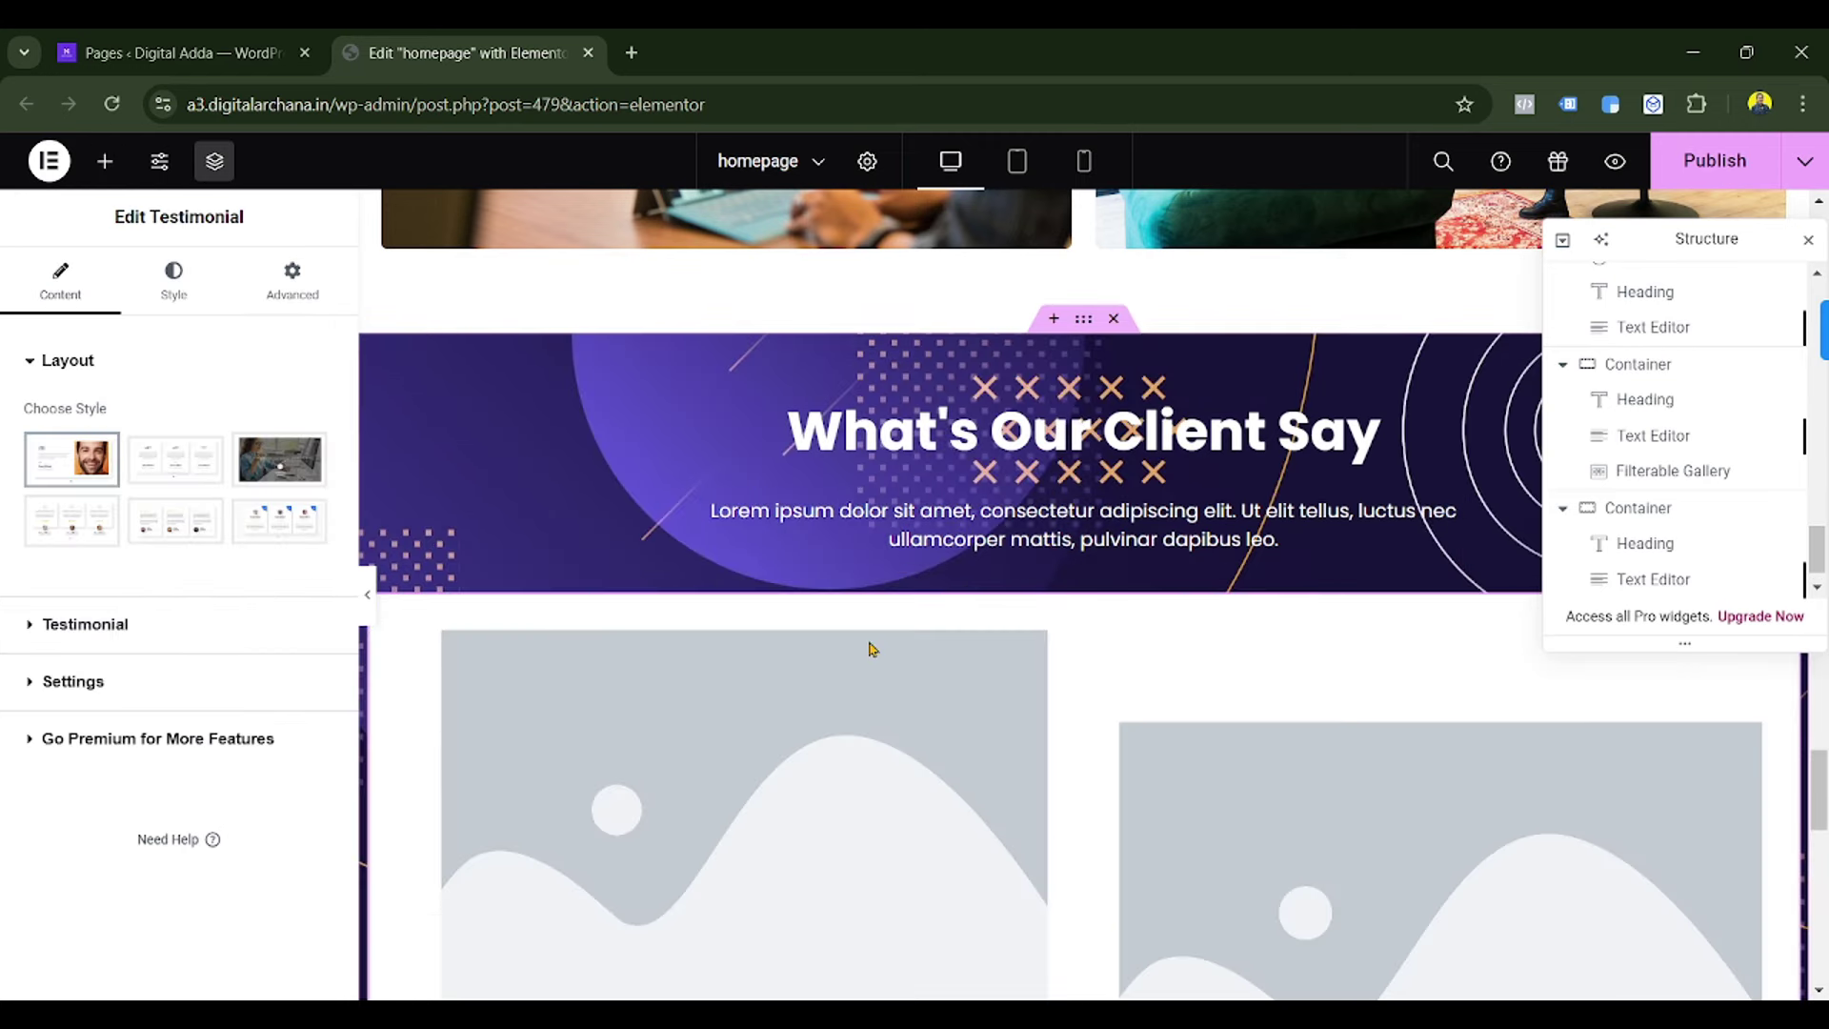
scroll(871, 634, "down", 3)
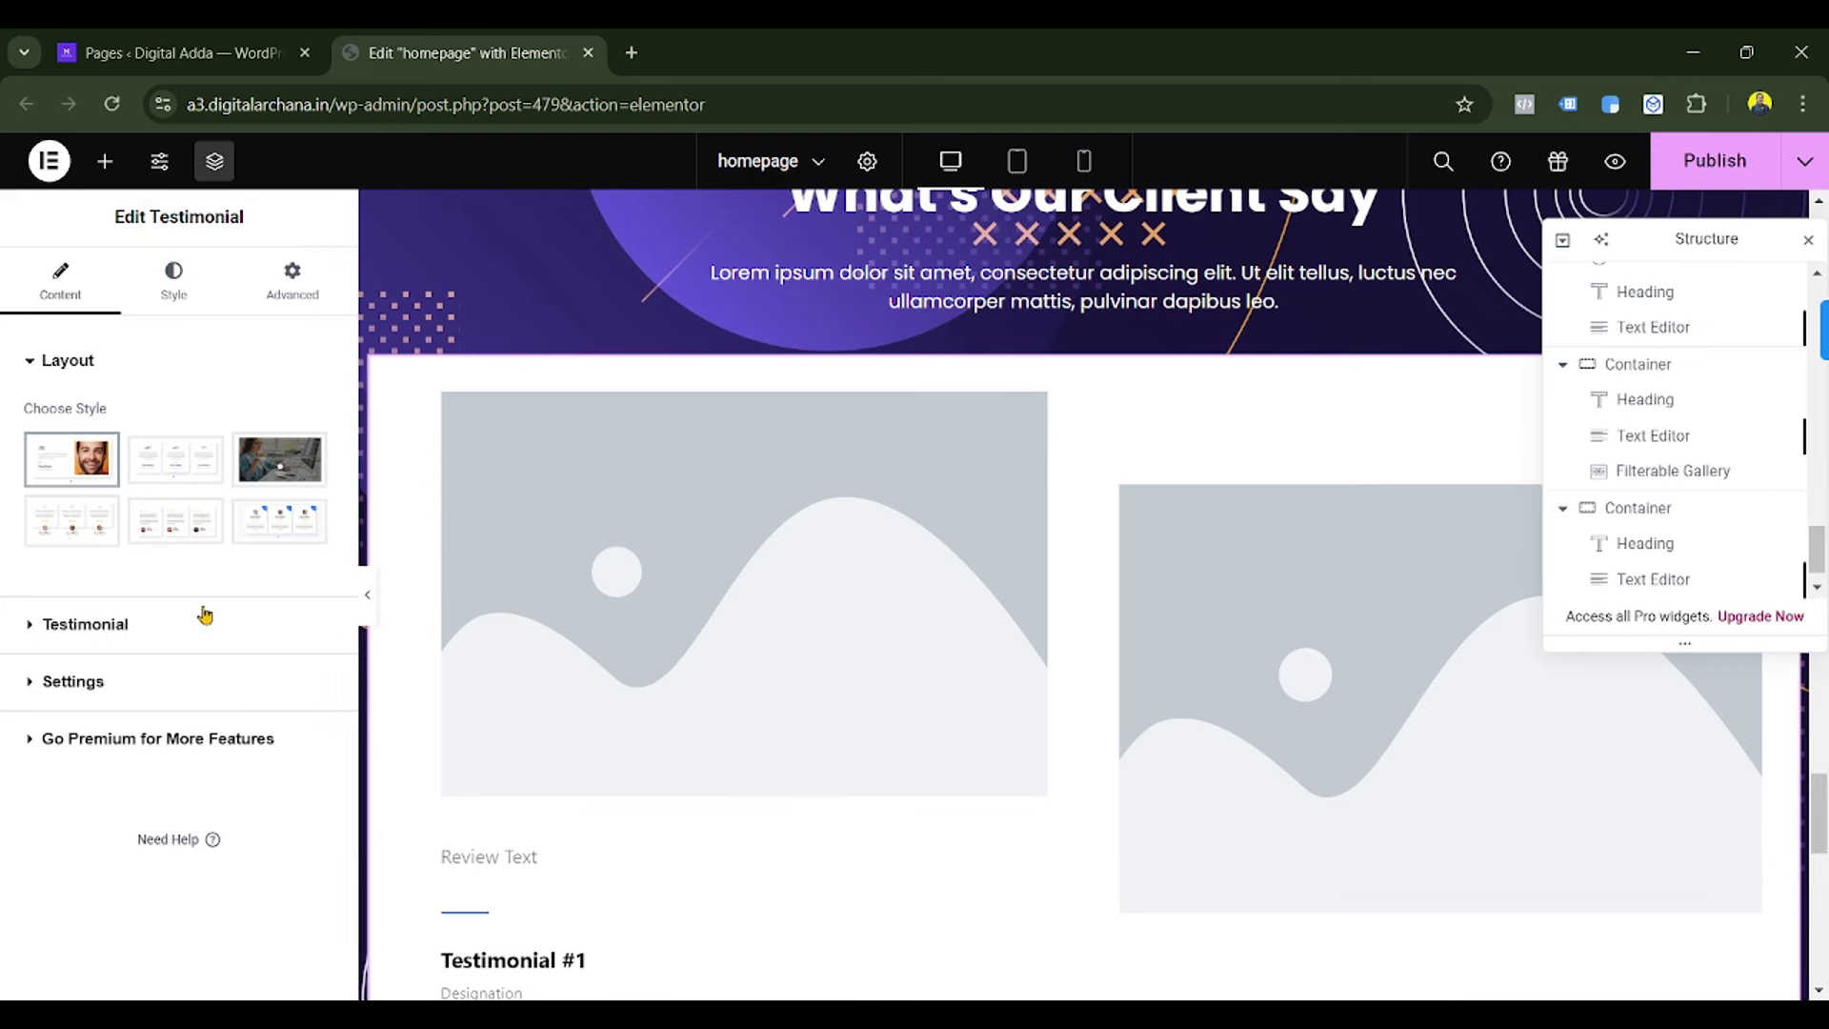
left_click(268, 455)
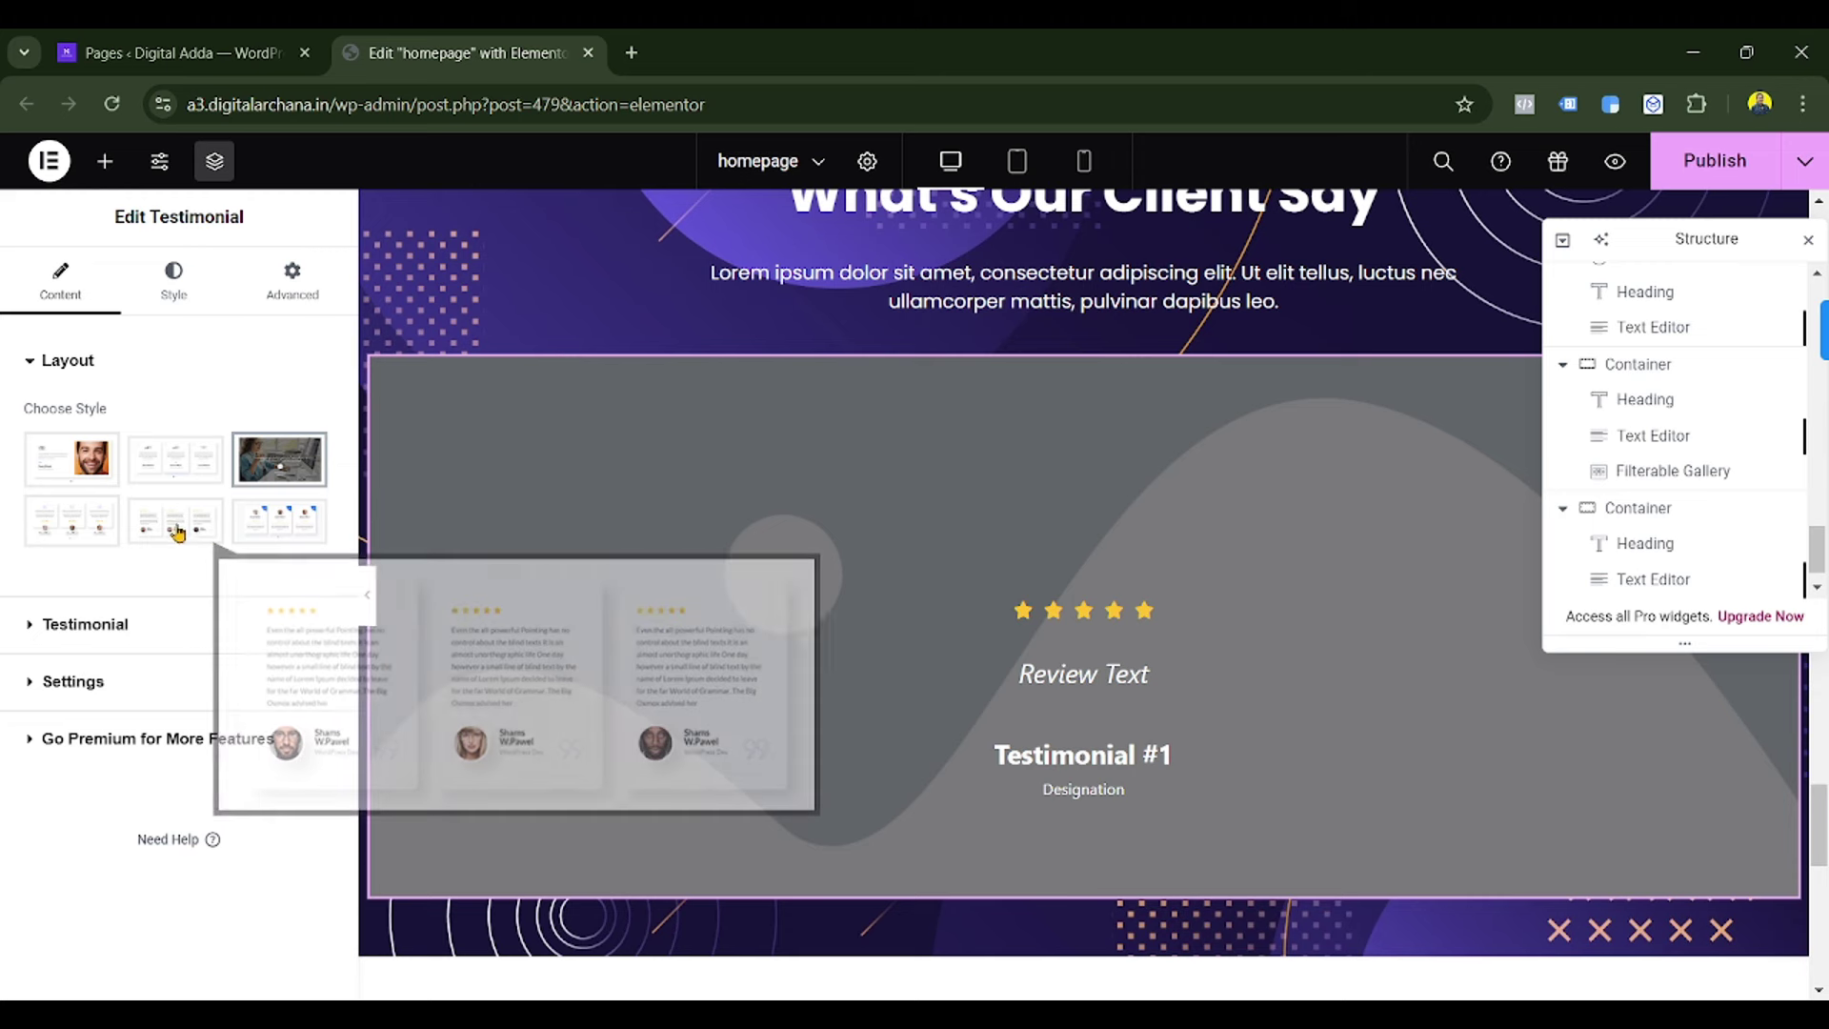
mouse_move(92, 538)
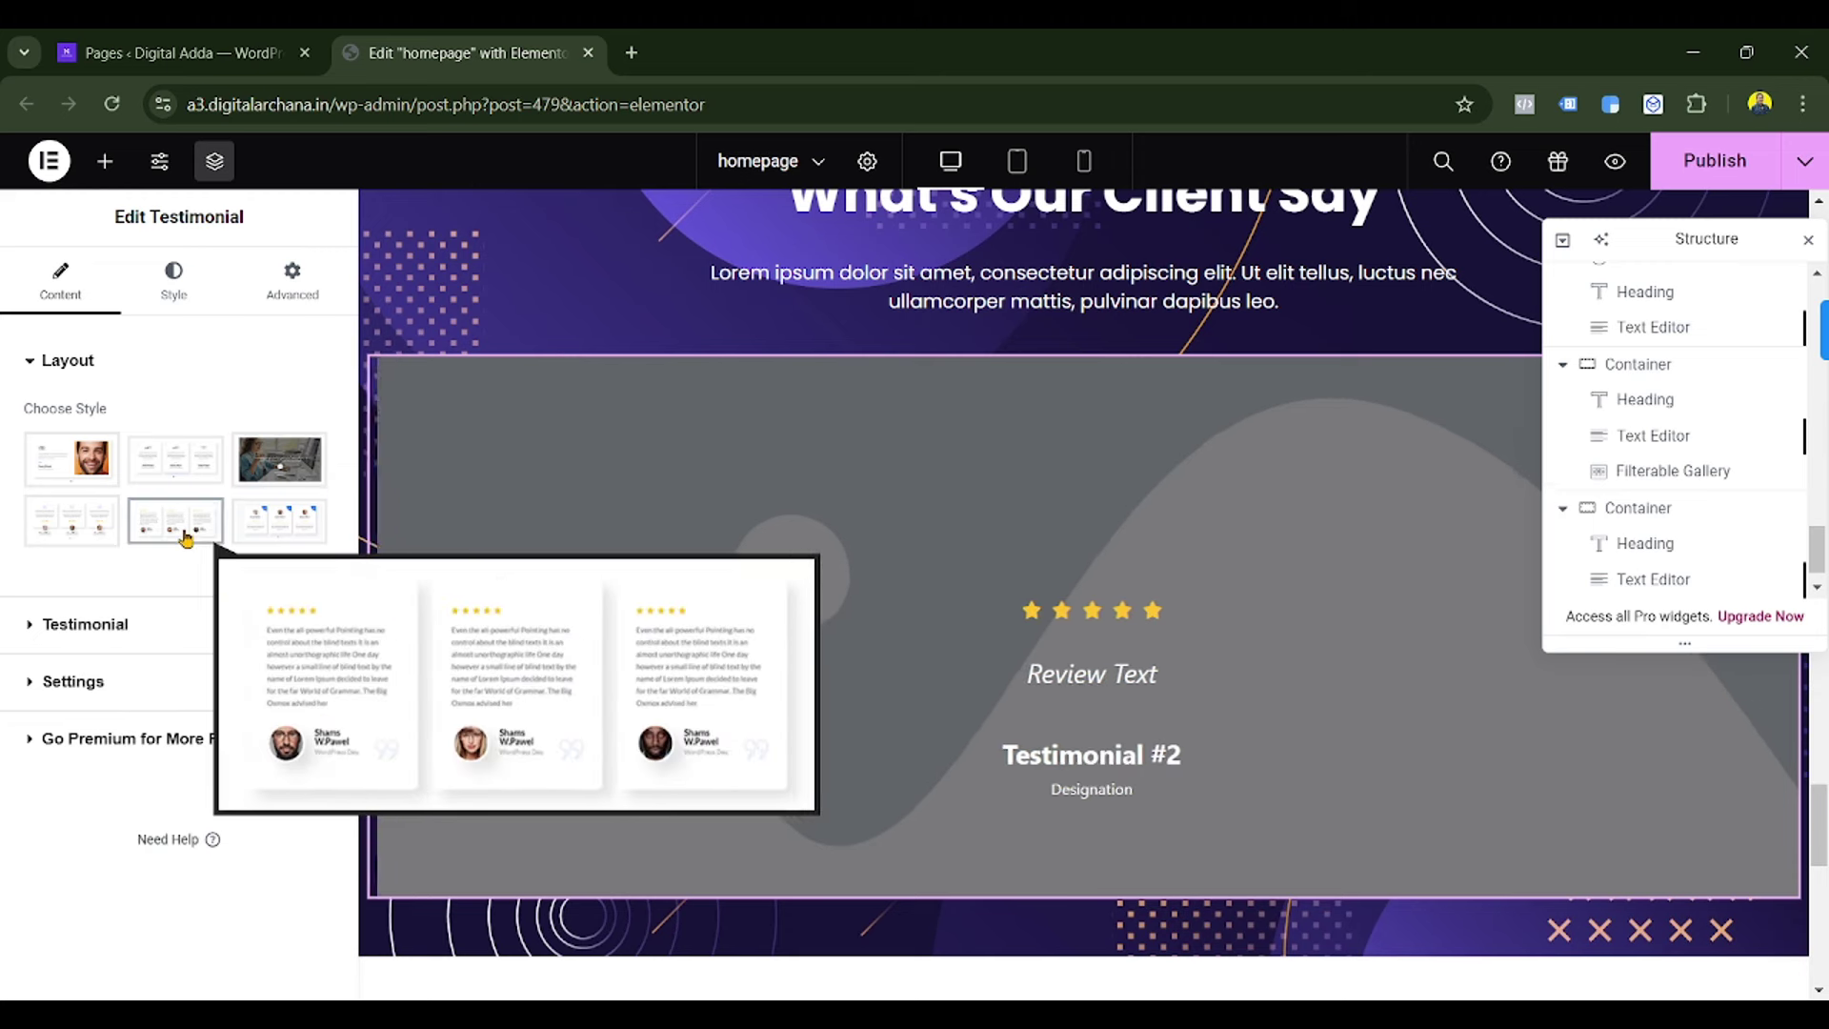
left_click(186, 539)
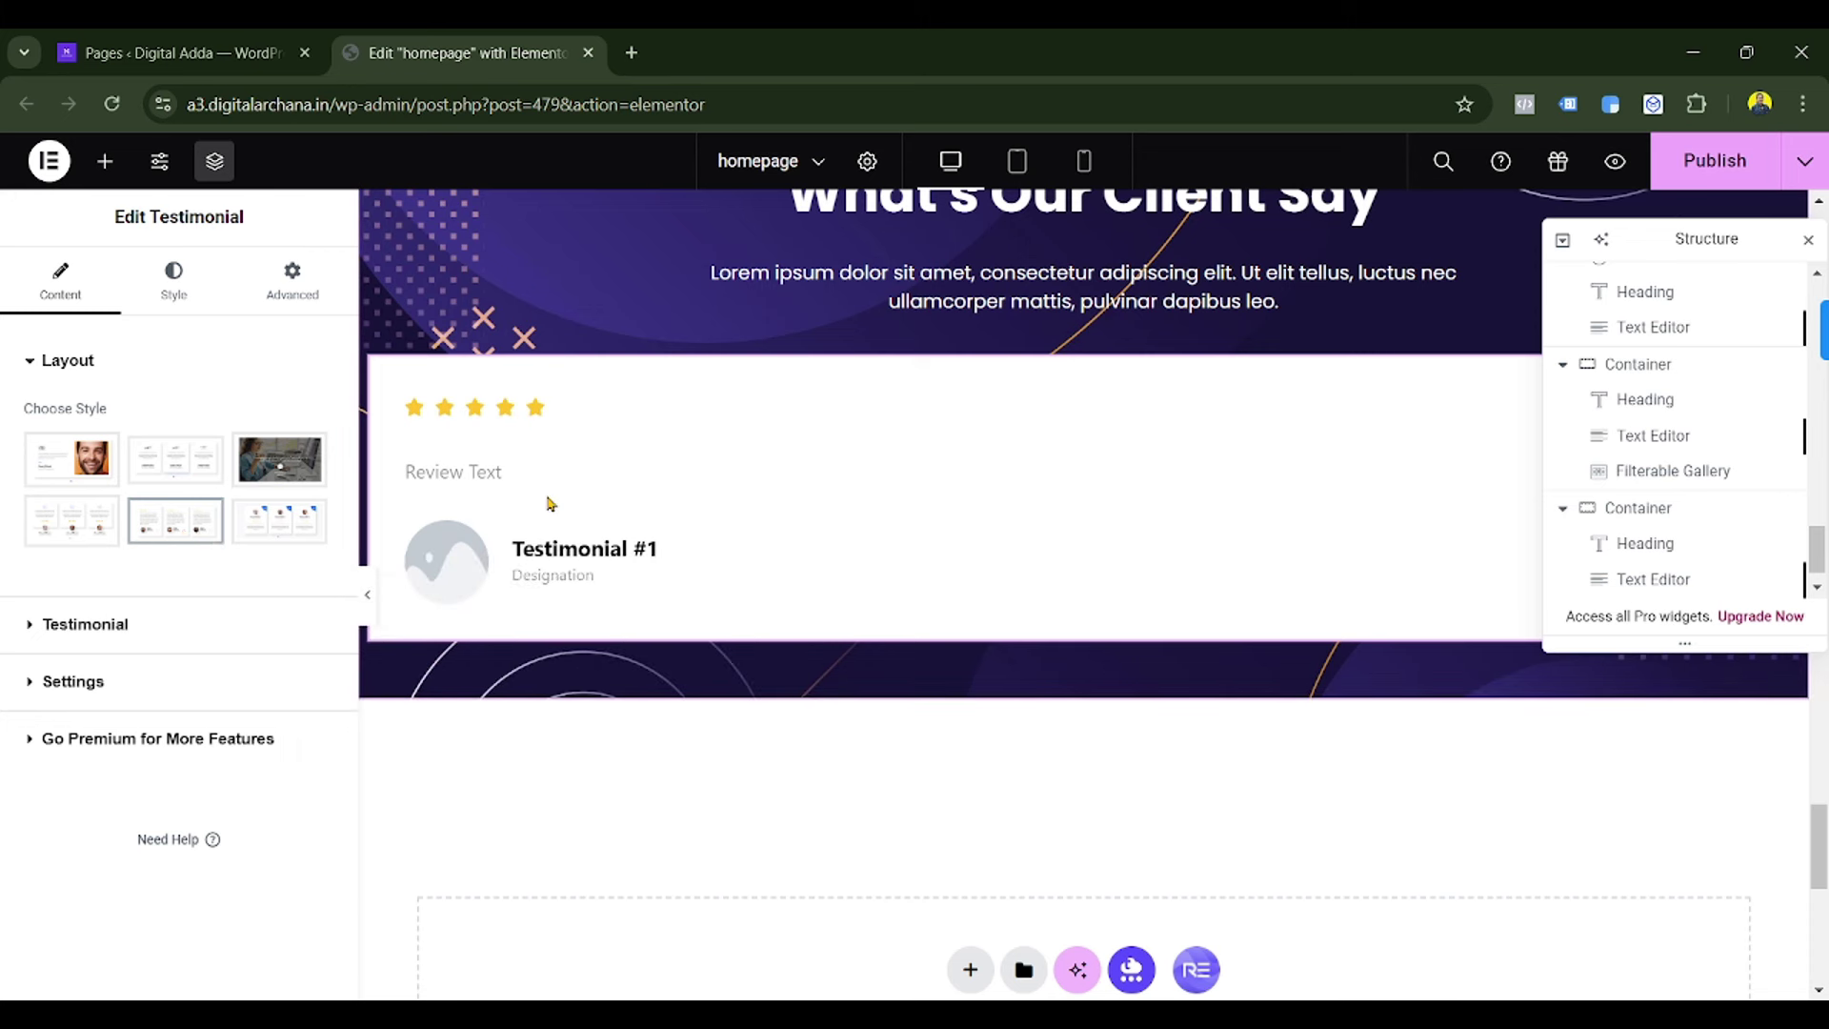
Enter the first testimonial's client name and 'Web design' designation.
left_click(161, 619)
left_click_drag(1694, 238, 1578, 647)
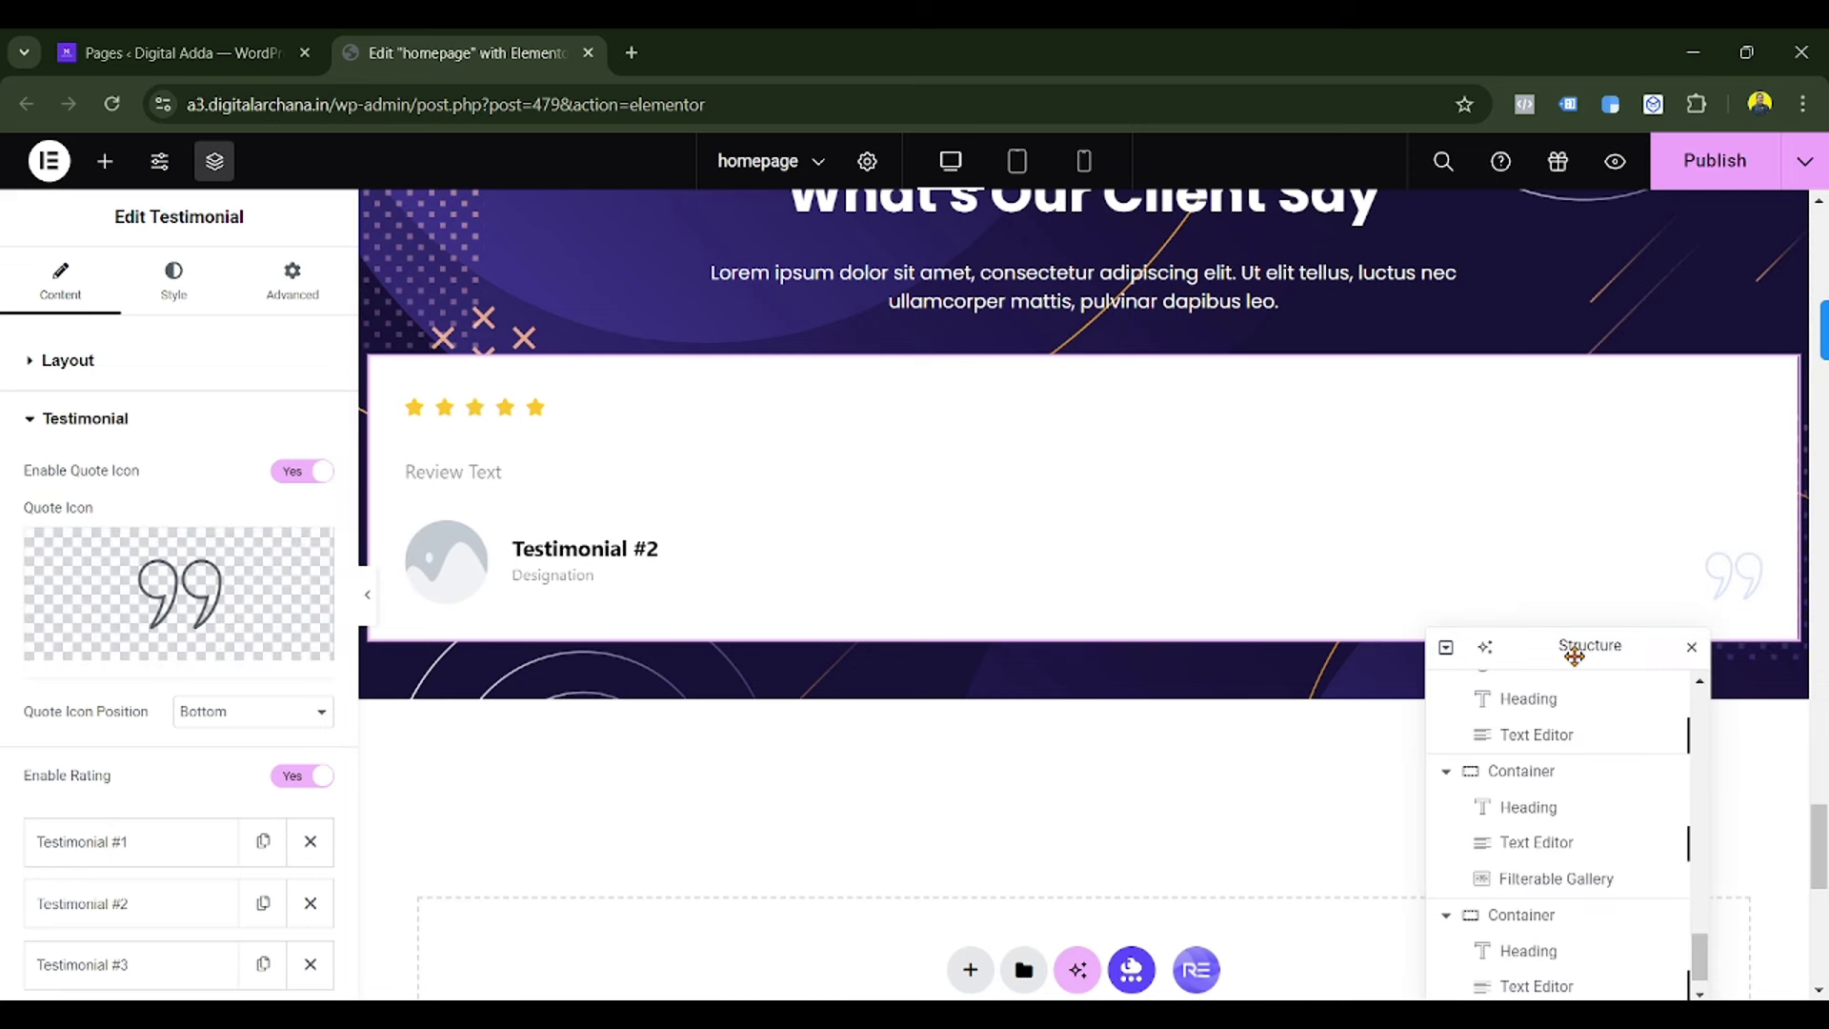
mouse_move(181, 572)
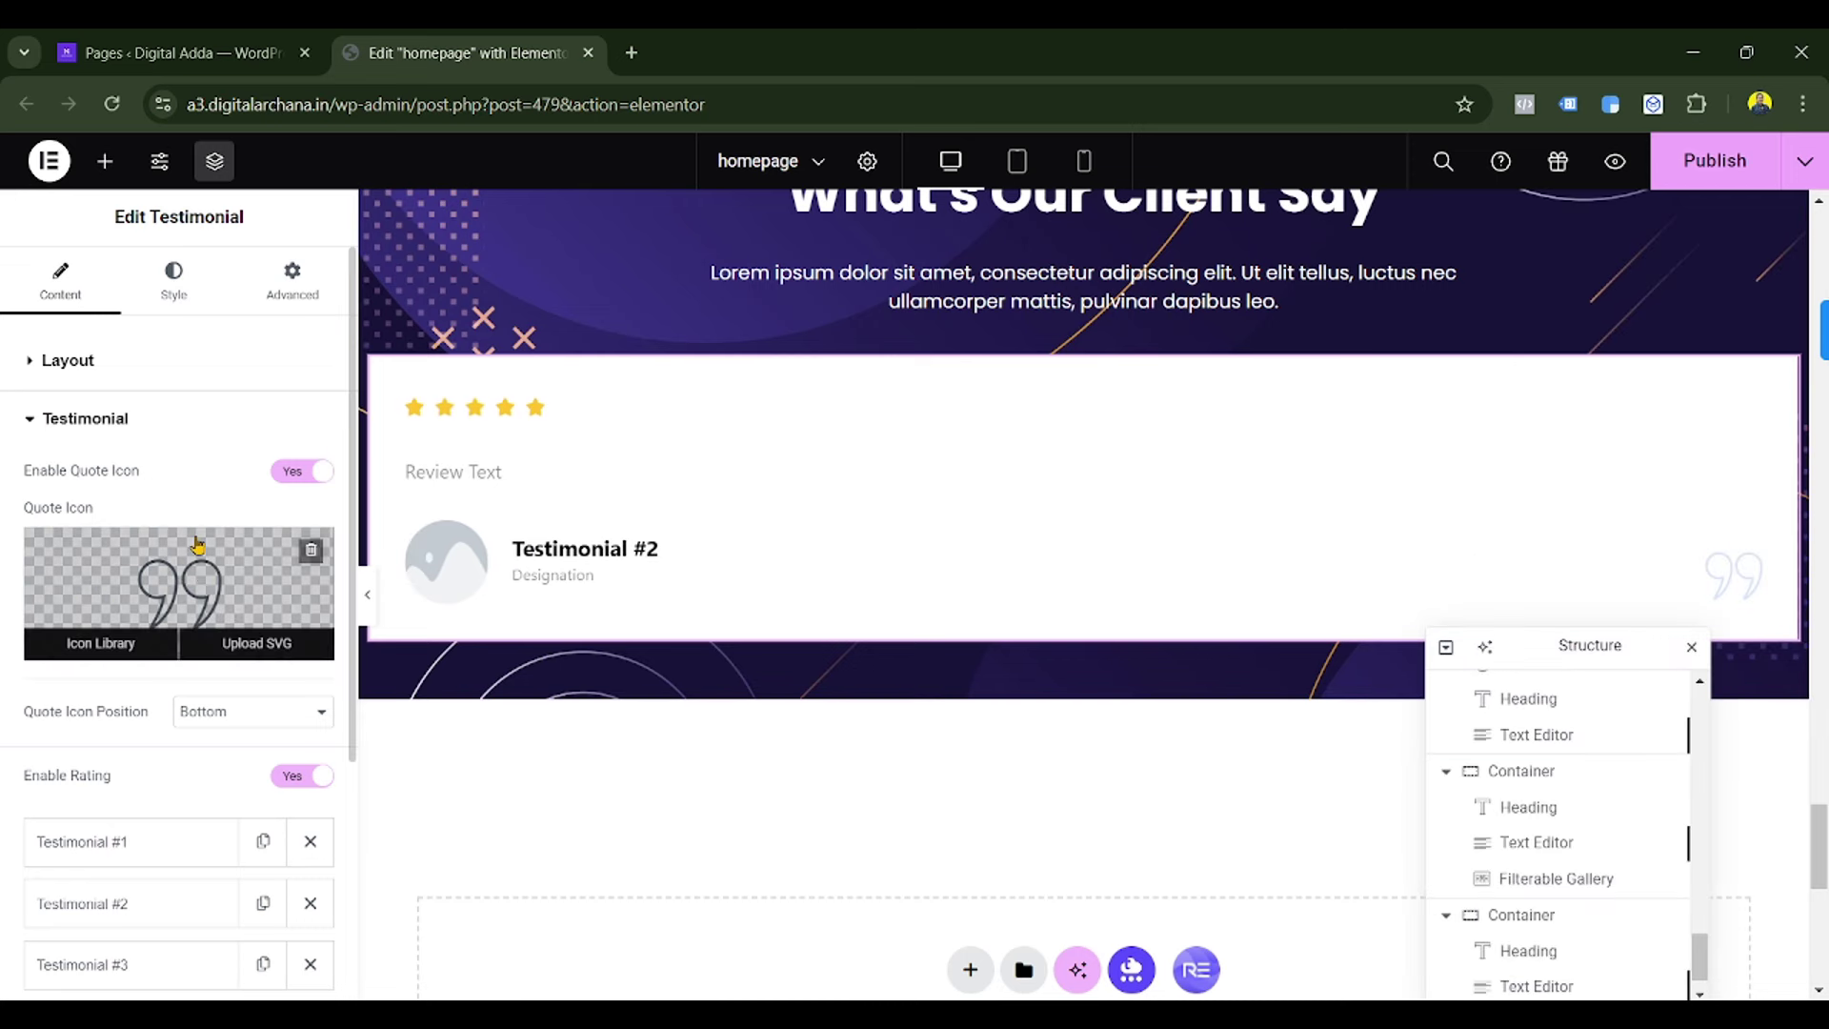
scroll(210, 551, "down", 3)
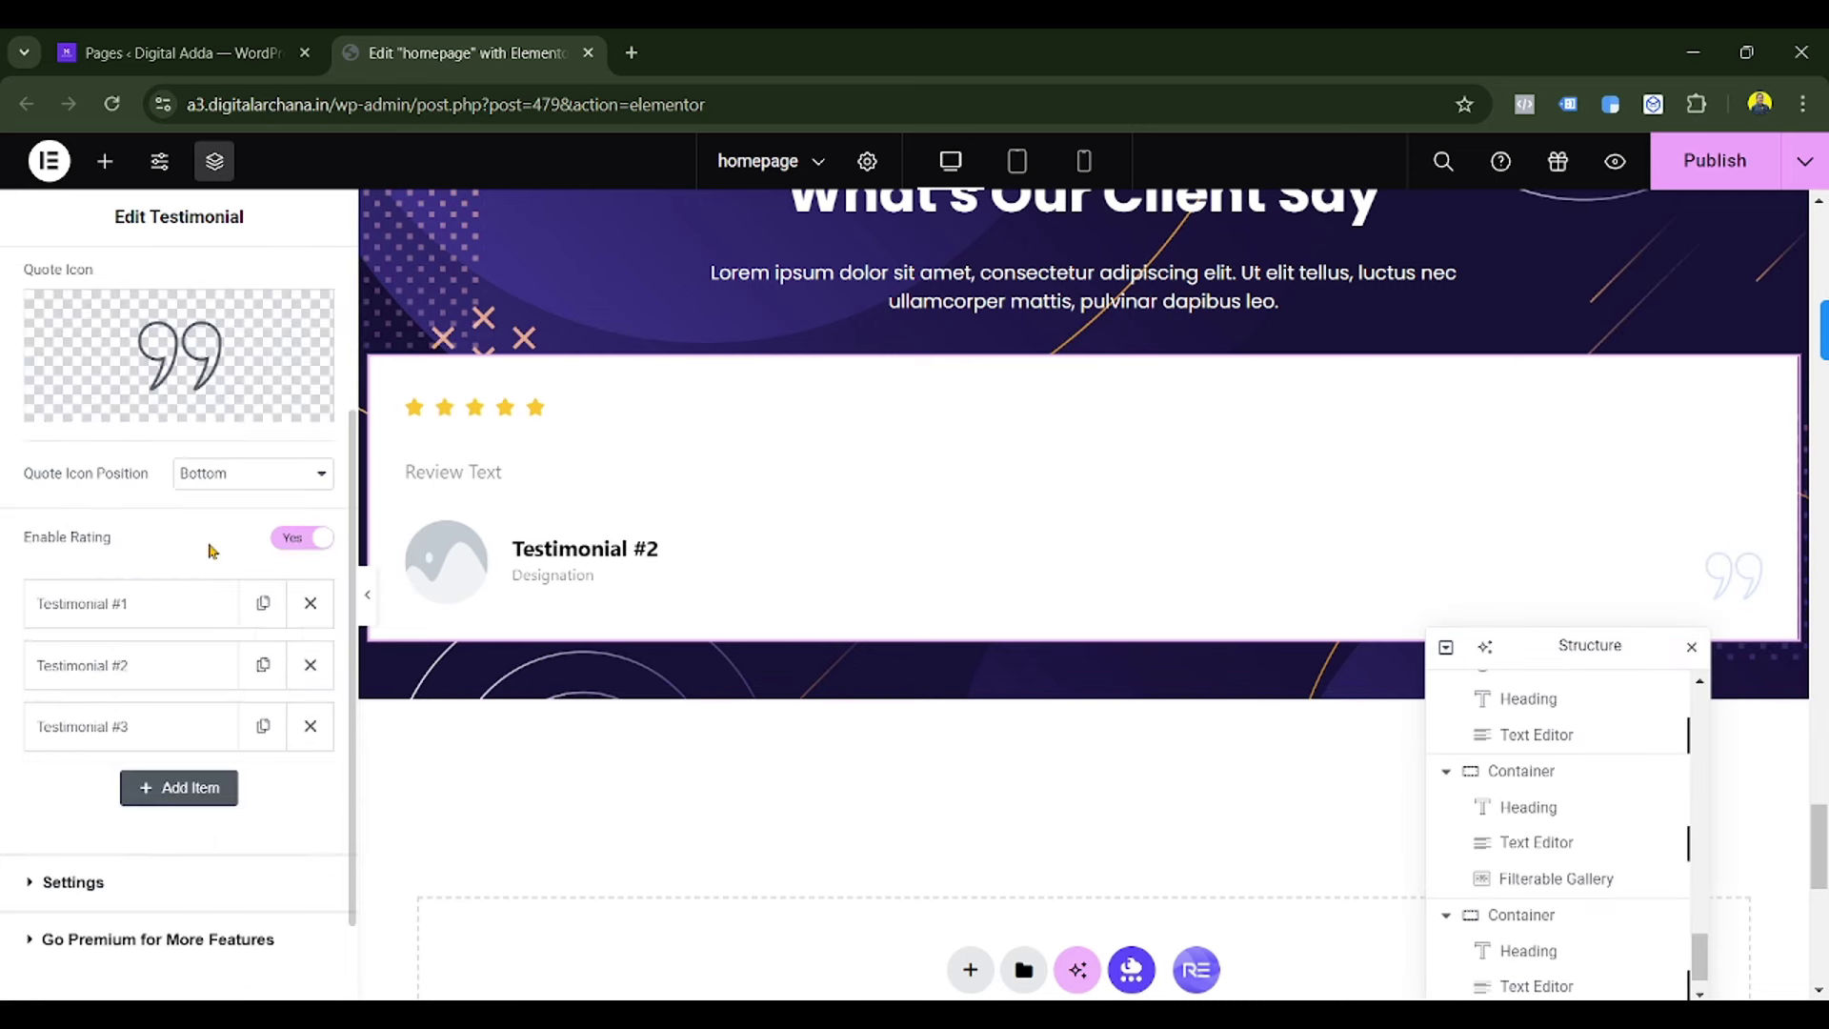
left_click(129, 605)
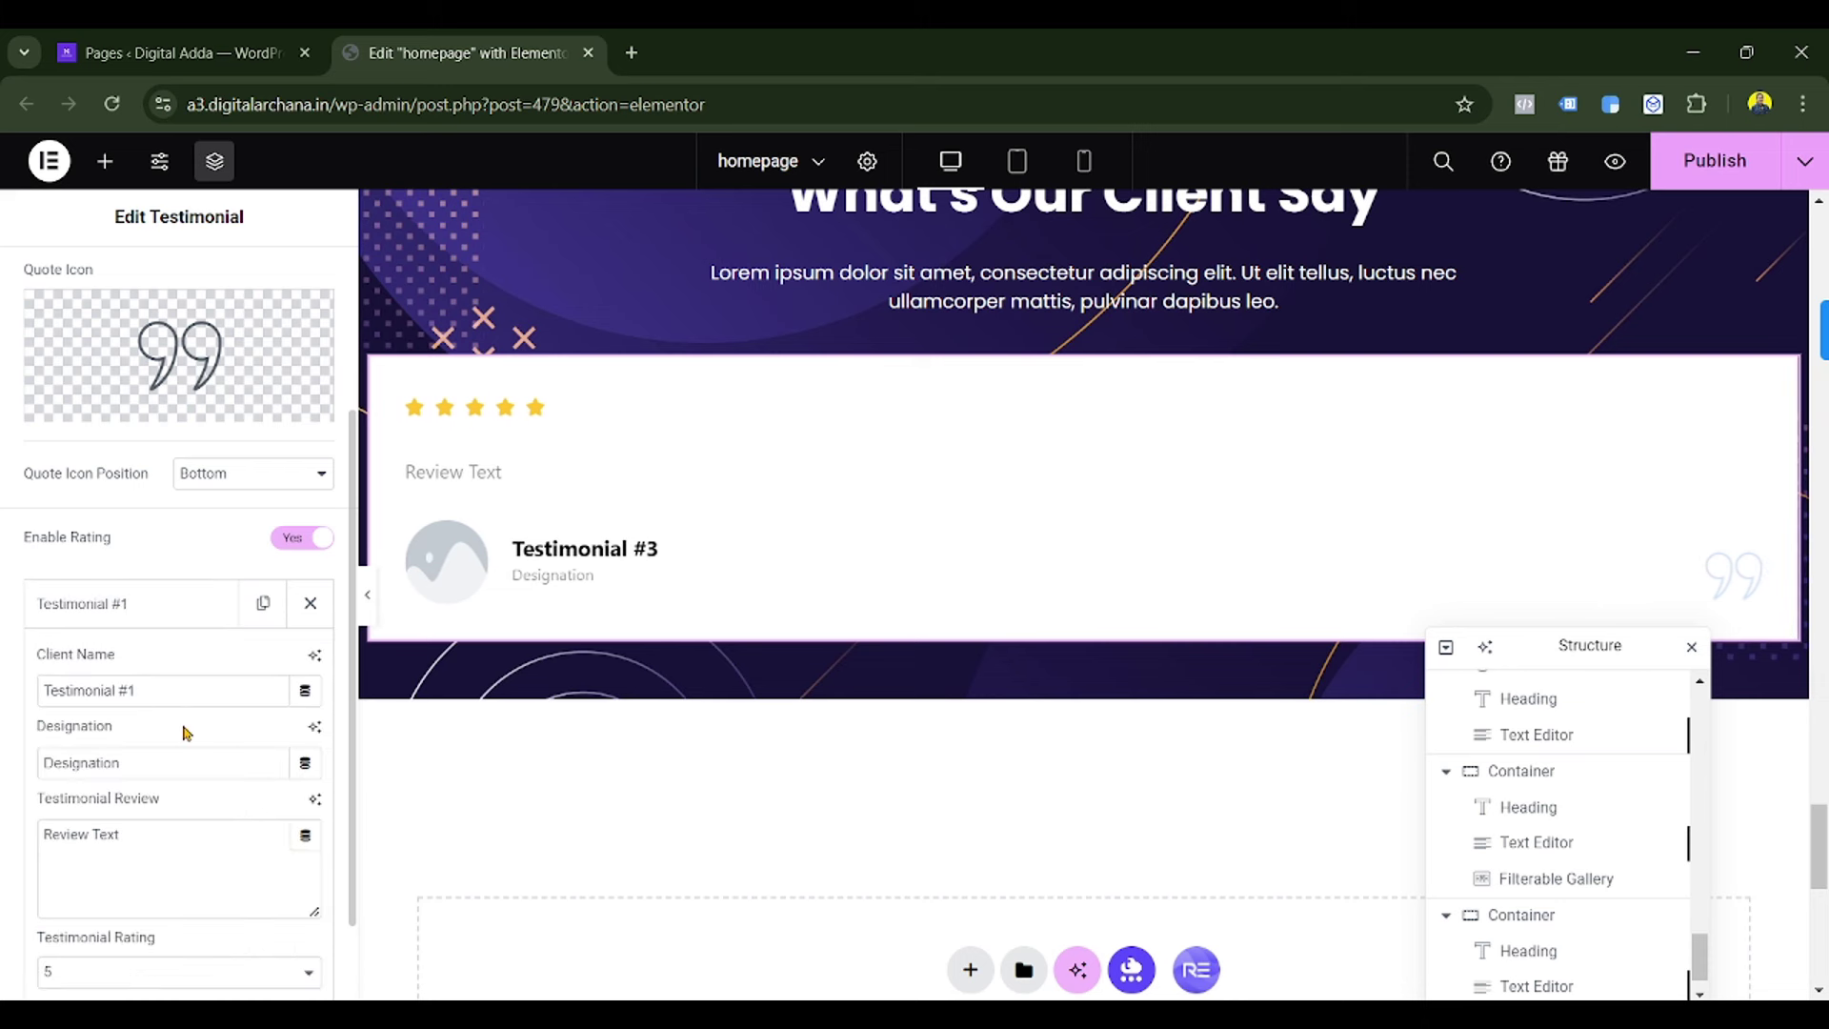
left_click_drag(179, 688, 3, 700)
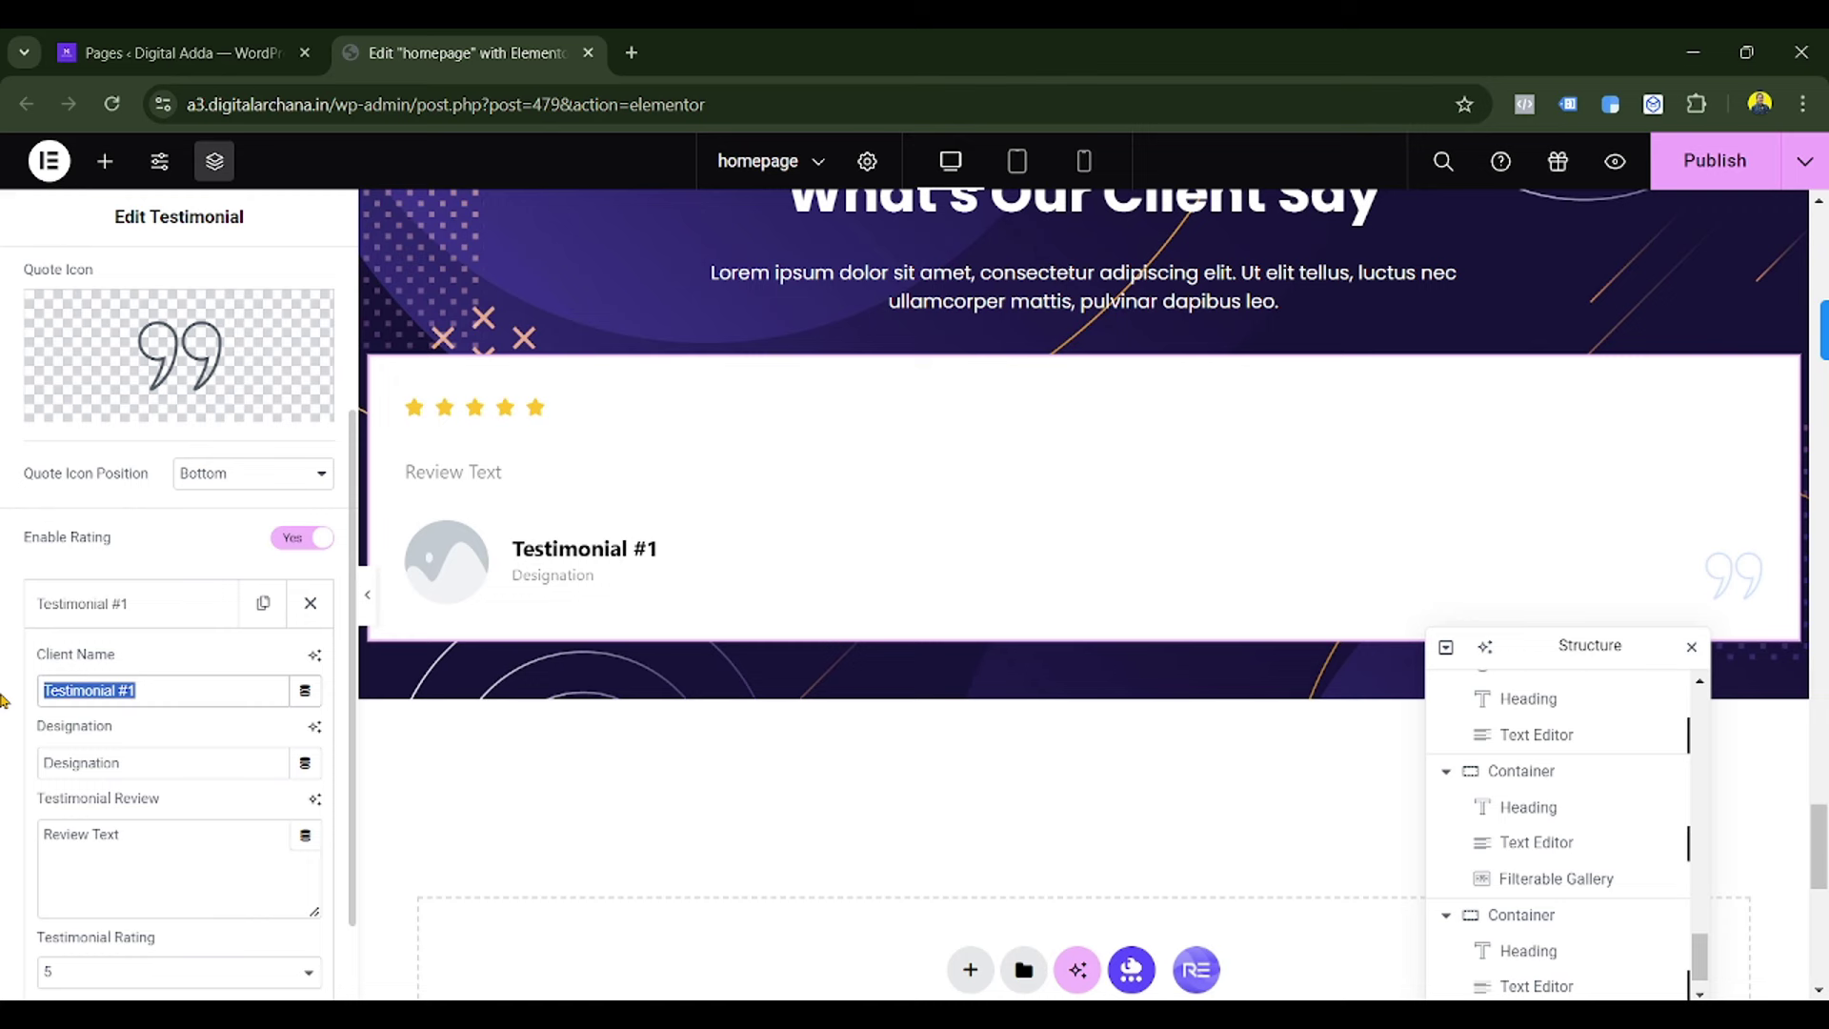
type("Jack Sparrow")
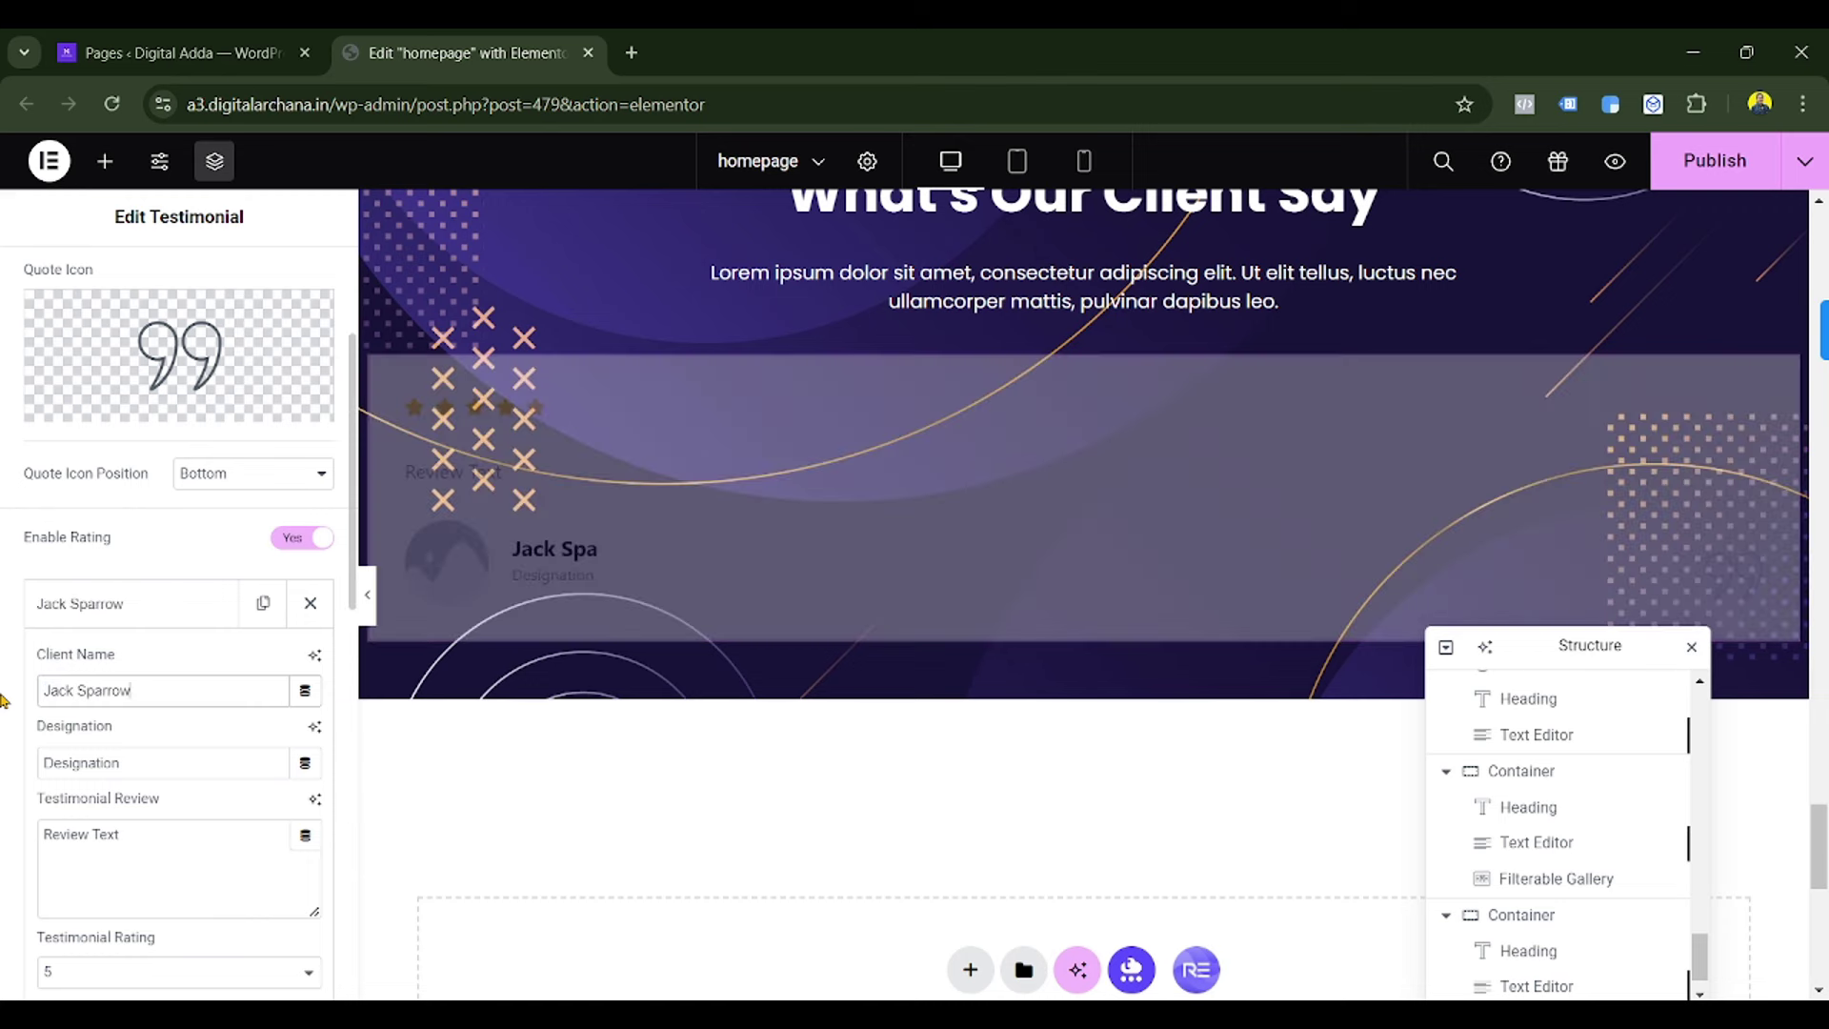
left_click_drag(147, 762, 30, 762)
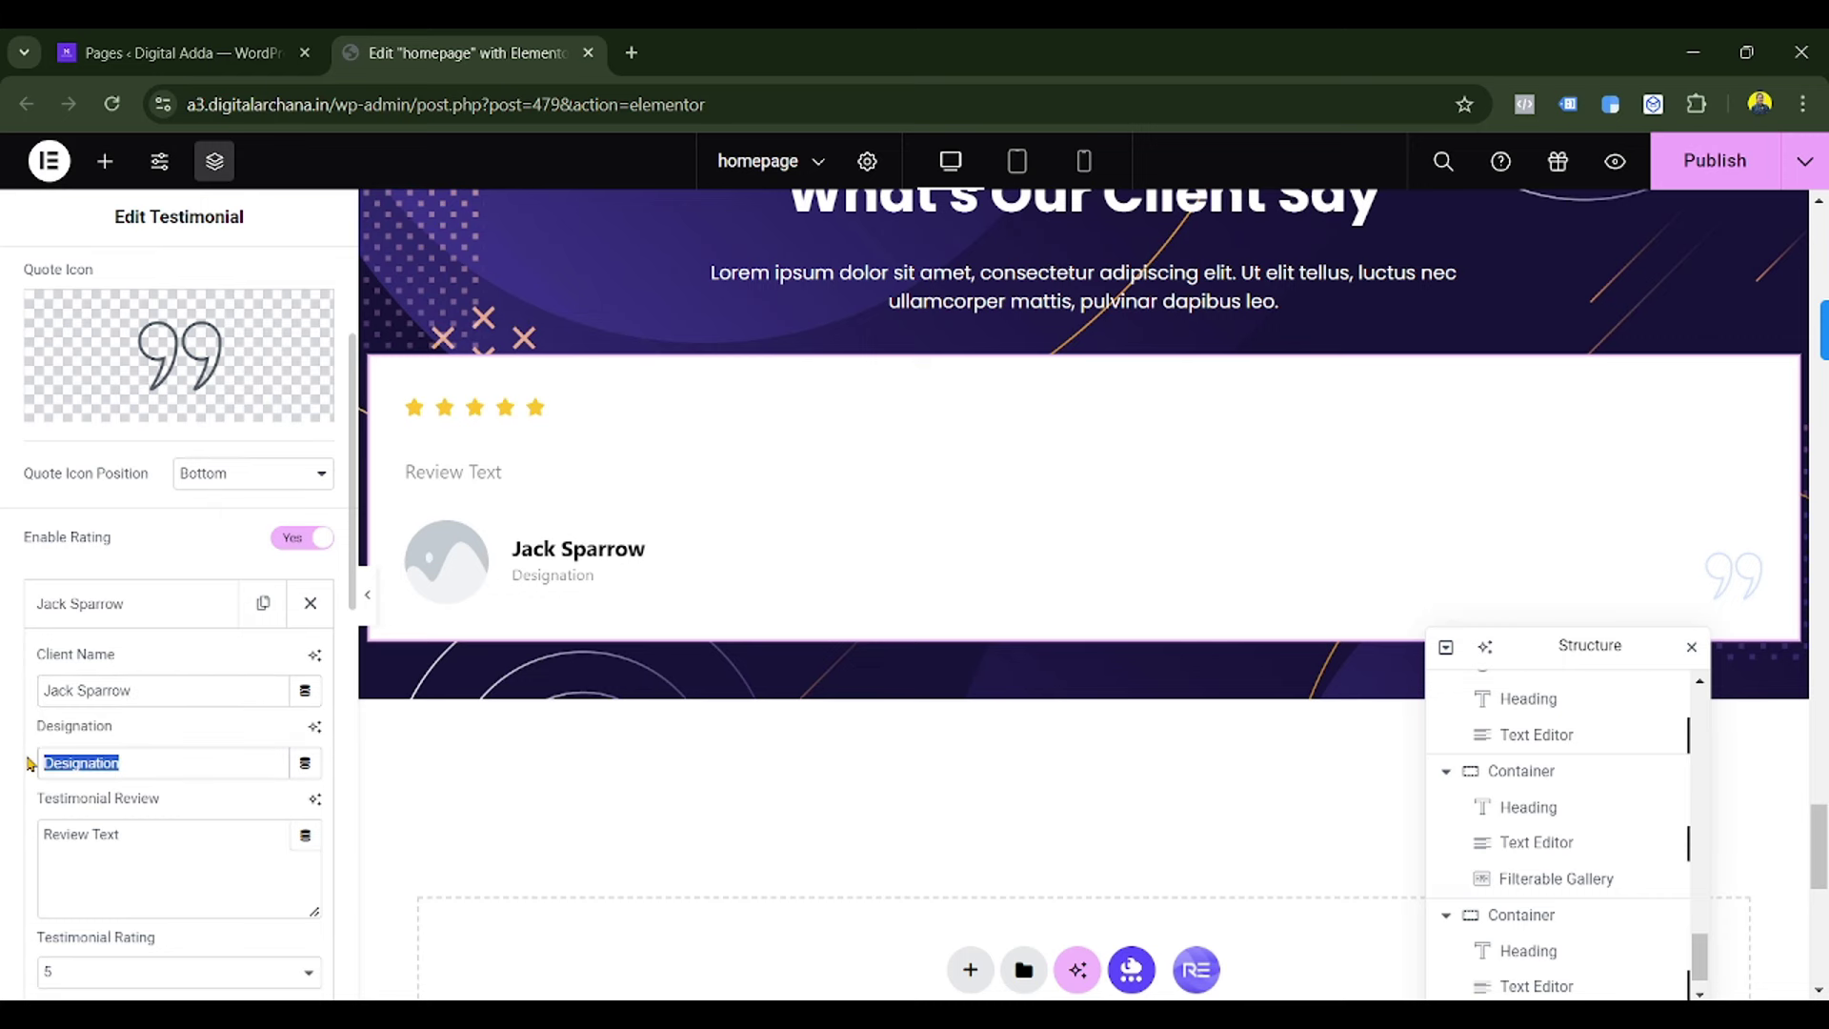
type("Web design")
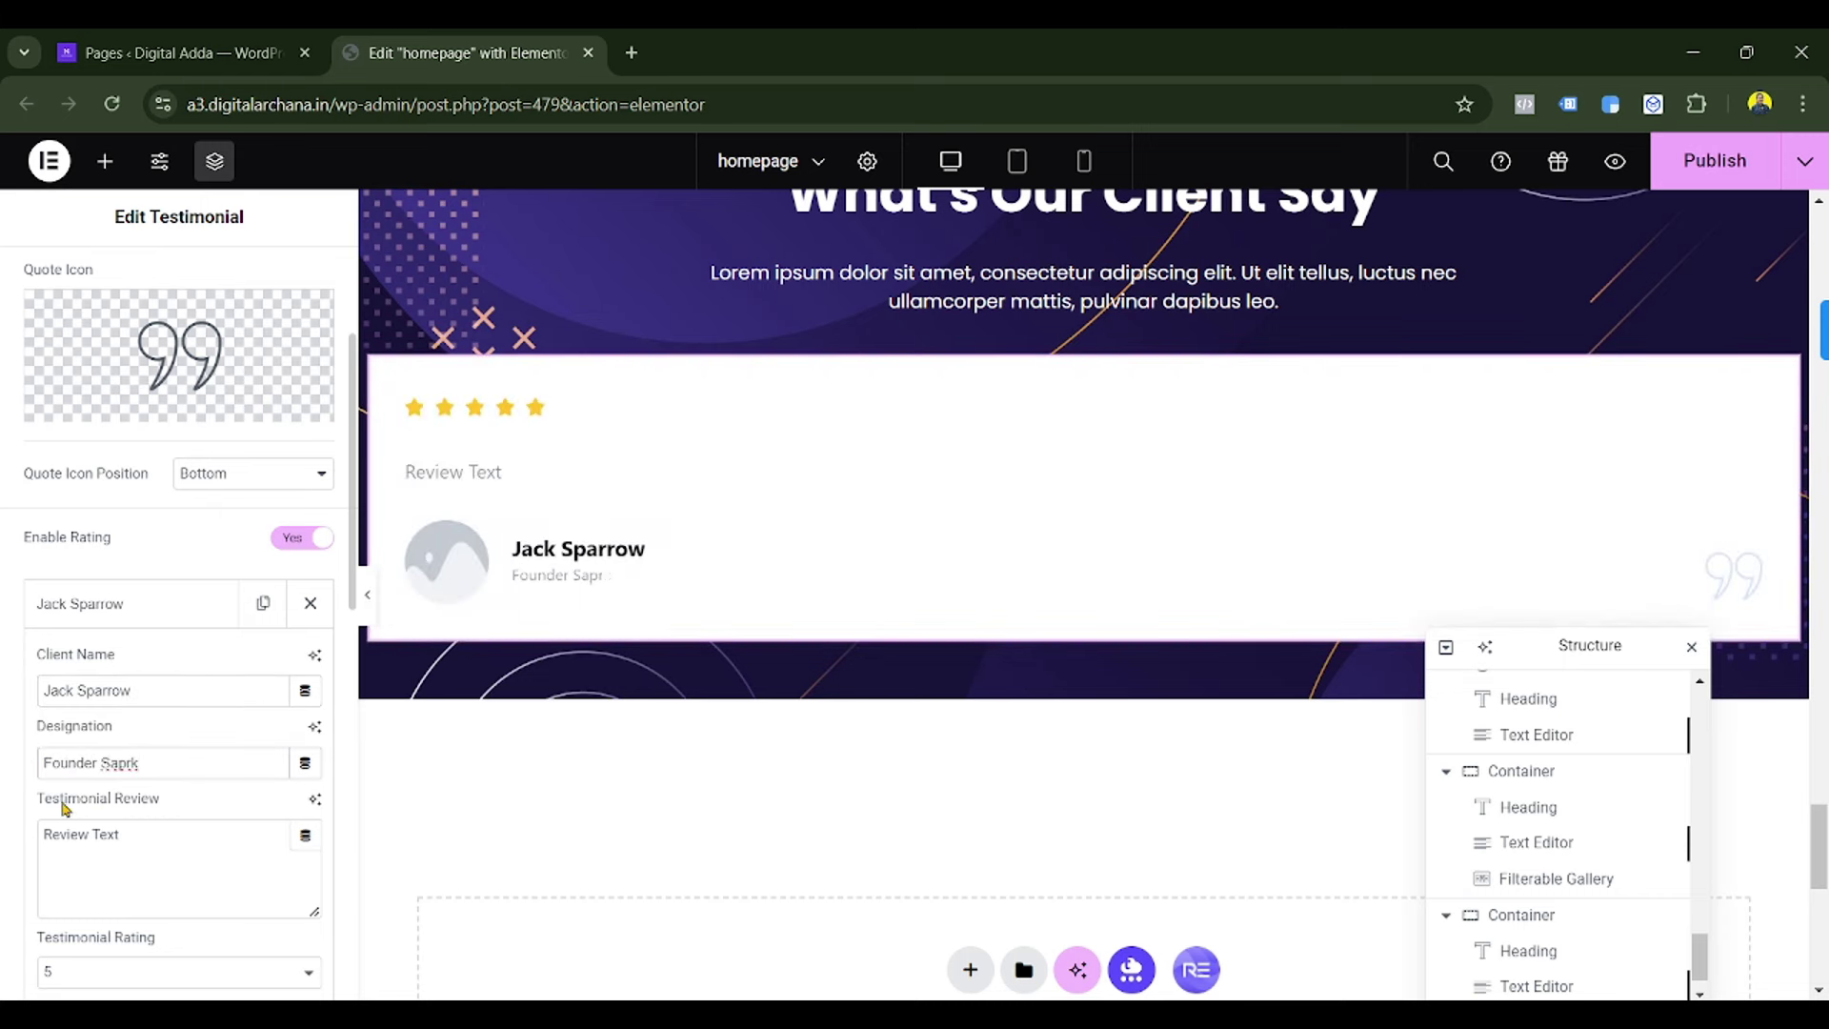
left_click_drag(120, 835, 5, 843)
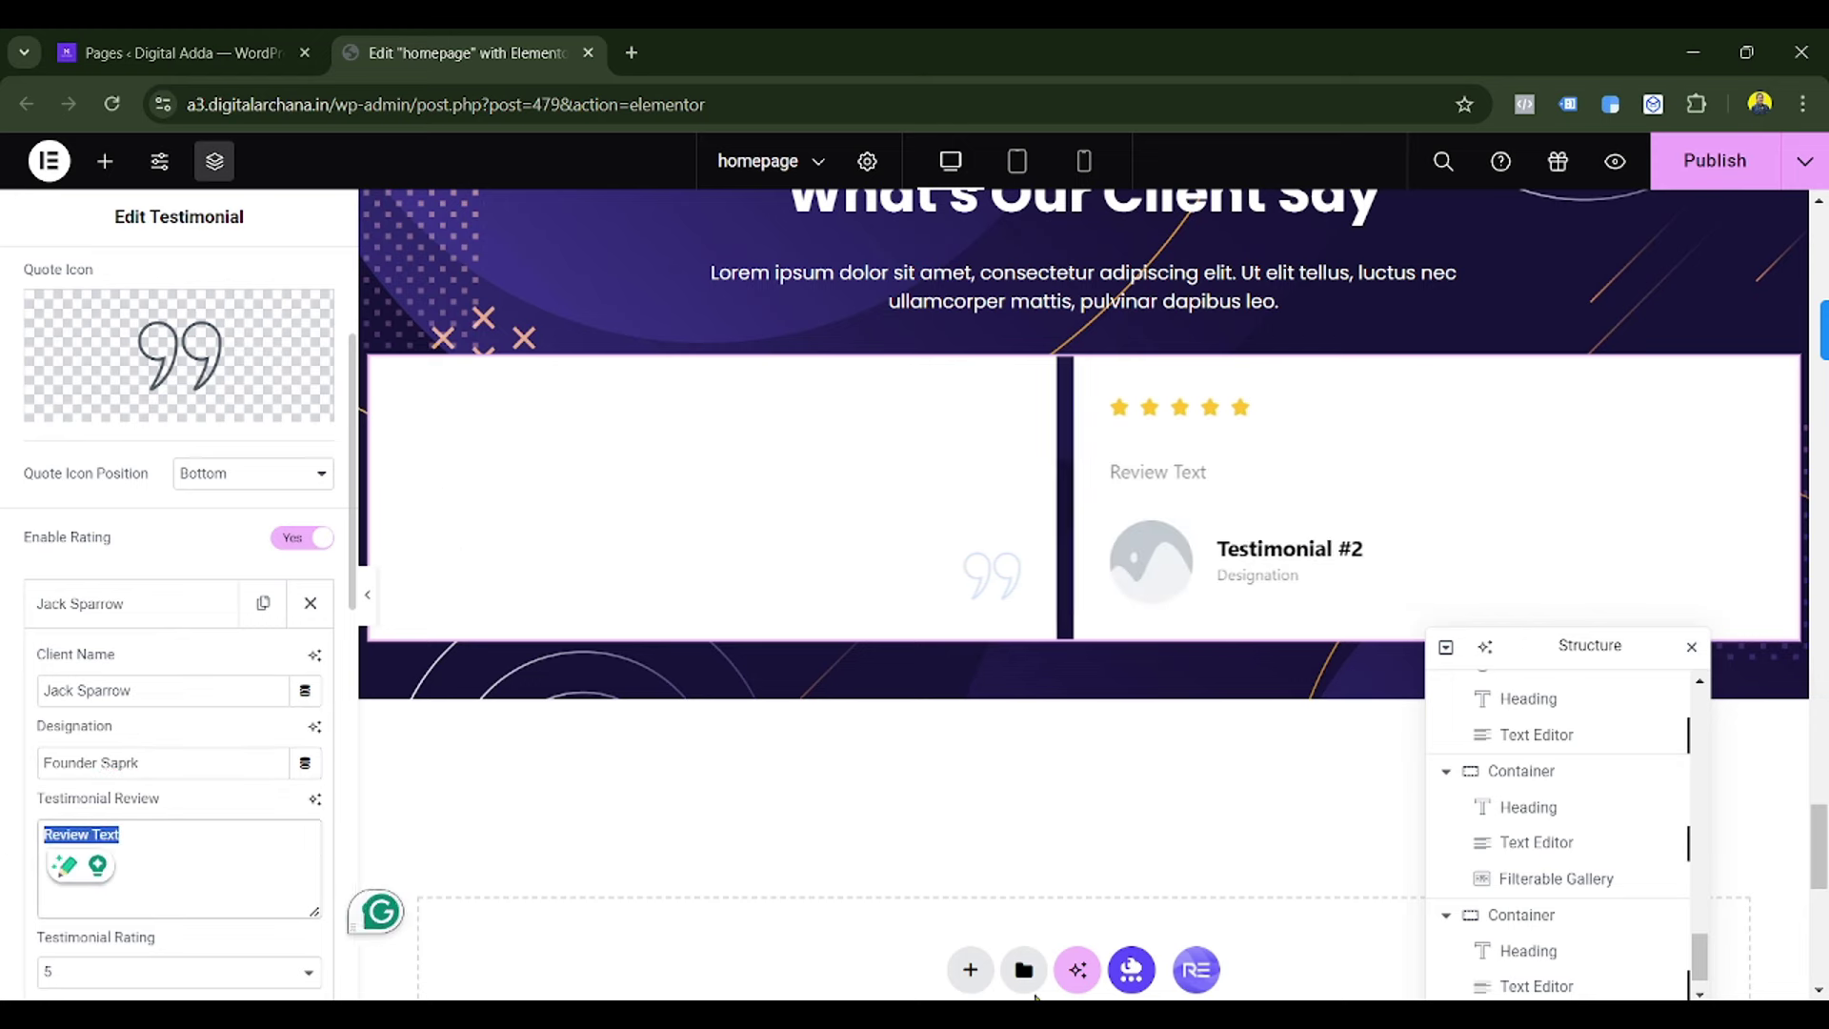
Paste the agency description copied from ChatGPT as the first review.
key("alt+Tab")
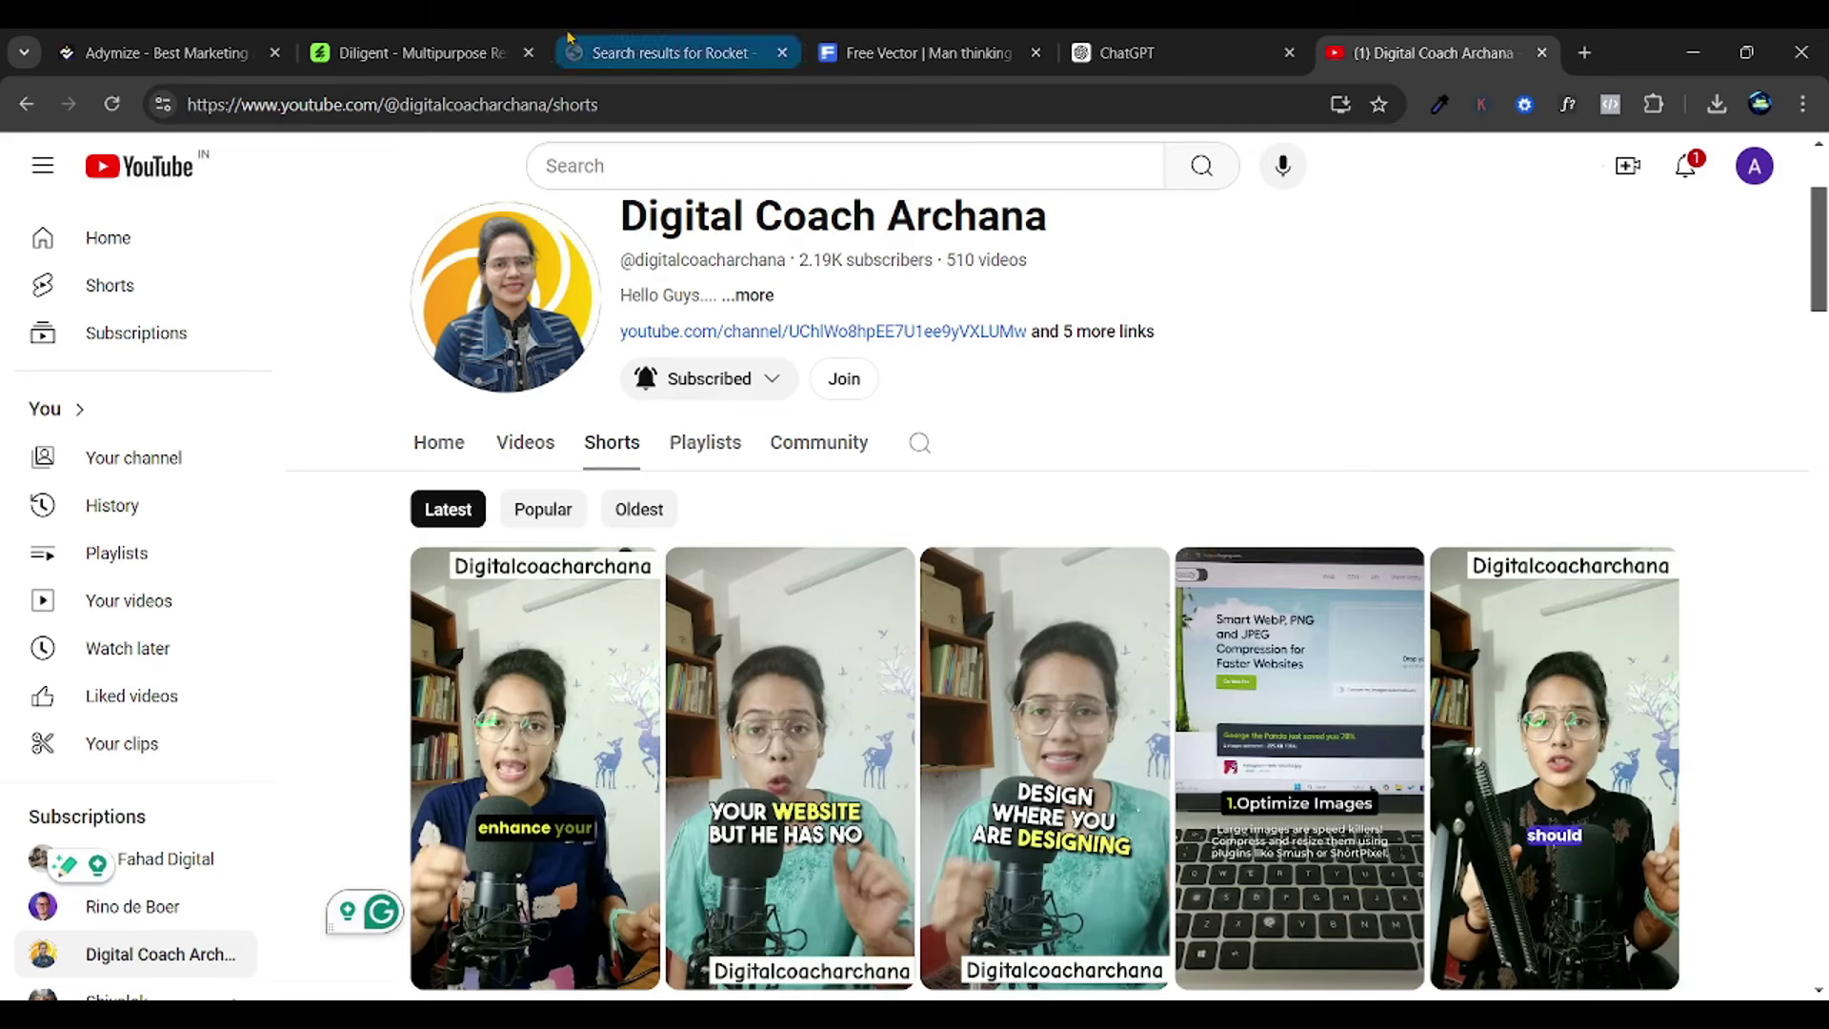
left_click(1097, 52)
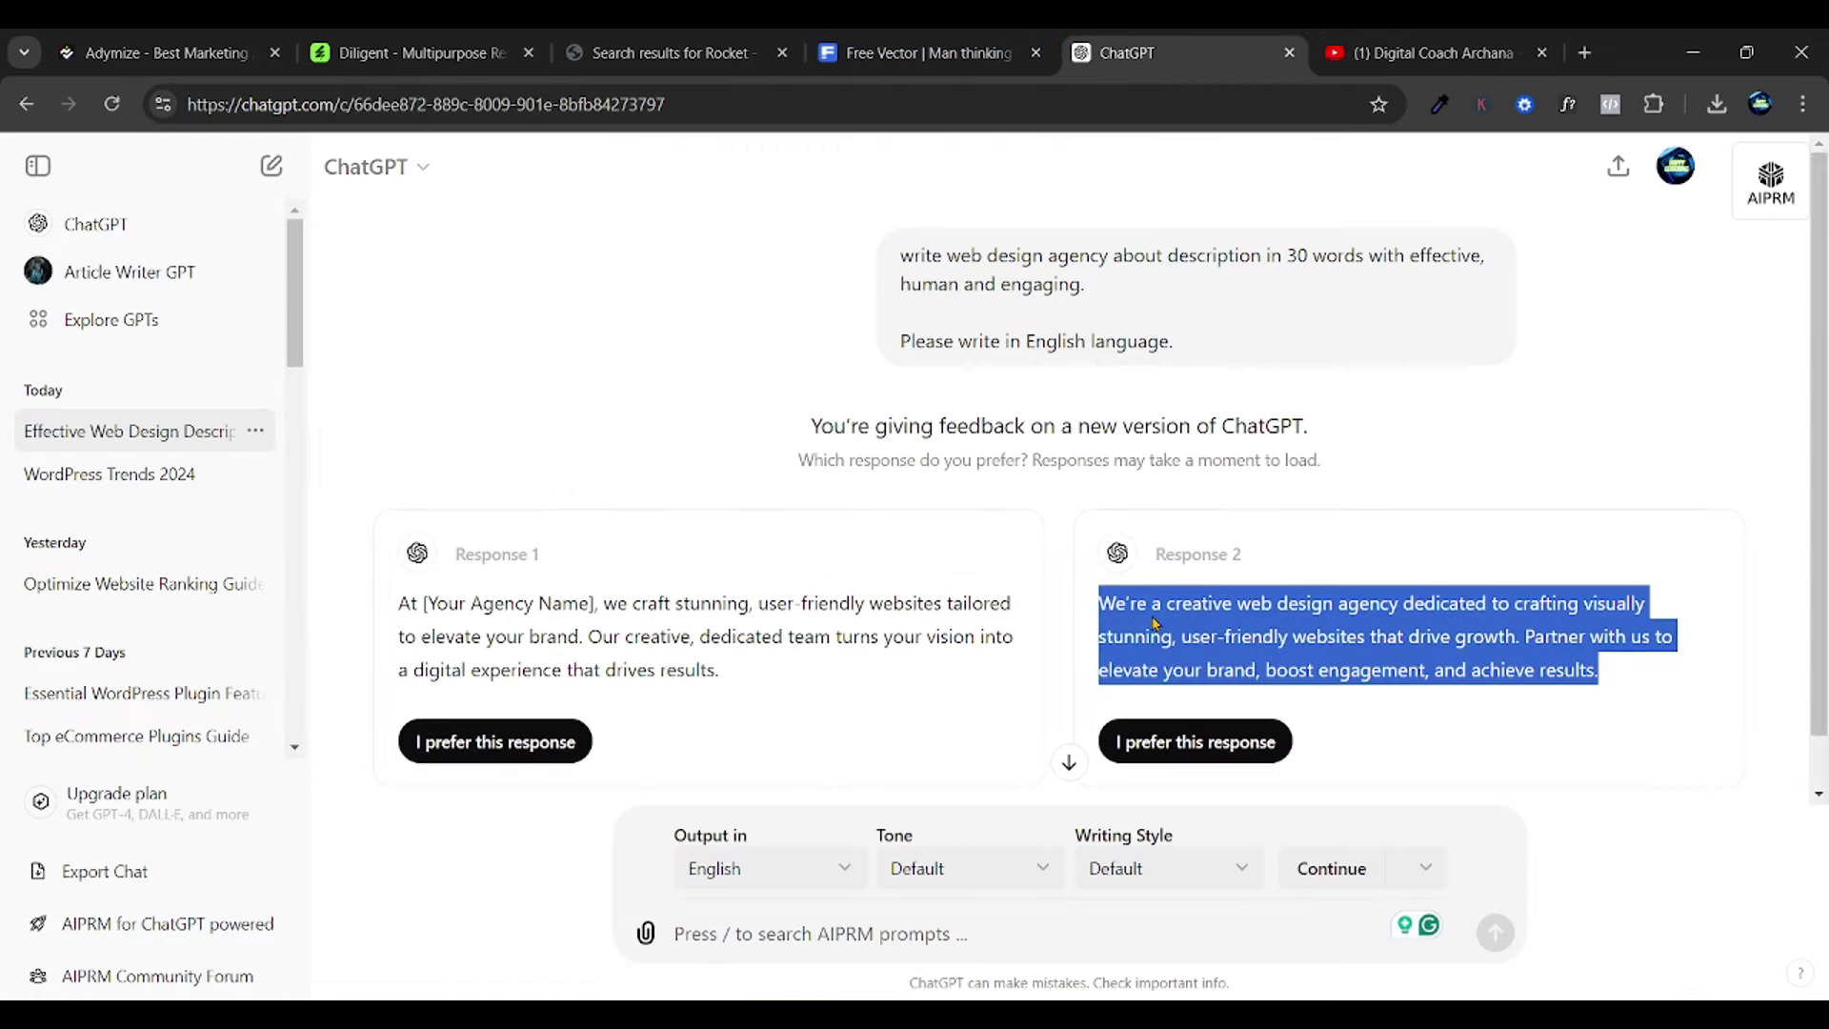
key("alt+Tab")
left_click_drag(43, 836, 163, 816)
type("We're a creative web design agency dedicated to crafting visually stunning, user-friendly websites that drive growth. Partner with us to elevate your brand, boost engagement, and achieve results.")
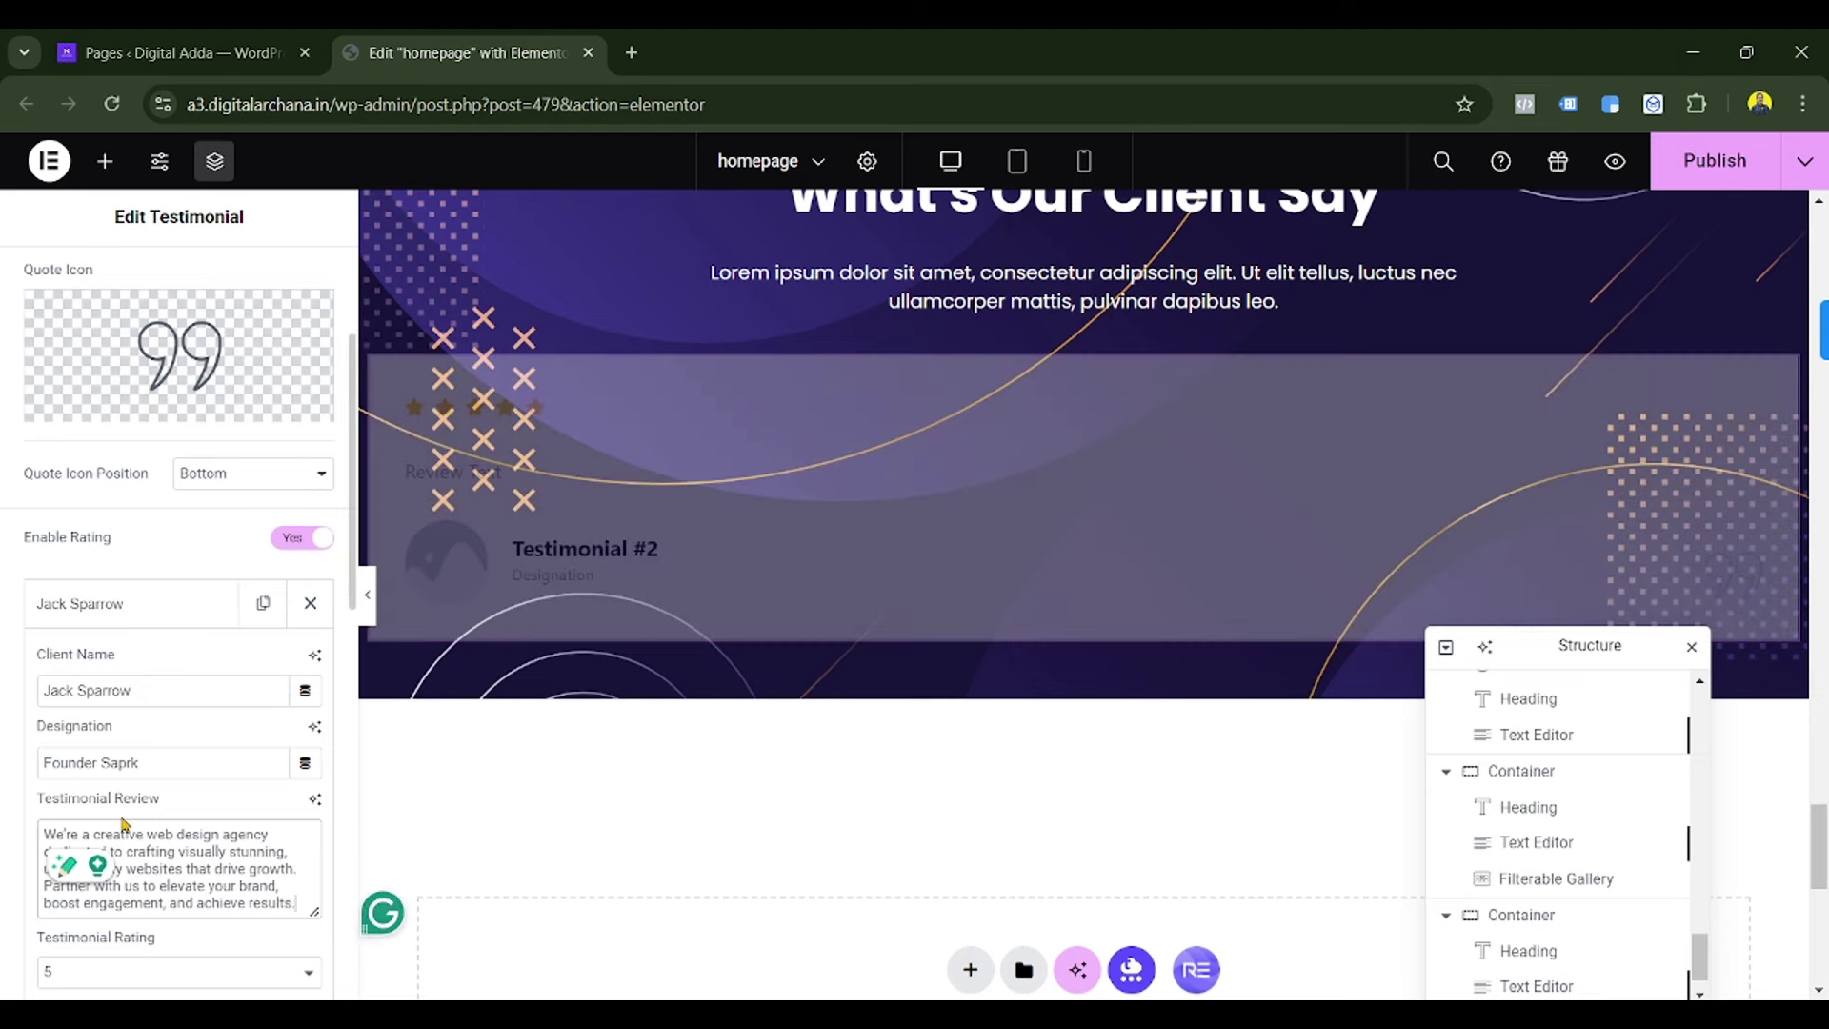
Set the smiling man's photo, Mask-Group-1.png, as the first testimonial's client avatar.
left_click(162, 615)
left_click(162, 615)
scroll(155, 793, "down", 3)
scroll(155, 793, "down", 1)
left_click(166, 688)
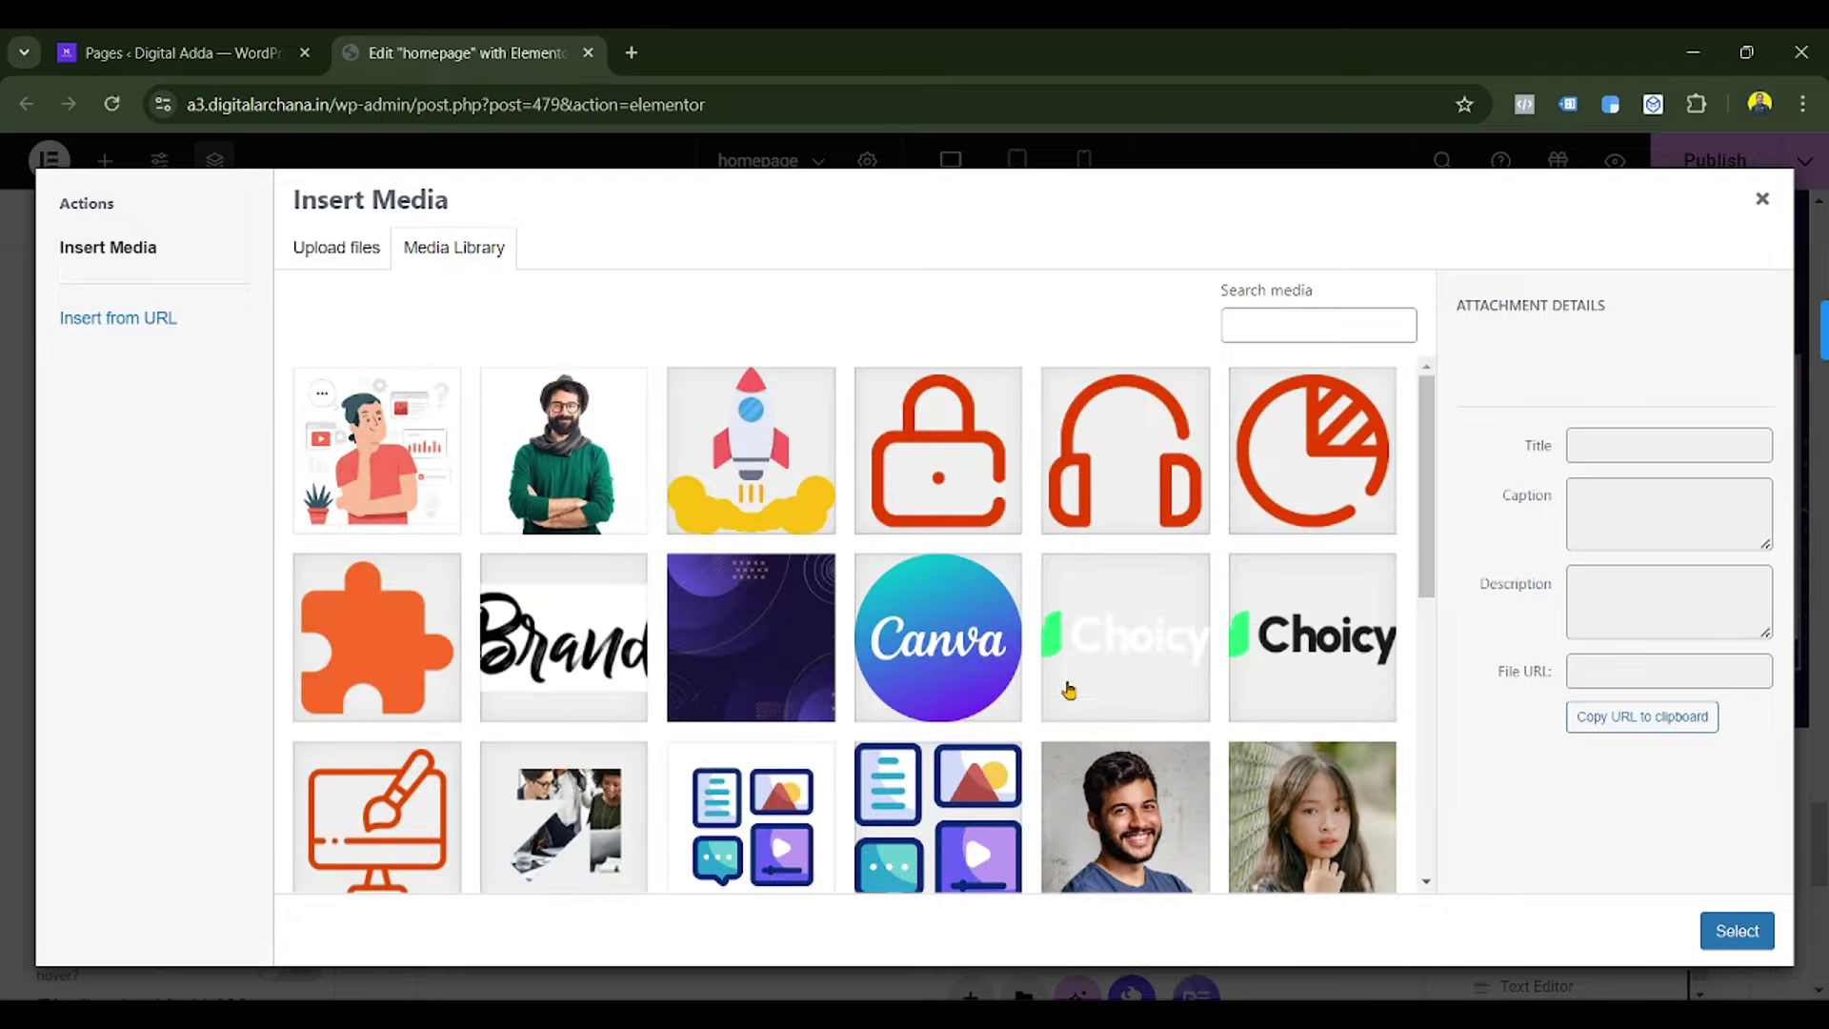
scroll(1070, 686, "down", 3)
left_click(1127, 795)
left_click(1126, 492)
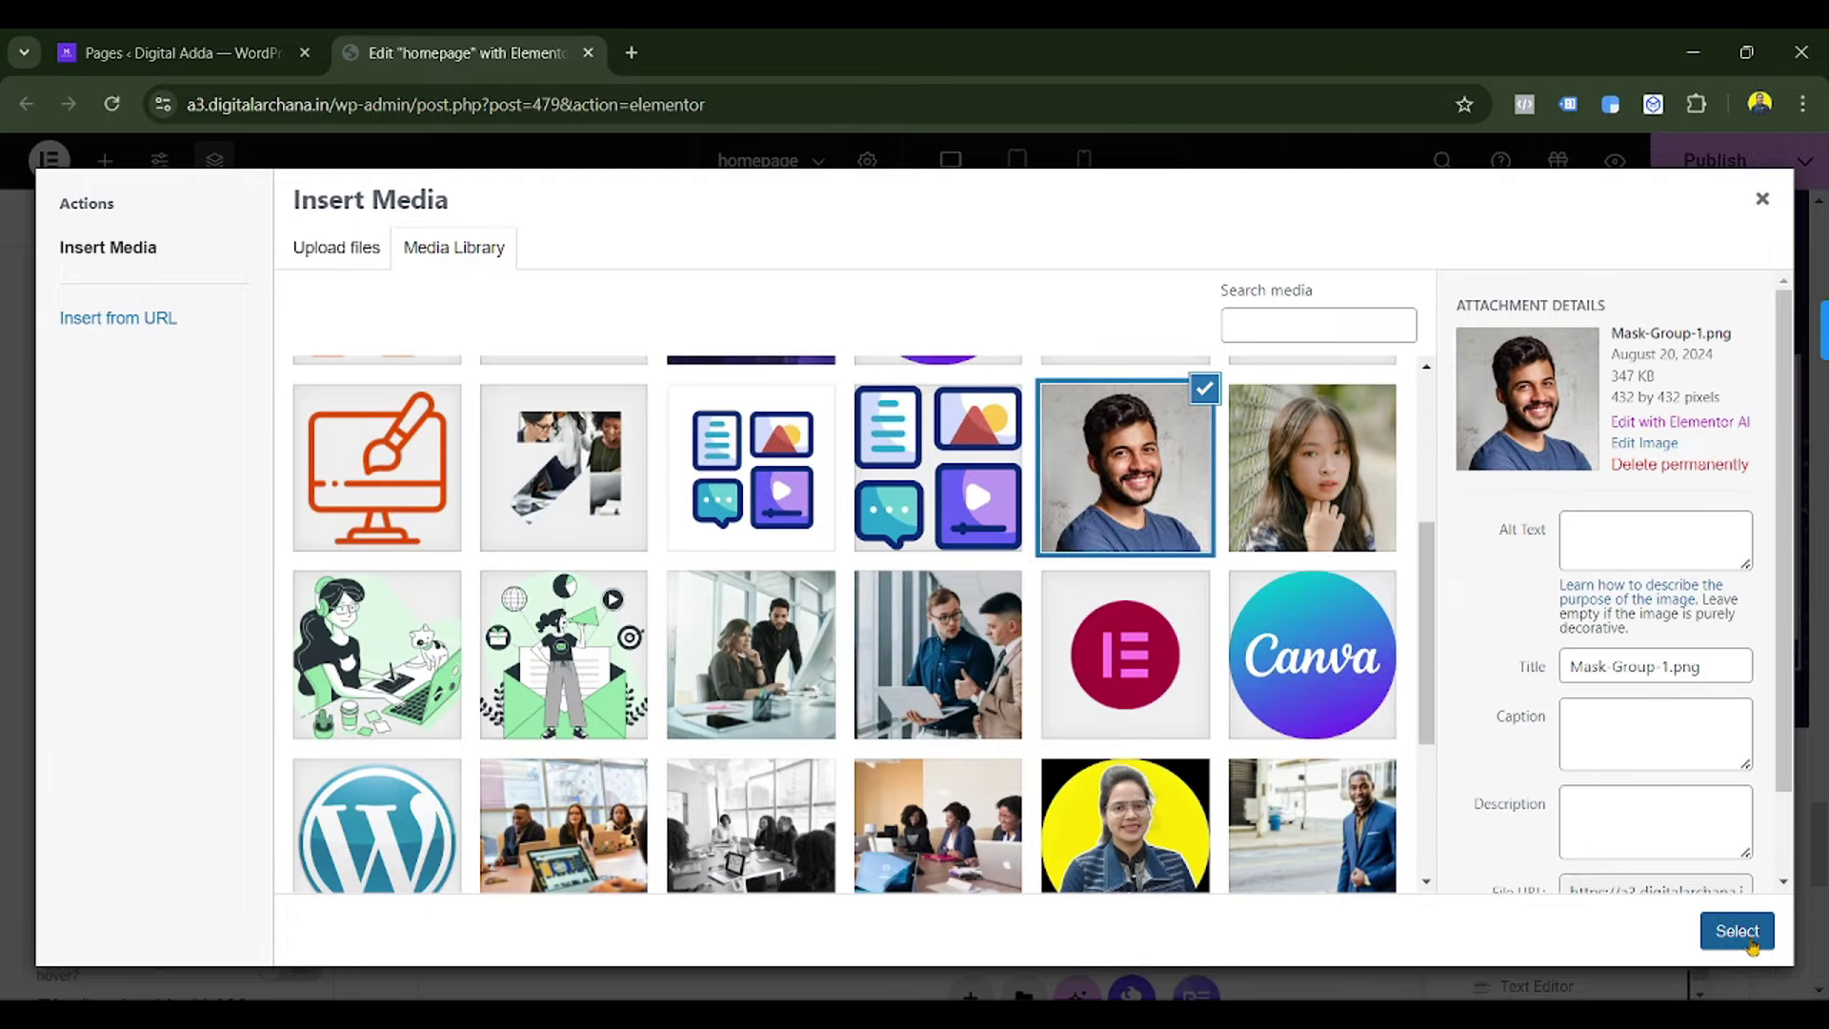
left_click(1748, 943)
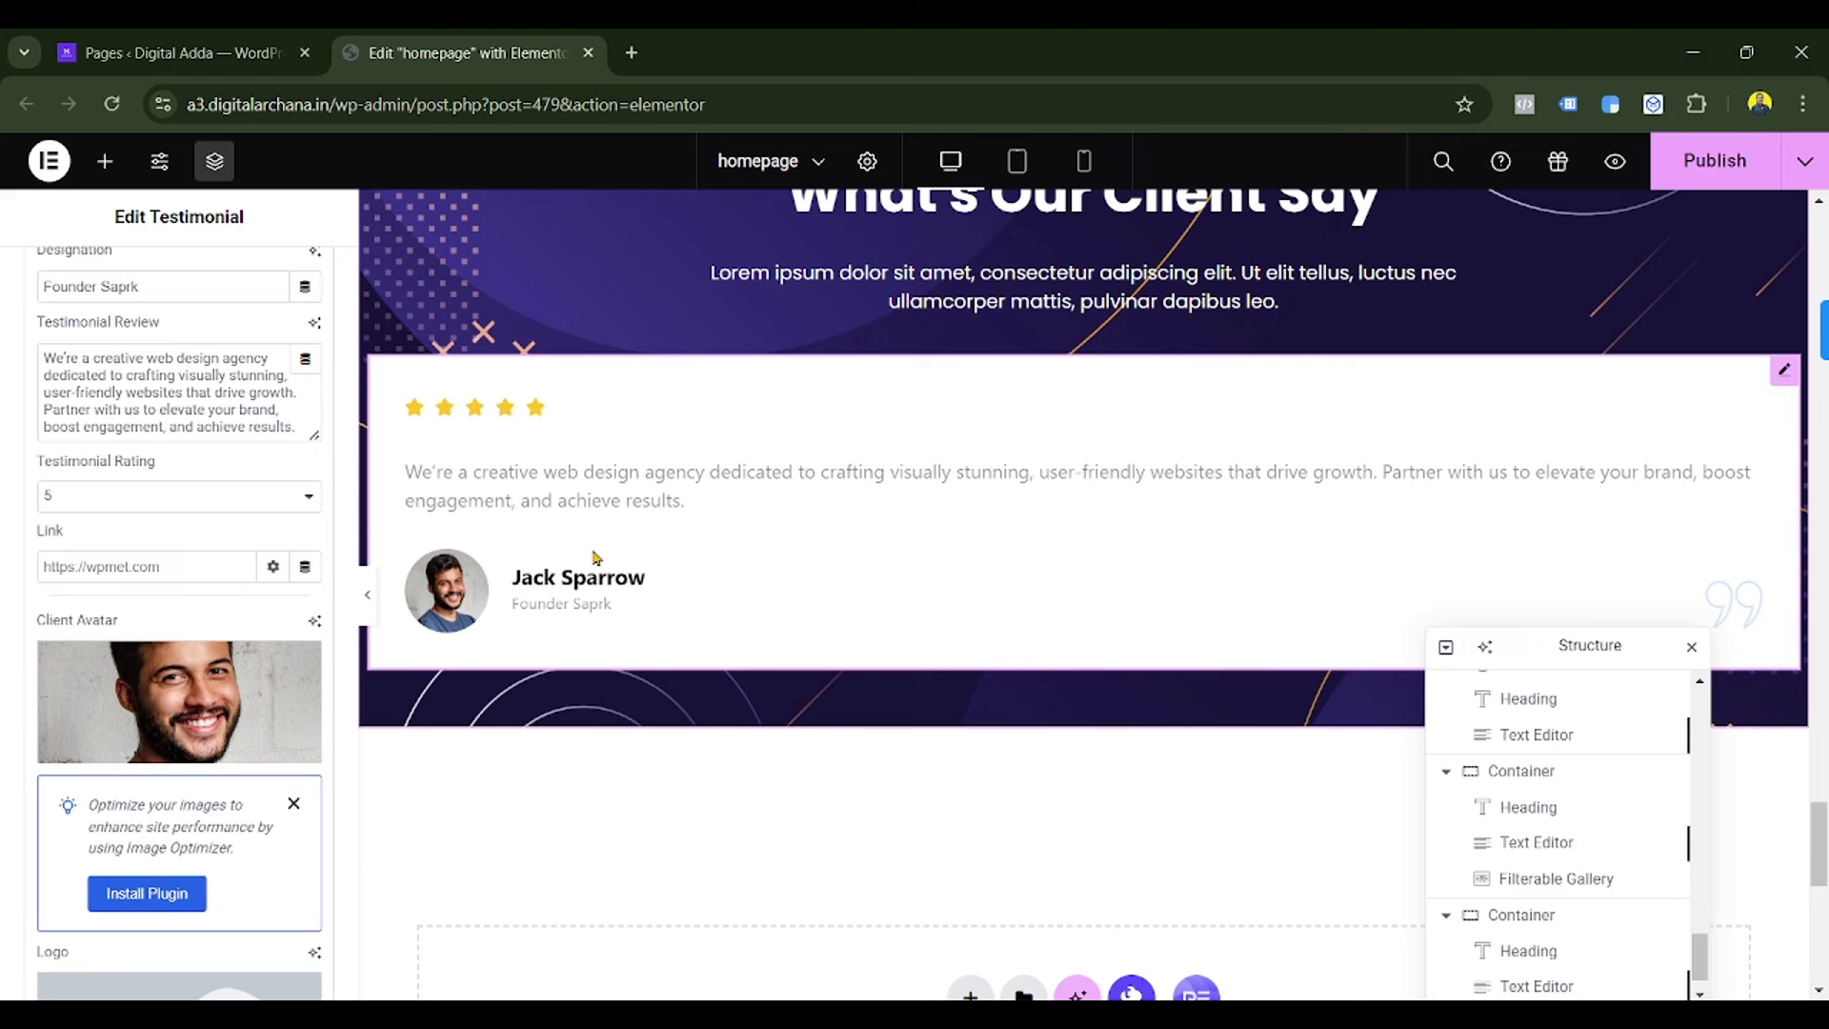
scroll(181, 657, "down", 4)
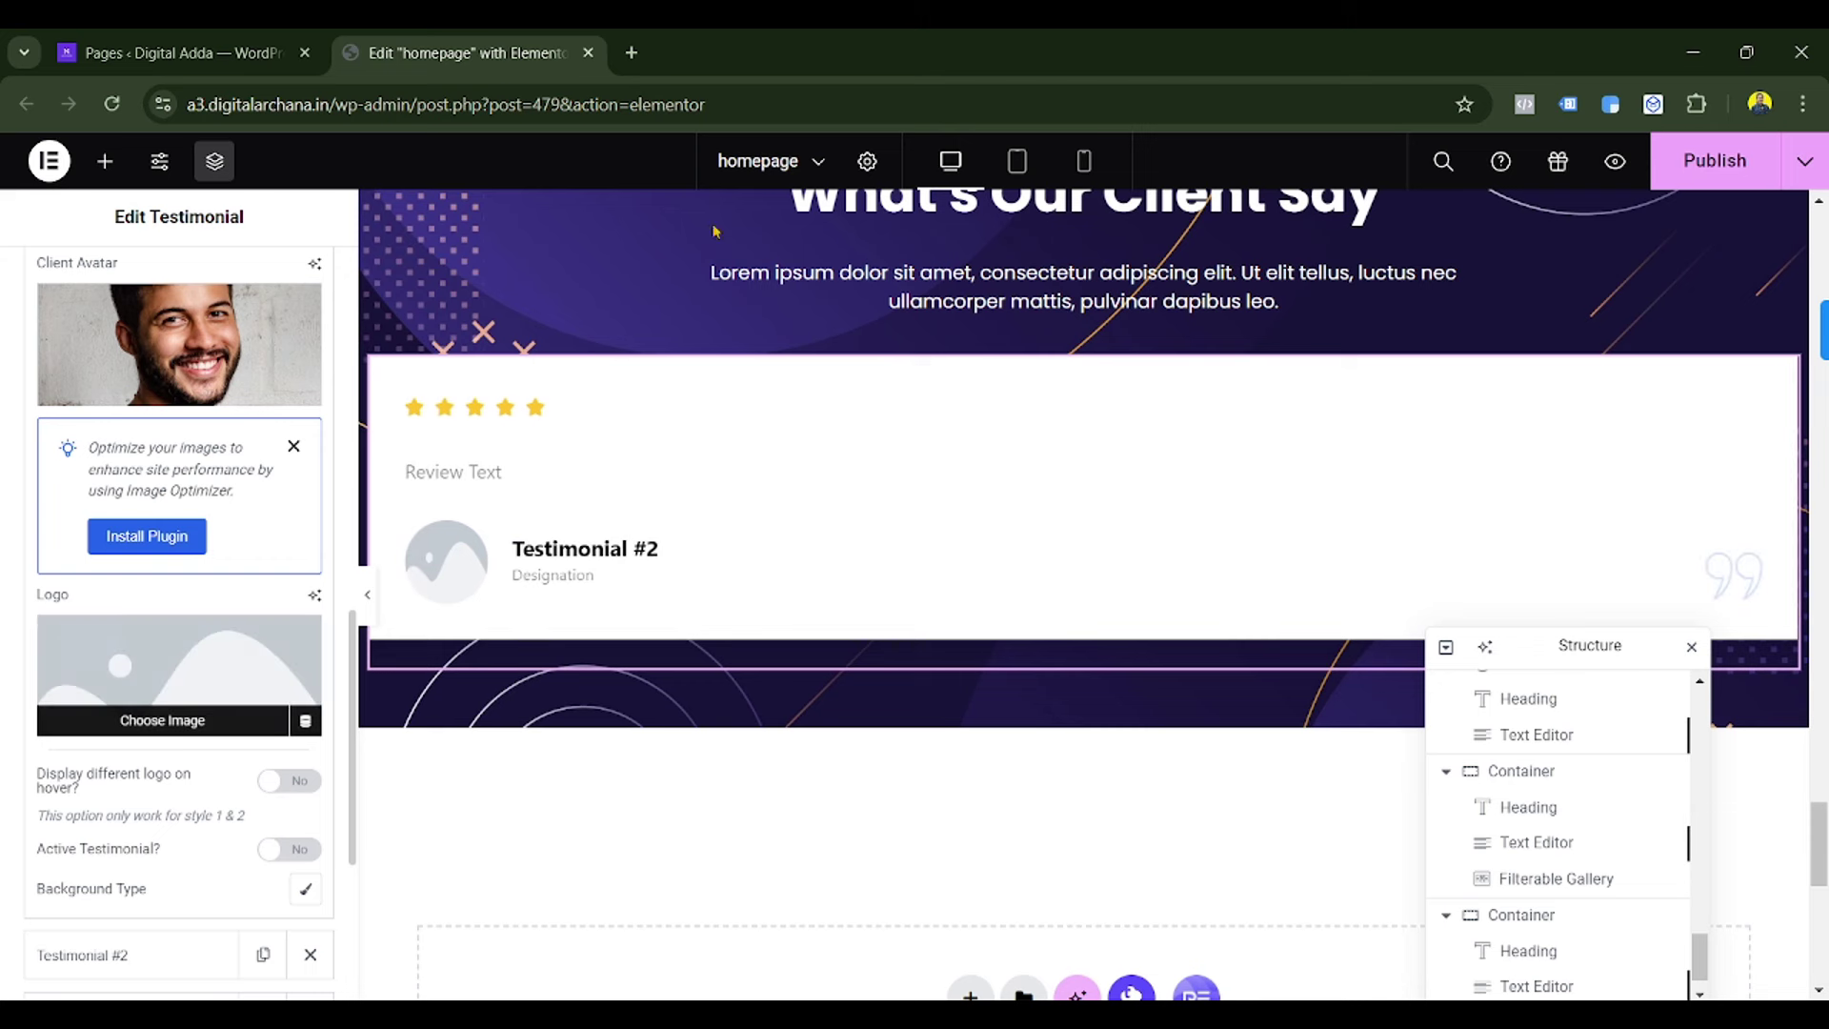
scroll(266, 444, "up", 4)
scroll(266, 444, "up", 5)
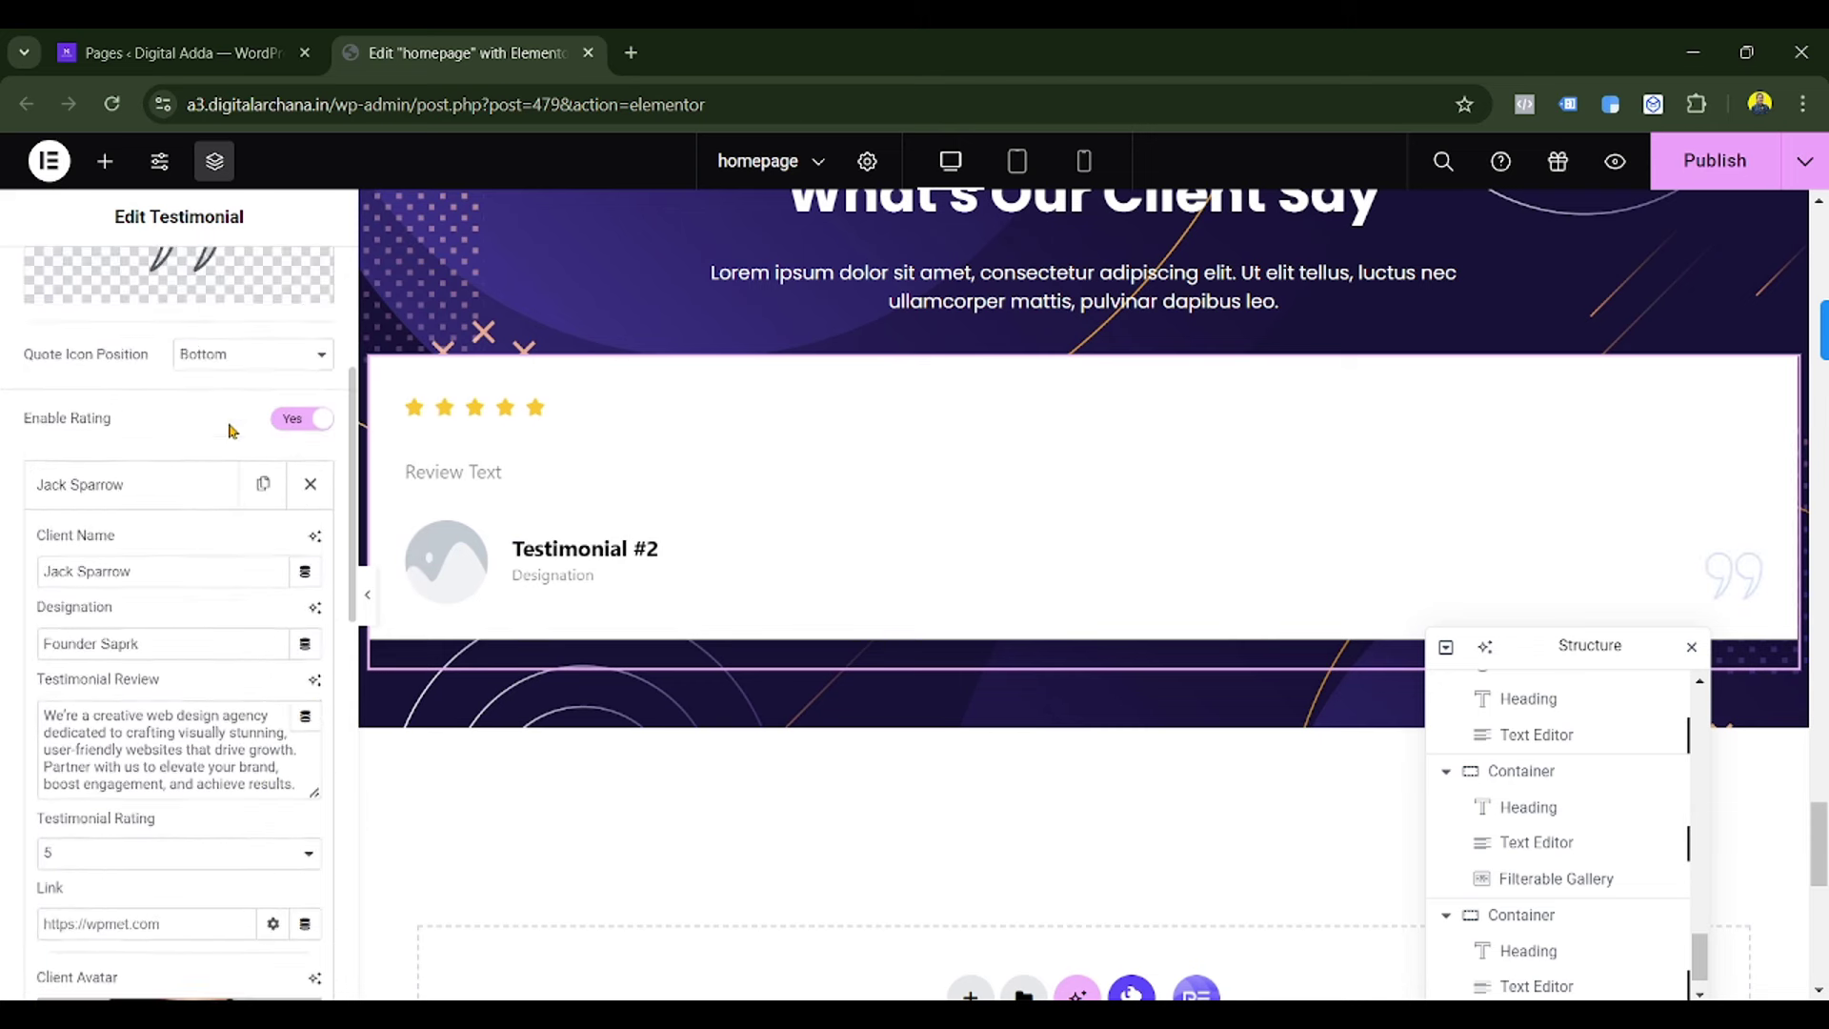
left_click(168, 617)
Delete placeholder testimonials #2 and #3 and duplicate the first client's testimonial.
scroll(209, 598, "down", 1)
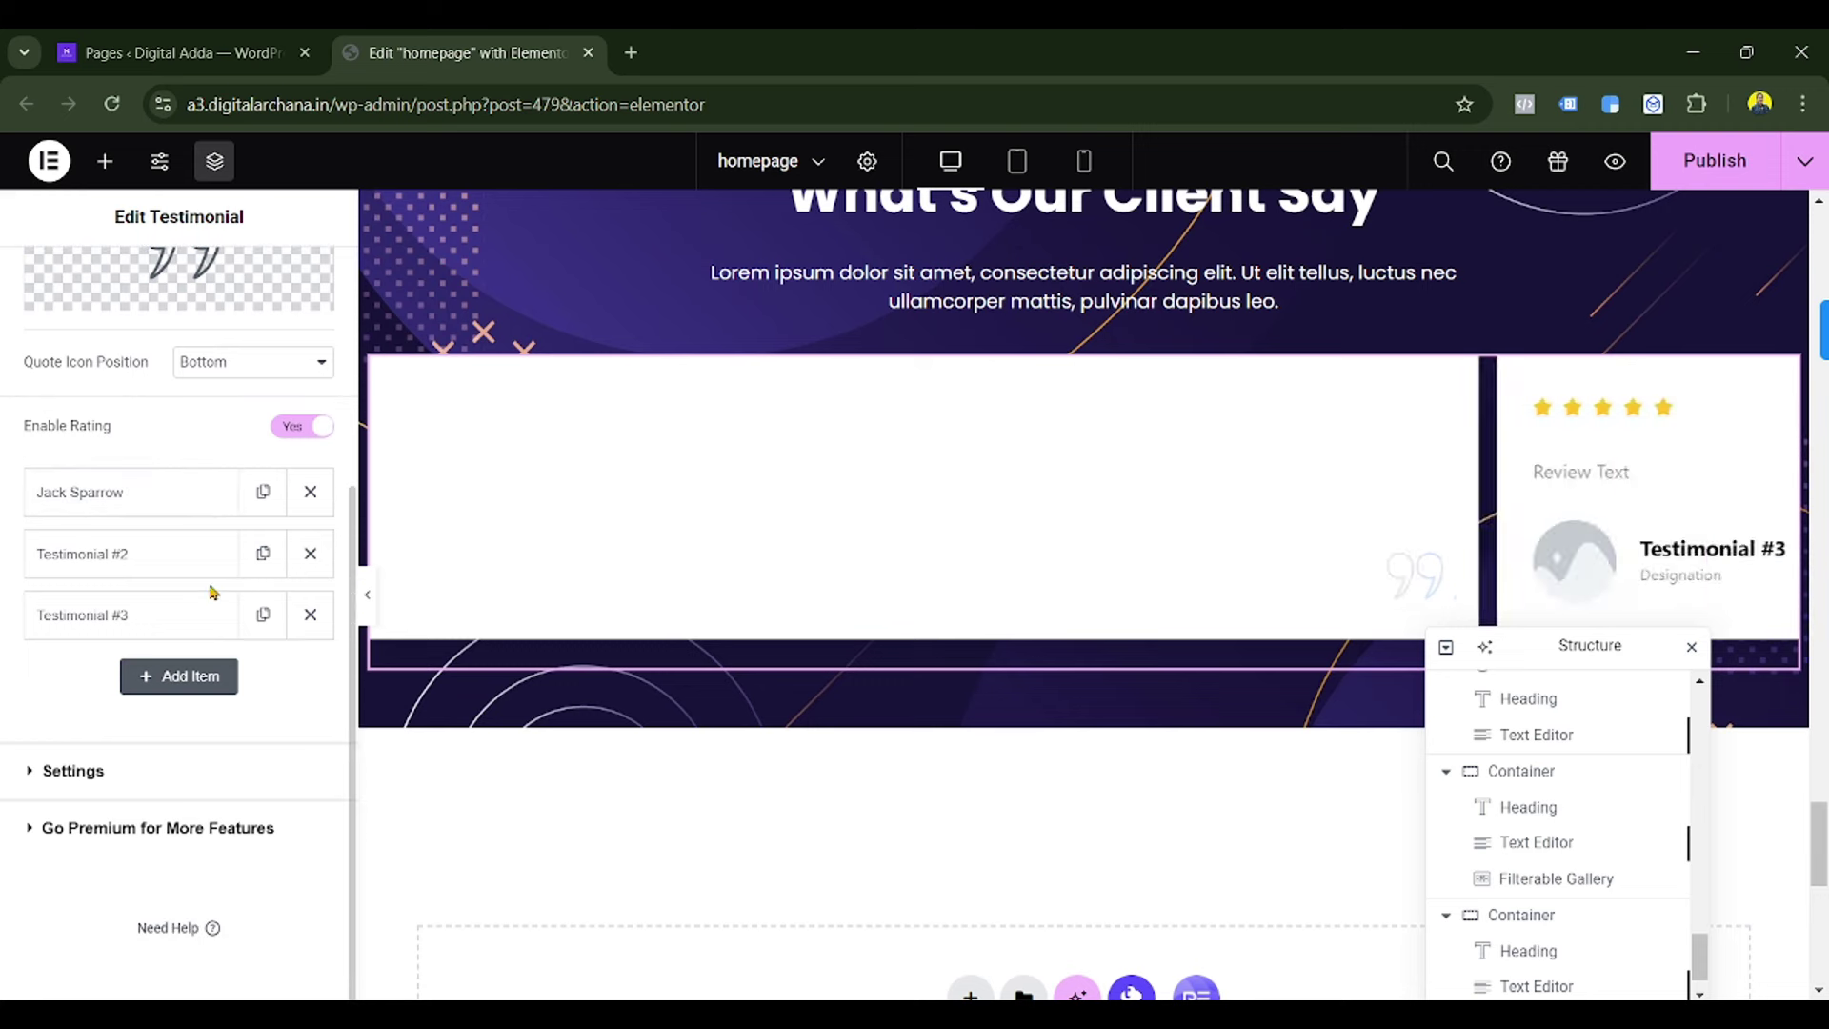
left_click(300, 555)
left_click(308, 554)
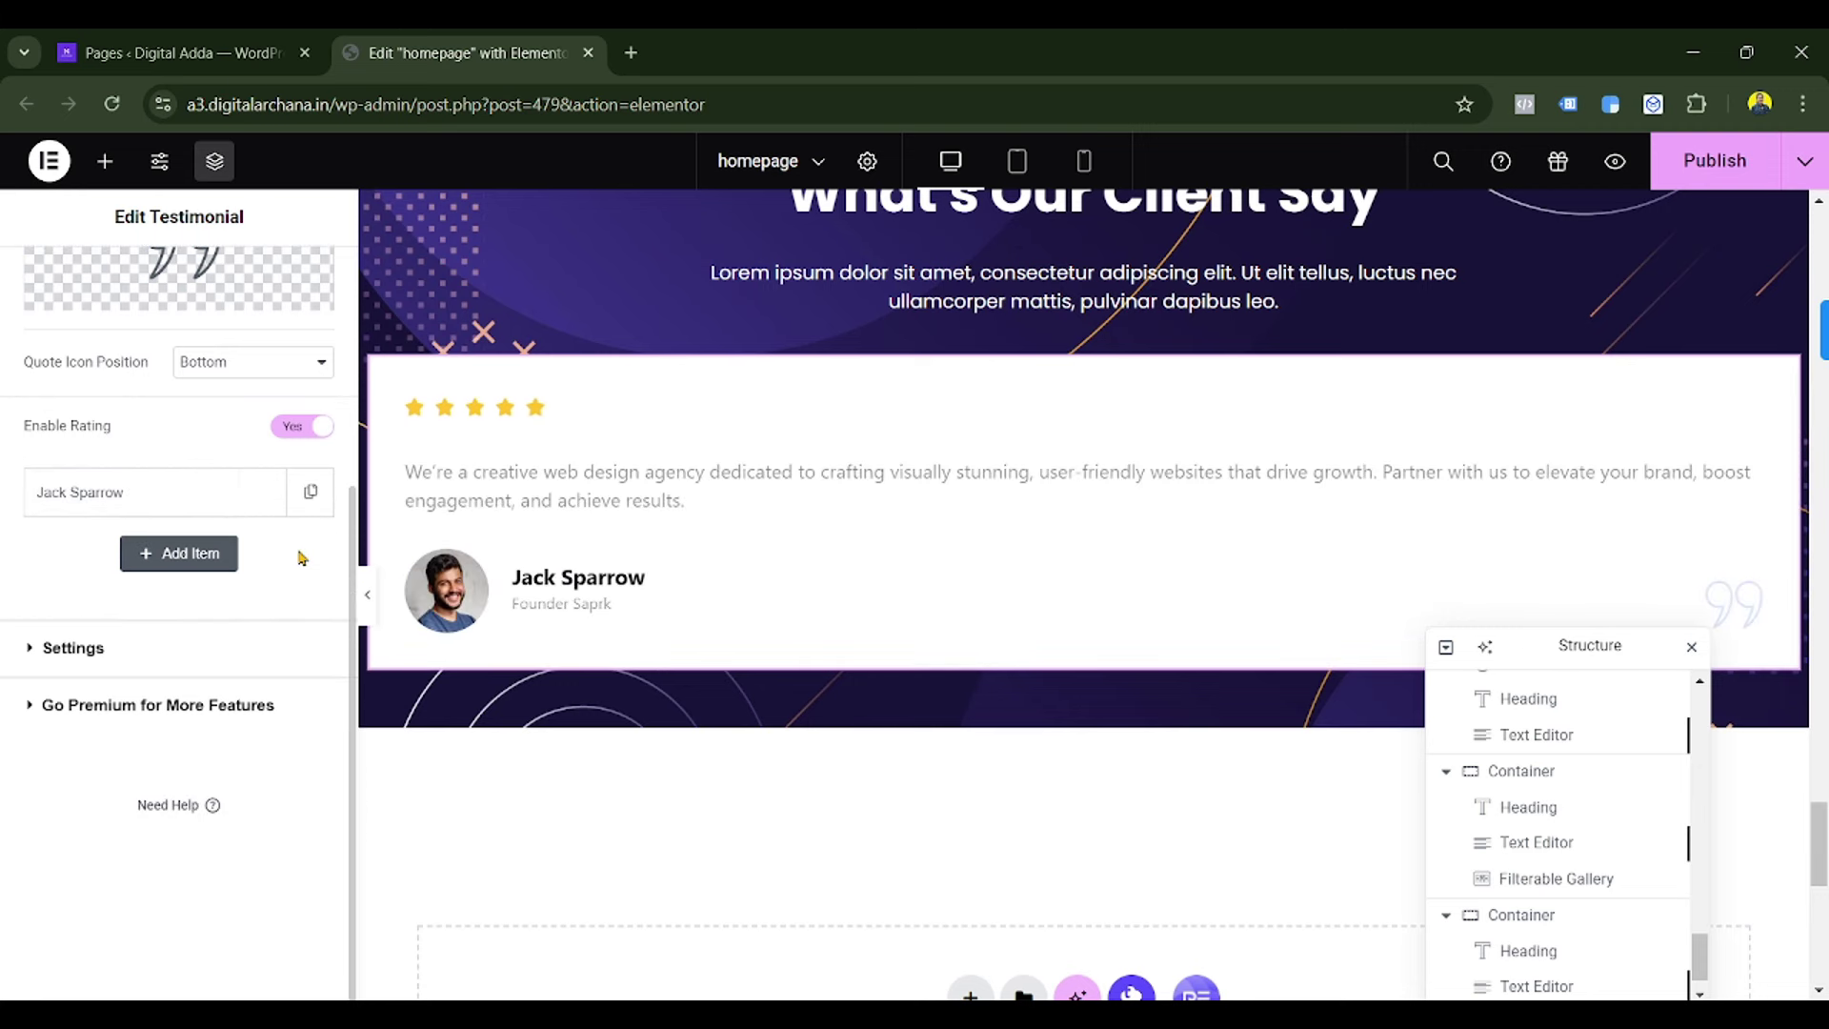
left_click(308, 492)
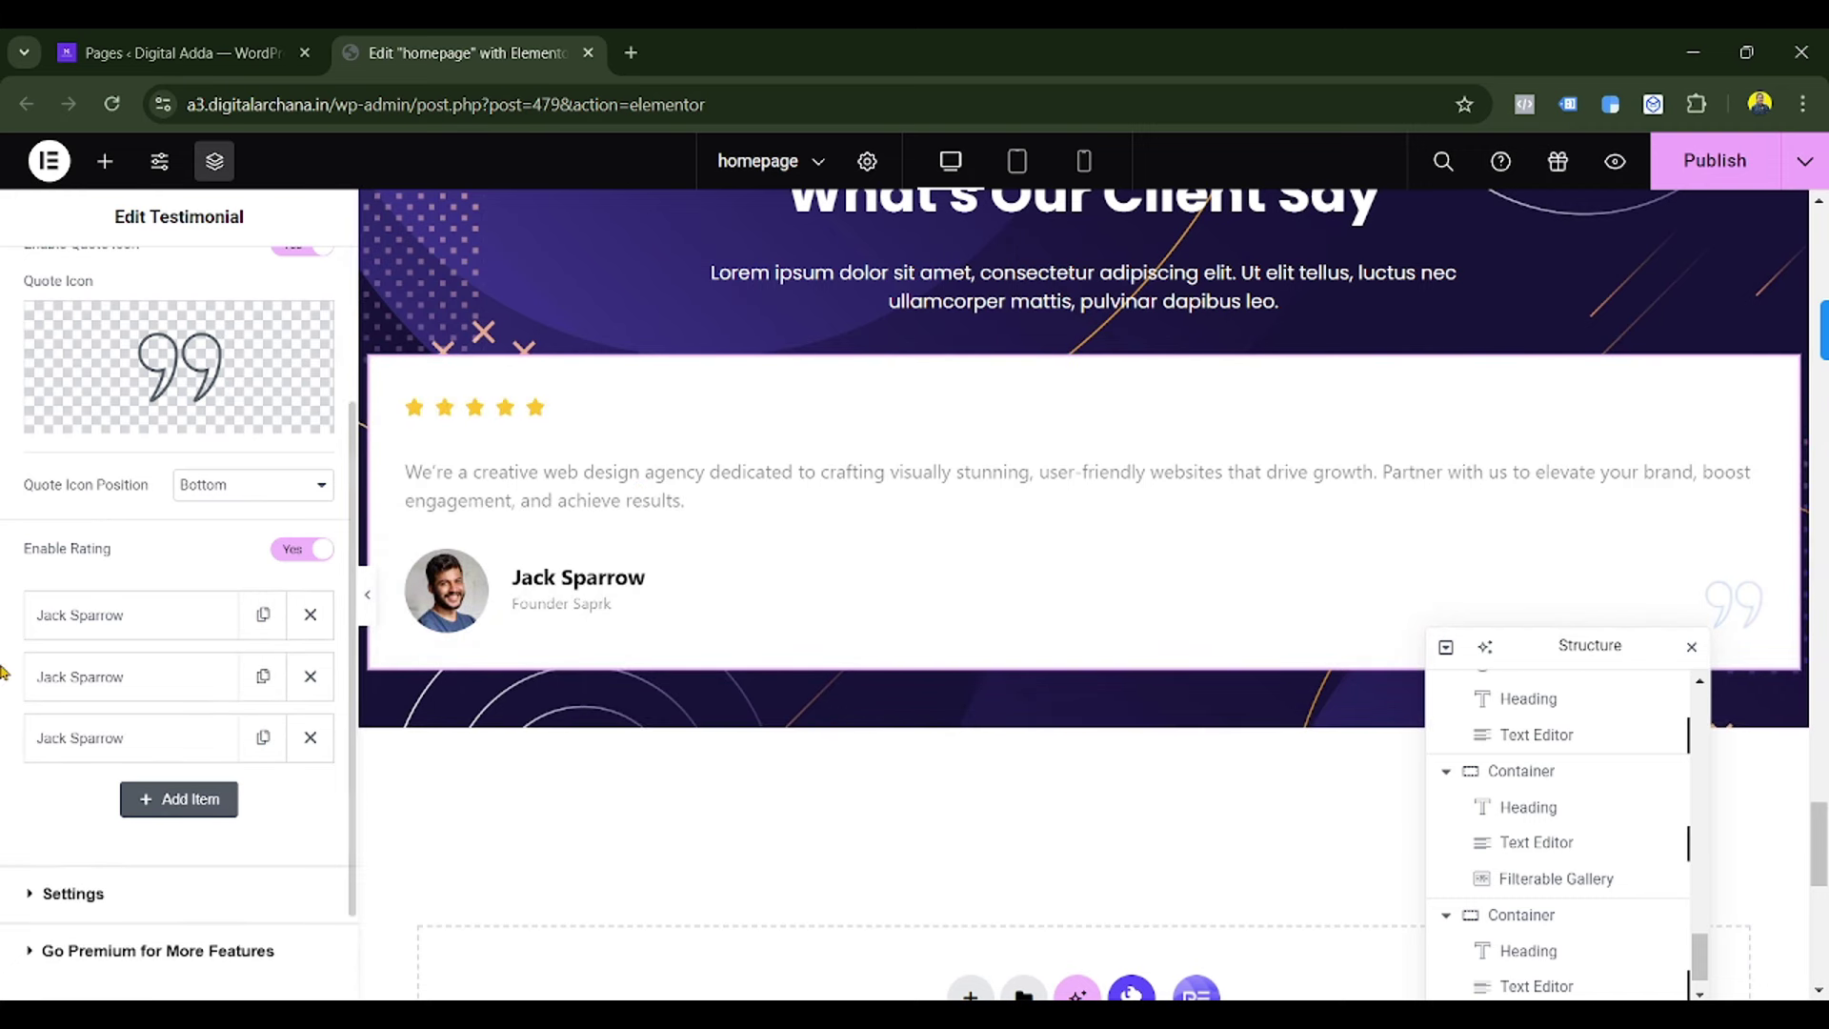
scroll(2, 672, "down", 1)
left_click(162, 793)
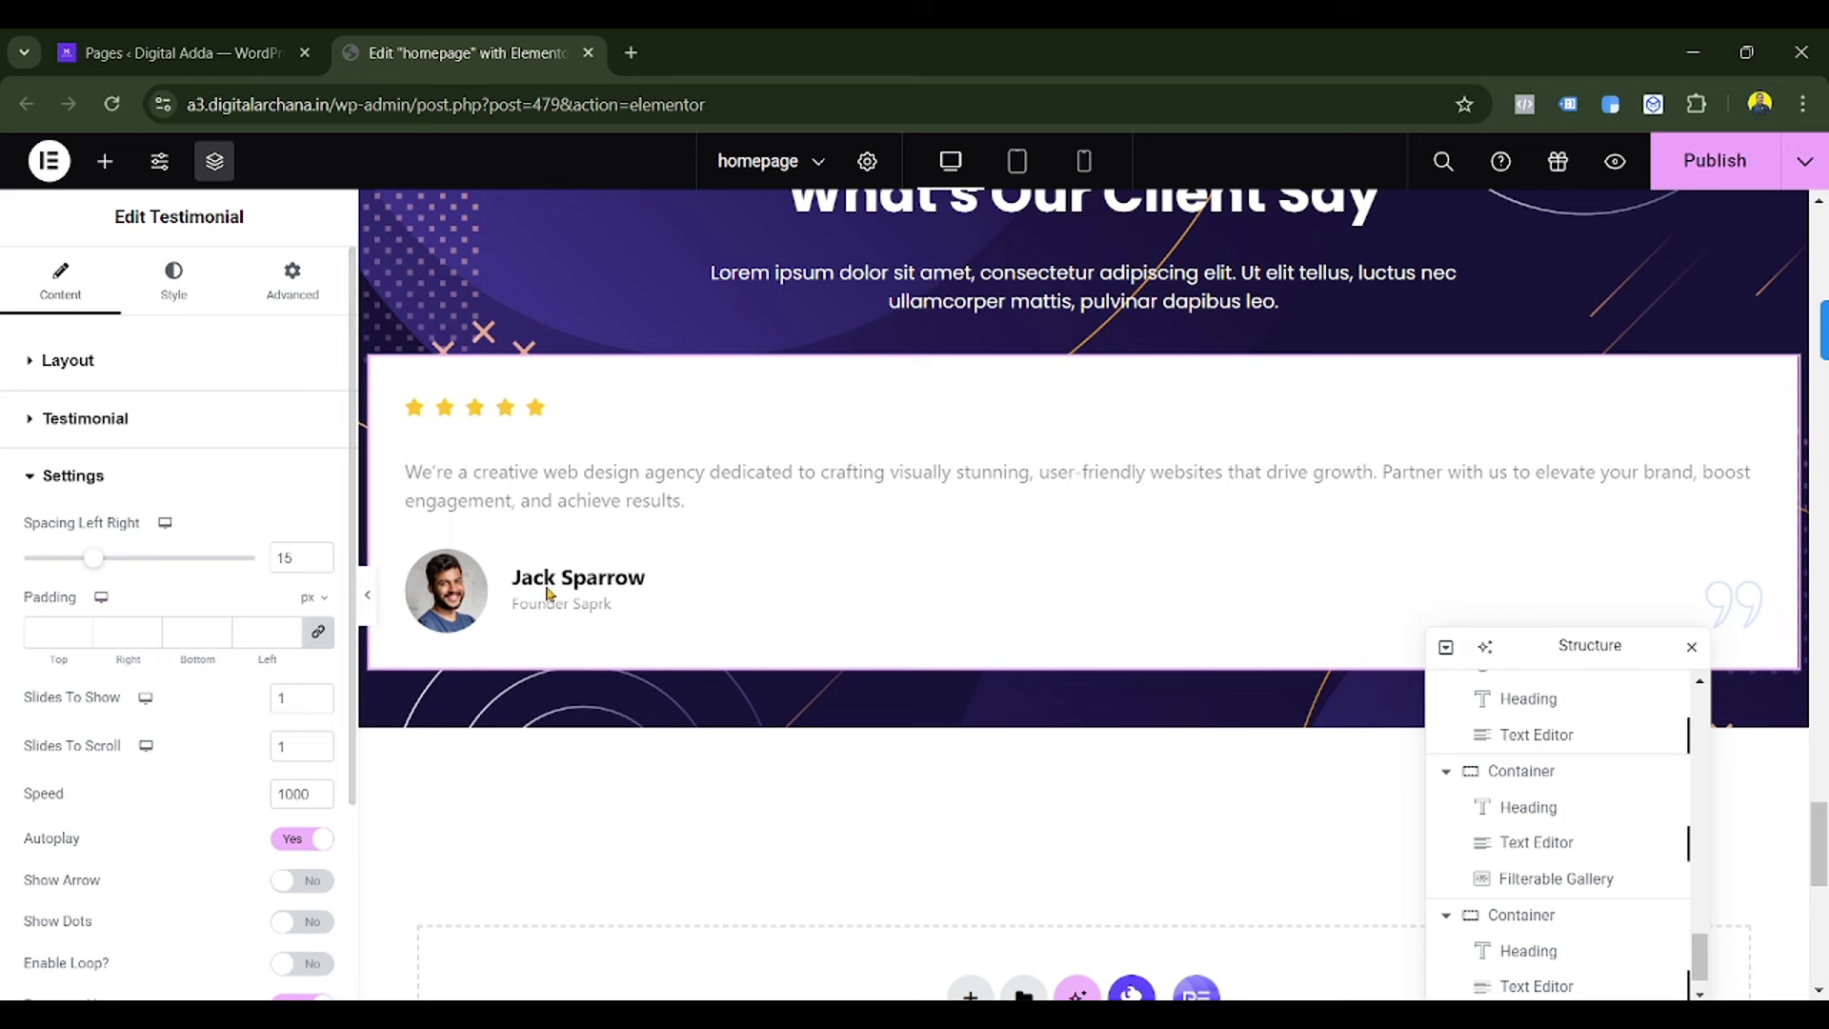
Turn Show Dots on for the carousel while leaving Show Arrow off.
left_click_drag(302, 559, 265, 570)
scroll(230, 663, "down", 1)
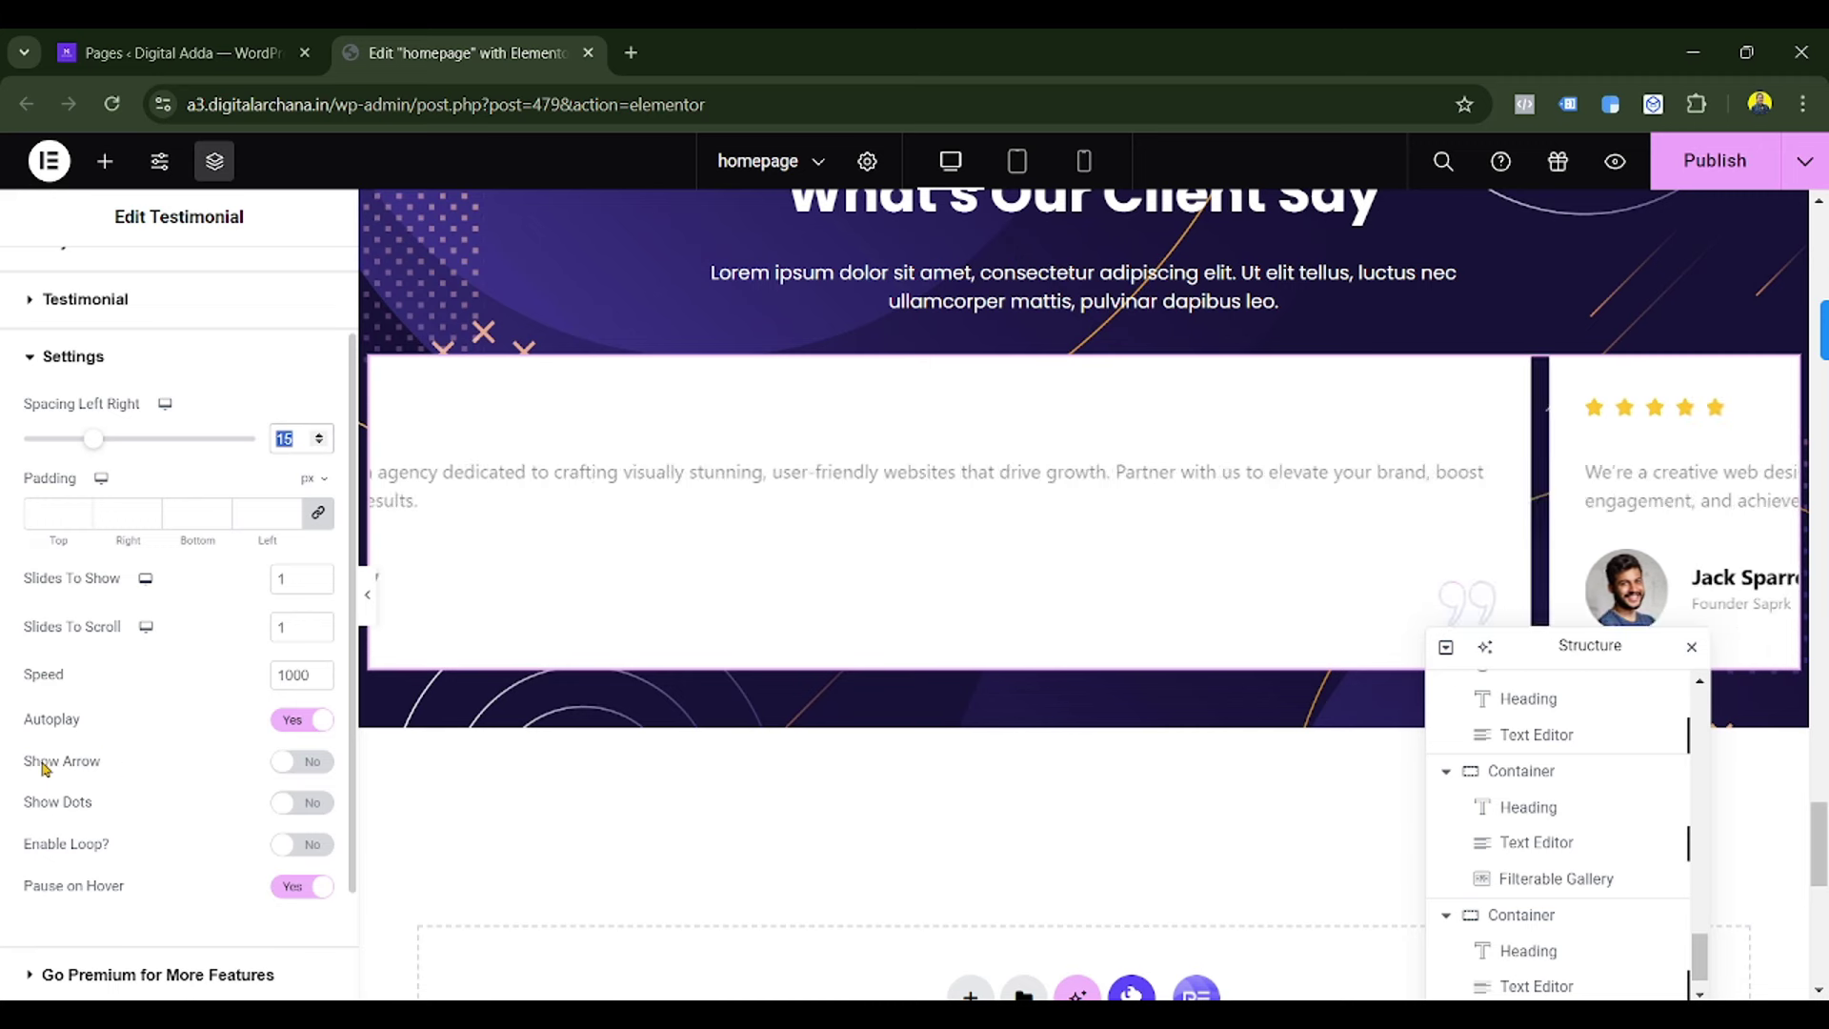
scroll(128, 754, "down", 1)
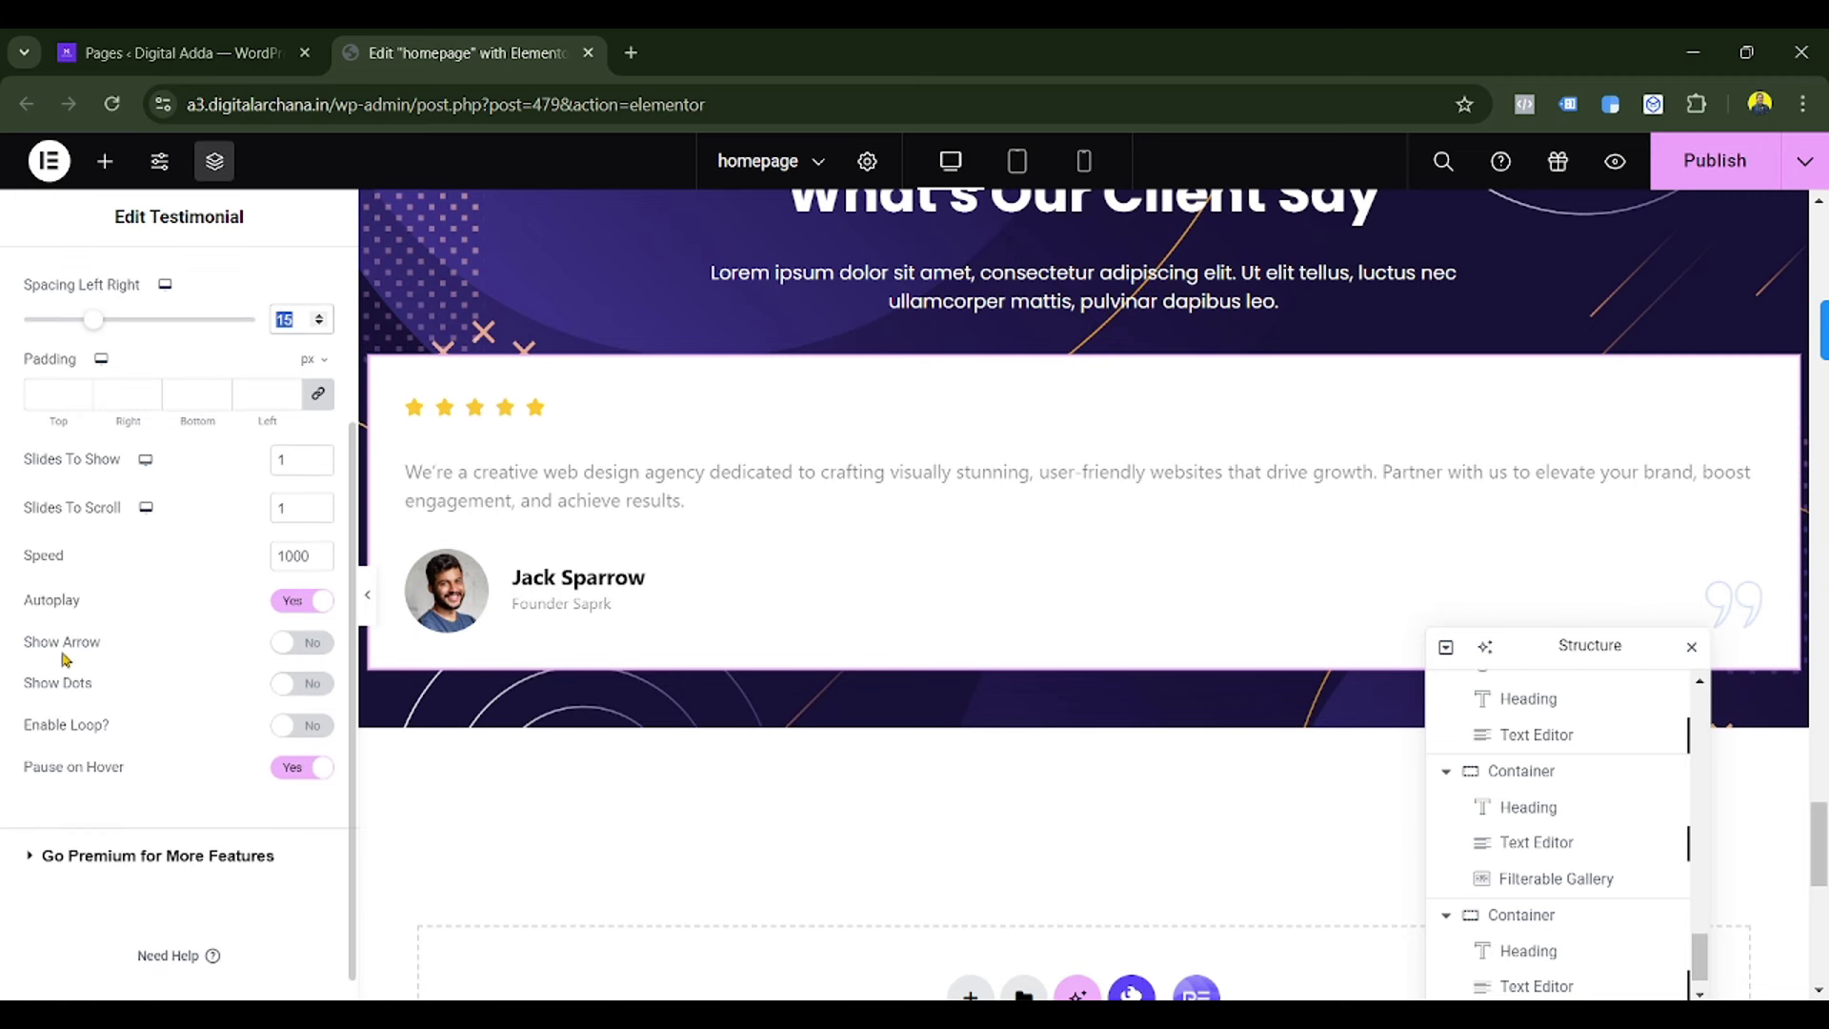
left_click(303, 643)
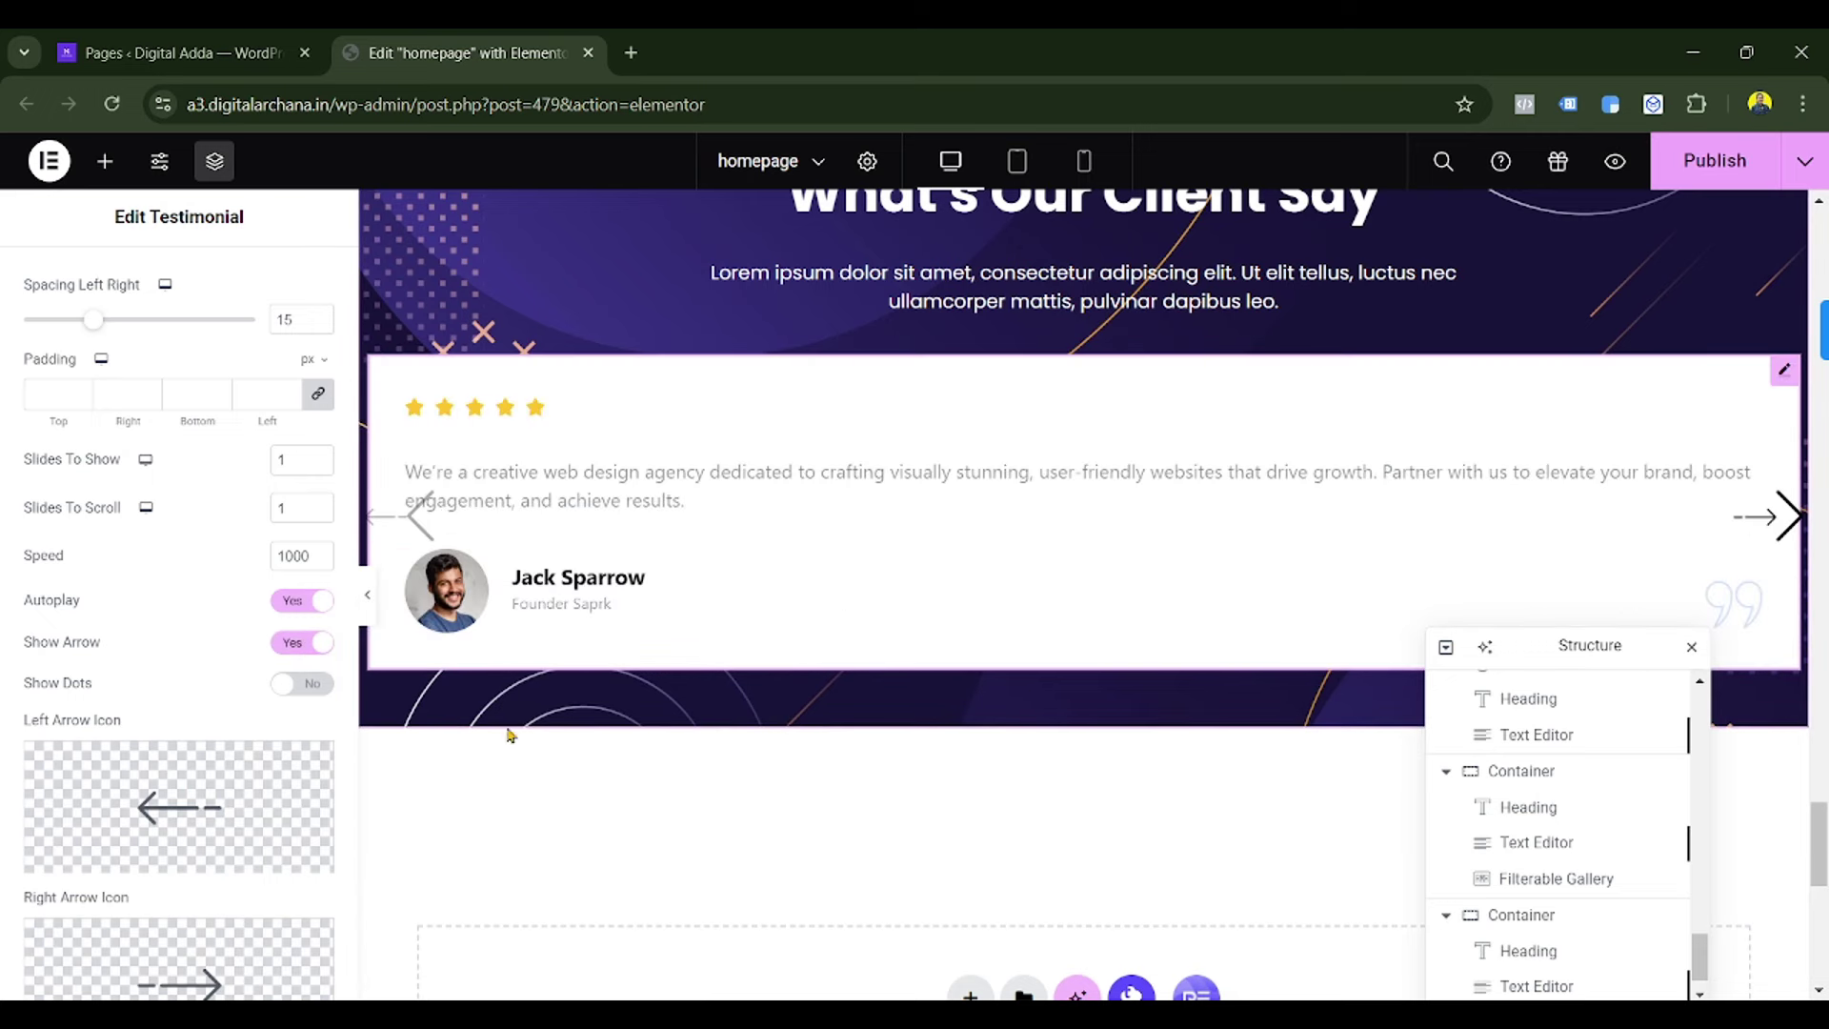
scroll(164, 809, "down", 1)
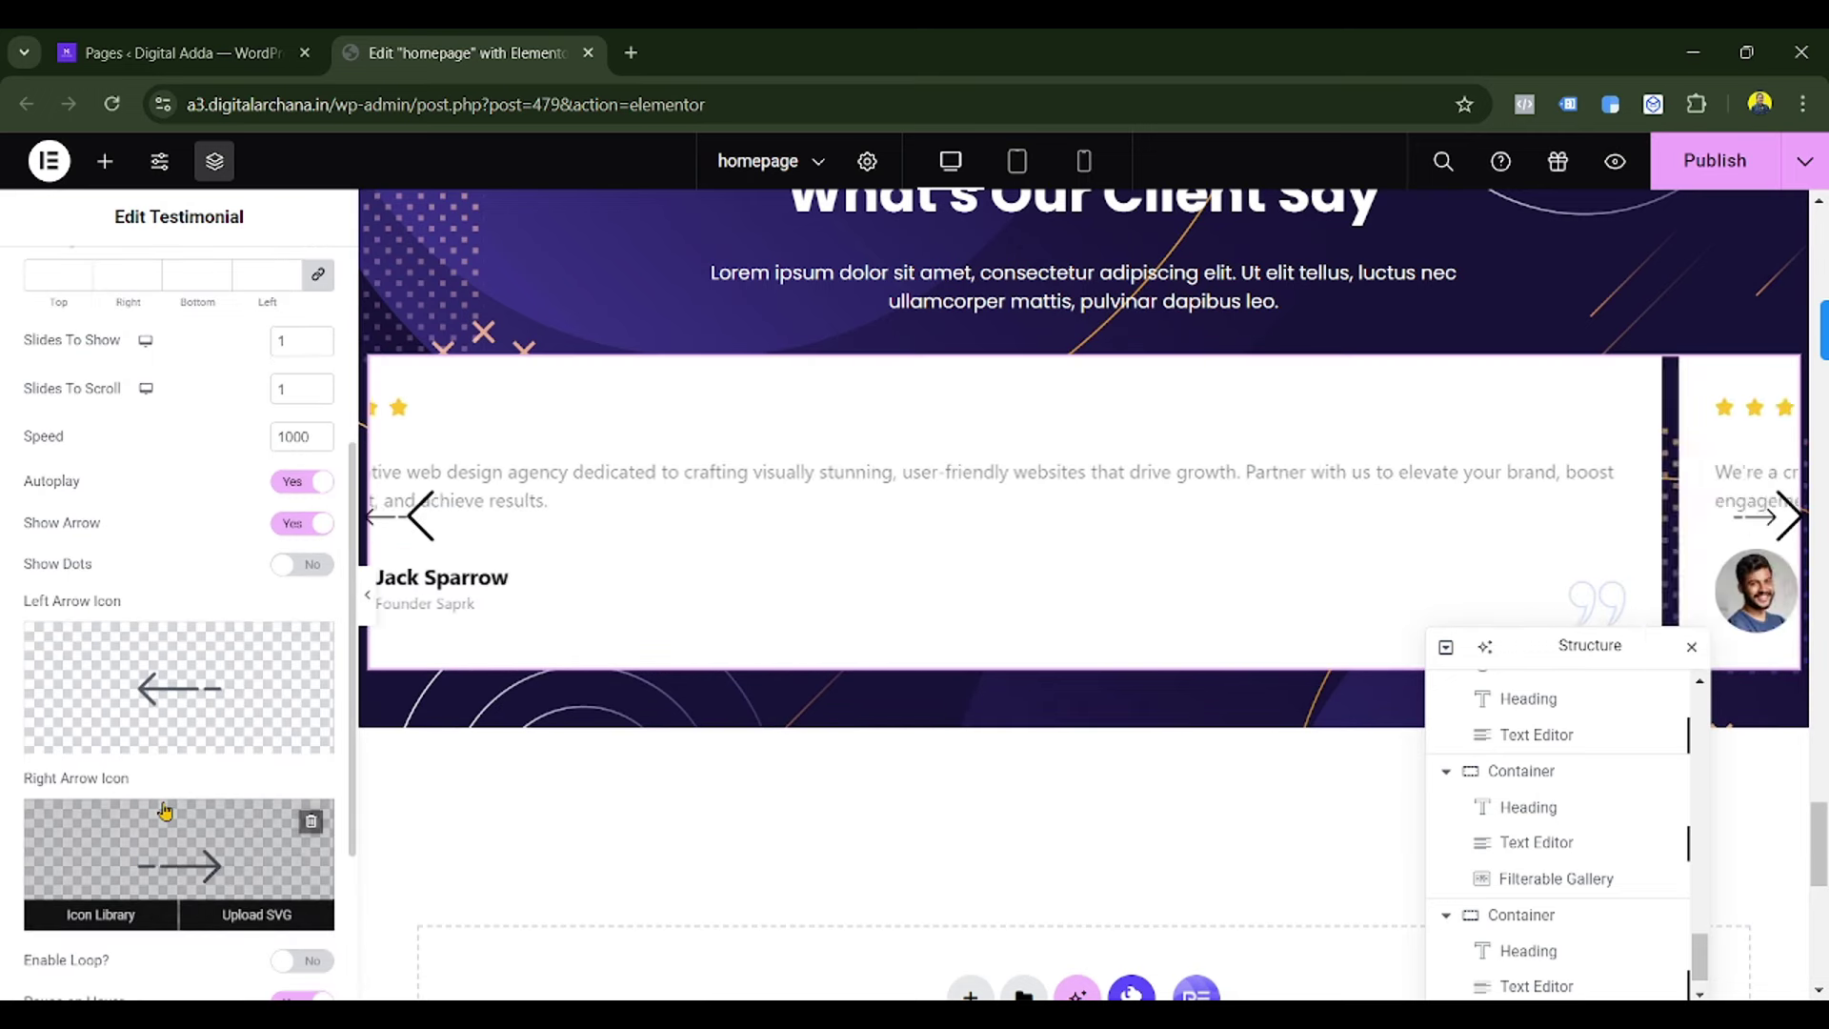
mouse_move(206, 694)
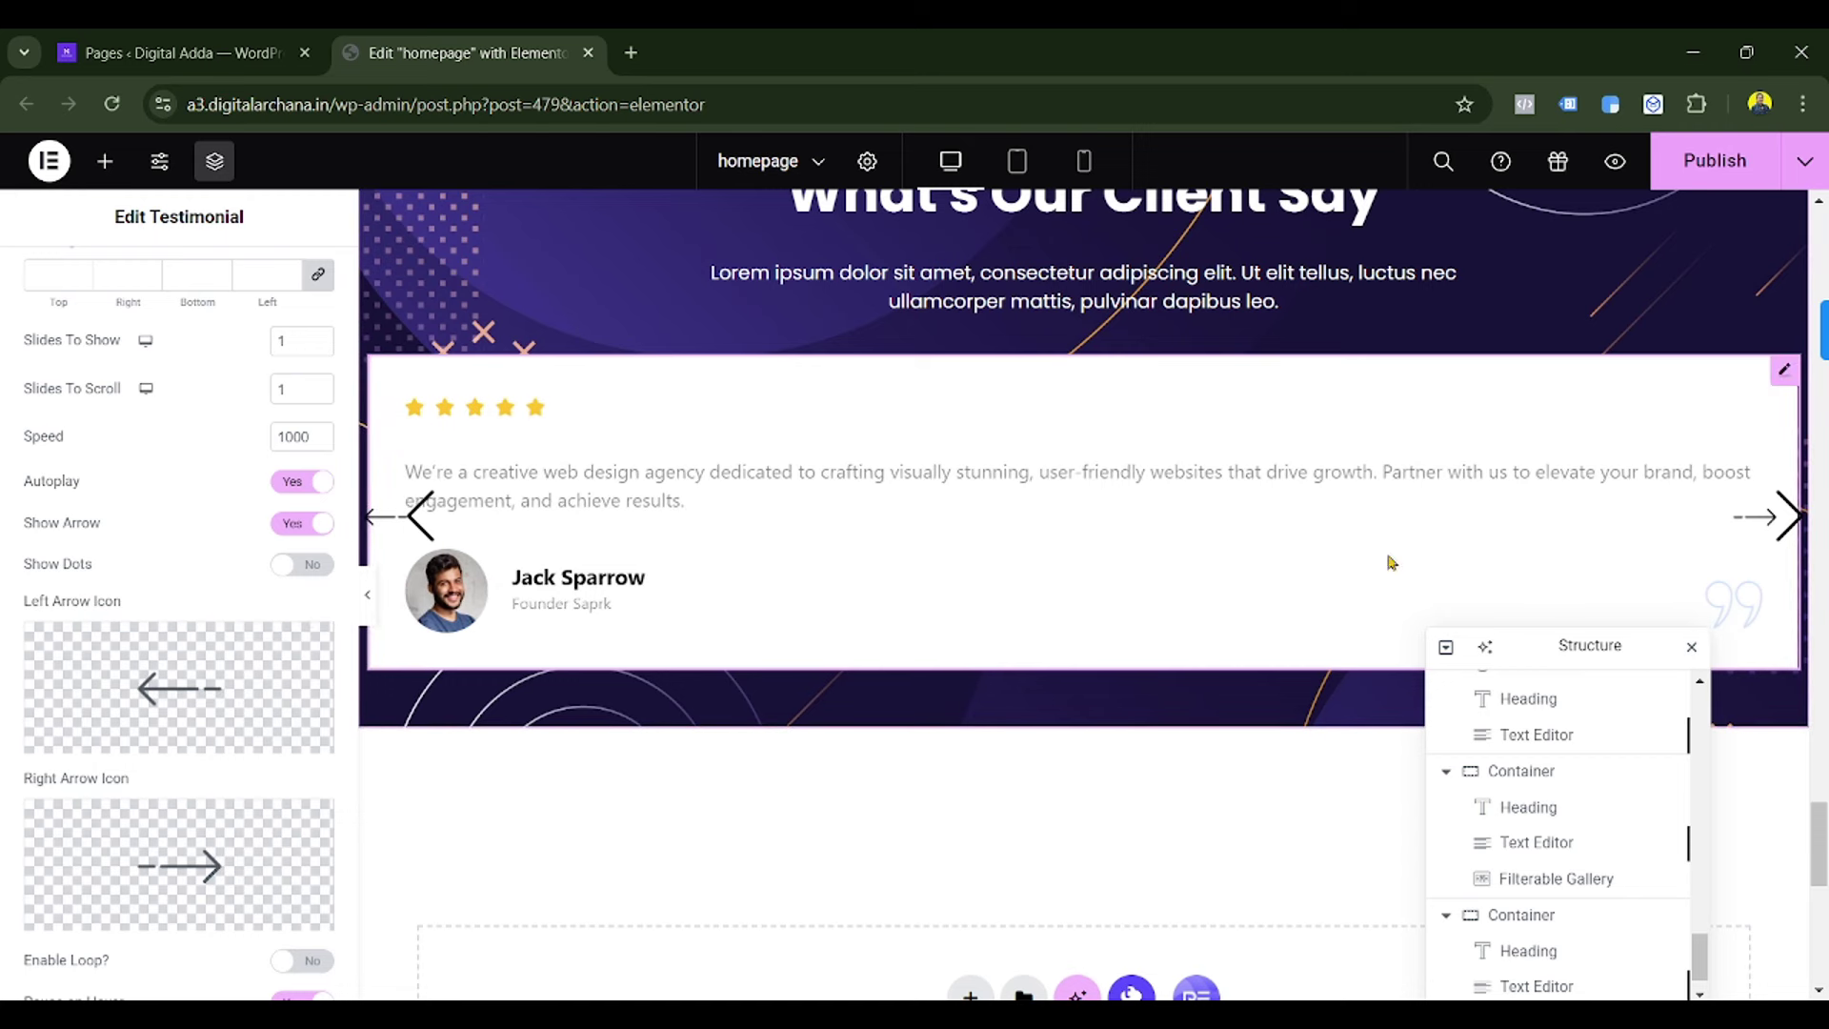
left_click(303, 524)
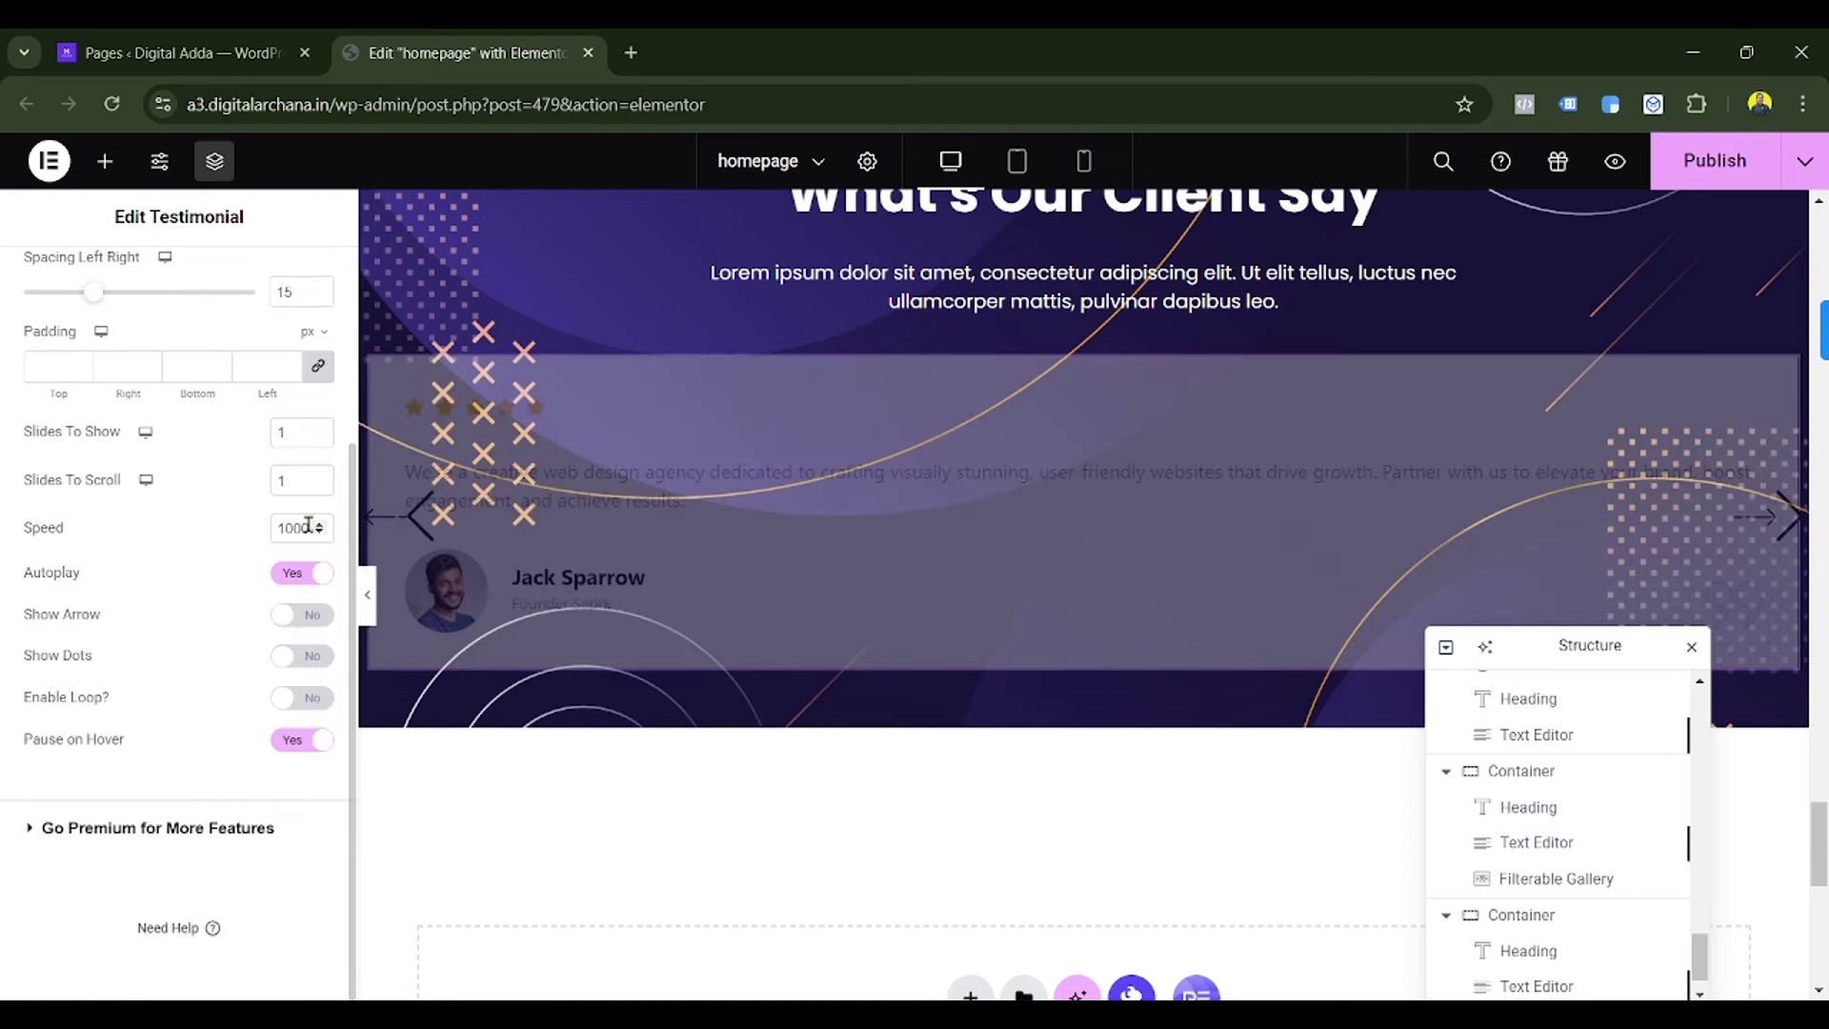
left_click(303, 658)
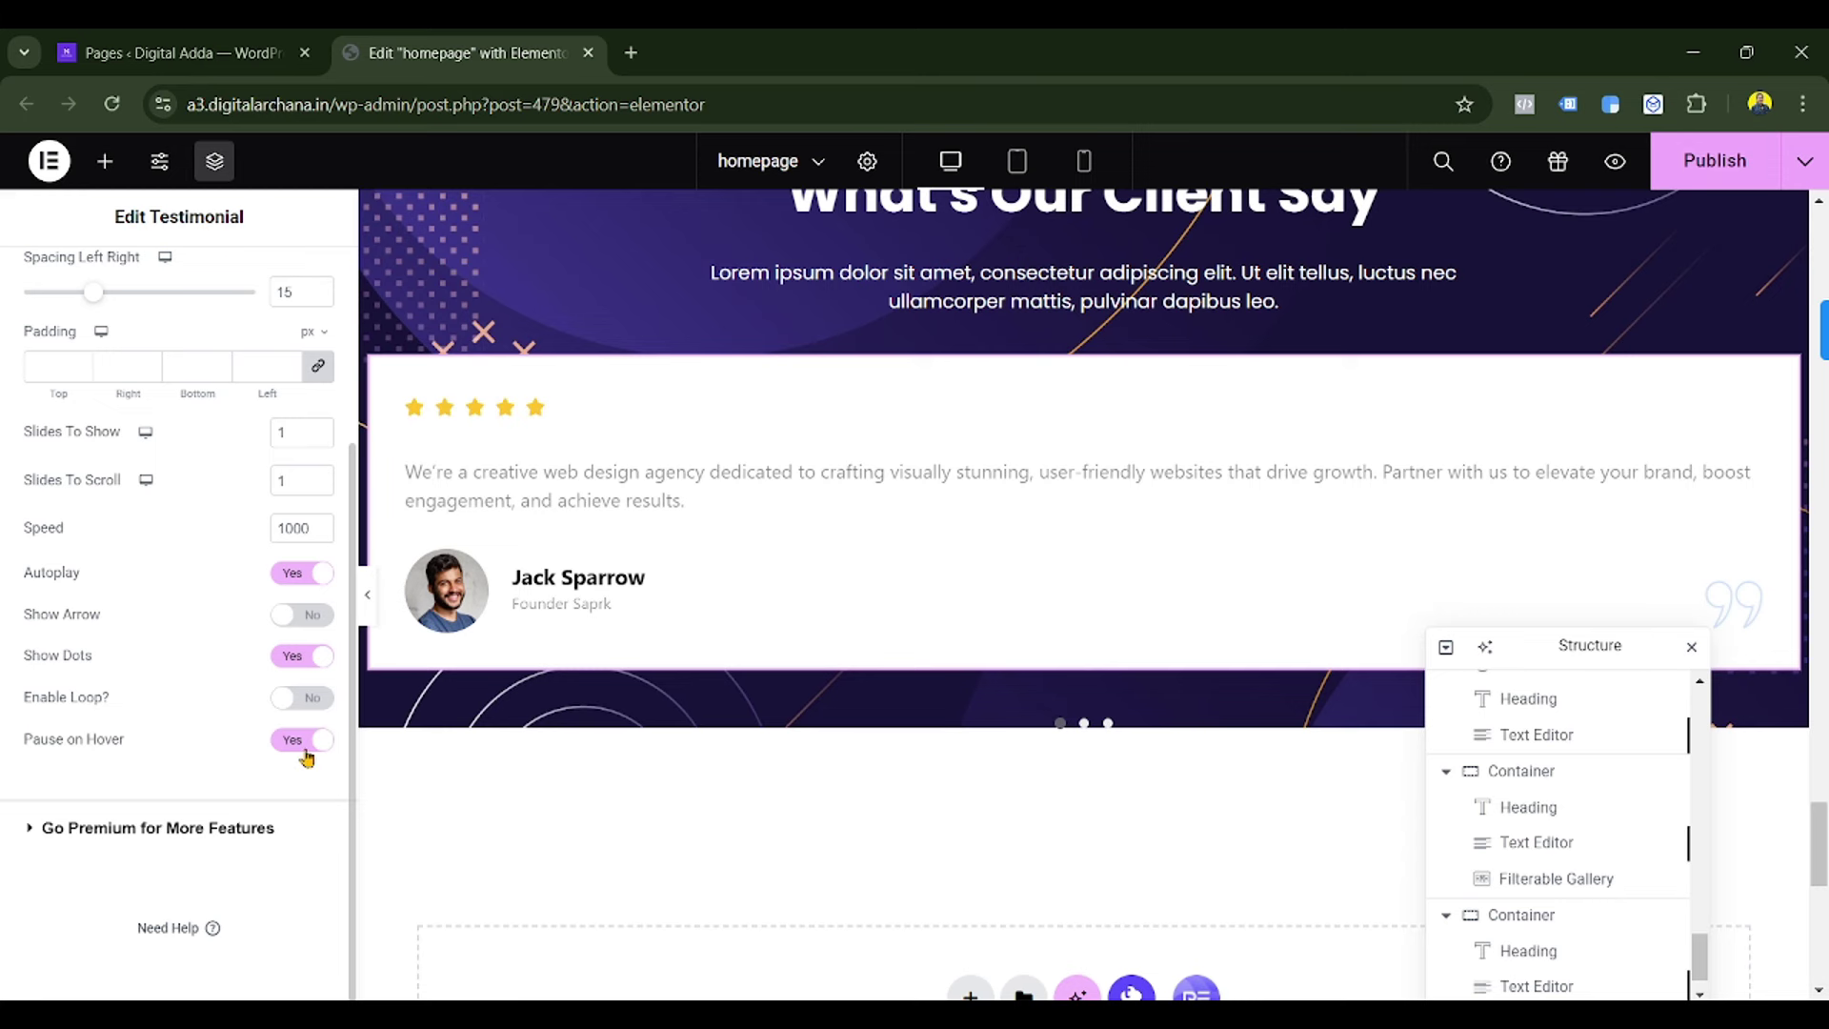
left_click(141, 843)
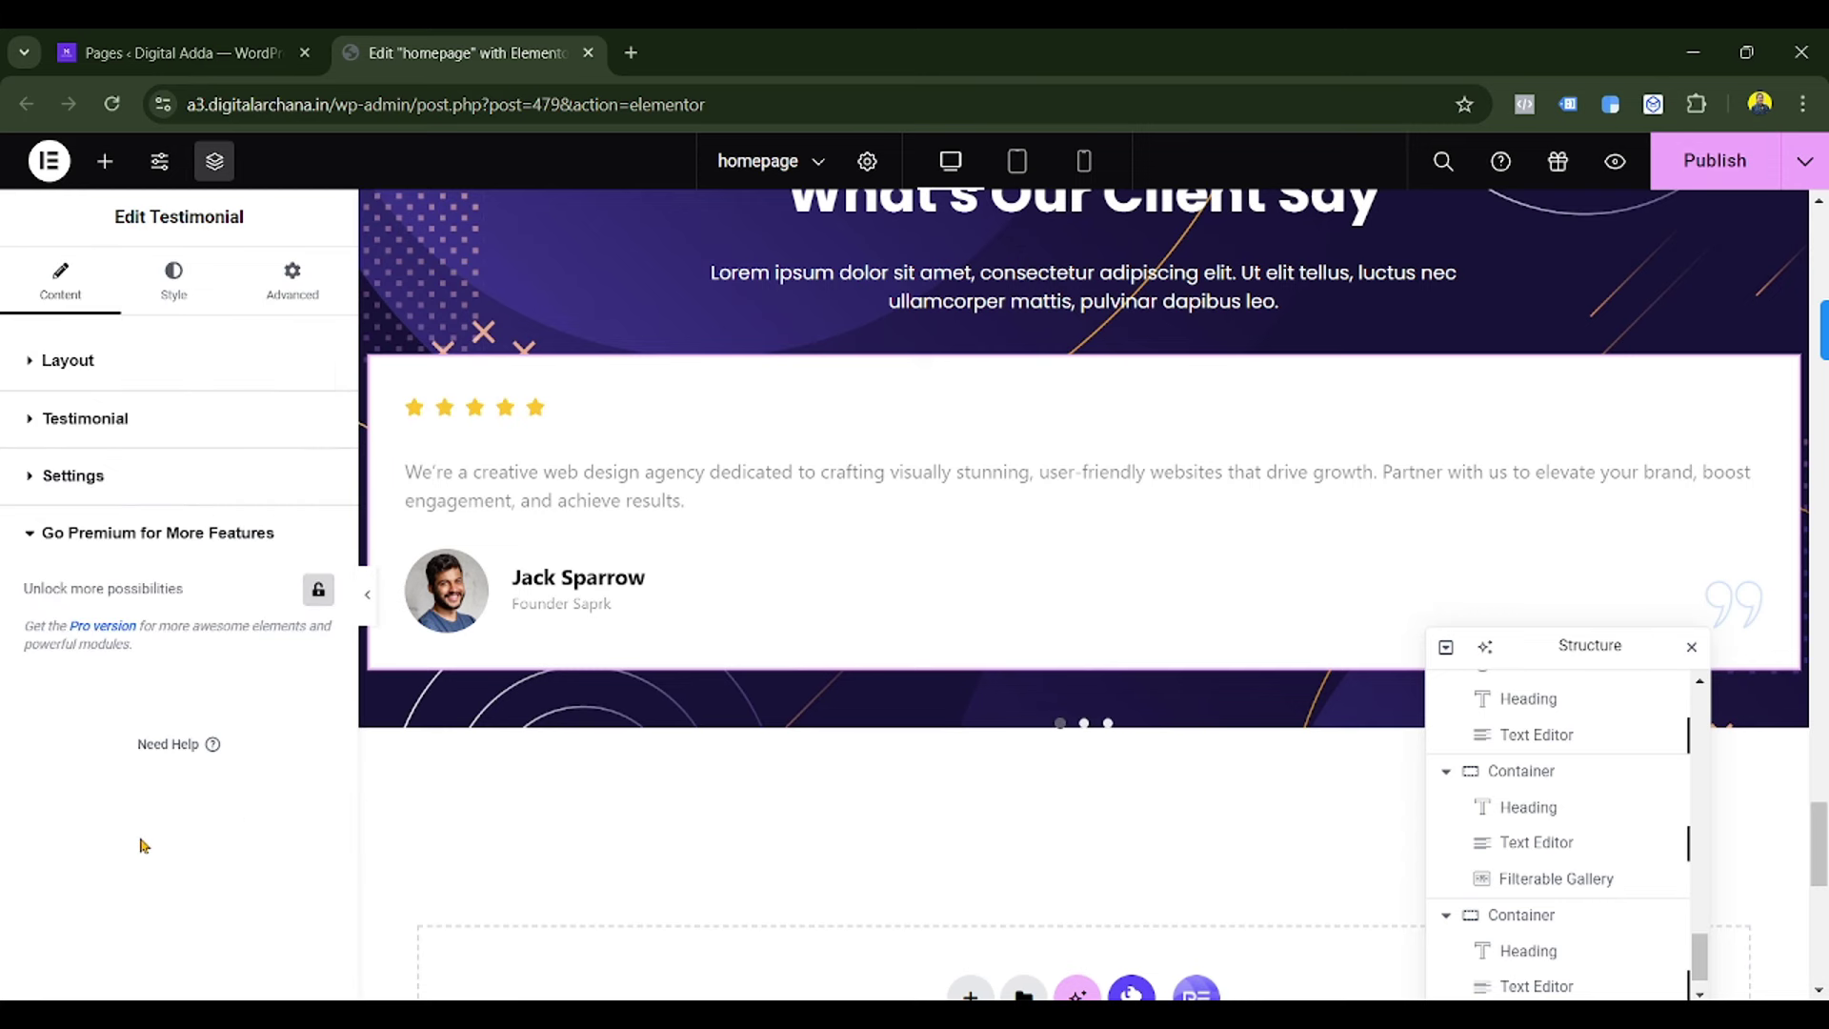
Apply the global Text typography to the testimonial description.
left_click(173, 275)
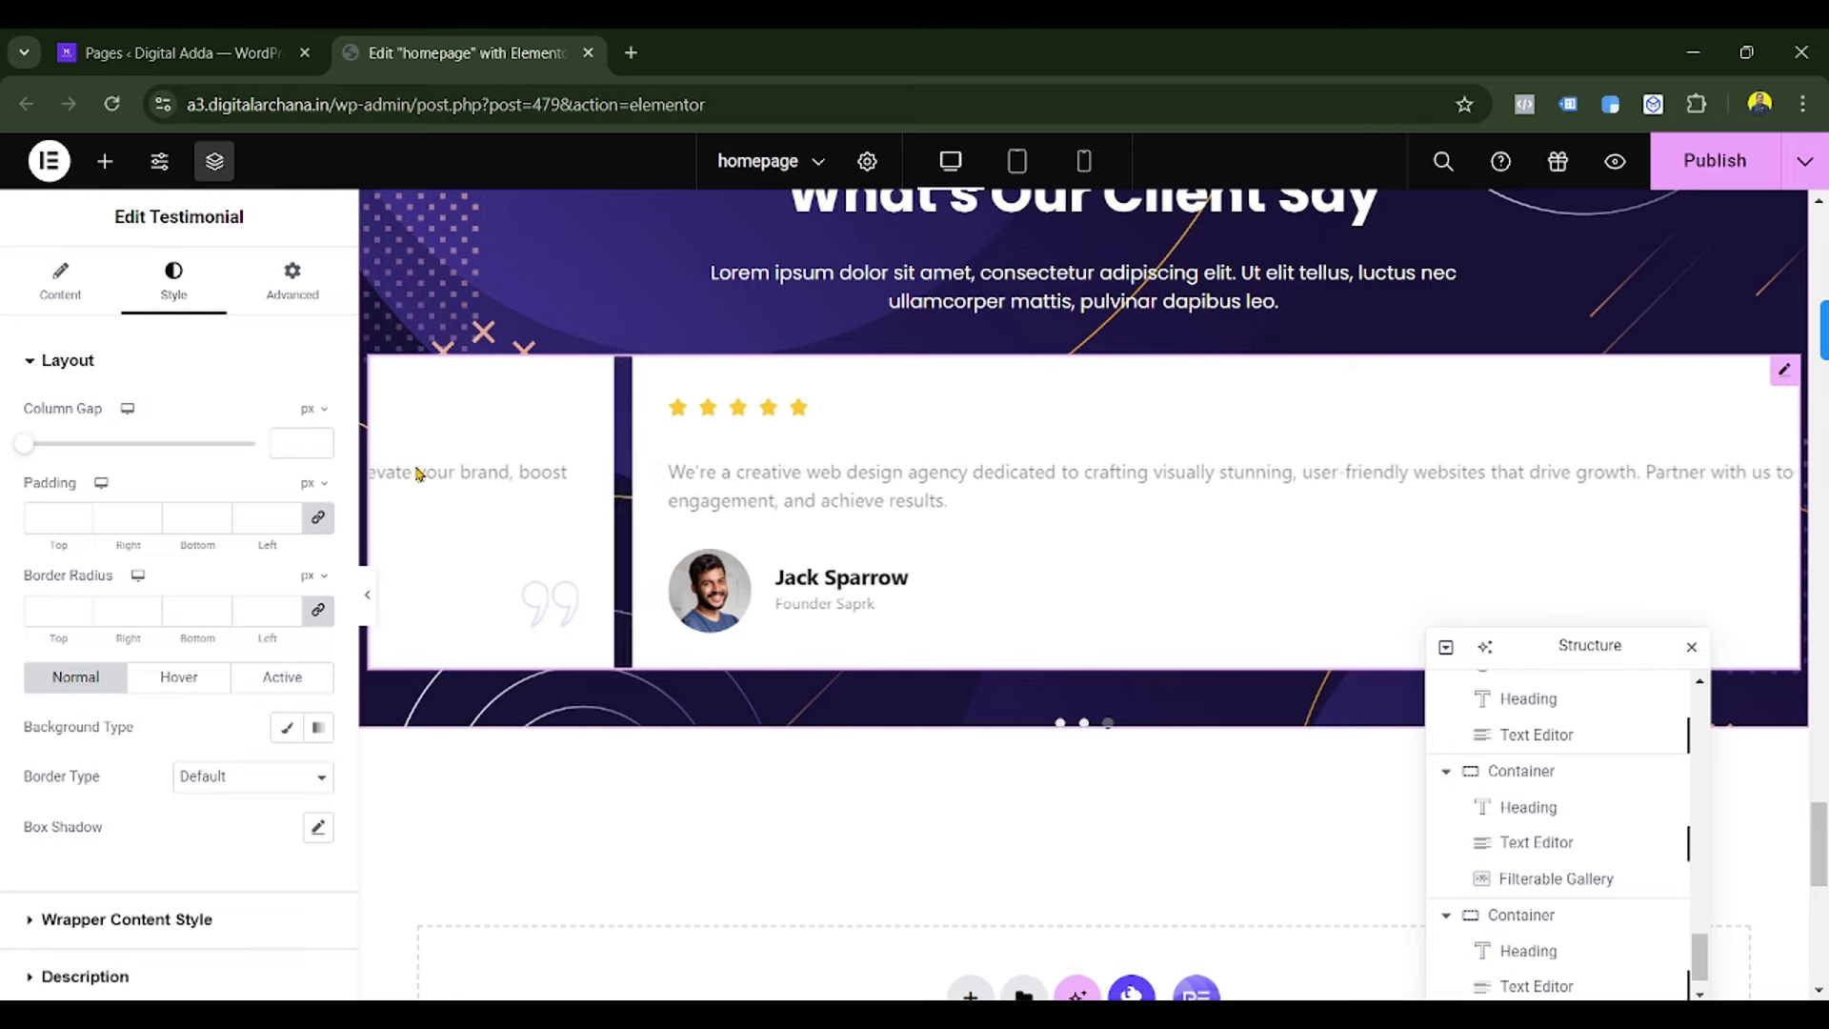
left_click_drag(64, 448, 3, 447)
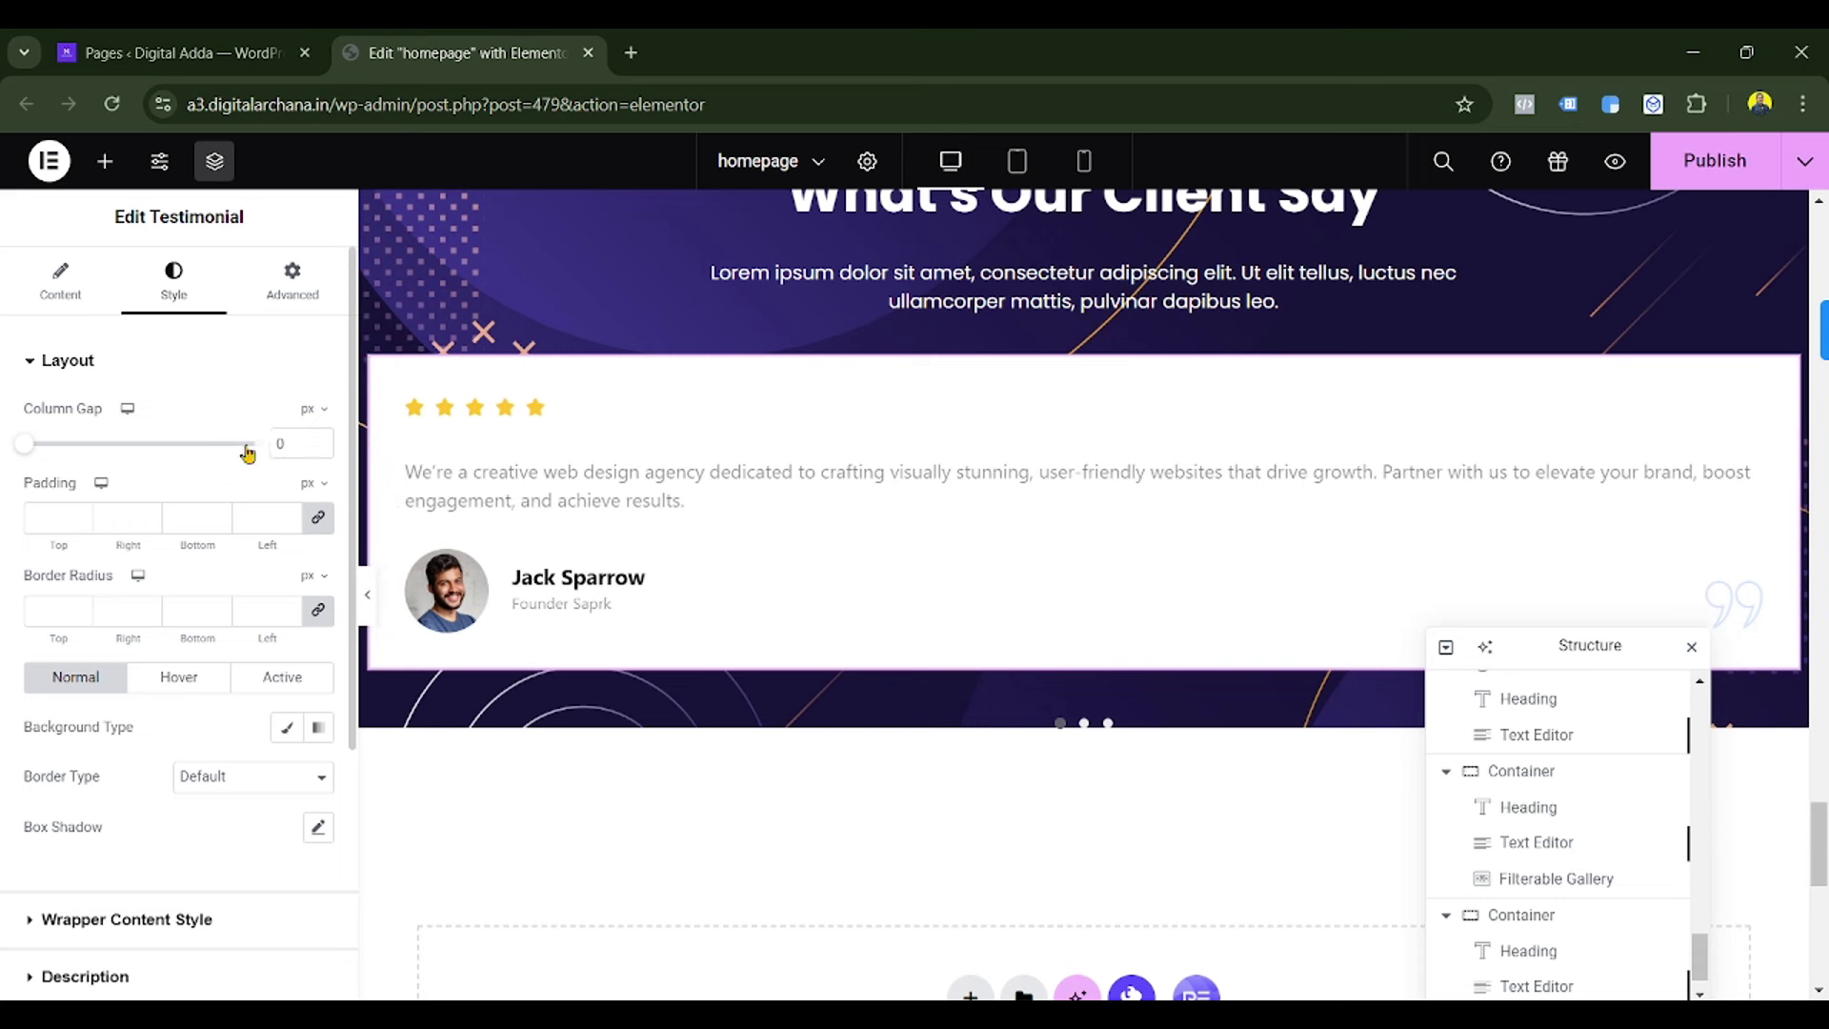
scroll(132, 572, "down", 4)
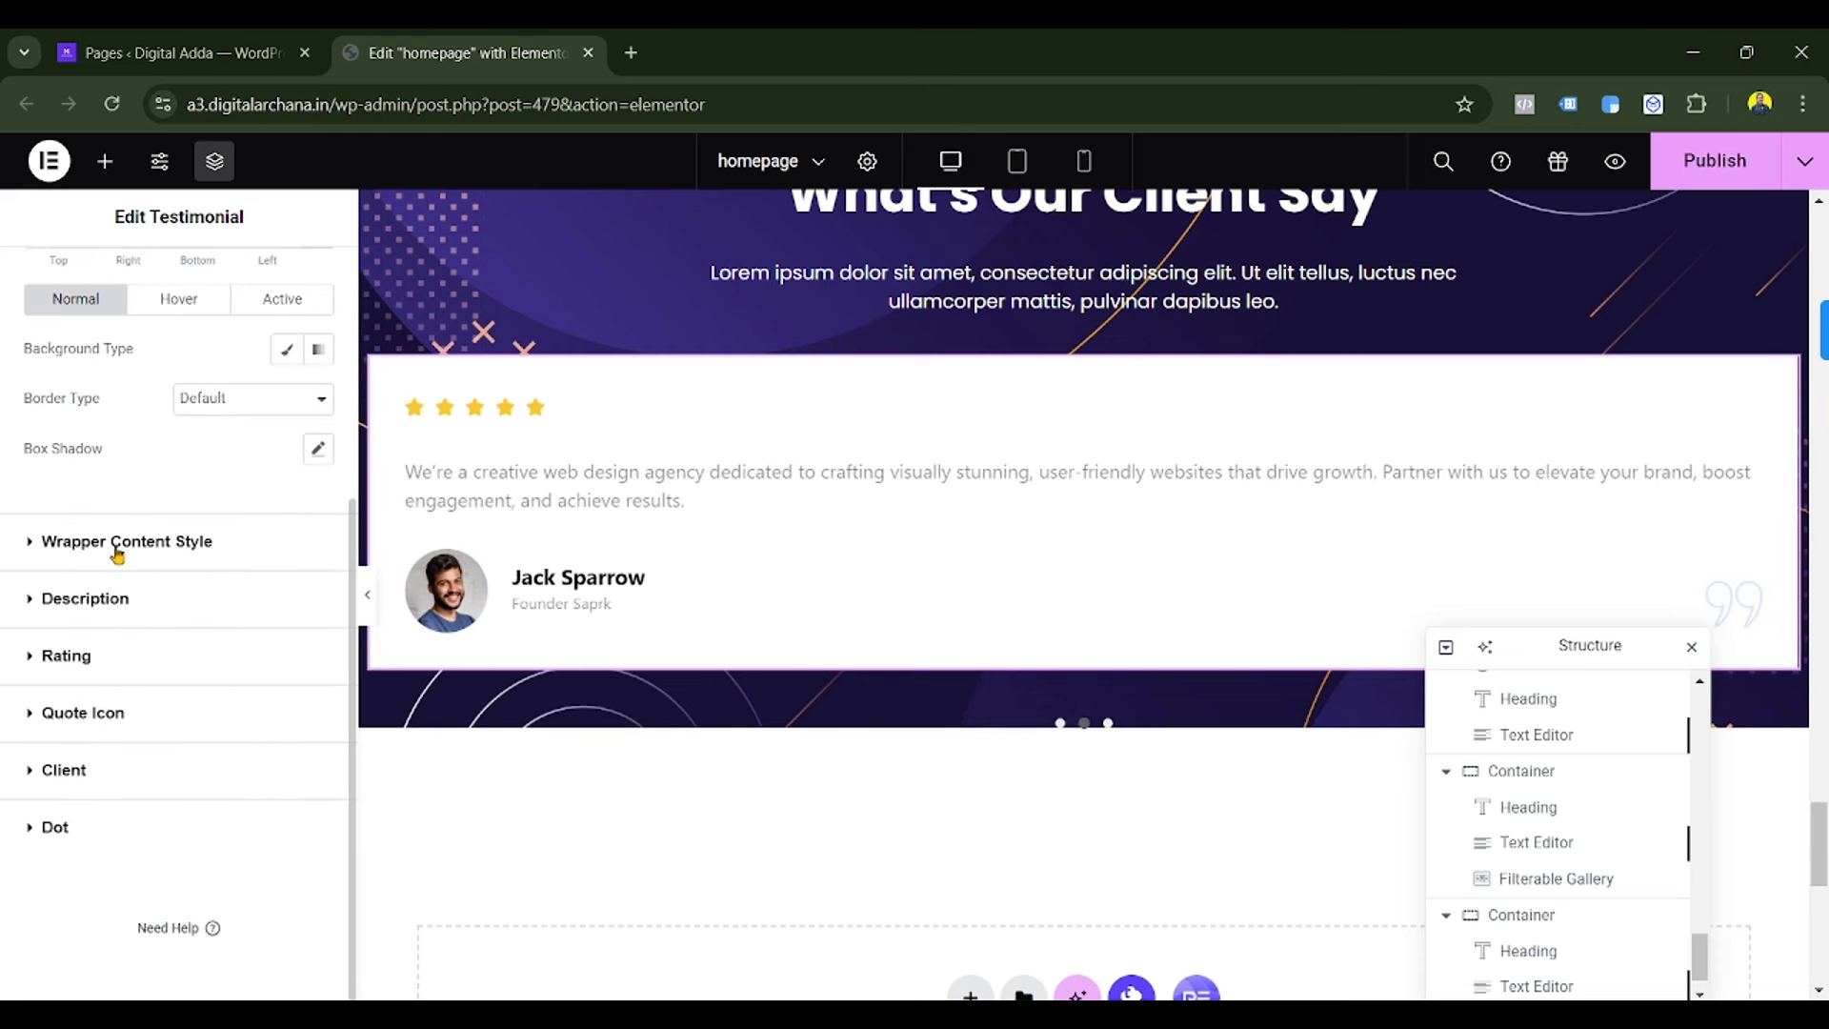
left_click(118, 543)
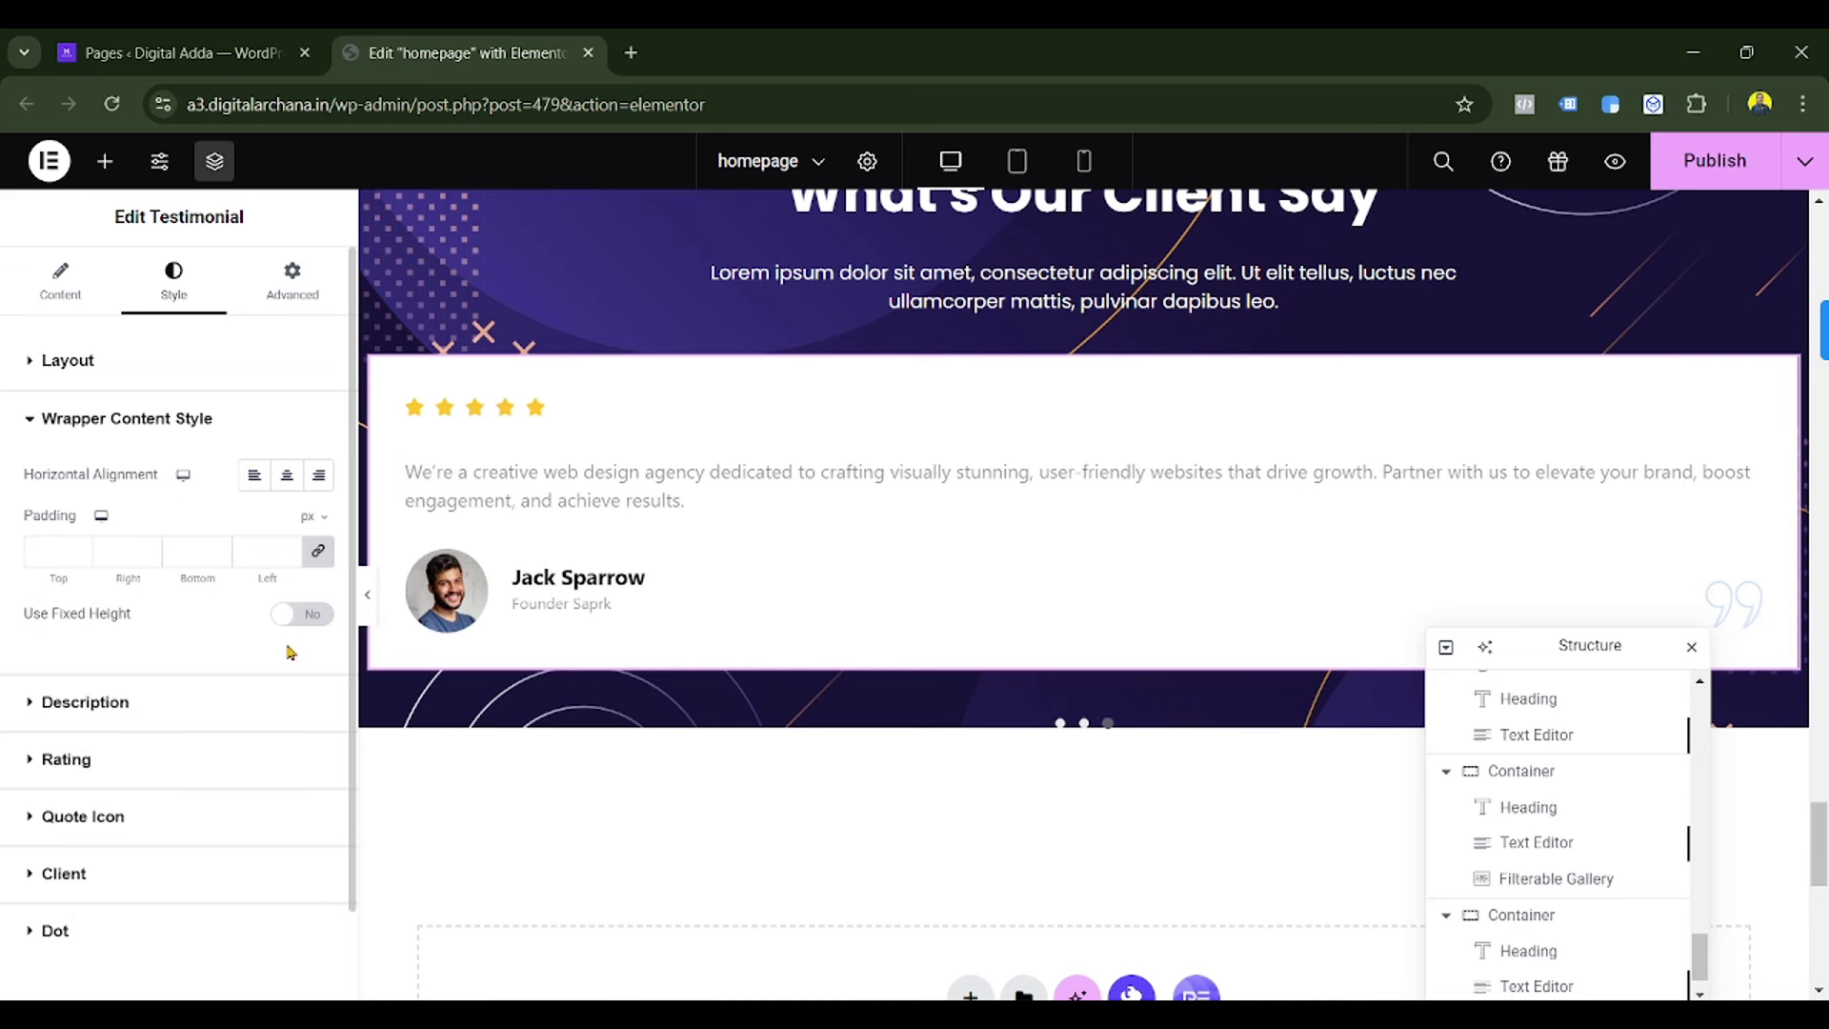
left_click(136, 719)
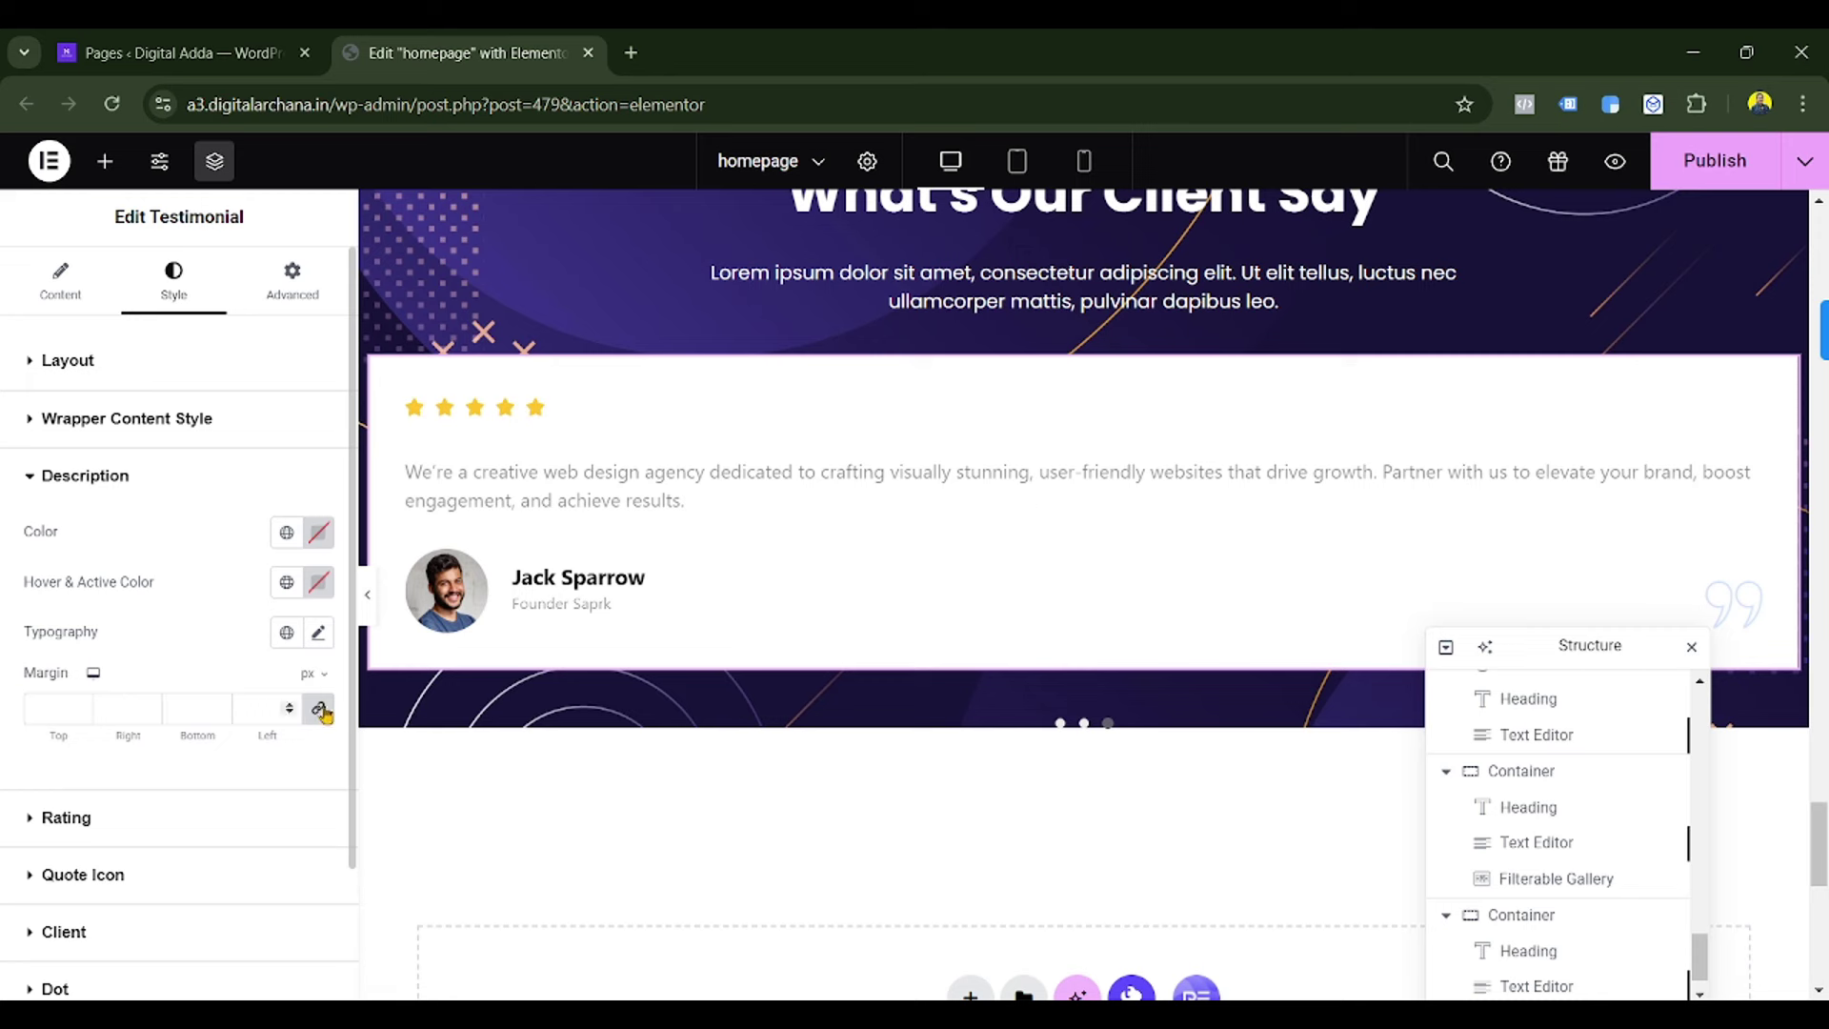
left_click(286, 633)
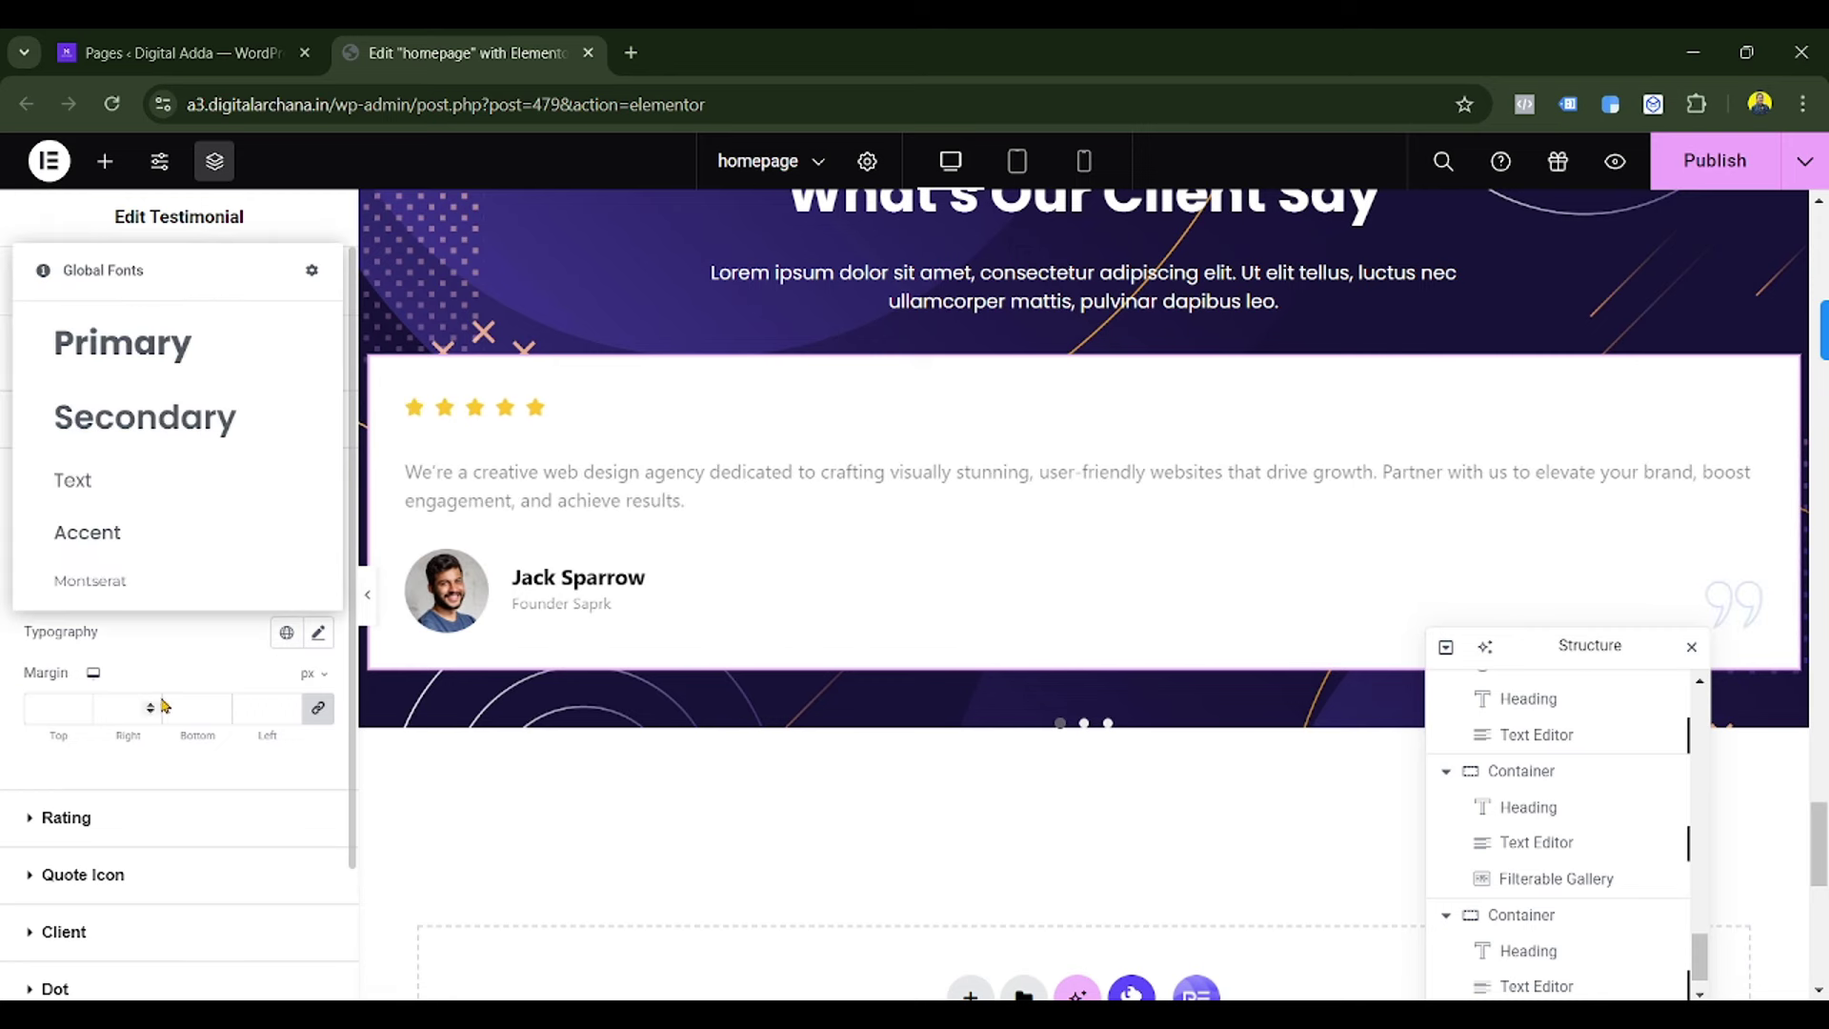
left_click(134, 507)
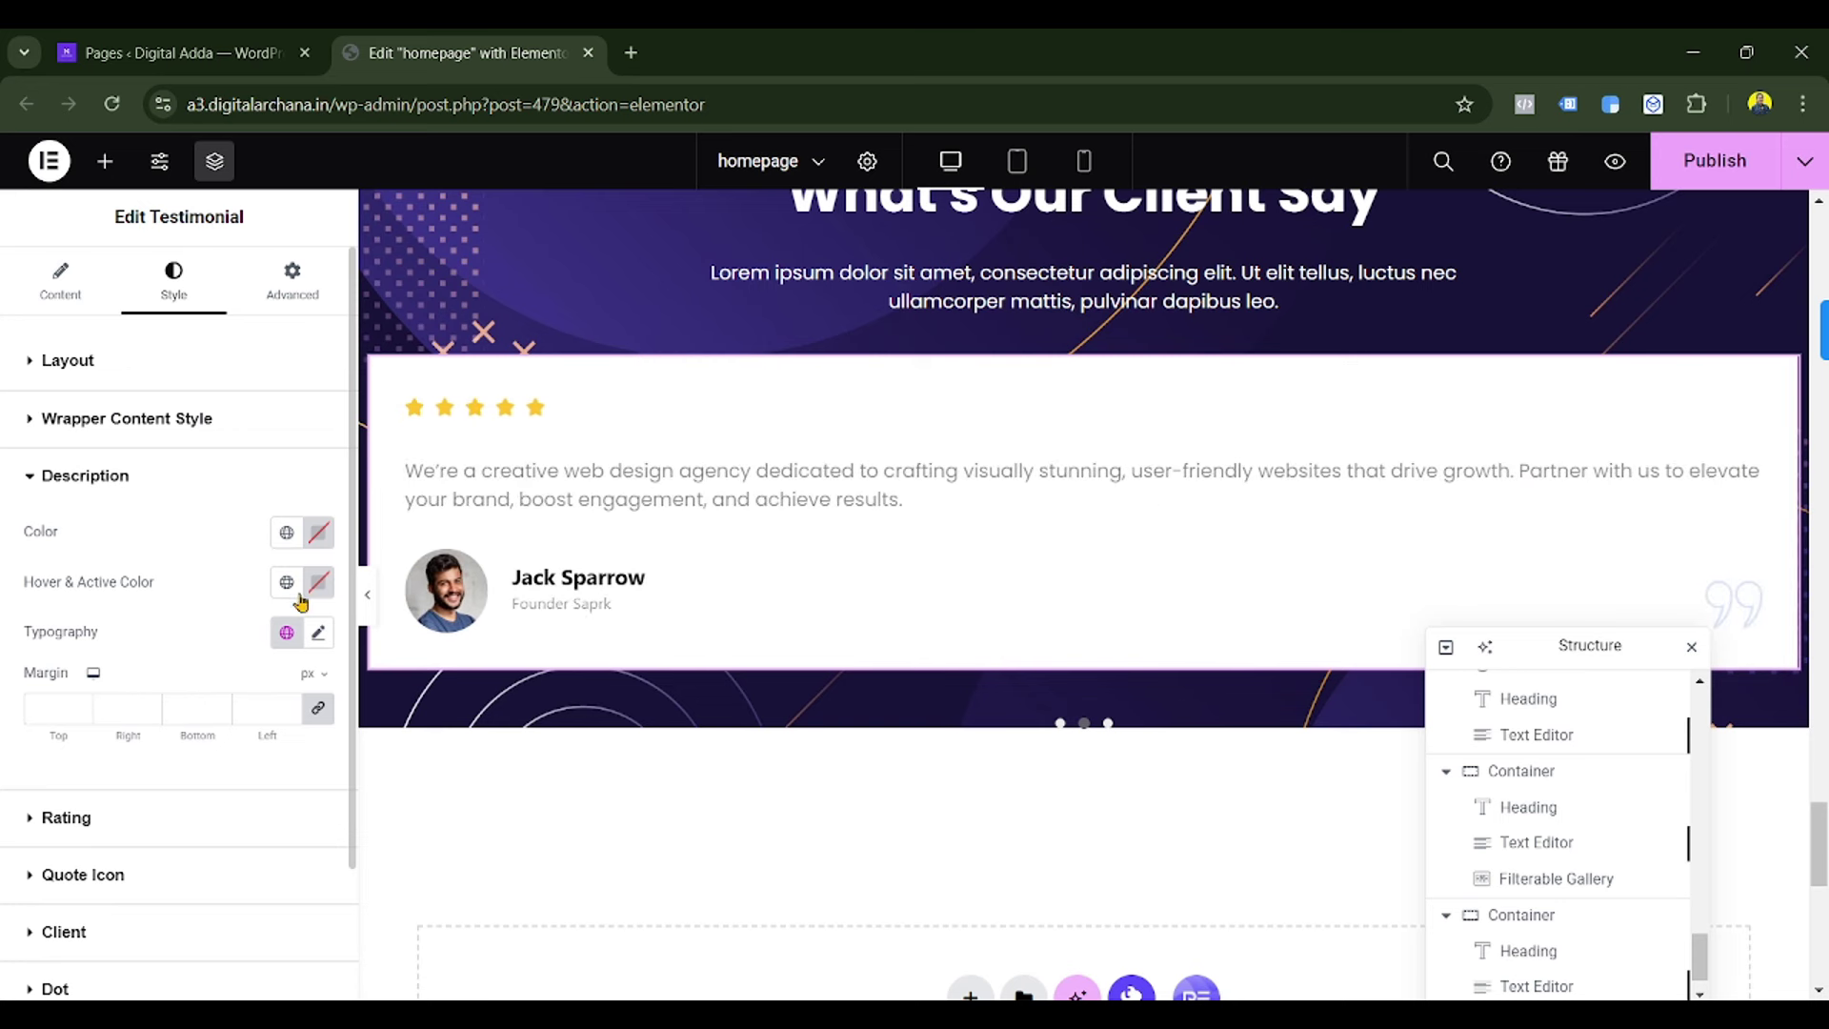
Colour the description text dark grey #434343.
left_click(318, 532)
left_click_drag(185, 670, 182, 759)
left_click(185, 539)
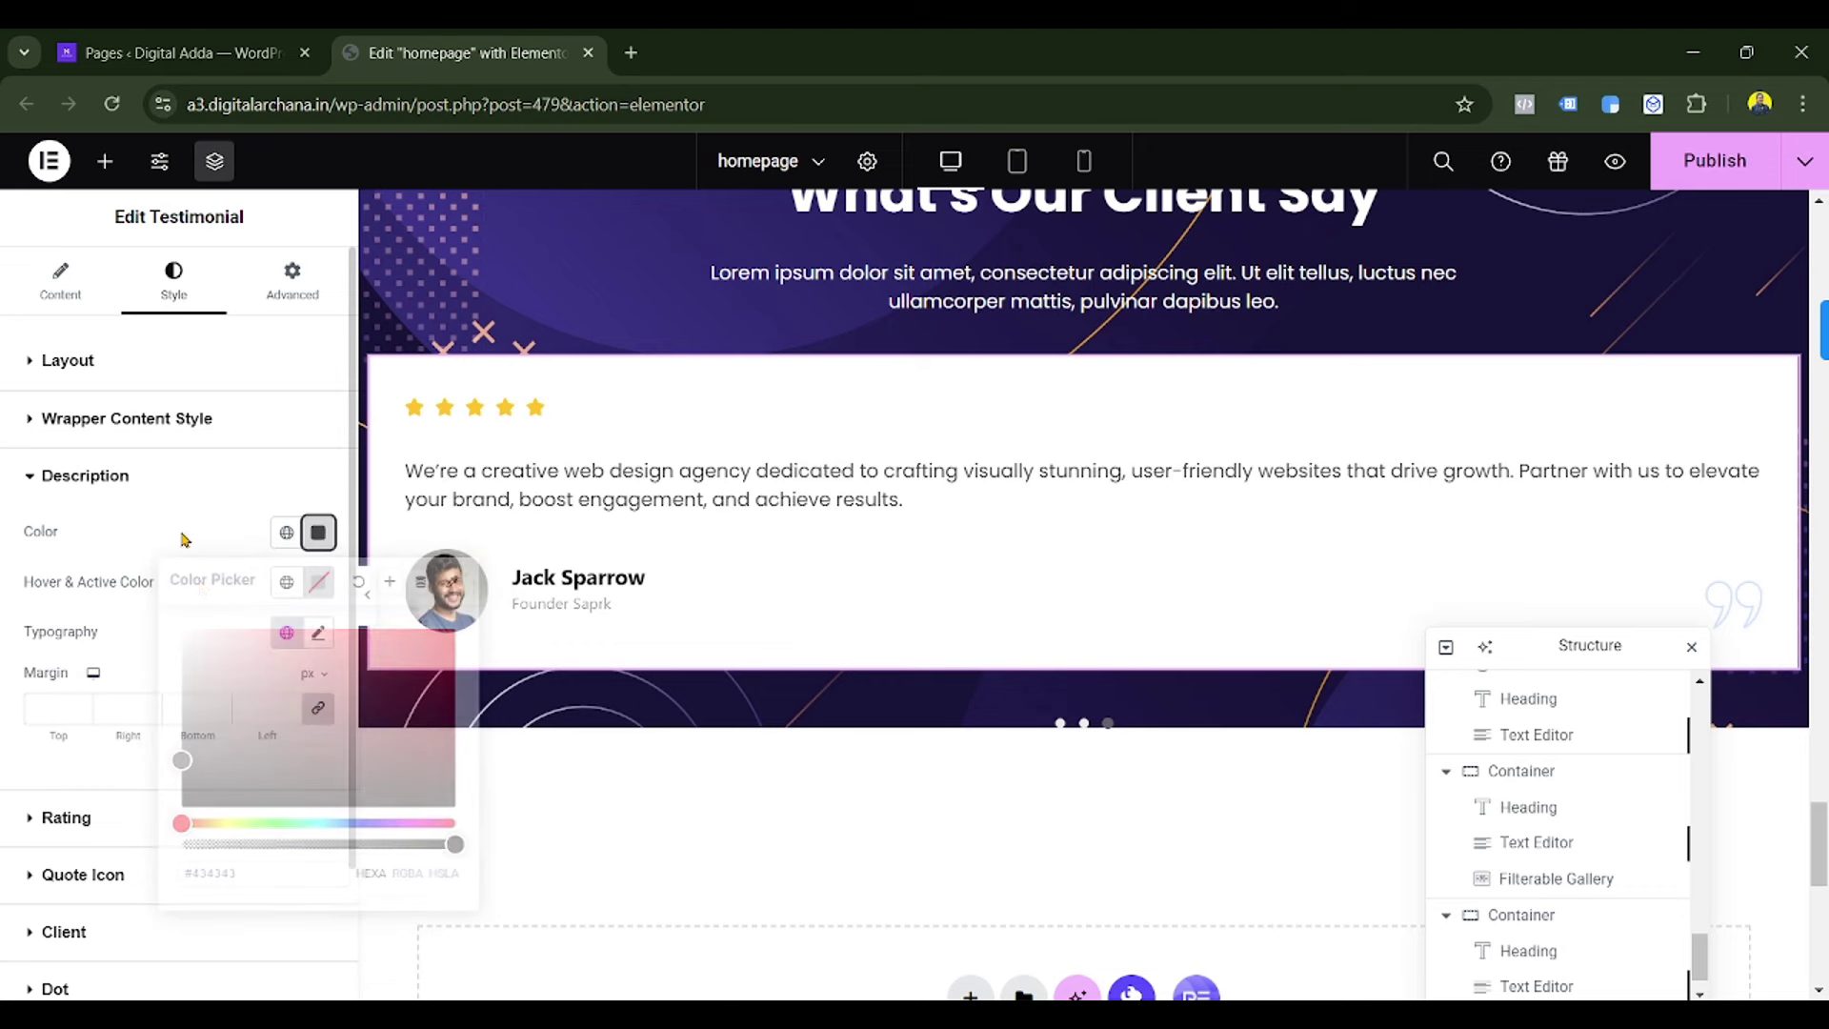
left_click(135, 819)
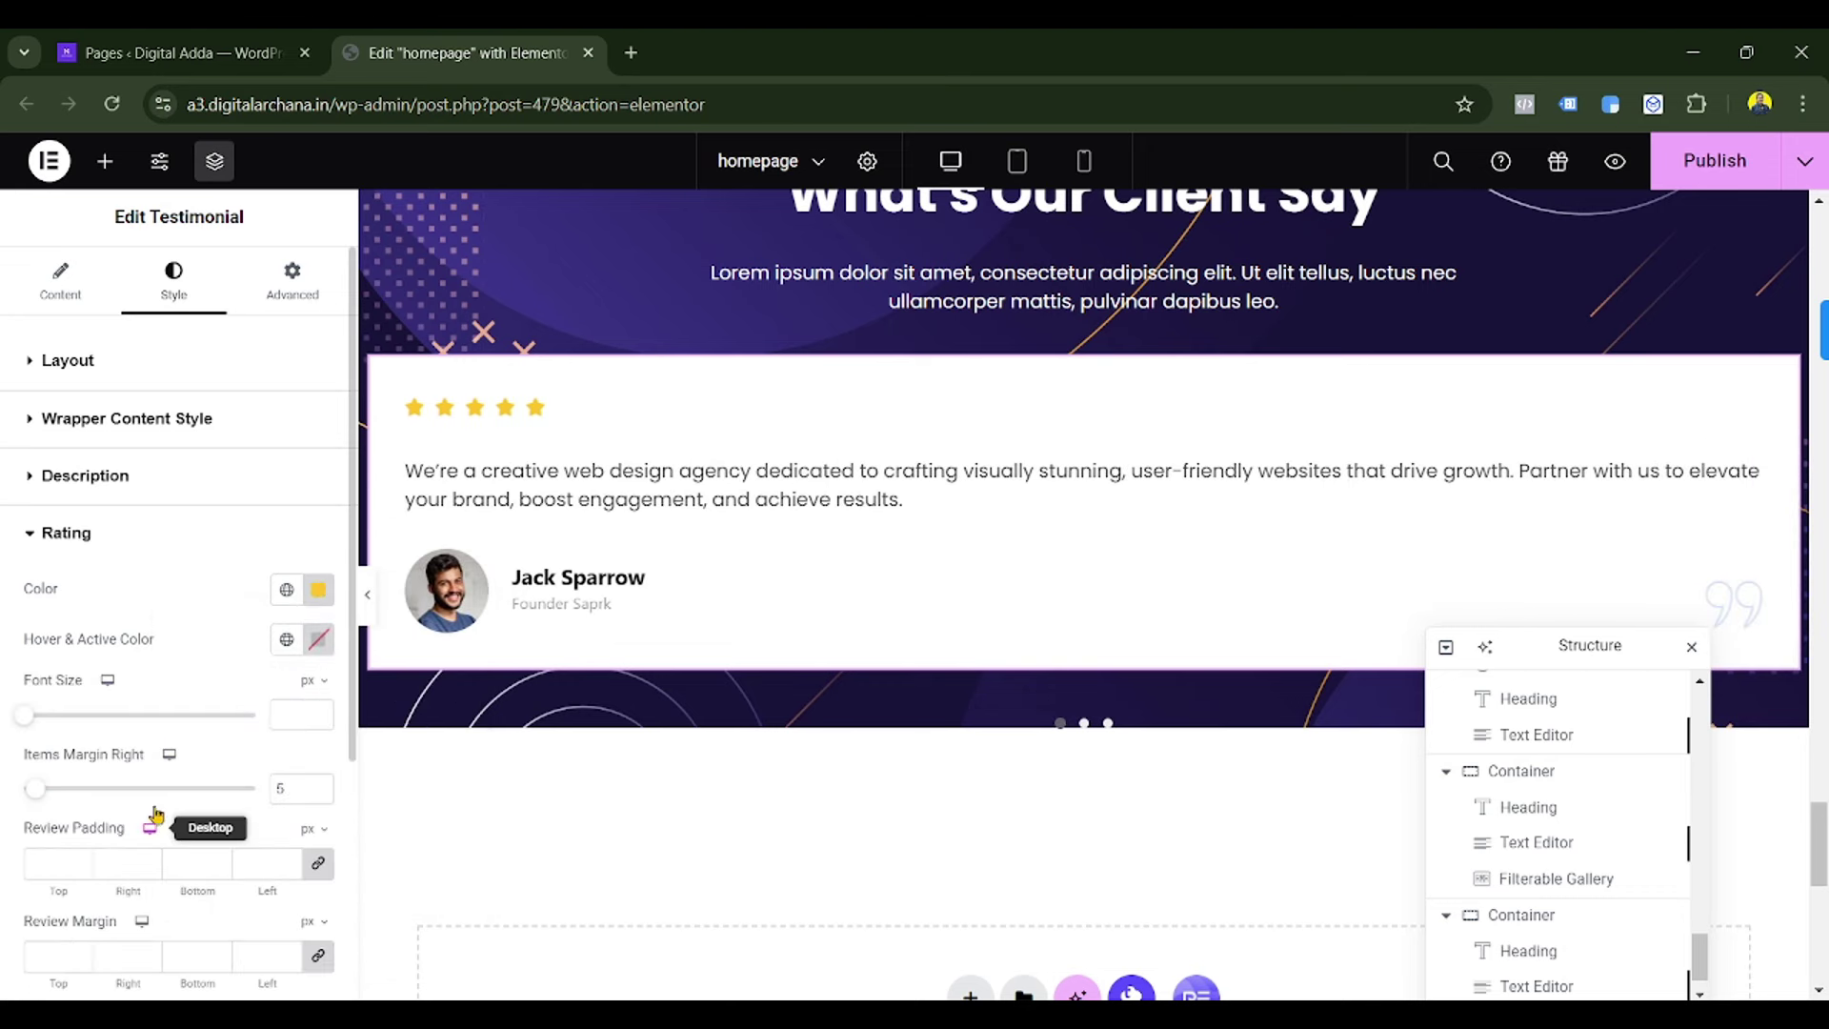
Colour the rating stars with the global Blue colour.
left_click(289, 592)
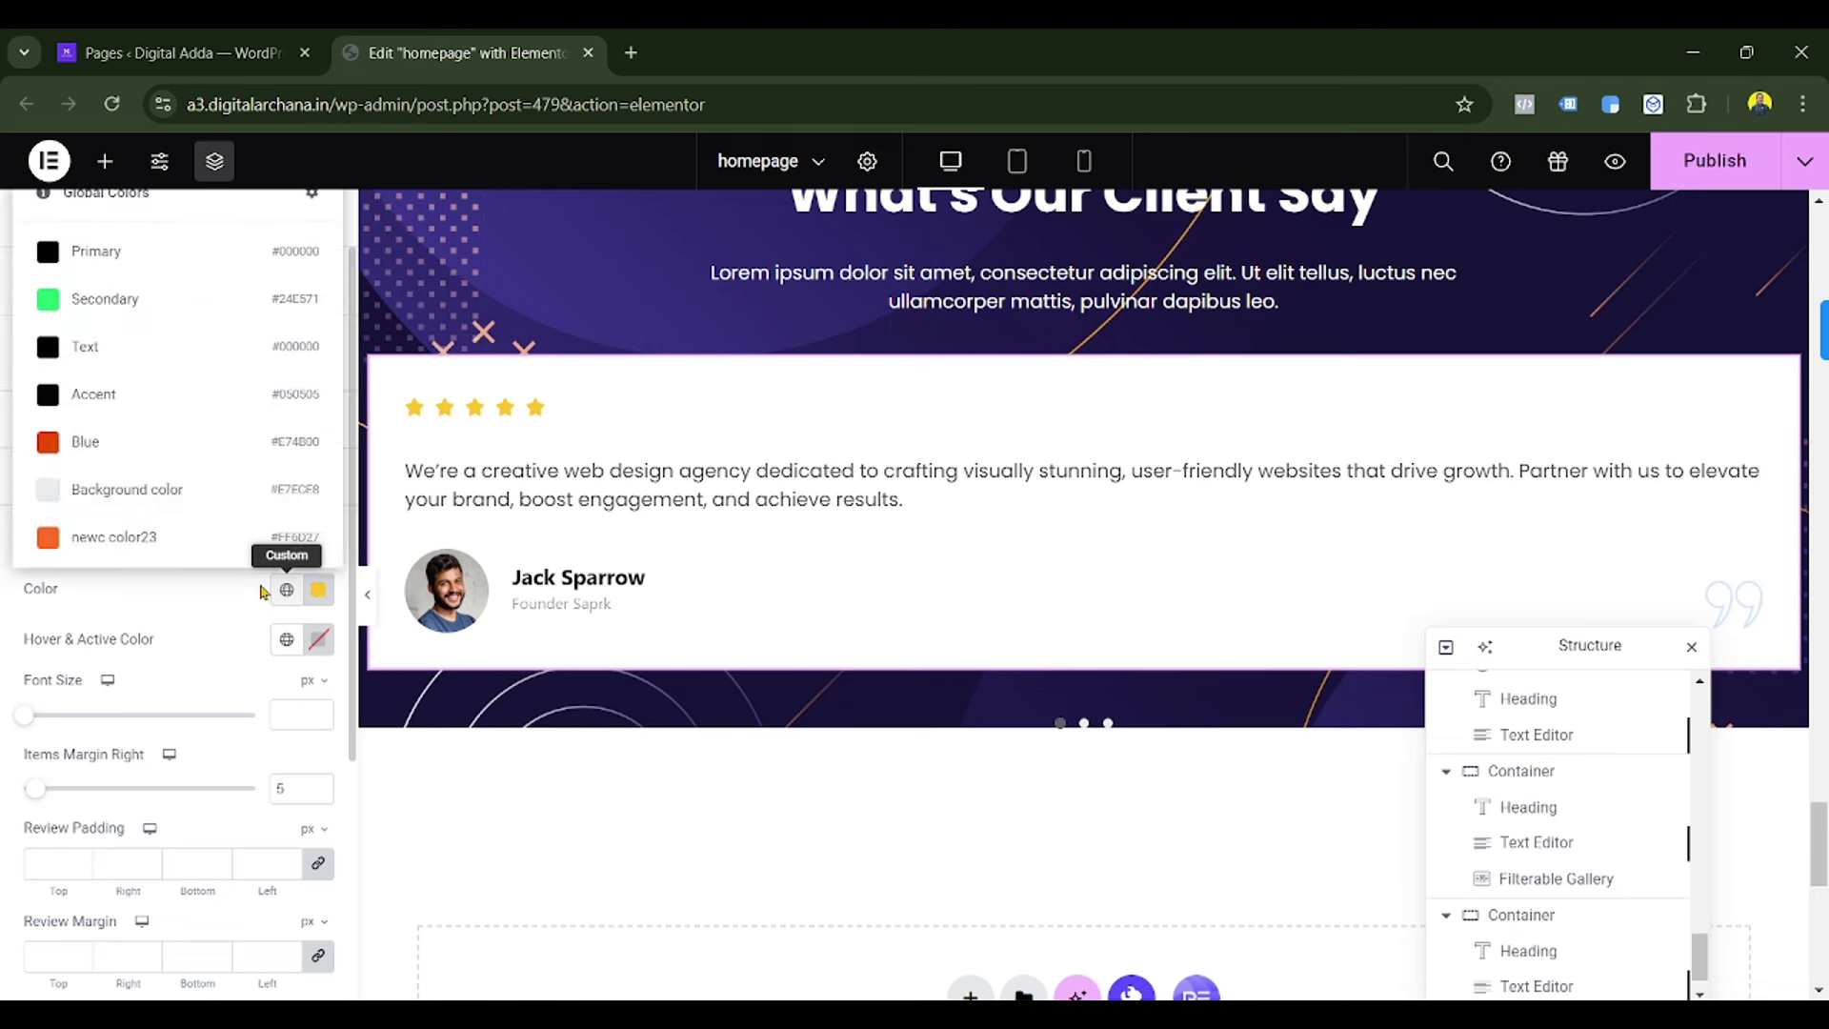
left_click(141, 446)
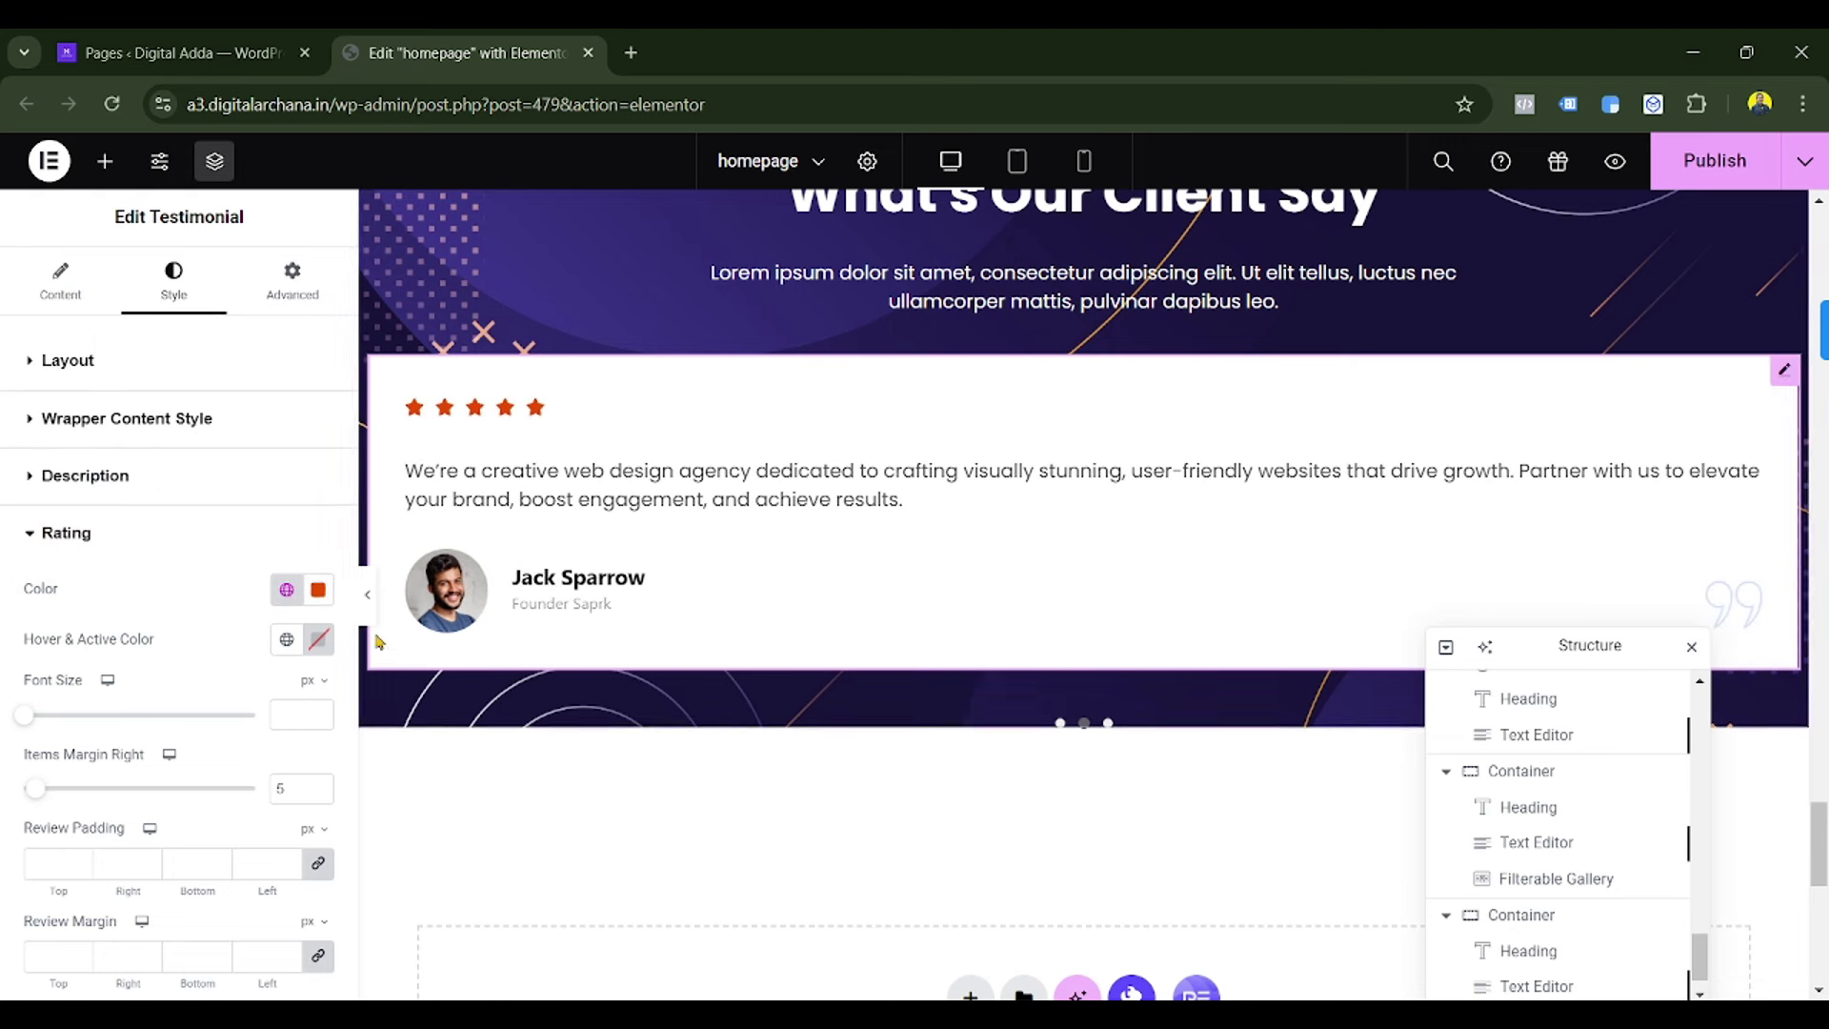
scroll(251, 714, "down", 1)
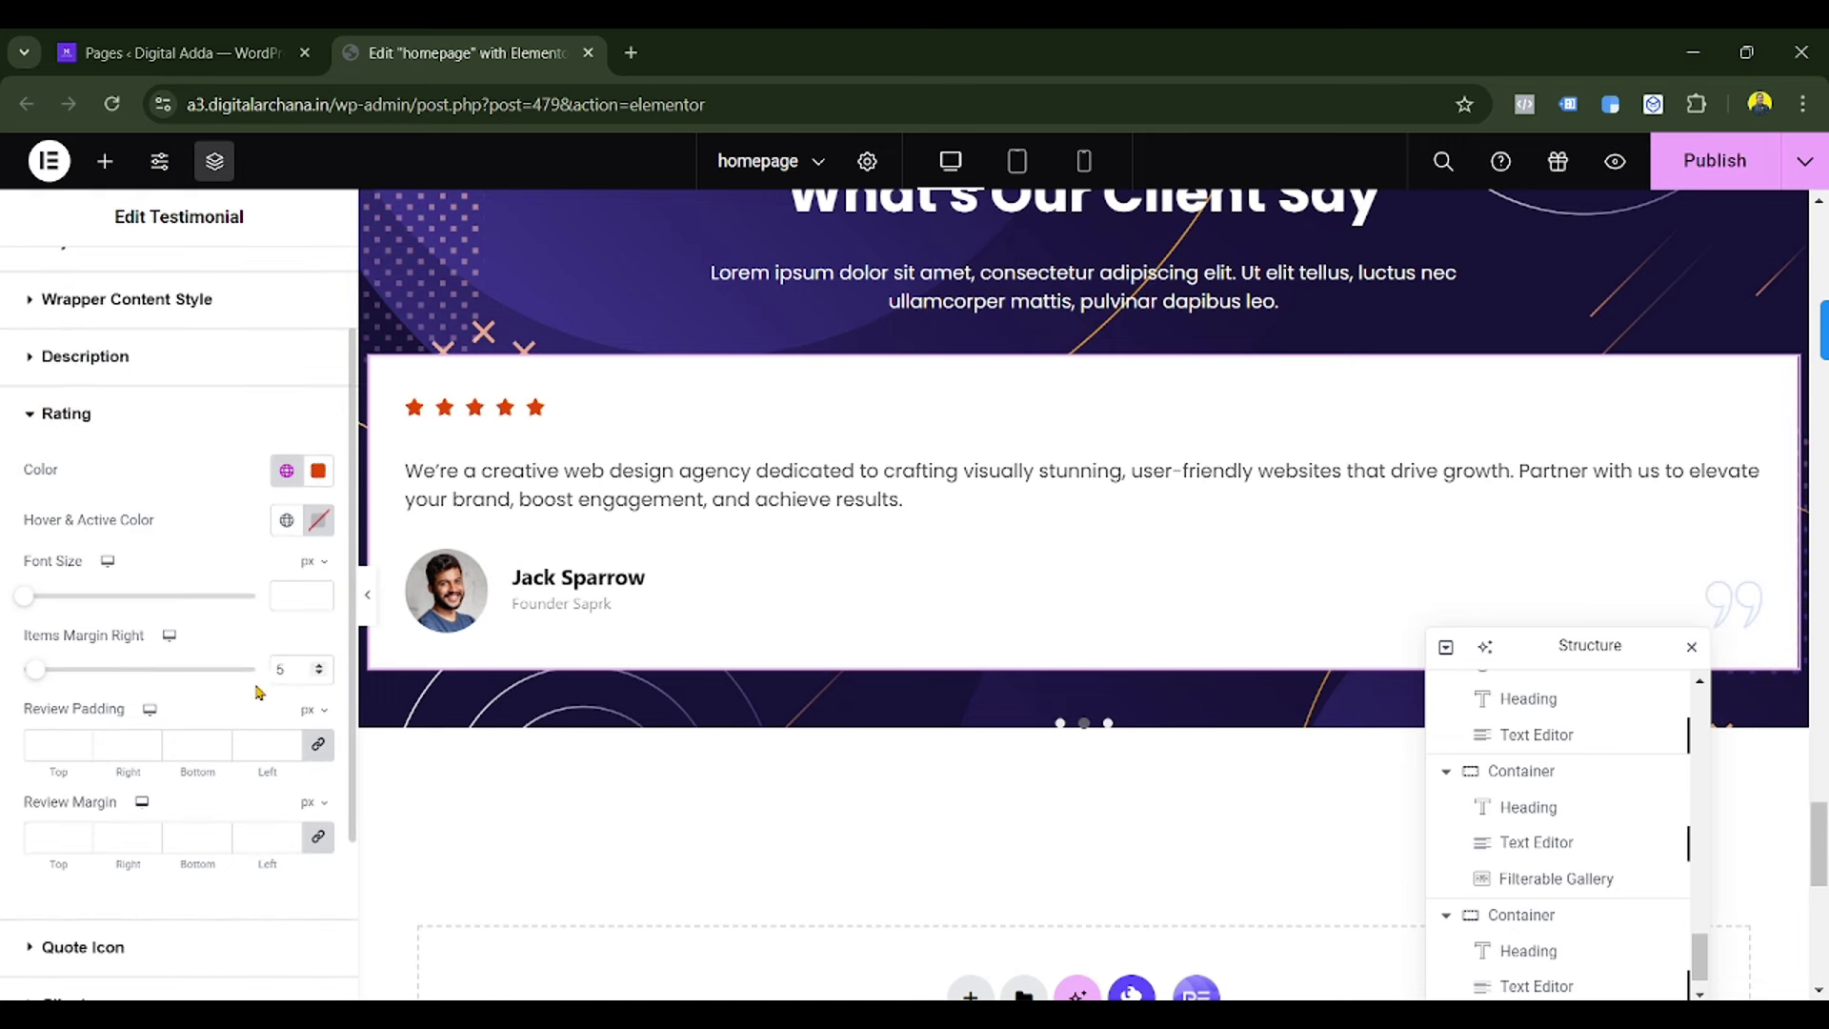
scroll(200, 715, "down", 1)
double_click(281, 550)
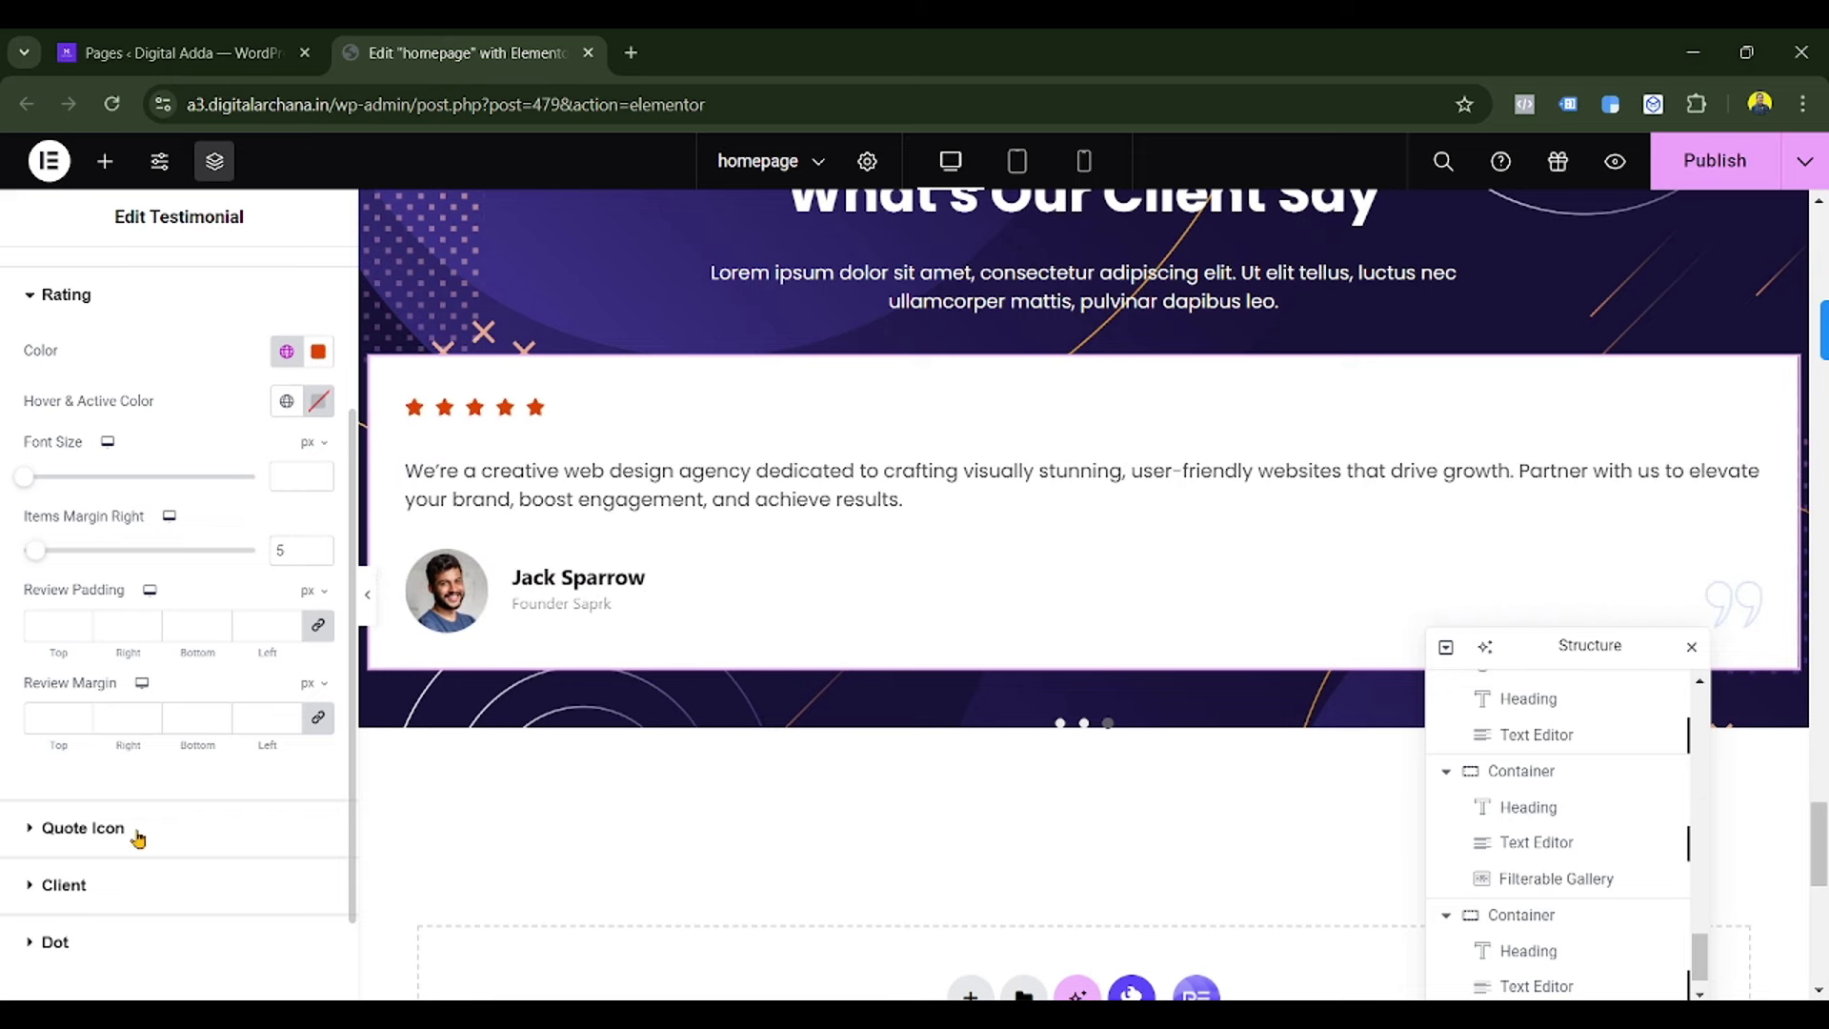
Colour the quote icon with the orange global colour newc color23.
left_click(83, 827)
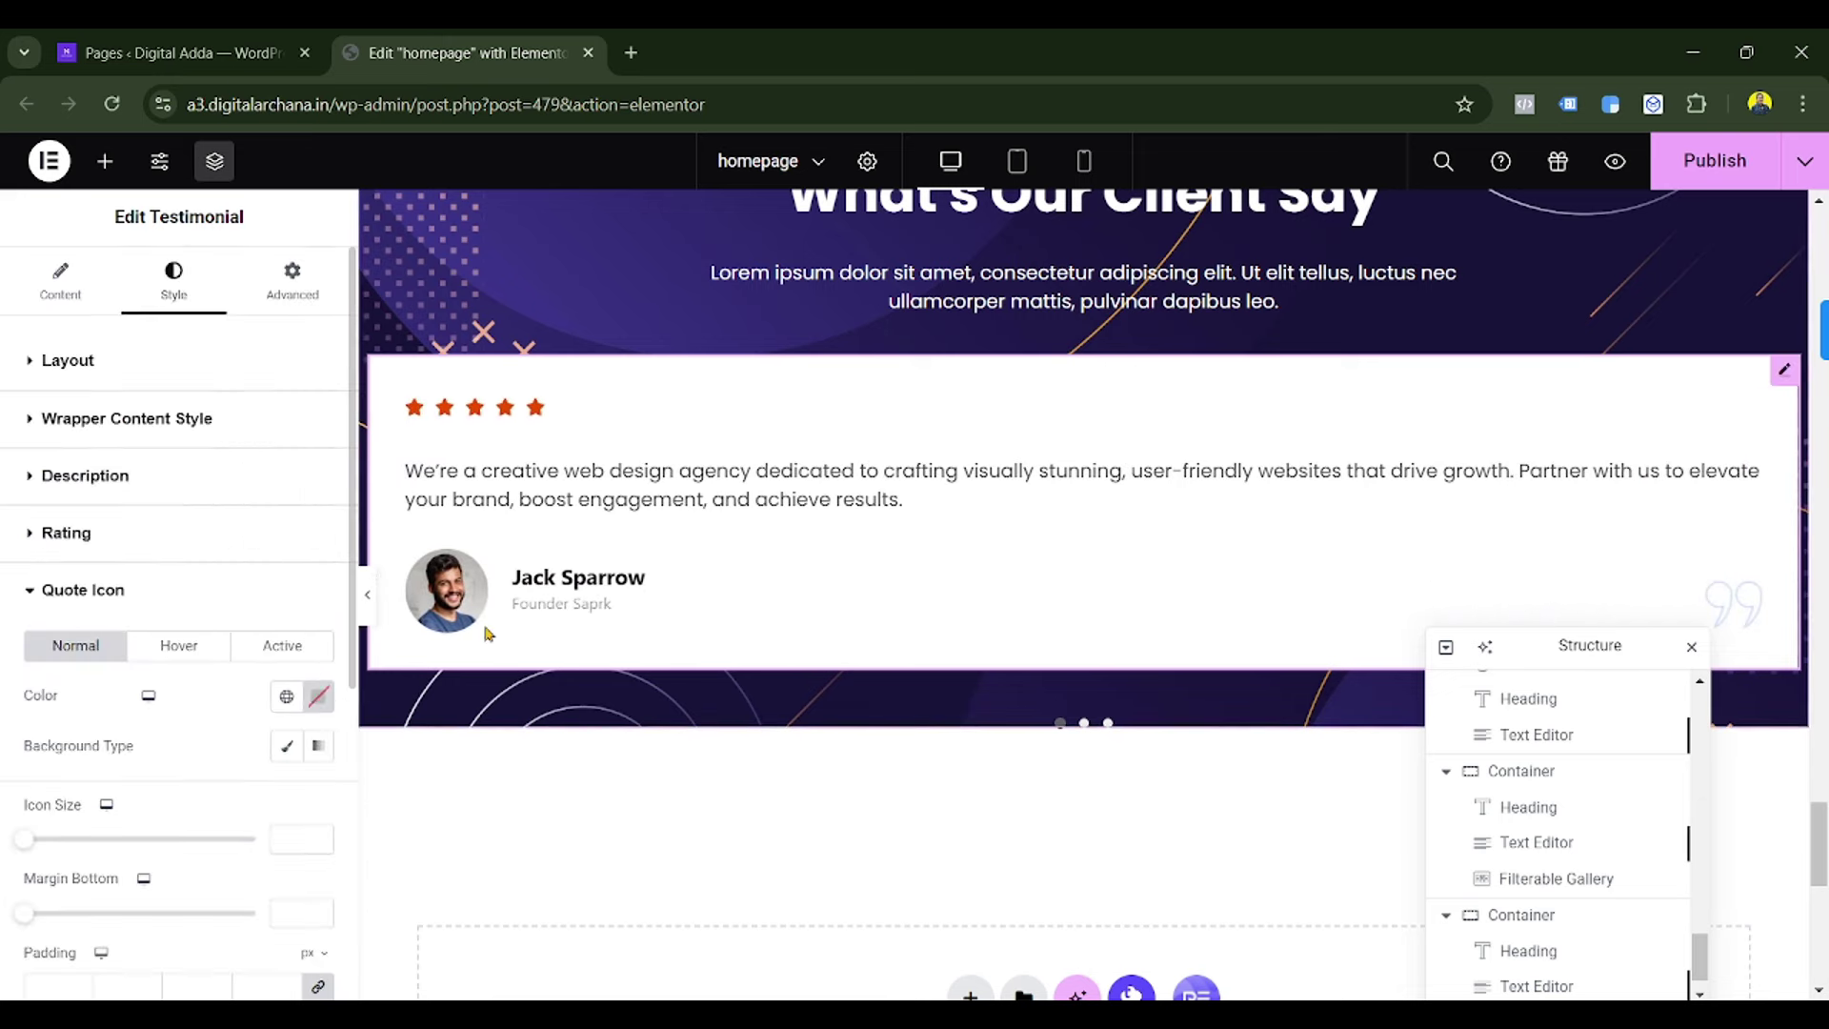
left_click(286, 695)
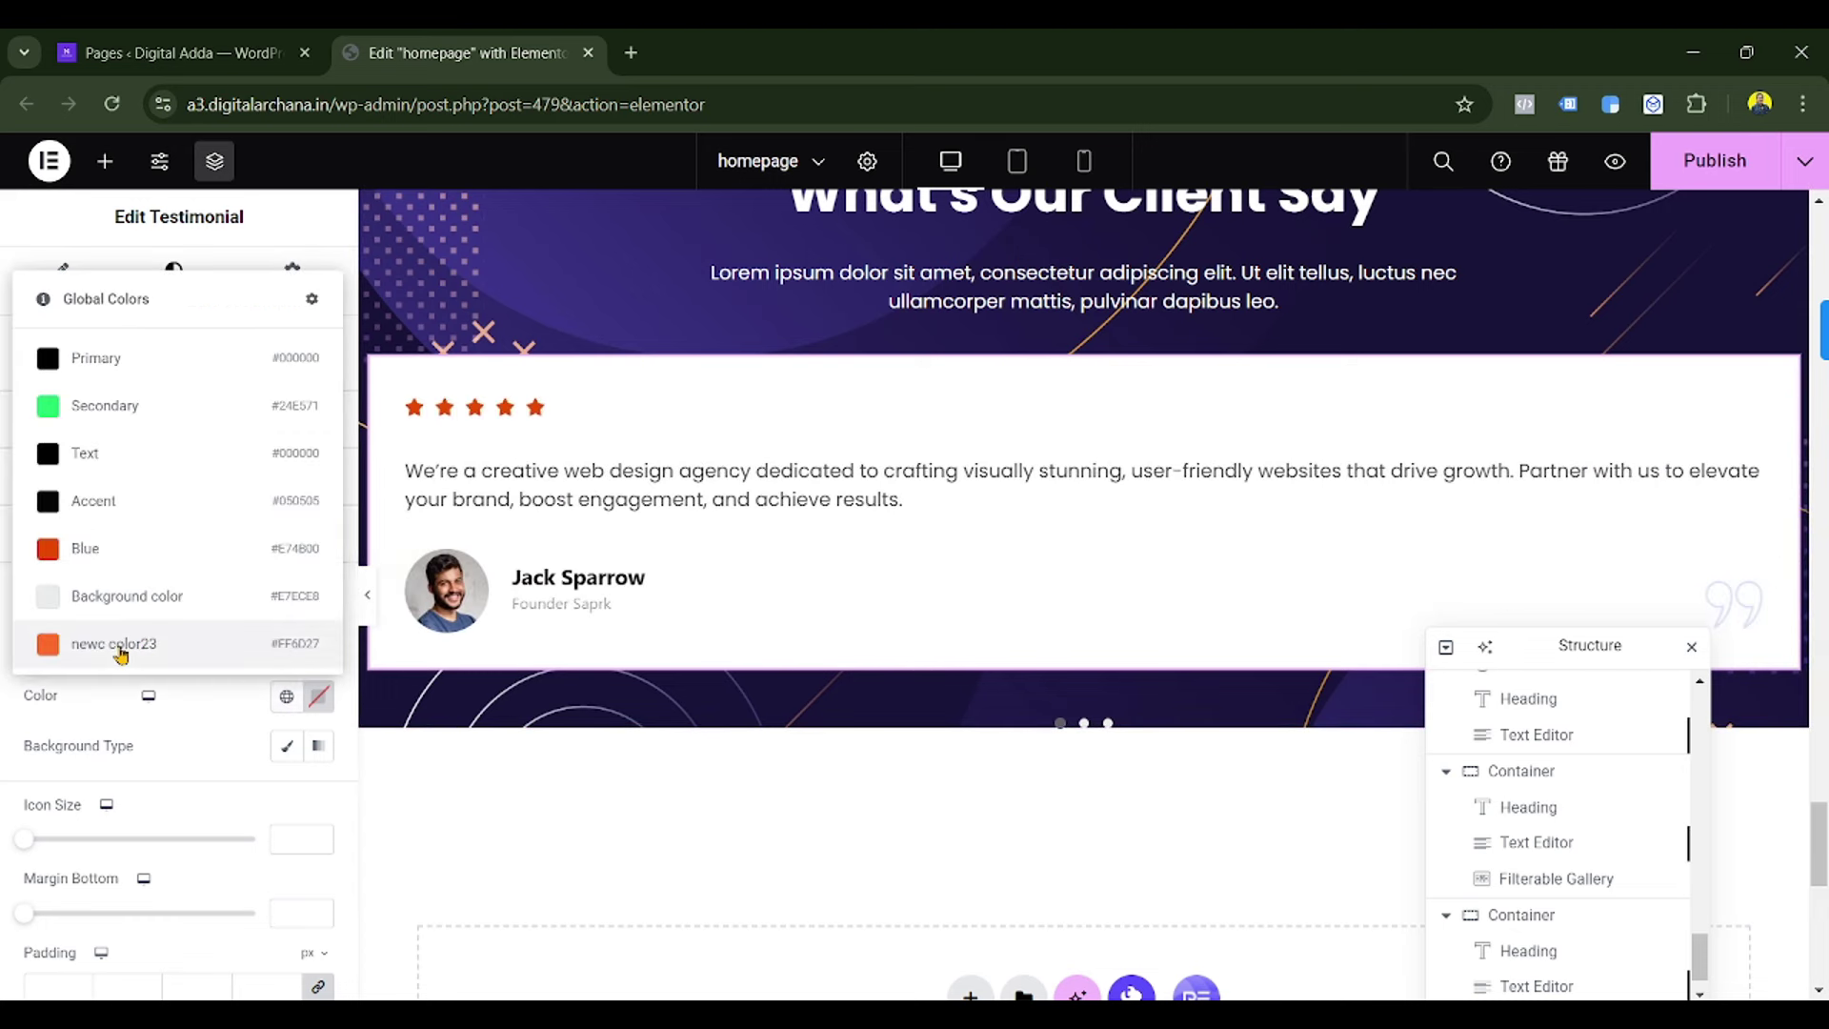
left_click(122, 646)
scroll(180, 703, "down", 5)
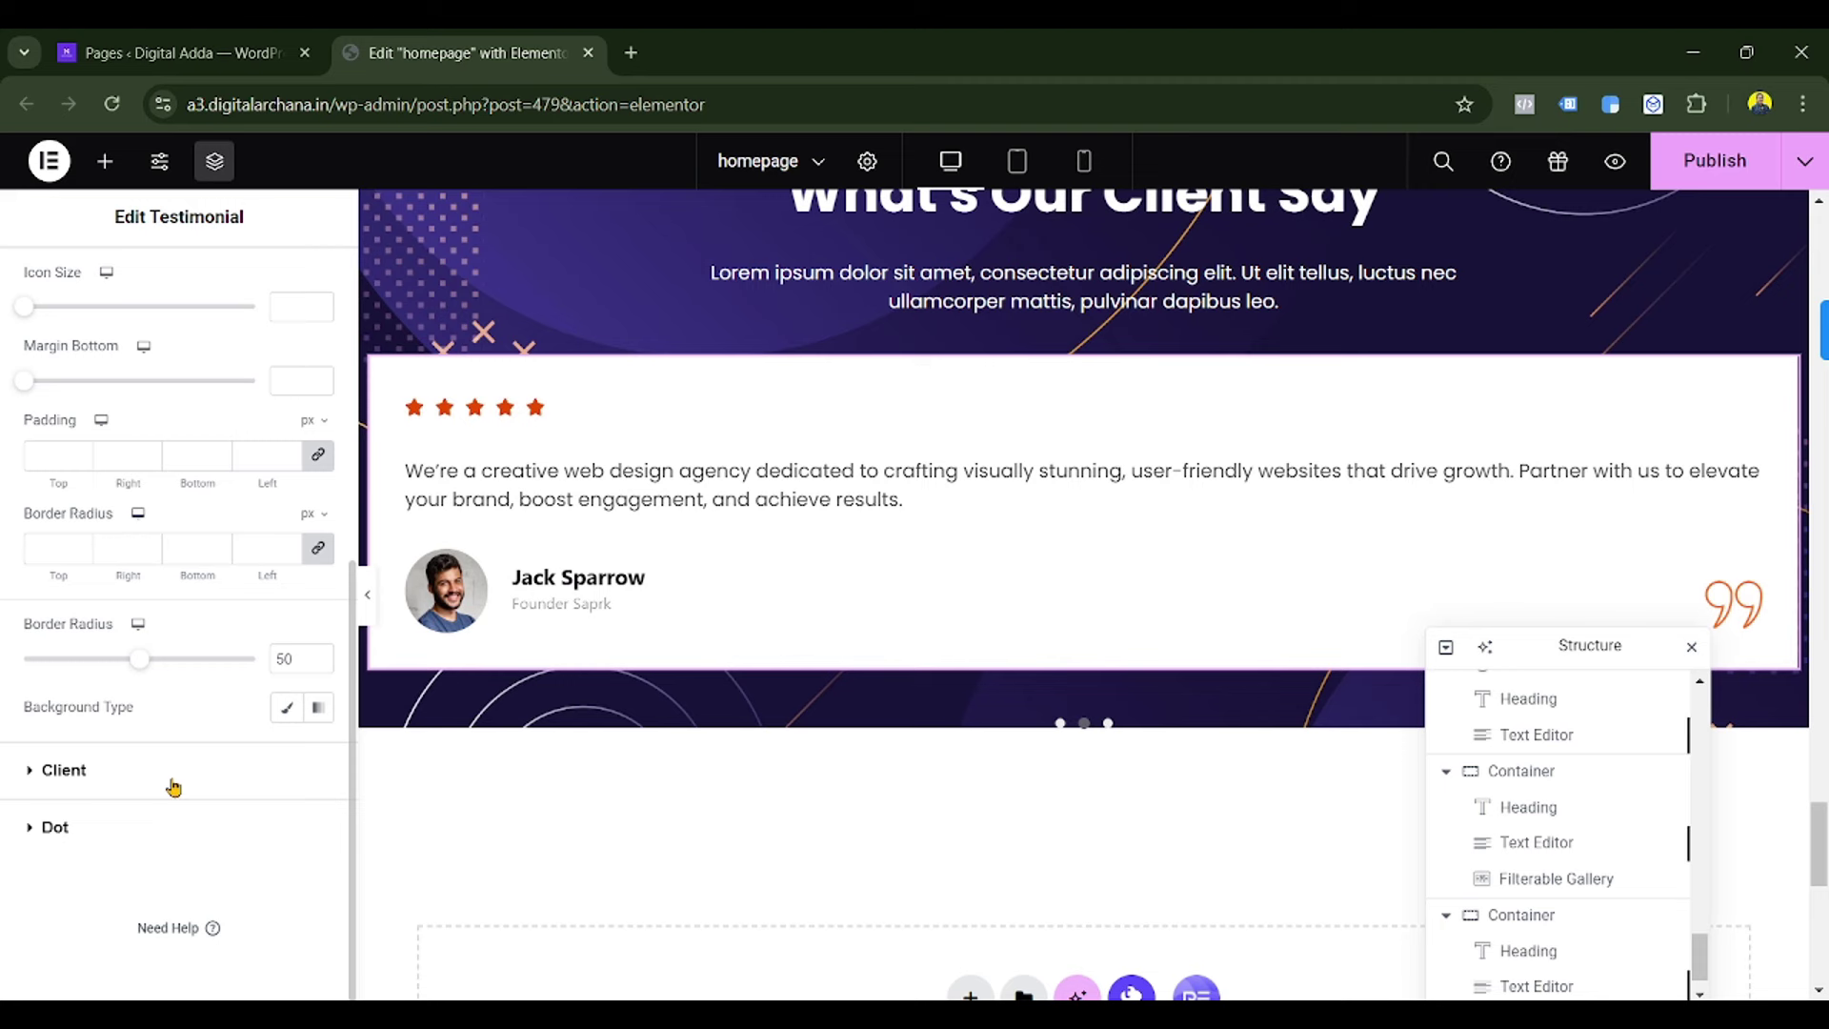
left_click(173, 787)
Give the client designation the global Text font at size 14.
scroll(225, 661, "down", 1)
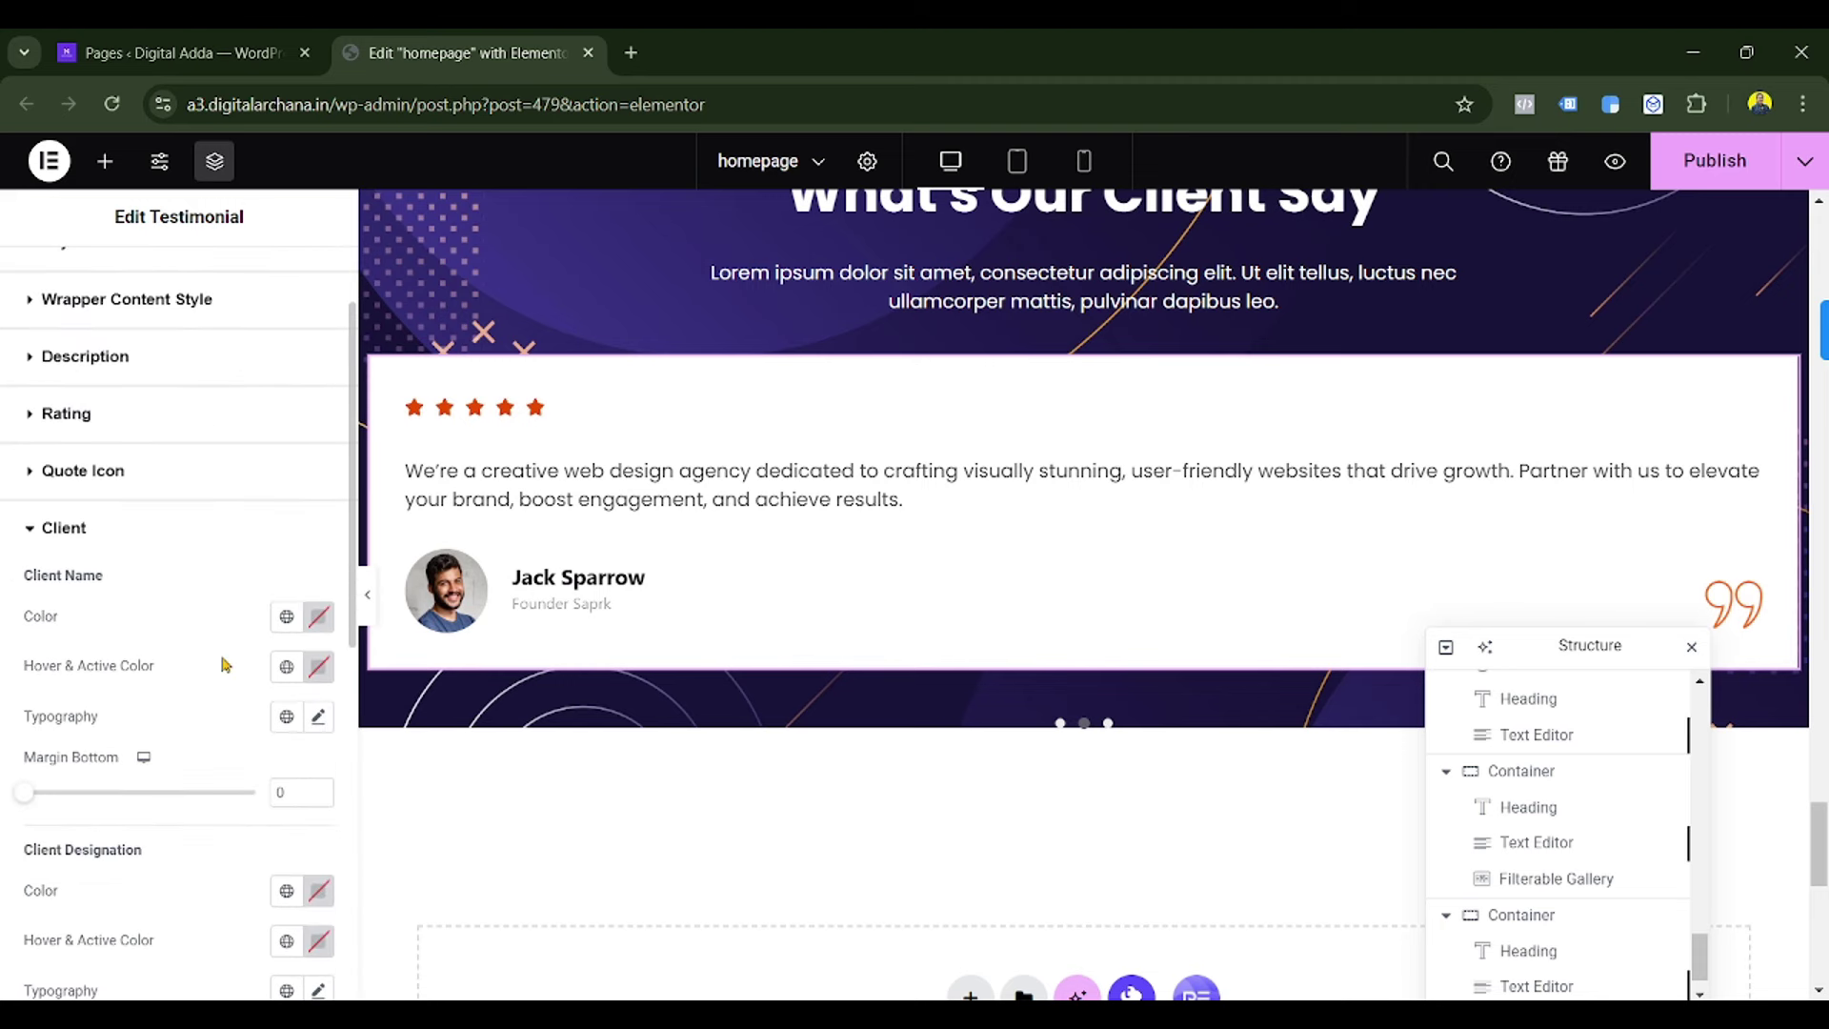
scroll(143, 634, "down", 1)
left_click(287, 606)
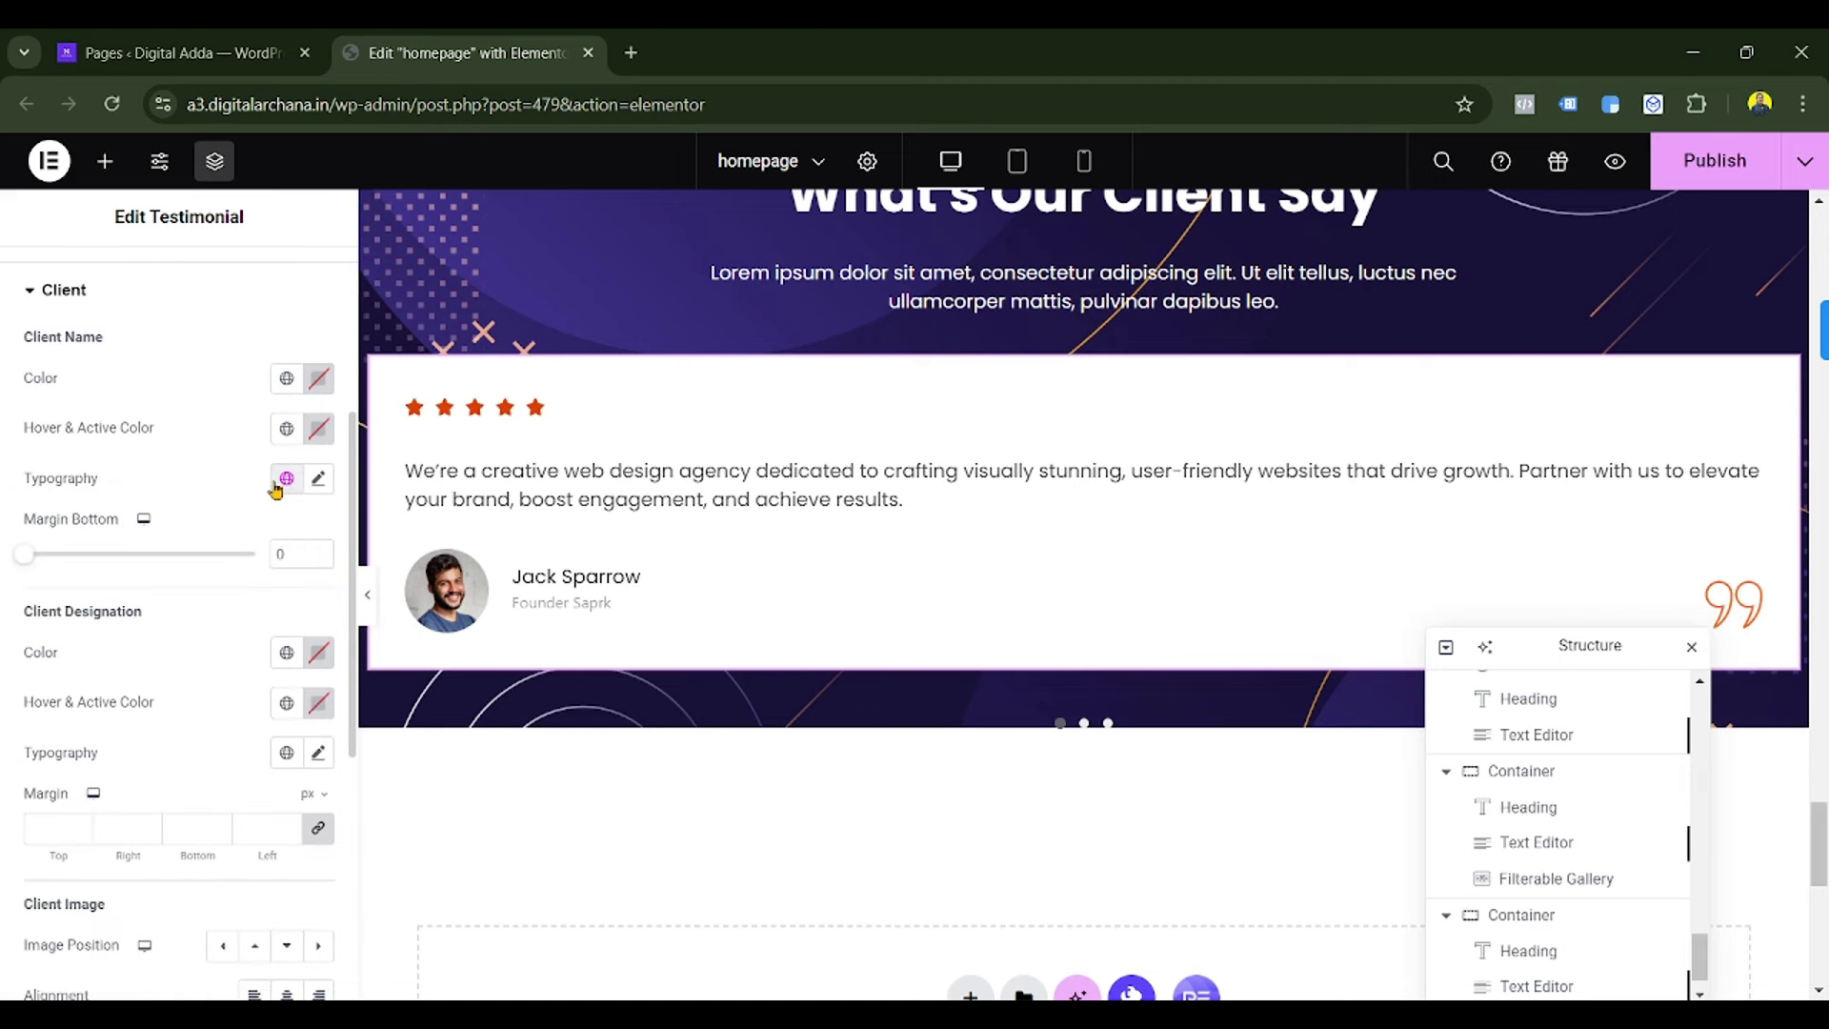
left_click(285, 754)
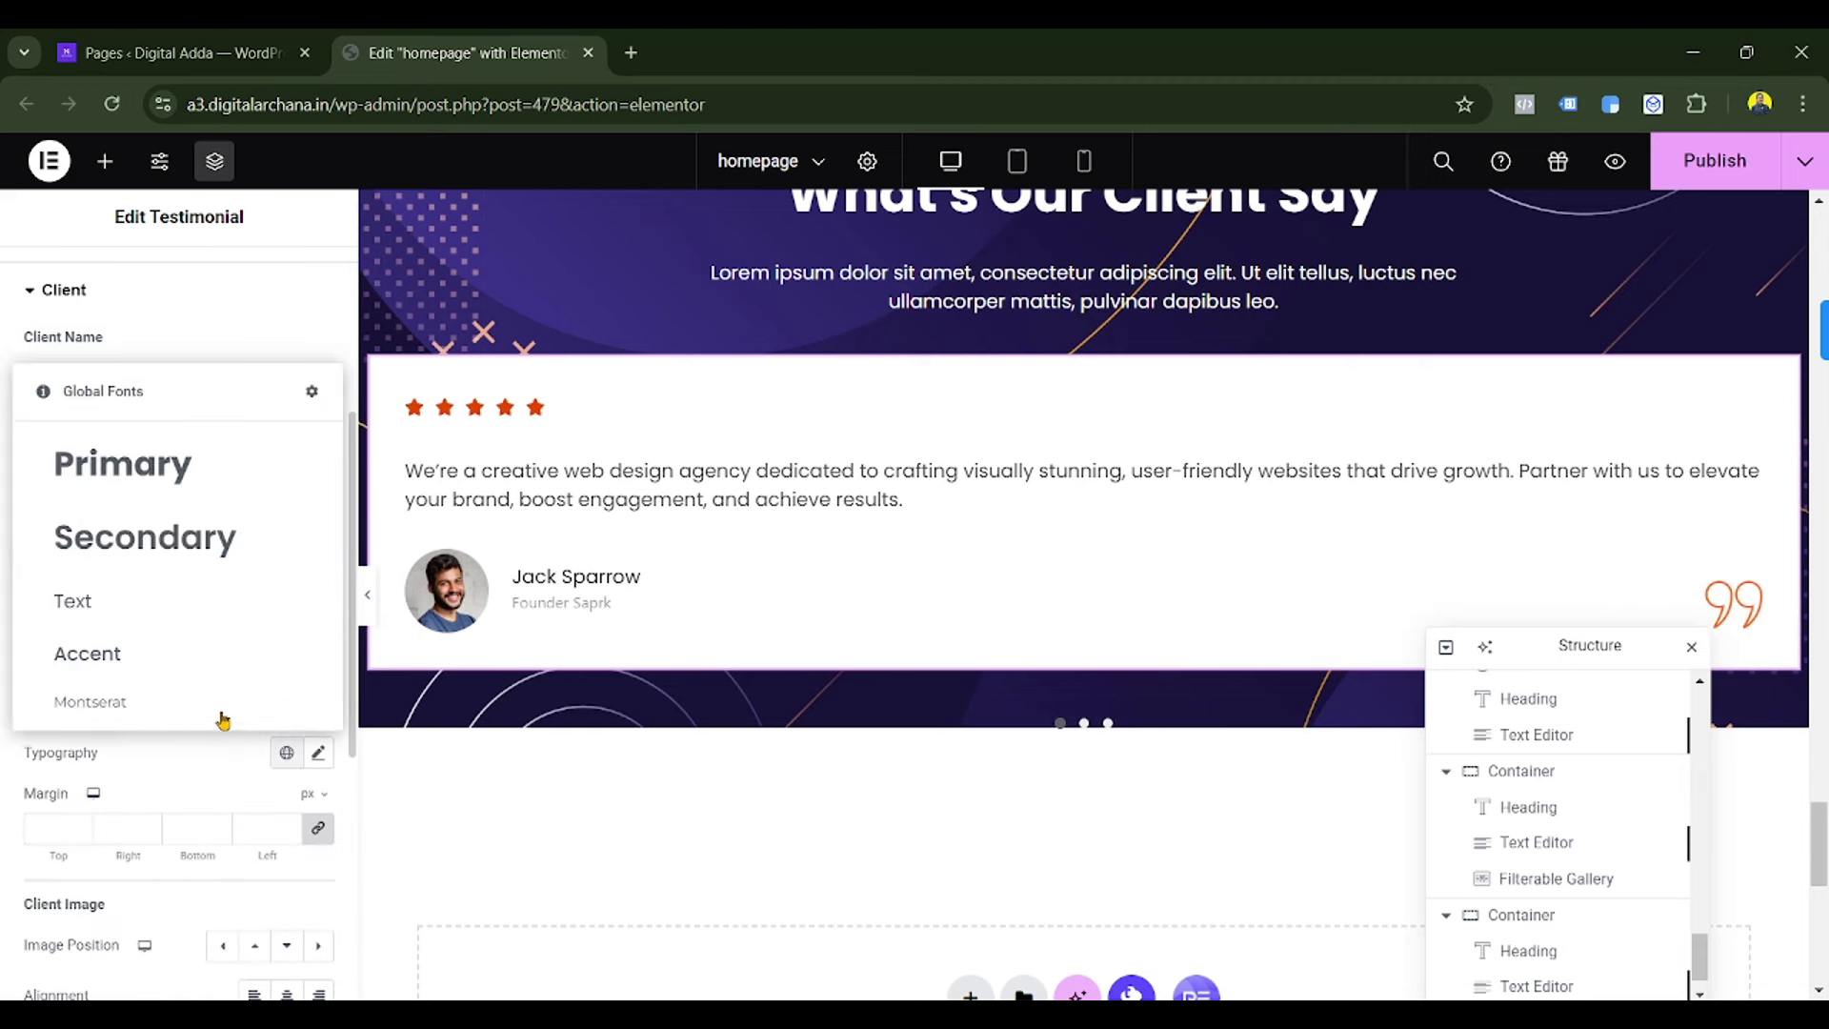
left_click(119, 602)
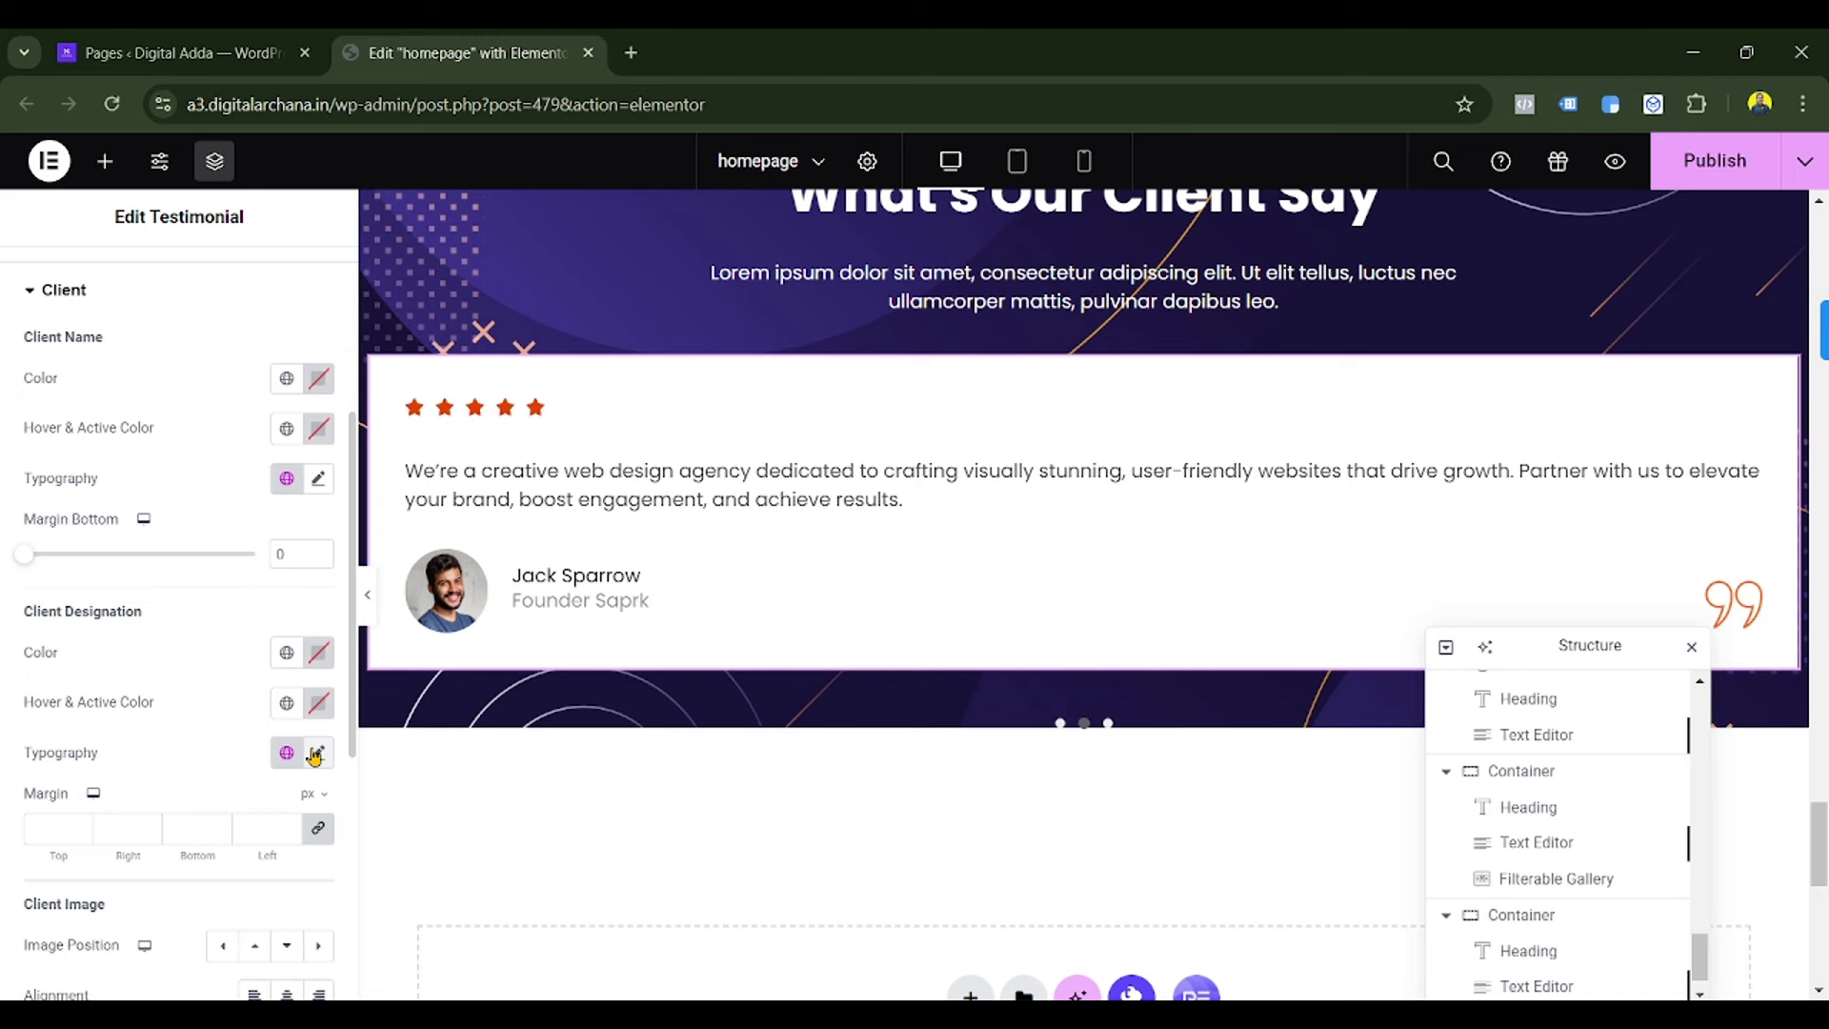
left_click(316, 754)
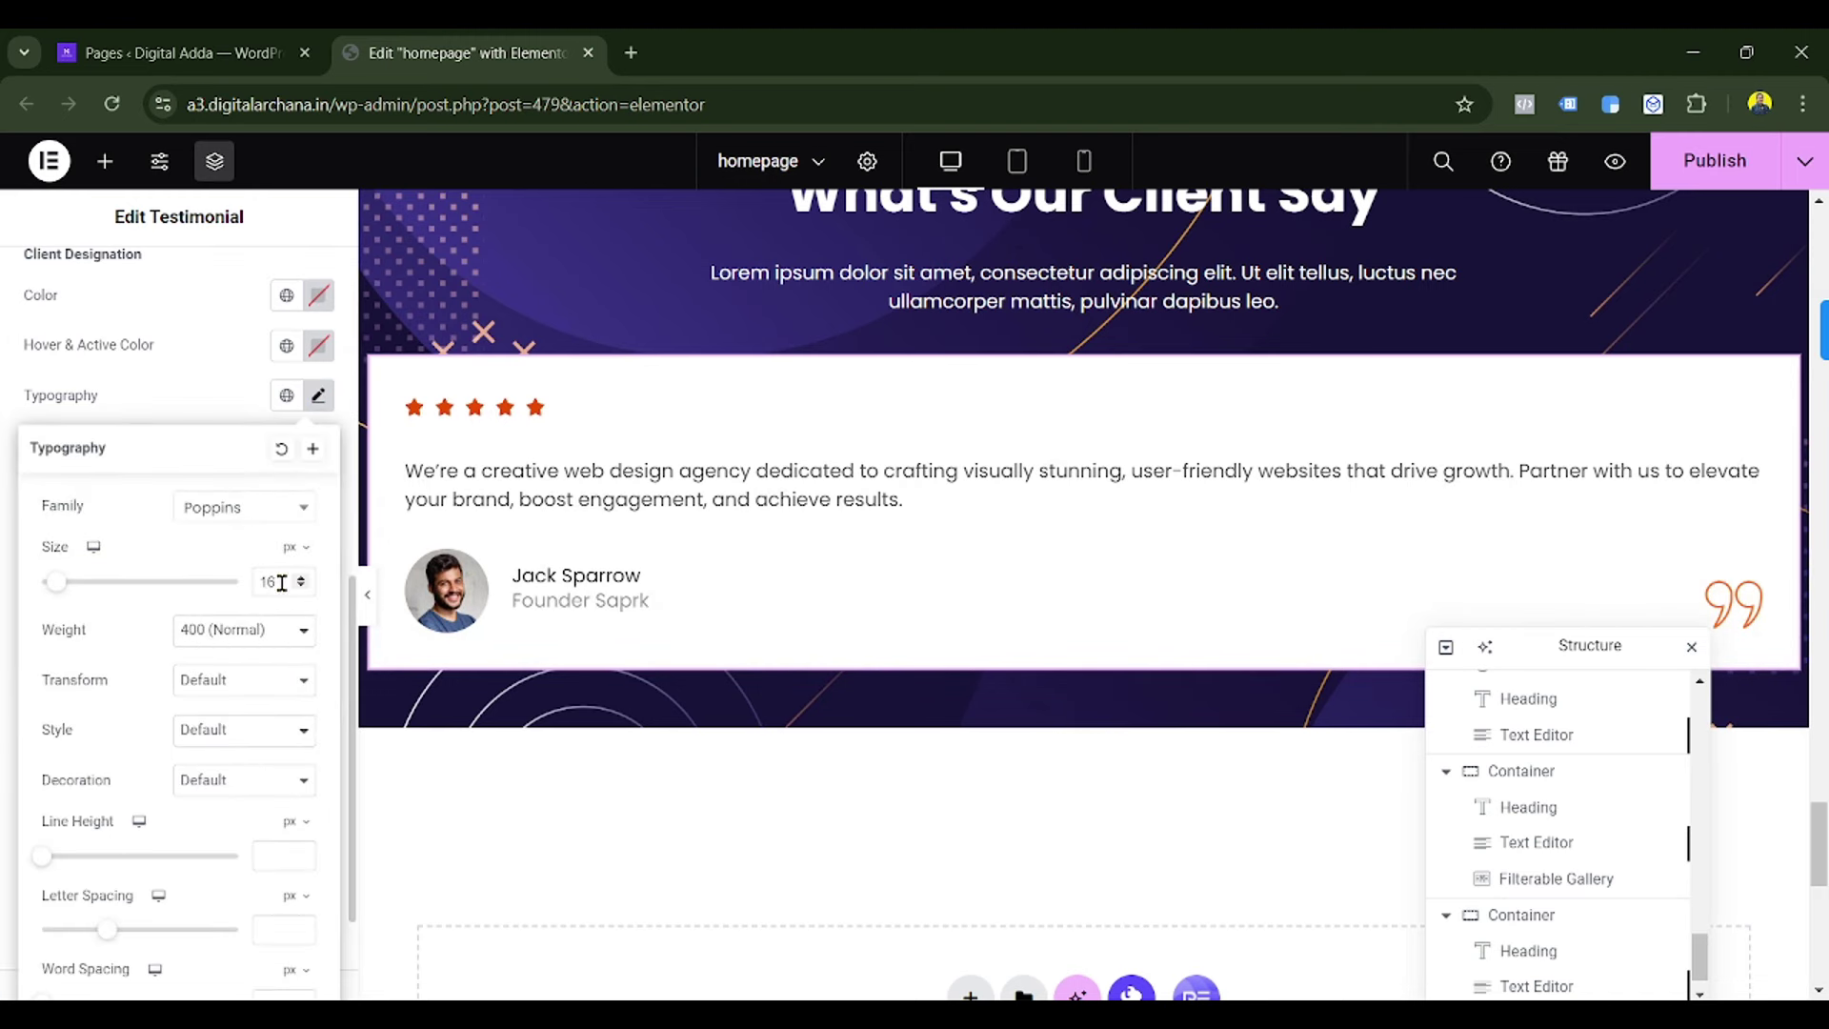
left_click(303, 591)
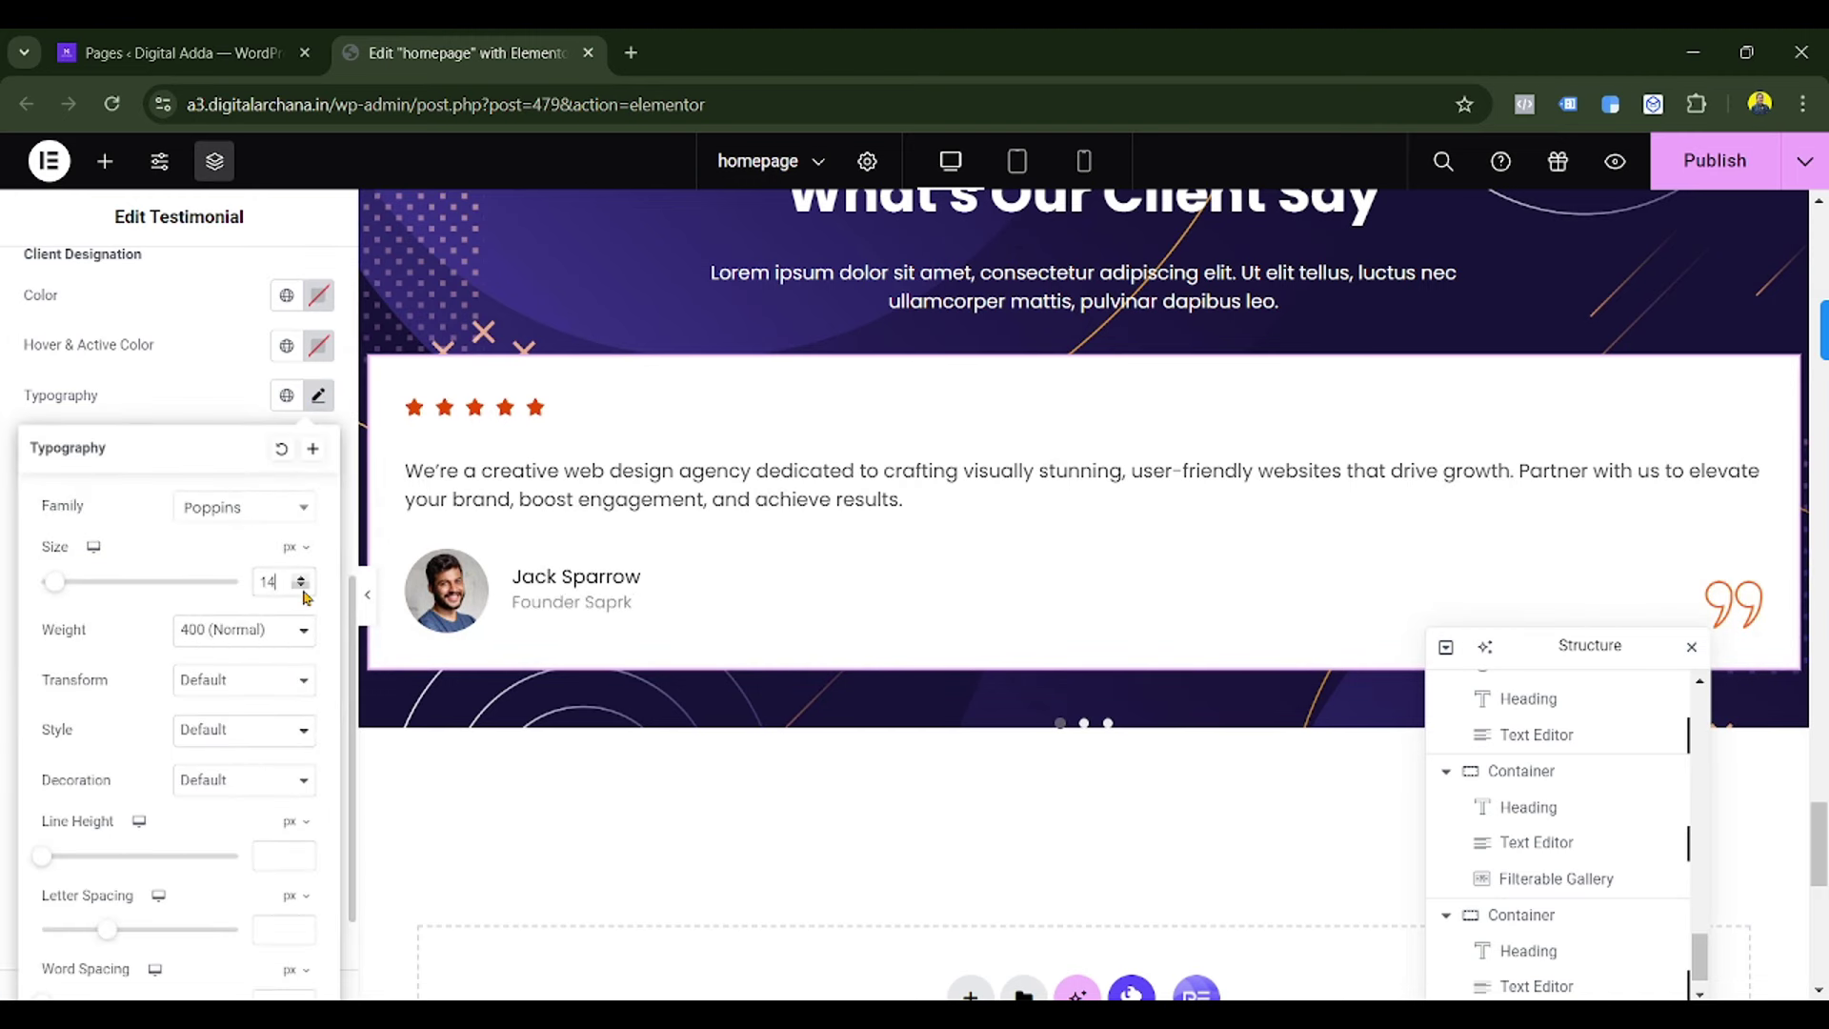
left_click(197, 422)
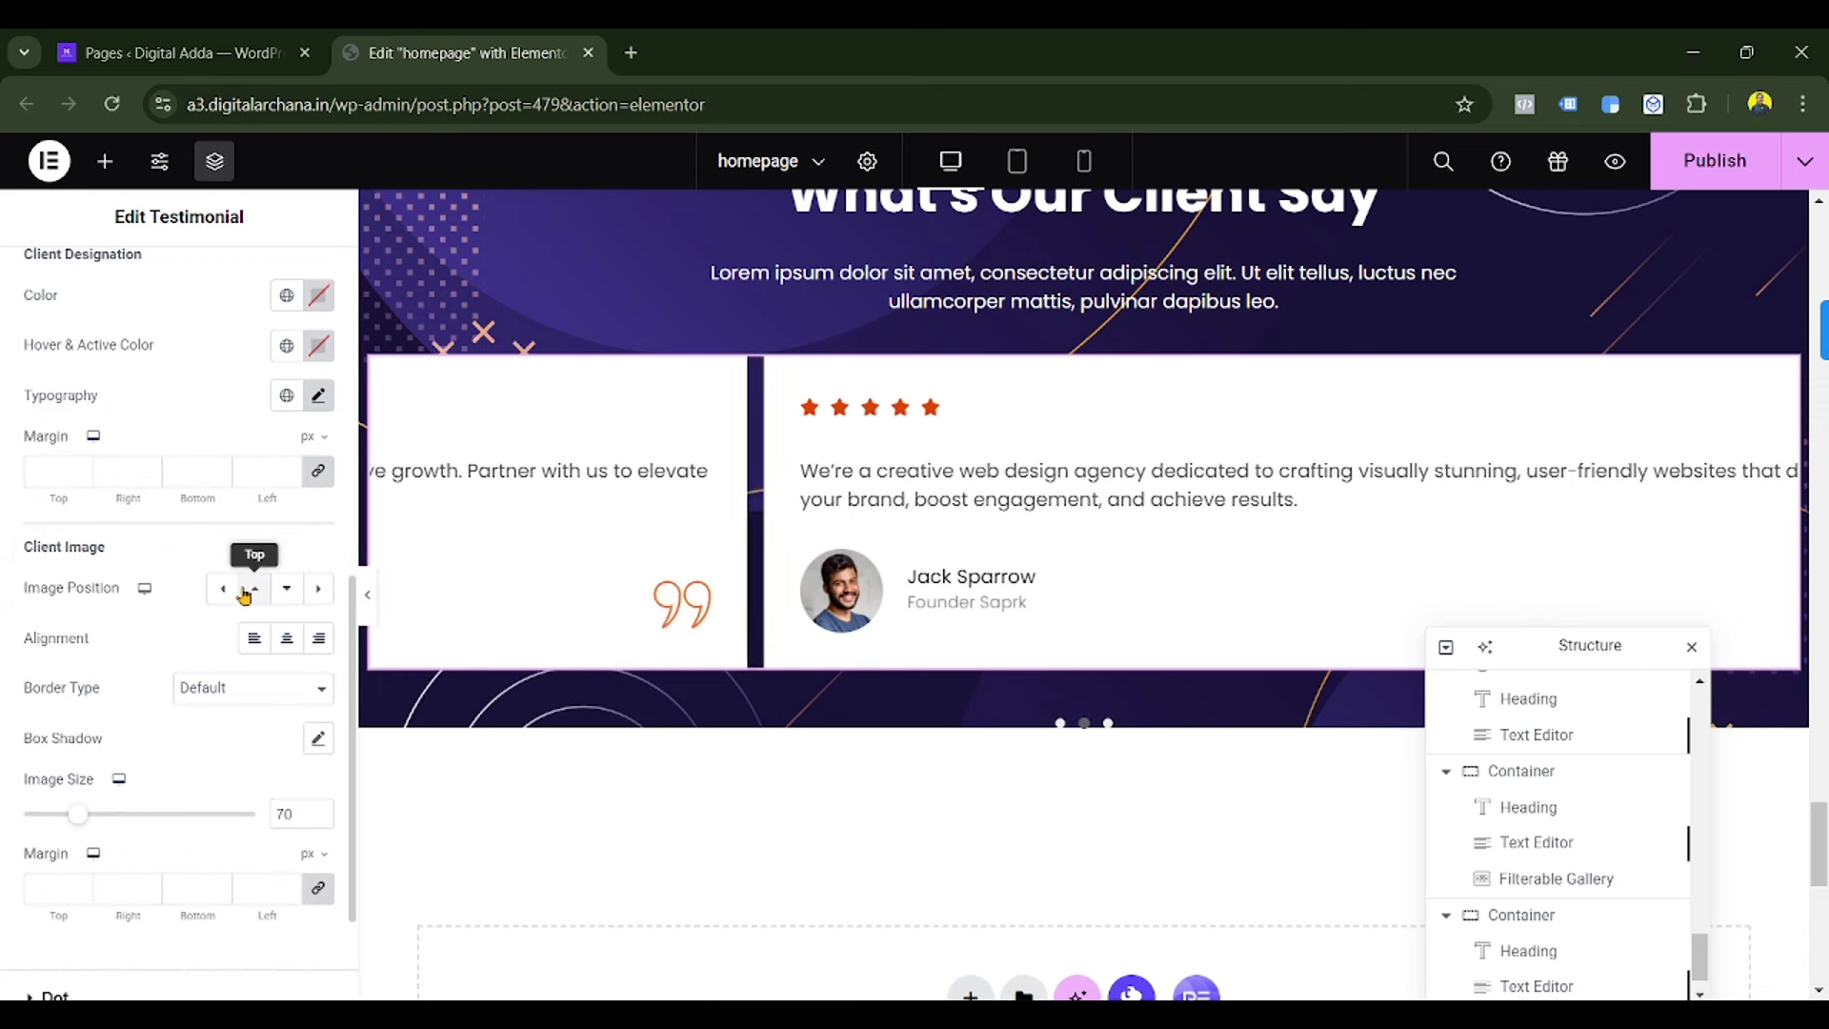
Align the client photo and name to the left.
scroll(245, 593, "down", 1)
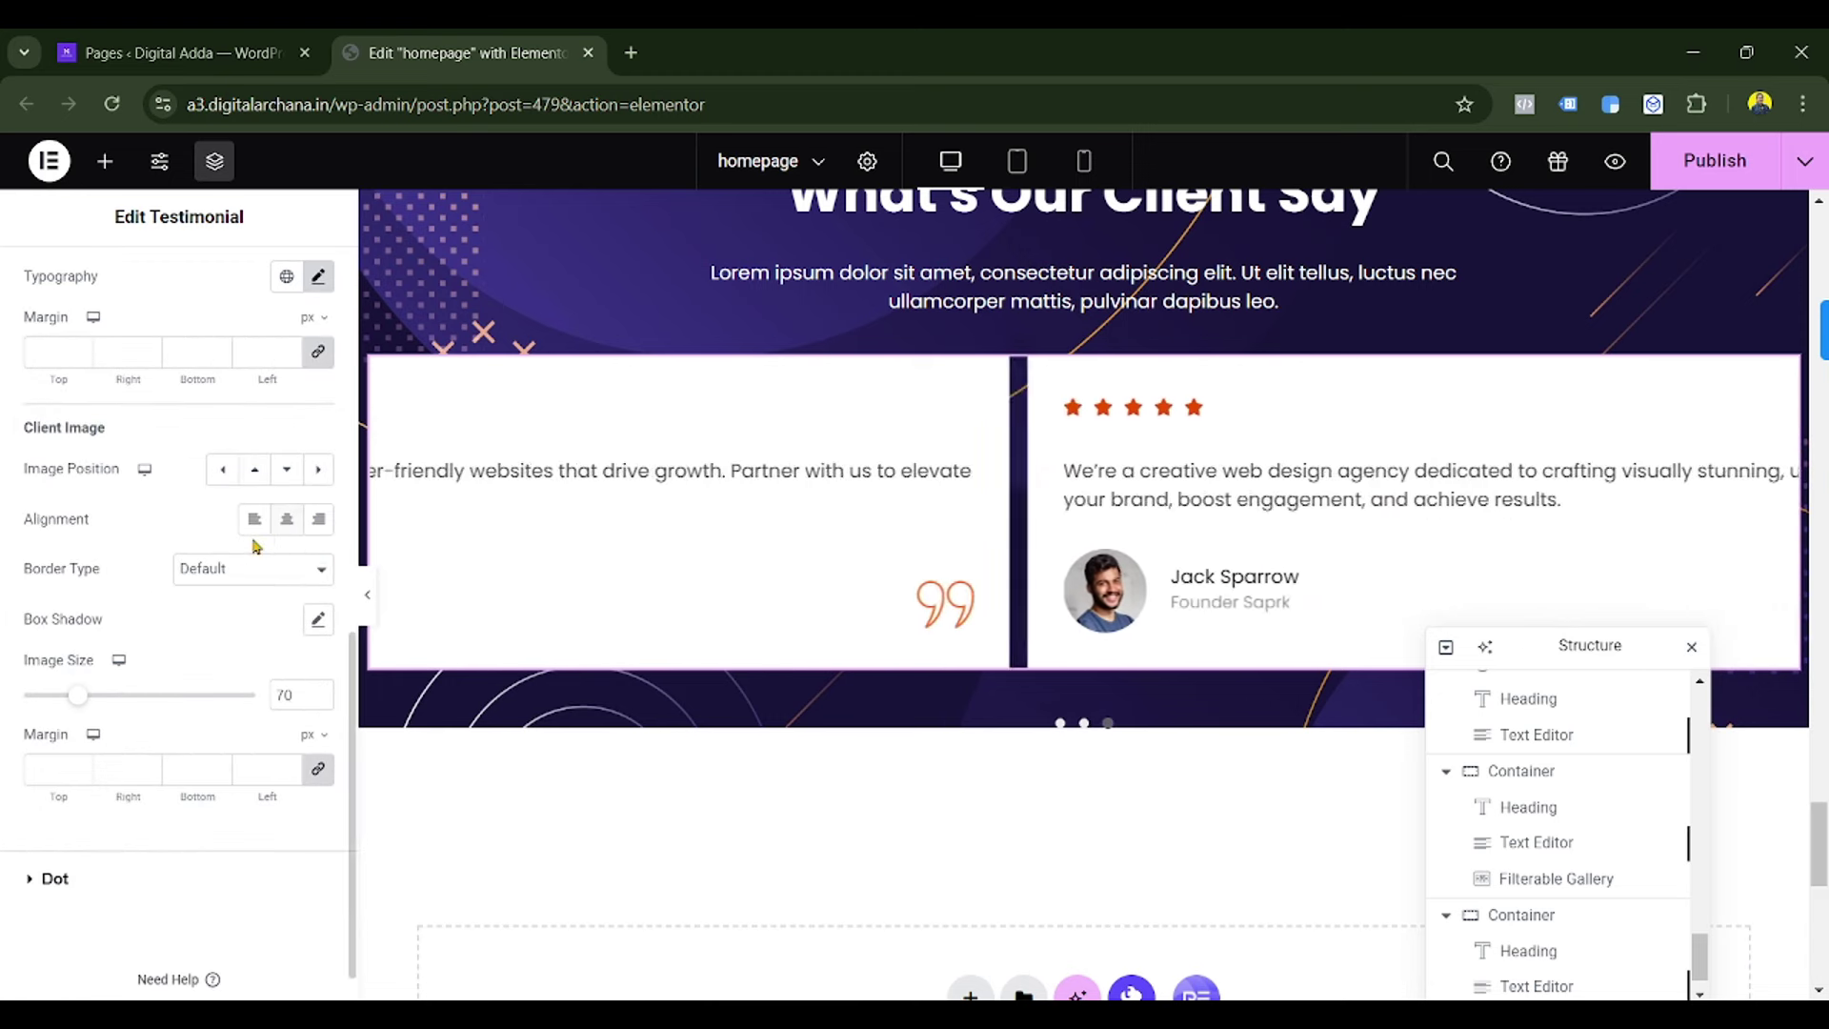
left_click(285, 524)
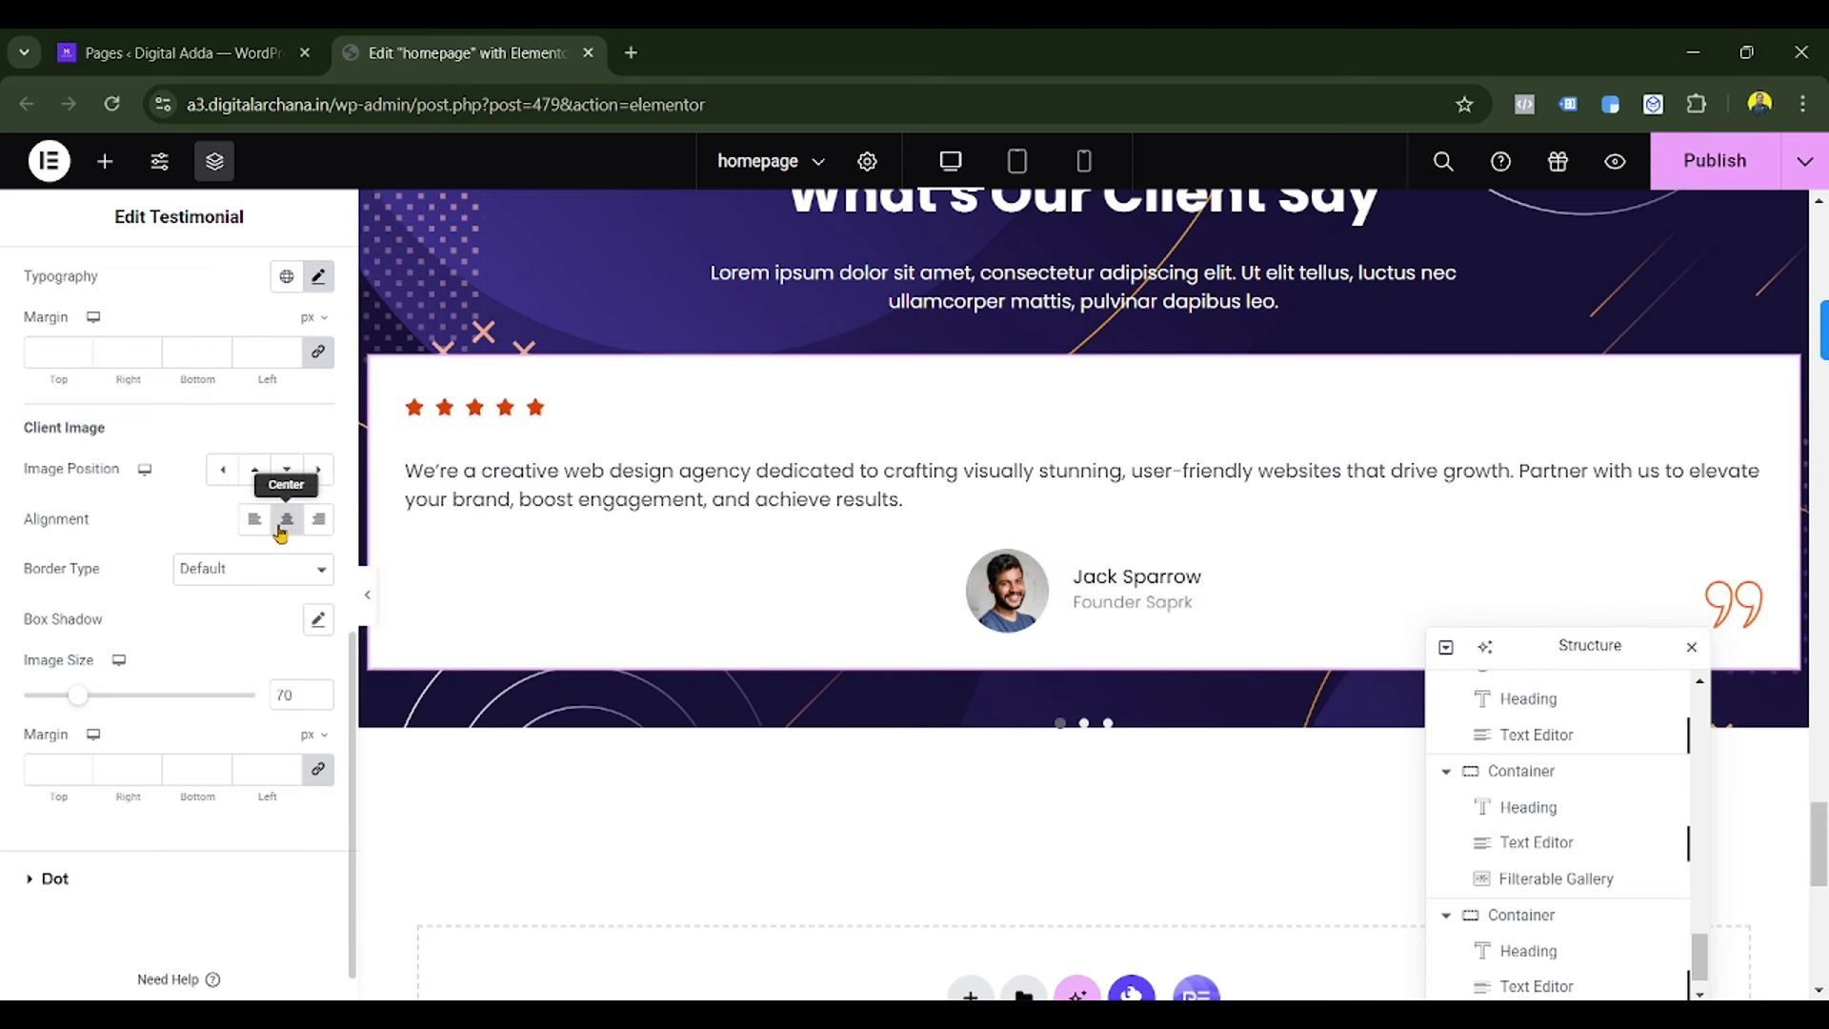
left_click(254, 519)
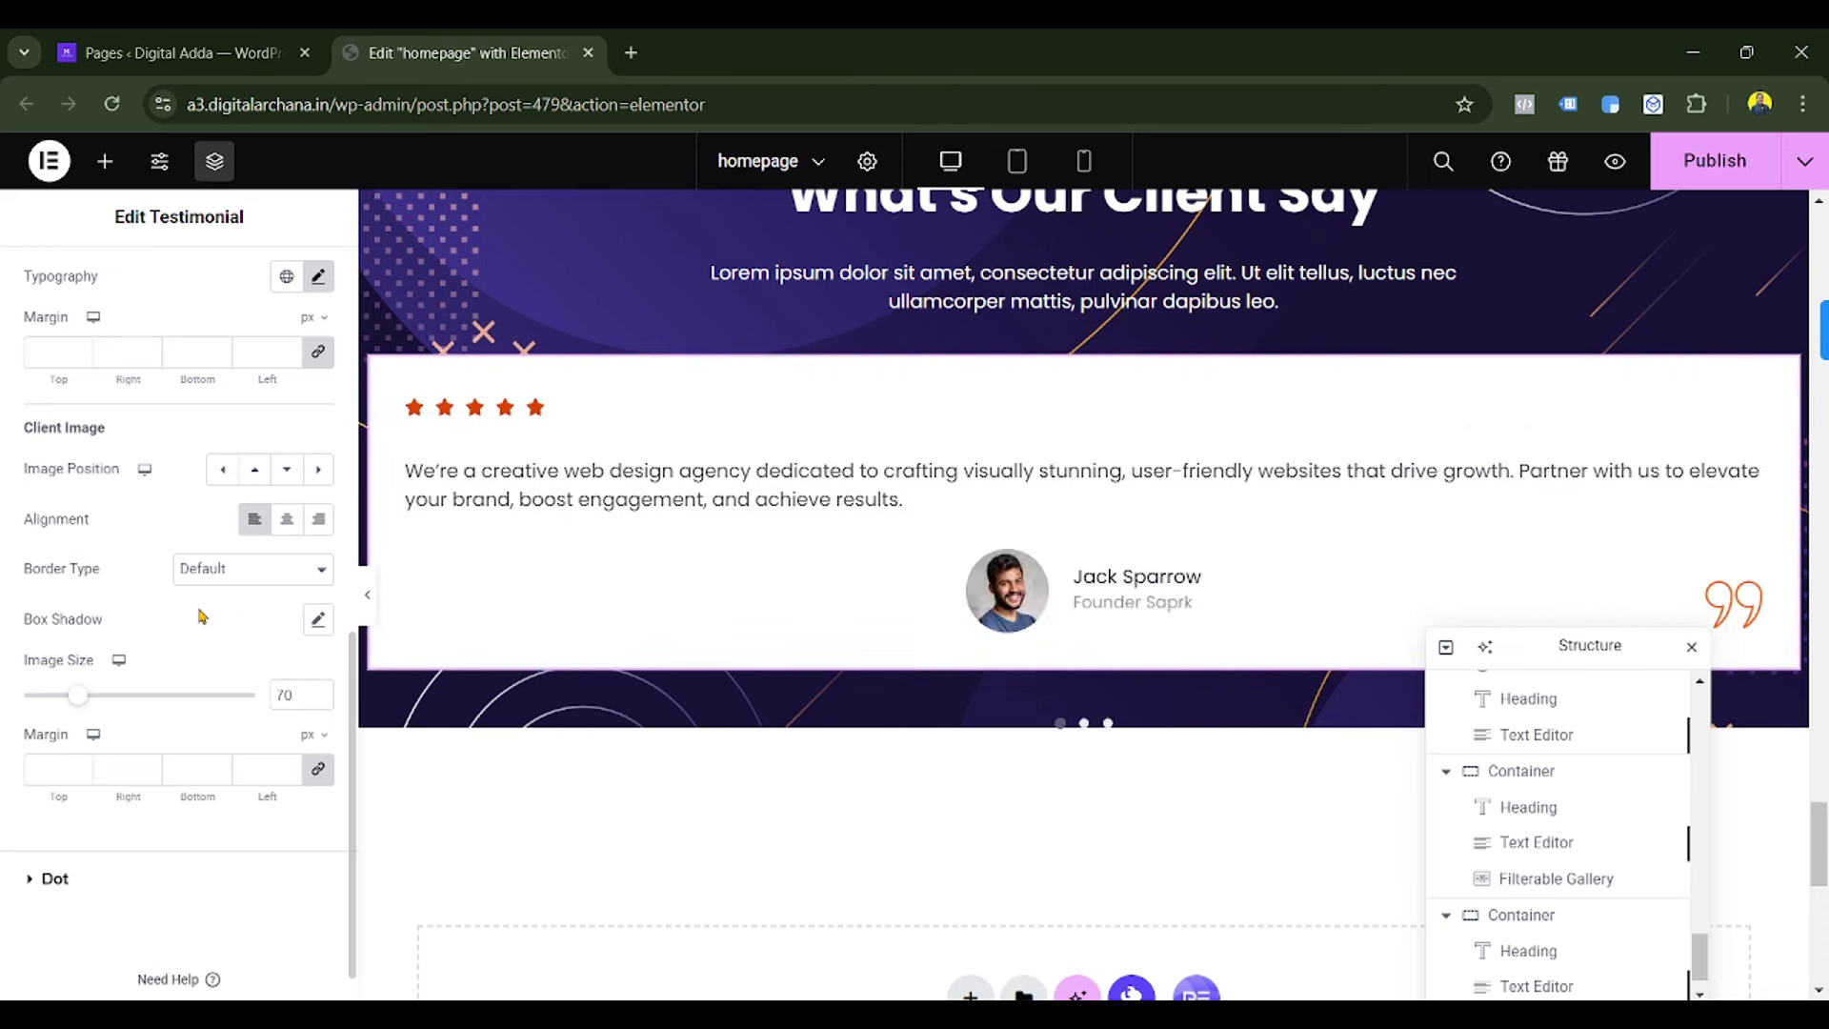
scroll(202, 617, "down", 1)
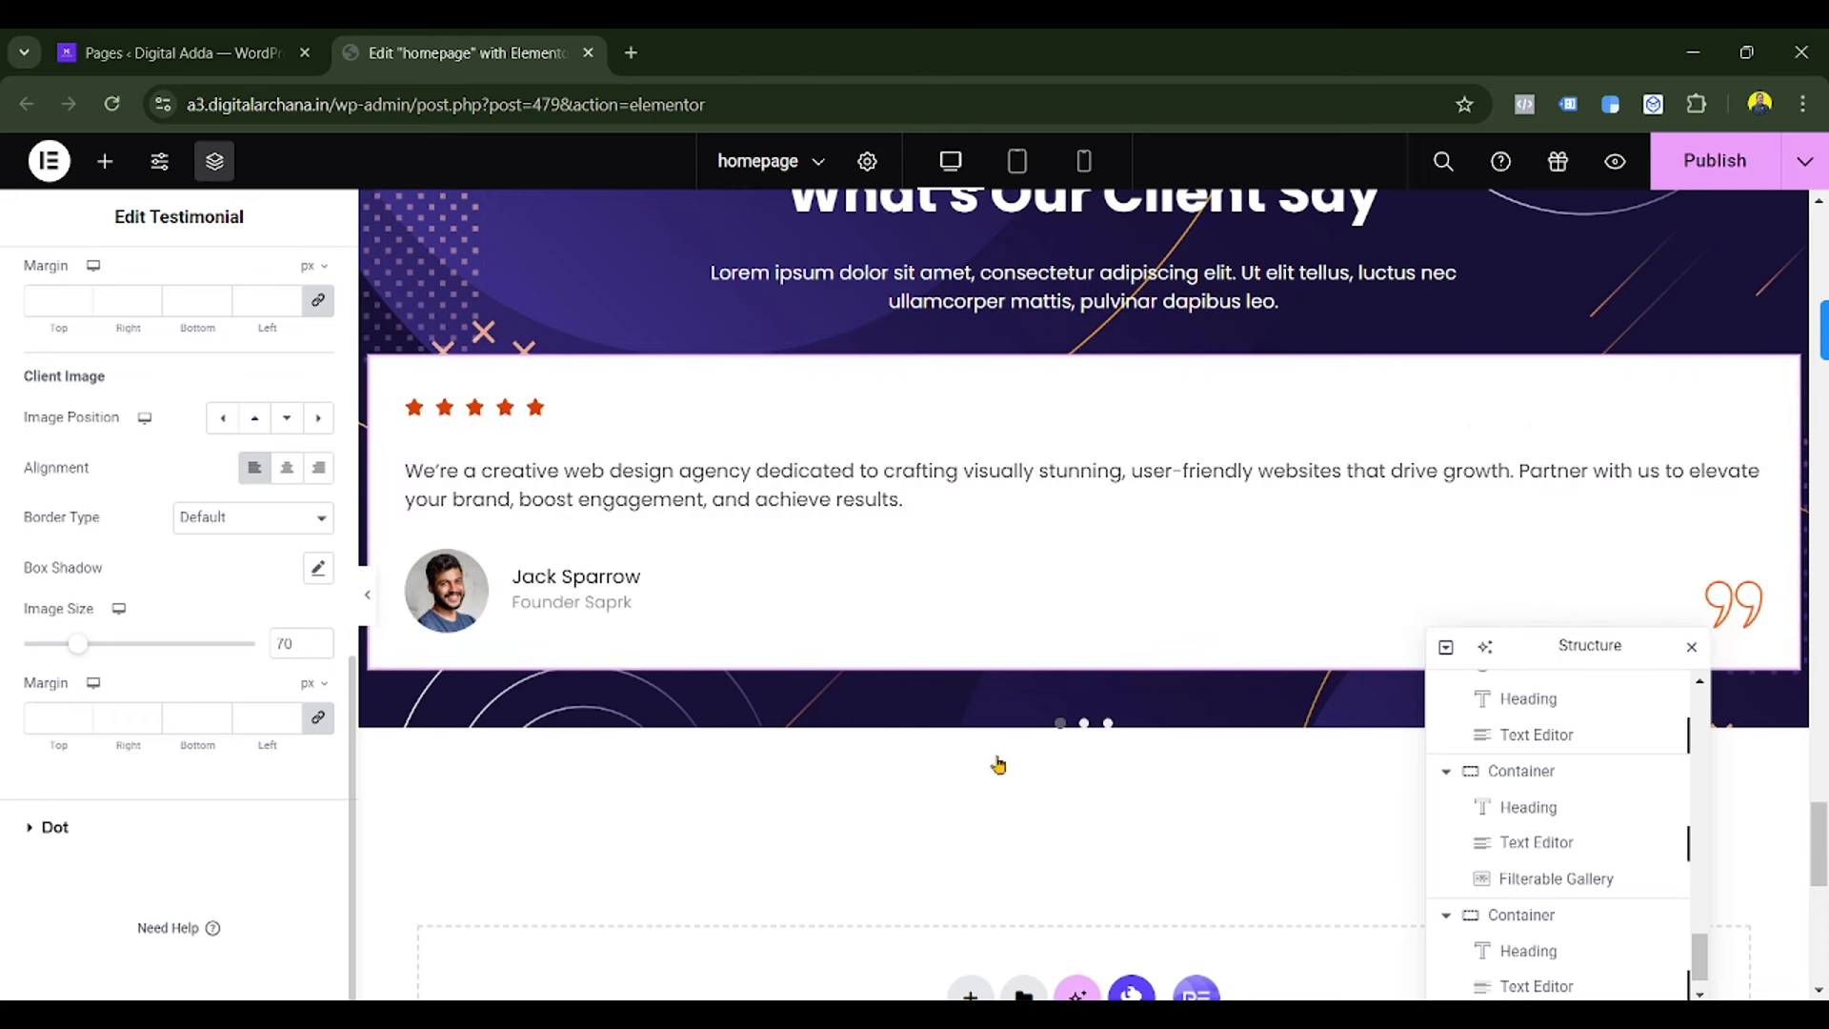
left_click(1095, 771)
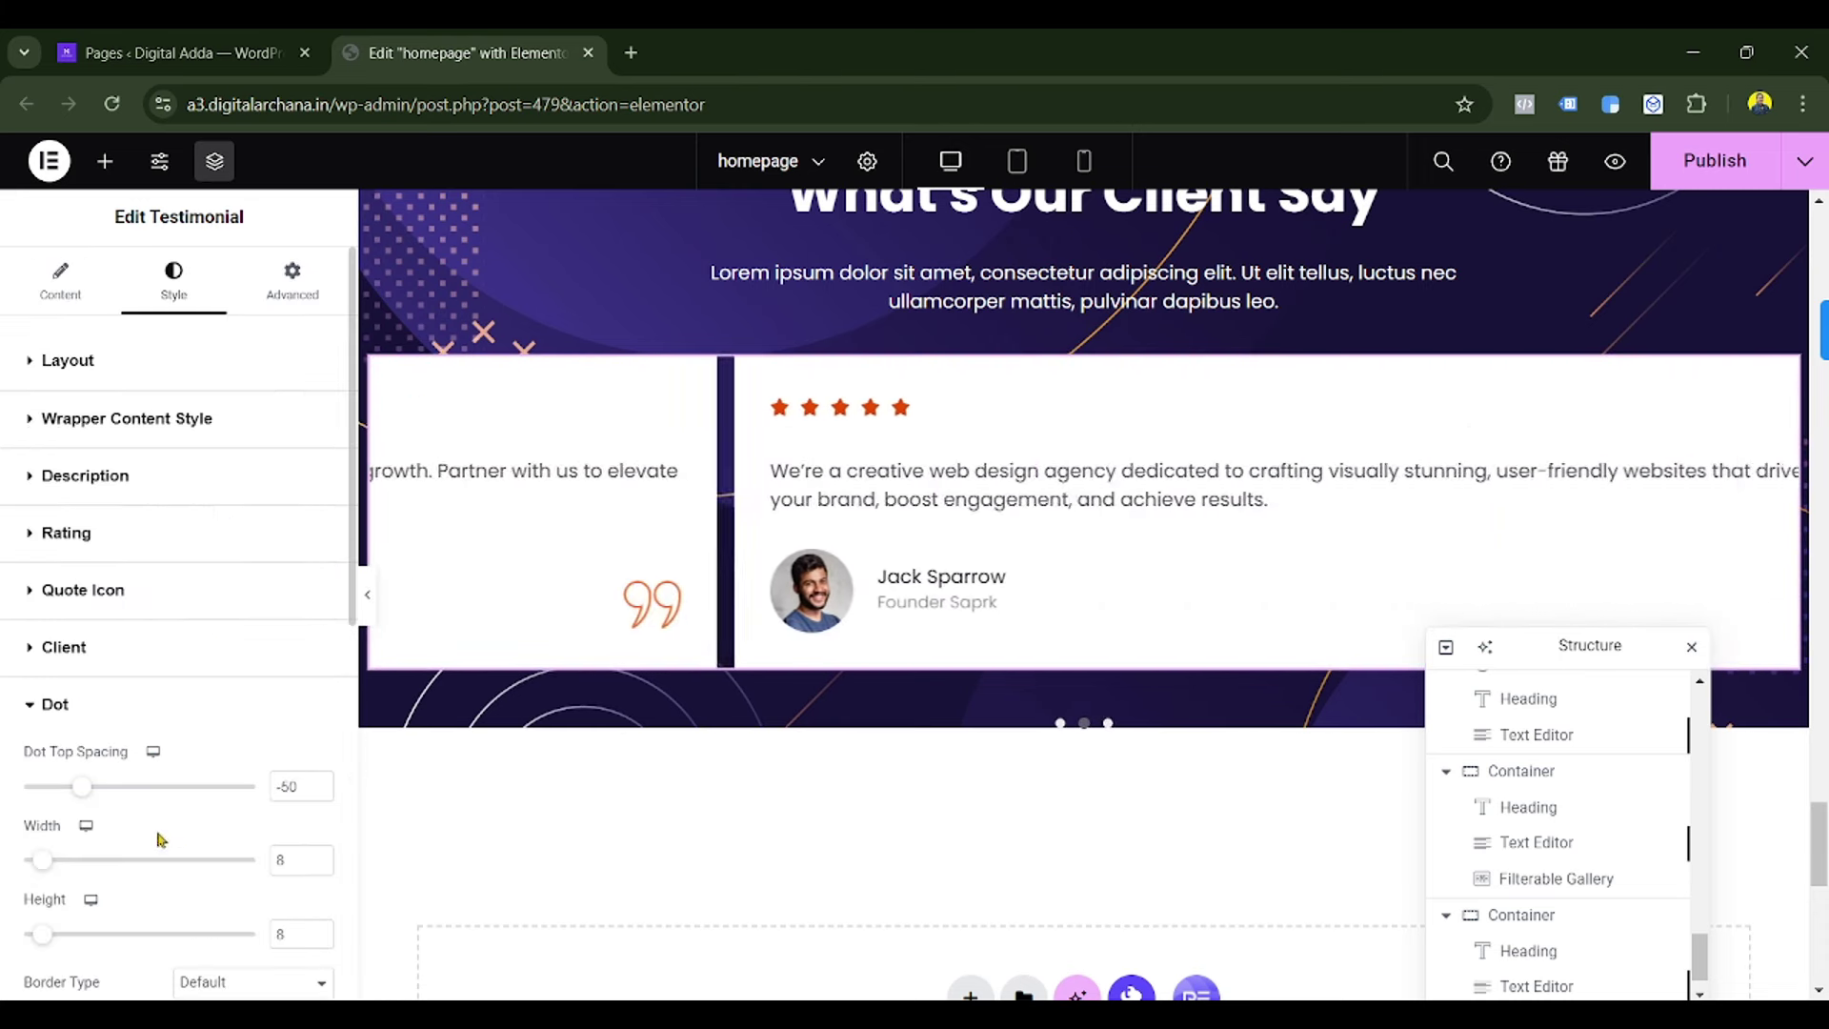
Try wider and narrower carousel dot widths, then settle on a dot width of 8.
scroll(161, 839, "down", 3)
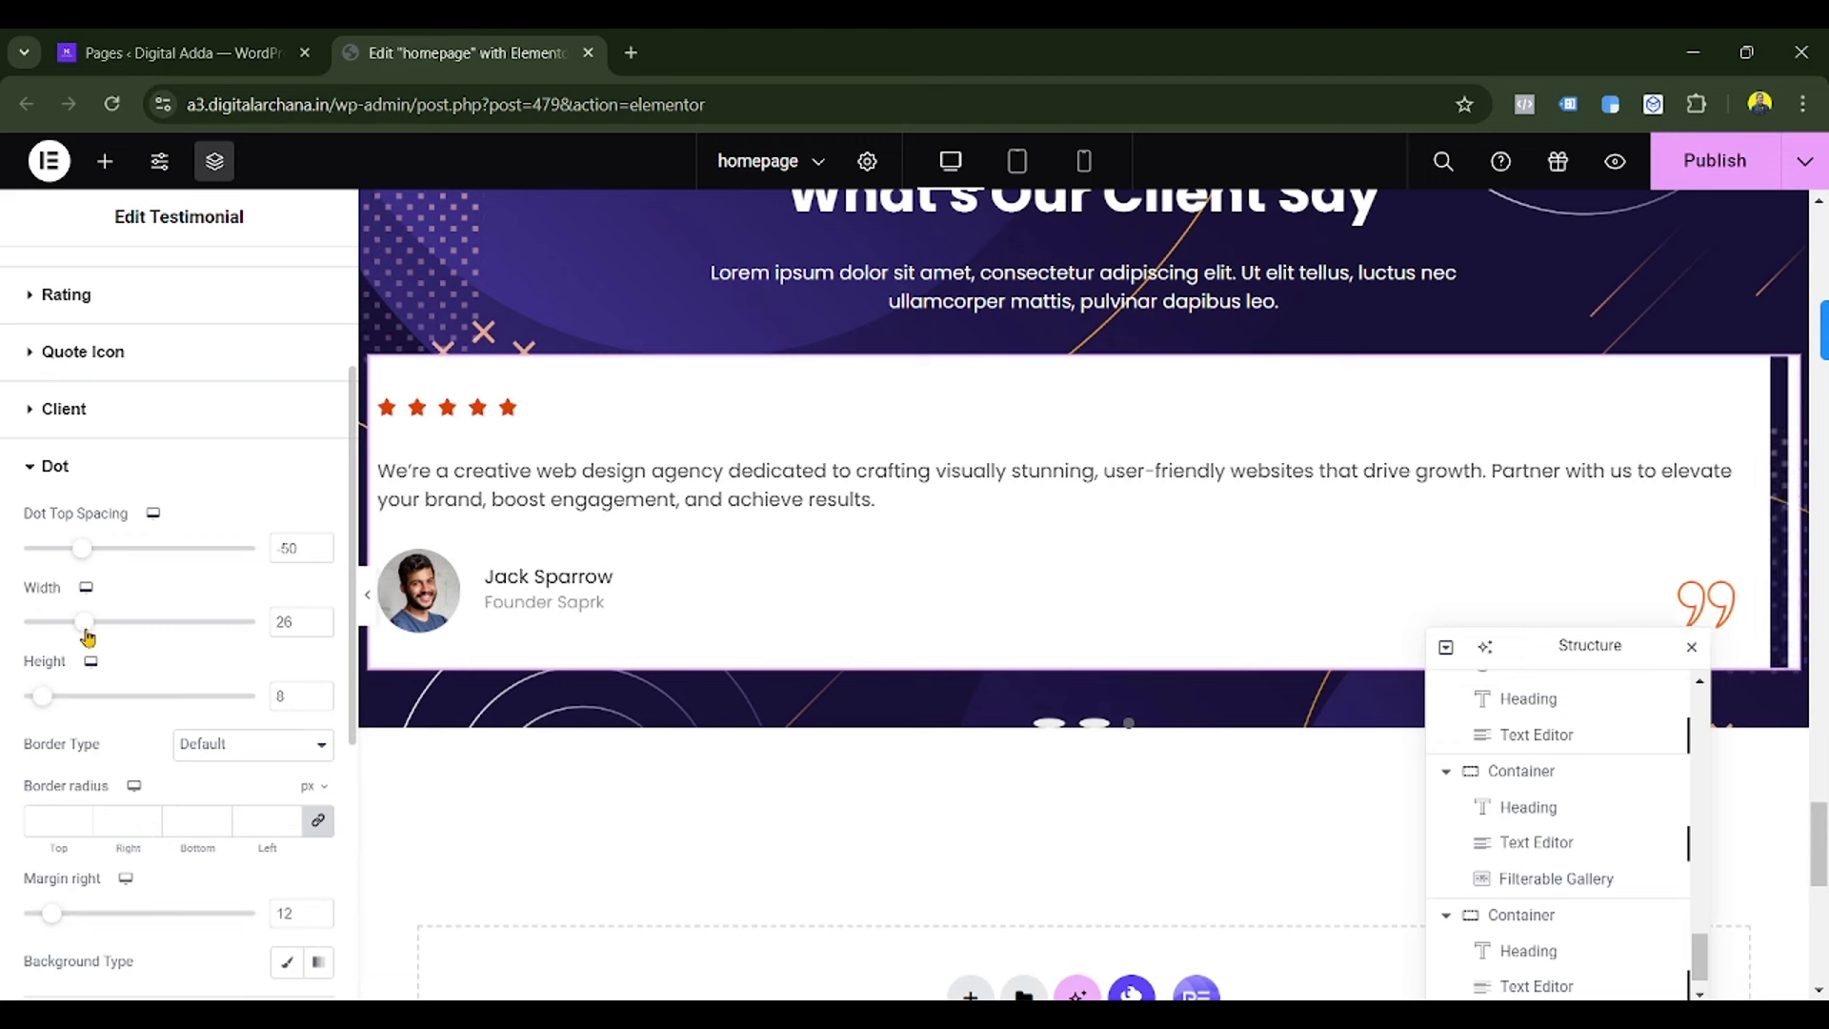
left_click_drag(263, 636, 245, 643)
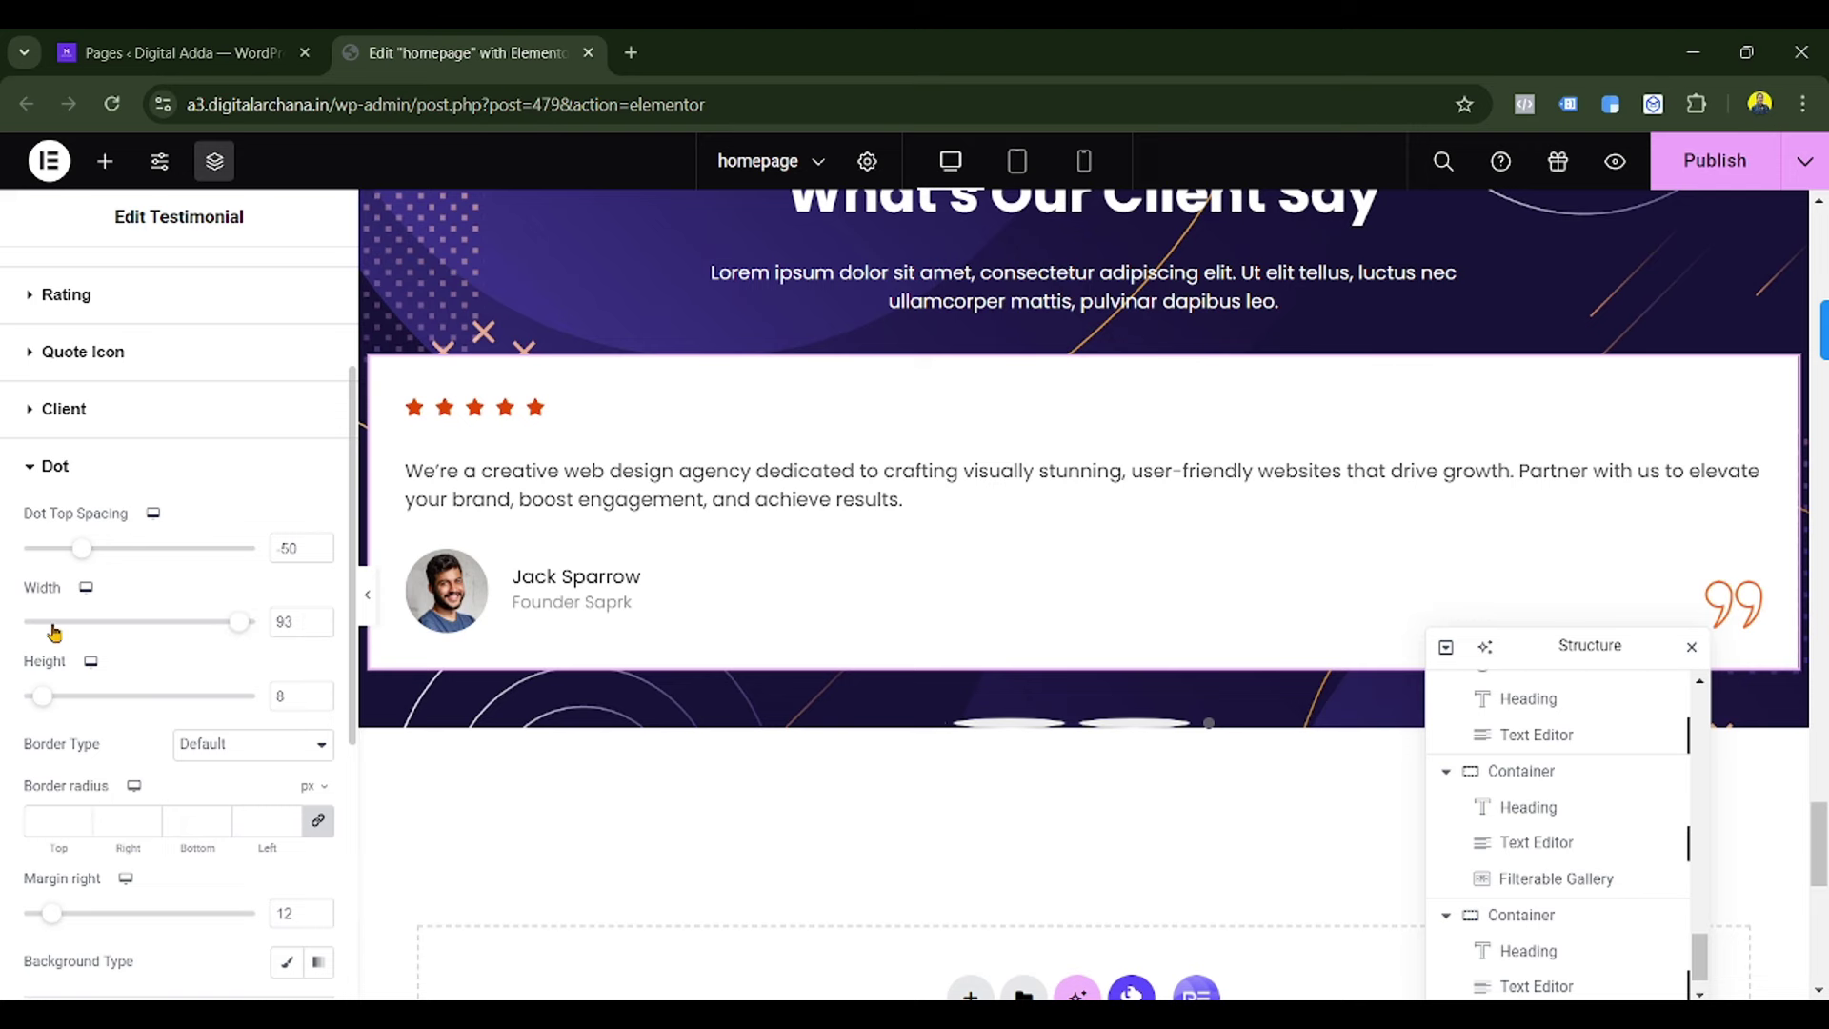
left_click_drag(55, 633, 35, 629)
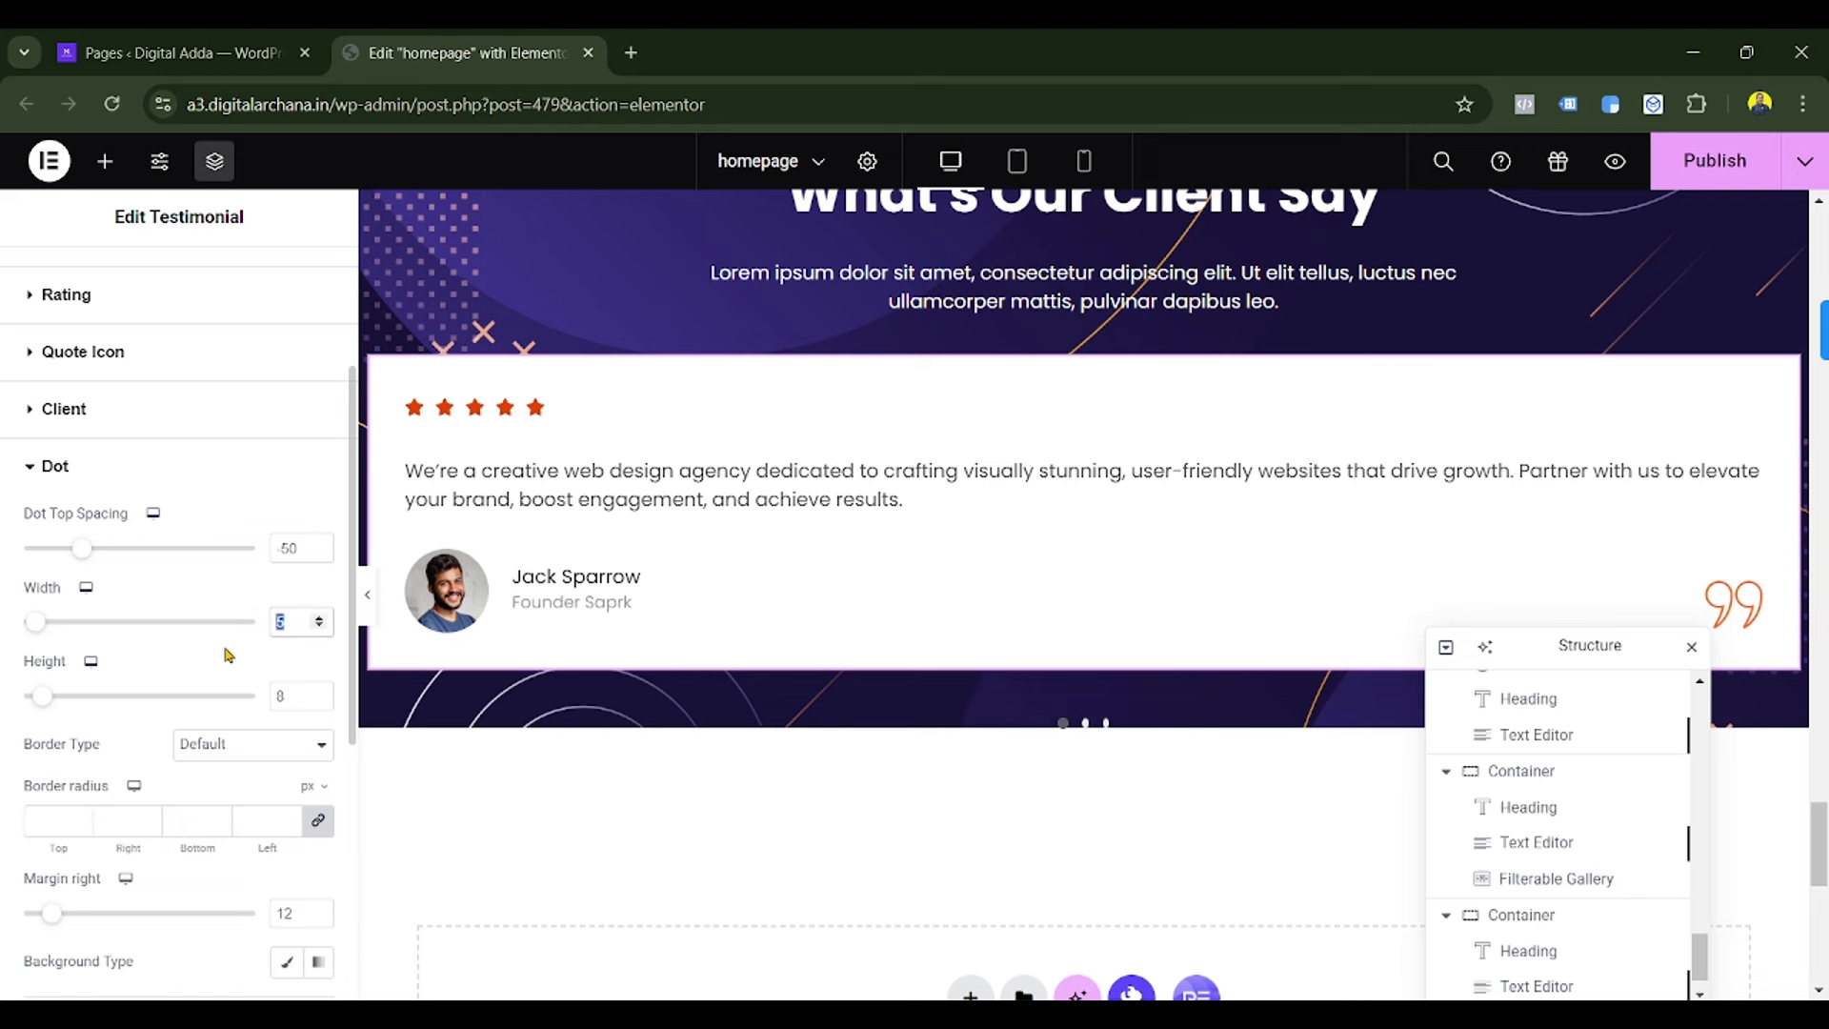
type("8")
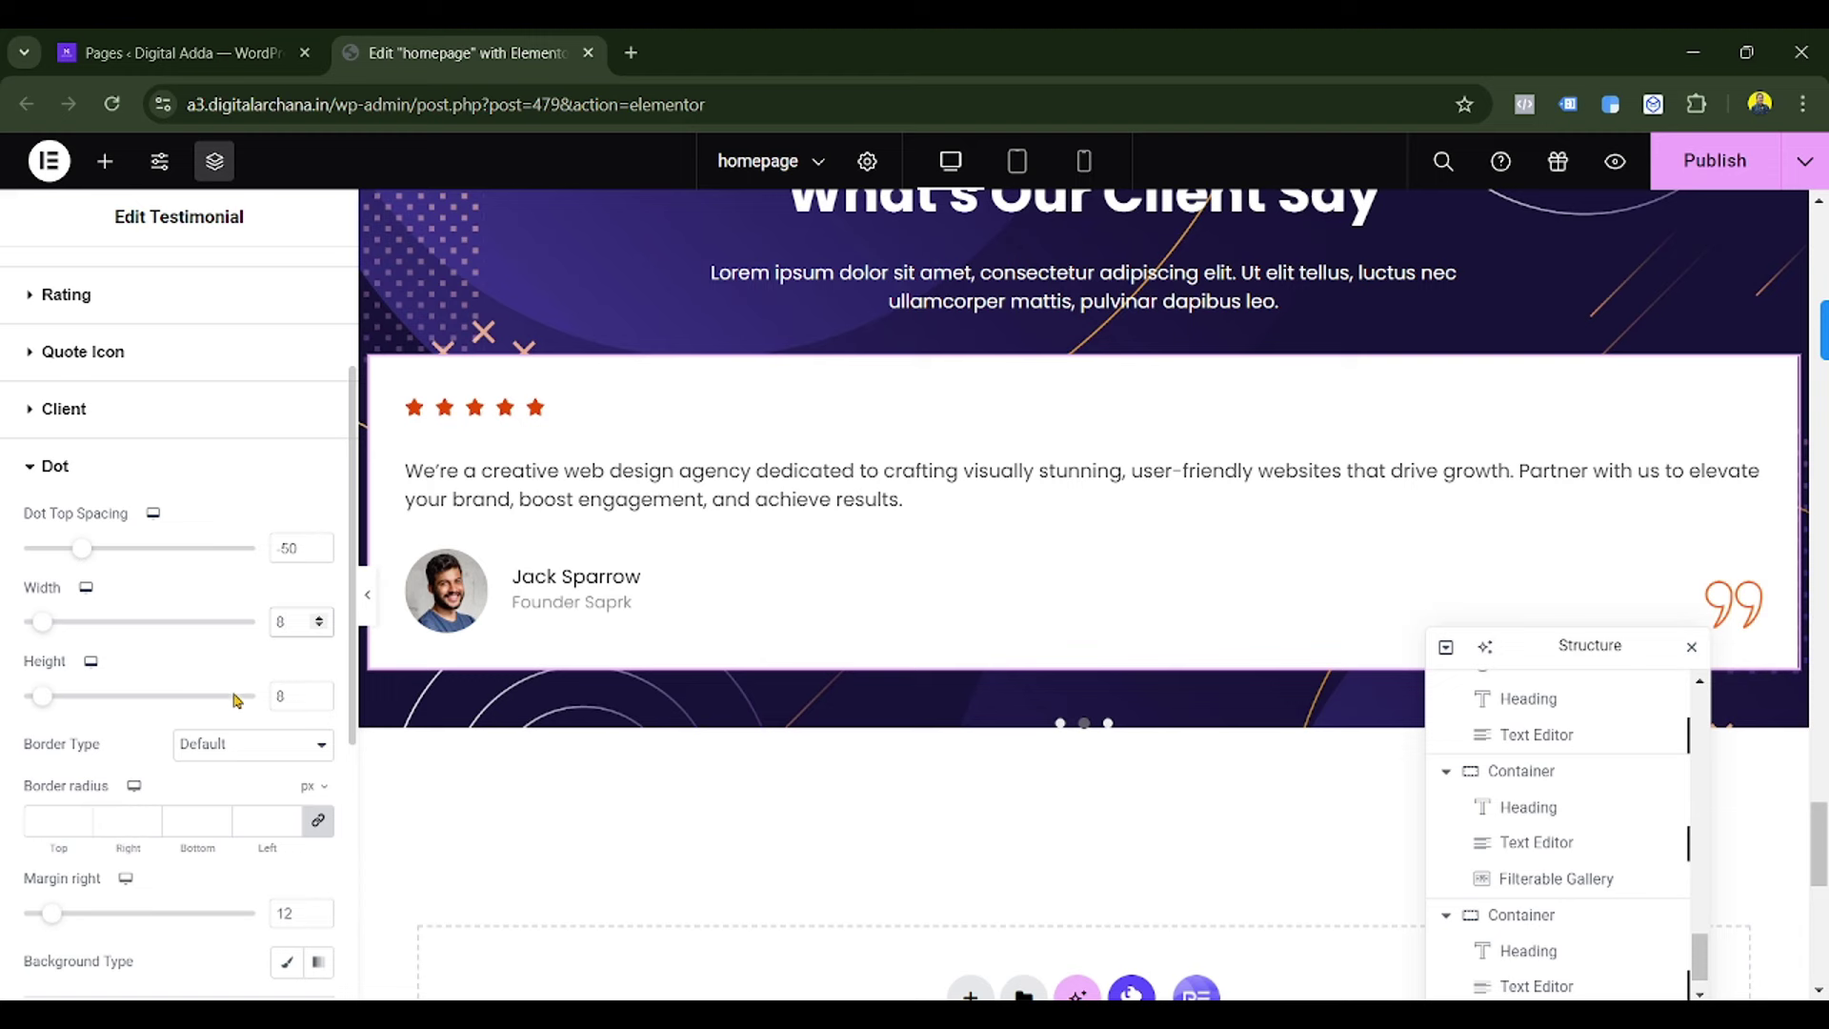
Expand the testimonial's Wrapper Content Style and Layout settings.
scroll(86, 705, "down", 1)
scroll(181, 775, "down", 4)
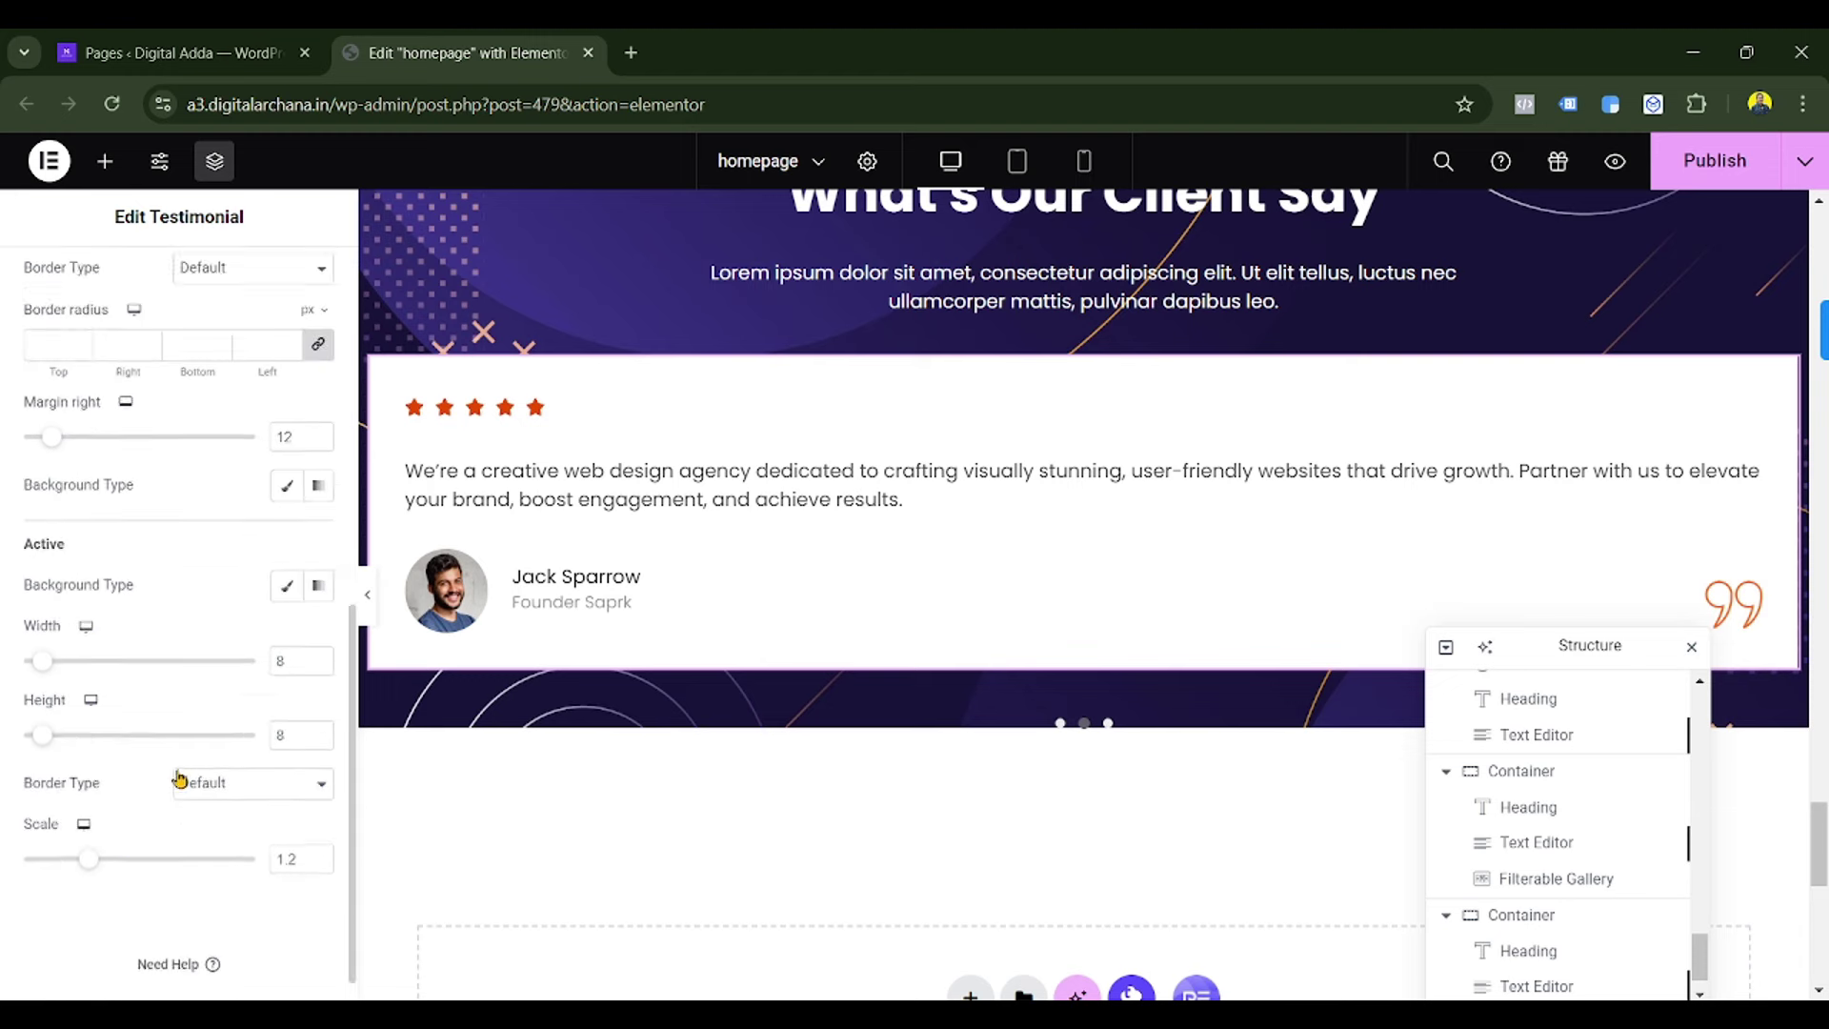
scroll(180, 762, "up", 5)
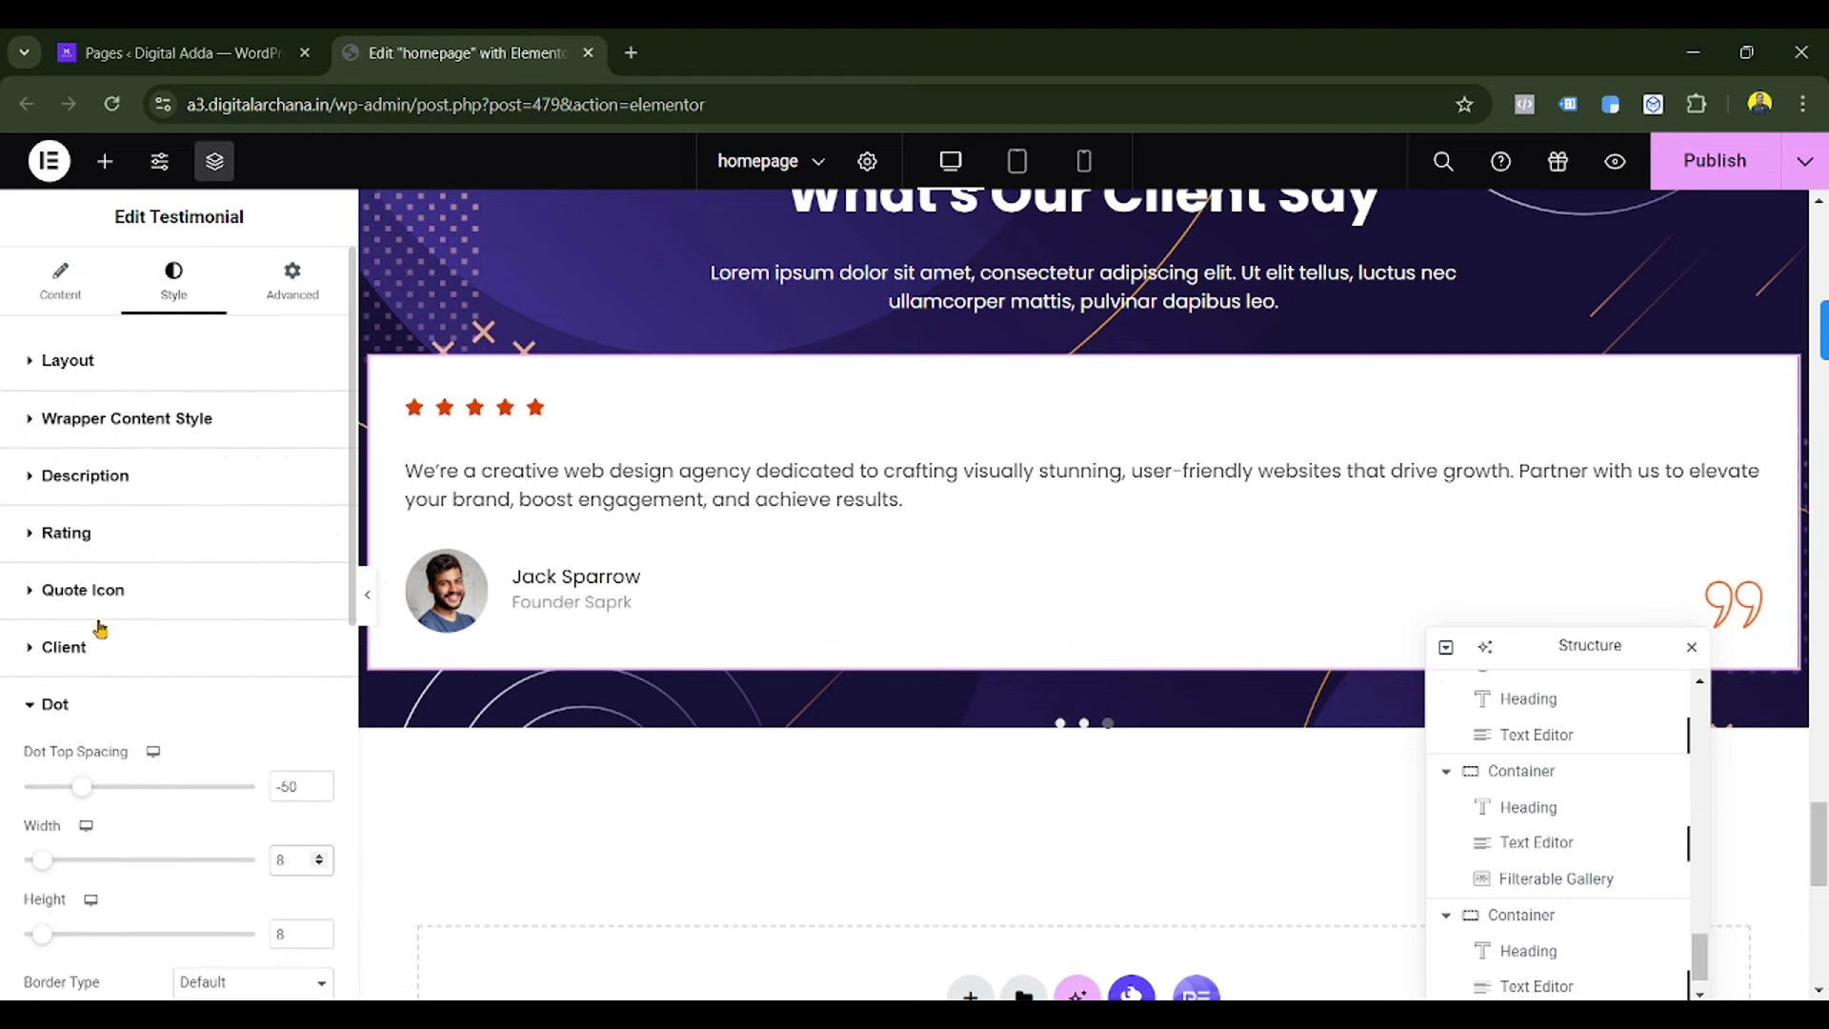
left_click(149, 423)
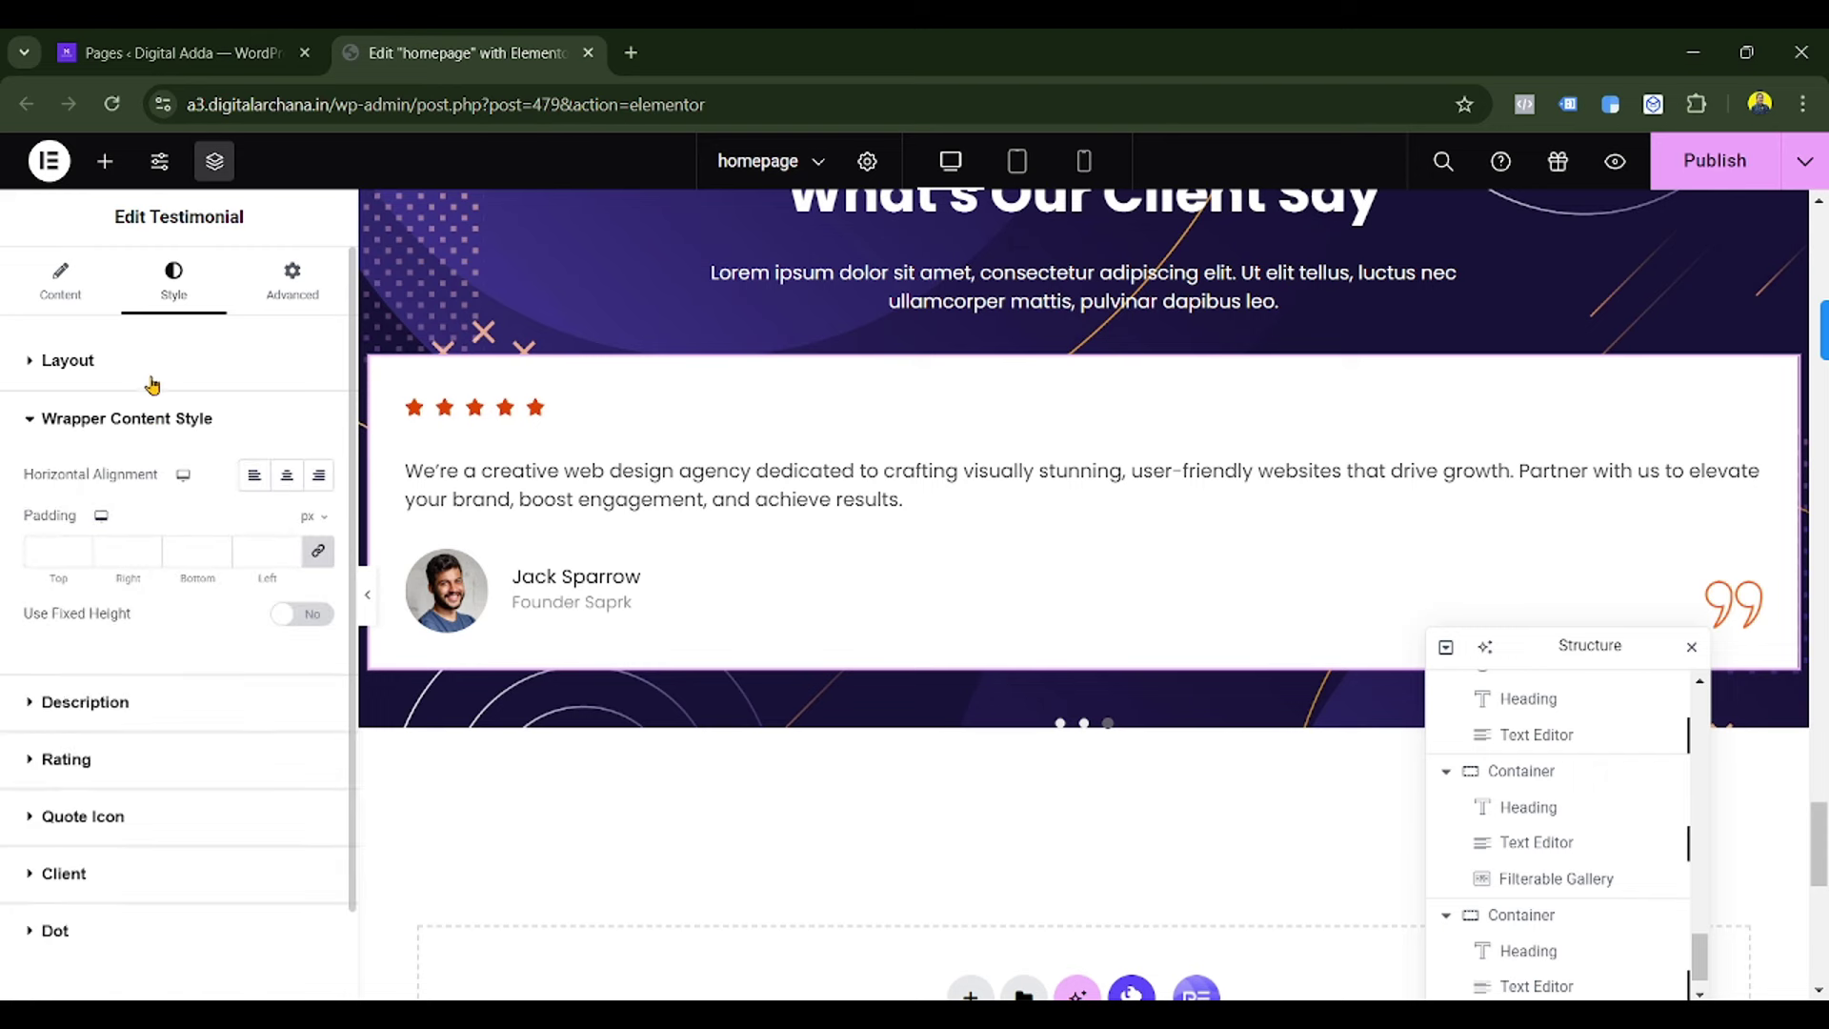
left_click(153, 382)
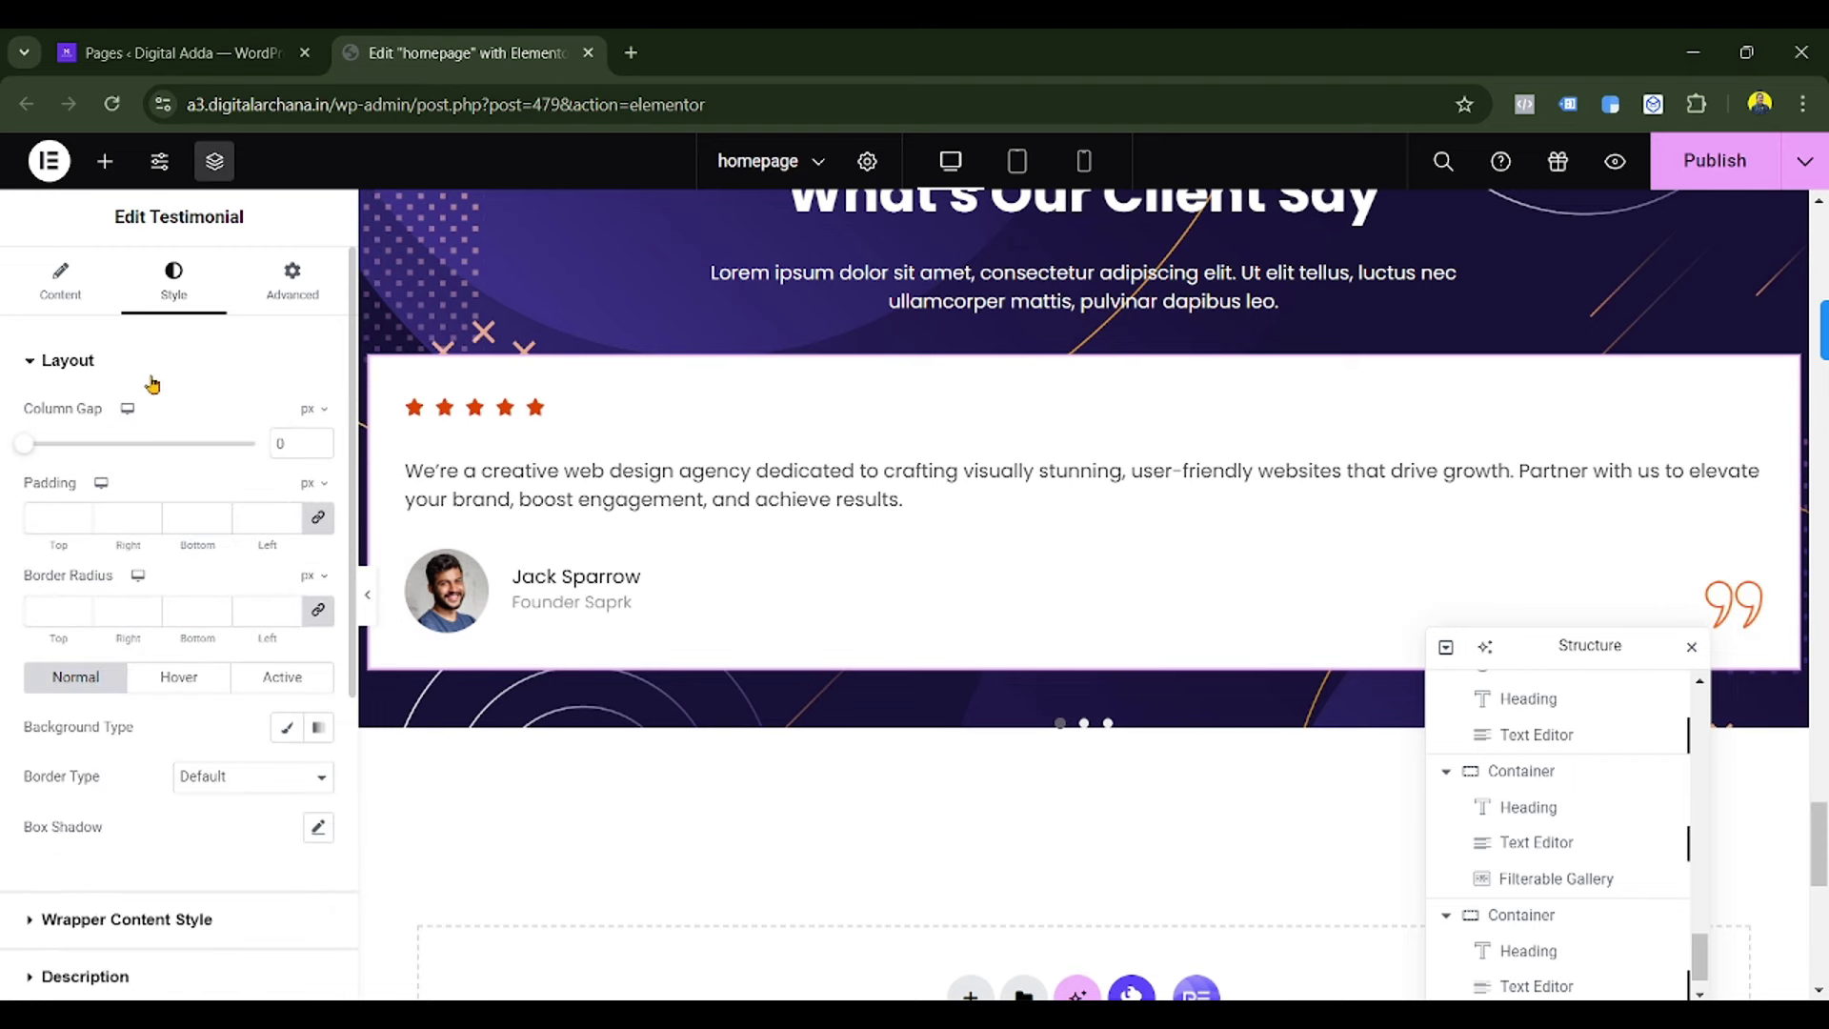
Give the testimonial card a Classic background with its colour alpha nearly zero (#02010100).
left_click(286, 731)
left_click(318, 777)
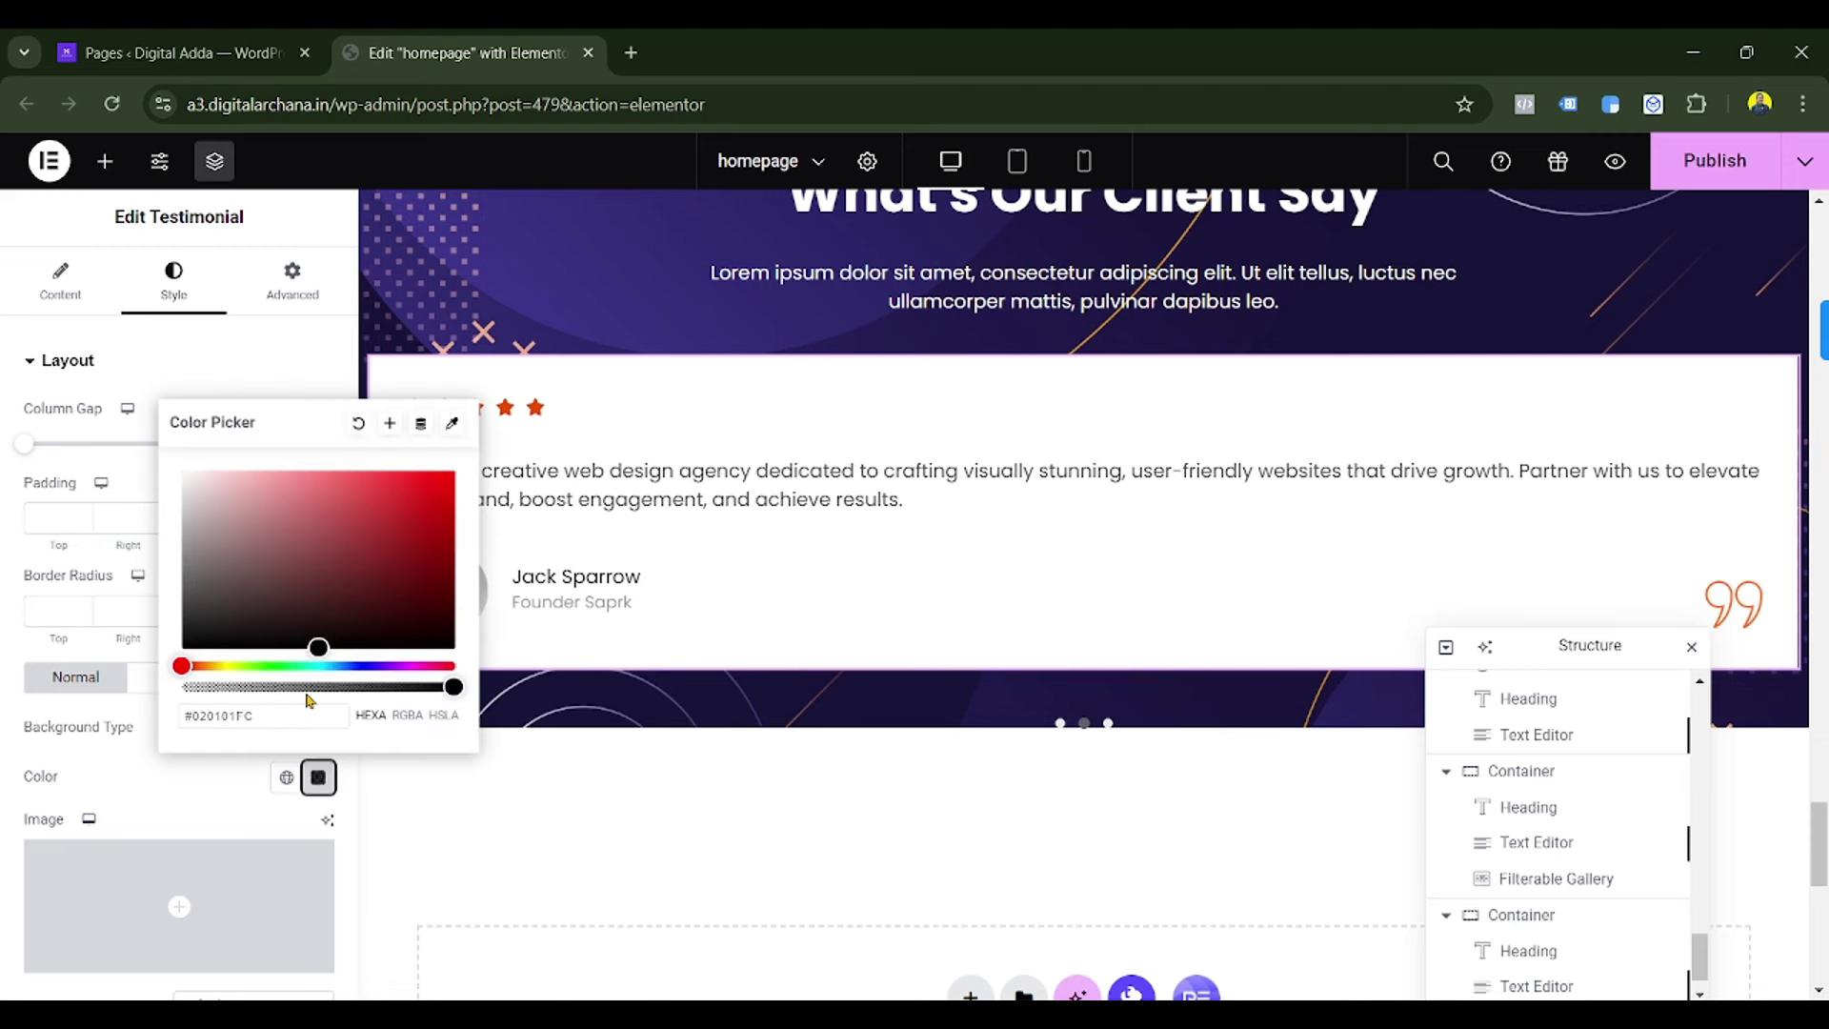
left_click_drag(233, 696, 151, 685)
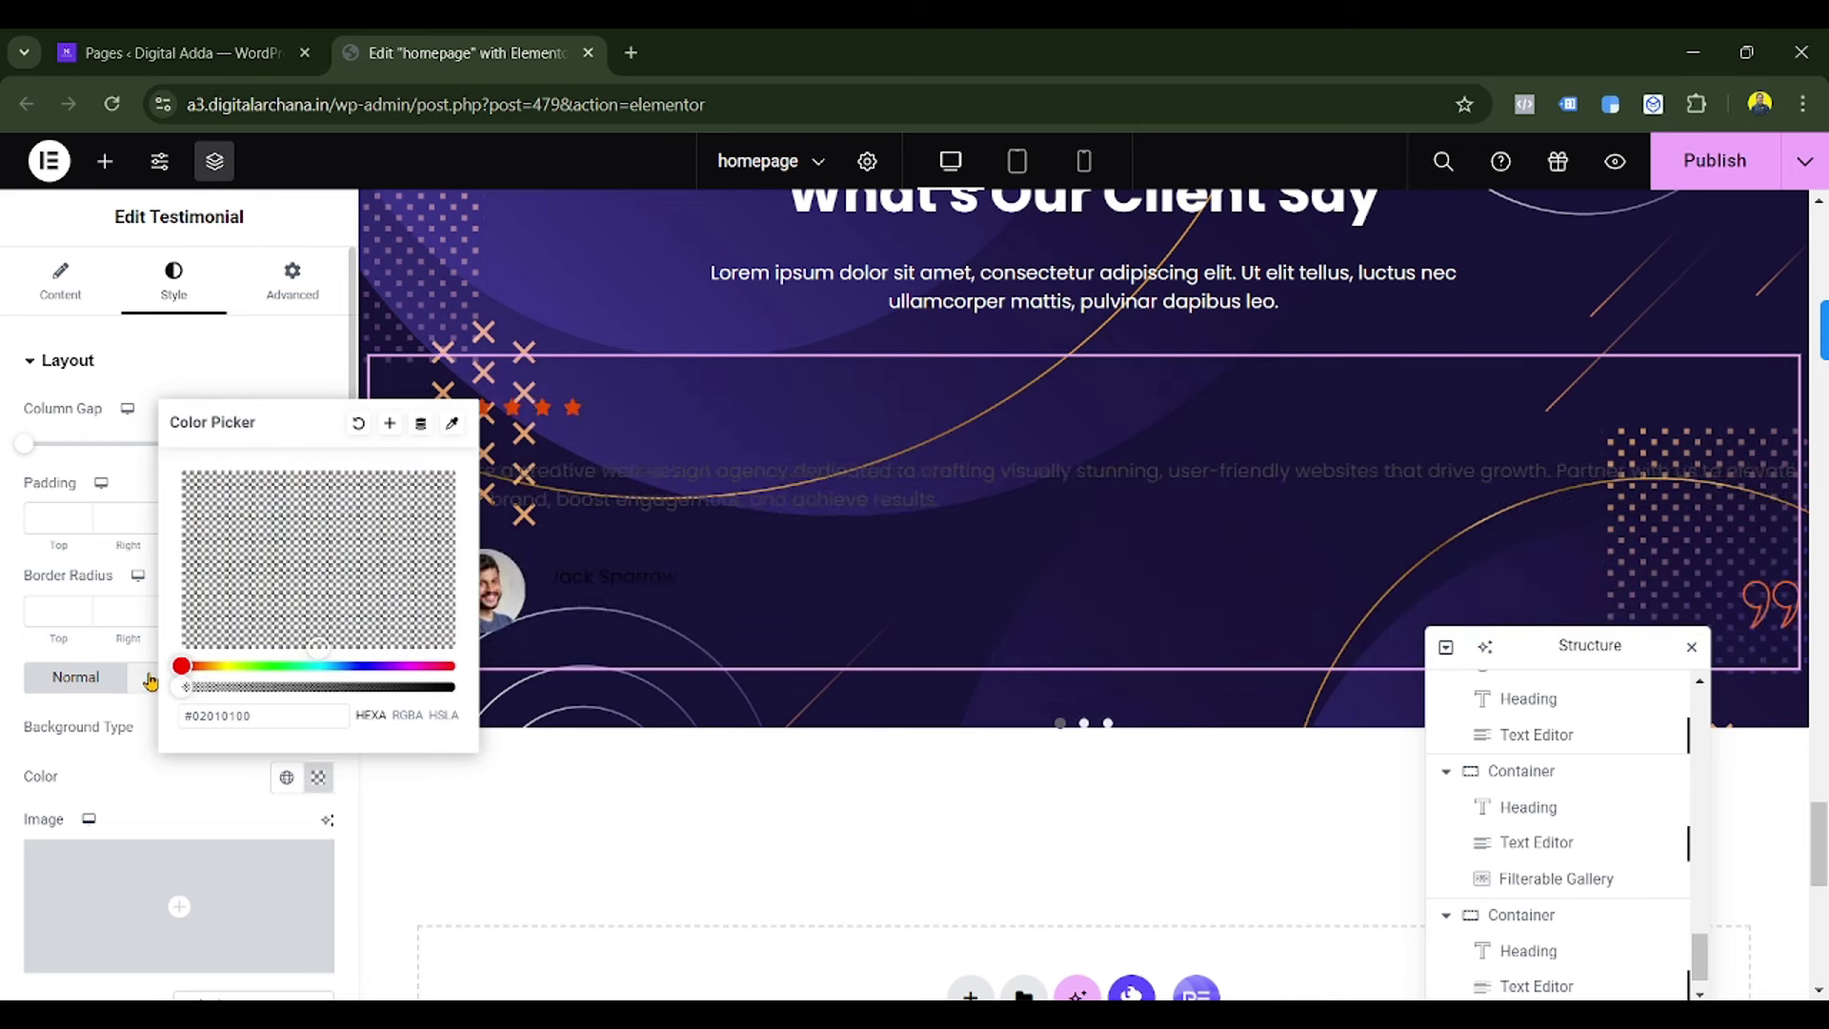
left_click(195, 785)
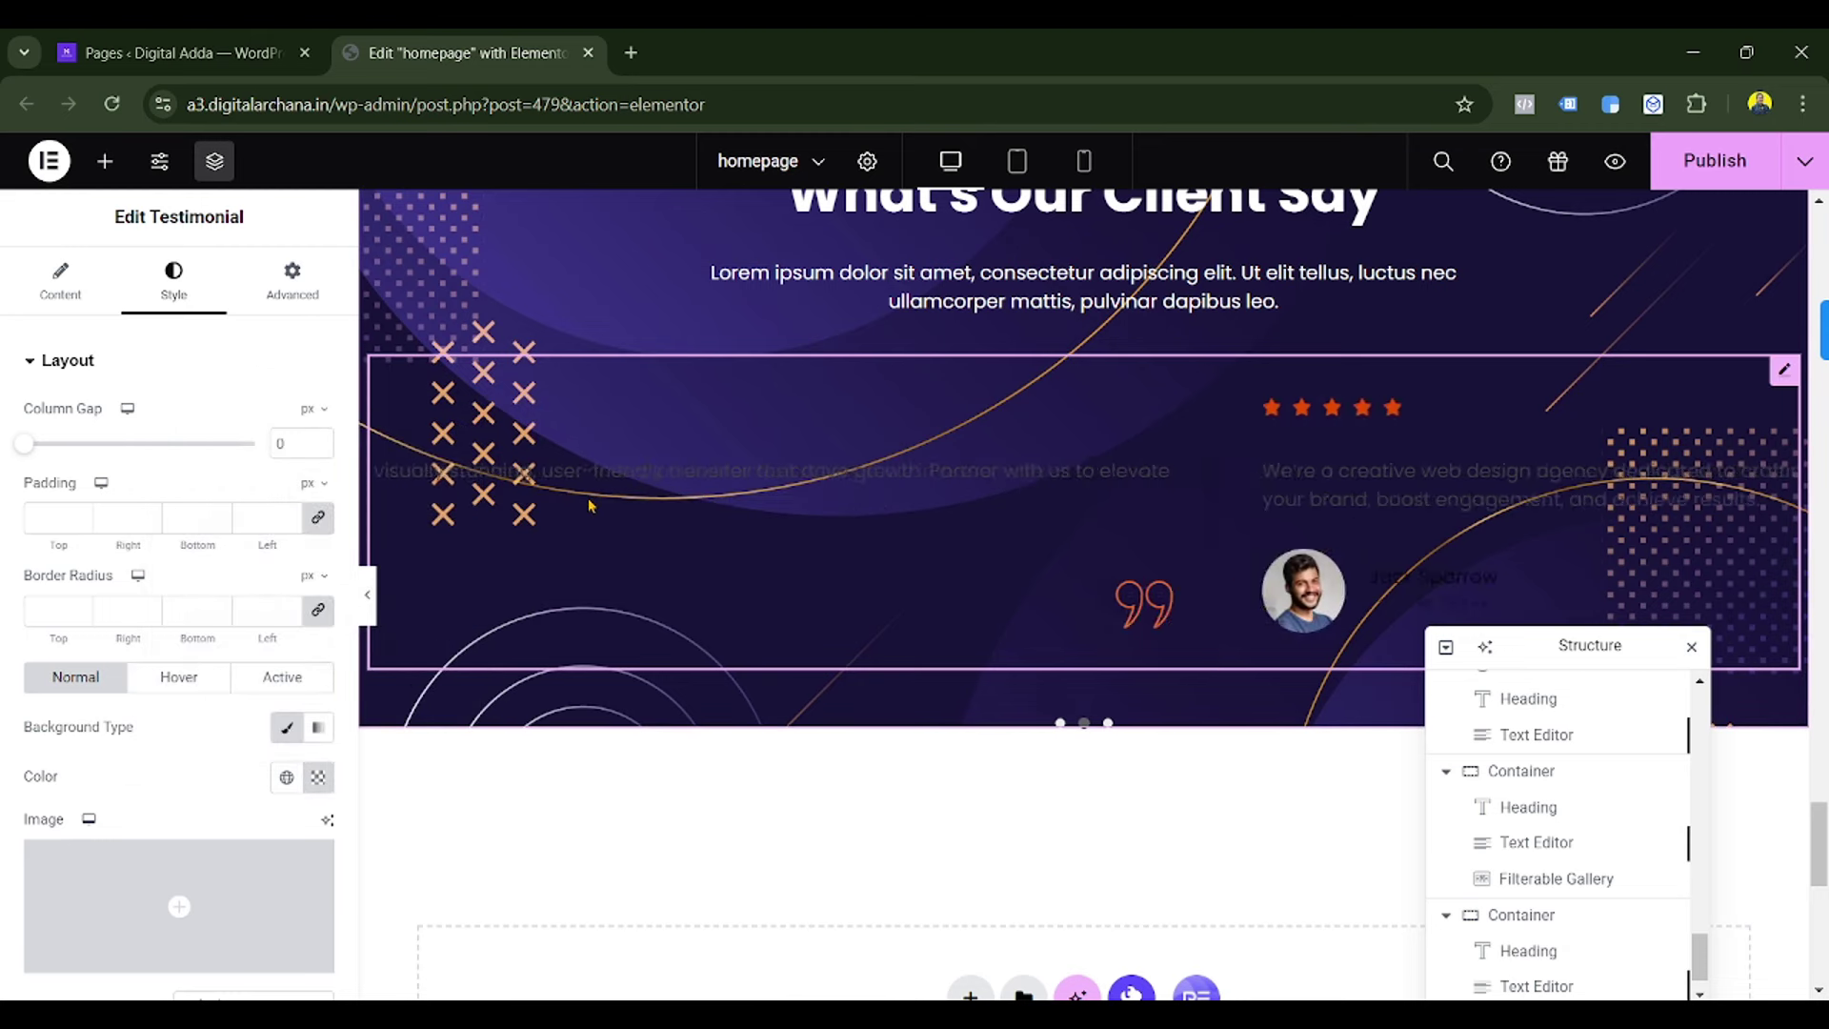
scroll(244, 661, "down", 6)
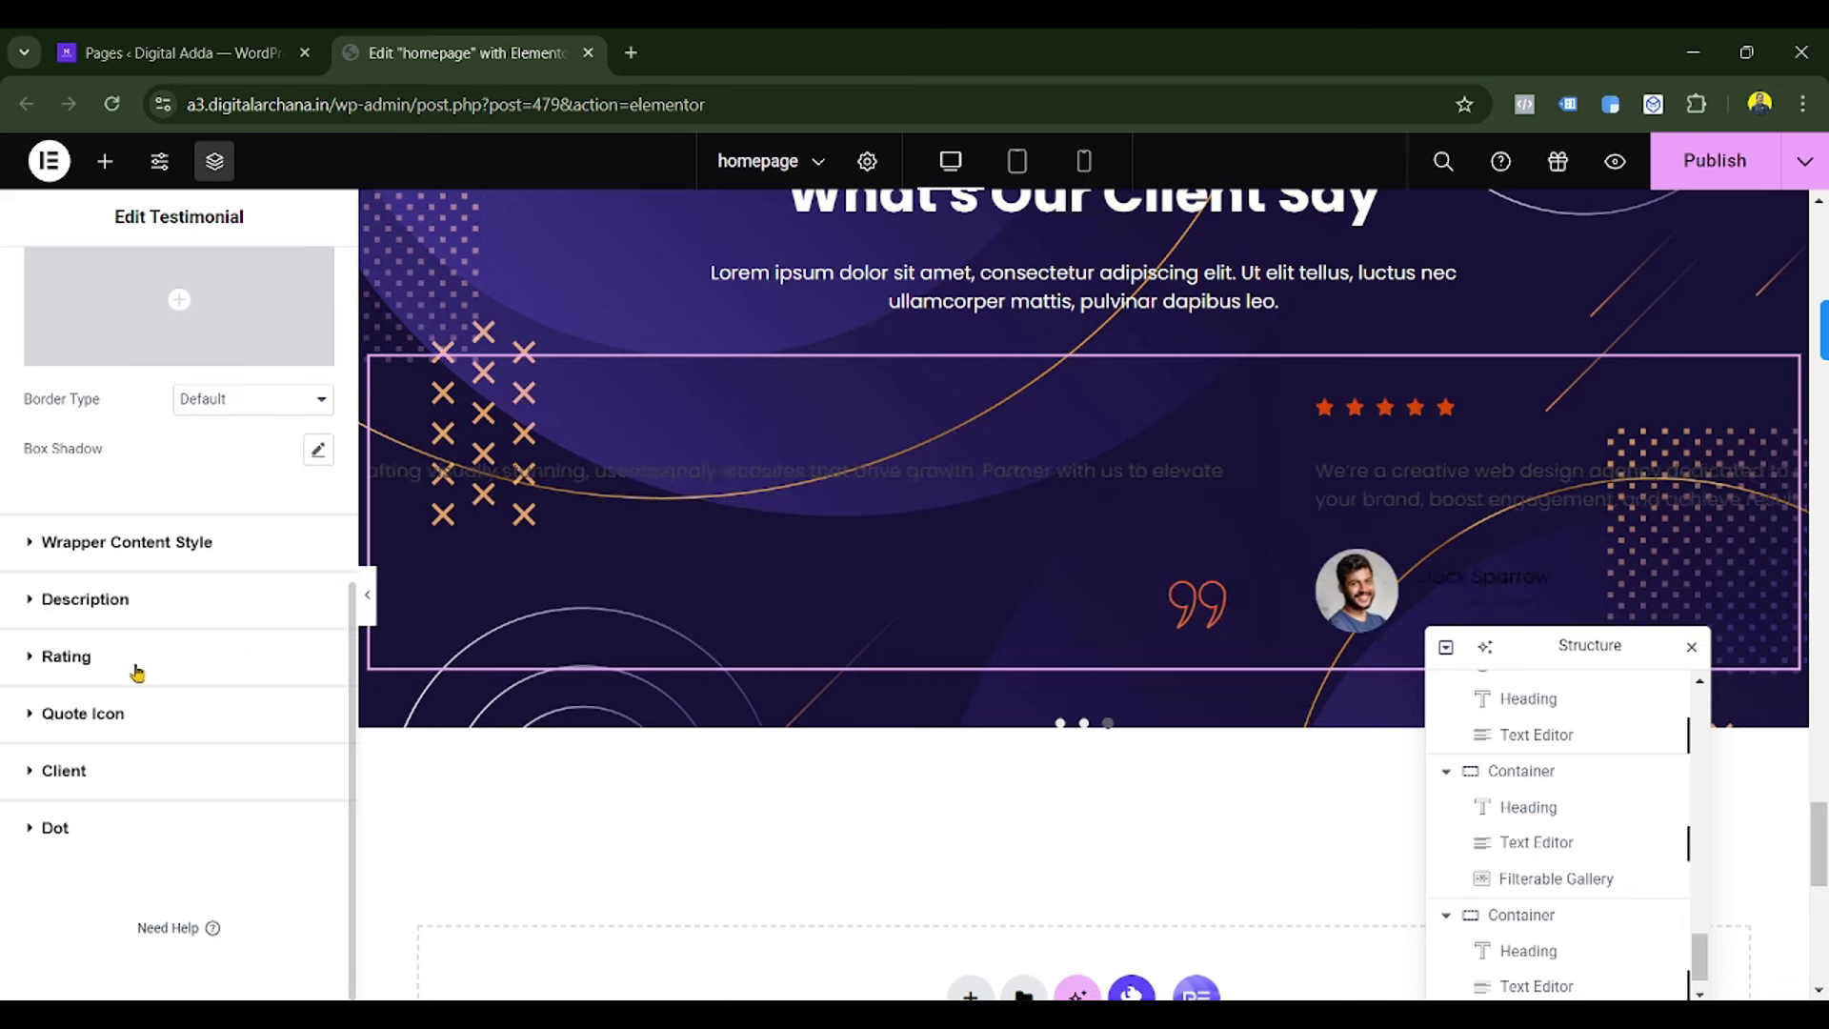
Set the description text and rating star colours to white (#FFFFFF).
left_click(136, 610)
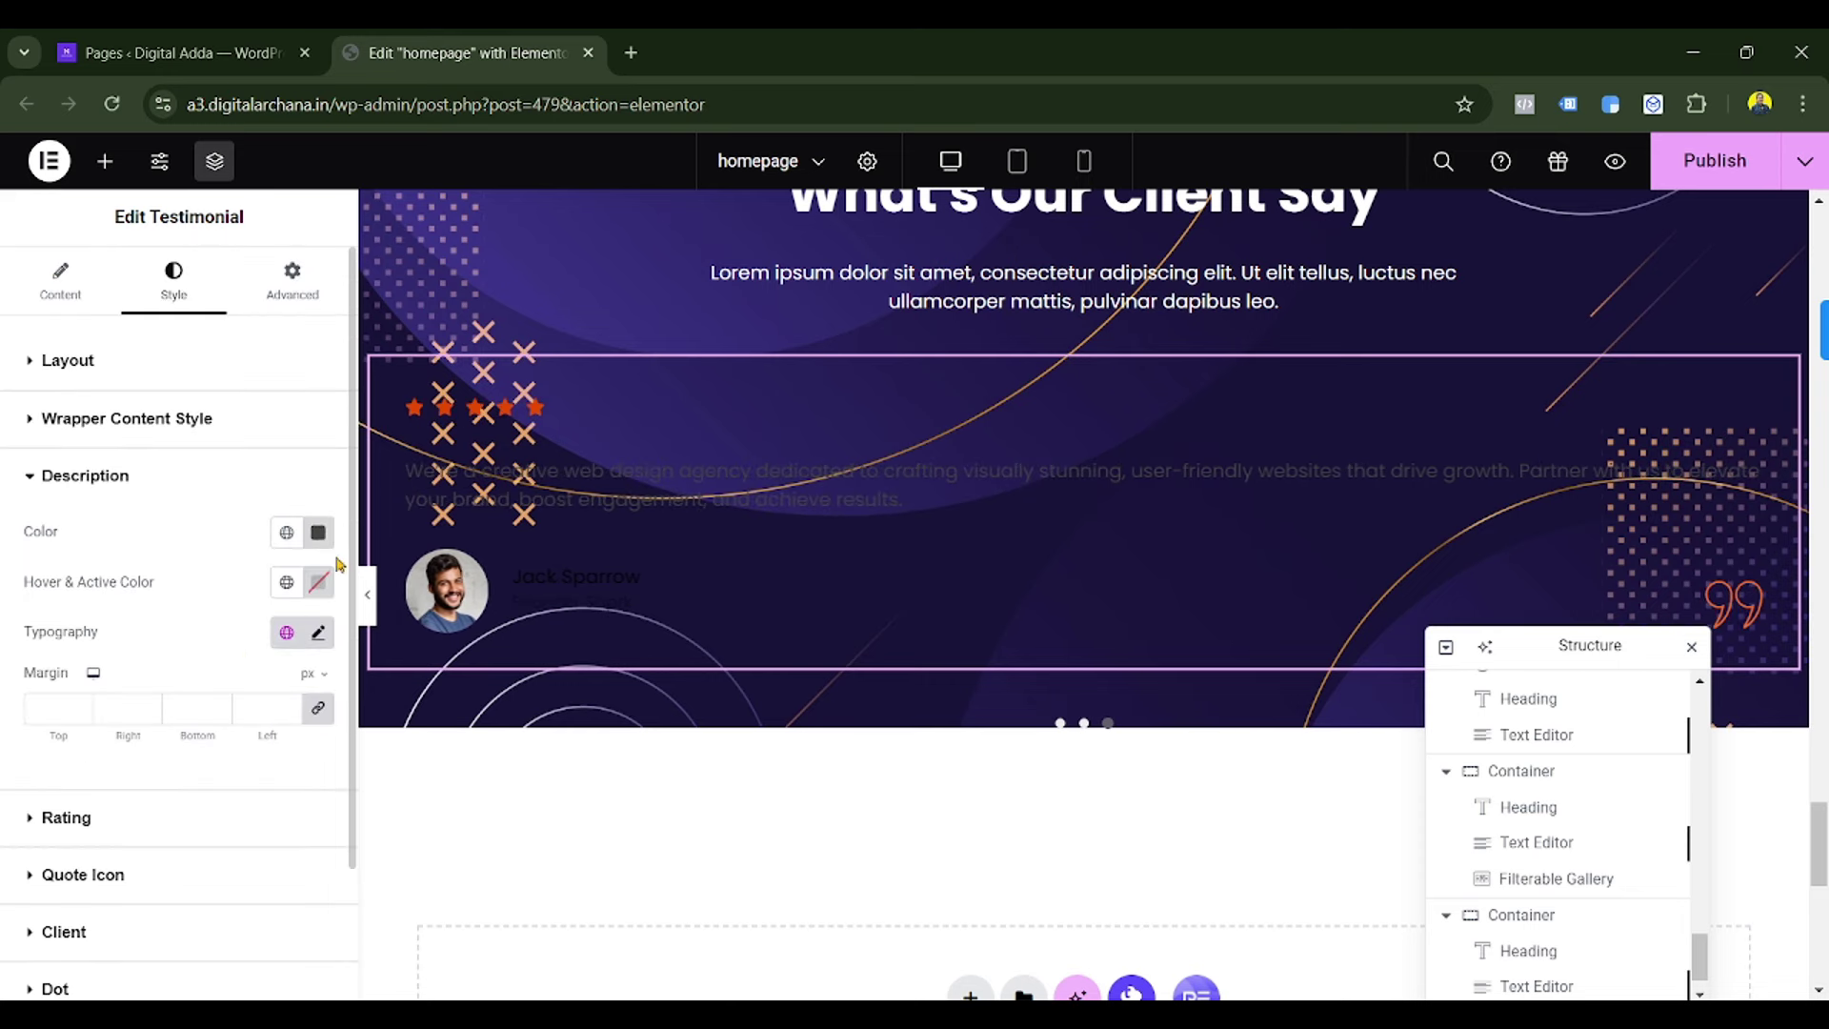
left_click(318, 531)
left_click(181, 629)
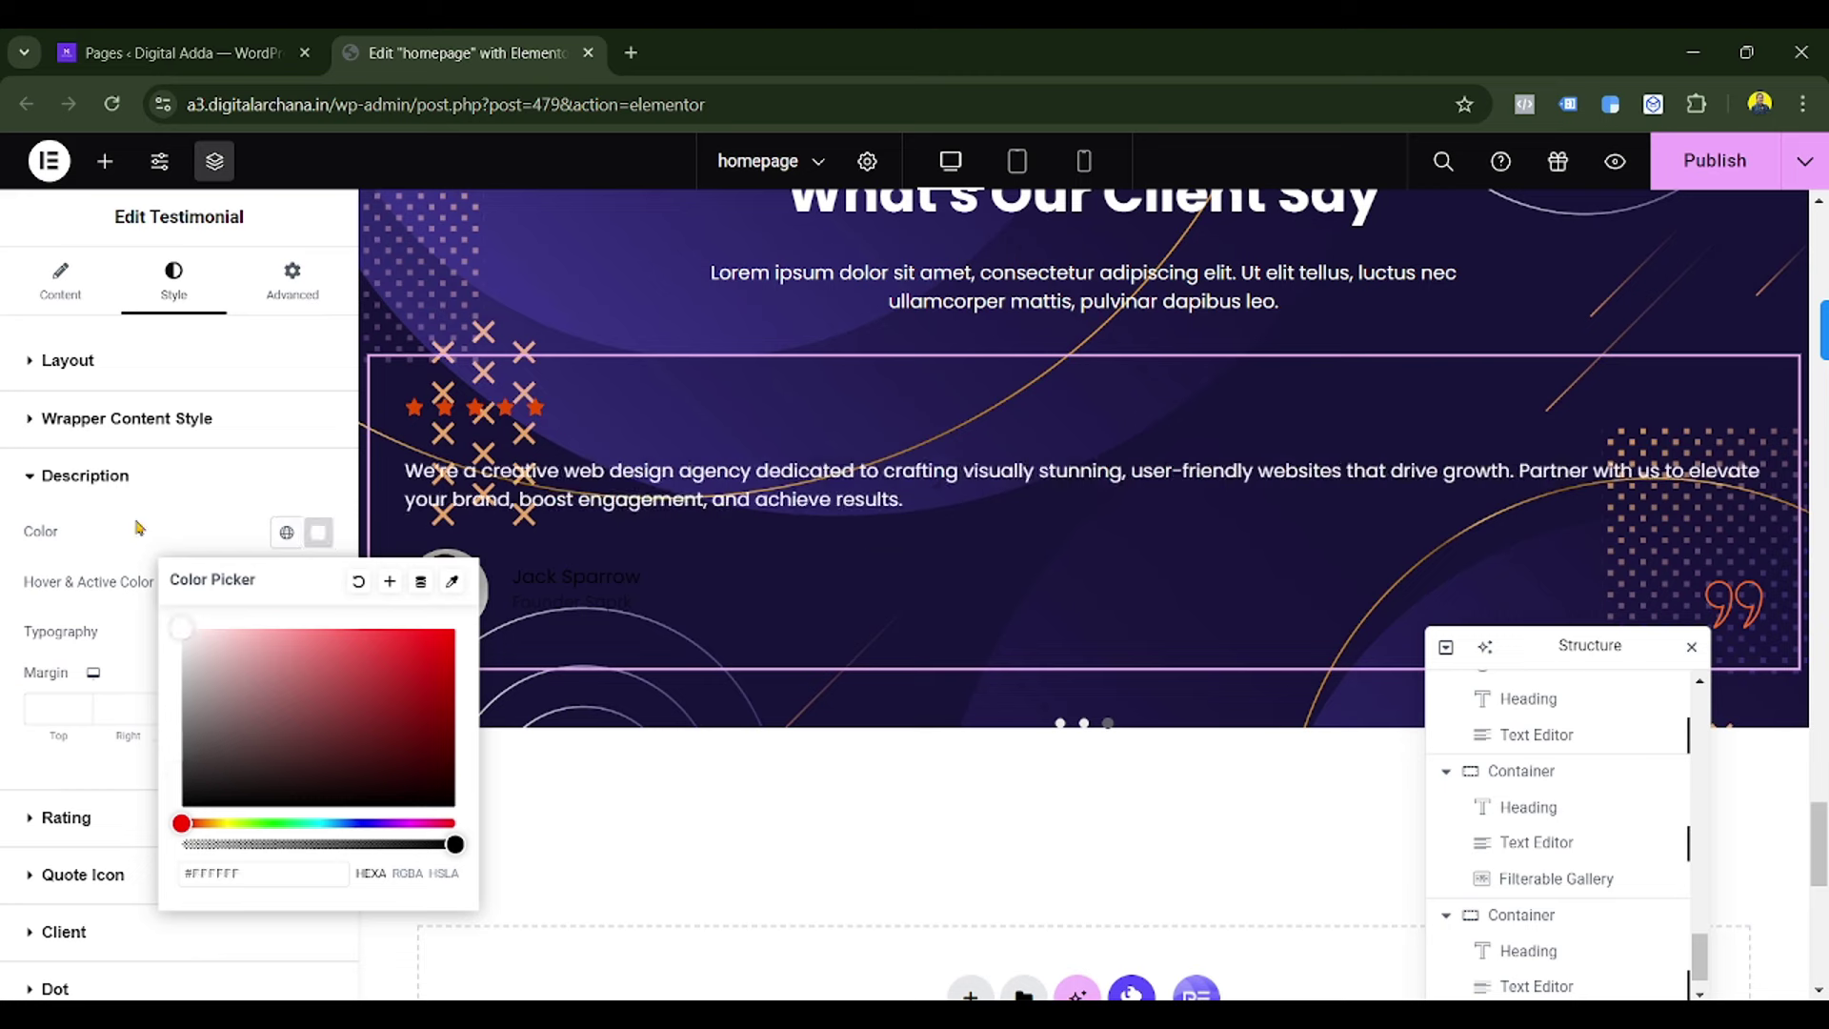
left_click(196, 534)
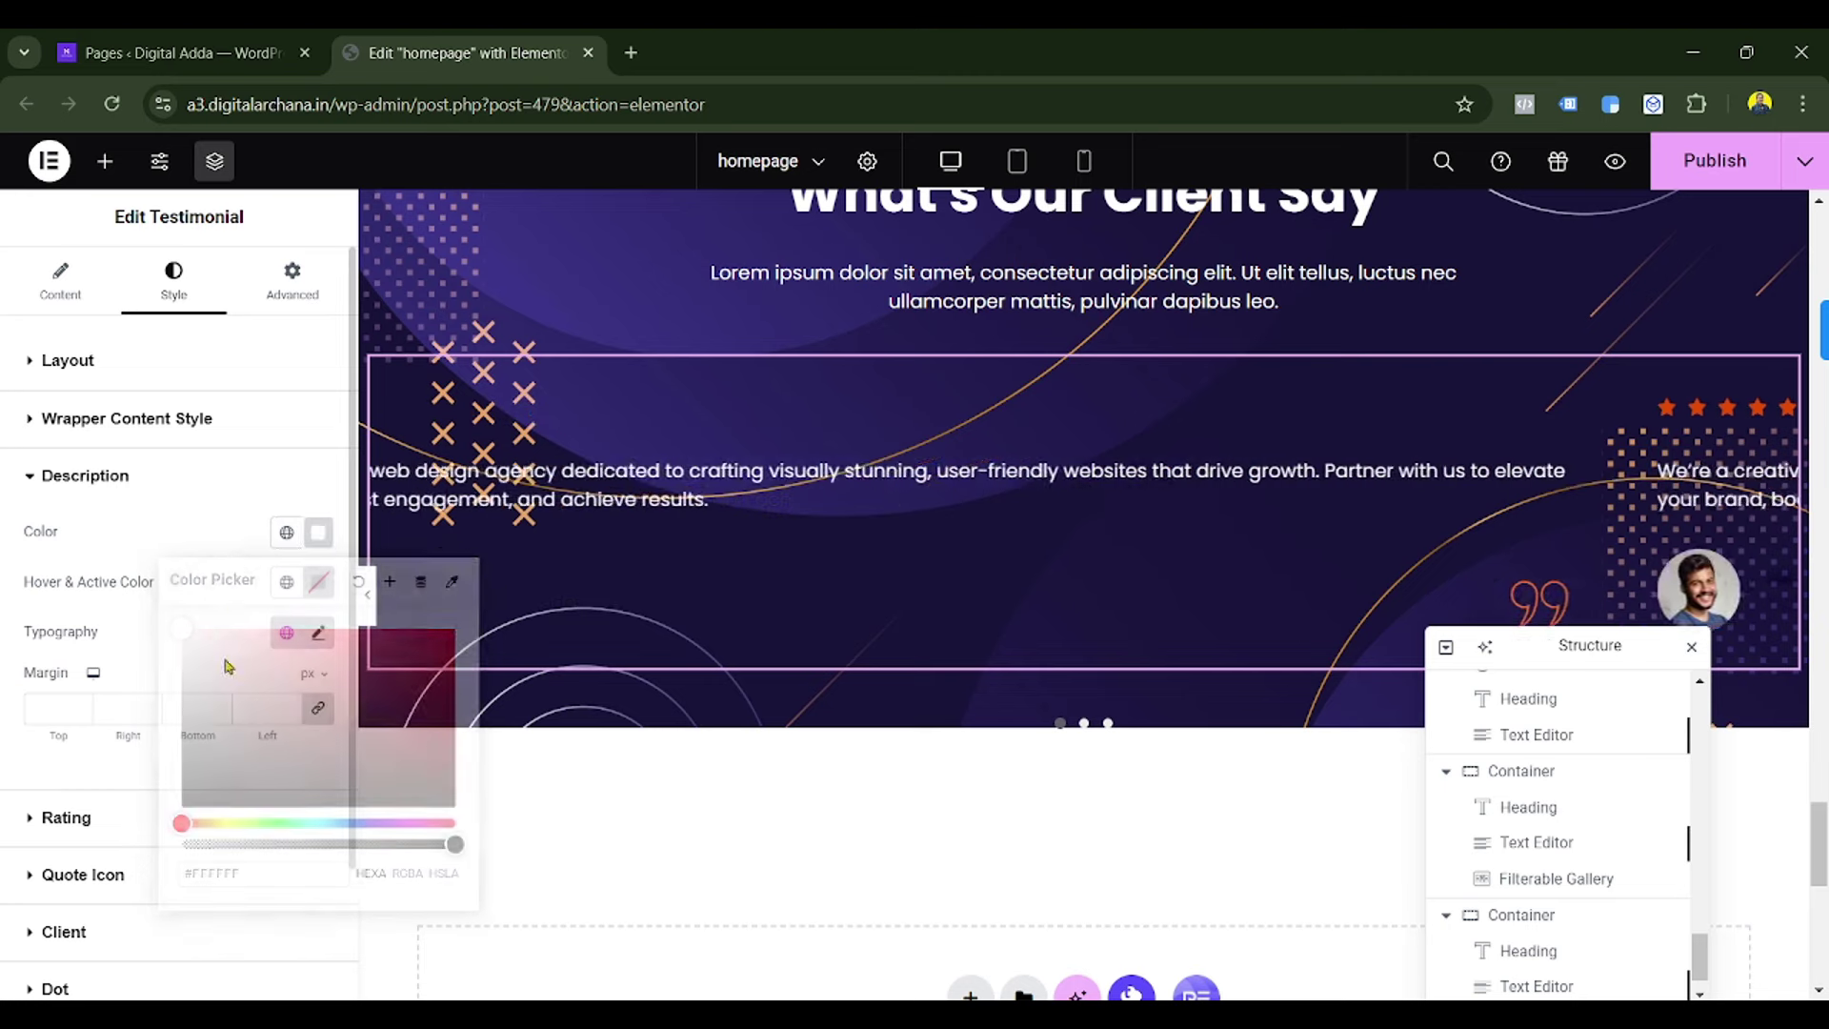
left_click(68, 818)
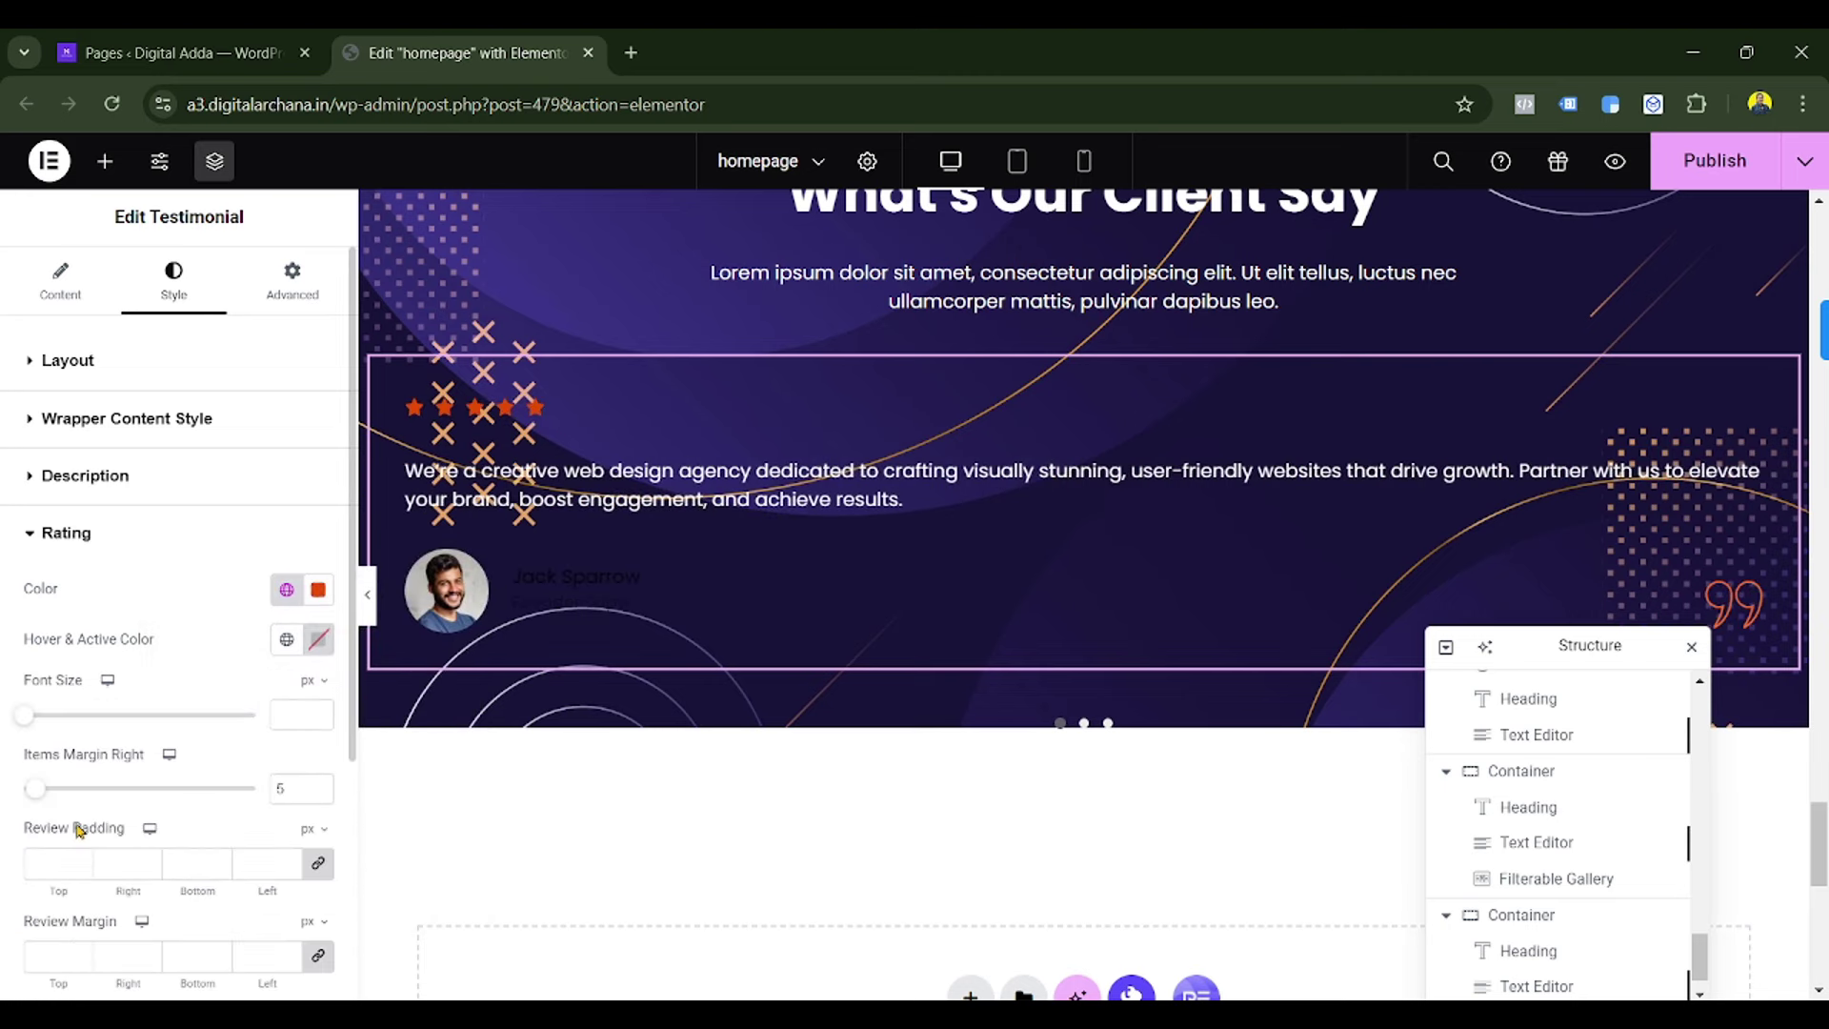
left_click(287, 590)
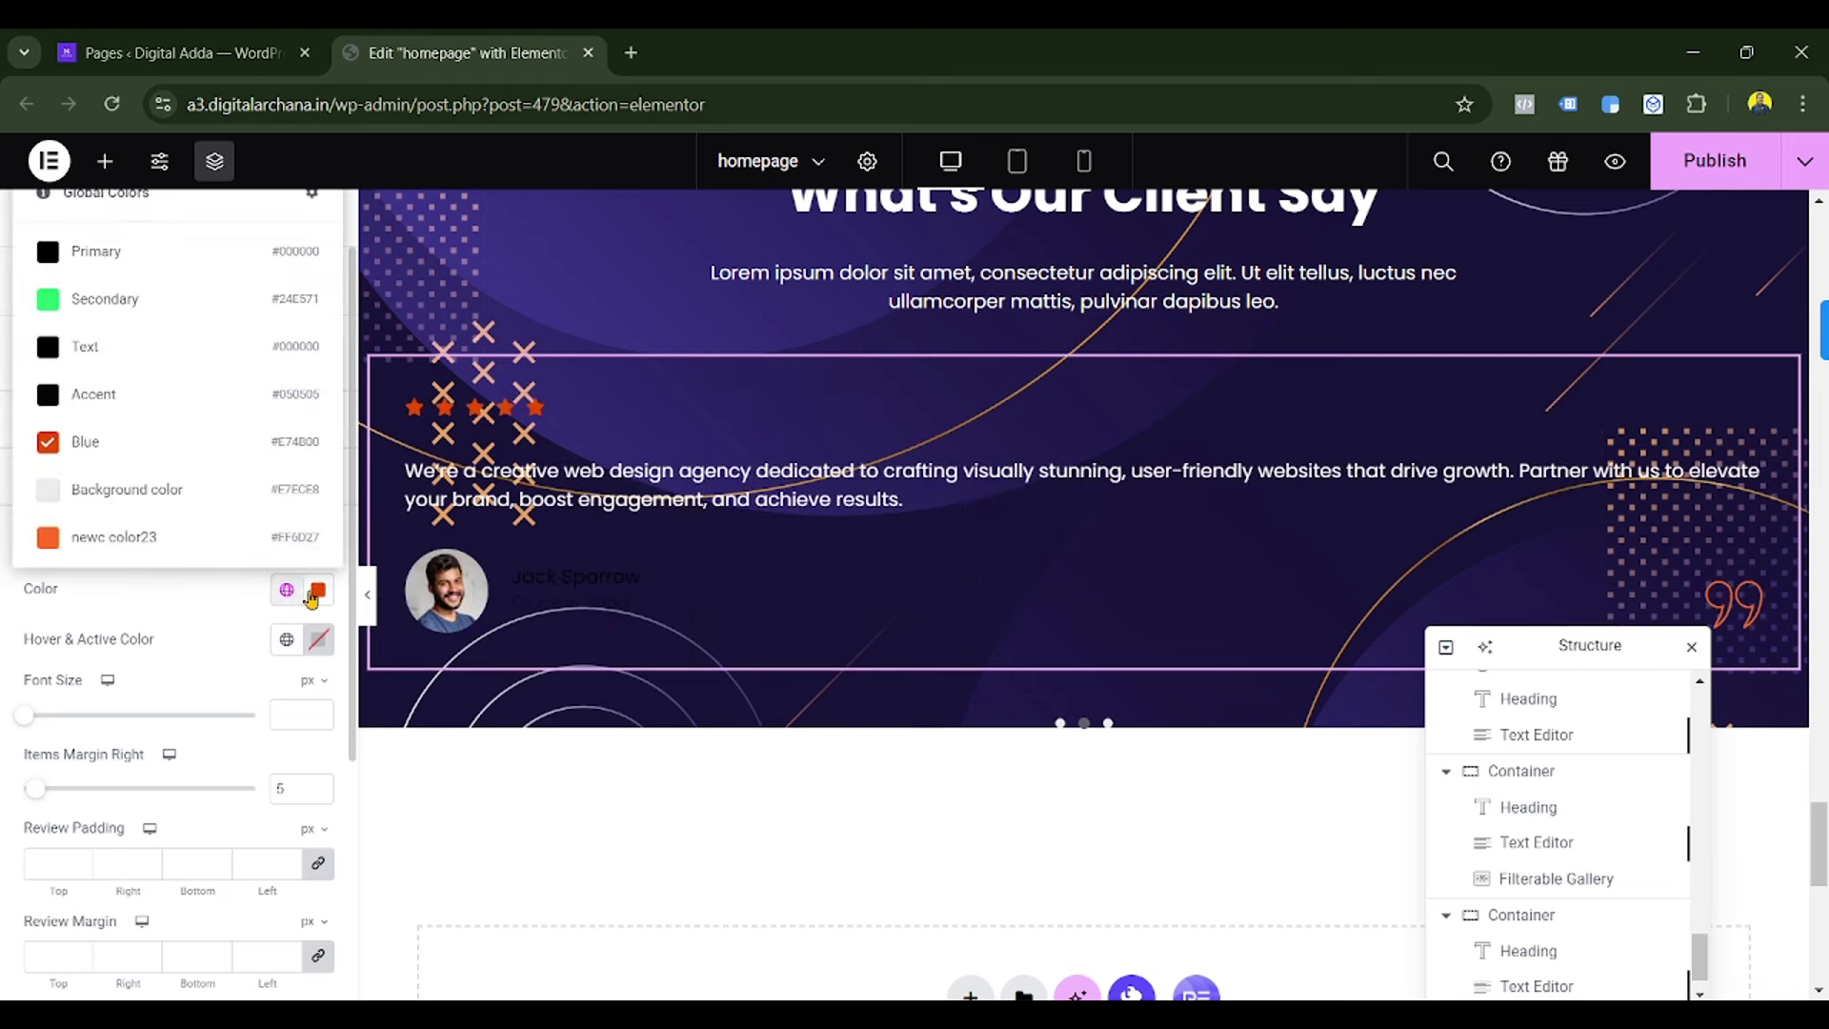
left_click(318, 592)
left_click(181, 685)
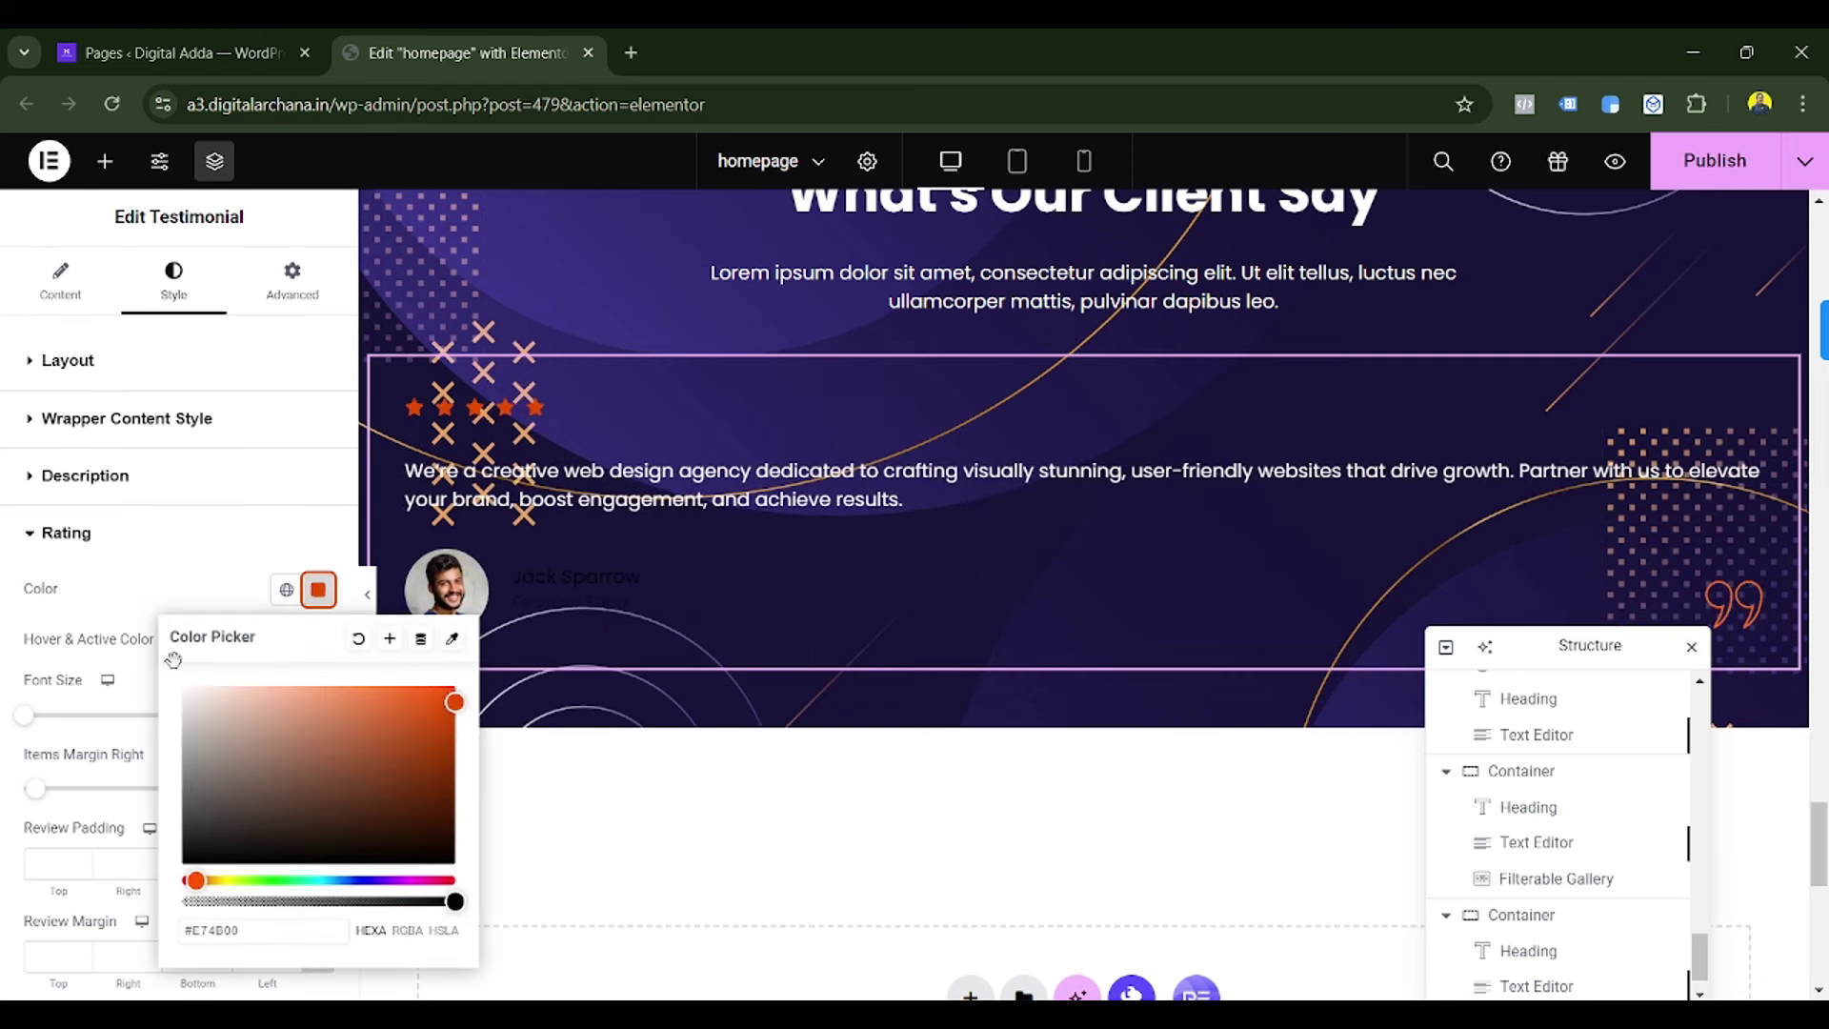
left_click(181, 560)
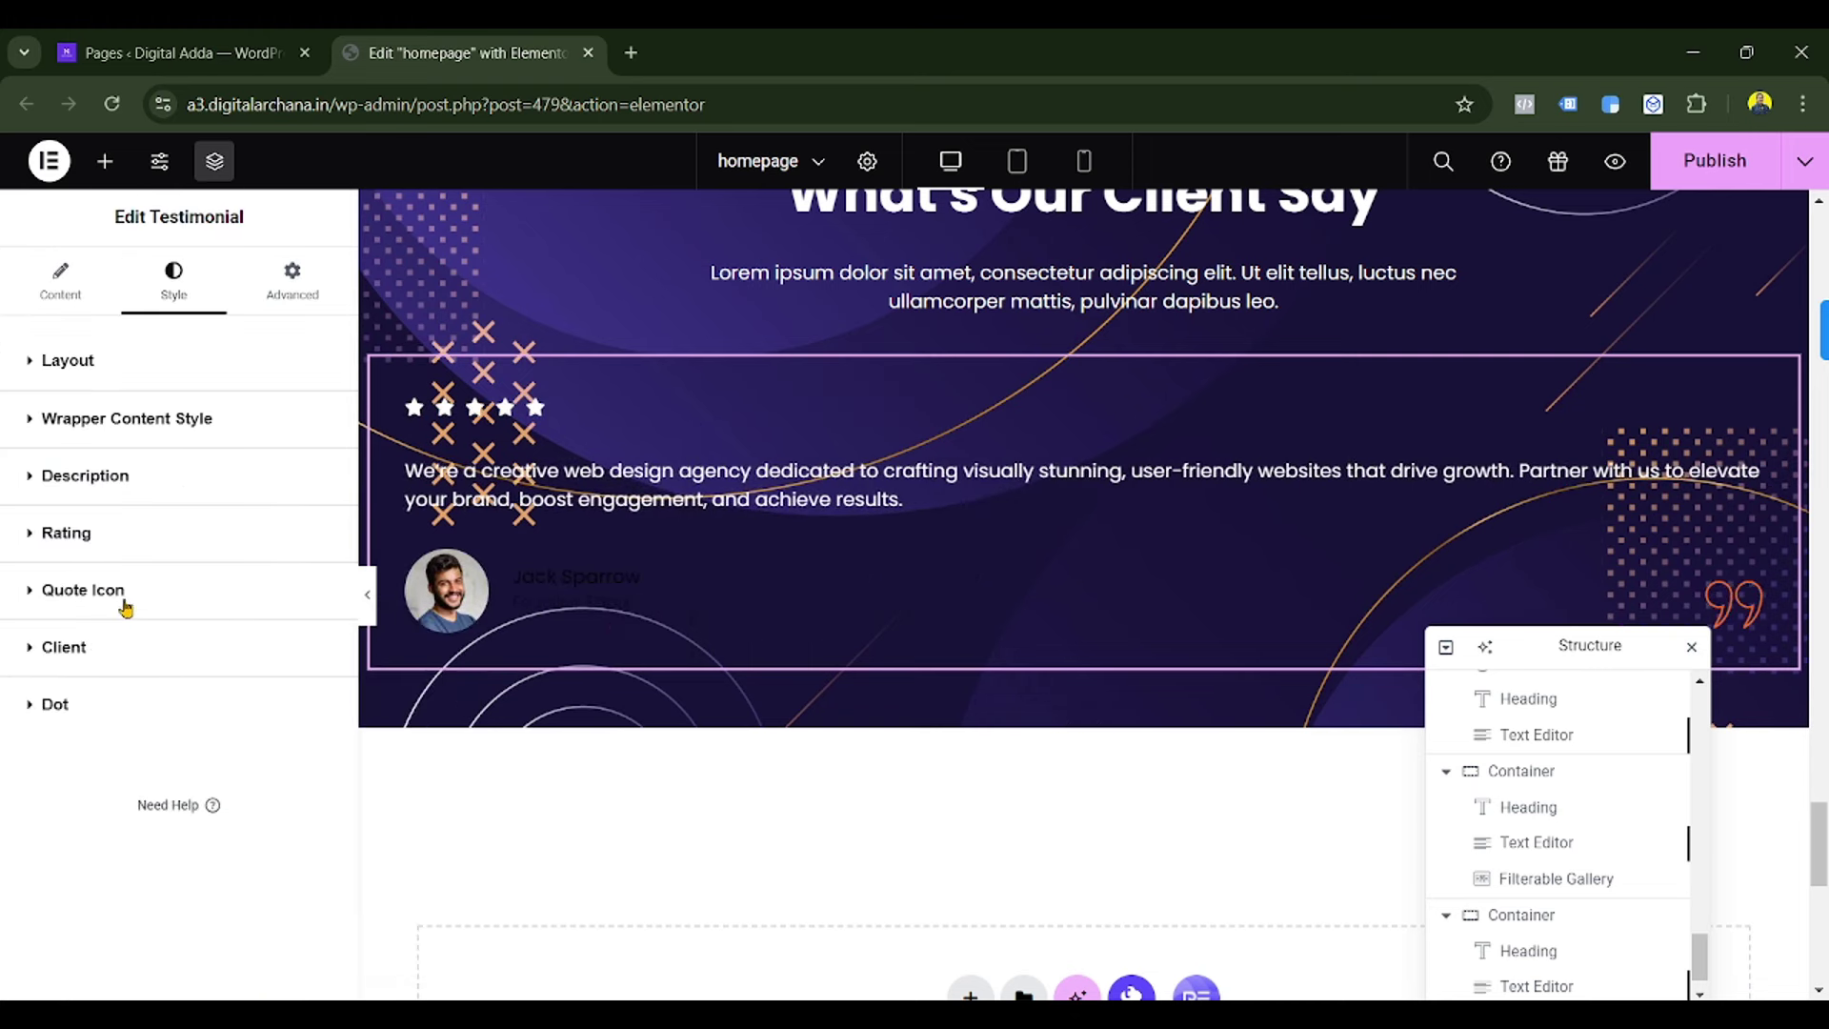
Paste white as the colour for both the client name and client designation.
left_click(127, 665)
scroll(265, 718, "down", 3)
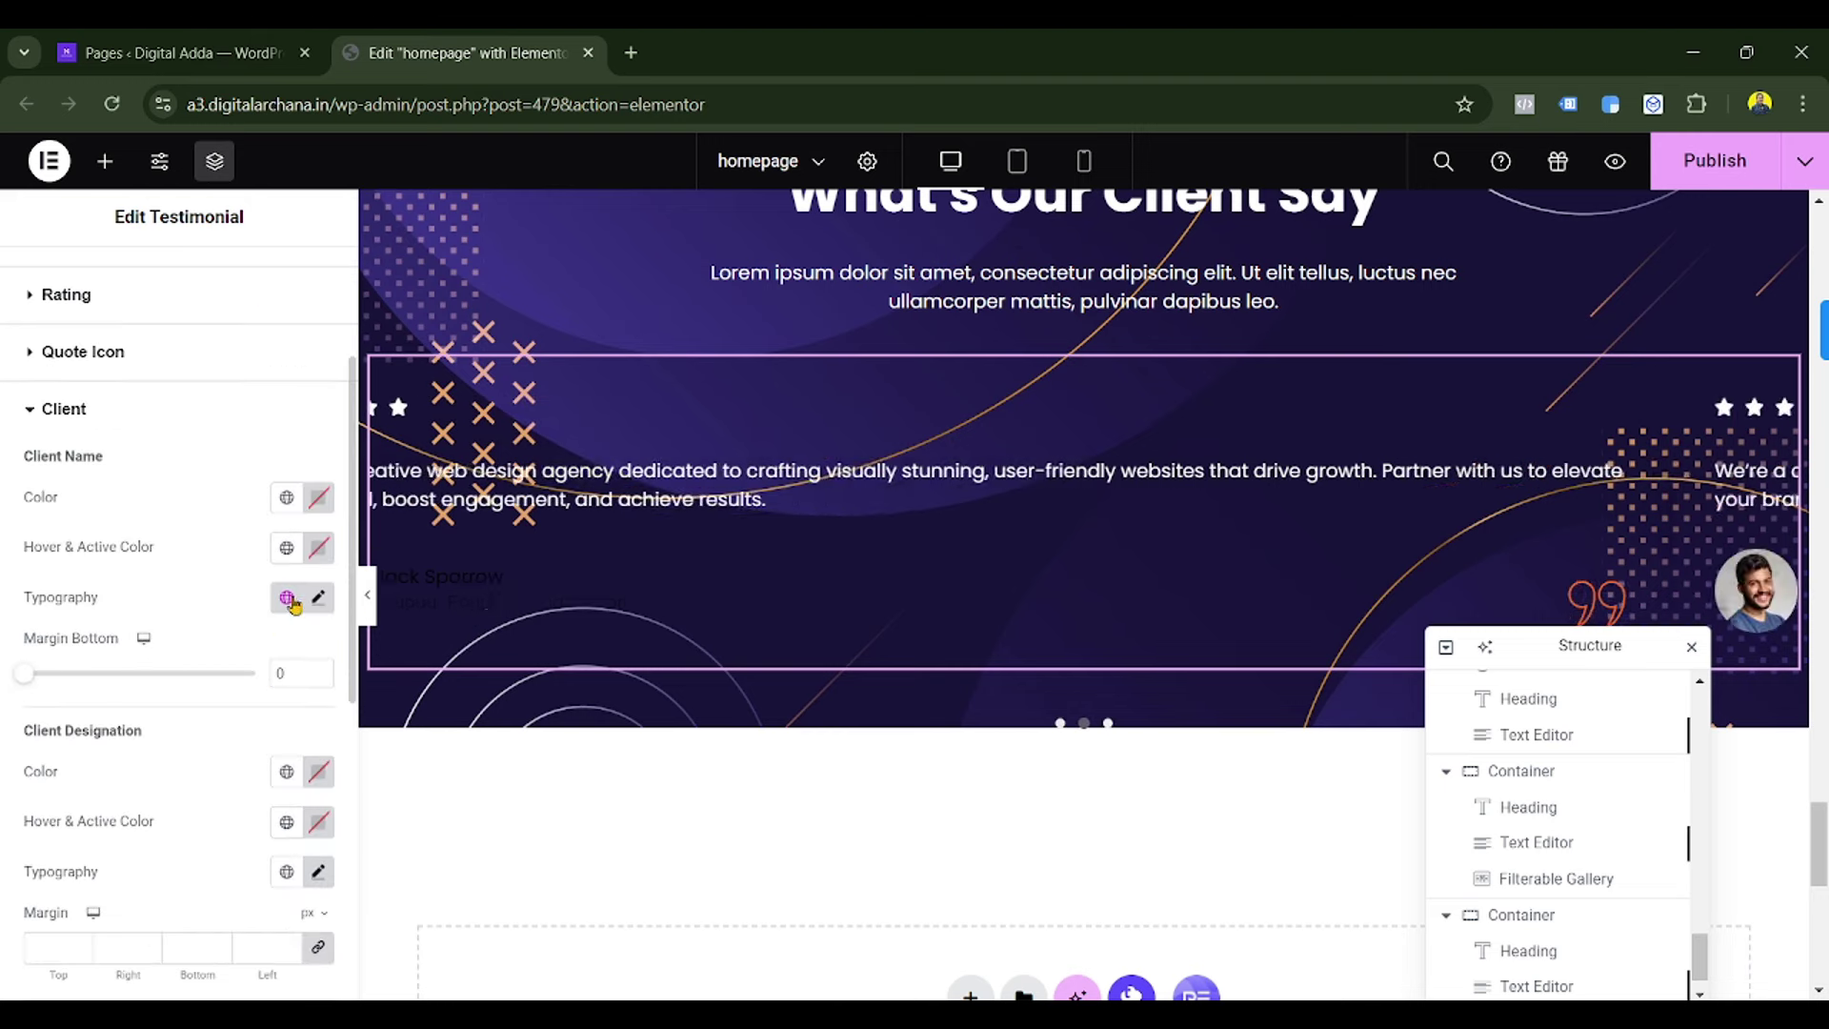
left_click(314, 497)
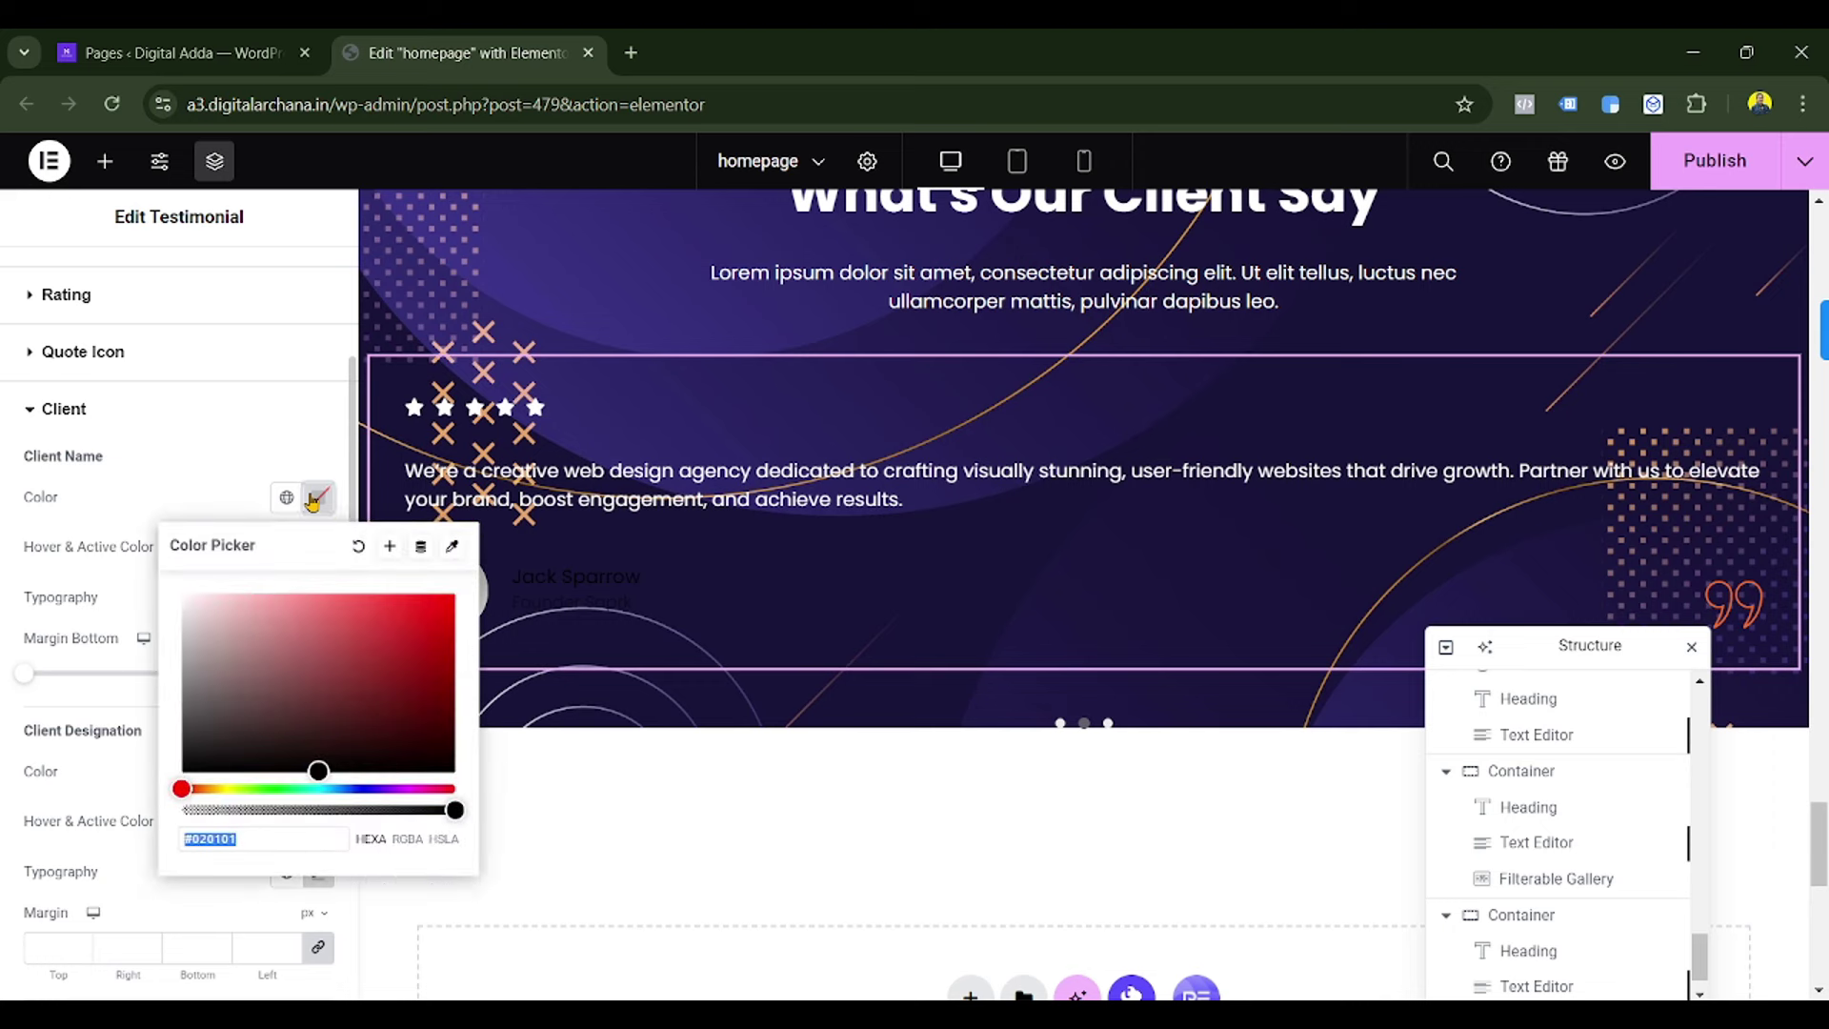
type("#FFFFFF")
left_click(229, 502)
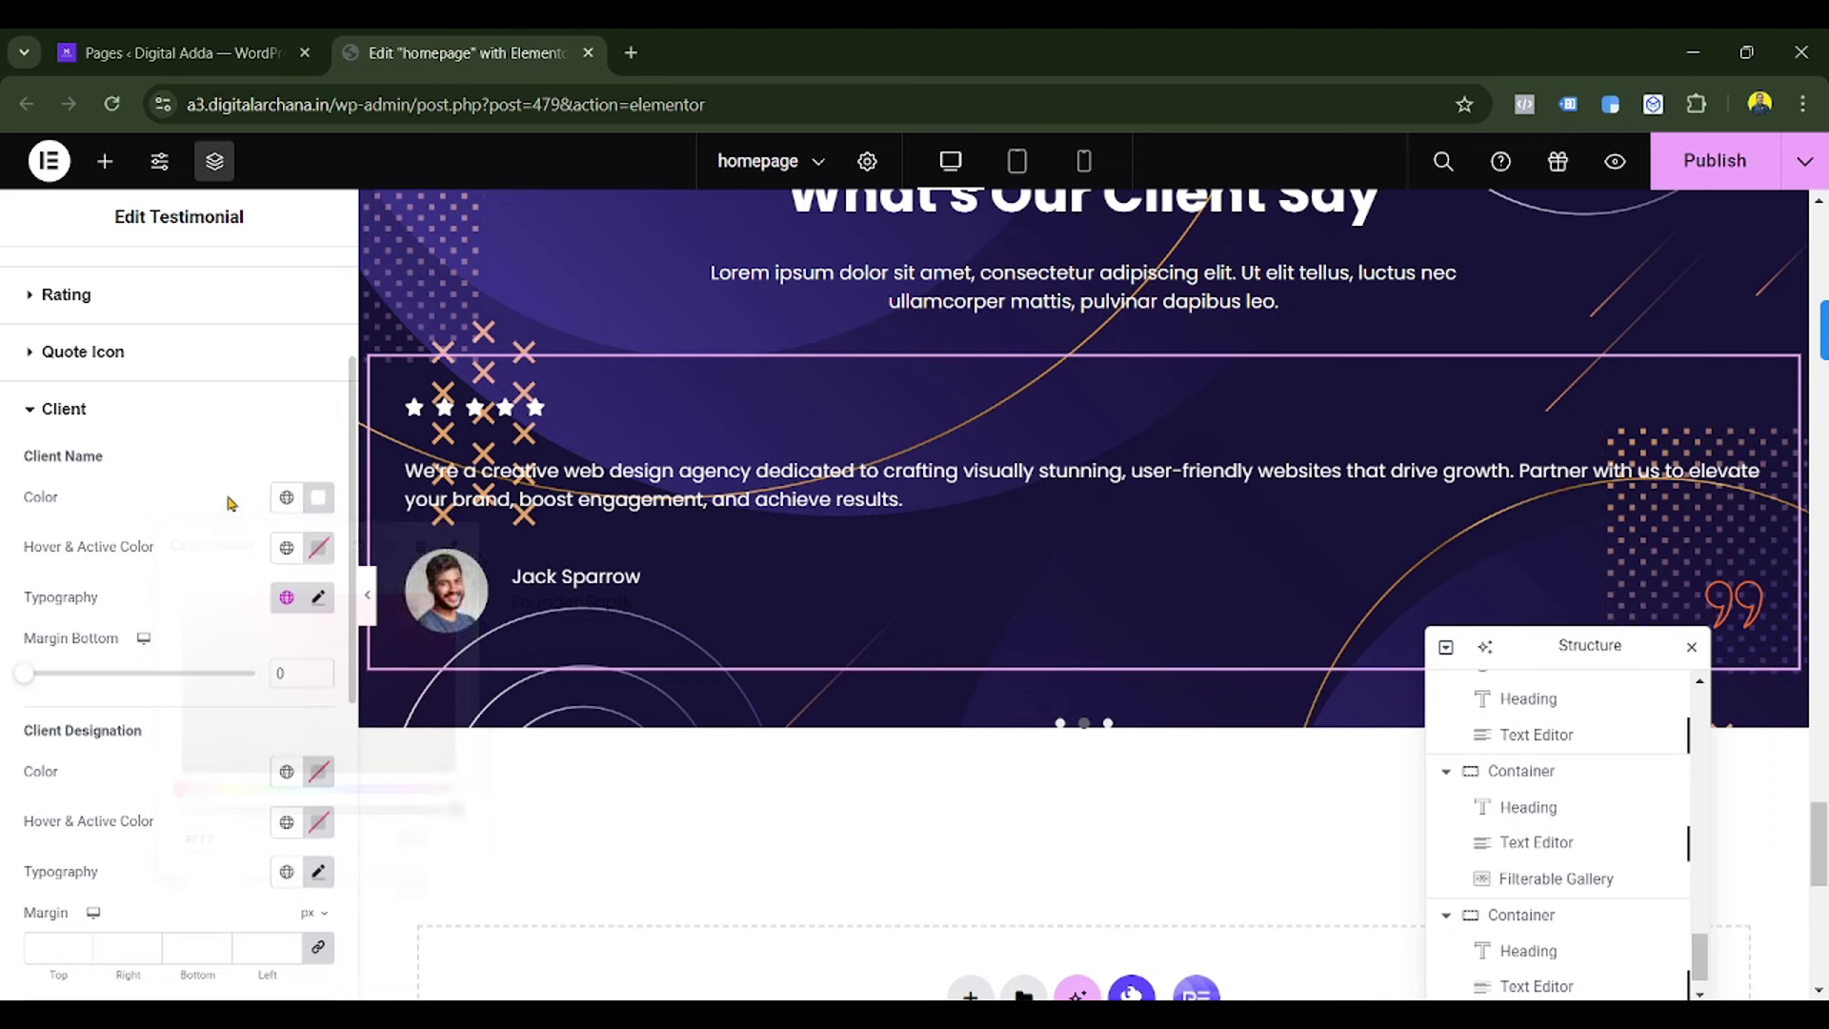
scroll(285, 657, "down", 1)
left_click(300, 655)
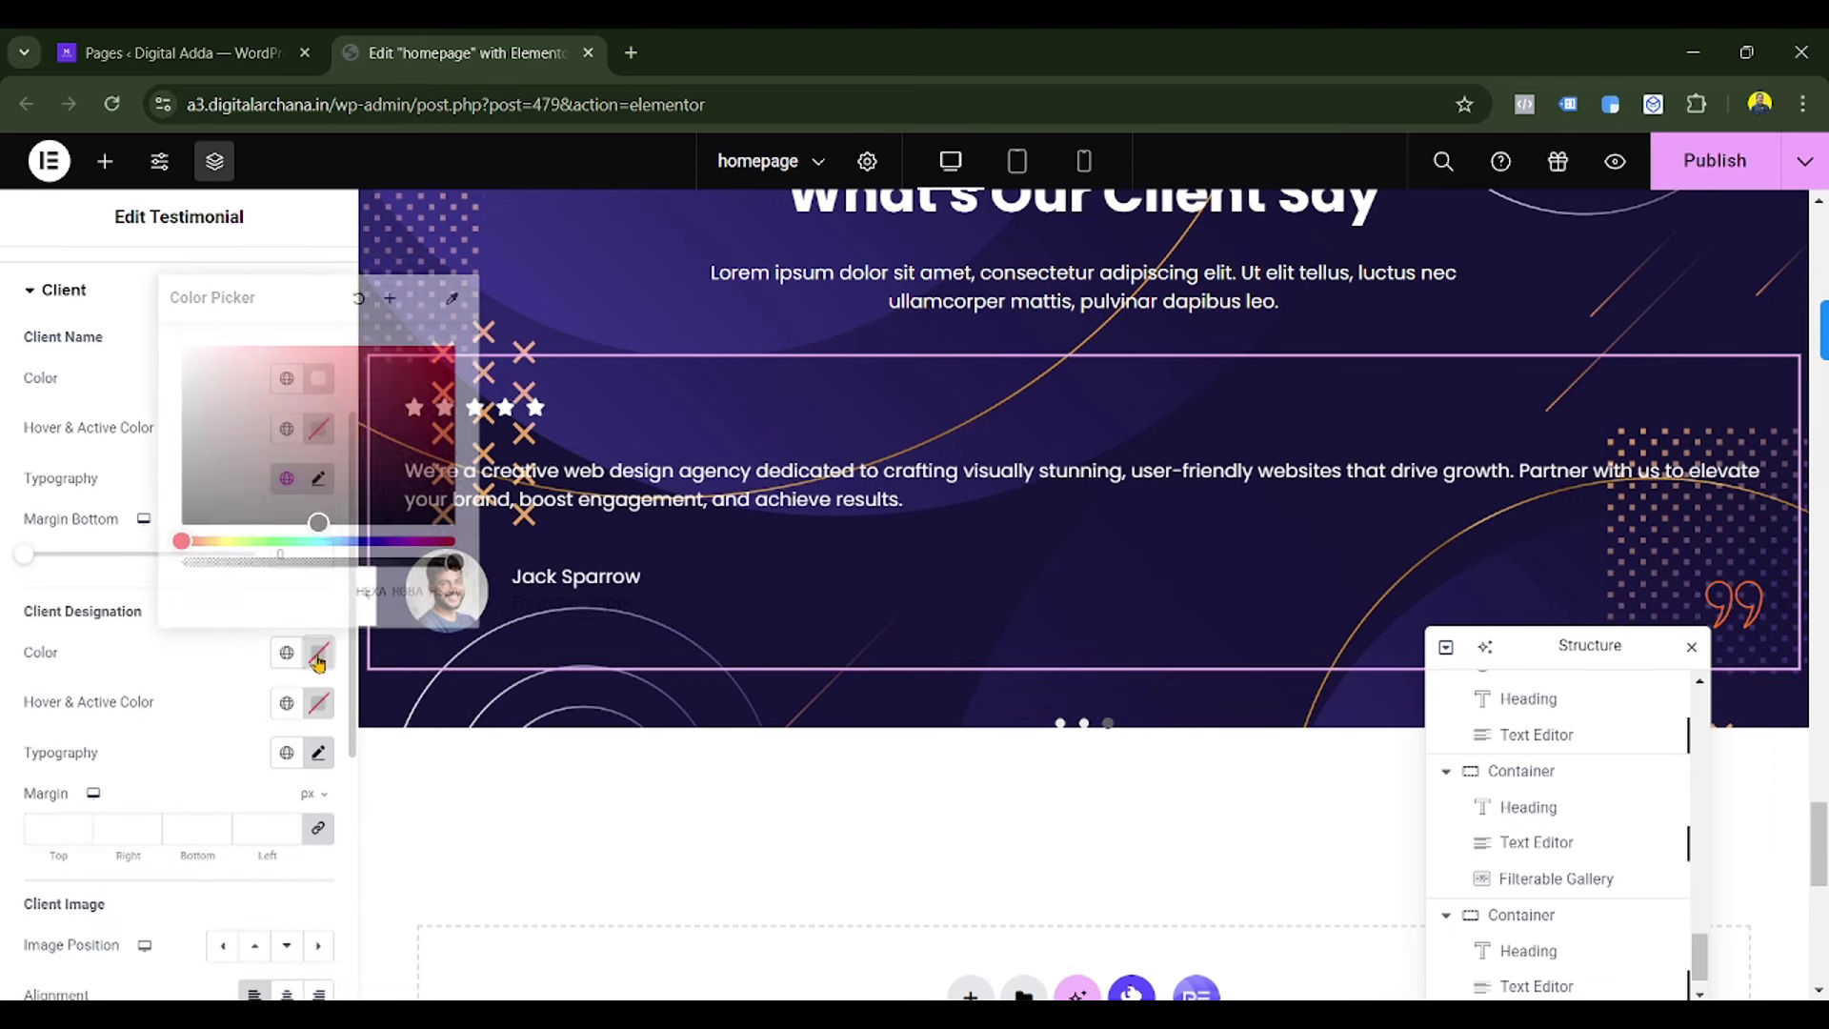
type("#FFFFFF")
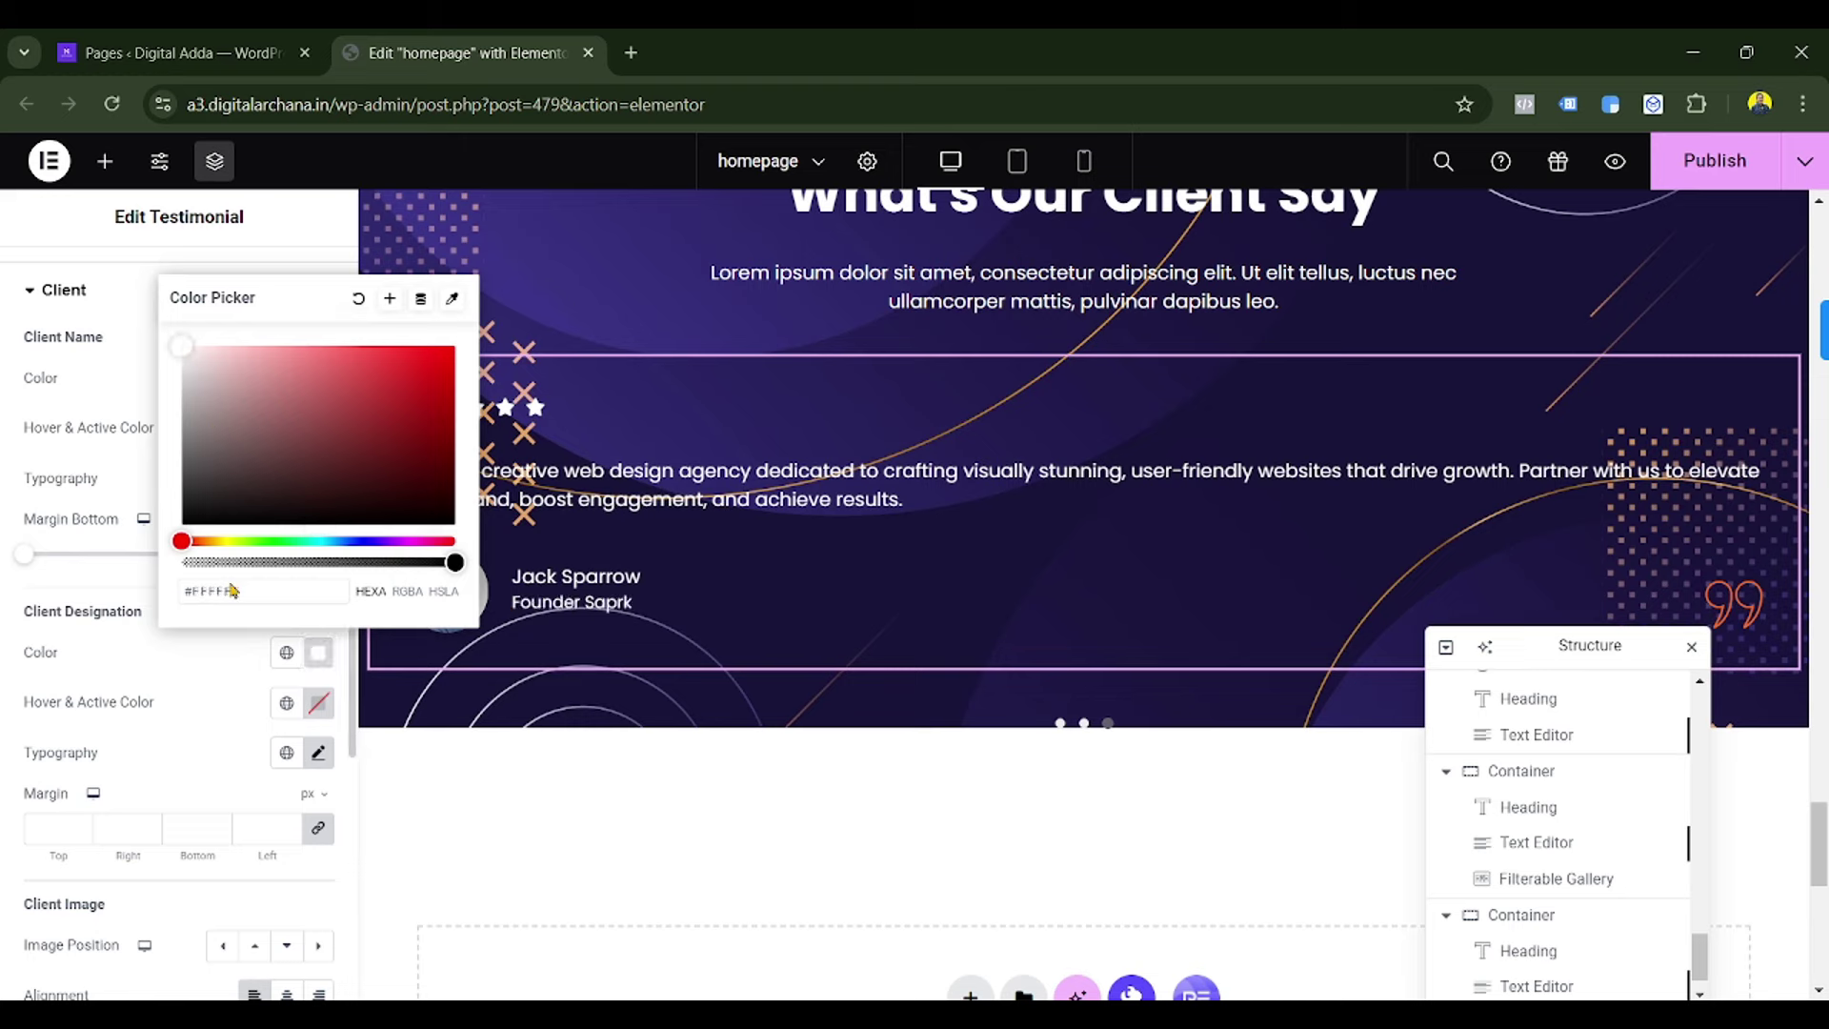
left_click(210, 669)
Look over the client photo's border style options without changing them.
scroll(217, 697, "down", 3)
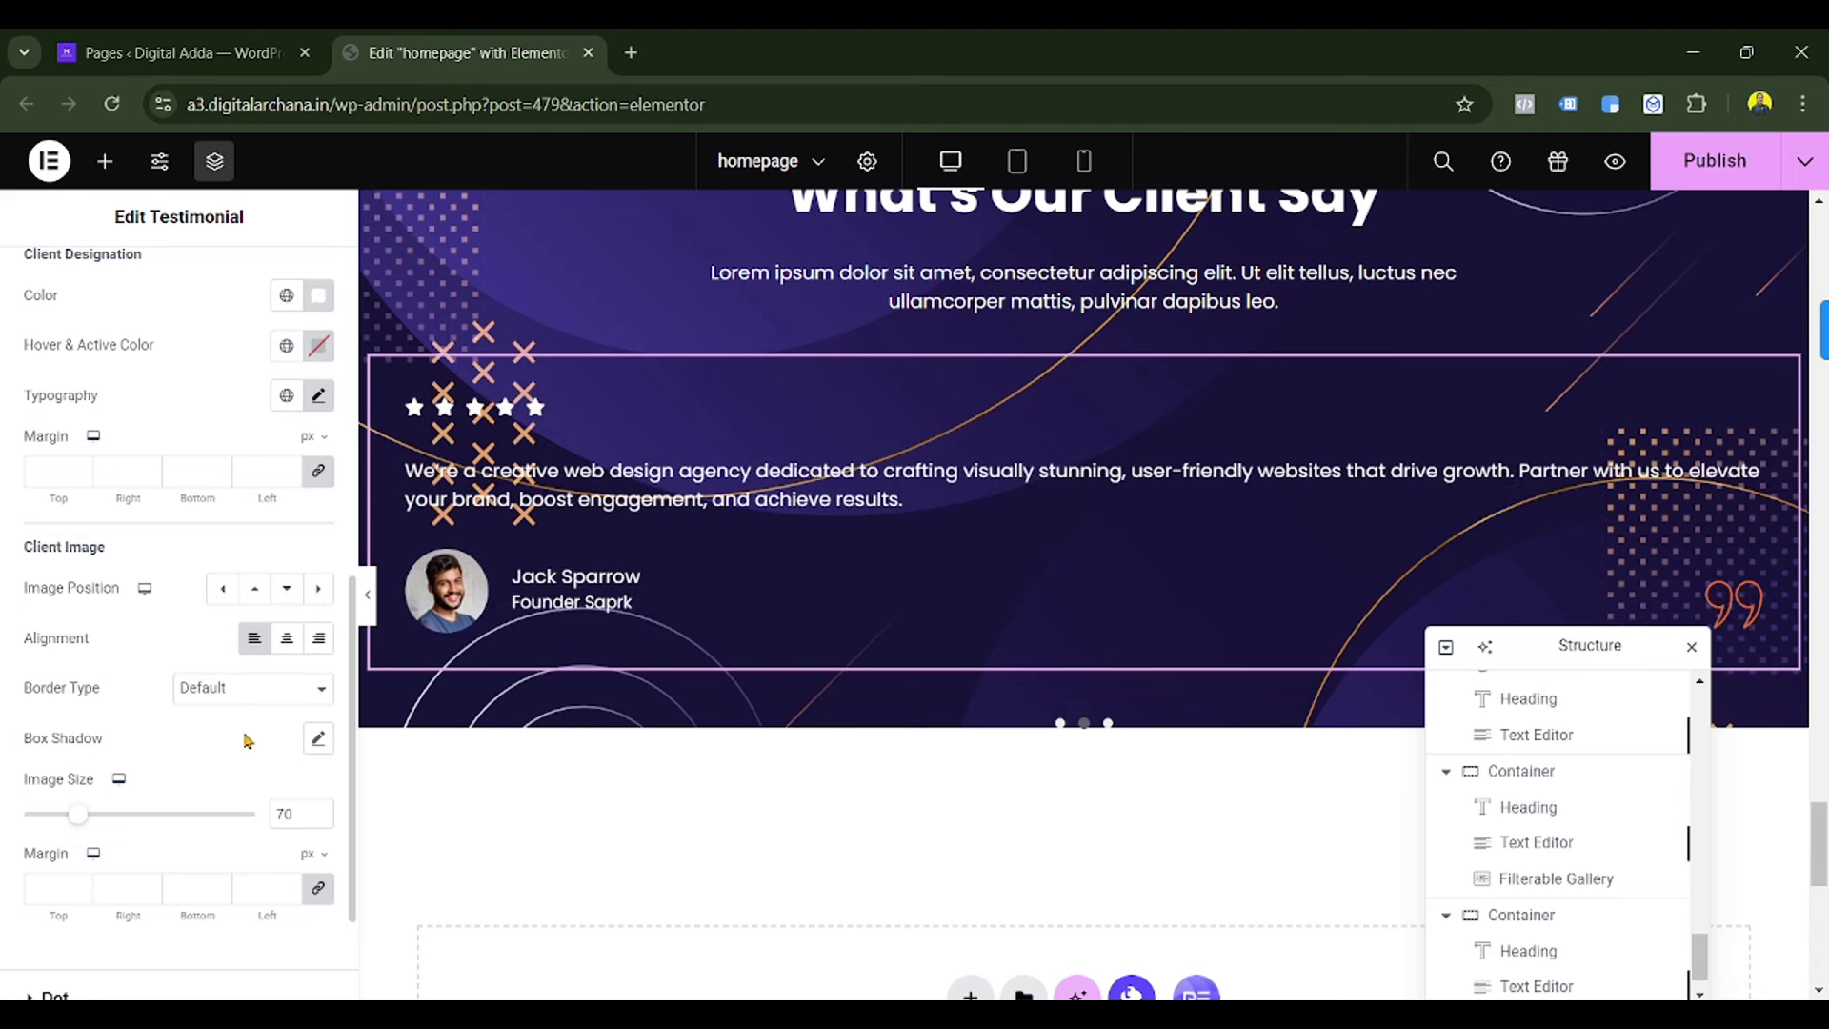
left_click(279, 700)
key("Escape")
Give the client photo a solid border in the orange global colour.
left_click(227, 763)
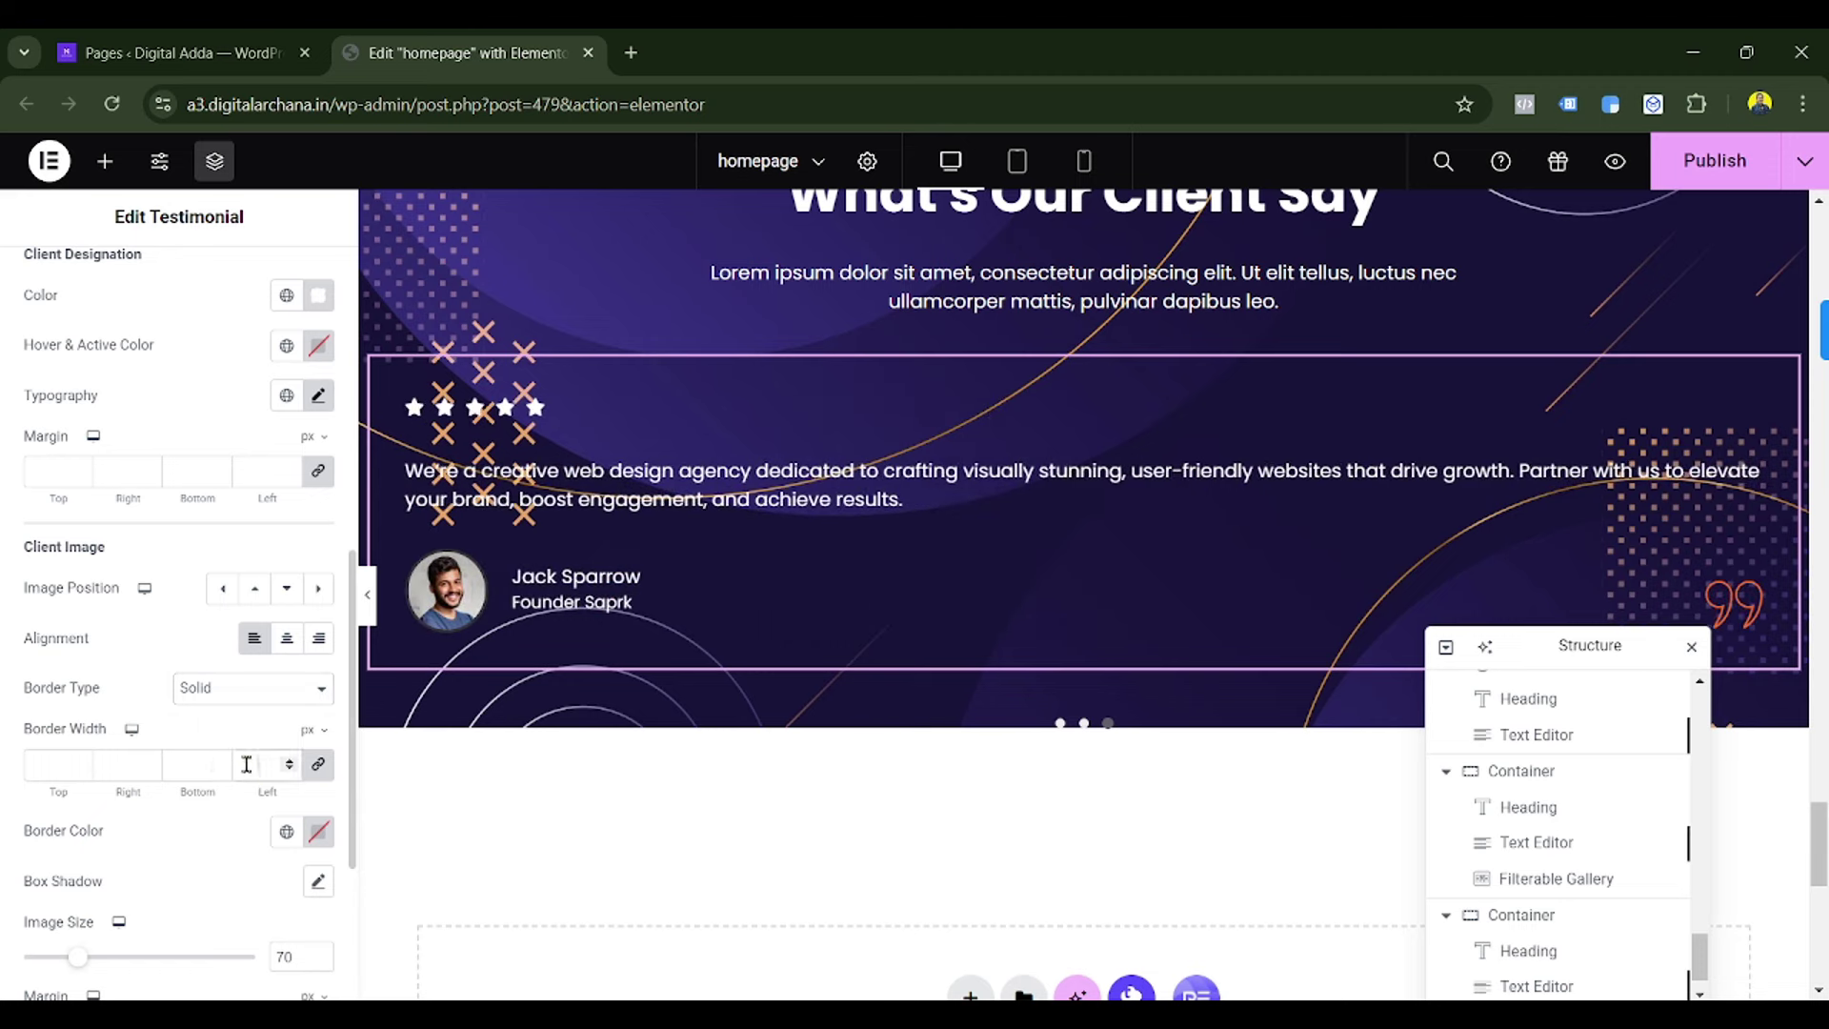
left_click(286, 832)
left_click(128, 778)
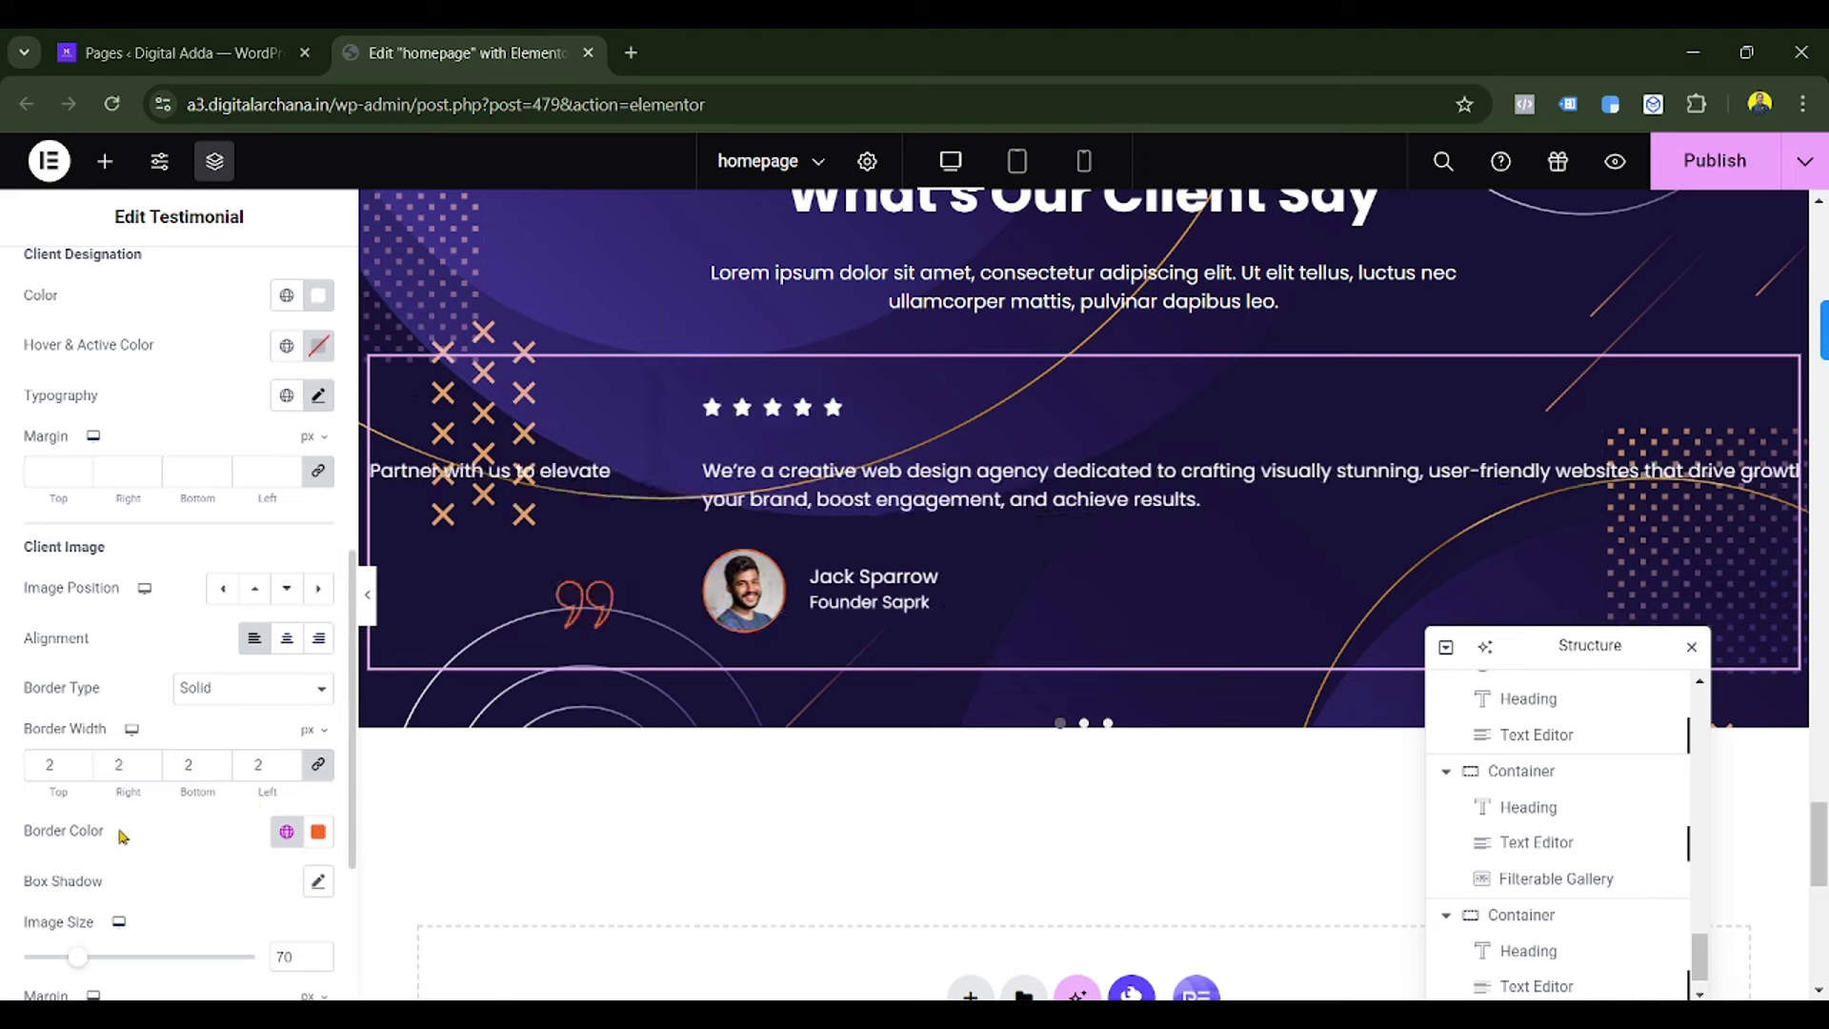
Enlarge the client photo from about 135 up to an image size of 140.
scroll(86, 905, "down", 1)
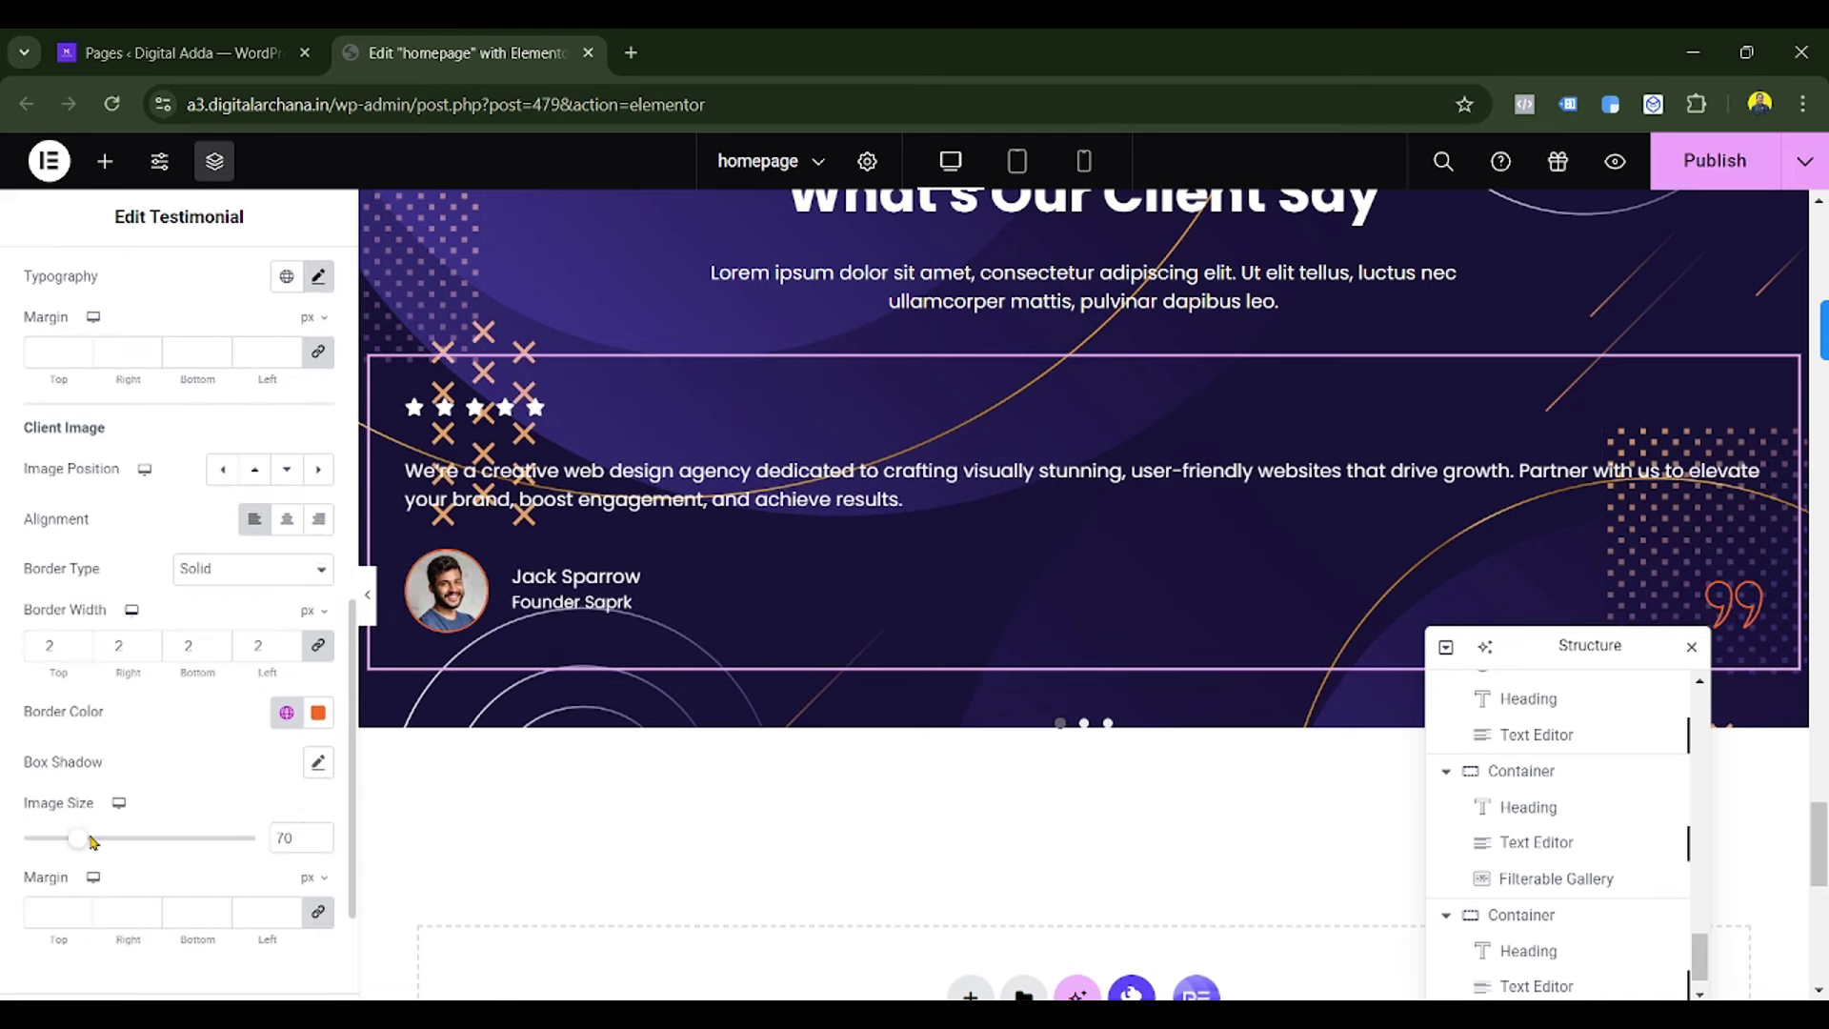
left_click_drag(118, 850, 135, 854)
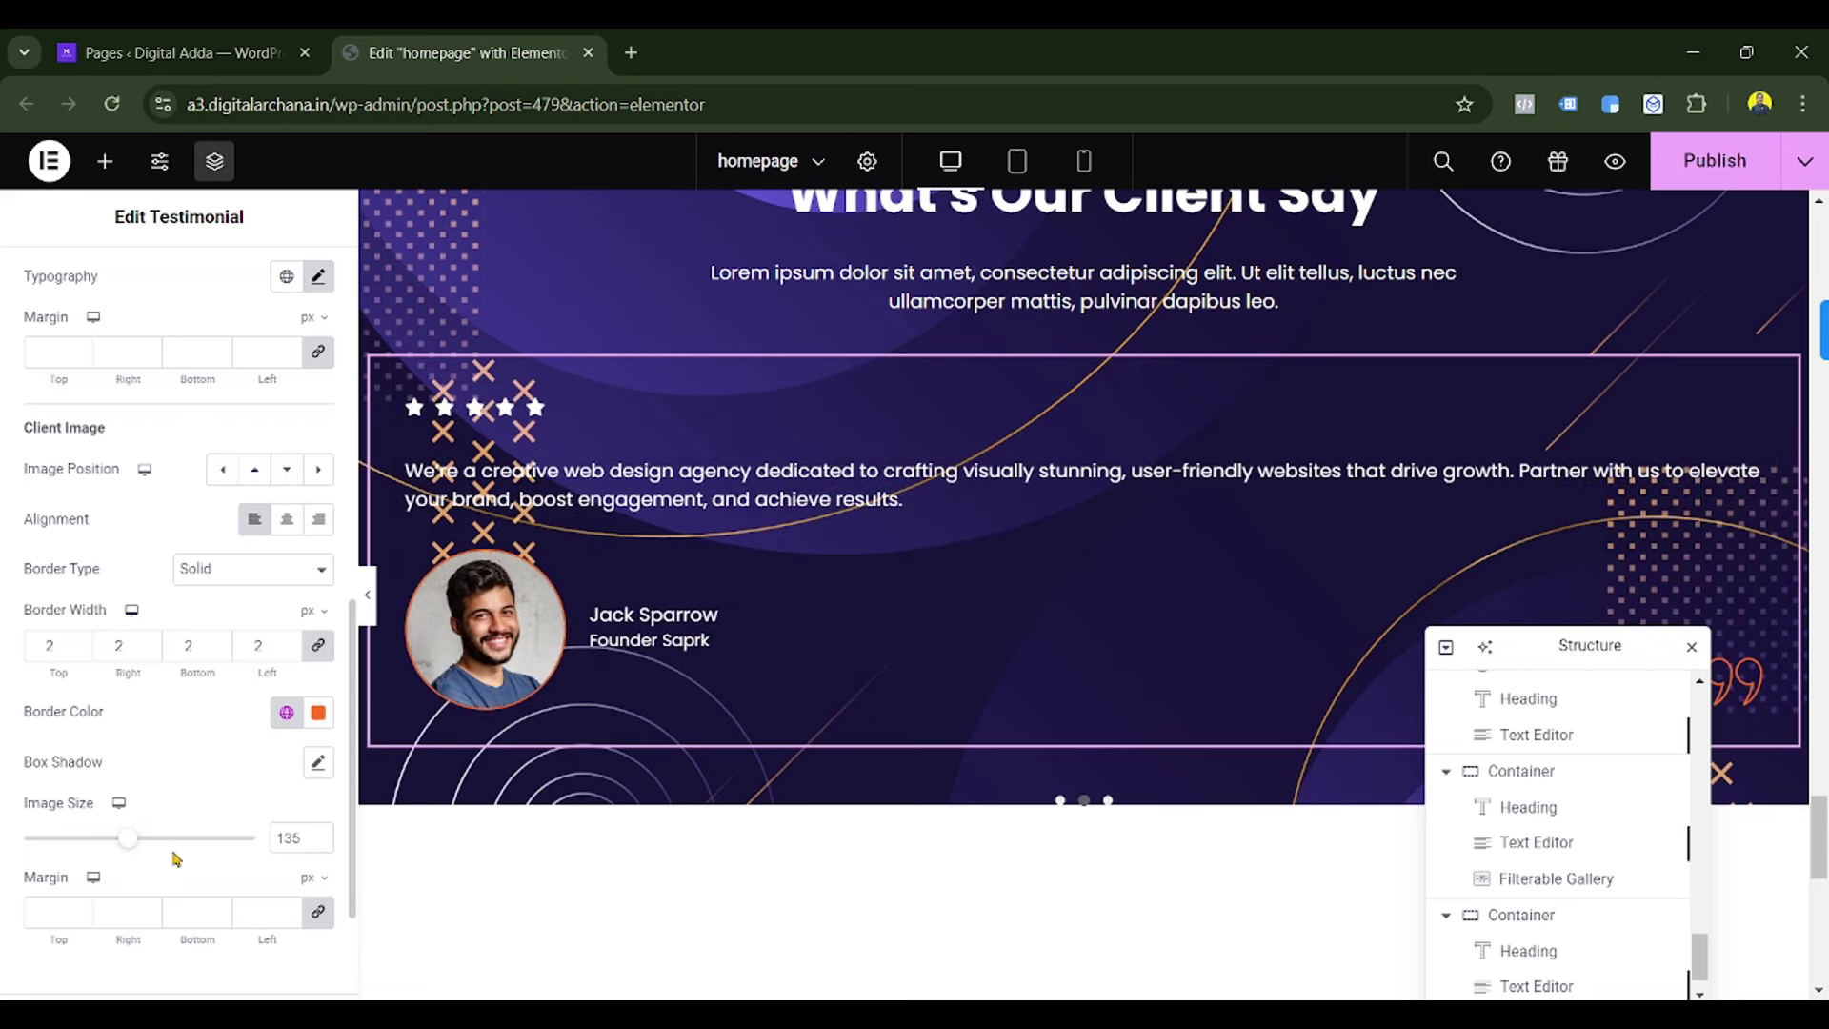
left_click(320, 834)
left_click(320, 835)
left_click(321, 834)
left_click(321, 834)
left_click(320, 834)
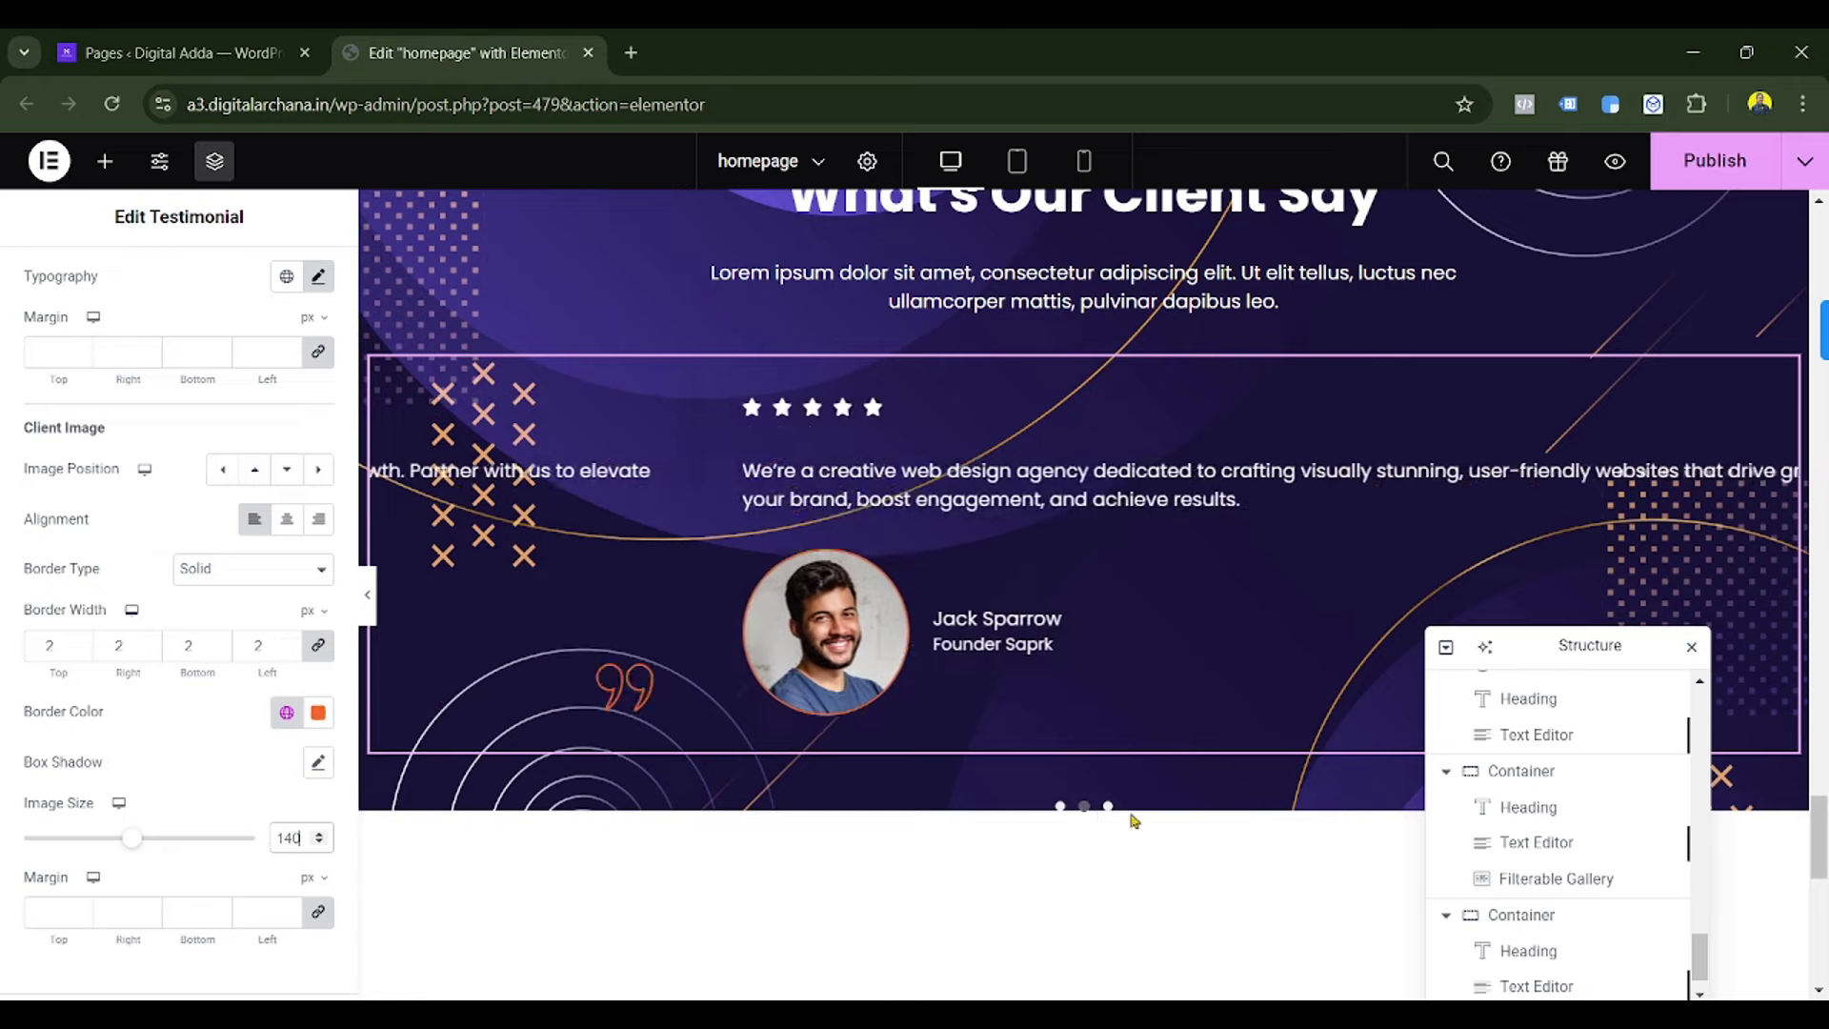
scroll(1142, 766, "up", 5)
scroll(1146, 768, "down", 3)
scroll(1146, 768, "down", 3)
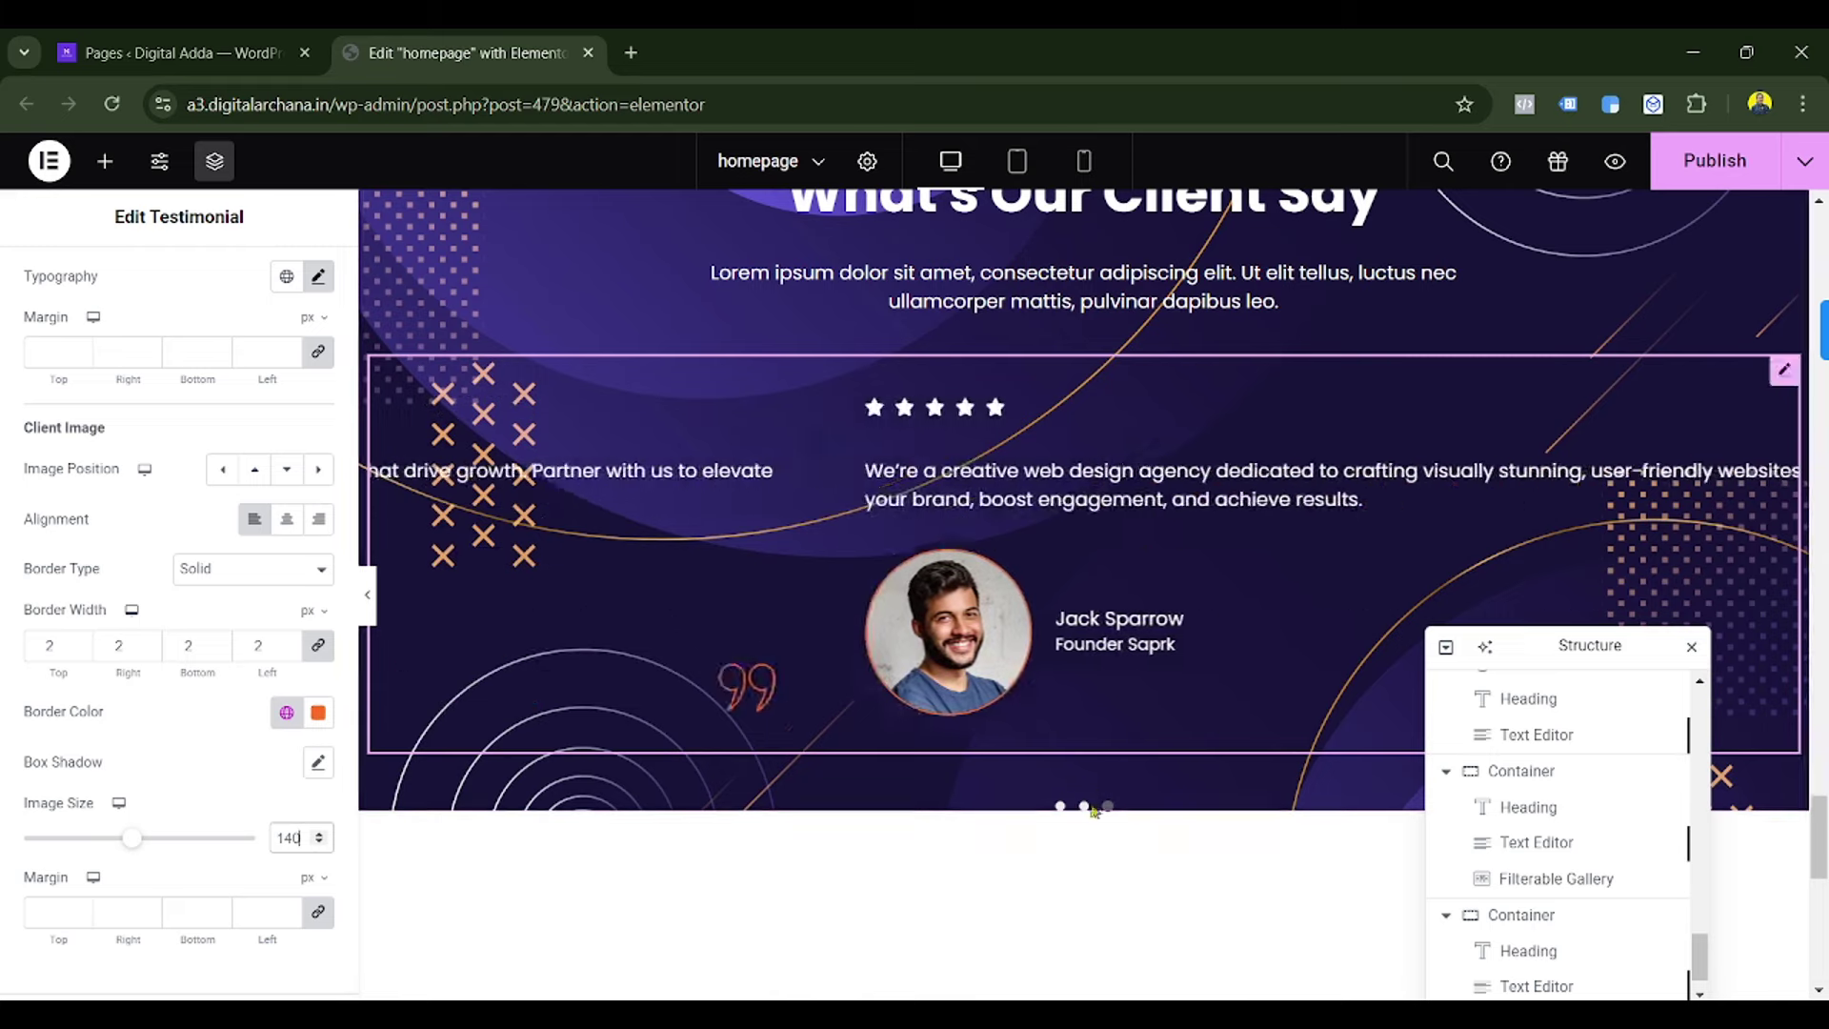
scroll(1095, 789, "up", 3)
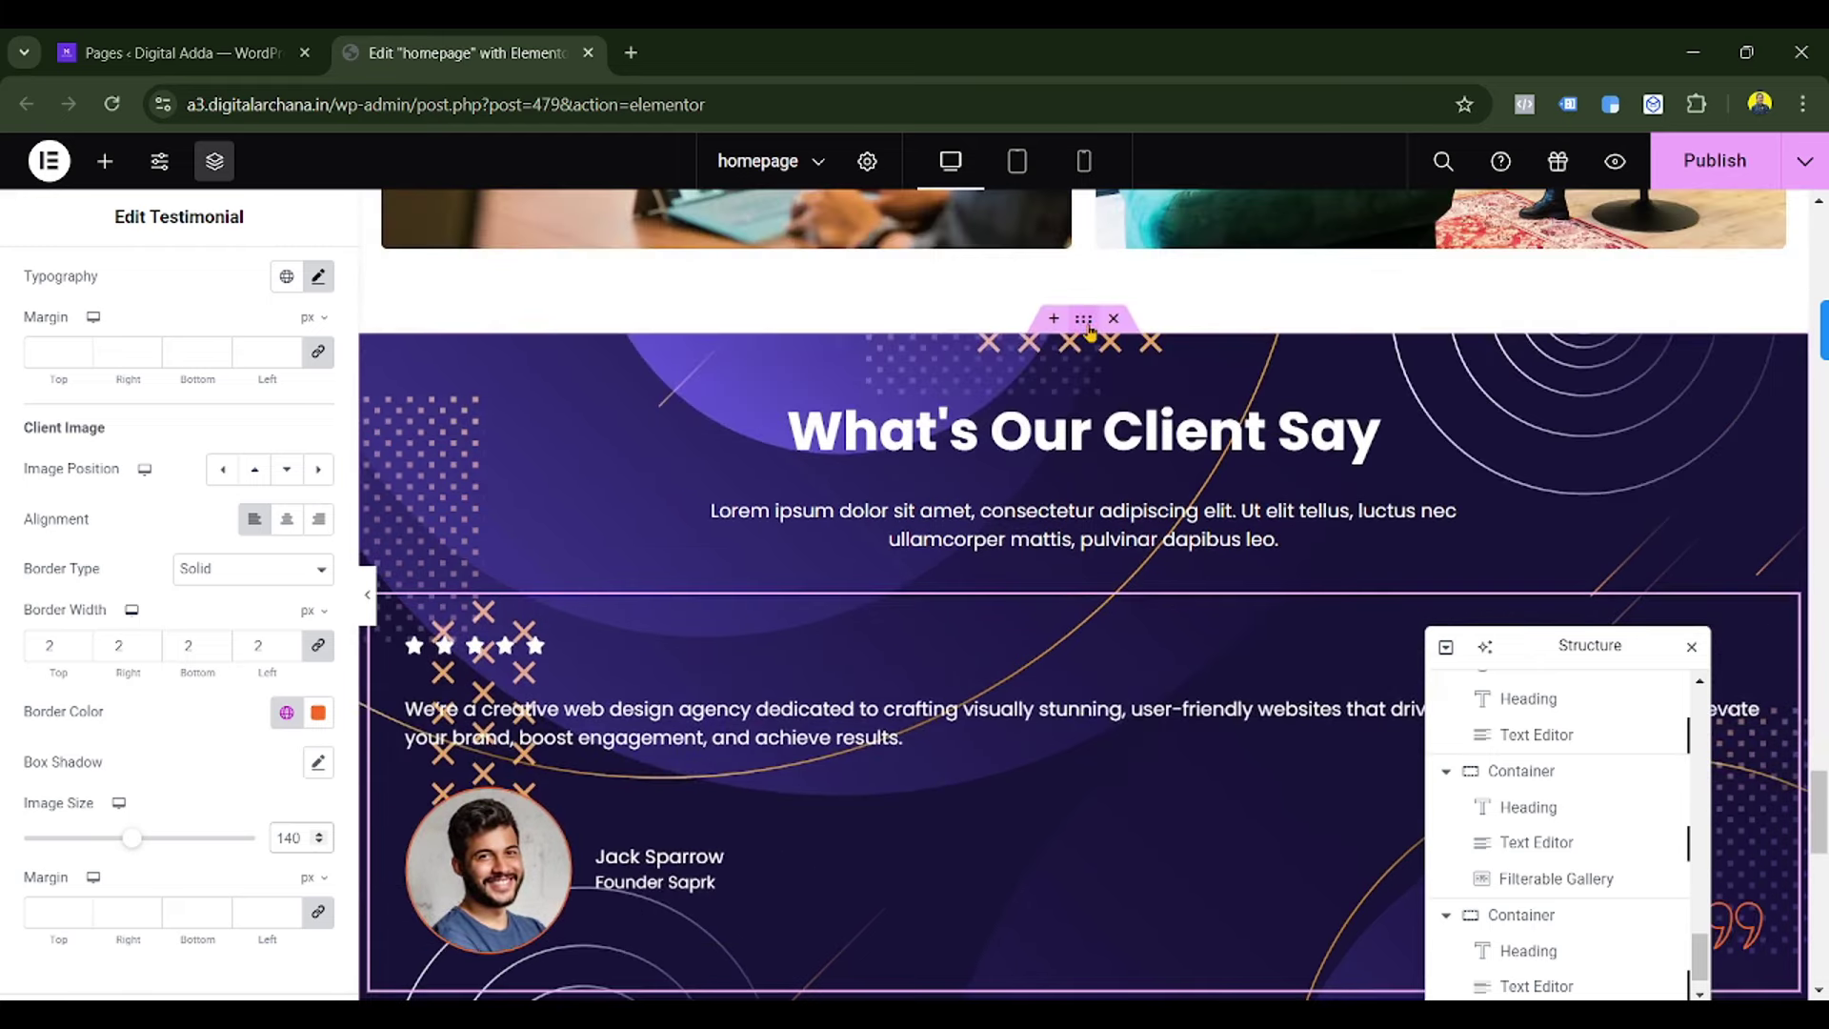
Set the testimonial section's bottom padding to 100 and publish the page.
left_click(1522, 914)
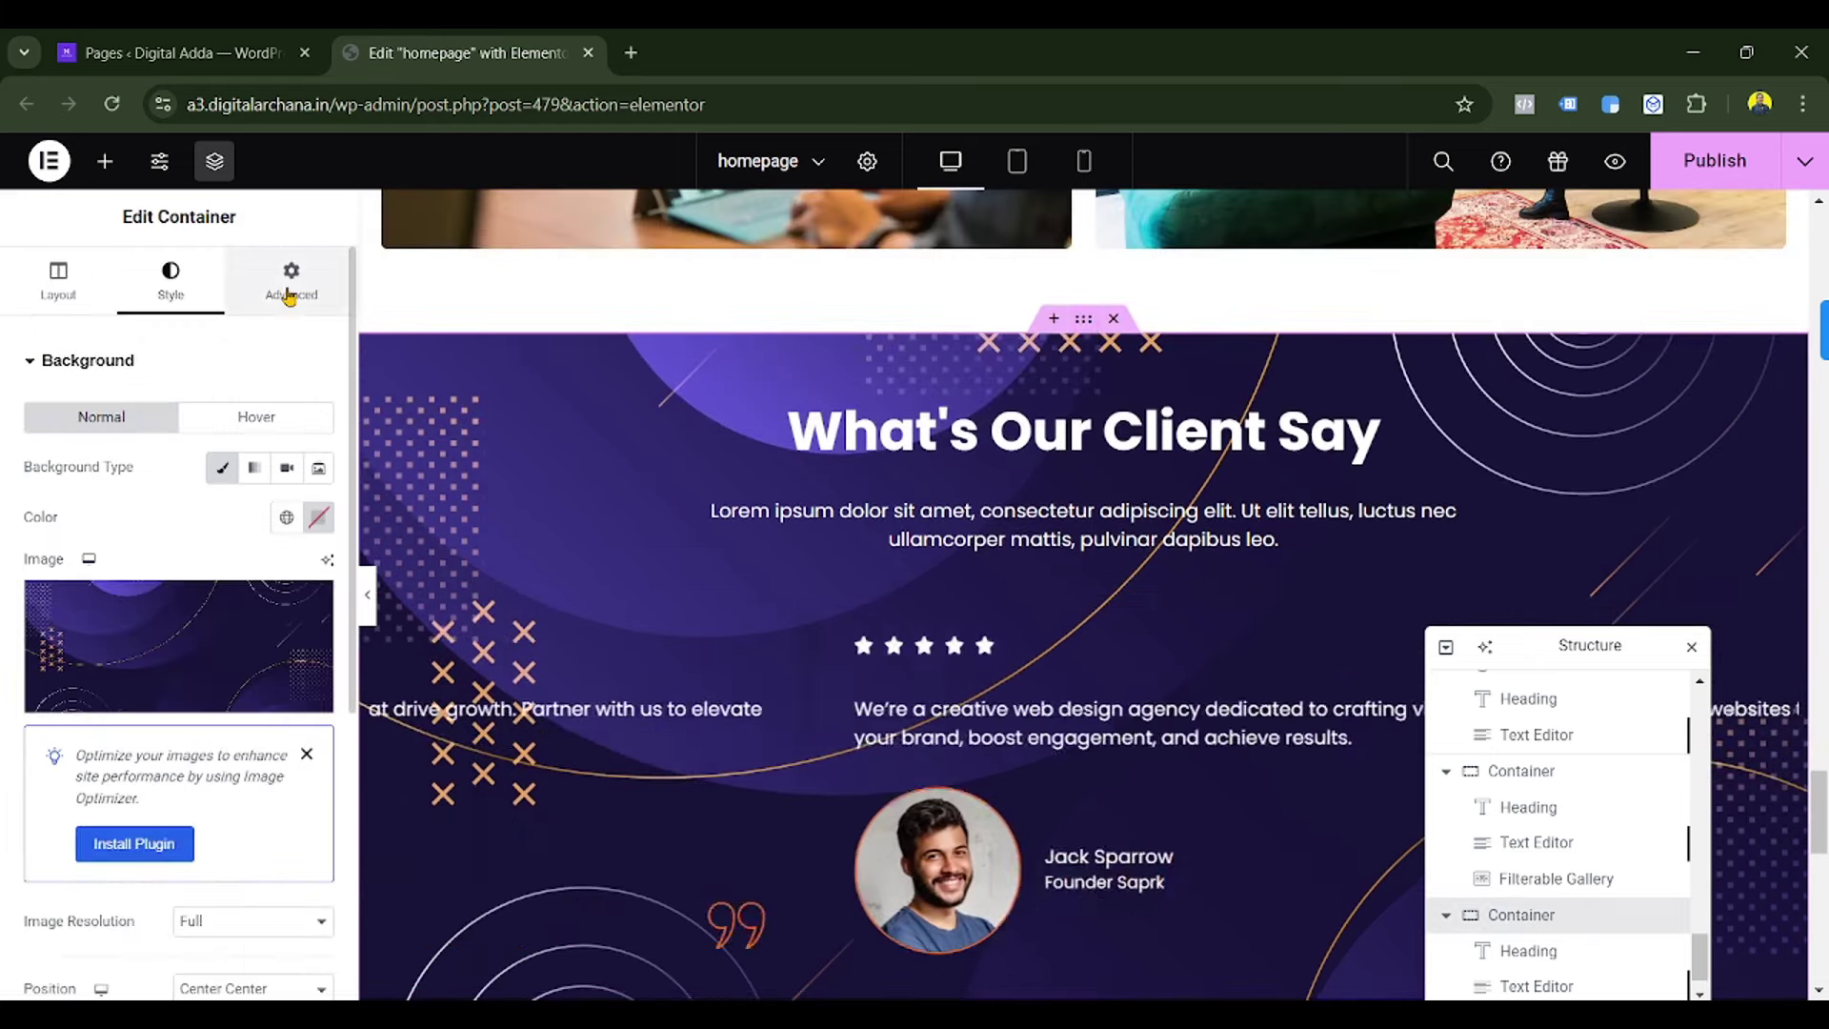
left_click(290, 296)
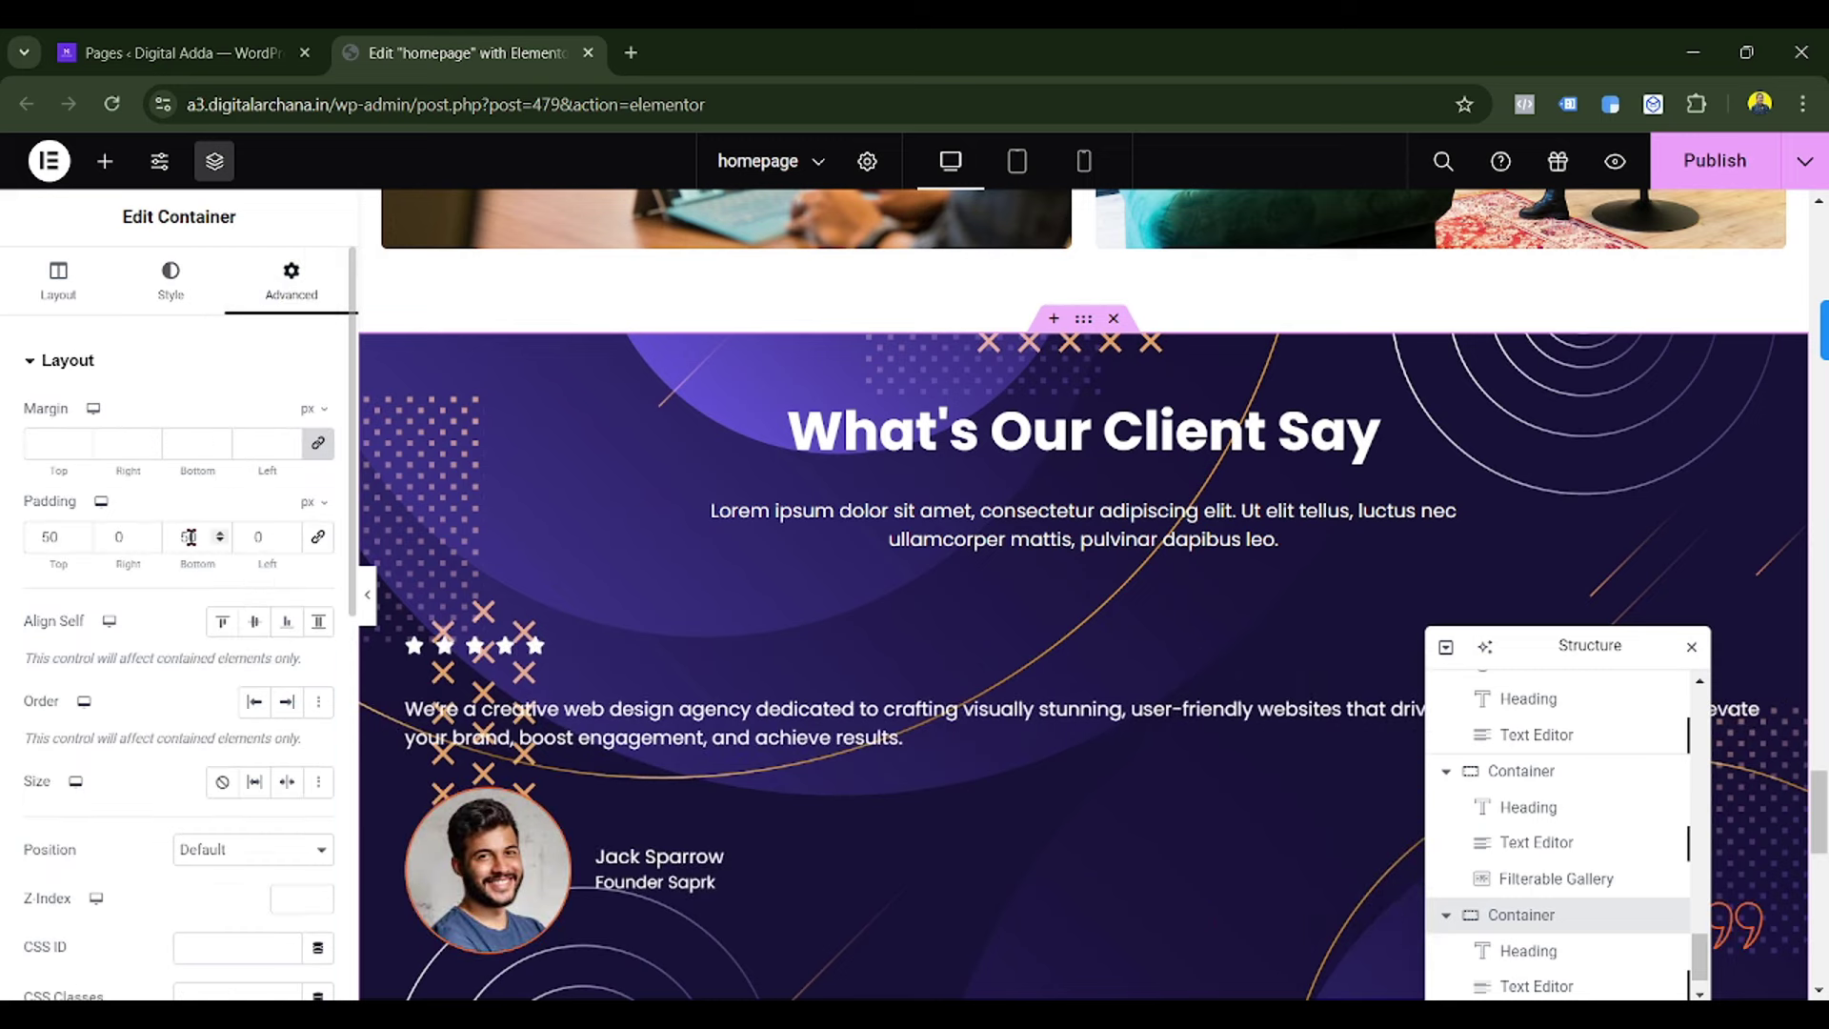
type("100")
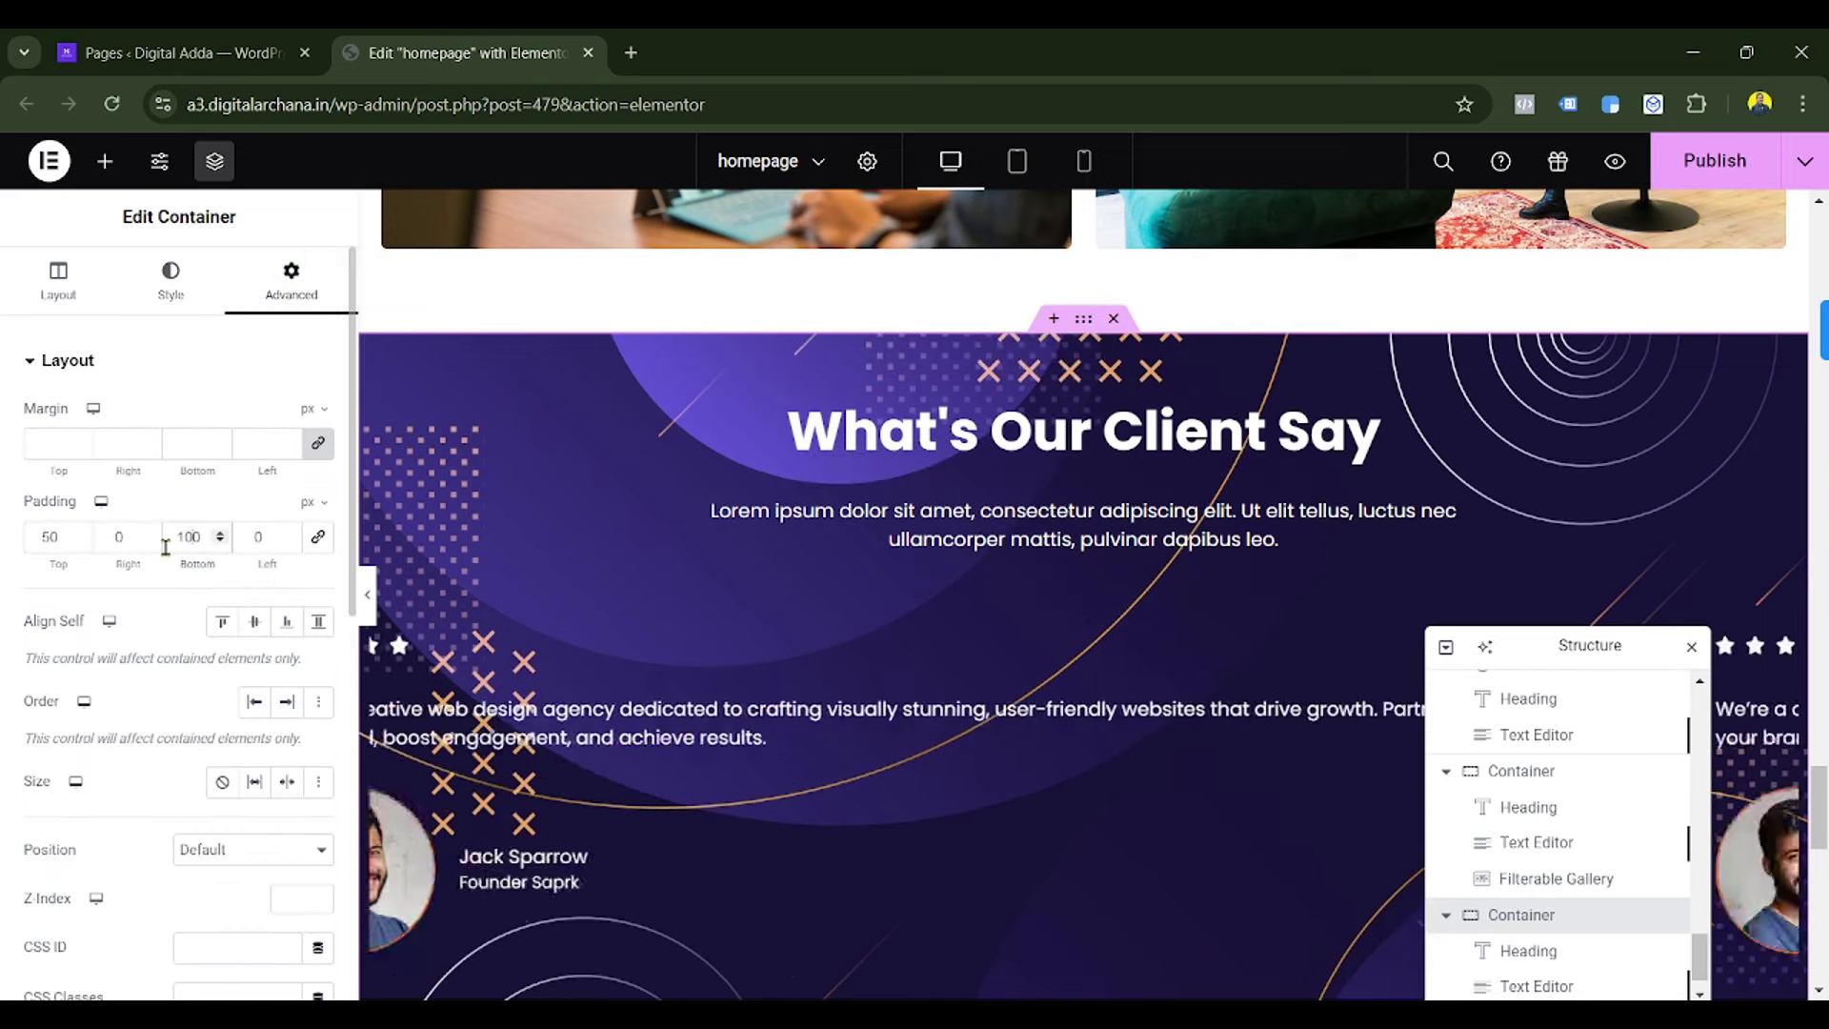
scroll(924, 667, "down", 3)
scroll(1038, 644, "up", 2)
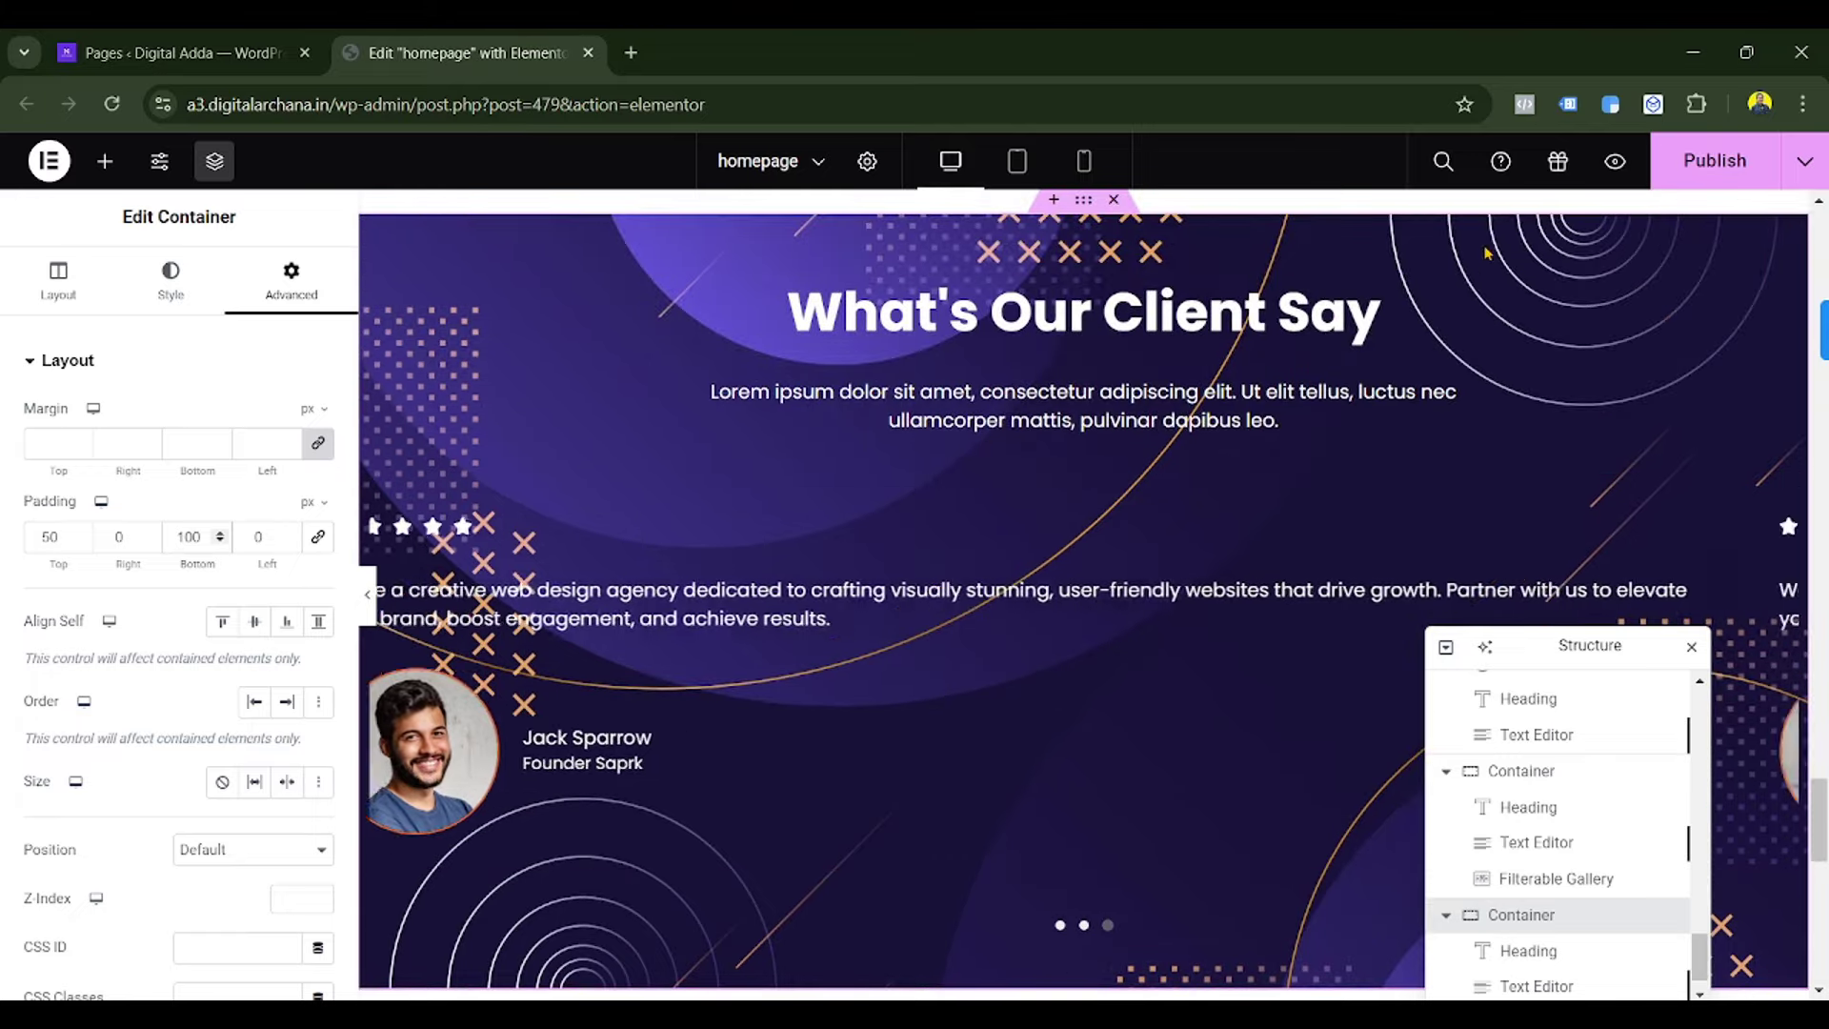
left_click(1681, 164)
Scroll past Recent Works and the testimonials to the empty drop area above the footer.
scroll(1193, 530, "down", 3)
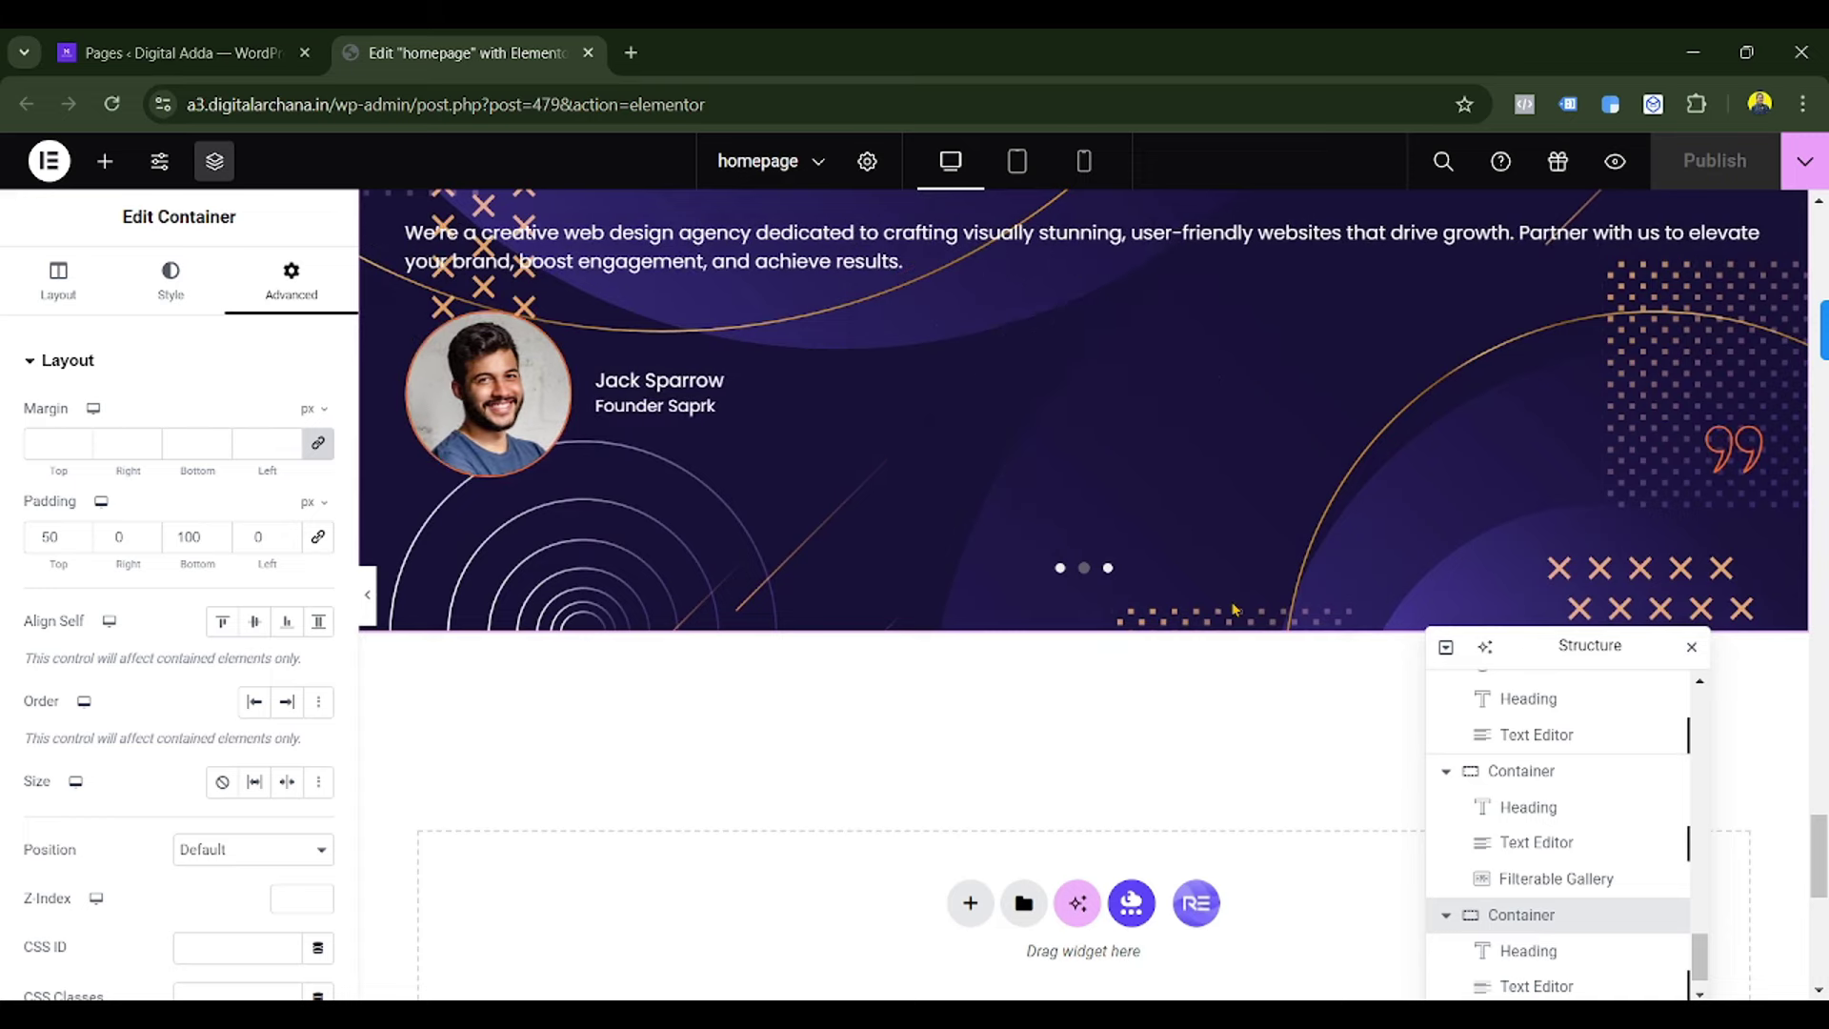
scroll(1234, 610, "up", 5)
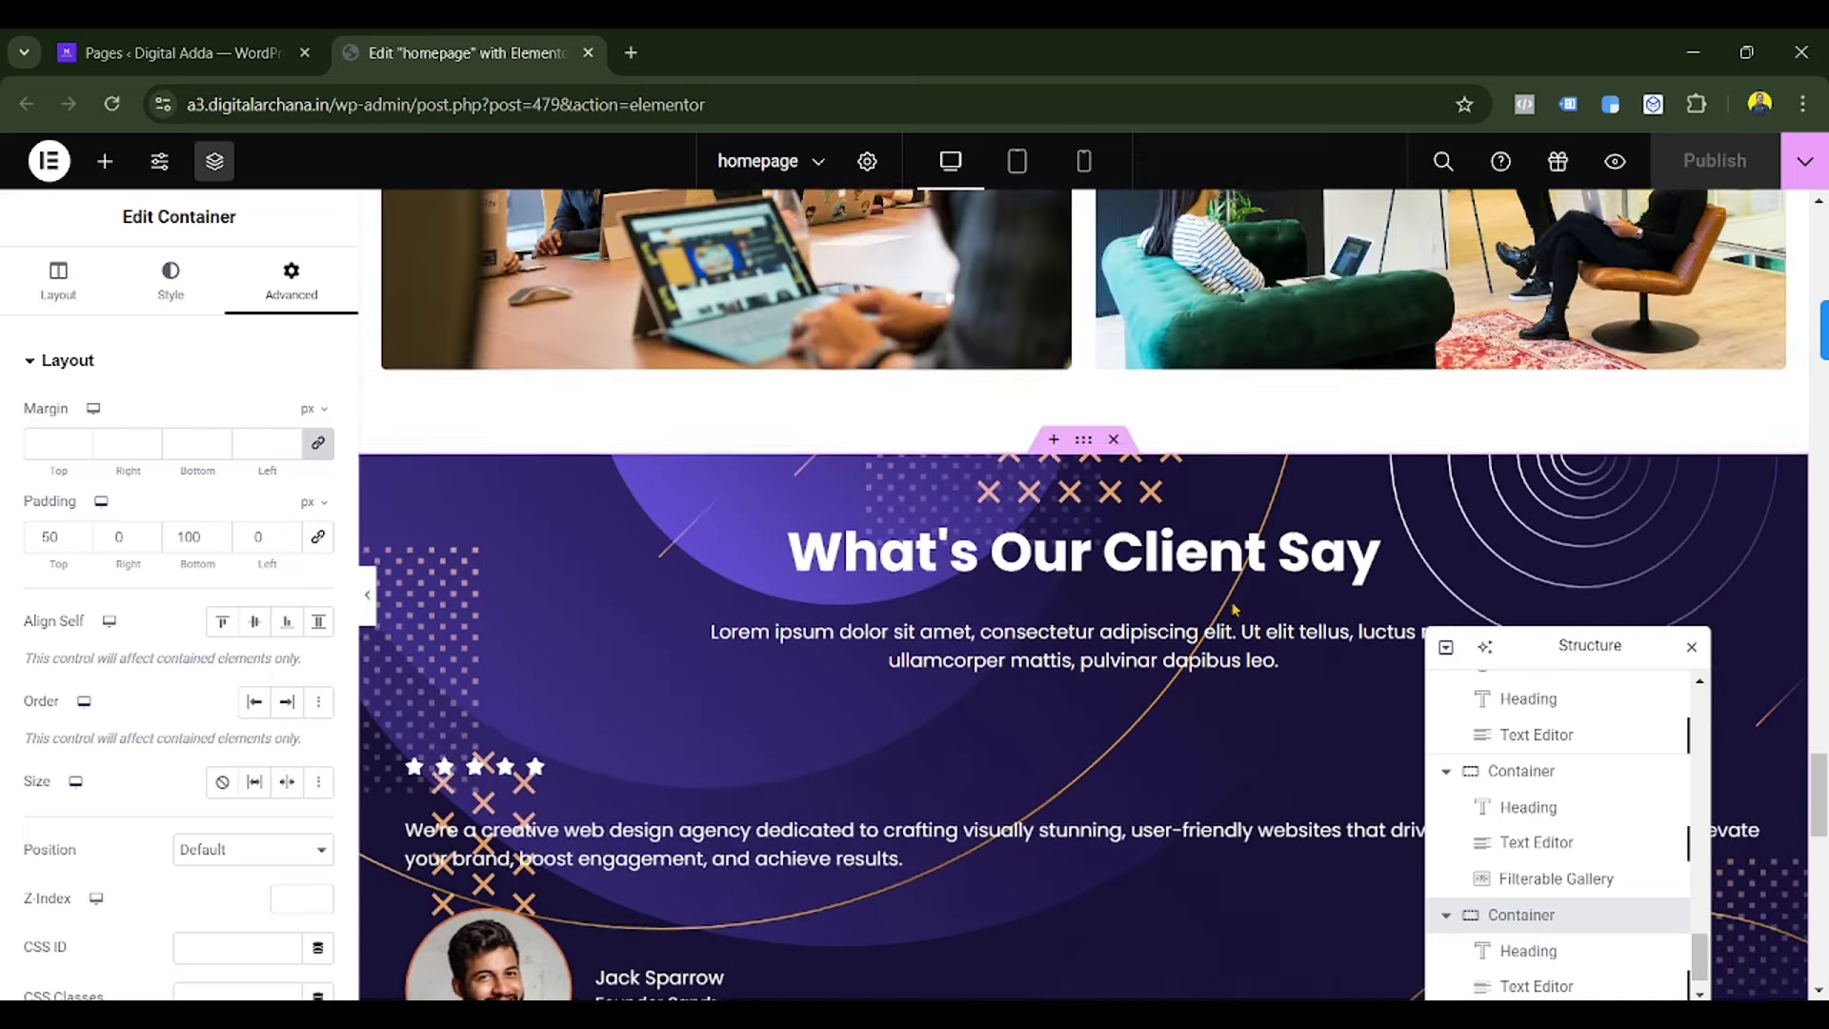
scroll(1234, 610, "up", 6)
scroll(1234, 610, "up", 10)
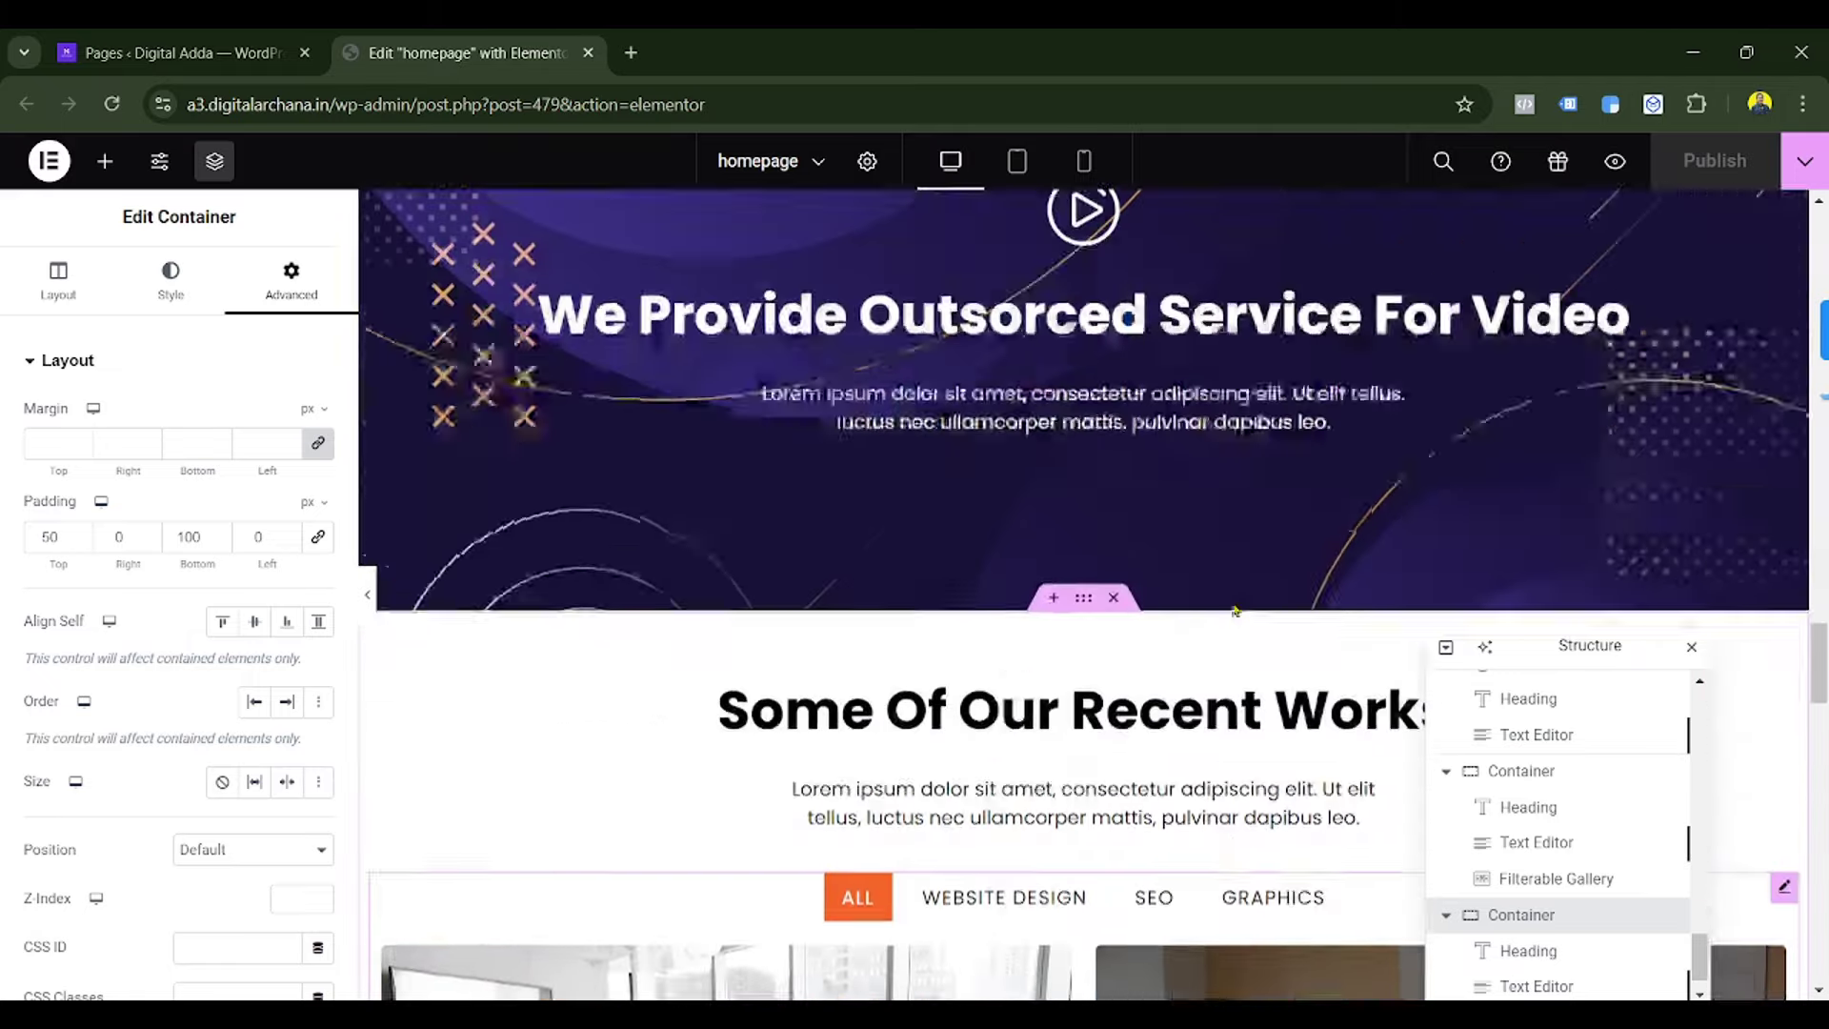
scroll(1234, 609, "up", 15)
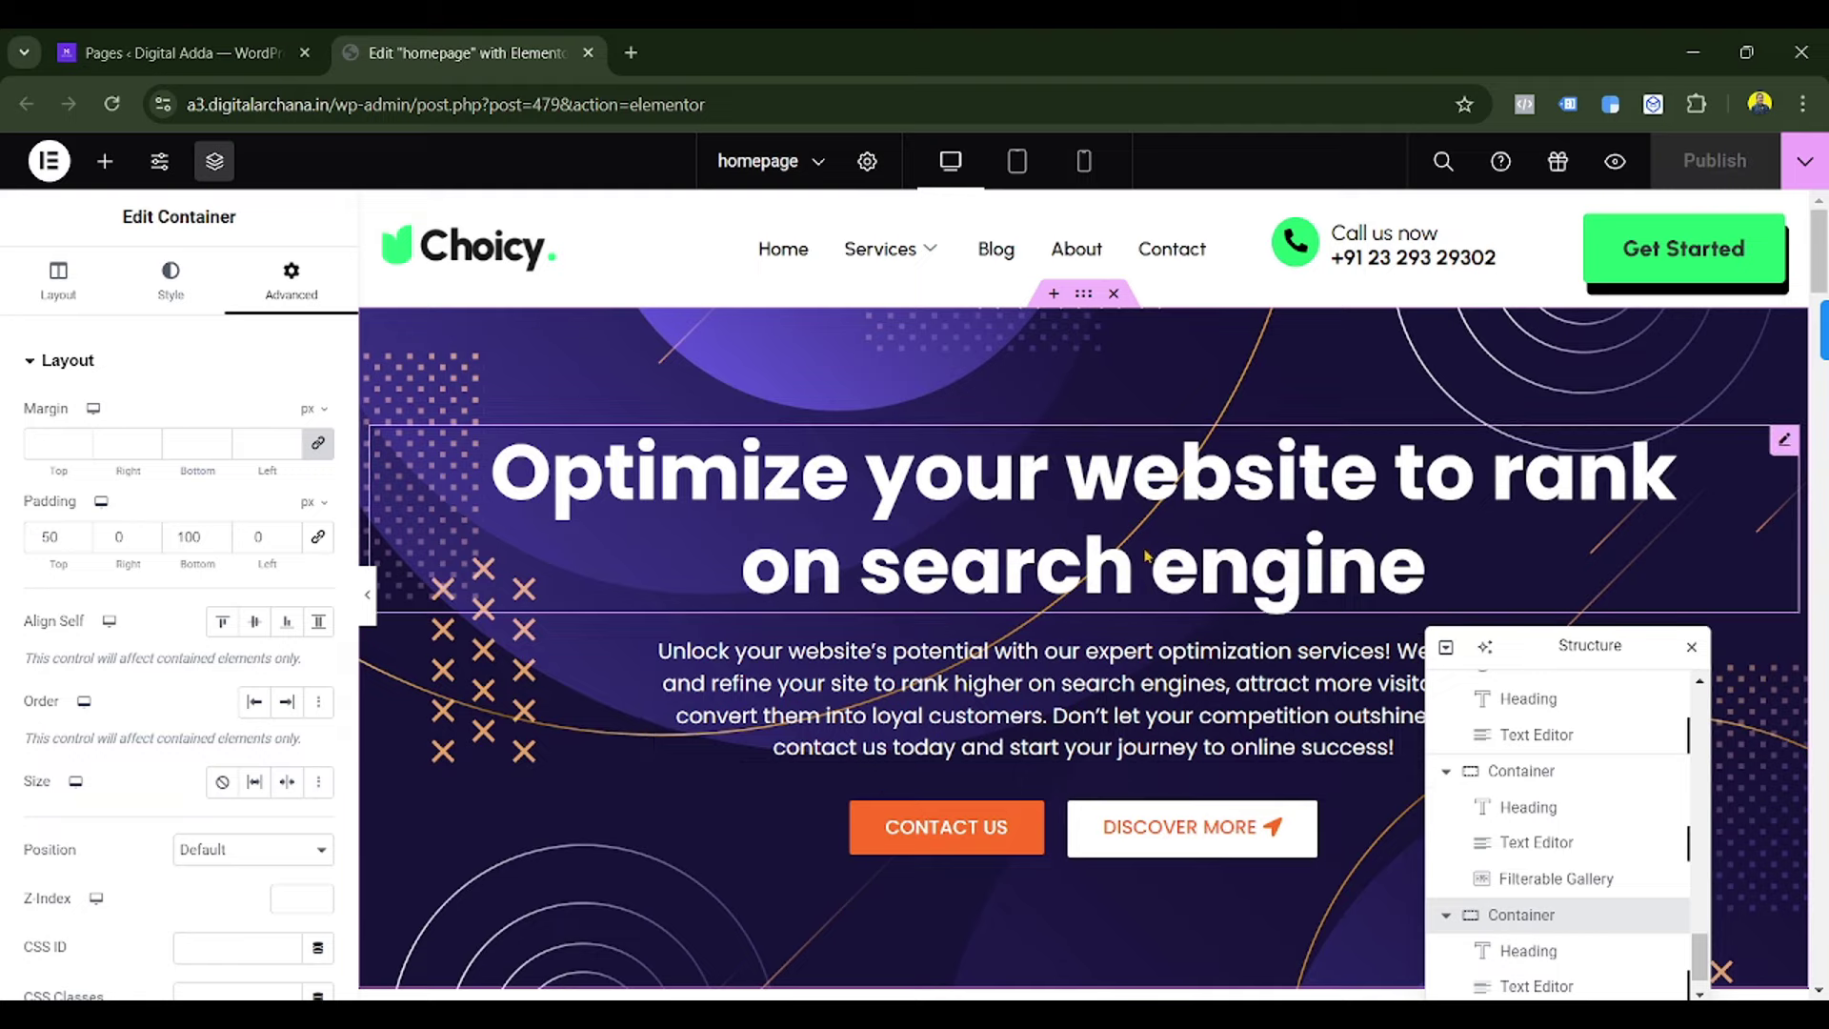
scroll(1048, 515, "down", 2)
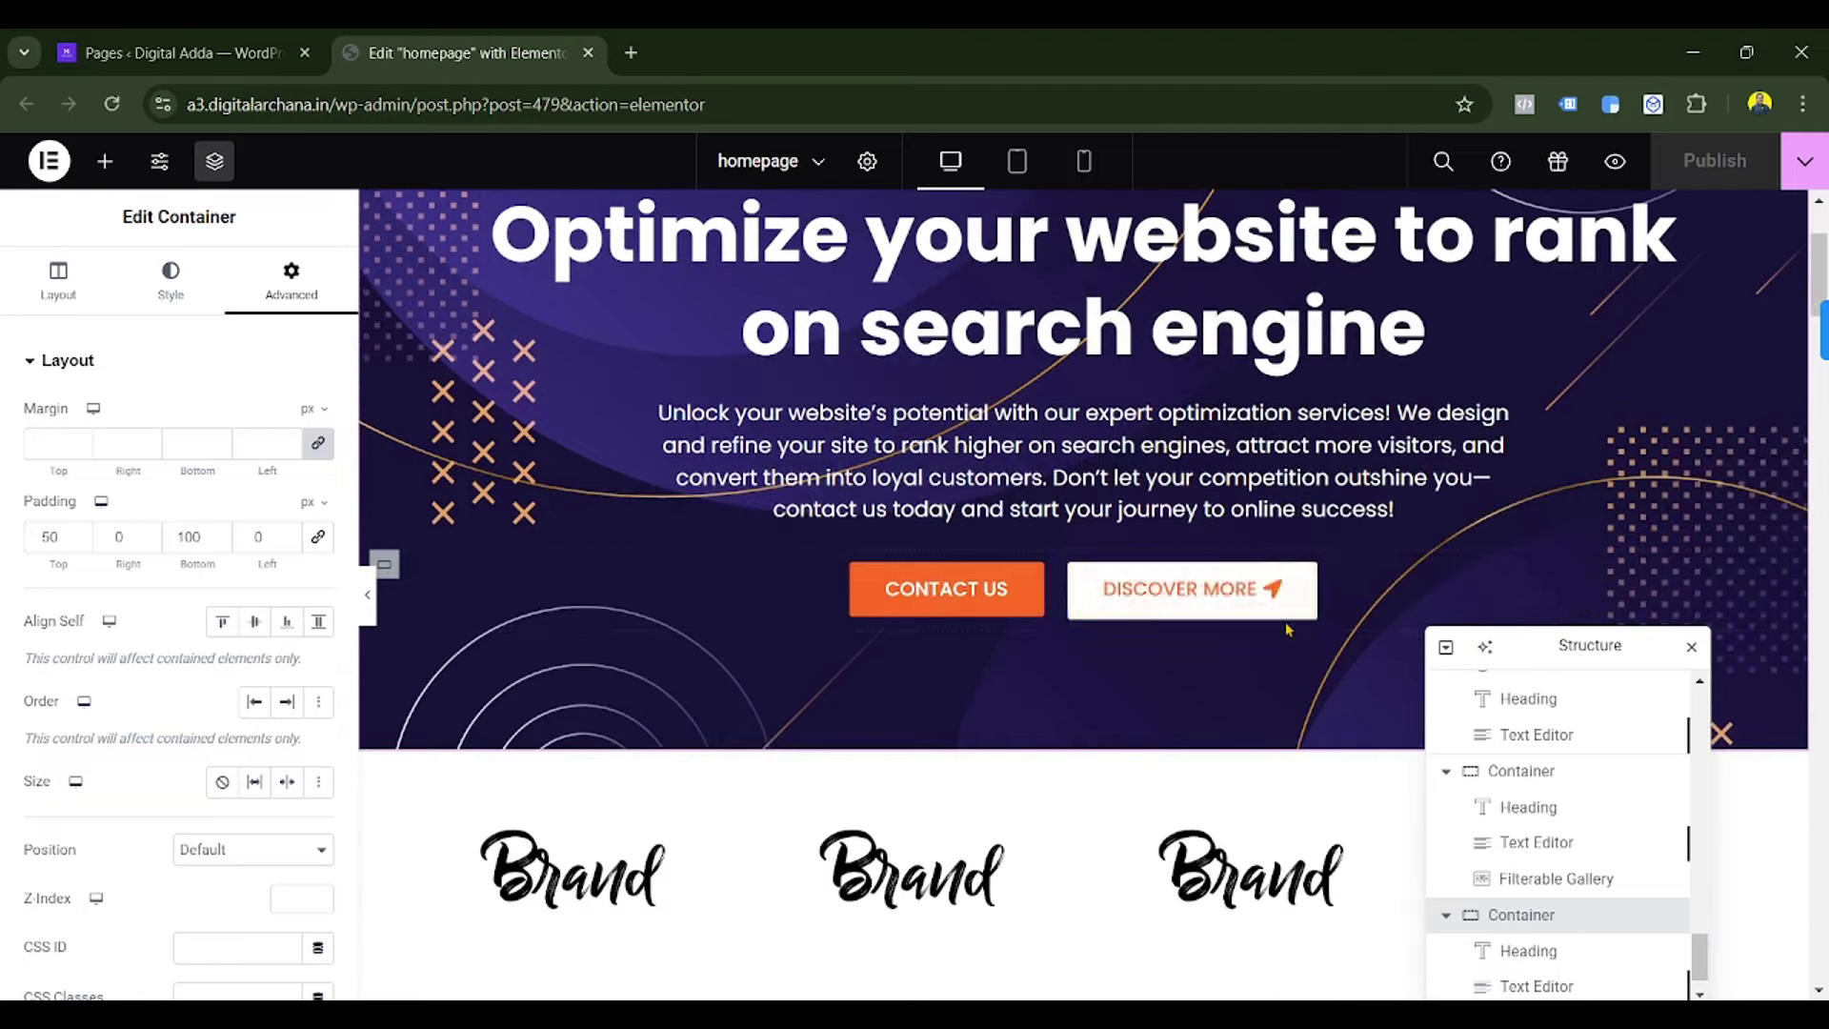
scroll(1153, 611, "down", 3)
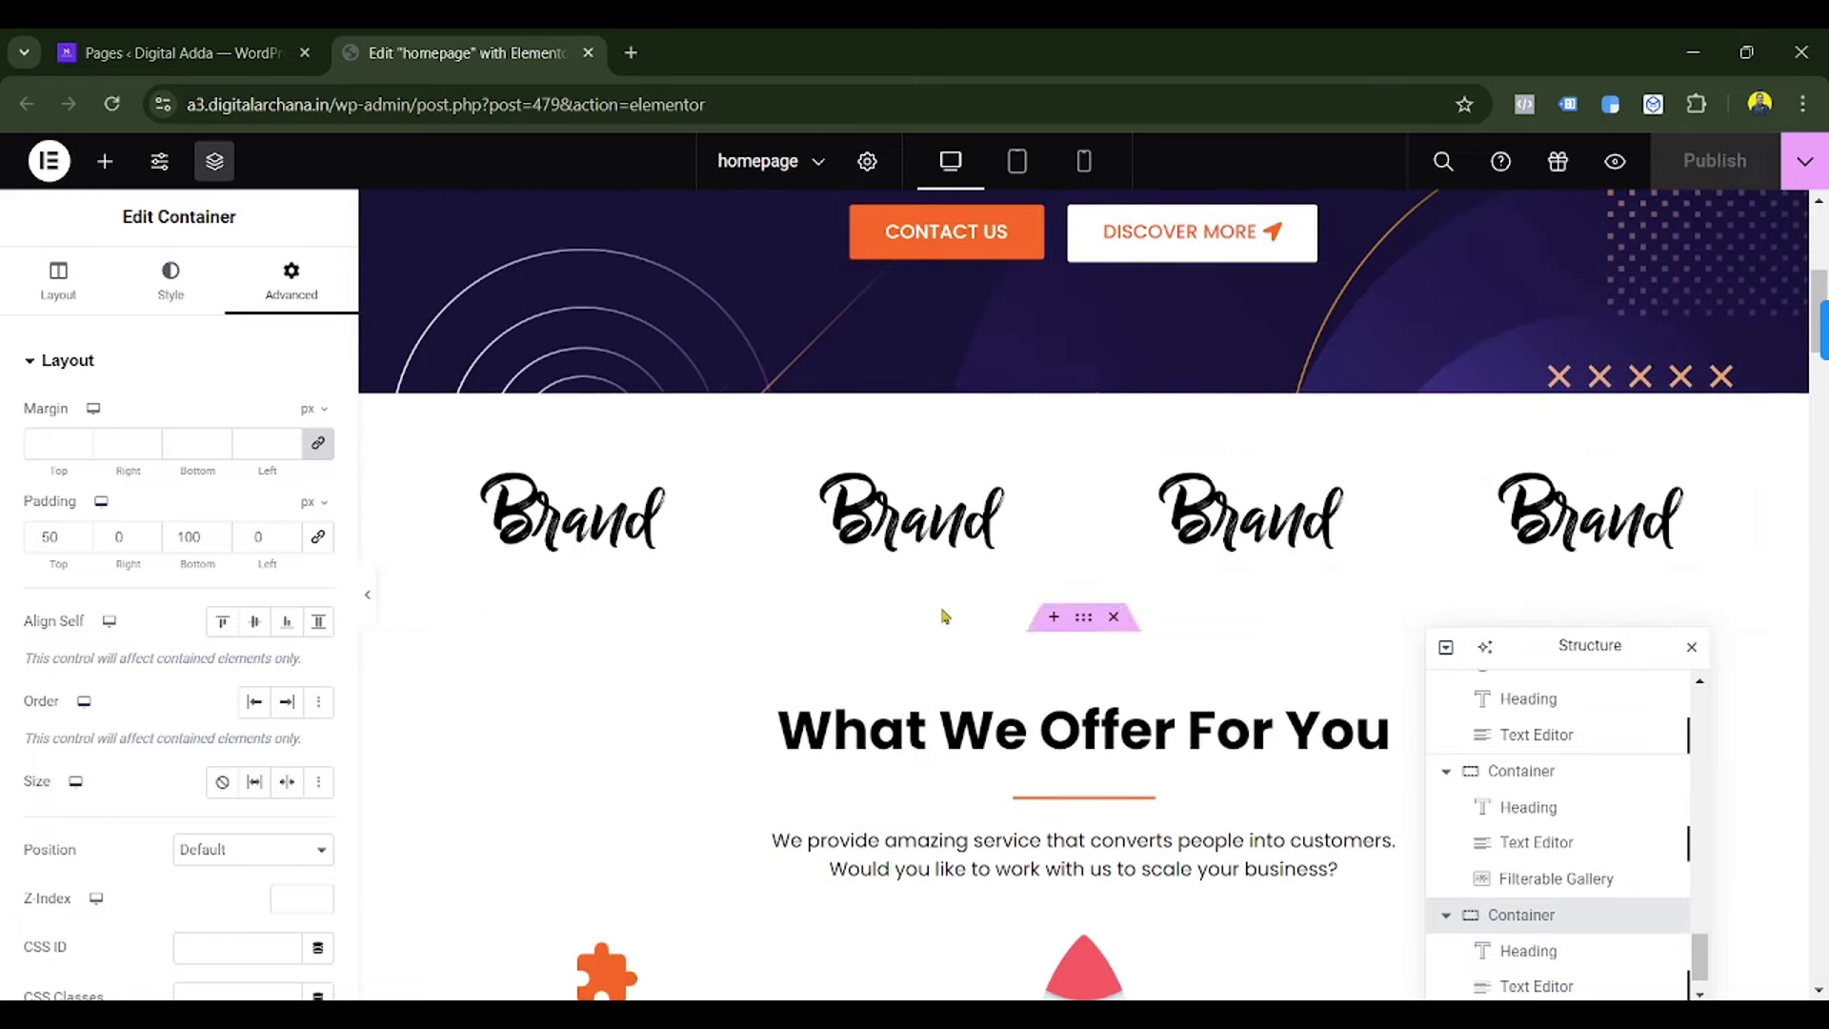
scroll(1188, 563, "down", 2)
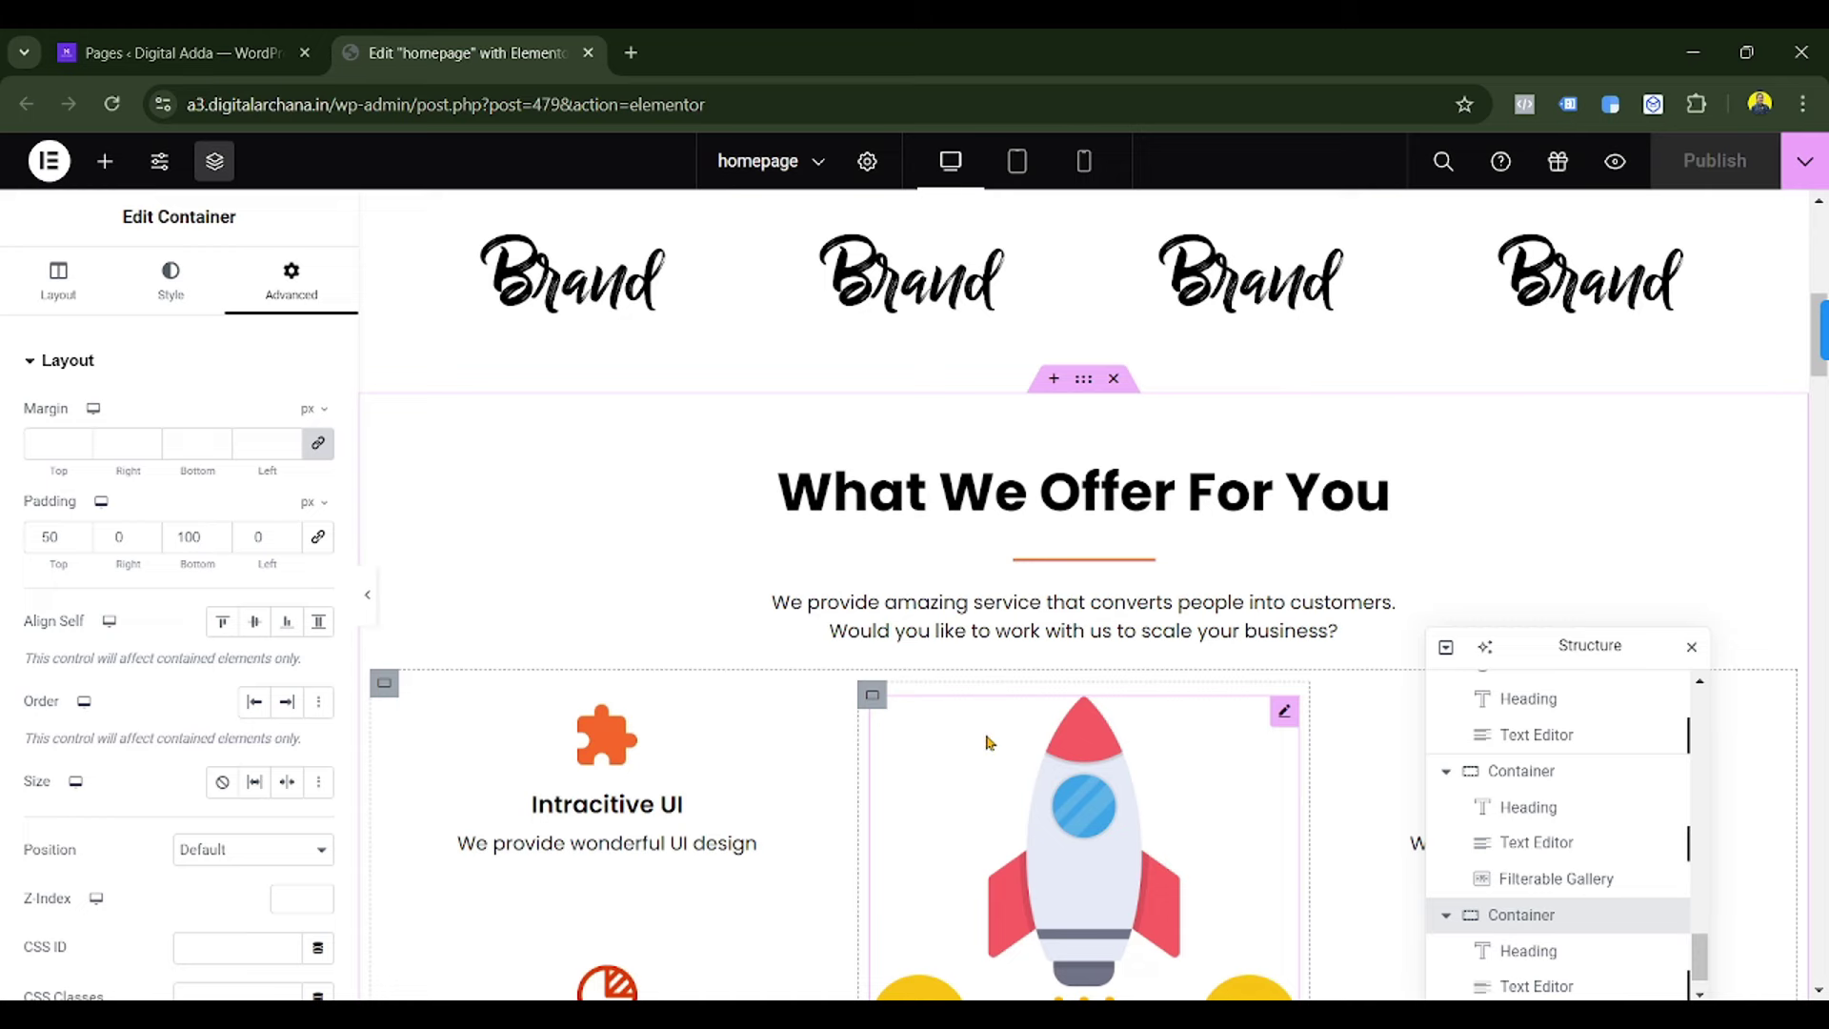
scroll(988, 743, "down", 2)
scroll(931, 699, "down", 5)
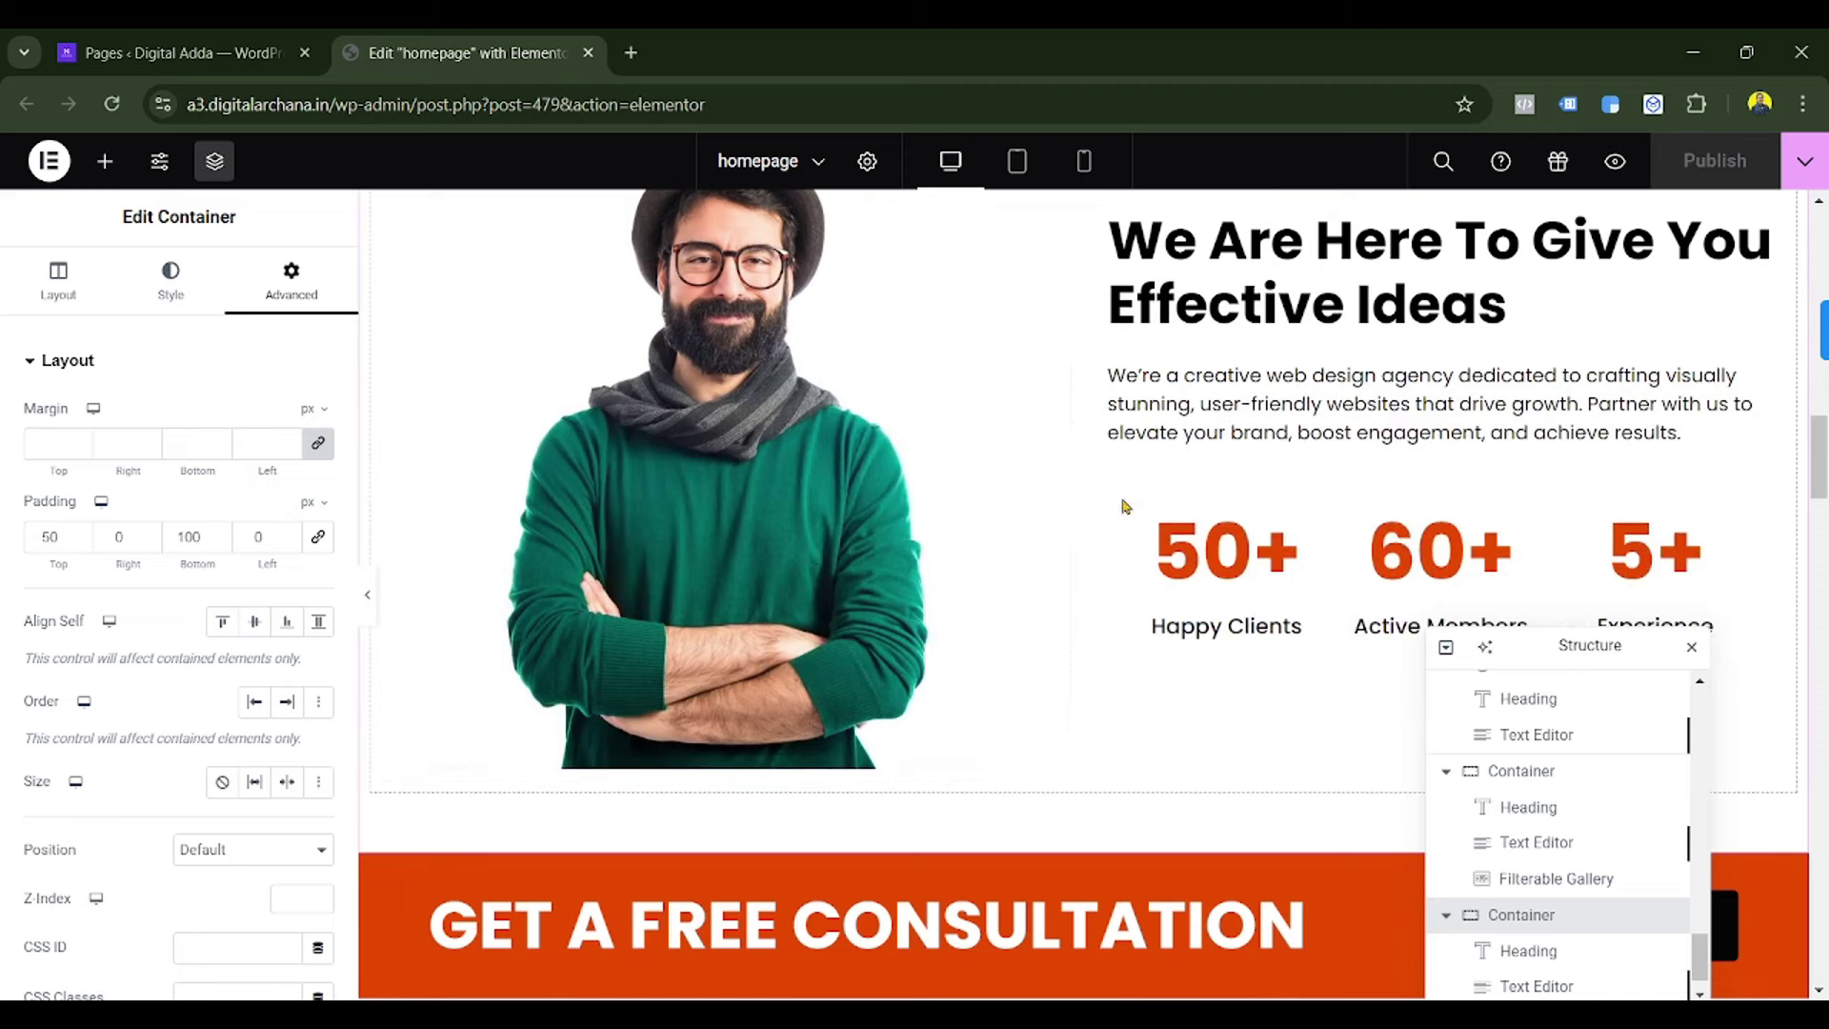
scroll(1177, 448, "up", 1)
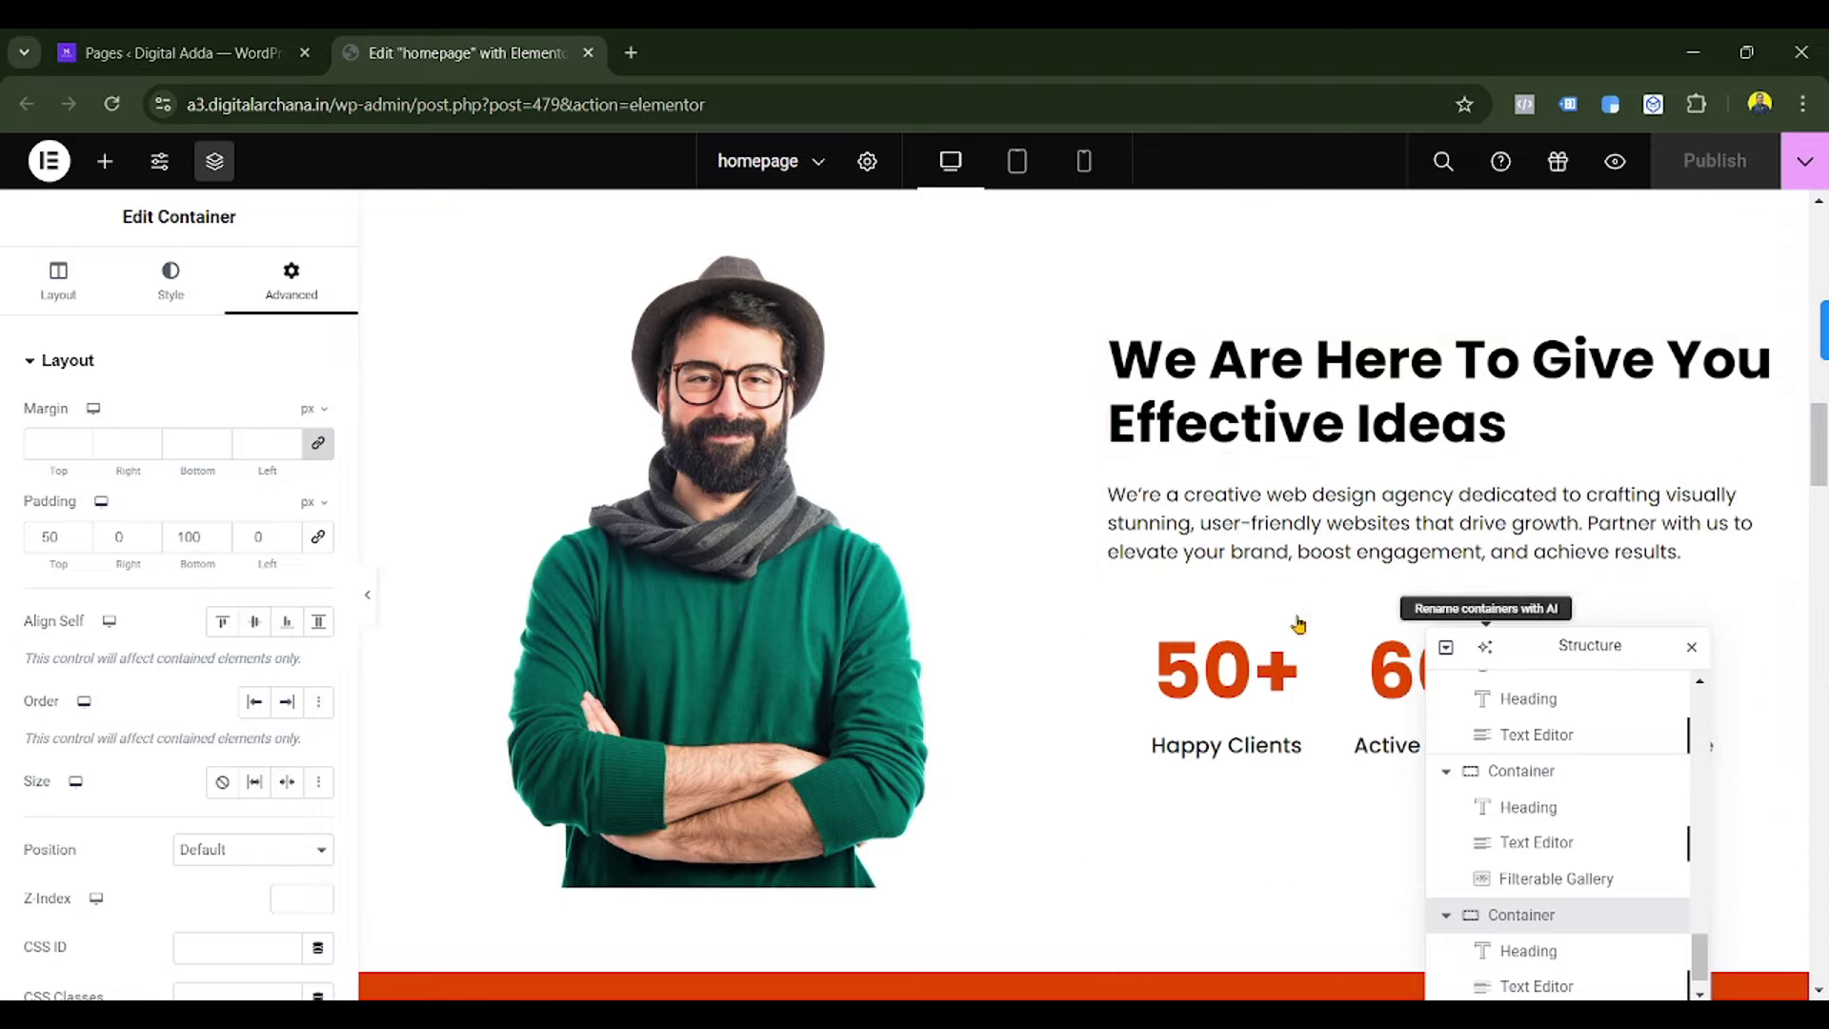
scroll(1215, 613, "down", 3)
scroll(1193, 577, "down", 1)
scroll(1369, 441, "up", 20)
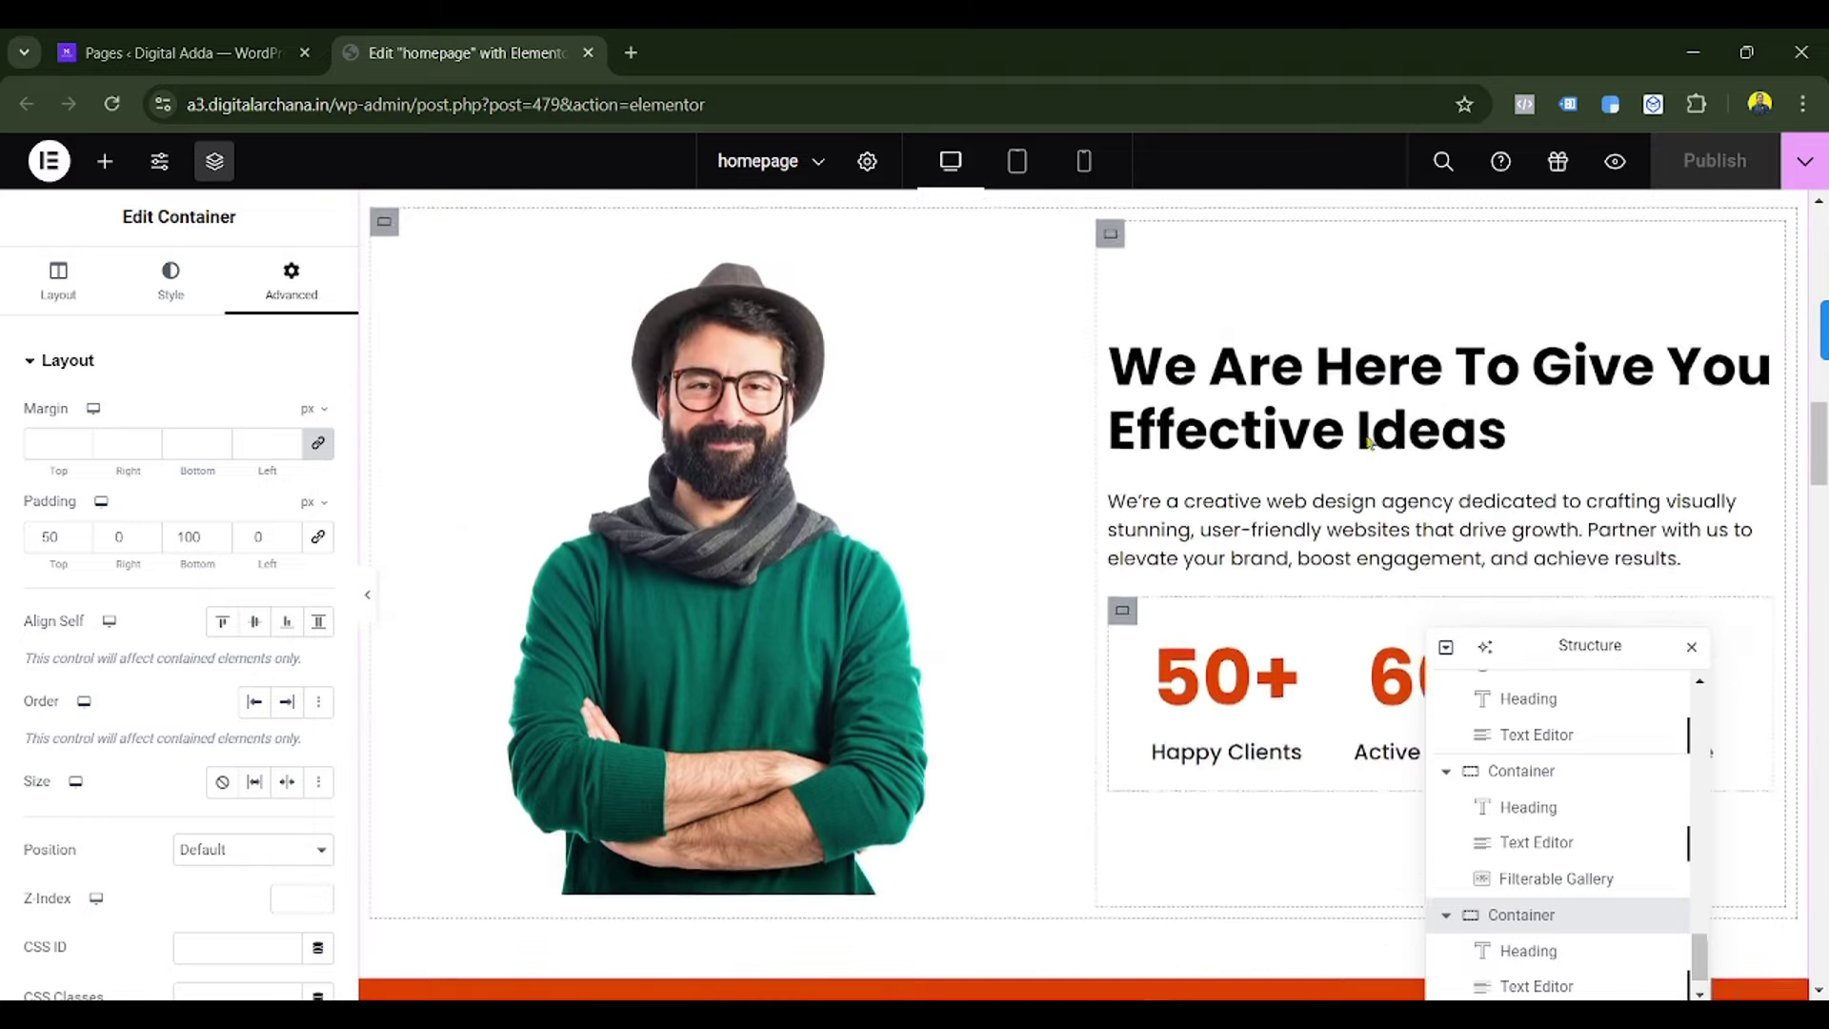
scroll(1004, 503, "down", 18)
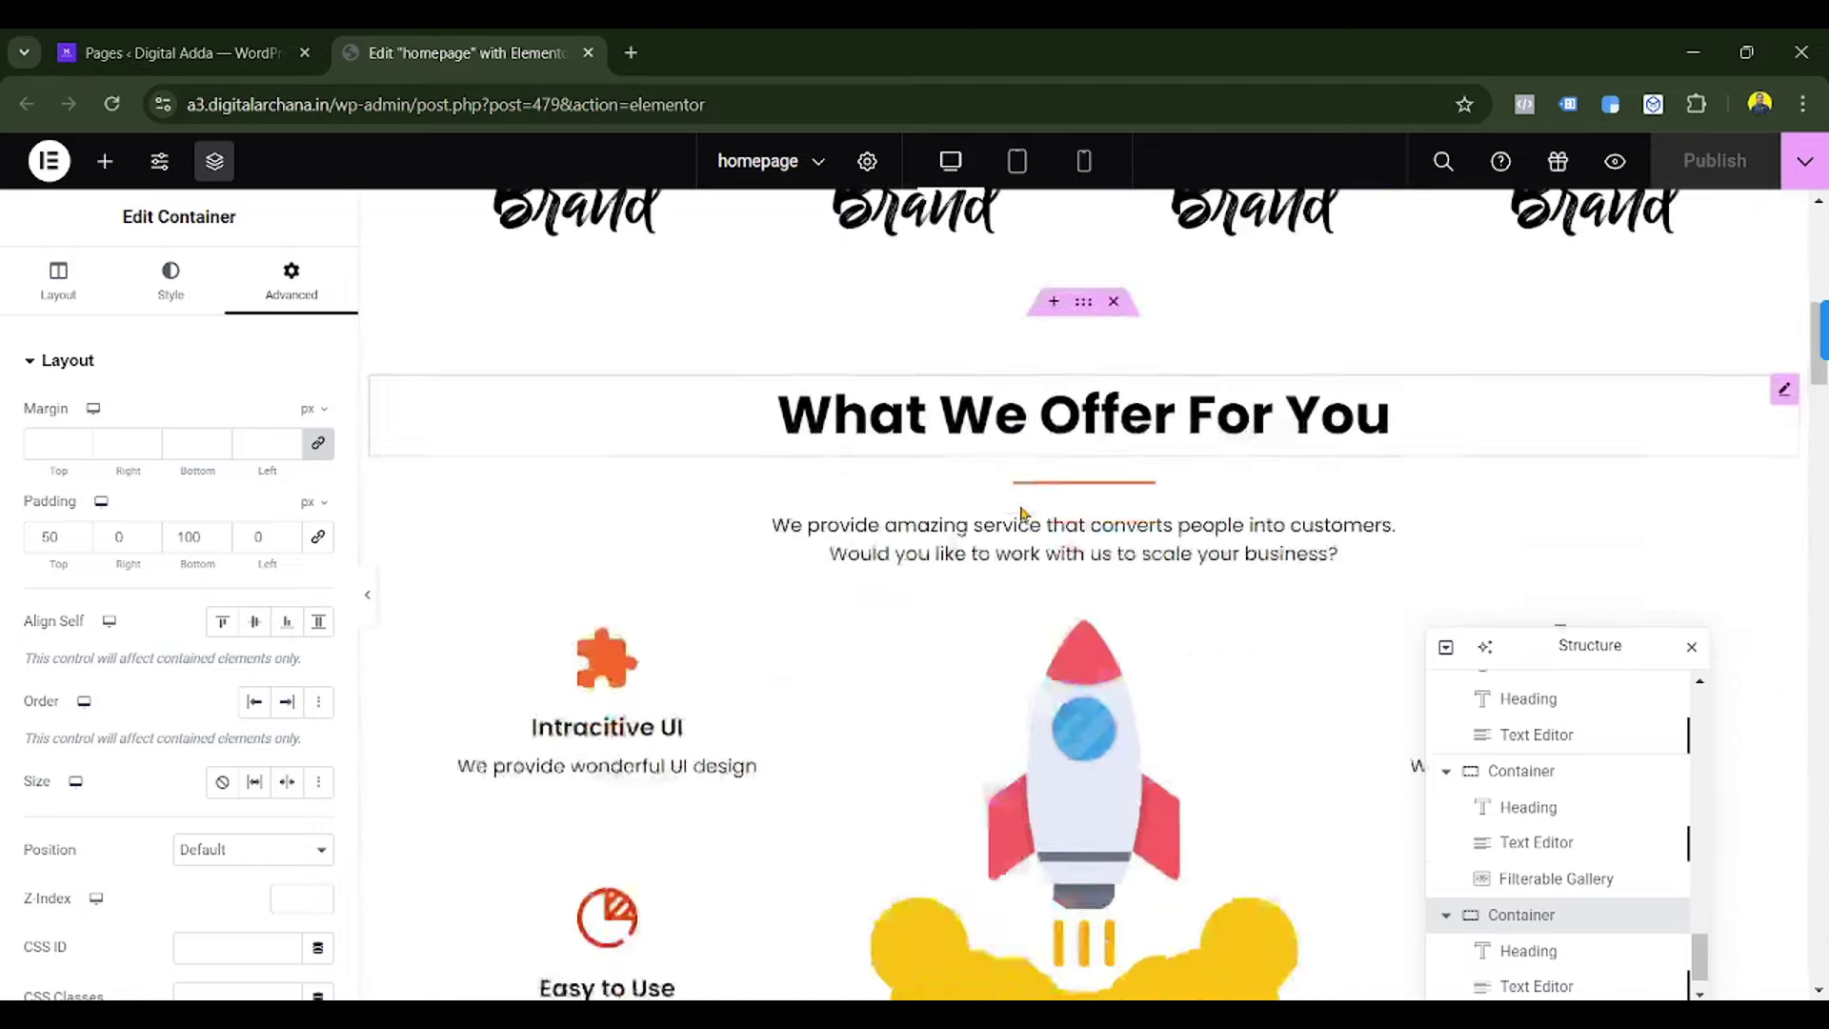
scroll(983, 452, "down", 8)
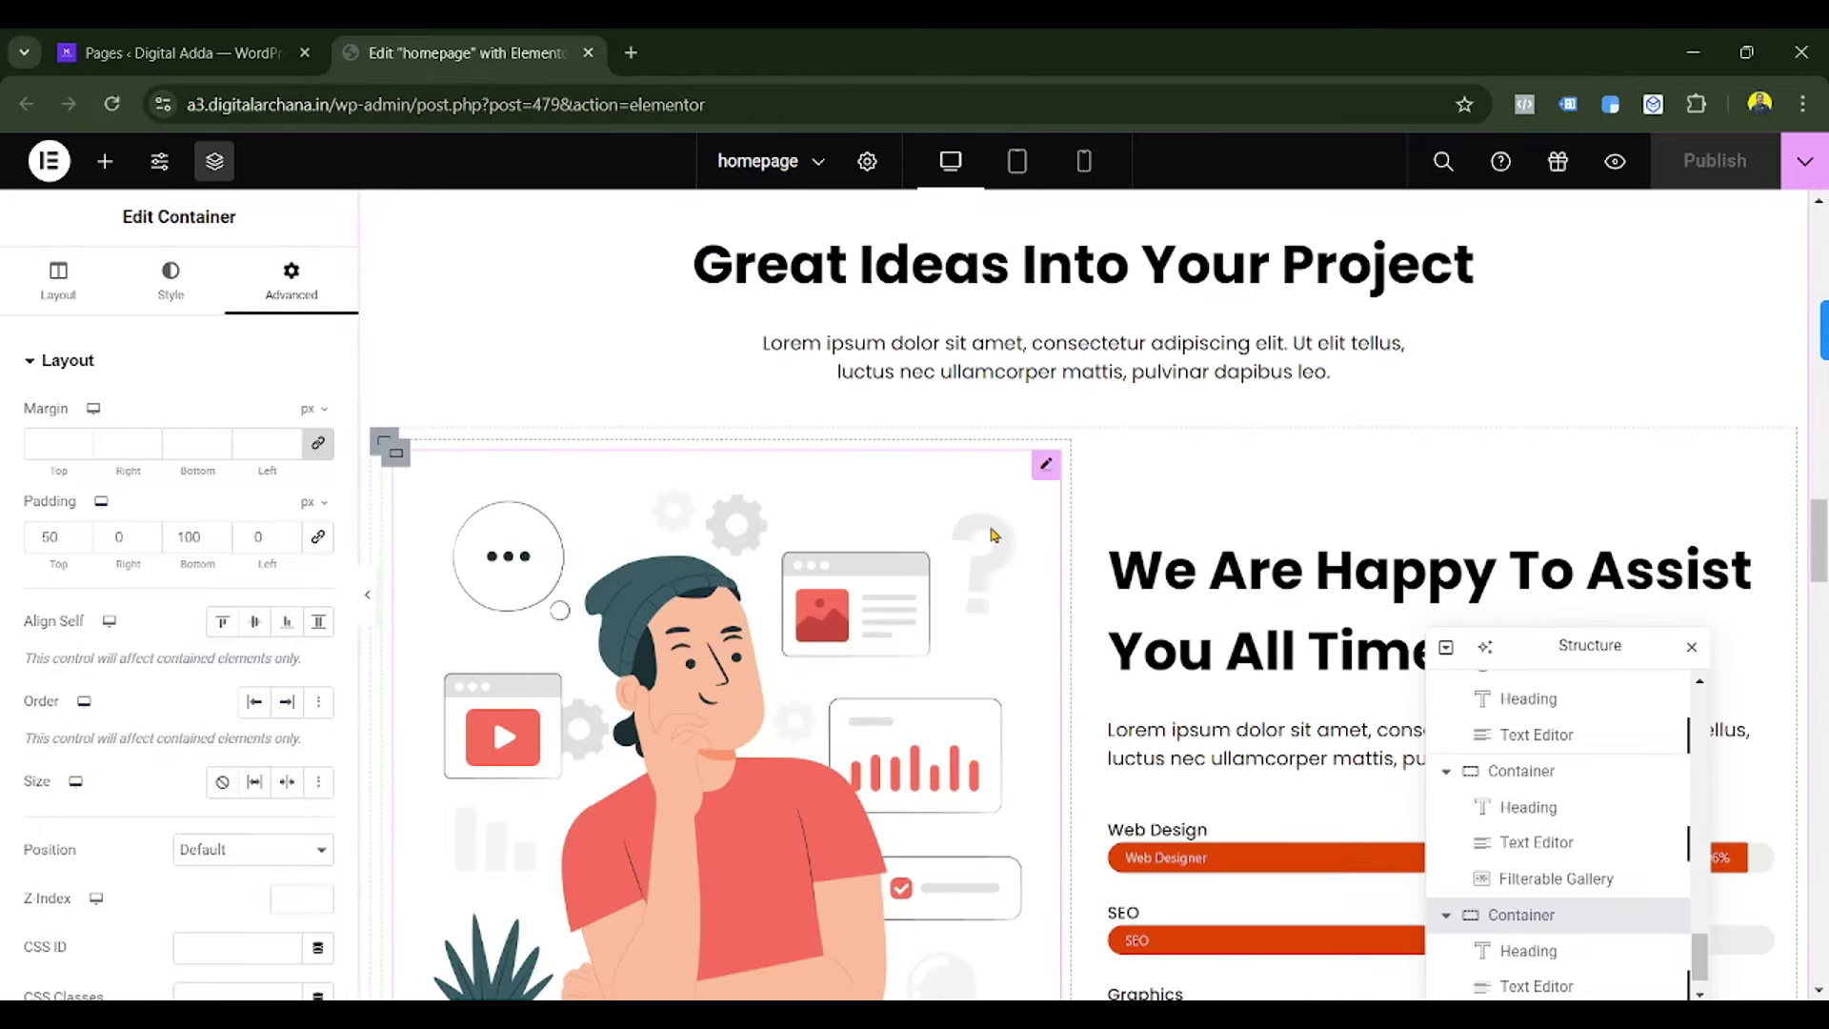
scroll(1004, 479, "down", 10)
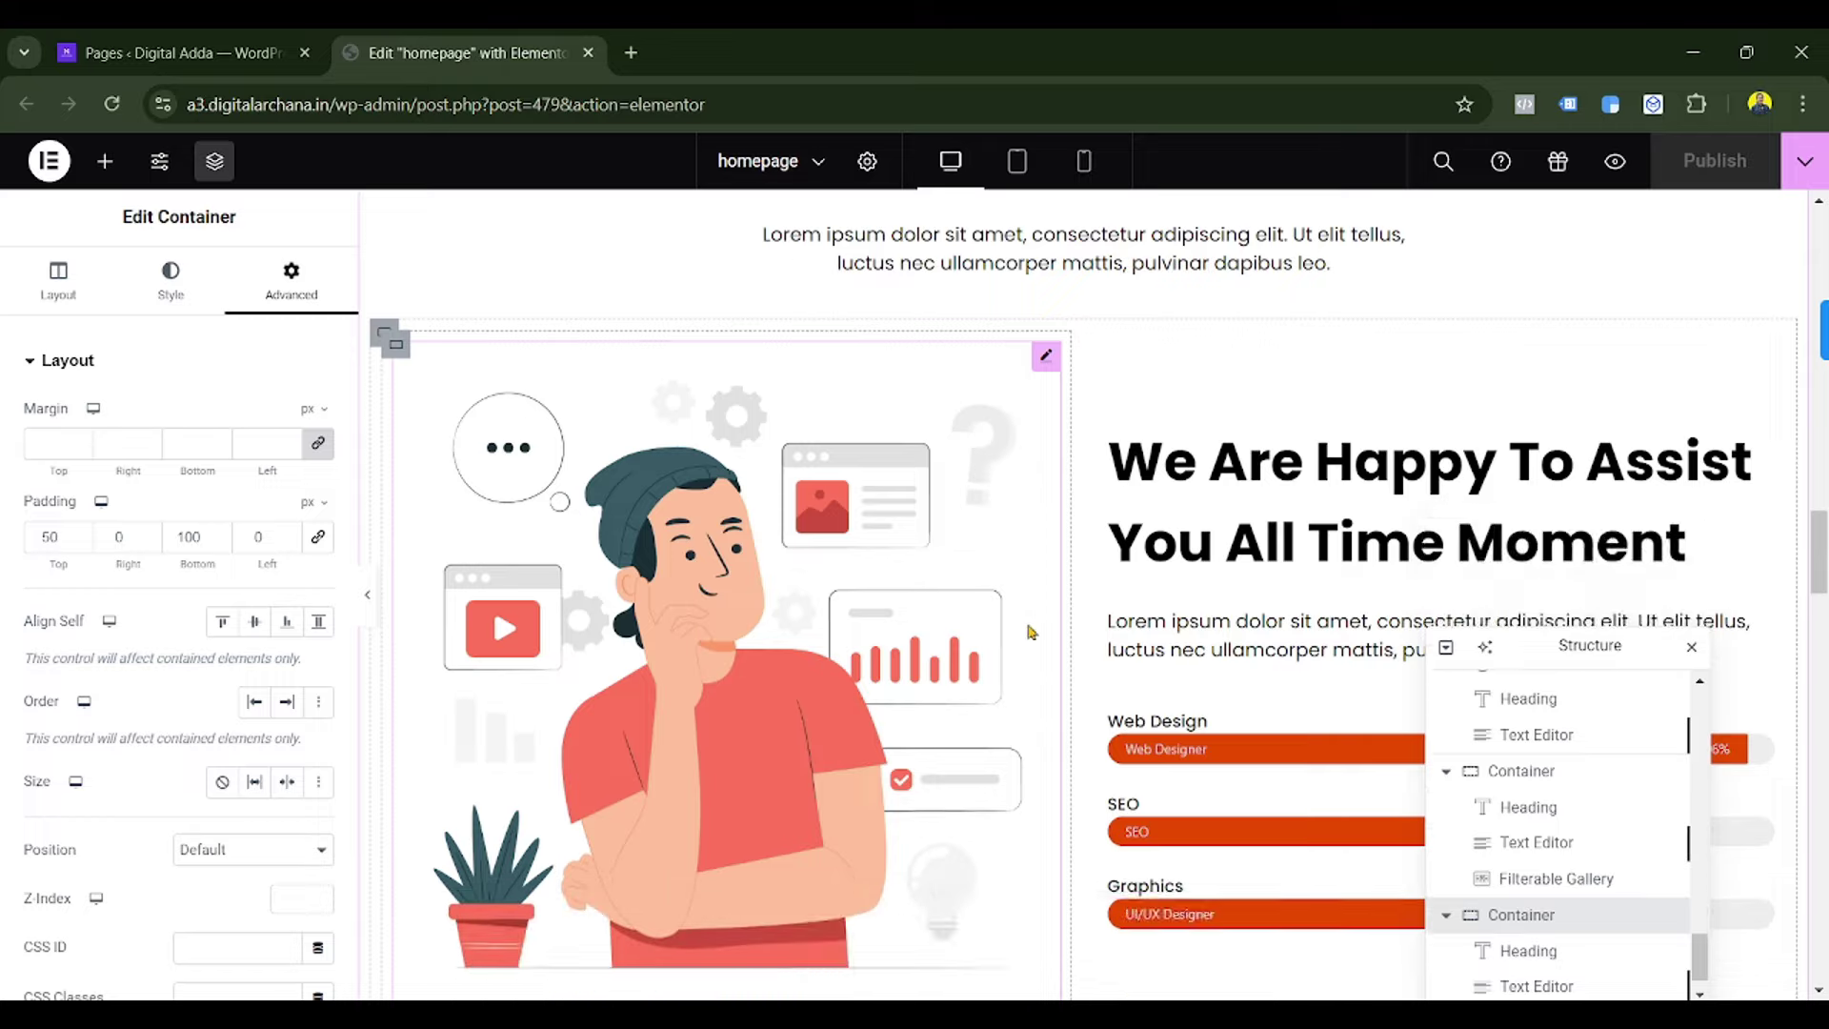
scroll(1032, 562, "down", 10)
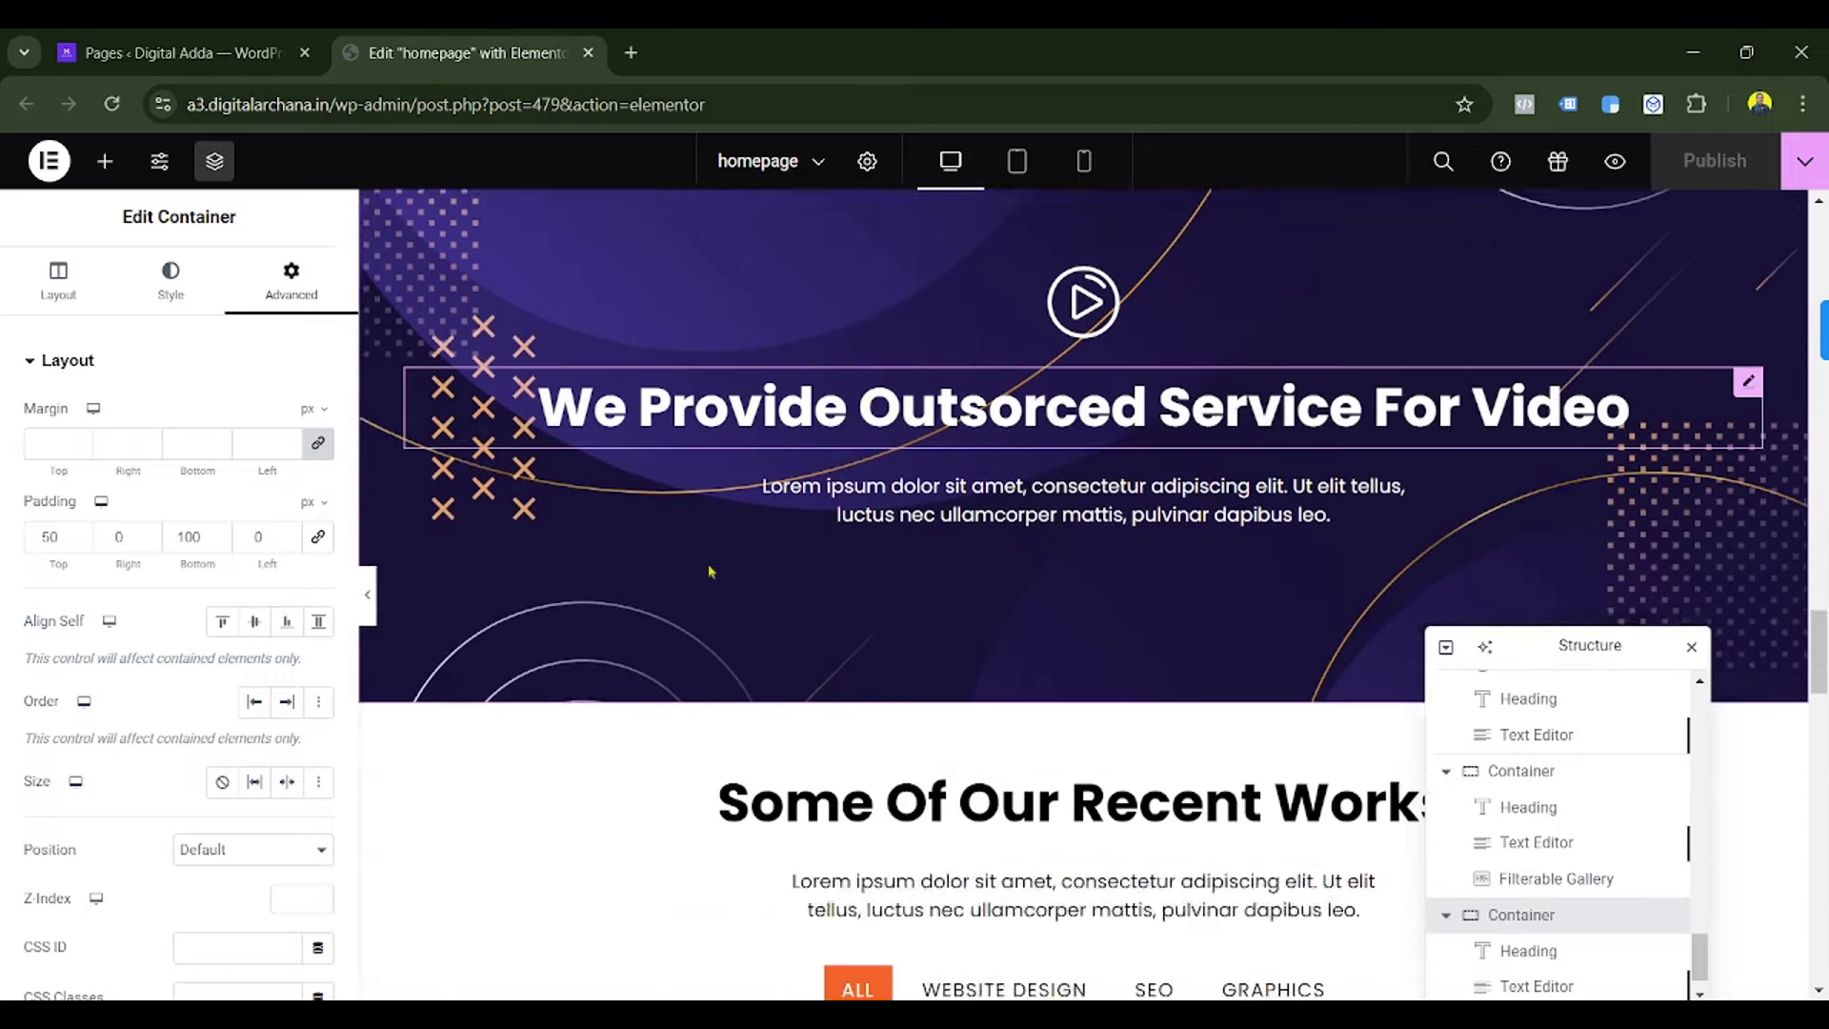
scroll(778, 612, "down", 10)
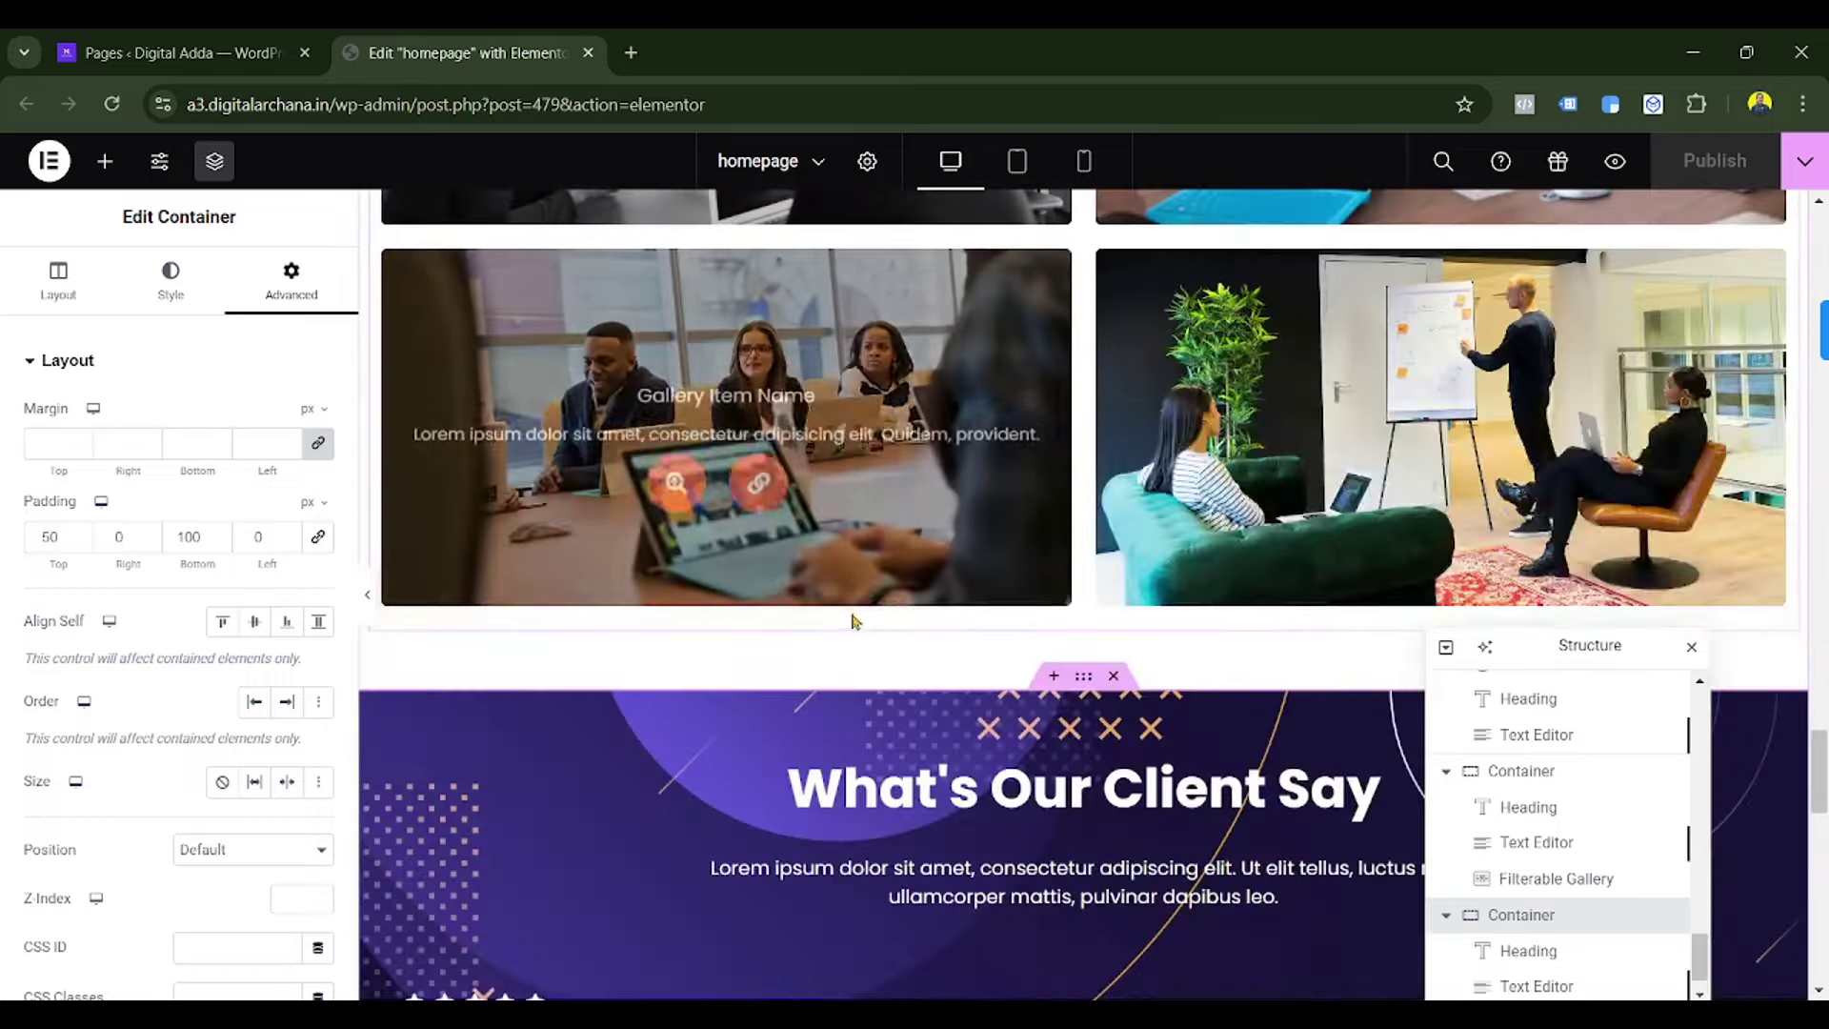
scroll(931, 669, "up", 20)
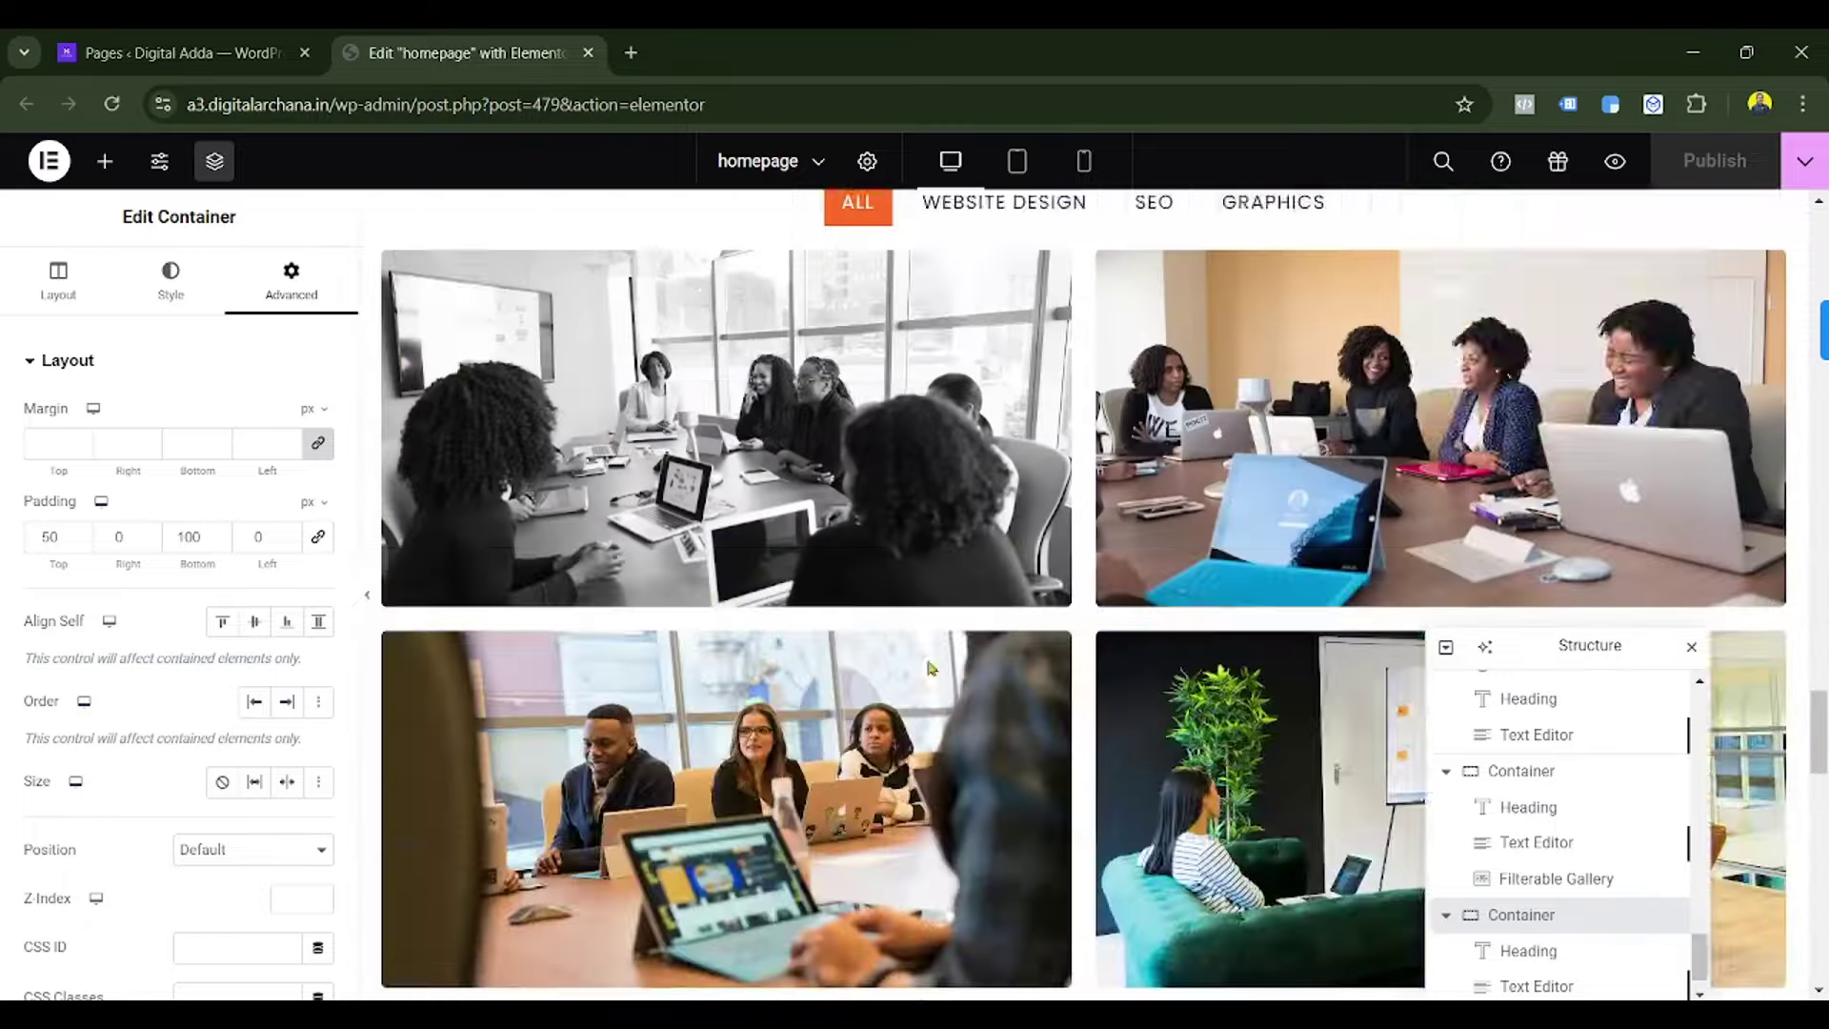
scroll(931, 668, "down", 20)
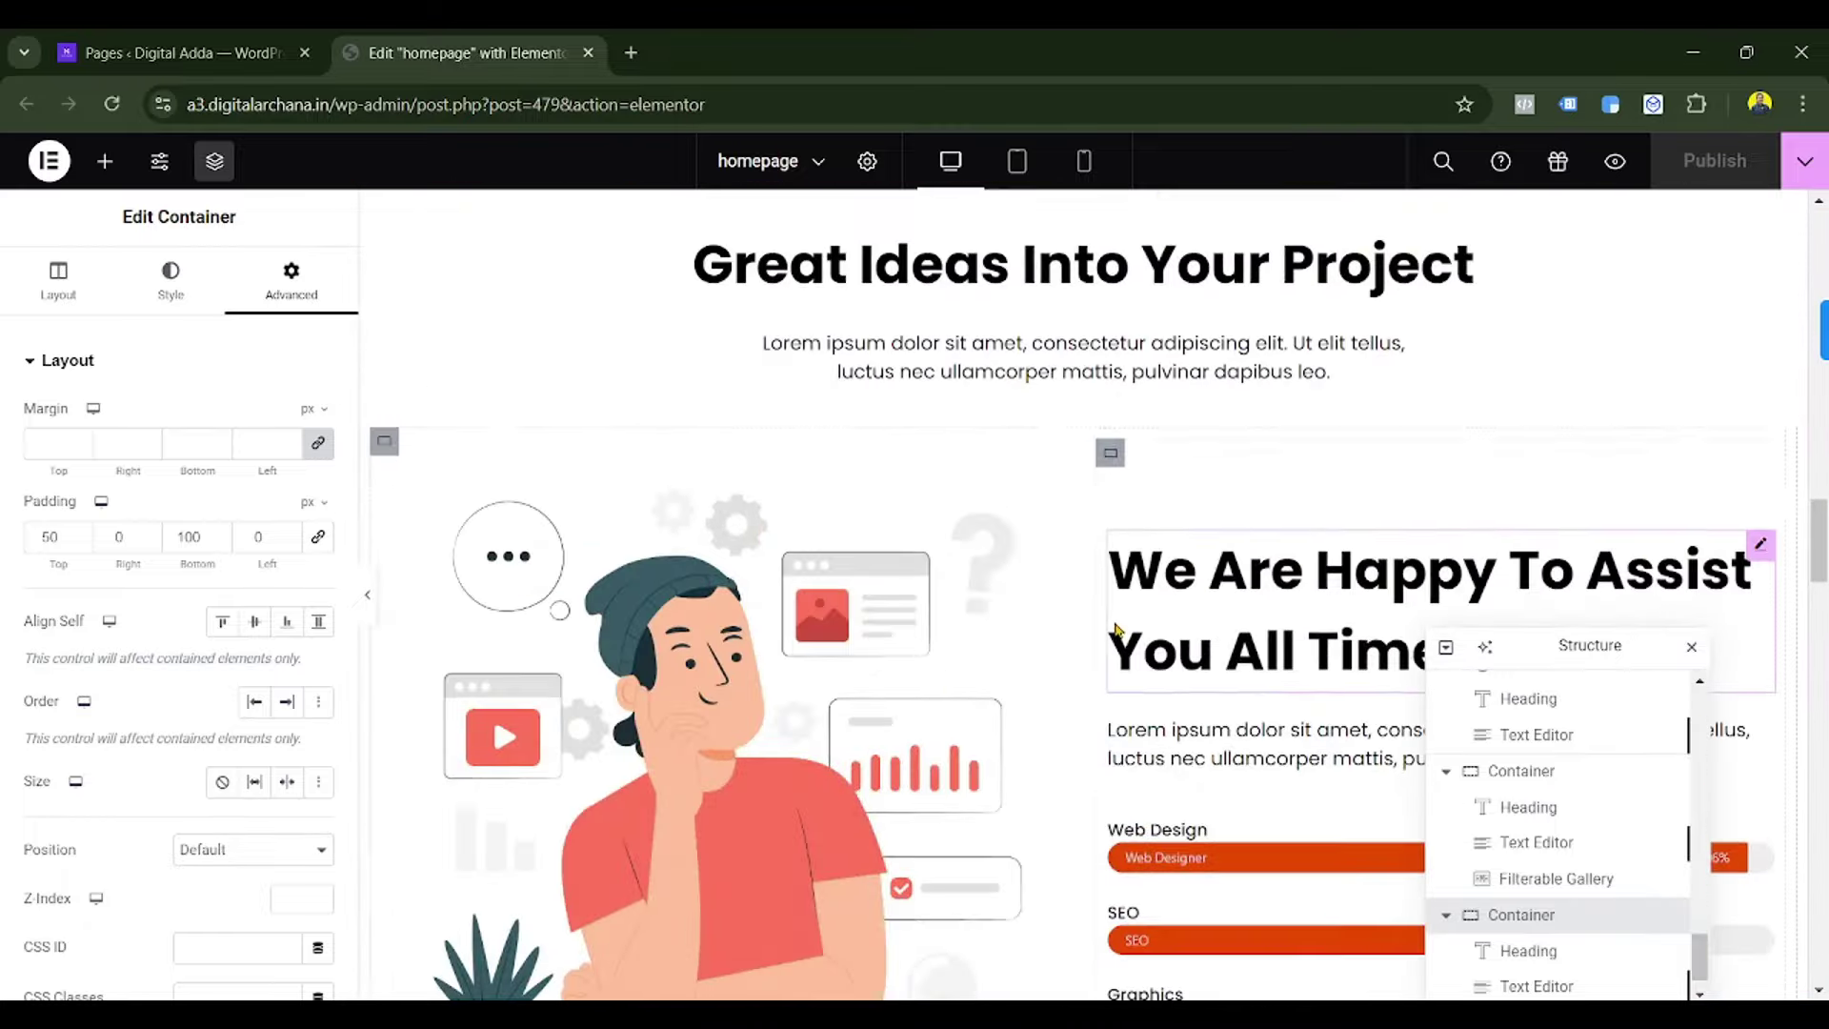
scroll(1048, 667, "down", 8)
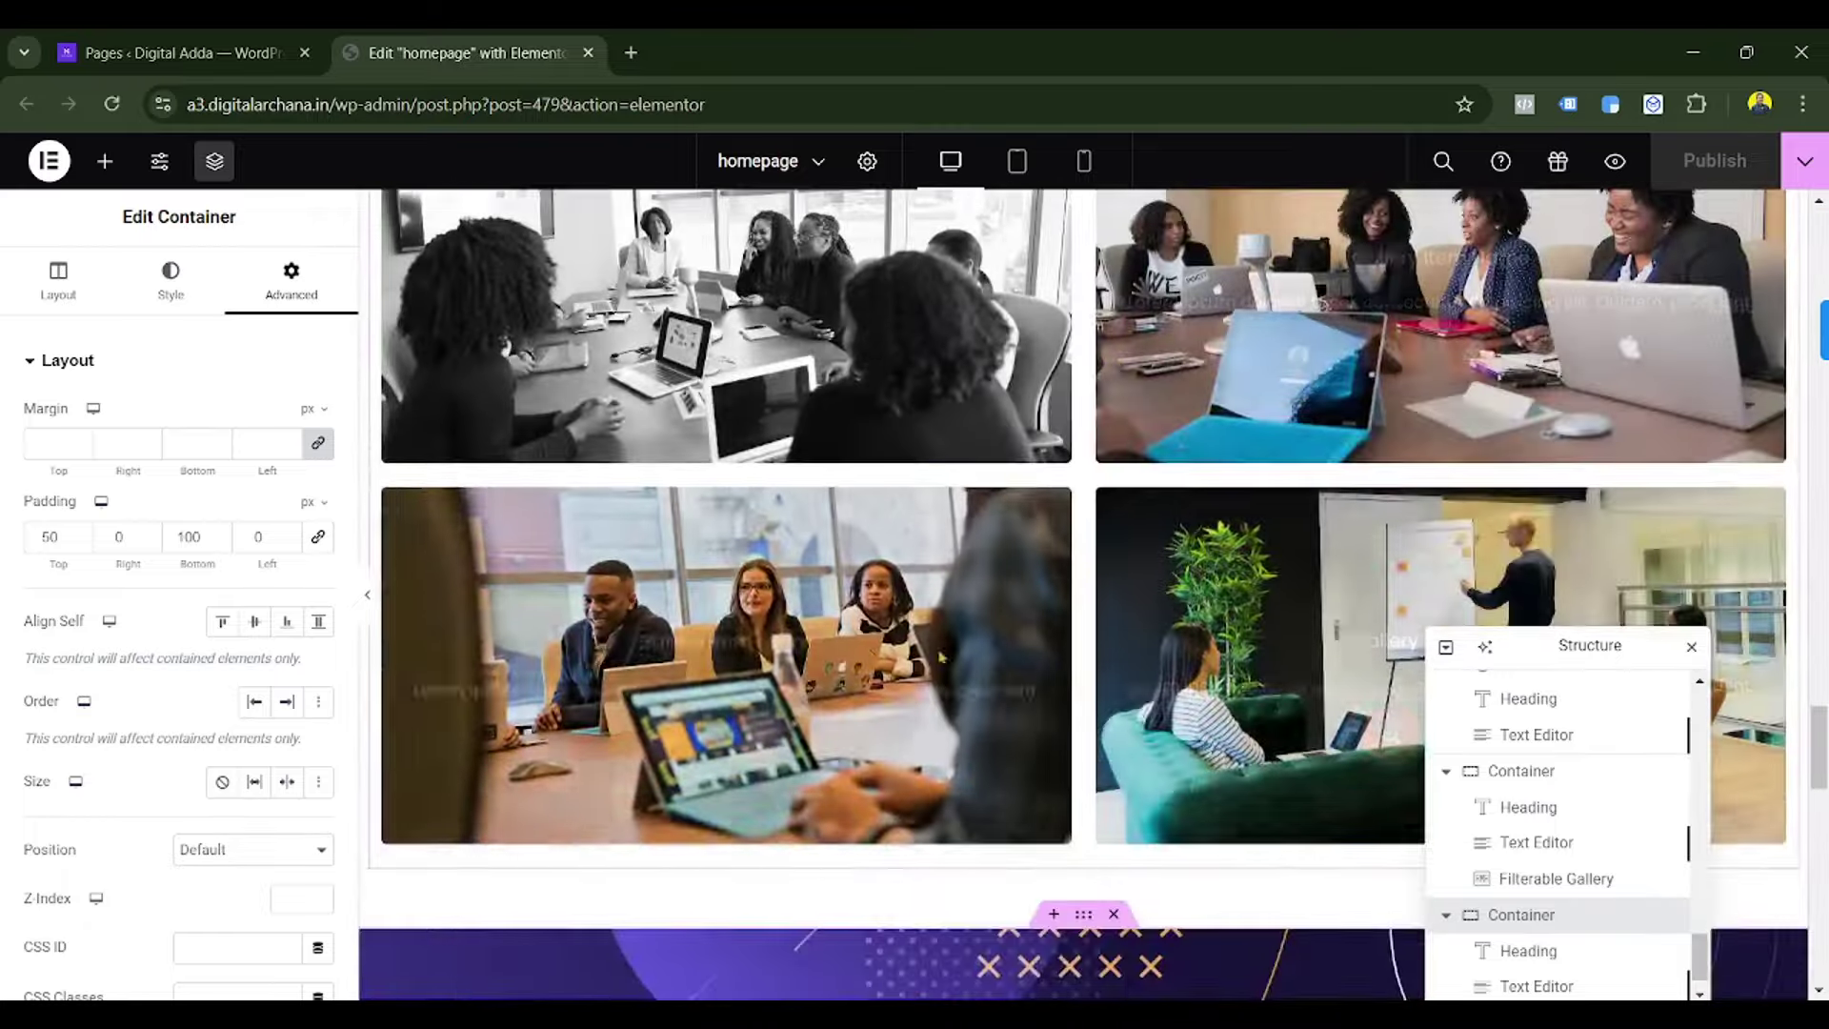
scroll(973, 684, "up", 8)
scroll(973, 684, "up", 20)
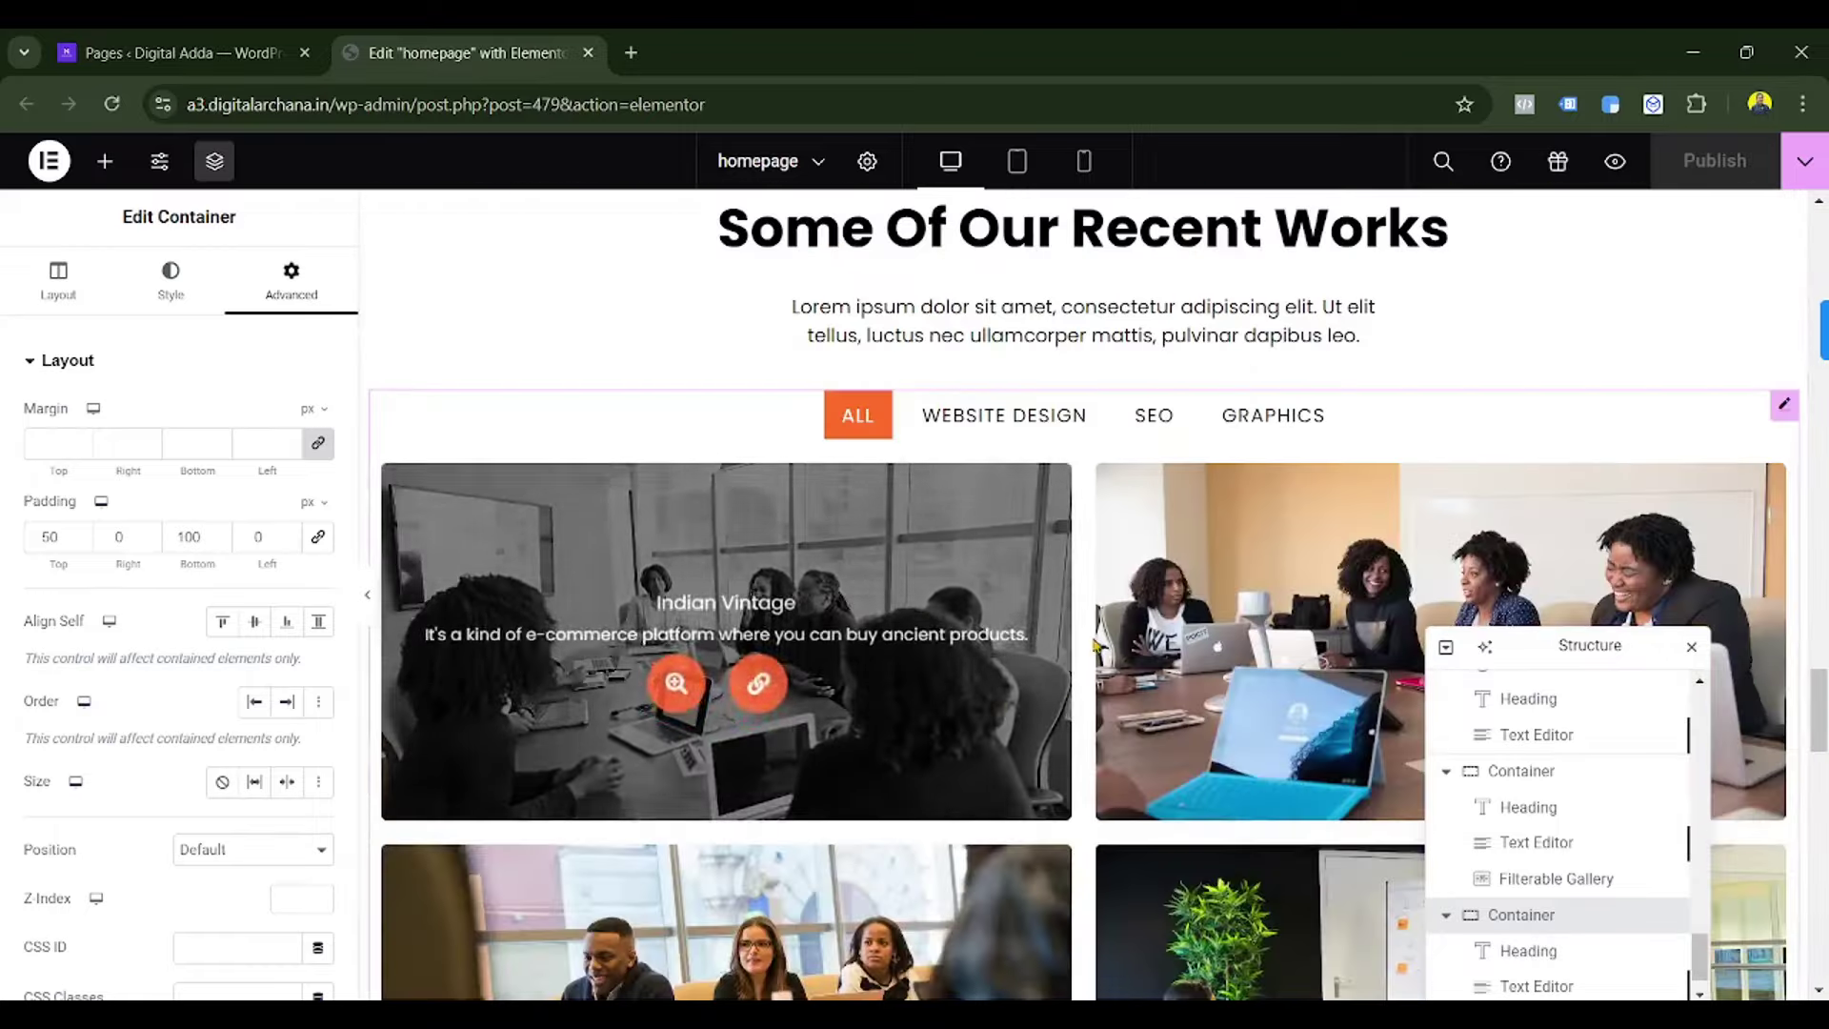
scroll(1086, 637, "up", 15)
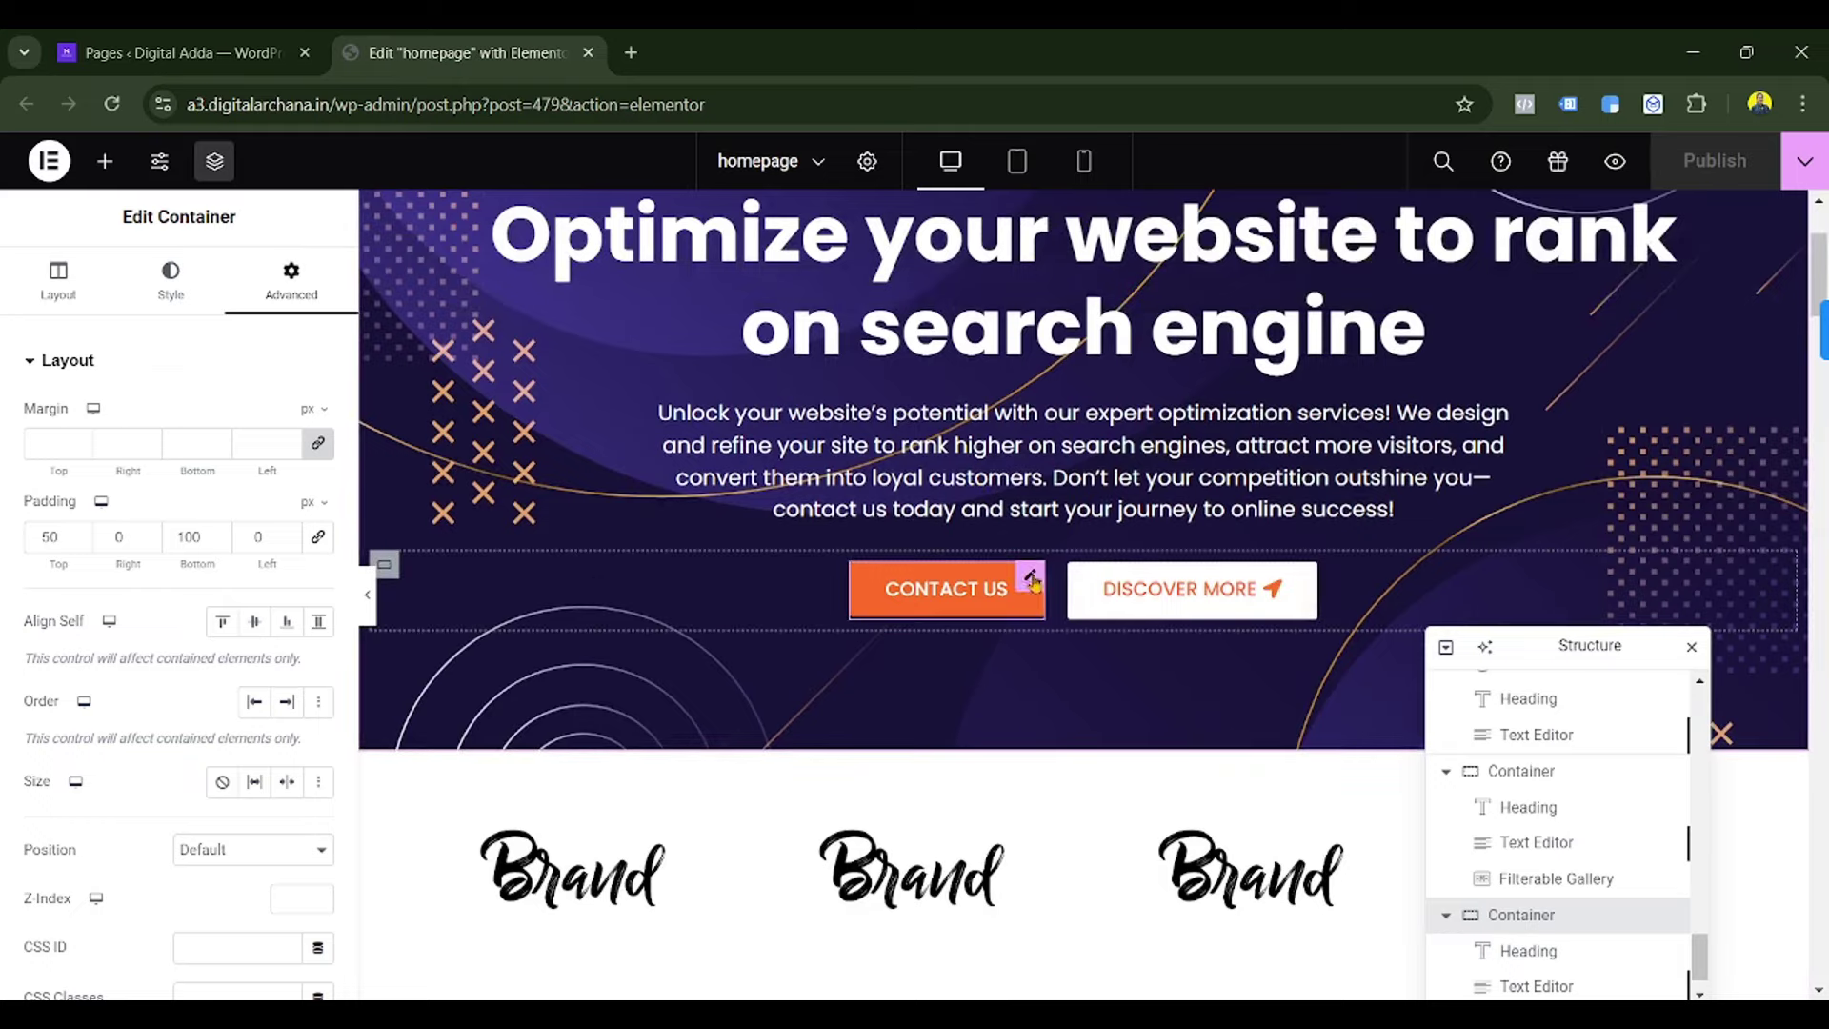
scroll(1029, 600, "down", 10)
scroll(1037, 583, "down", 6)
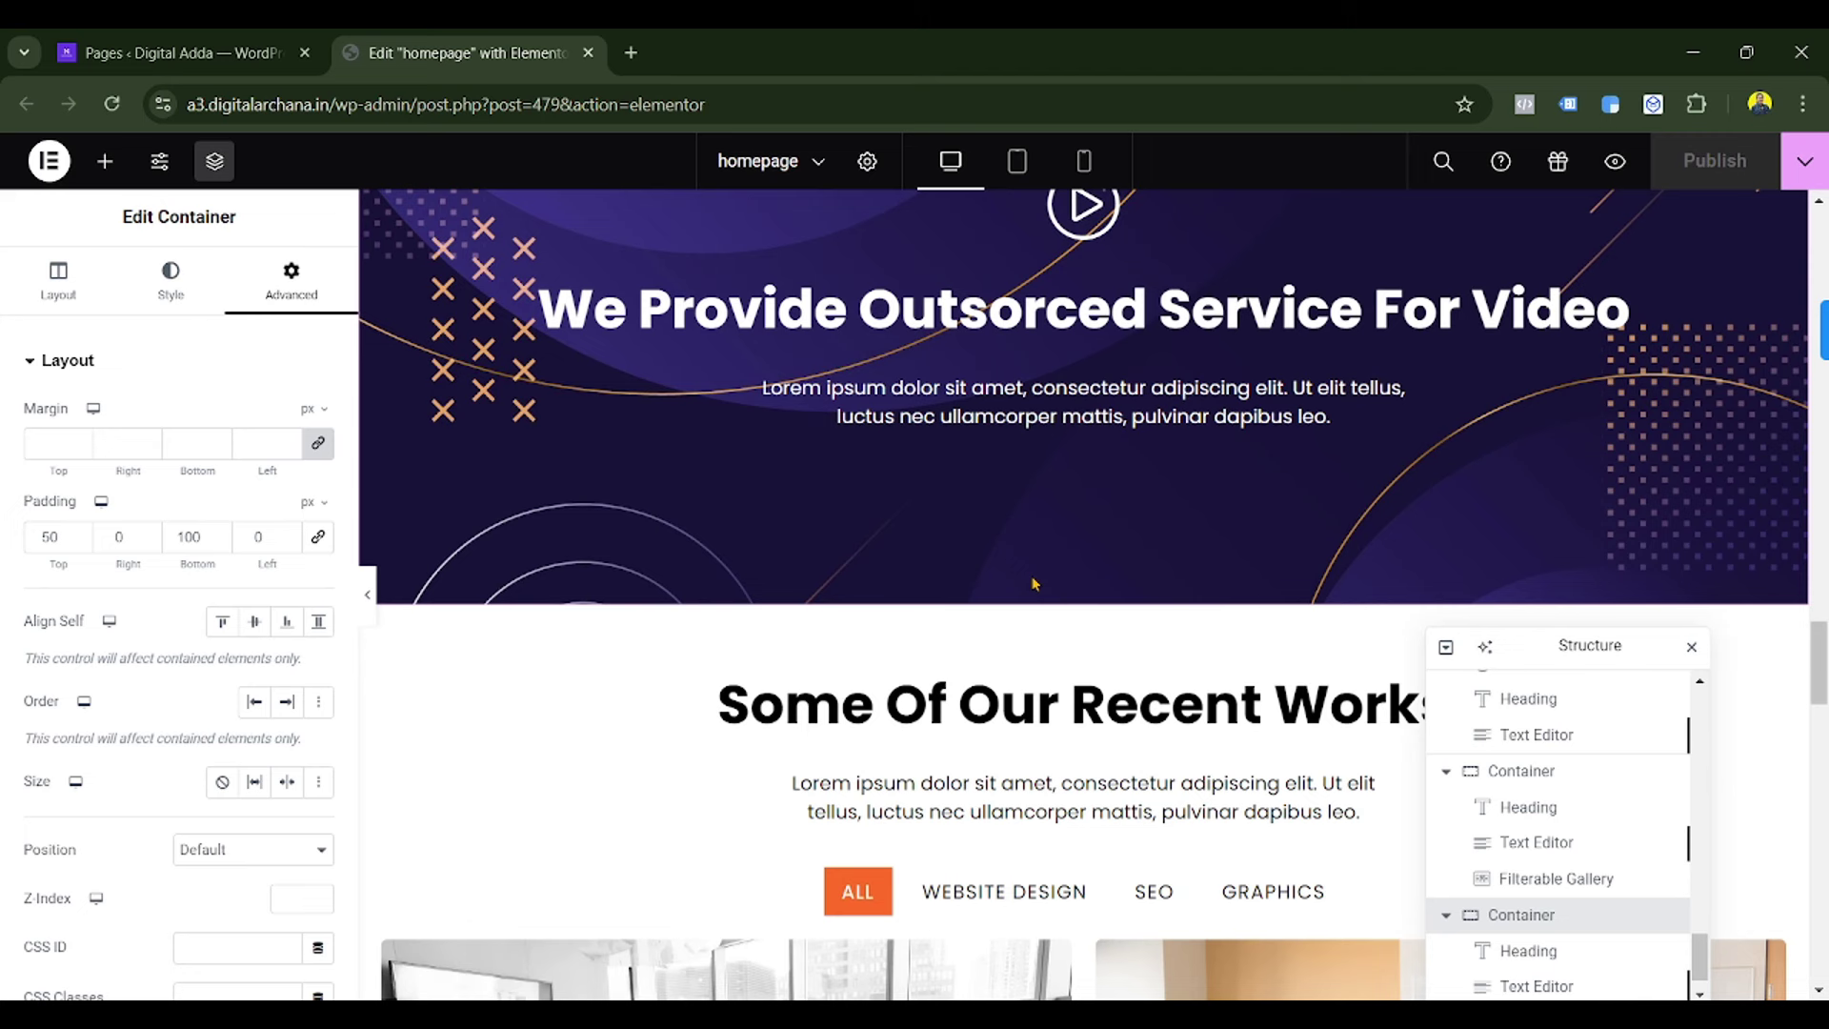
scroll(1036, 583, "down", 15)
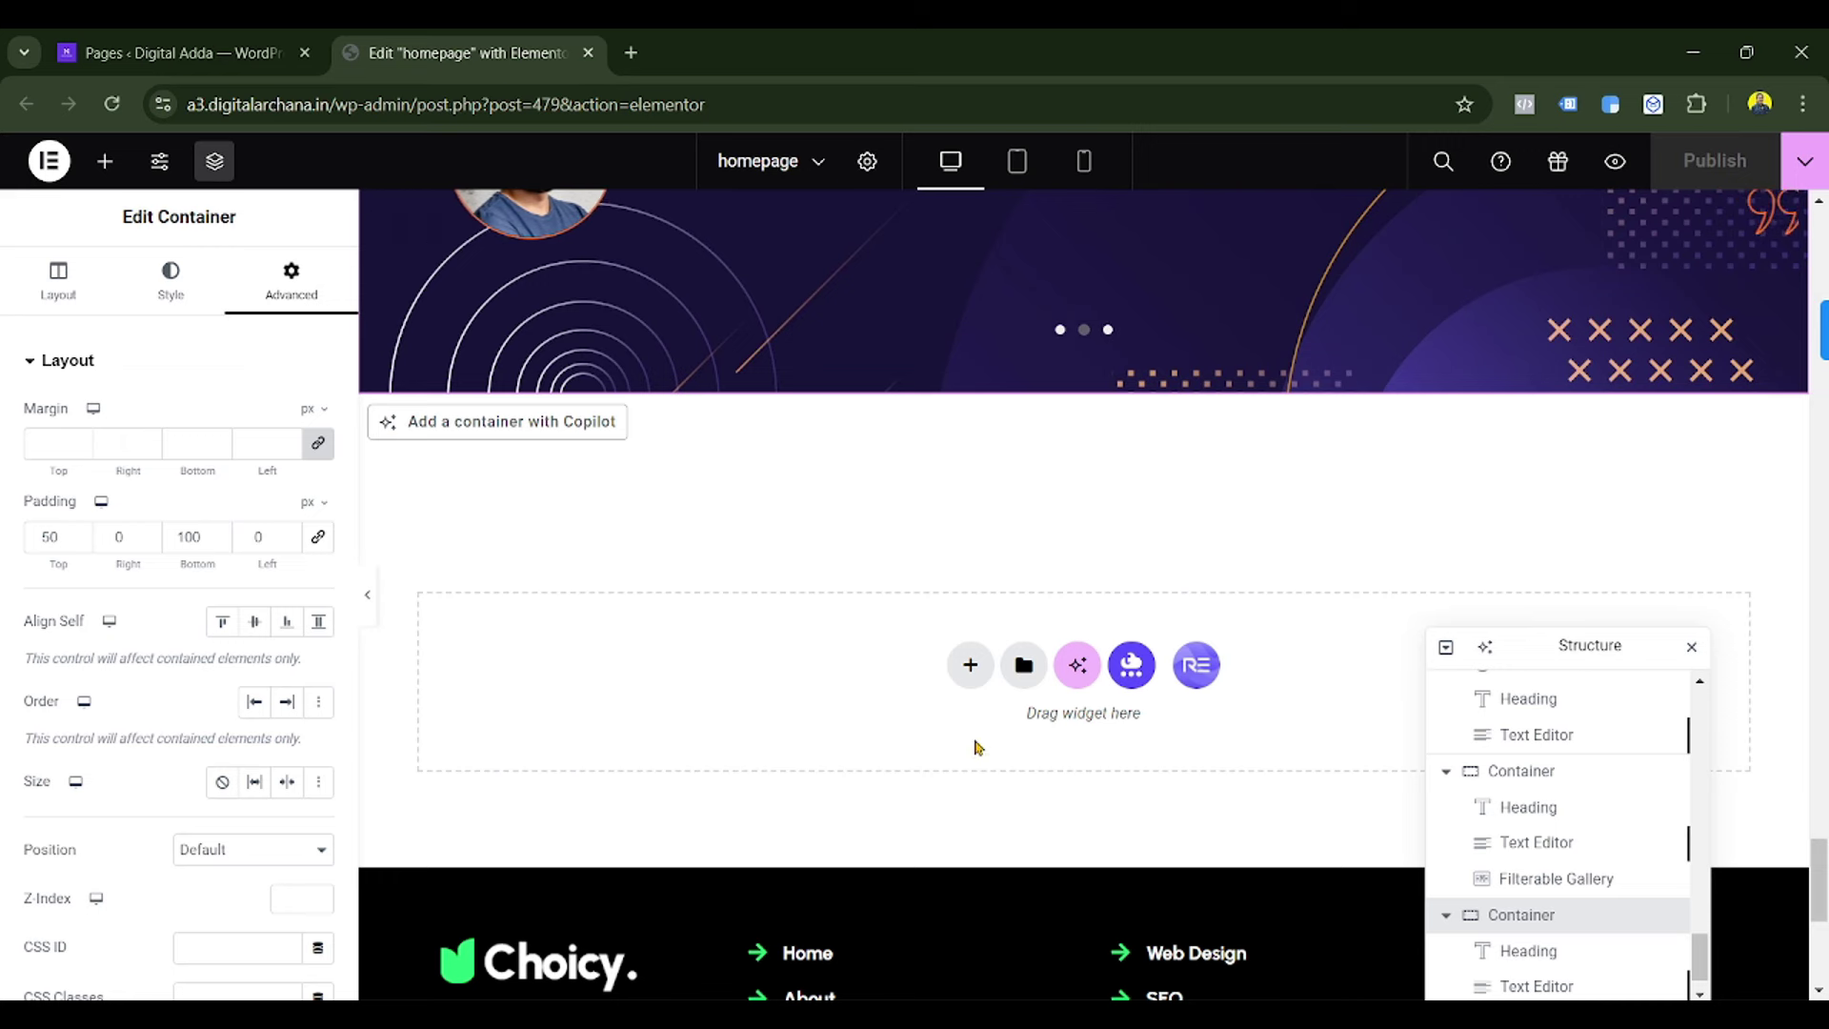
Add a new single stacked-column Flexbox container in the empty area above the footer.
left_click(972, 667)
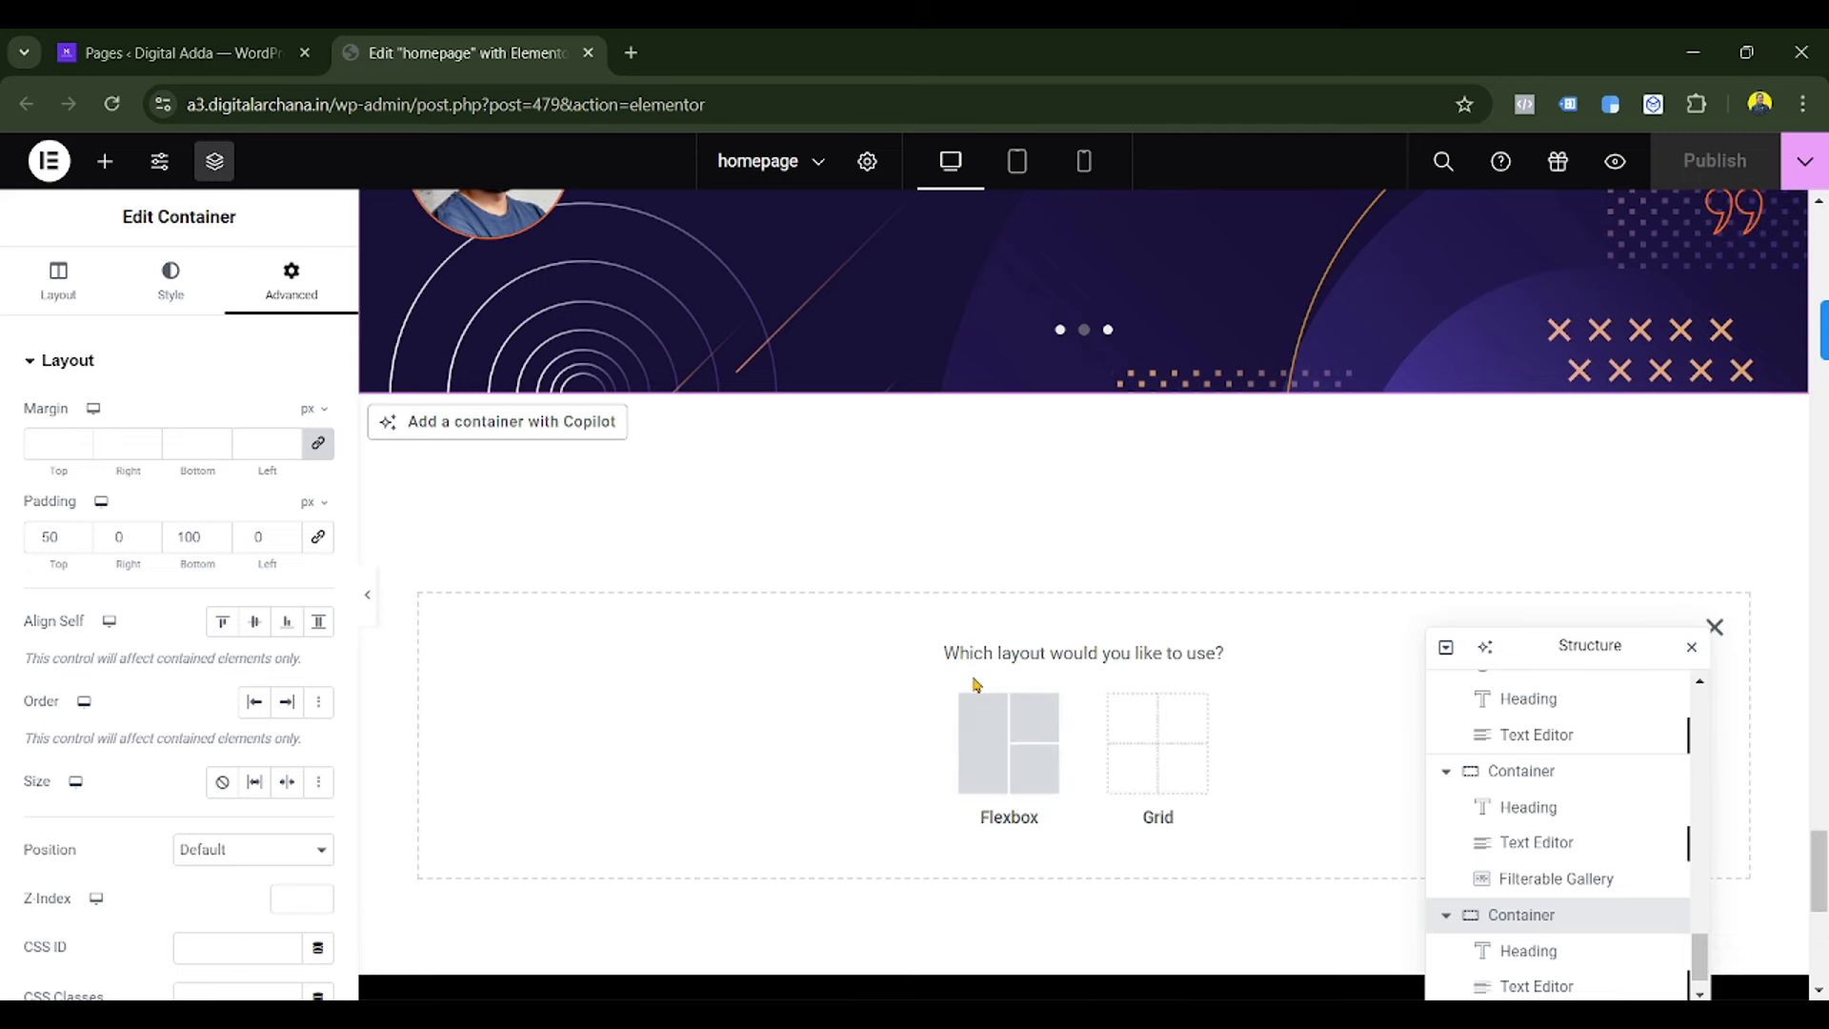
left_click(979, 703)
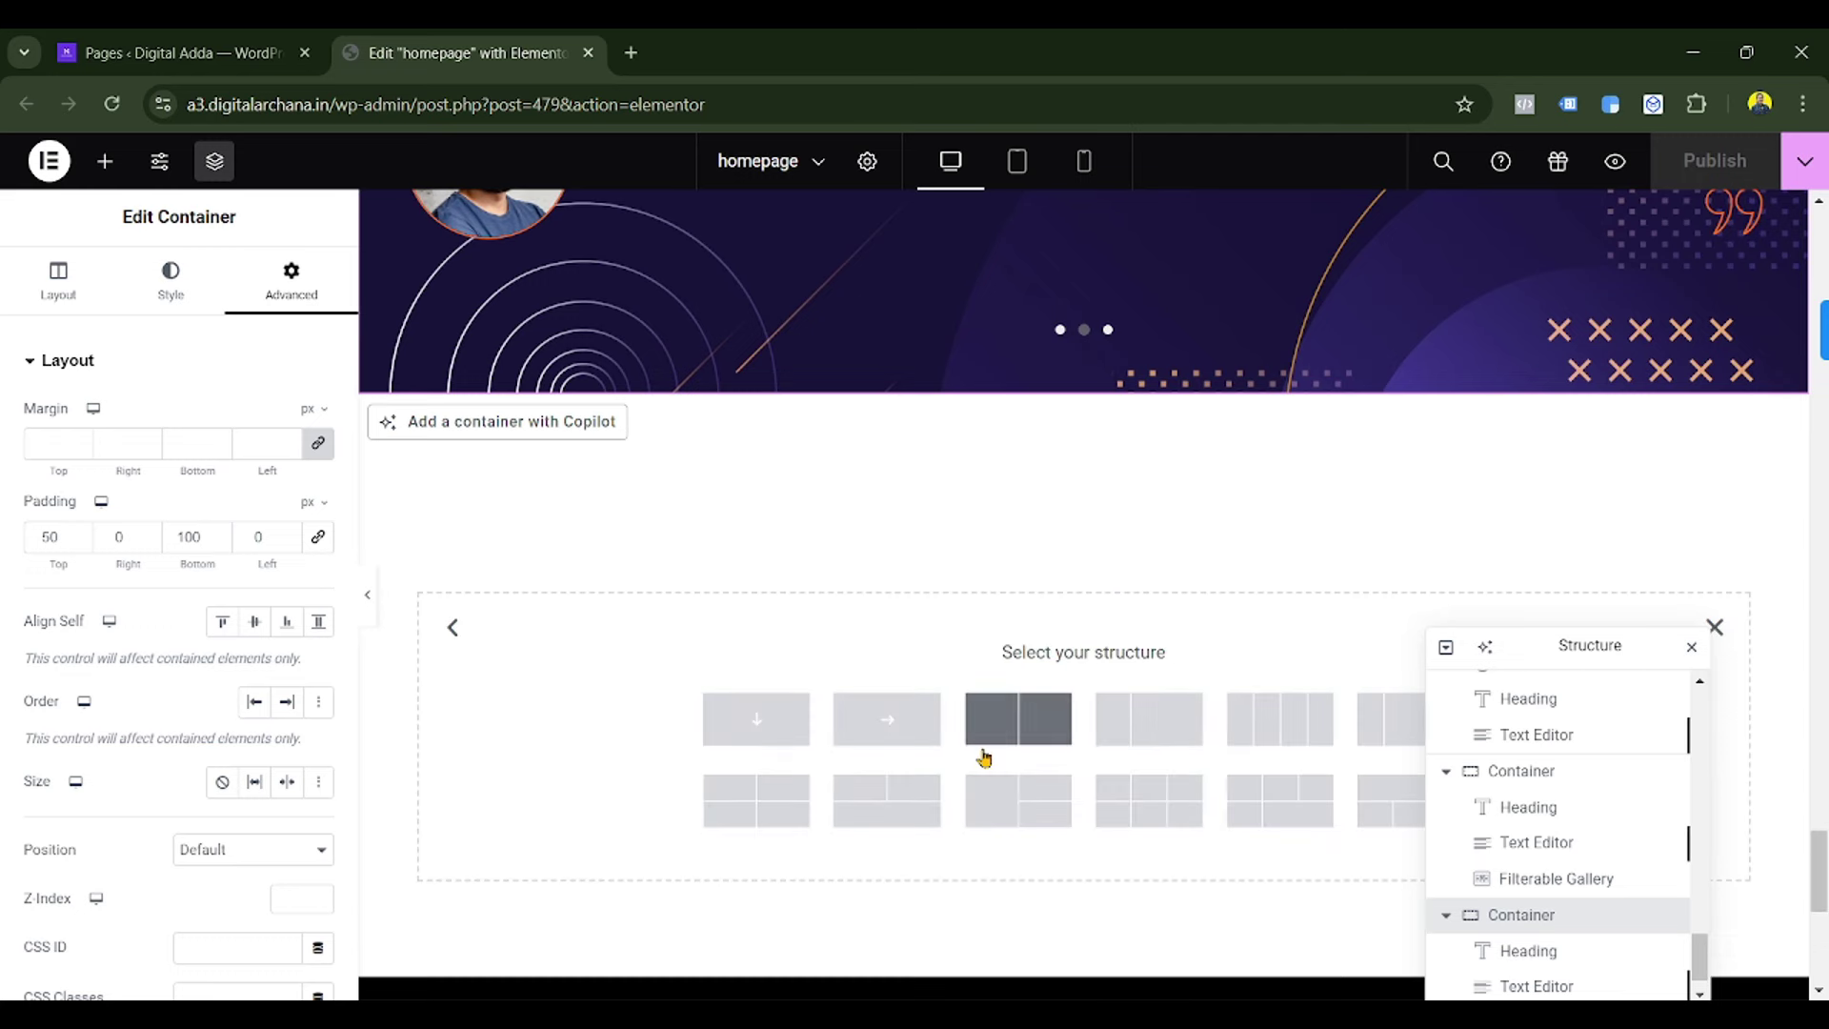
left_click(797, 729)
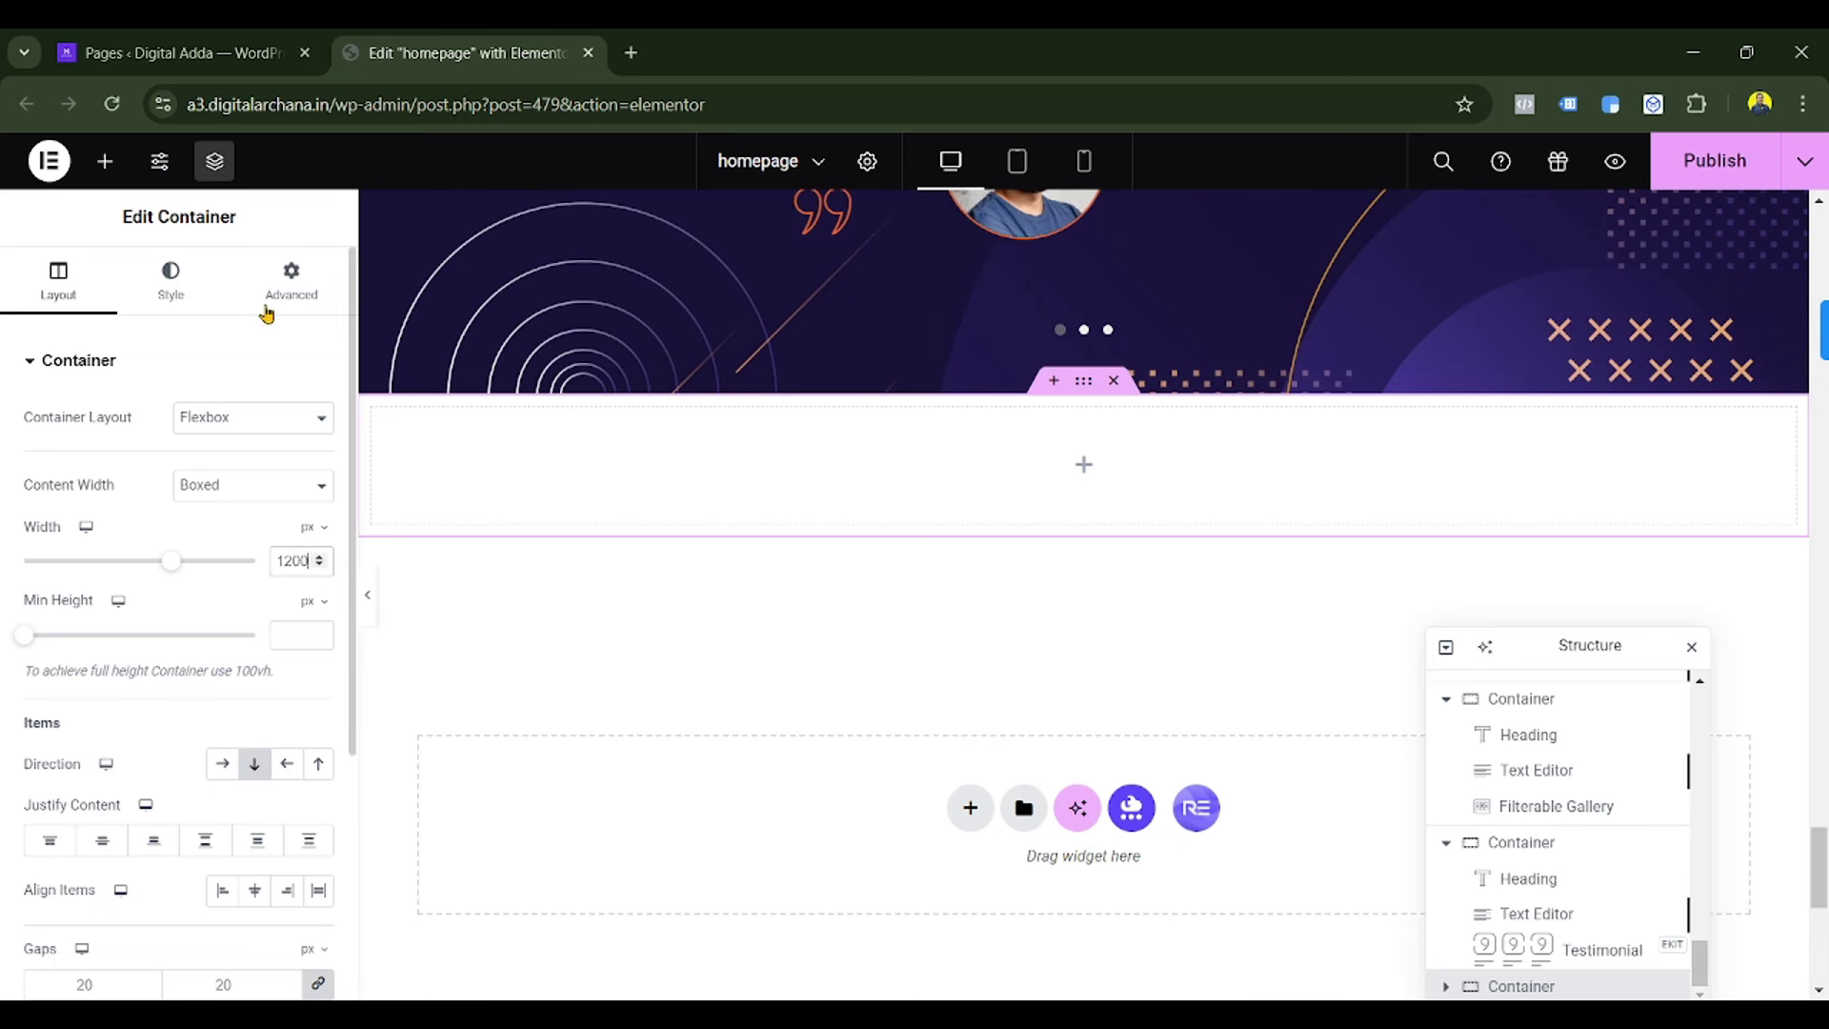
Unlink the container's padding and set top and bottom to 50 px.
left_click(286, 284)
left_click(318, 541)
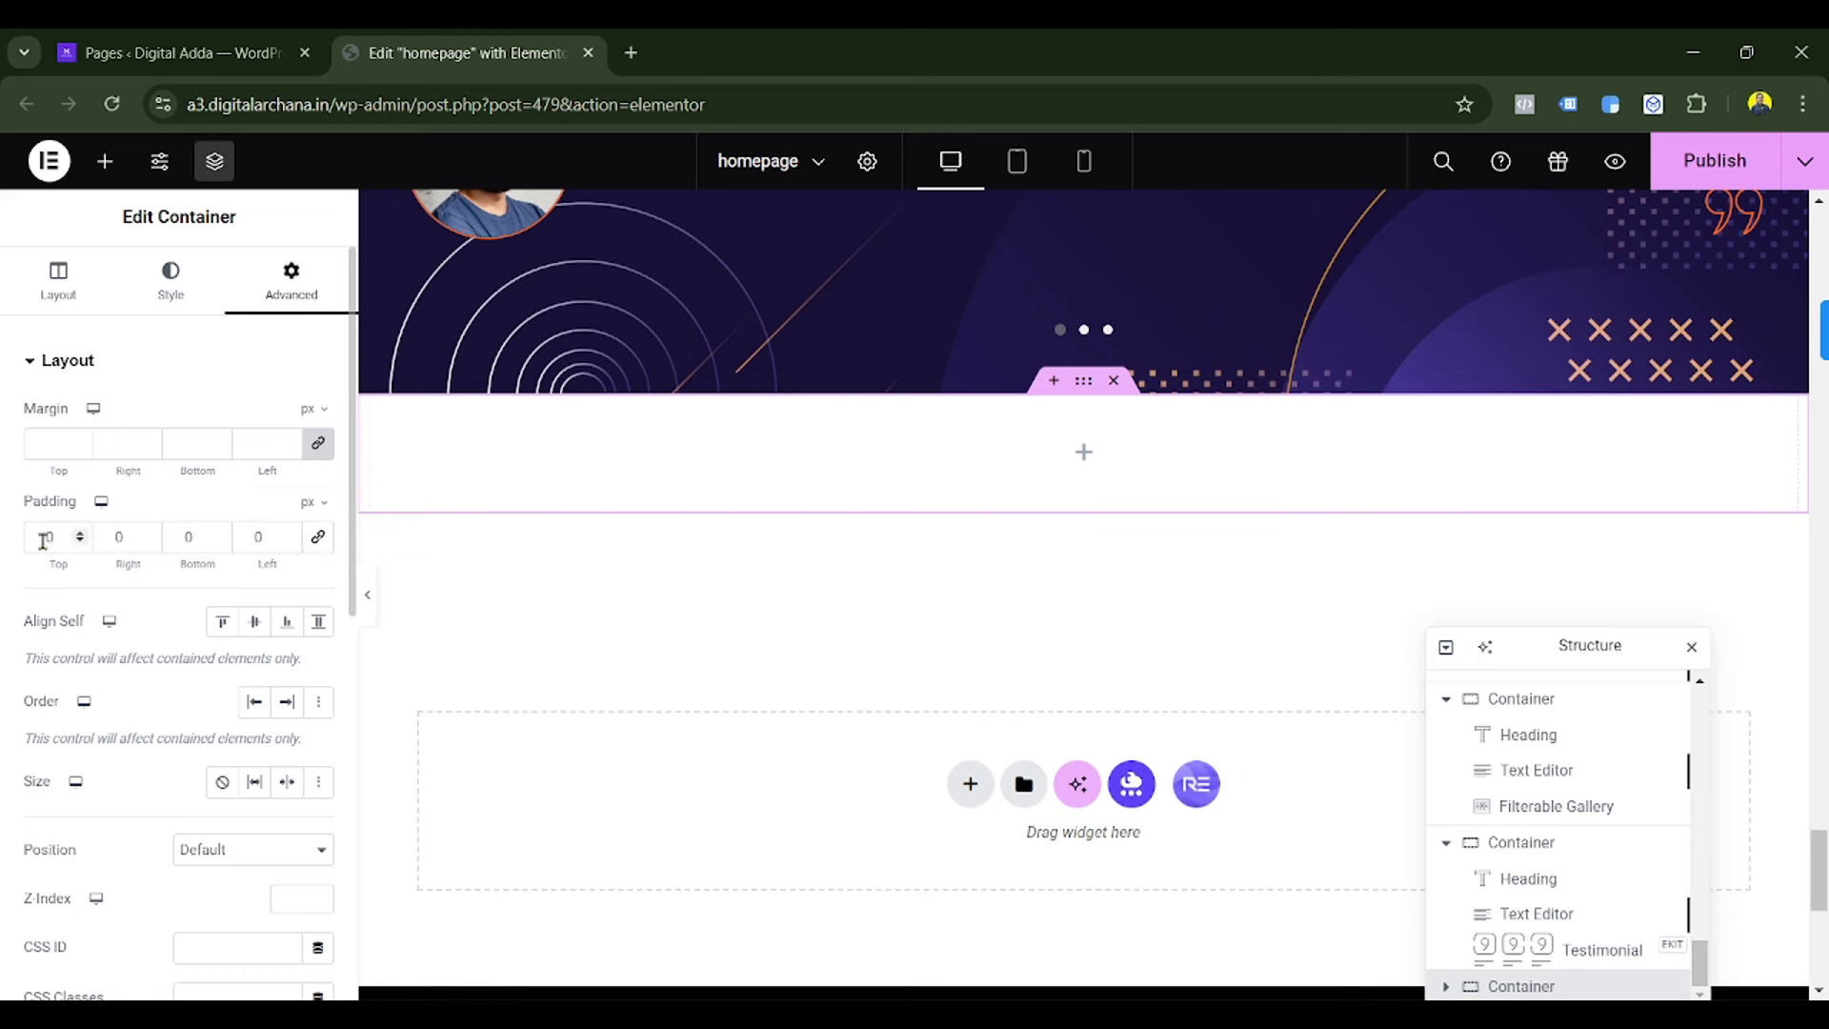
type("50")
left_click(177, 537)
type("50")
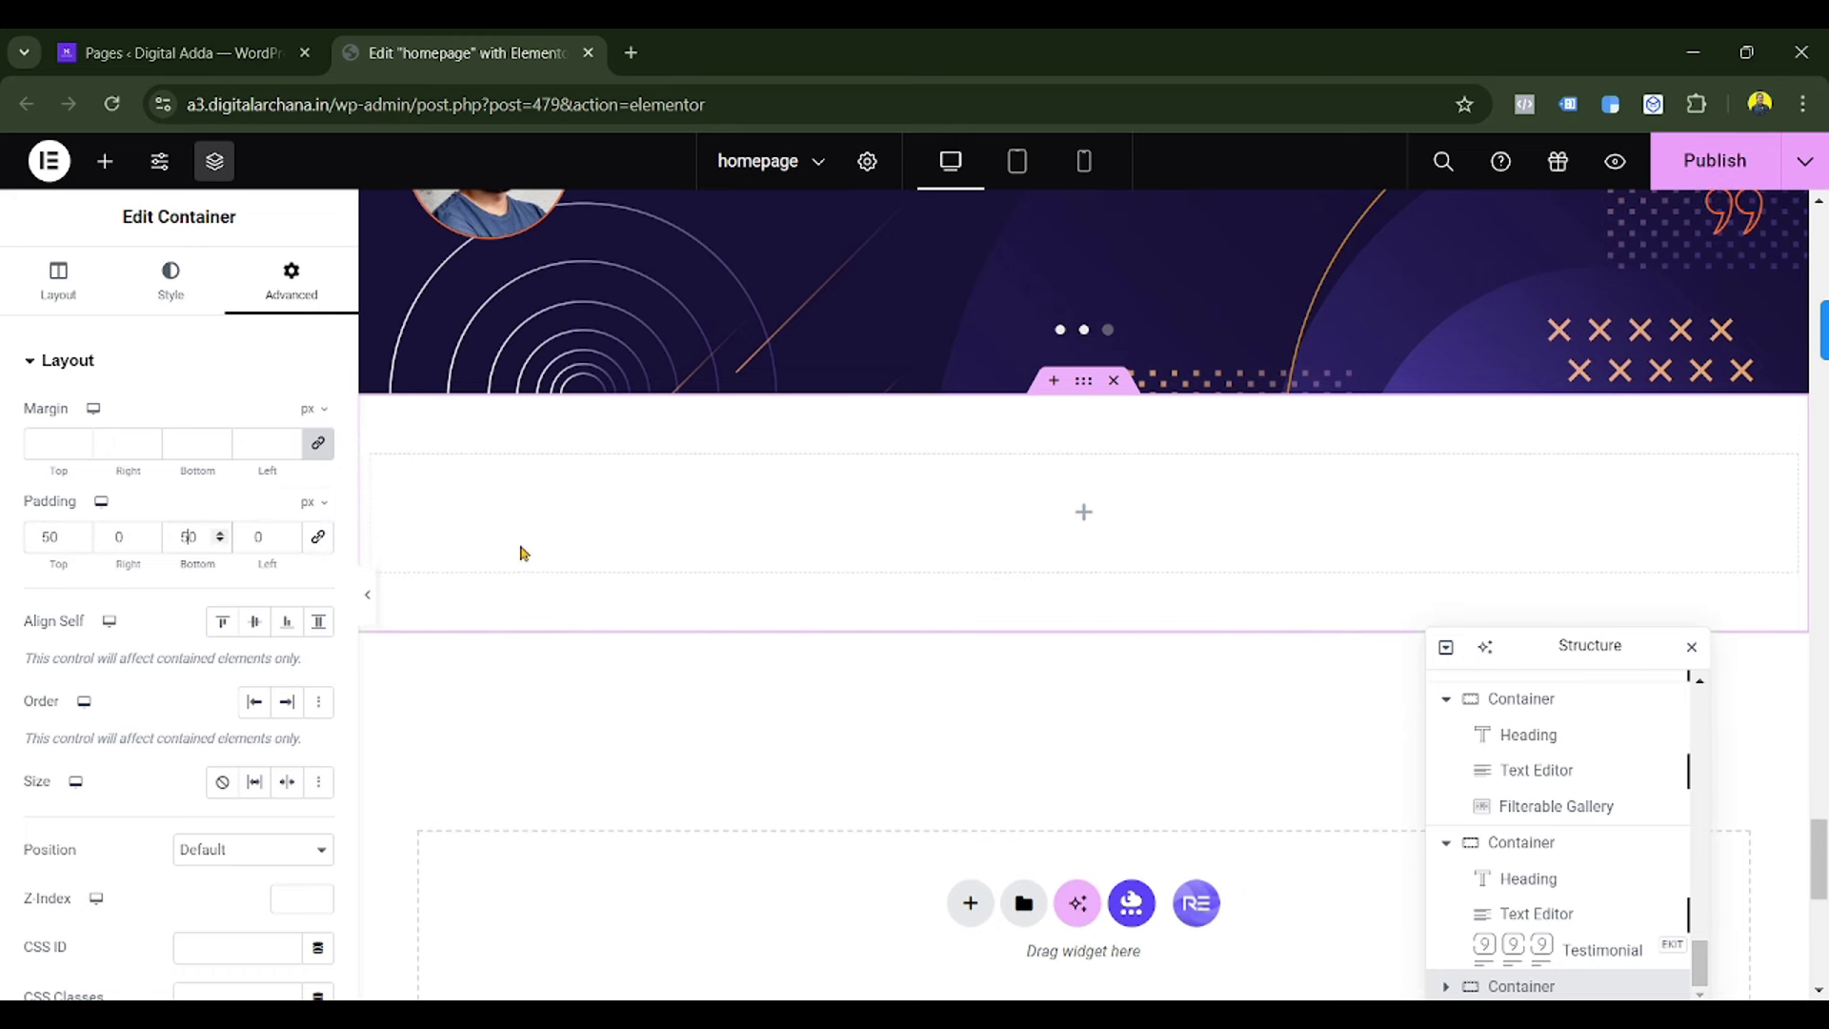
left_click(98, 164)
Add a centre-aligned 'Through Exception Design' heading and a Text Editor paragraph below it.
left_click_drag(94, 796, 1137, 502)
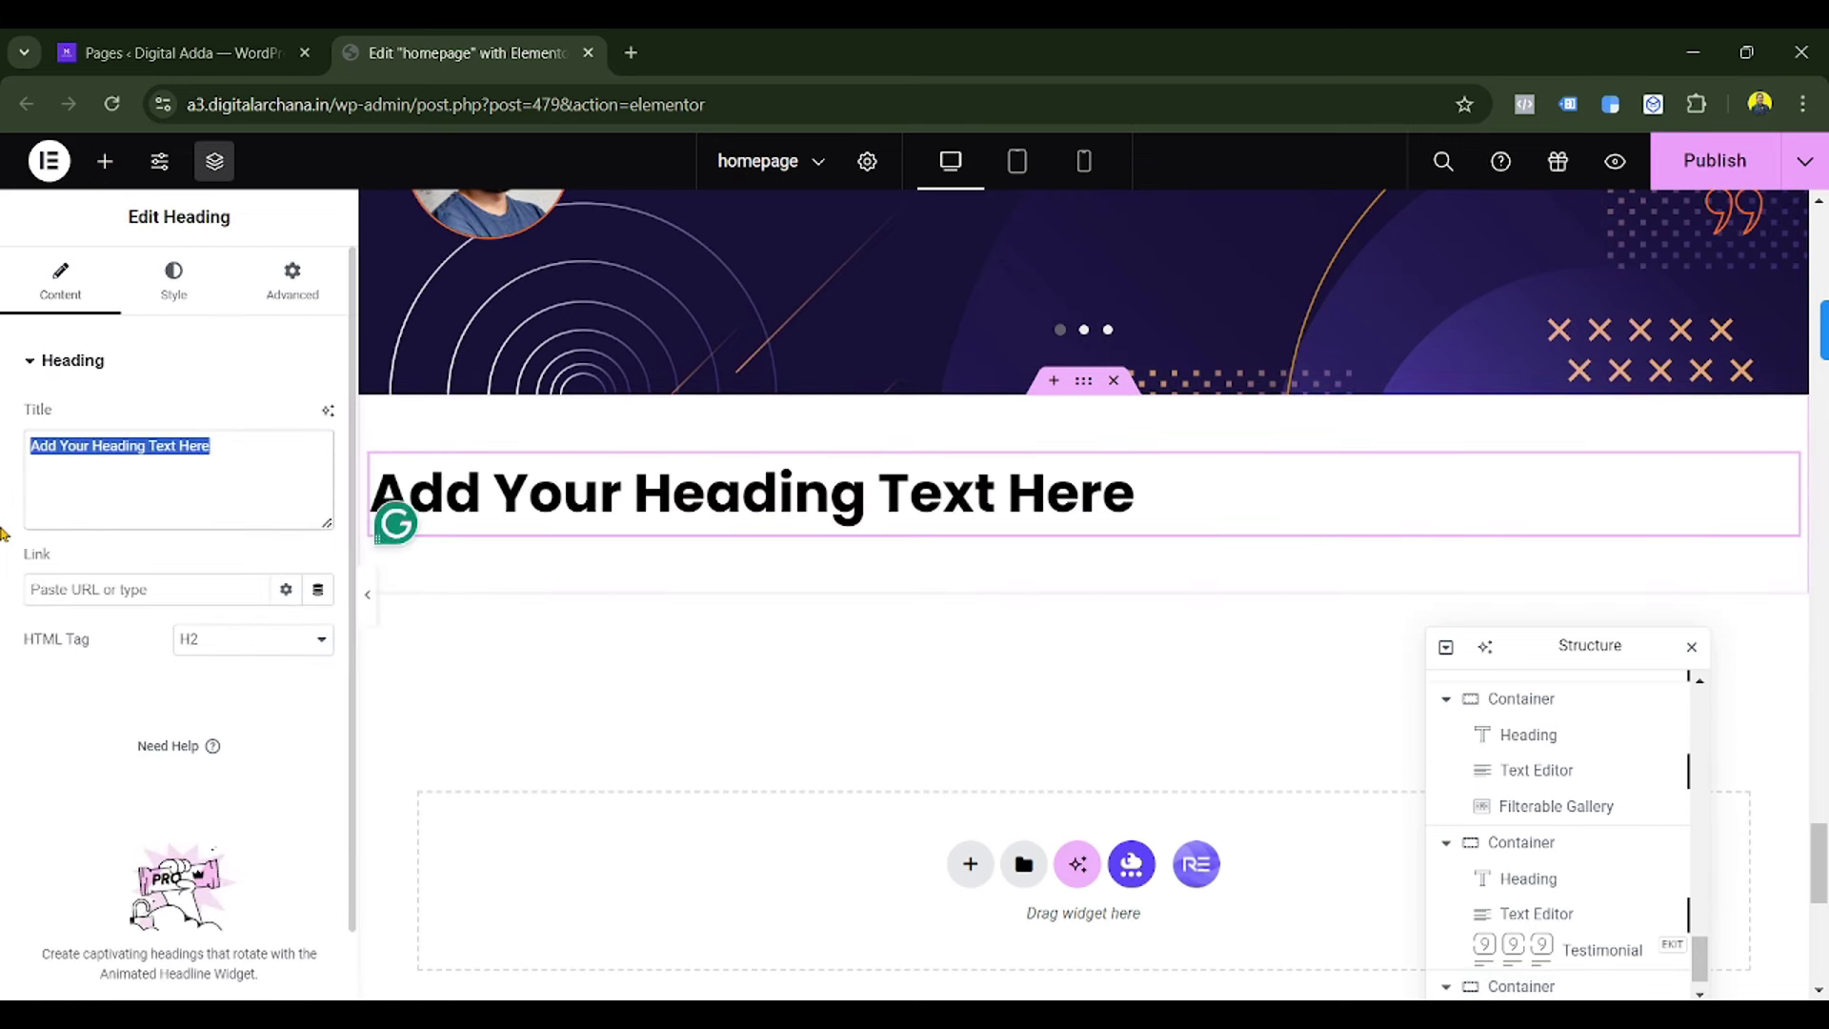
type("Thro")
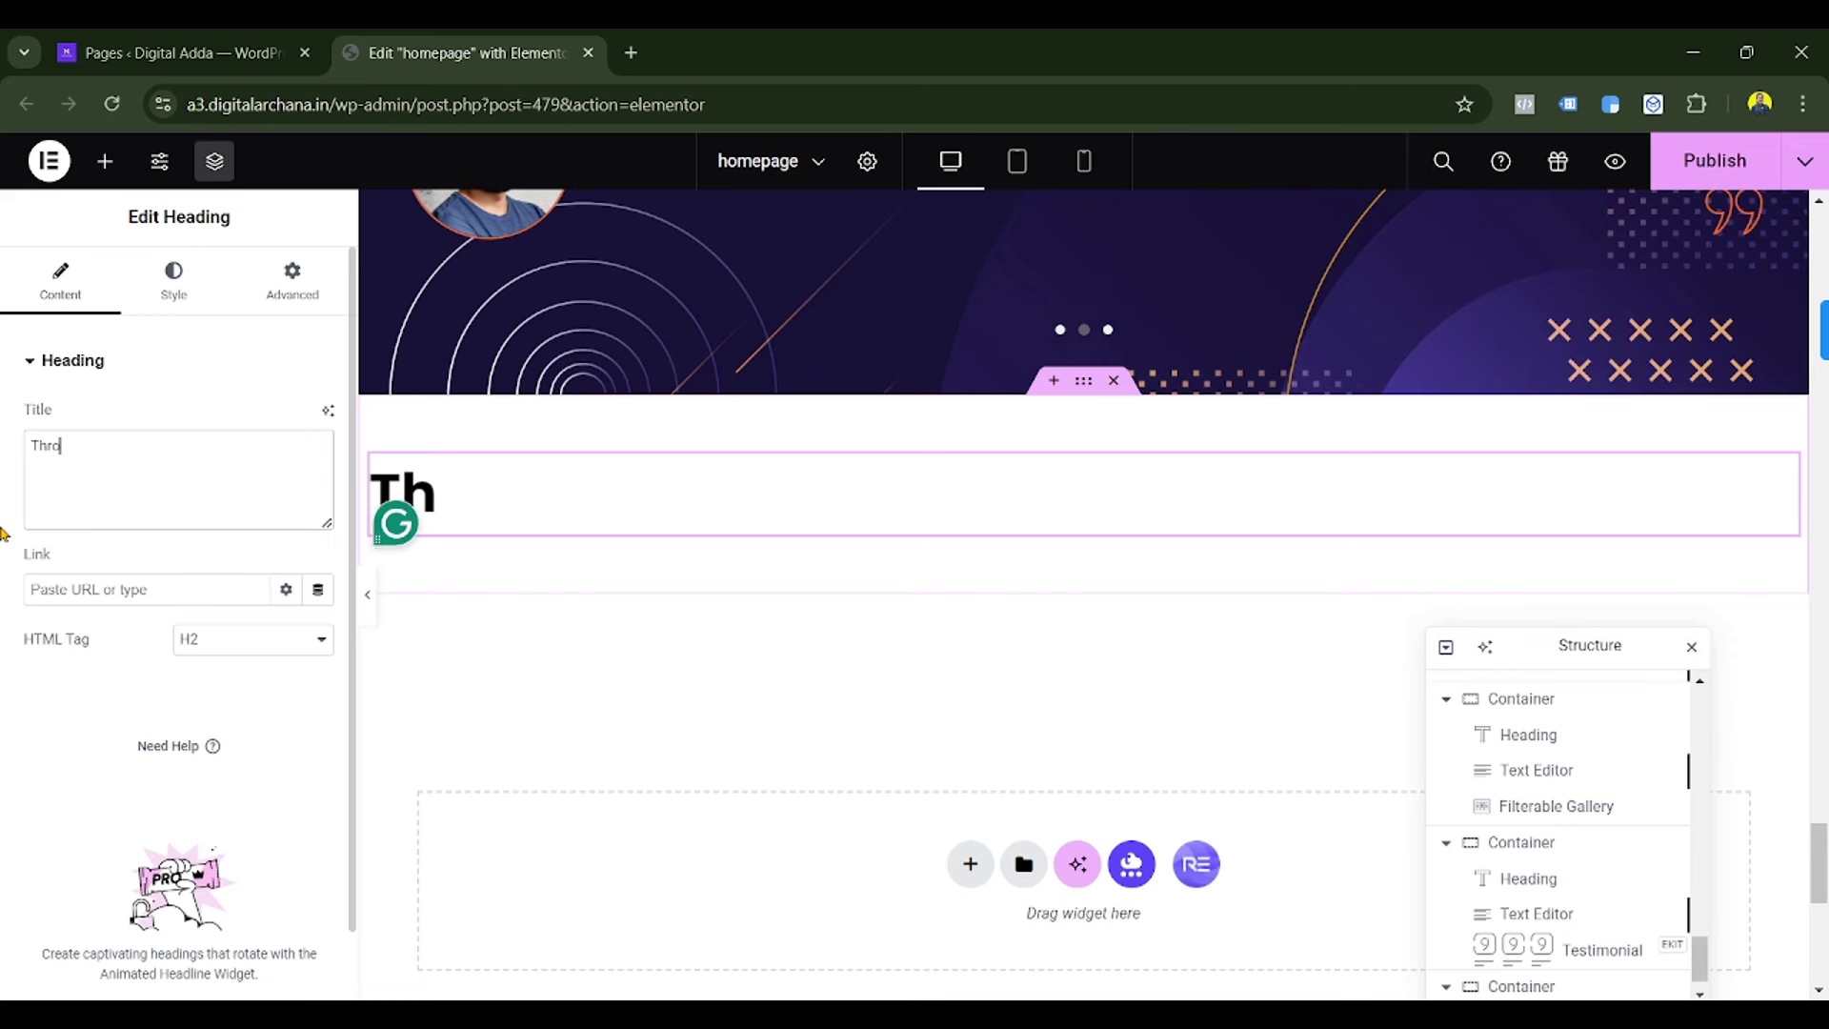
type("ugh Exception Design")
left_click(173, 279)
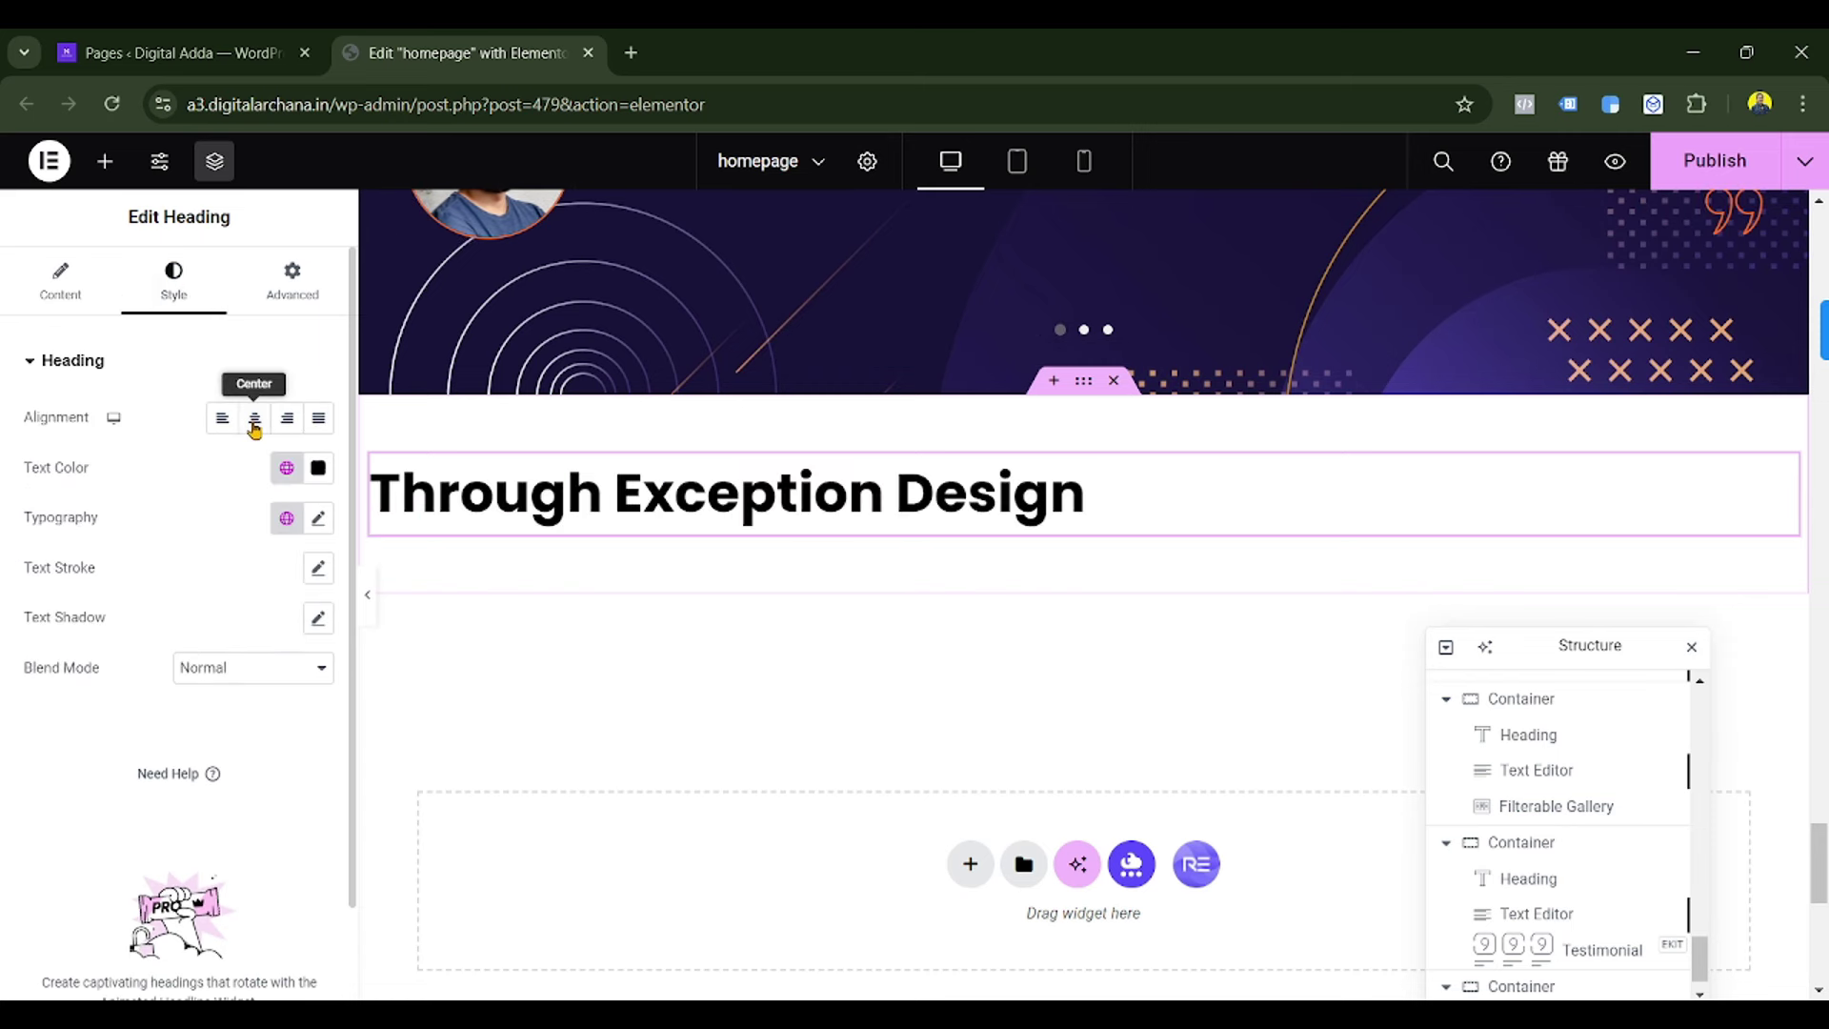
left_click(254, 426)
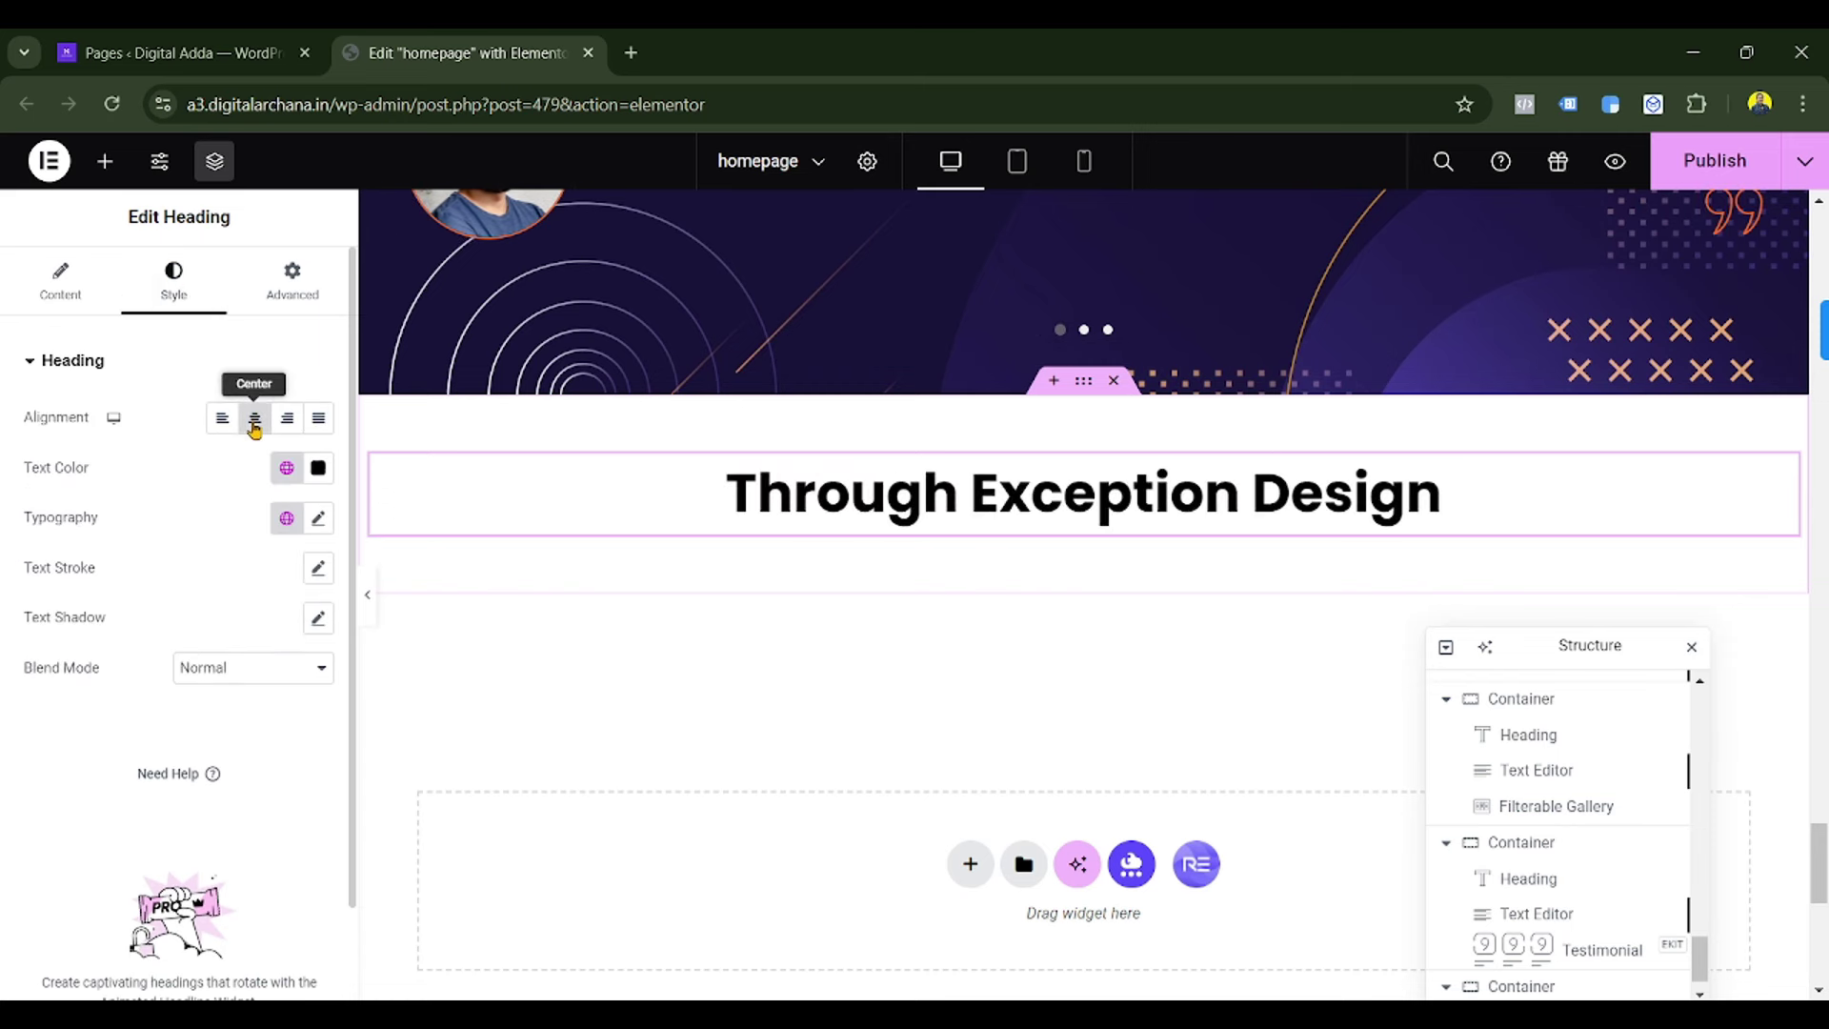
left_click(104, 161)
left_click_drag(86, 881, 976, 522)
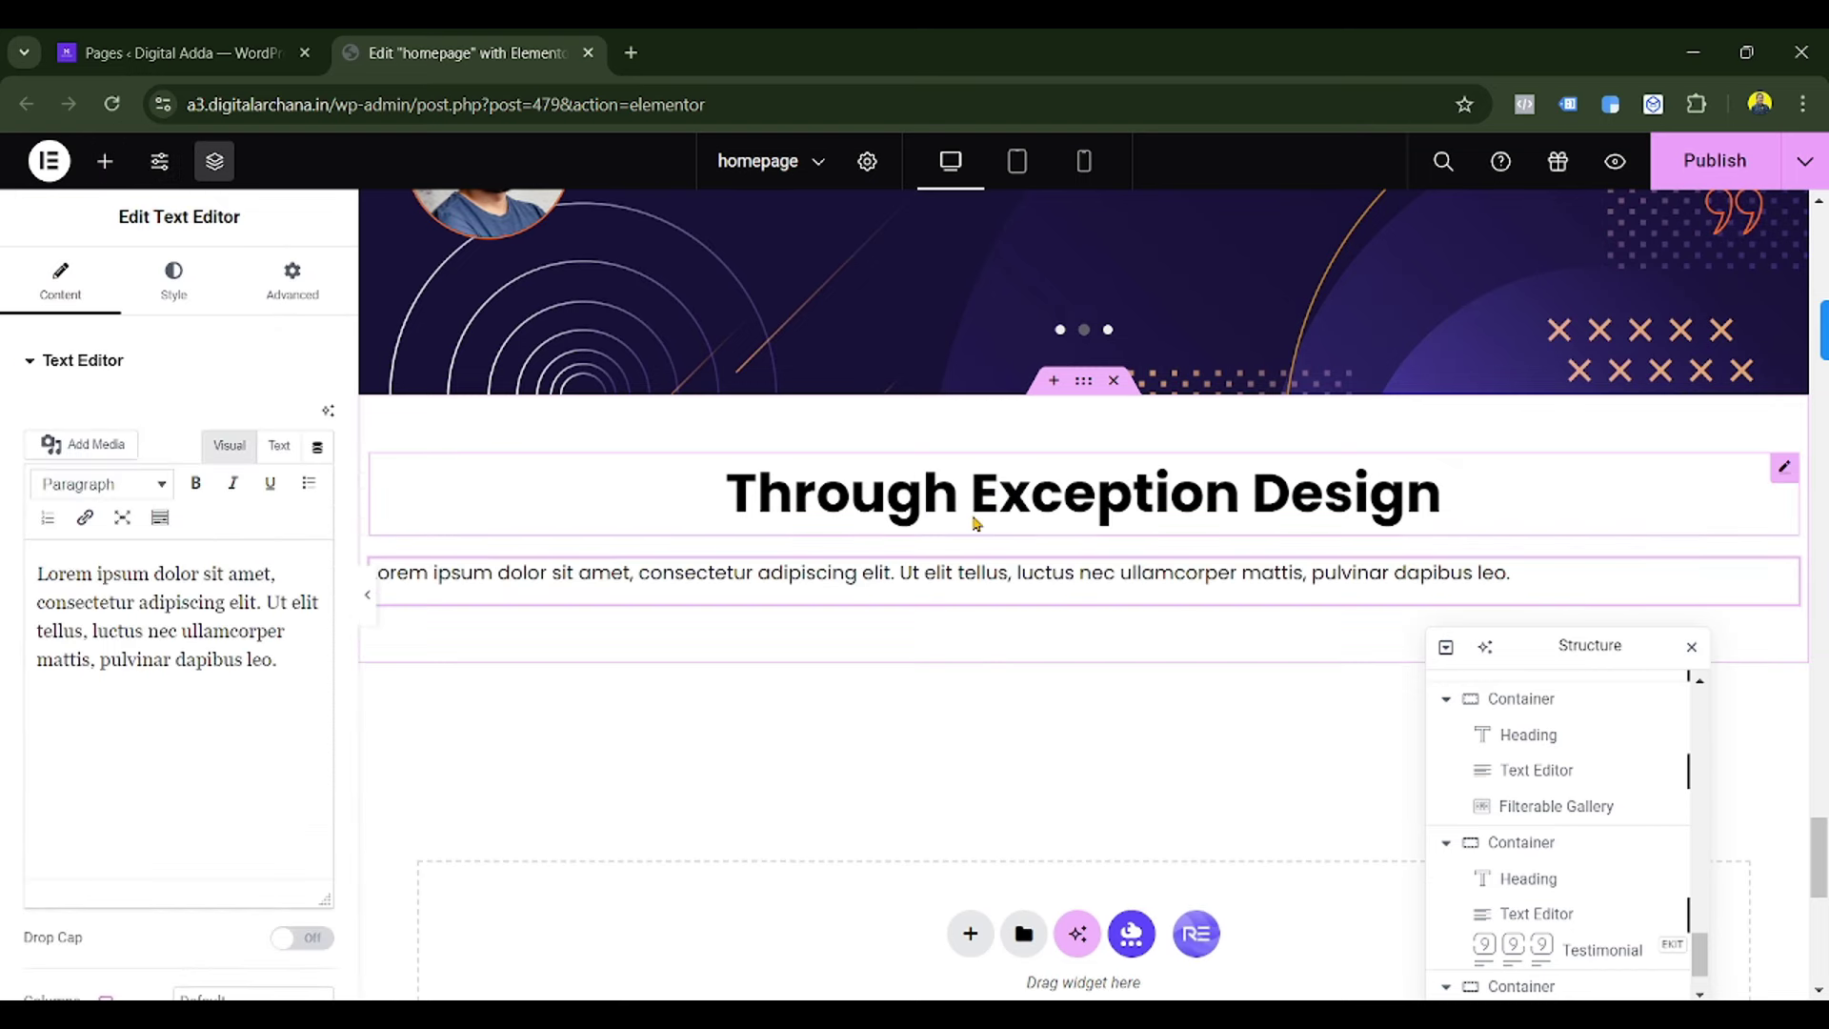
Centre the paragraph text and give it a Custom width of 45%.
left_click(175, 285)
left_click(255, 419)
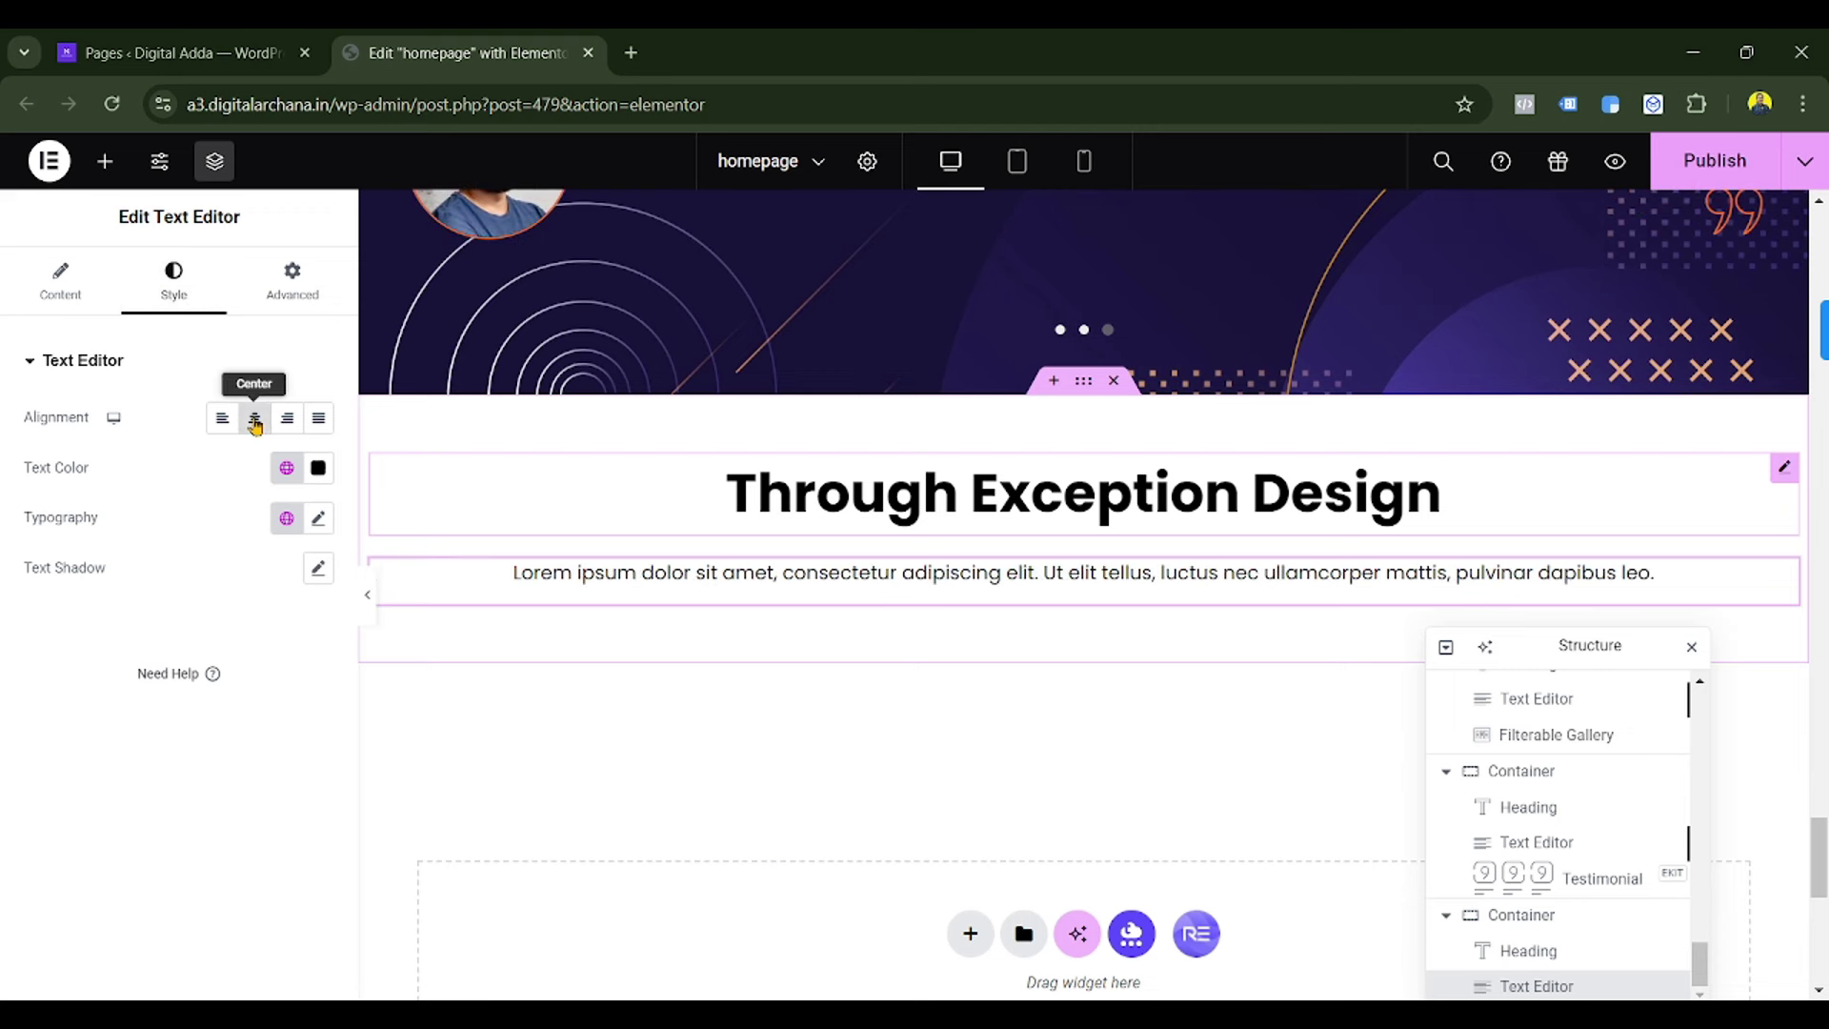
left_click(299, 303)
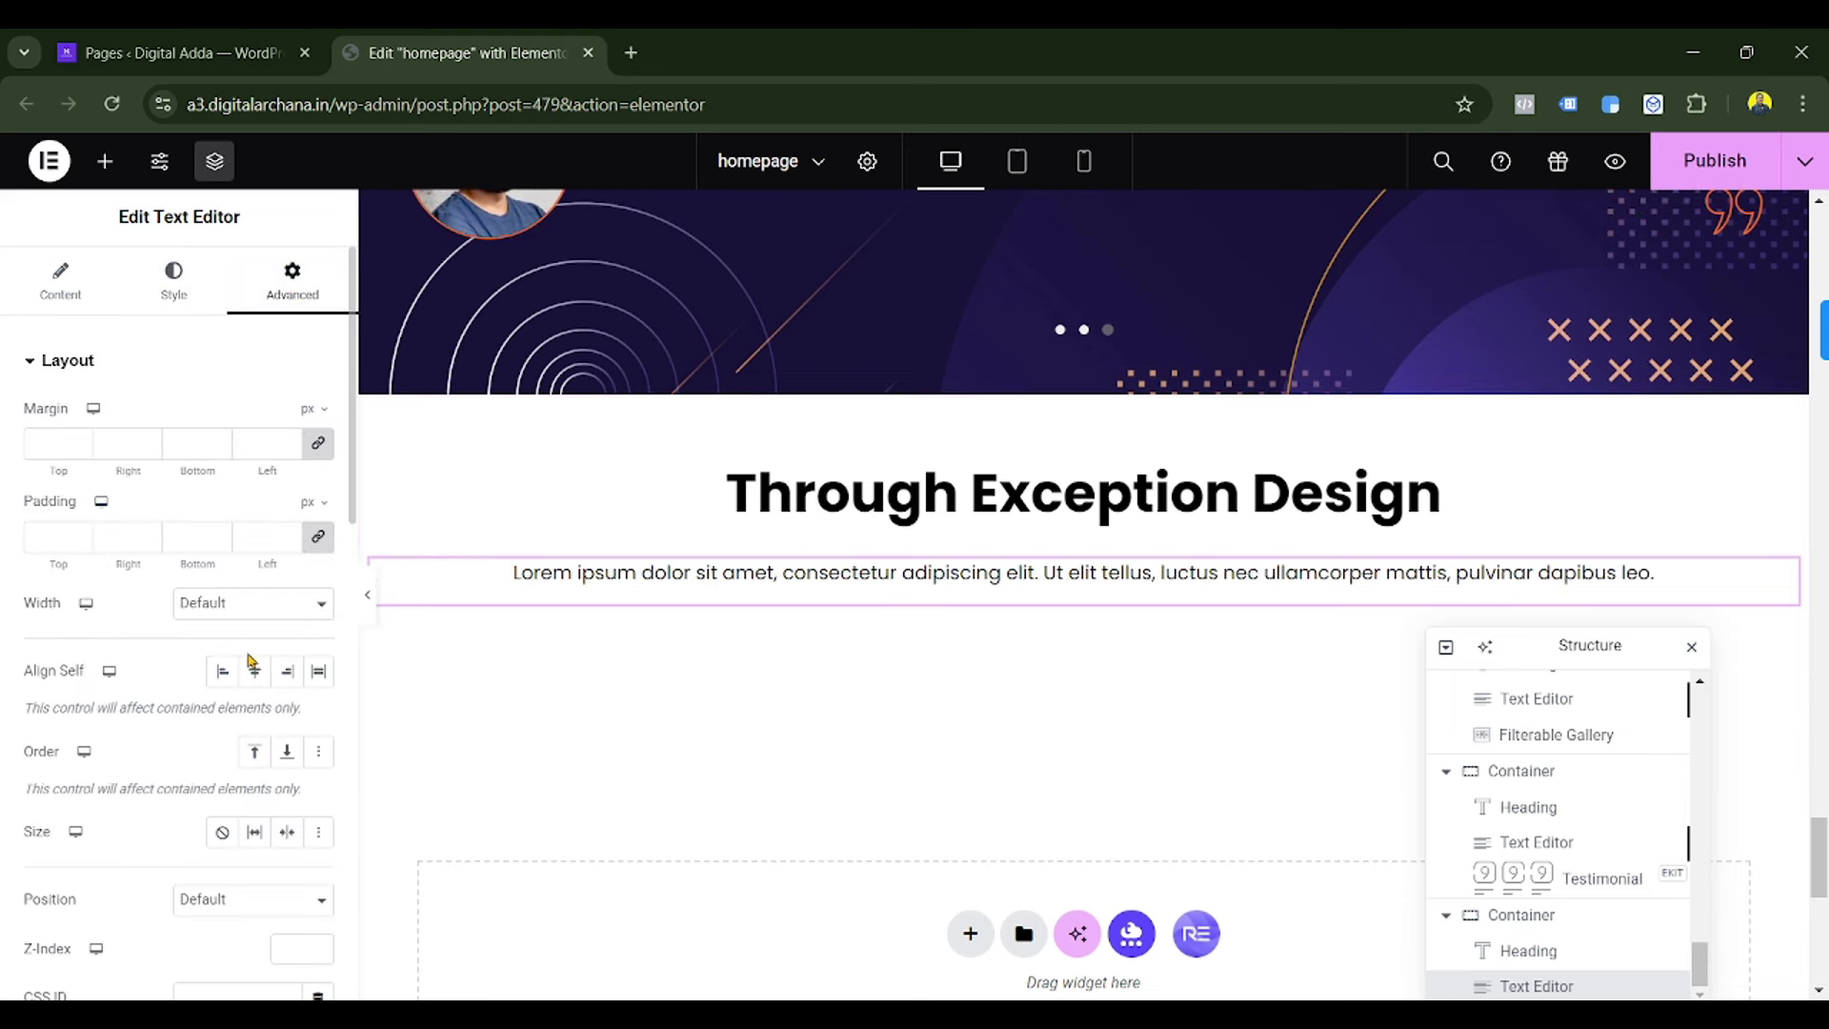
left_click(250, 603)
left_click(235, 720)
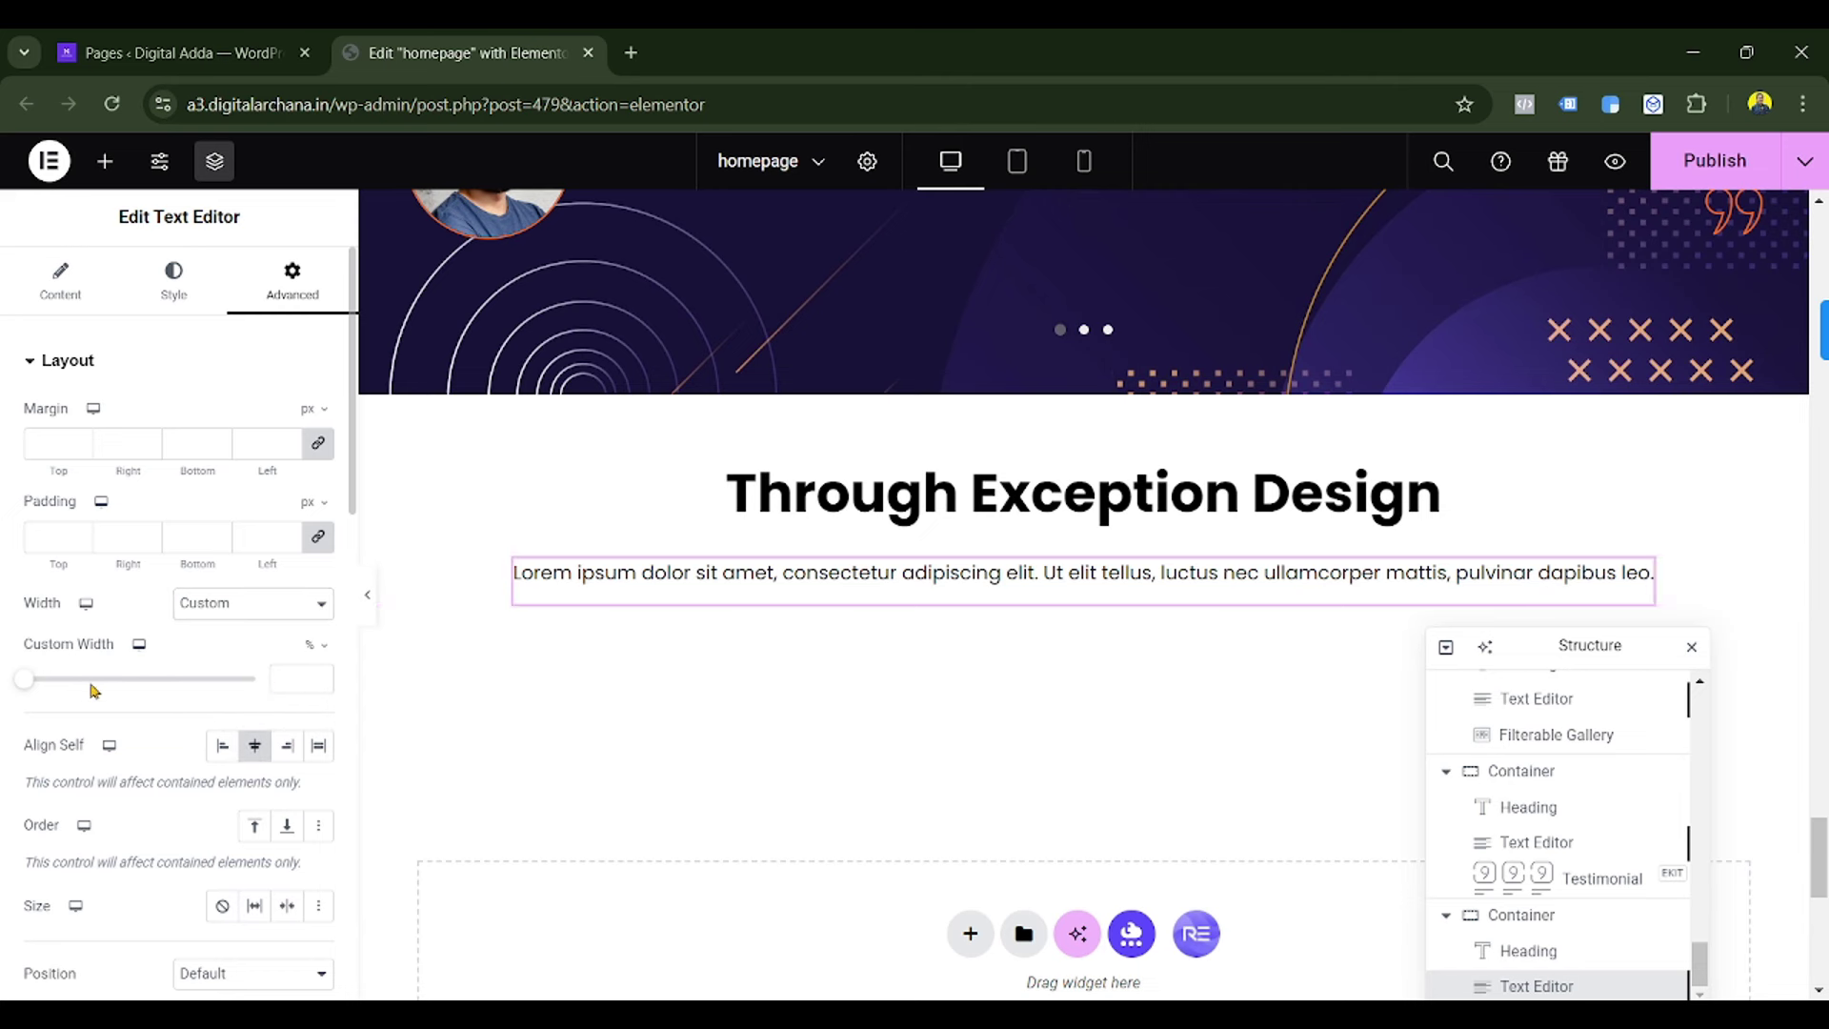
left_click_drag(92, 689, 163, 686)
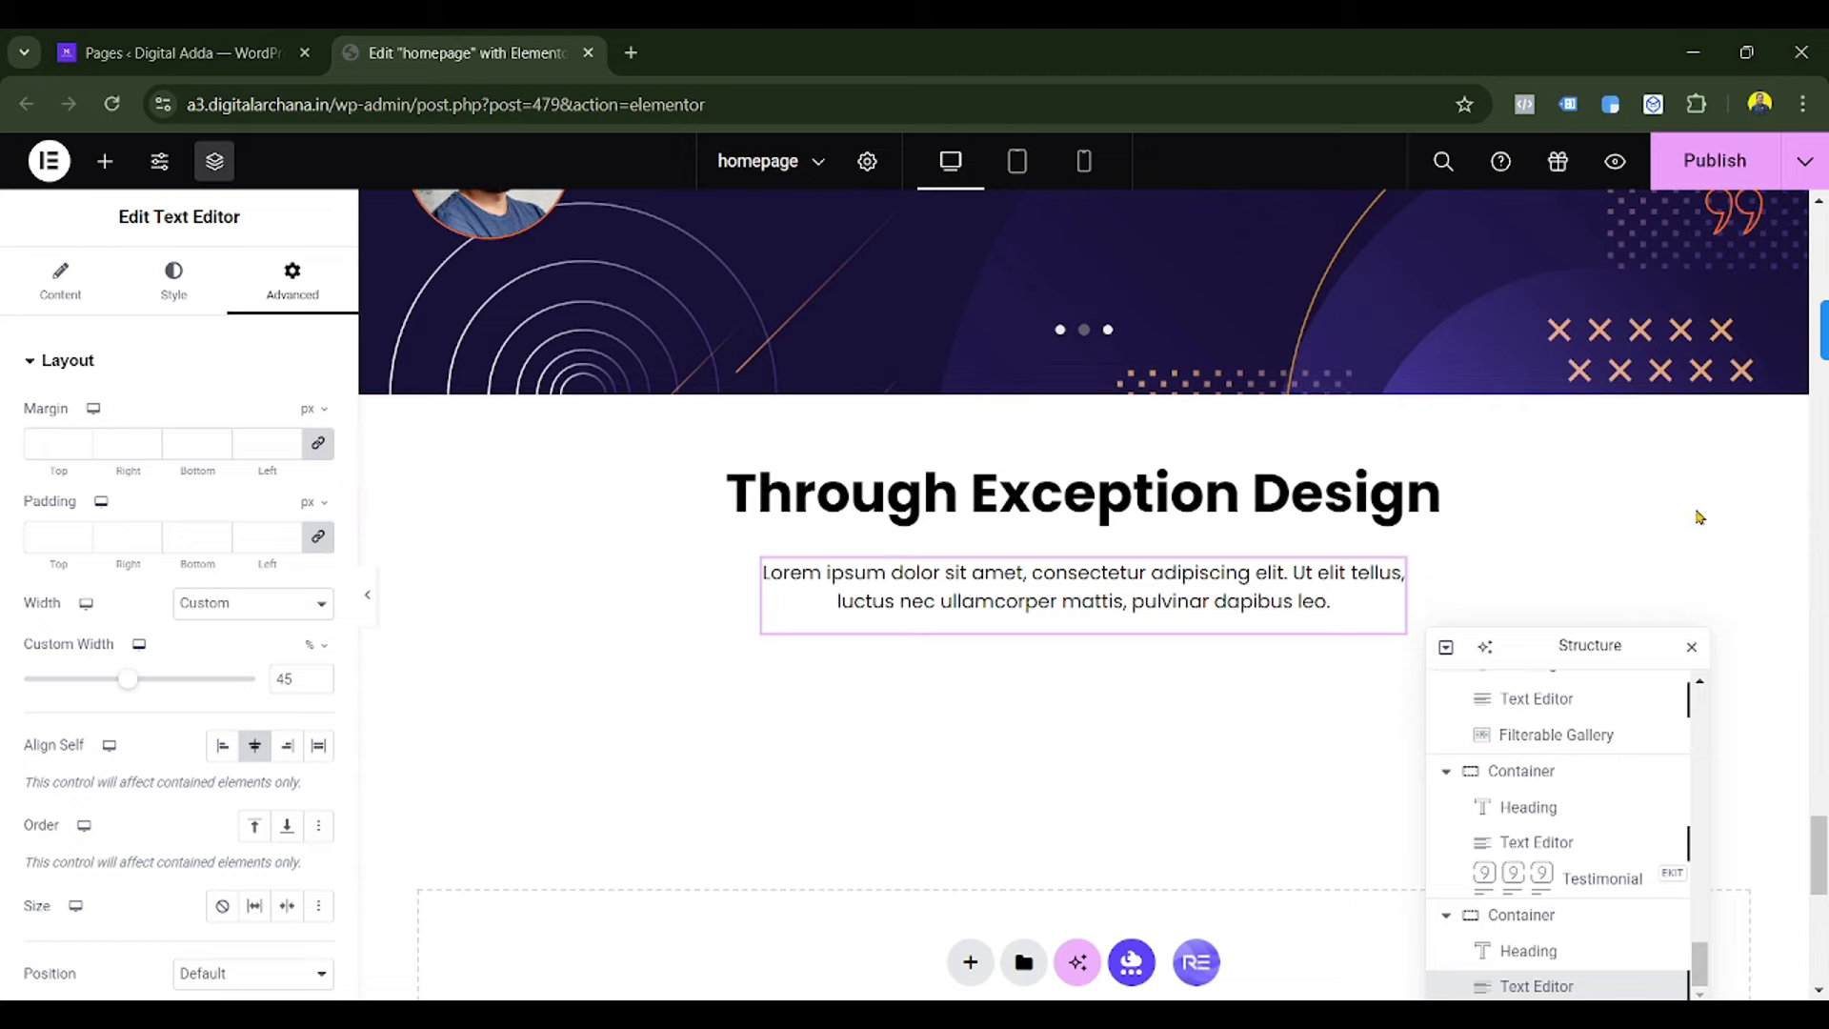
Copy the existing divider element from another section of the page.
left_click(105, 160)
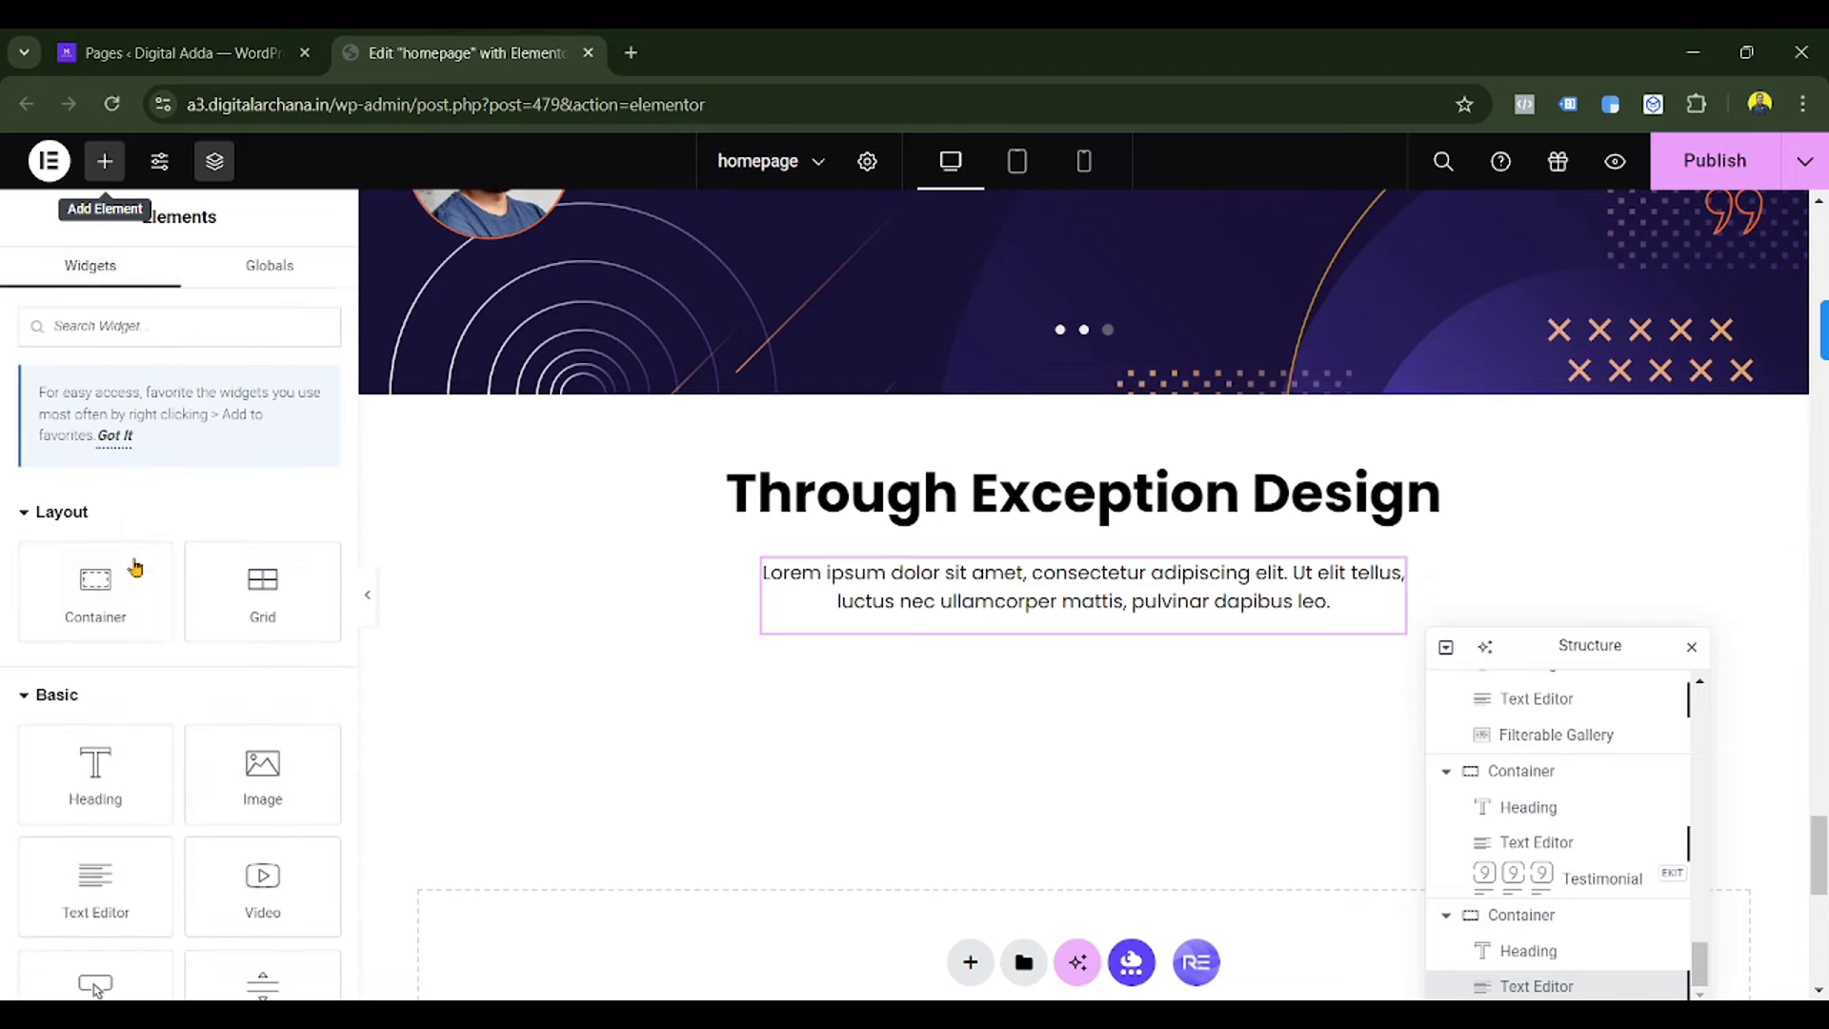
scroll(150, 639, "down", 5)
scroll(1031, 512, "up", 10)
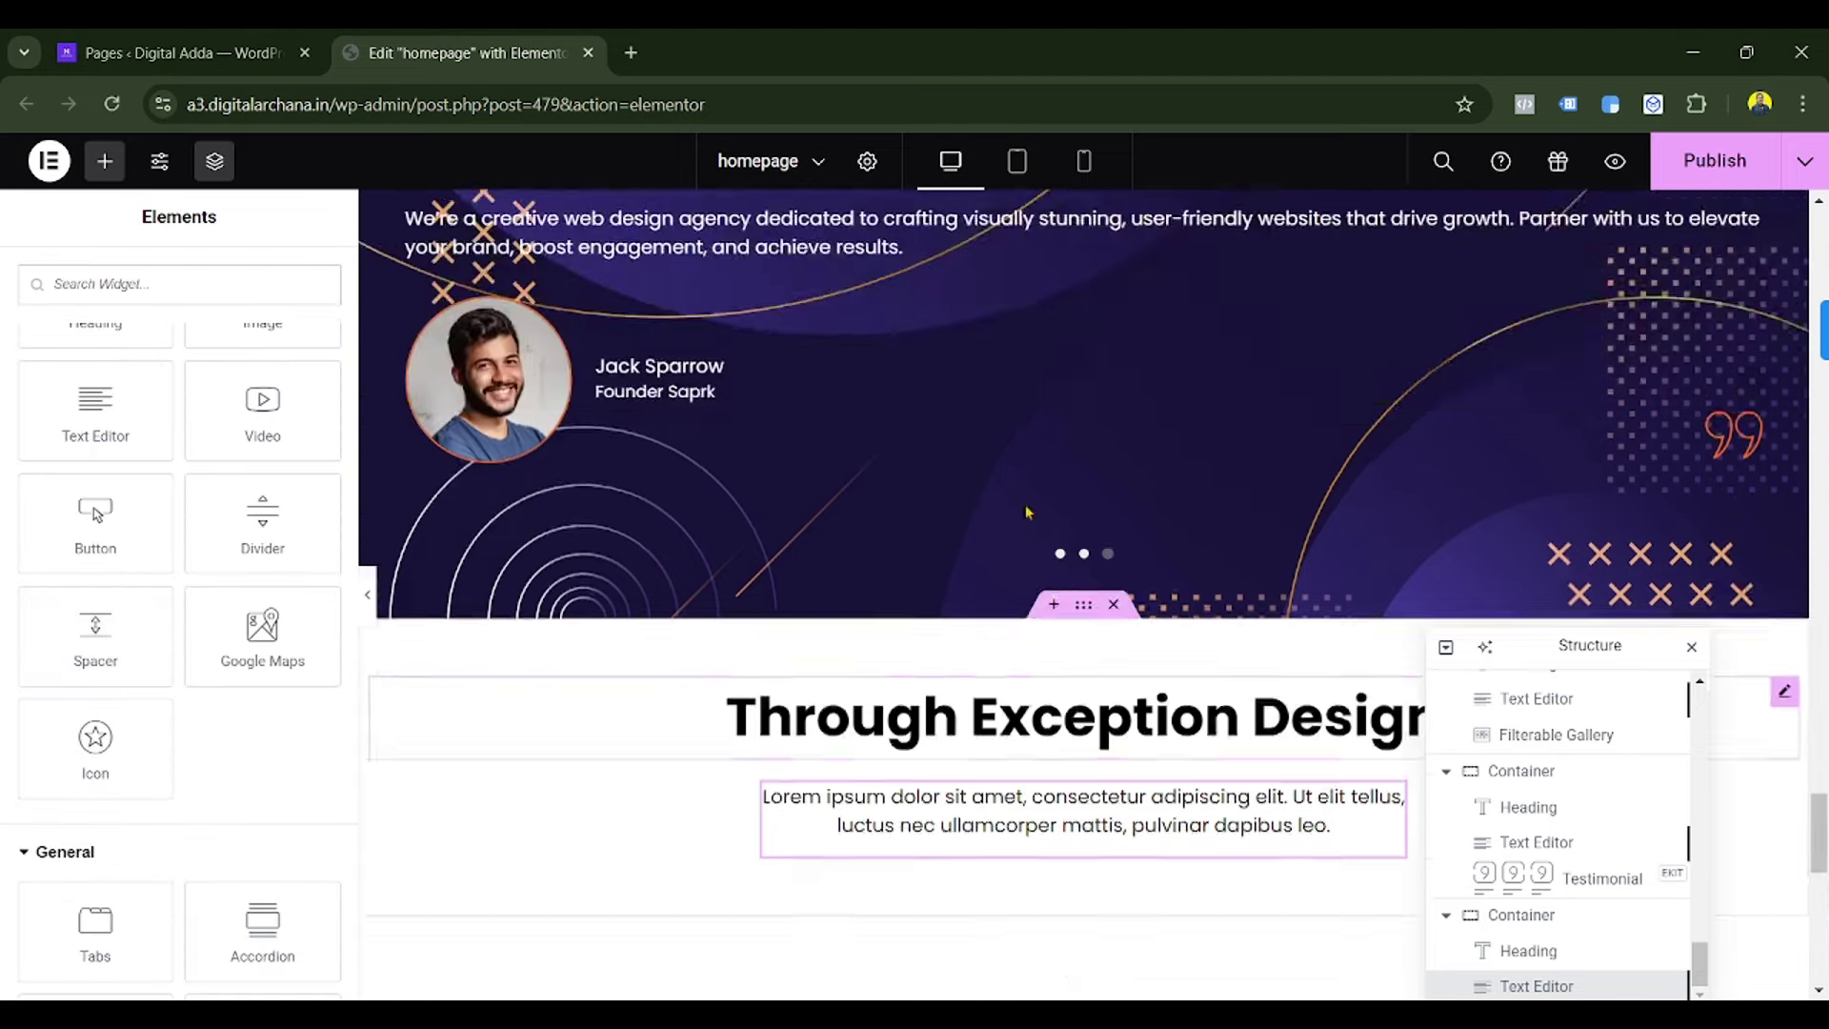
scroll(1031, 512, "up", 10)
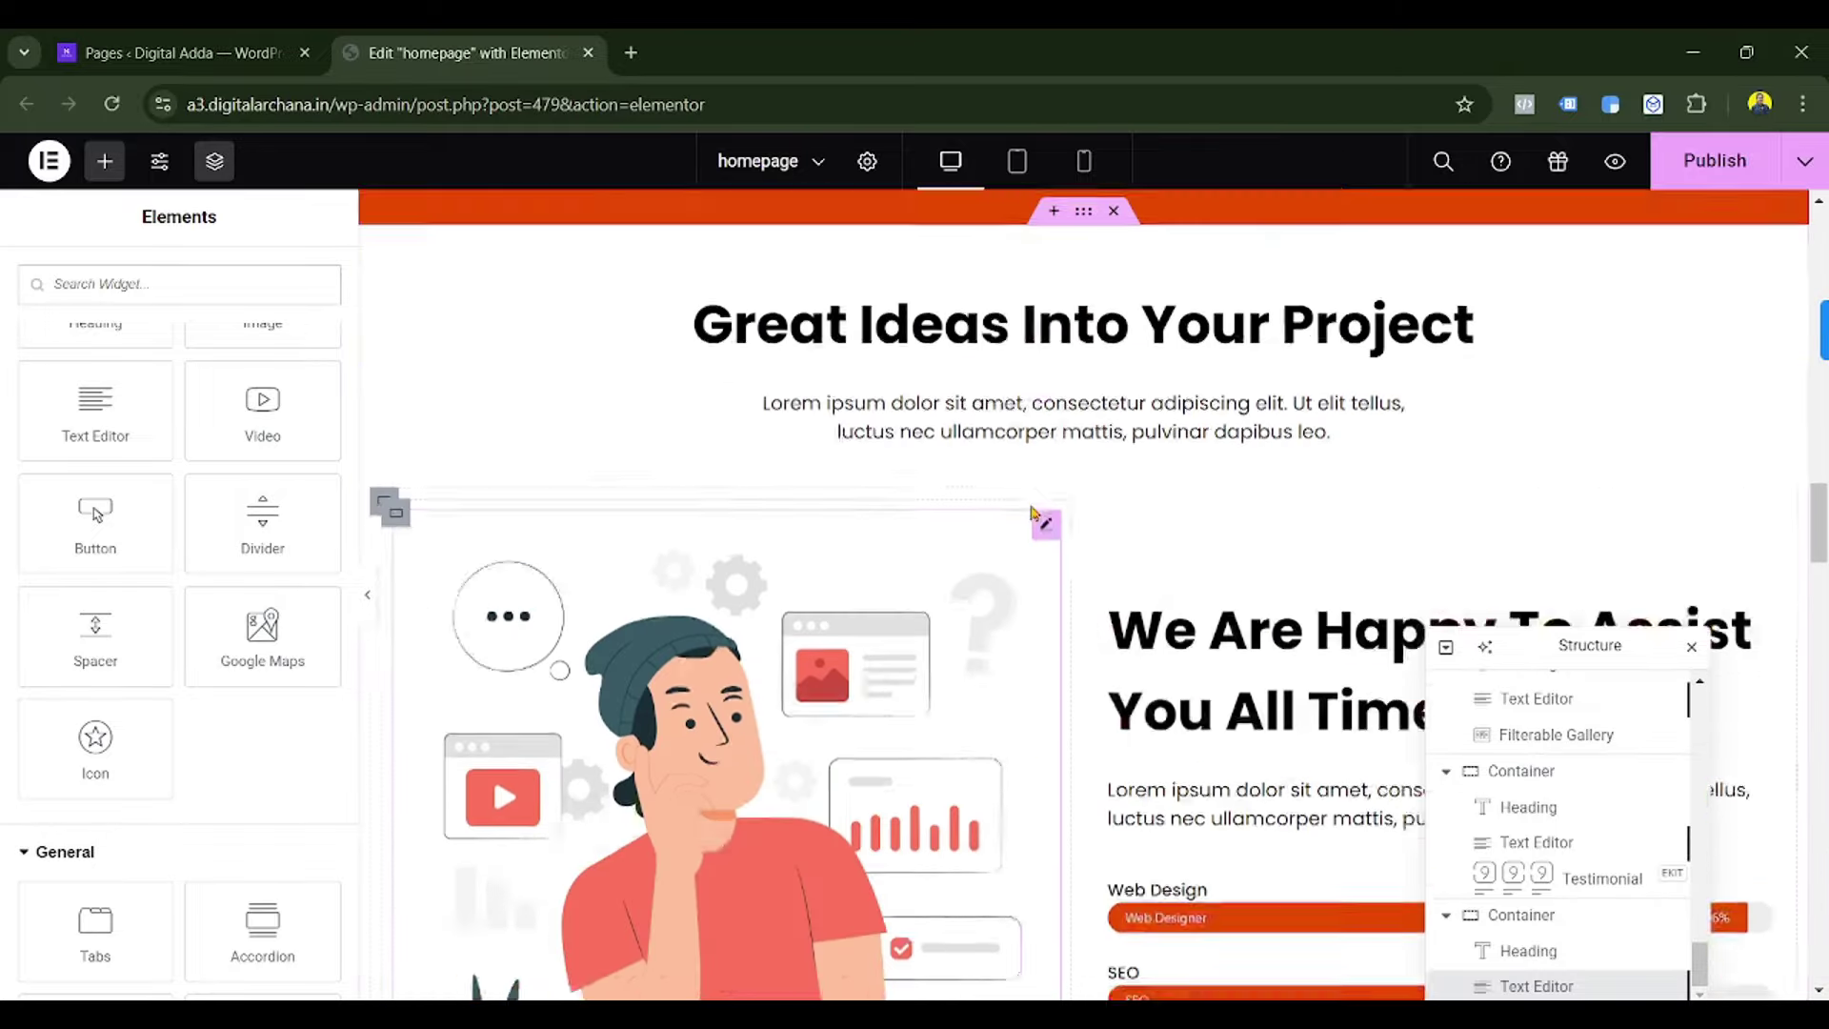
scroll(1034, 512, "up", 12)
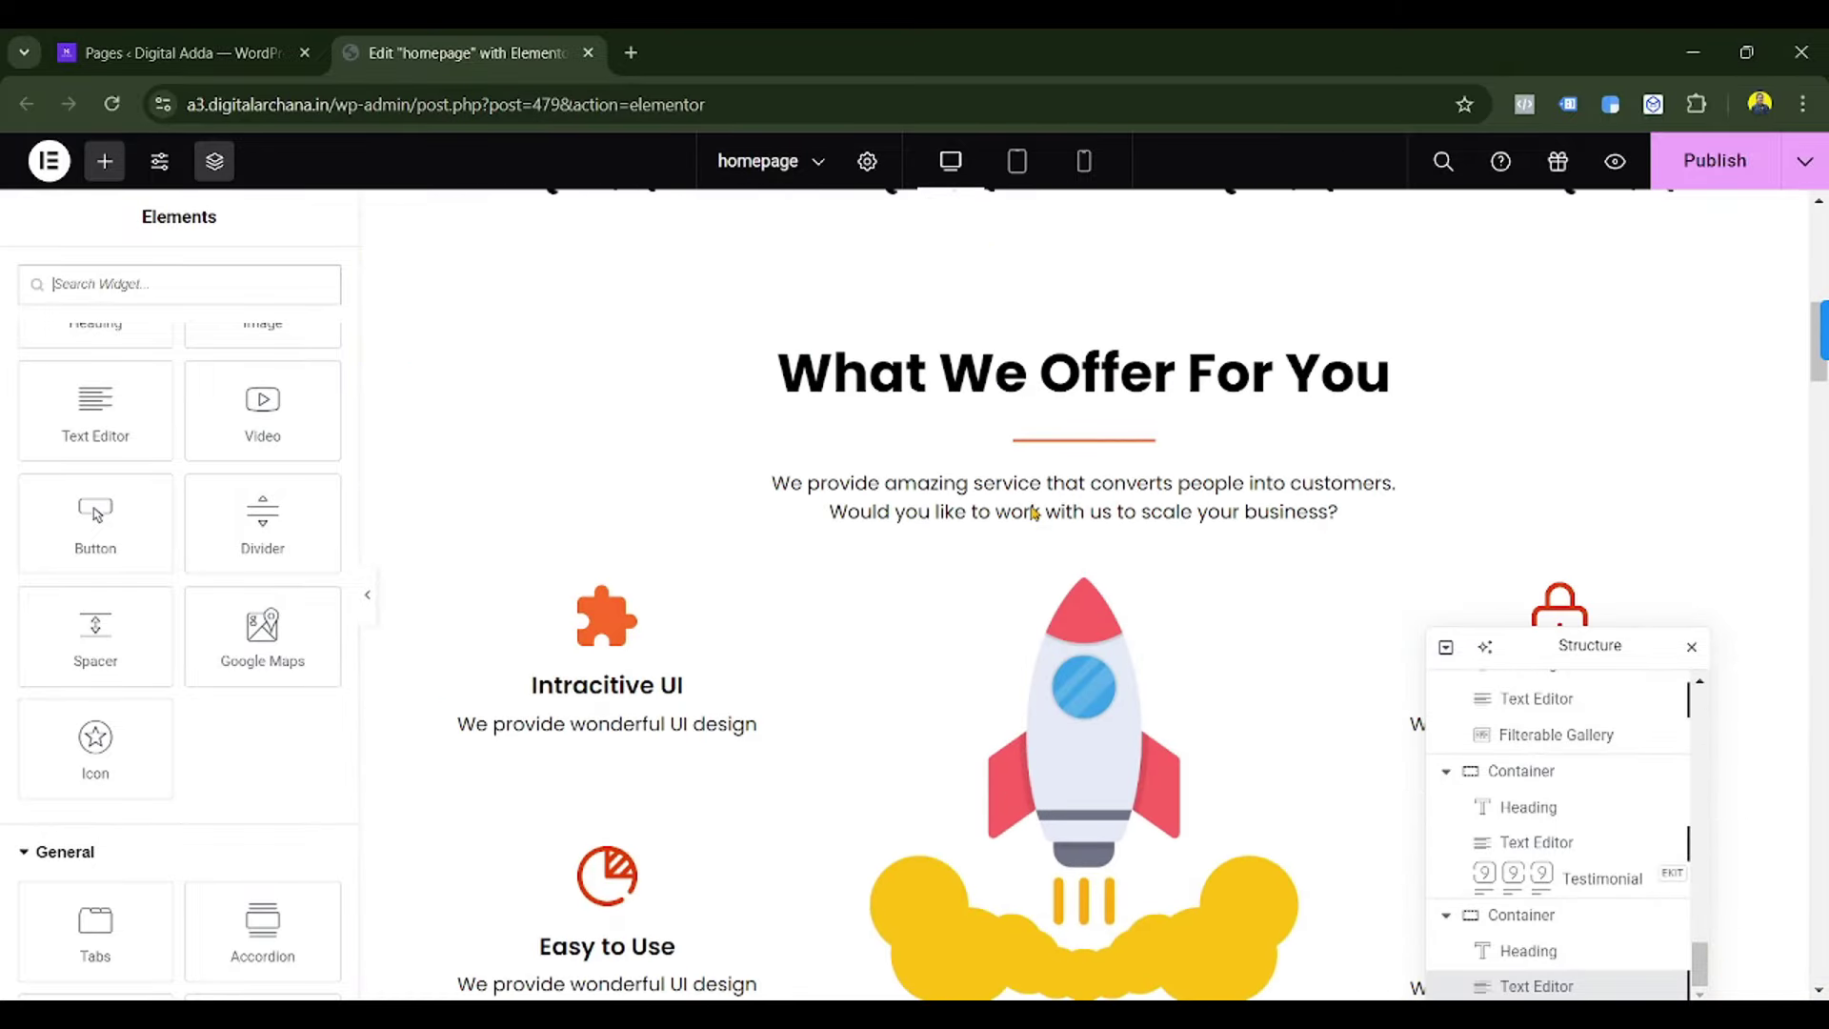
right_click(1057, 442)
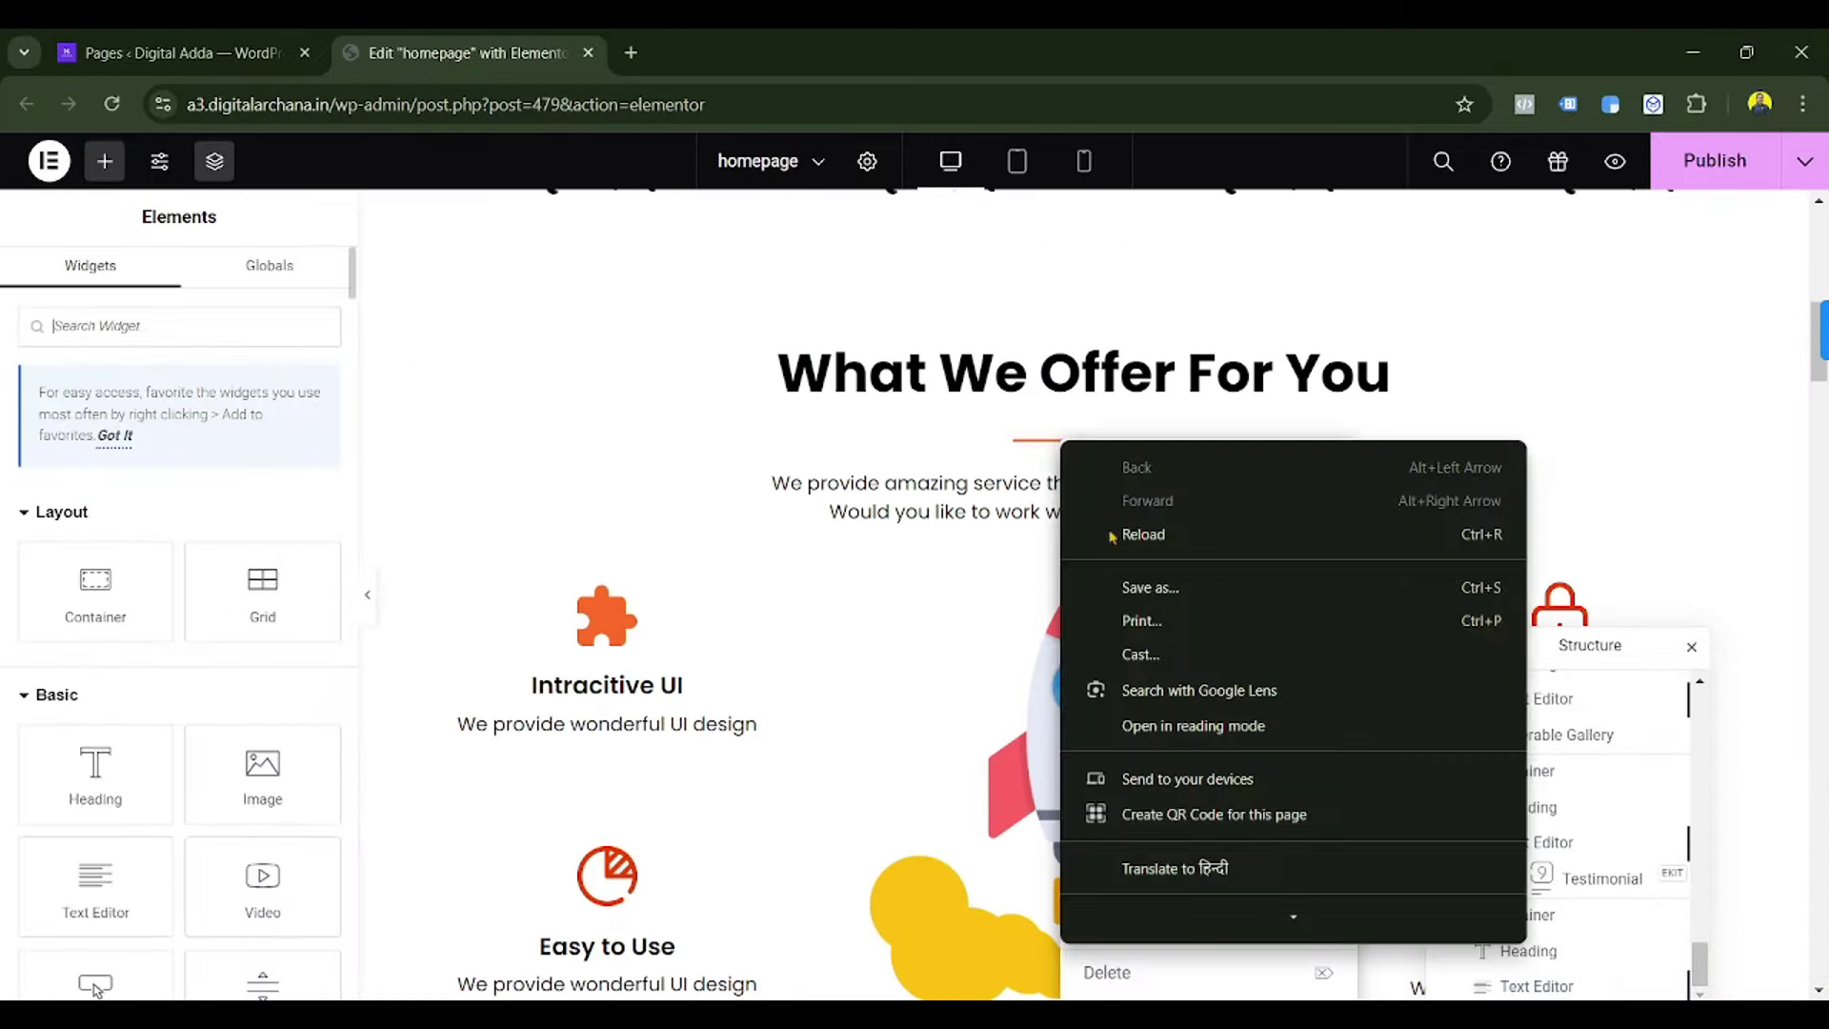
left_click(931, 526)
scroll(930, 527, "down", 15)
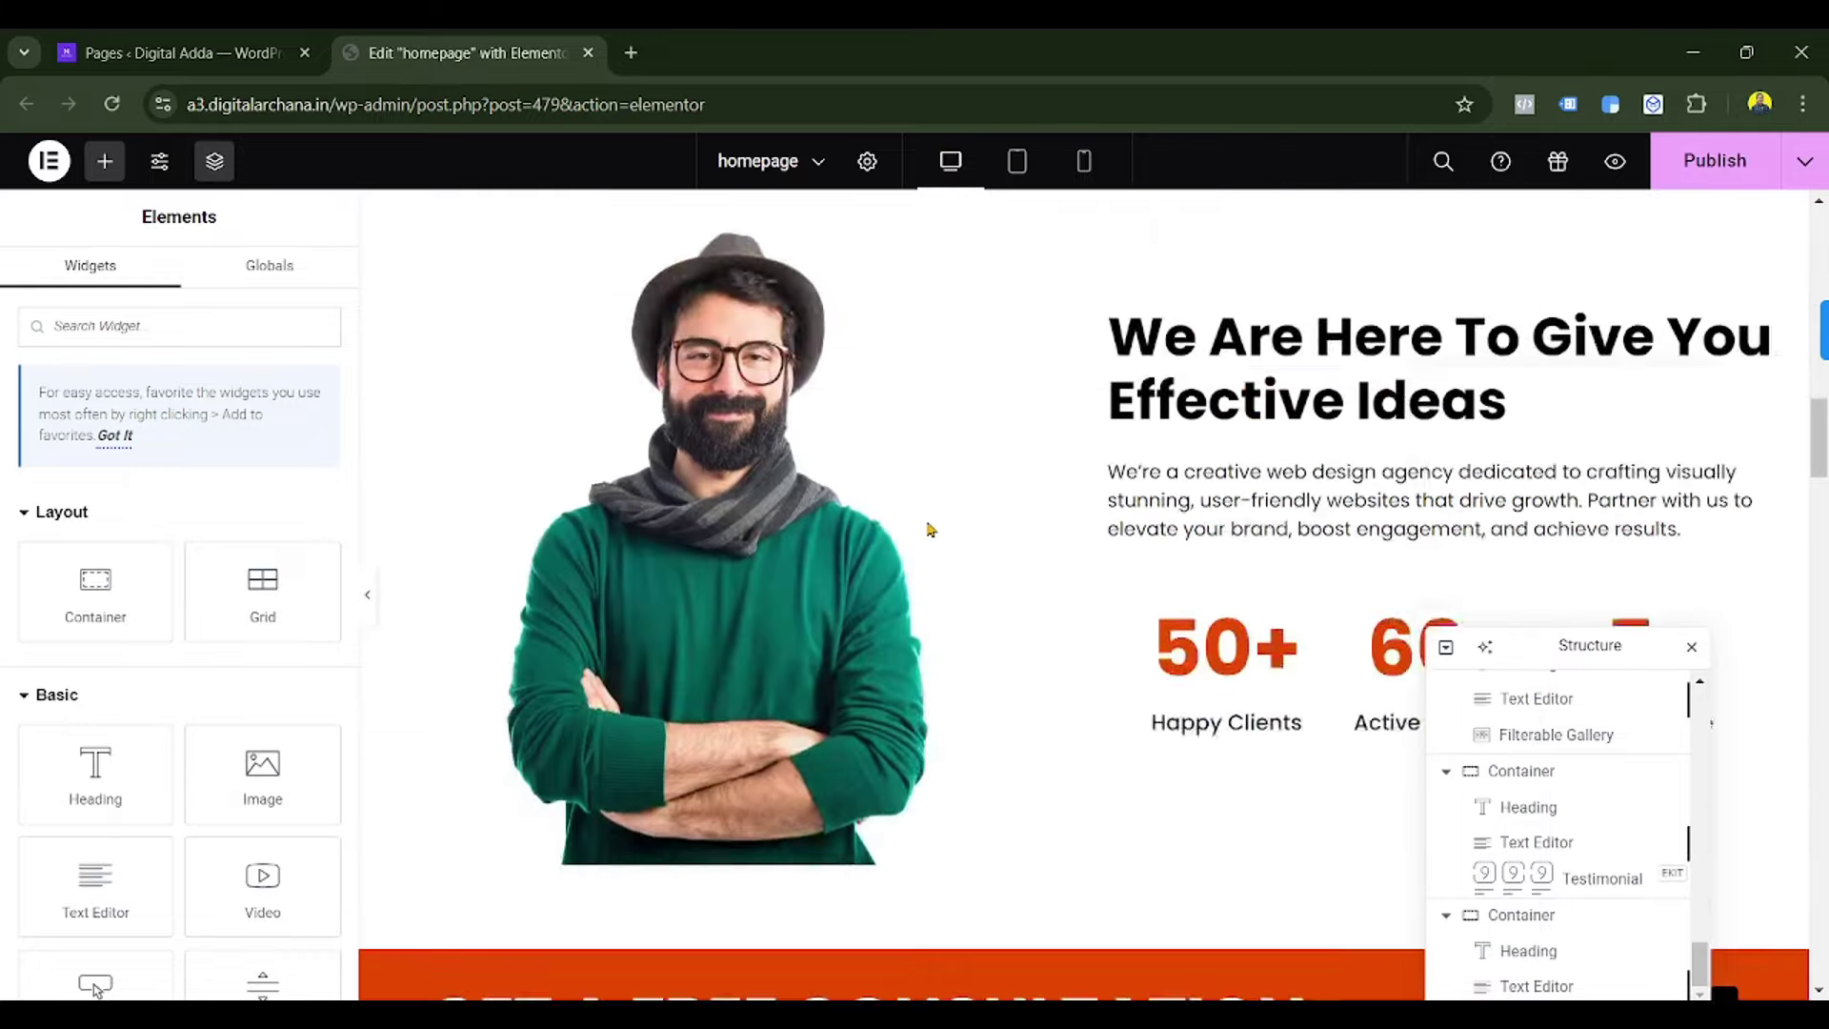
scroll(929, 524, "down", 10)
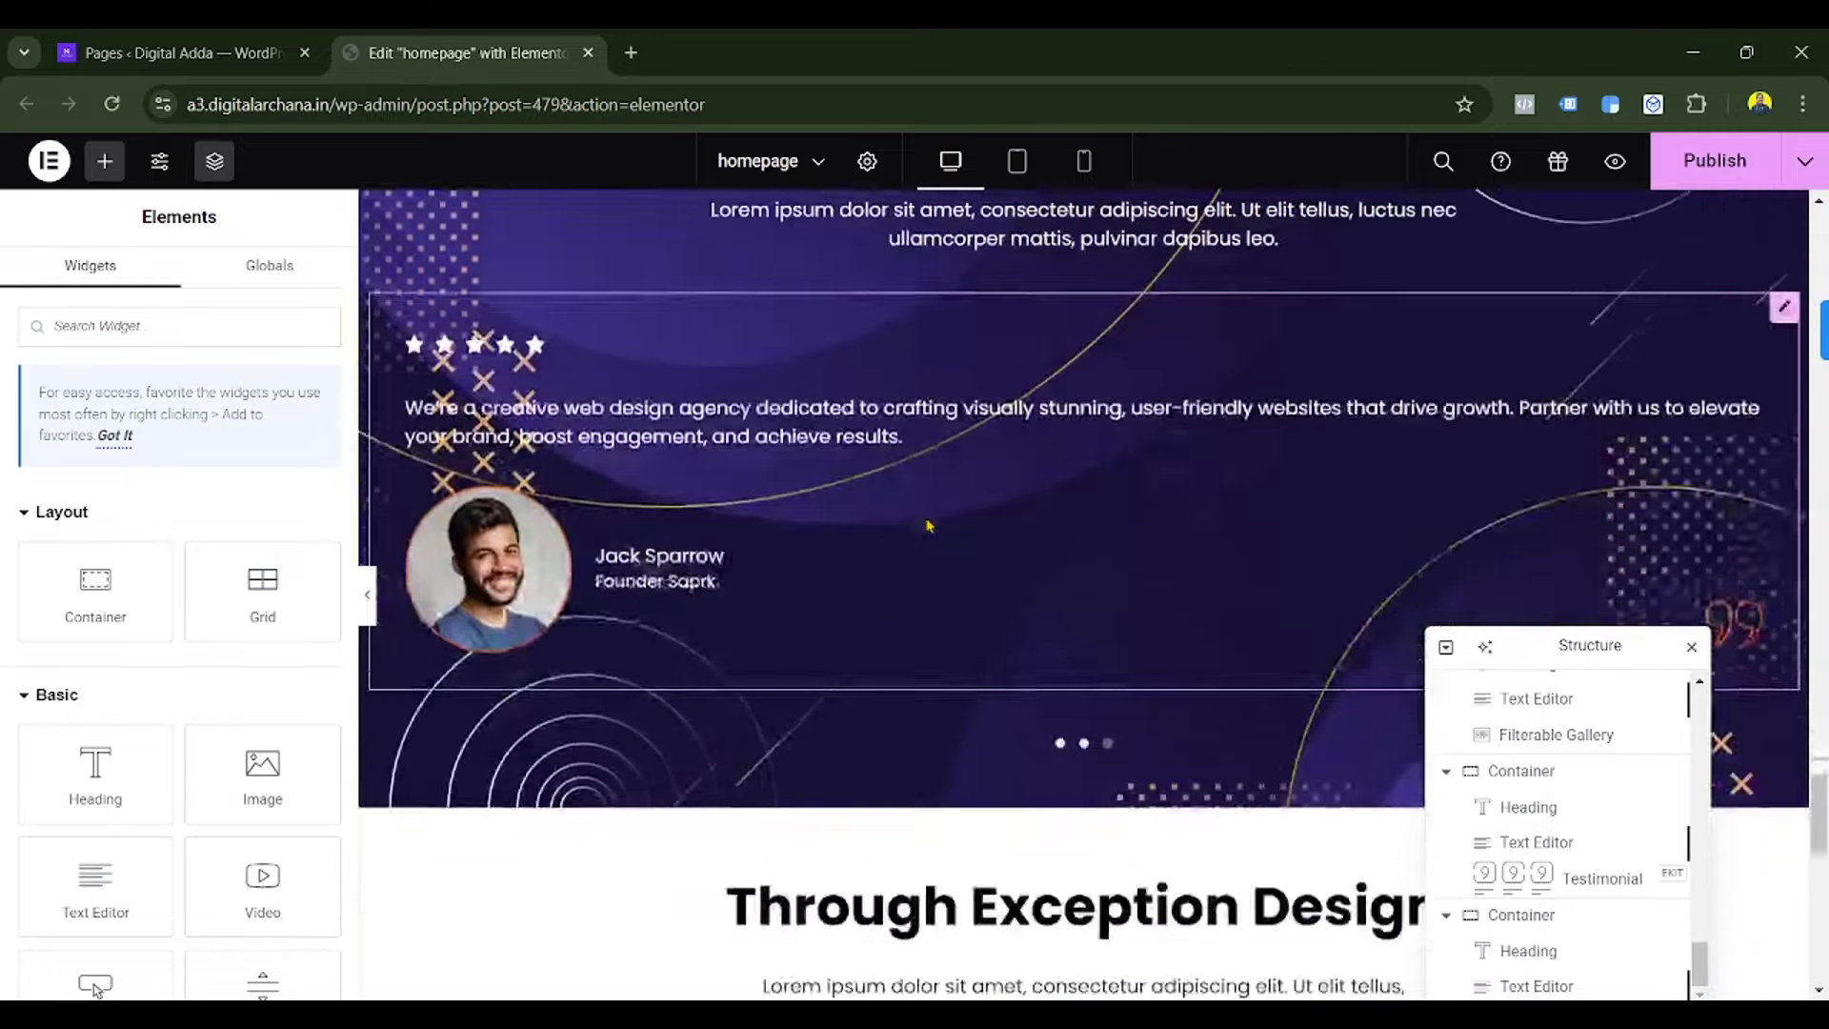
right_click(1032, 484)
right_click(1015, 374)
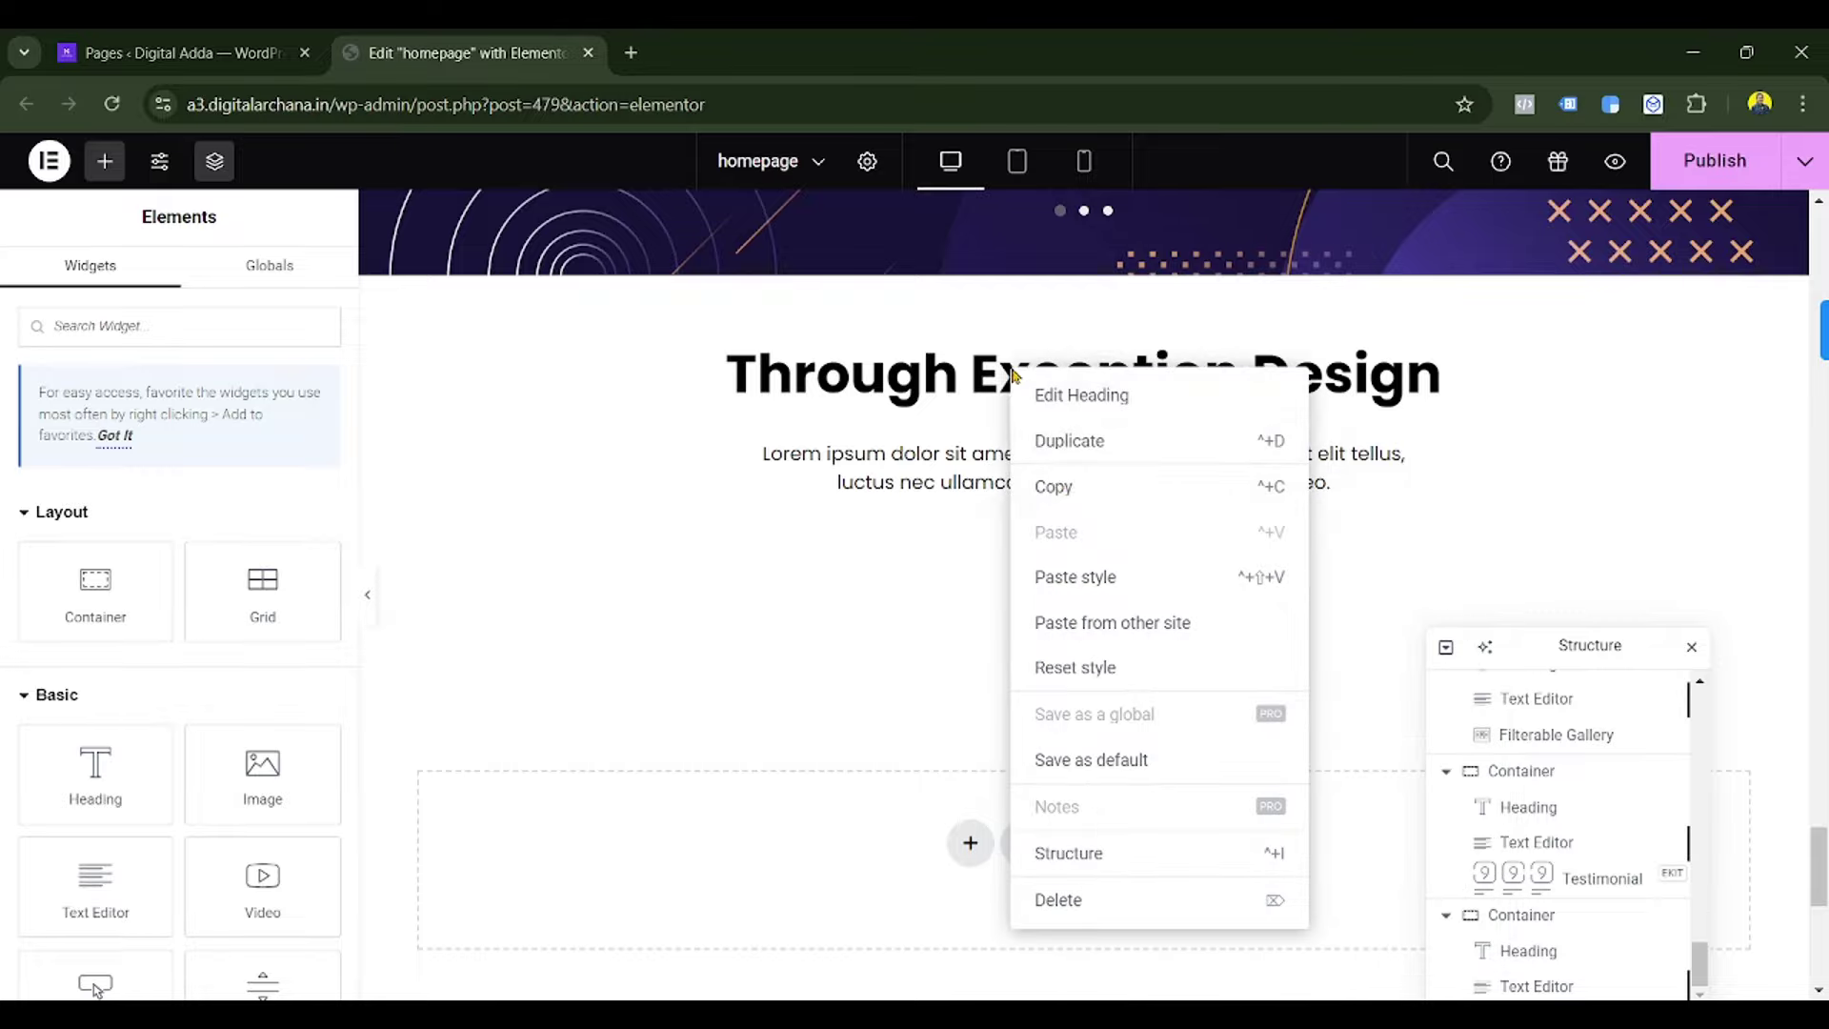
left_click(1056, 484)
Return to the 'Through Exception Design' heading and bring up its element menu.
scroll(971, 472, "up", 15)
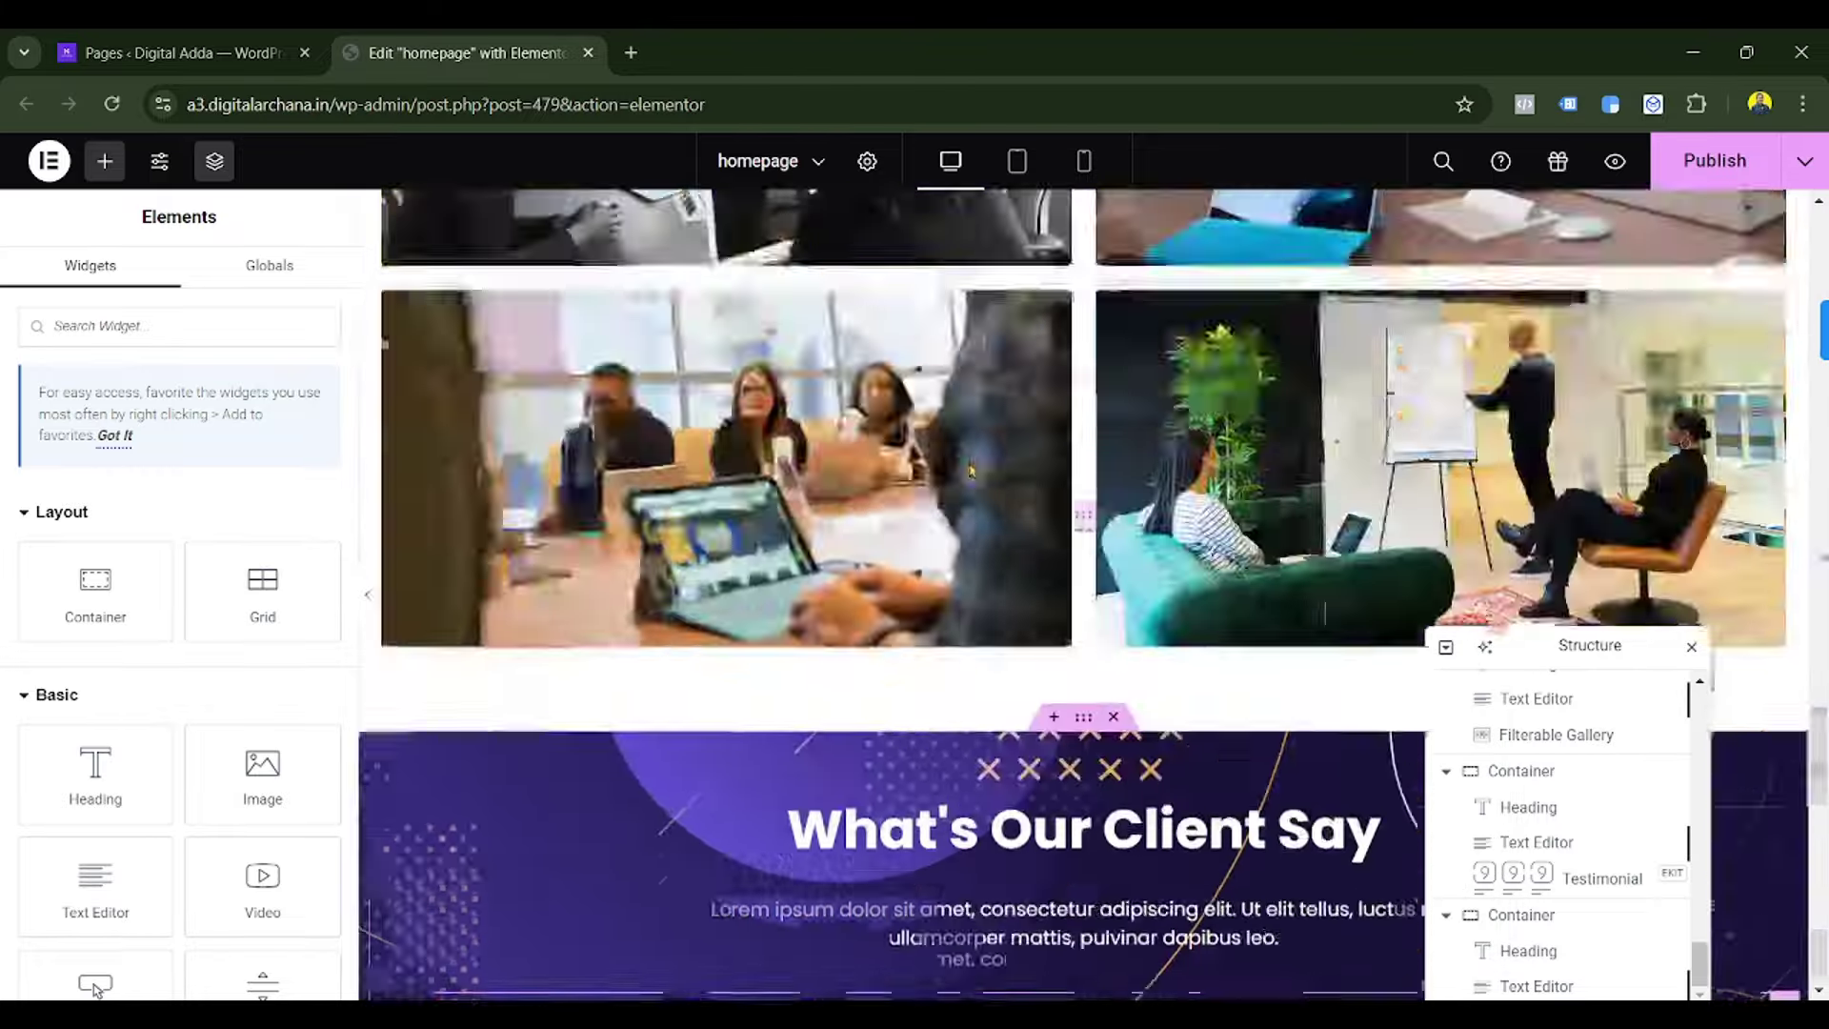
scroll(971, 469, "up", 15)
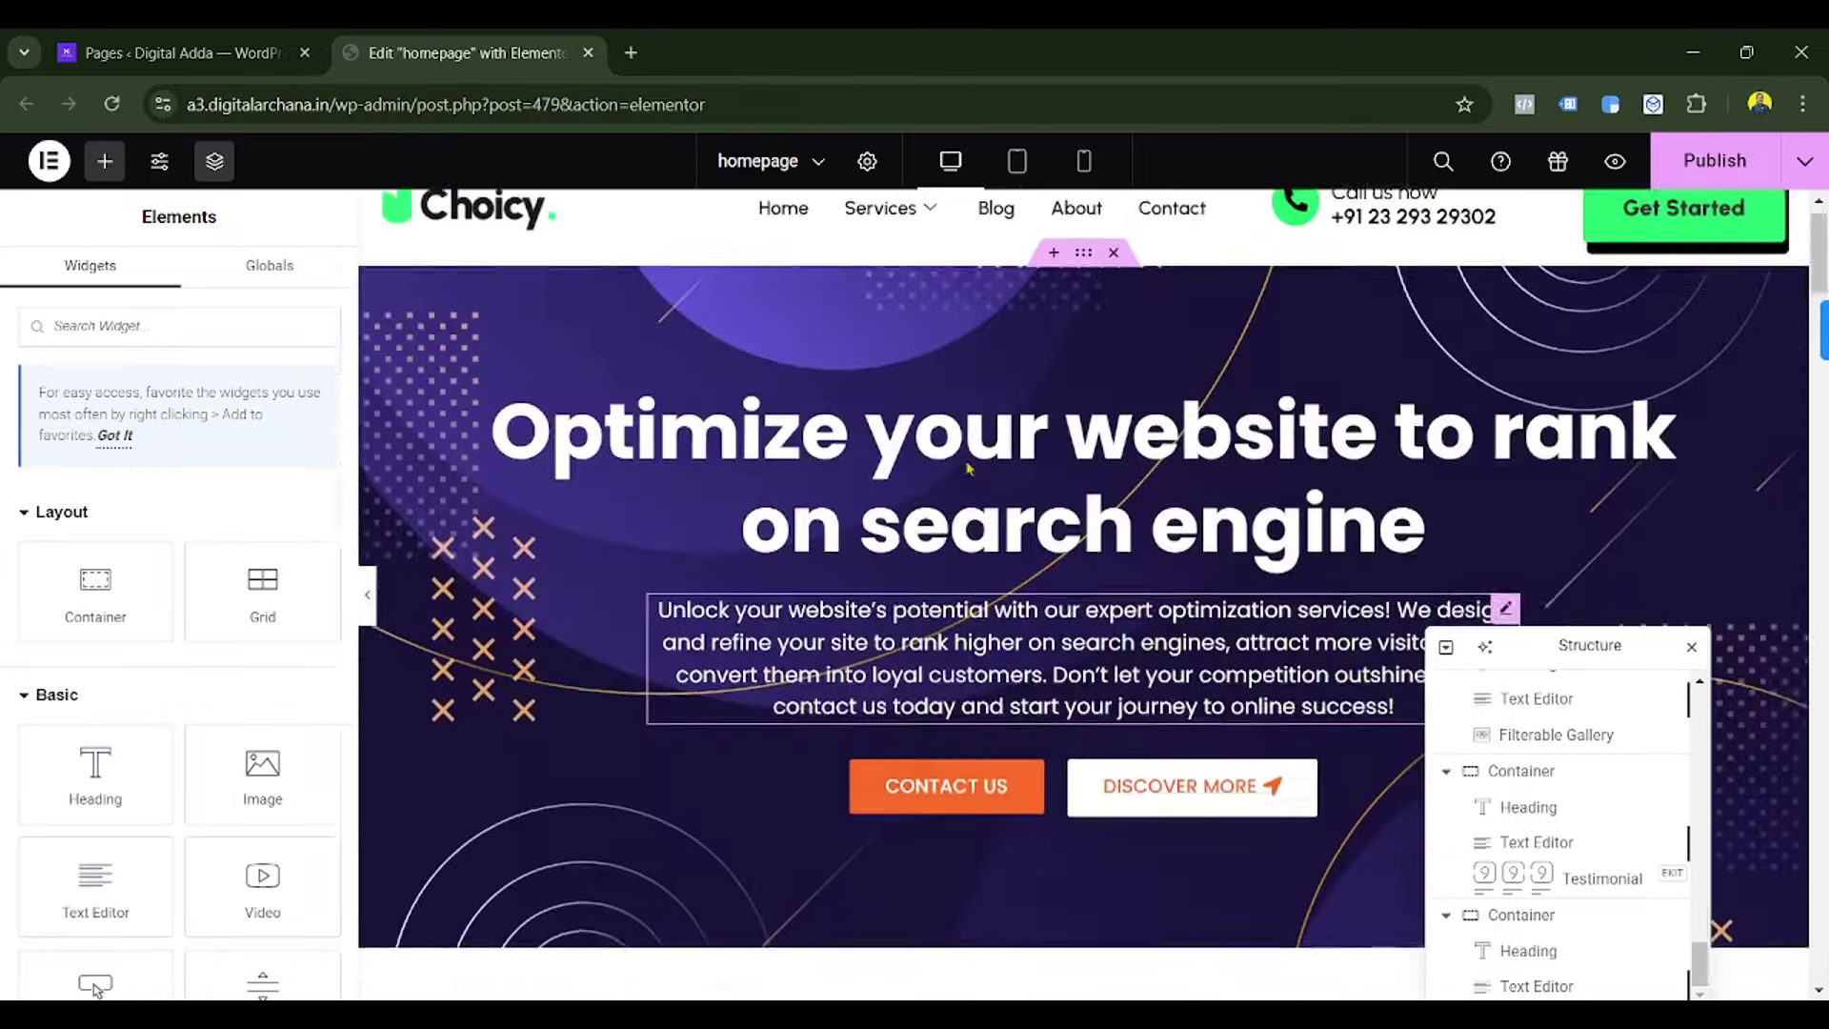
scroll(969, 467, "down", 15)
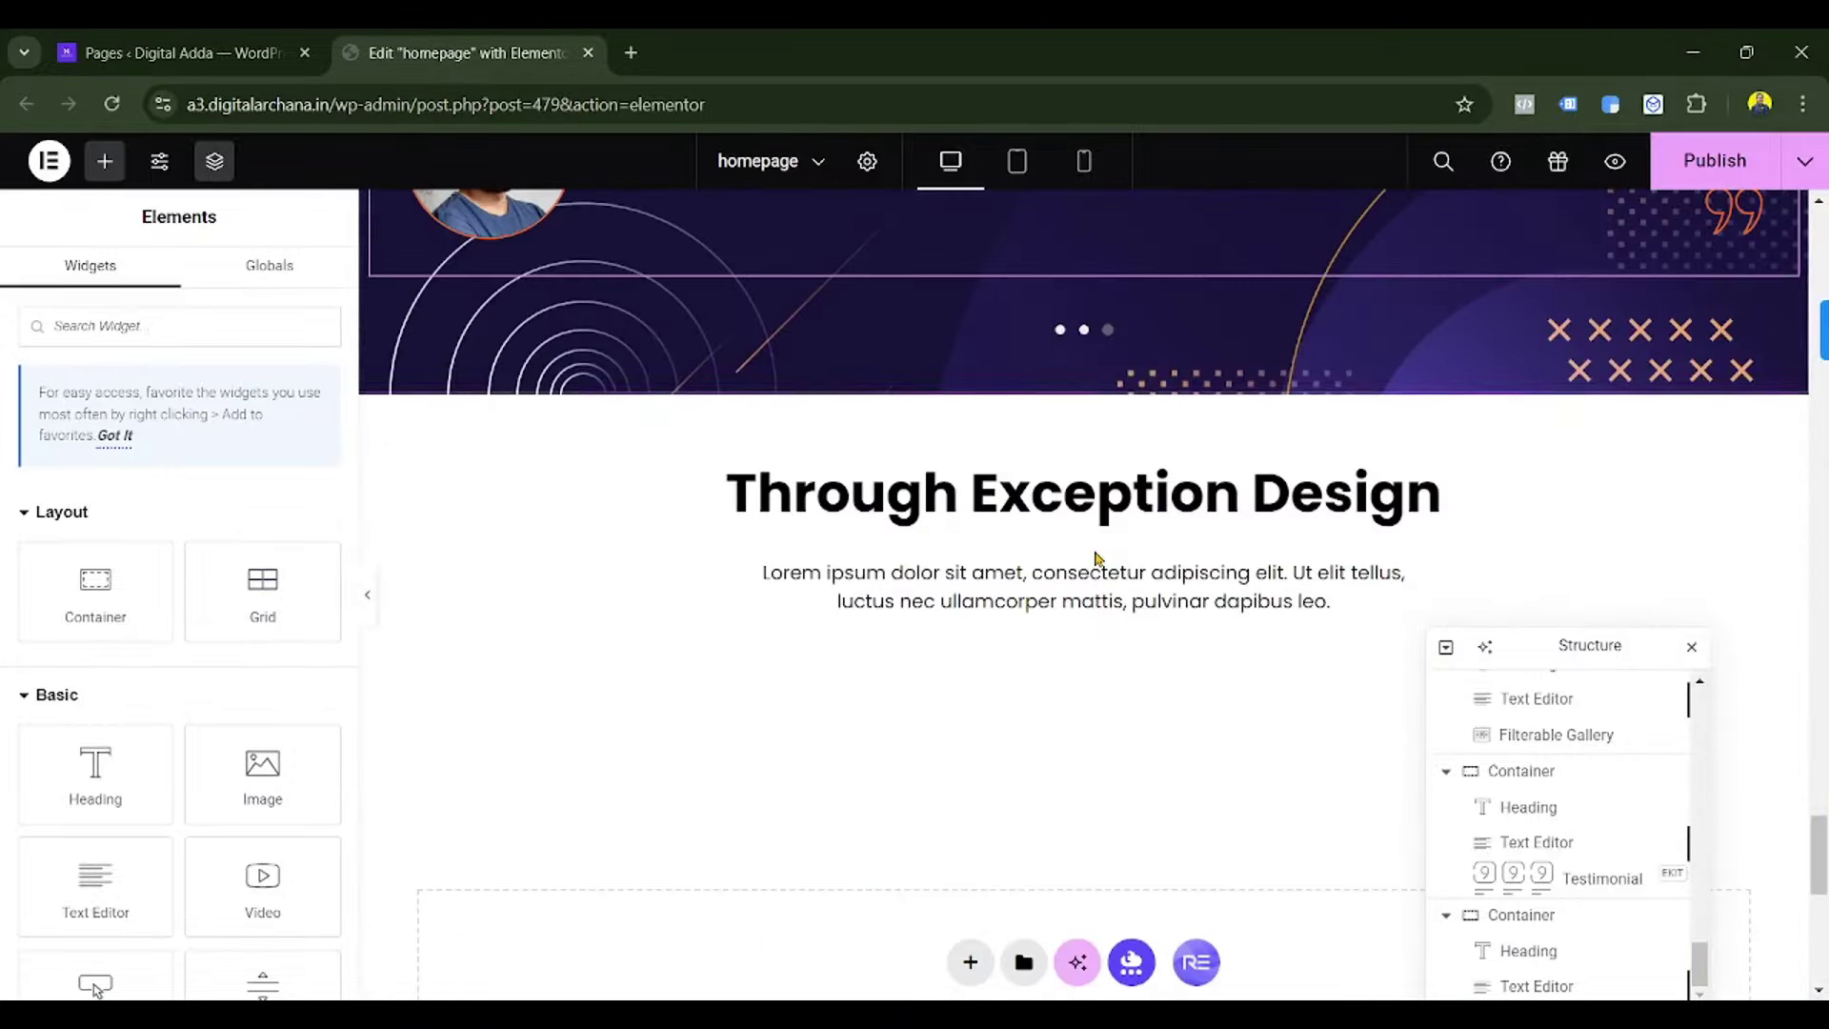
right_click(1086, 562)
Paste the divider under the heading and add a new container below the paragraph.
key("Escape")
key("ctrl+v")
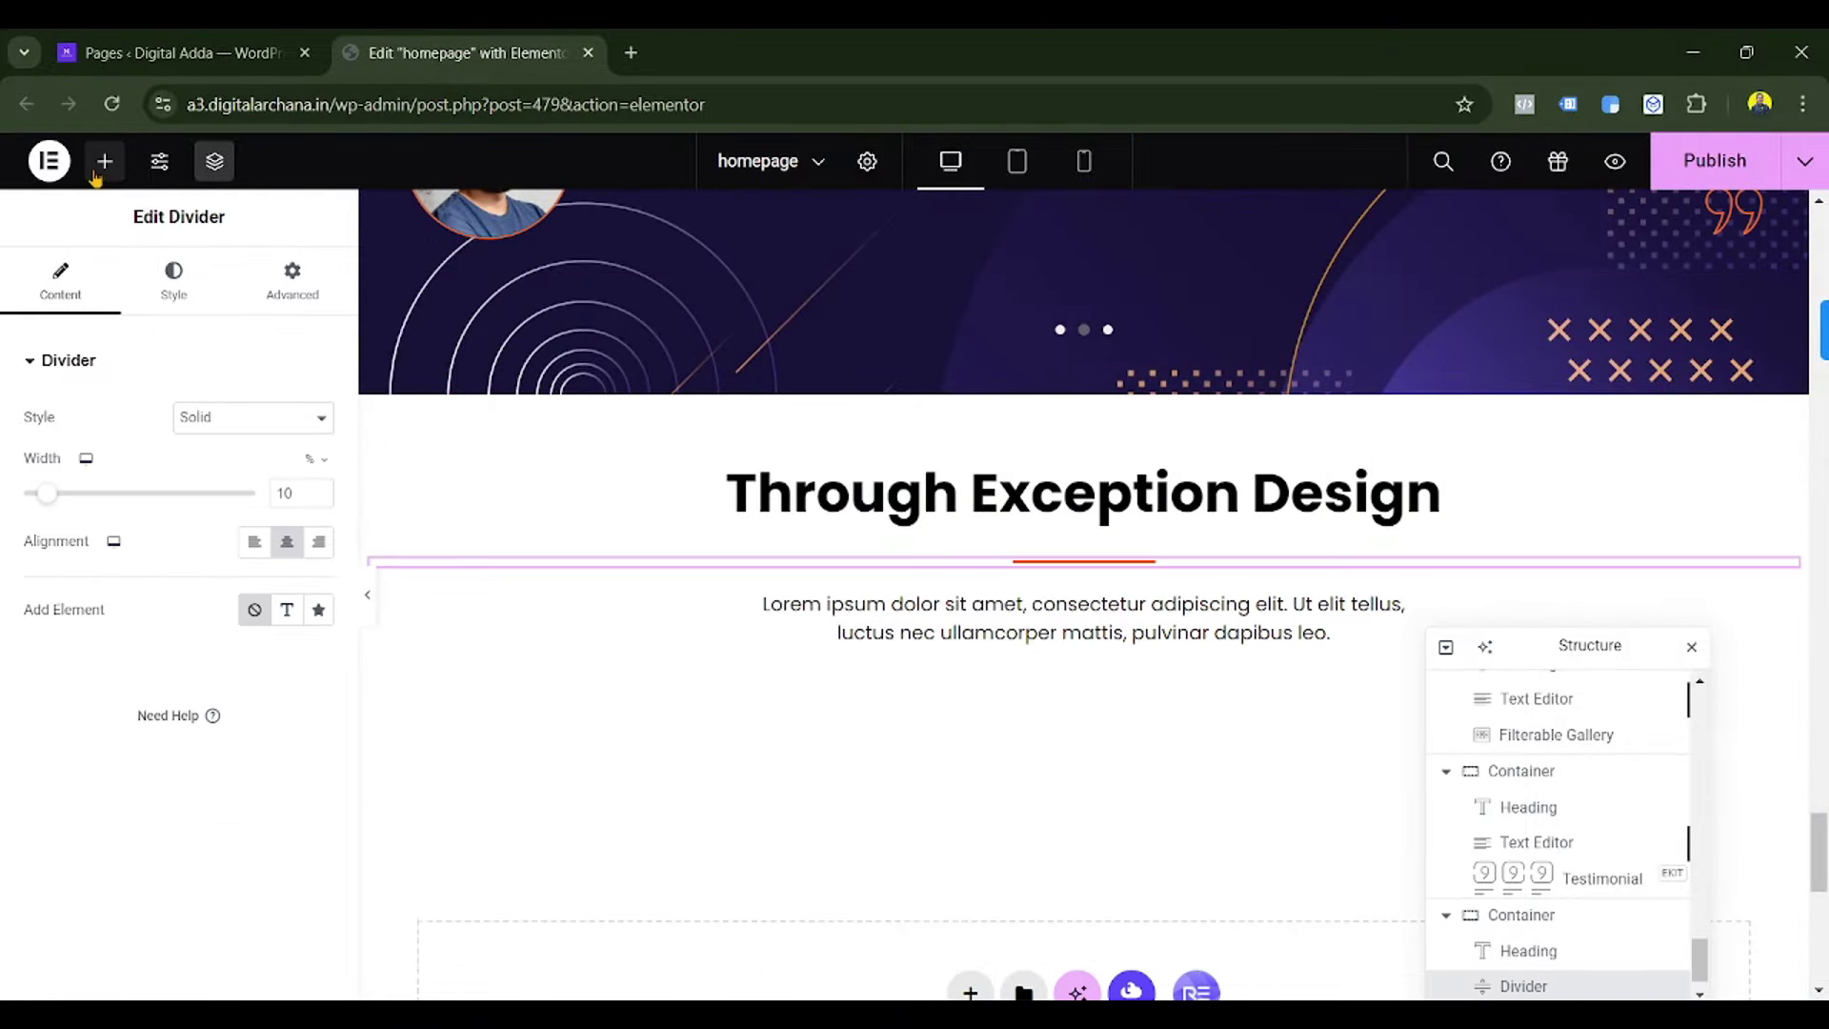
left_click(101, 170)
left_click_drag(76, 615, 967, 648)
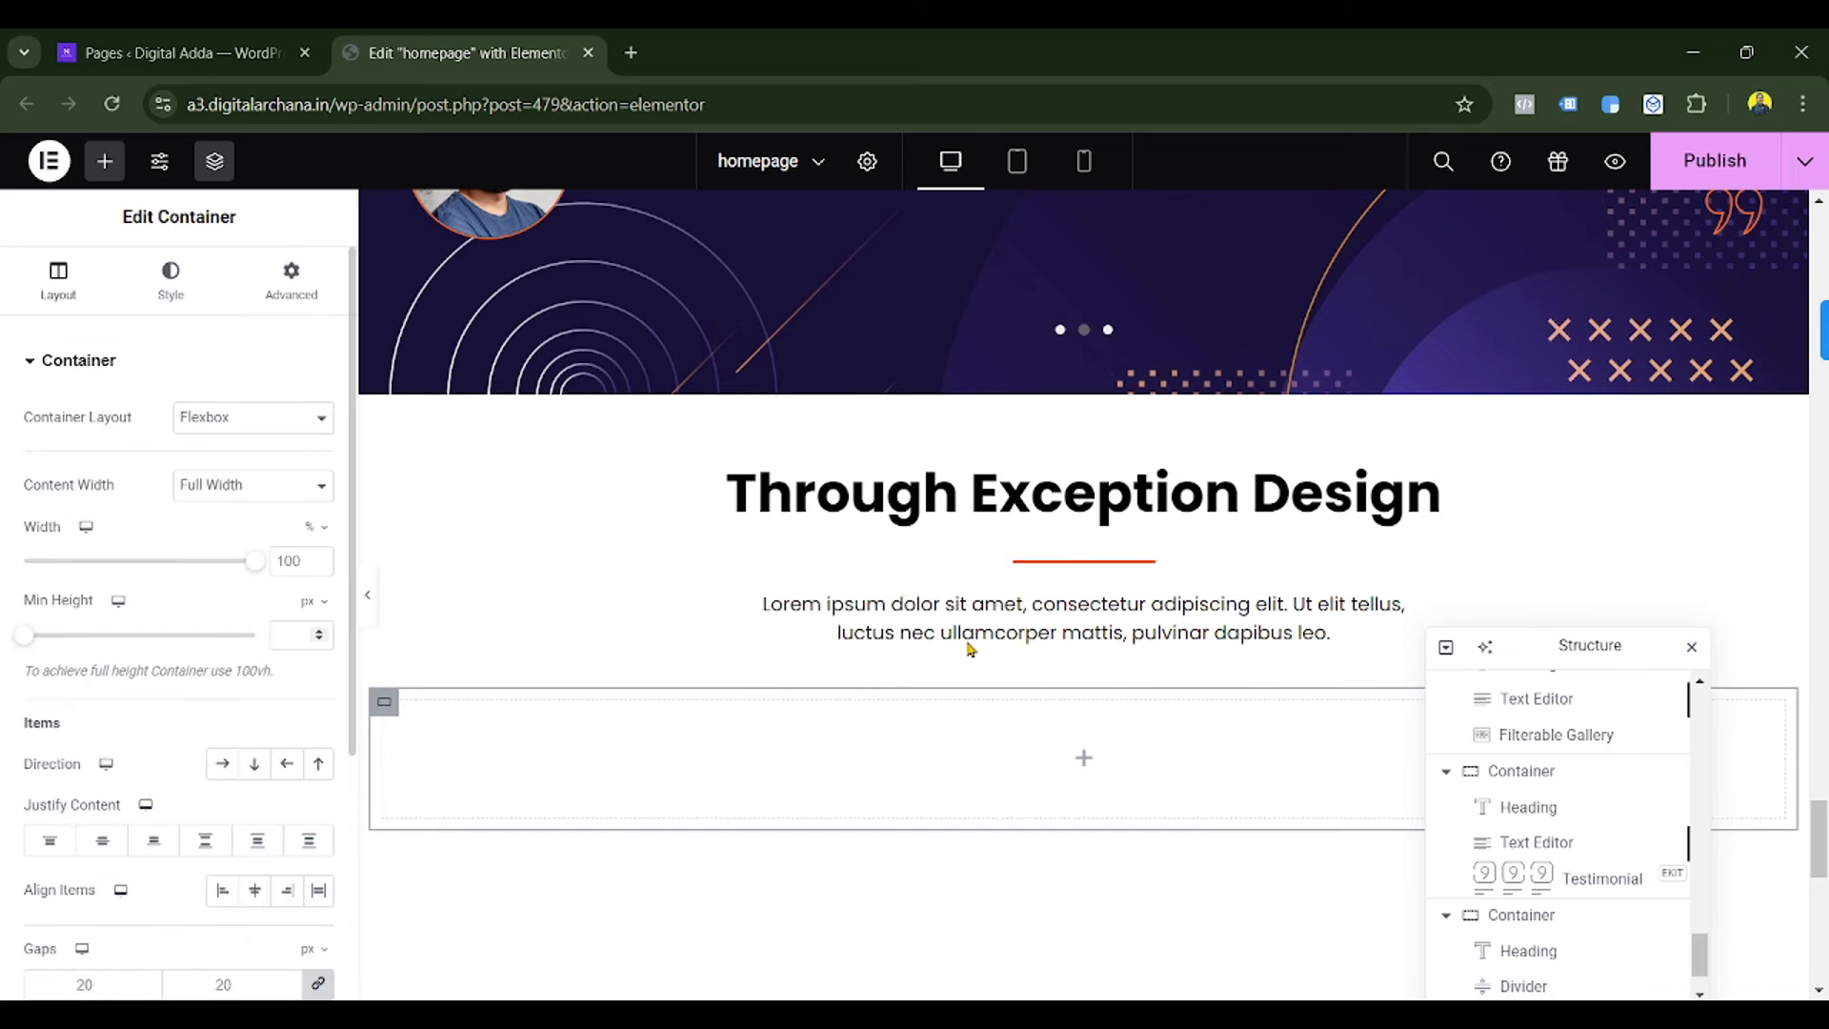
Nest a container inside the new section and add a second empty container after it.
left_click(105, 161)
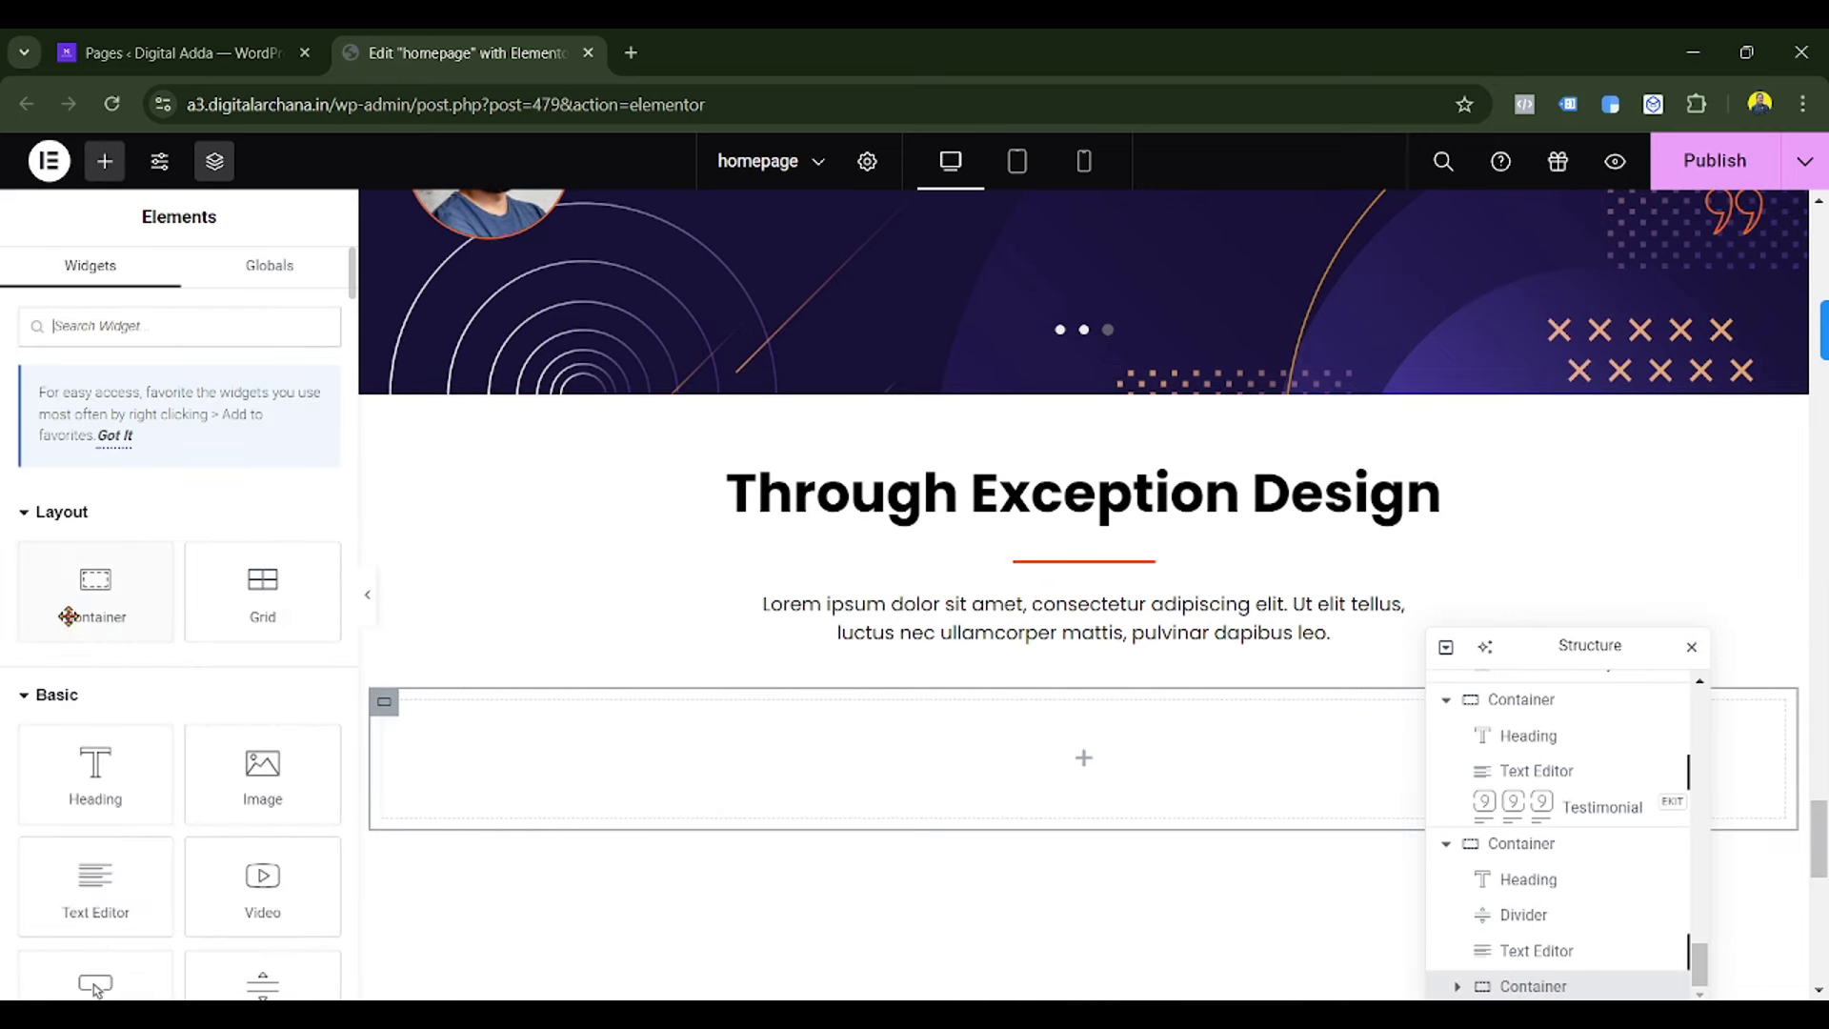
left_click_drag(69, 600, 661, 787)
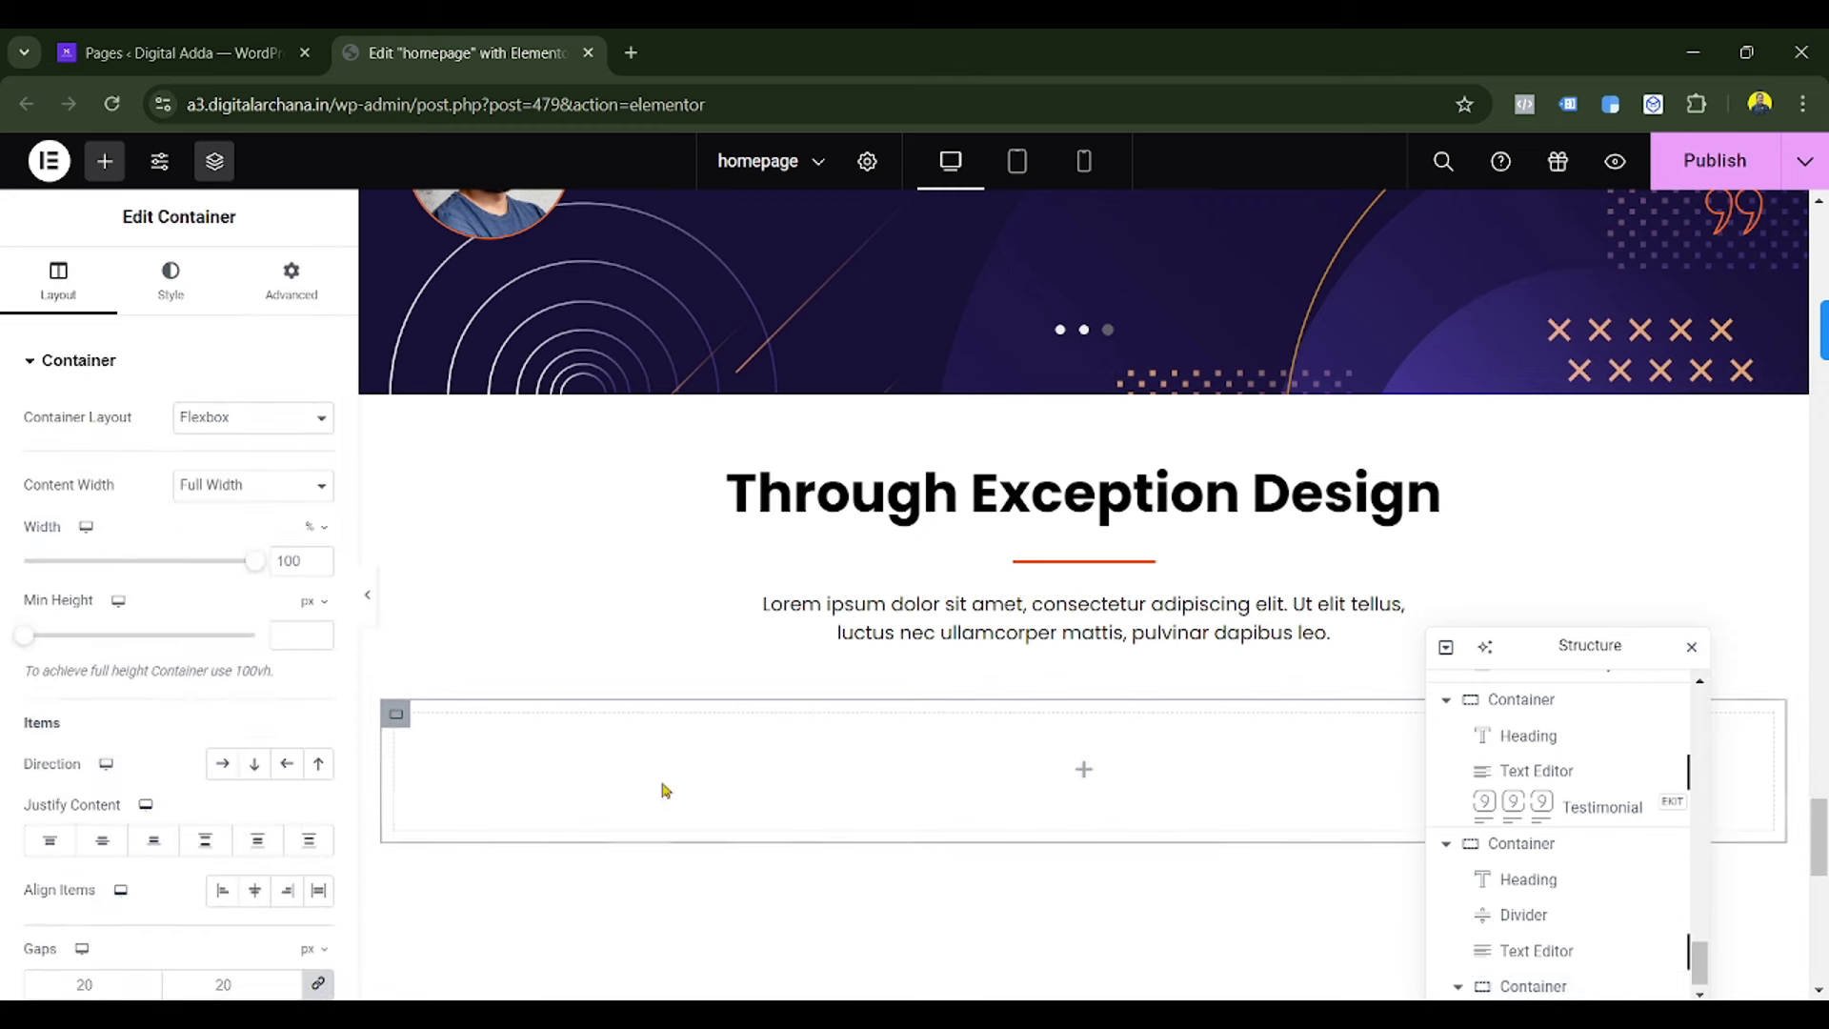
right_click(397, 722)
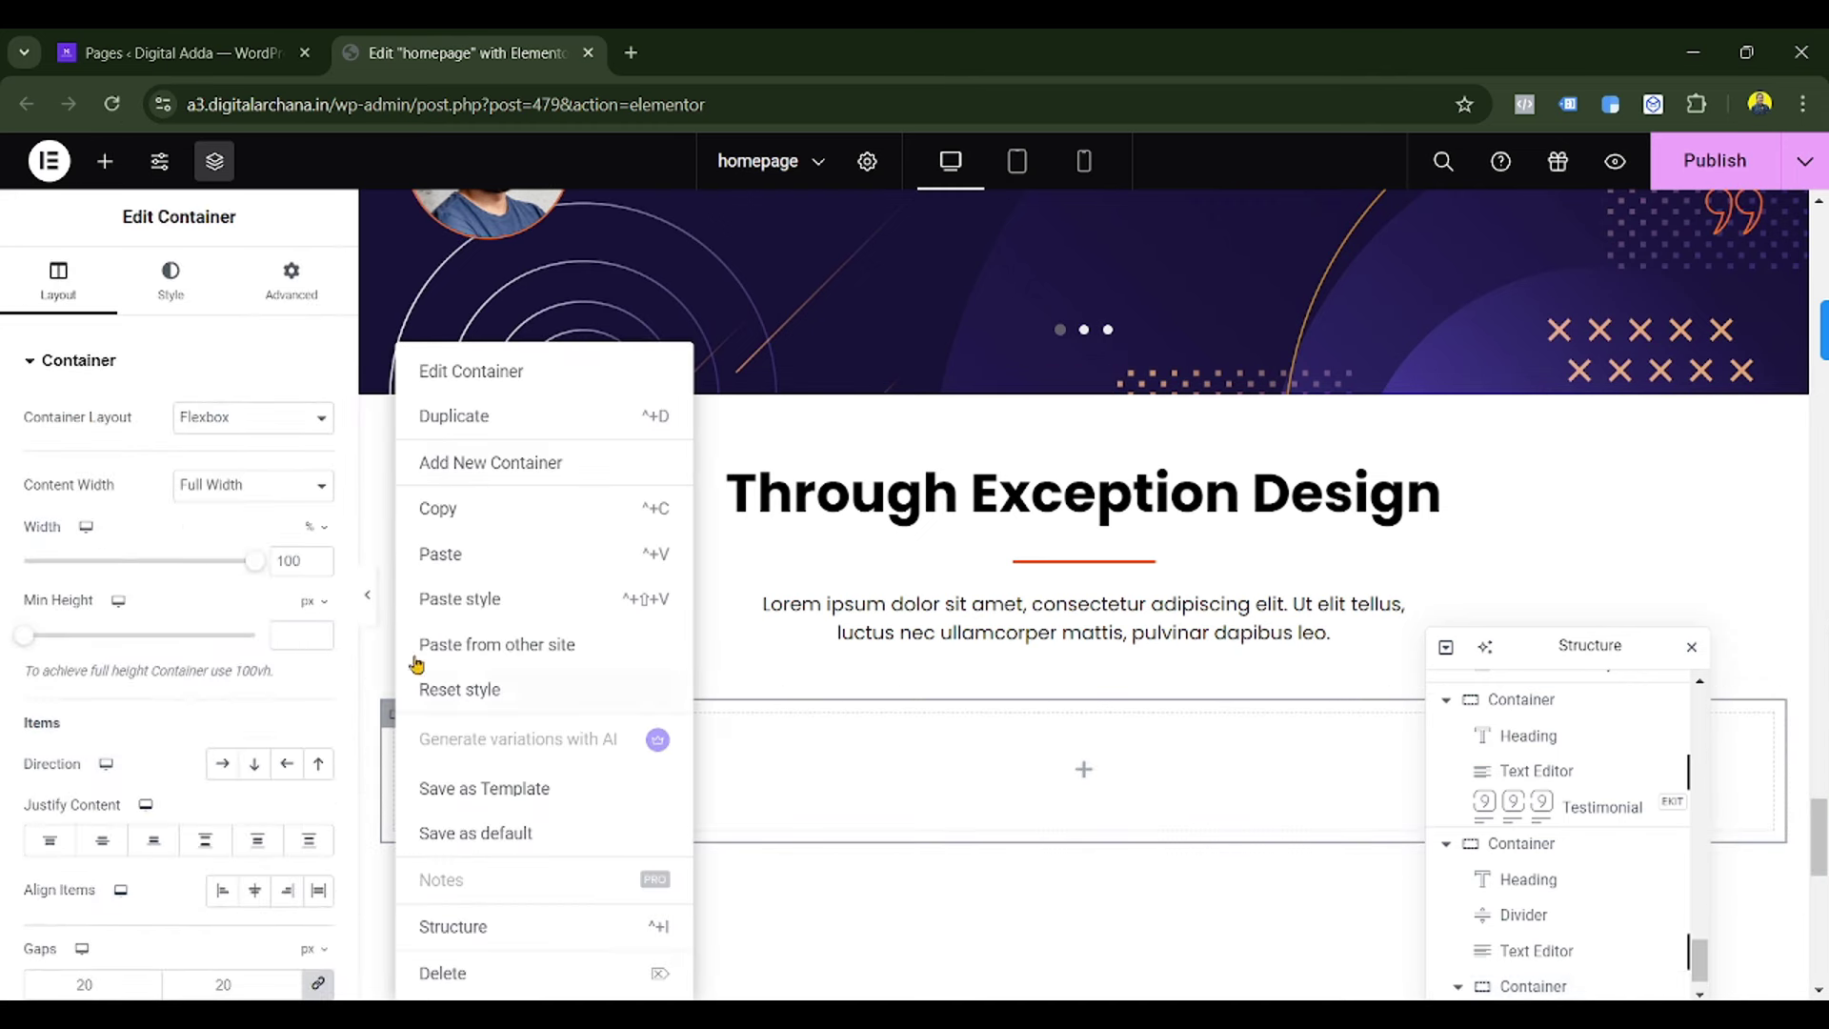
left_click(500, 486)
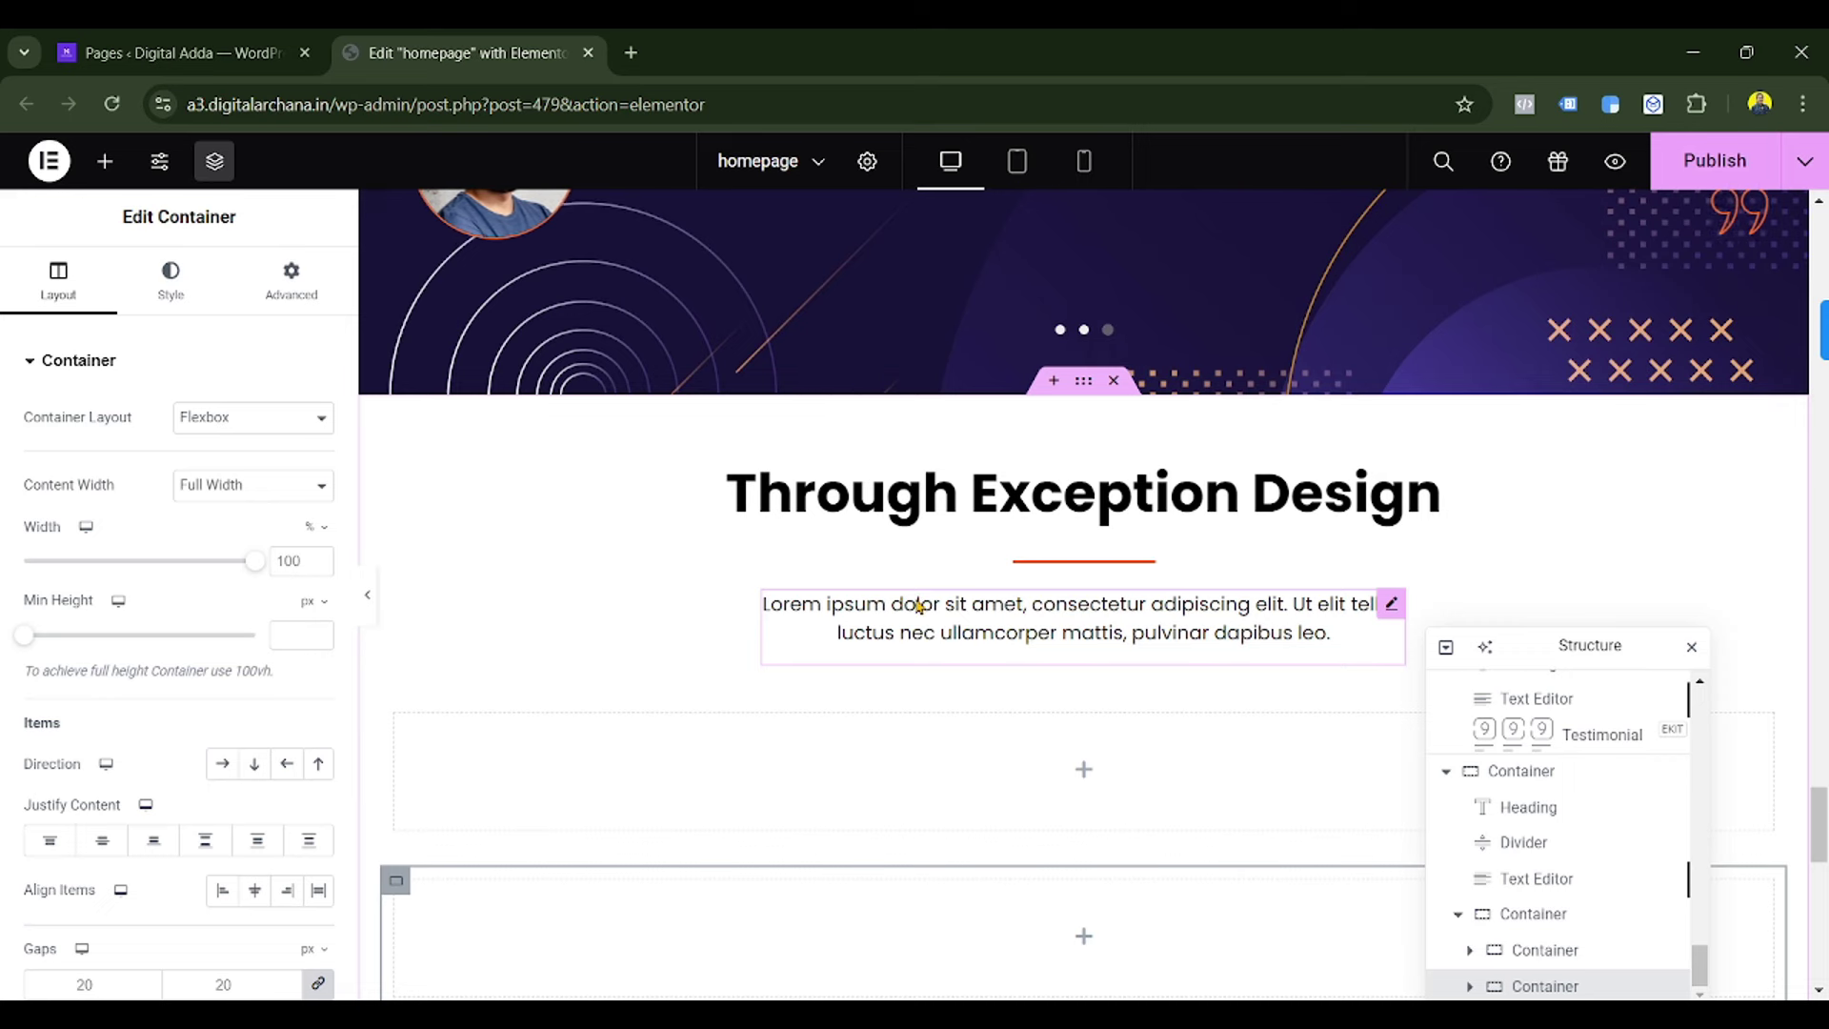
Set the outer container's direction to Row so the two inner containers sit side by side.
scroll(919, 610, "down", 2)
scroll(920, 613, "down", 1)
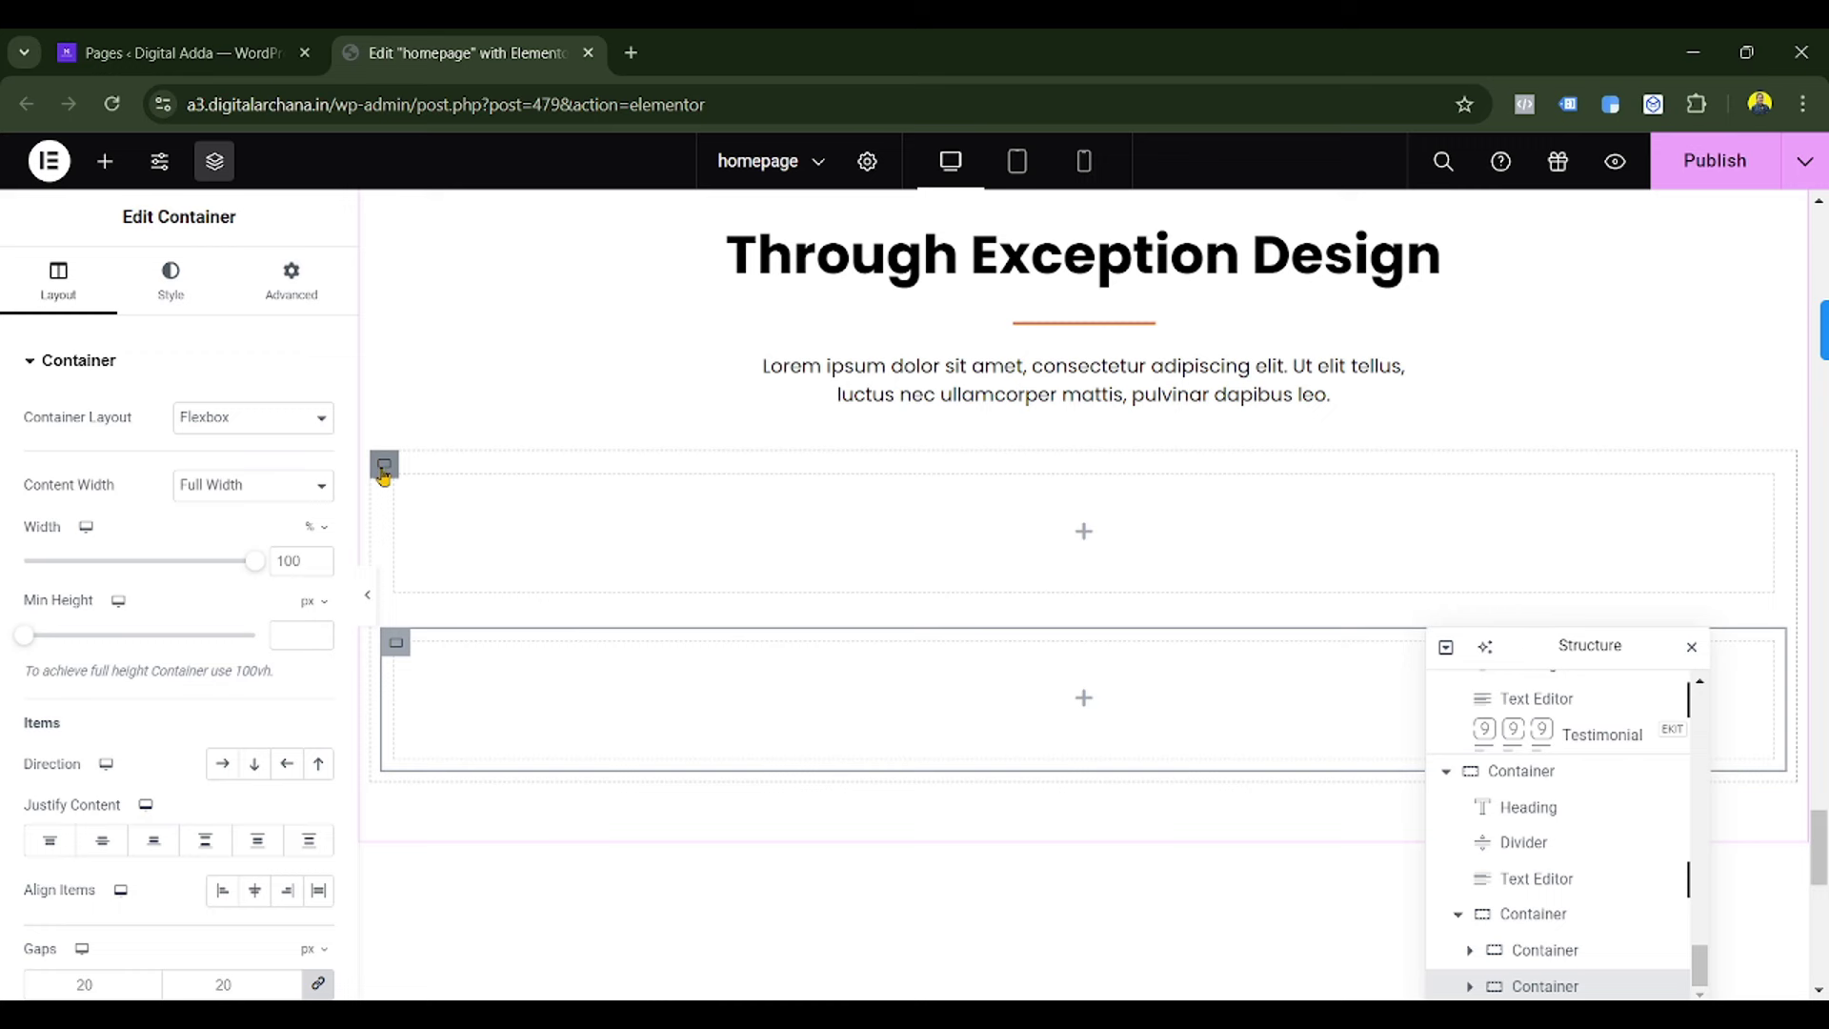
left_click(383, 469)
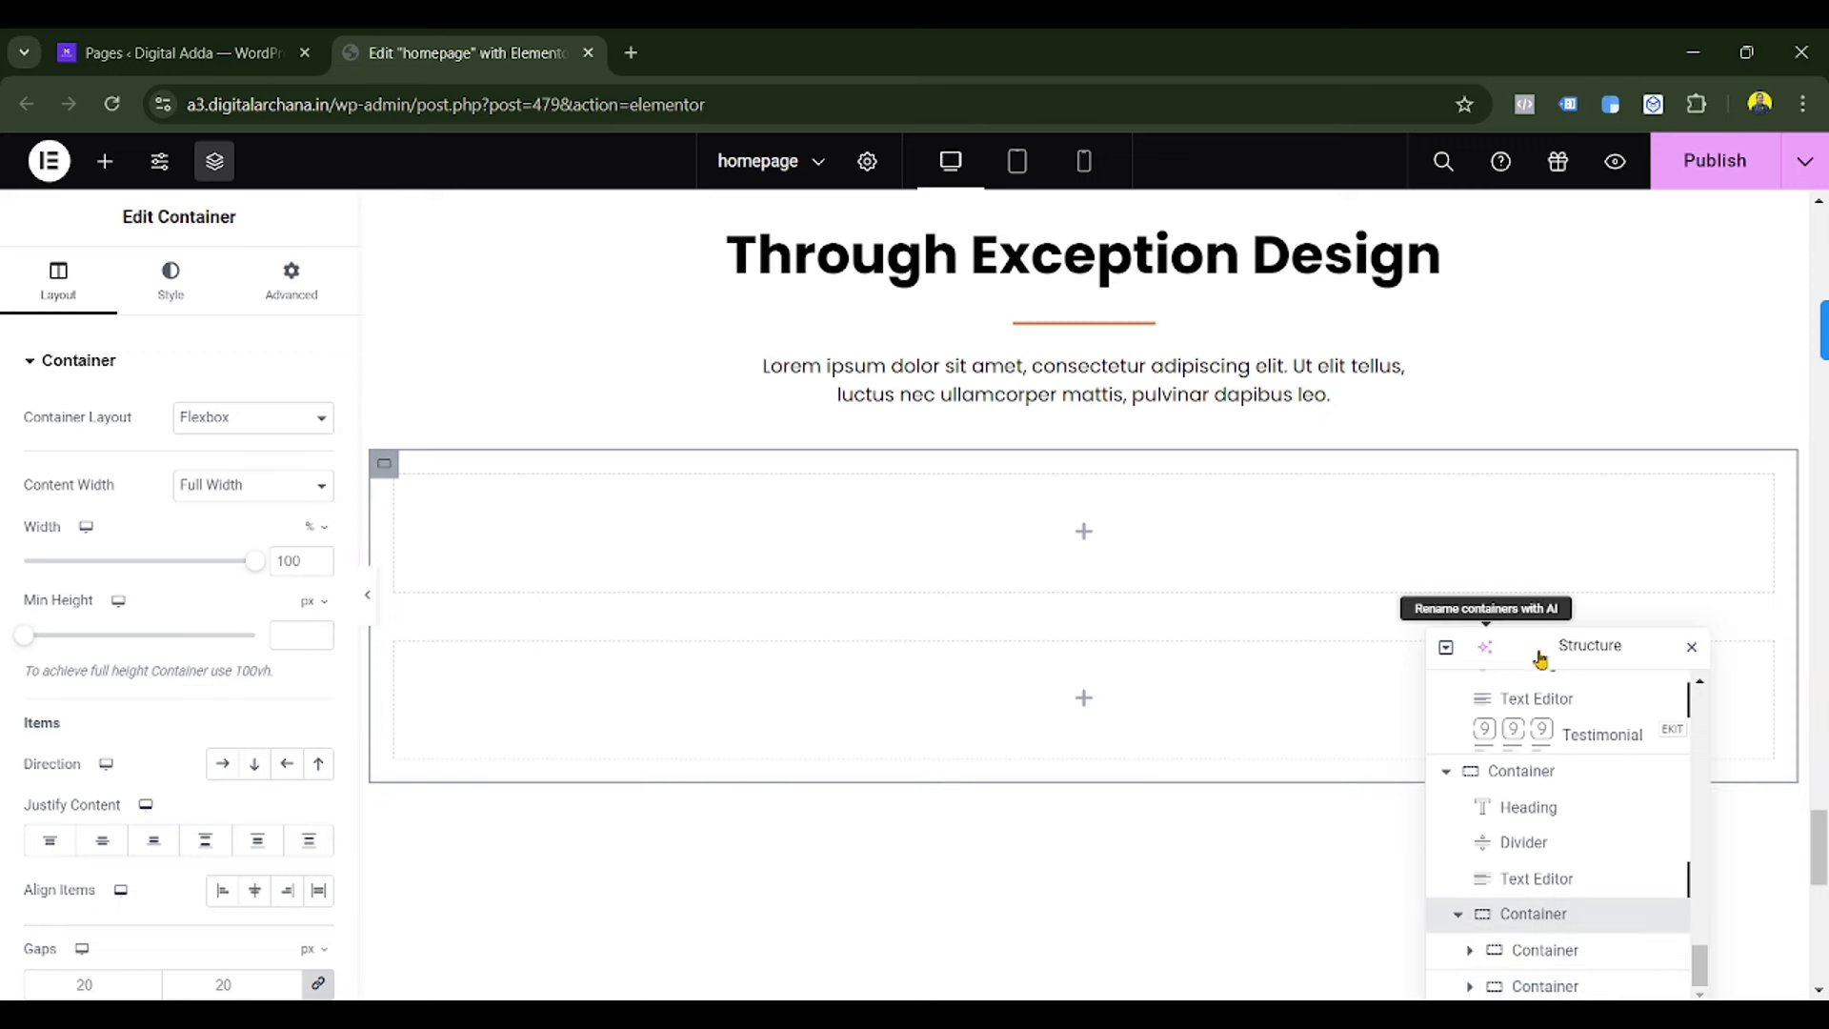
left_click_drag(1581, 645, 1652, 213)
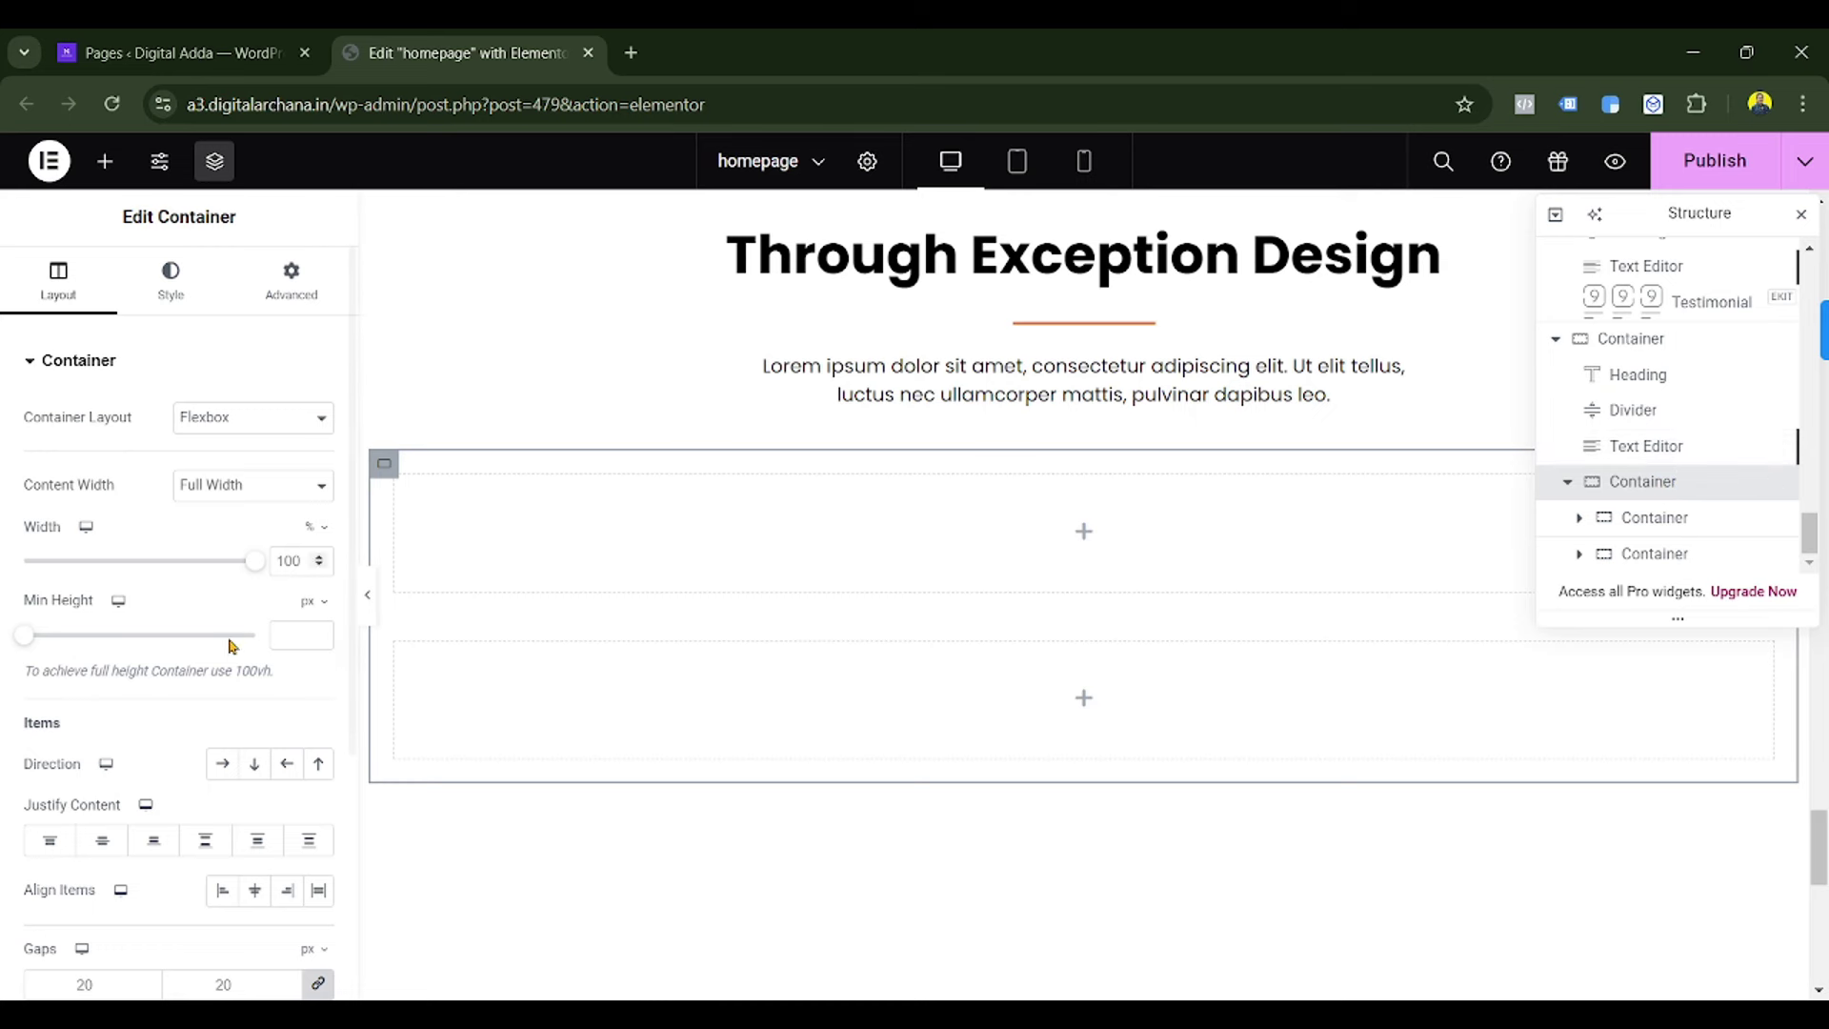
left_click(223, 765)
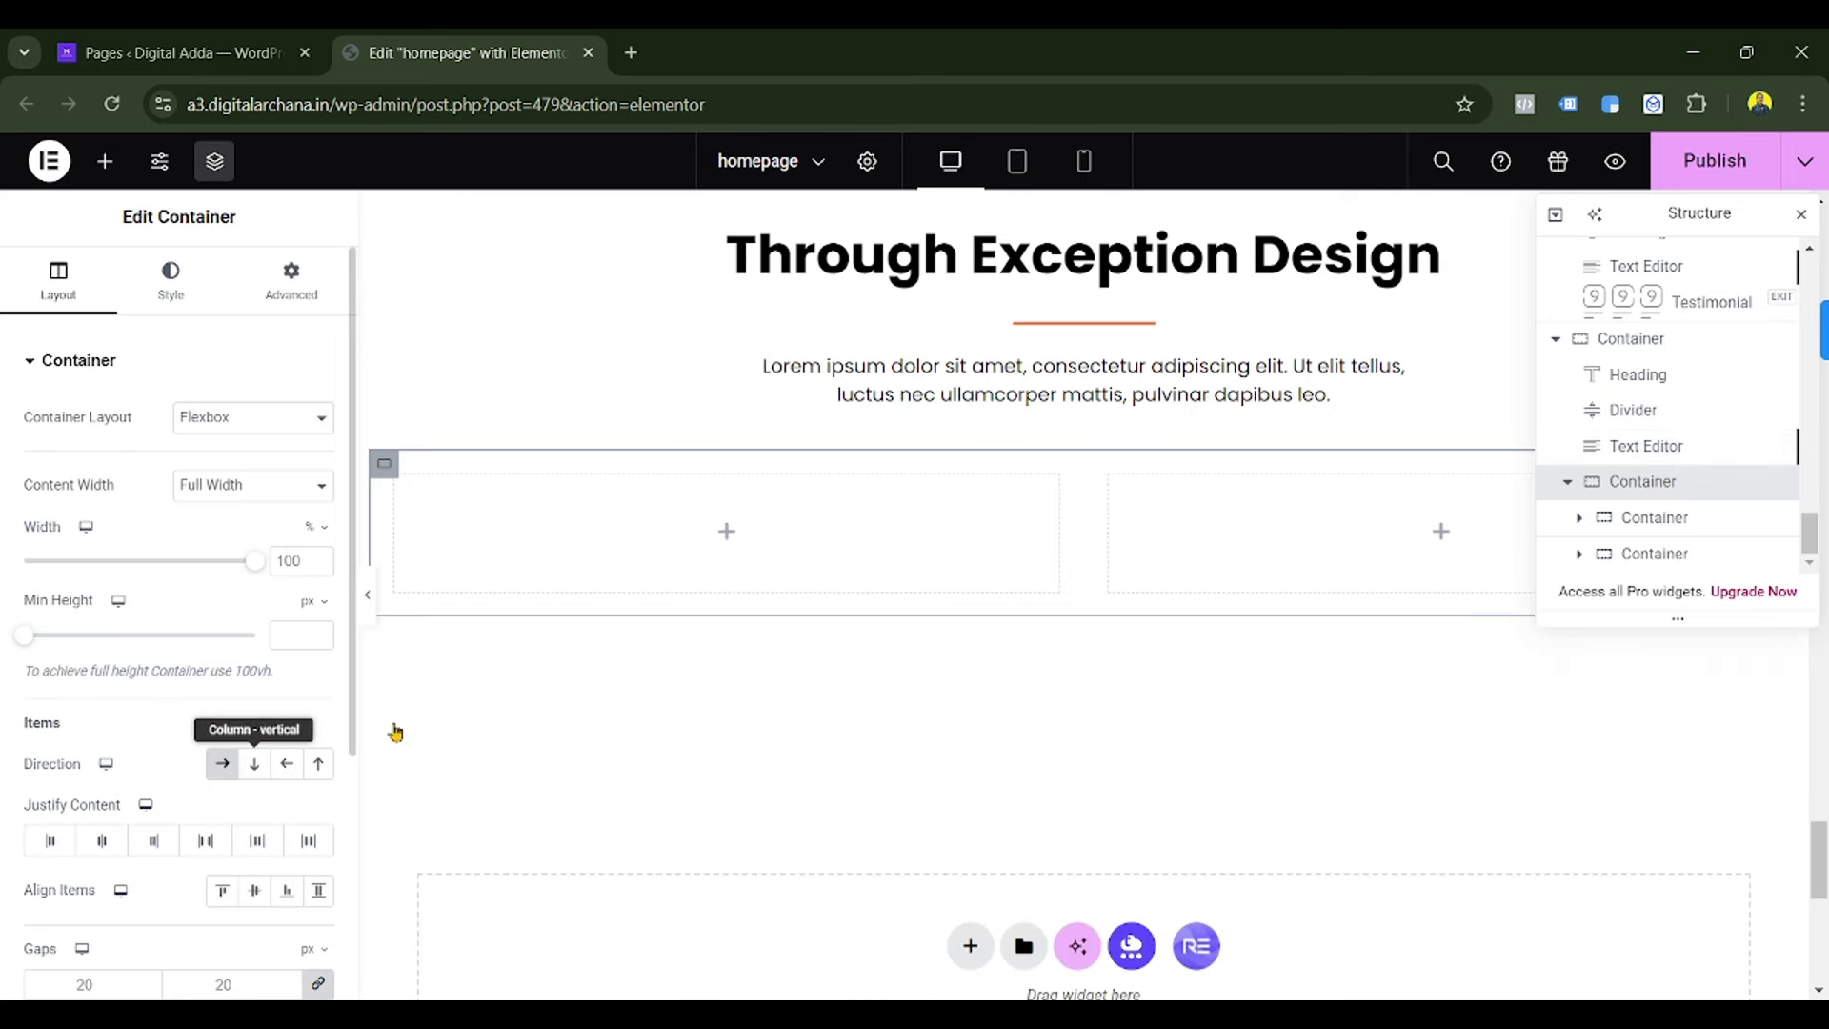
left_click(735, 536)
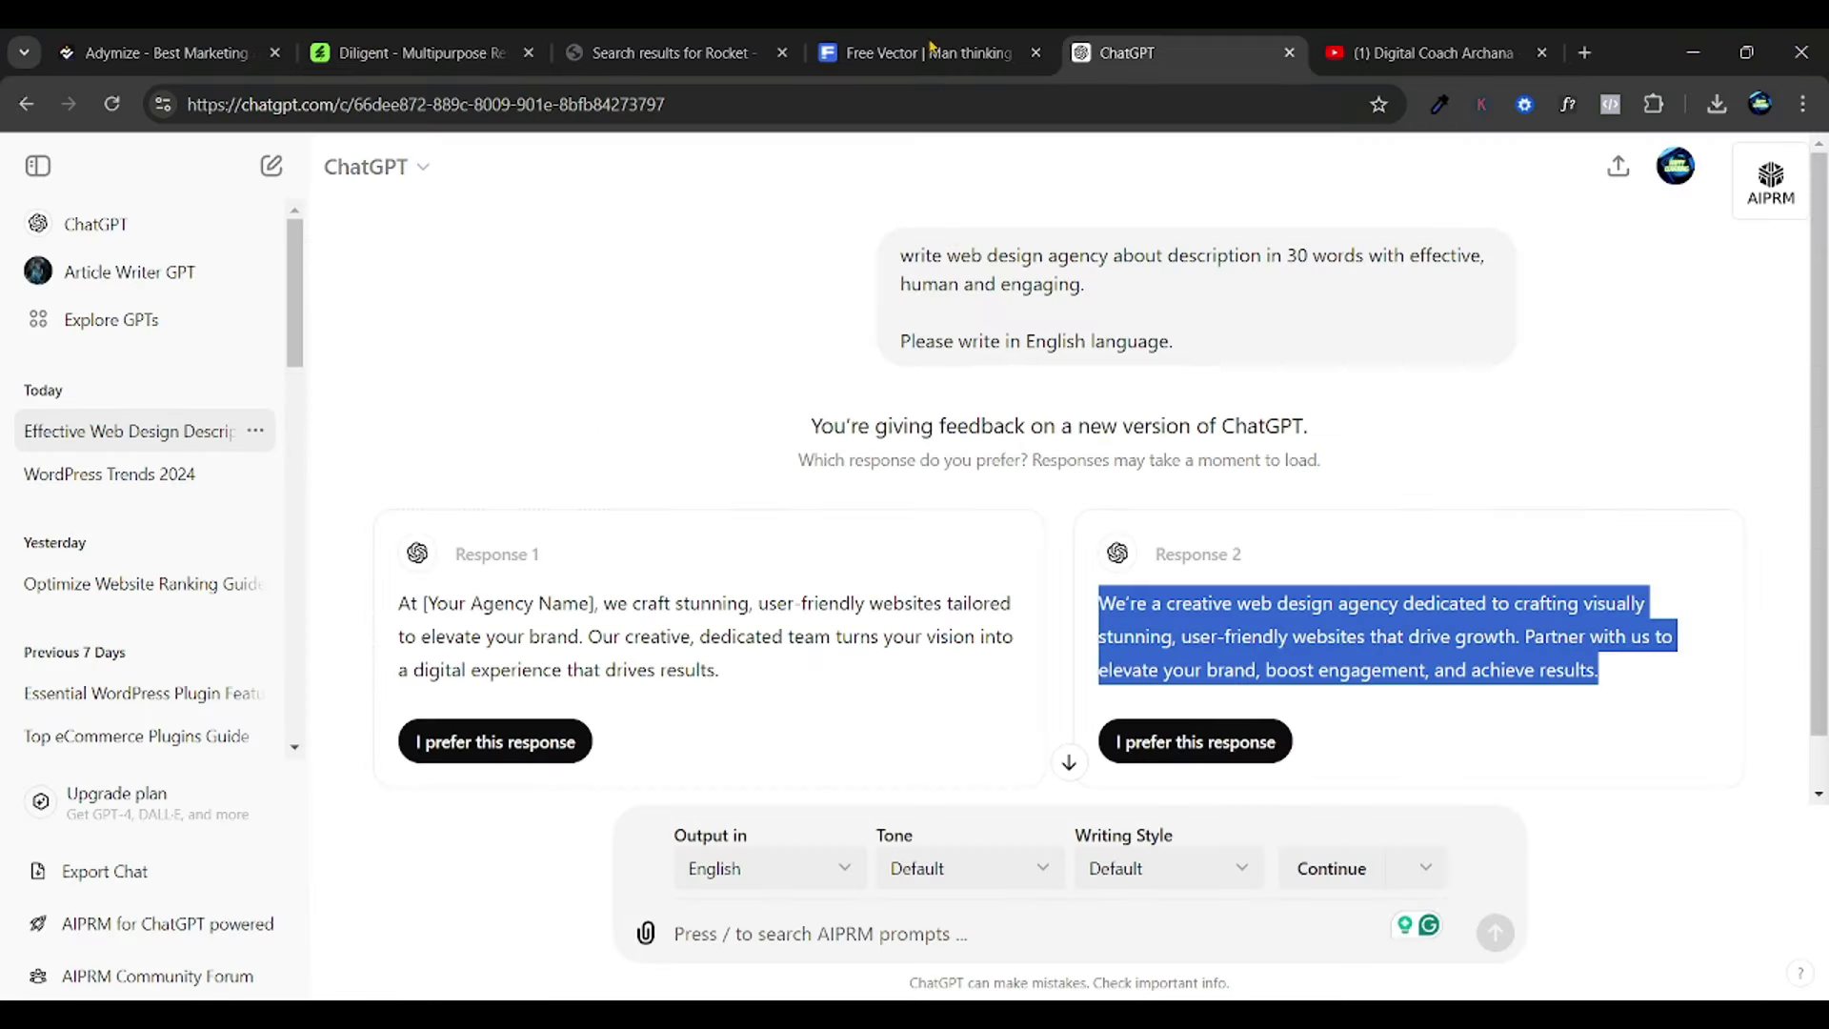
Download the Secure login concept illustration from Freepik for free.
left_click(932, 52)
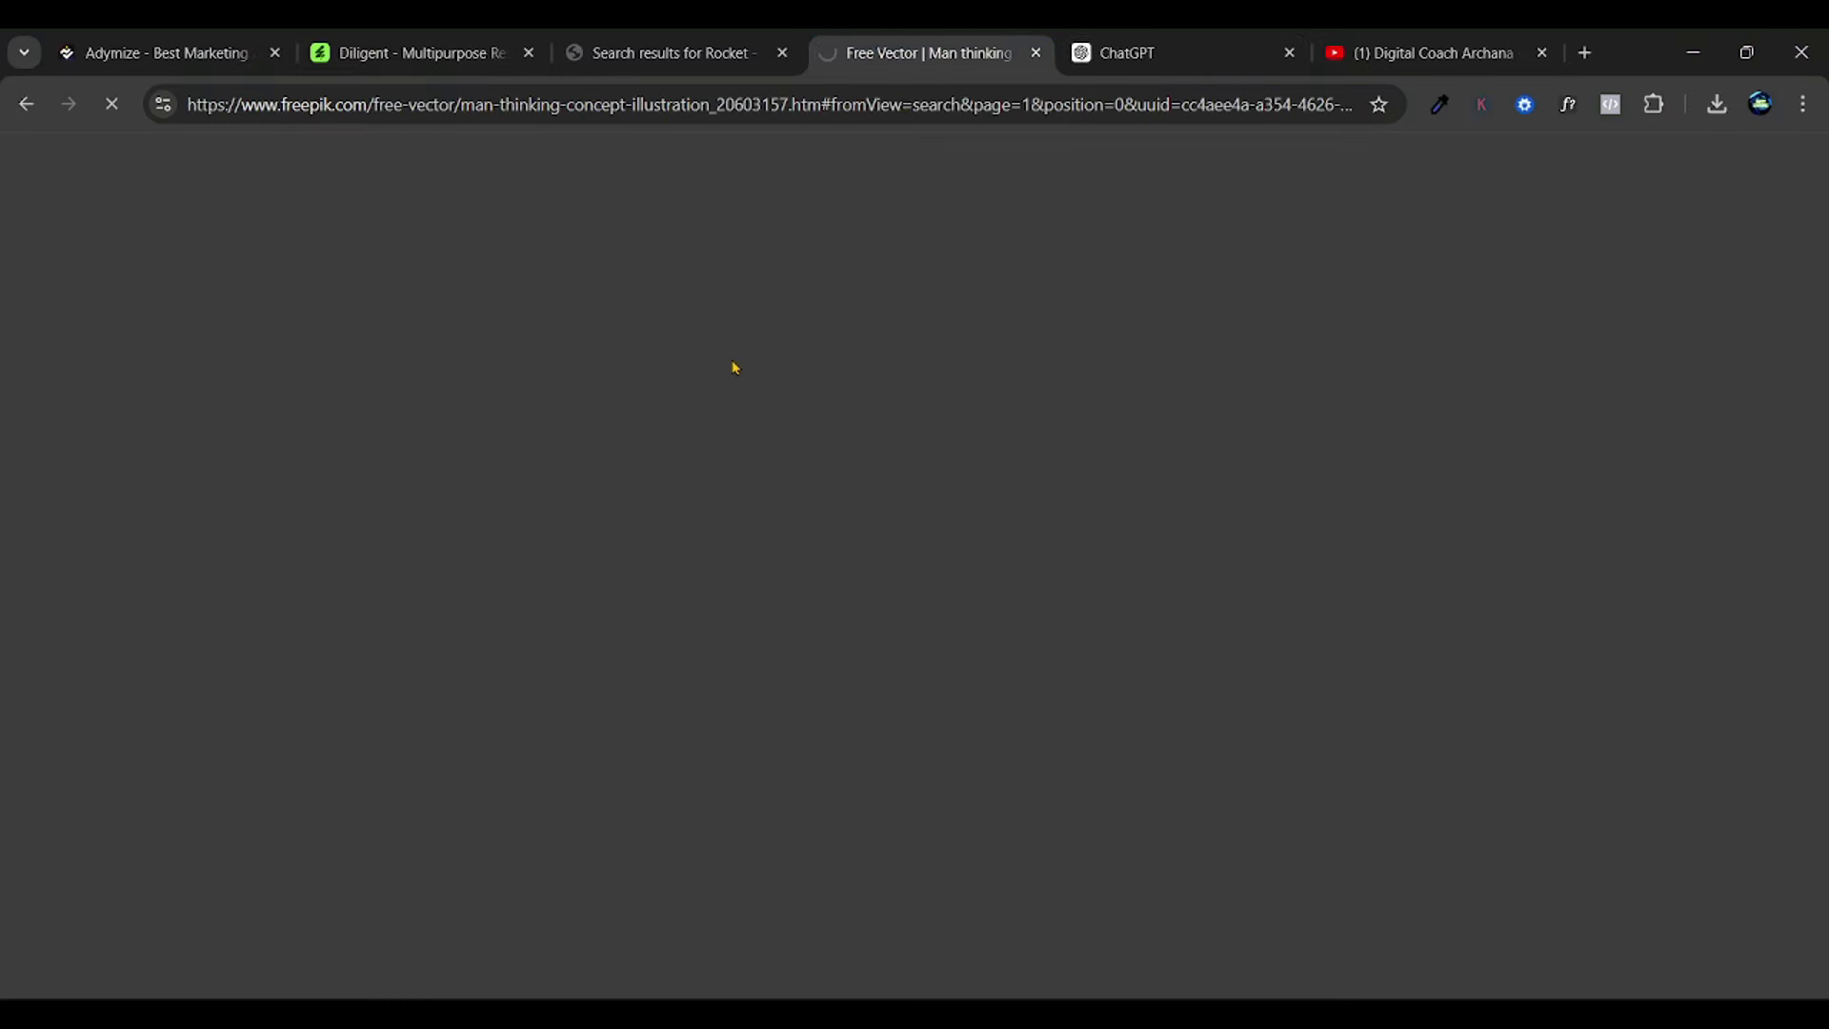
scroll(810, 619, "down", 8)
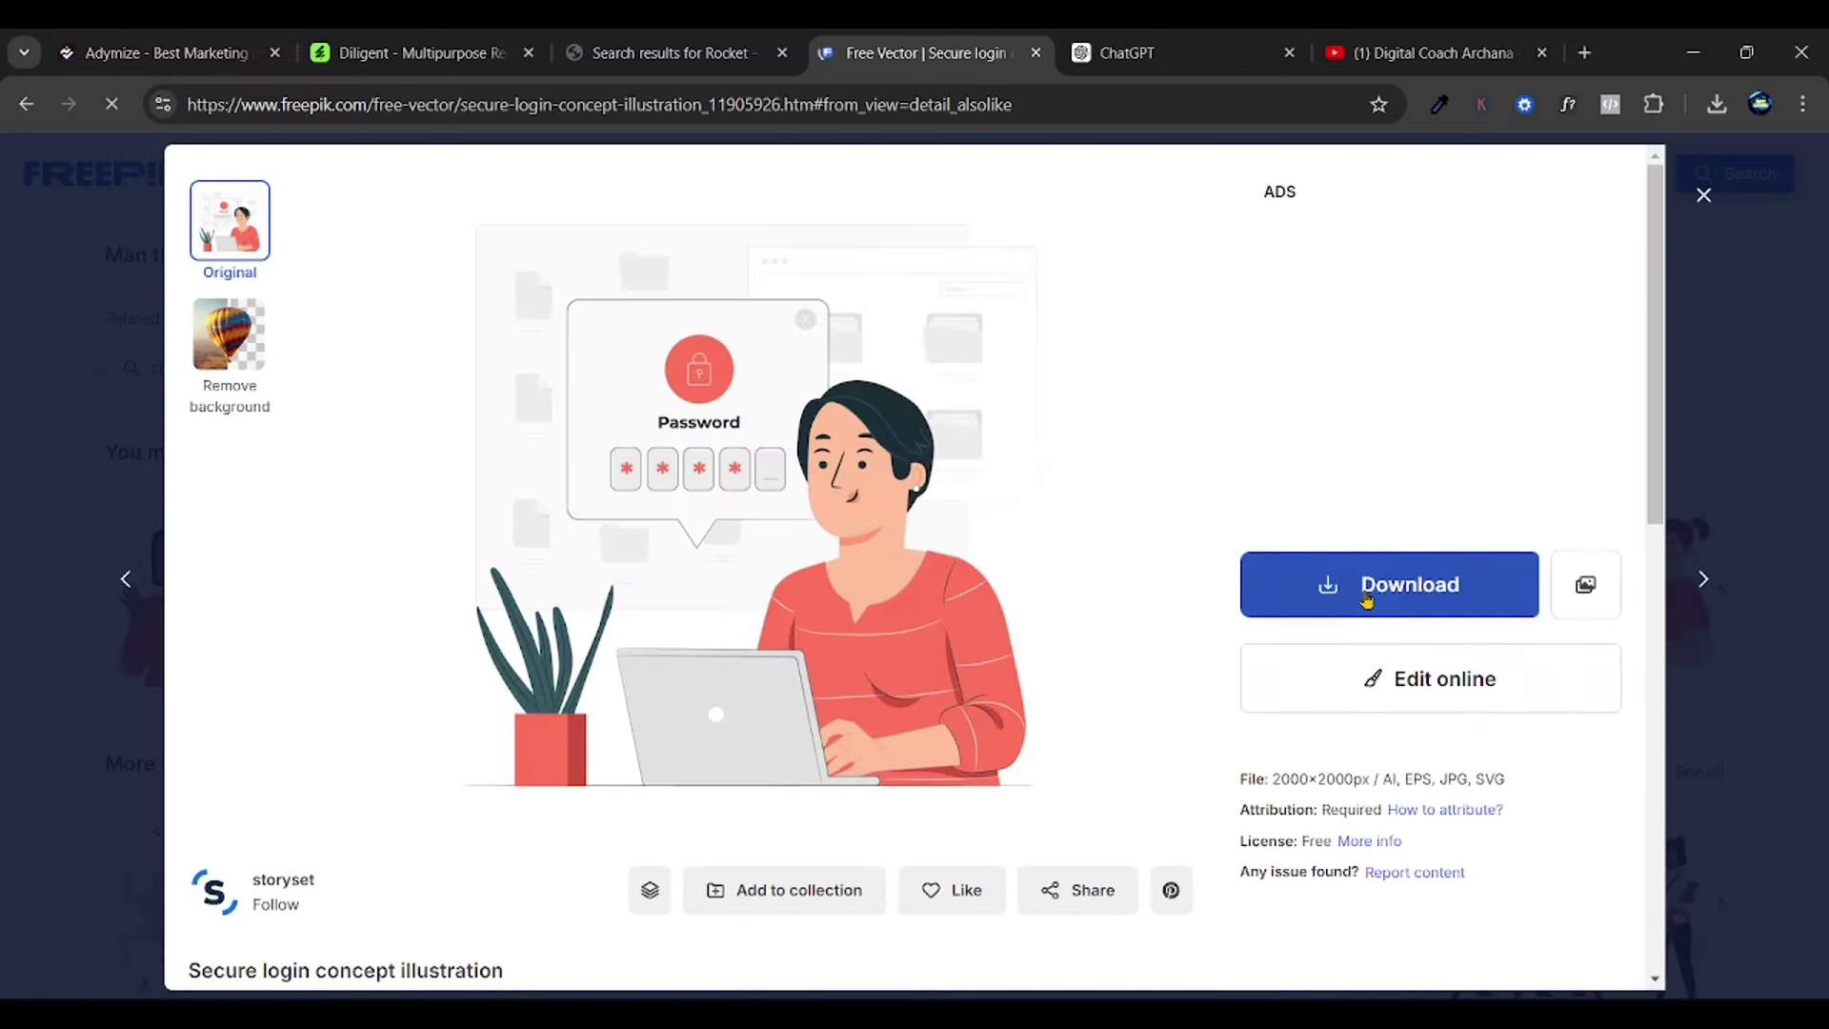
left_click(1402, 608)
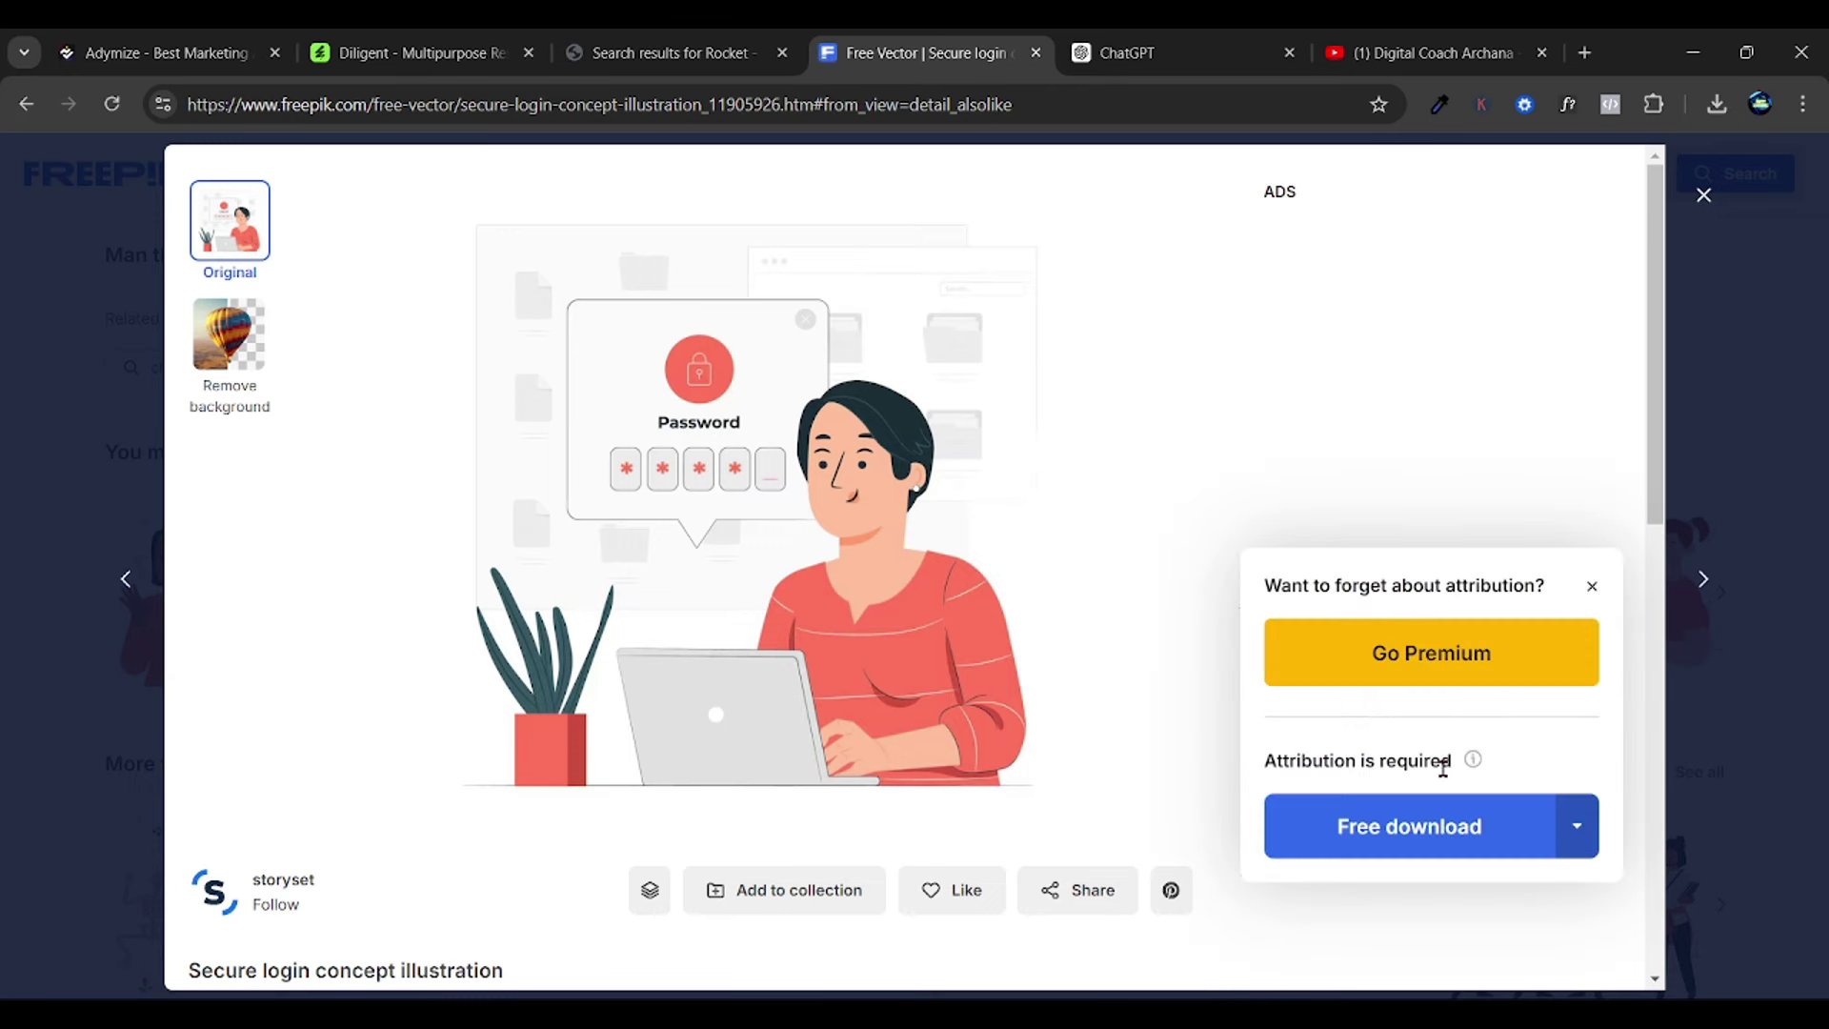
left_click(1411, 827)
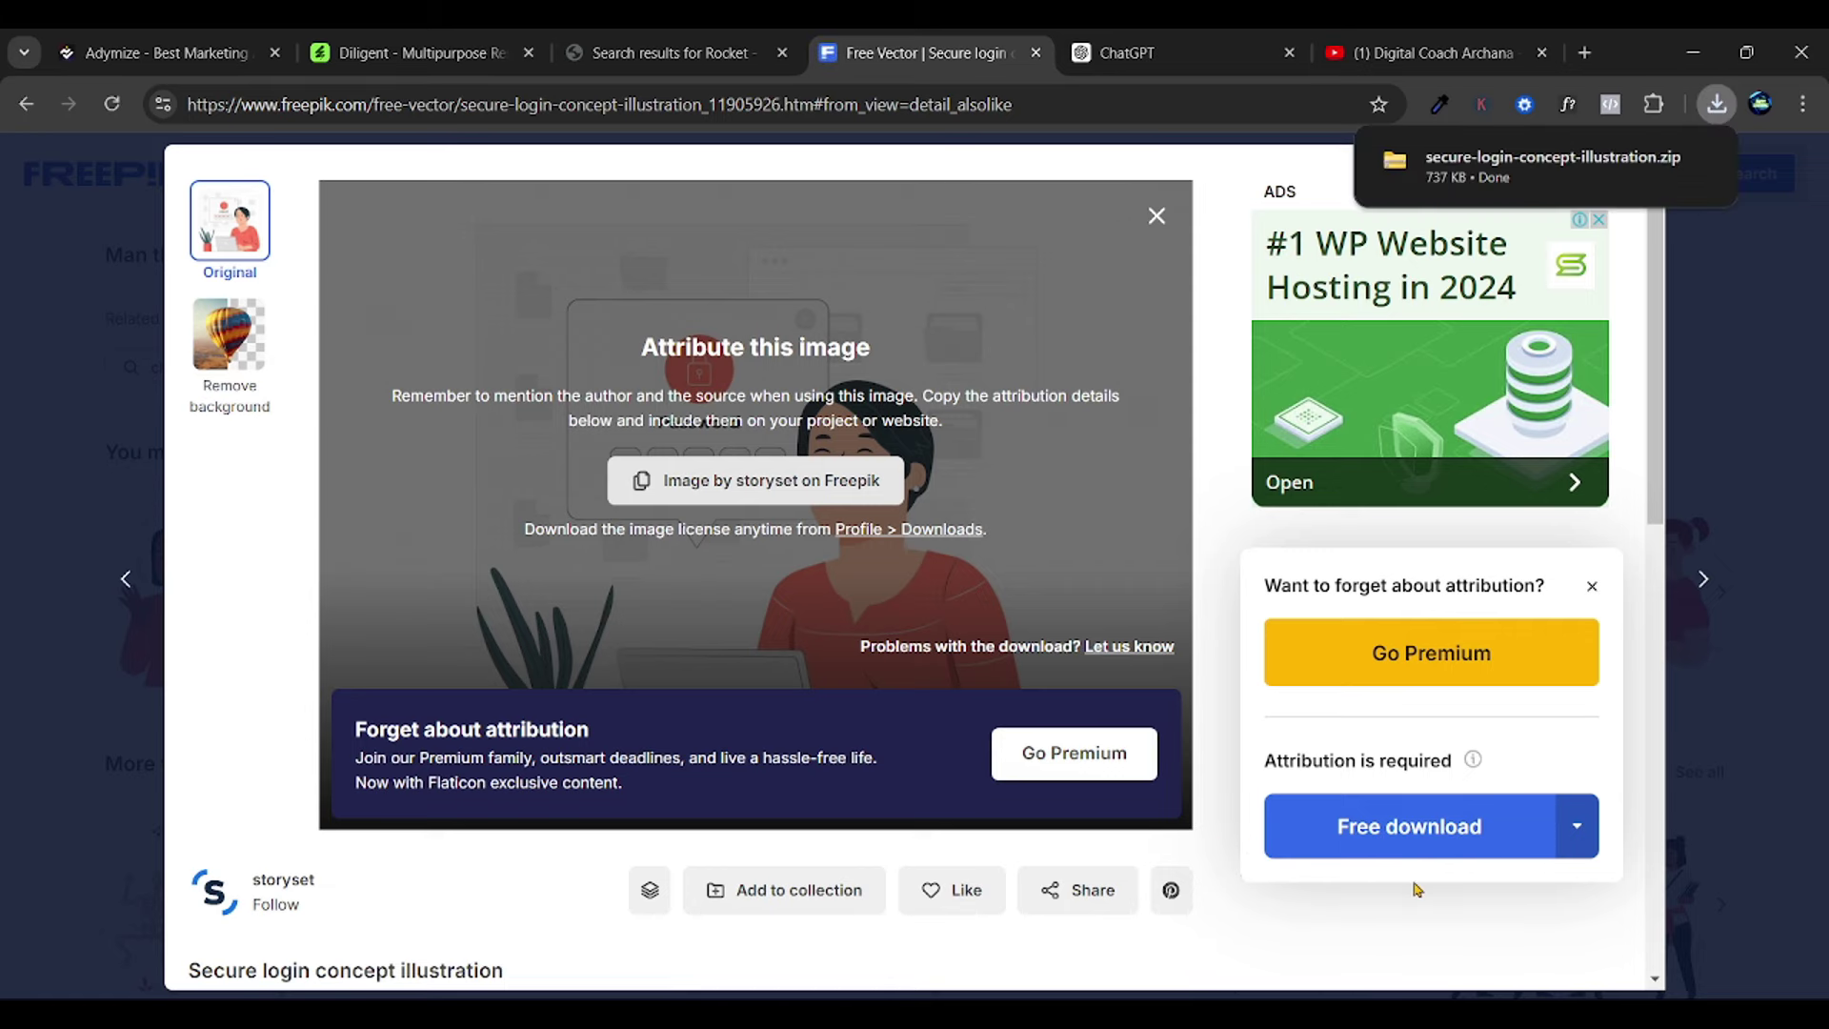
Download the Instant information concept illustration for free and bring up the Downloads folder.
scroll(1223, 840, "down", 7)
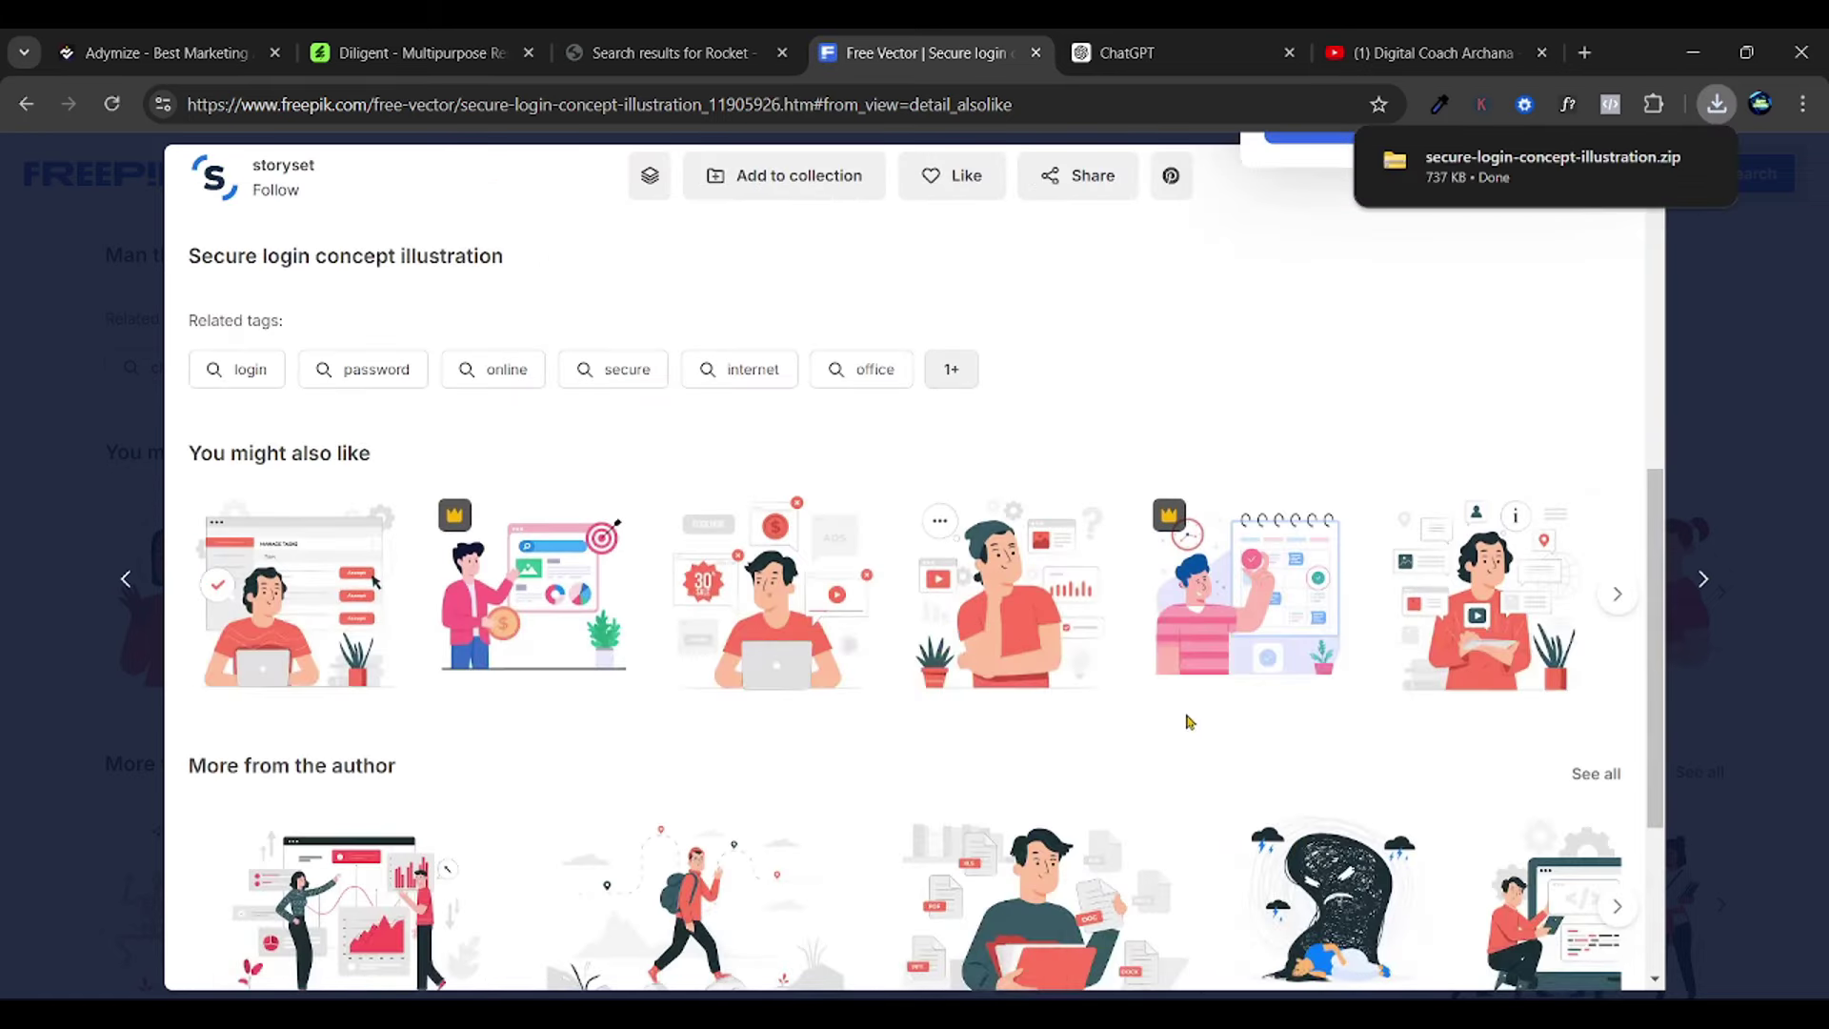
left_click(1465, 621)
left_click(1378, 611)
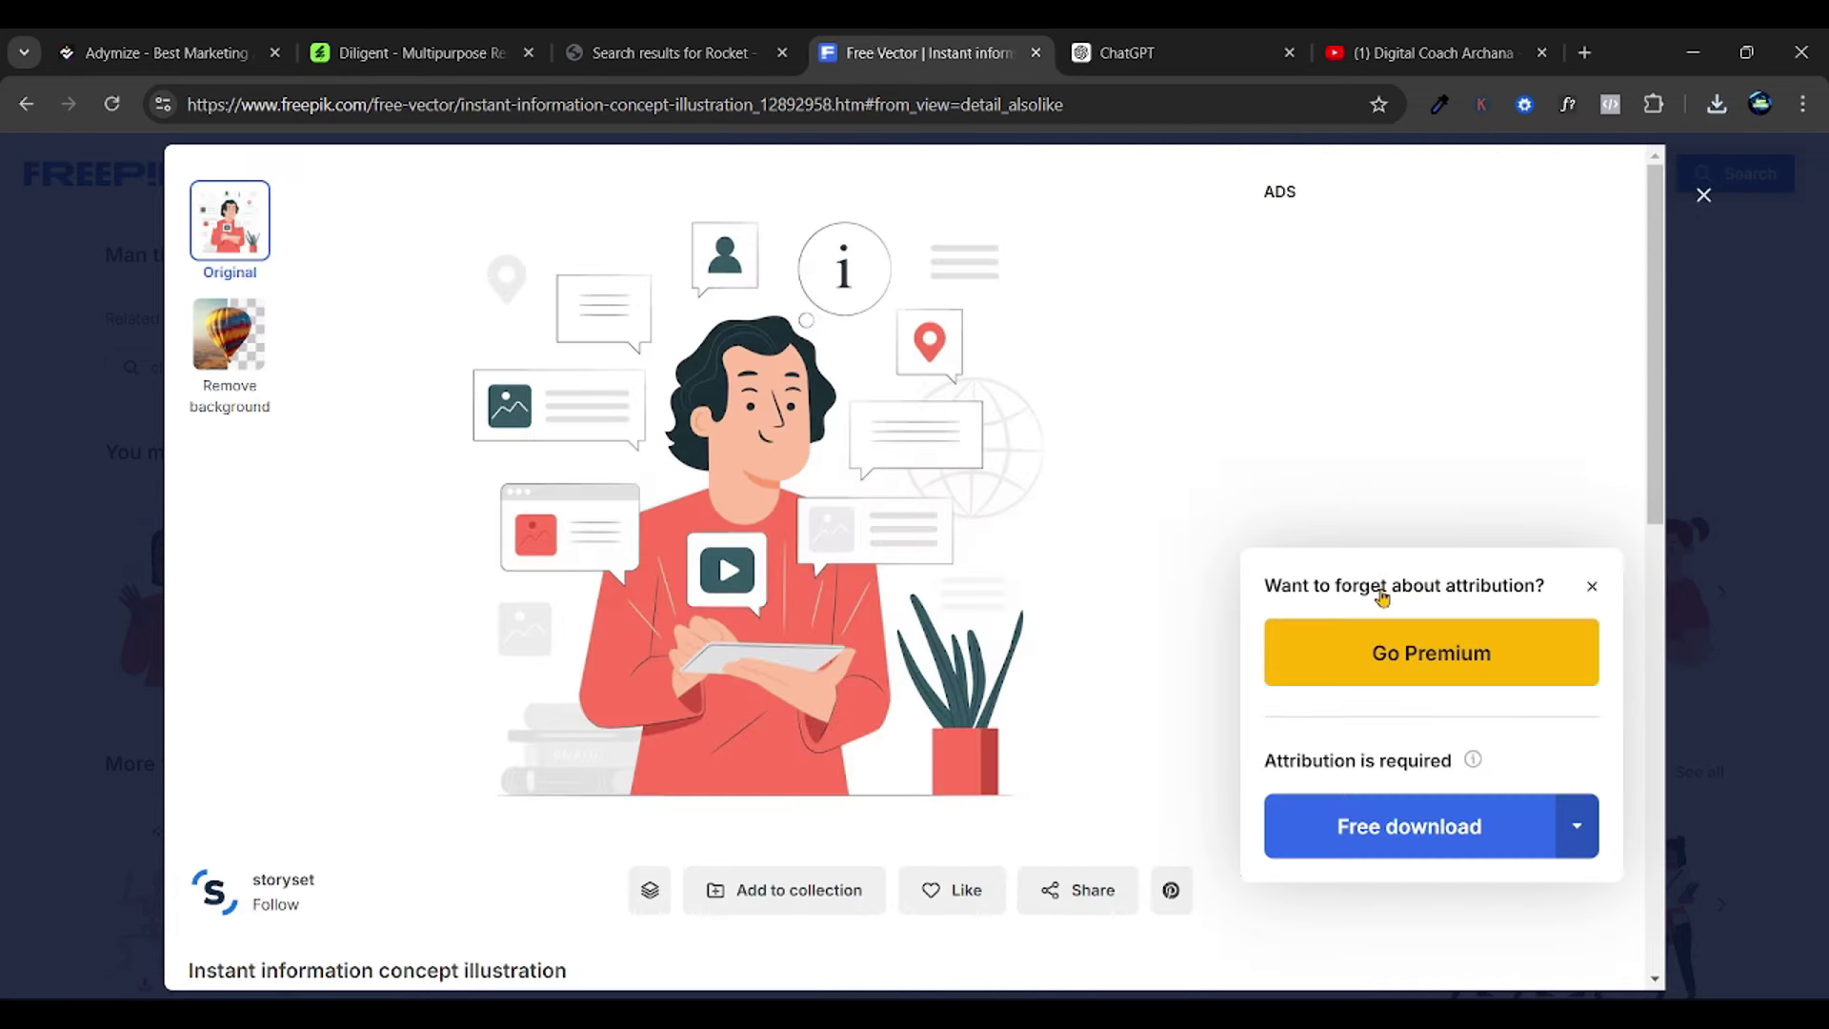
left_click(1402, 842)
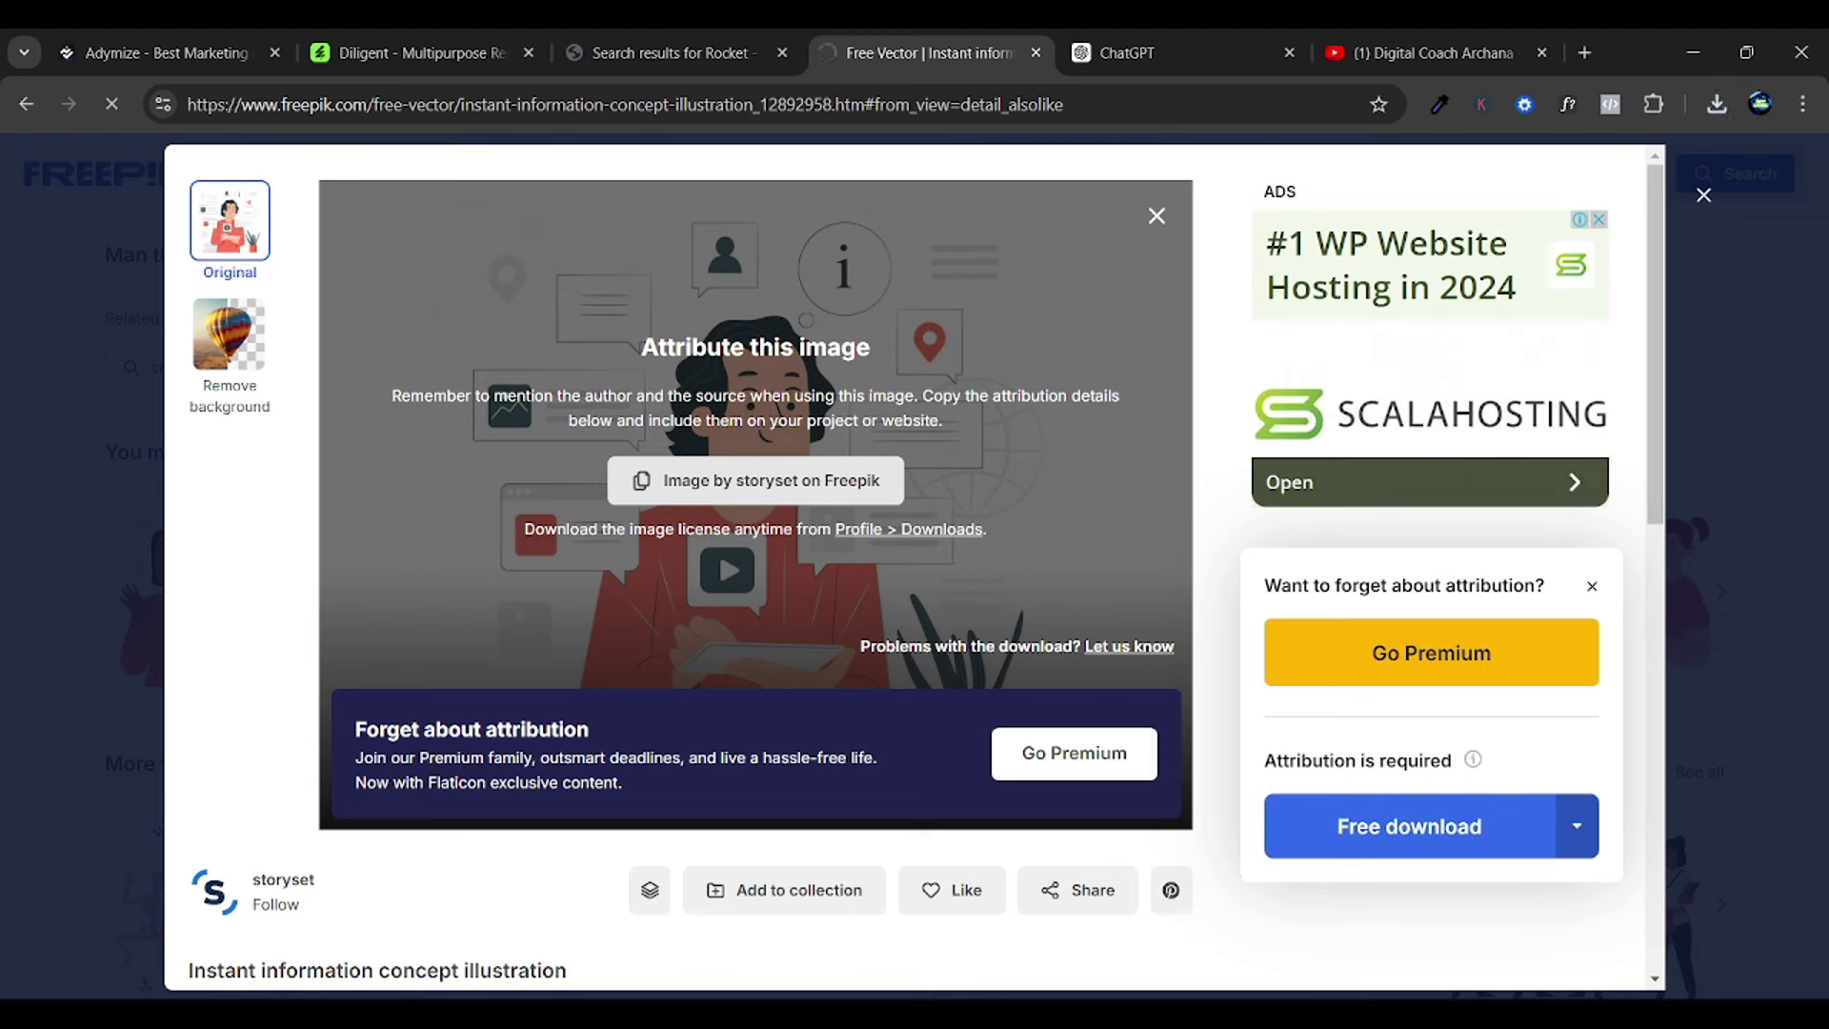
left_click(865, 962)
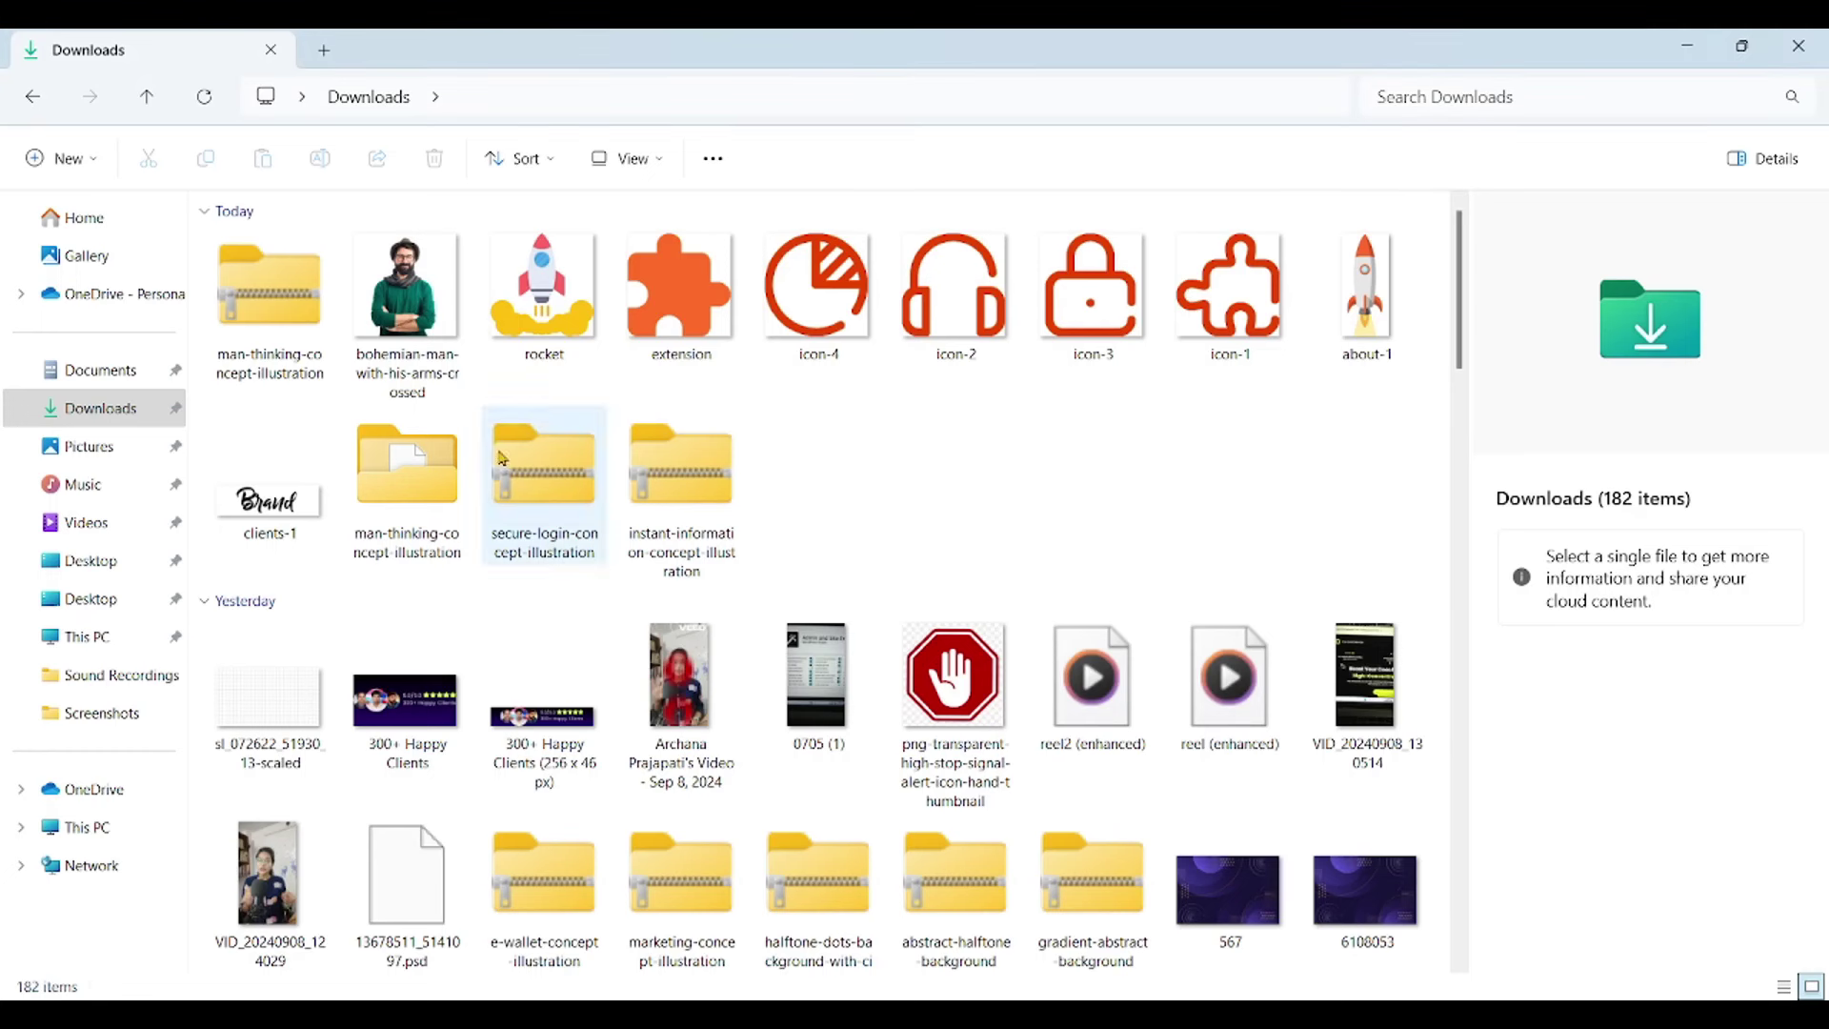
Extract secure-login-concept-illustration.zip into its own folder.
left_click(505, 547)
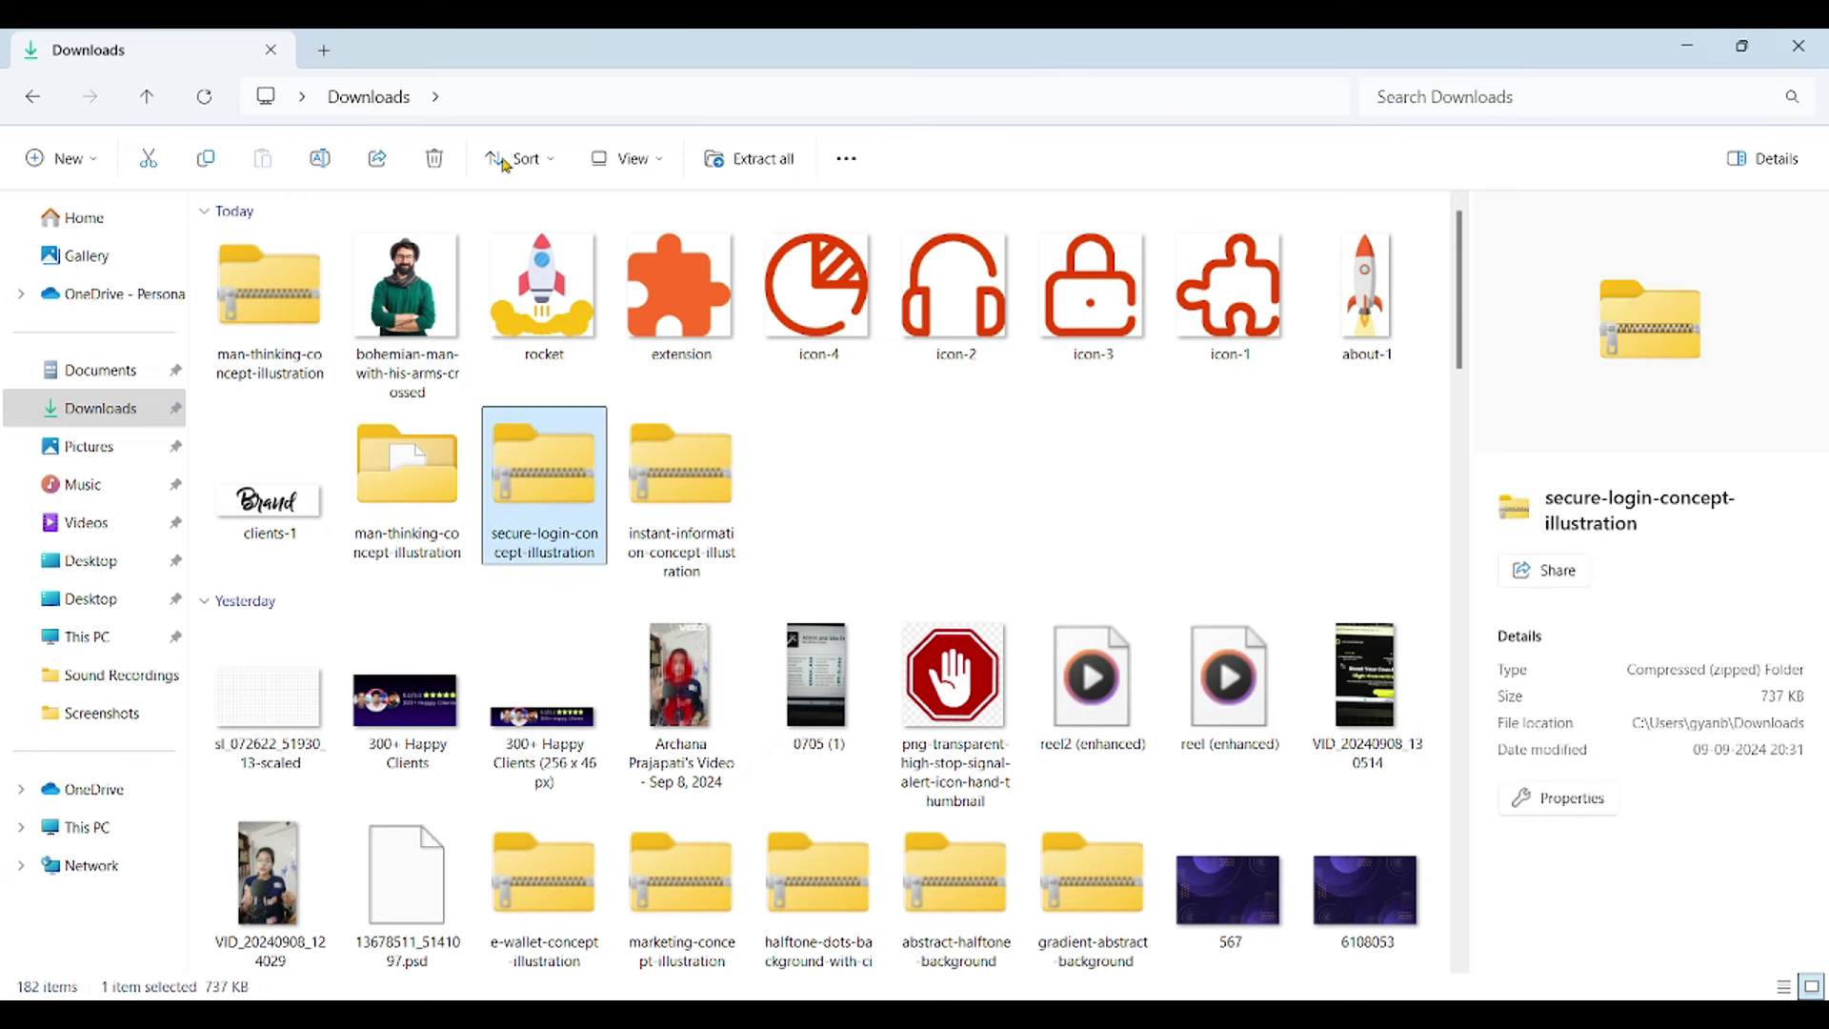
left_click(774, 171)
left_click(1103, 770)
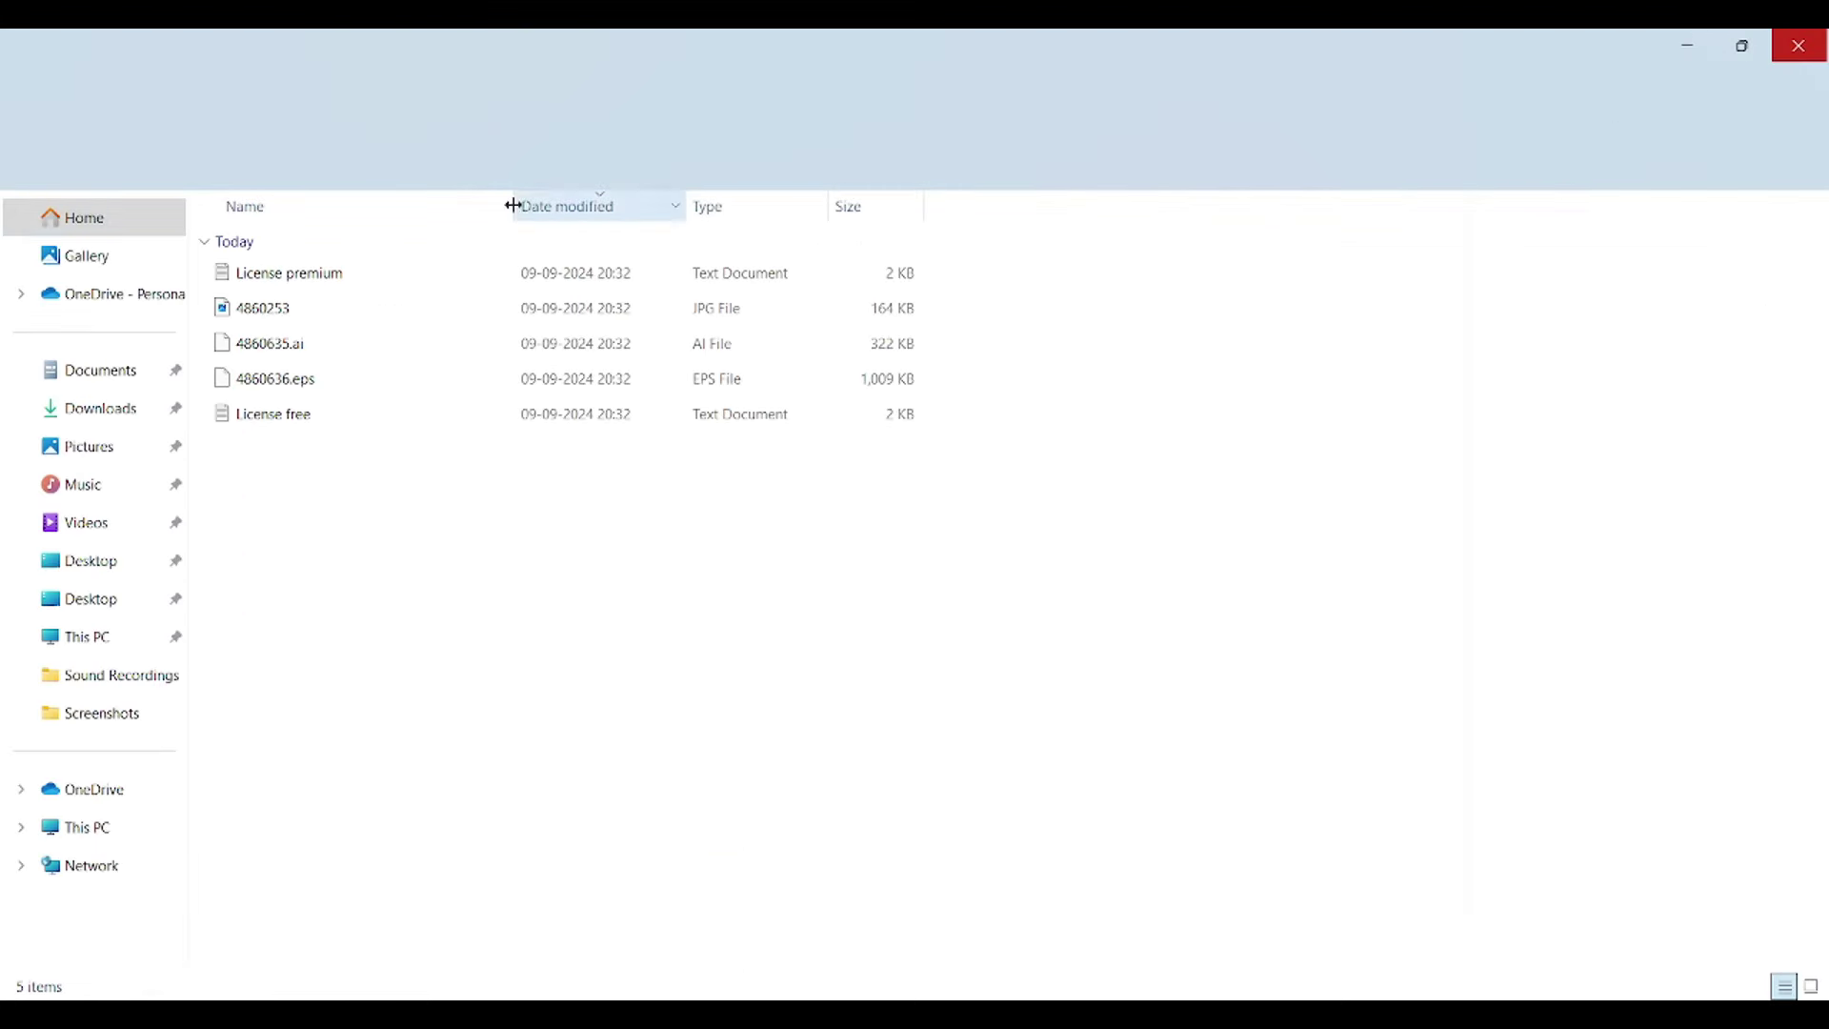
left_click(1798, 47)
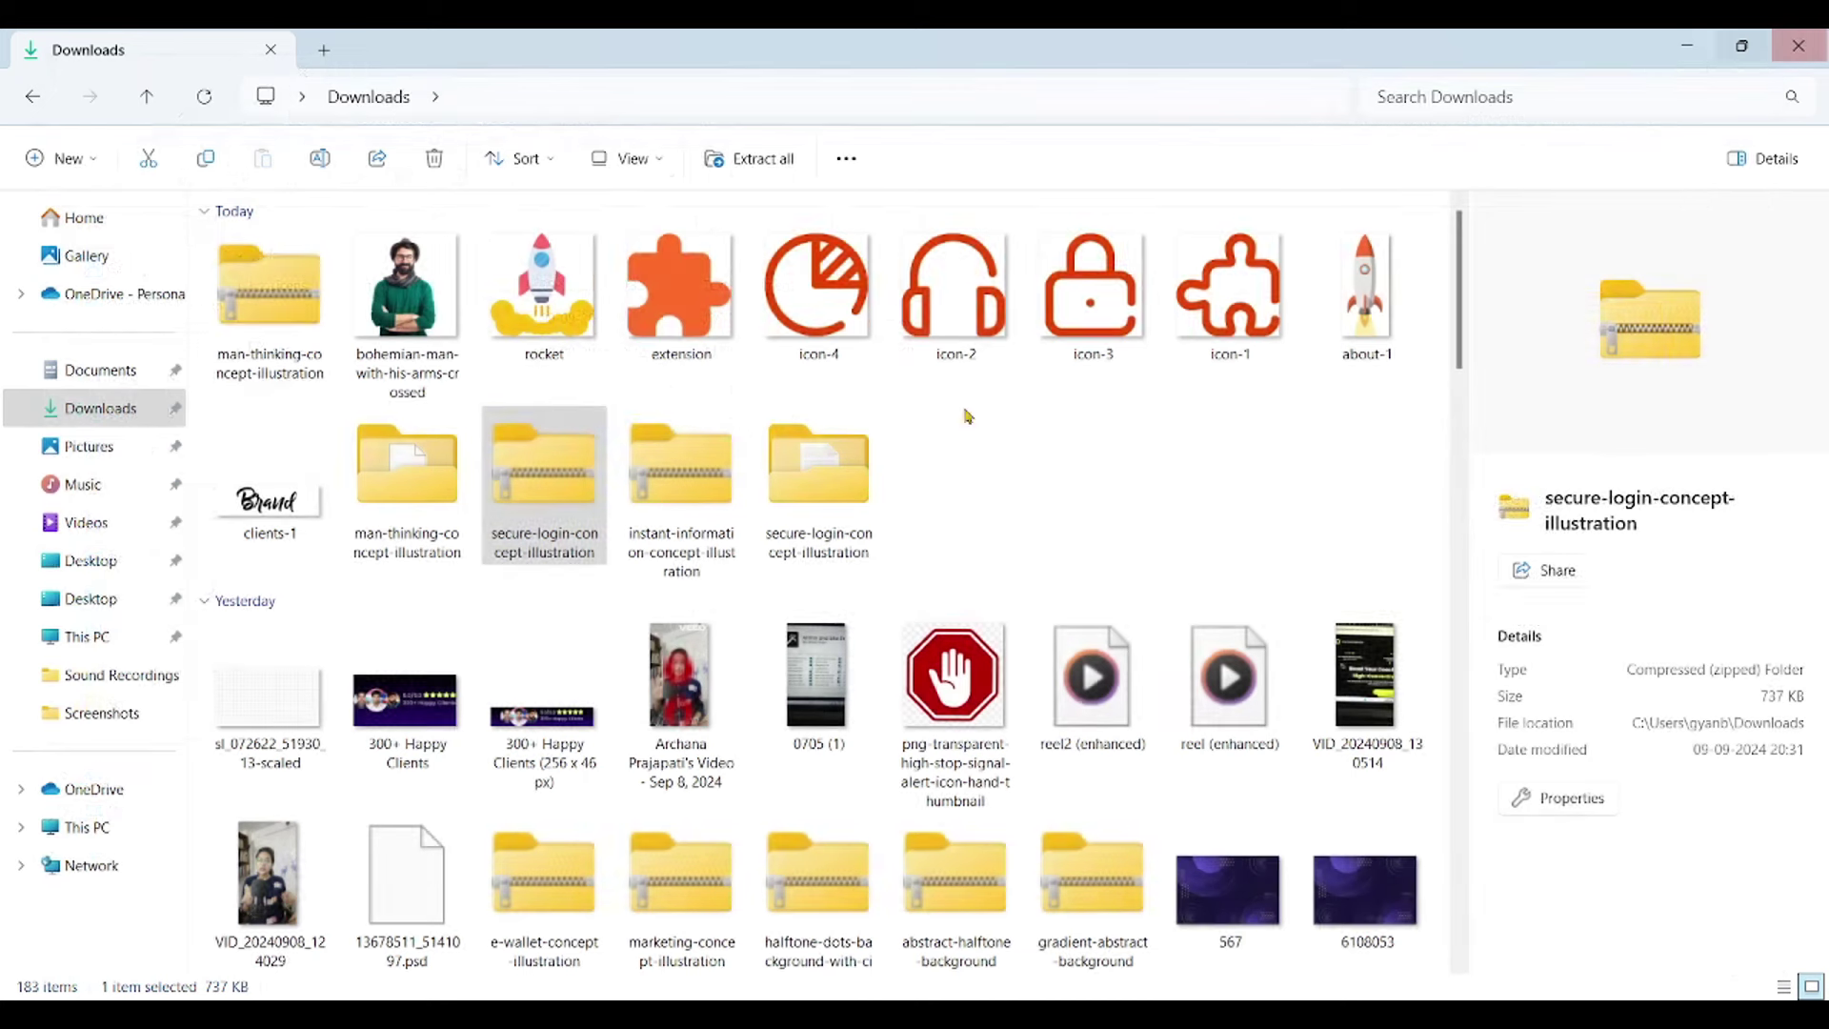
Extract instant-information-concept-illustration.zip, then close the Downloads window.
left_click(688, 491)
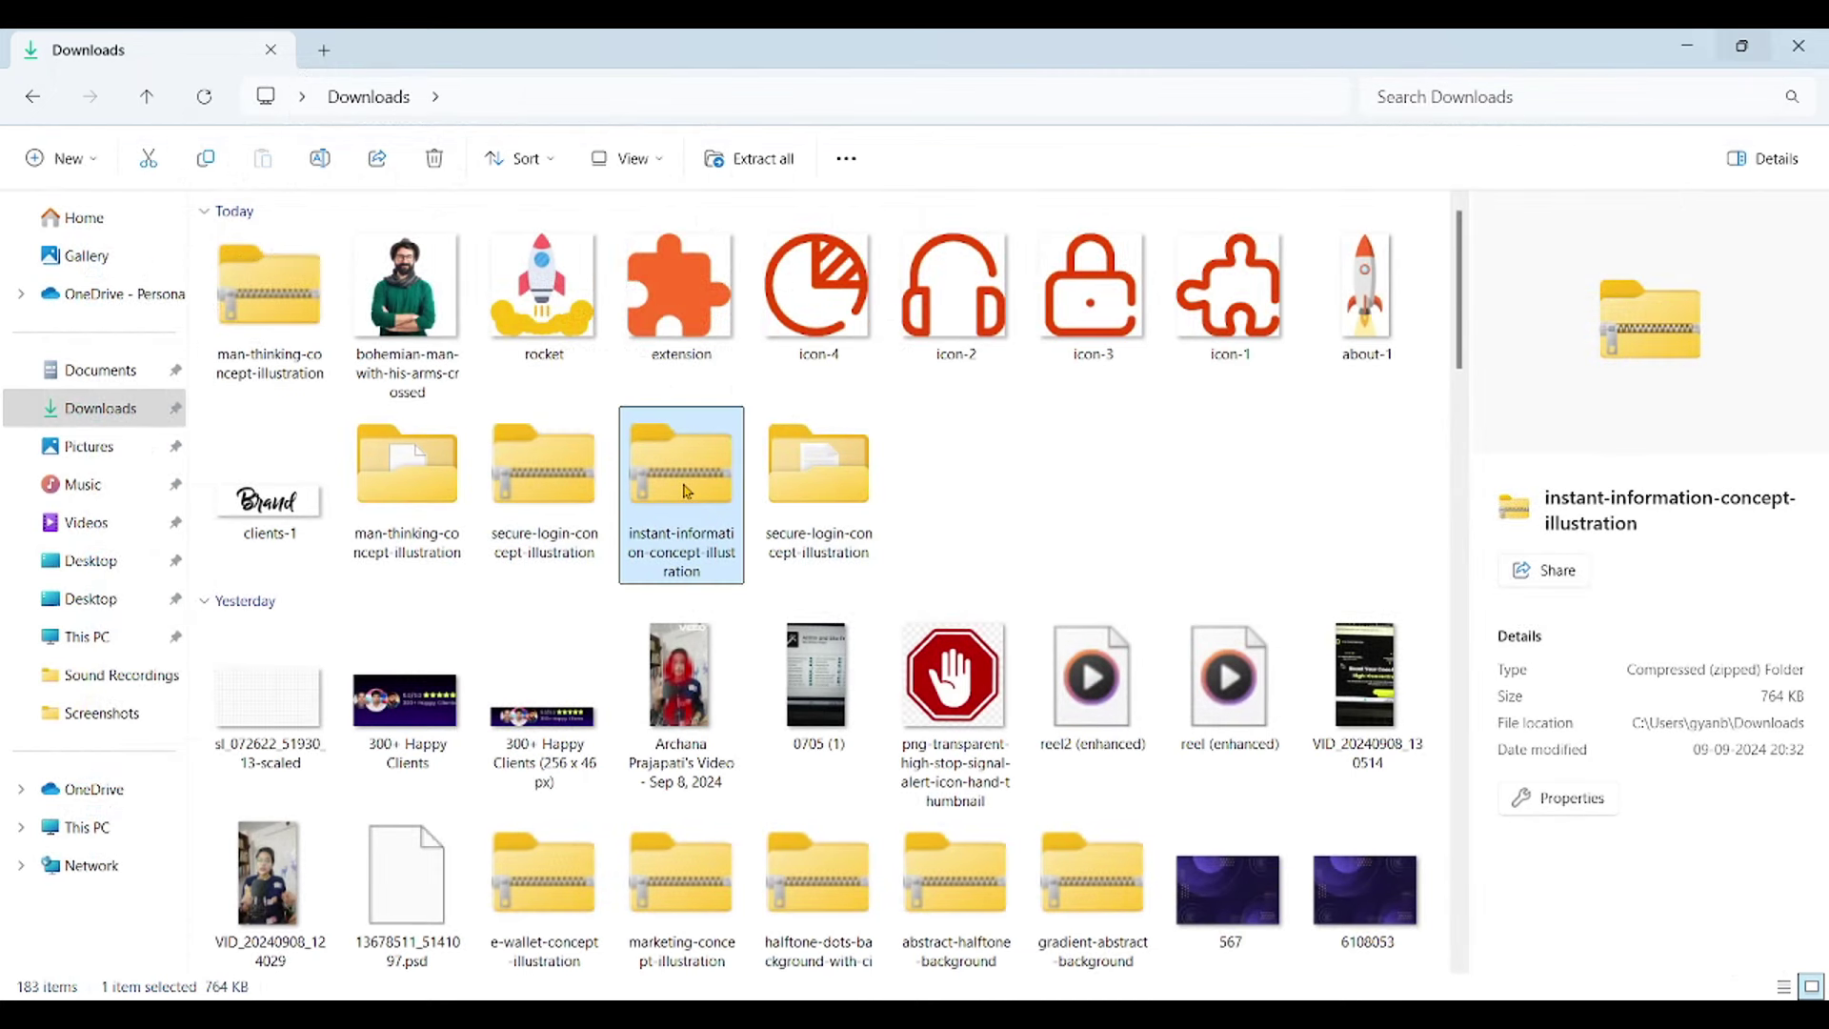
left_click(752, 157)
left_click(1108, 772)
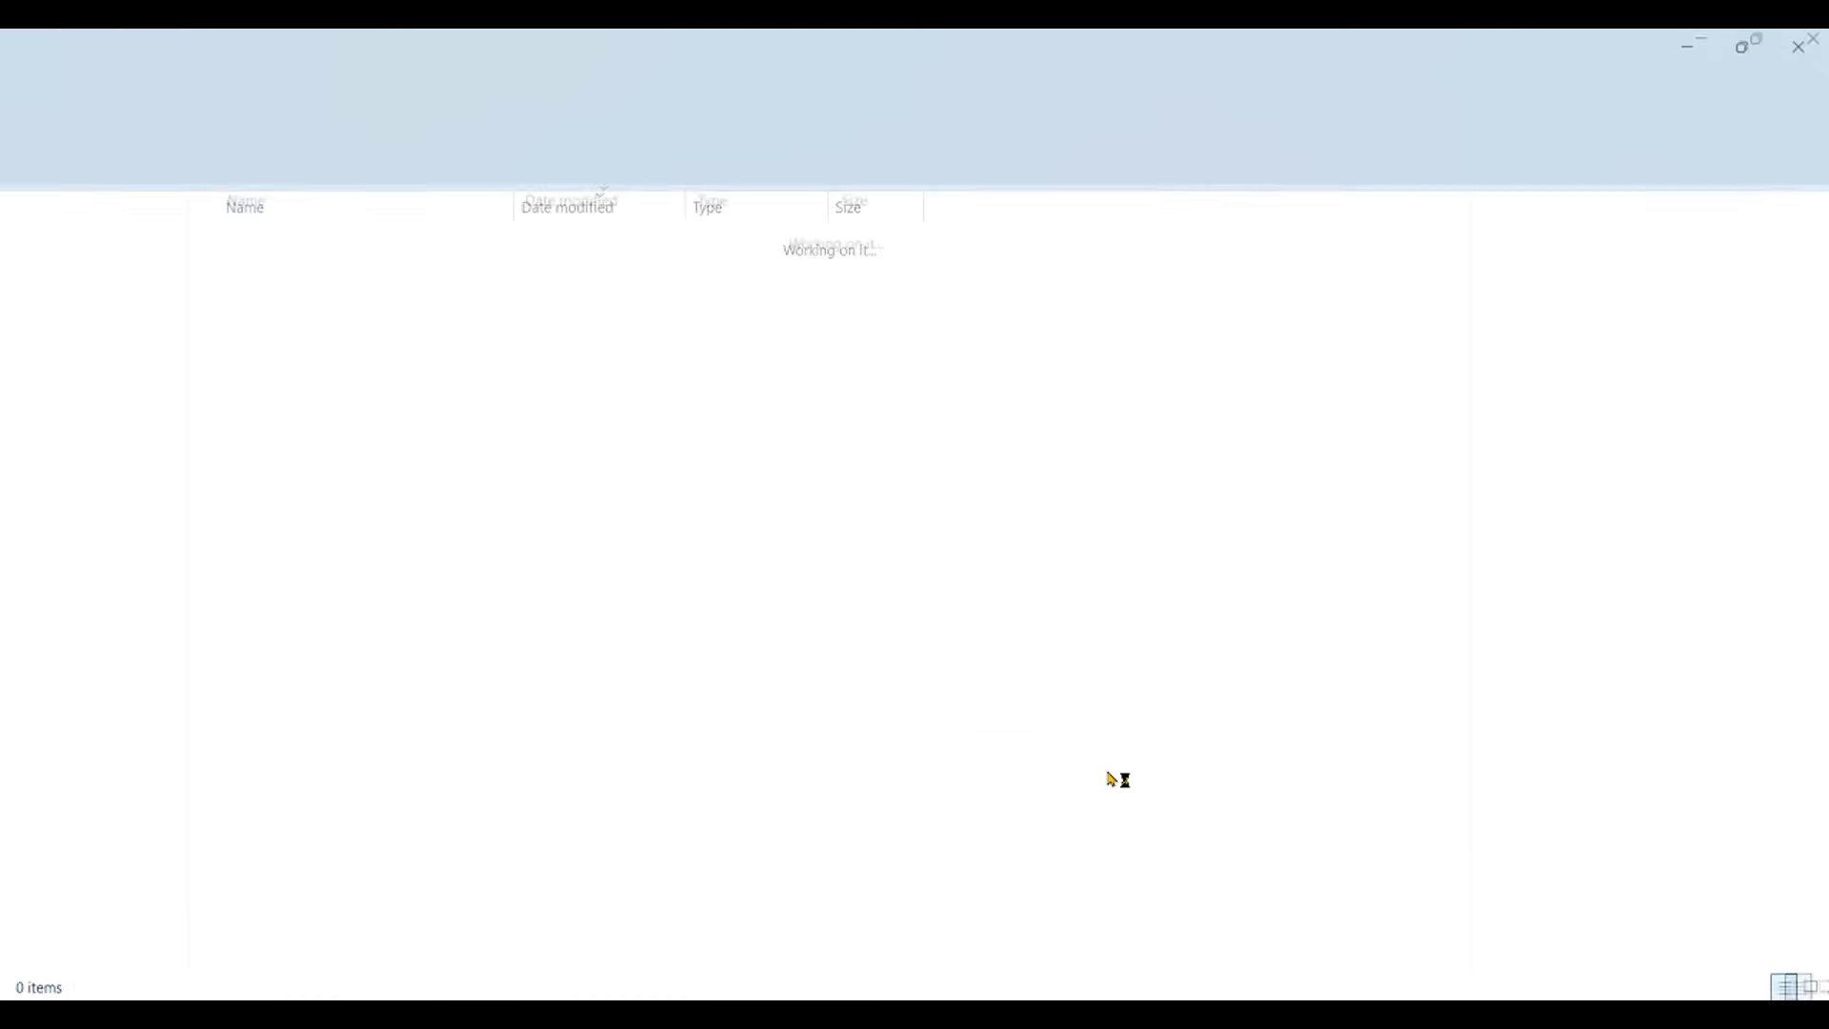
left_click(1815, 38)
left_click(1803, 45)
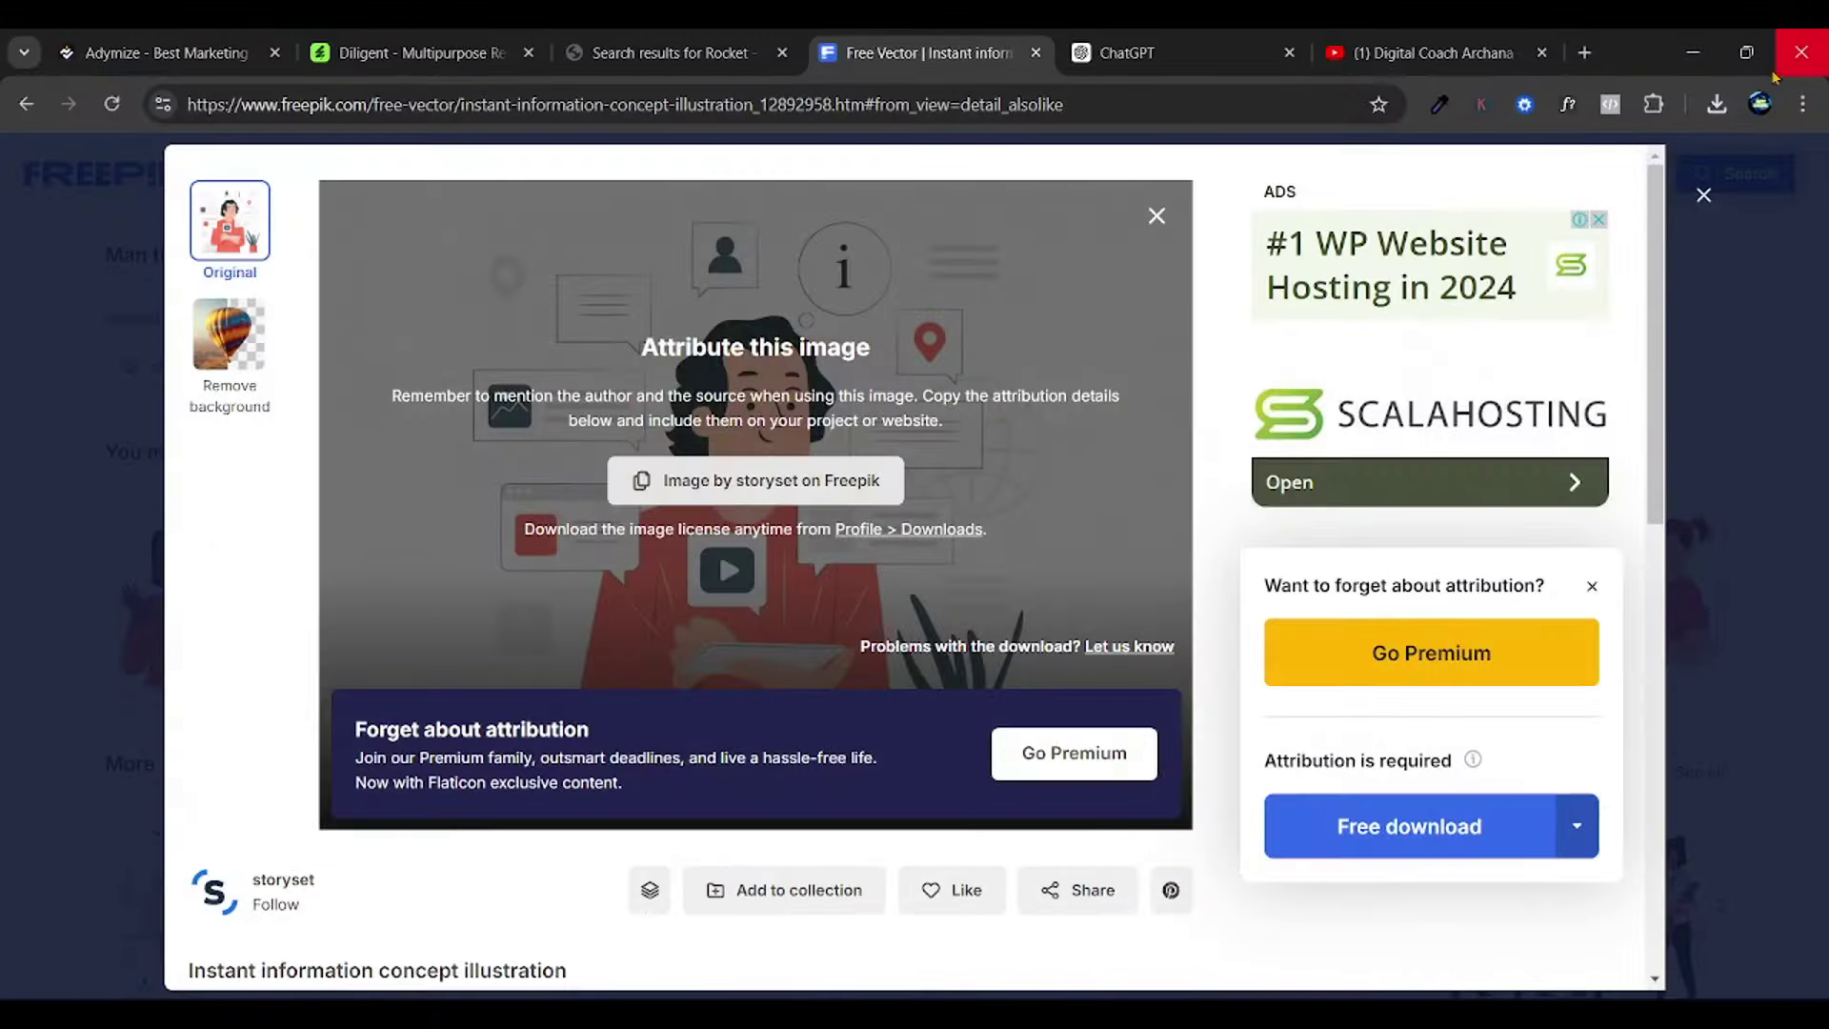
Drop an Image widget into the left inner container of the new feature row.
left_click(1238, 909)
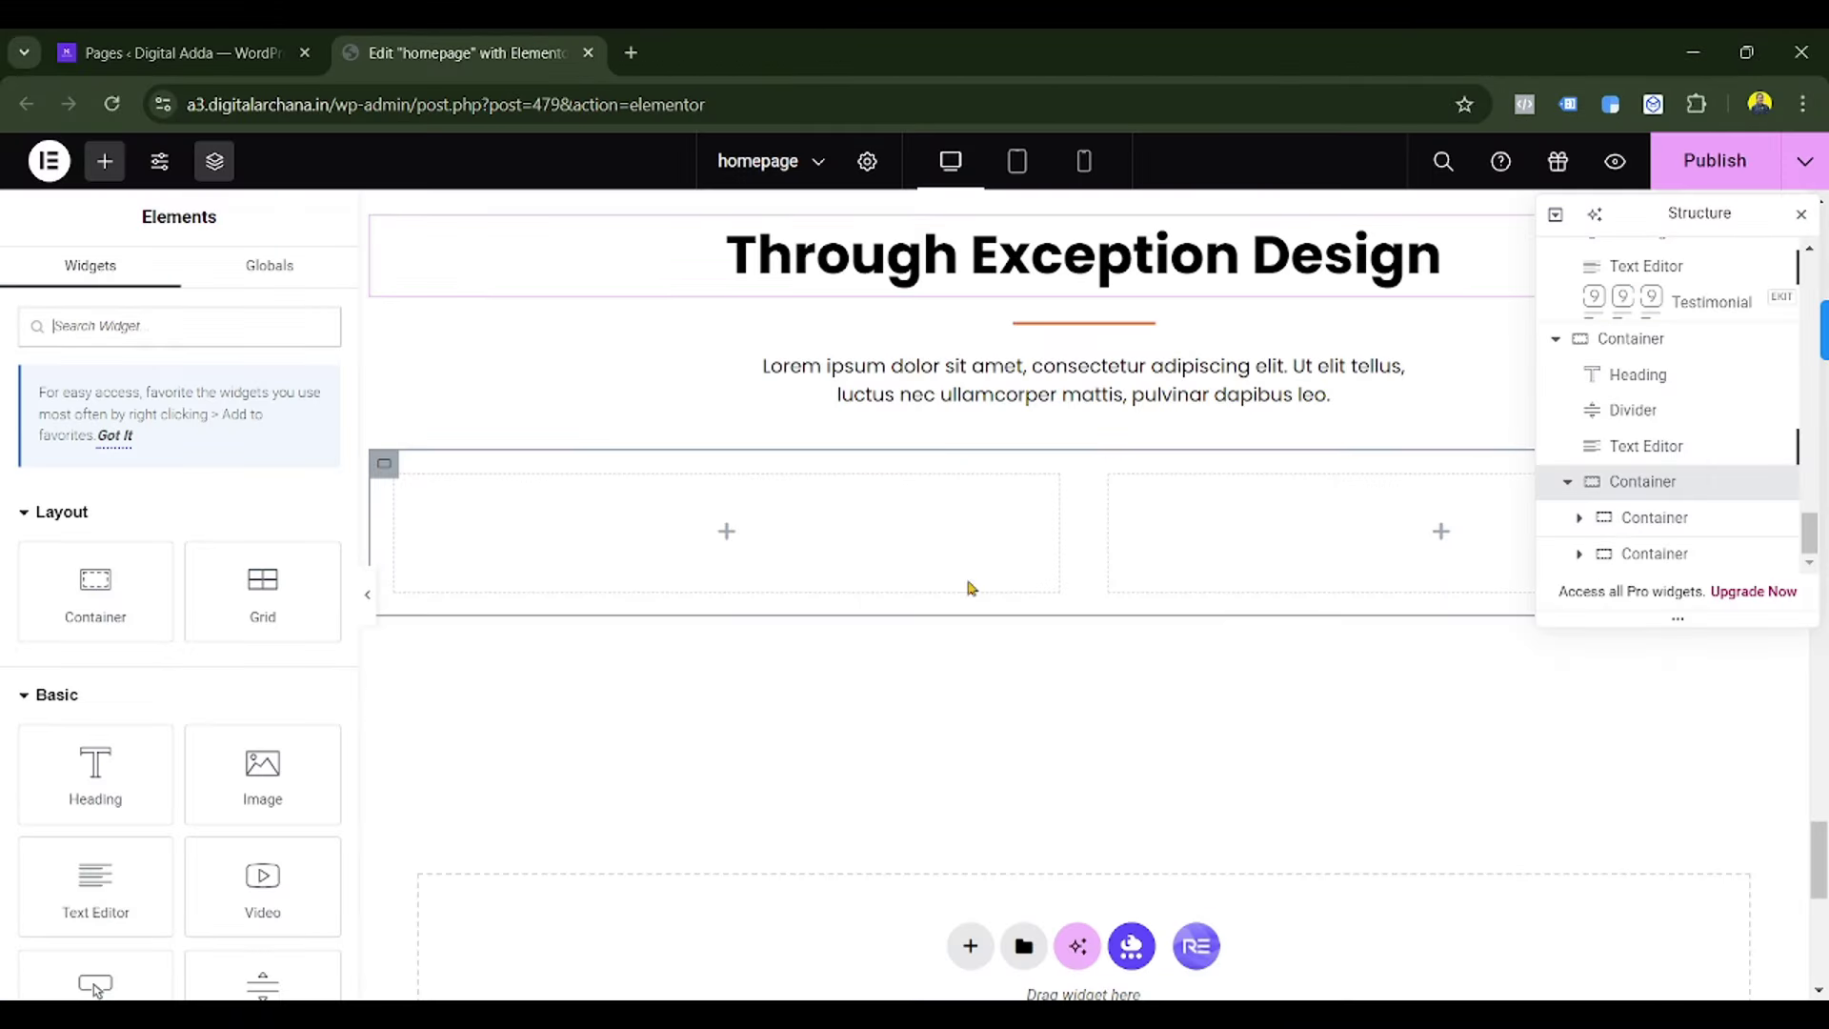
left_click_drag(263, 777, 612, 527)
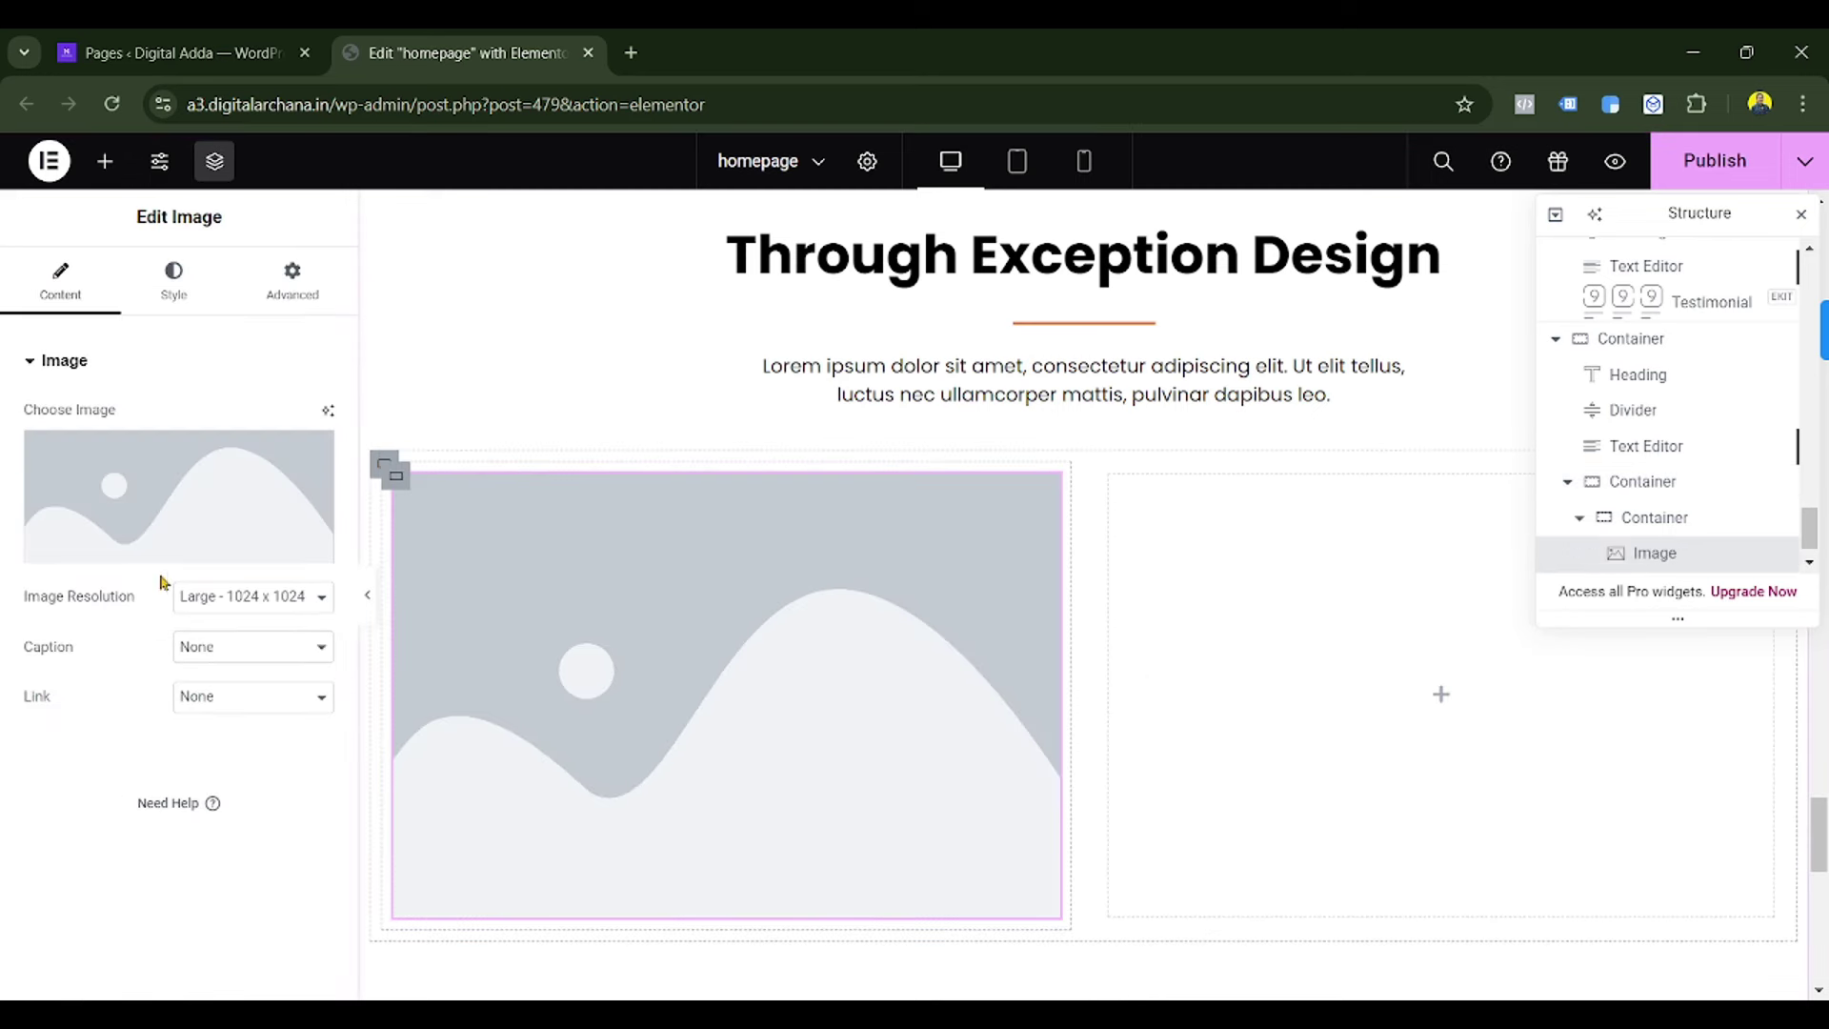
left_click(163, 503)
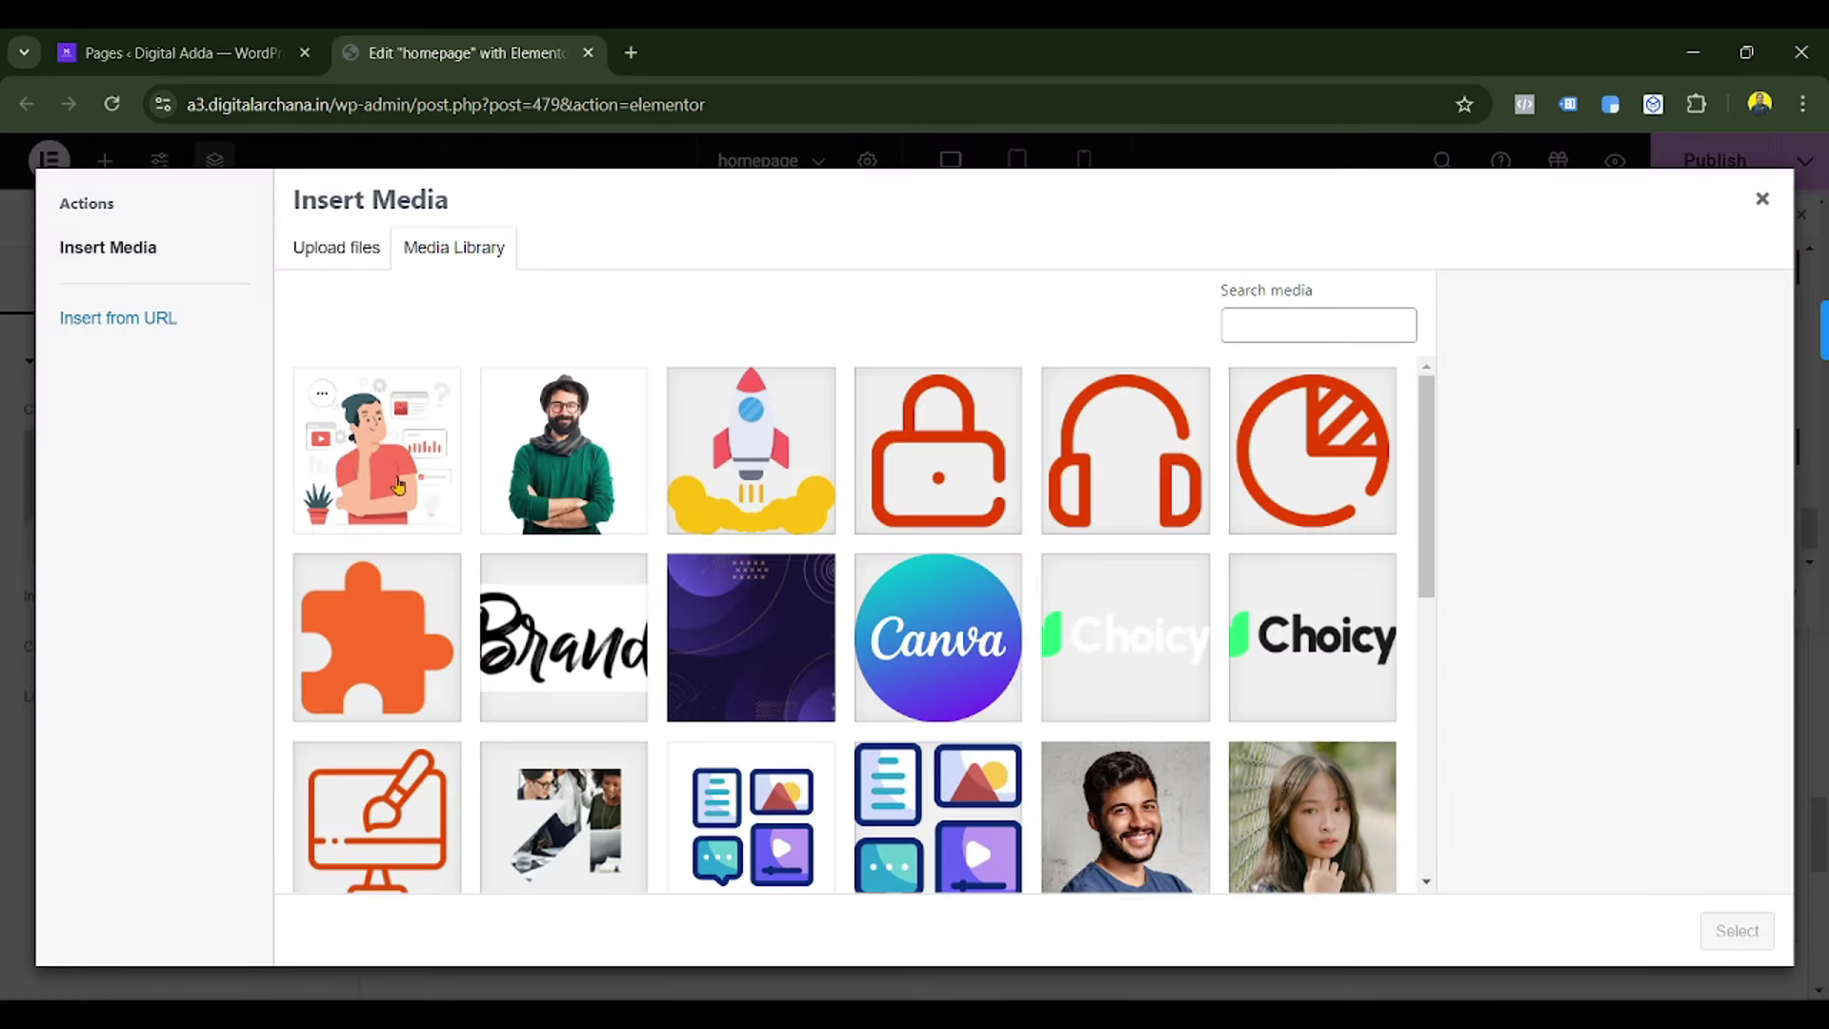
Upload the secure-login illustration 4860253.jpg from Downloads.
left_click(319, 250)
left_click(990, 574)
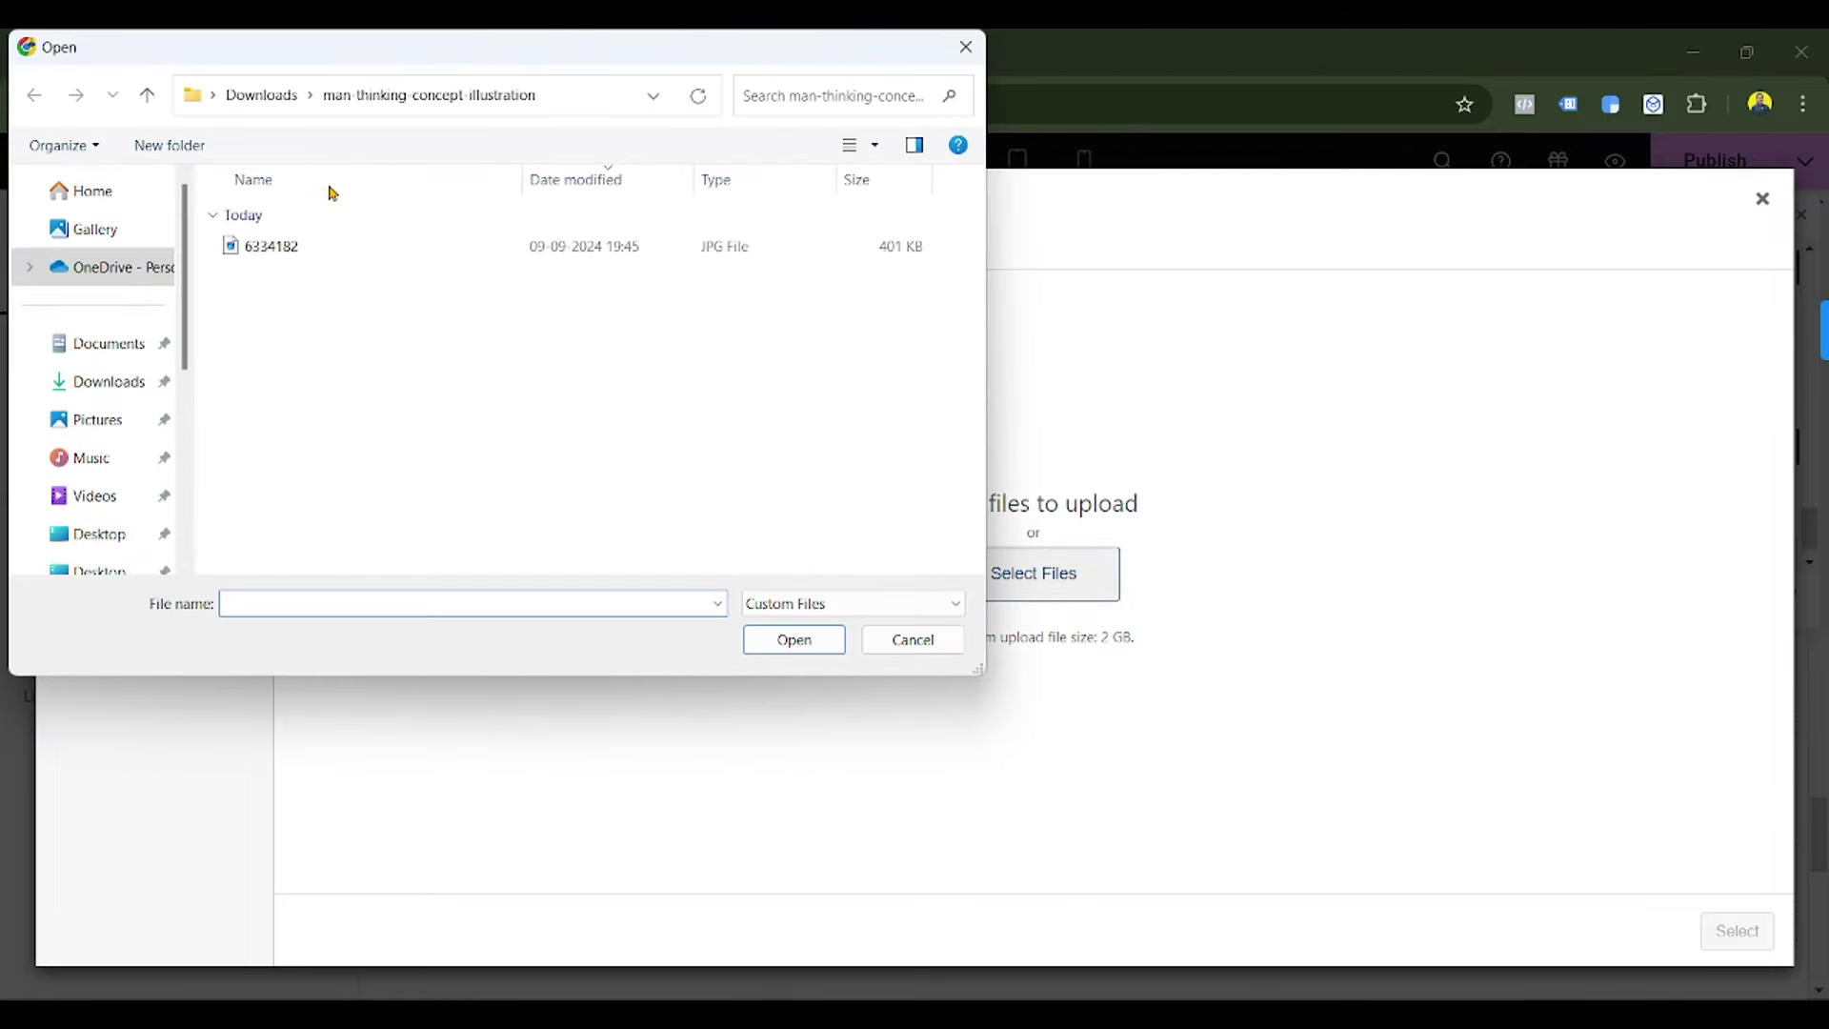
left_click(286, 94)
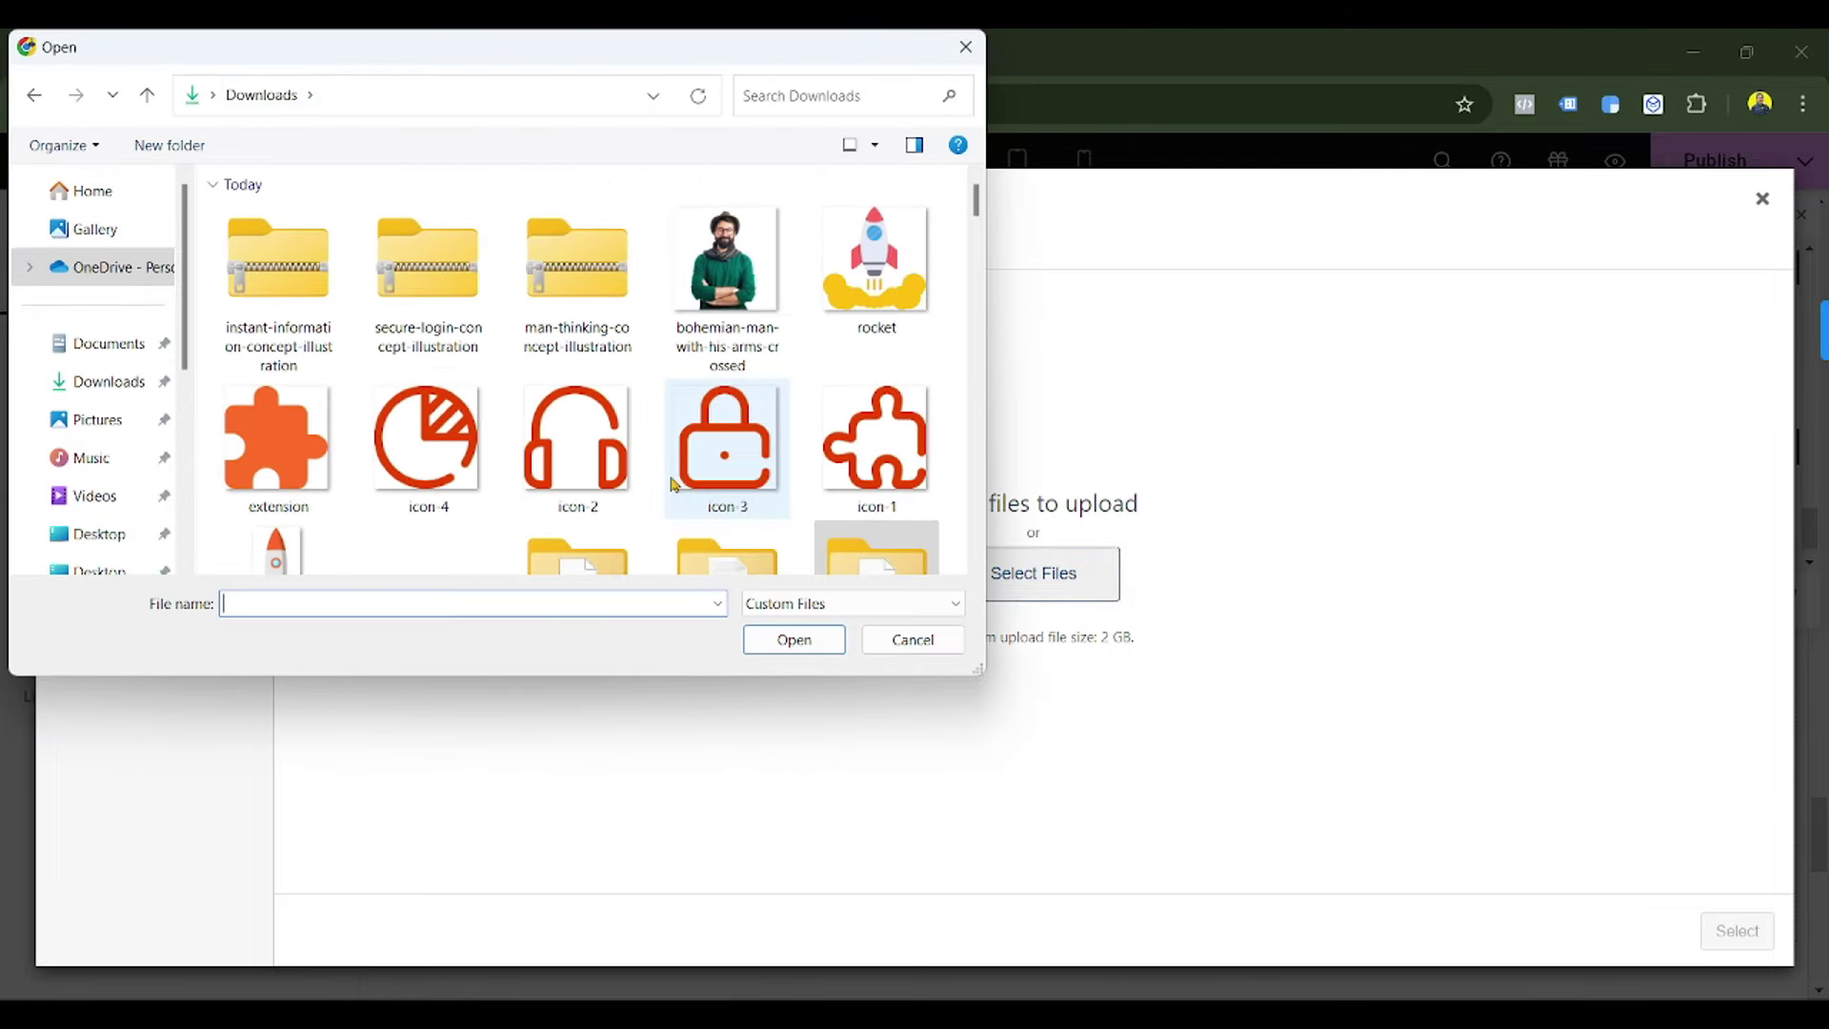
scroll(673, 485, "down", 3)
scroll(715, 497, "up", 3)
scroll(717, 496, "down", 2)
double_click(709, 462)
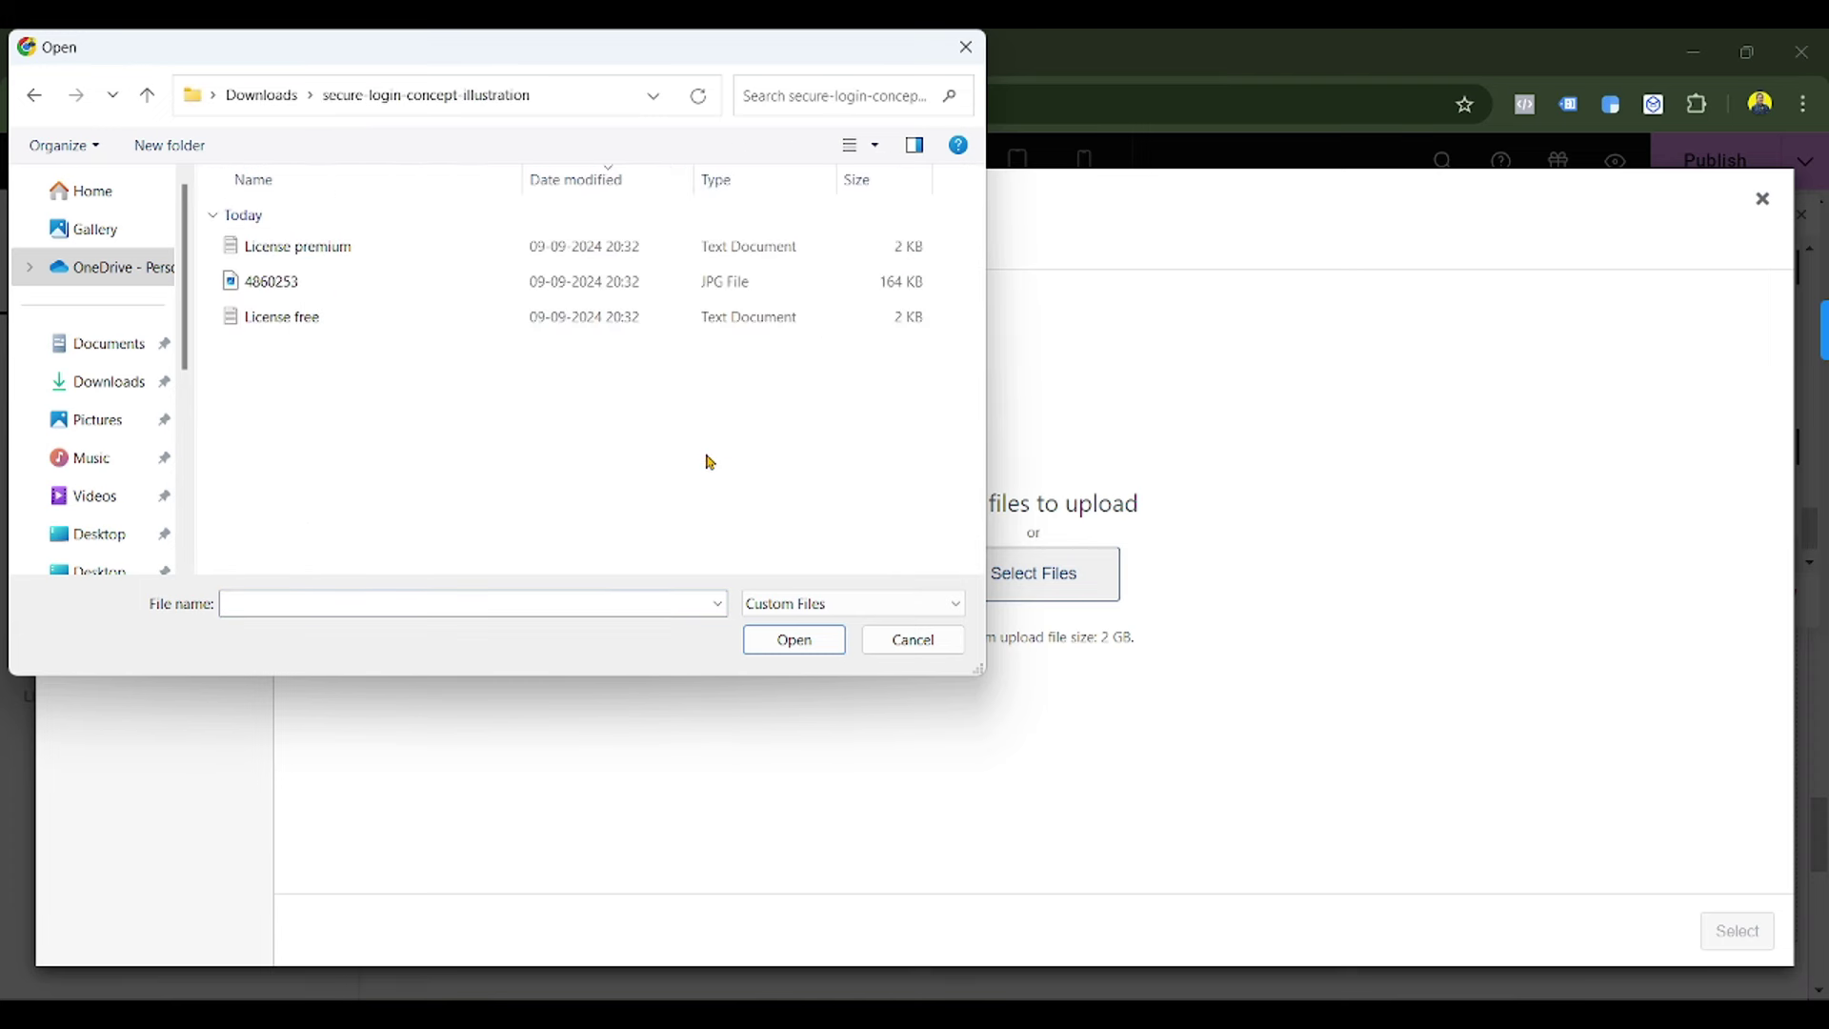
left_click(314, 281)
left_click(780, 653)
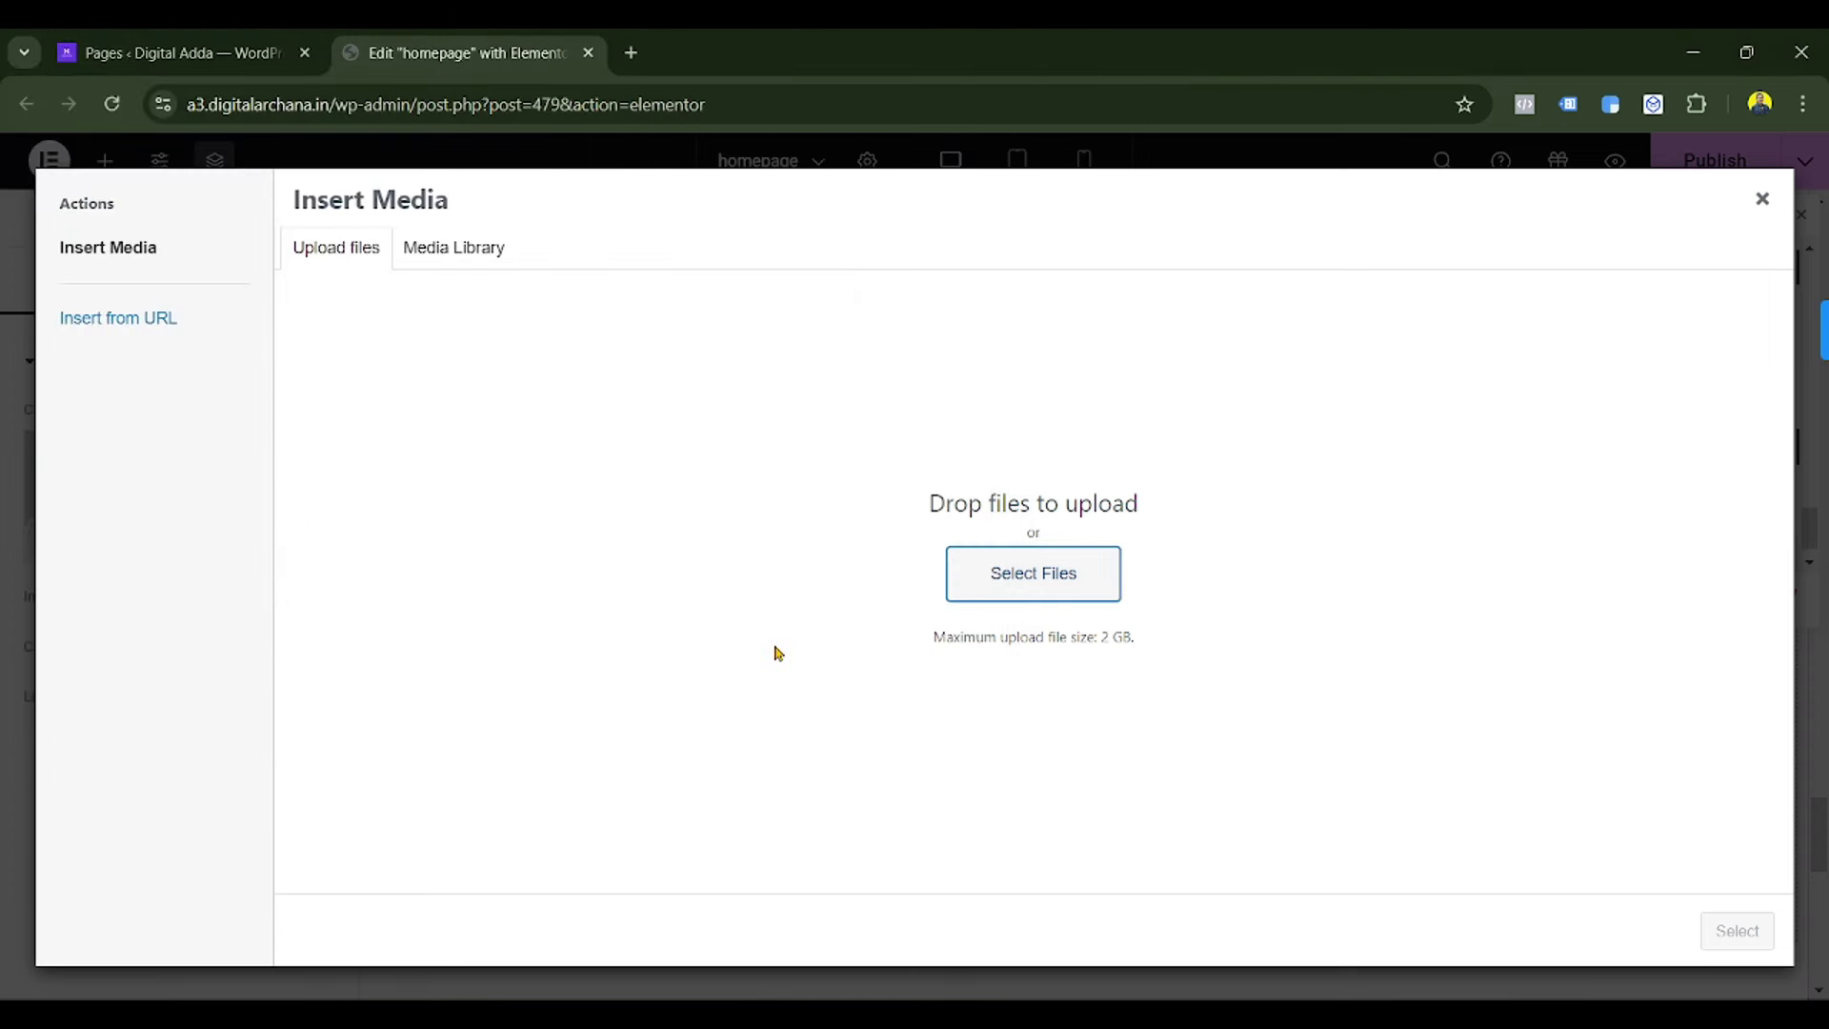
Upload the instant-information image 5100169.jpg, then insert the password illustration into the widget.
left_click(297, 268)
left_click(1025, 583)
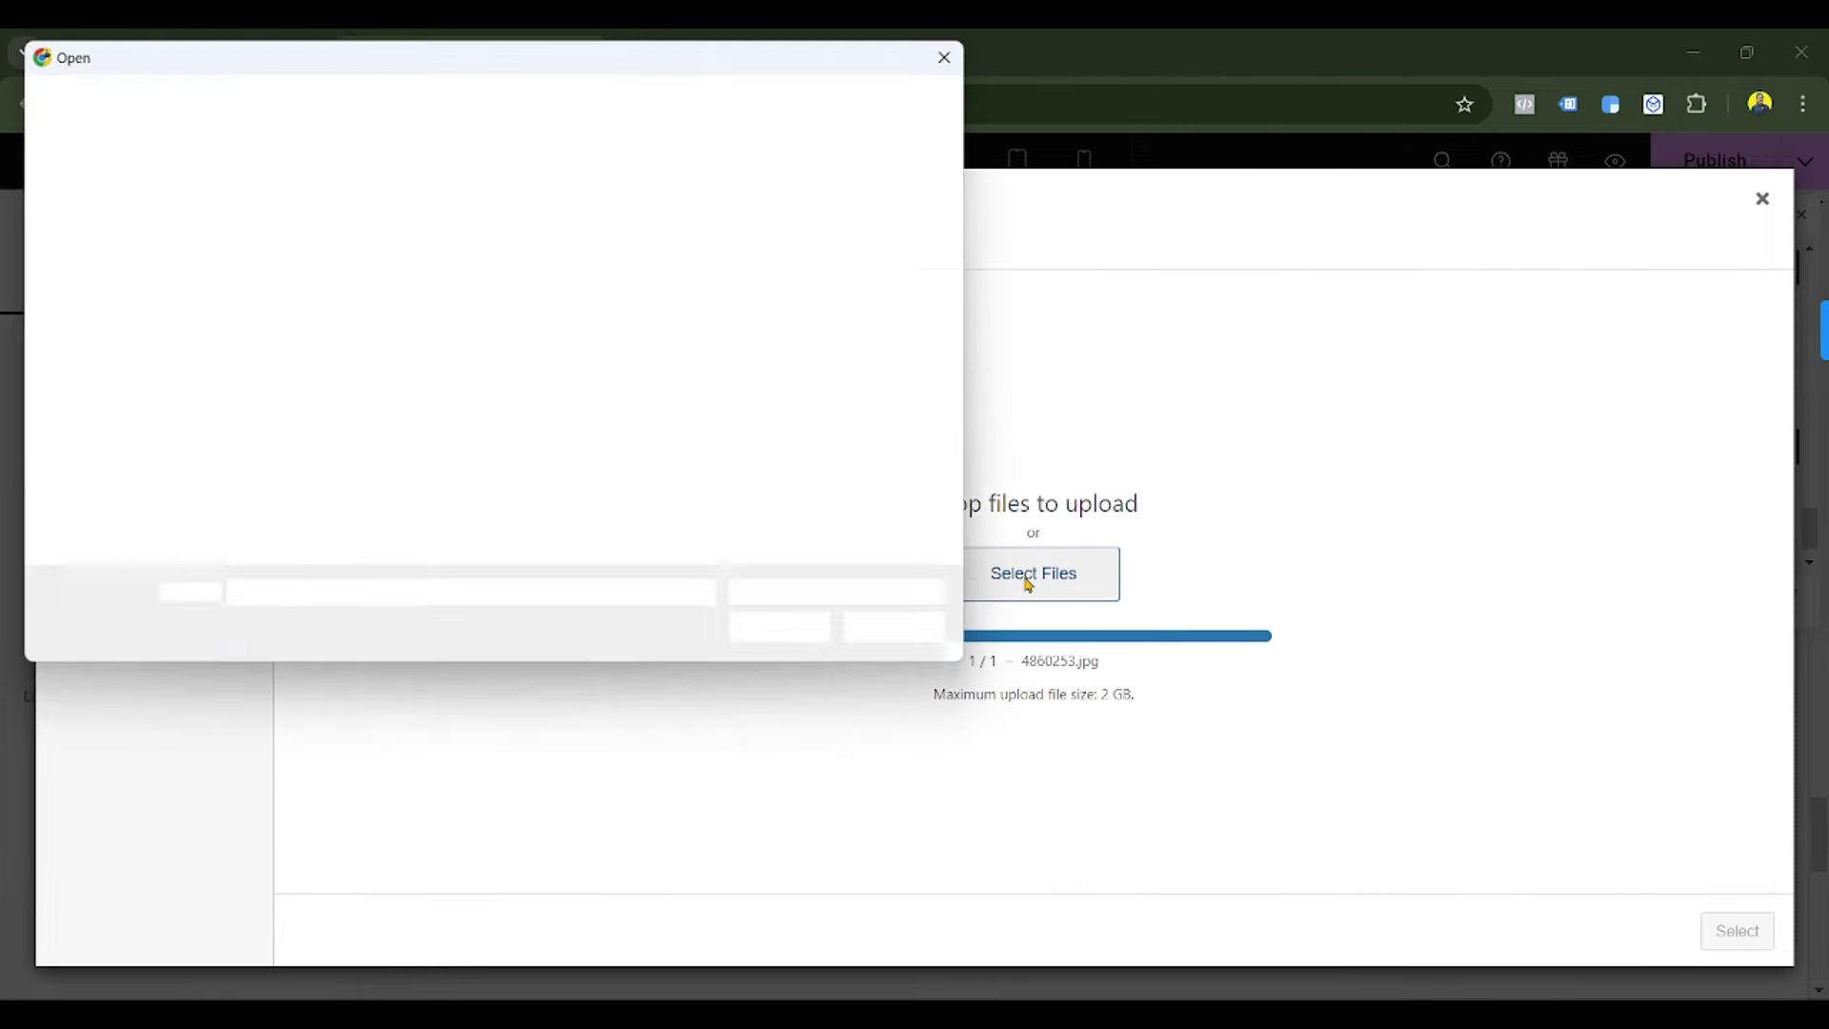
left_click(270, 90)
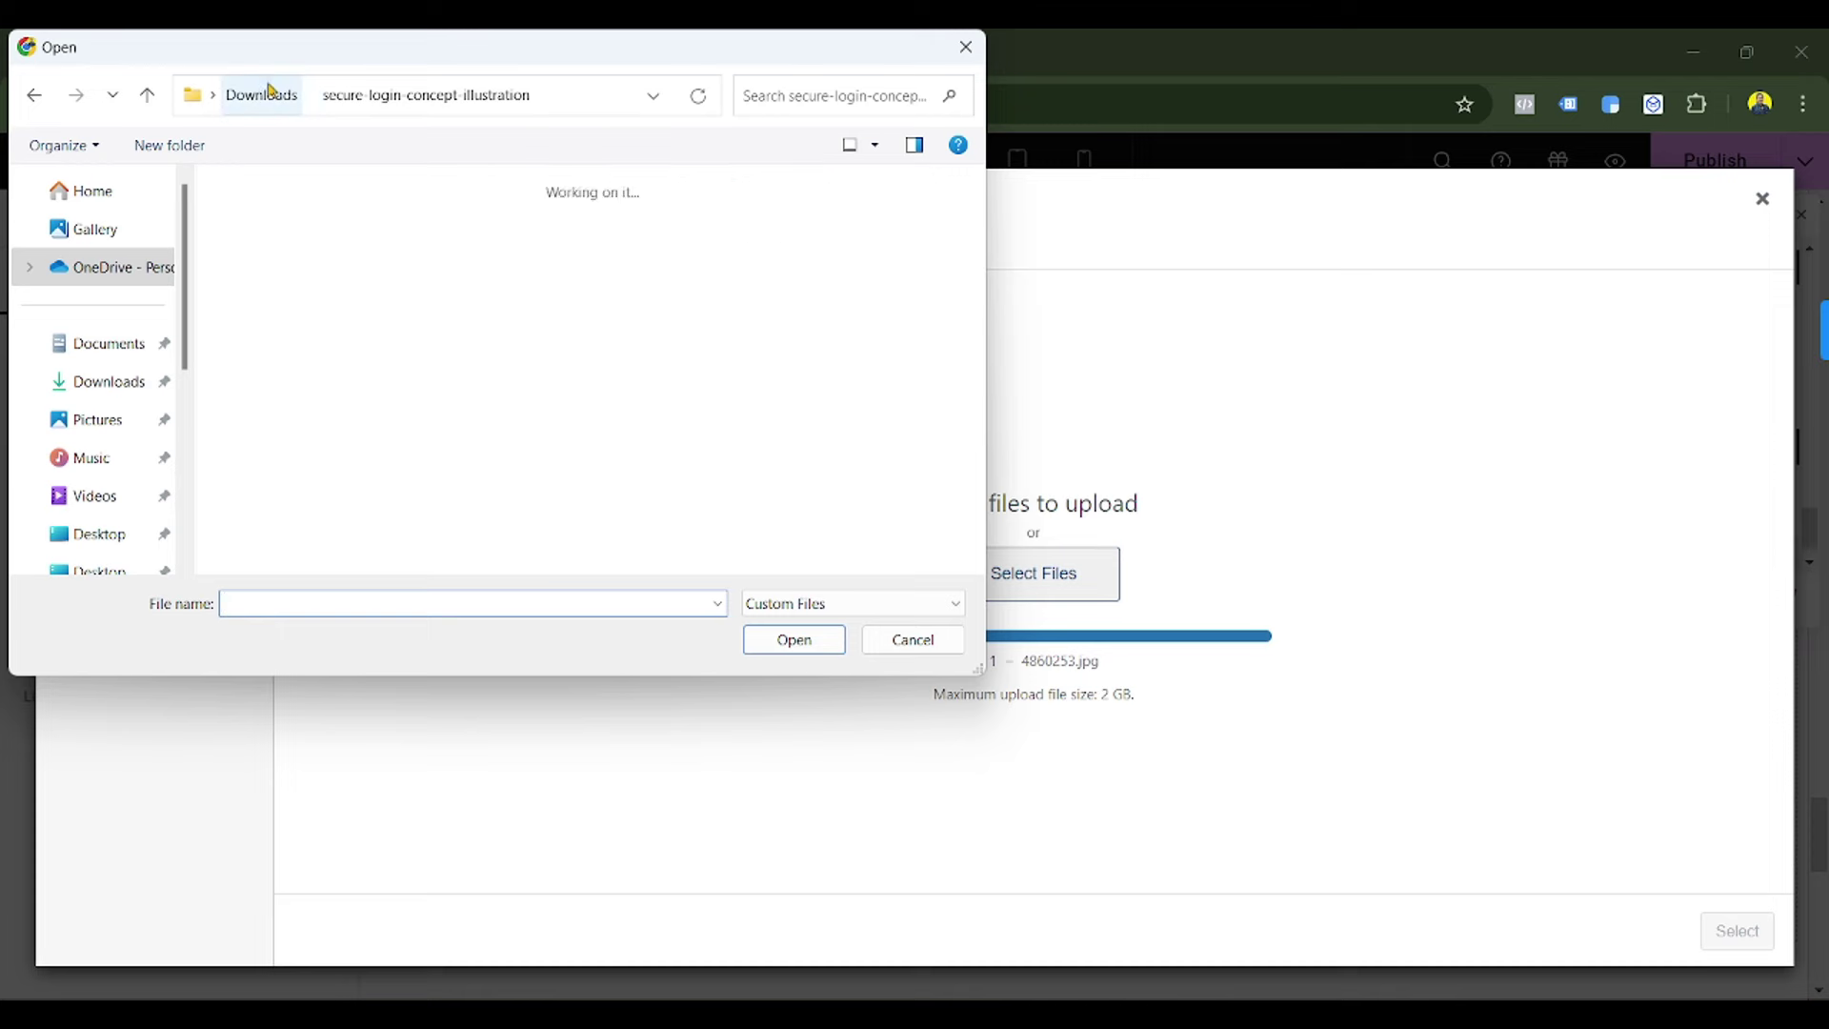
scroll(838, 448, "down", 2)
double_click(881, 486)
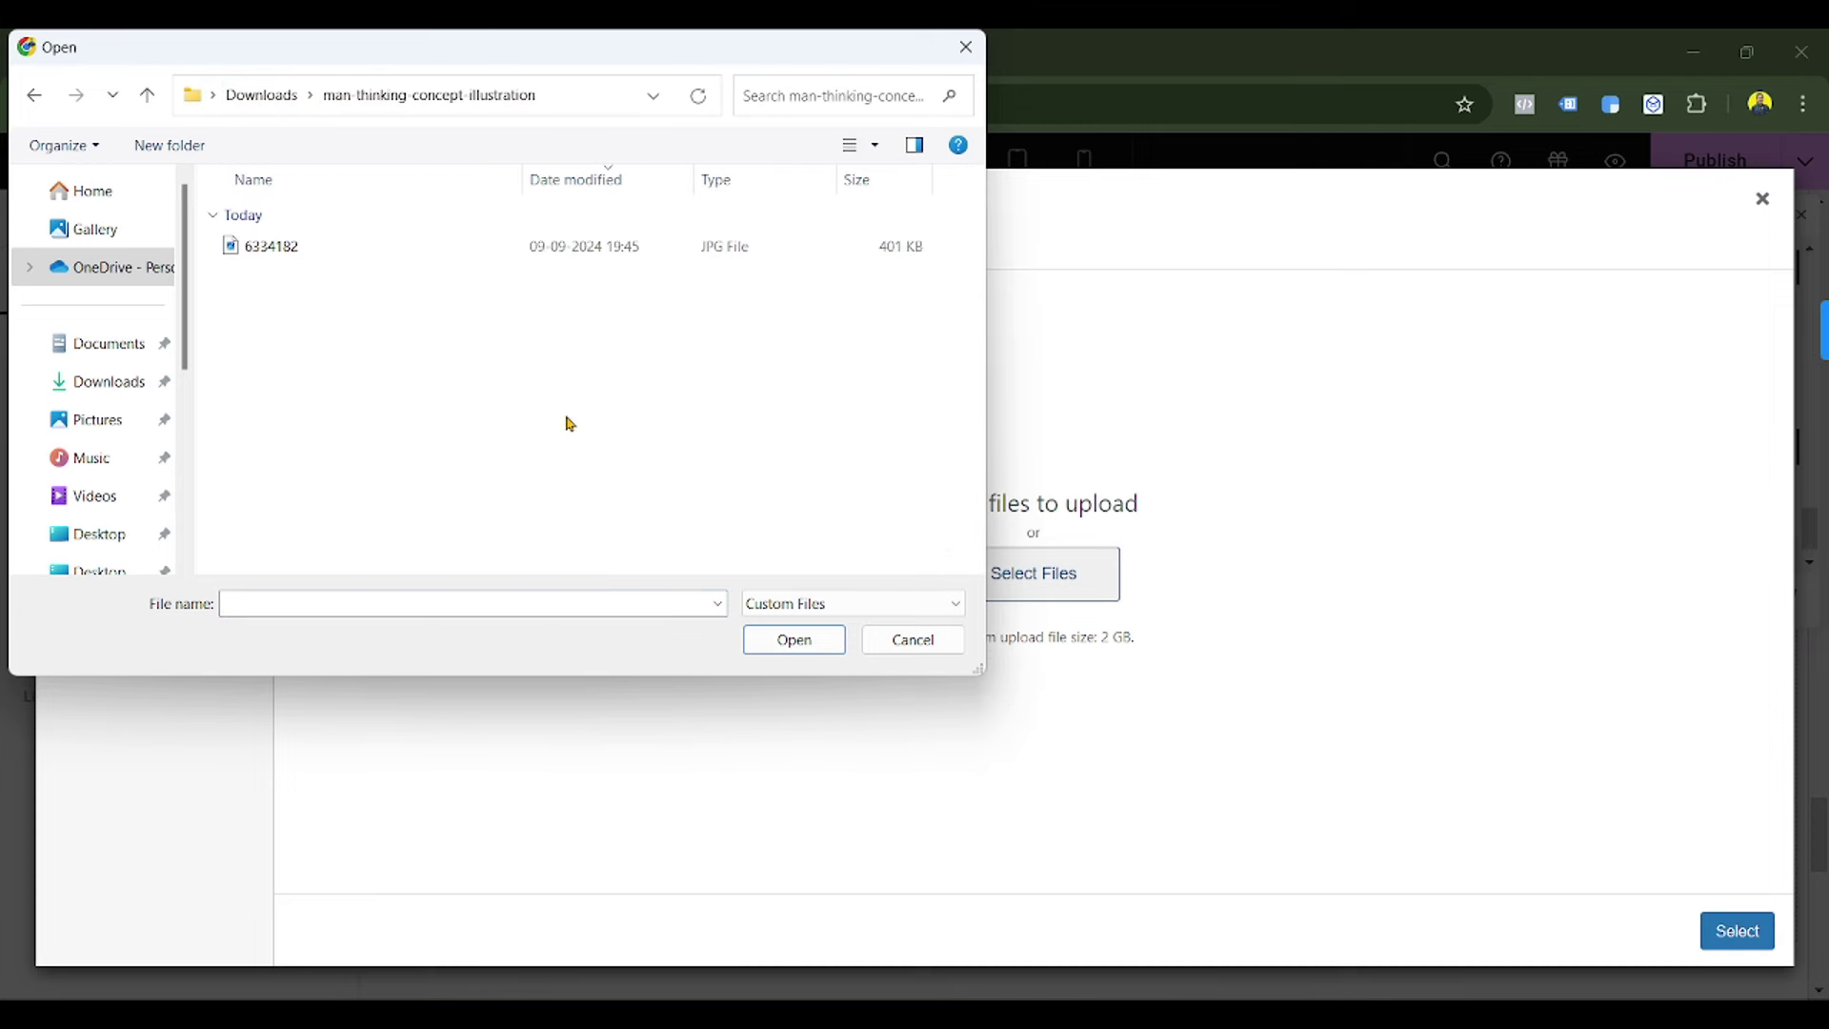
left_click(263, 96)
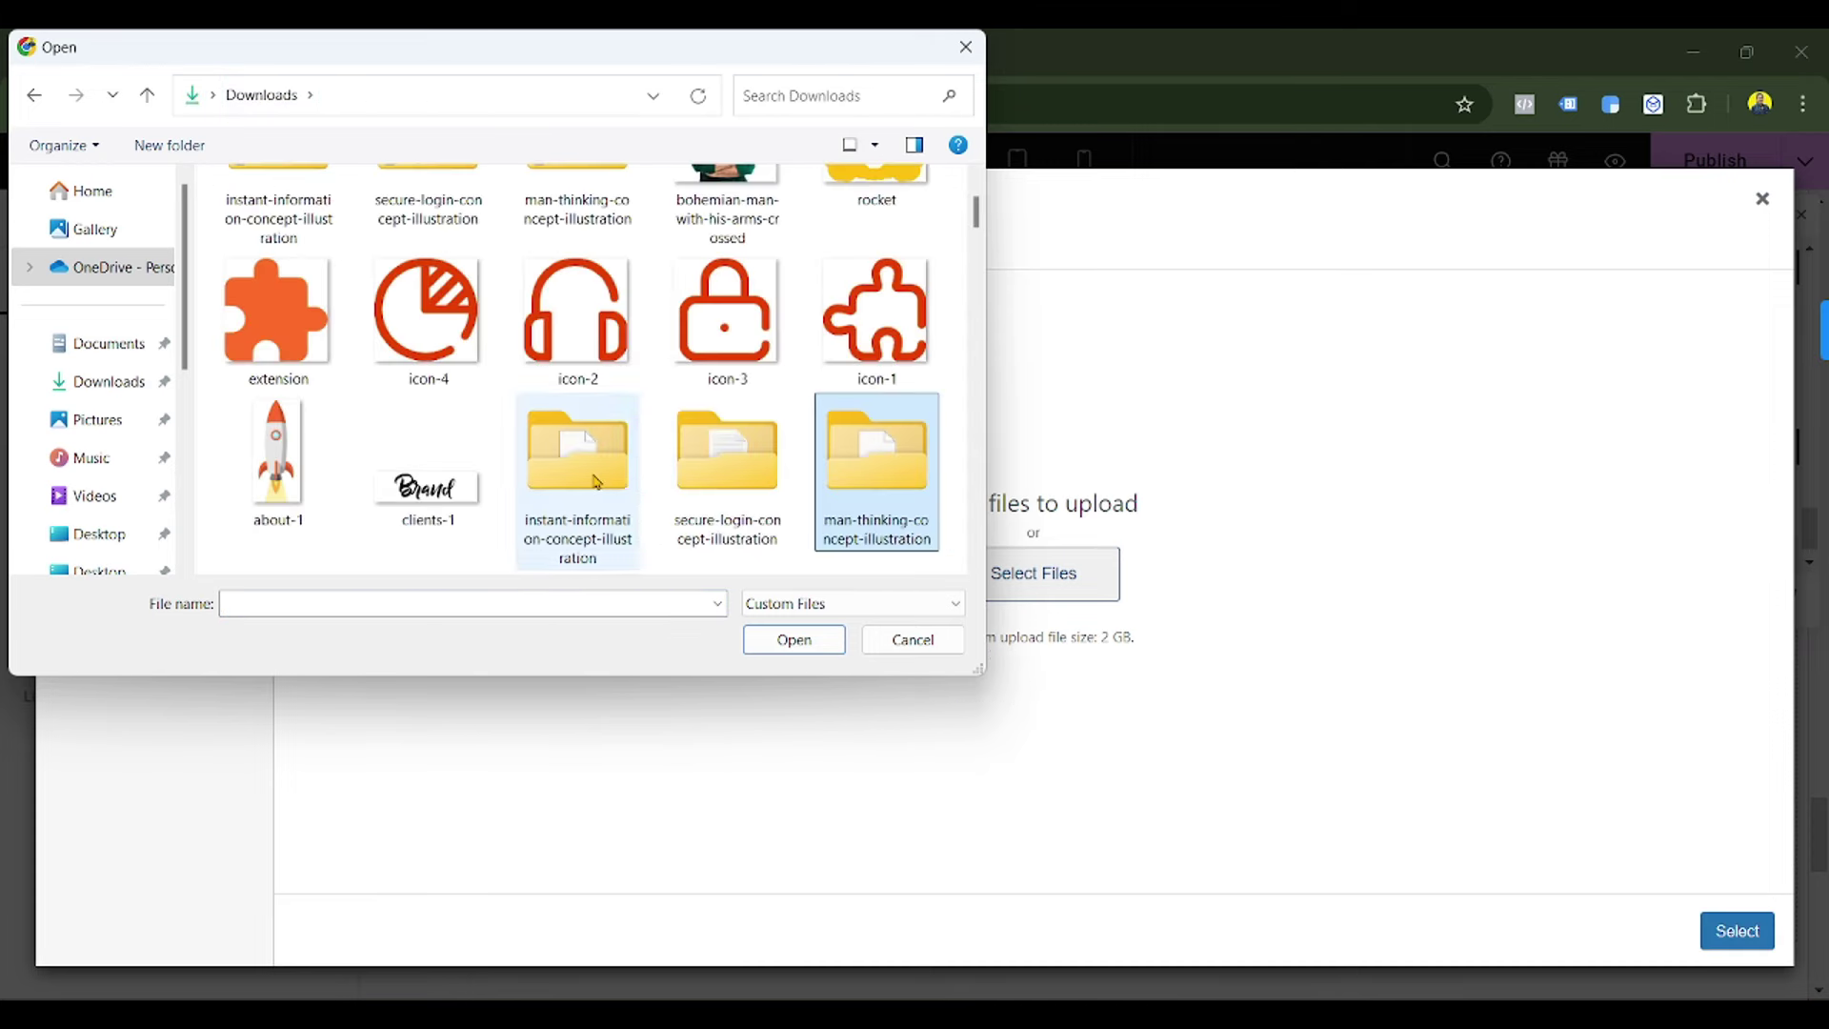
double_click(598, 482)
left_click(253, 249)
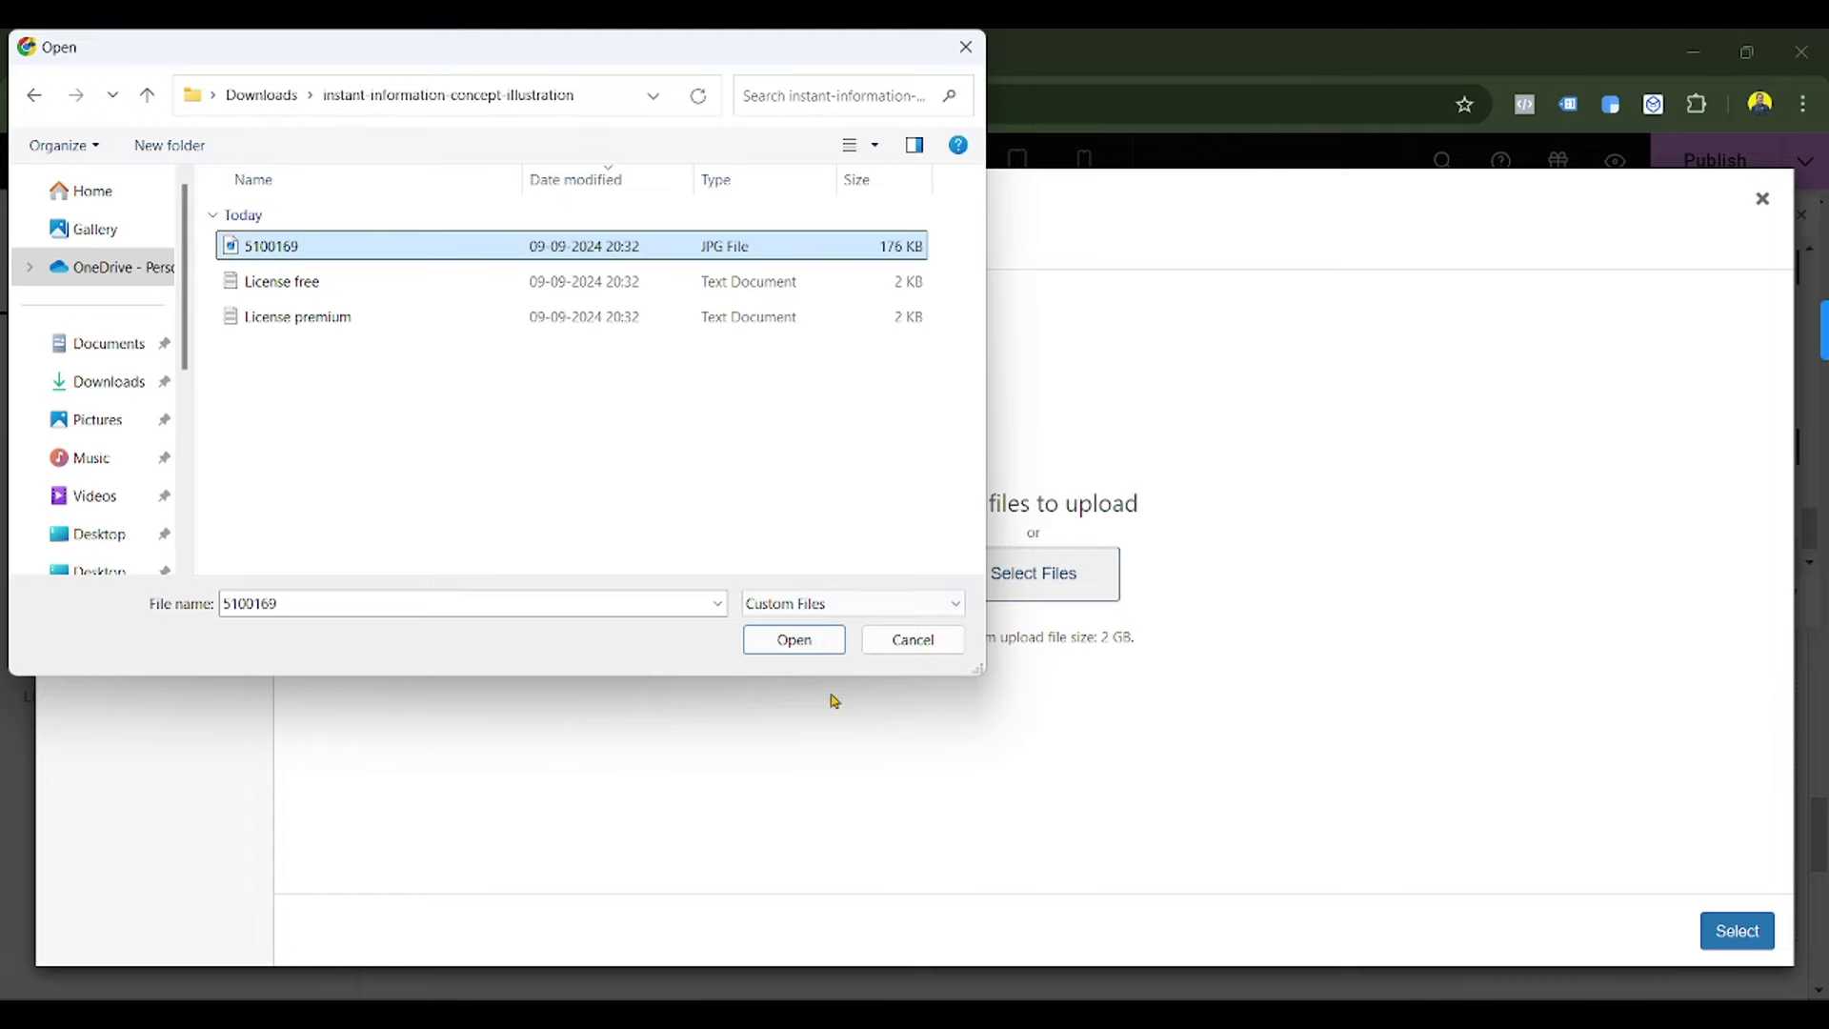
left_click(806, 641)
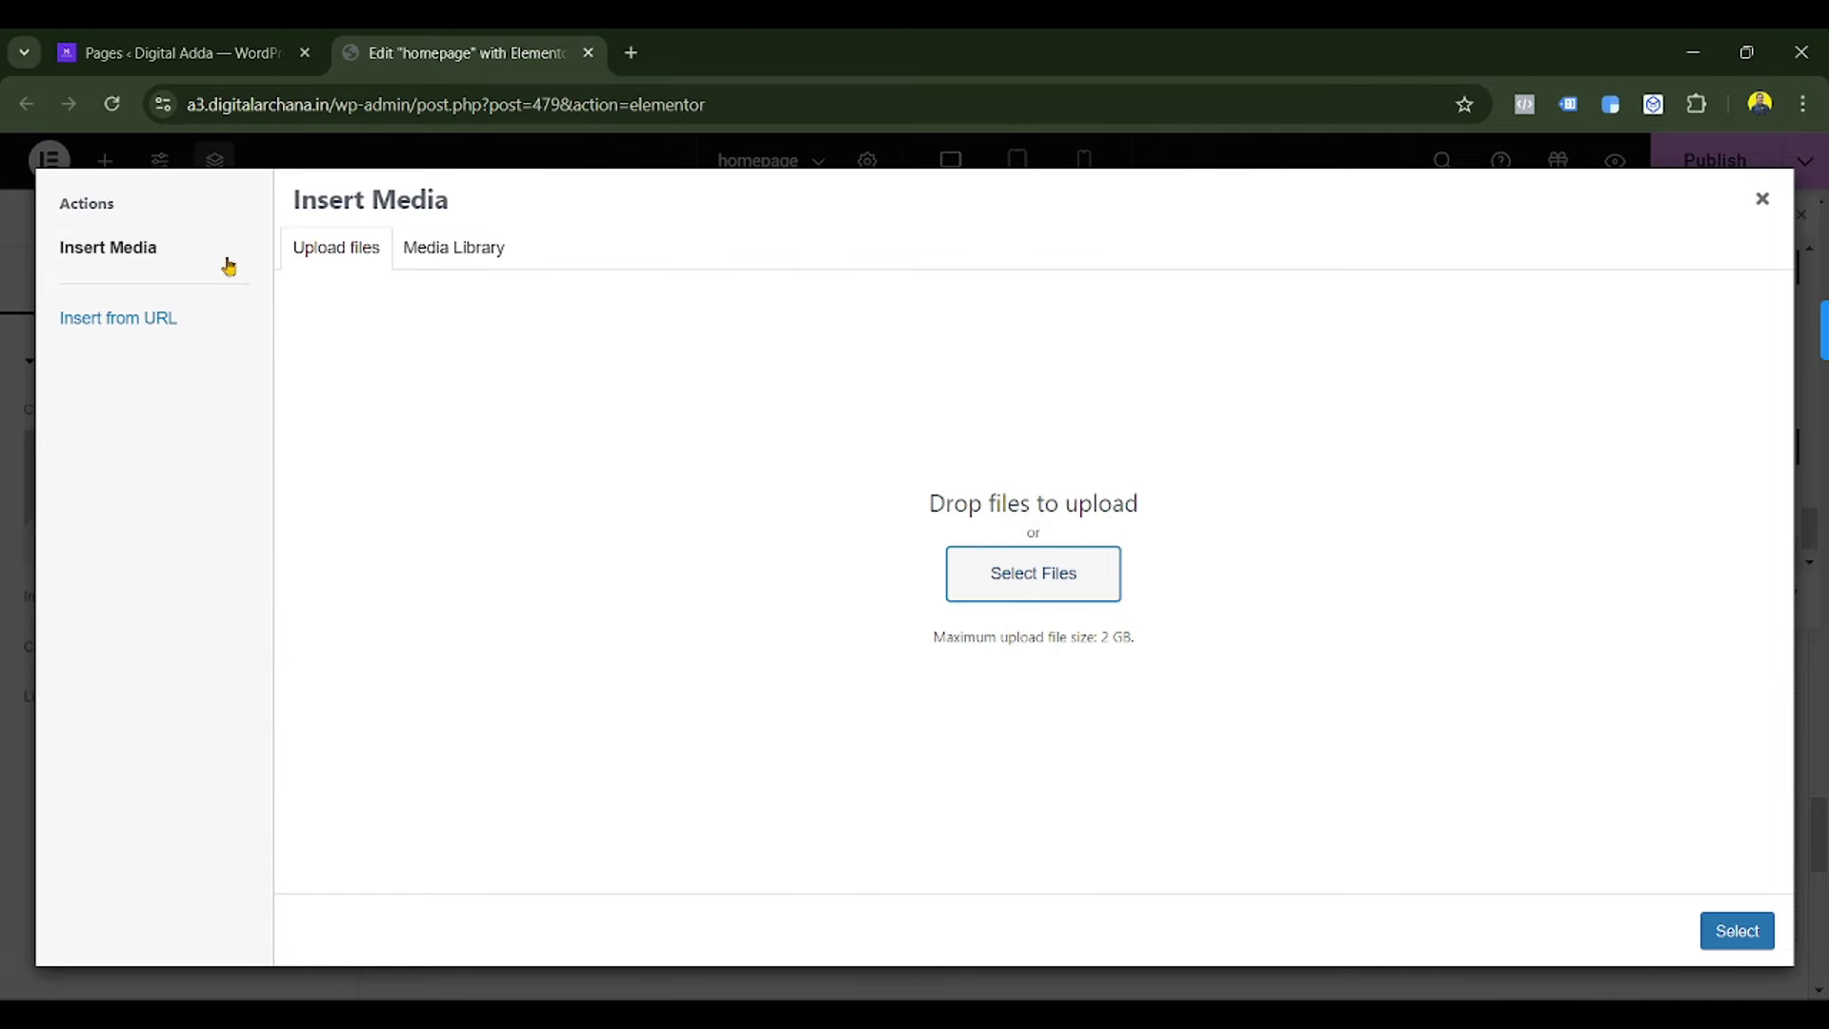
left_click(424, 246)
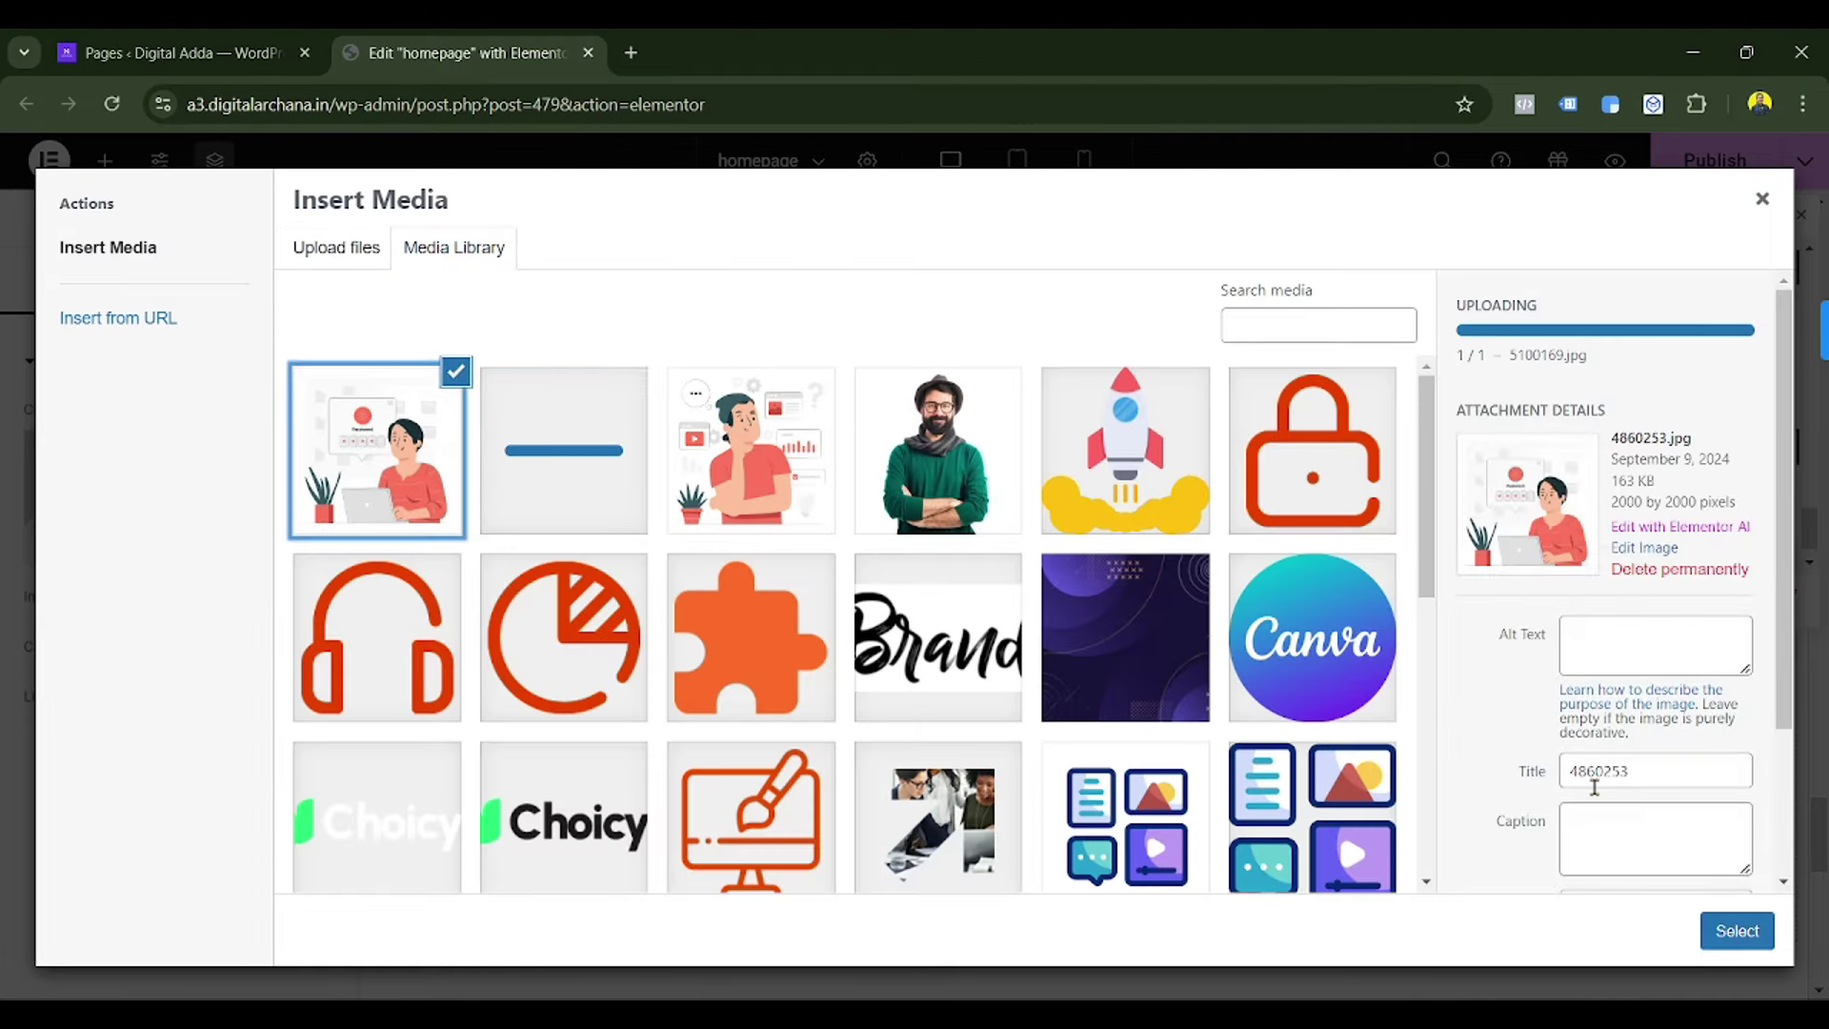
left_click(1742, 938)
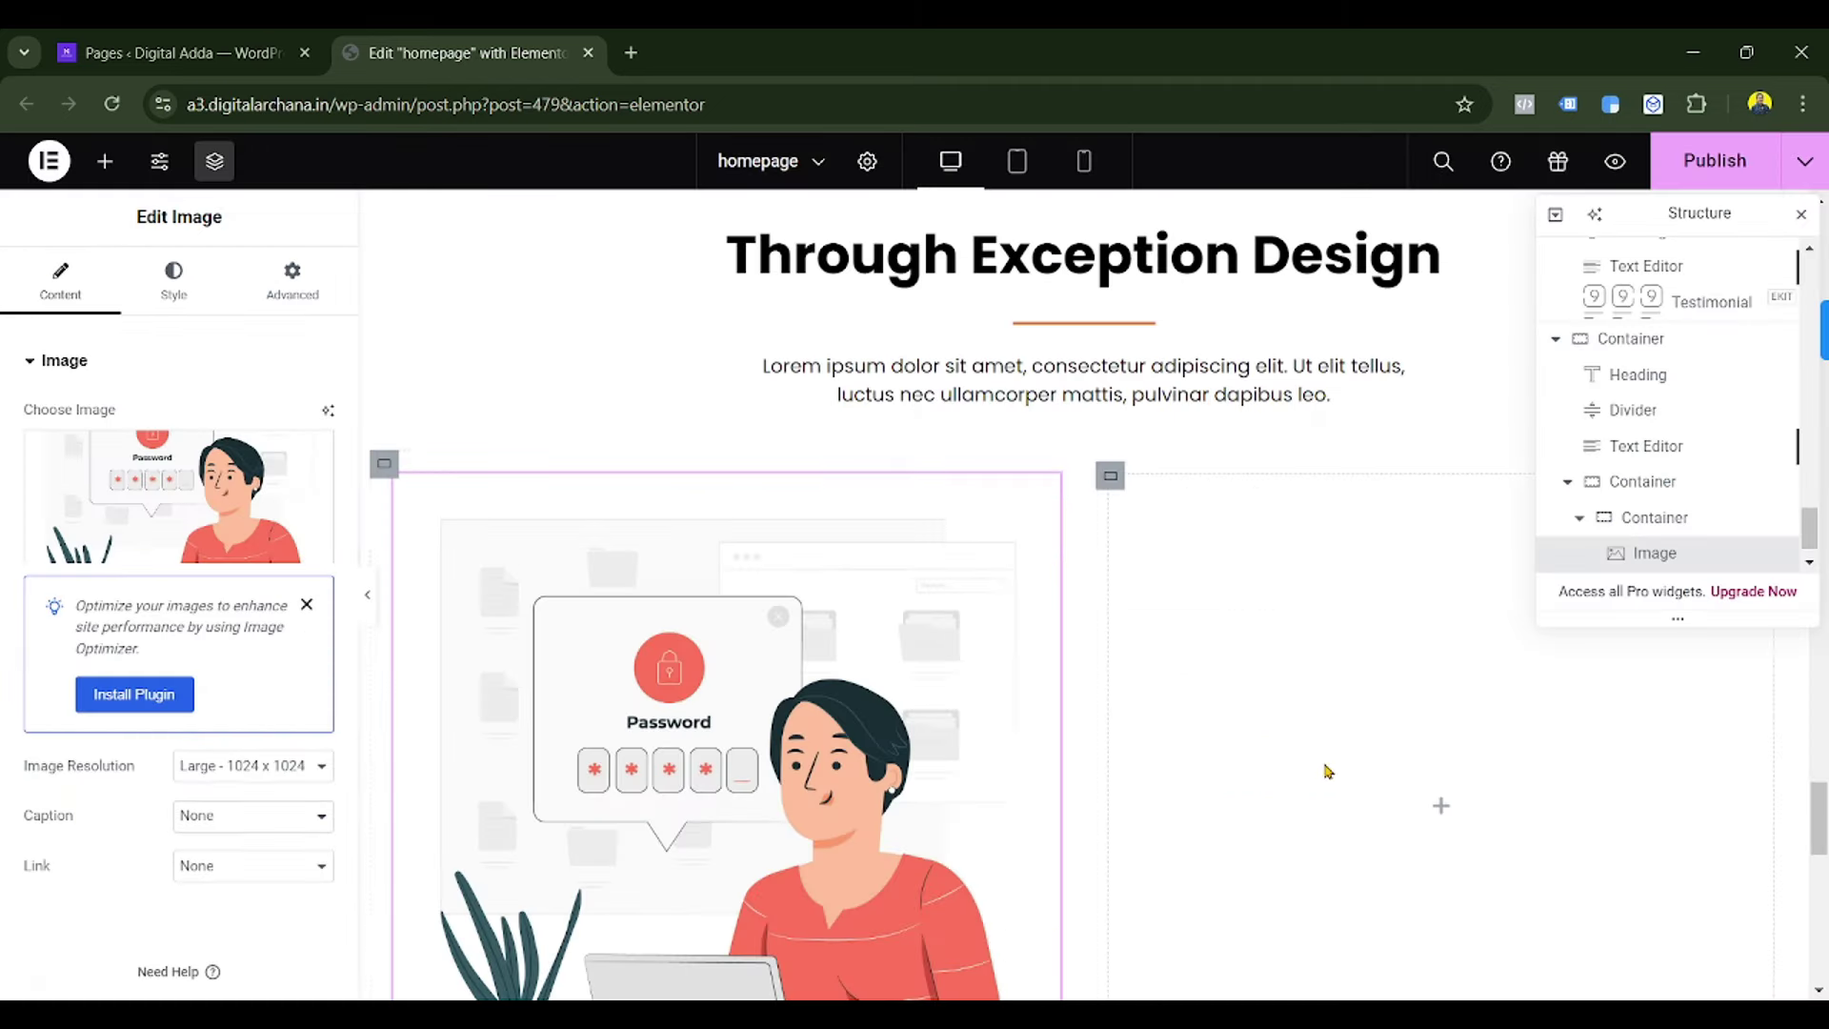
Add a Heading and a Text Editor paragraph to the right container beside the illustration.
left_click(1437, 808)
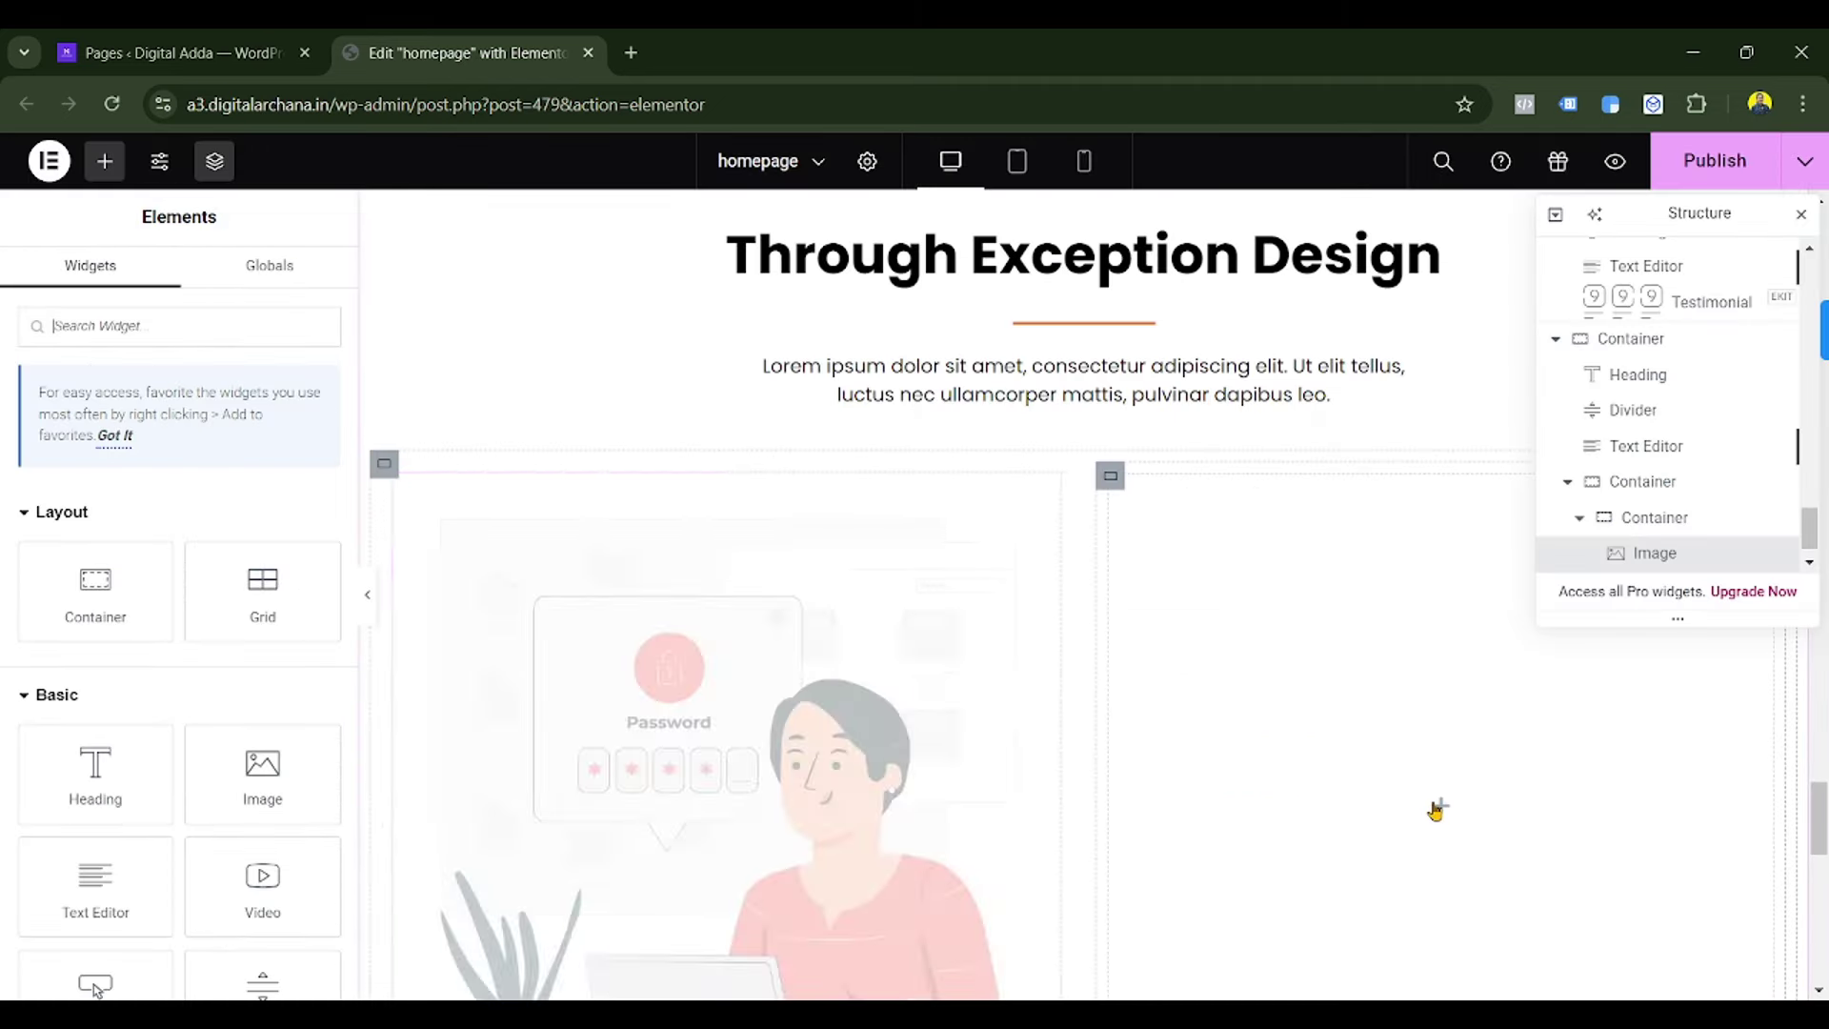
left_click_drag(92, 773, 1467, 692)
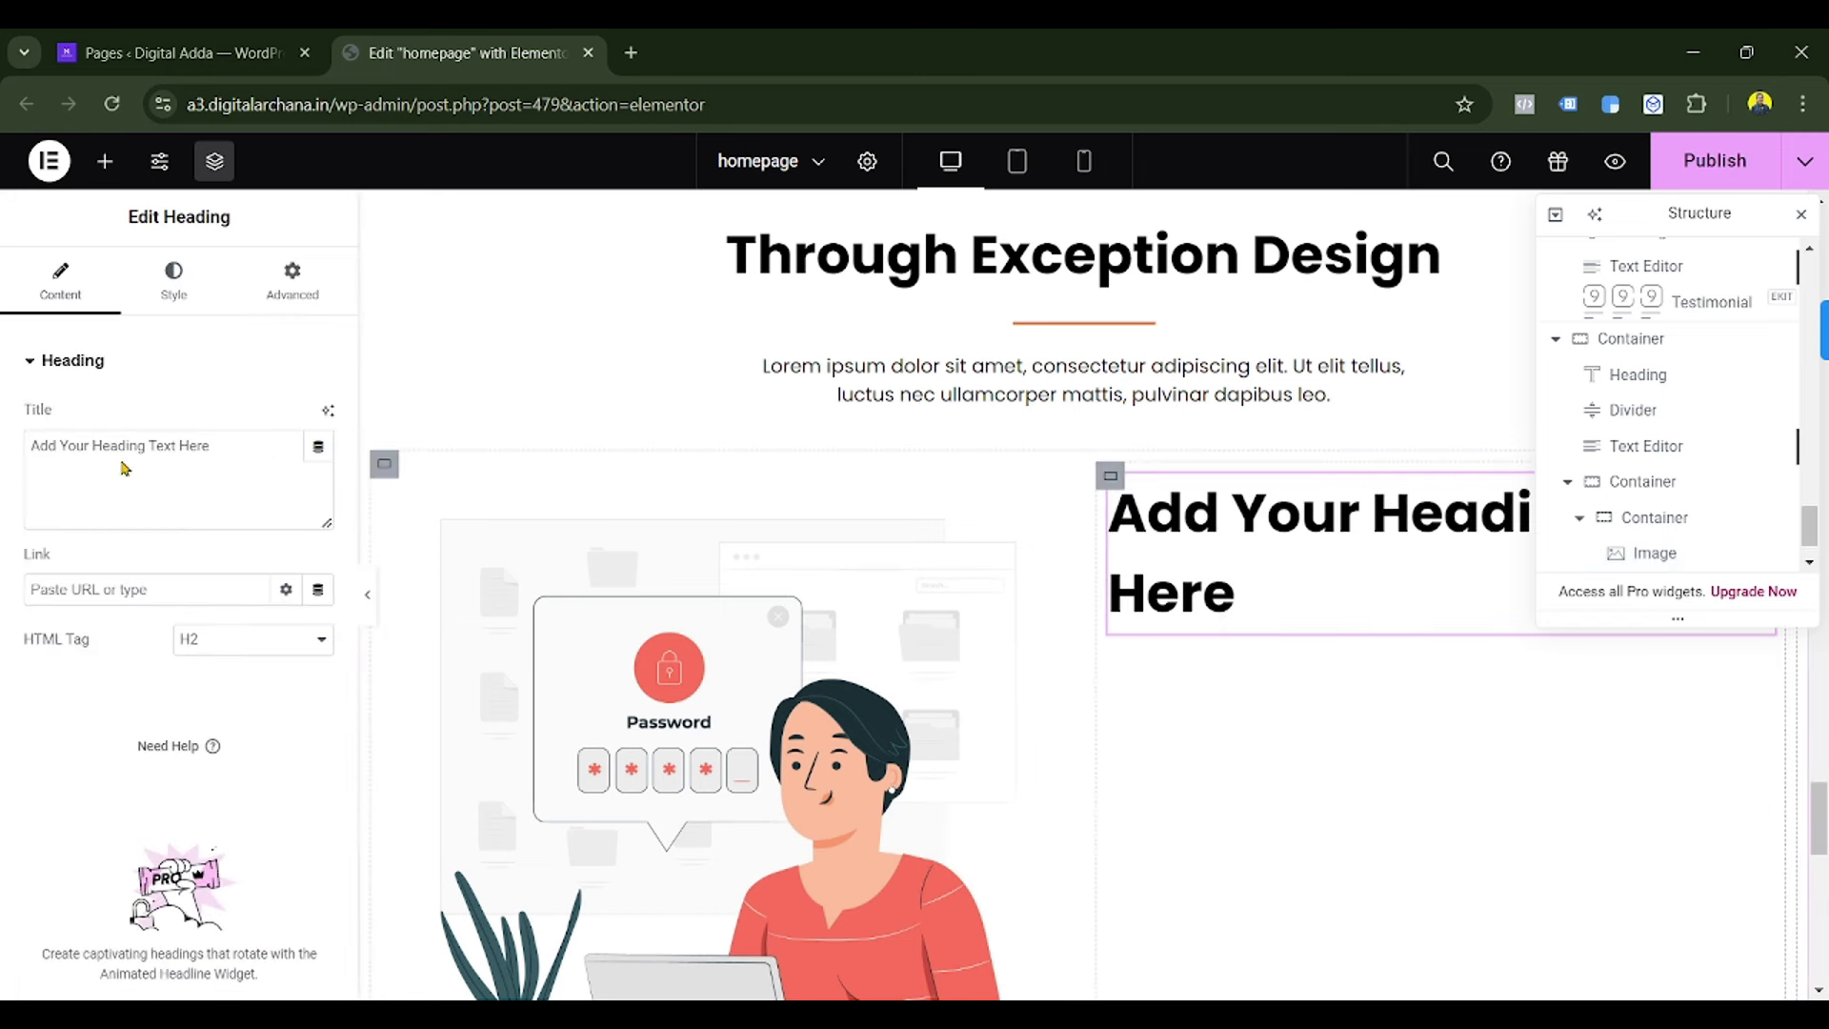
left_click(174, 281)
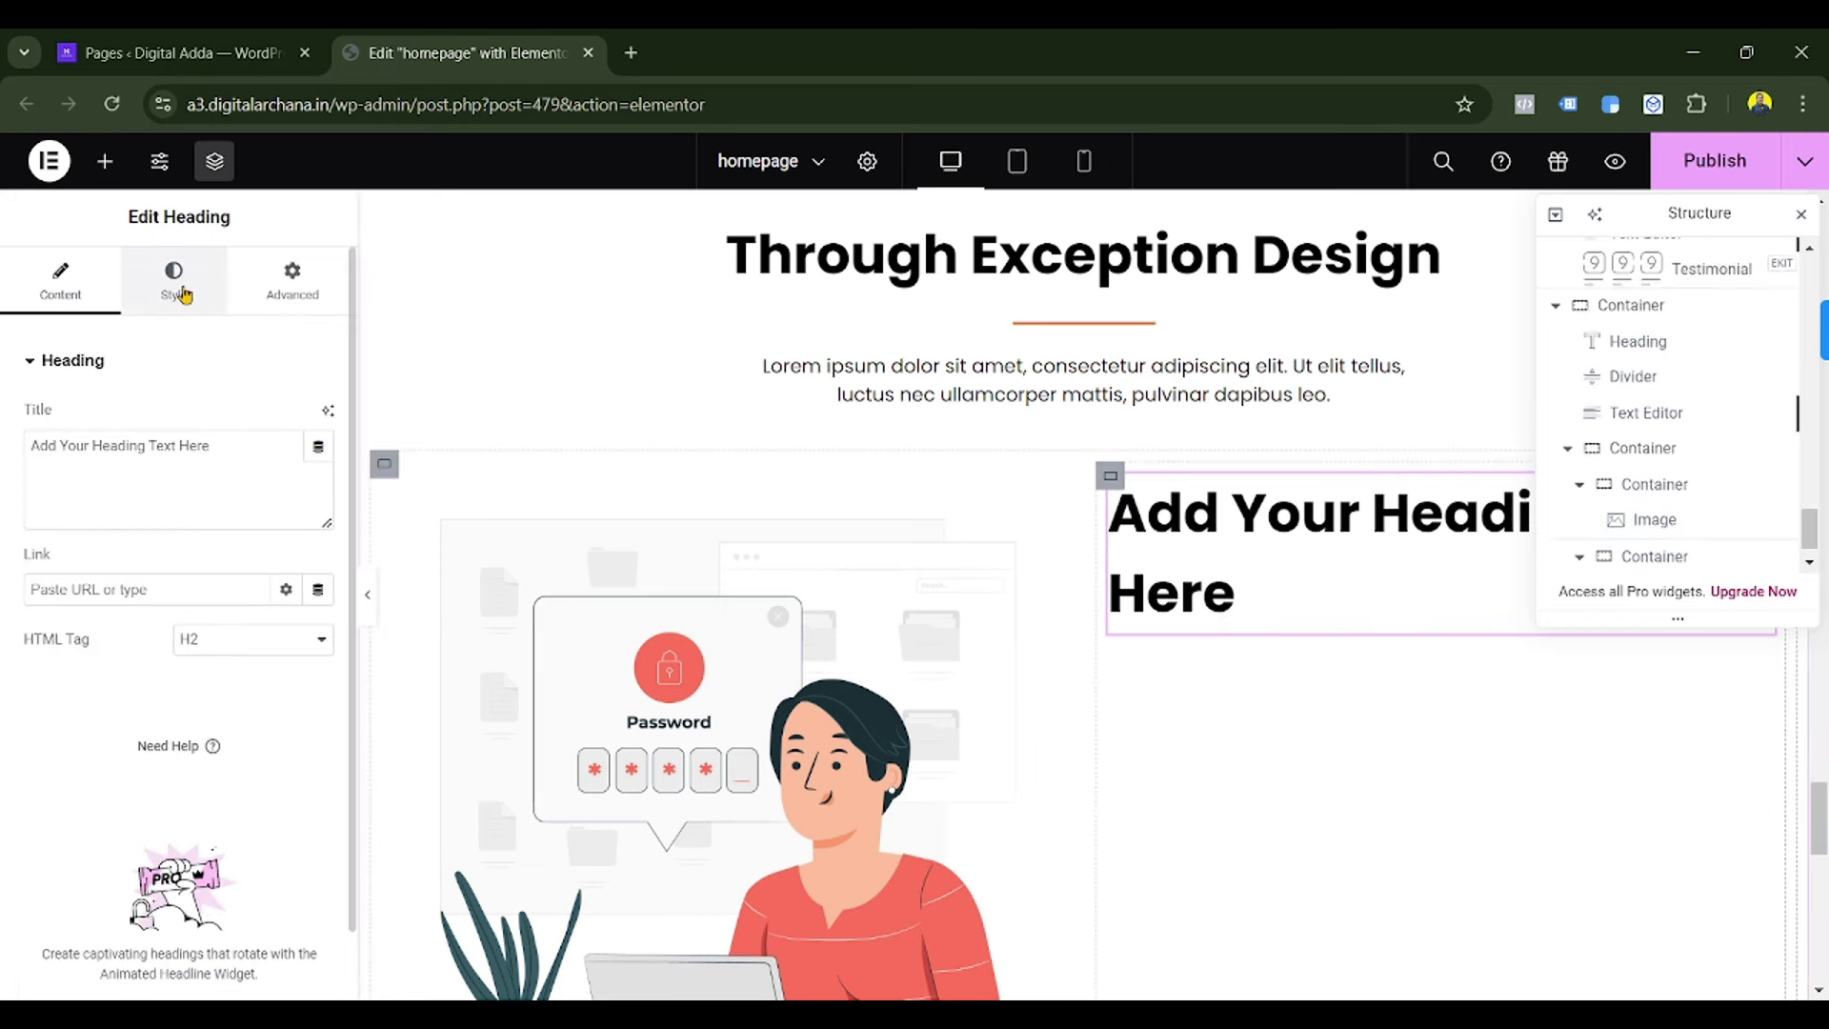
left_click(101, 165)
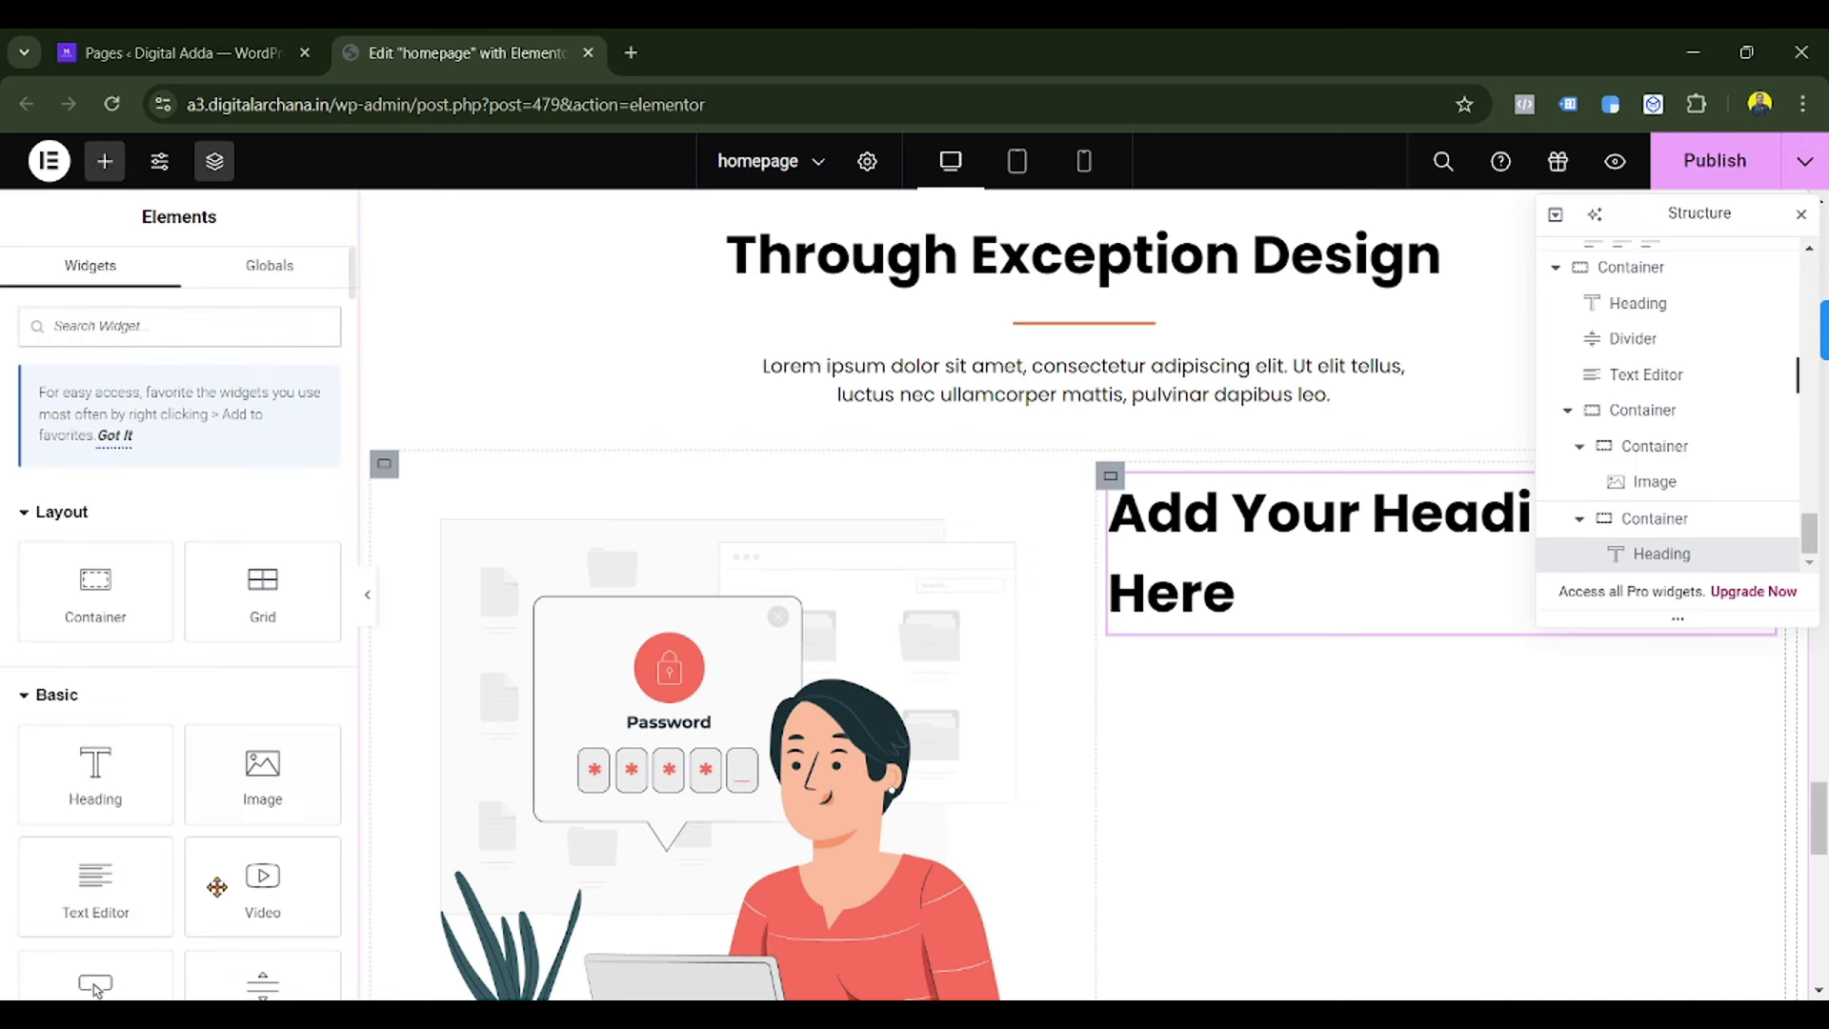
left_click_drag(96, 886, 1321, 636)
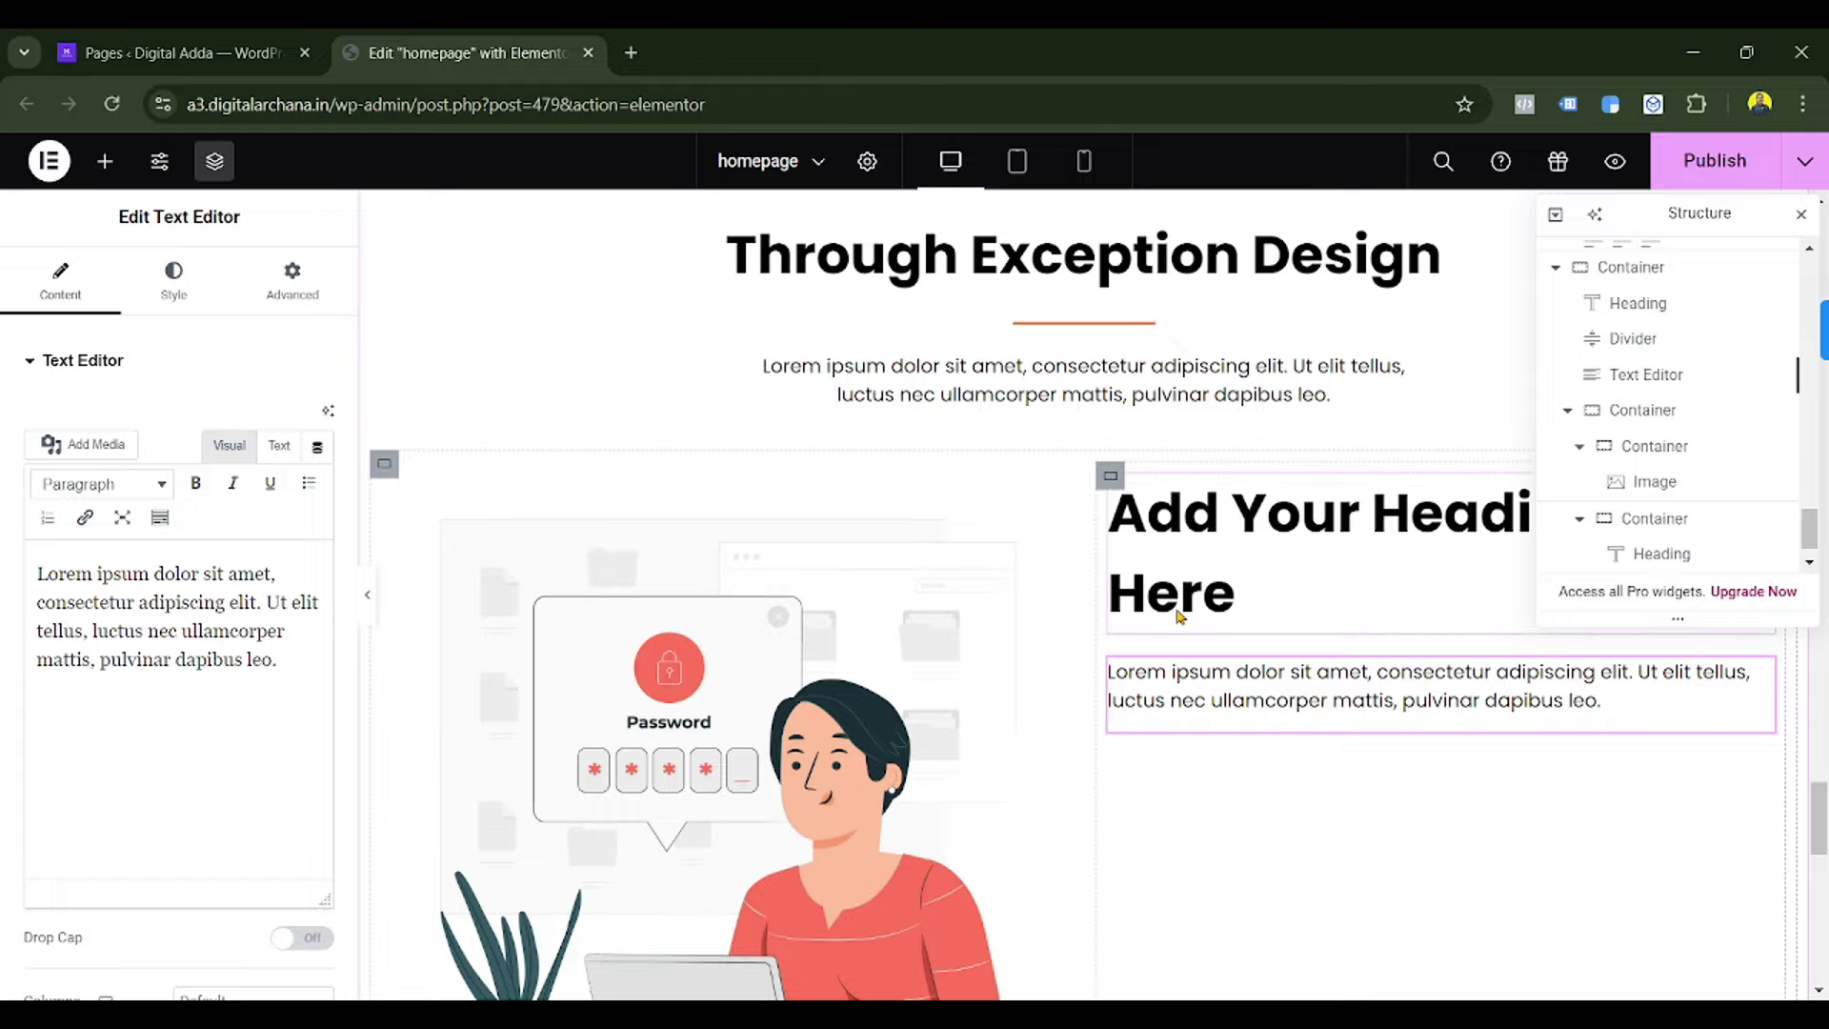
Copy the hero section's orange Contact Us button.
scroll(1143, 605, "up", 15)
scroll(1178, 616, "up", 20)
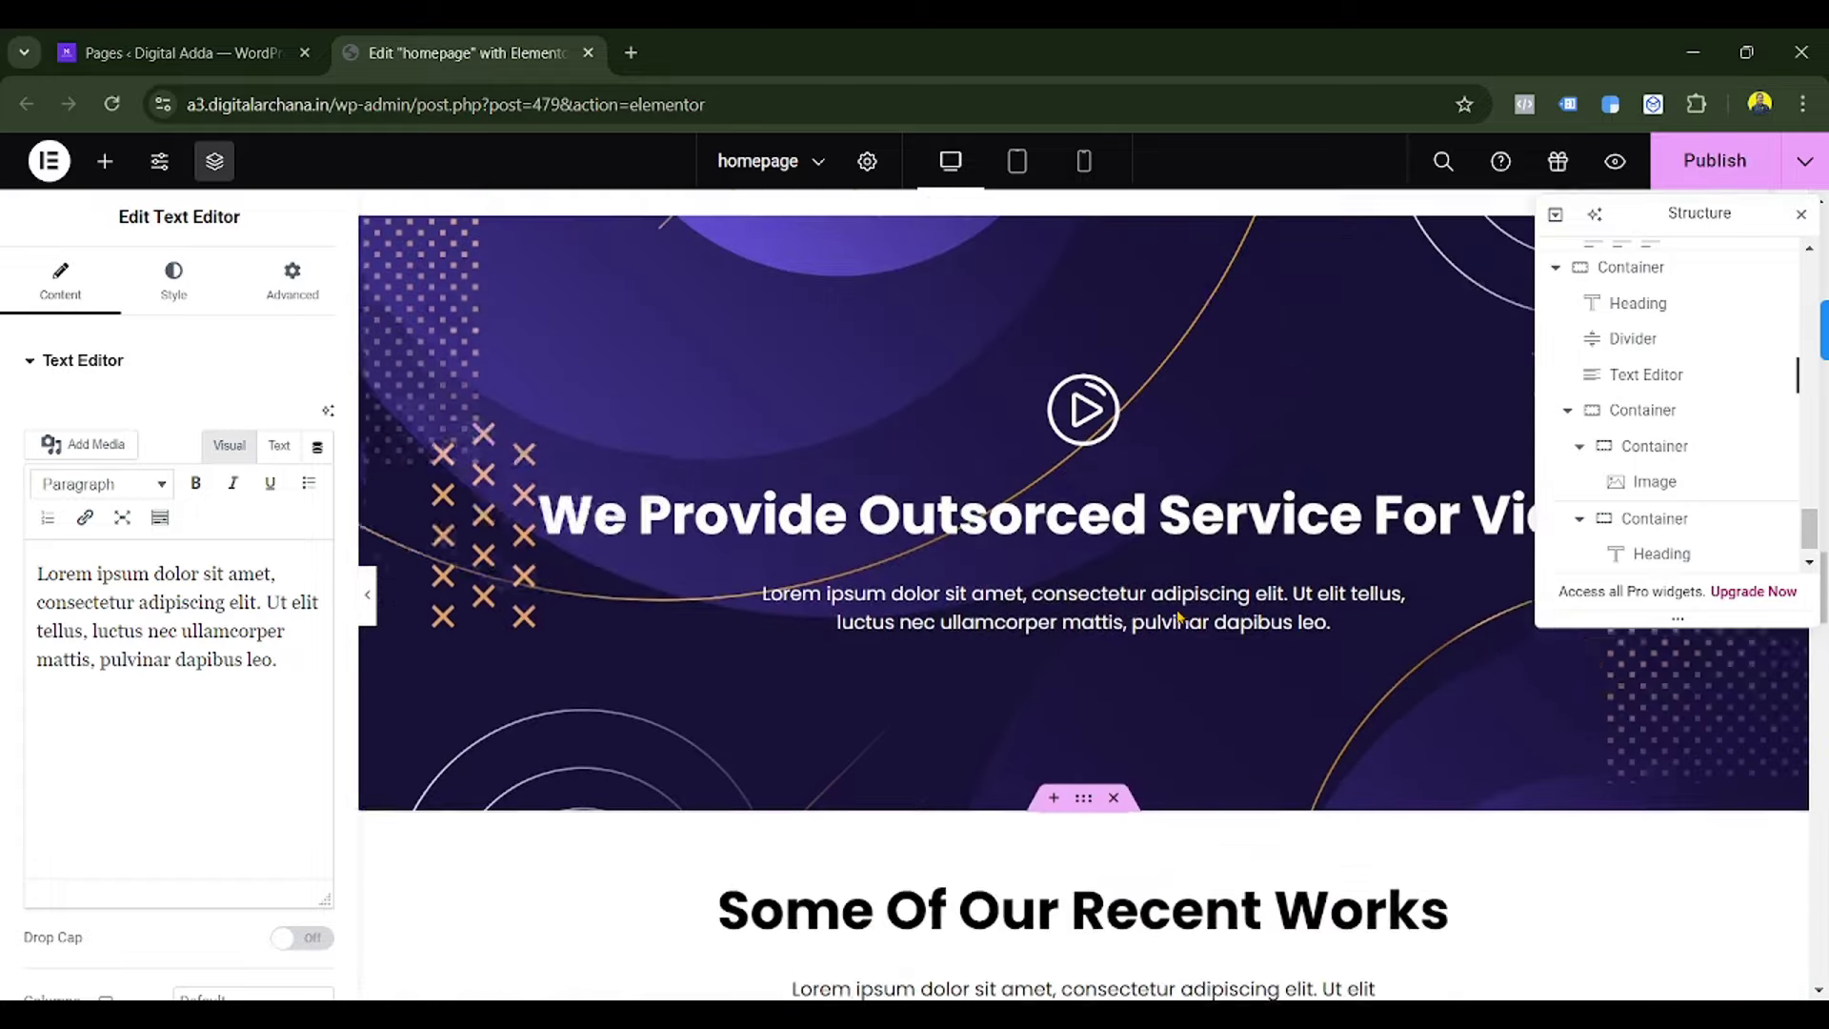
scroll(1179, 618, "up", 15)
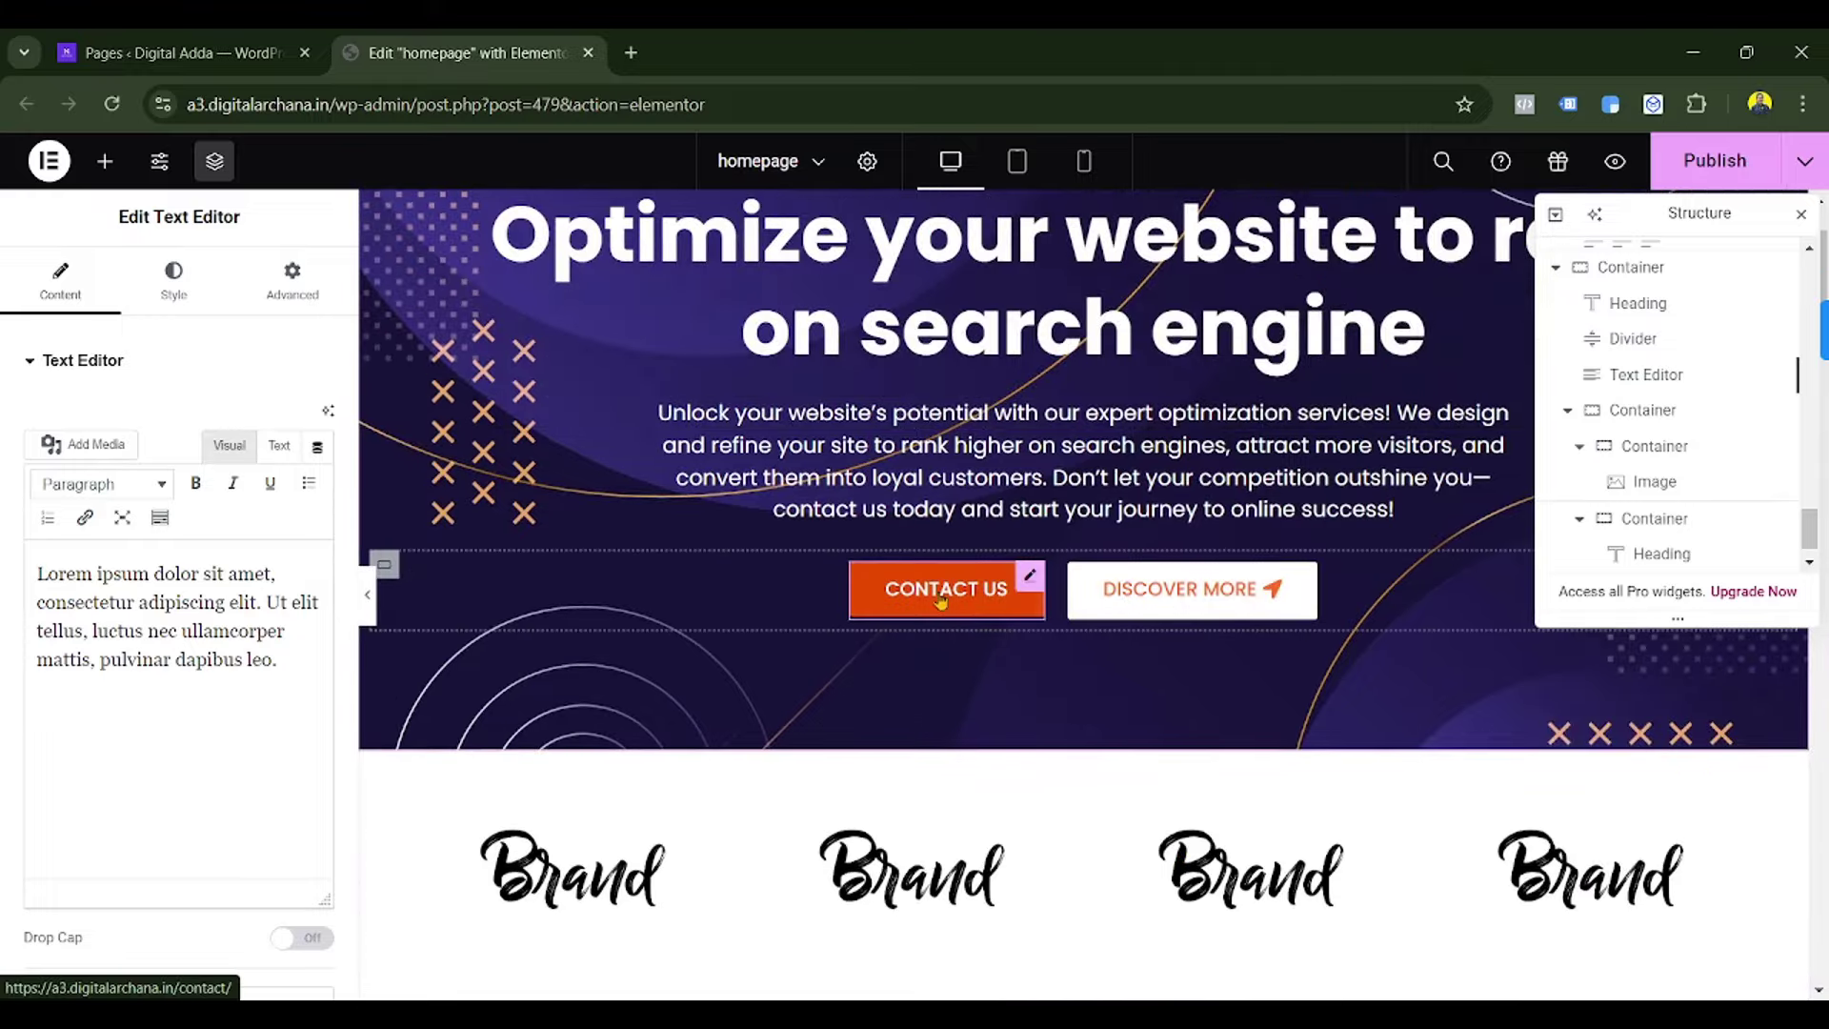
right_click(940, 598)
Paste the Contact Us button below the paragraph and vertically centre the right column.
key("Escape")
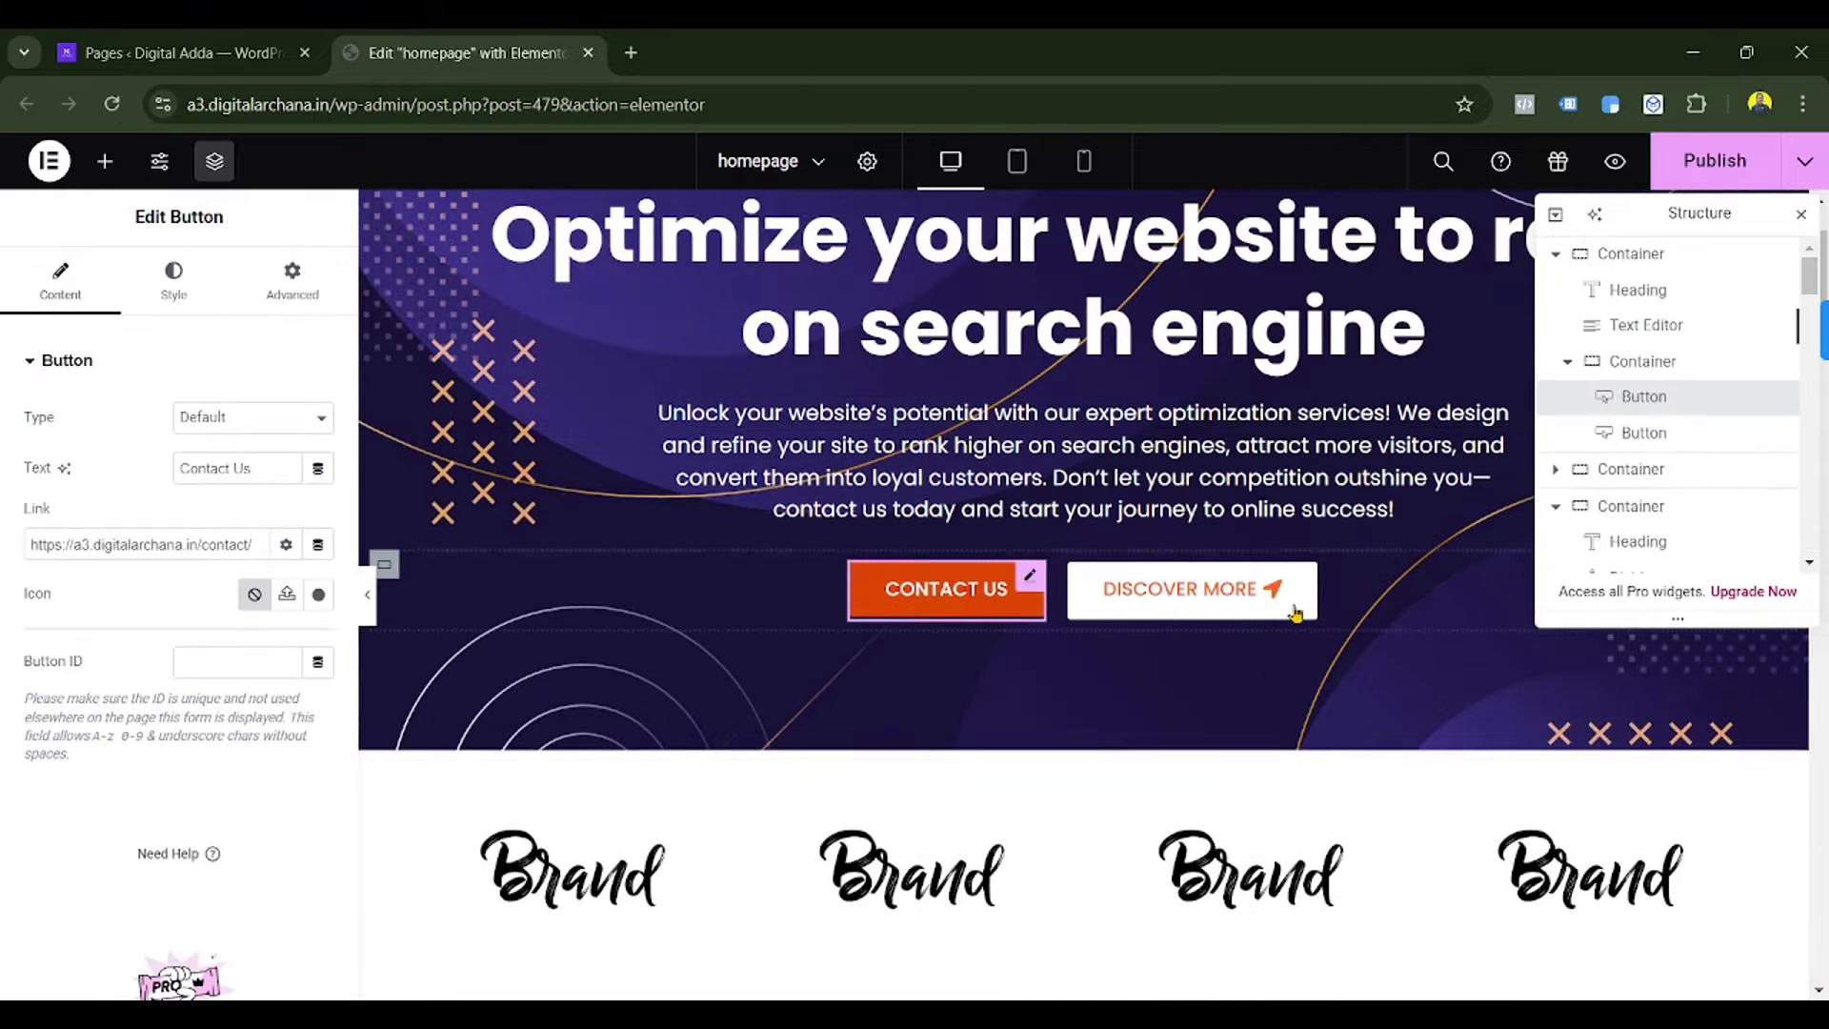
scroll(1143, 617, "down", 20)
scroll(1303, 618, "down", 20)
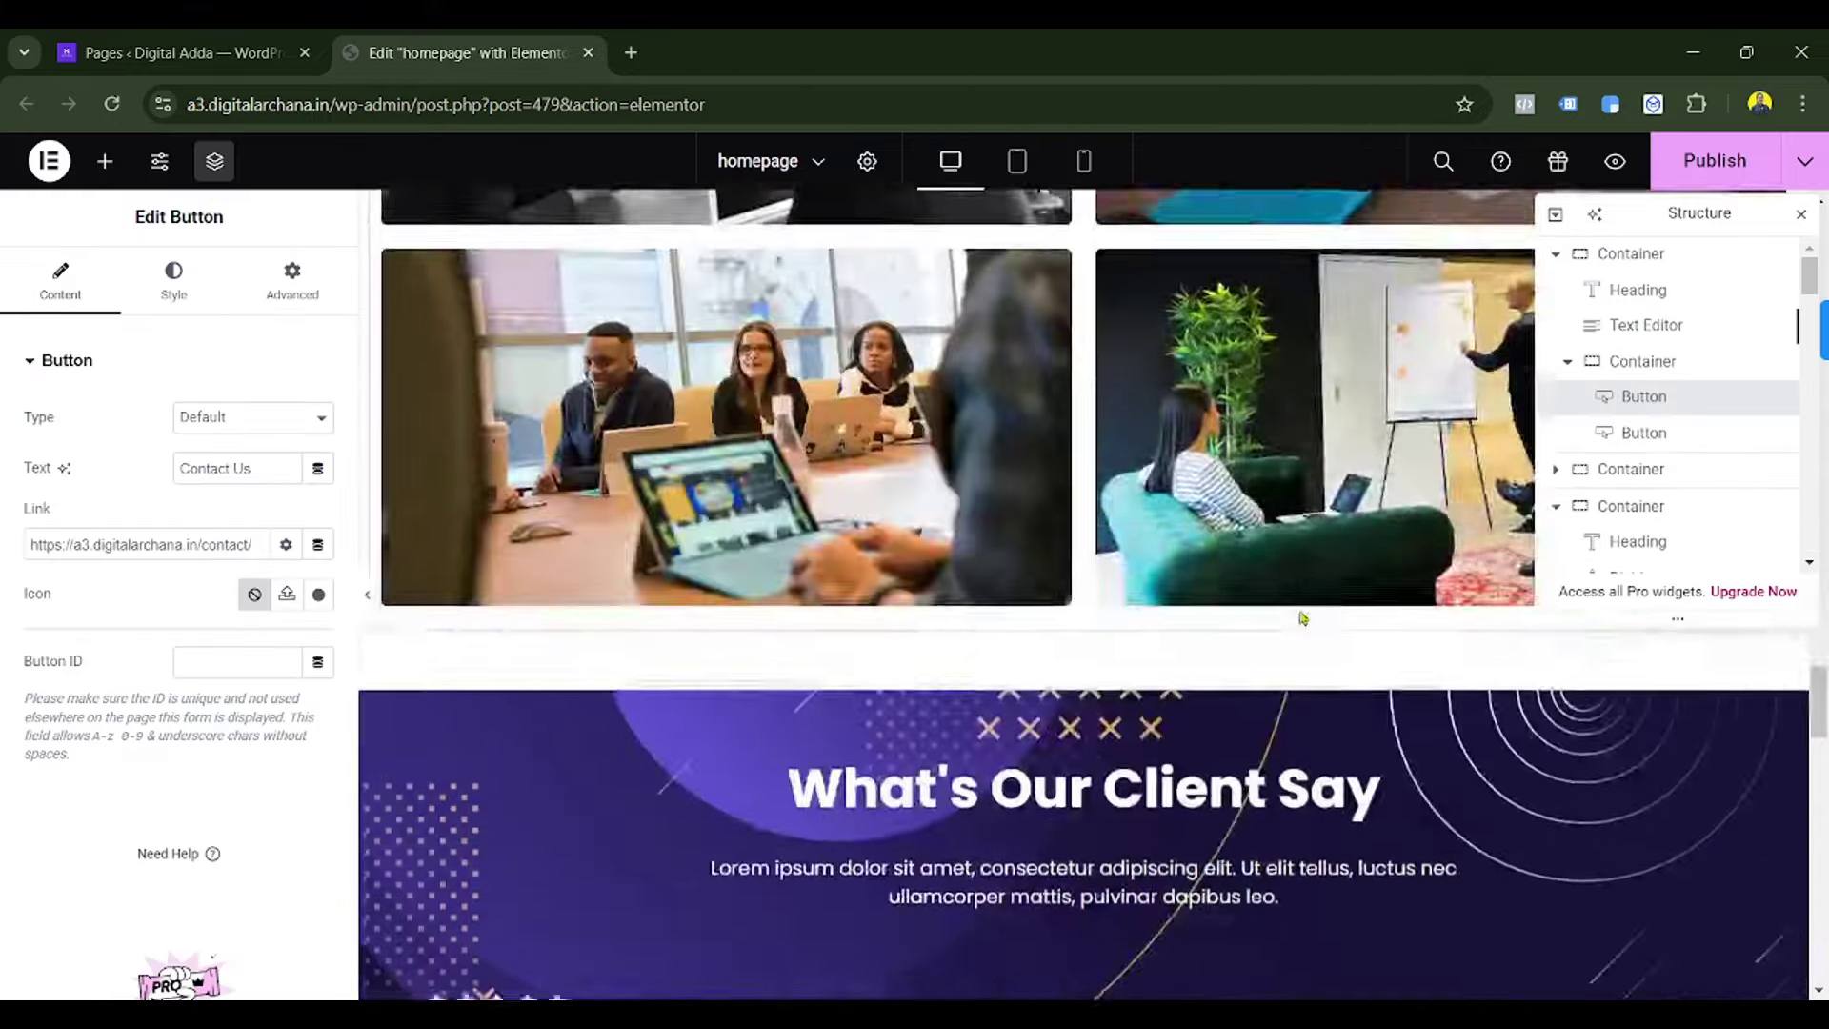
scroll(1303, 617, "up", 1)
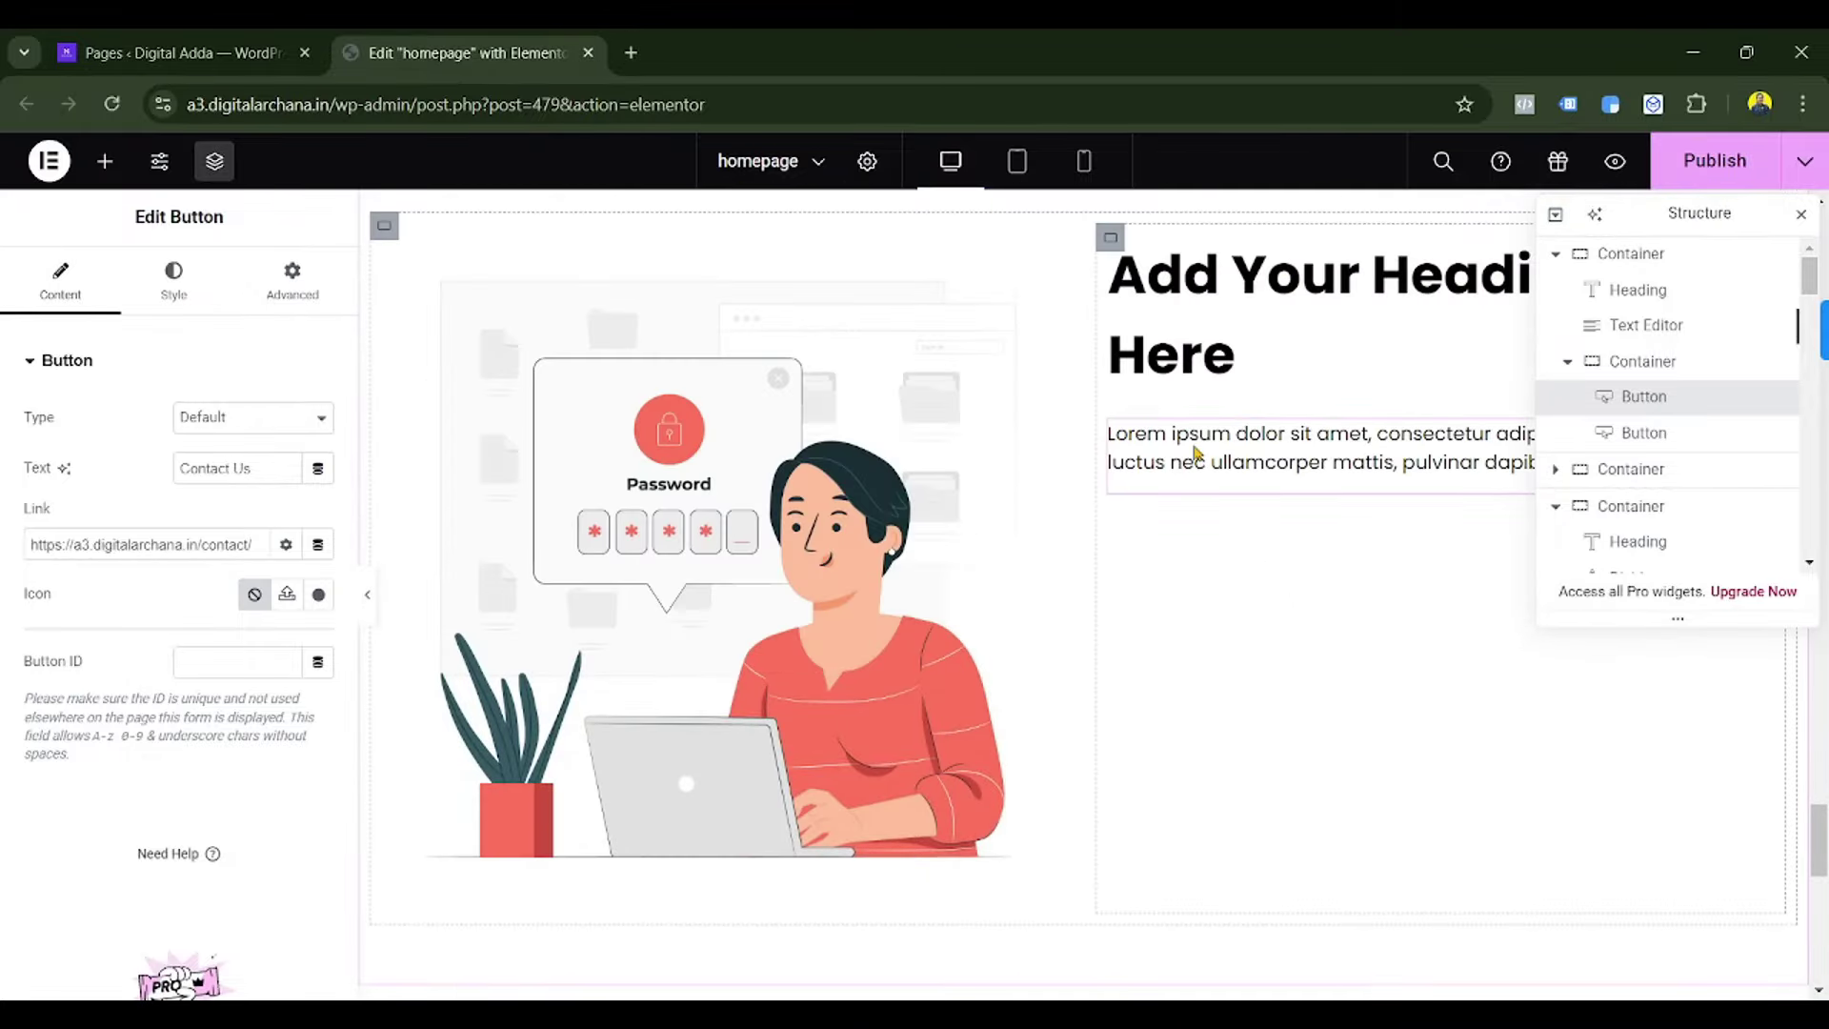
right_click(1196, 454)
left_click(1253, 600)
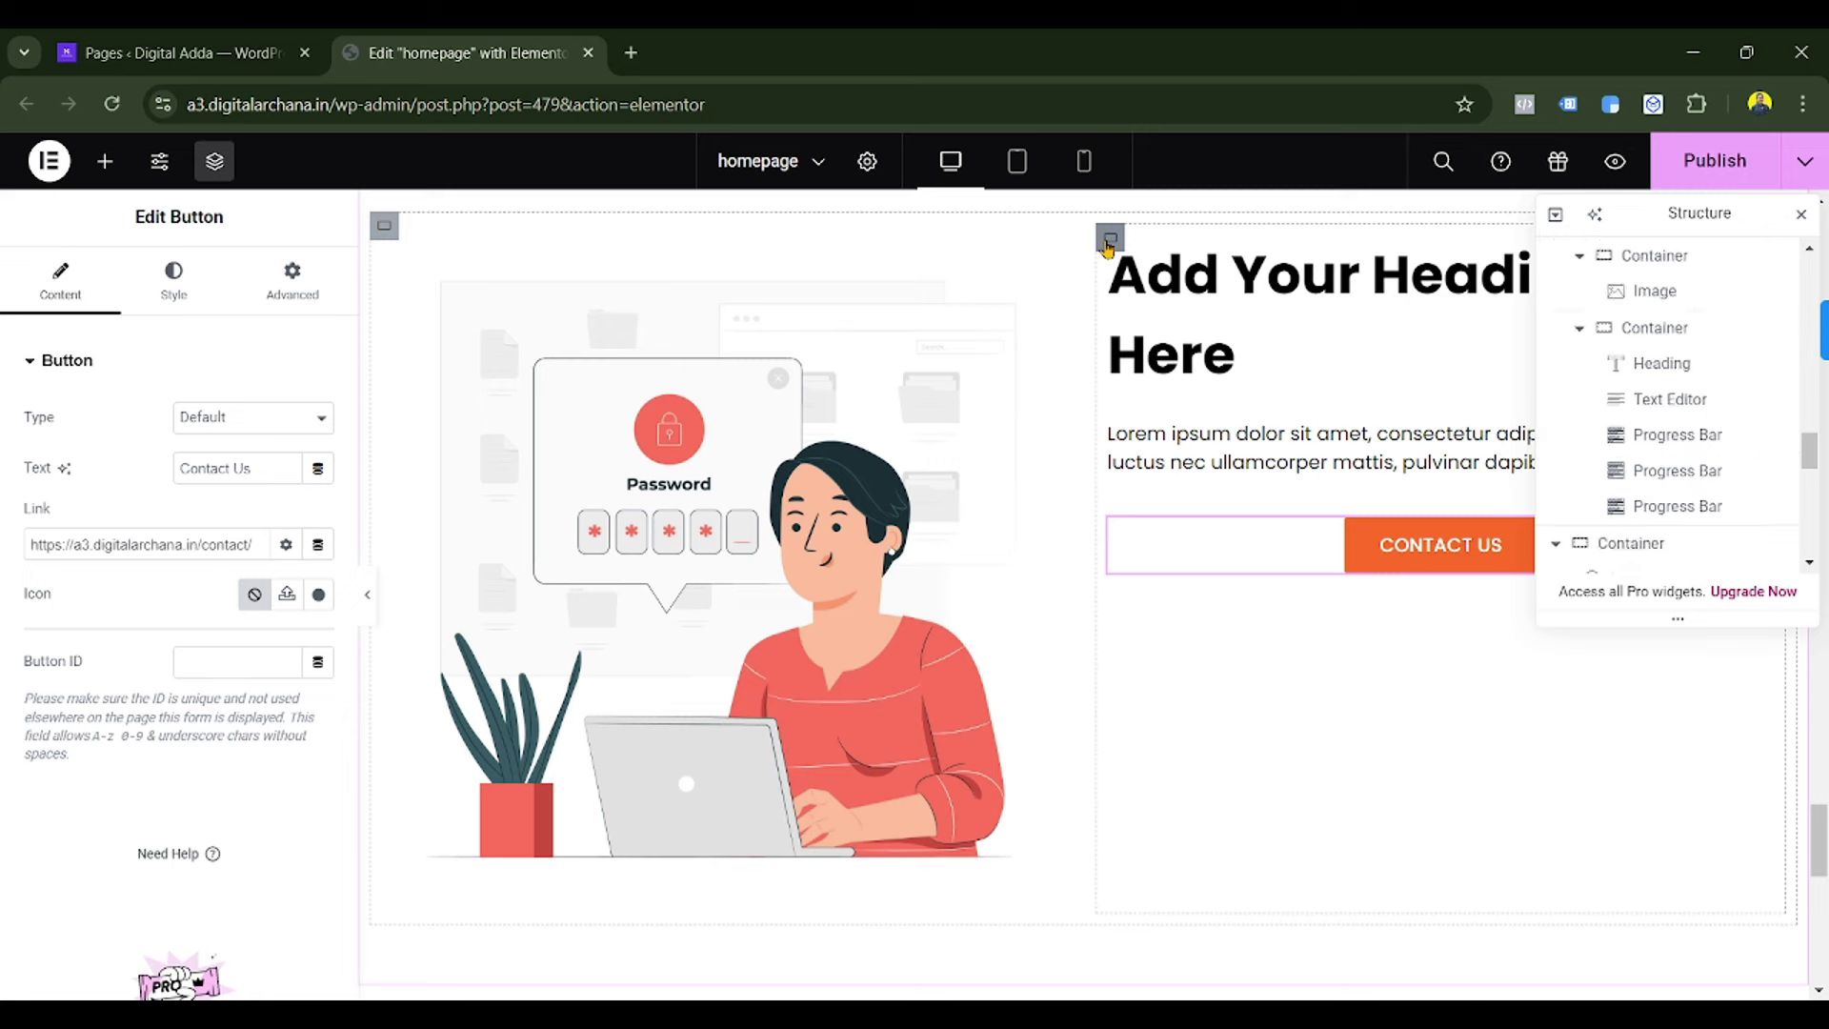
left_click(1110, 239)
left_click(102, 839)
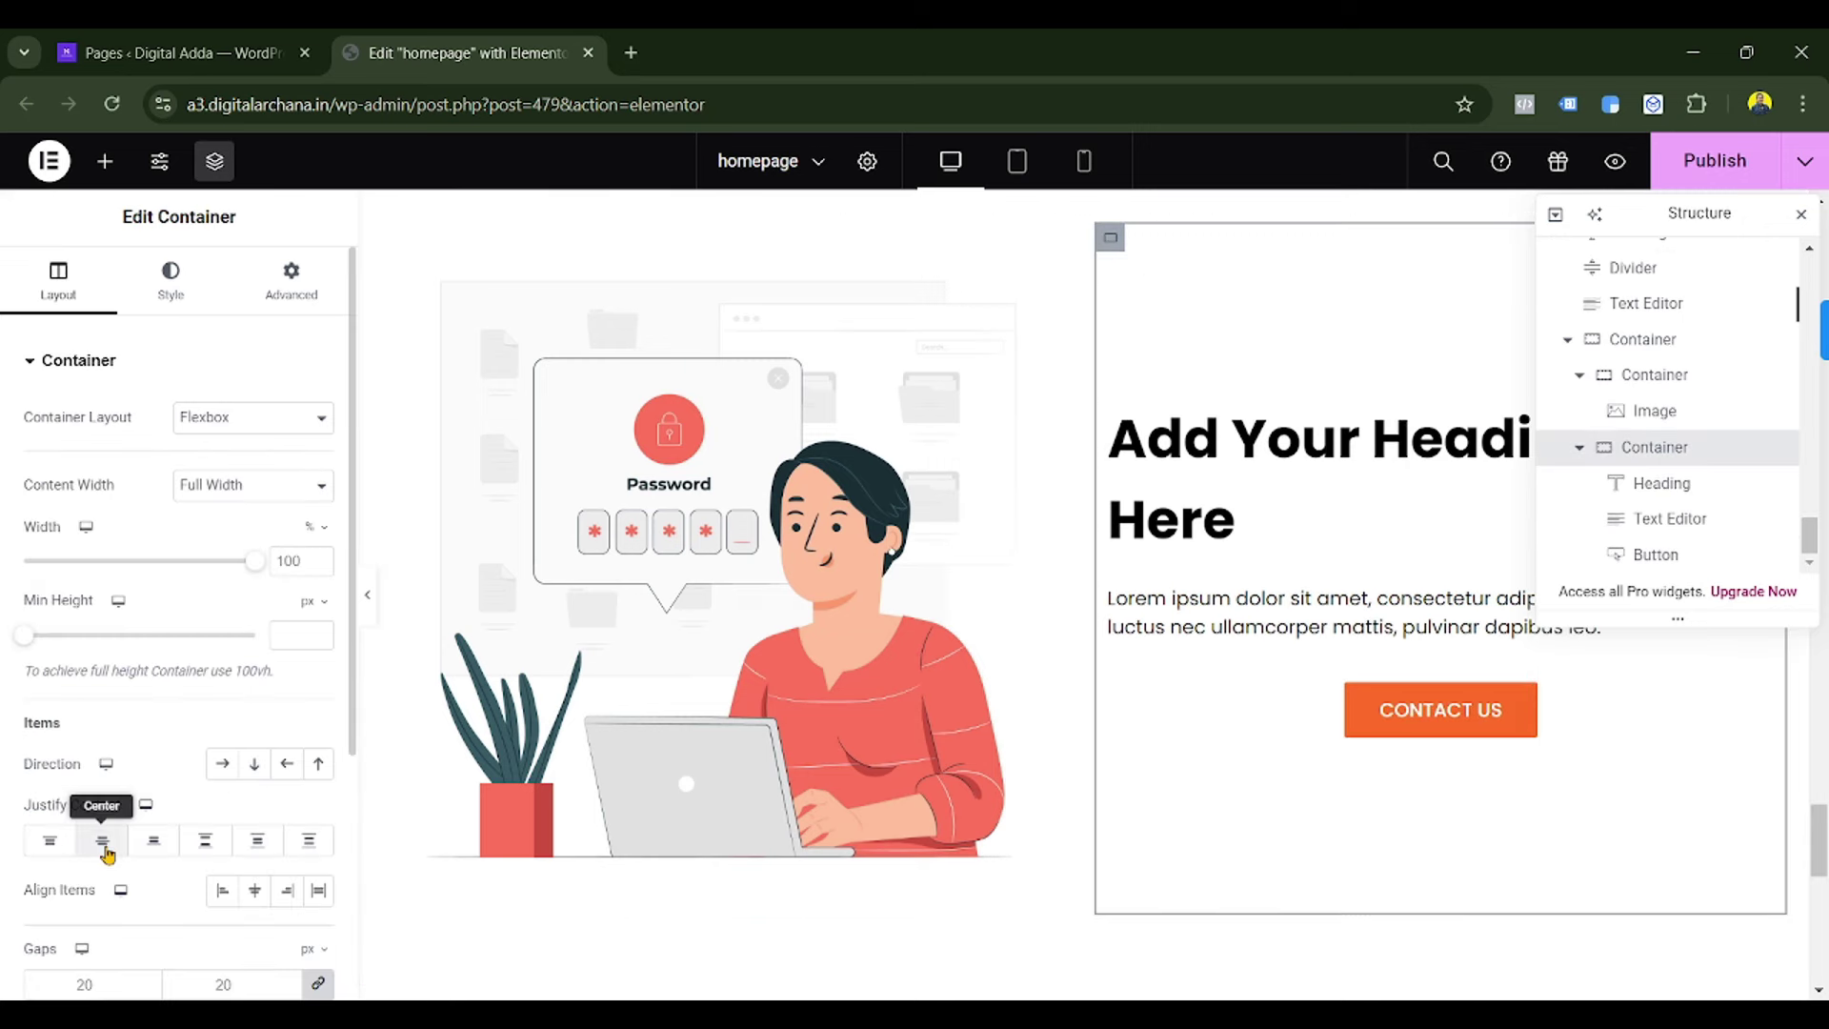
Retitle the heading 'We make future in marketing'.
left_click(1273, 495)
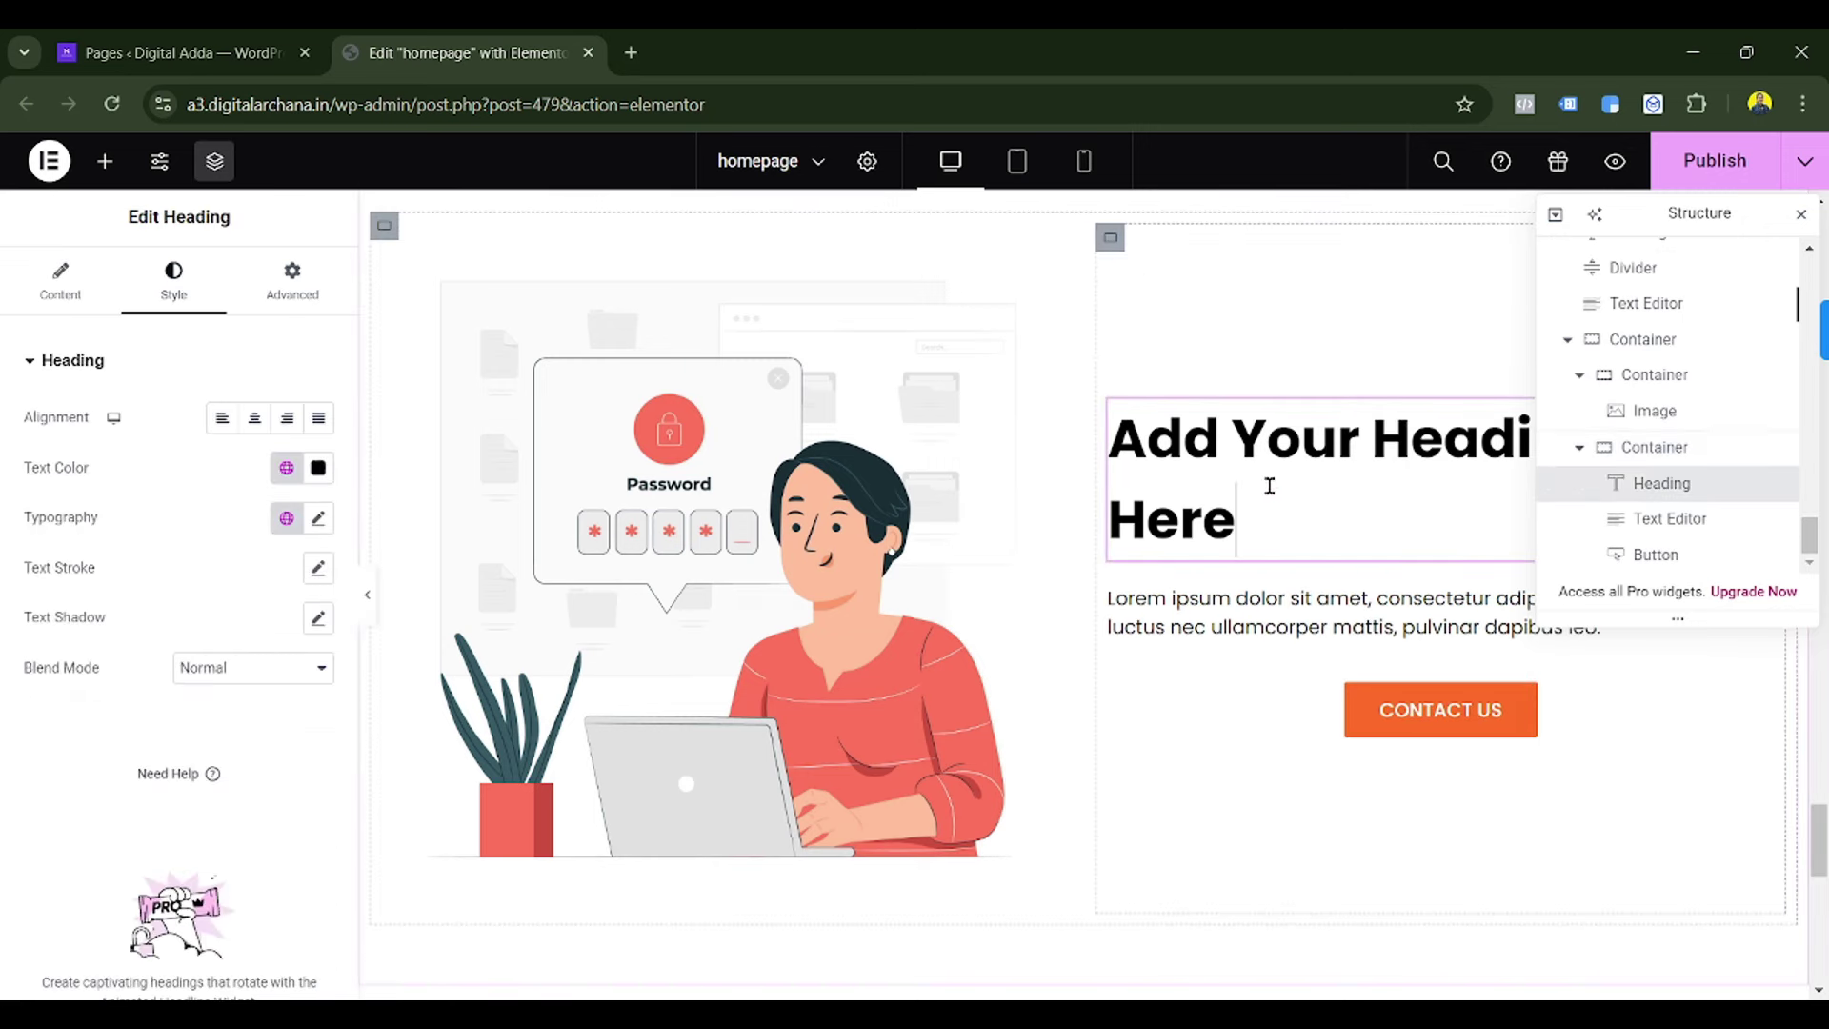
left_click(86, 288)
left_click_drag(229, 450, 3, 505)
type("We")
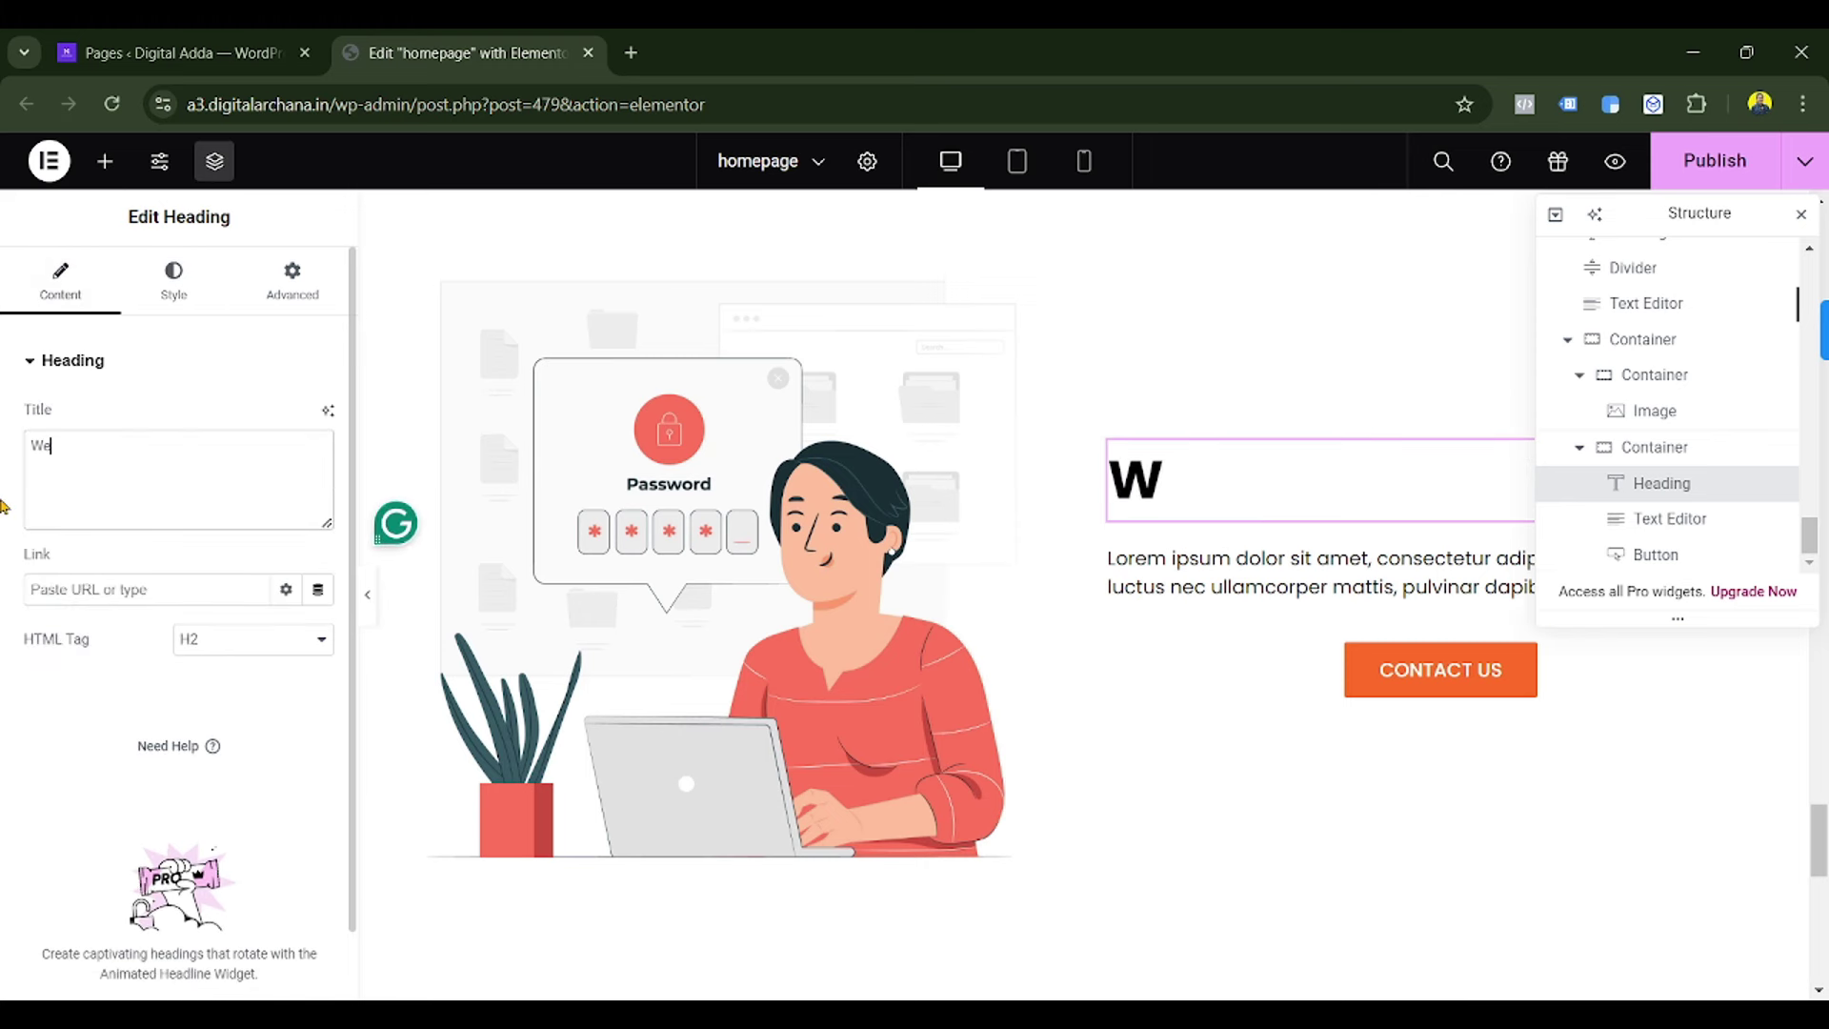
type(" make future in marke")
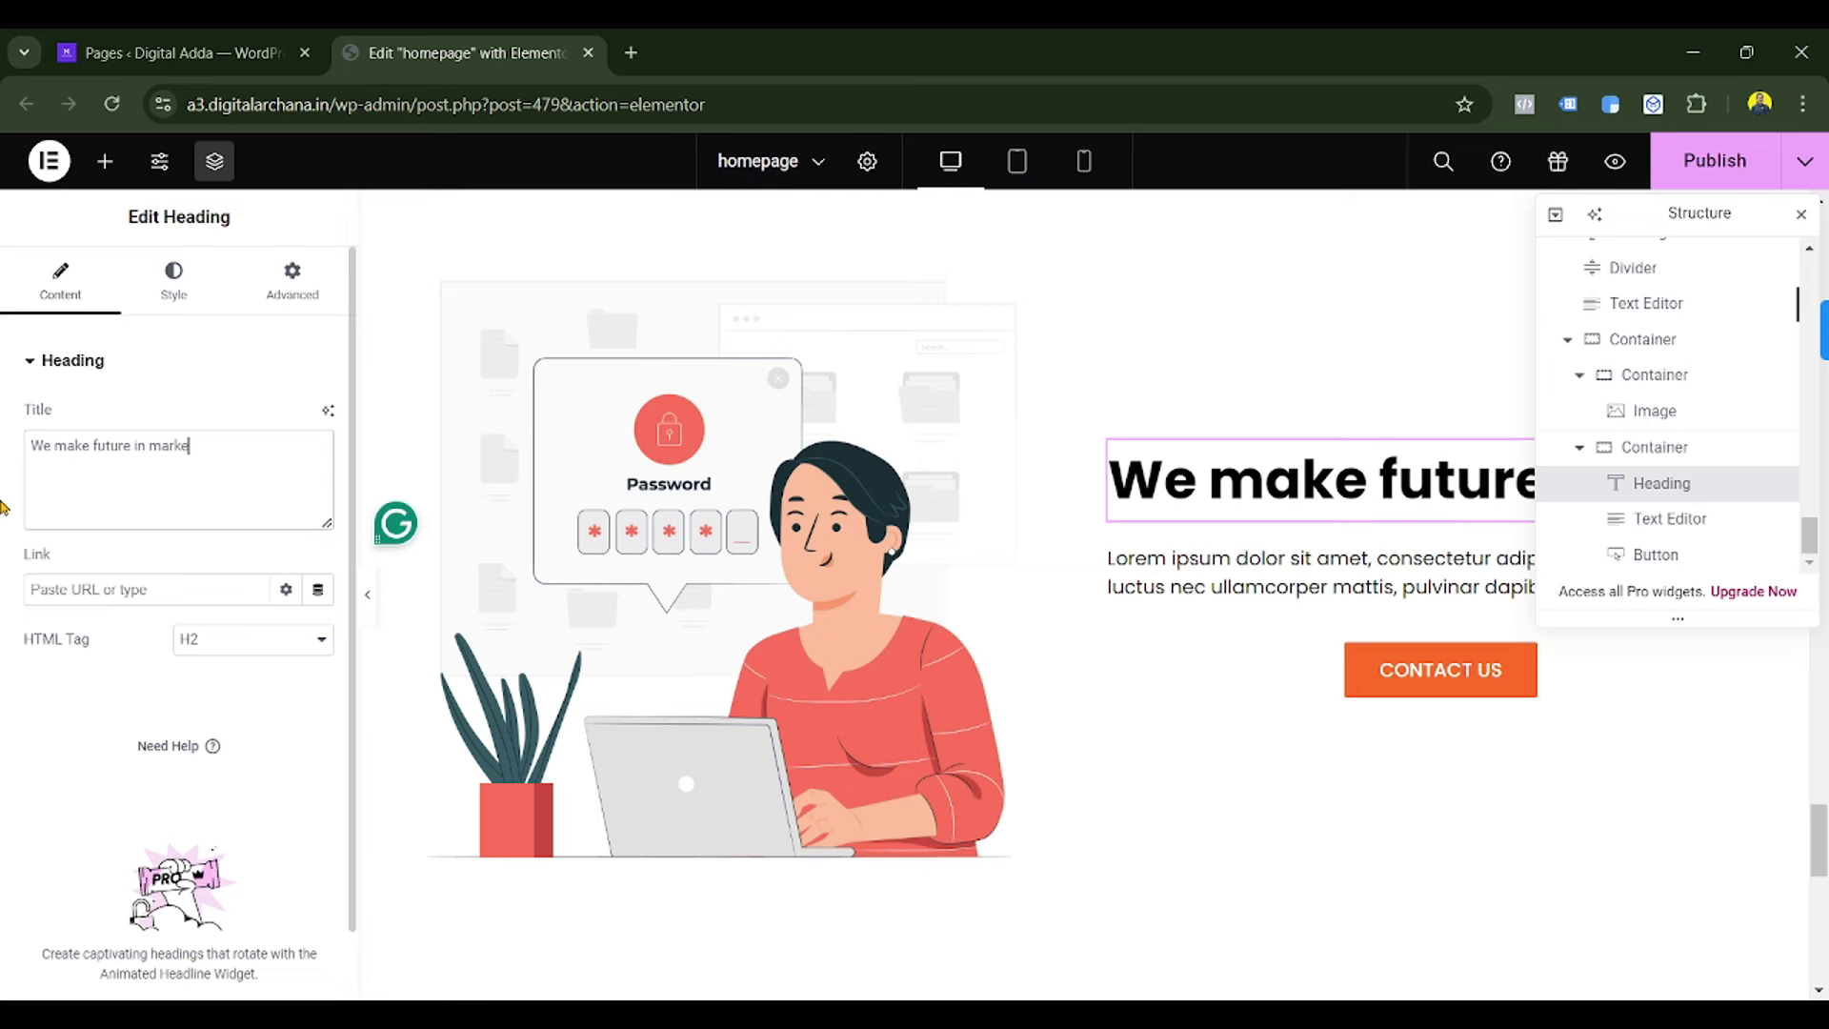
type("ting")
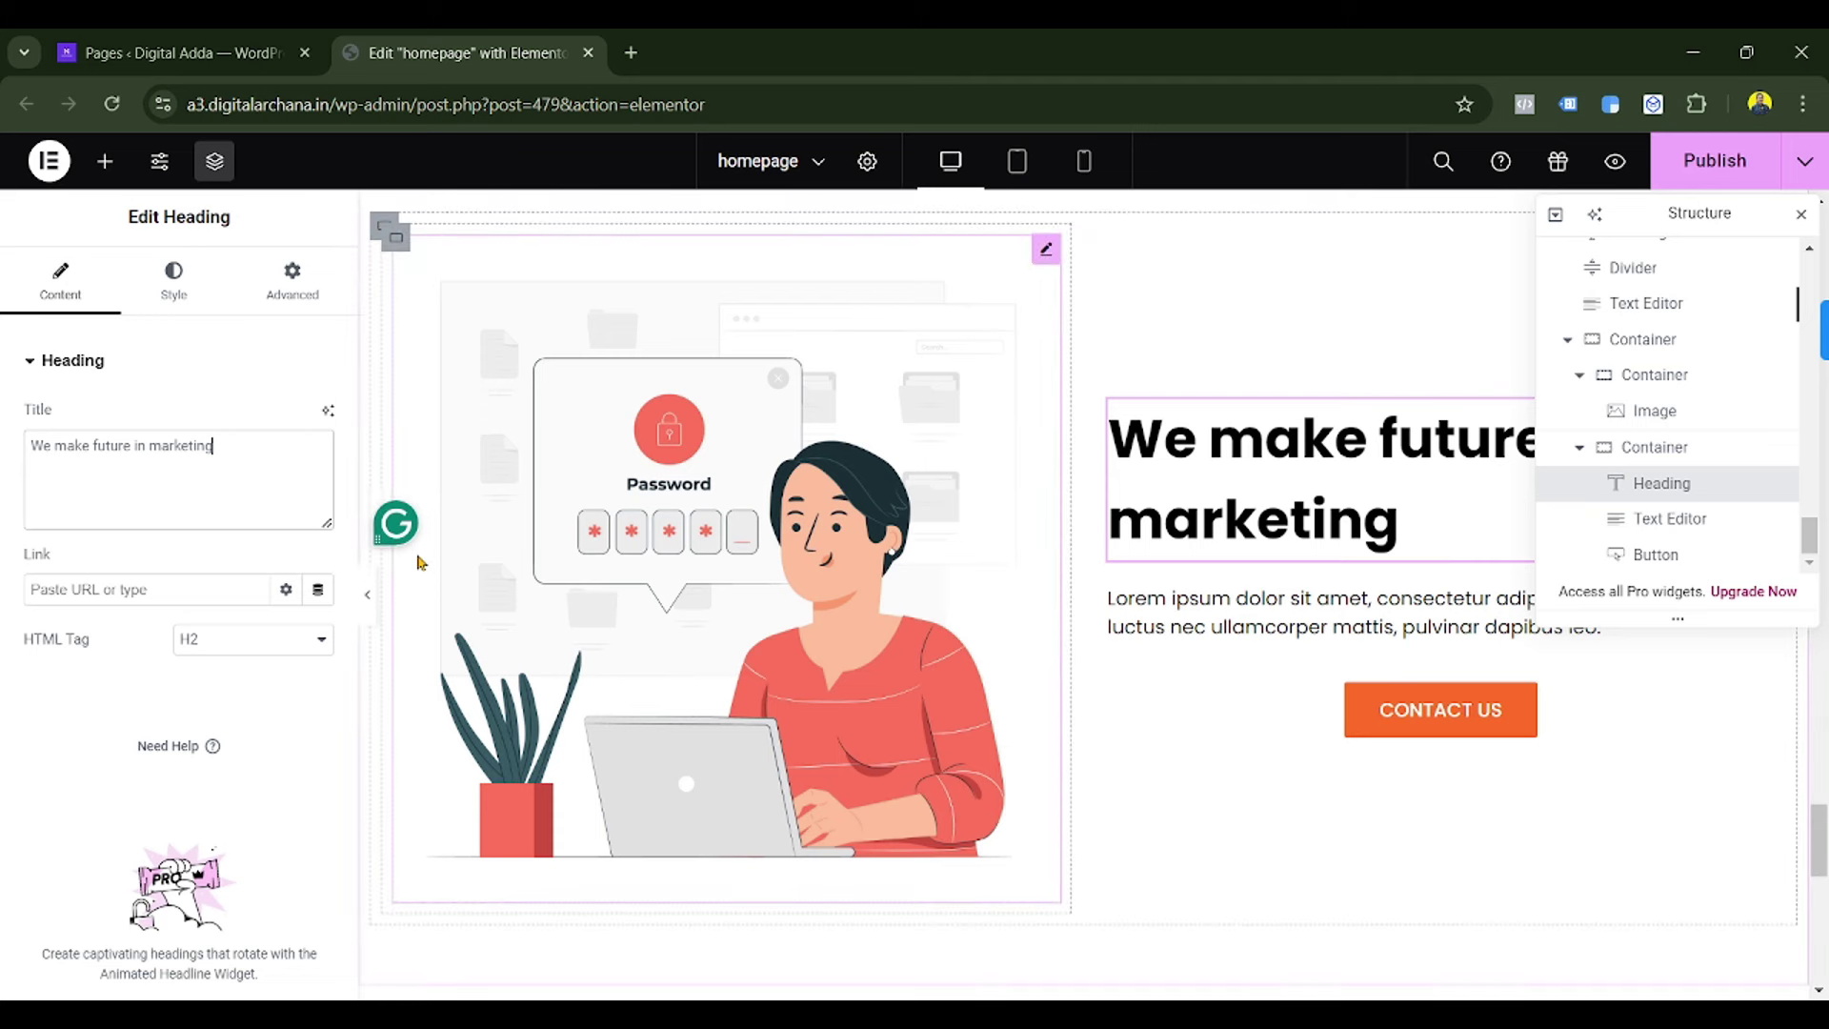
left_click(1258, 618)
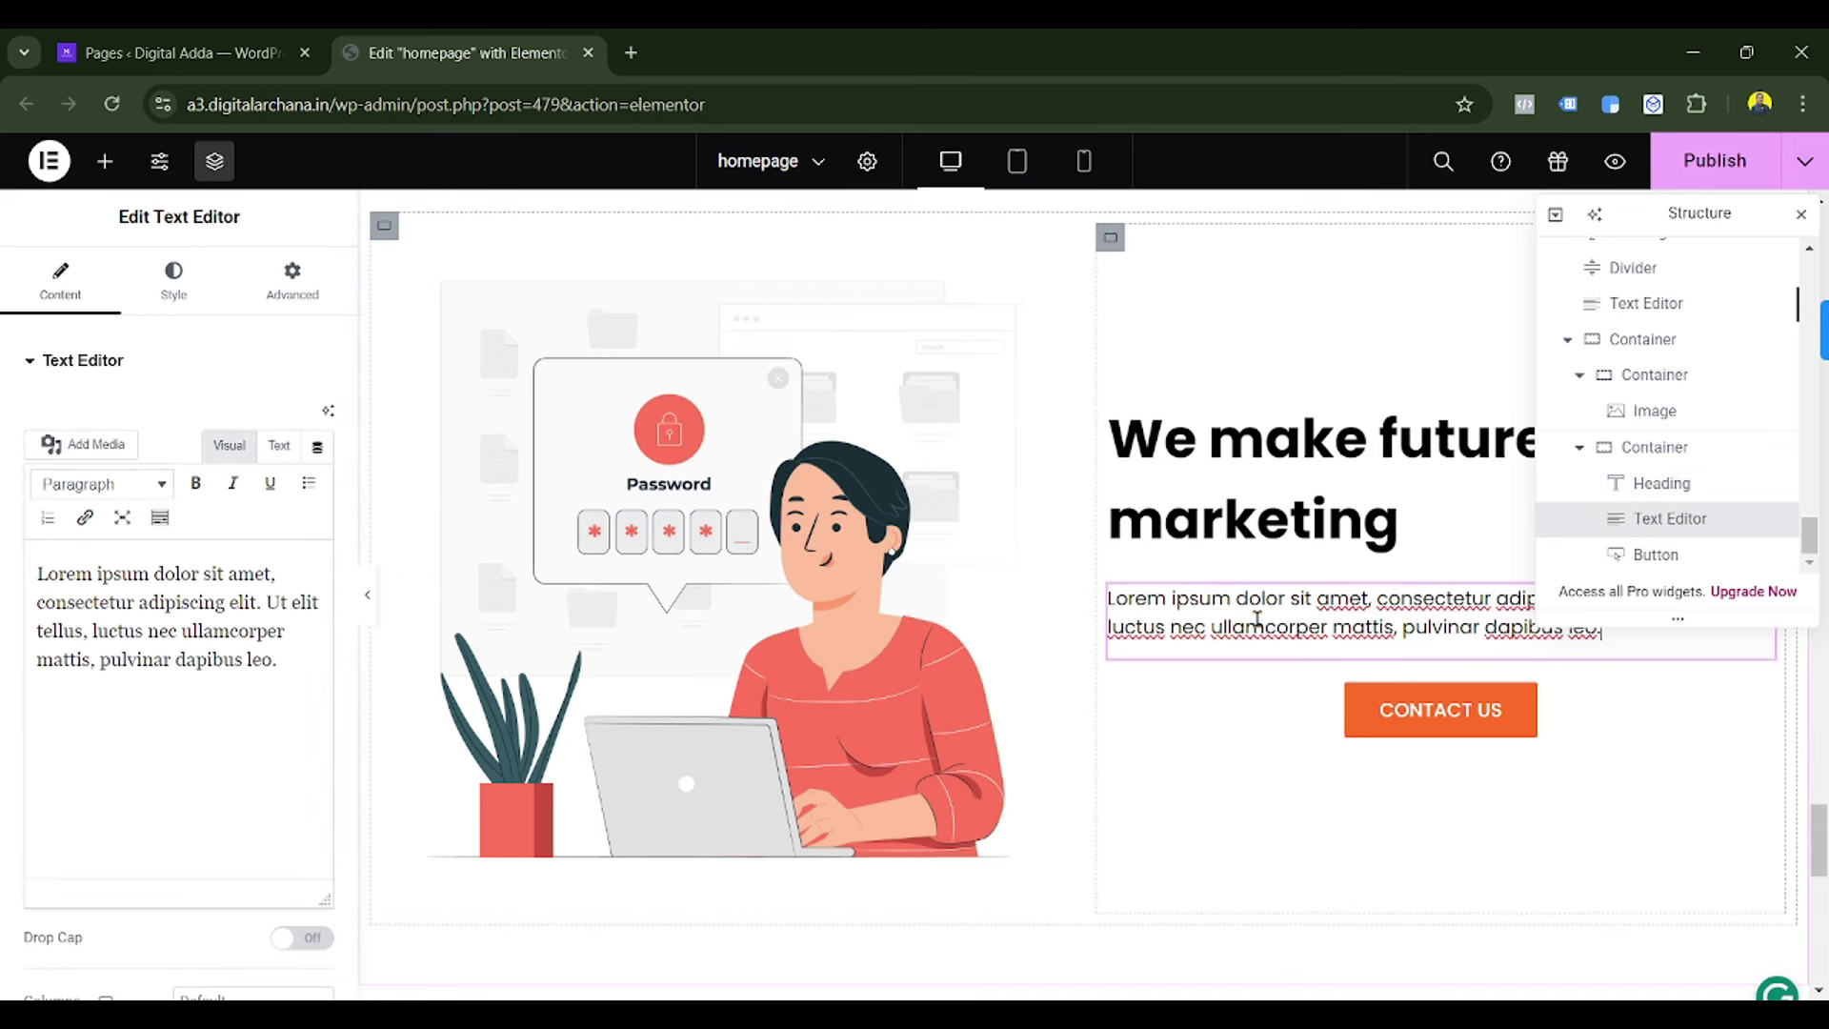
Leave the paragraph at default width and duplicate it beneath the first.
left_click(289, 283)
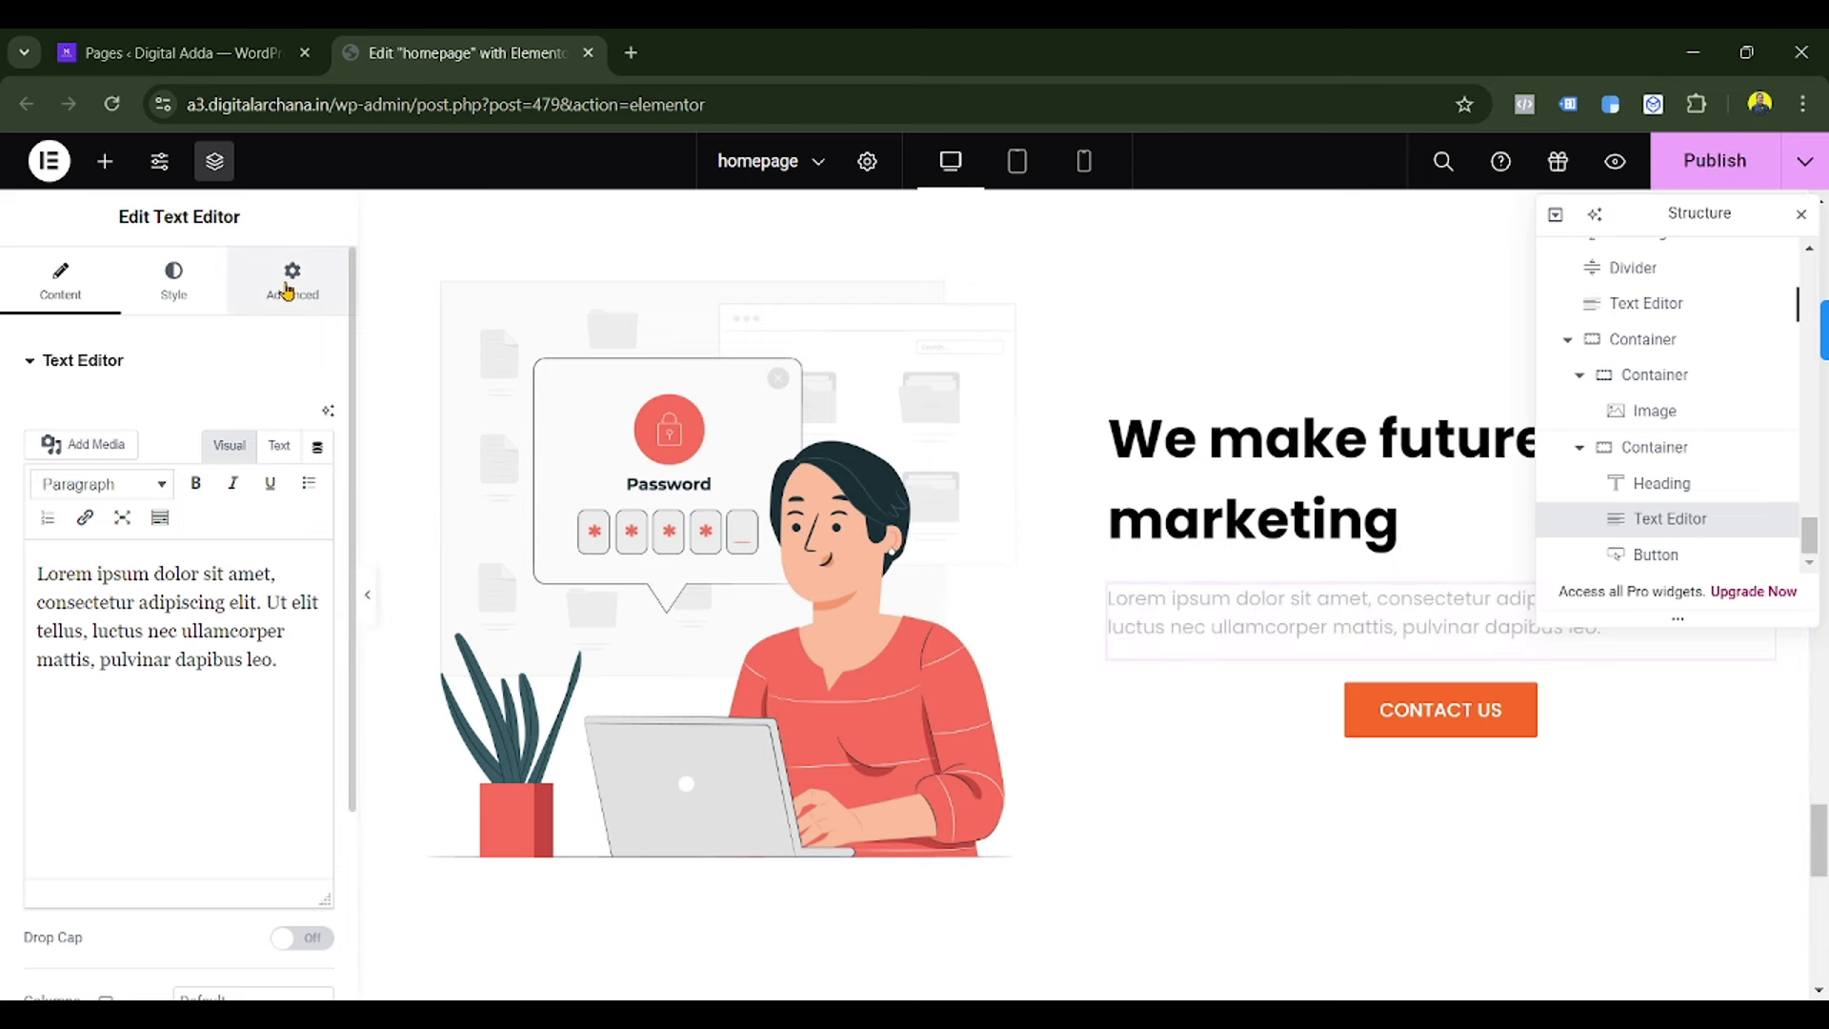
left_click(246, 603)
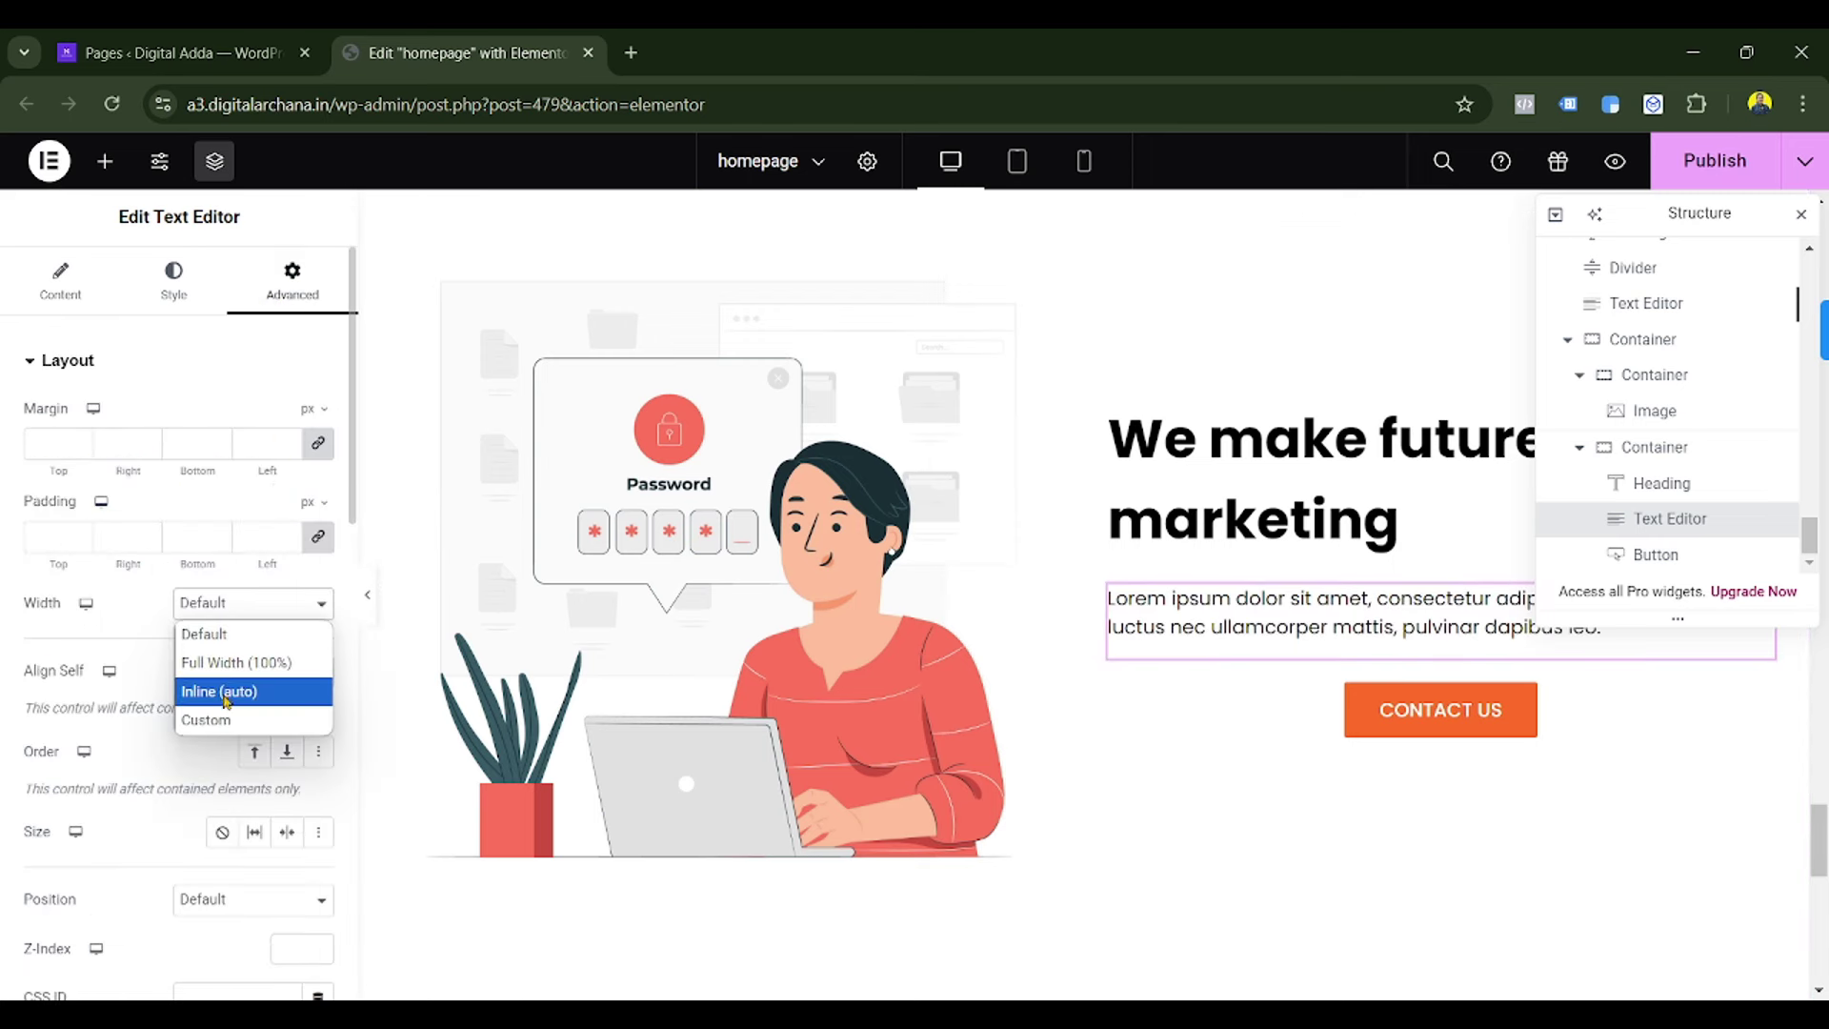
left_click(221, 719)
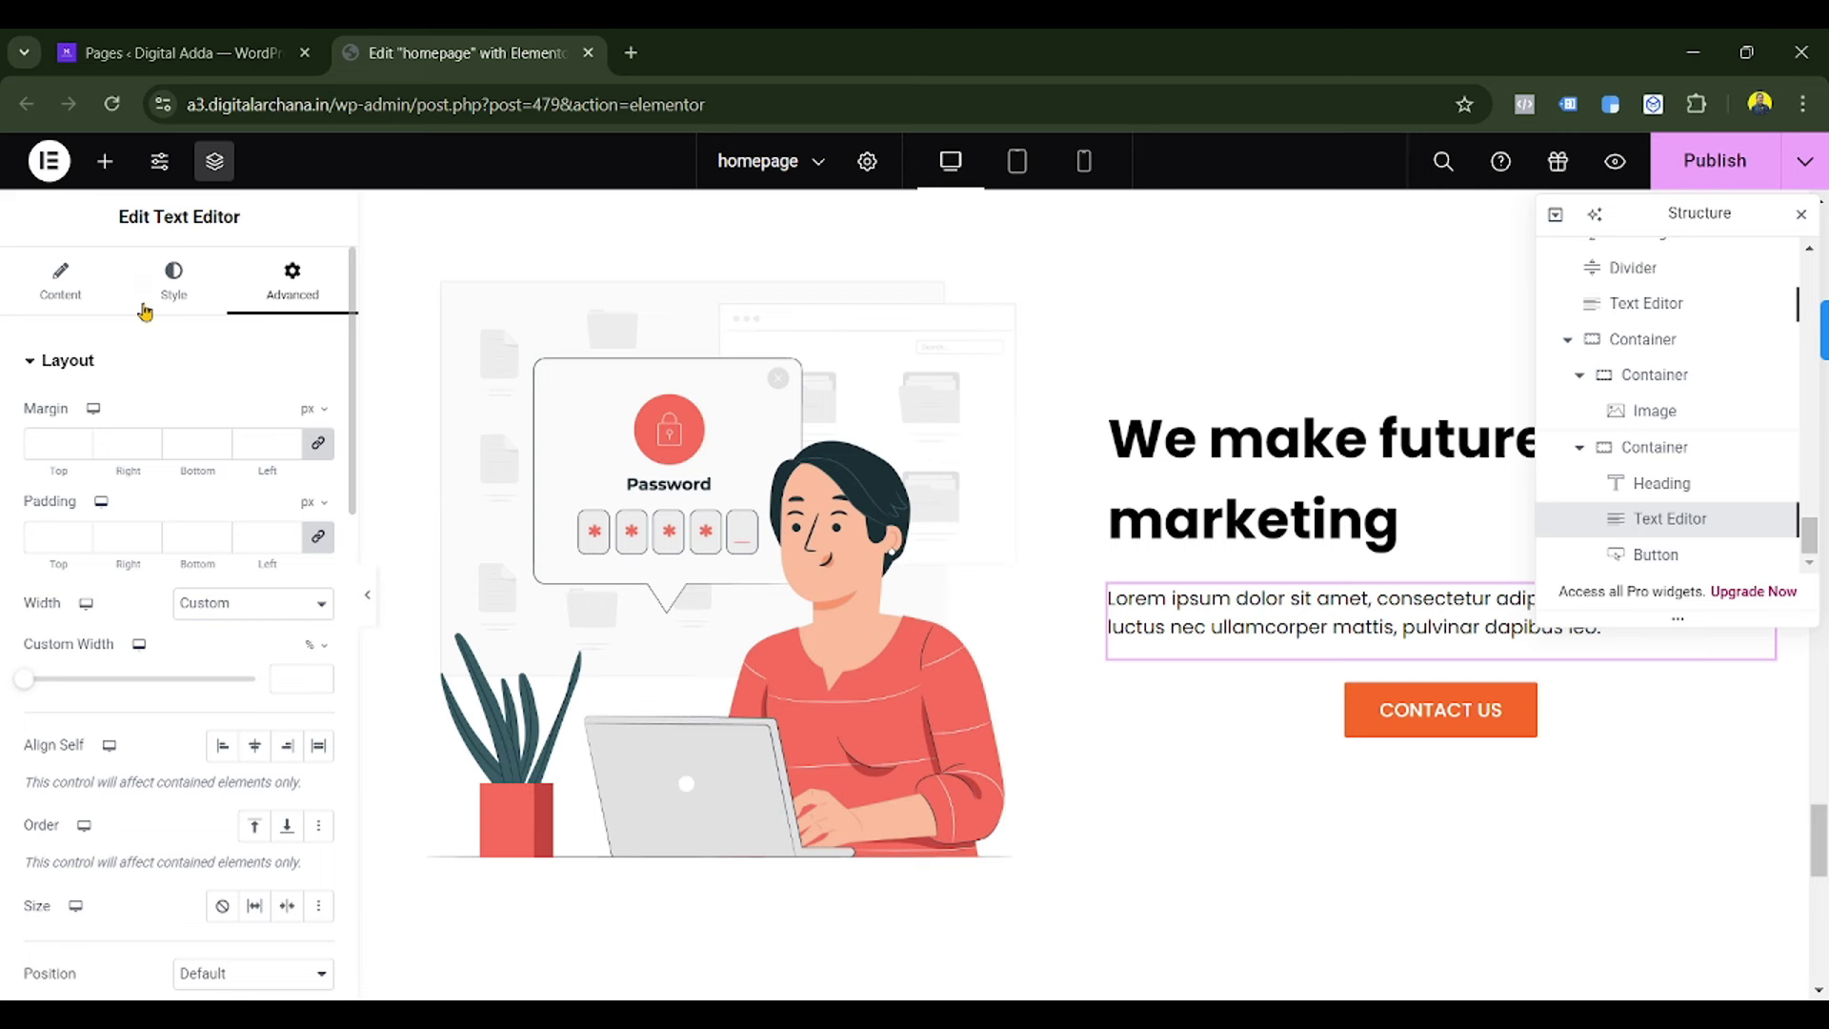
left_click(253, 607)
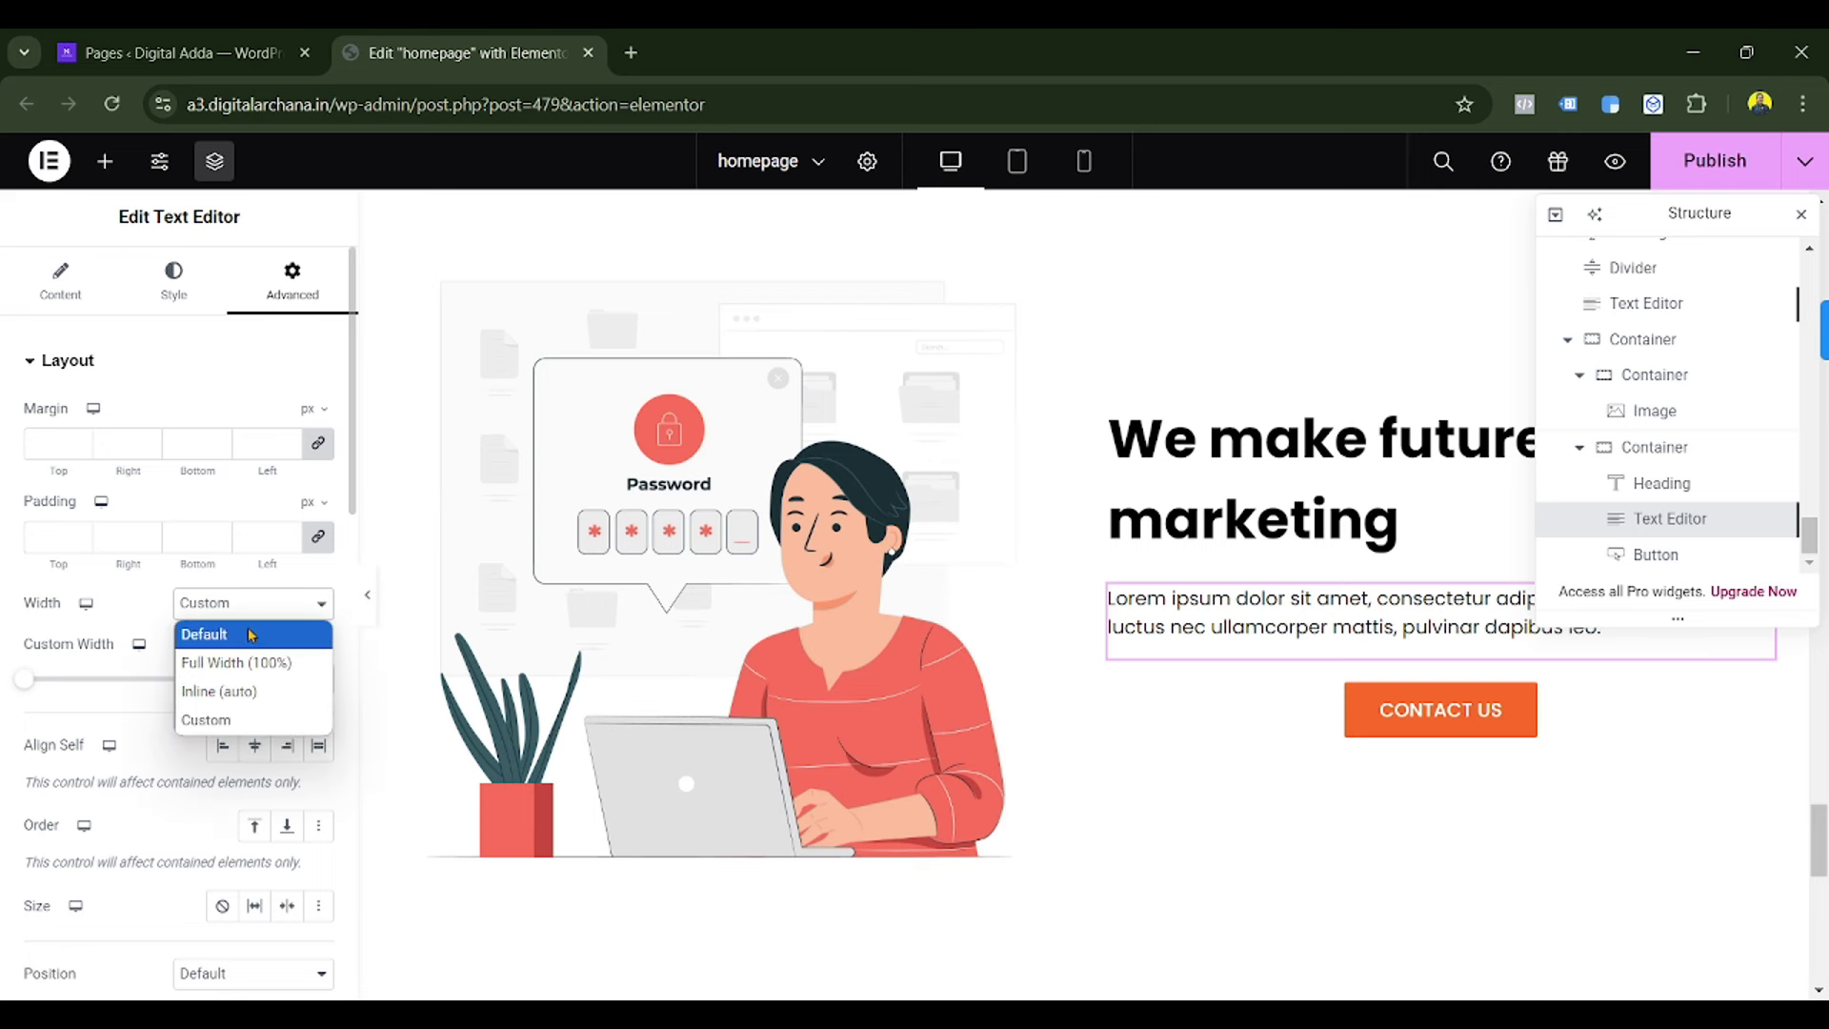
left_click(252, 632)
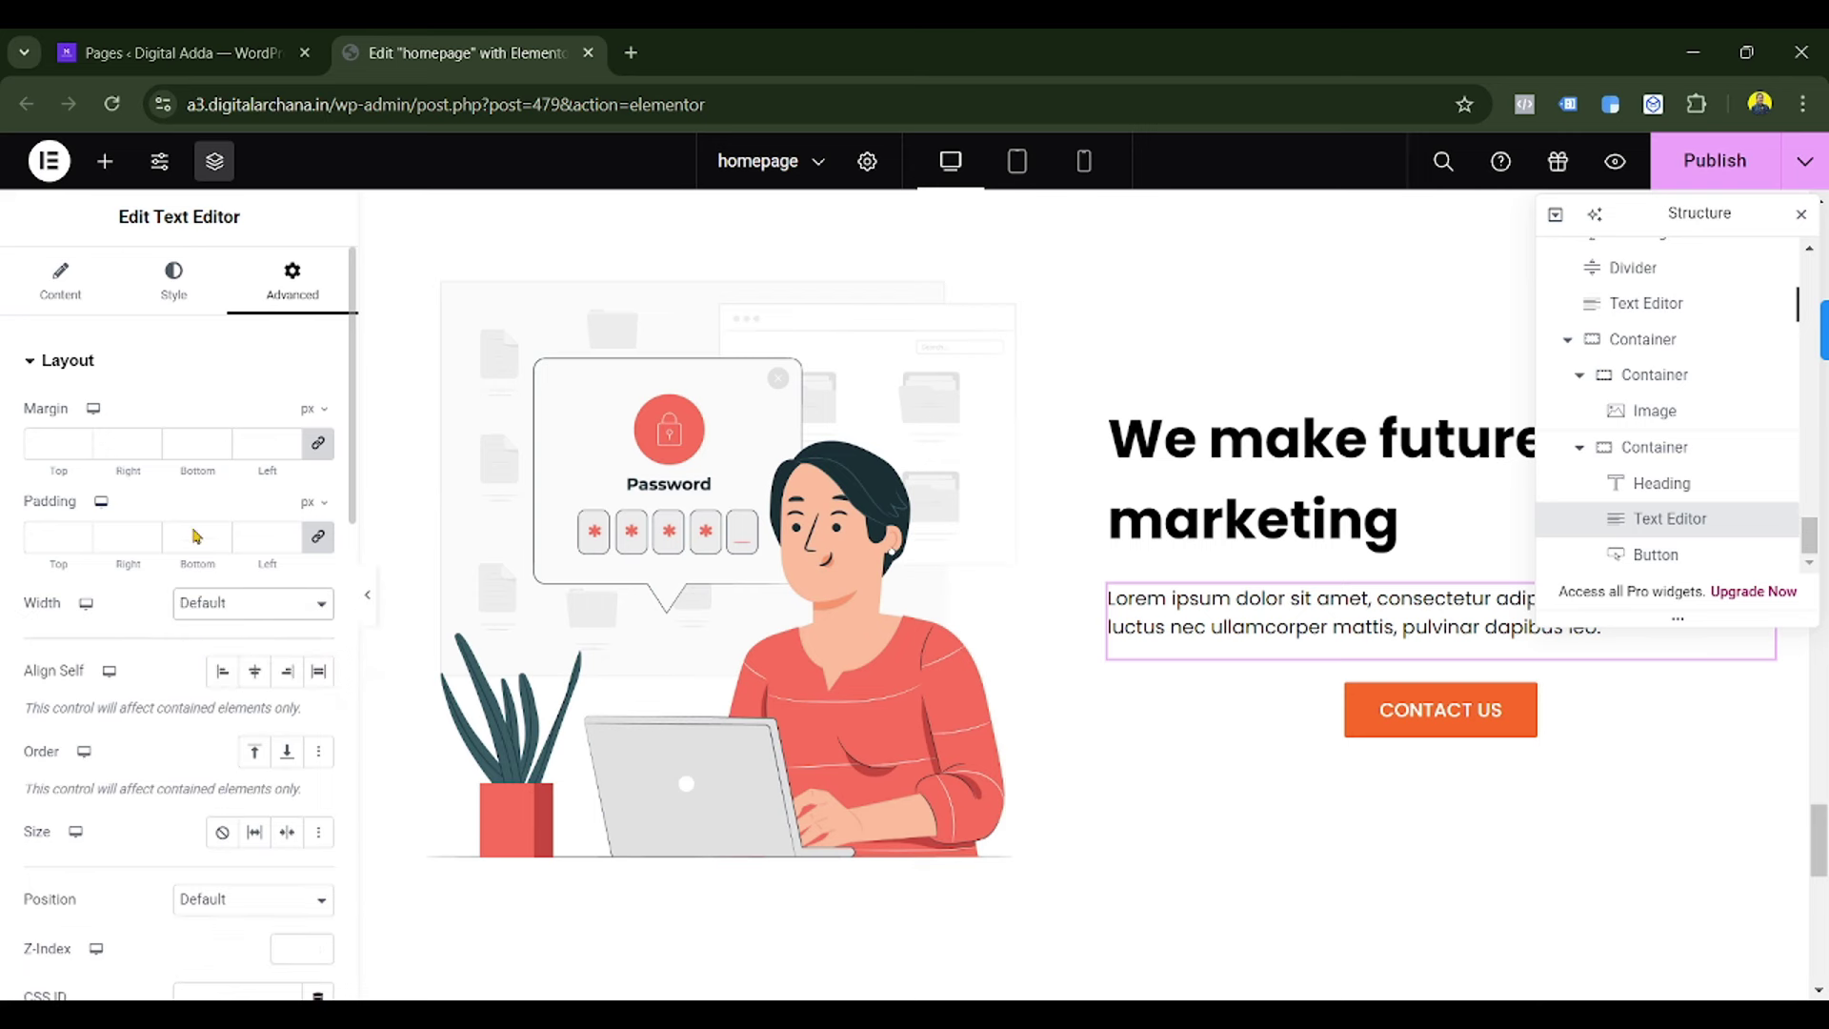
right_click(1281, 624)
key("Escape")
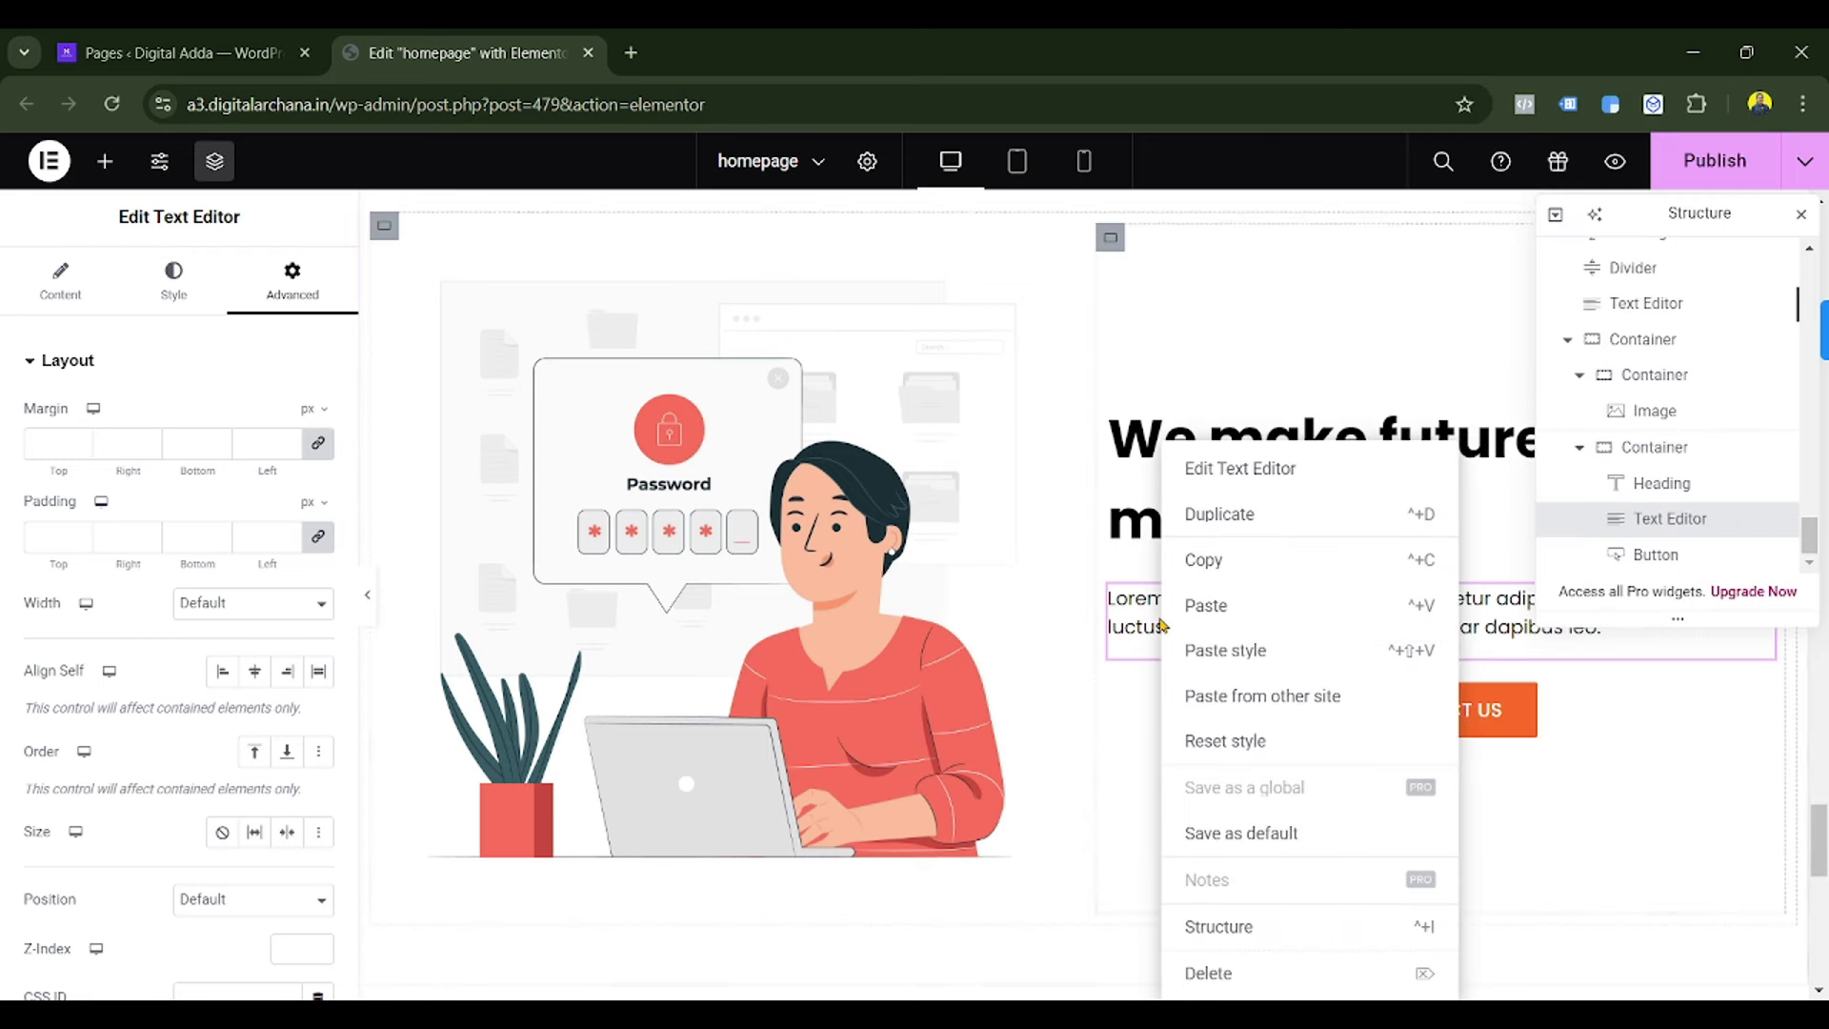
left_click(1204, 519)
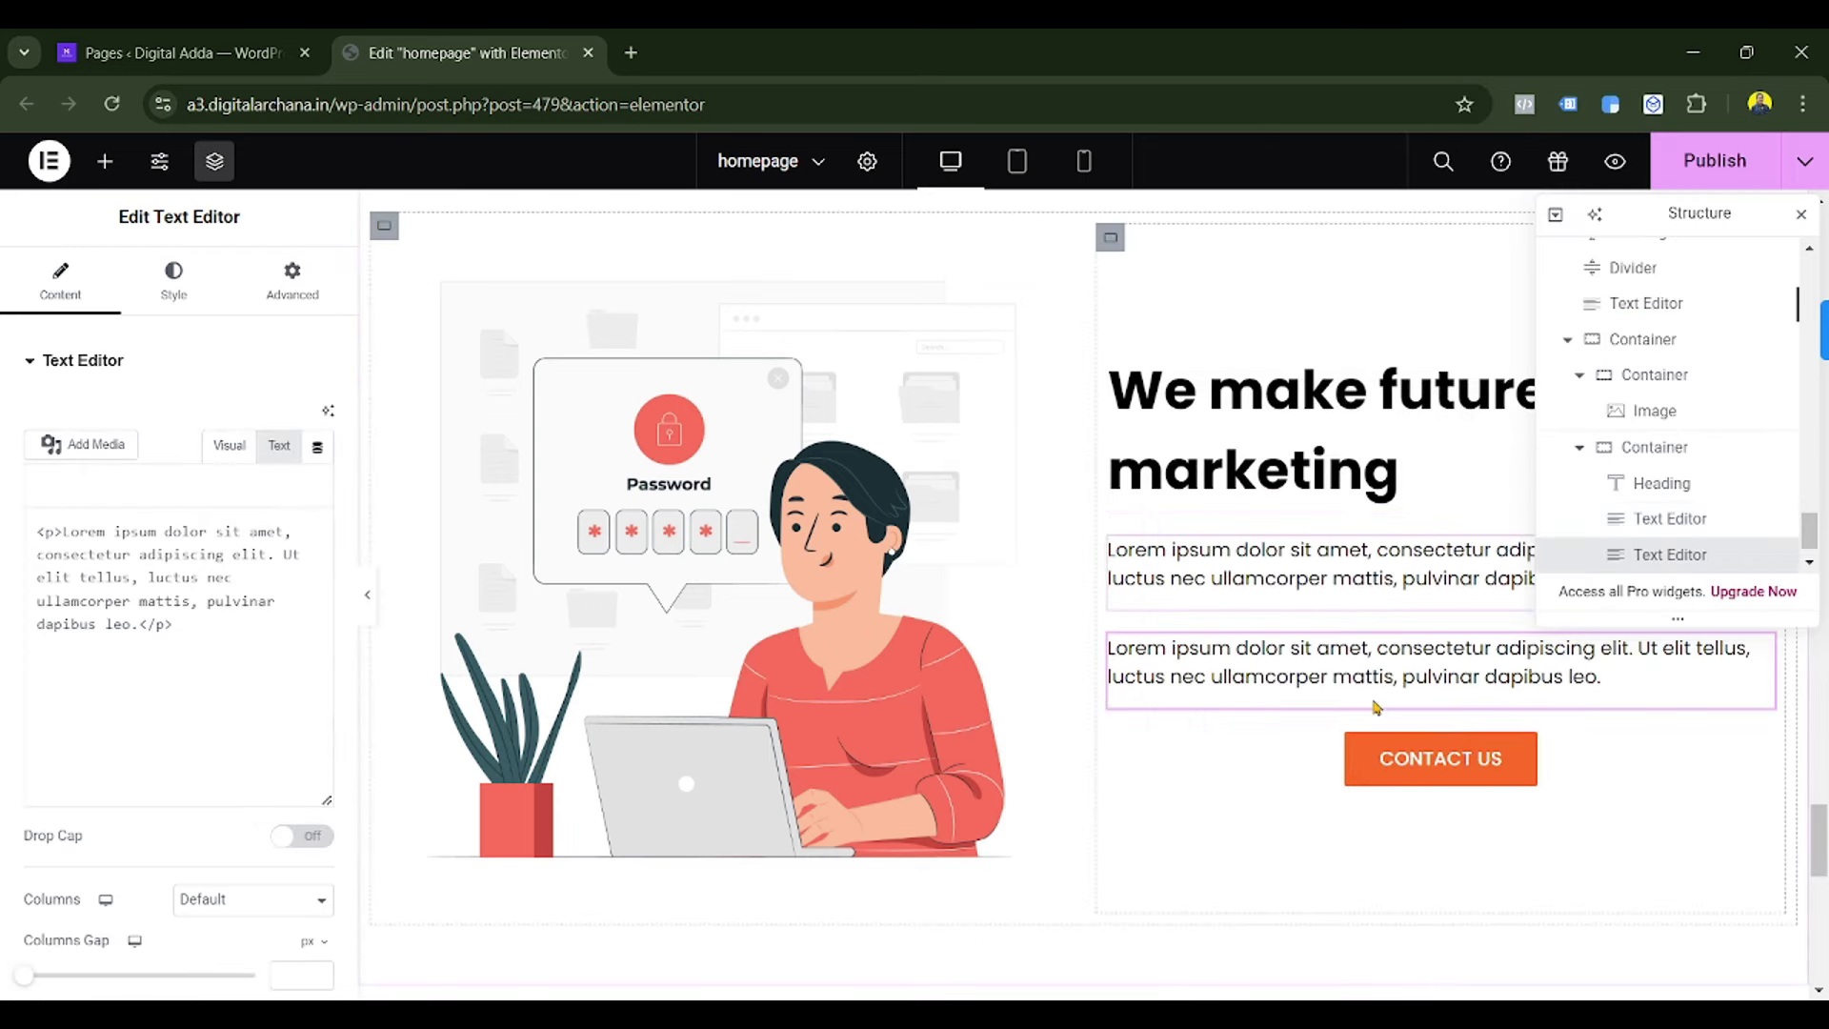
Left-align the Contact Us button and keep its orange global background colour.
left_click(1461, 757)
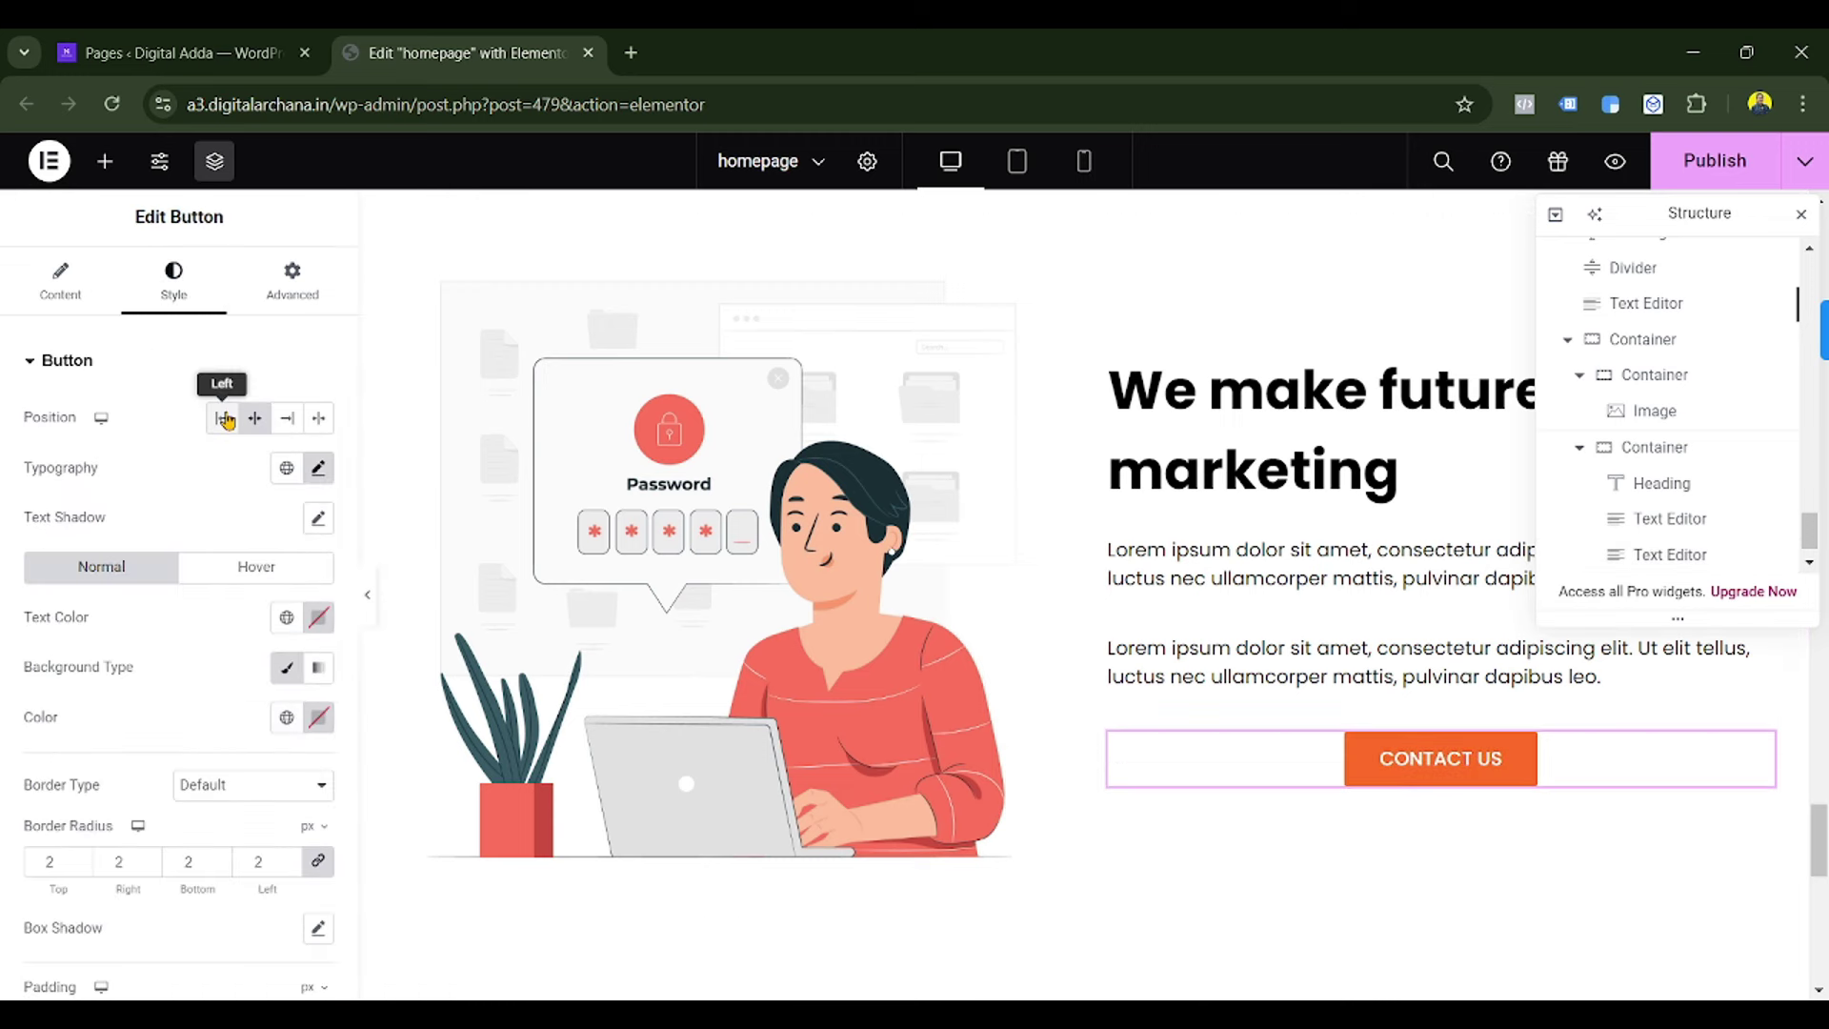
left_click(222, 417)
scroll(135, 641, "down", 3)
left_click(286, 478)
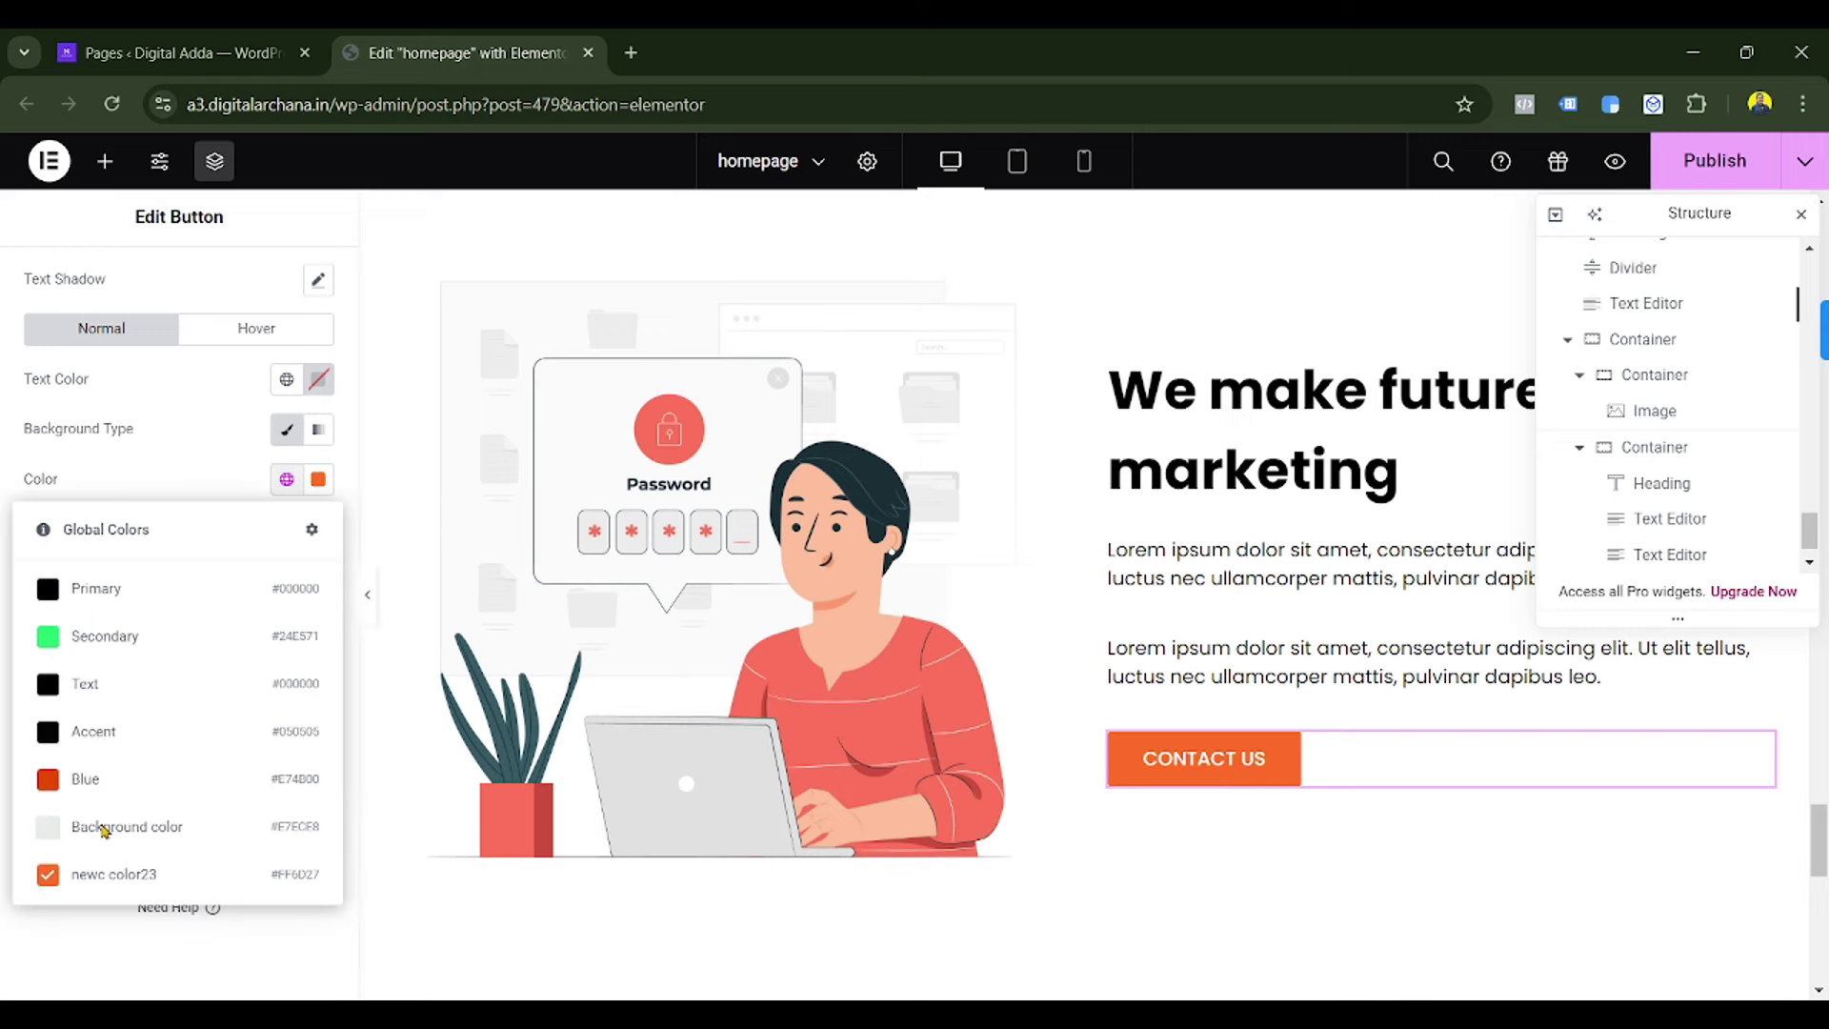
left_click(115, 773)
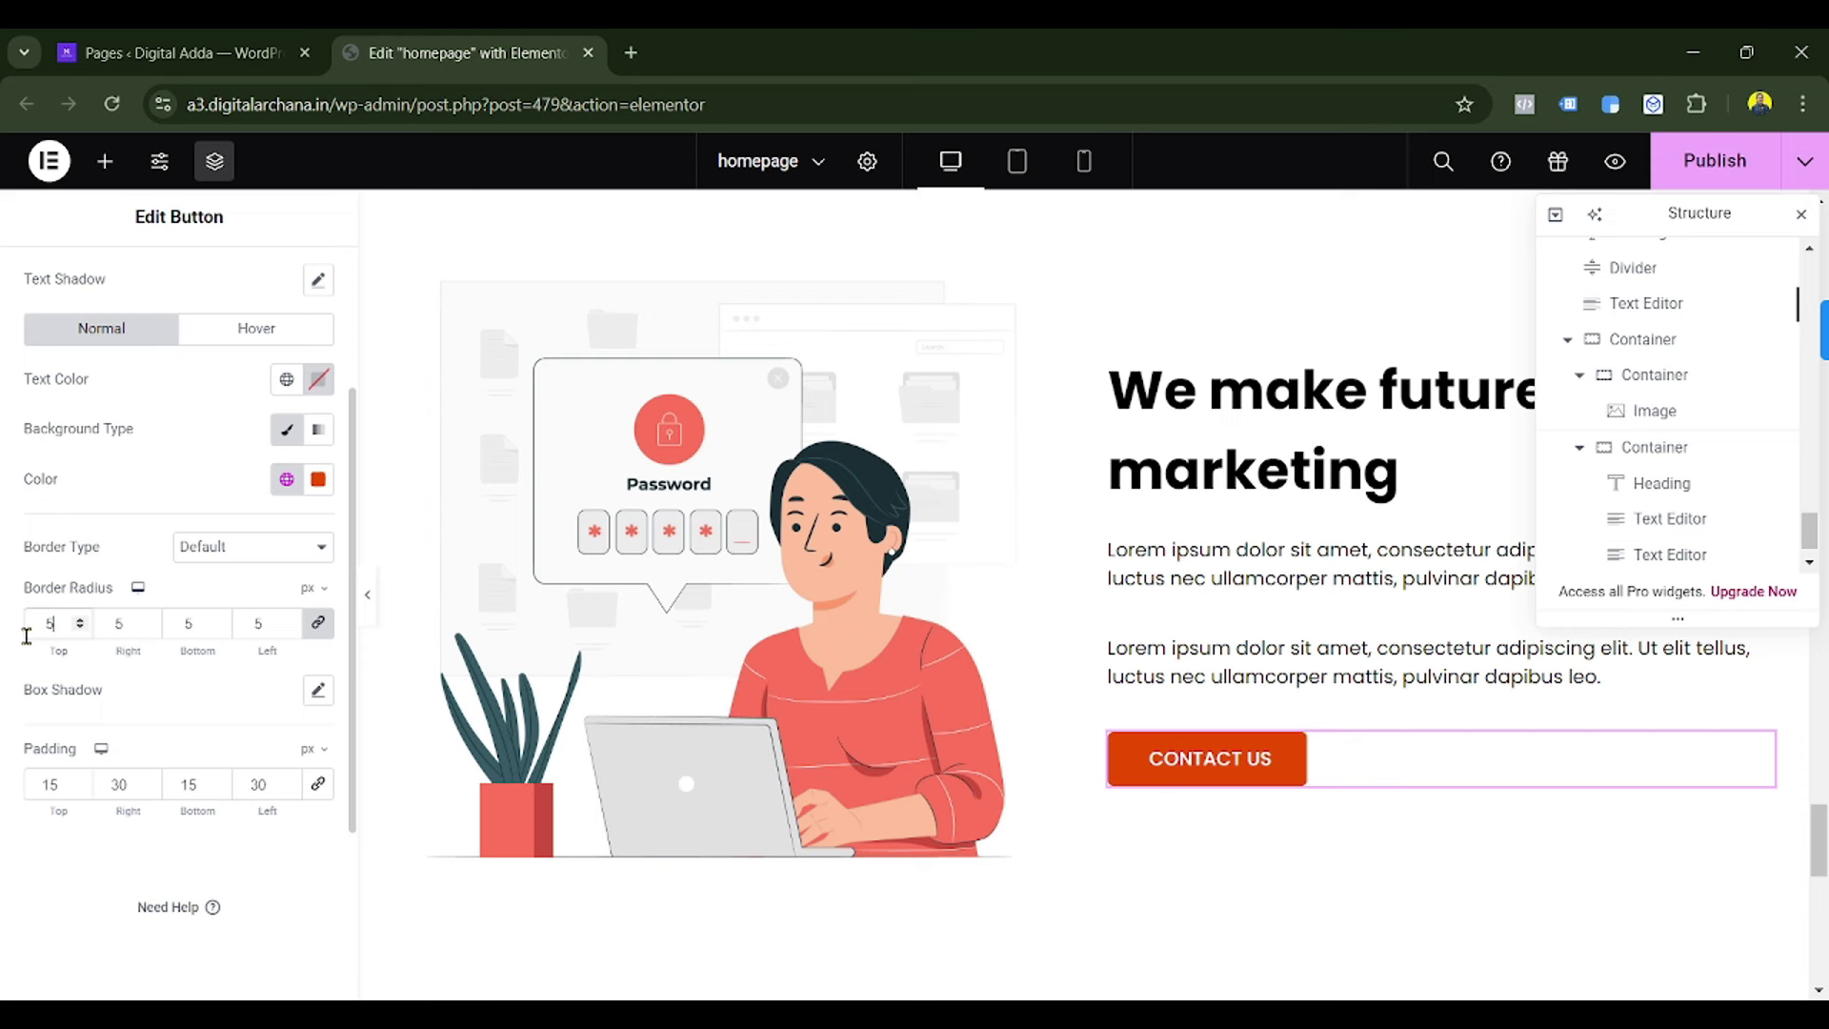
Retype the button's label, entering 'Contact Is'.
scroll(27, 635, "up", 3)
left_click(60, 282)
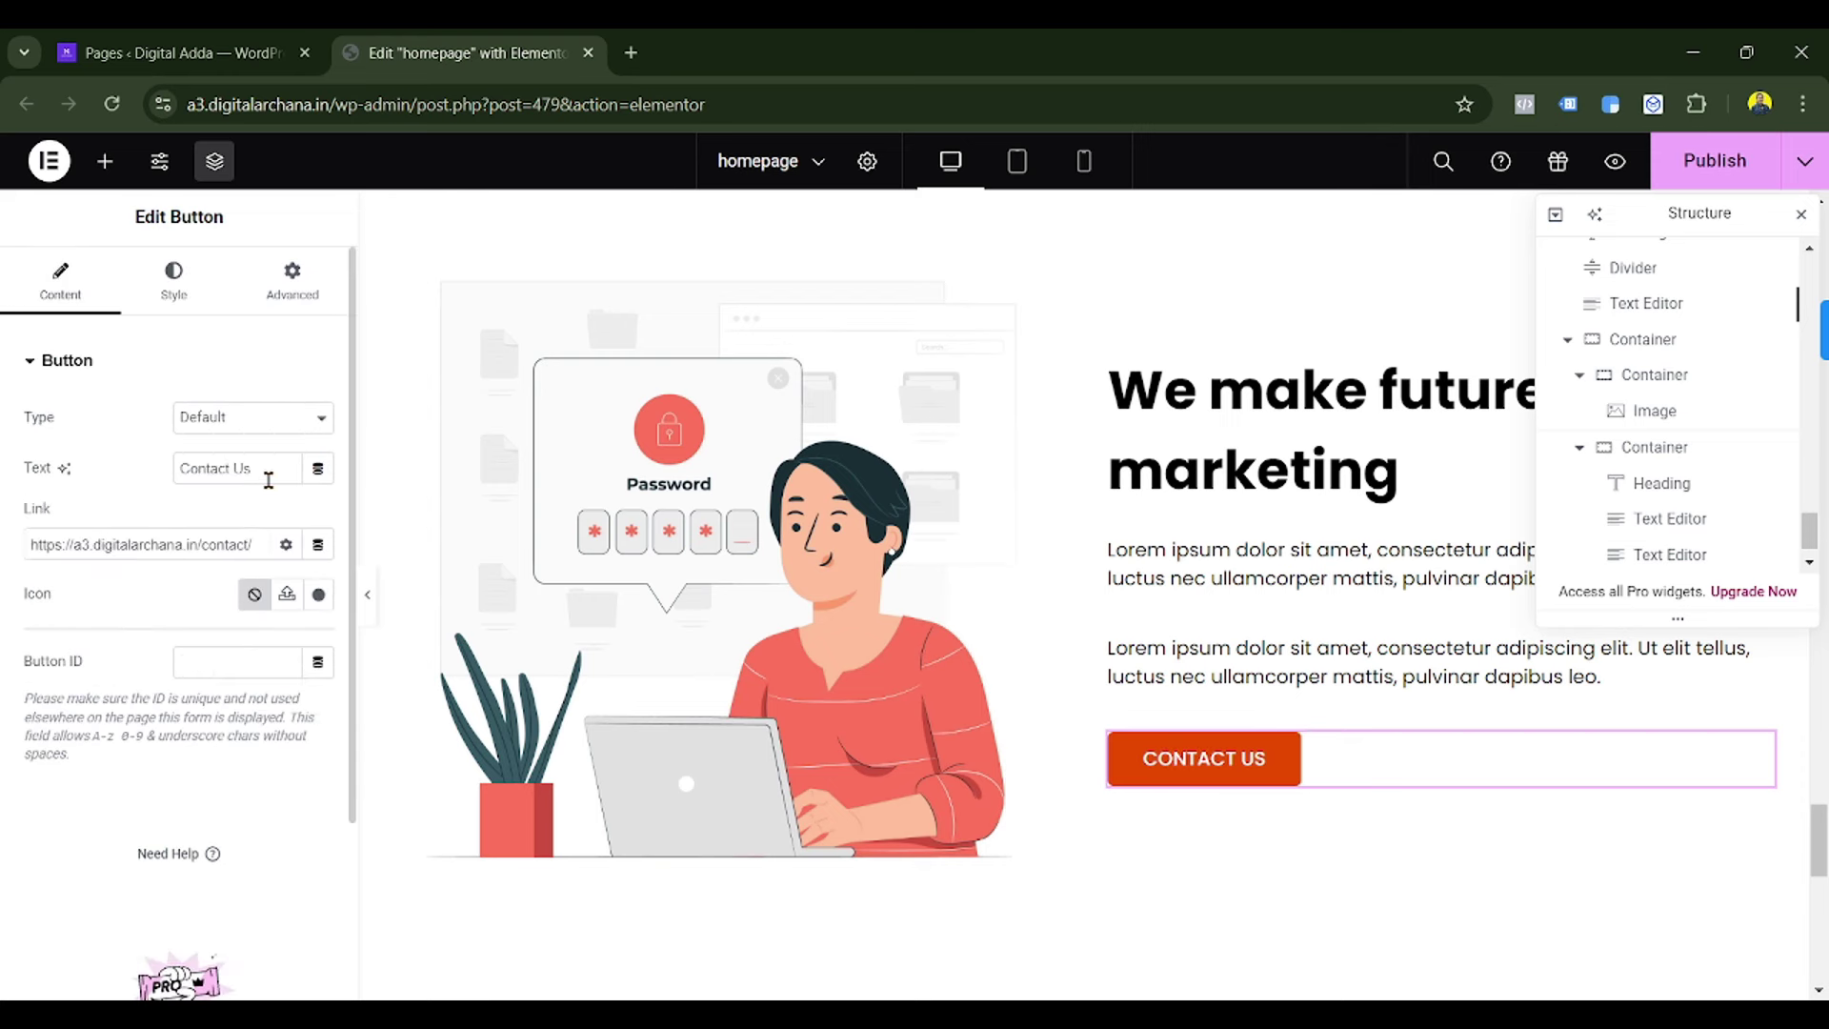
left_click_drag(269, 481, 82, 500)
type("Cha")
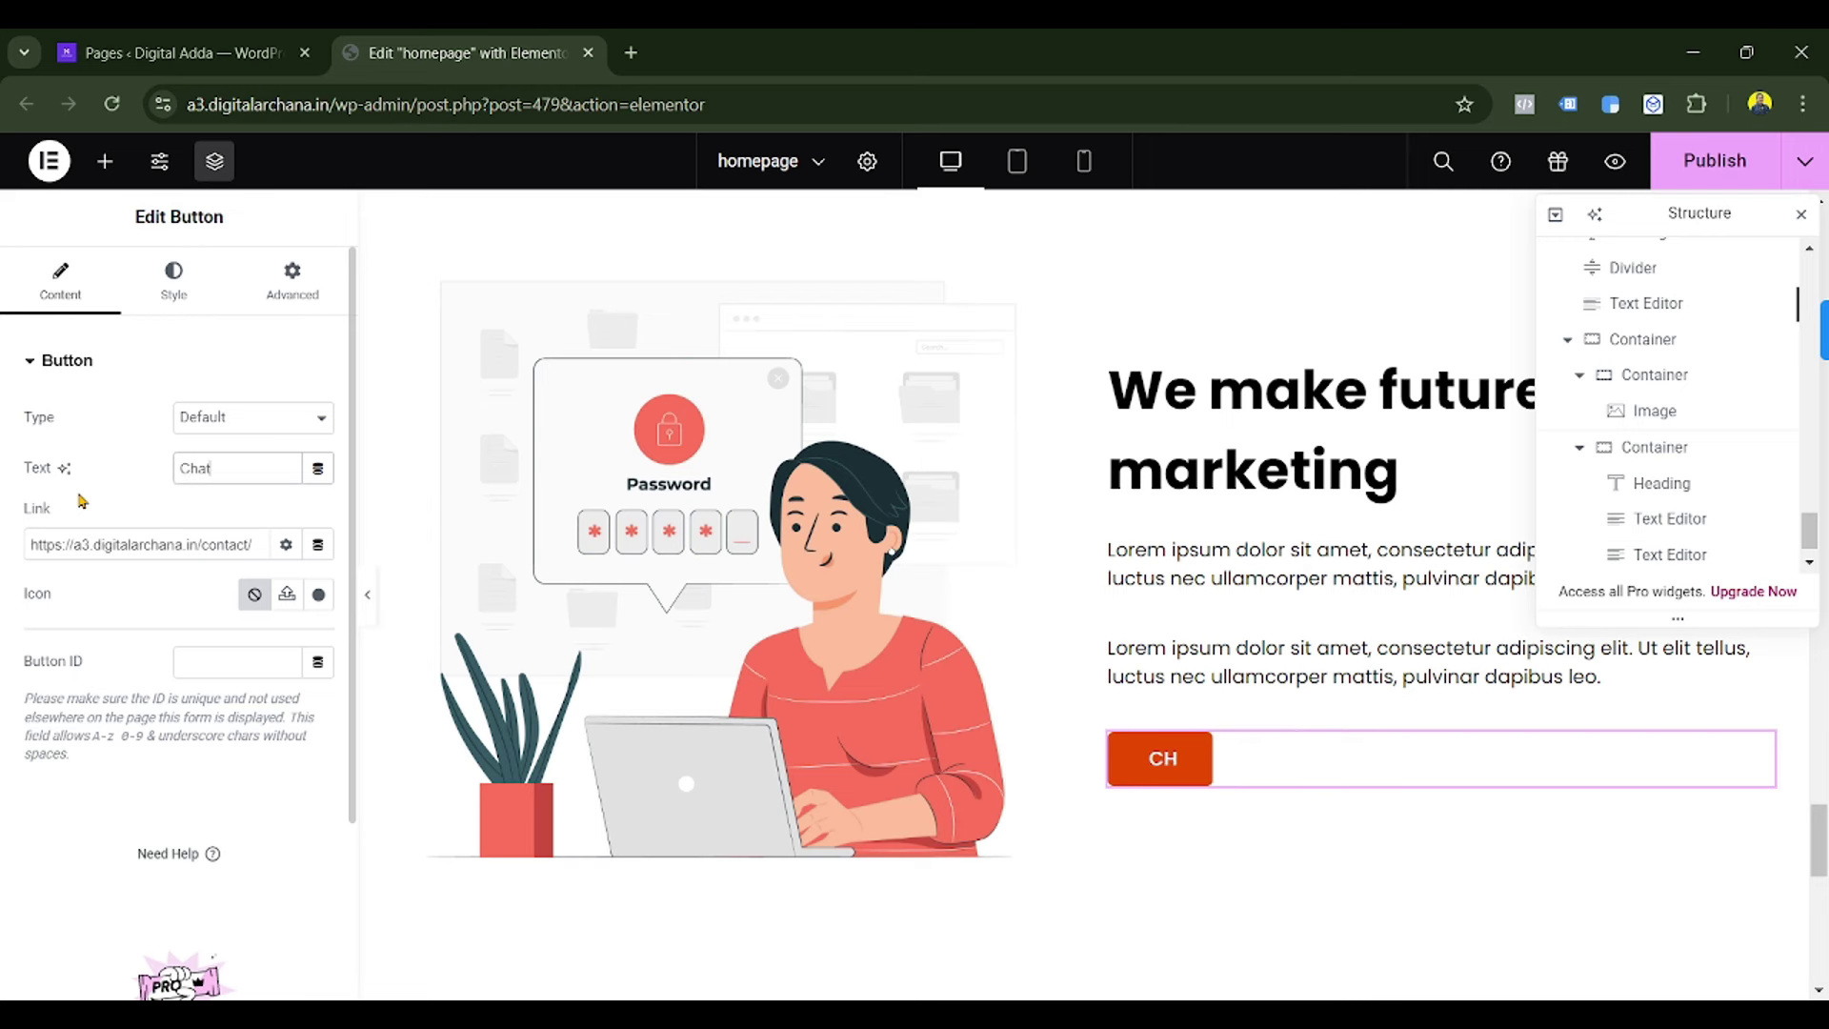
key("BackSpace")
type("ontact Is")
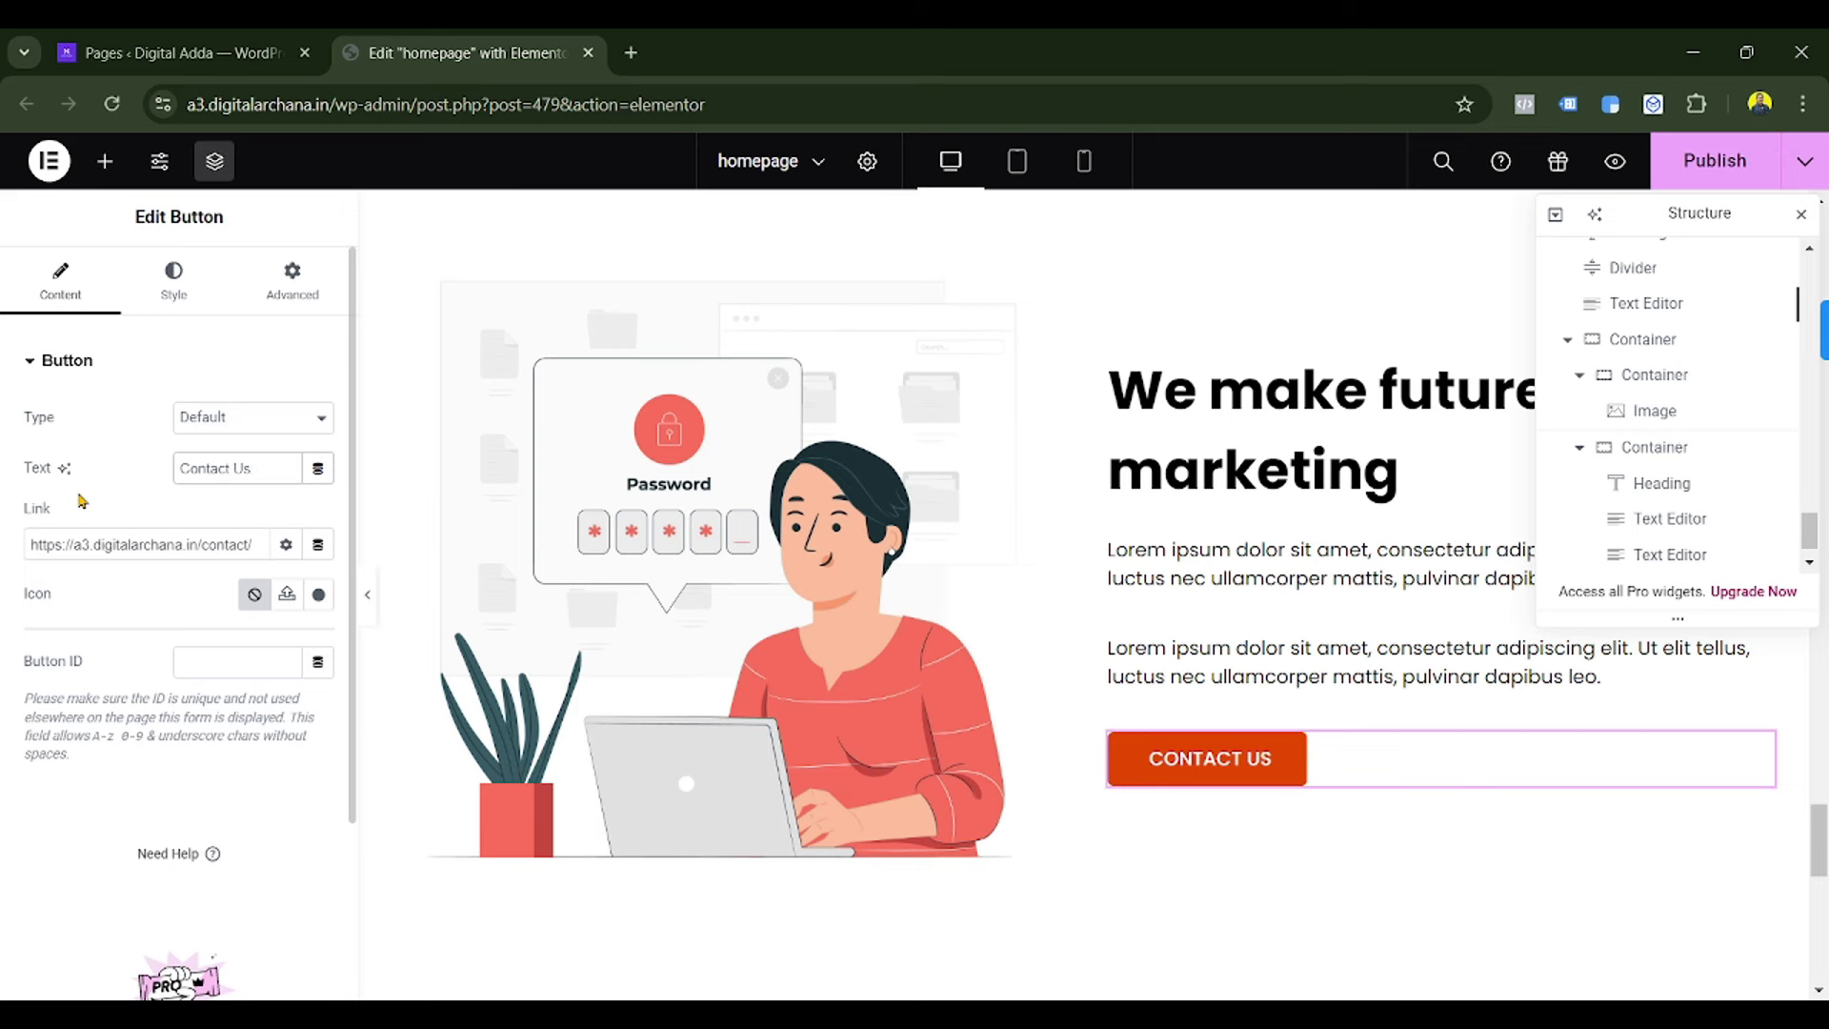
scroll(1244, 515, "up", 3)
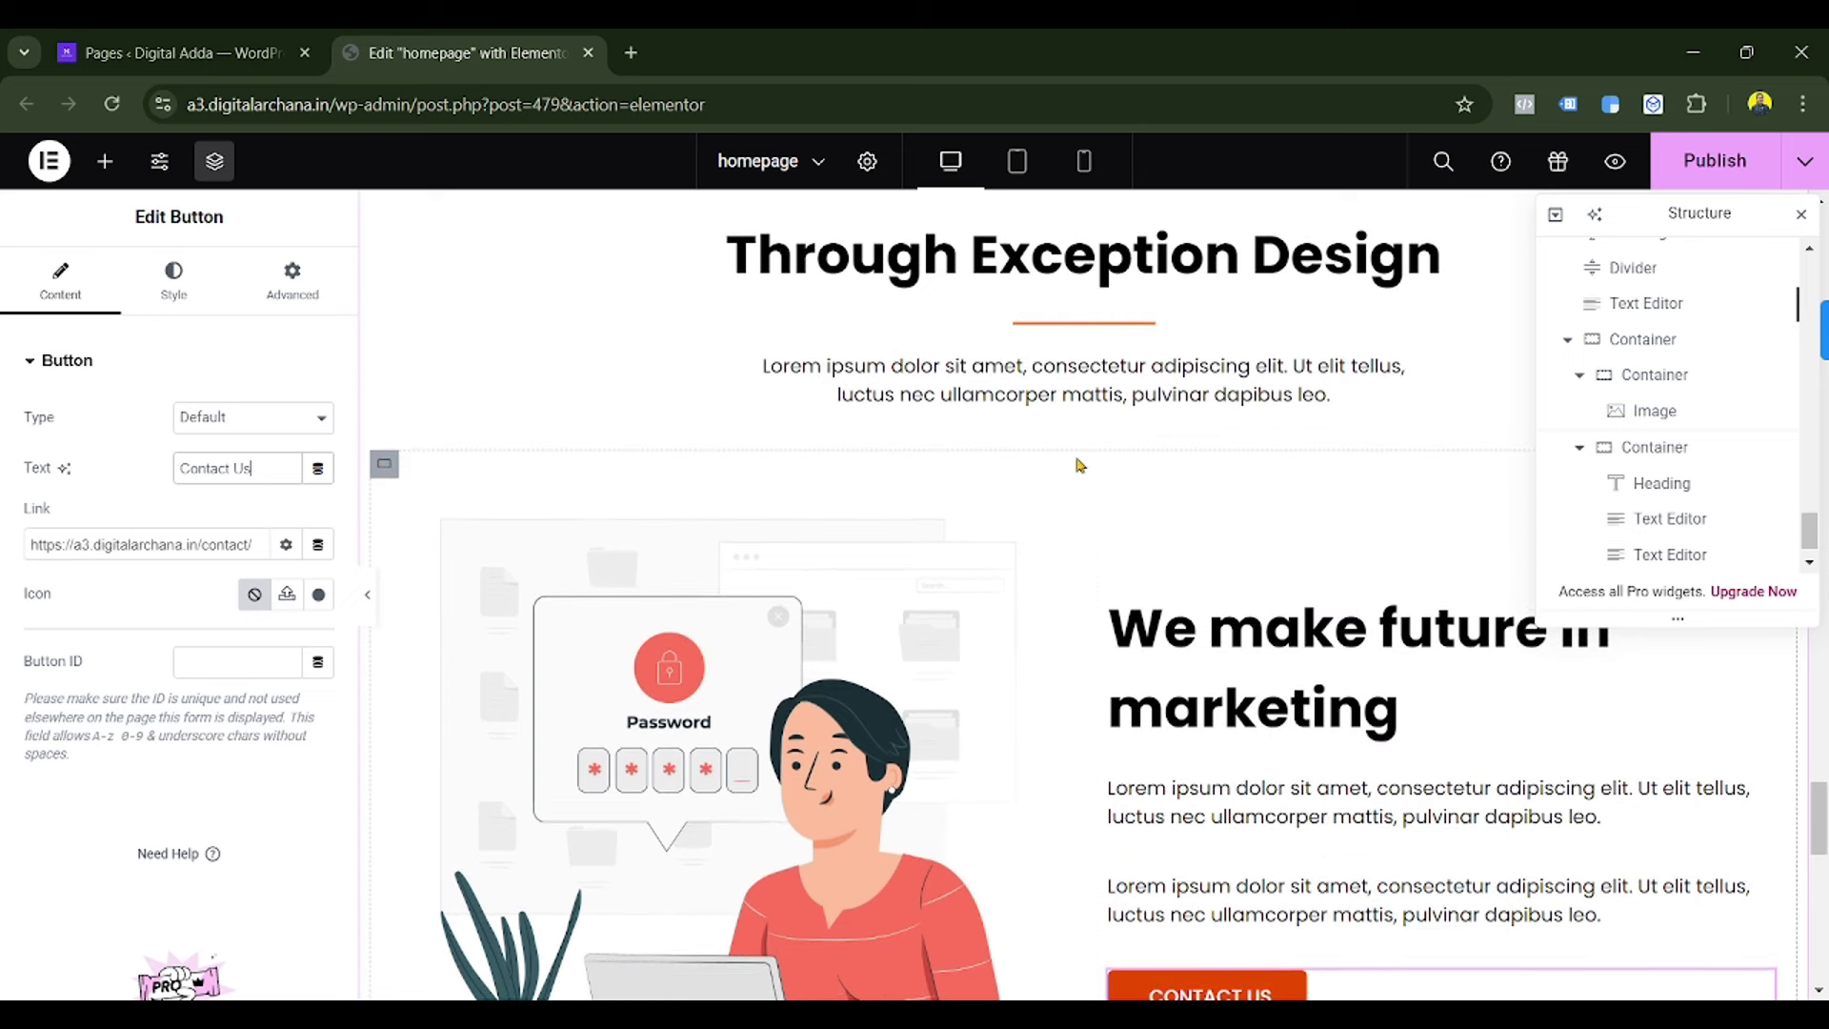
Duplicate the feature row and move the copy's illustration to the right side.
right_click(382, 465)
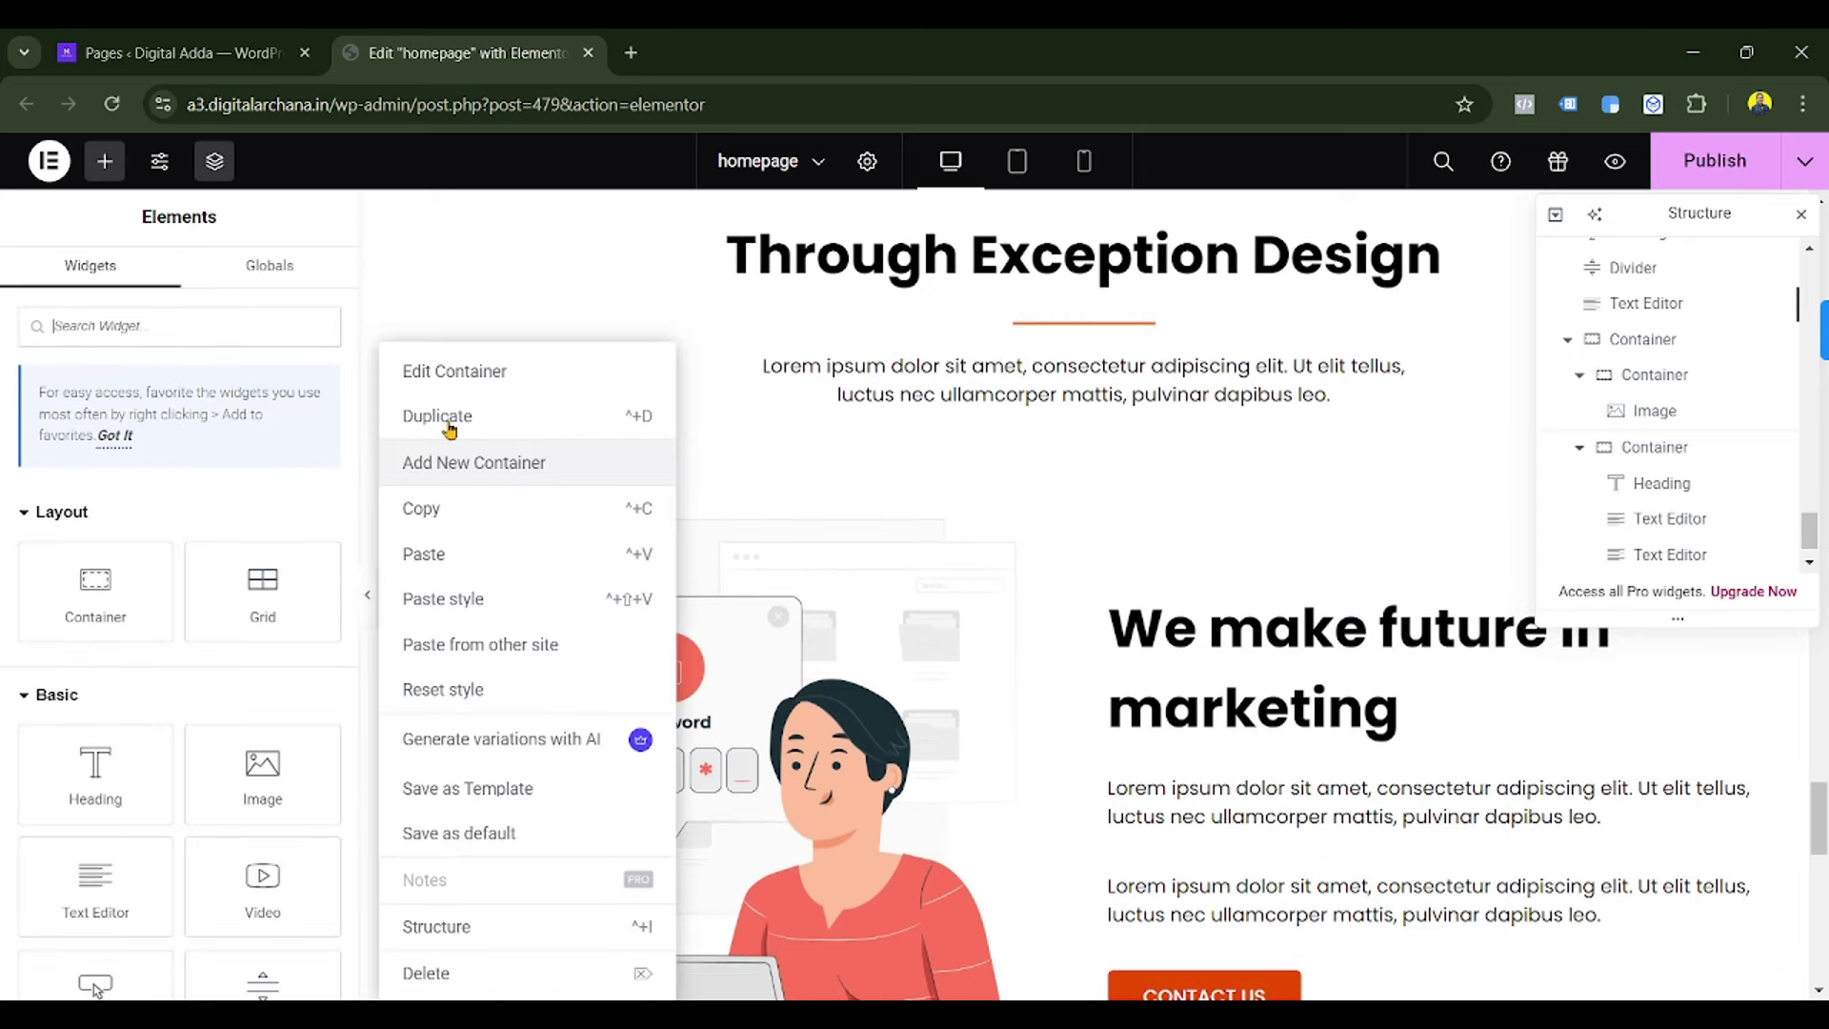
left_click(450, 419)
scroll(966, 644, "down", 5)
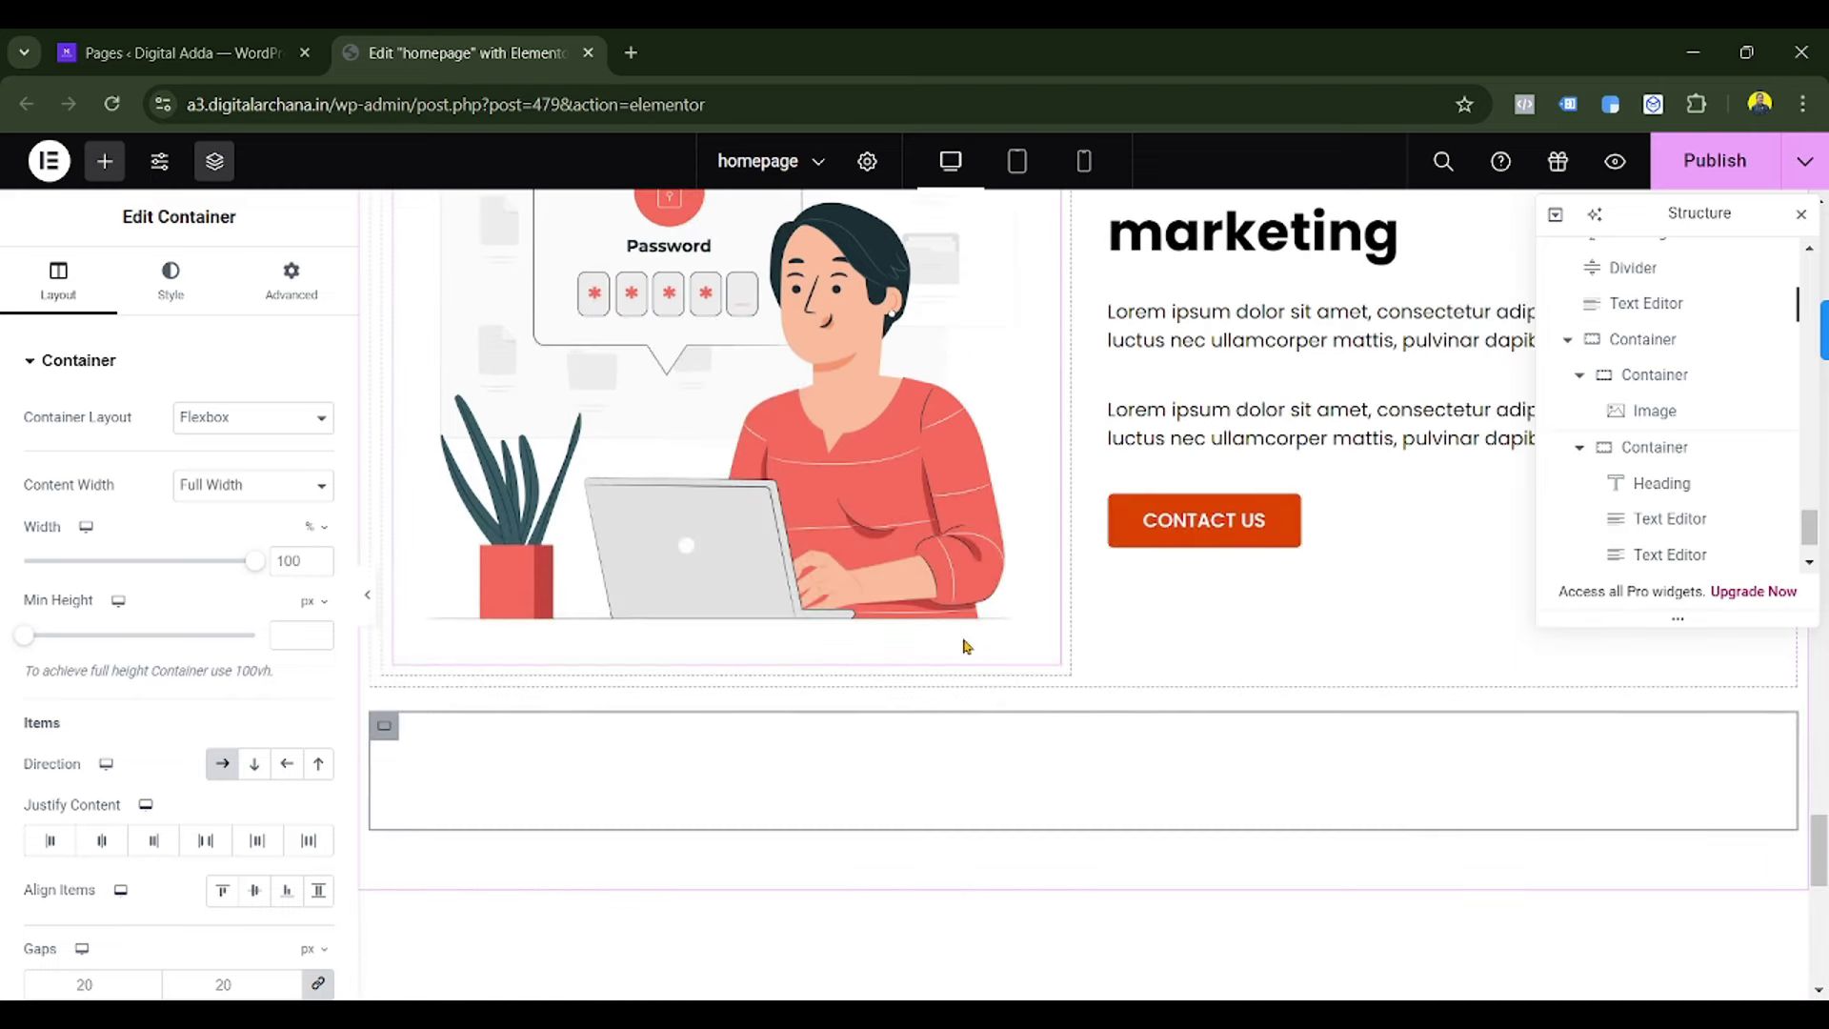
scroll(967, 642, "down", 3)
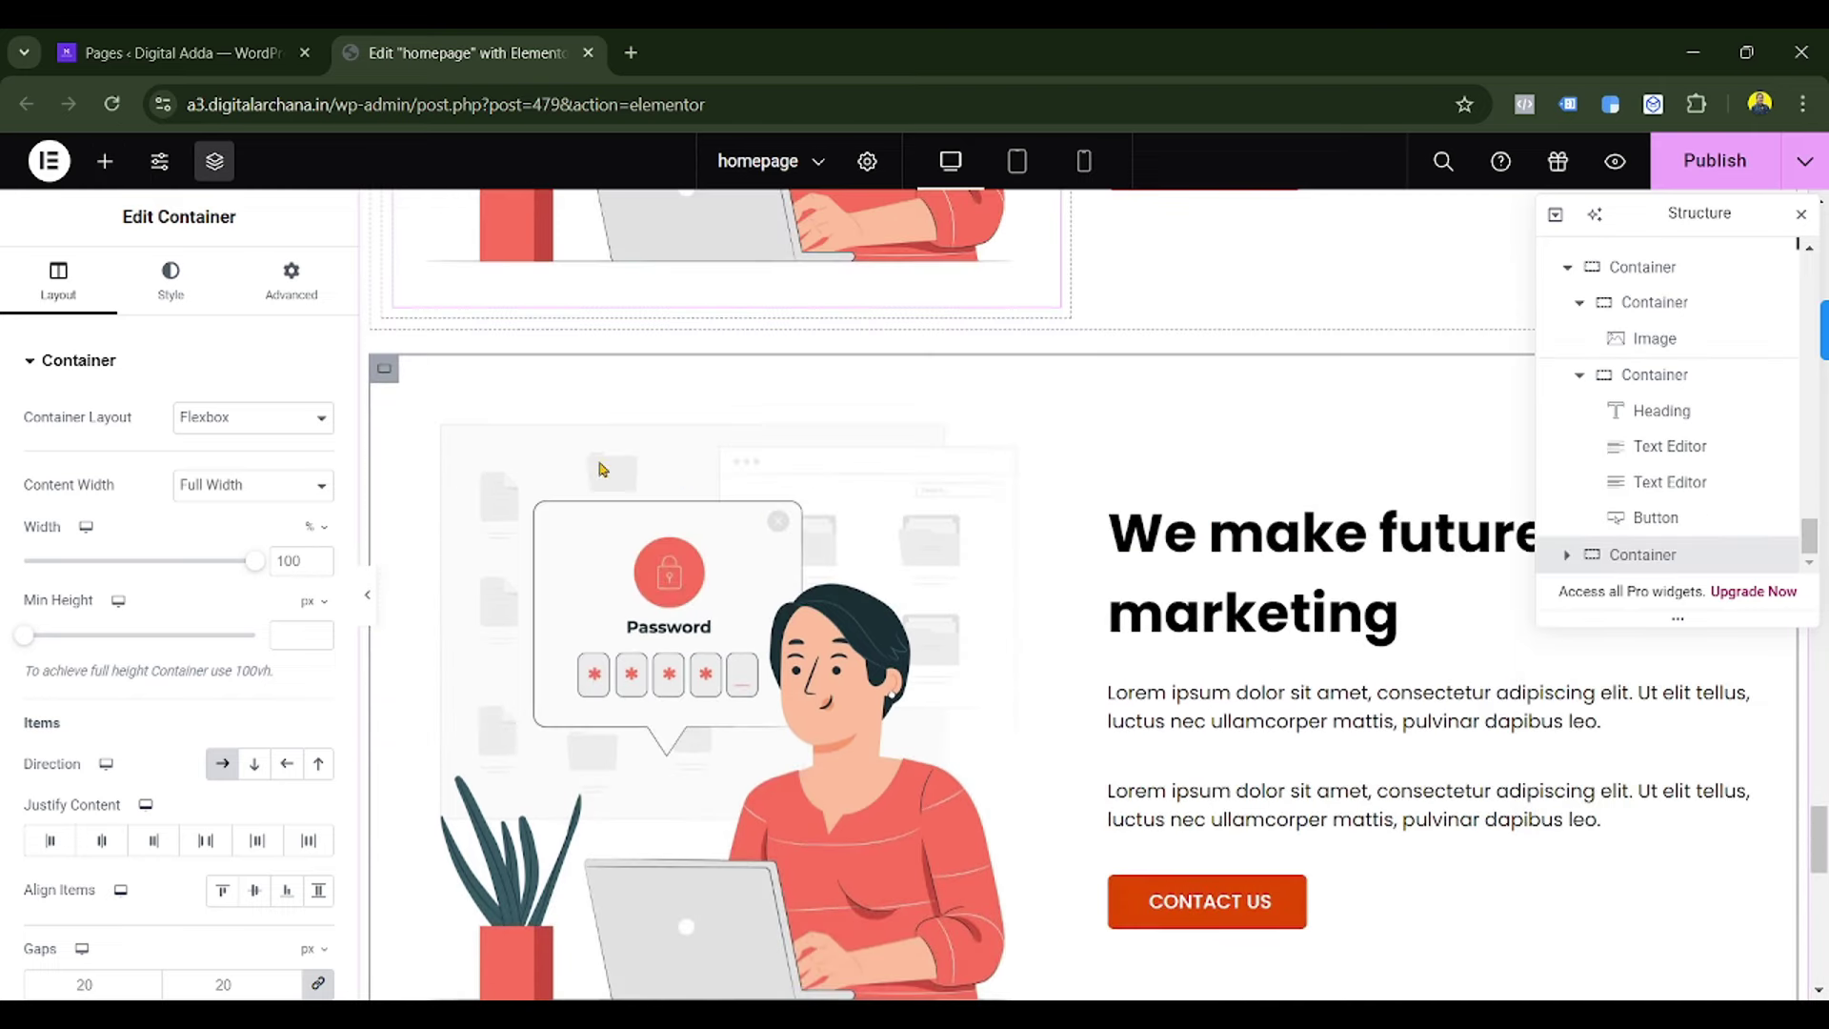
left_click_drag(400, 389, 1272, 438)
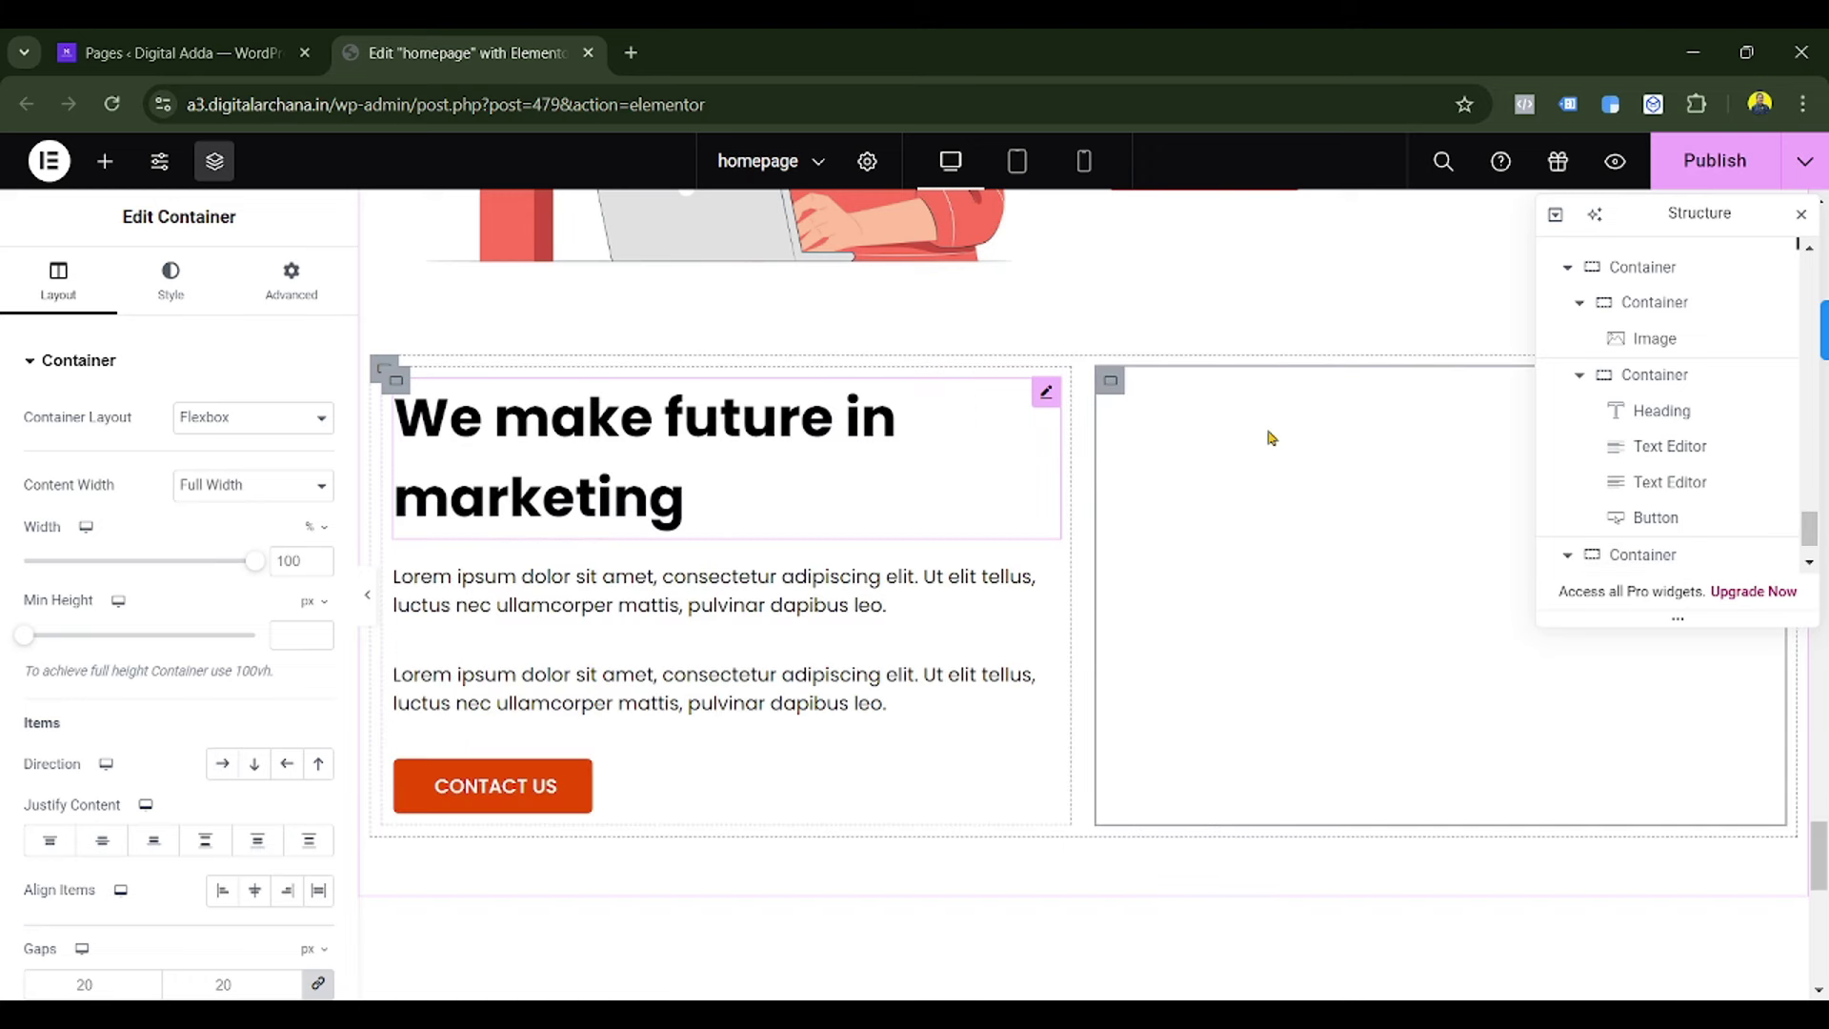
Retitle the copied heading 'Easy way to collaborate with our company' and right-align it.
left_click(762, 583)
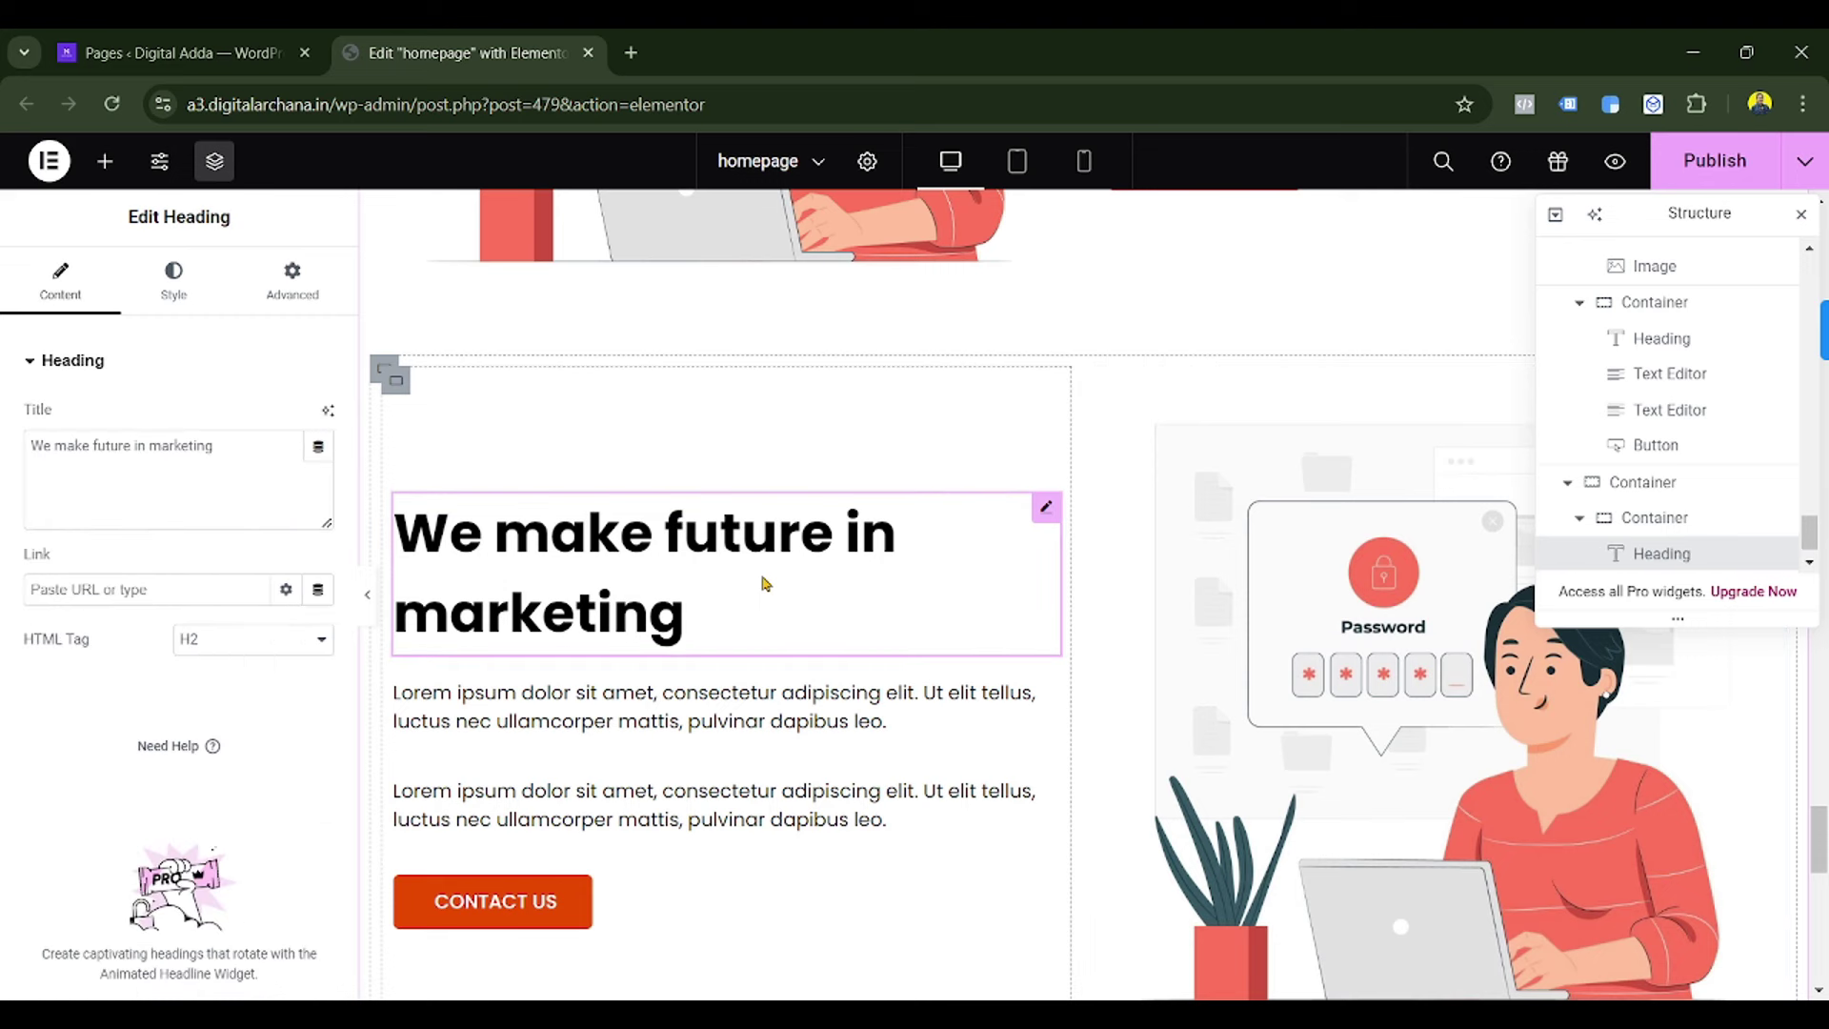
triple_click(22, 444)
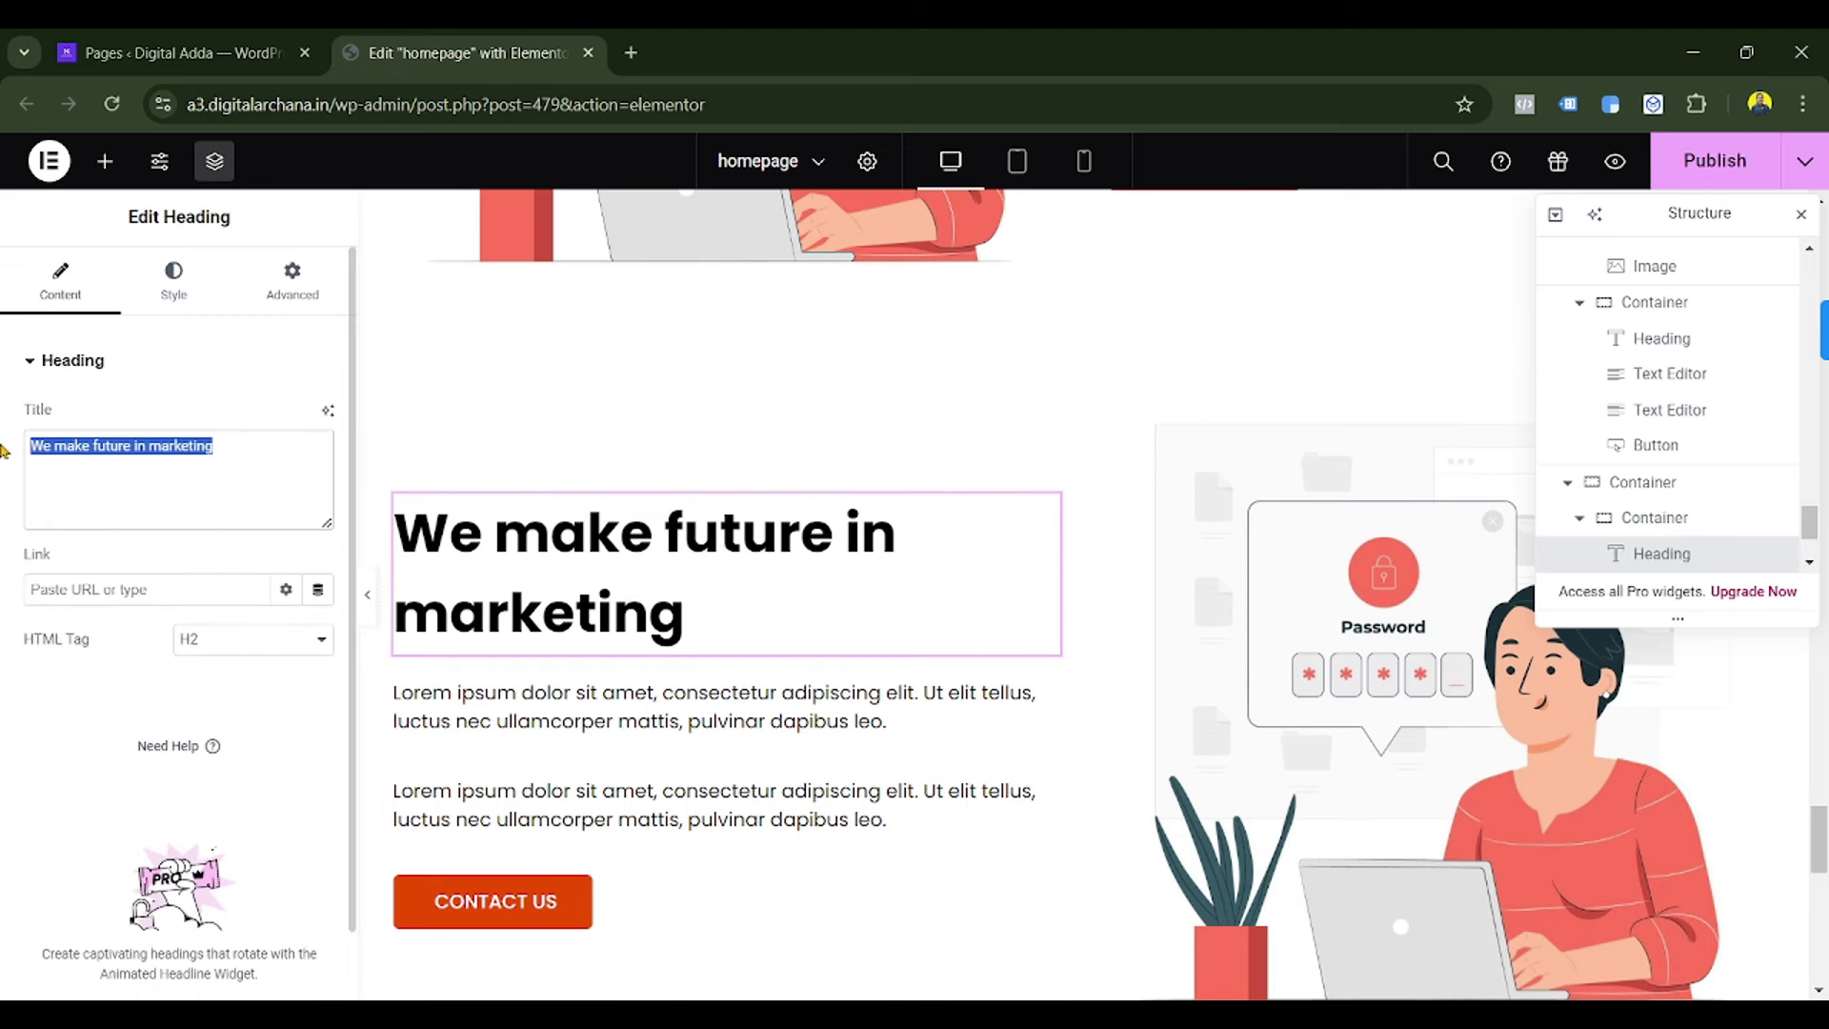
type("Easy way to collaborate with our company")
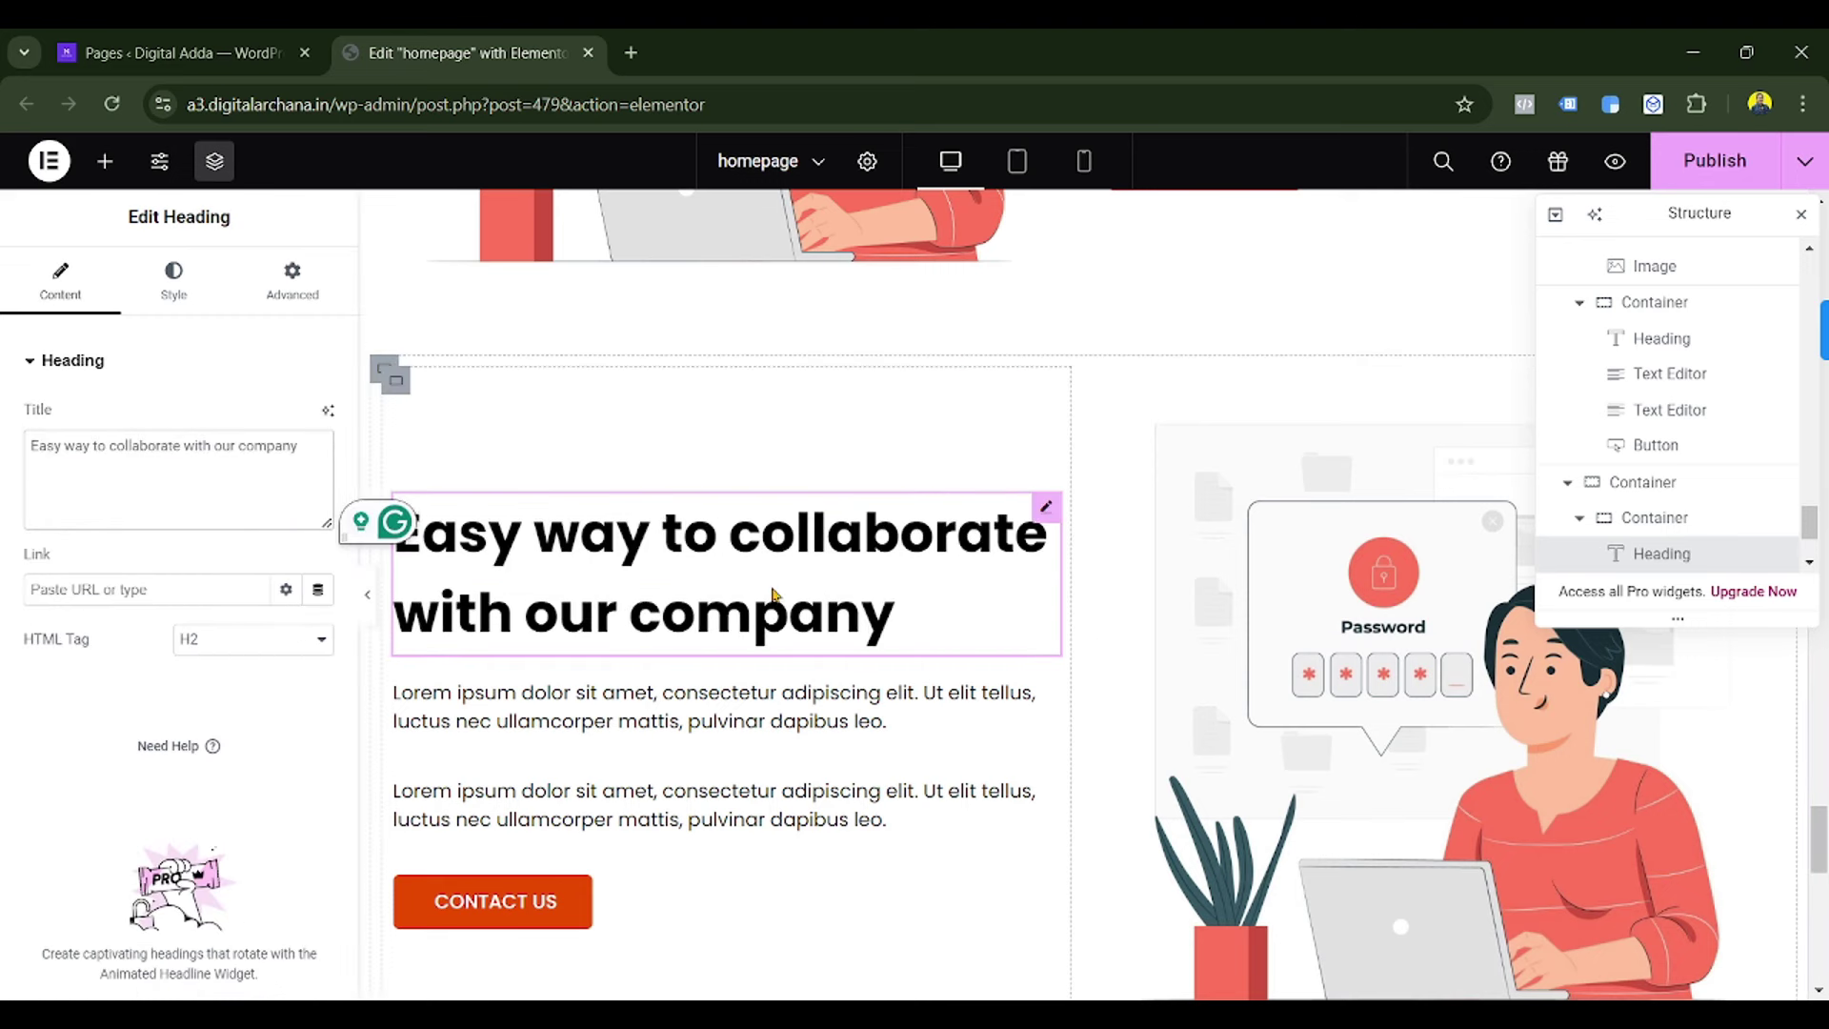
left_click(152, 281)
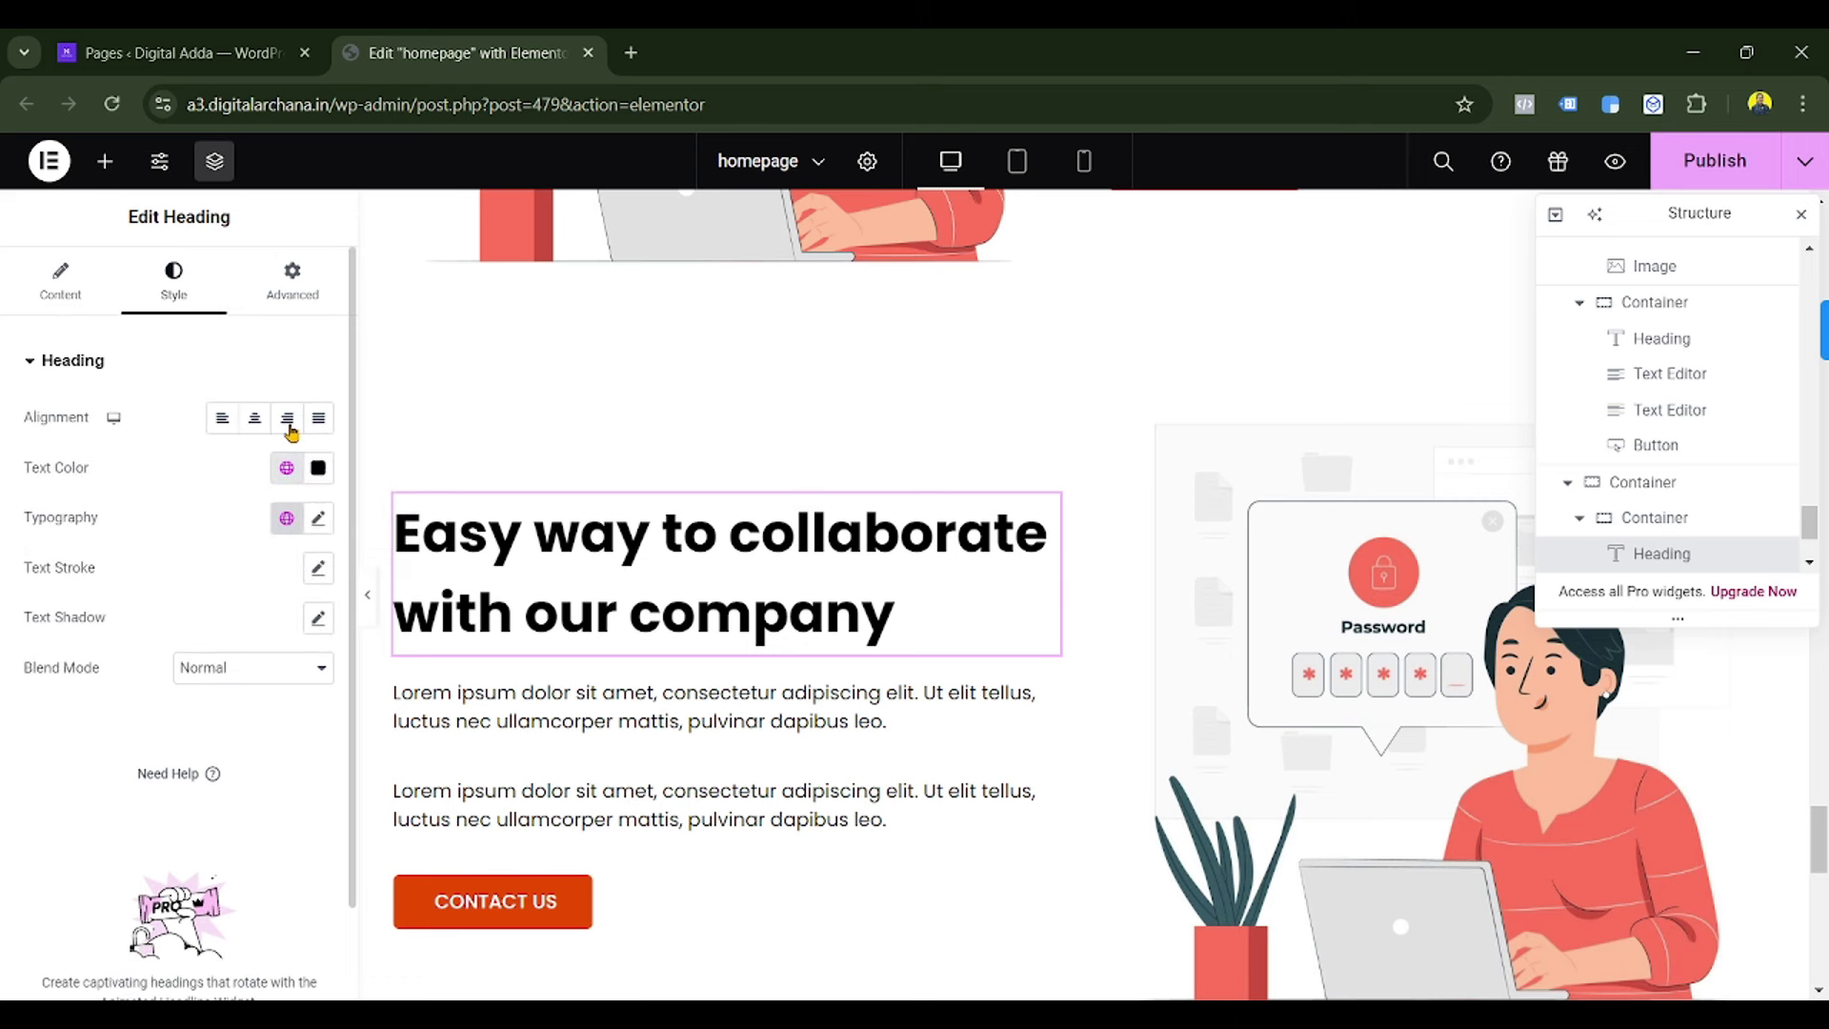
left_click(288, 423)
Right-align both paragraphs and the Contact Us button in the new row.
left_click(701, 730)
left_click(171, 284)
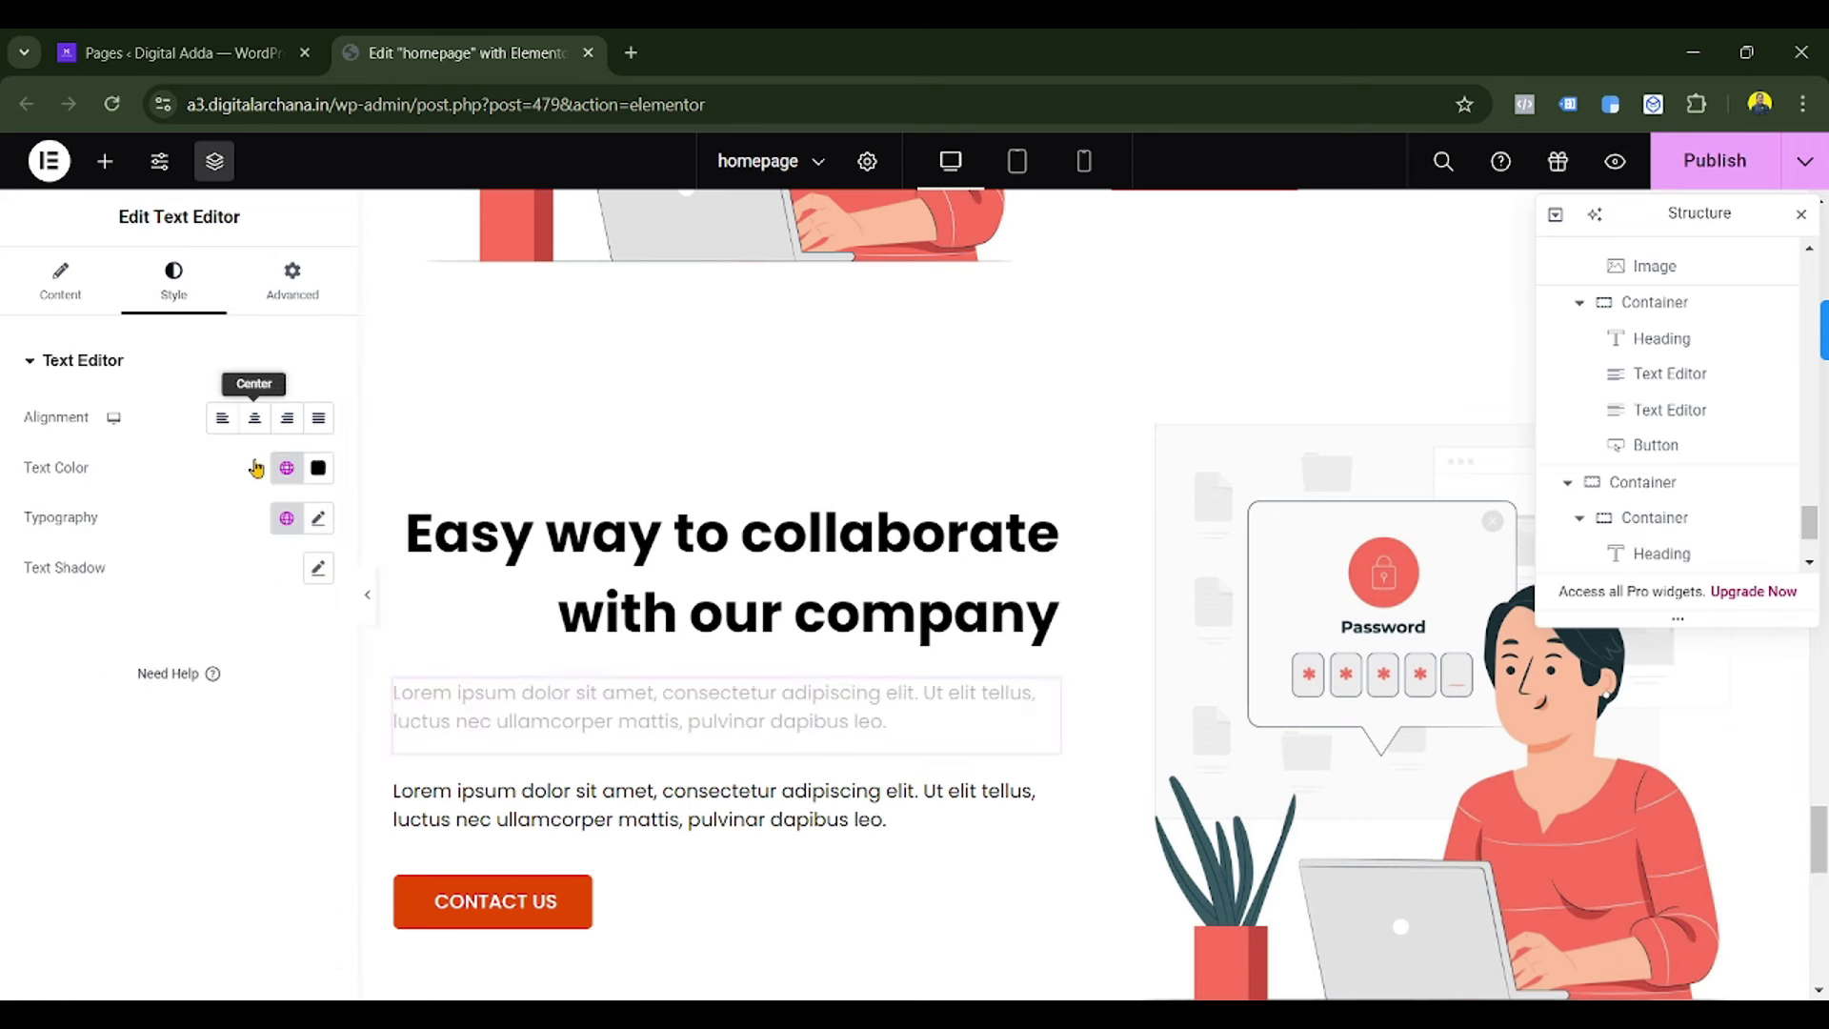
left_click(283, 420)
left_click(667, 808)
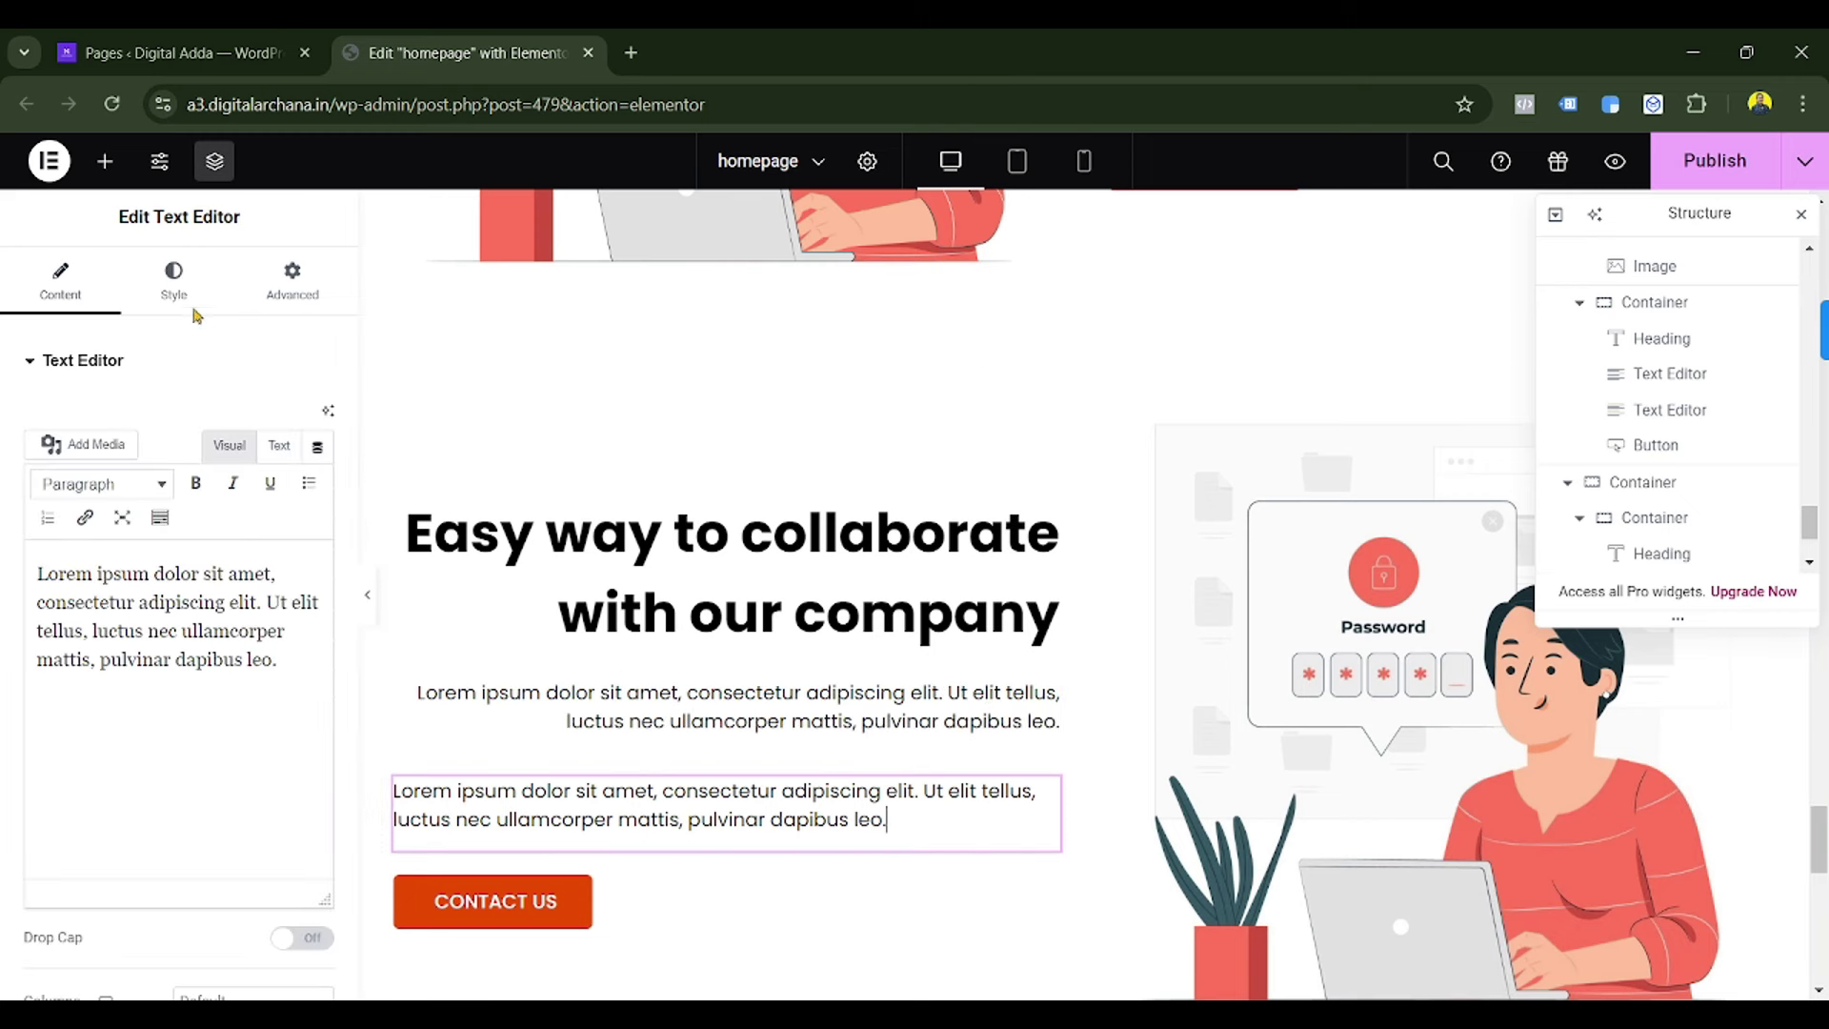
left_click(174, 286)
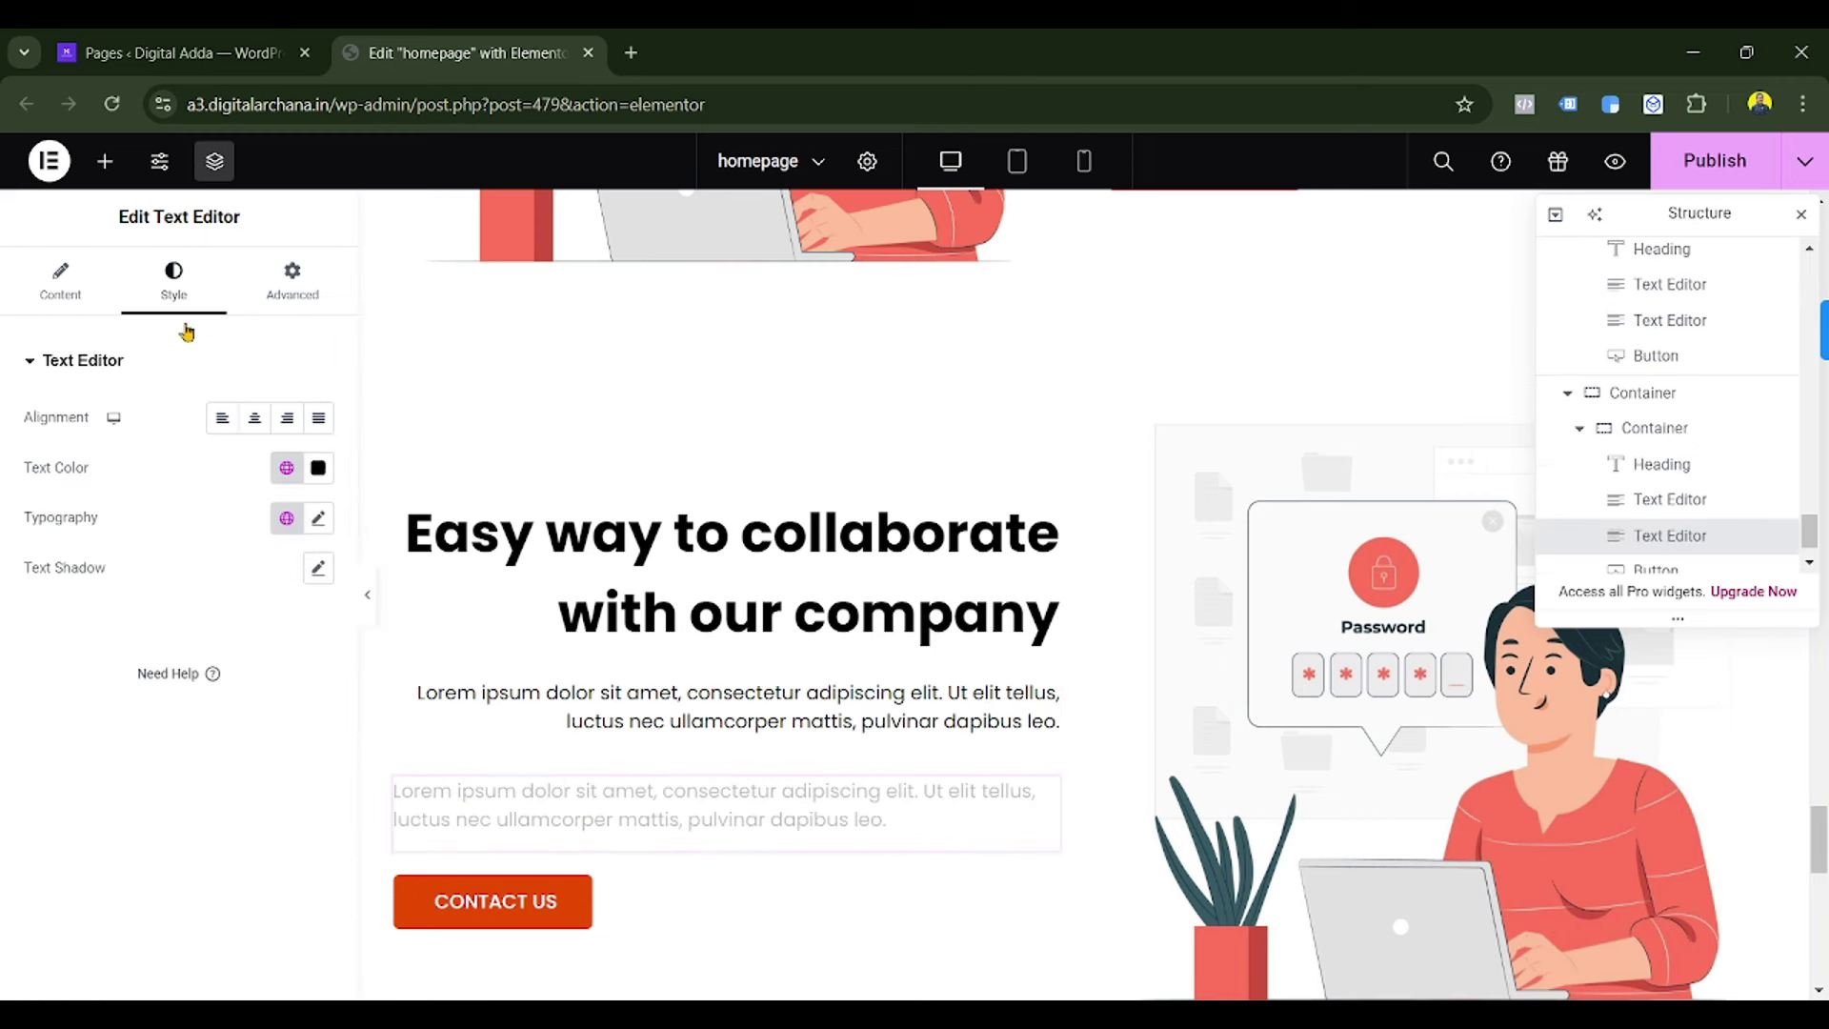
left_click(257, 419)
left_click(287, 419)
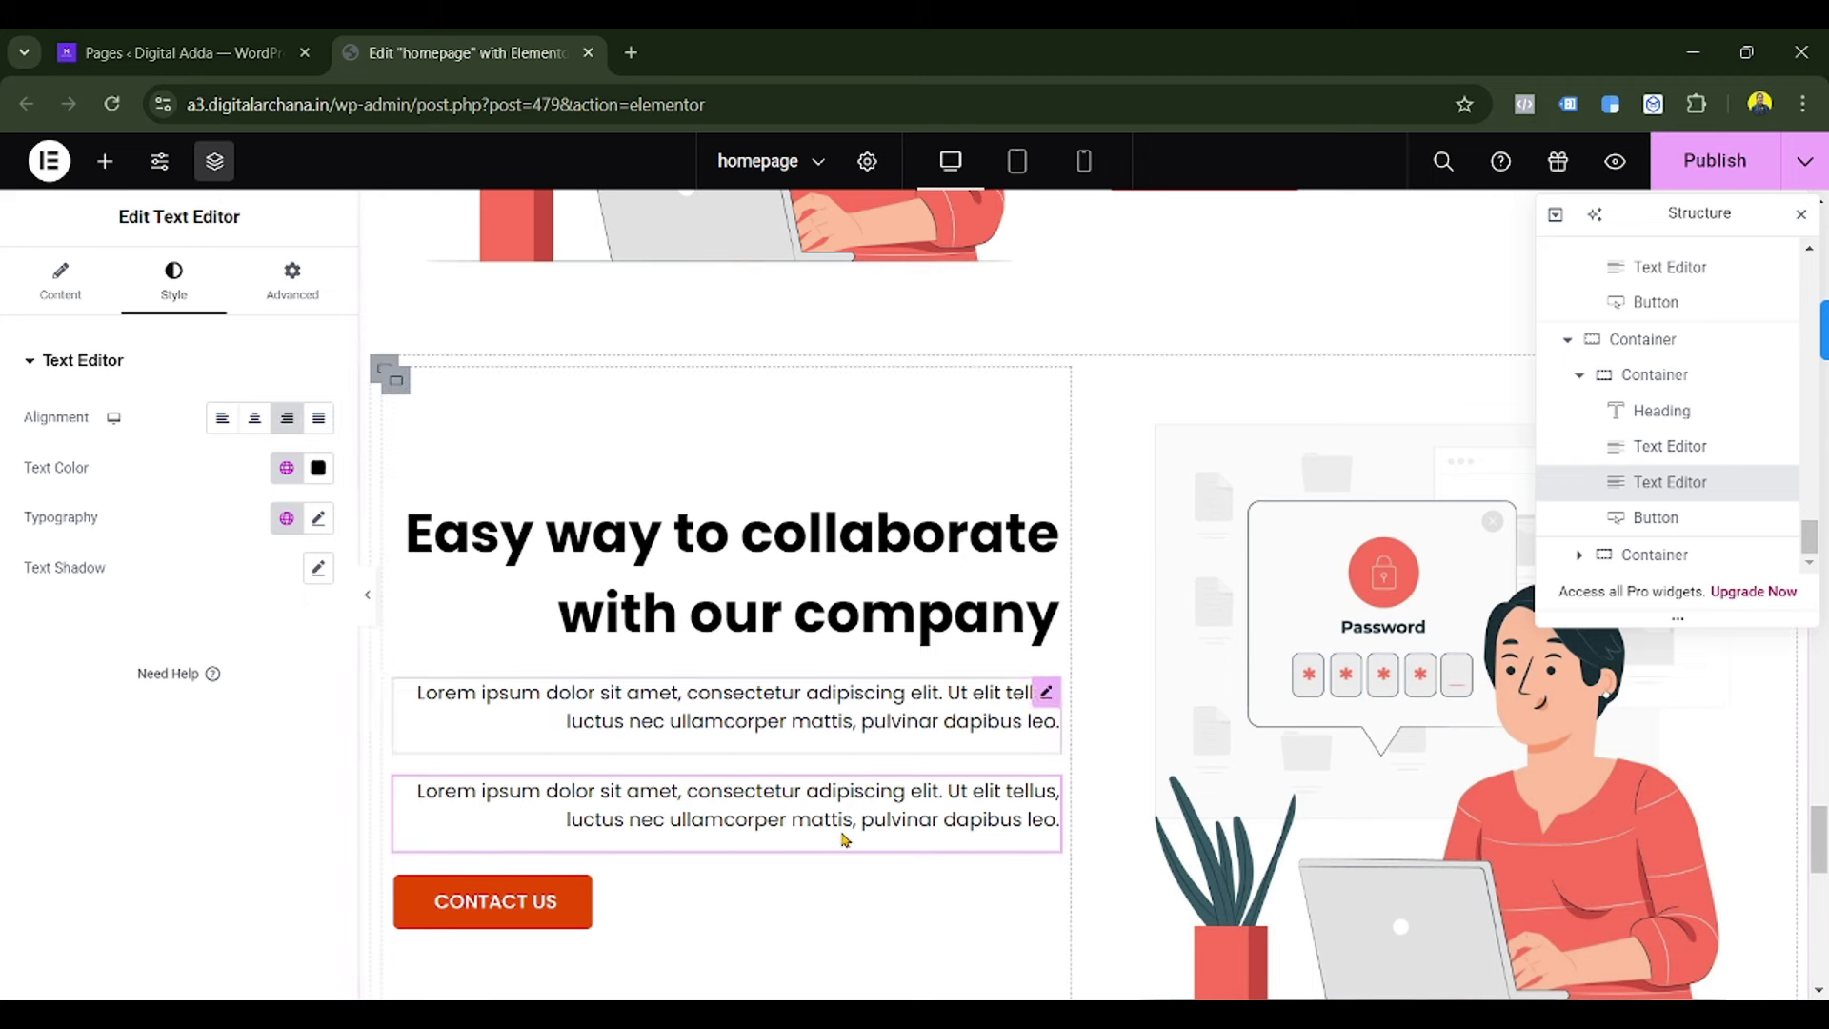
left_click(597, 907)
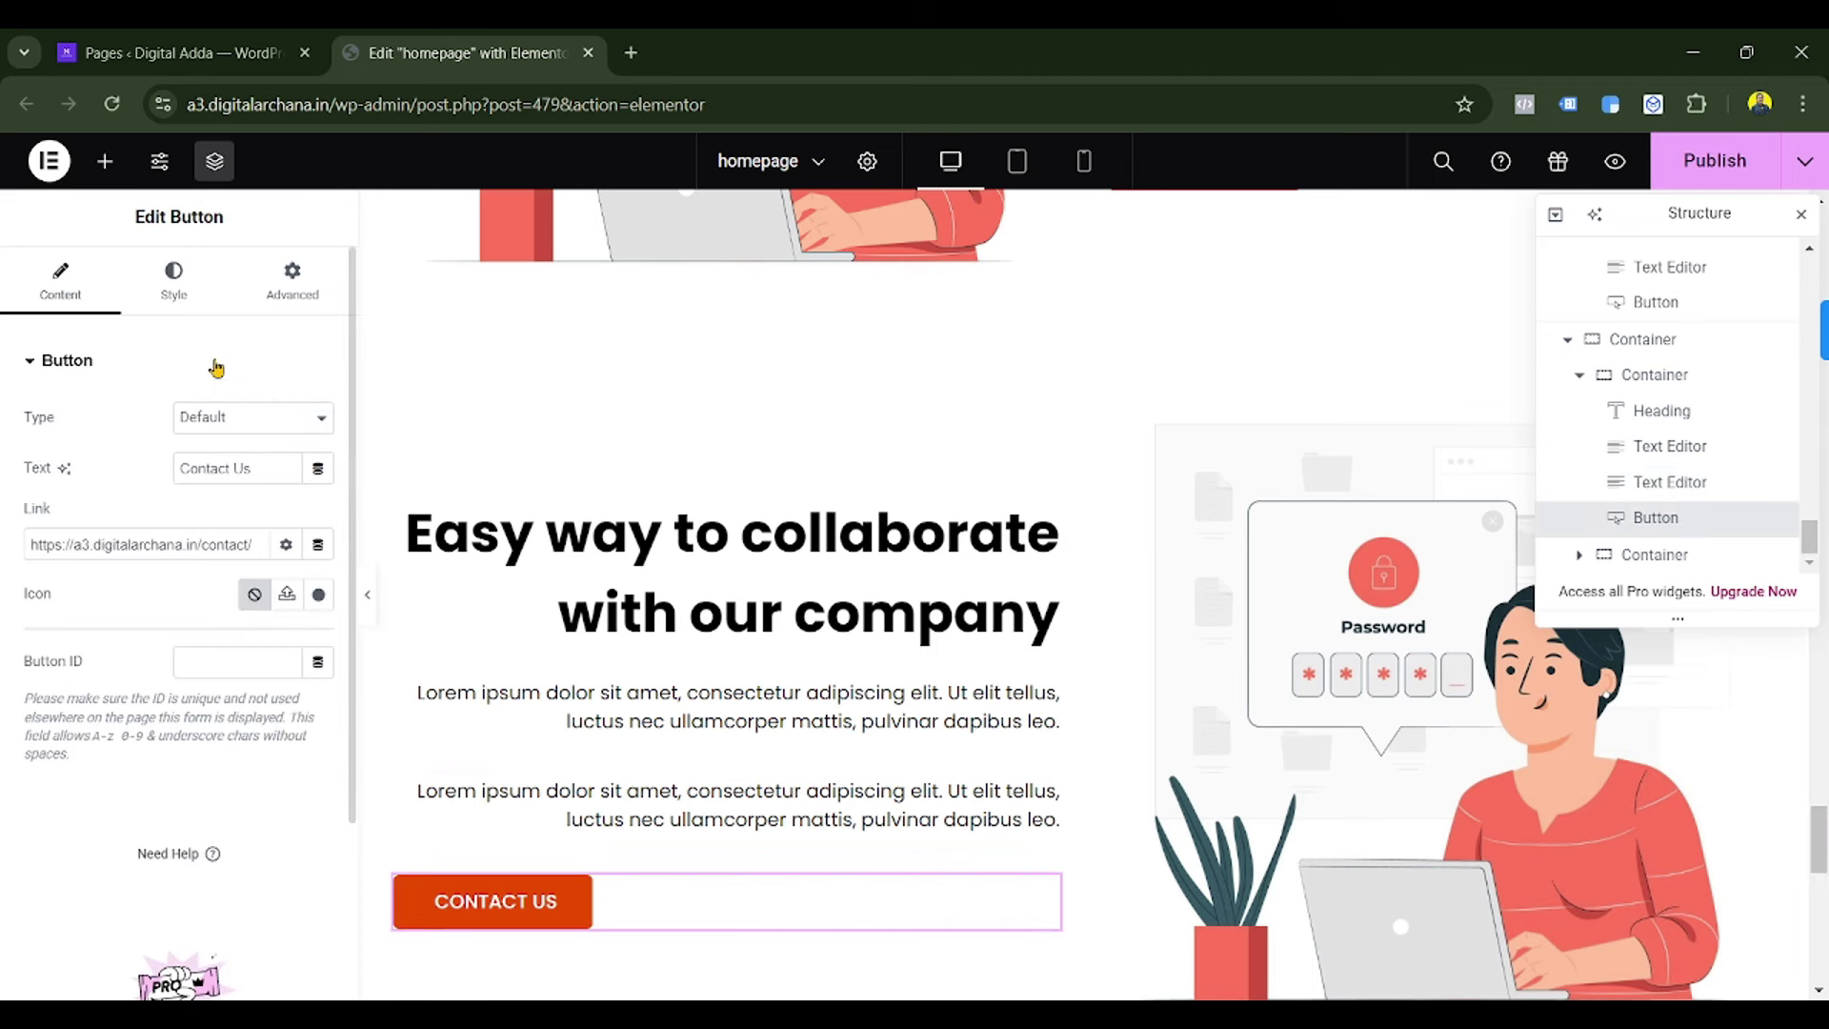
left_click(174, 276)
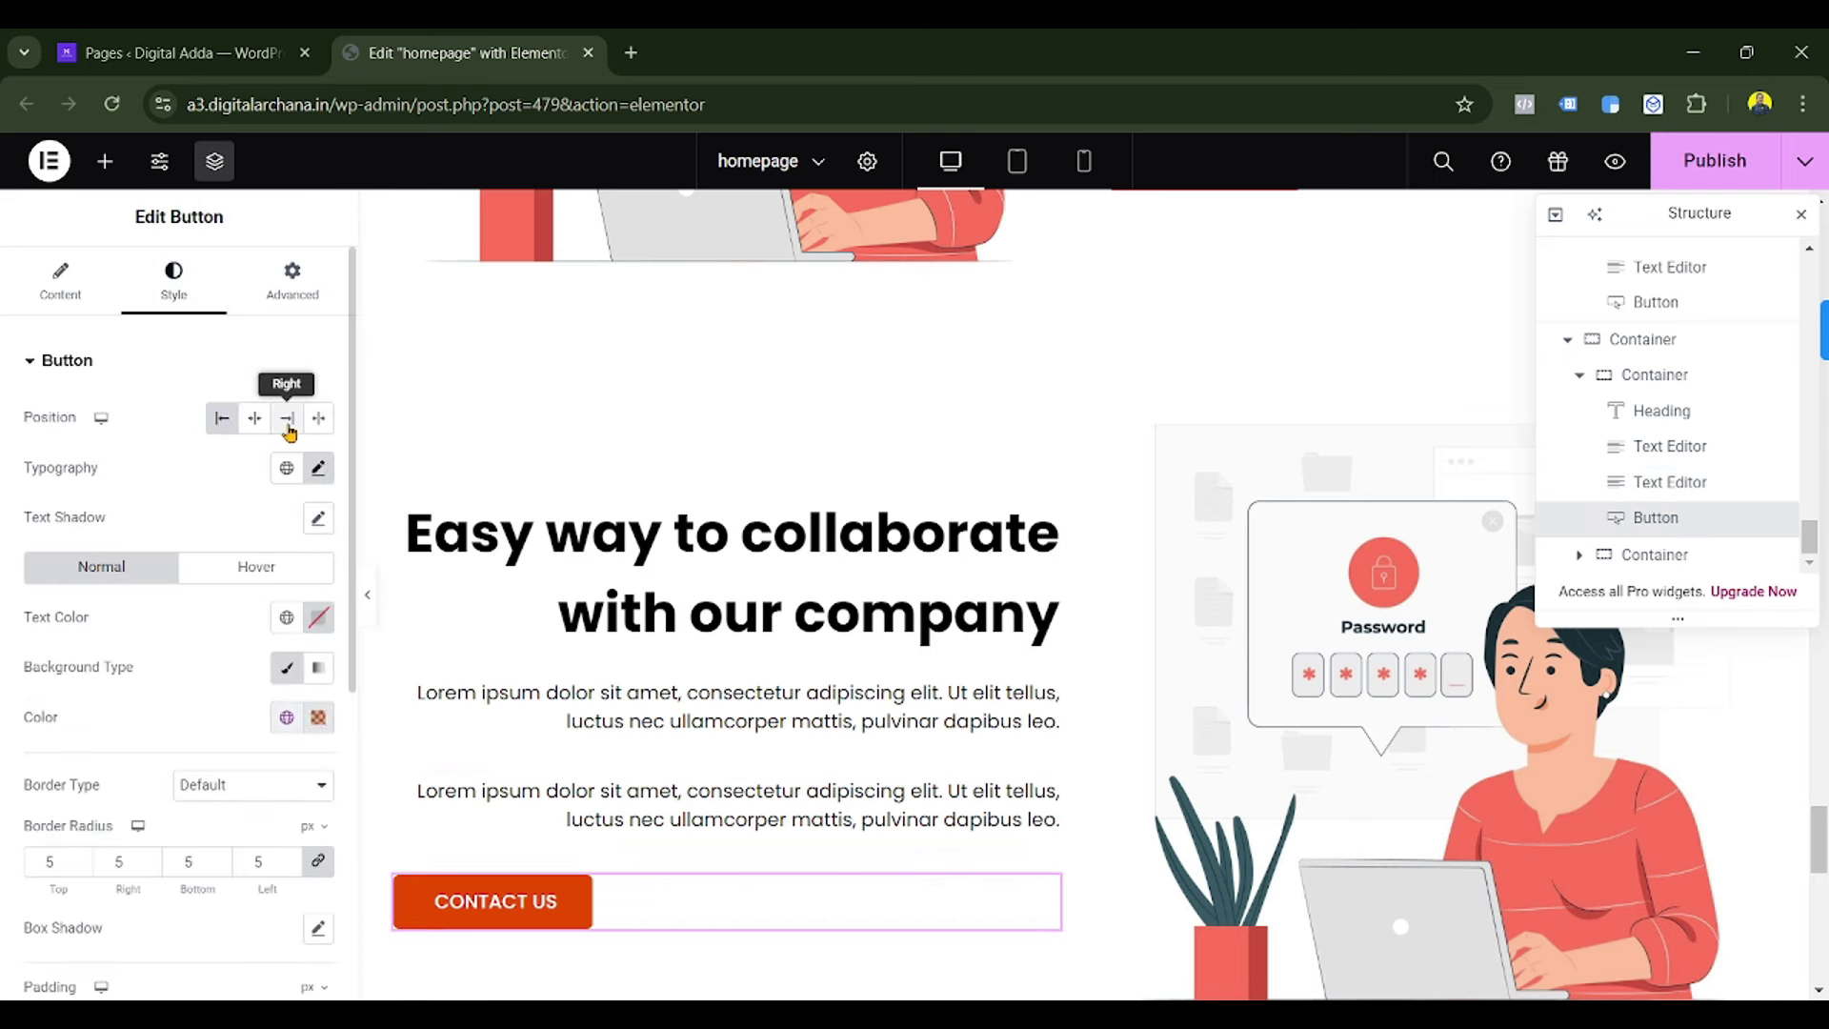
left_click(287, 419)
Open the media library to replace the new row's illustration.
scroll(1331, 615, "down", 1)
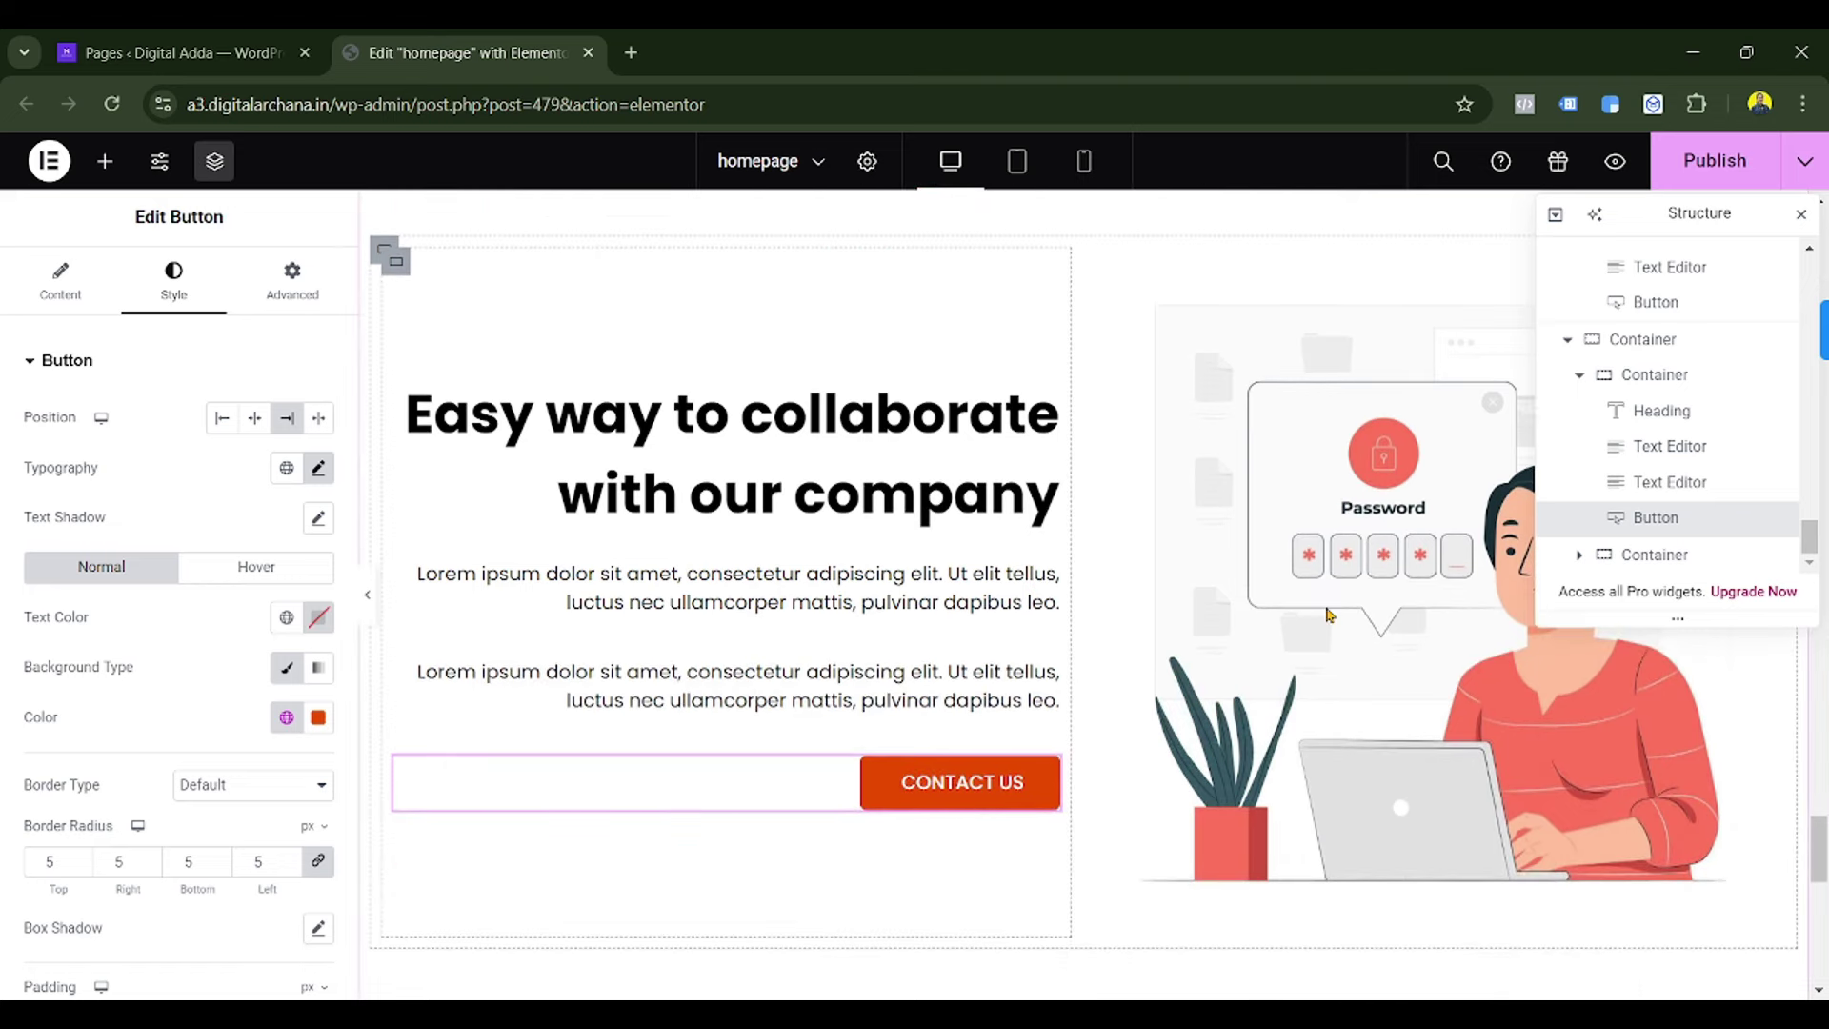
left_click(1331, 614)
left_click(249, 460)
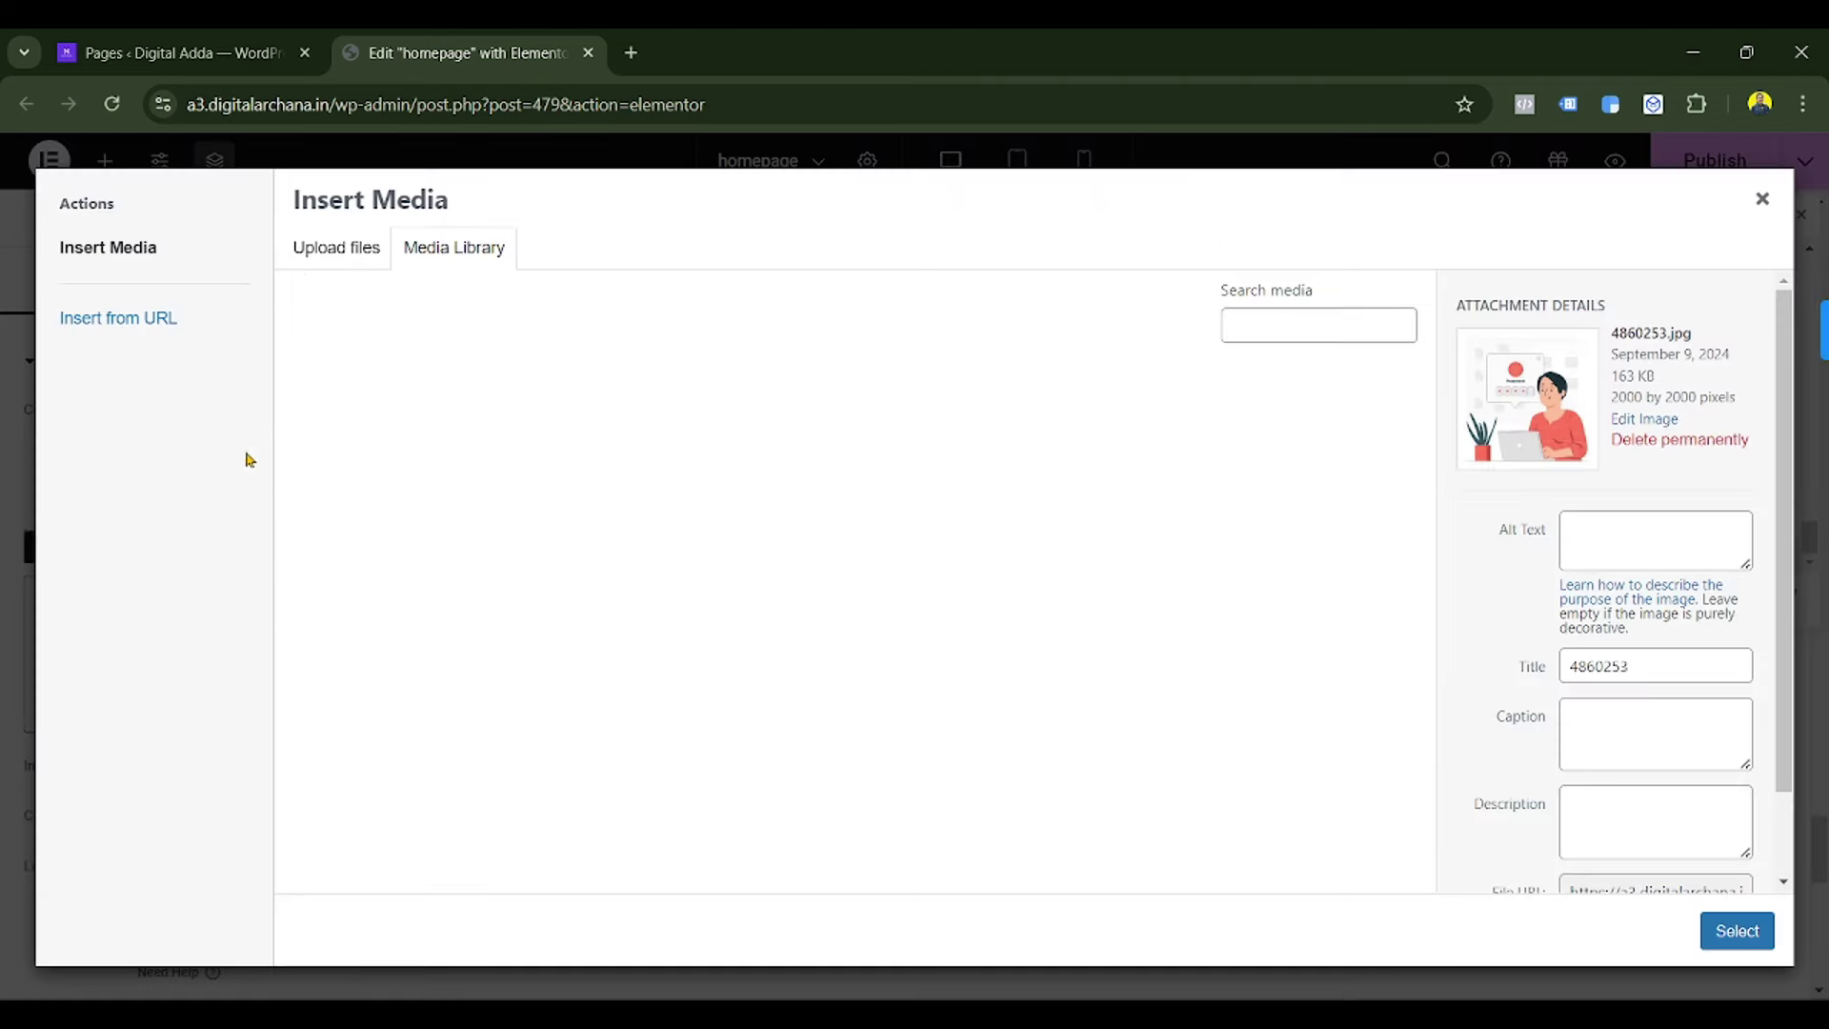
Swap the second row's image for the instant-information illustration 5100169.jpg.
left_click(371, 399)
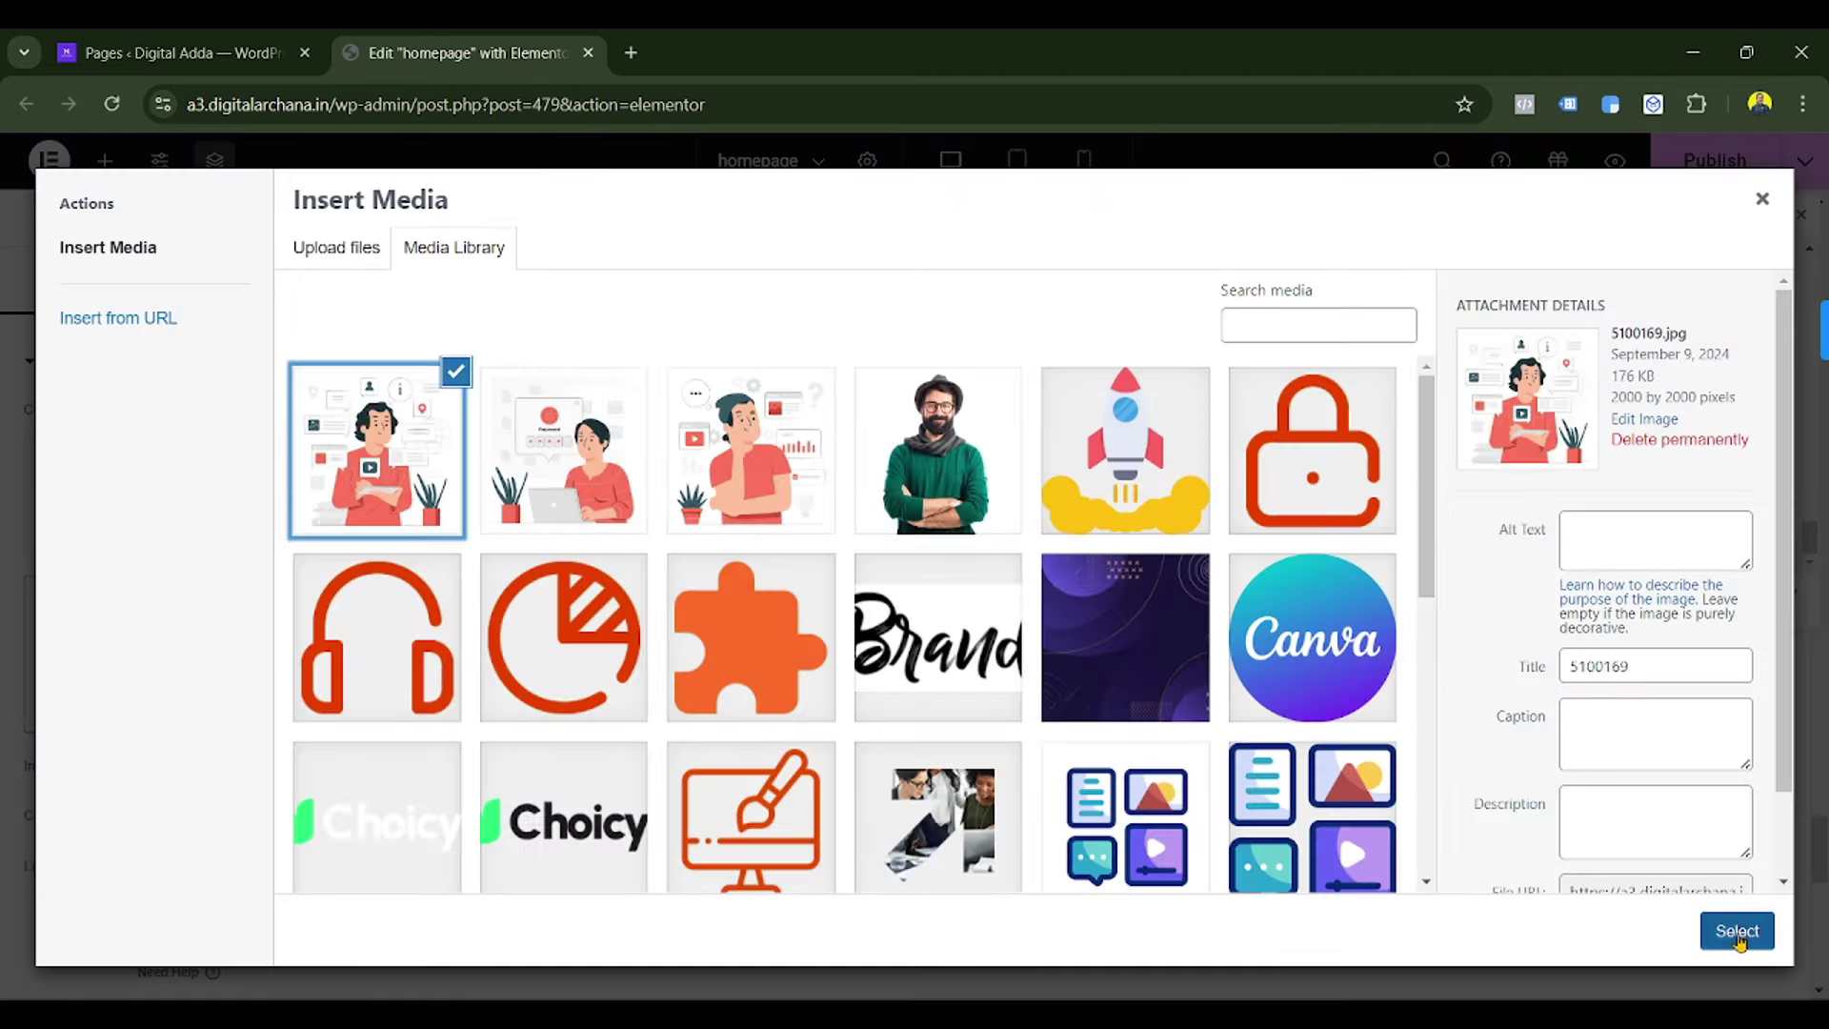
left_click(1738, 934)
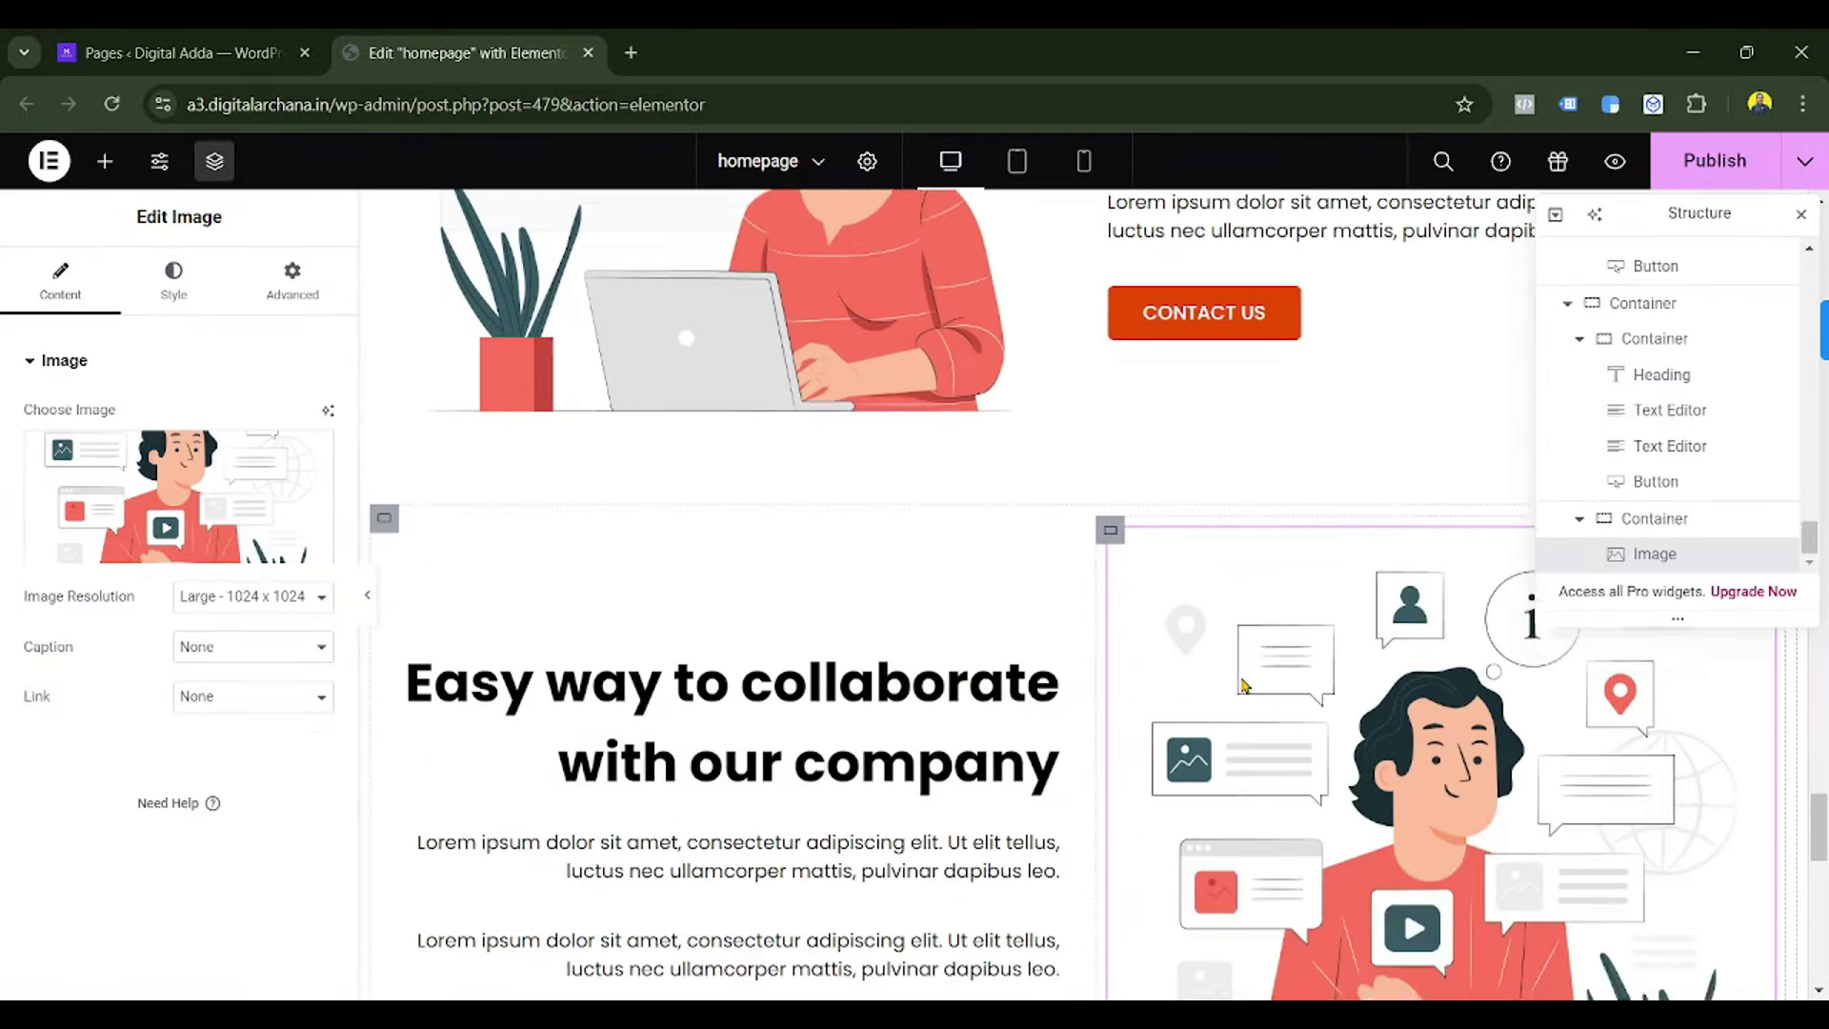
scroll(1383, 603, "up", 6)
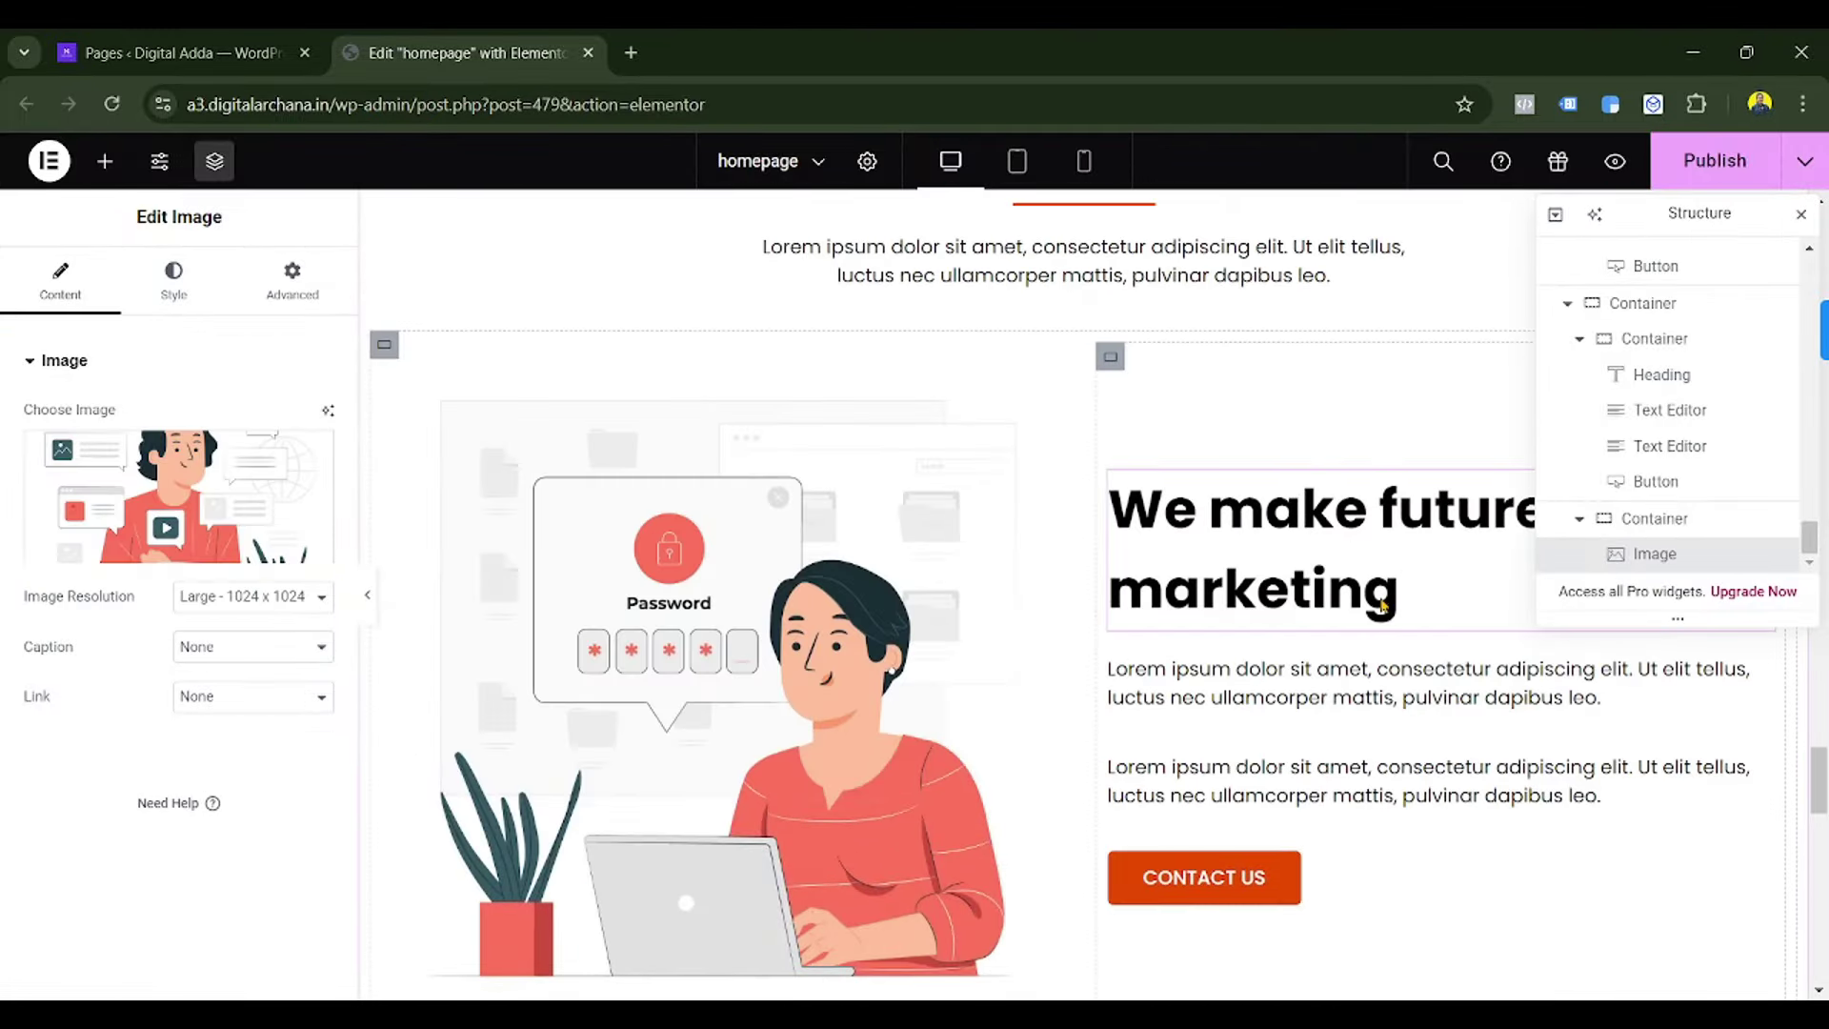
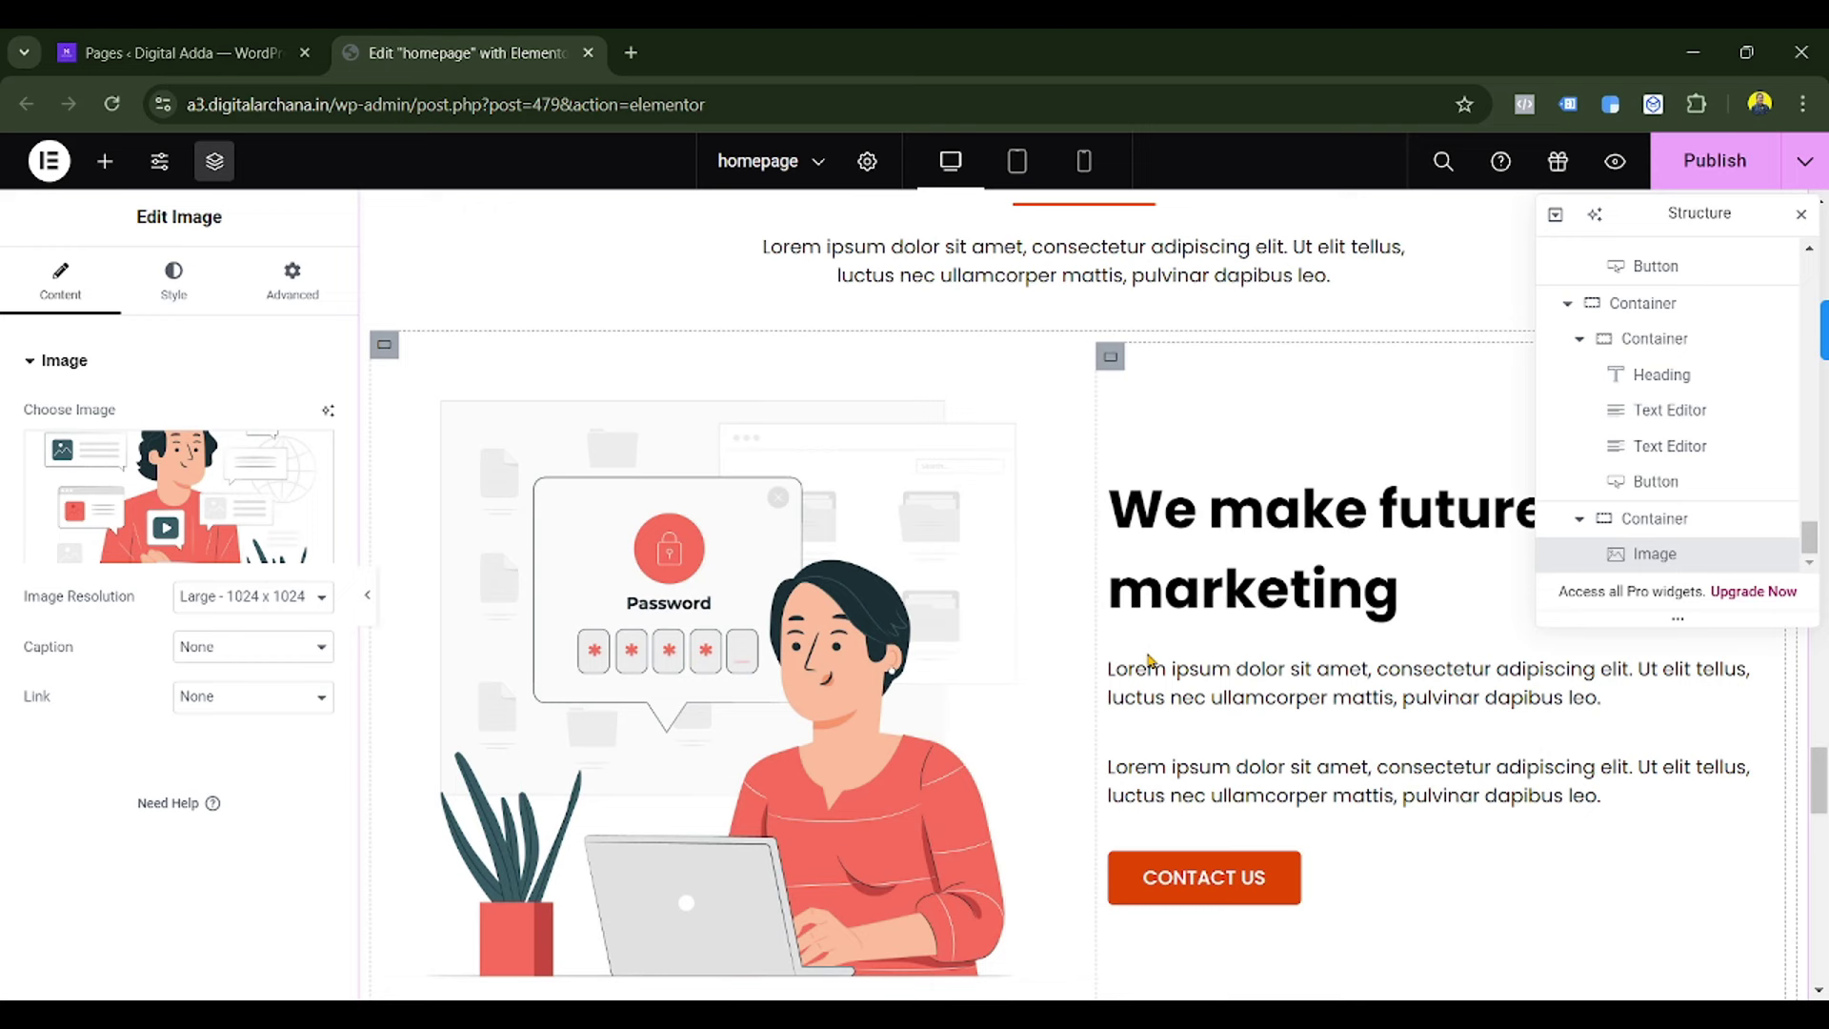
Select the CONTACT US button widget, then scroll down to the empty 'Drag widget here' area.
scroll(1149, 658, "up", 2)
scroll(1210, 676, "down", 5)
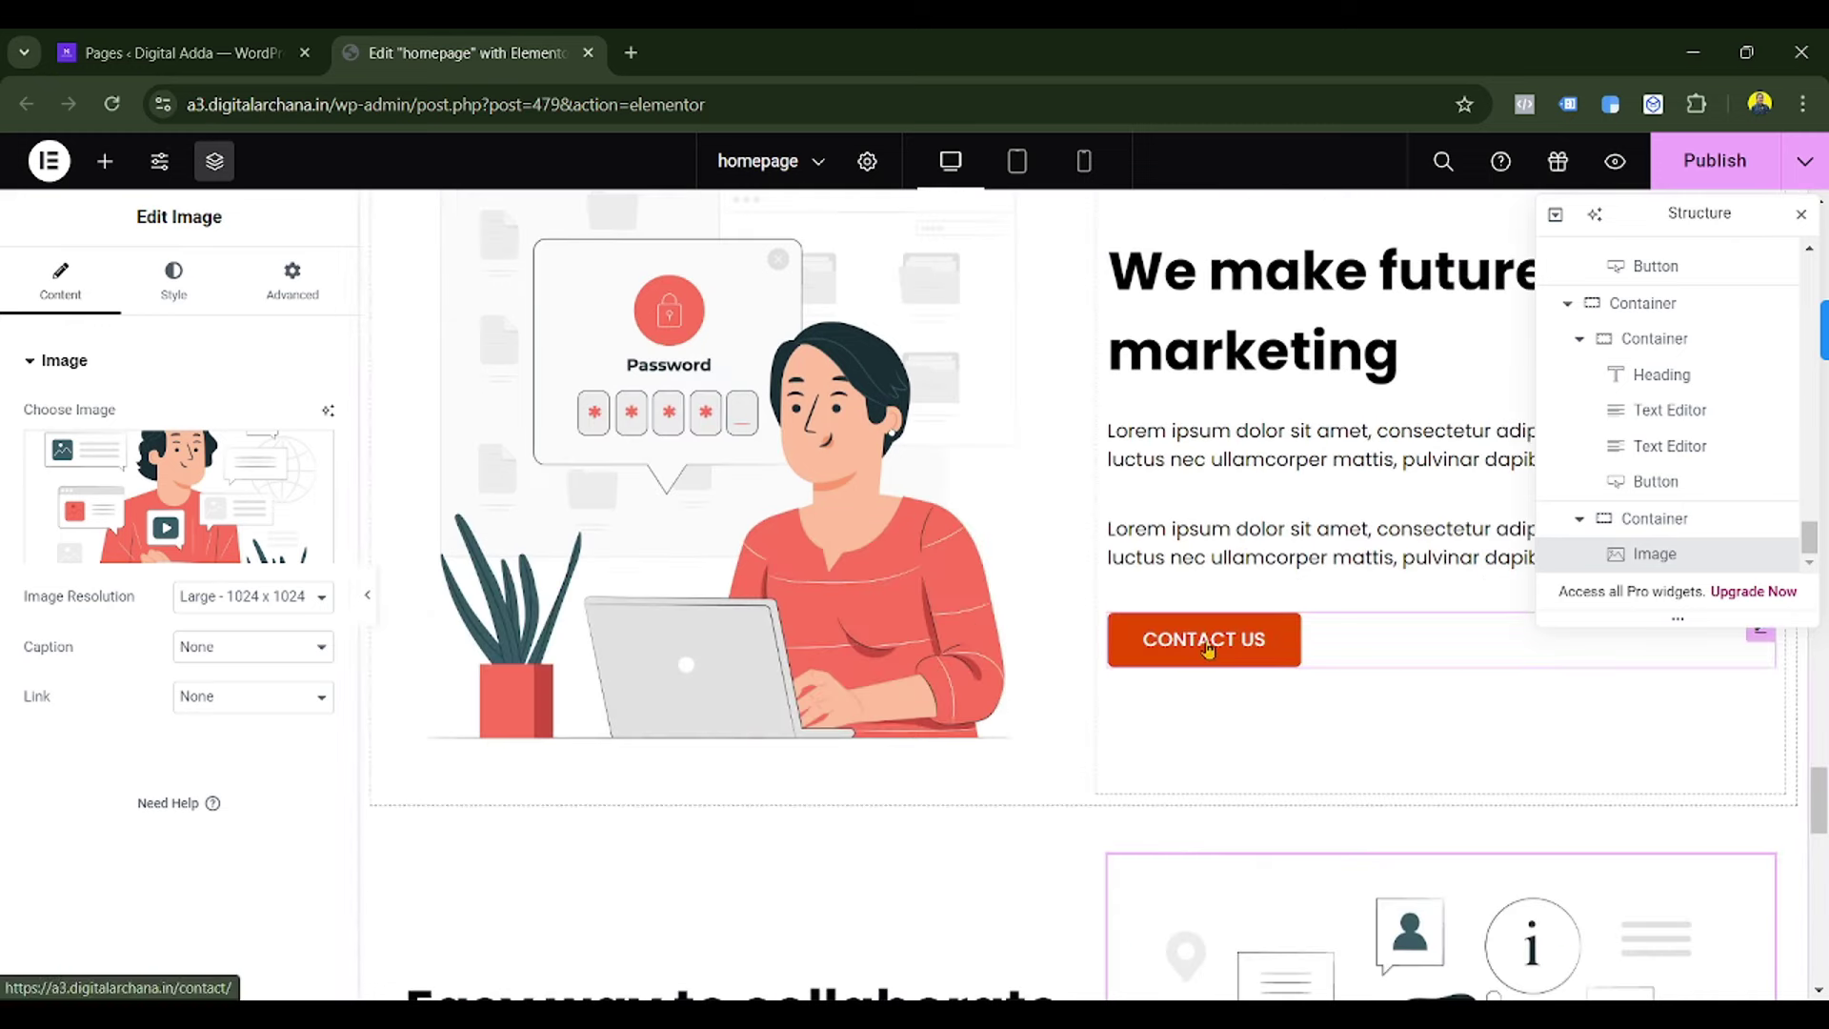
left_click(1204, 639)
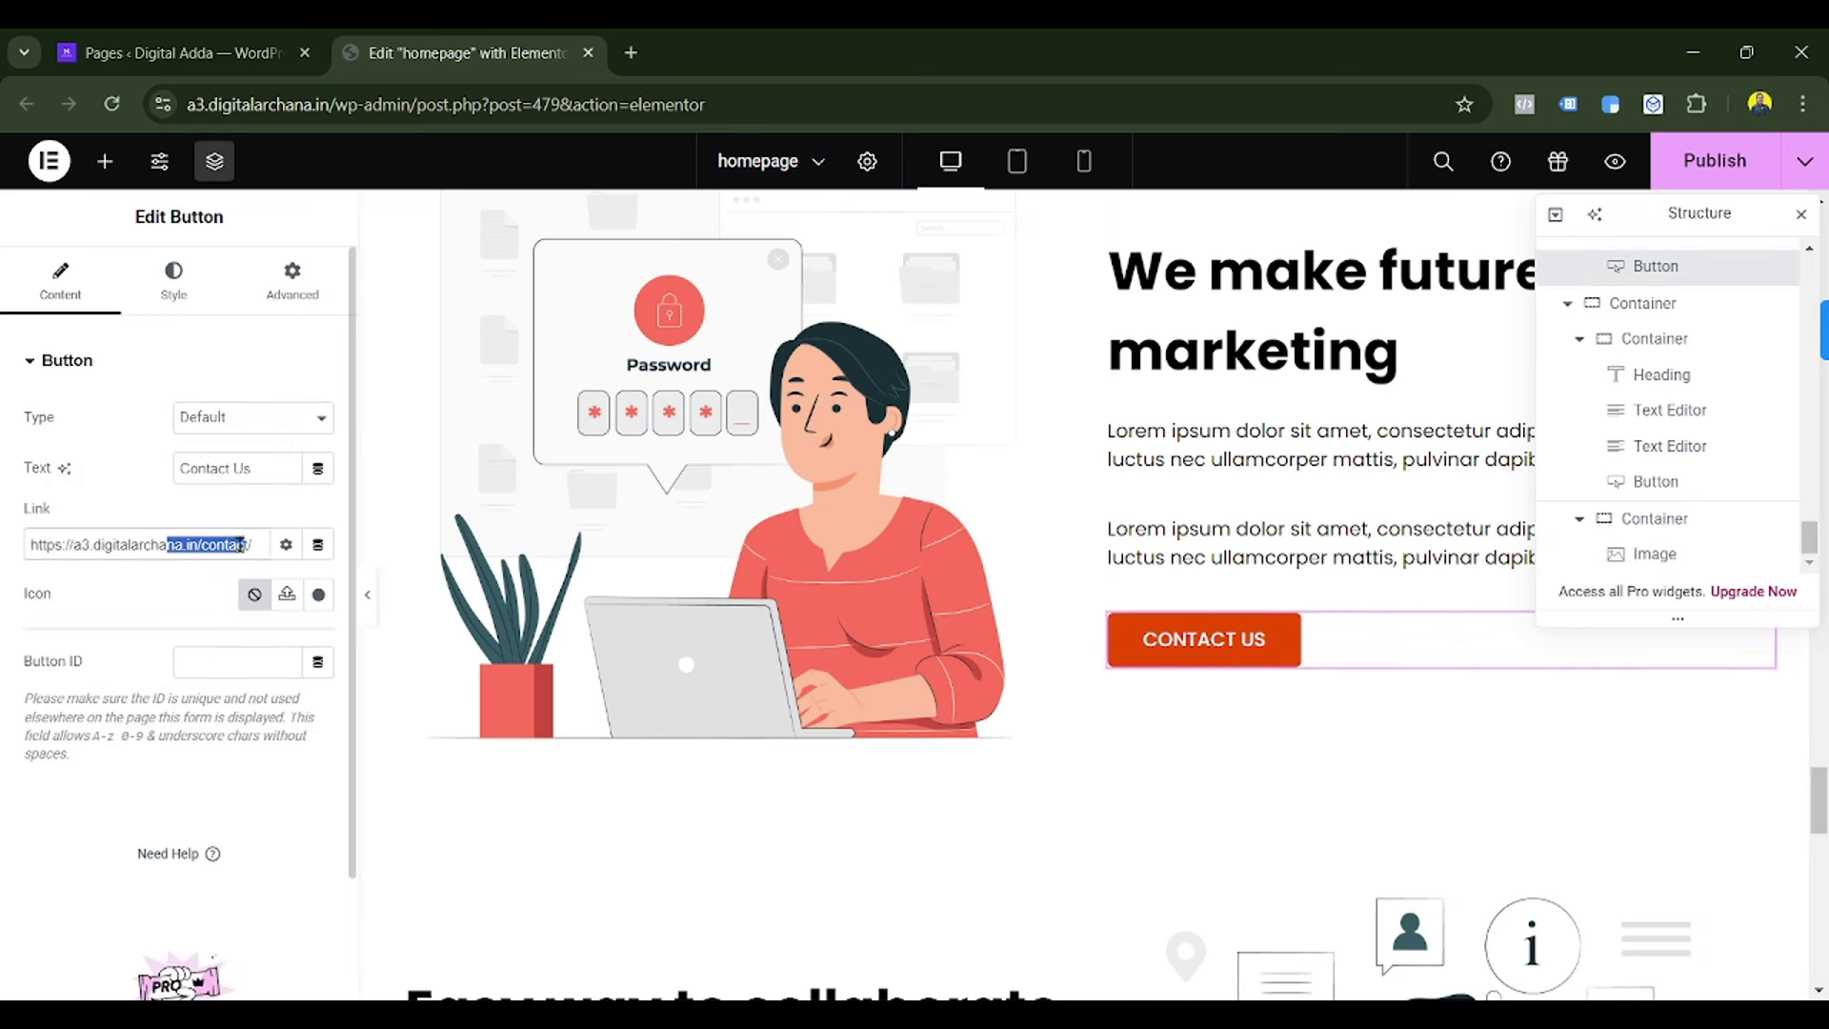
scroll(1081, 688, "down", 5)
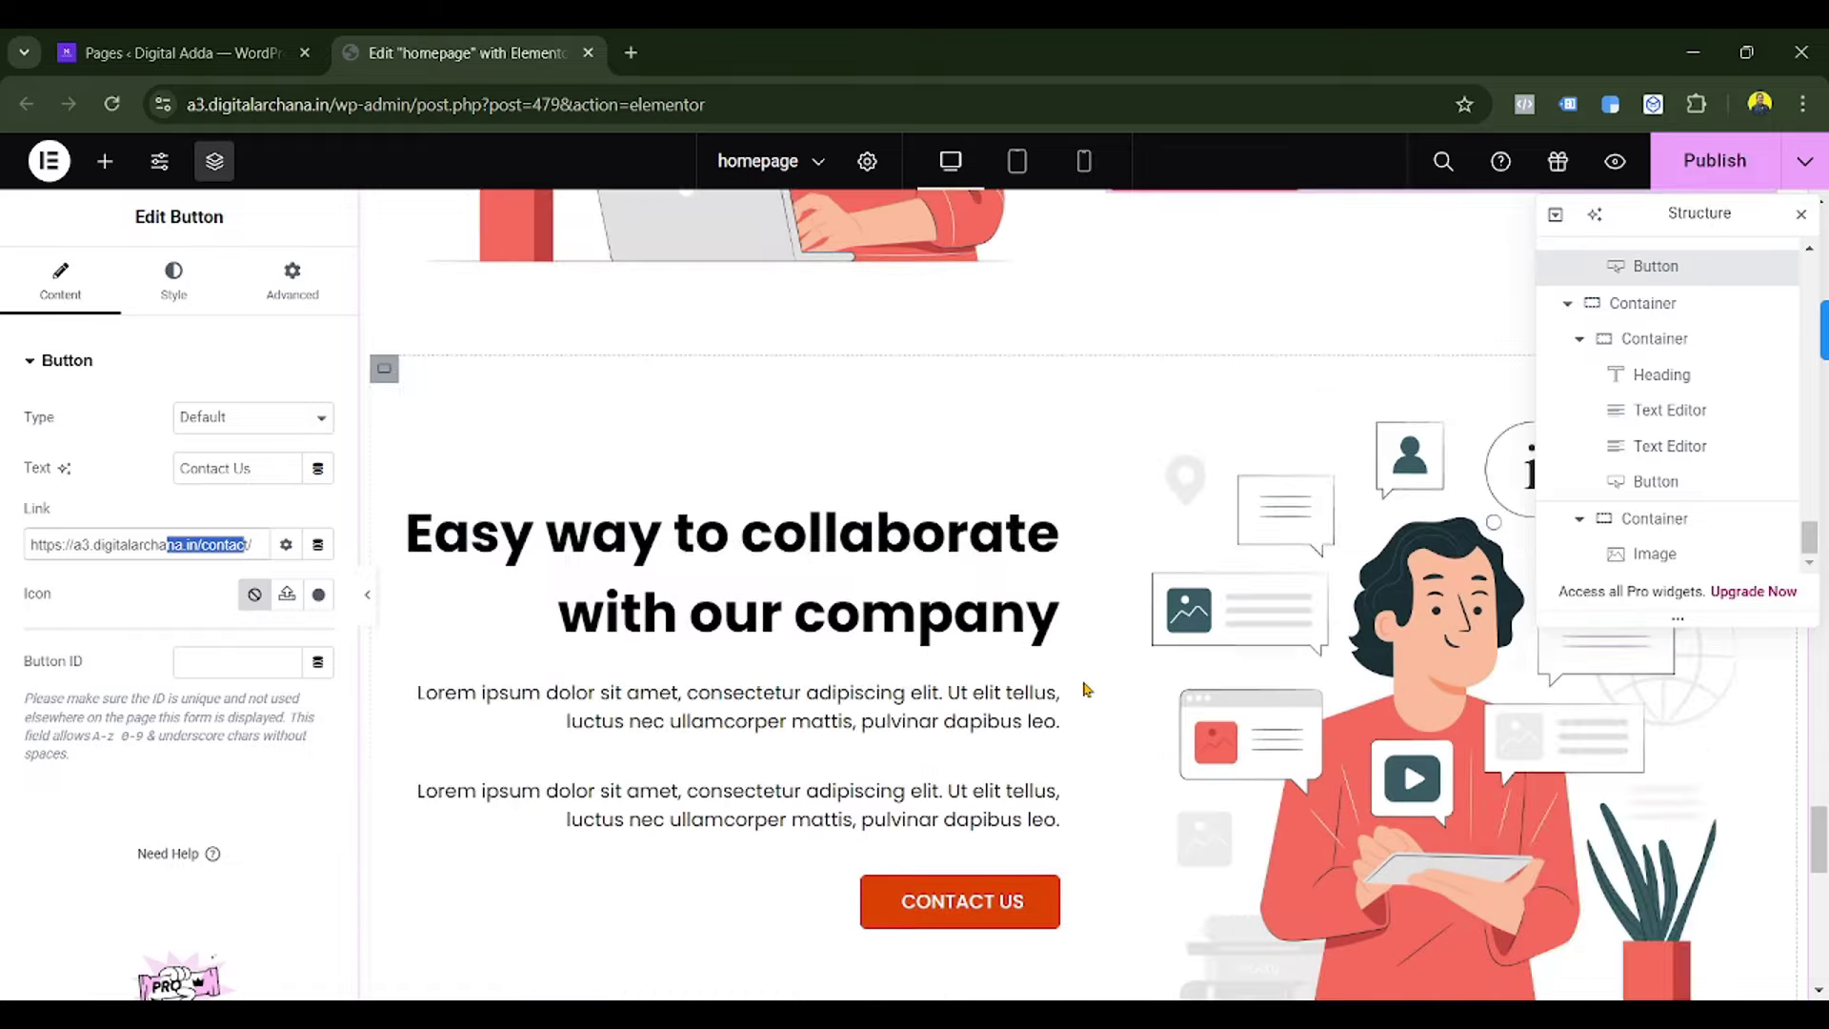
scroll(1084, 688, "down", 6)
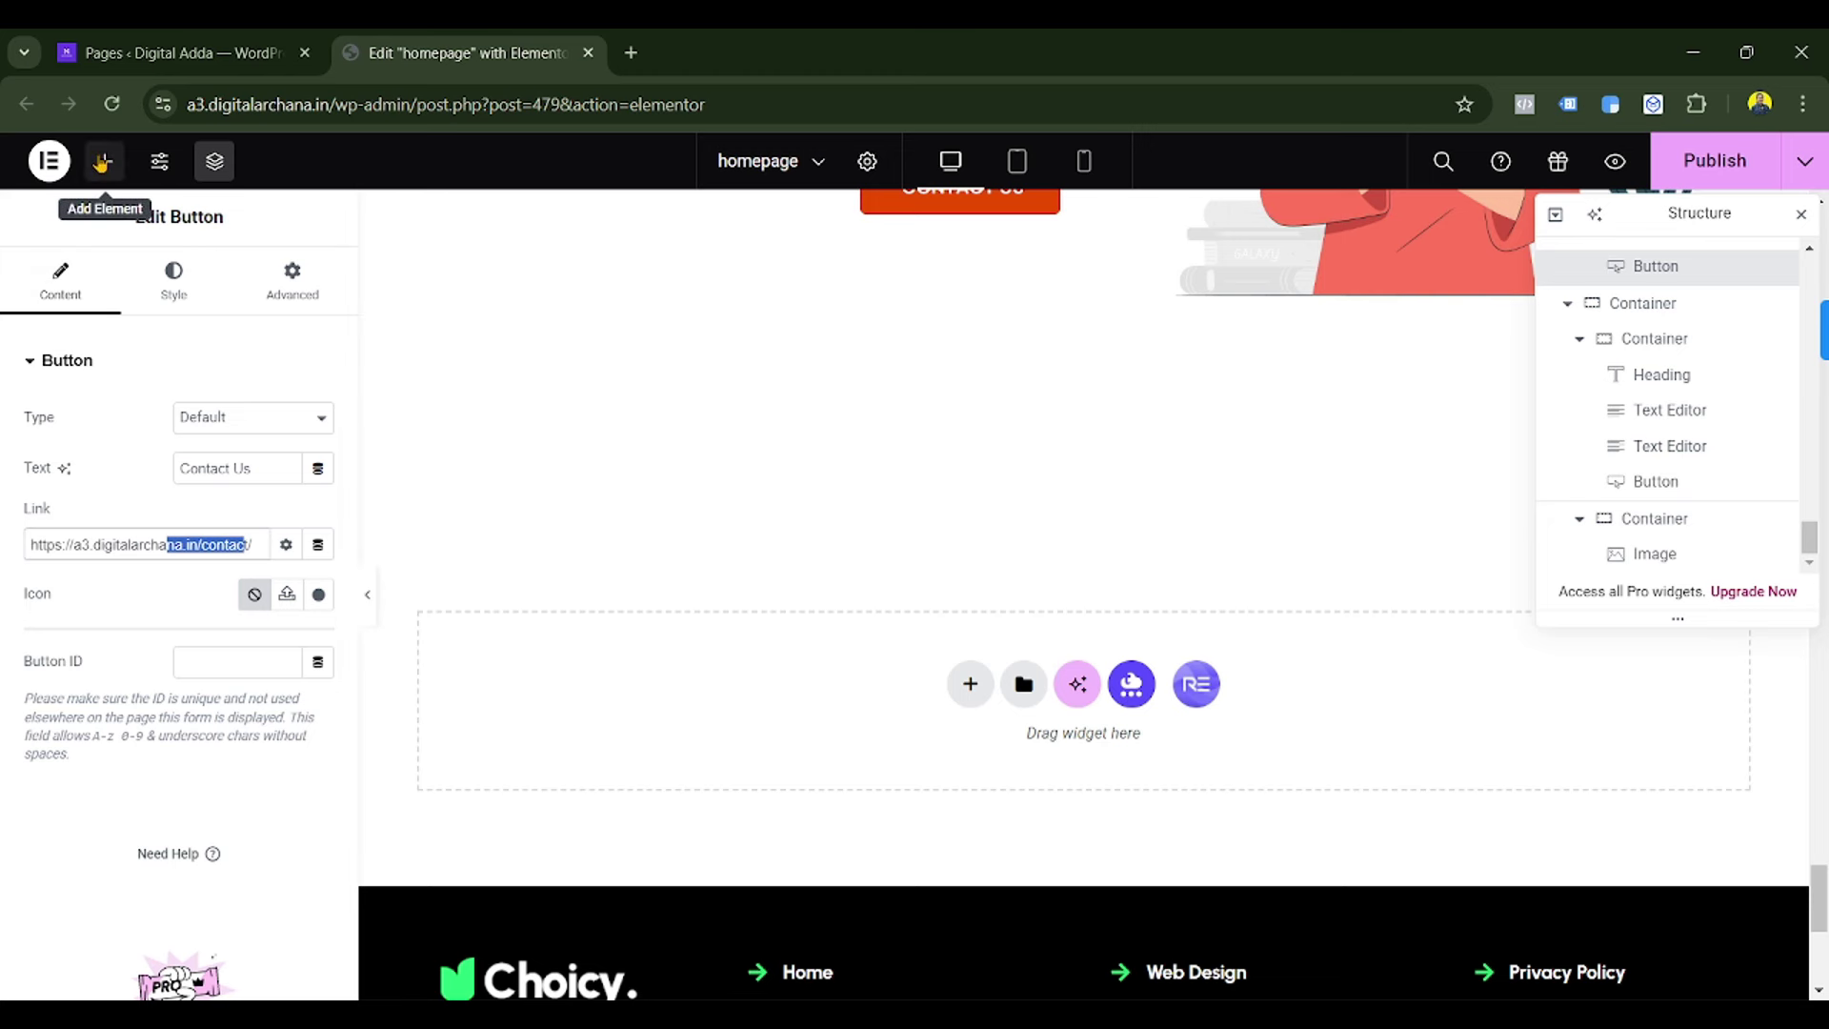
Add a single-column Flexbox container holding a Post Grid/Slider/Carousel widget found by searching 'blog'.
left_click(969, 684)
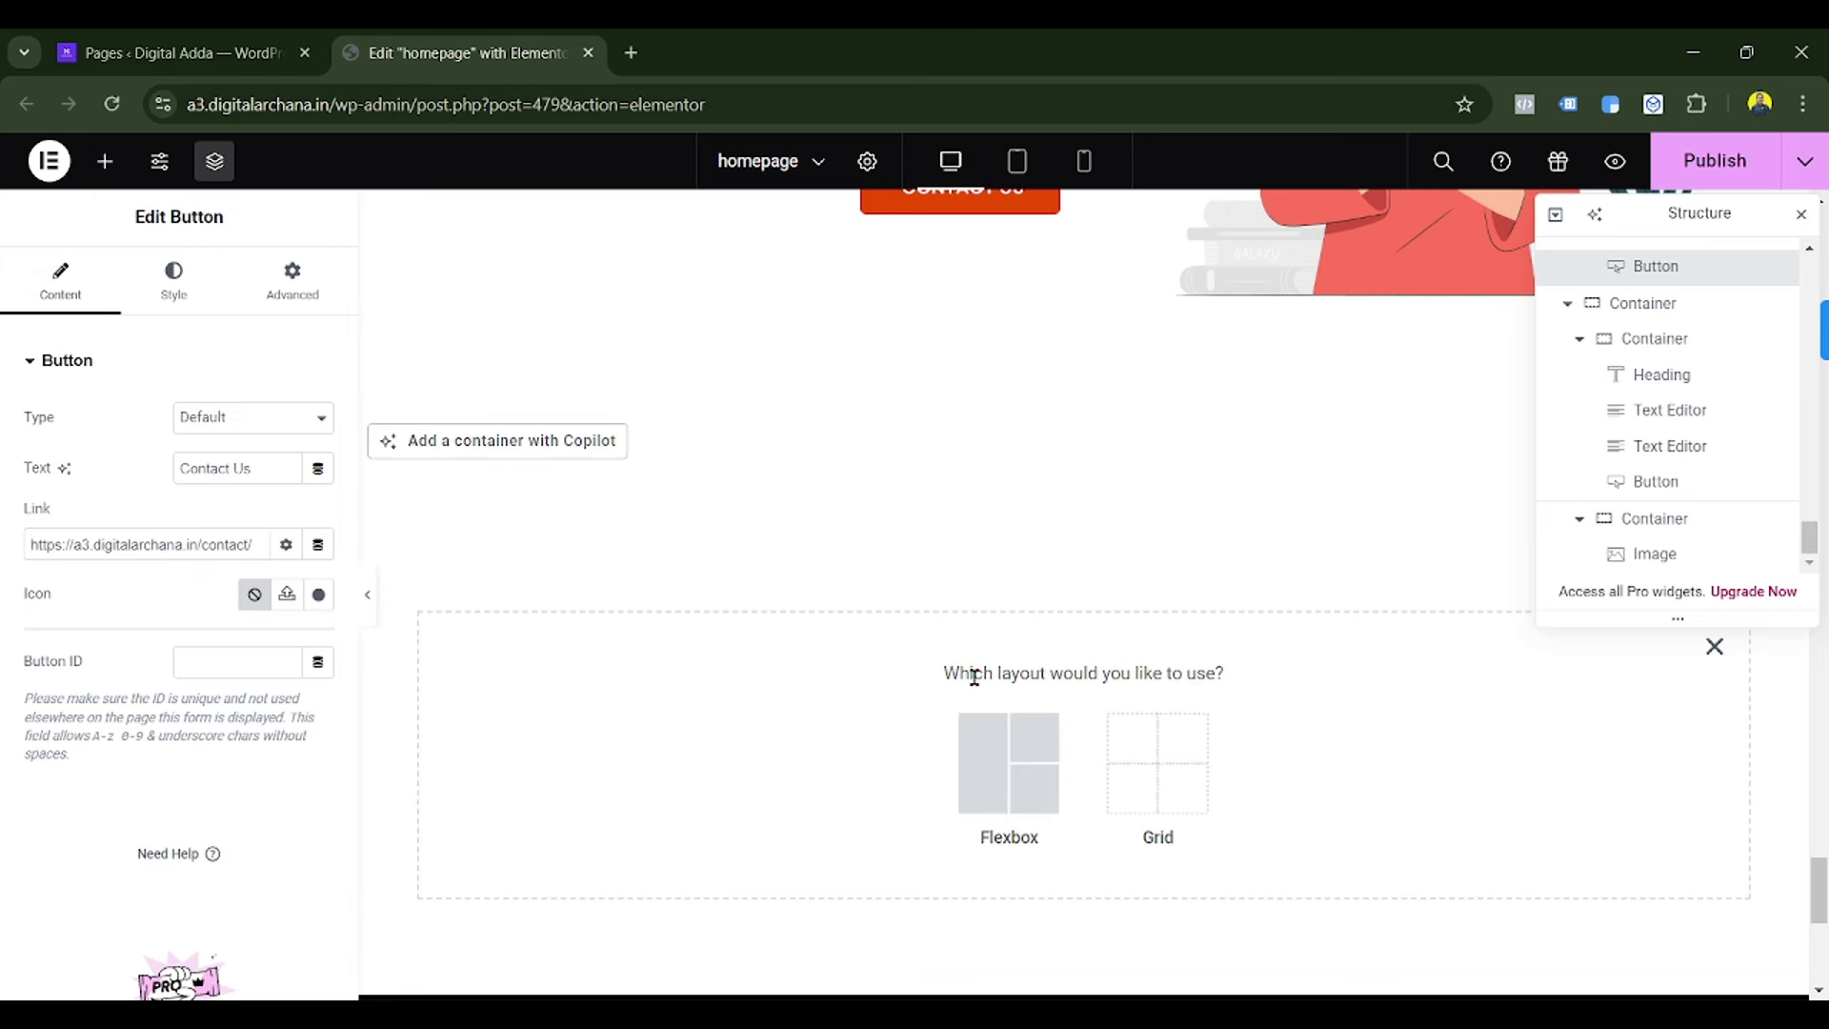
left_click(1001, 783)
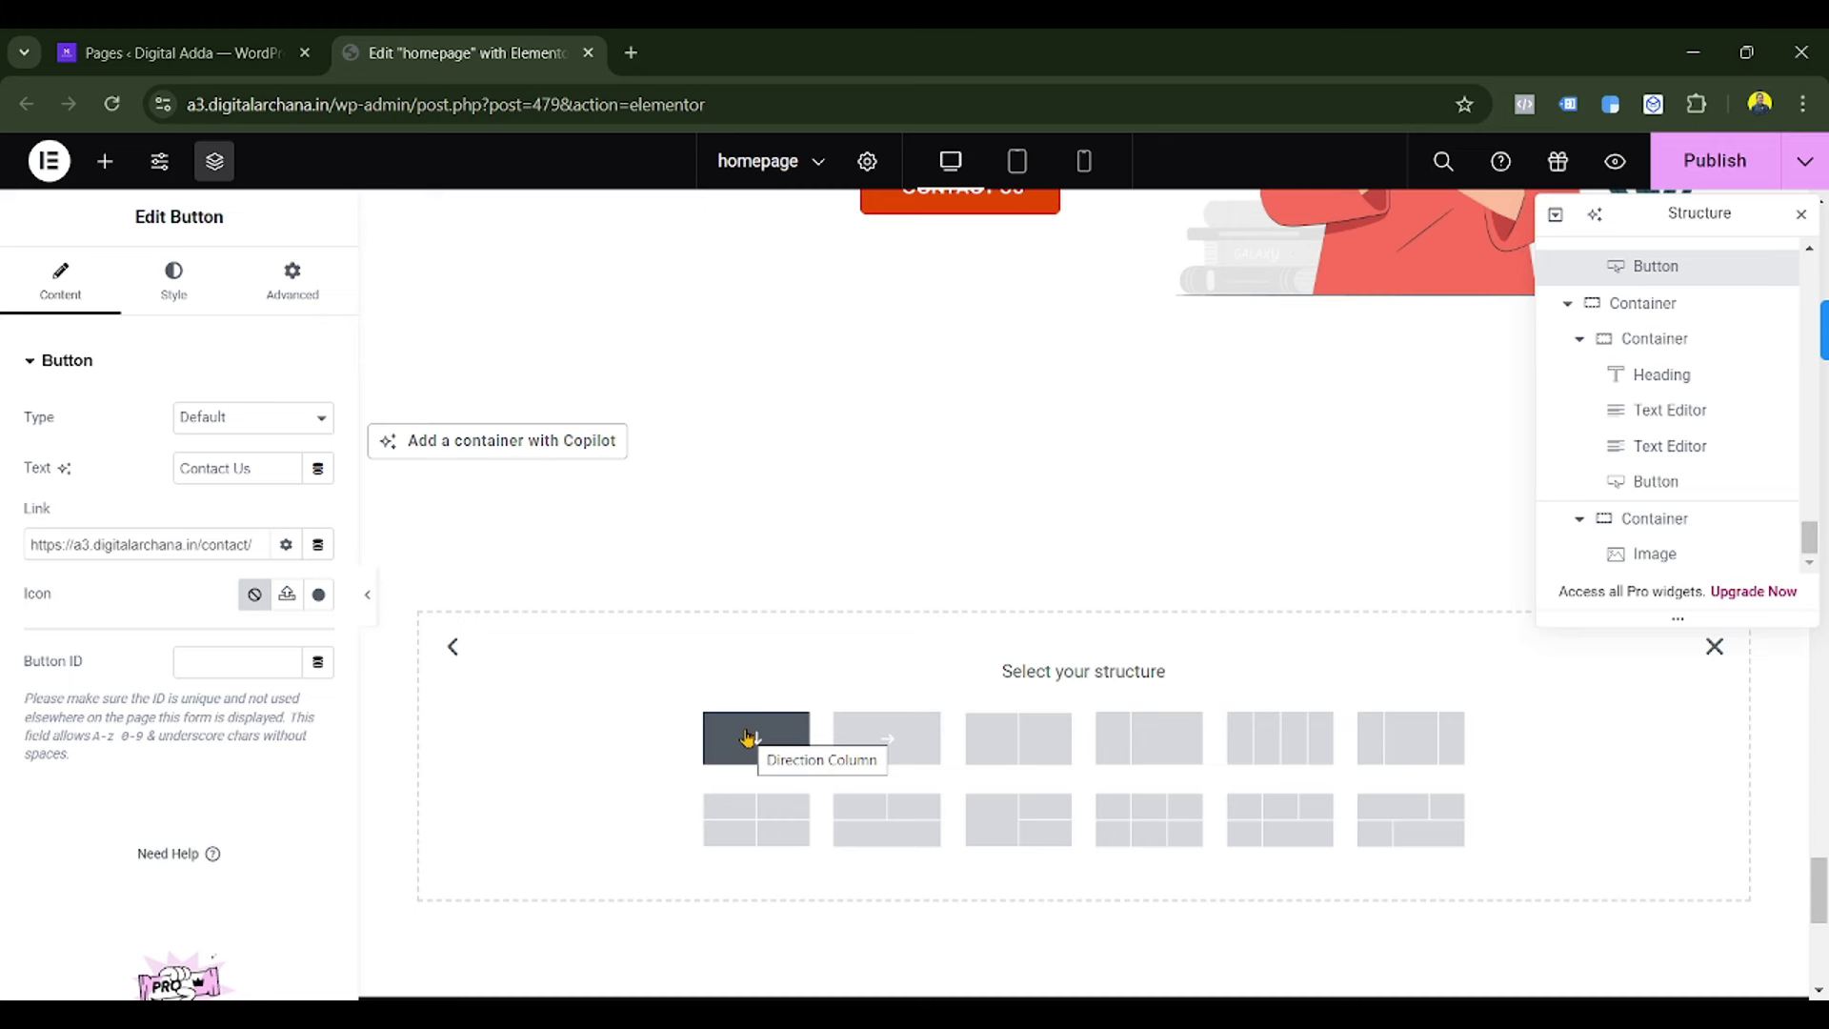
left_click(749, 739)
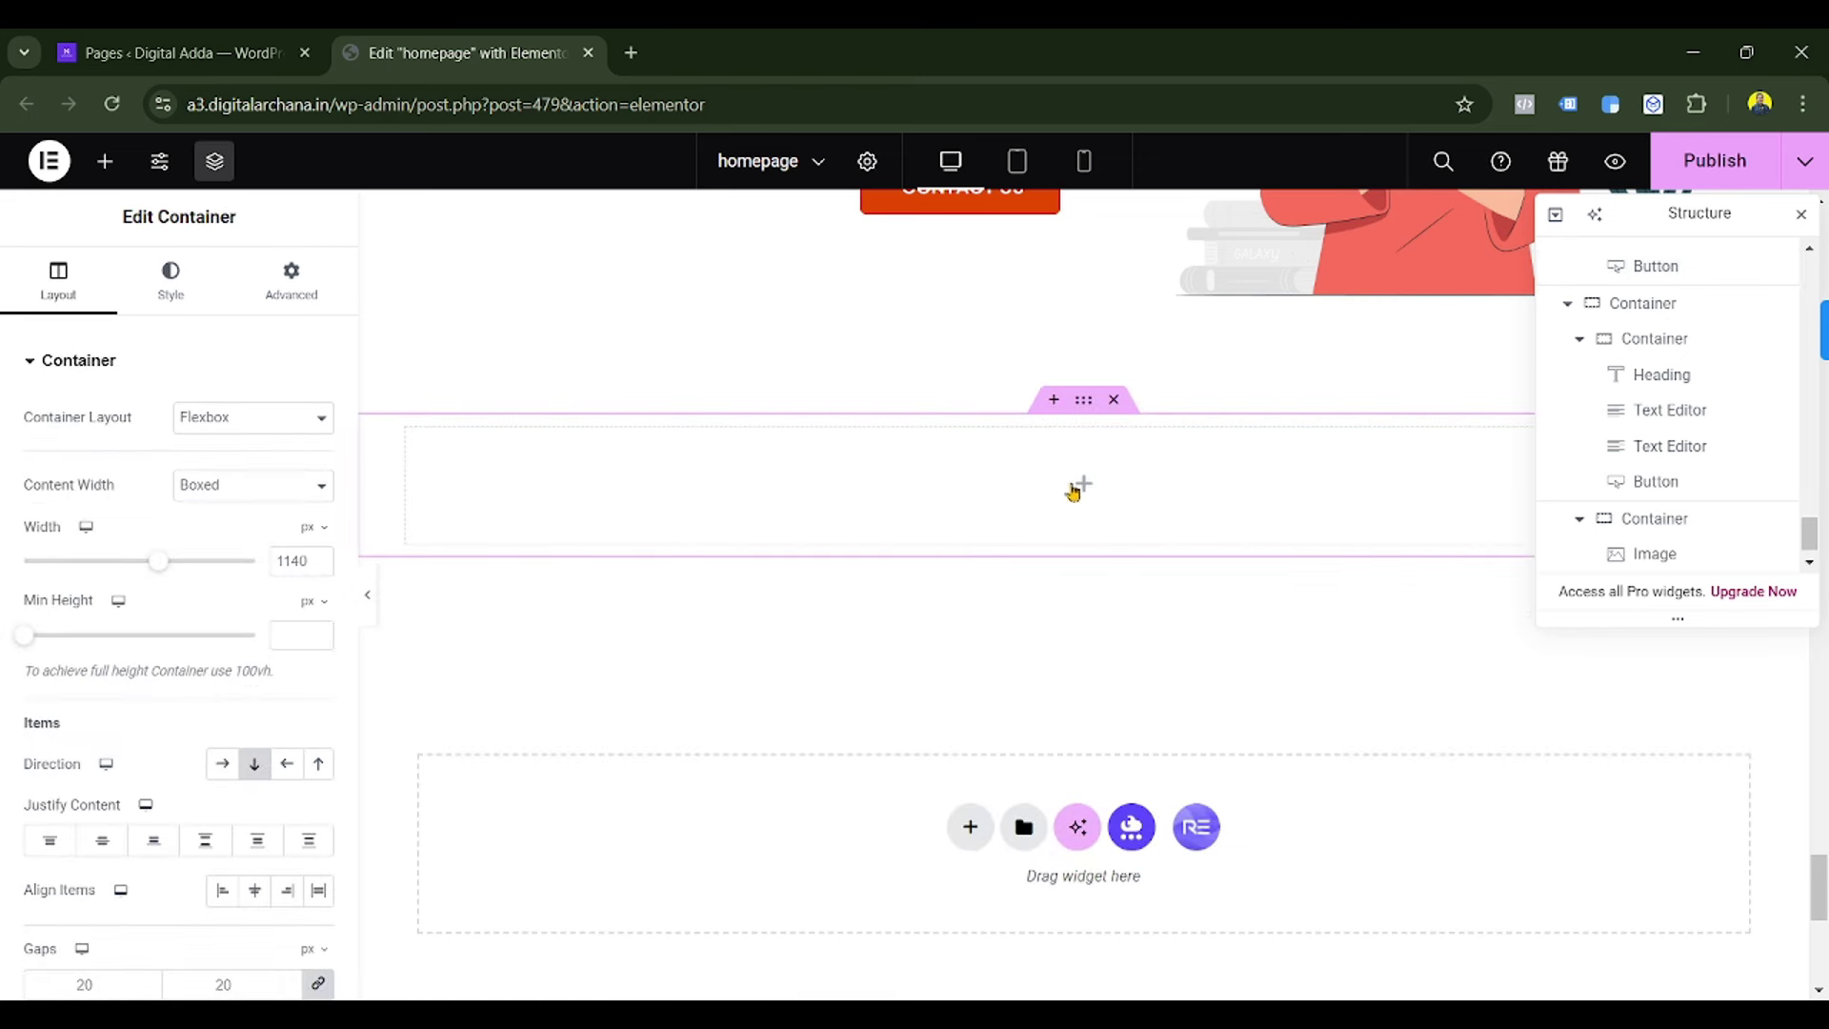
left_click(1079, 487)
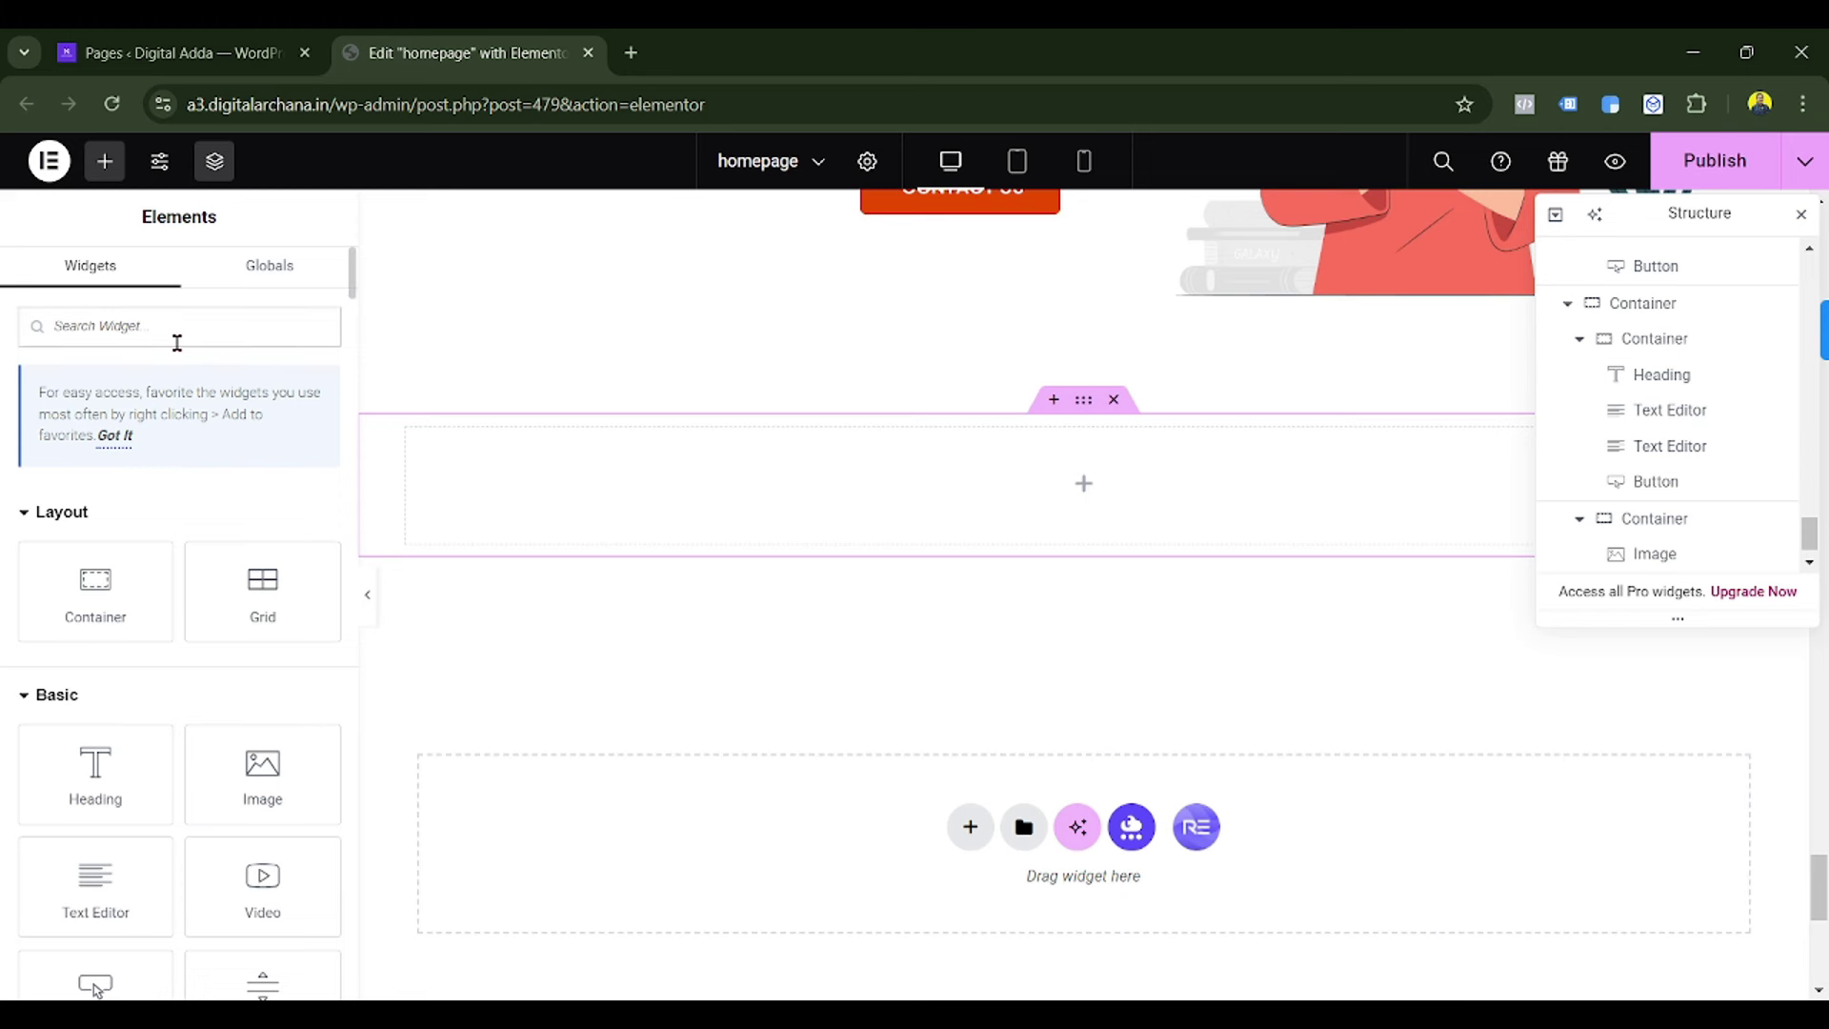
type("blog")
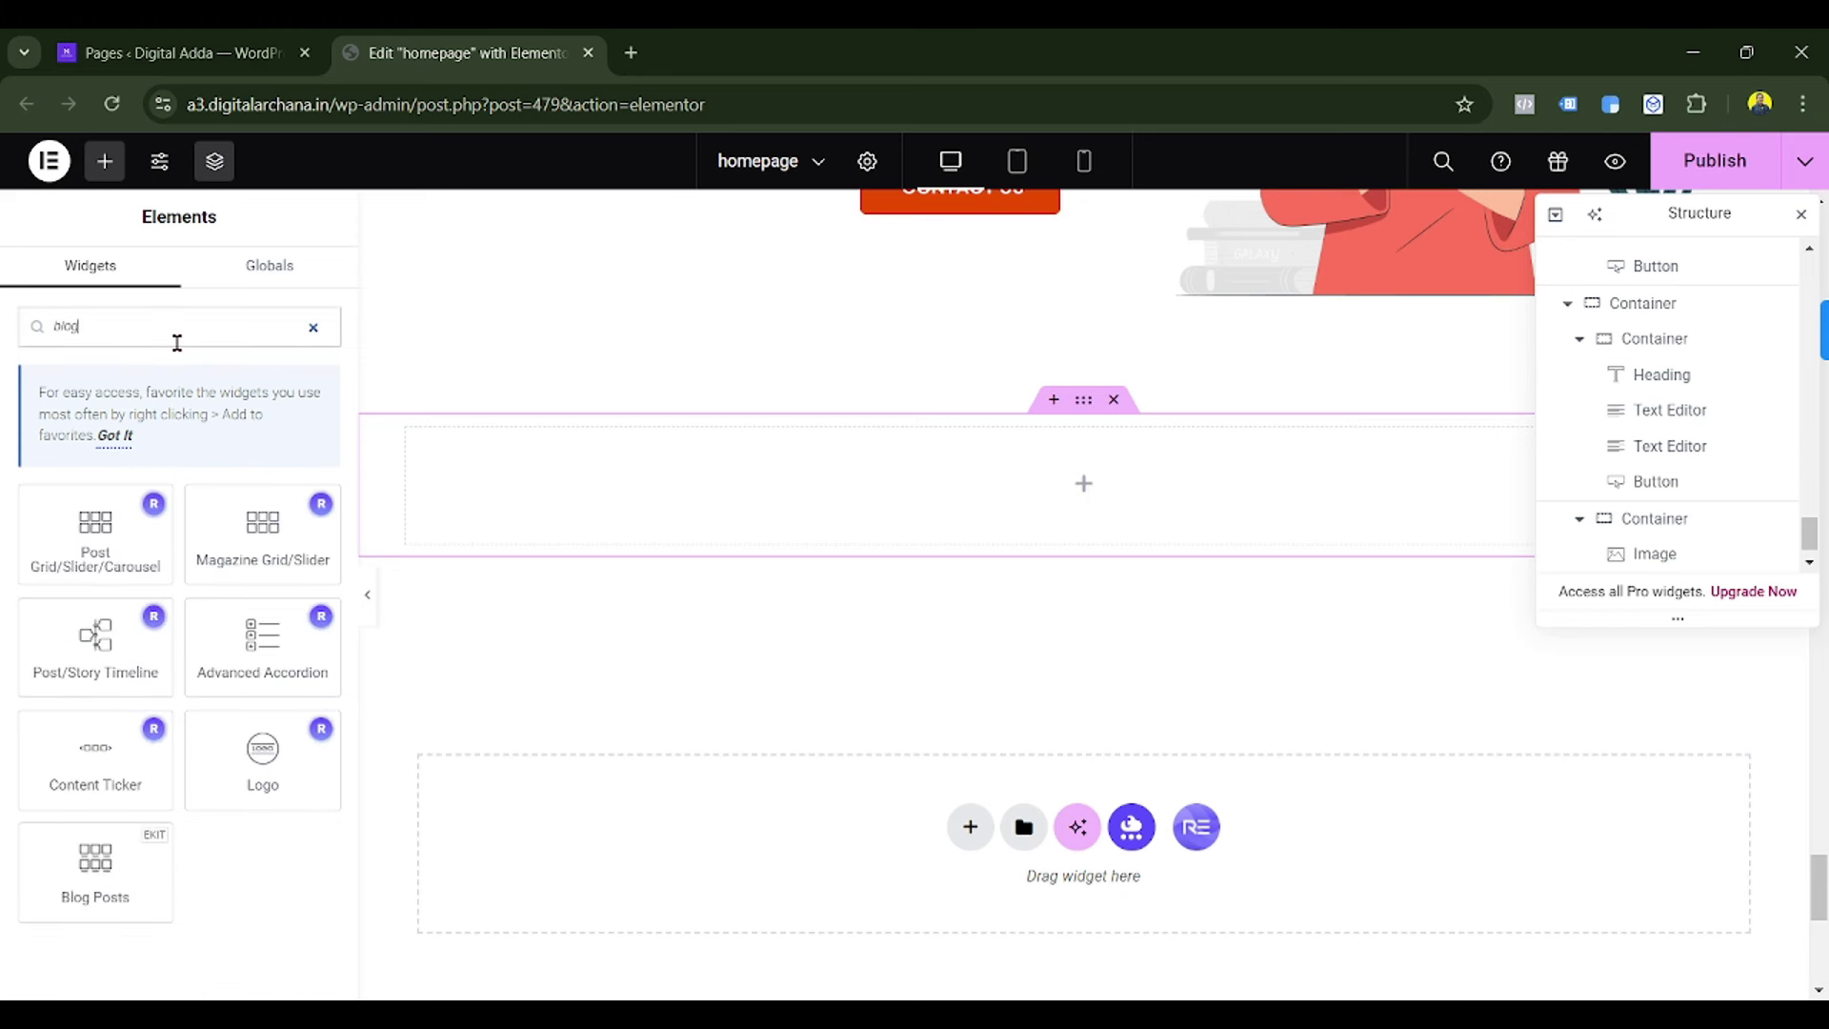
left_click_drag(116, 527, 665, 551)
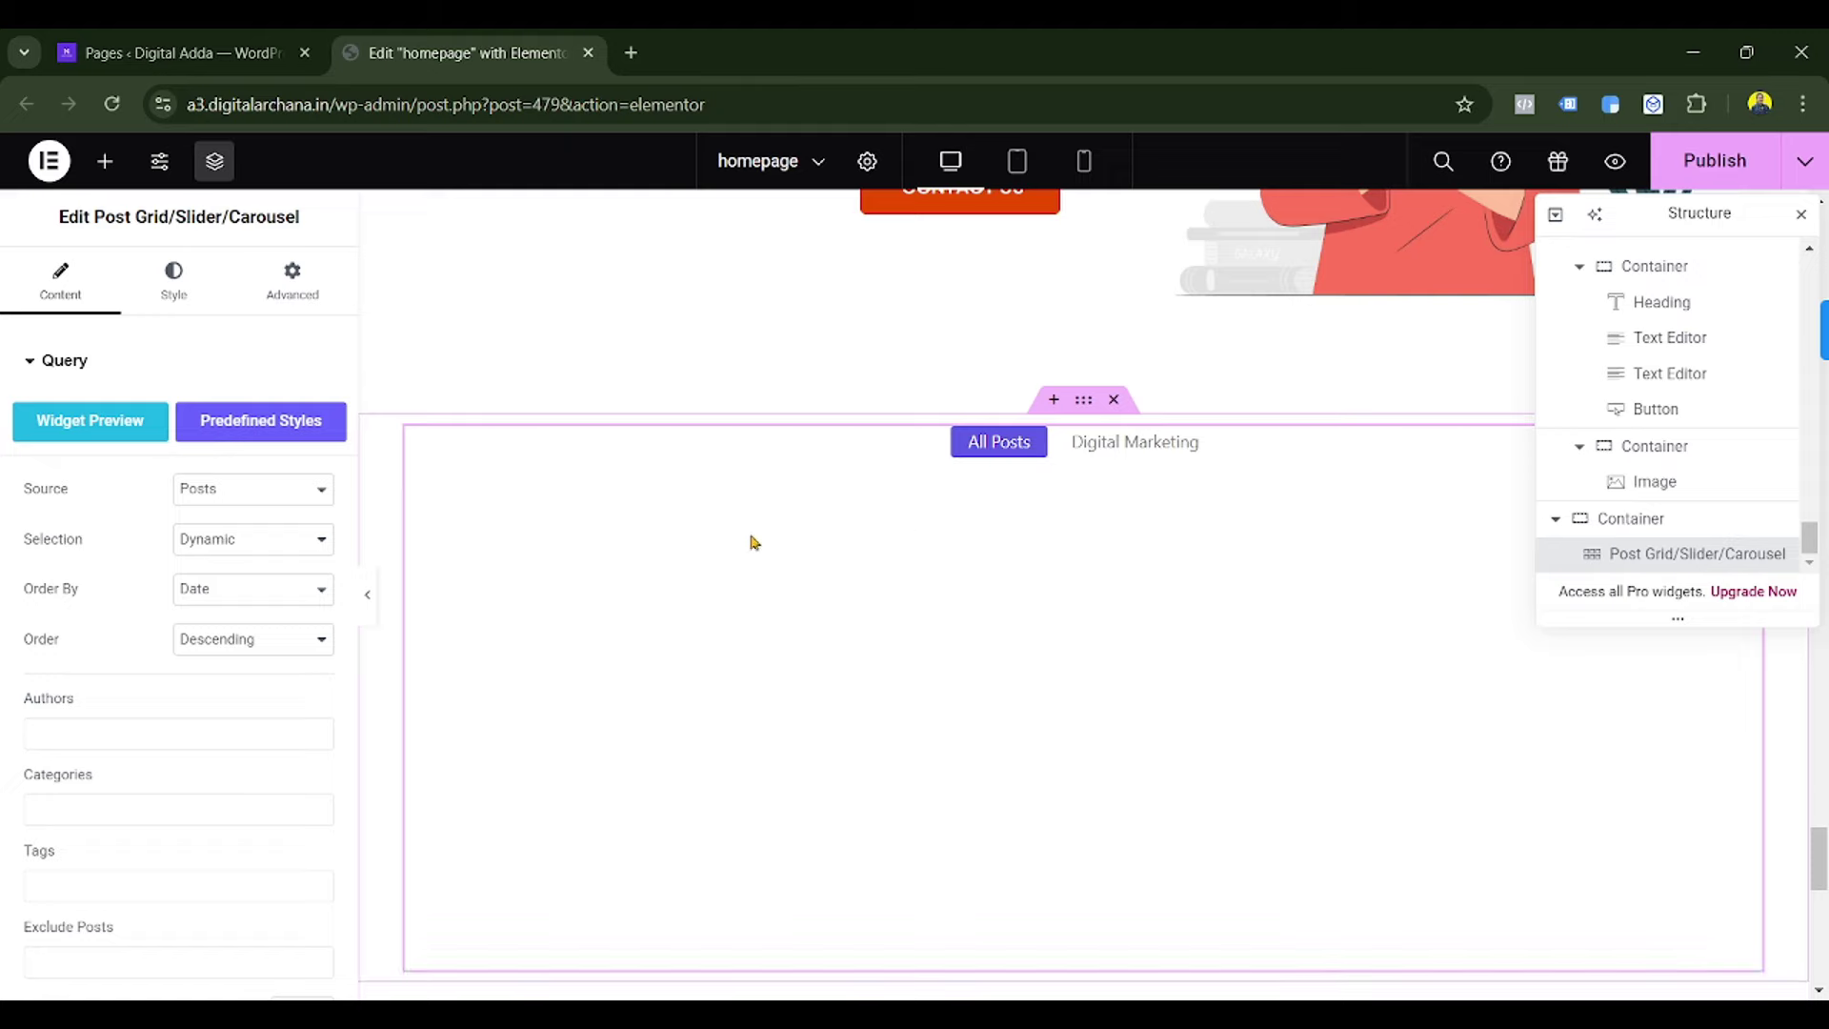
scroll(563, 710, "down", 1)
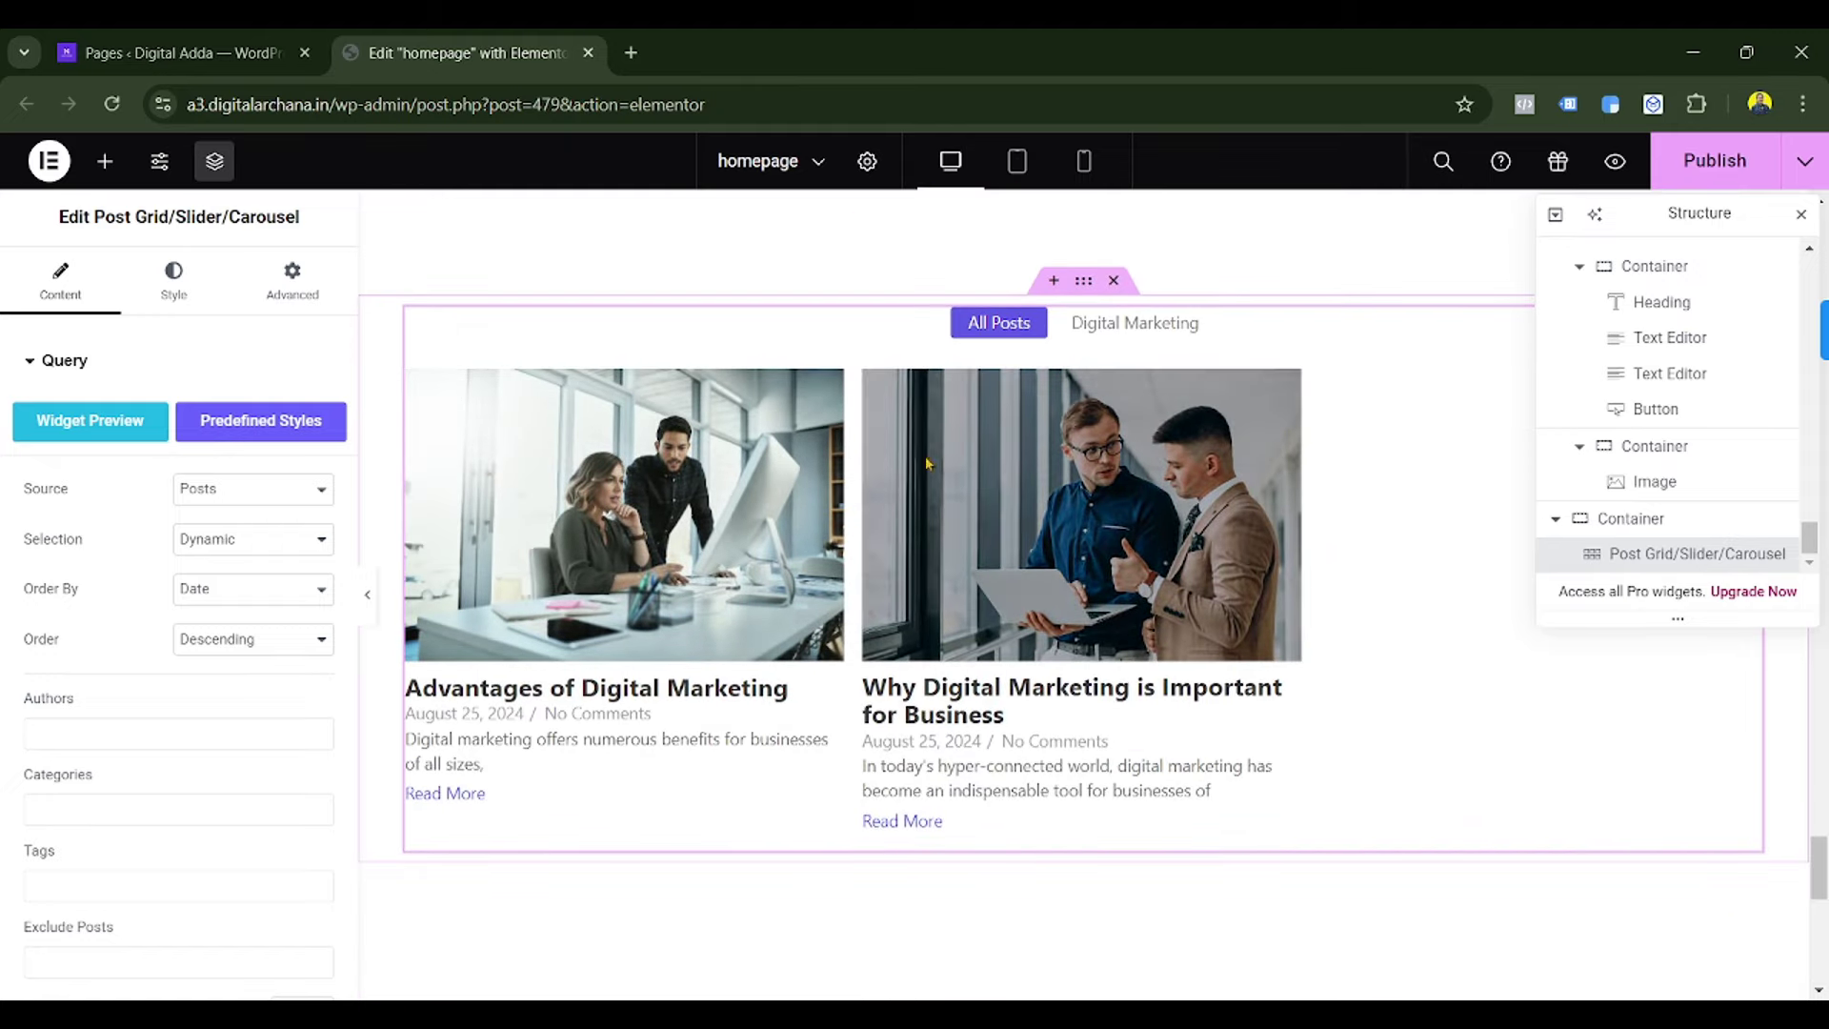
Delete the post-grid container and publish the homepage.
left_click(1113, 281)
scroll(1048, 505, "up", 4)
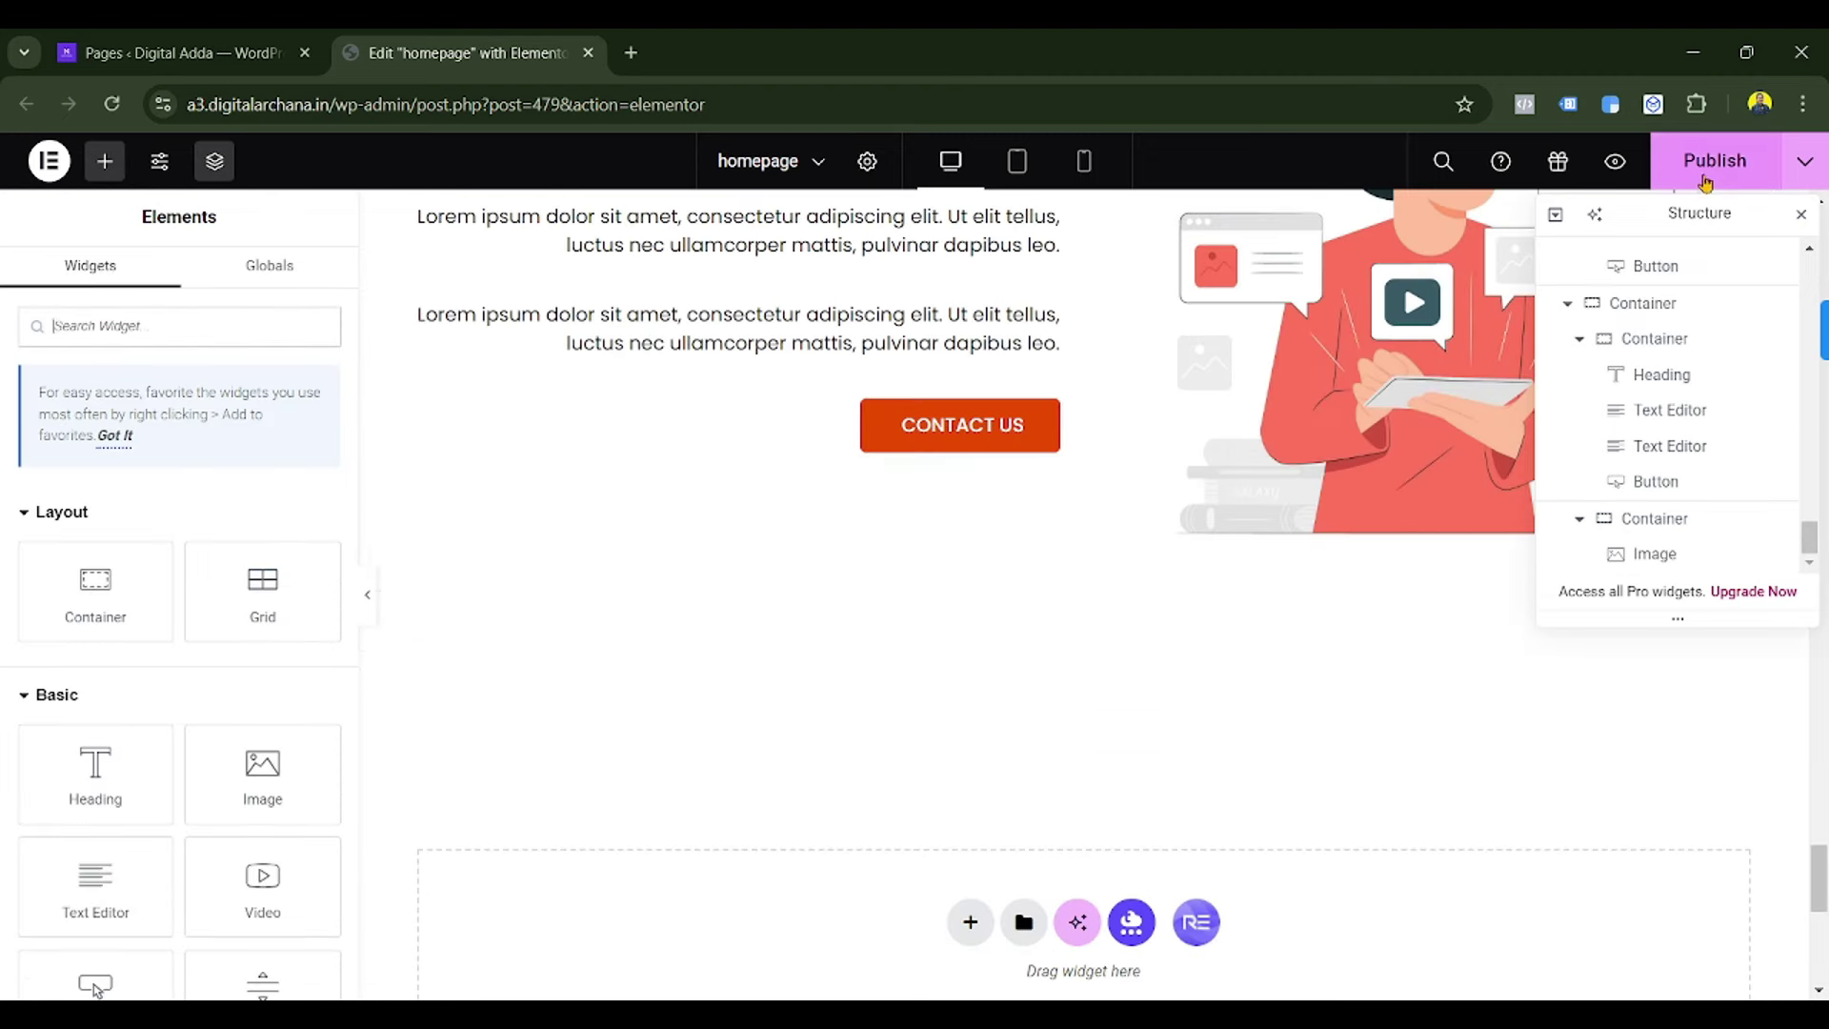
left_click(1706, 181)
Switch the editor to the Tablet Portrait preview.
scroll(1238, 688, "down", 15)
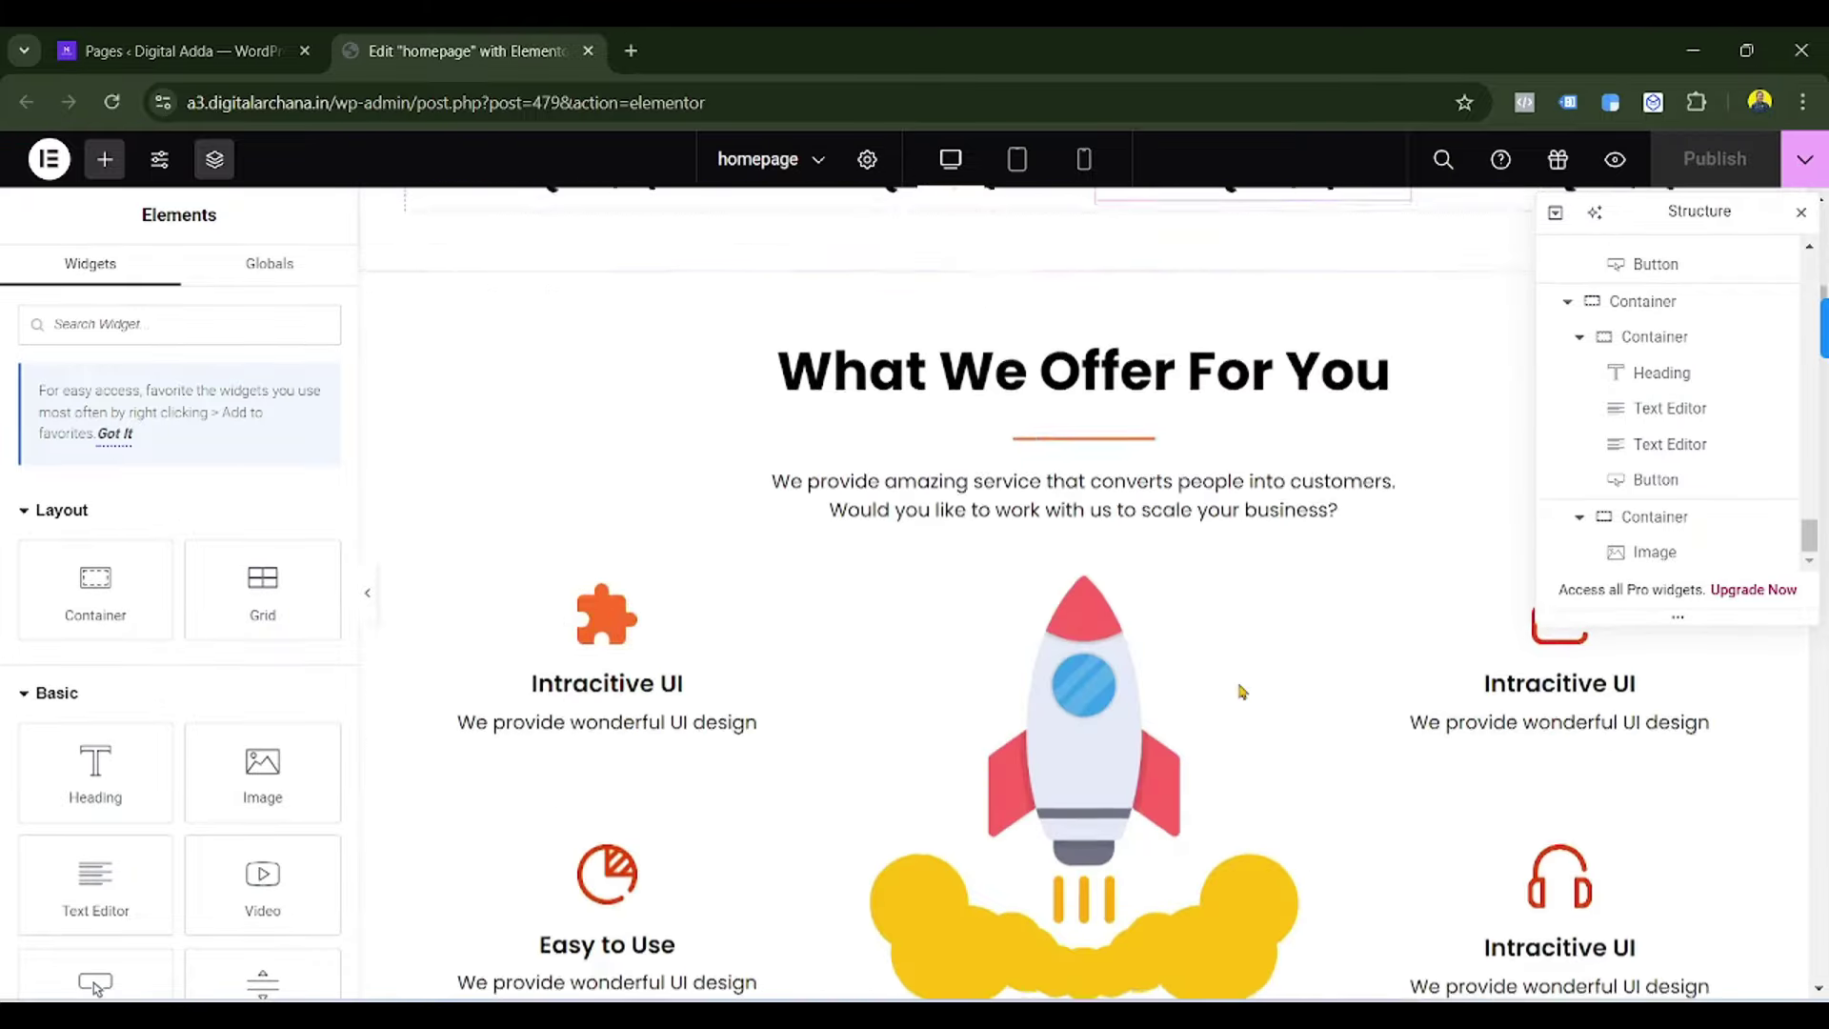
scroll(1242, 691, "down", 20)
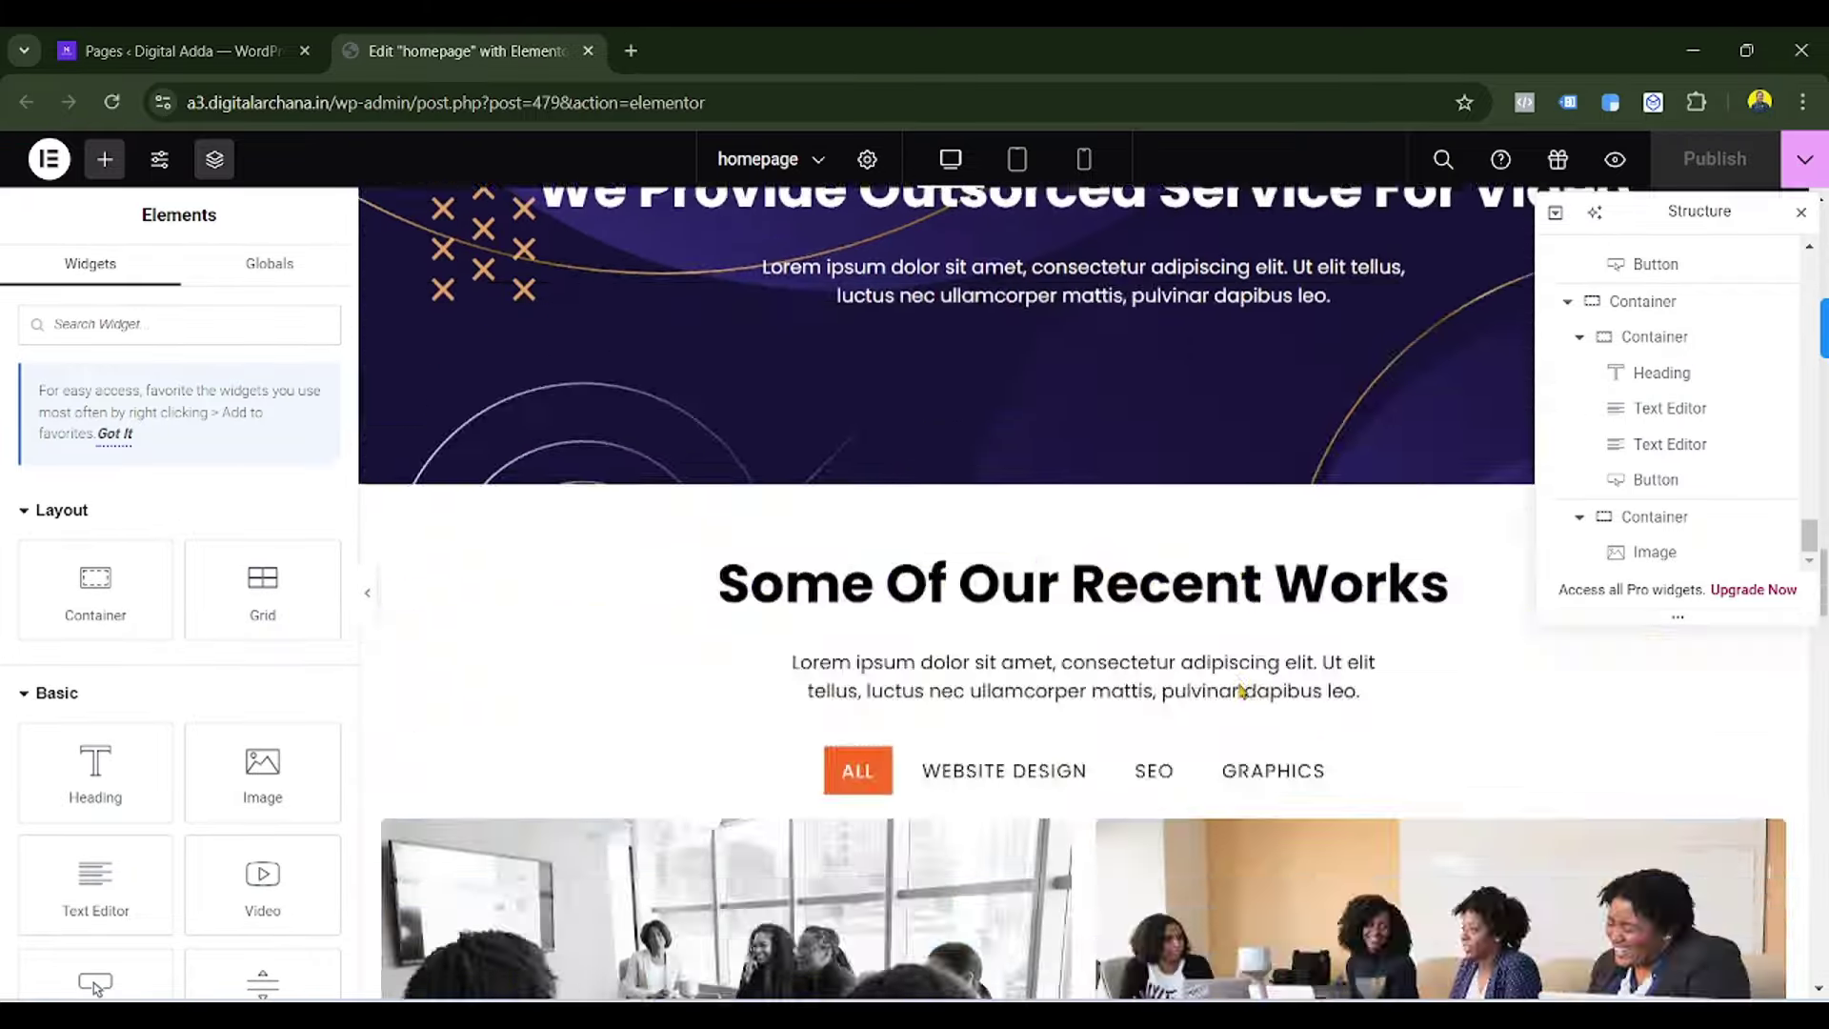
scroll(1241, 689, "down", 20)
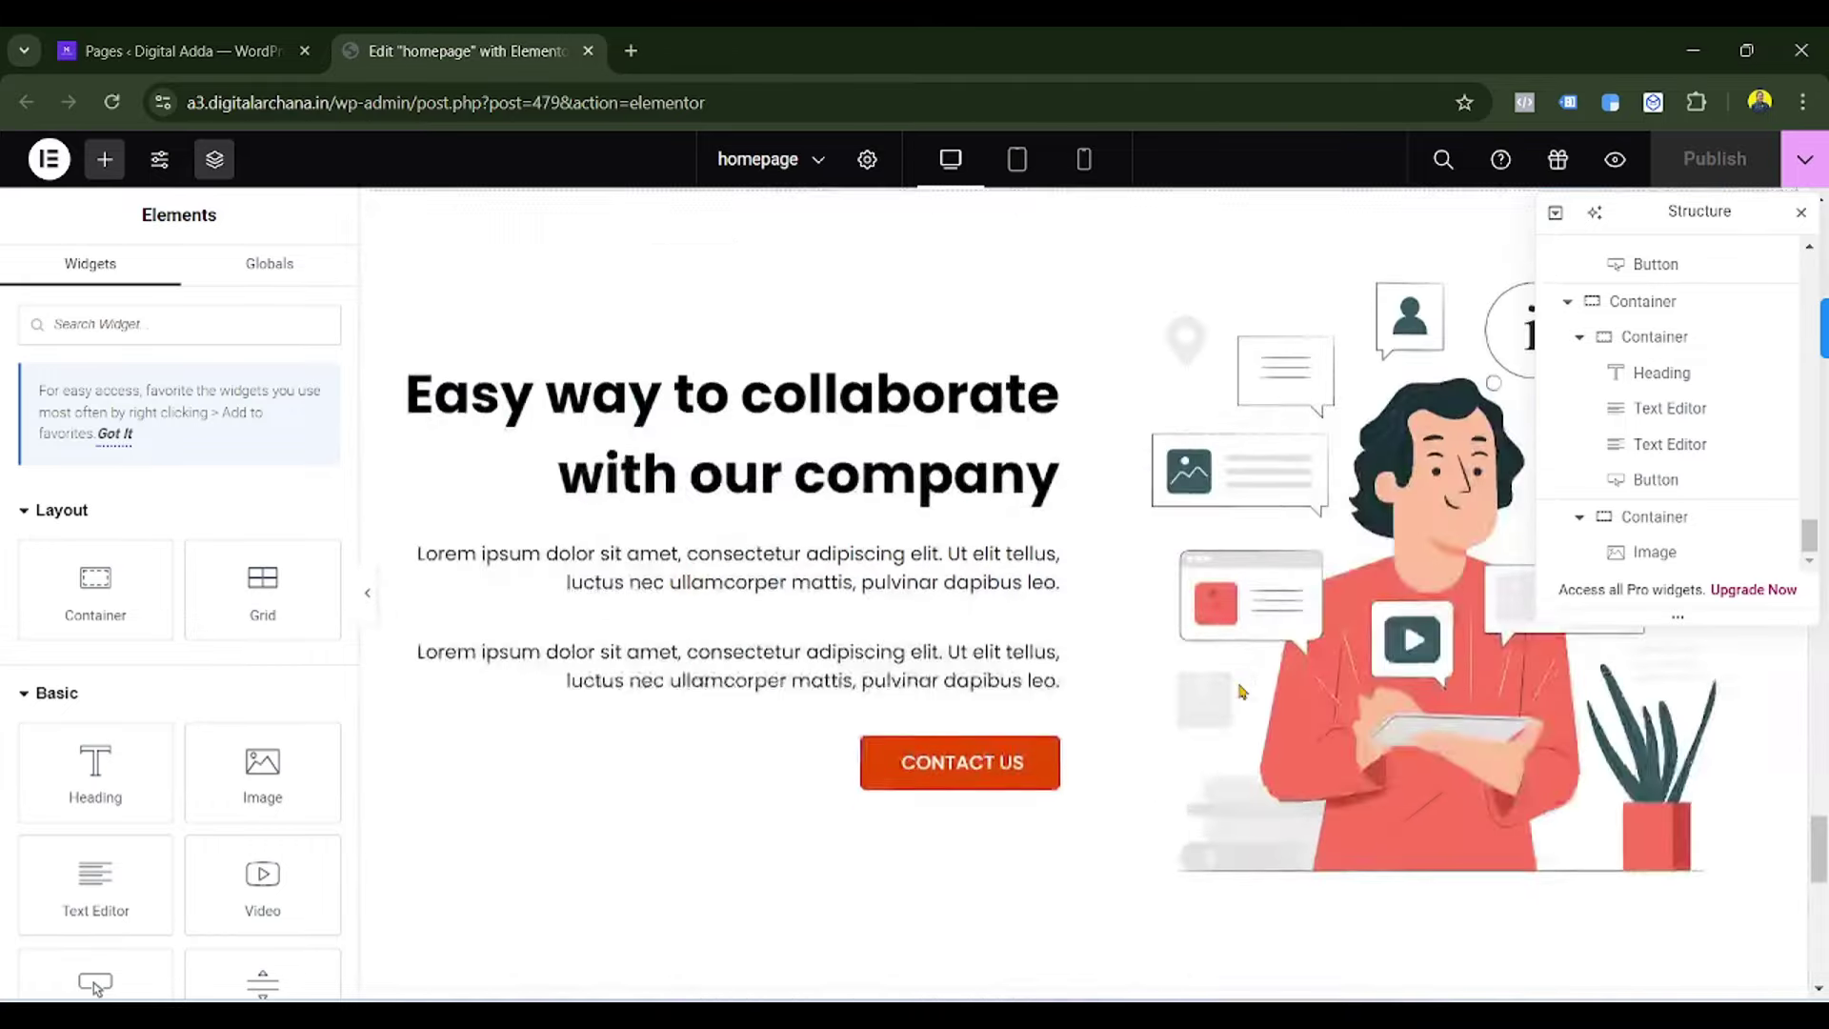
scroll(1242, 691, "up", 10)
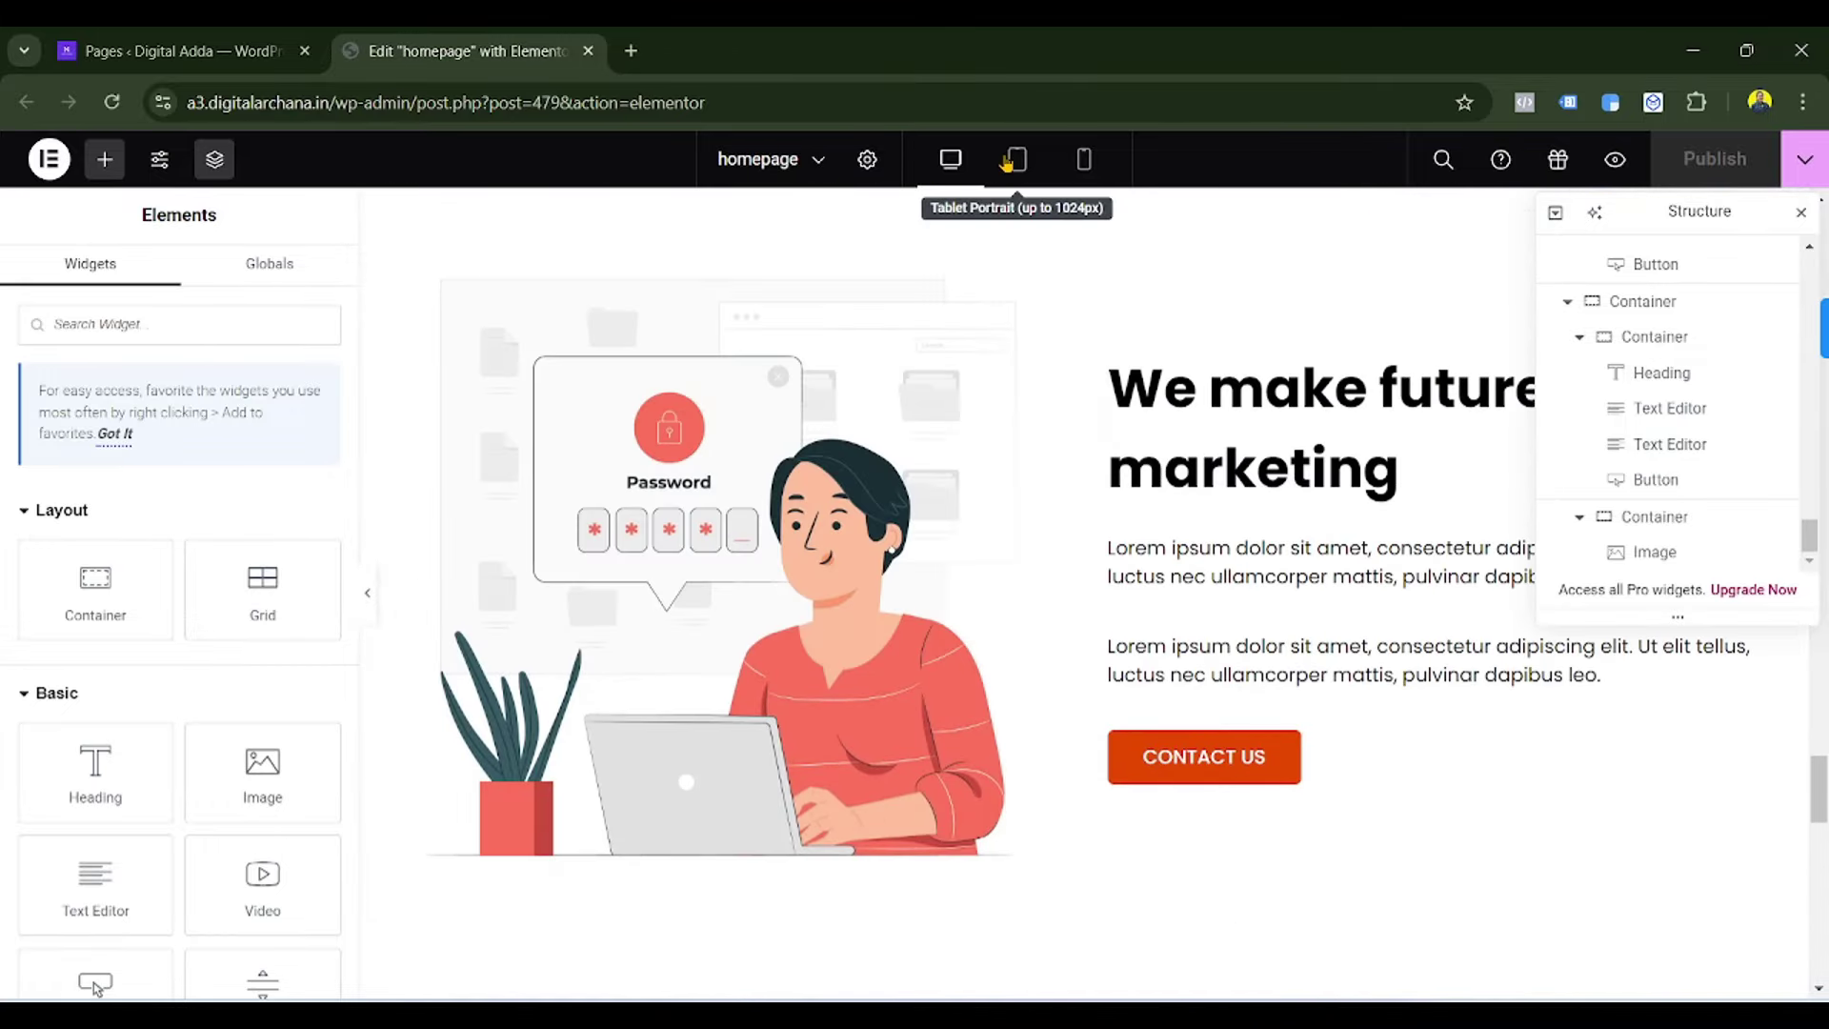
left_click(1007, 164)
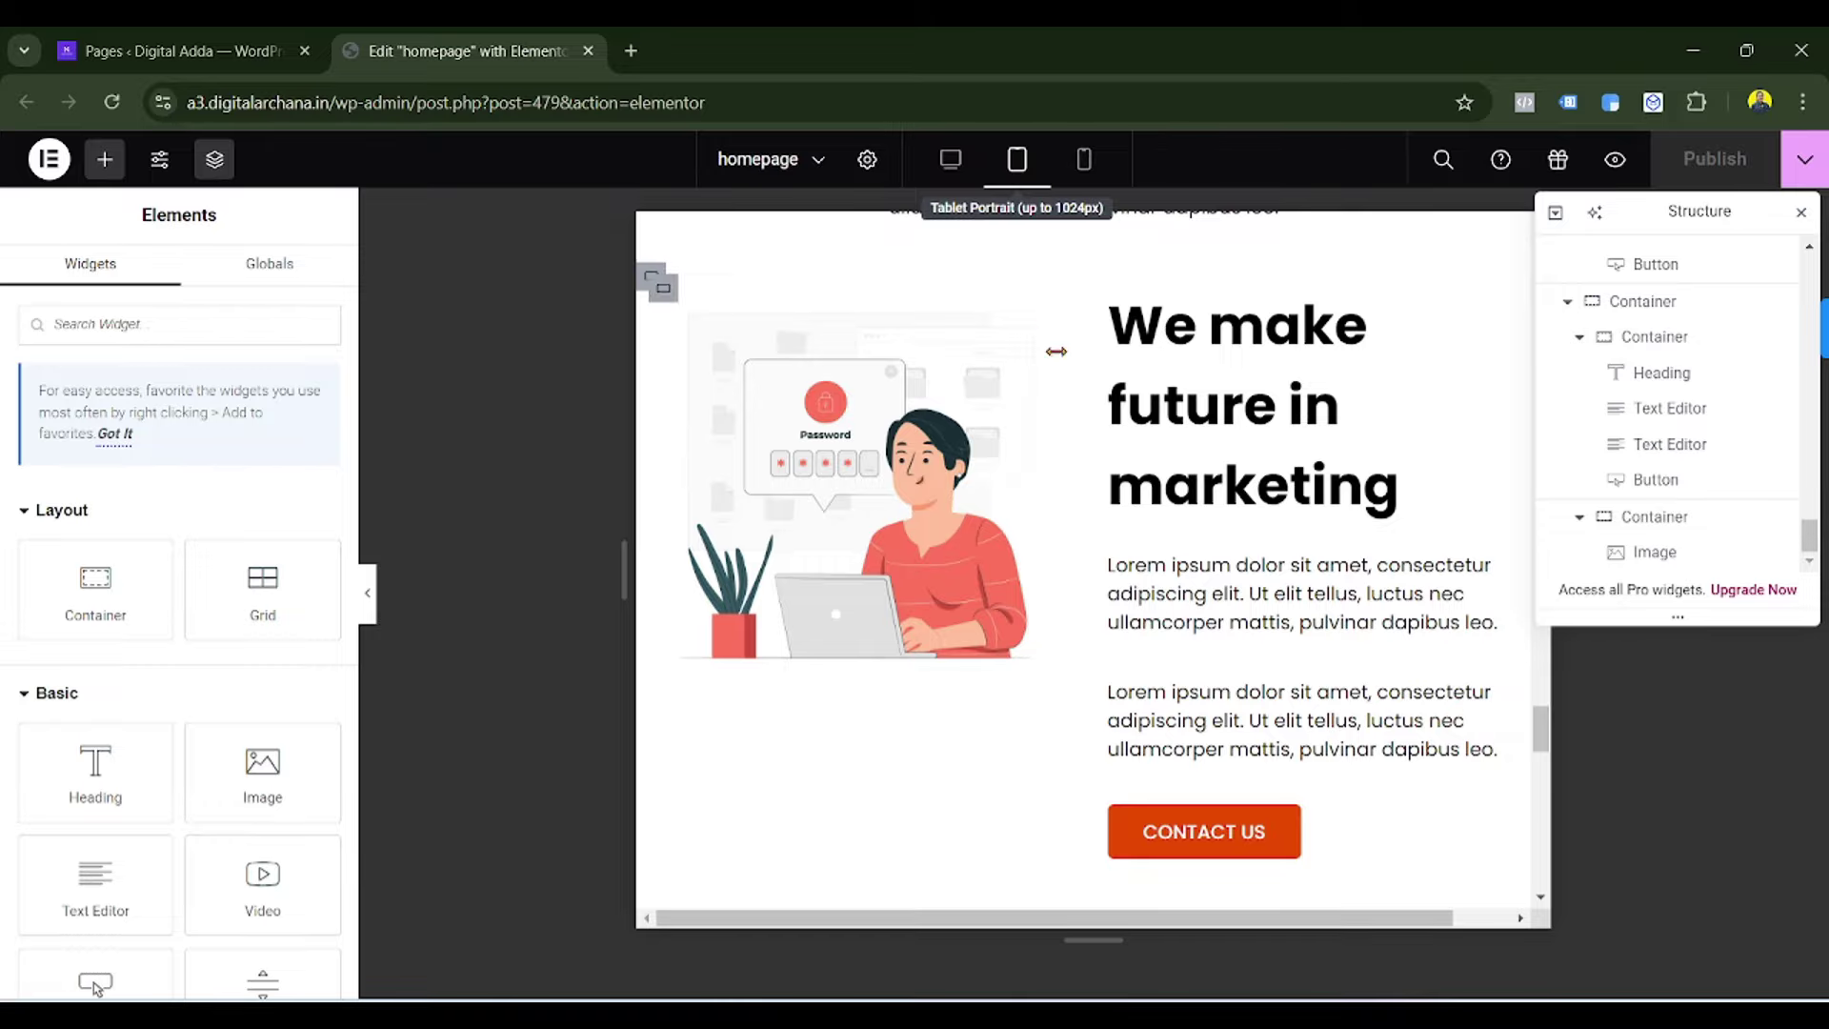
Set the hero heading 'Optimize your website to rank' to a 45 px font size.
scroll(1041, 324, "down", 10)
scroll(1081, 379, "up", 8)
scroll(1077, 384, "up", 15)
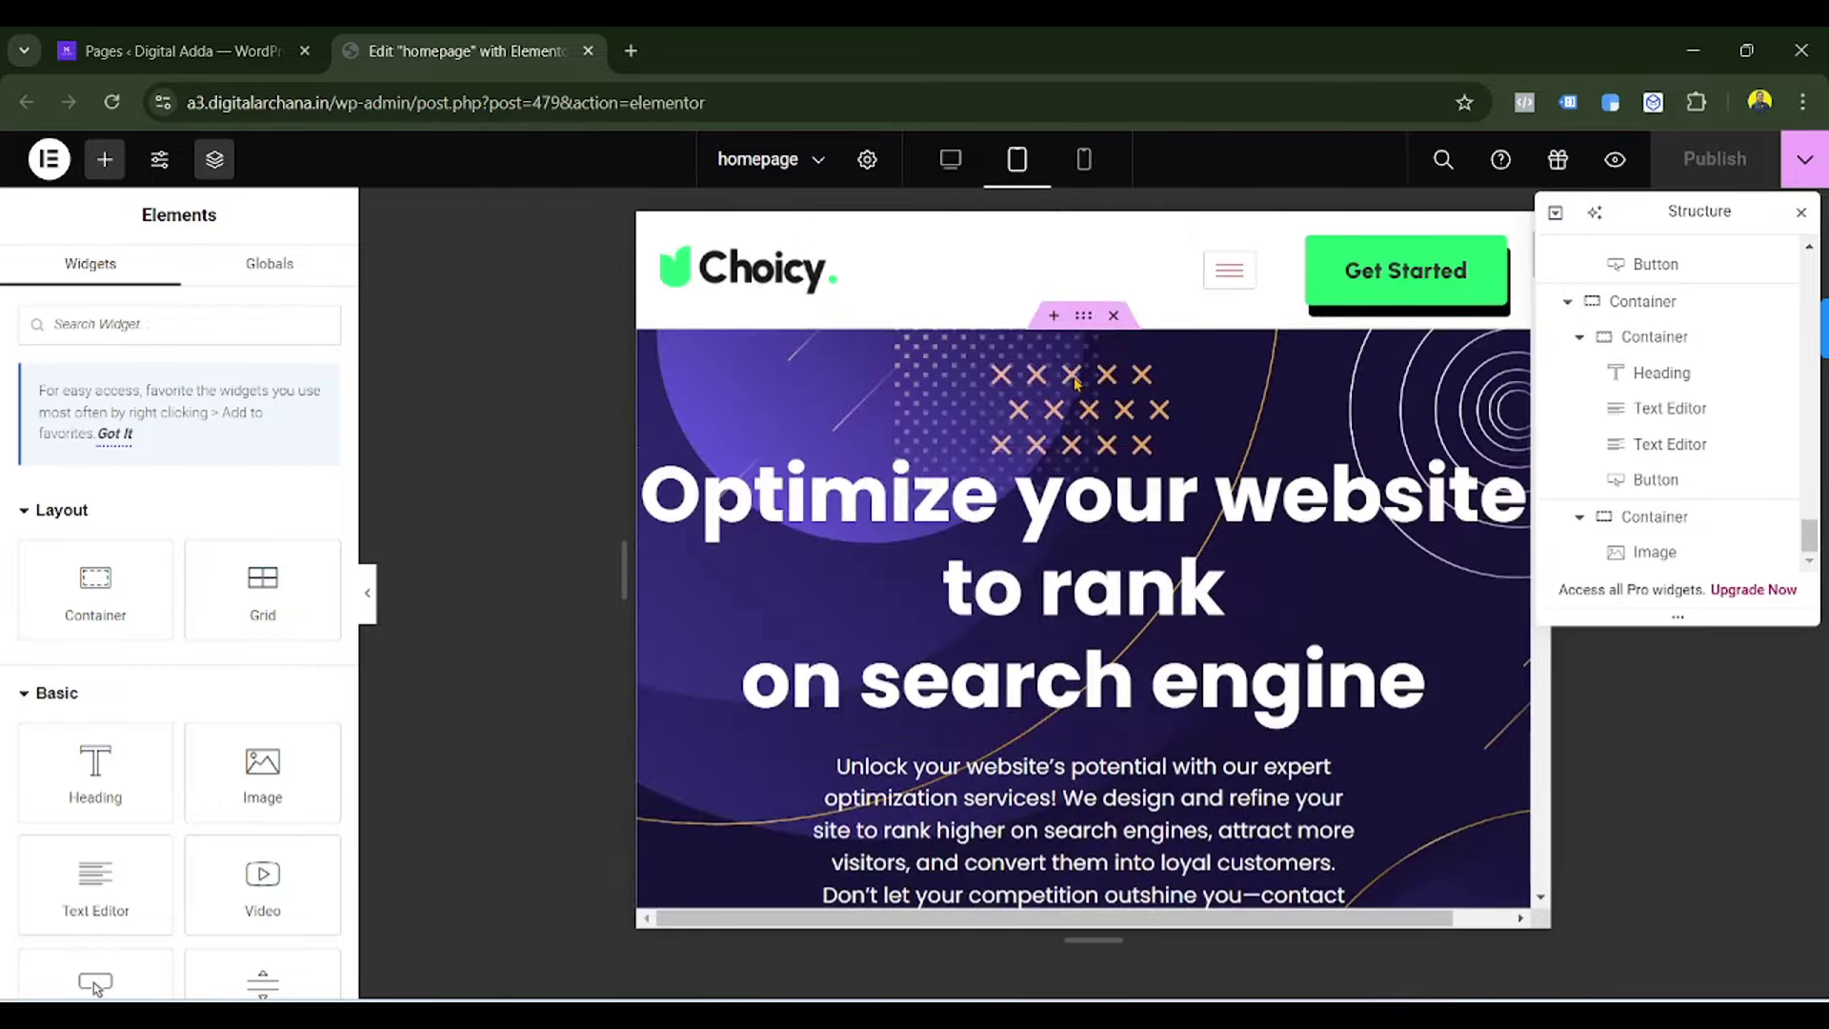
scroll(1251, 354, "down", 2)
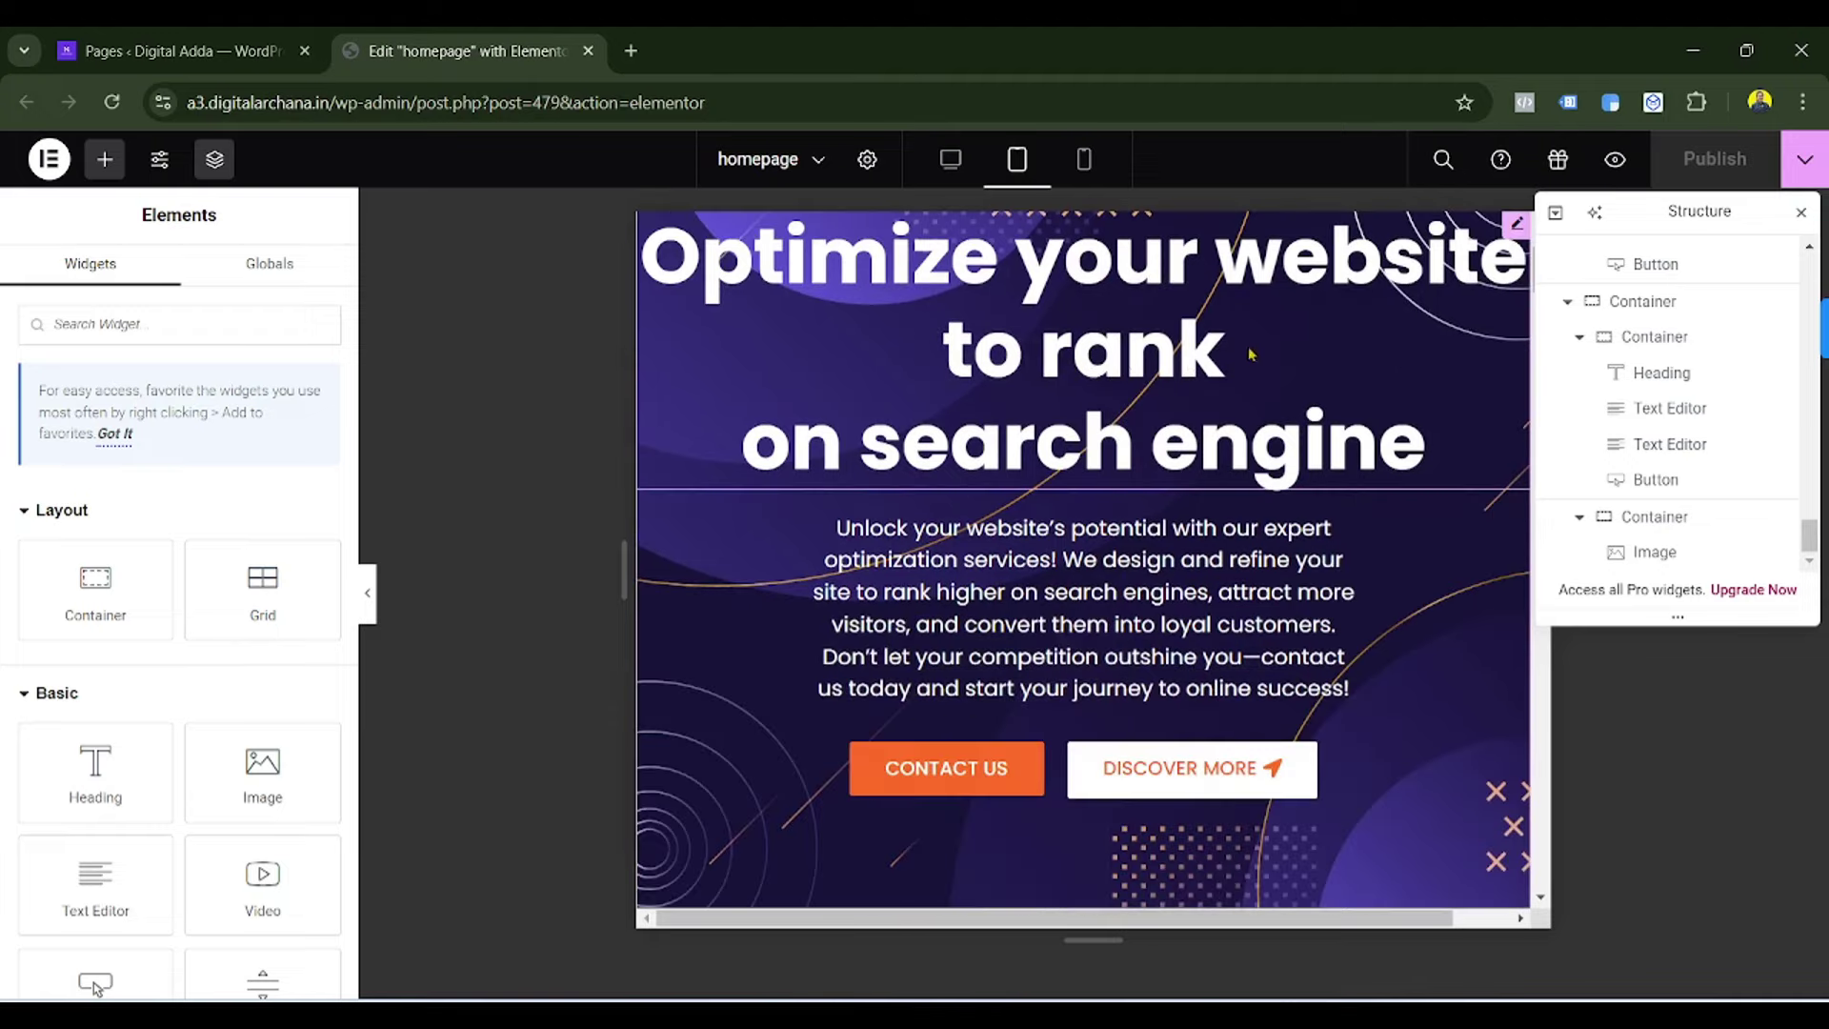
left_click(1516, 229)
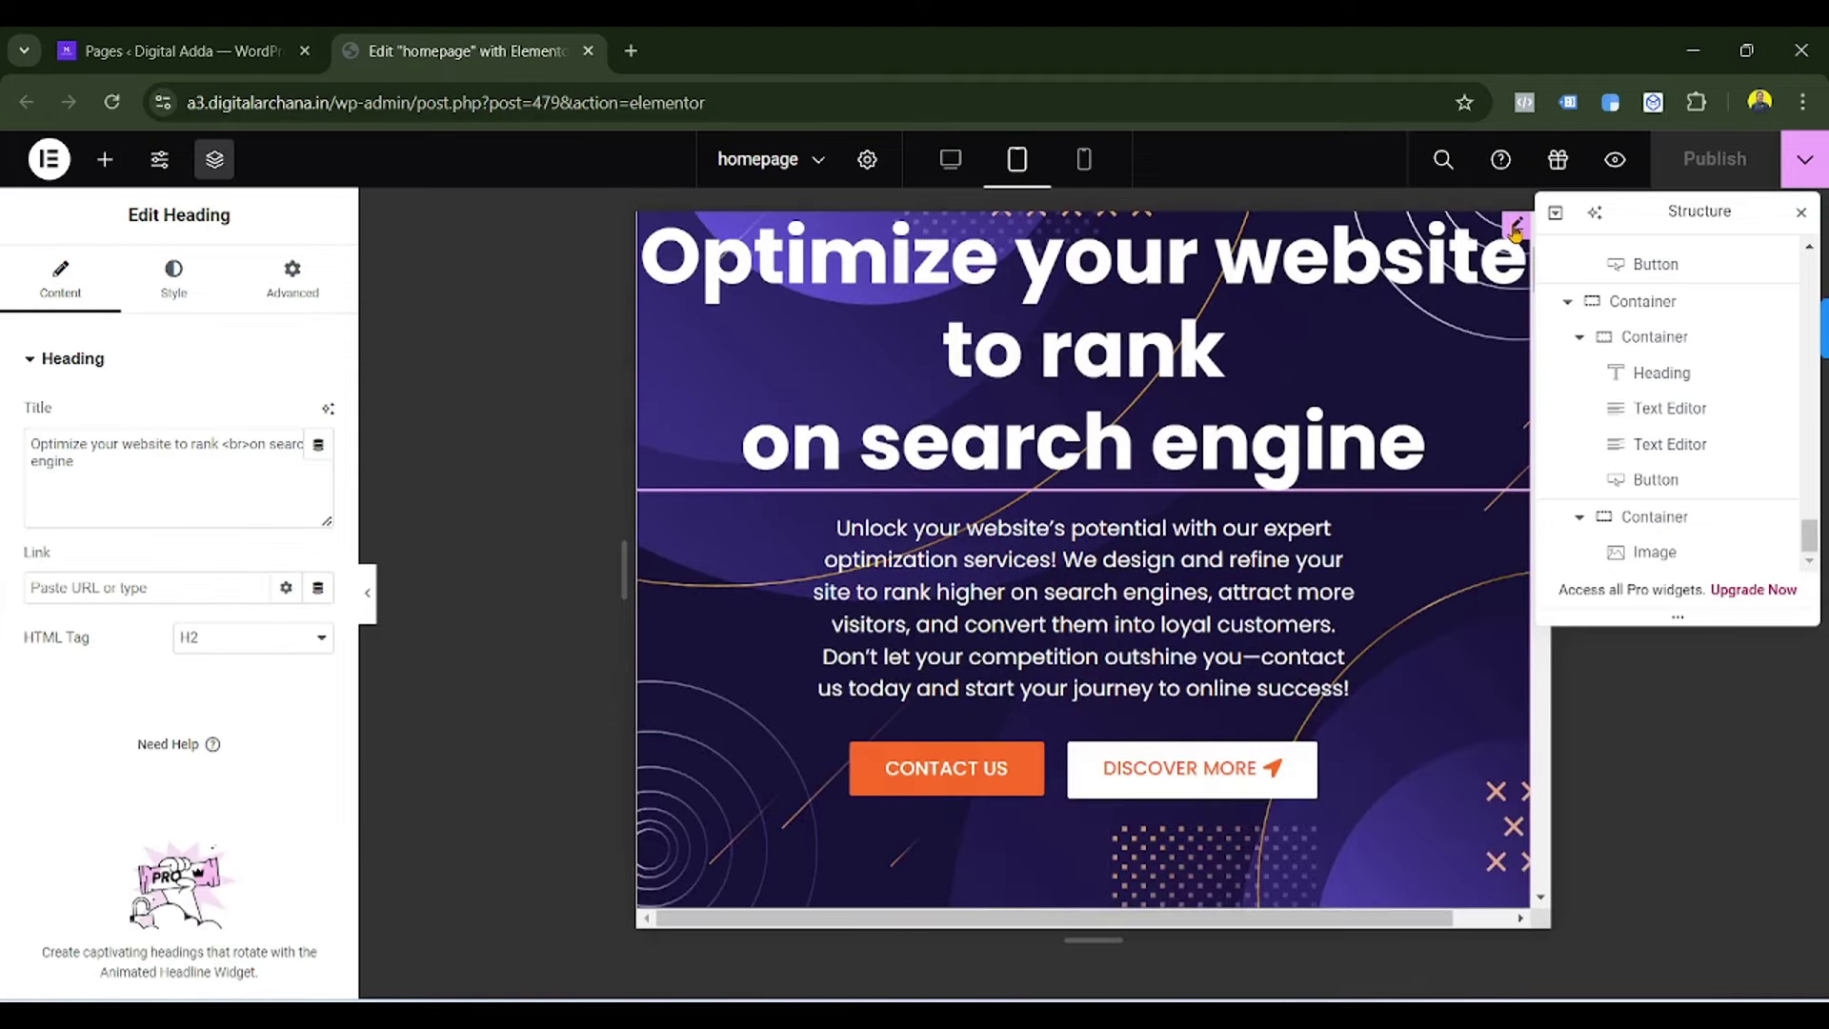
left_click(188, 297)
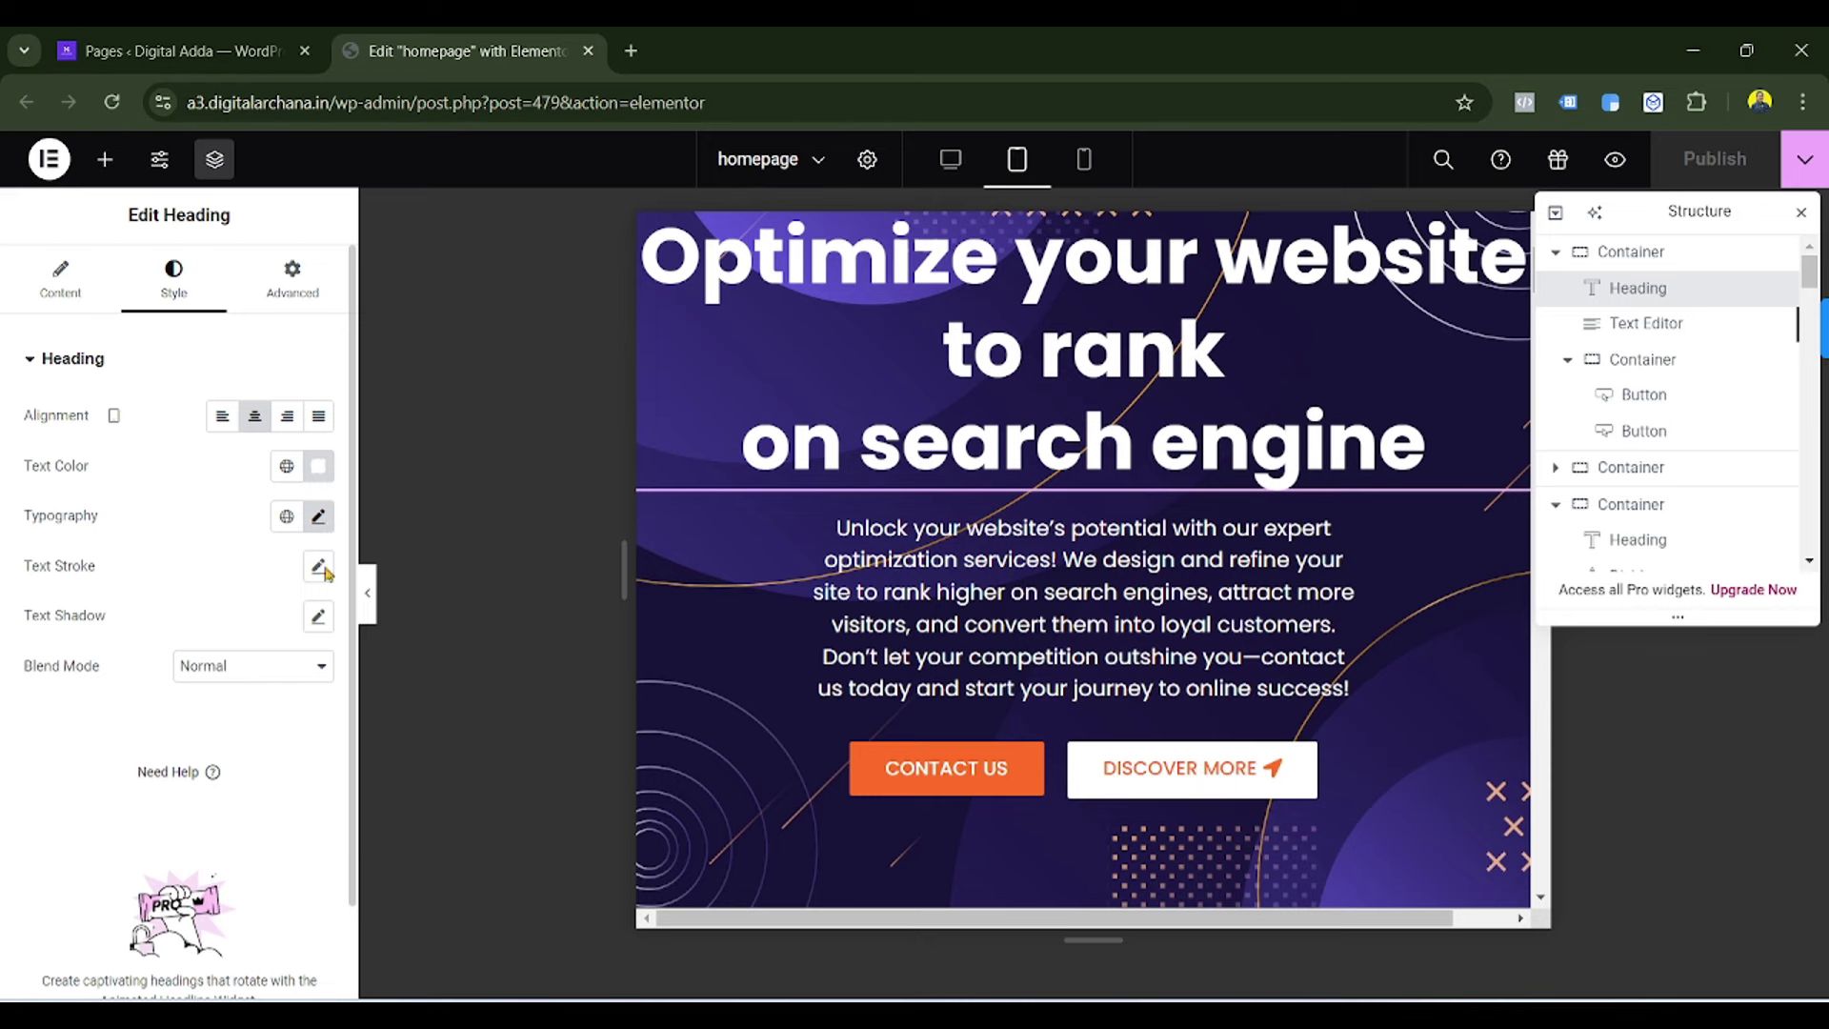
left_click(318, 515)
key("BackSpace")
key("BackSpace")
type("45")
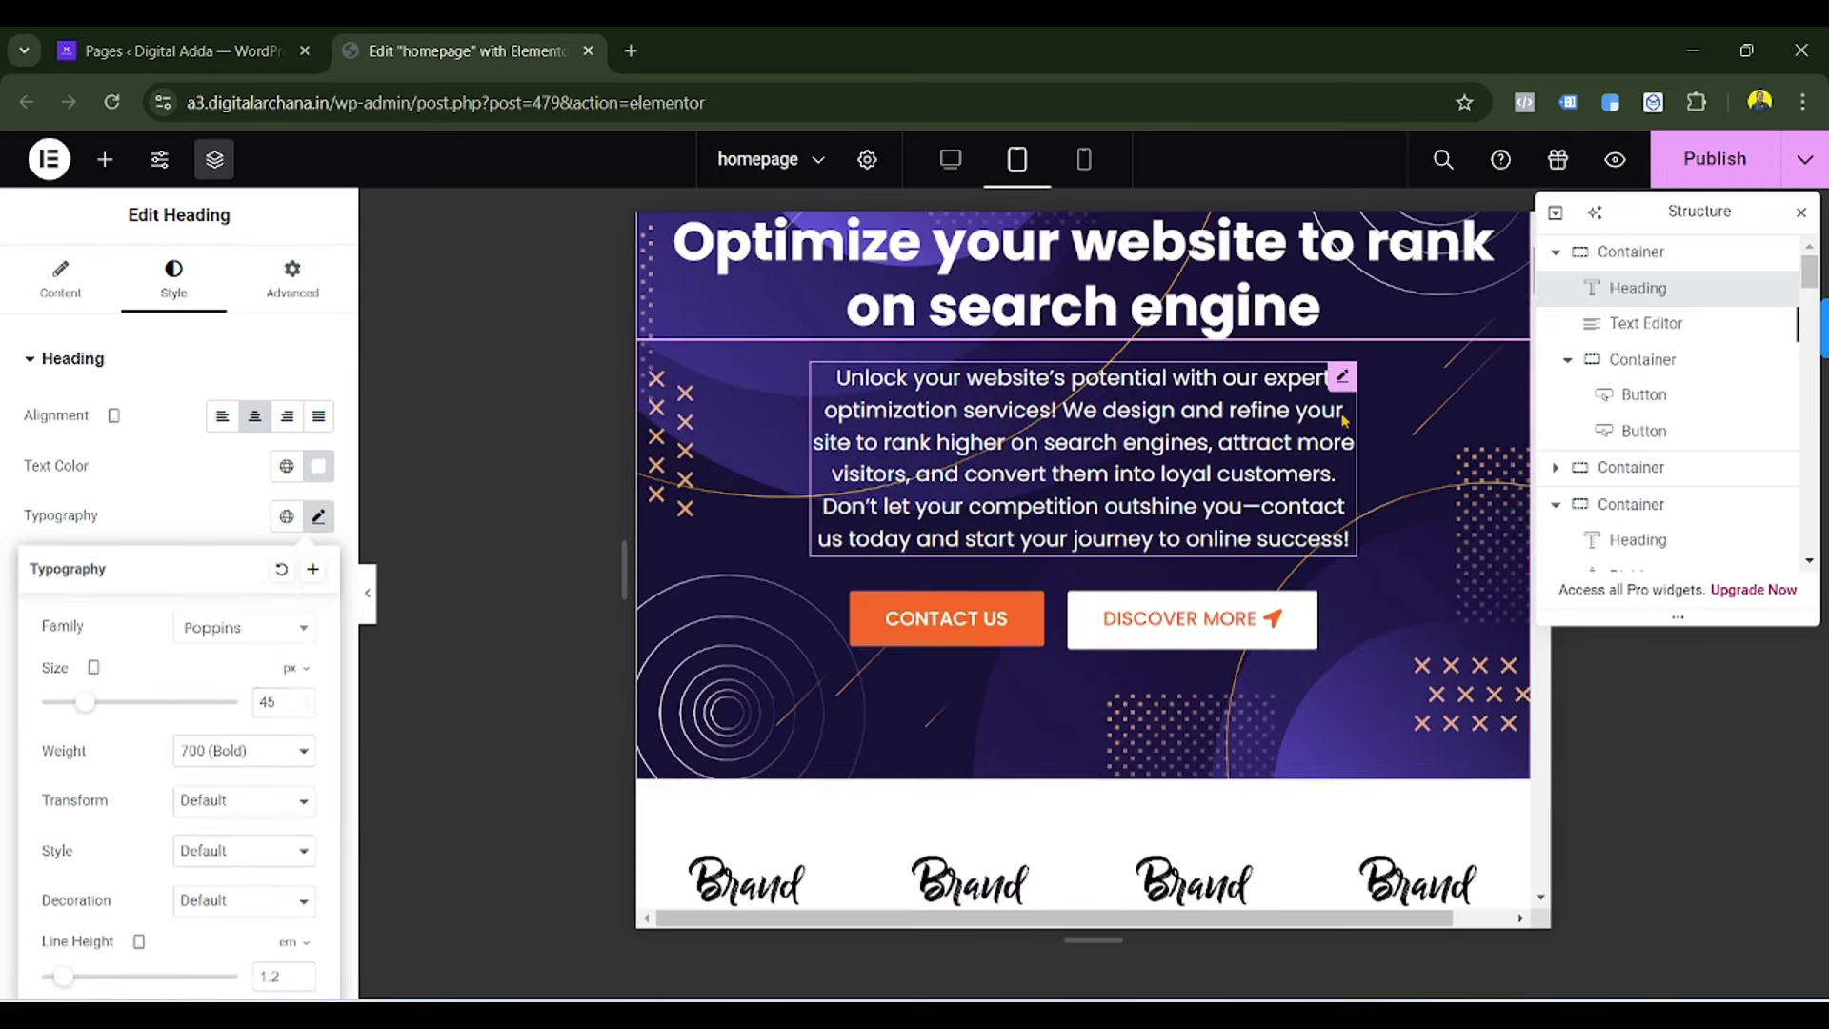
Widen the hero paragraph to 298 px and the What We Offer intro paragraph to 536 px.
left_click(1344, 419)
left_click(292, 276)
left_click_drag(38, 686, 181, 685)
scroll(1171, 534, "down", 10)
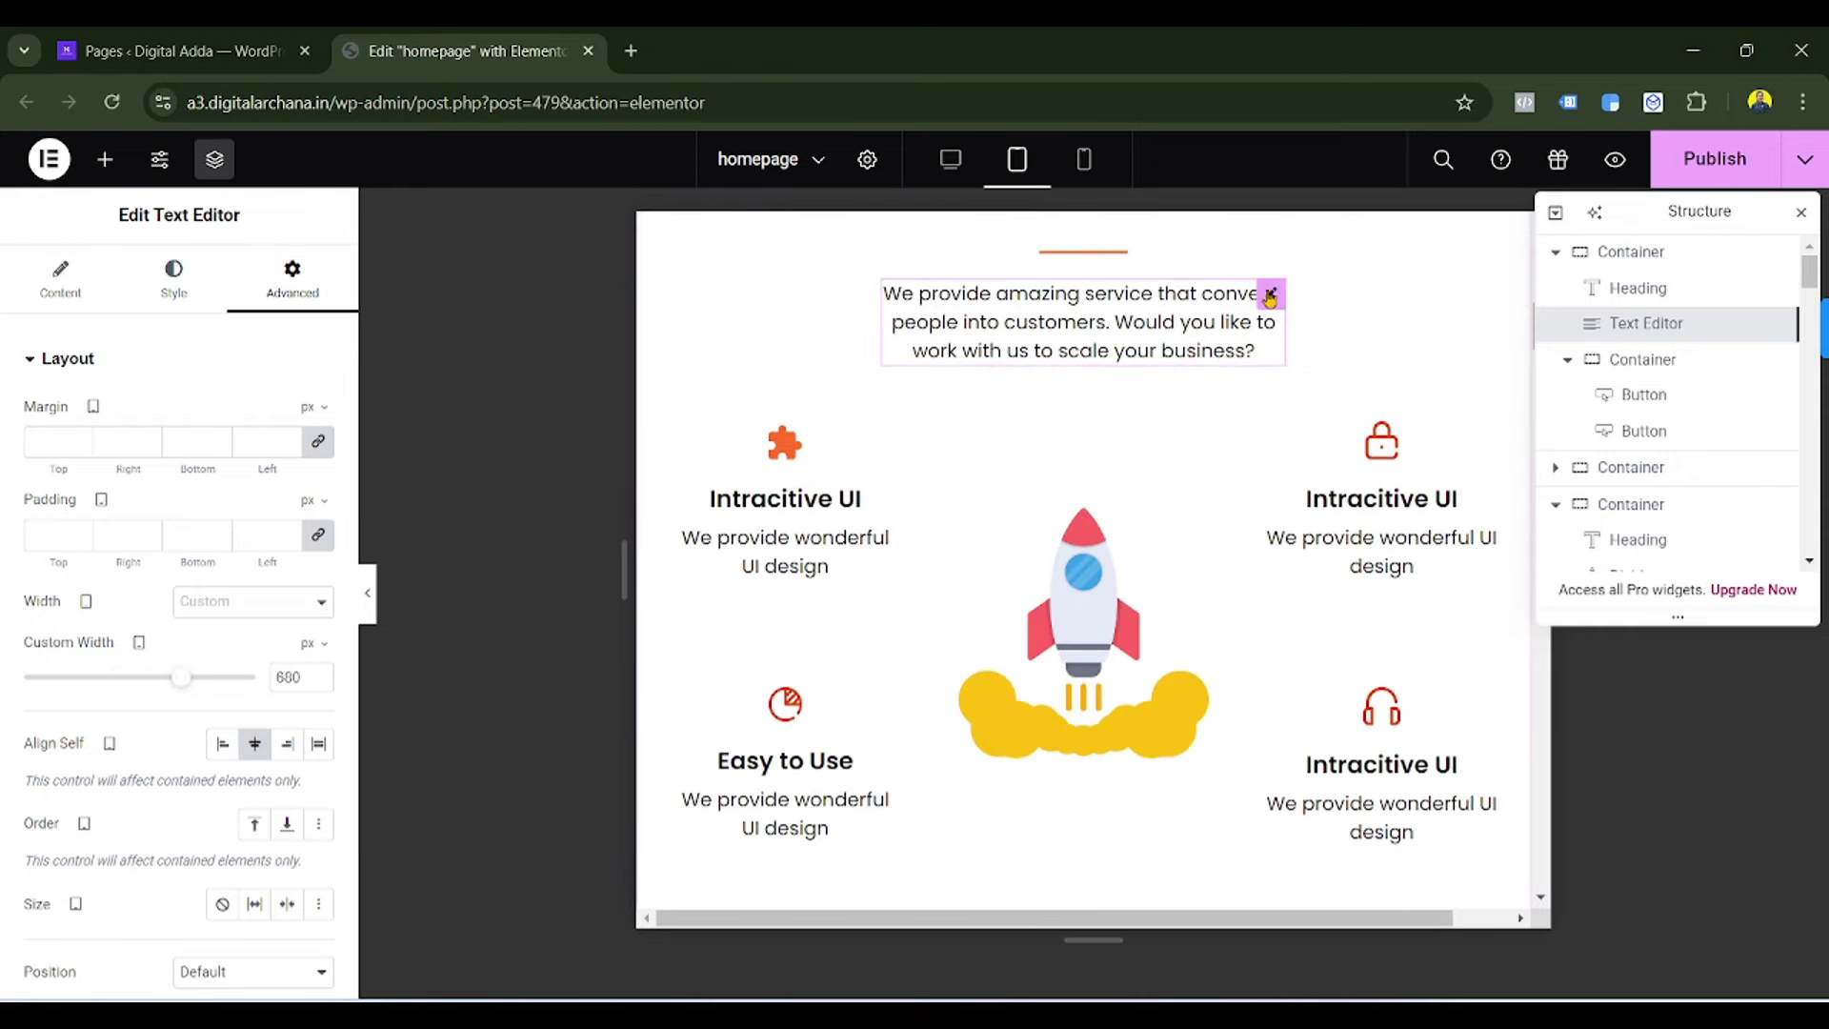
left_click(714, 298)
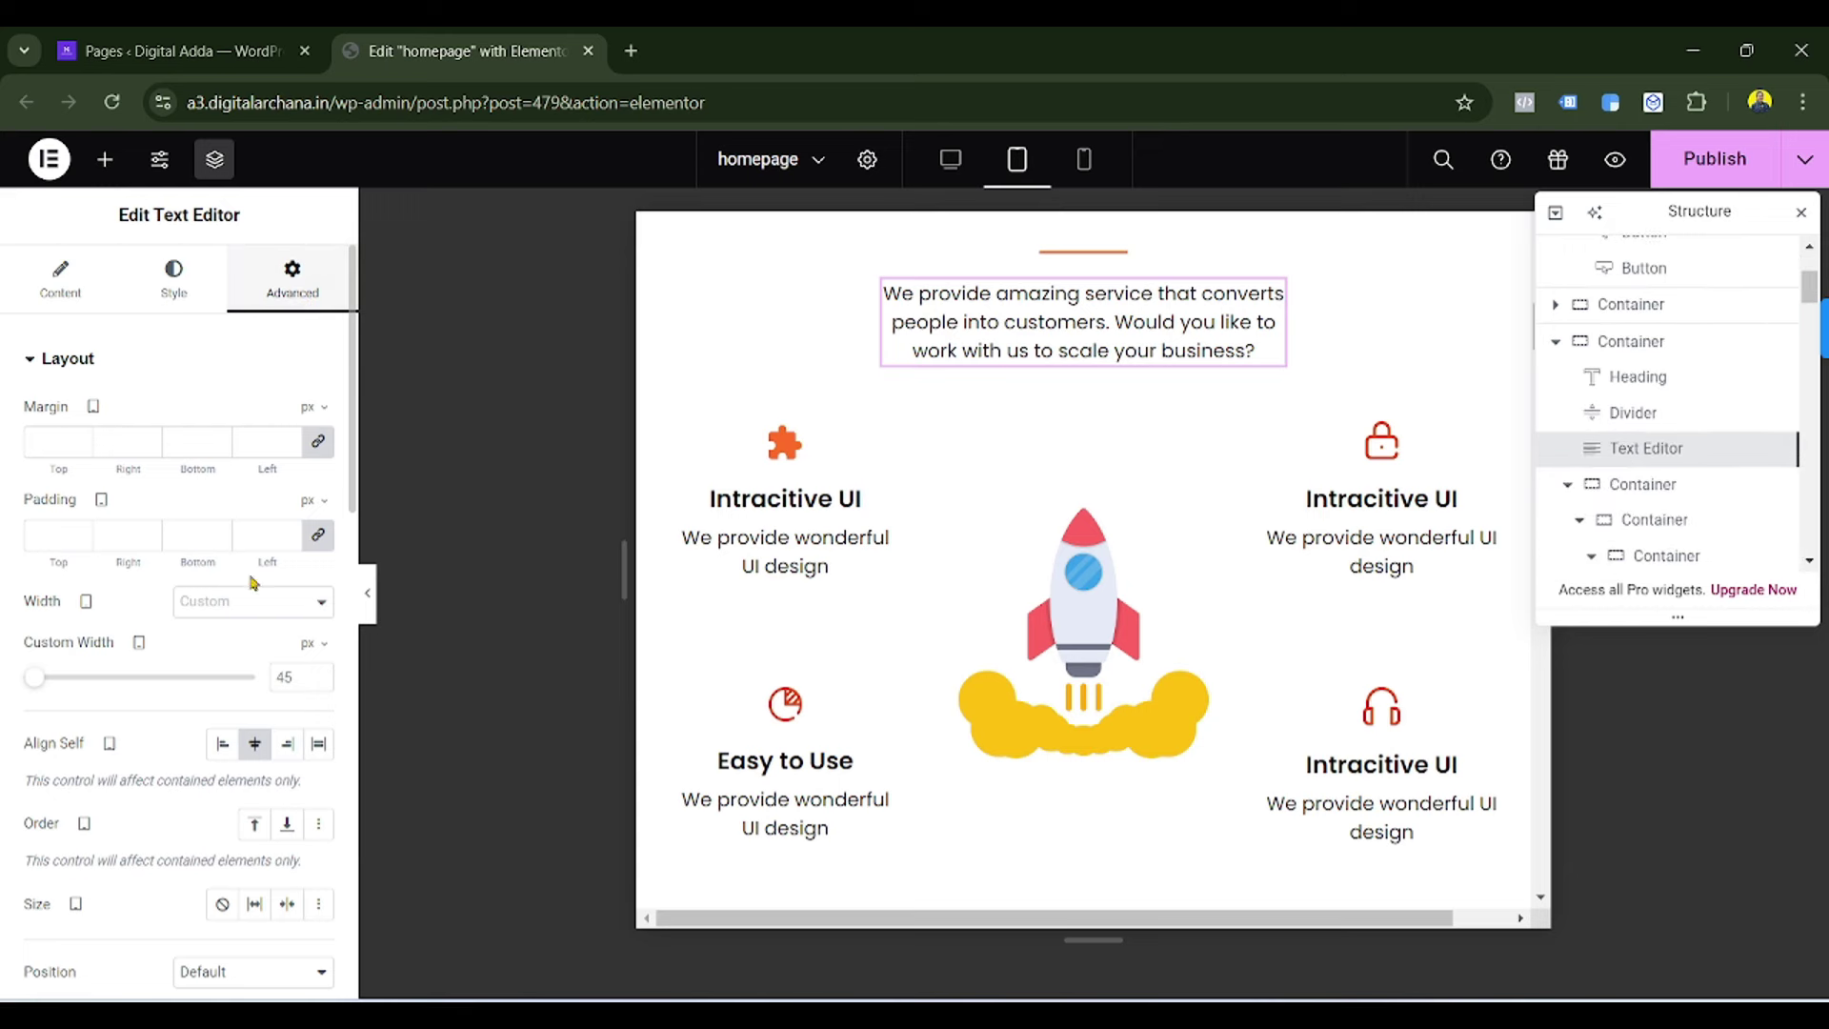
left_click_drag(164, 679, 148, 686)
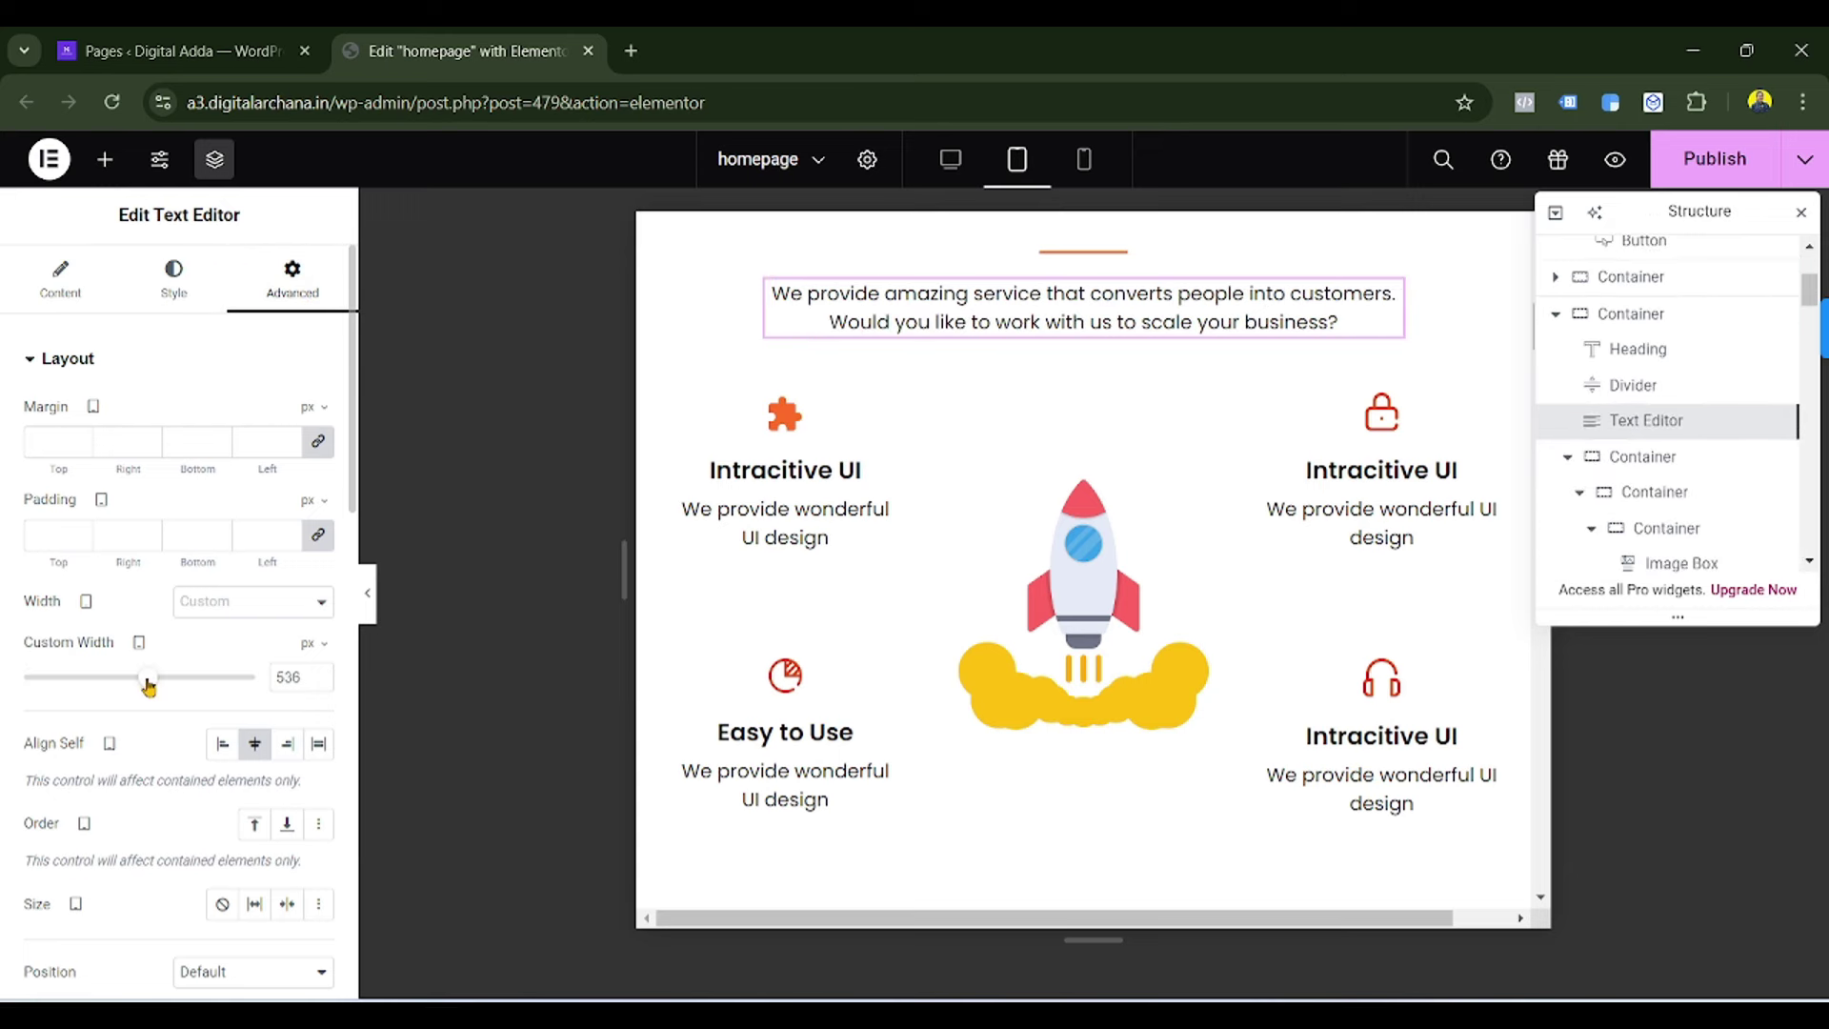
Select the Effective Ideas section's container.
scroll(1032, 525, "down", 8)
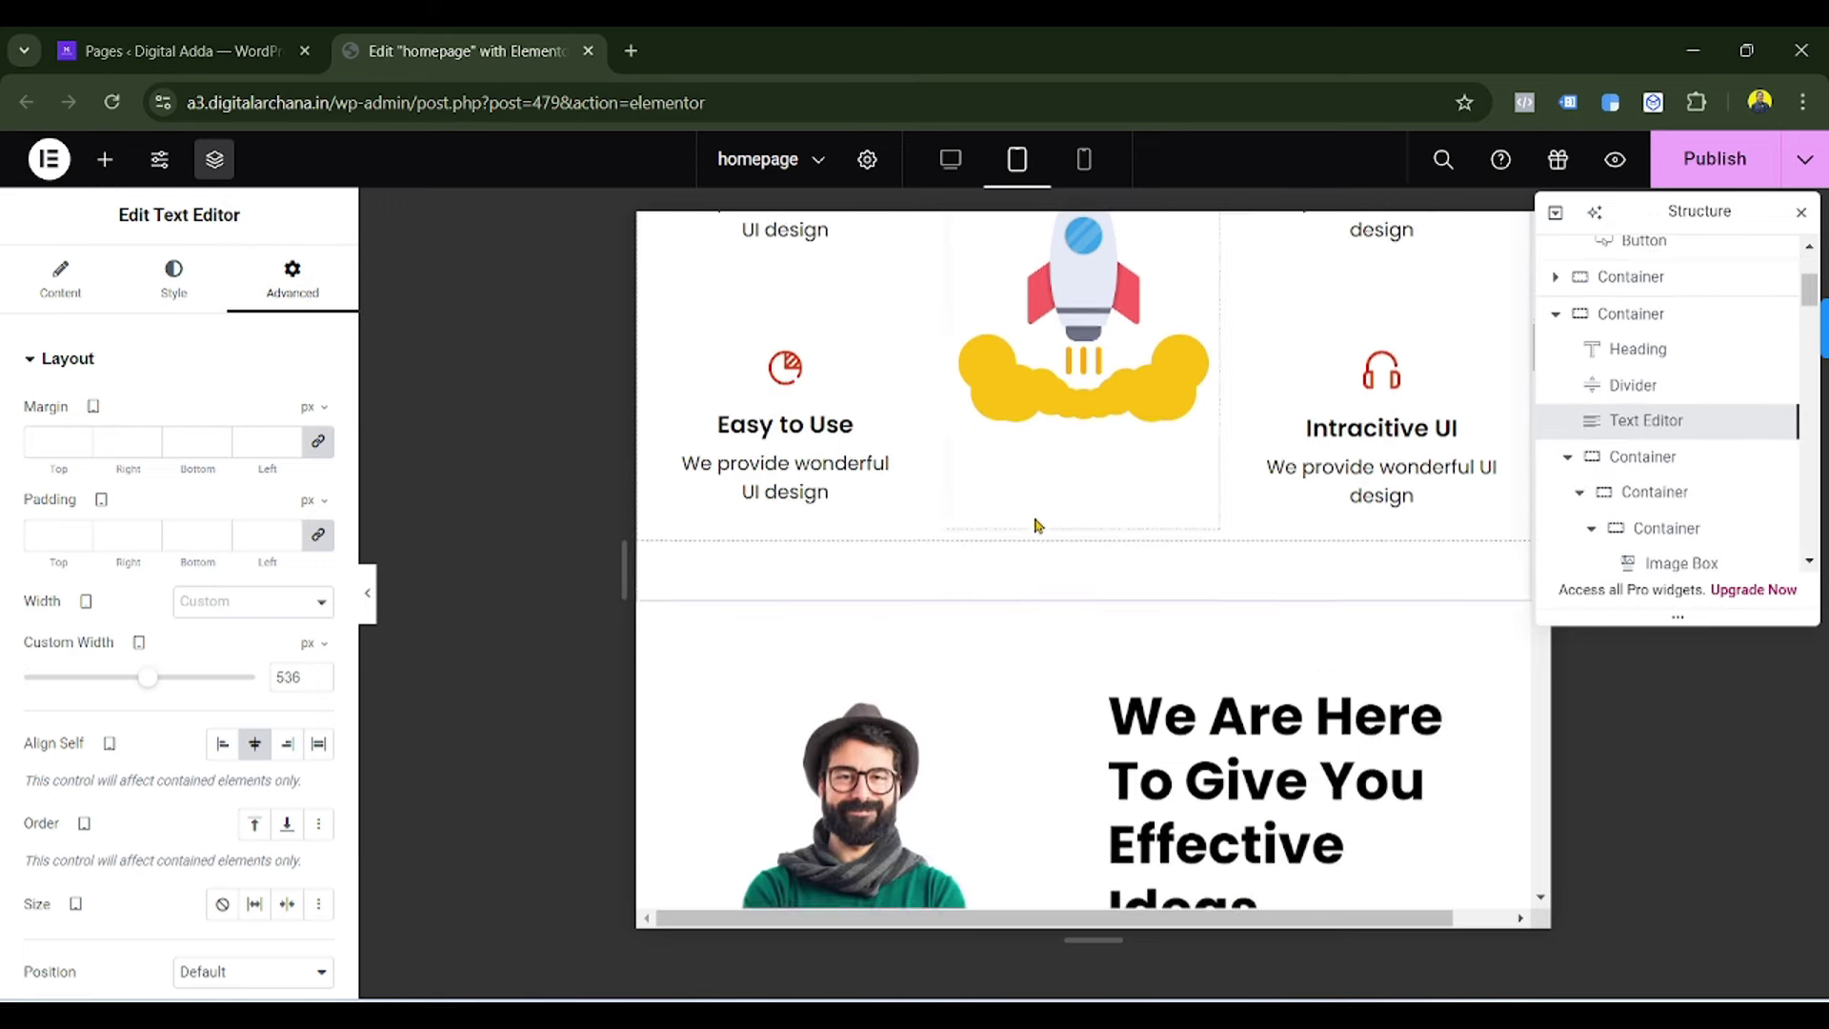
scroll(1134, 534, "up", 6)
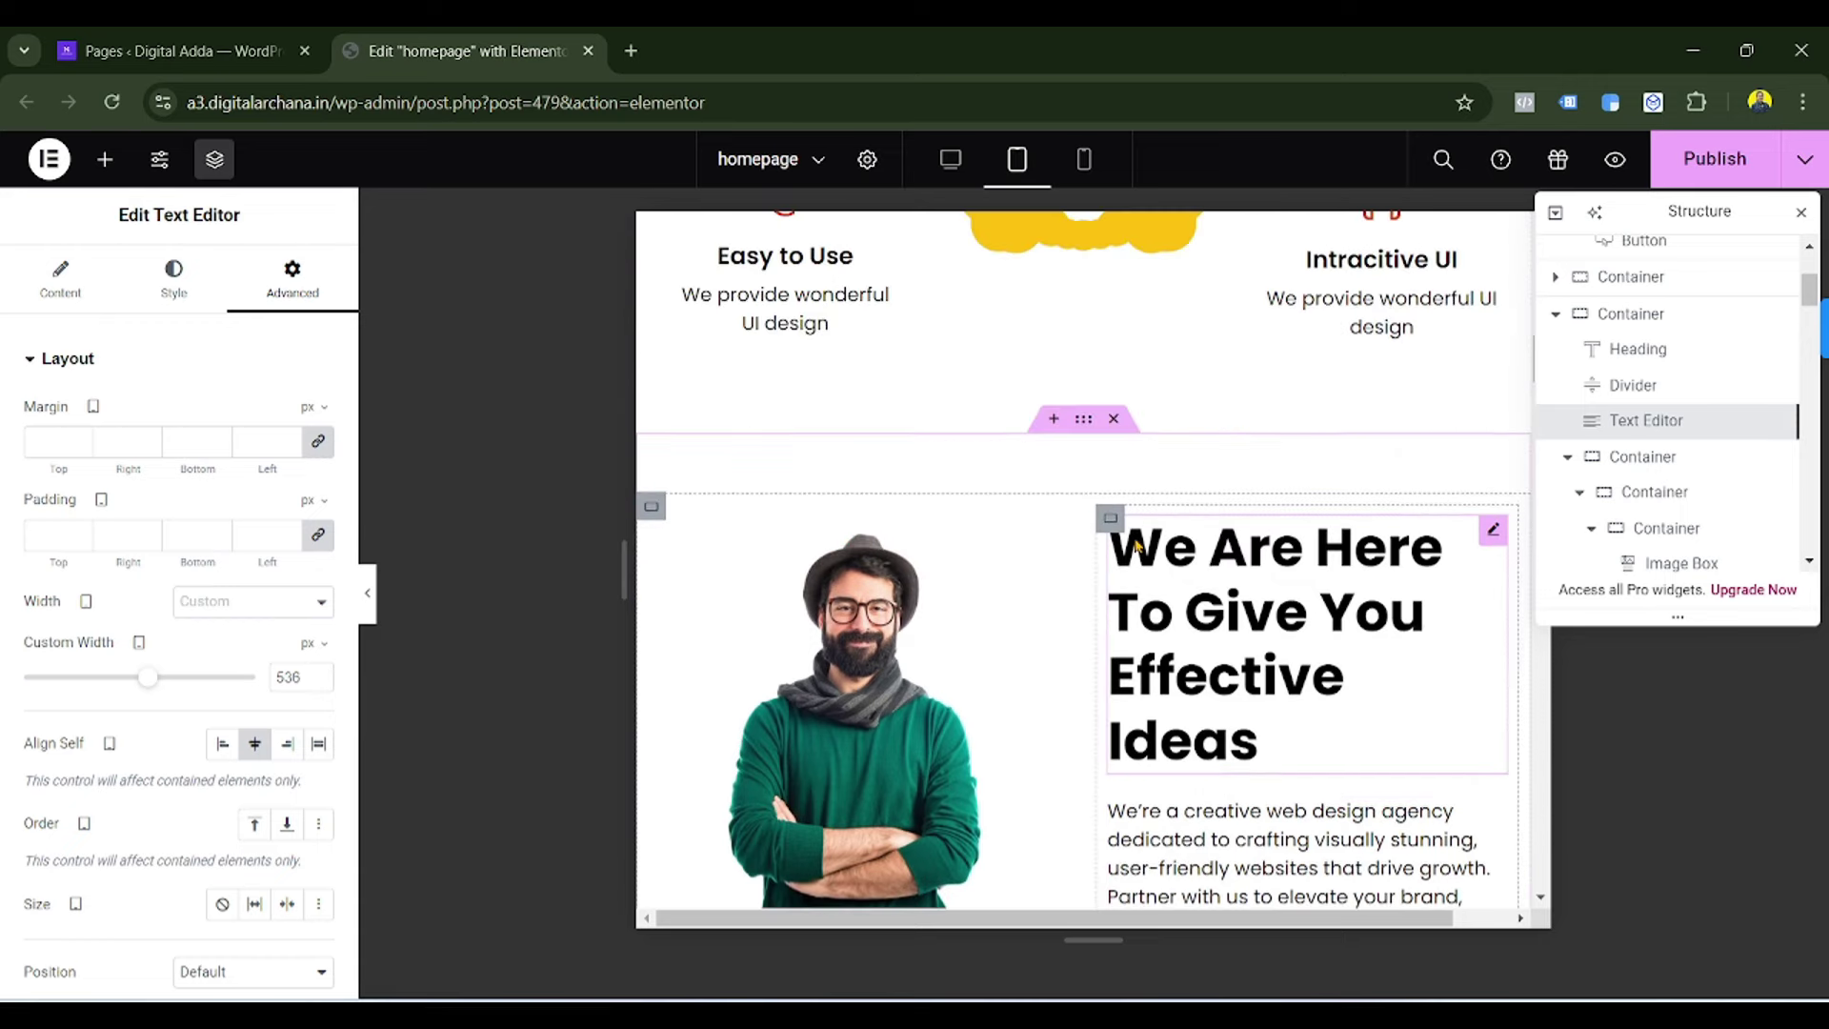
scroll(1135, 545, "down", 4)
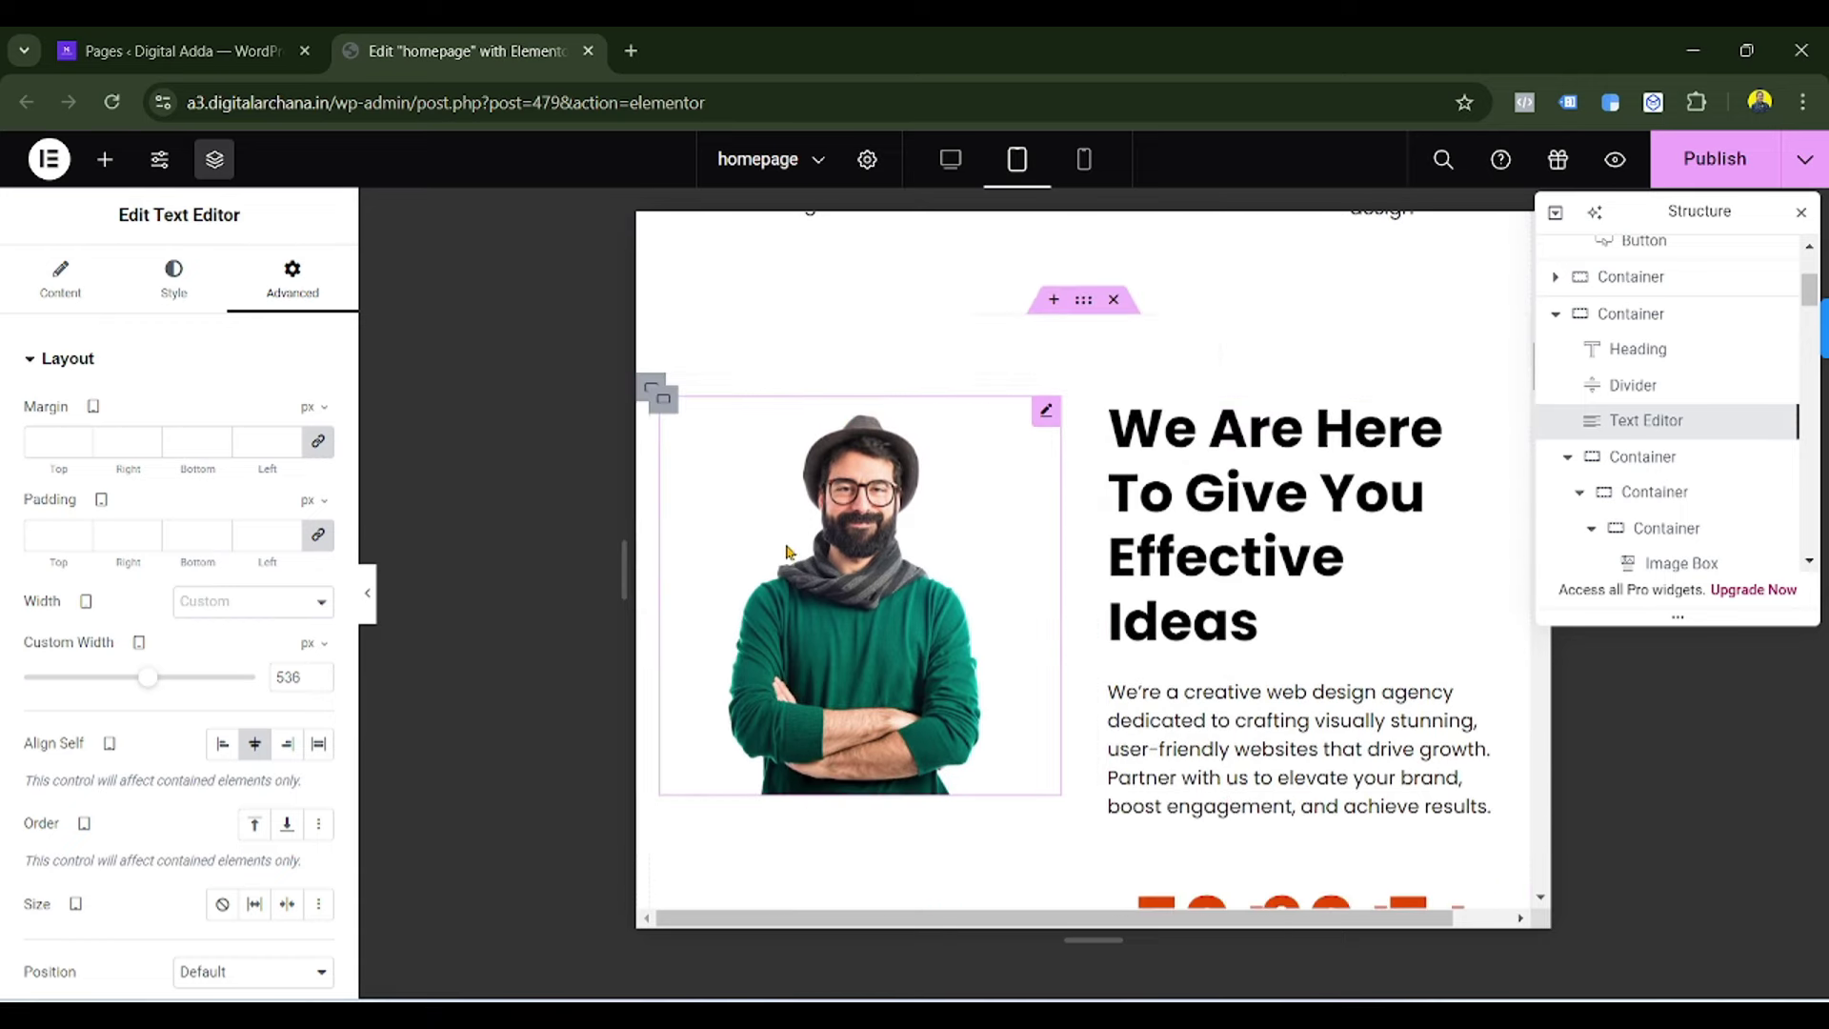
left_click(657, 400)
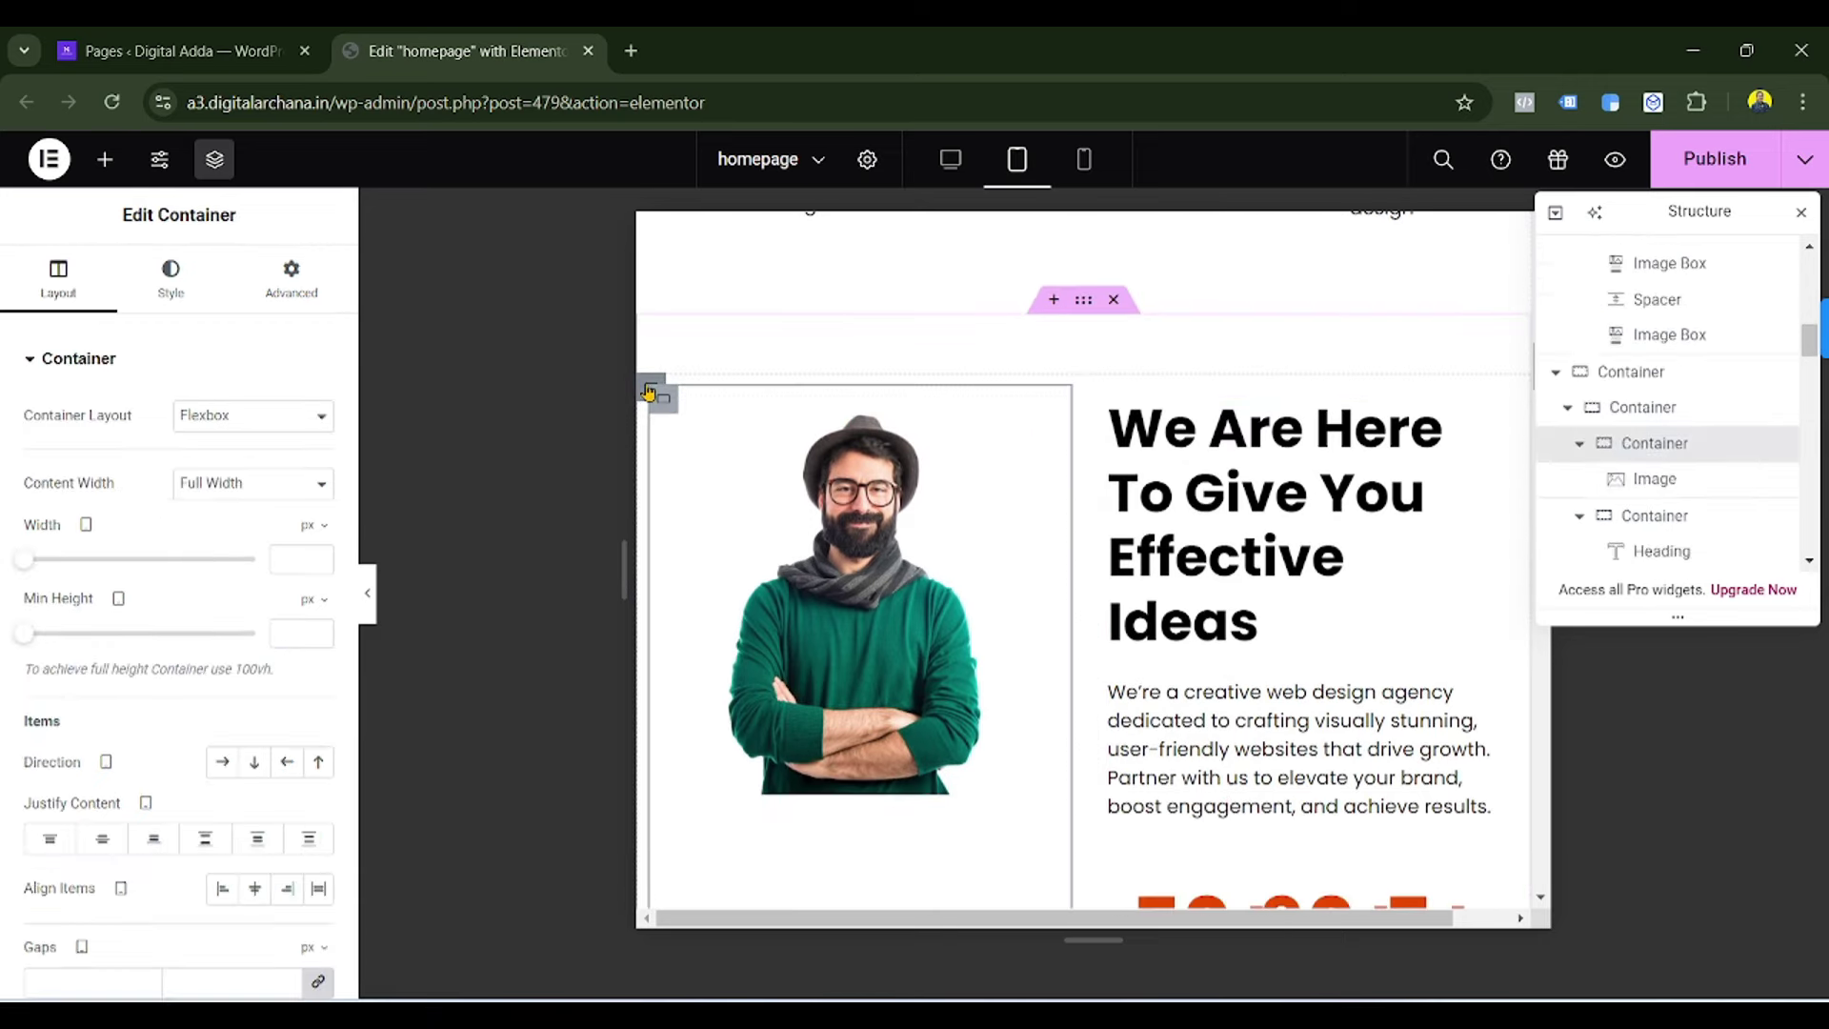
Set the Effective Ideas and consultation banner containers' direction to Column.
left_click(258, 763)
scroll(988, 645, "down", 10)
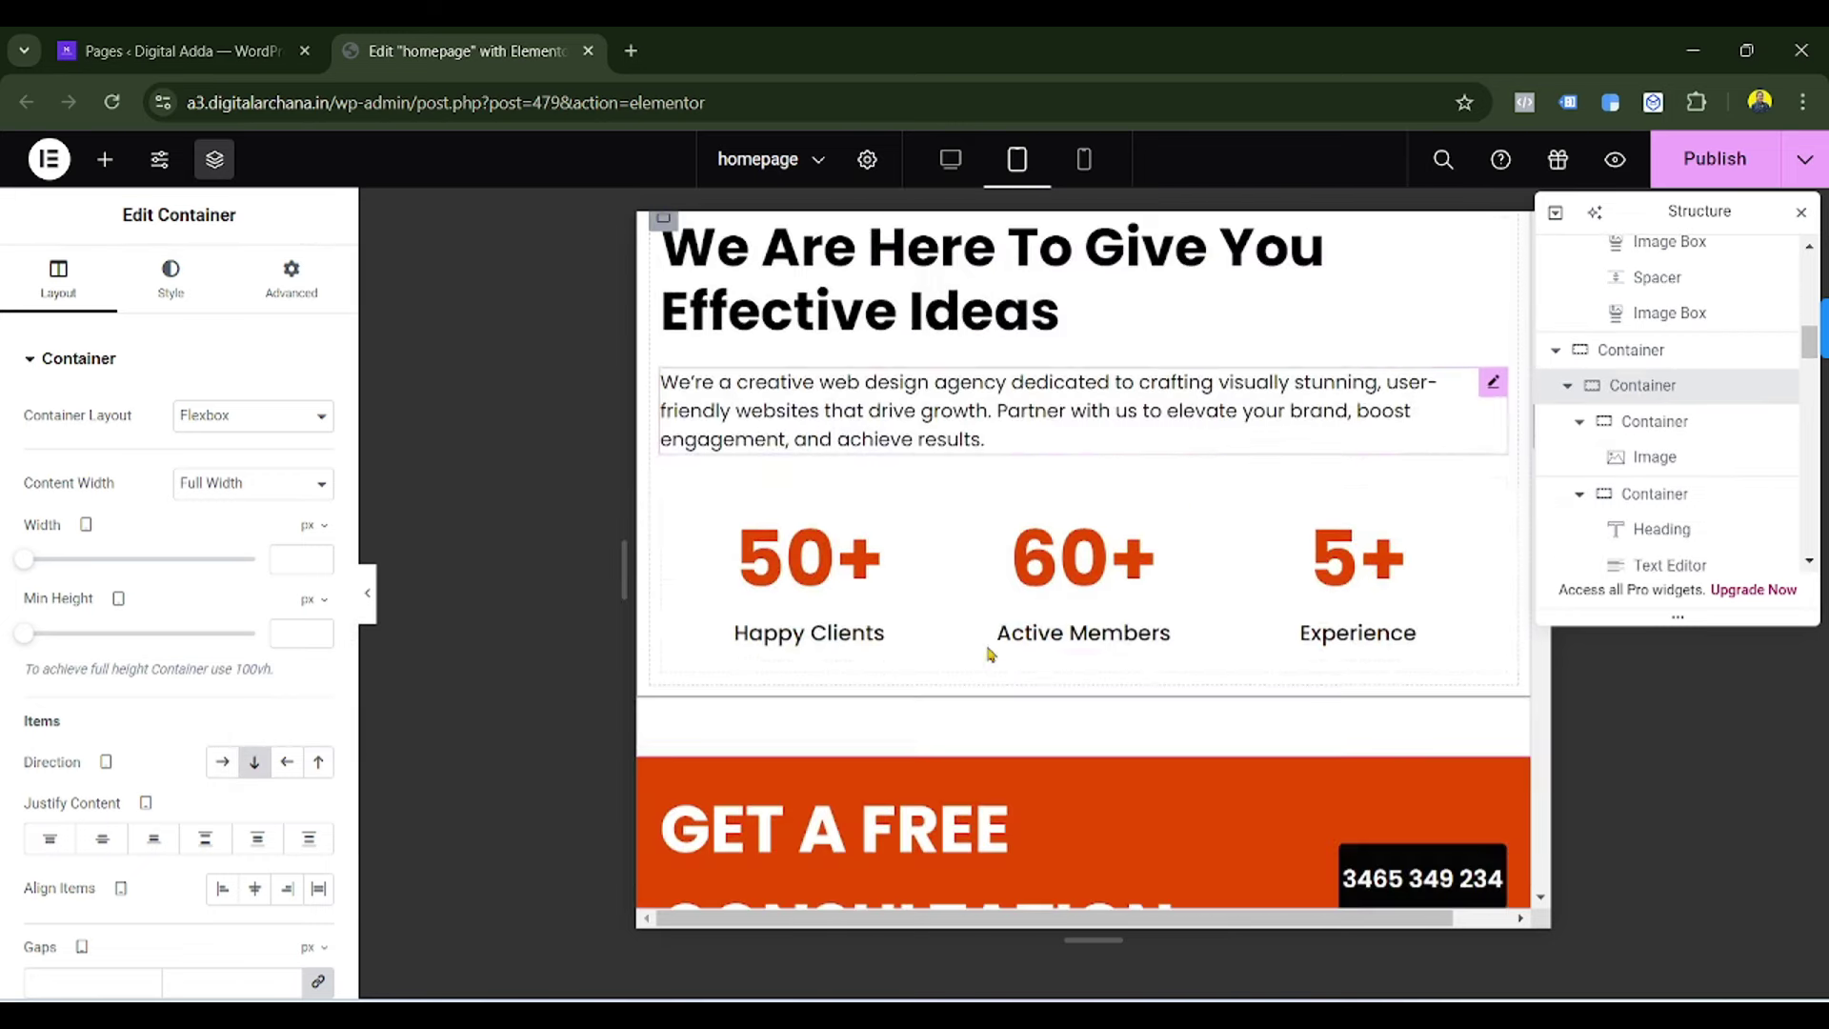
scroll(1043, 608, "down", 2)
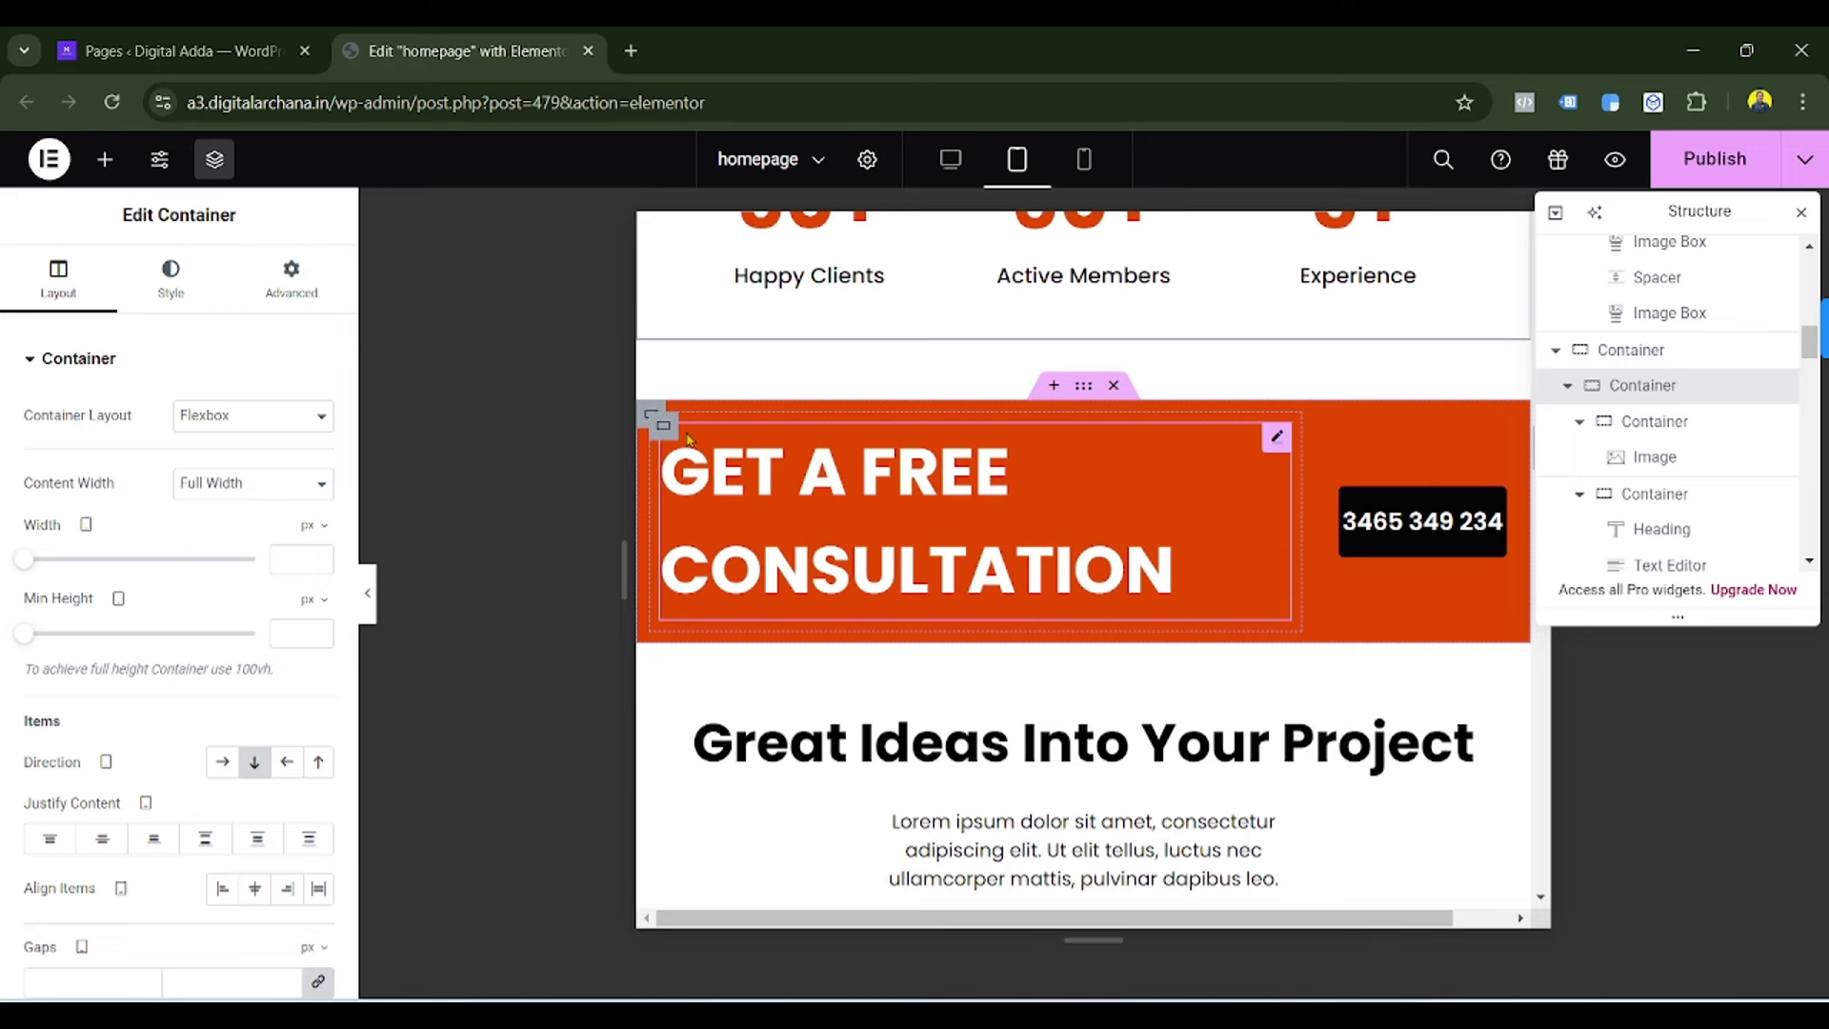
left_click(649, 417)
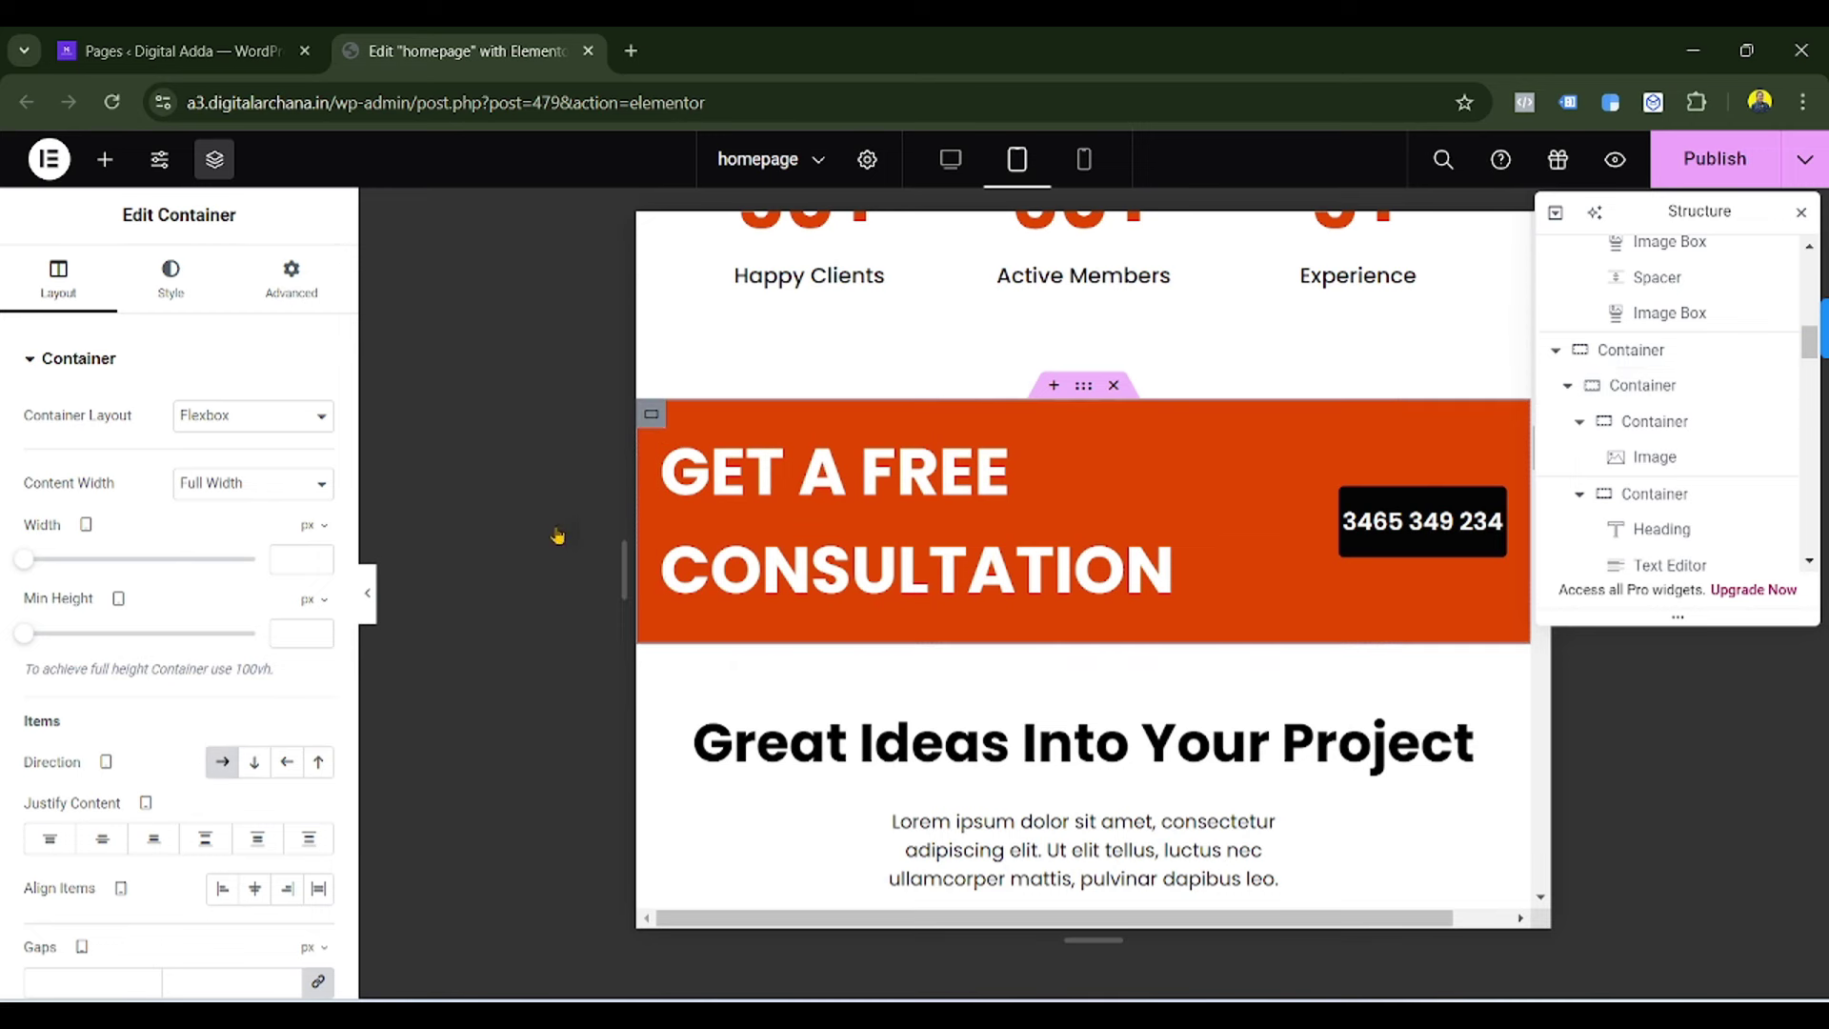
left_click(254, 764)
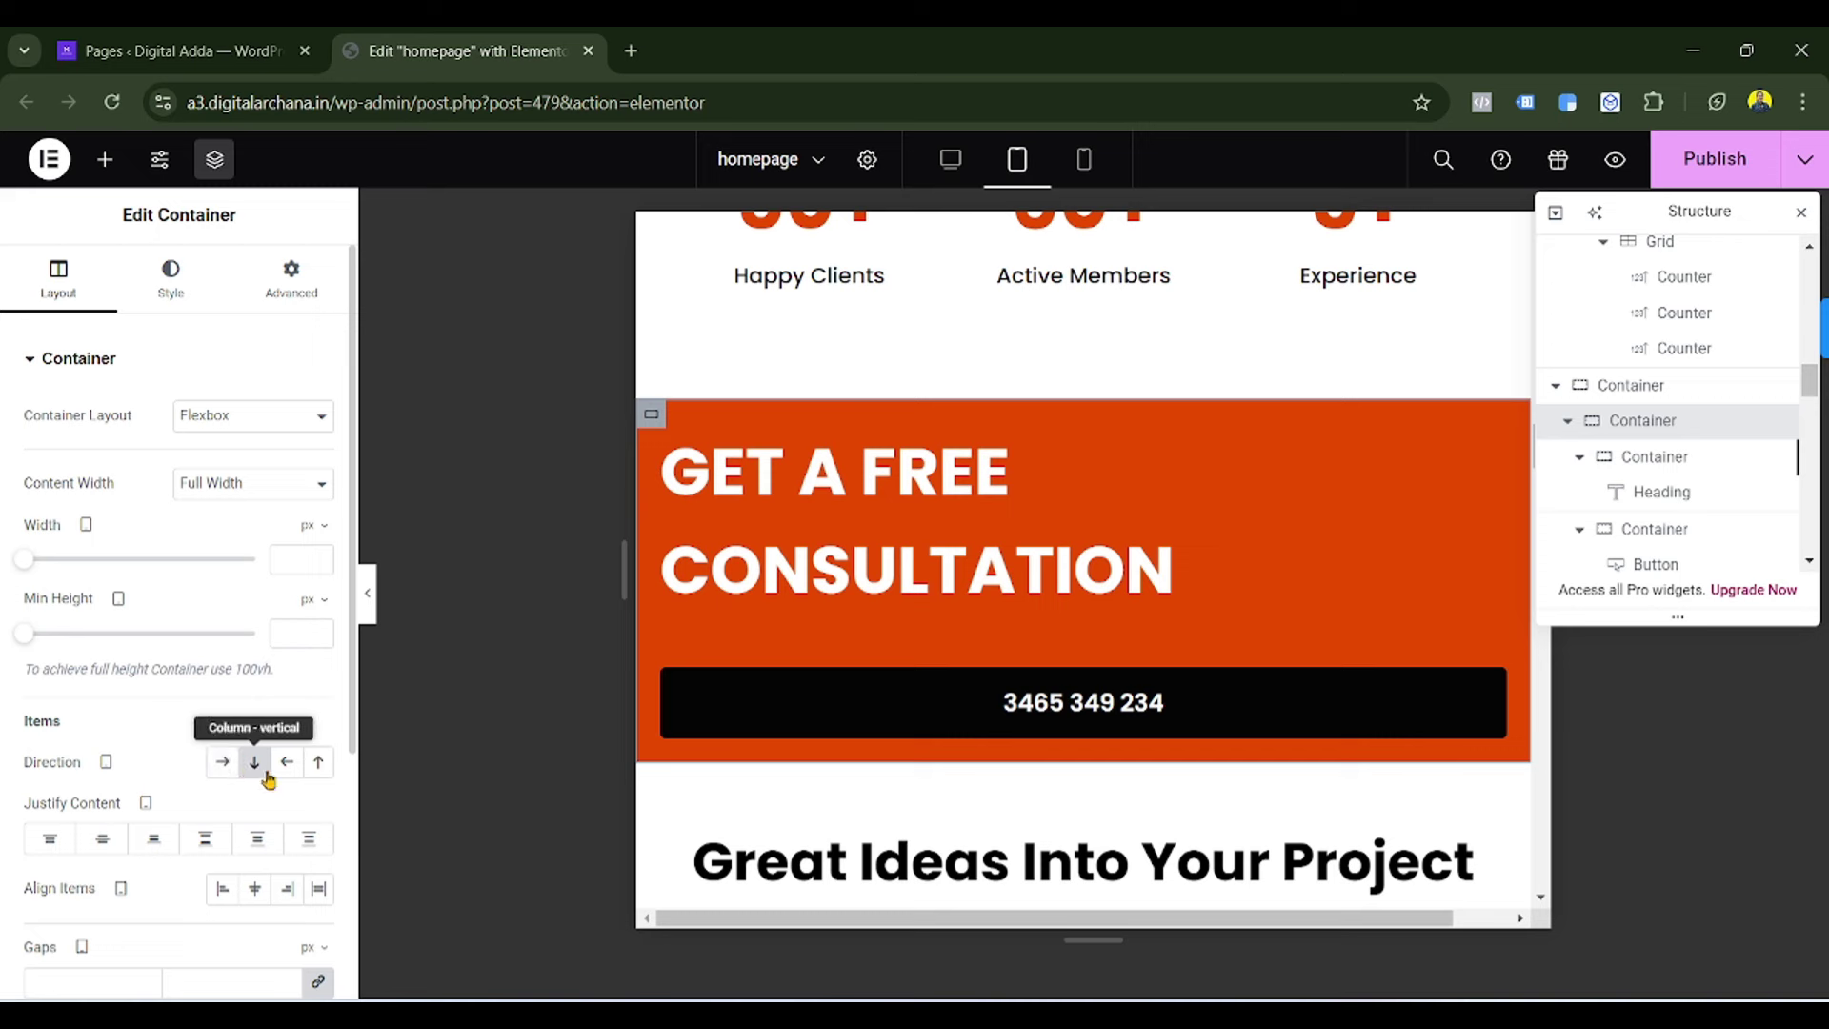
Center the GET A FREE CONSULTATION heading and make its container 100% wide.
left_click(1149, 516)
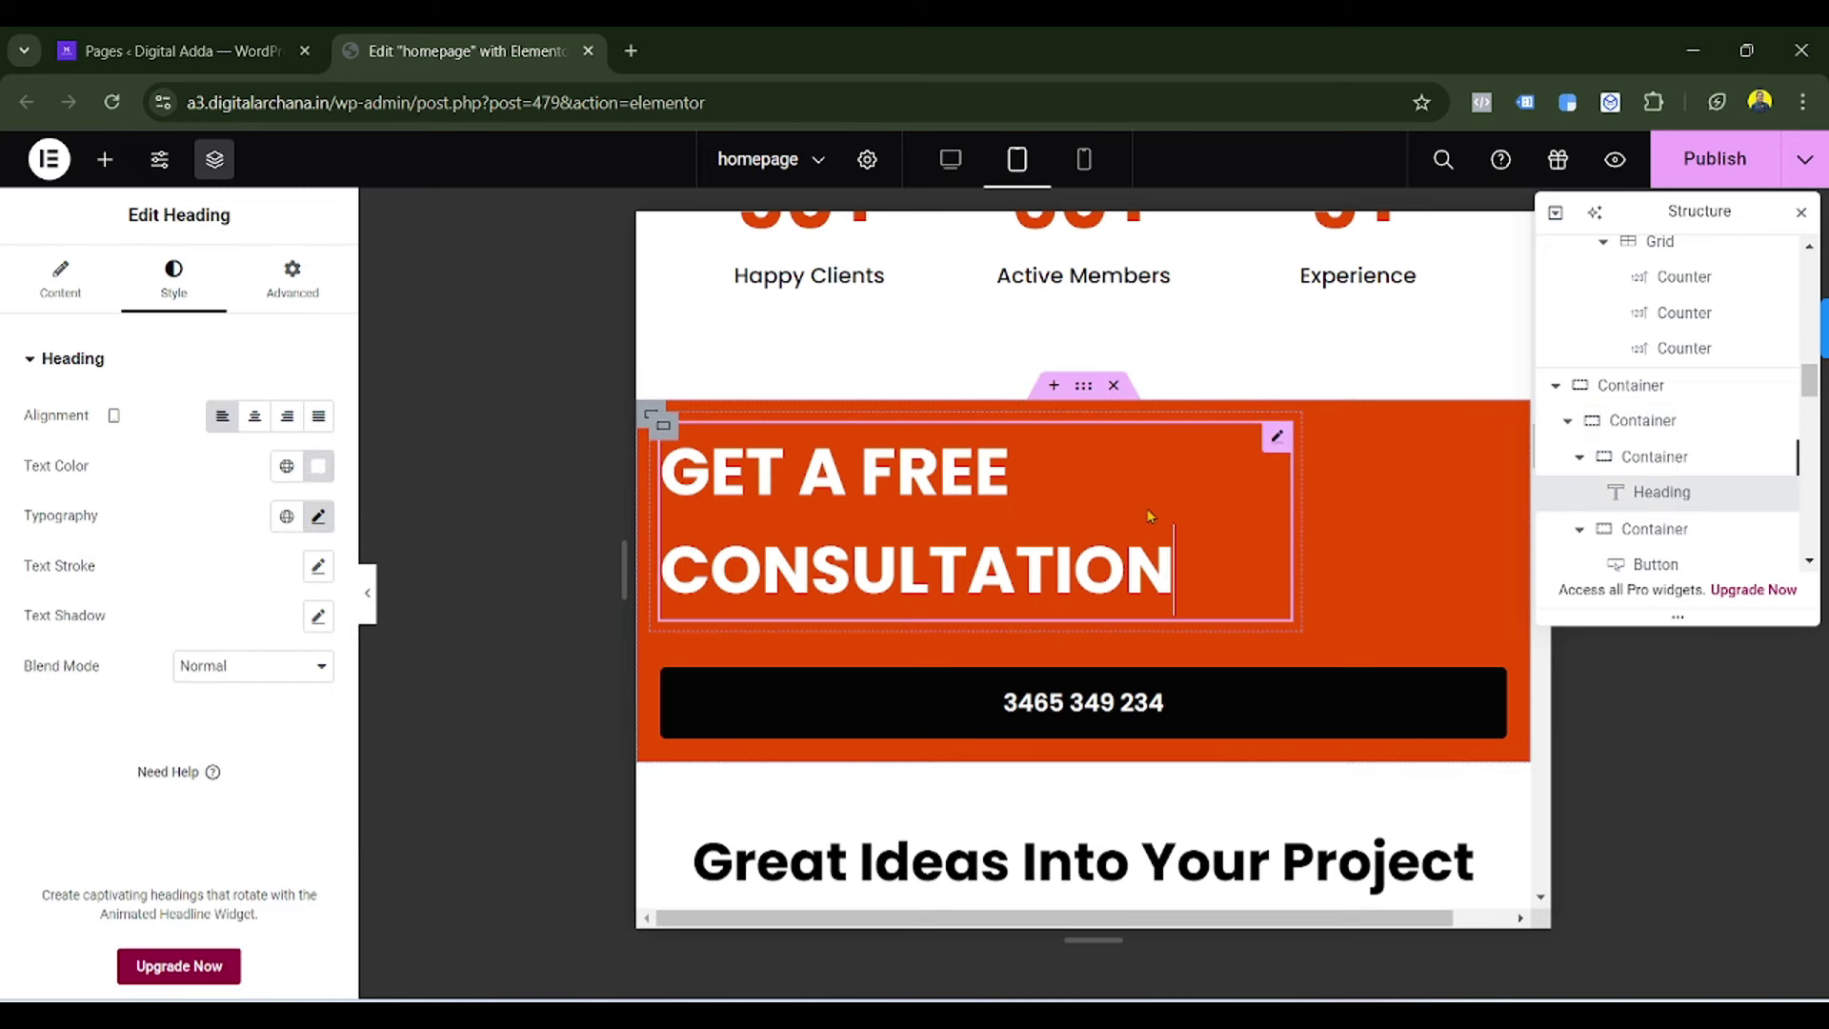
left_click(257, 420)
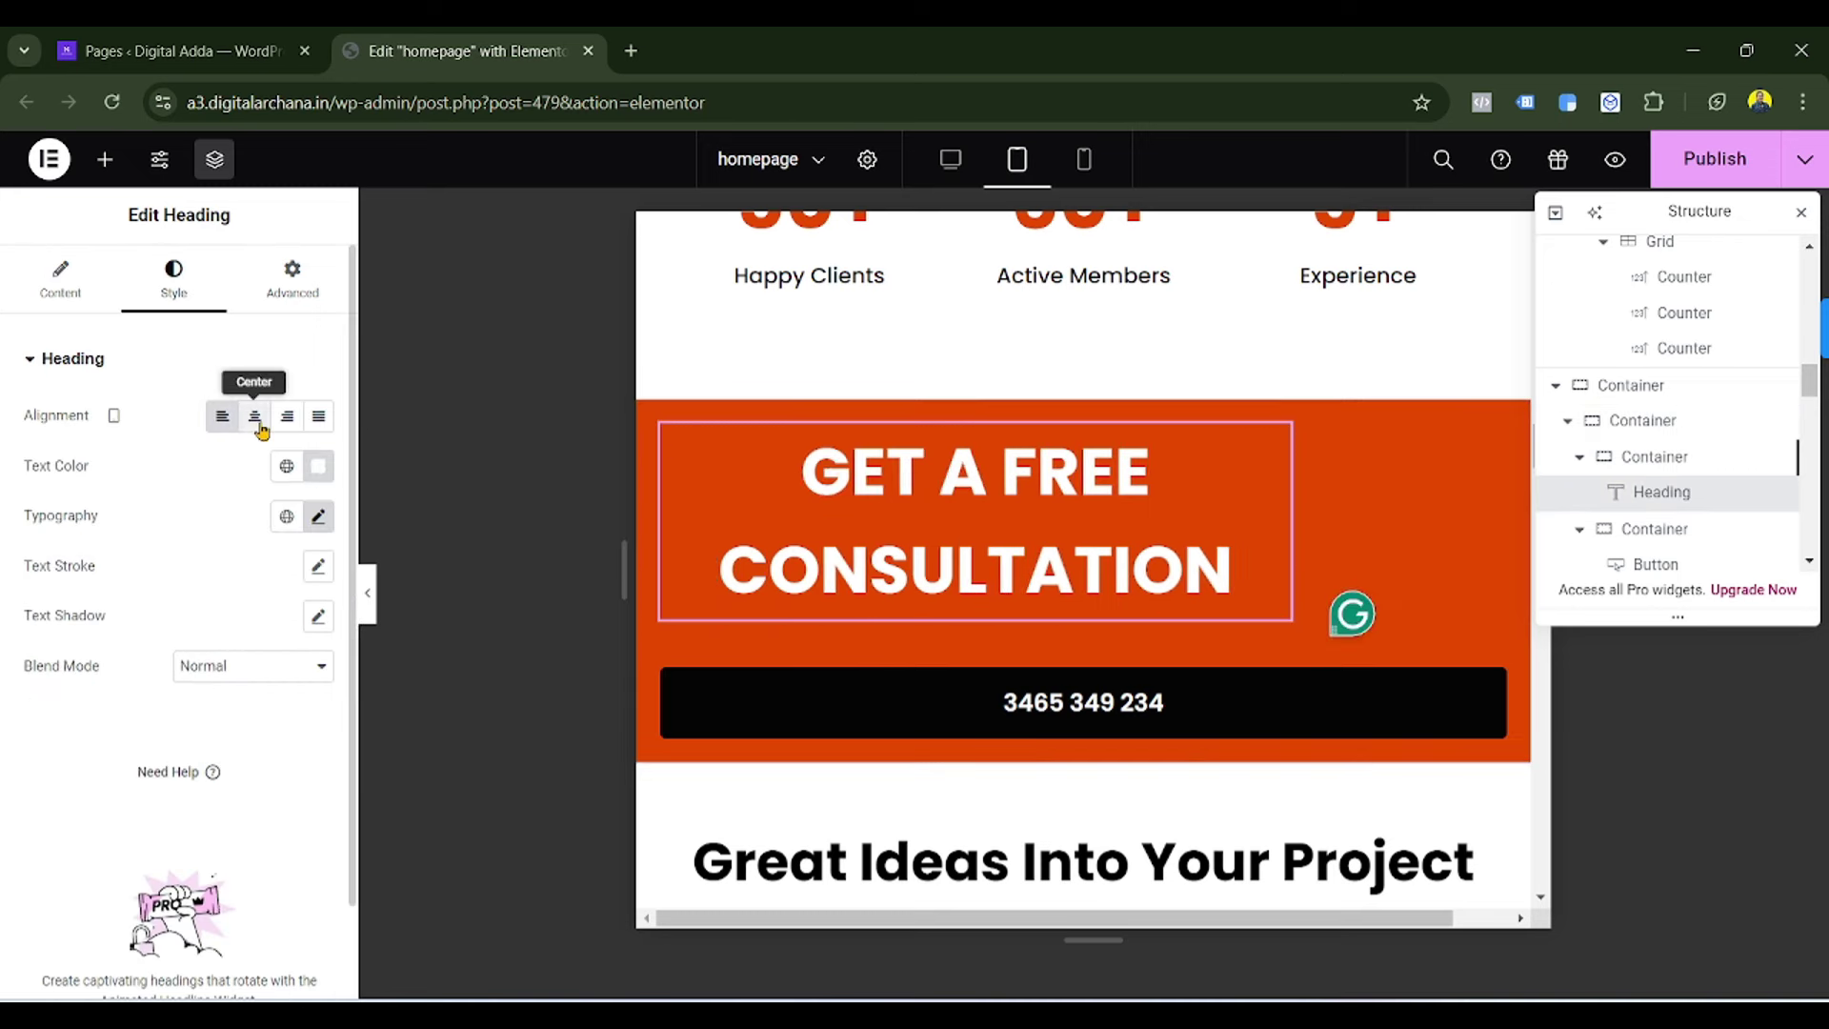
left_click(662, 434)
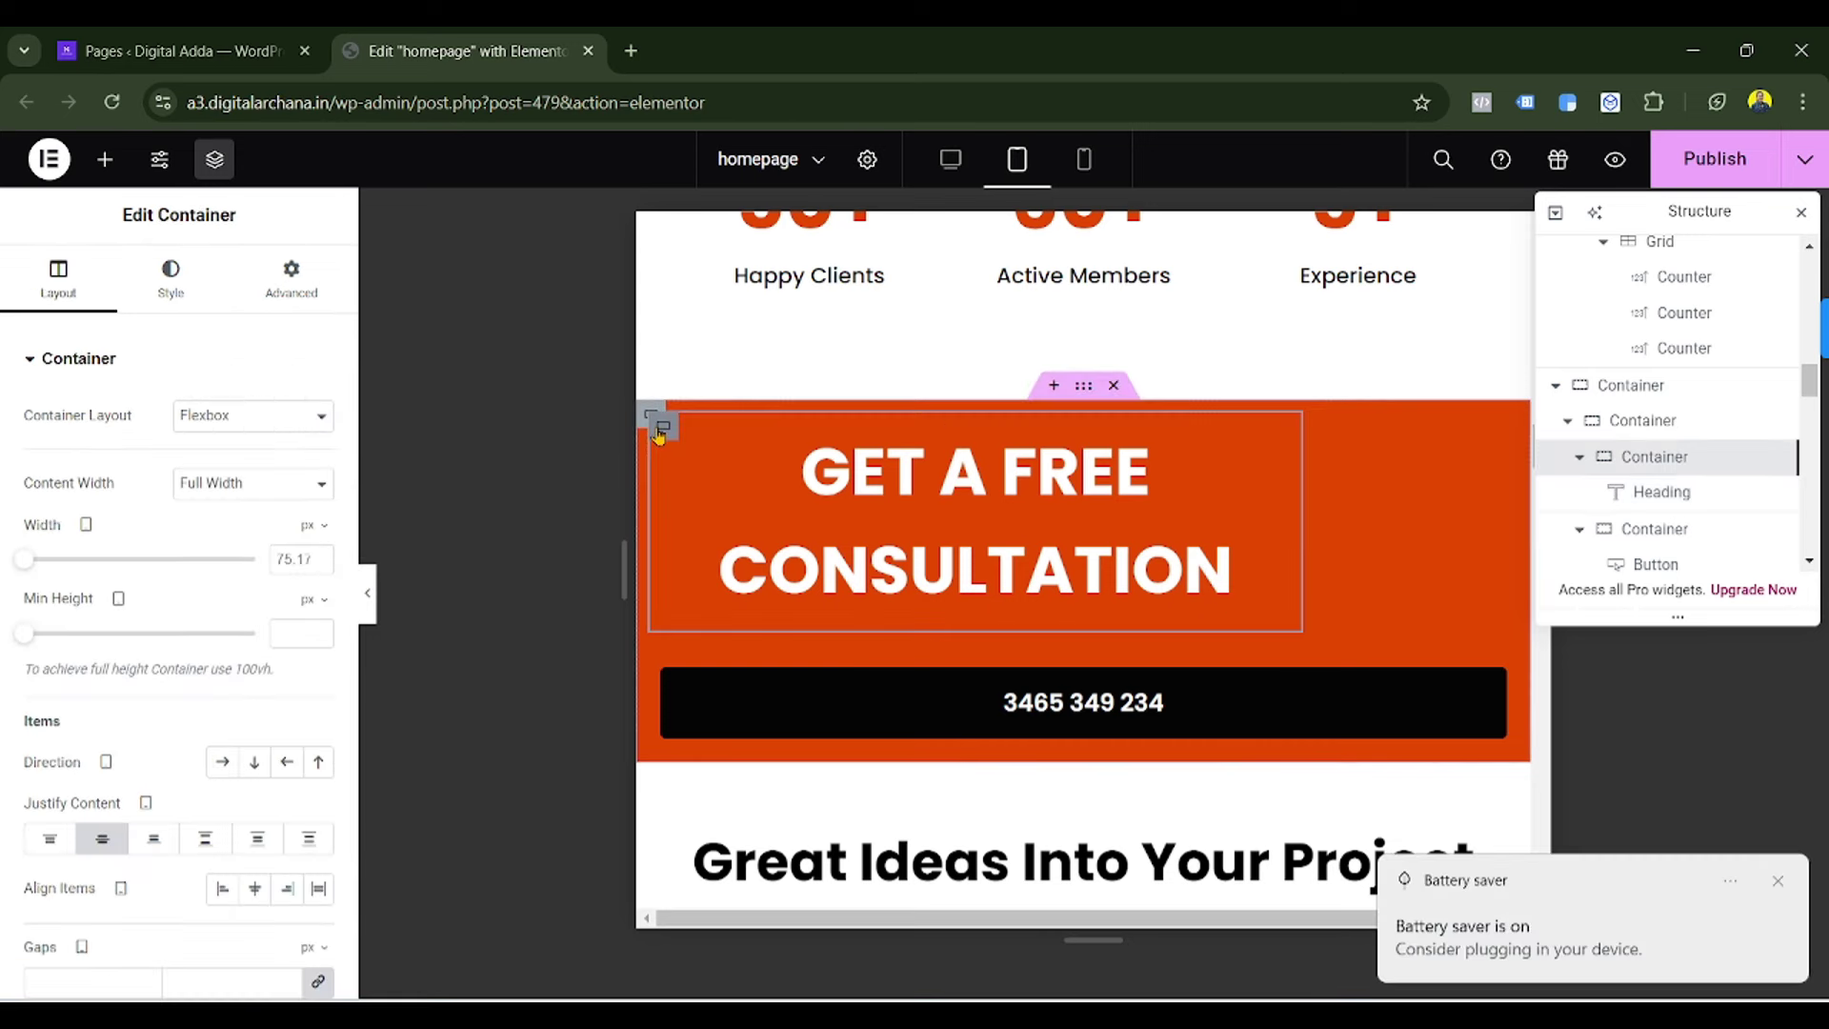
left_click(299, 558)
type("15")
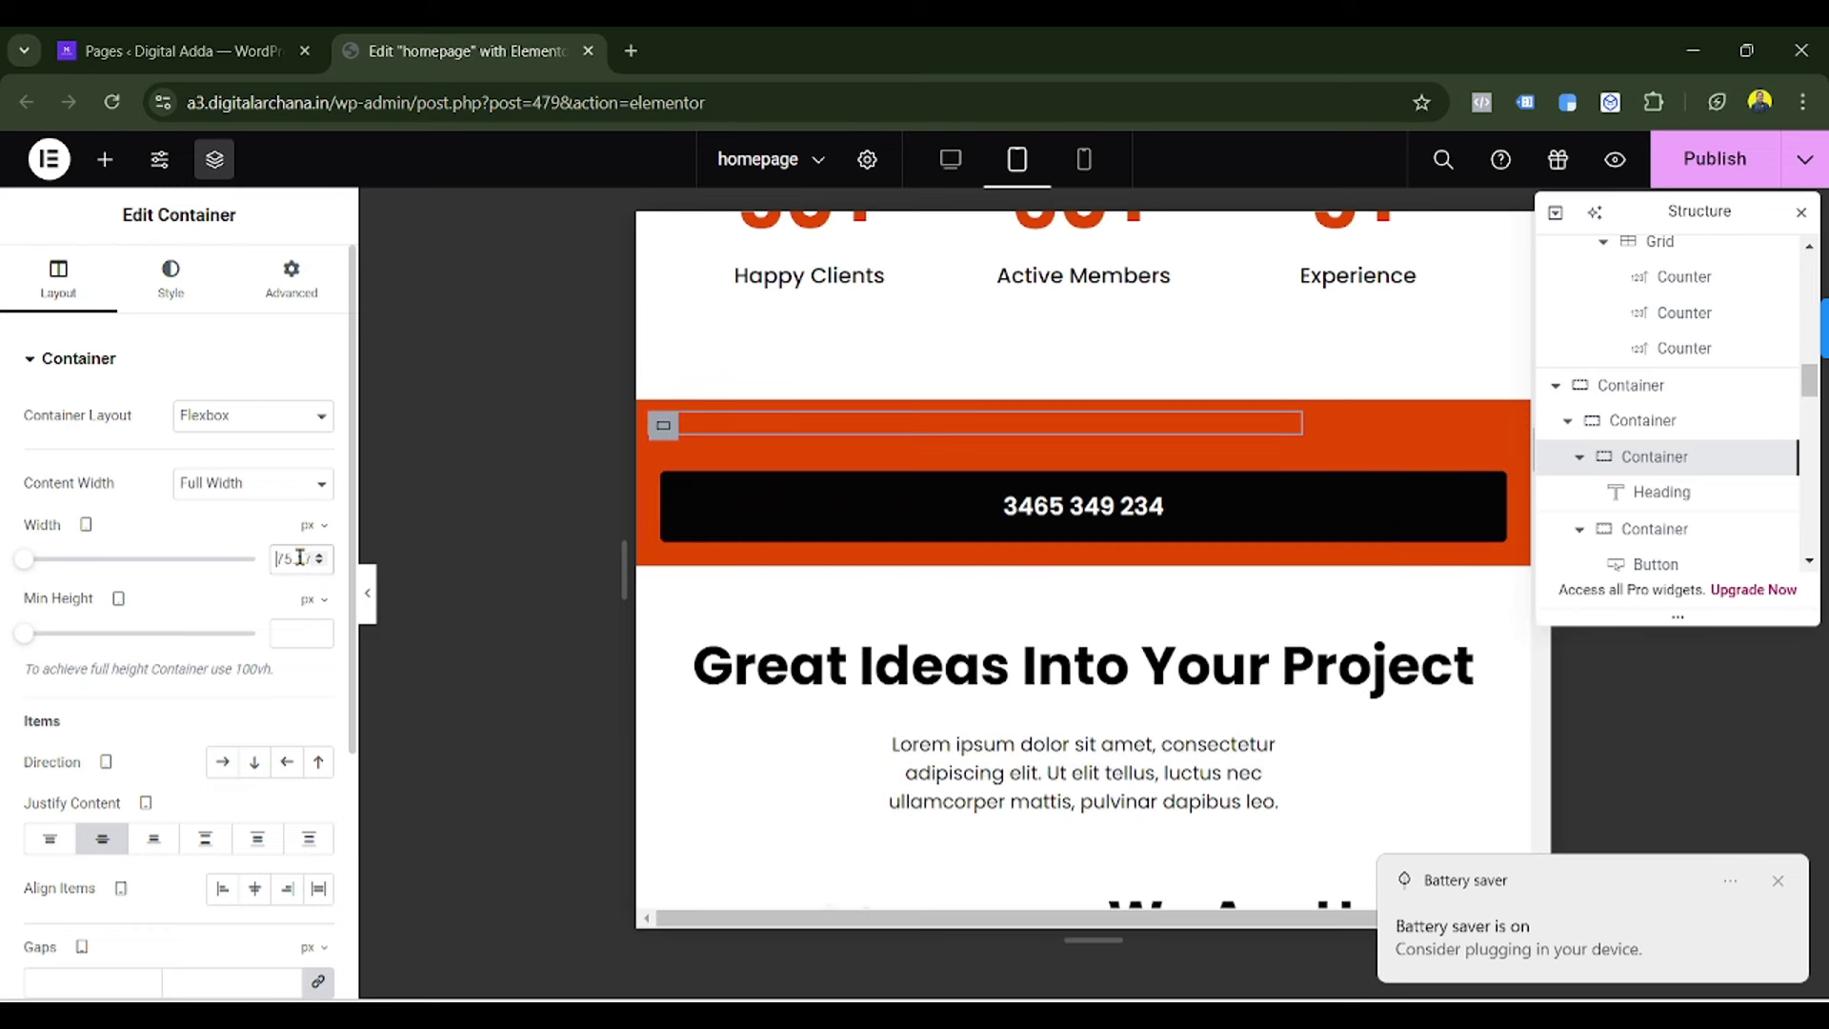
key("BackSpace")
type("00")
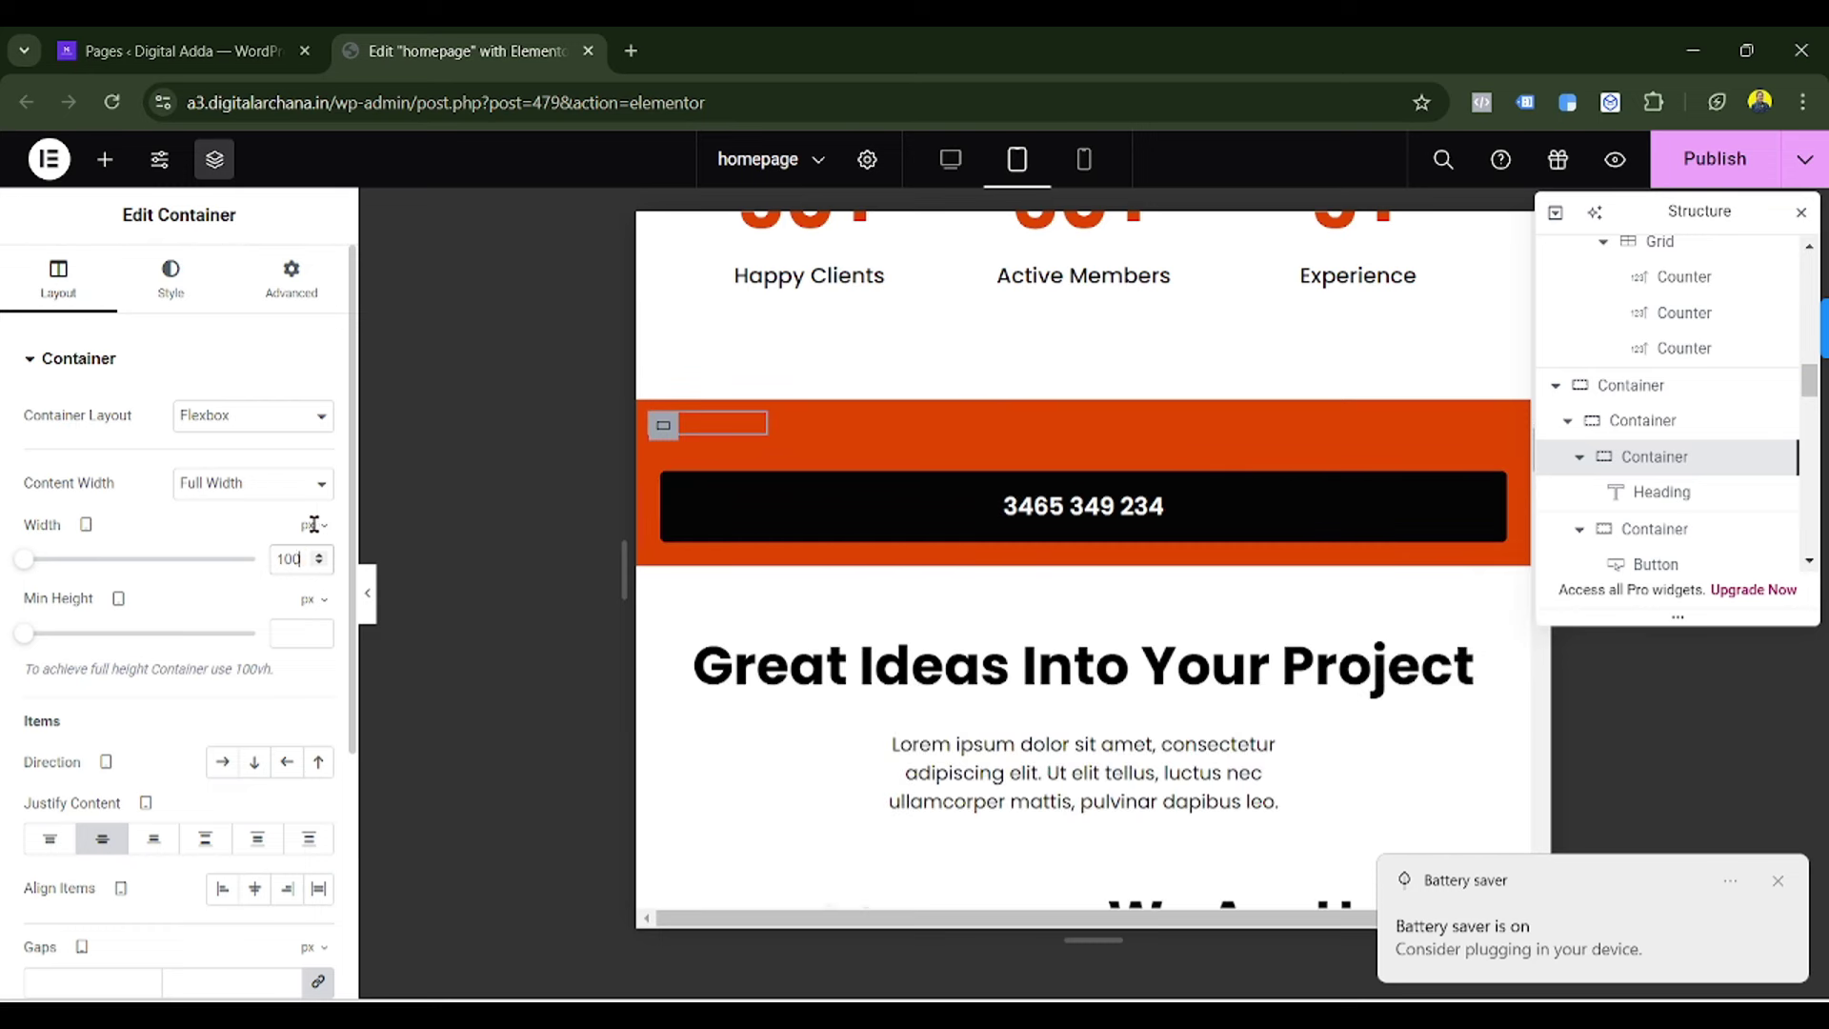
left_click(313, 525)
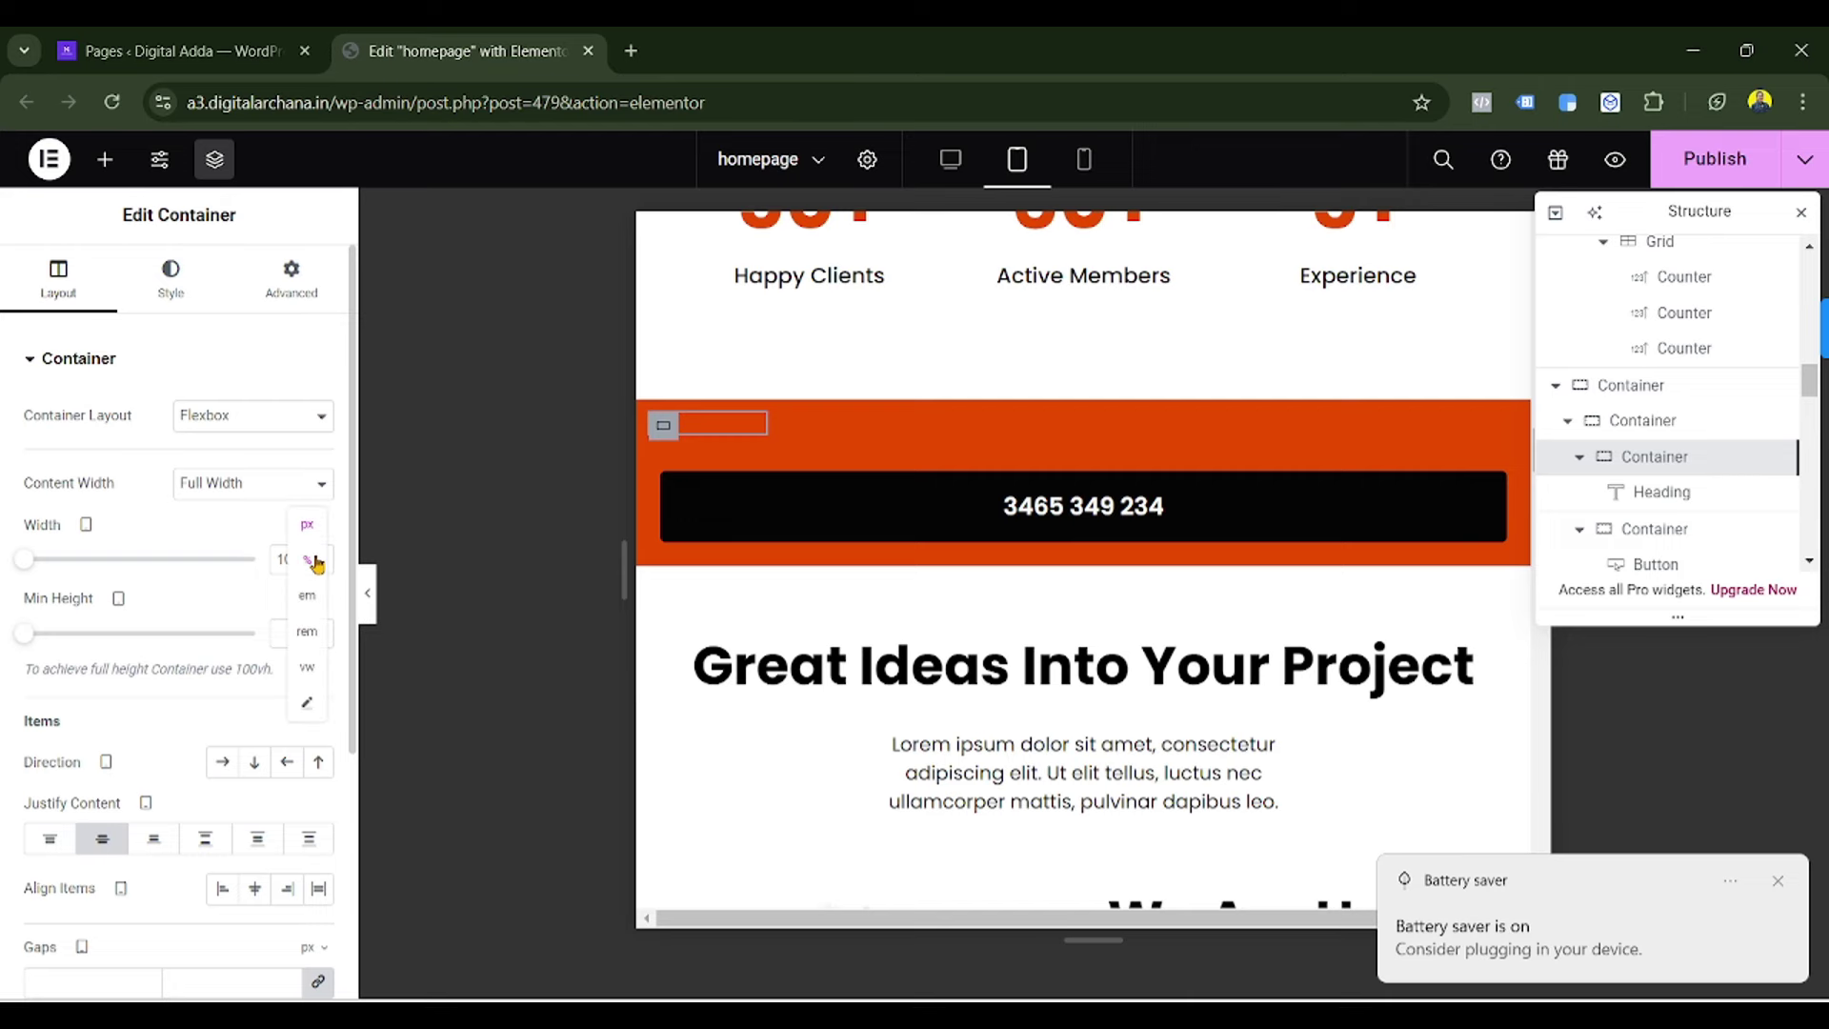
left_click(314, 560)
Set the paragraph under Great Ideas Into Your Project to a 557 px custom width.
scroll(1099, 565, "down", 6)
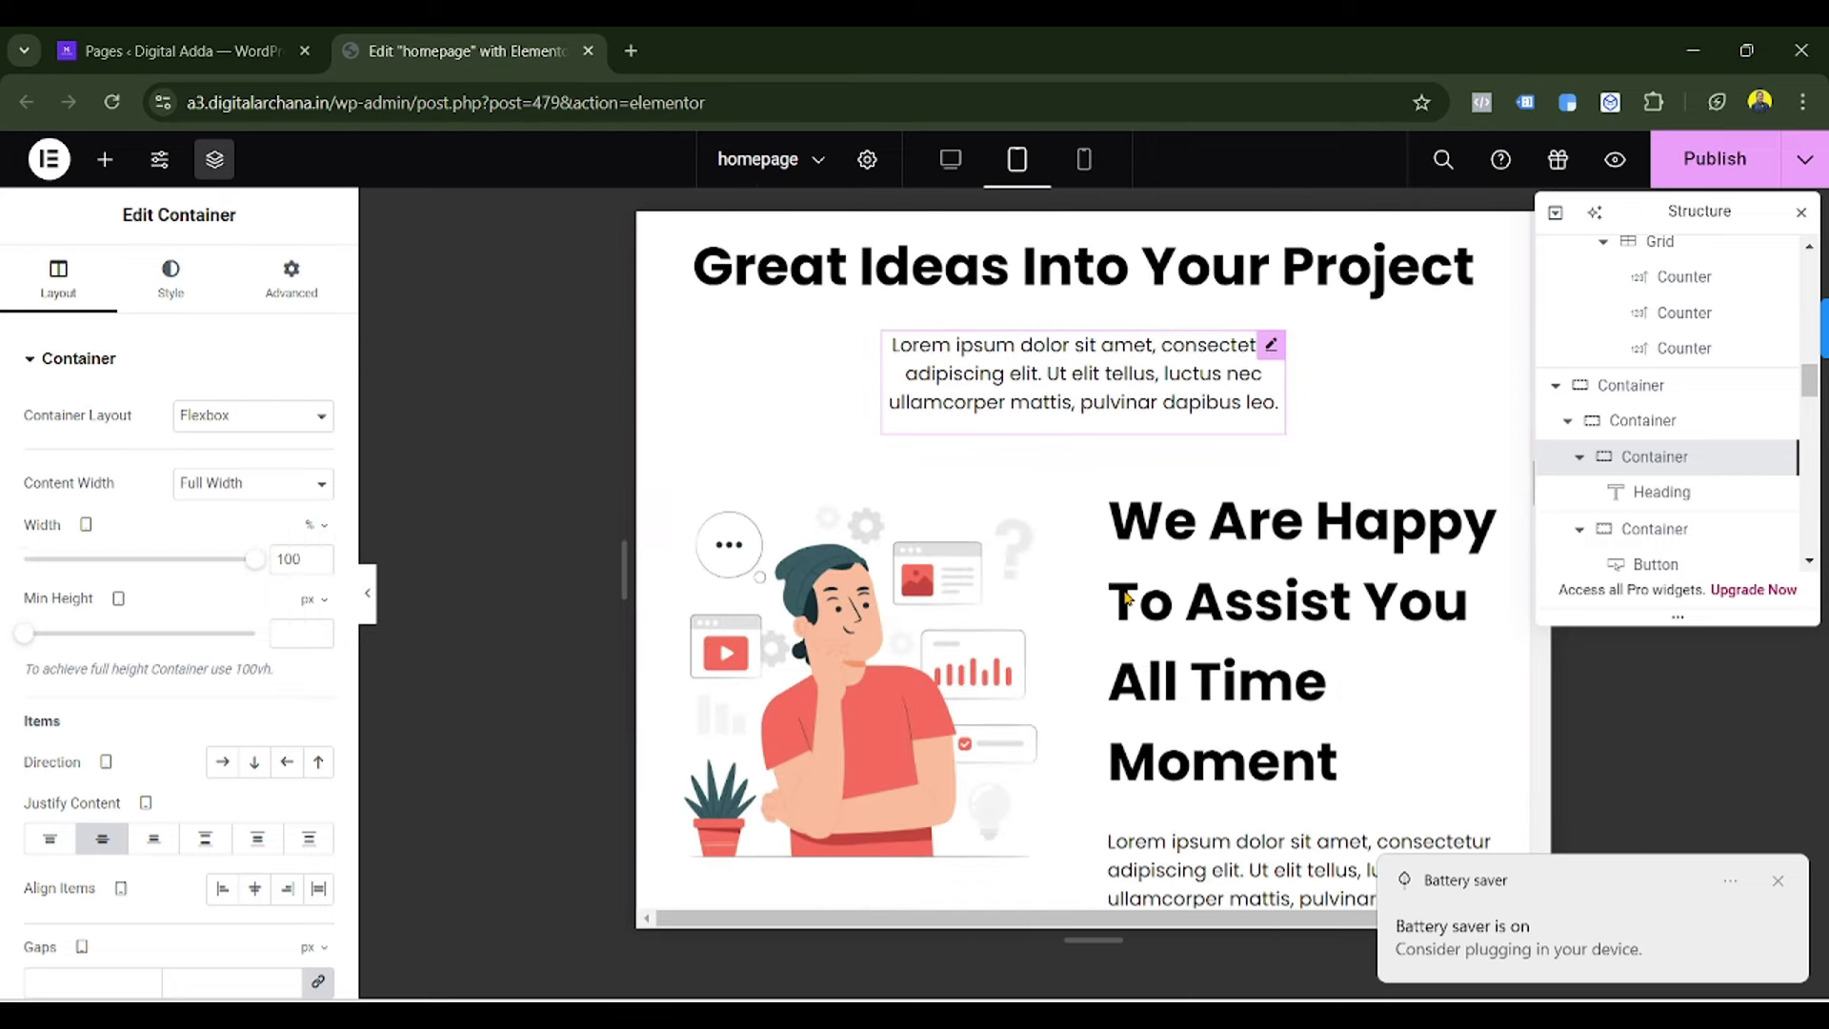
scroll(1099, 565, "up", 1)
scroll(1098, 565, "down", 1)
left_click(1271, 347)
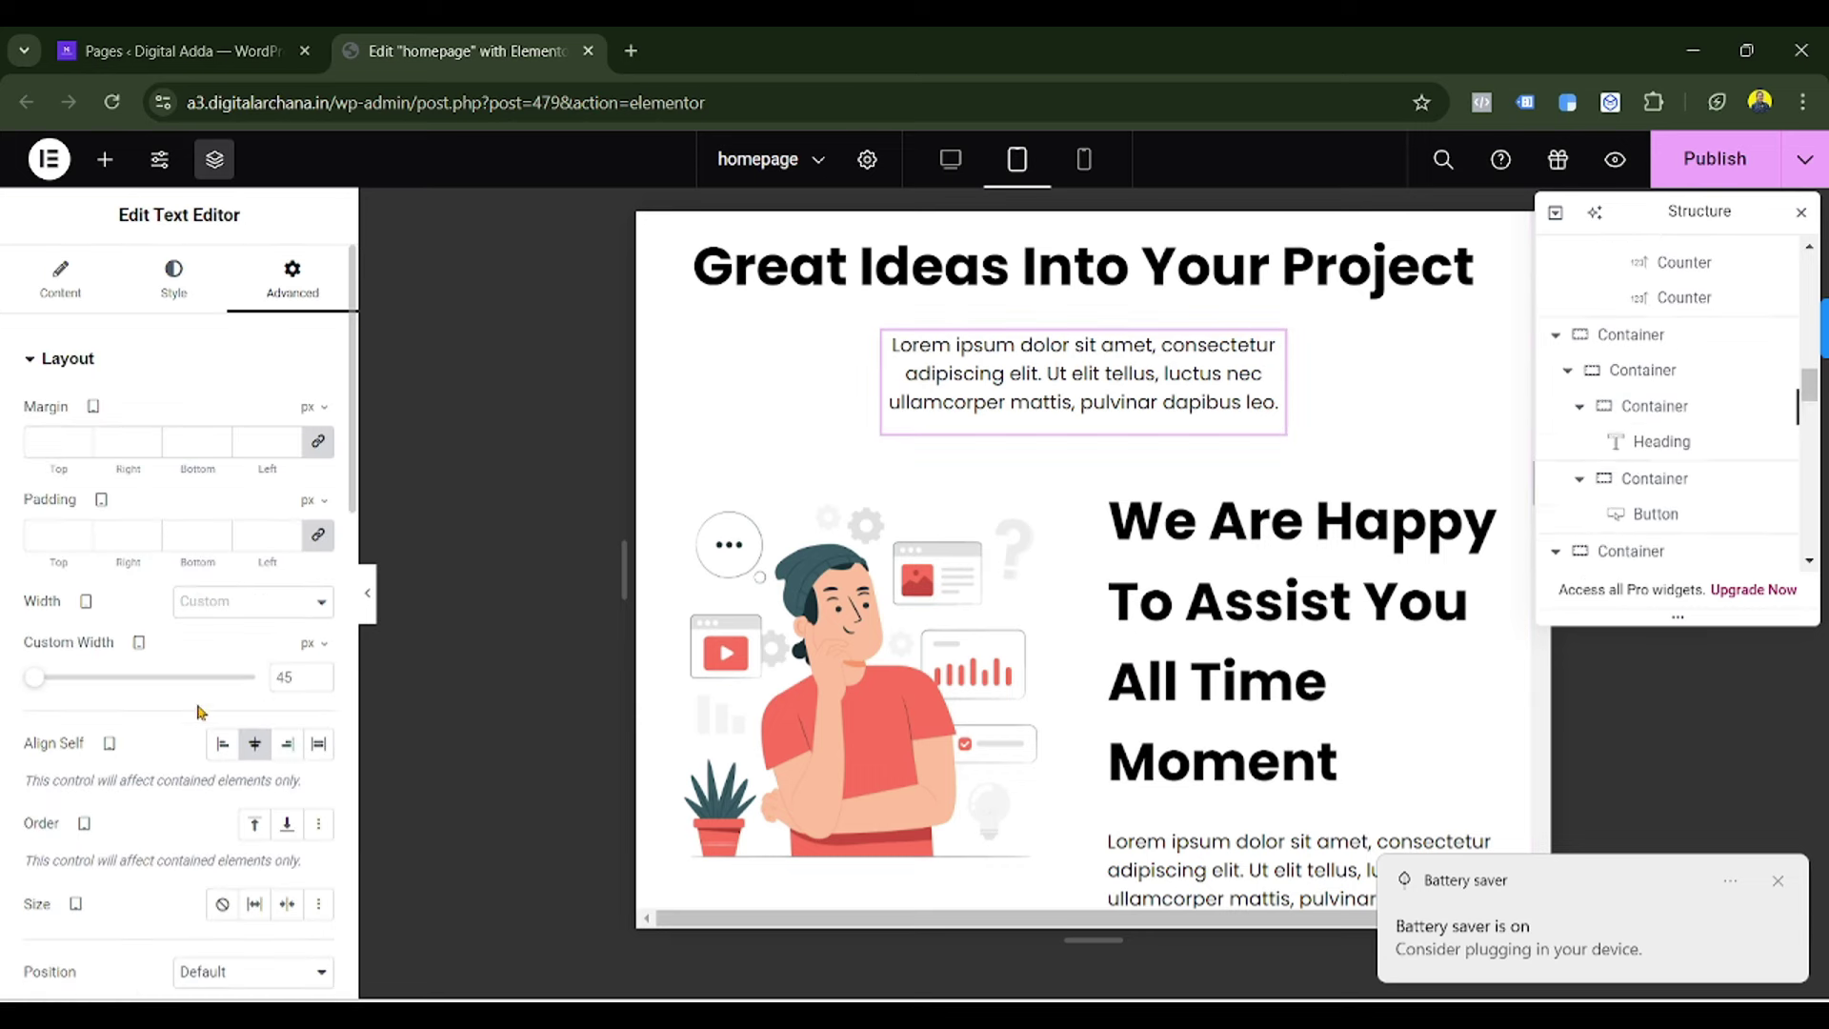
left_click(172, 677)
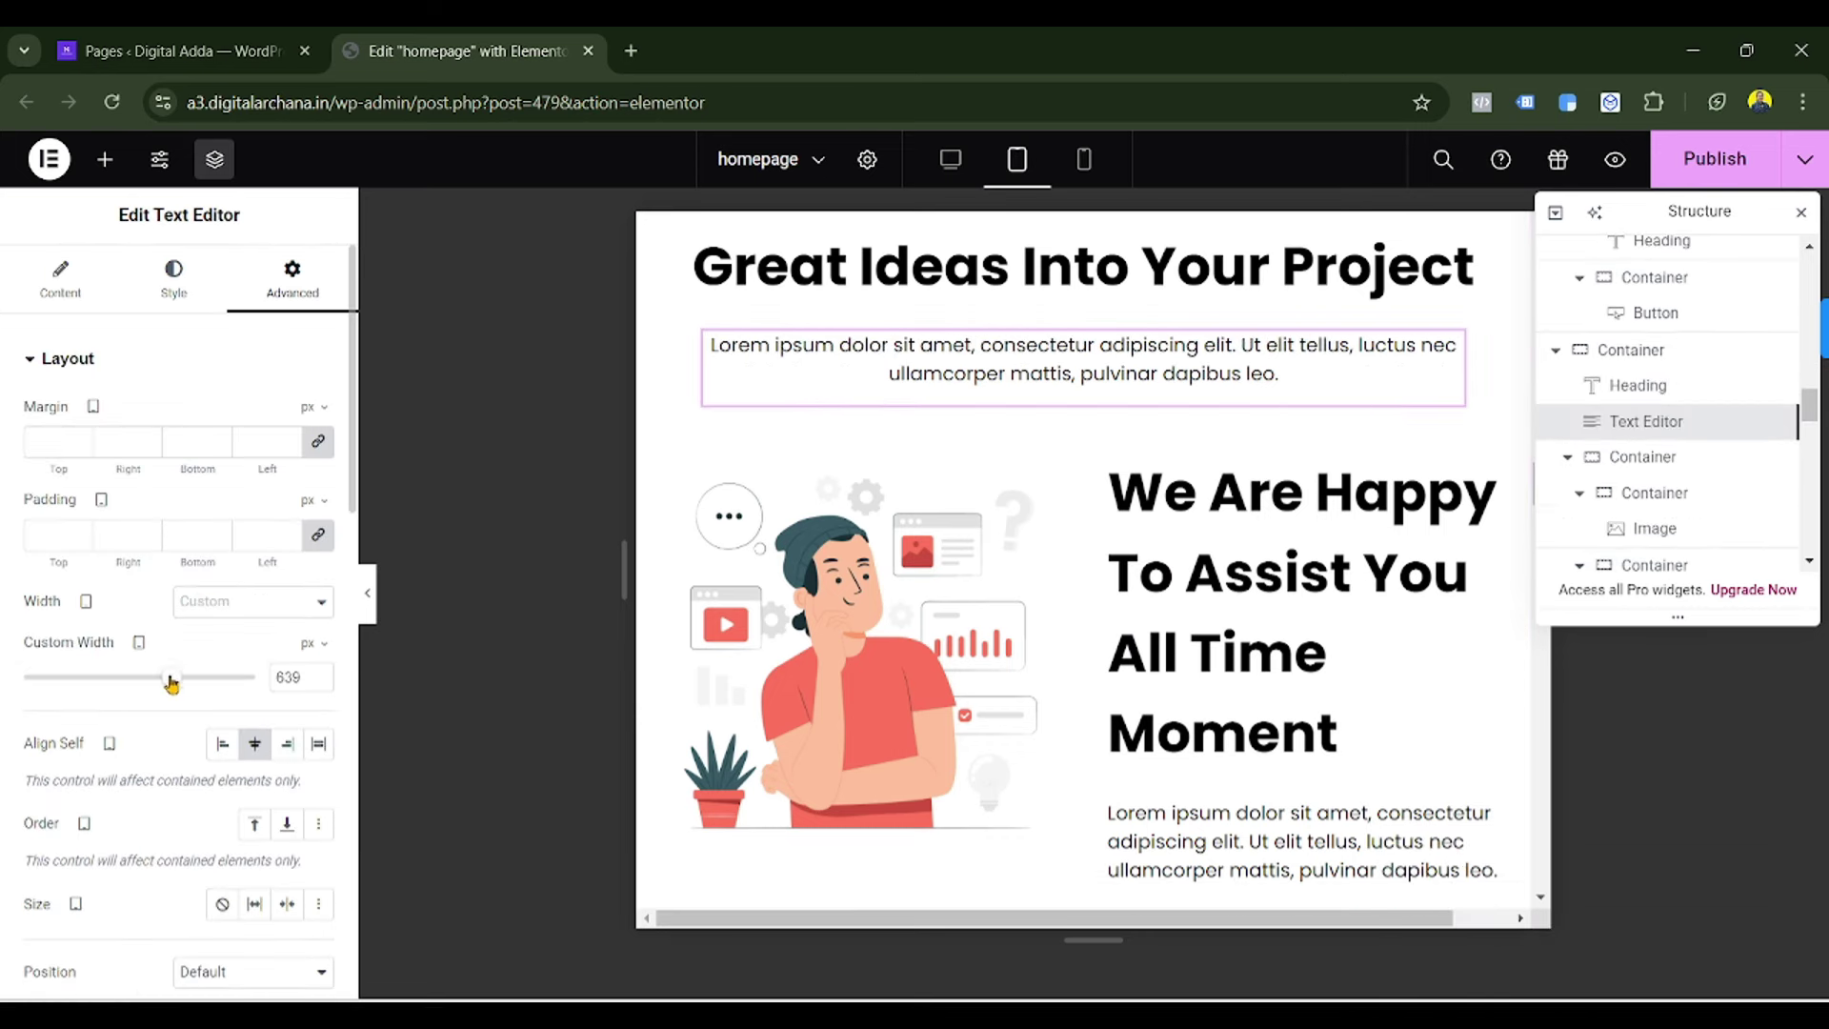
left_click_drag(172, 683, 153, 683)
Shrink the thinking-man illustration to 75% width.
scroll(1008, 575, "down", 3)
scroll(1008, 576, "up", 3)
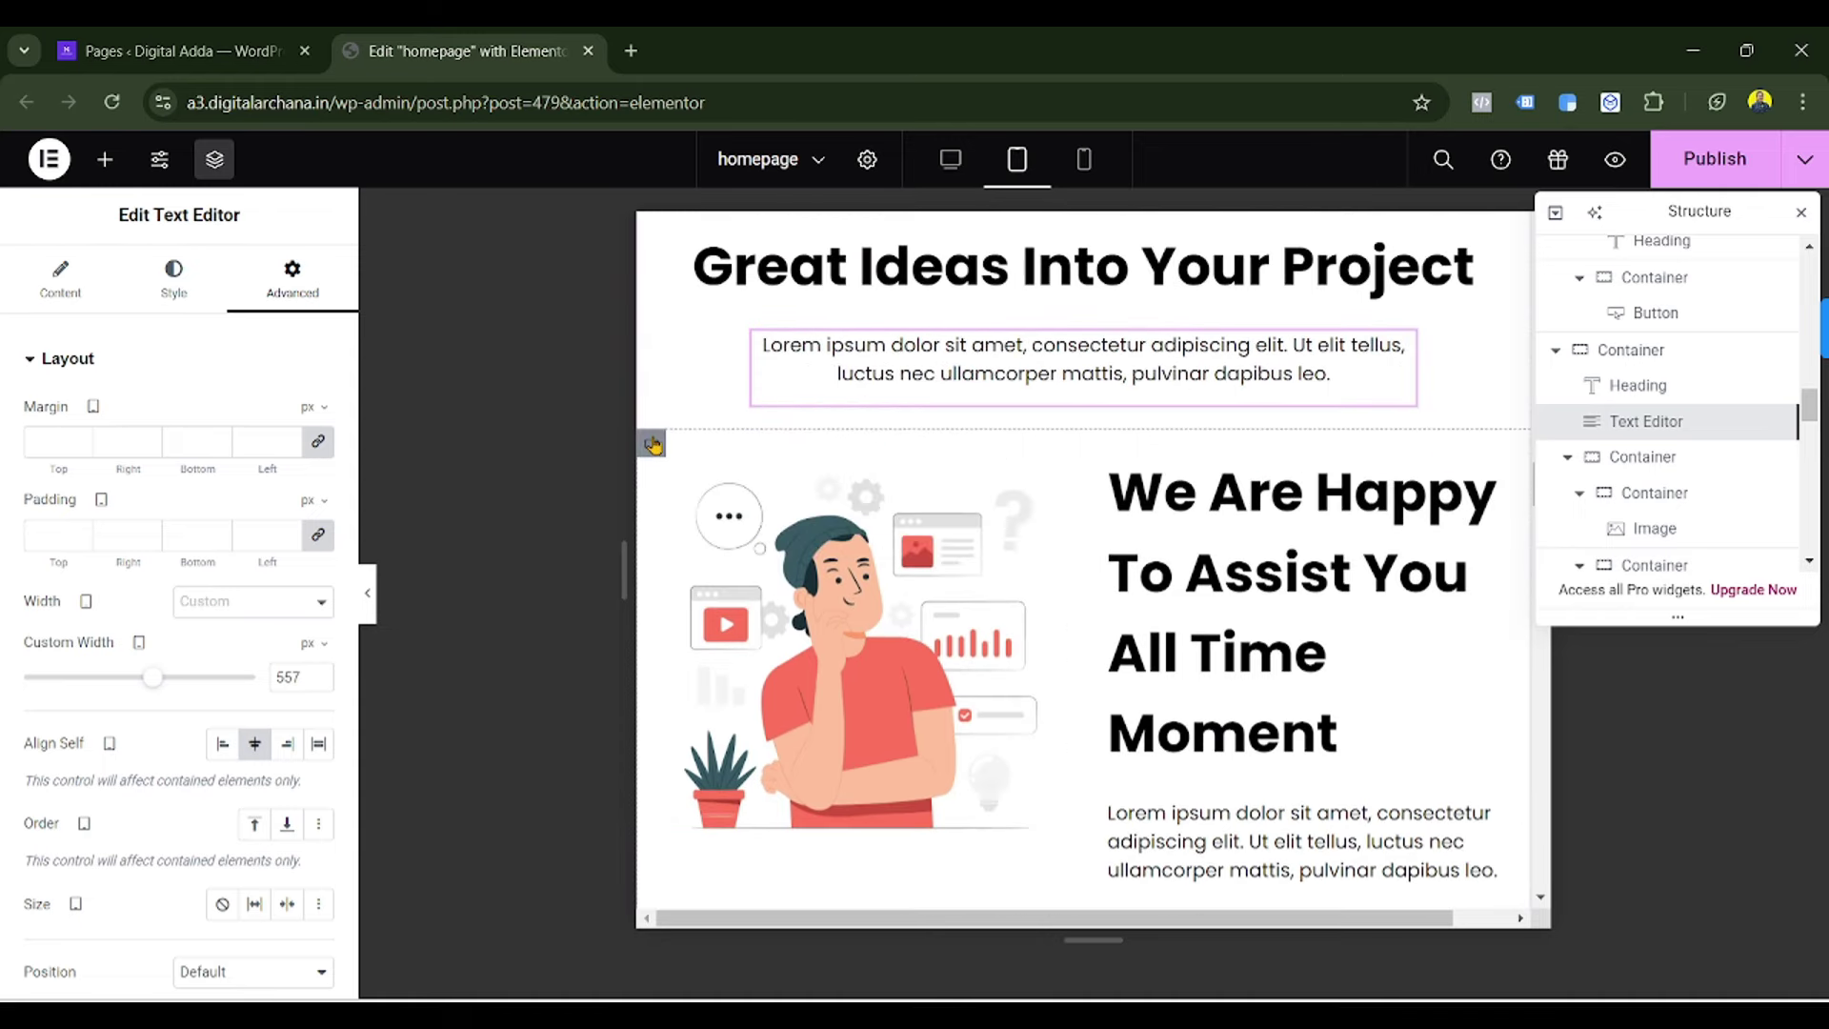
left_click(653, 444)
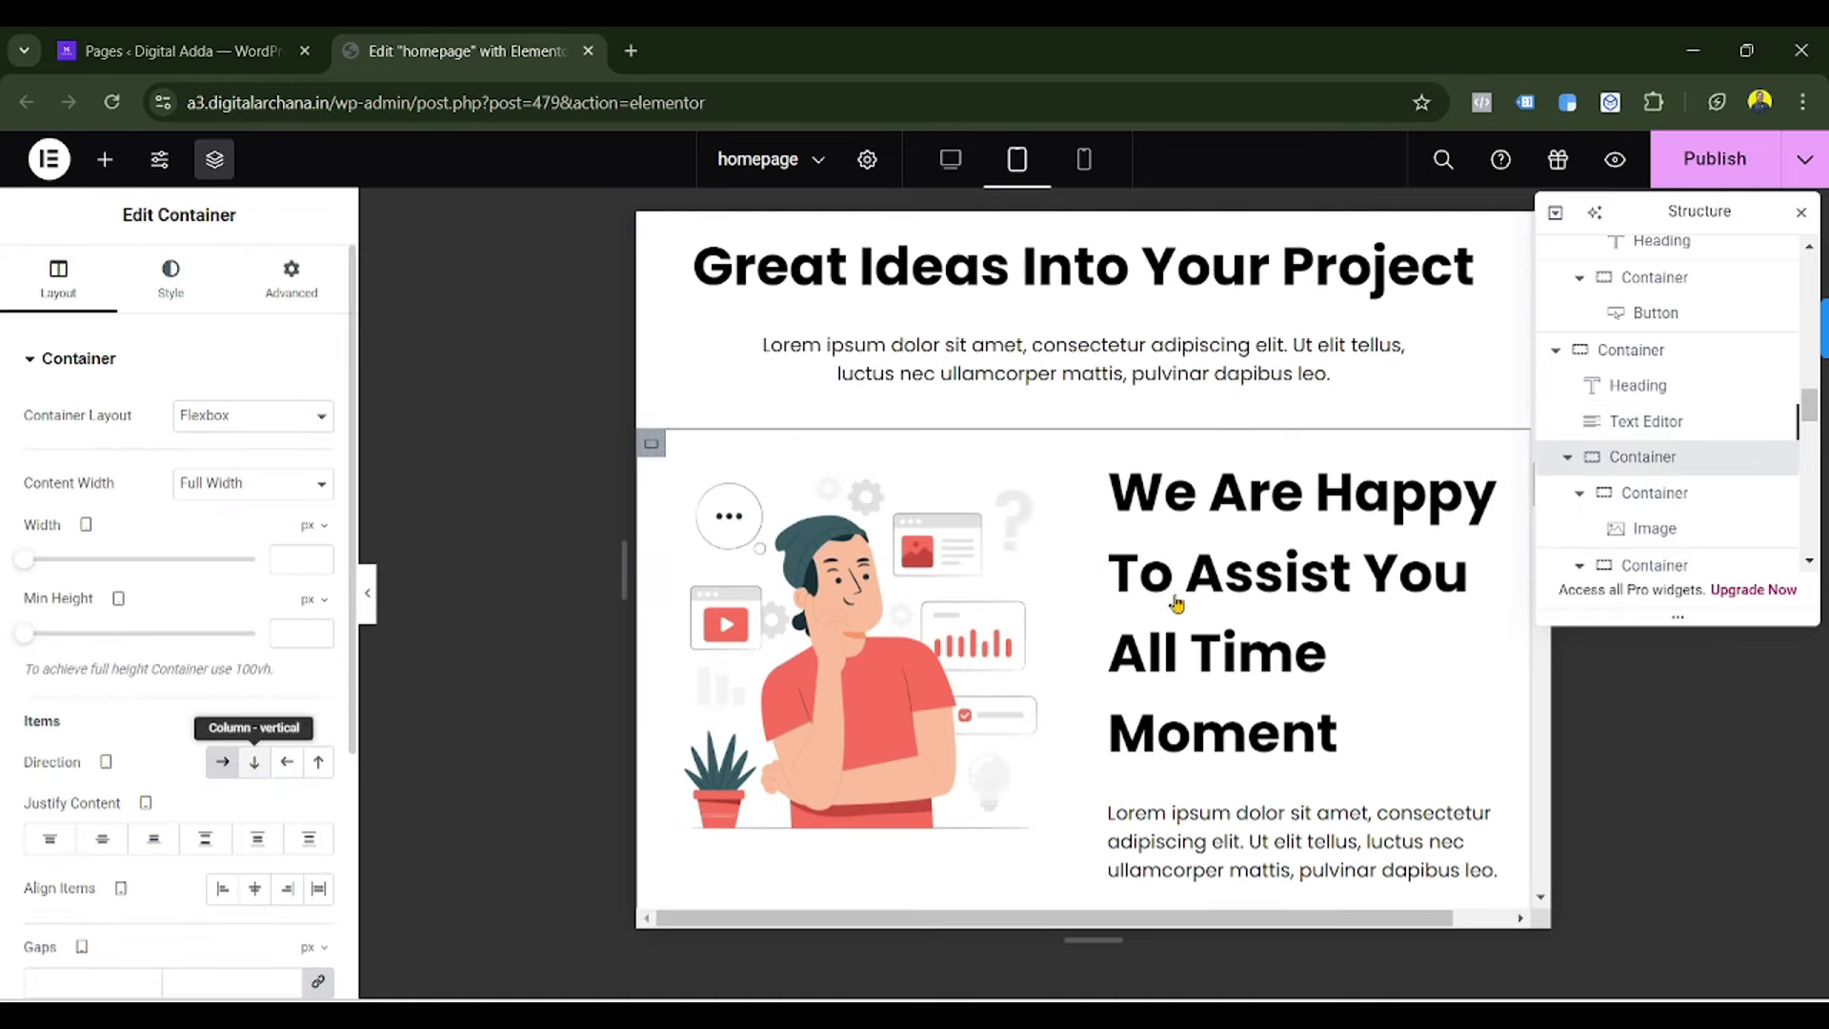
scroll(1178, 600, "down", 6)
scroll(1178, 598, "up", 10)
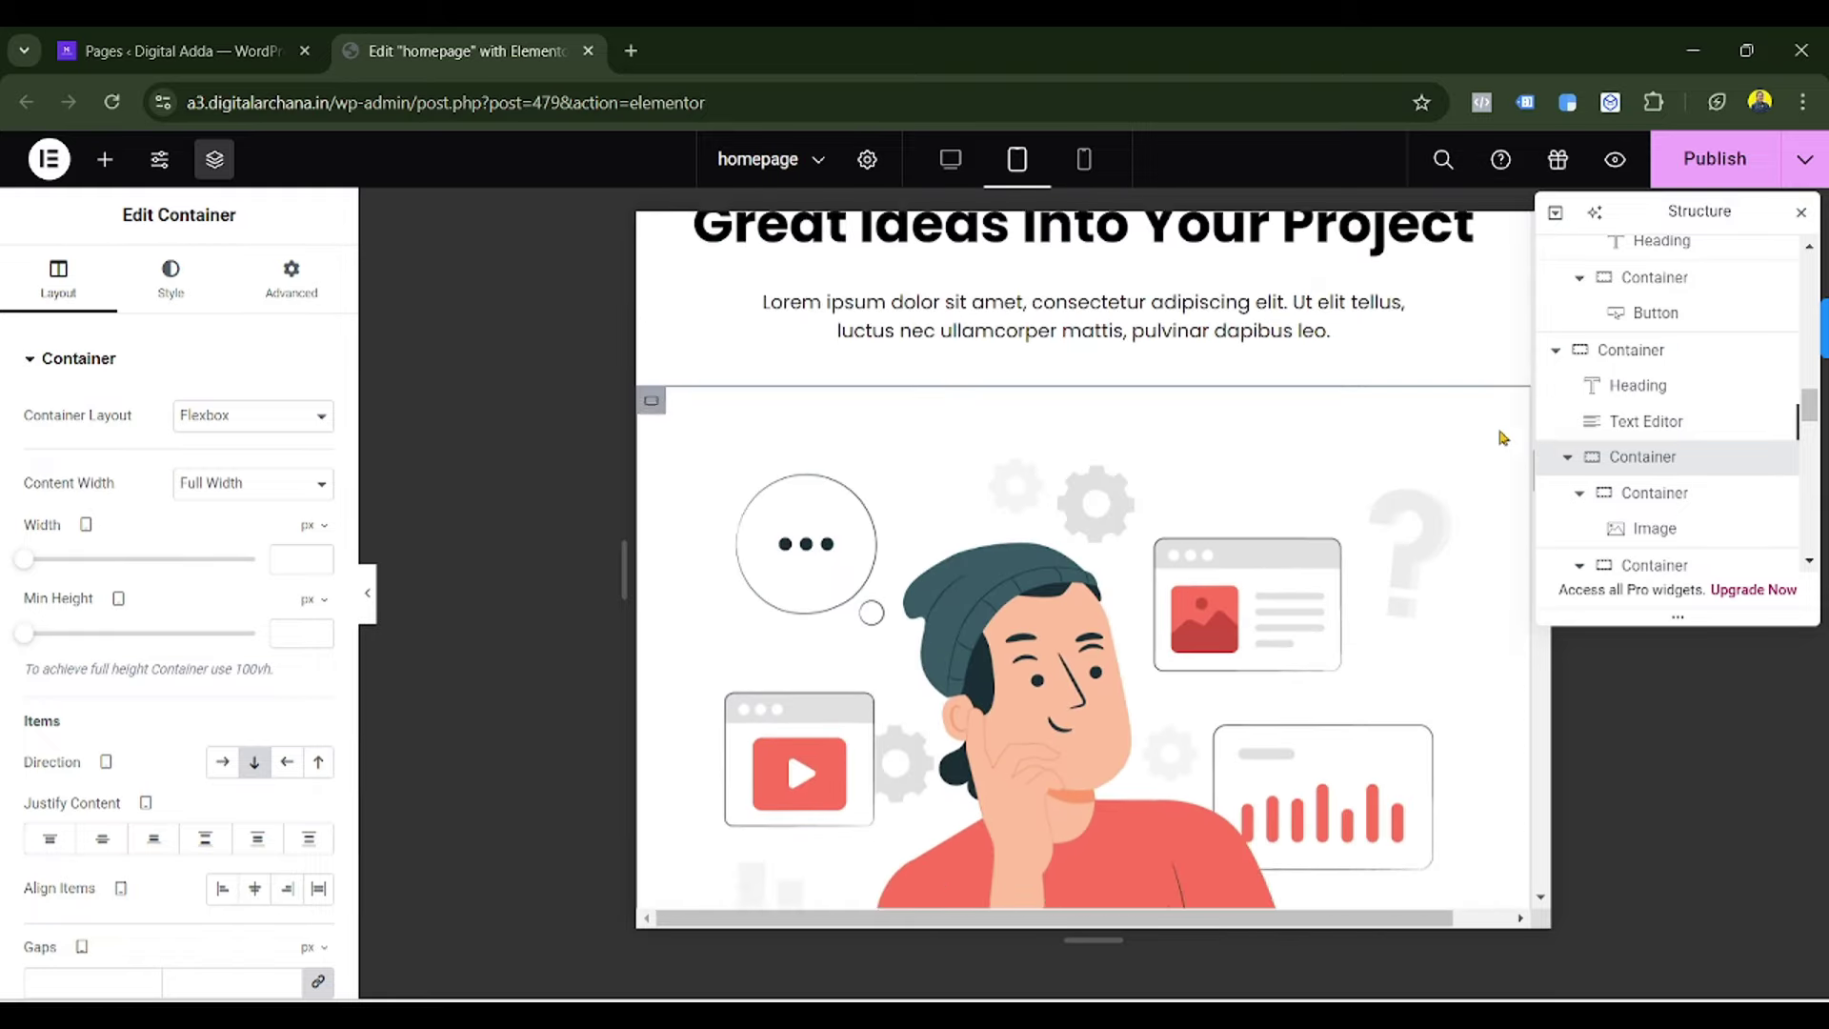
scroll(1487, 477, "up", 1)
left_click(1493, 479)
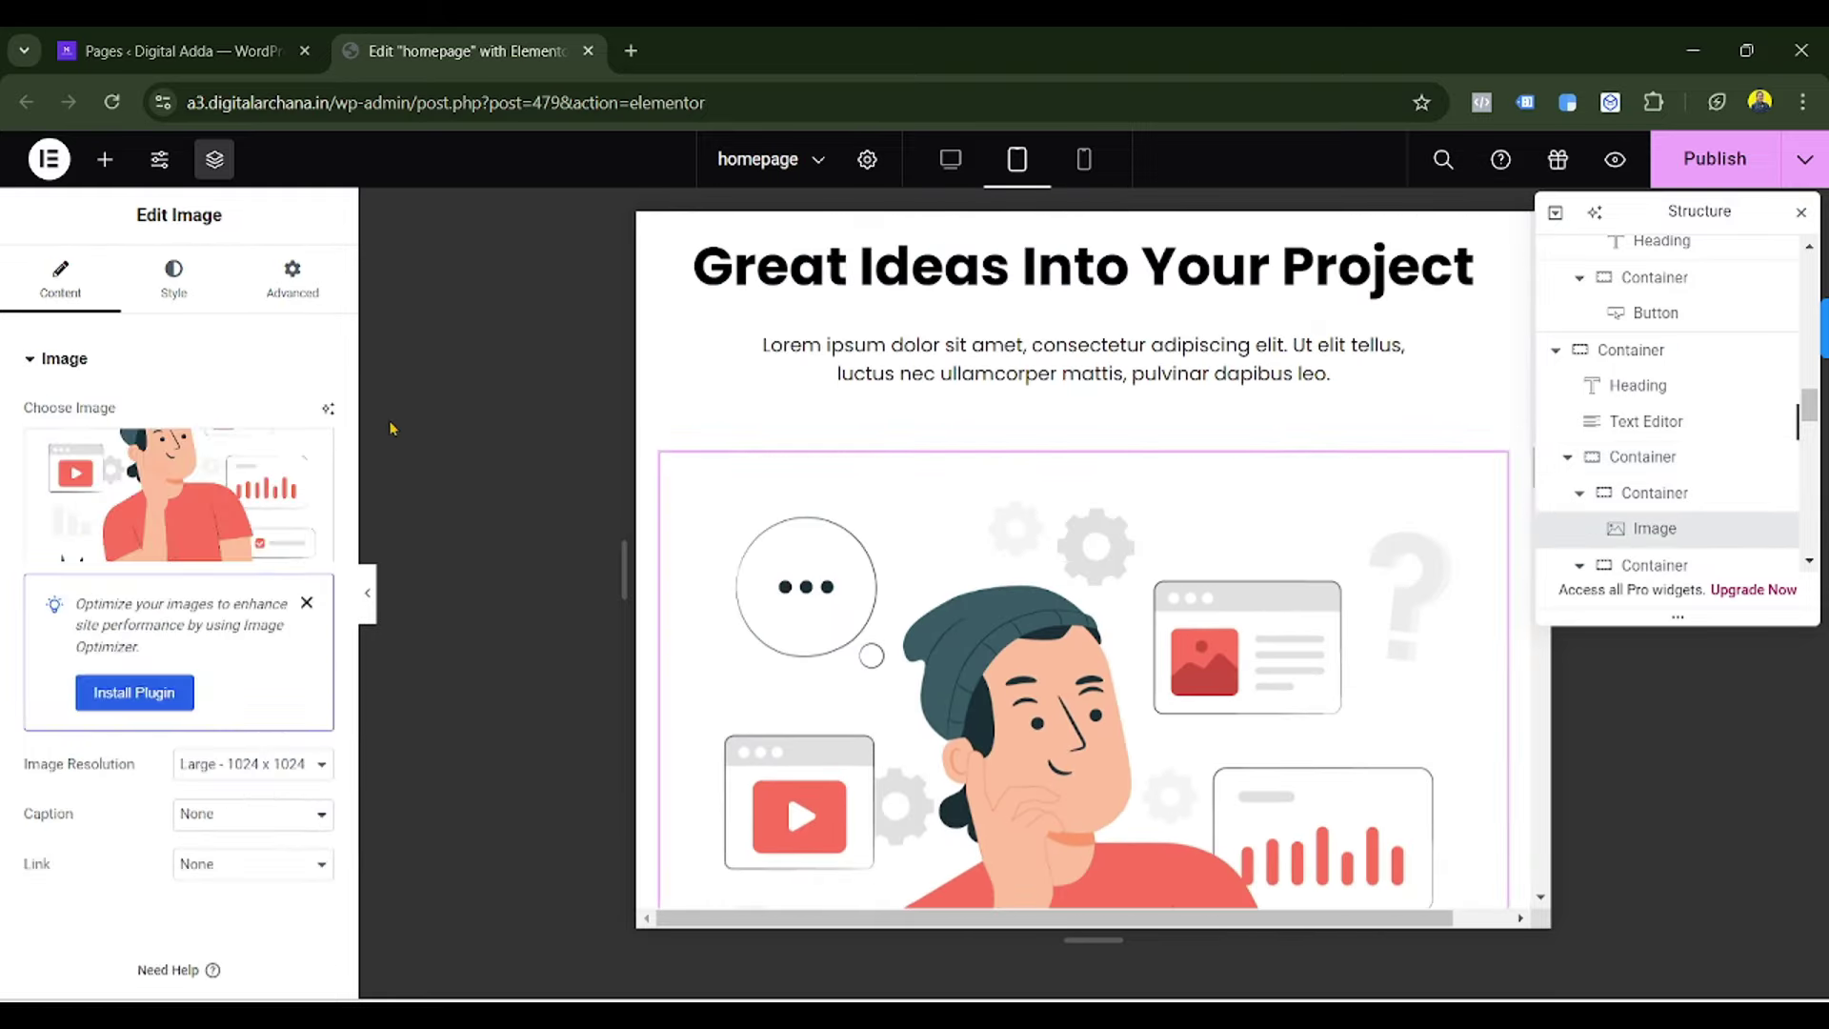
left_click(162, 313)
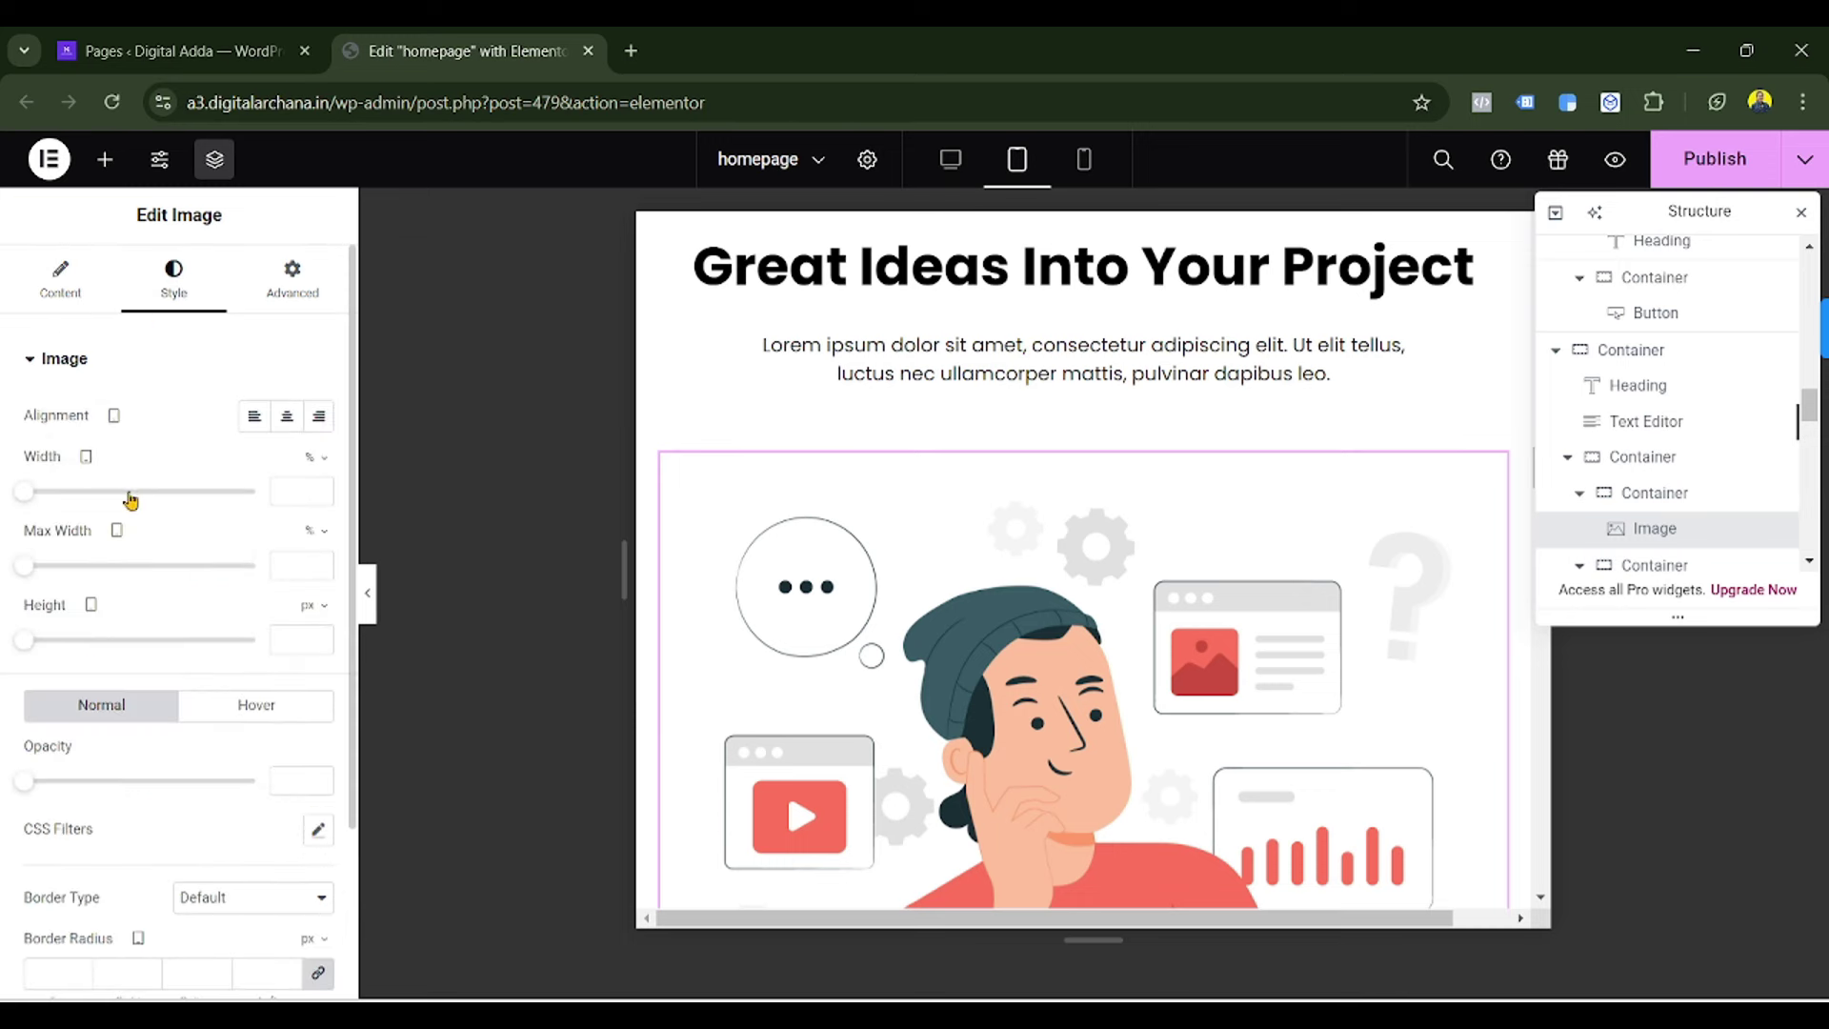
left_click_drag(131, 500, 196, 500)
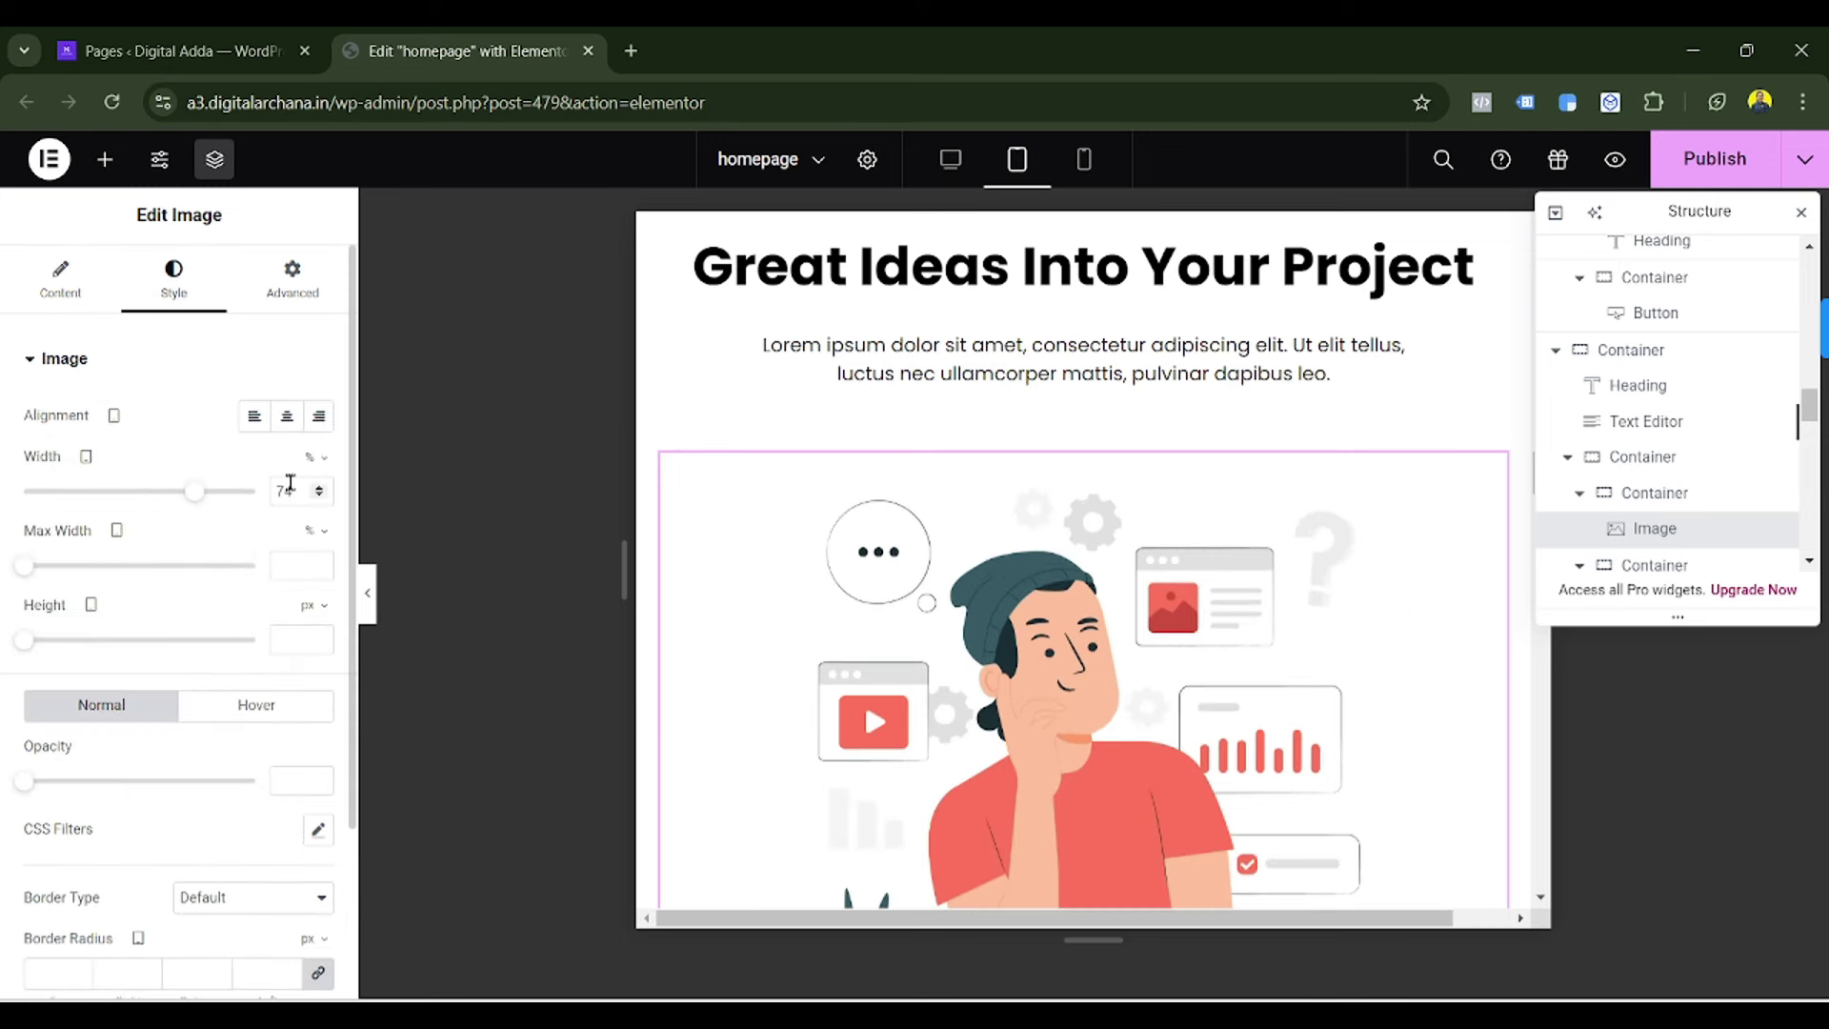
left_click(320, 487)
Add a <br> to the video banner heading so it breaks after 'Outsorced'.
scroll(1220, 469, "down", 10)
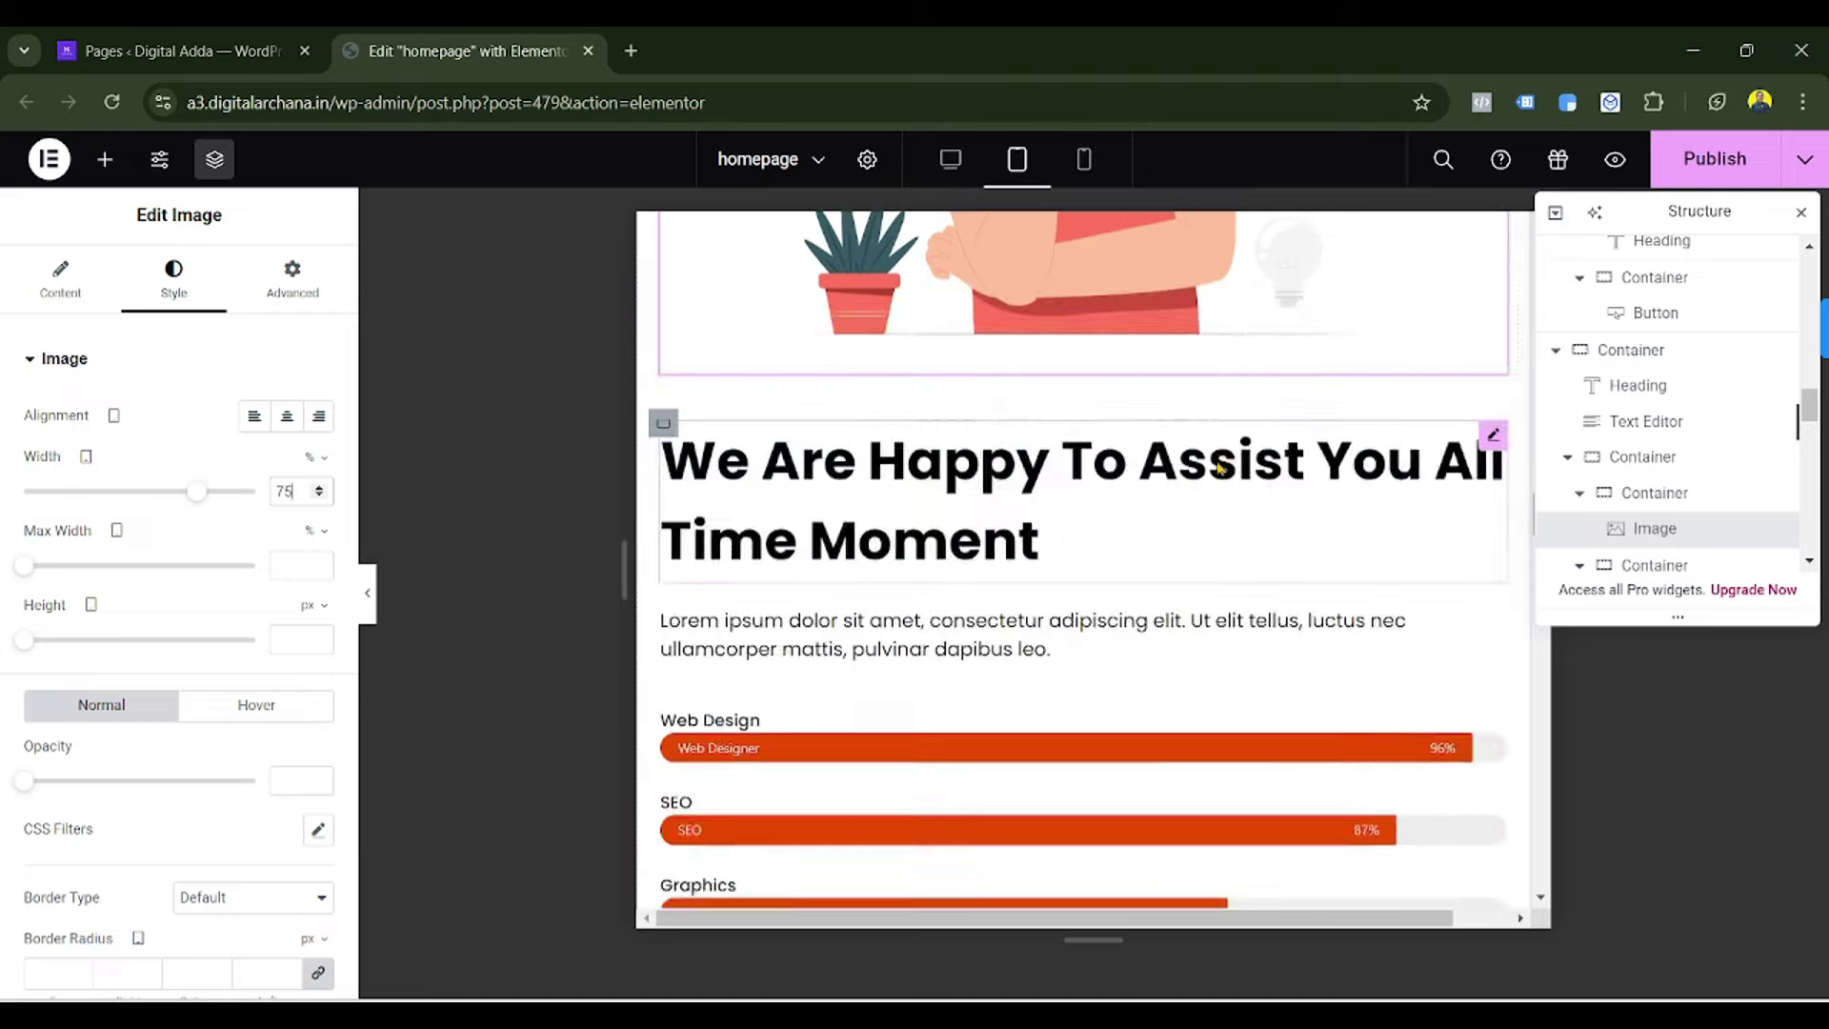
scroll(1221, 468, "down", 7)
scroll(1278, 620, "up", 4)
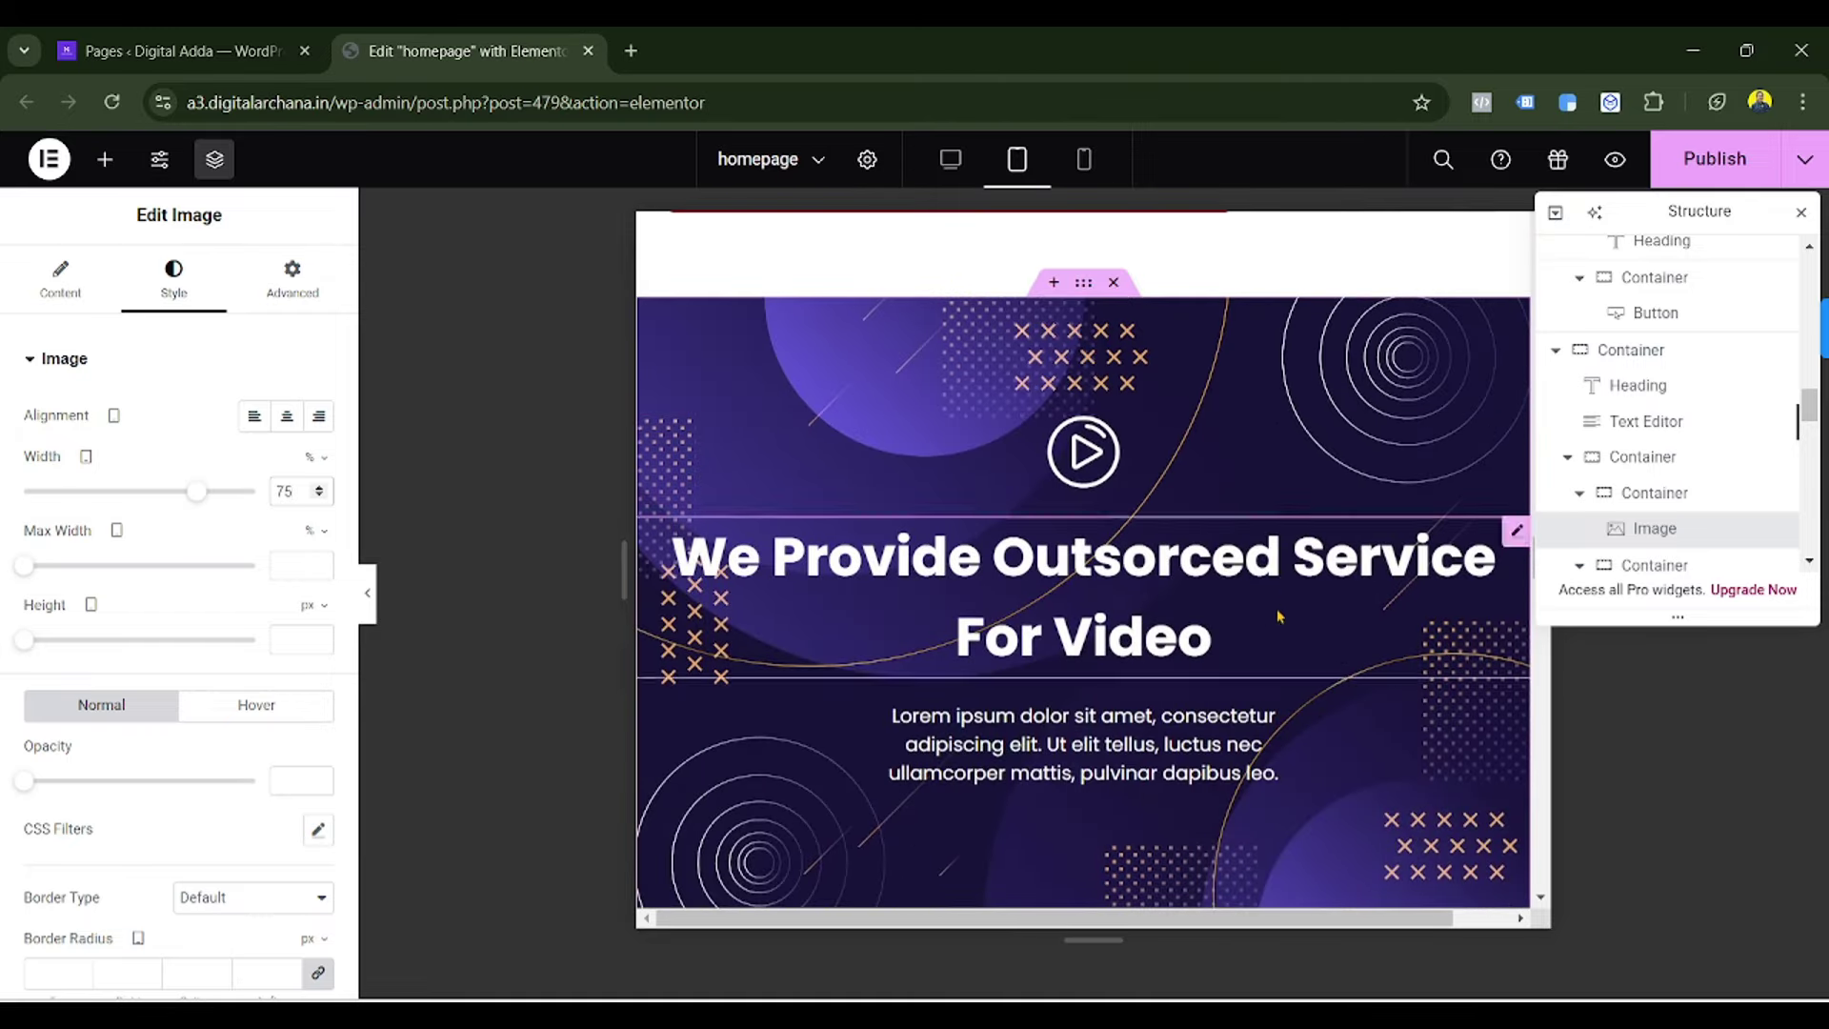
left_click(1517, 532)
left_click(59, 278)
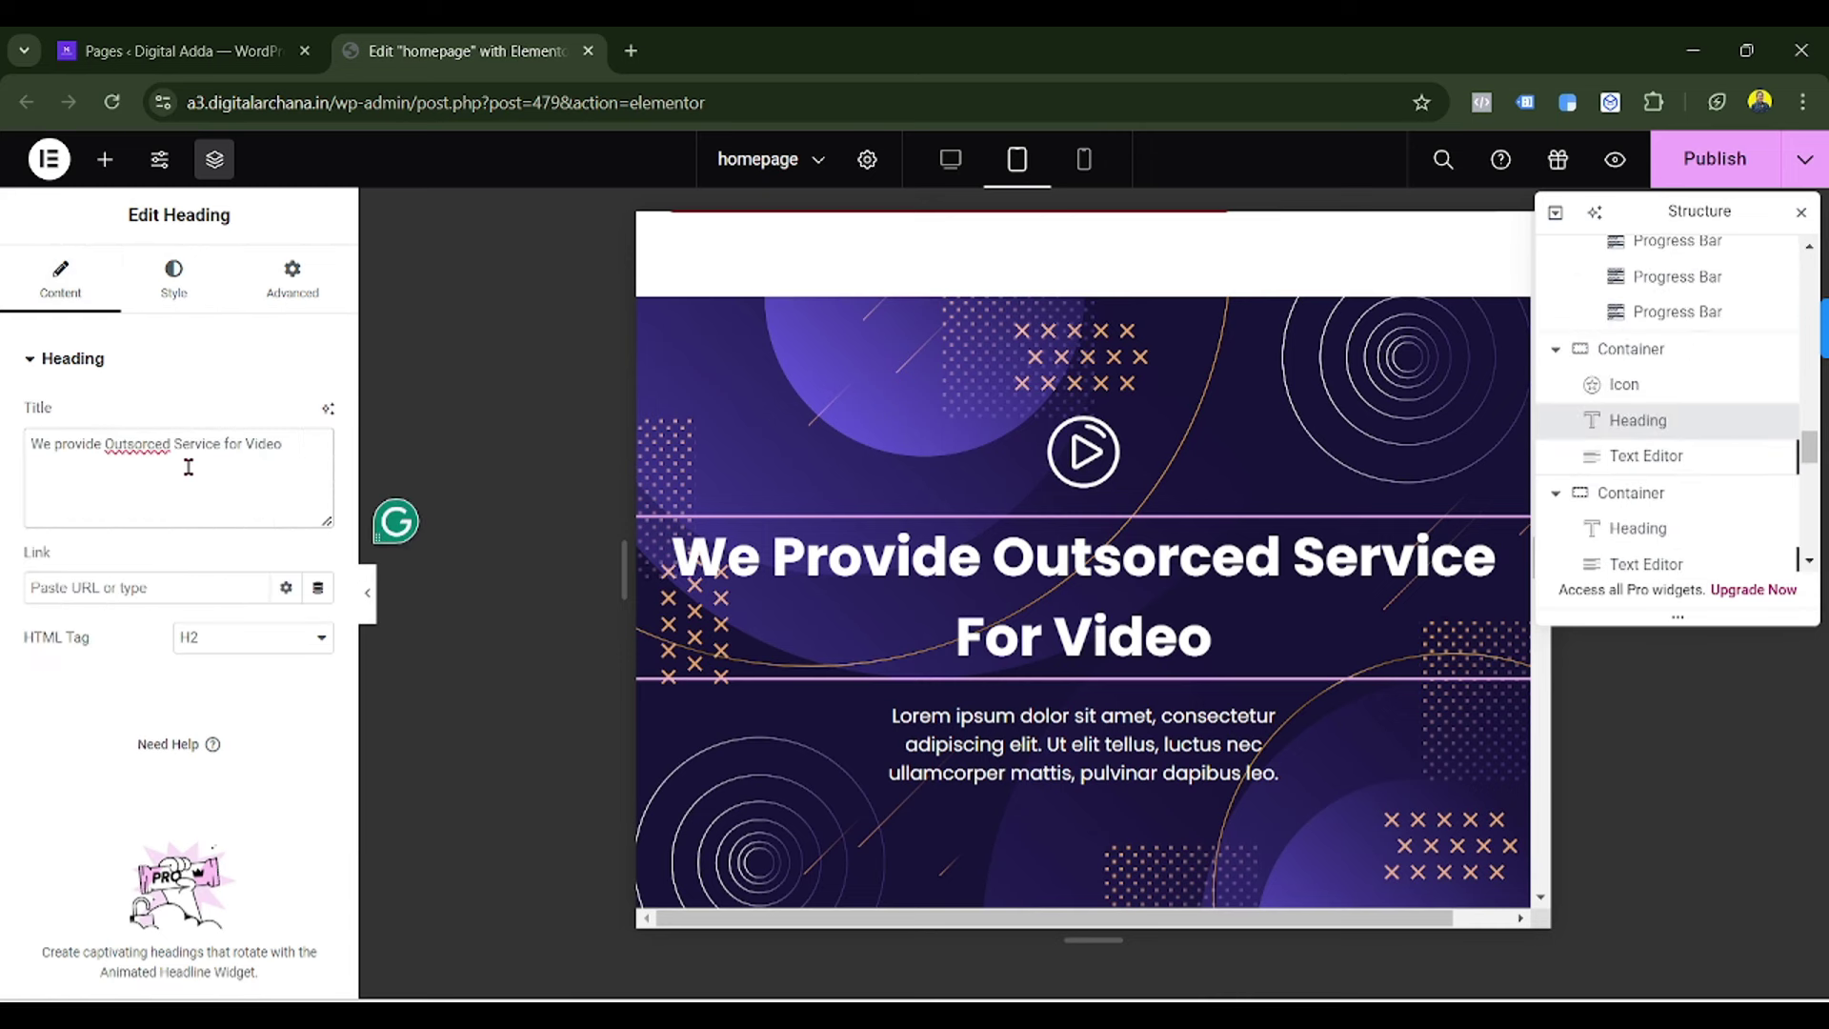
type("br>")
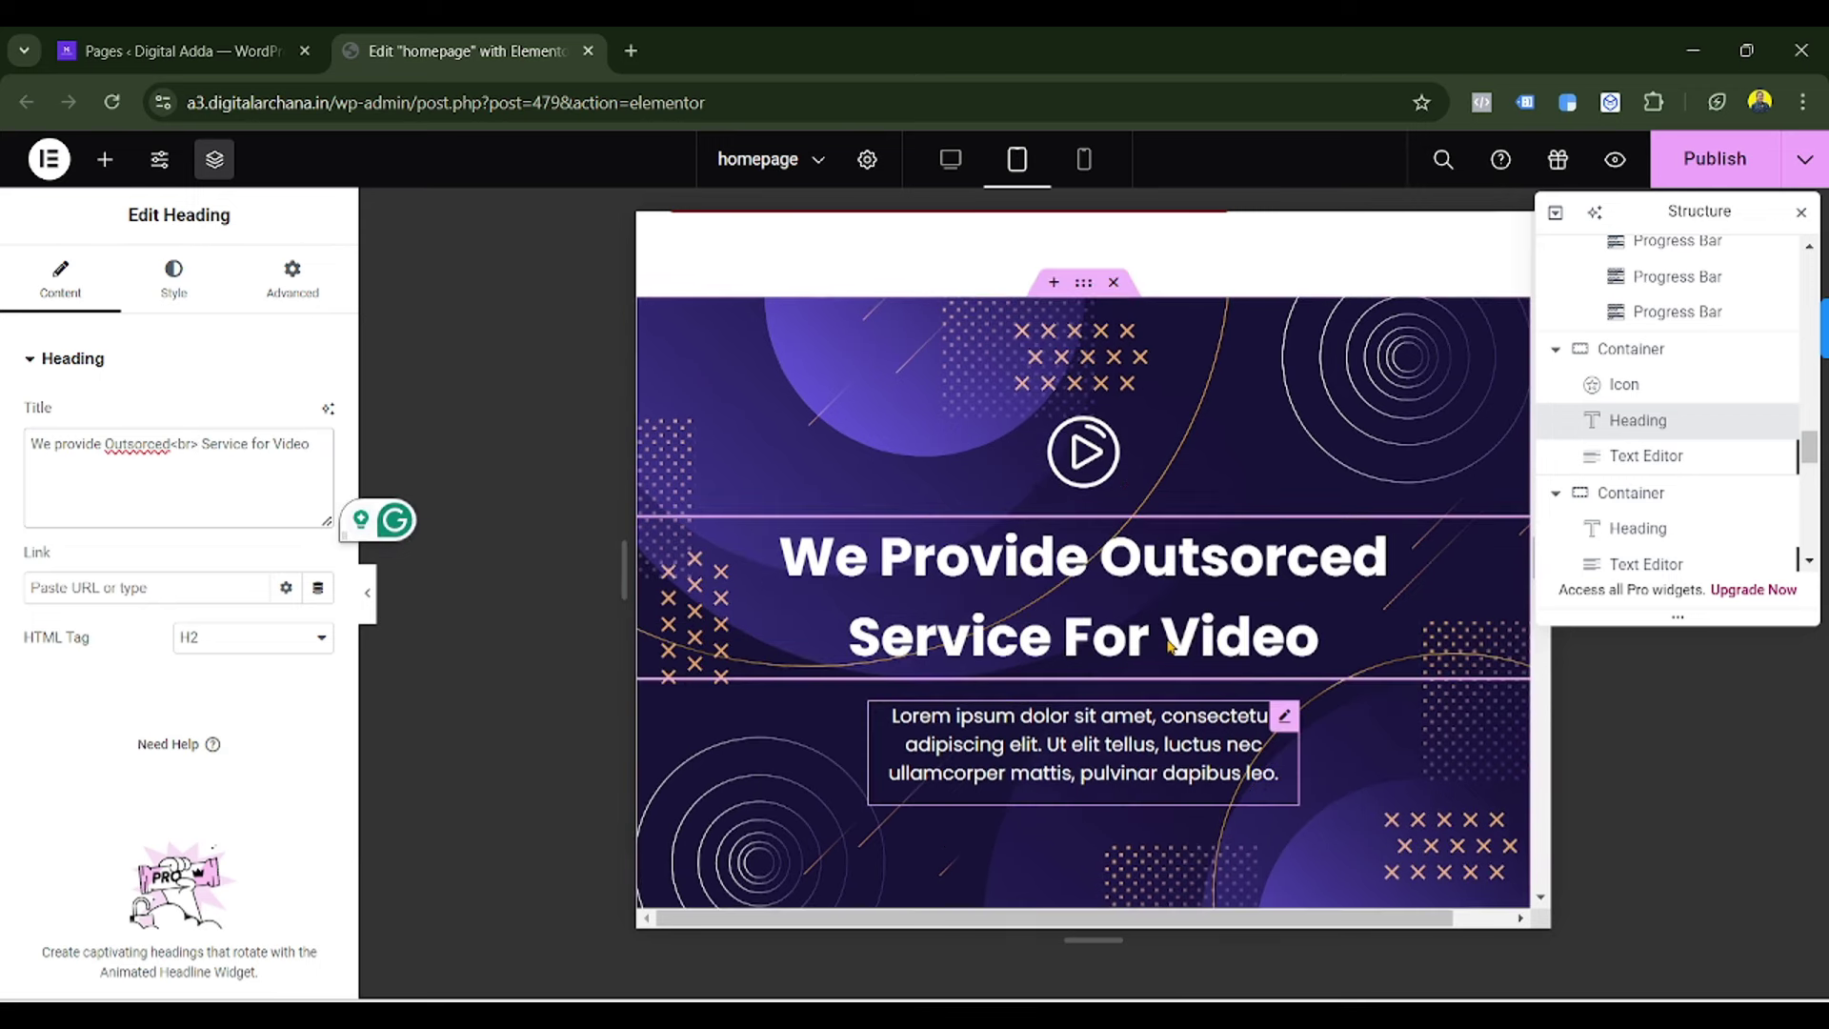
Give the video banner paragraph a 510 px custom width.
scroll(1238, 591, "down", 2)
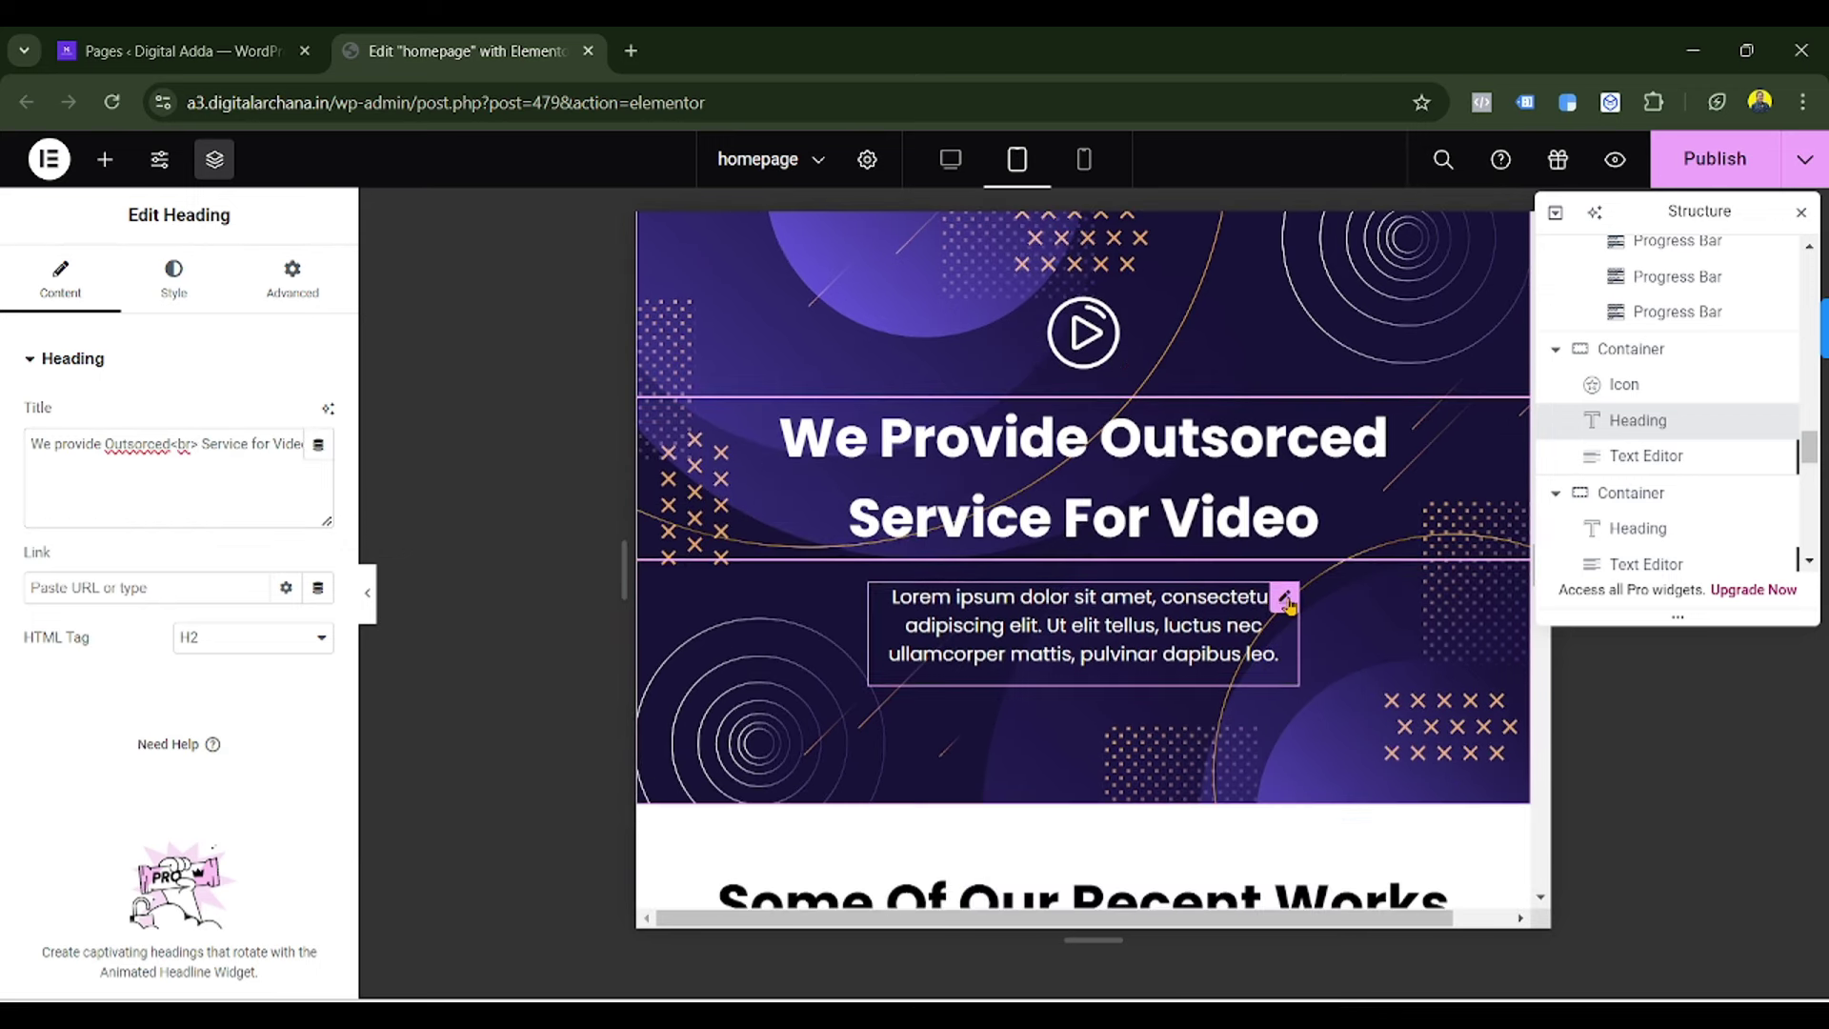
left_click(1277, 600)
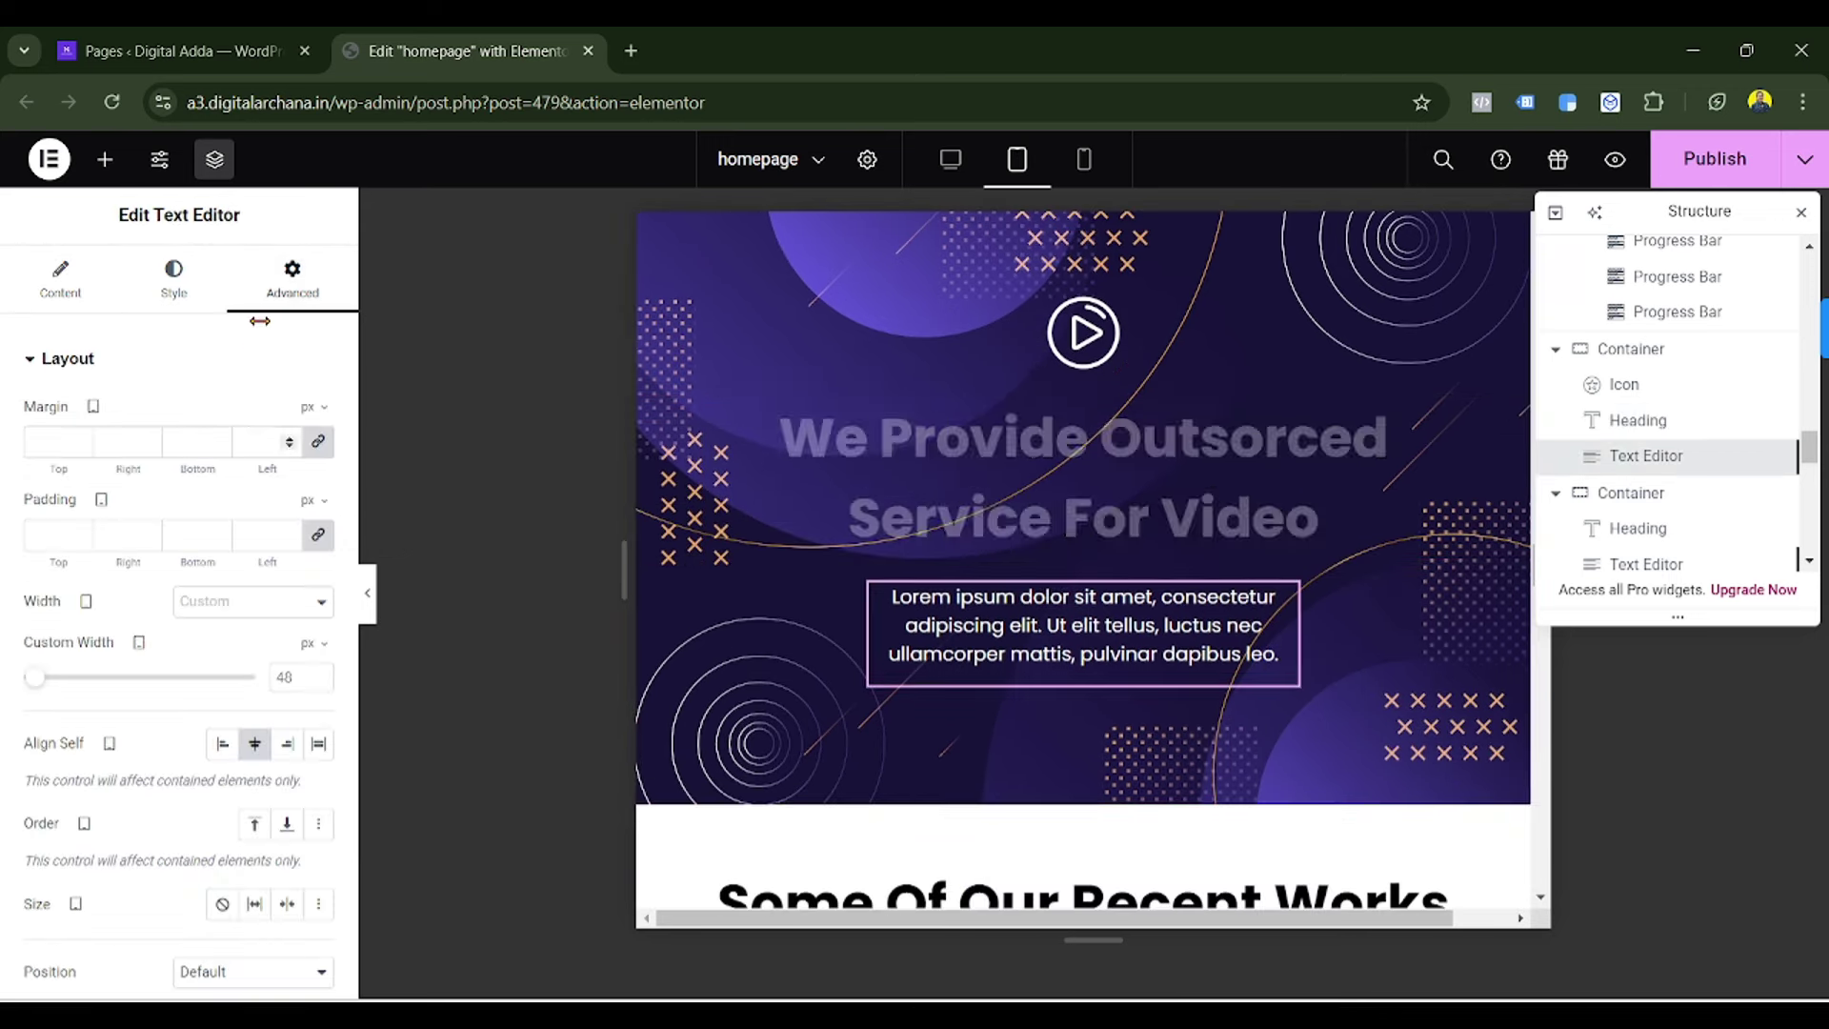
left_click(142, 680)
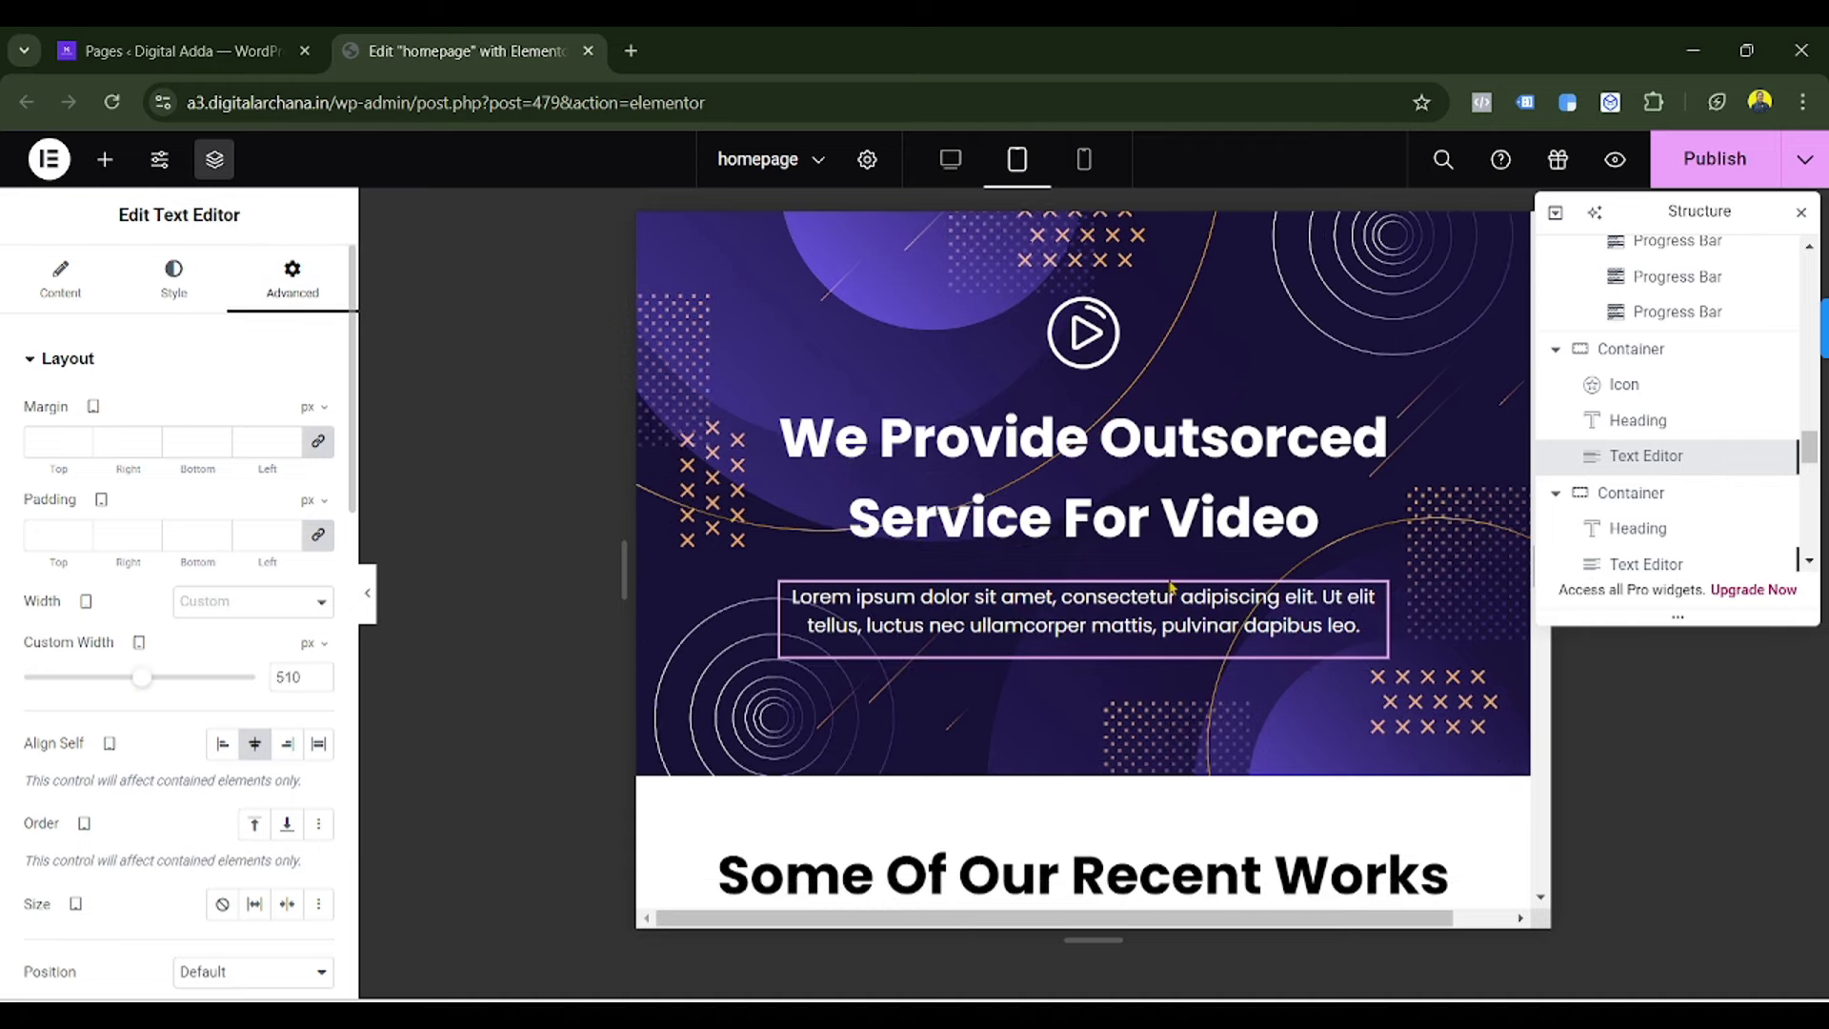
scroll(1171, 588, "down", 15)
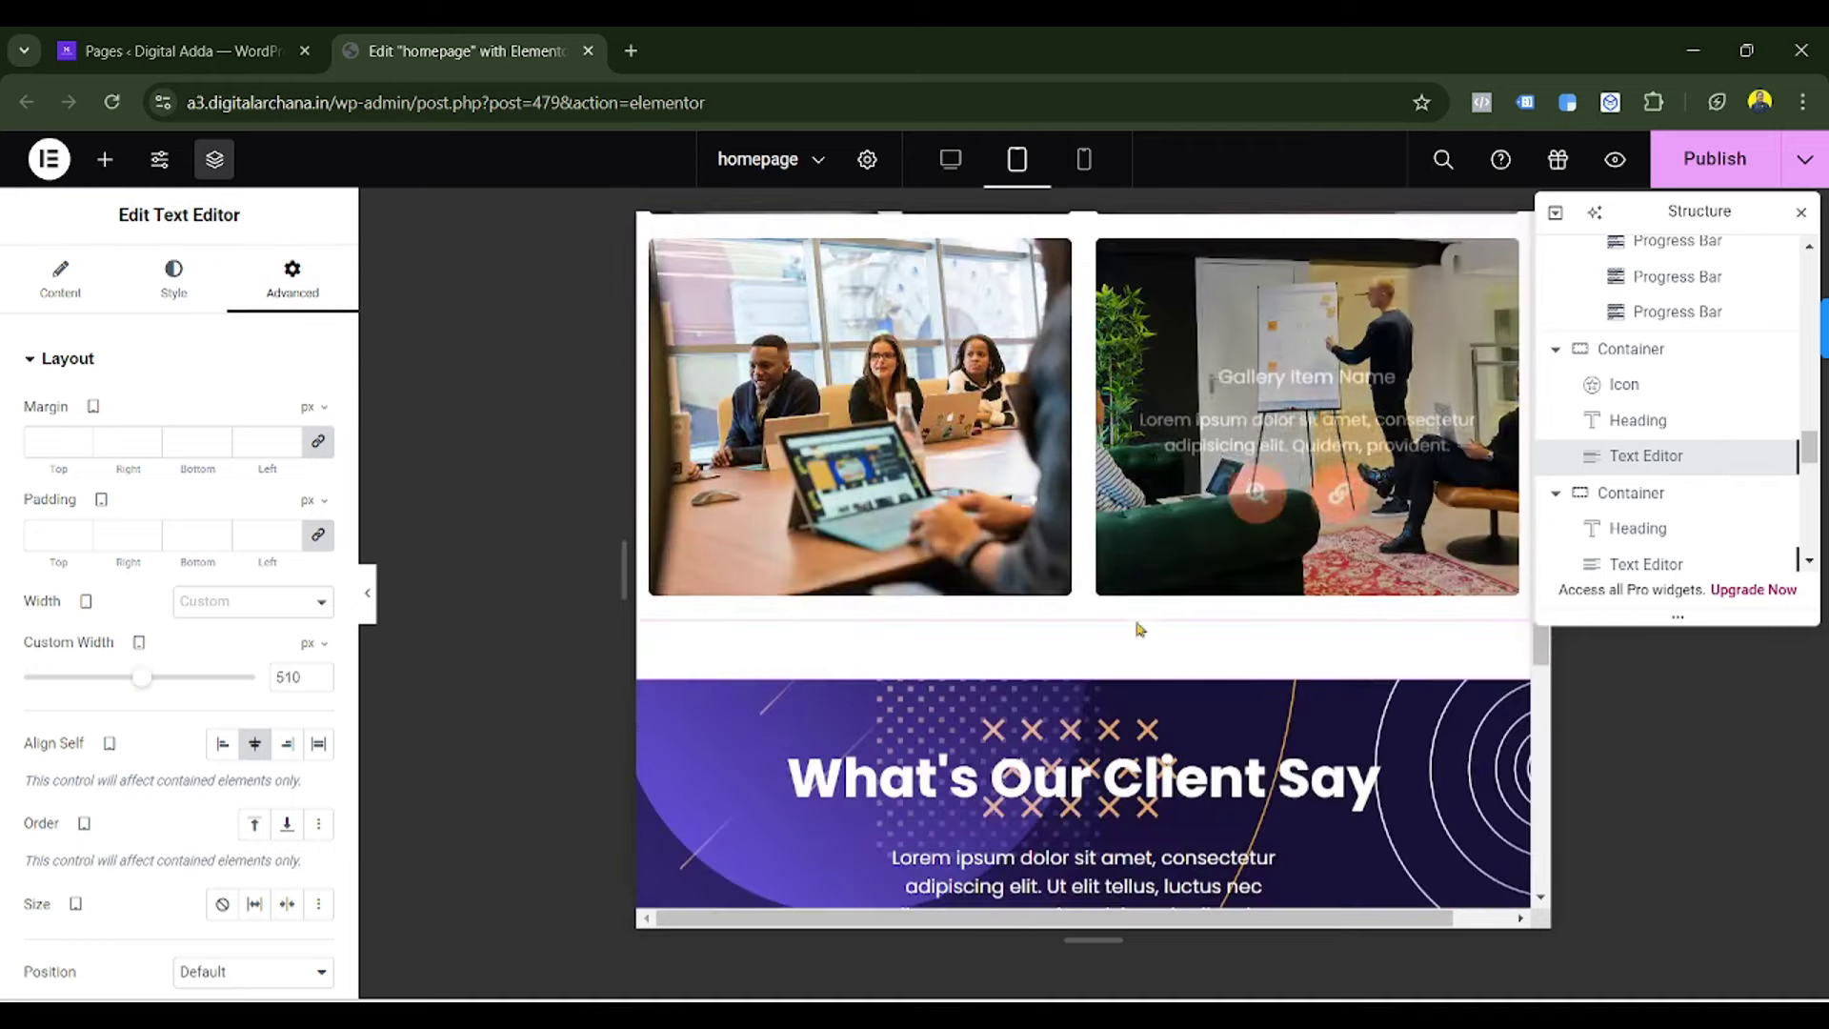
scroll(1139, 629, "down", 8)
scroll(1330, 495, "up", 2)
scroll(1330, 496, "up", 2)
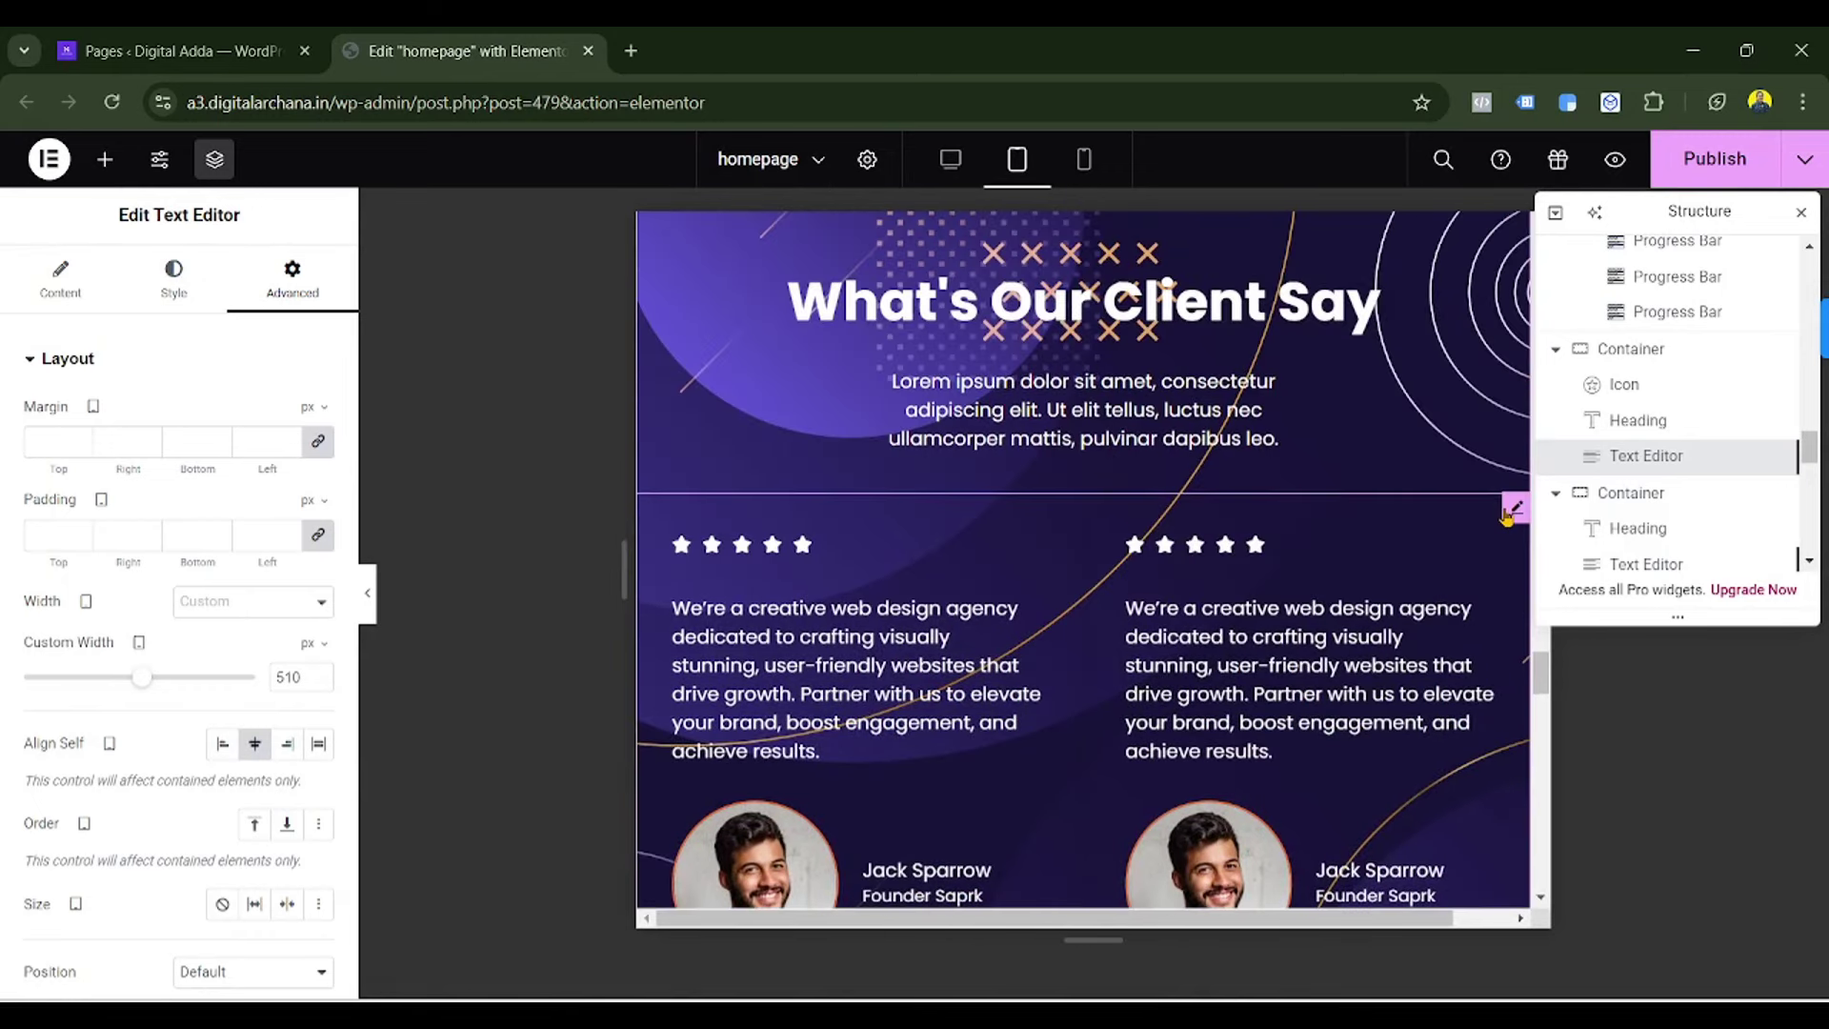
Set the testimonial carousel's Slides To Show and Slides To Scroll to 1.
left_click(1513, 510)
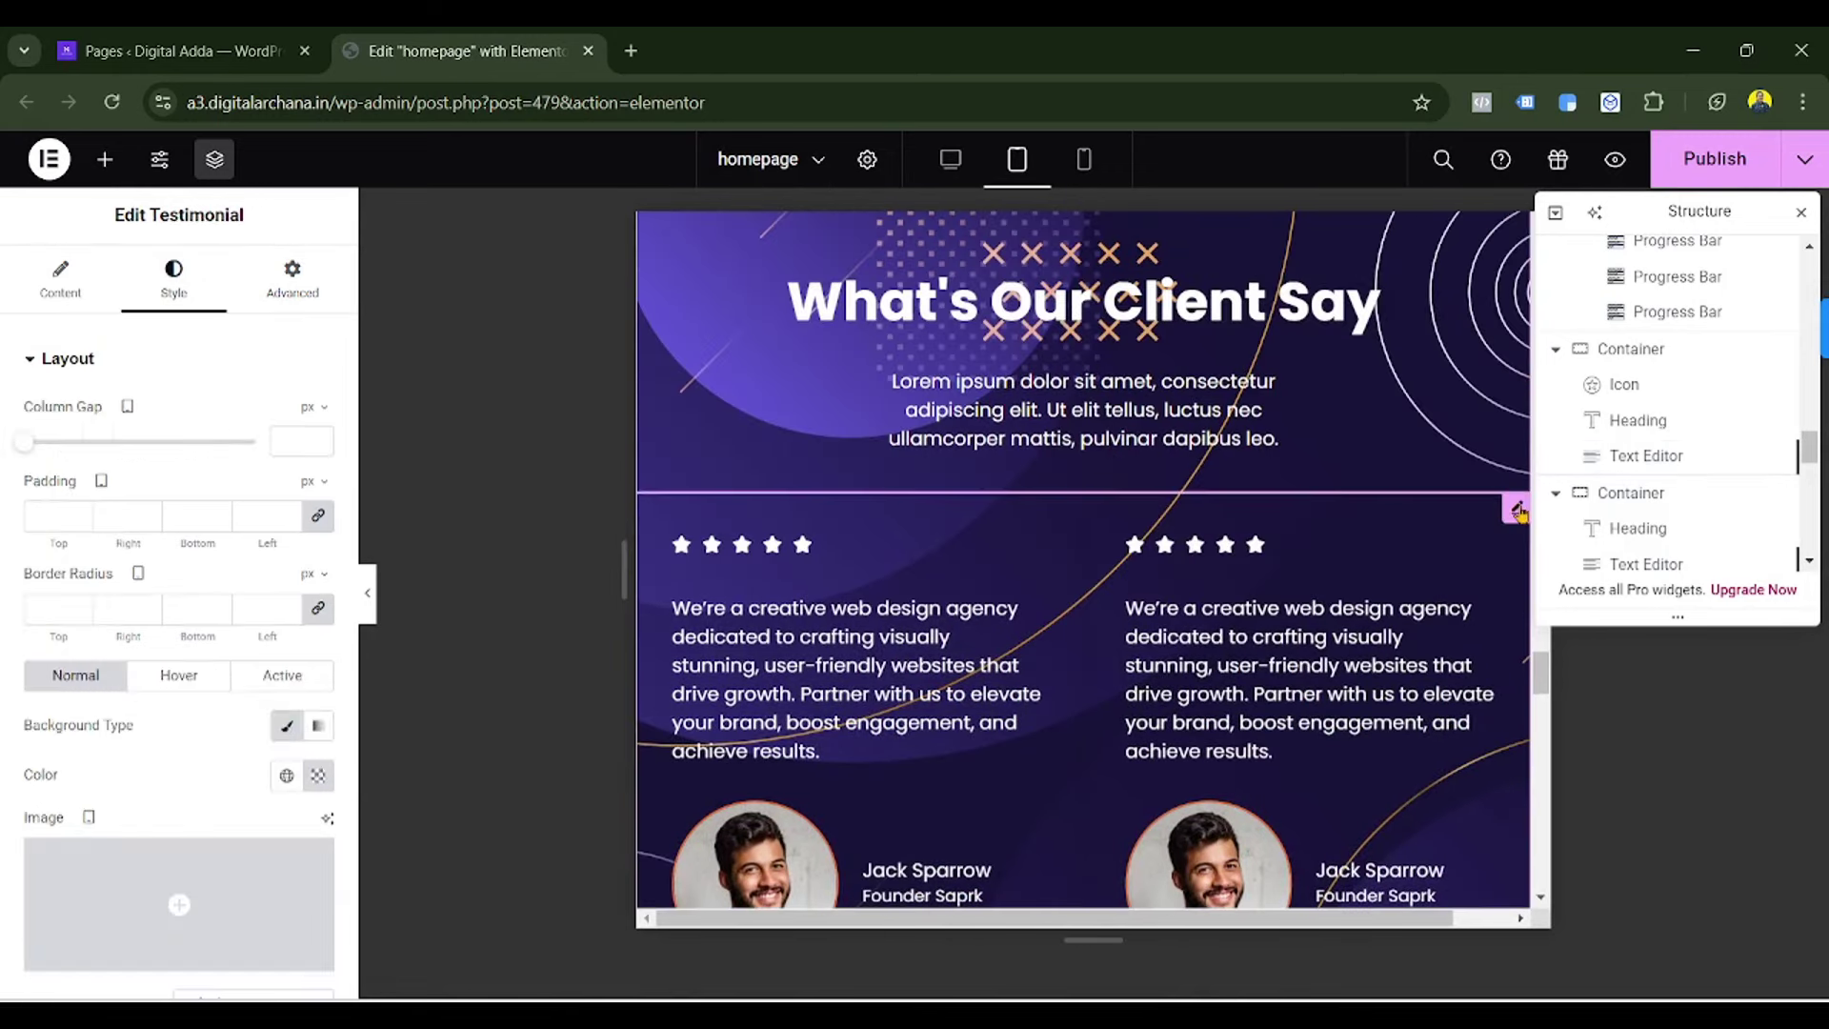
left_click(63, 278)
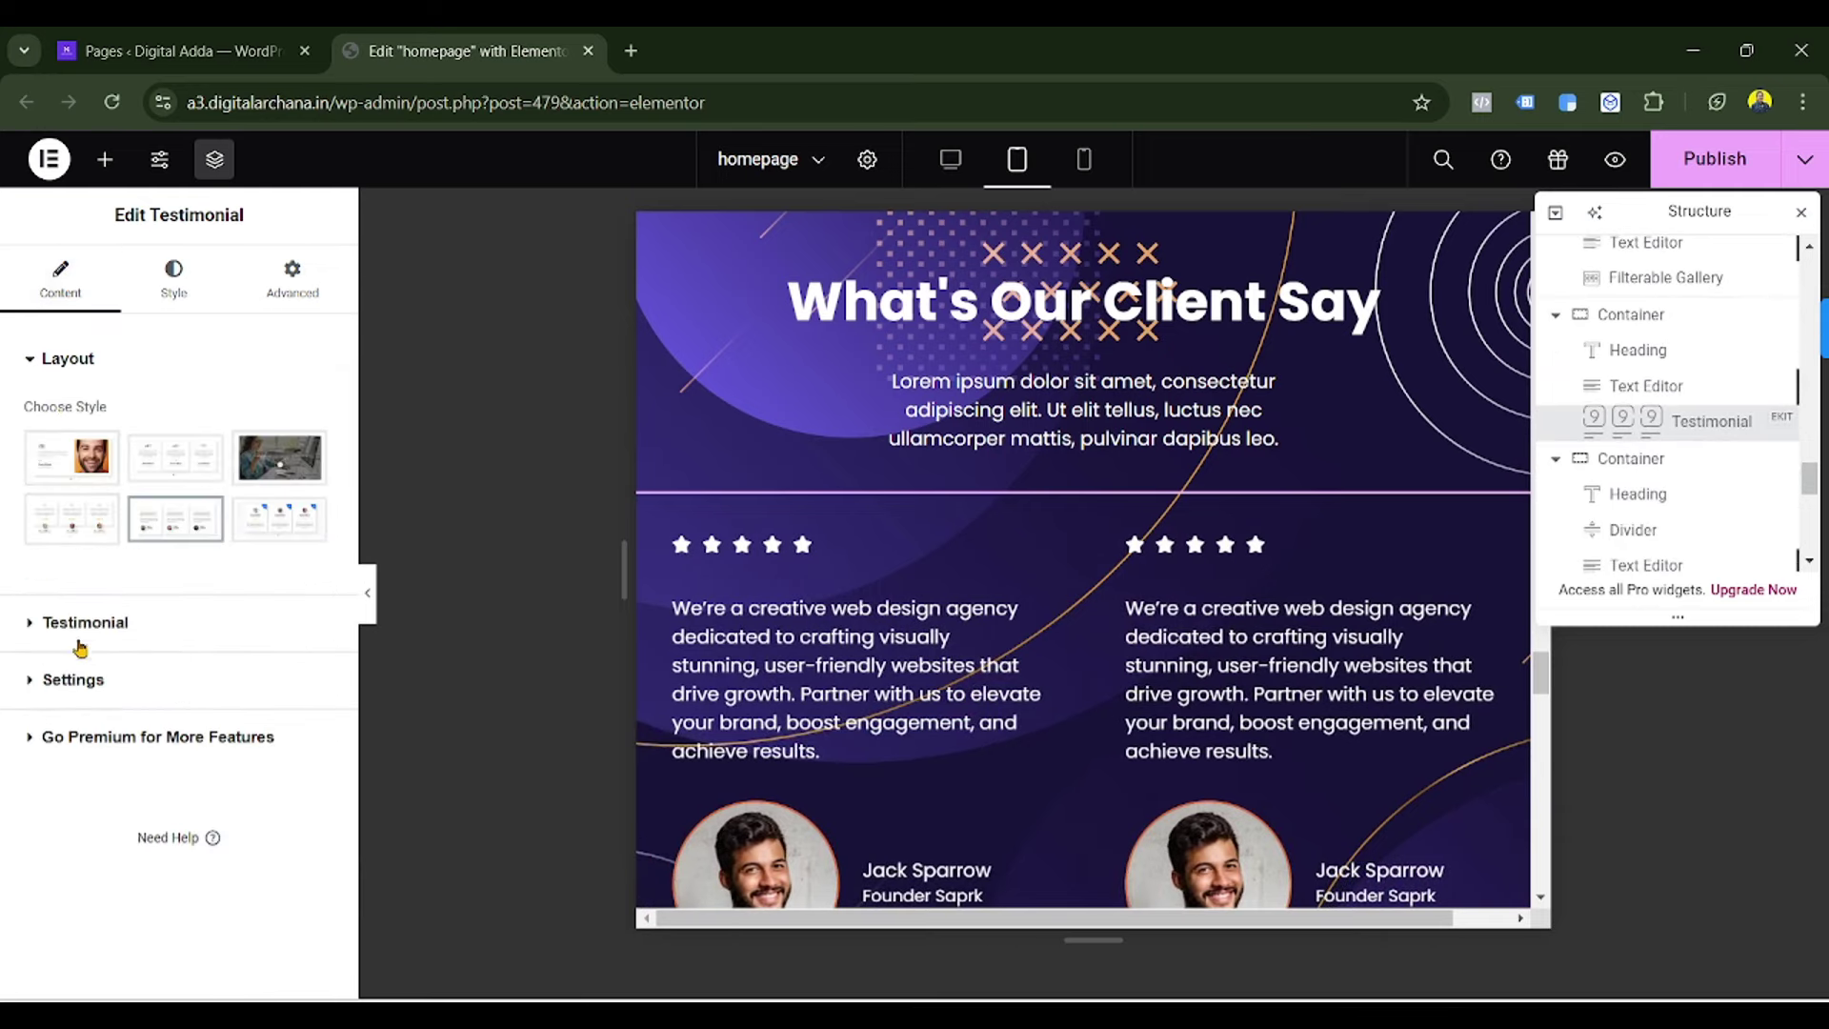
left_click(99, 624)
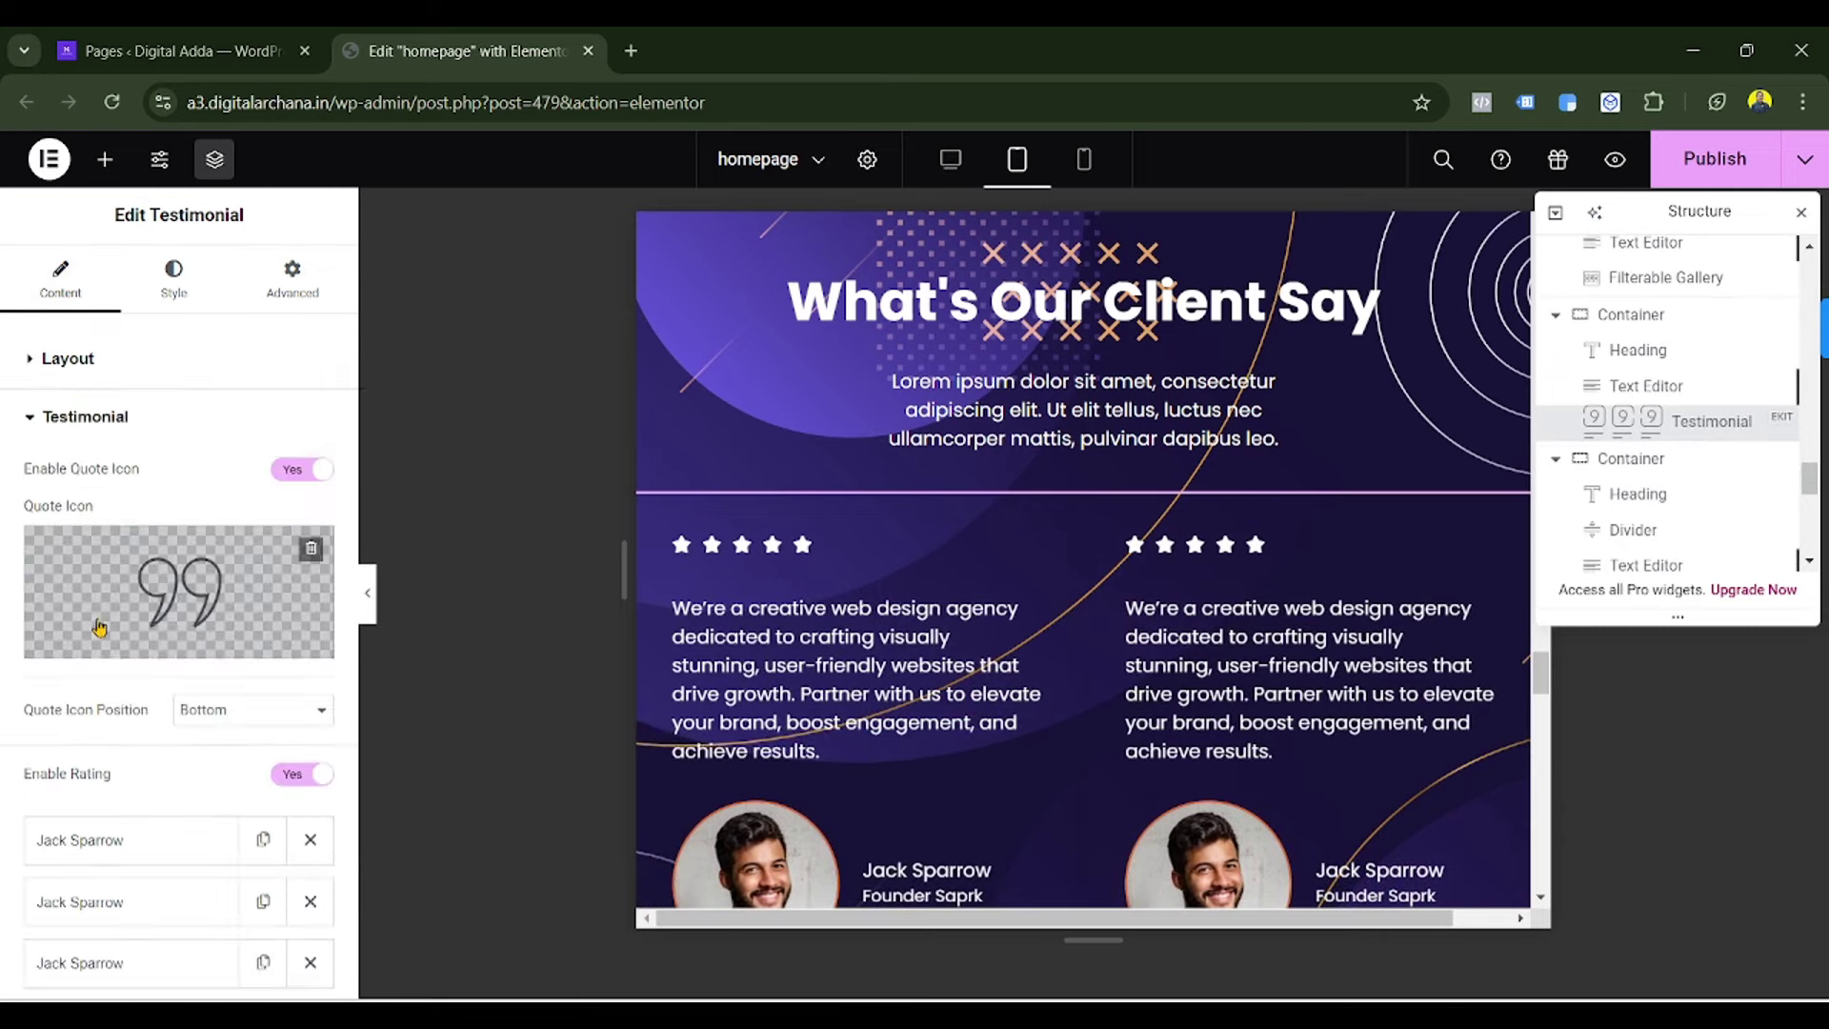
scroll(124, 696, "down", 3)
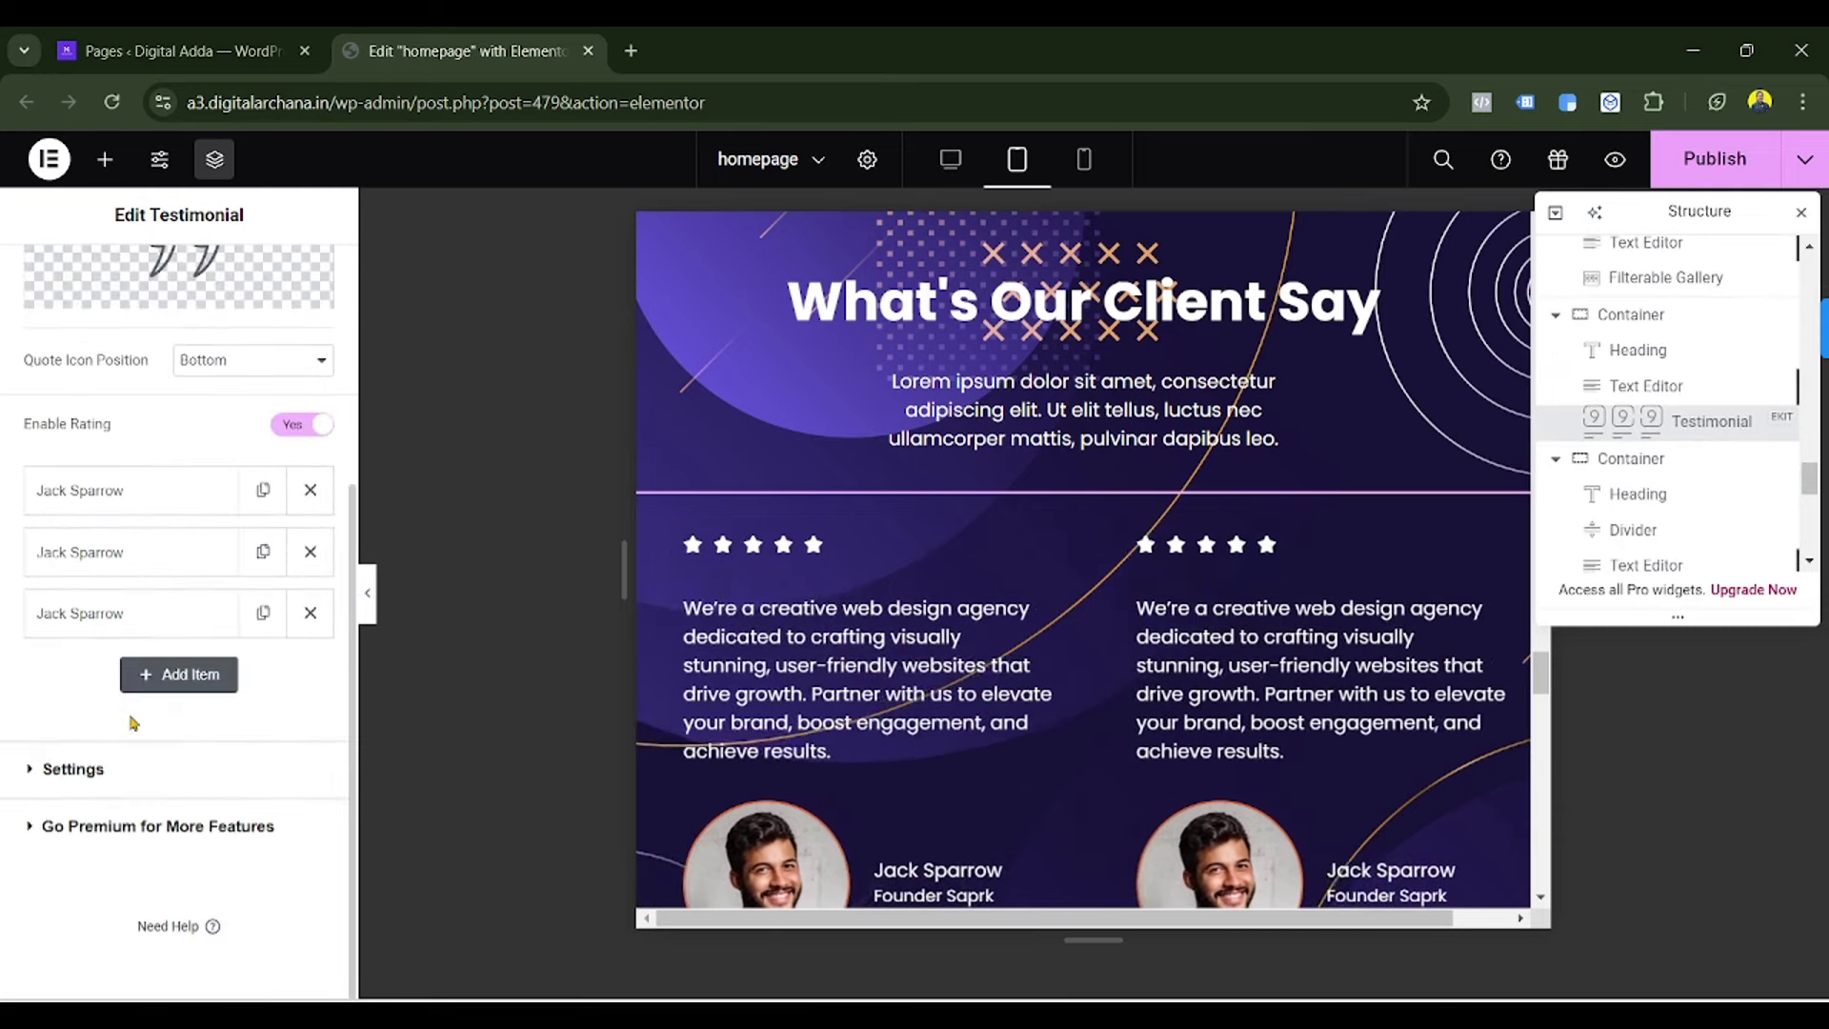
left_click(73, 769)
scroll(272, 648, "down", 1)
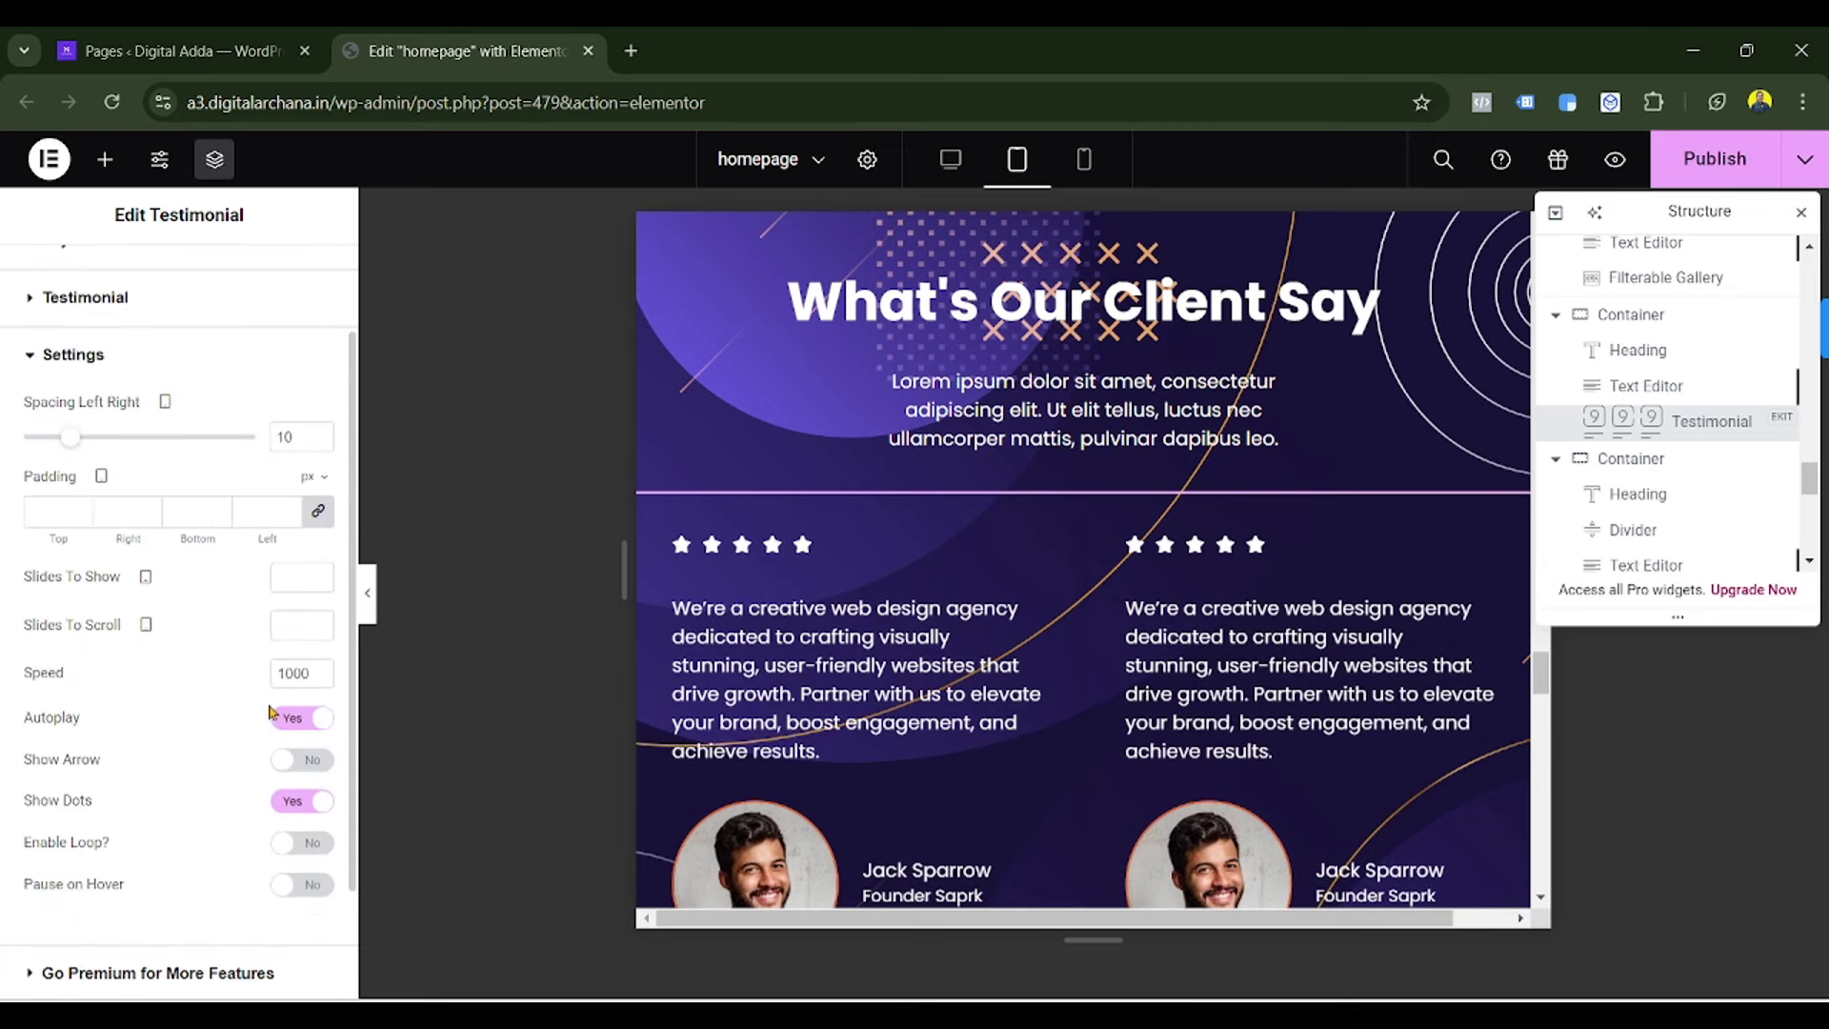
left_click(303, 577)
type("1")
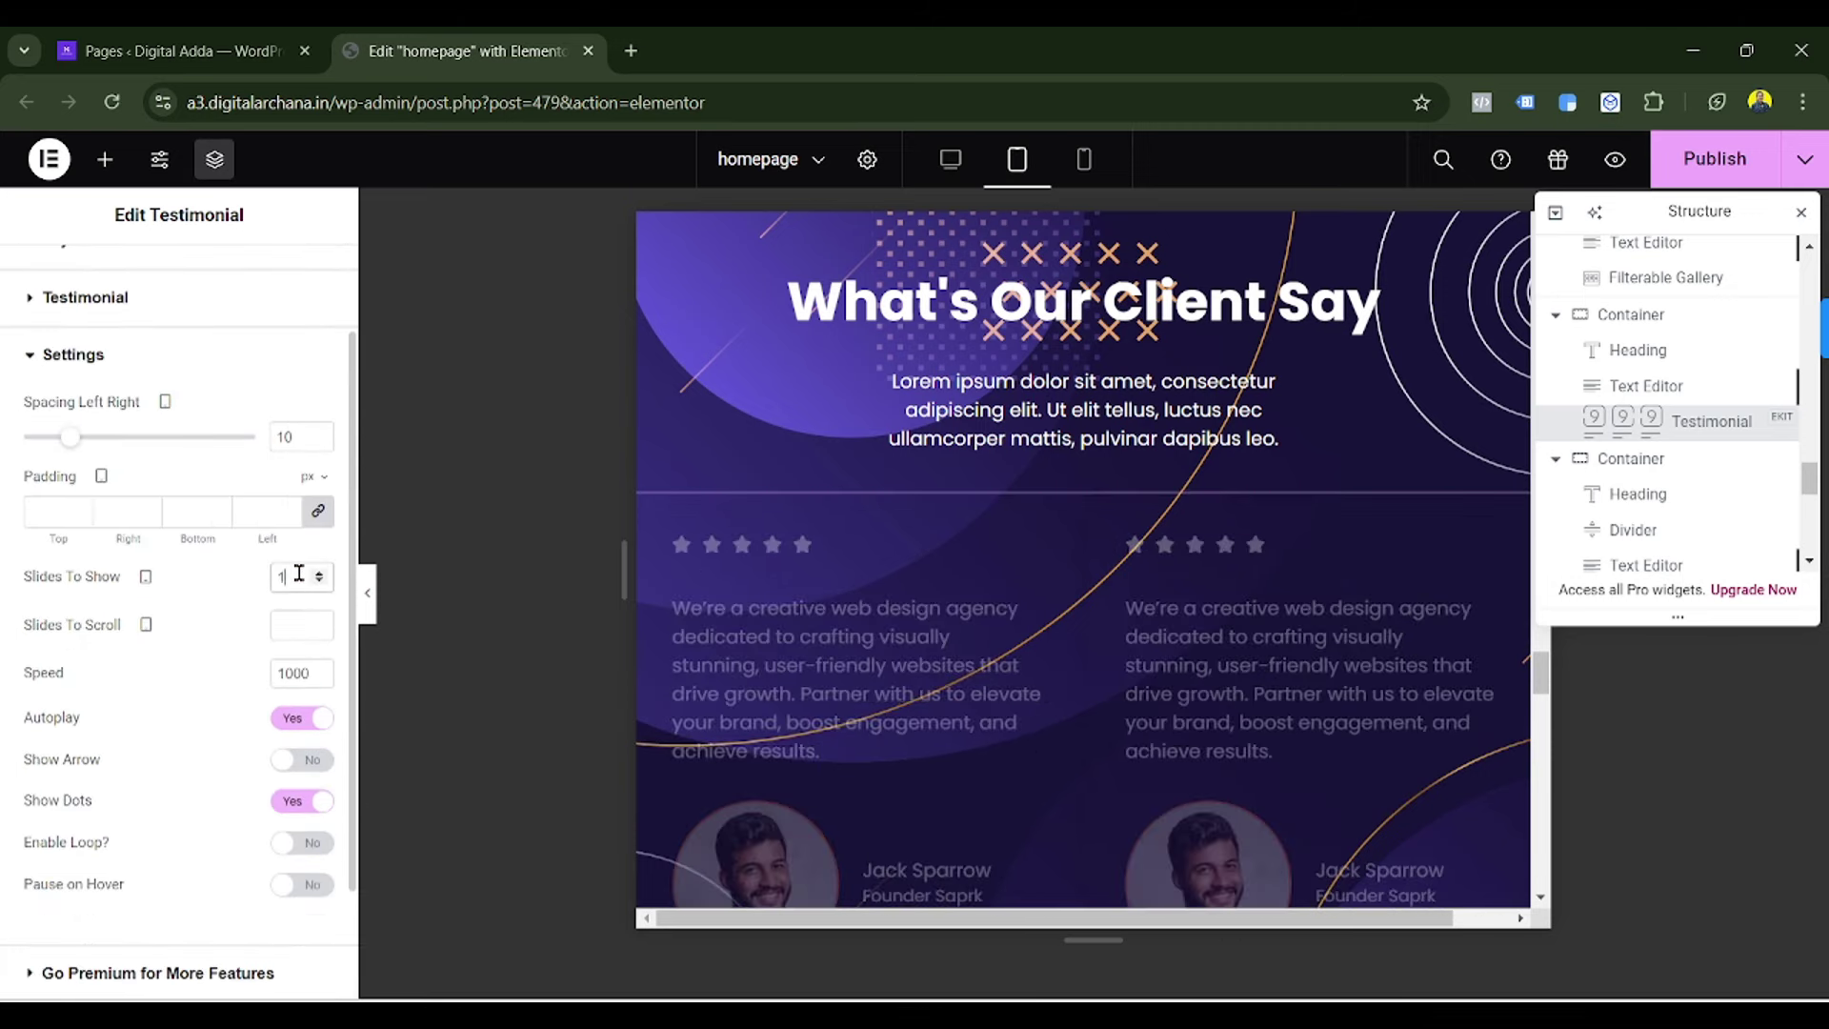
left_click(286, 626)
type("1")
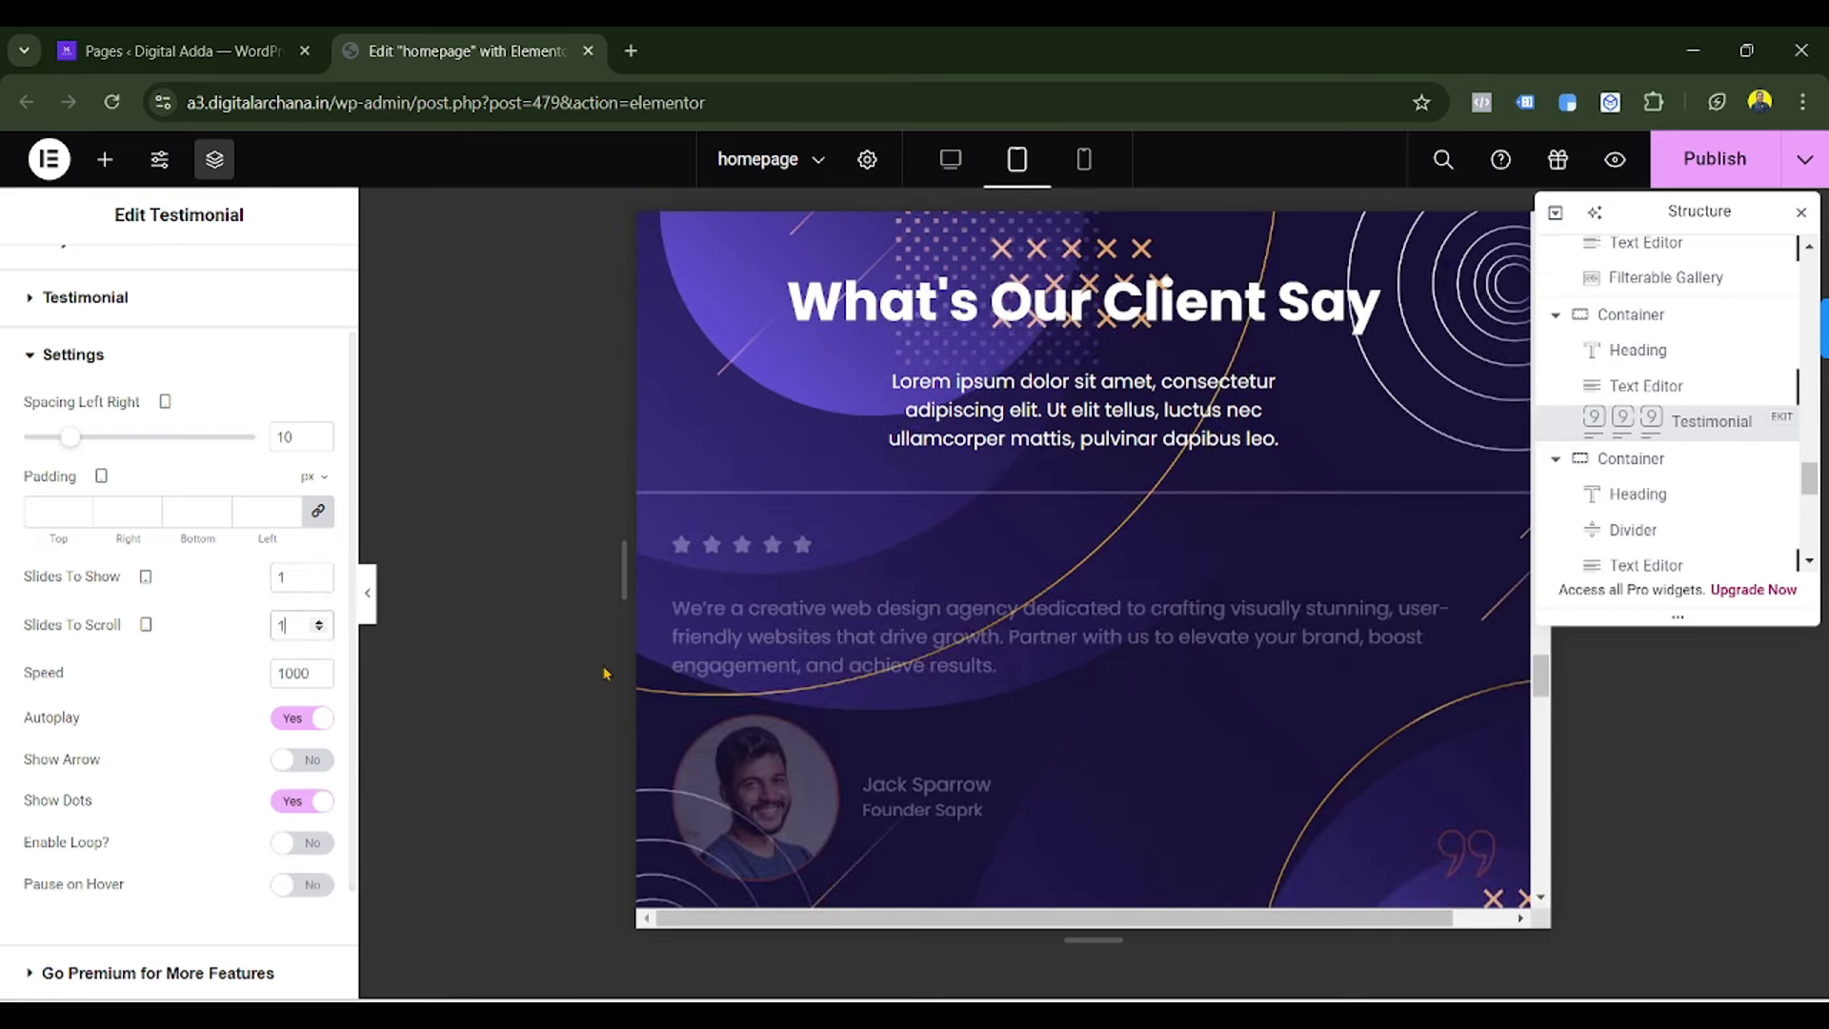
Set the 'We make future in marketing' and 'Easy way to collaborate' containers to Column direction.
scroll(1134, 605, "down", 6)
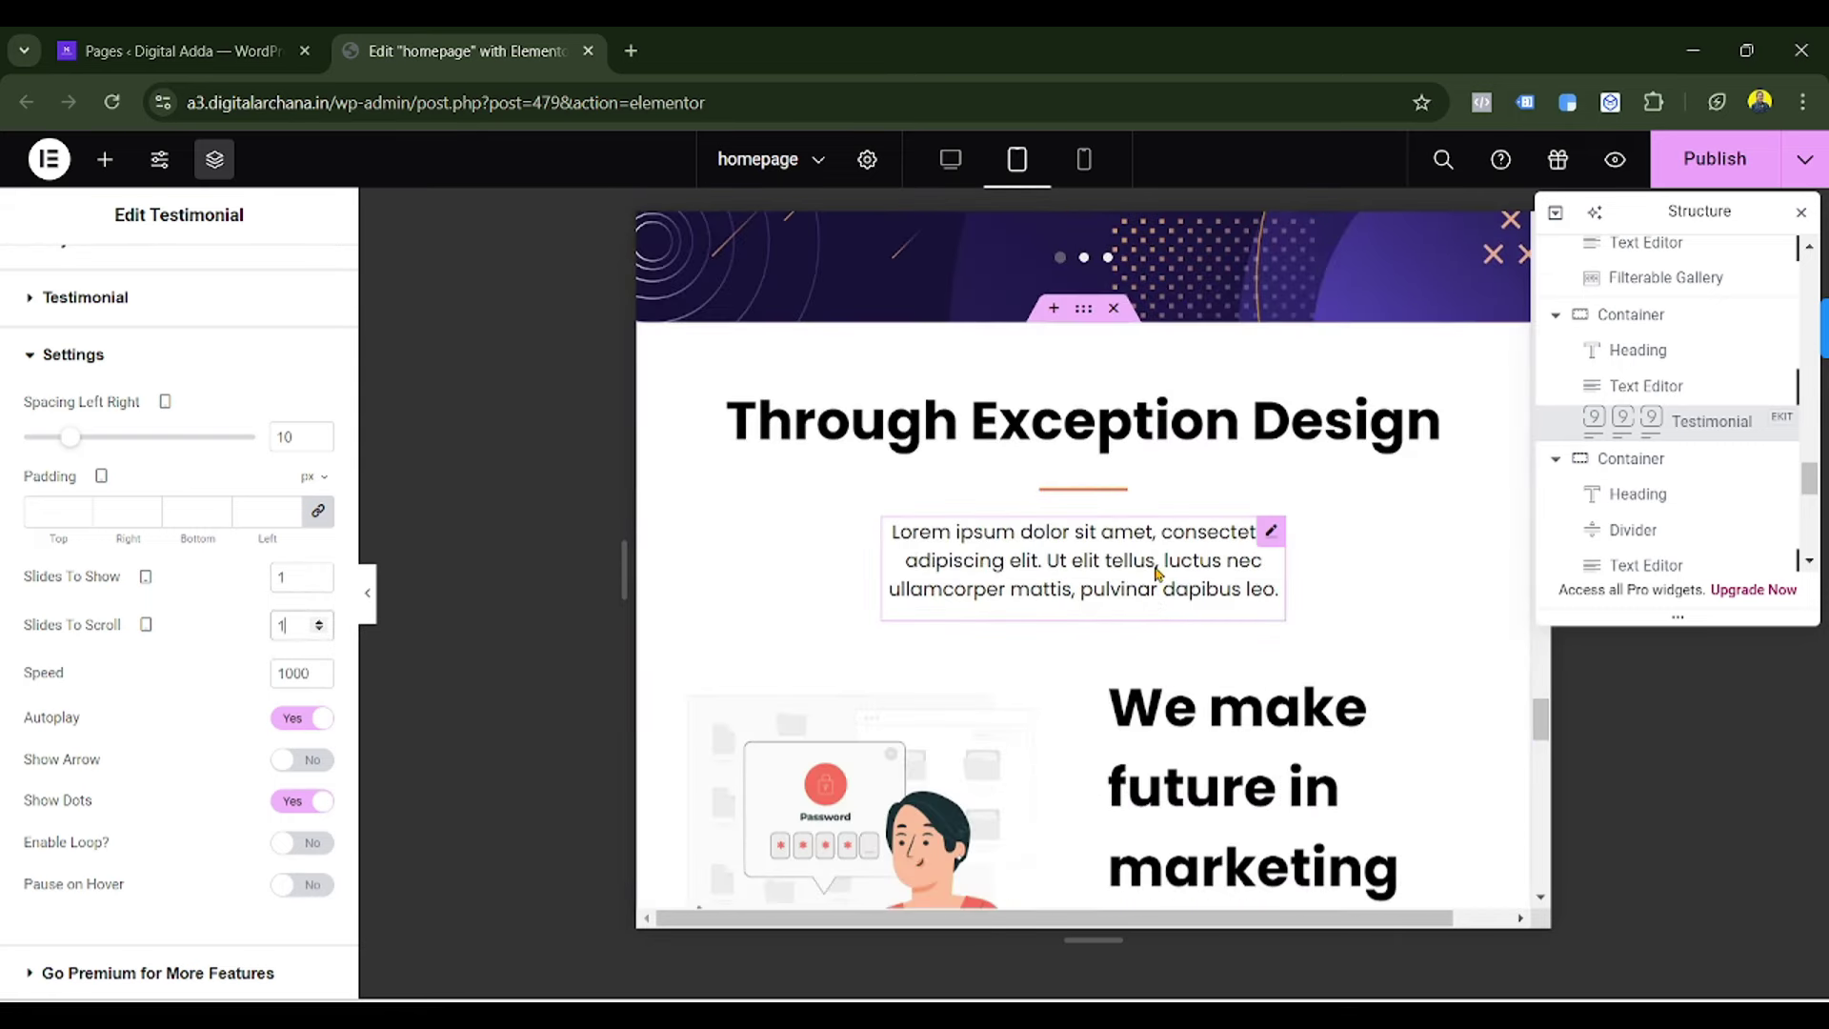
scroll(1161, 570, "down", 1)
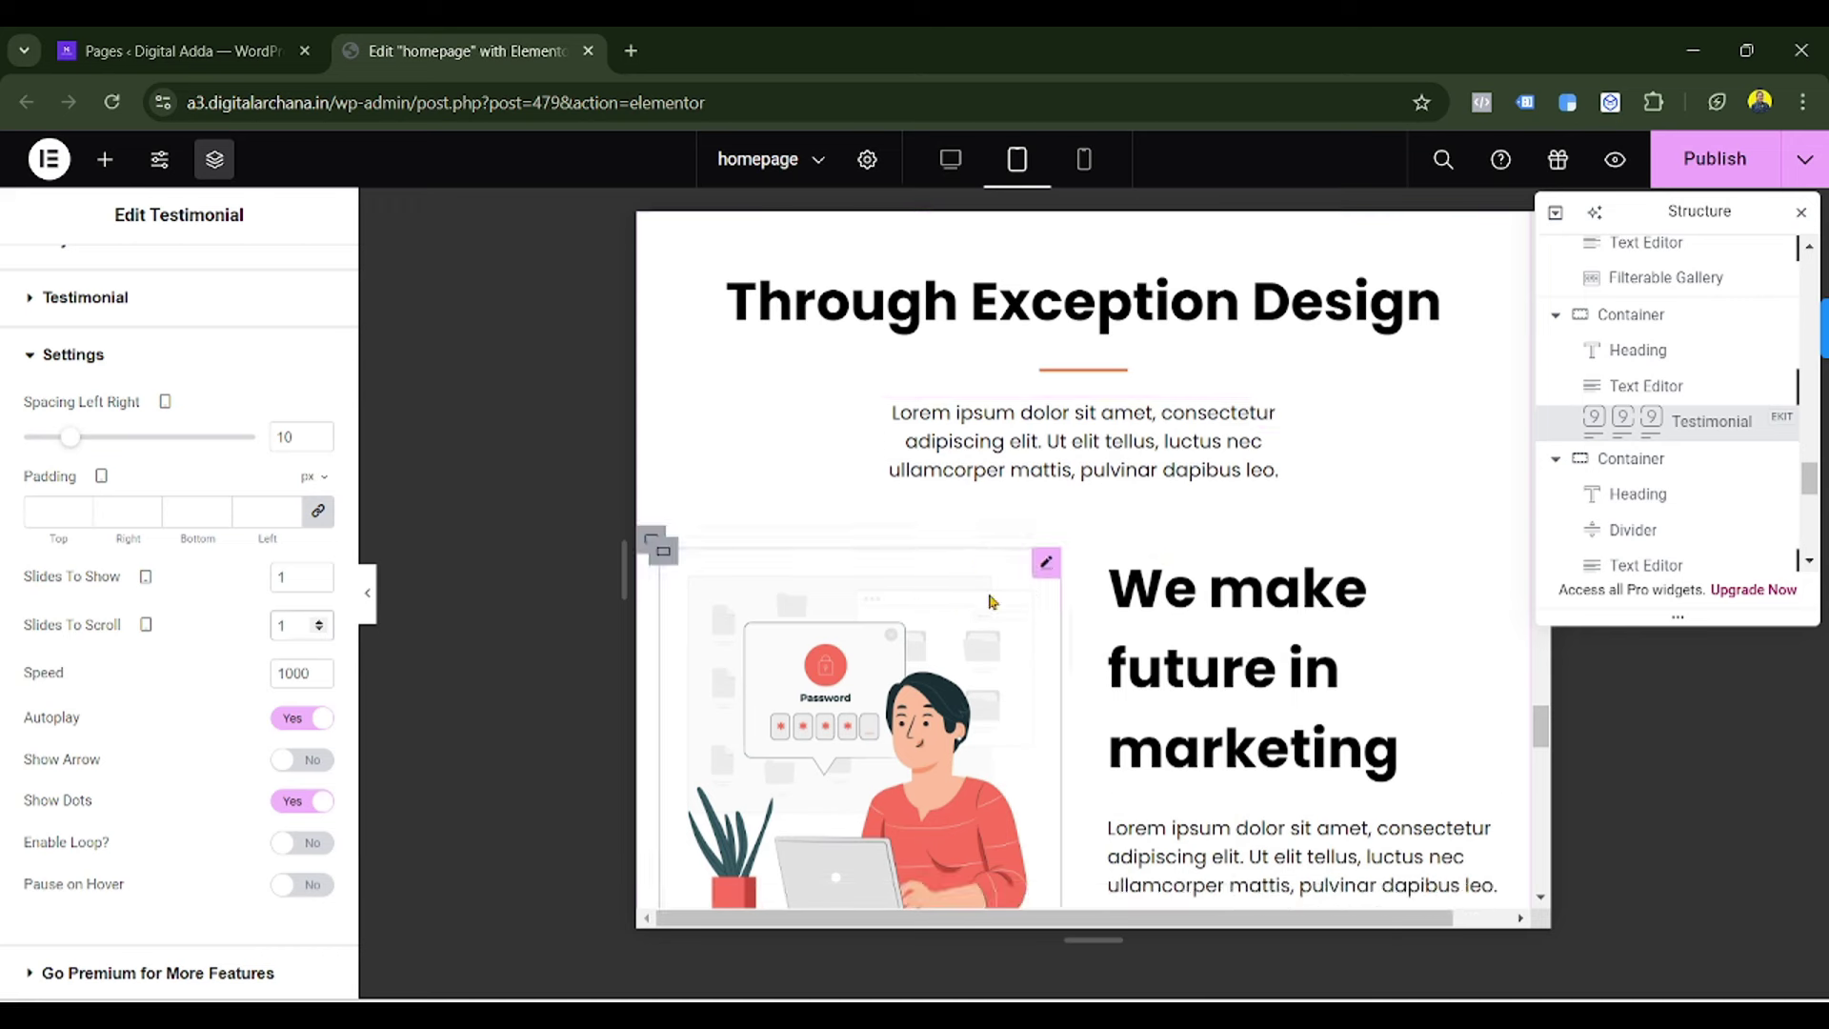
left_click(653, 544)
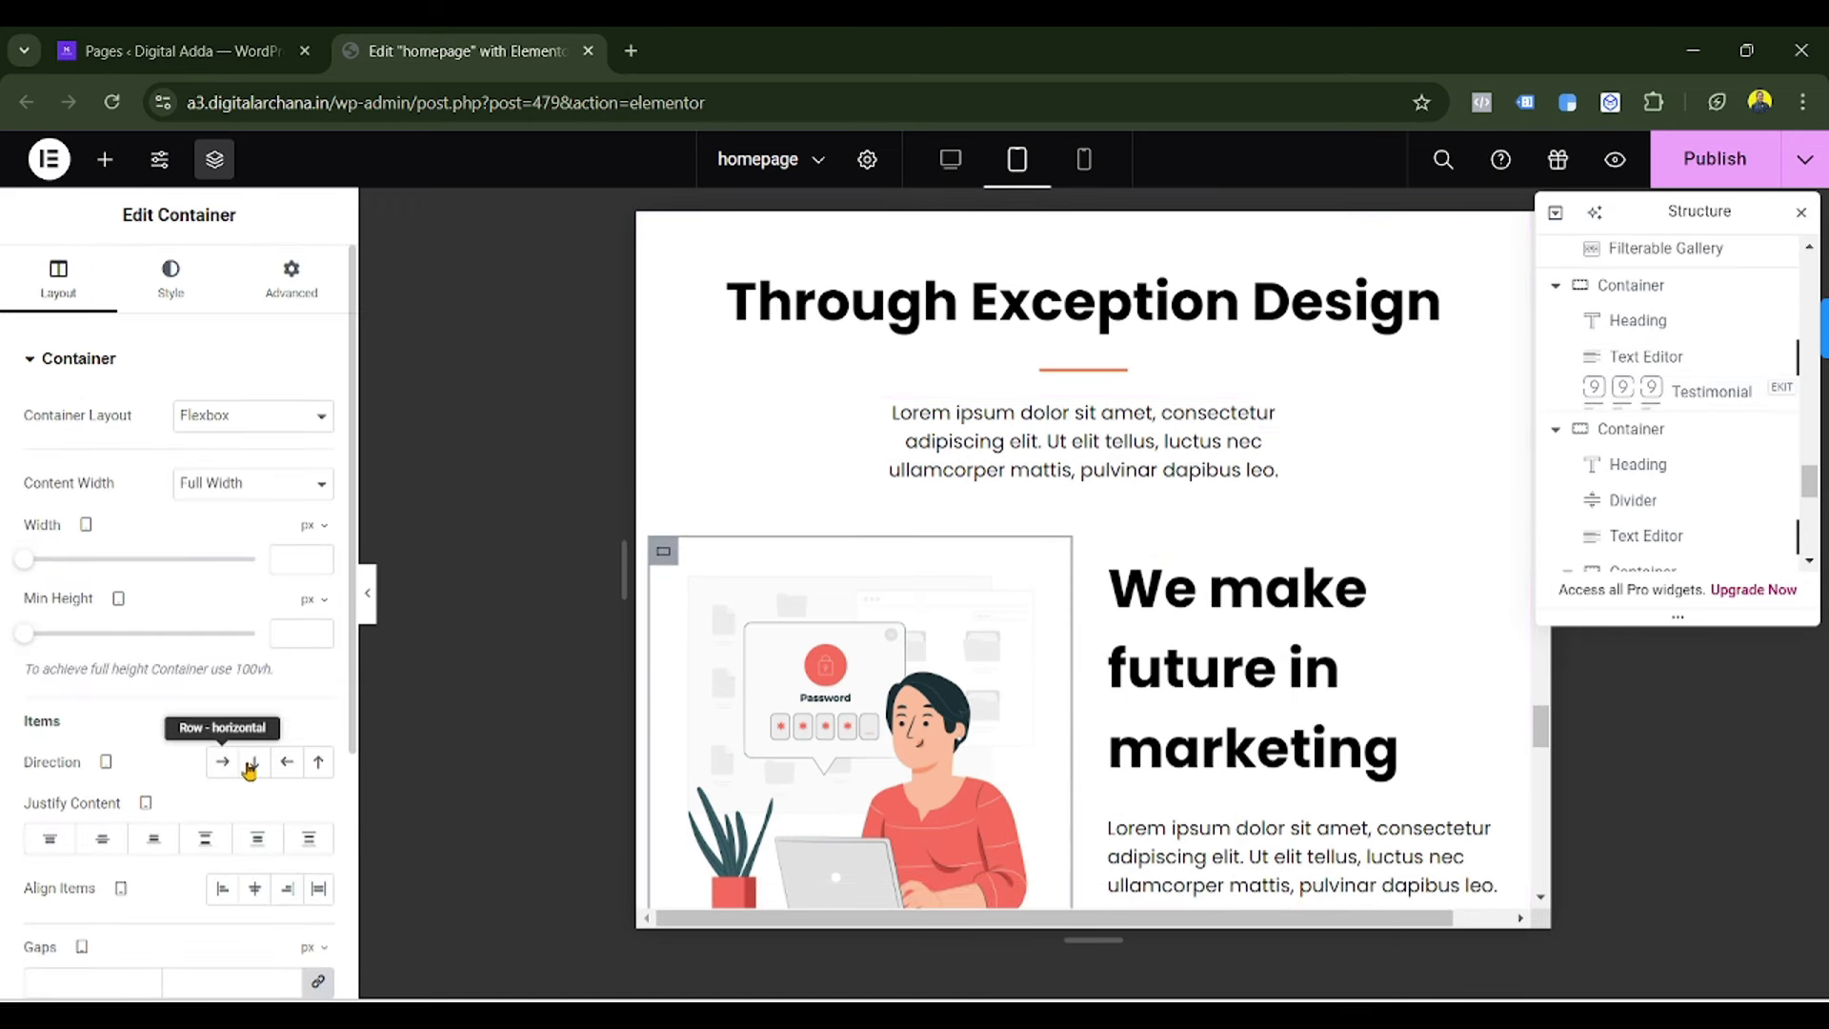
scroll(667, 477, "down", 1)
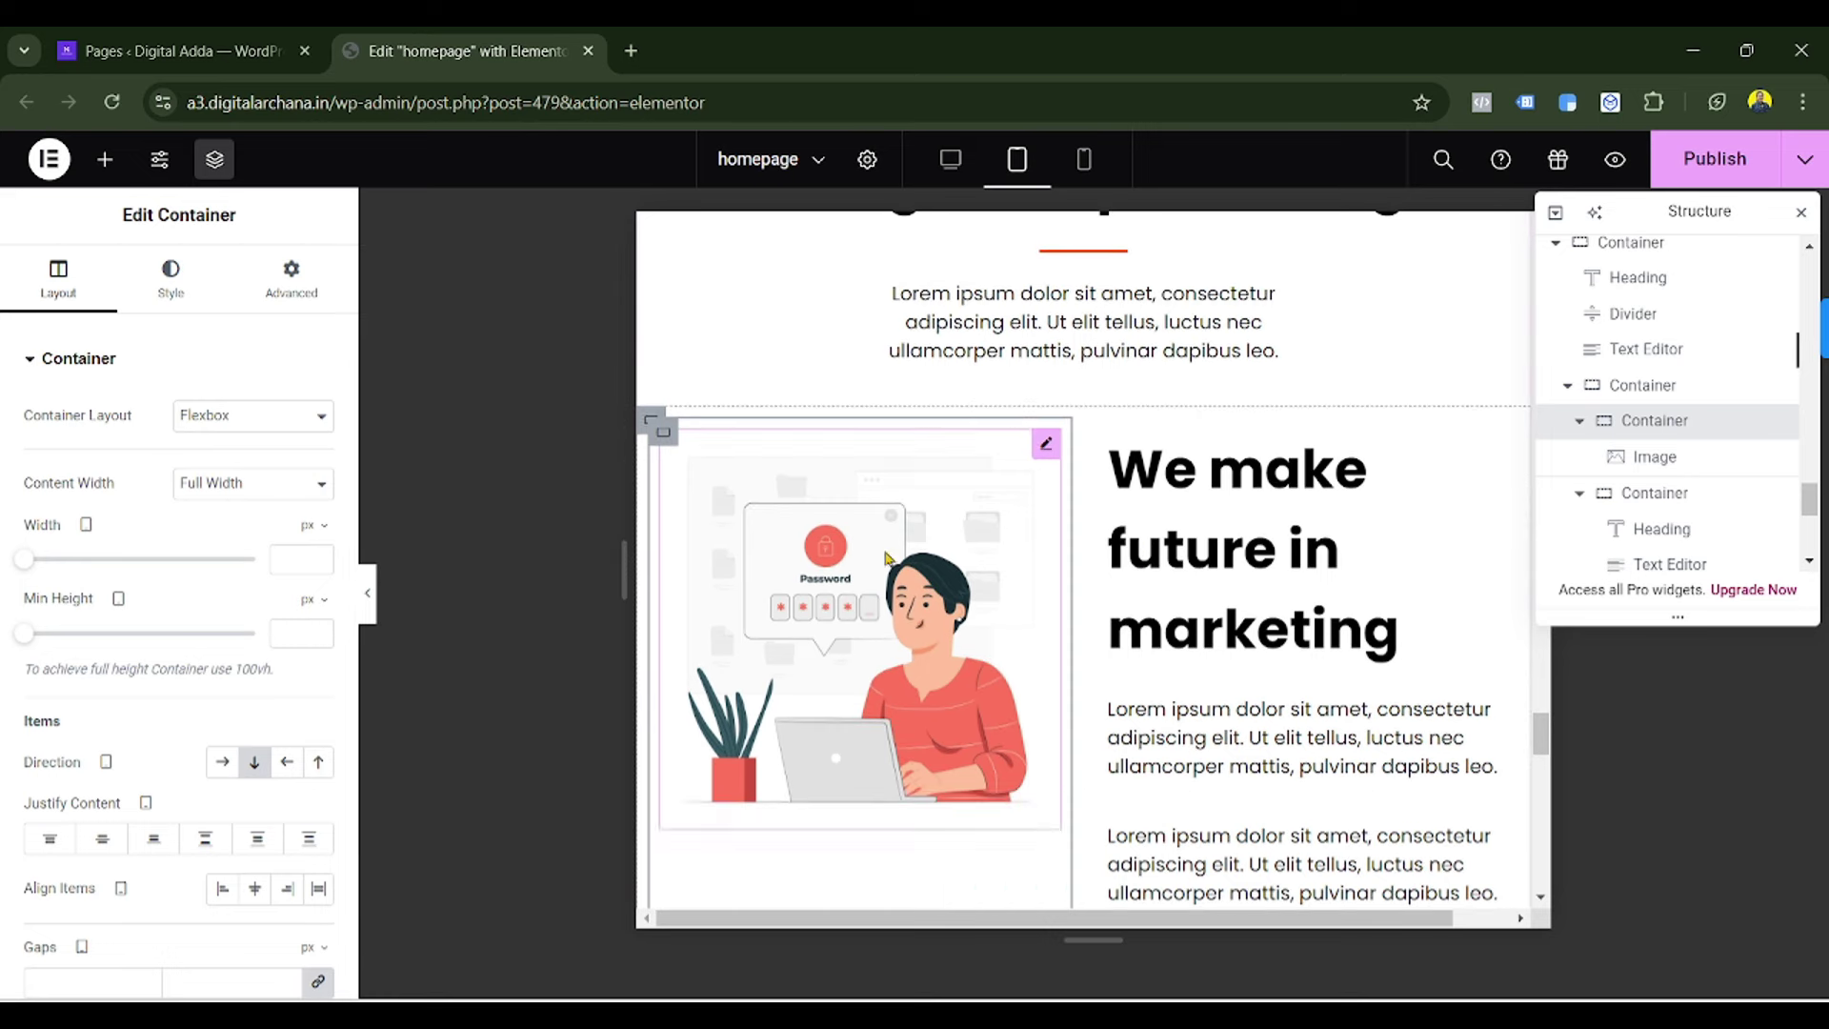
left_click(652, 419)
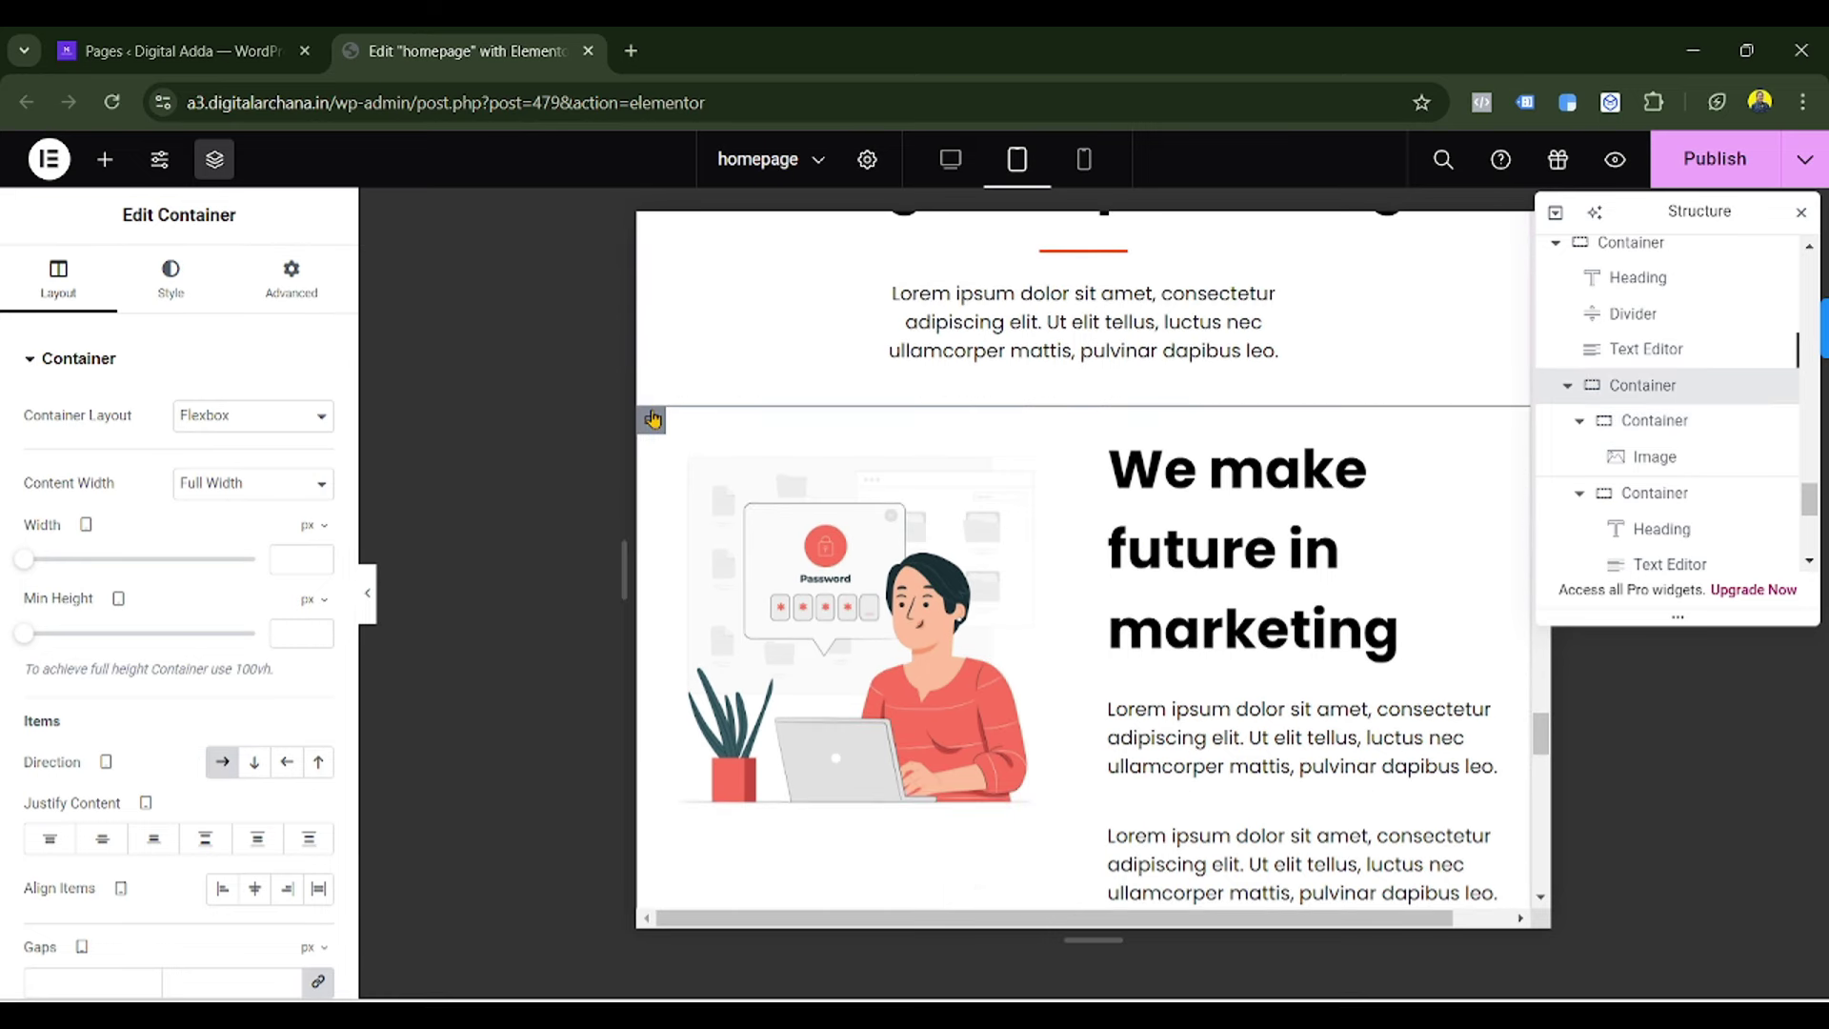
left_click(253, 765)
scroll(1151, 670, "down", 10)
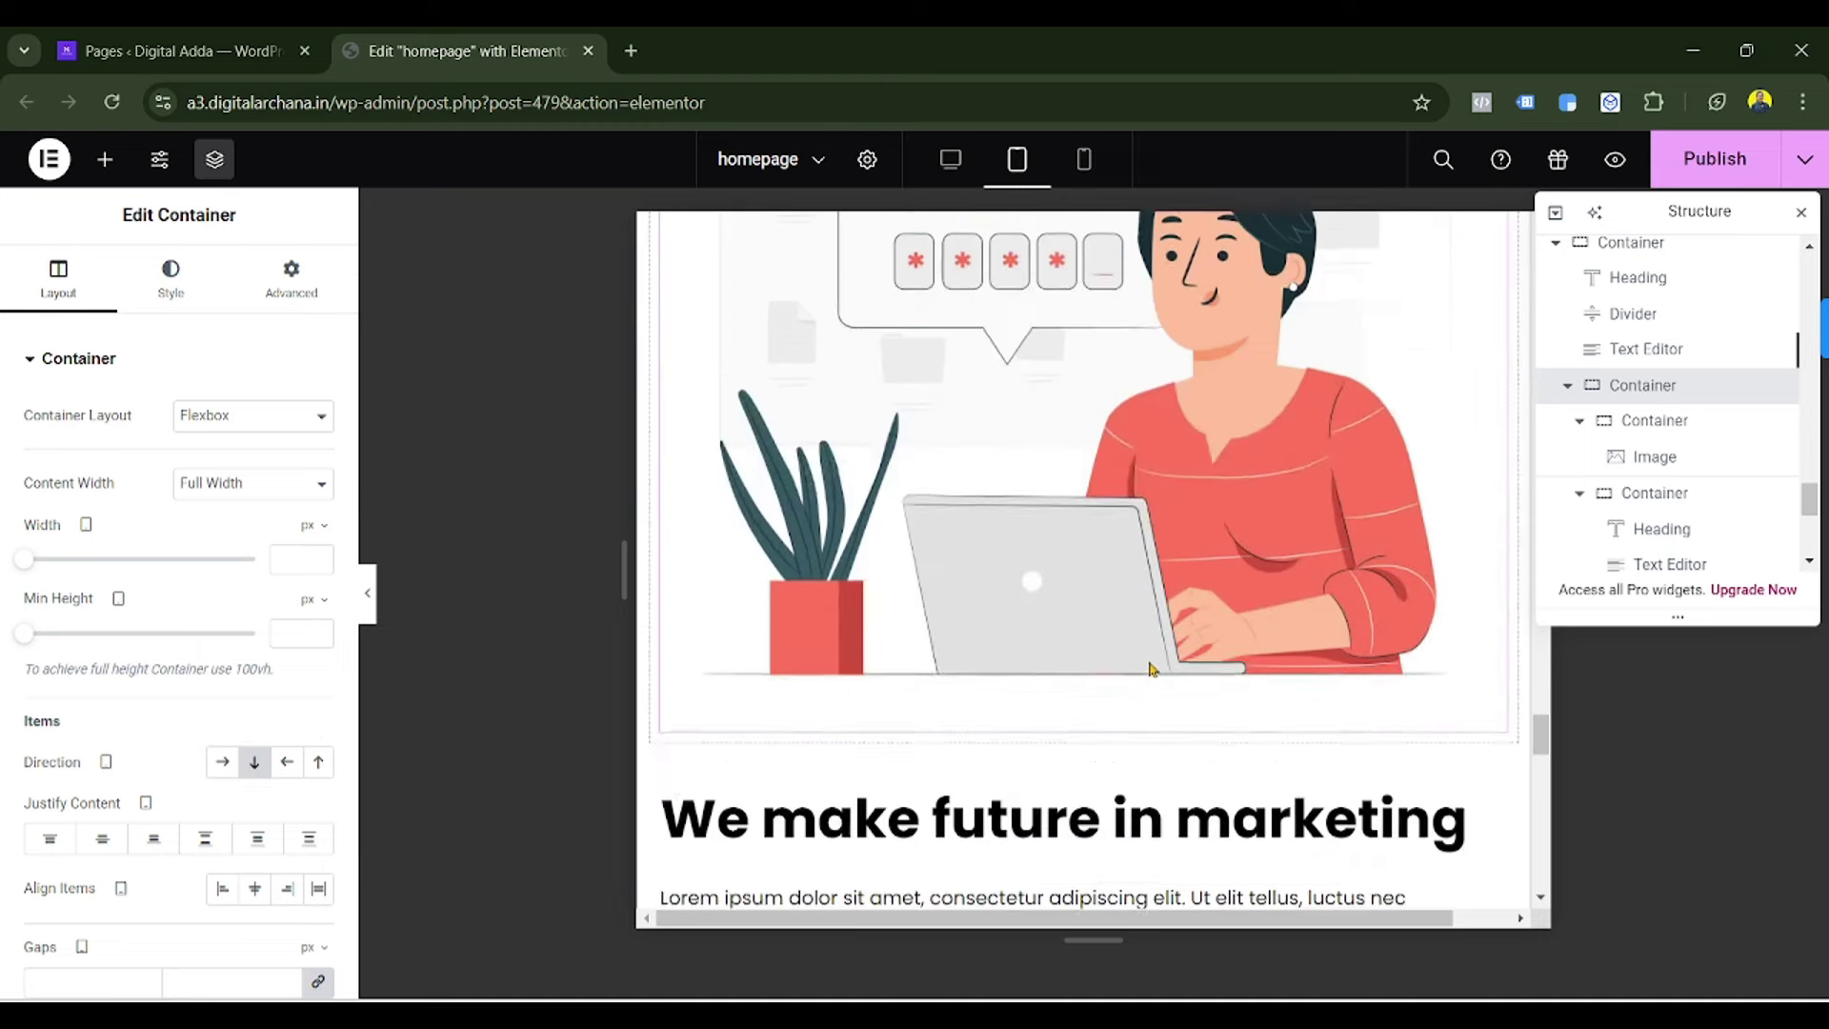
scroll(1151, 669, "down", 2)
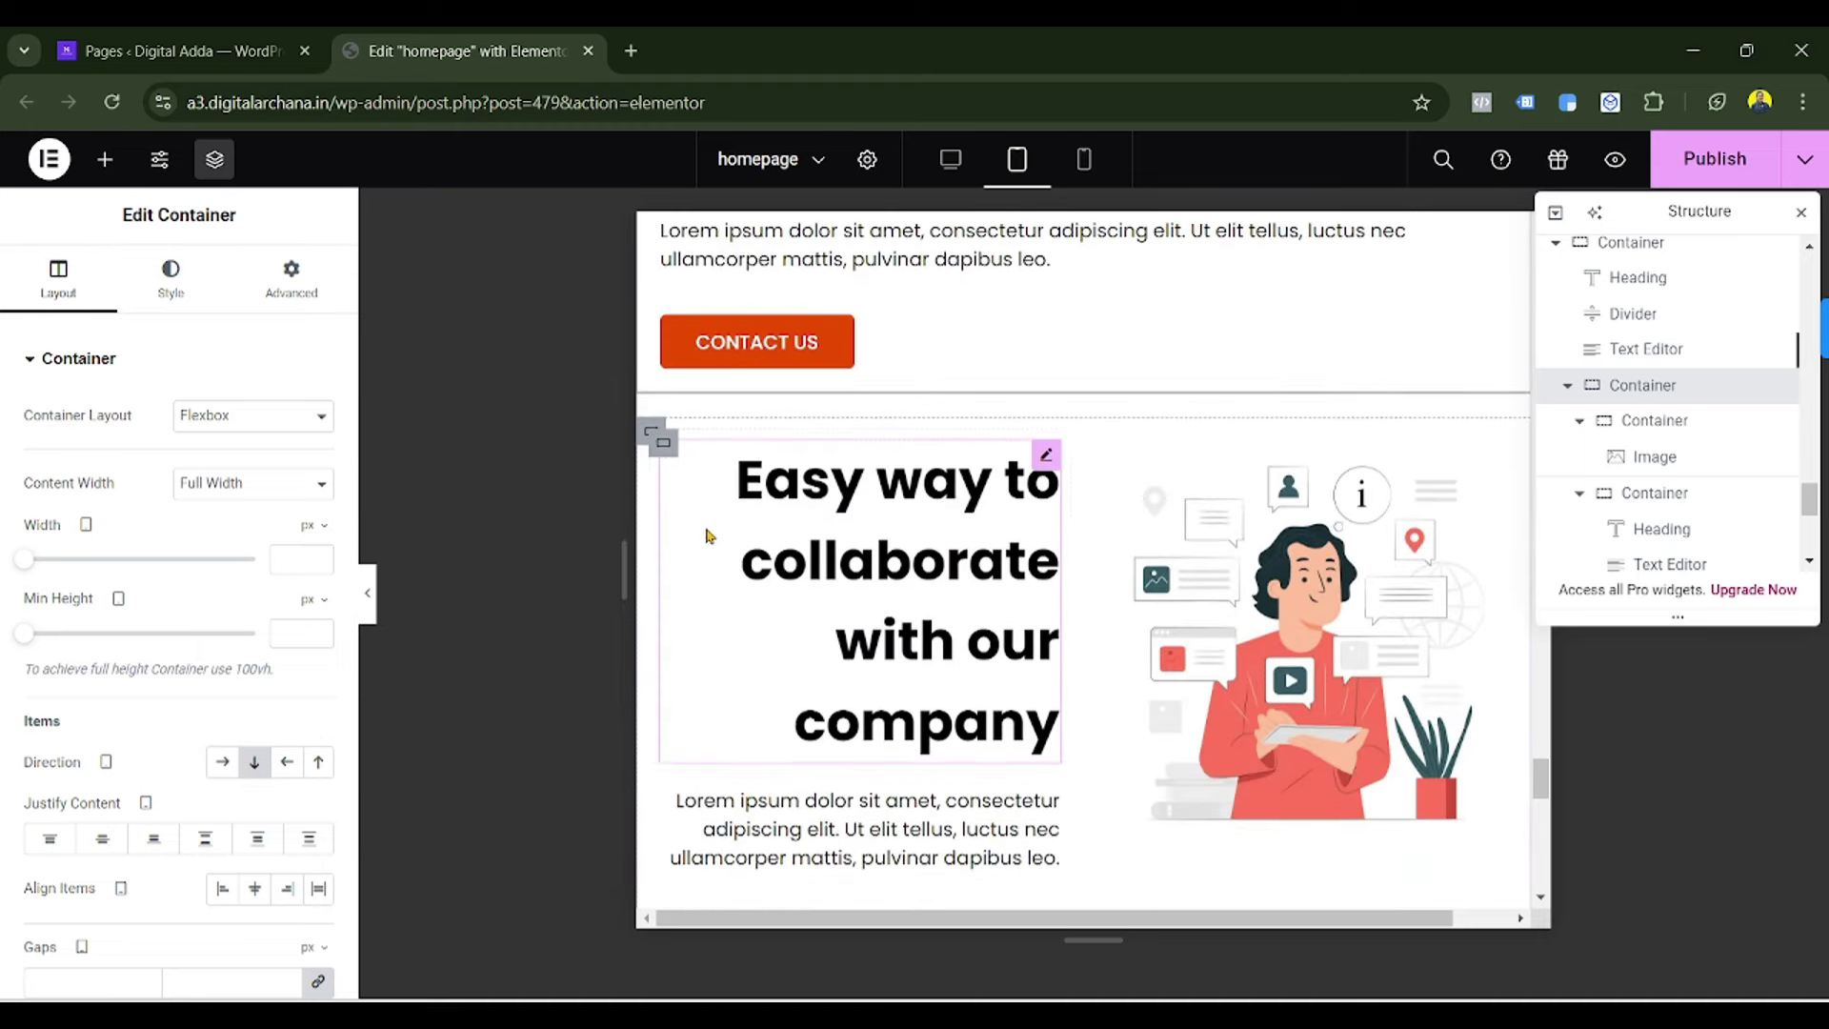
left_click(651, 435)
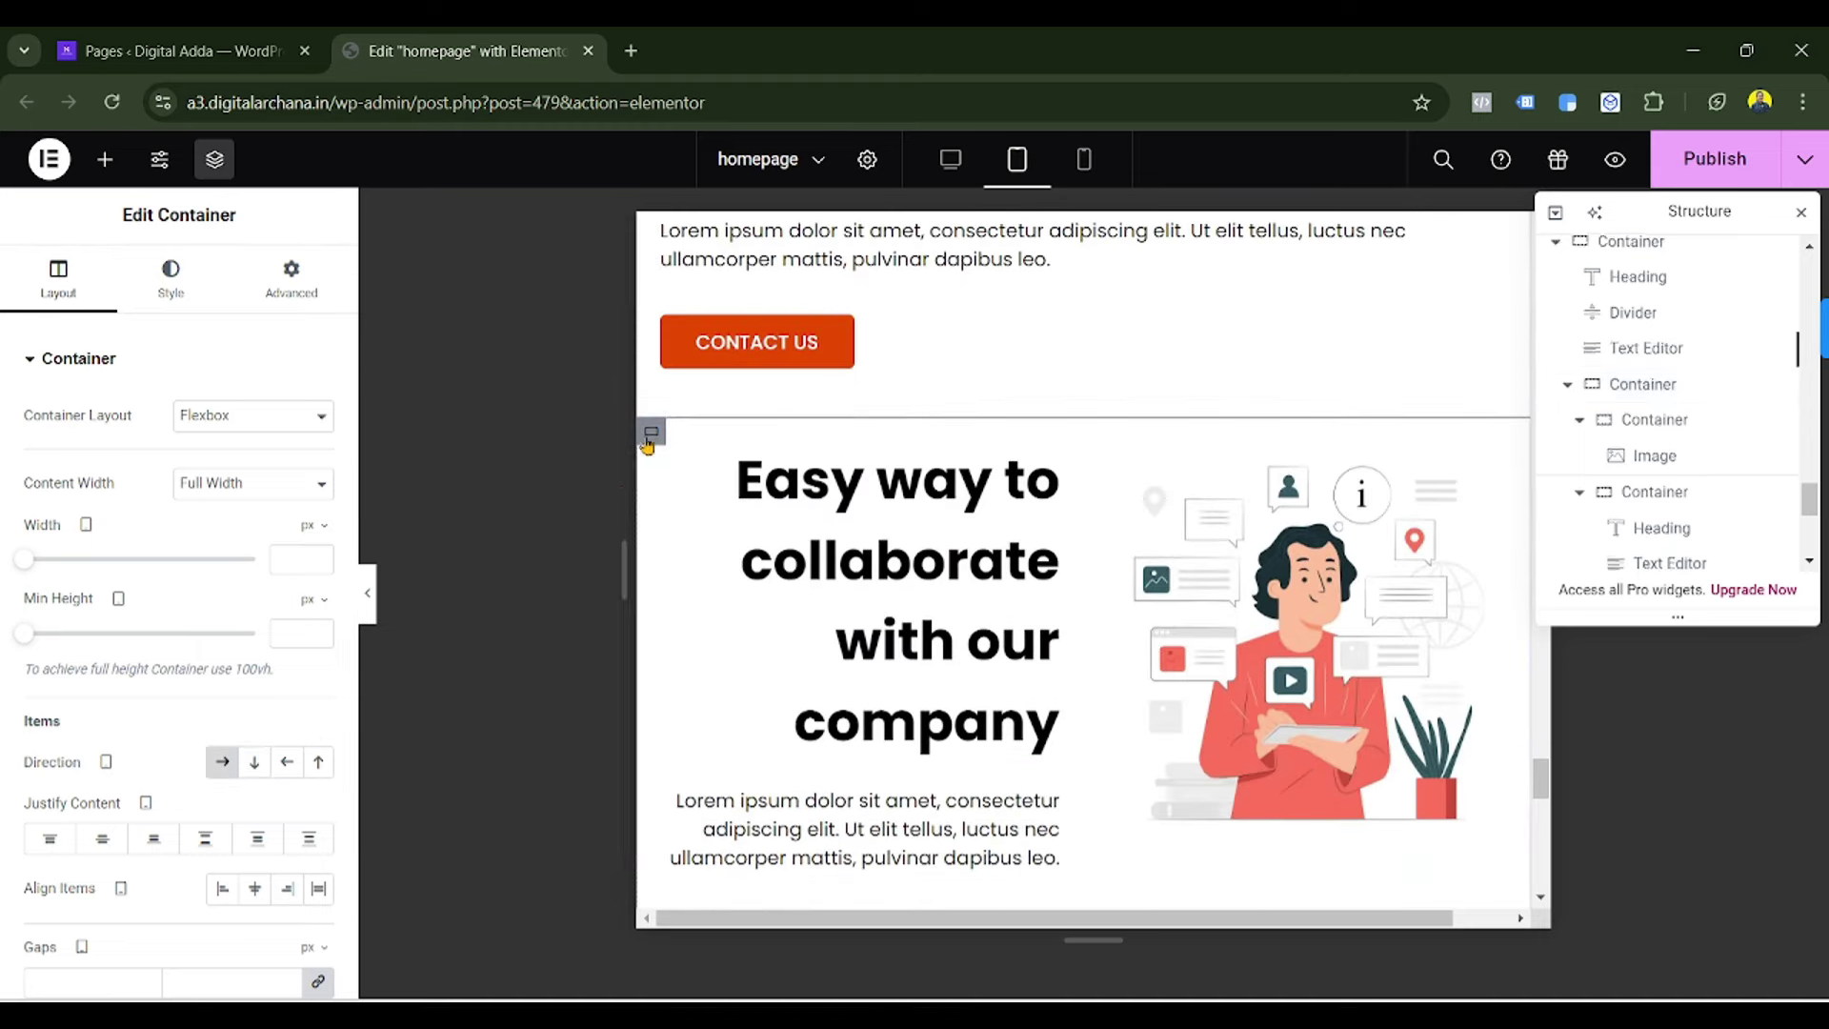
left_click(254, 763)
Switch the editor to the Mobile Portrait preview.
scroll(1086, 682, "down", 8)
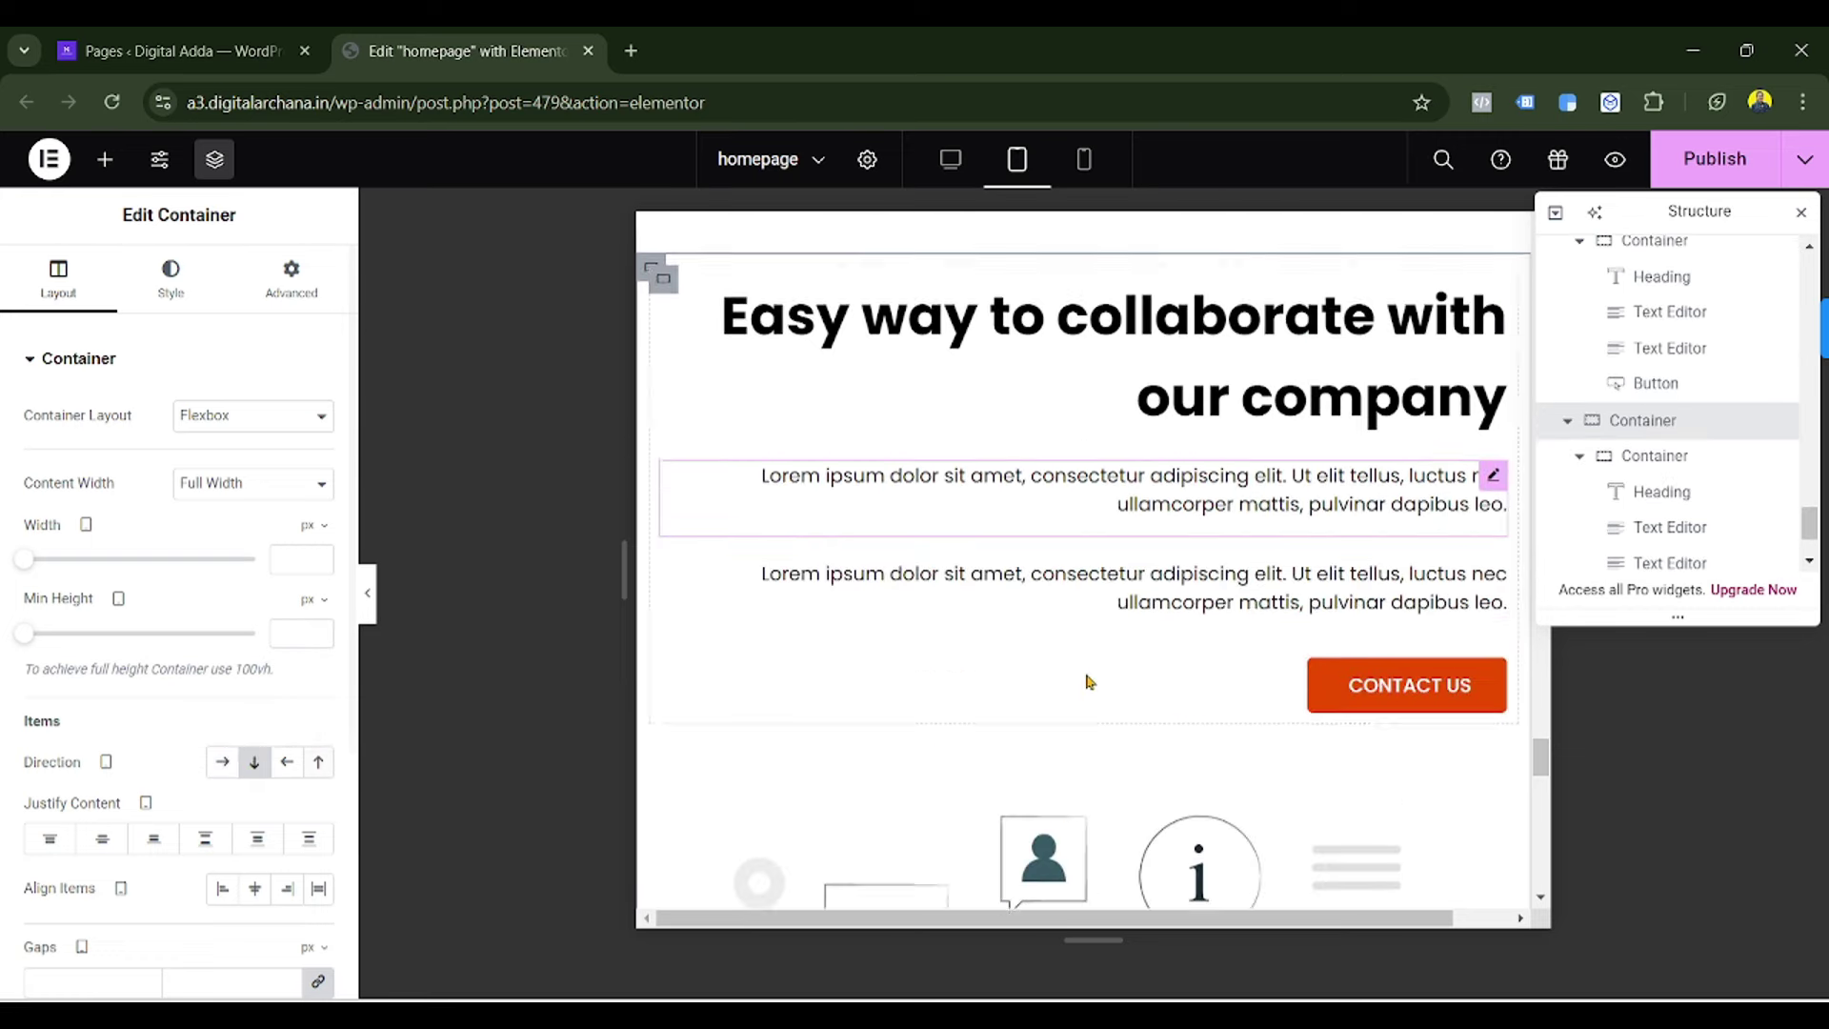
scroll(1027, 634, "down", 3)
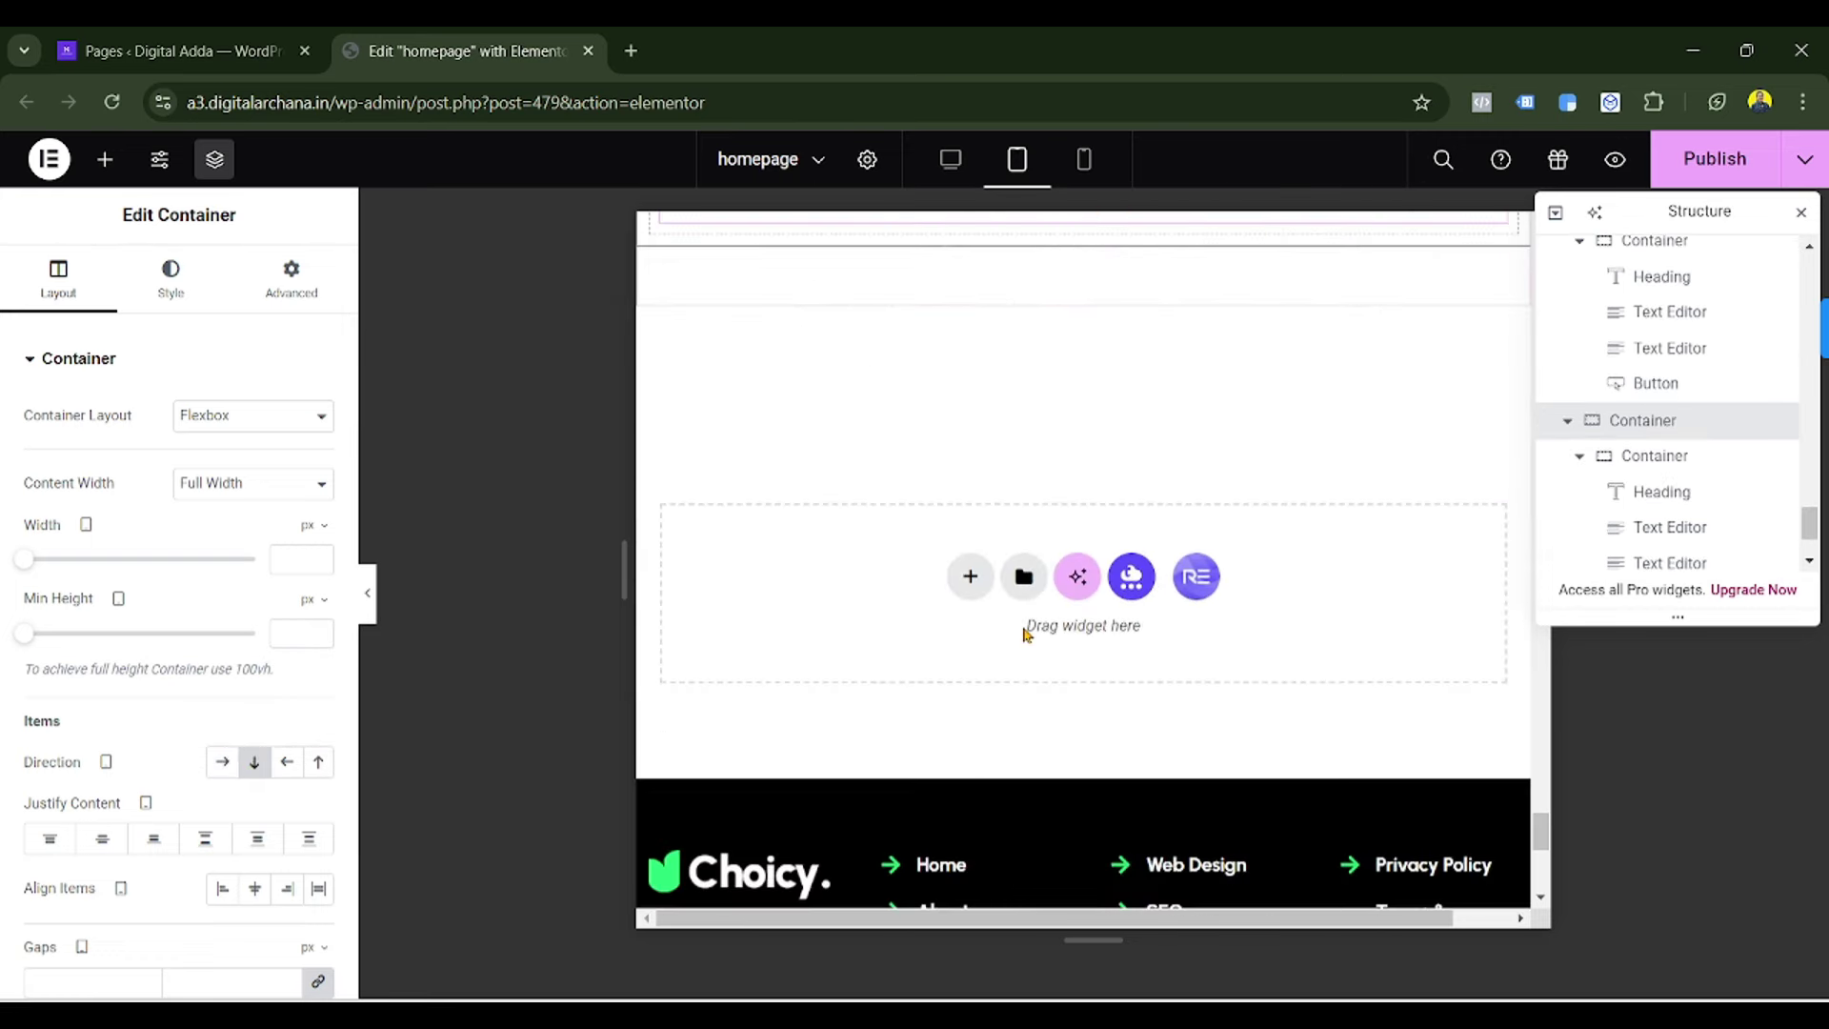
scroll(1029, 610, "up", 6)
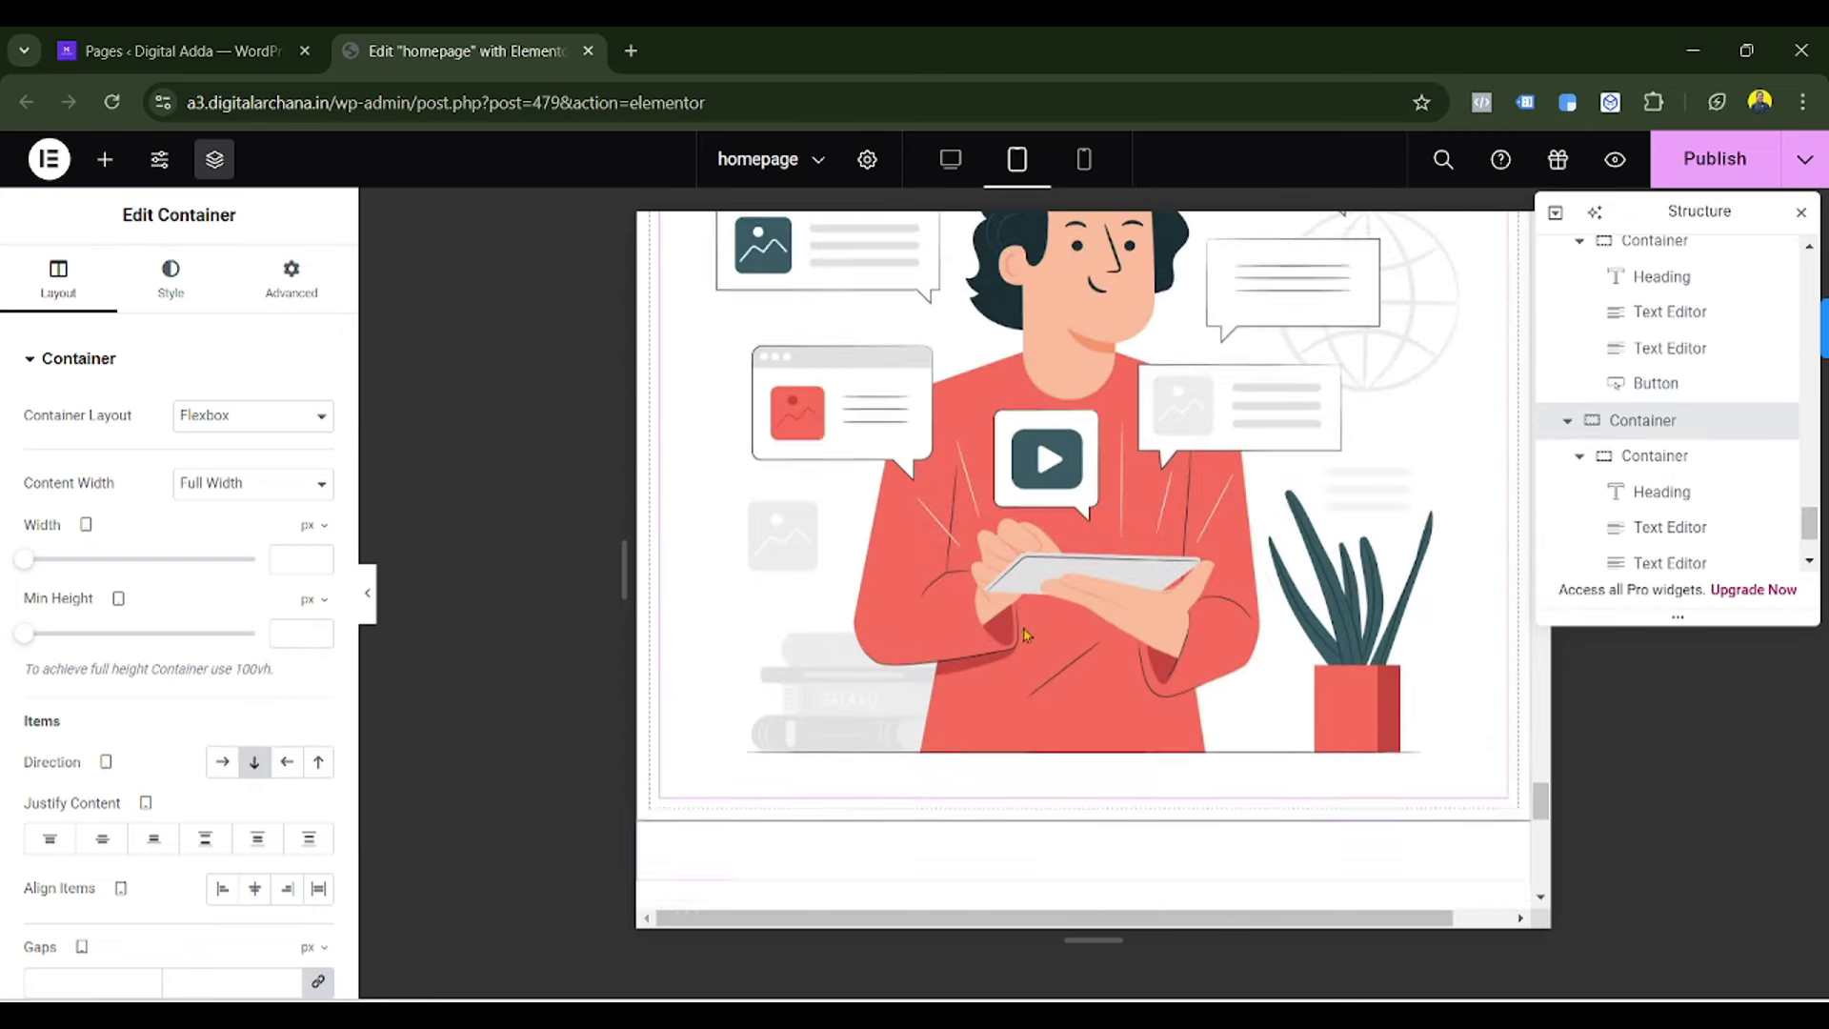
left_click(1086, 162)
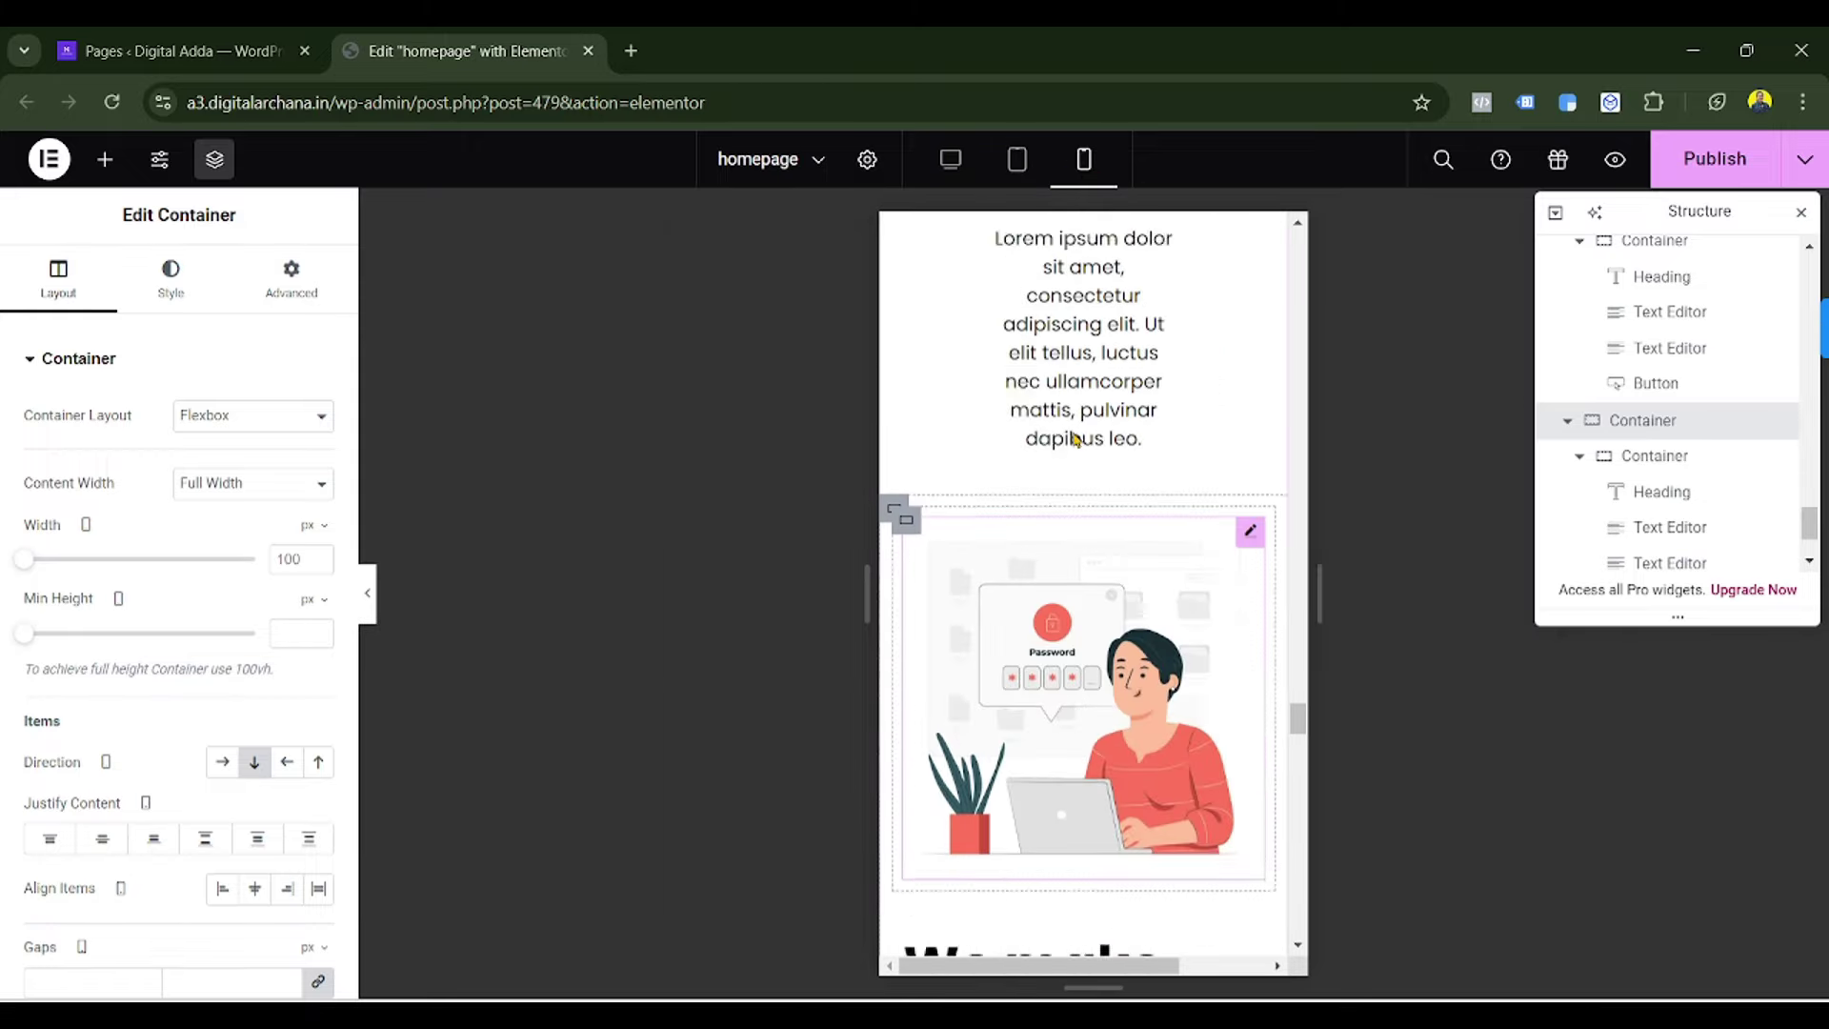
Shrink the hero heading's font size to 35 px.
scroll(1073, 438, "up", 10)
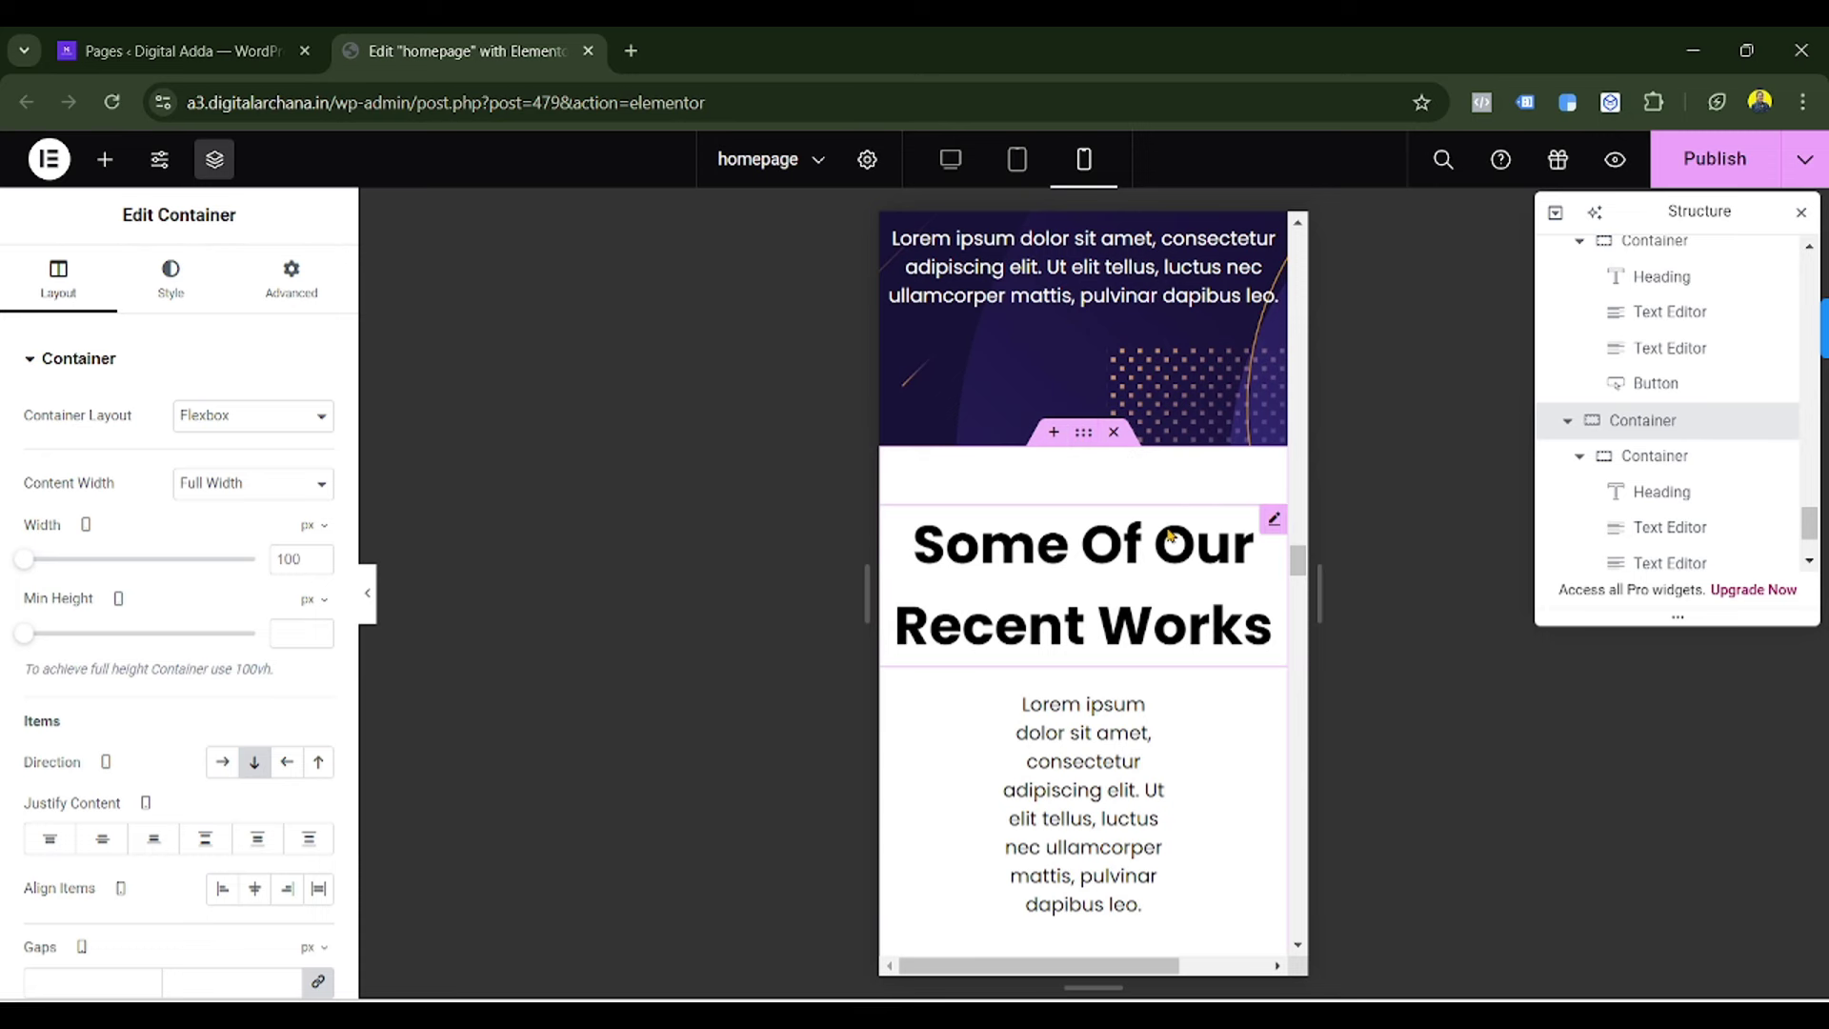
scroll(1171, 535, "up", 12)
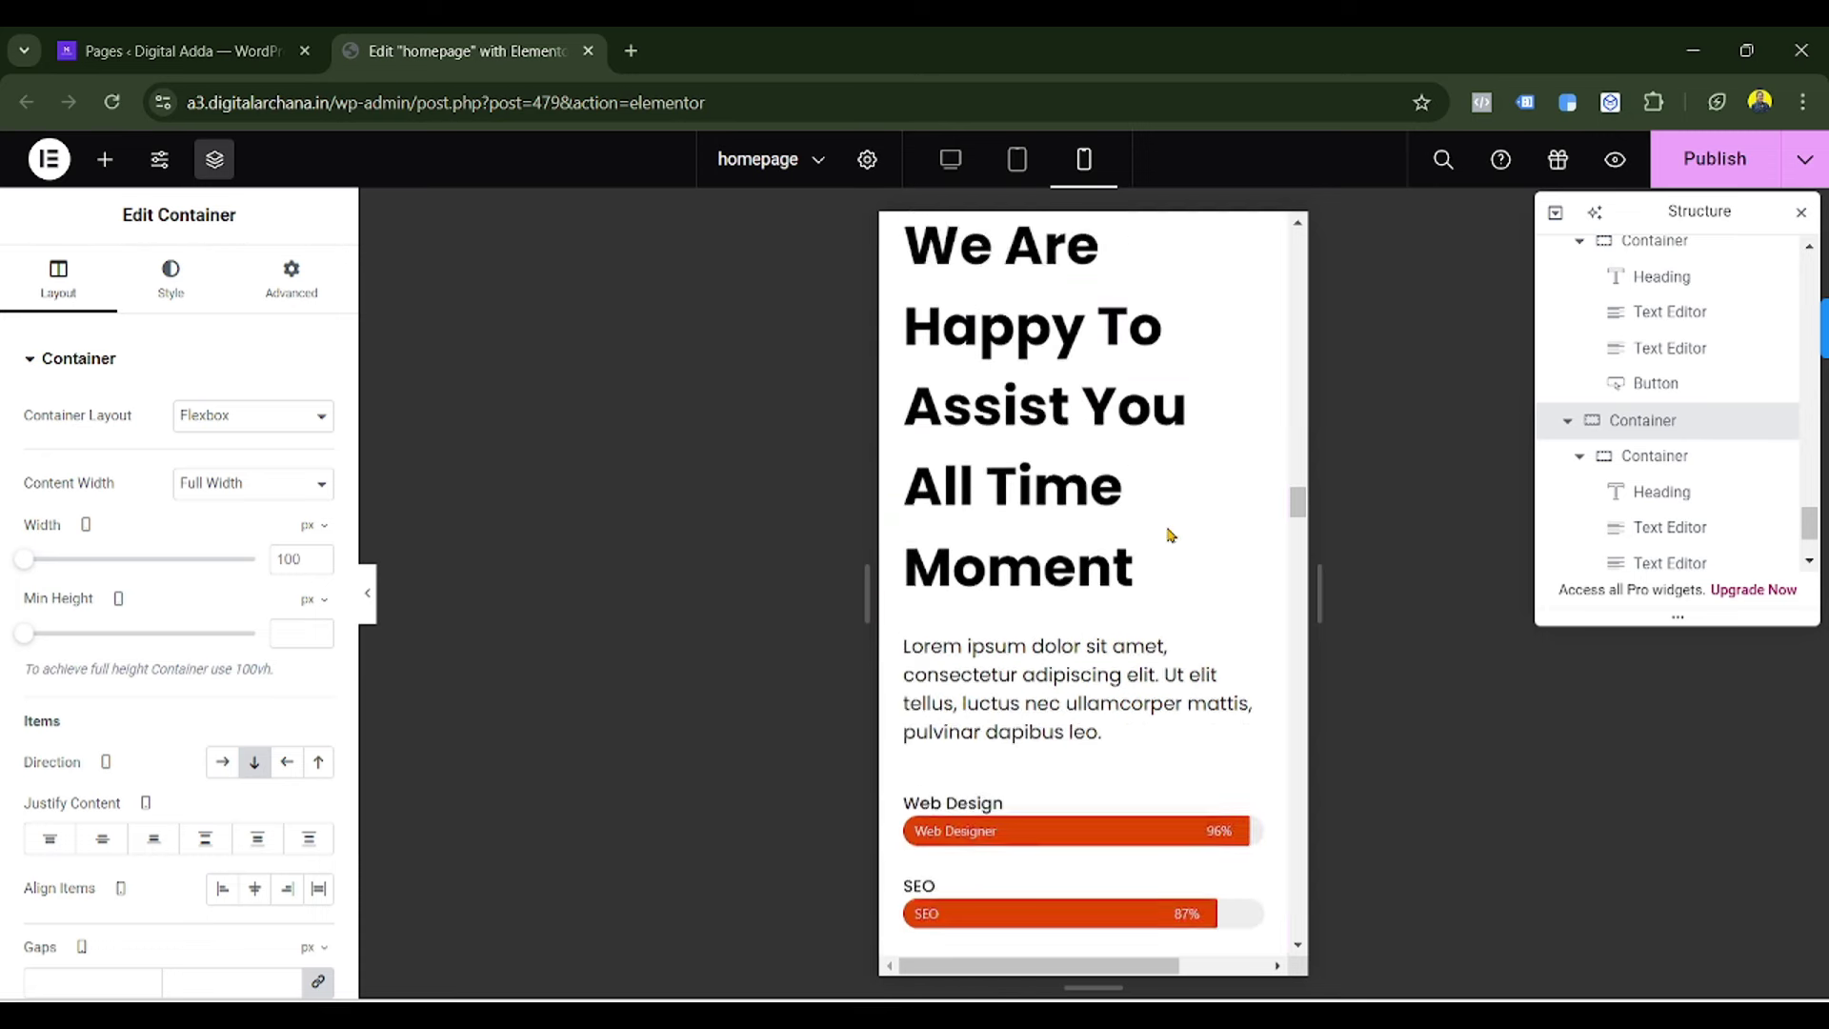
scroll(1170, 534, "up", 12)
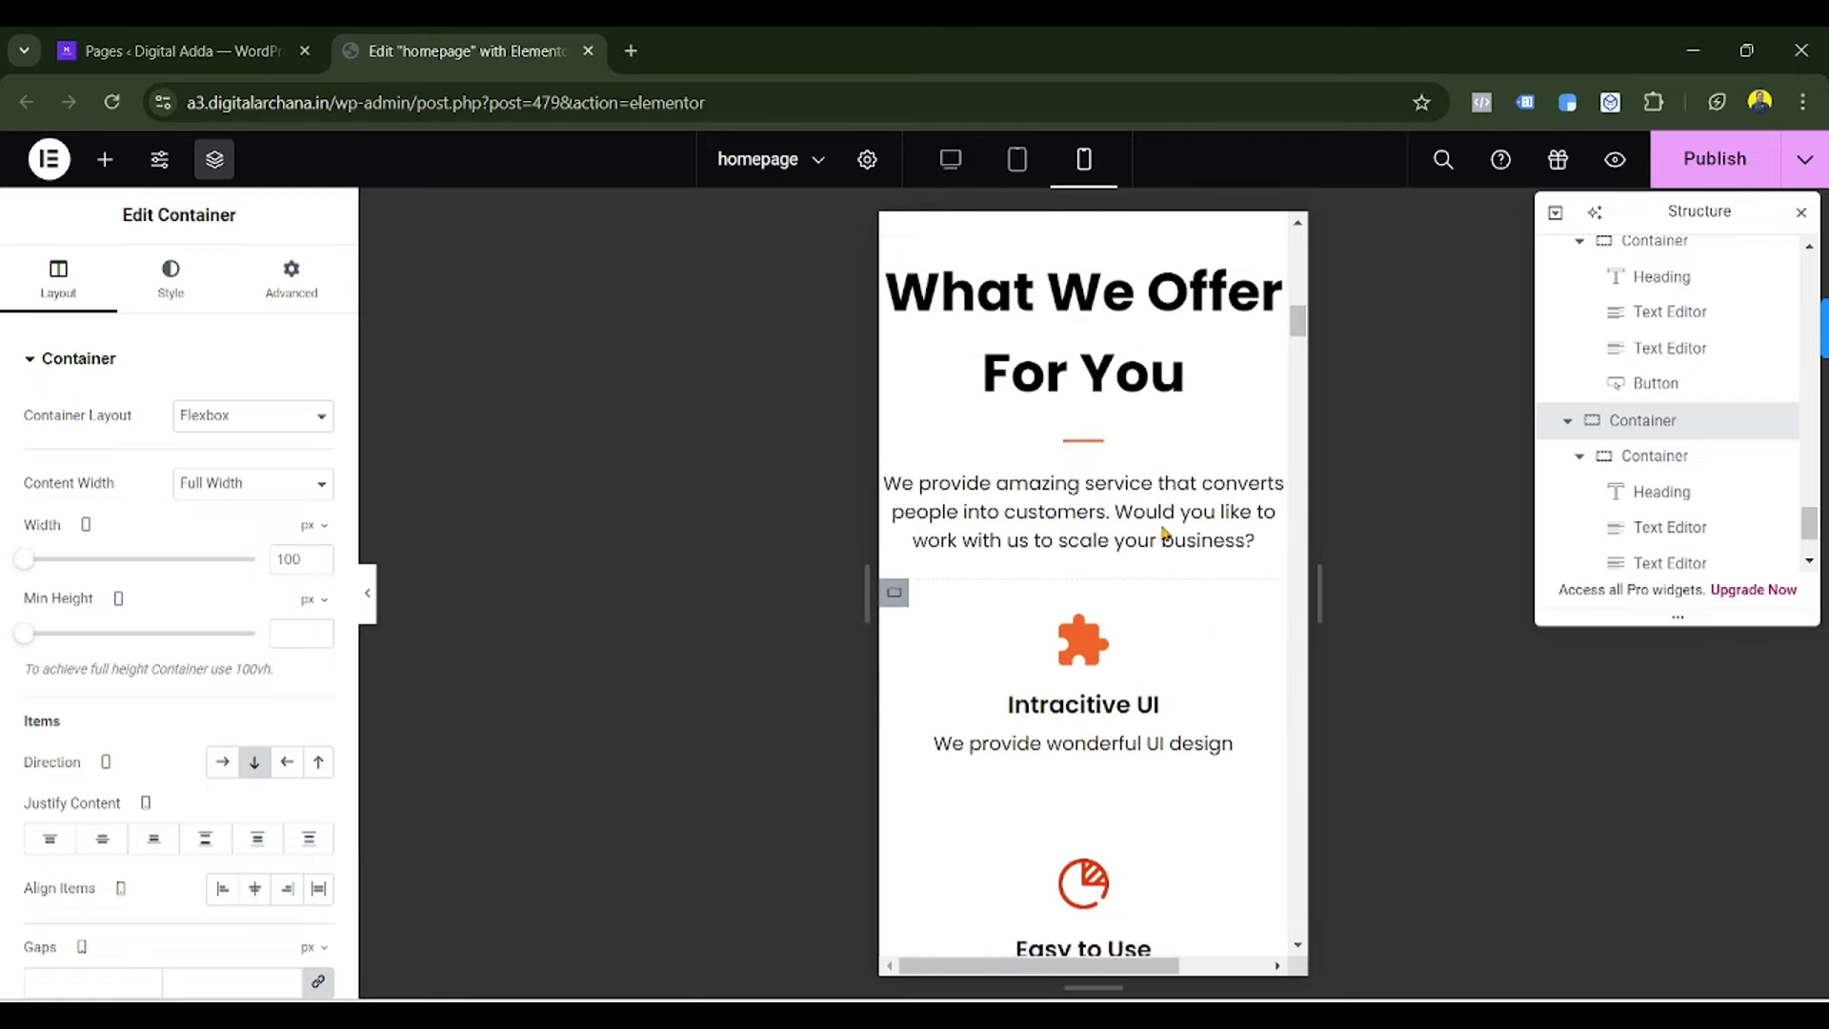
scroll(1164, 534, "up", 4)
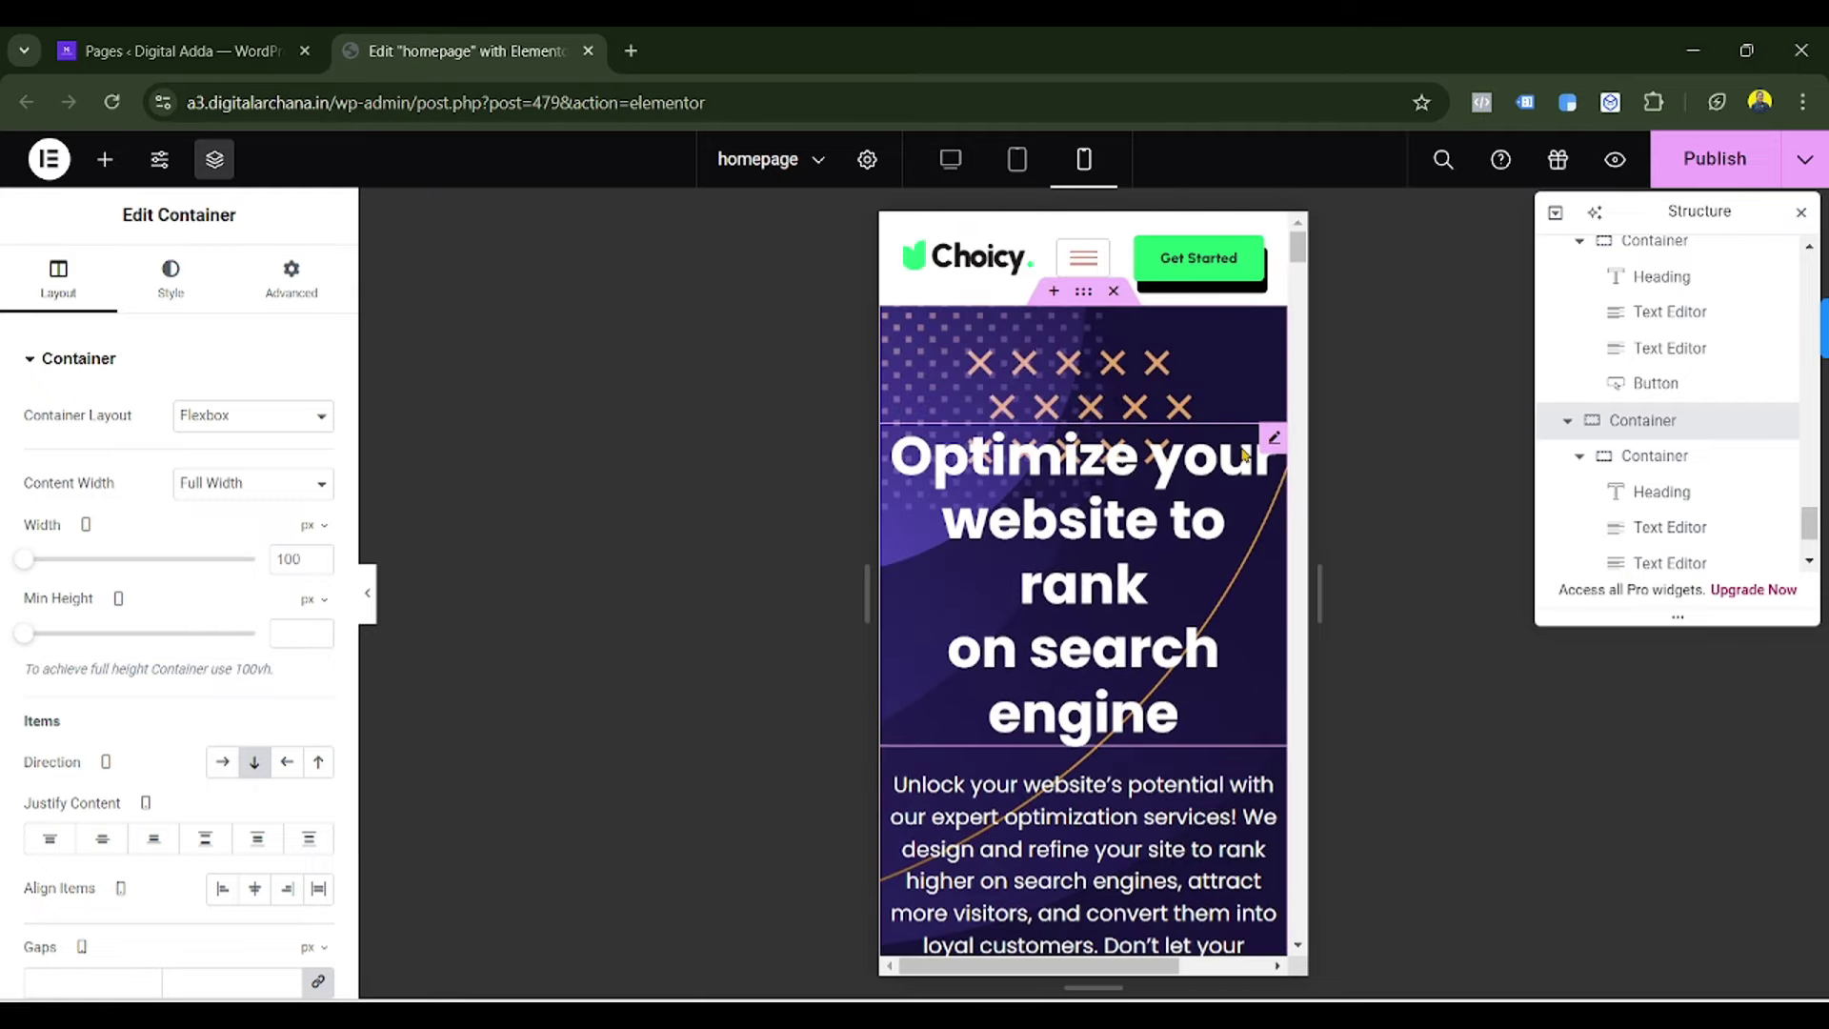
left_click(1271, 441)
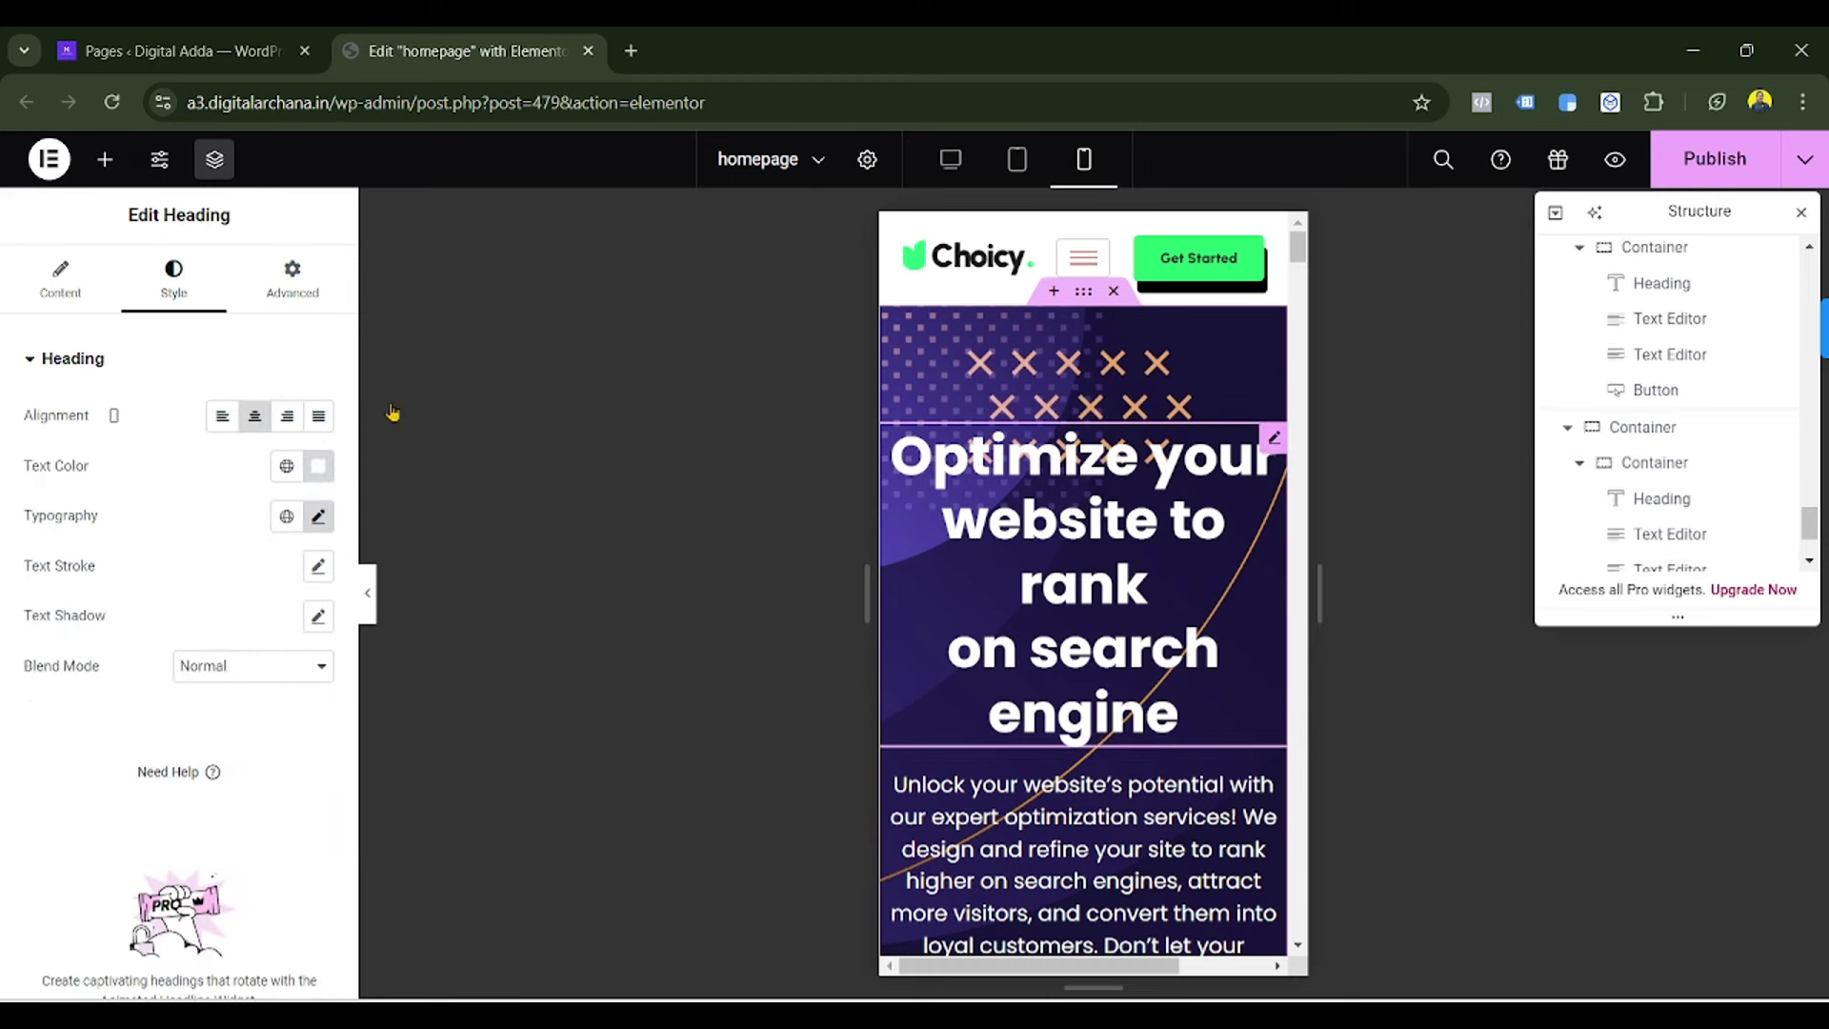
left_click(320, 518)
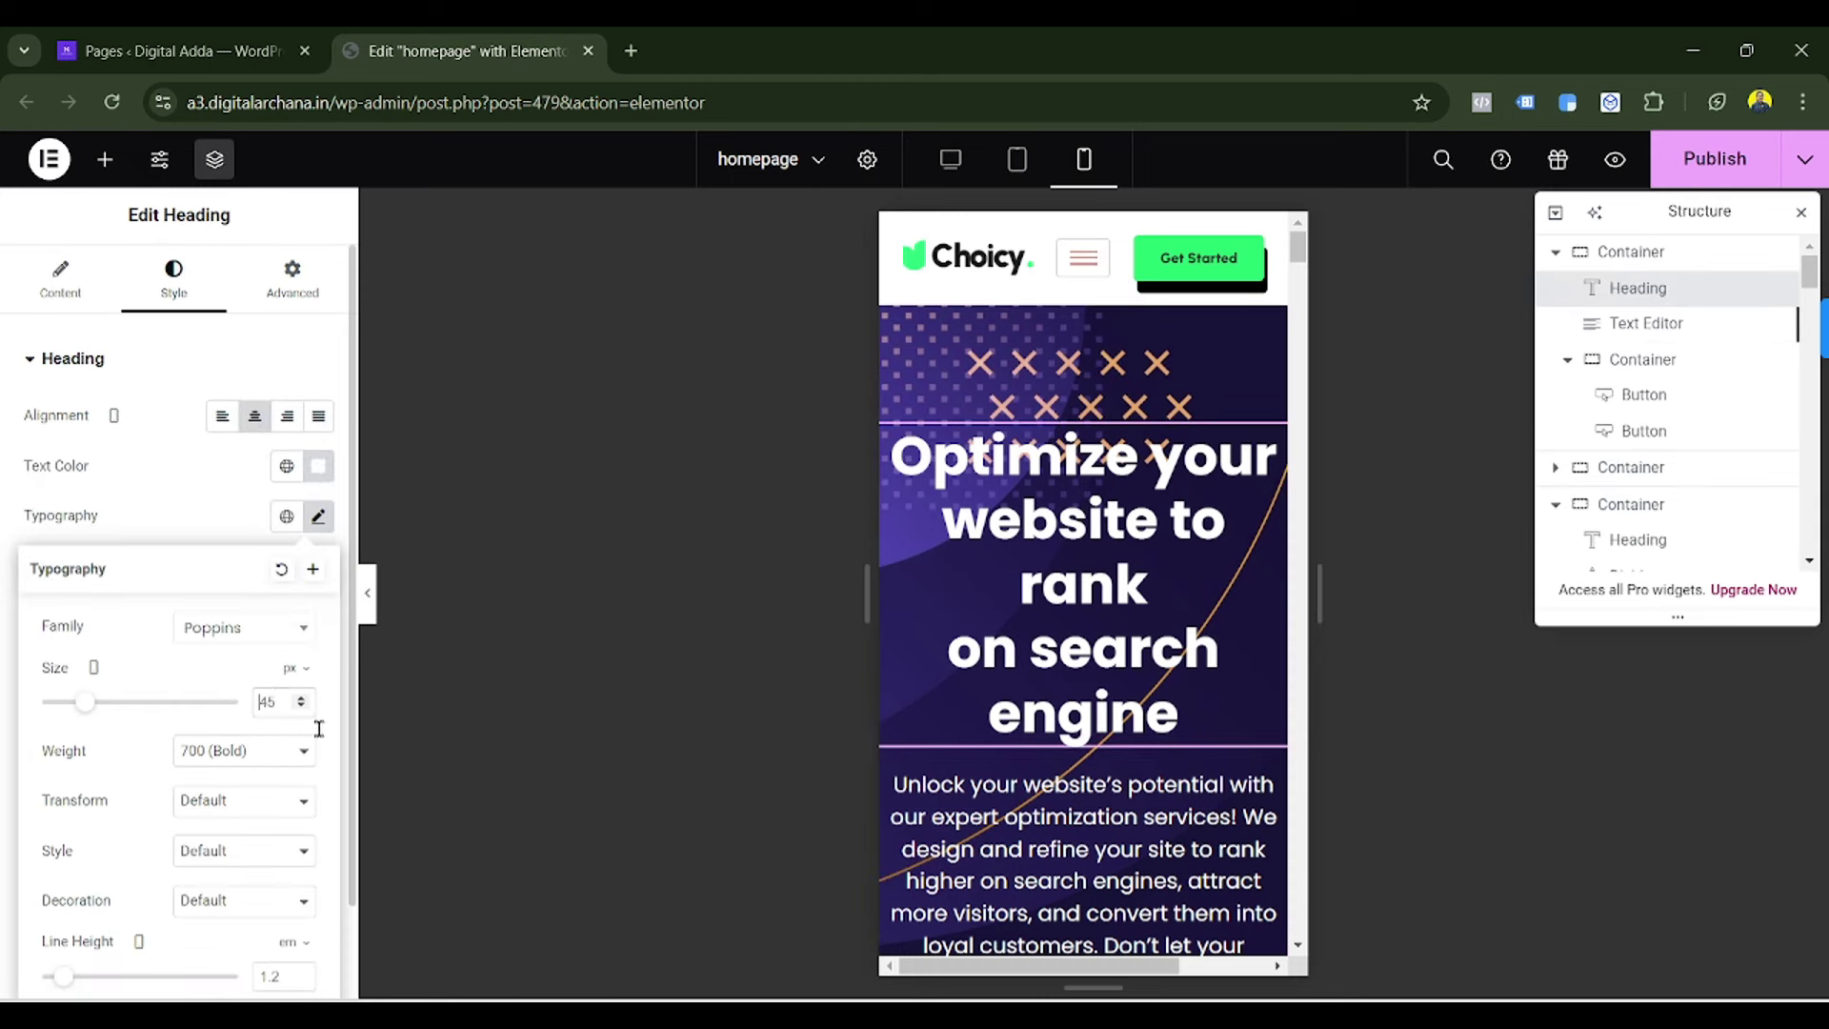
key("Delete")
type("3")
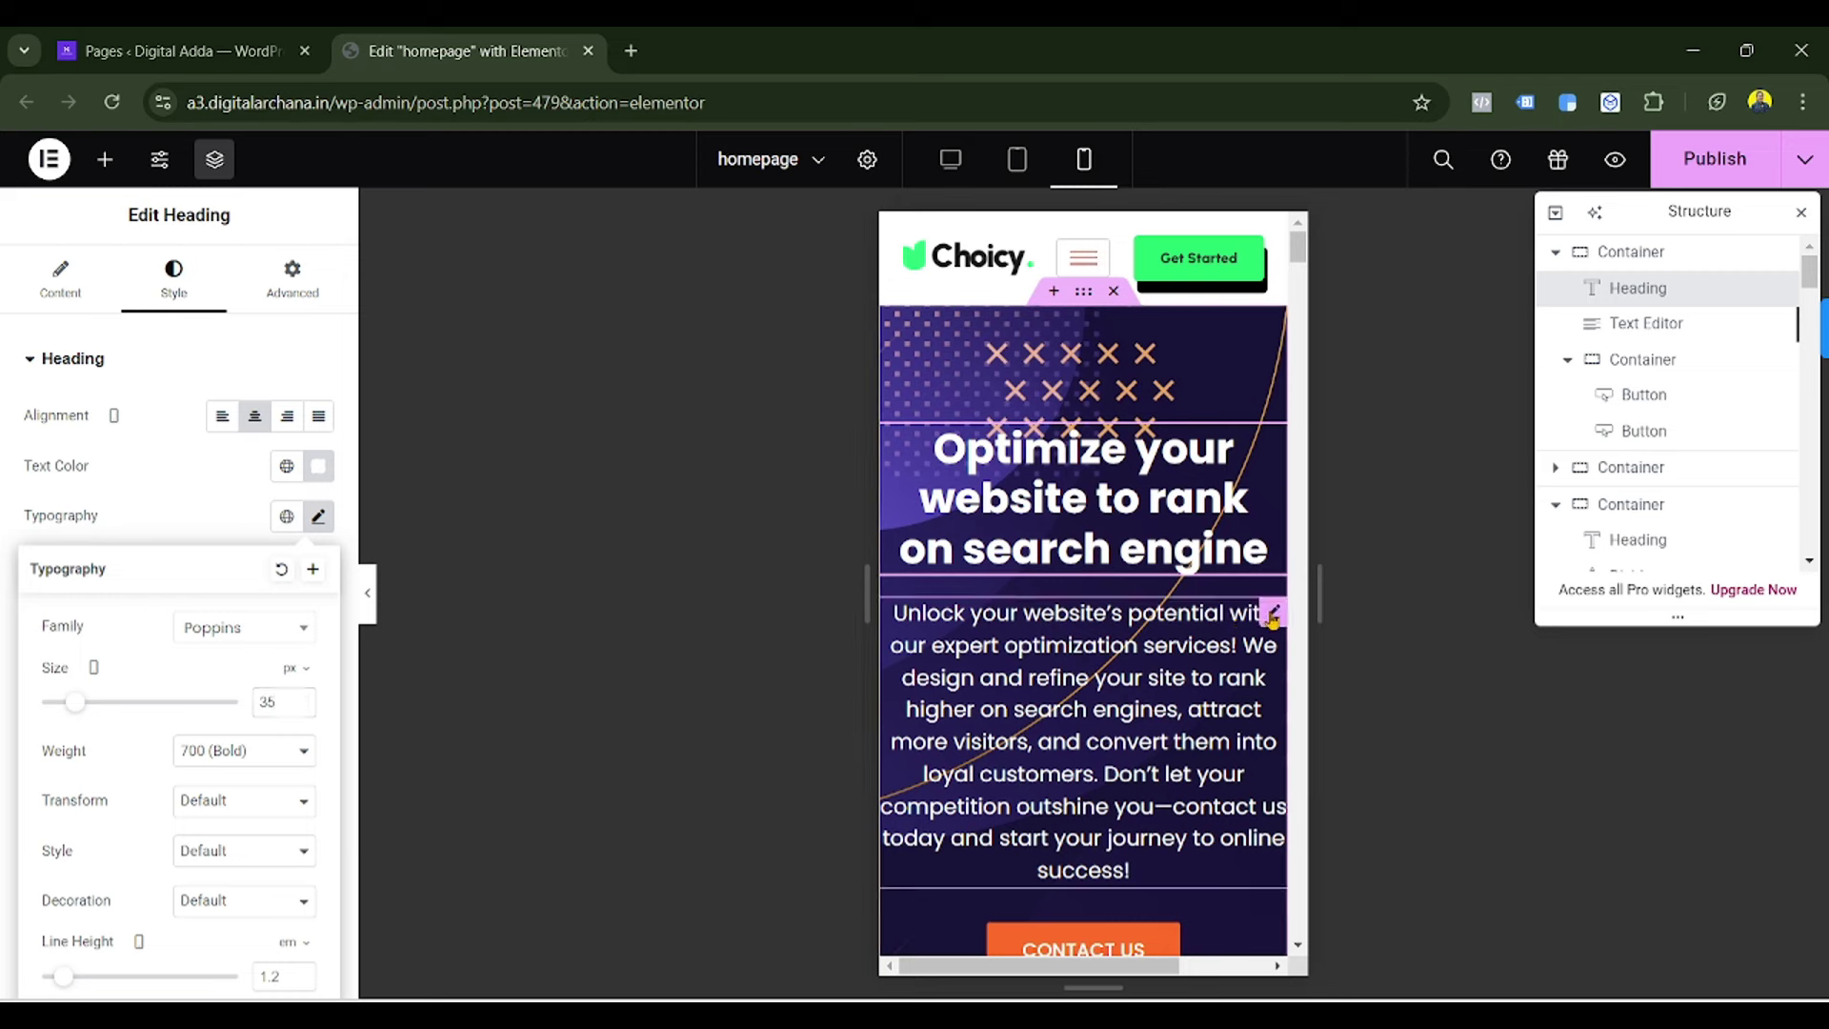
Adjust the hero paragraph's custom width under its layout settings.
left_click(1273, 612)
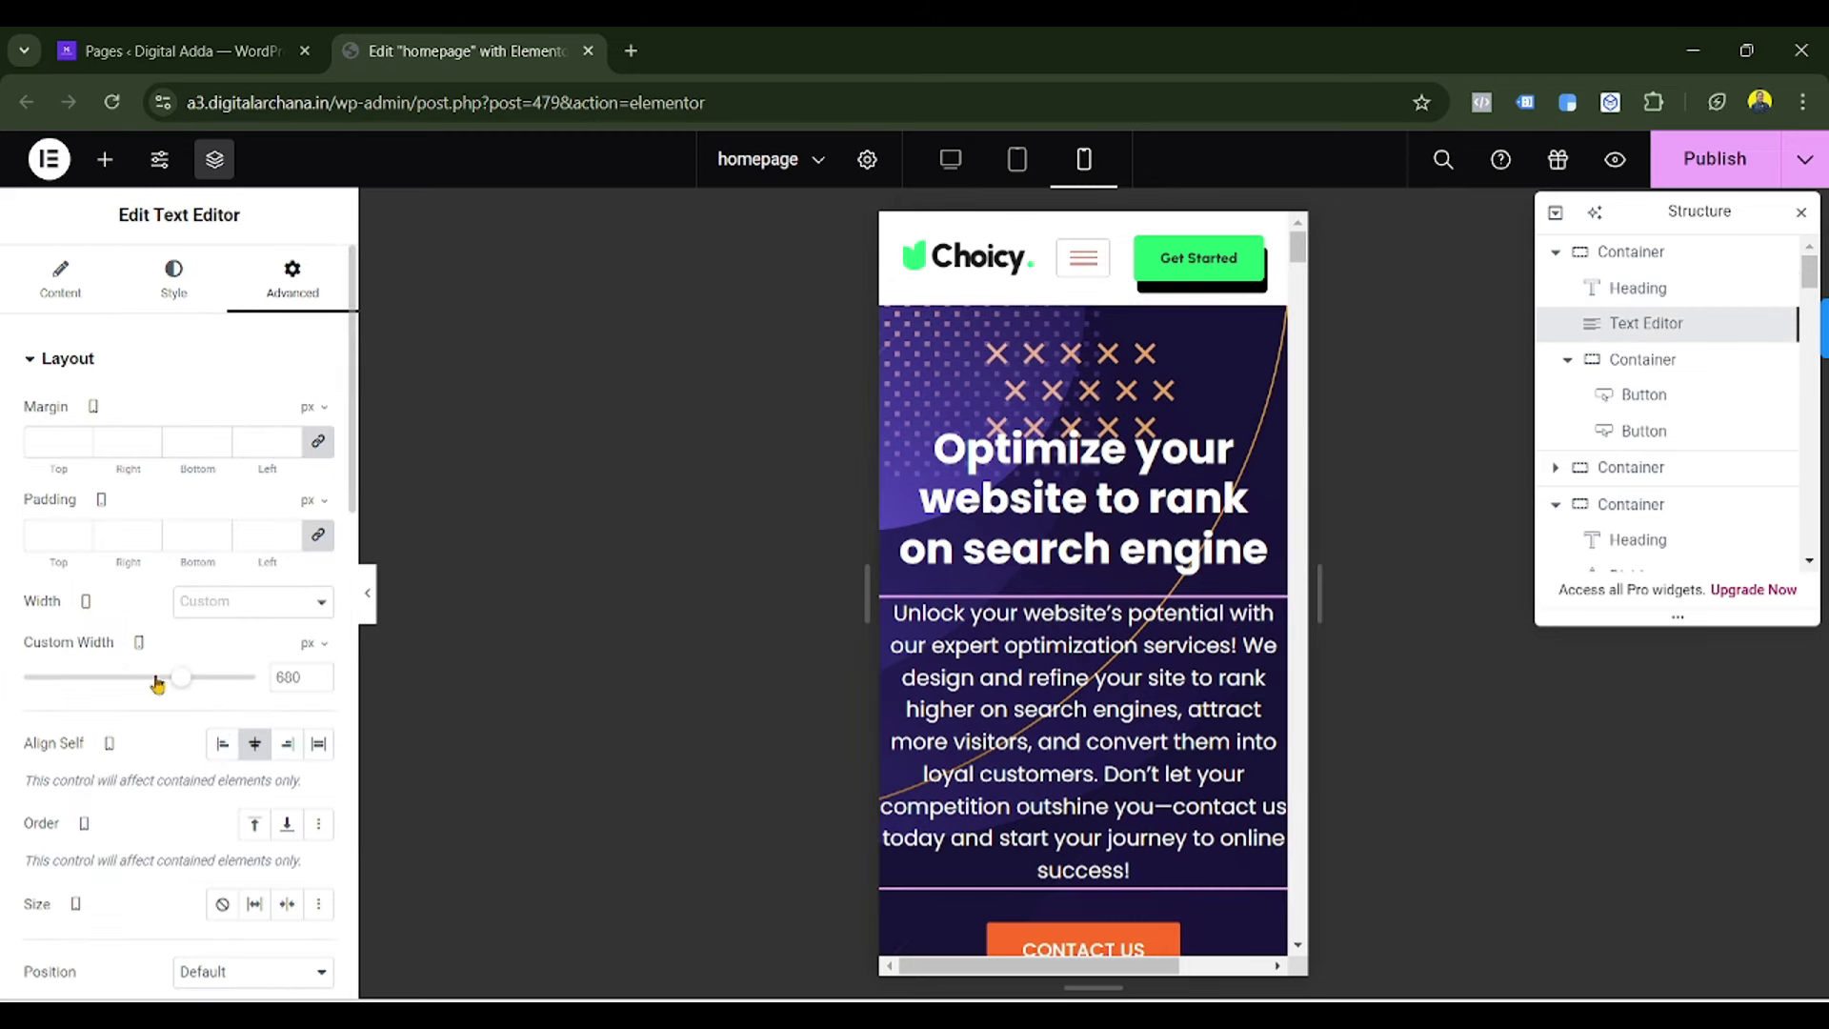
left_click_drag(159, 684, 100, 677)
scroll(1122, 648, "down", 8)
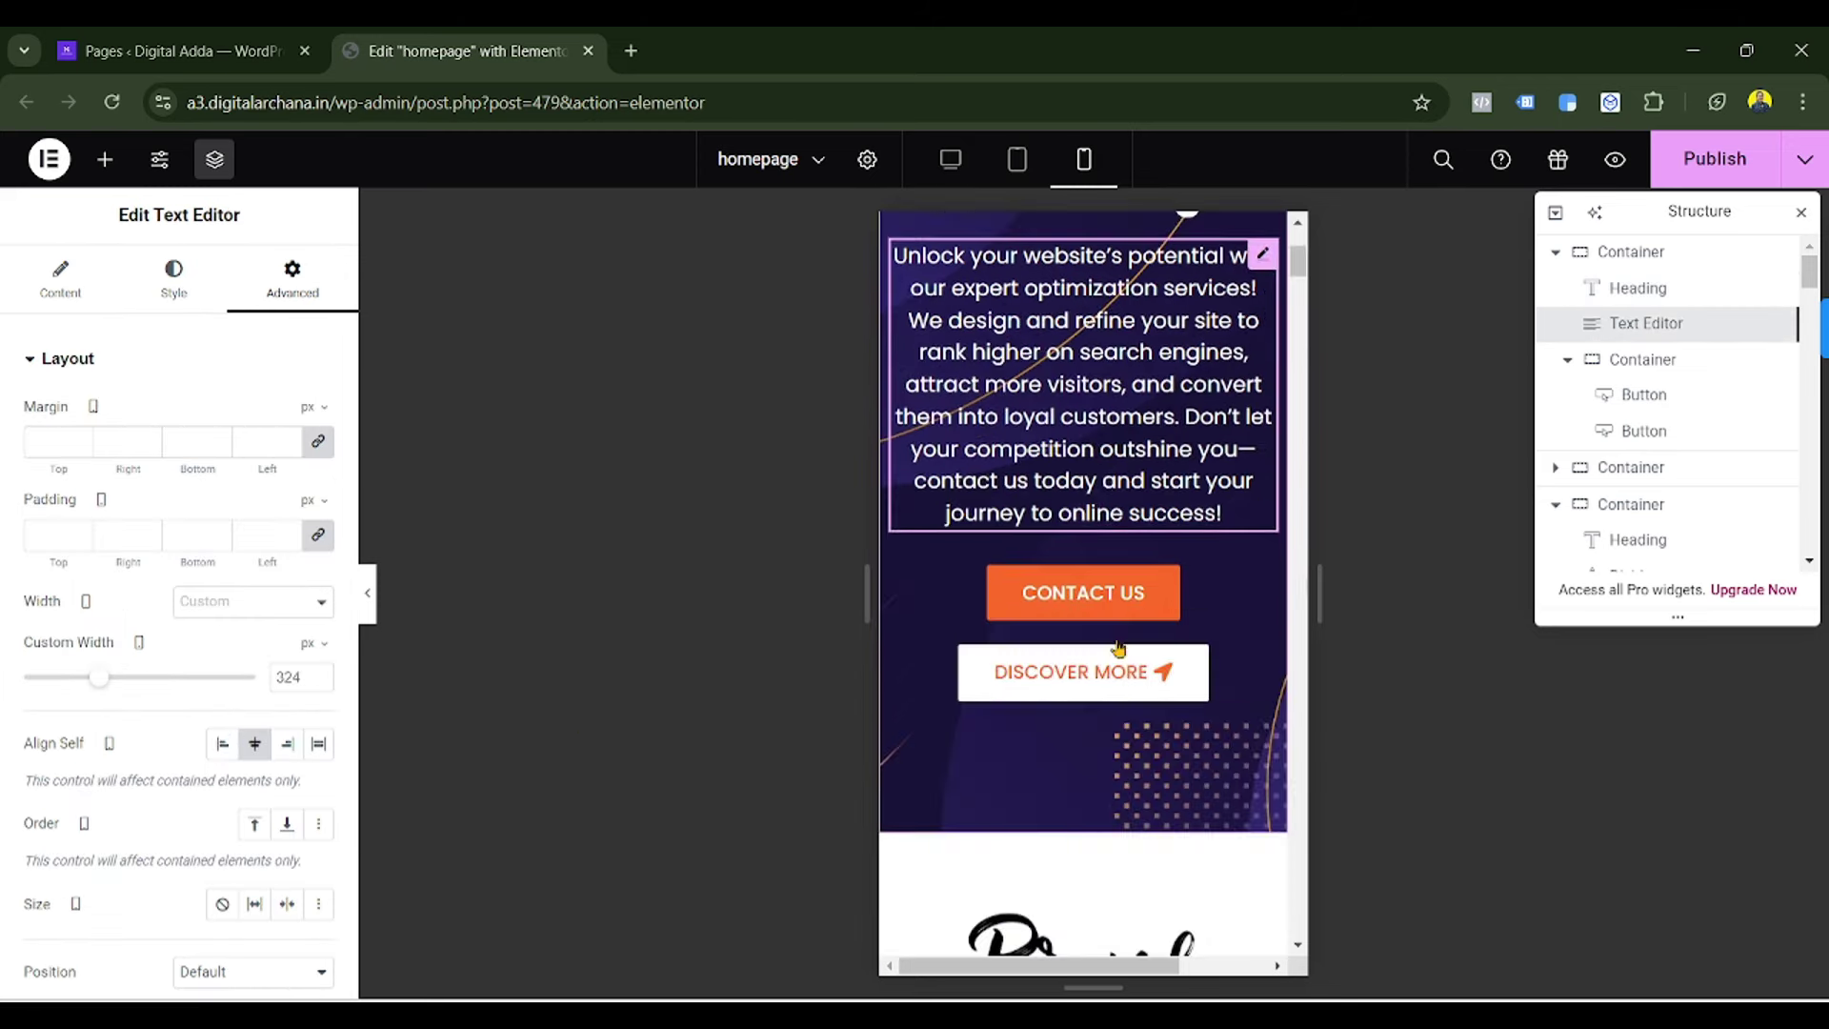
scroll(1121, 648, "down", 6)
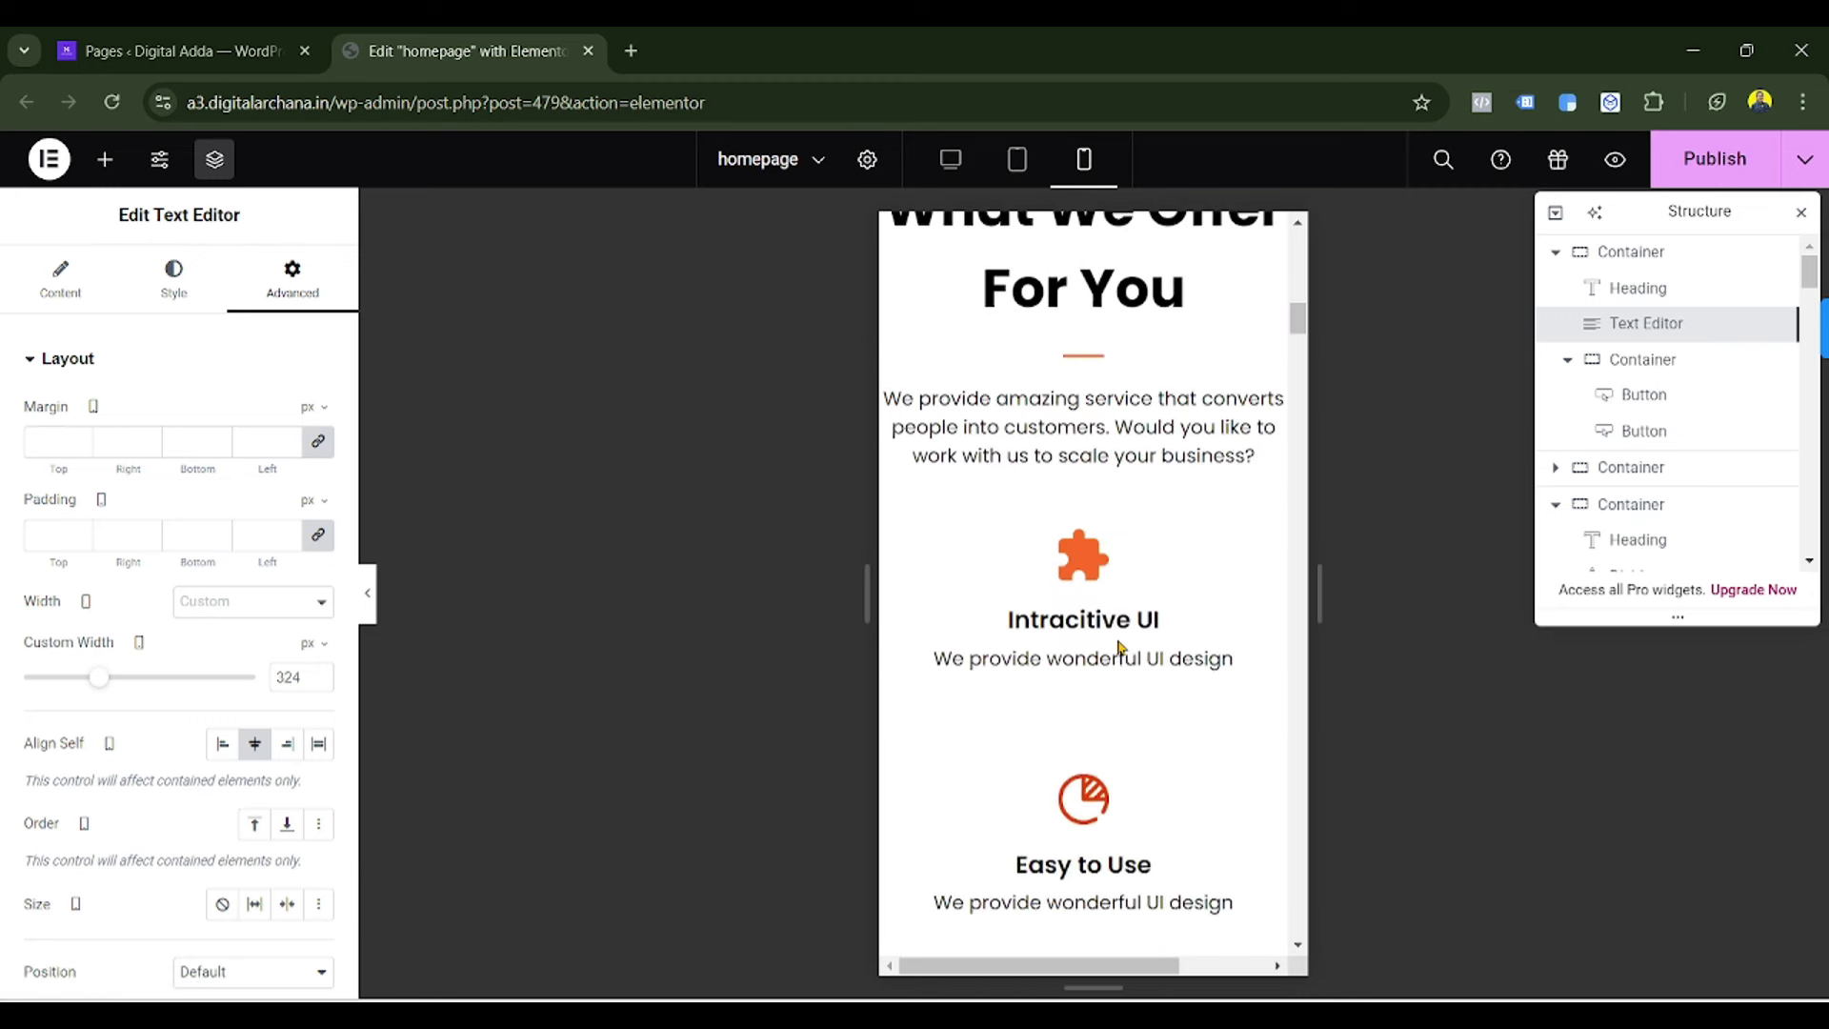
scroll(1122, 647, "up", 3)
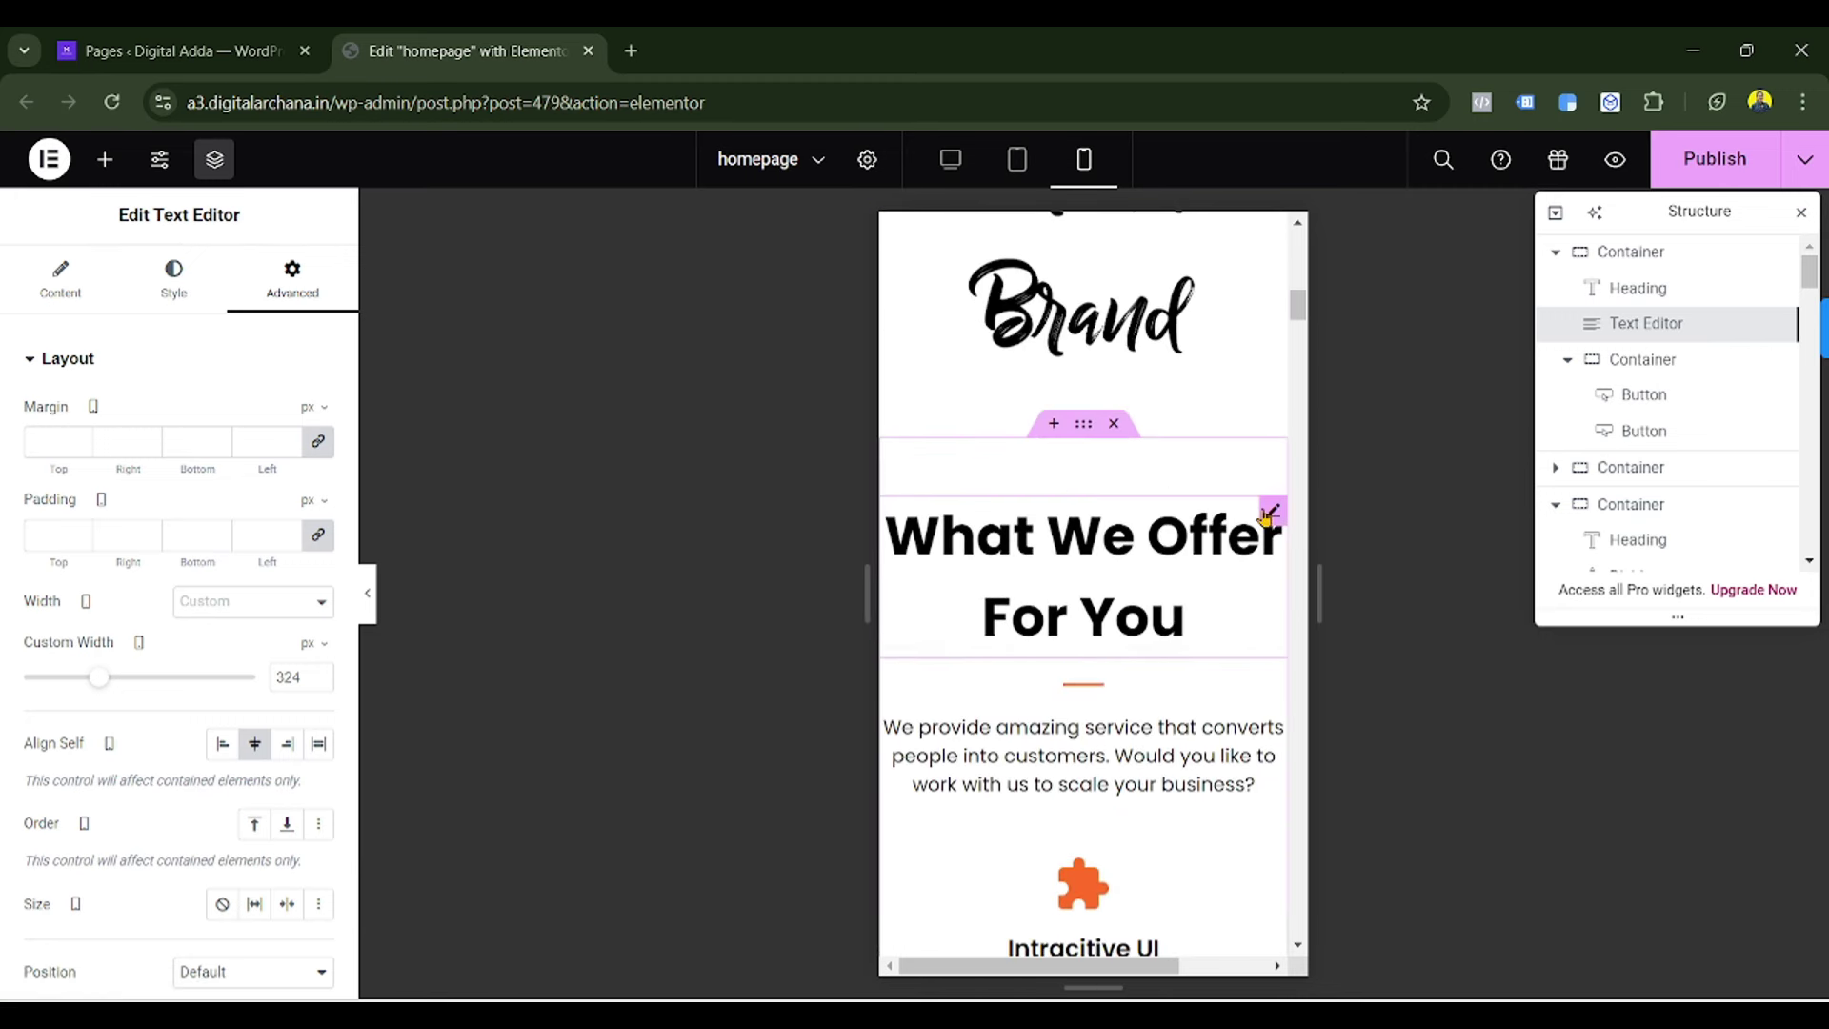
Give the What We Offer For You heading line height 1.3, then paste its style onto We Are Here.
left_click(1267, 515)
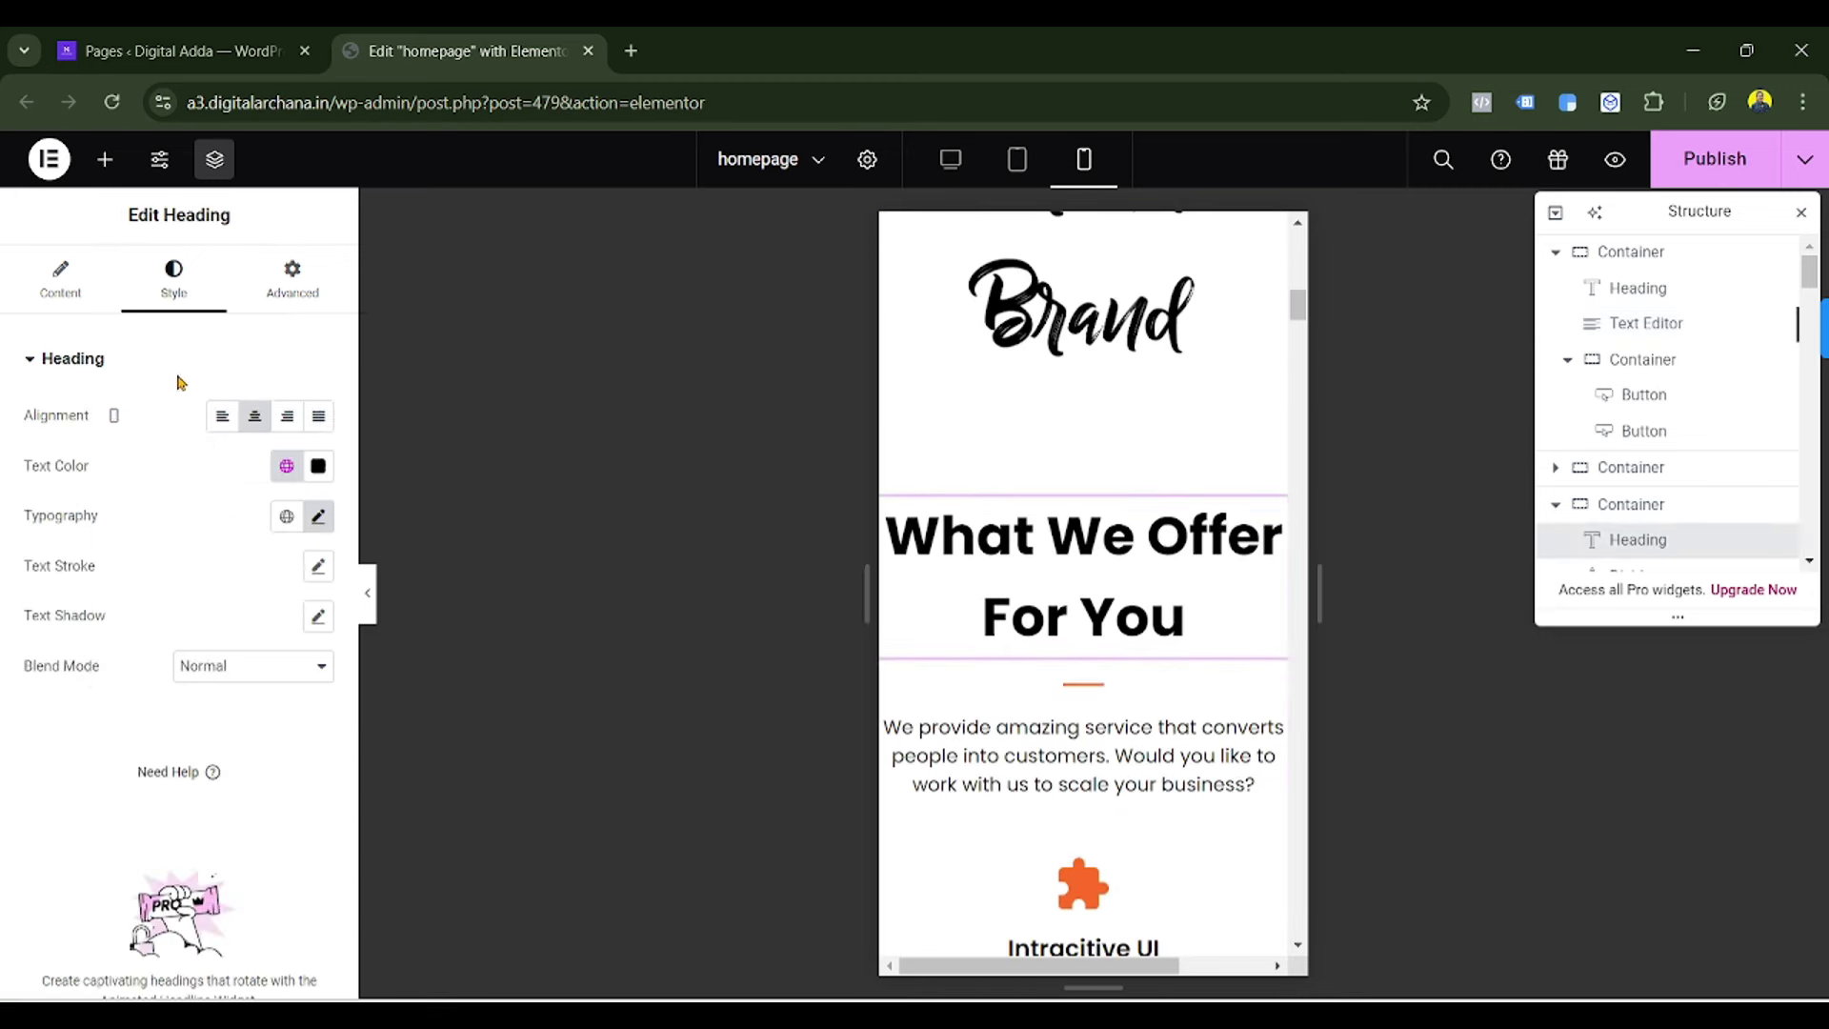
left_click(318, 516)
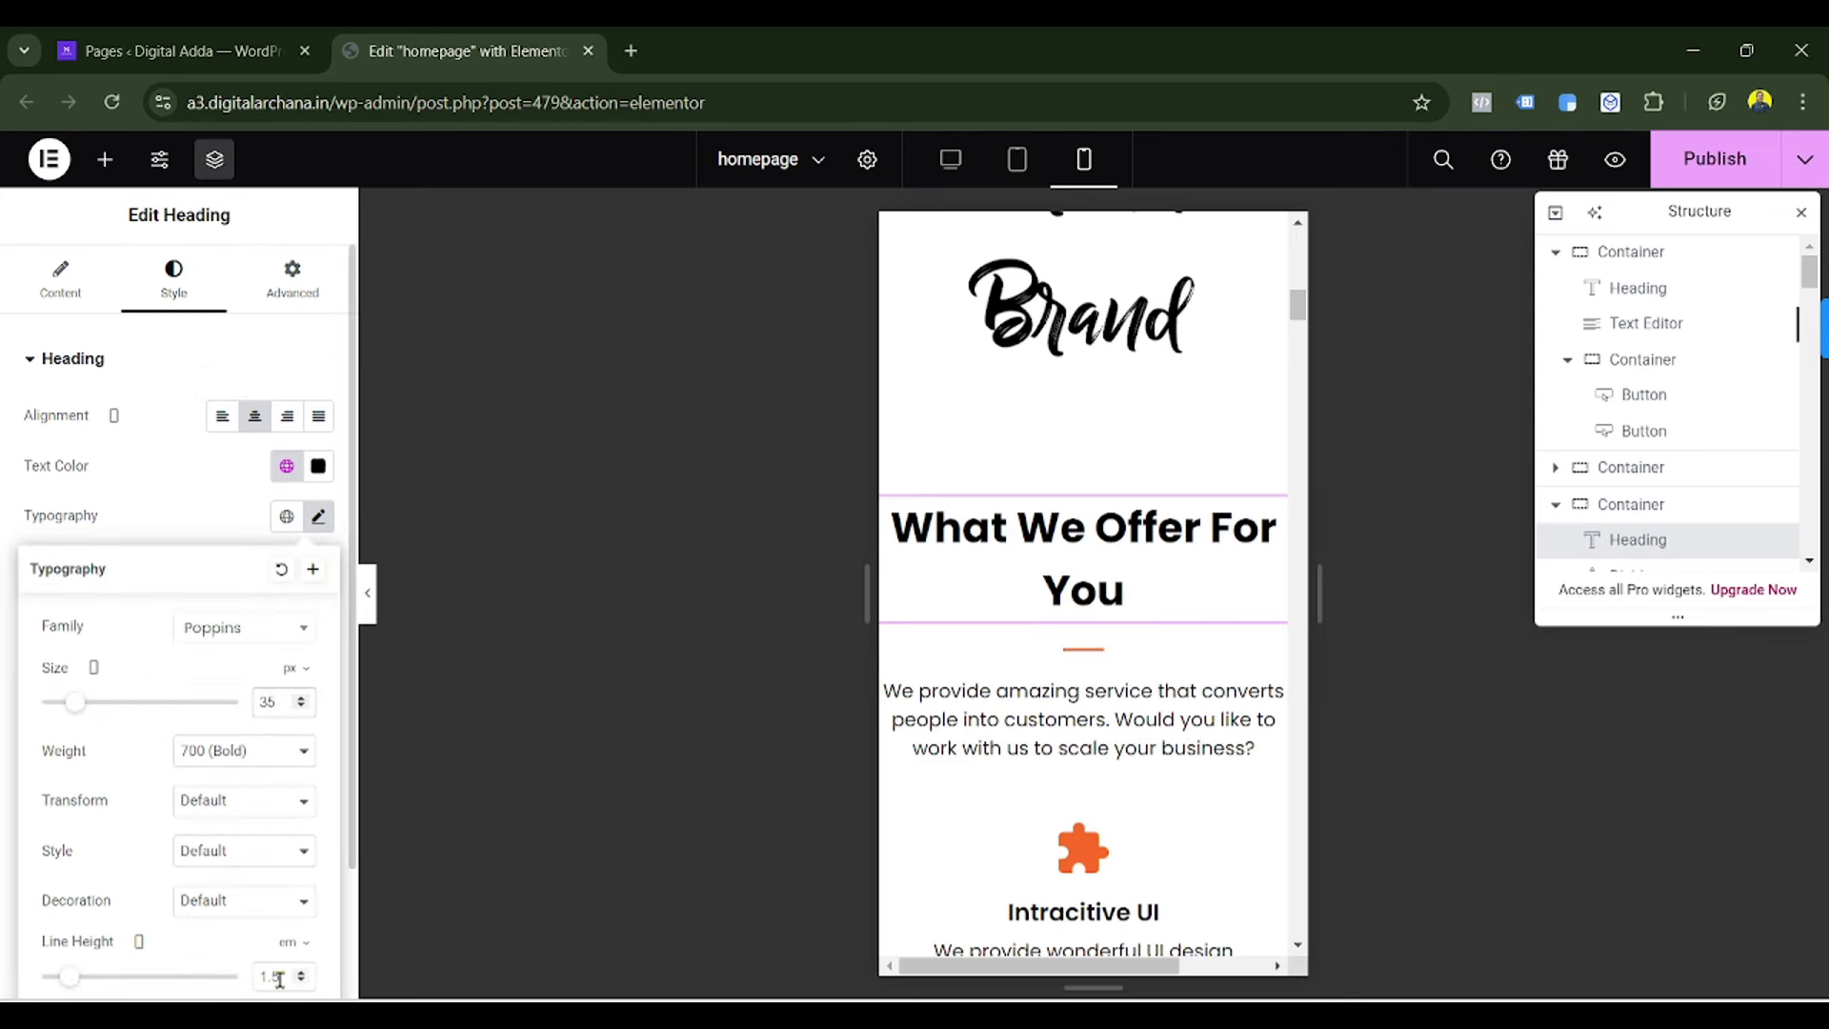
type("1.3")
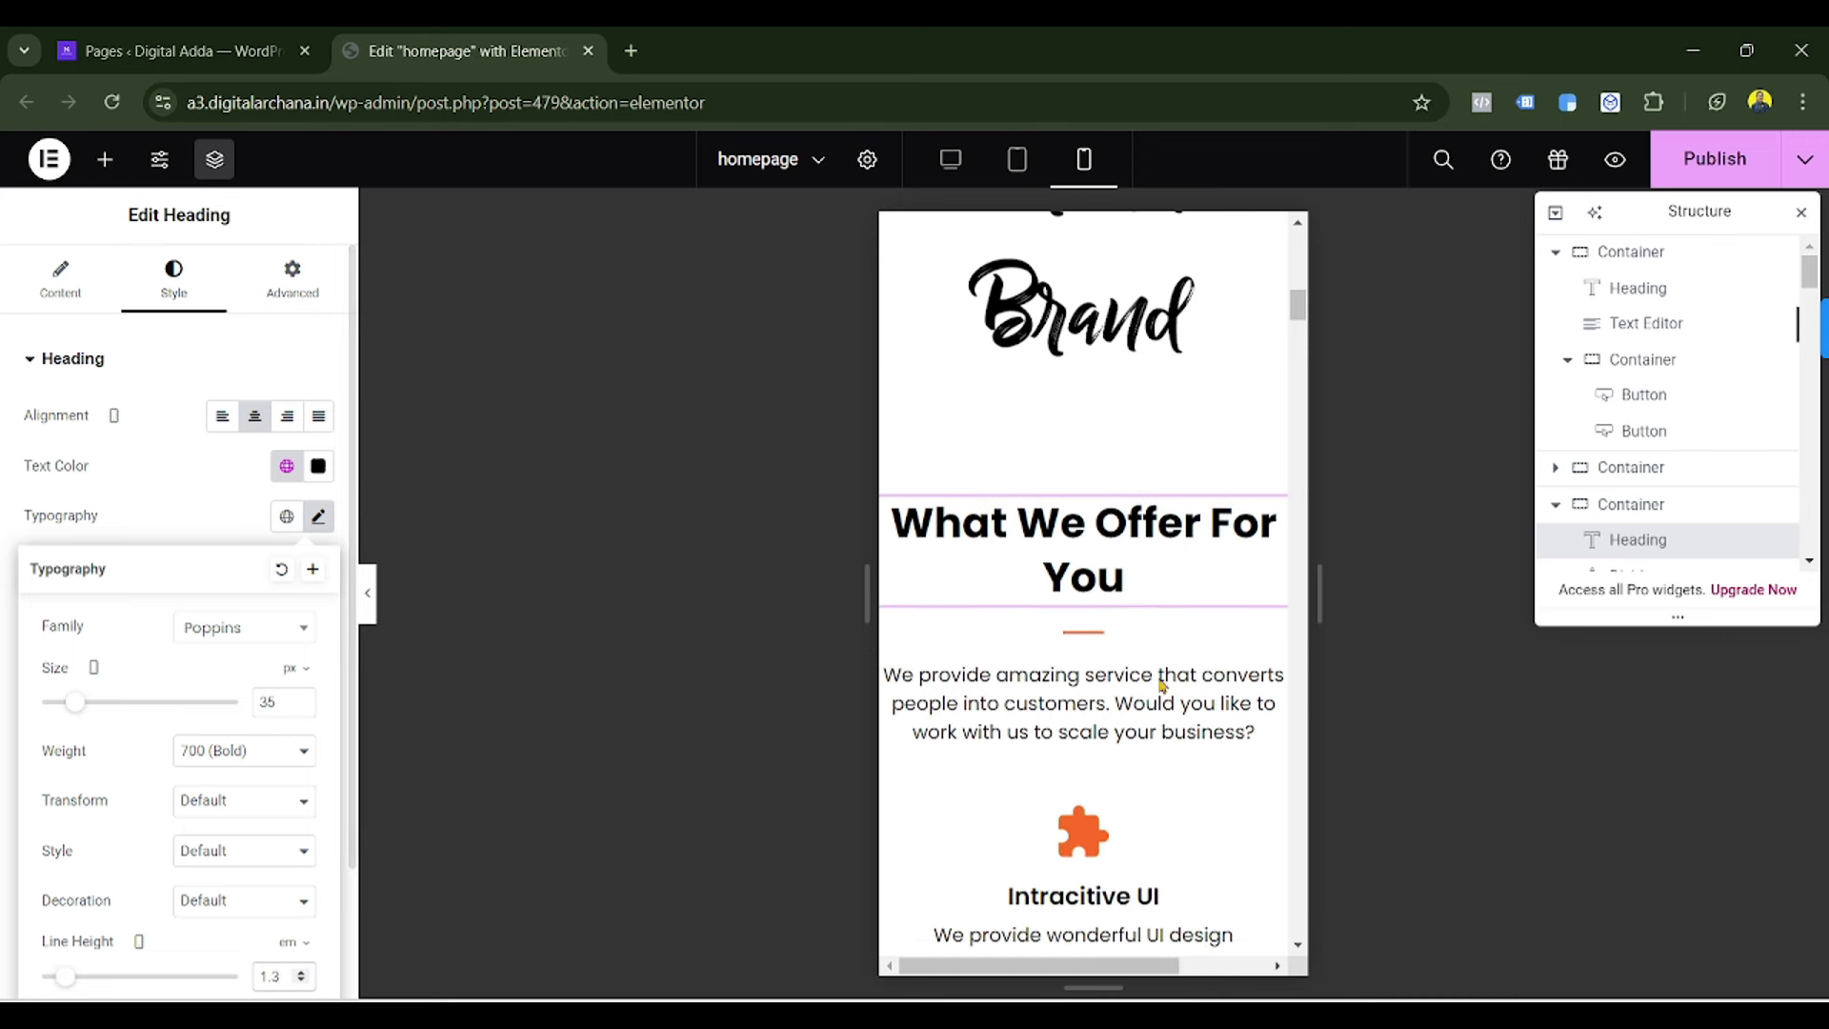
right_click(1065, 573)
left_click(1139, 580)
scroll(1022, 631, "down", 5)
scroll(1021, 631, "down", 10)
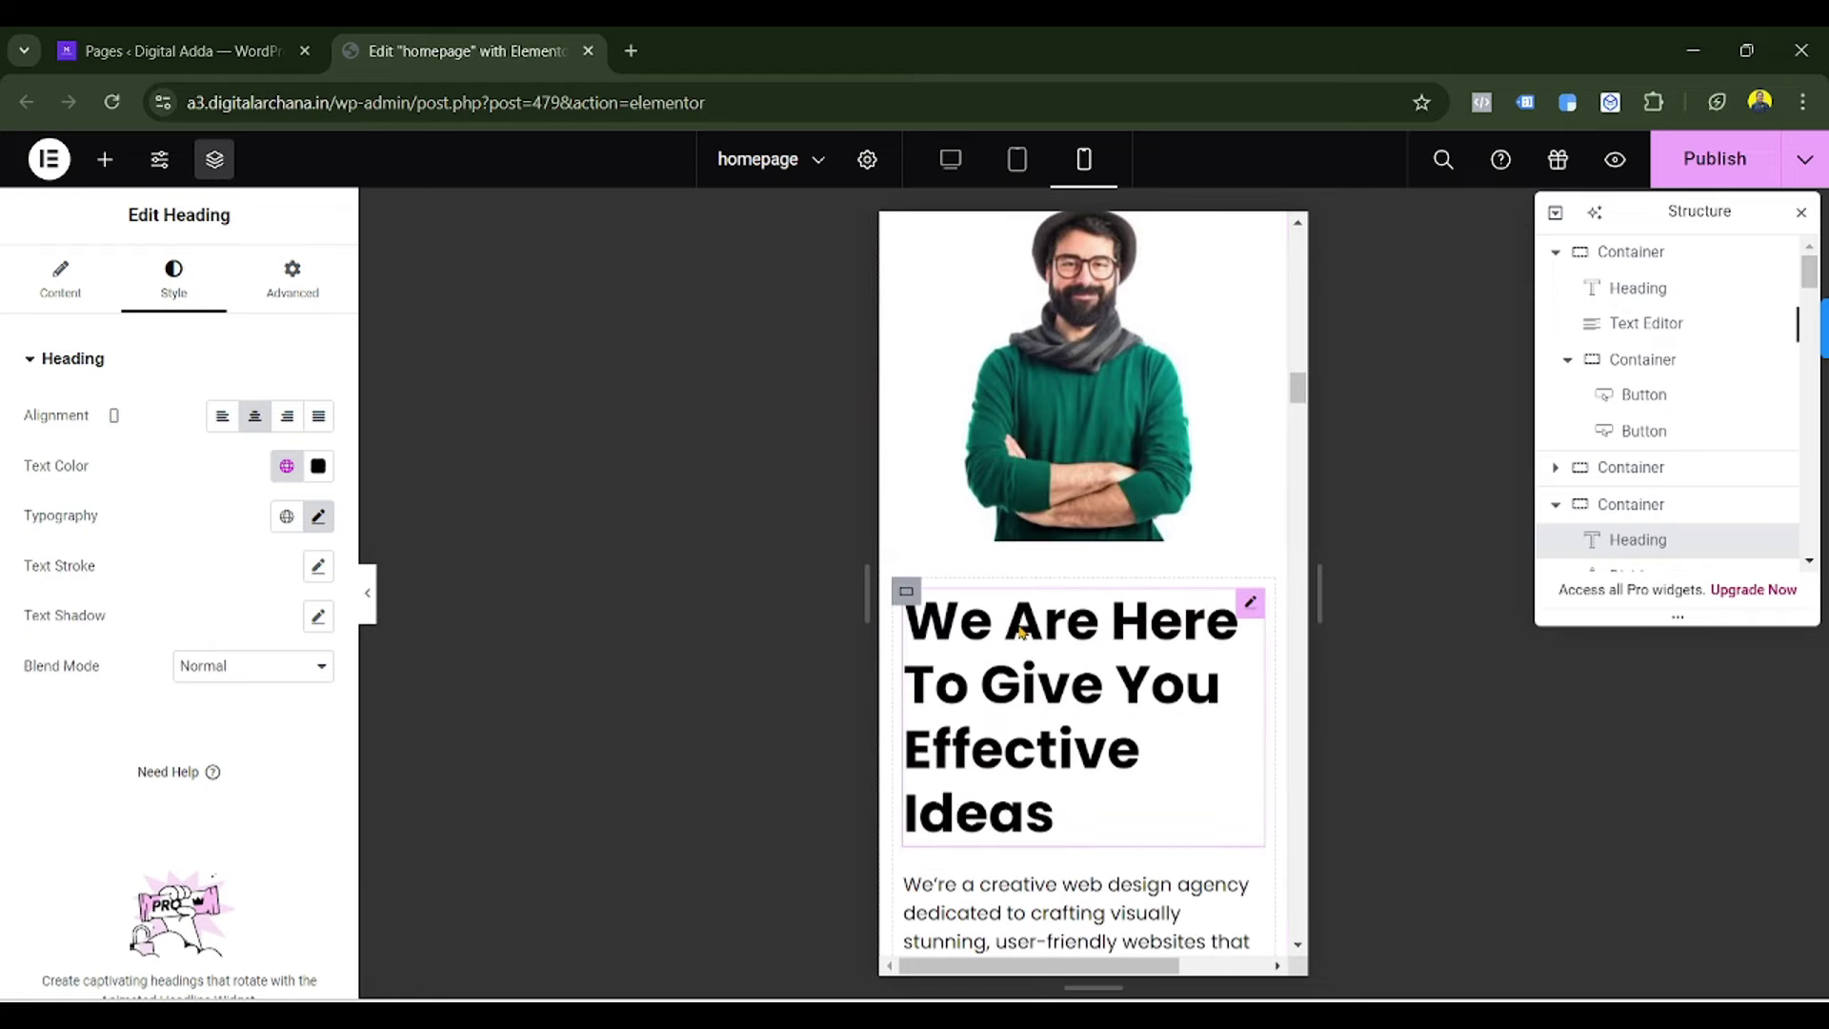
right_click(1048, 641)
left_click(1118, 645)
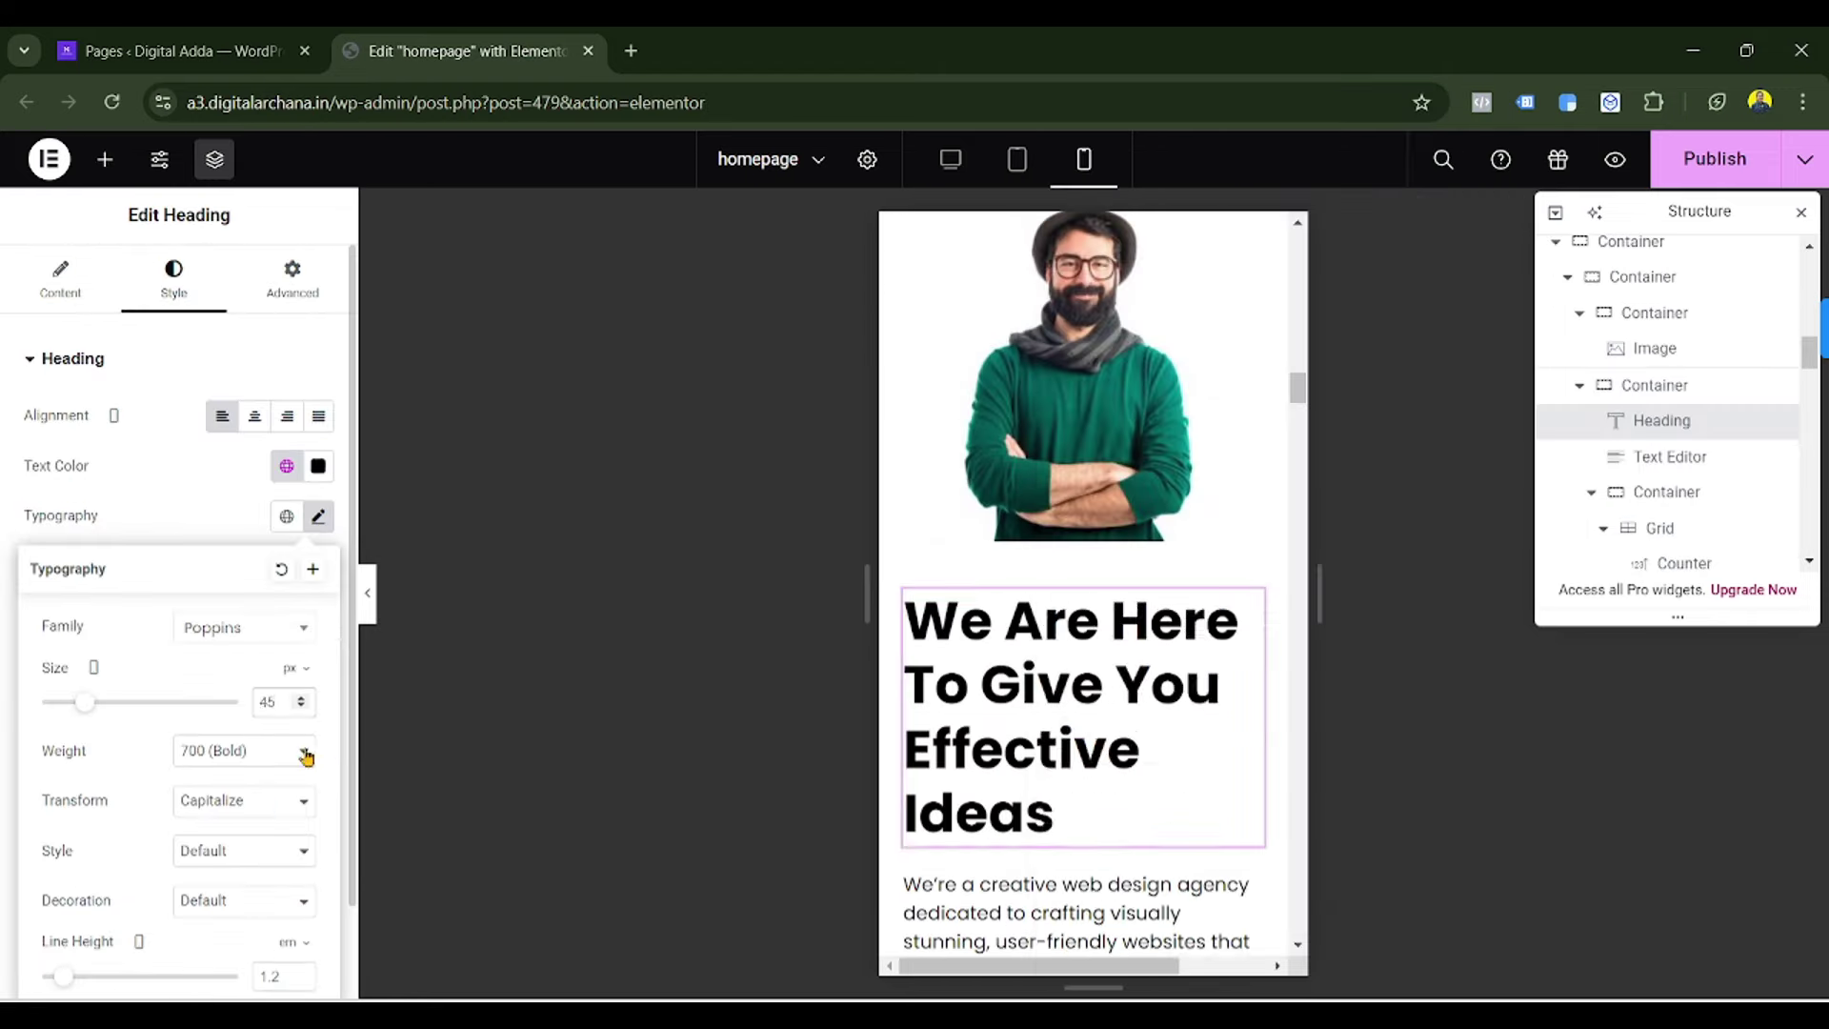
Resize the GET A FREE CONSULTATION heading and set Great Ideas Into Your Project to 35 px.
scroll(1121, 683, "down", 1)
scroll(1122, 683, "down", 12)
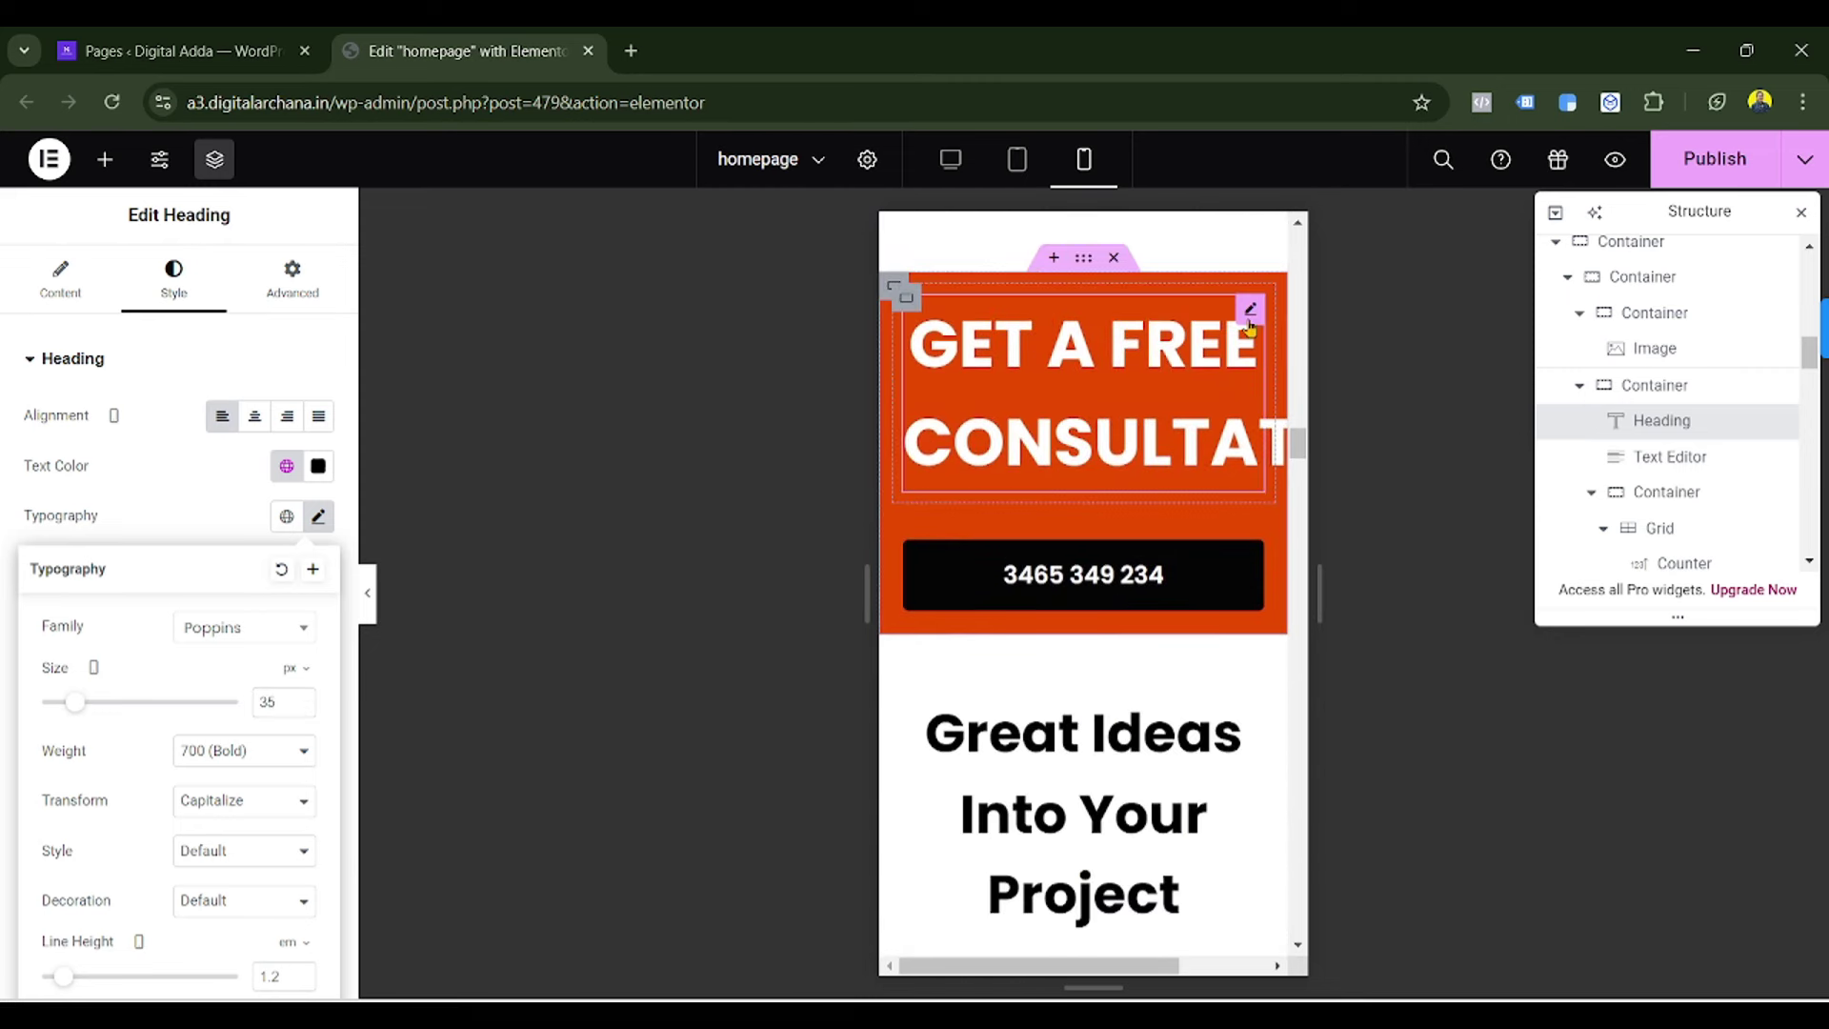
left_click(1250, 327)
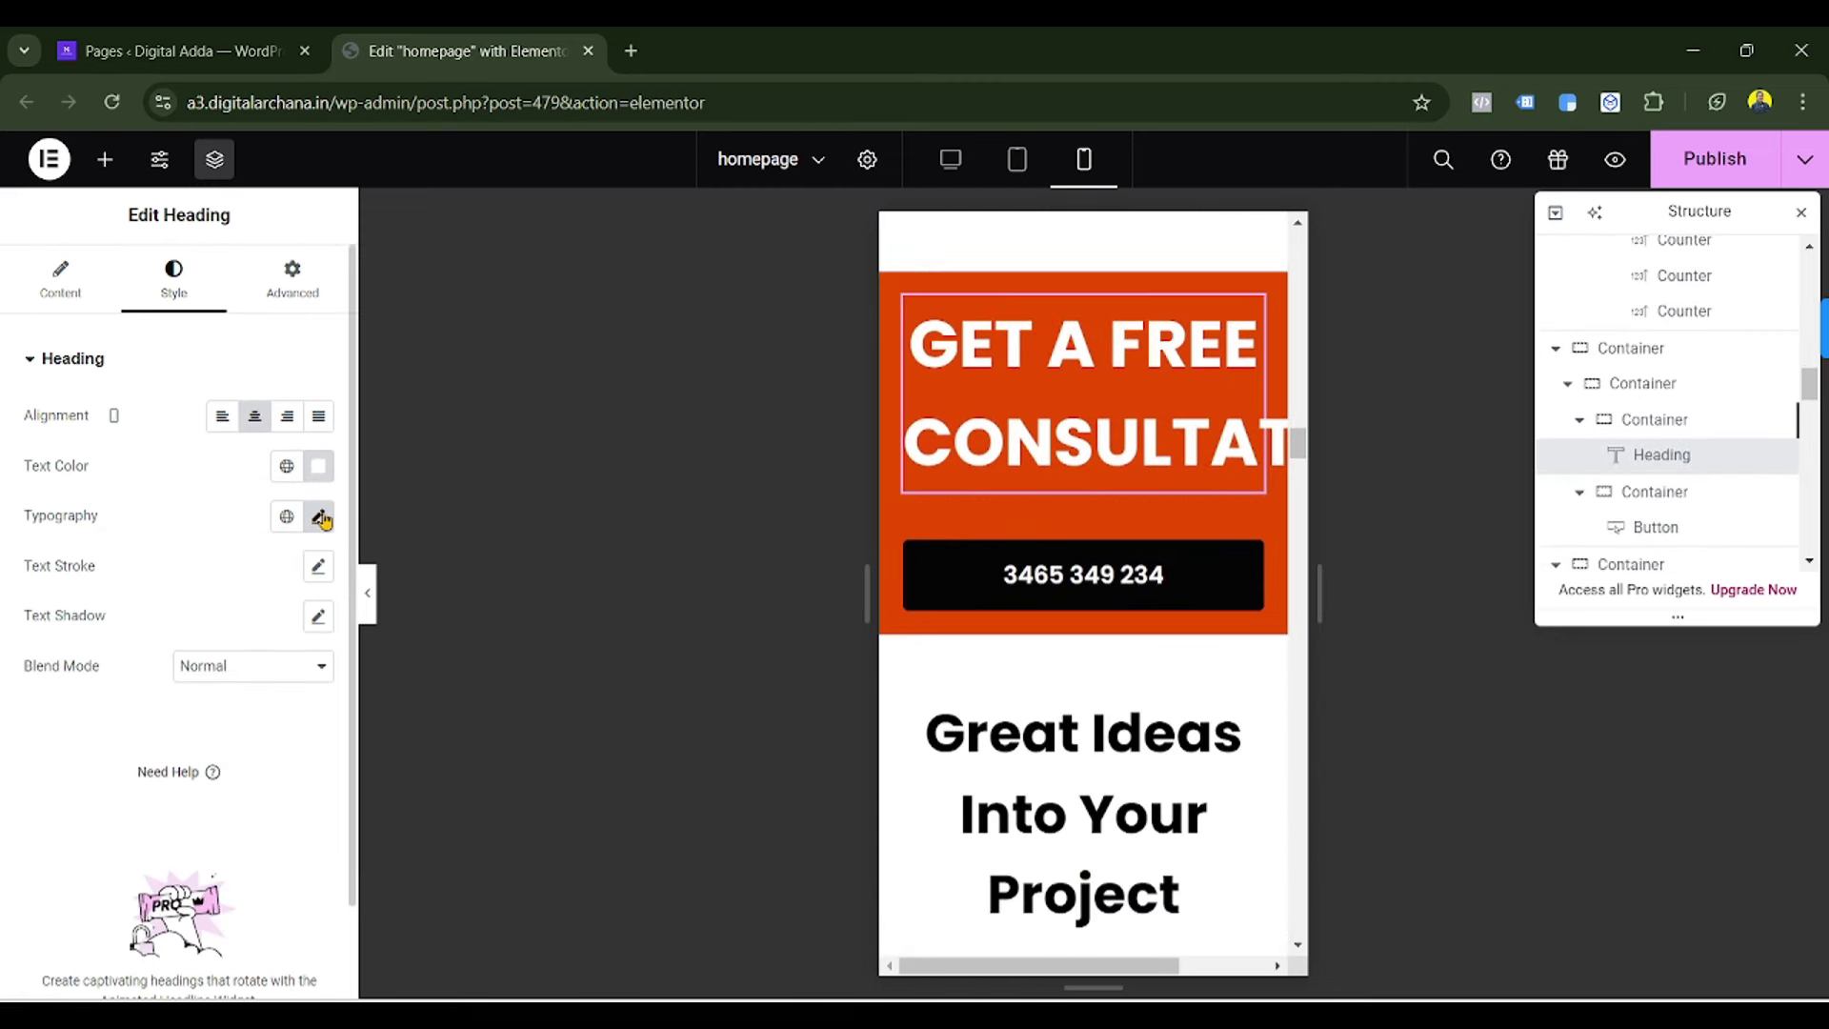
left_click(319, 515)
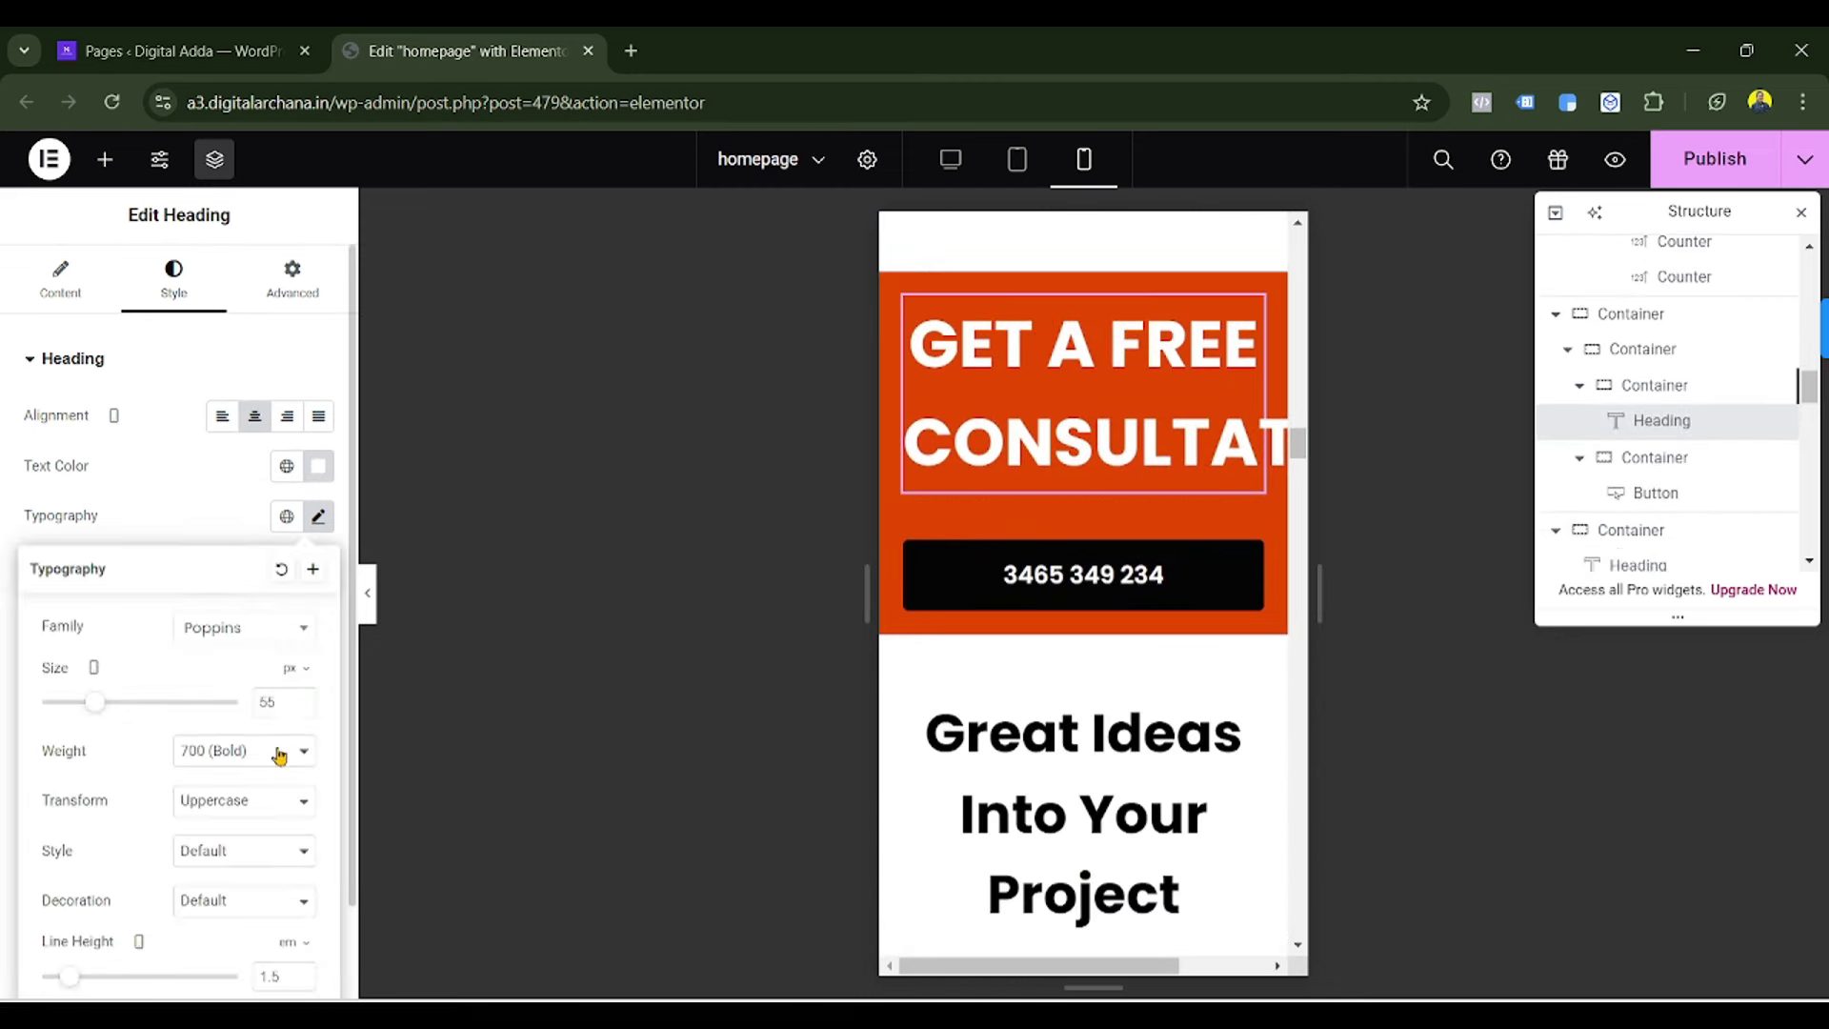
double_click(266, 702)
type("45")
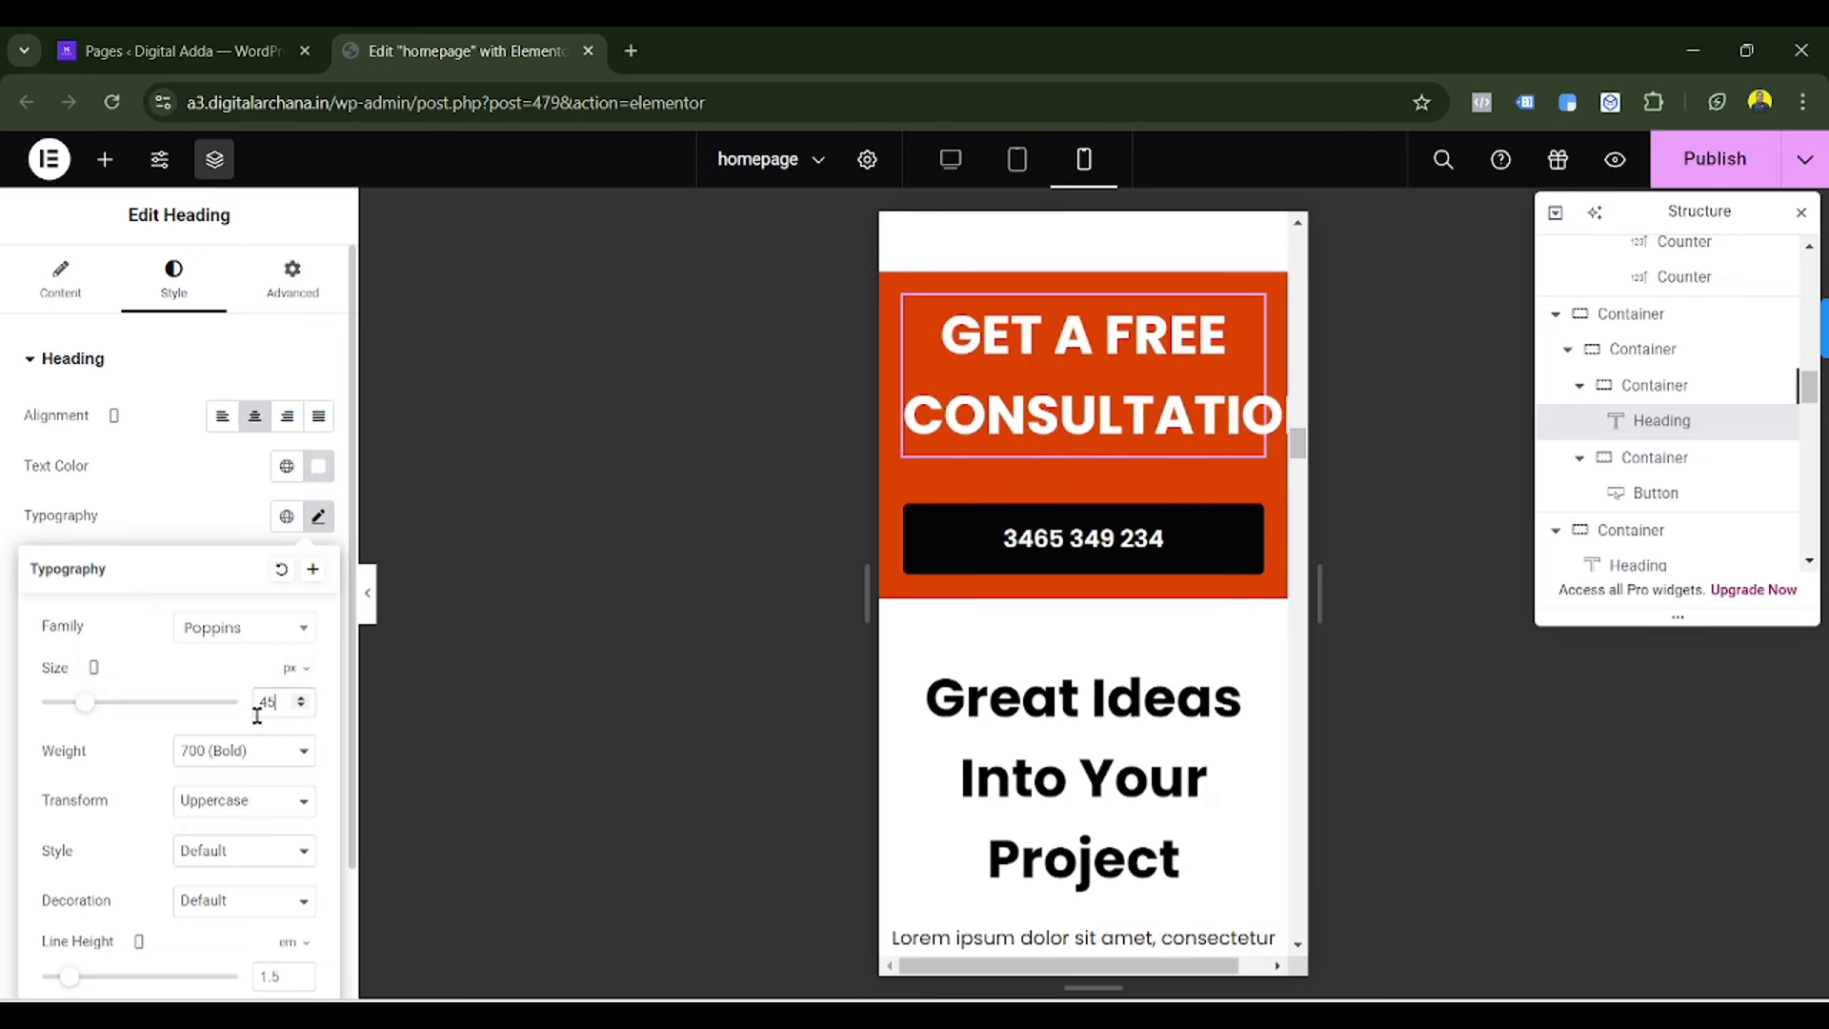
type("3")
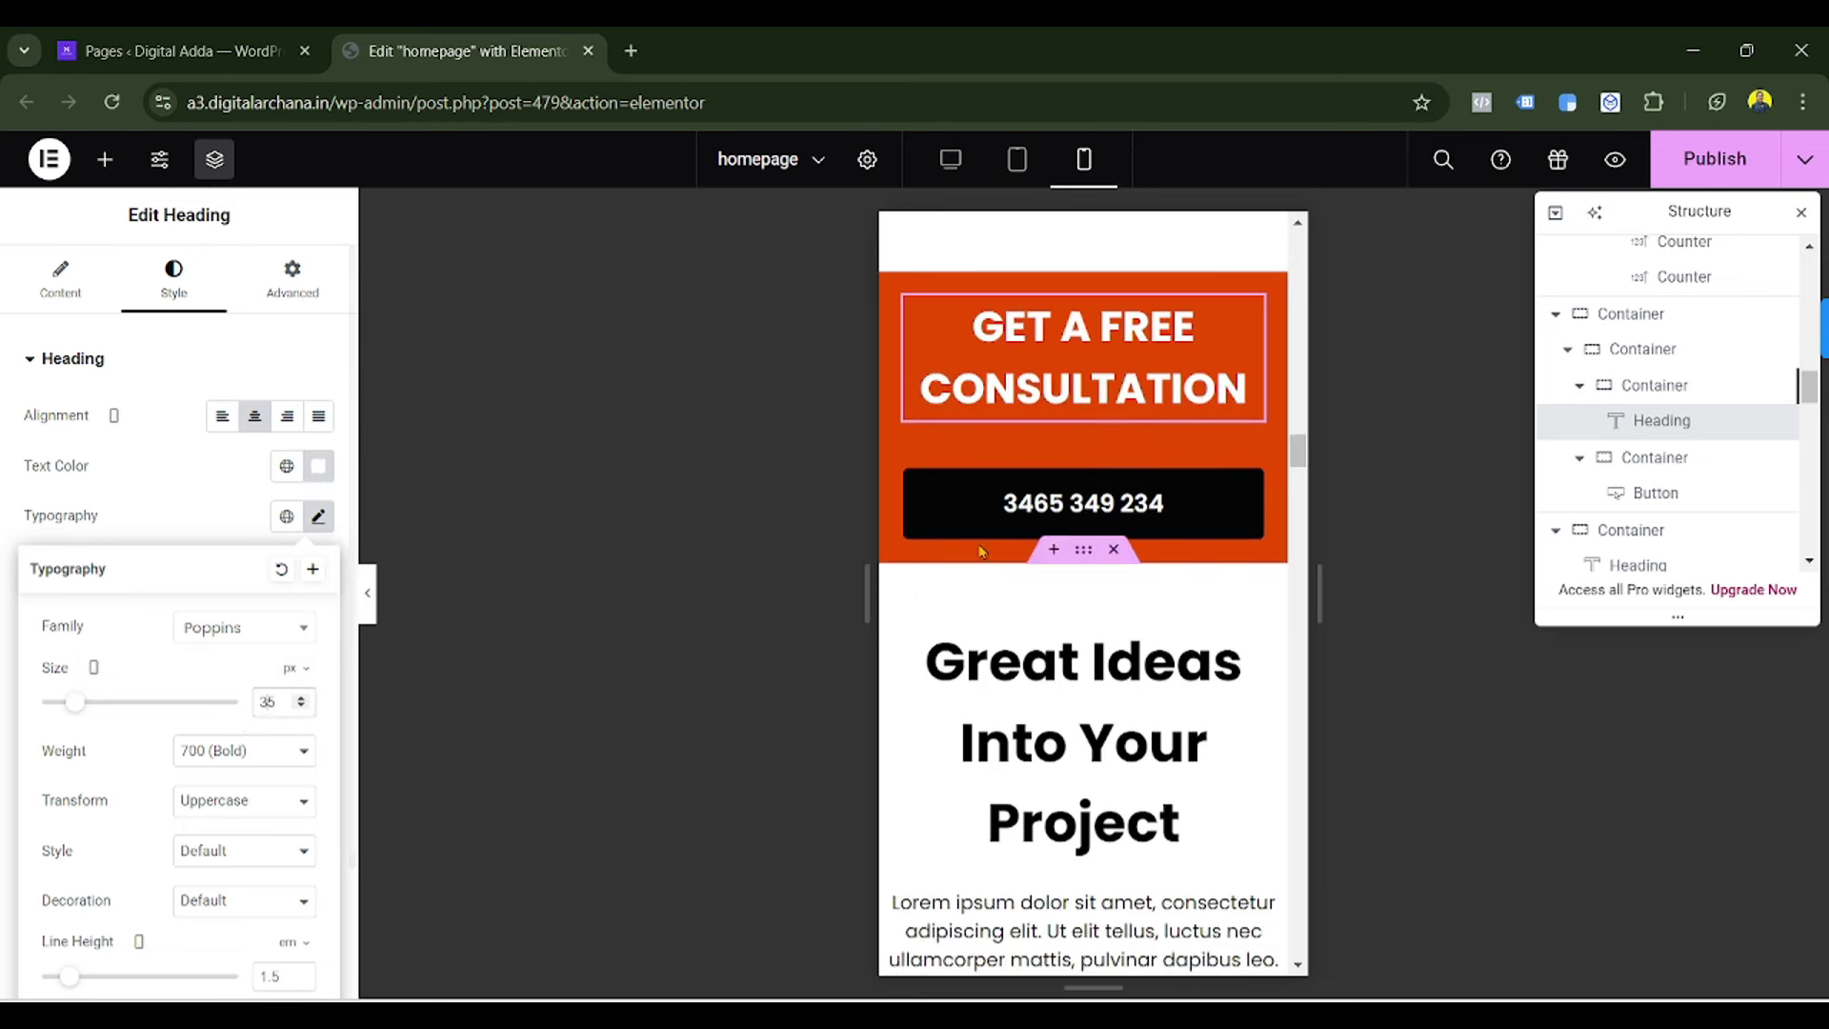
scroll(1224, 365, "down", 5)
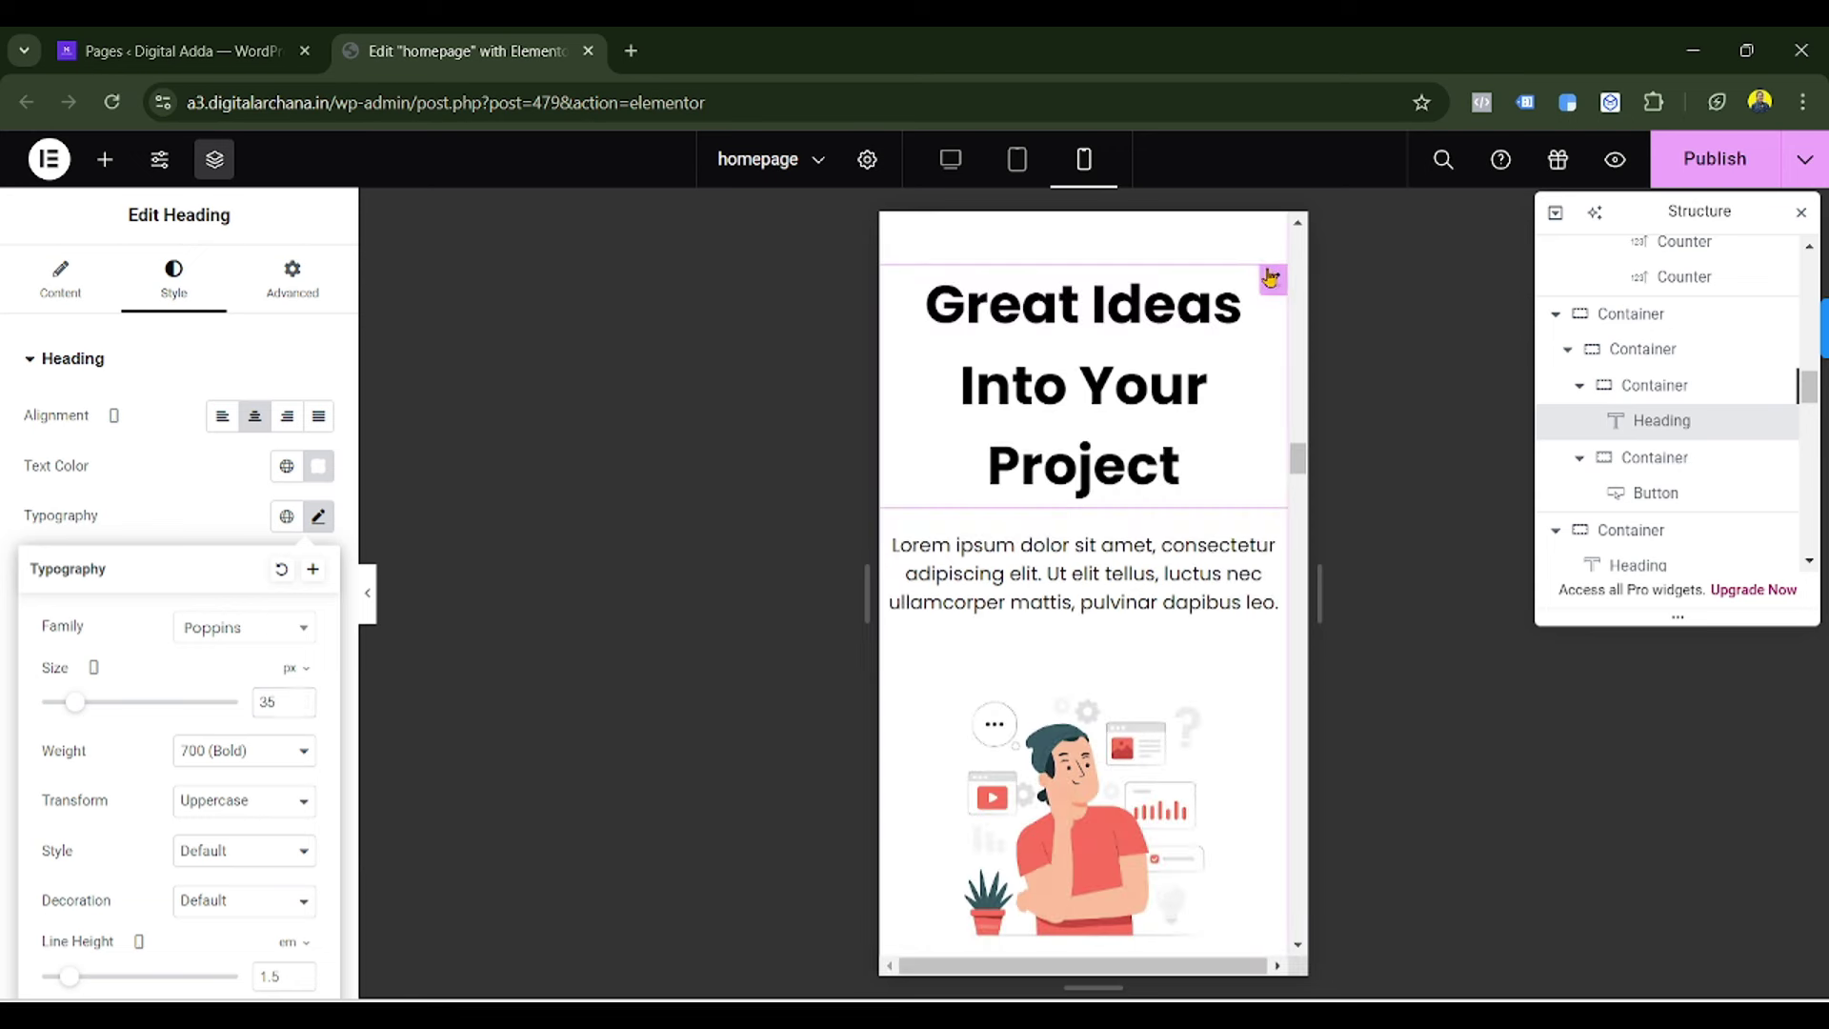
left_click(1270, 276)
left_click(318, 516)
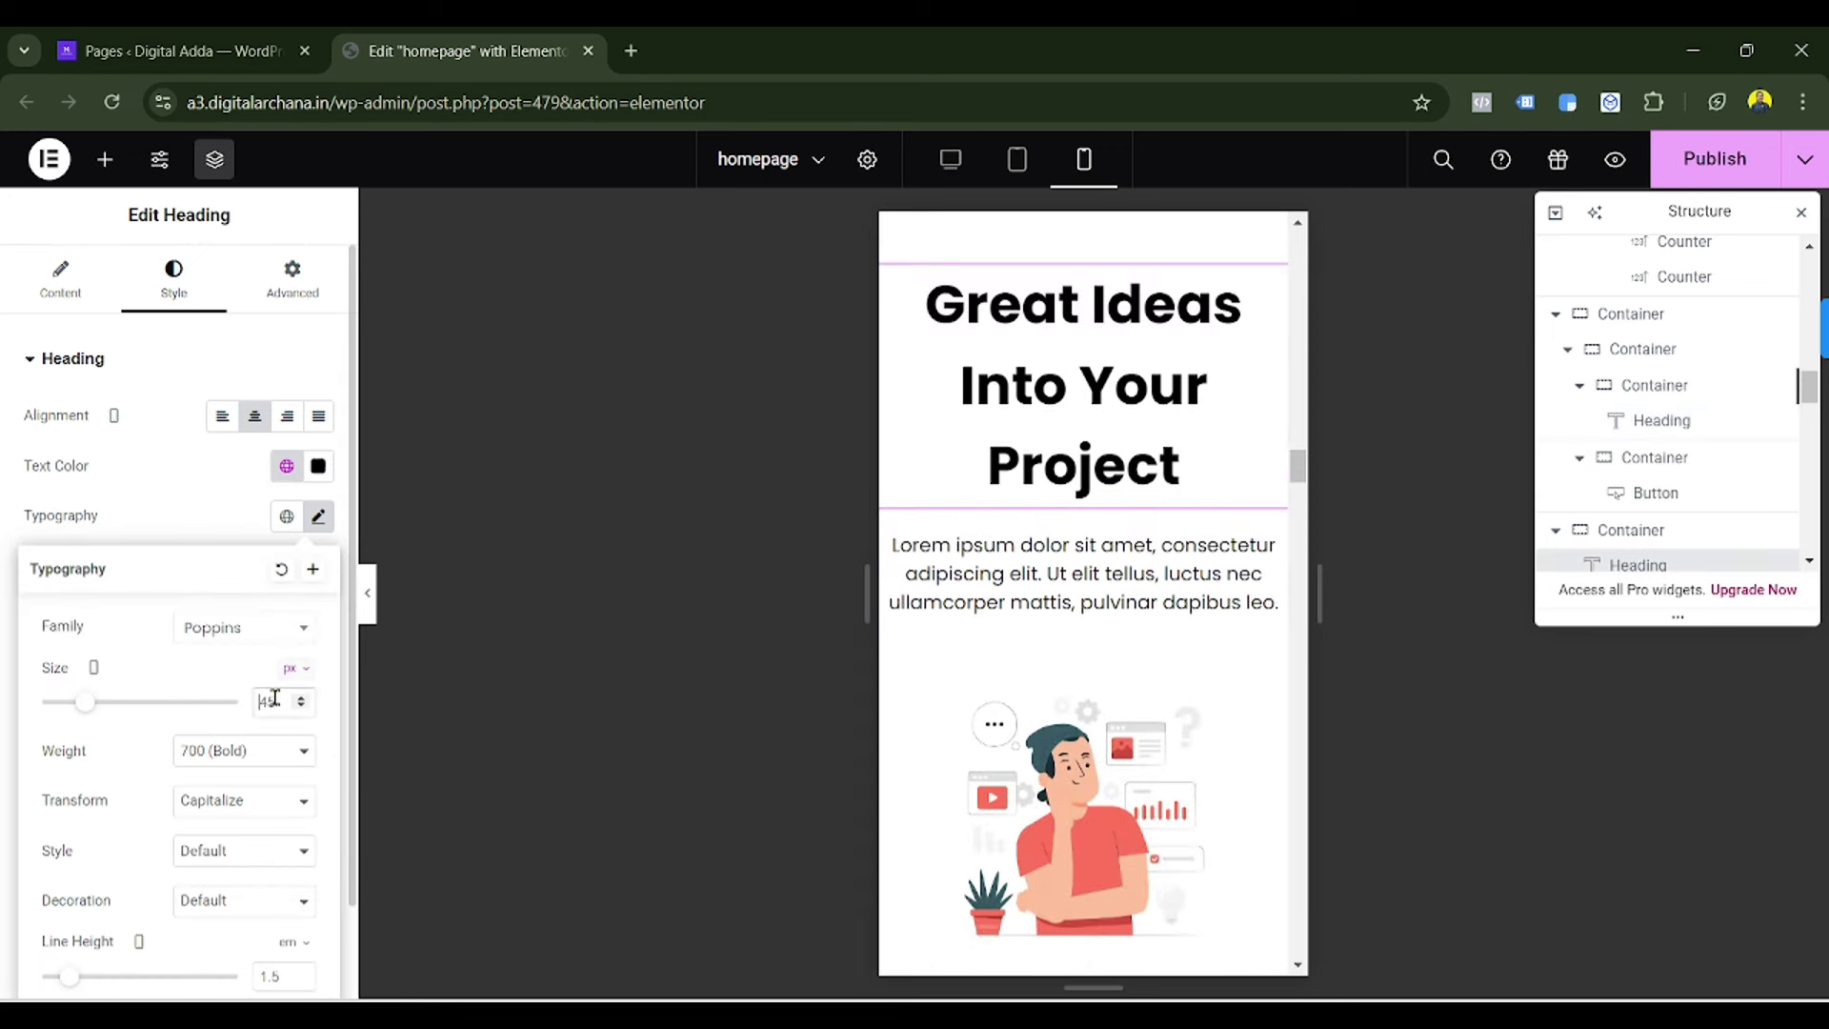
double_click(268, 701)
type("35")
Set the We Are Happy To Assist You and We Provide Outsourced Service headings to 35 px, line height 1.3.
scroll(1041, 562, "down", 5)
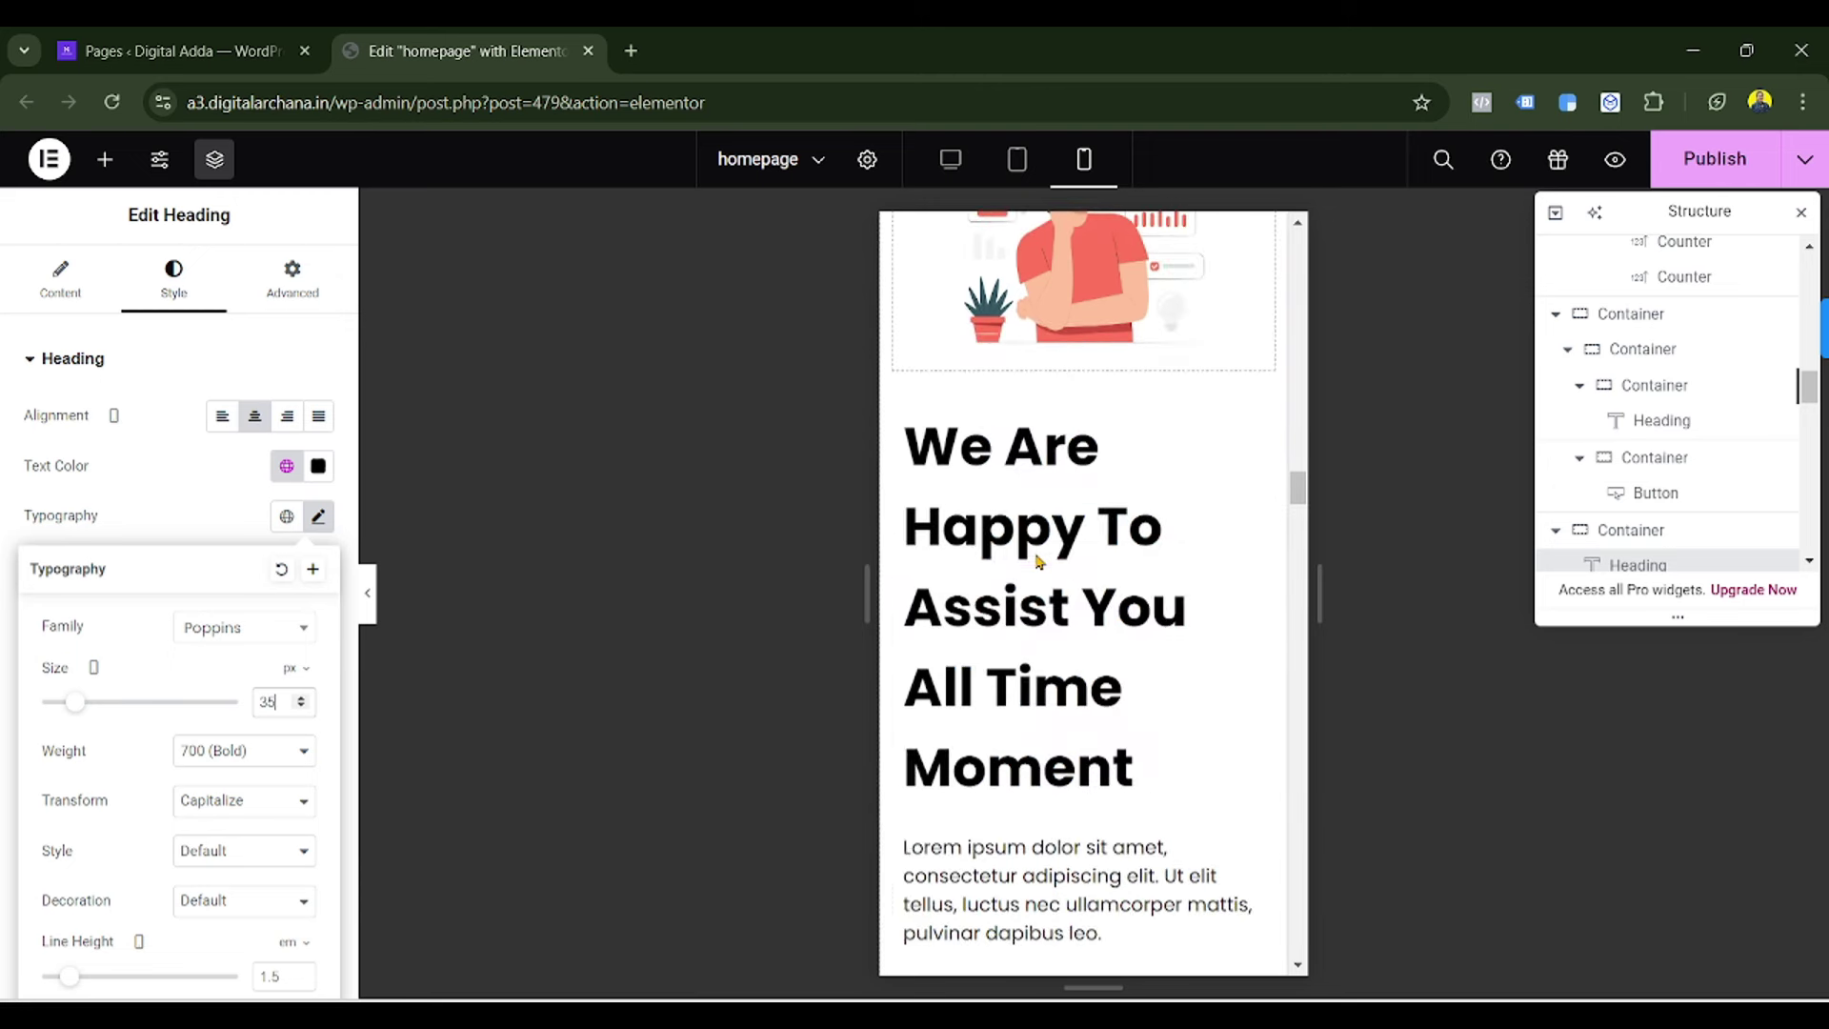
left_click(929, 529)
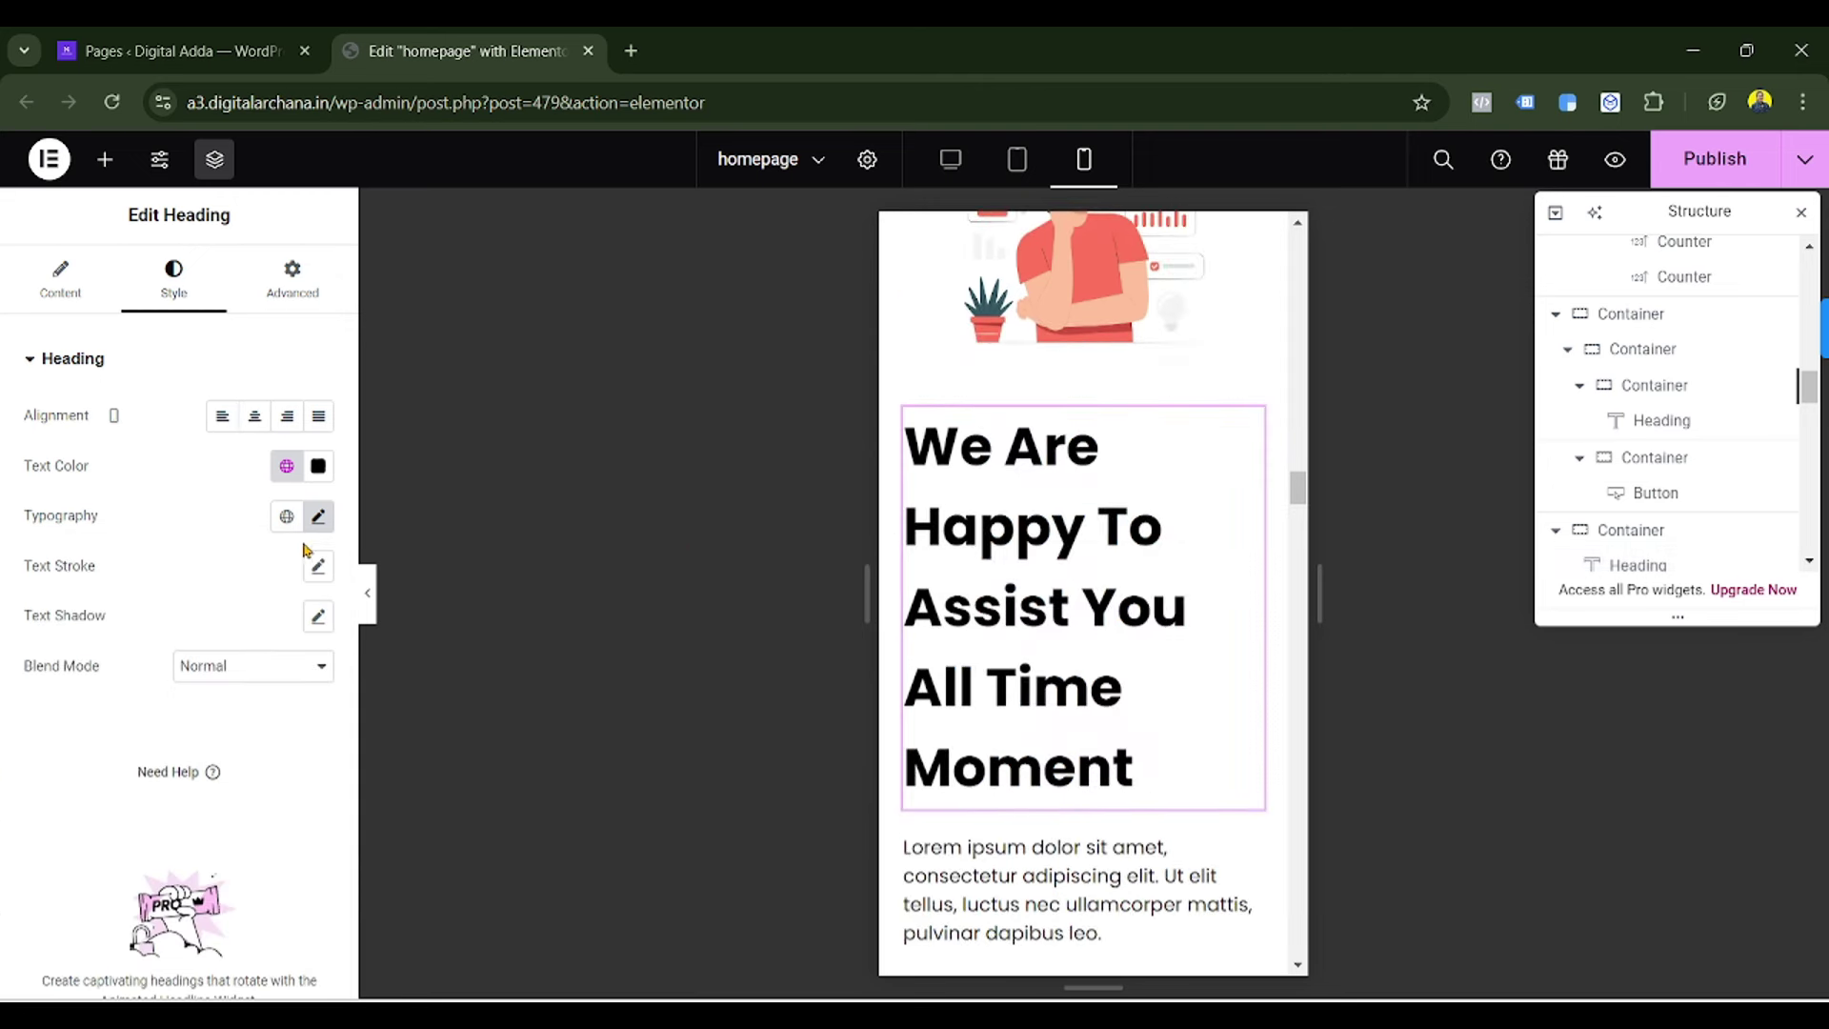
left_click(318, 516)
type("35")
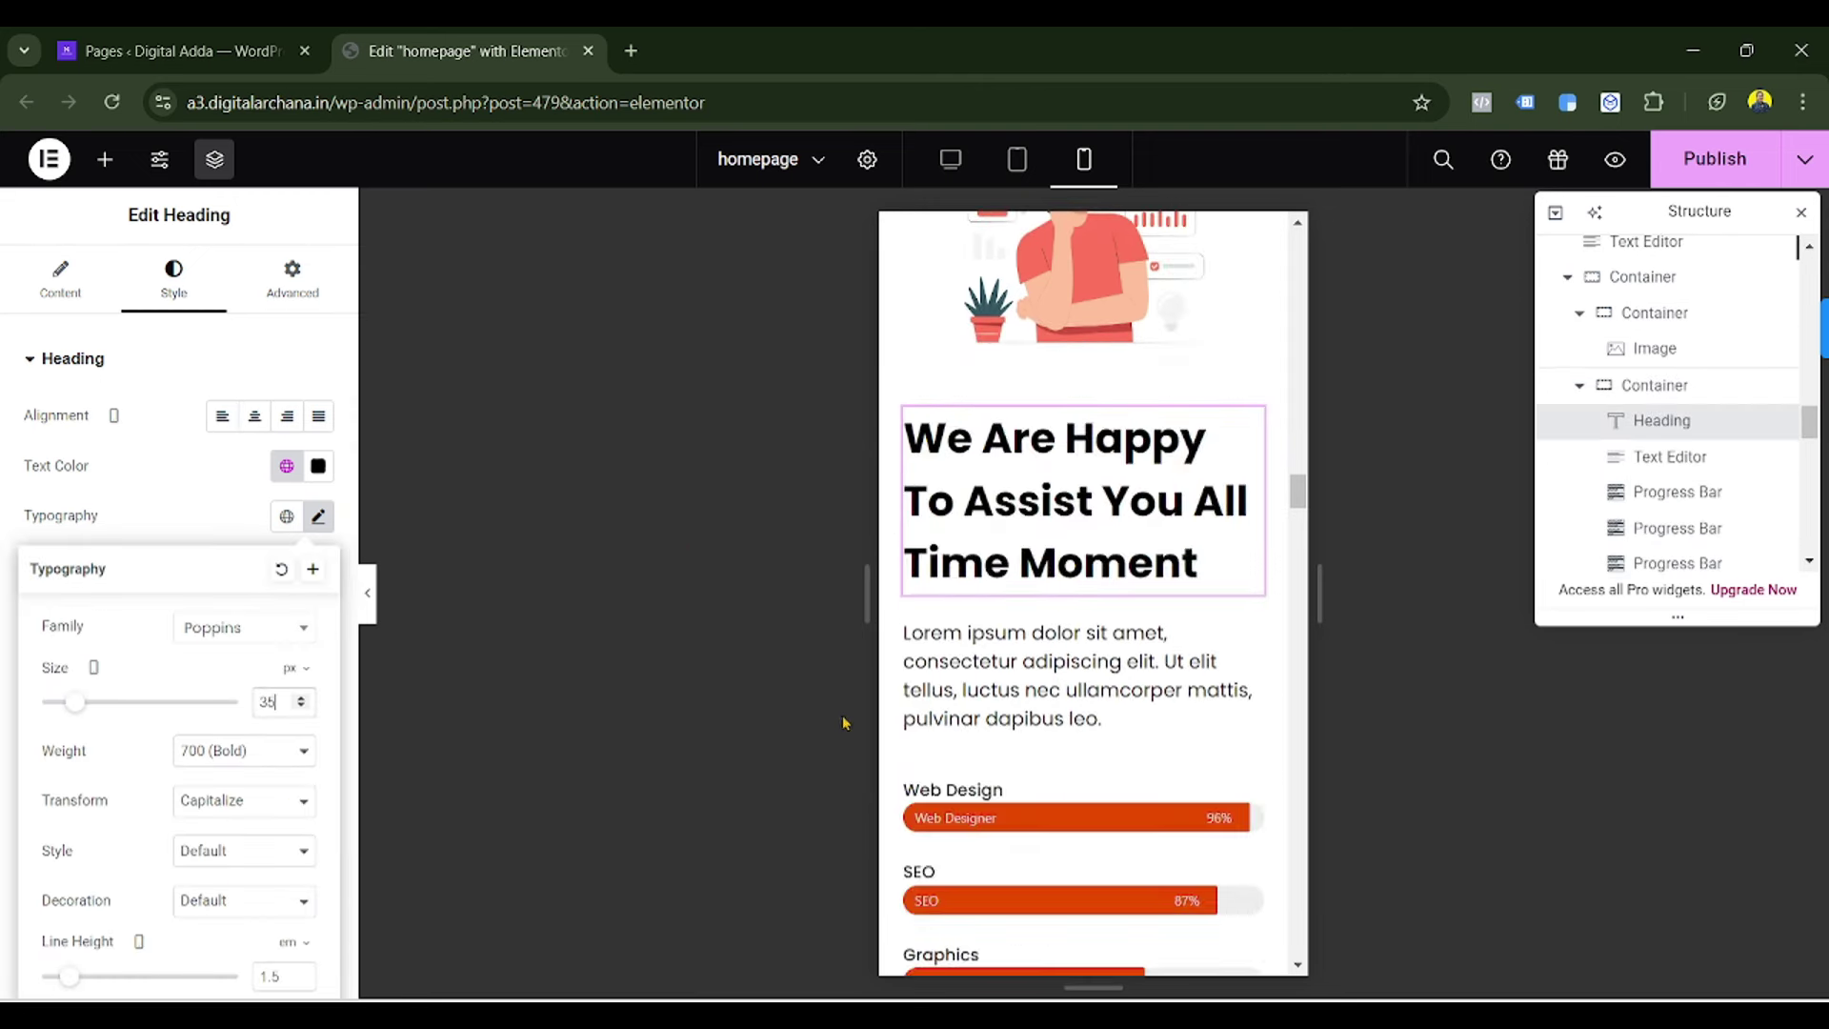
scroll(1010, 670, "down", 5)
scroll(1009, 669, "down", 4)
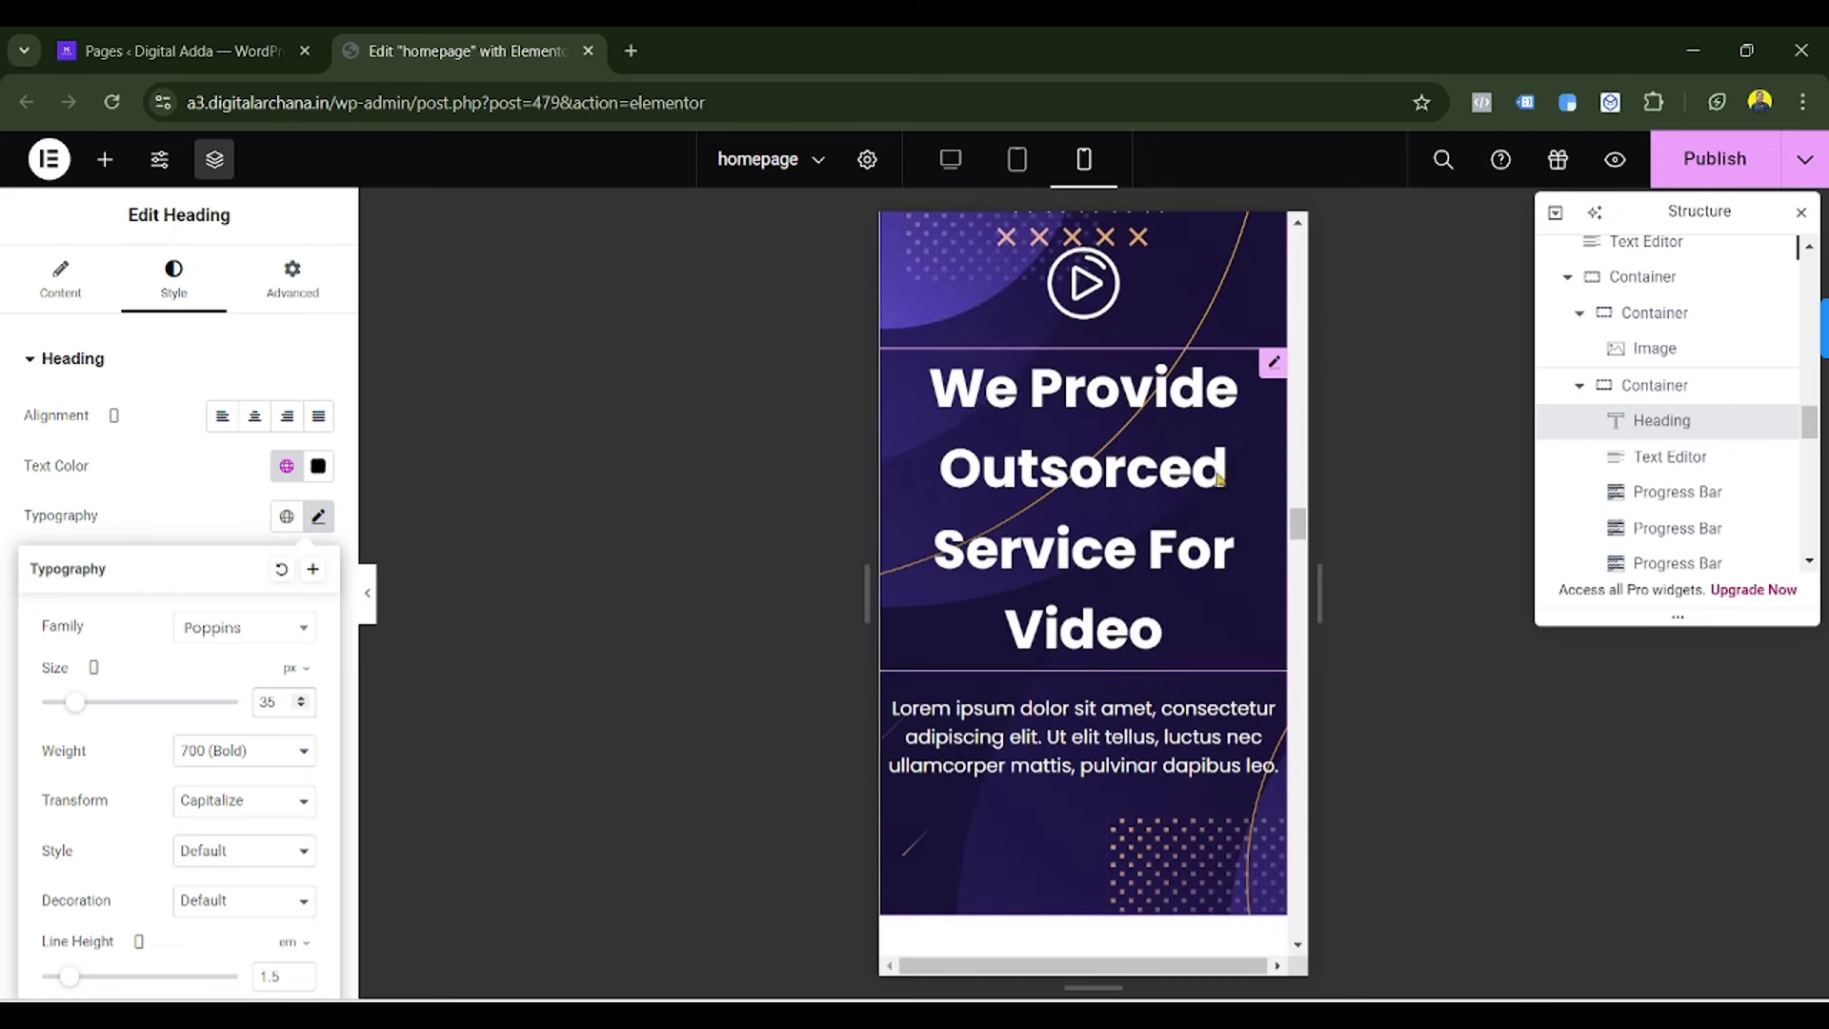
left_click(1116, 391)
left_click(173, 276)
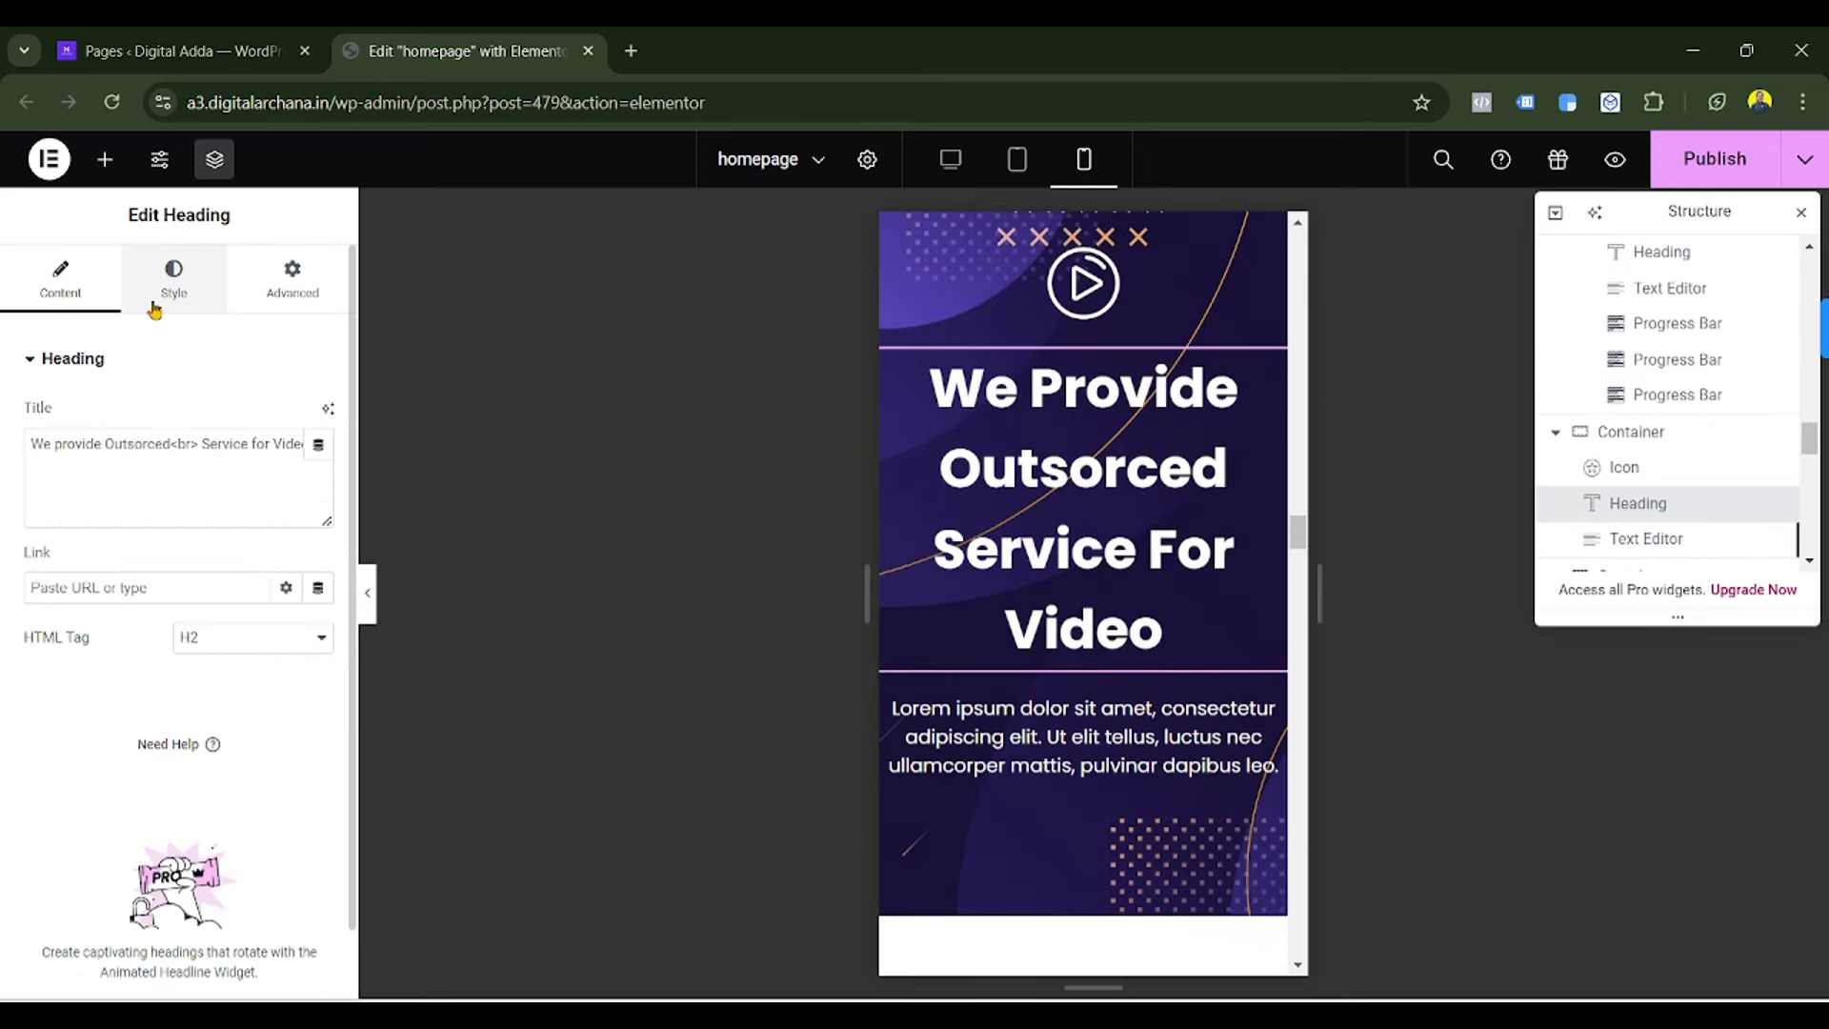
left_click(319, 516)
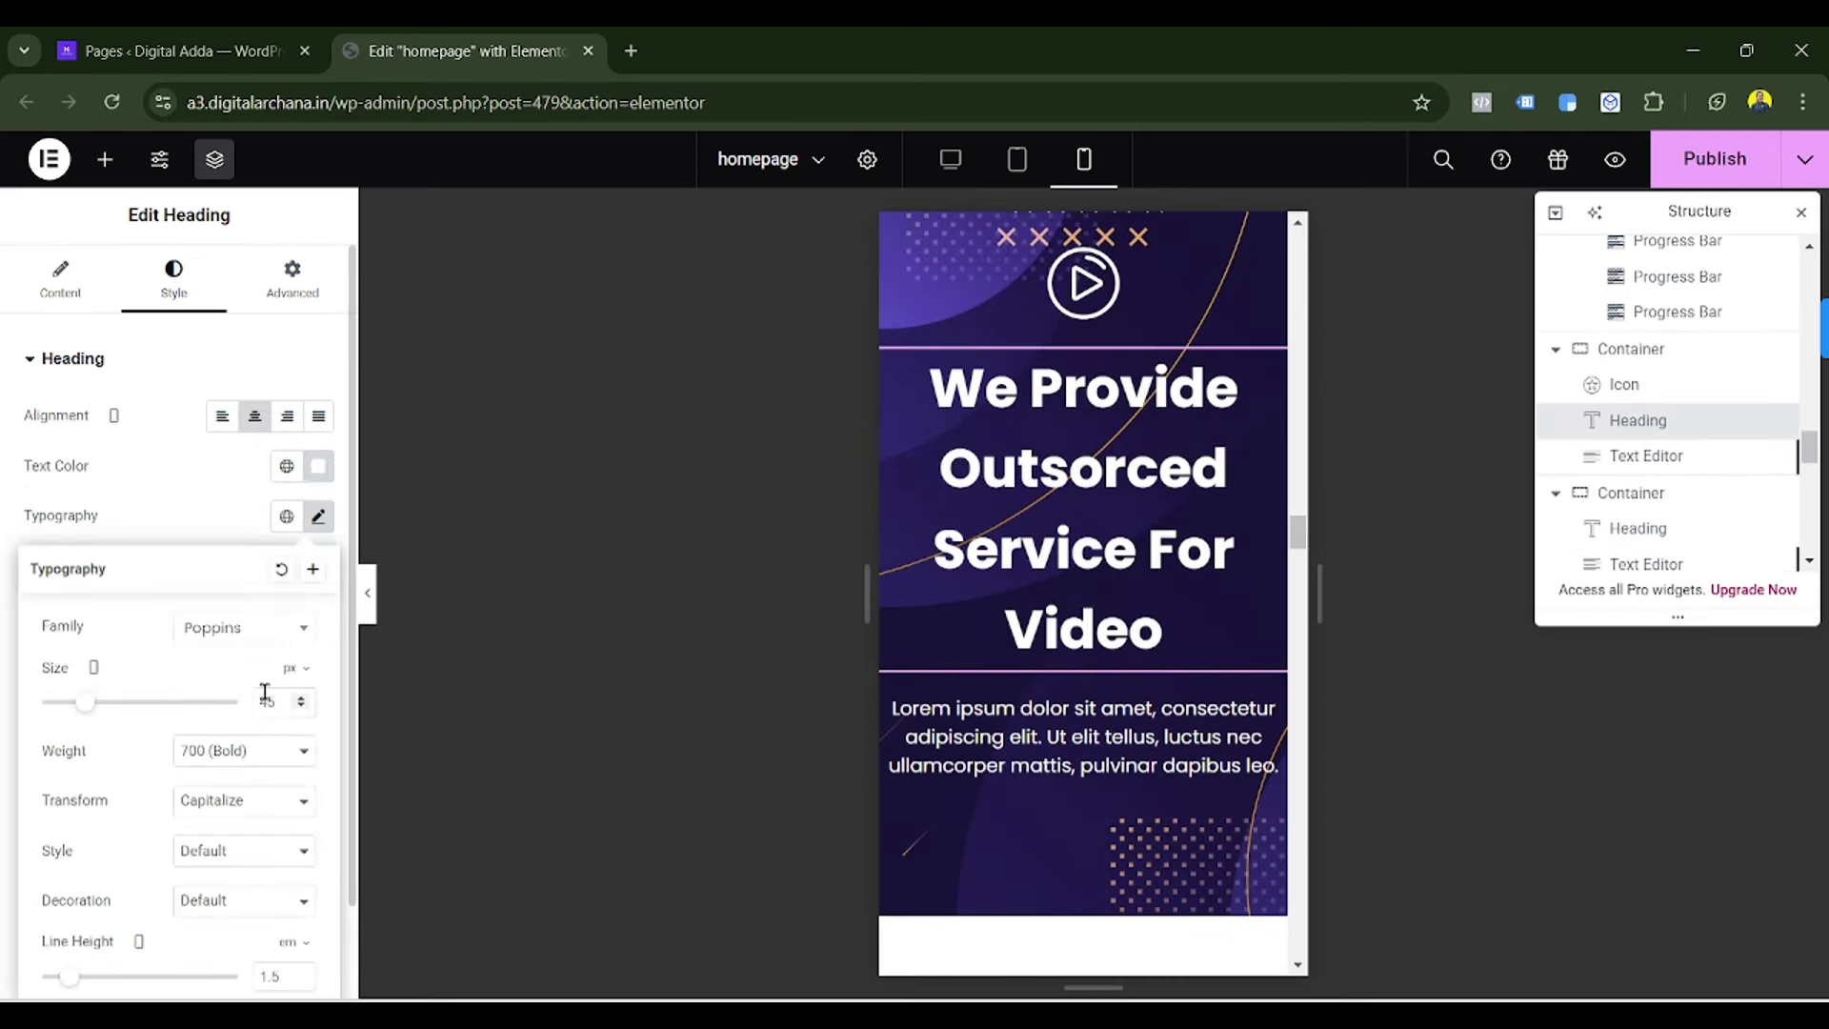
type("35")
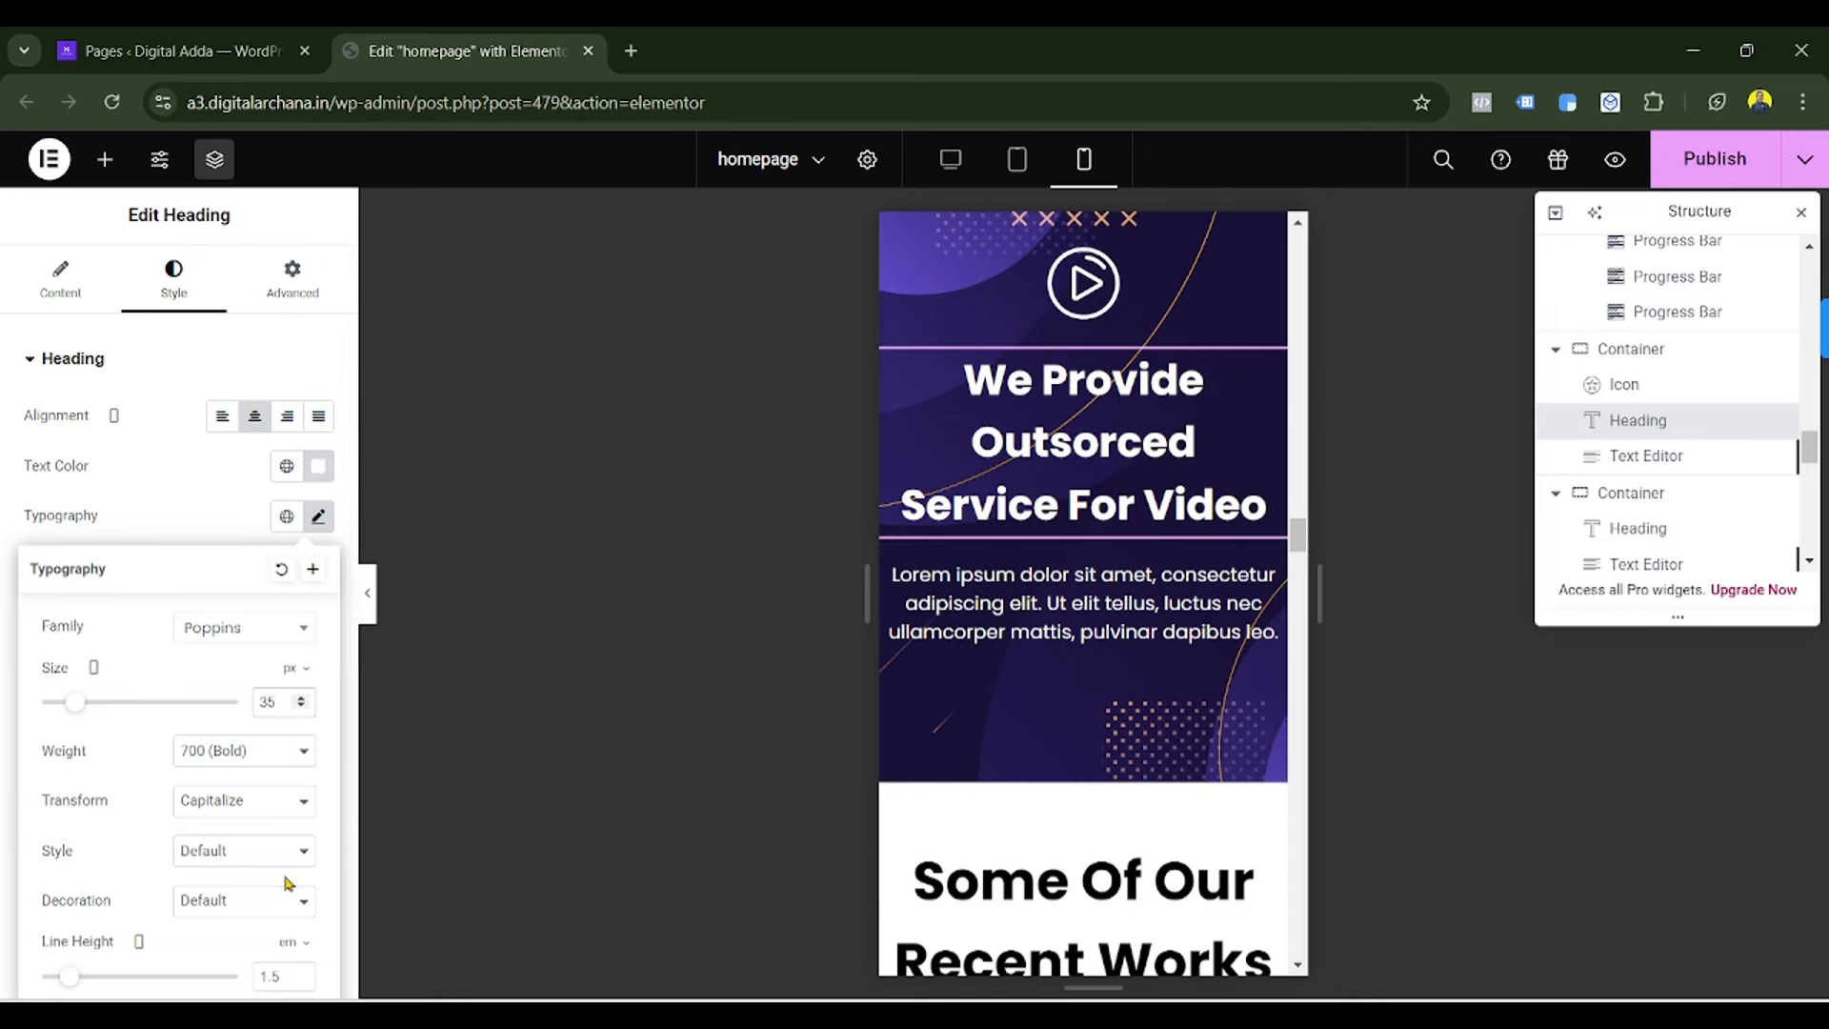
type("1")
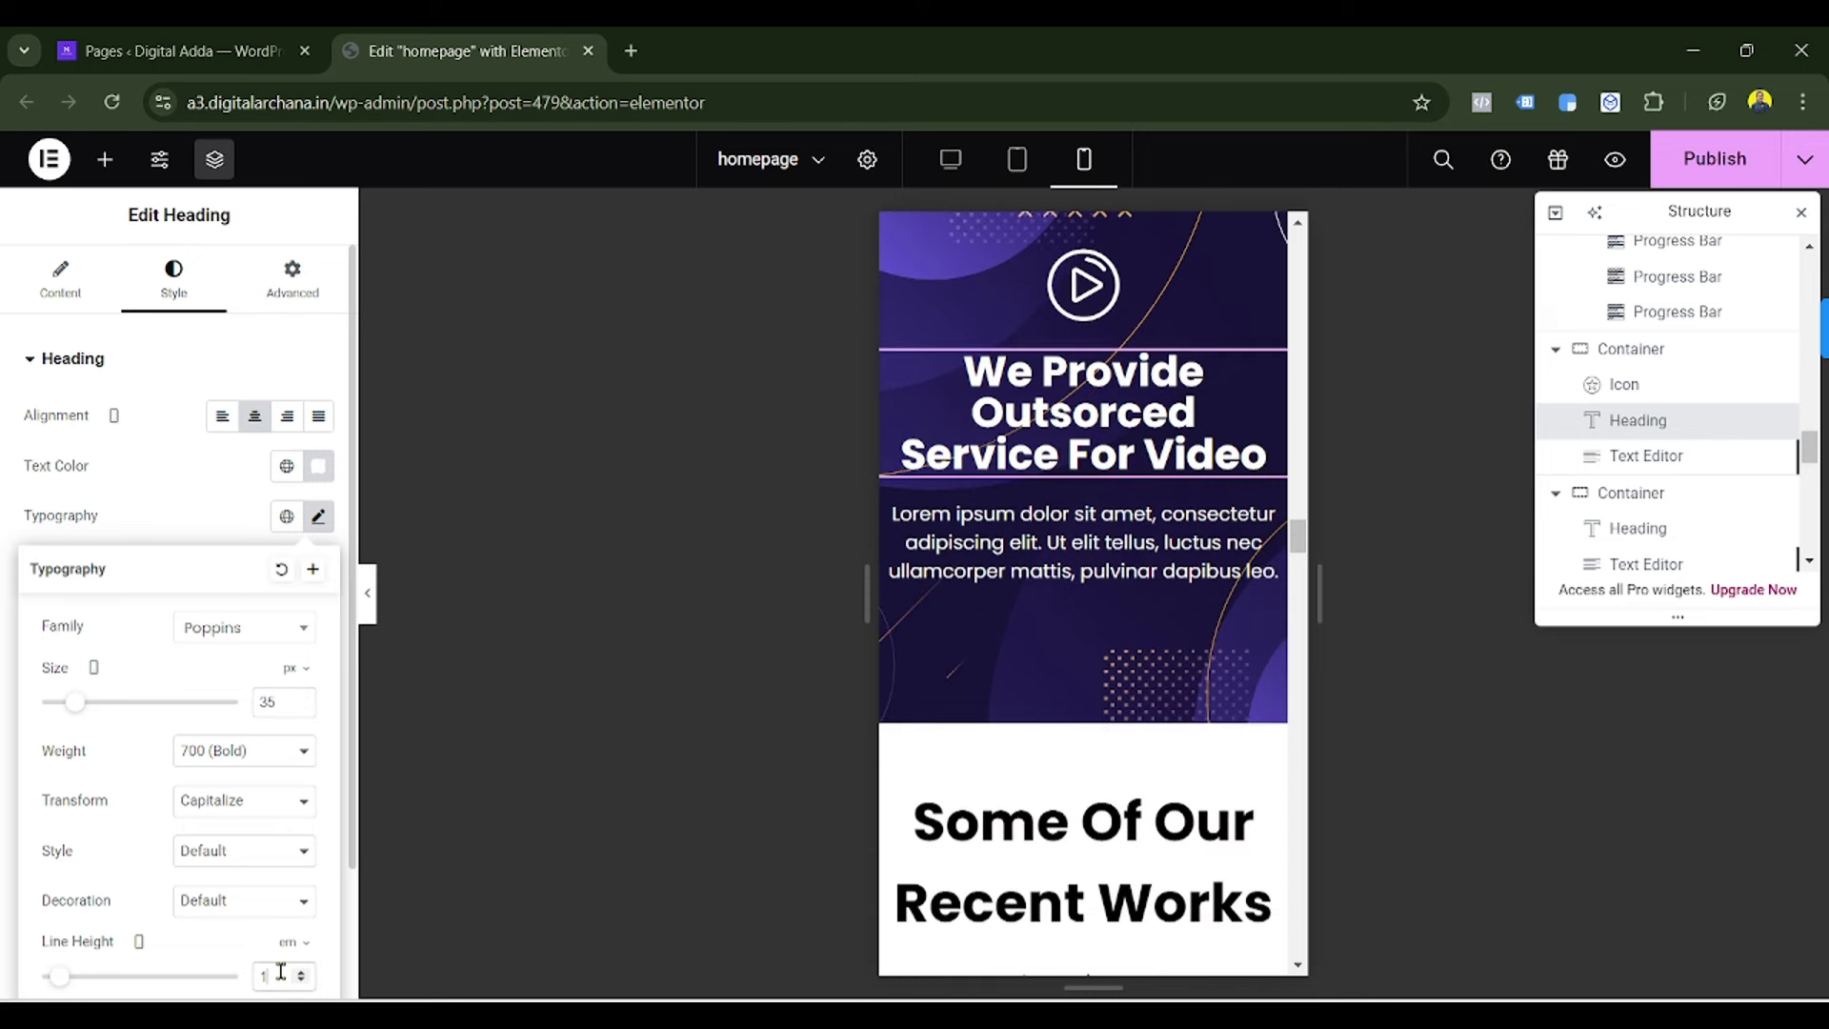
type(".3")
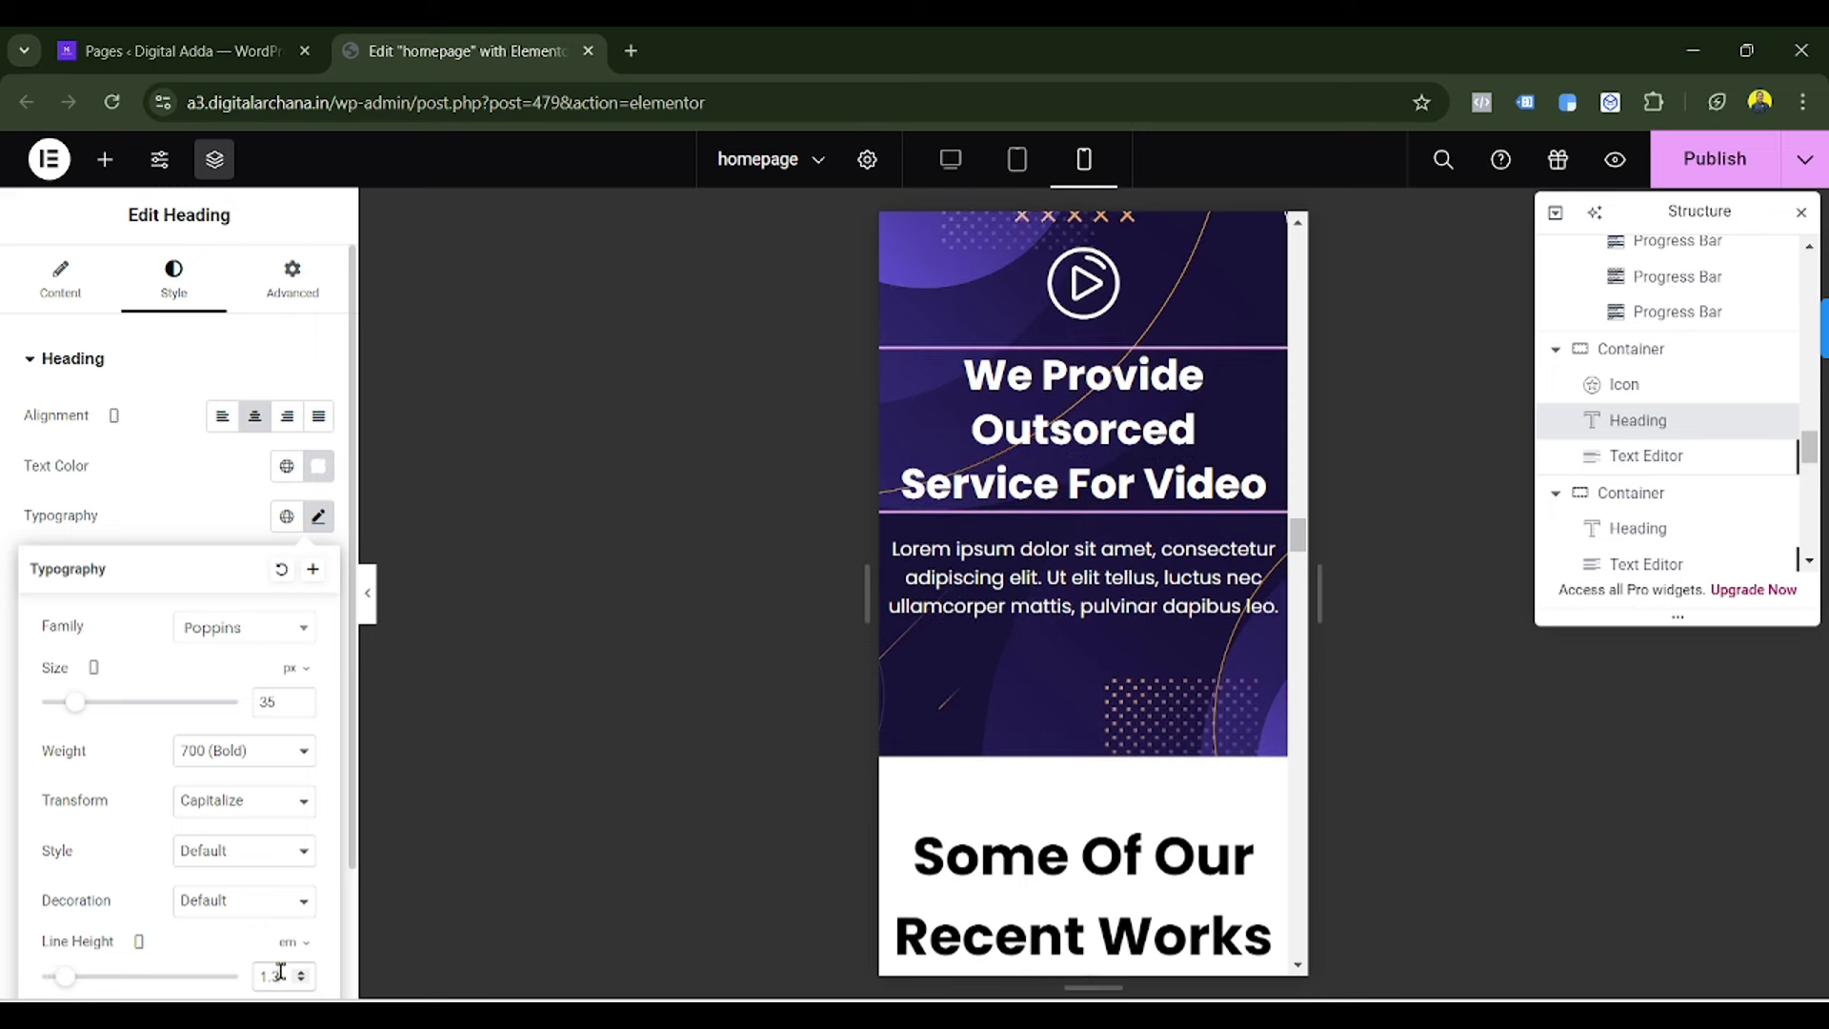
Set the Some Of Our Recent Works heading's font size to 35 px.
scroll(1164, 423, "down", 5)
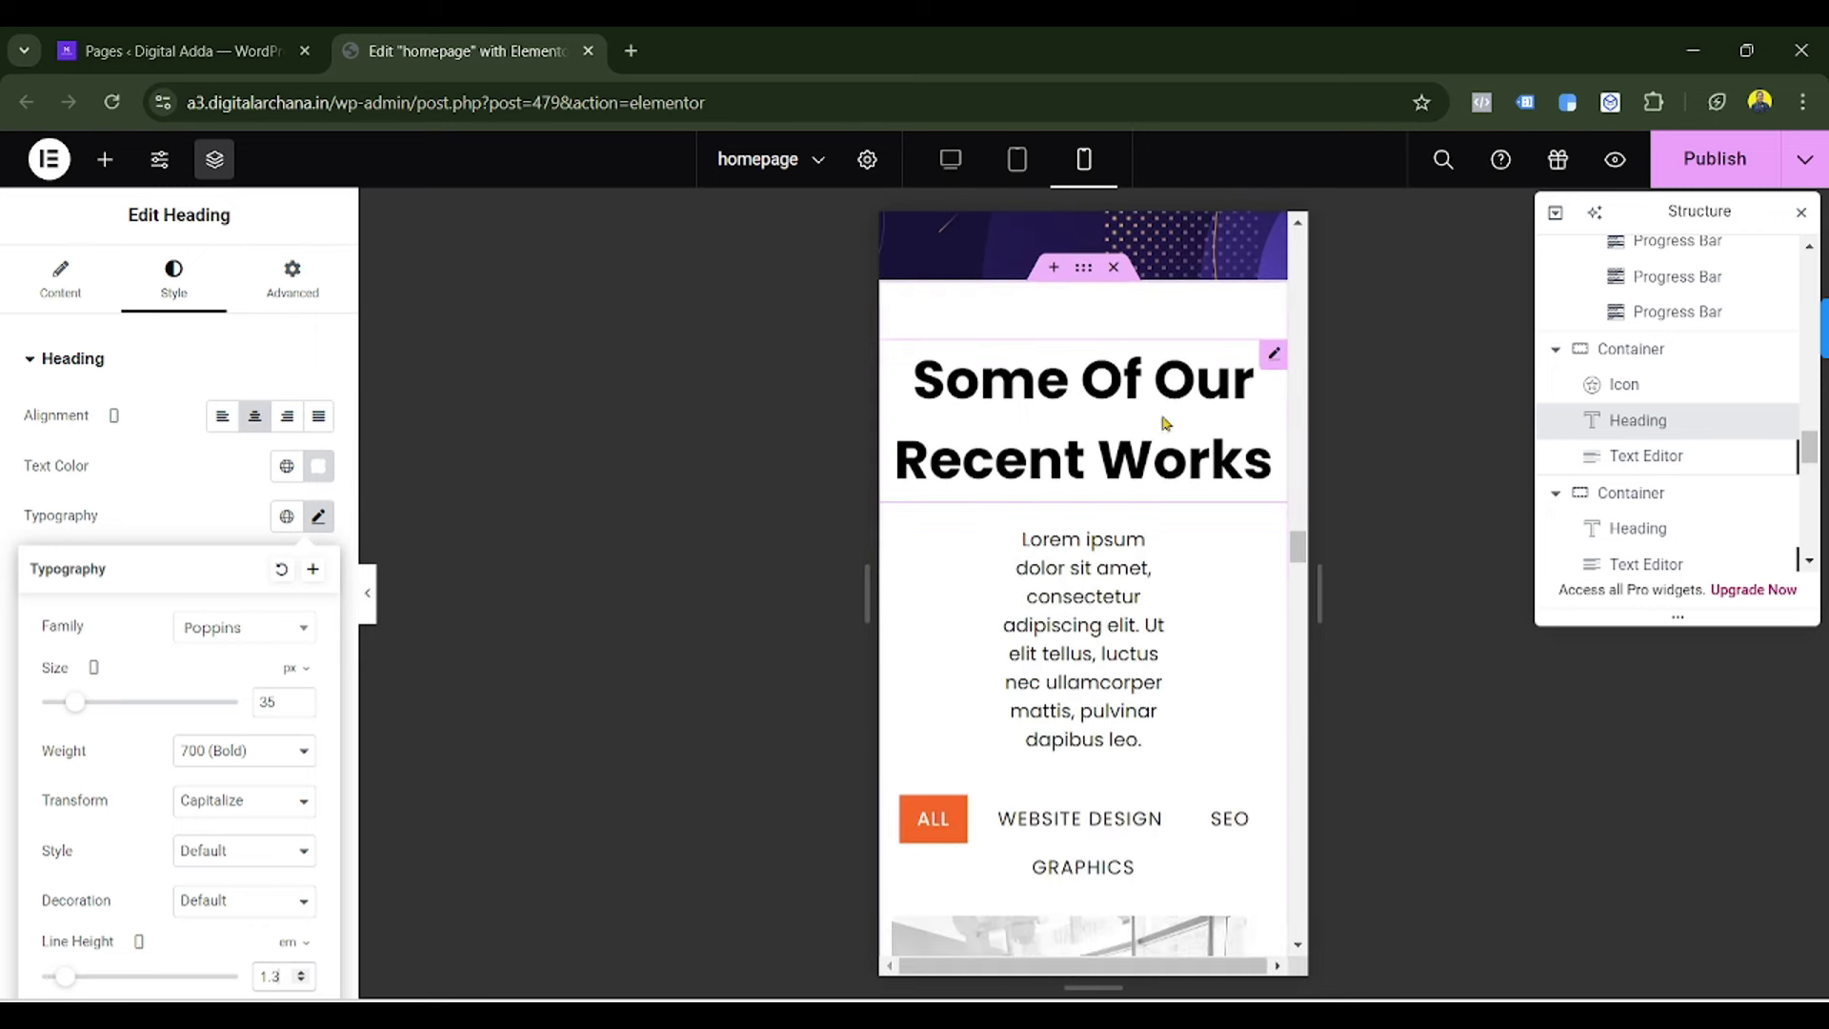
left_click(1265, 360)
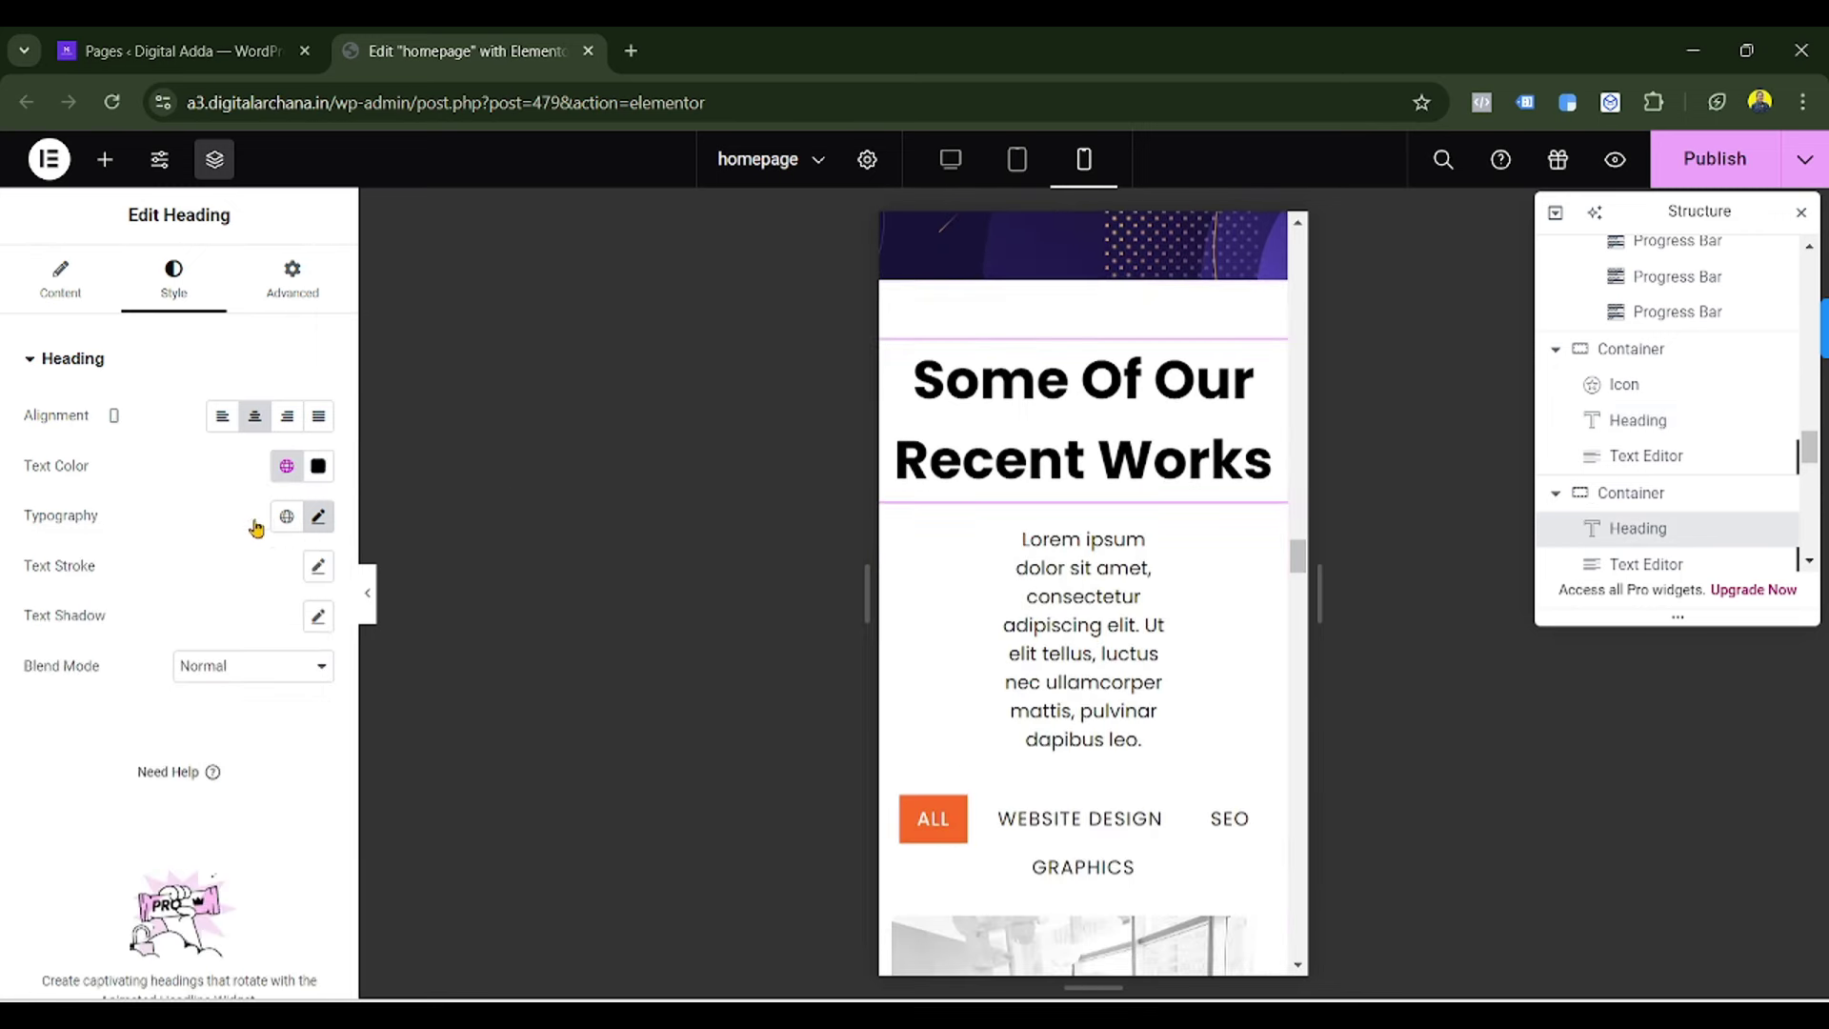
left_click(318, 516)
left_click(279, 701)
key("Down")
key("Up")
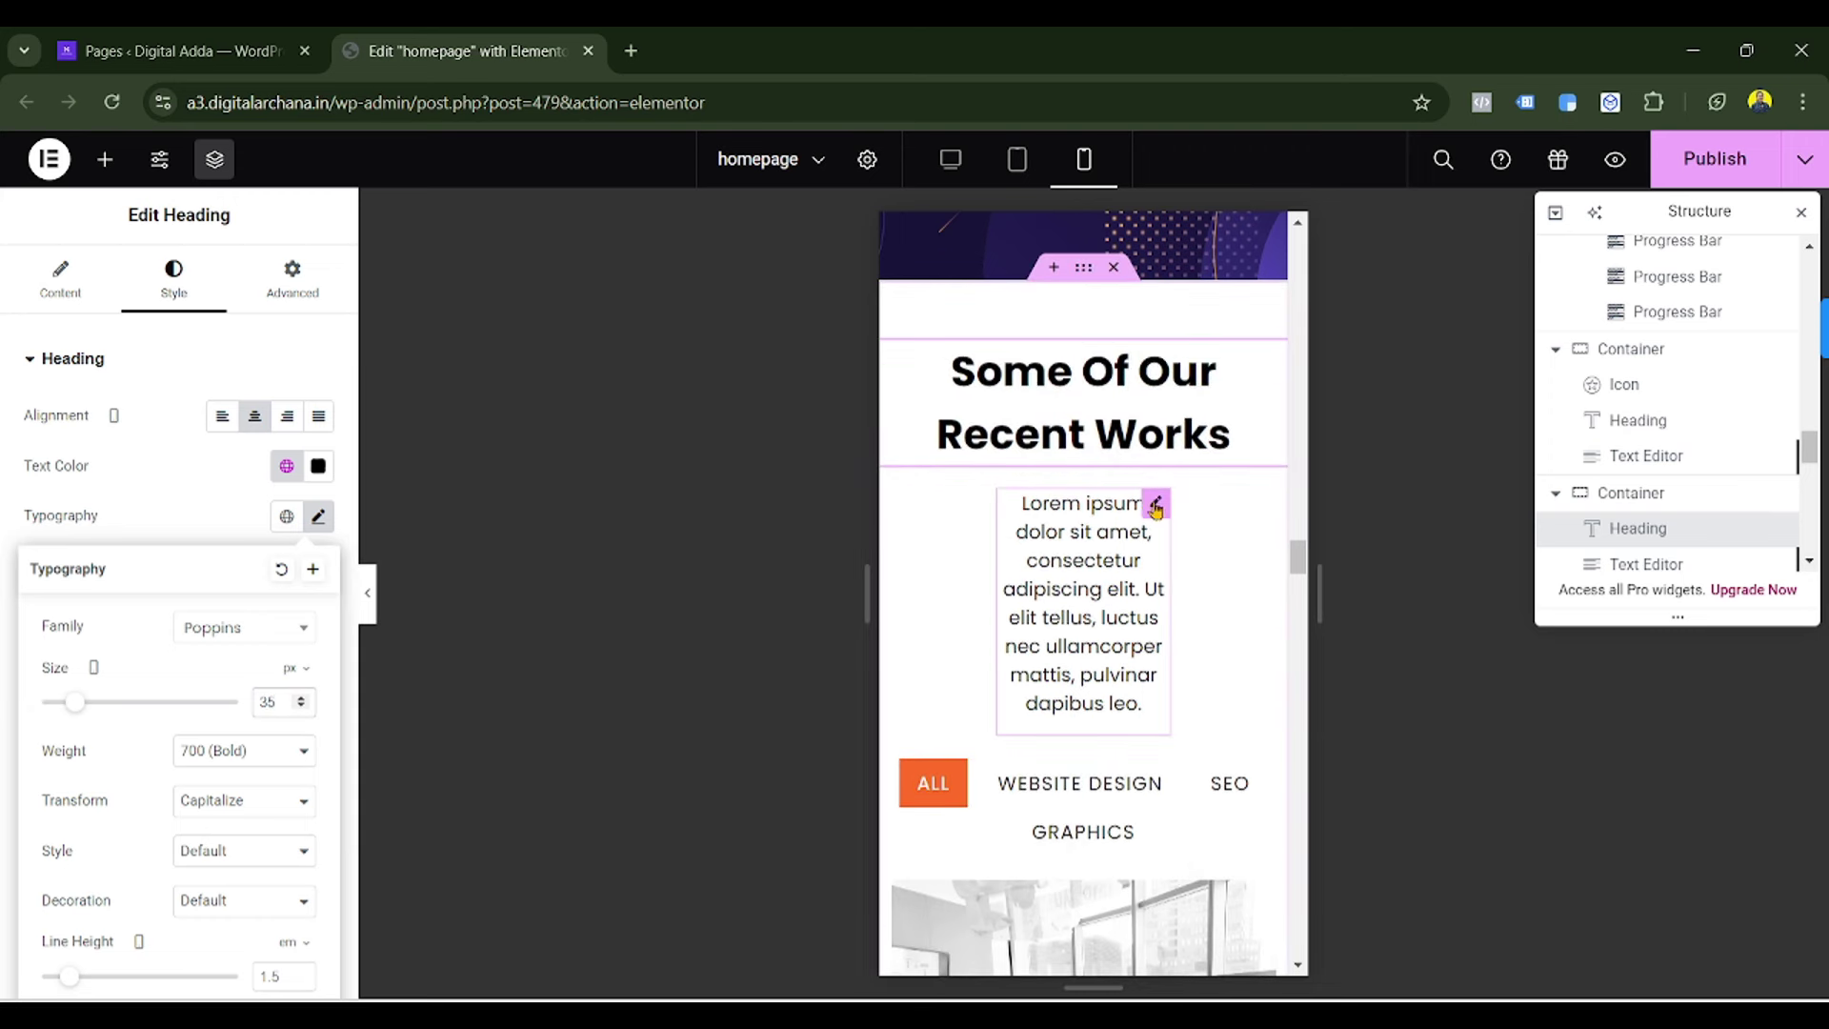
Widen the Recent Works intro paragraph to a 294 px custom width.
left_click(1154, 506)
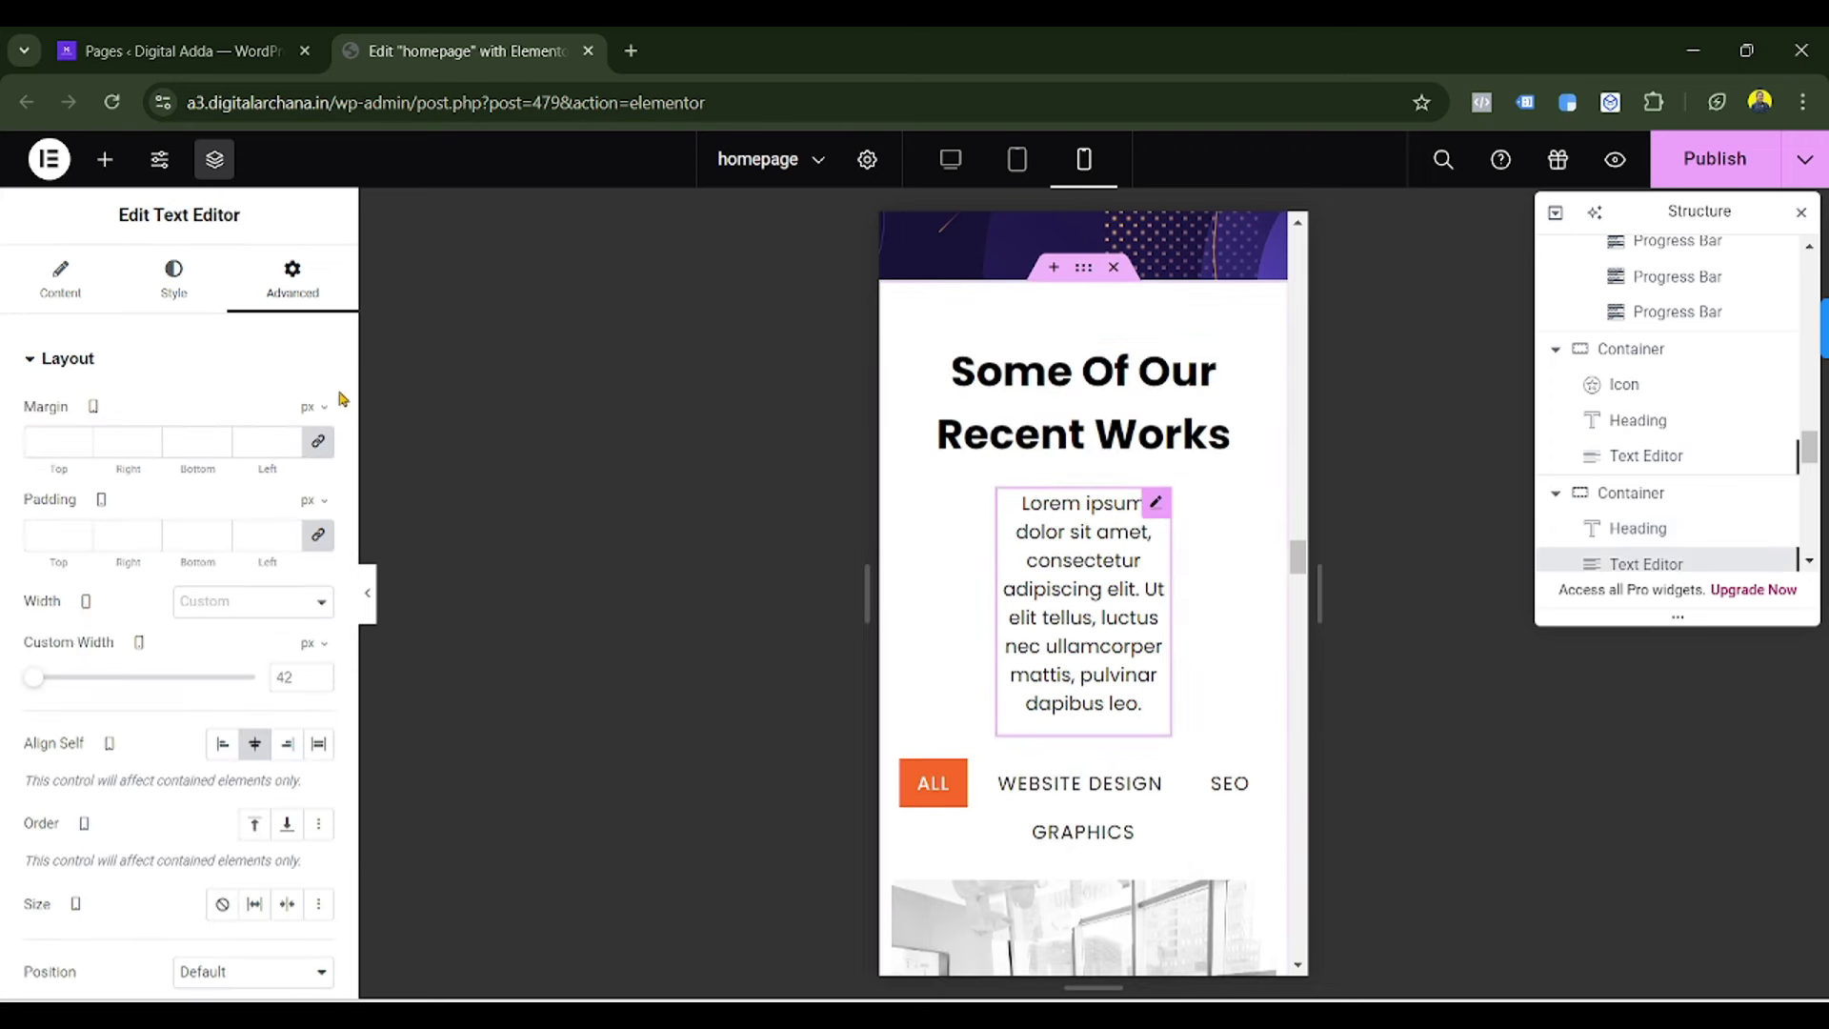
left_click(136, 679)
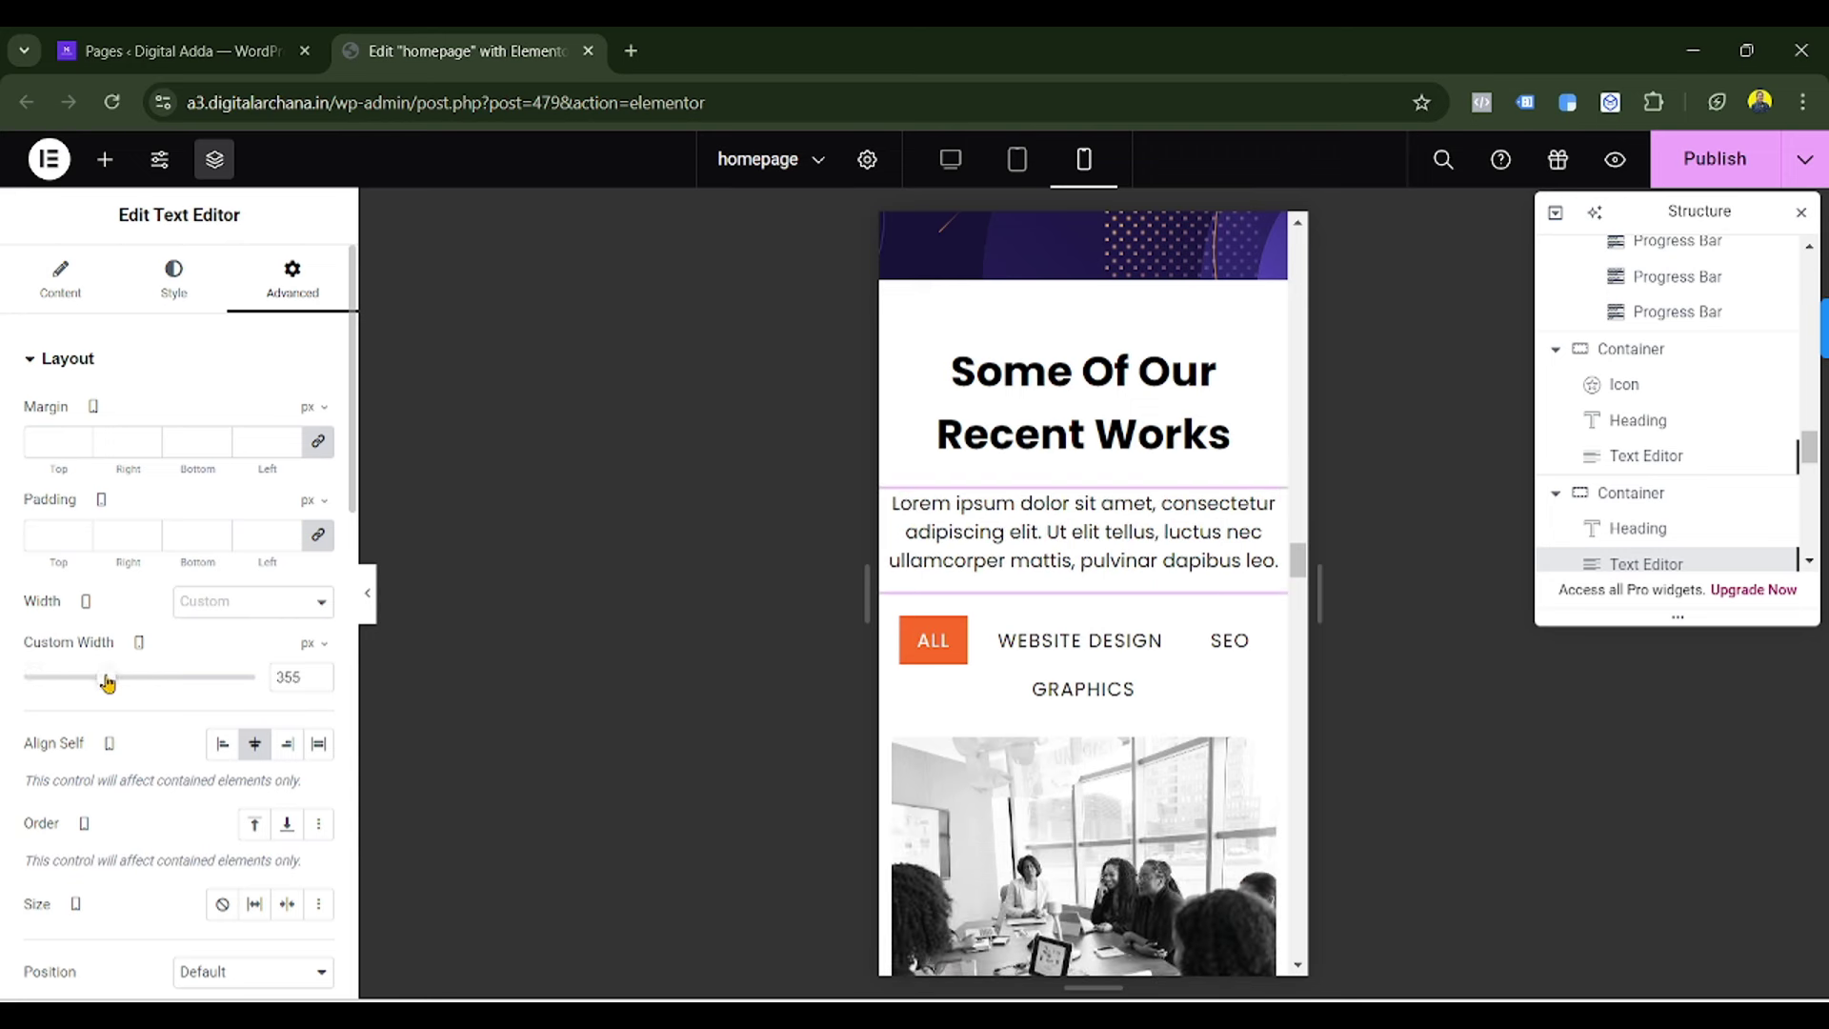
left_click_drag(92, 682, 90, 682)
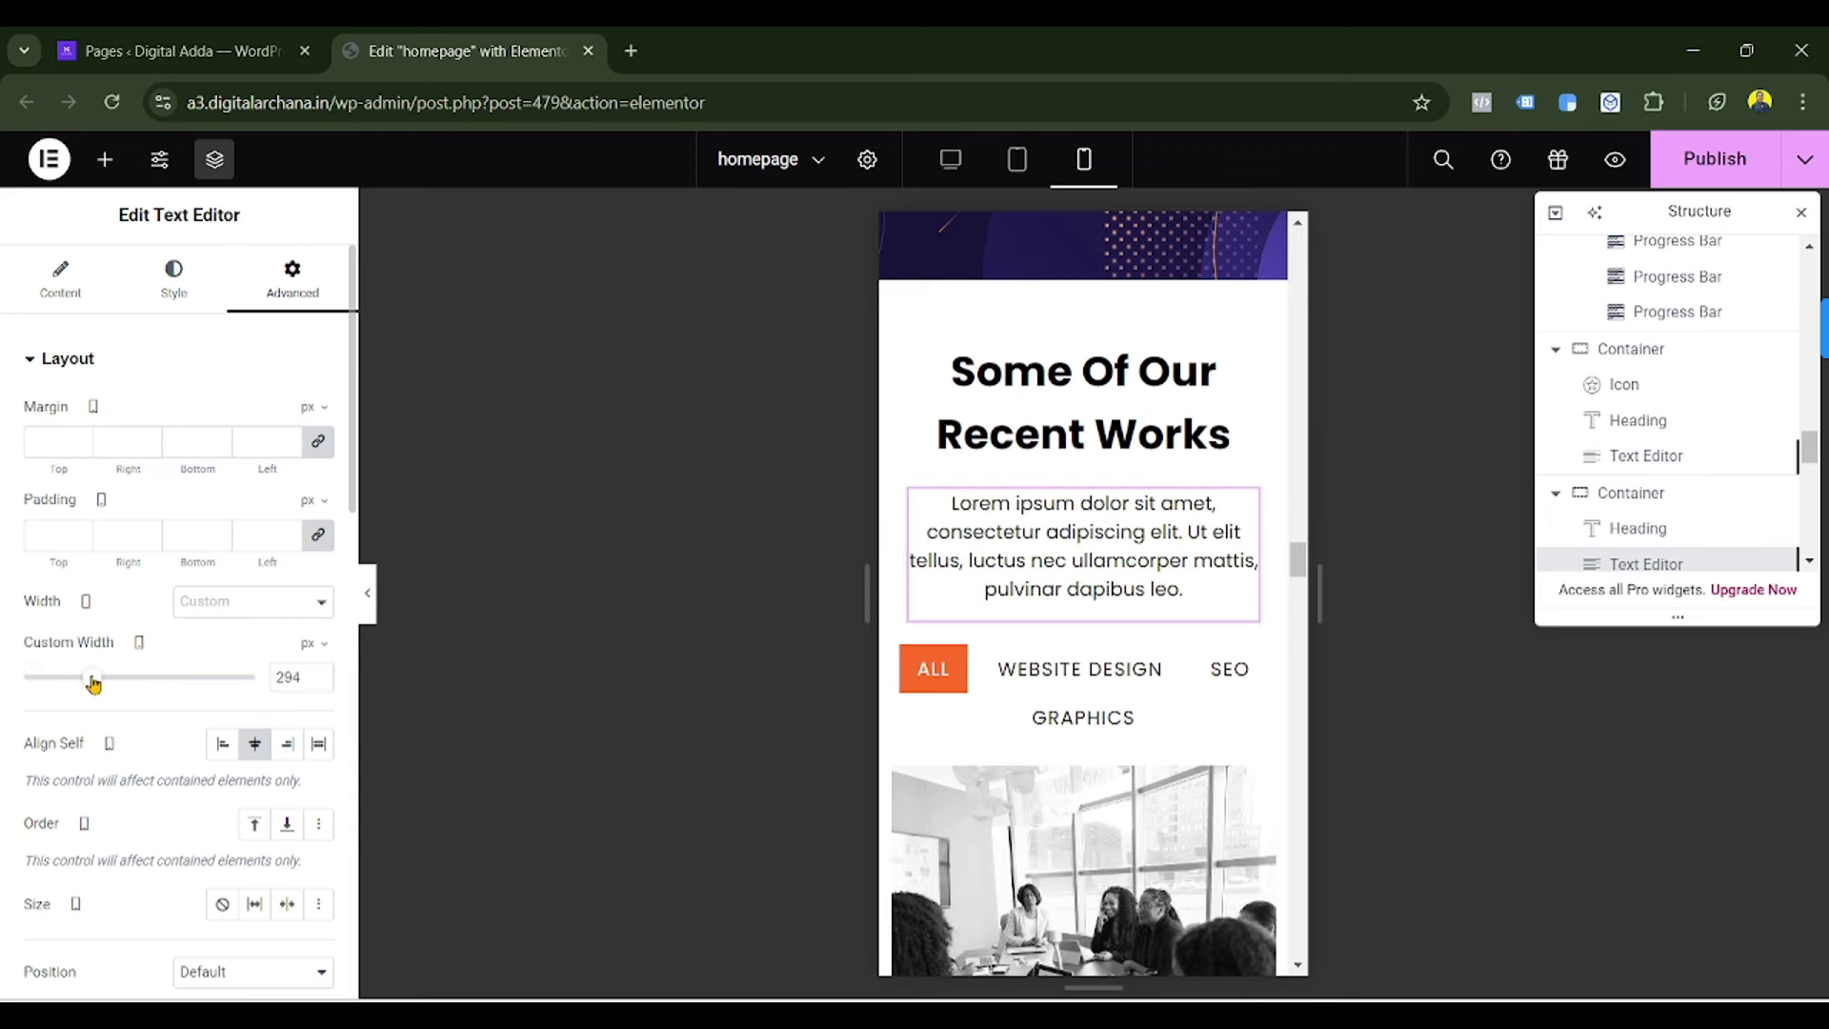
scroll(1175, 597, "down", 5)
scroll(1177, 597, "down", 10)
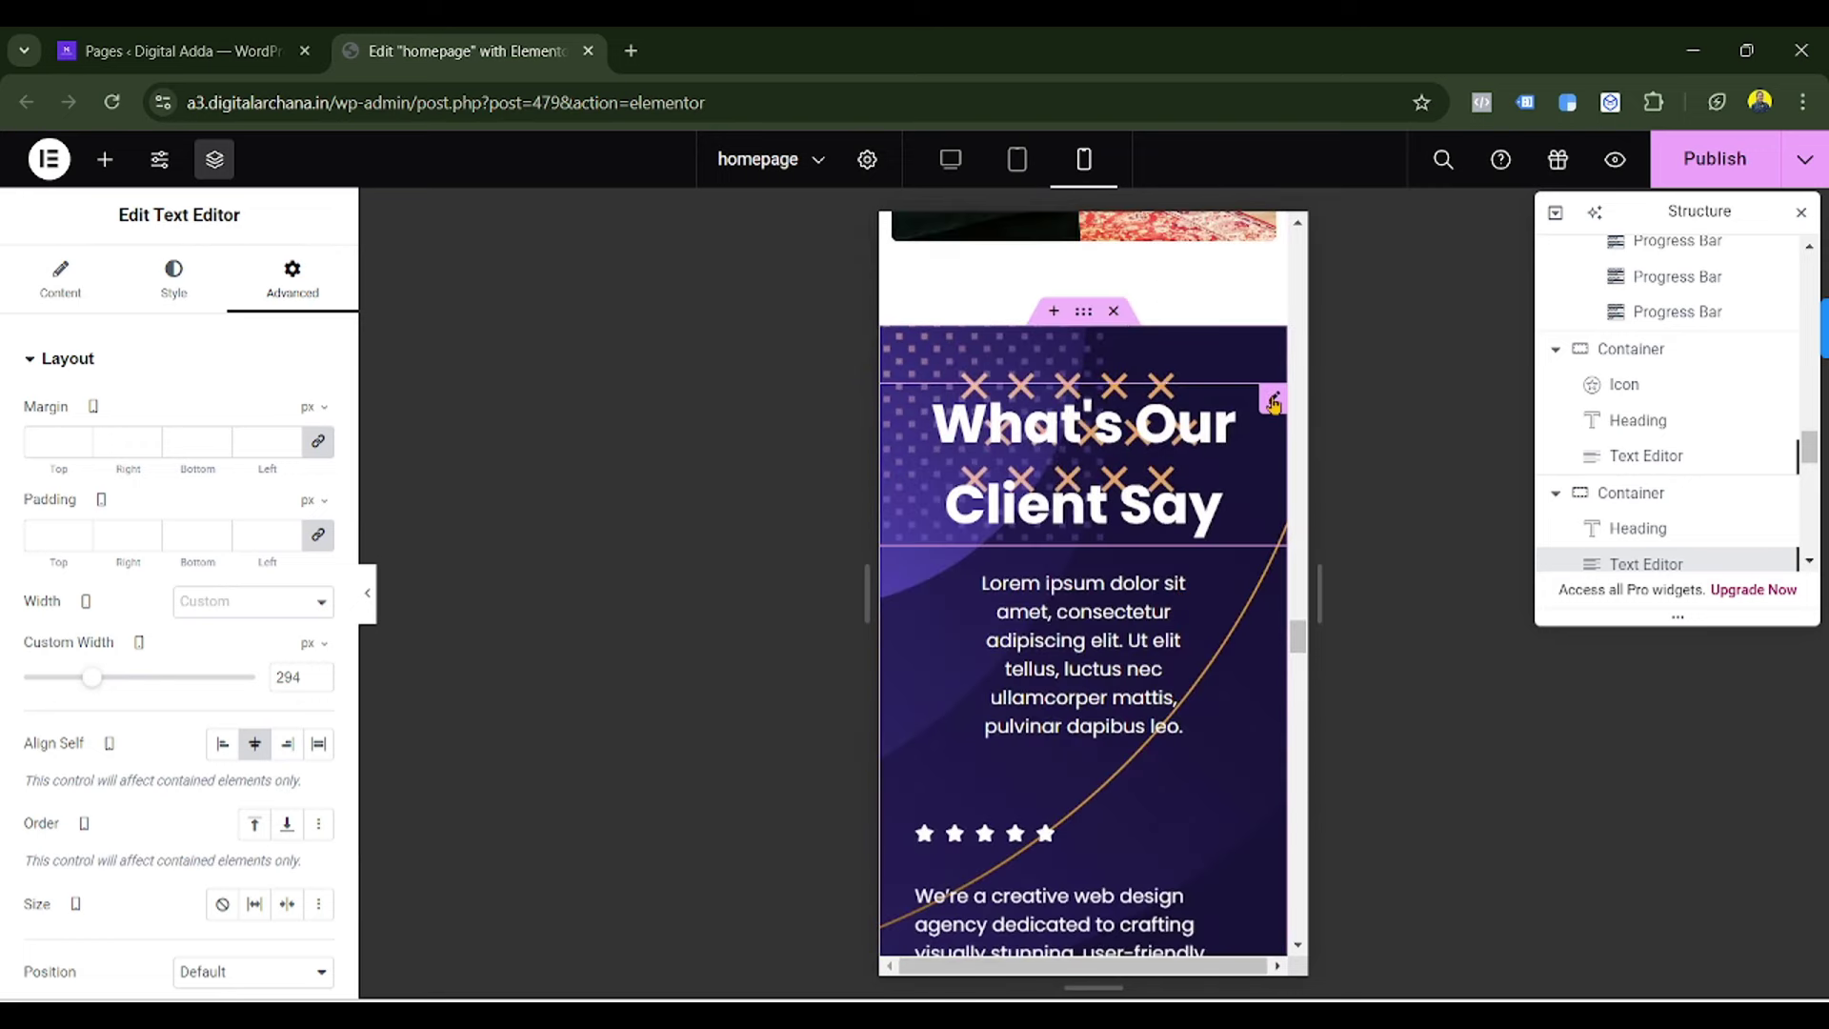
Set the What's Our Client Say heading to 35 px and widen the testimonial text to 340 px.
left_click(1253, 404)
left_click(173, 278)
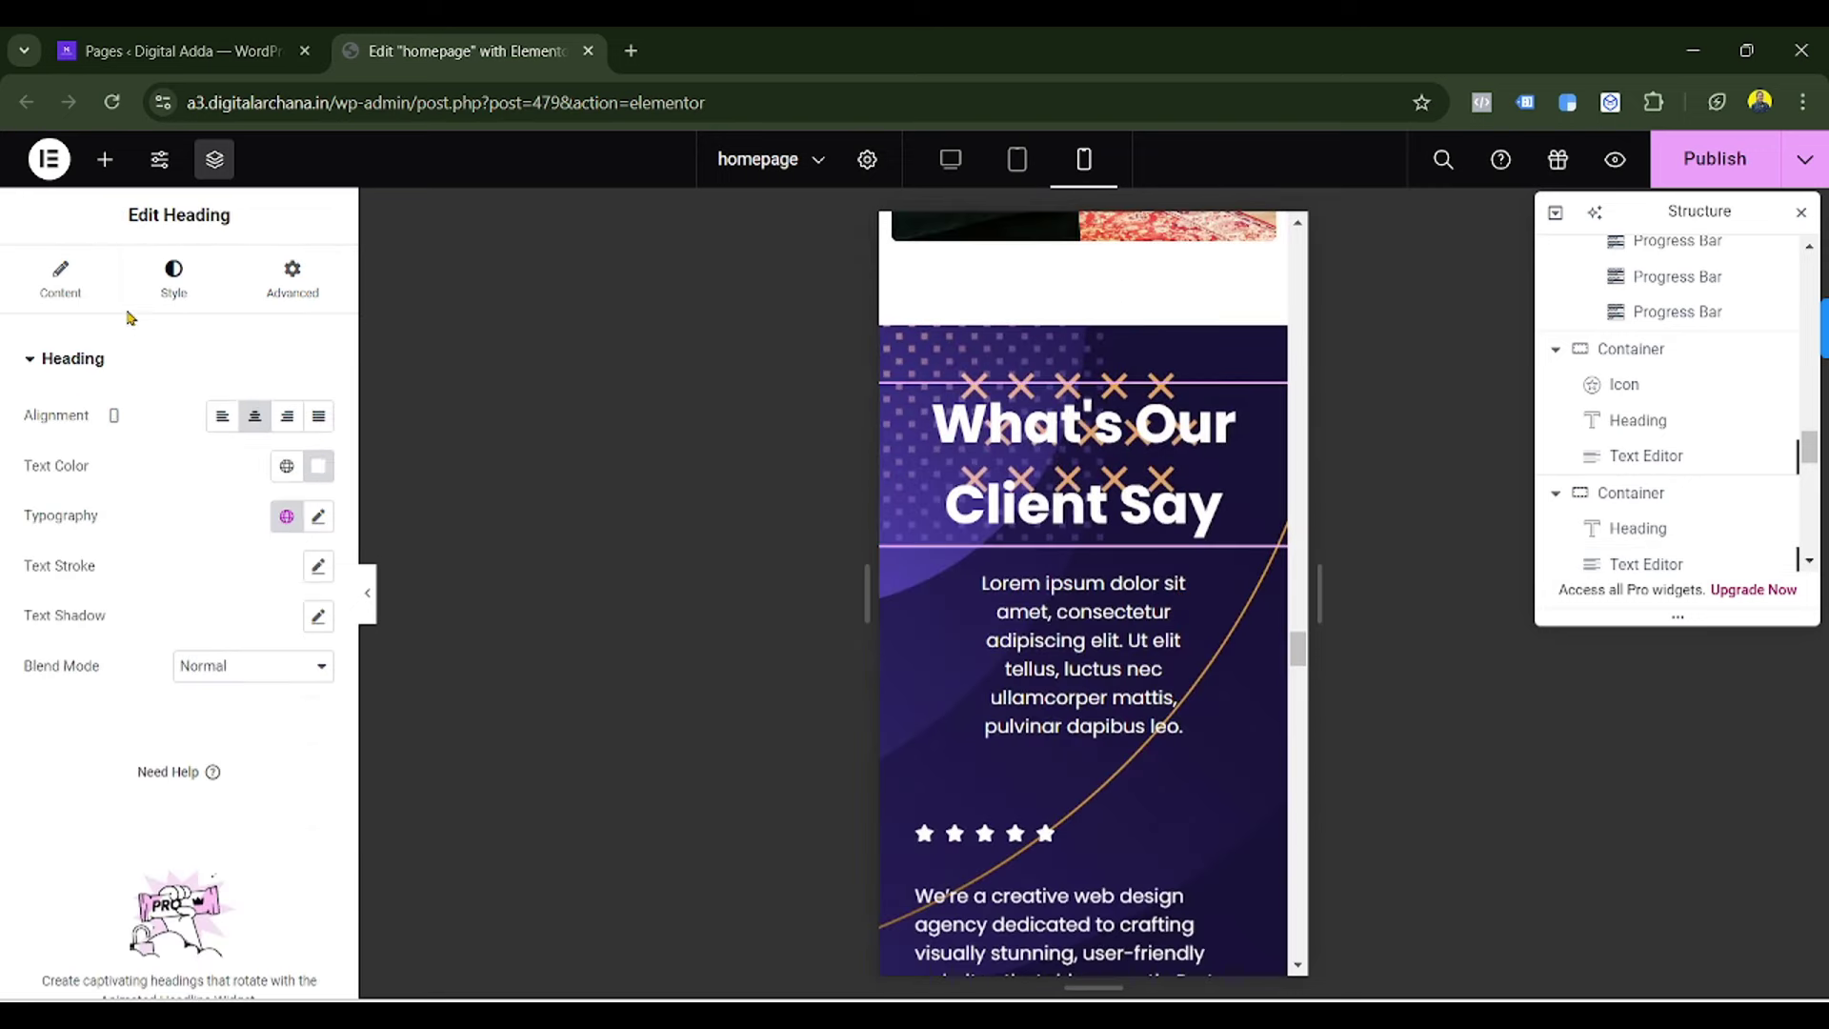
left_click(319, 517)
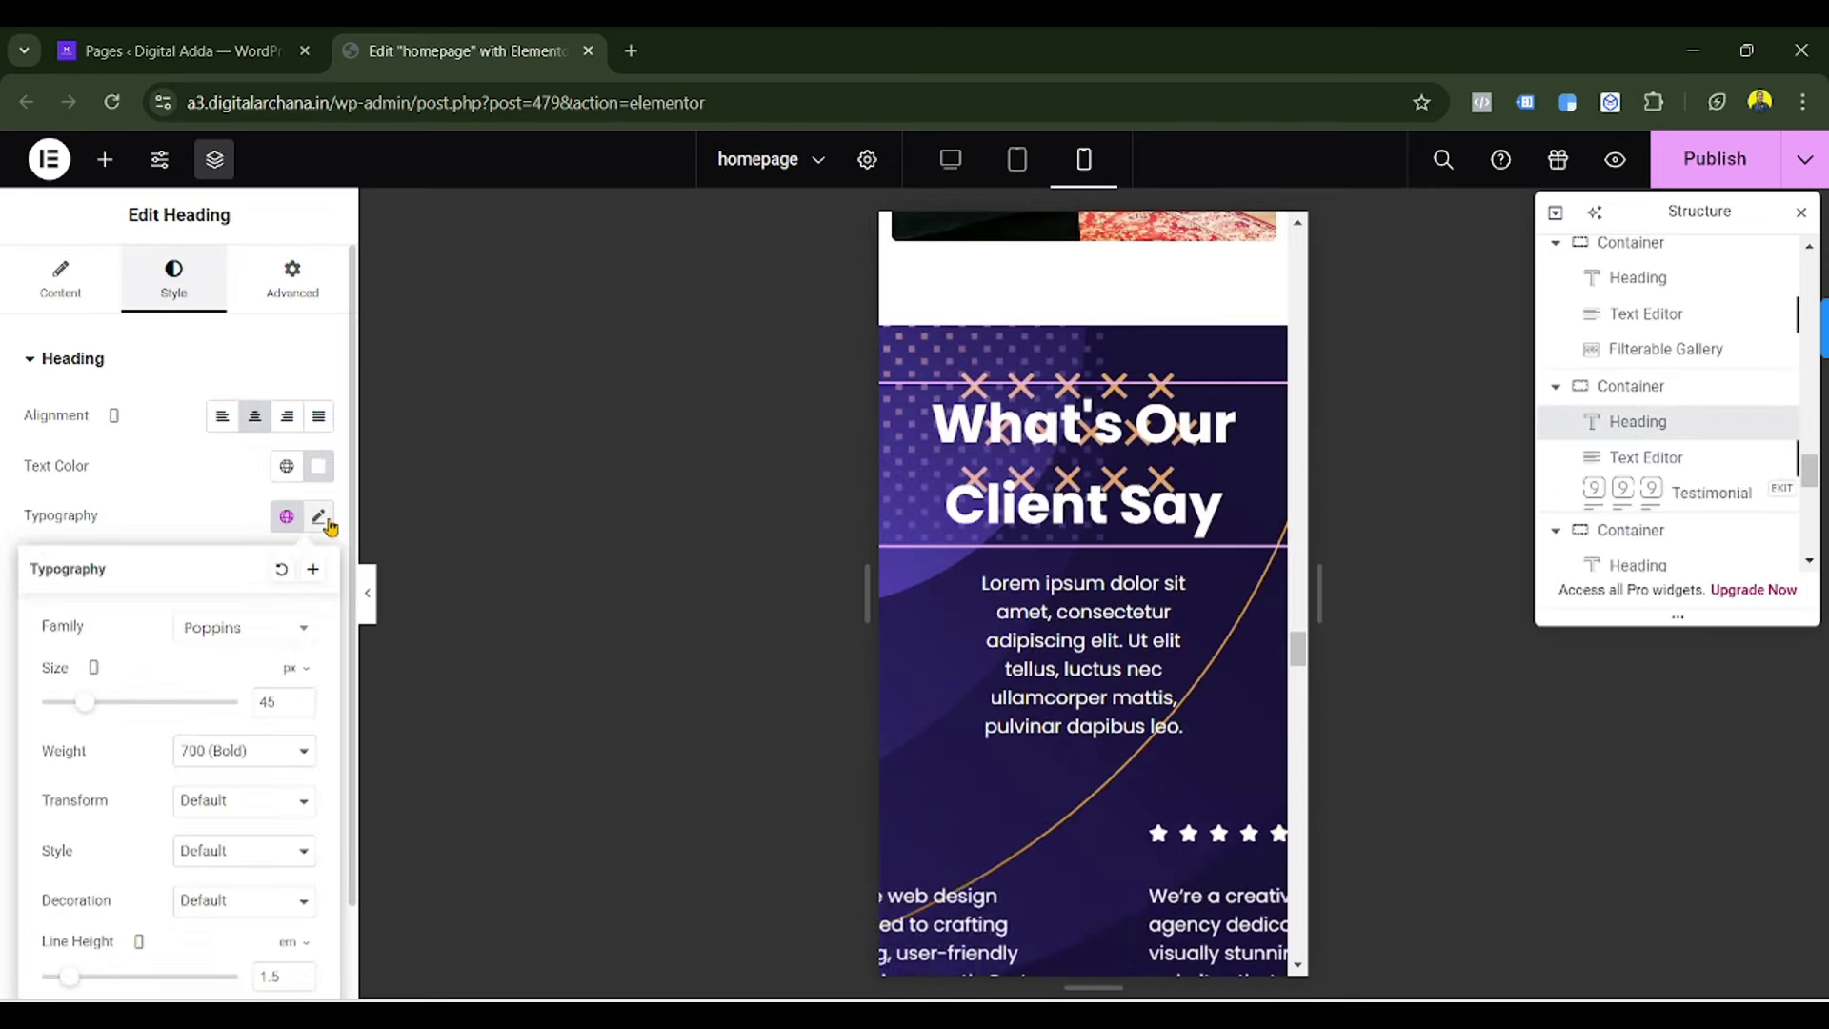
double_click(275, 702)
type("35")
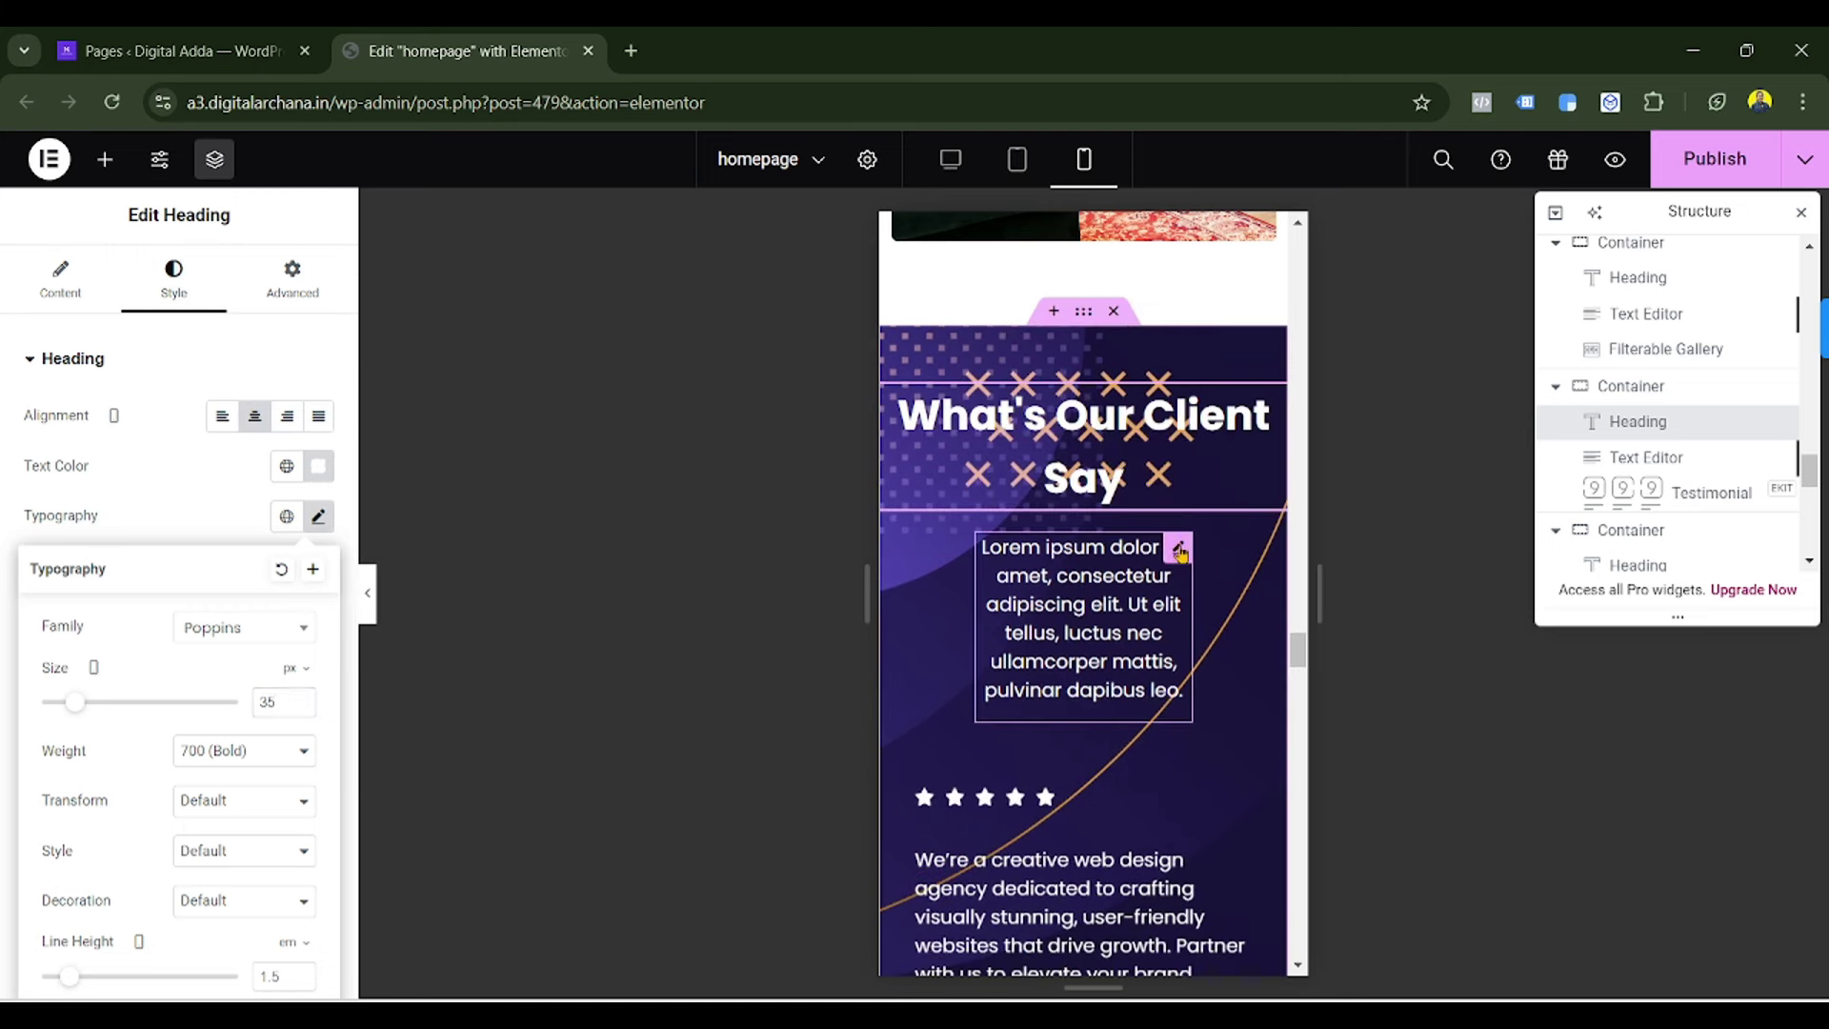
left_click(293, 282)
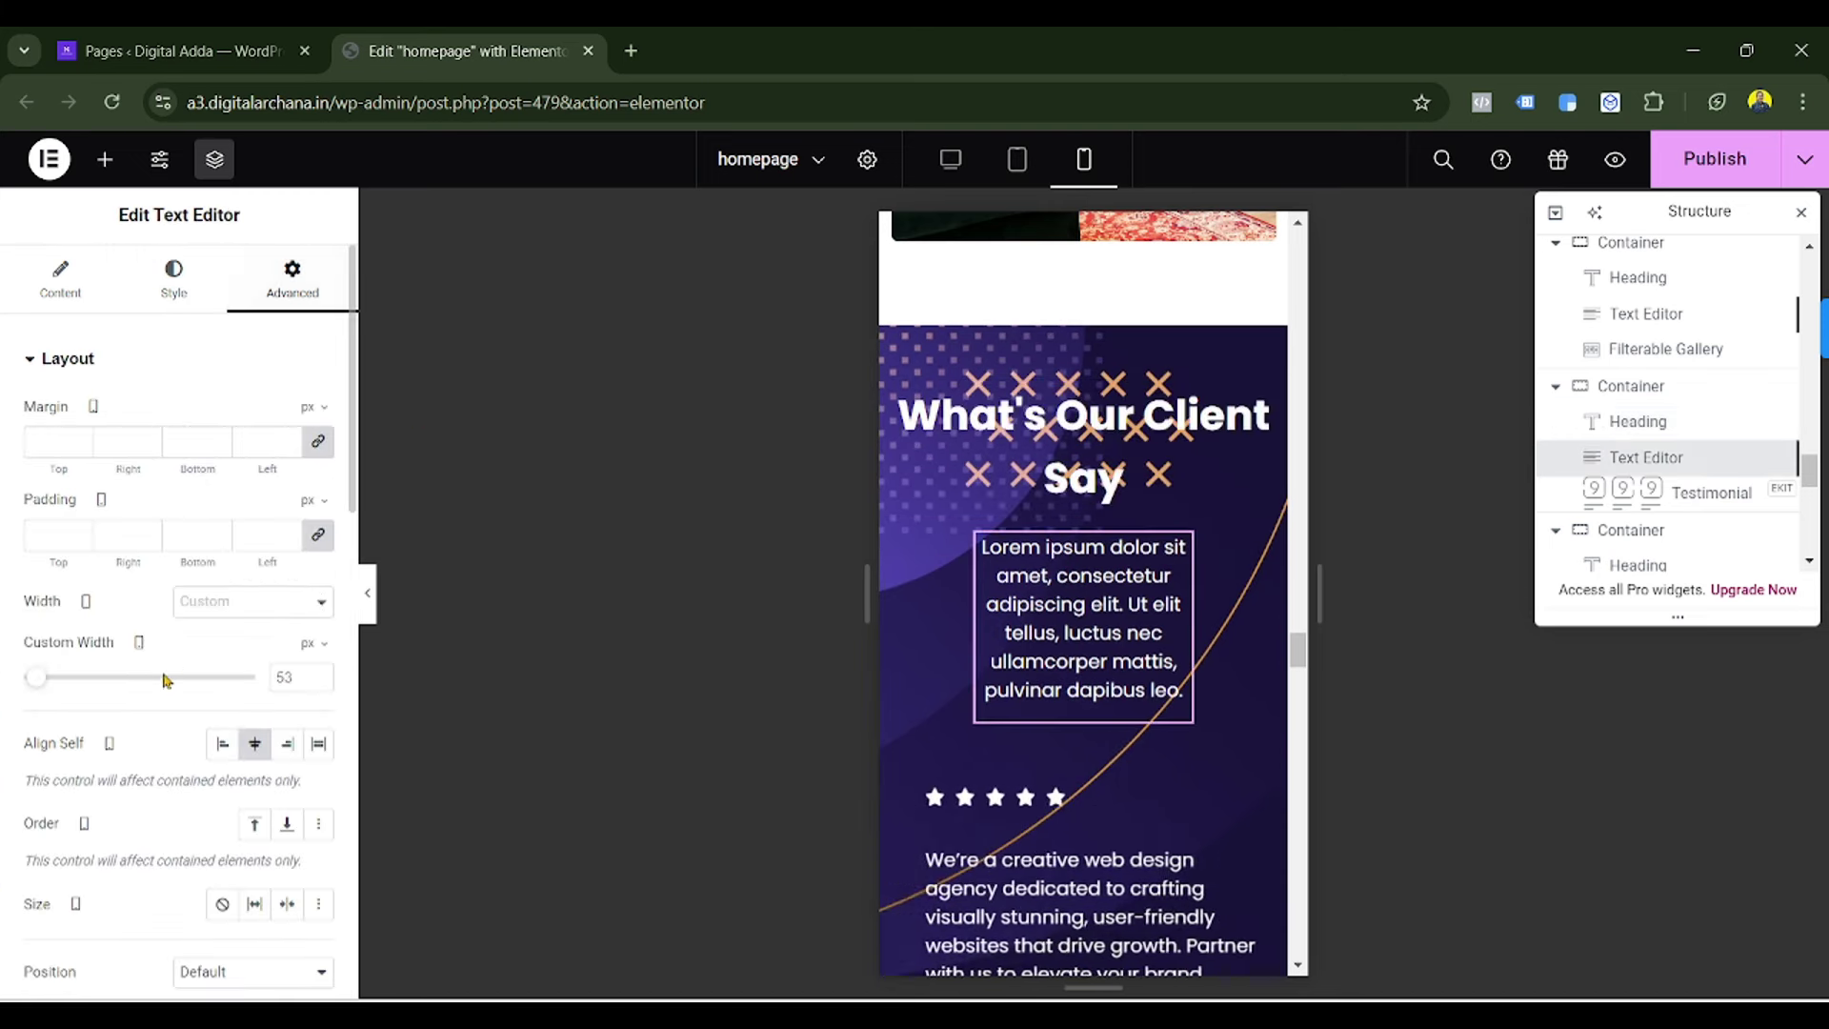
left_click(105, 678)
scroll(913, 620, "down", 10)
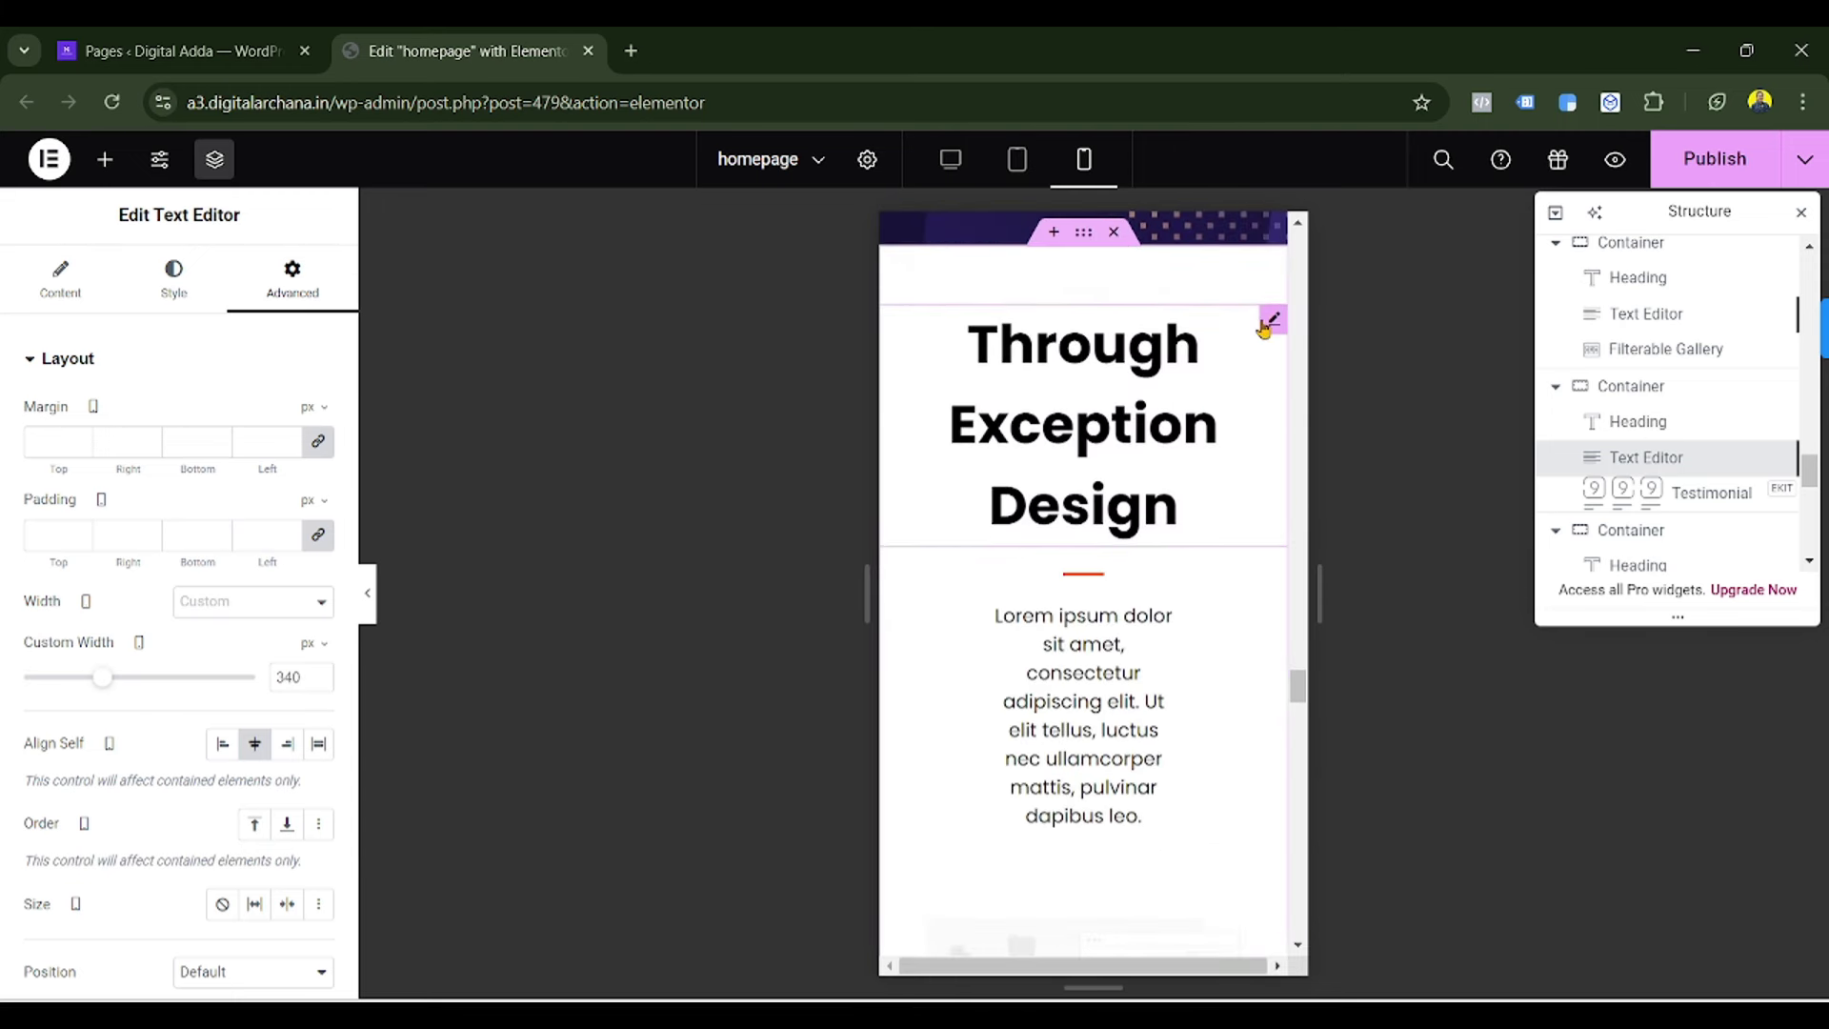
Set the Through Exception Design heading to 35 px and widen its text block to 335 px.
left_click(1271, 321)
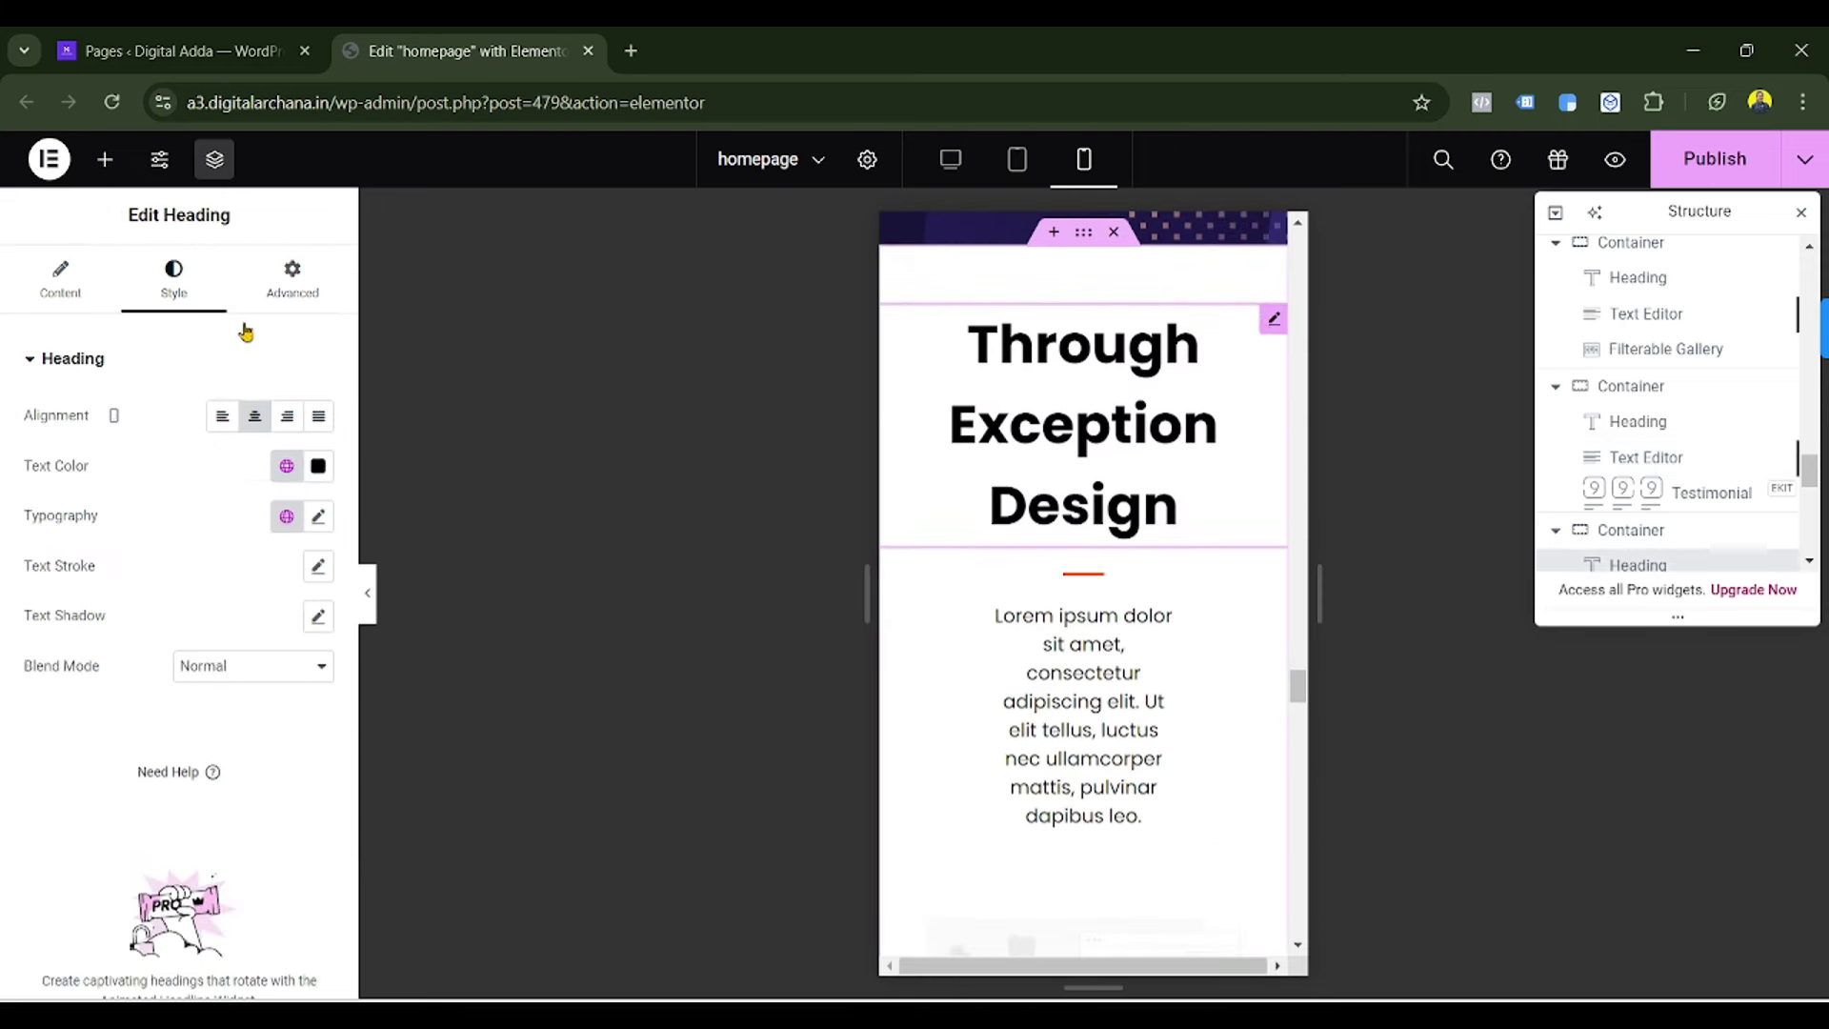
left_click(318, 517)
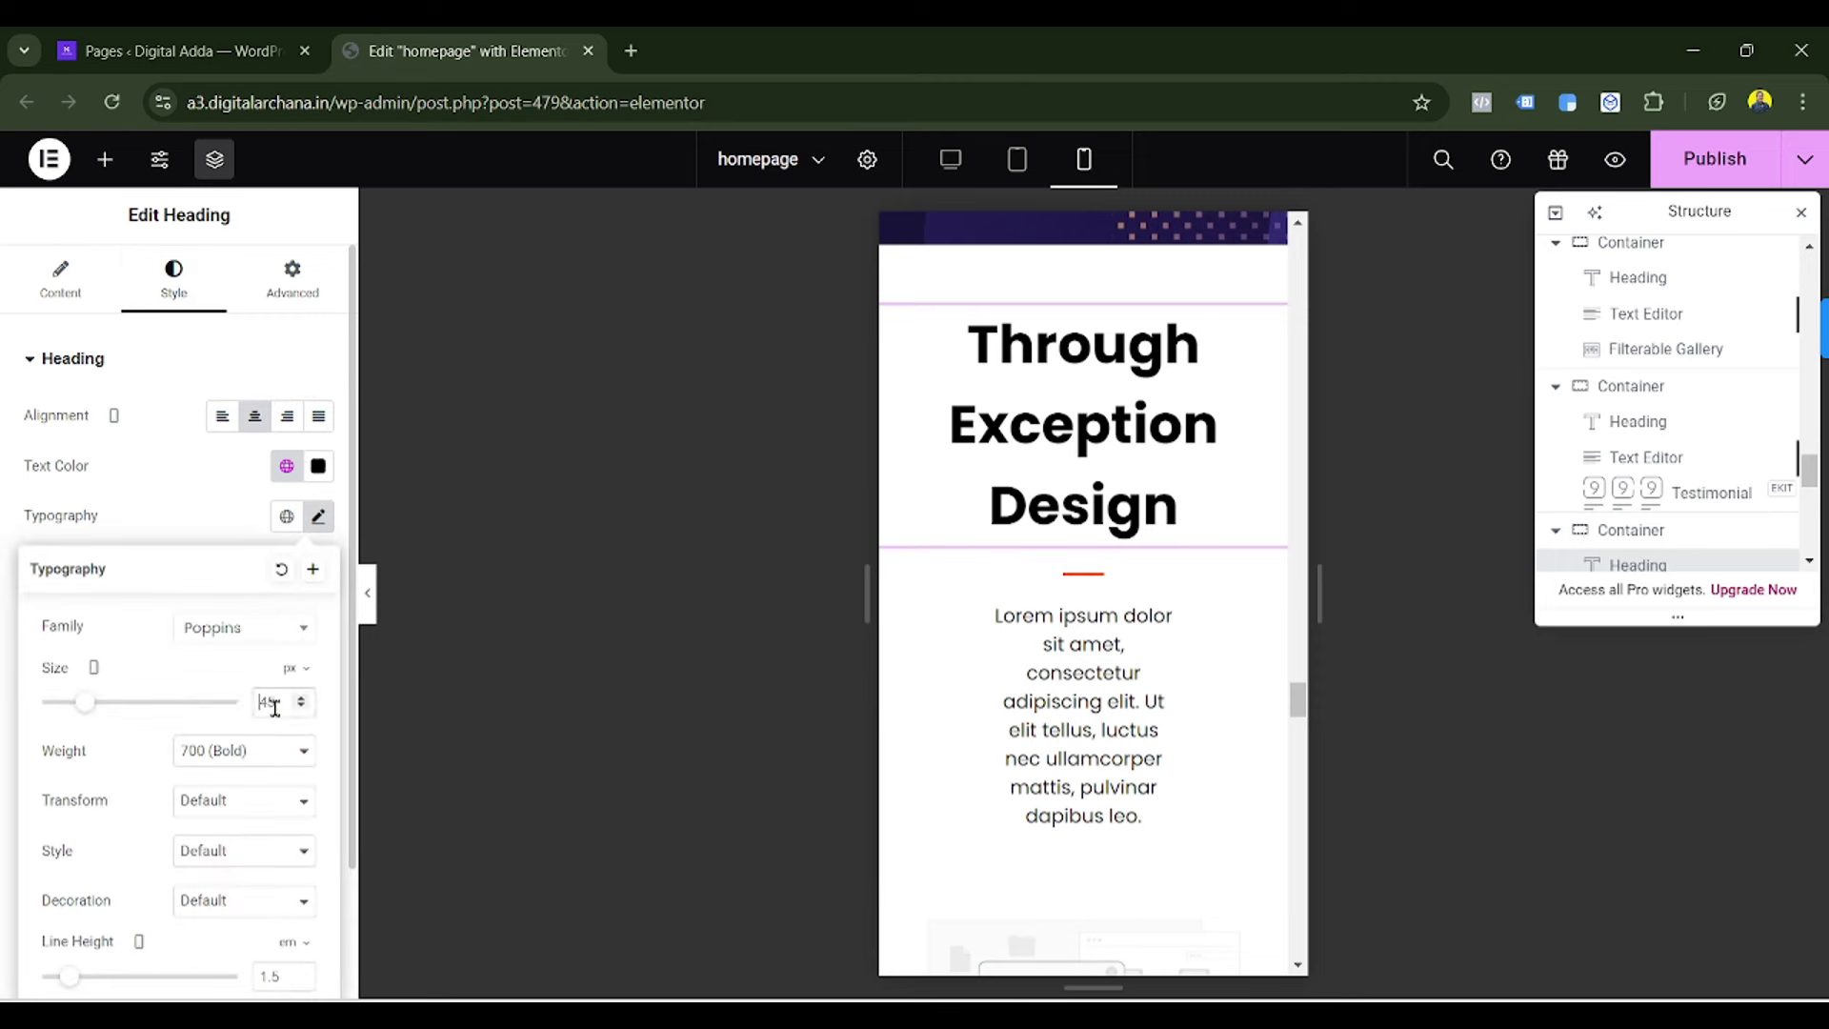
type("35")
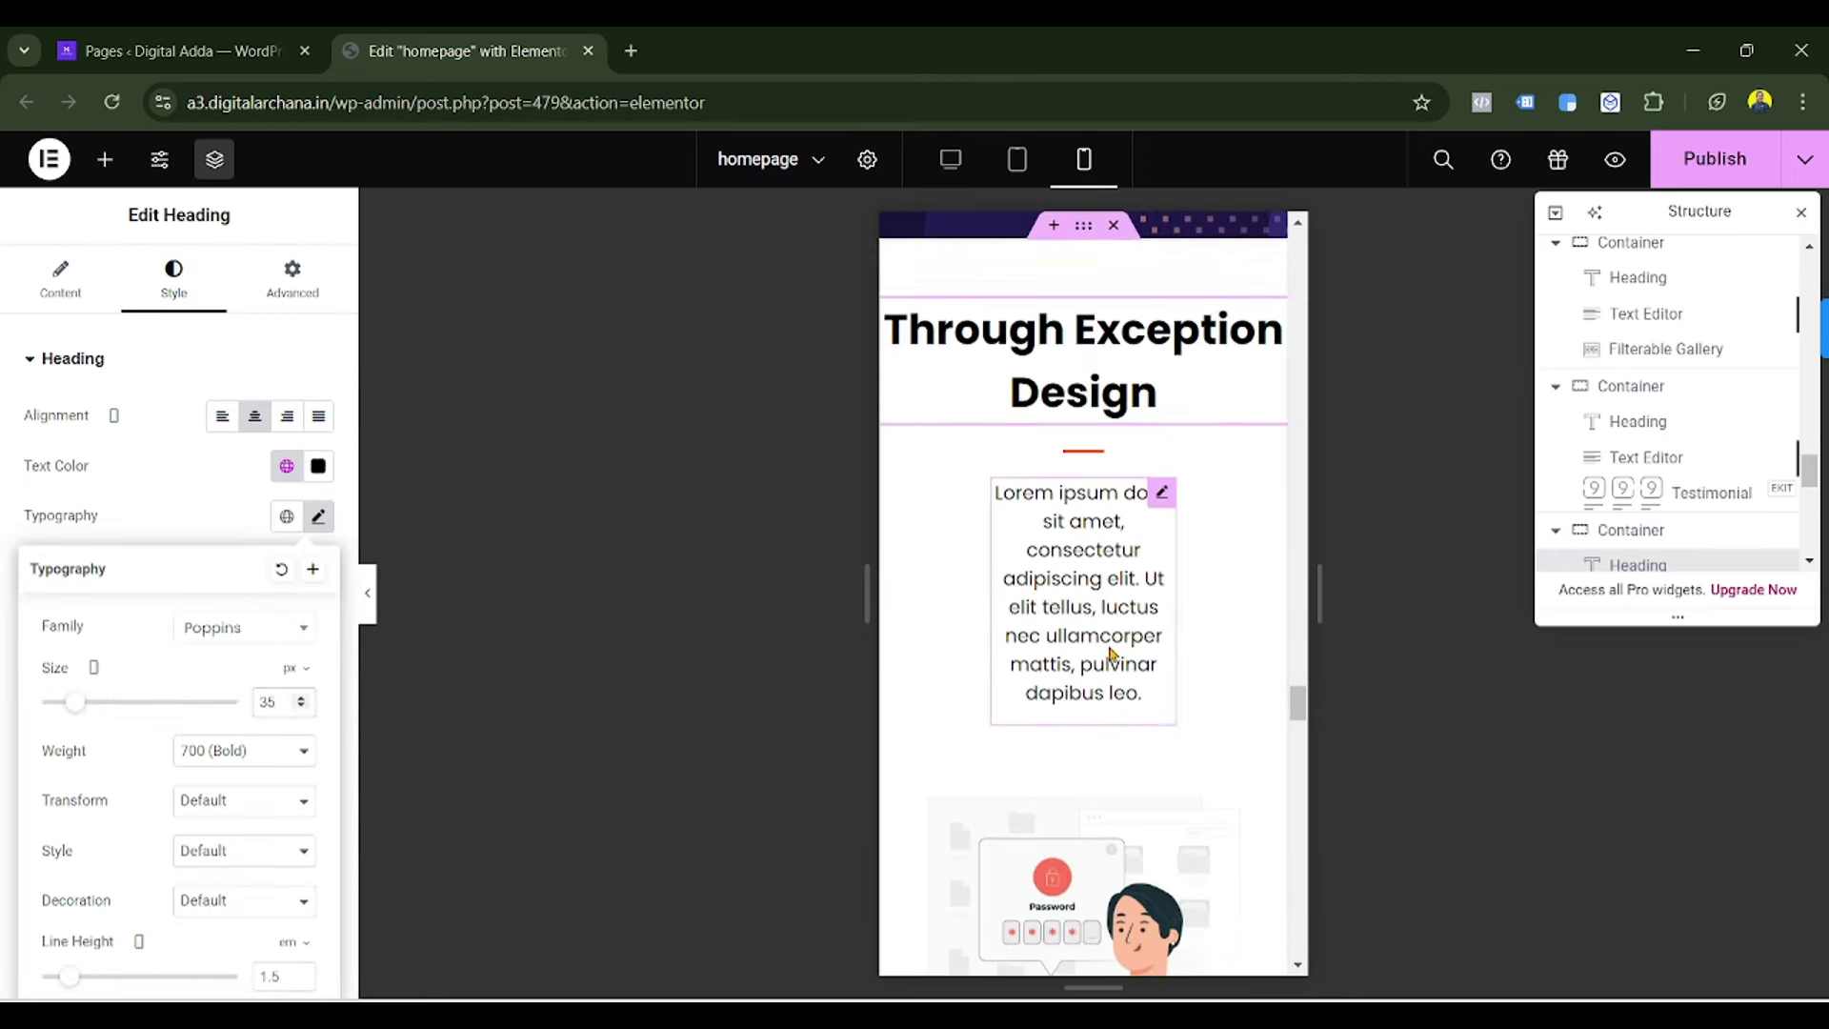
scroll(1167, 591, "down", 4)
left_click(1161, 264)
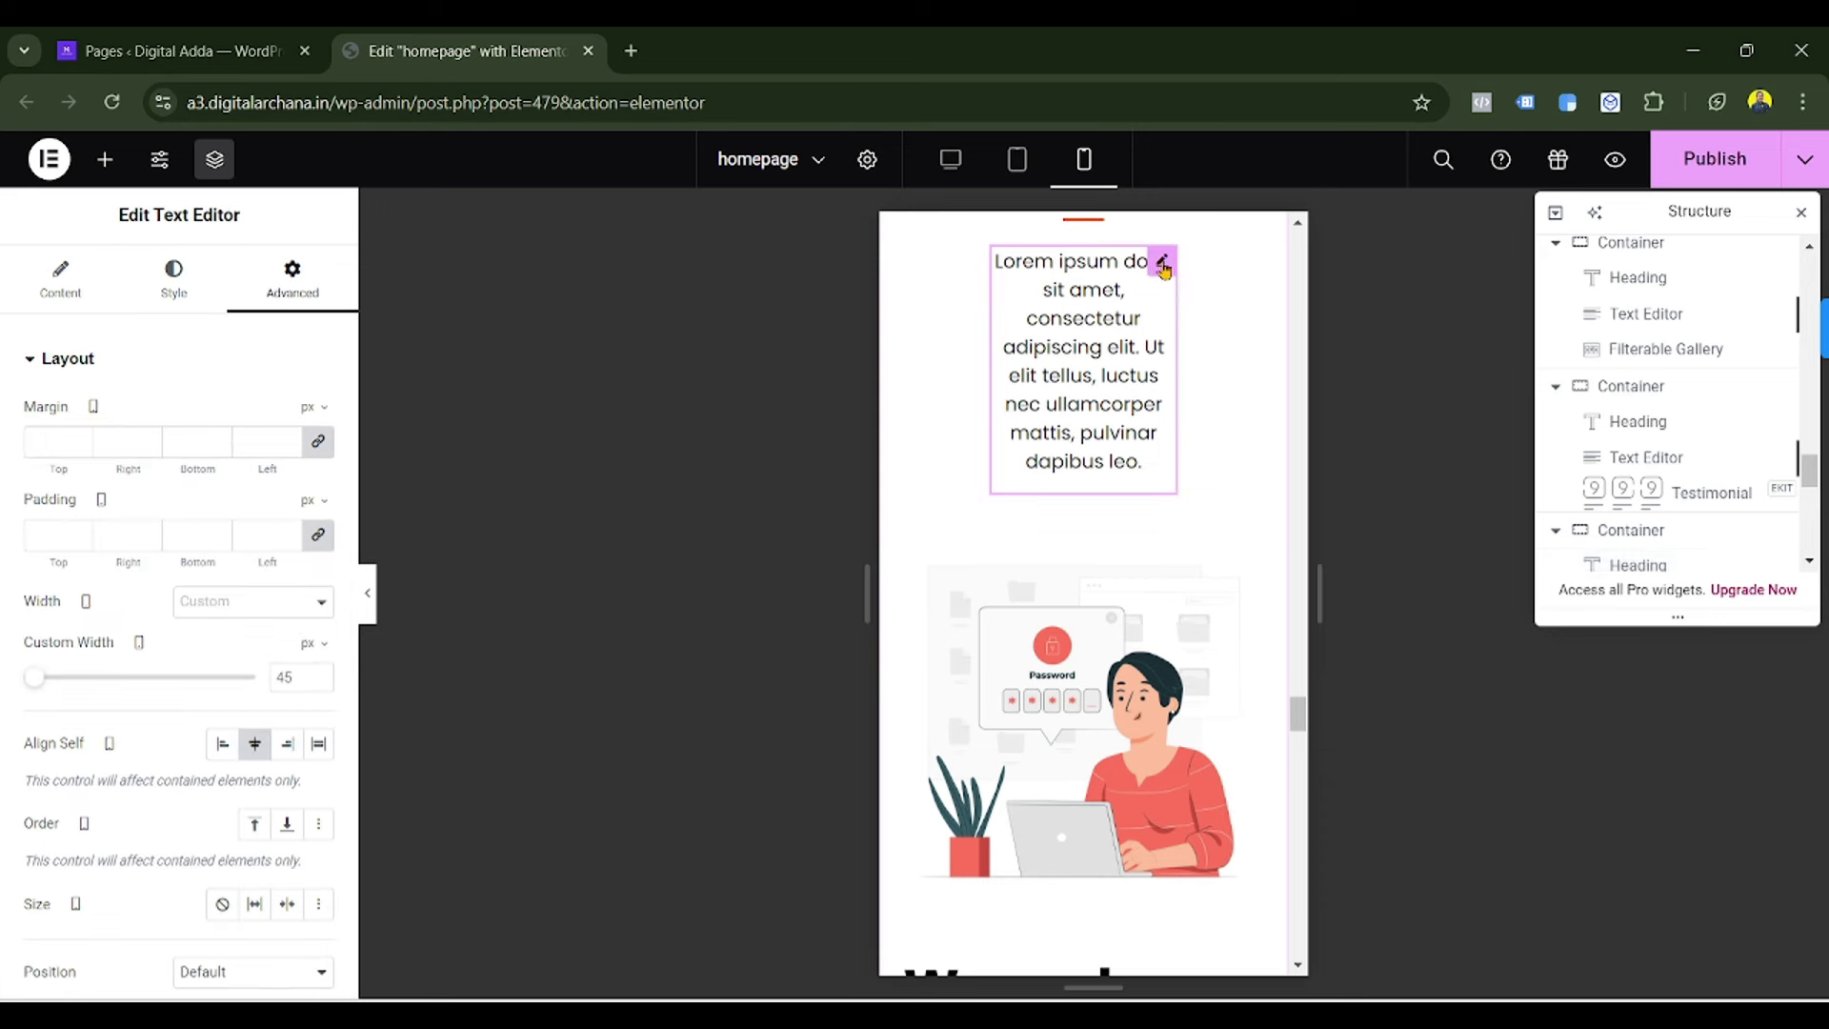
left_click(103, 678)
scroll(1149, 621, "down", 3)
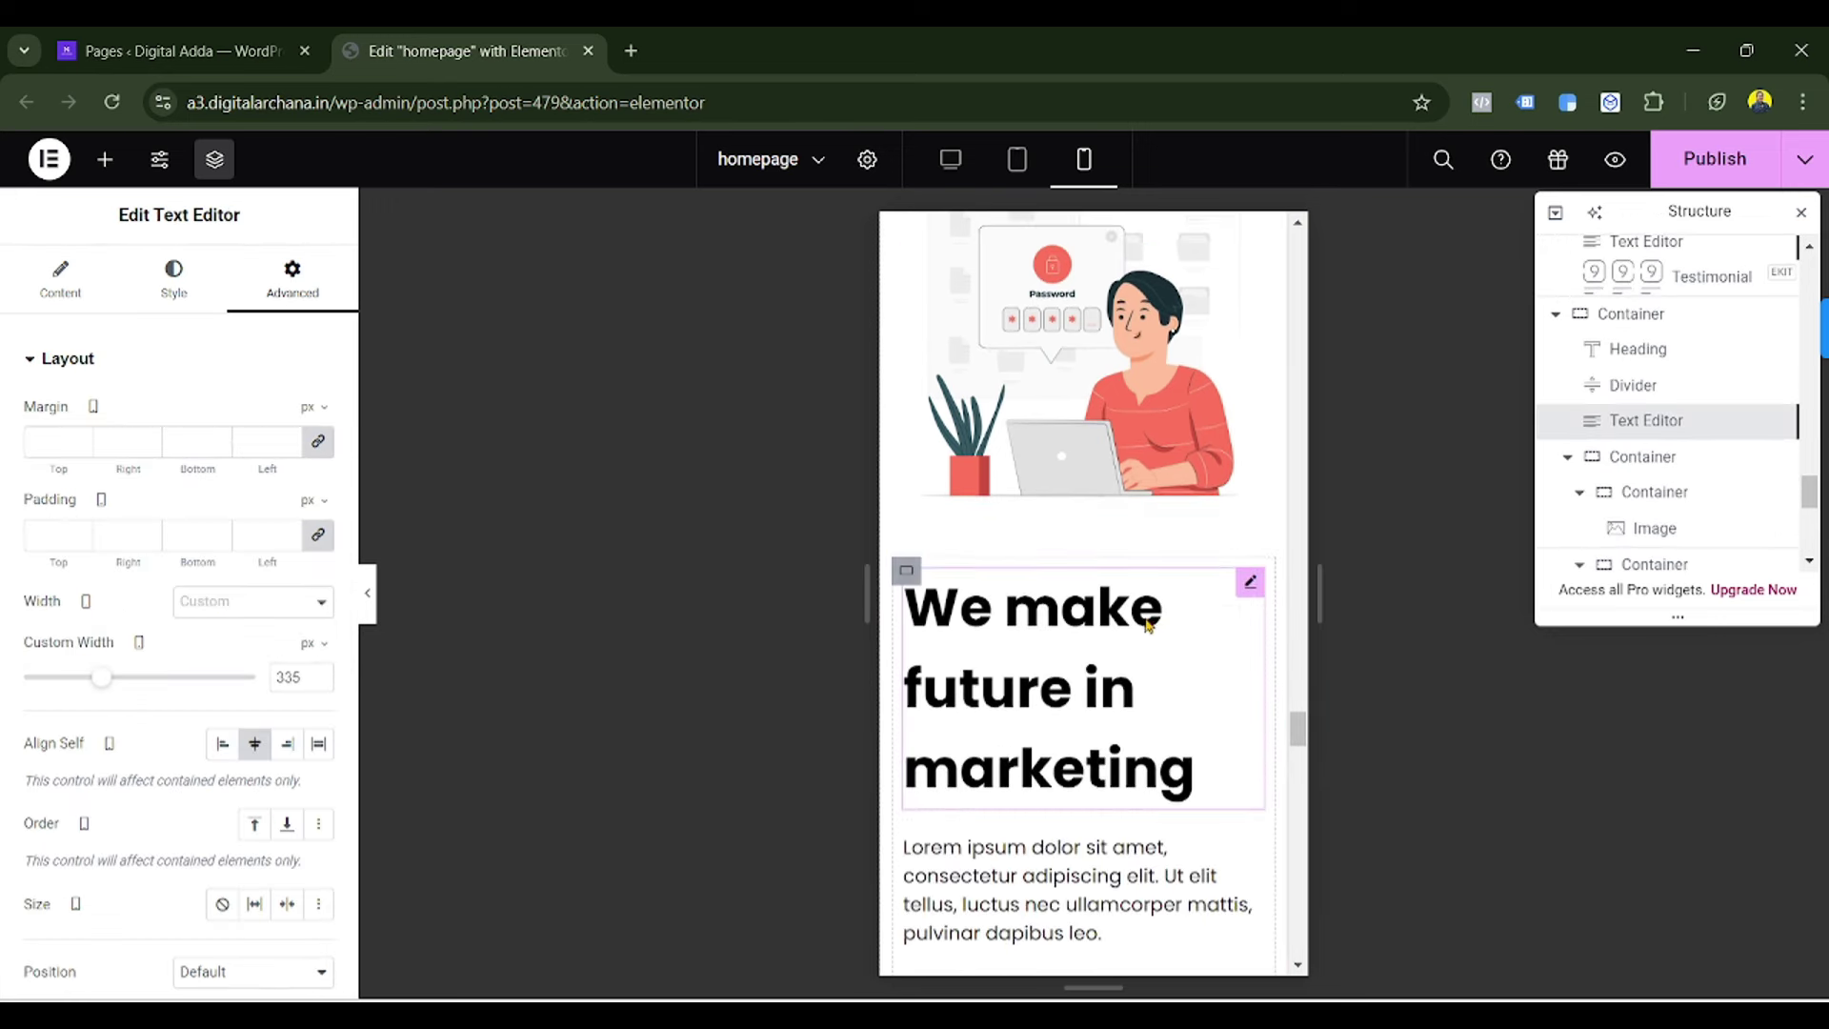
Set the We make future in marketing heading's font size to 35 px.
left_click(1250, 583)
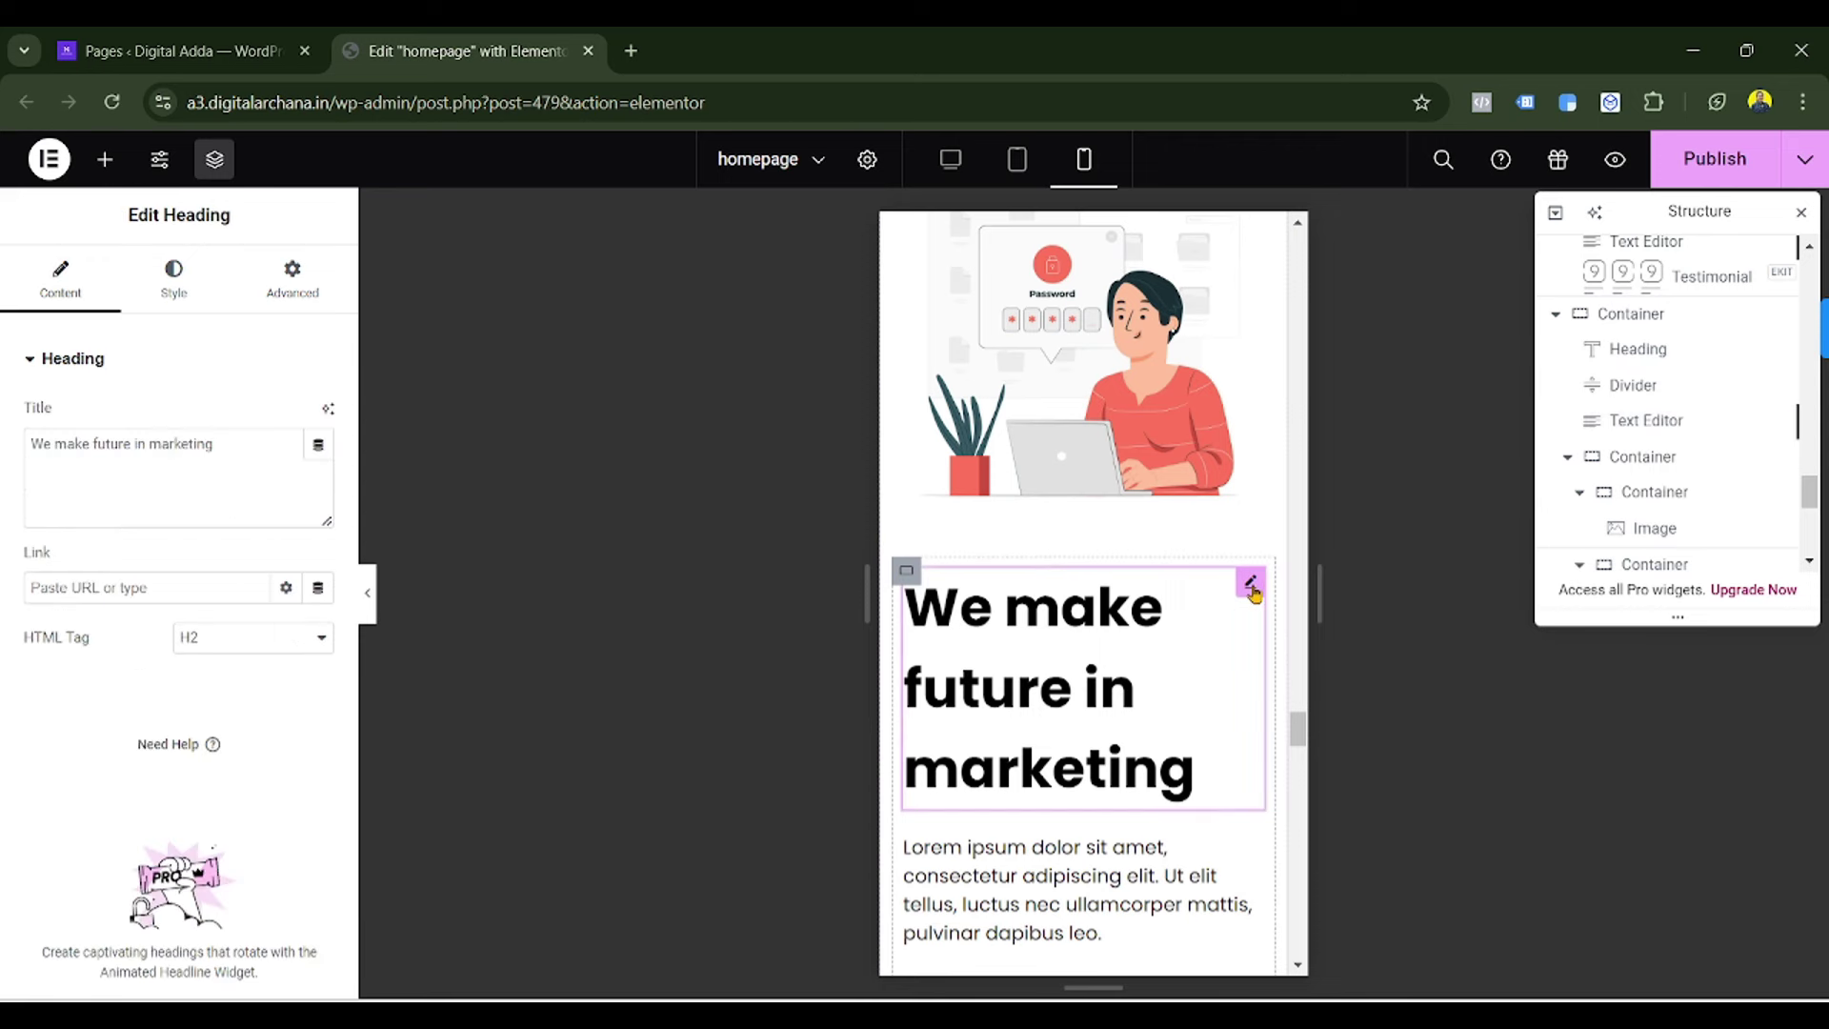
left_click(174, 281)
left_click(318, 517)
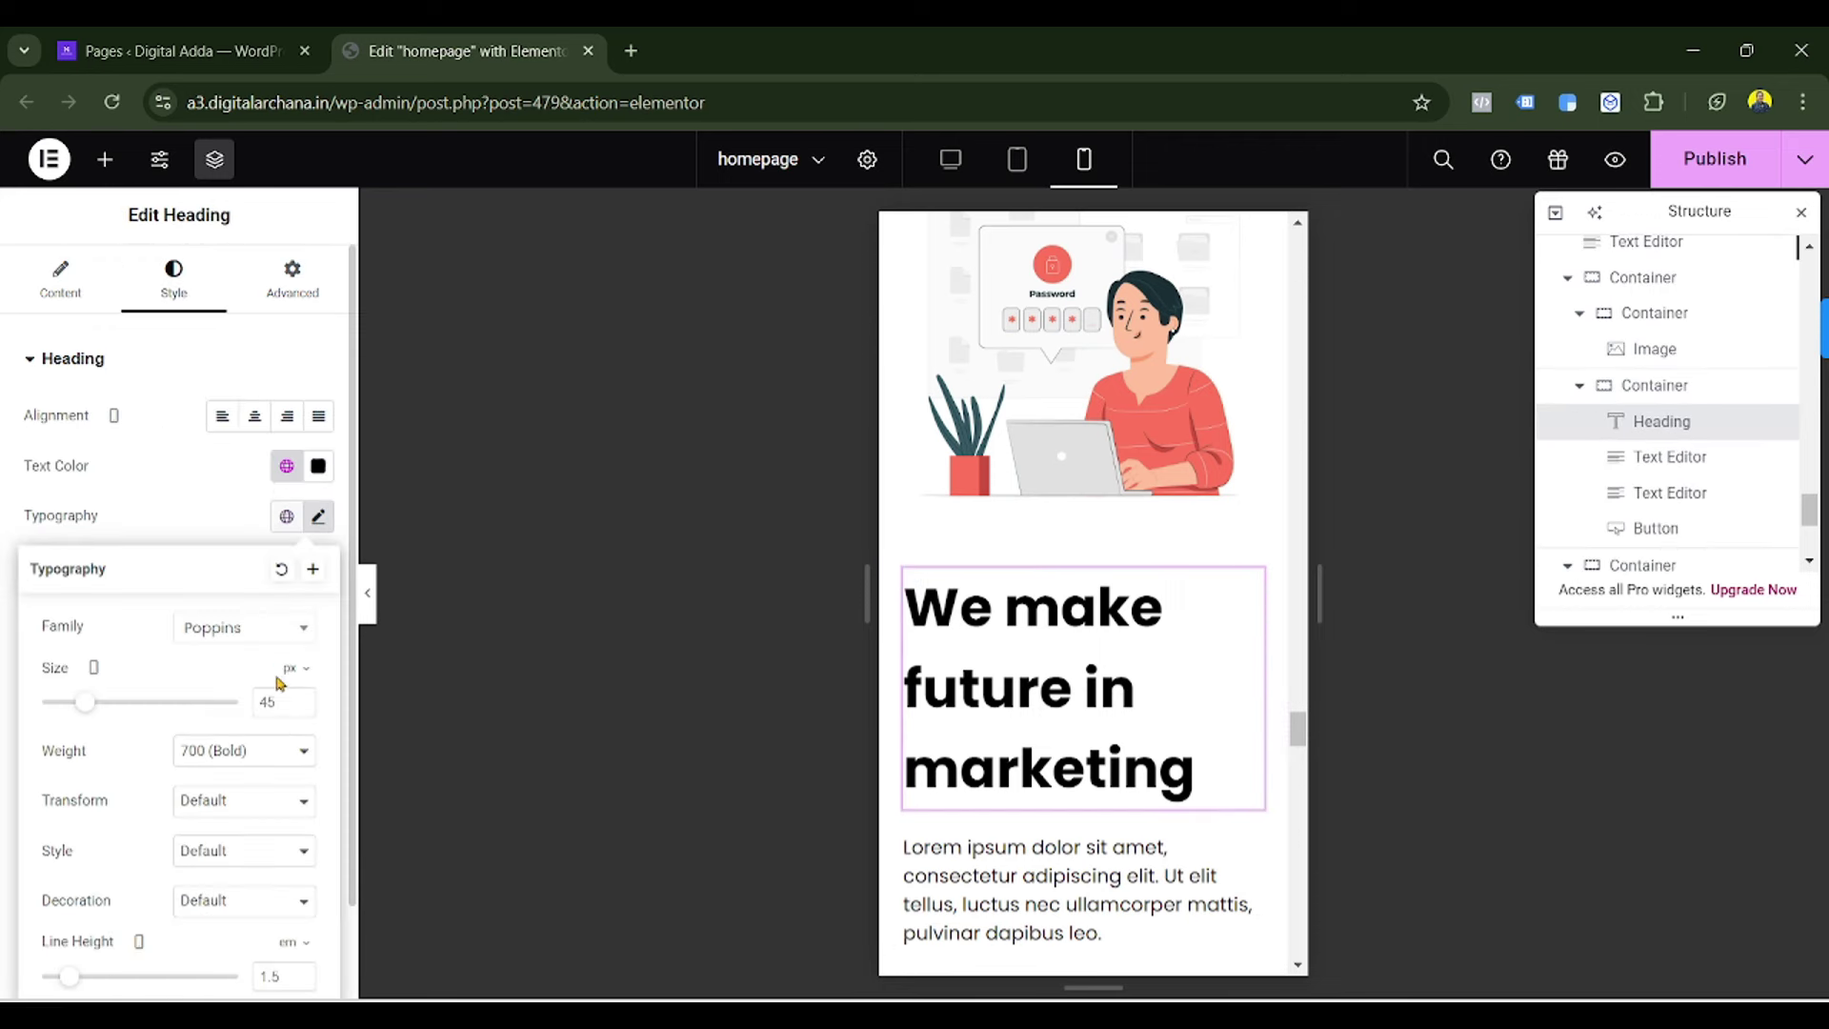
type("35")
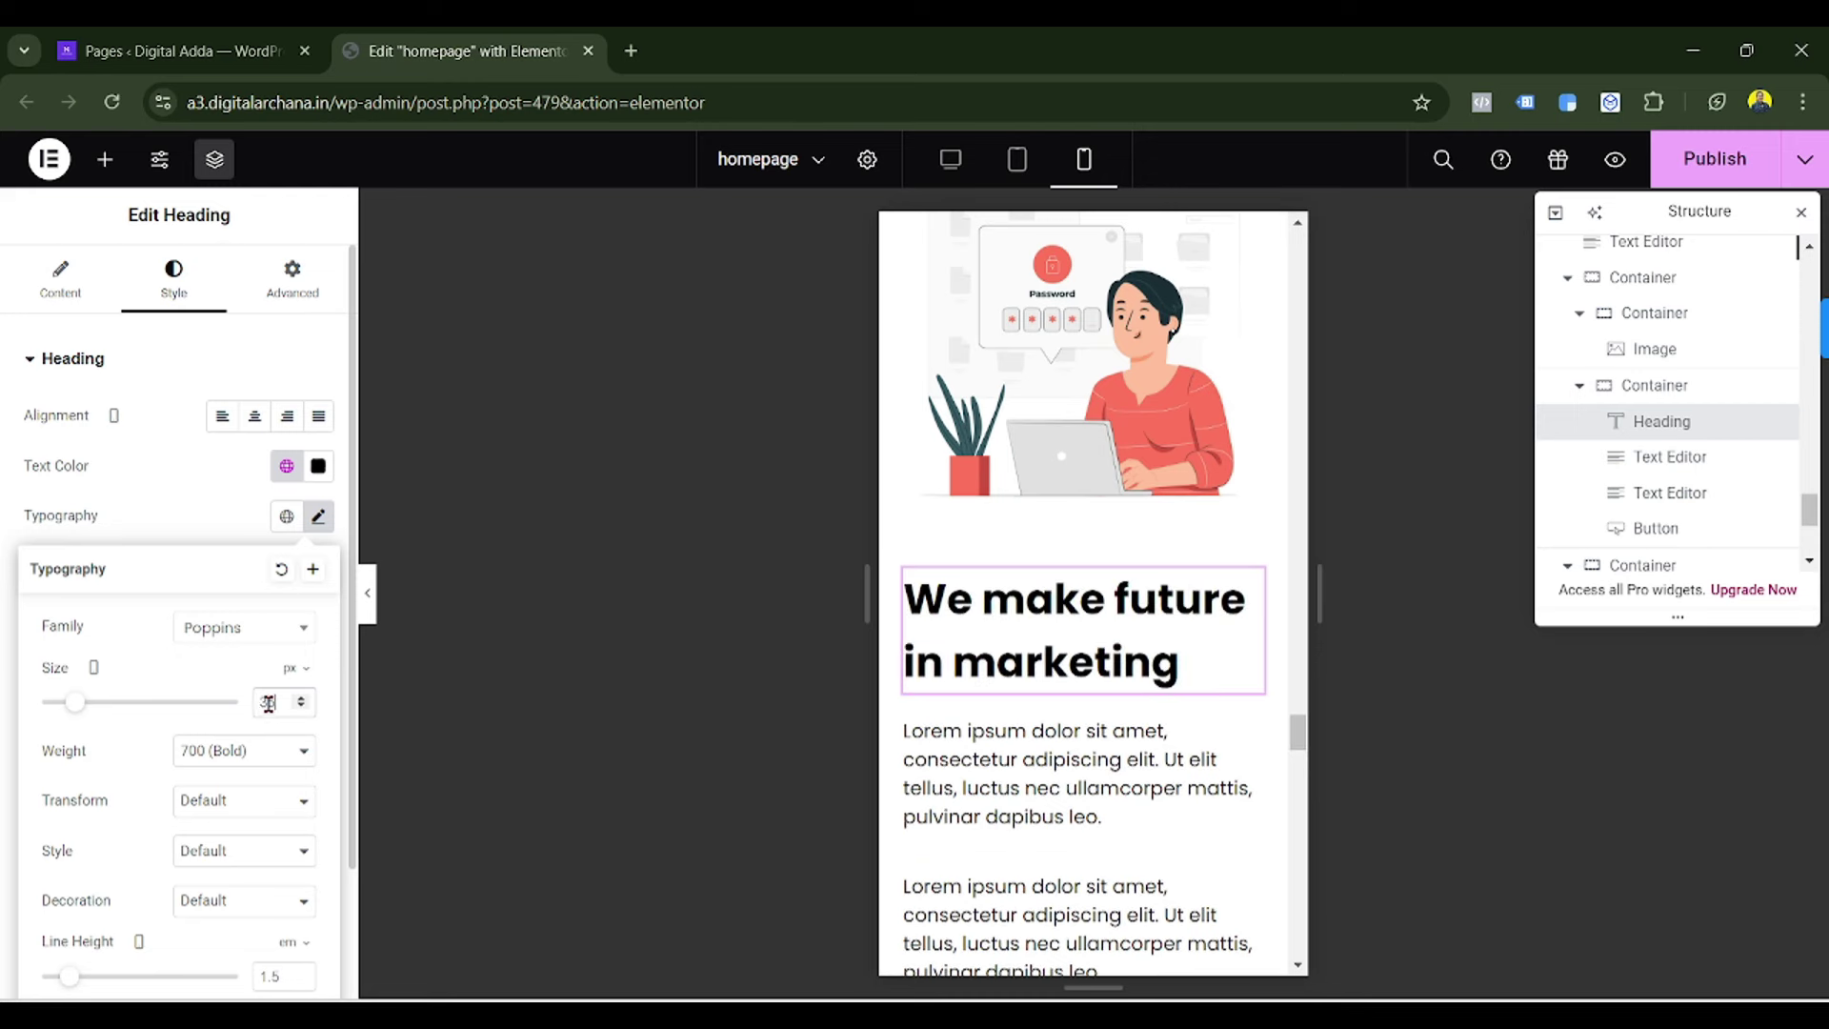
scroll(1128, 667, "down", 5)
scroll(1134, 686, "down", 2)
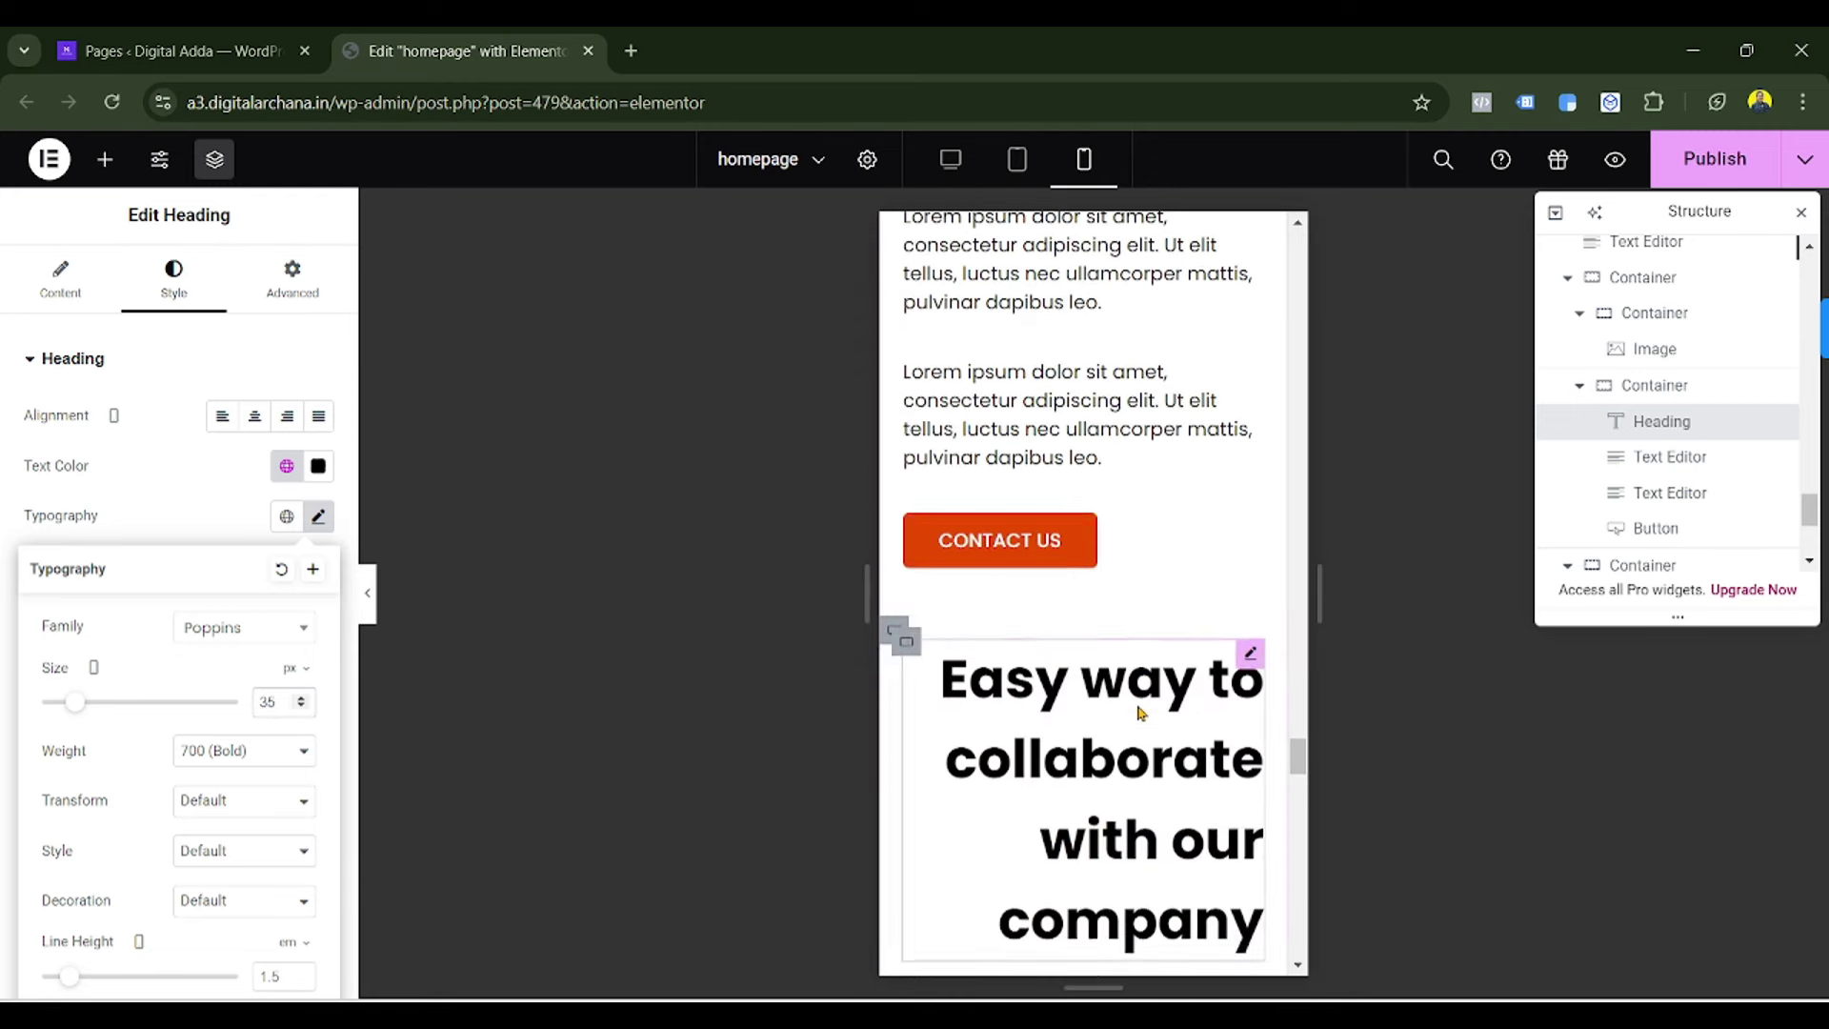
Check the Easy way to collaborate heading at 35 px and publish the homepage.
left_click(1249, 694)
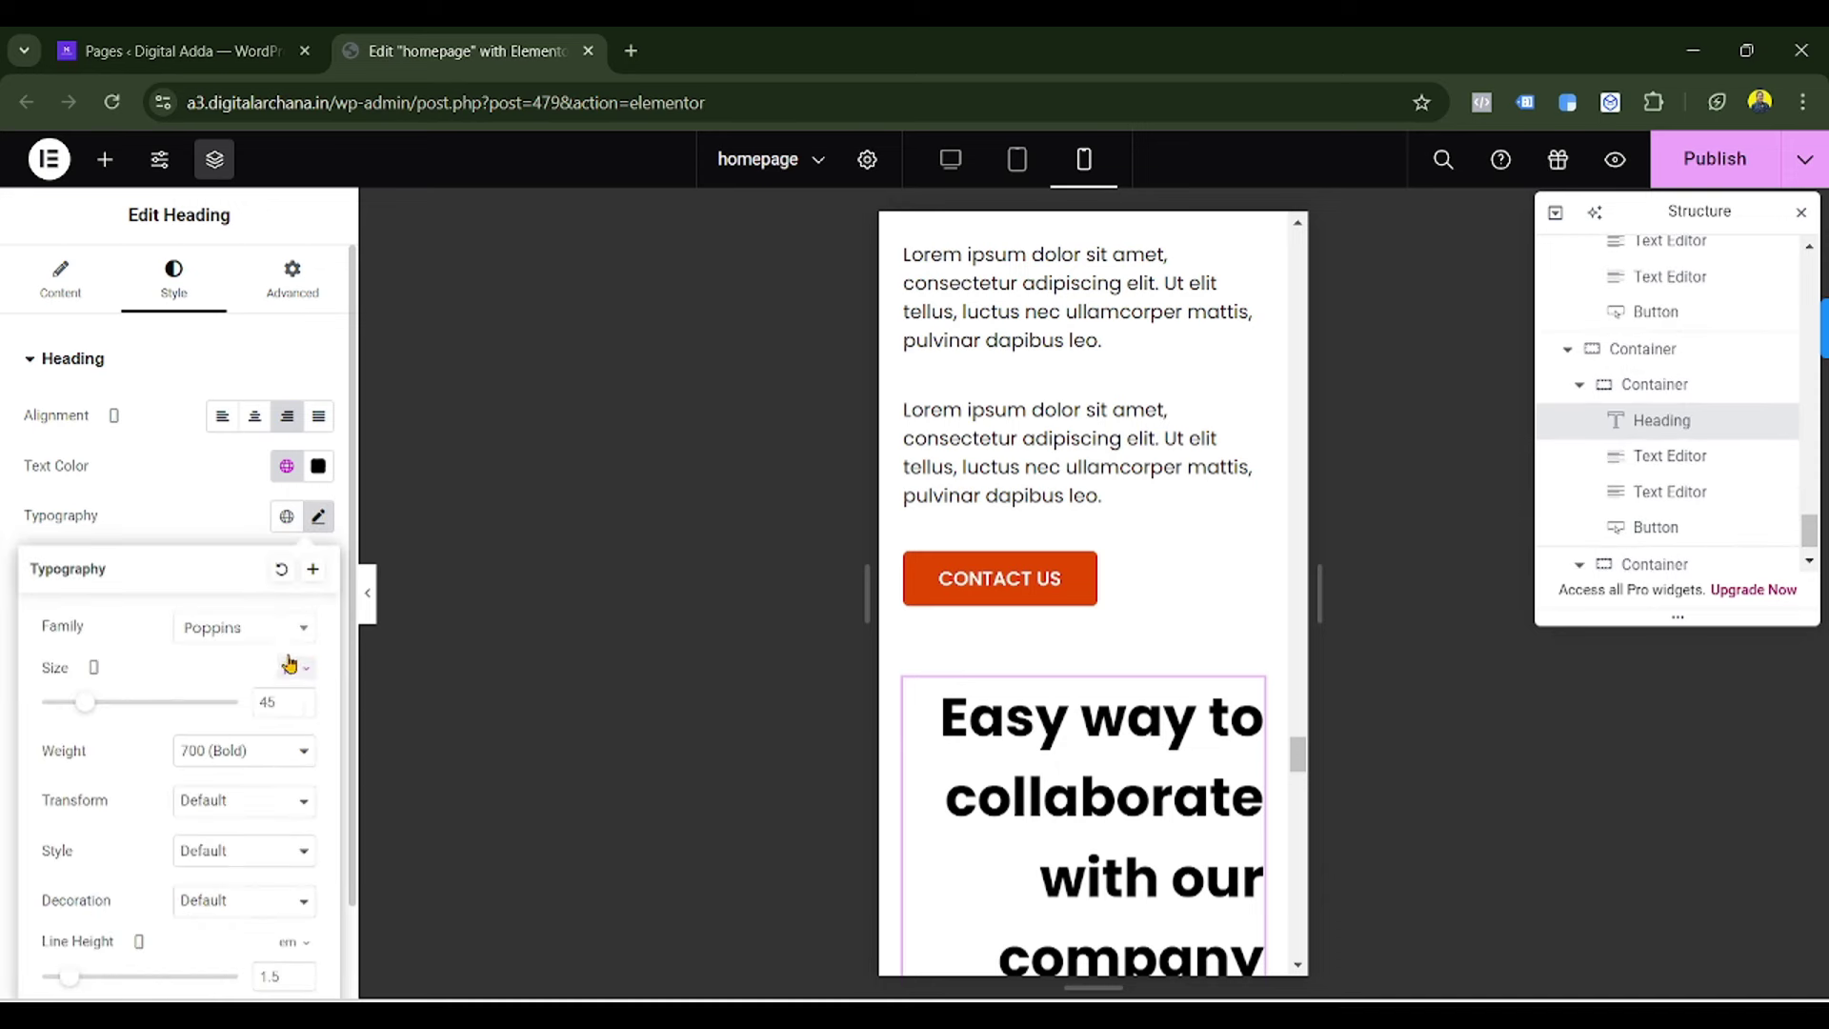
scroll(275, 701, "down", 10)
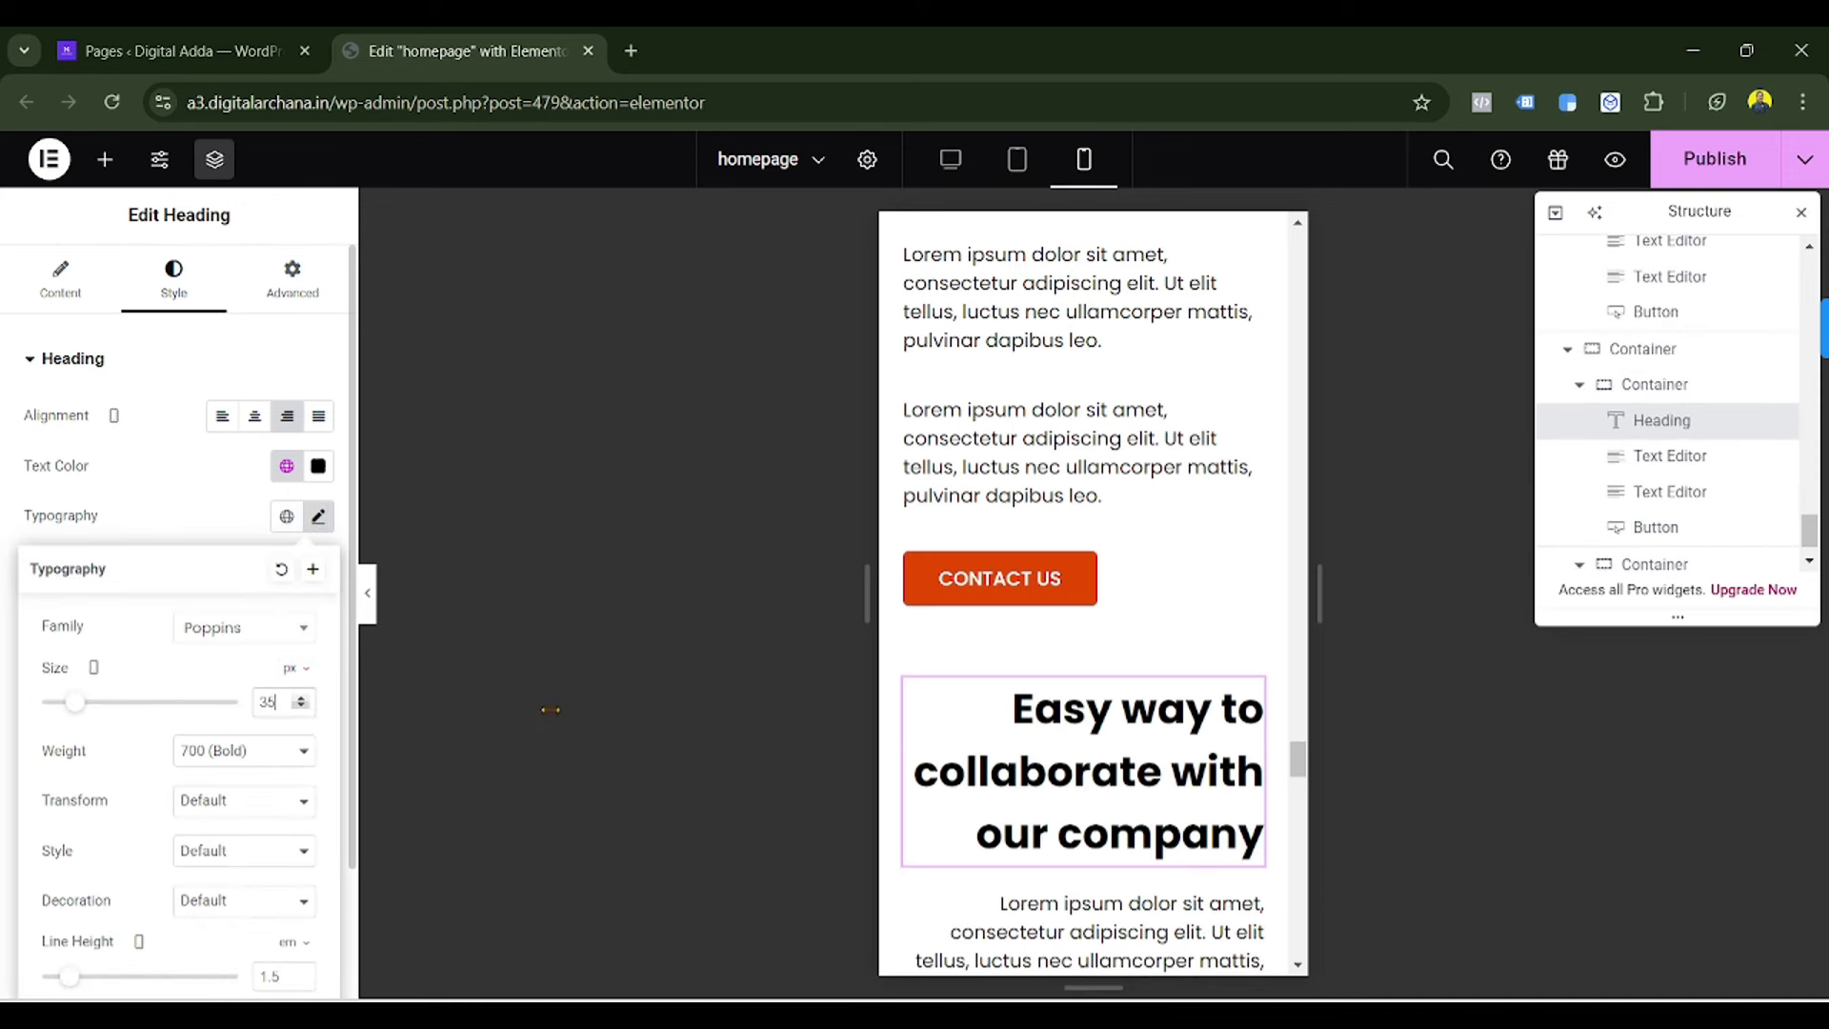
scroll(1061, 571, "down", 5)
scroll(1213, 525, "down", 10)
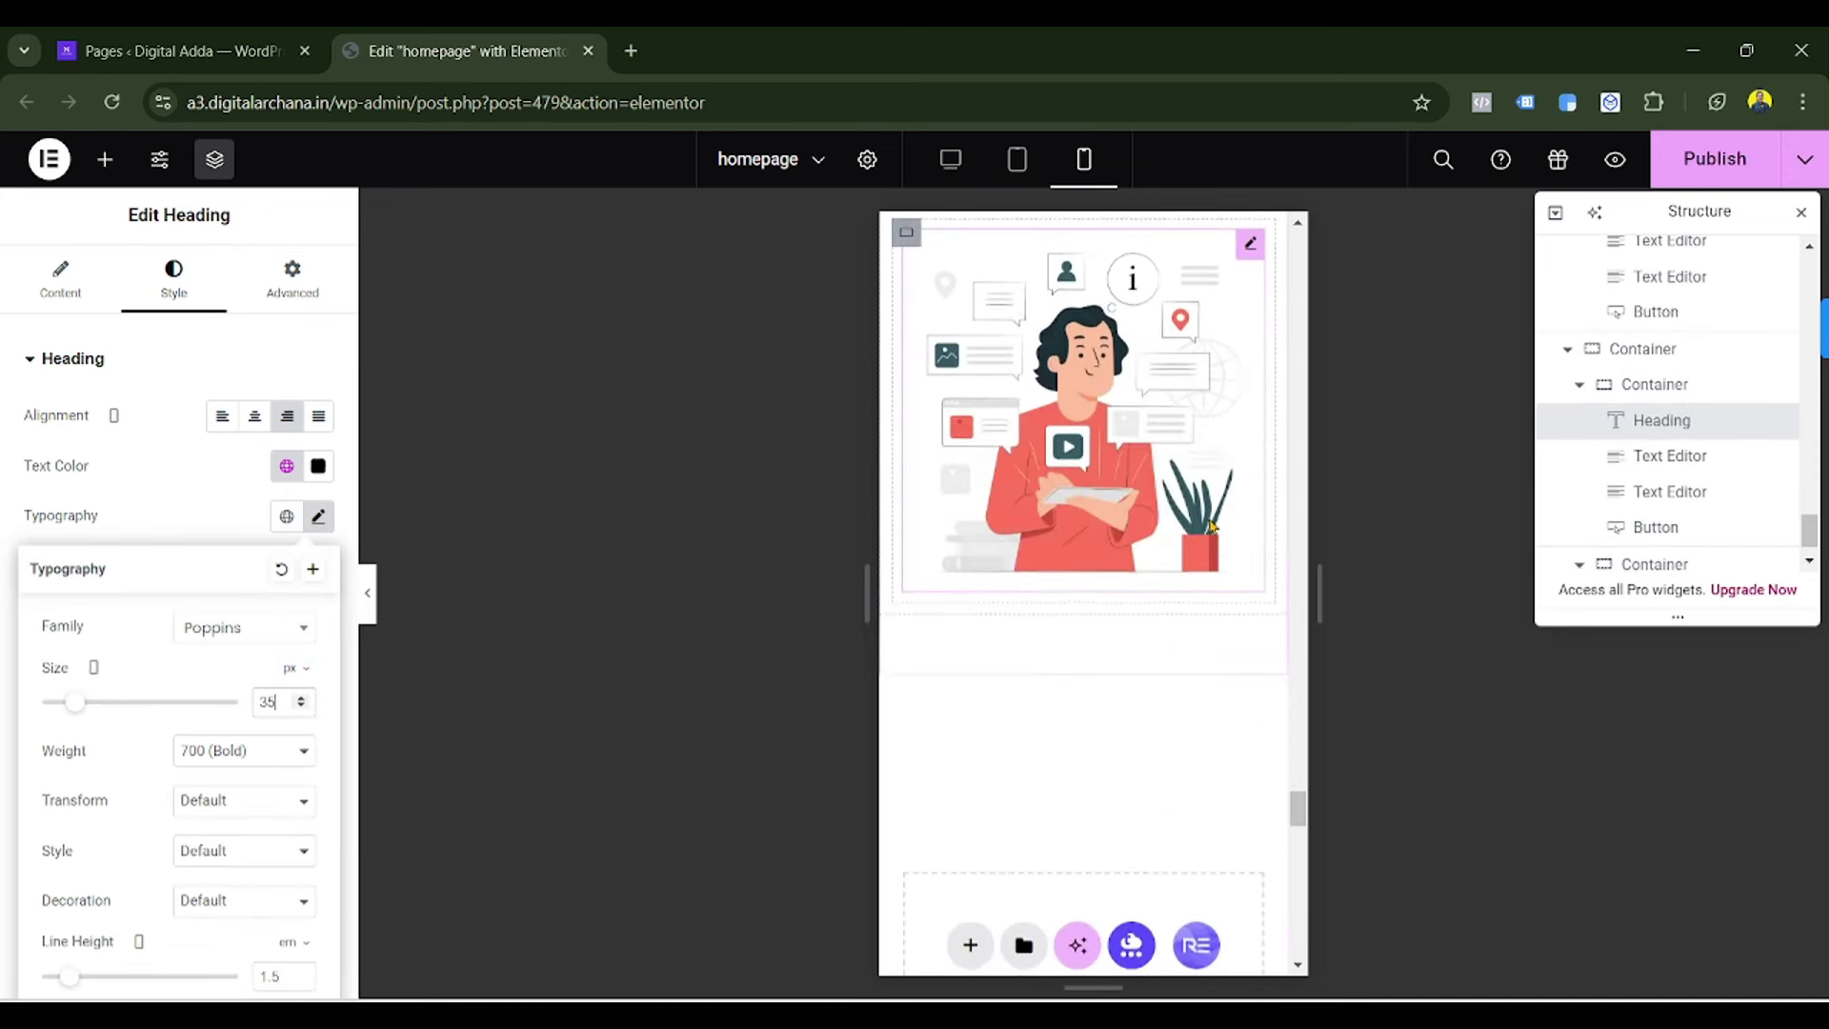
scroll(972, 511, "up", 15)
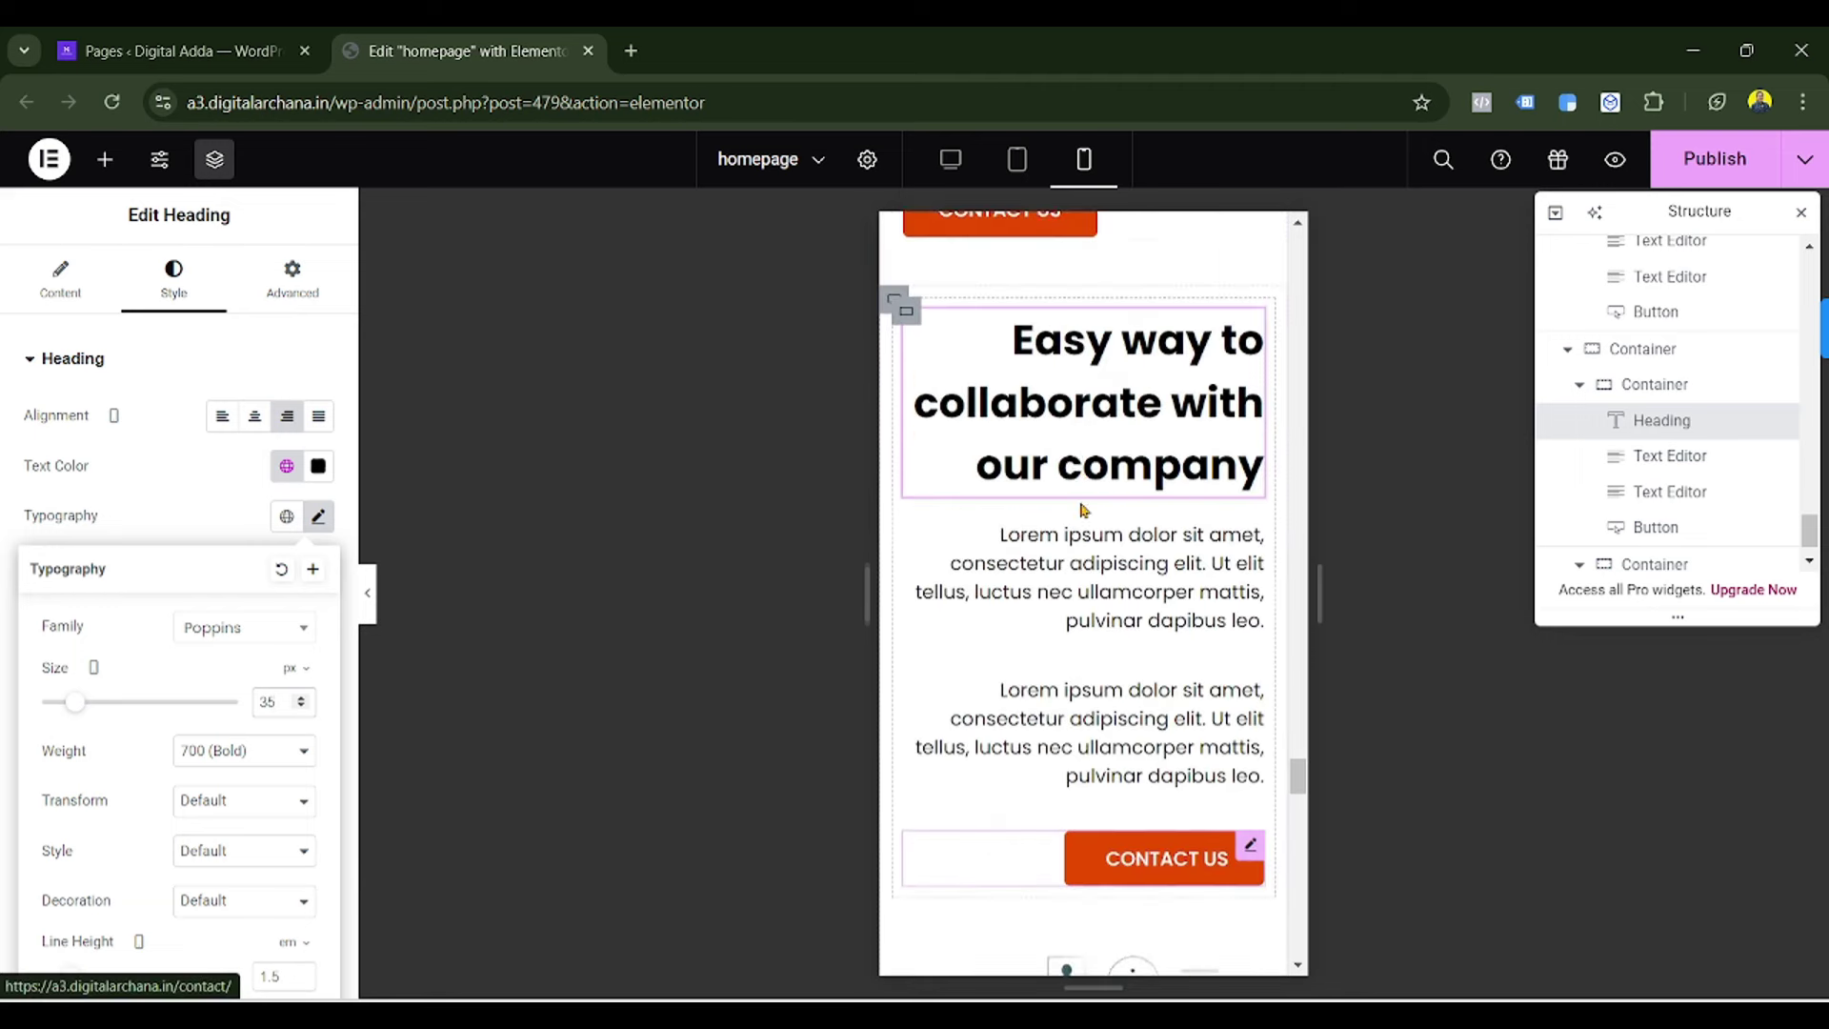
left_click(1697, 167)
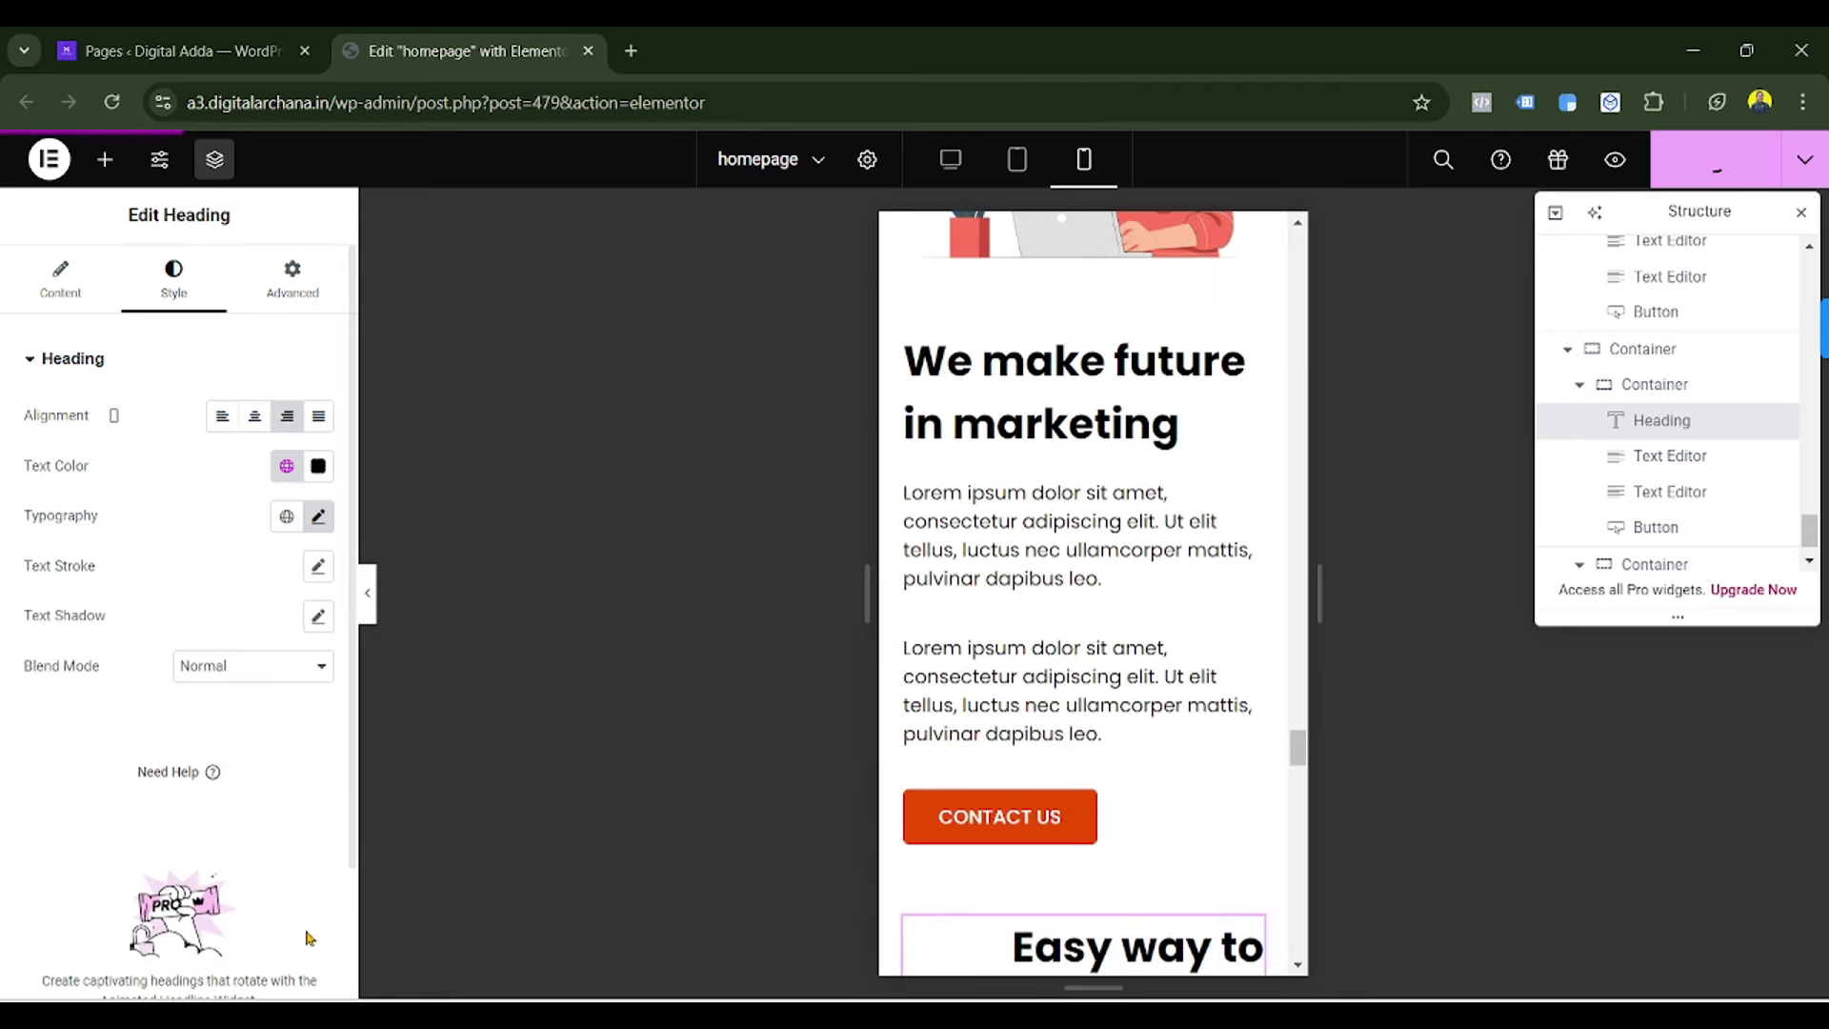
From the WordPress Pages list, open the homepage's View link in a new tab.
left_click(179, 43)
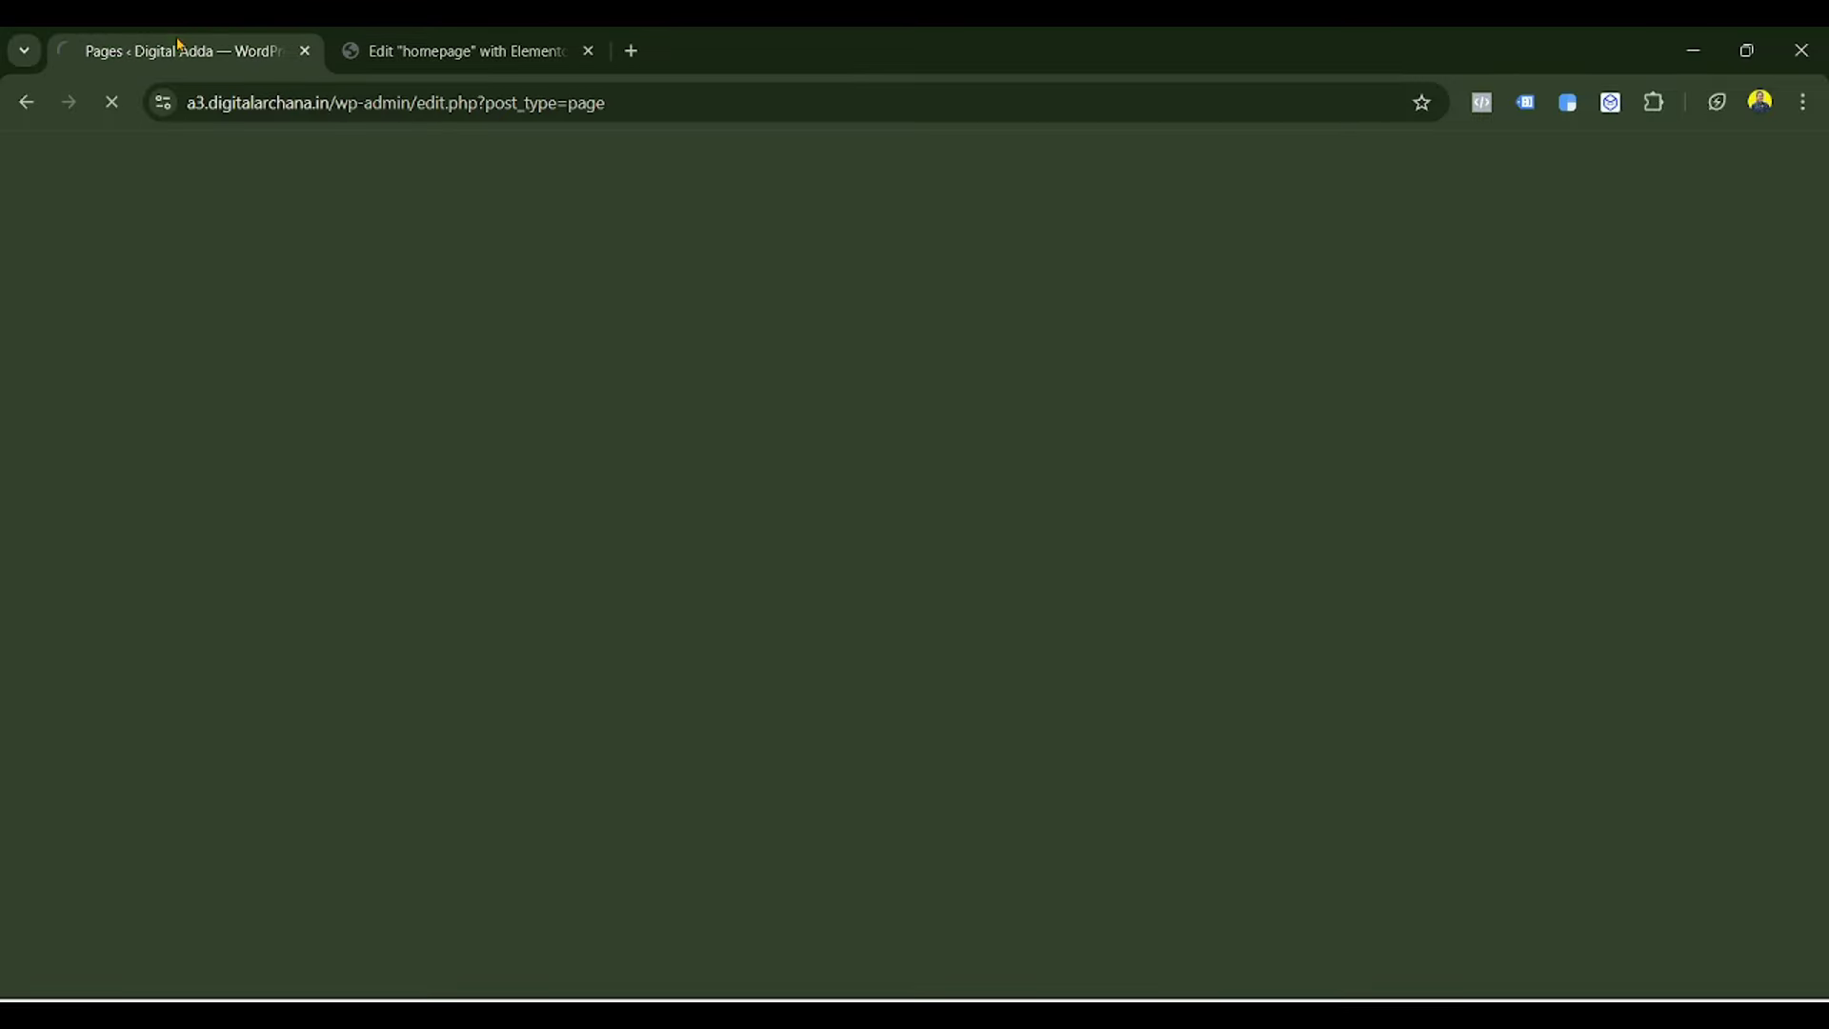
scroll(447, 851, "down", 6)
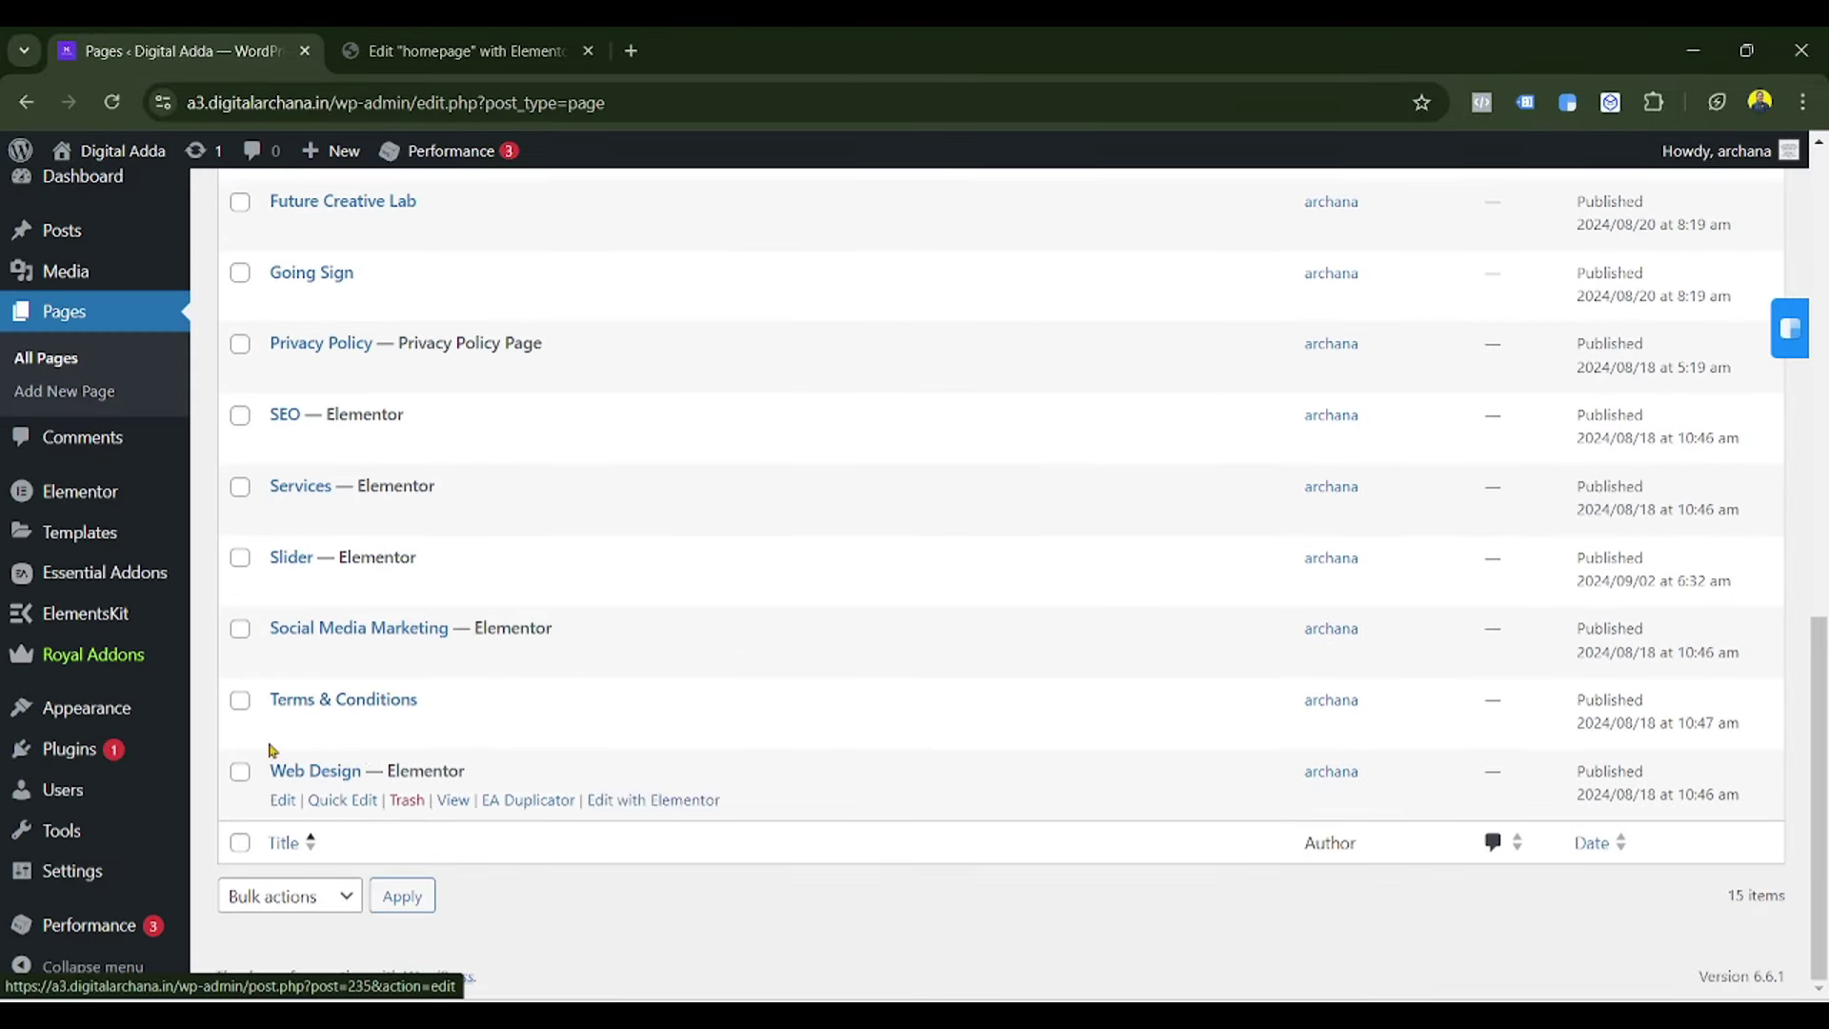
scroll(429, 608, "up", 8)
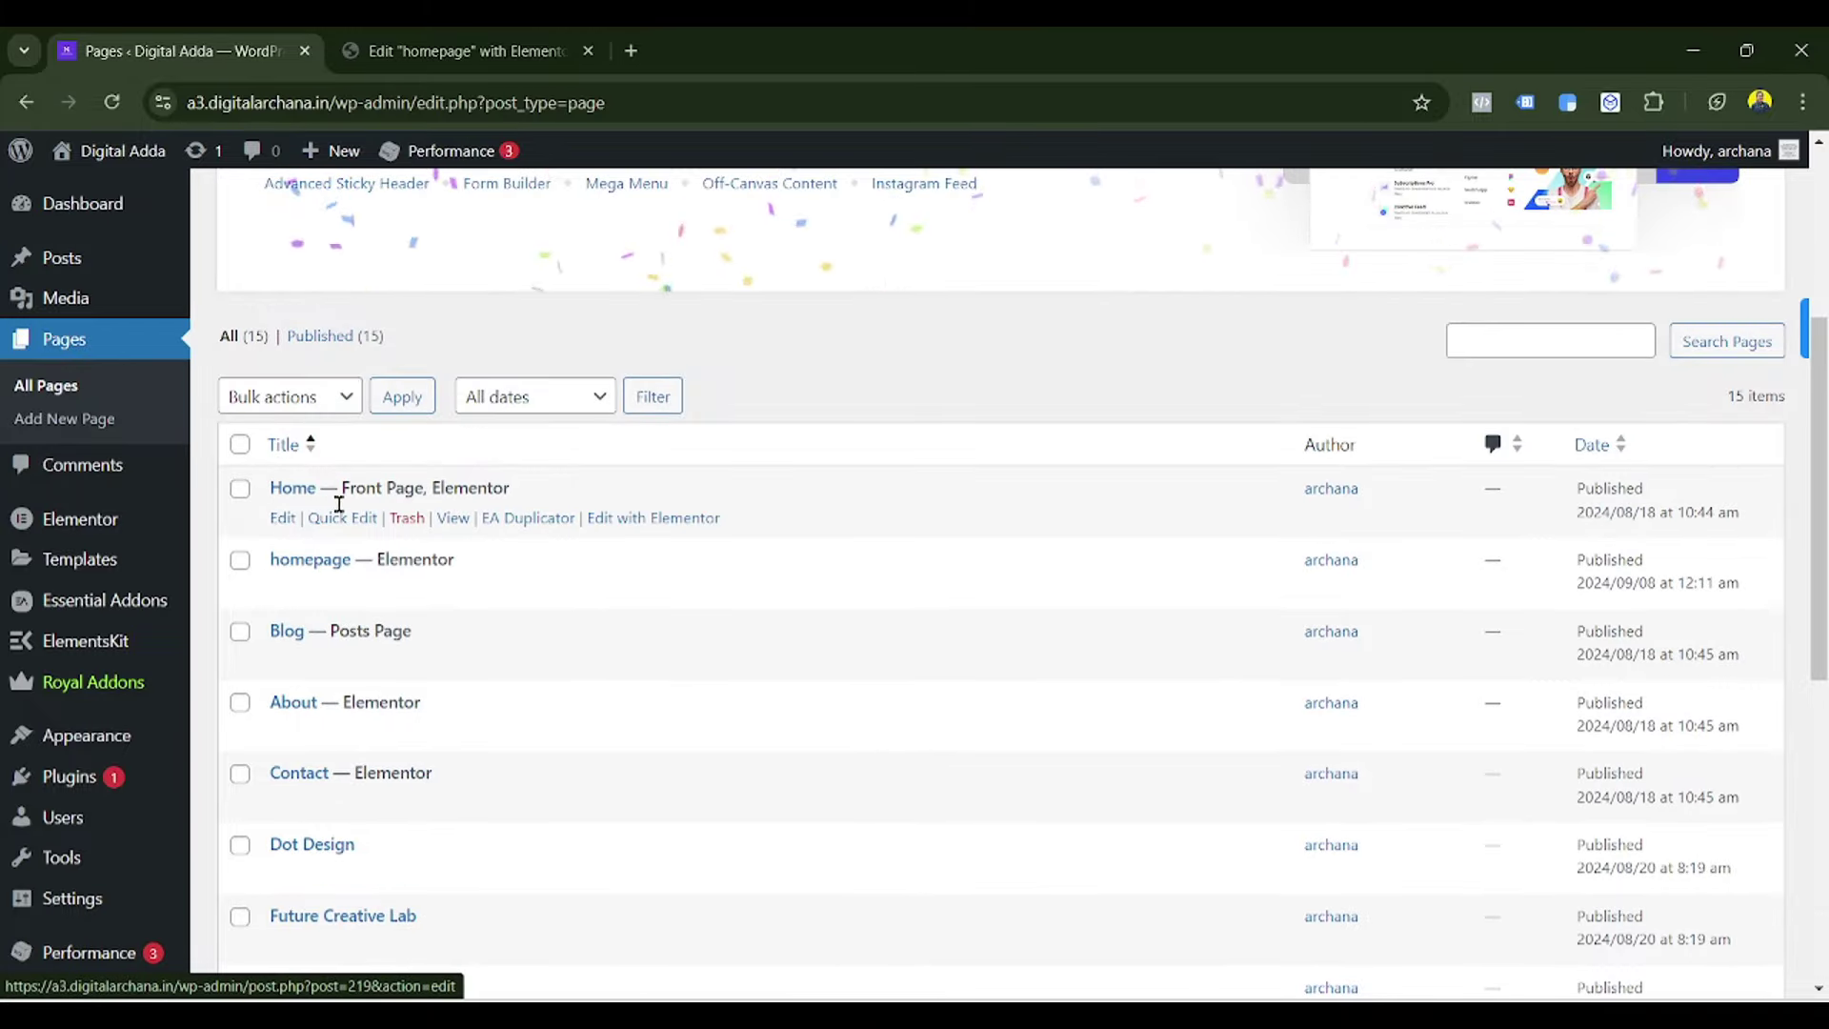
right_click(451, 519)
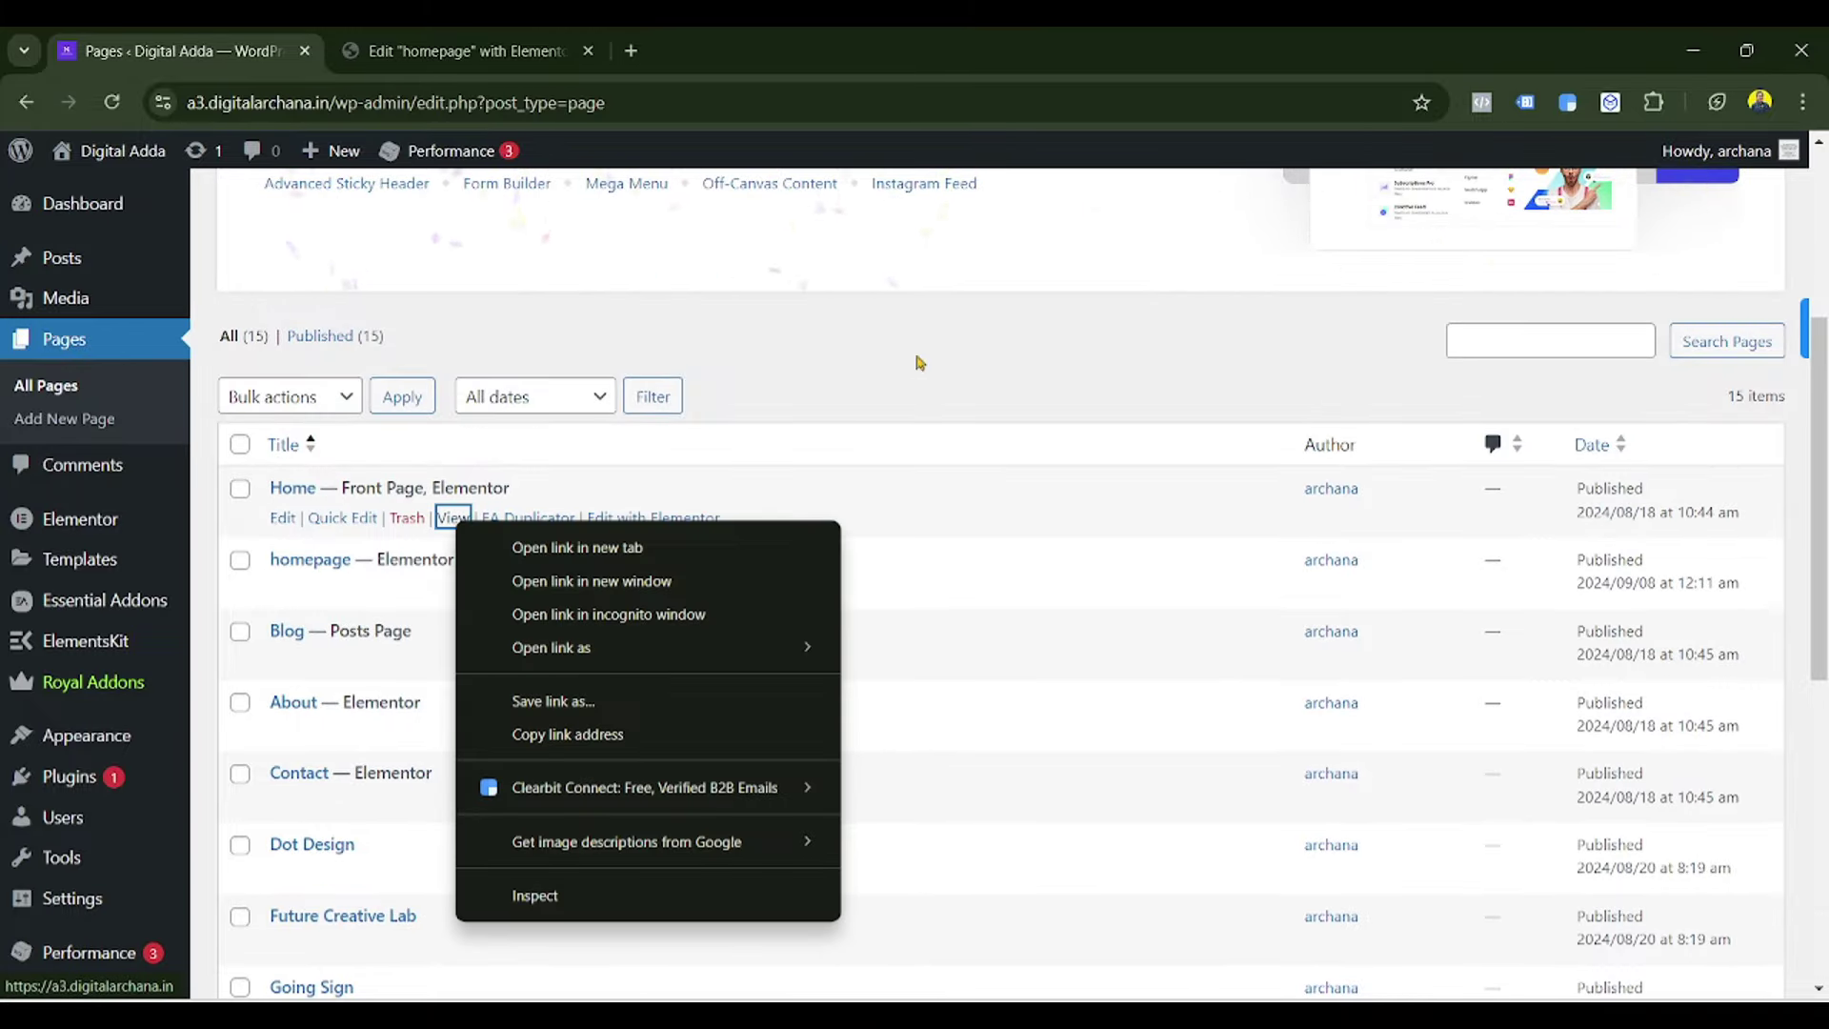
left_click(851, 388)
scroll(336, 530, "down", 1)
right_click(446, 473)
key("Escape")
Scroll through the live homepage down to the Great Ideas Into Your Project section.
left_click(470, 53)
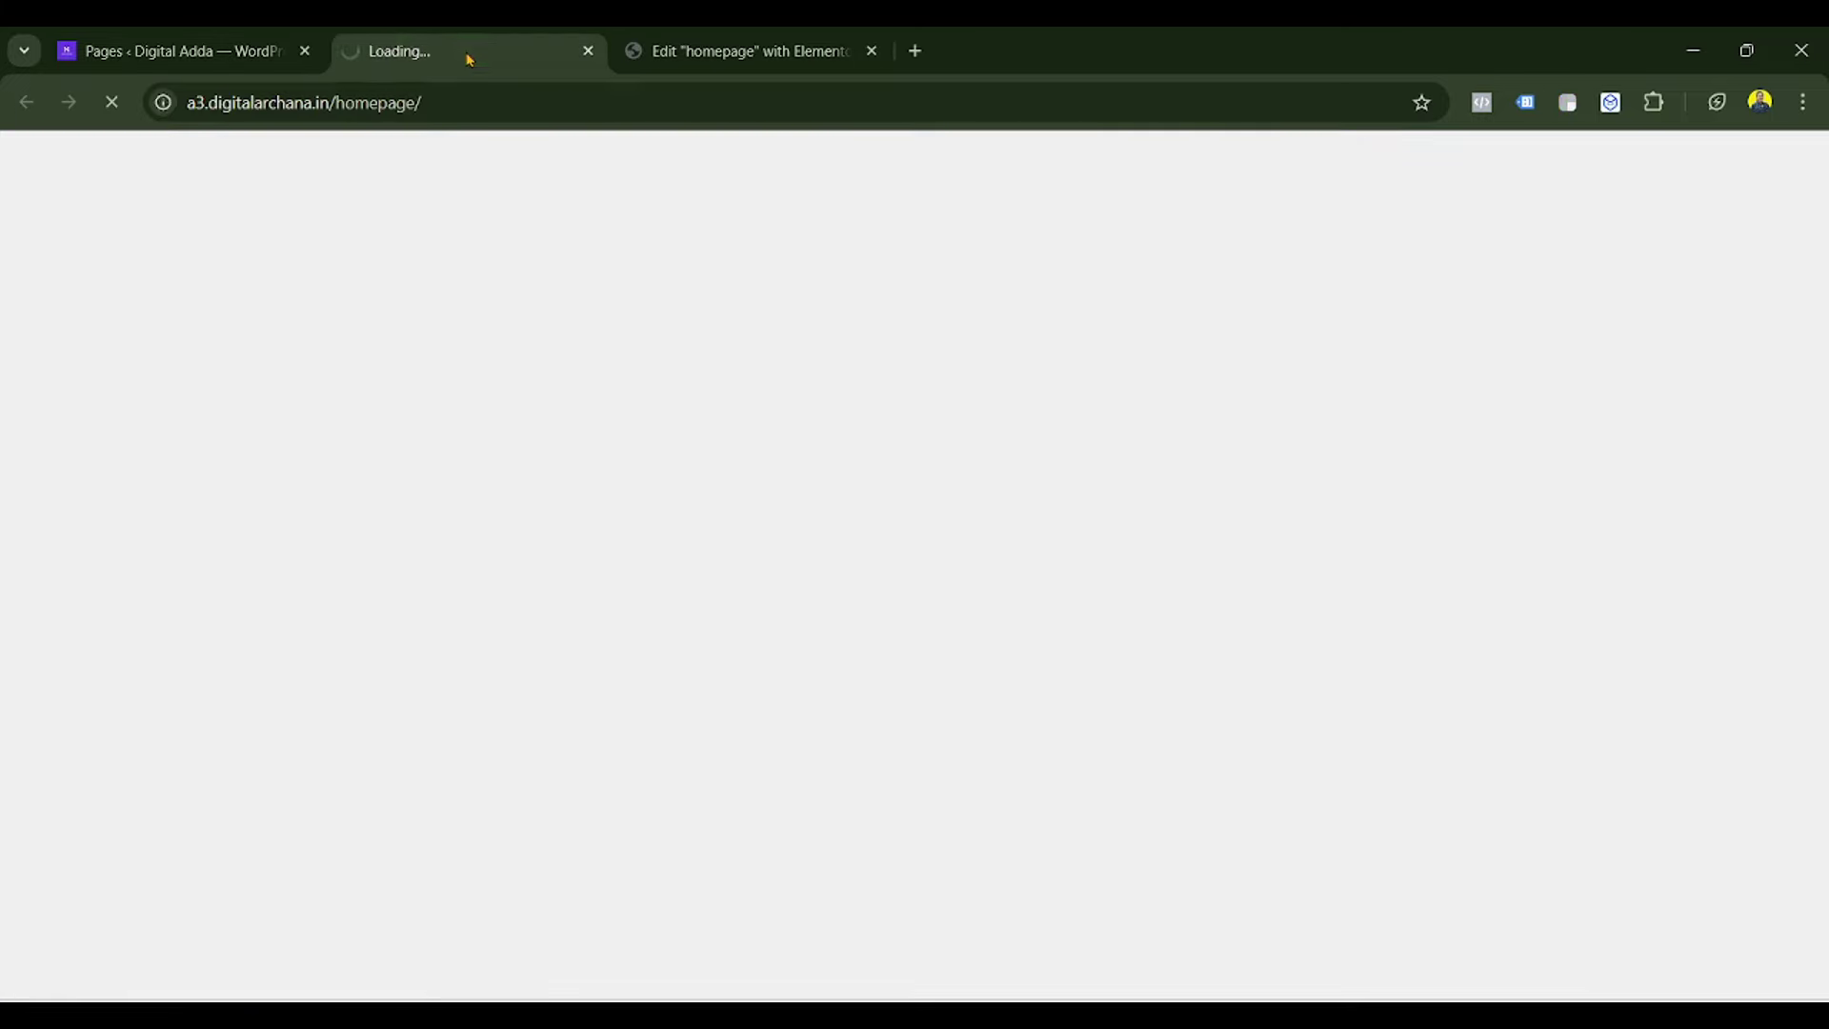
left_click_drag(467, 51, 753, 51)
scroll(1012, 473, "down", 3)
scroll(1012, 473, "down", 15)
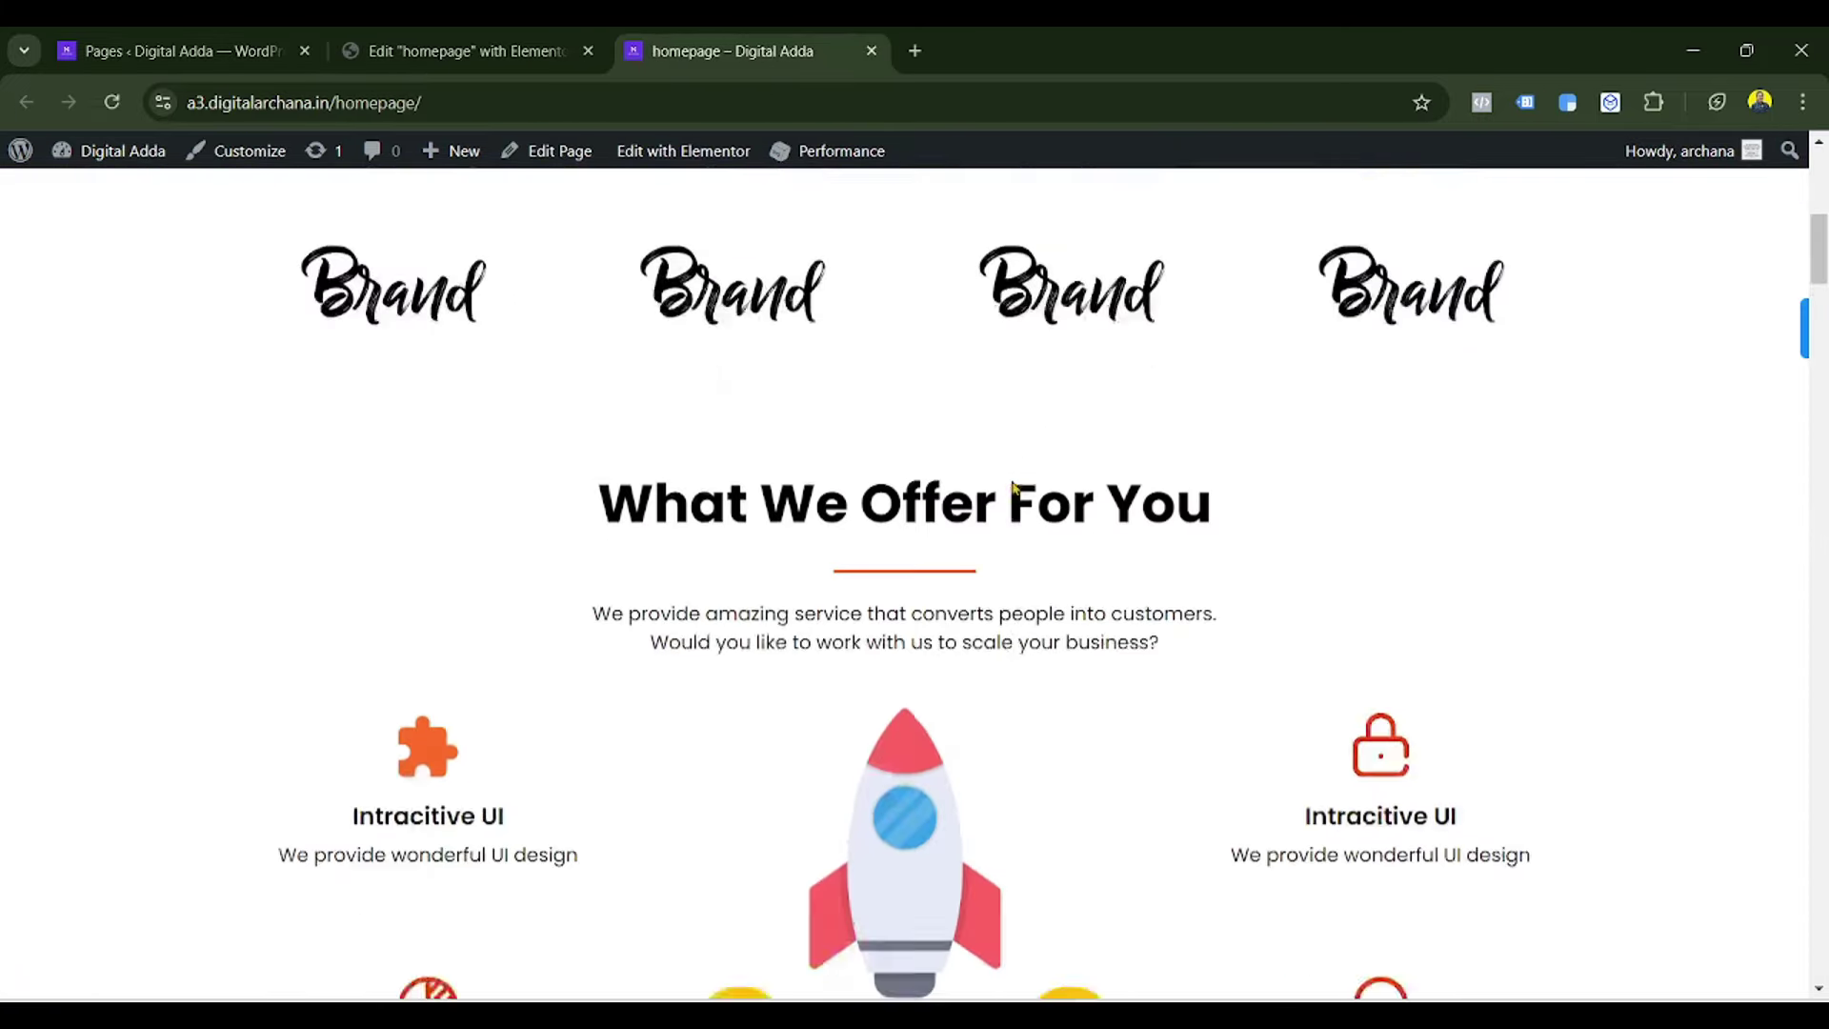
scroll(1012, 479, "down", 4)
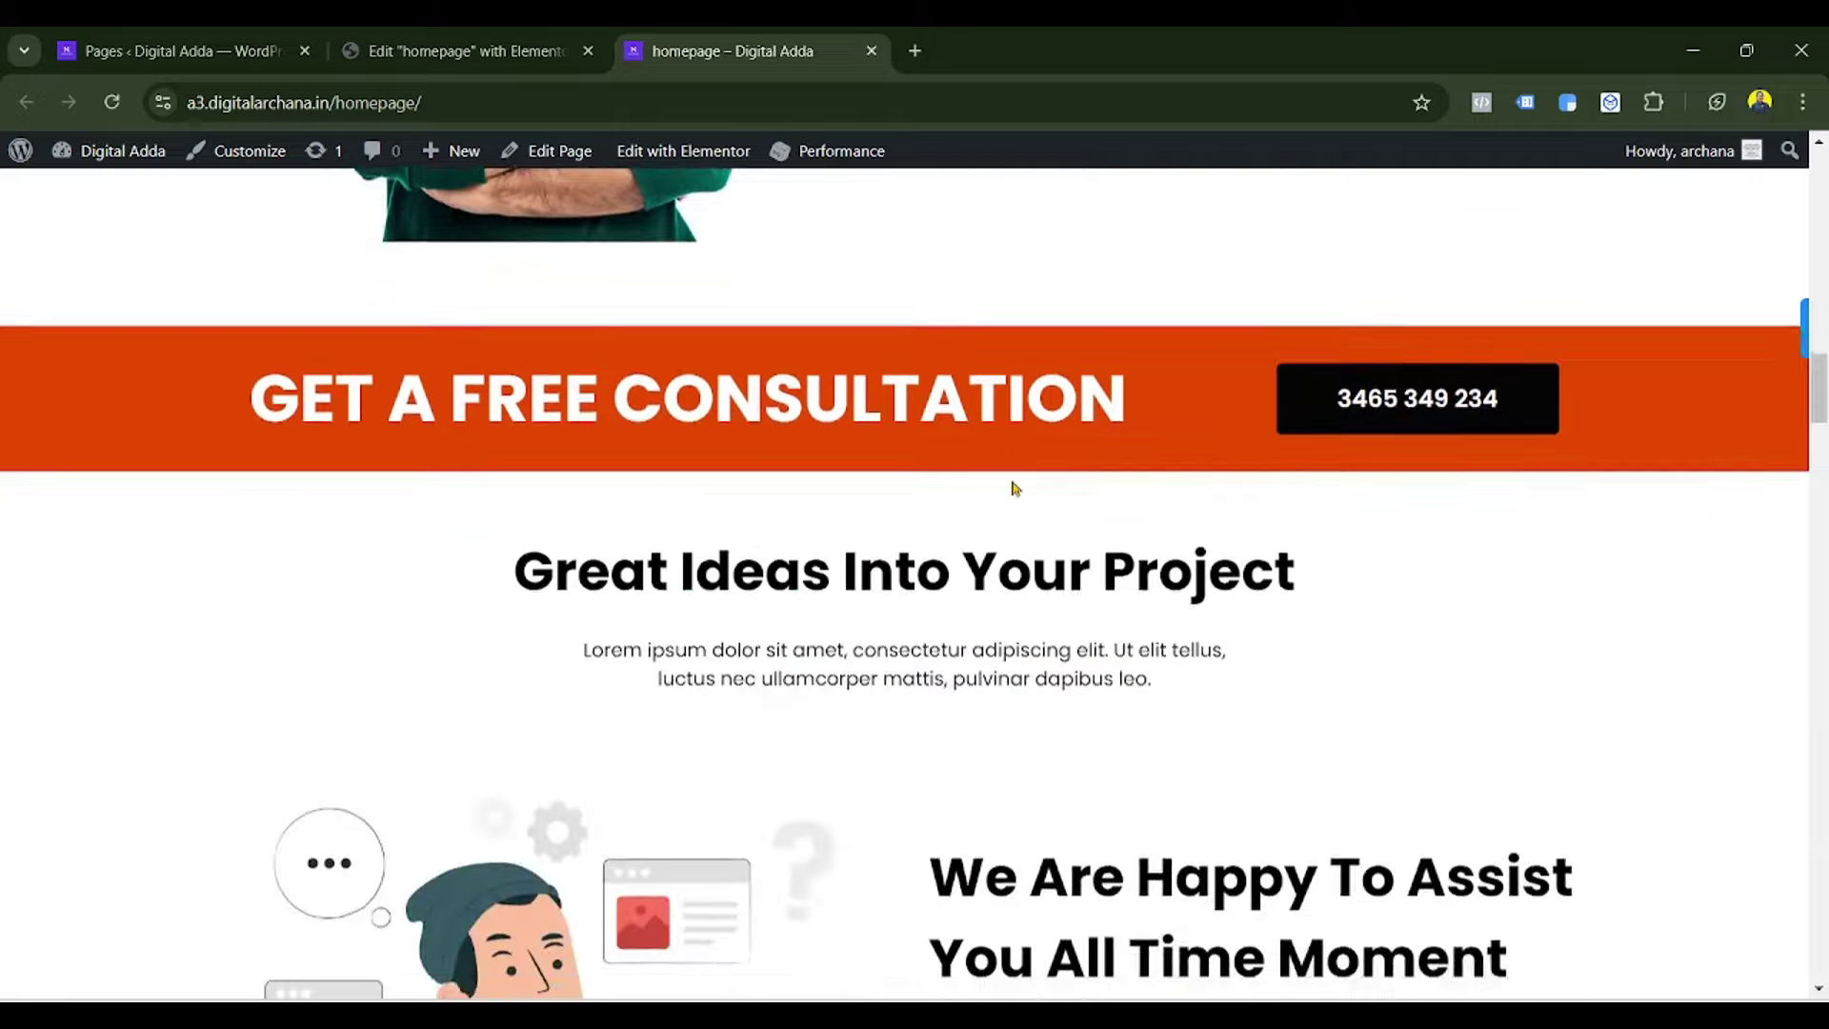